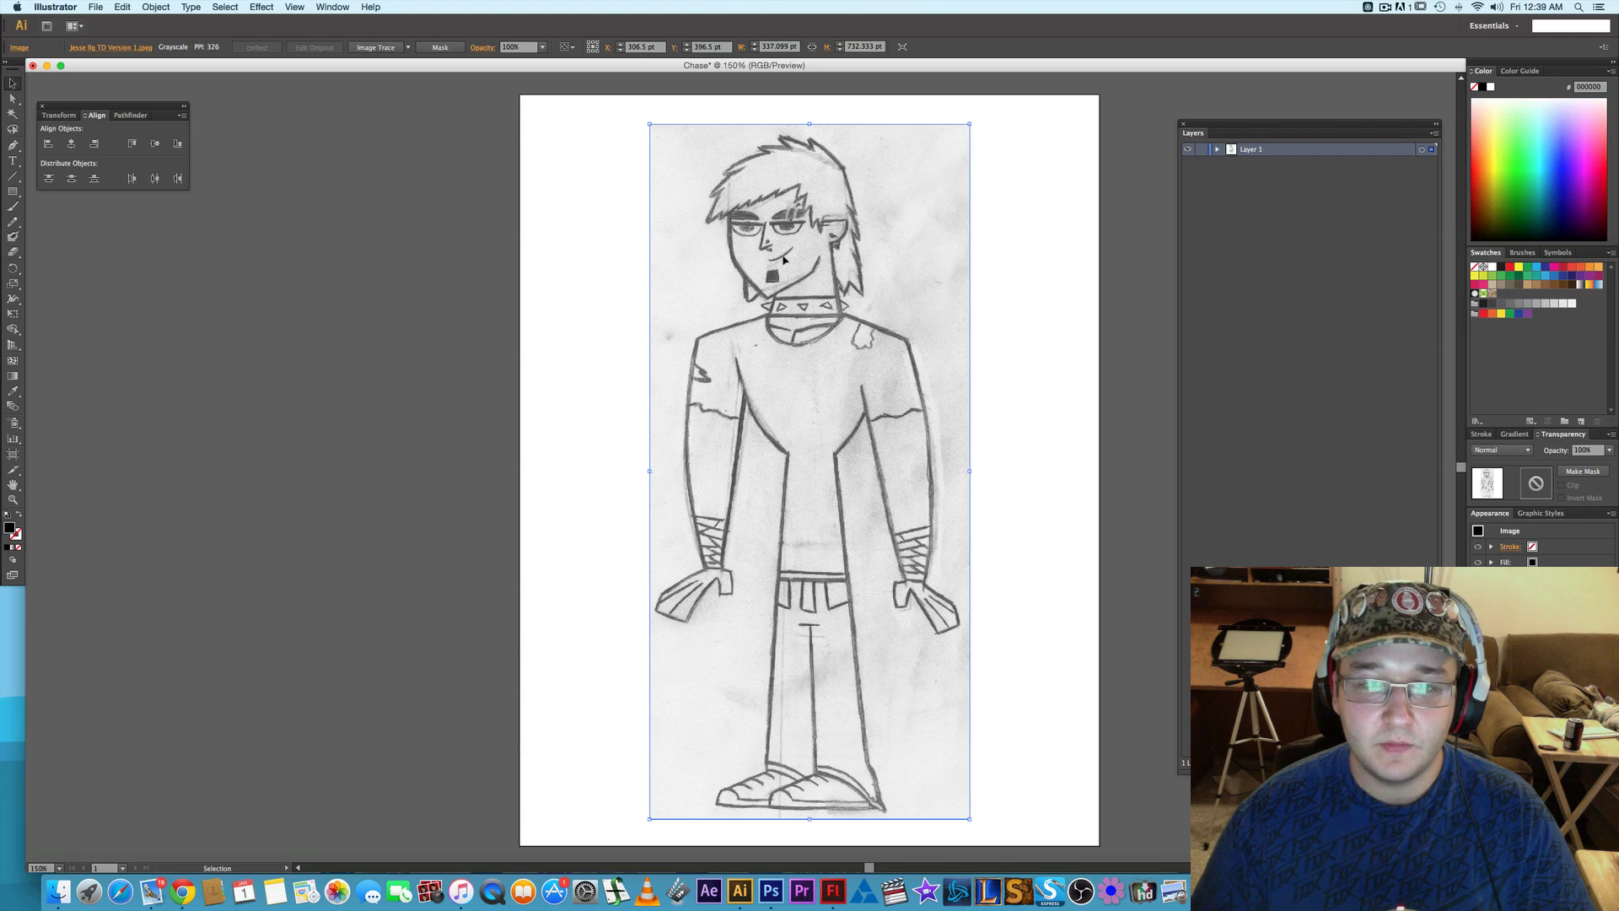
- Add two new layers above the sketch layer and lock the sketch layer
scroll(784, 260, "up", 2)
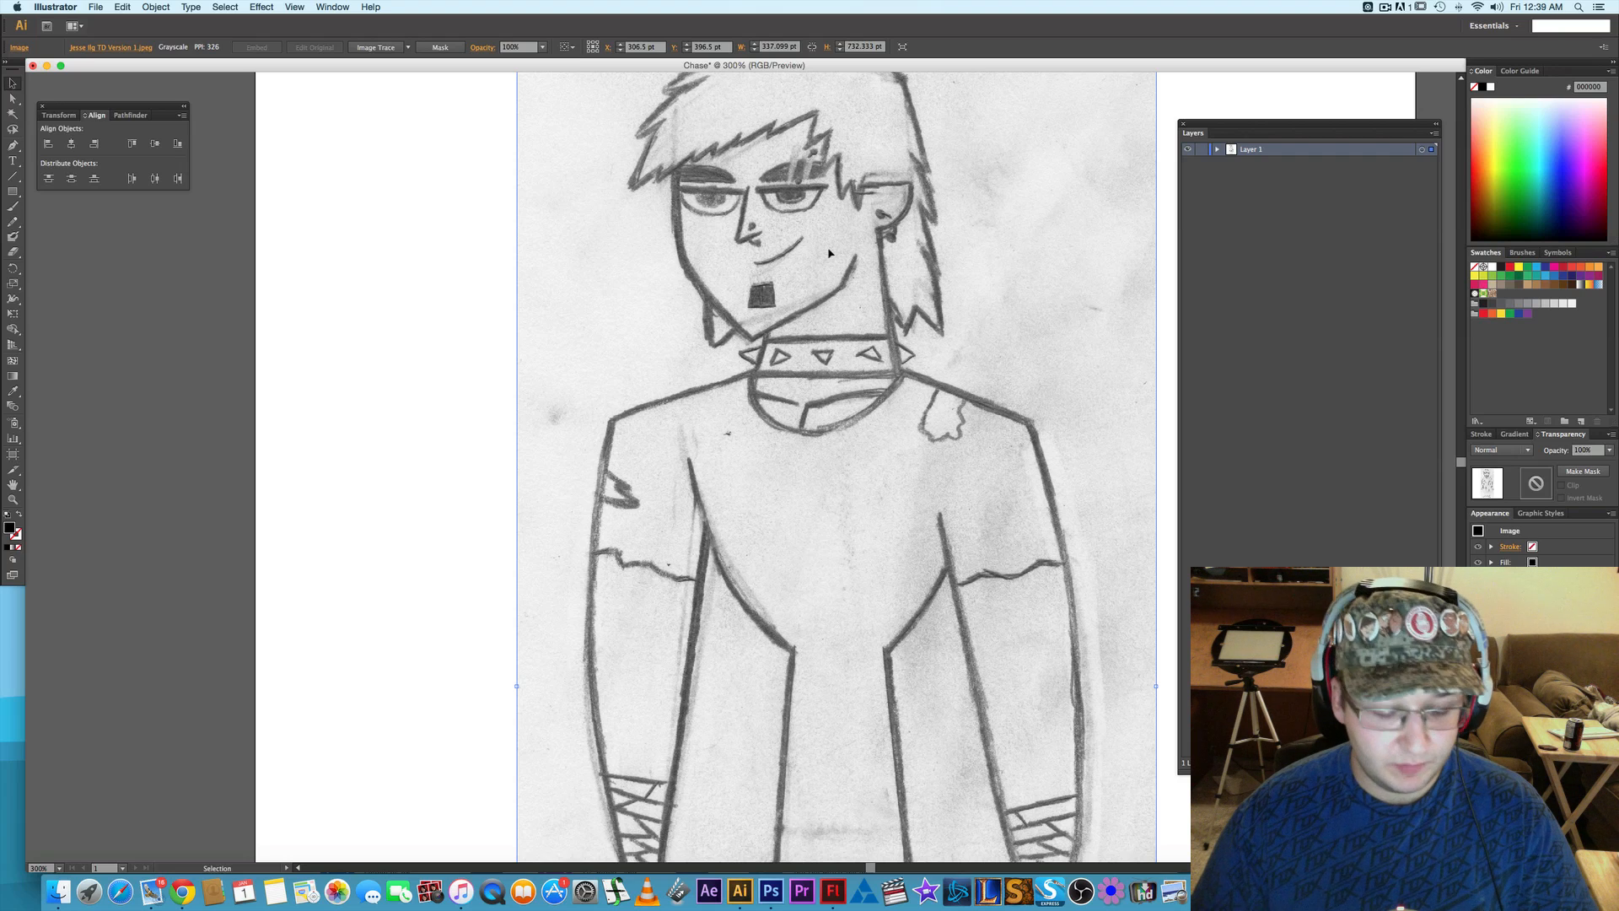
scroll(801, 248, "up", 4)
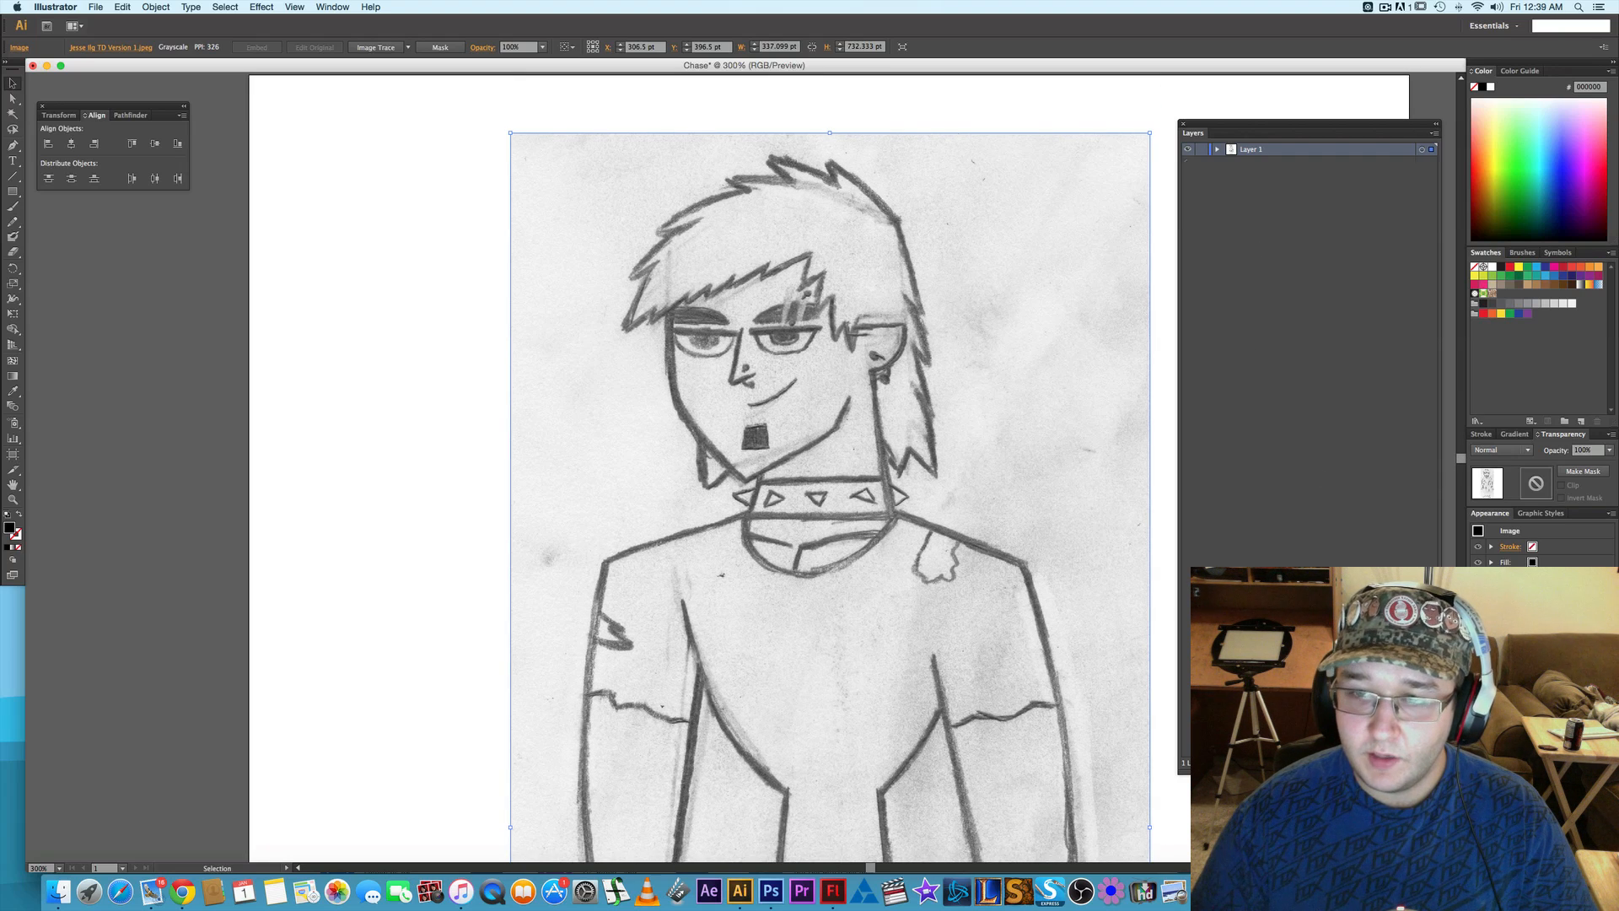
double_click(1406, 762)
left_click(1201, 175)
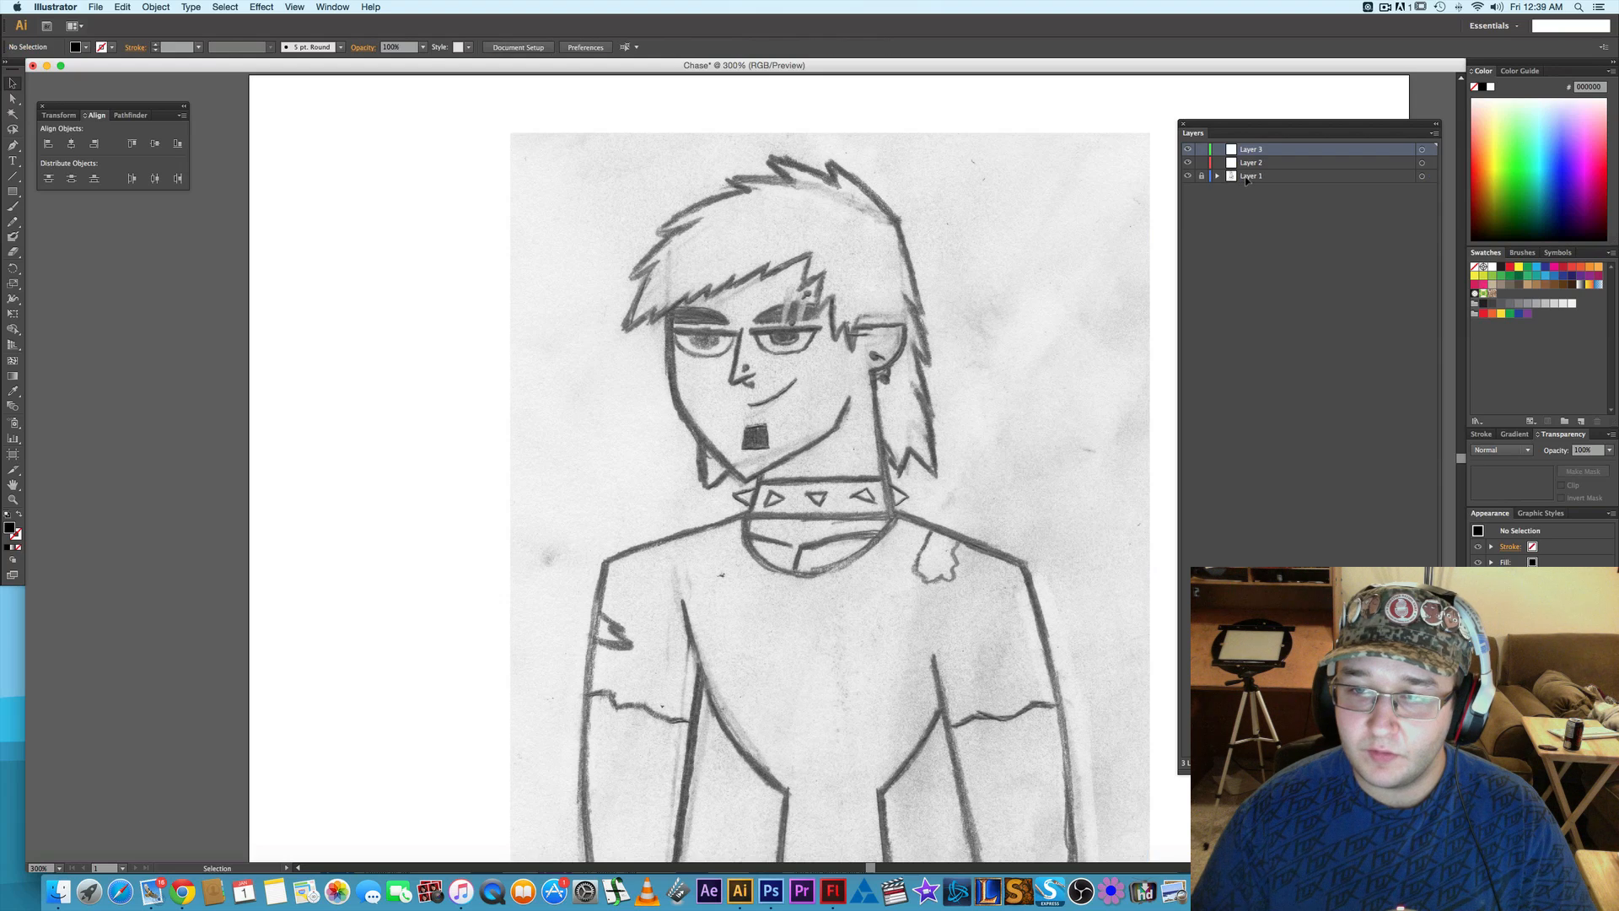
- Rename the locked sketch layer as Image
double_click(1246, 176)
type("Ima")
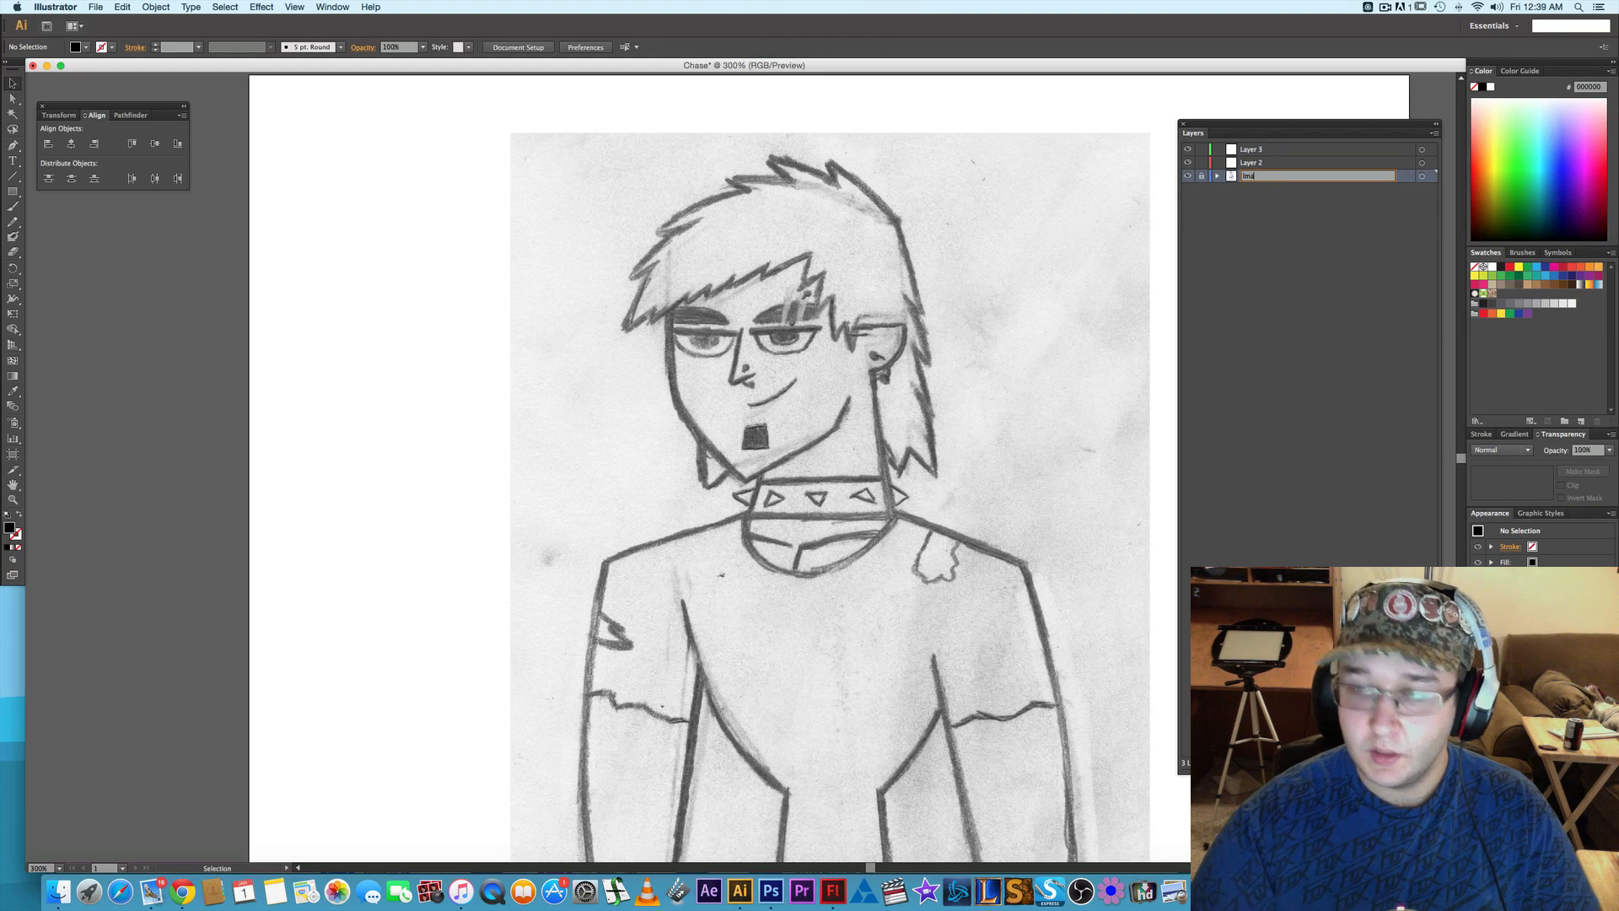
type("hege")
key("Return")
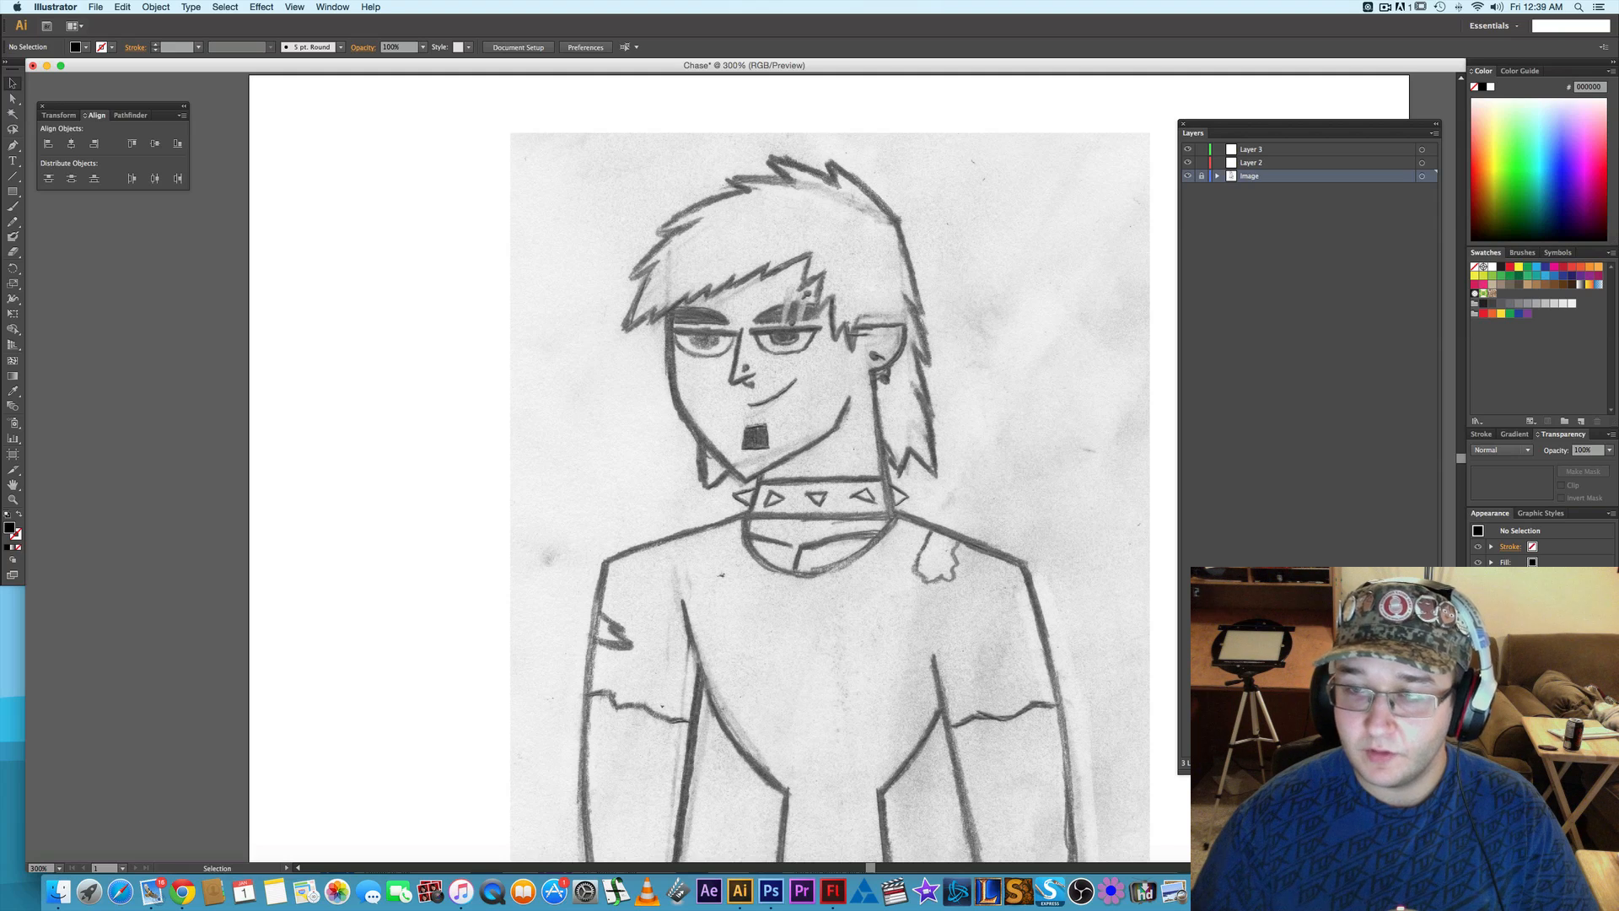
- Rename the uppermost layer, Layer 3, as Guide
left_click(1253, 164)
double_click(1255, 150)
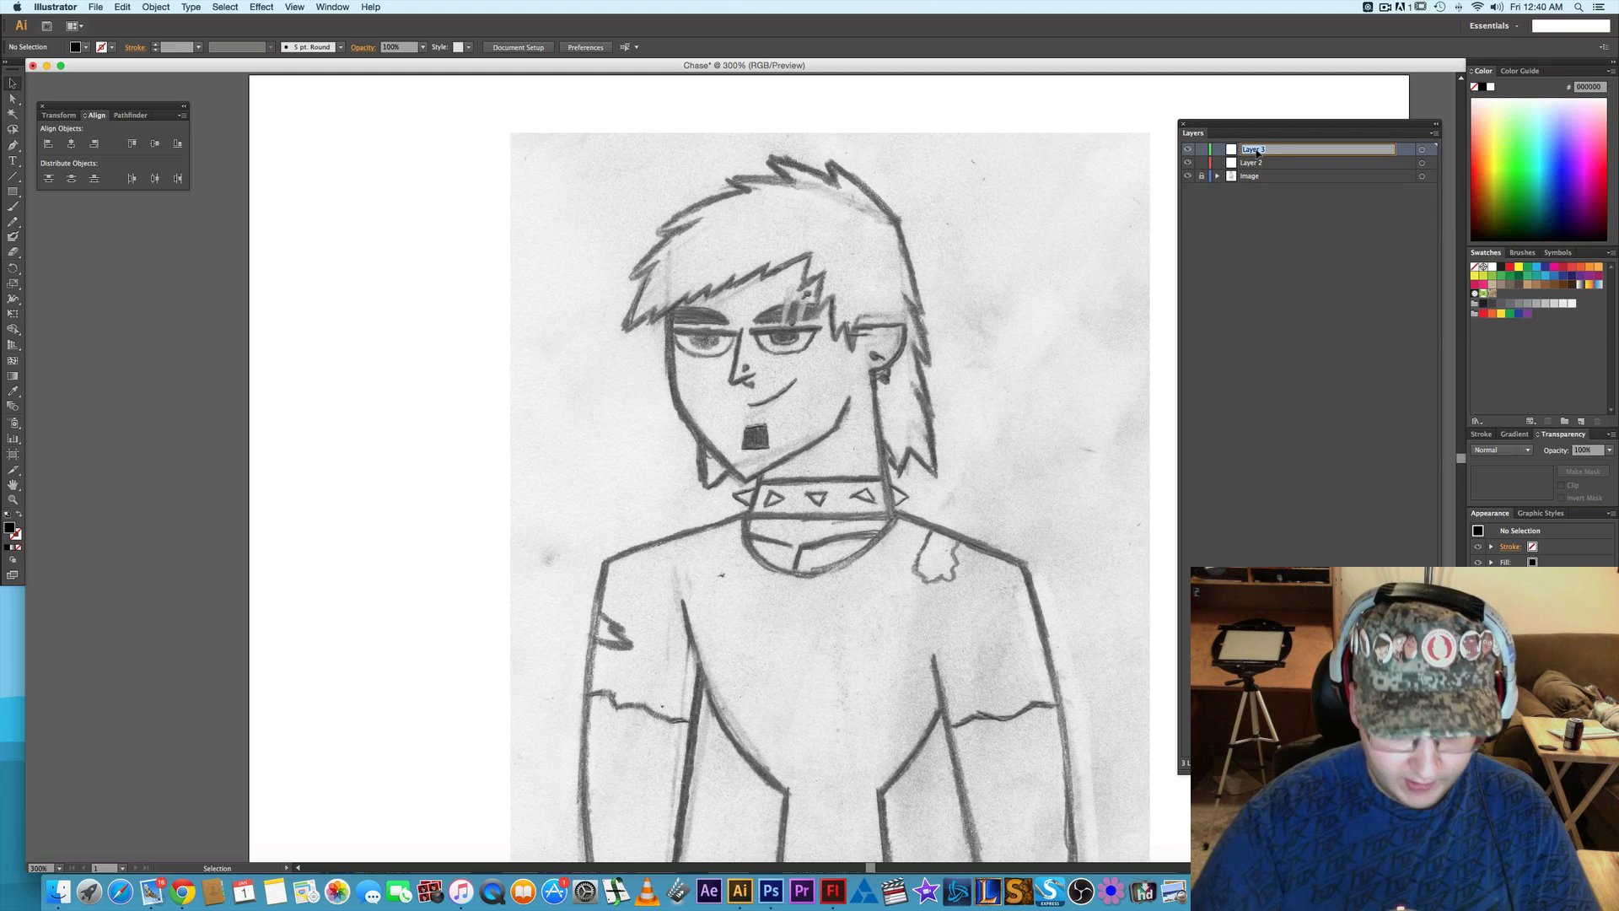
type("C")
key("Return")
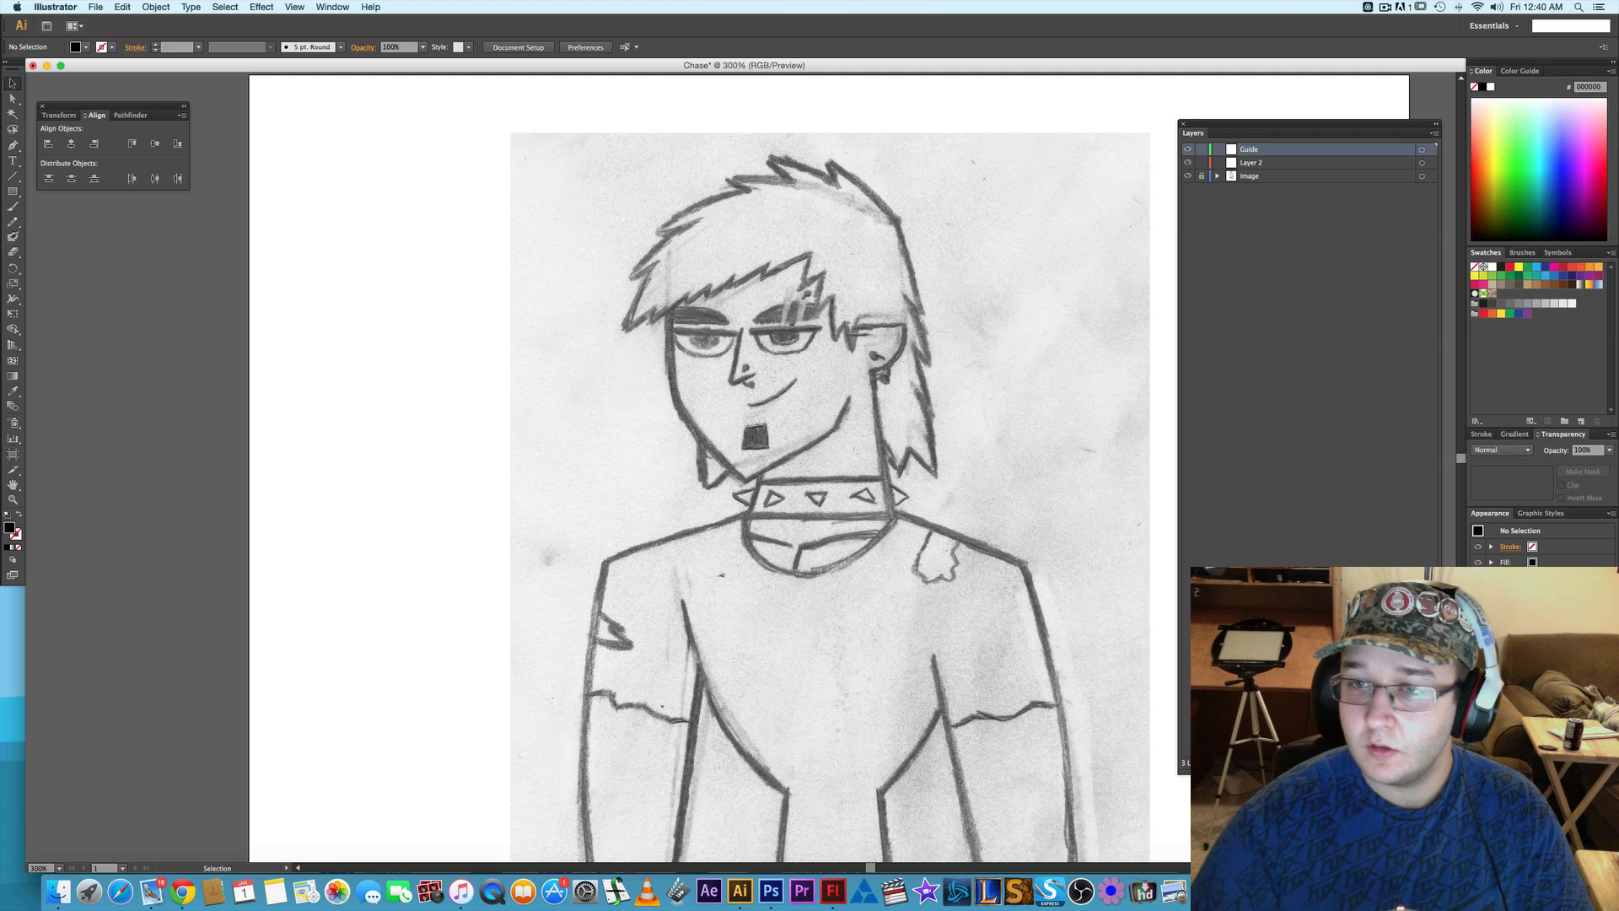
- Rename the middle layer, Layer 2, as Chase and lock it
left_click(1254, 166)
double_click(1252, 163)
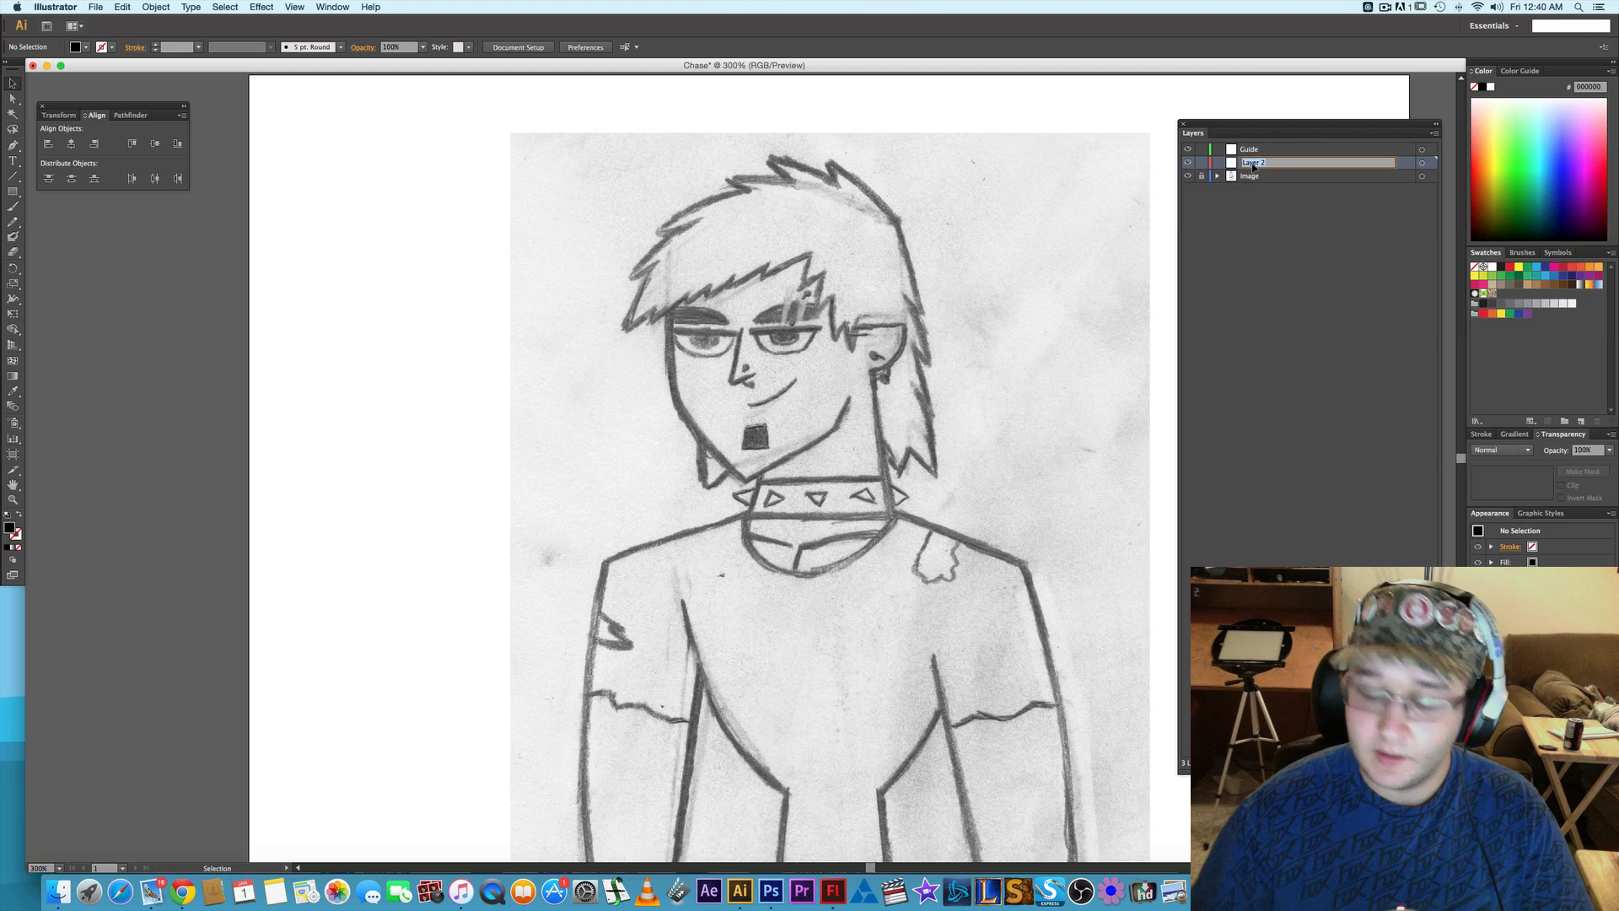
type("Chase")
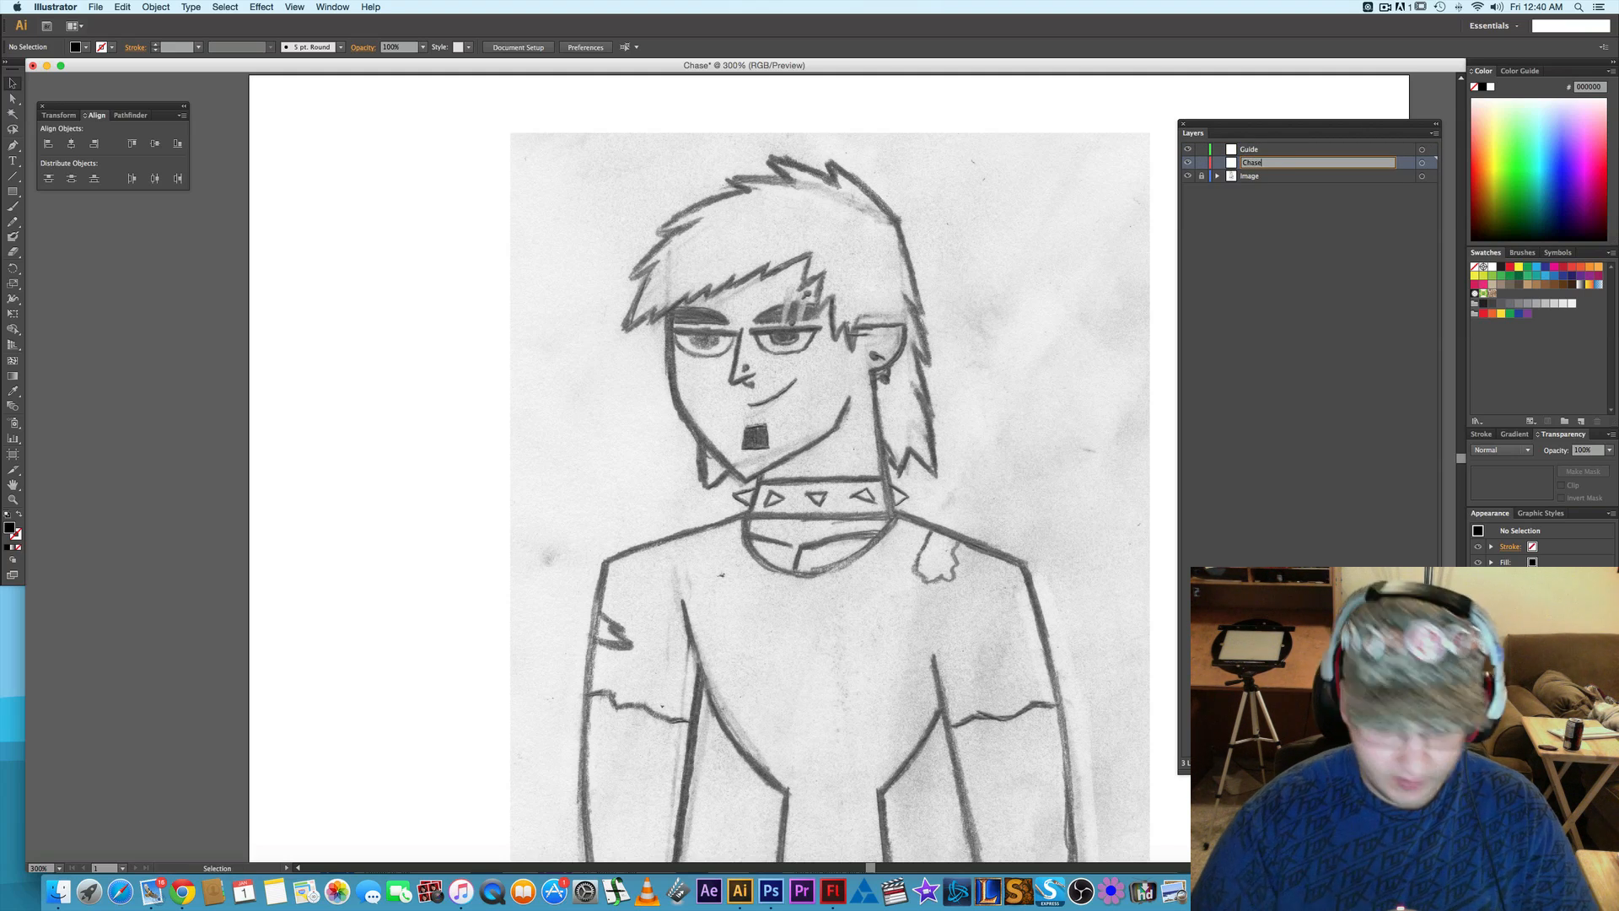
key("Return")
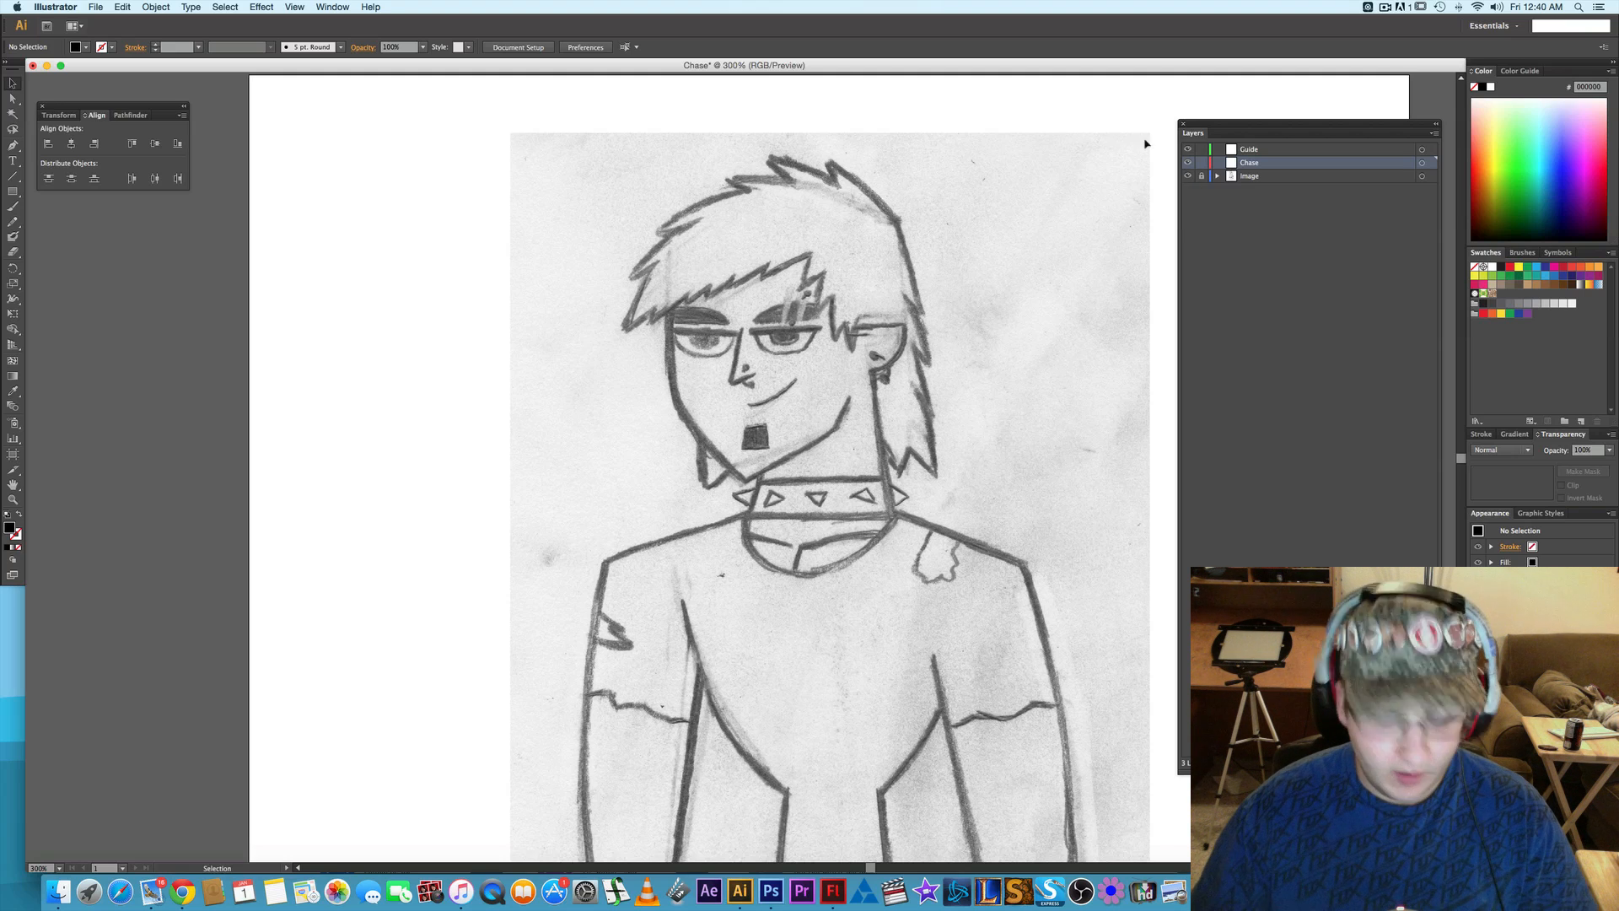
- Start a Pen path on the Guide layer around the outer tip of the fringe, with no fill and a black stroke
left_click(1280, 150)
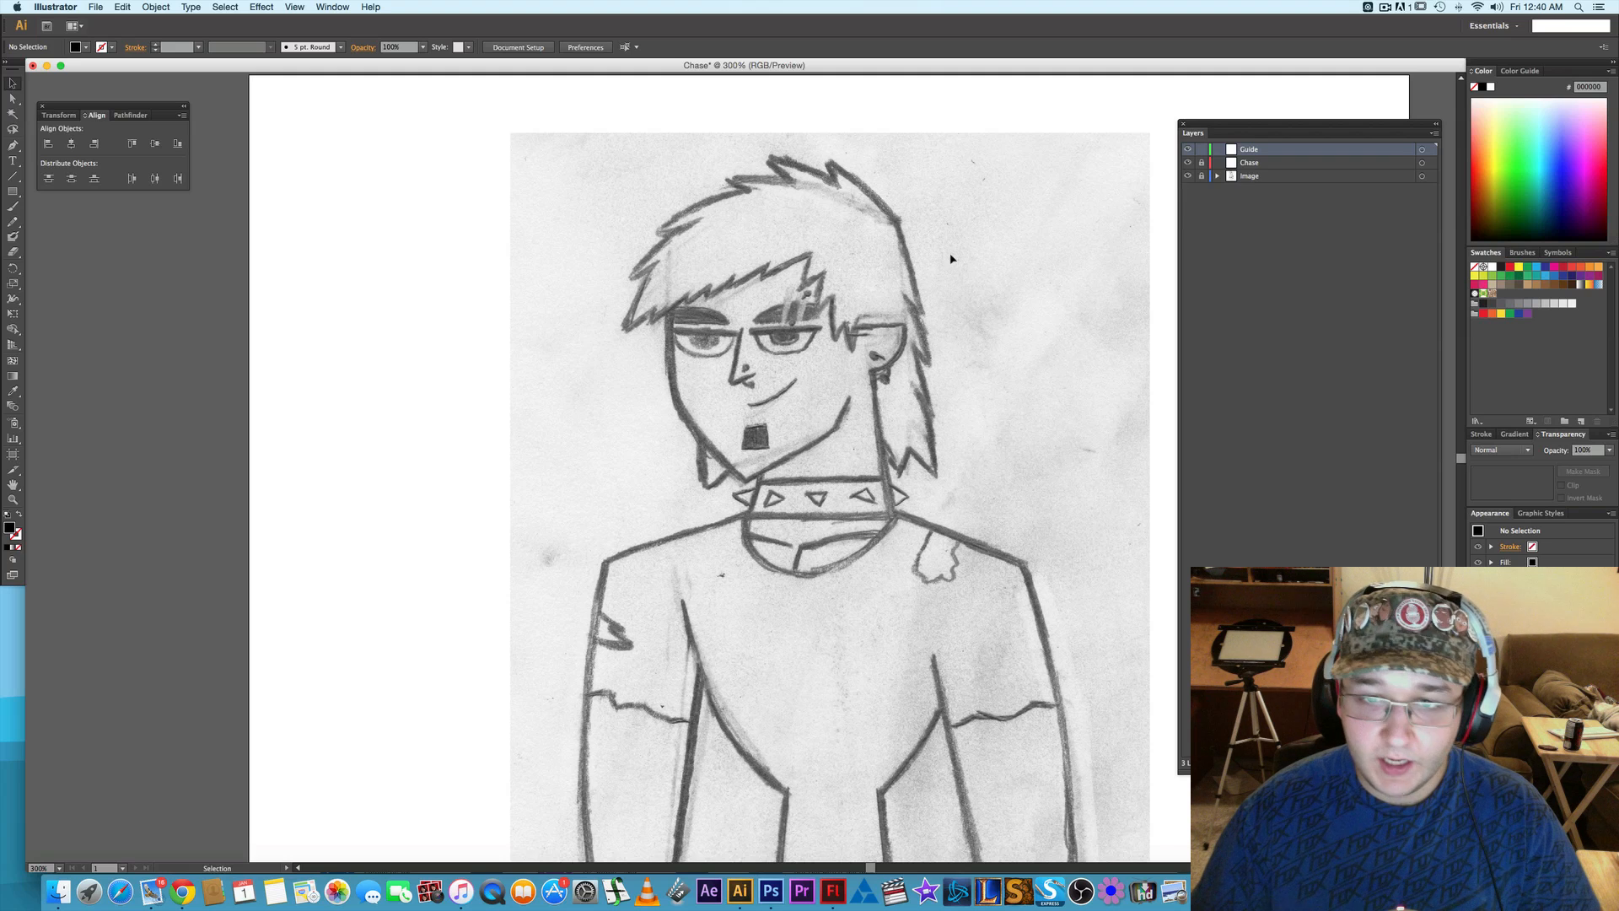
scroll(950, 258, "down", 2)
left_click_drag(949, 291, 840, 245)
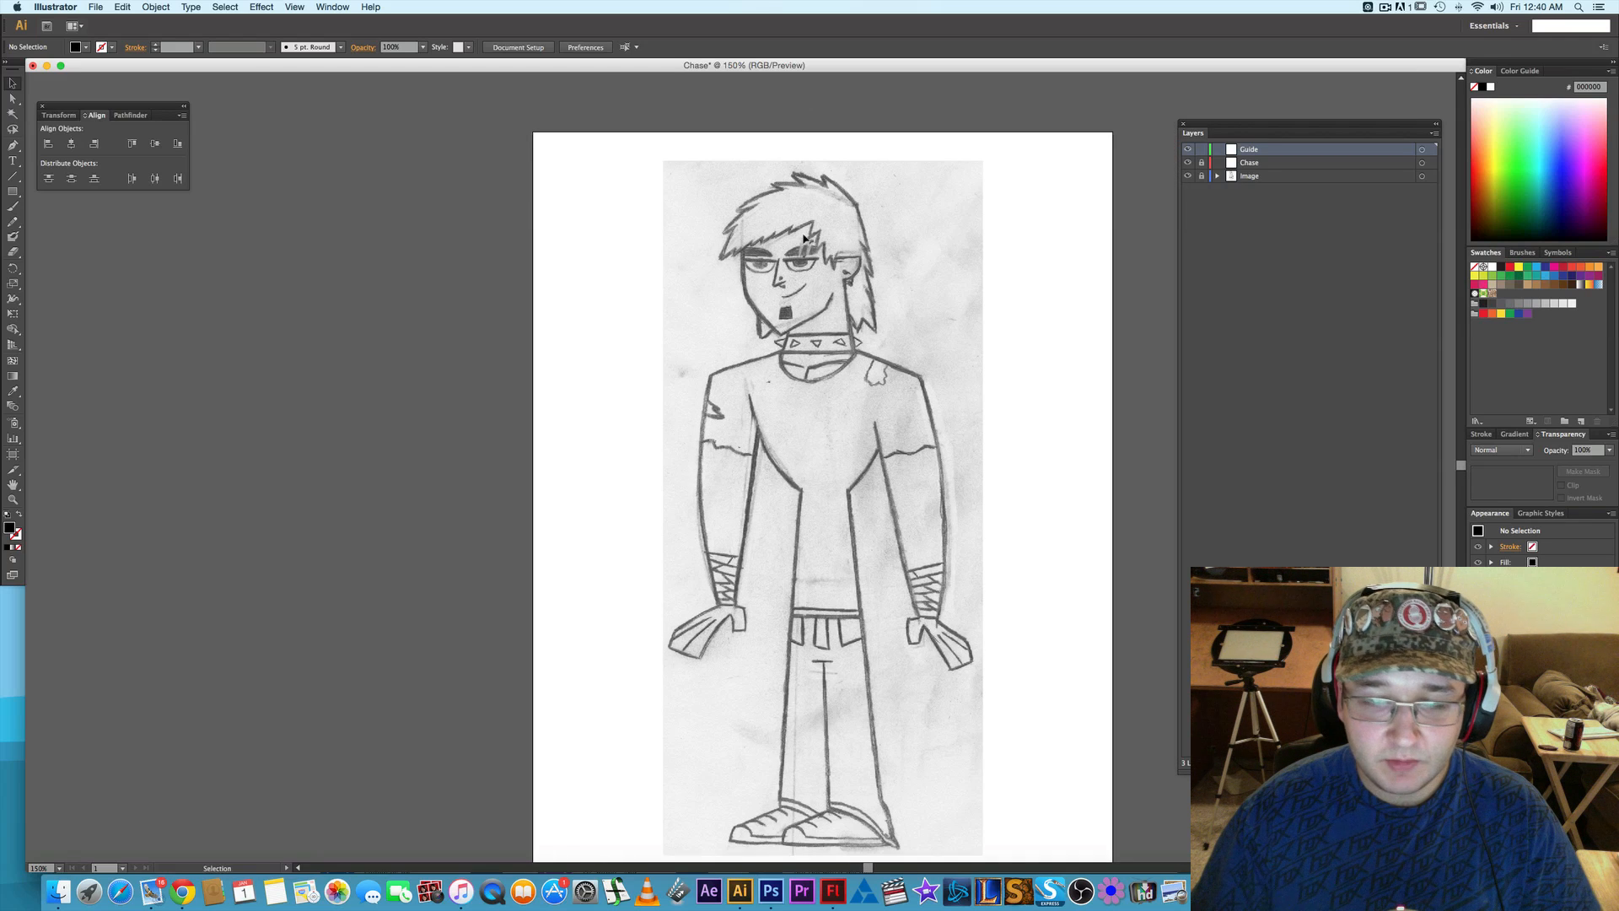
scroll(832, 264, "up", 2)
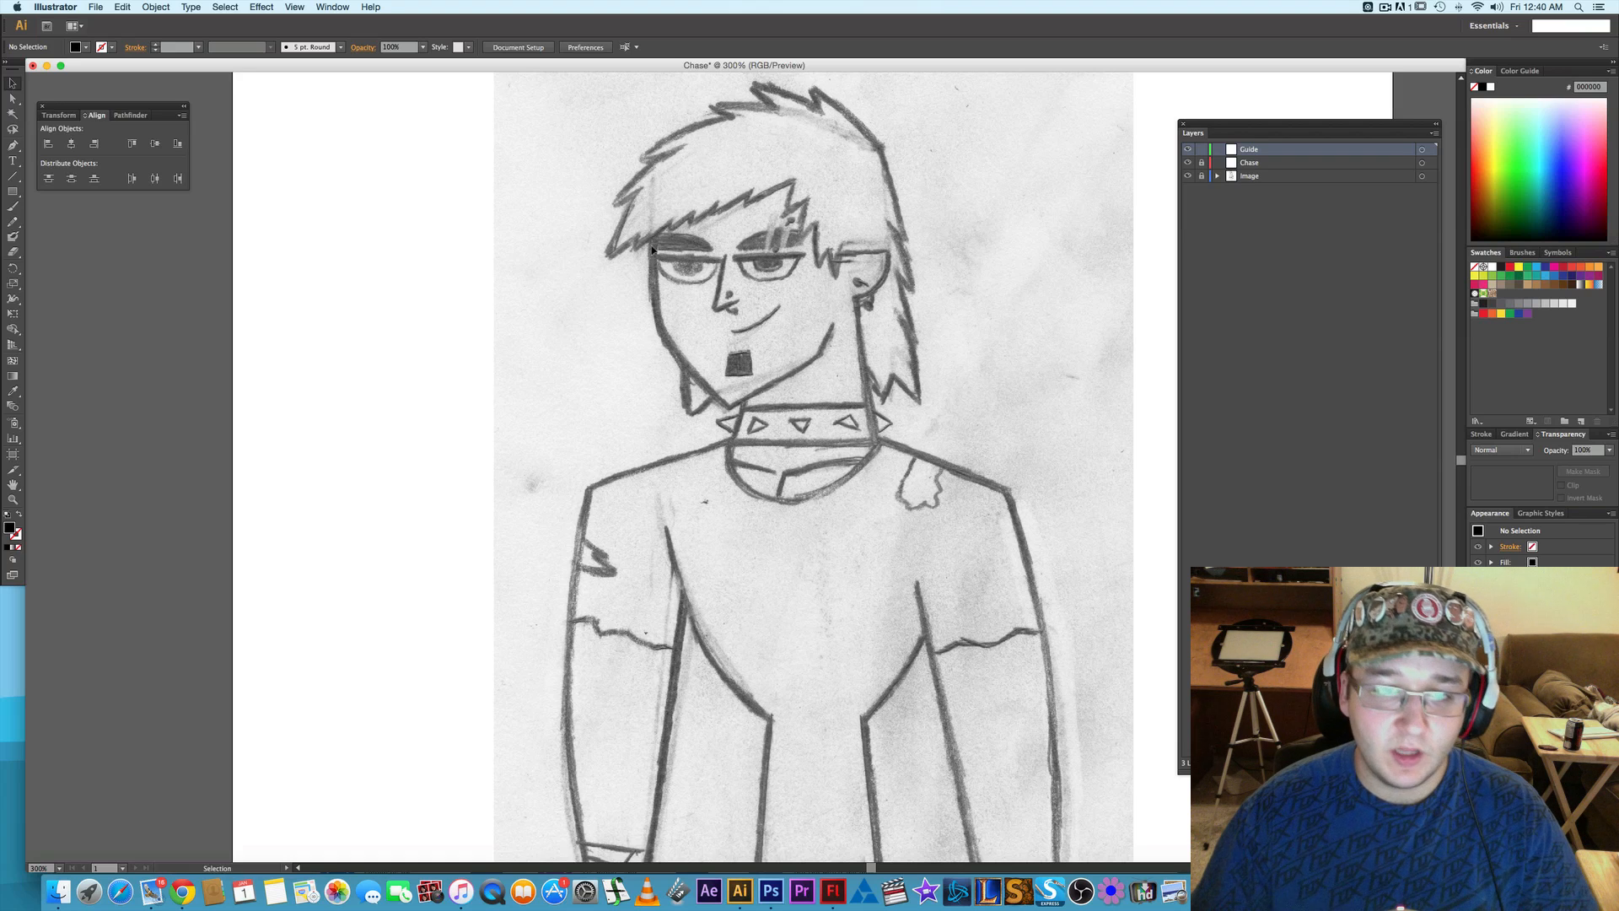
scroll(652, 250, "up", 1)
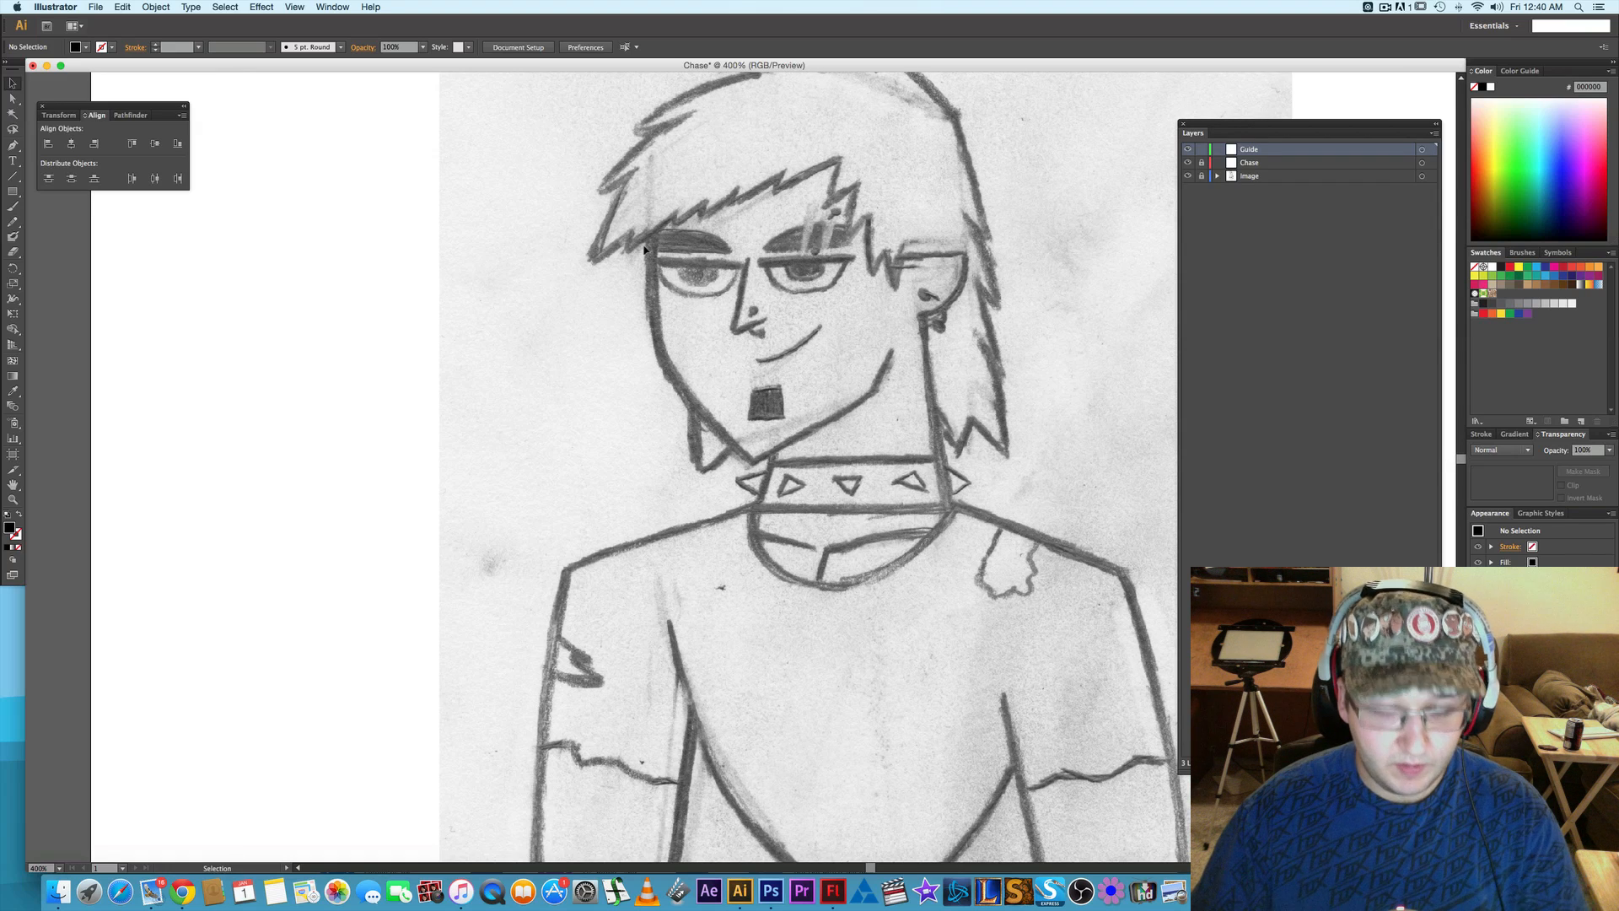
key("p")
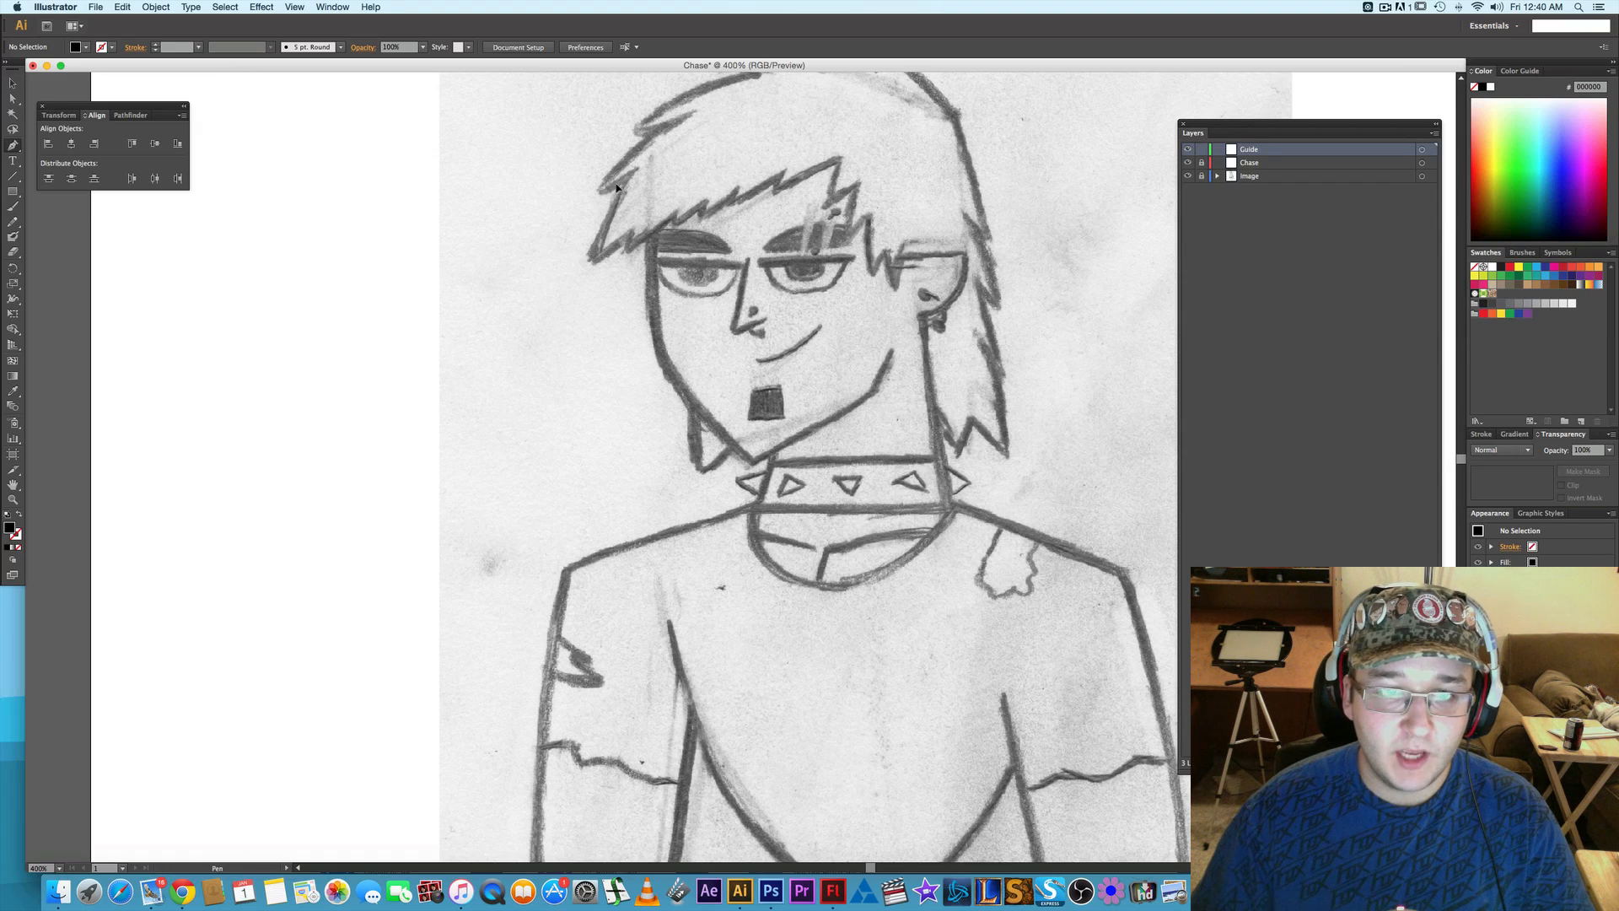
left_click_drag(593, 264, 588, 302)
left_click(593, 264)
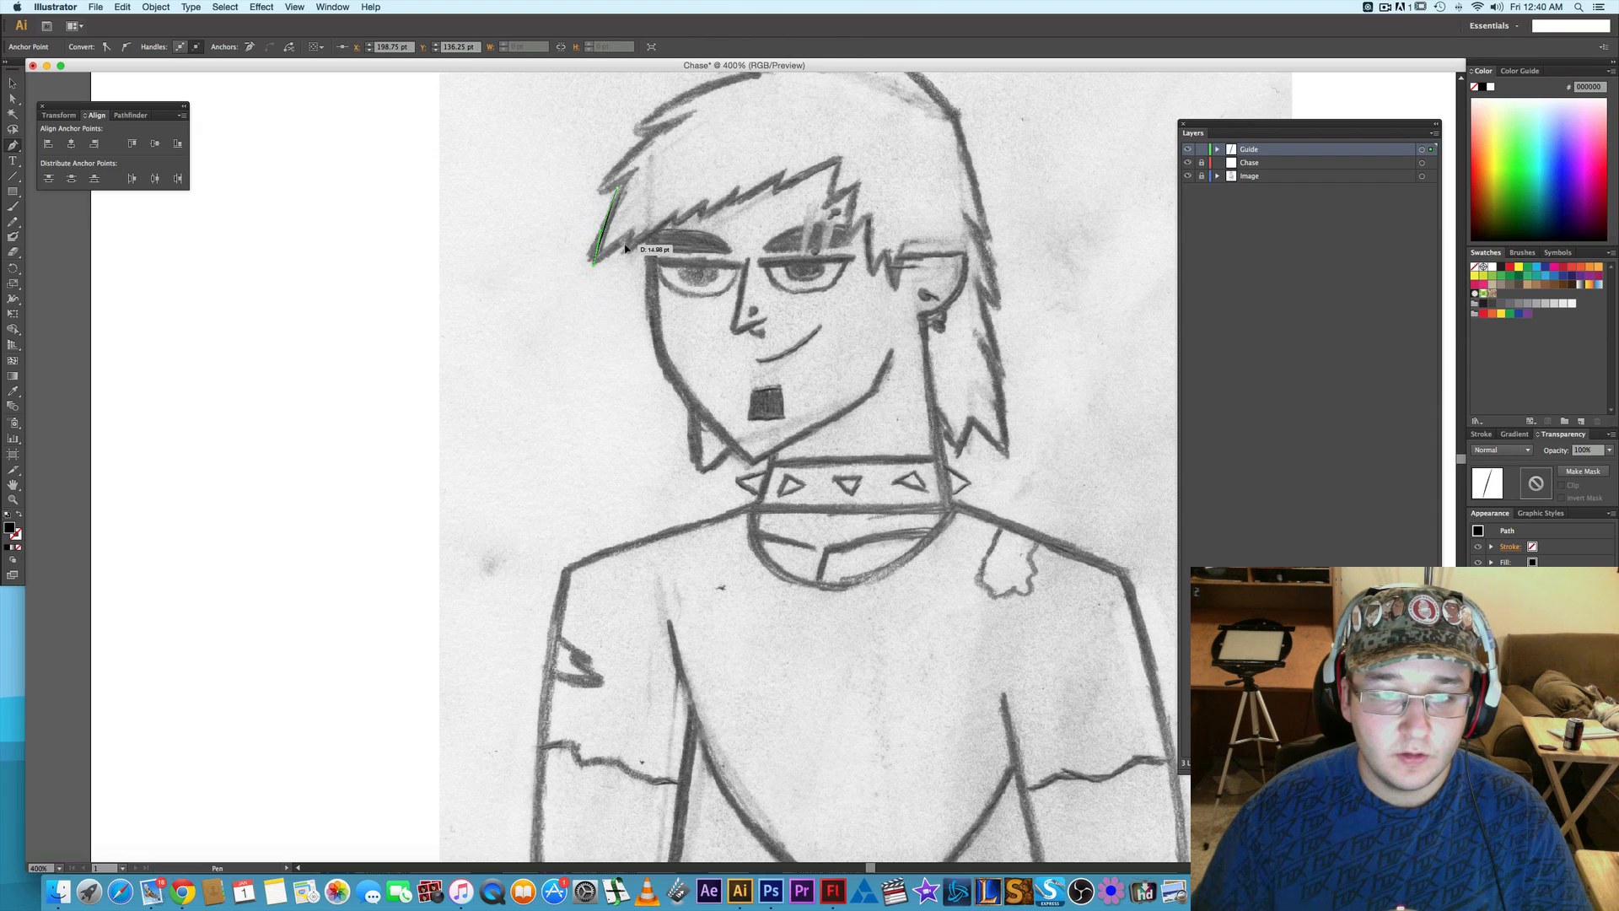
left_click(625, 250)
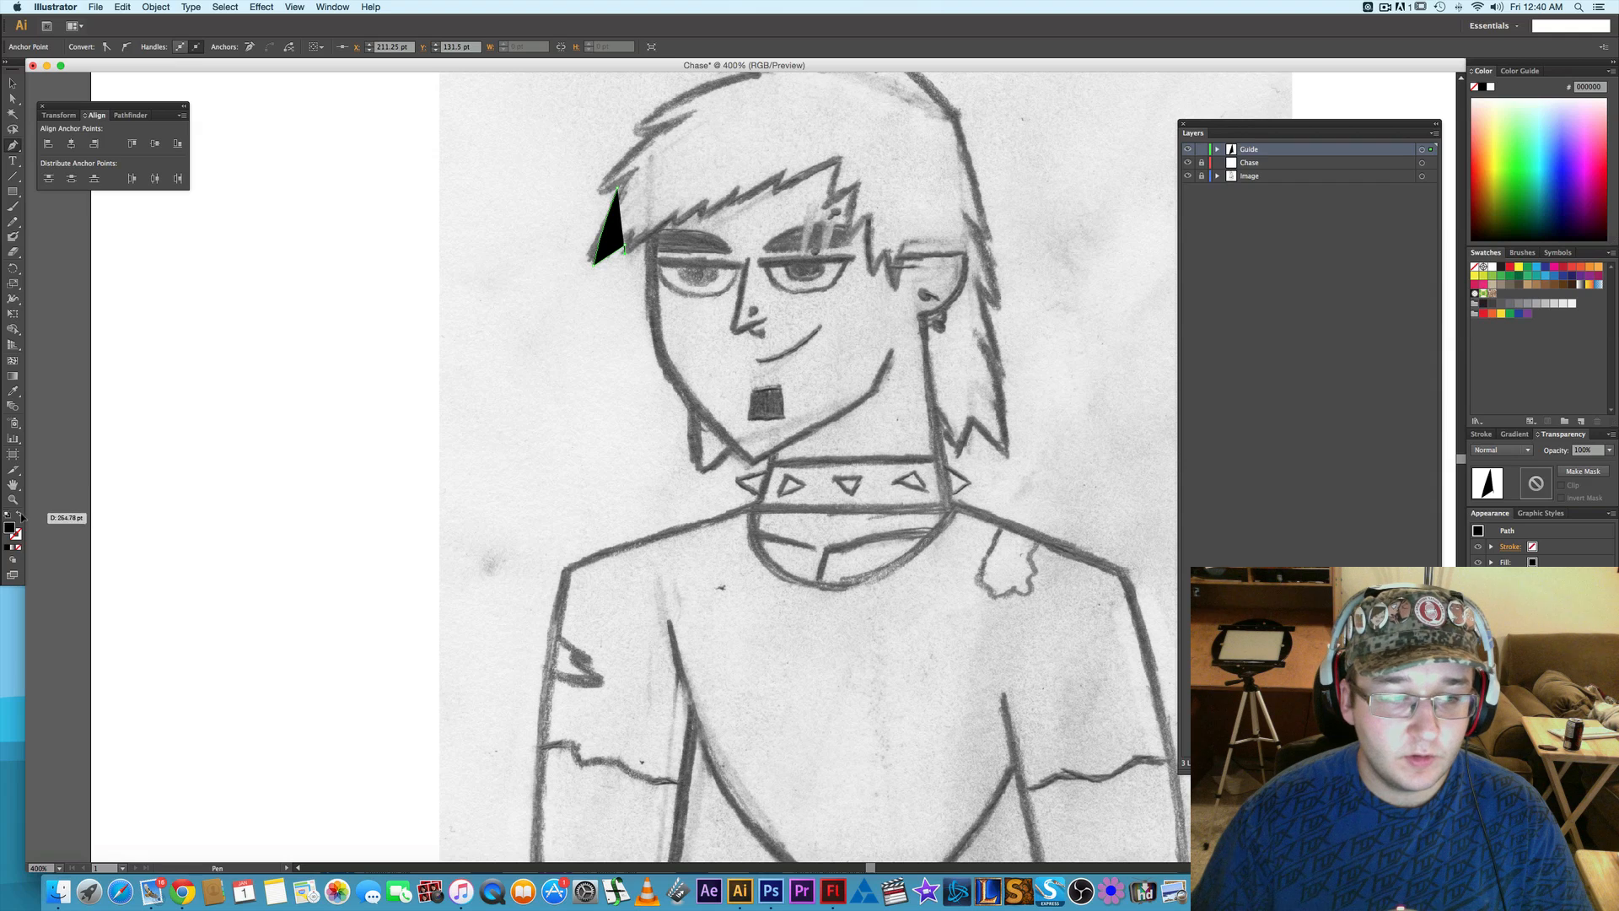
left_click(19, 515)
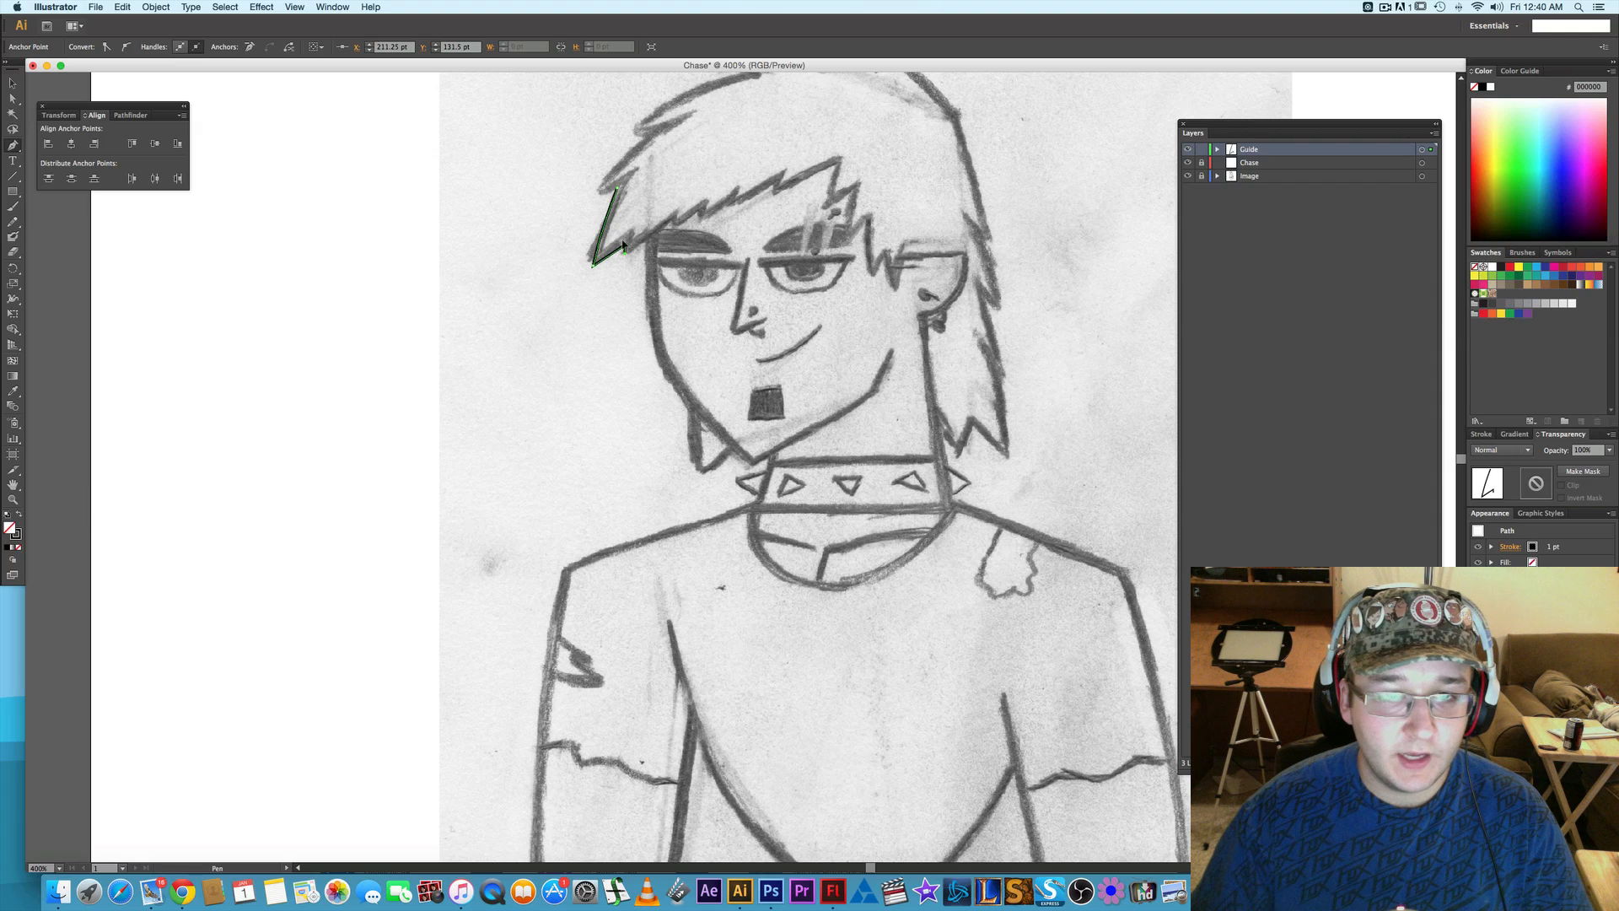
- Continue the path along the jagged lower edge of the fringe up to its peak above the second eye
left_click(673, 223)
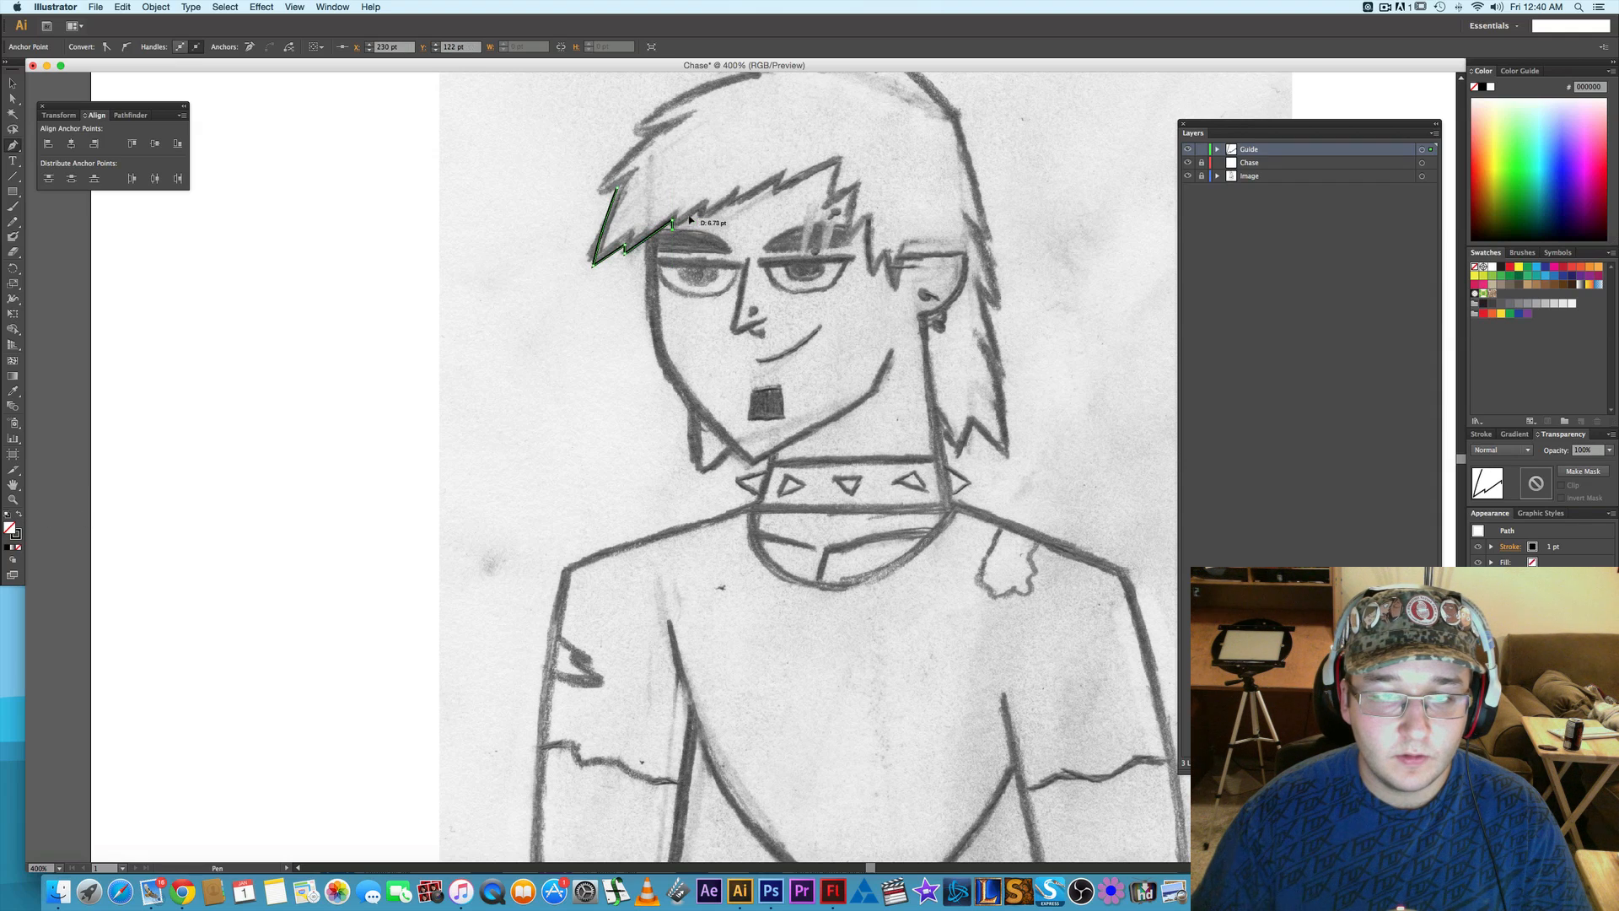
left_click(698, 211)
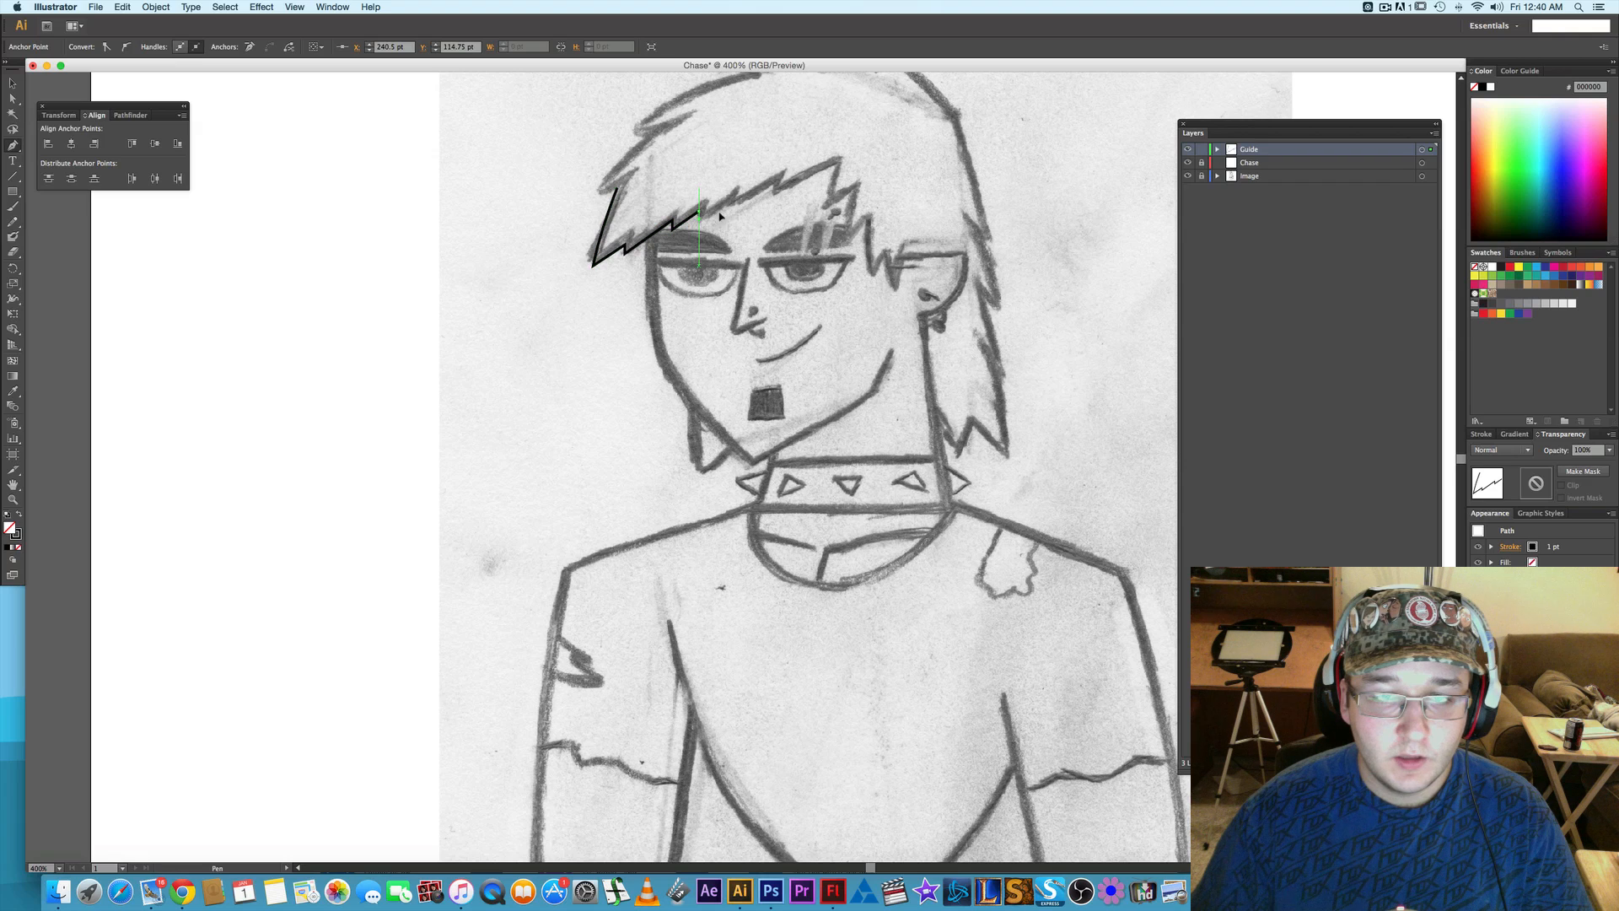
left_click(732, 200)
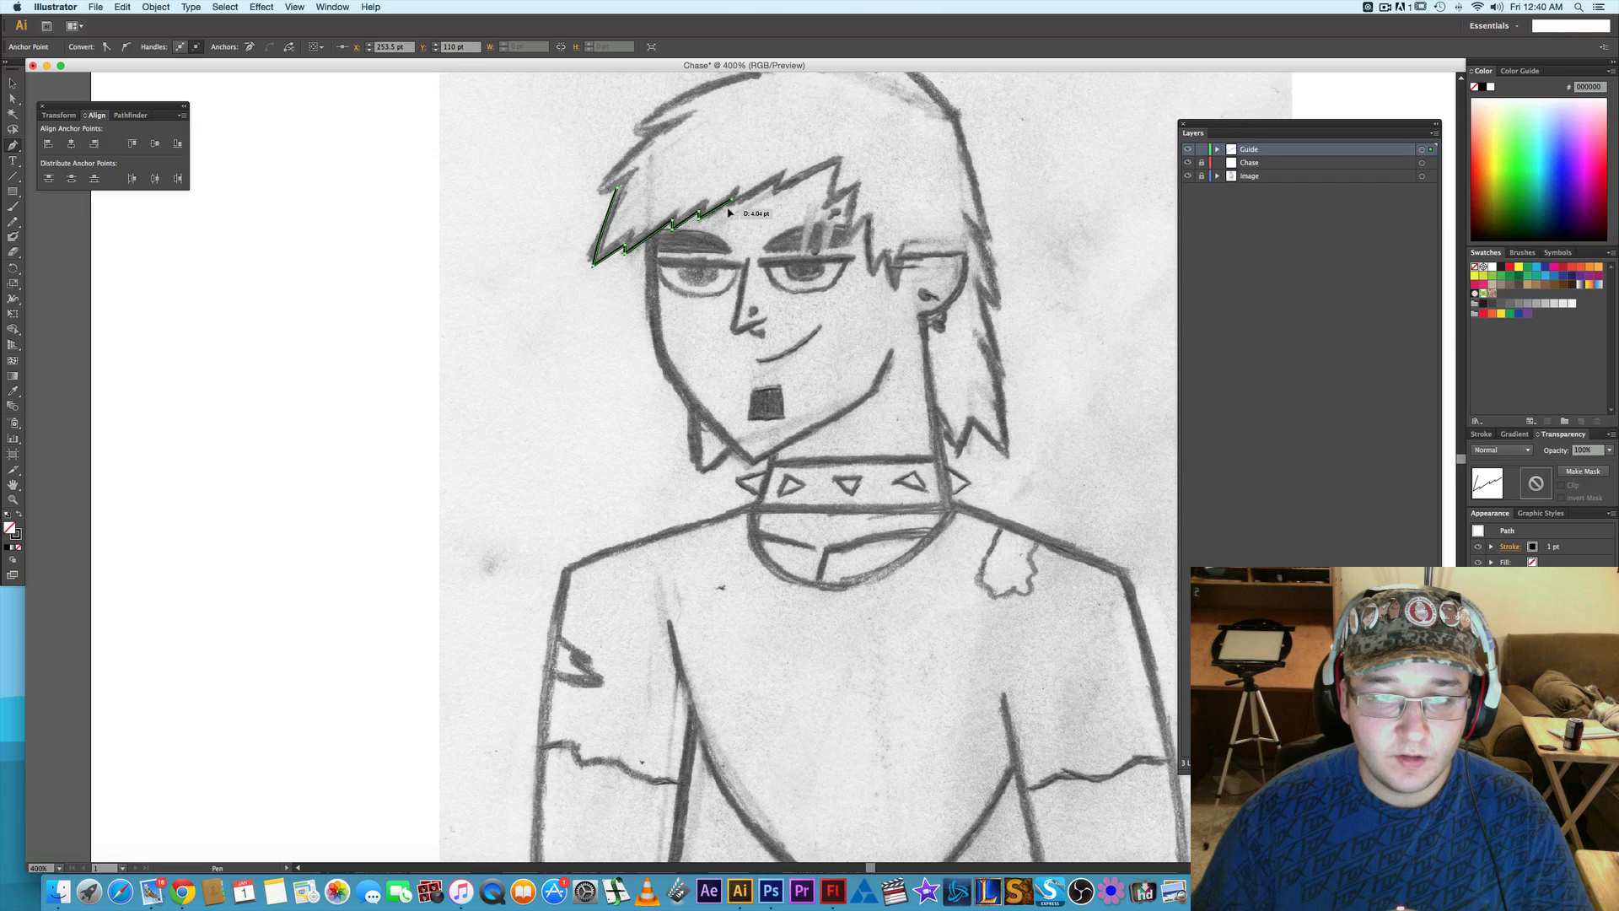
left_click(730, 212)
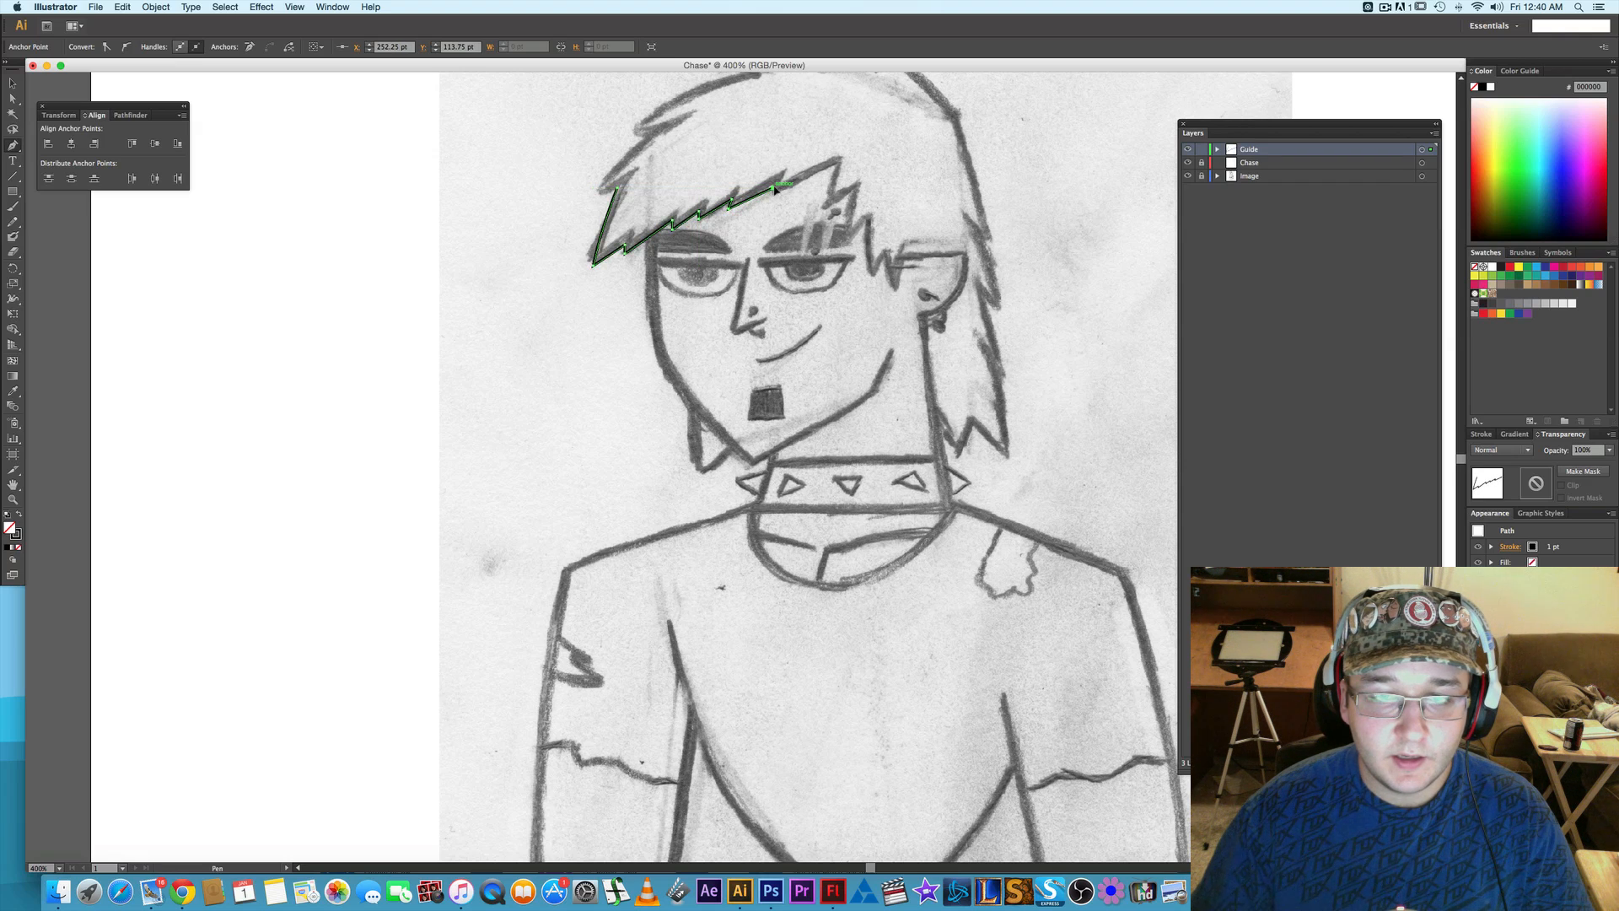
left_click(774, 191)
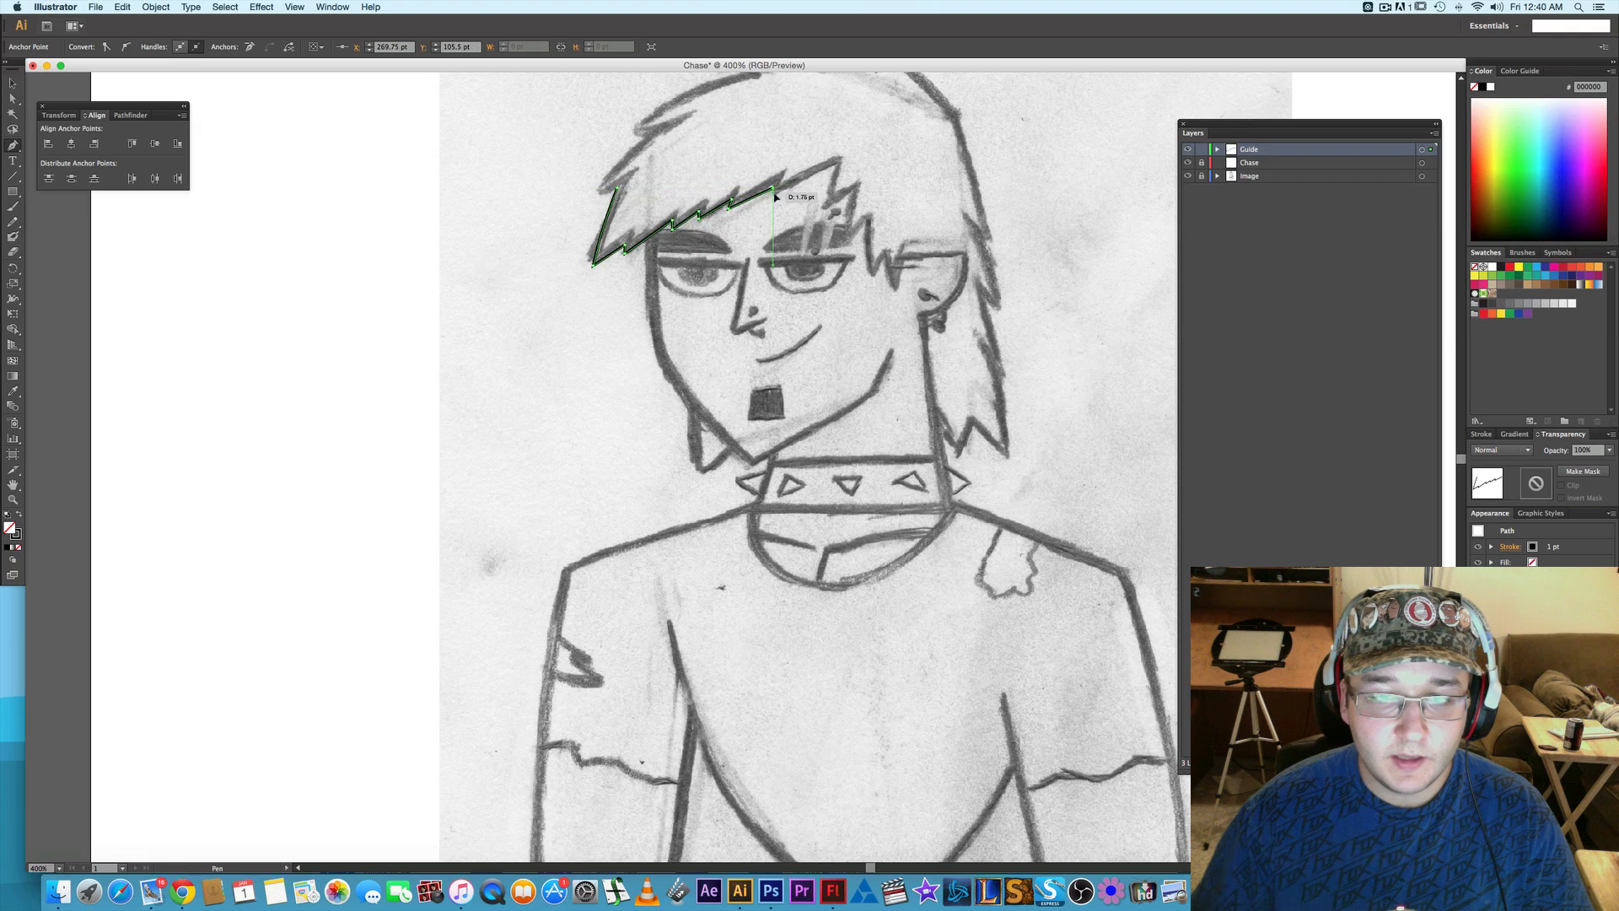
left_click(838, 162)
- Extend the path down the zigzag hair spikes beside the second eye to the last spike before the ear
left_click(825, 207)
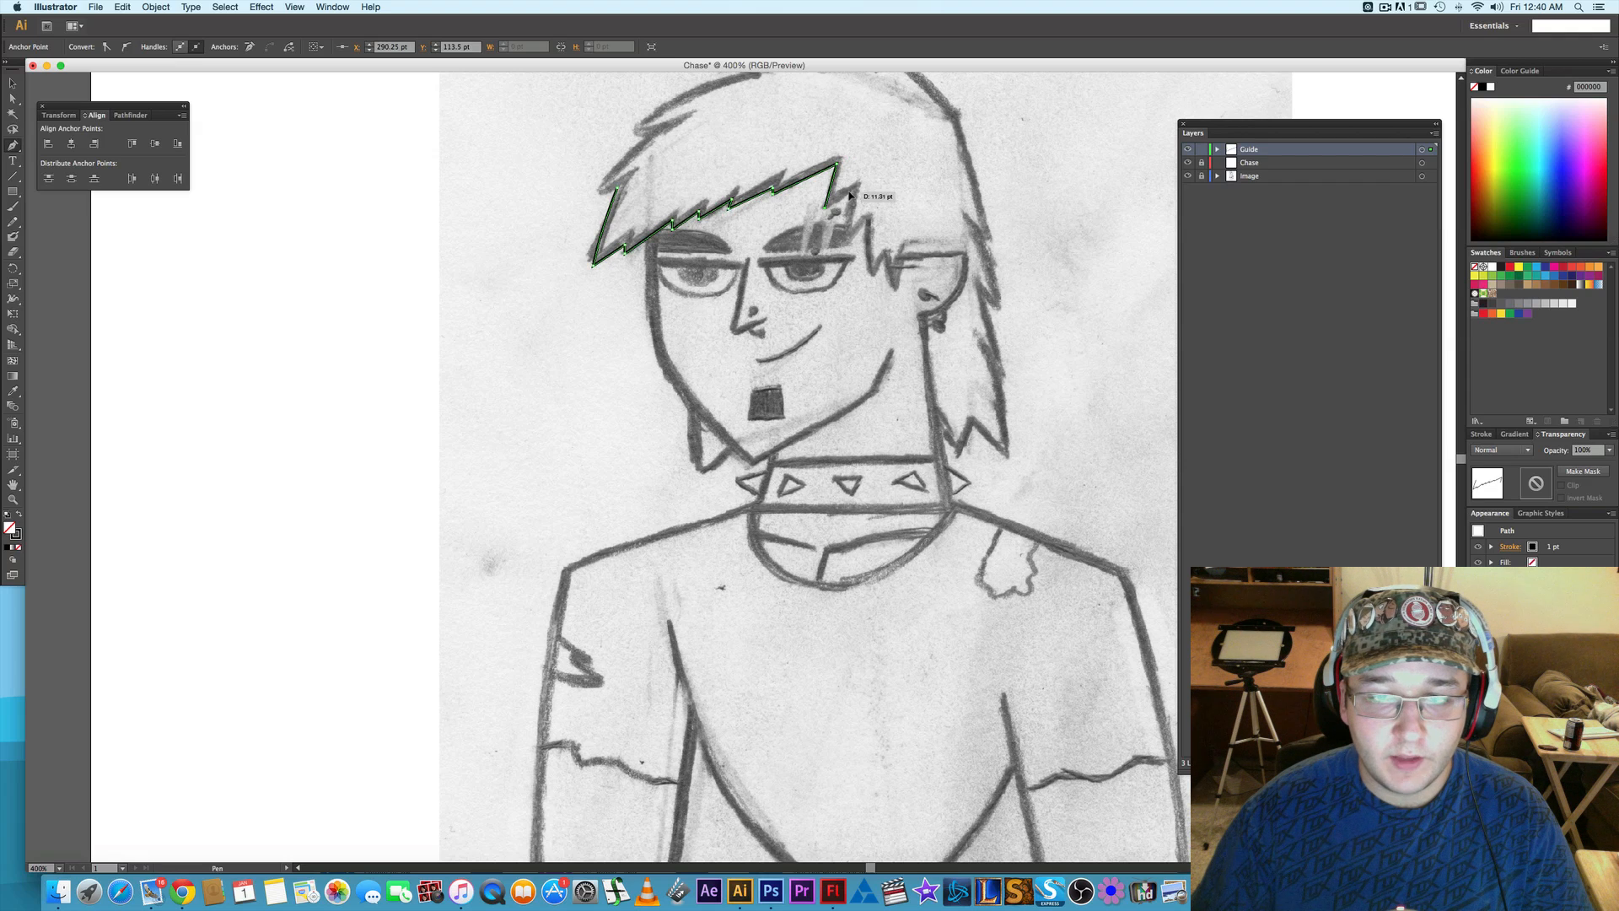
left_click(854, 190)
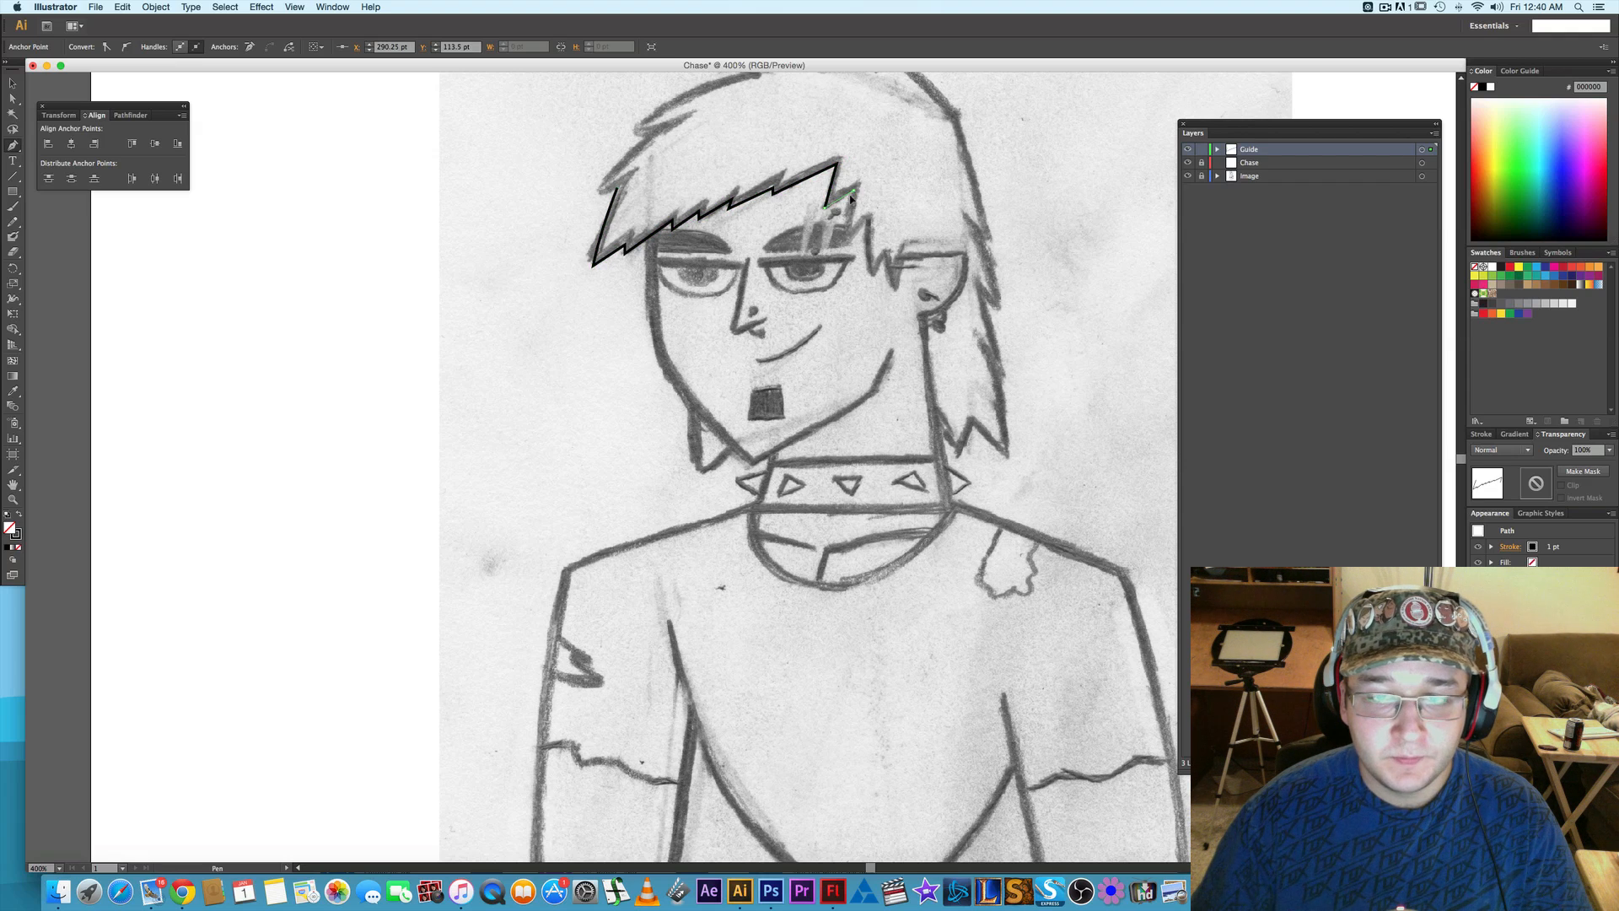
left_click(849, 250)
left_click(847, 257)
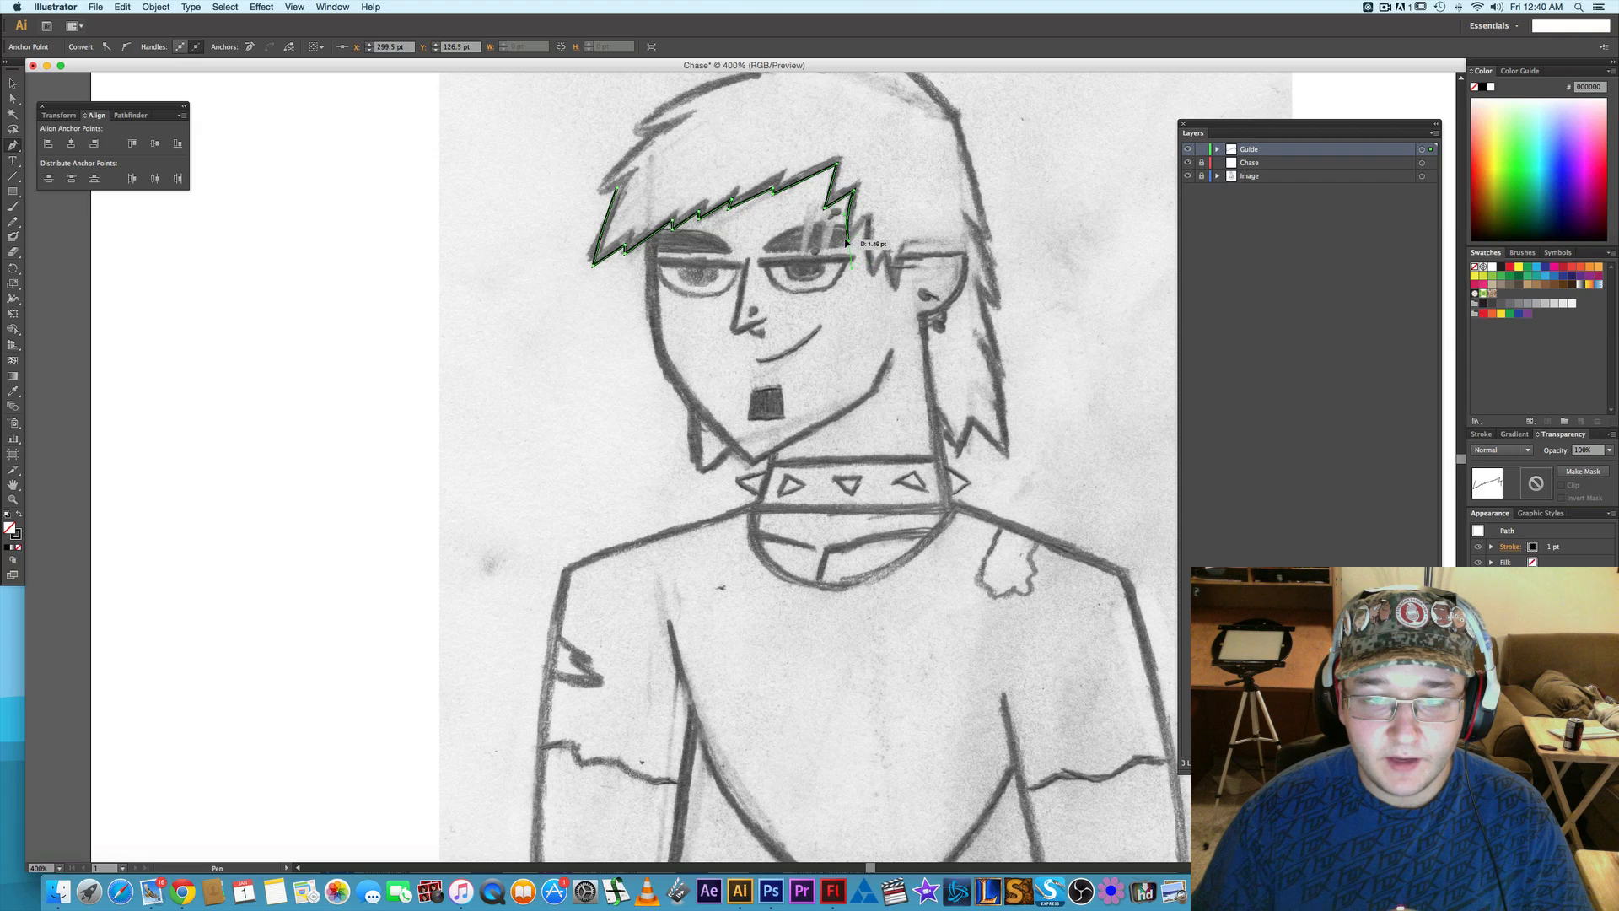
left_click(865, 221)
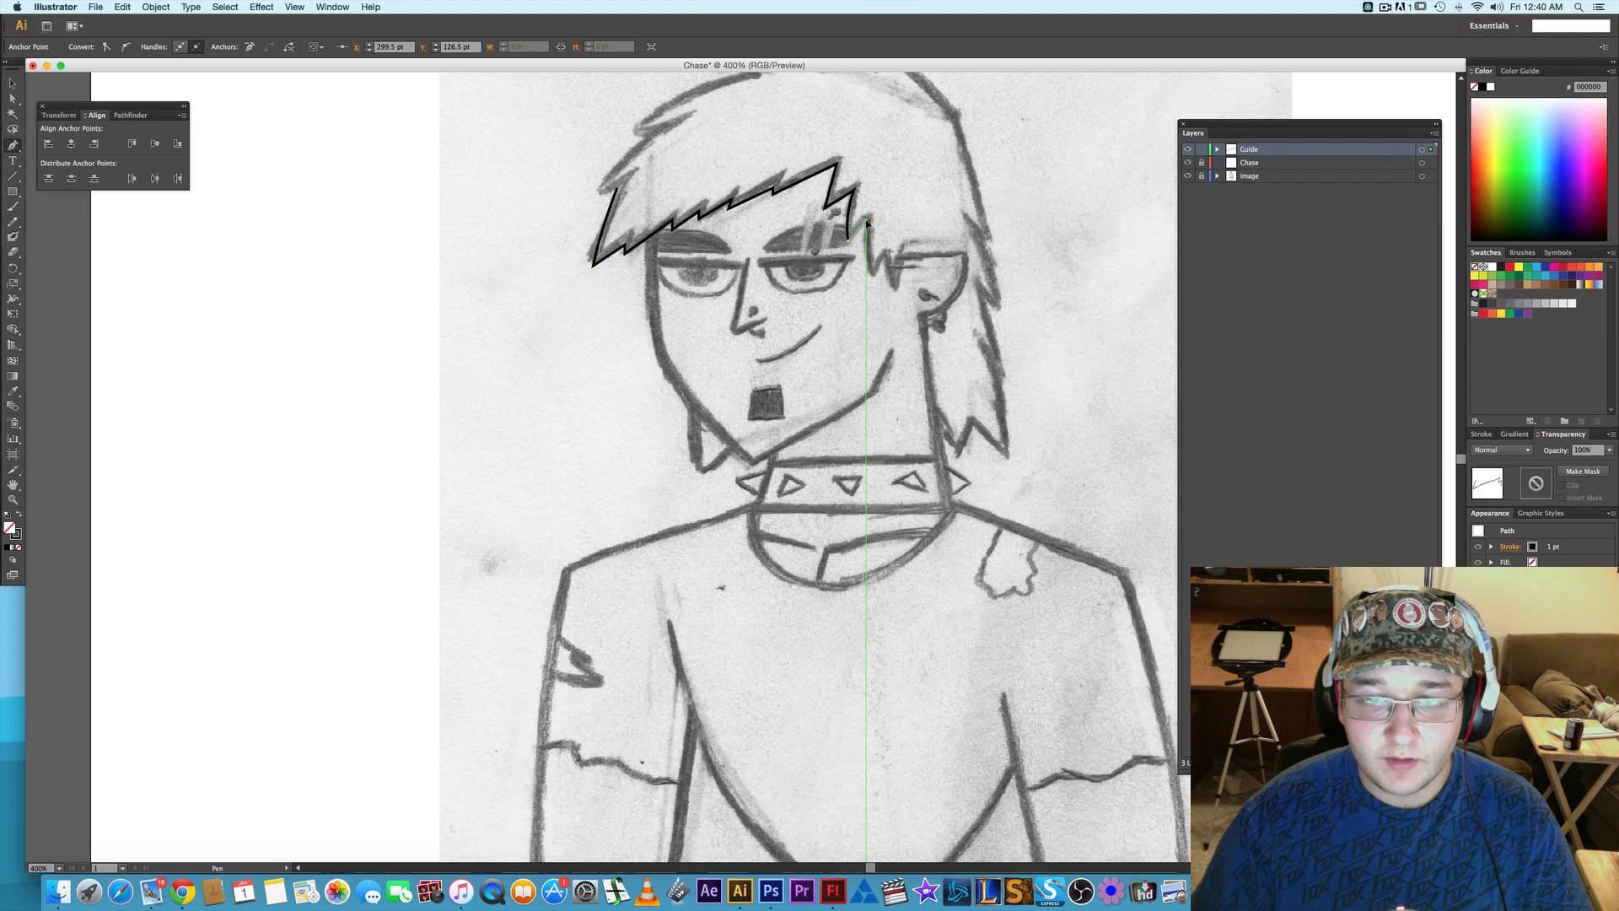
left_click(874, 274)
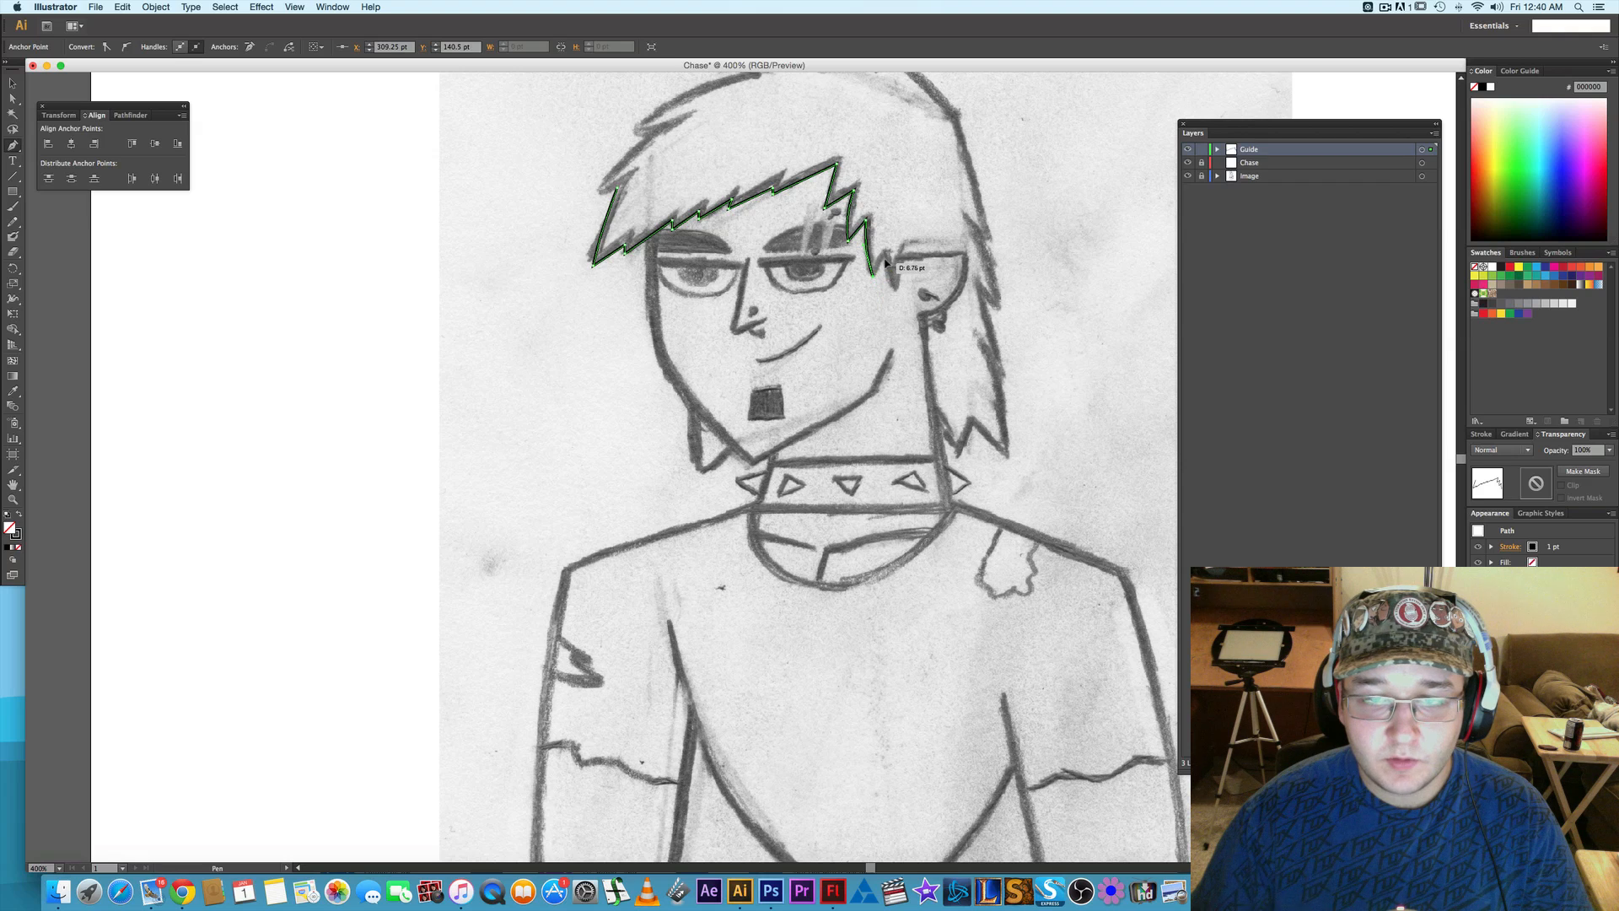
left_click(885, 259)
left_click(897, 291)
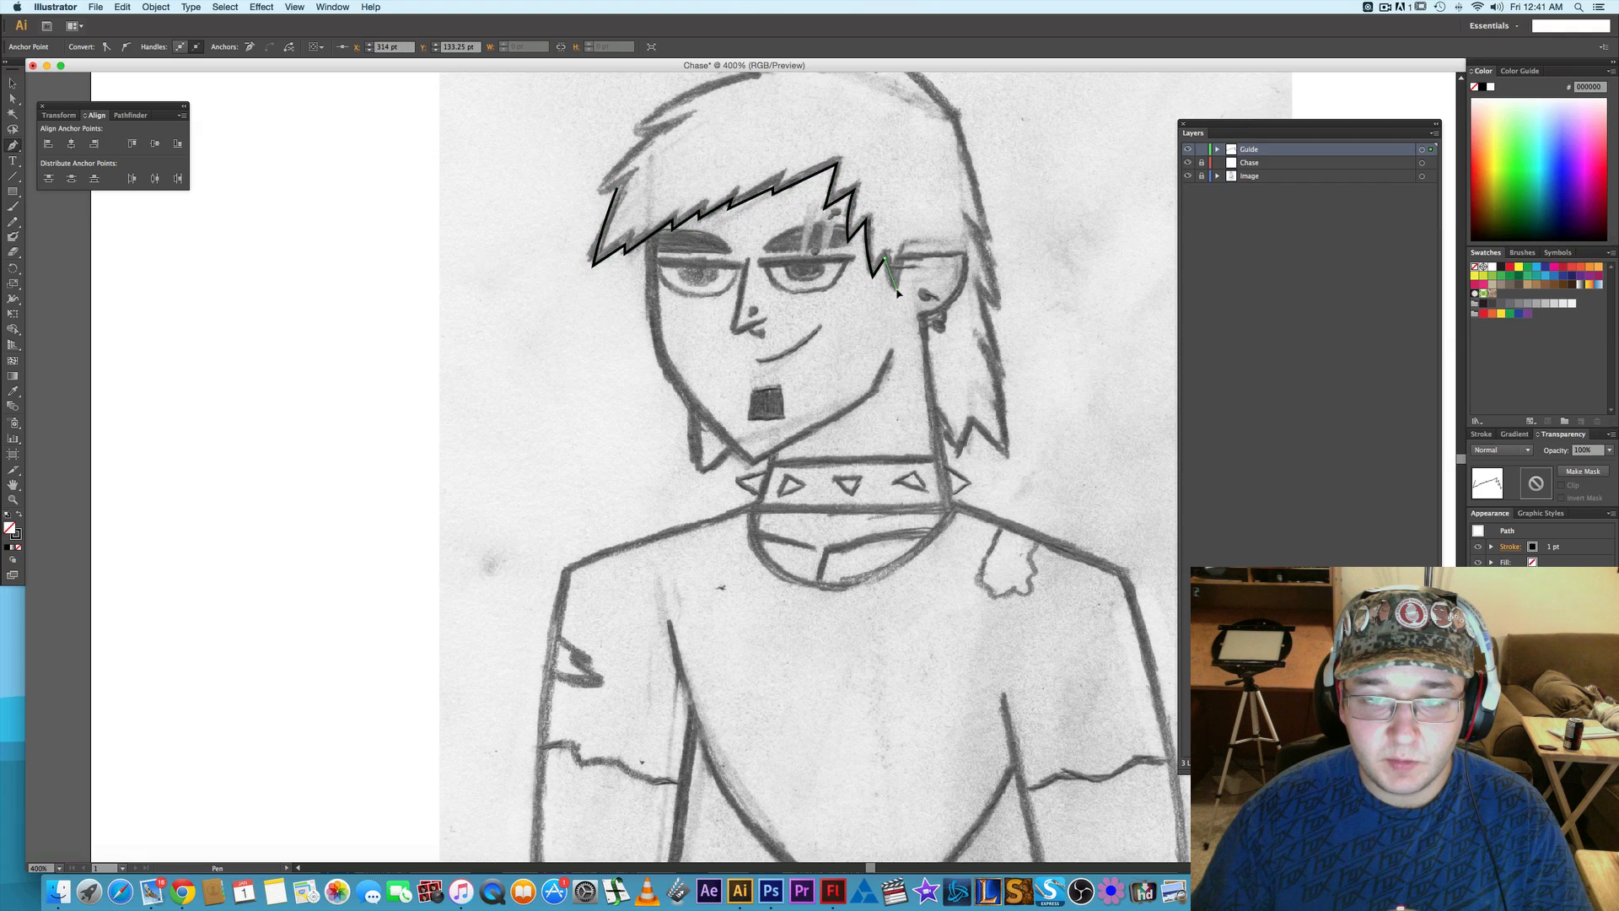
left_click(898, 291)
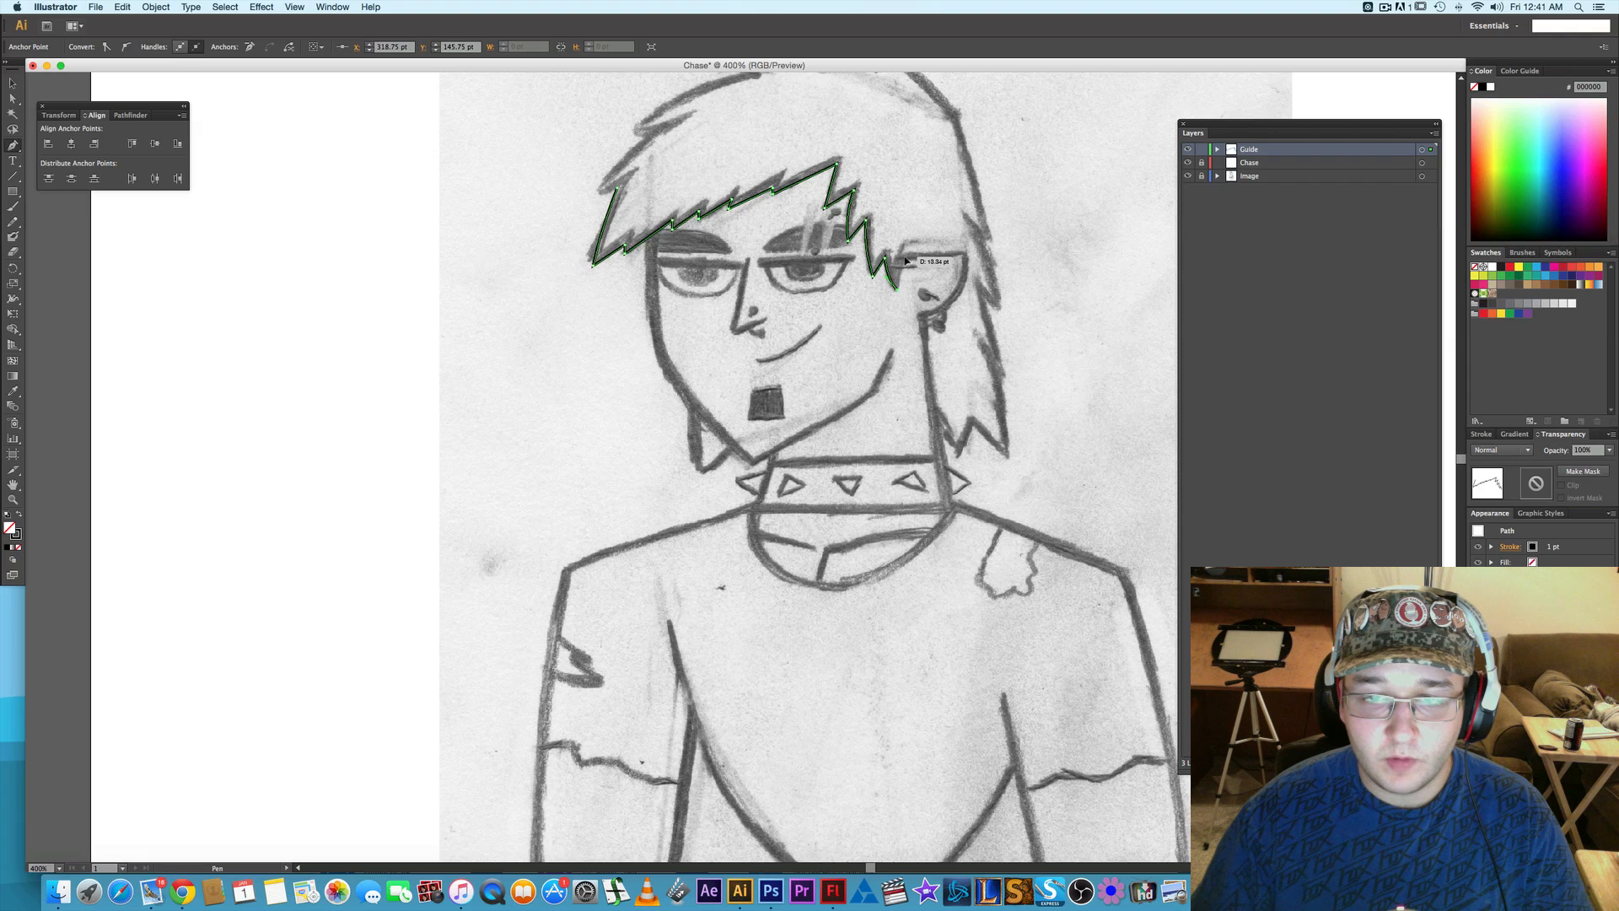
- Finish the hair path along the top edge of the ear and convert it to guides
left_click(904, 255)
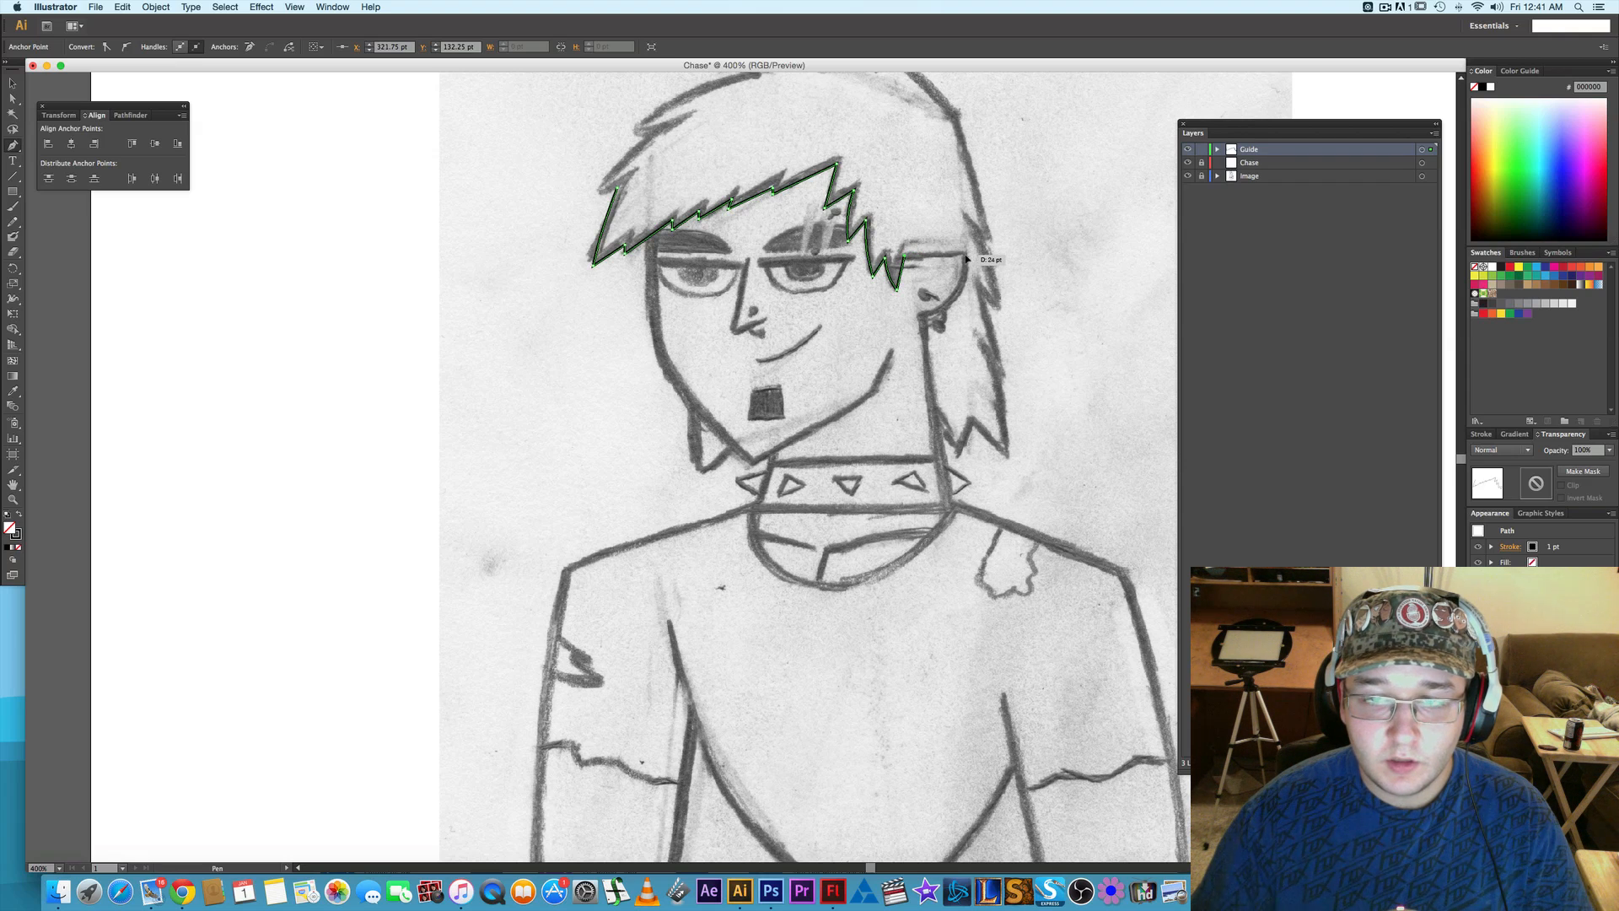
left_click(966, 254)
right_click(943, 261)
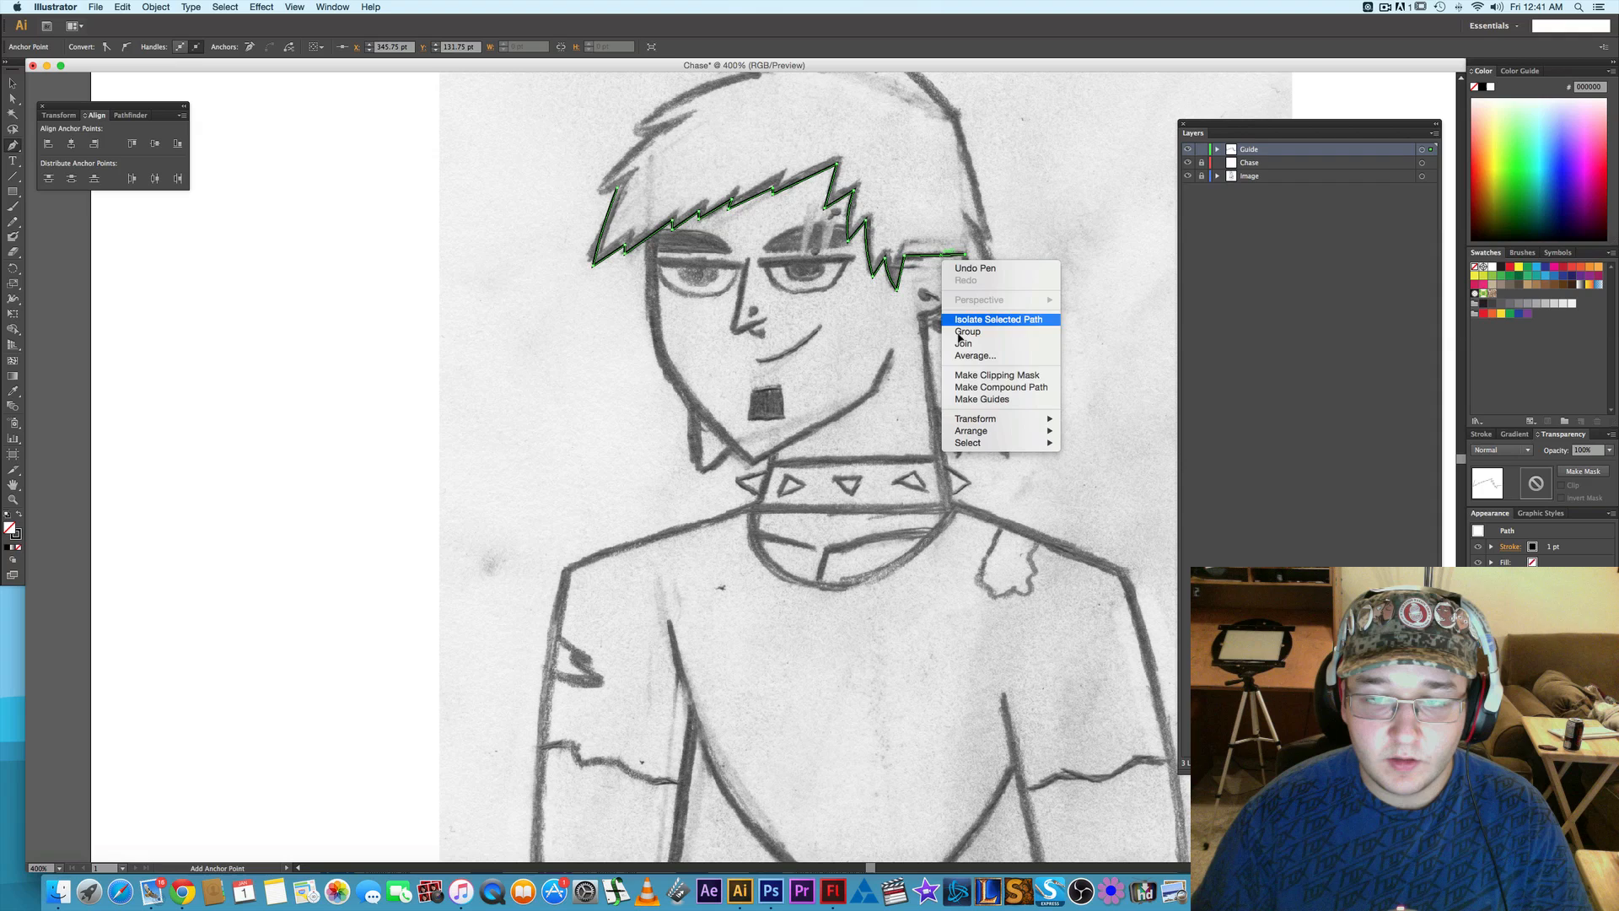
left_click(976, 399)
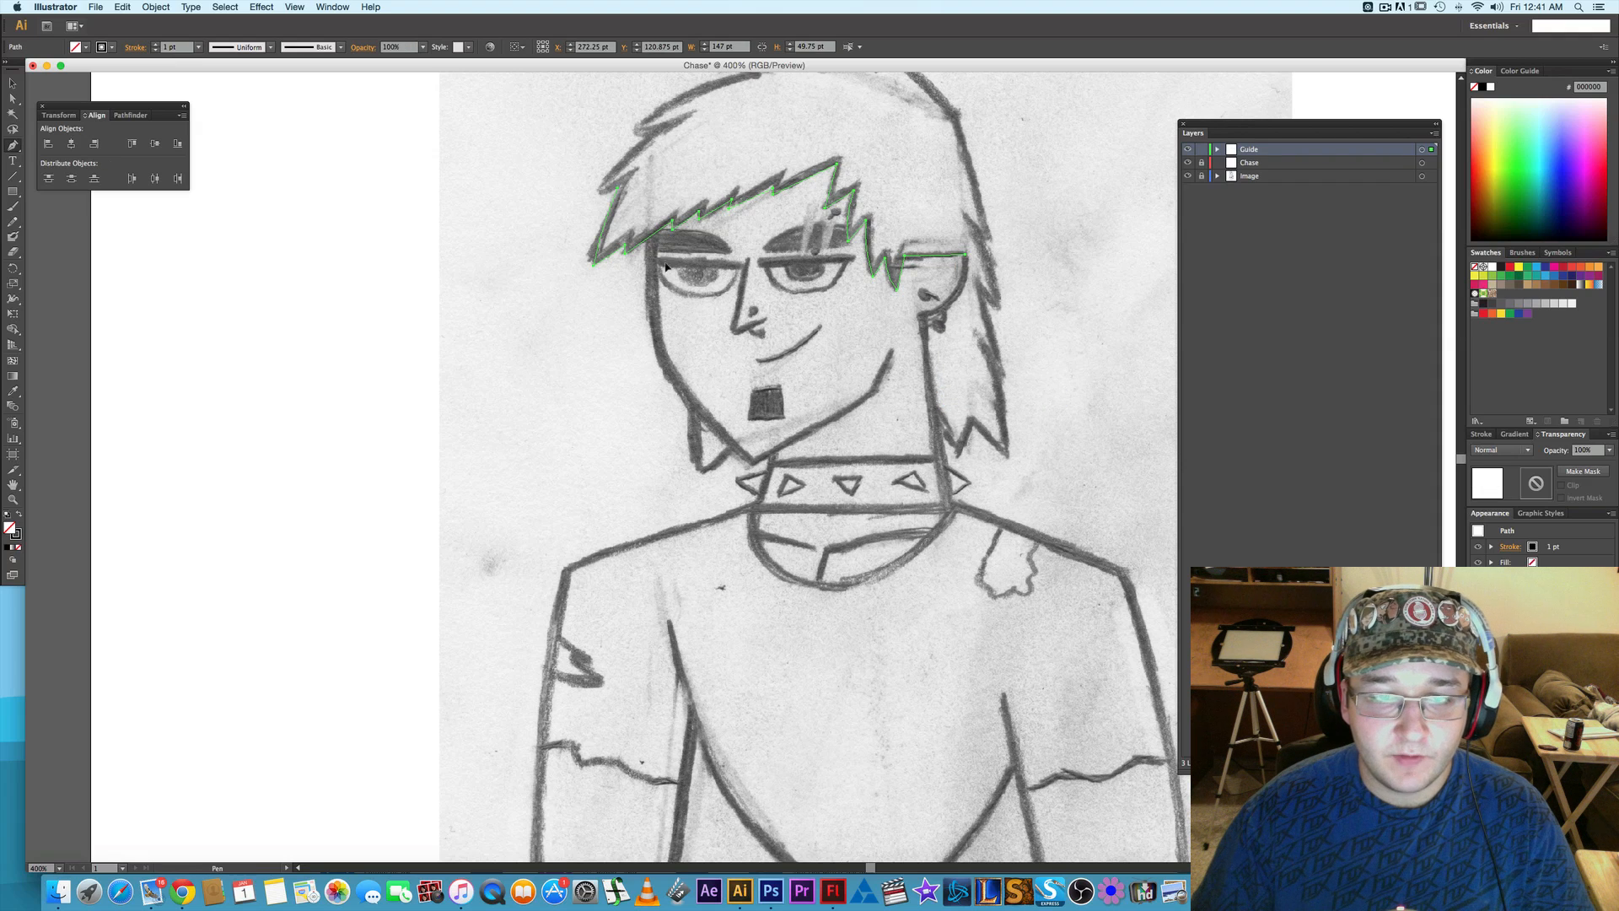
- Trace the face outline with the Pen tool from the fringe down the cheek to the tip of the chin, using one curved point mid-cheek
left_click(646, 240)
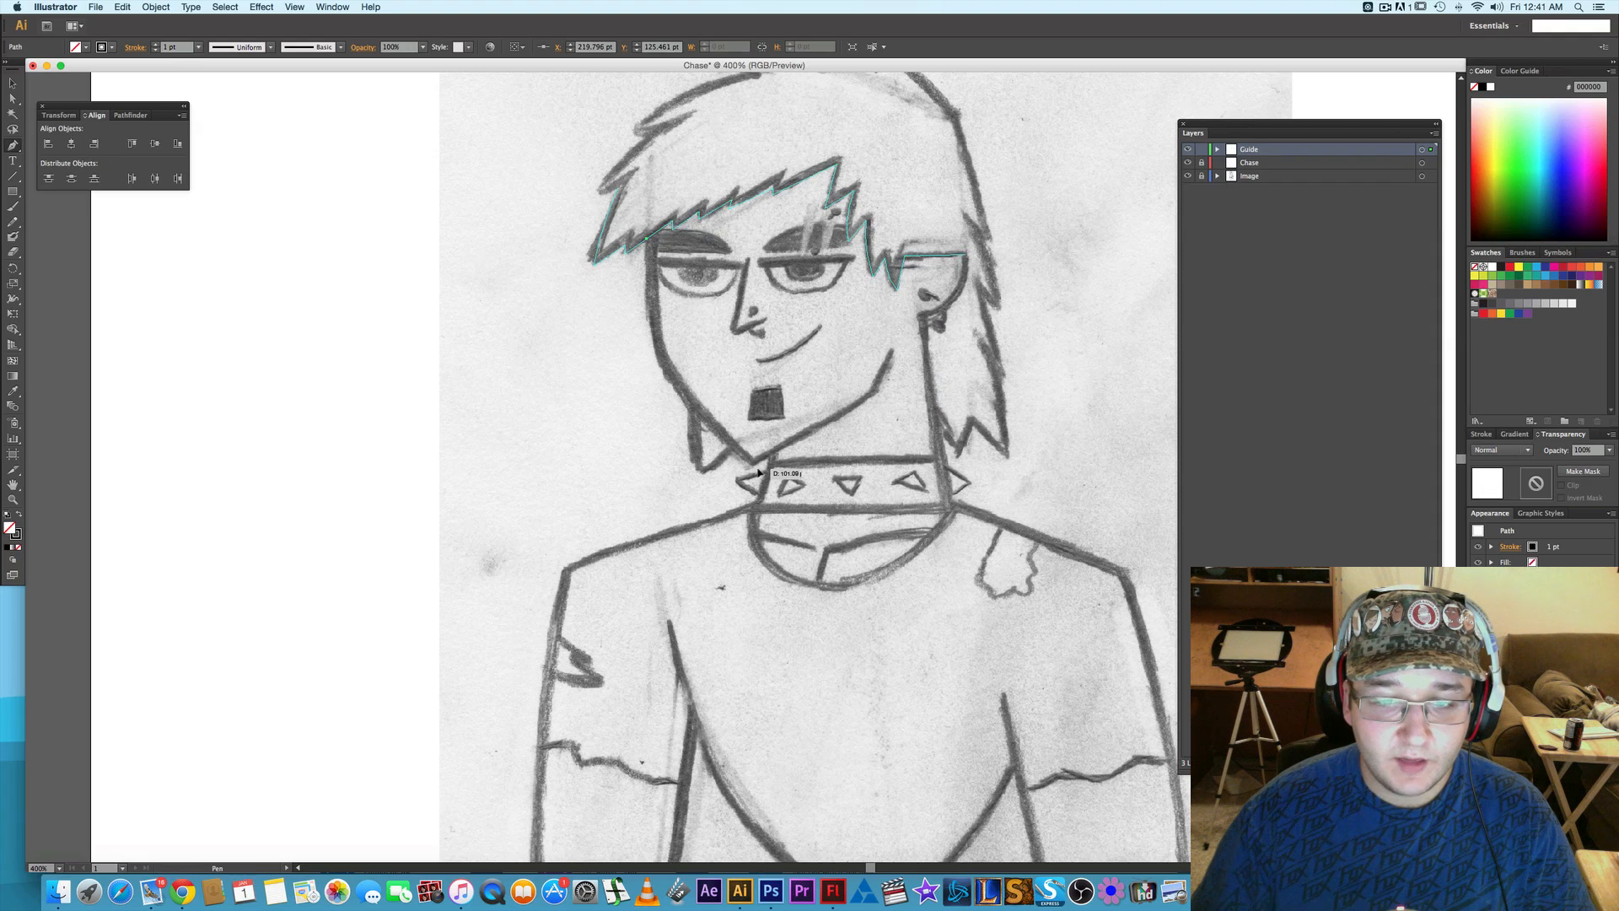
left_click_drag(755, 468, 898, 575)
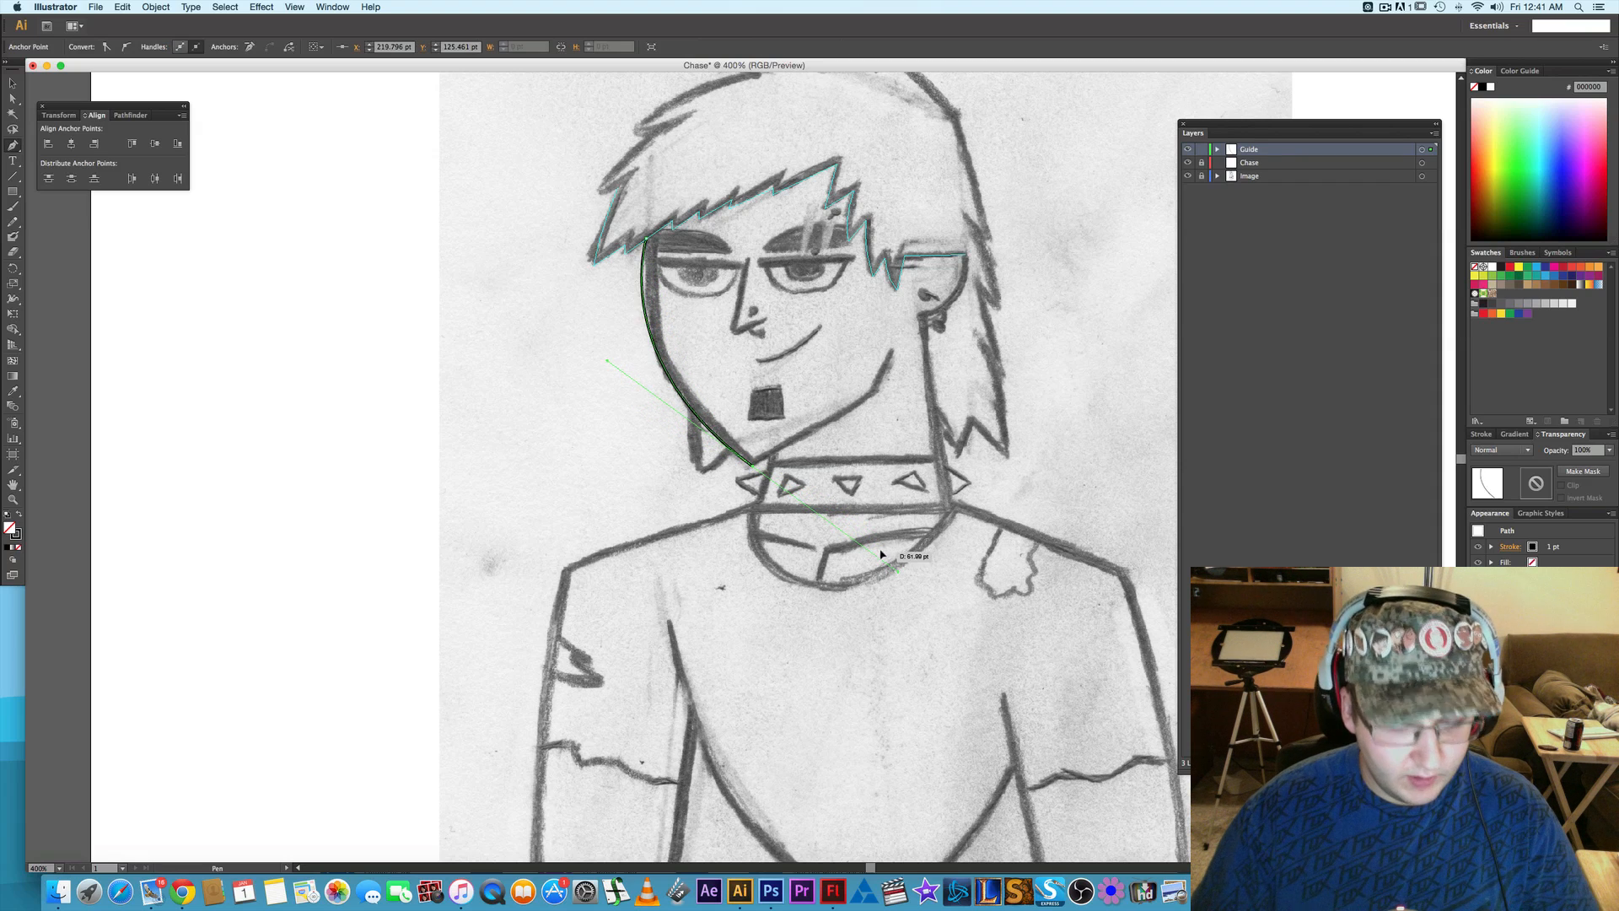
key("super+z")
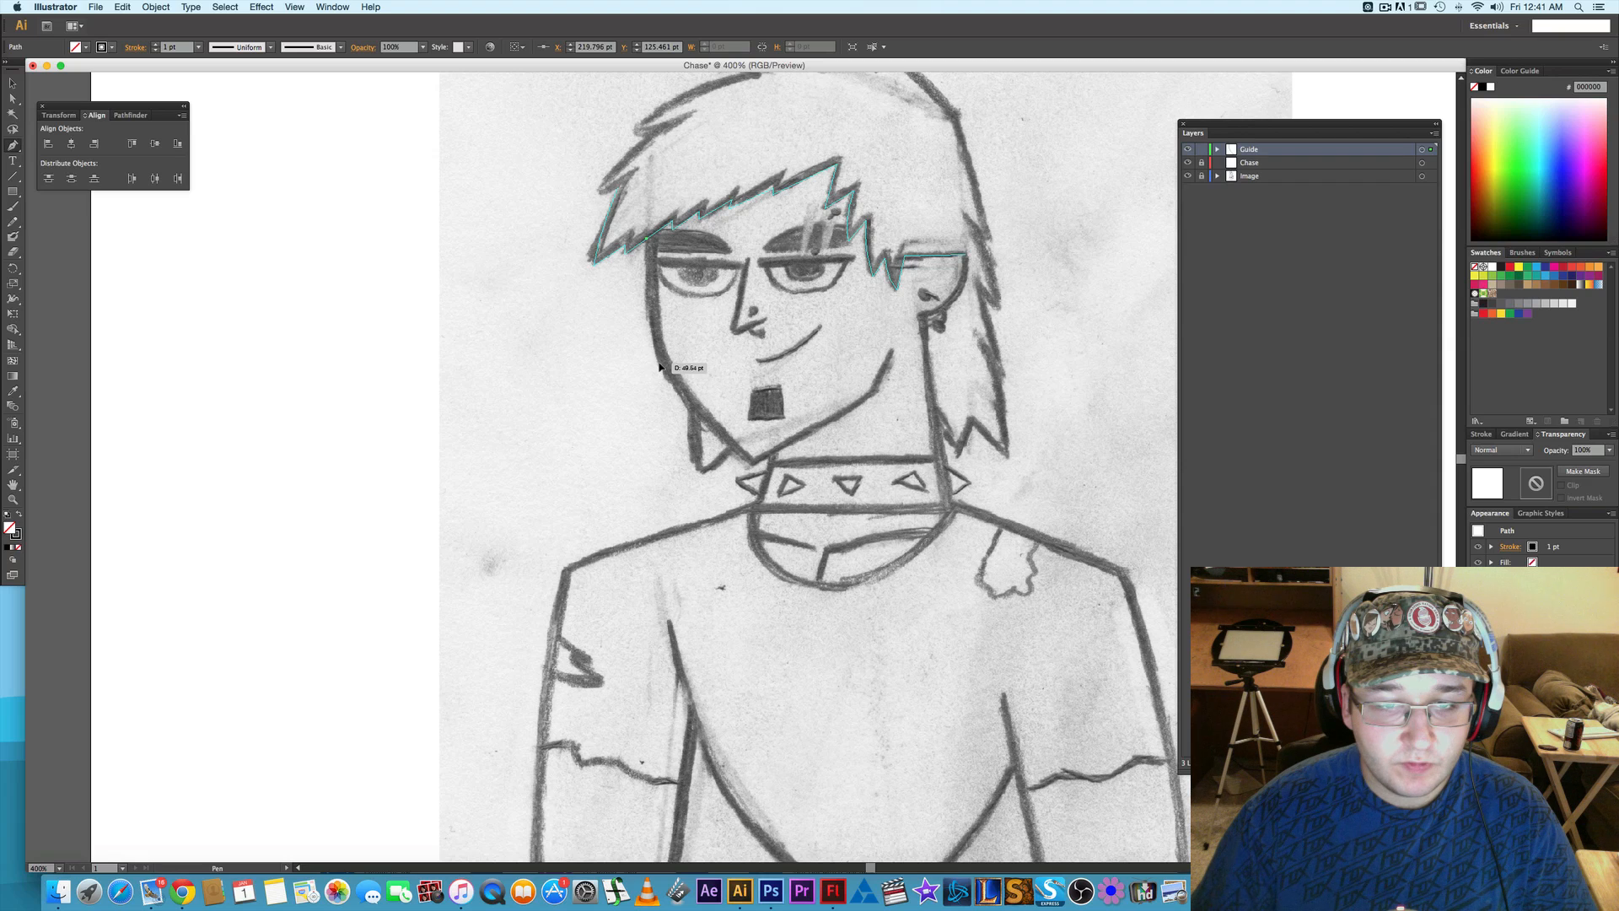
left_click_drag(661, 367, 679, 414)
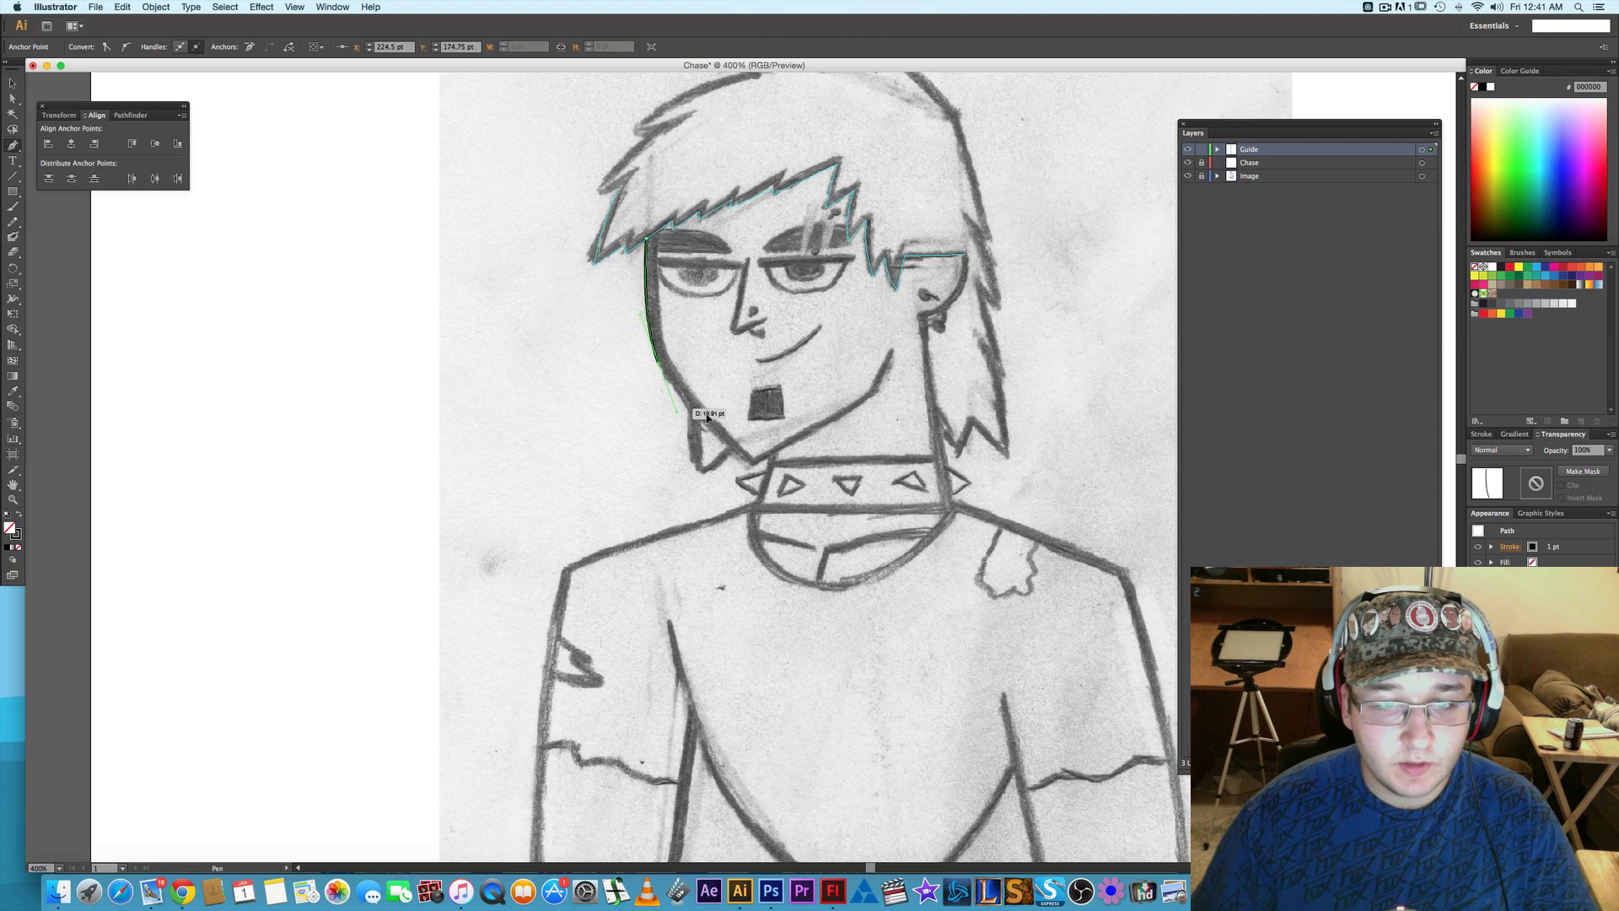
left_click(754, 465)
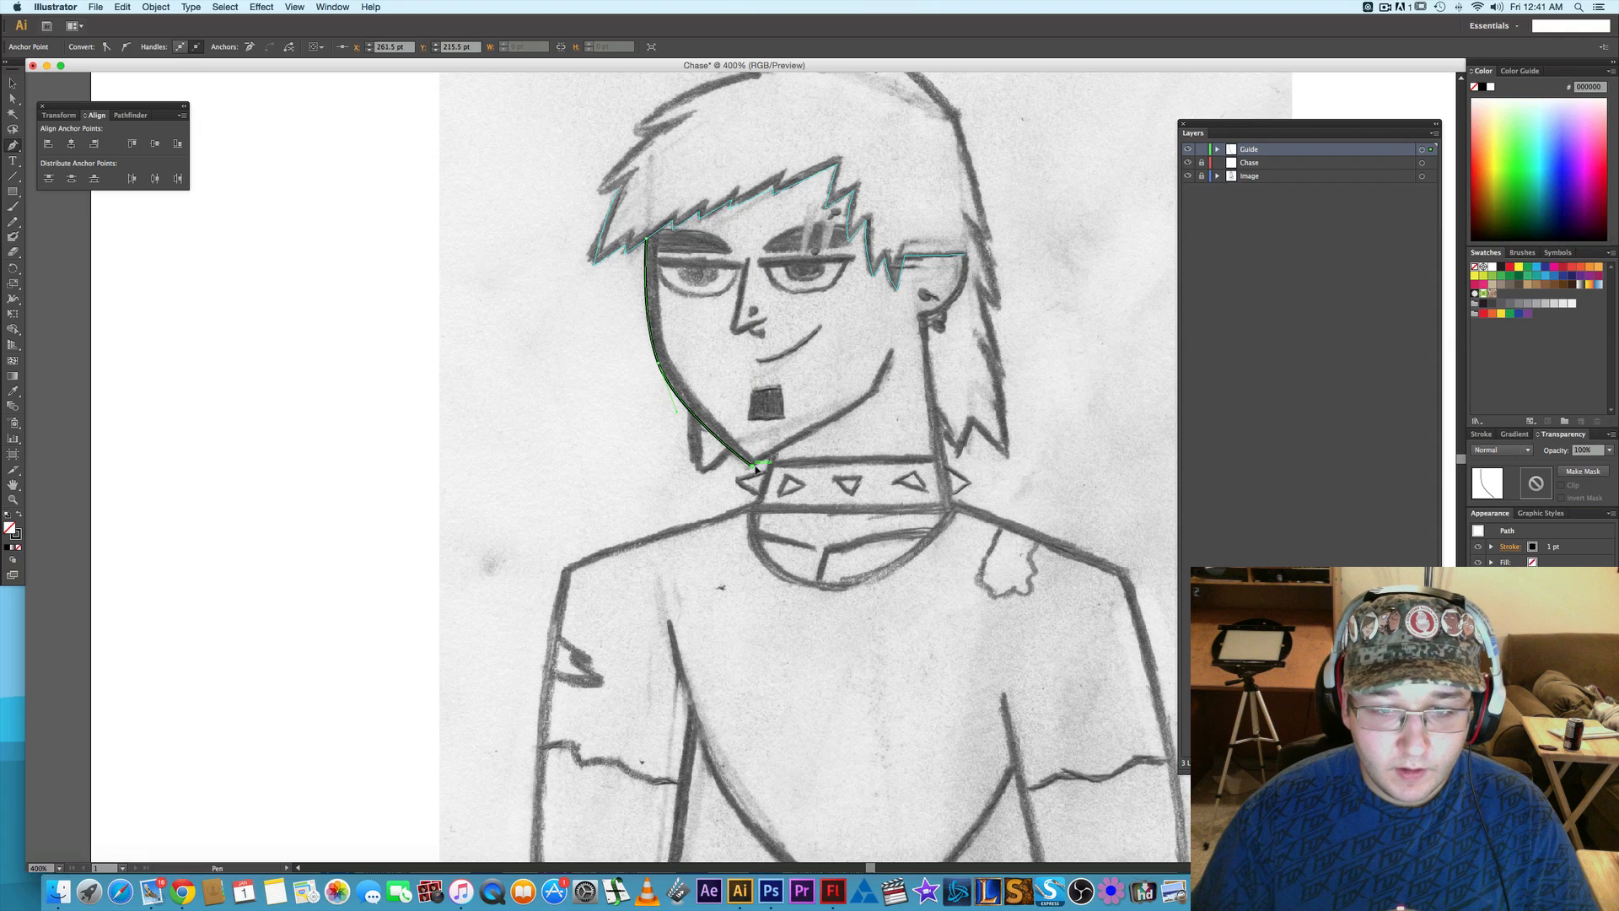
- Continue the face path from the chin up along the jaw to its upper end and convert it to guides
left_click_drag(880, 393, 896, 363)
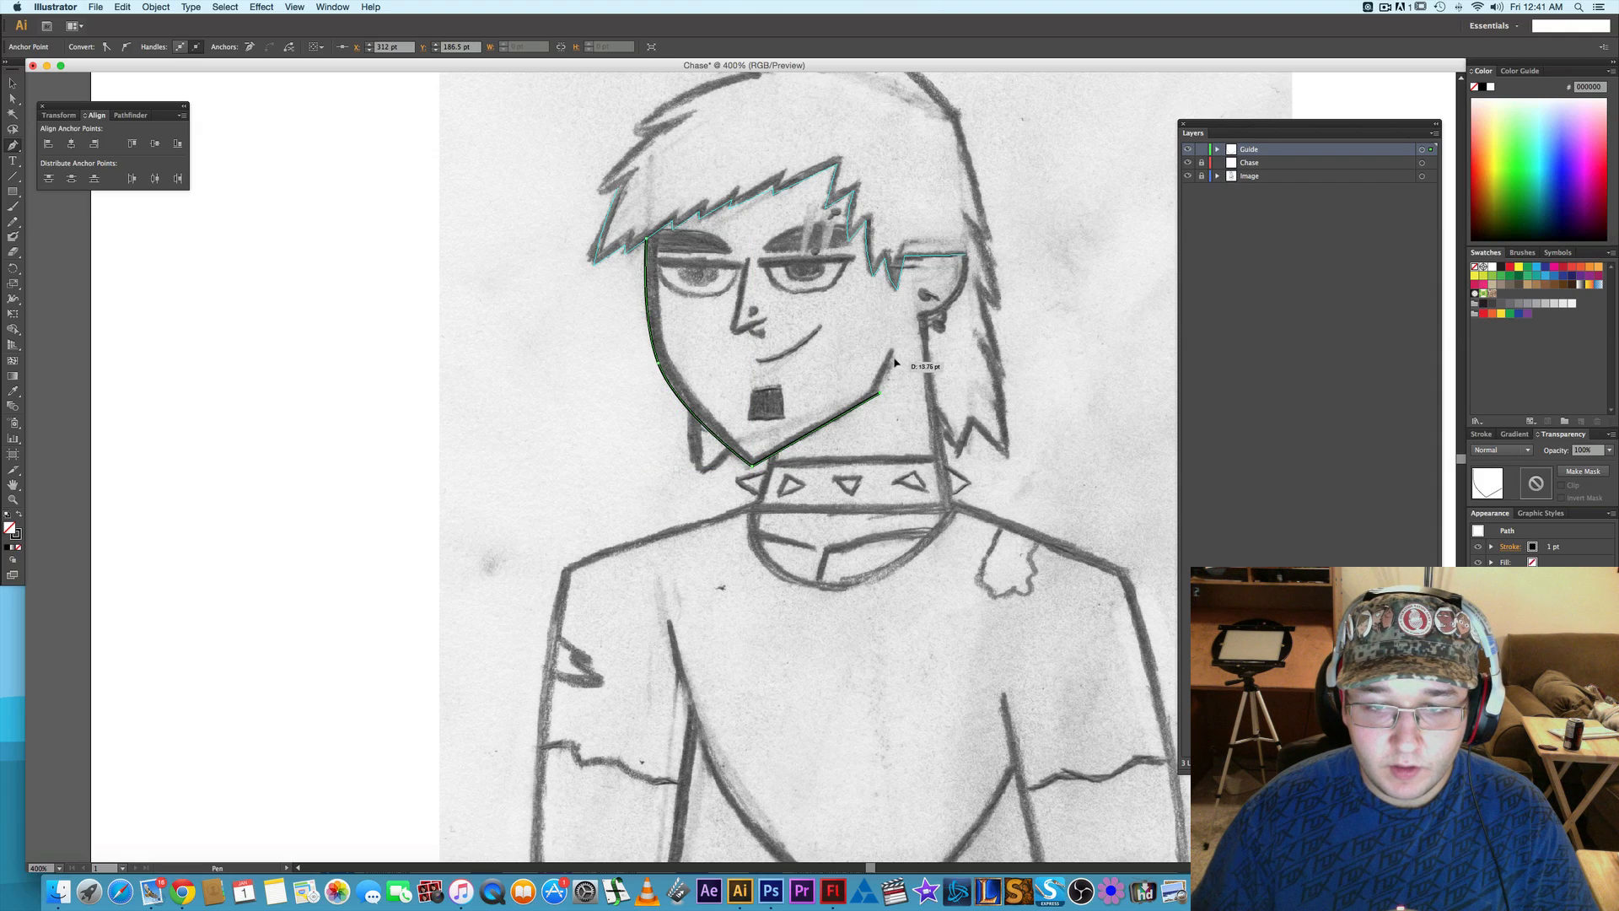
left_click(894, 348)
right_click(857, 411)
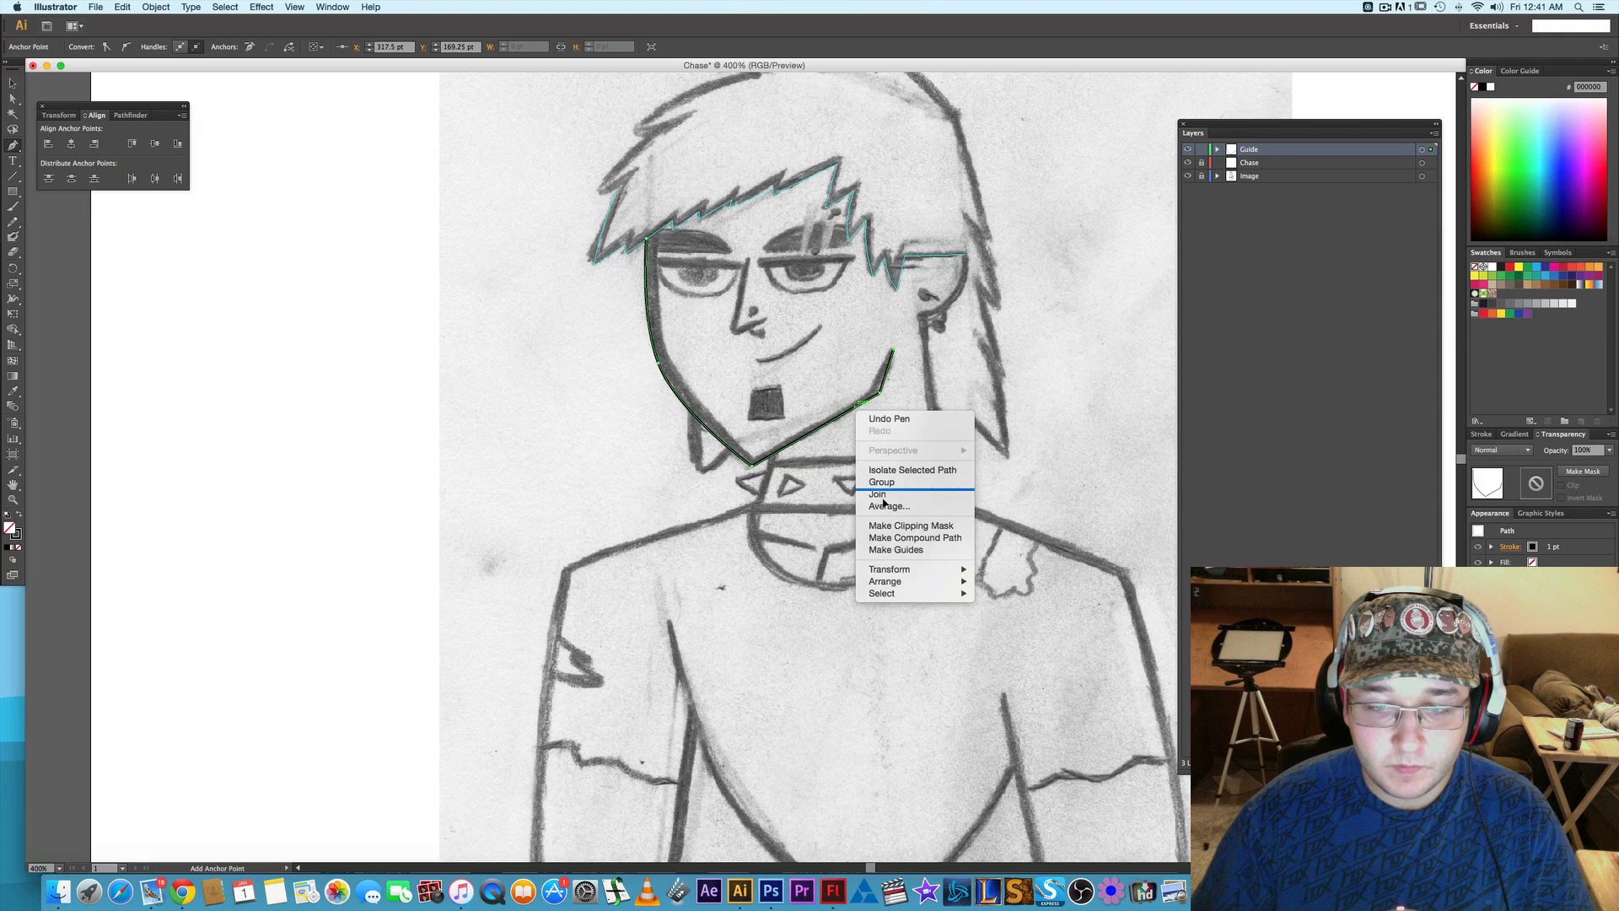
left_click(896, 549)
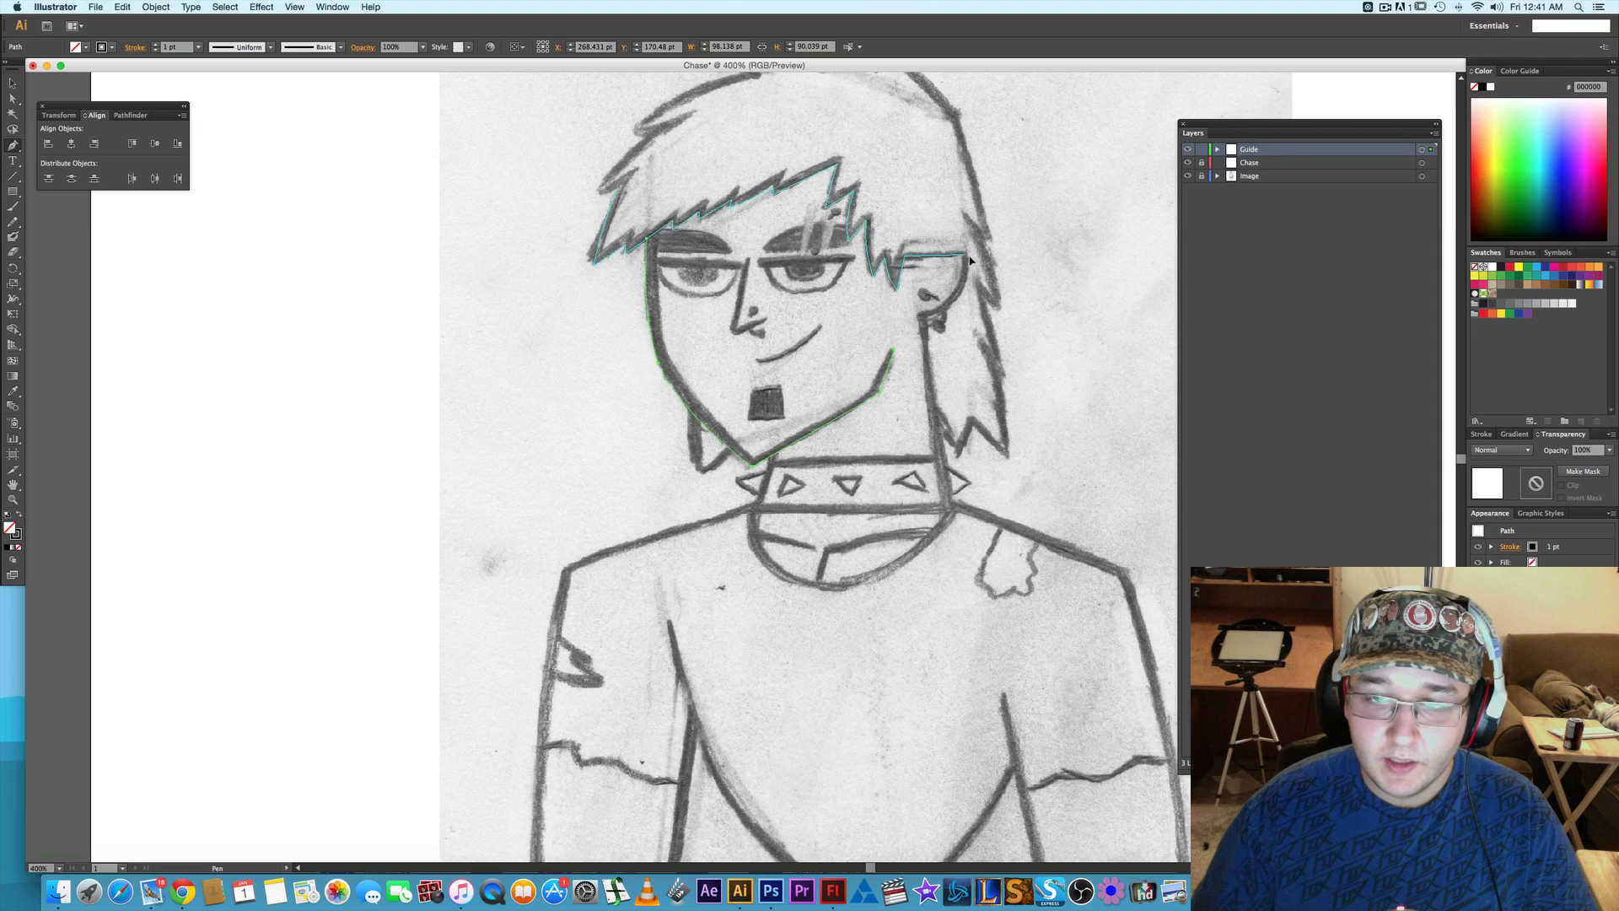
- Trace the outer curve of the ear down to the lobe and continue down the neck edge to the shirt collar
left_click(924, 319)
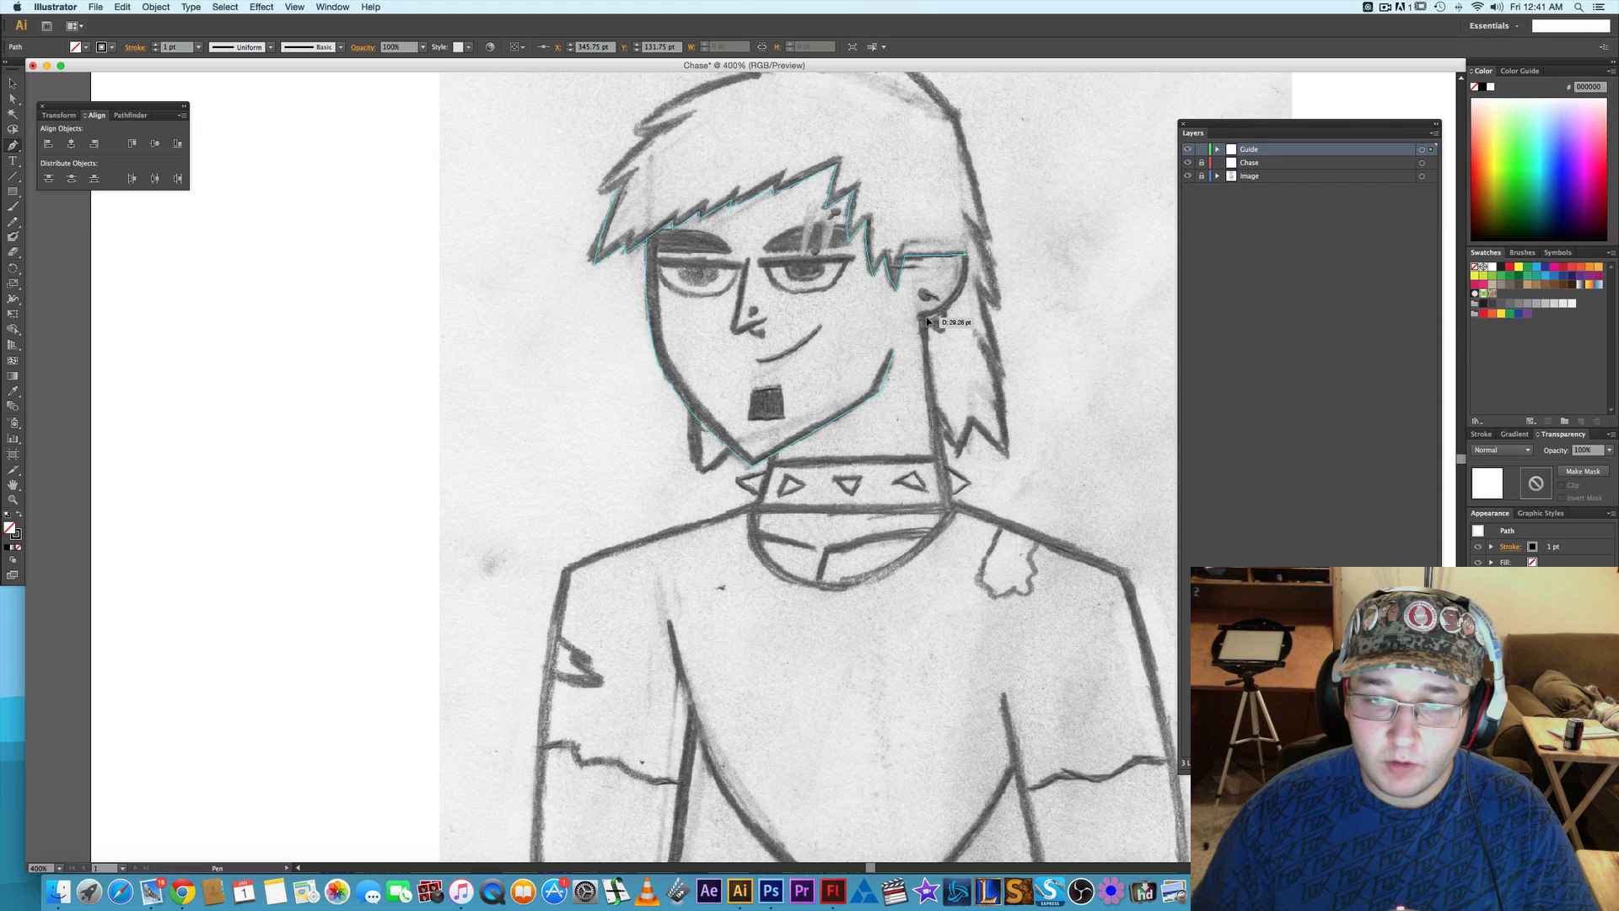
left_click_drag(924, 320, 882, 331)
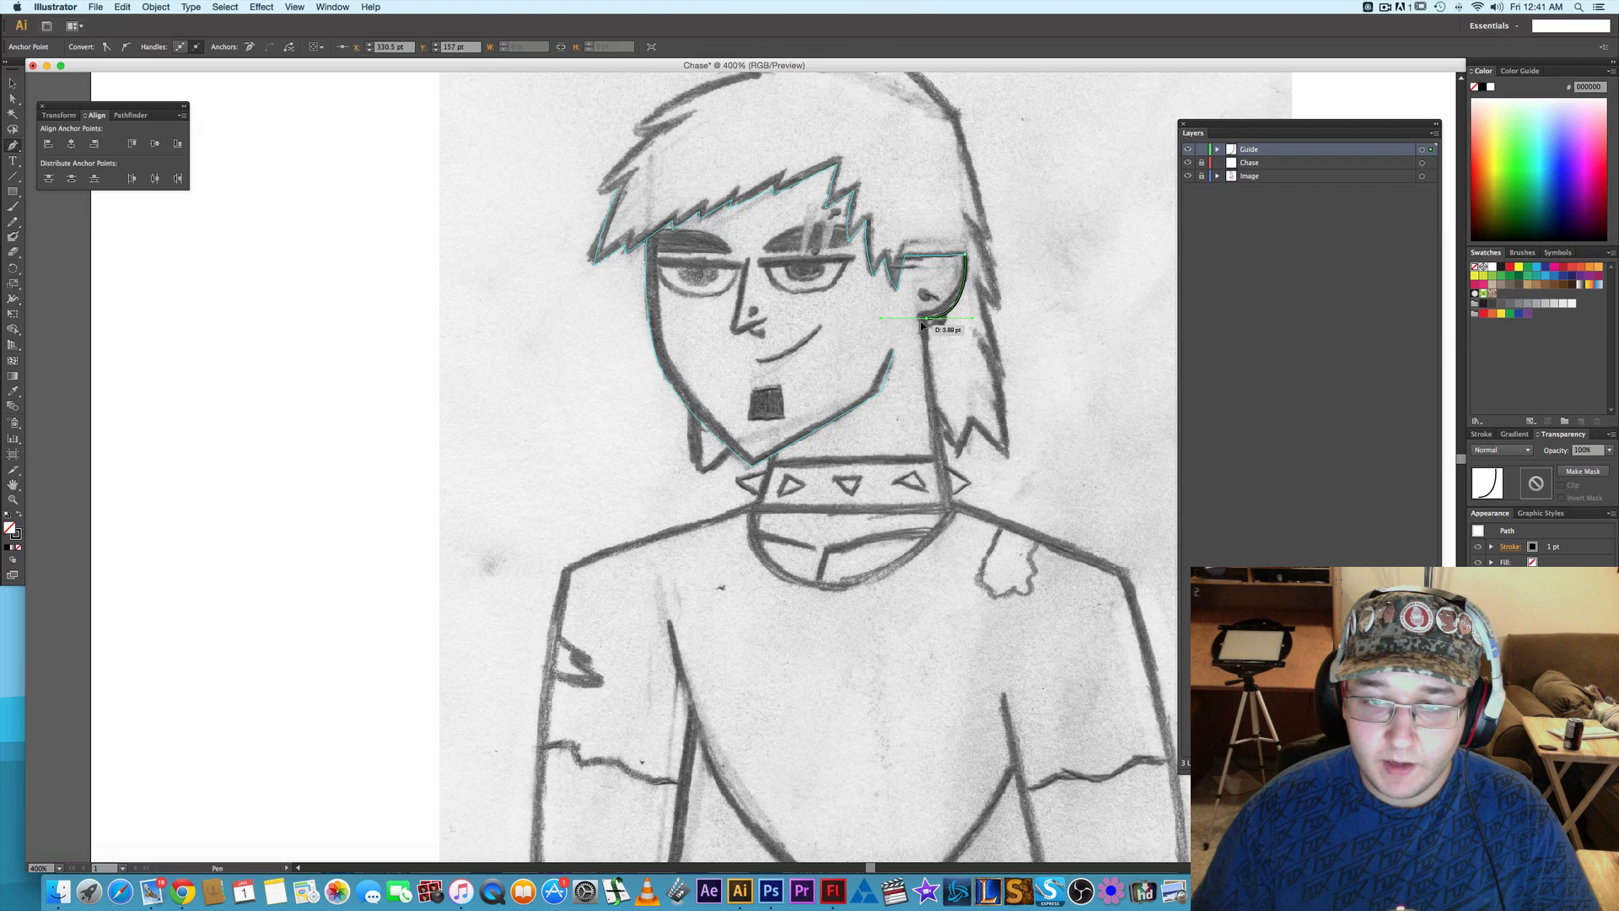
left_click(952, 510)
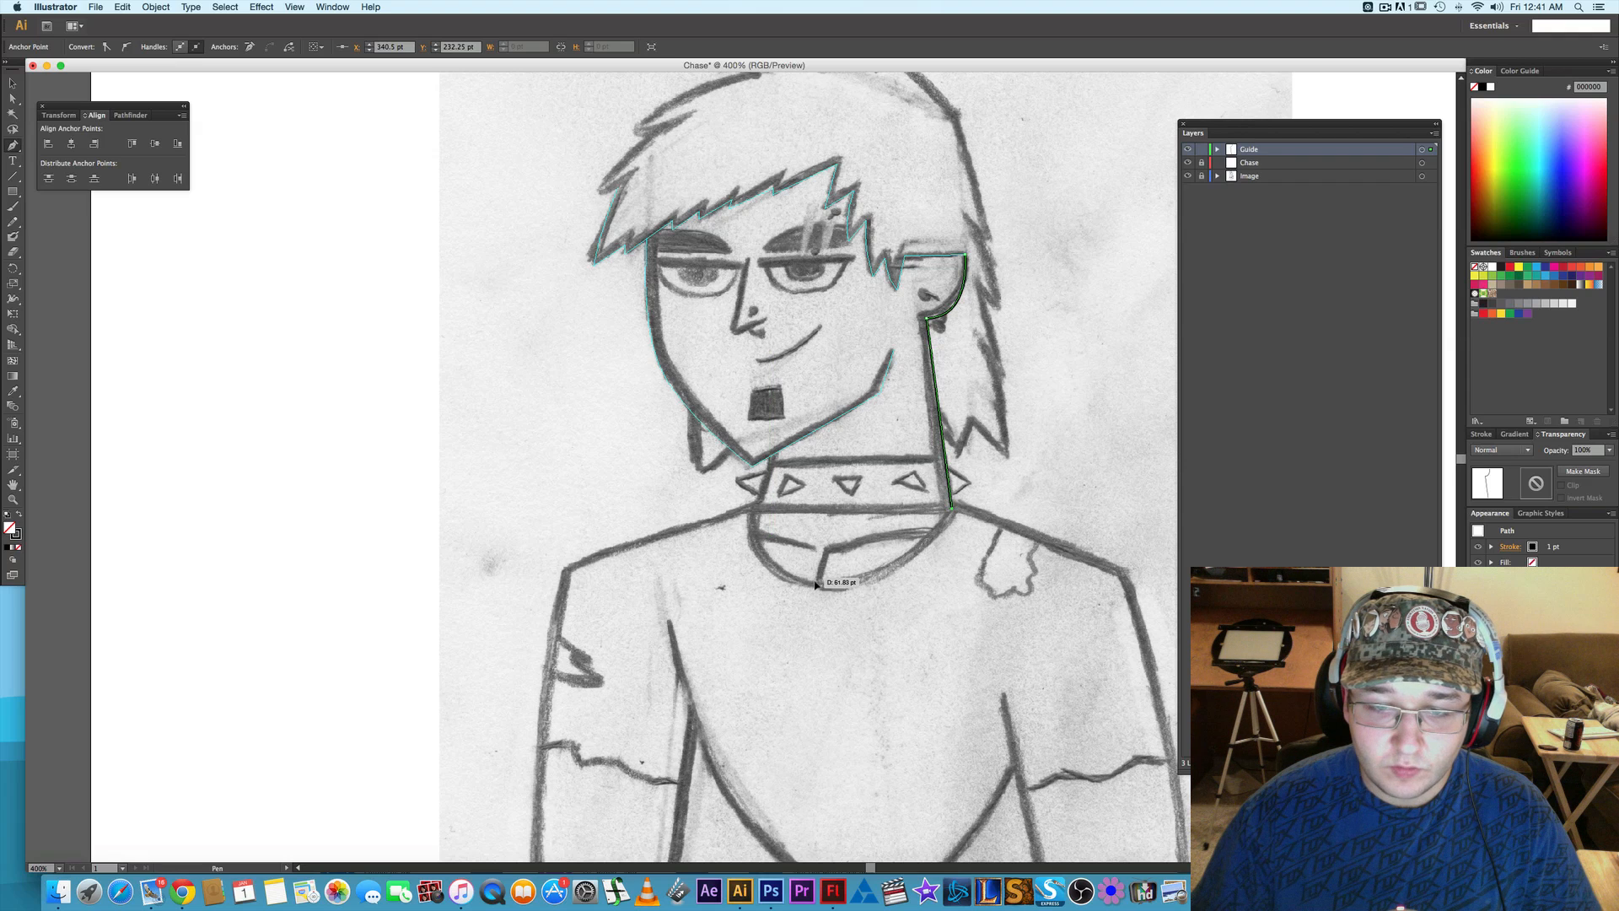
- Continue the path around the curved shirt neckline to the opposite side of the neck and convert it to guides
left_click_drag(817, 584, 780, 581)
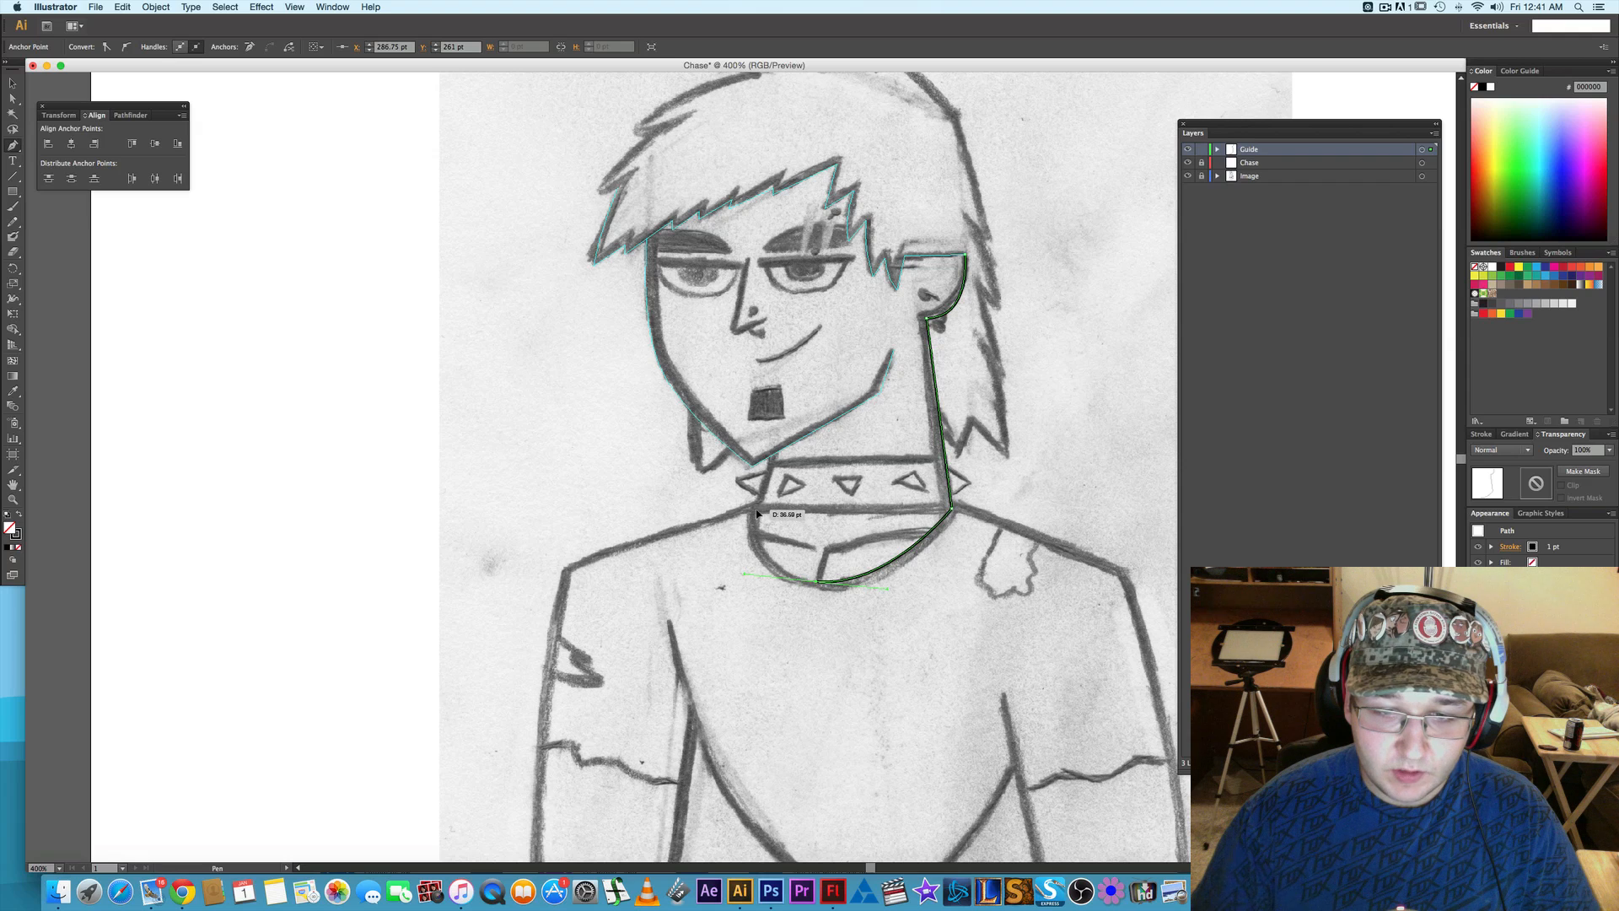
left_click(756, 511)
right_click(755, 522)
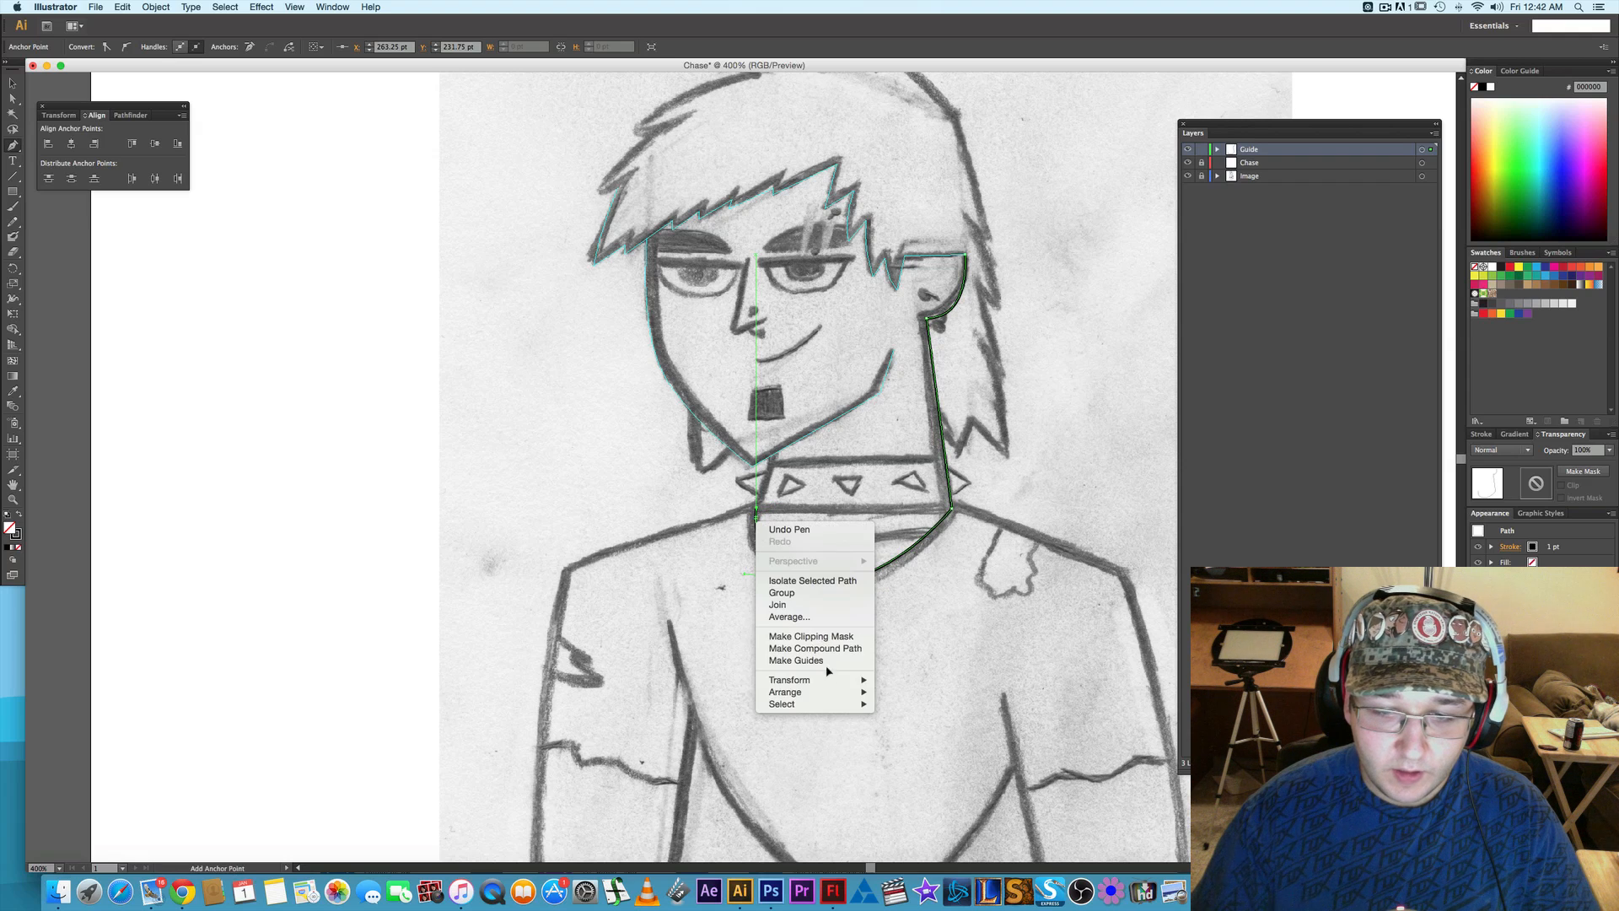
left_click(826, 662)
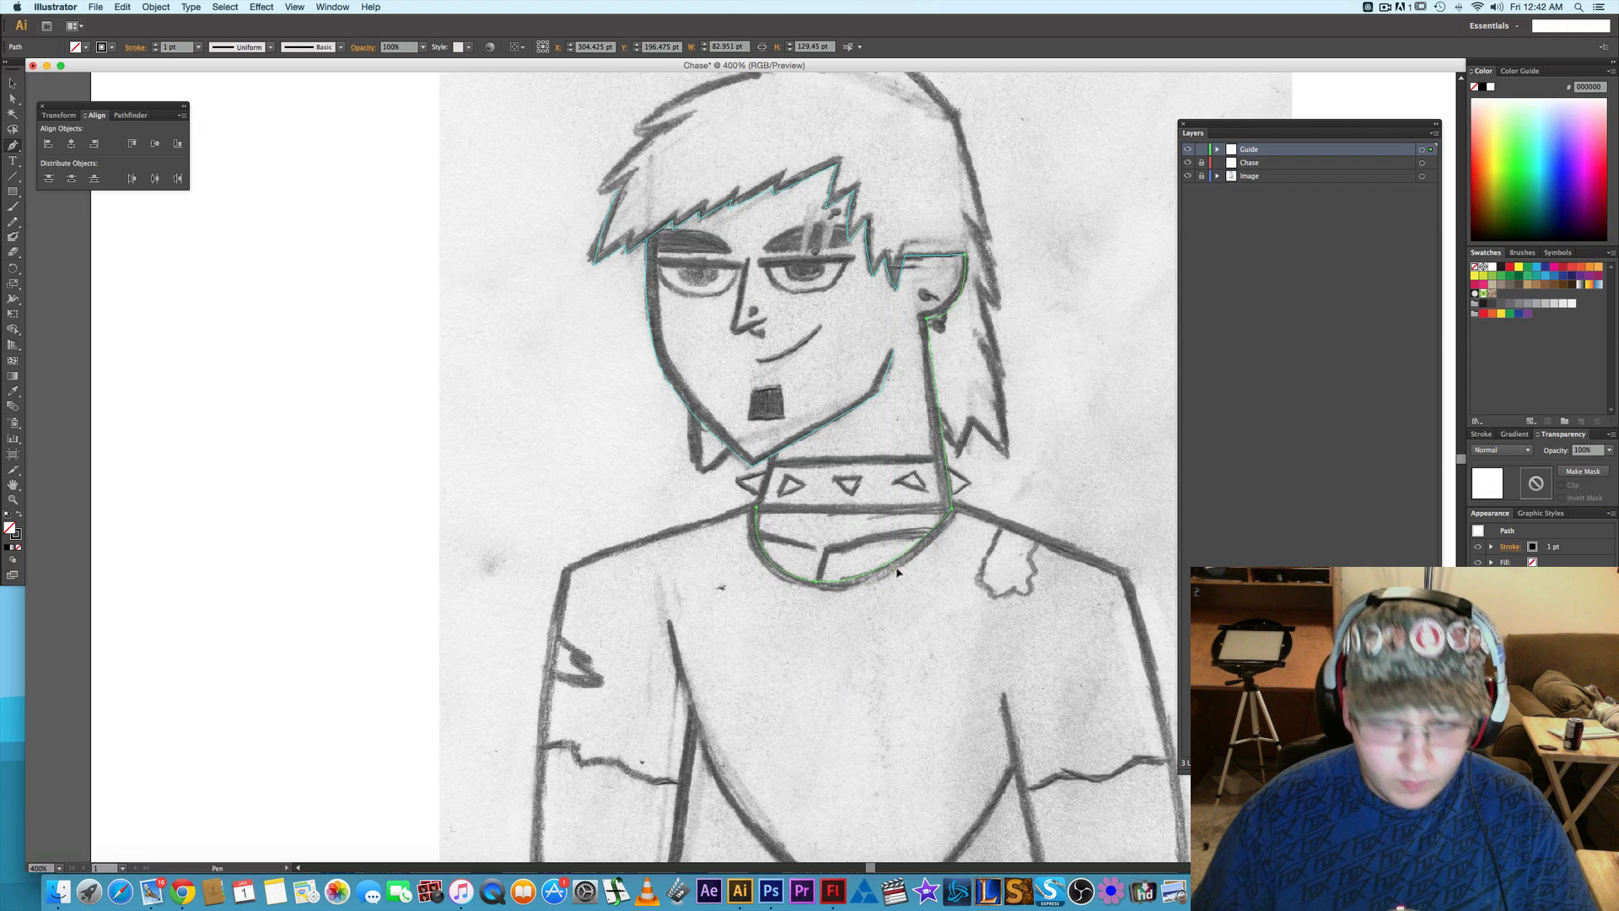
- Trace the short neck edge from beside the chin down the side of the spiked choker to the neckline and convert it to guides
key("space")
left_click_drag(936, 527, 785, 547)
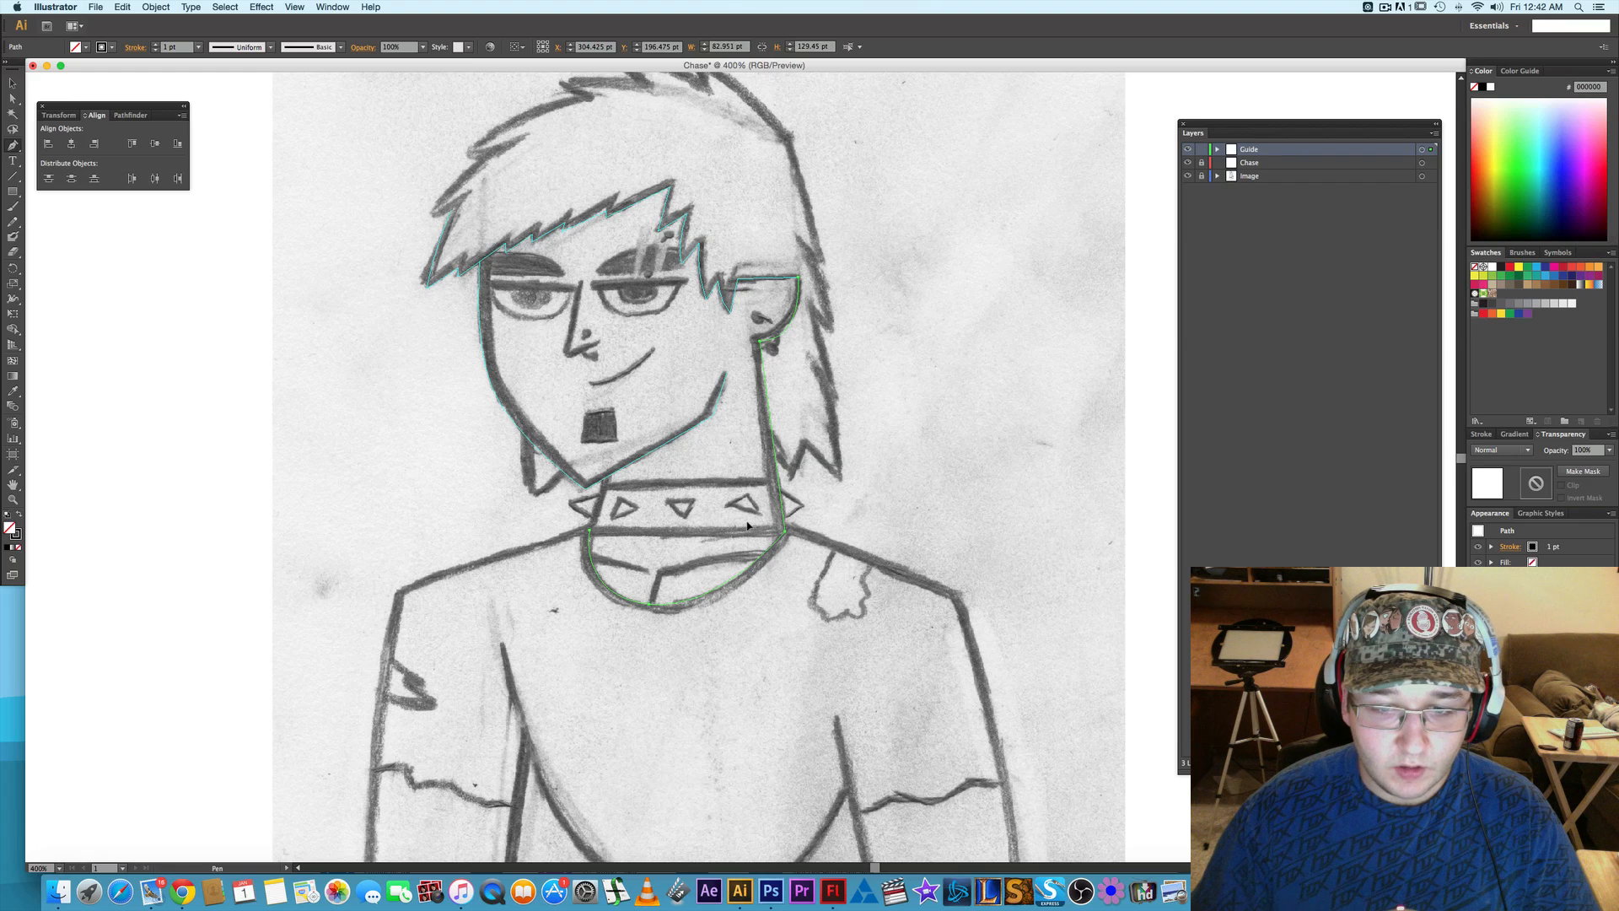
key("space")
left_click_drag(973, 597, 969, 548)
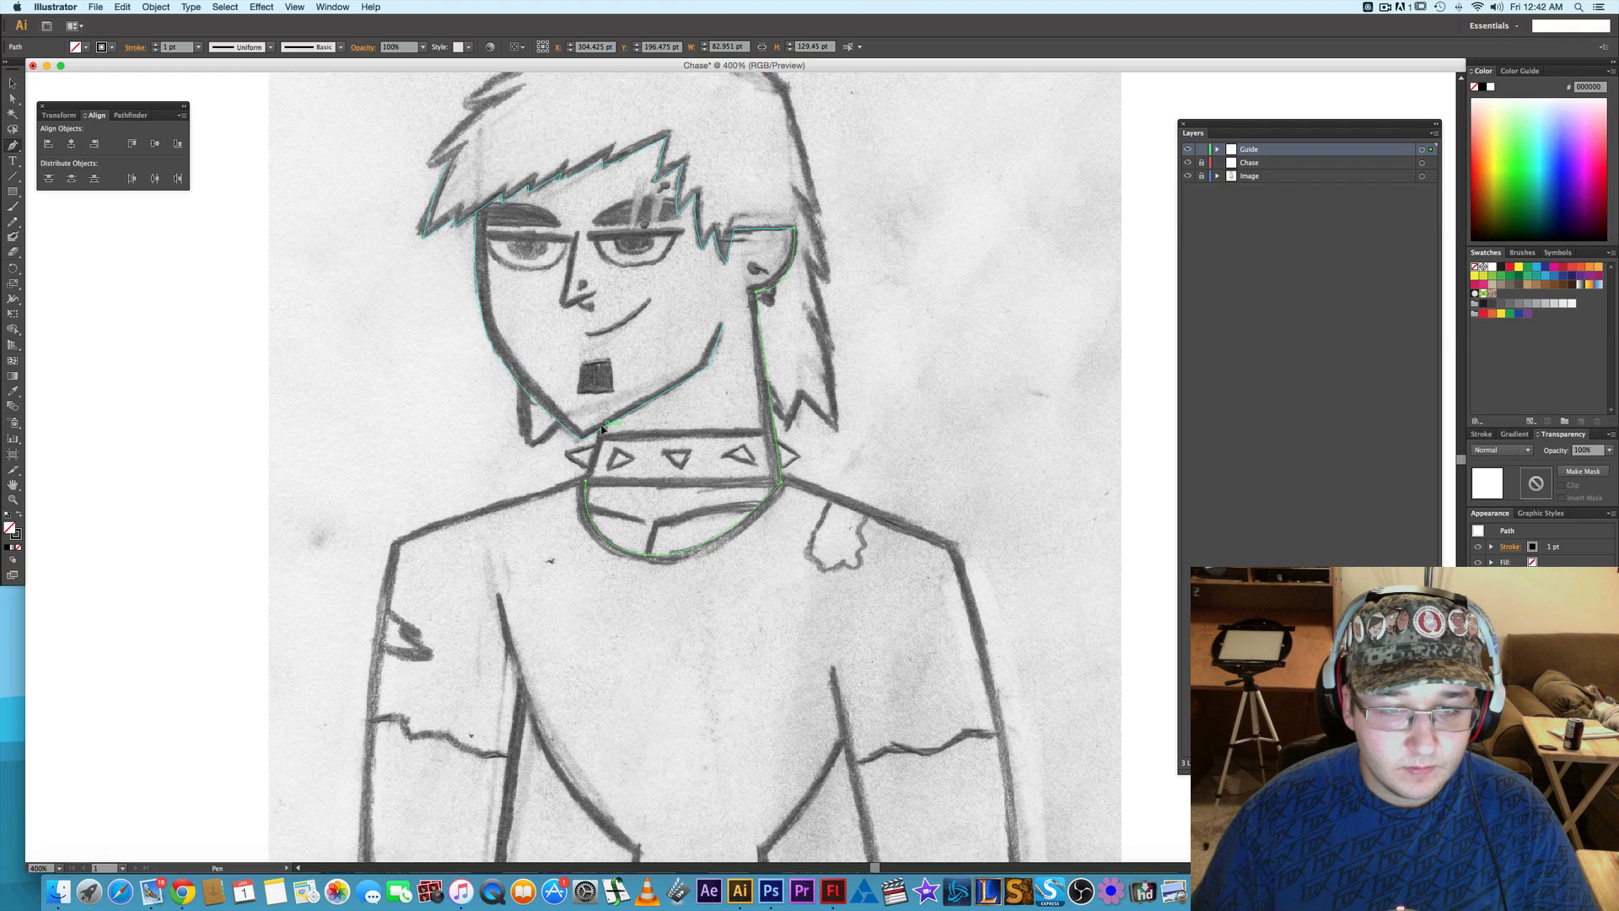
left_click(588, 480)
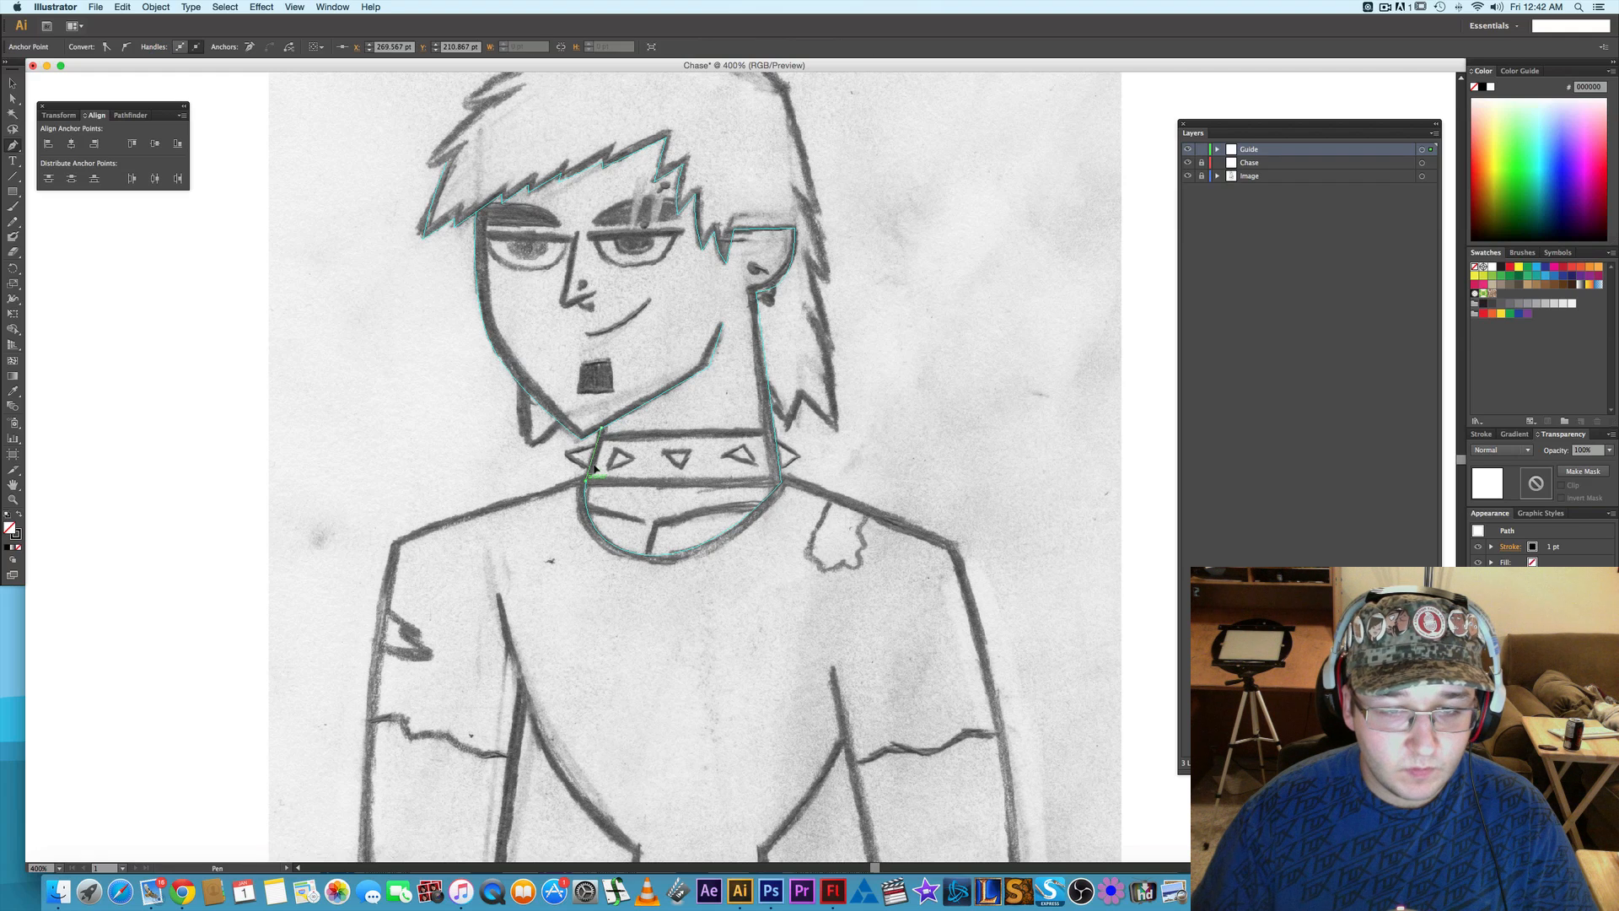
right_click(596, 463)
left_click(640, 600)
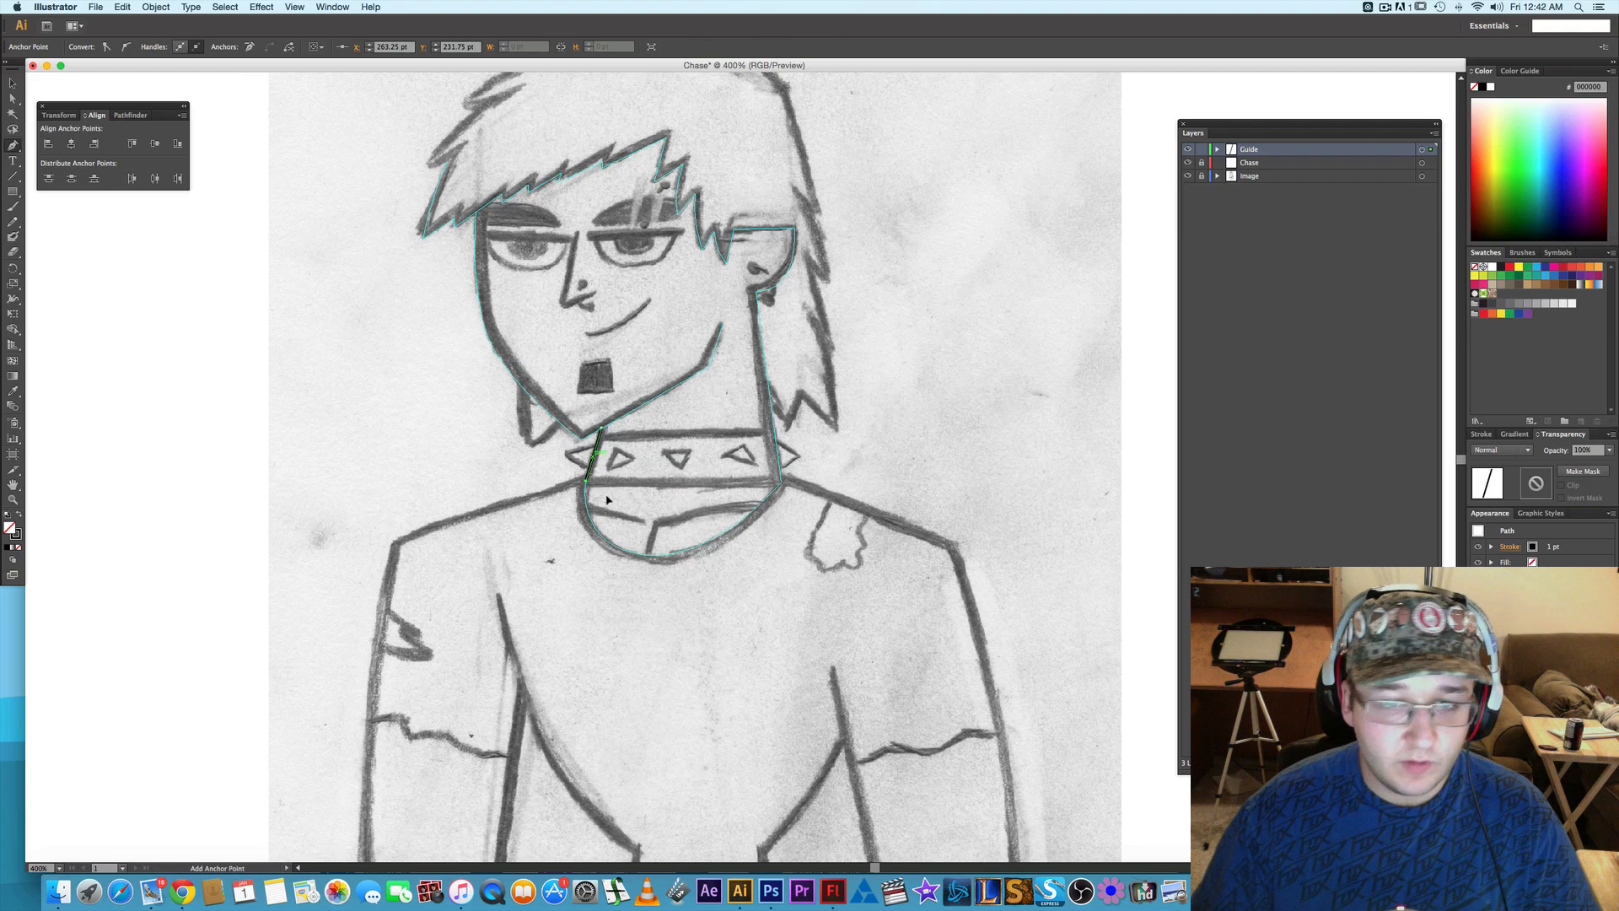
- Draw a horizontal line segment about 77 pt long along the lower edge of the choker and convert it to guides
left_click_drag(863, 339, 873, 500)
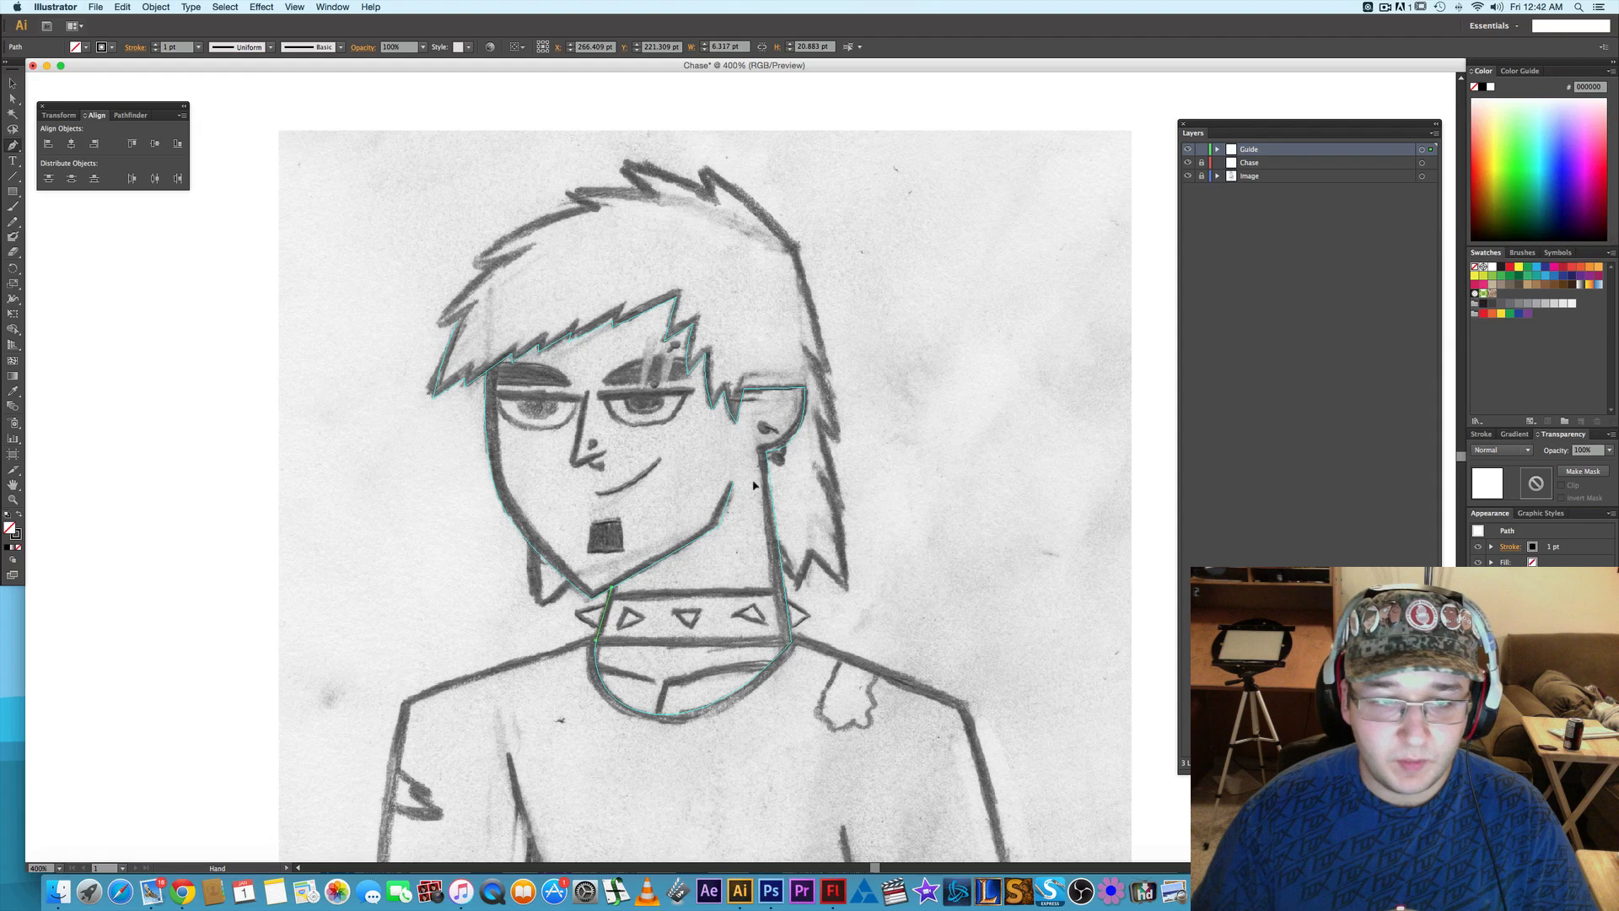
mouse_move(719, 582)
left_mouse_down()
mouse_move(789, 428)
mouse_move(785, 328)
left_mouse_up()
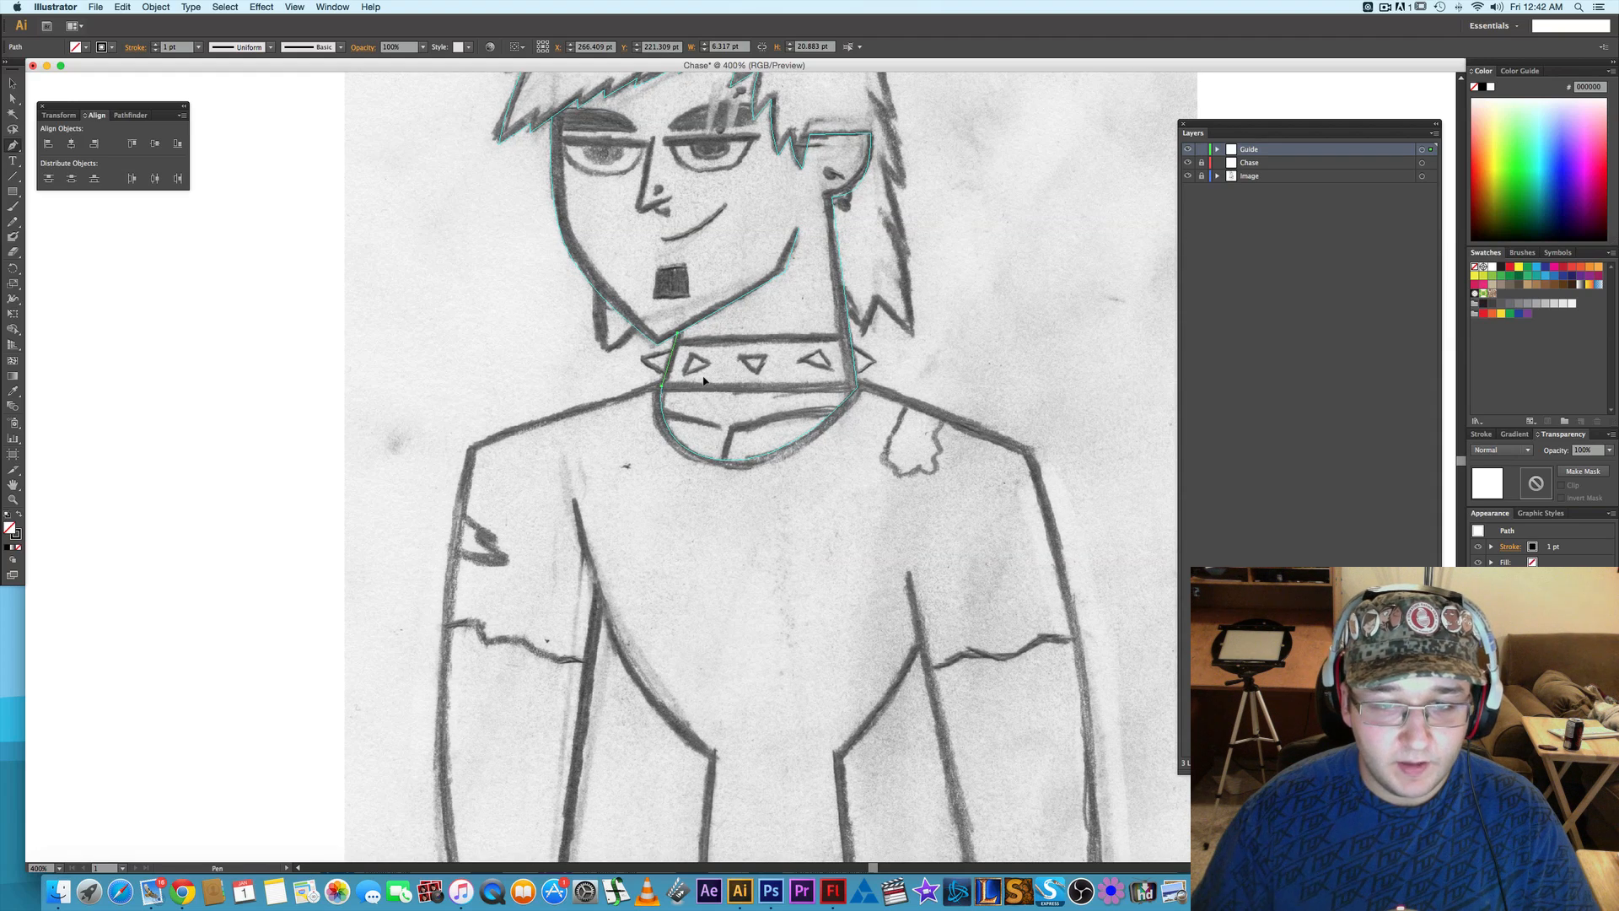
key("n")
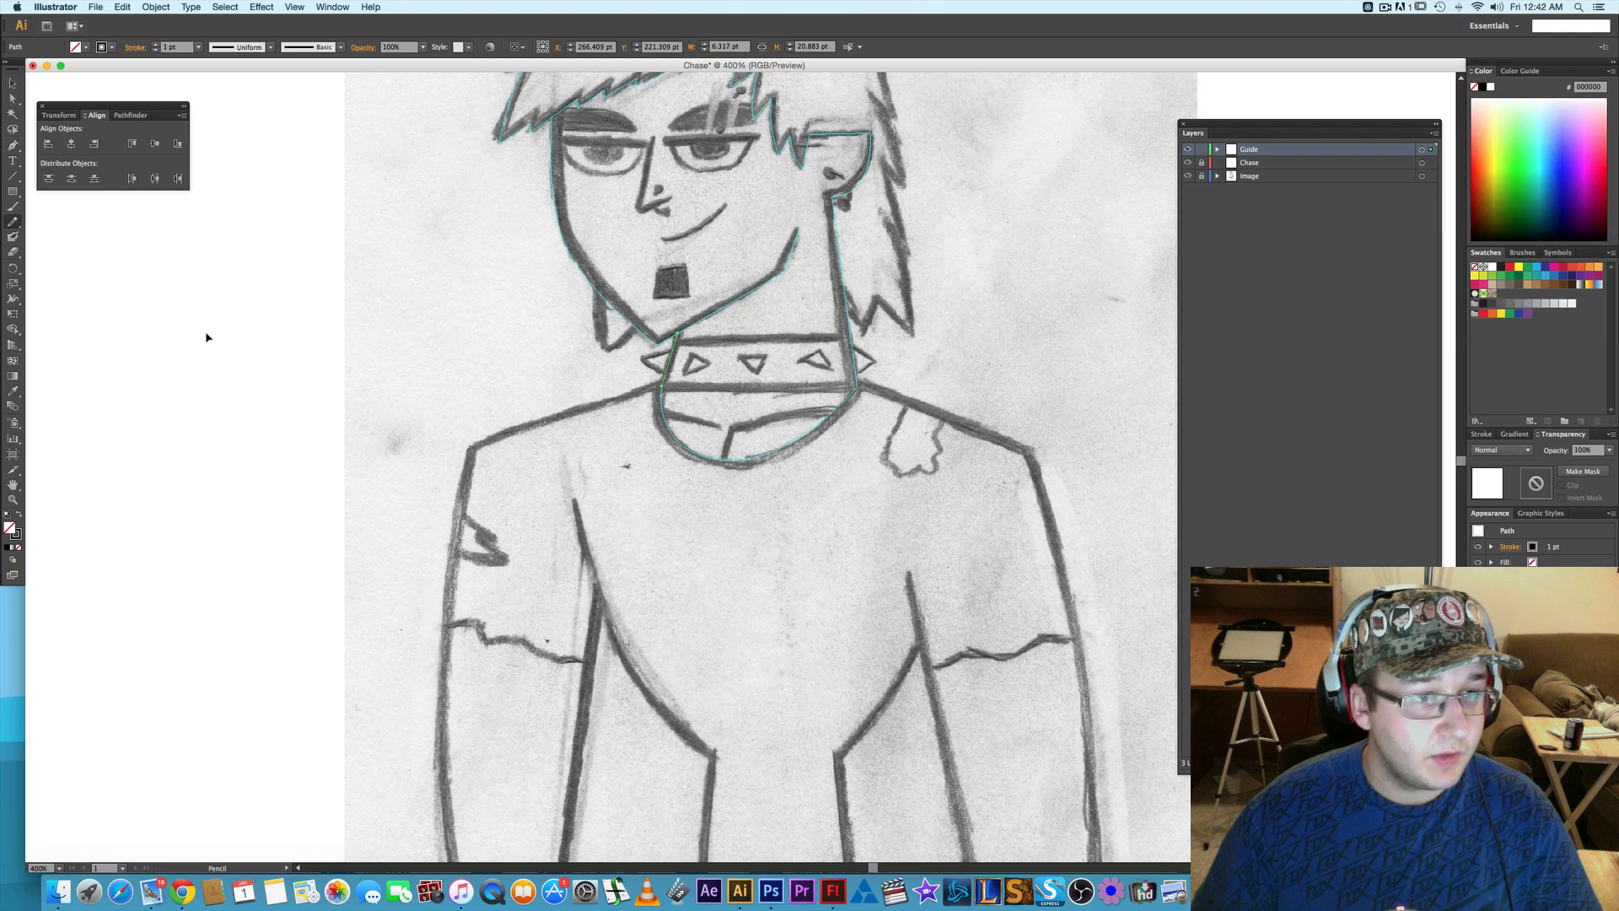
key("backslash")
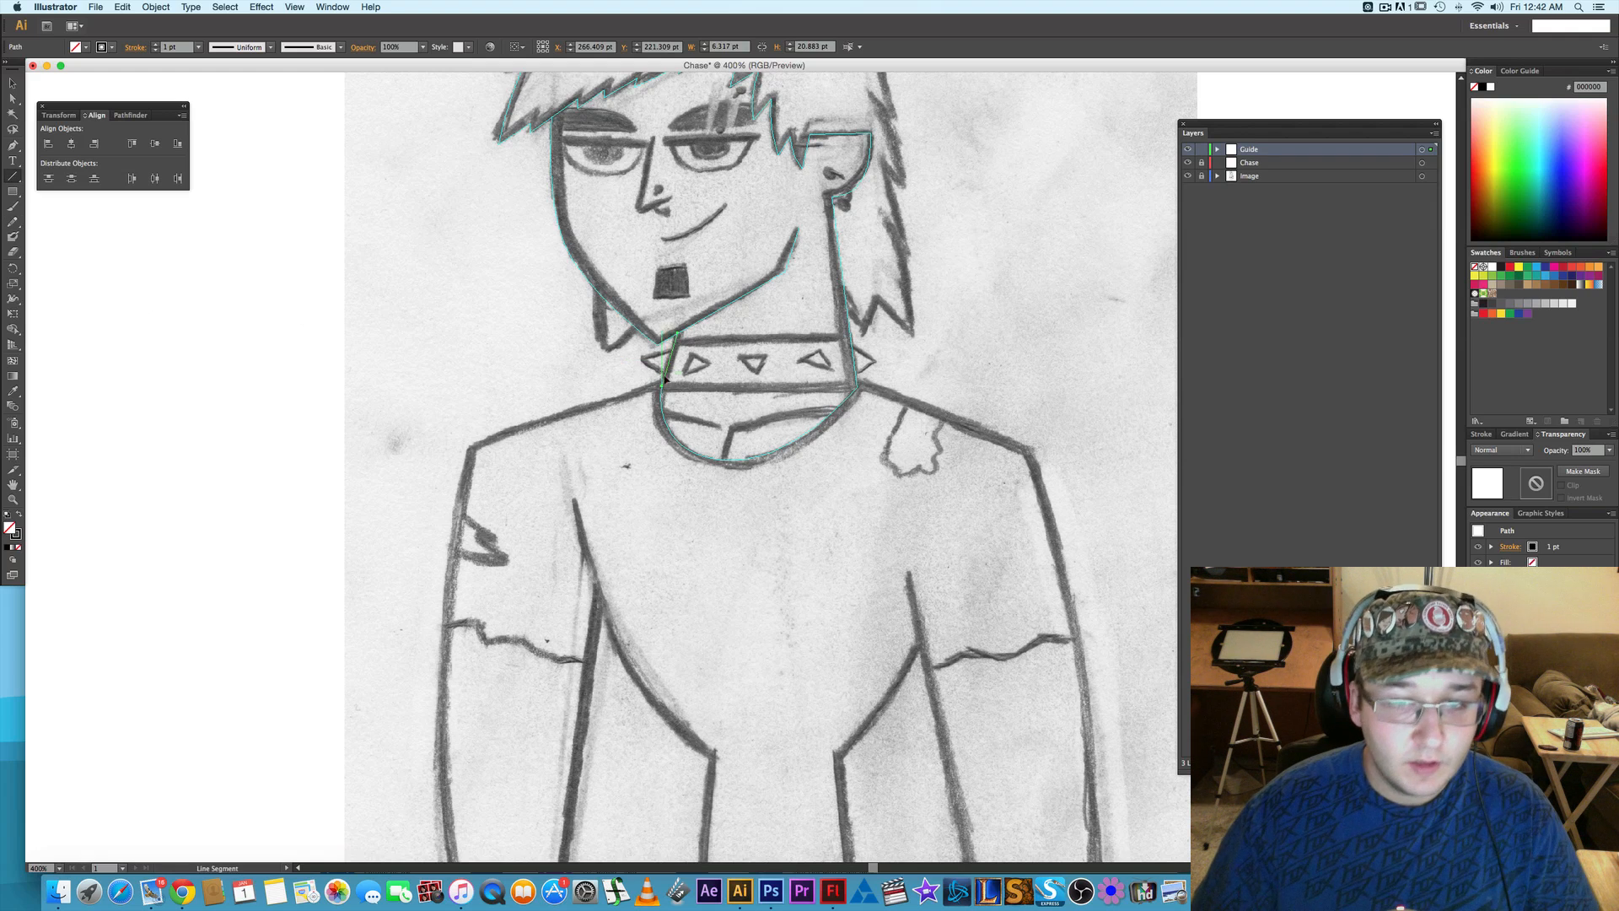
left_click_drag(662, 386, 853, 388)
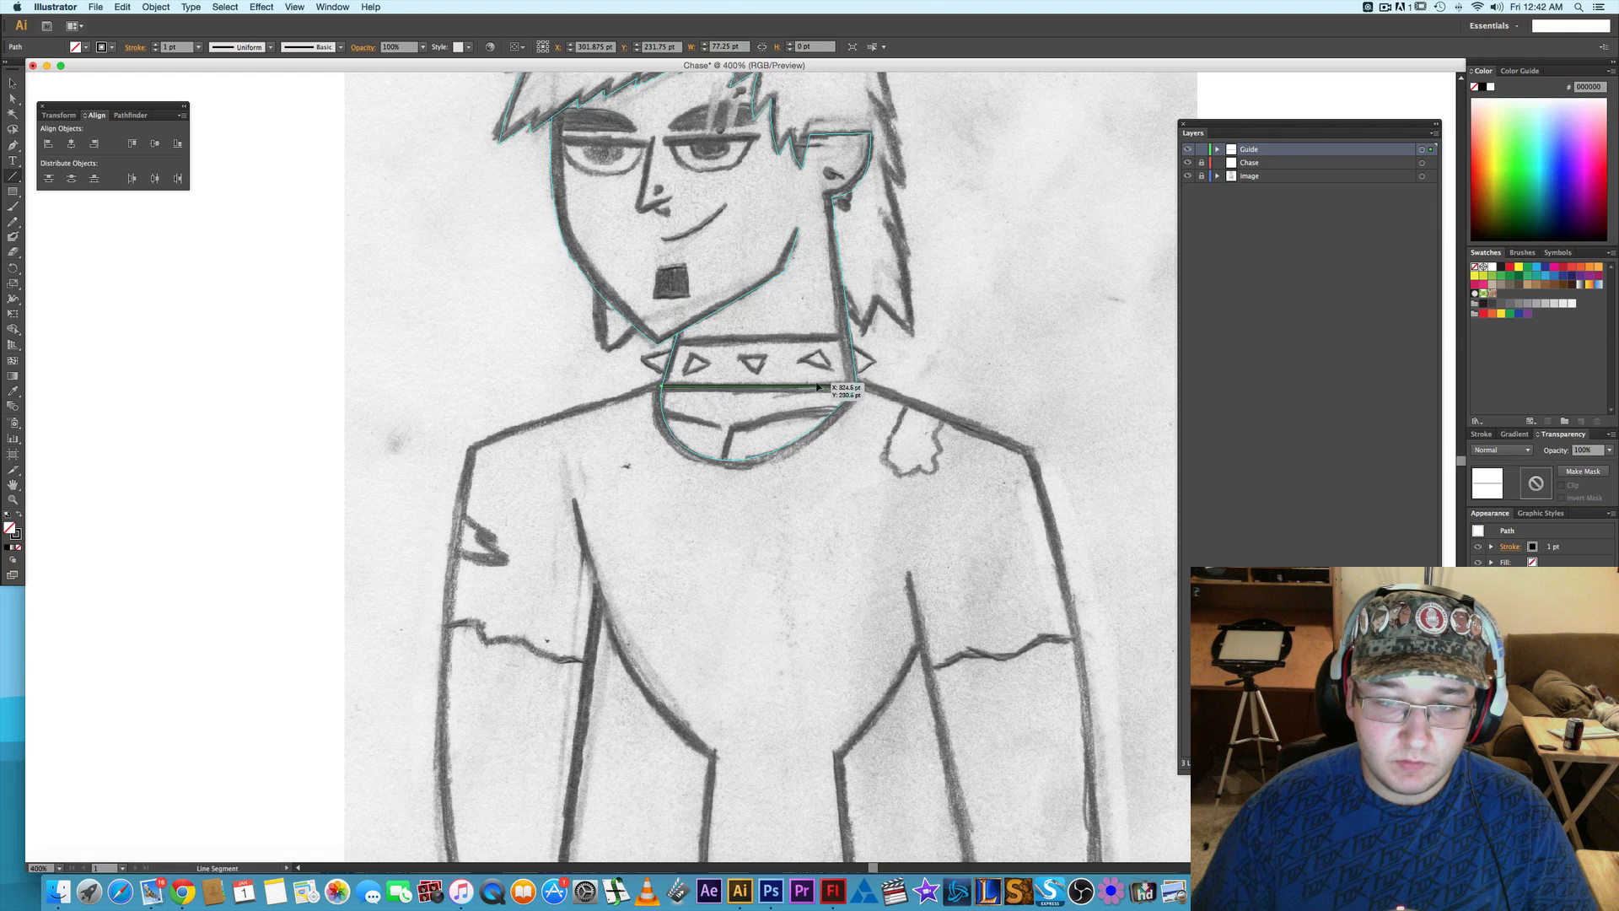
right_click(816, 388)
left_click(862, 527)
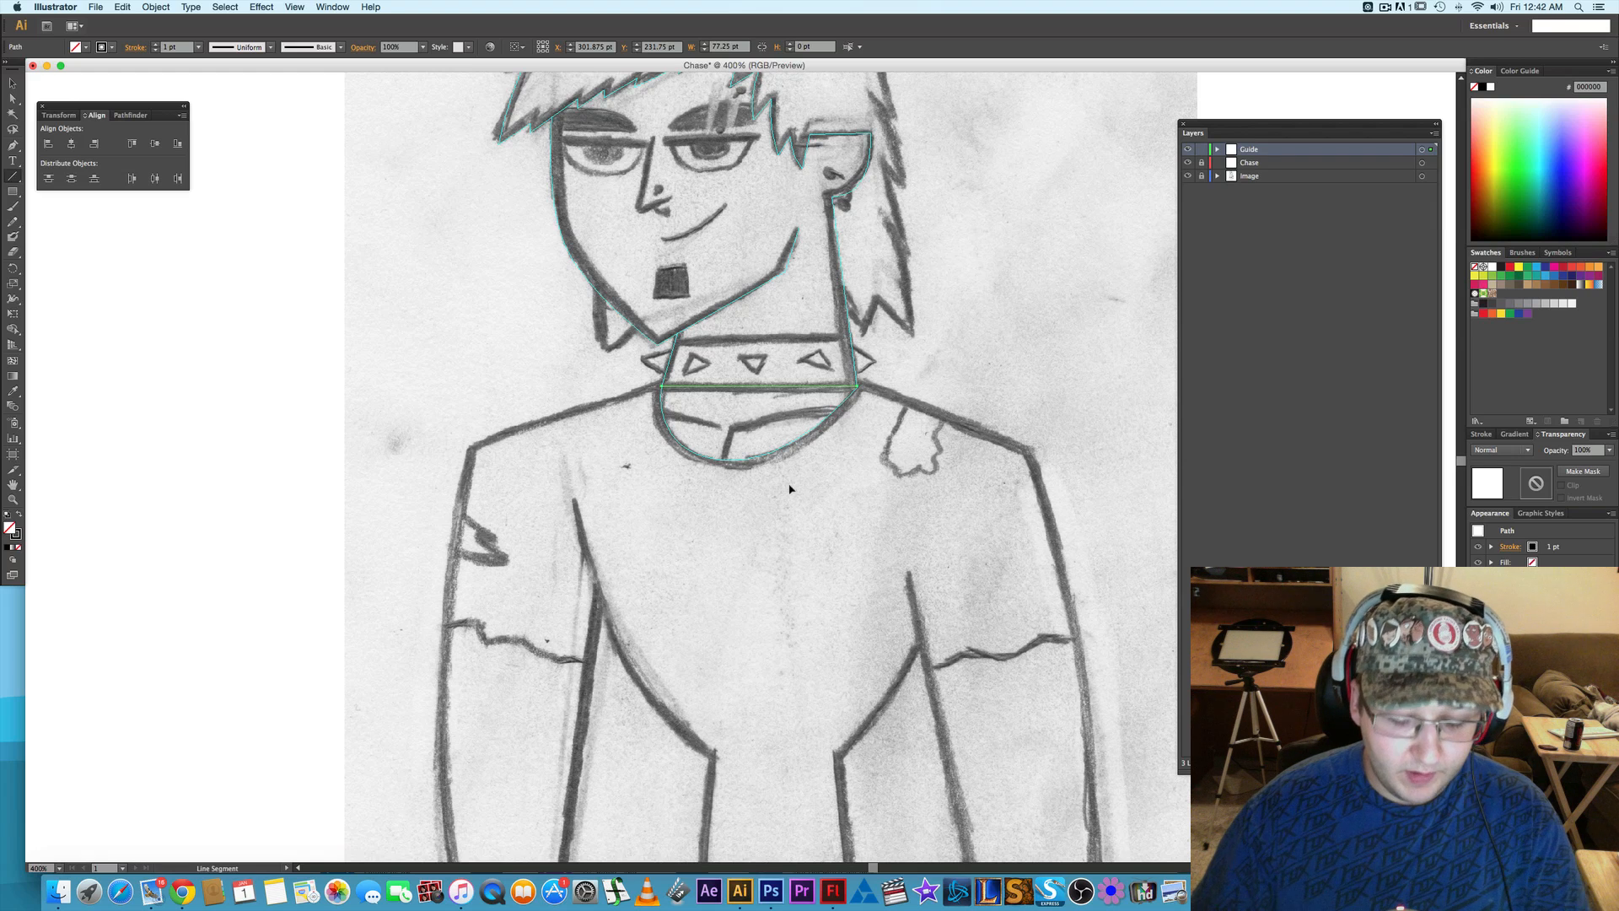
- Start a new Pen path at the neck end of the choker's lower line and run it along the shoulder to the shoulder corner
key("p")
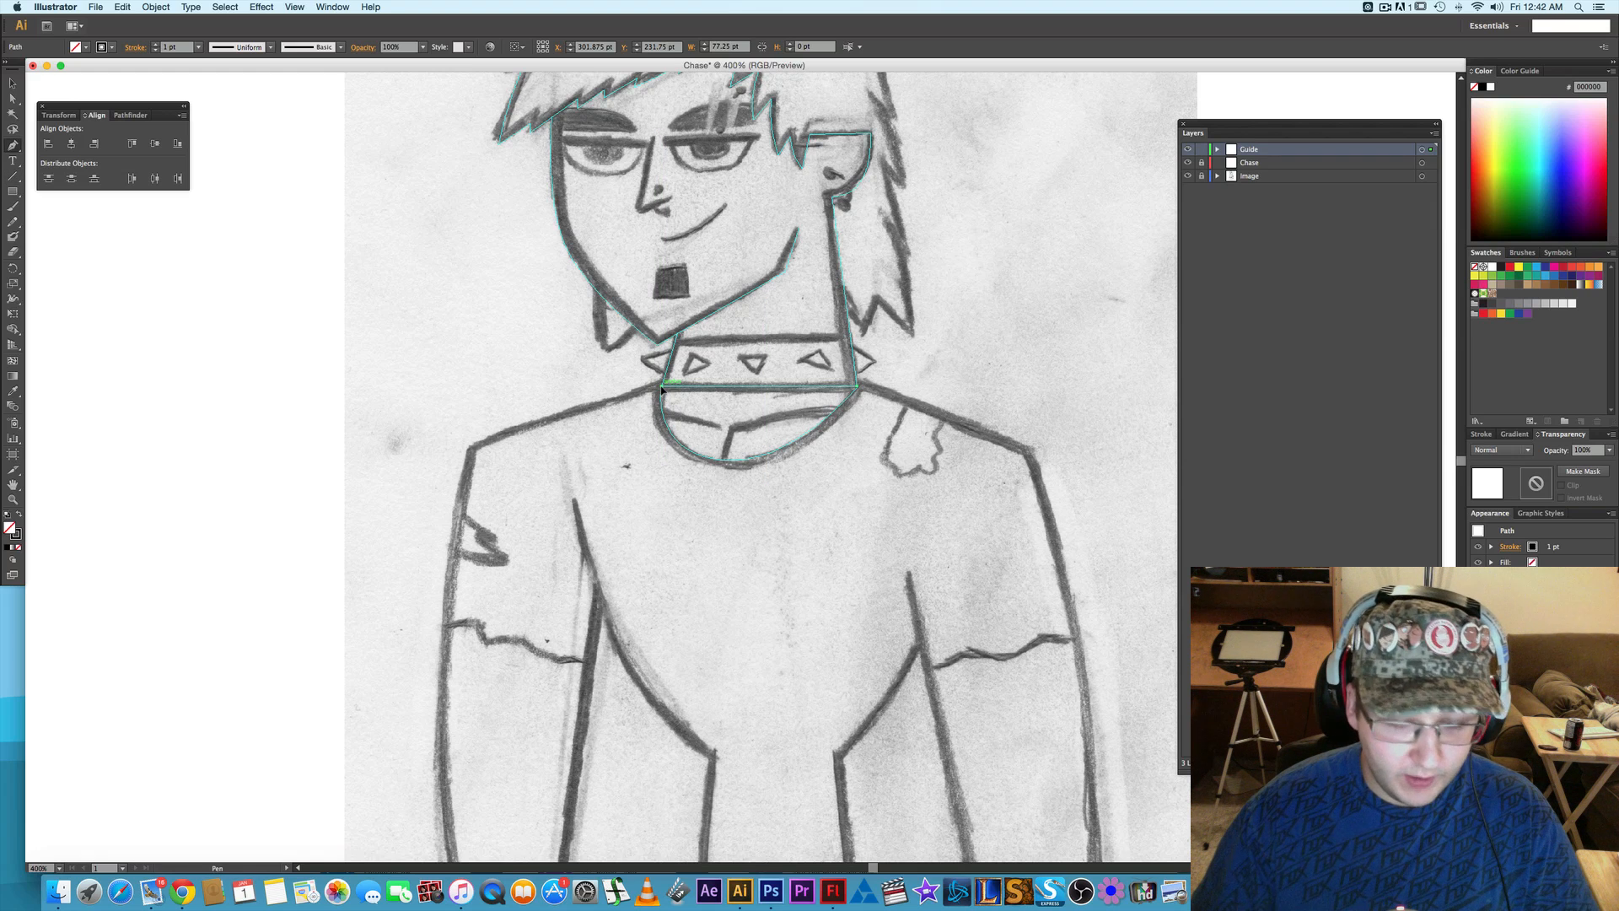
left_click(662, 388)
scroll(597, 438, "down", 3)
scroll(596, 438, "left", 3)
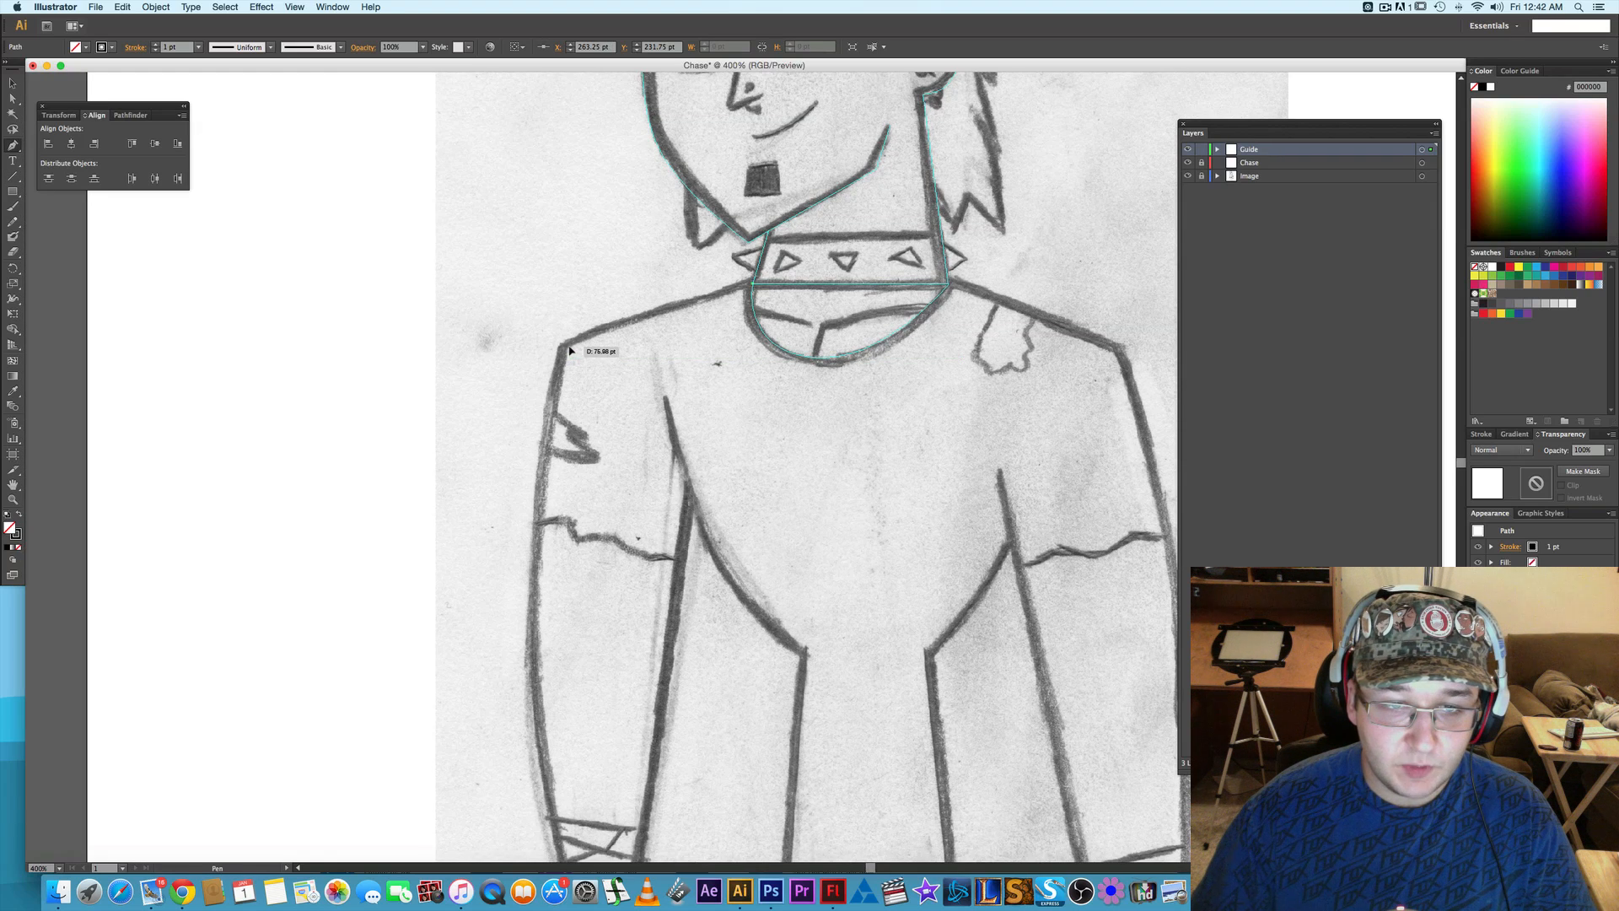
left_click(569, 345)
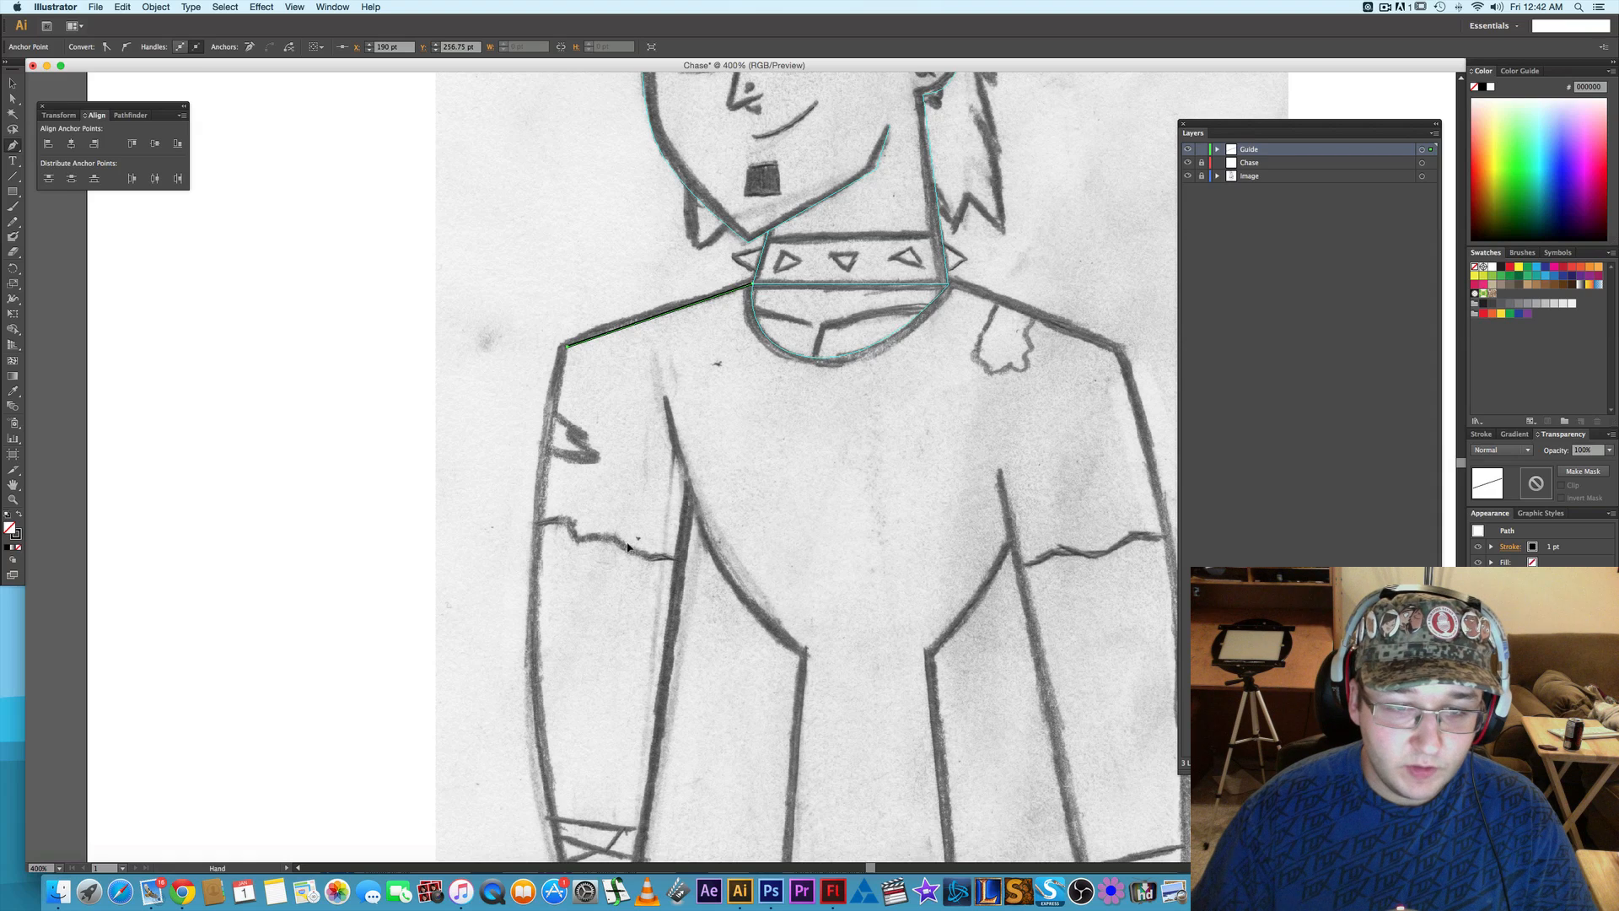
- Extend the path in one long curve down the outer arm to the wrist, ending in a corner point
scroll(568, 346, "down", 5)
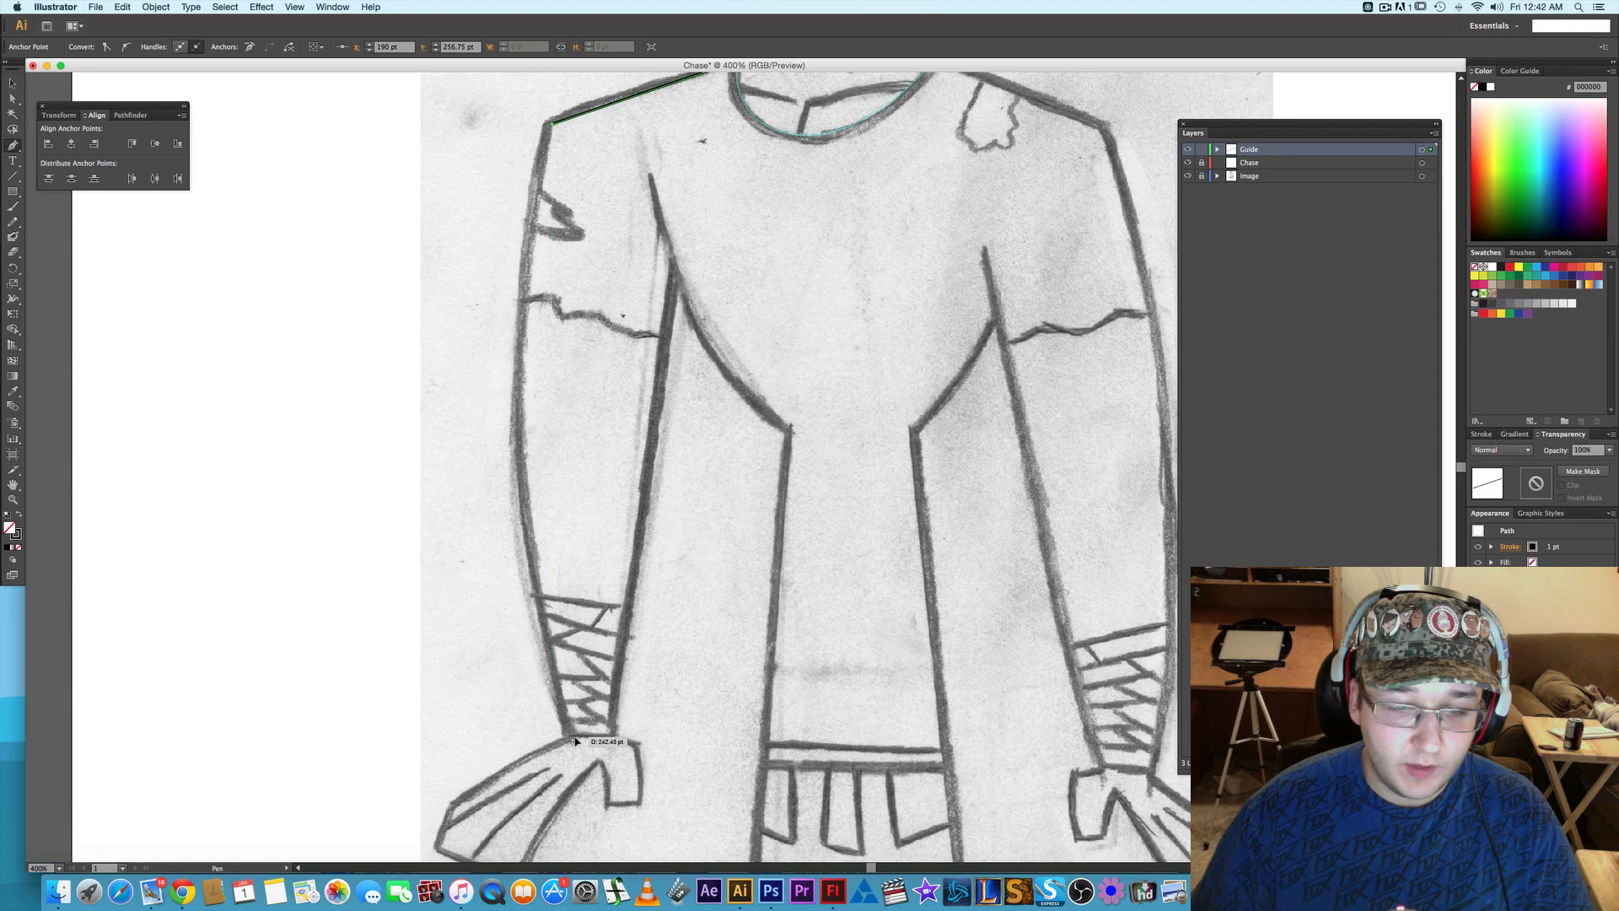
left_click_drag(575, 740, 673, 781)
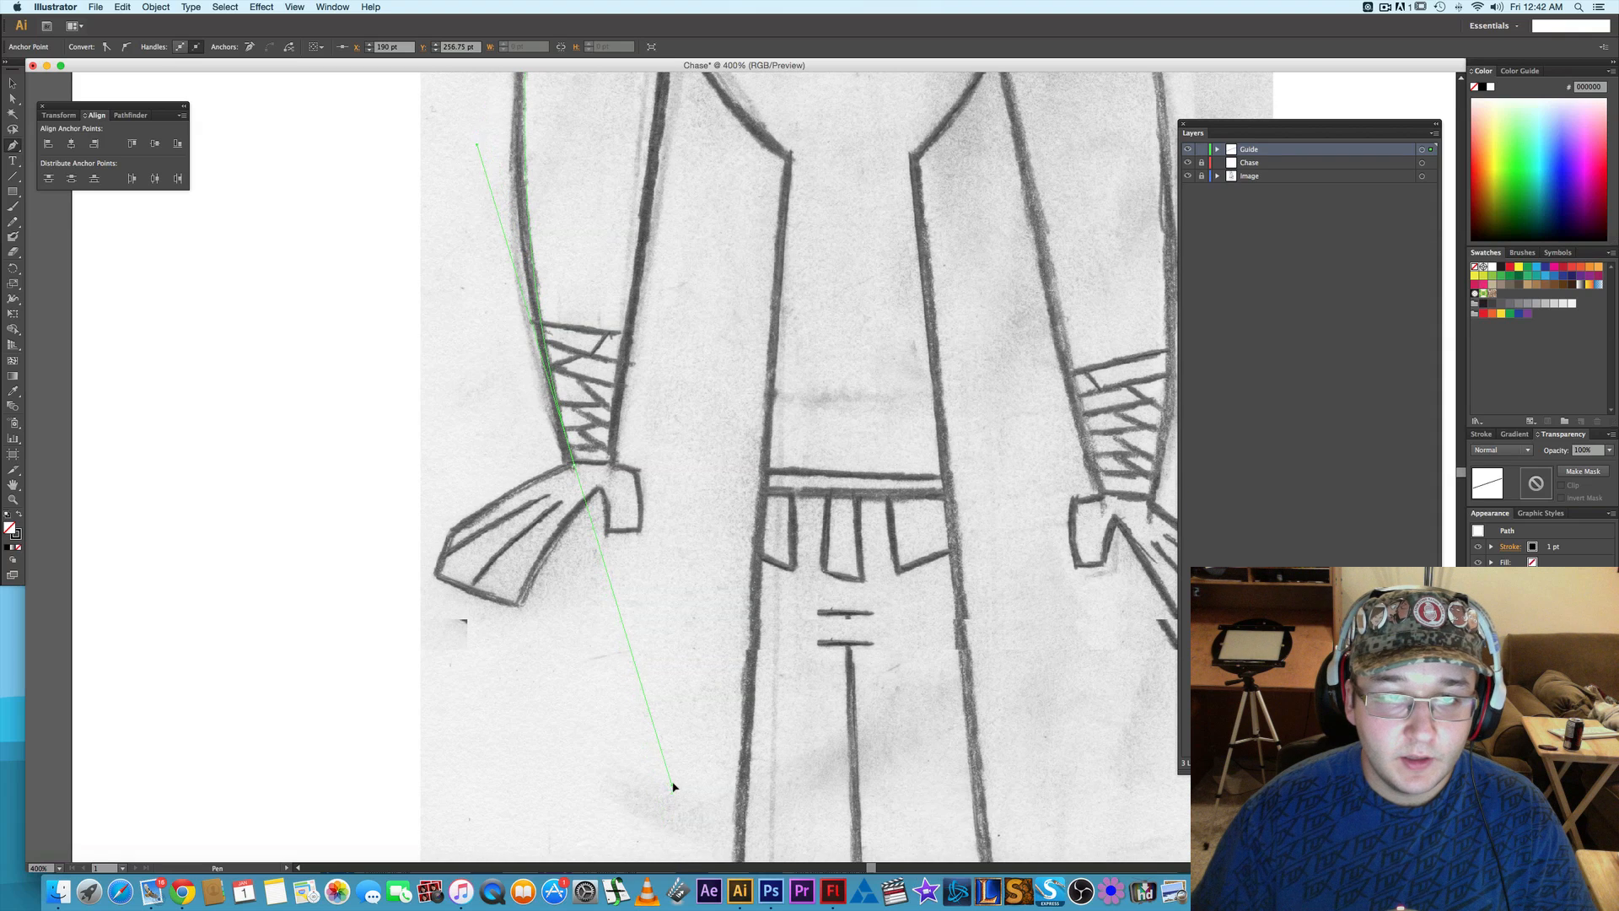
left_click(574, 466)
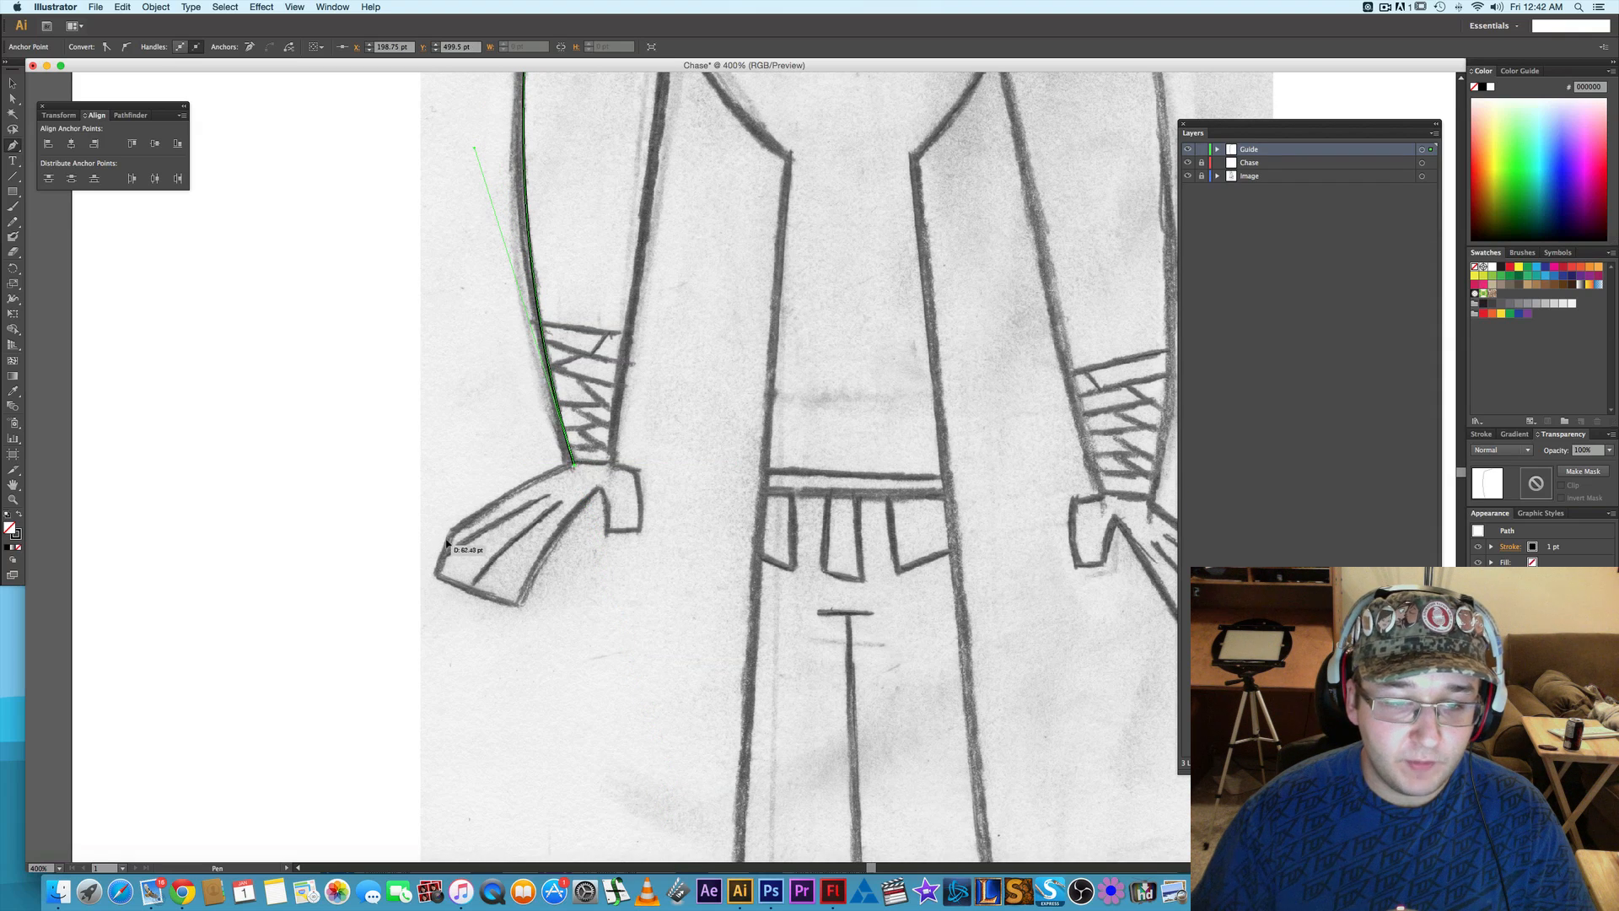
- Continue the path around the hand, along its outer edge, across the fingertips and back up the inner finger edge to the thumb base
left_click_drag(455, 540, 427, 564)
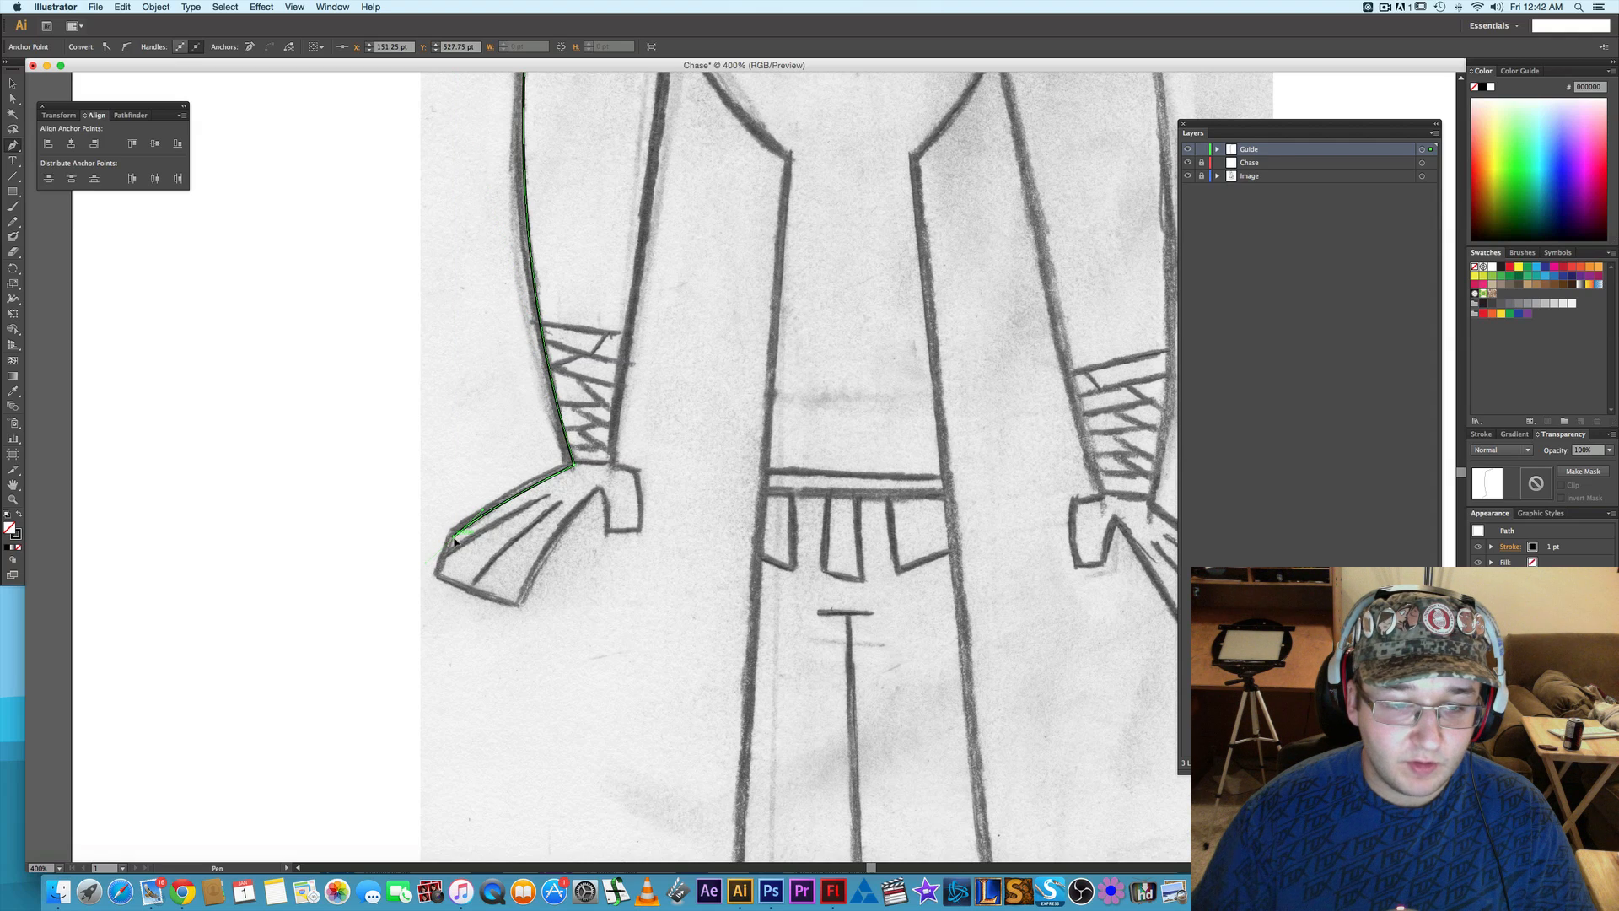
left_click(454, 537)
left_click(440, 575)
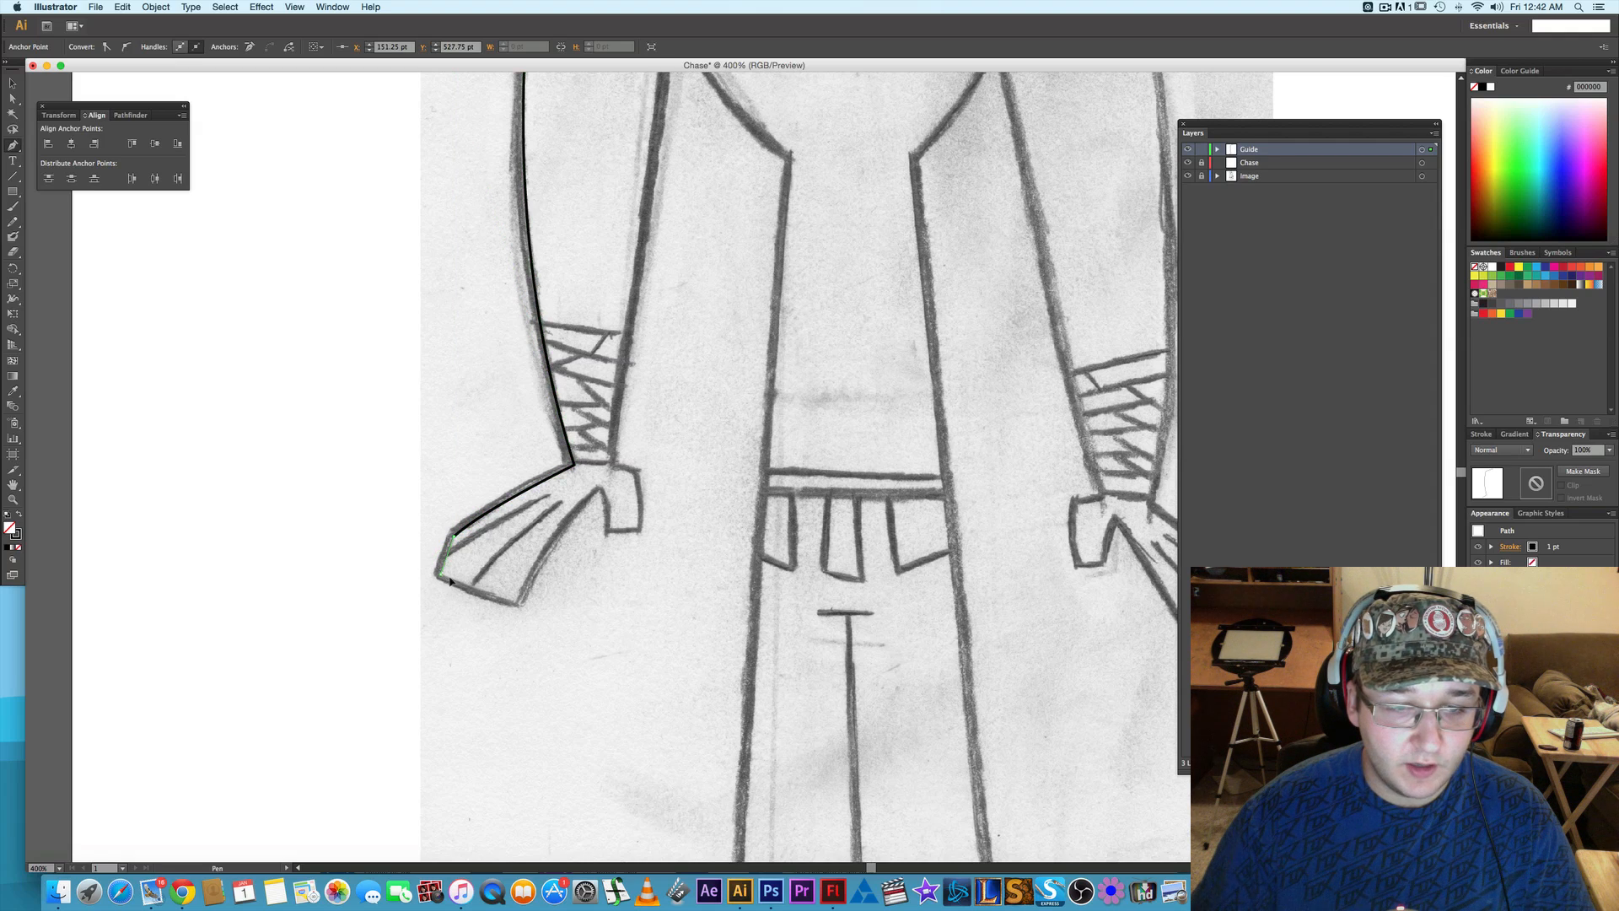
left_click(514, 602)
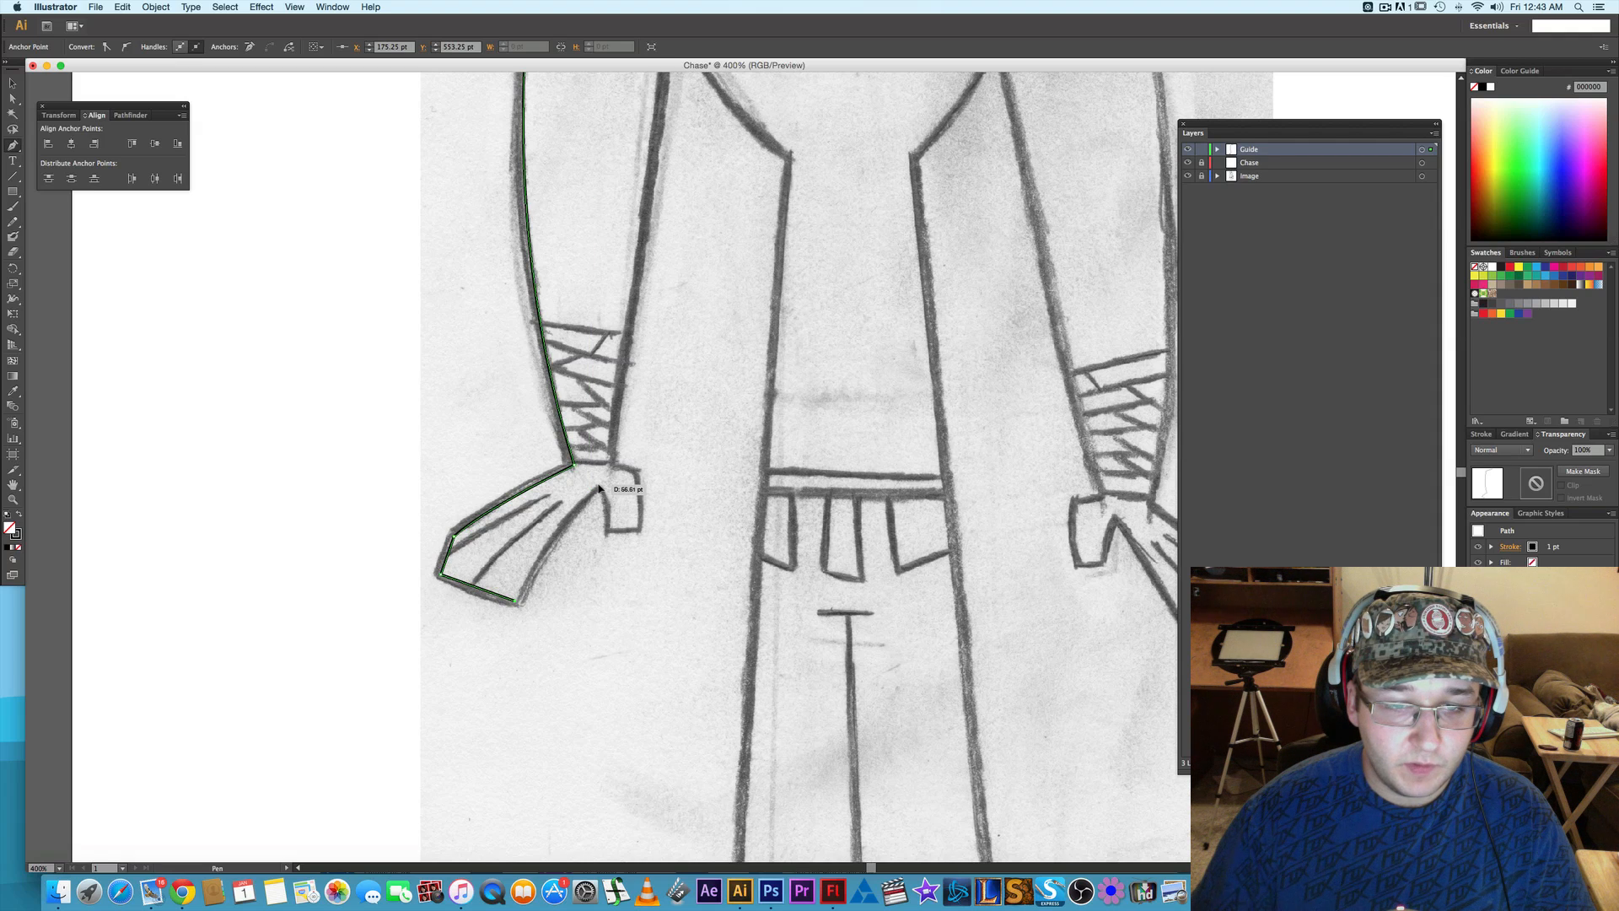
left_click_drag(598, 487, 651, 447)
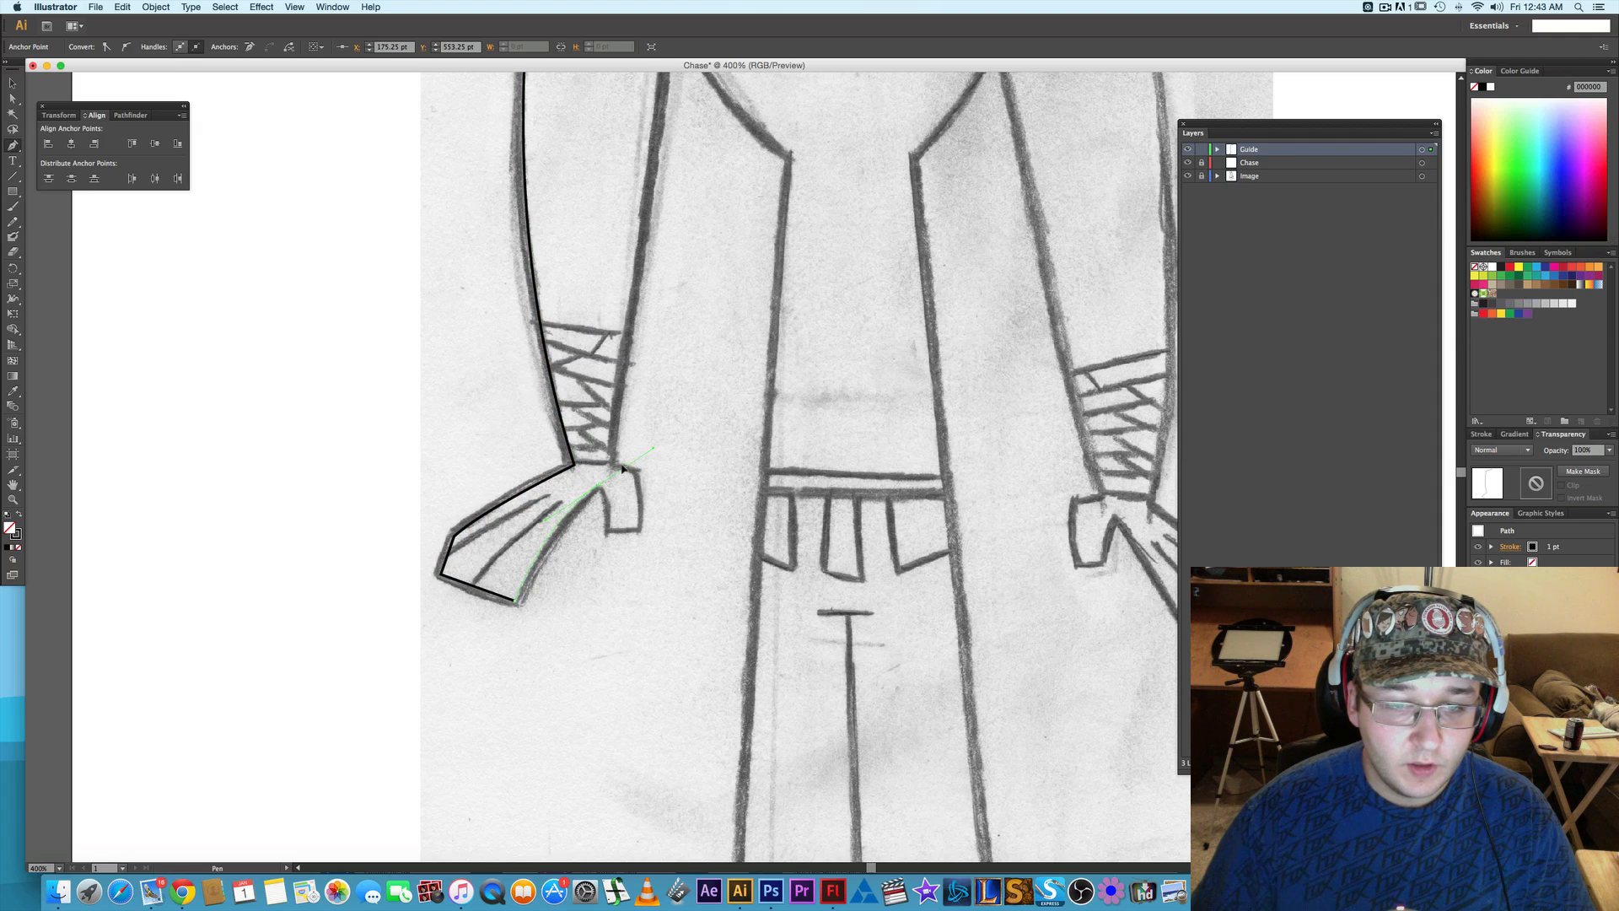
left_click(601, 486)
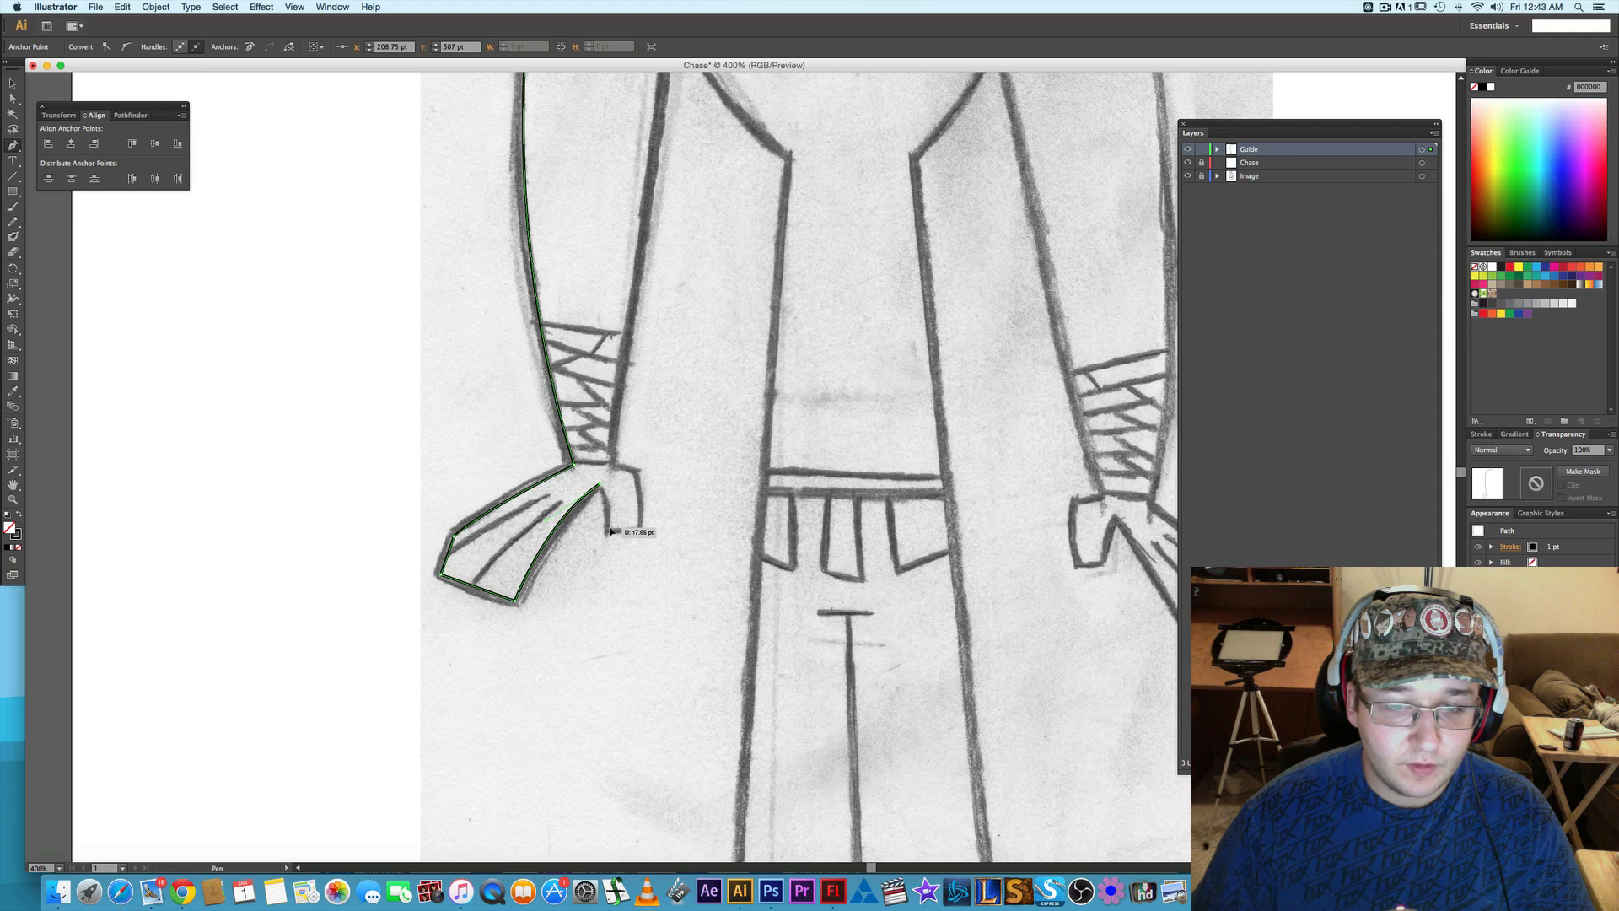
- Continue the path around the thumb, down its inner edge, across the tip and back up to the inner wrist
left_click(610, 534)
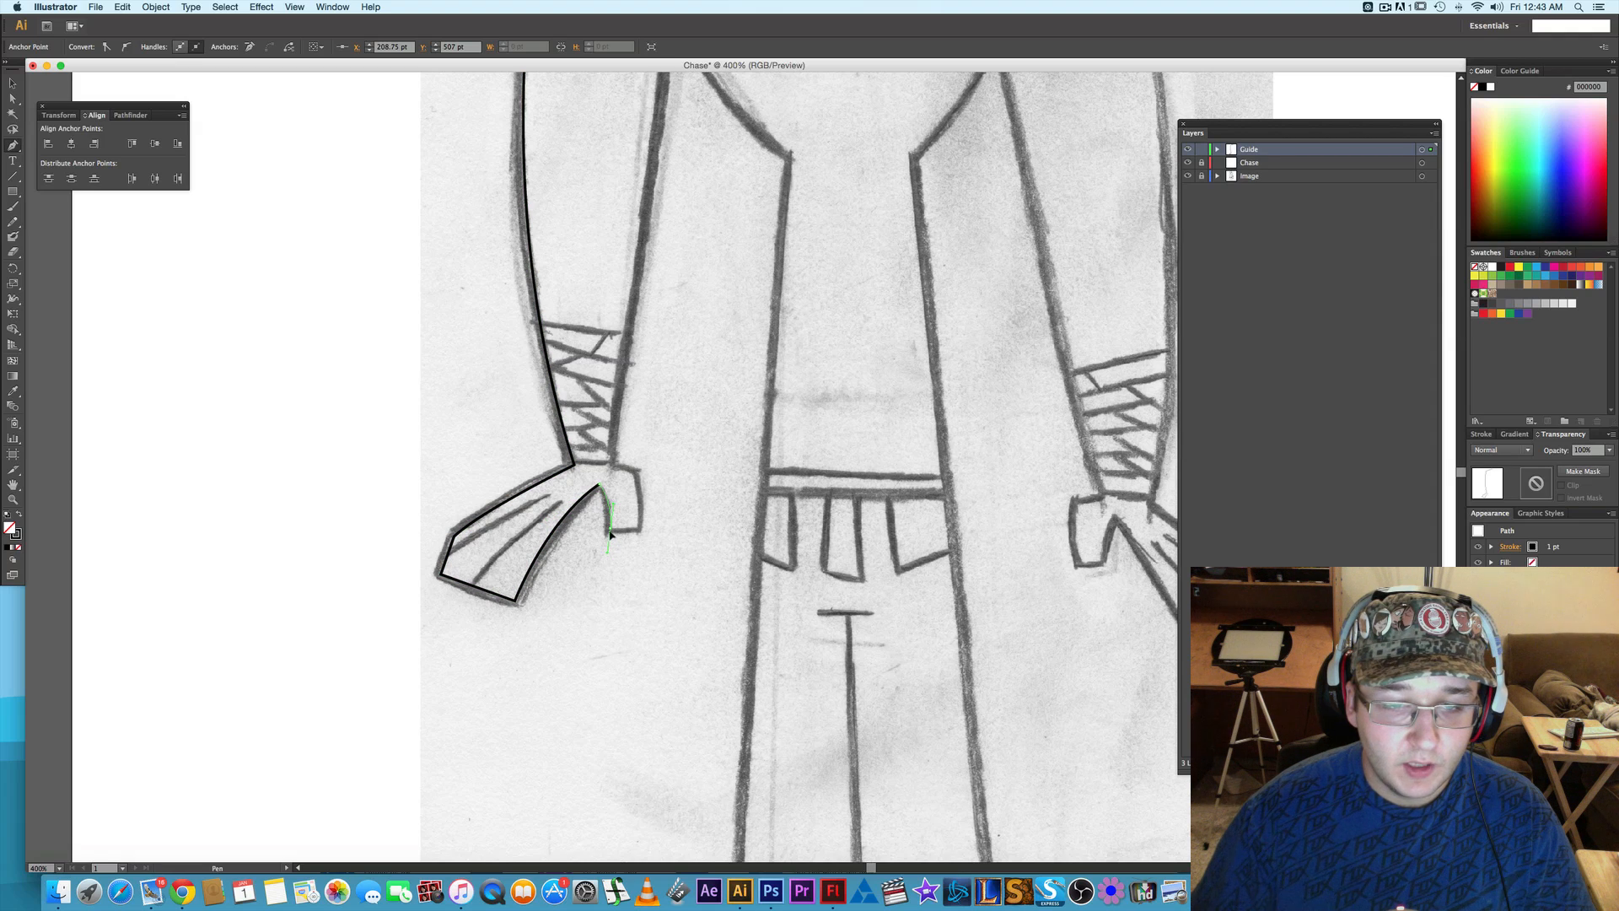
left_click(639, 530)
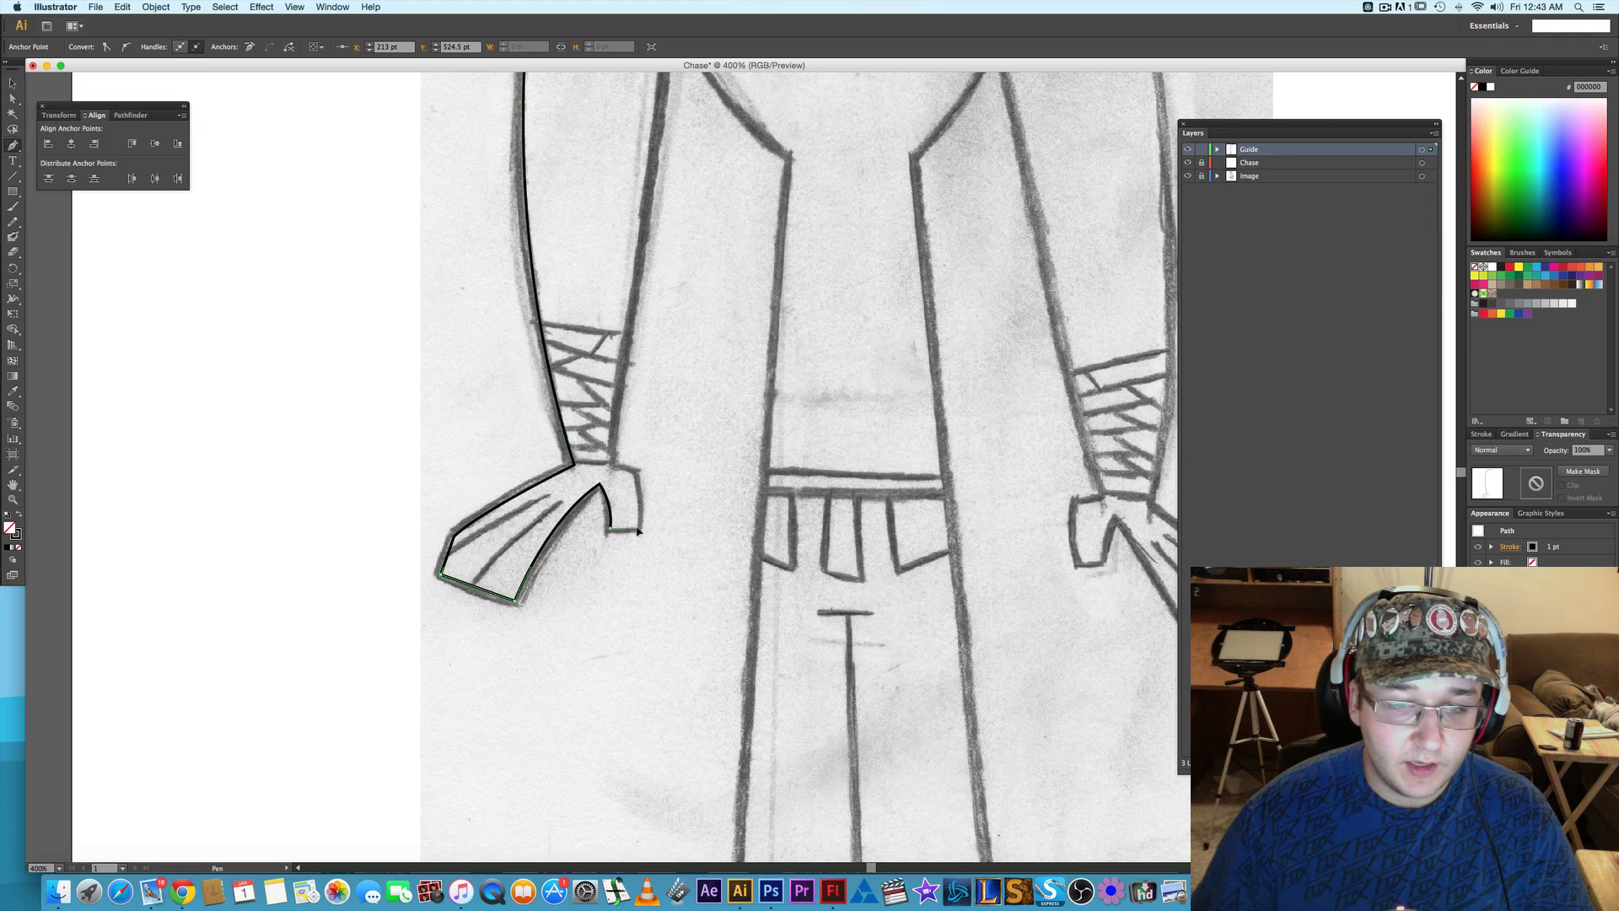
left_click(635, 476)
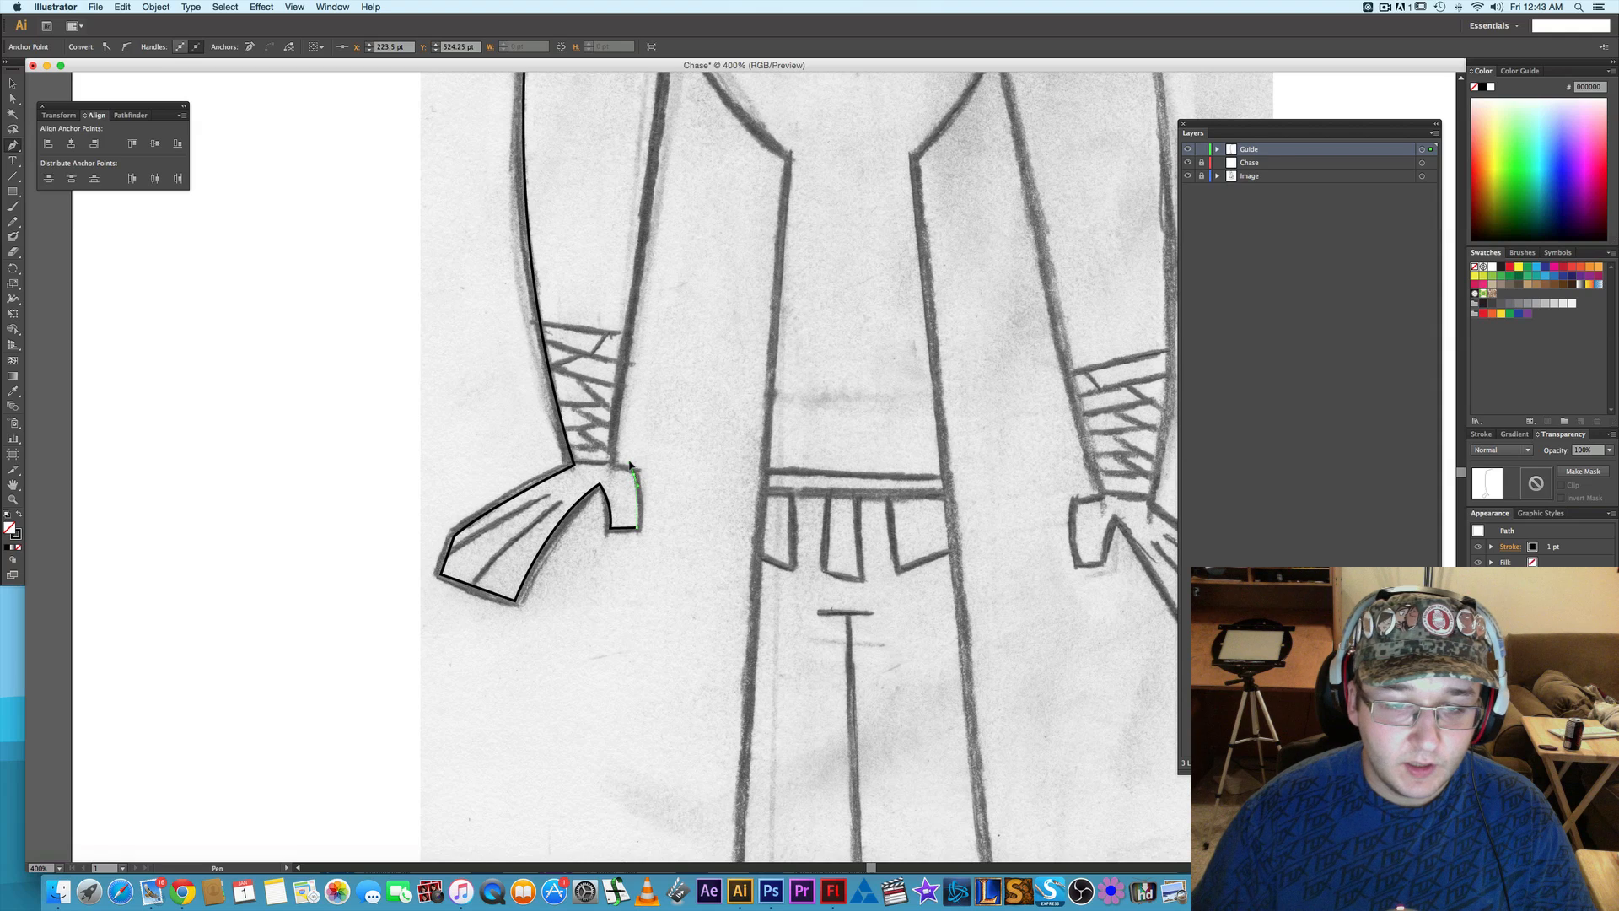
left_click(628, 456)
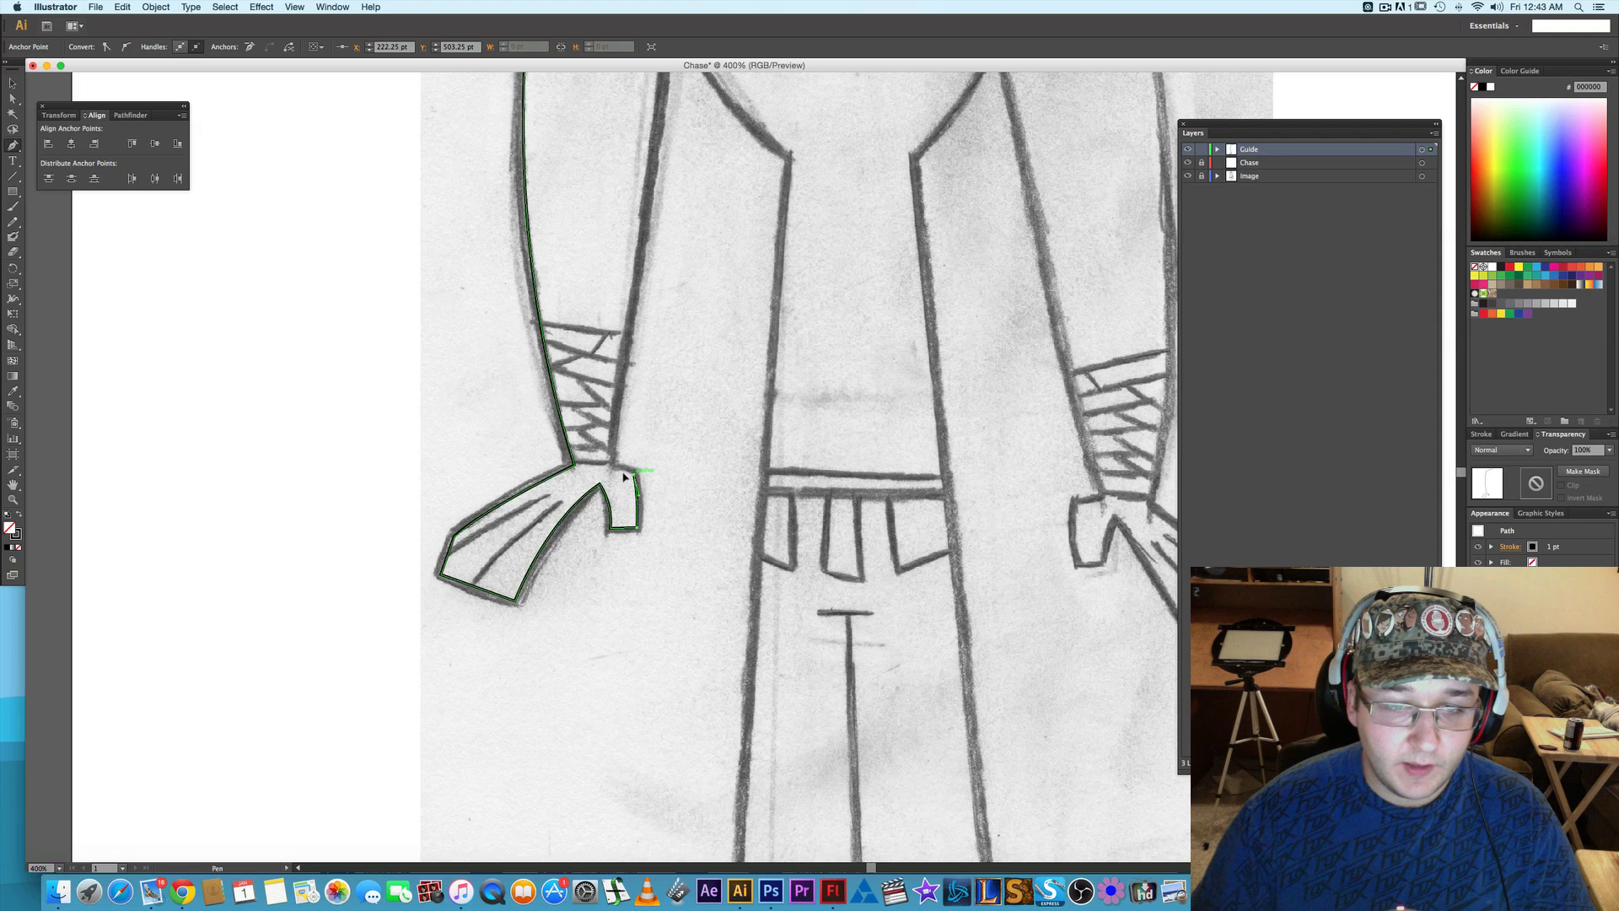
left_click(607, 464)
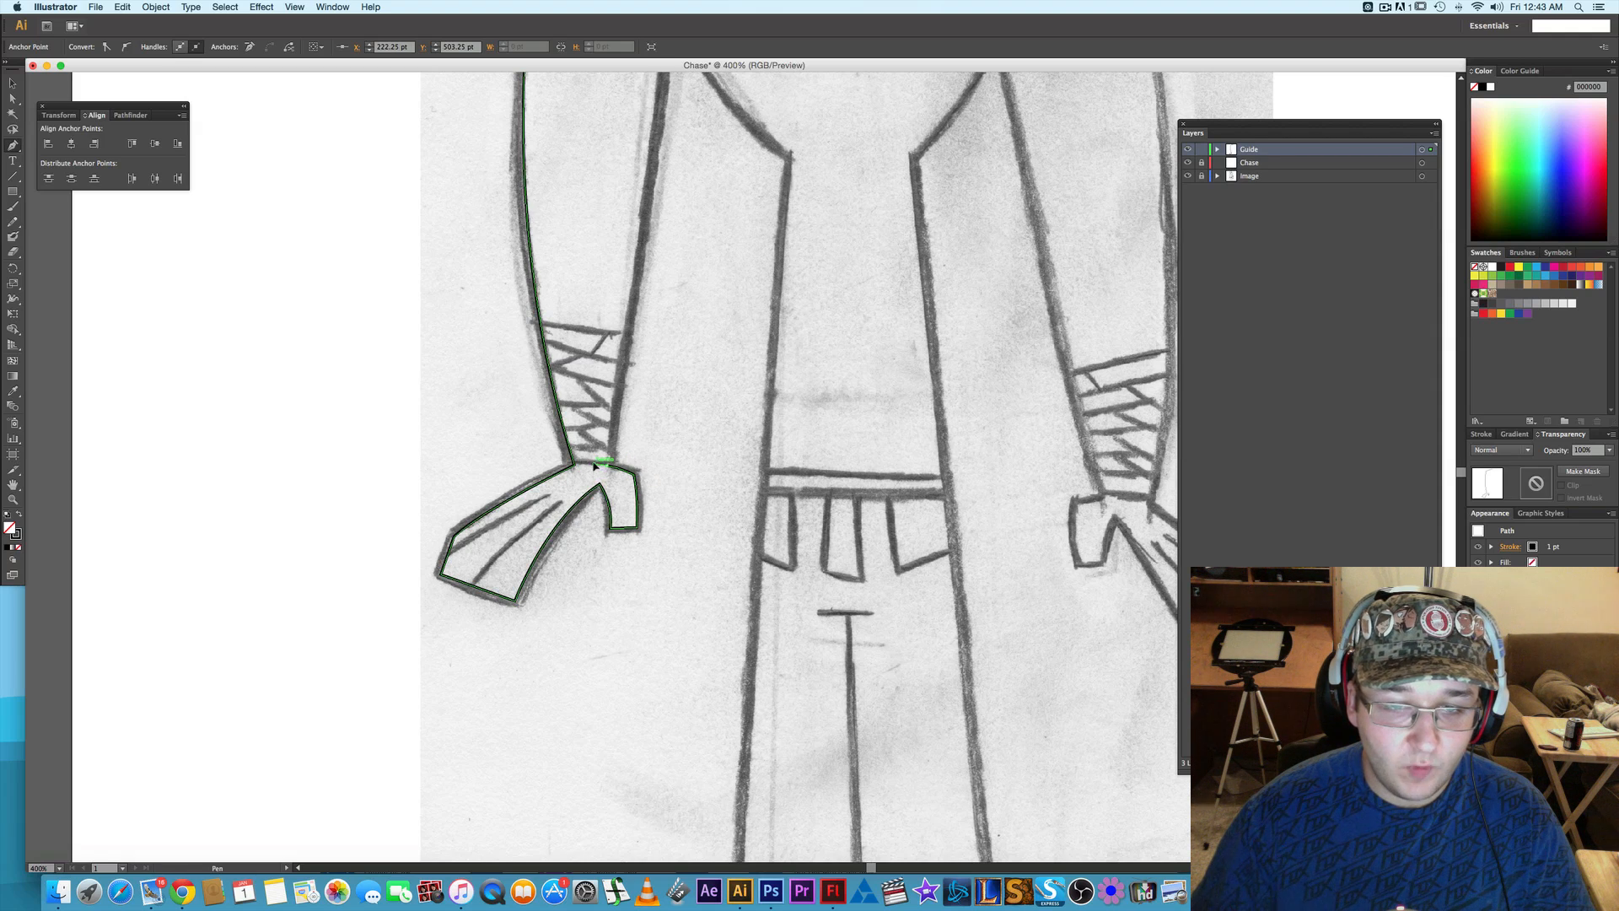
left_click_drag(601, 463, 606, 466)
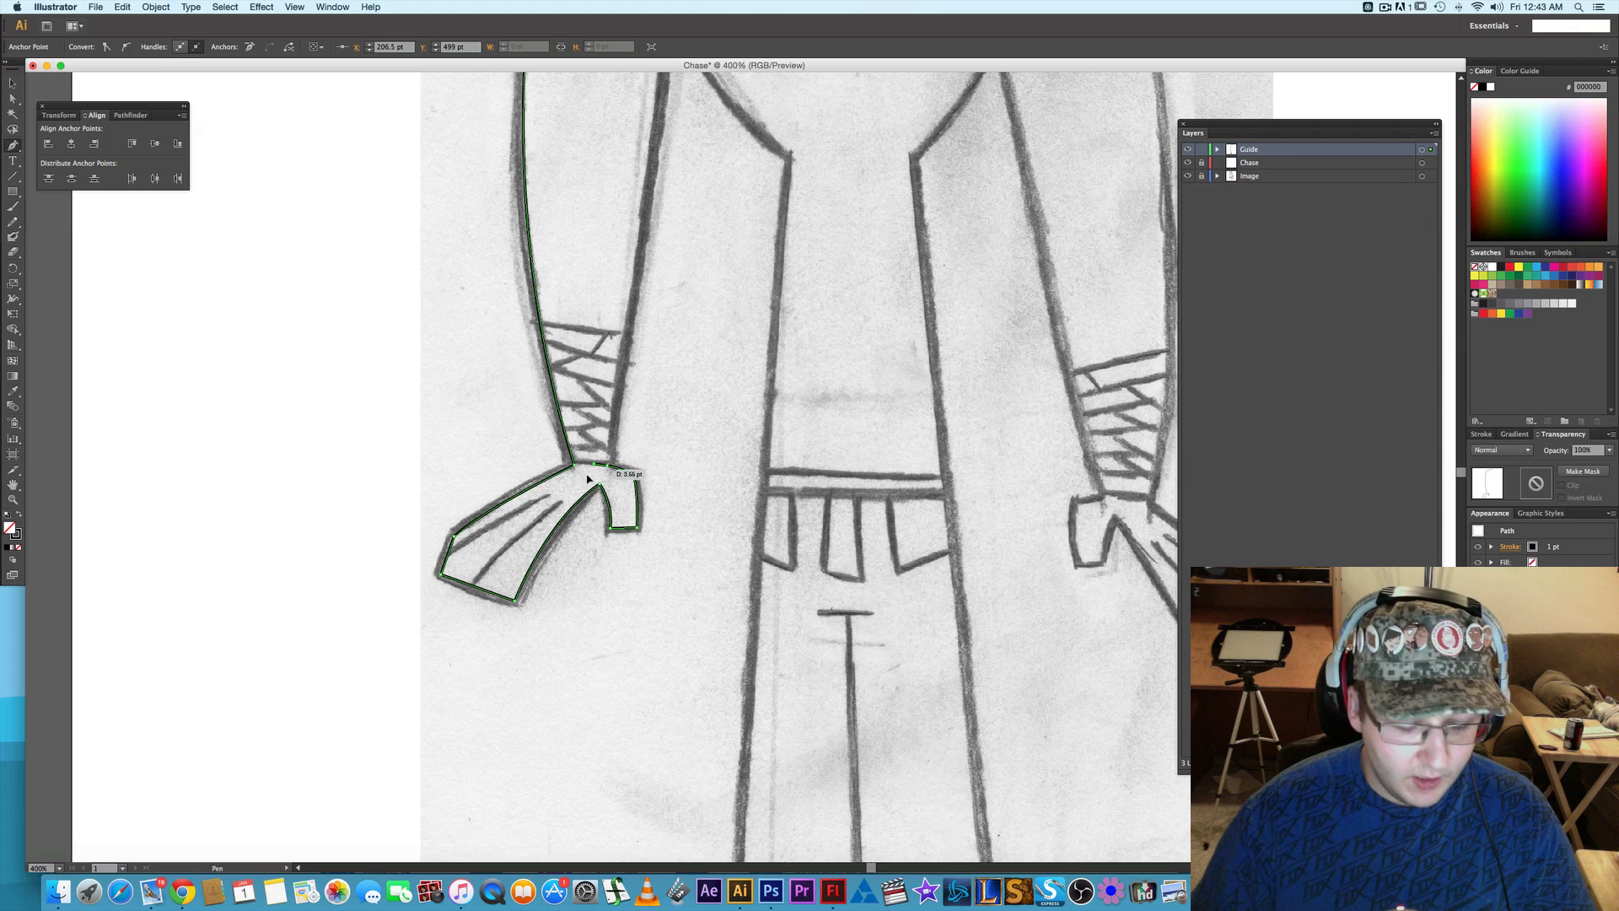
key("super+z")
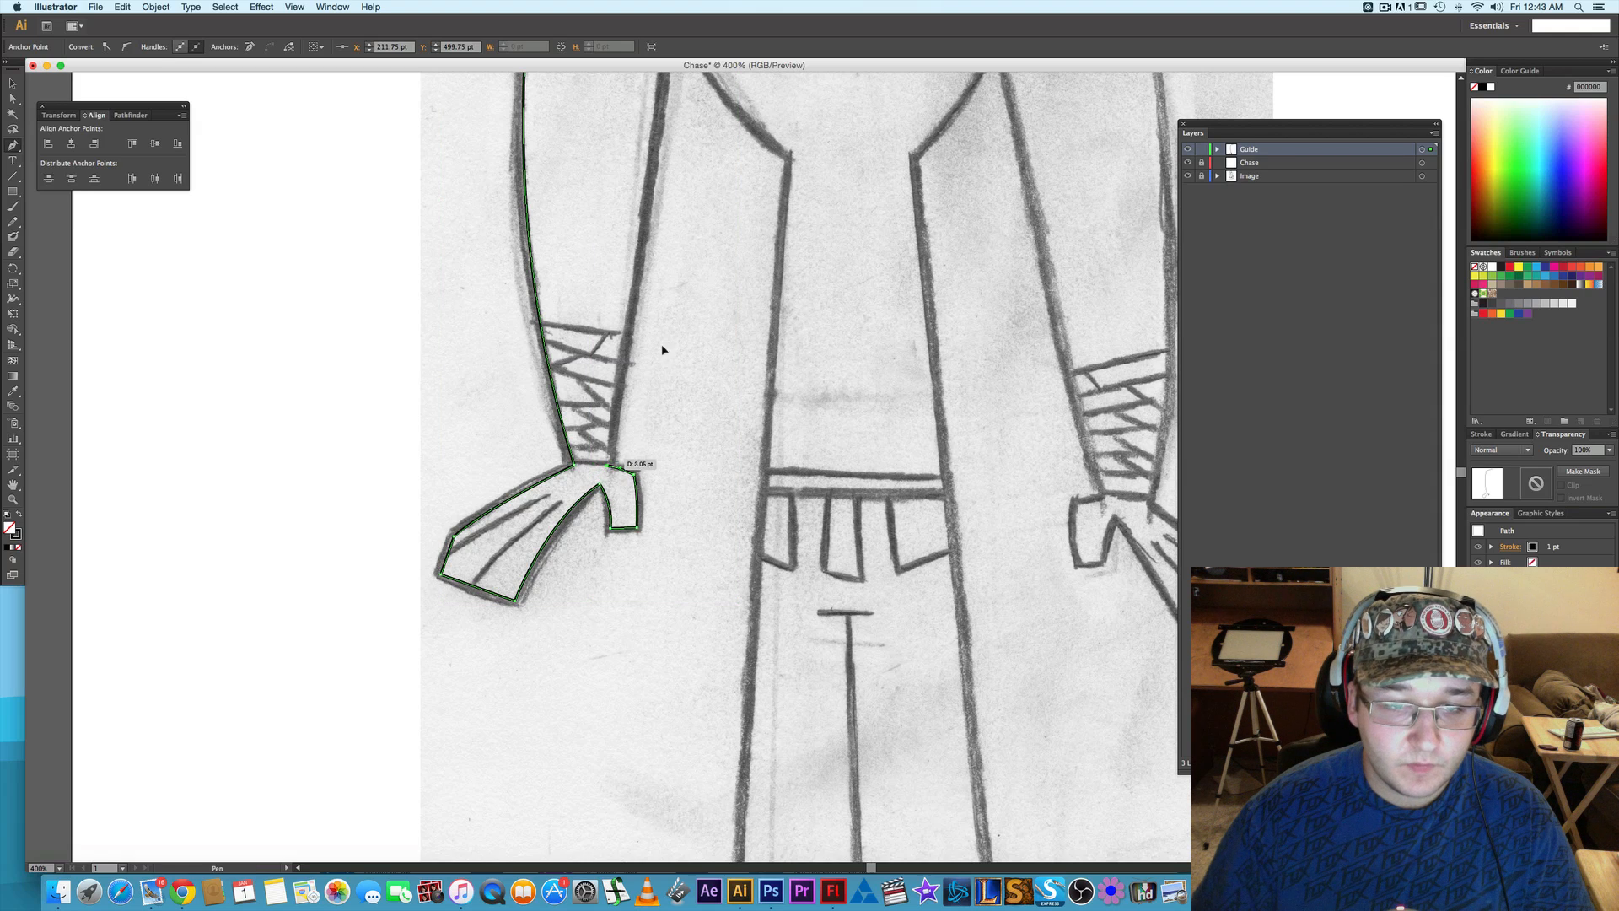
- Run the path straight up the inner arm to the armpit and convert the finished arm outline to guides
left_click_drag(661, 349, 638, 543)
left_click_drag(653, 347, 647, 439)
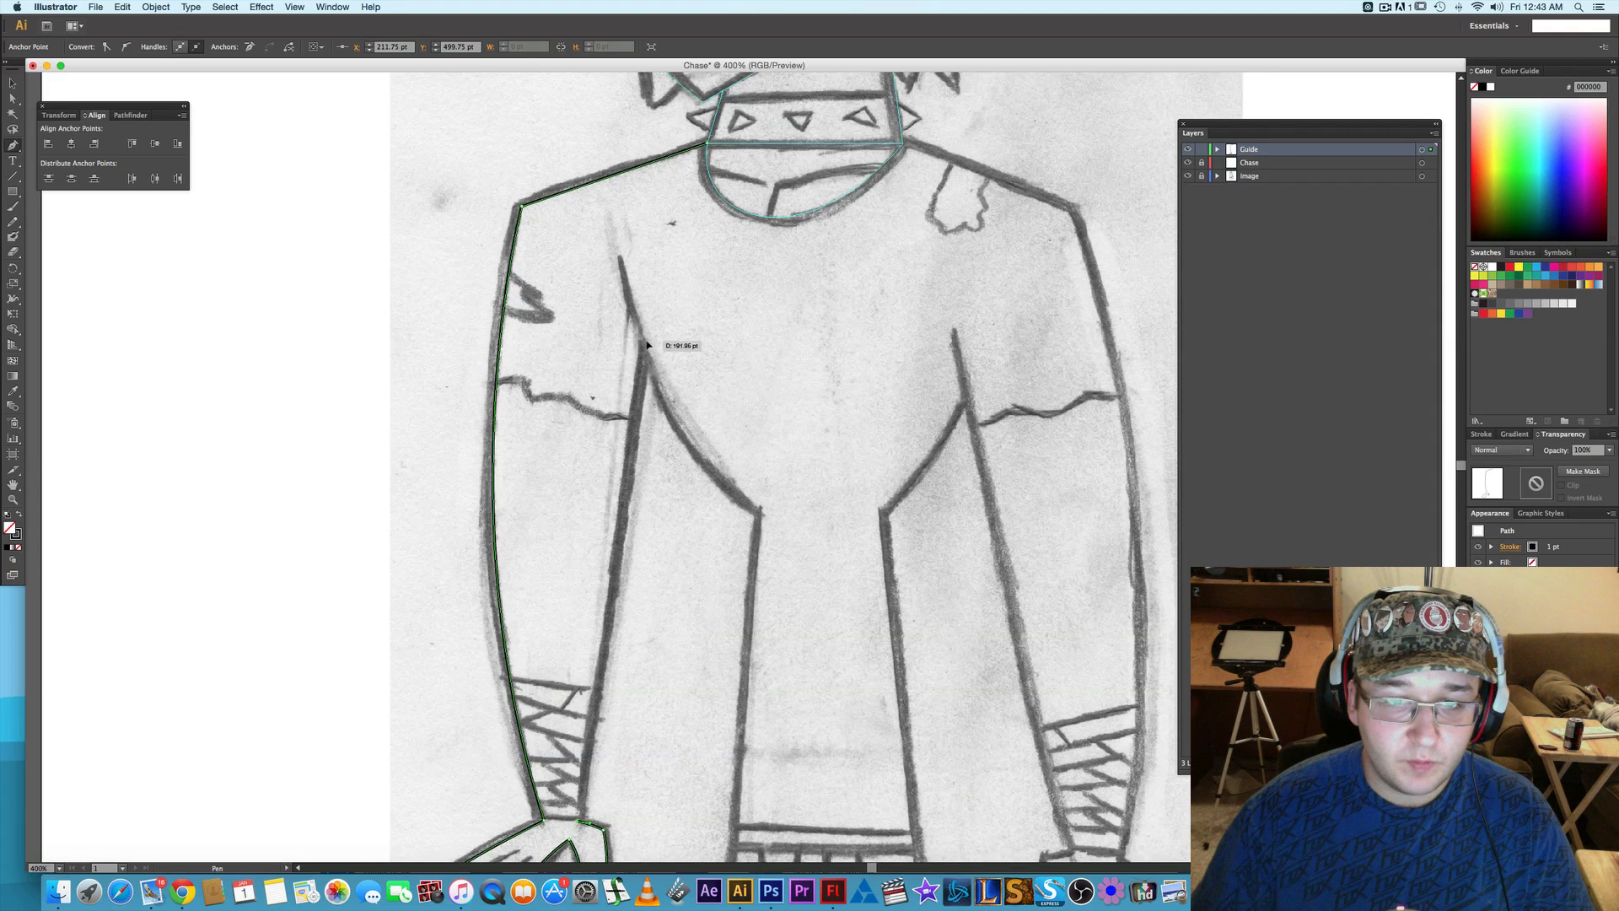
left_click(641, 337)
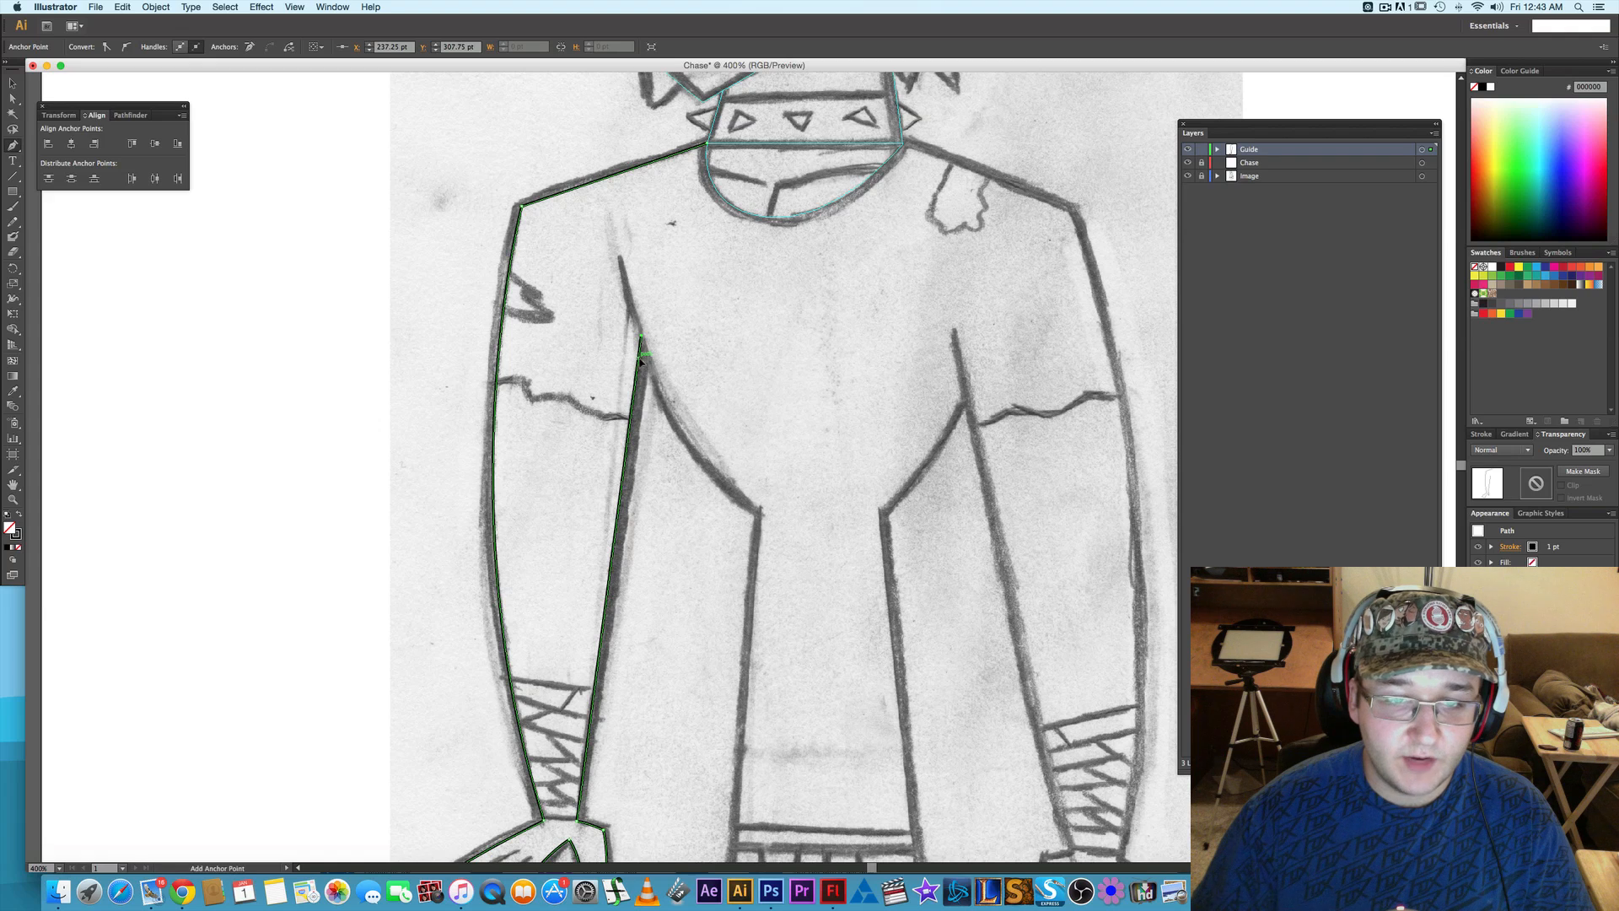
right_click(638, 358)
left_click(632, 272)
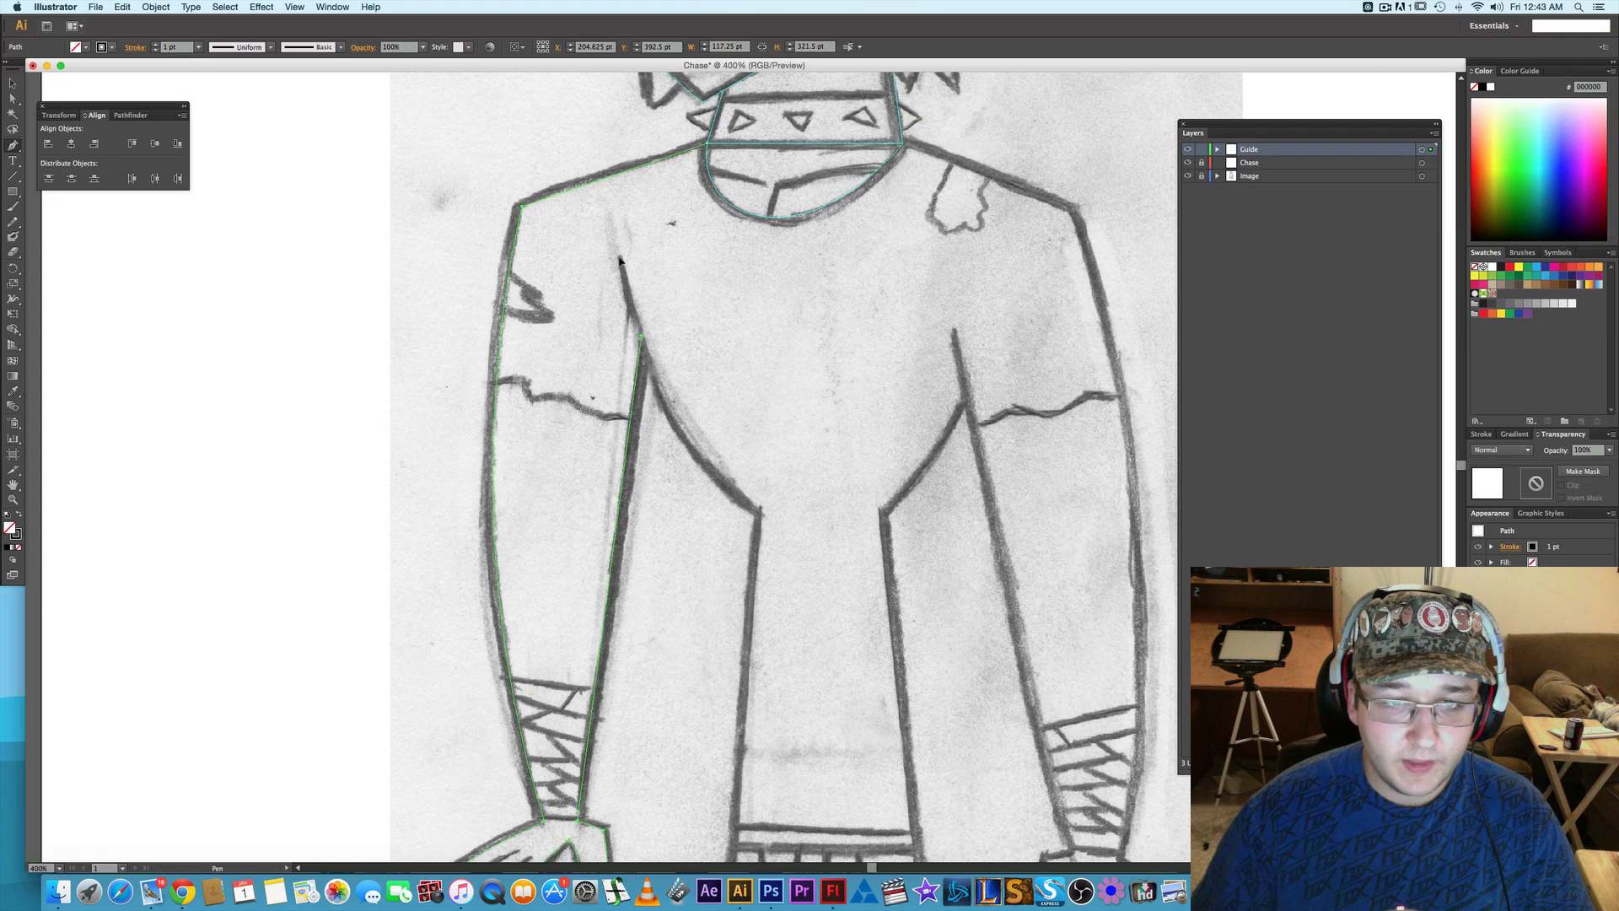
- Draw a curve about 54 pt wide and 103 pt high from the sleeve seam's upper end to the waist corner and convert it to guides
left_click(620, 259)
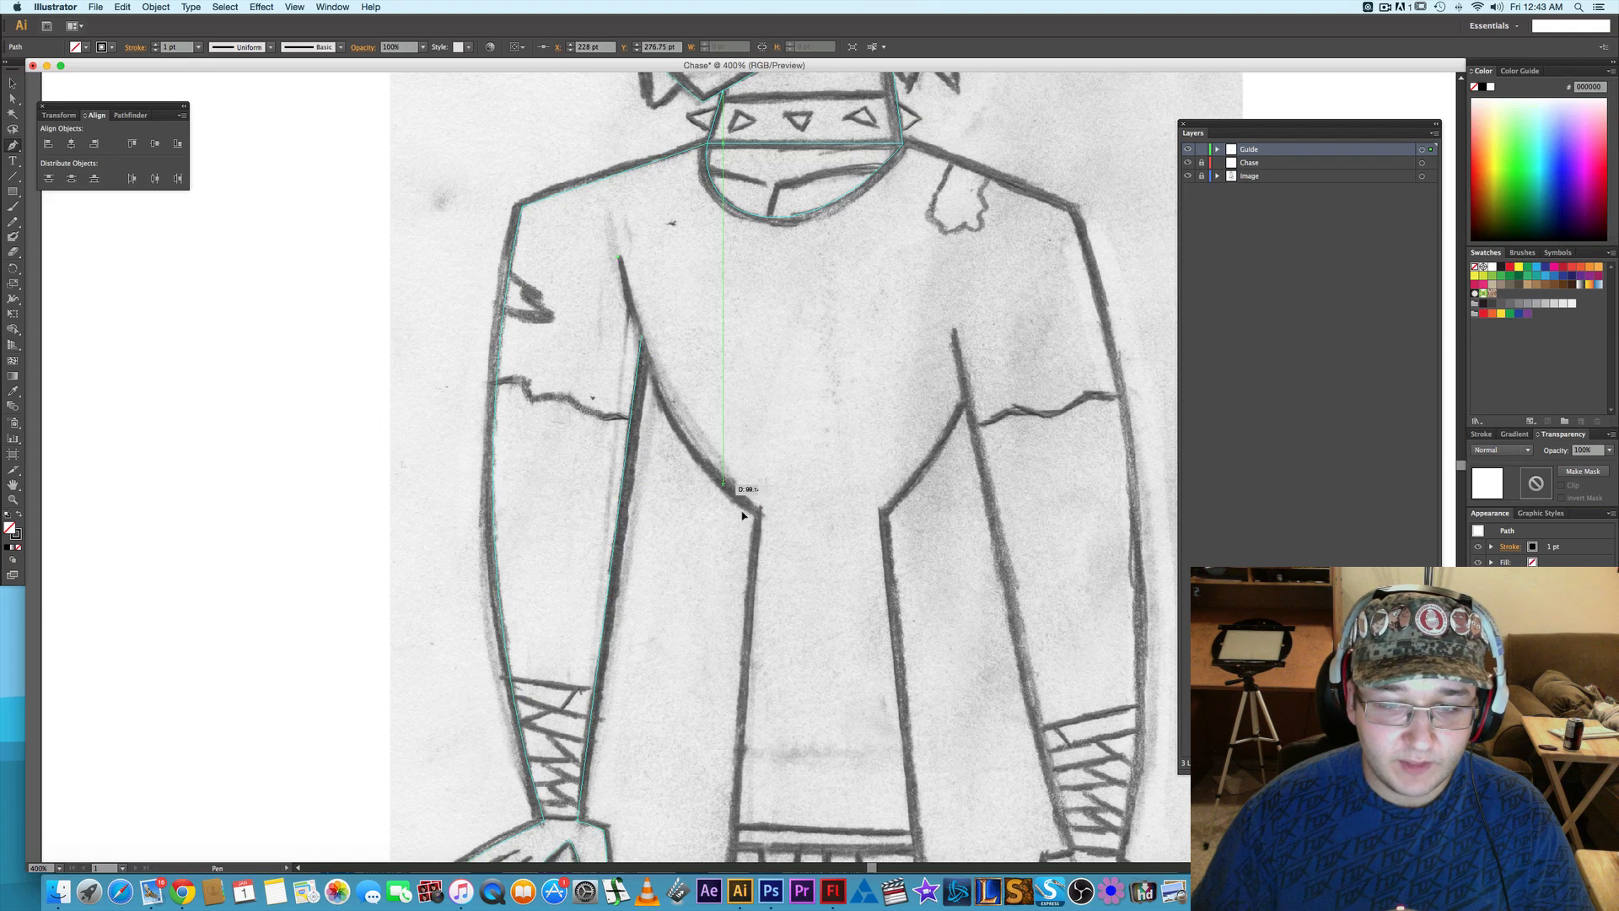
left_click_drag(756, 519, 869, 592)
right_click(706, 475)
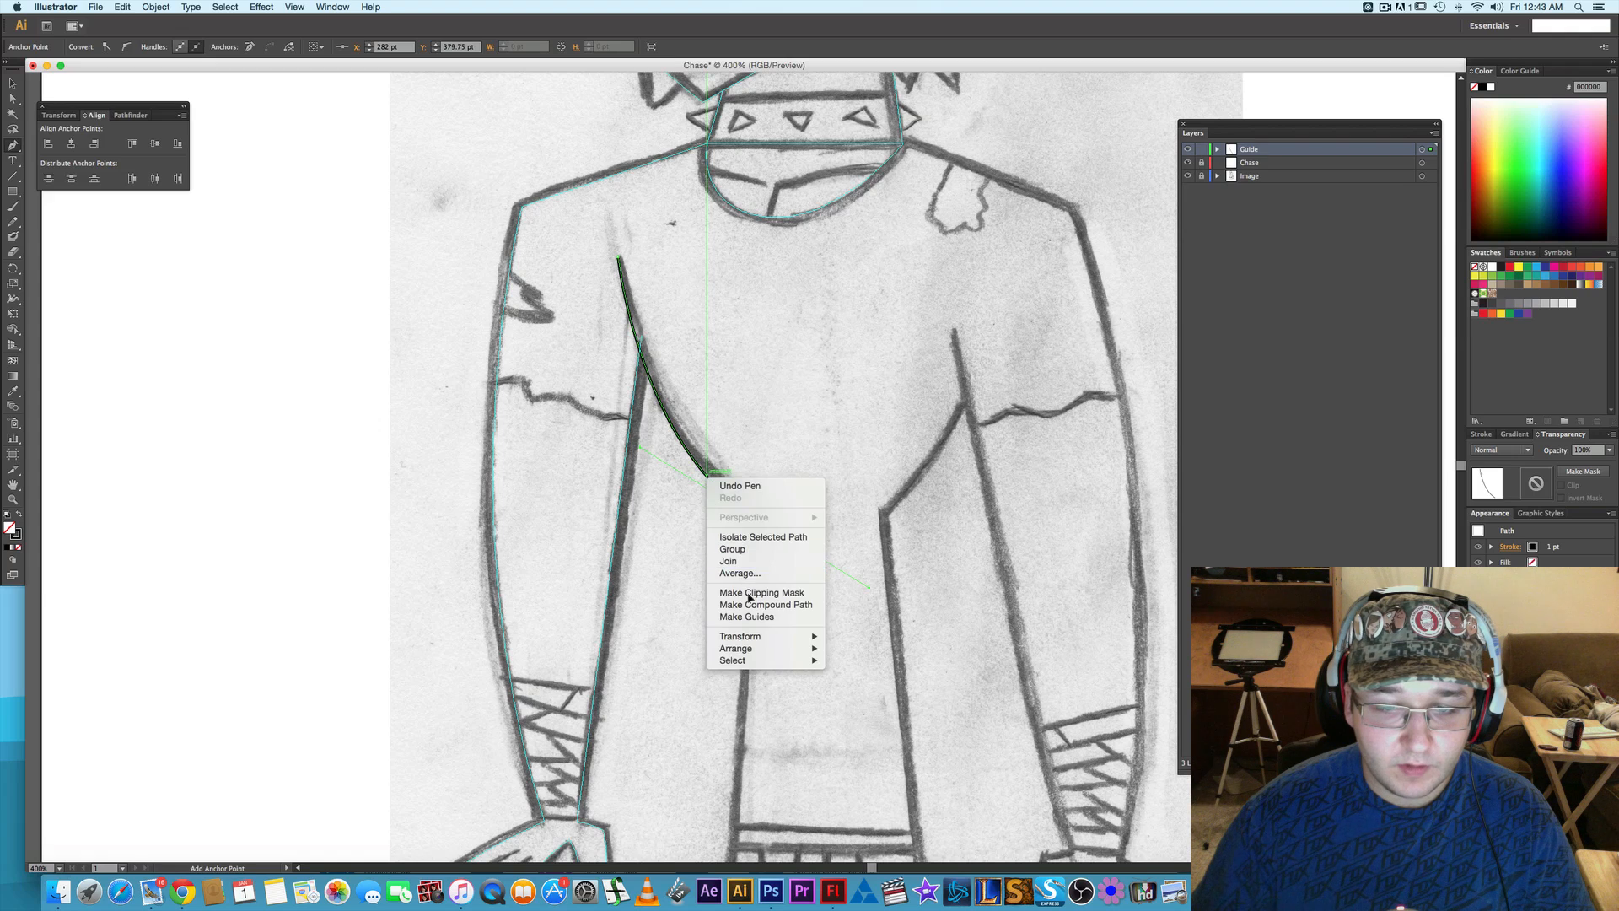
left_click(753, 616)
- Start a new Pen path at the choker line's other end and run it about 72 pt along the untraced shoulder to its corner
left_click_drag(932, 561, 642, 501)
left_click_drag(650, 99, 639, 137)
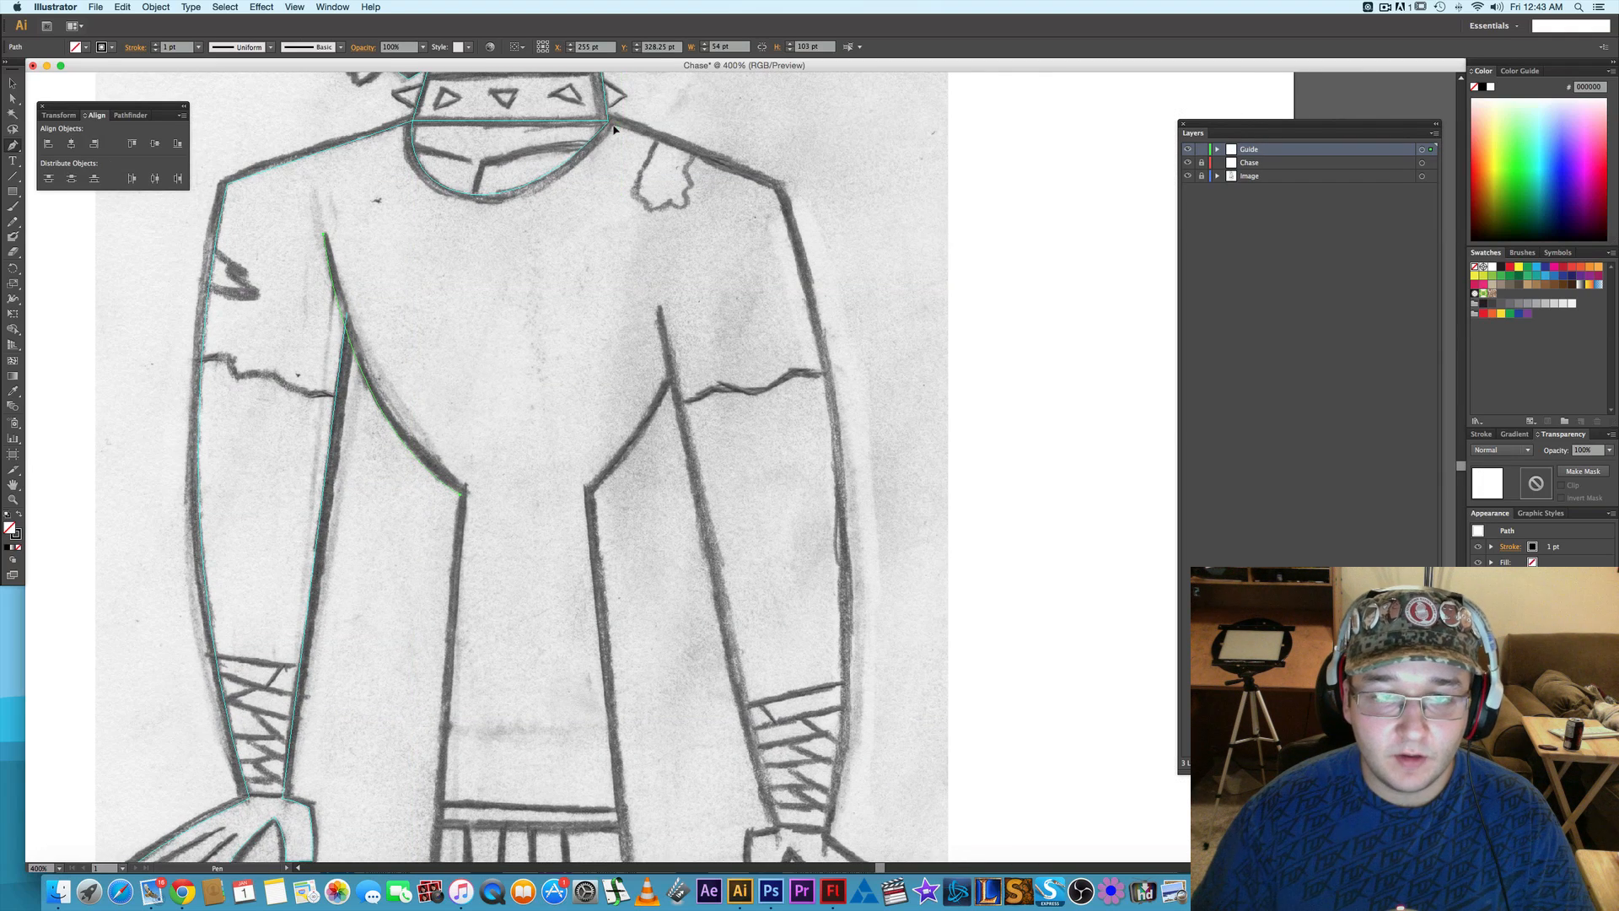
left_click(609, 125)
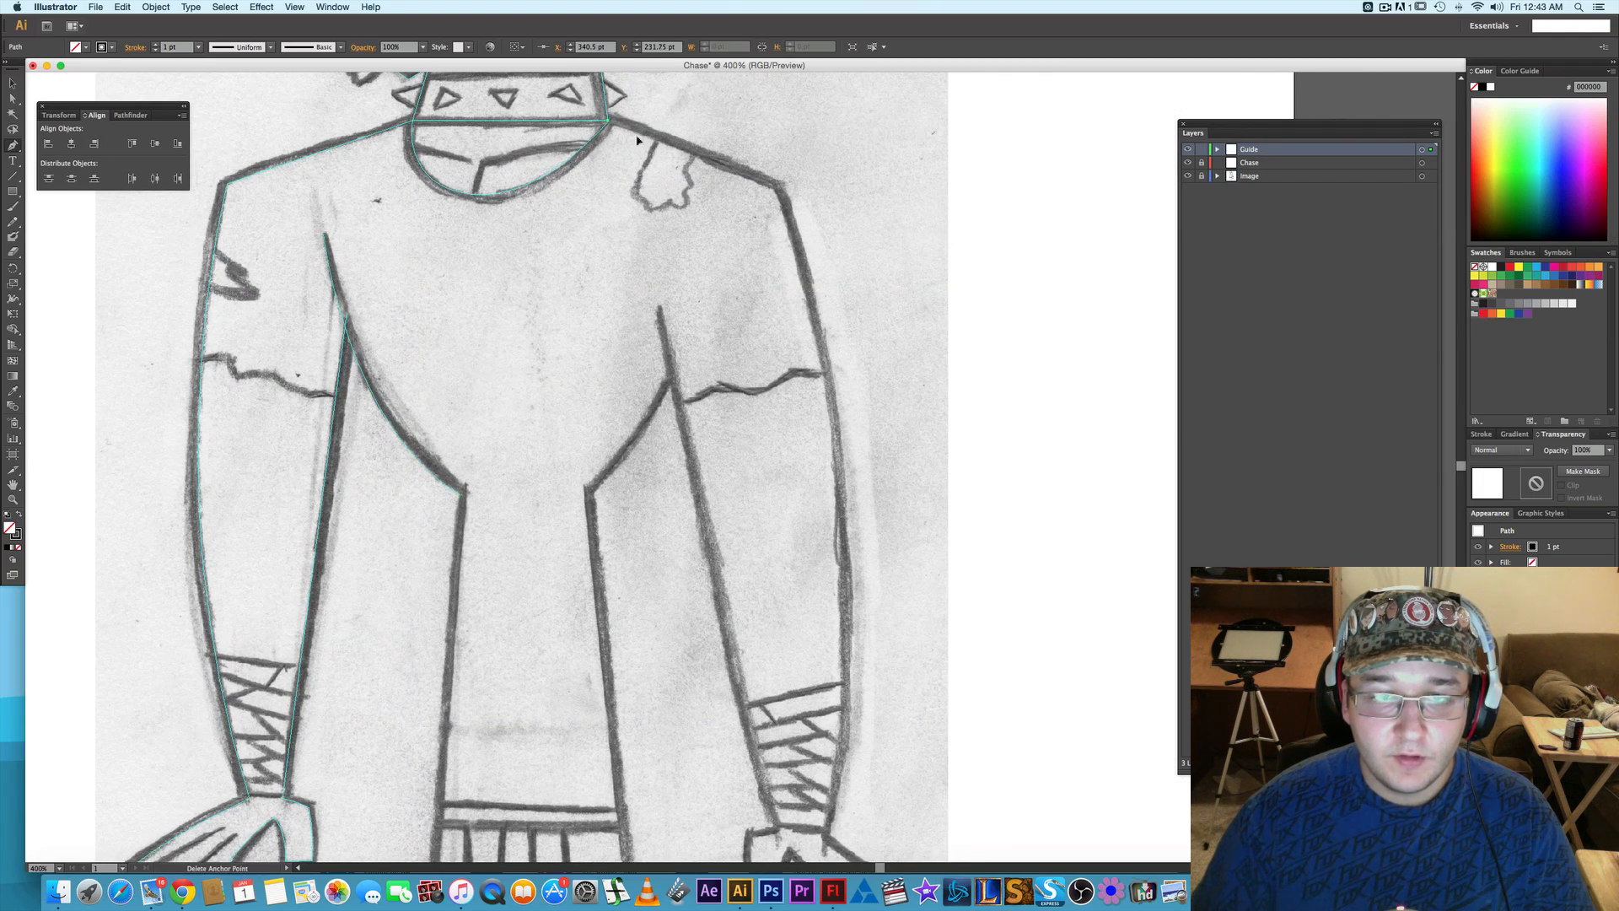
left_click(779, 191)
- Extend the path in one long curve down the second arm's outer edge to the wrist, ending in a corner point
scroll(889, 238, "down", 5)
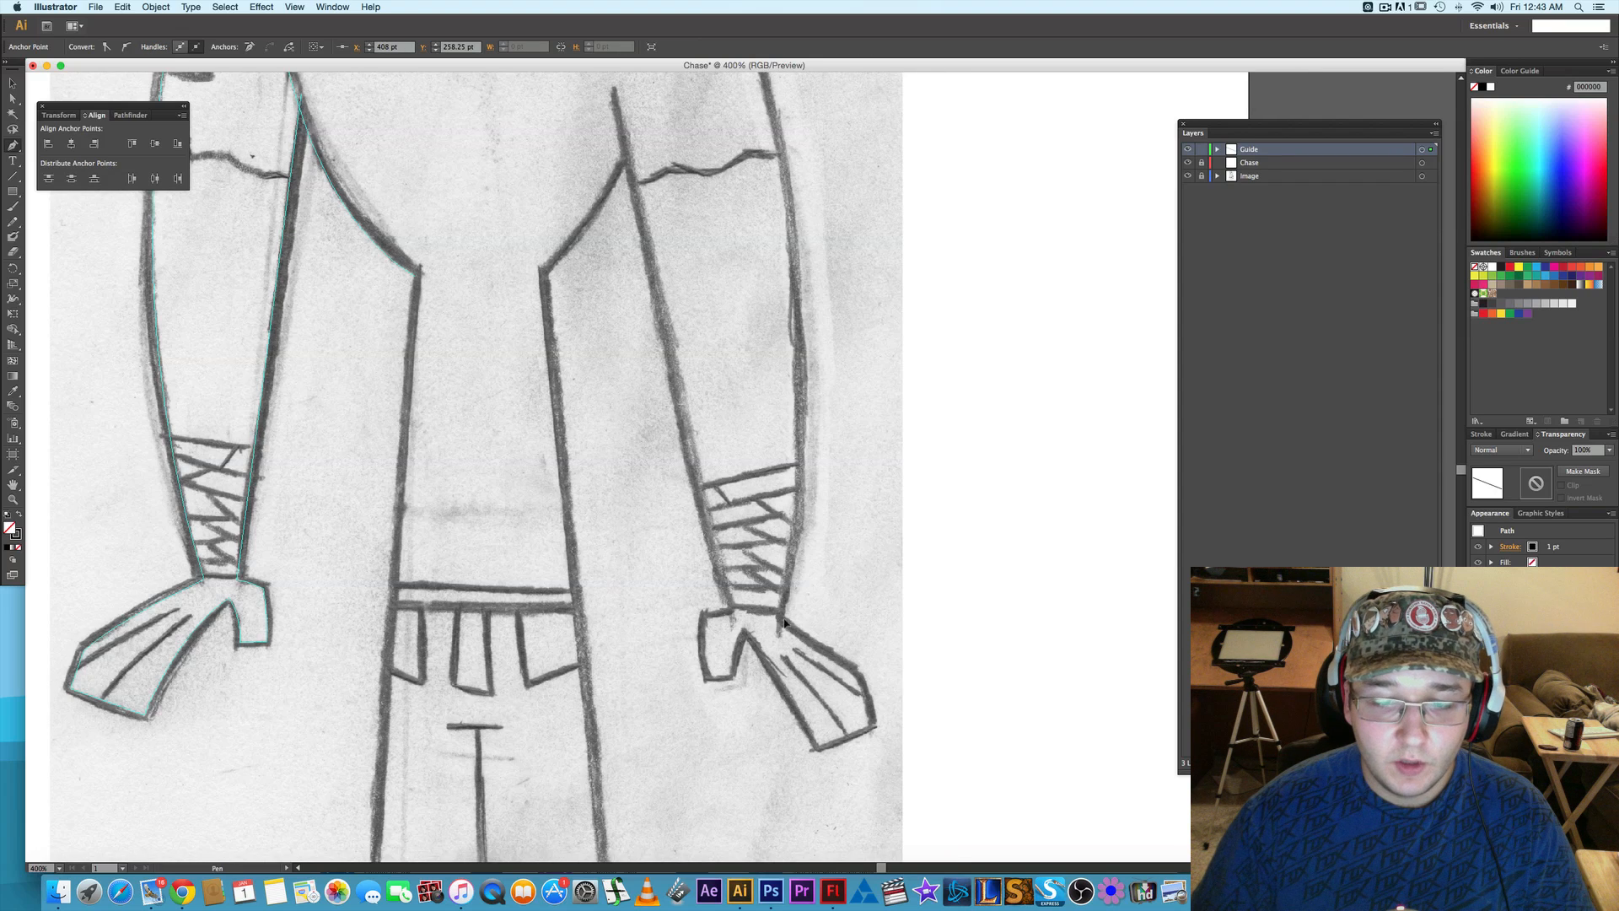
scroll(755, 859, "down", 3)
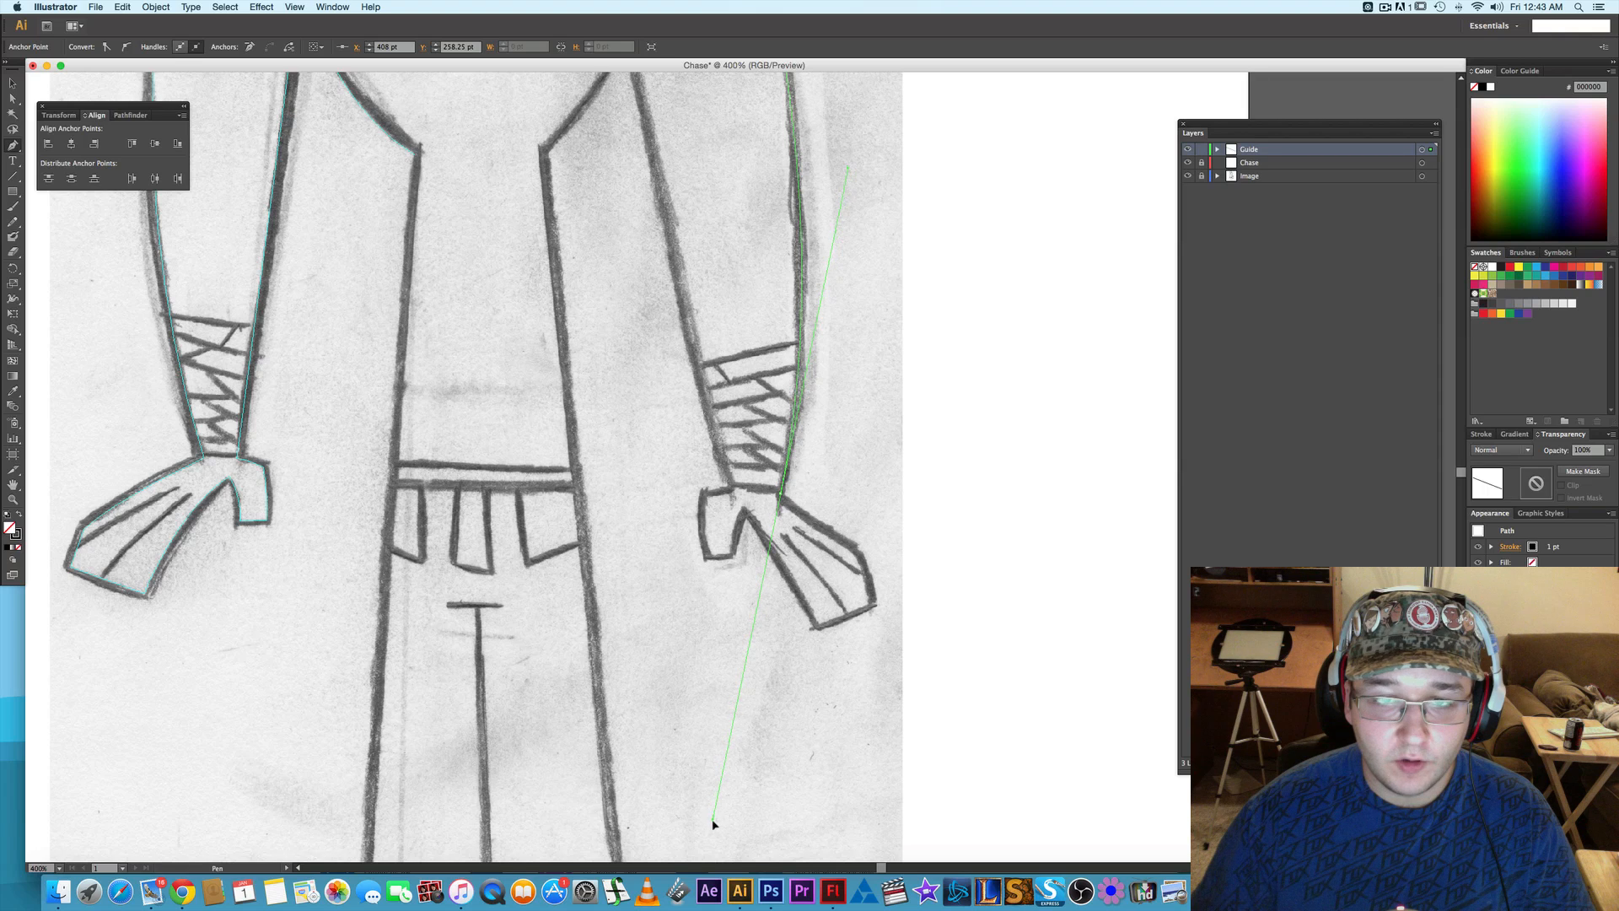
left_click_drag(711, 824, 714, 823)
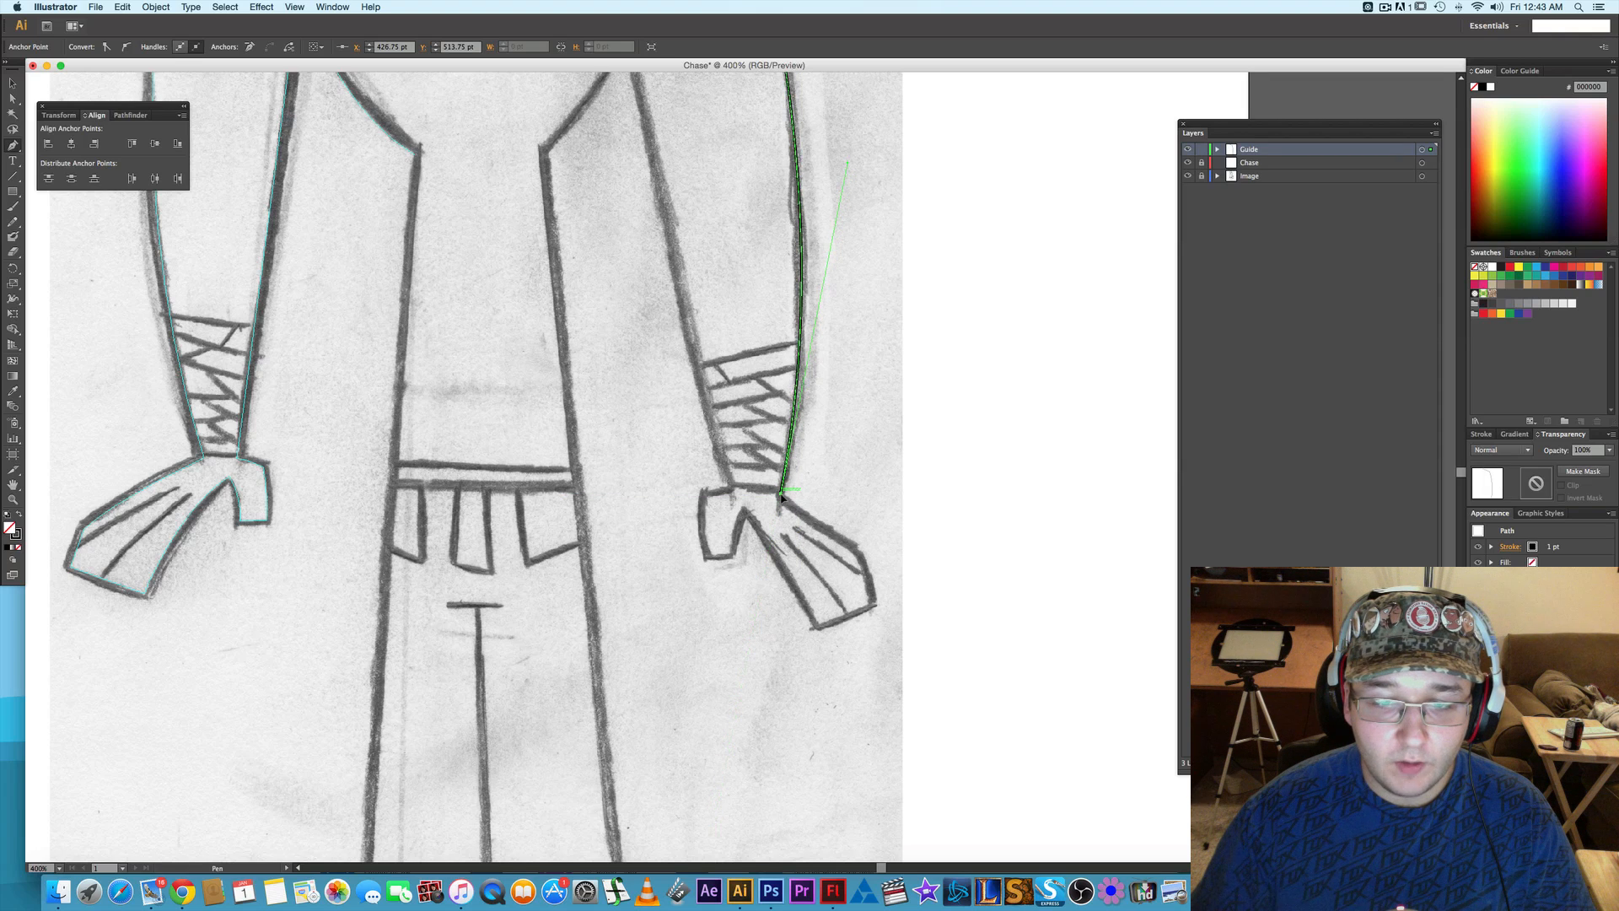
left_click_drag(782, 499, 858, 557)
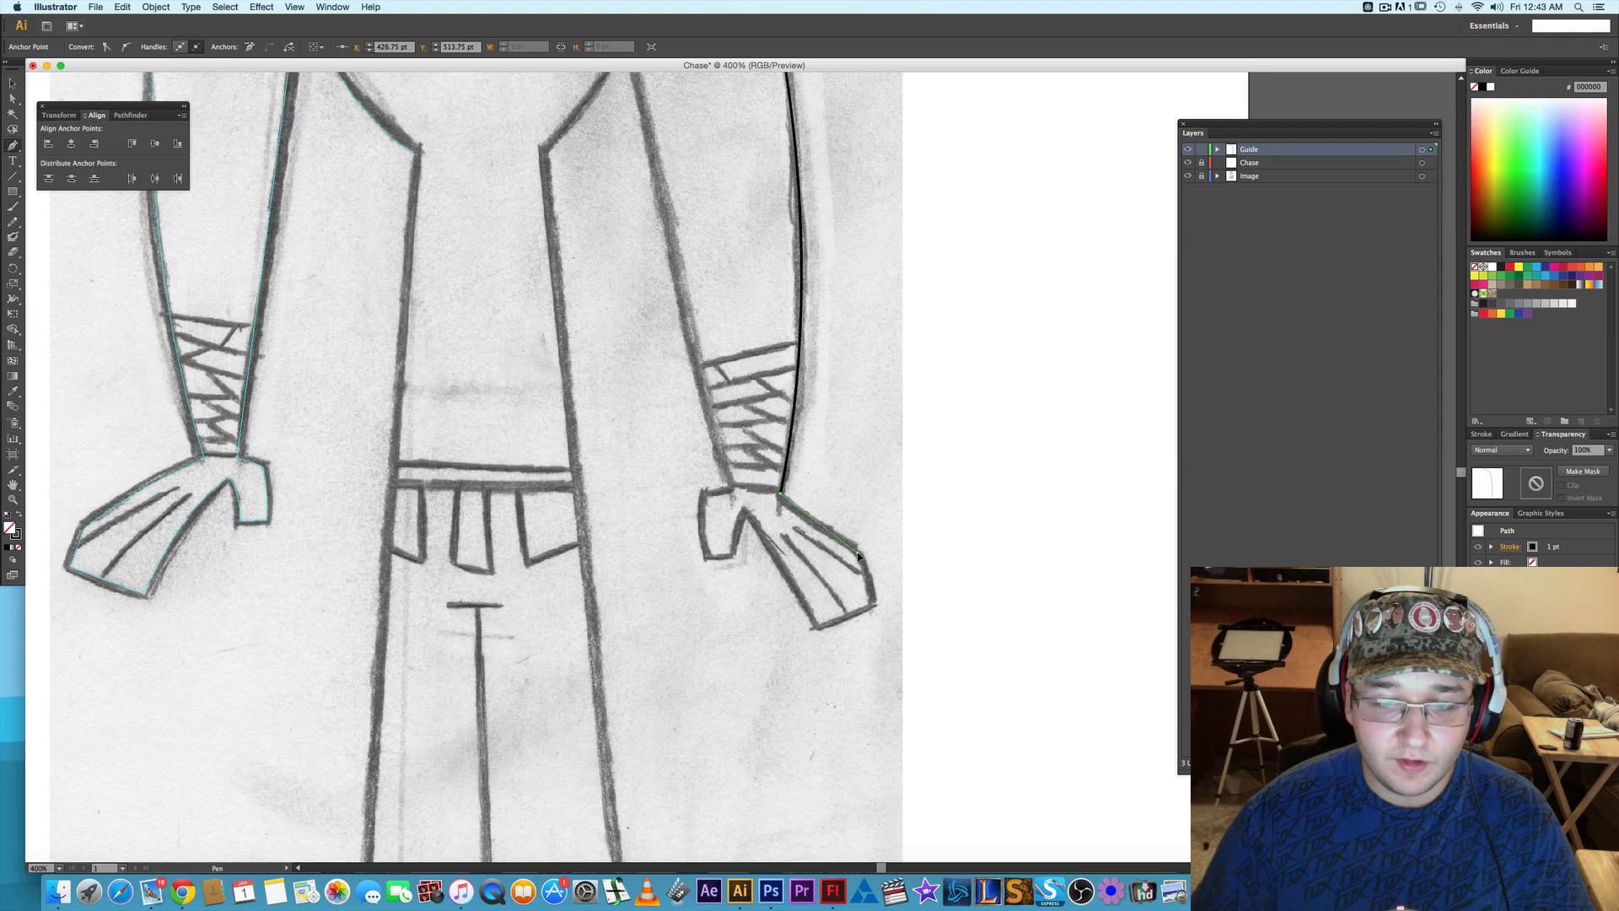
- Continue the path along the second hand's outer edge, across the fingertips and back up the inner finger edge to the thumb base
left_click(858, 553)
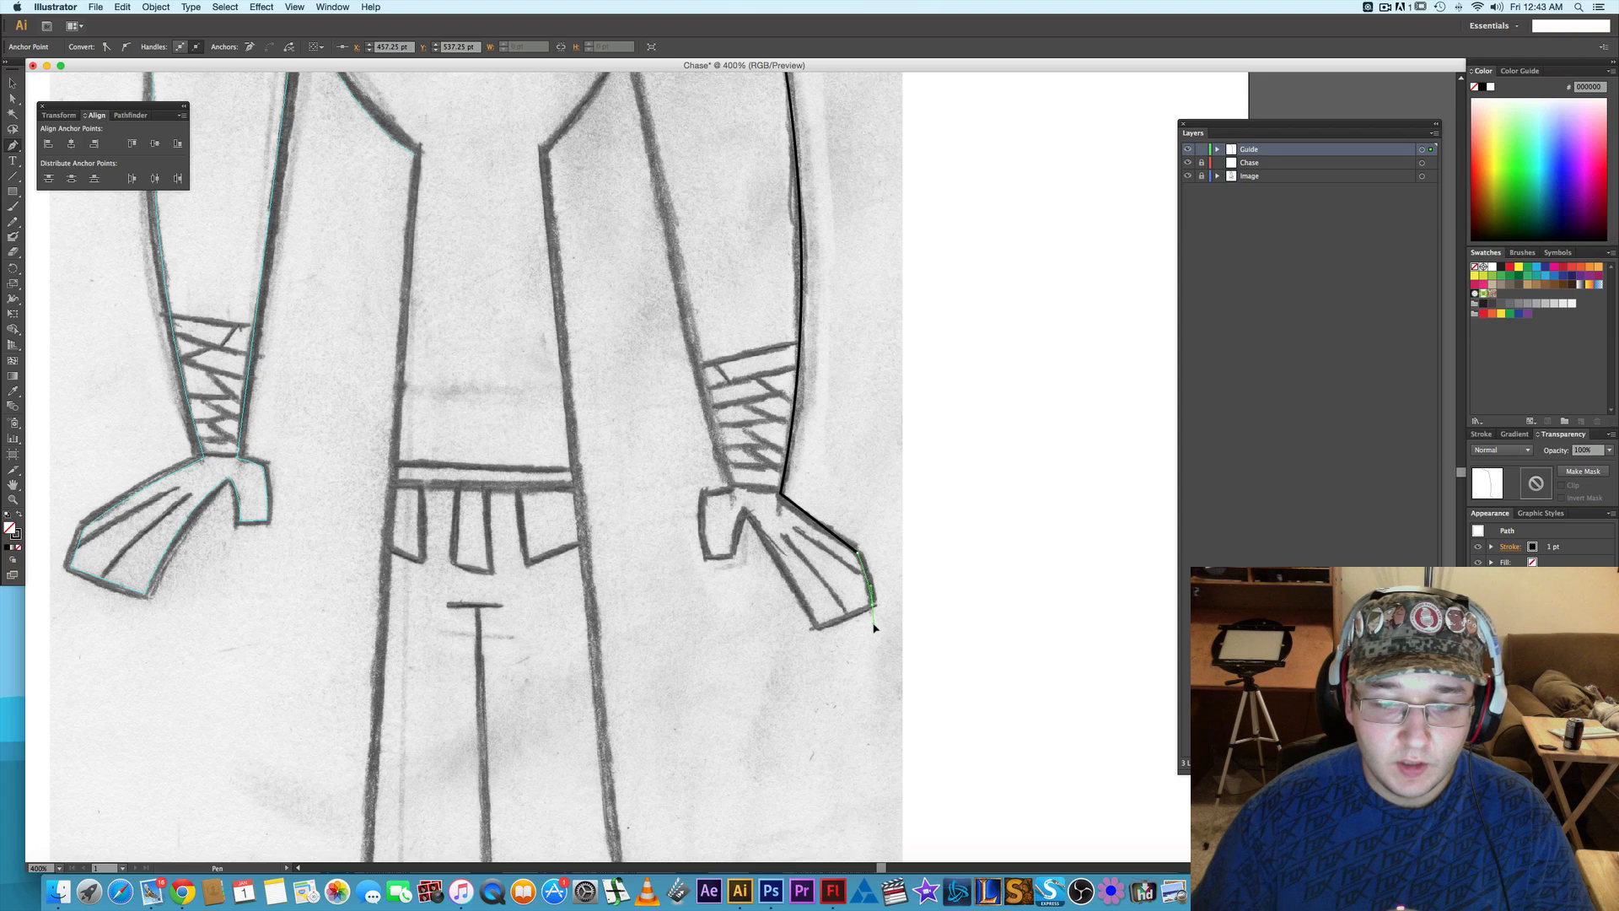
left_click(873, 604)
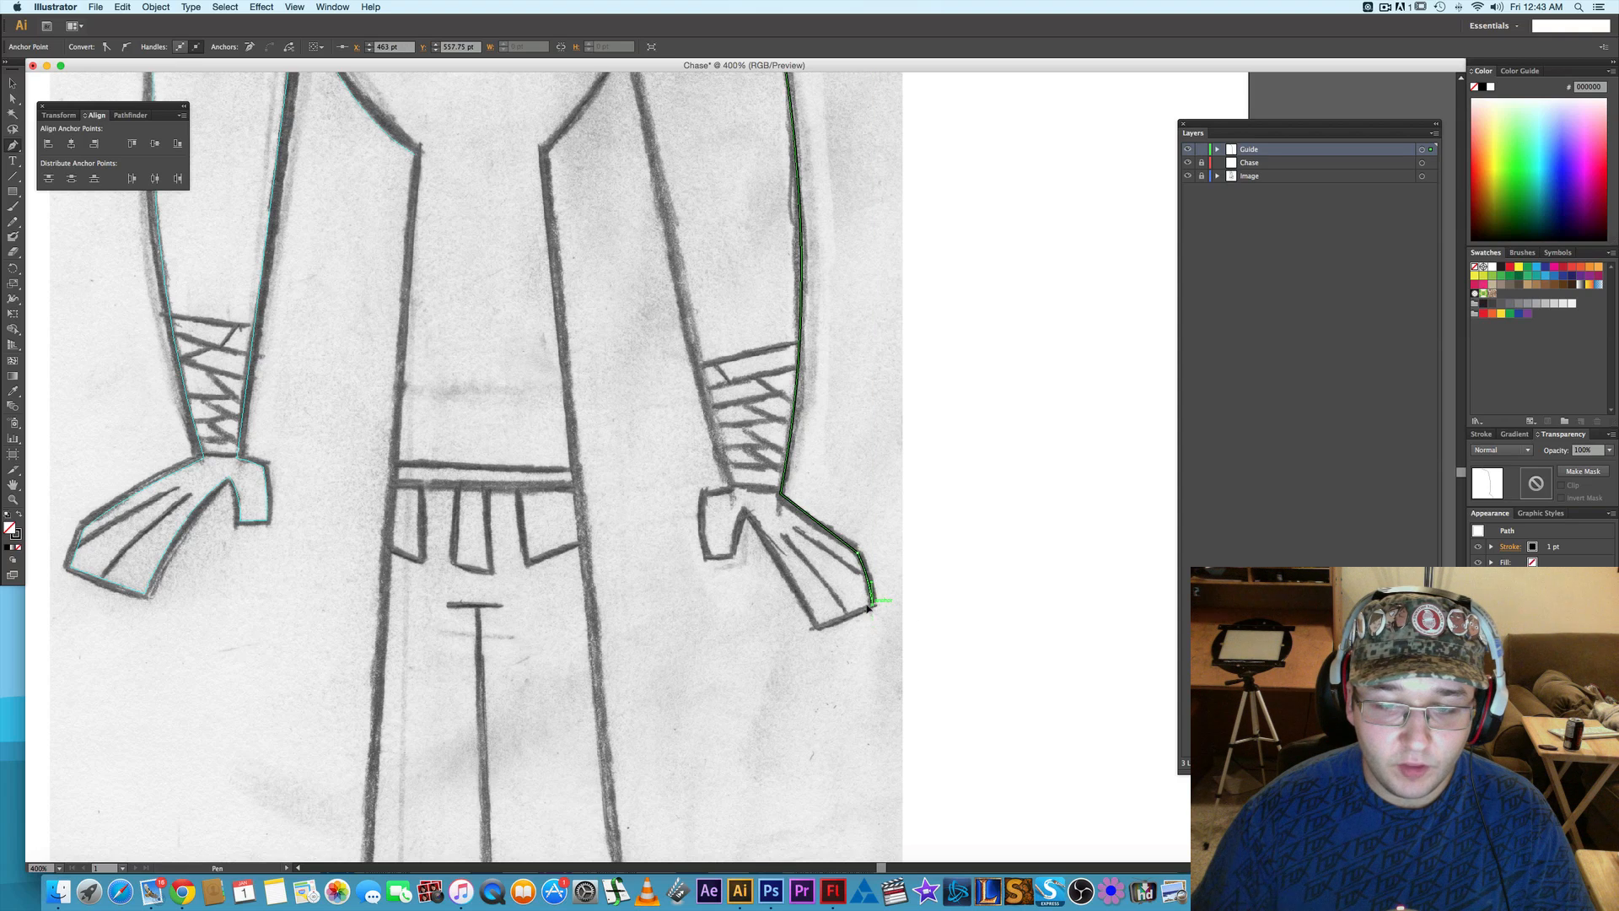
left_click(816, 627)
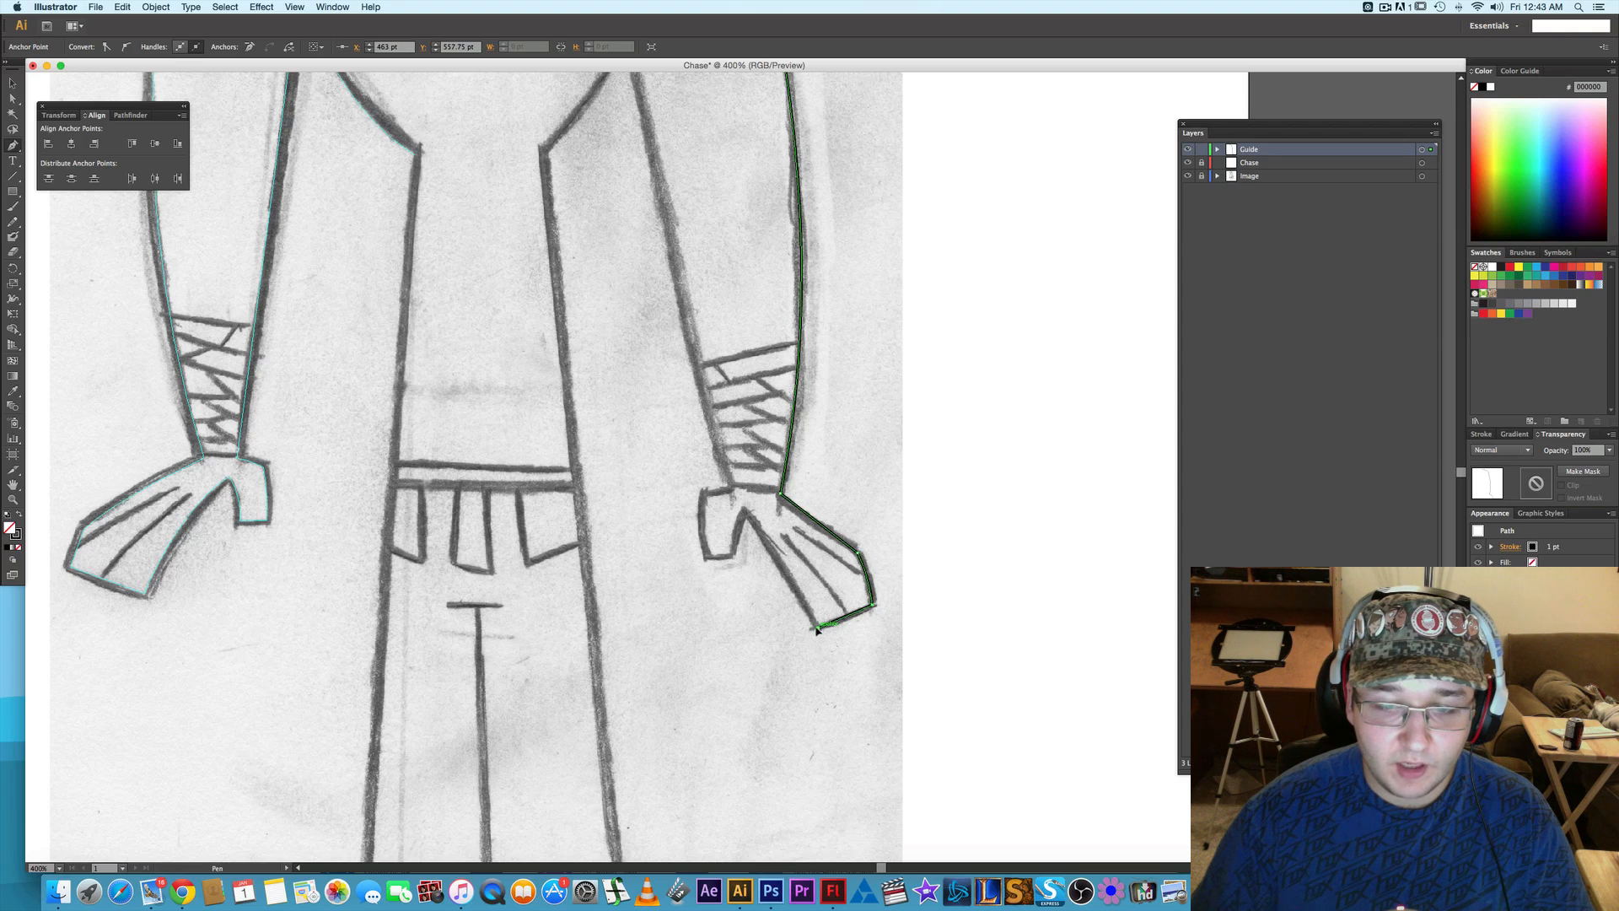
left_click(744, 511)
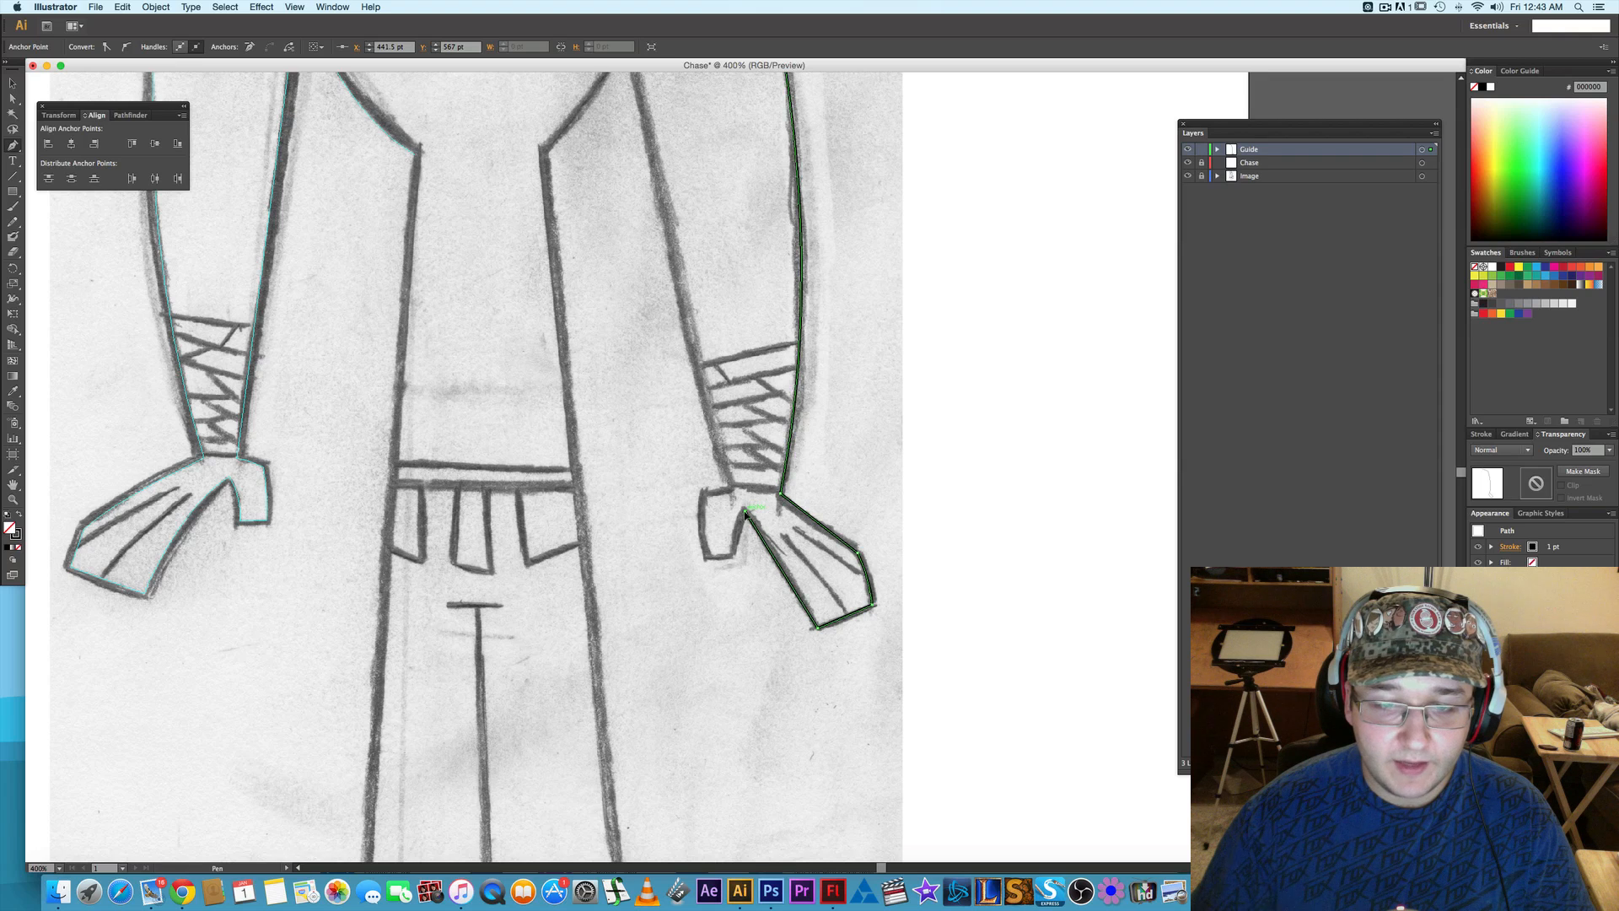
- Trace the second hand's thumb down its inner edge, across the tip and up its curved outer edge to the inner wrist
left_click(733, 558)
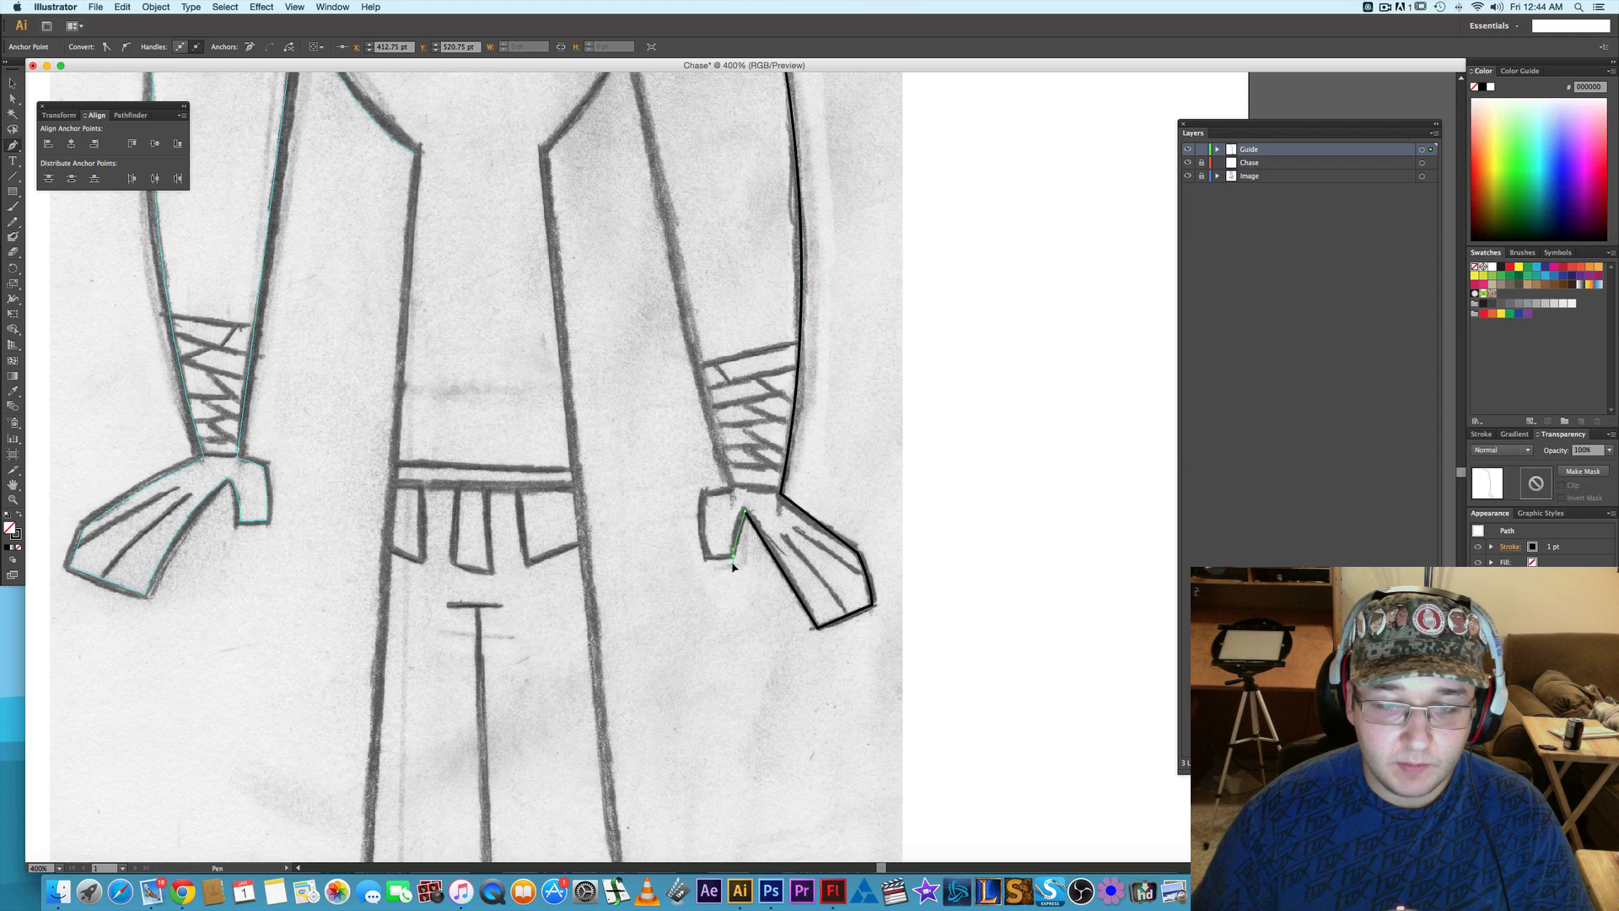
left_click_drag(730, 579, 731, 584)
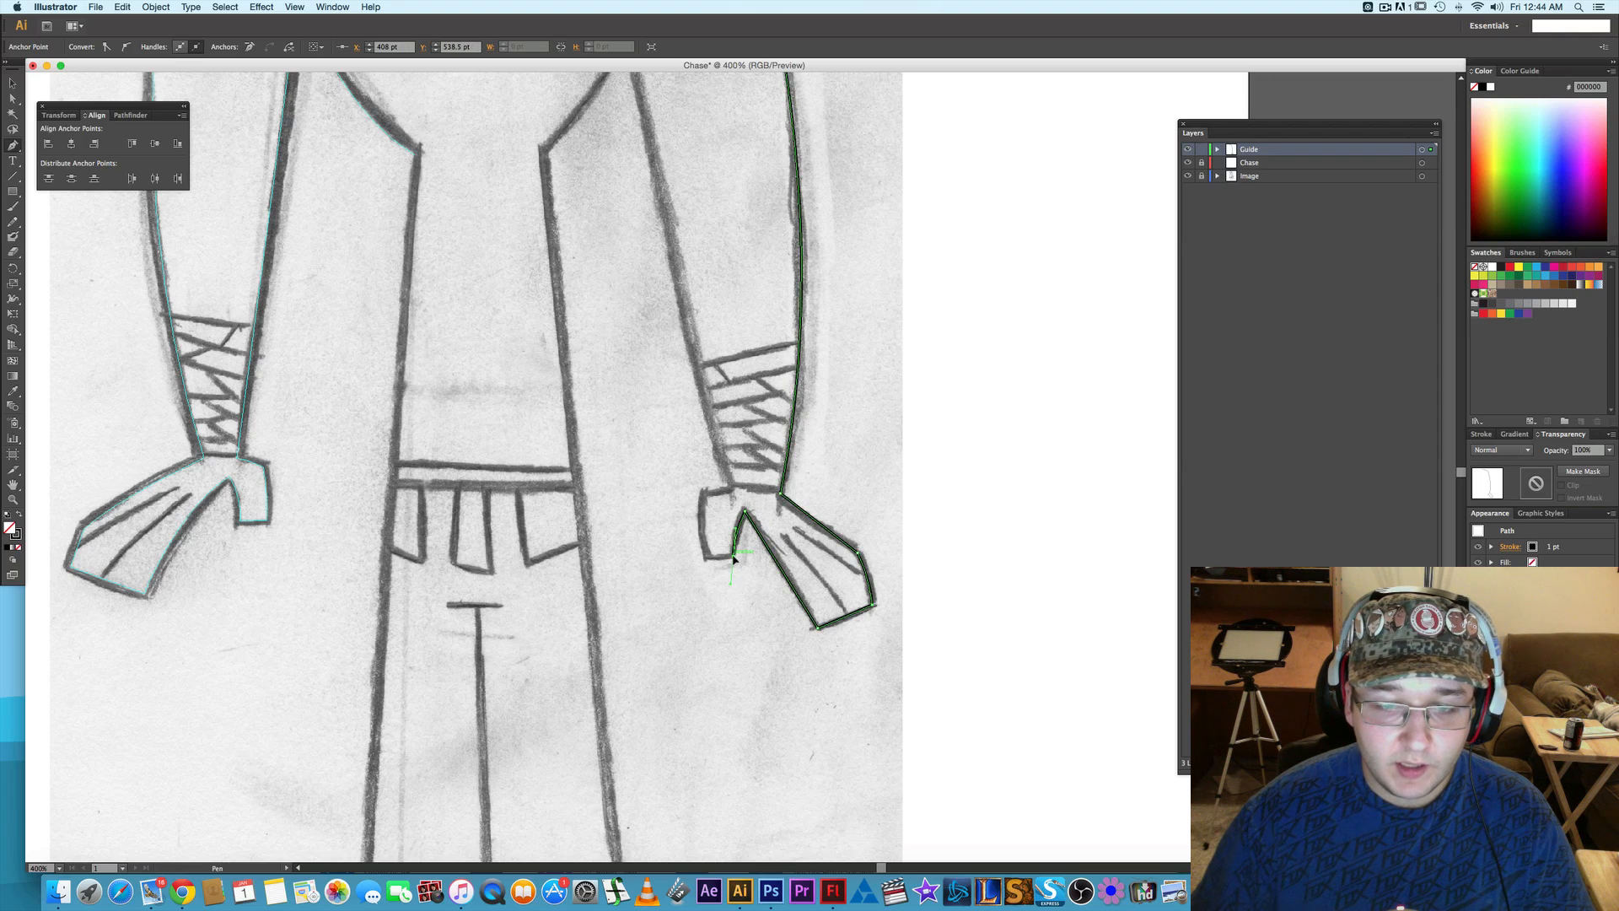
left_click(708, 560)
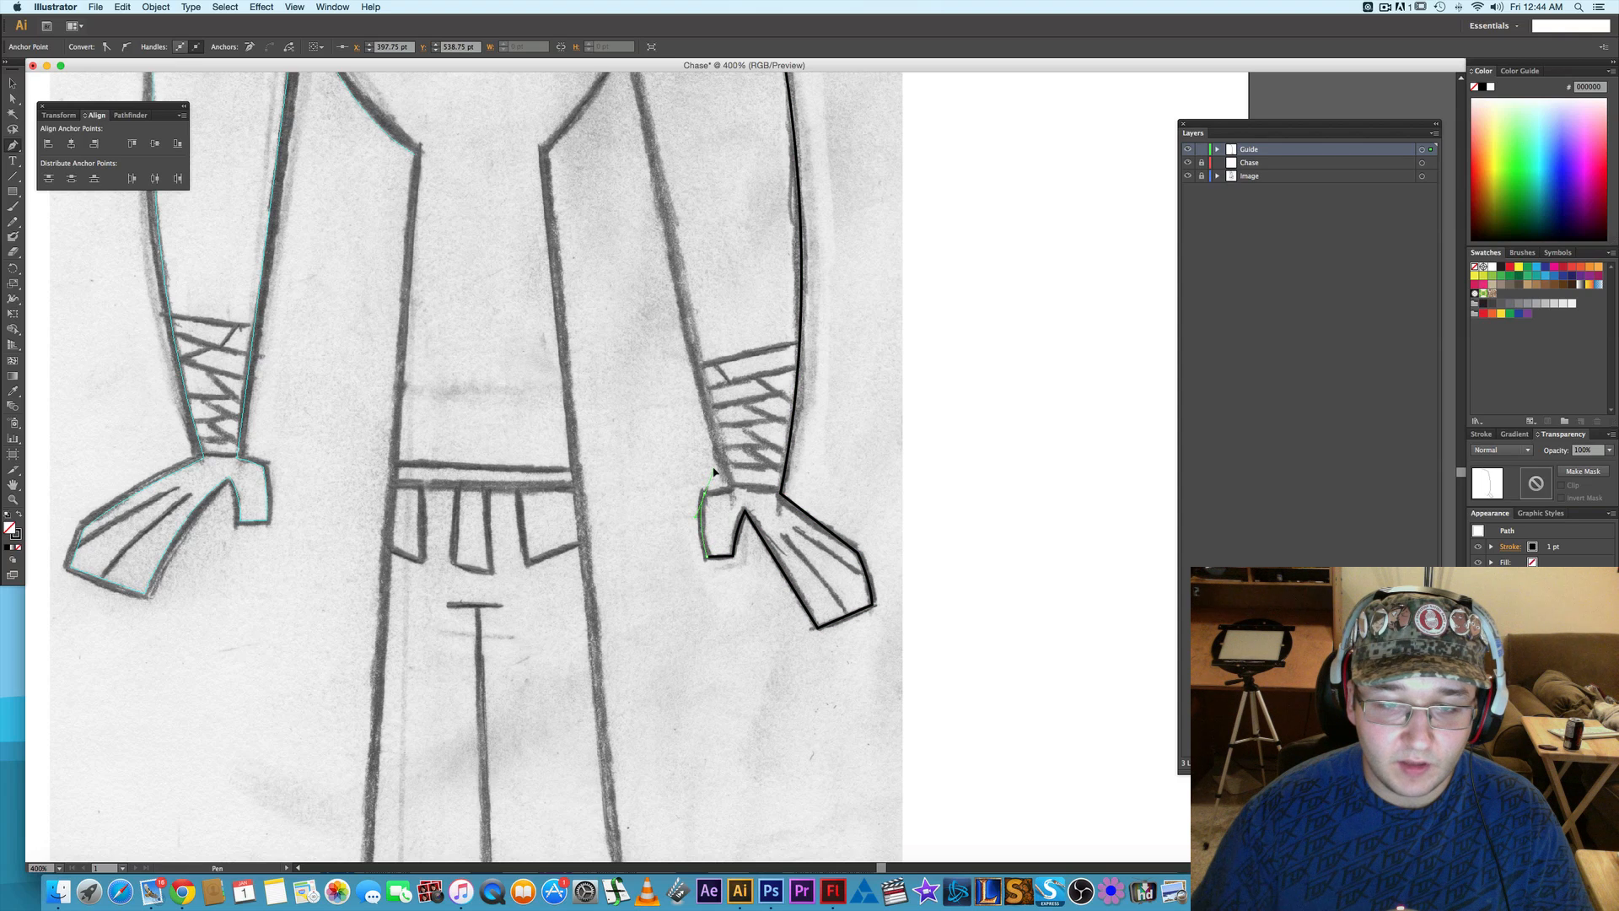
left_click_drag(705, 490, 734, 490)
- Run the path straight up the second inner arm to the sleeve seam's upper end and convert the arm outline to guides
left_click_drag(719, 297, 759, 571)
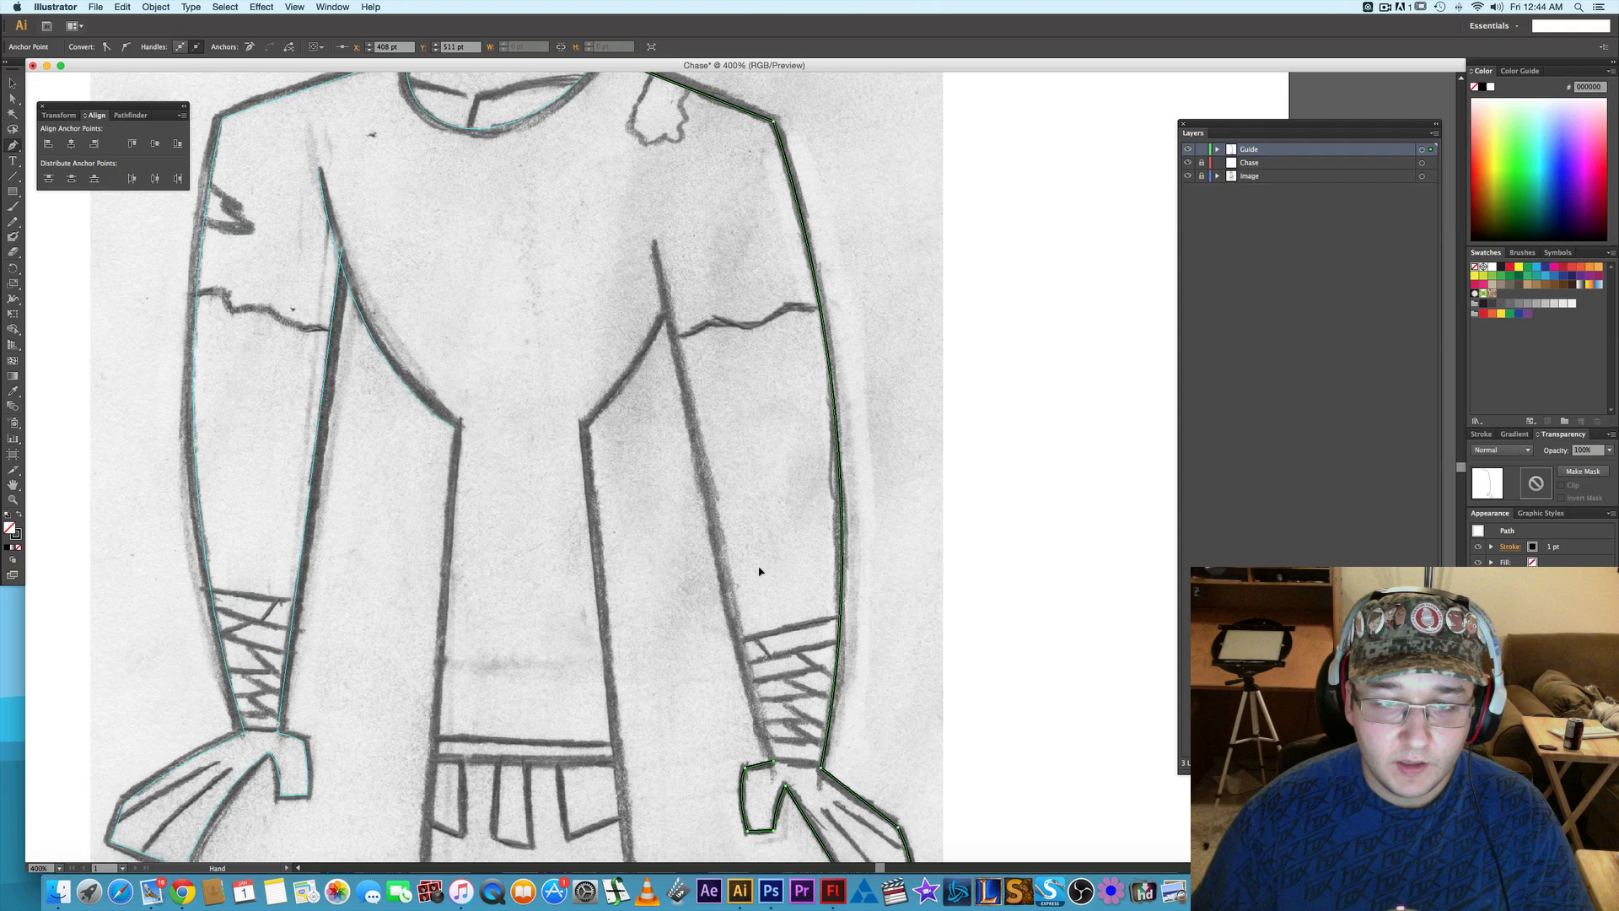
left_click(654, 243)
right_click(672, 318)
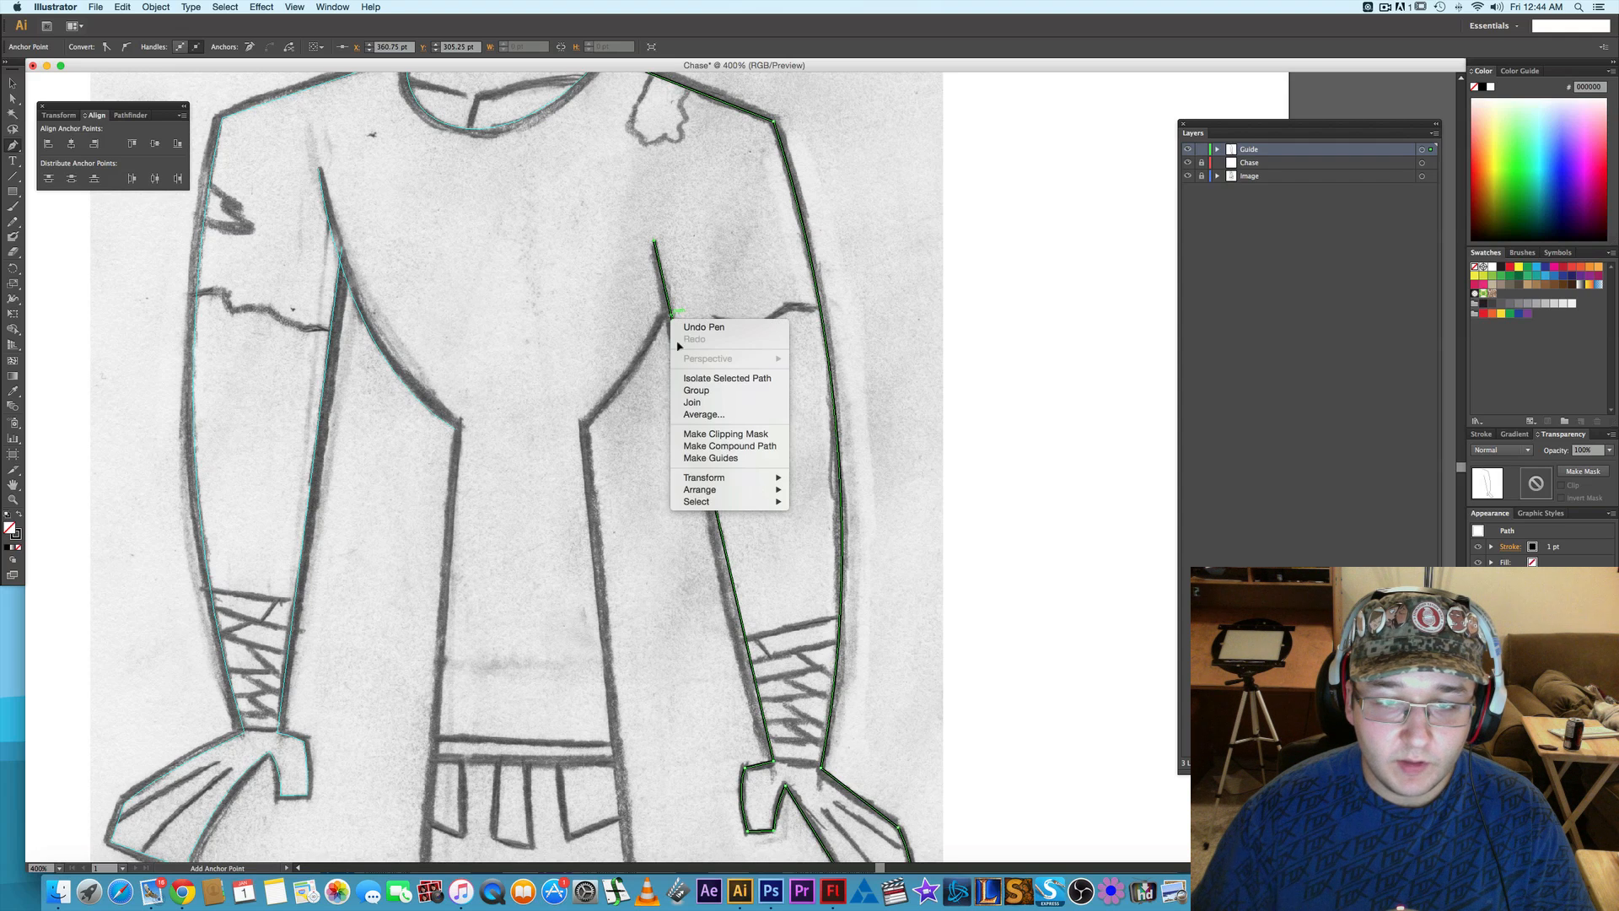
left_click(713, 460)
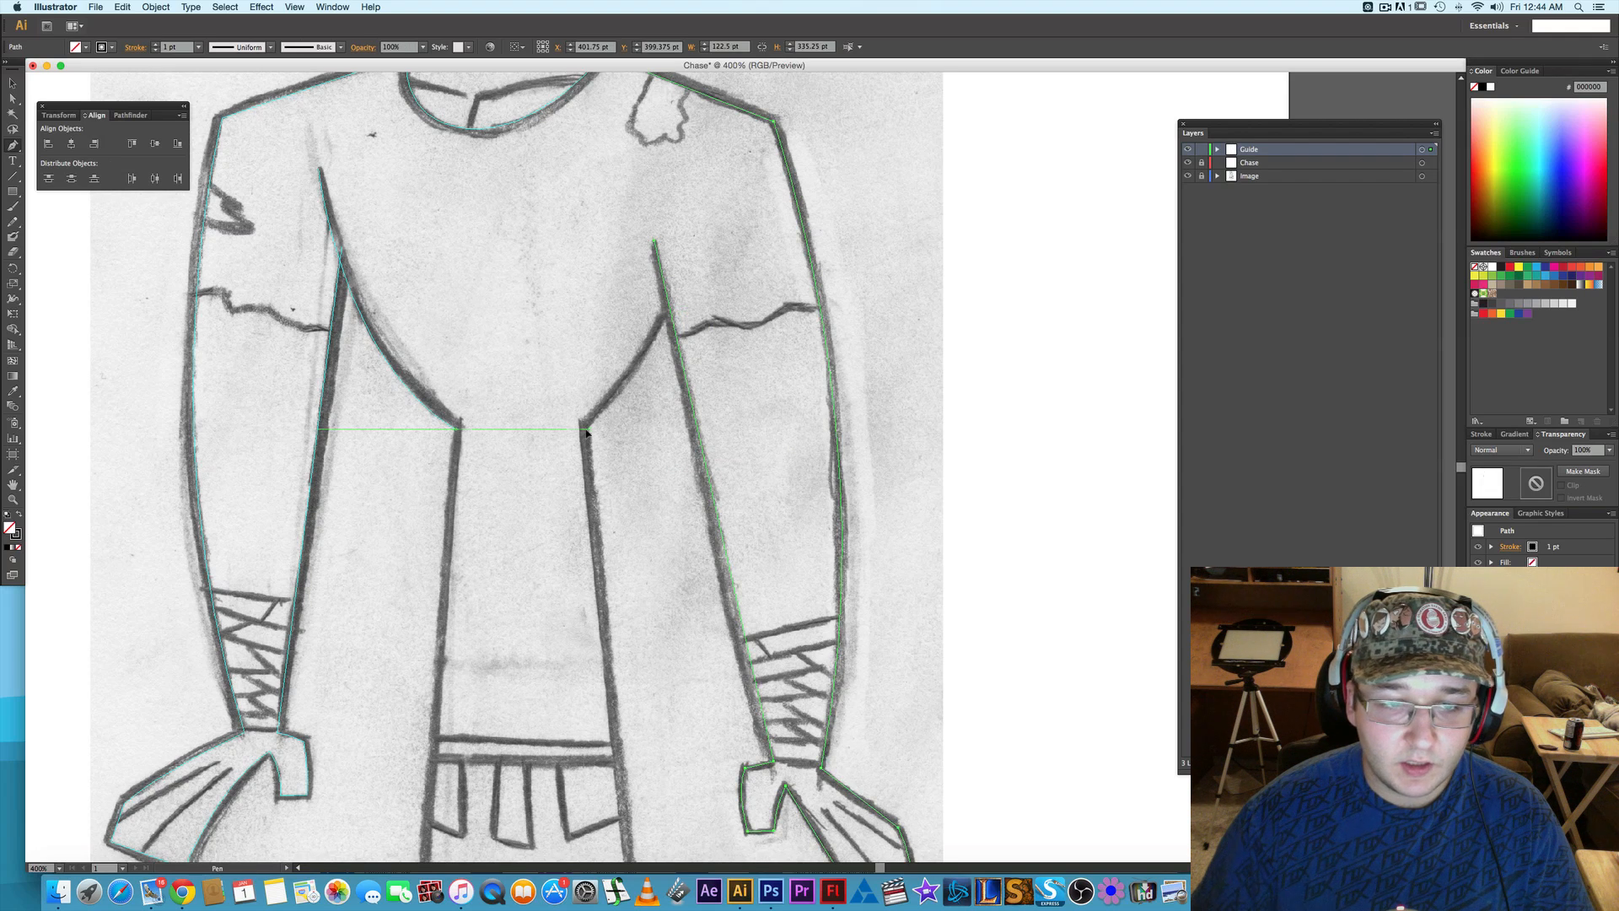
- Draw a curved Pen segment from the second armpit down the shirt side to the waist corner
left_click(668, 314)
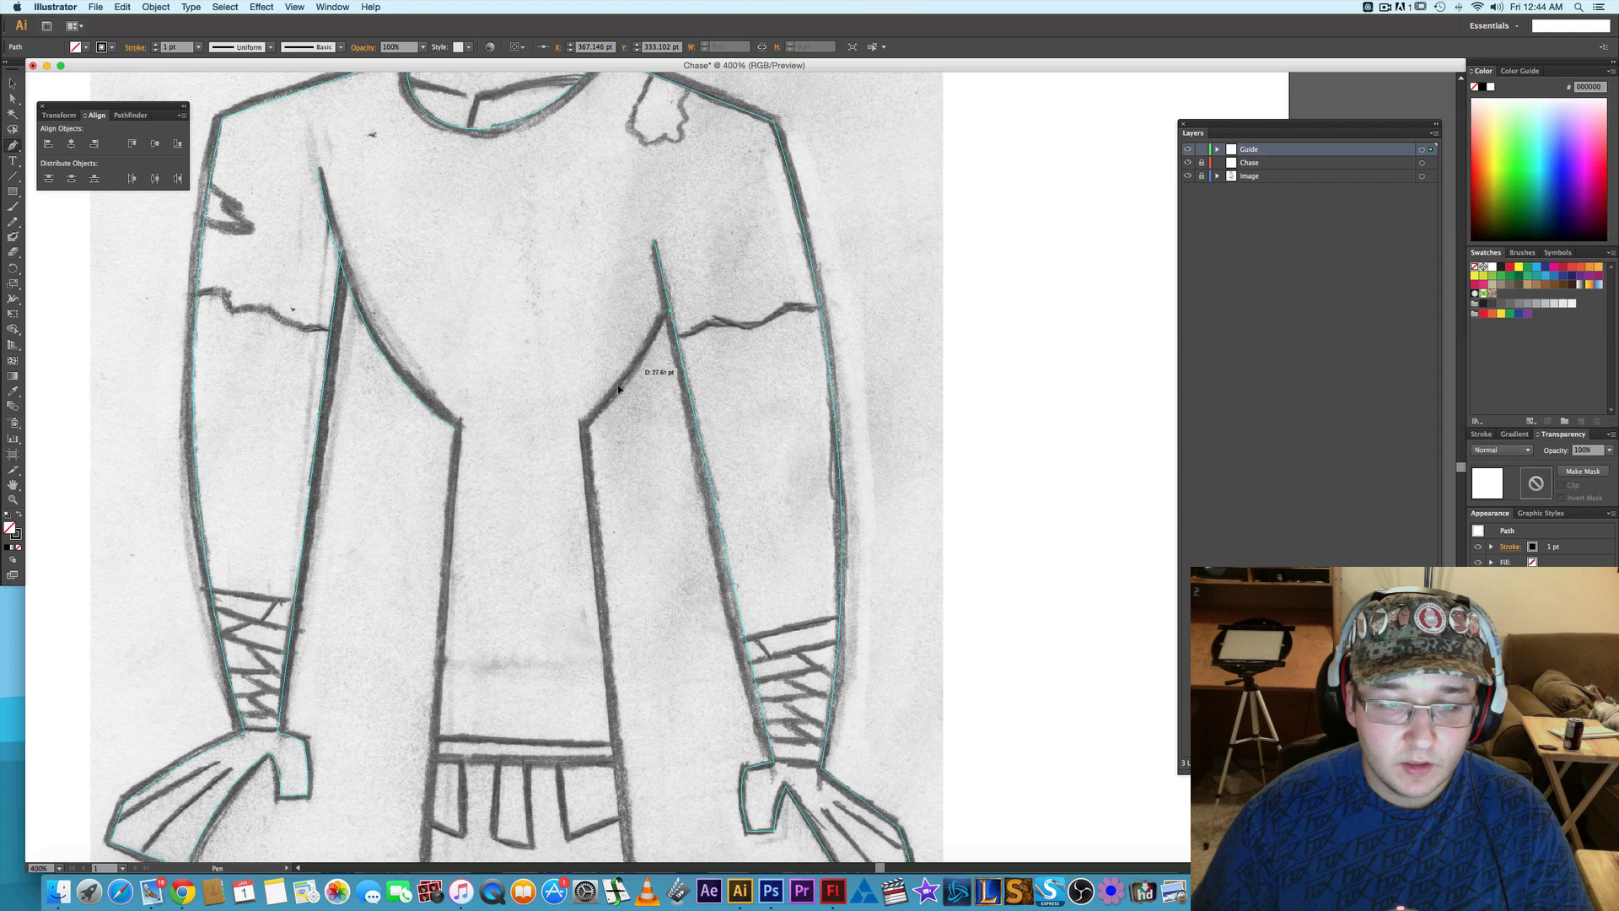
left_click(582, 428)
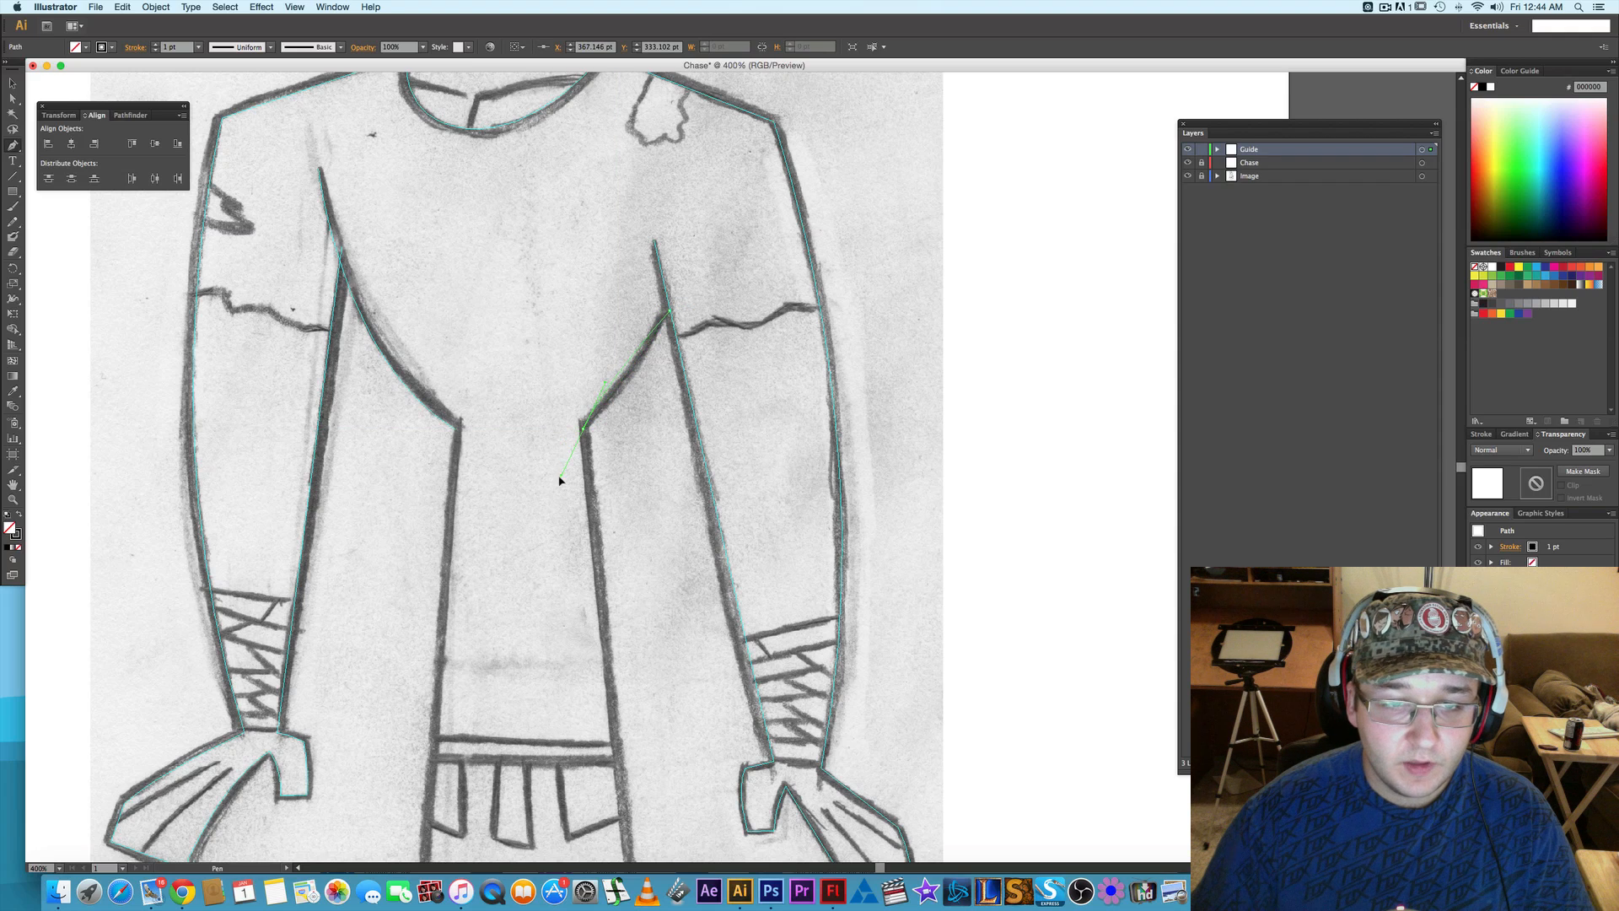
left_click_drag(582, 428, 533, 478)
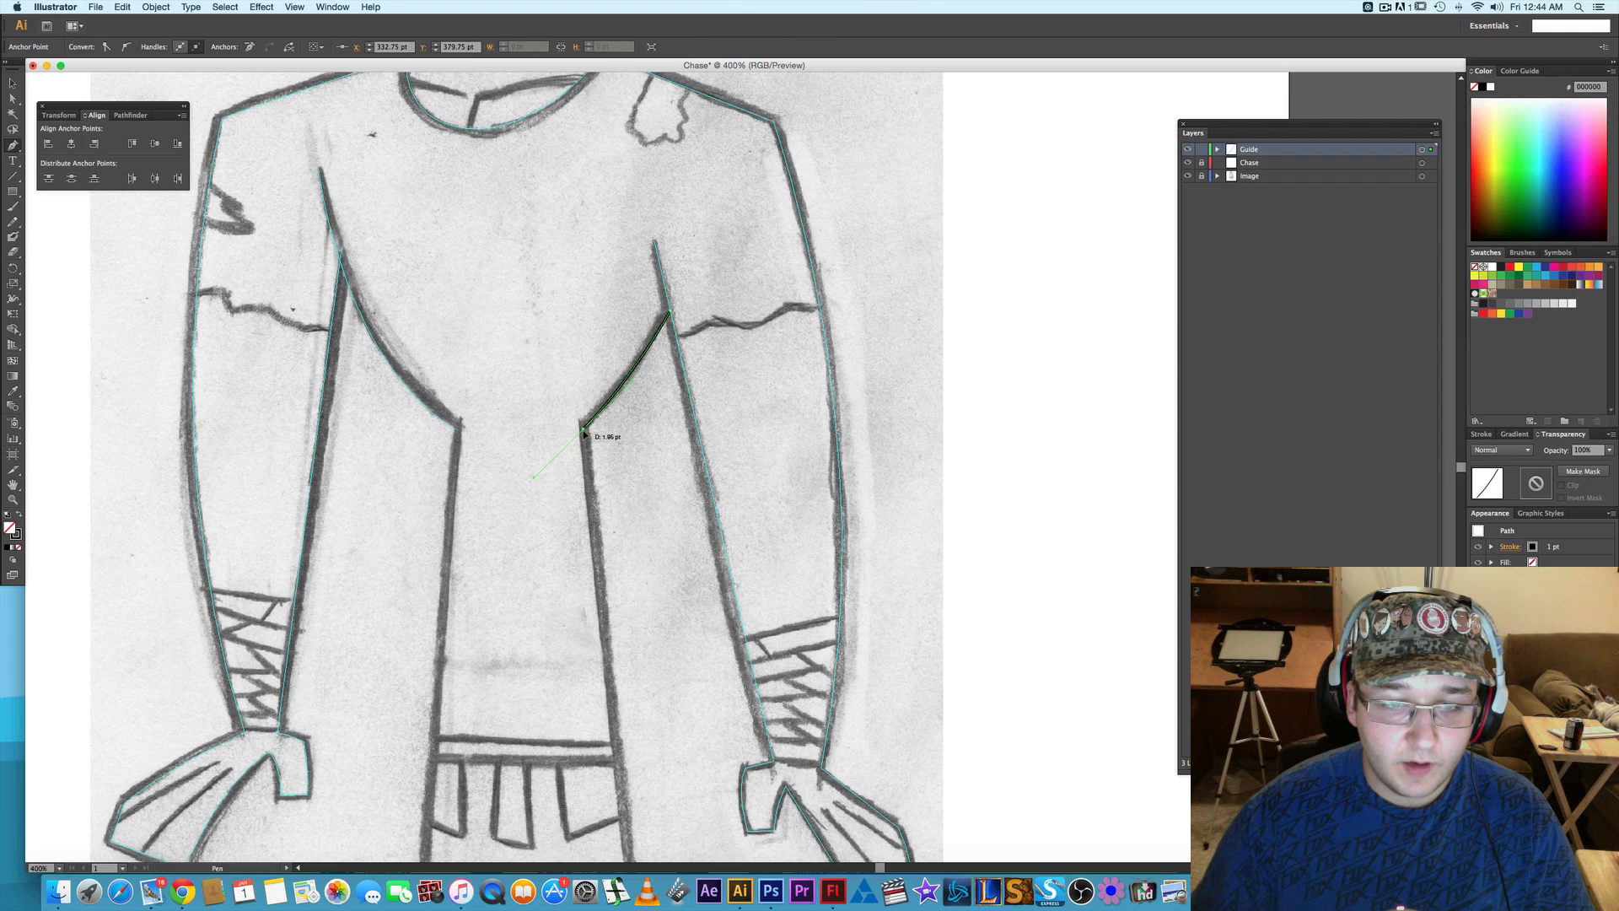
- Extend the path from the waist corner down the outer leg to the ankle and around the pointed trouser hem at the heel
scroll(617, 446, "down", 5)
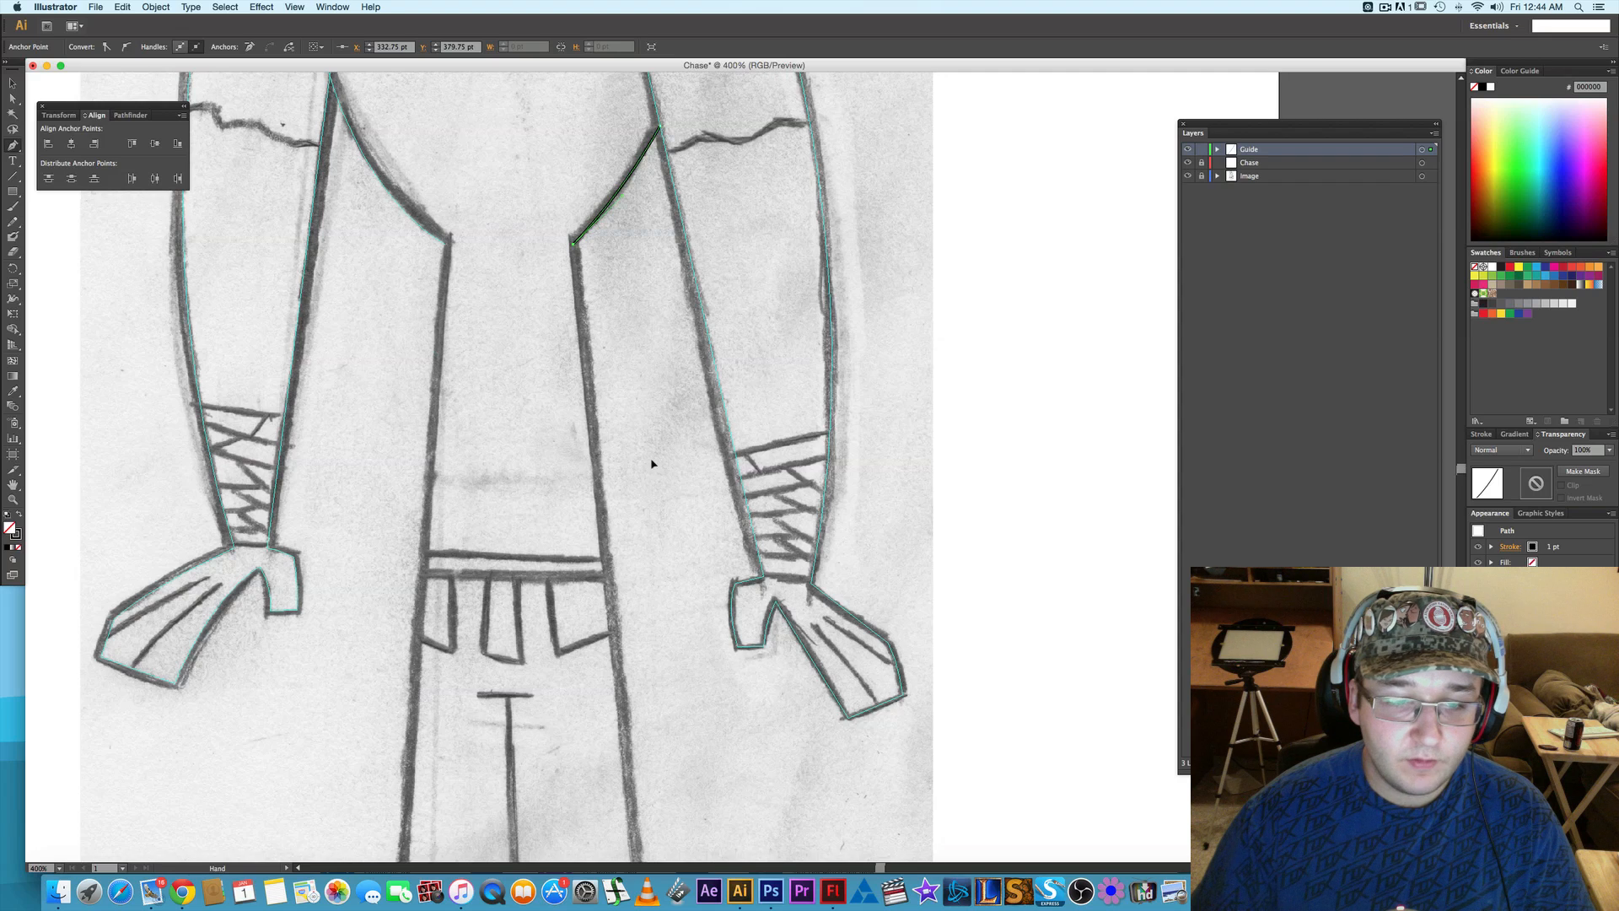
scroll(662, 478, "down", 12)
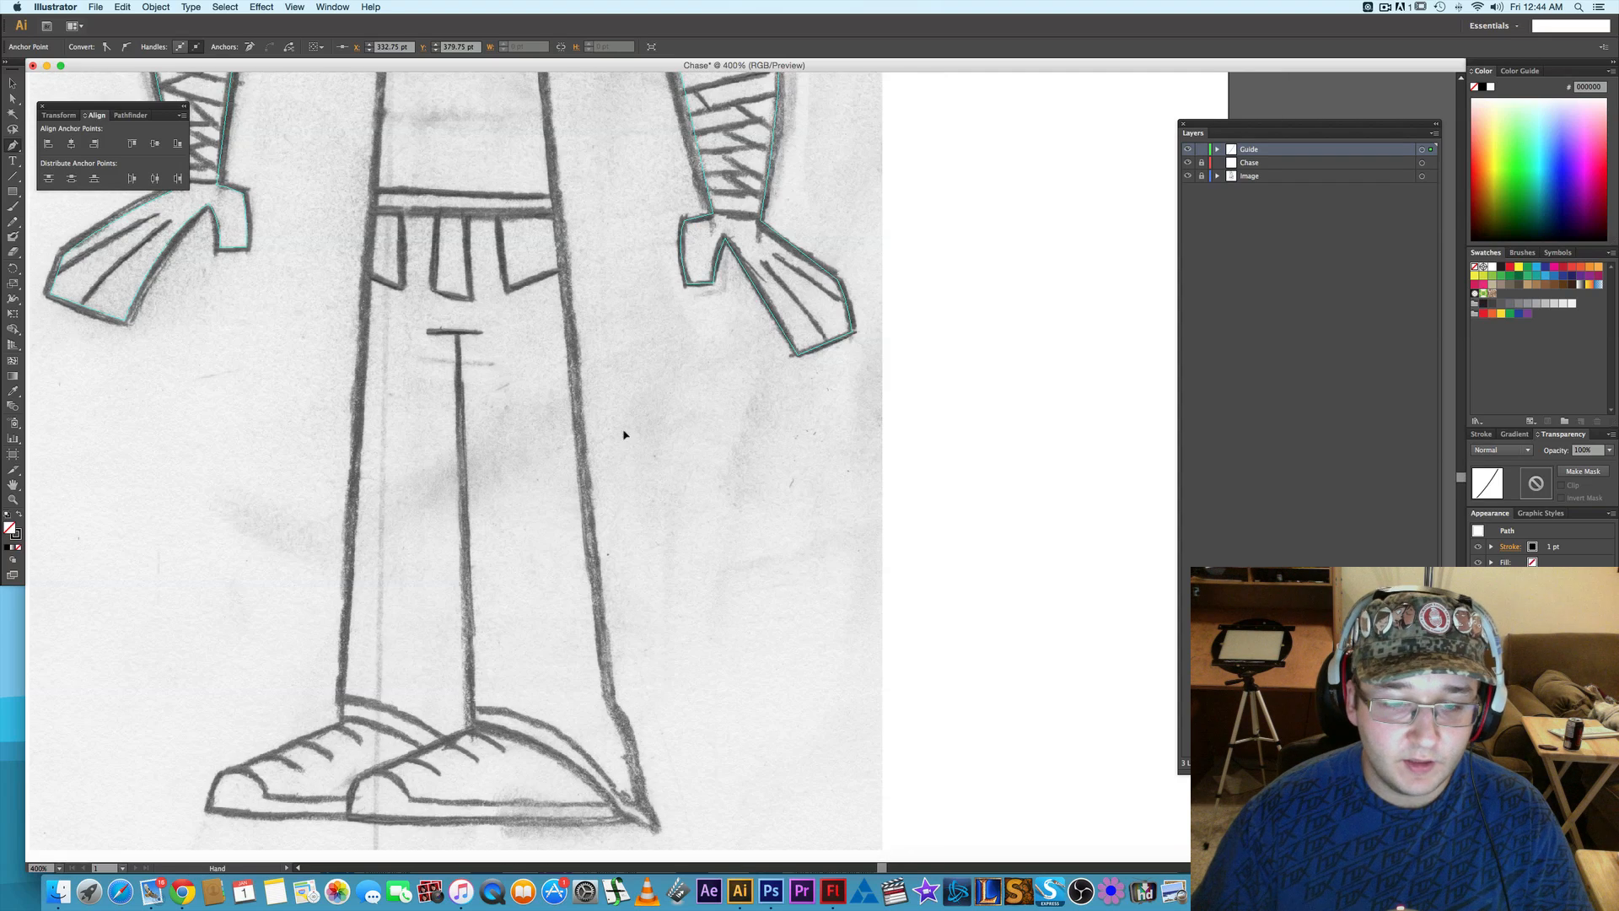
left_click(591, 609)
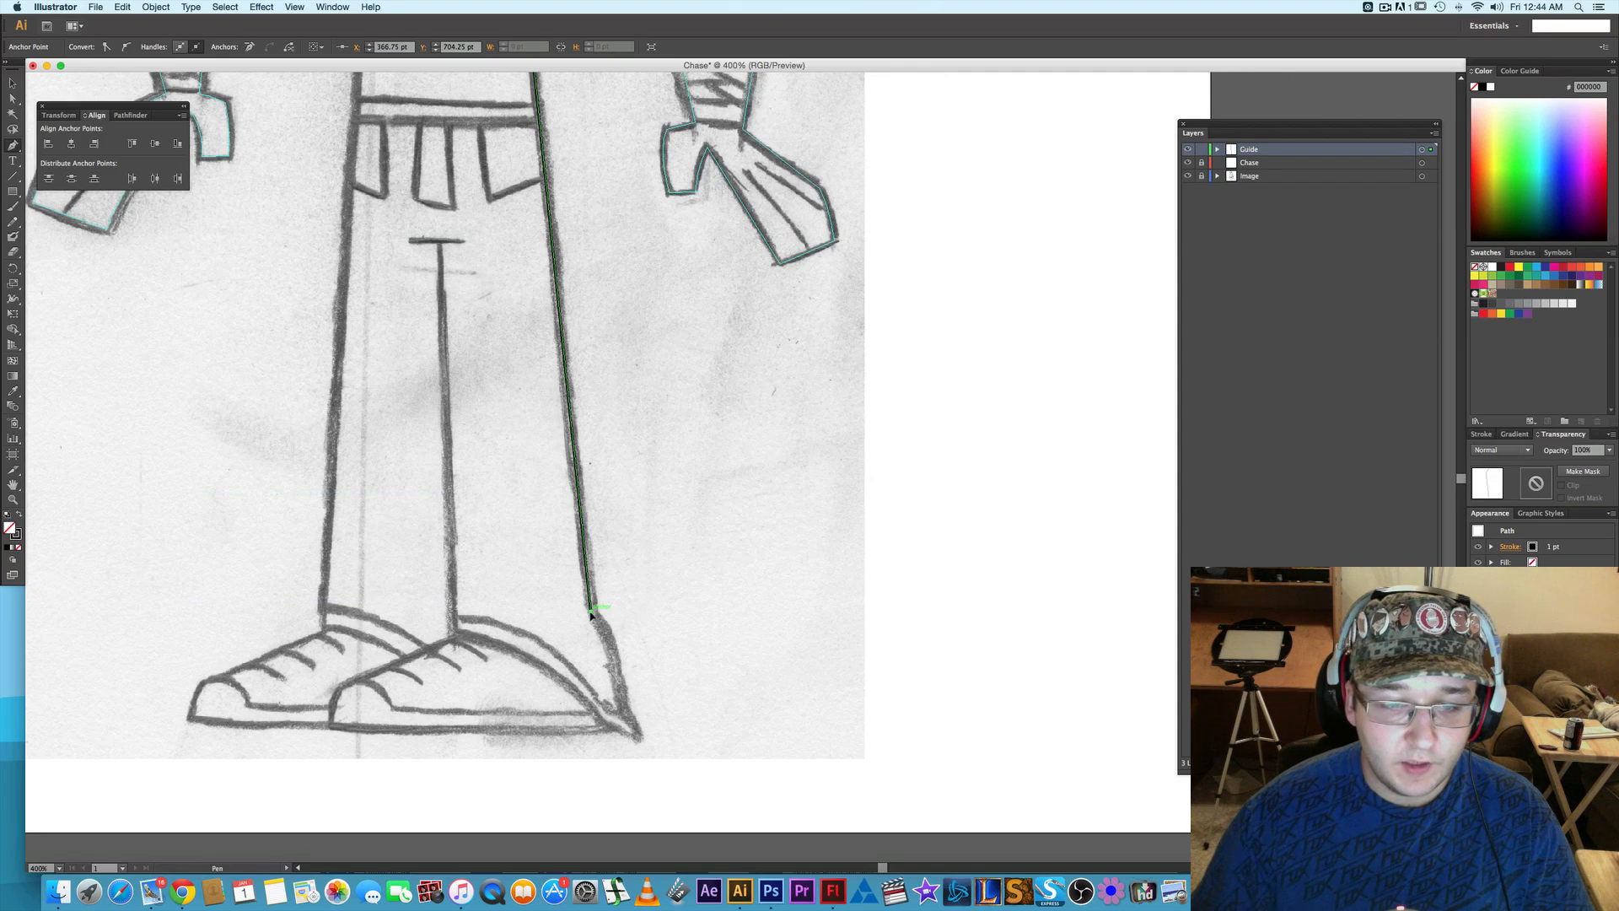
left_click(622, 706)
mouse_move(626, 750)
left_mouse_down()
mouse_move(640, 742)
mouse_move(598, 727)
left_mouse_up()
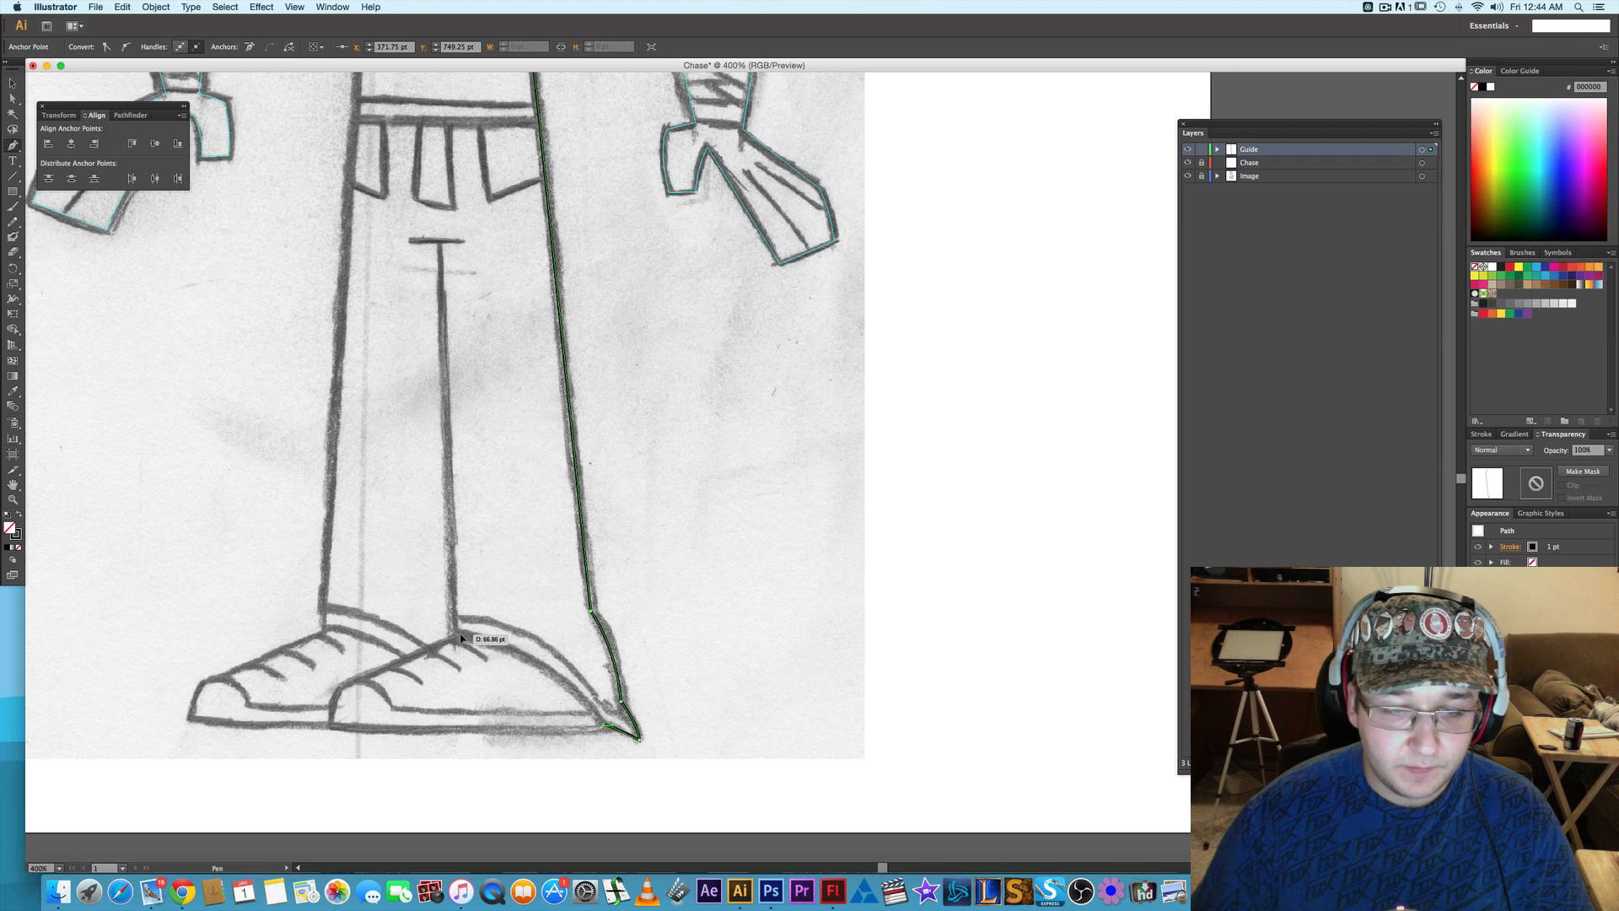
- Continue the leg path with a curve over the front shoe and a straight inner-leg line up to the crotch, then convert it to guides
left_click_drag(457, 632, 373, 618)
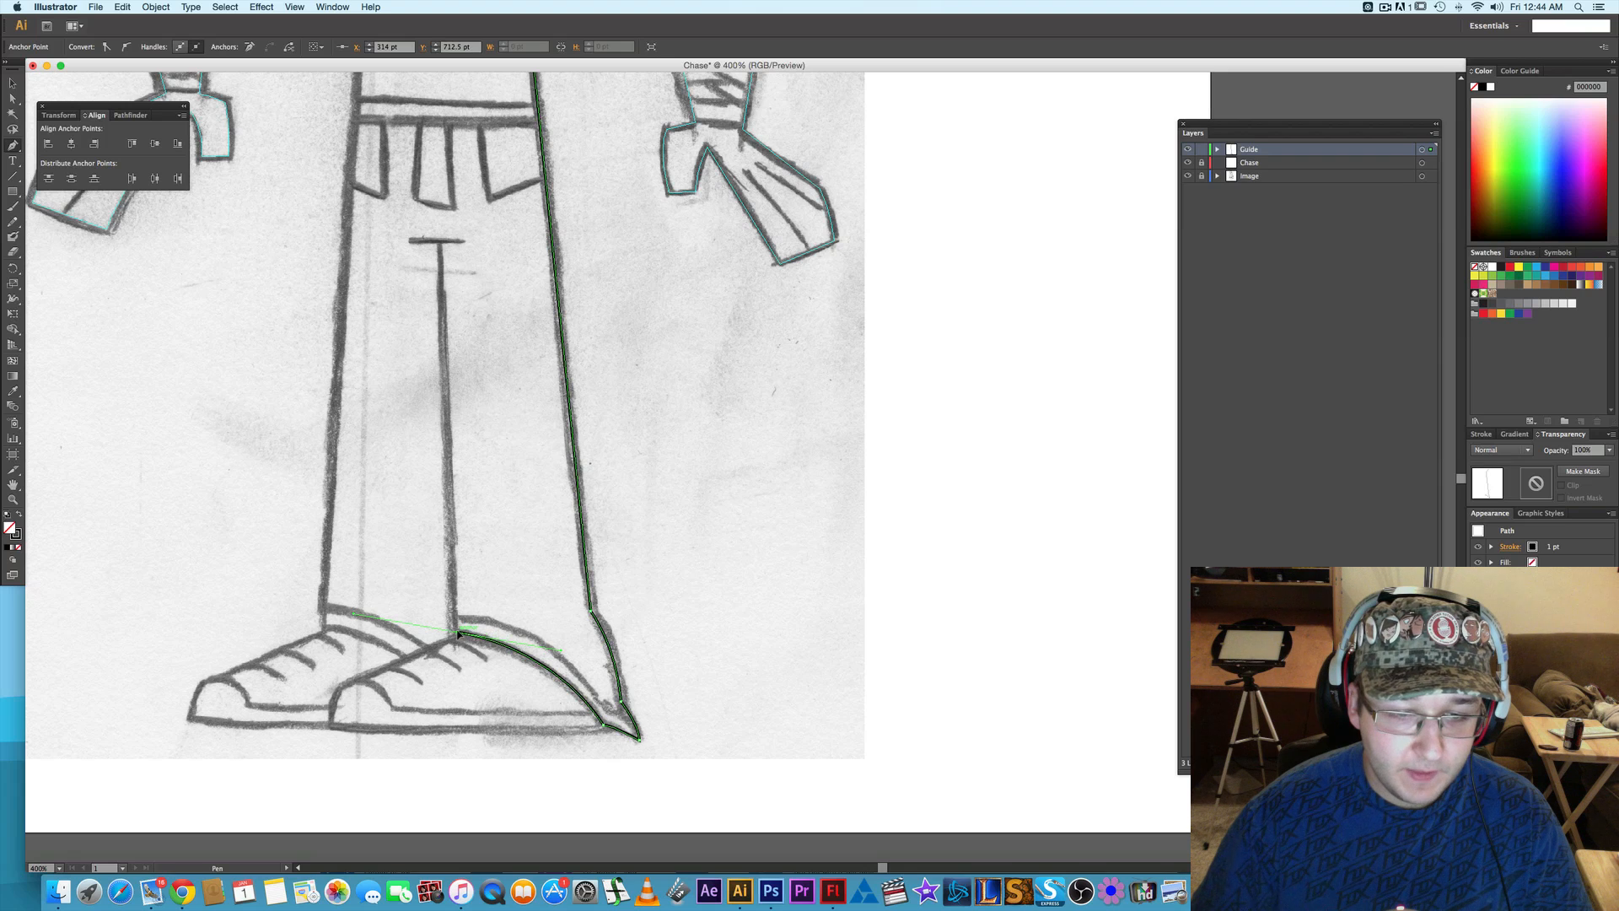
scroll(460, 455, "up", 3)
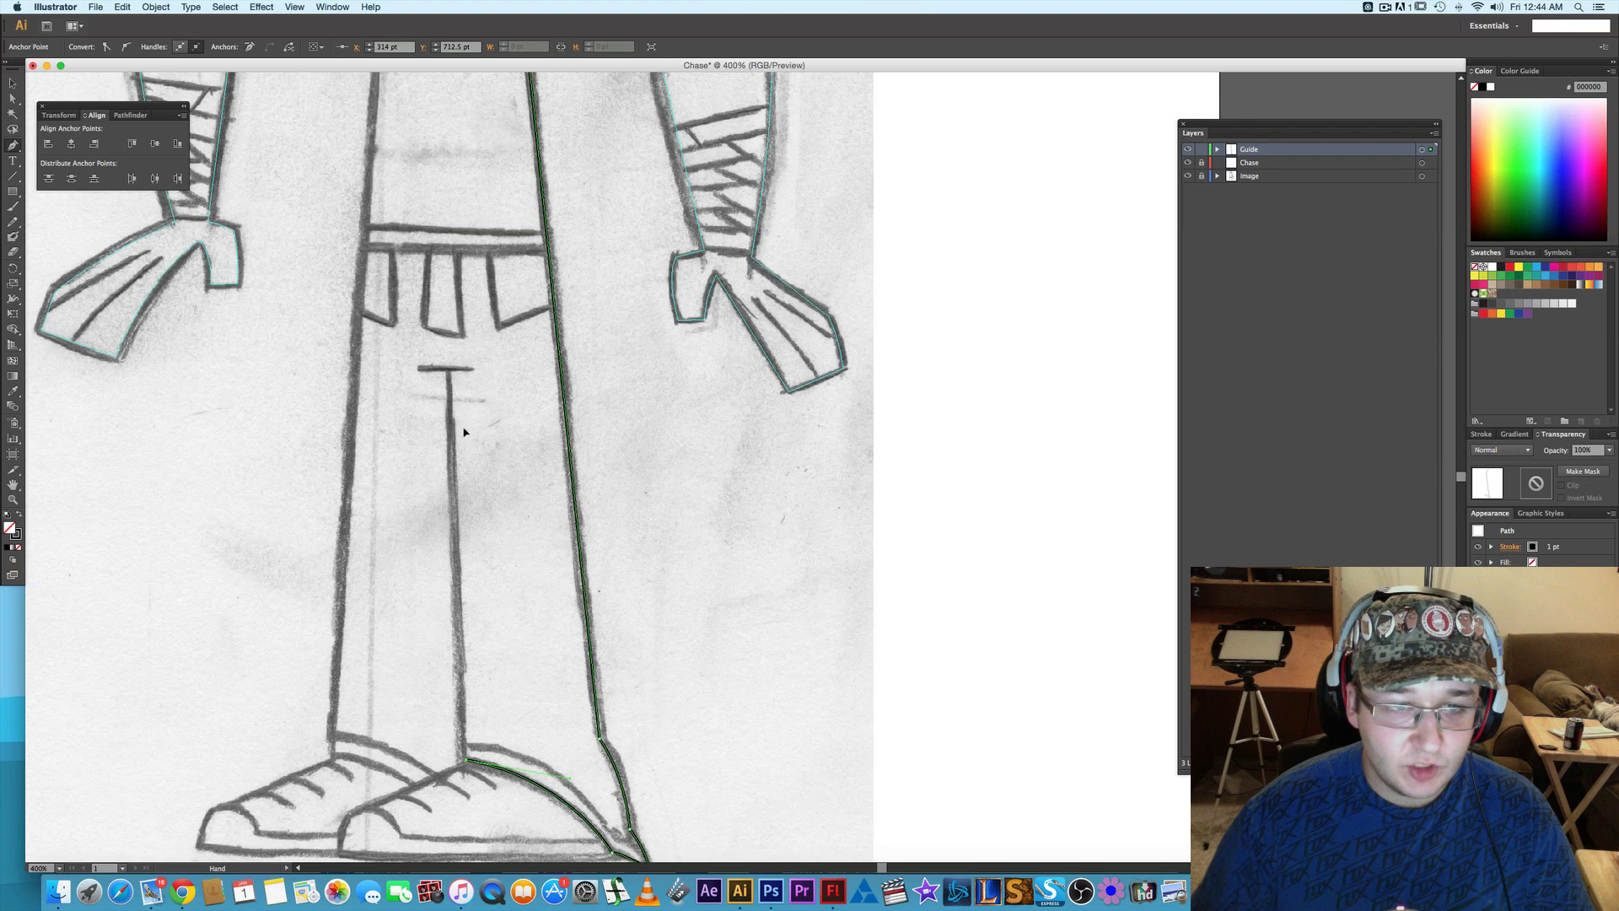
left_click(448, 371)
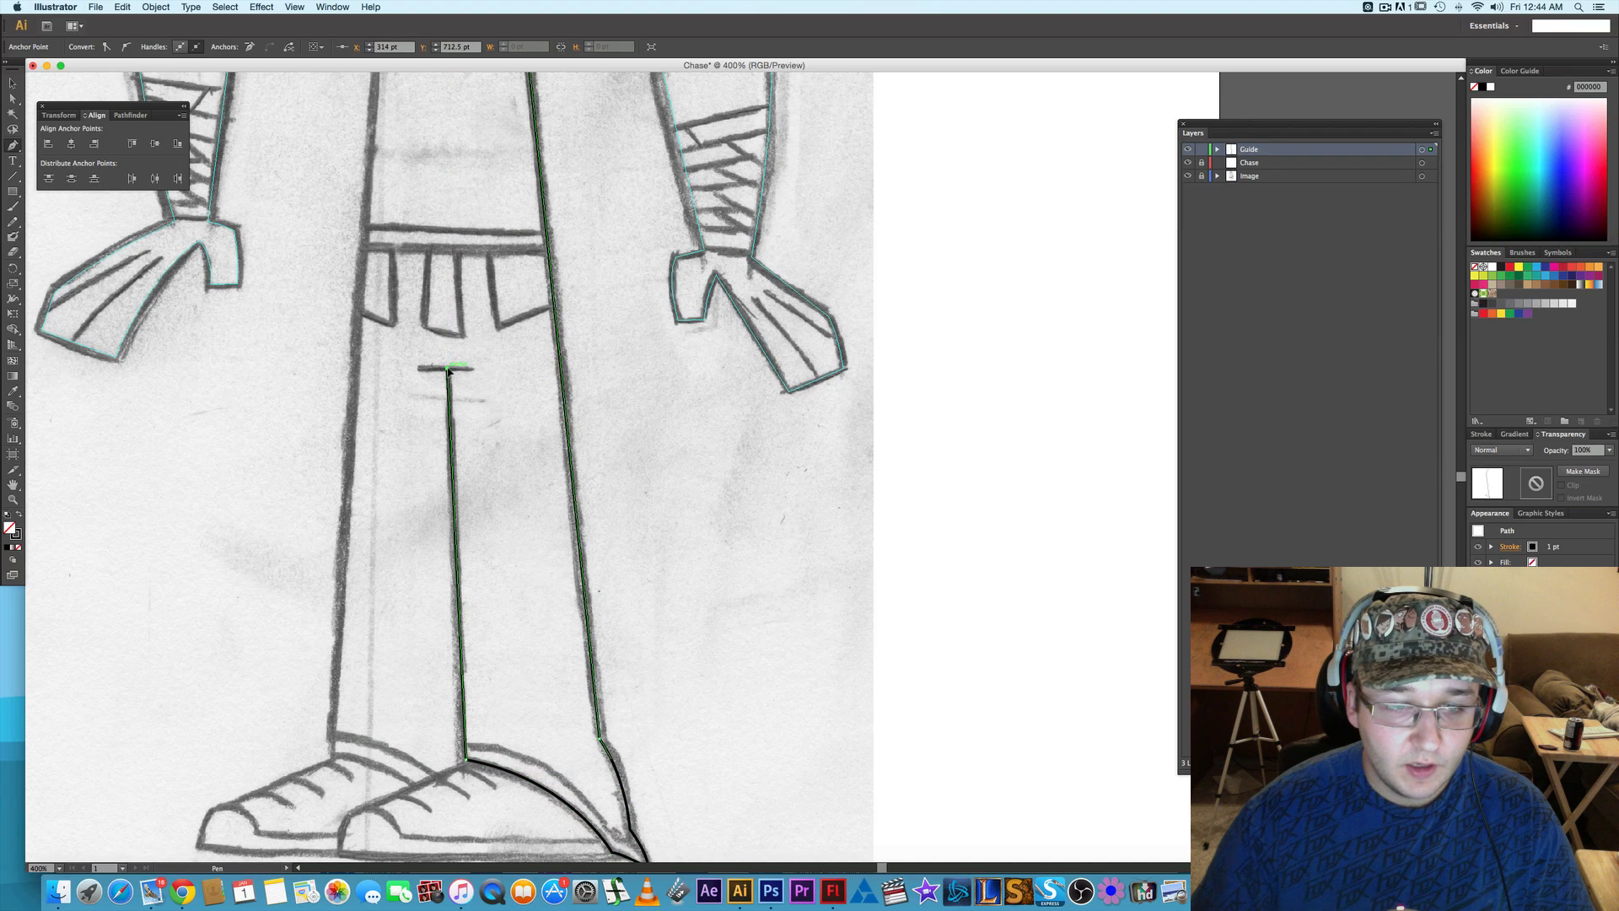
right_click(453, 447)
left_click(495, 591)
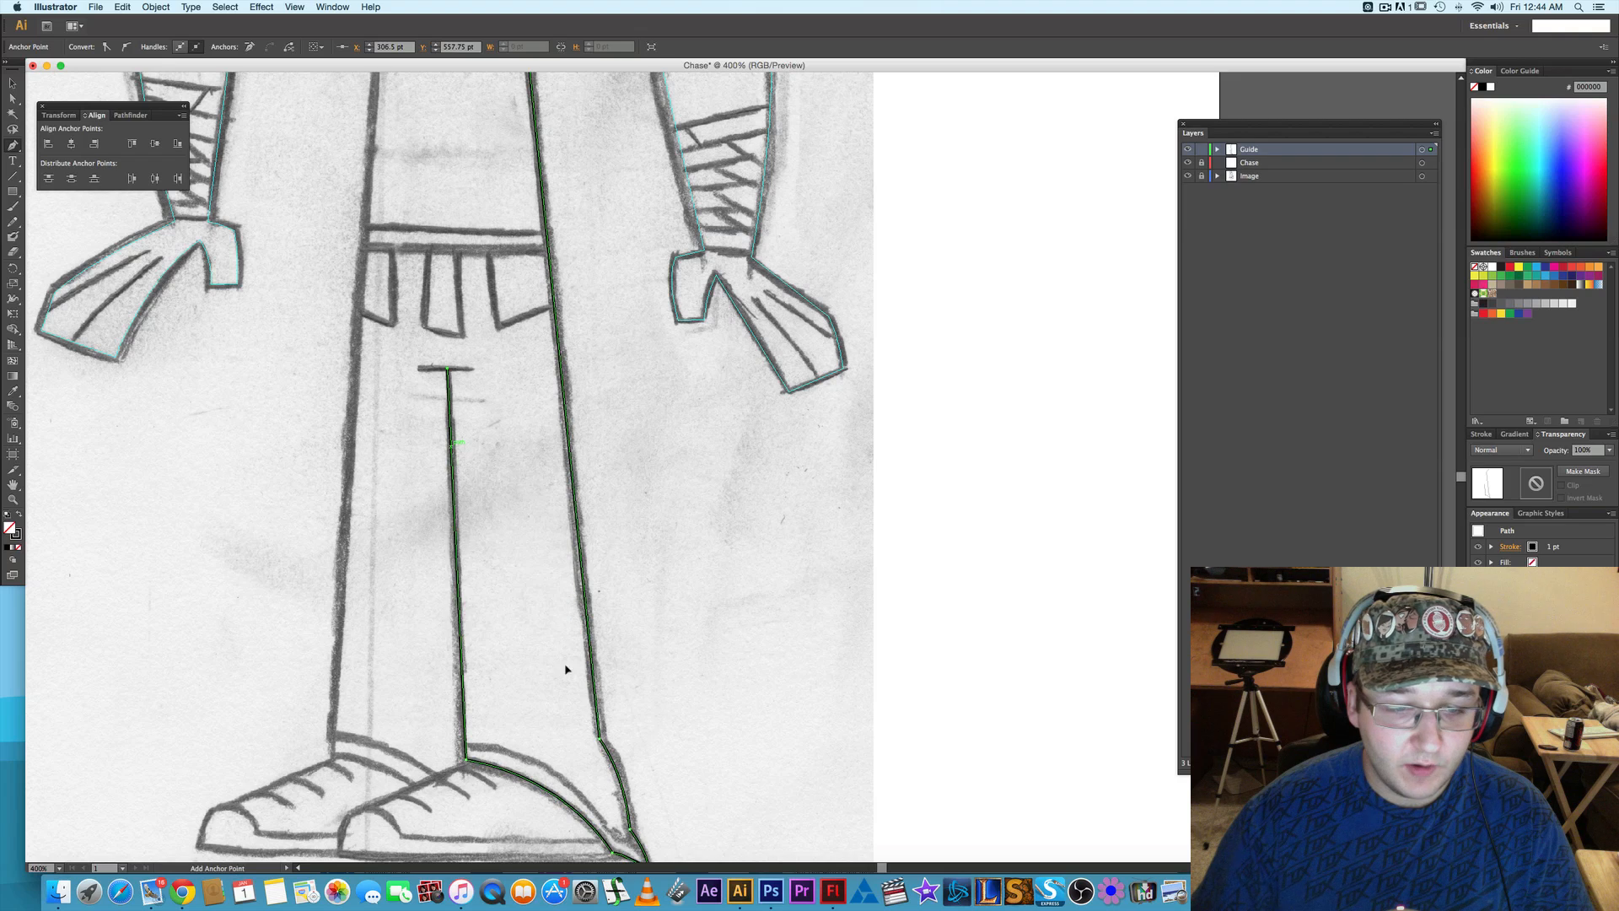
- Draw a straight Pen line from the opposite waist corner down the other outer leg to the ankle and convert it to guides
left_click_drag(486, 342, 554, 661)
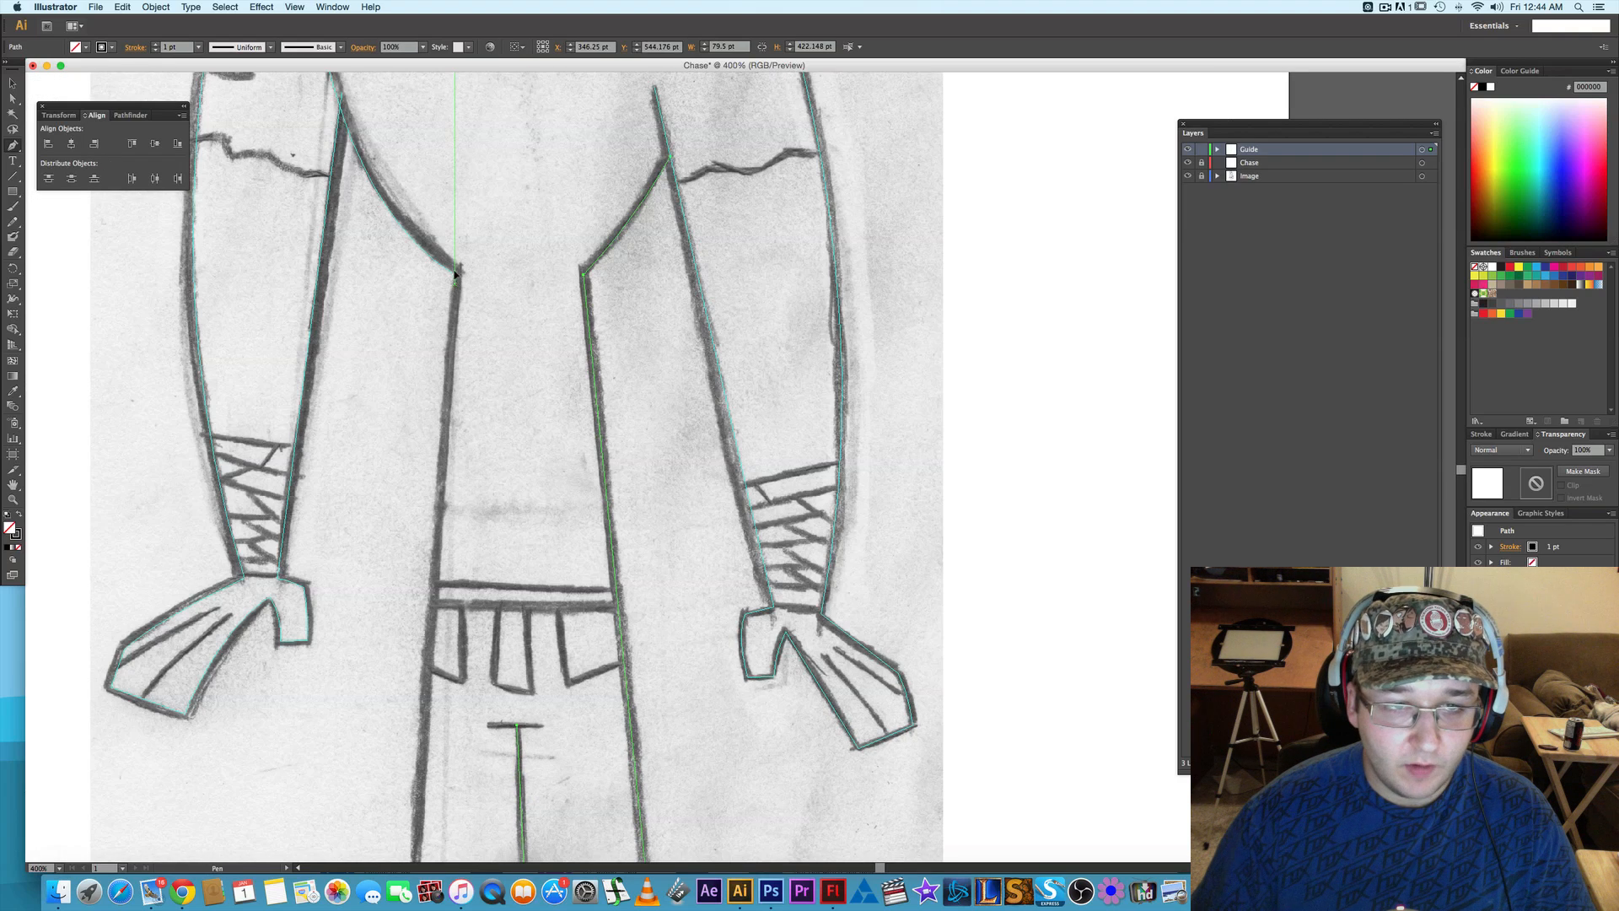
scroll(482, 405, "down", 10)
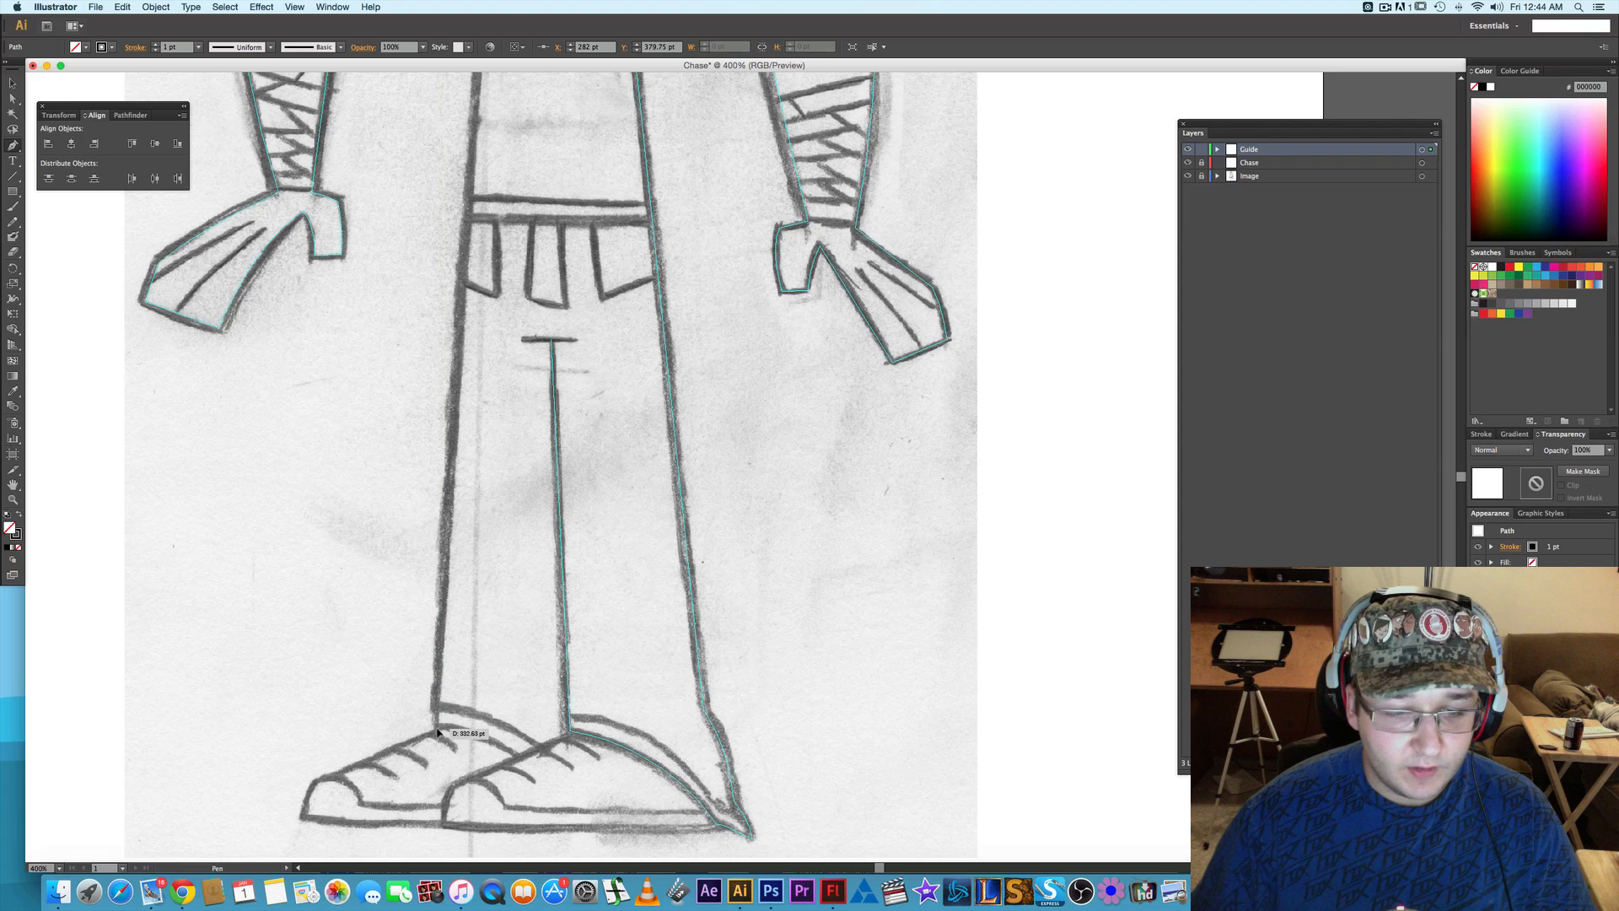
left_click(437, 733)
scroll(477, 674, "down", 3)
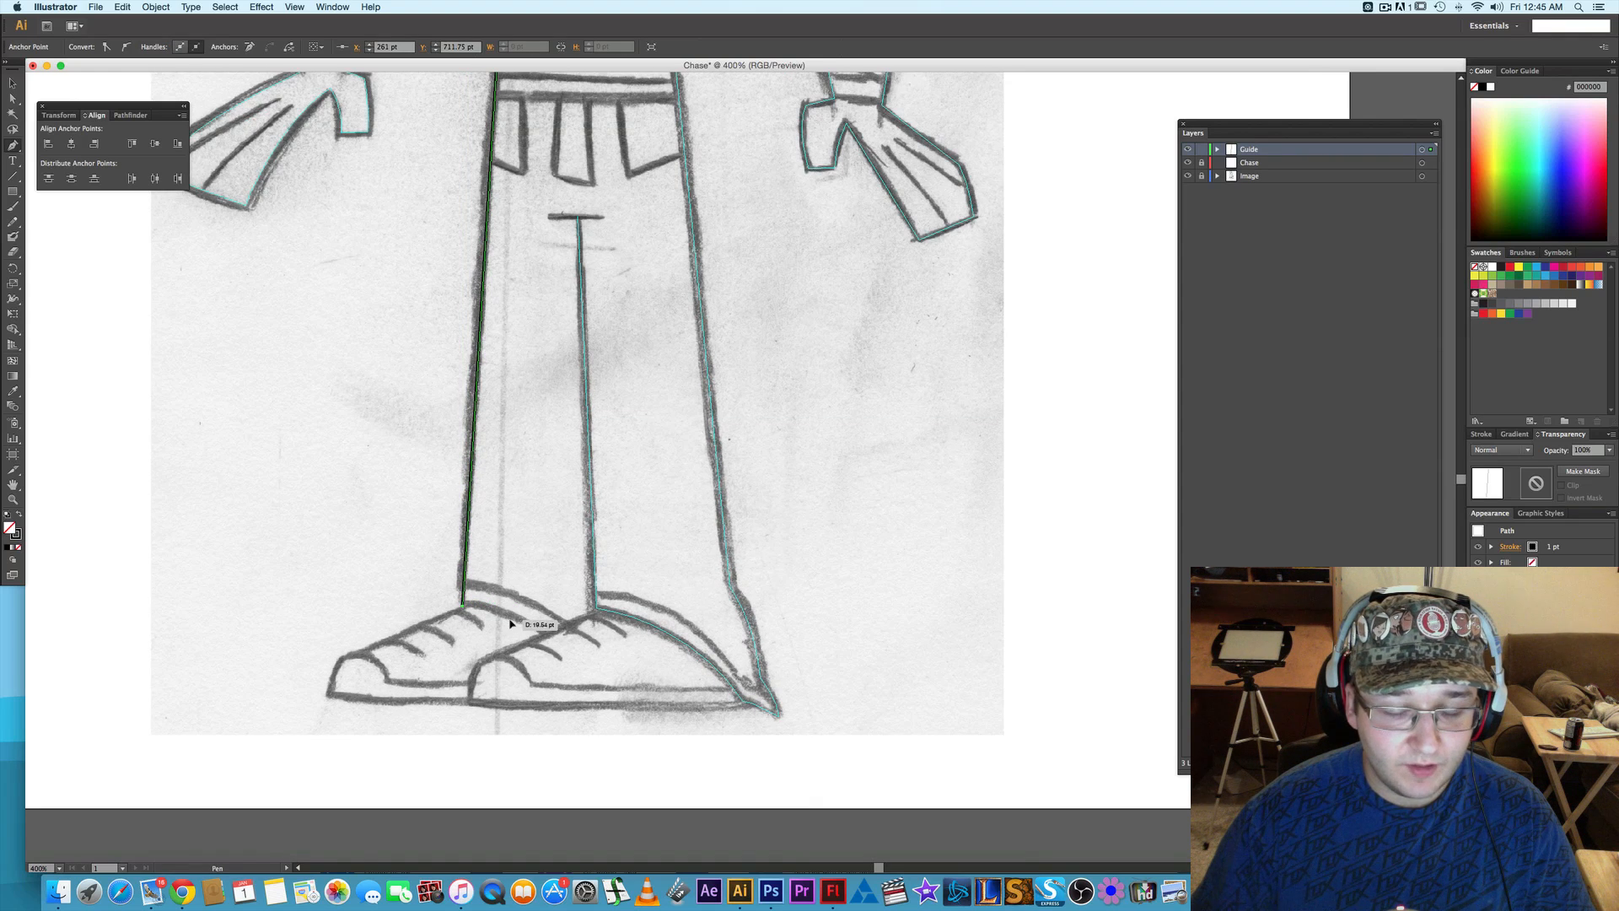
right_click(464, 553)
left_click(507, 688)
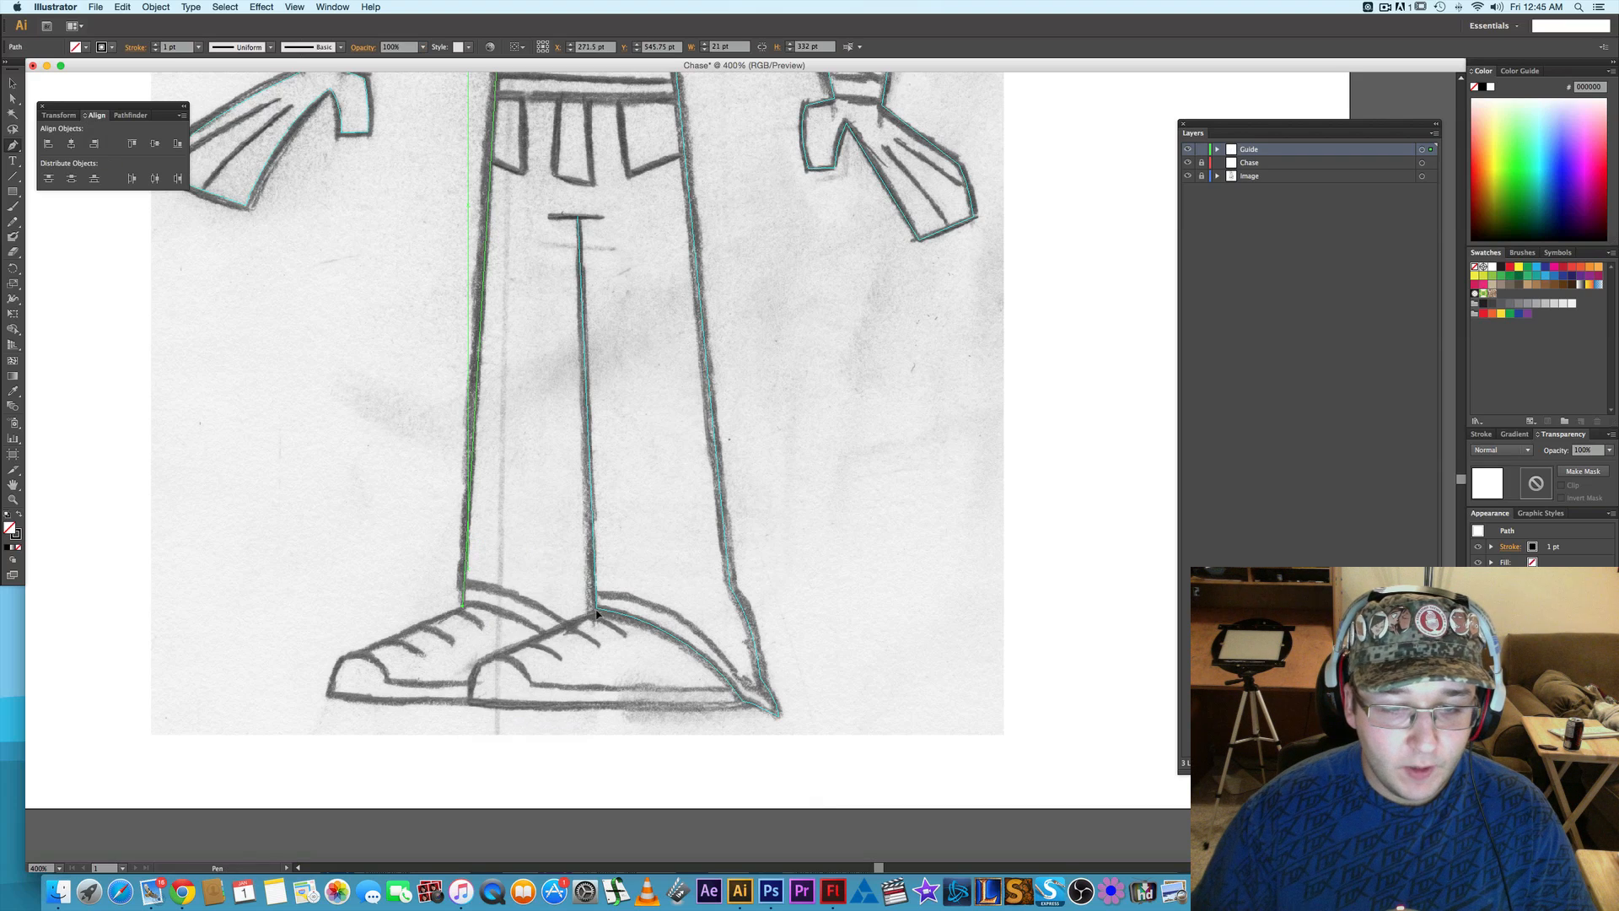
- Trace the front shoe's sloping upper from the inner ankle and its curved toe down to the sole, and convert the path to guides
left_click(599, 612)
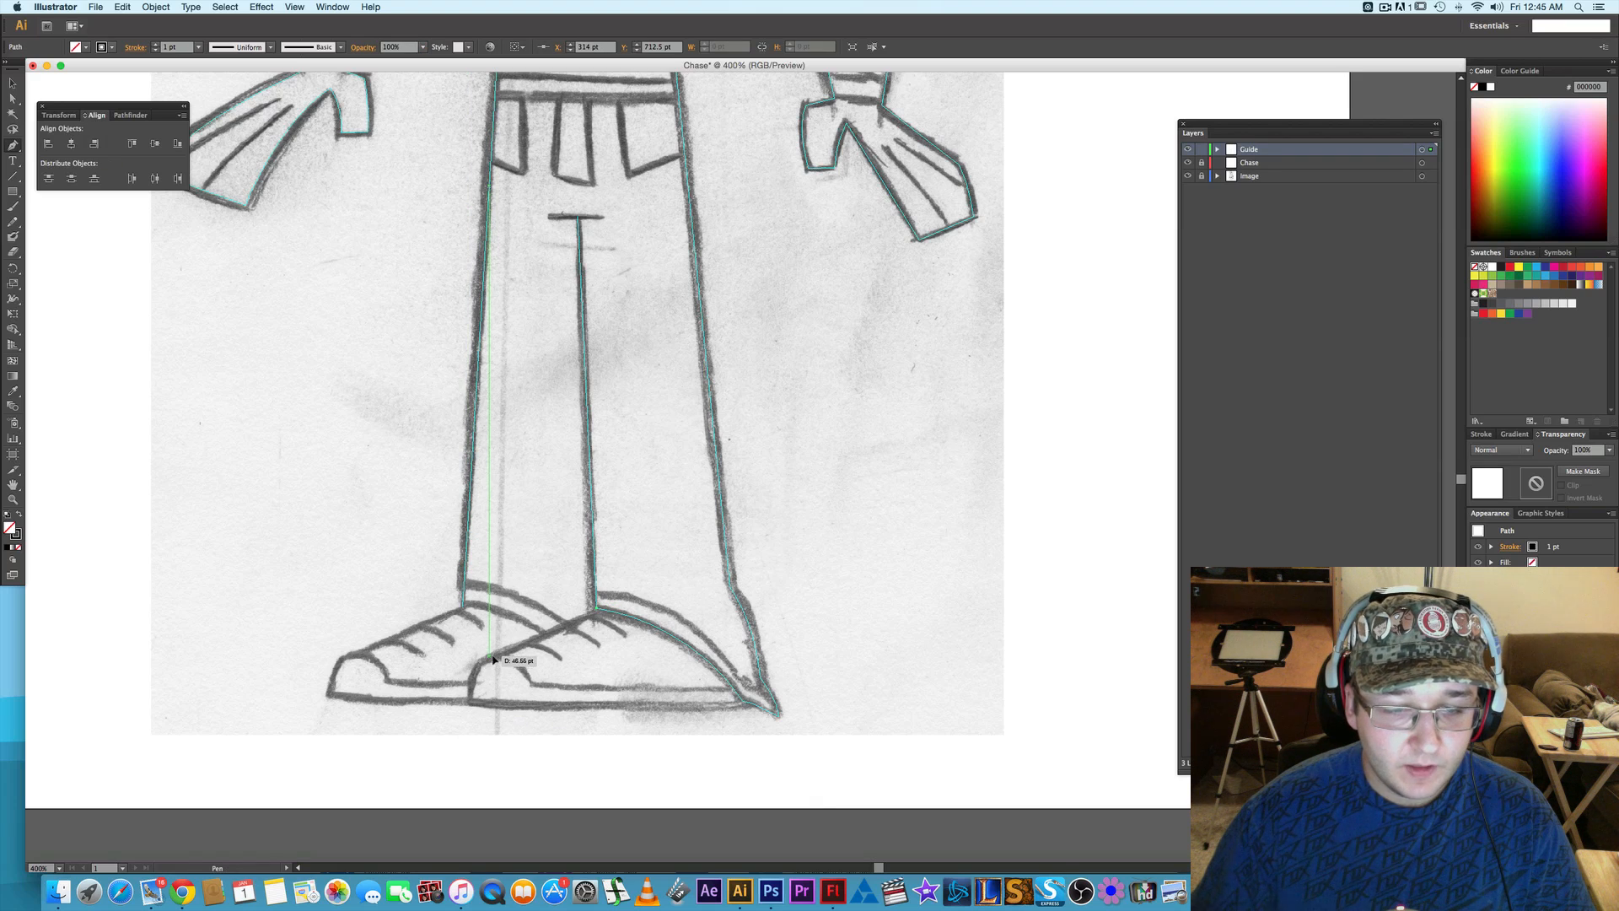
left_click(485, 659)
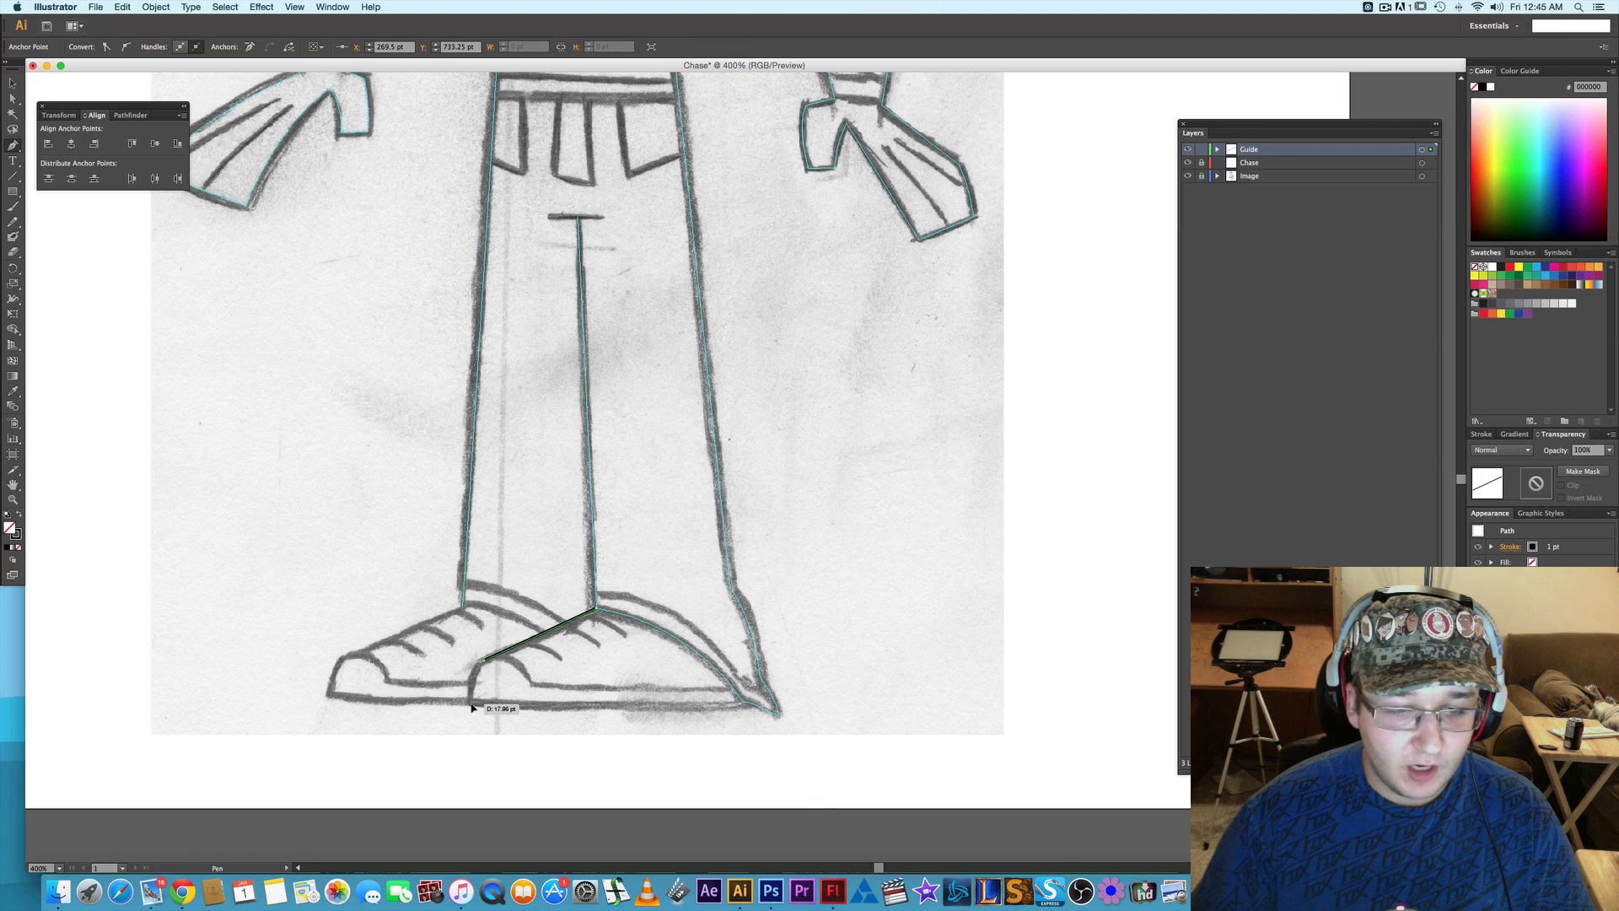
left_click_drag(469, 704, 469, 734)
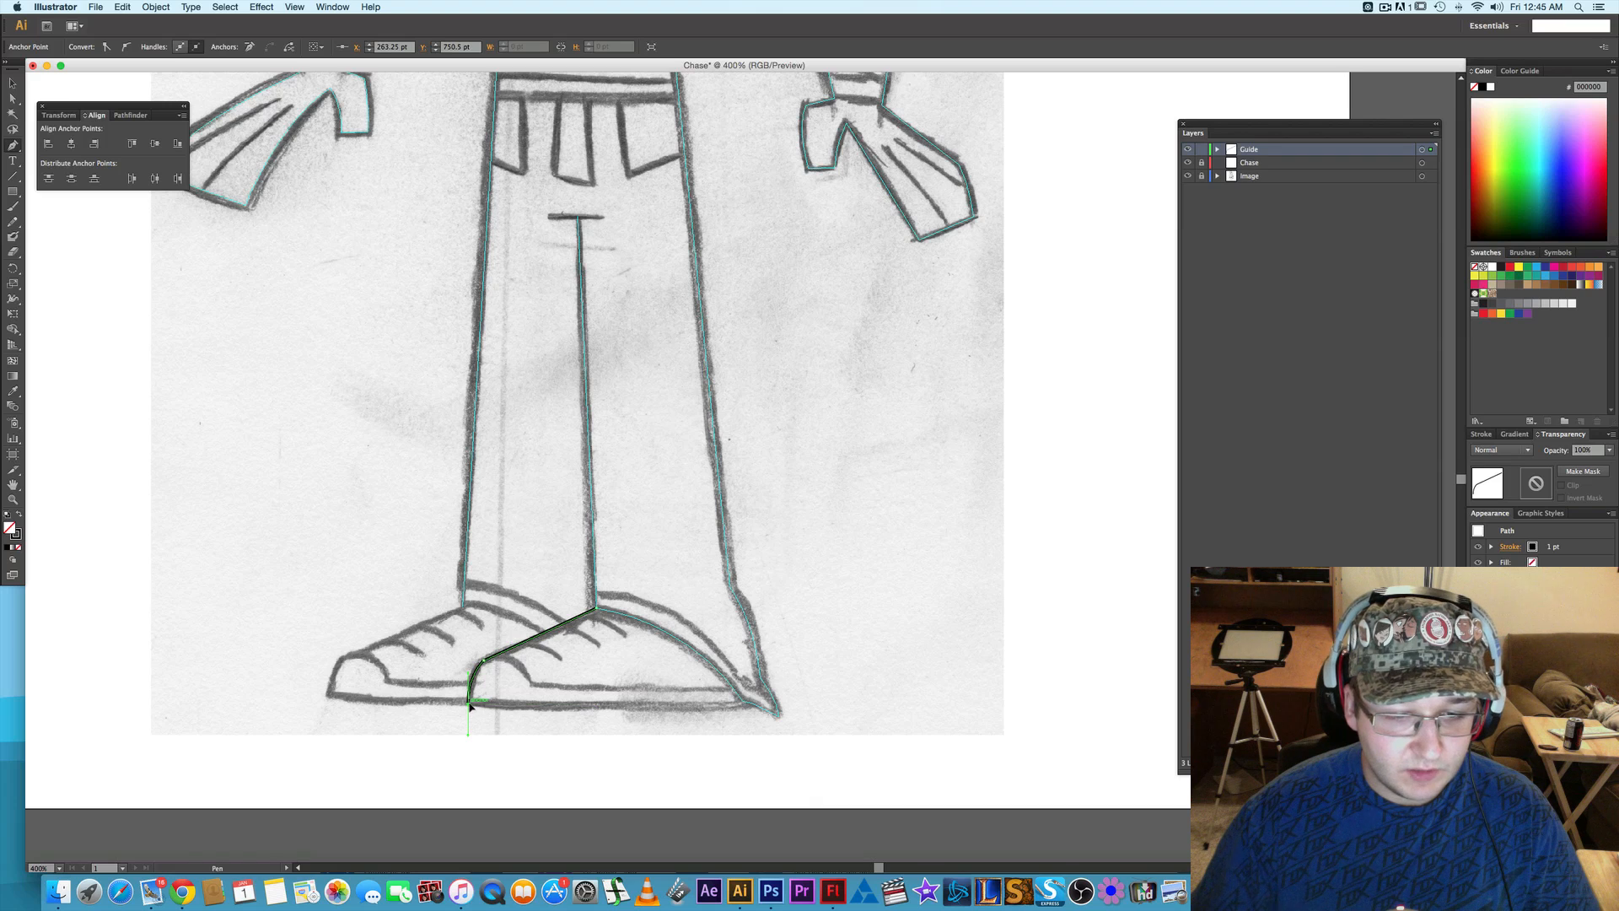
left_click(746, 703)
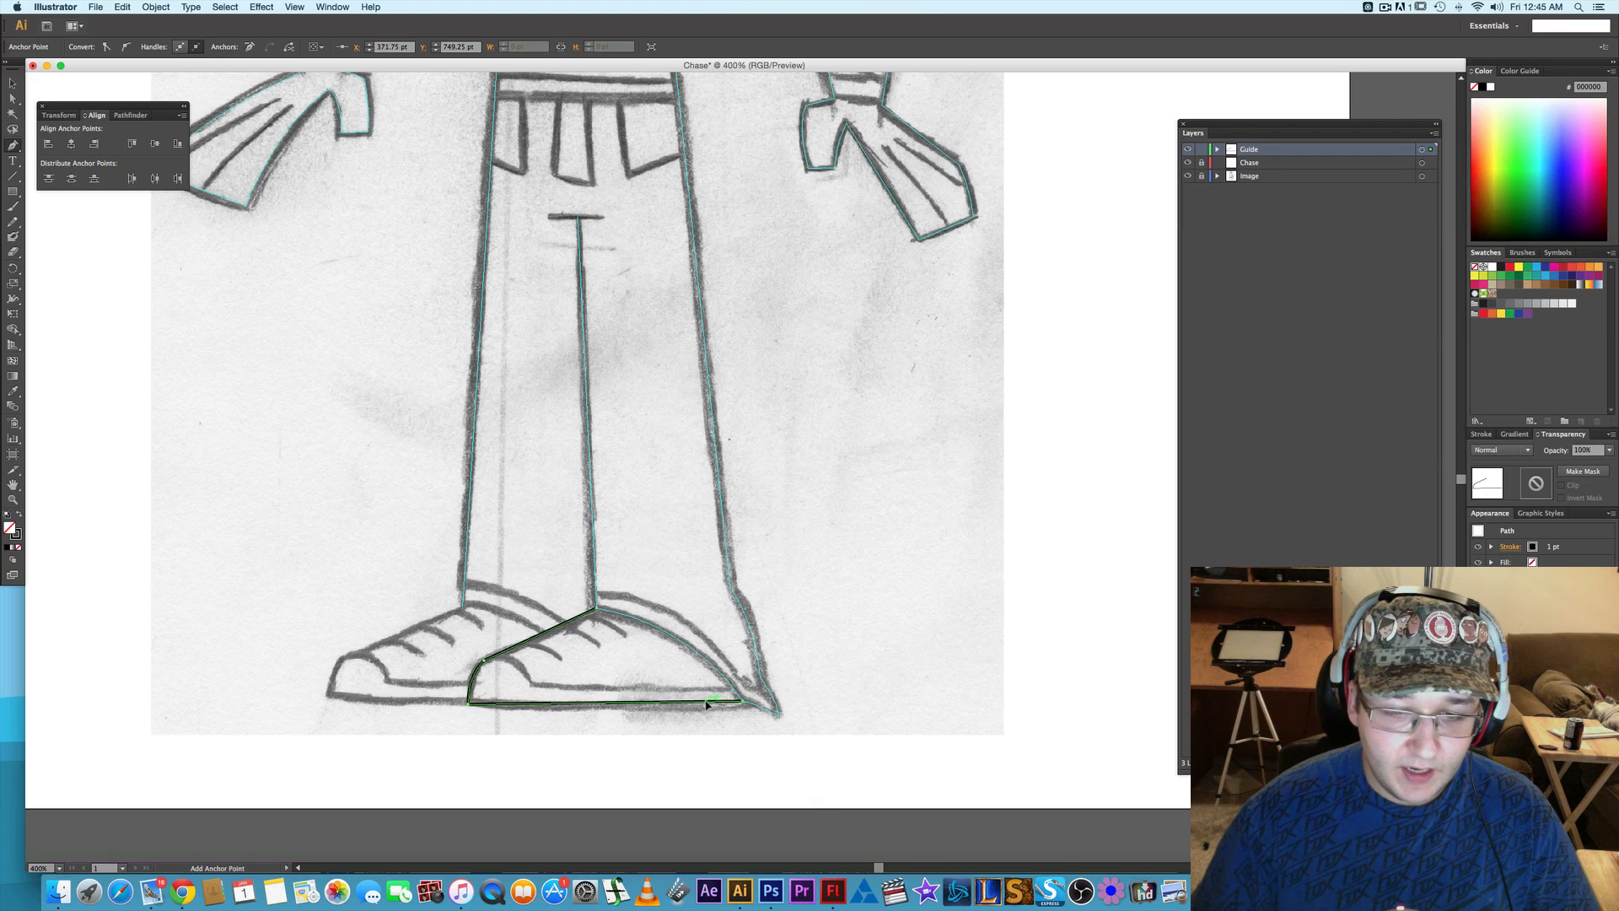
key("super+z")
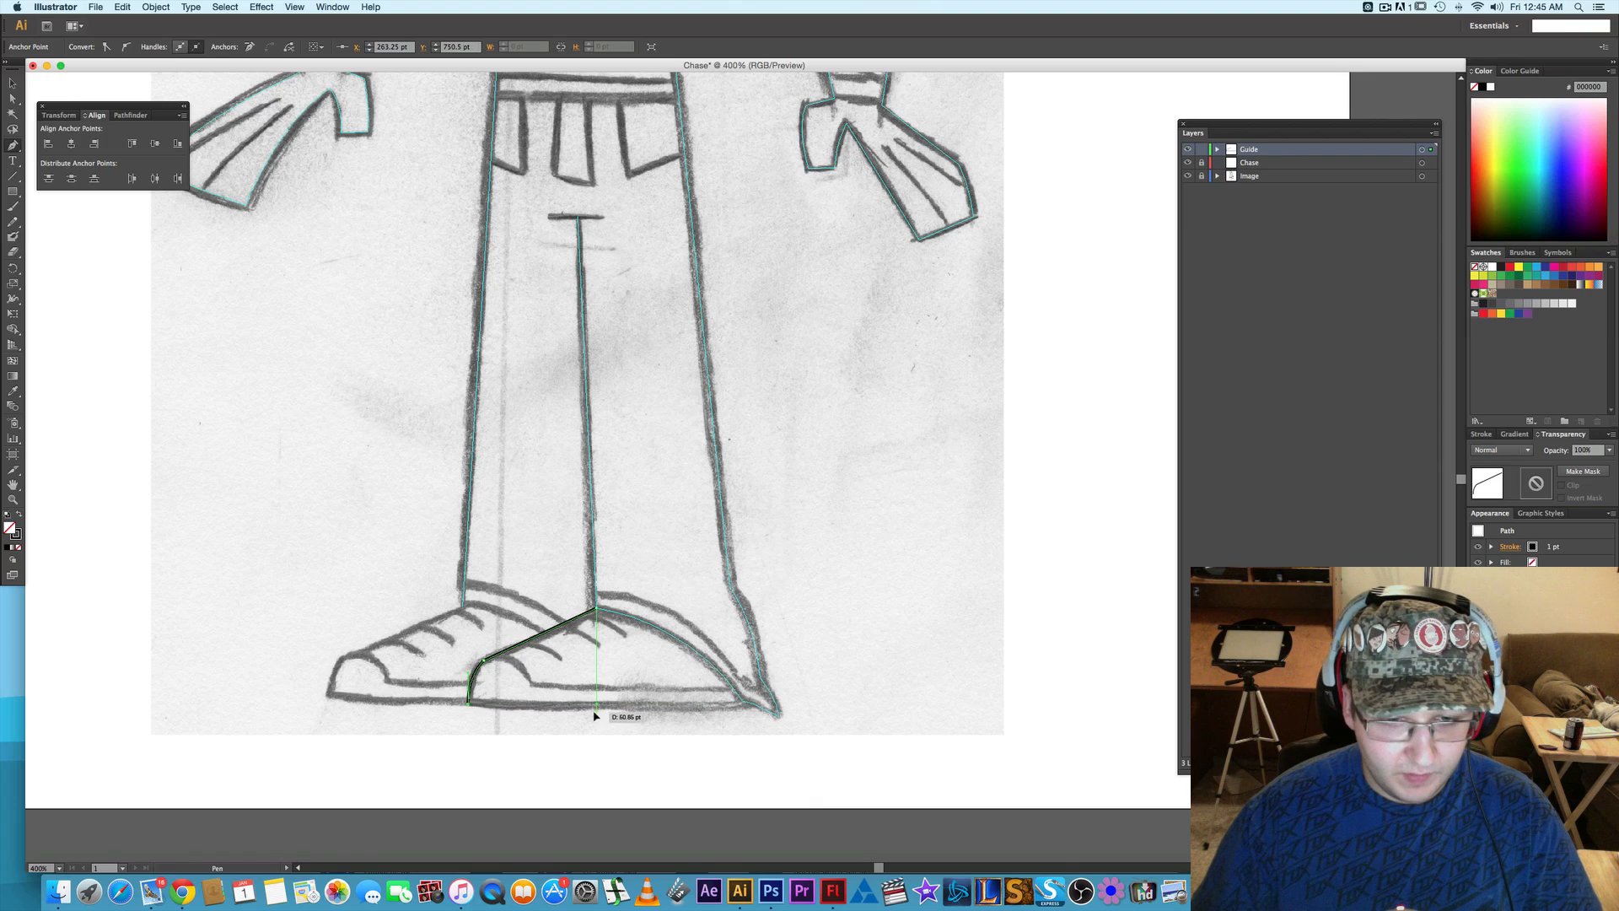
right_click(473, 685)
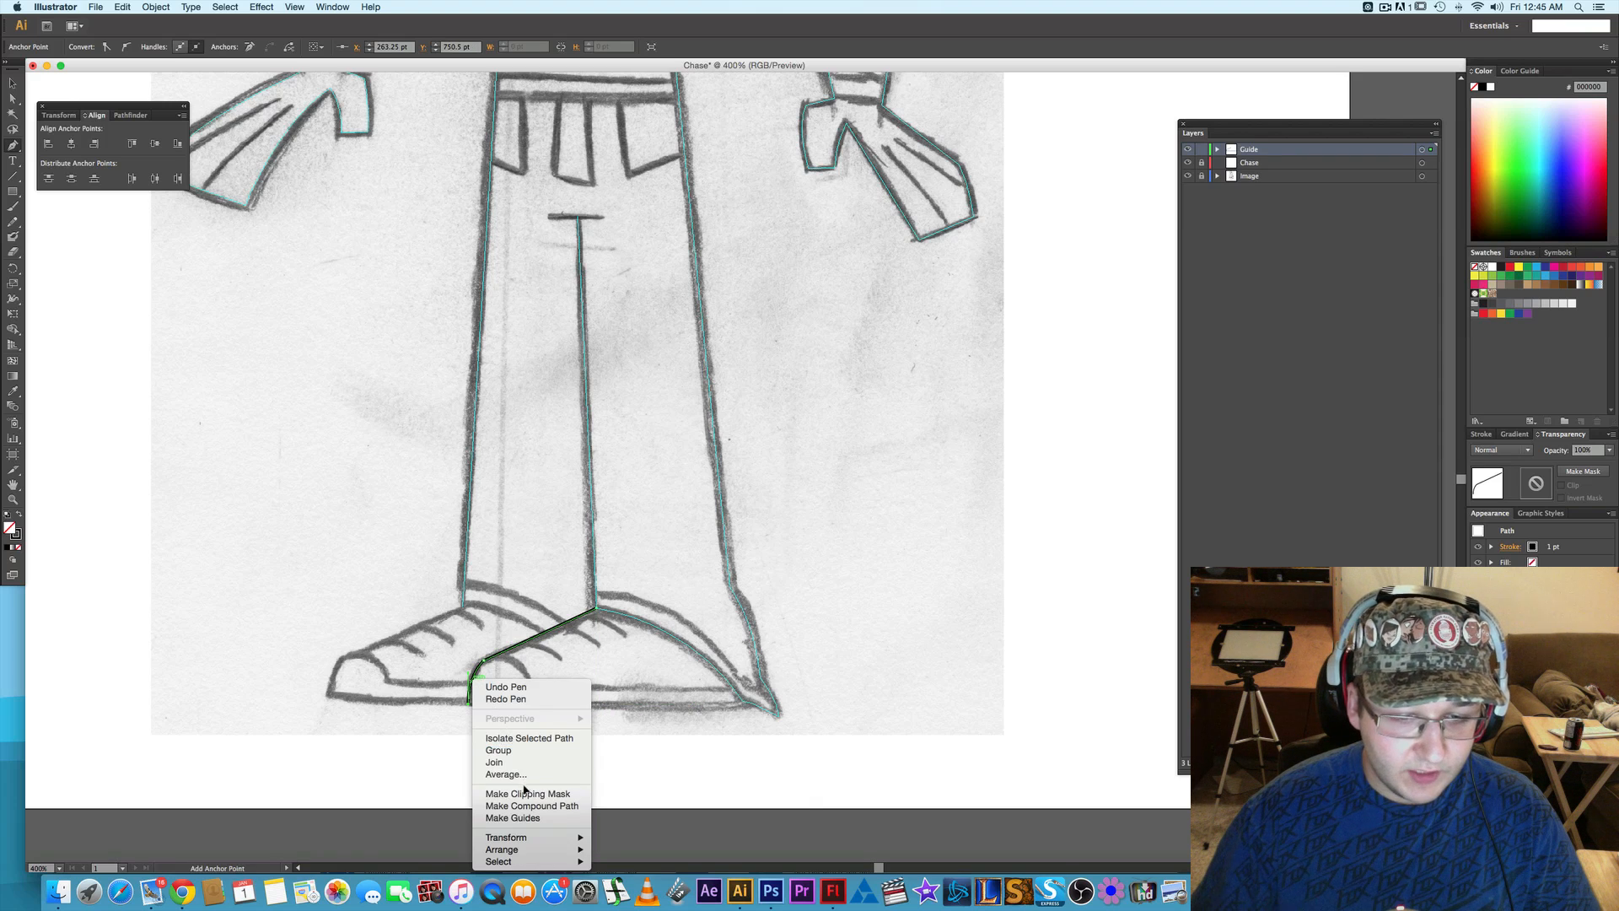
left_click(526, 814)
- Draw a horizontal line segment about 108.5 pt long along the front shoe's sole from toe to heel and convert it to guides
key("backslash")
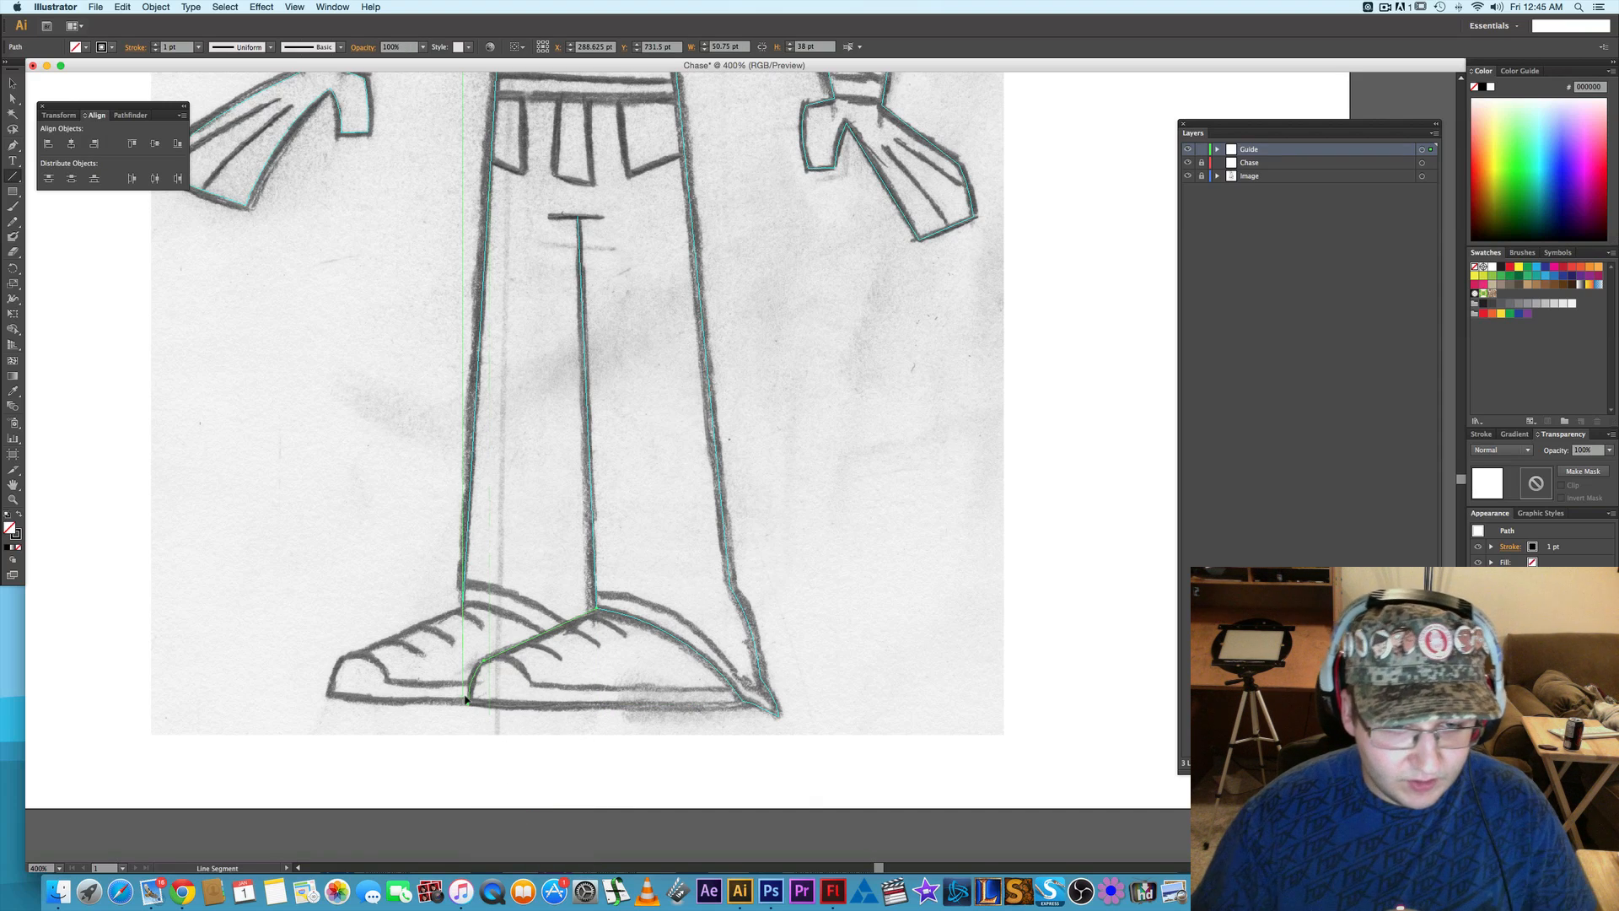
left_click_drag(470, 707, 689, 678)
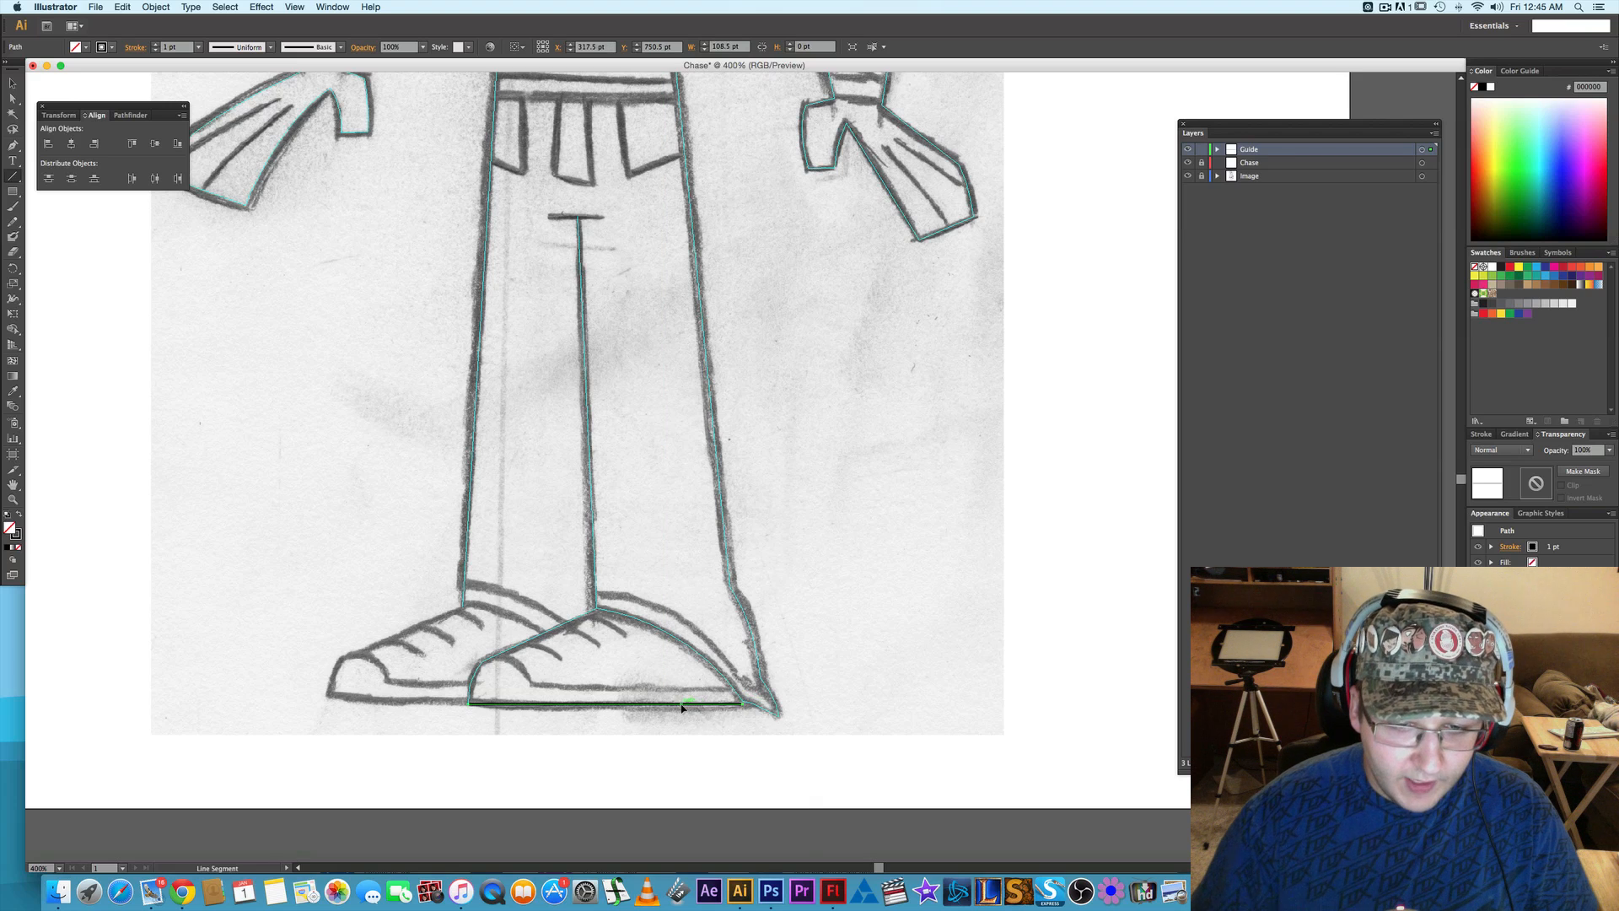
right_click(690, 676)
left_click(726, 817)
- Trace the rear shoe's upper from the outer ankle and its curved toe down to the sole with the Pen, and convert it to guides
key("p")
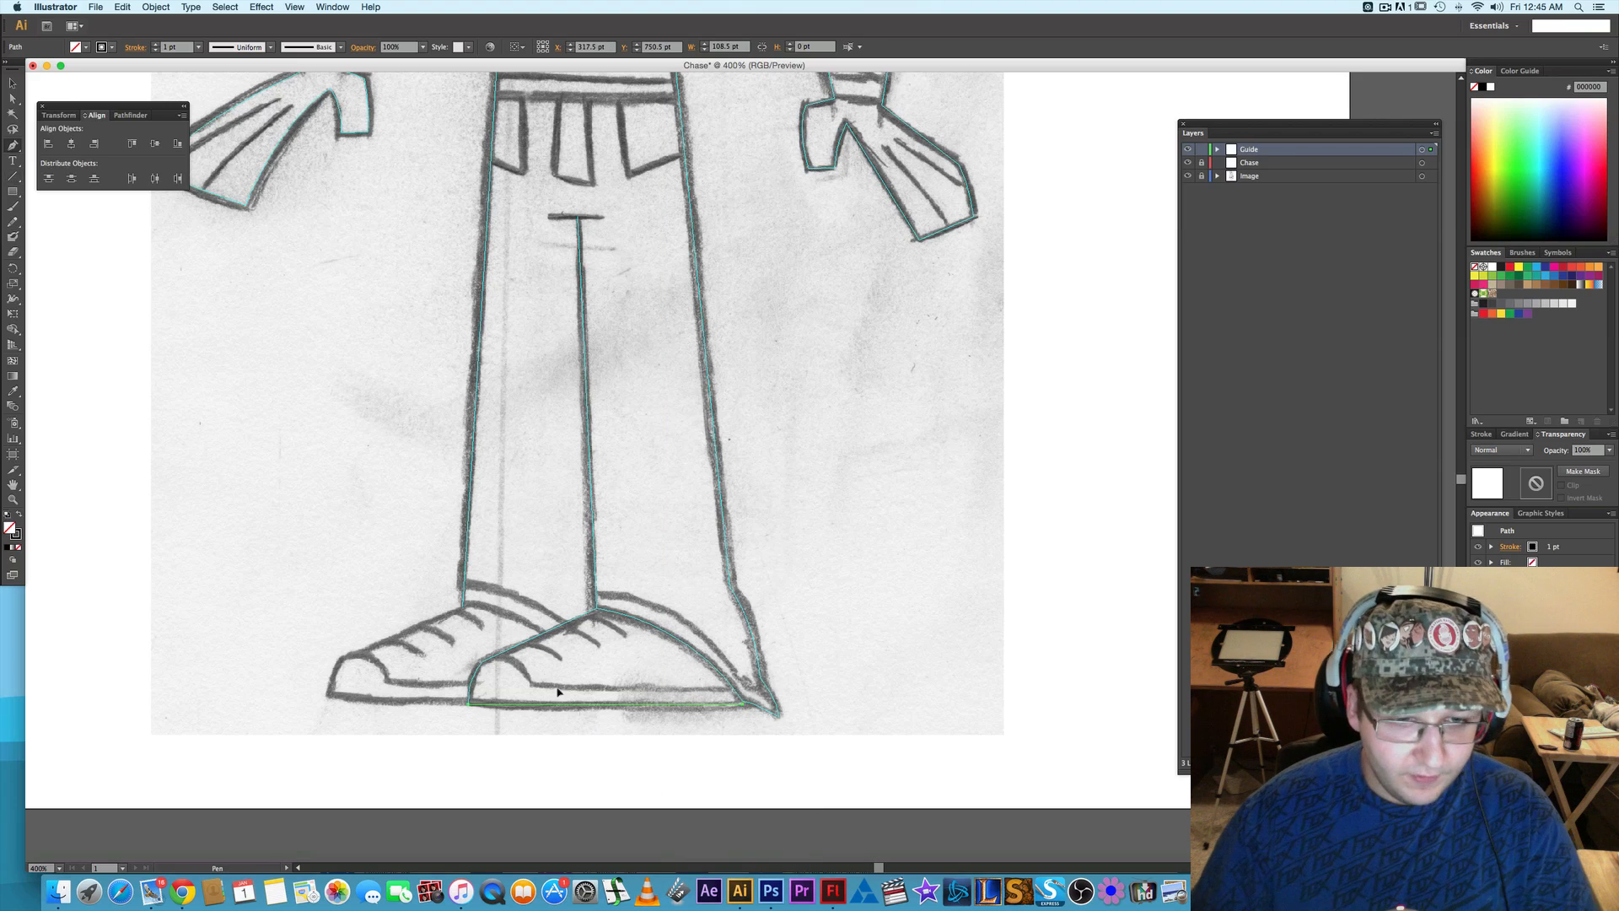
left_click(463, 606)
left_click(343, 656)
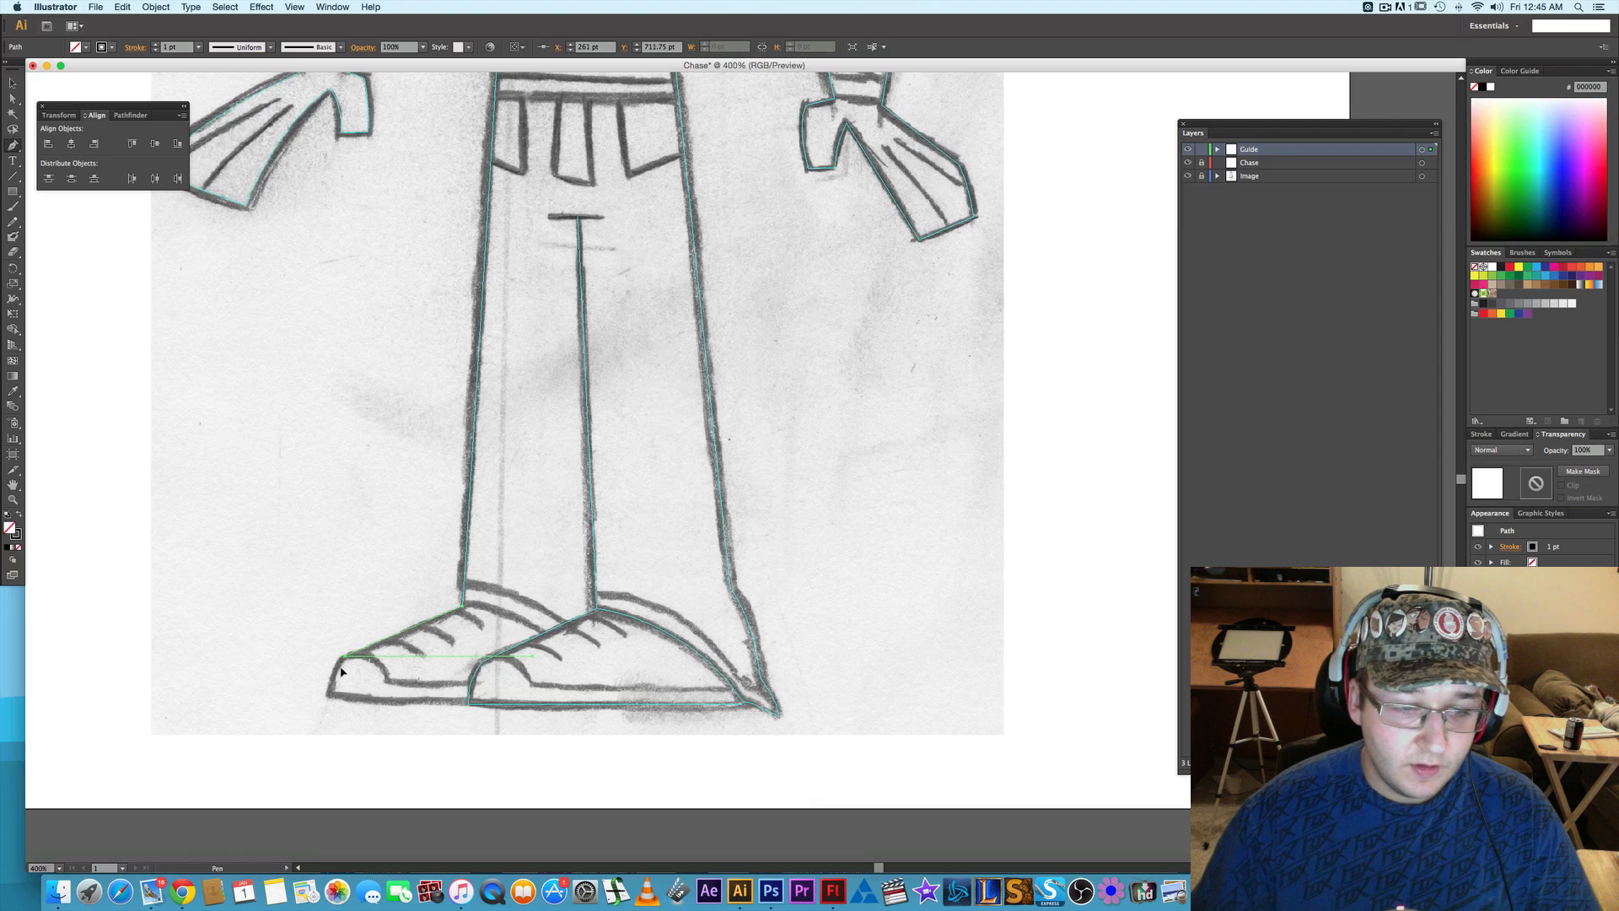
left_click(331, 699)
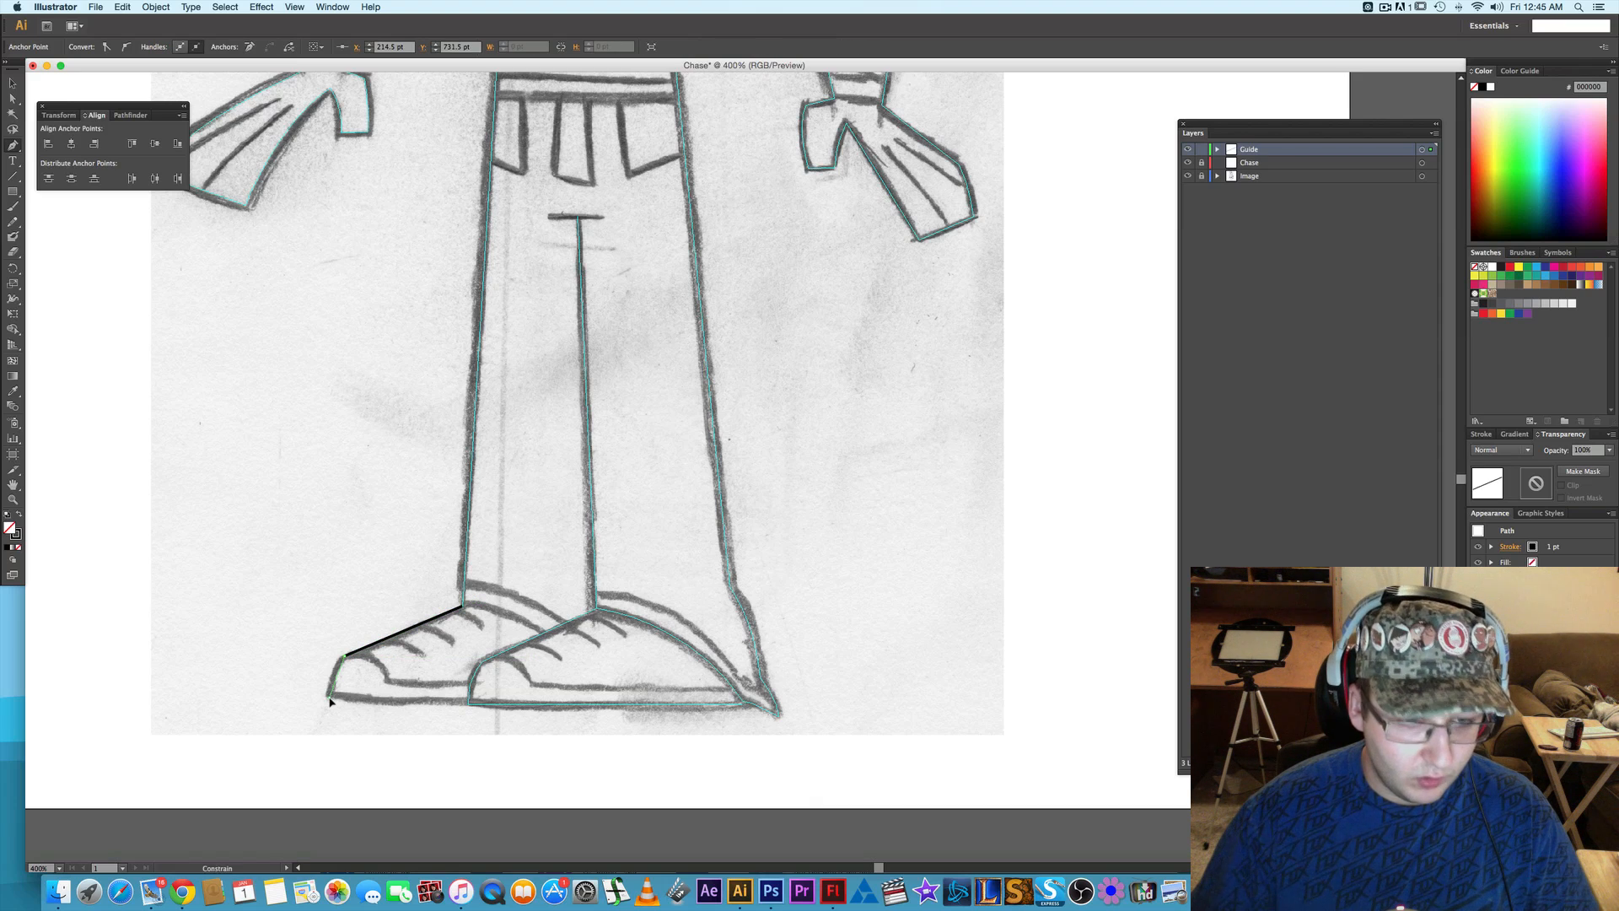
left_click_drag(332, 729, 331, 727)
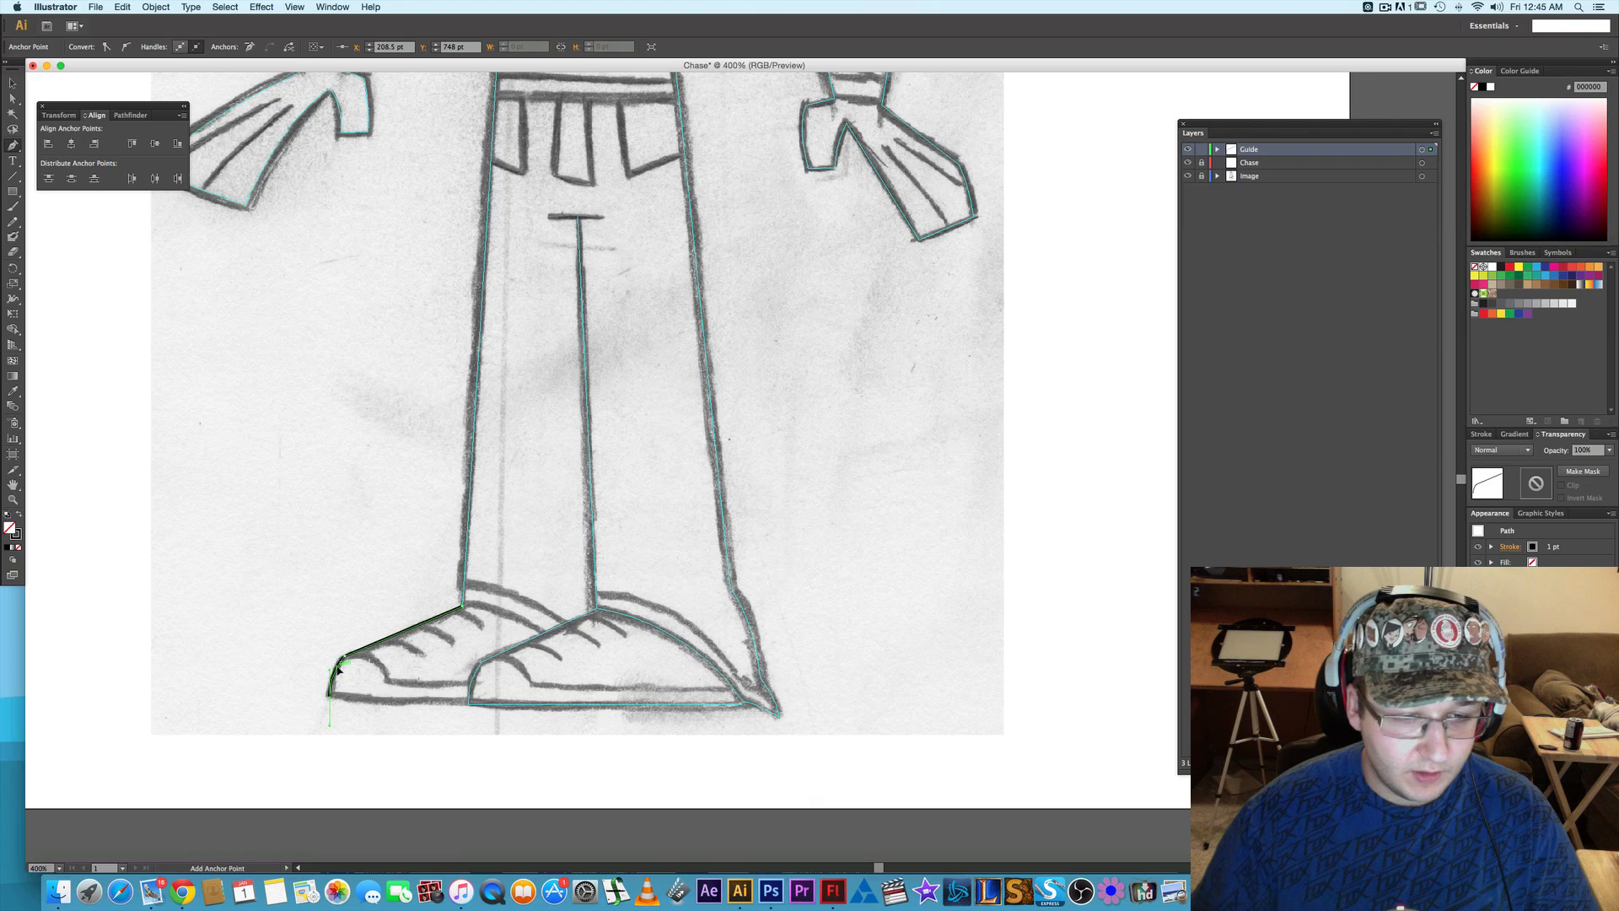
right_click(338, 671)
left_click(384, 809)
- Draw a horizontal line segment about 54.75 pt long along the rear shoe's sole to the front shoe's toe and convert it to guides
key("backslash")
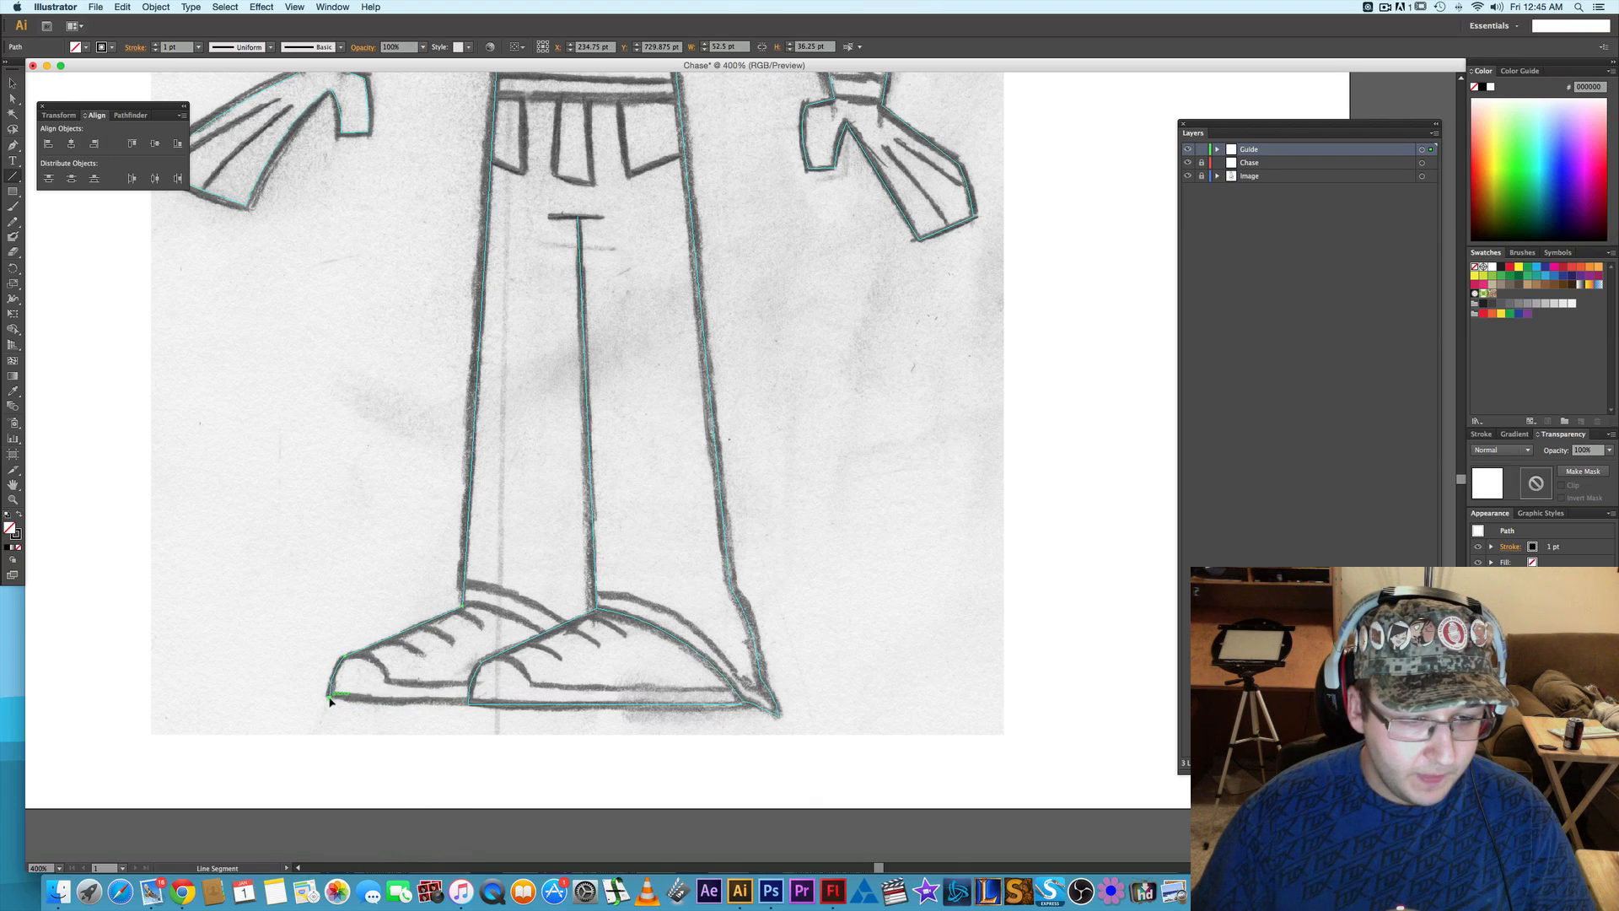
left_click_drag(330, 697, 468, 699)
right_click(380, 706)
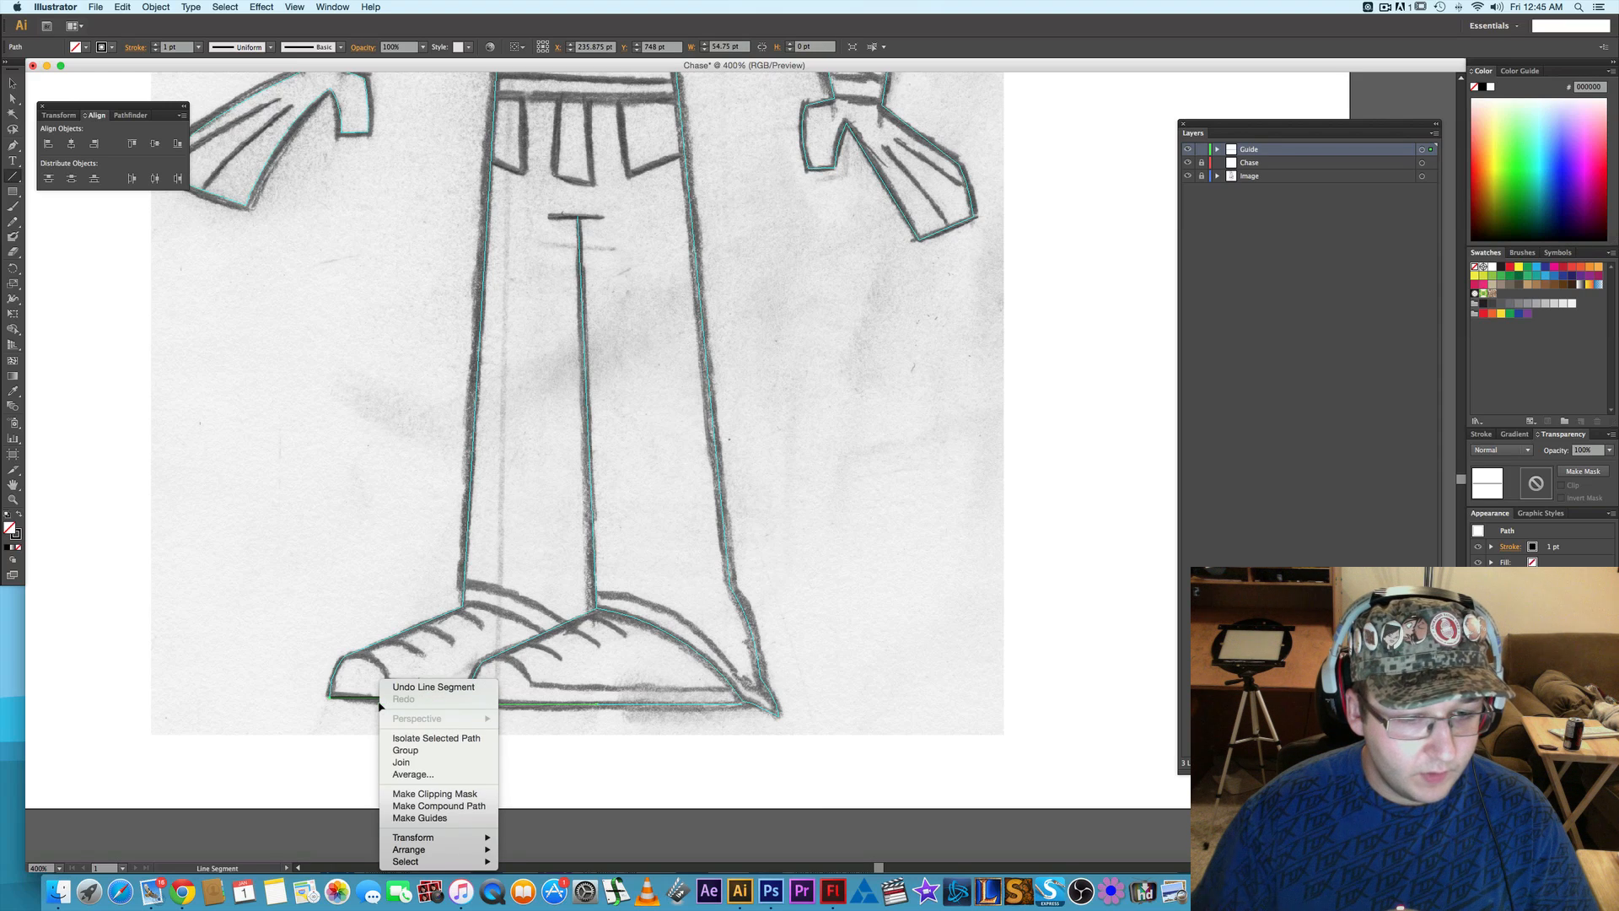
left_click(413, 820)
- Draw a curved Pen segment along the rear trouser hem from the outer ankle to the front shoe and convert it to guides
key("p")
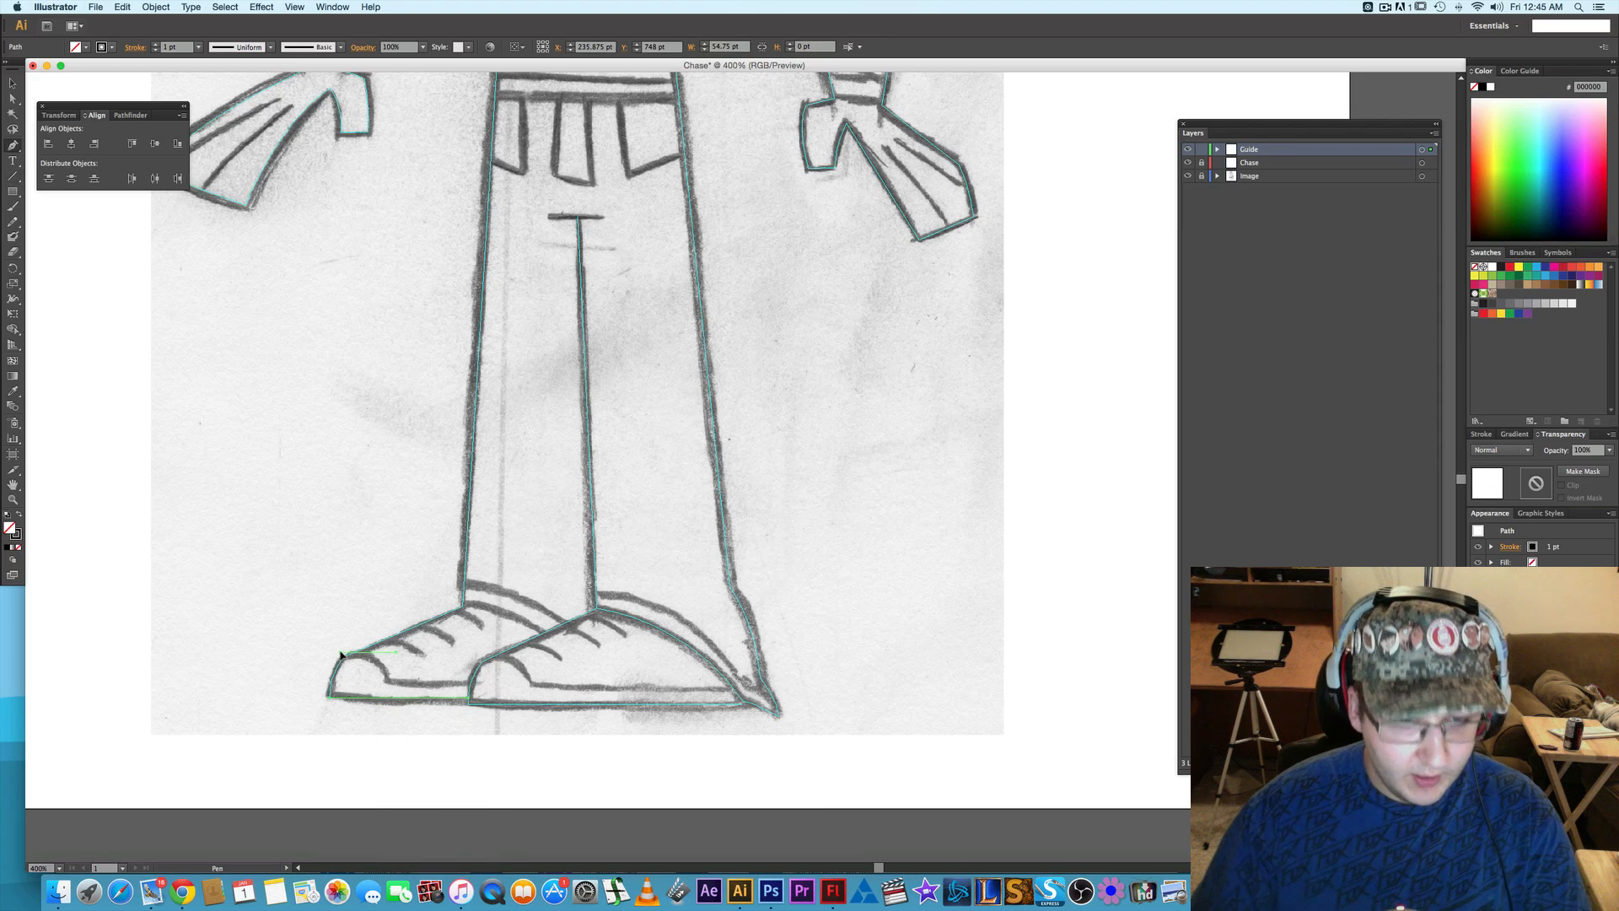
left_click(464, 607)
left_click(544, 629)
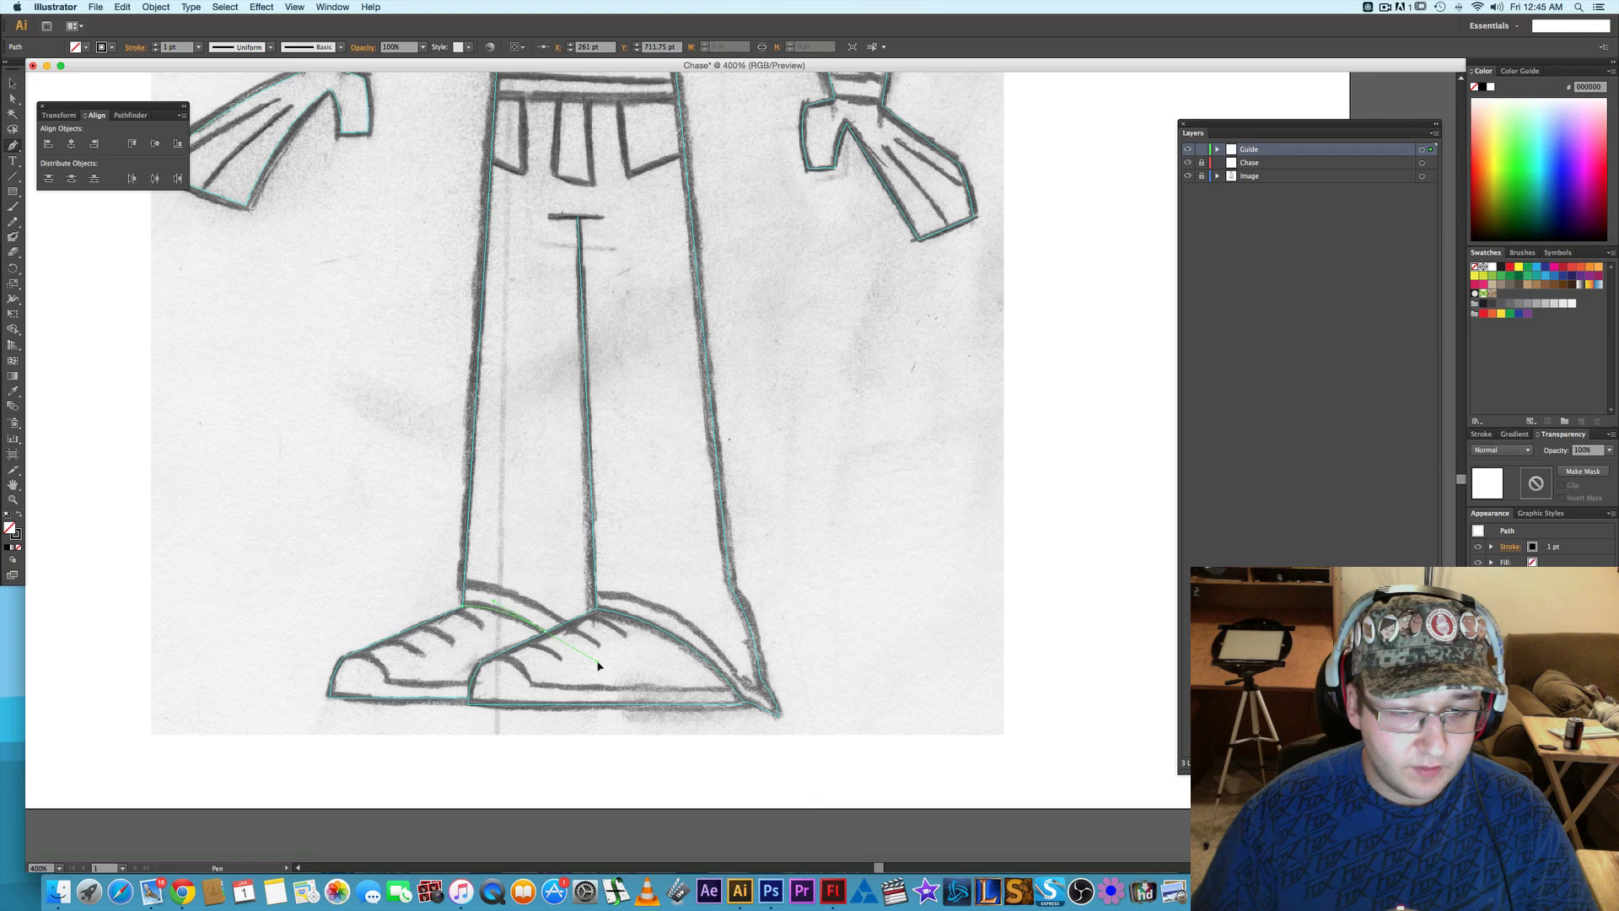
left_click(514, 613)
right_click(512, 616)
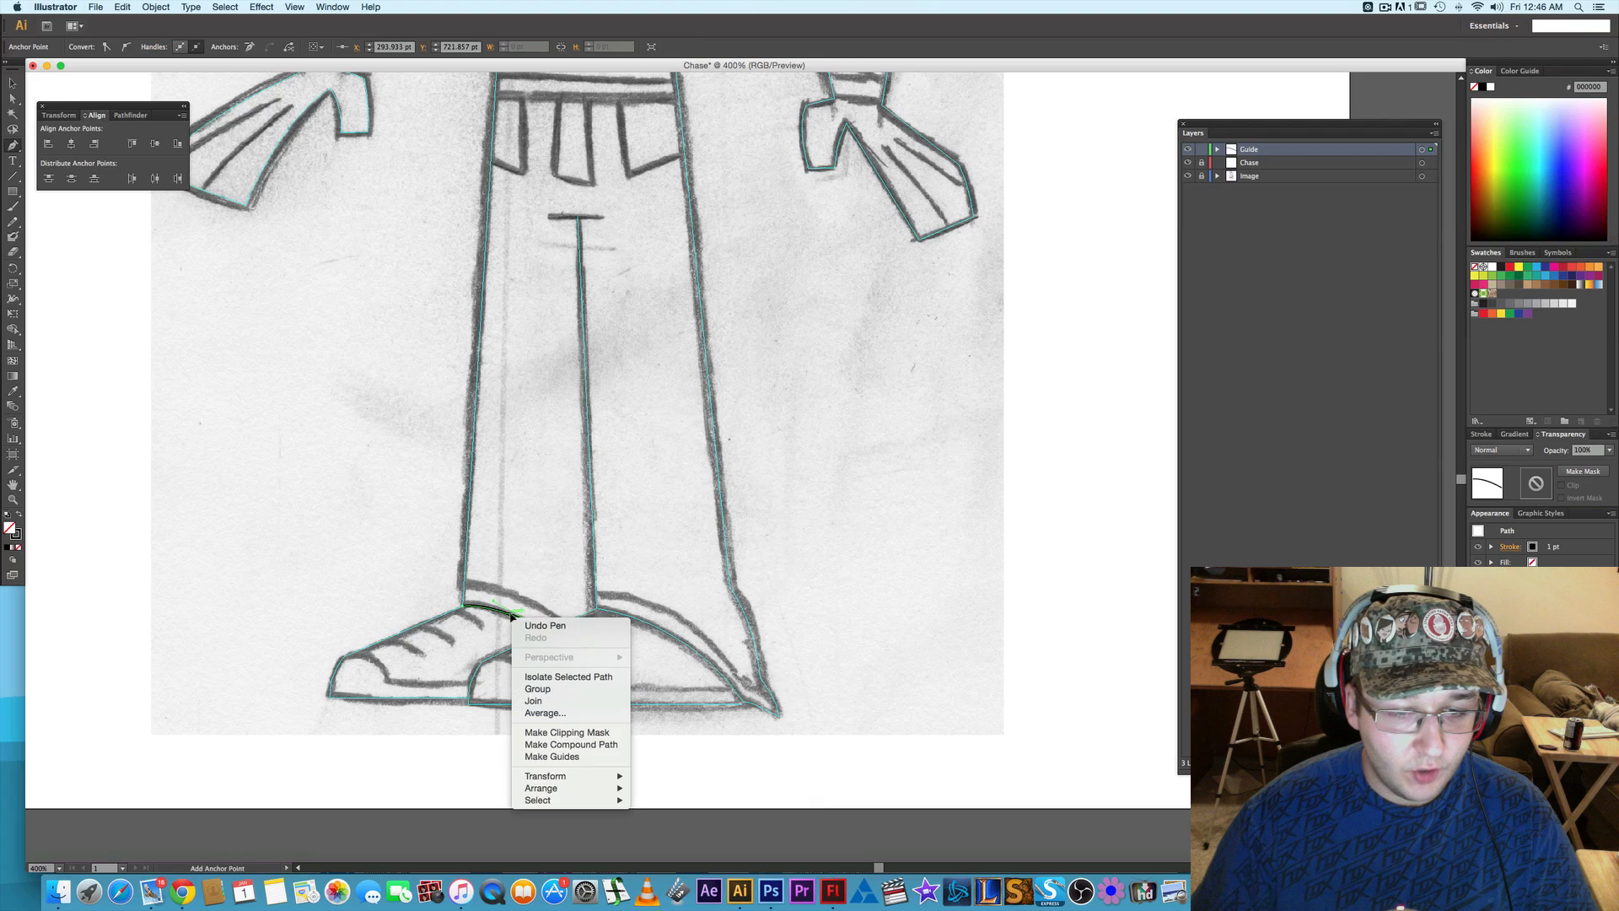
left_click(635, 728)
- Draw a horizontal line segment about 72.7 pt wide along the belt's lower edge between the torso sides and convert it to guides
scroll(622, 687, "up", 6)
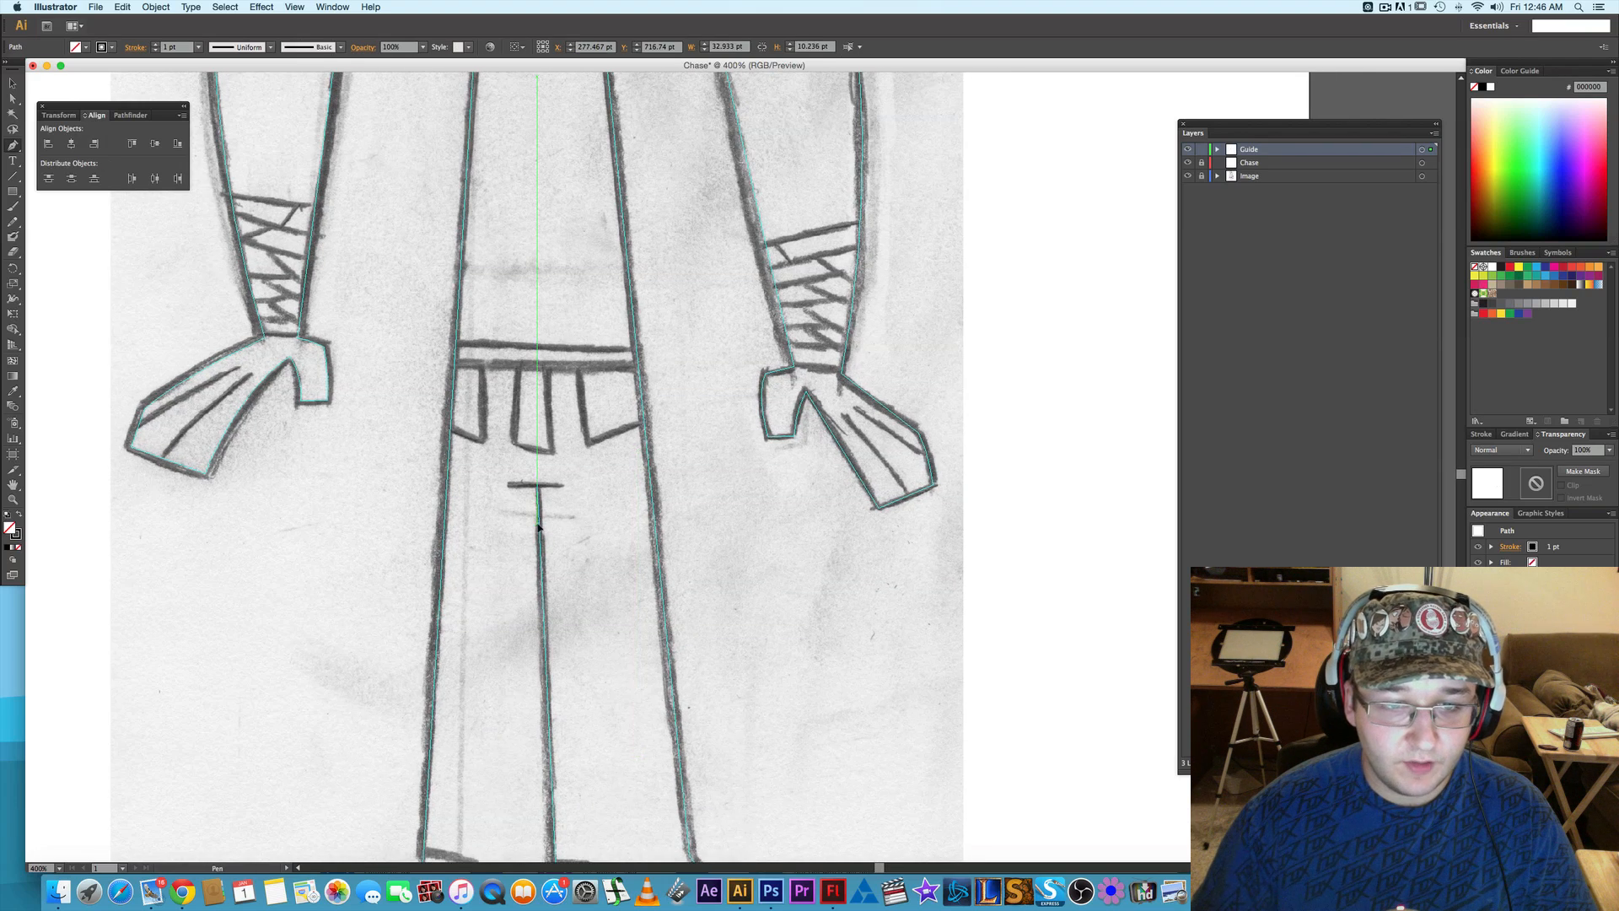
left_click_drag(542, 419, 530, 508)
key("n")
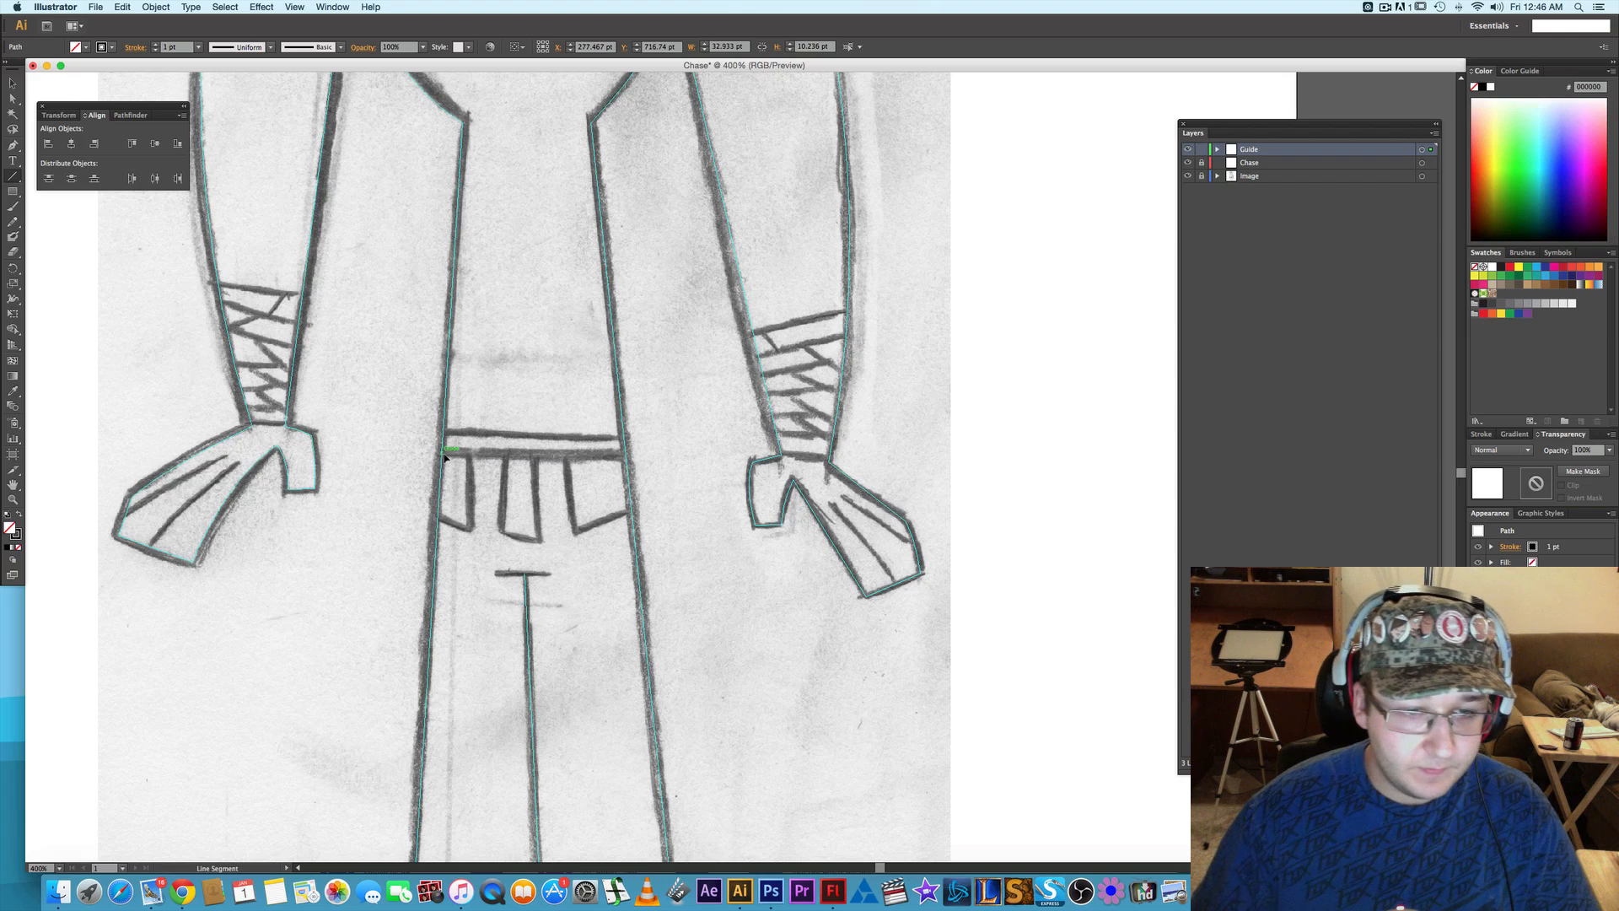
key("backslash")
left_click_drag(442, 456, 628, 454)
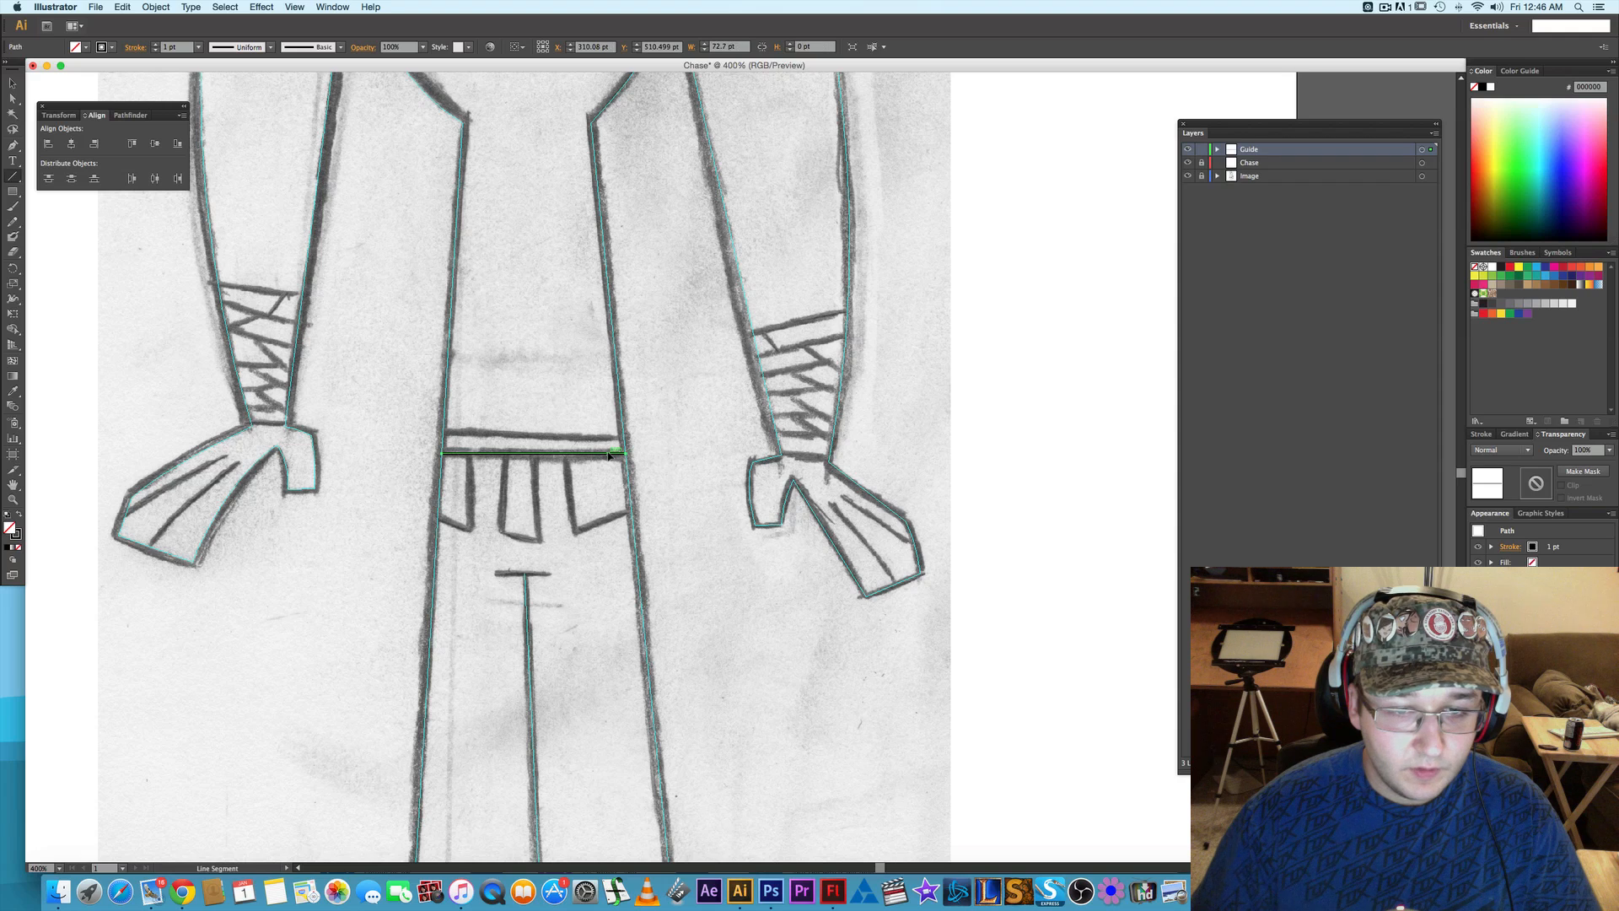
right_click(610, 457)
left_click(650, 596)
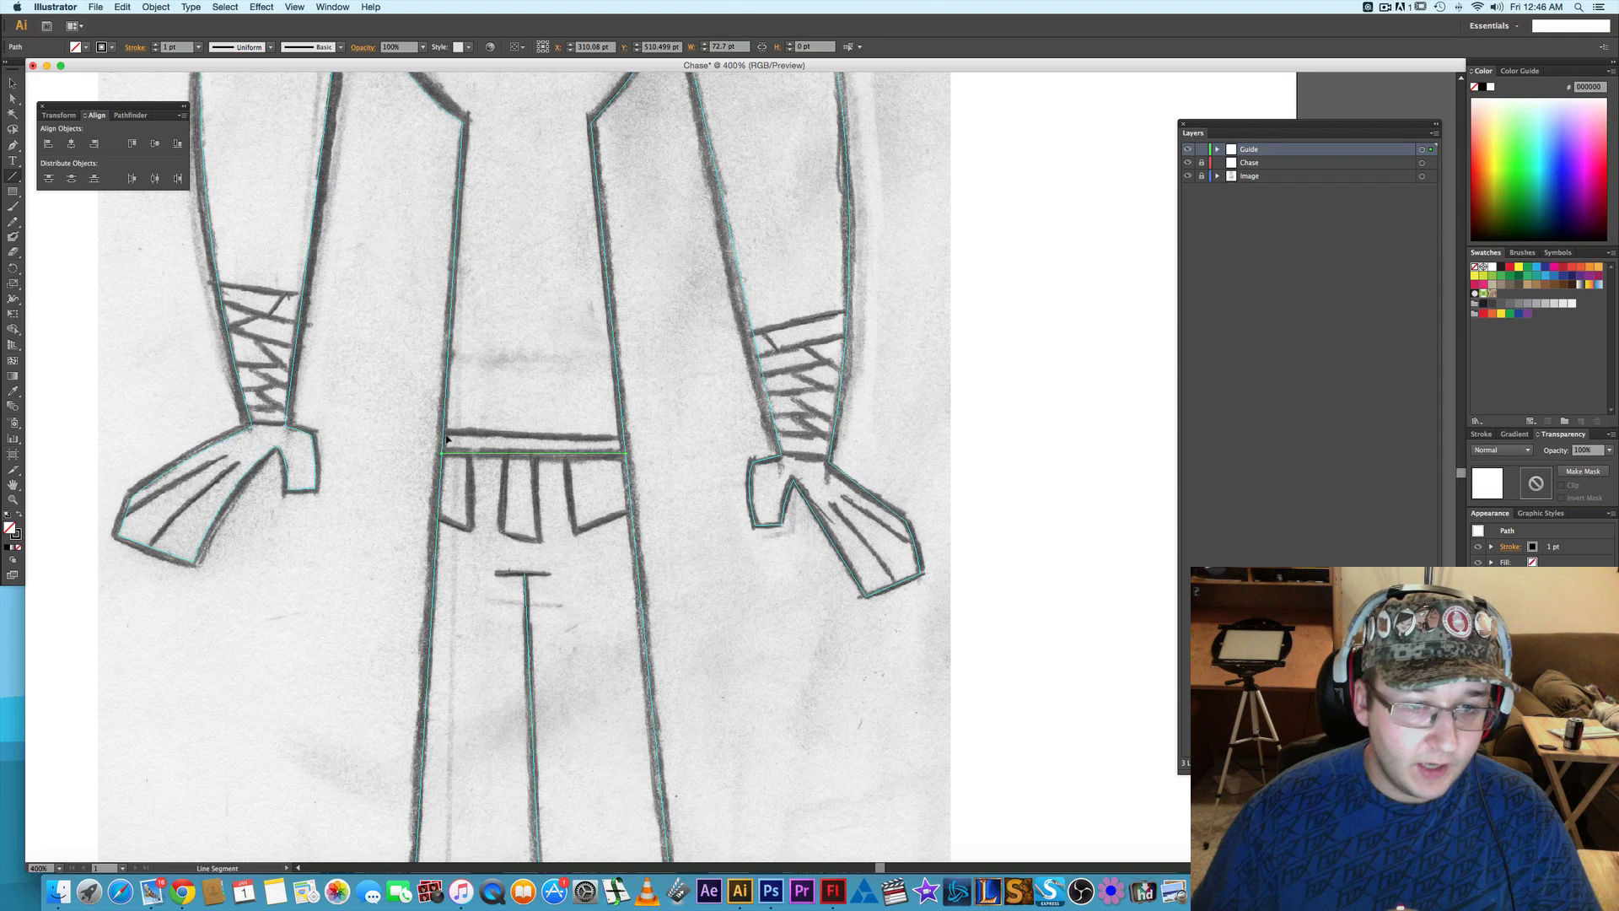
- Draw a slightly slanted line segment about 72 pt wide along the belt's upper edge and convert it to guides
left_click_drag(443, 435, 624, 439)
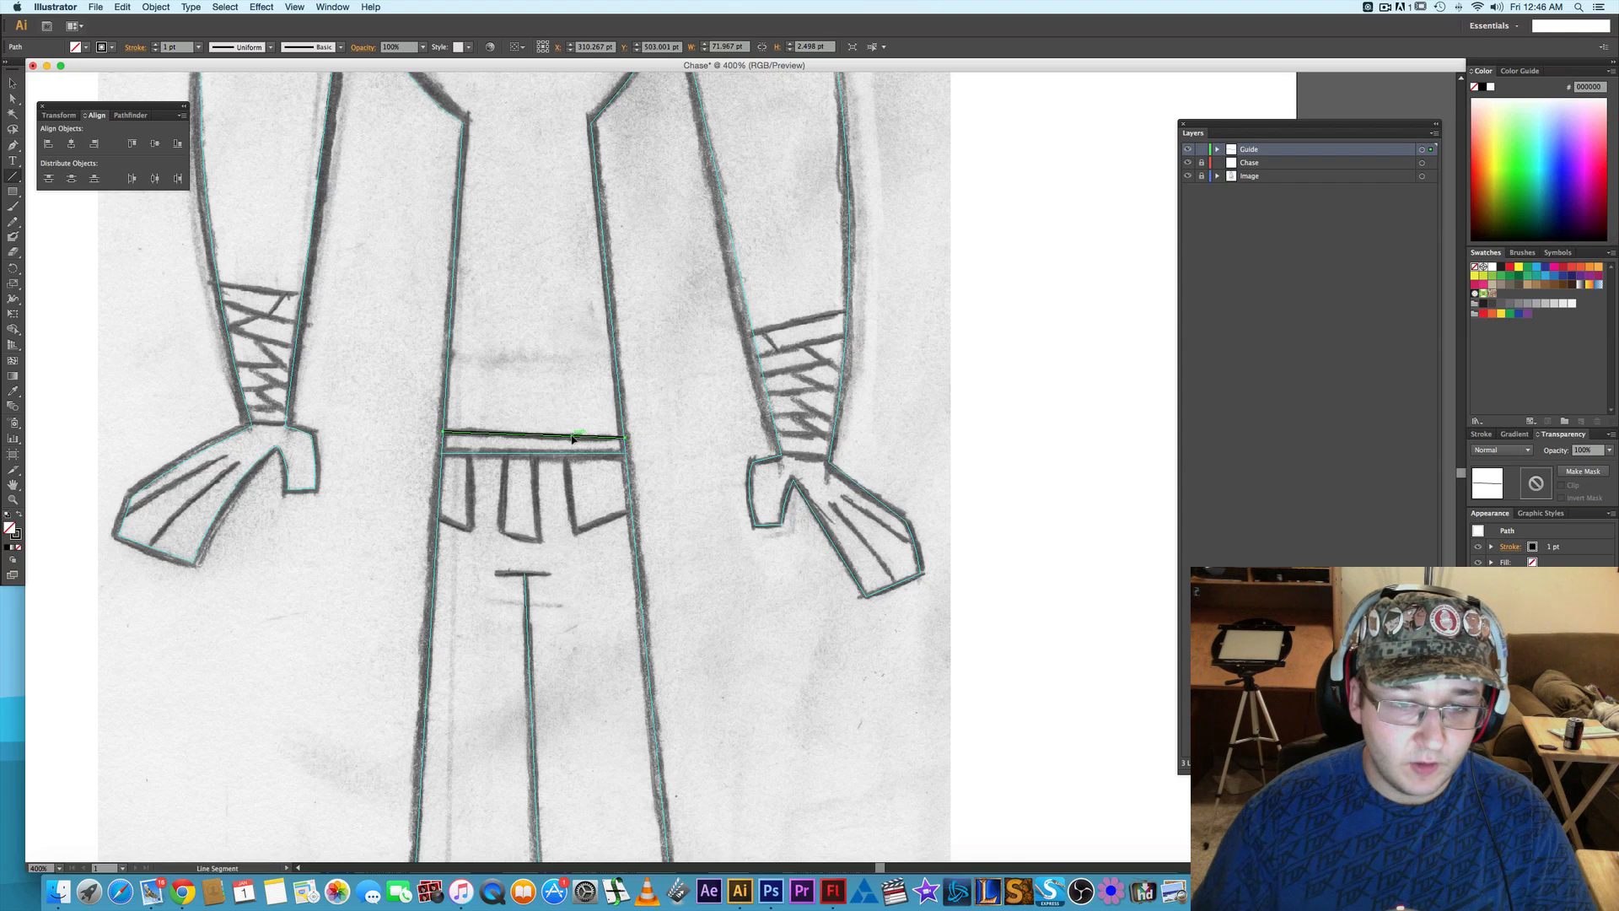
right_click(574, 437)
left_click(607, 578)
- Trace the ragged hem of the left-hand sleeve with a Pen path from outer to inner arm and convert it to guides
scroll(398, 318, "up", 5)
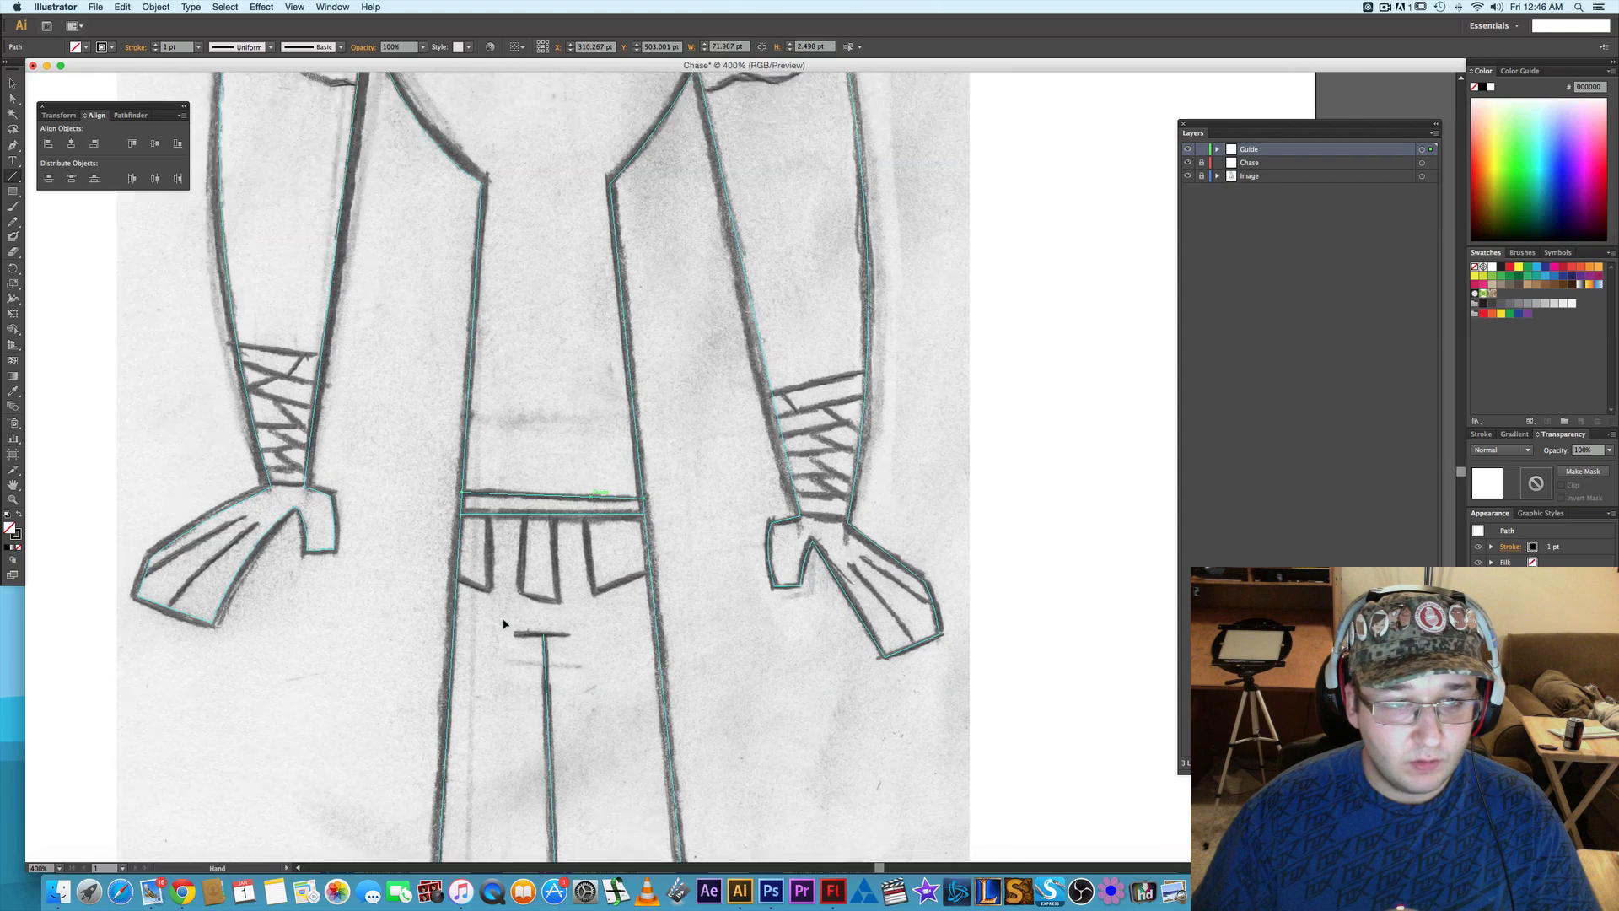
scroll(515, 396, "up", 5)
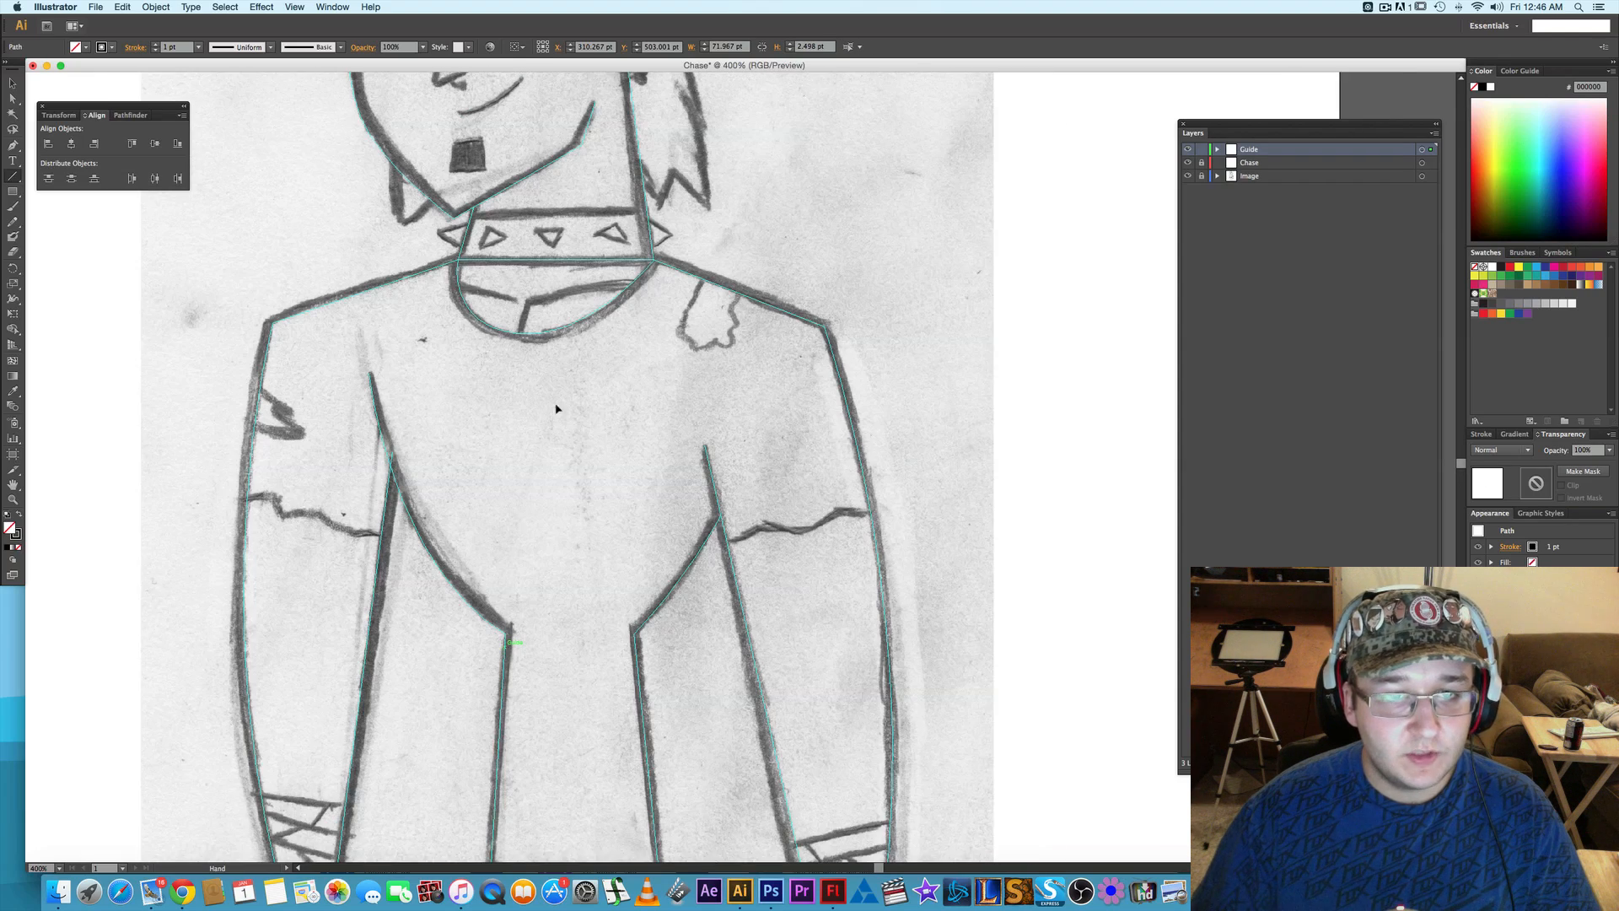
scroll(501, 374, "right", 1)
scroll(501, 374, "down", 3)
scroll(501, 374, "right", 3)
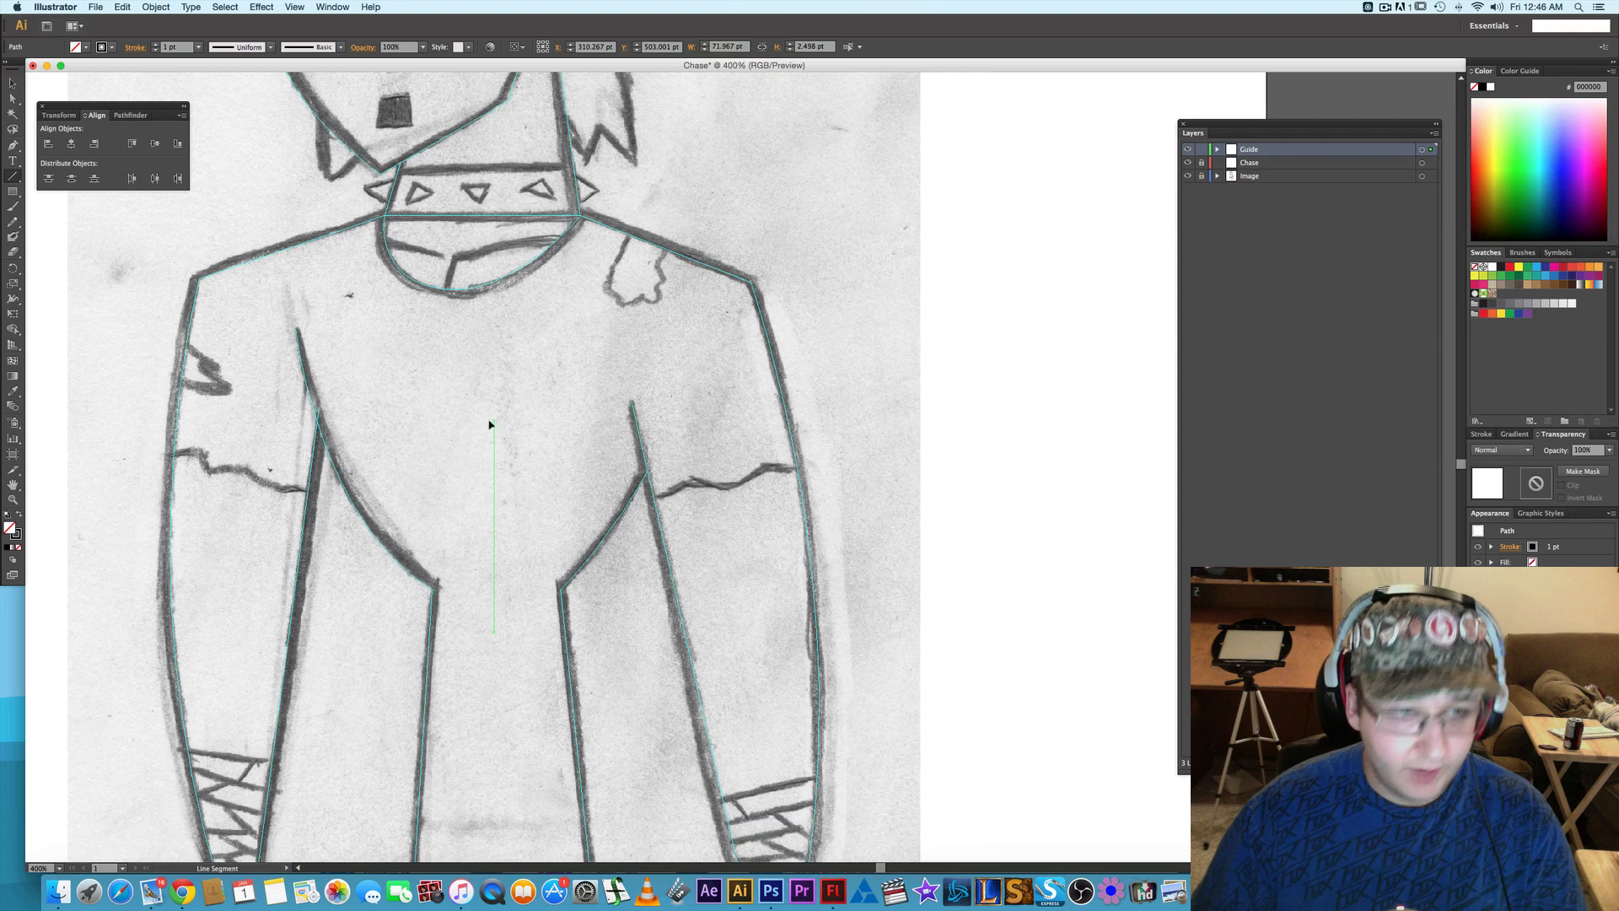
key("p")
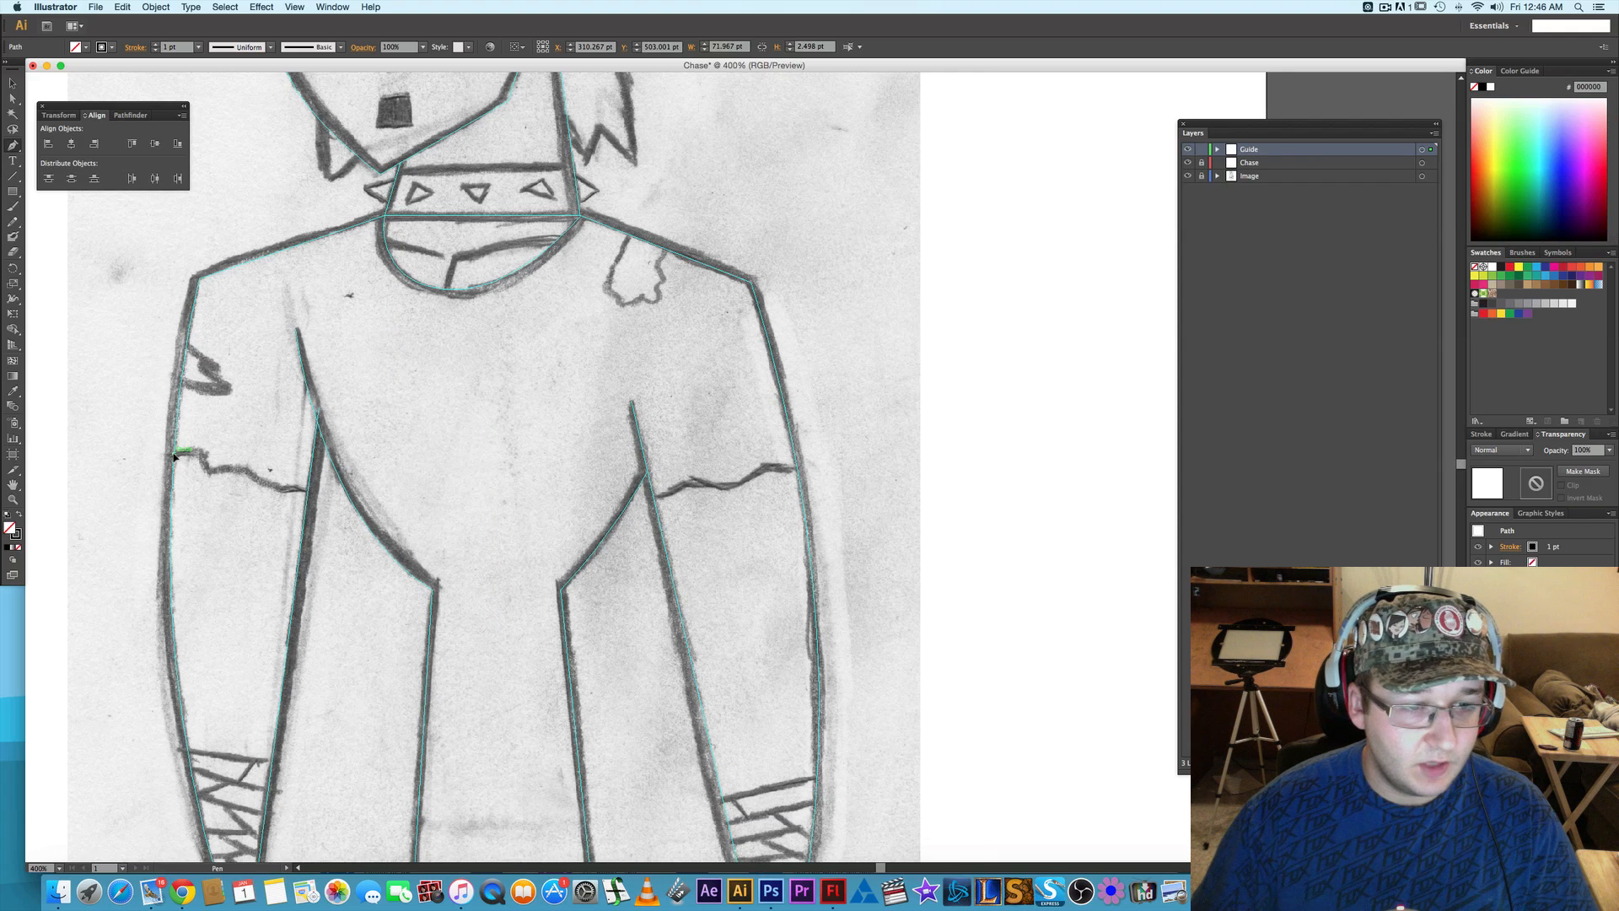
left_click_drag(186, 450, 203, 465)
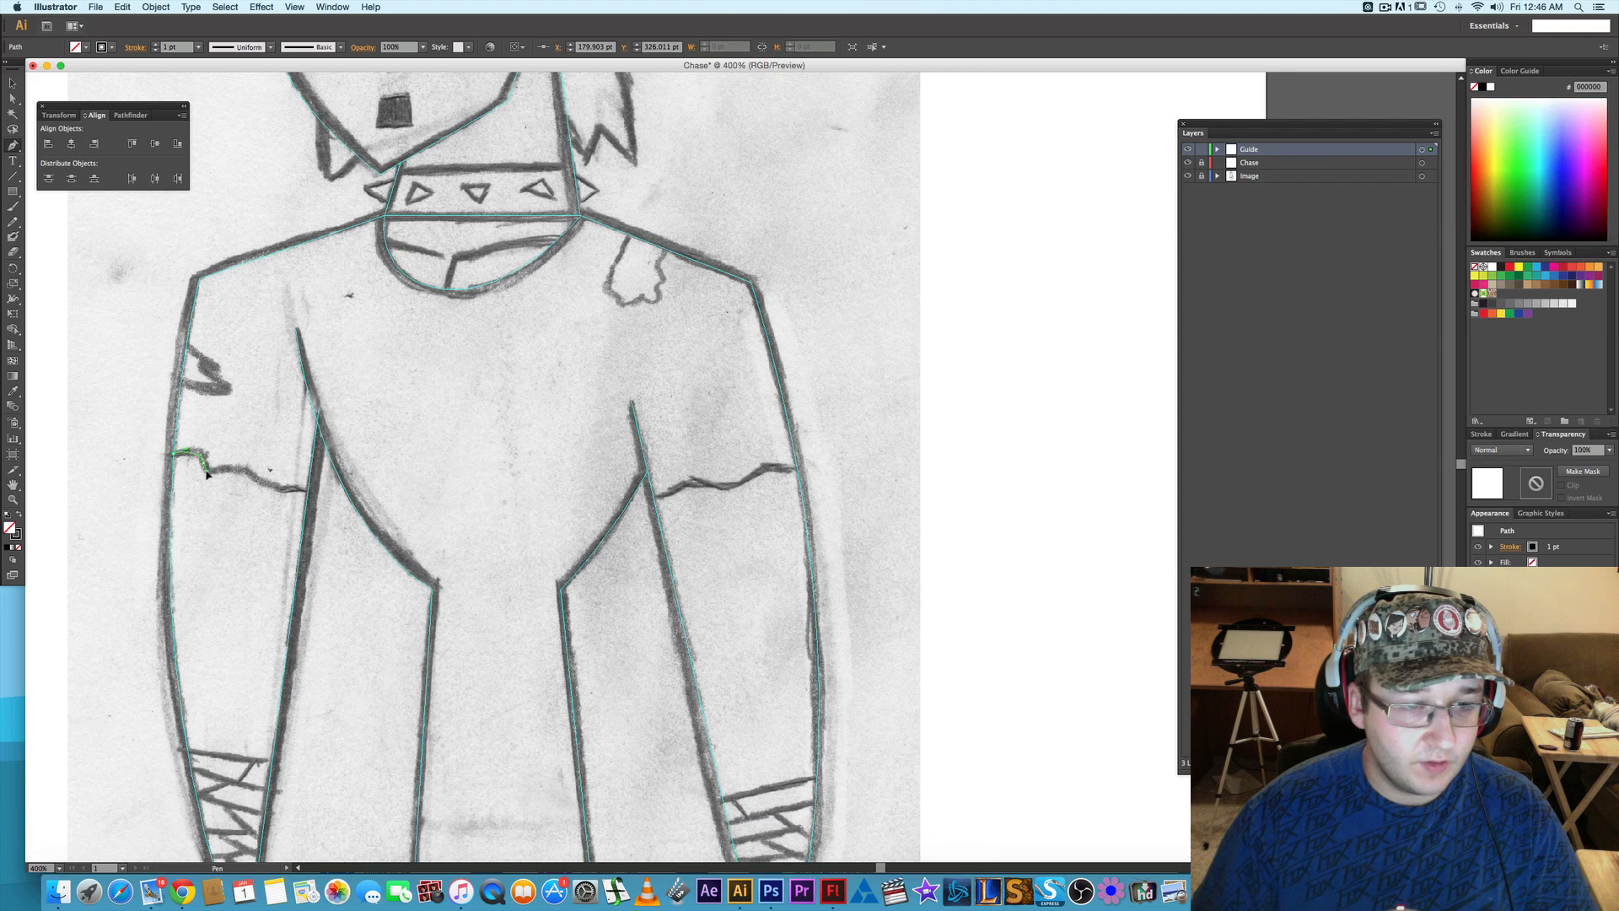
left_click(238, 469)
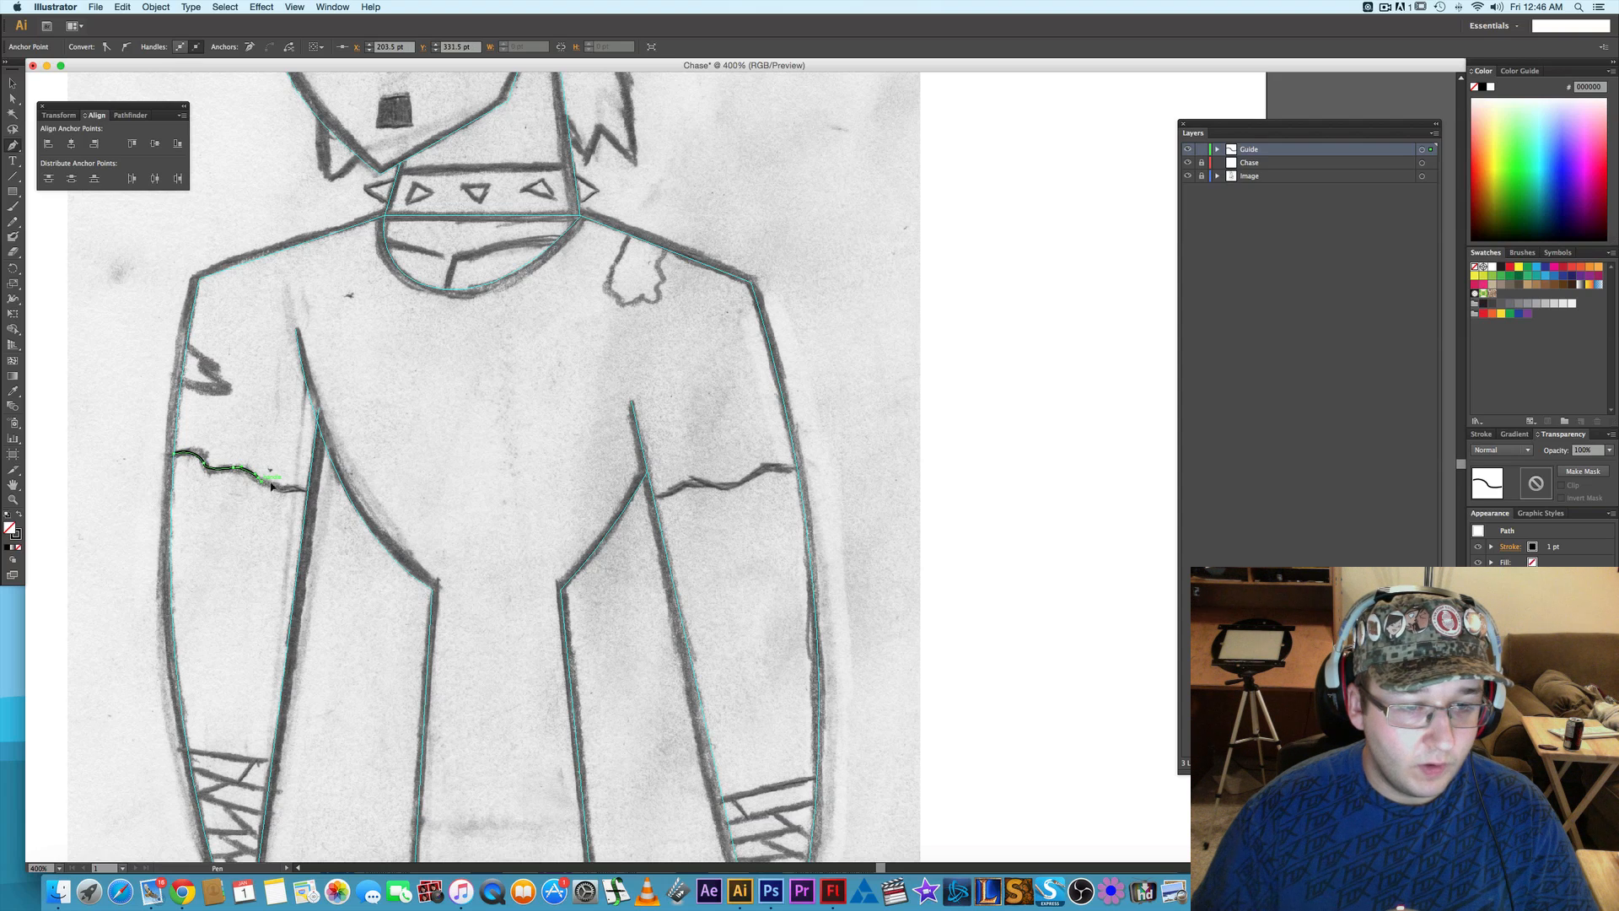
mouse_move(276, 485)
left_mouse_down()
mouse_move(320, 493)
mouse_move(293, 493)
left_mouse_up()
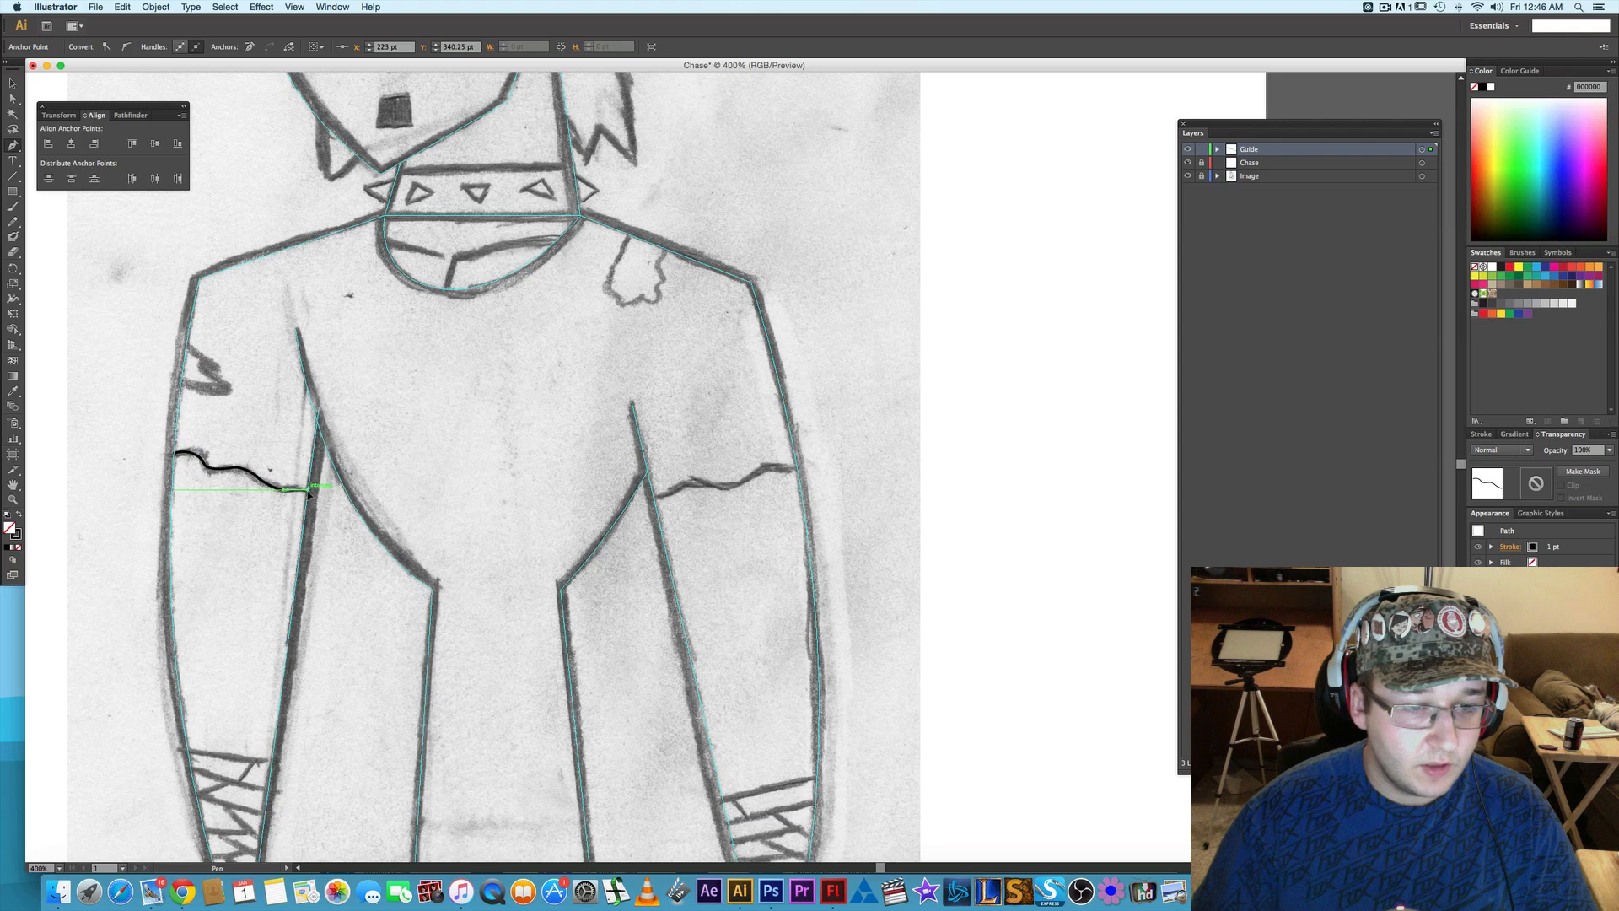
right_click(277, 487)
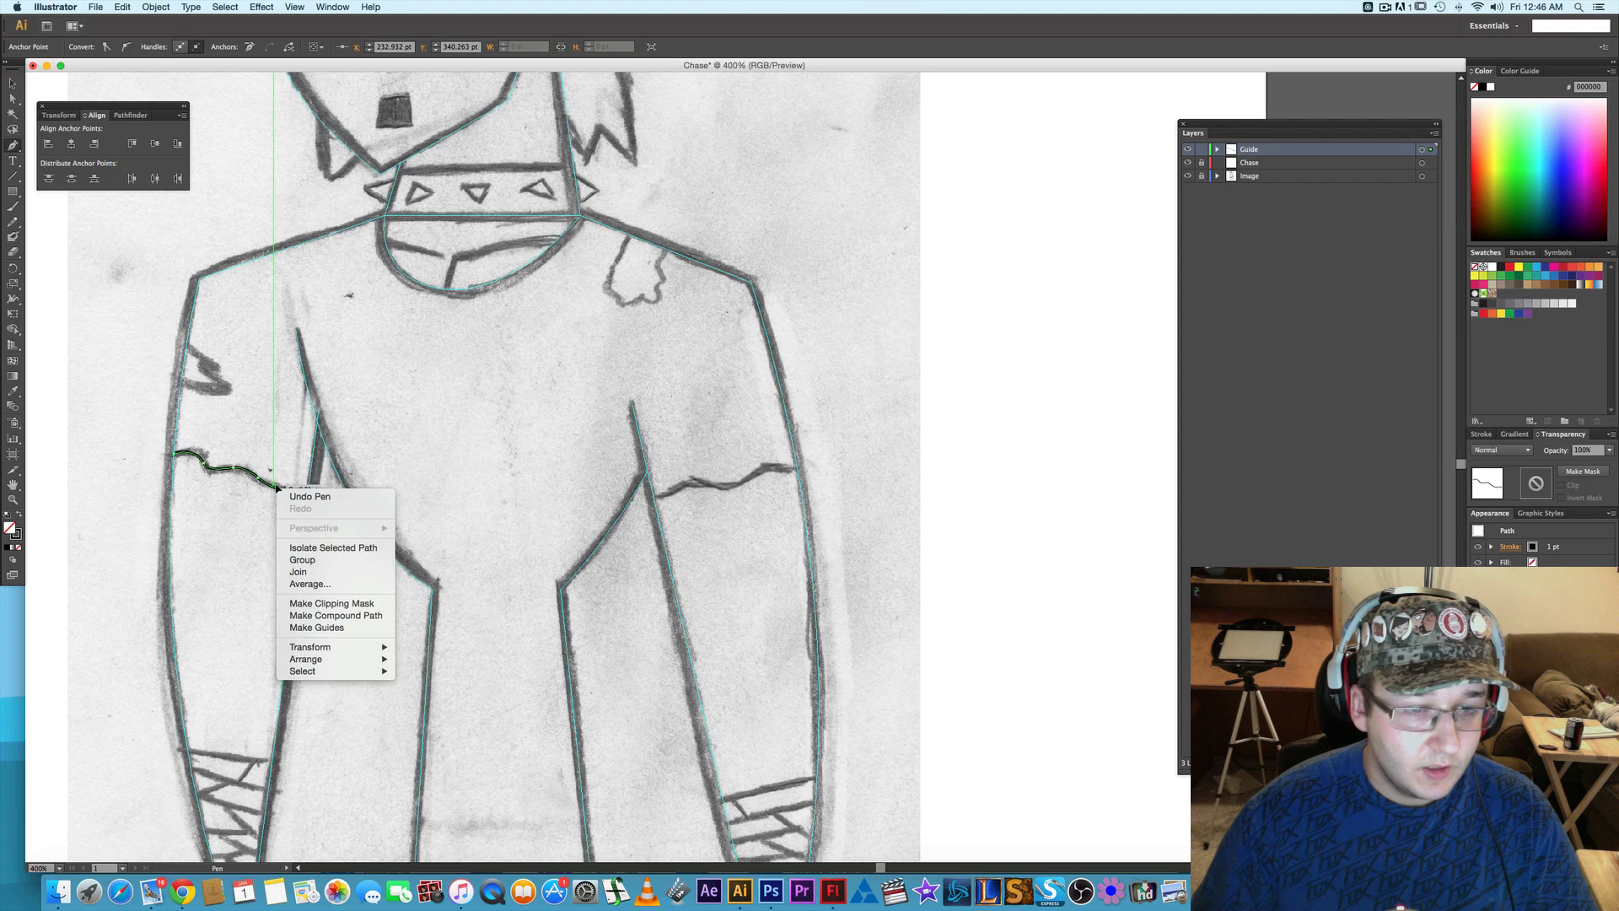
left_click(327, 629)
- Trace the ragged hem of the right-hand sleeve with a Pen path about 56.8 pt wide and convert it to guides
left_click_drag(831, 491, 533, 497)
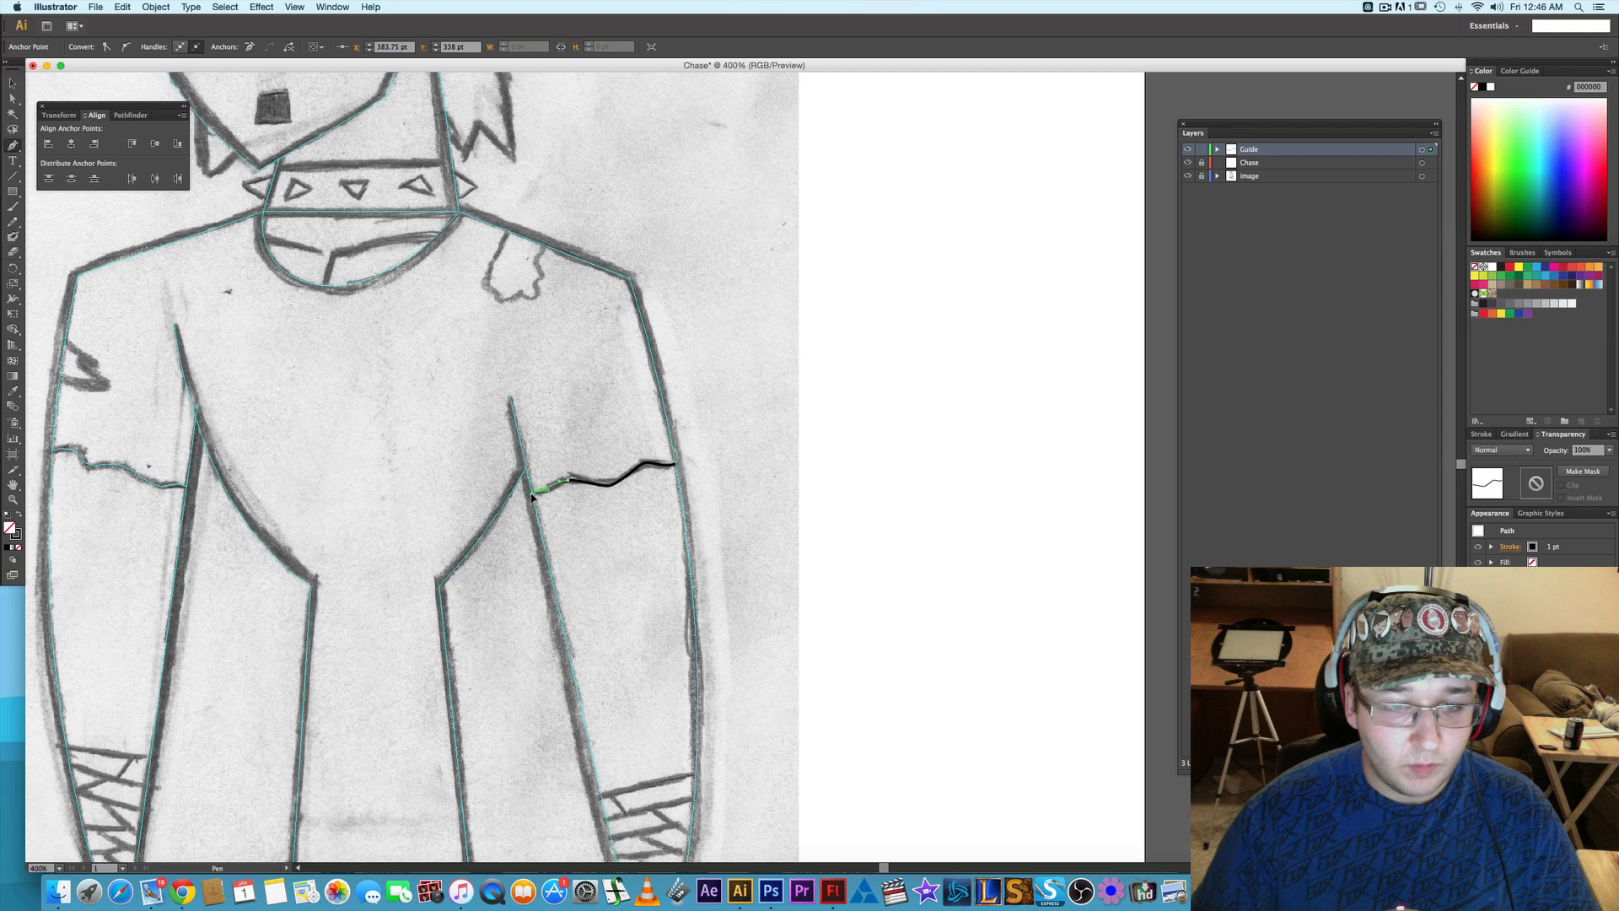
right_click(596, 487)
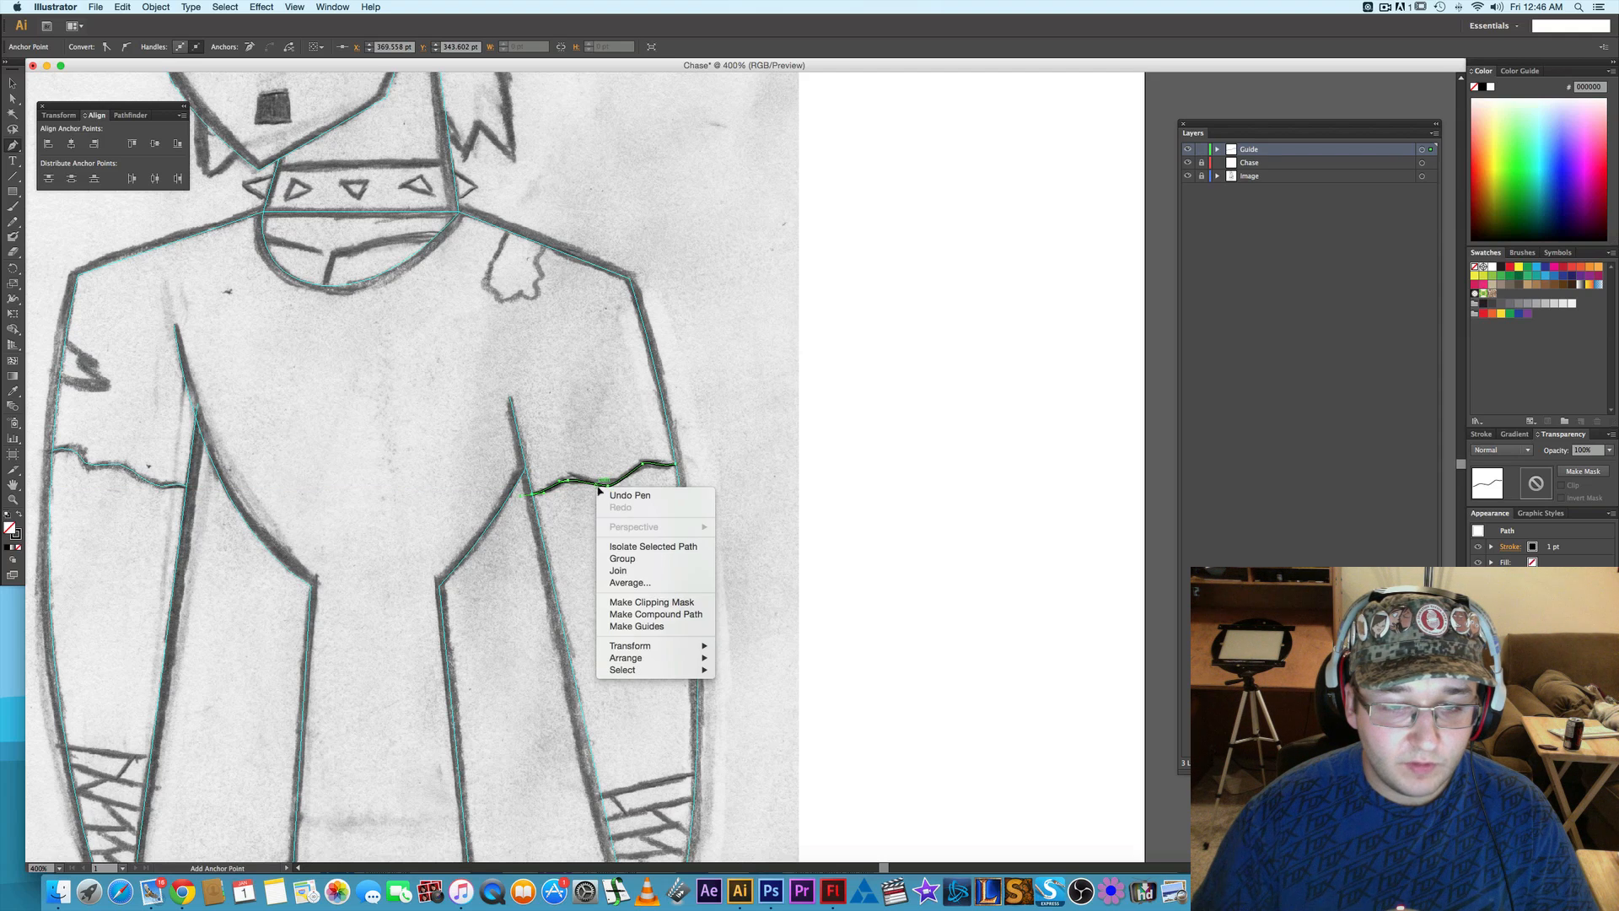
left_click(677, 626)
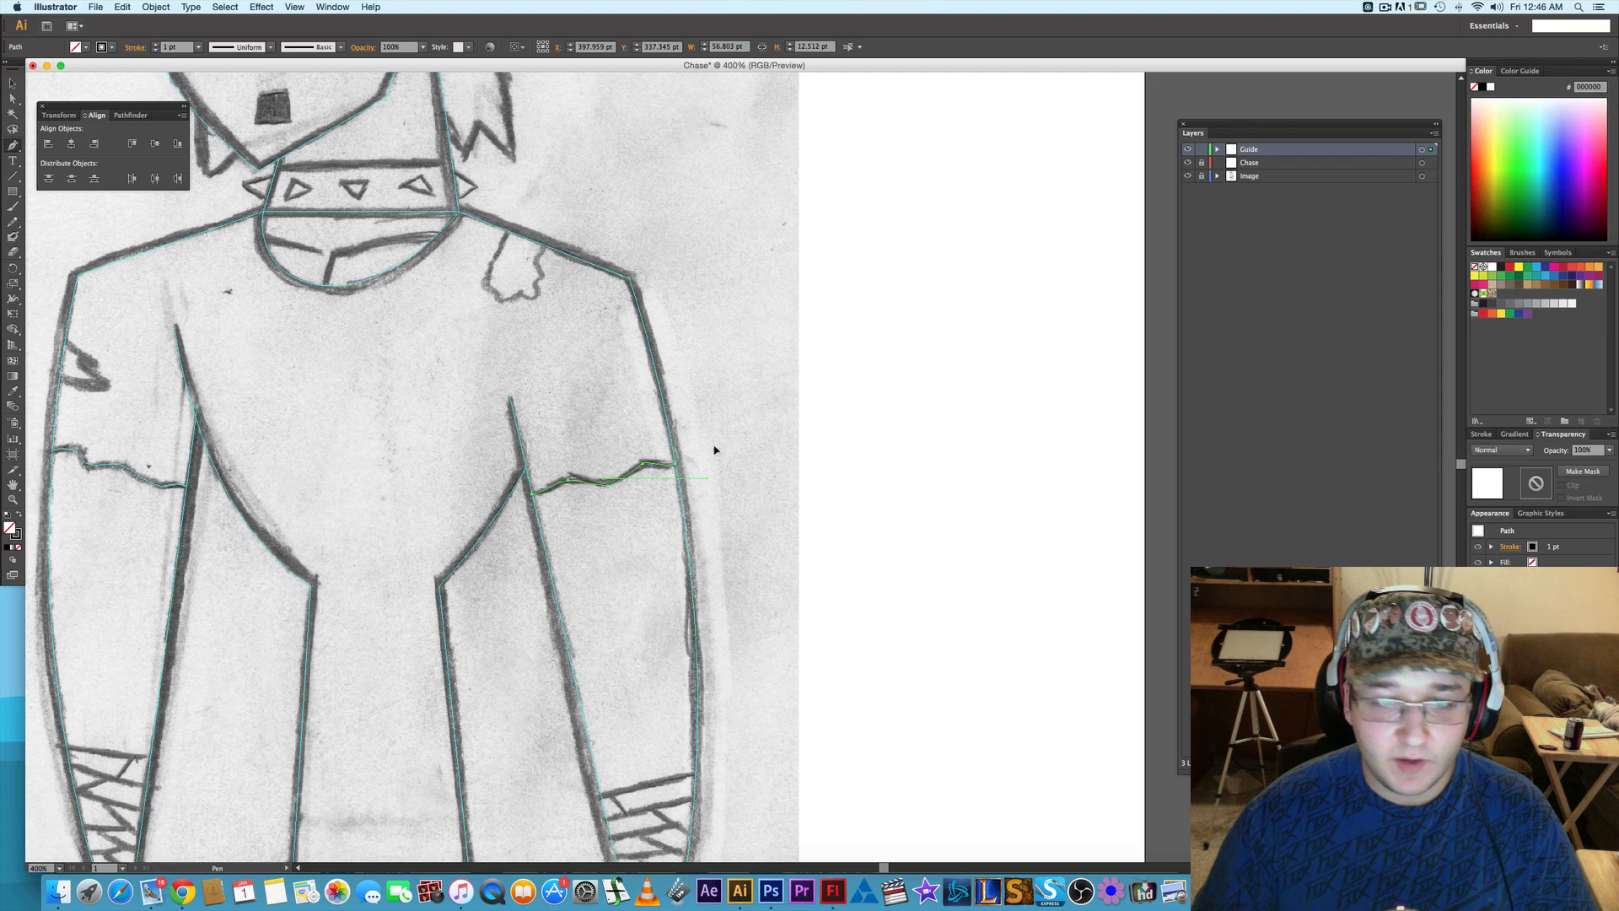
- Trace the ragged shirt tear below the right-hand shoulder line with a Pen path, starting at the shoulder and going around its lower edge
scroll(727, 433, "up", 5)
scroll(727, 433, "left", 3)
scroll(674, 446, "up", 2)
scroll(673, 447, "left", 2)
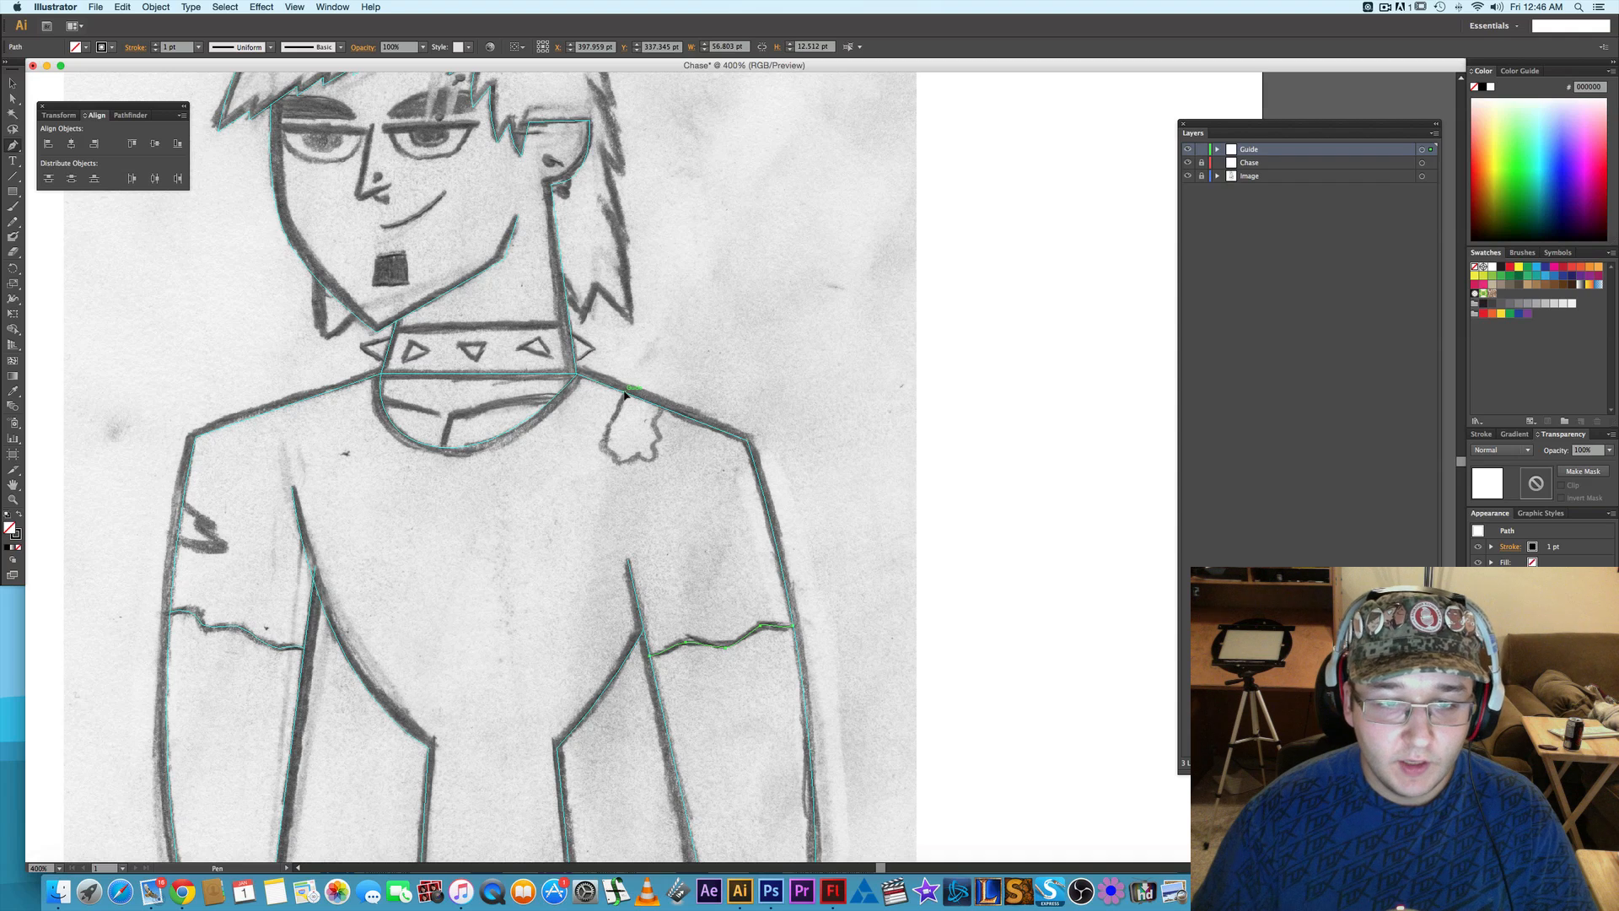
left_click(625, 395)
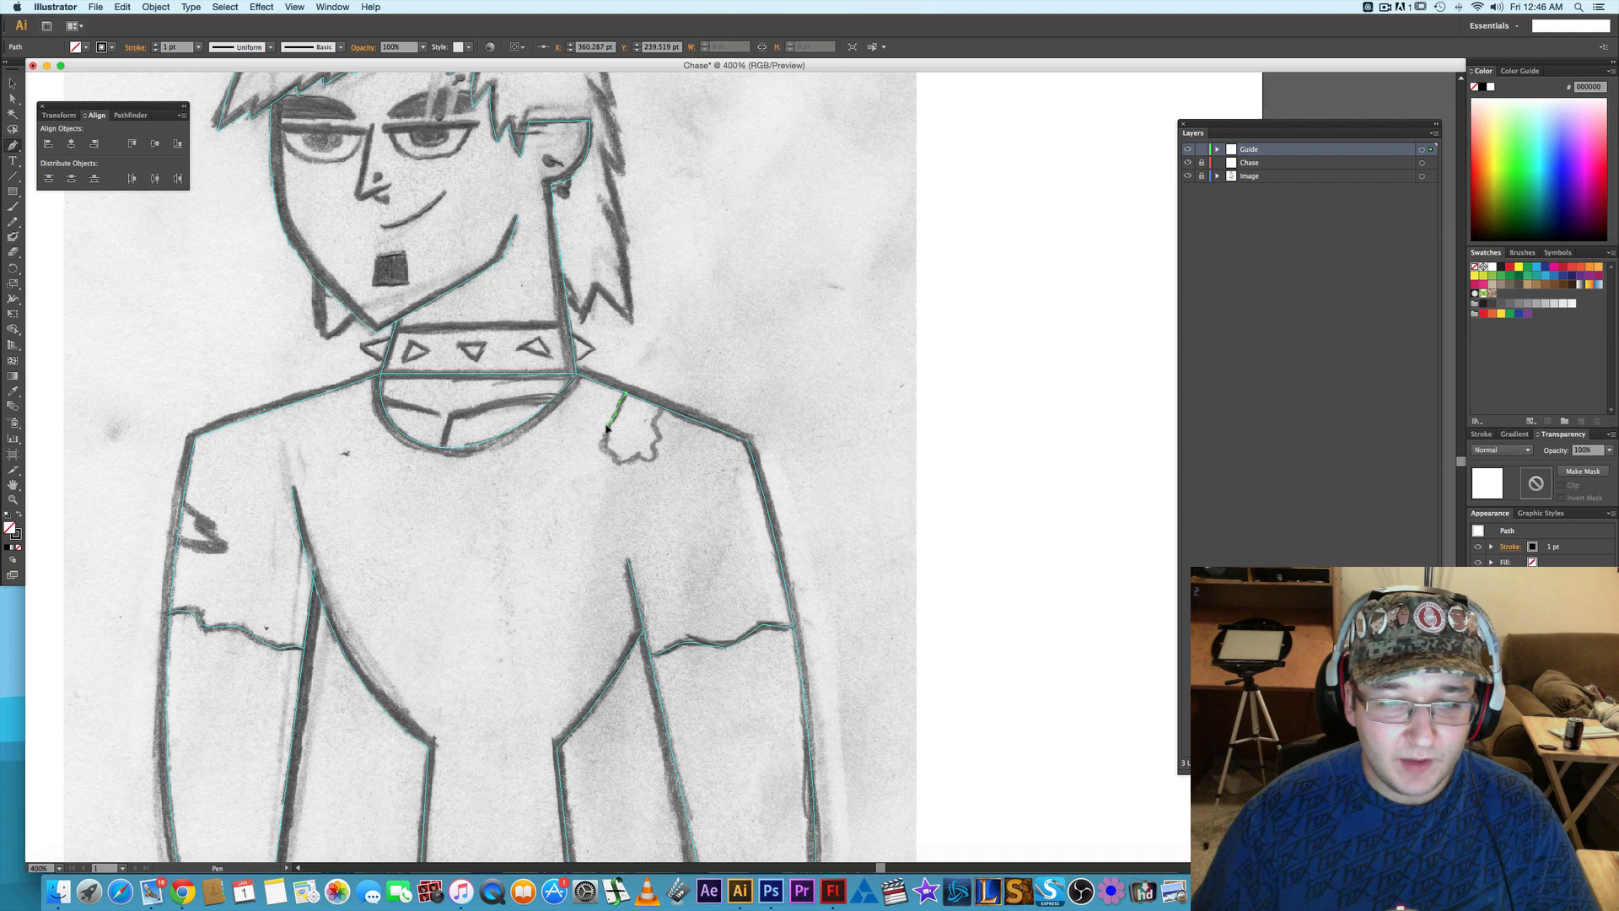
left_click(612, 422)
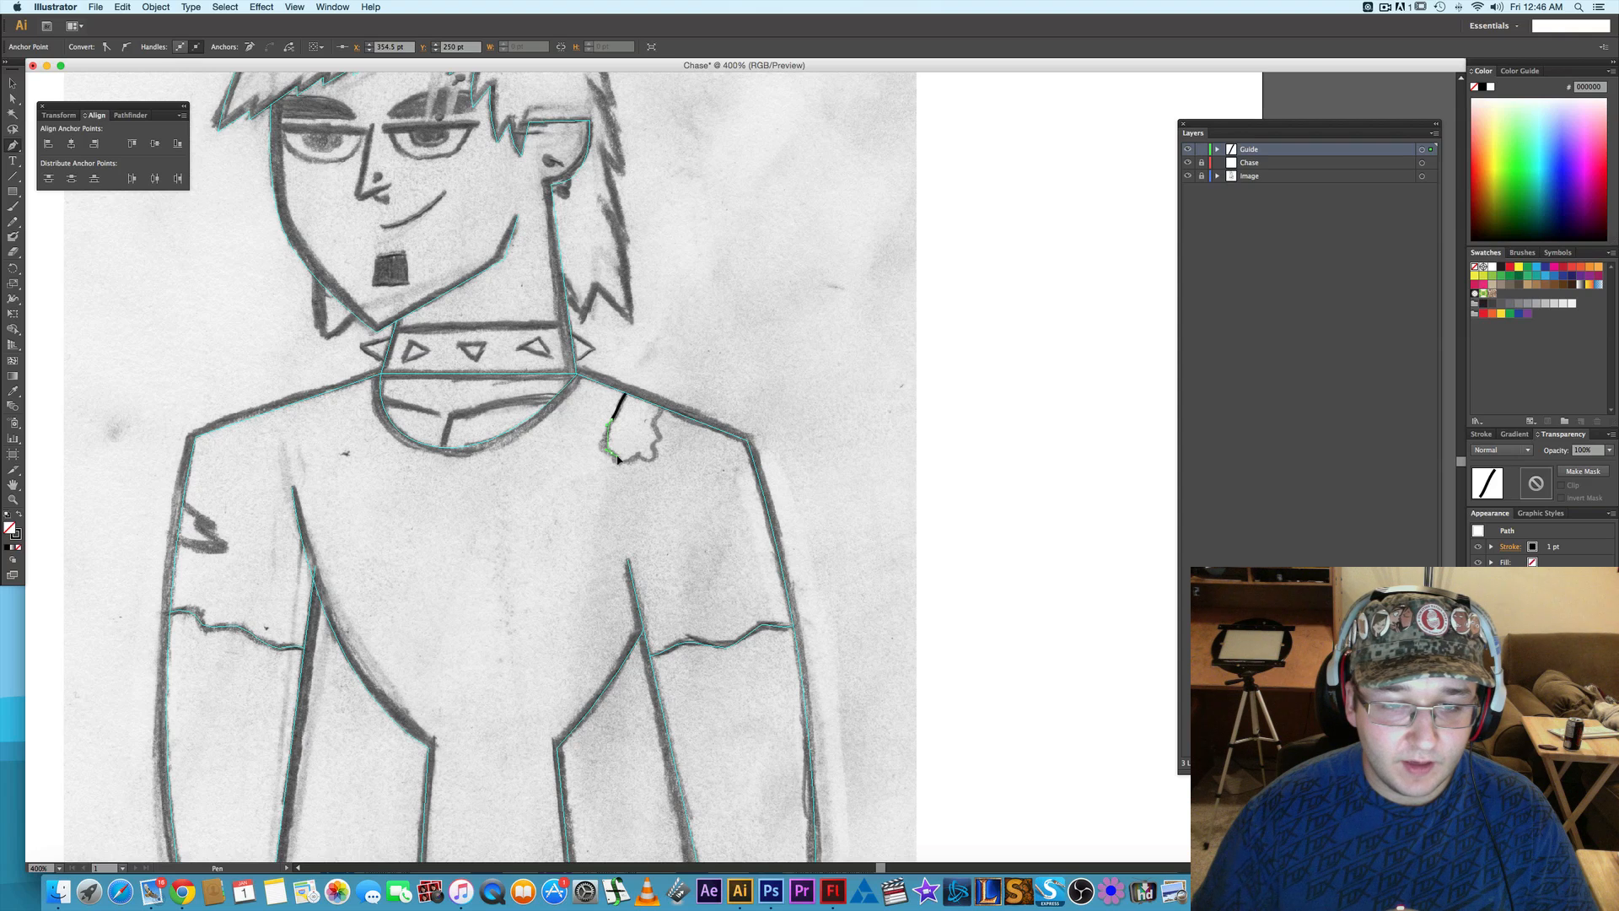
left_click_drag(617, 459, 633, 461)
left_click_drag(635, 458, 655, 452)
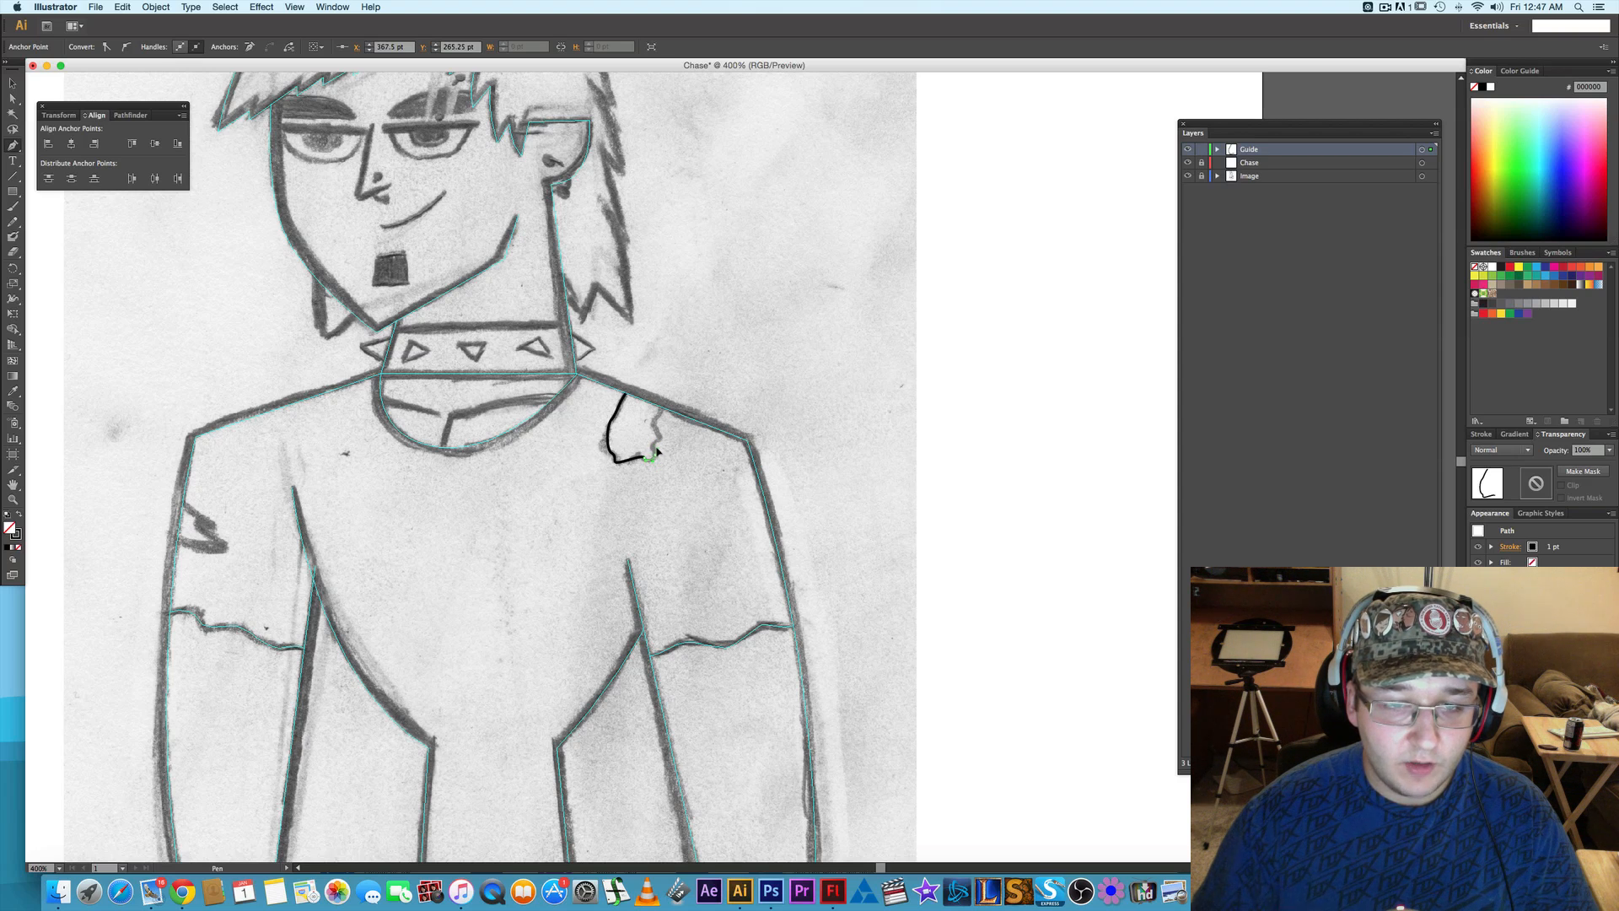
left_click_drag(657, 452, 671, 352)
- Extend the tear's path up to the shoulder line, about 21 by 27.5 pt overall, and convert it to guides
scroll(651, 447, "up", 1)
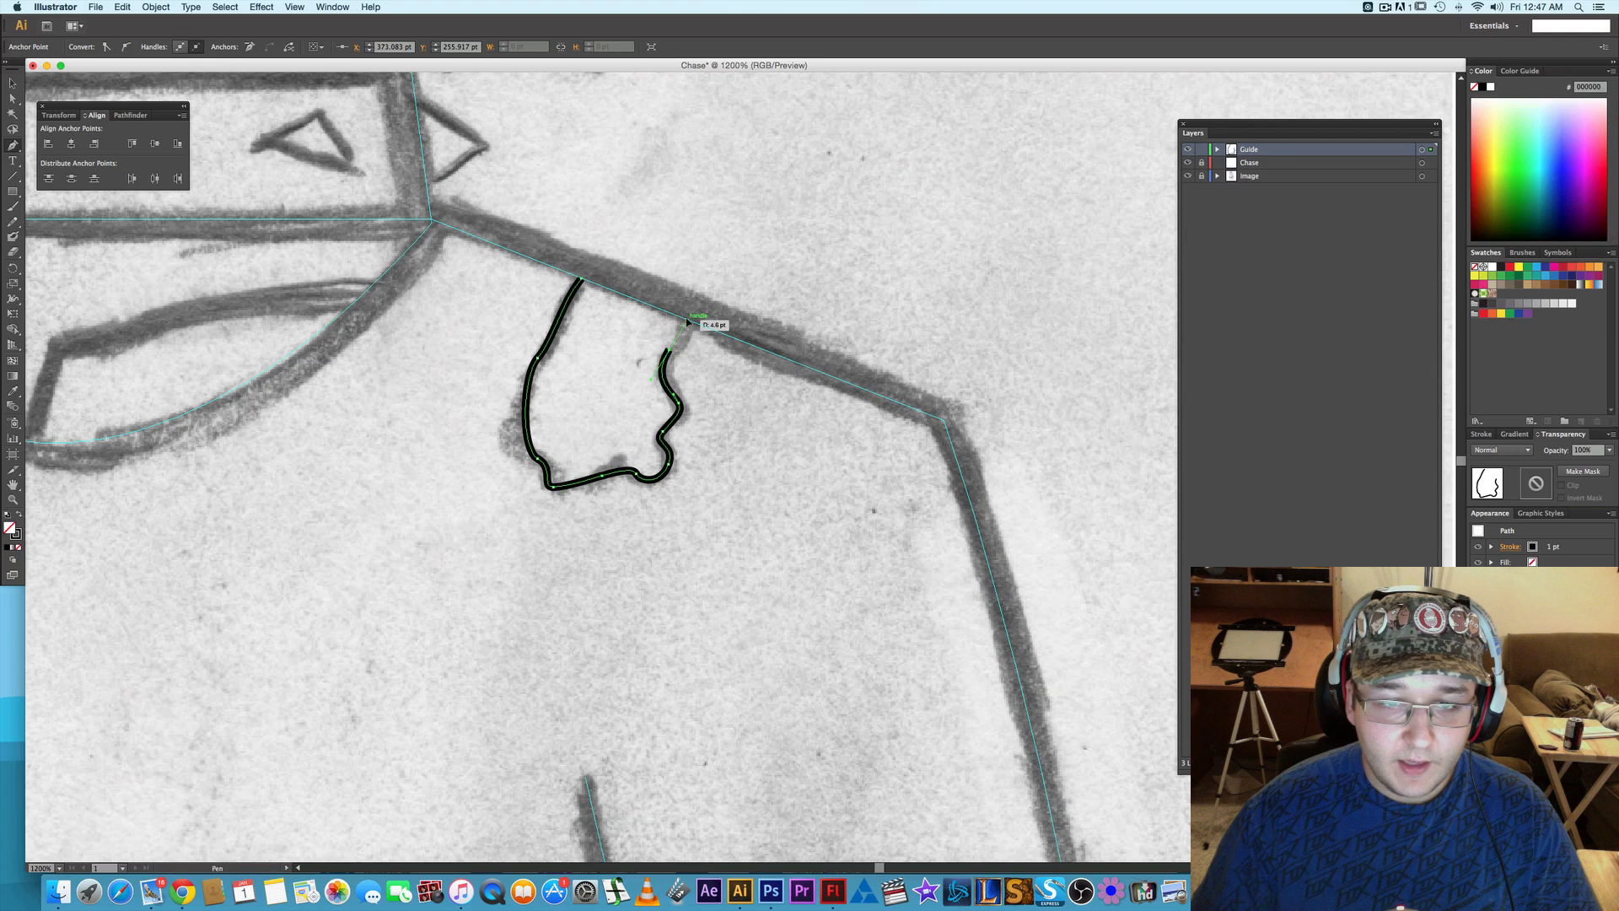
left_click_drag(683, 296, 683, 295)
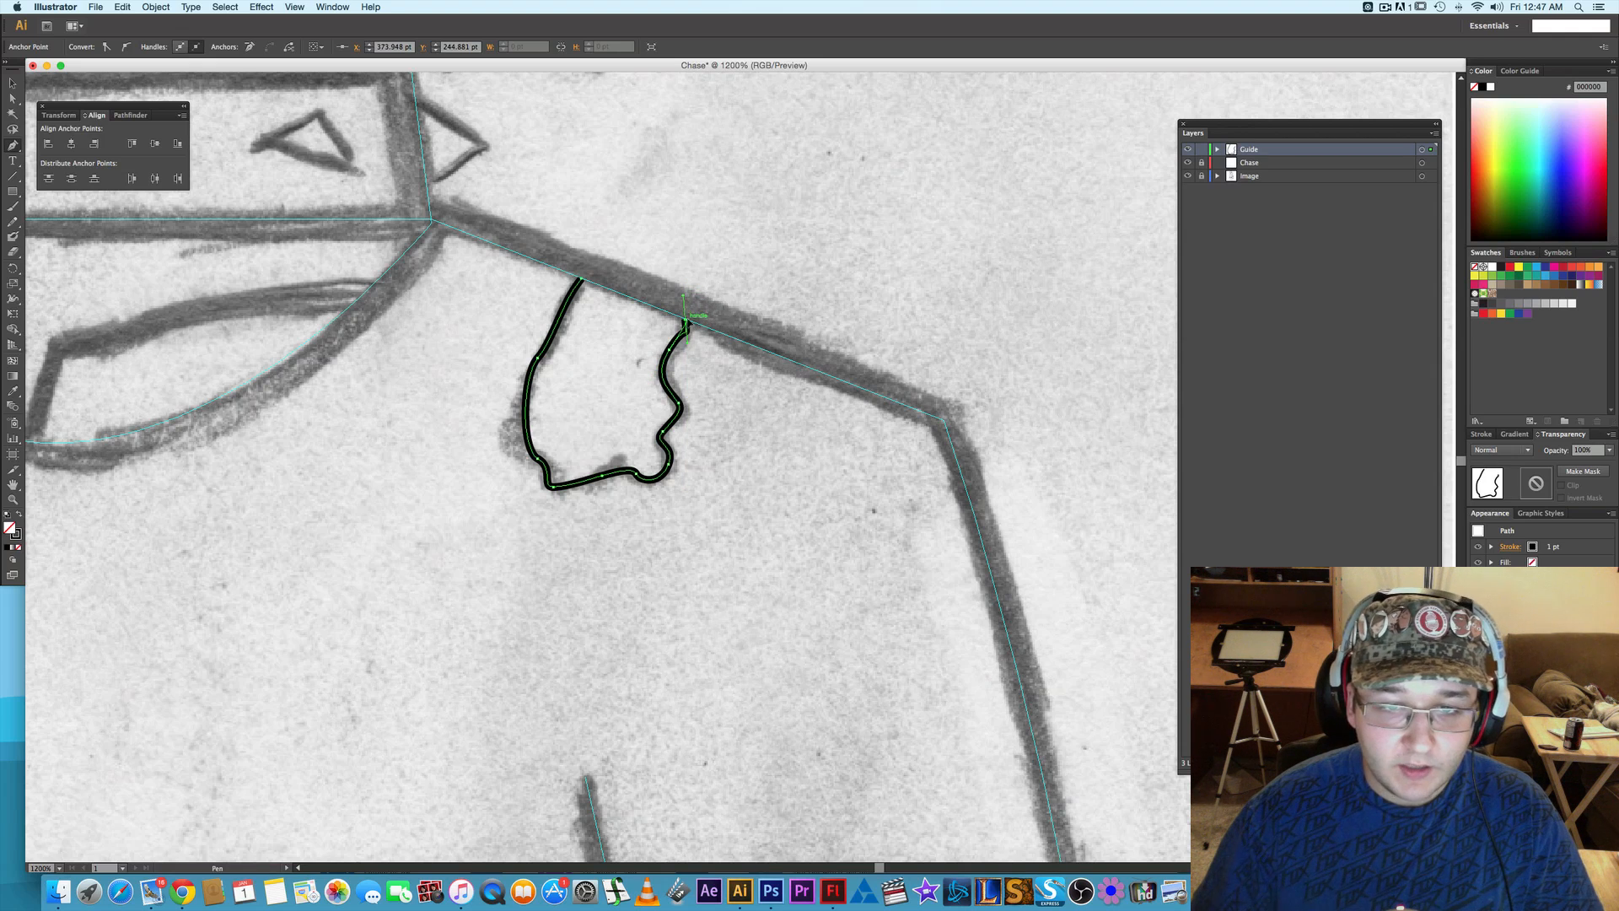
left_click(686, 321)
left_click_drag(682, 335, 685, 345)
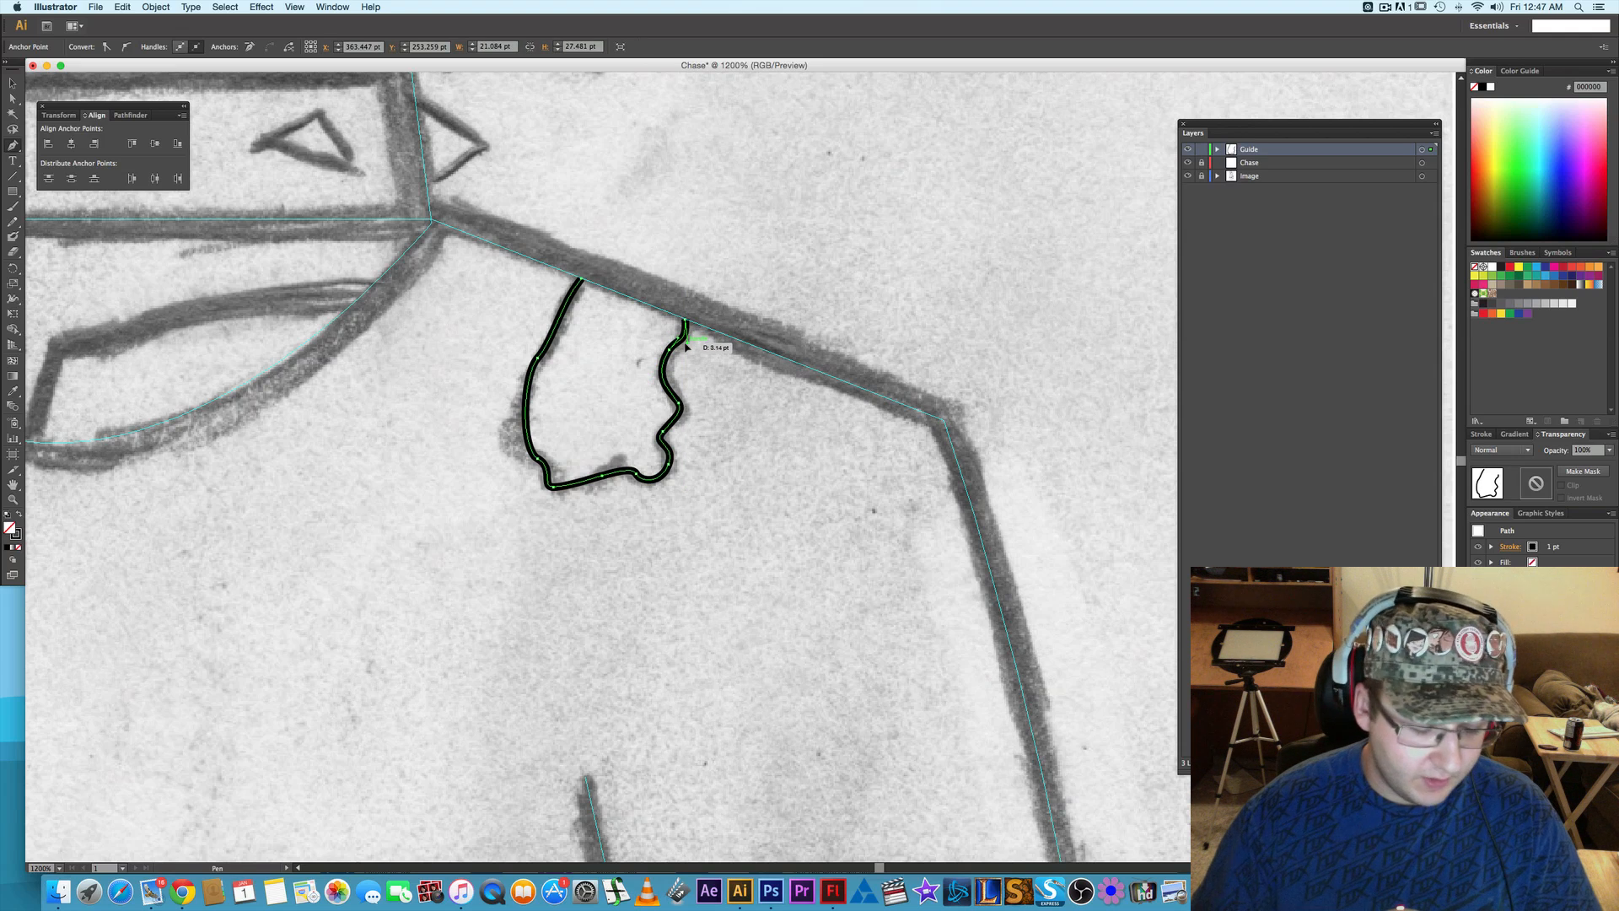
right_click(665, 363)
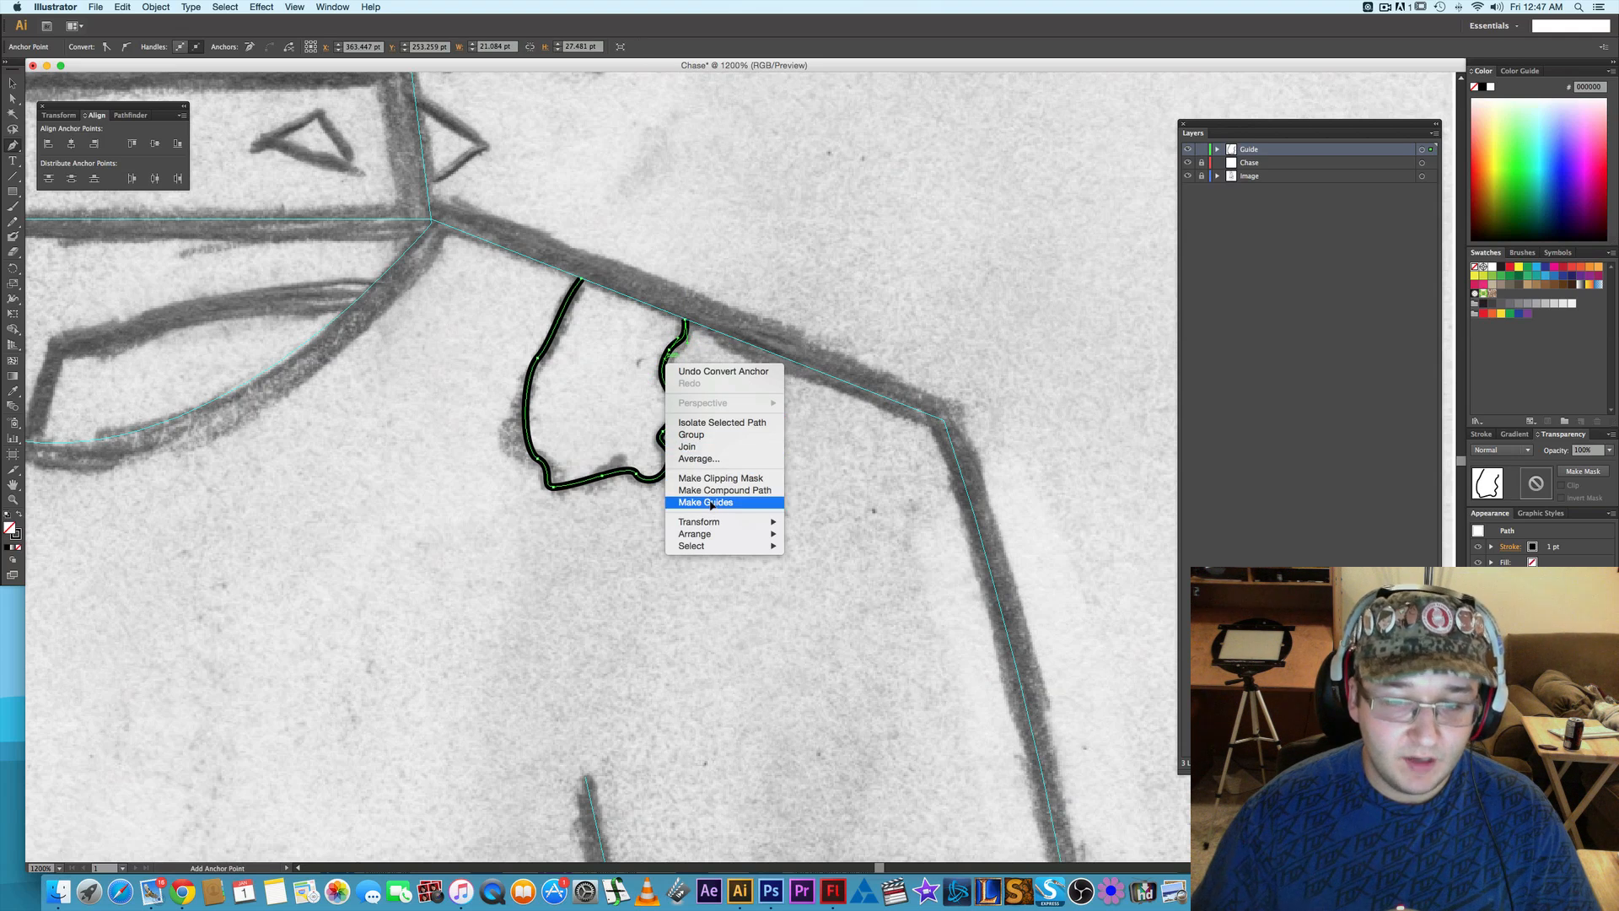
left_click(711, 503)
- Draw a horizontal line segment about 80.8 pt long along the front shoe's upper sole edge from the heel to the toe cap
scroll(702, 505, "down", 1)
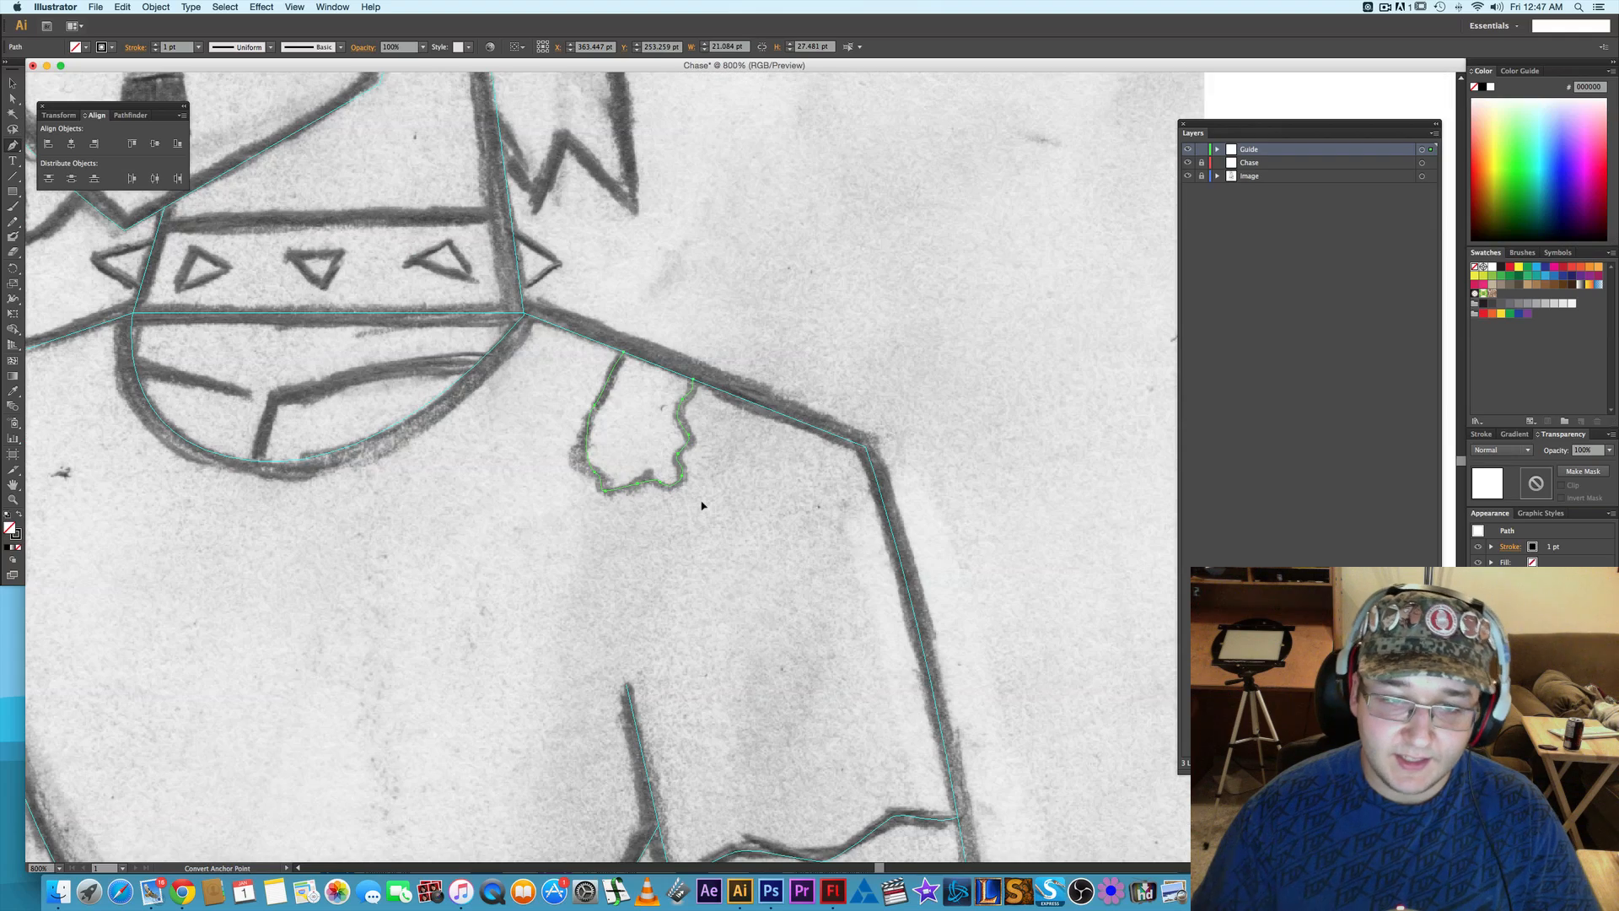
scroll(702, 505, "down", 1)
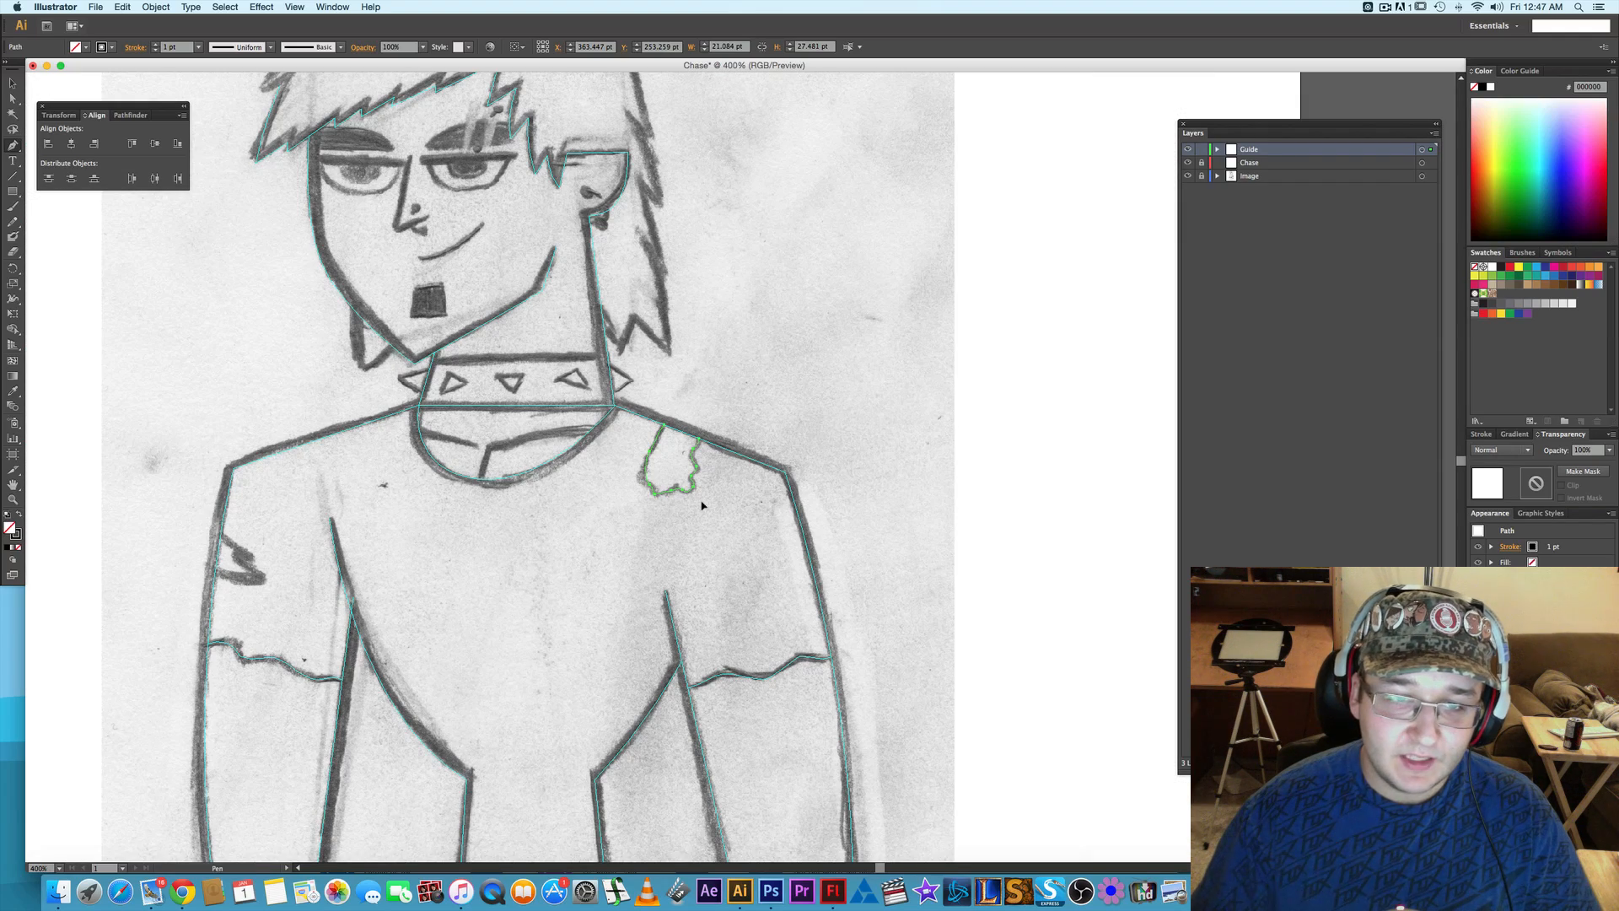
left_click_drag(604, 472, 736, 577)
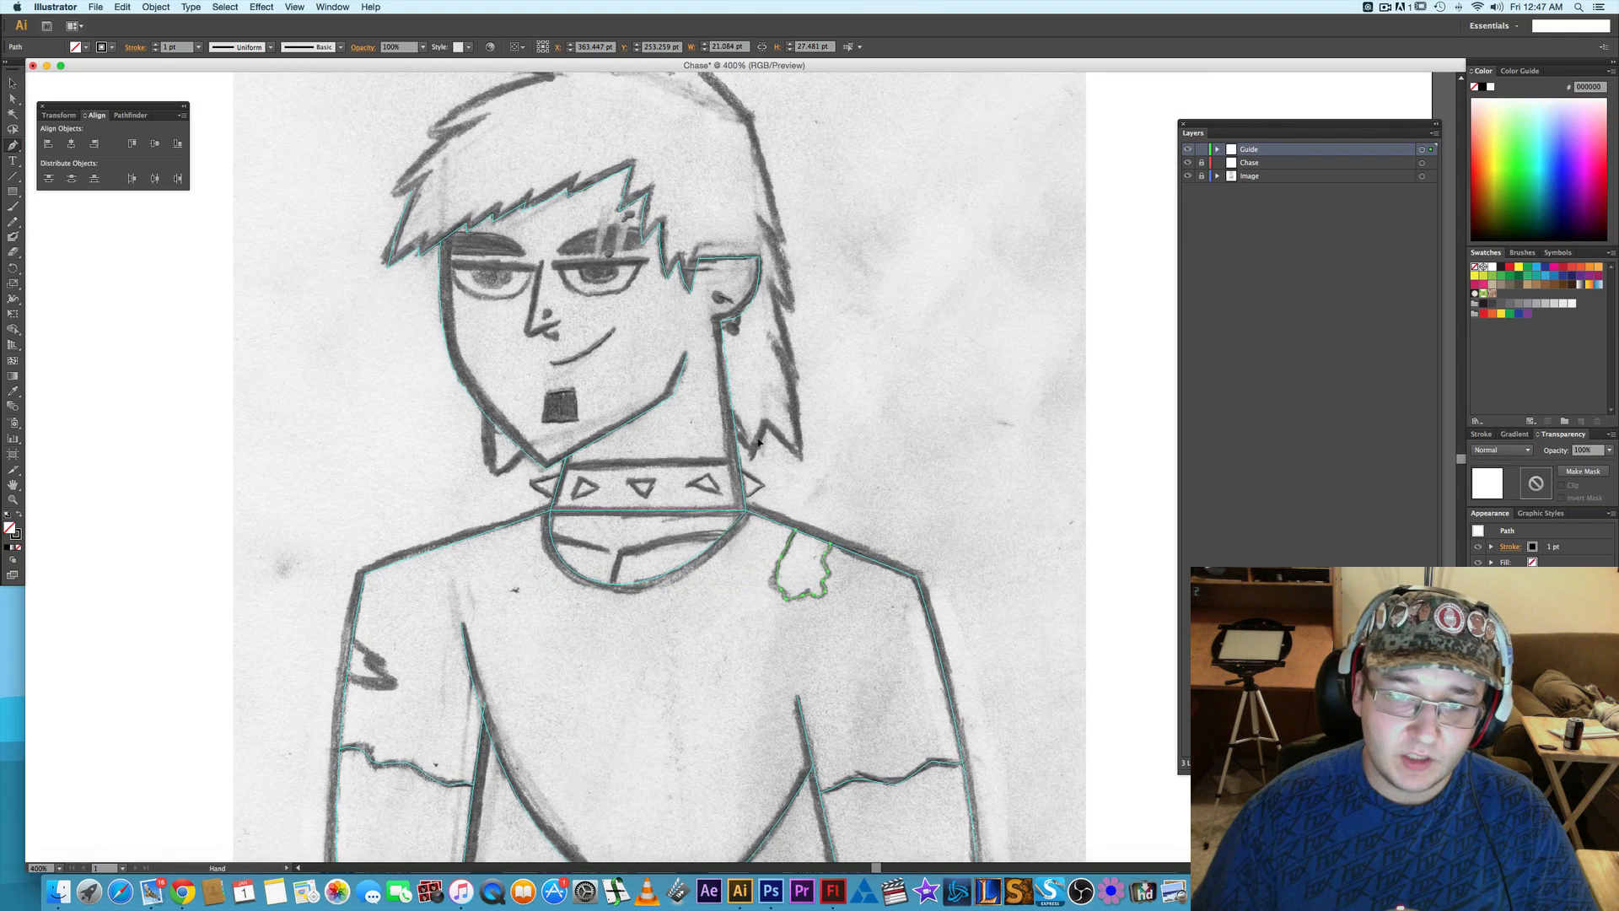
scroll(747, 532, "down", 10)
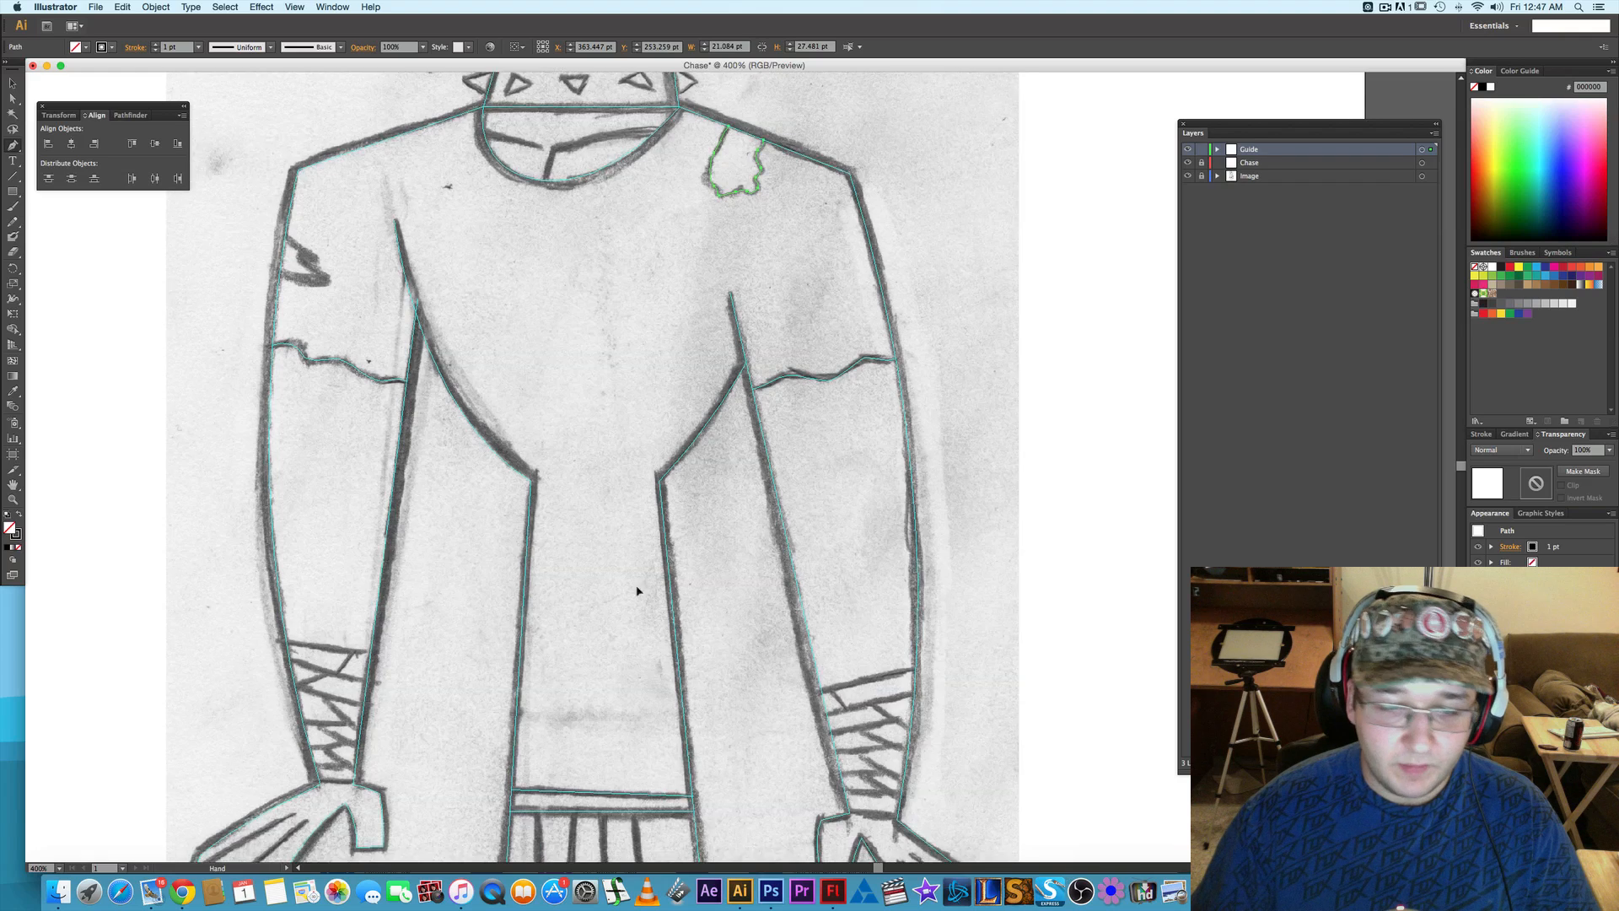
scroll(648, 621, "down", 10)
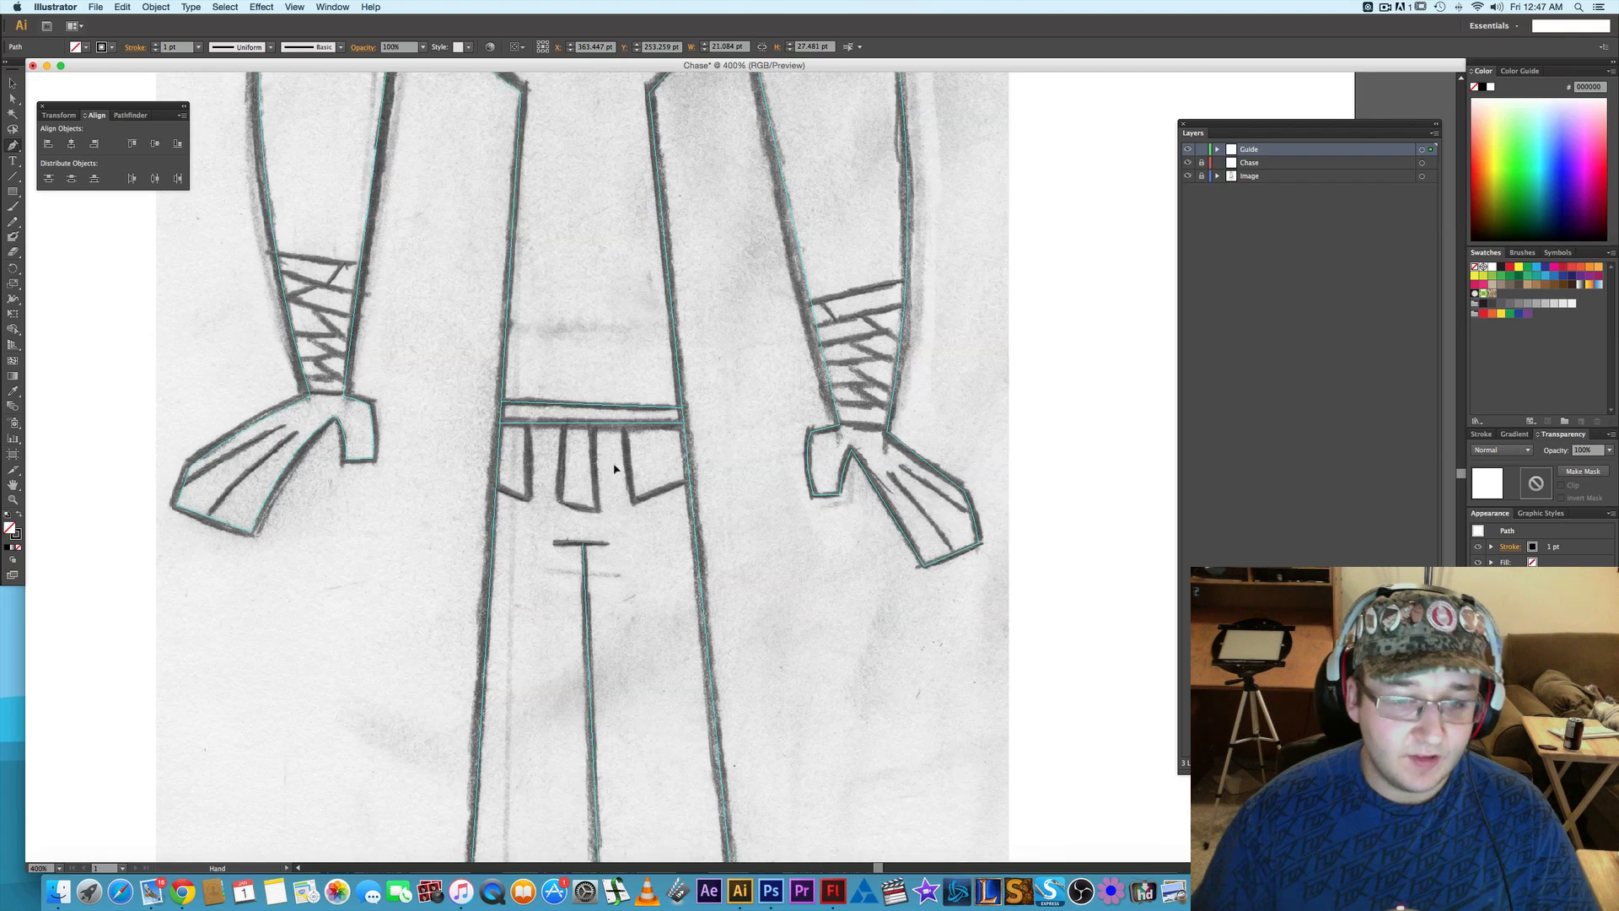
scroll(571, 540, "down", 3)
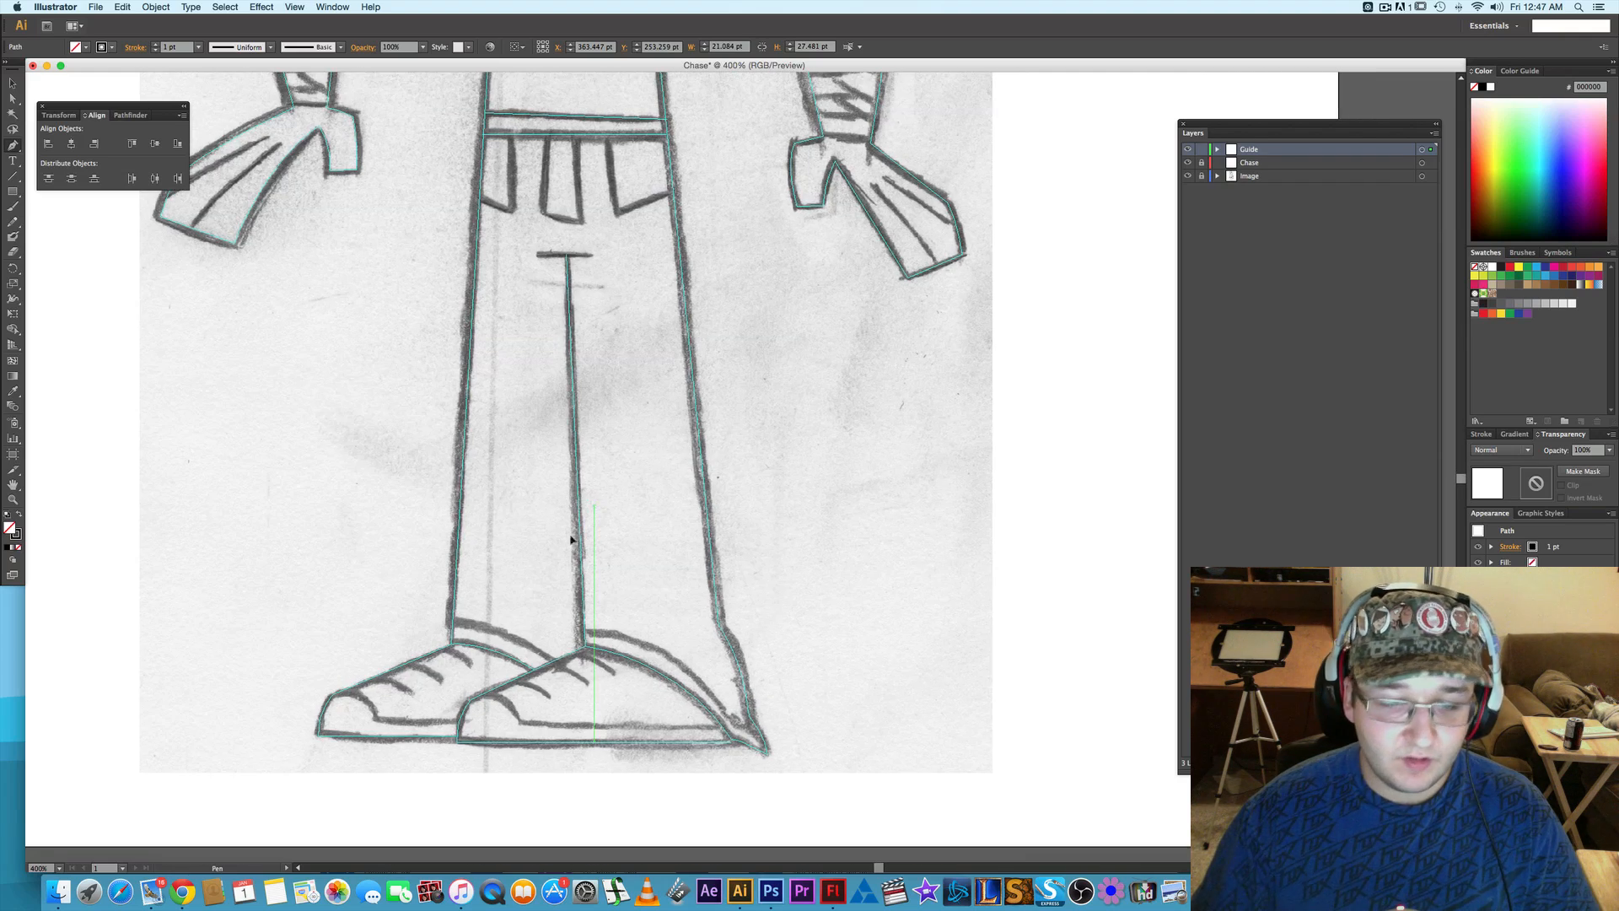
key("backslash")
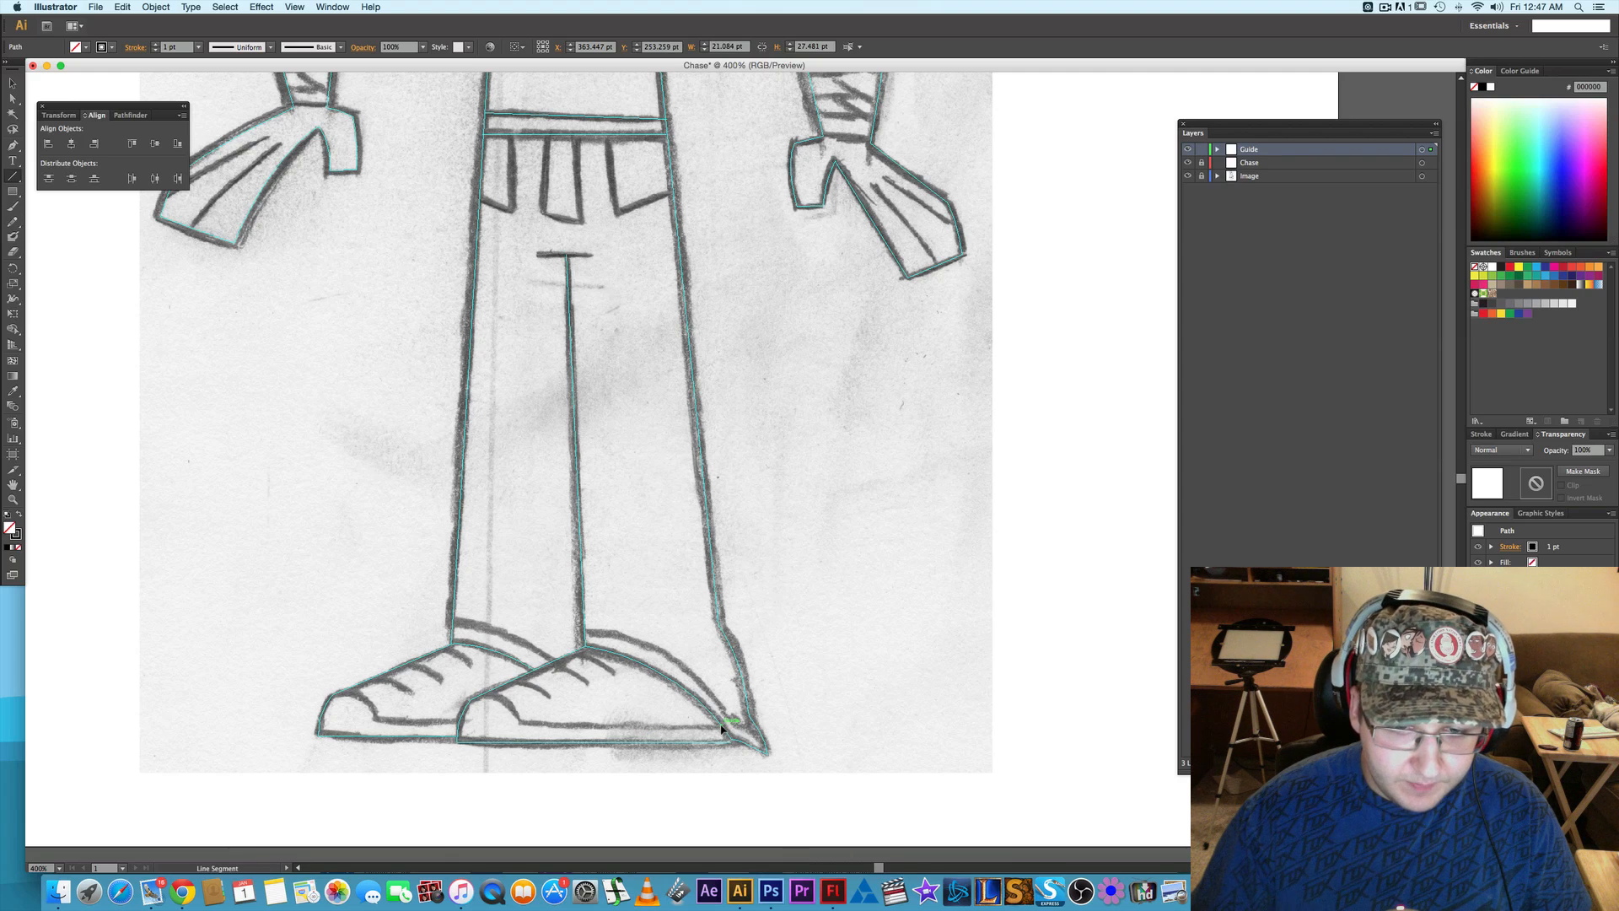
left_click_drag(722, 729, 516, 725)
- Continue the front shoe's sole line with a curved Pen segment over the toe cap and convert the path to guides
key("p")
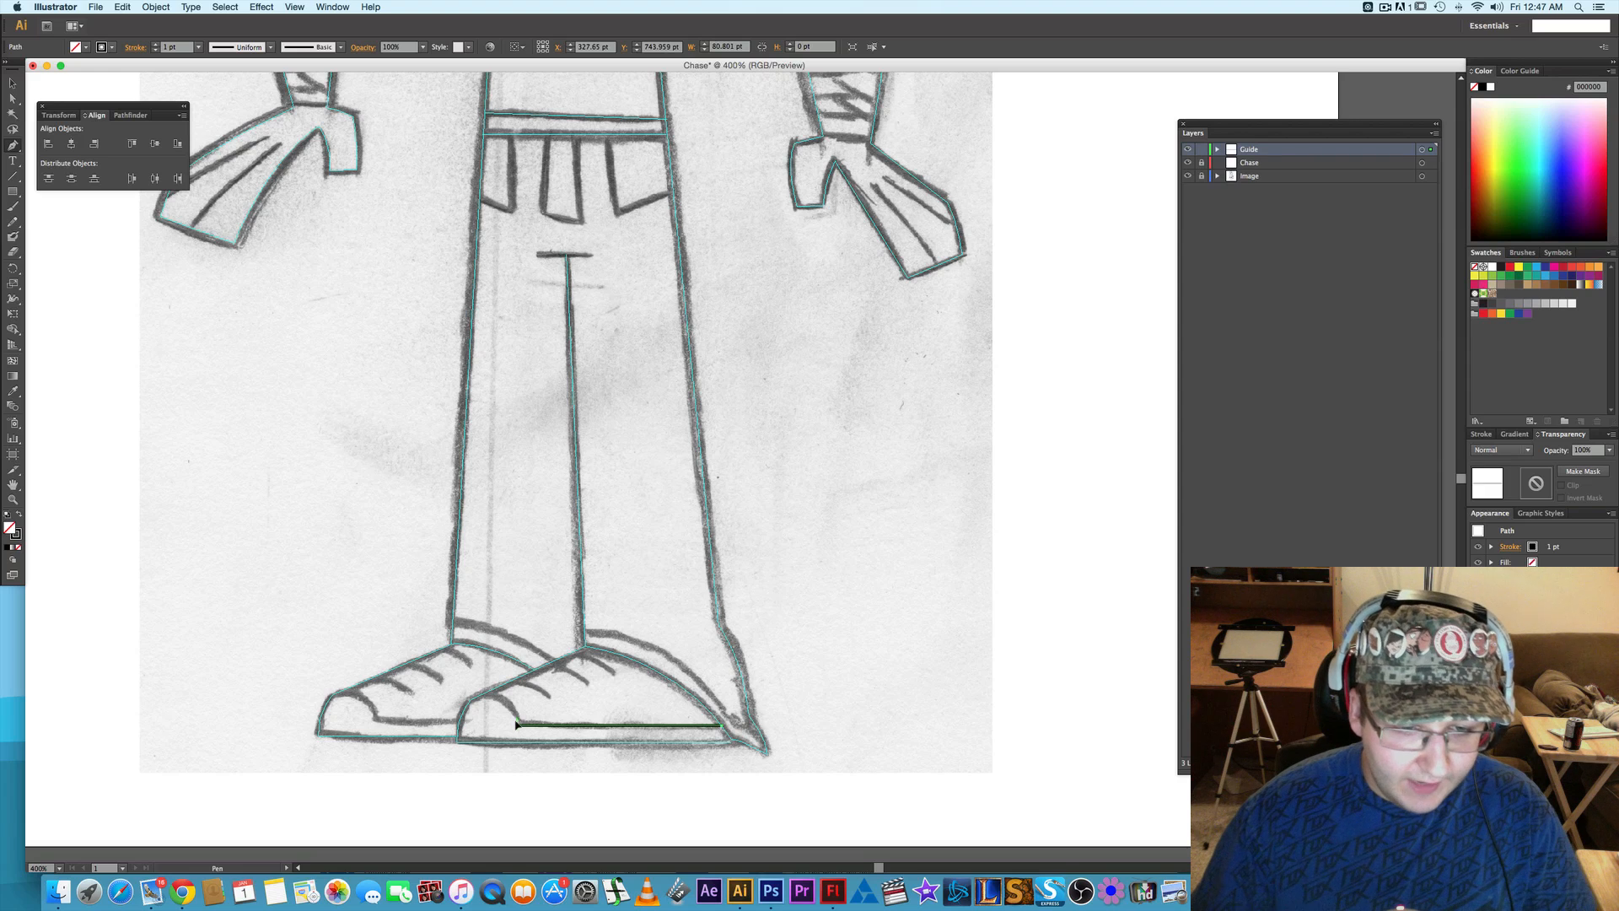
left_click(518, 726)
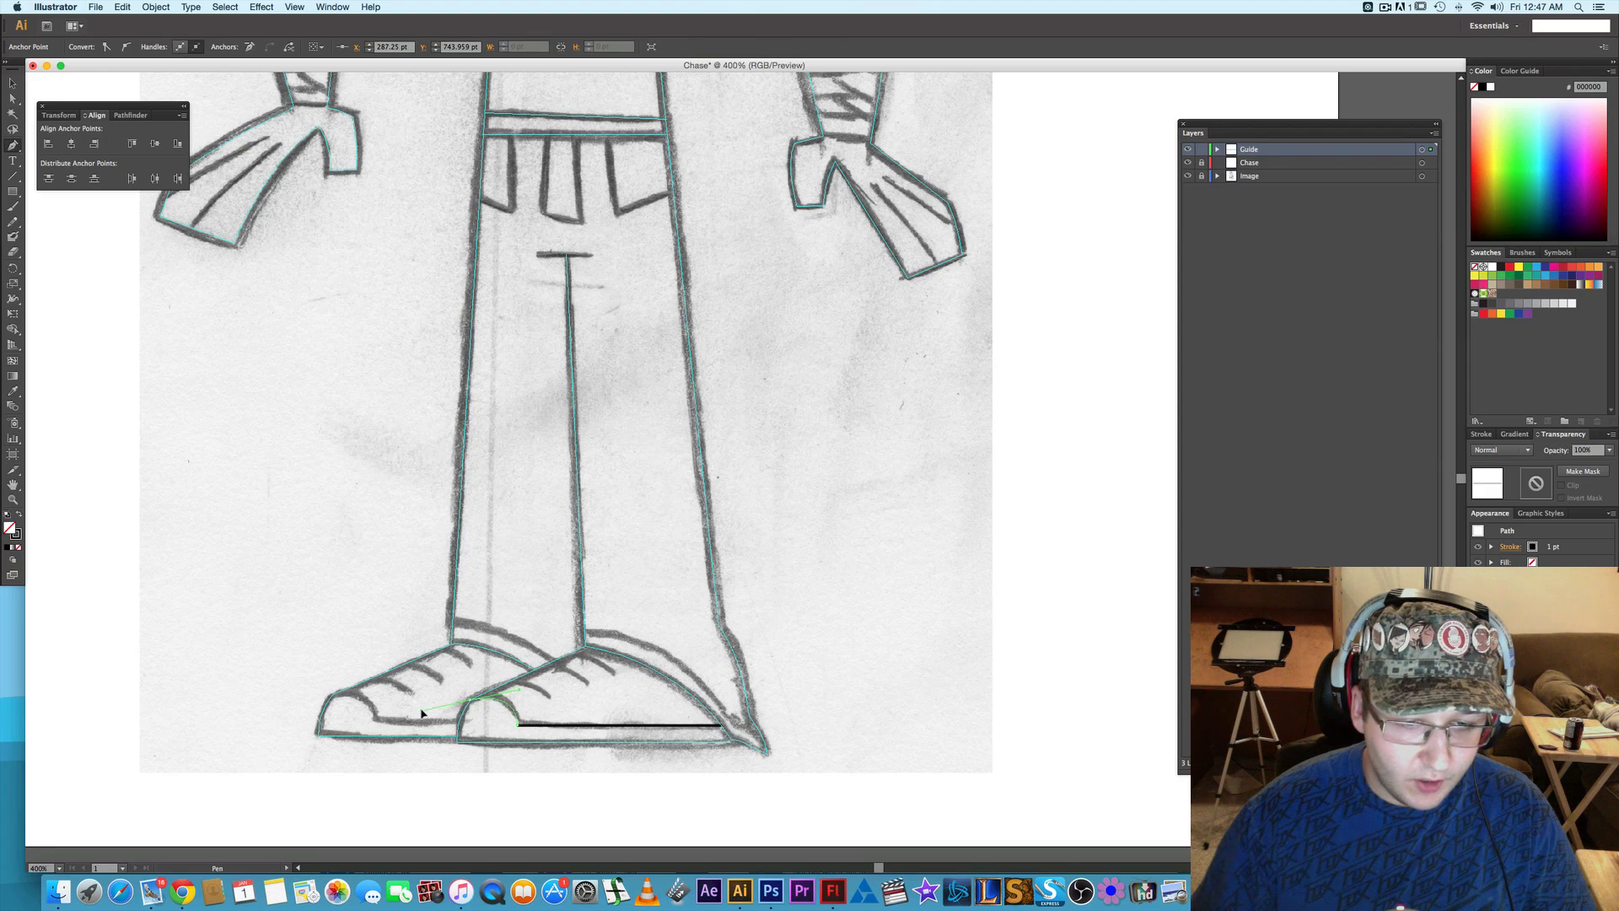
left_click(504, 702)
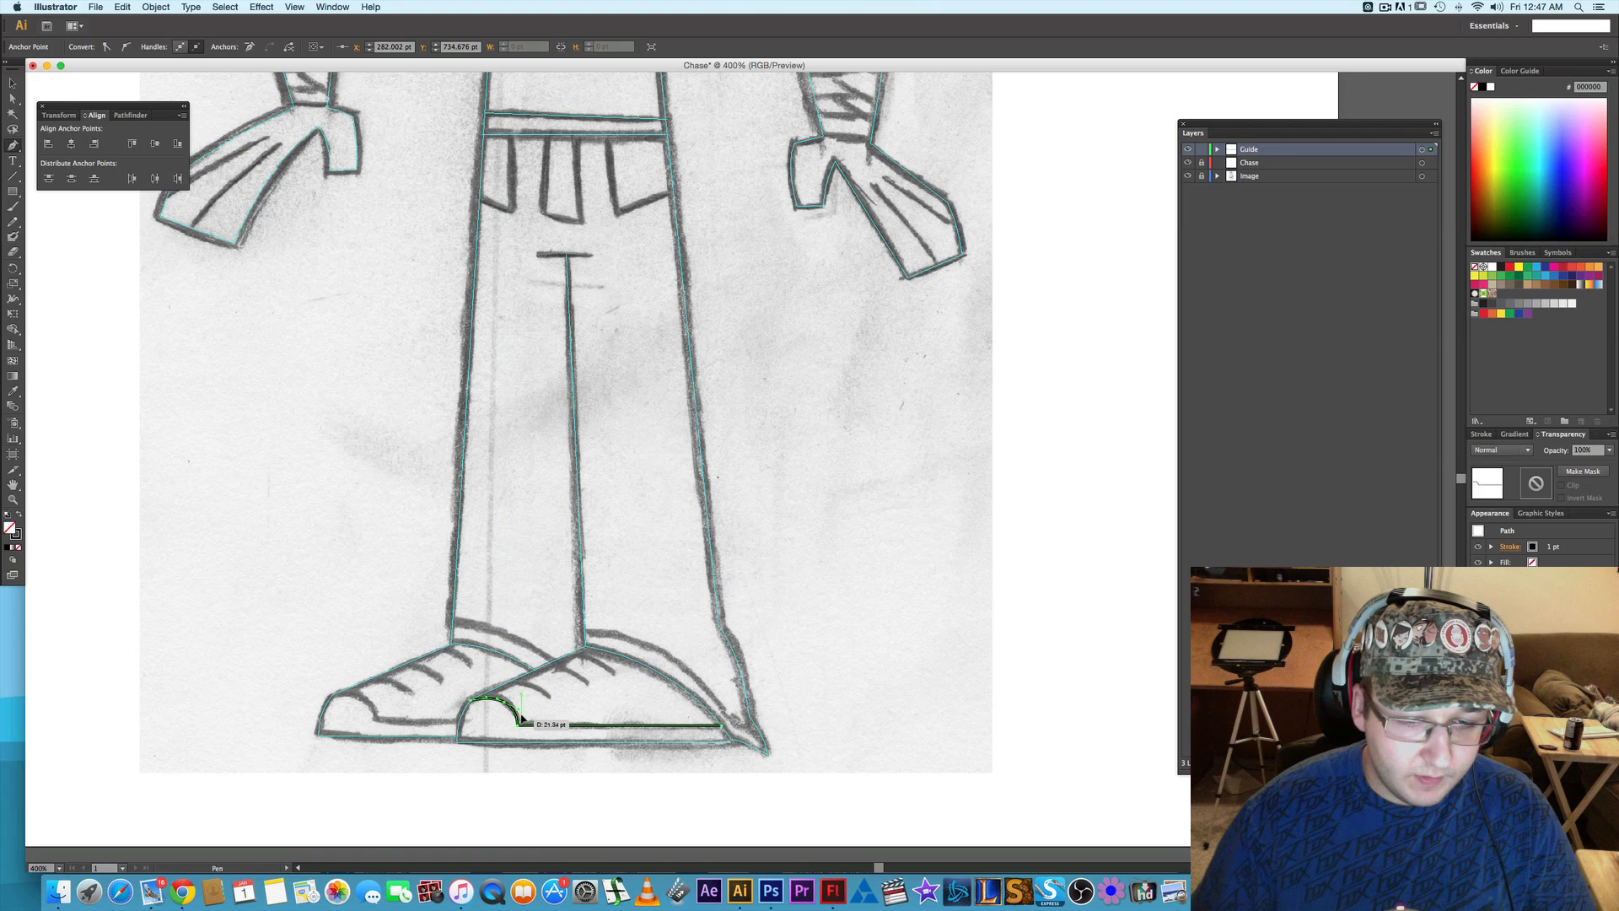
right_click(528, 724)
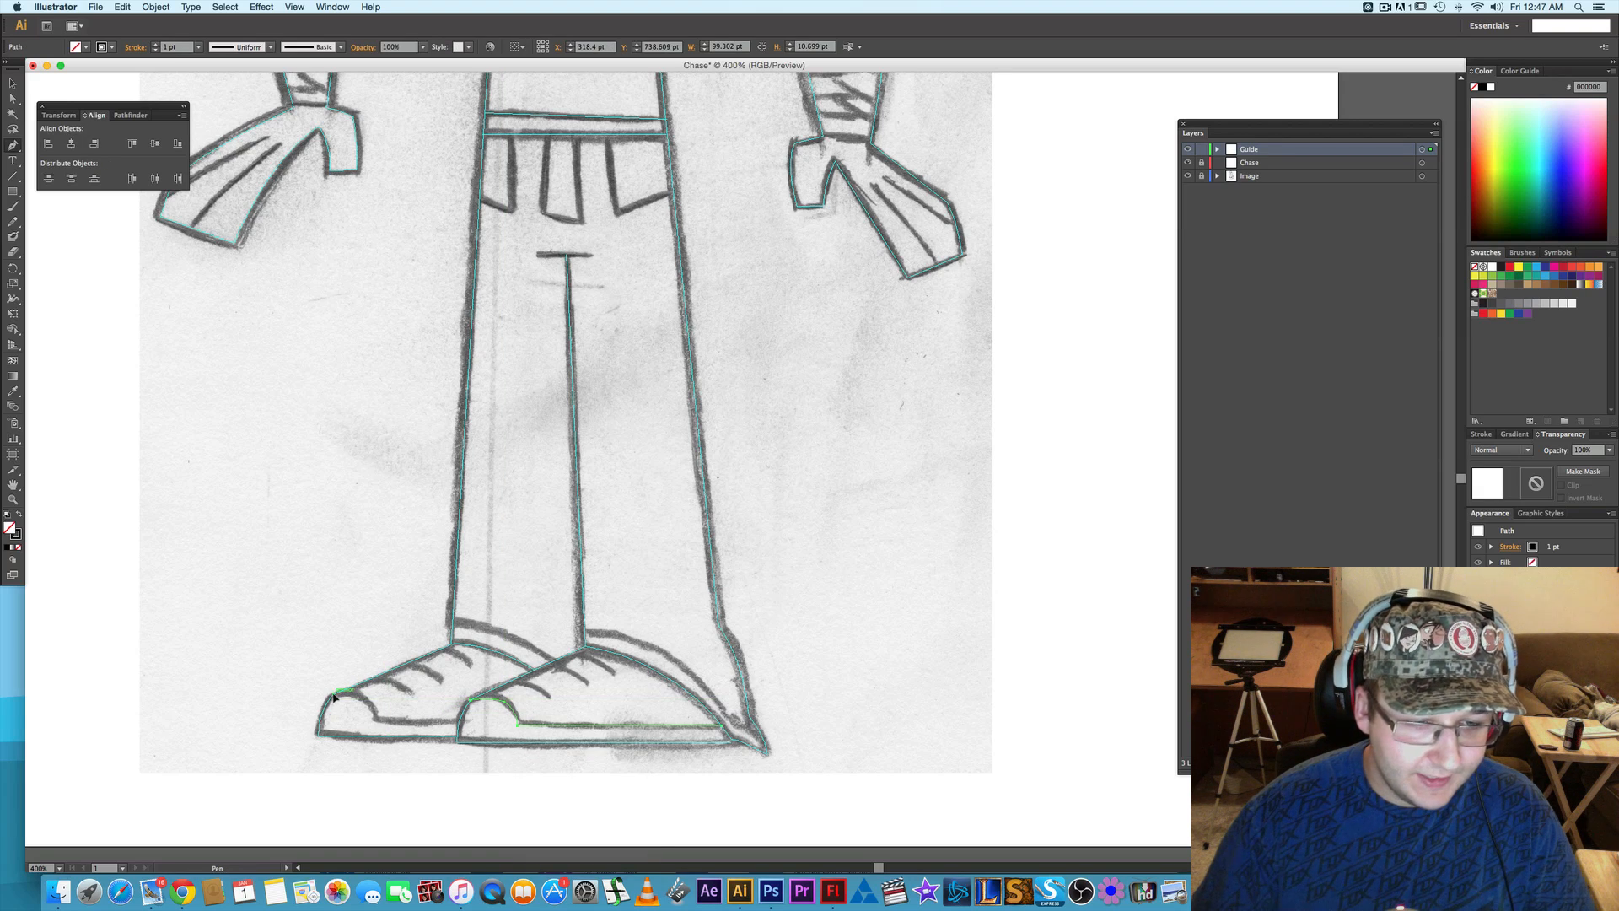
- Trace the rear shoe's upper sole edge and curved toe cap as one path about 49.7 by 11.5 pt and convert it to guides
key("n")
key("backslash")
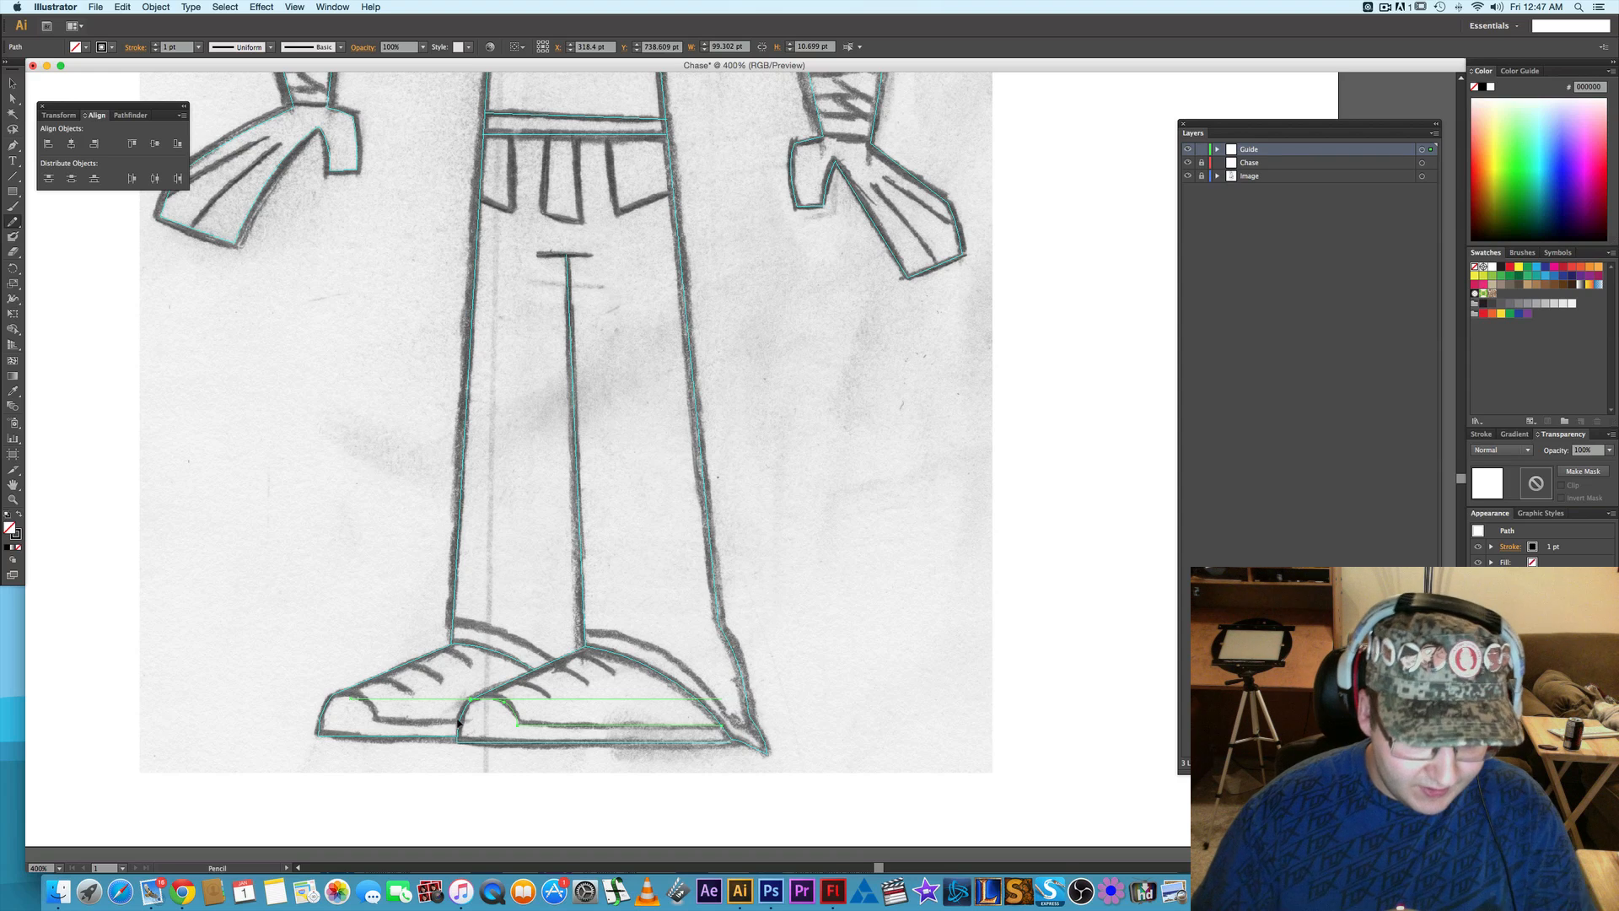
left_click_drag(460, 725, 375, 722)
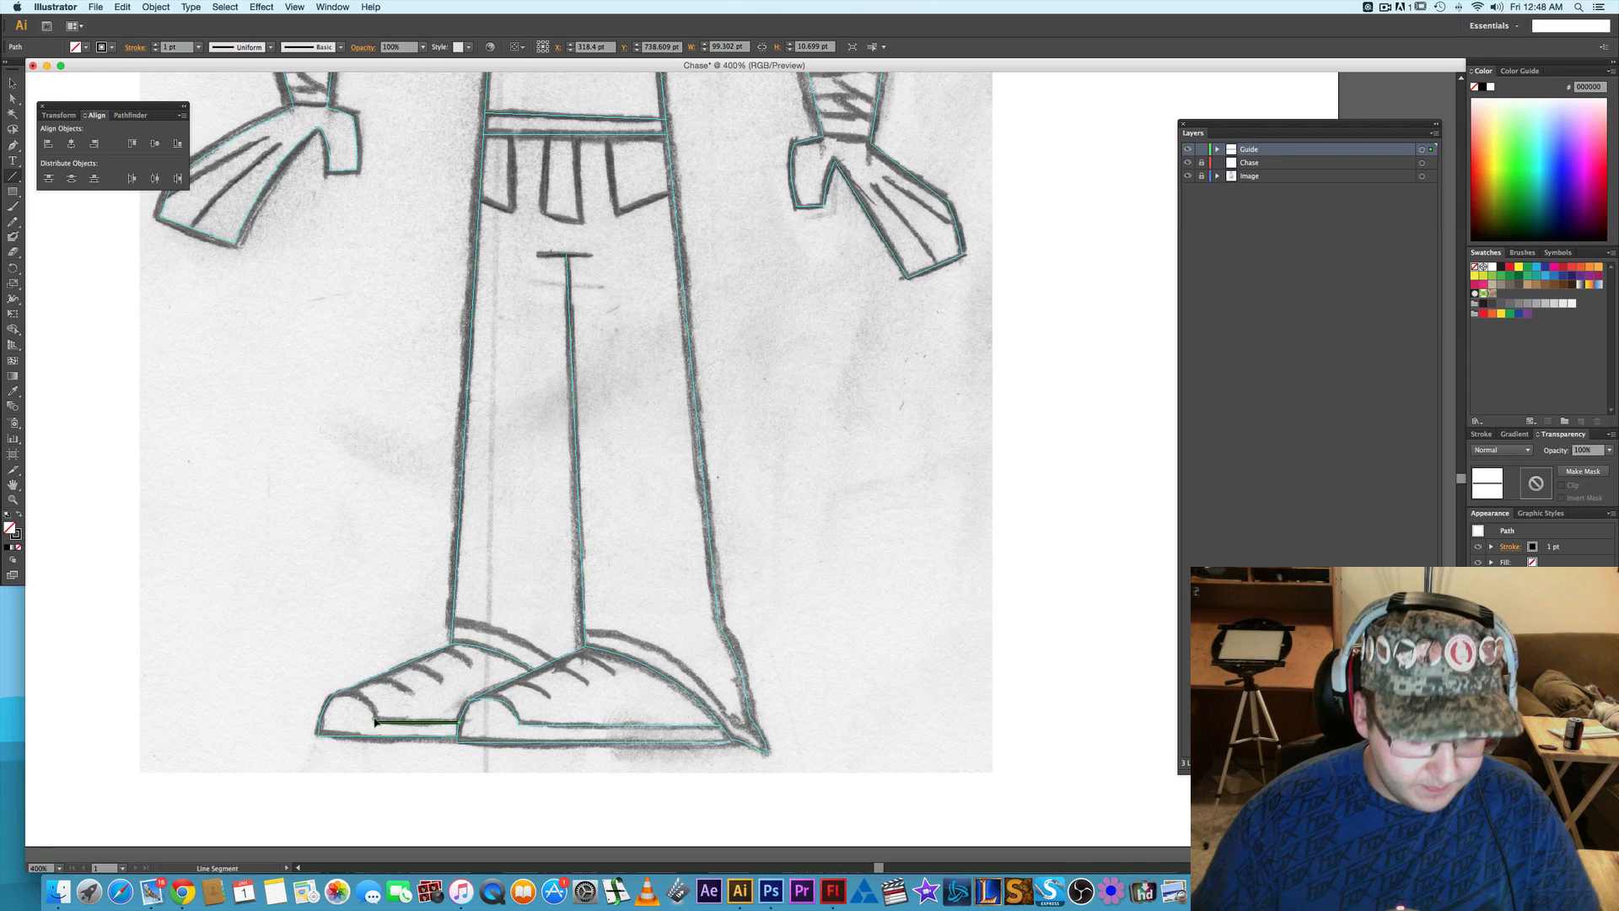
key("p")
left_click(375, 723)
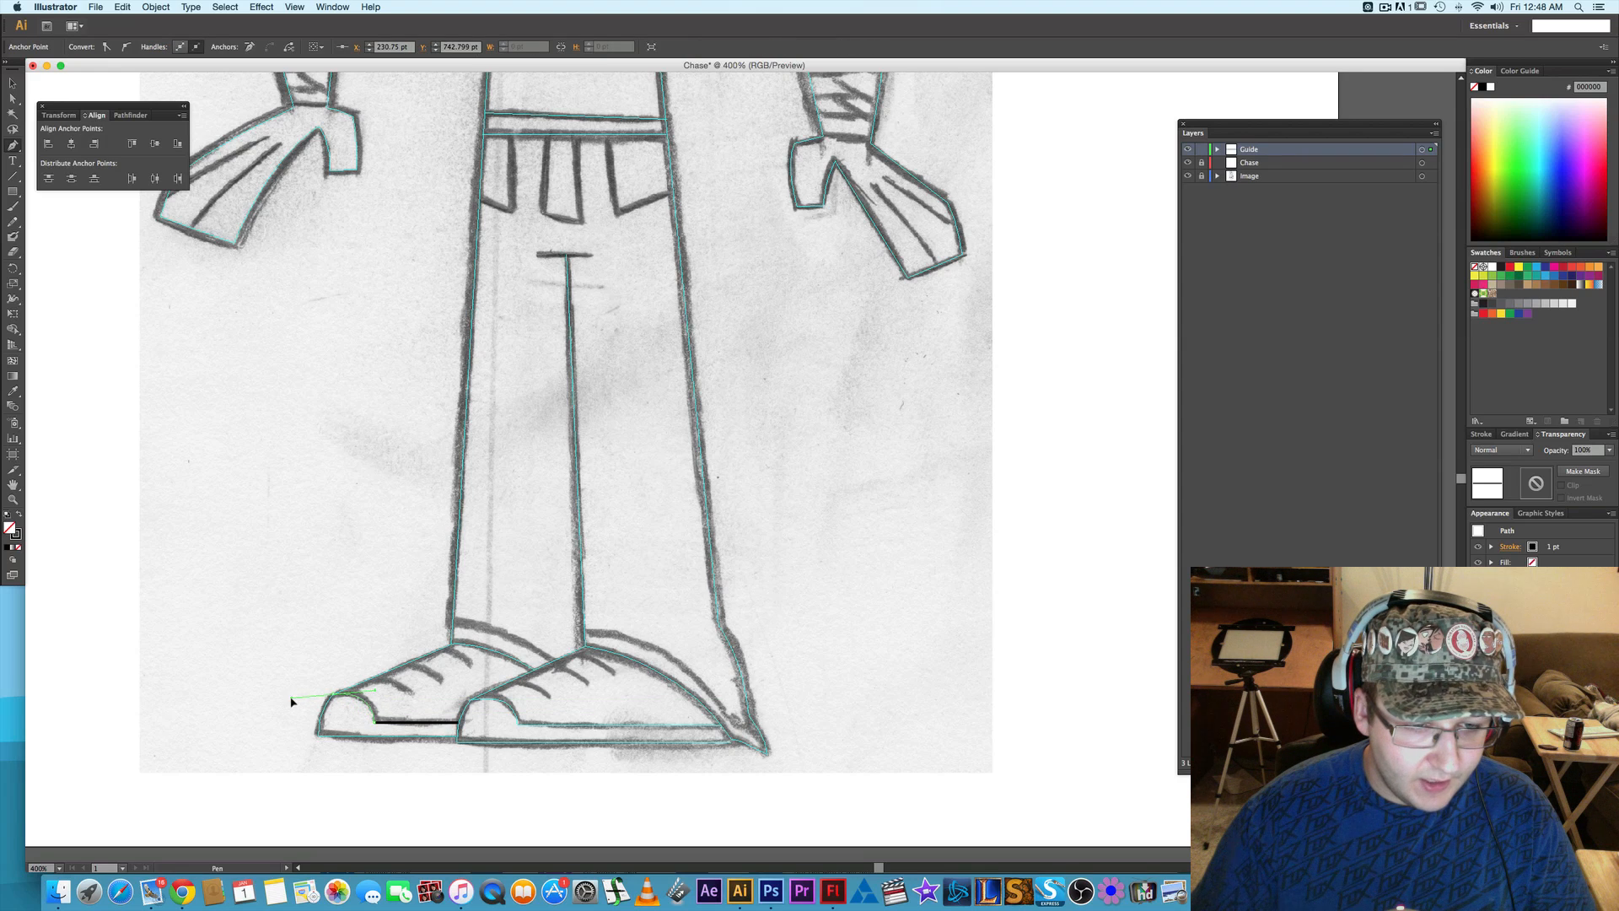
left_click_drag(289, 698, 288, 698)
right_click(362, 699)
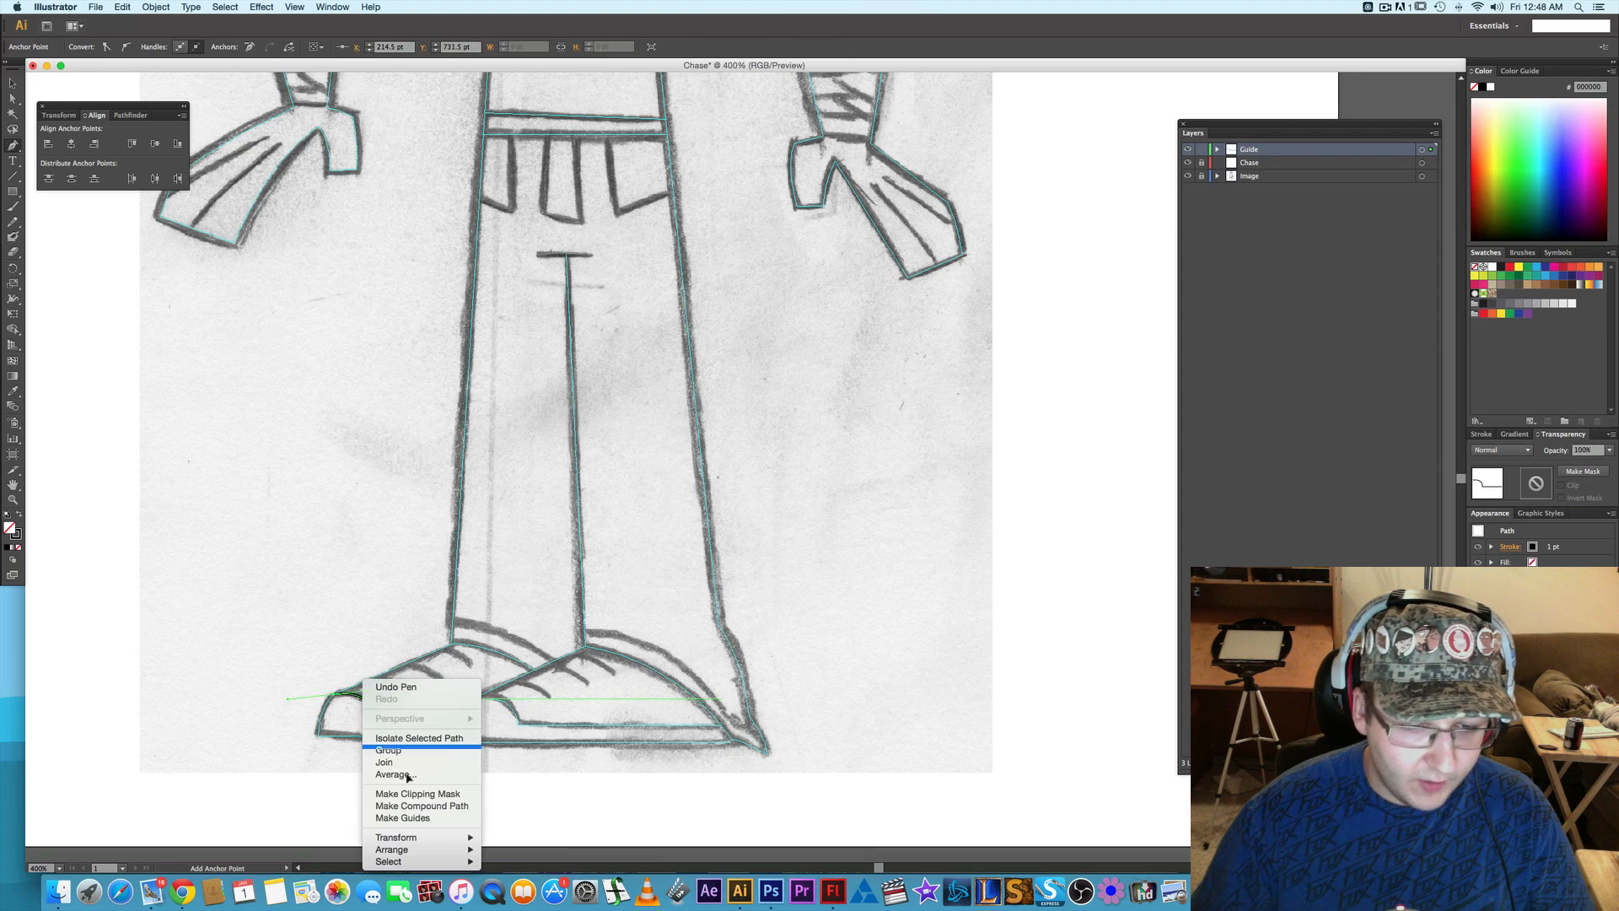
left_click(429, 818)
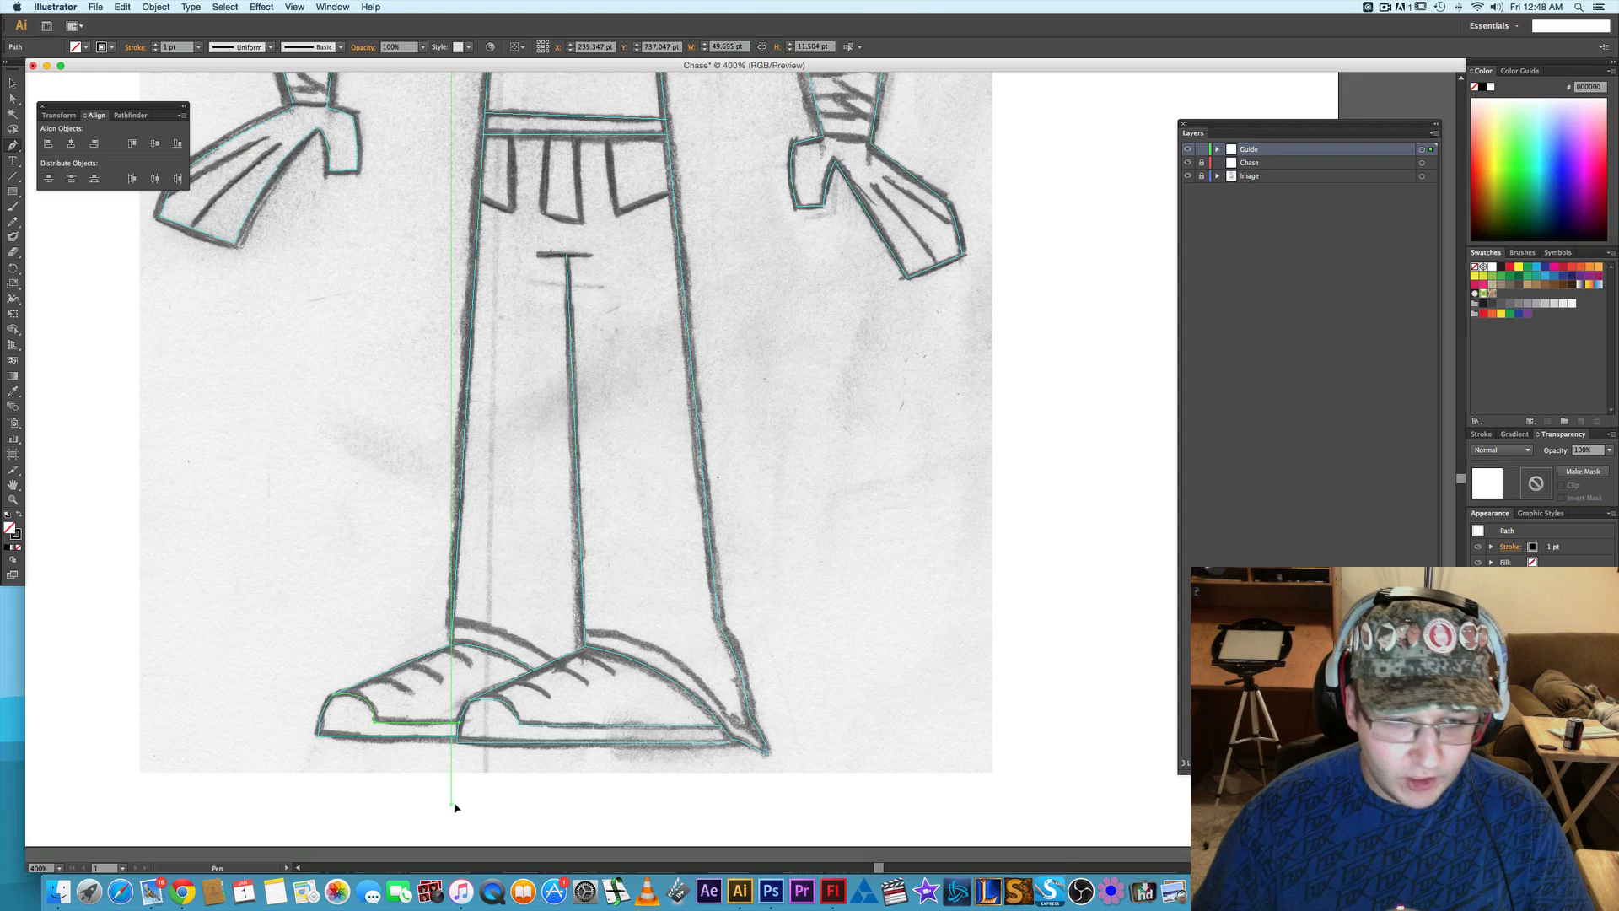
- Trace the left flap hanging below the belt as a Pen path about 14 by 30 pt and convert it to guides
scroll(532, 534, "up", 3)
scroll(531, 534, "right", 2)
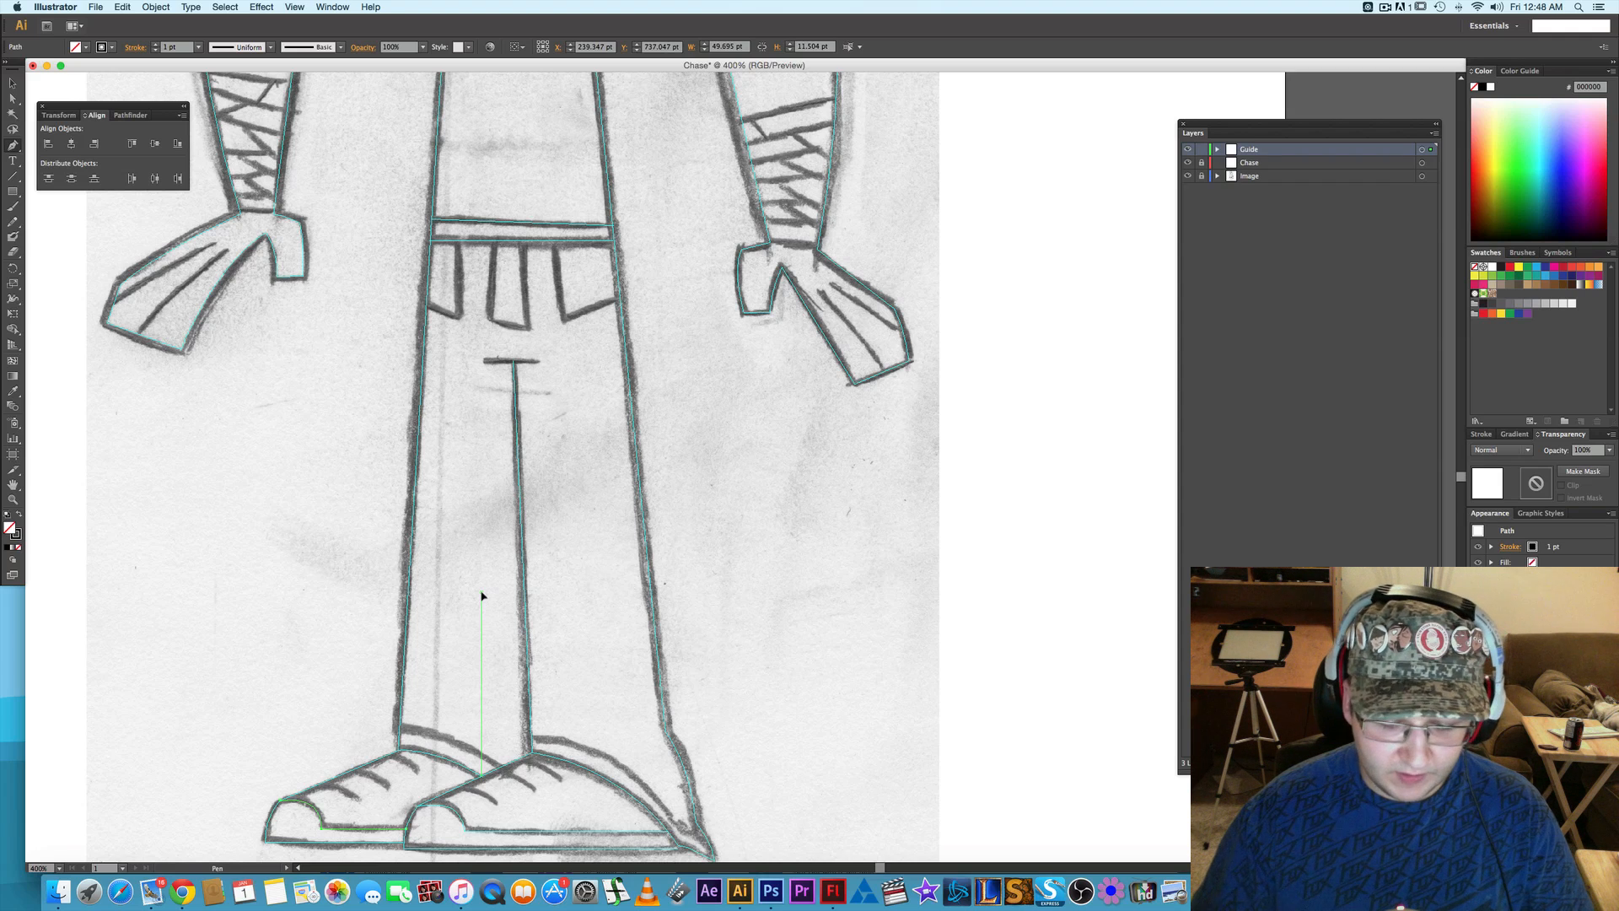
left_click_drag(472, 722, 453, 773)
left_click_drag(504, 589, 494, 768)
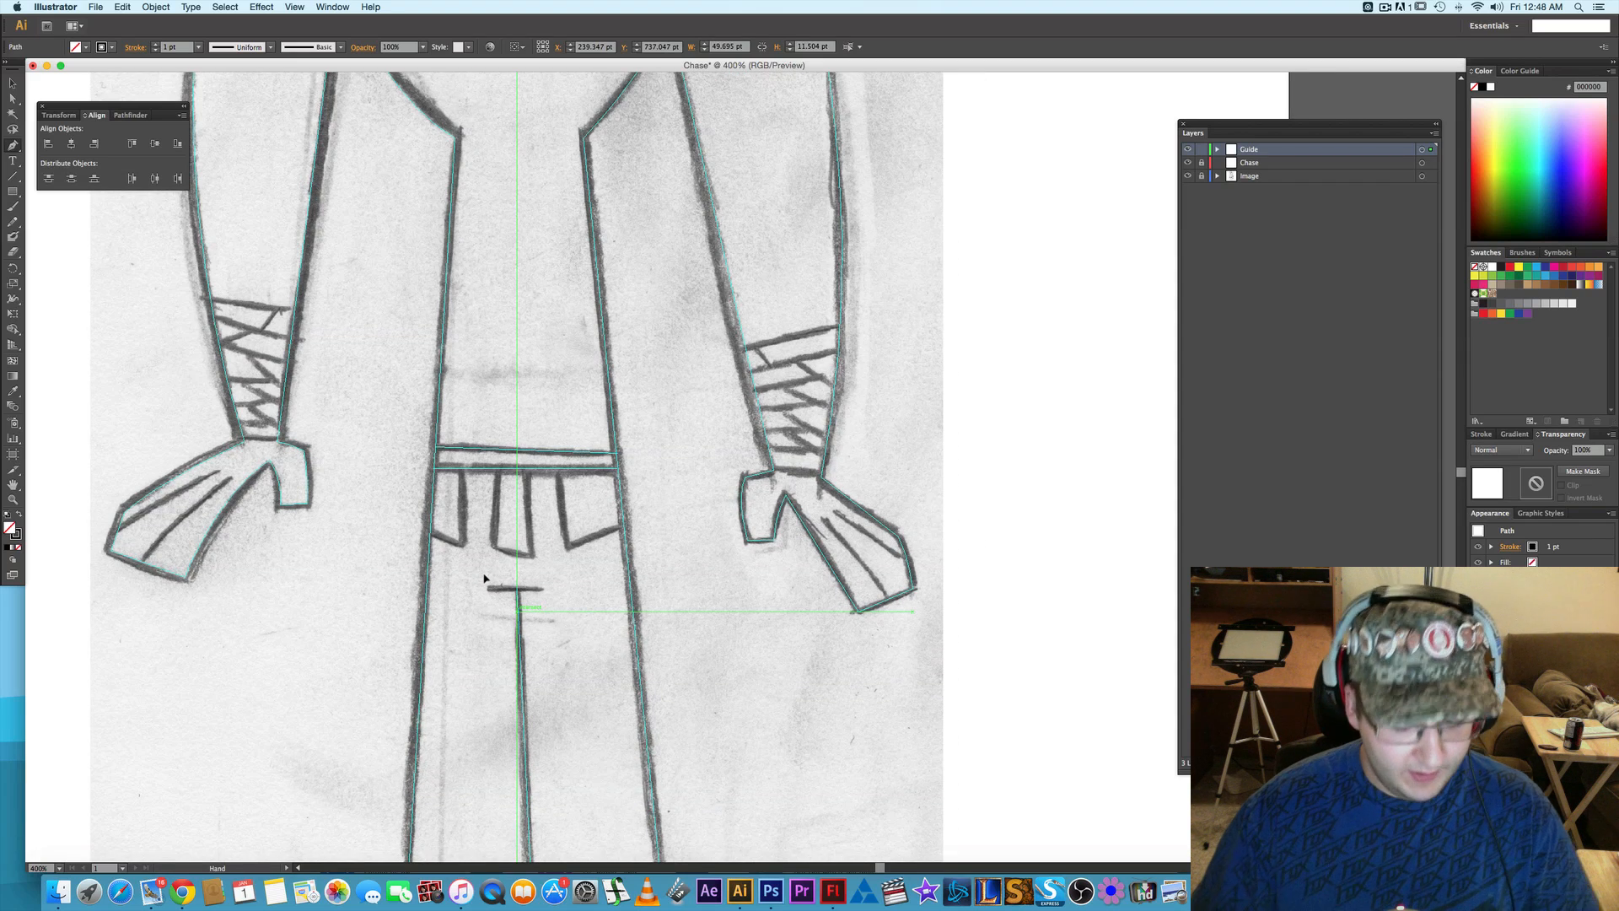
left_click(460, 469)
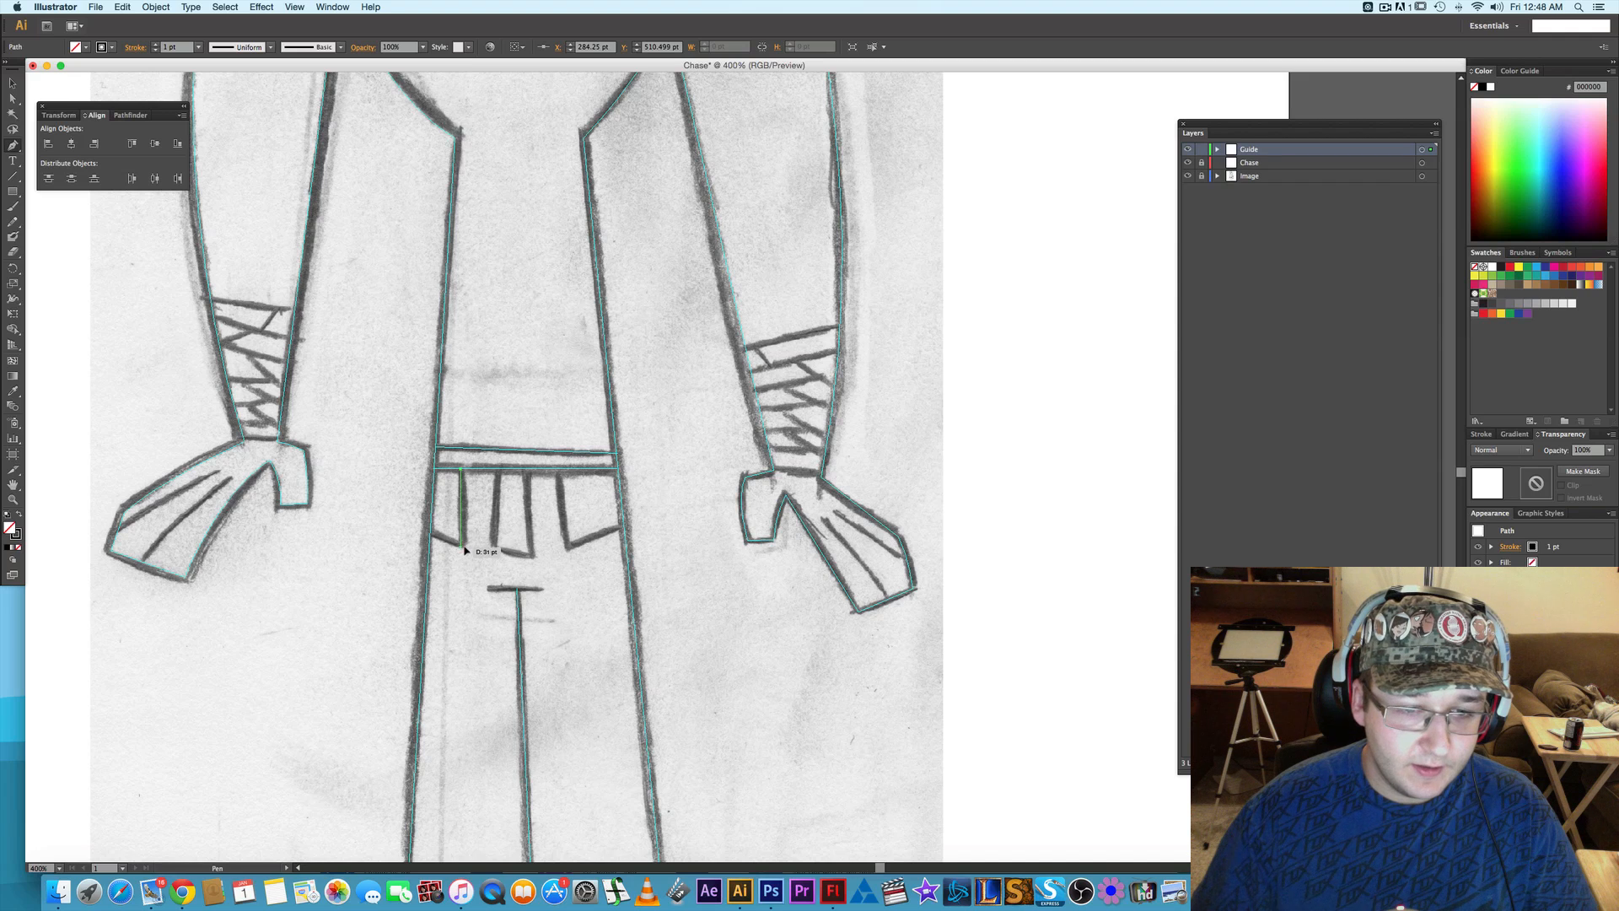
left_click(462, 542)
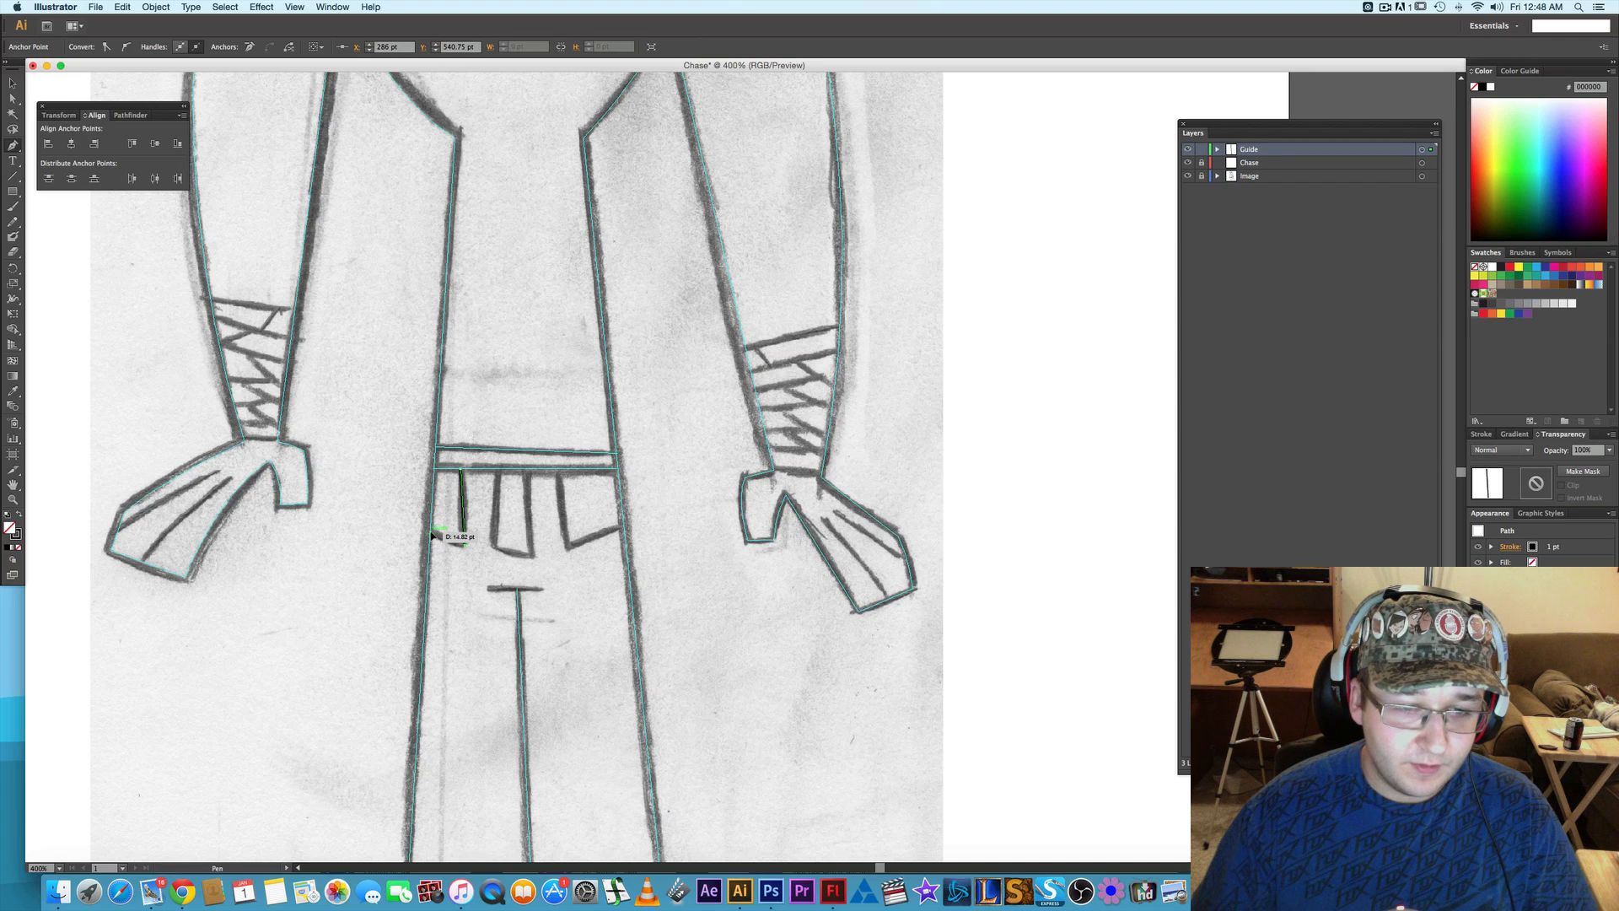
left_click(430, 533)
right_click(465, 523)
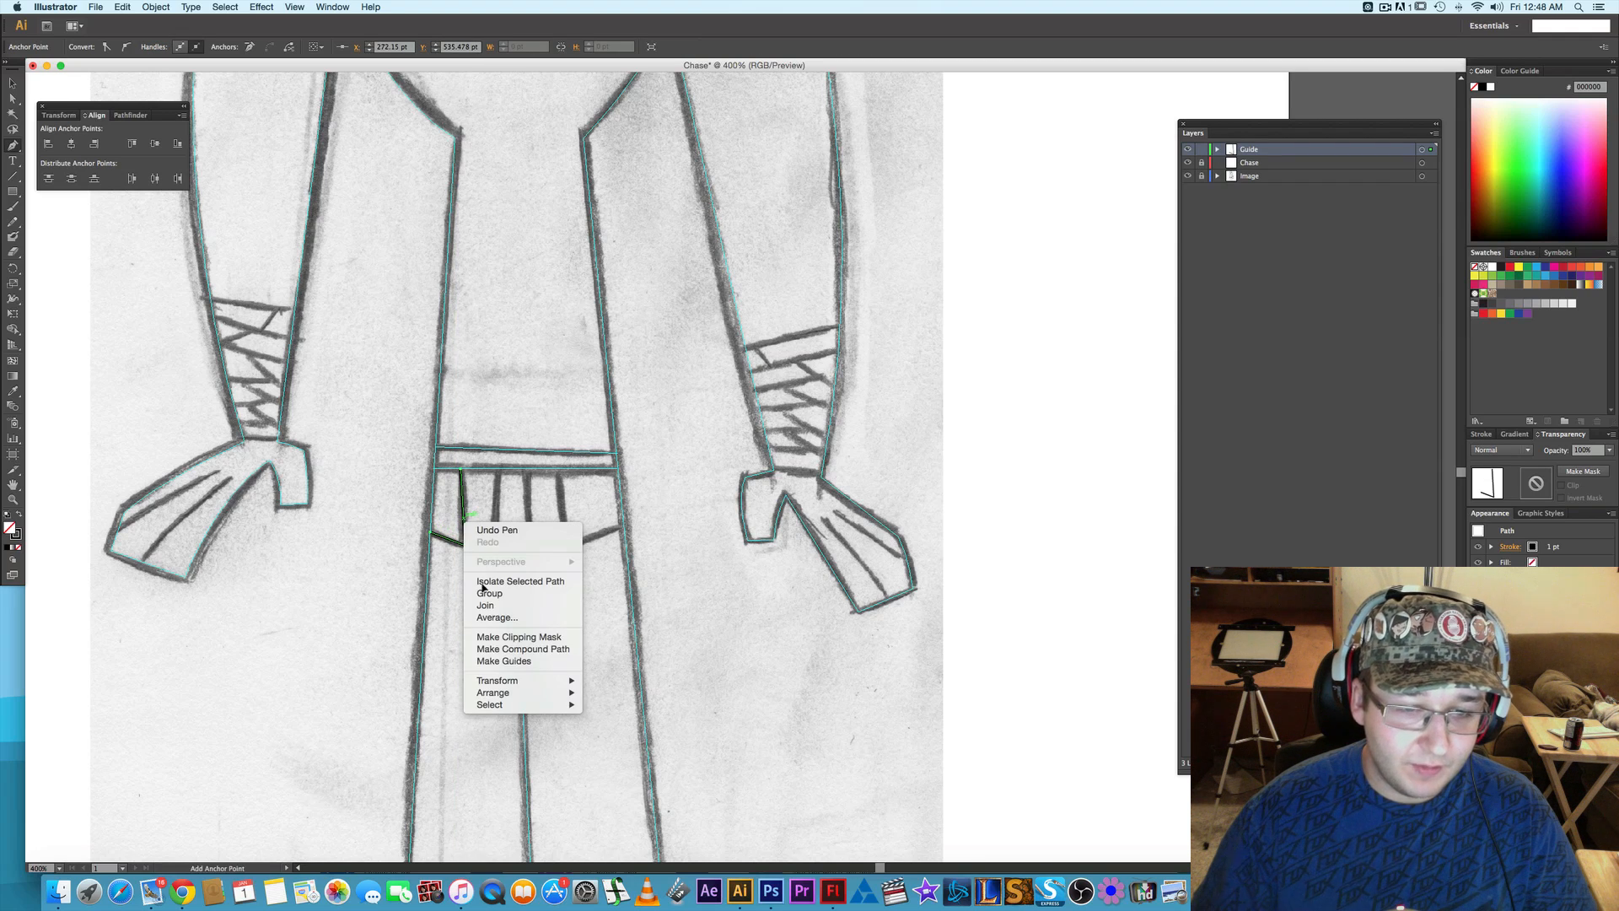
left_click(506, 658)
- Trace the right flap below the belt as a Pen path about 25.5 by 30 pt and convert it to guides
left_click(559, 470)
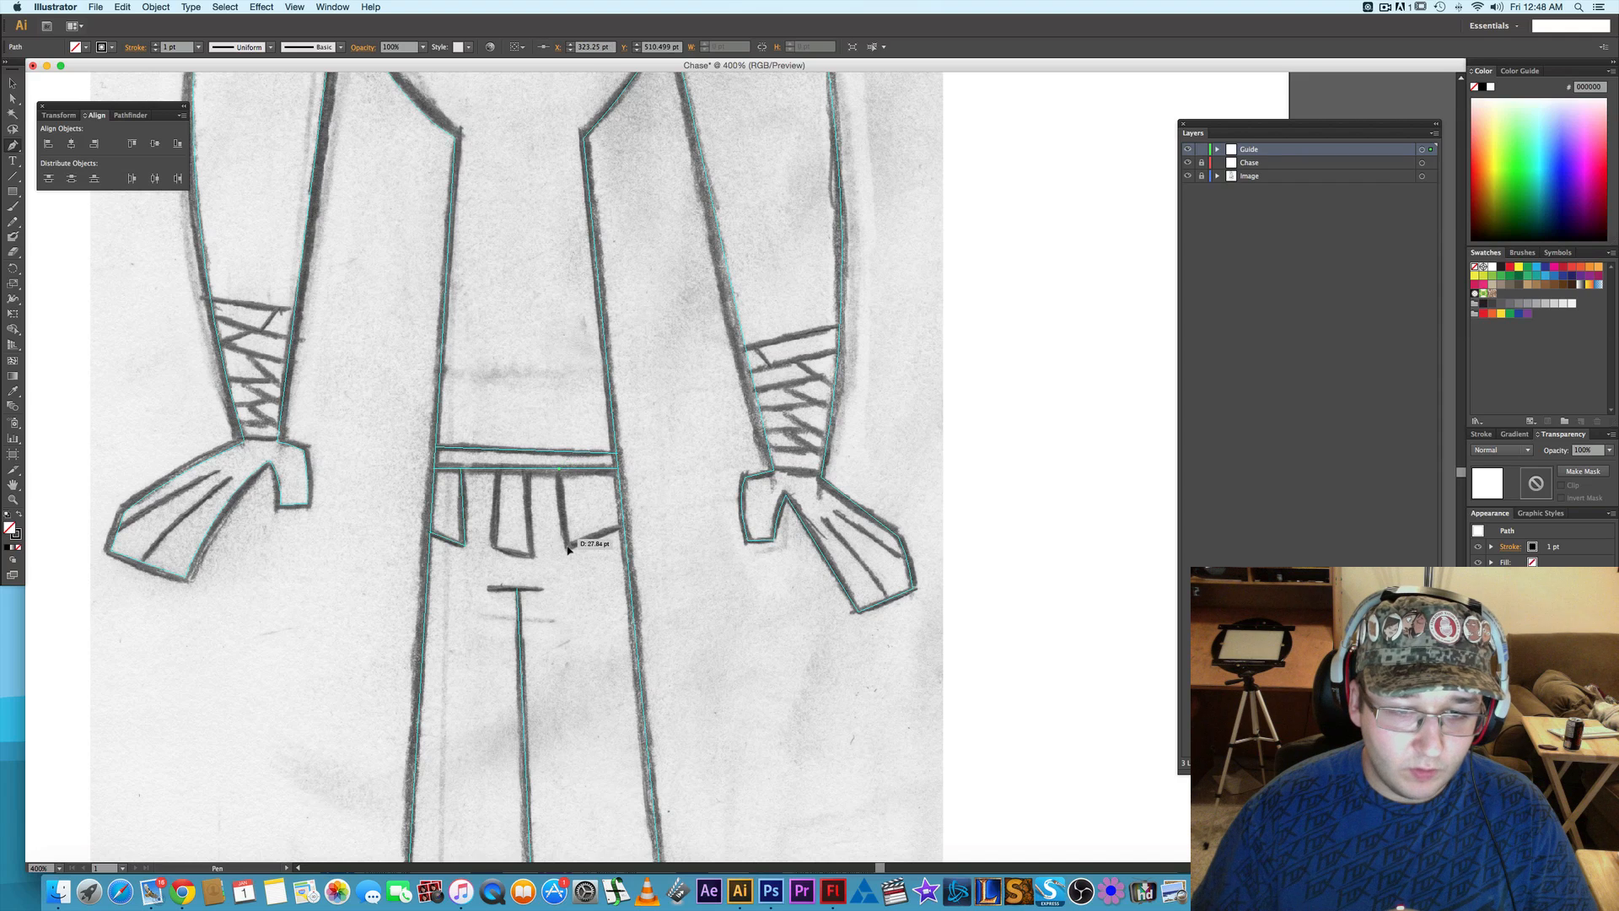
left_click(567, 544)
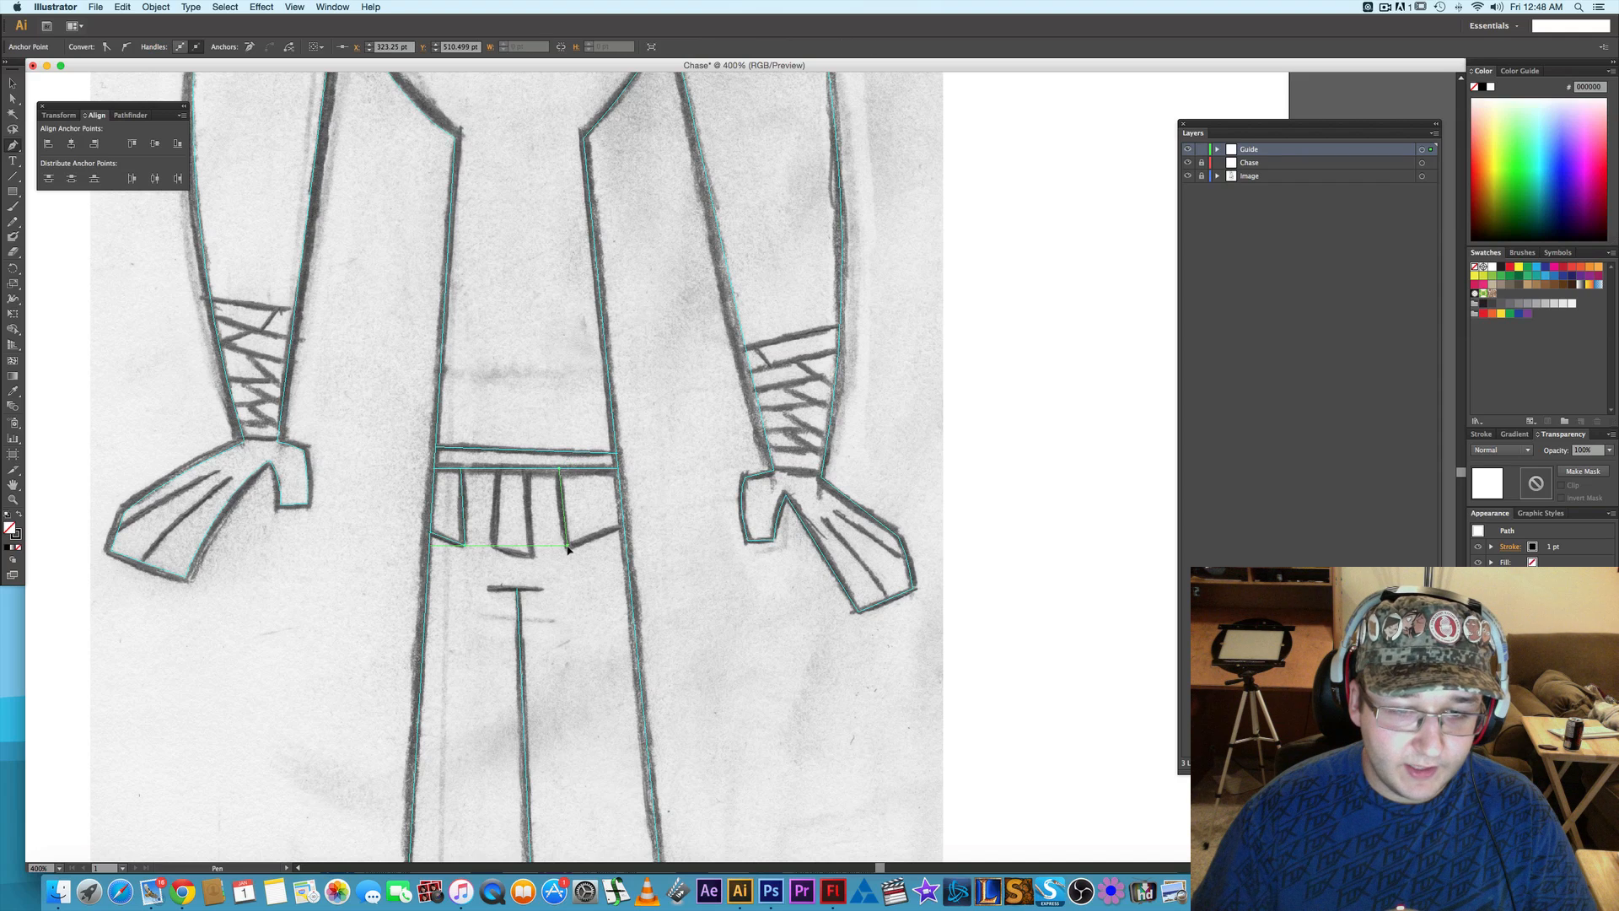
left_click(623, 525)
right_click(613, 532)
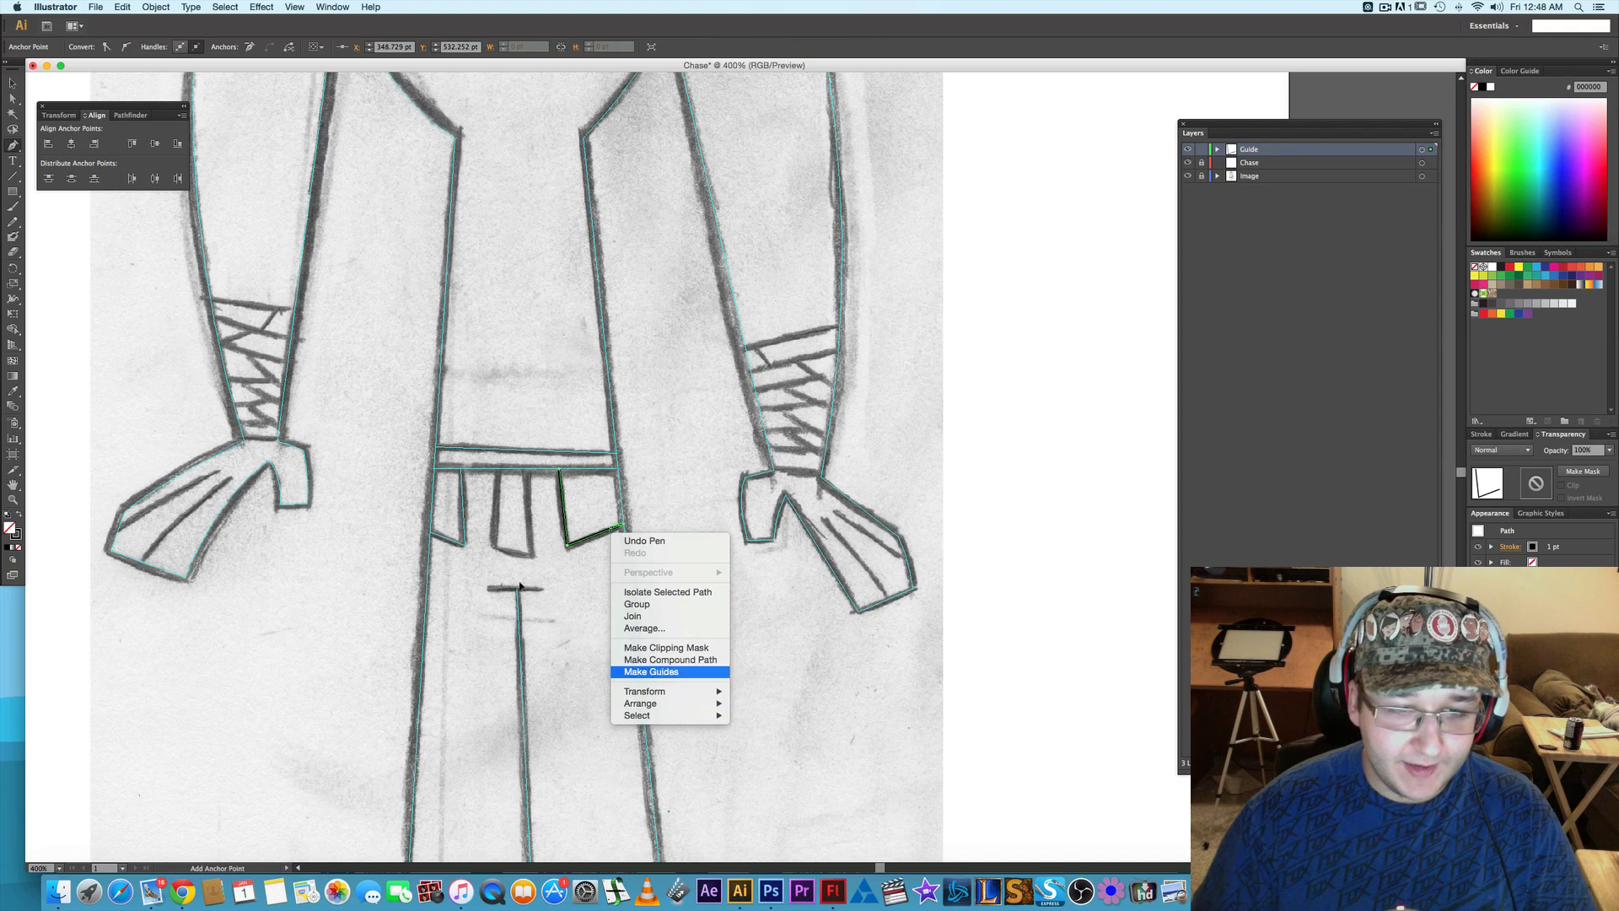
left_click(651, 672)
- Trace the three-sided middle flap below the belt as a Pen path about 15 by 35 pt and convert it to guides
left_click(497, 469)
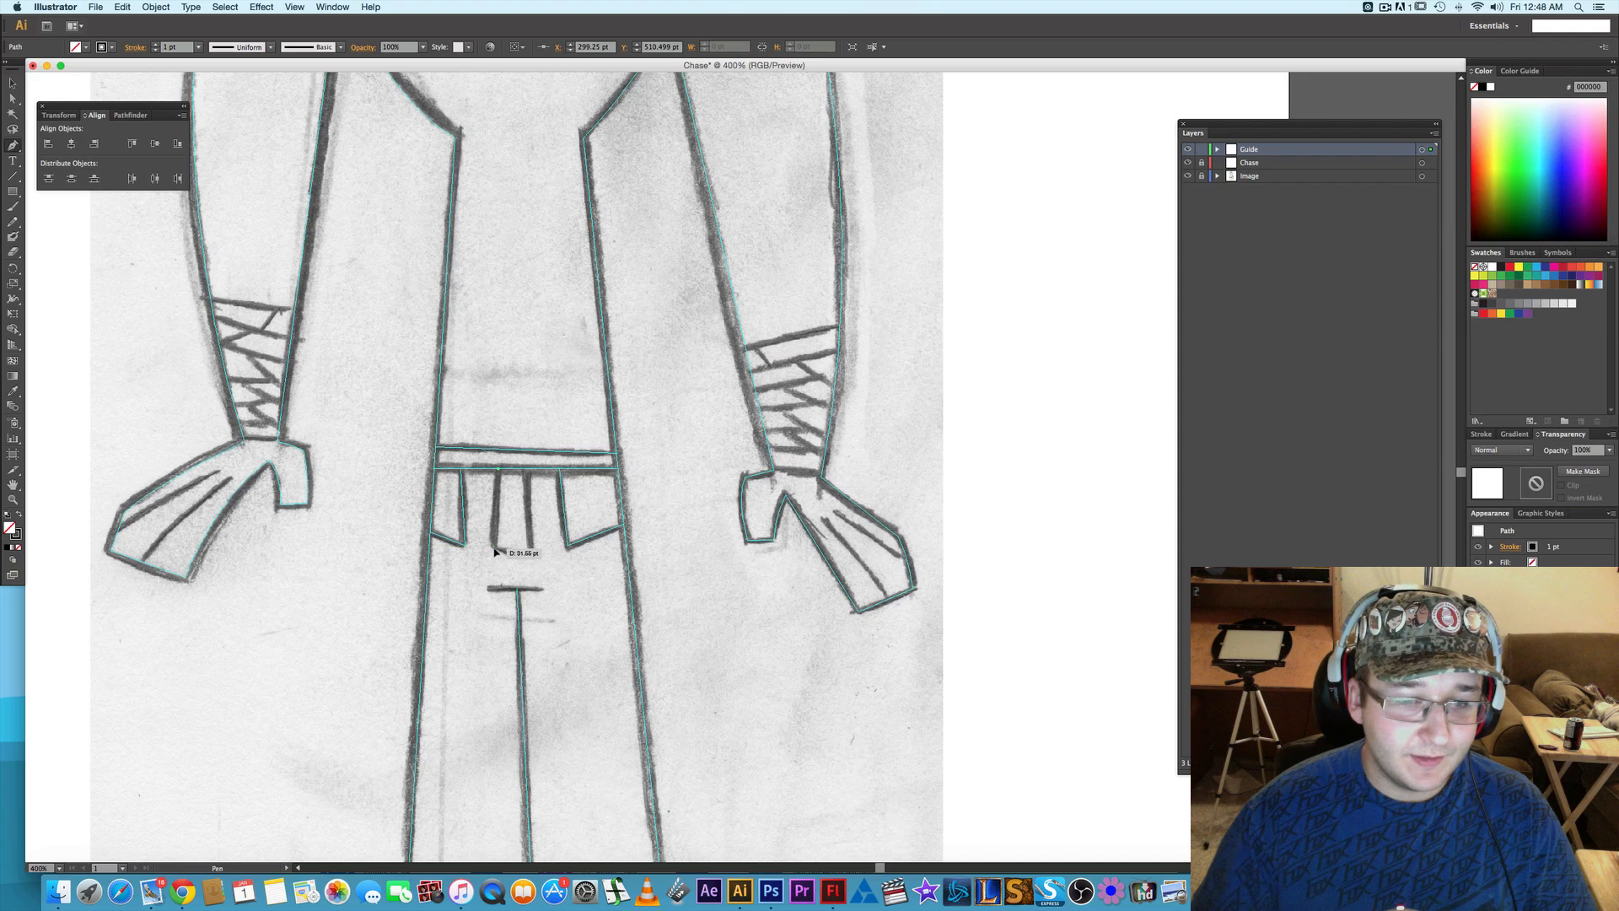
left_click(495, 550)
left_click(531, 556)
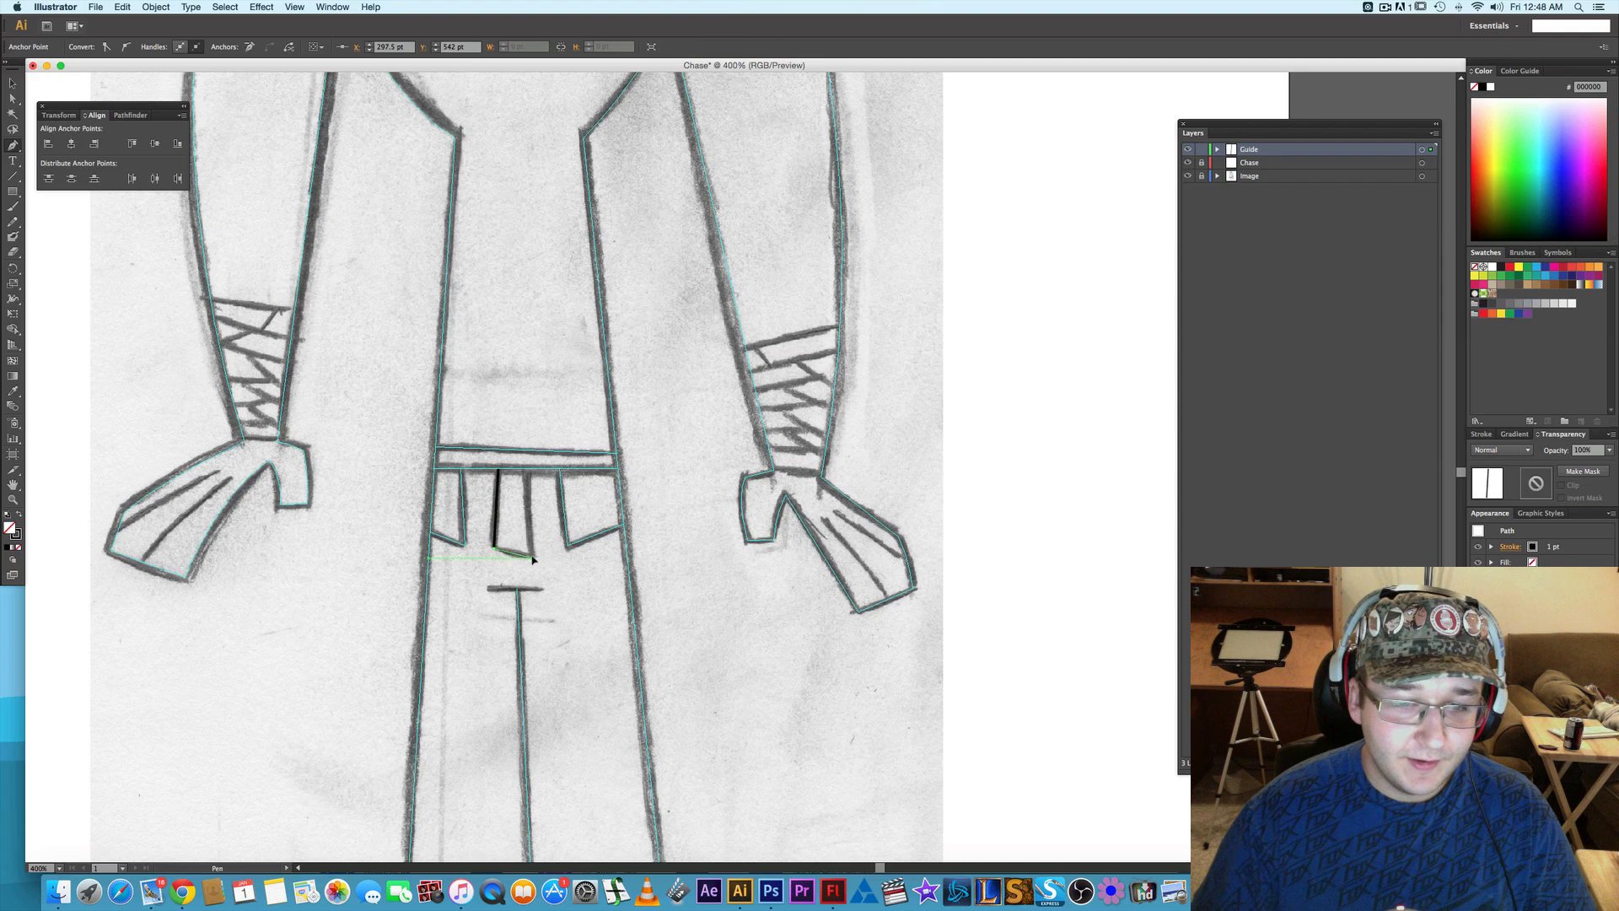
left_click(527, 471)
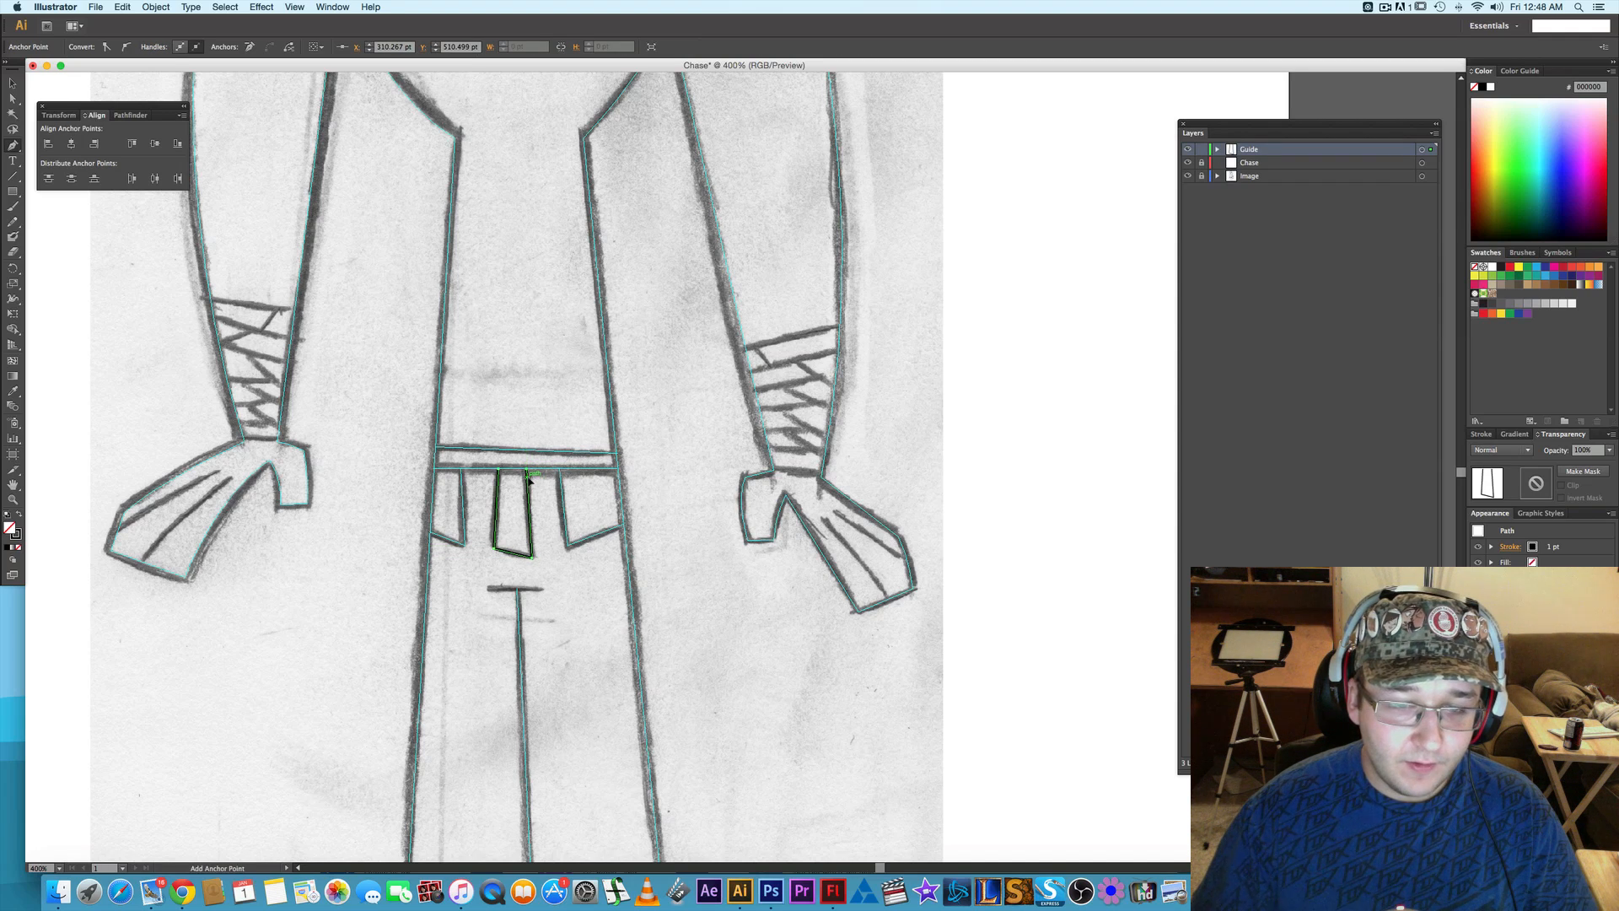
right_click(529, 476)
left_click(579, 621)
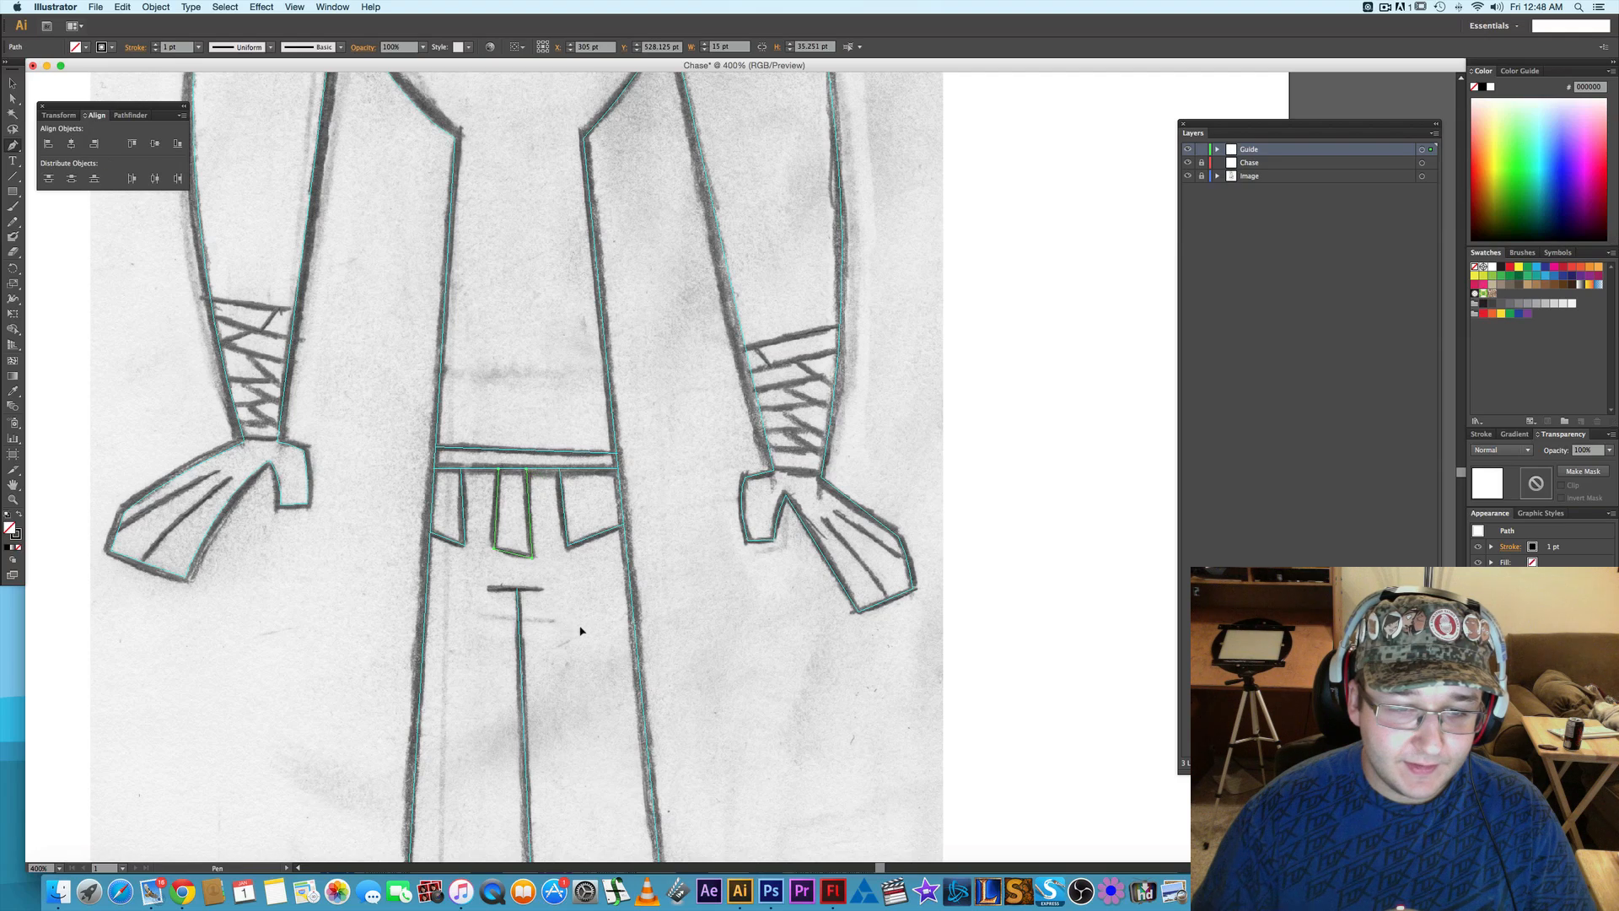
- Trace the top edge of the left arm's wrist wrap as a straight Pen path about 33.5 pt wide and convert it to guides
key("space")
left_click_drag(580, 631, 563, 476)
left_click_drag(552, 725, 593, 725)
key("space")
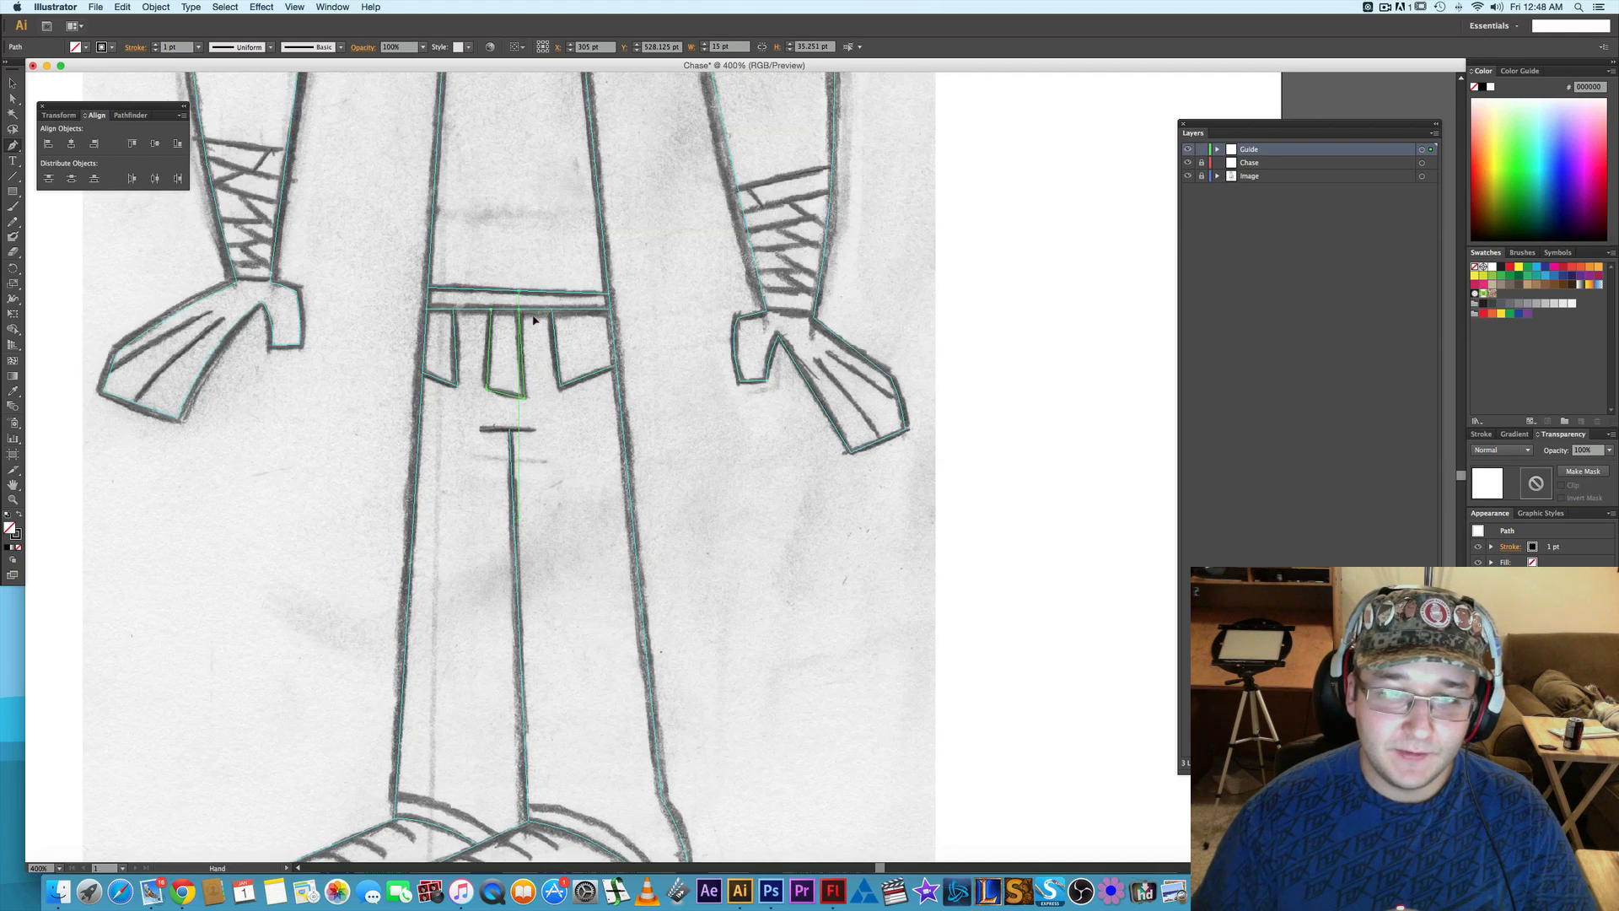
left_click_drag(475, 225, 620, 562)
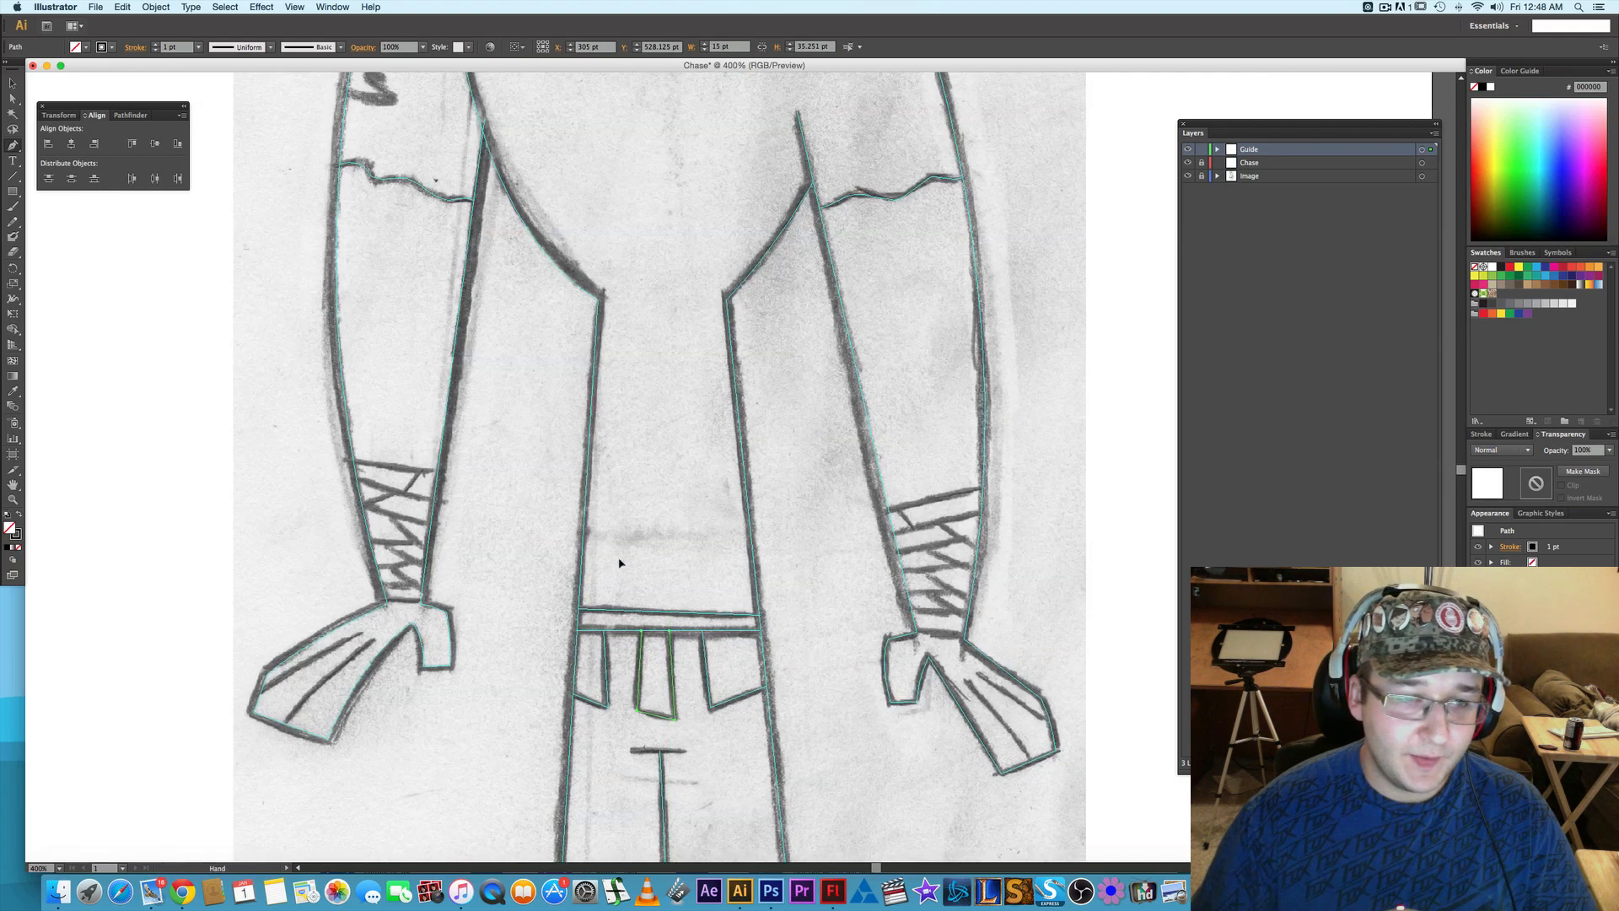
left_click(352, 460)
left_click(438, 470)
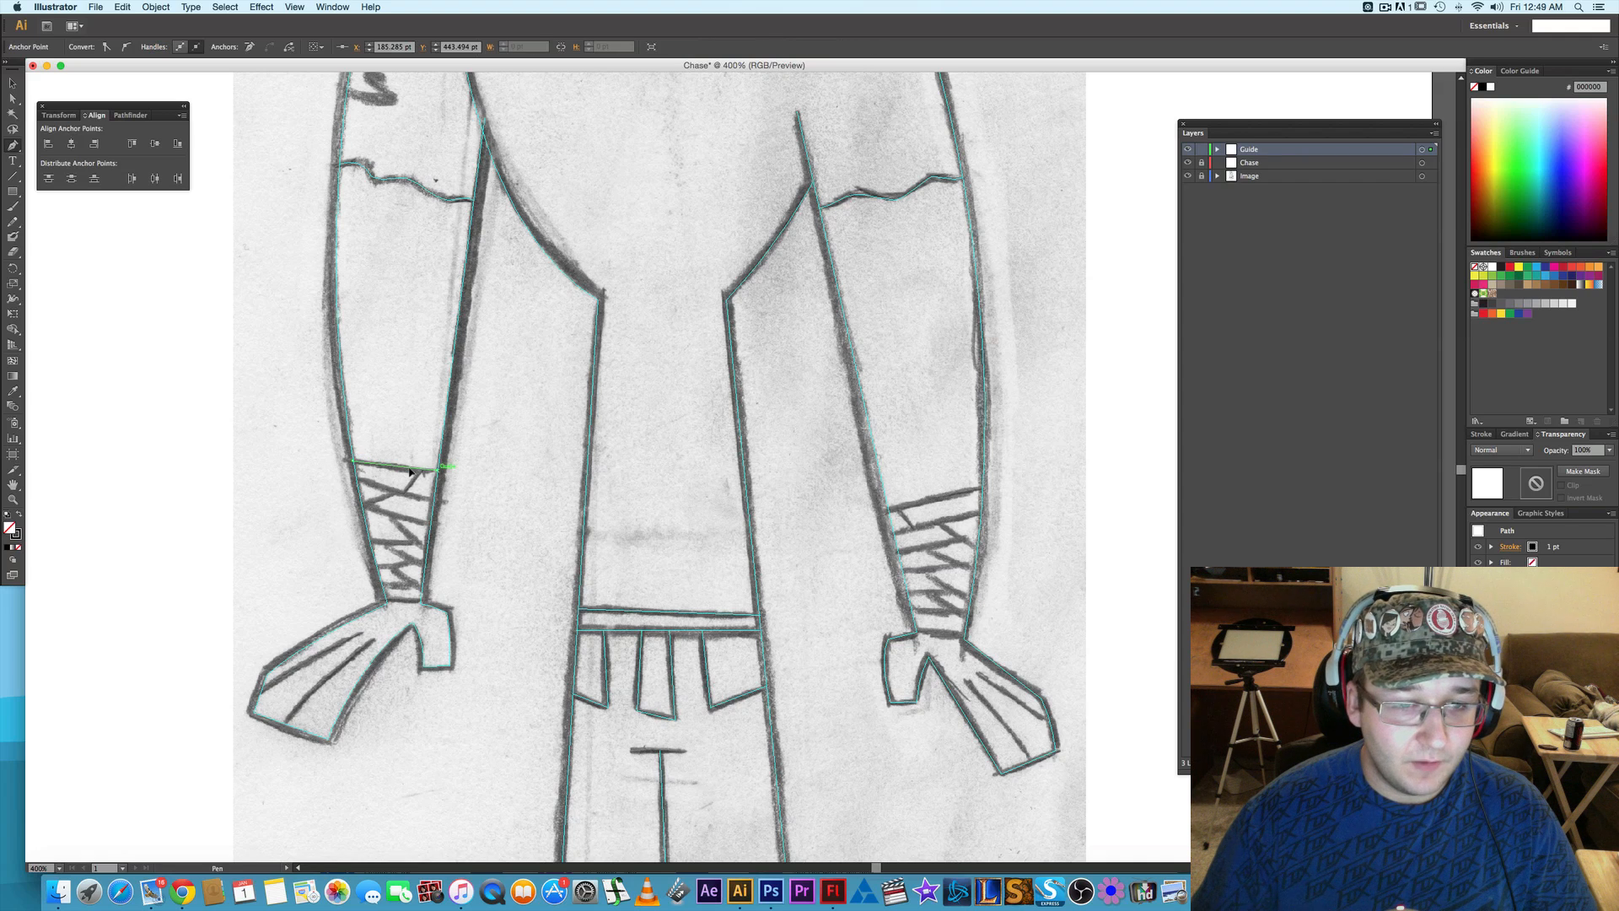
right_click(411, 472)
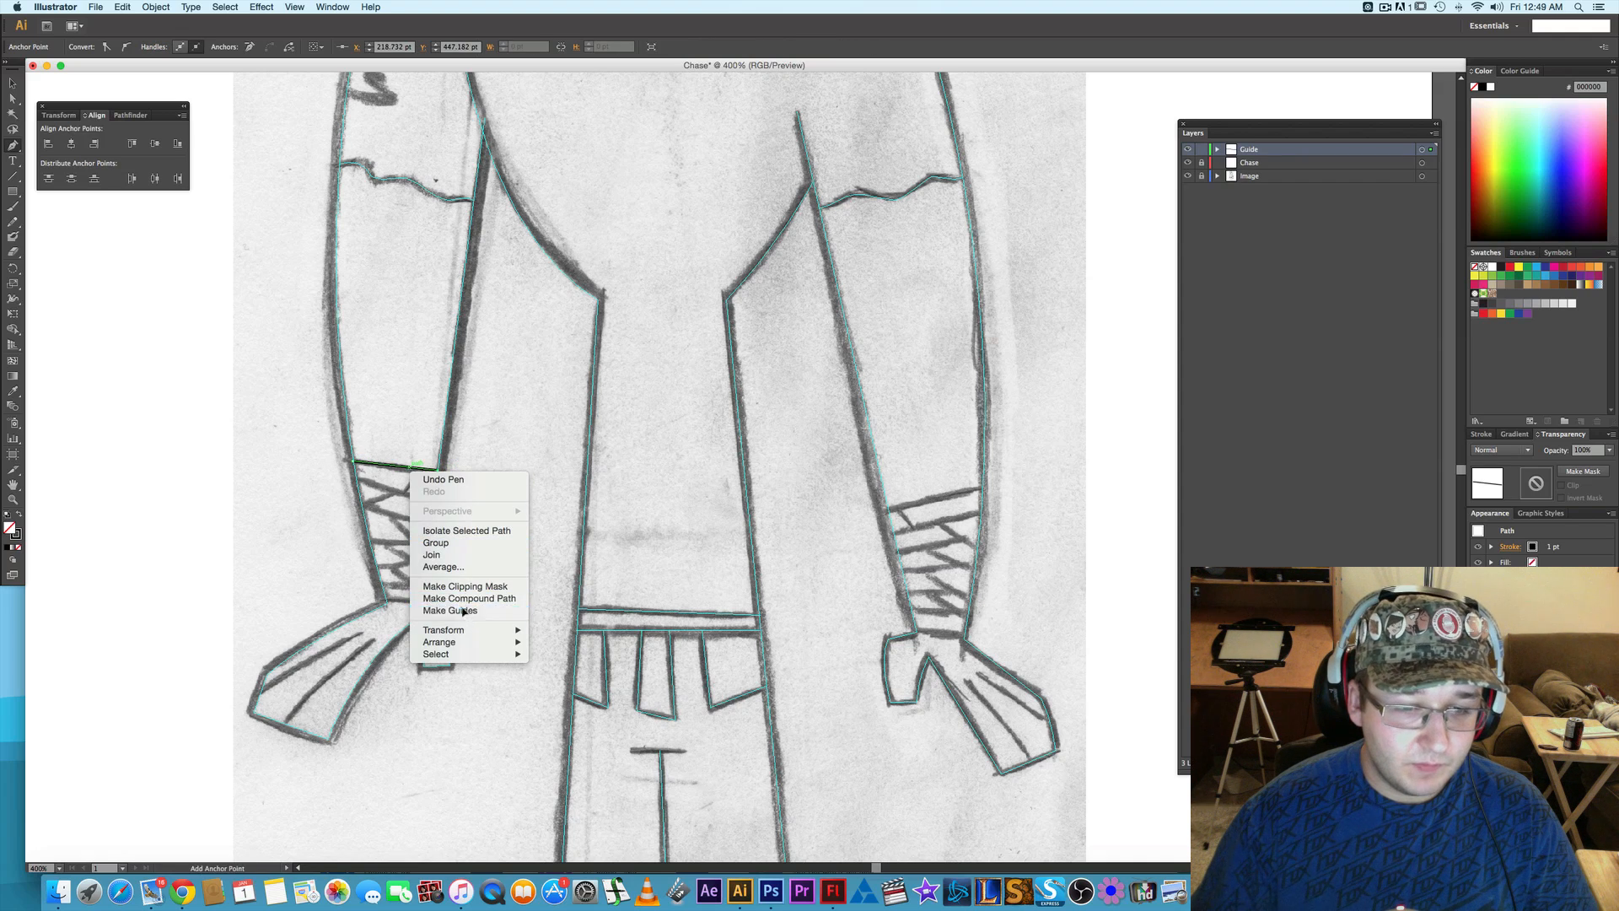
left_click(455, 610)
- Trace the lower edge of the left arm's wrist wrap as a Pen path about 13 pt wide and convert it to guides
left_click(388, 604)
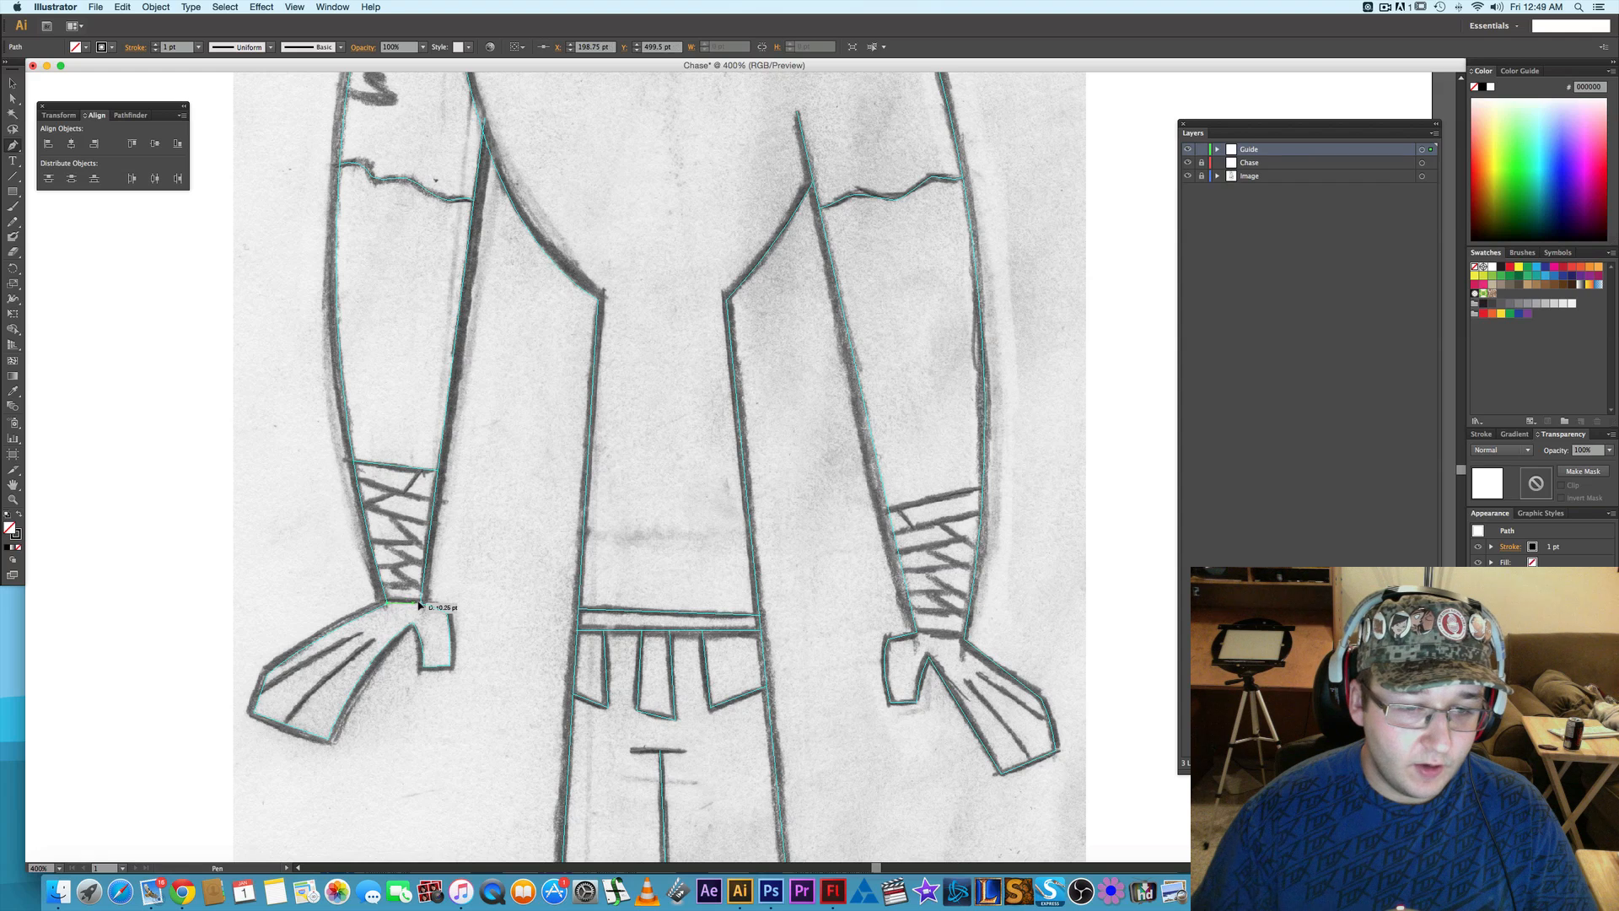
left_click(423, 604)
right_click(405, 601)
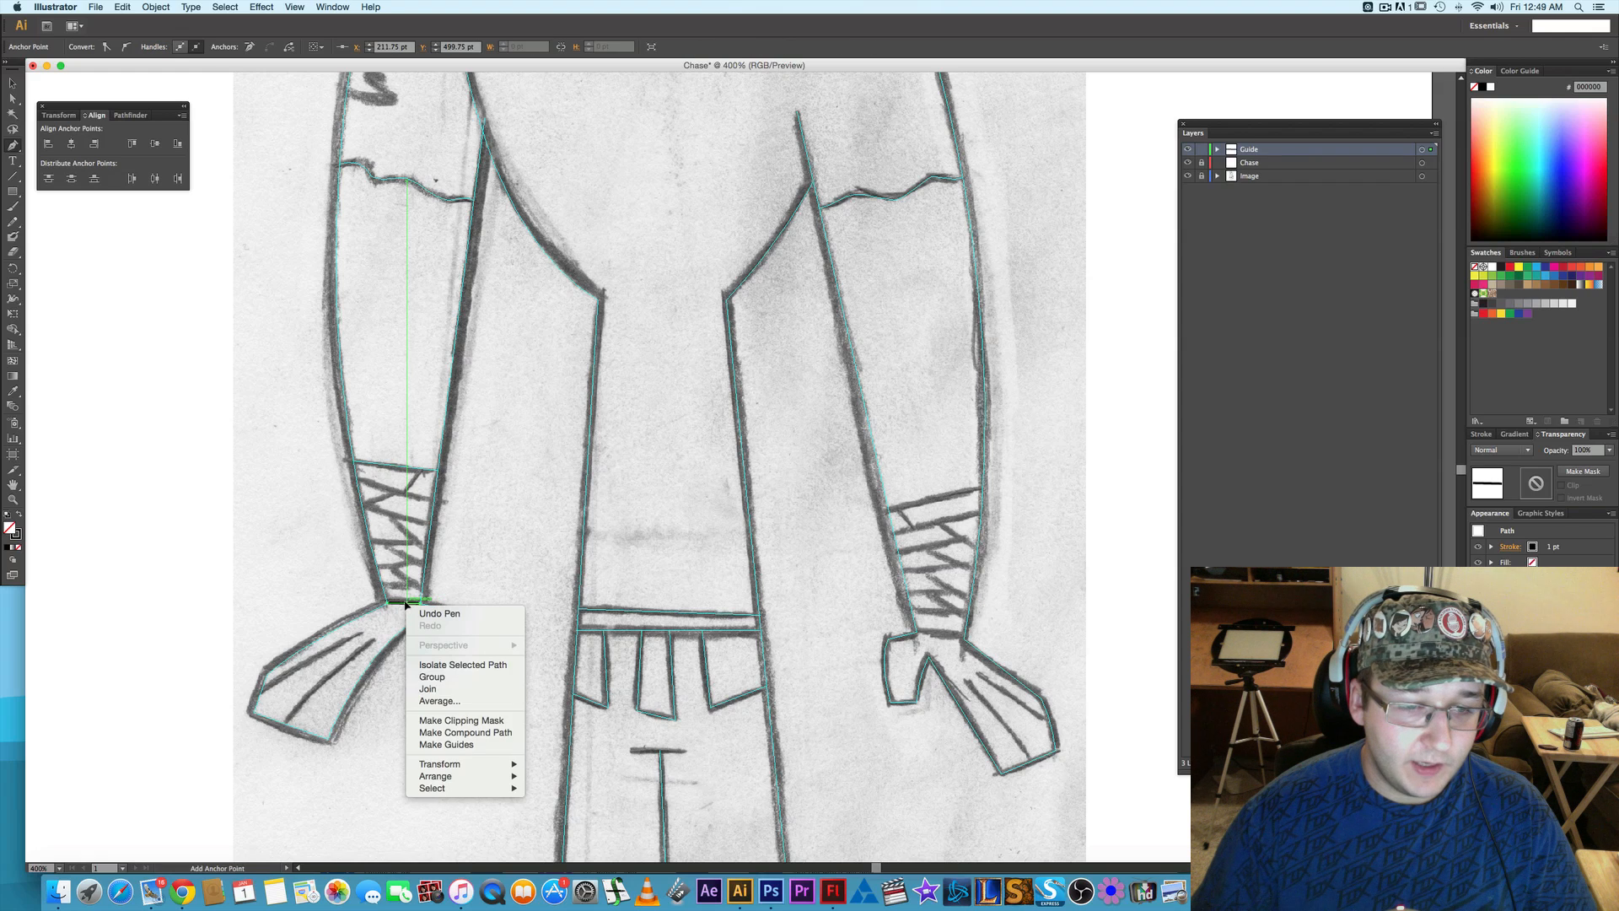
left_click(483, 745)
- Trace the lower edge of the right arm's wrist wrap as a Pen path about 18.75 by 2.75 pt and convert it to guides
scroll(740, 642, "right", 5)
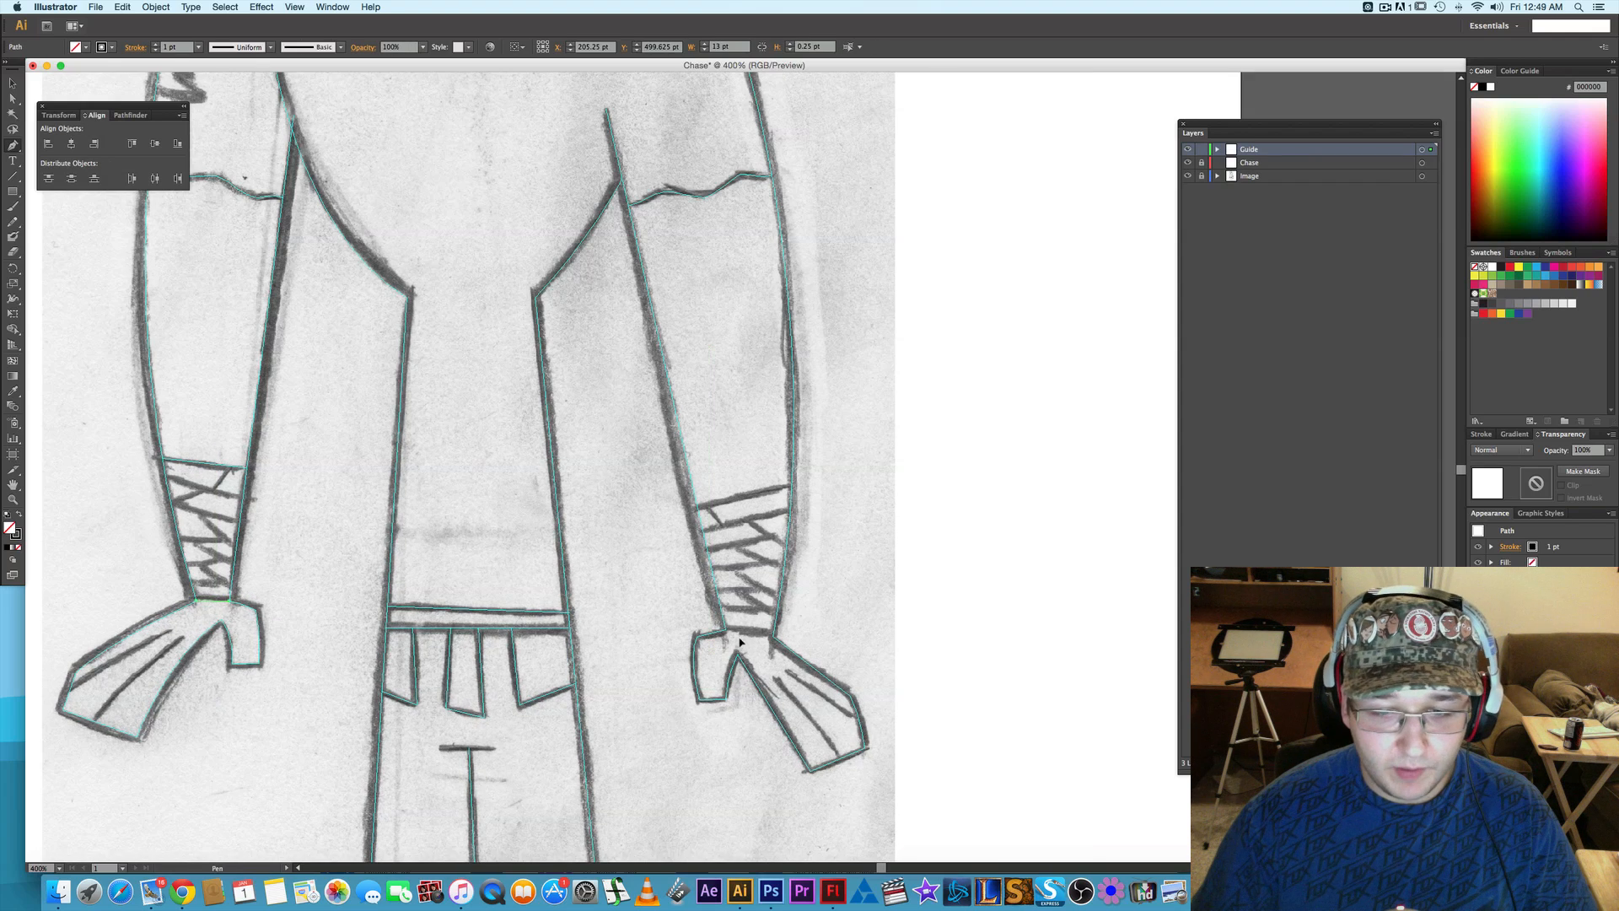
left_click(771, 635)
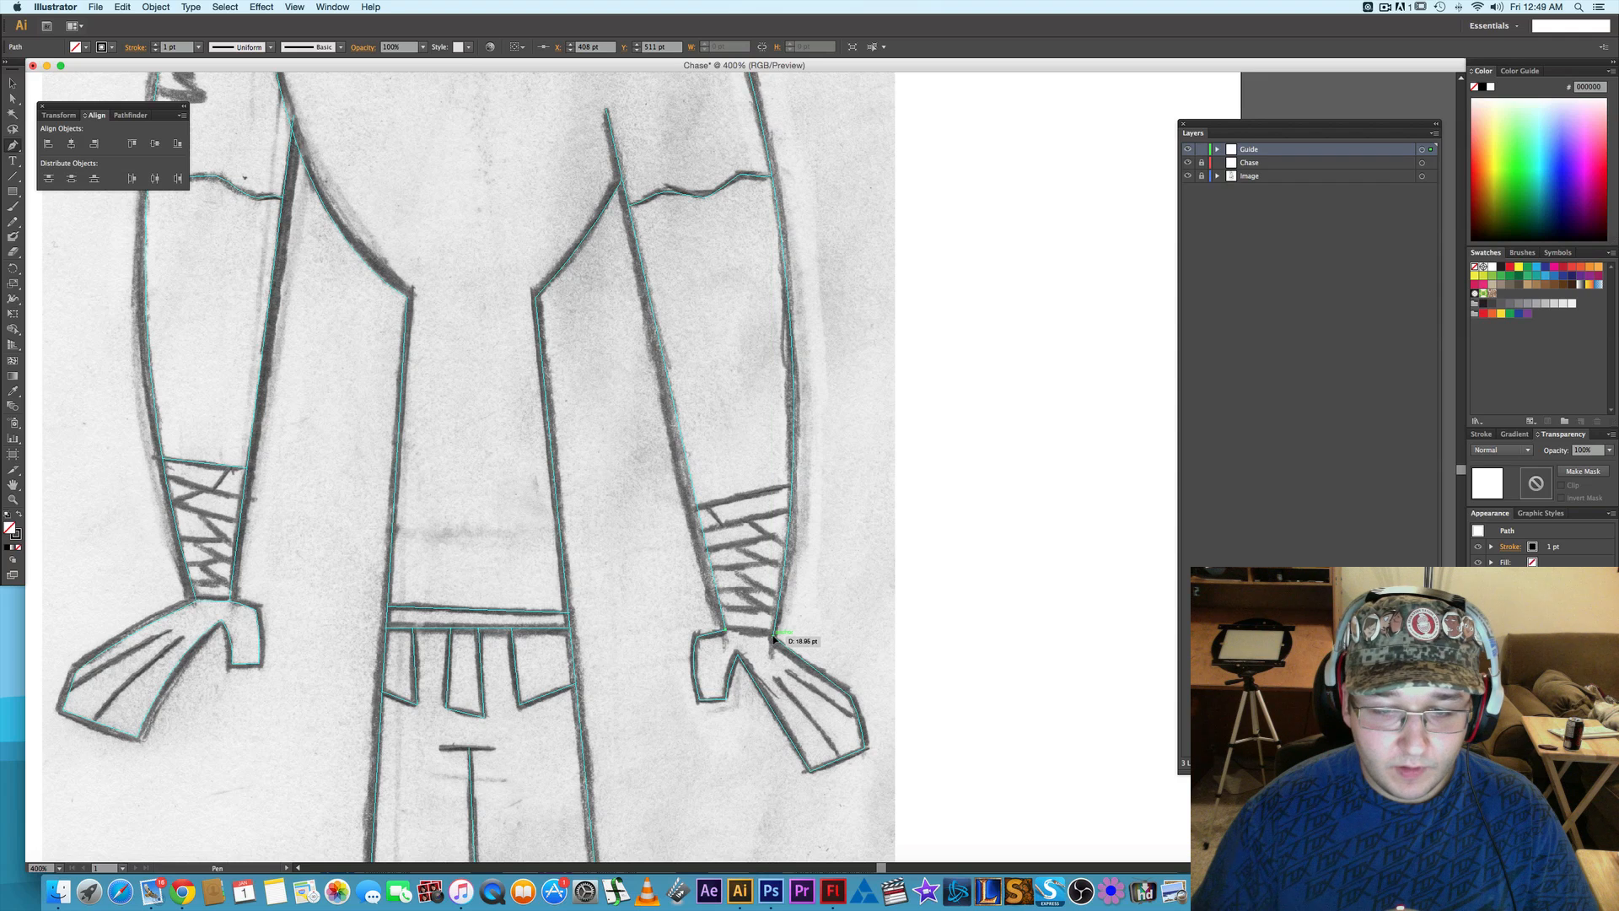
left_click(774, 639)
right_click(756, 639)
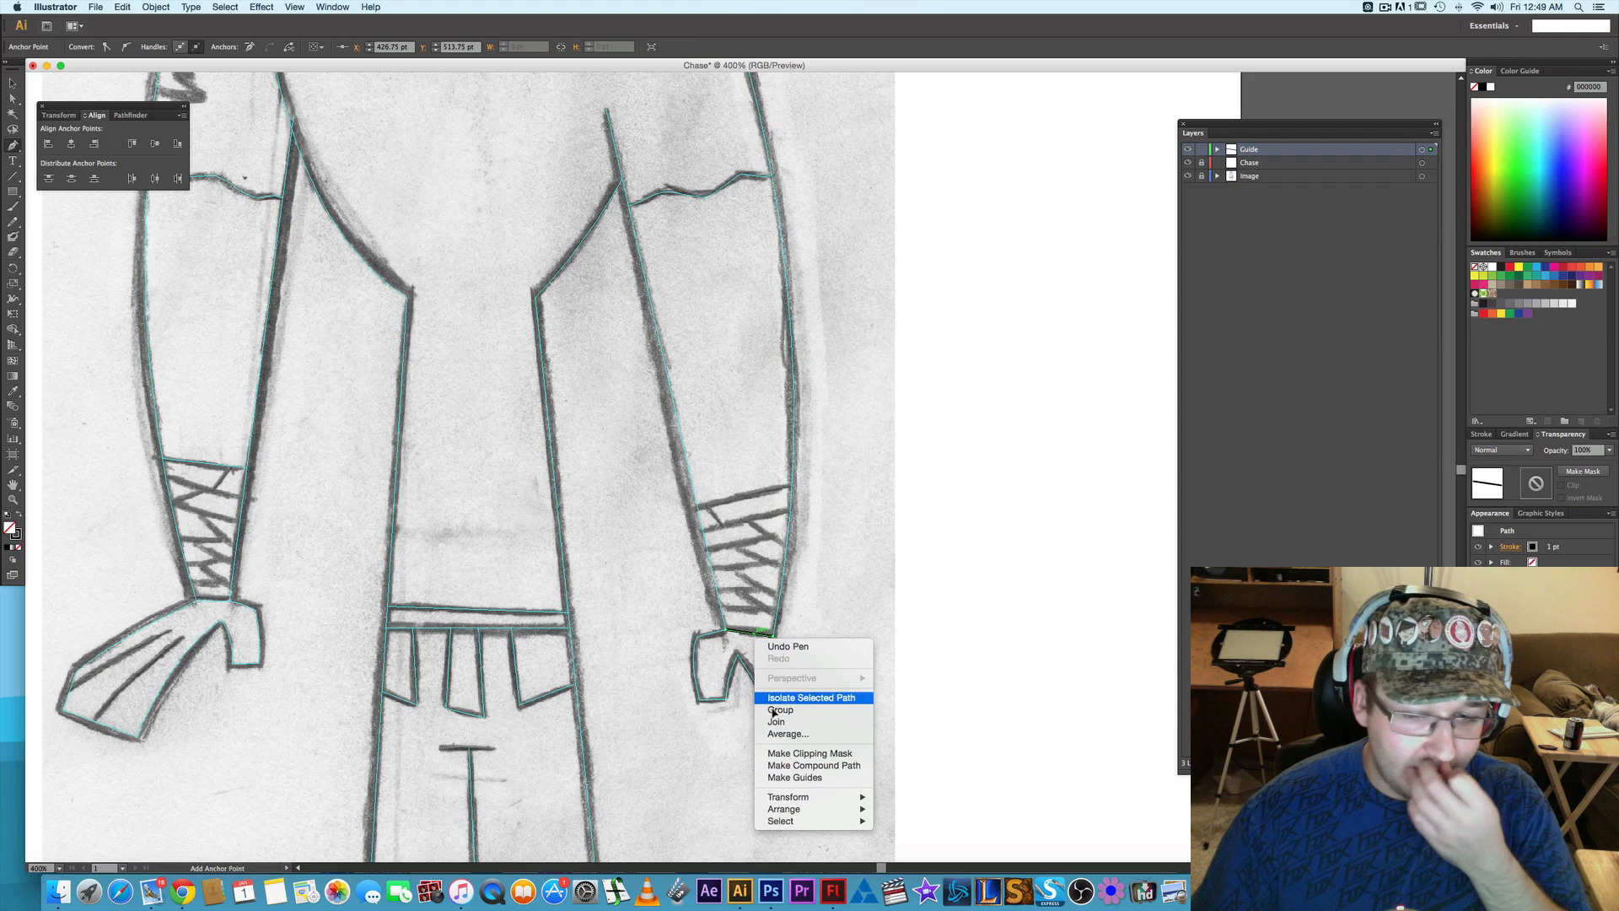
left_click(797, 778)
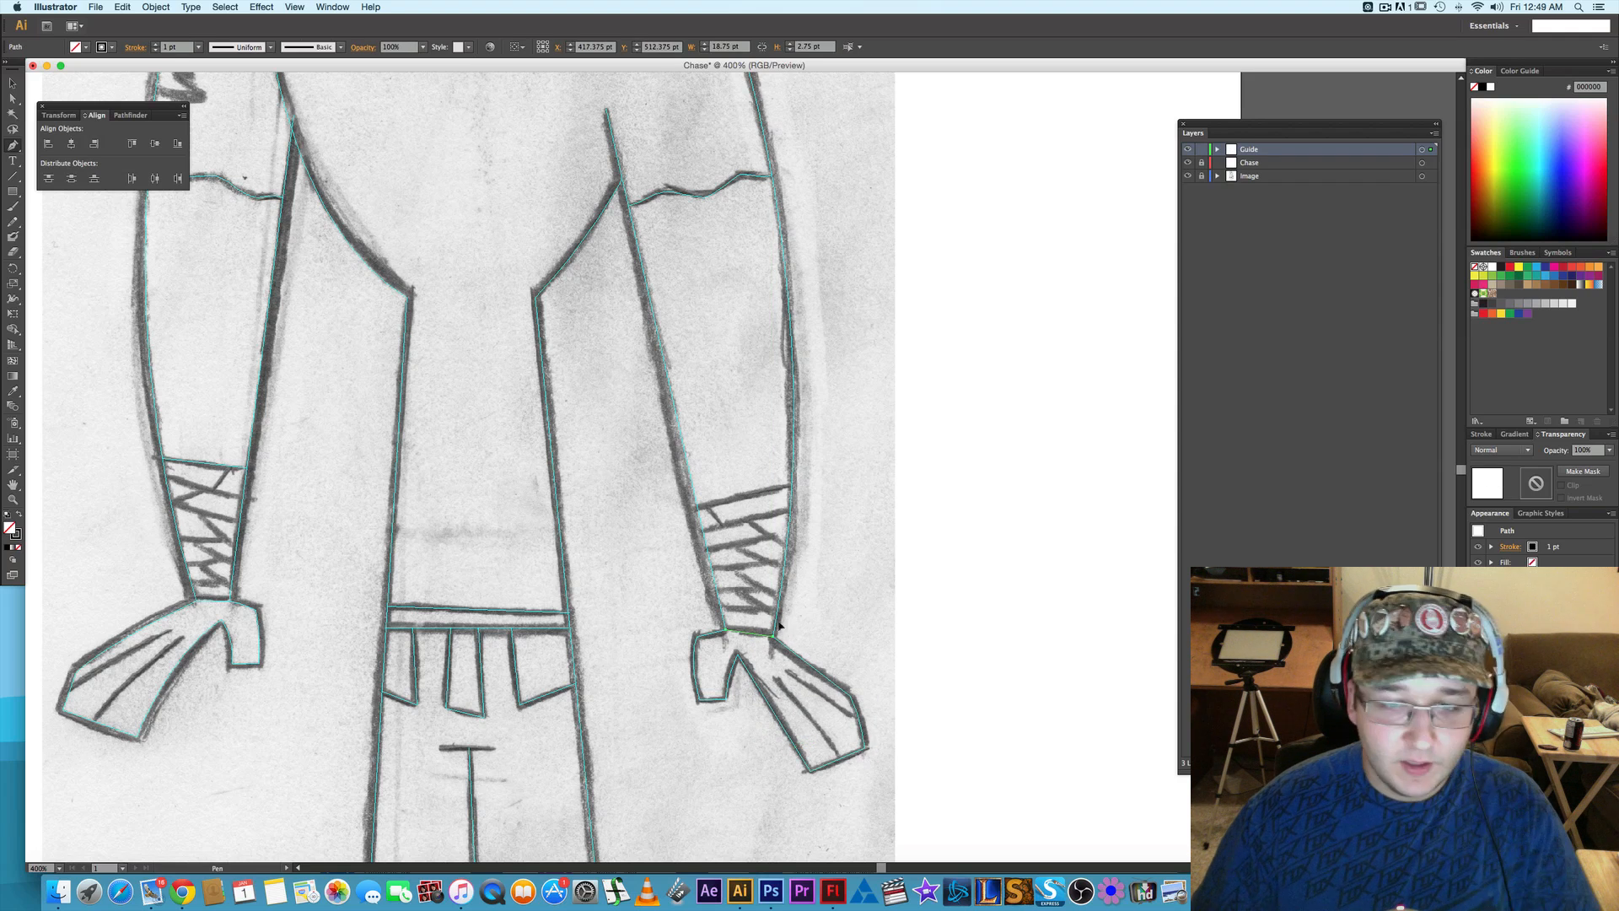
- Trace the slanted top edge of the right arm's wrap as a Pen path about 37.3 by 9.1 pt and convert it to guides
left_click(791, 486)
left_click(700, 507)
right_click(709, 509)
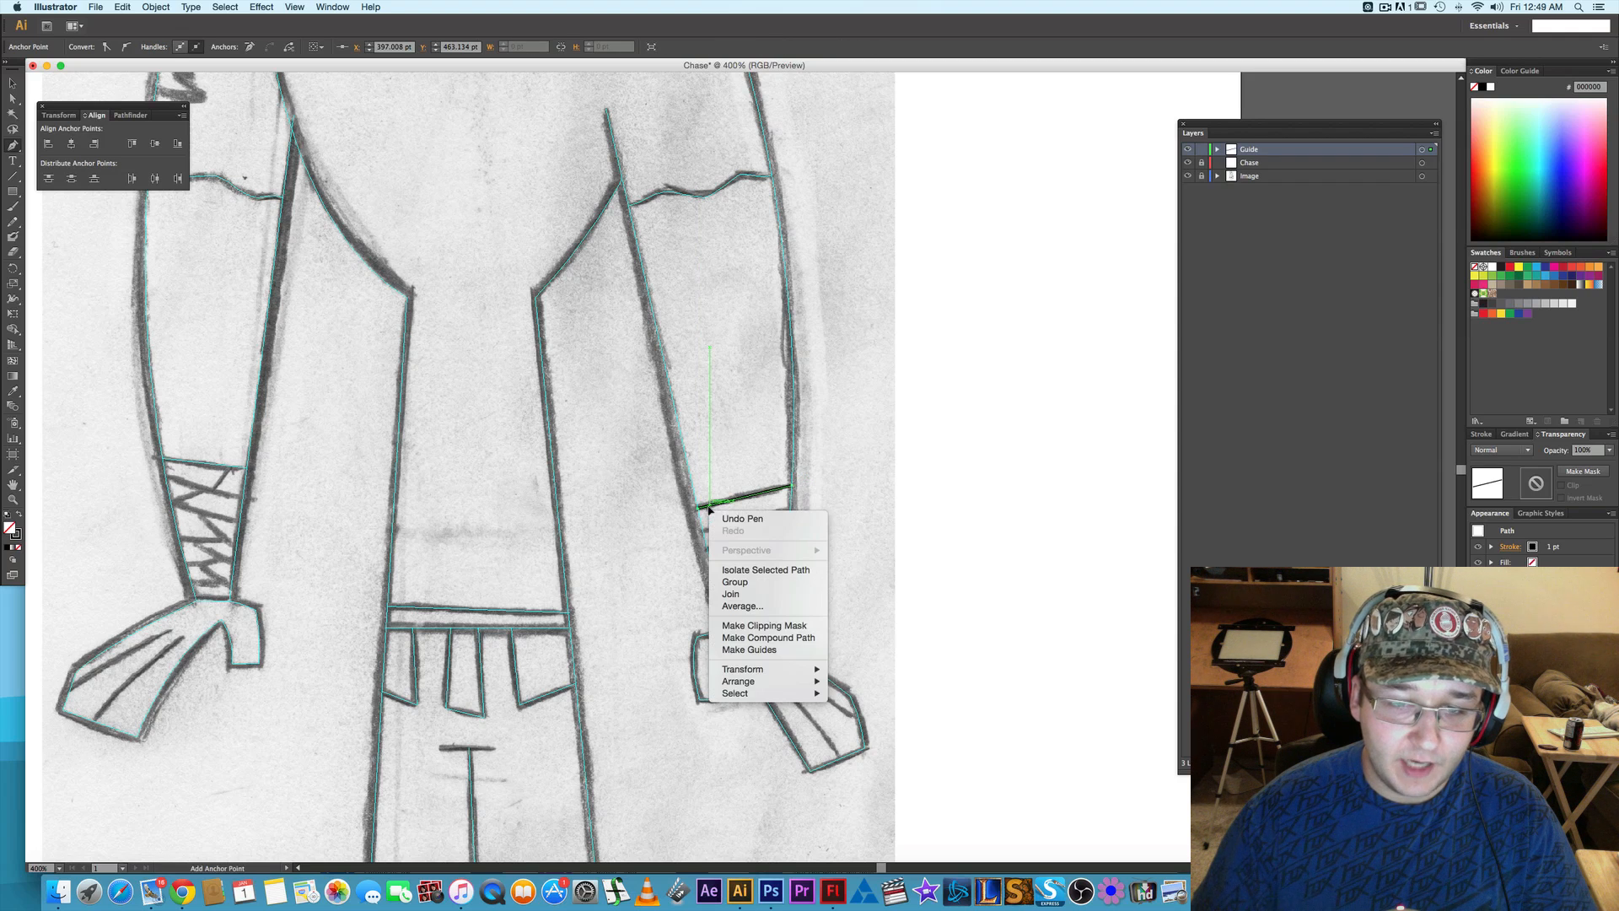
left_click(749, 649)
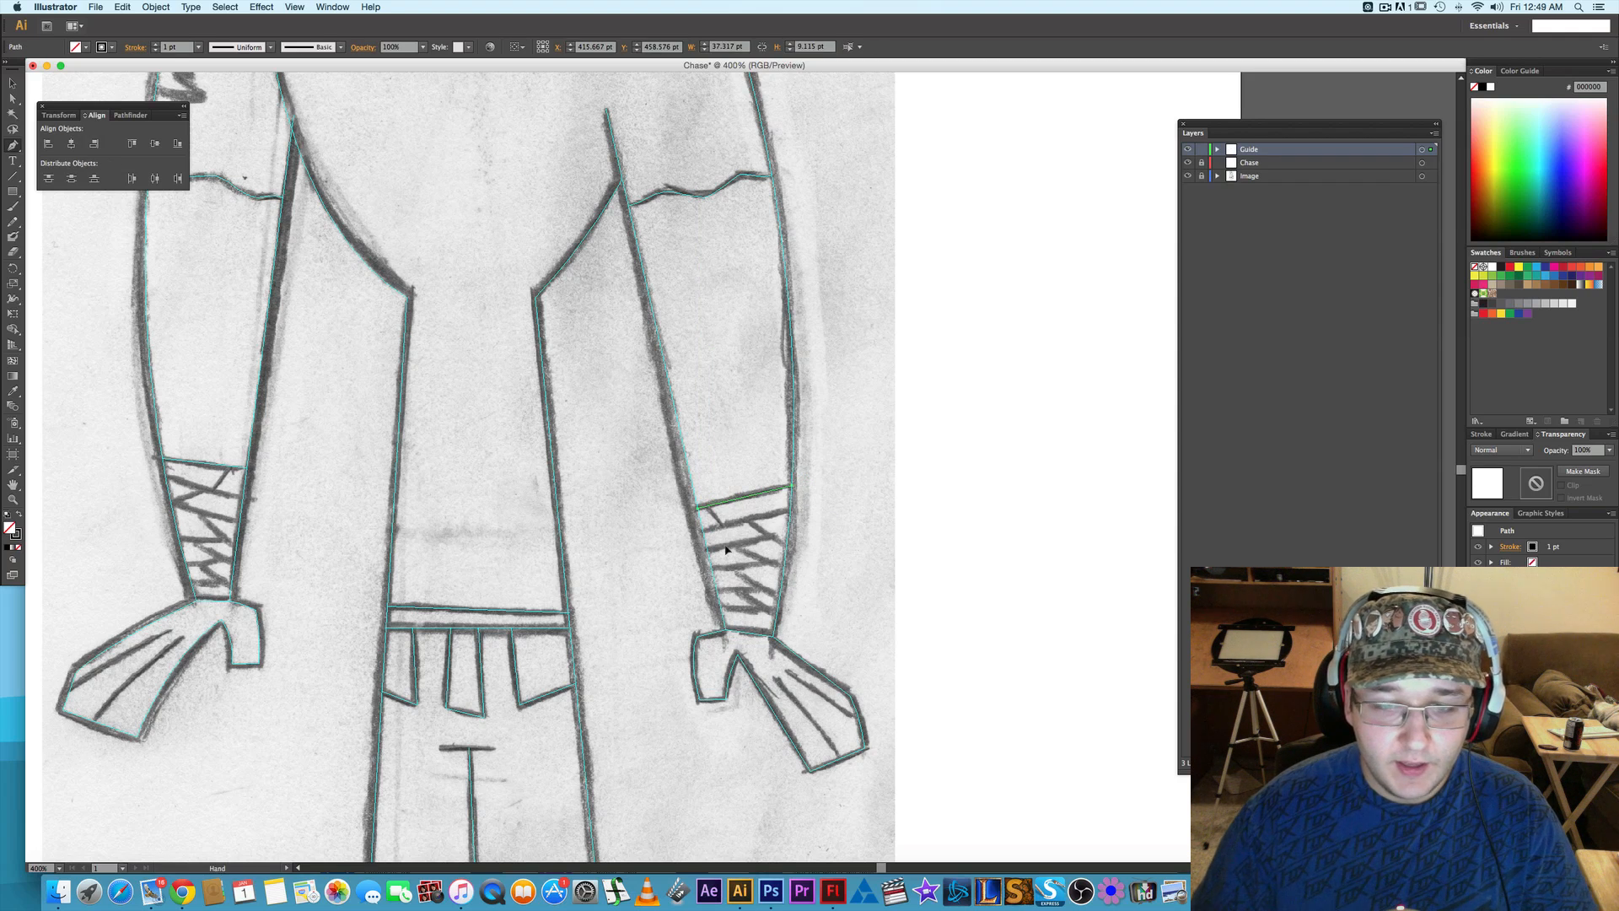
- Draw a line segment about 34.6 by 9.3 pt along the right wrap's second band edge and convert it to guides
key("backslash")
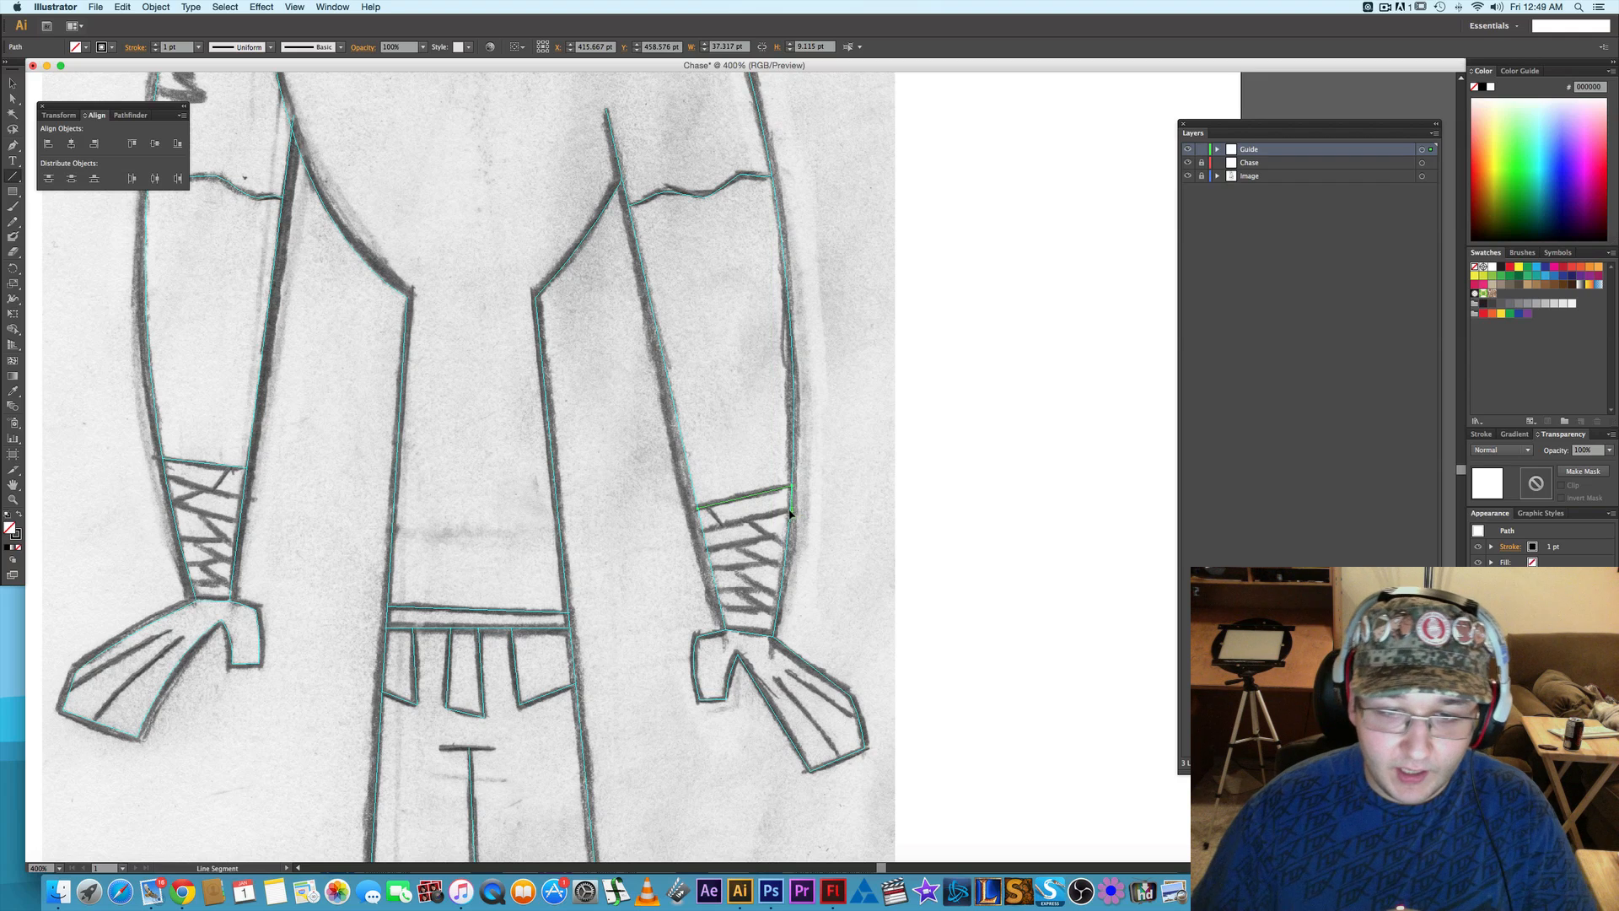
left_click_drag(791, 510, 705, 533)
right_click(711, 533)
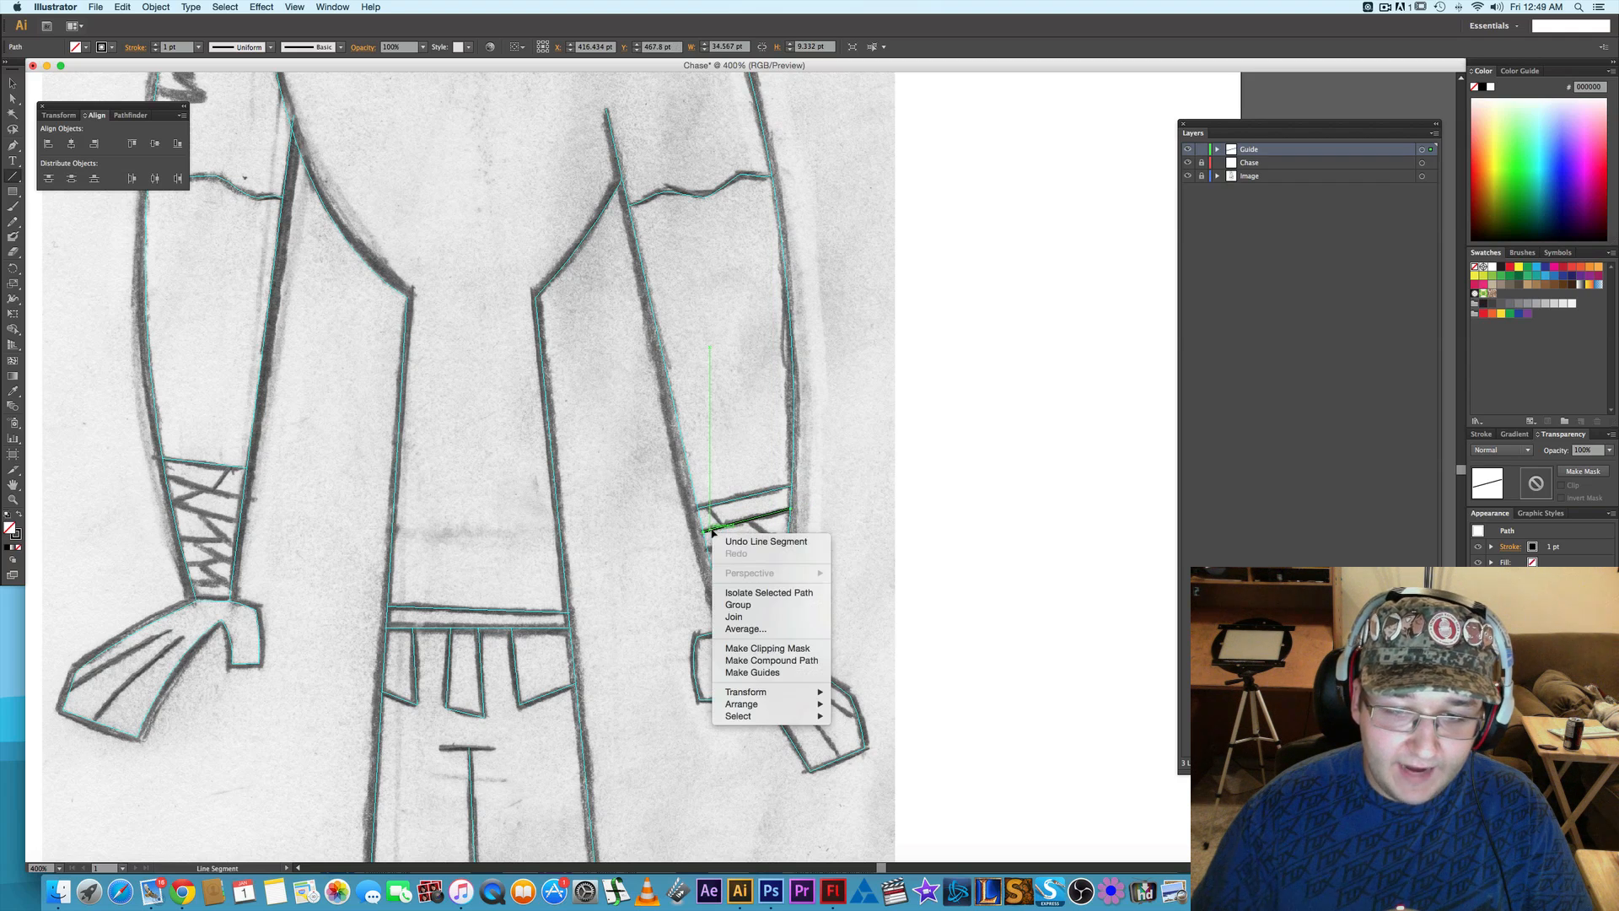
left_click(745, 674)
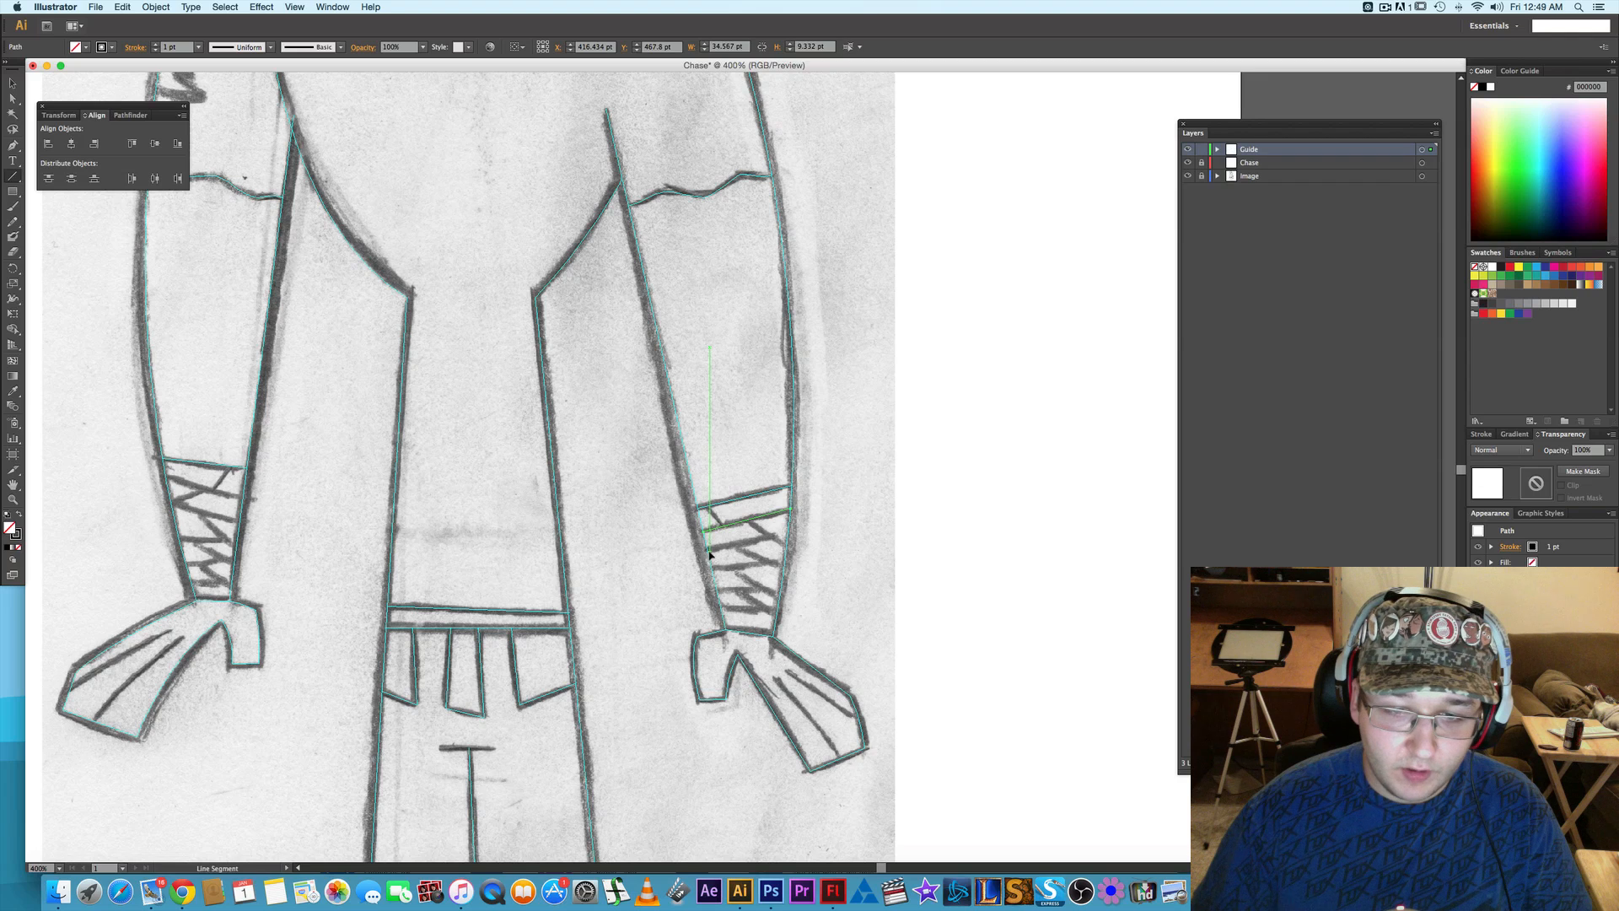
- Draw a short diagonal line segment about 15.9 by 10.4 pt below the right wrap's second band edge and convert it to guides
left_click_drag(709, 551, 768, 538)
key("super+z")
right_click(766, 538)
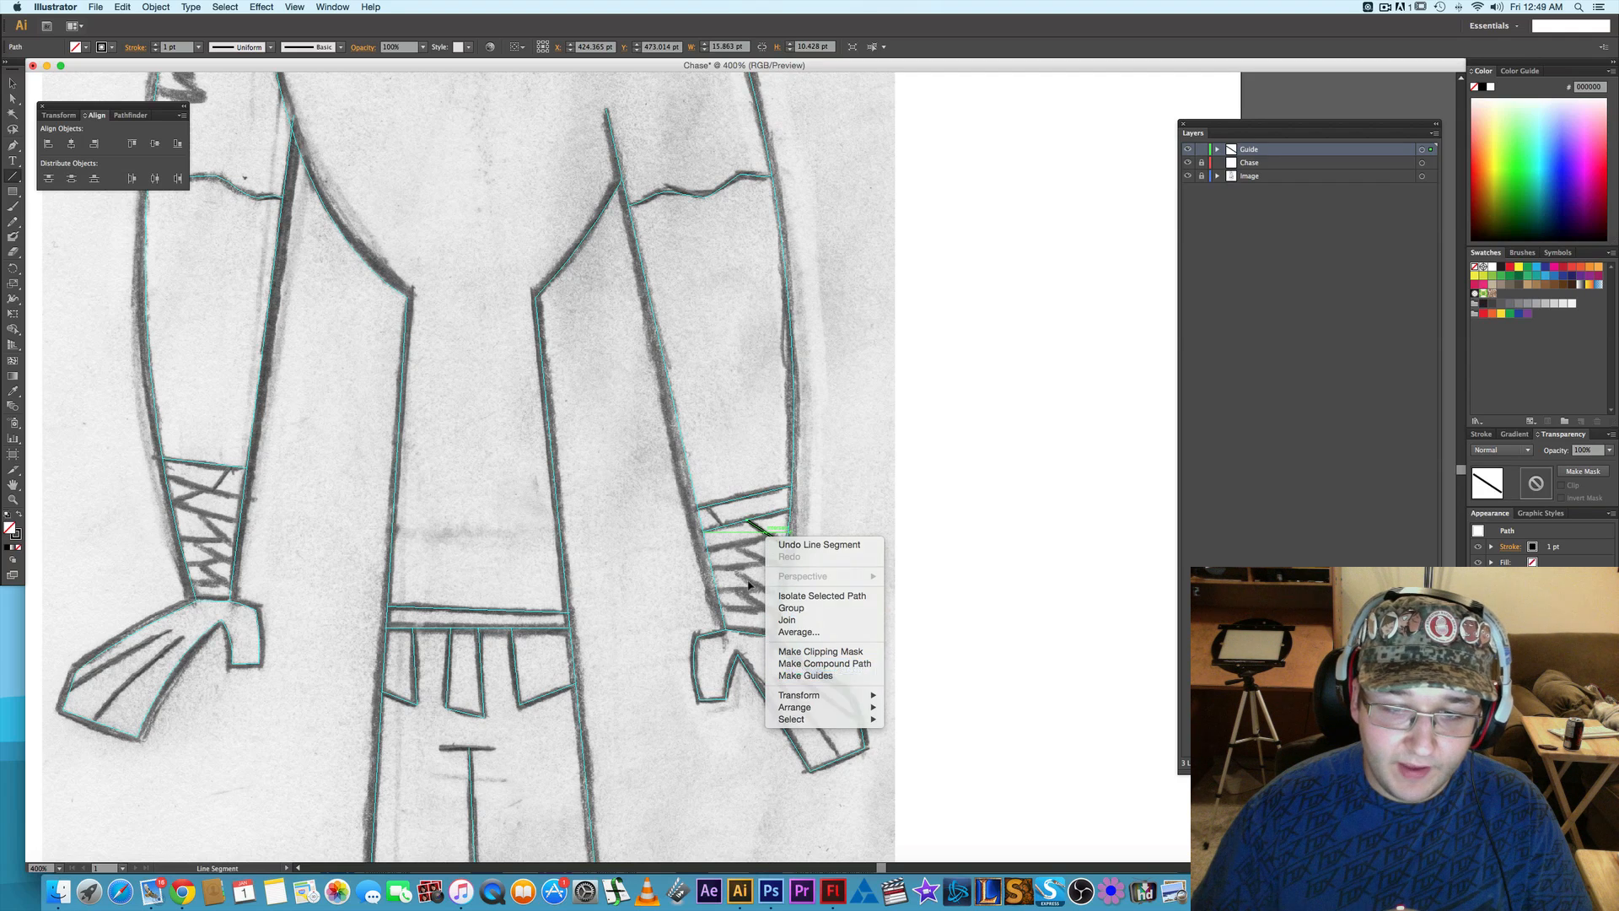
left_click(806, 676)
- Trace the right wrap's third band edge, about 25.6 by 5.4 pt, and the diagonal below it, about 20.2 by 10.3 pt, as line-segment guides
left_click_drag(706, 550, 770, 538)
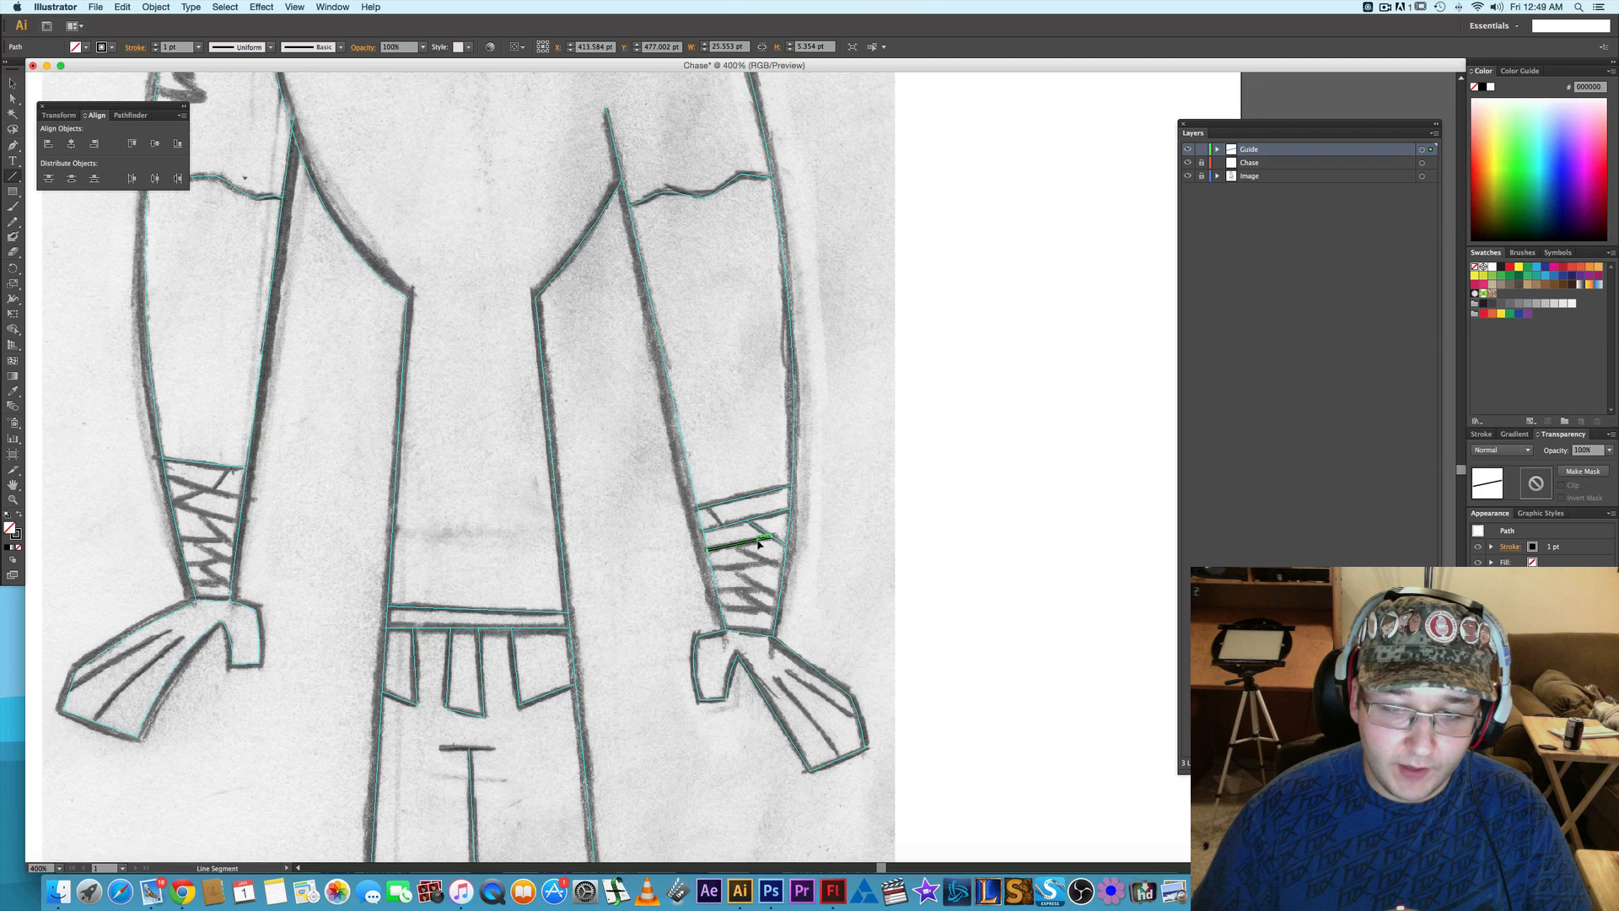
right_click(758, 544)
left_click(805, 679)
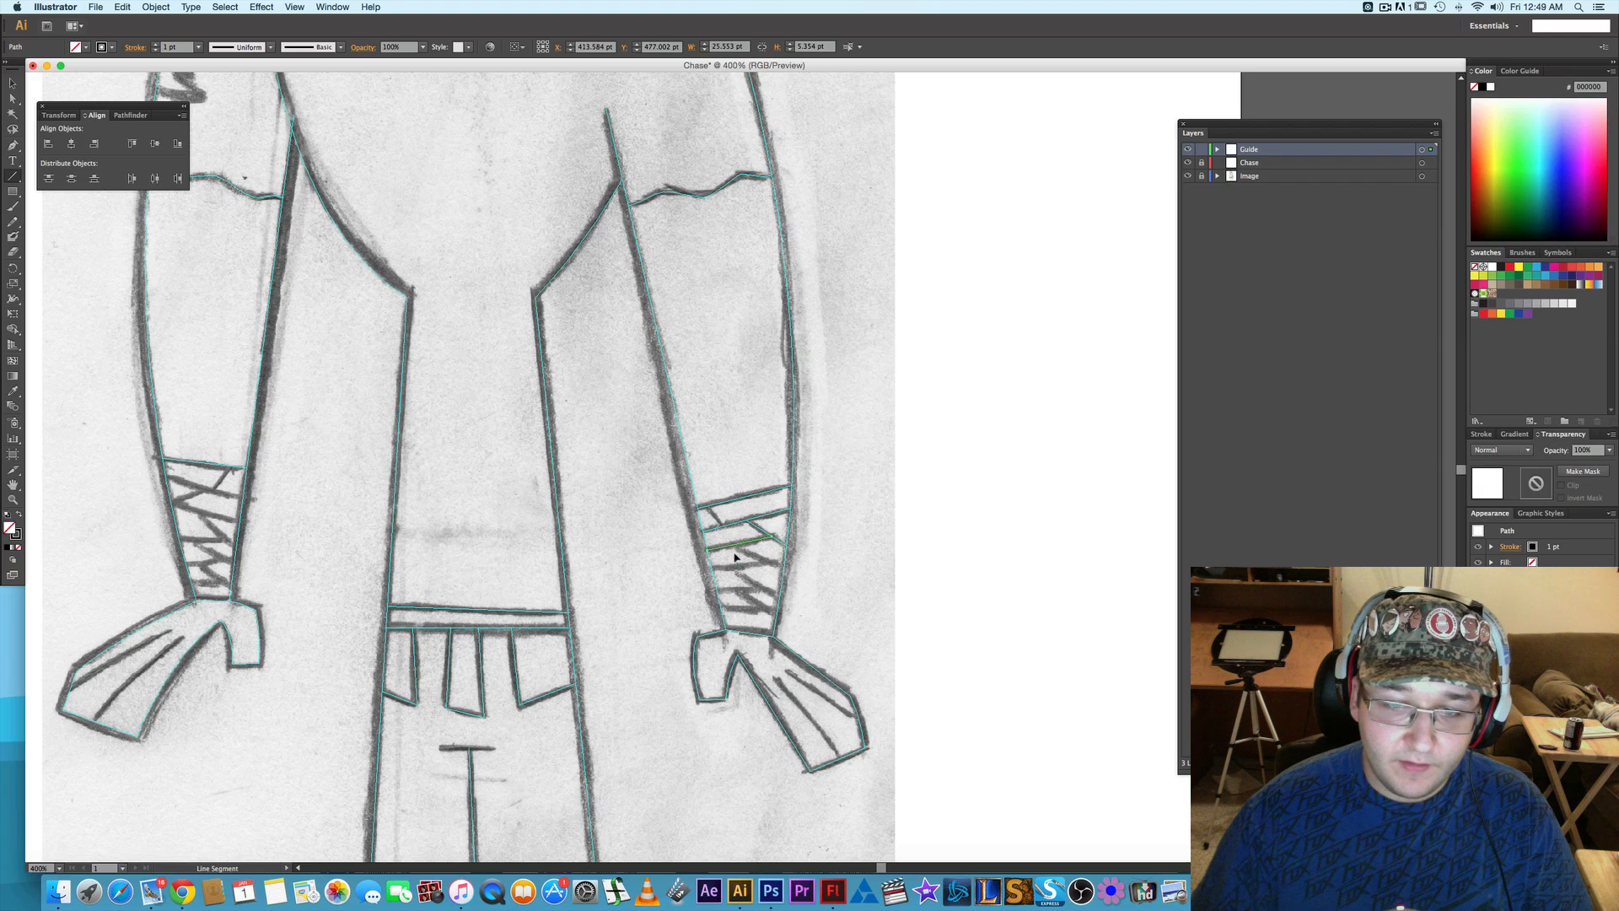
left_click_drag(734, 546, 784, 571)
right_click(758, 559)
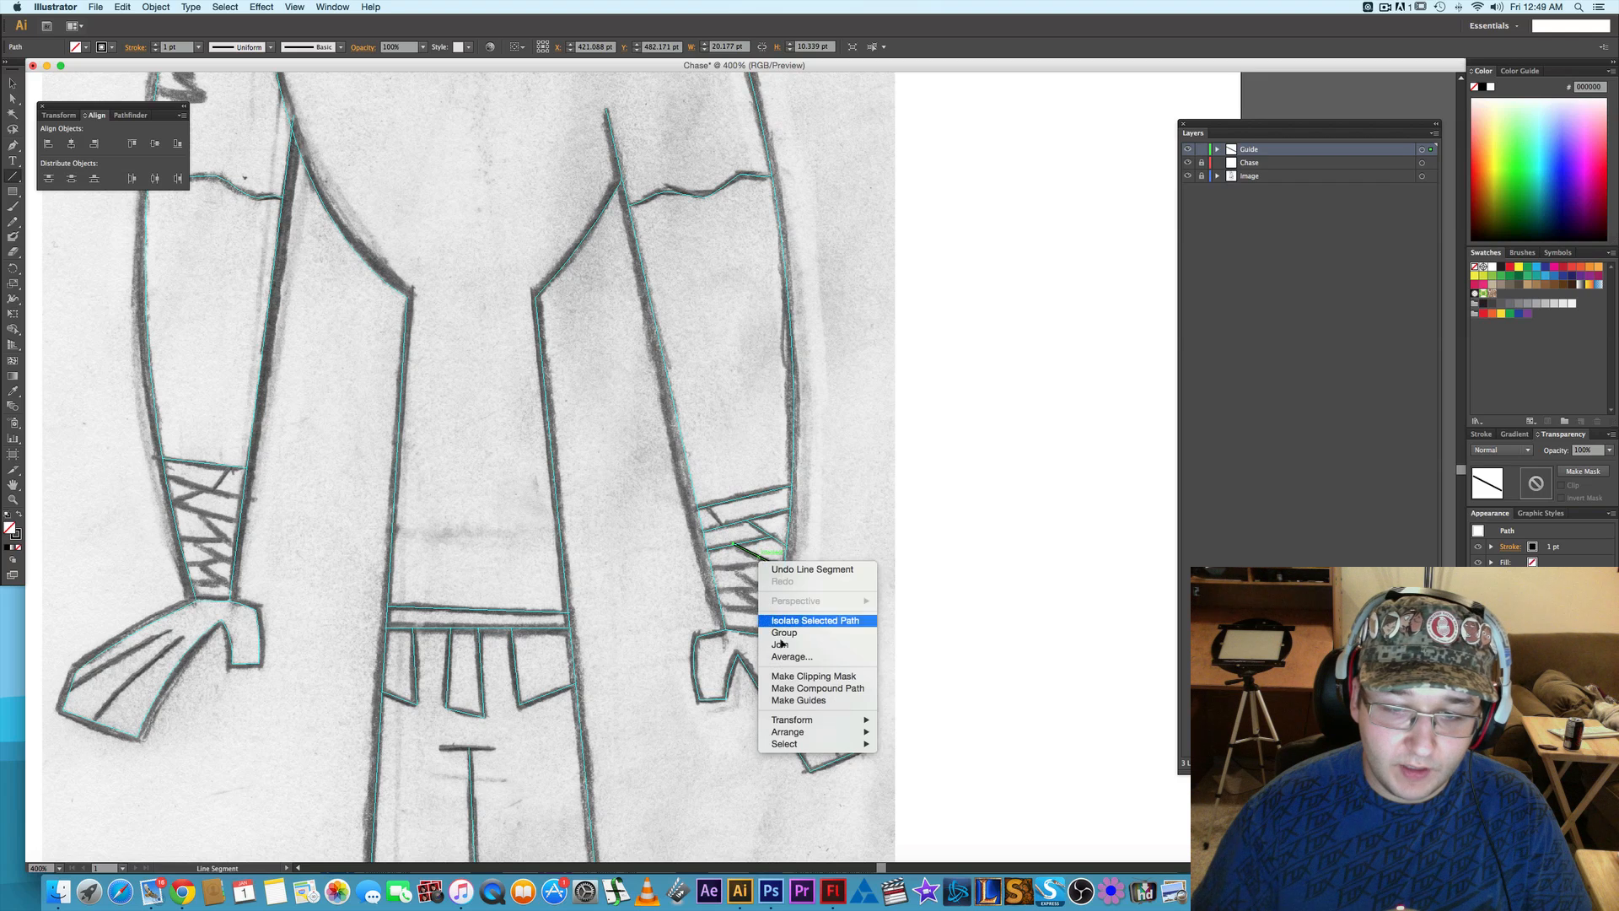
left_click(805, 700)
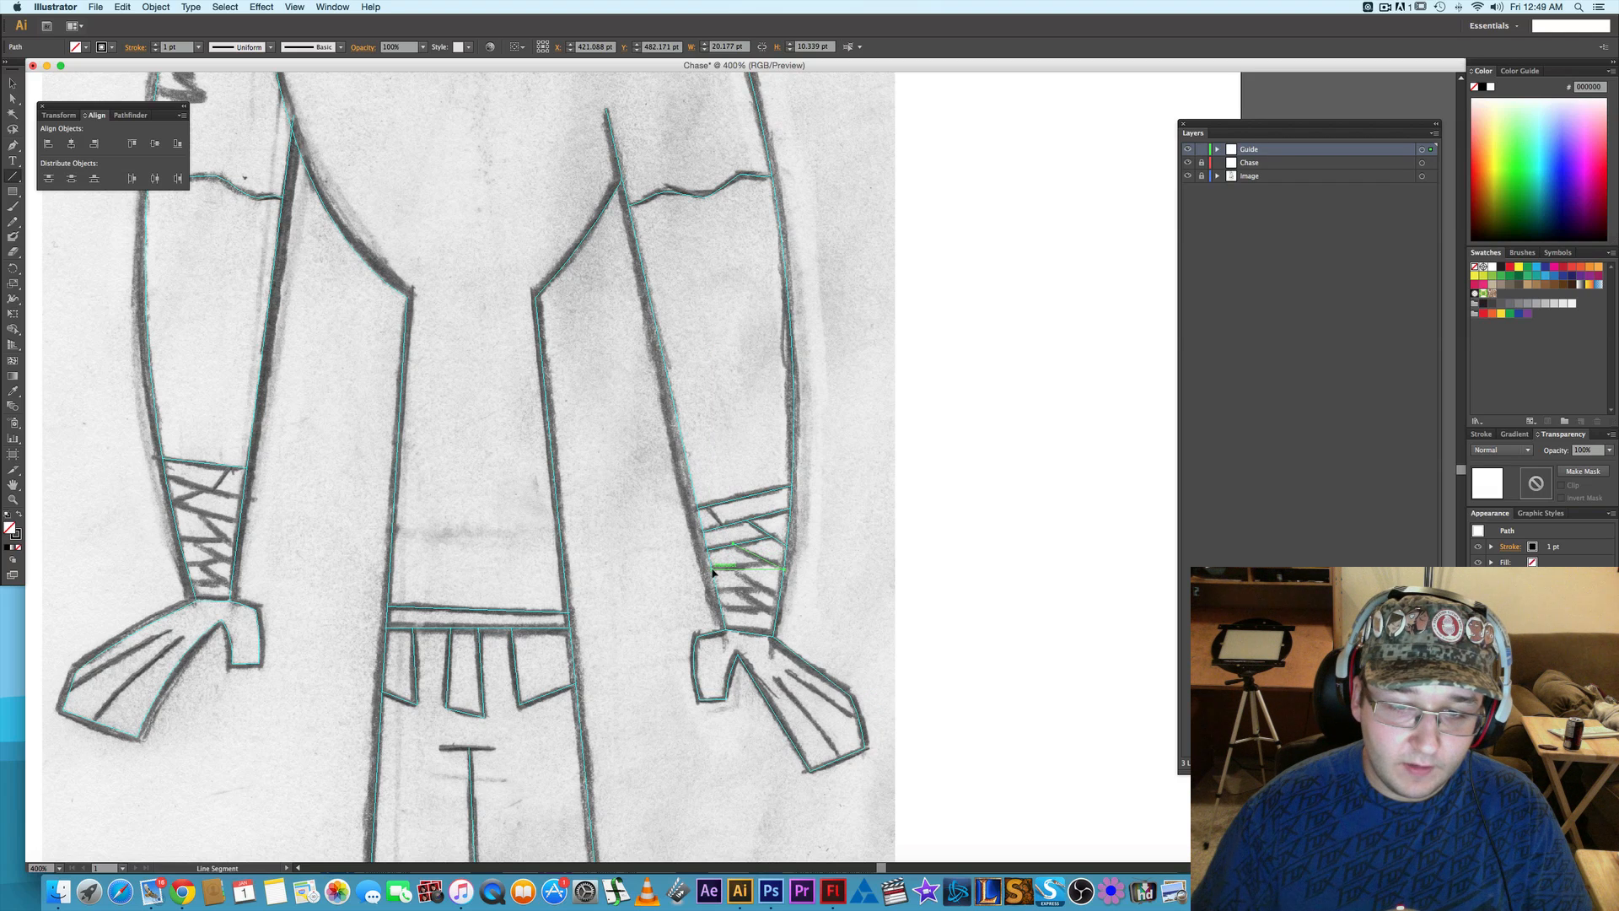
- Trace the right wrap's fourth band edge, about 21.8 by 3.5 pt, and its diagonal, about 18.5 by 12.9 pt, as line-segment guides
left_click_drag(712, 570, 768, 562)
right_click(746, 569)
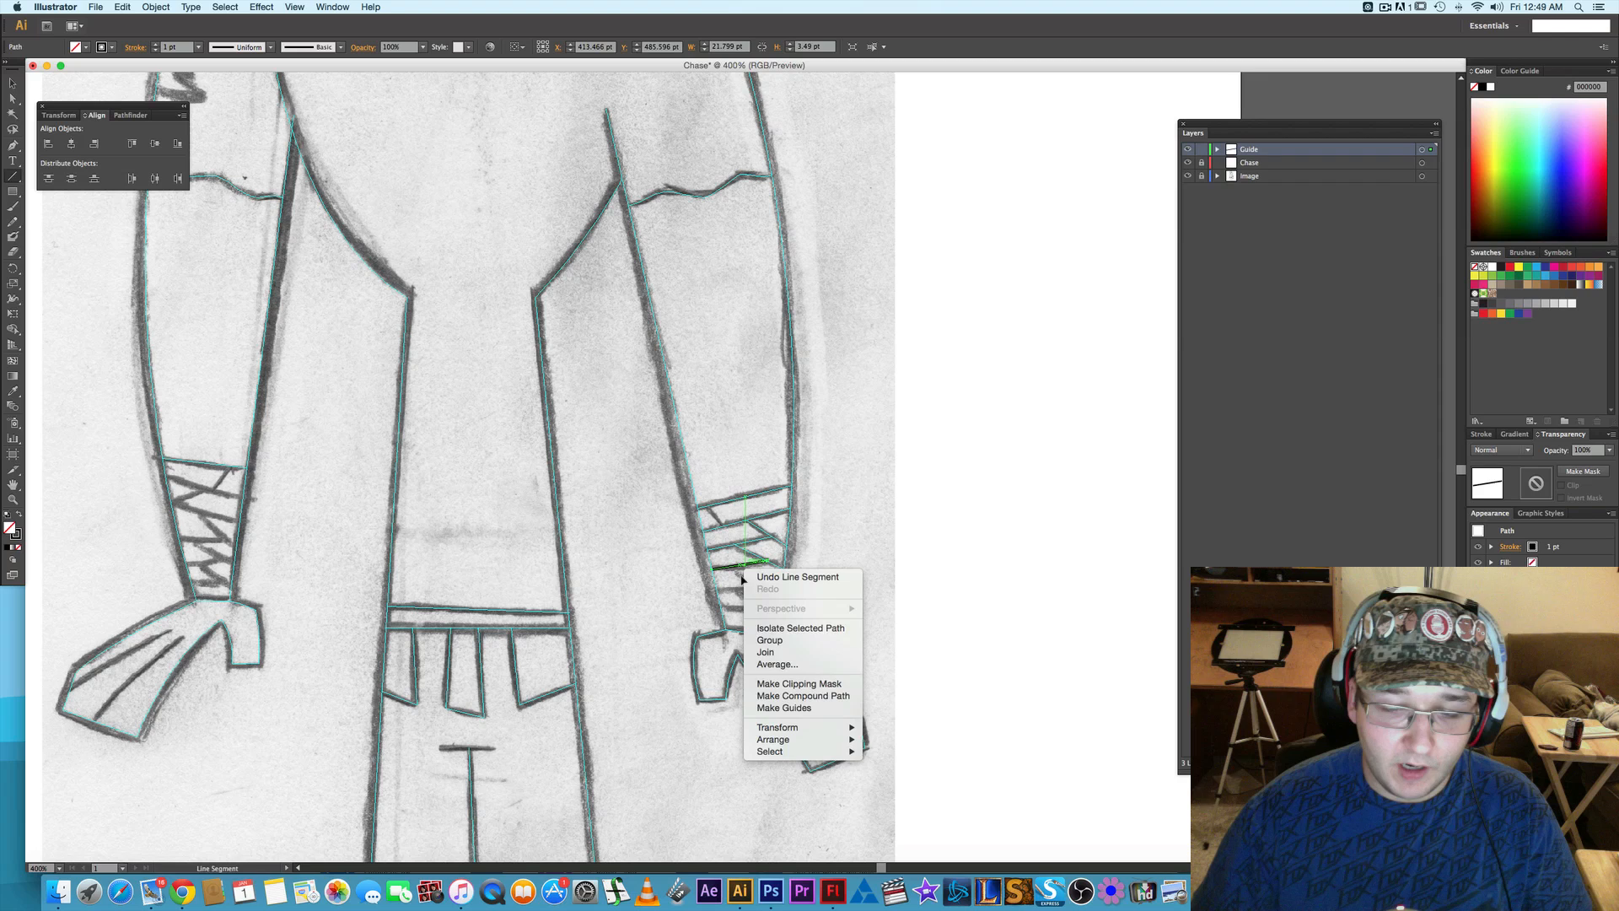
left_click(785, 708)
mouse_move(733, 569)
left_mouse_down()
mouse_move(802, 596)
mouse_move(775, 596)
left_mouse_up()
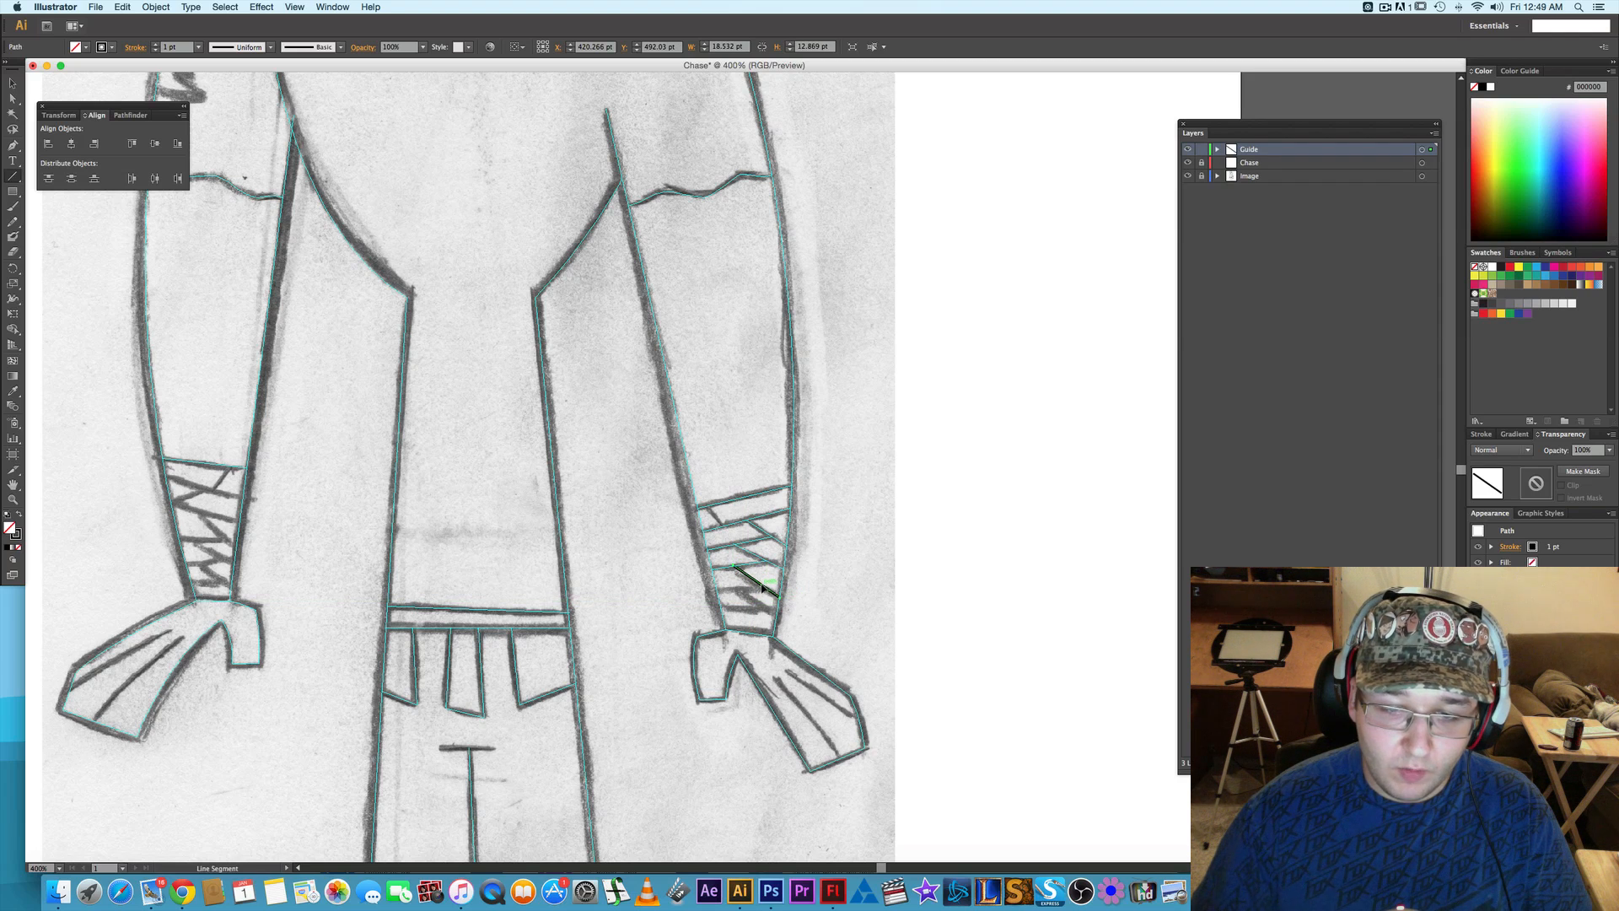
right_click(762, 588)
left_click(801, 724)
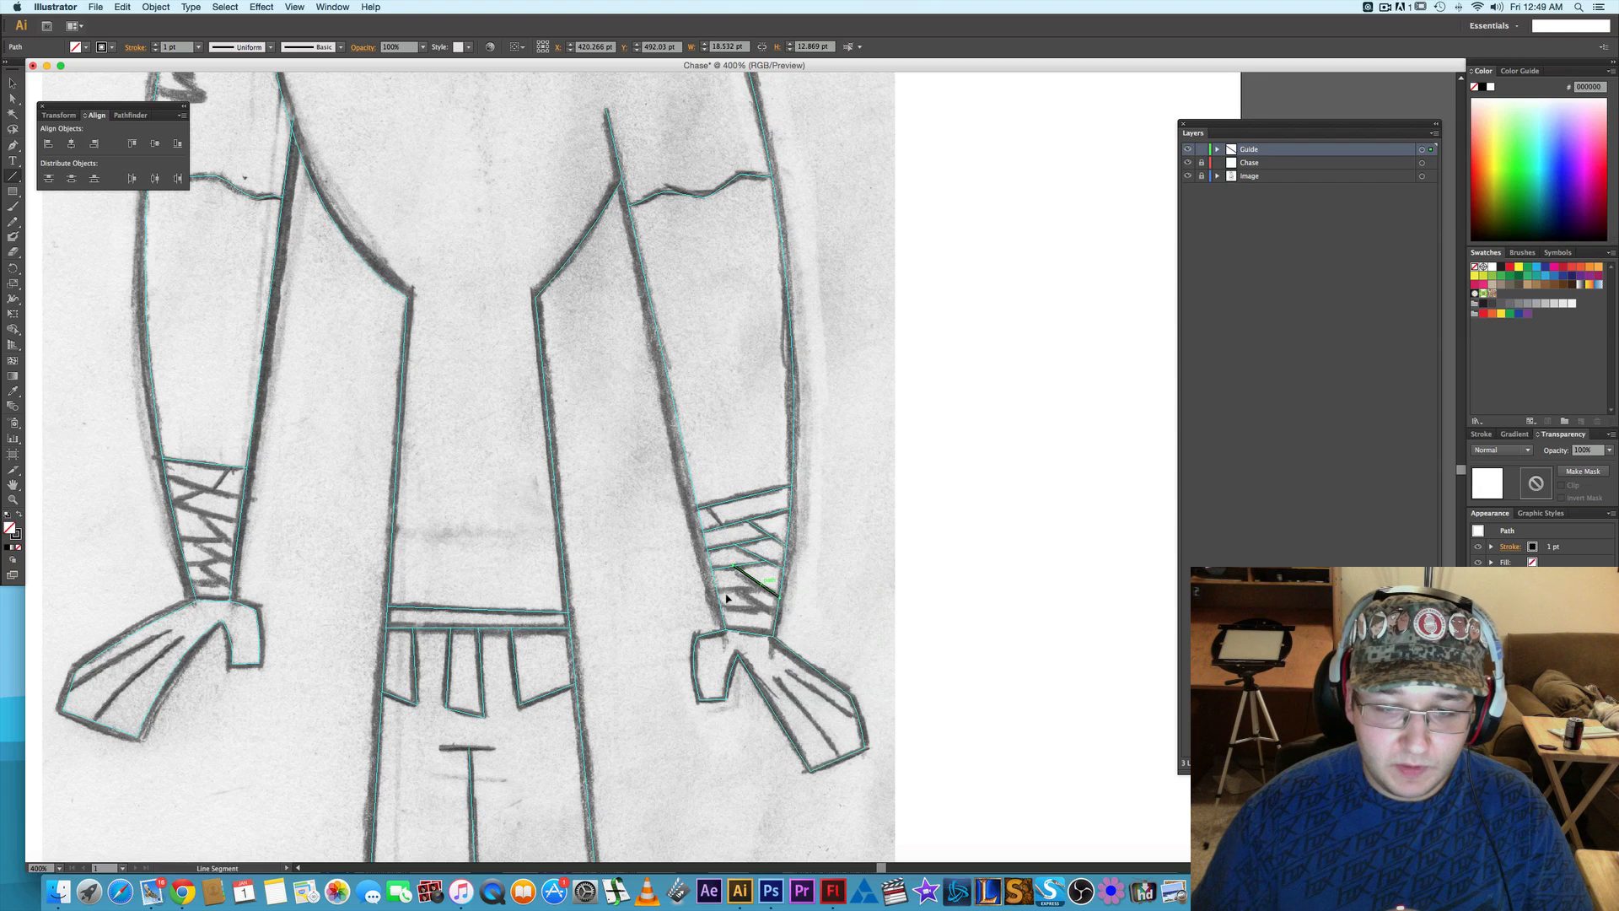
- Trace the right wrap's fifth band edge, about 19 by 0.7 pt, and its diagonal, about 15.1 by 9 pt, as line-segment guides
left_click_drag(718, 590, 765, 590)
right_click(748, 590)
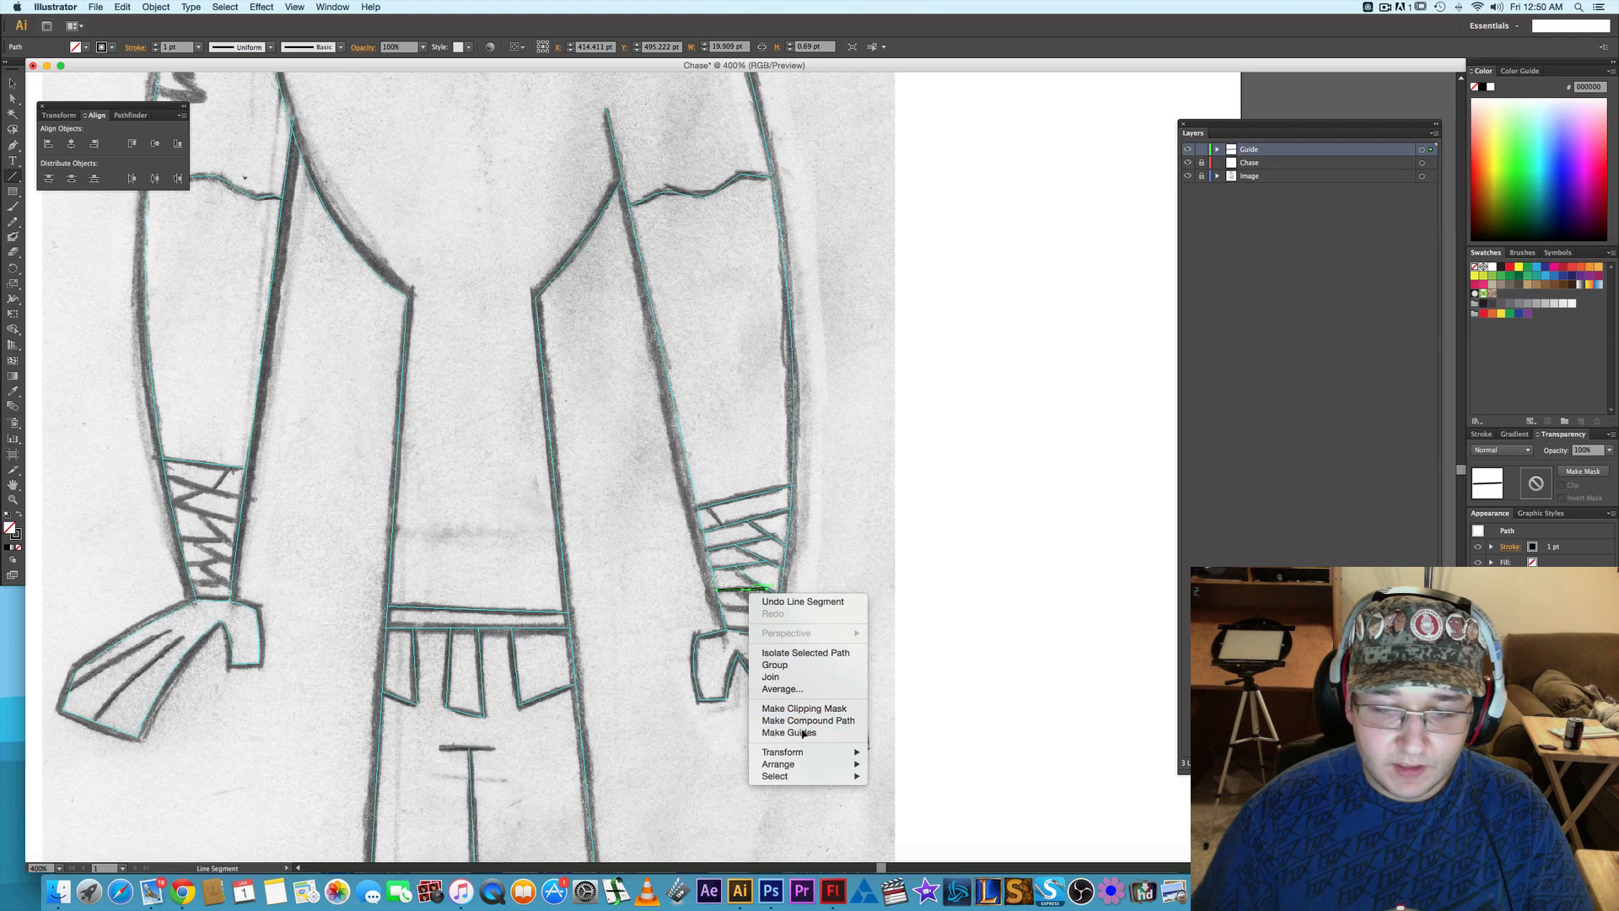
left_click(803, 731)
left_click_drag(740, 590, 776, 612)
right_click(758, 605)
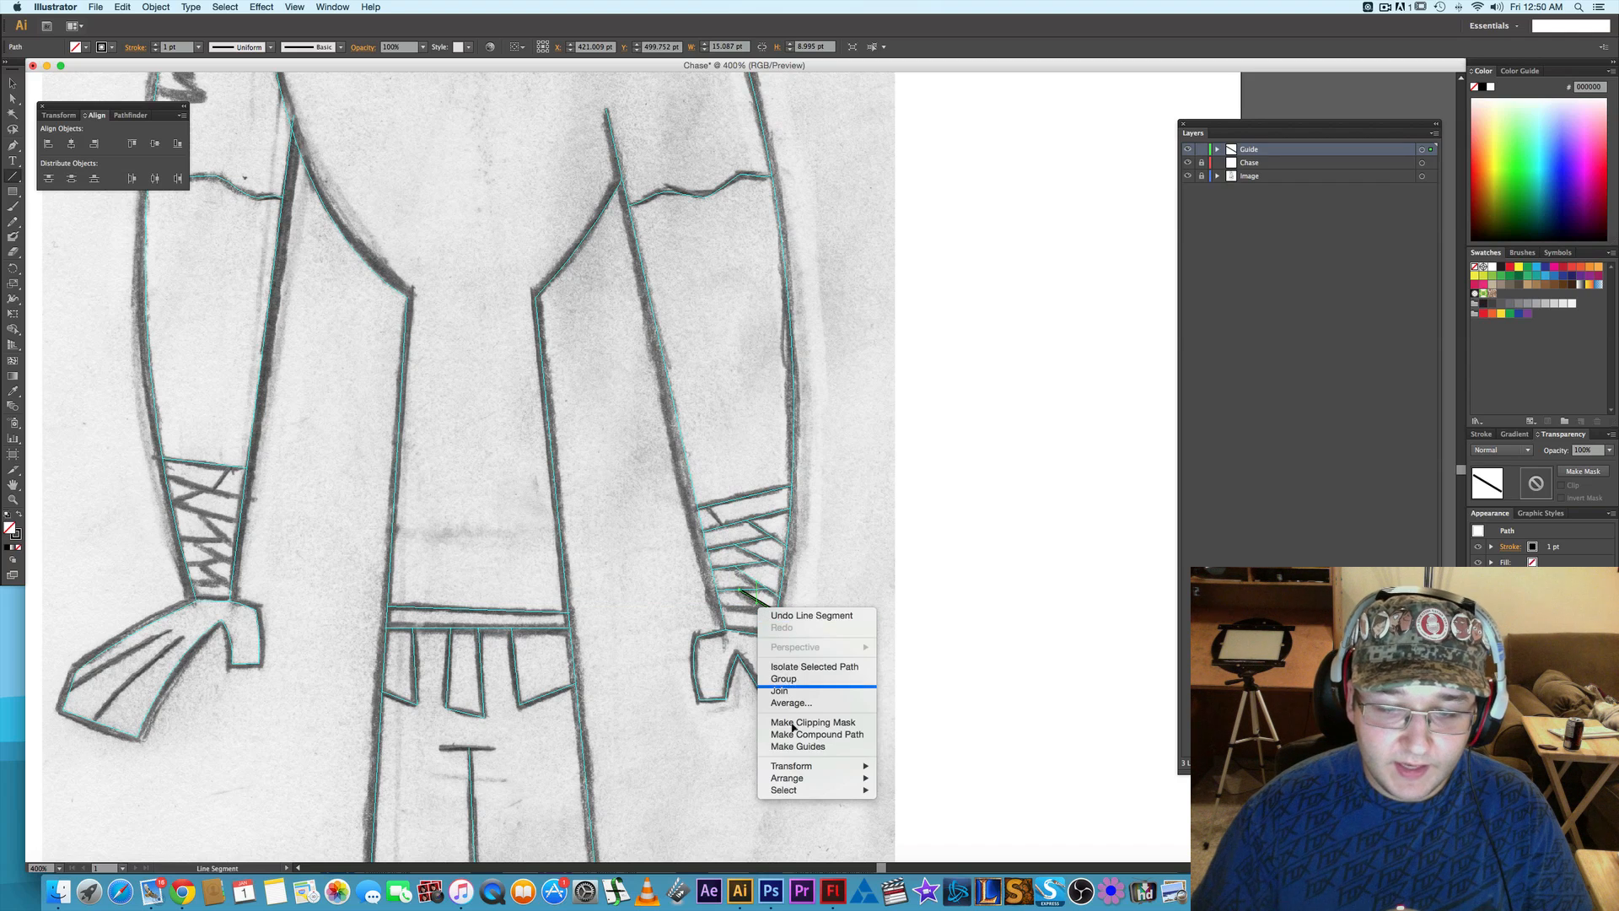
left_click(789, 745)
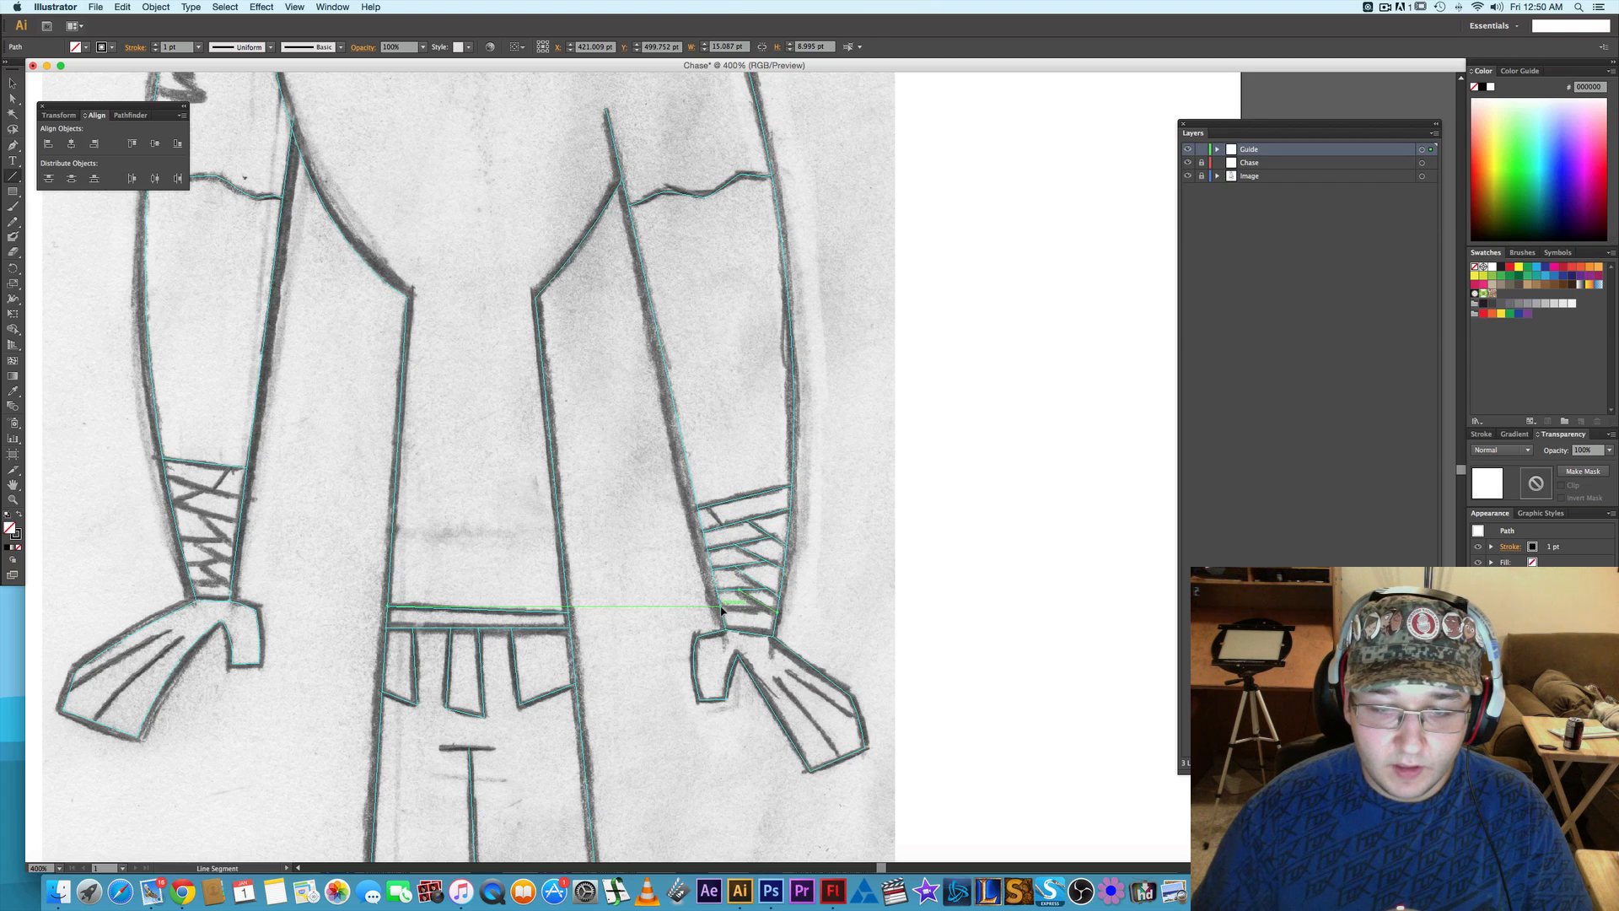
- Draw a horizontal line segment about 20.6 pt long along the right wrap's lowest band edge and convert it to guides
left_click_drag(722, 609, 772, 610)
right_click(753, 612)
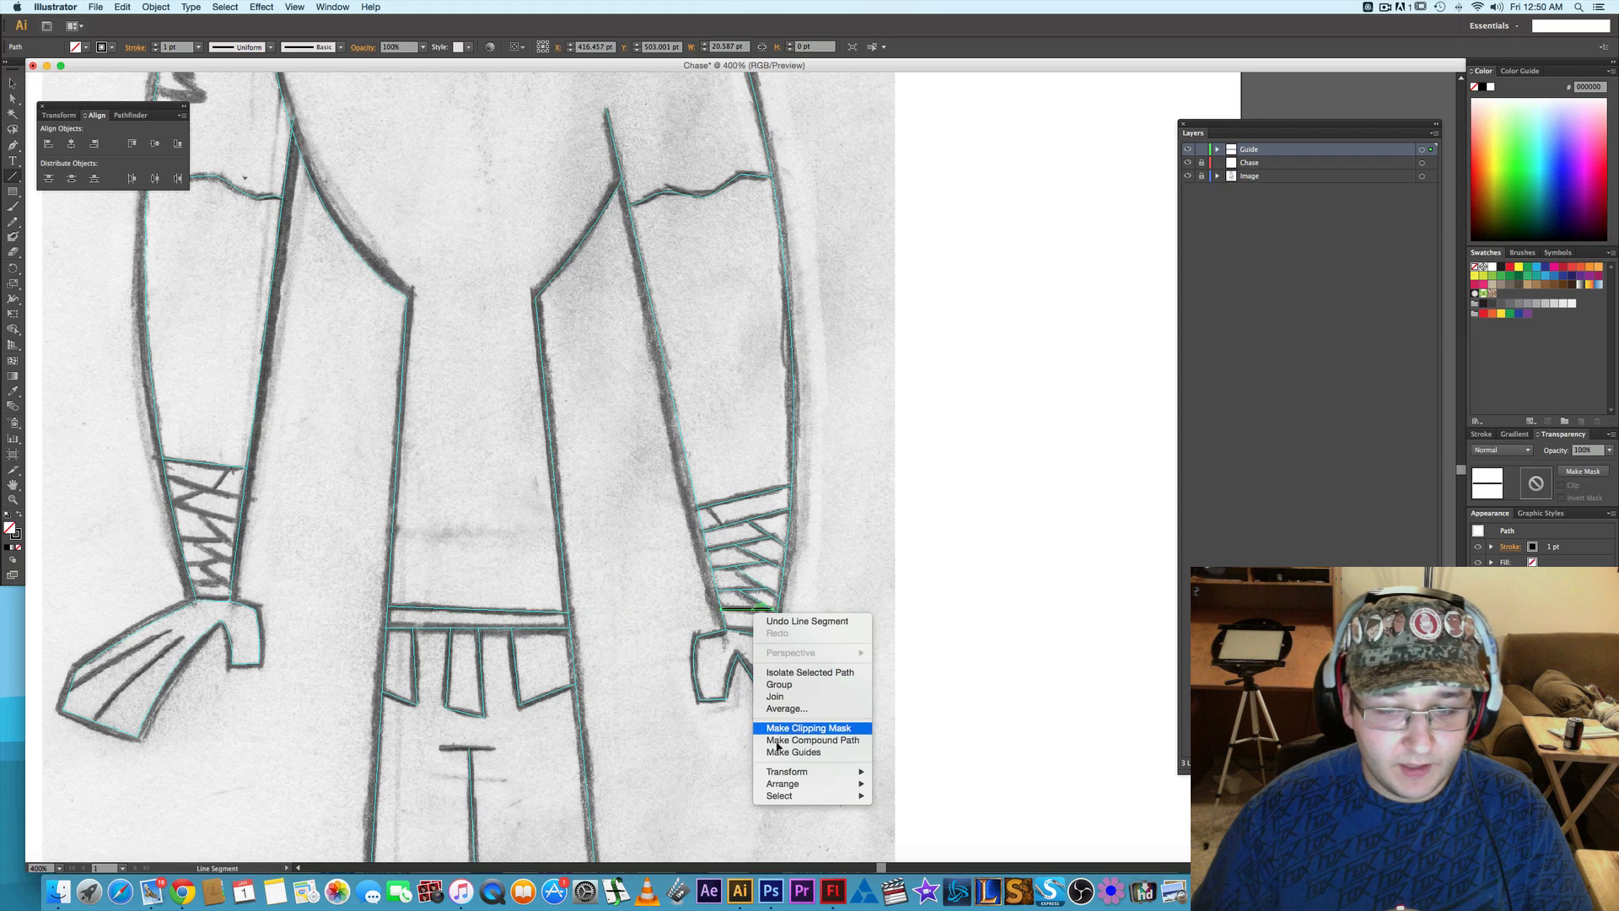
left_click(789, 752)
- Draw a line segment about 30.7 by 8.3 pt below the left wrap's top edge and convert it to guides
left_click_drag(314, 560, 542, 570)
left_click_drag(394, 487, 470, 506)
right_click(433, 498)
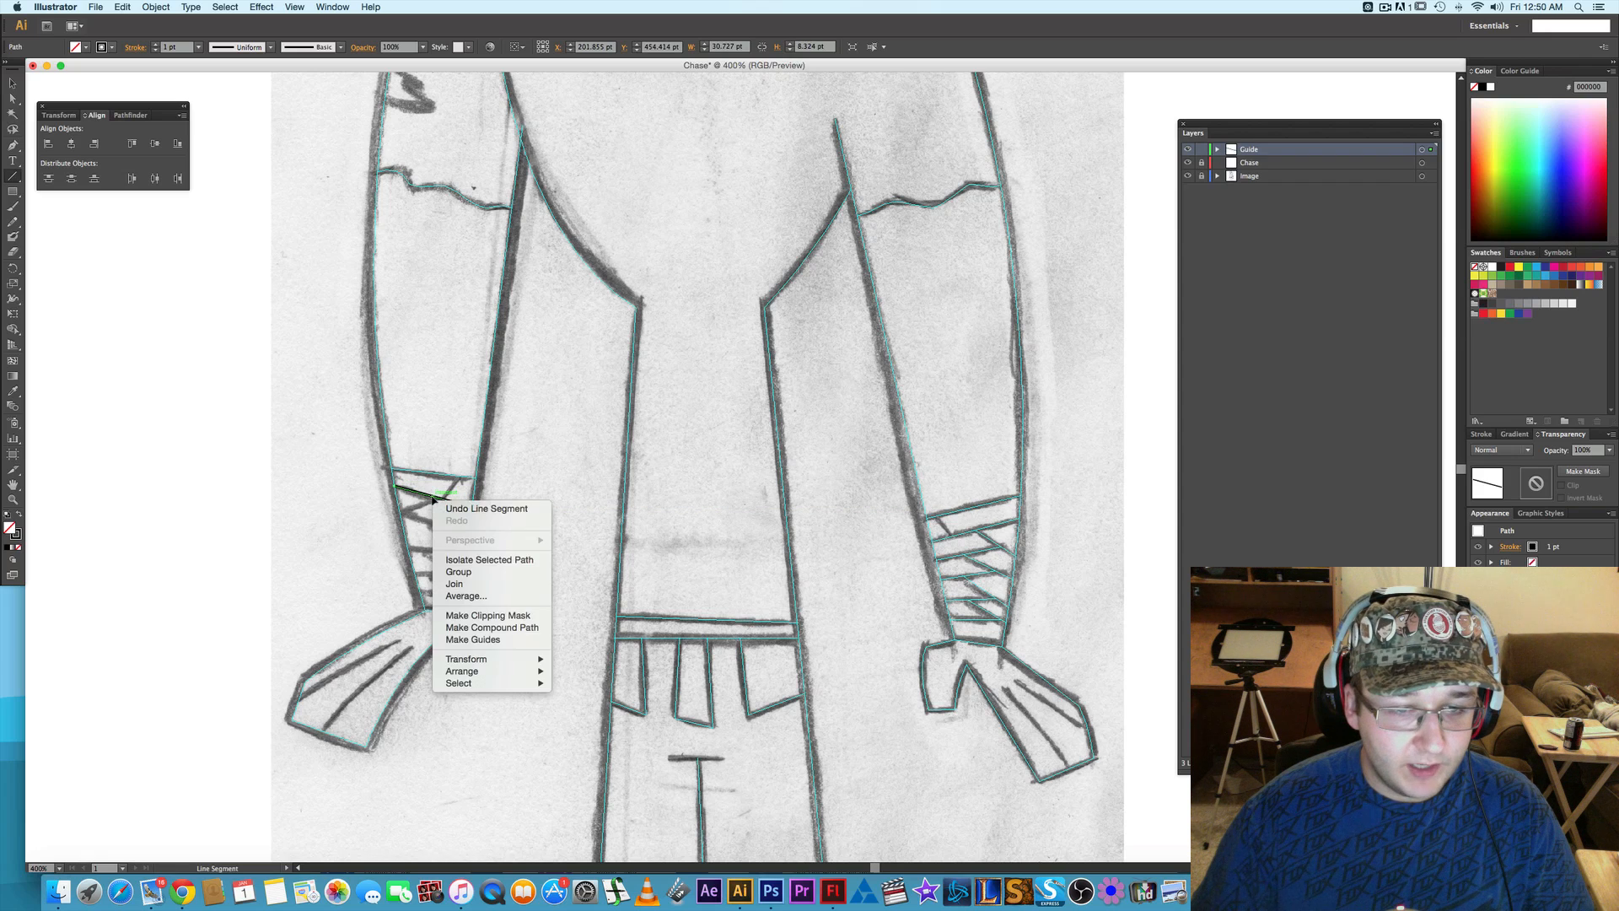
left_click(469, 640)
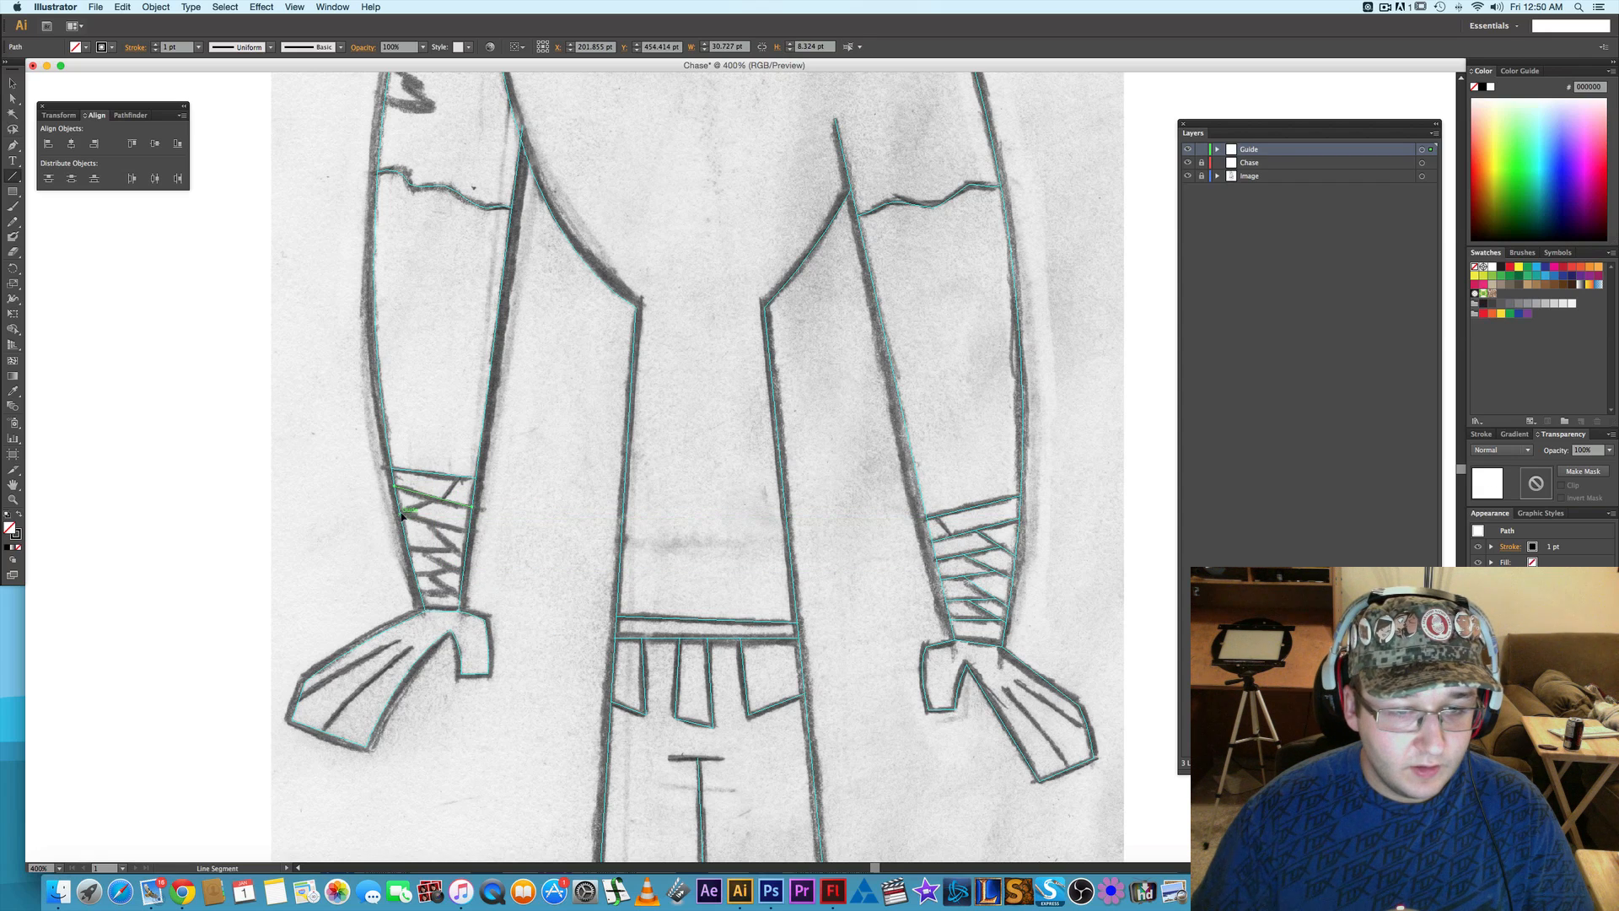
- Trace the left wrap's next band edge, about 27.2 by 6.9 pt, and the diagonal below it, about 15.7 by 16.5 pt, as line-segment guides
mouse_move(399, 515)
left_mouse_down()
mouse_move(472, 532)
mouse_move(452, 524)
left_mouse_up()
right_click(452, 525)
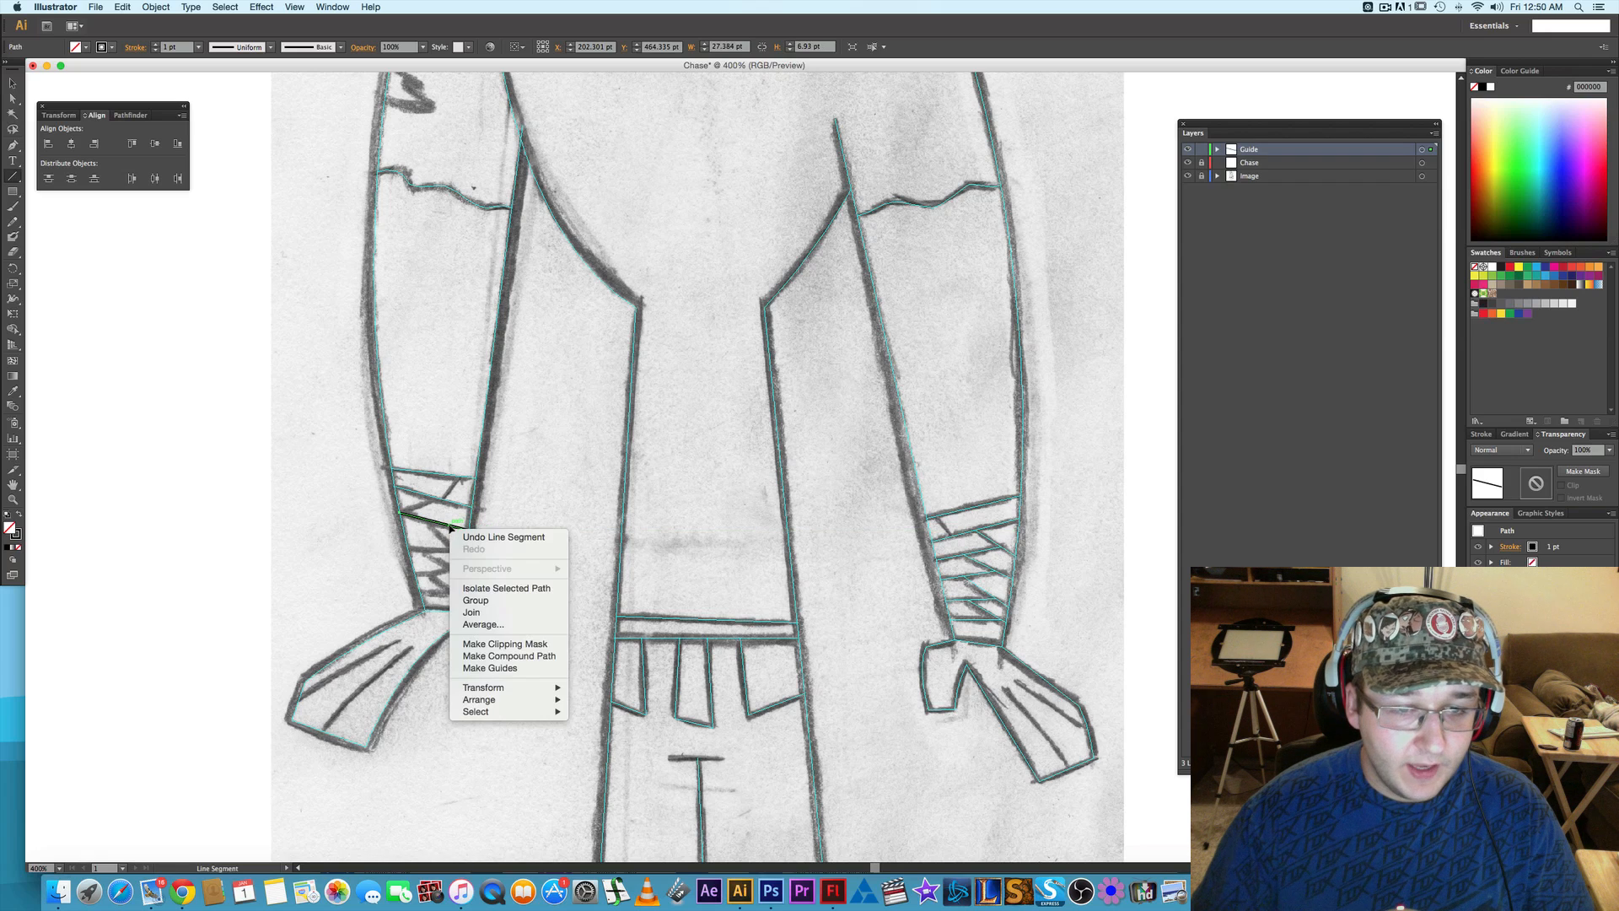
left_click(502, 666)
key("super+shift+a")
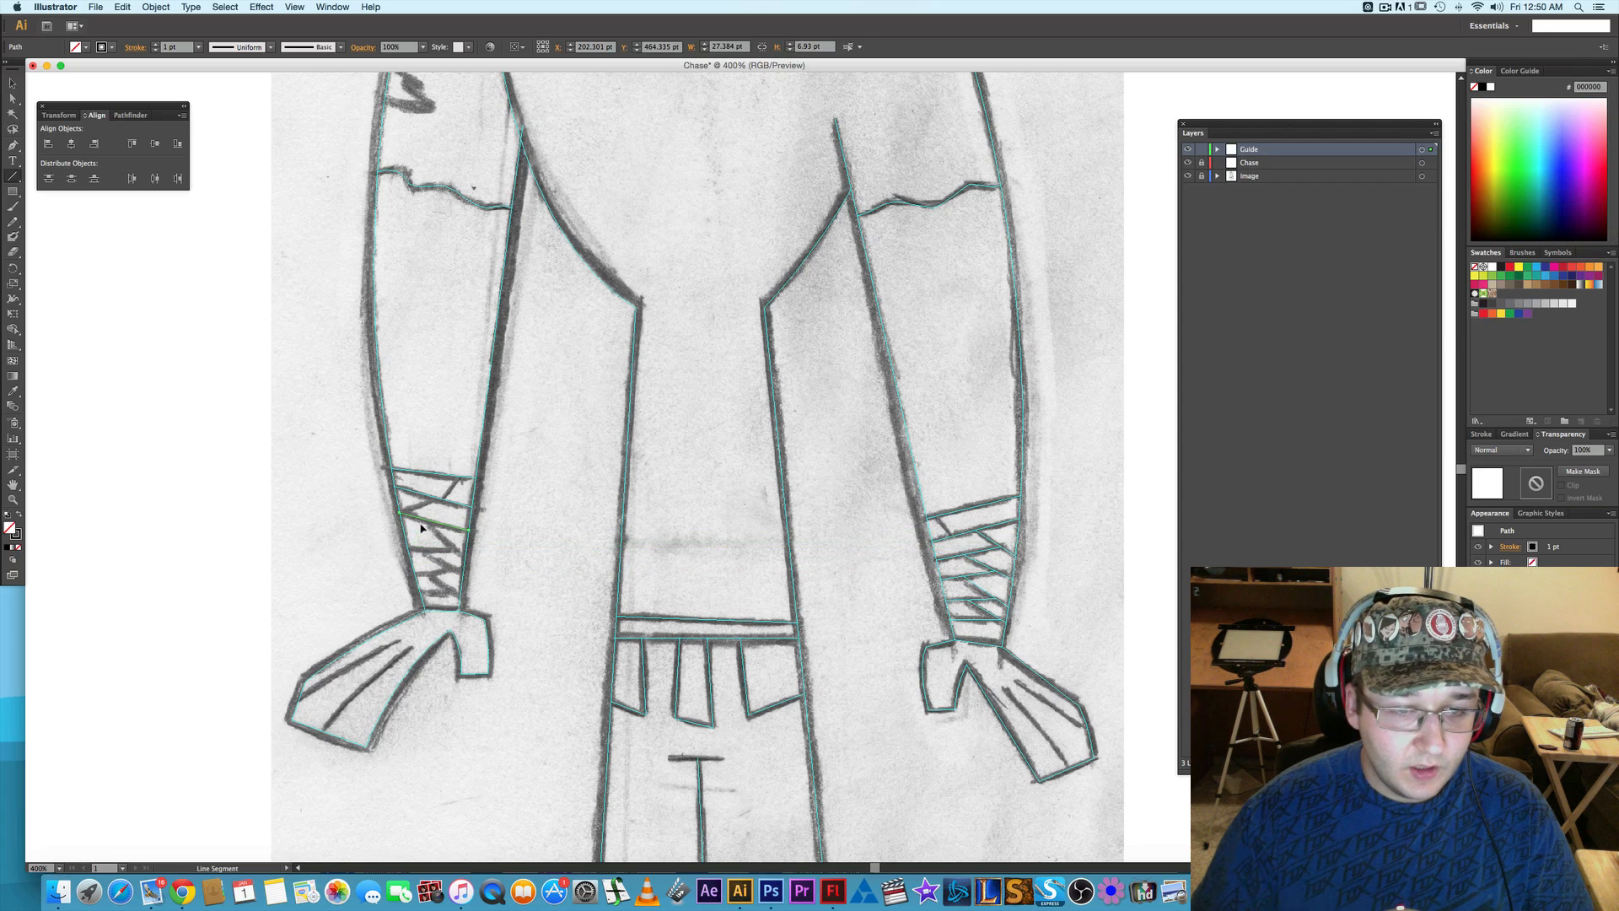
left_click_drag(427, 523, 463, 557)
right_click(451, 544)
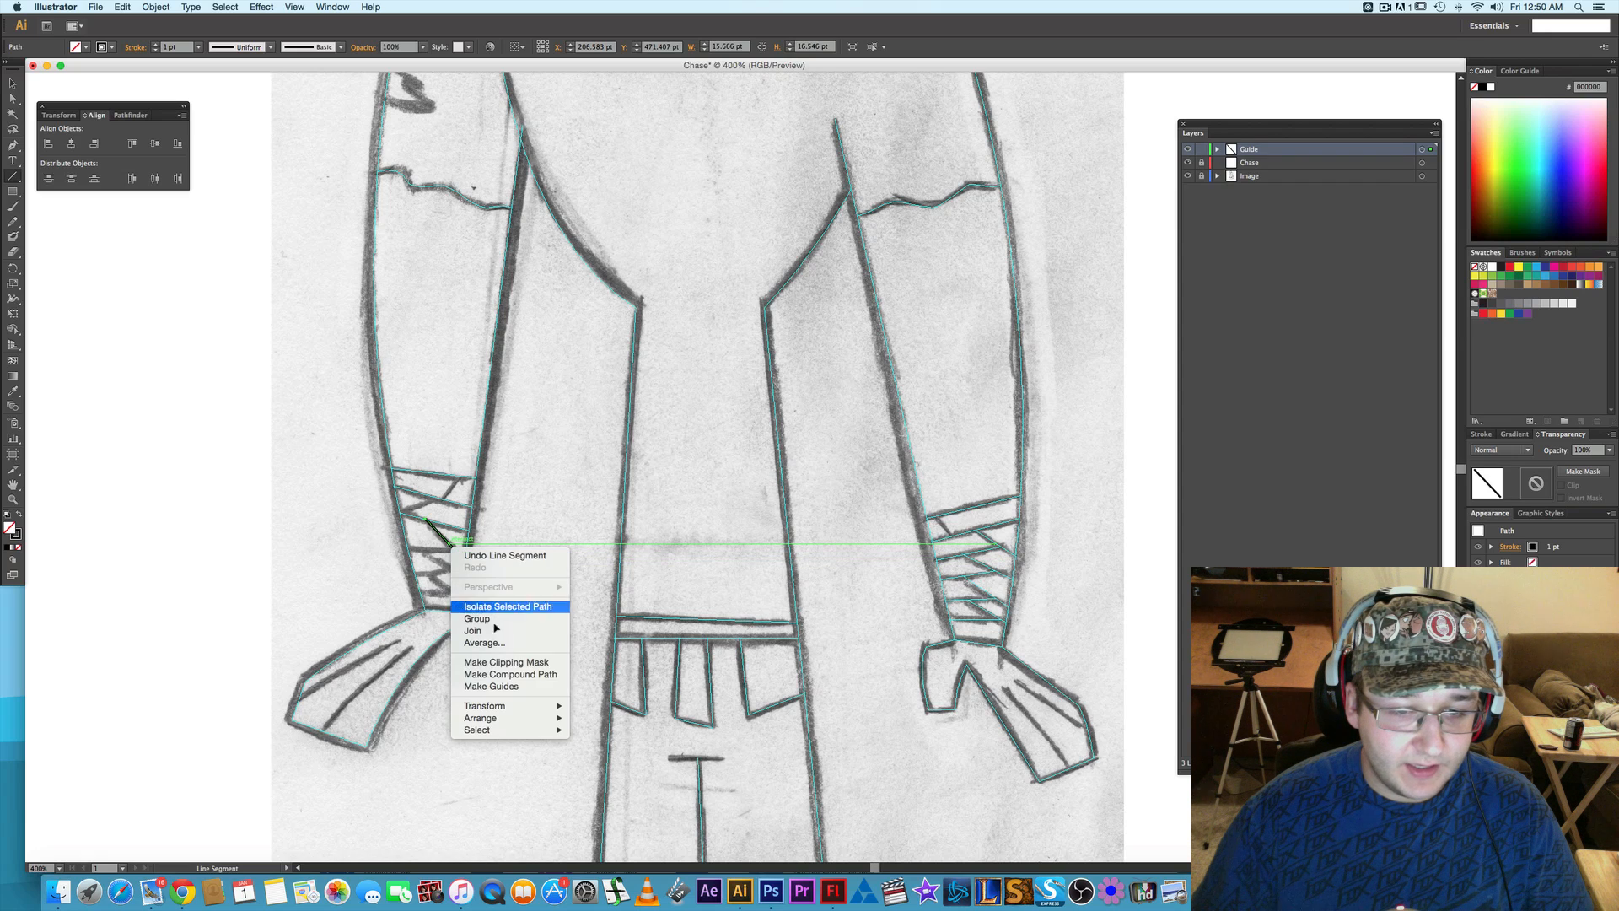
left_click(502, 687)
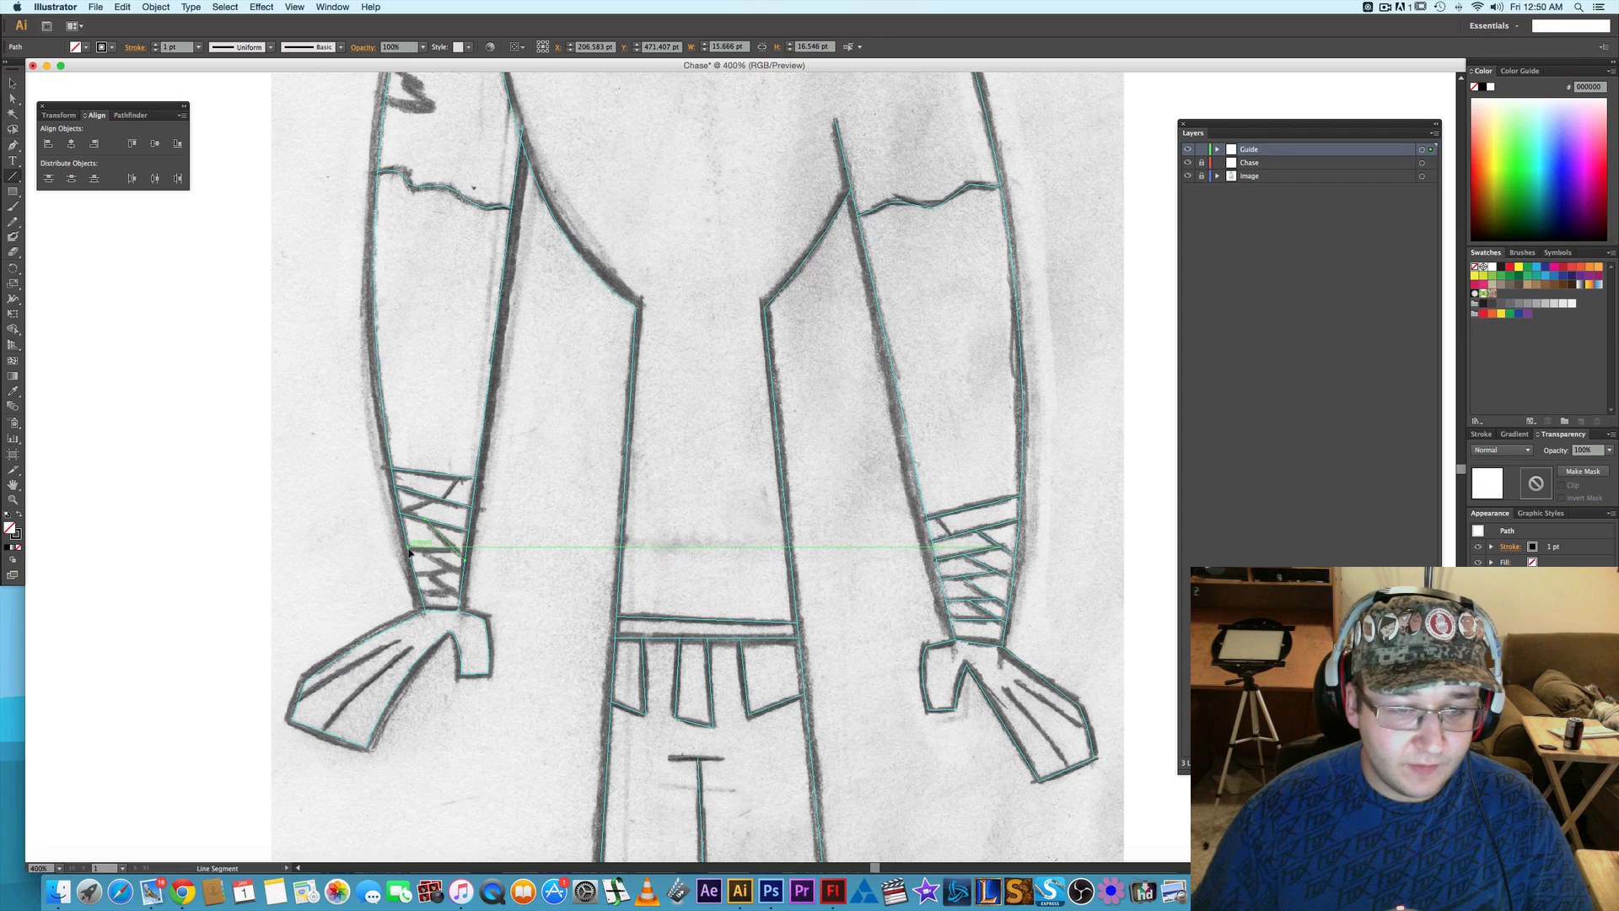
- Trace the left wrap's horizontal middle band edge, about 20.1 pt long, and its diagonal, about 18.9 by 11.3 pt, as line-segment guides
left_click_drag(409, 551, 446, 550)
right_click(437, 549)
left_click(488, 694)
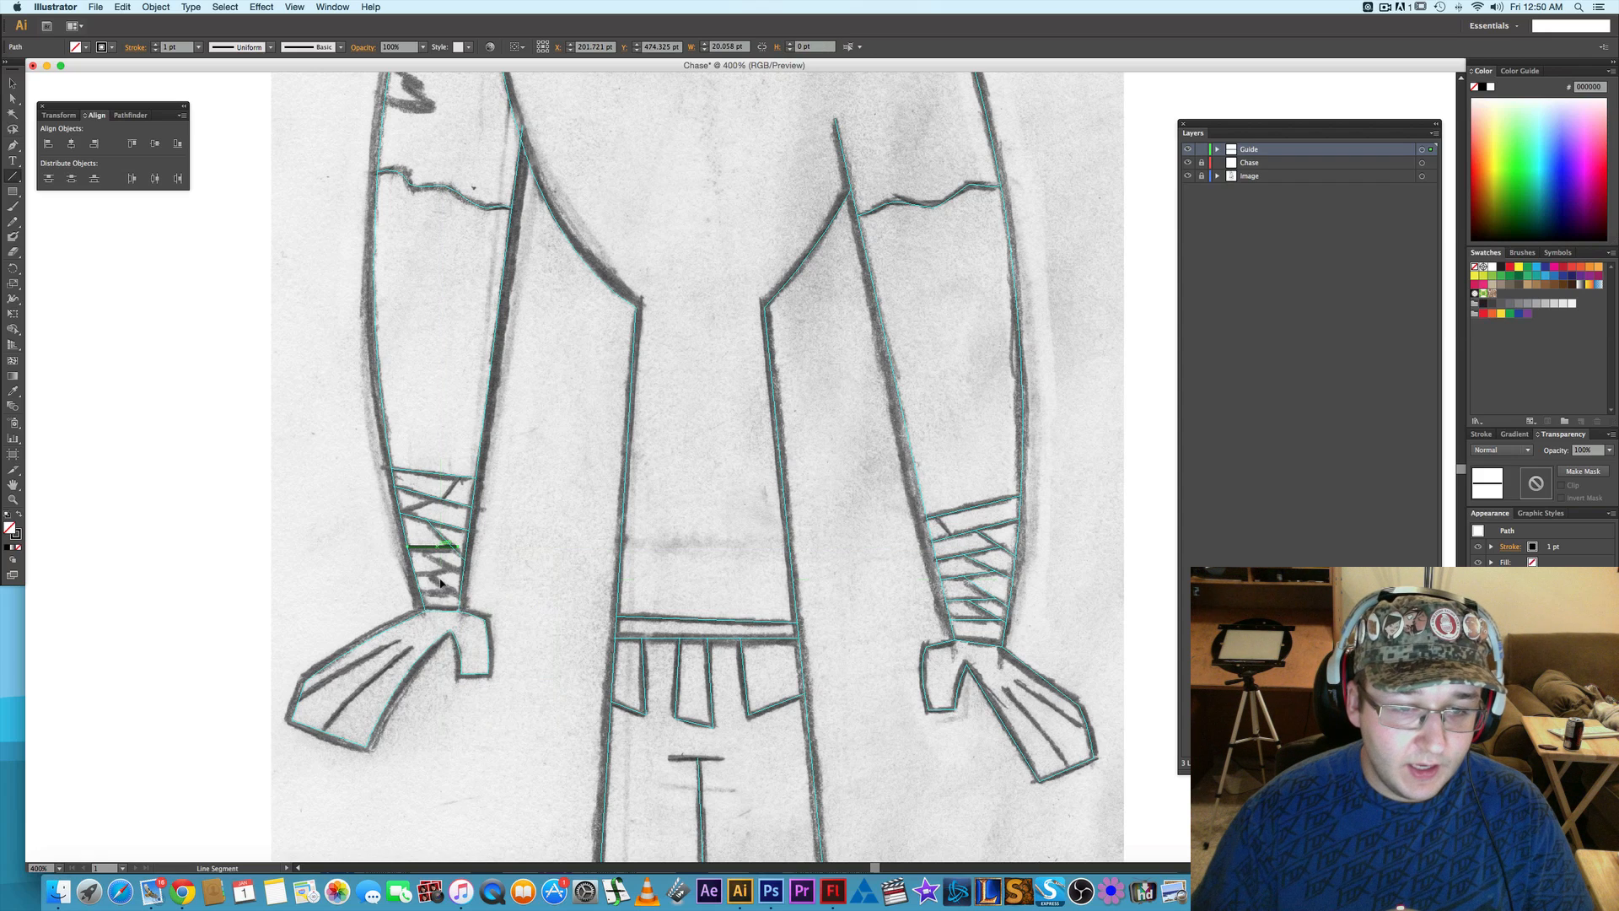
left_click_drag(417, 551, 463, 577)
right_click(449, 571)
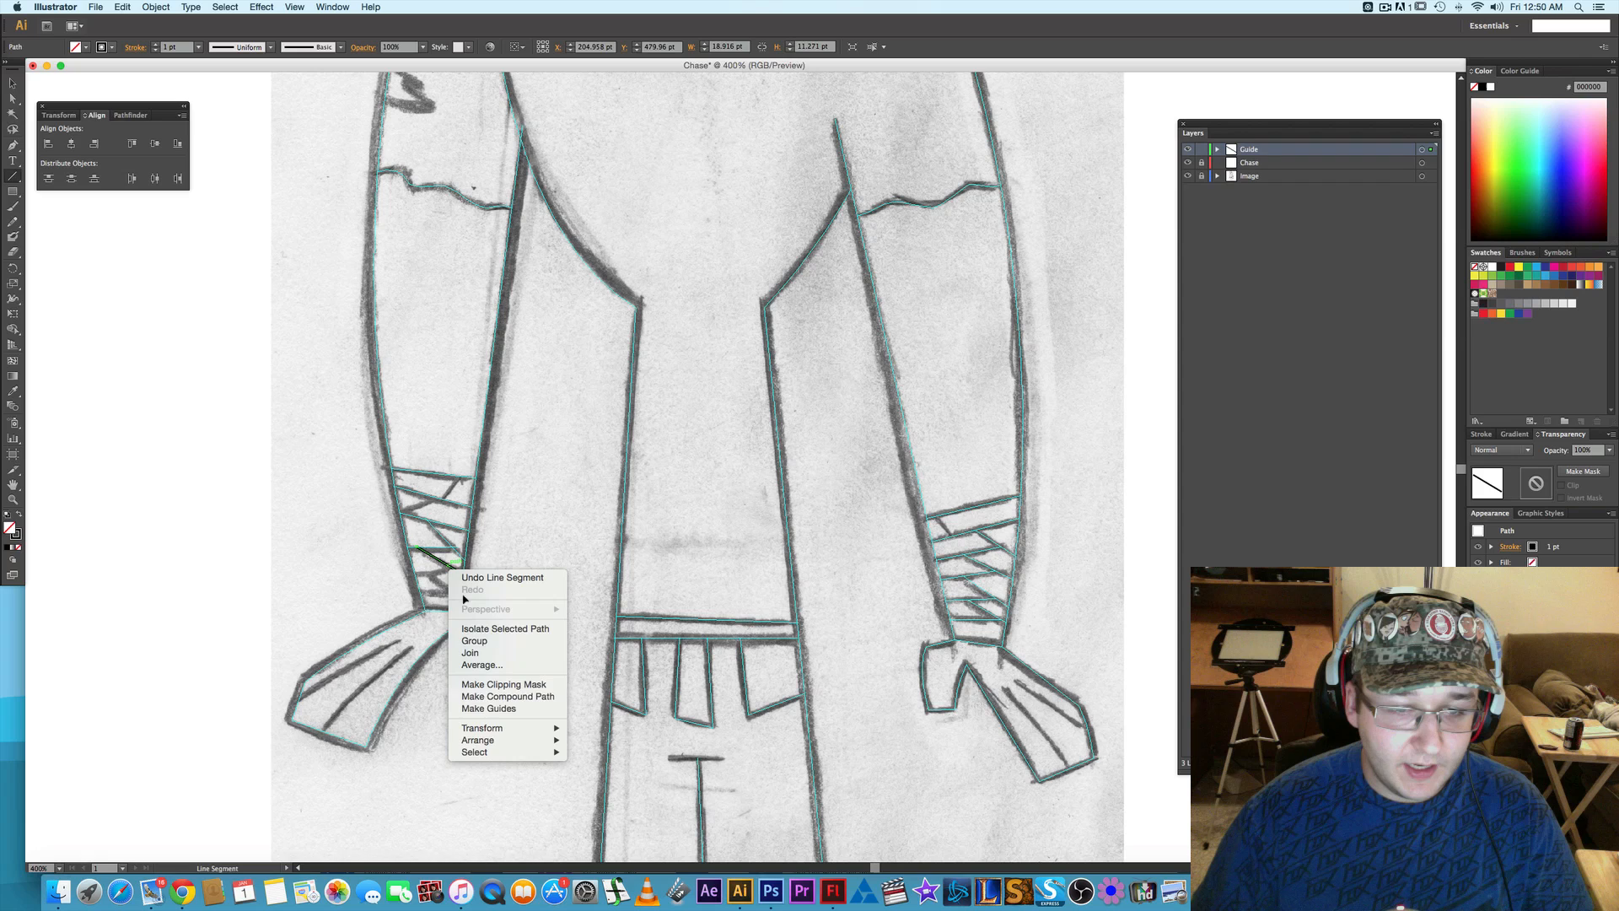
left_click(488, 709)
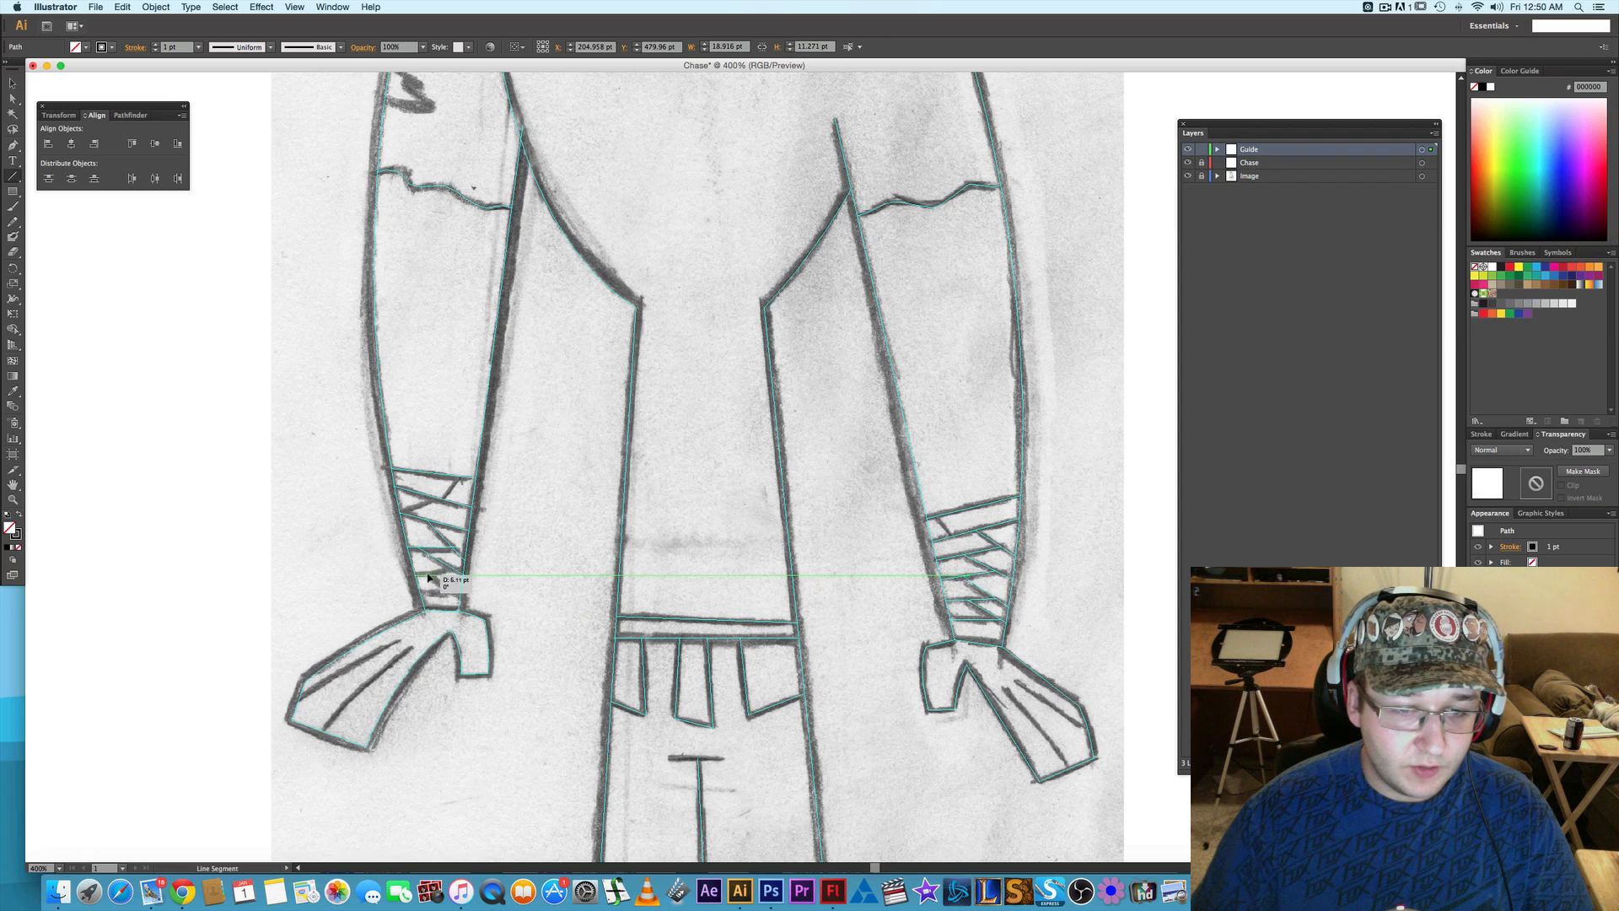
- Trace the left wrap's lower band edge, about 15.2 by 2.7 pt, and its diagonal, about 12.1 by 10.6 pt, as line-segment guides
left_click_drag(429, 579, 451, 571)
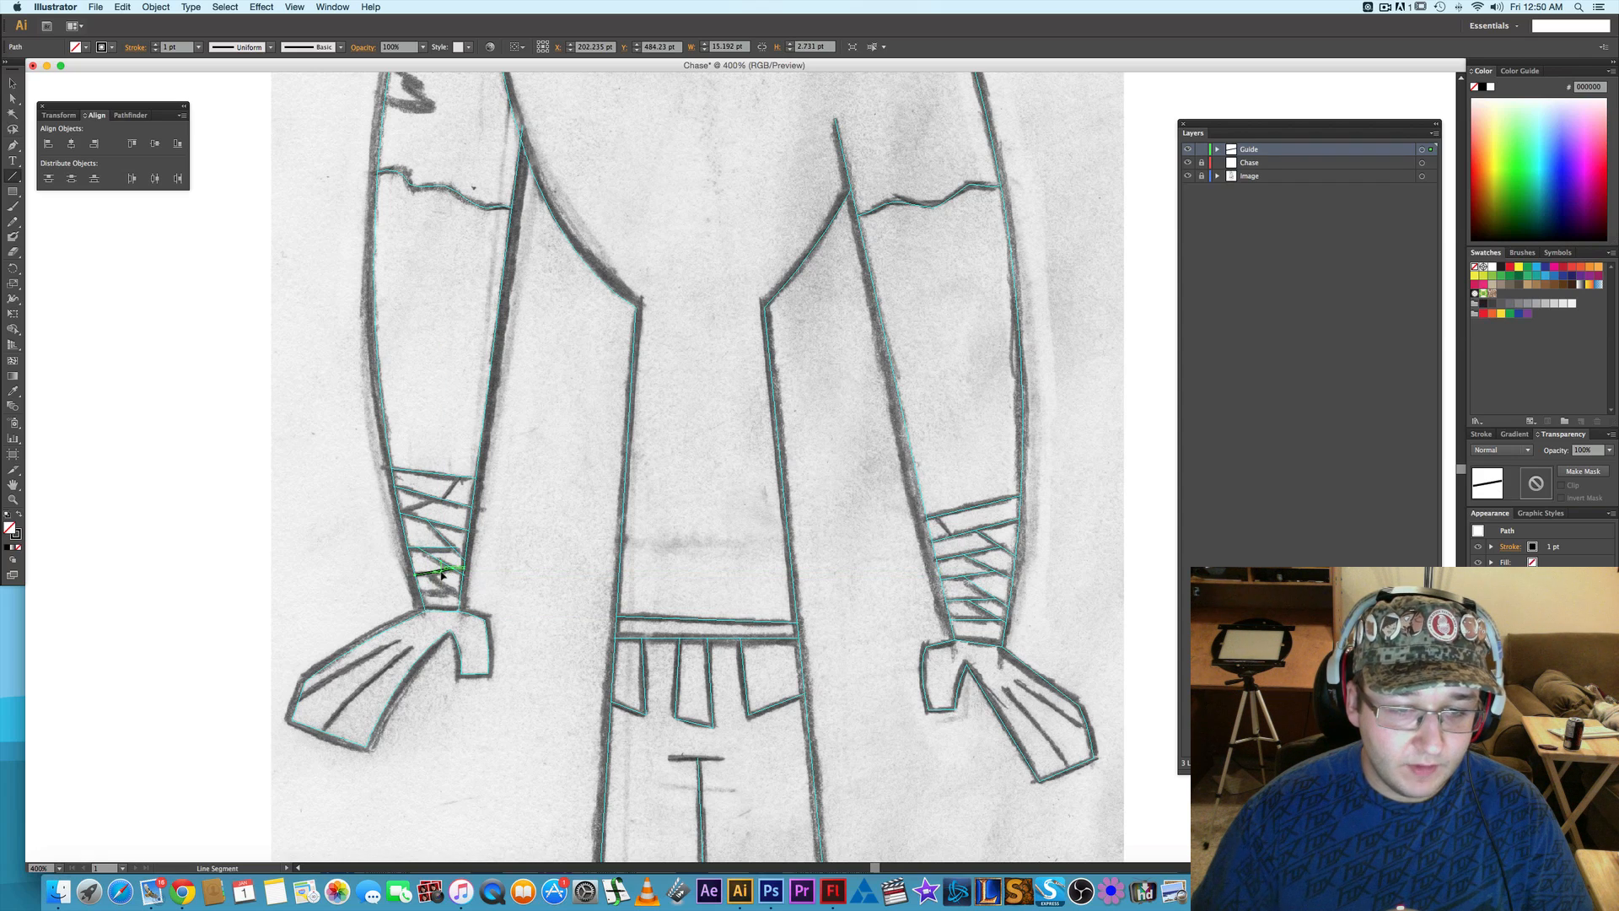
right_click(440, 570)
left_click(486, 715)
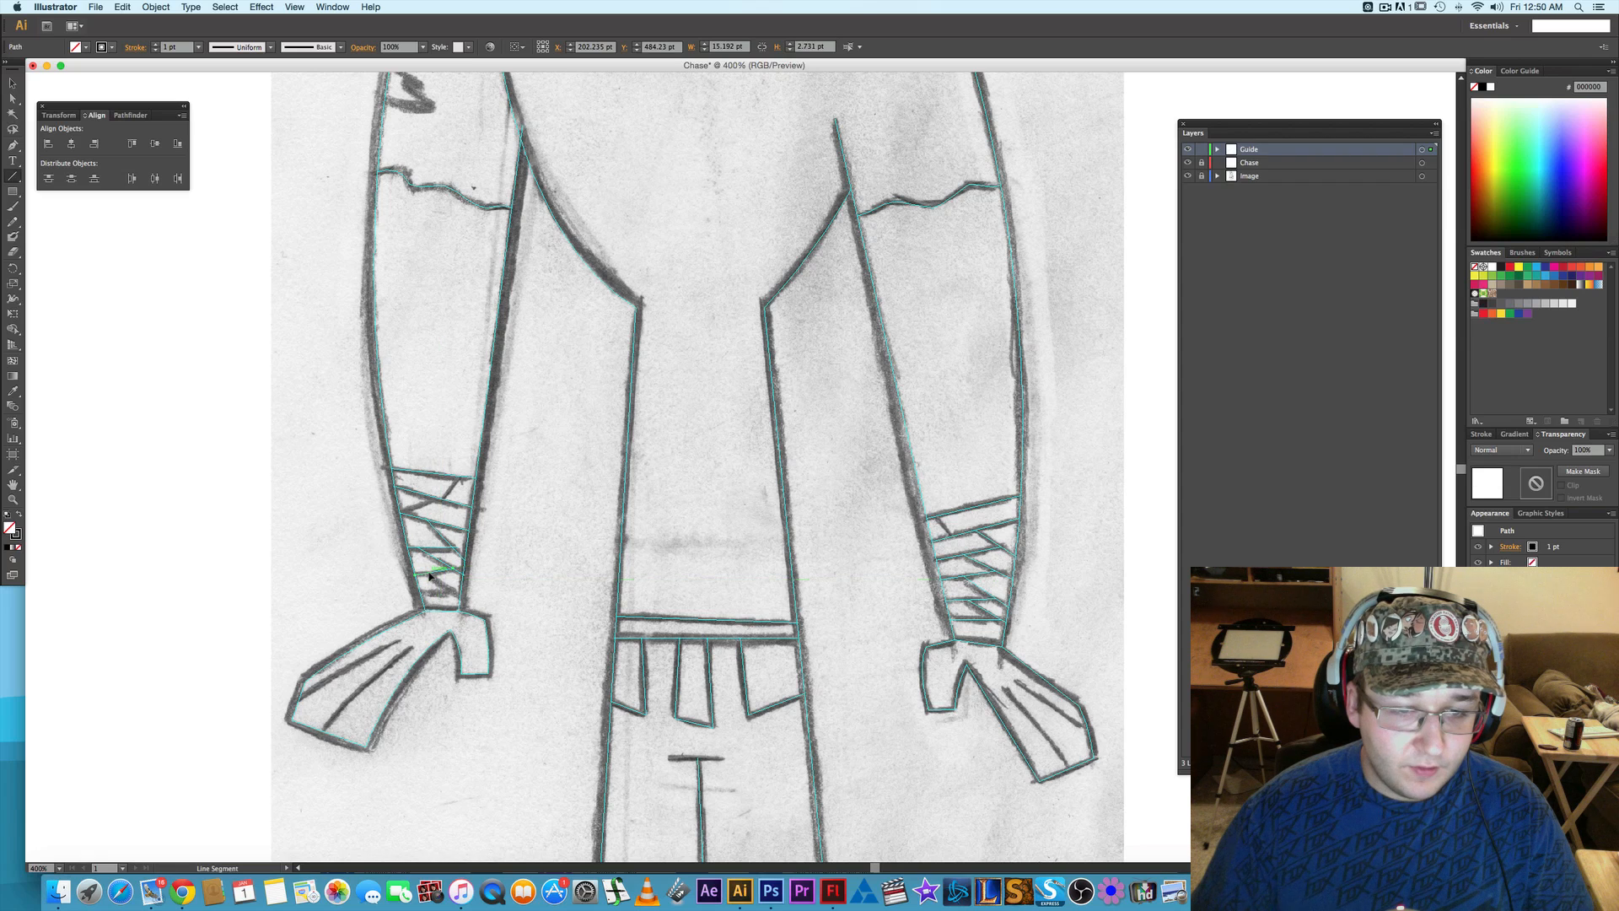
left_click_drag(422, 568, 455, 598)
right_click(444, 588)
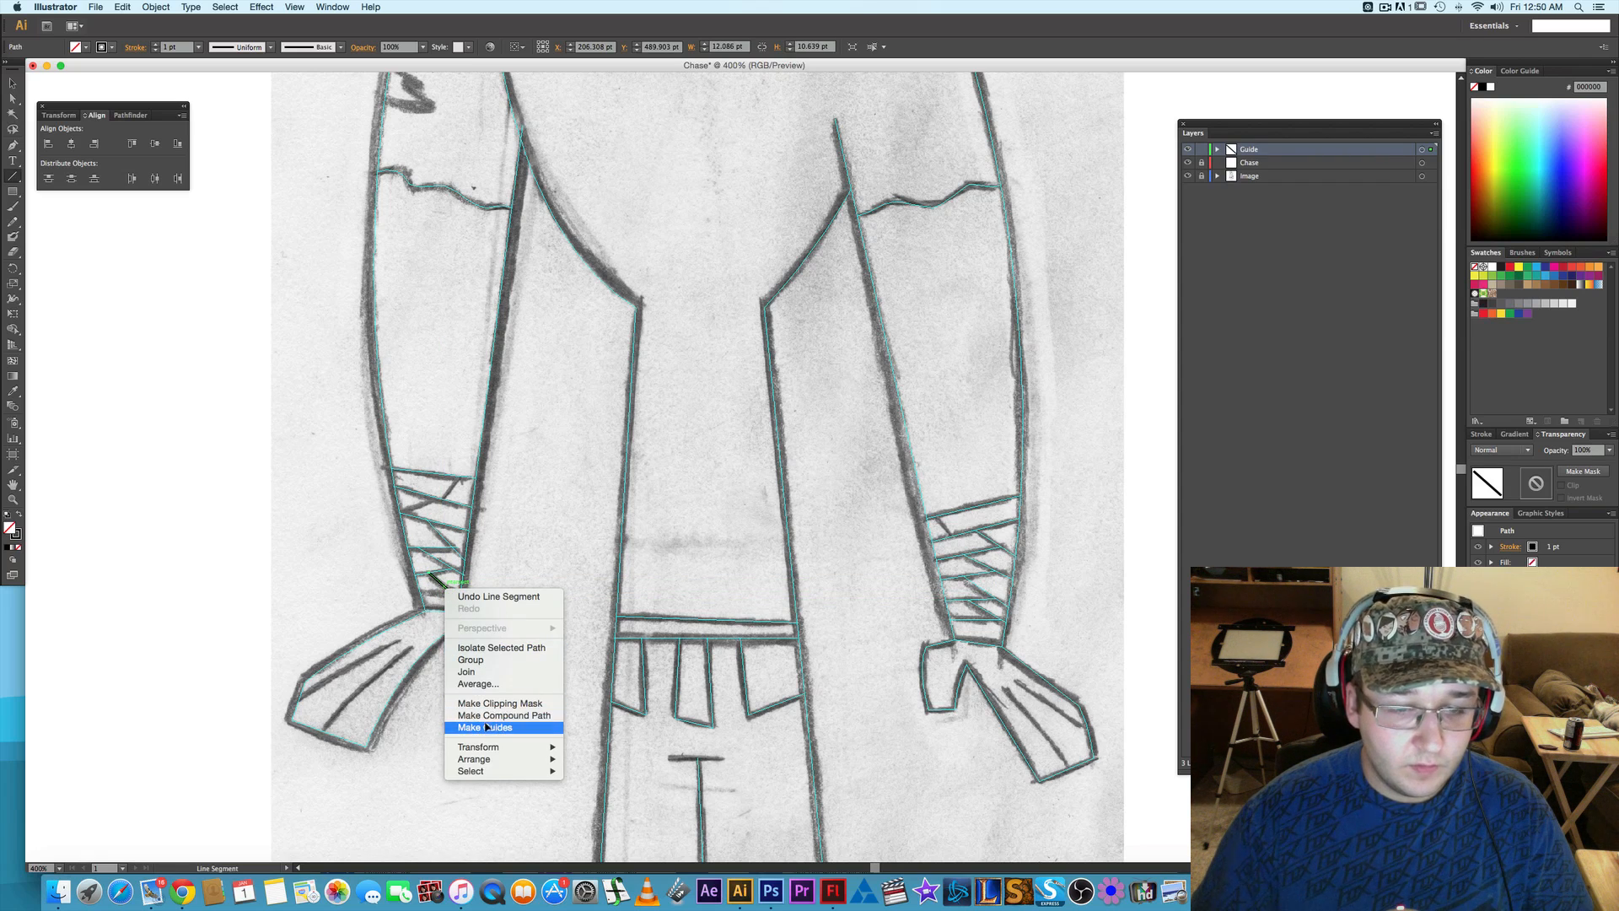
left_click(486, 727)
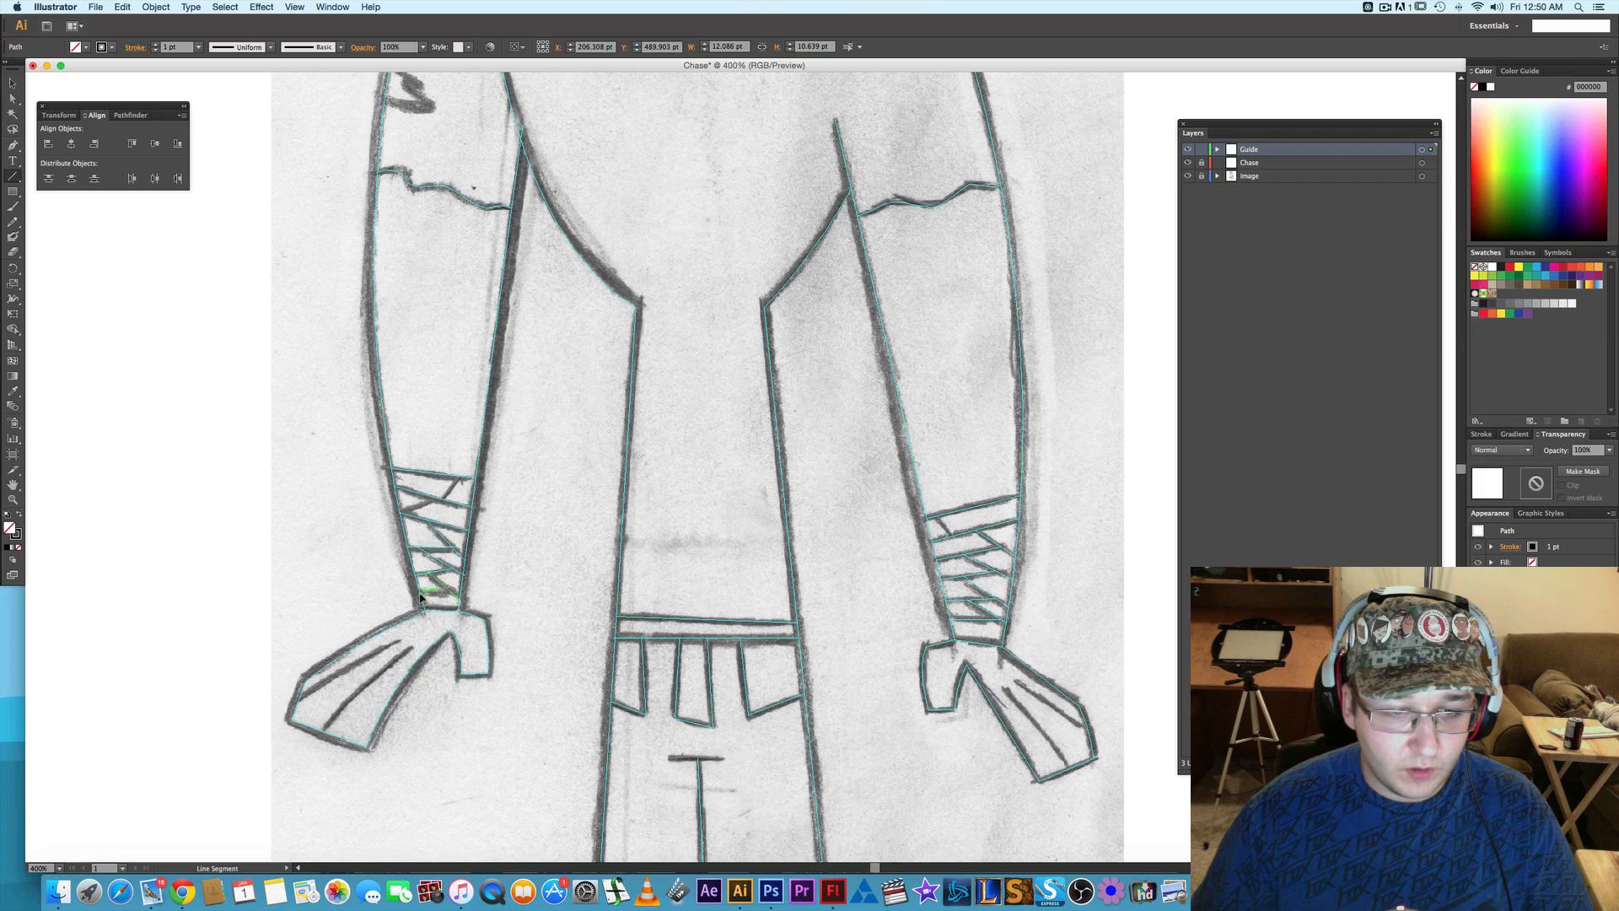
- Draw a line segment about 12 by 1 pt along the left wrap's lowest band edge and convert it to guides
mouse_move(420, 597)
left_mouse_down()
mouse_move(468, 604)
mouse_move(448, 595)
left_mouse_up()
right_click(450, 597)
left_click(485, 727)
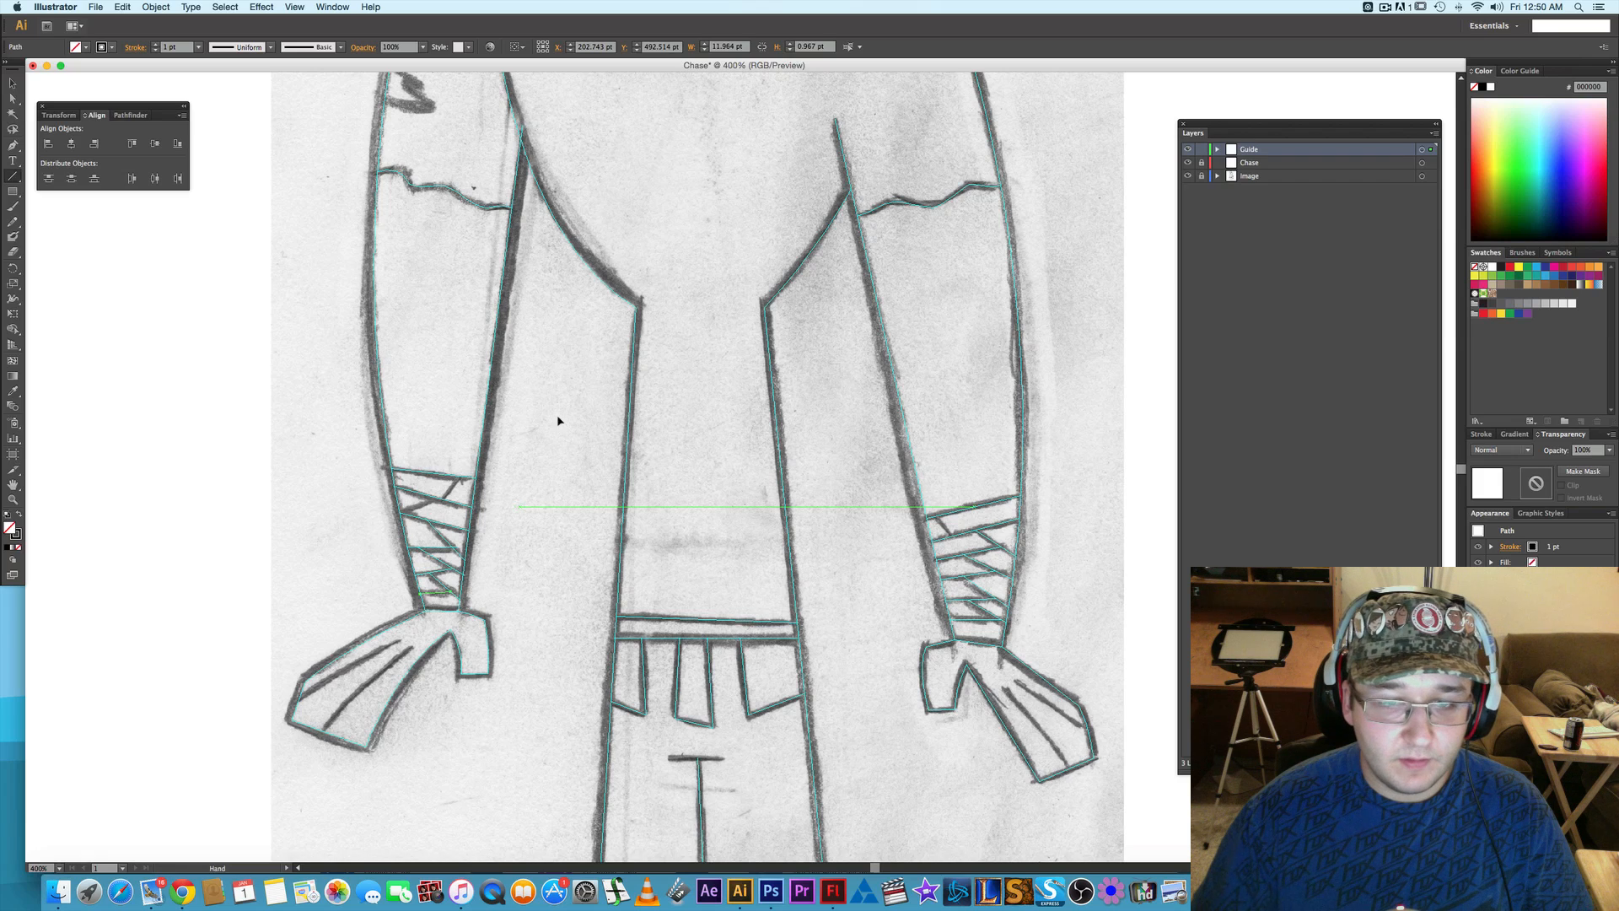
- Trace the zigzag tear on the left sleeve with a Pen path about 17.7 by 17.8 pt and convert it to guides
scroll(558, 420, "up", 6)
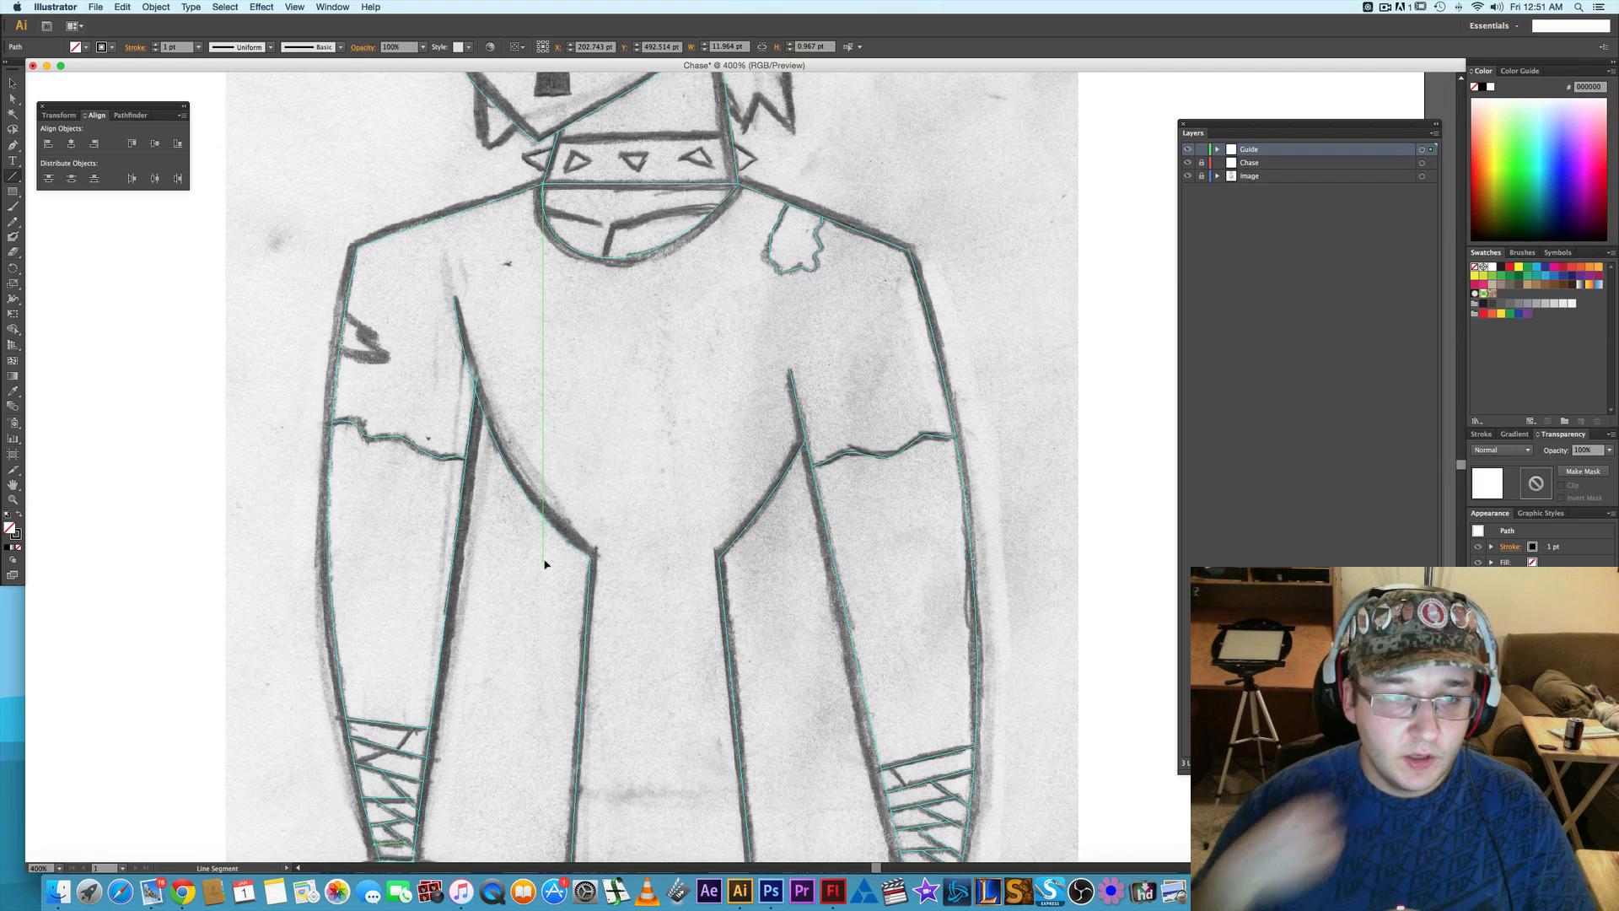
key("p")
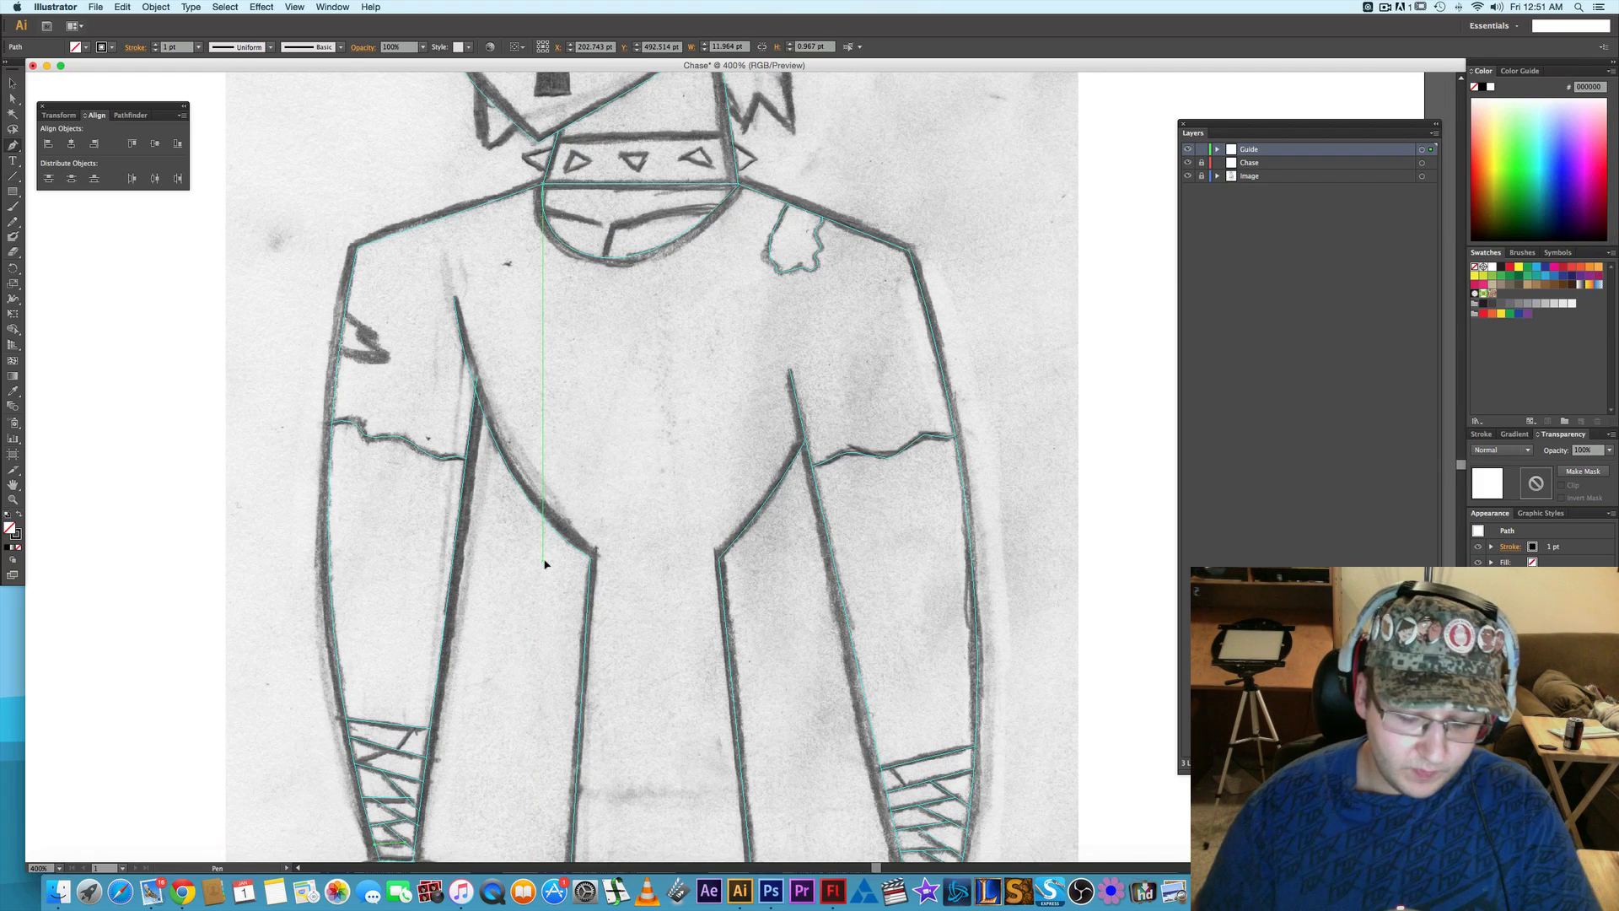
left_click(345, 314)
left_click(375, 335)
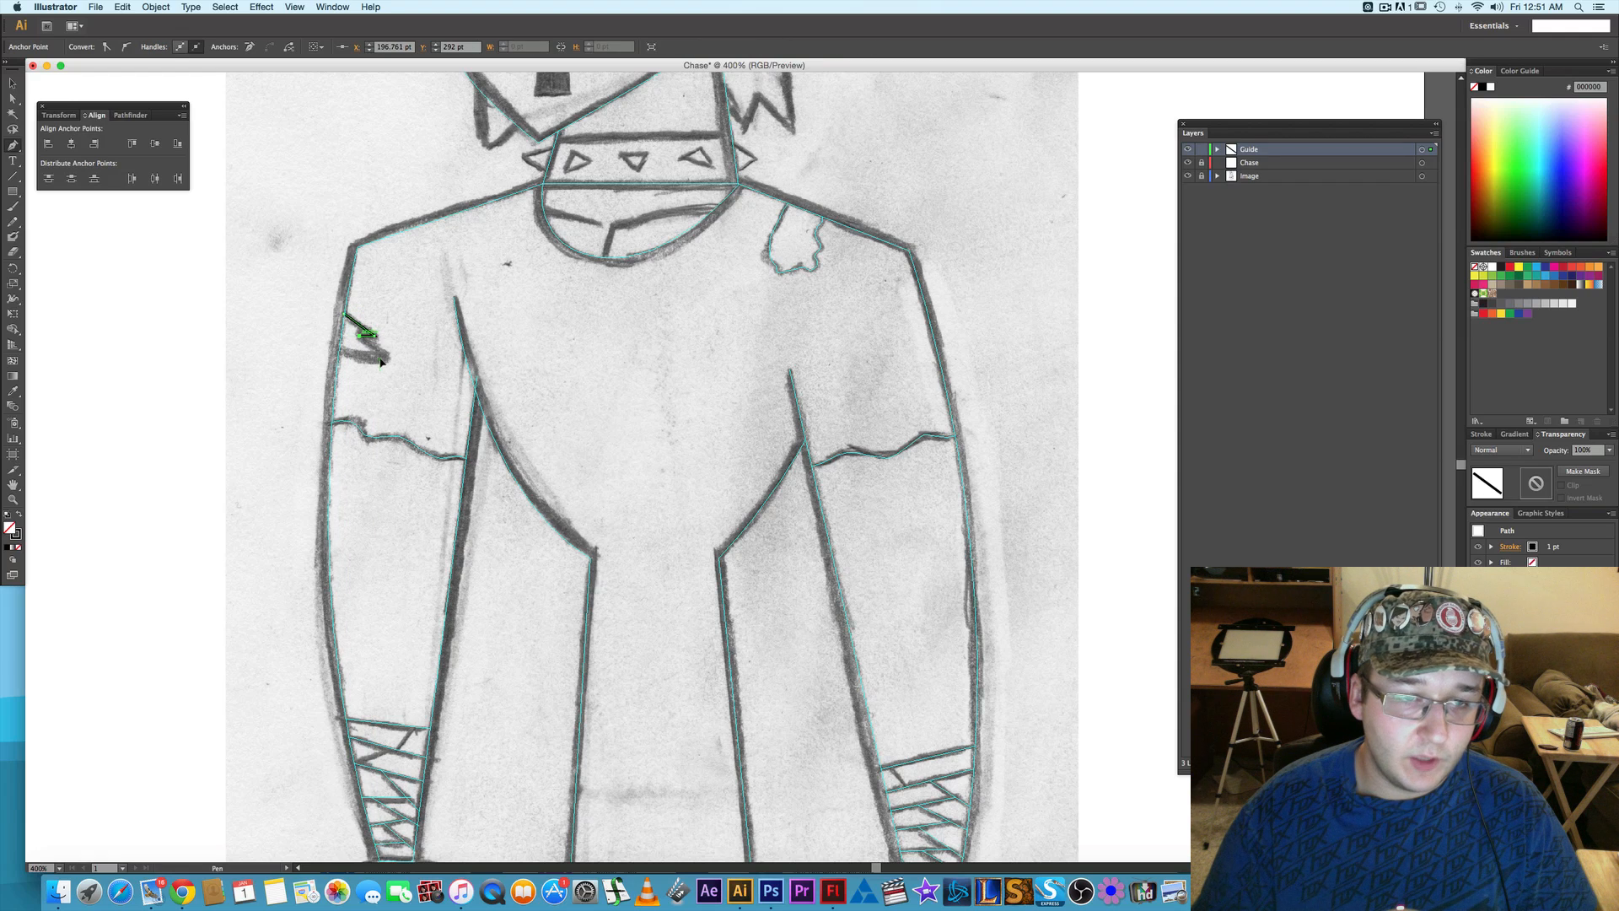
left_click(384, 359)
left_click(340, 352)
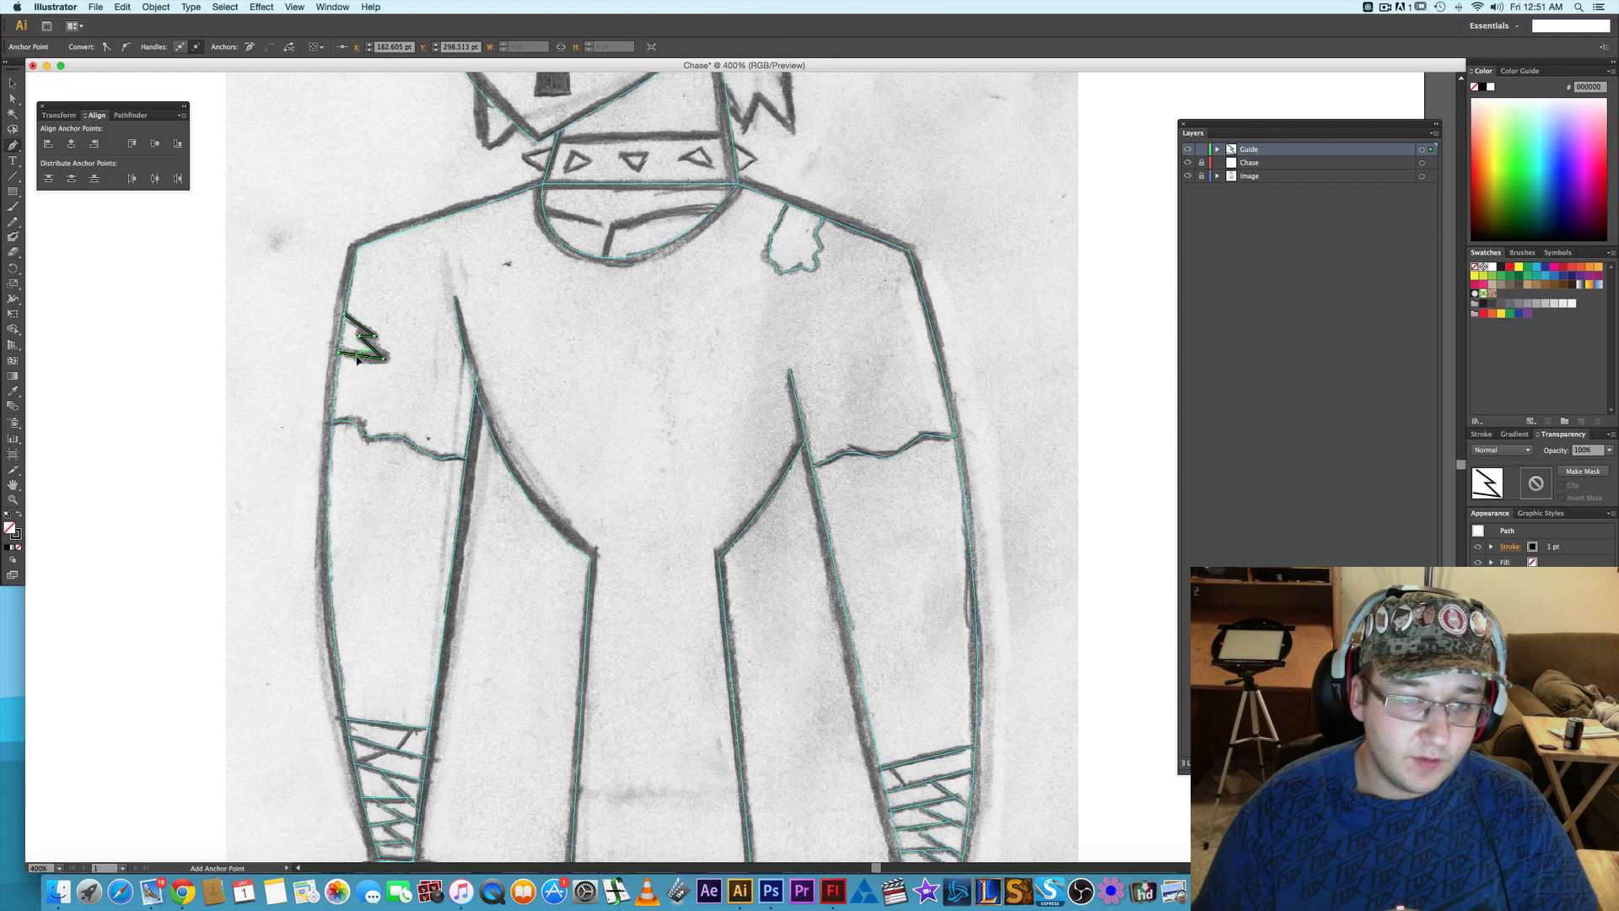
right_click(357, 360)
left_click(409, 498)
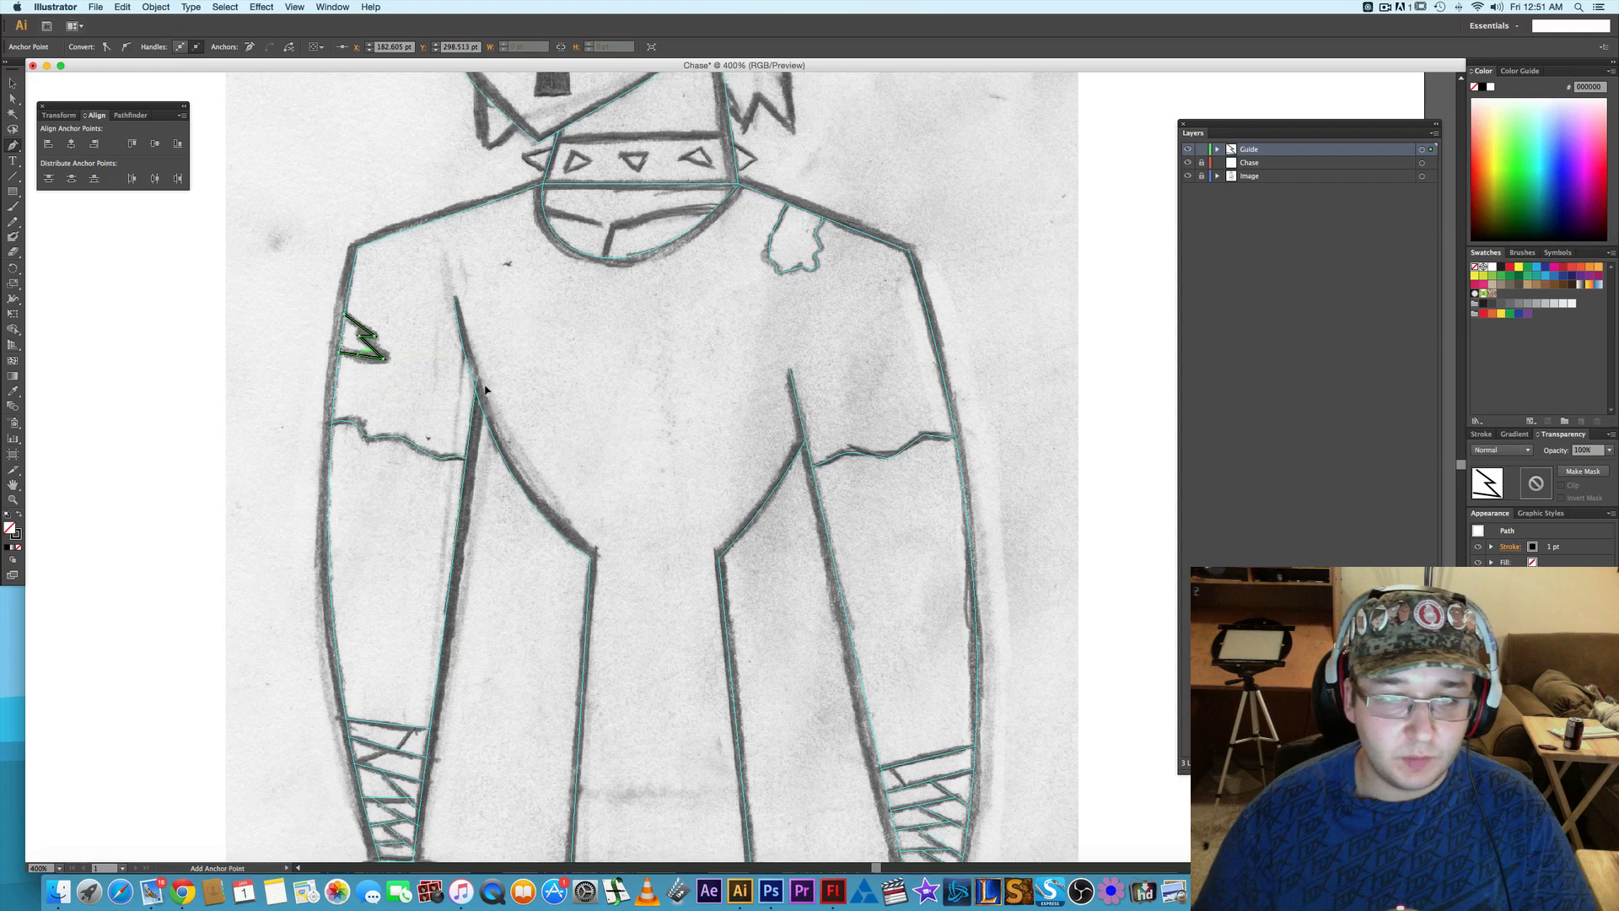
- Check the whole figure from head to shoes for sketch lines still without guides, ending with a close view of the face
scroll(614, 417, "up", 8)
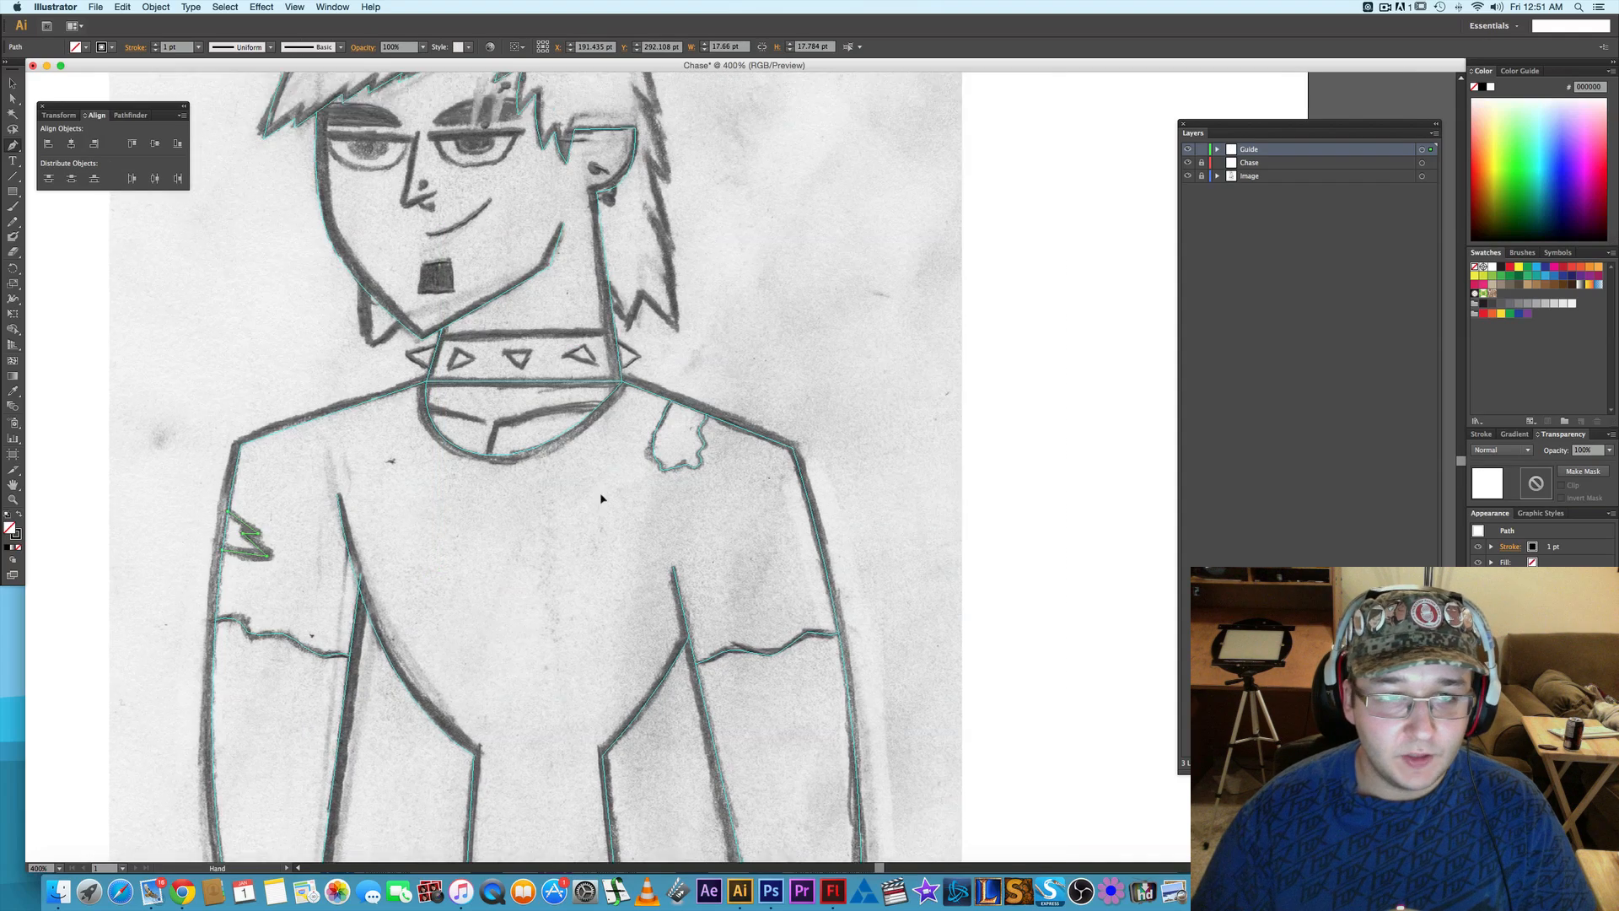
scroll(569, 406, "up", 3)
scroll(590, 506, "down", 13)
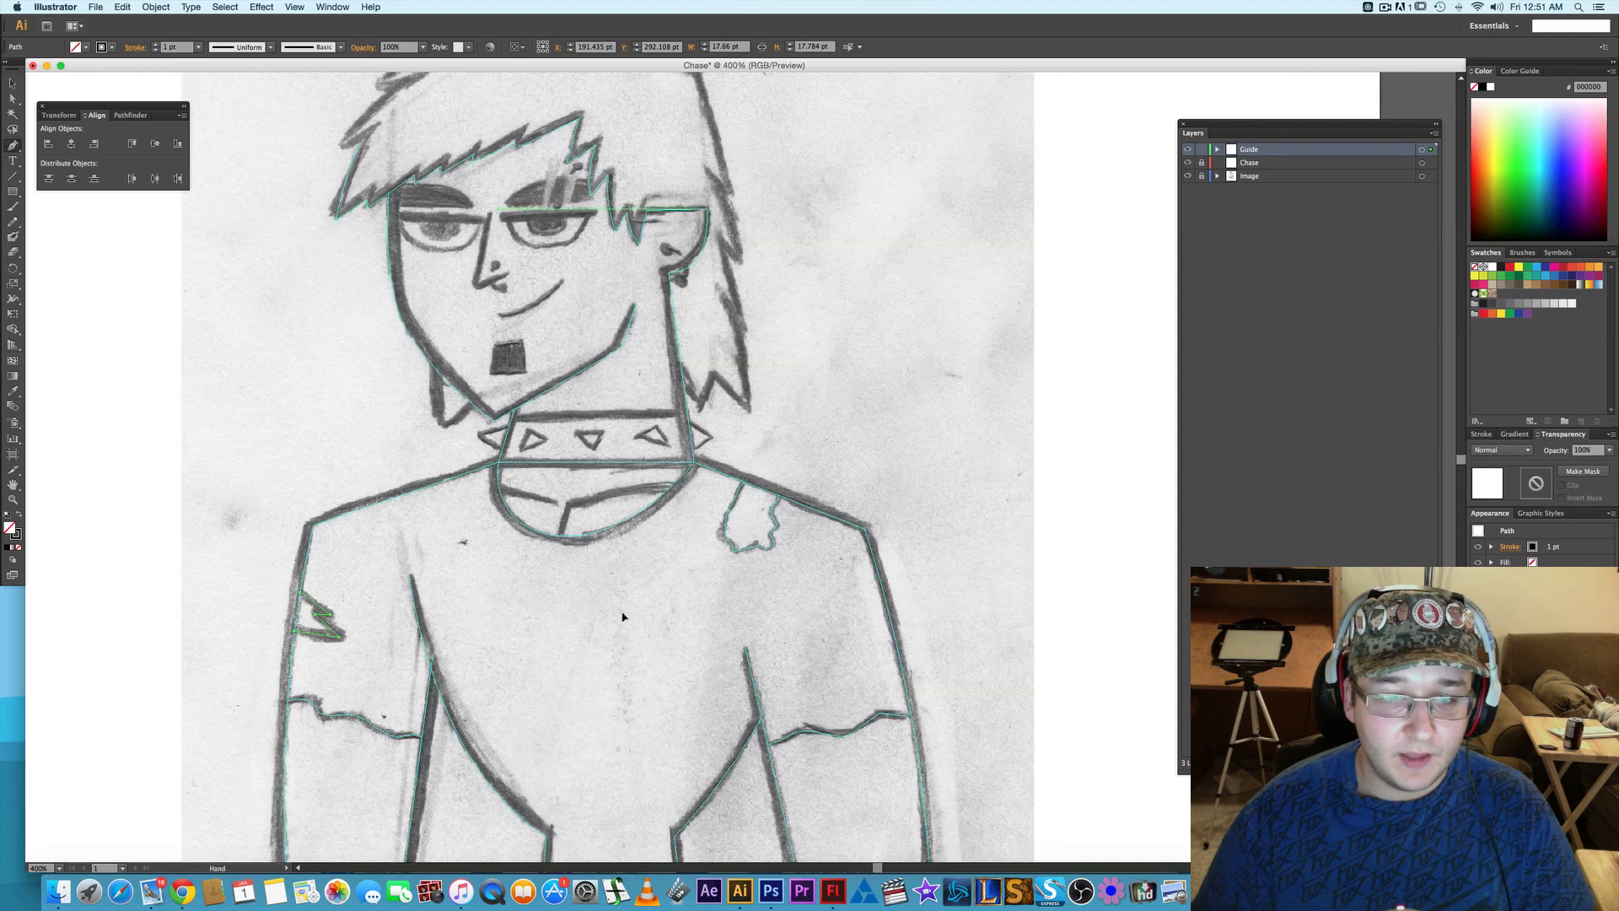
scroll(609, 490, "down", 5)
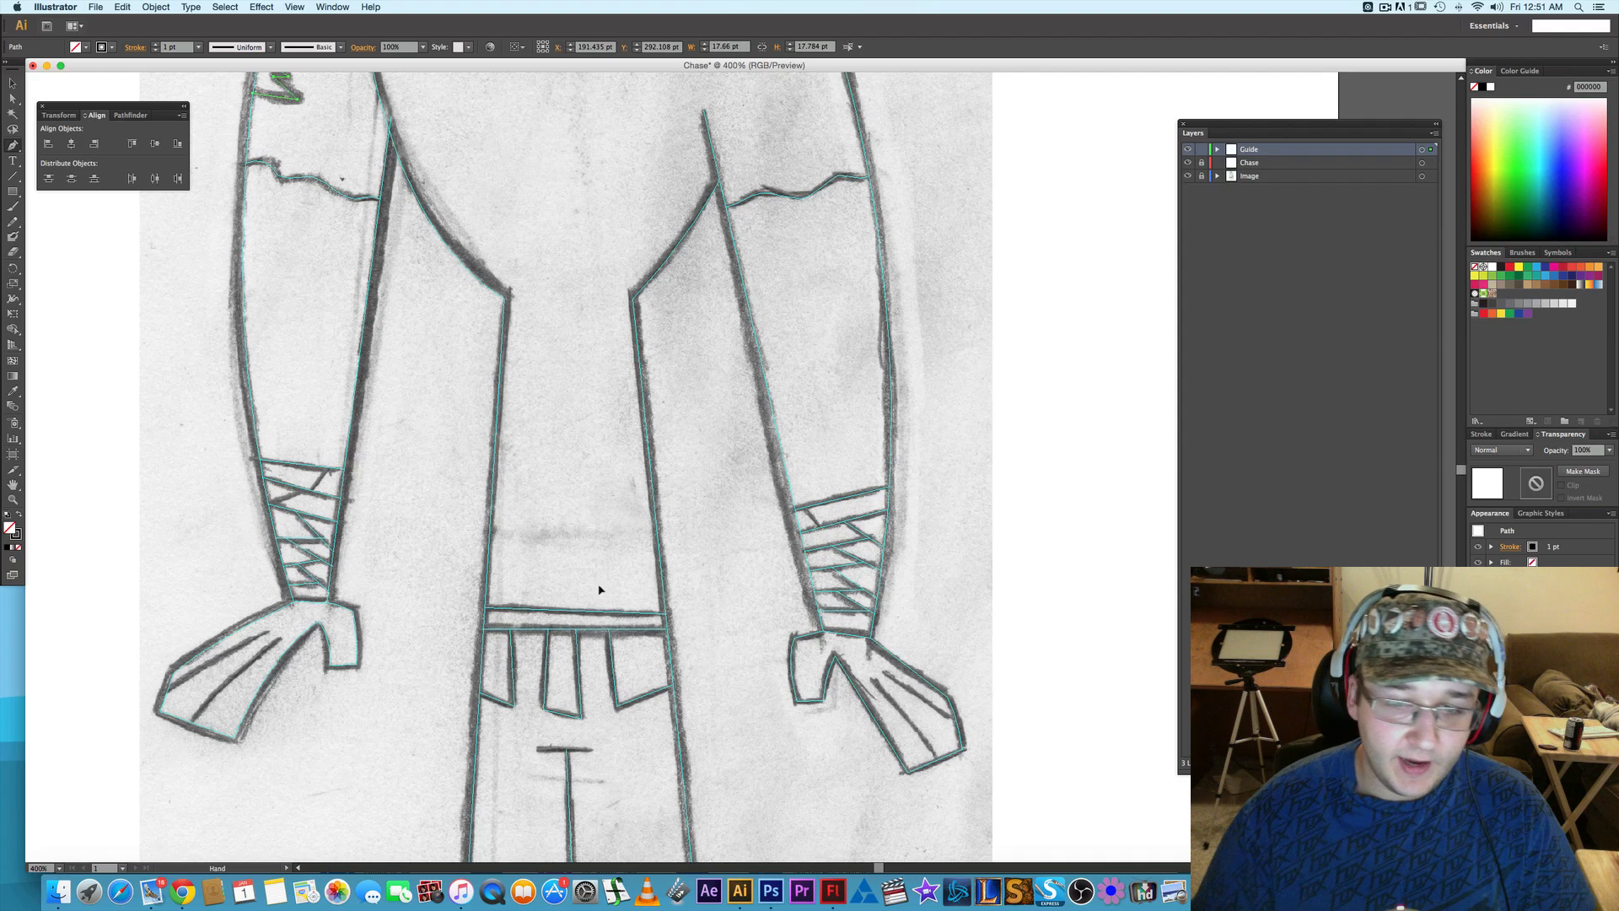
scroll(600, 589, "down", 6)
scroll(734, 677, "down", 4)
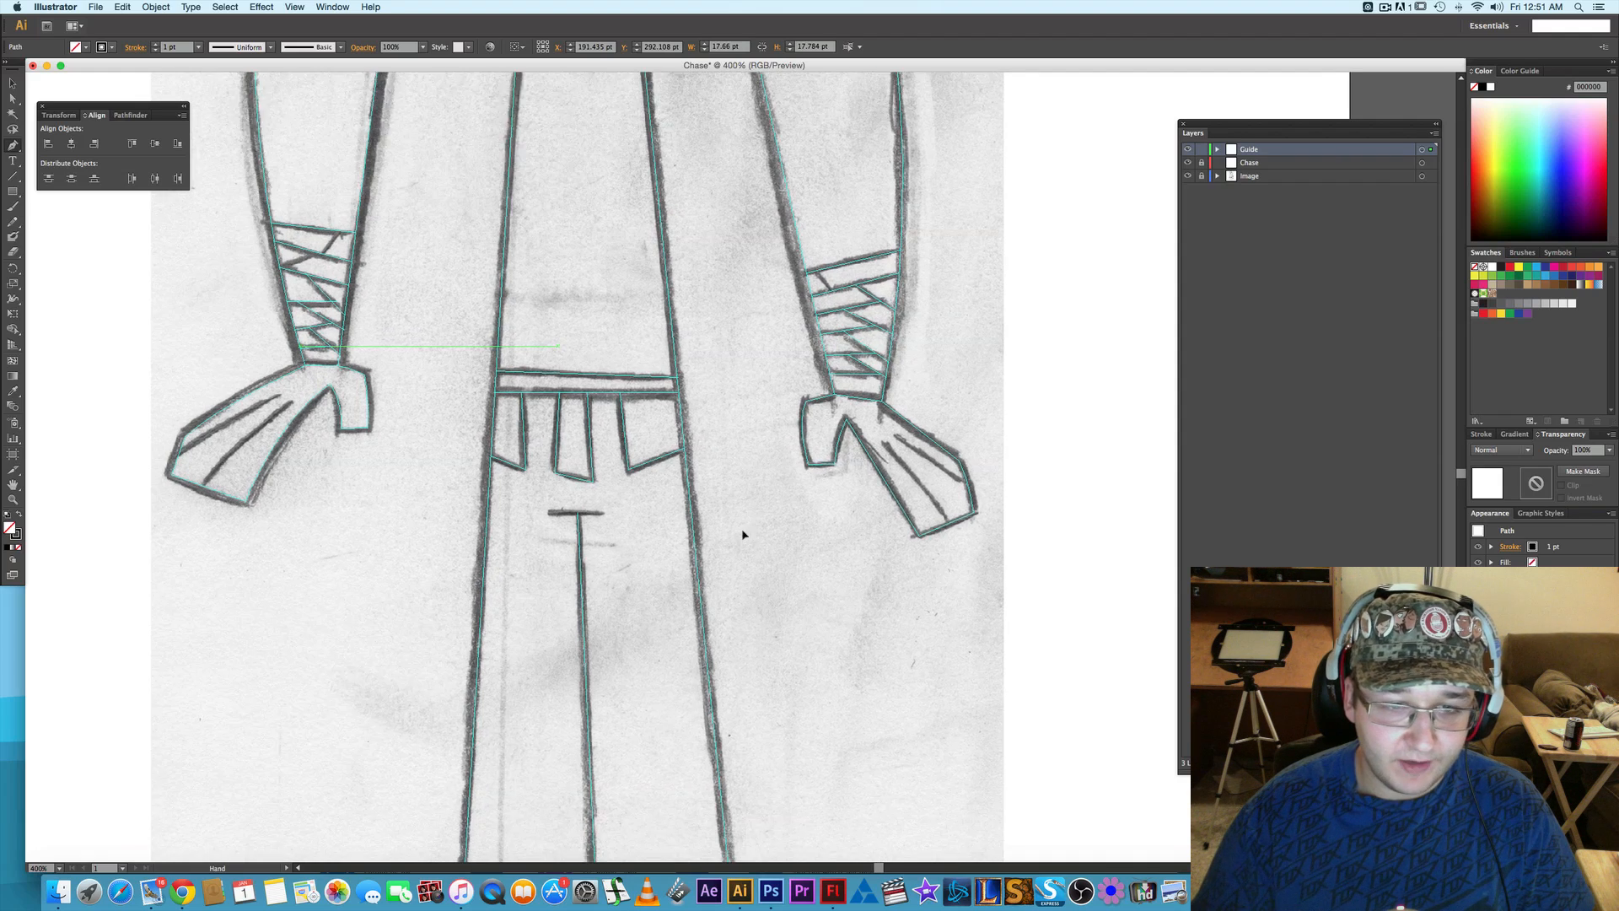
scroll(696, 432, "down", 7)
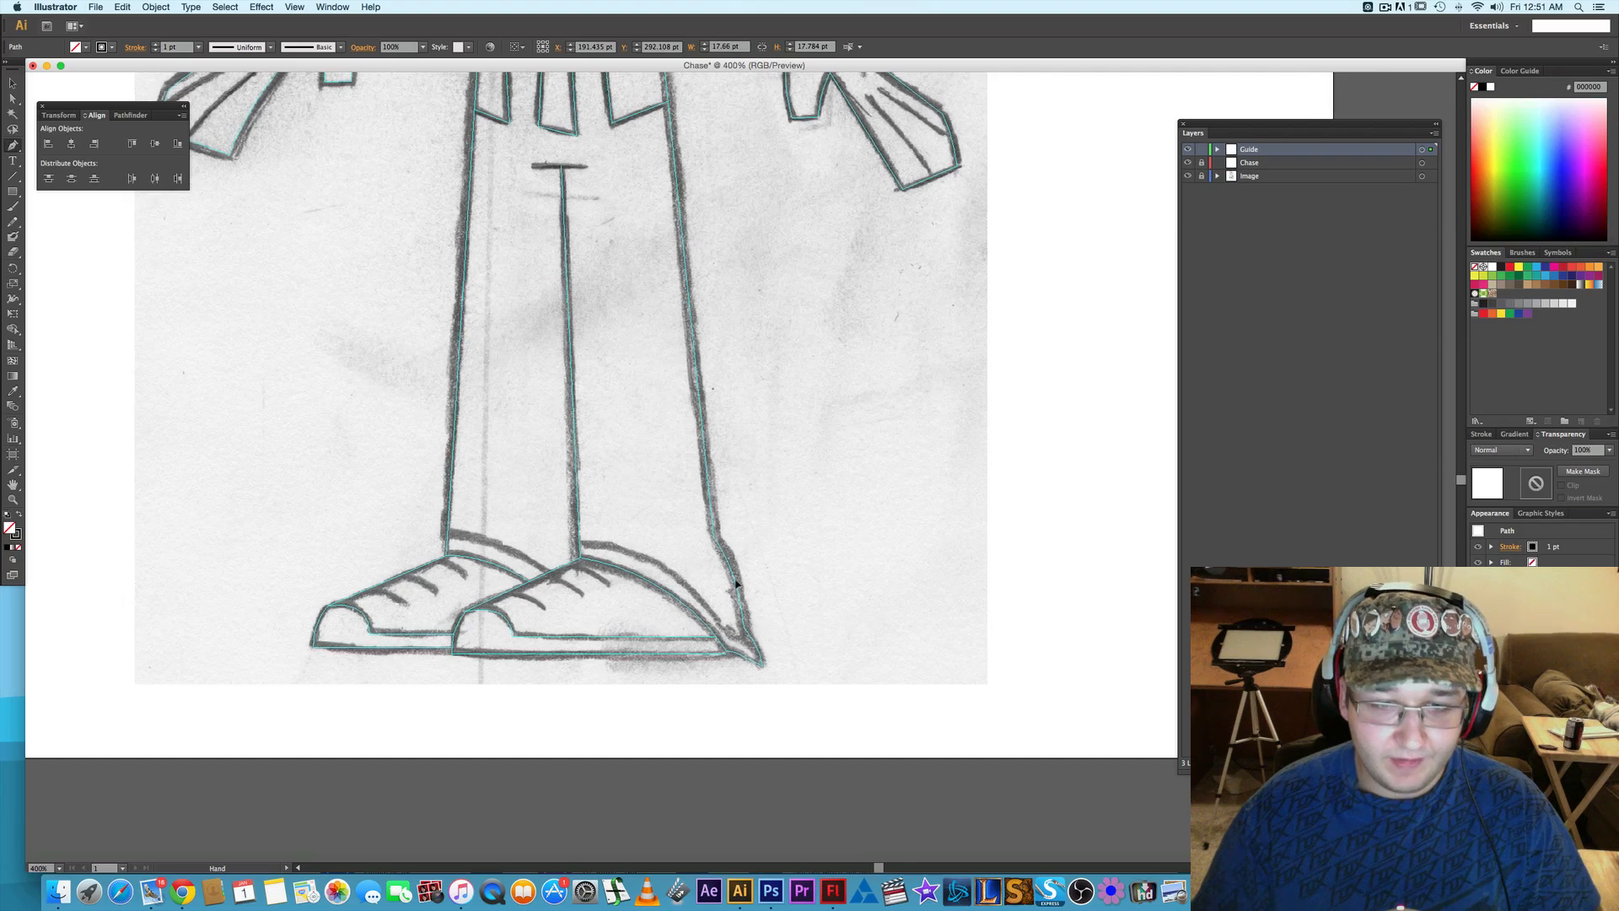
left_click_drag(607, 335, 715, 718)
scroll(715, 718, "up", 20)
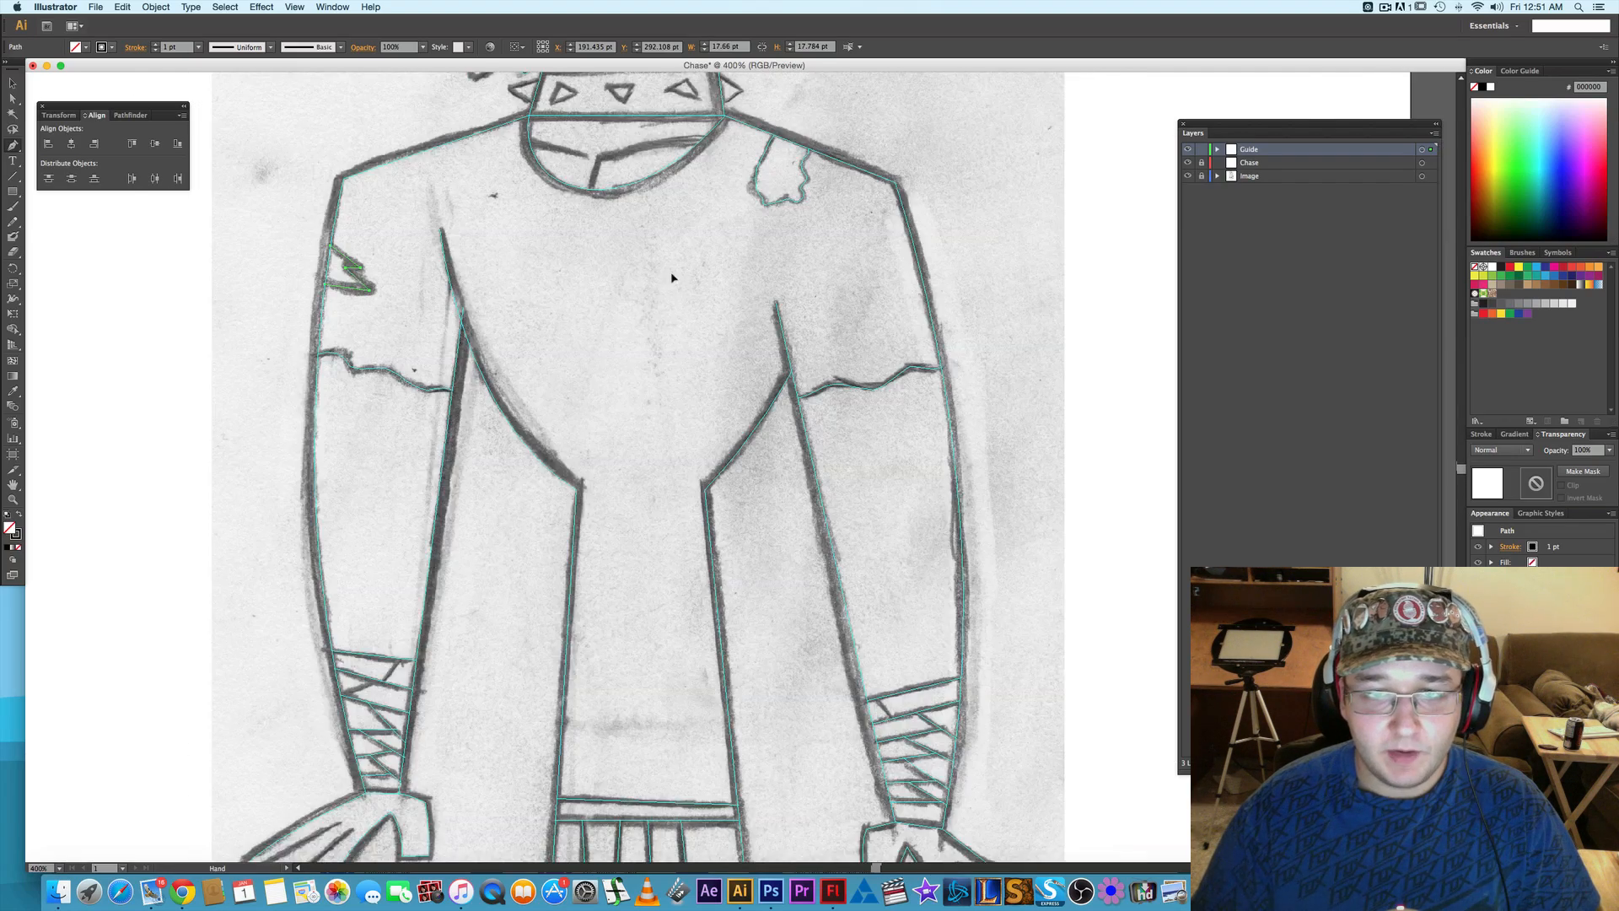
scroll(627, 360, "up", 7)
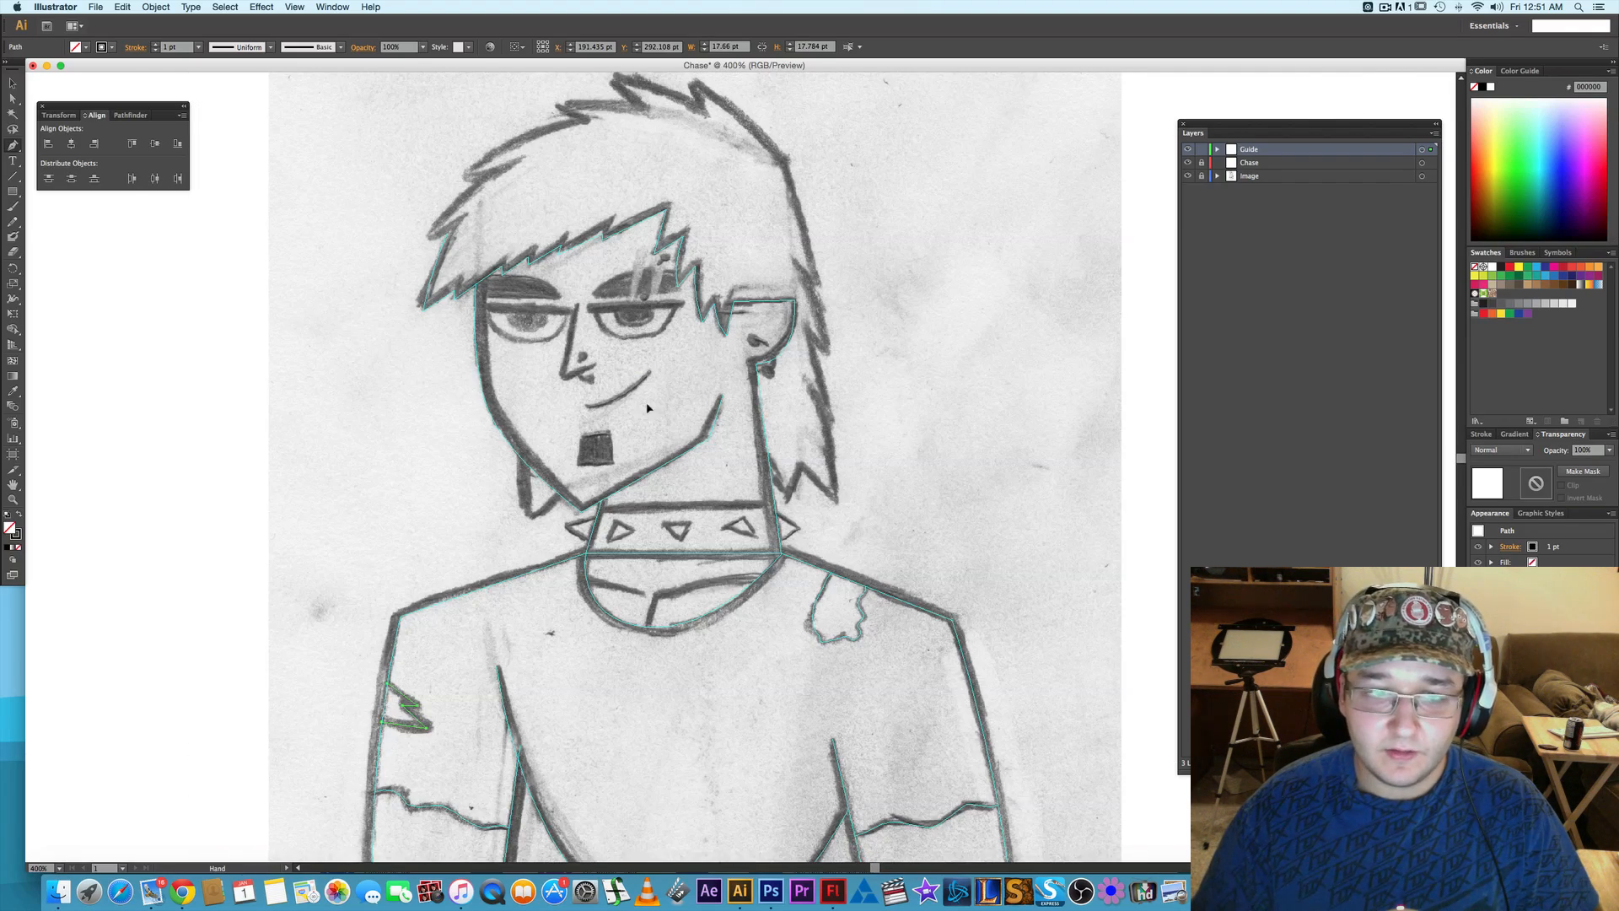
key("alt")
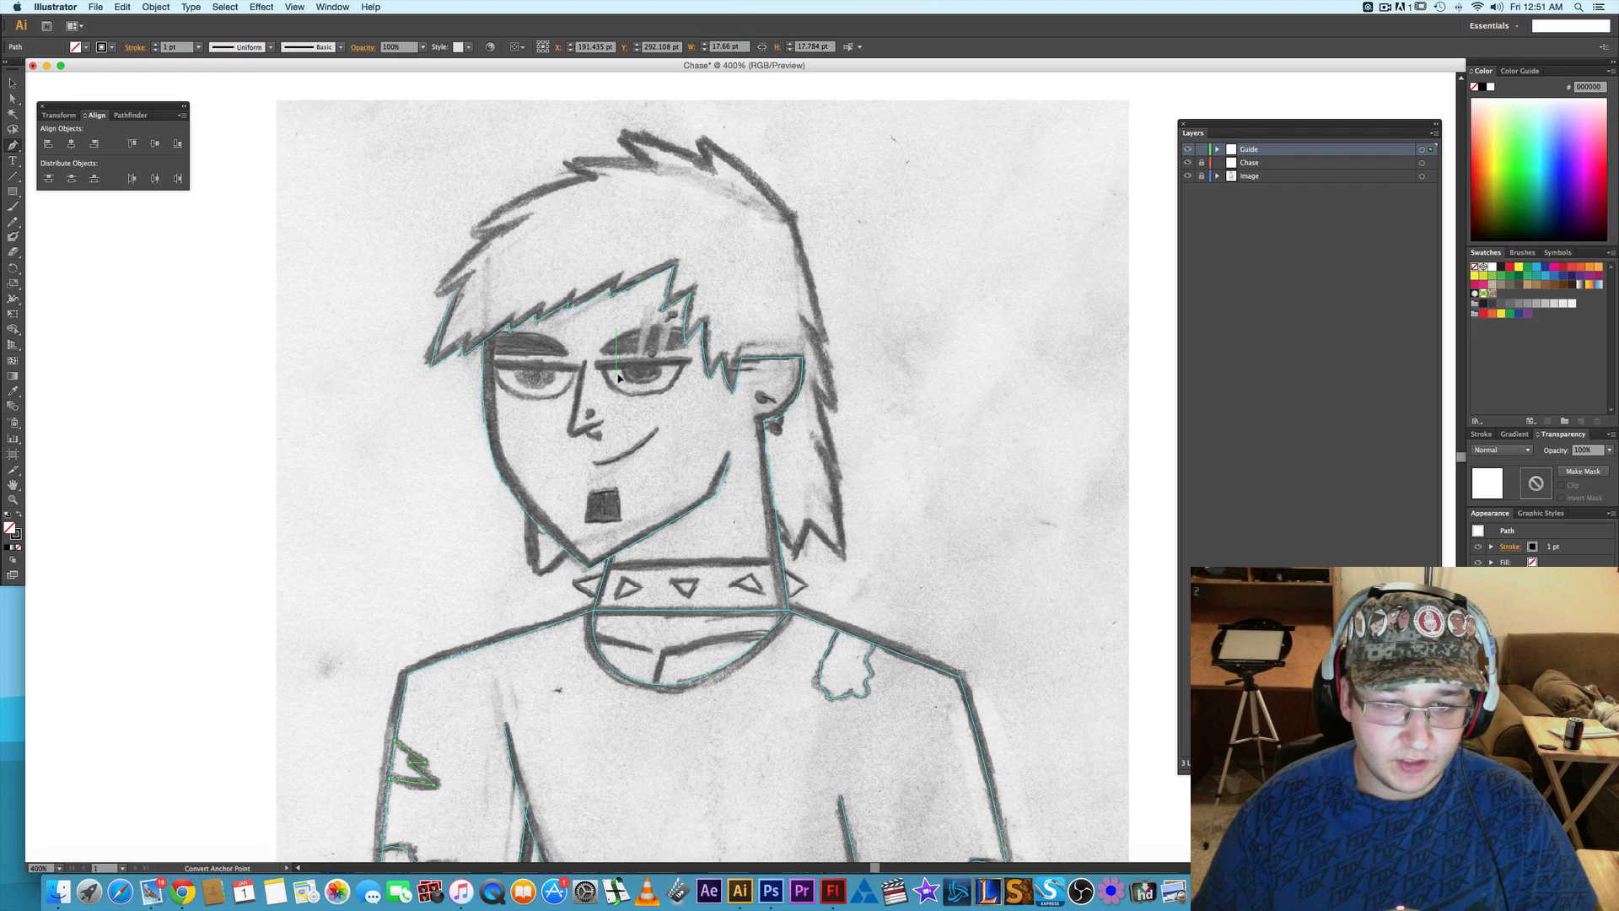
scroll(621, 378, "up", 1)
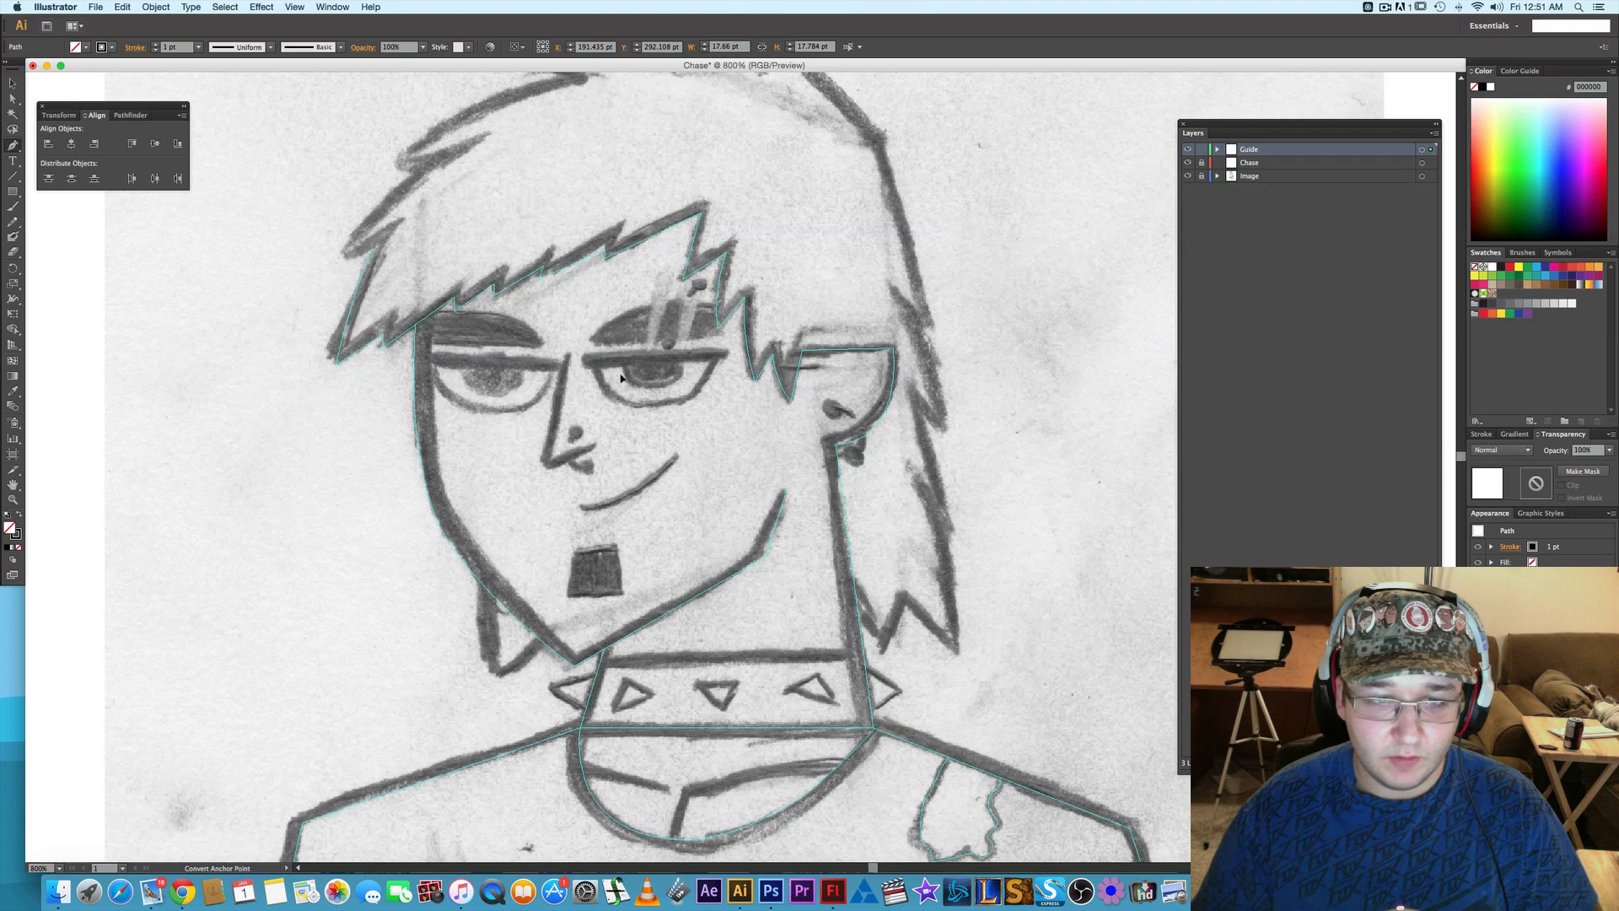
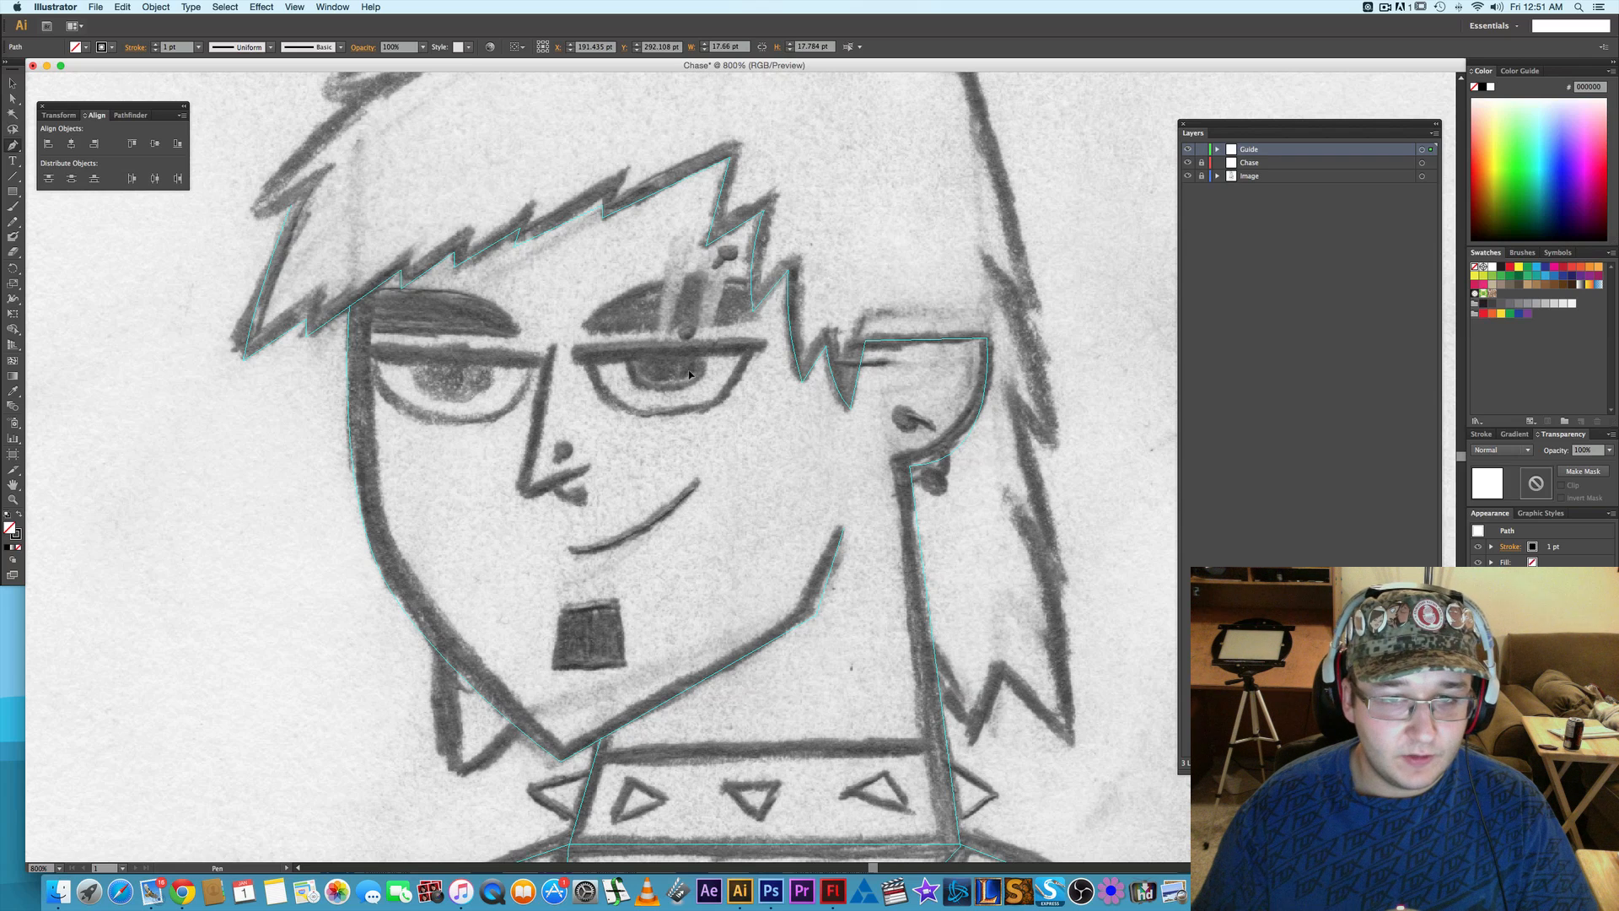
- Unlock the Chase layer, lock the Guide layer, and make Chase the active layer
left_click_drag(685, 291, 626, 362)
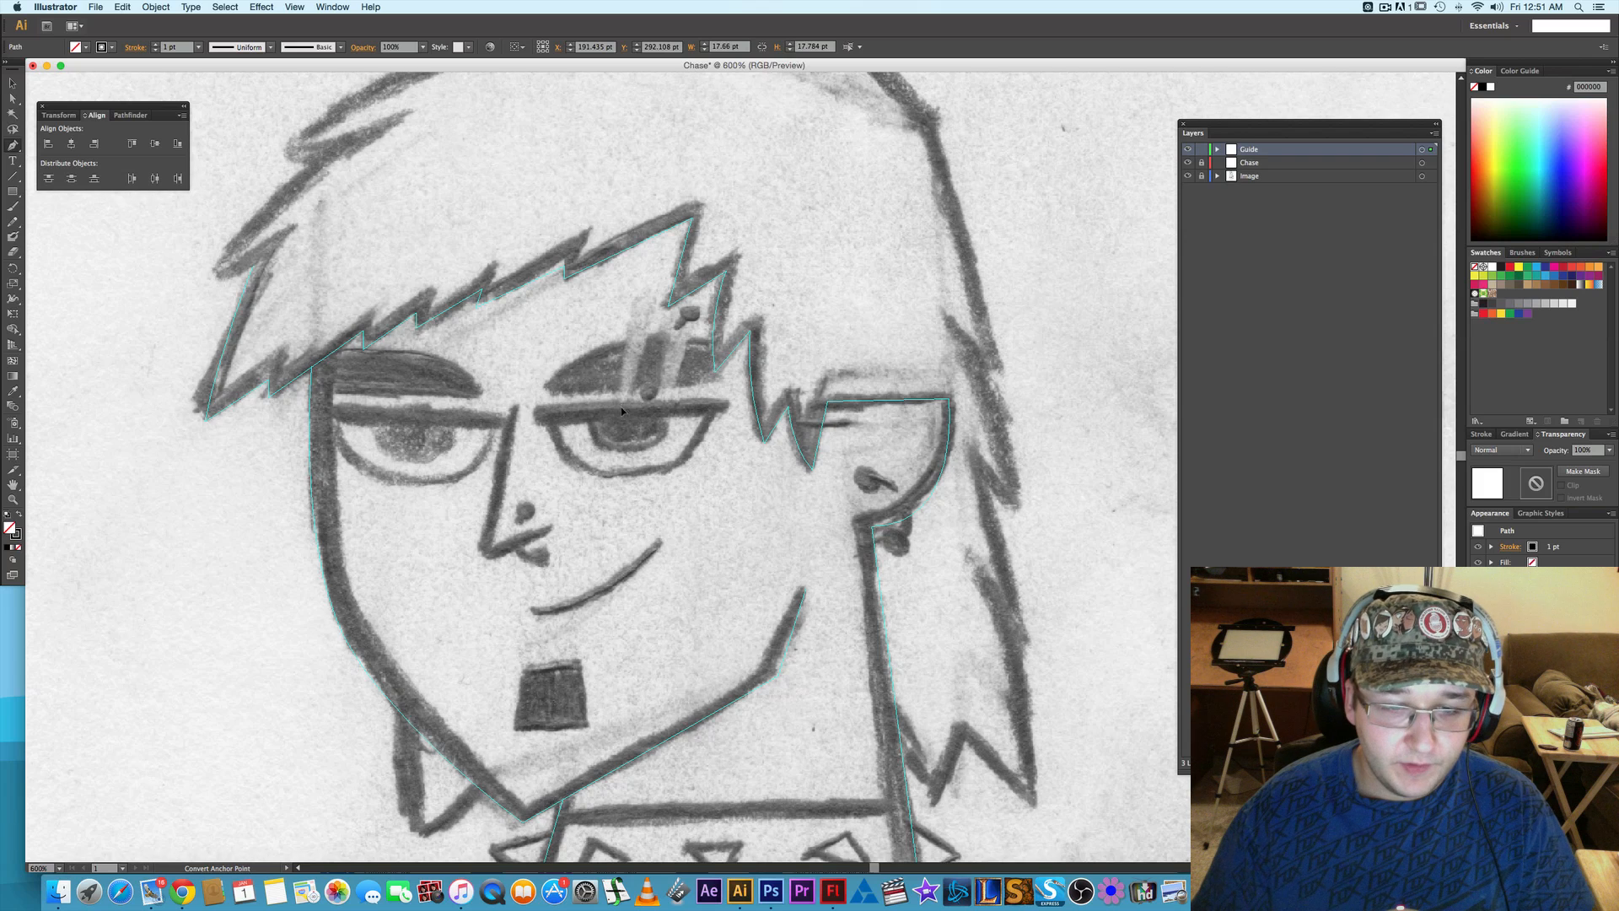
key("super+minus")
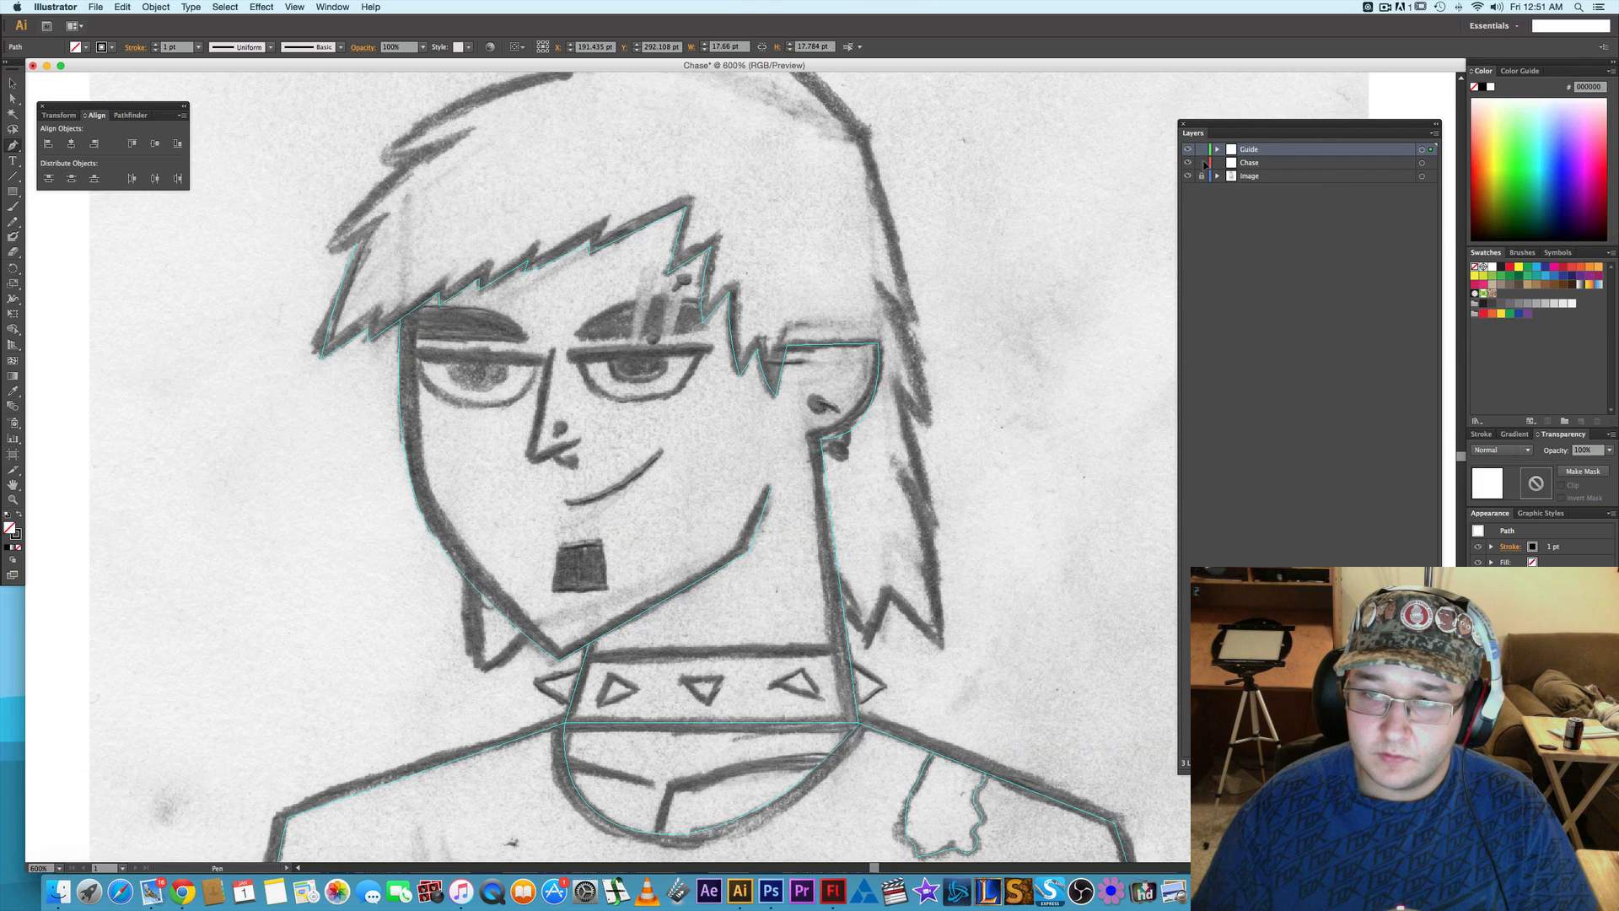
left_click(1203, 149)
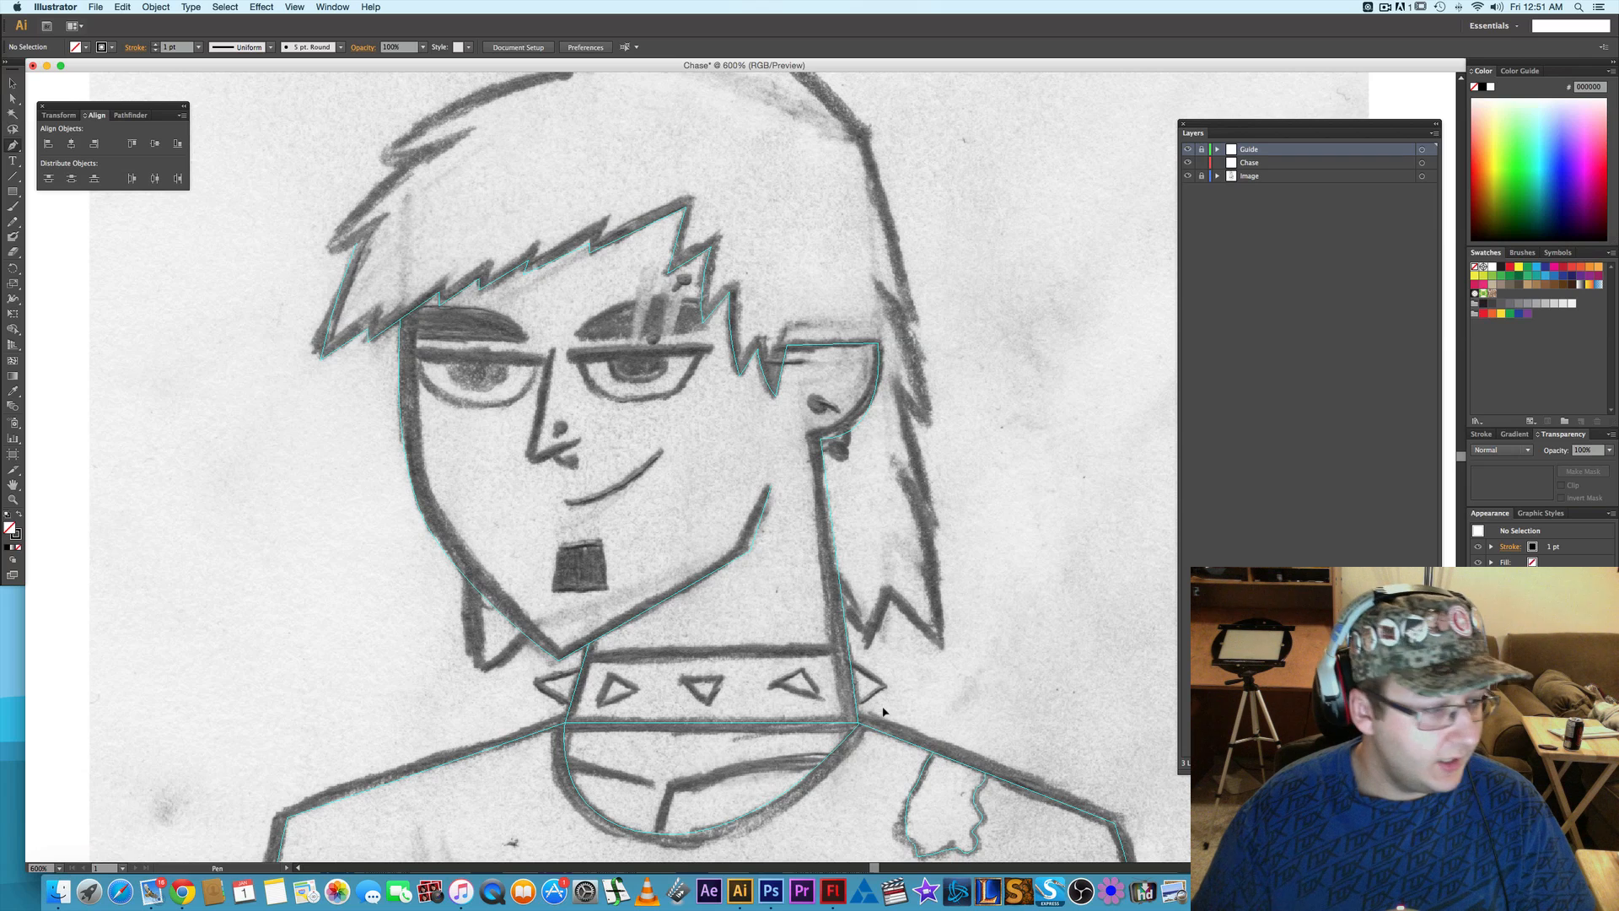
left_click(1265, 164)
- Start a Pen path for the hair along the outer strand of the fringe, around its pointed tip and up to the first notches
scroll(498, 341, "up", 2)
scroll(498, 341, "left", 2)
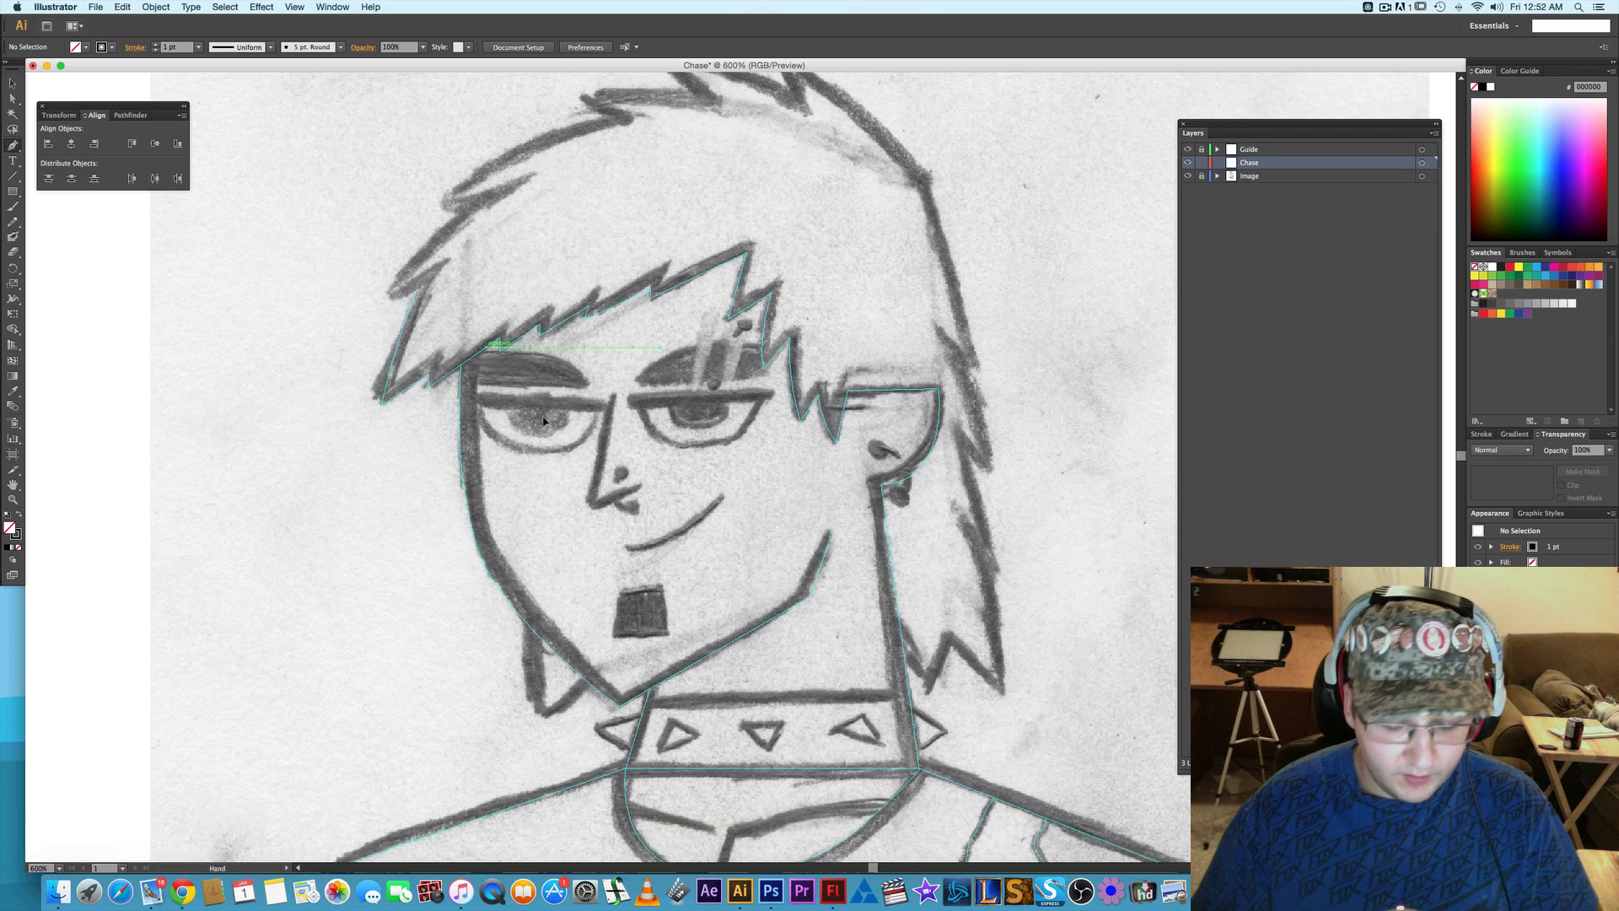
scroll(409, 344, "up", 2)
scroll(410, 344, "right", 1)
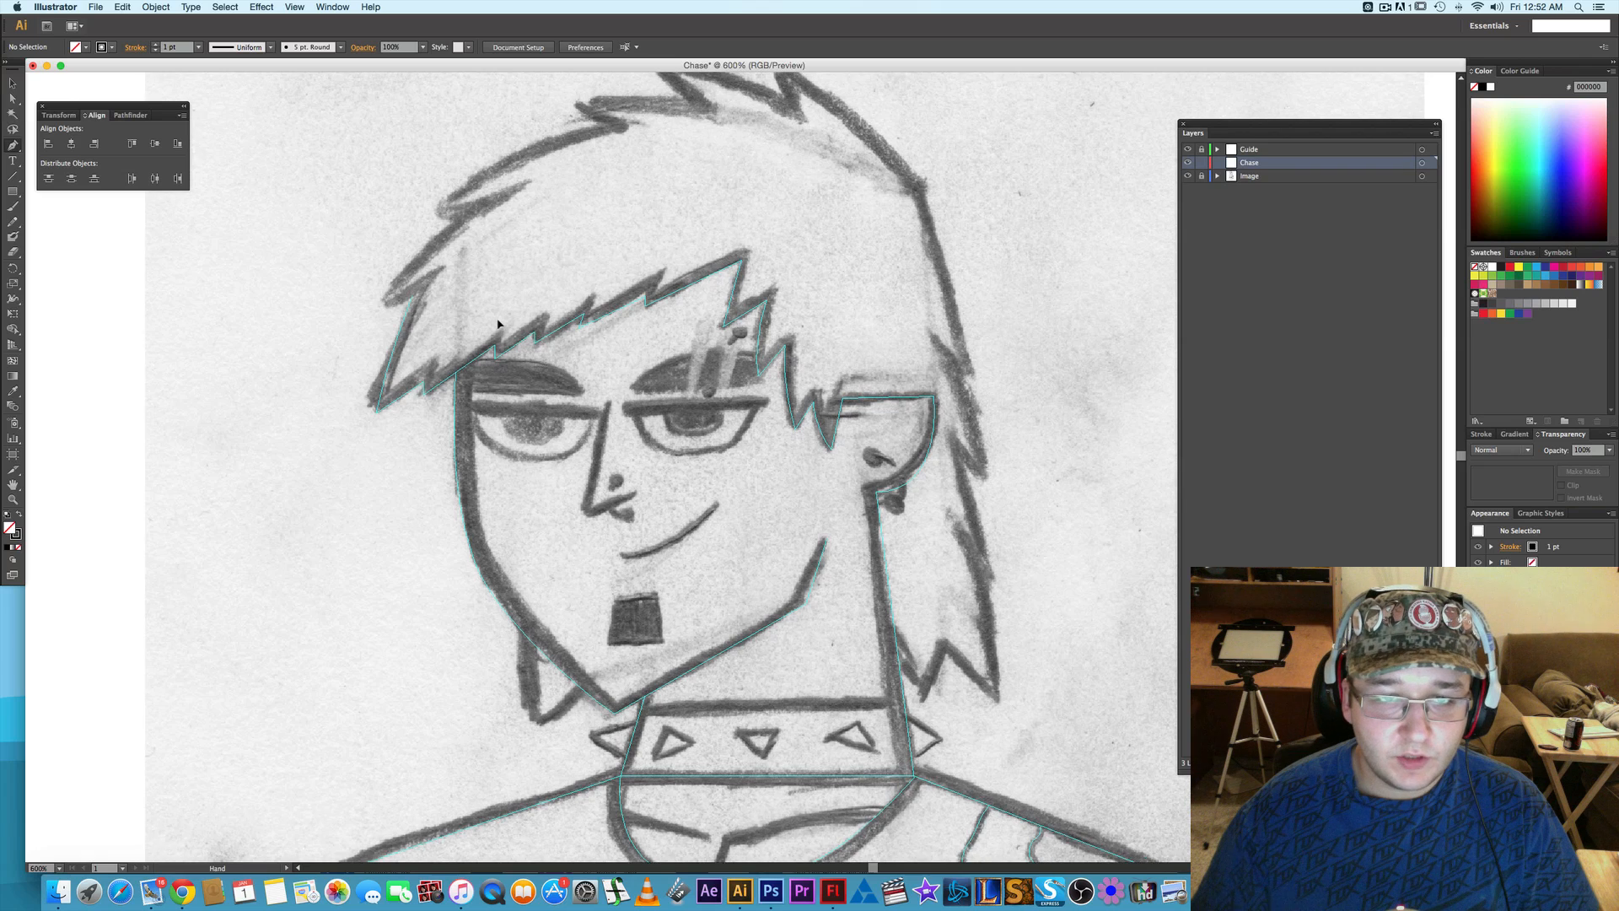
left_click(361, 435)
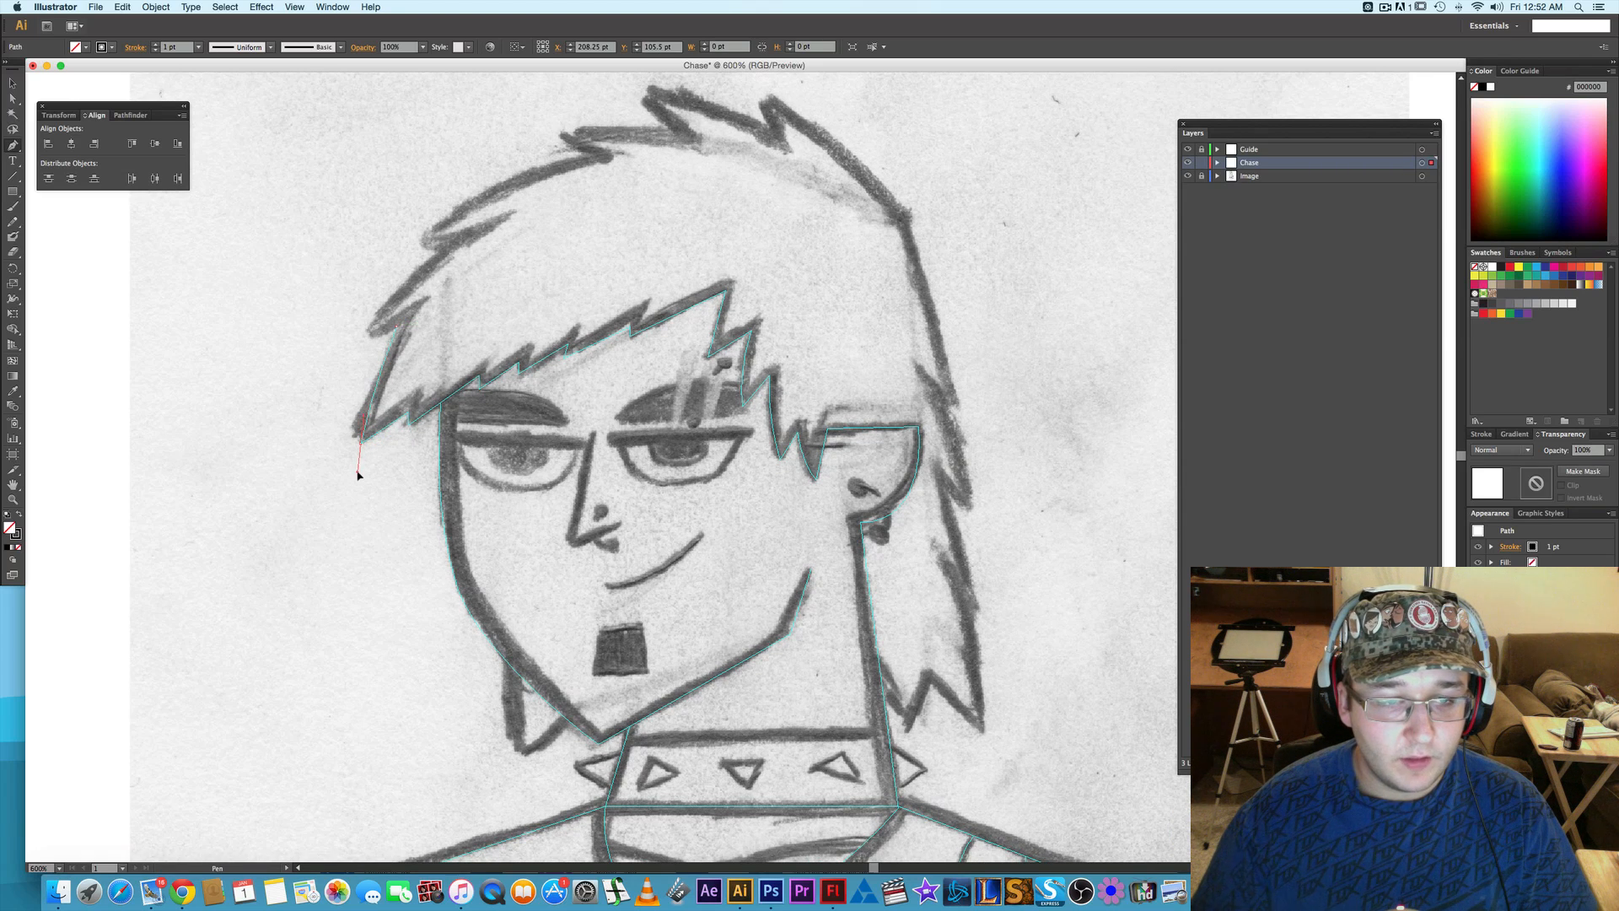
left_click(361, 447)
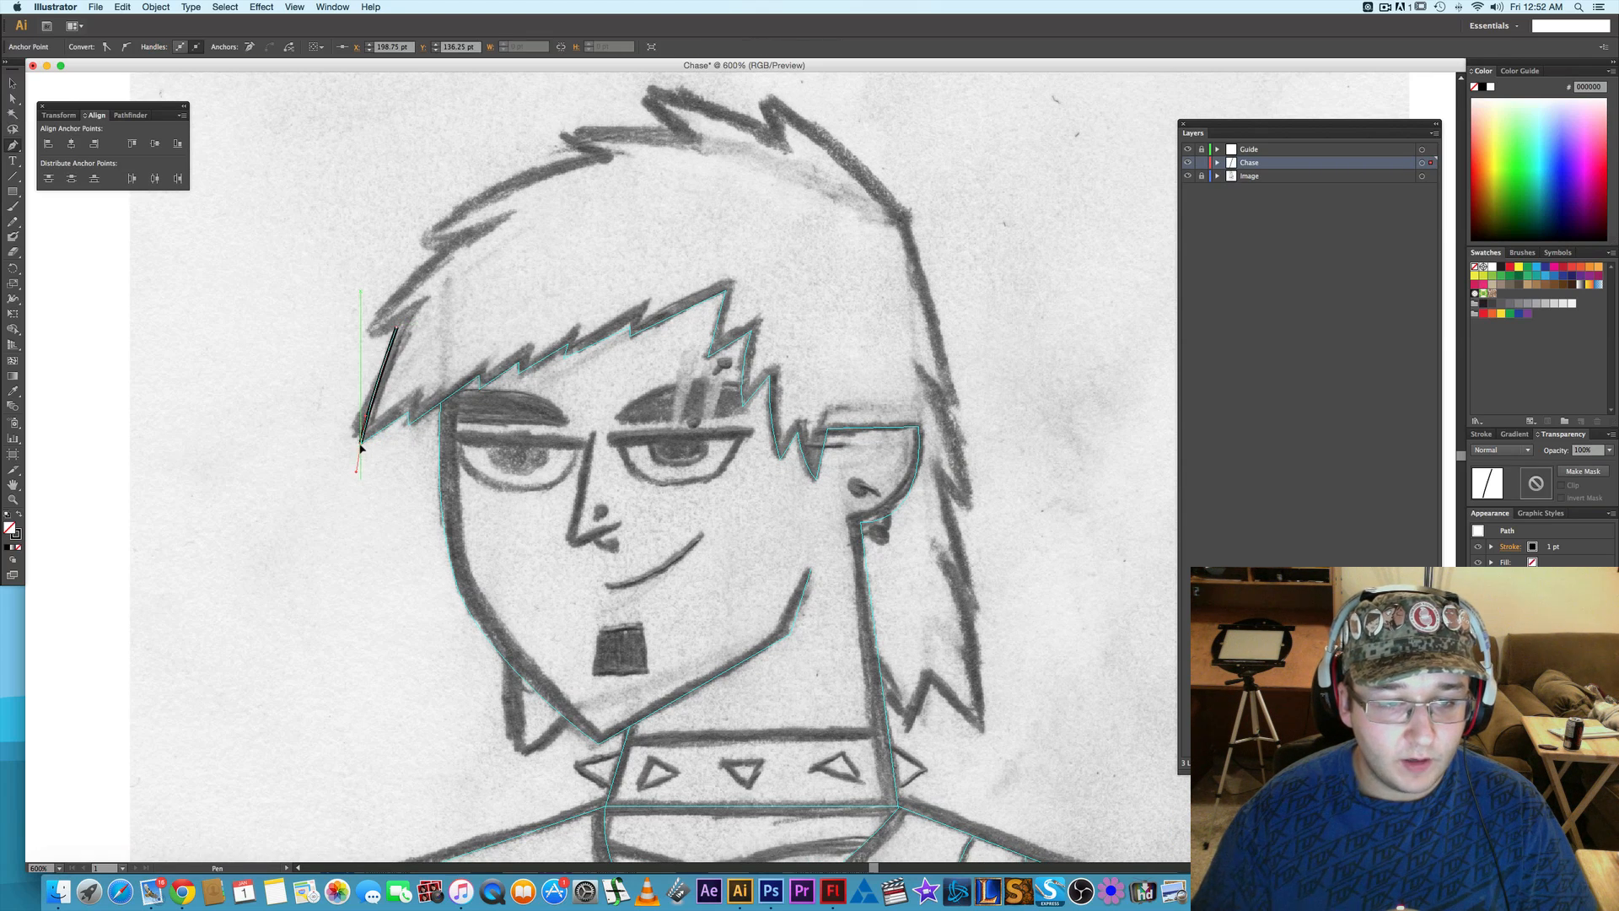
left_click(408, 419)
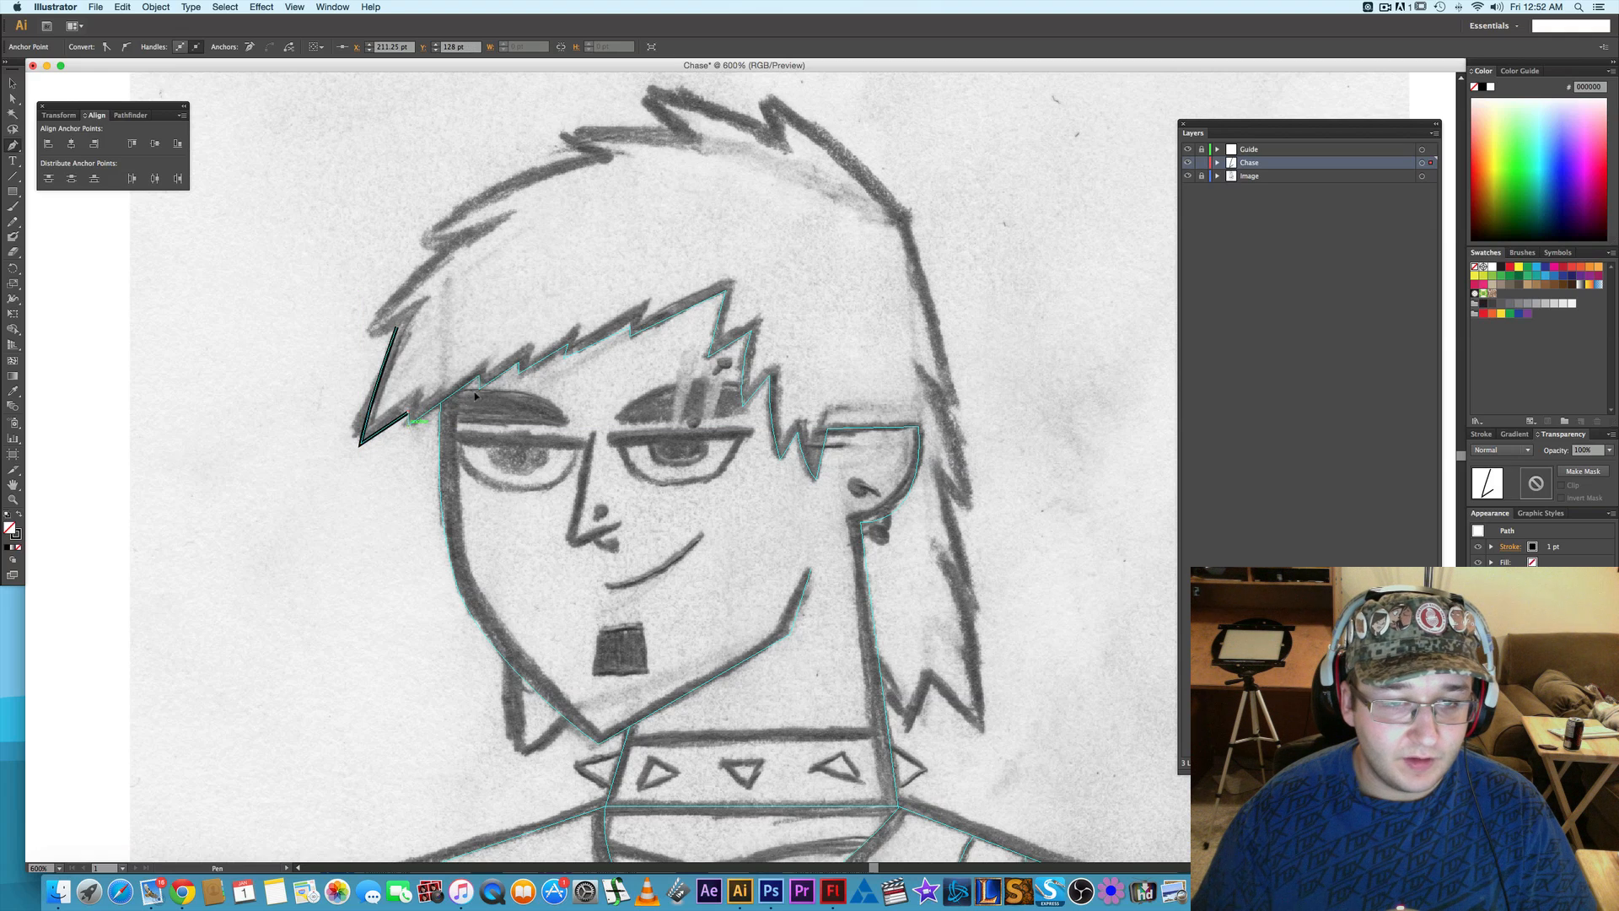
left_click(409, 424)
left_click(477, 380)
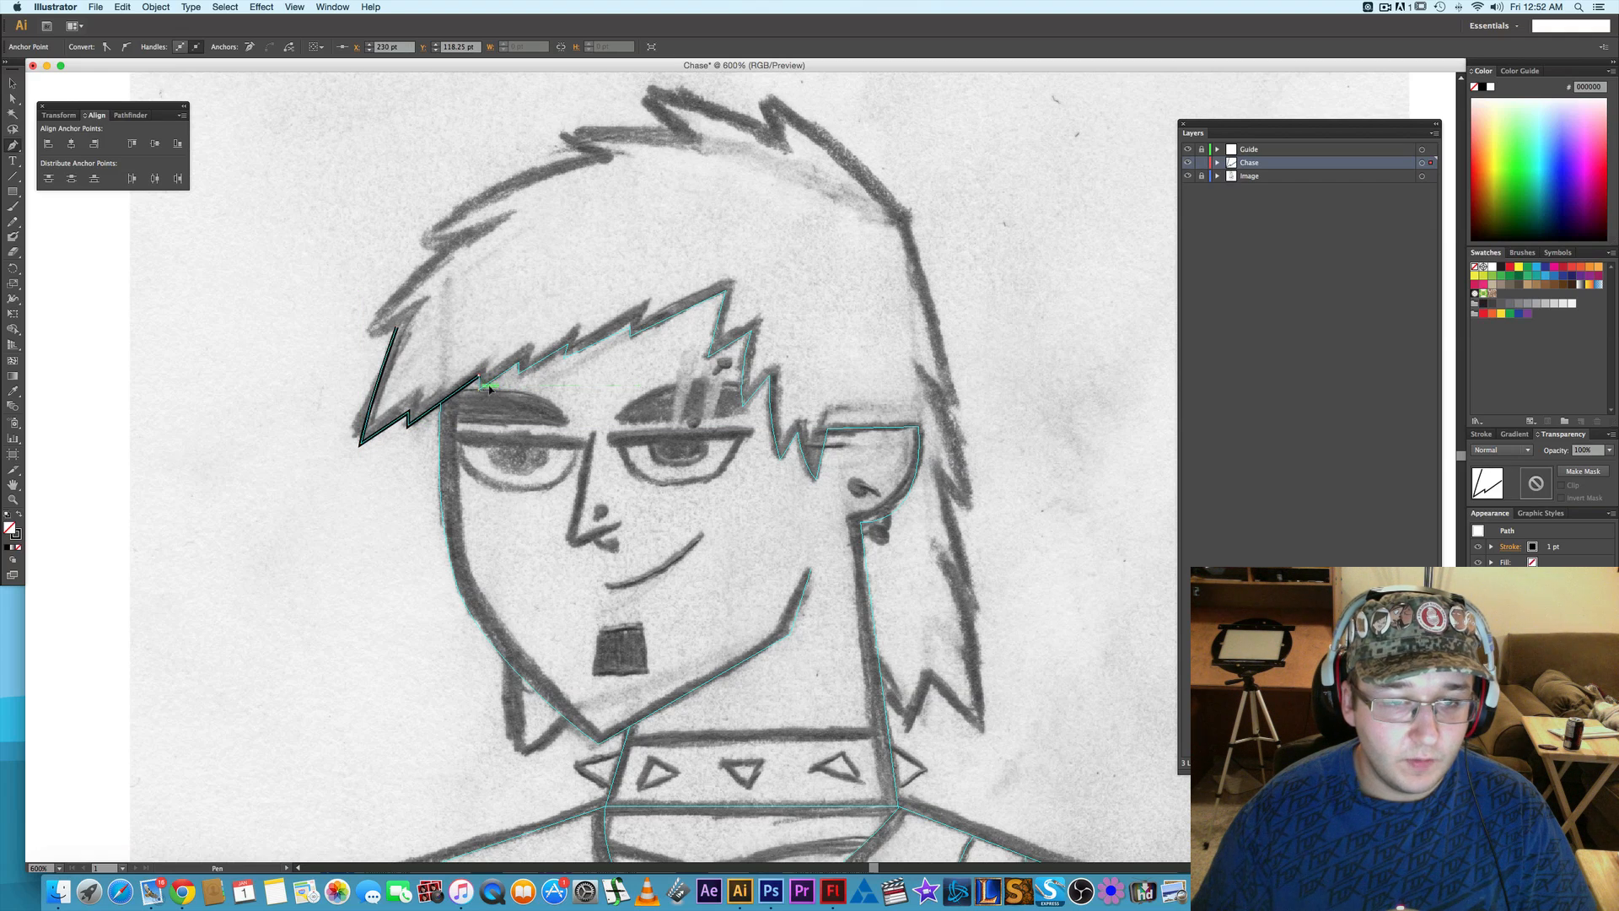
- Continue the hair path with straight zigzag segments along the fringe's lower edge up to its peak above the second eyebrow
left_click(518, 363)
left_click(519, 372)
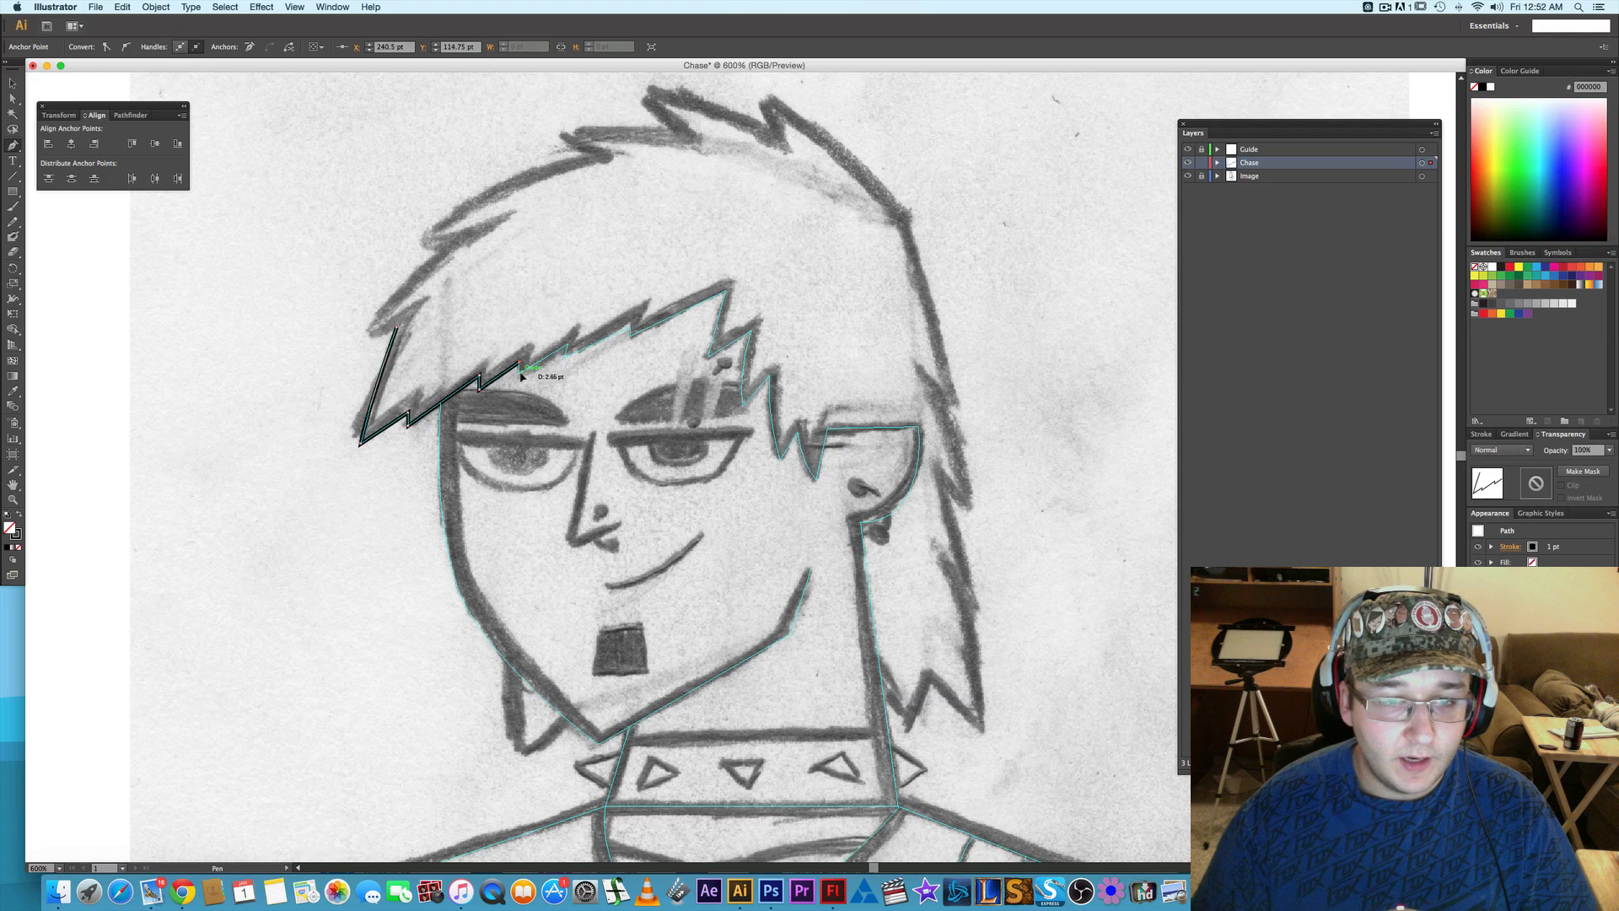
left_click(567, 346)
left_click(567, 360)
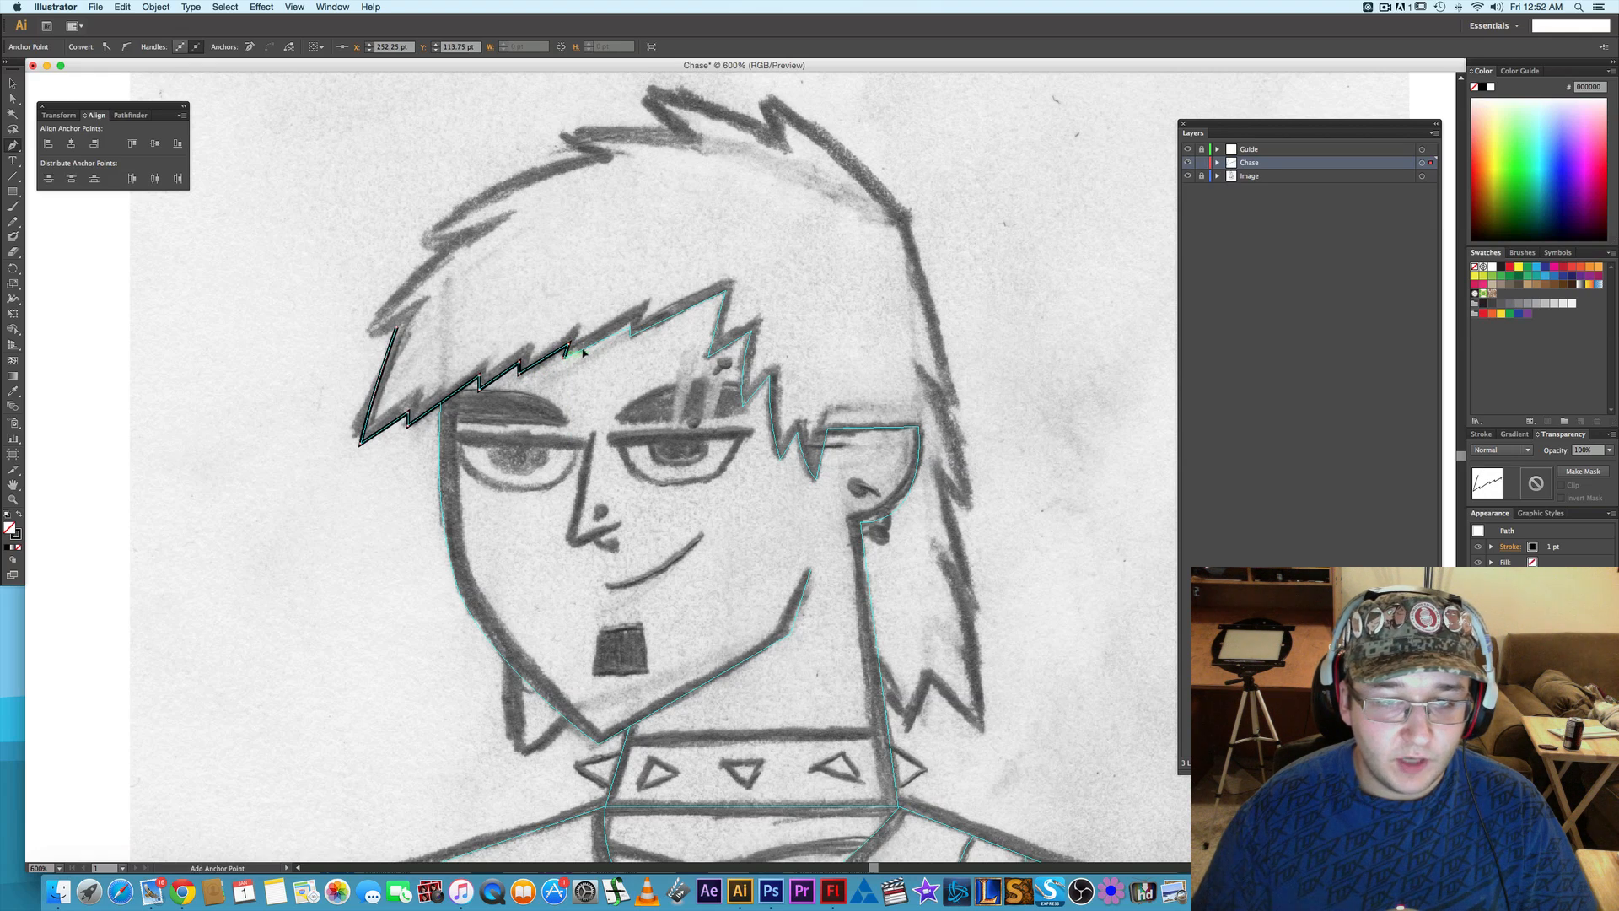
left_click(631, 329)
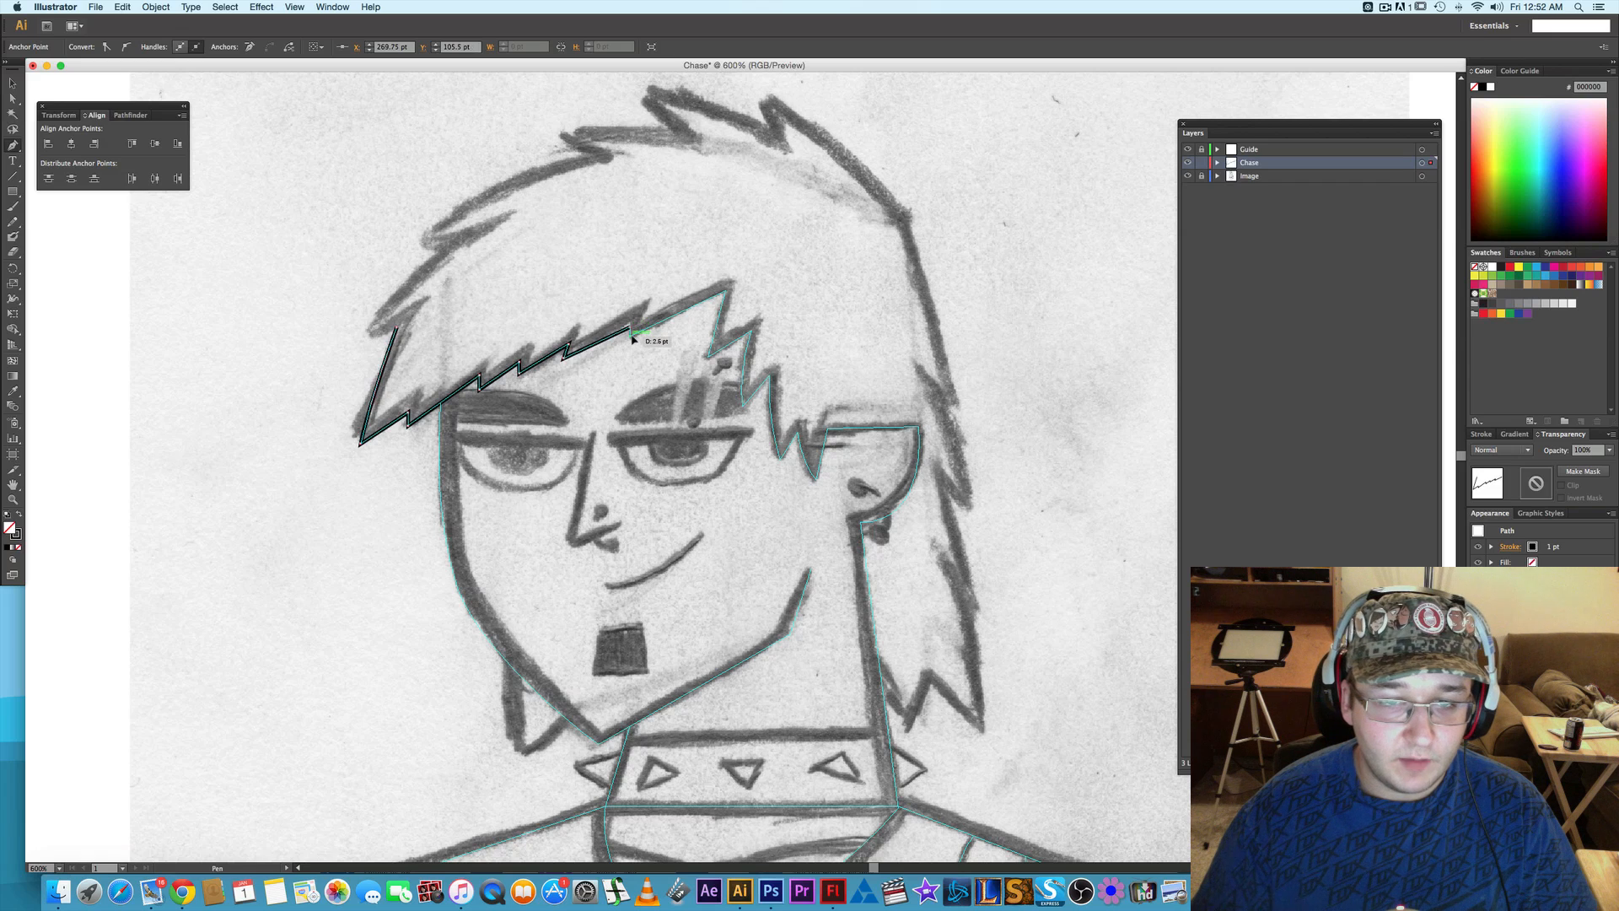
left_click(725, 291)
- Extend the hair path down from the fringe peak with two slightly curved spikes beside the second eyebrow, retracting each outgoing handle
left_click(709, 357)
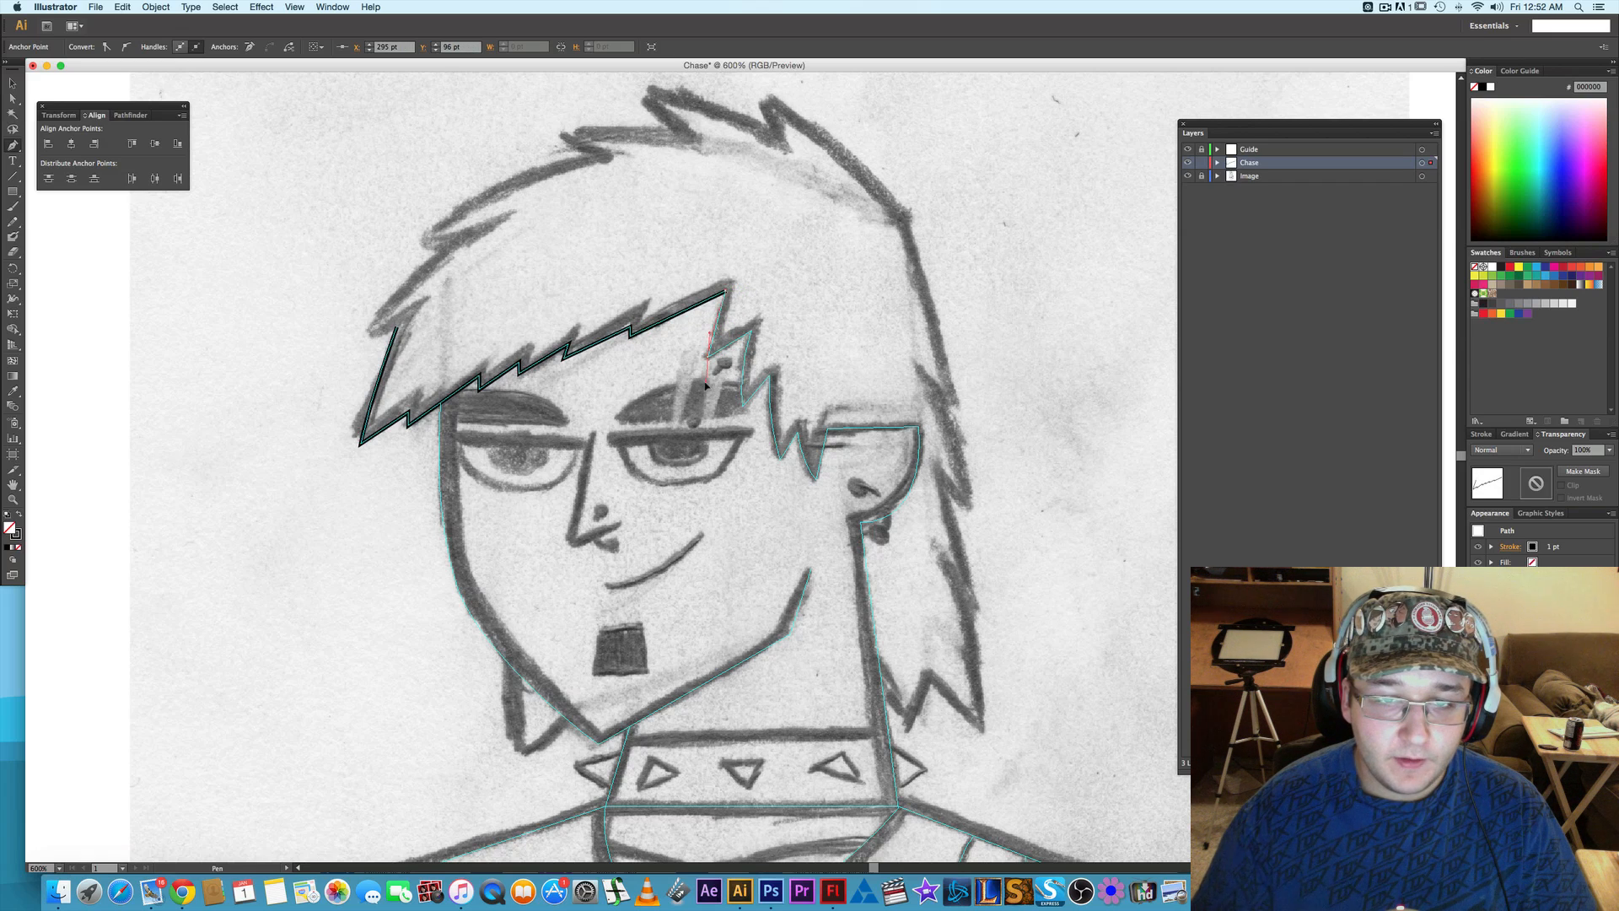
left_click(708, 356)
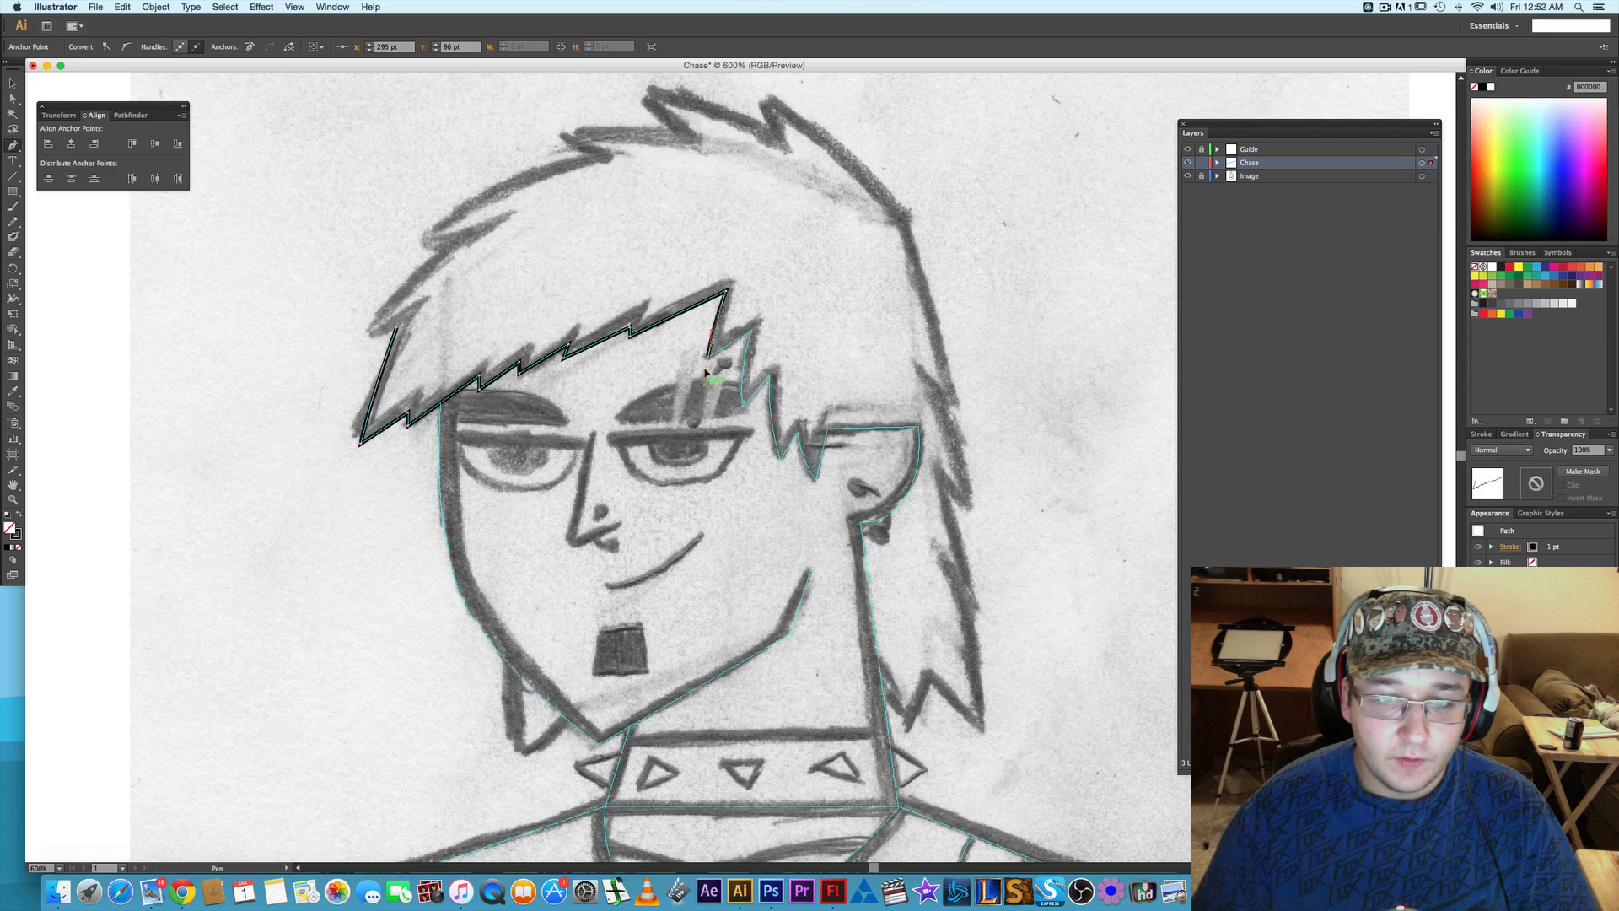
left_click(749, 332)
left_click(743, 410)
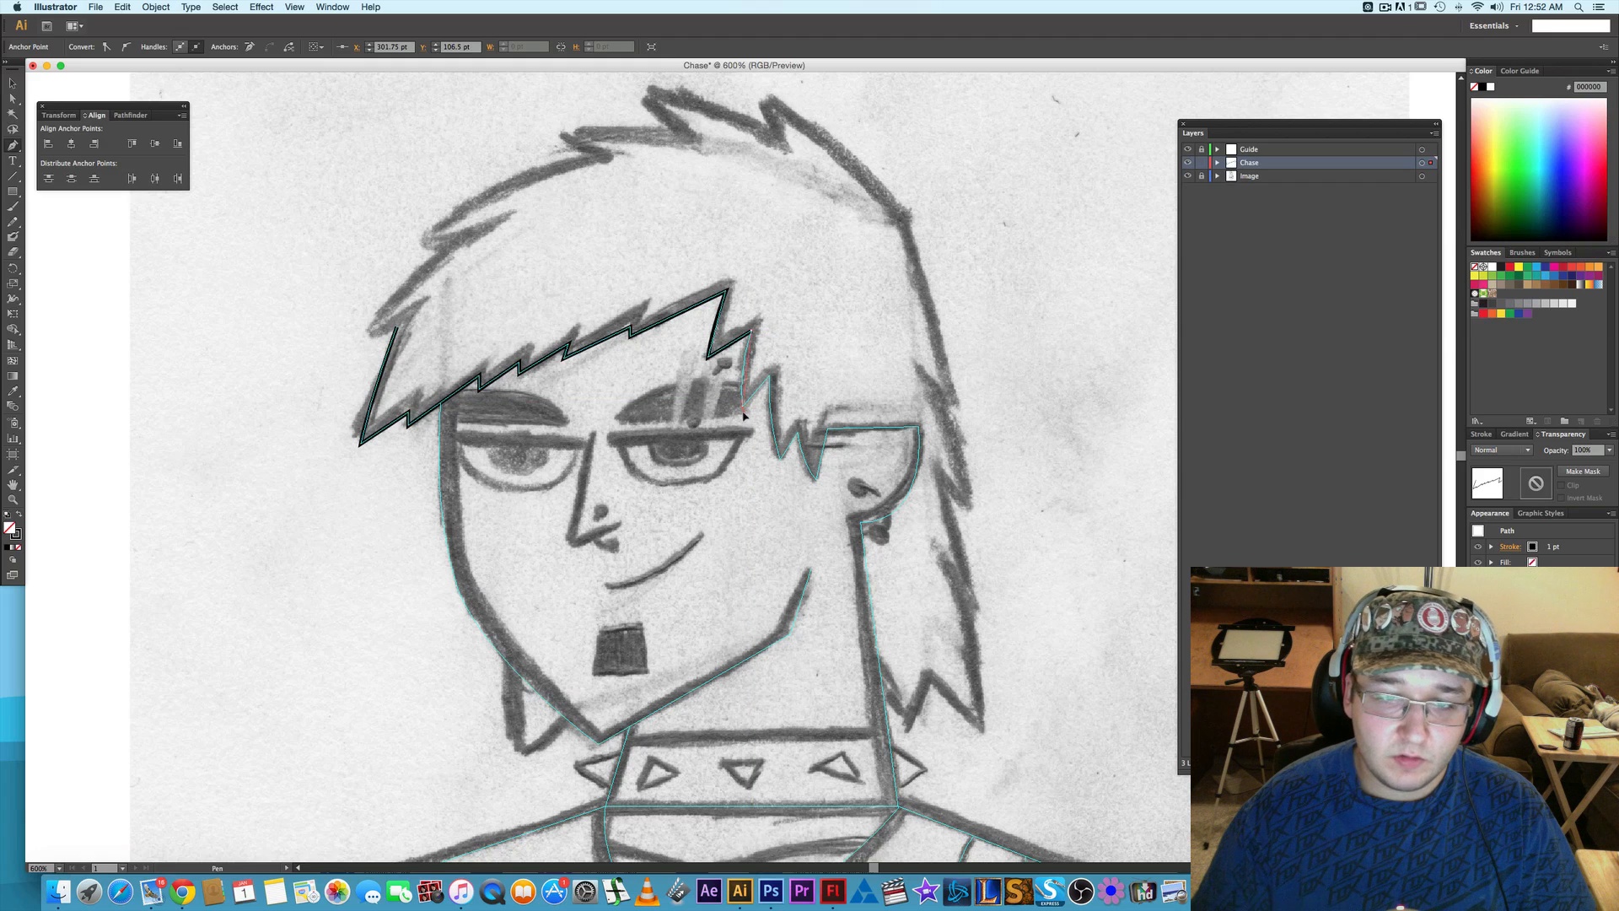
left_click(744, 409)
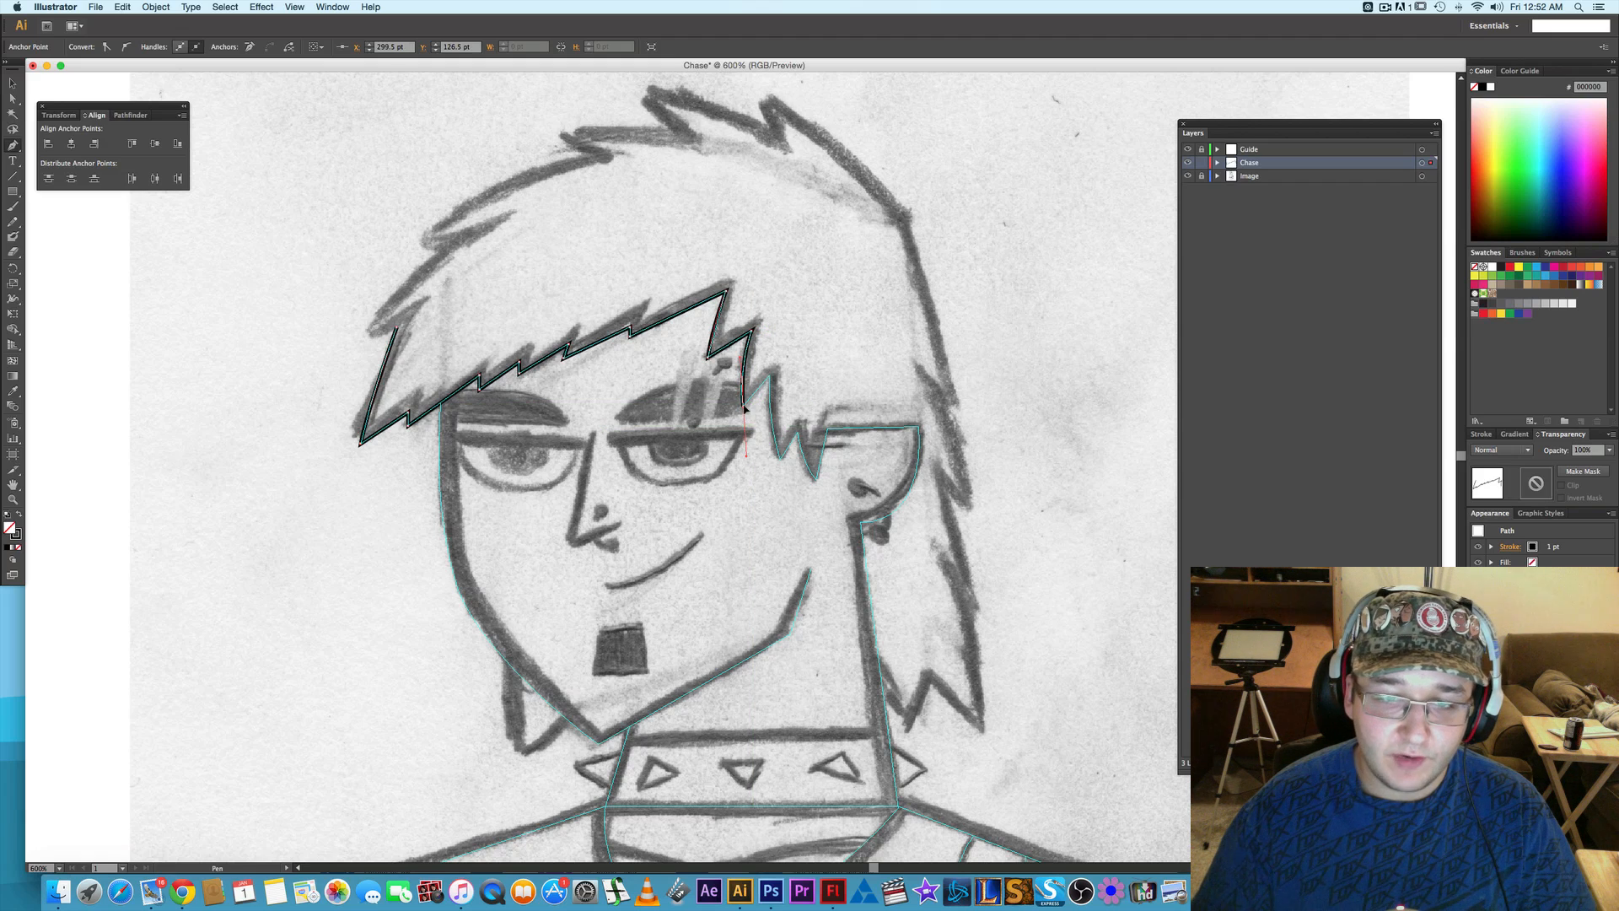
left_click(768, 377)
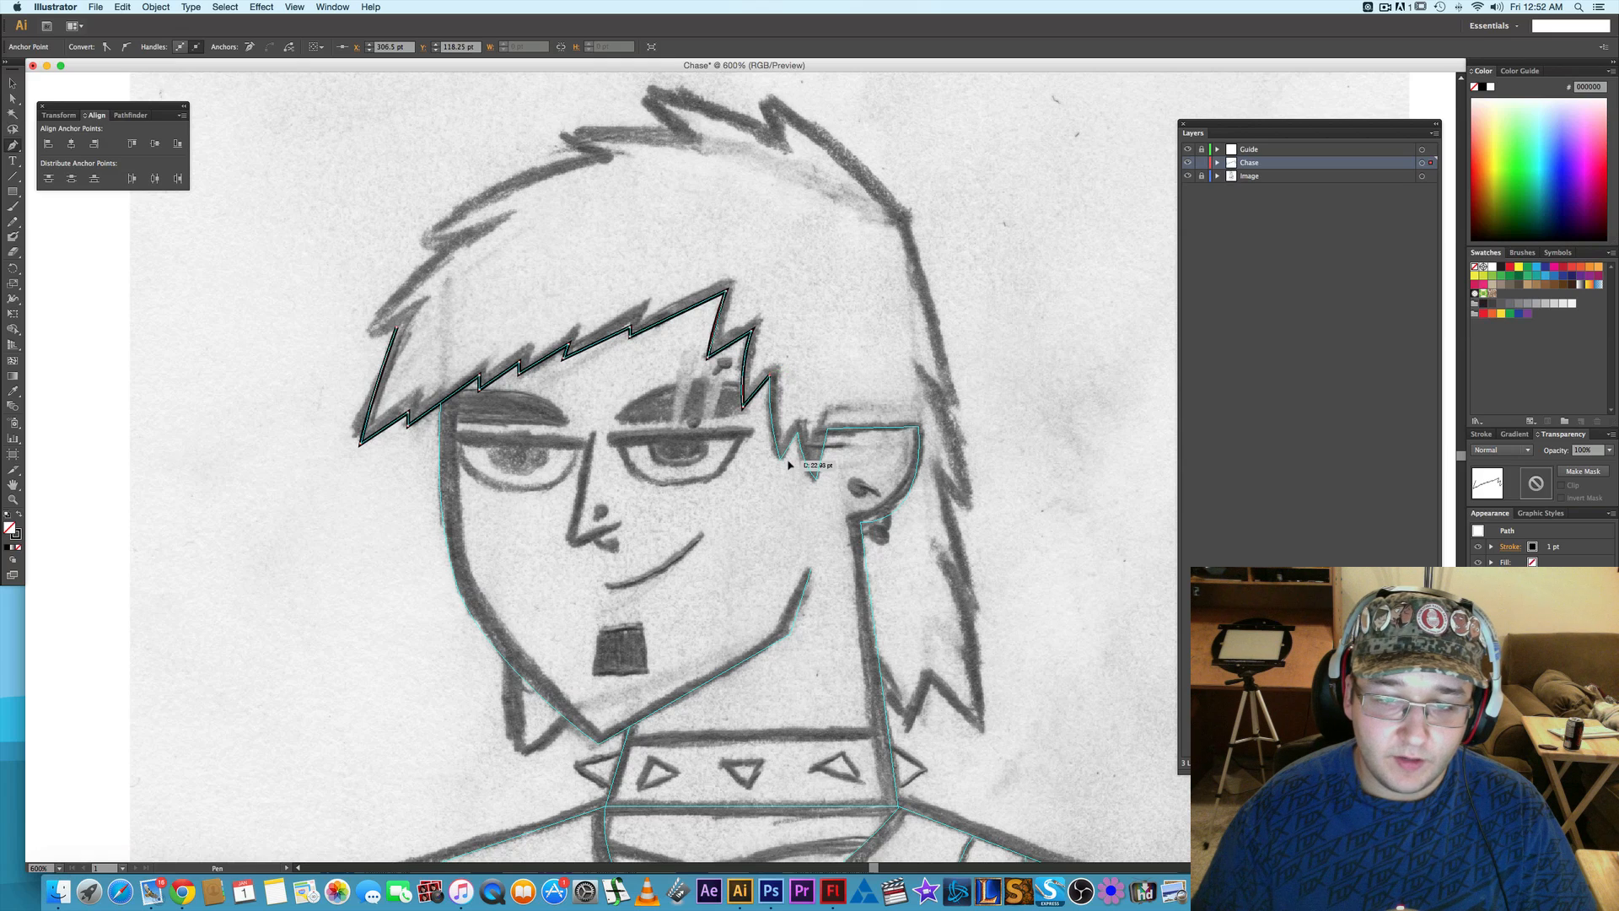
- Trace the two curved spikes in front of the ear on the hair path, ending at the ear's upper edge
left_click(782, 463)
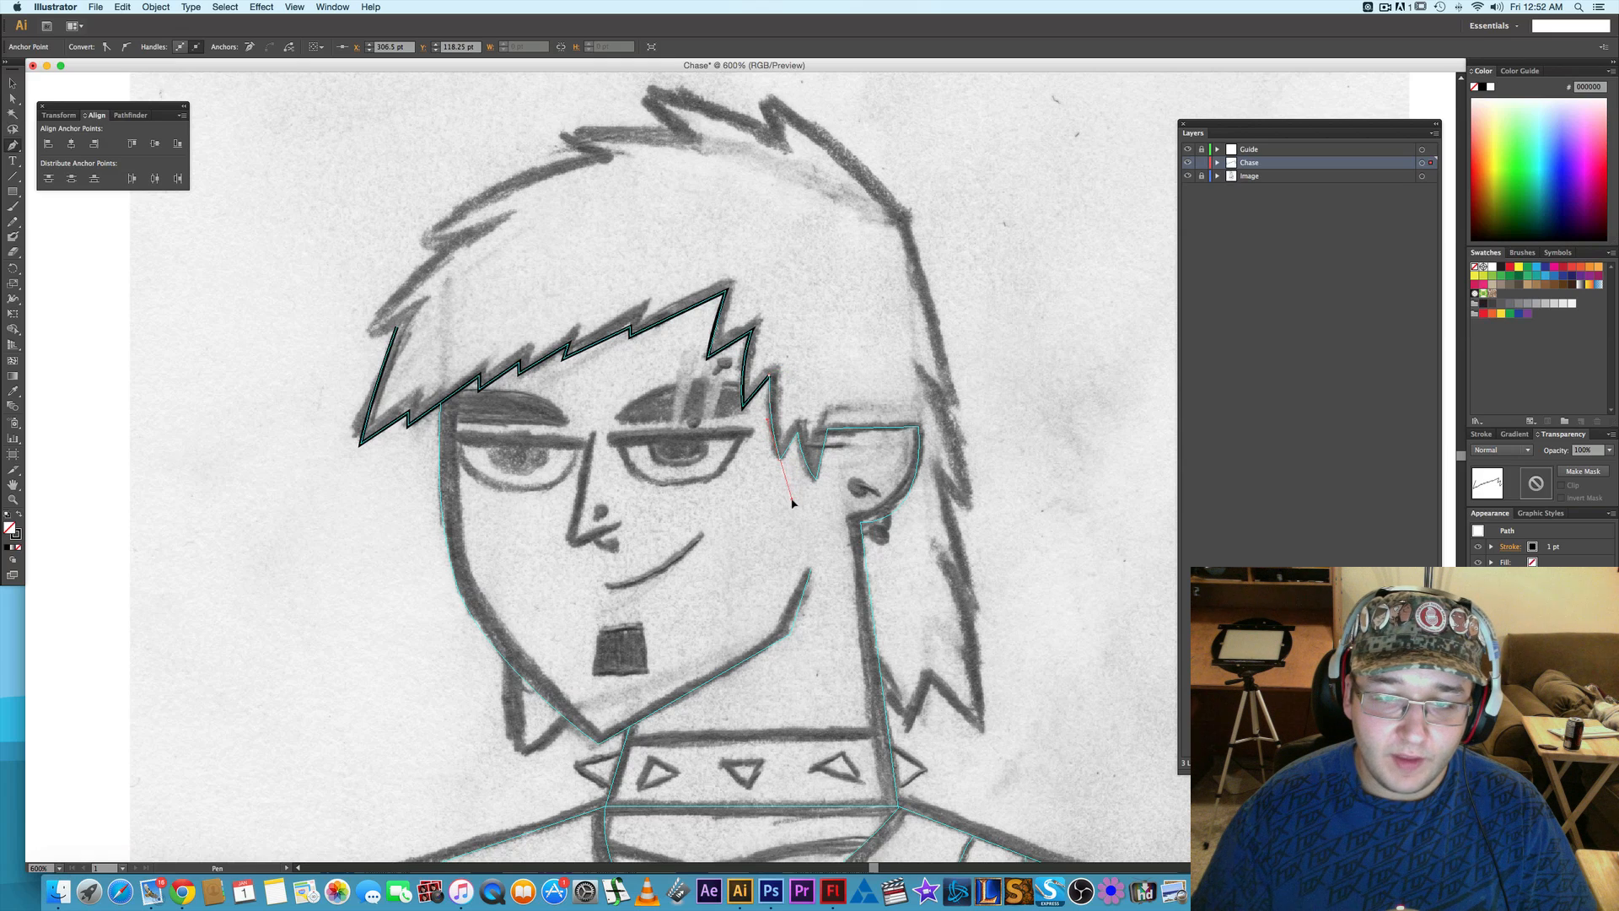
left_click_drag(792, 503, 793, 502)
left_click(780, 459)
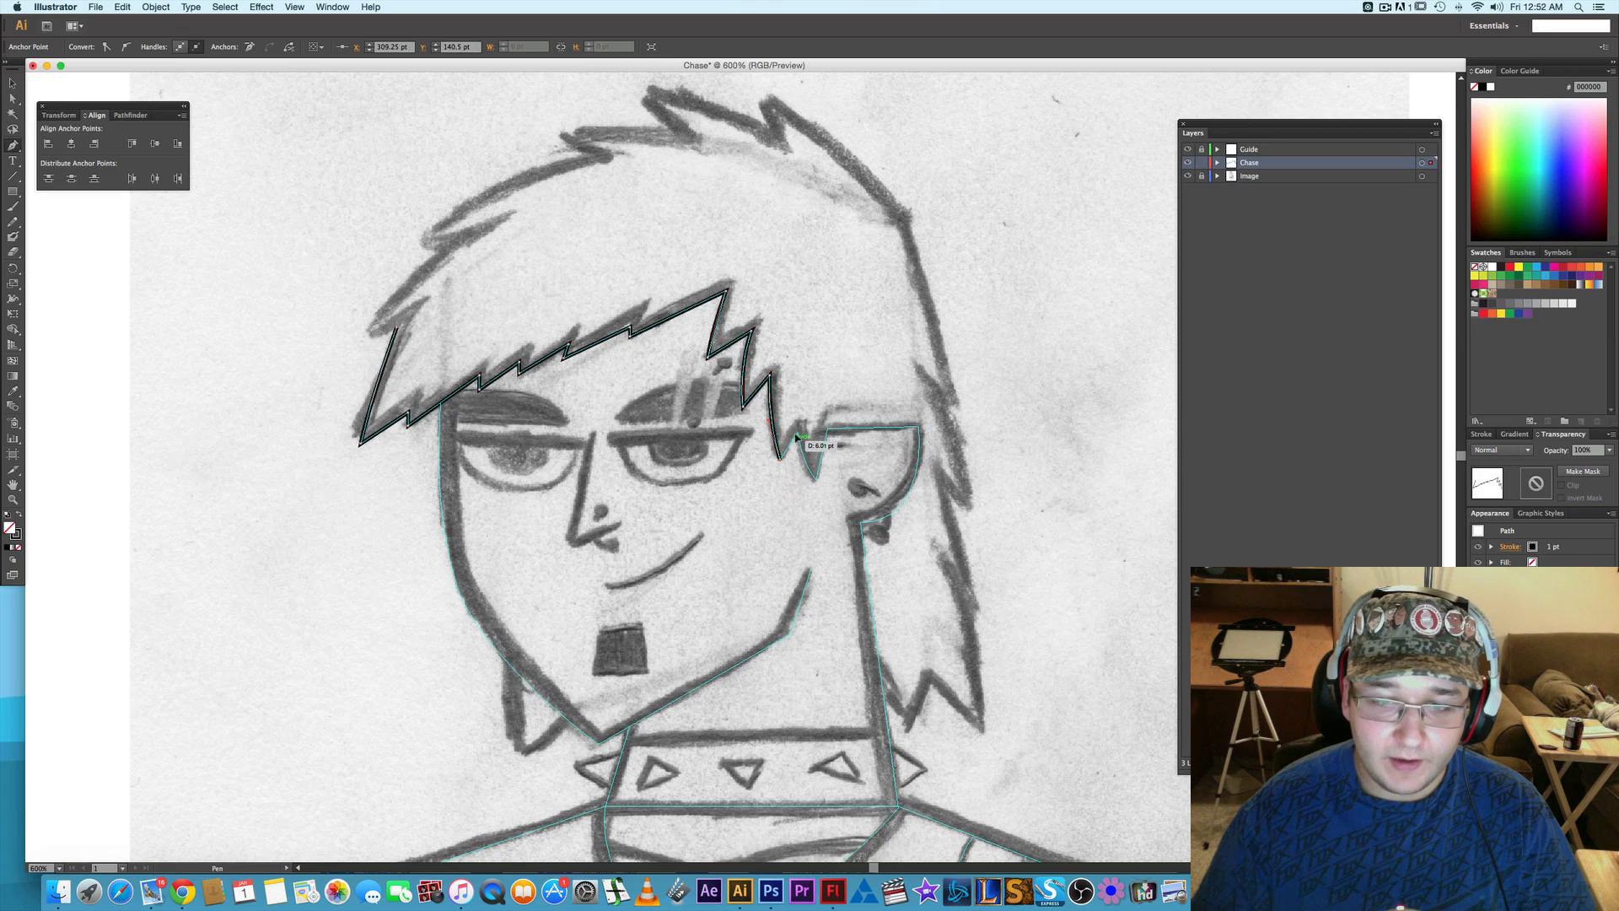
left_click(799, 432)
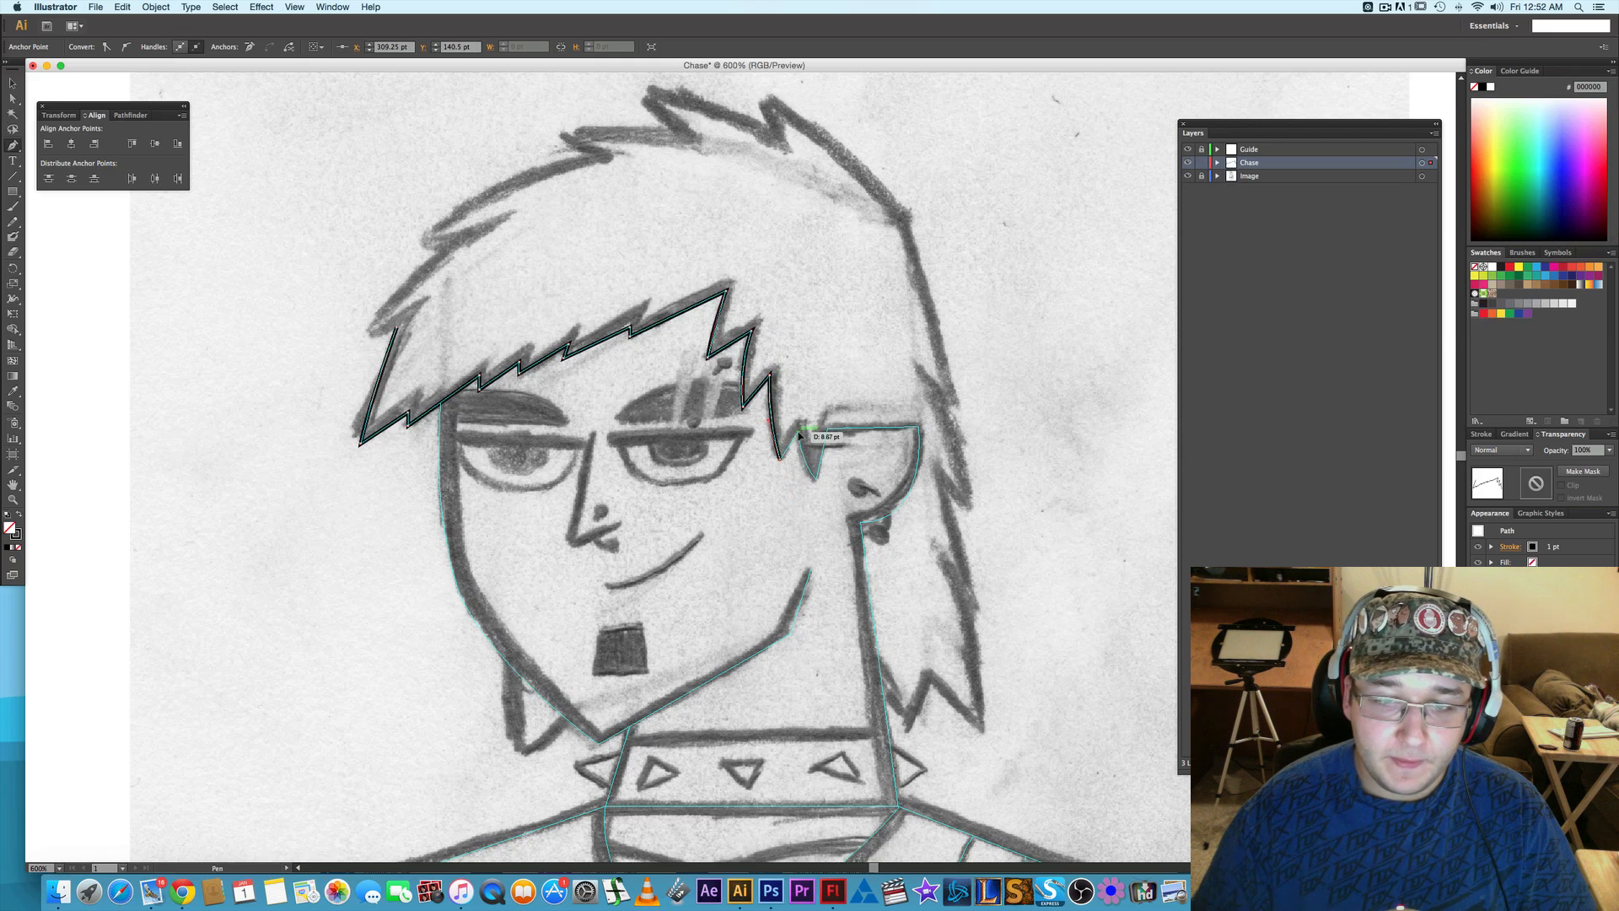
left_click(817, 483)
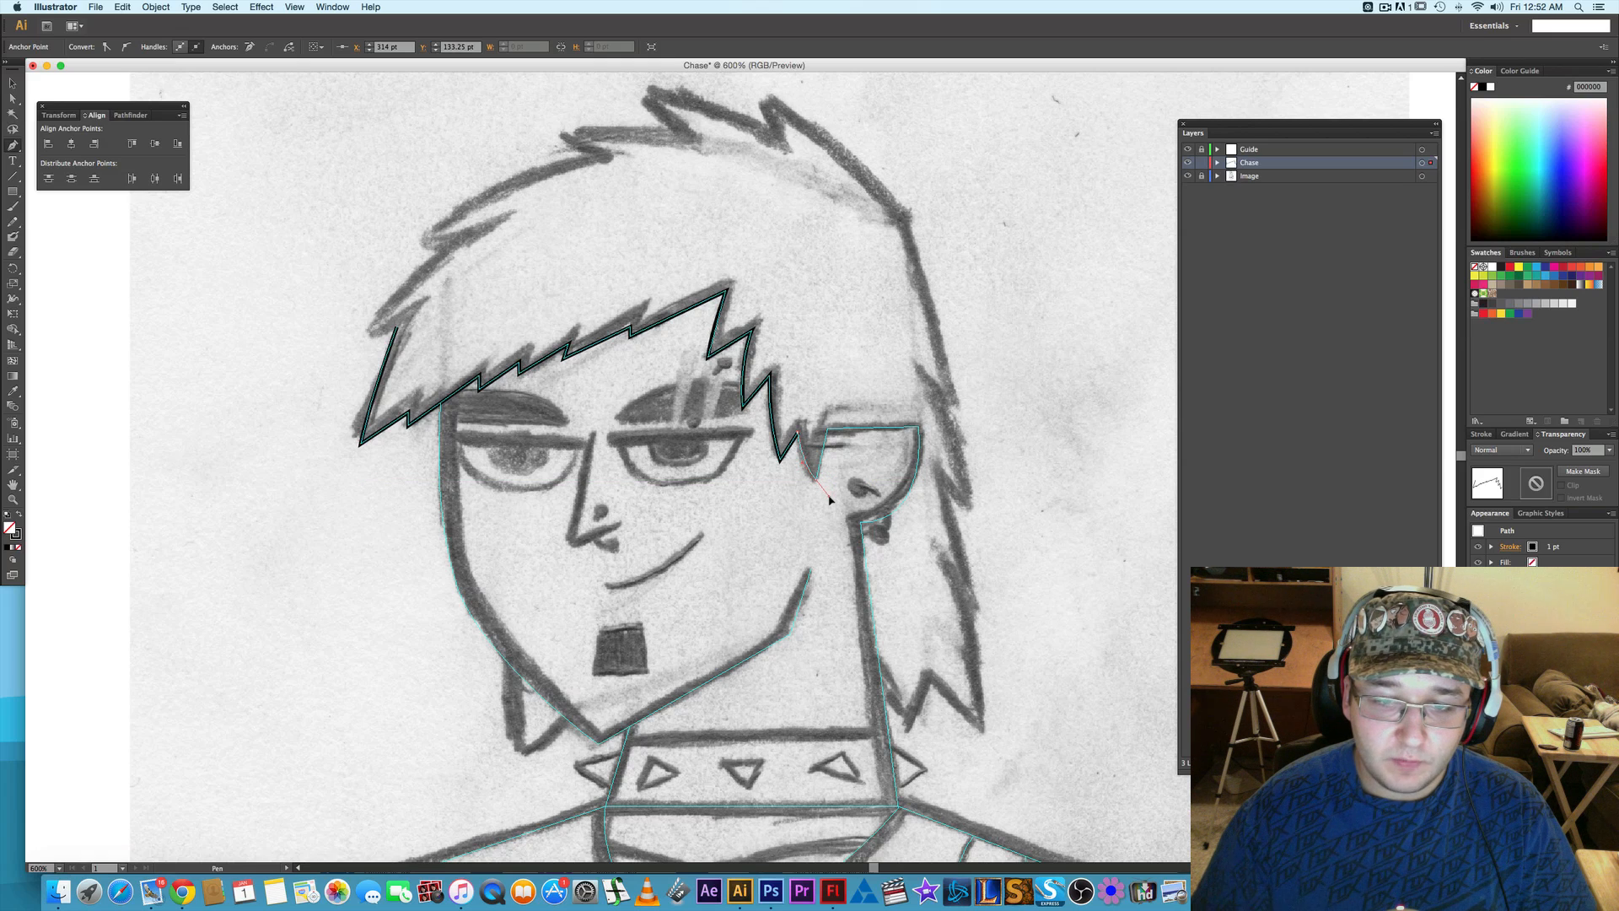
left_click_drag(830, 500, 831, 432)
left_click(829, 431)
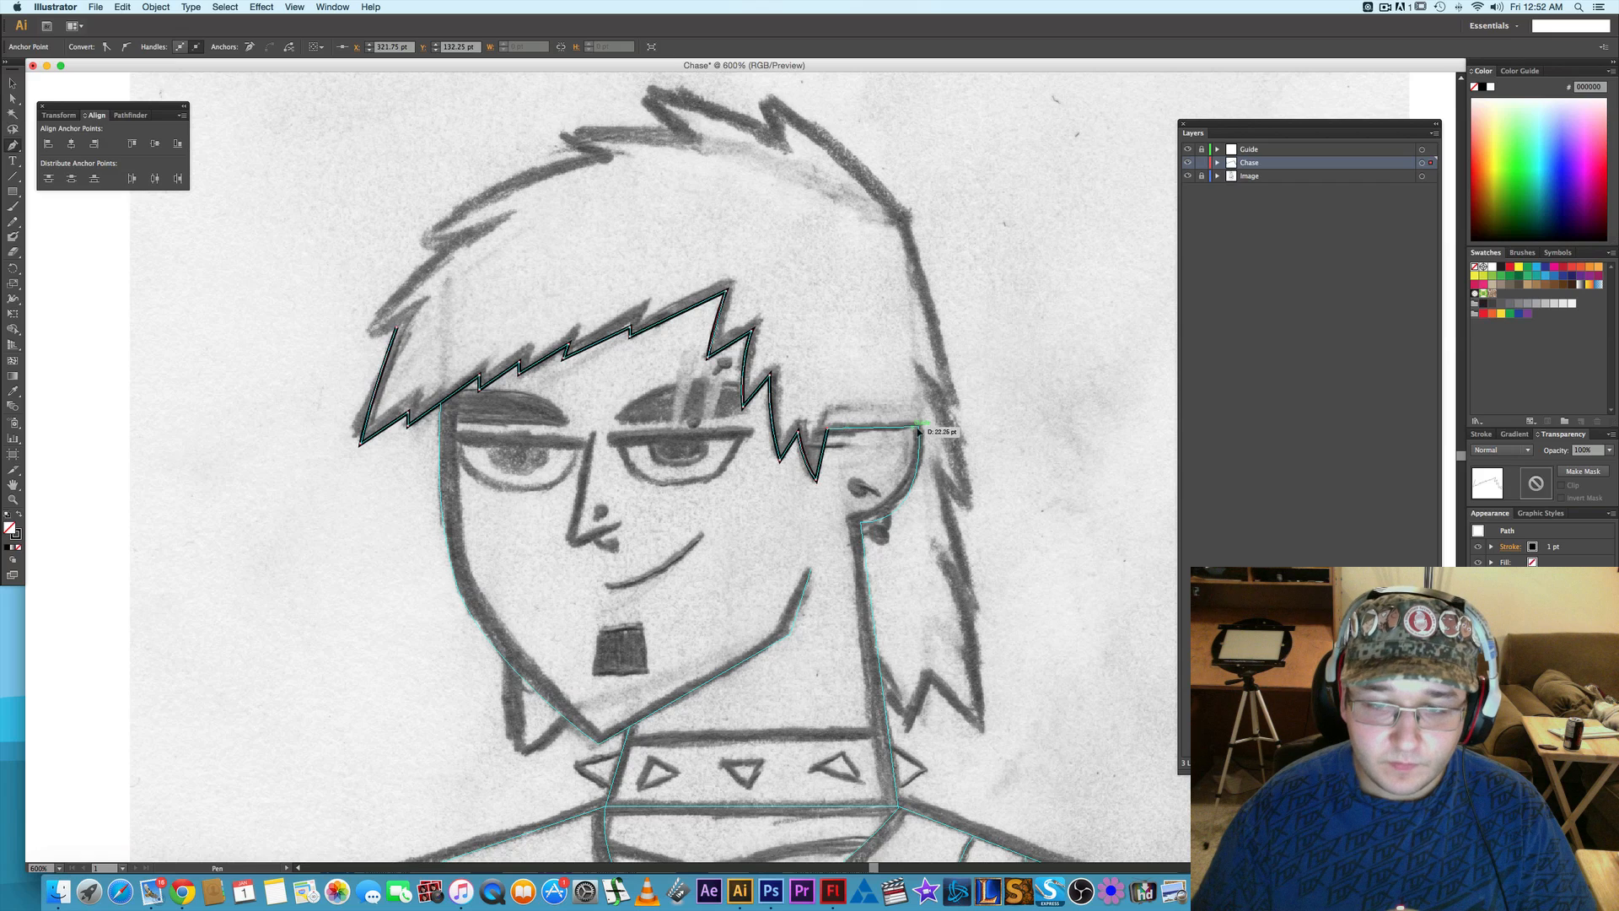
- Run the hair path across the ear to its lobe, down along the neck, and around the pointed lower tips of the back hair
left_click(861, 525)
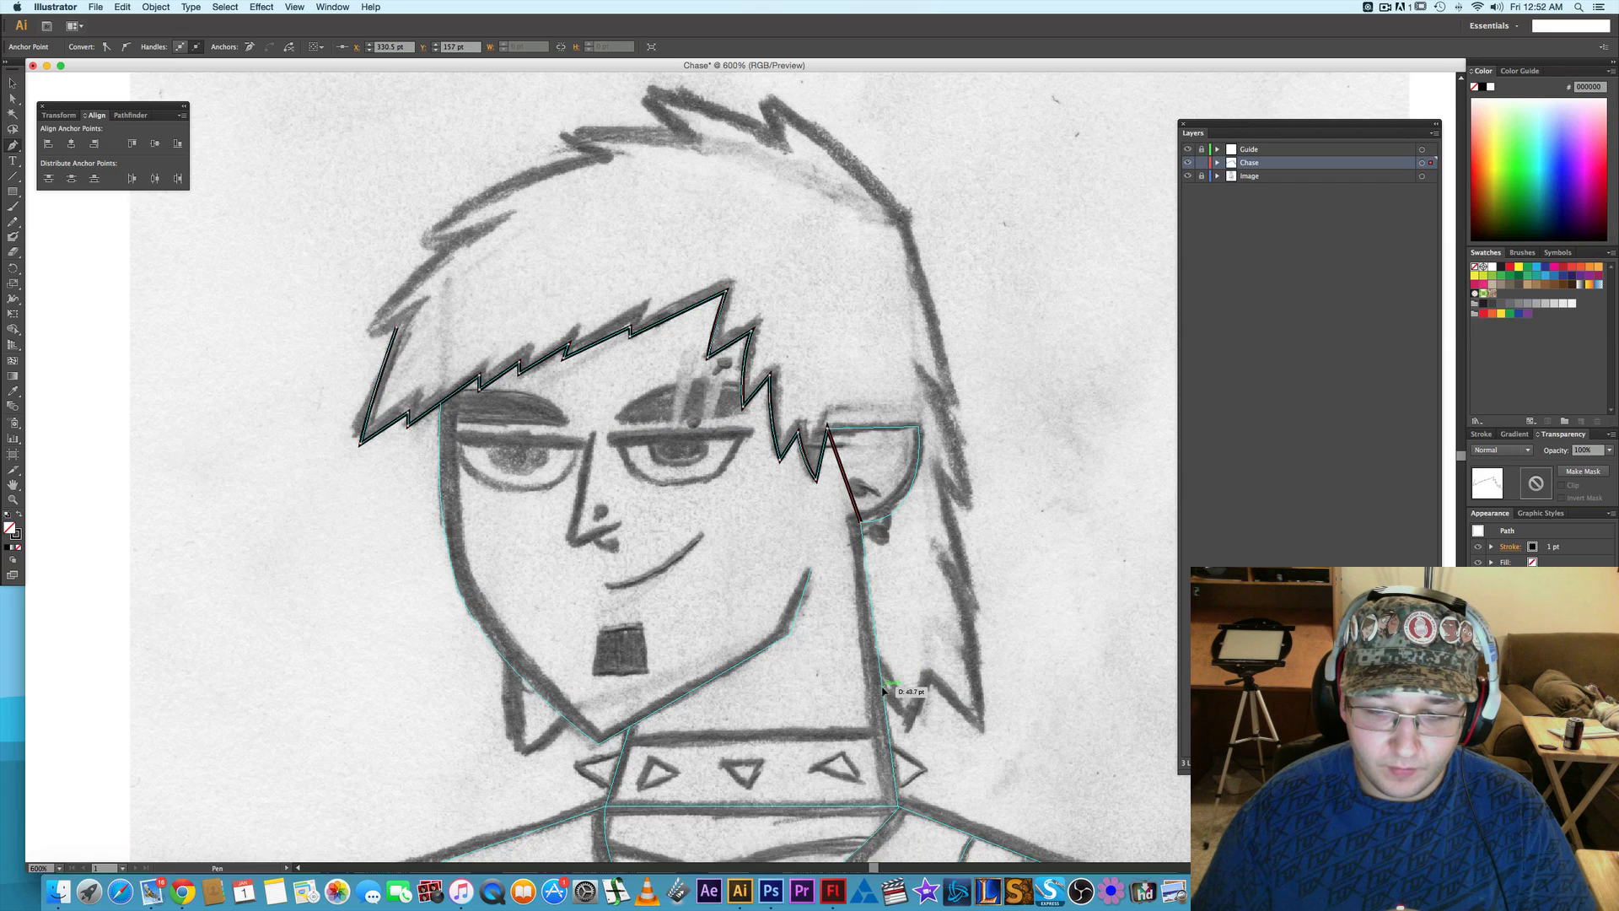
left_click(883, 688)
left_click(911, 716)
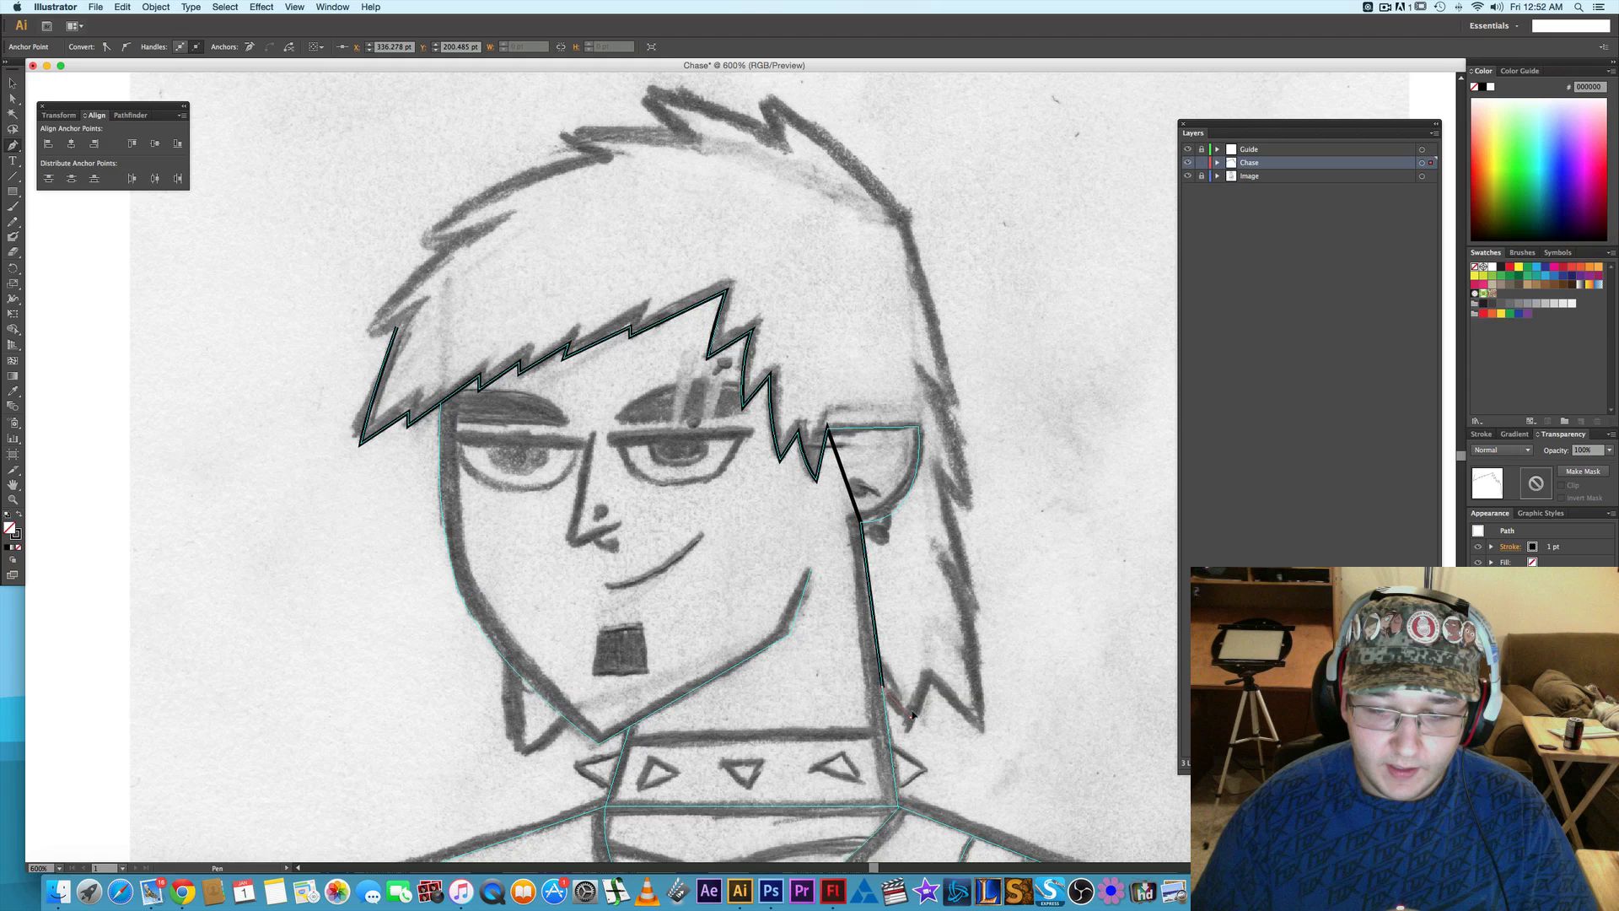
left_click(930, 674)
left_click(982, 728)
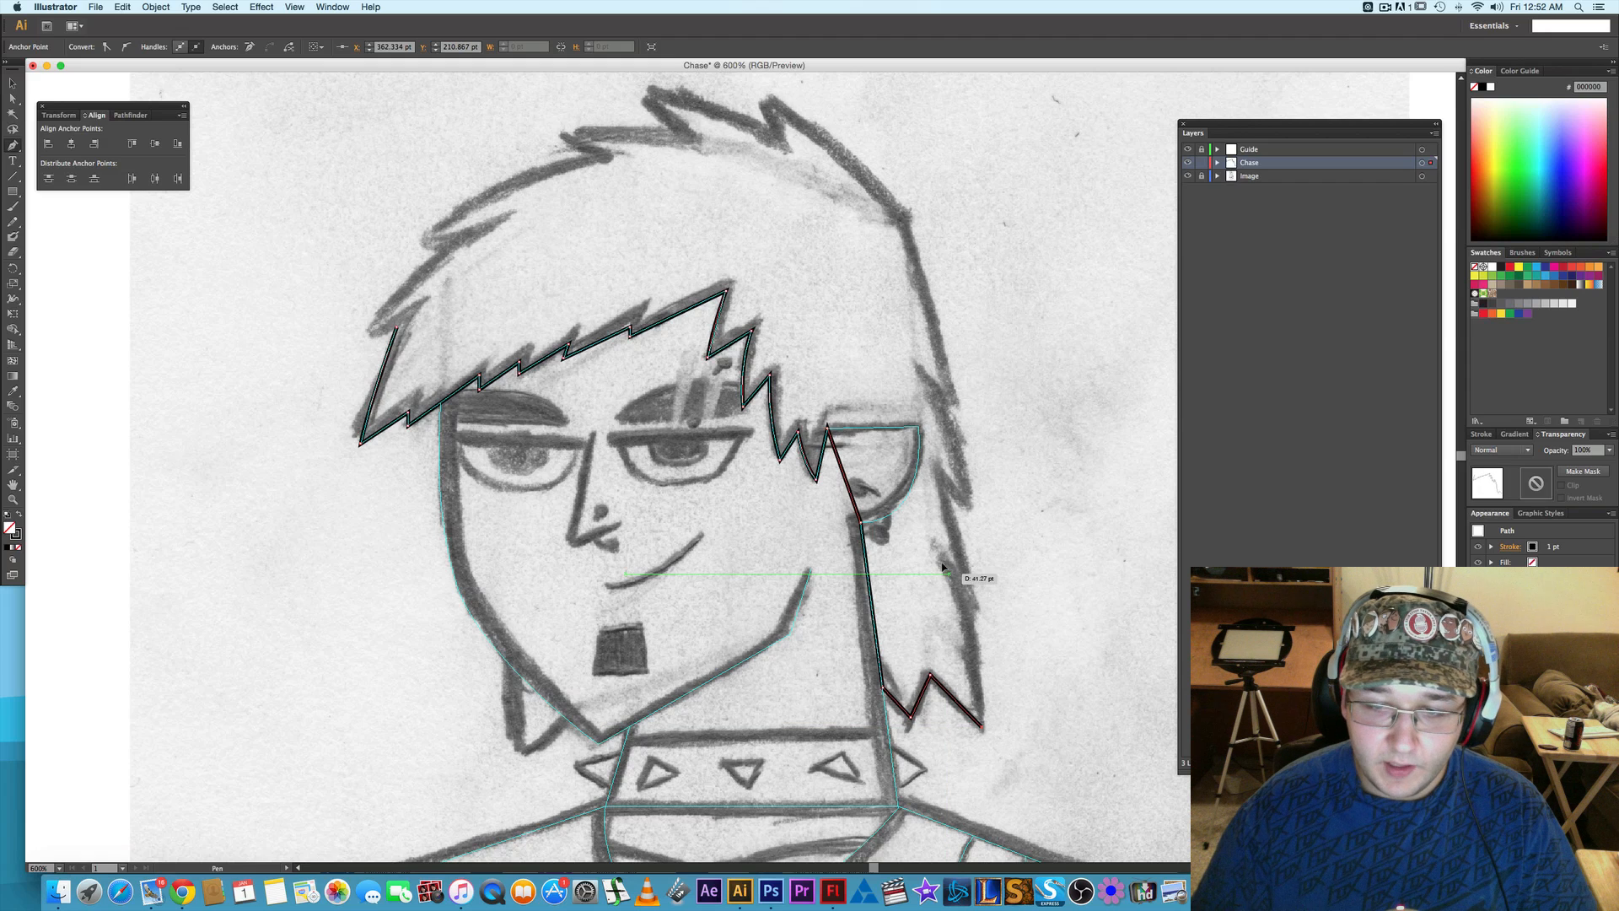
- Trace the jagged outer edge of the back hair upward with straight zigzag segments to the corner at the back of the head
left_click(942, 560)
left_click(973, 593)
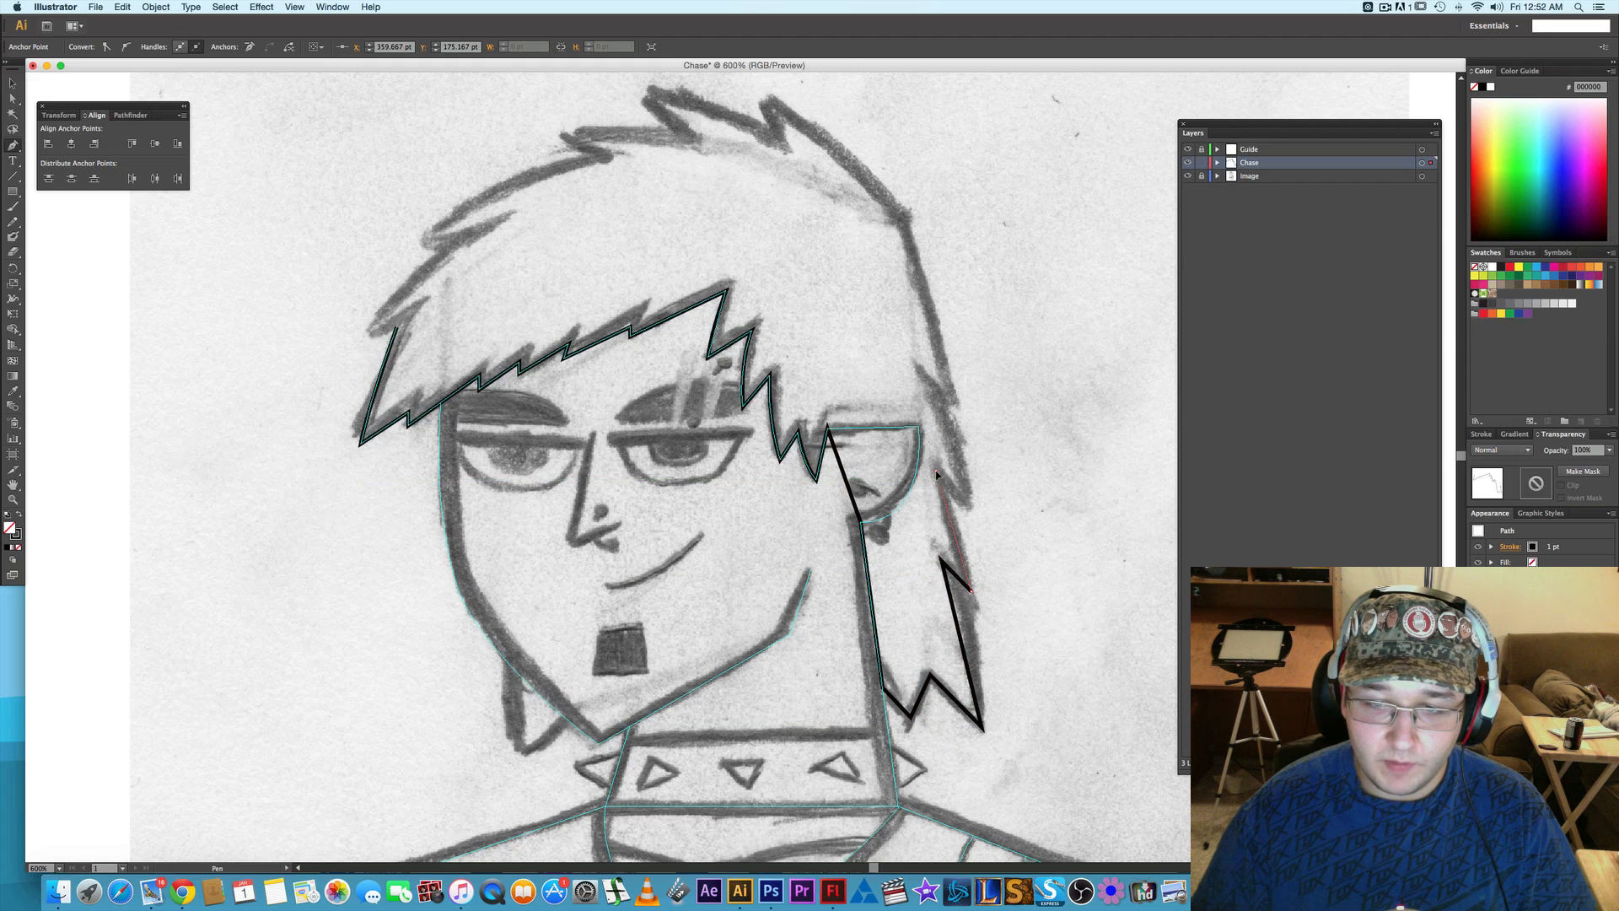
left_click(936, 471)
left_click(969, 506)
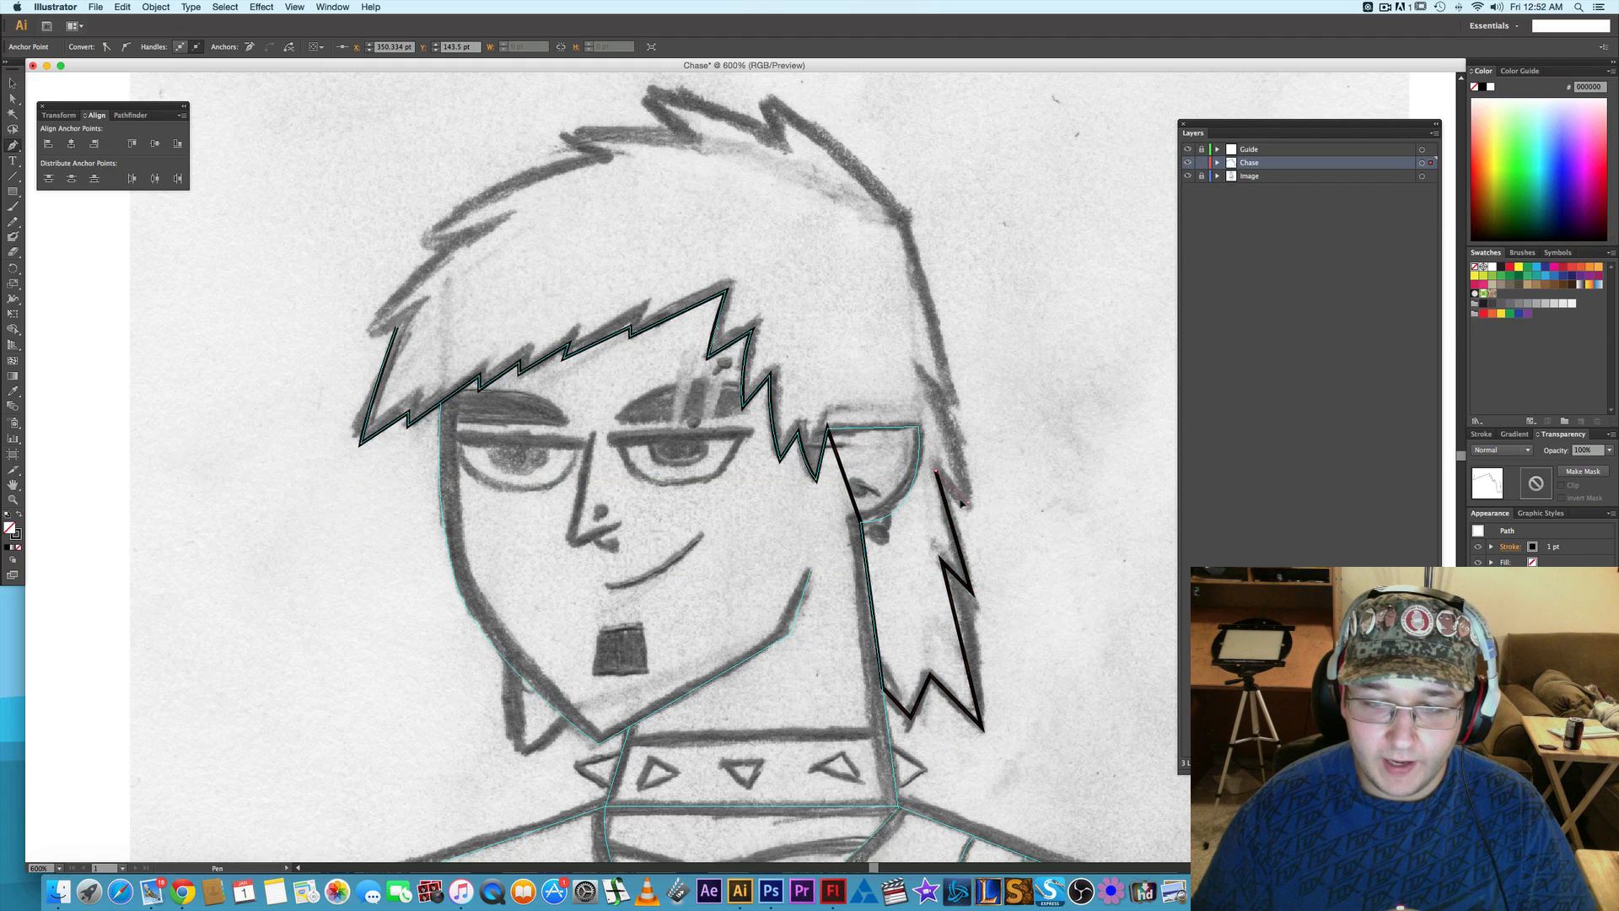
left_click(929, 379)
left_click(953, 395)
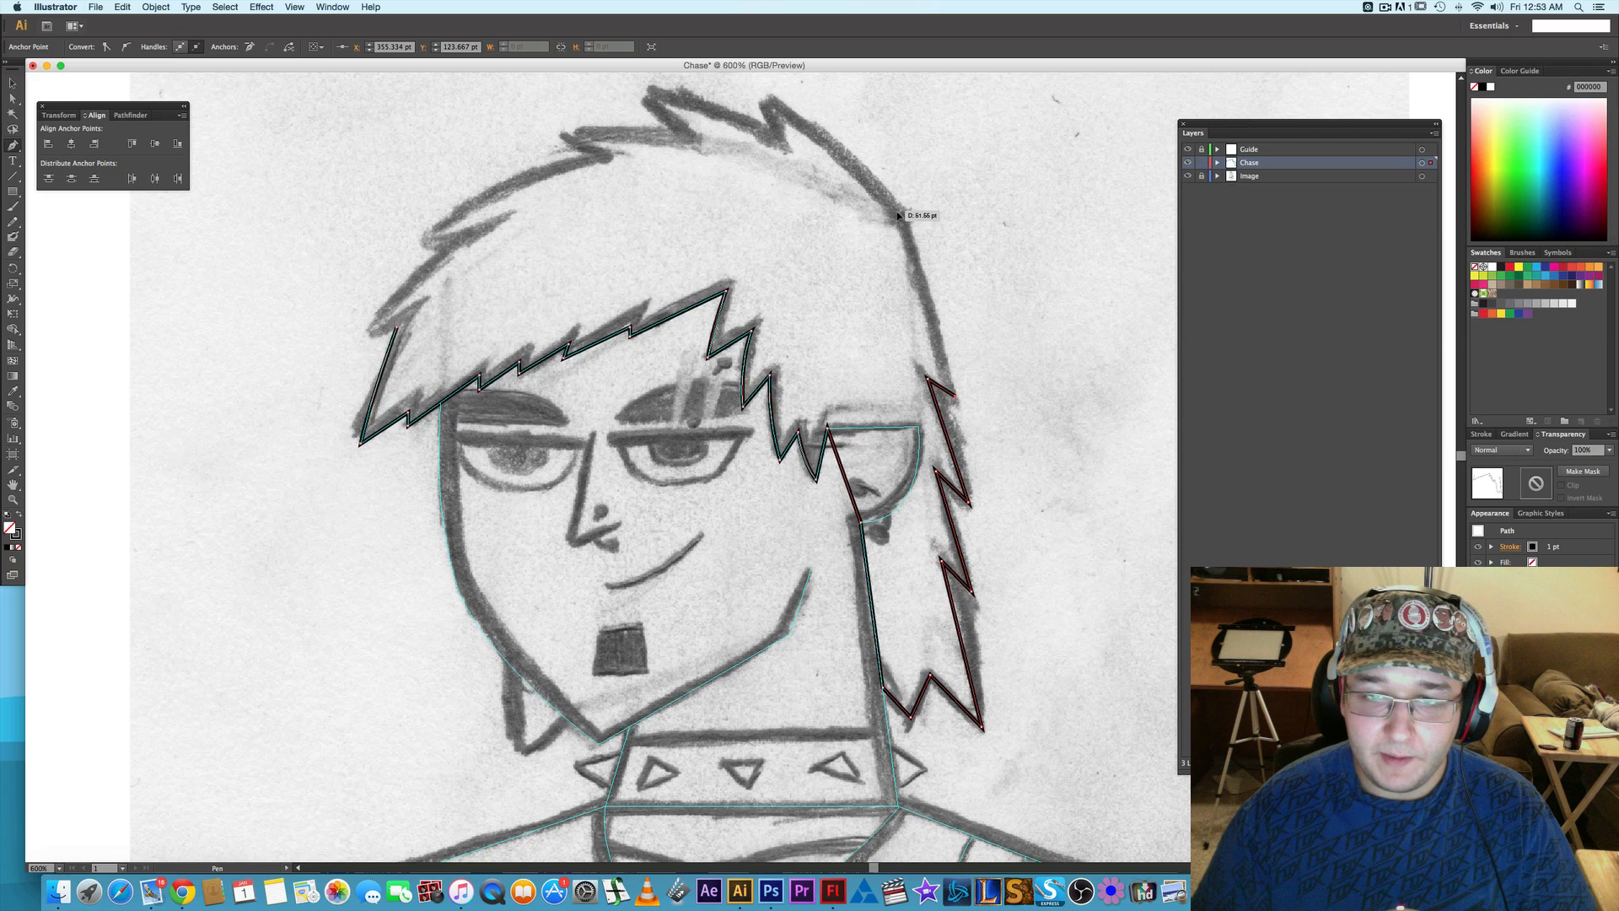
left_click(900, 210)
- Continue the hair path over the crown with curved segments through the two topmost spikes and the notch between them, retracting their outgoing handles
scroll(932, 228, "up", 2)
scroll(932, 228, "left", 2)
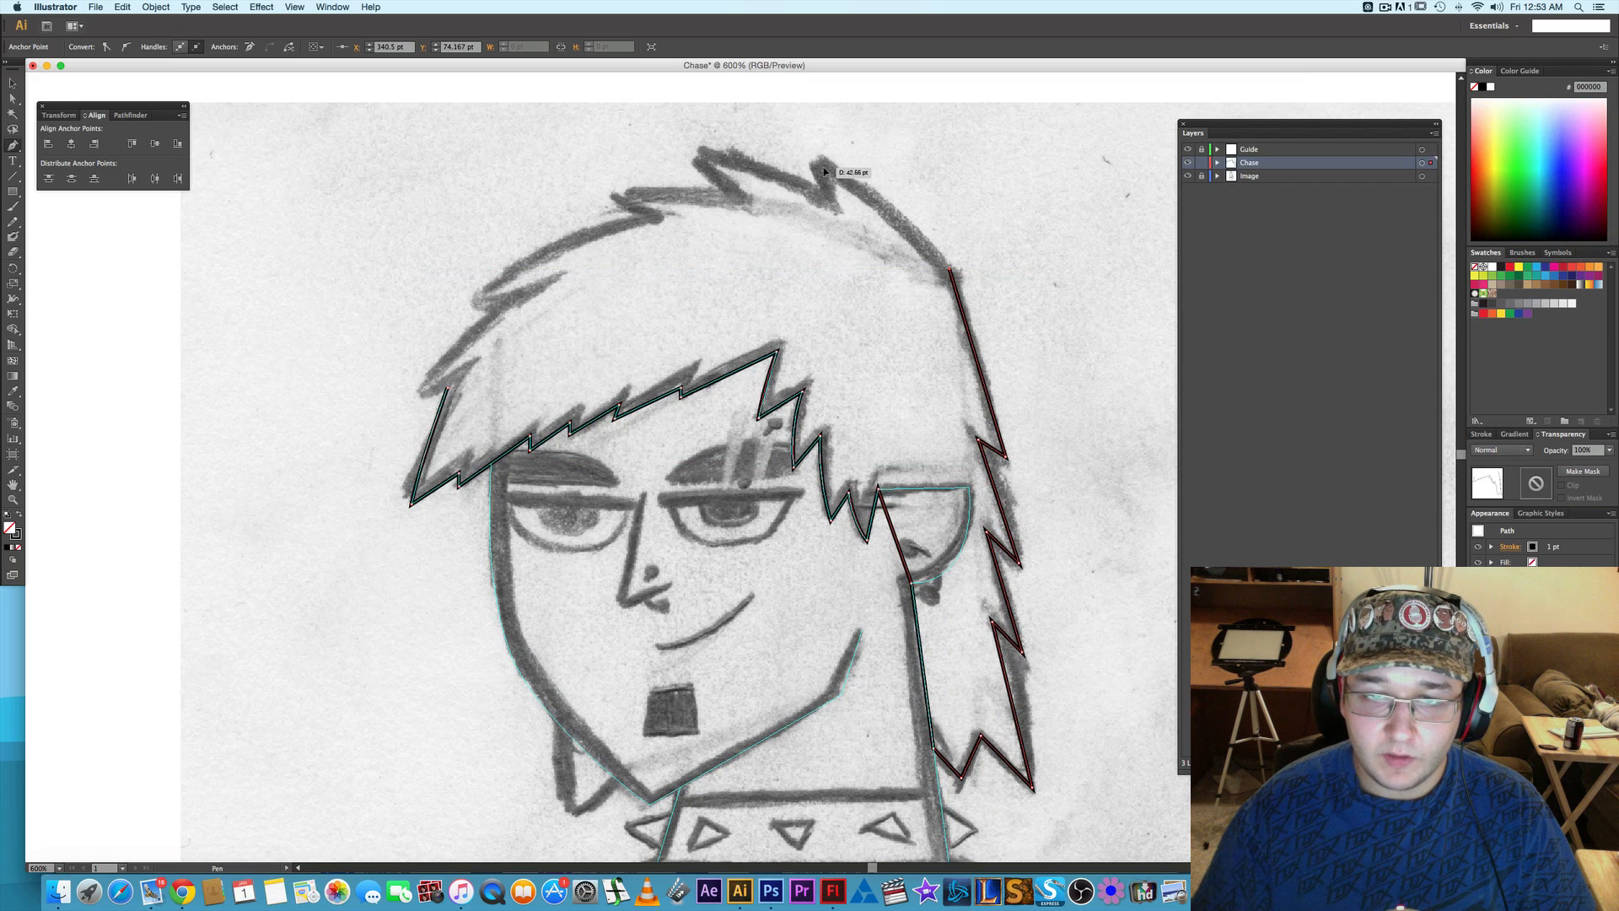
left_click_drag(822, 166, 741, 119)
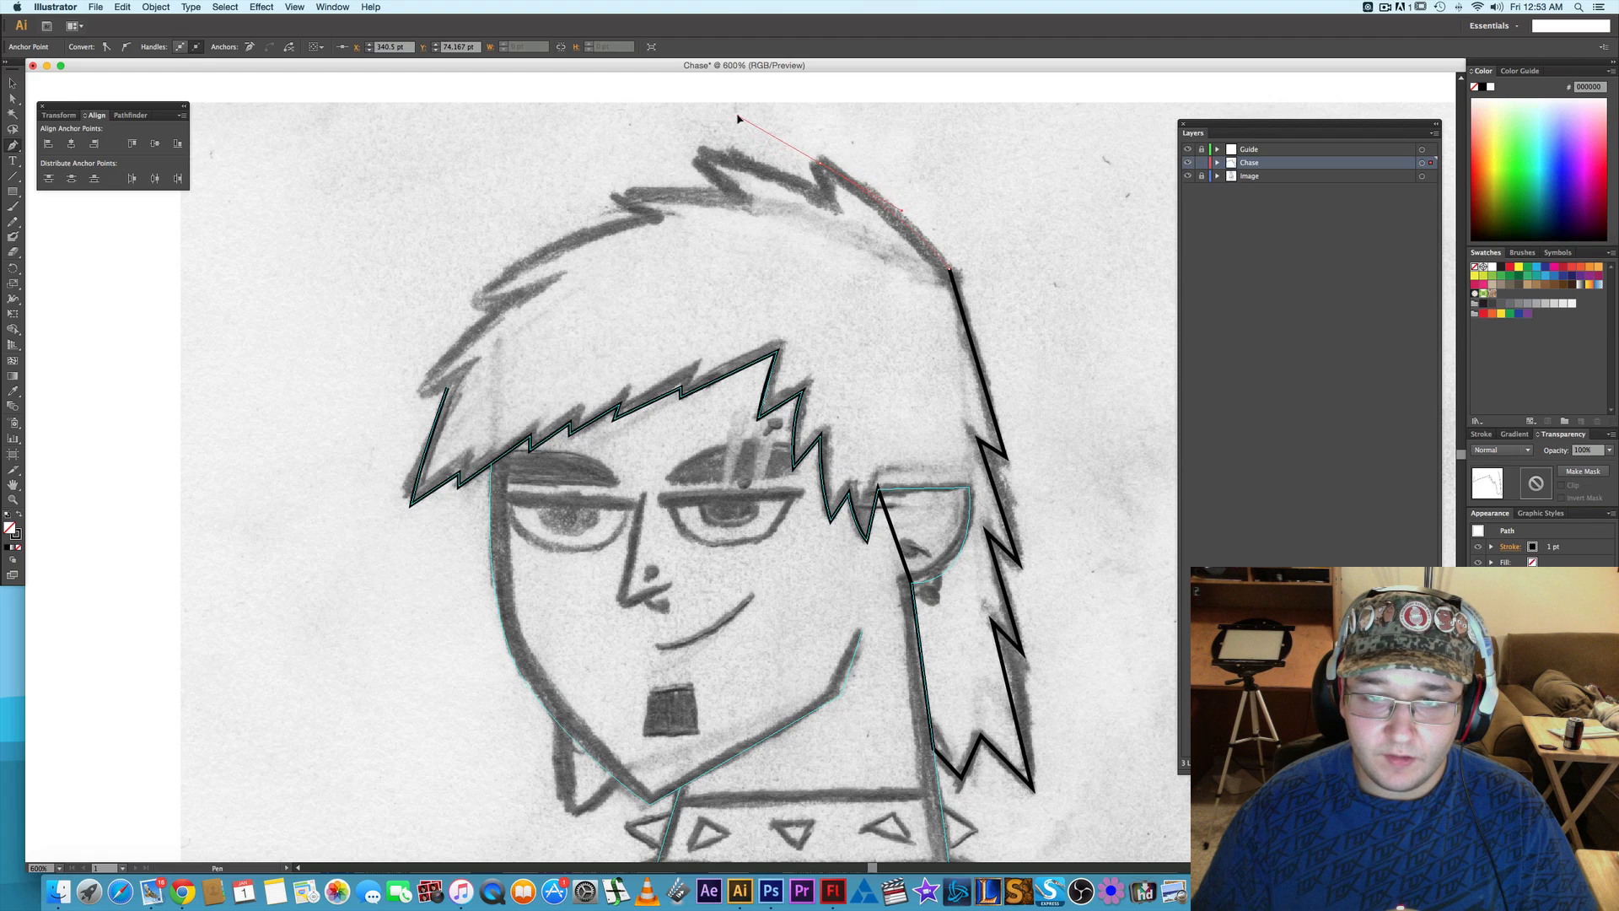
left_click(822, 167)
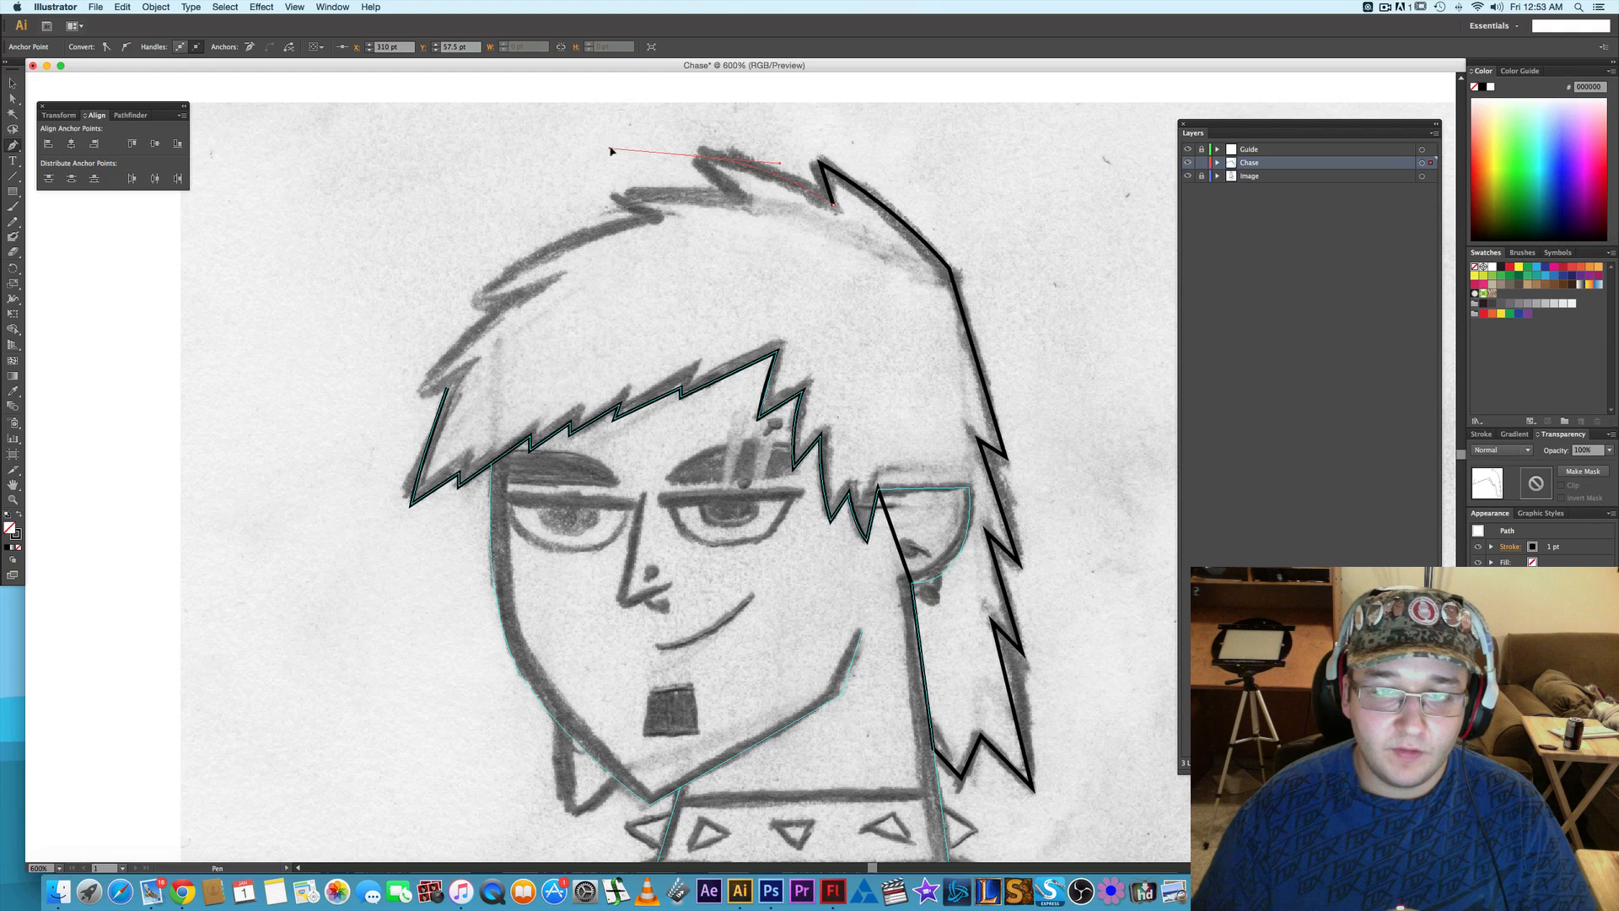
left_click_drag(611, 150, 611, 150)
left_click(697, 156)
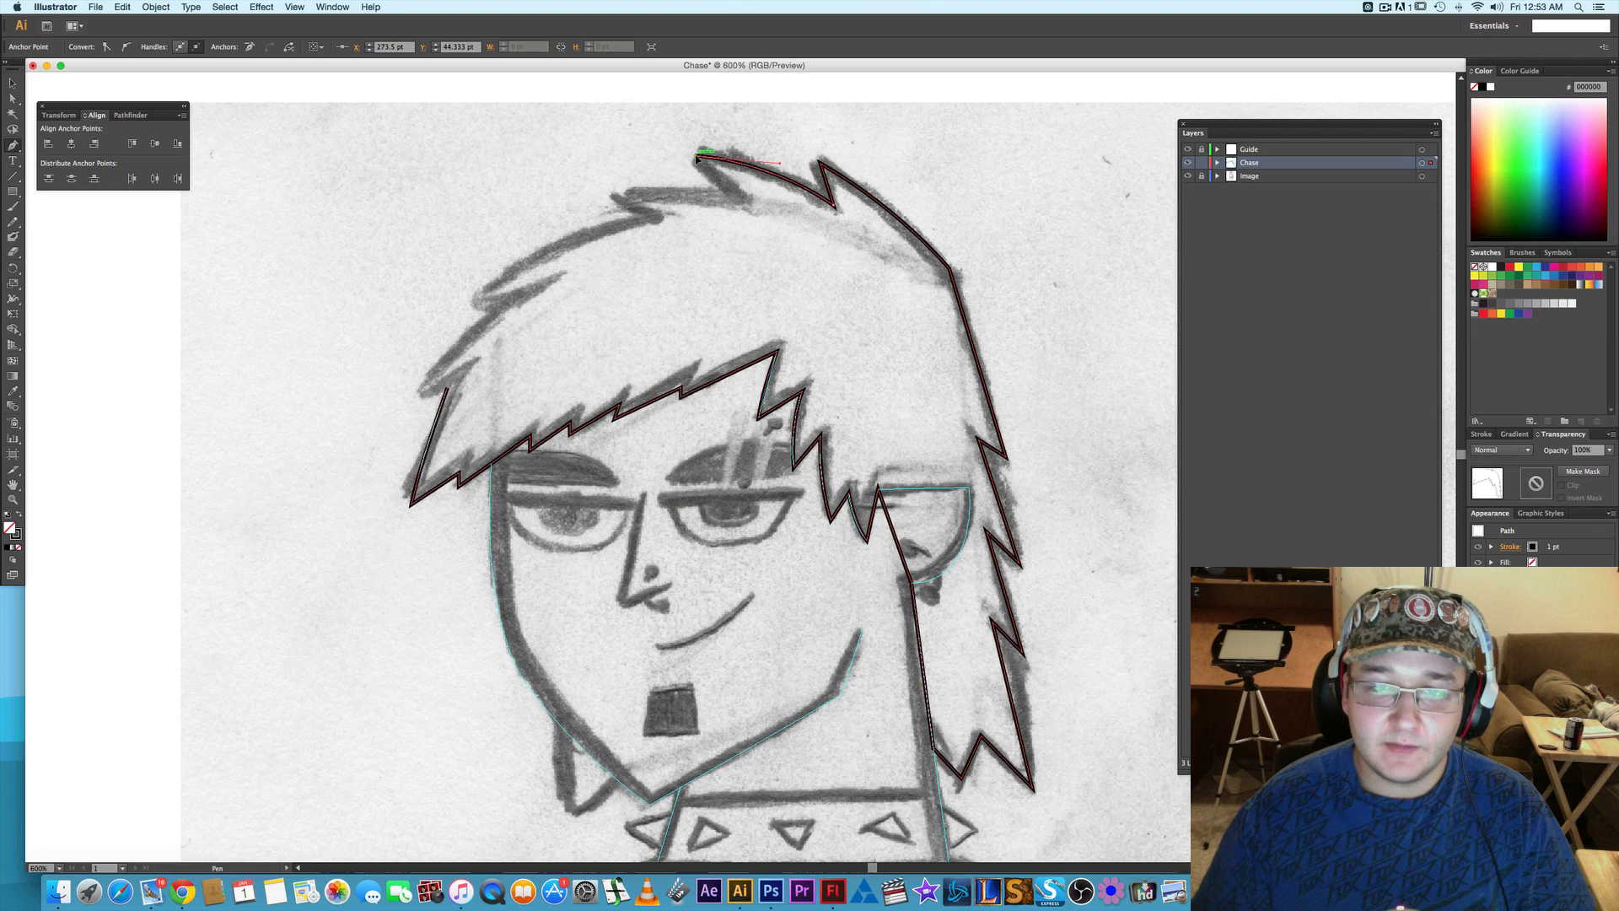
- Continue the hair path along the crown into the notch, out to the third spike with a curved segment, and back to its inner corner
left_click(739, 199)
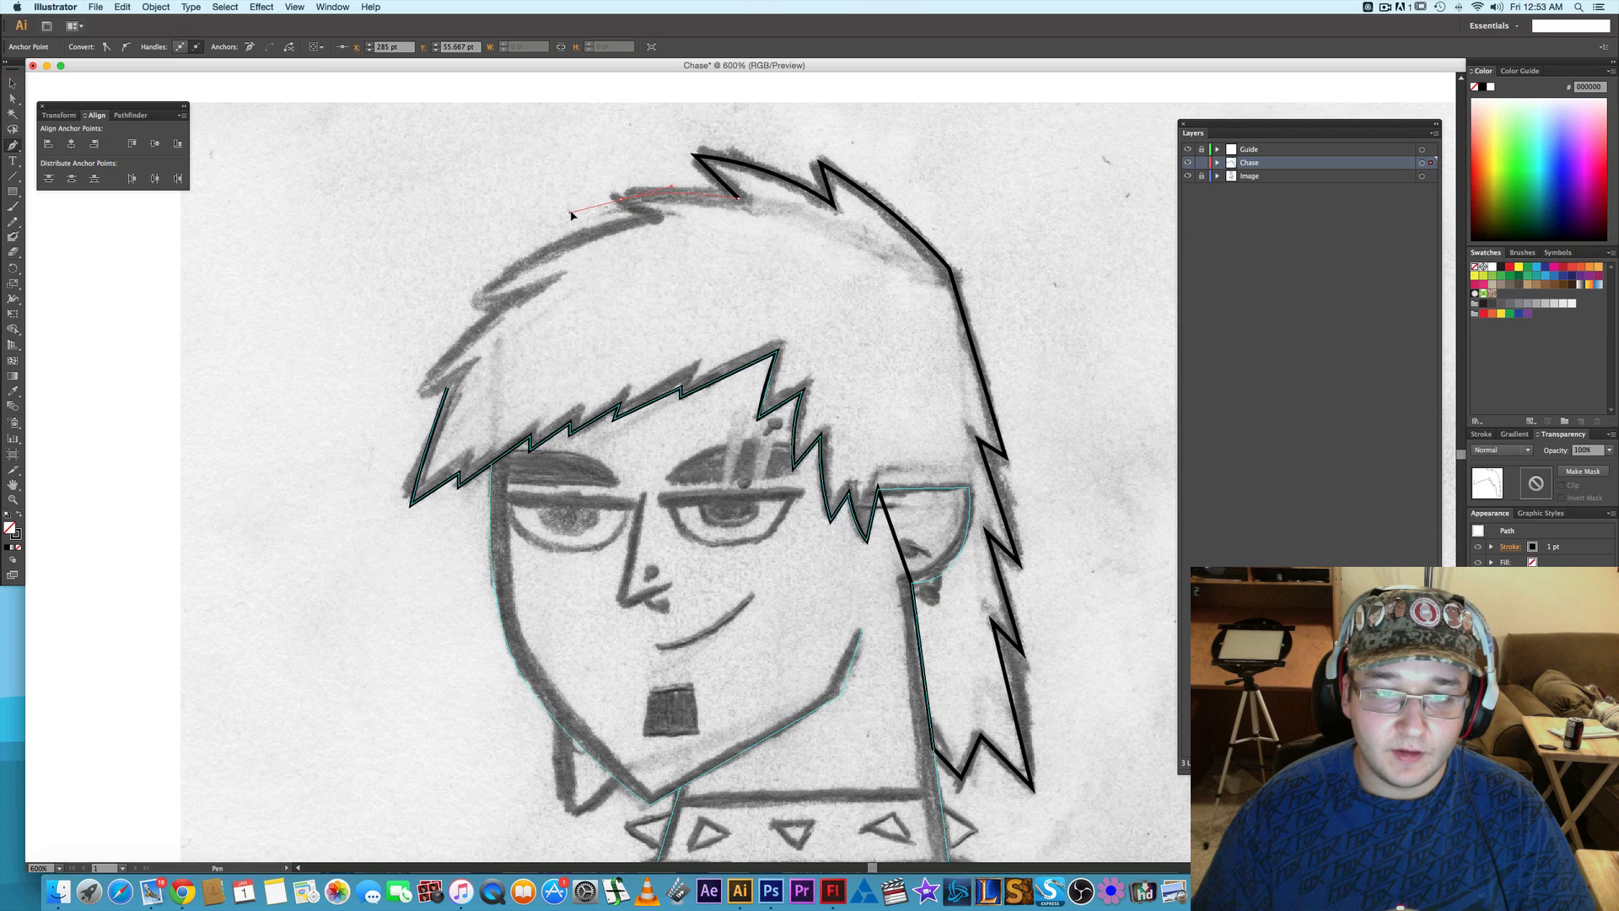
left_click_drag(571, 213, 571, 213)
left_click(621, 200)
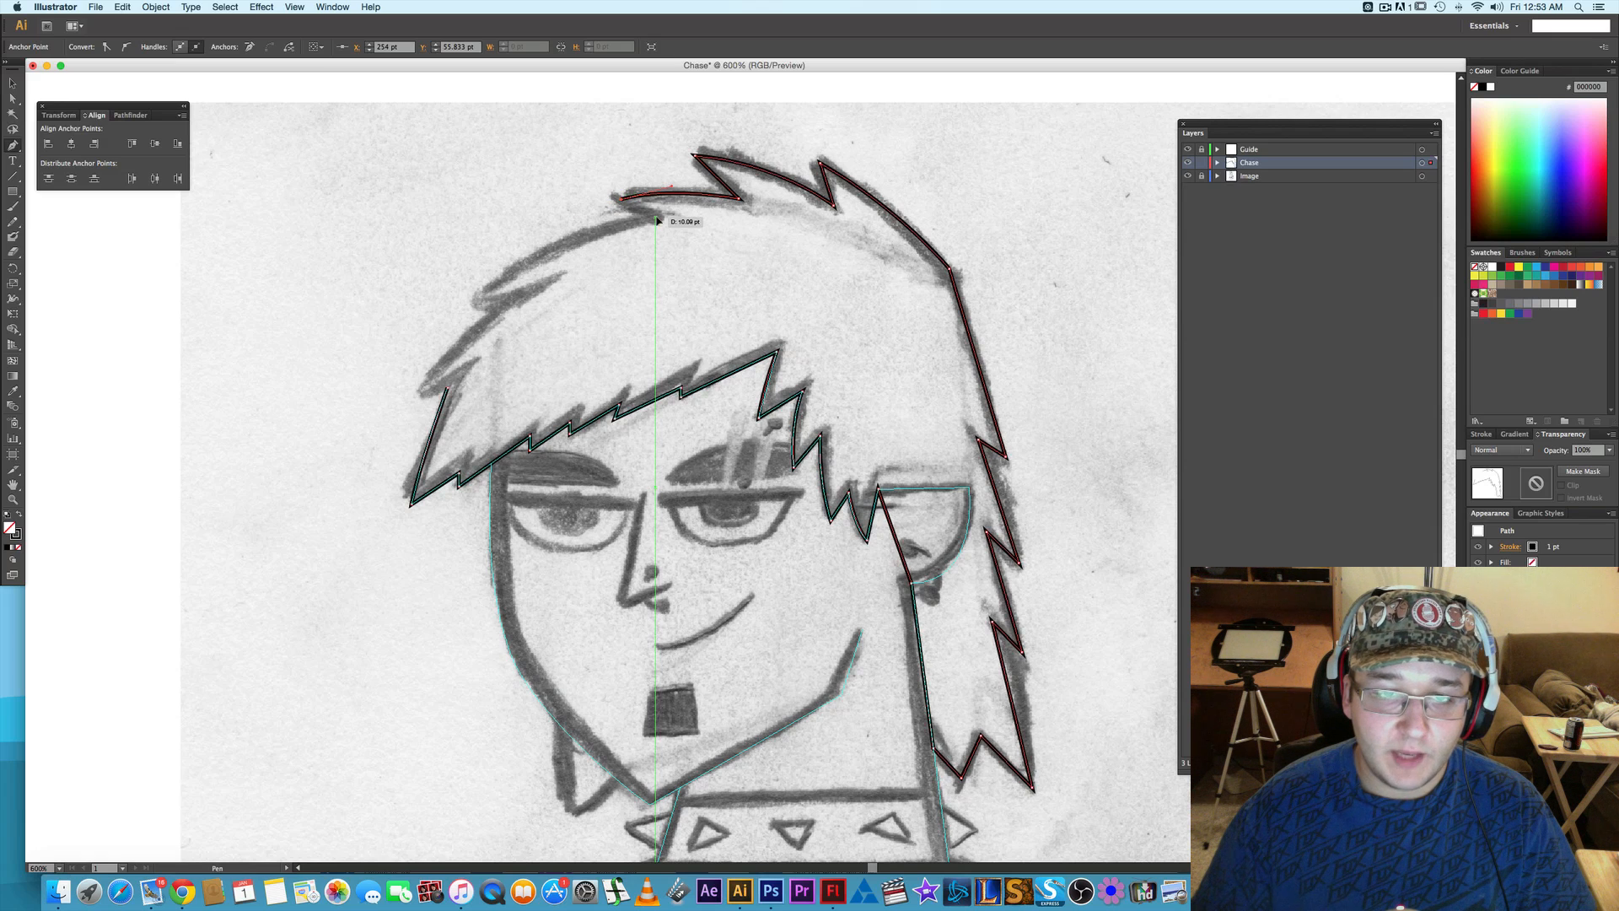
left_click(658, 220)
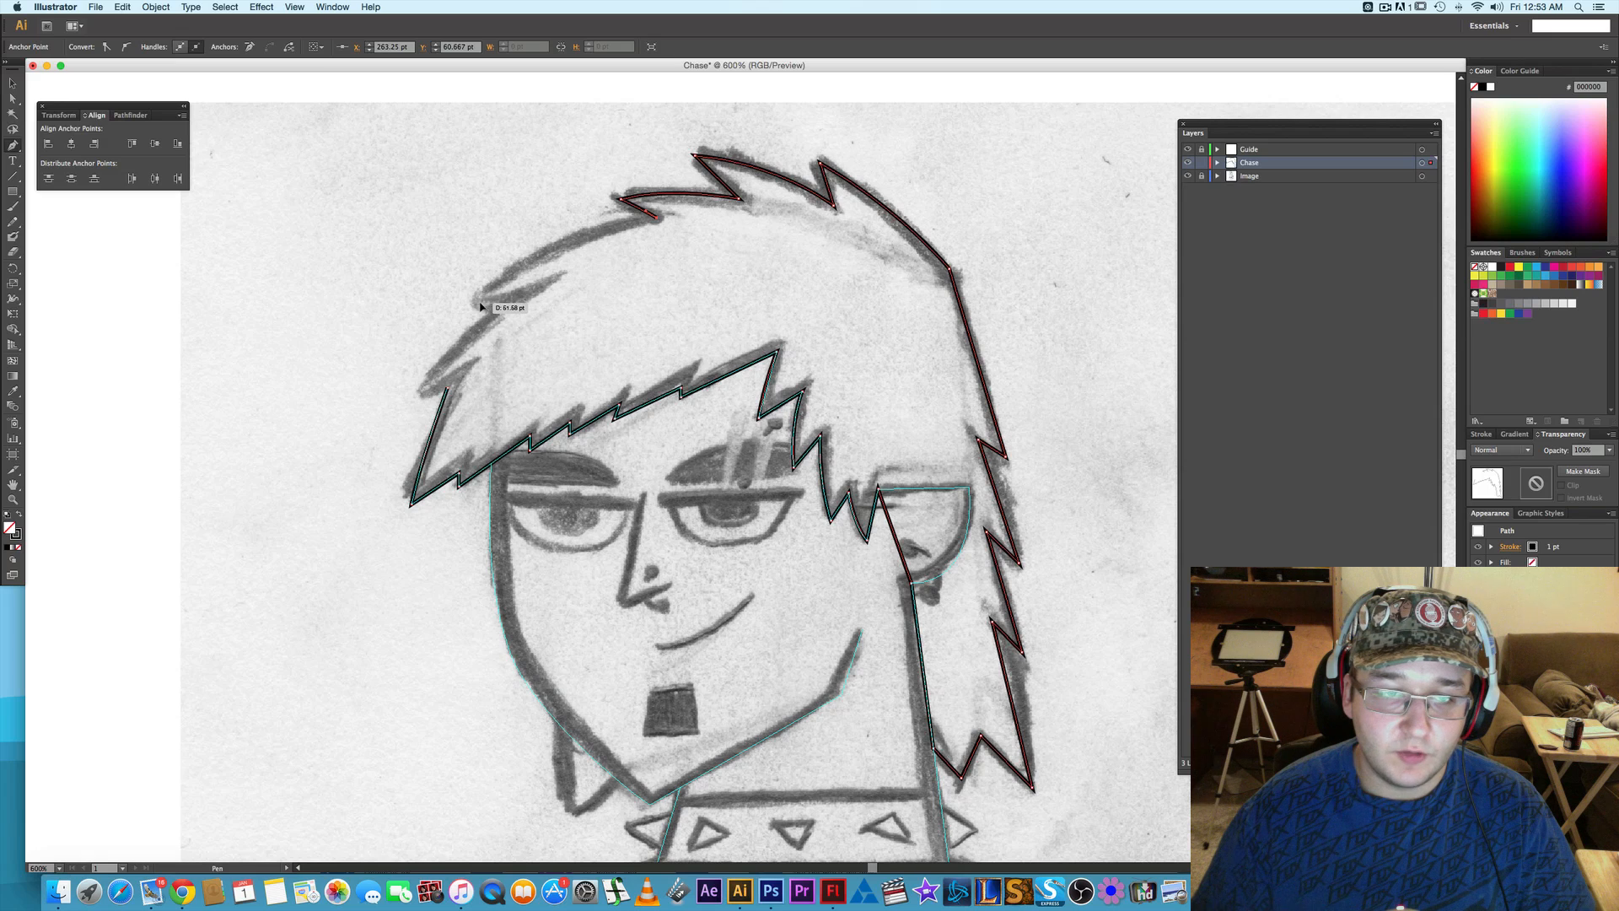
- Trace the two curved front spikes of the hair and their notch, and close the path at its starting anchor above the fringe tip
left_click_drag(480, 303, 441, 358)
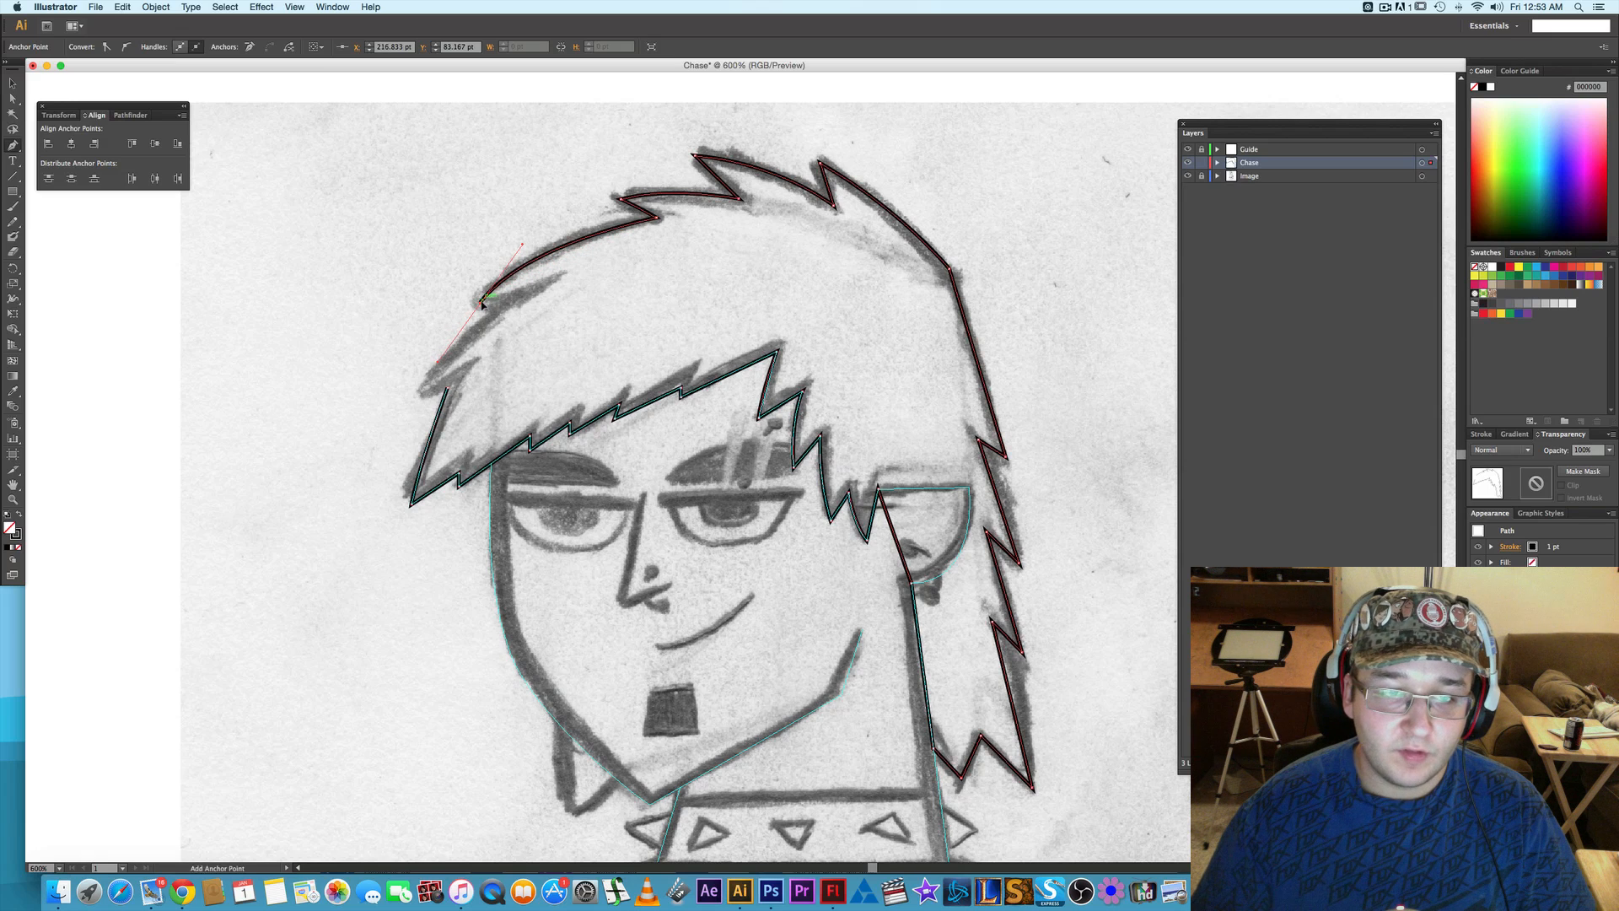
left_click_drag(554, 279, 427, 389)
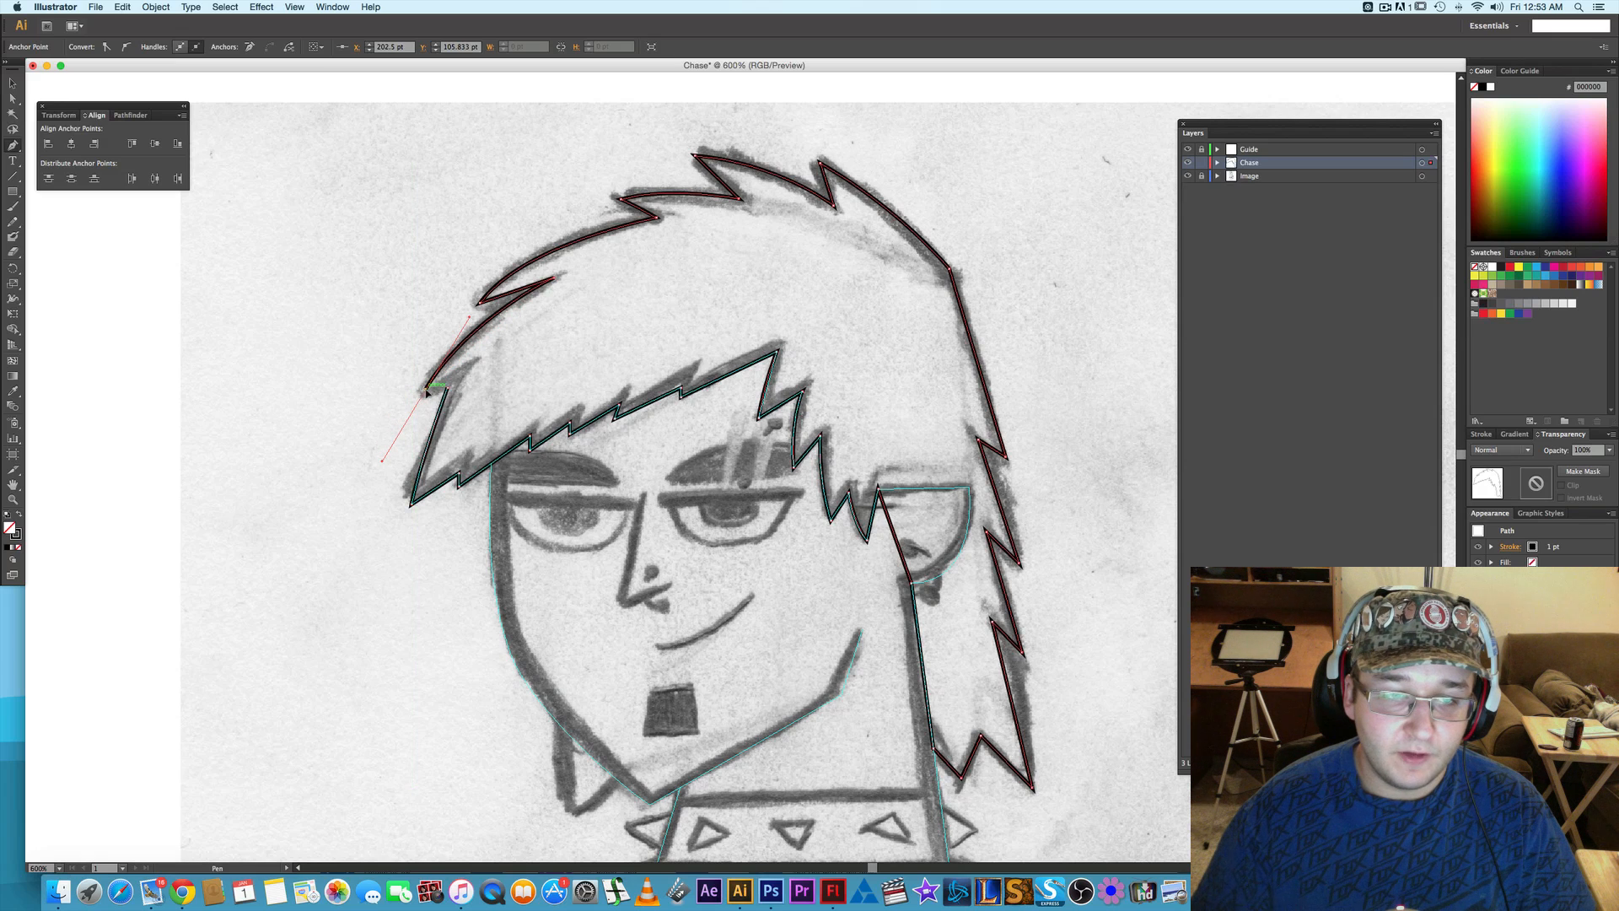
left_click(447, 389)
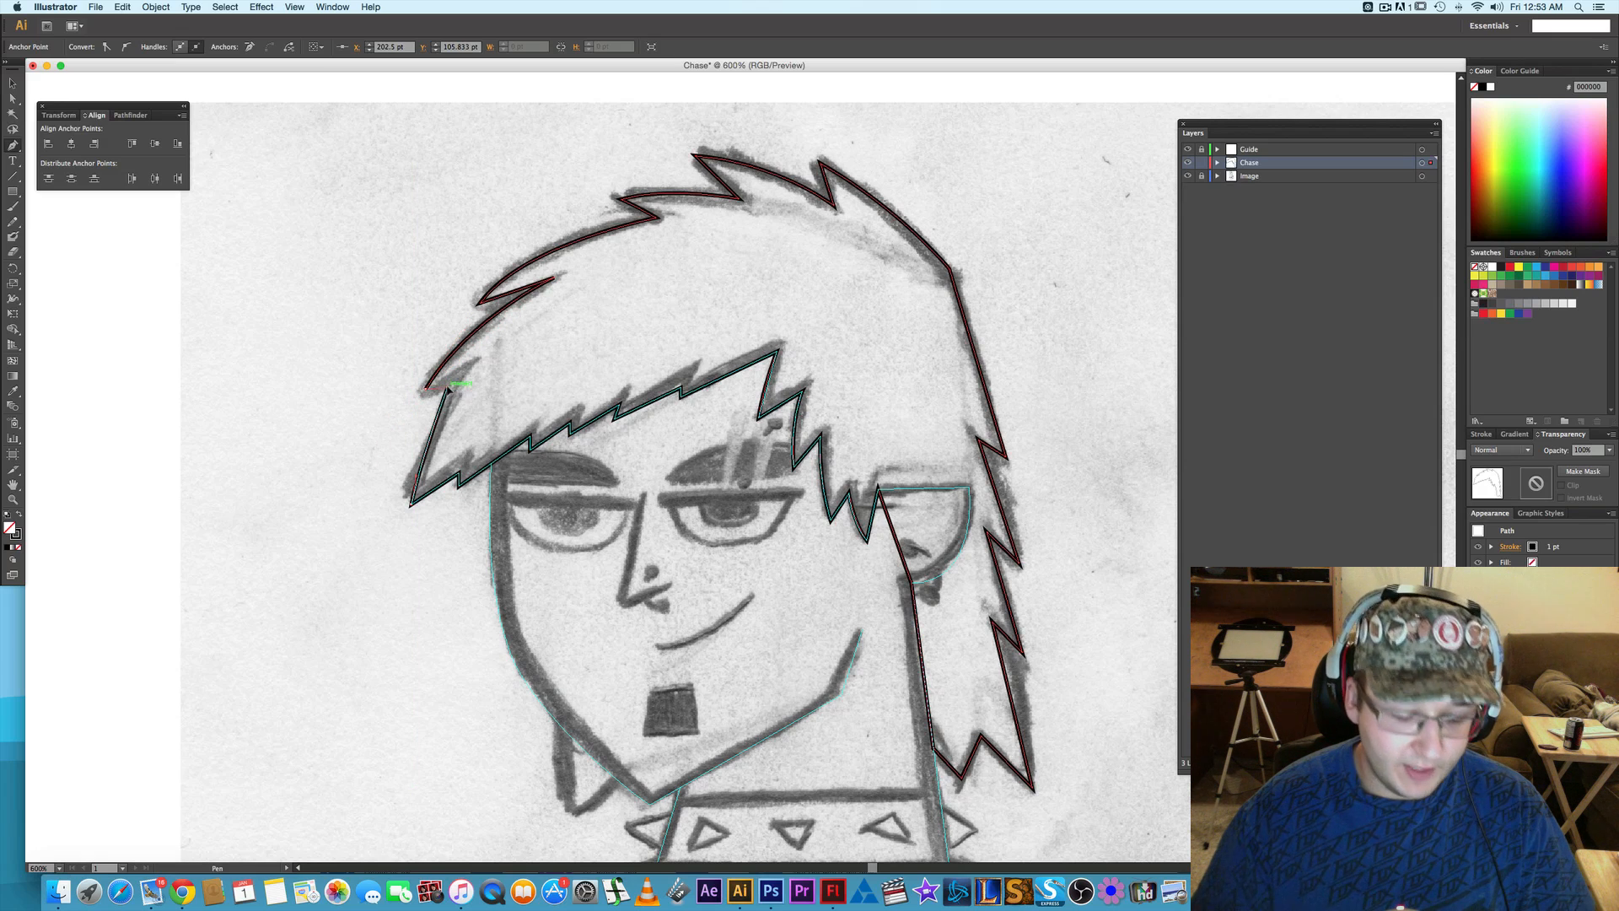
- Move the hair path's closing corner onto the sketched notch and bend the segment running down to the fringe's front tip
key("a")
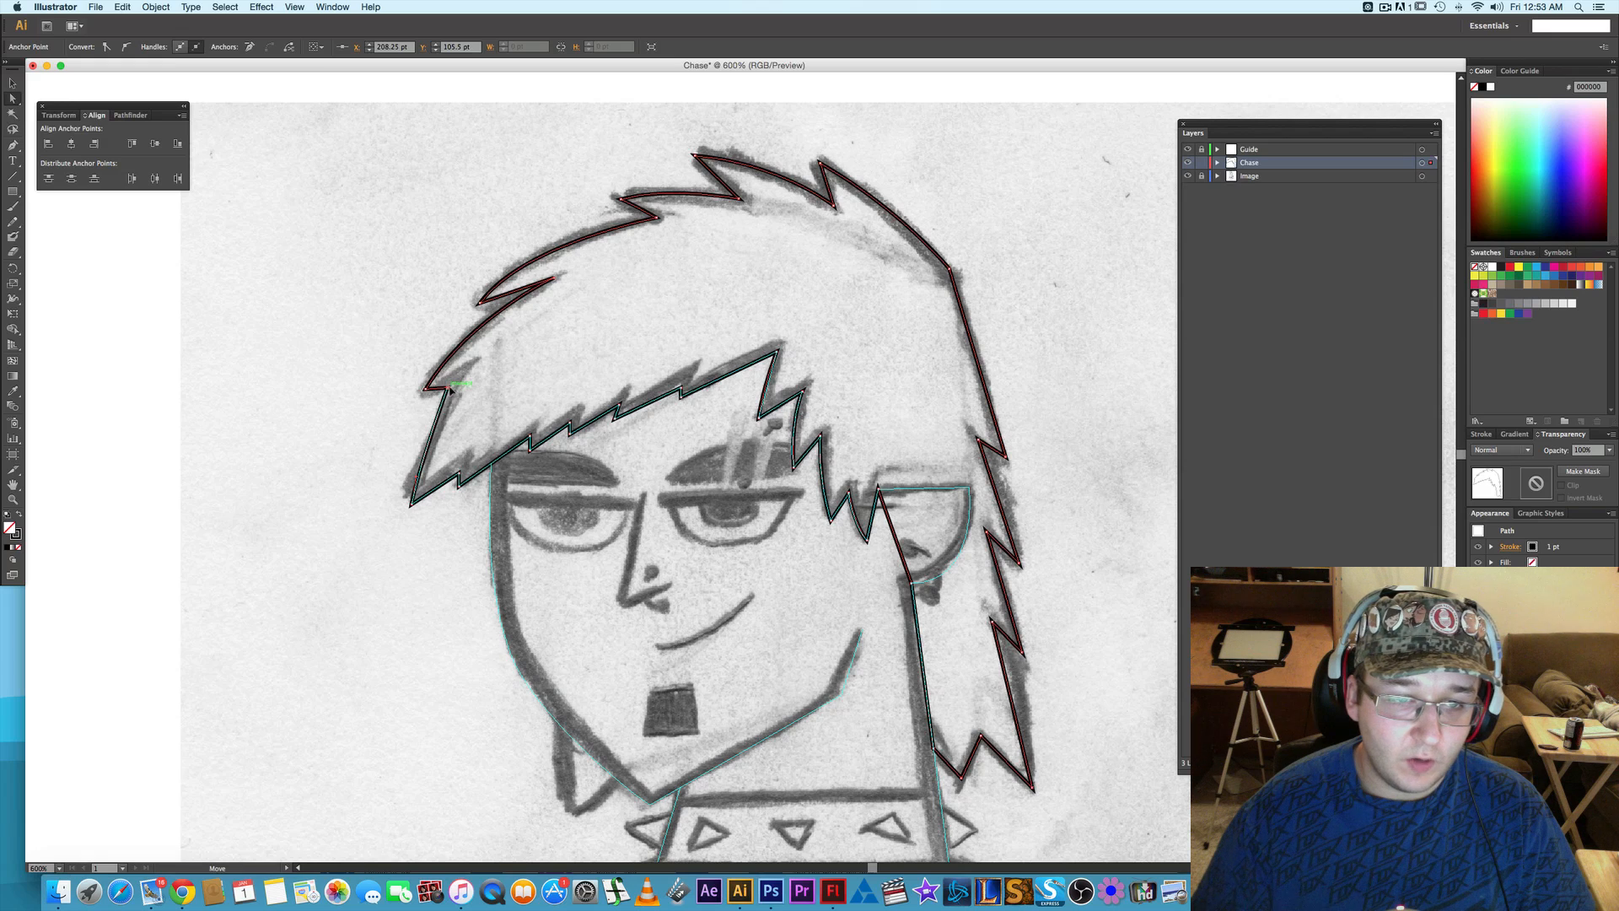
left_click_drag(450, 390, 460, 380)
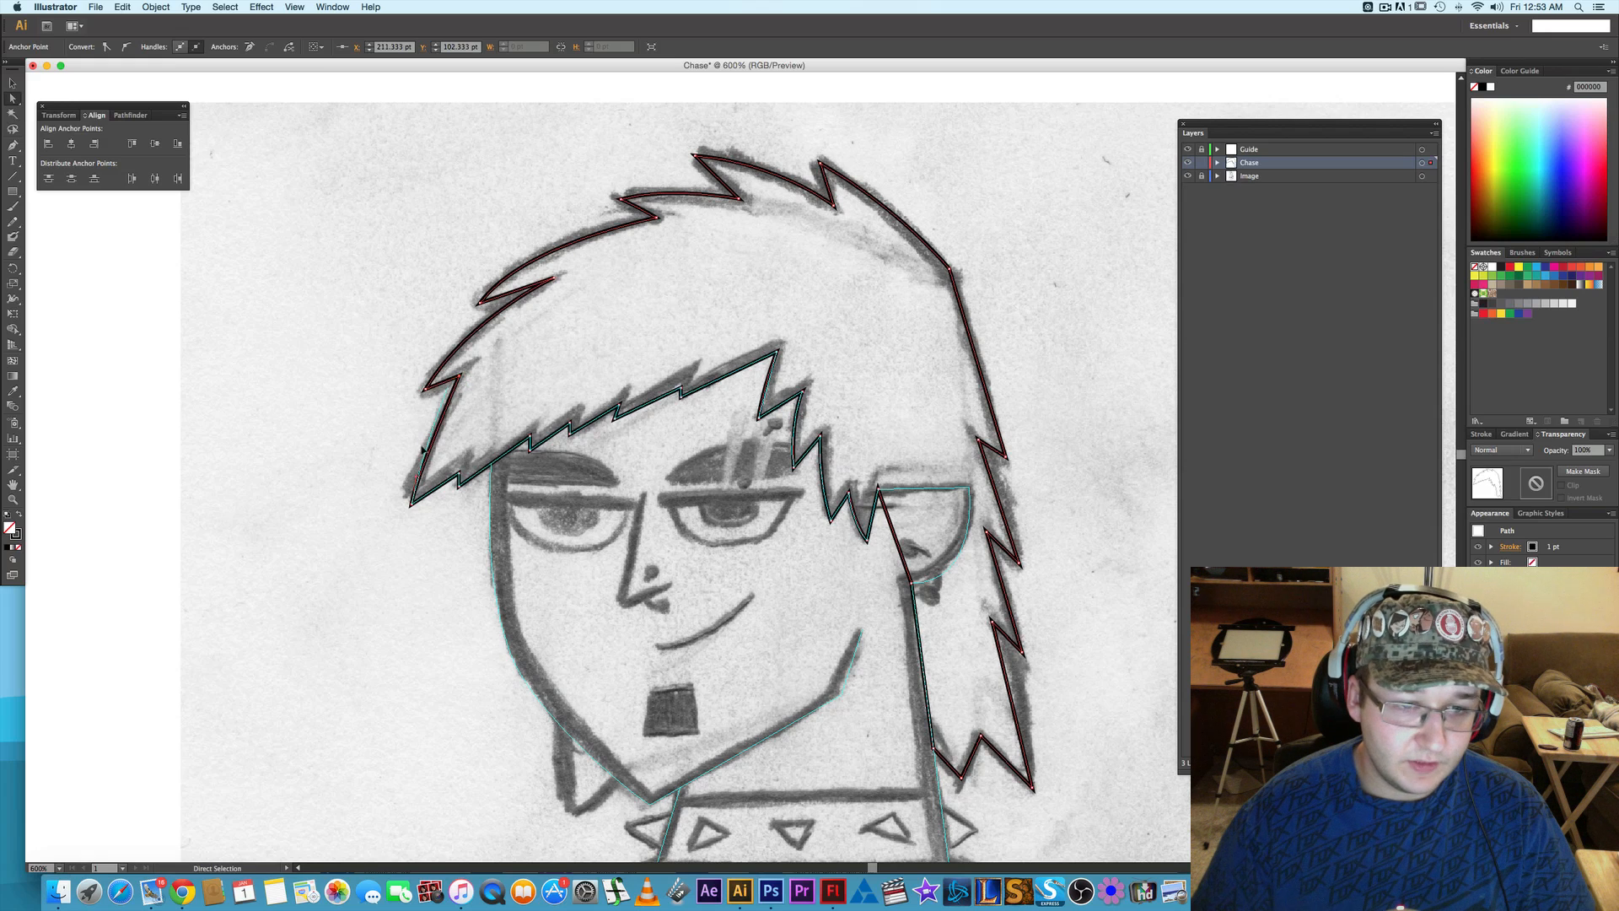
left_click_drag(417, 477, 427, 430)
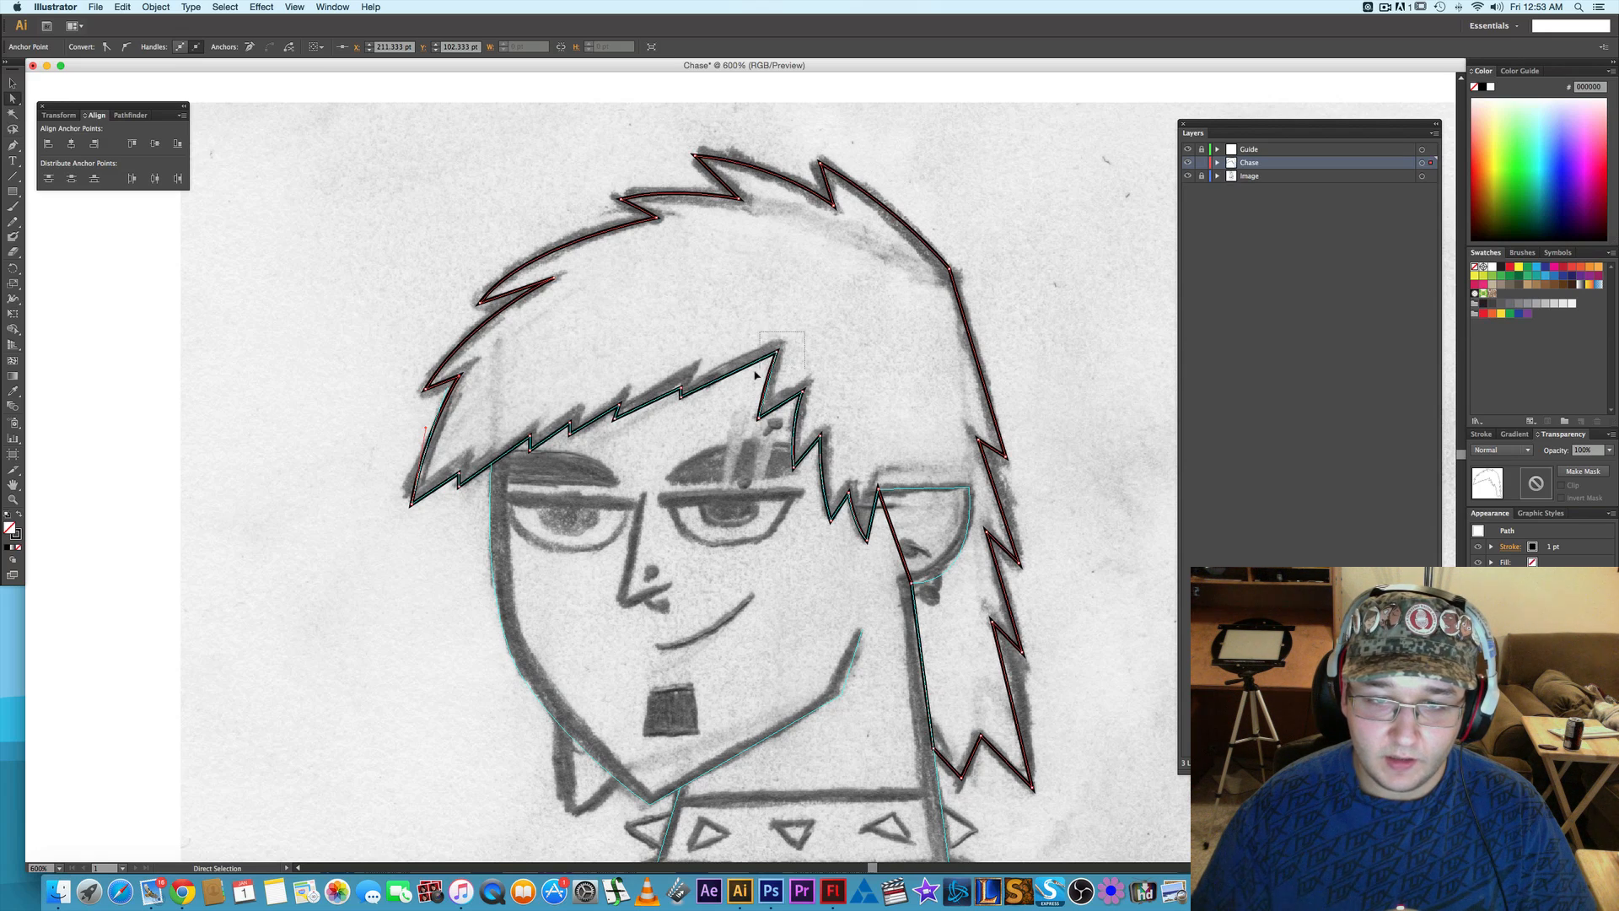
- Nudge the anchor at the fringe's highest peak up to Y 95 pt
left_click_drag(756, 375, 703, 369)
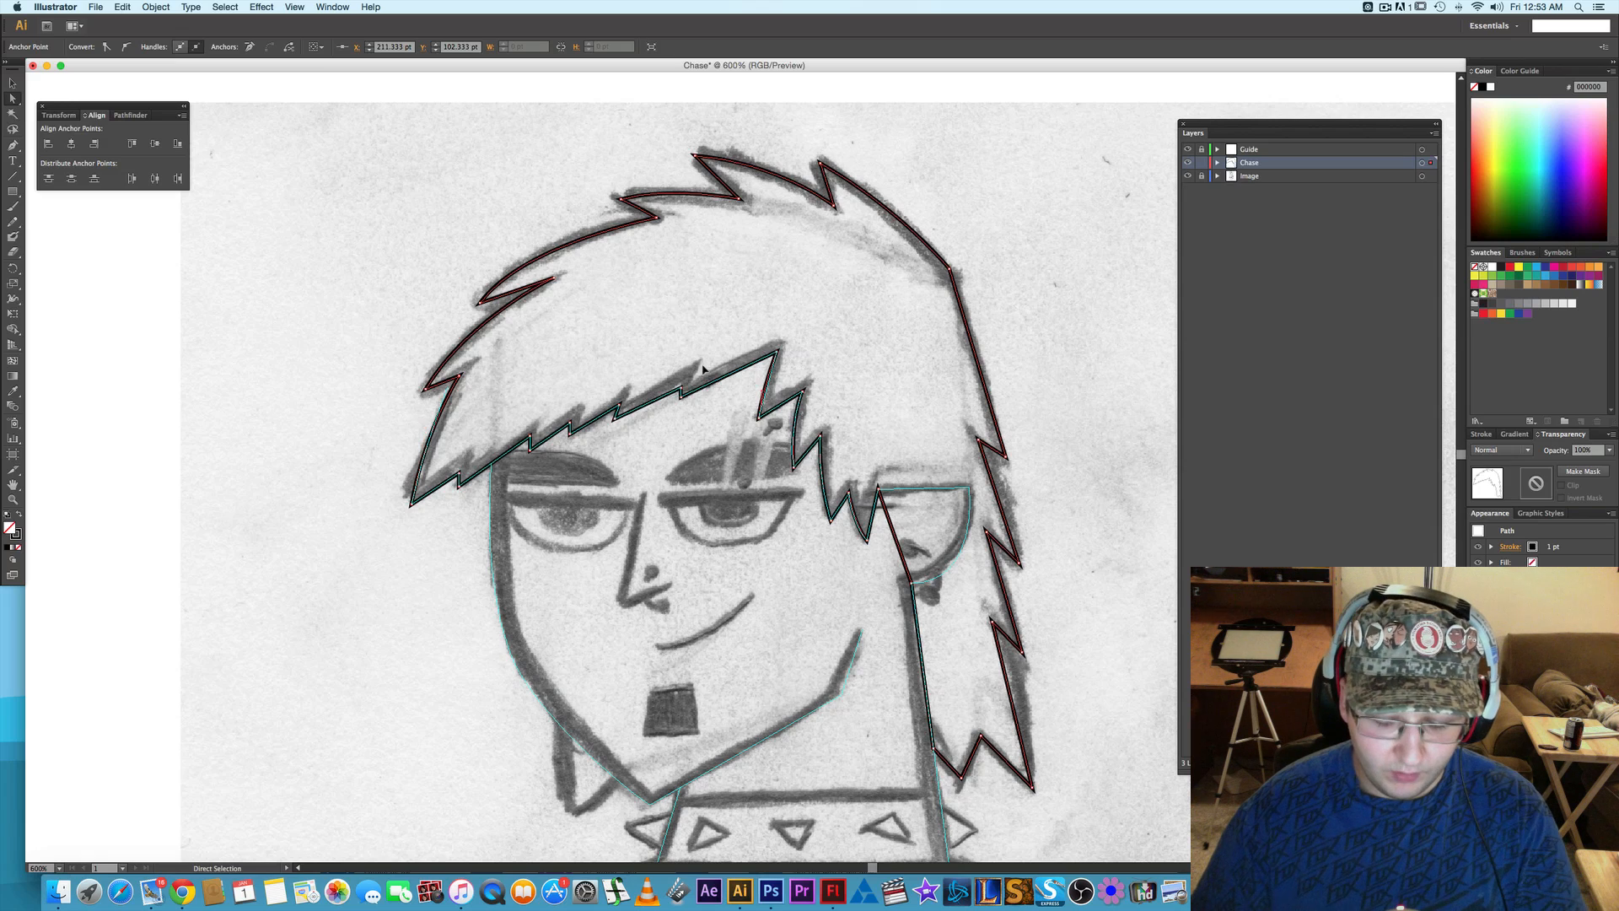
key("Up")
key("Up")
key("Up")
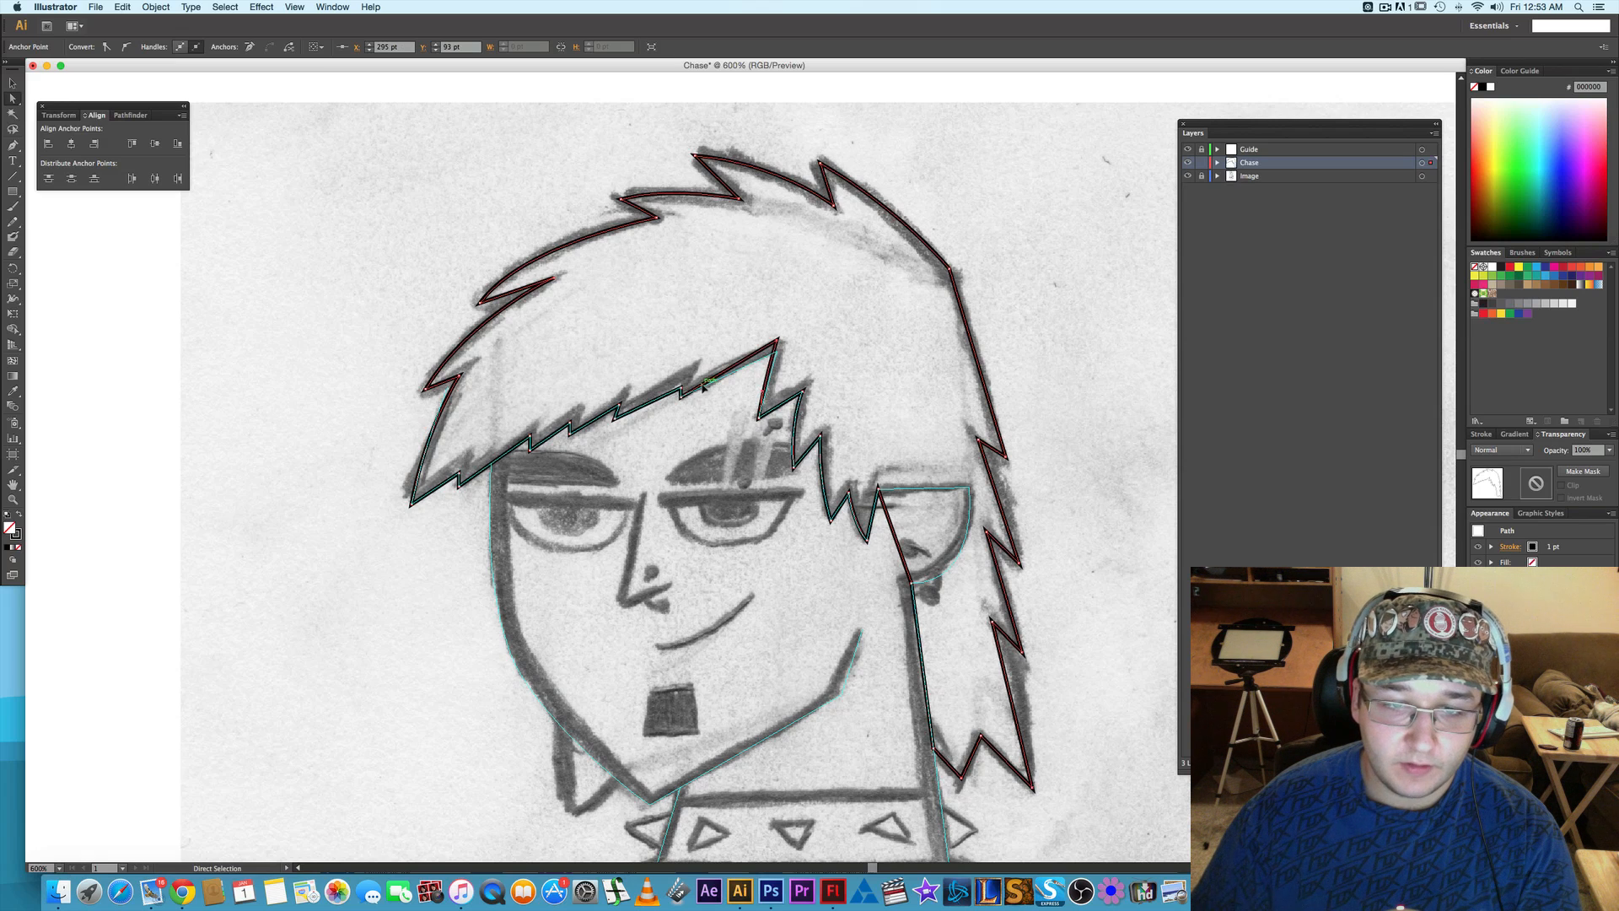
key("Down")
key("Down")
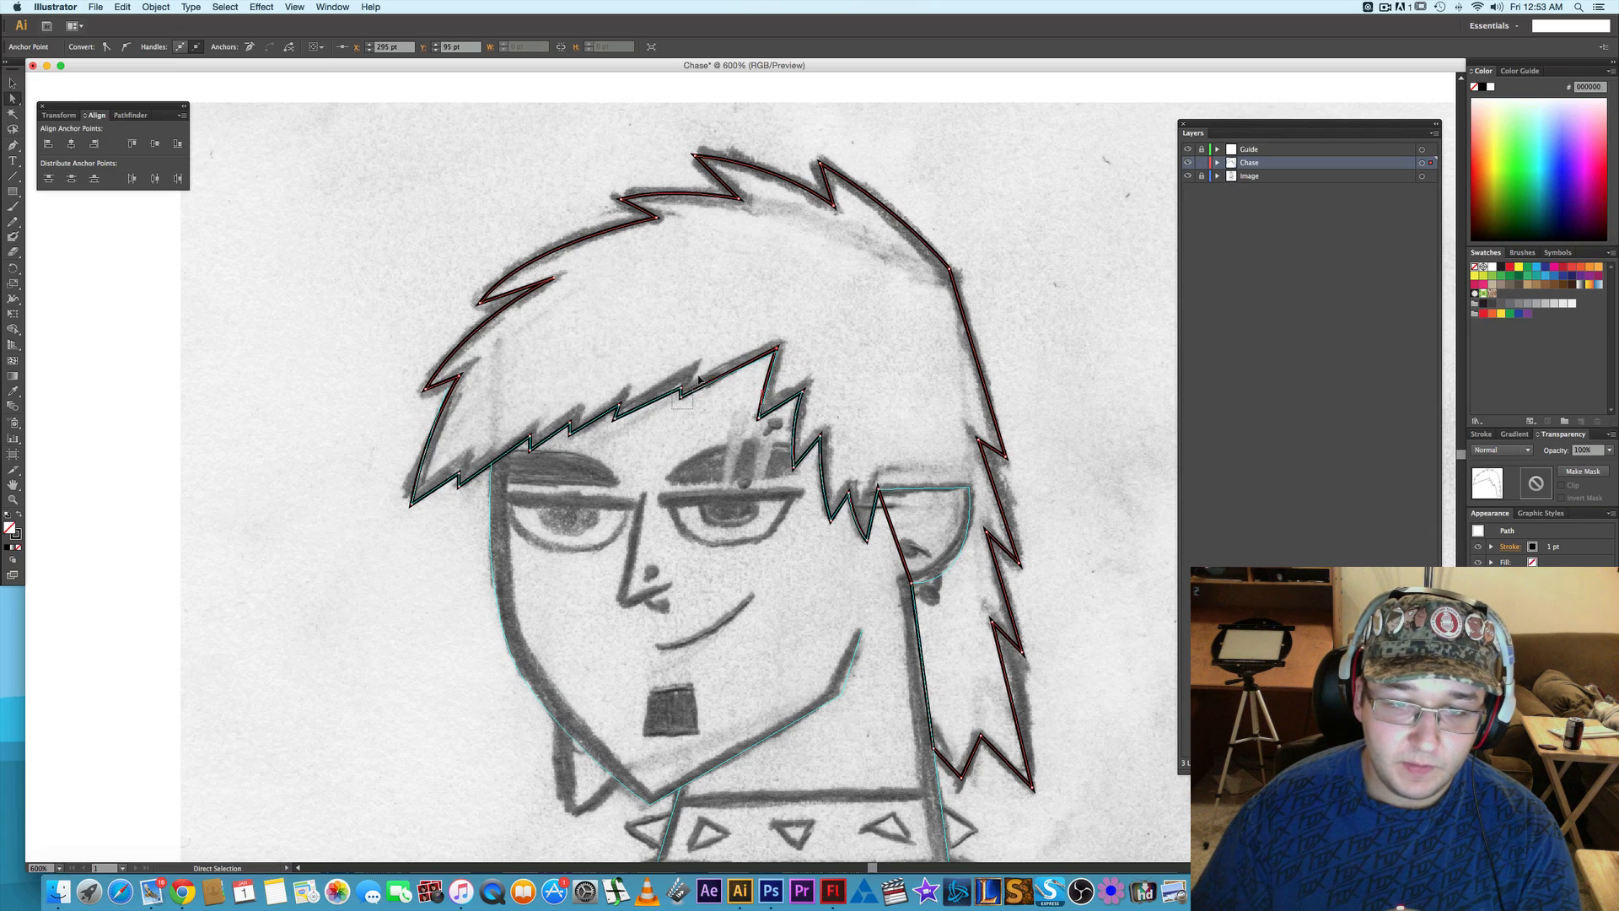
- Nudge the zigzag corner anchors along the middle of the fringe up and slightly toward the ear to match the sketch
left_click(700, 380)
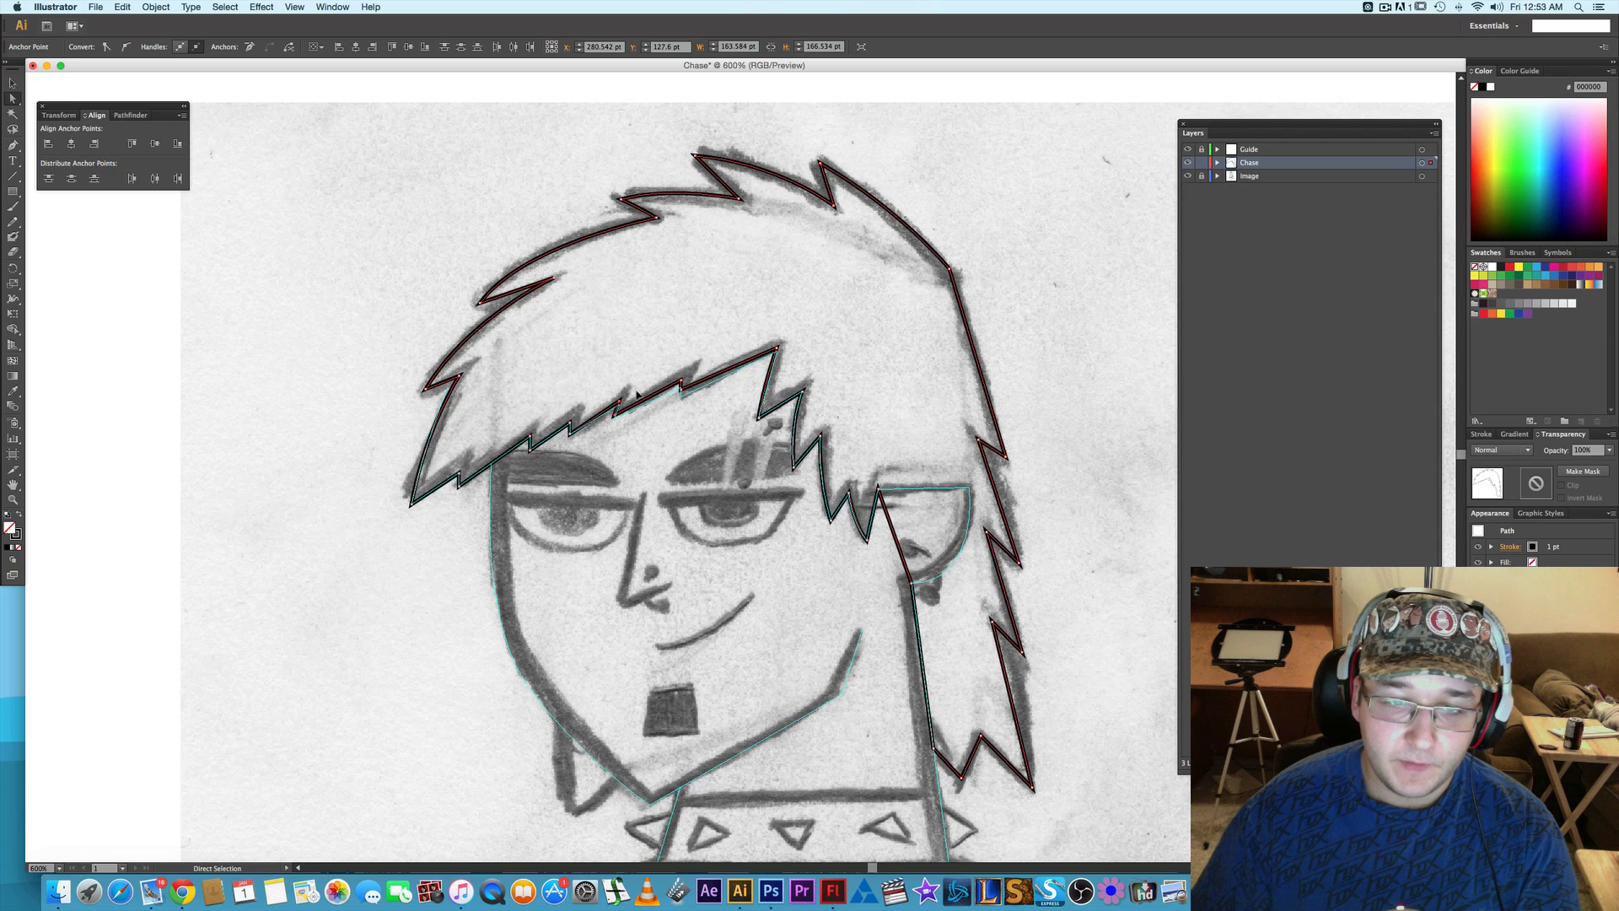
left_click_drag(596, 411, 597, 411)
key("Up")
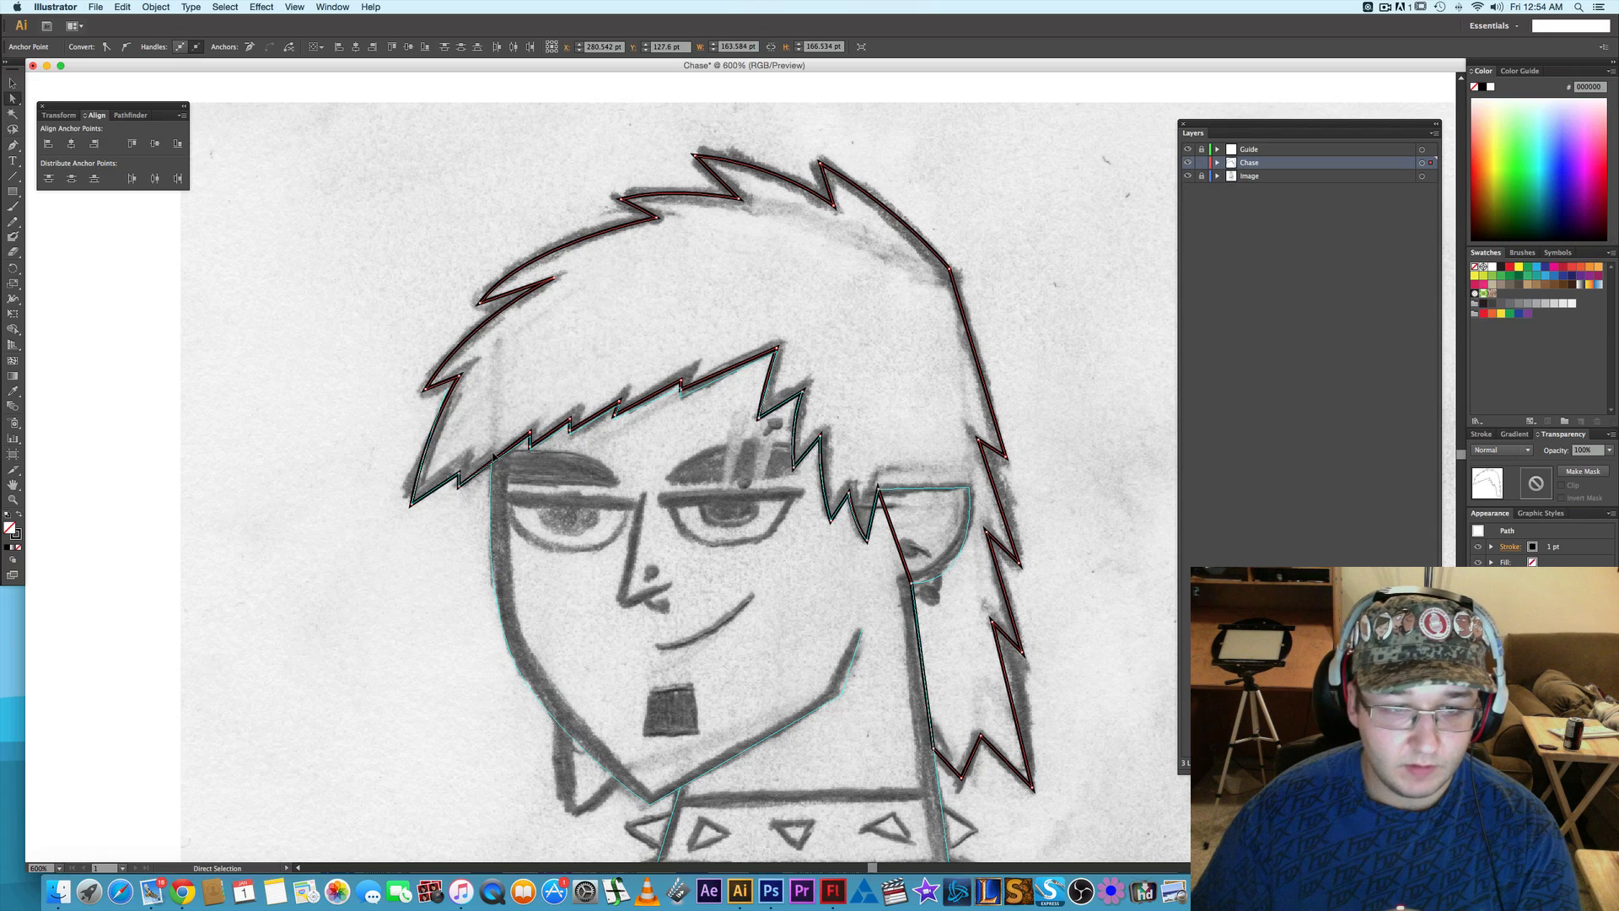
key("Up")
key("Right")
key("Up")
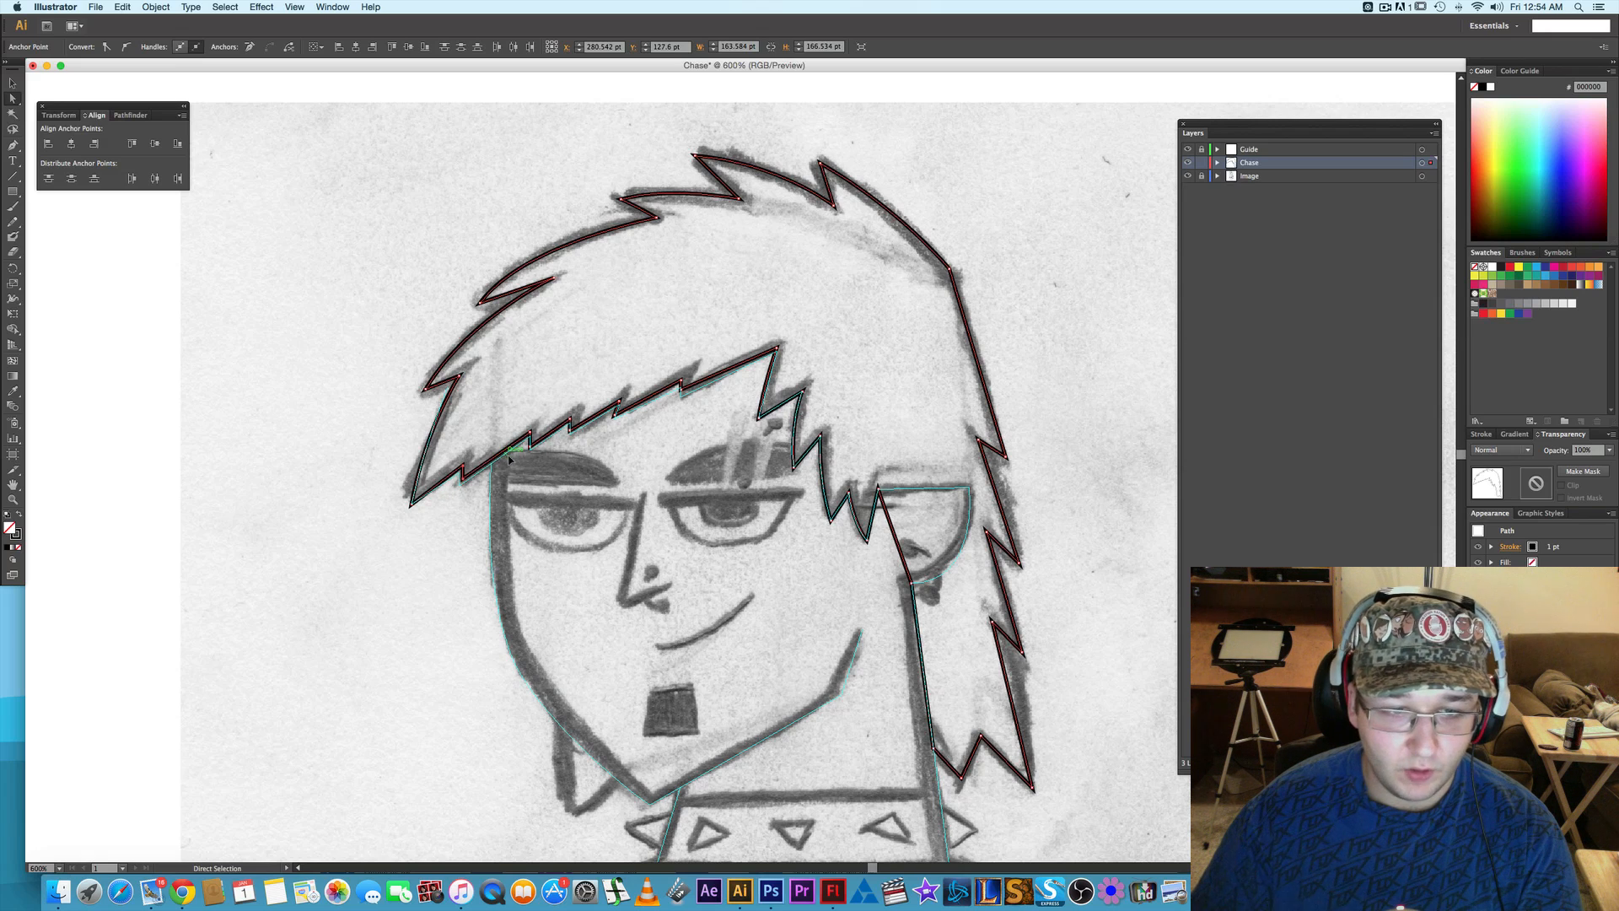
- Refine the fringe's remaining zigzag corners from the front tip up to the notch nearest the peak, shifting them toward the ear
left_click(462, 479)
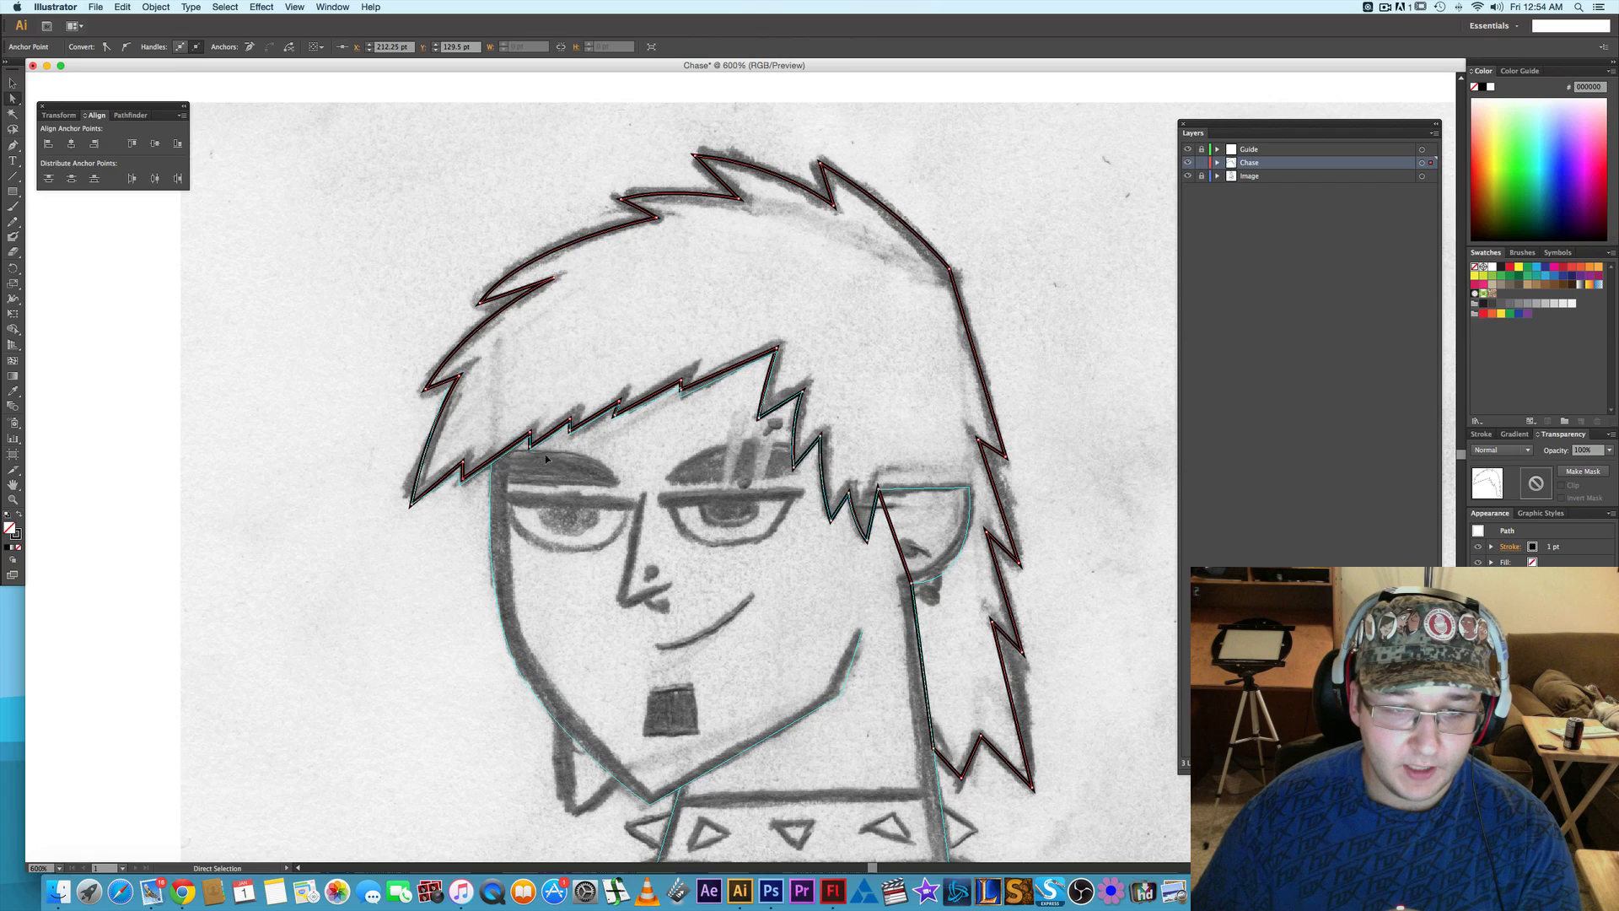
left_click(578, 429)
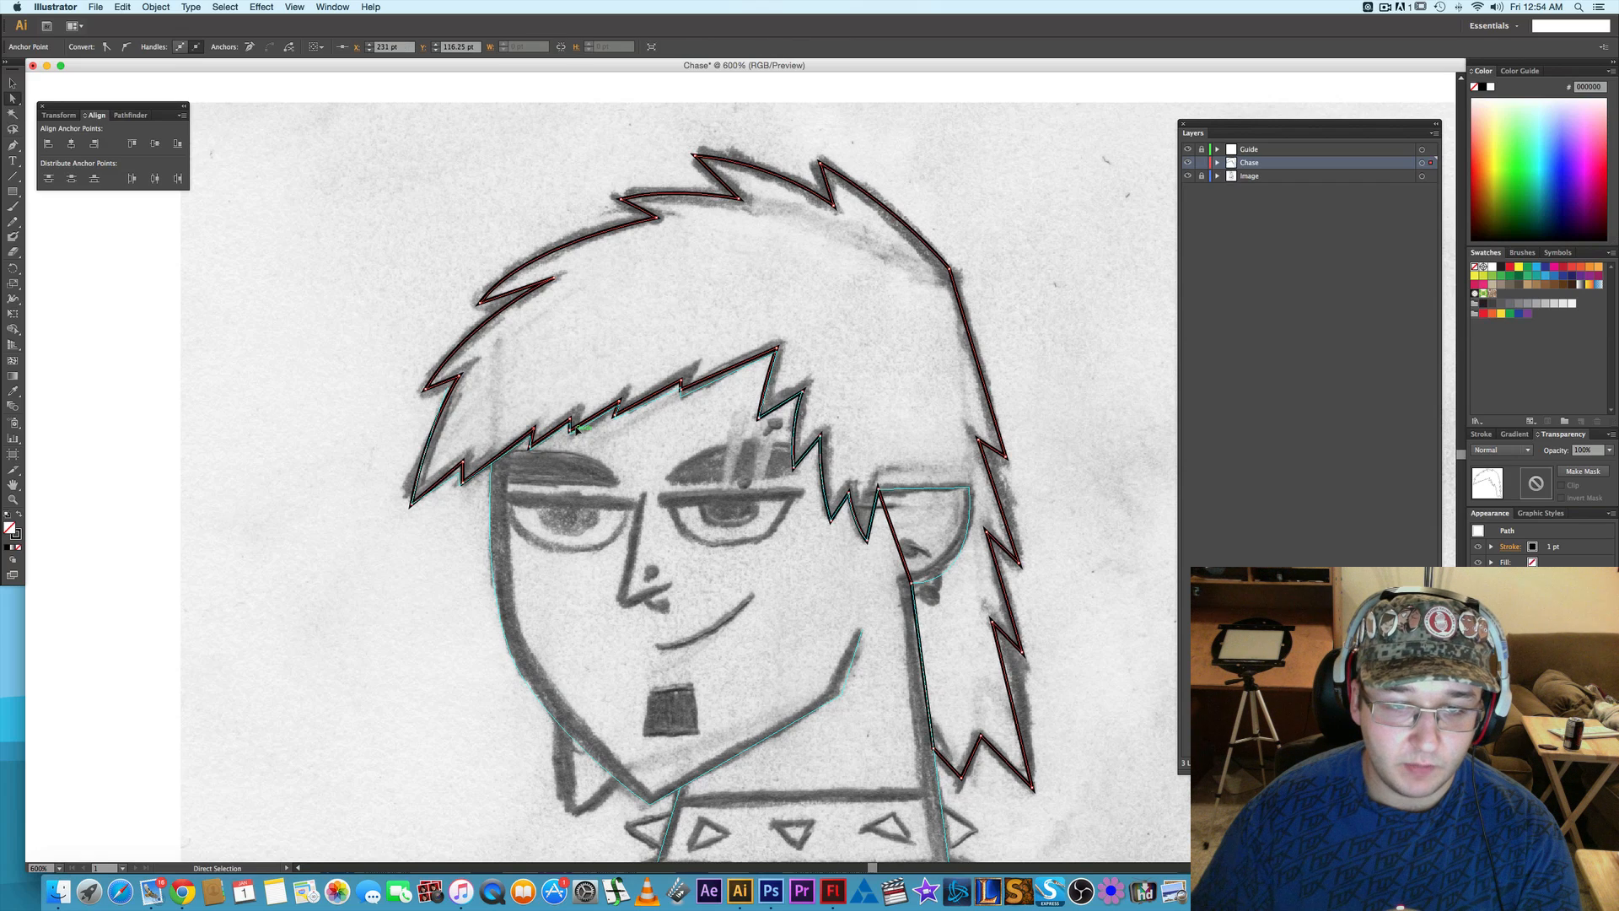
left_click(570, 426)
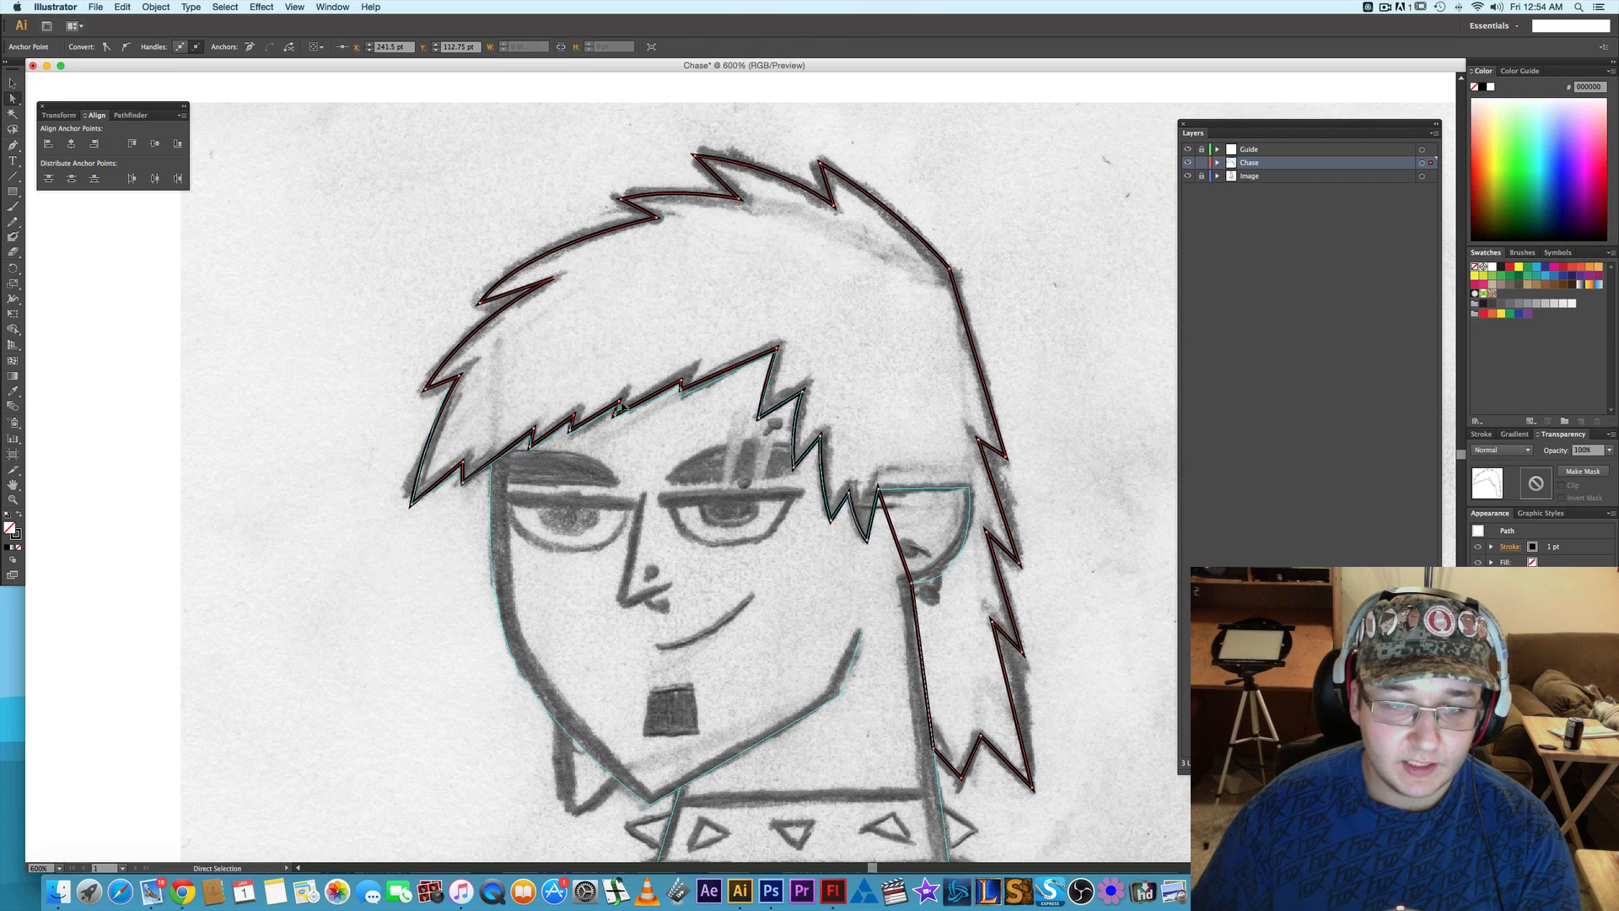
left_click_drag(620, 401, 688, 383)
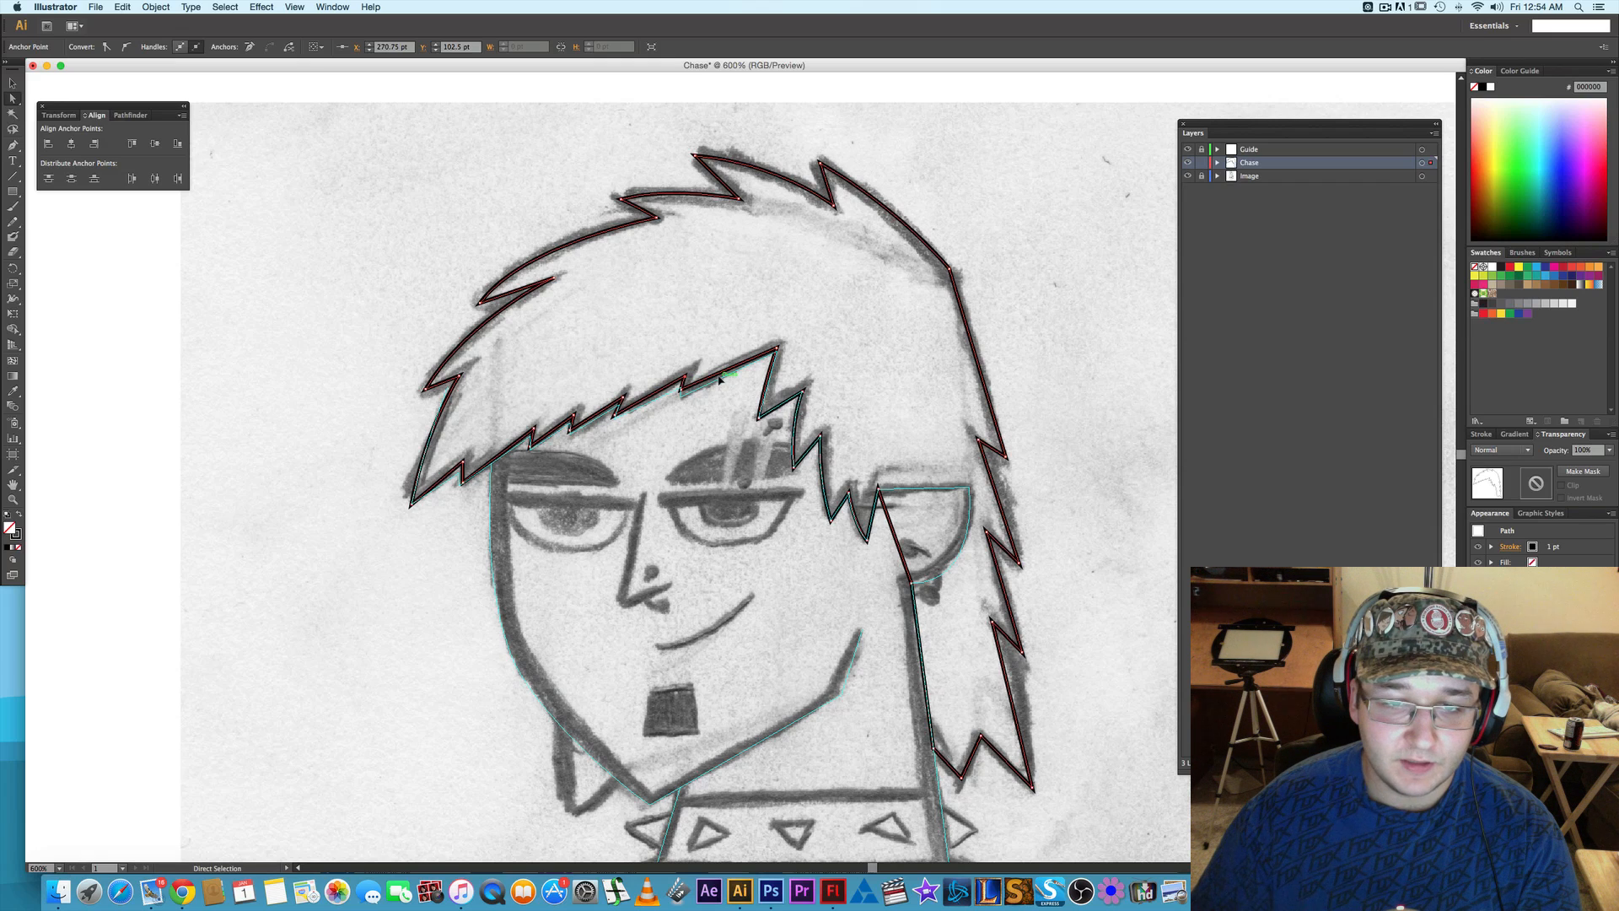
key("Right")
key("Up")
left_click(681, 391)
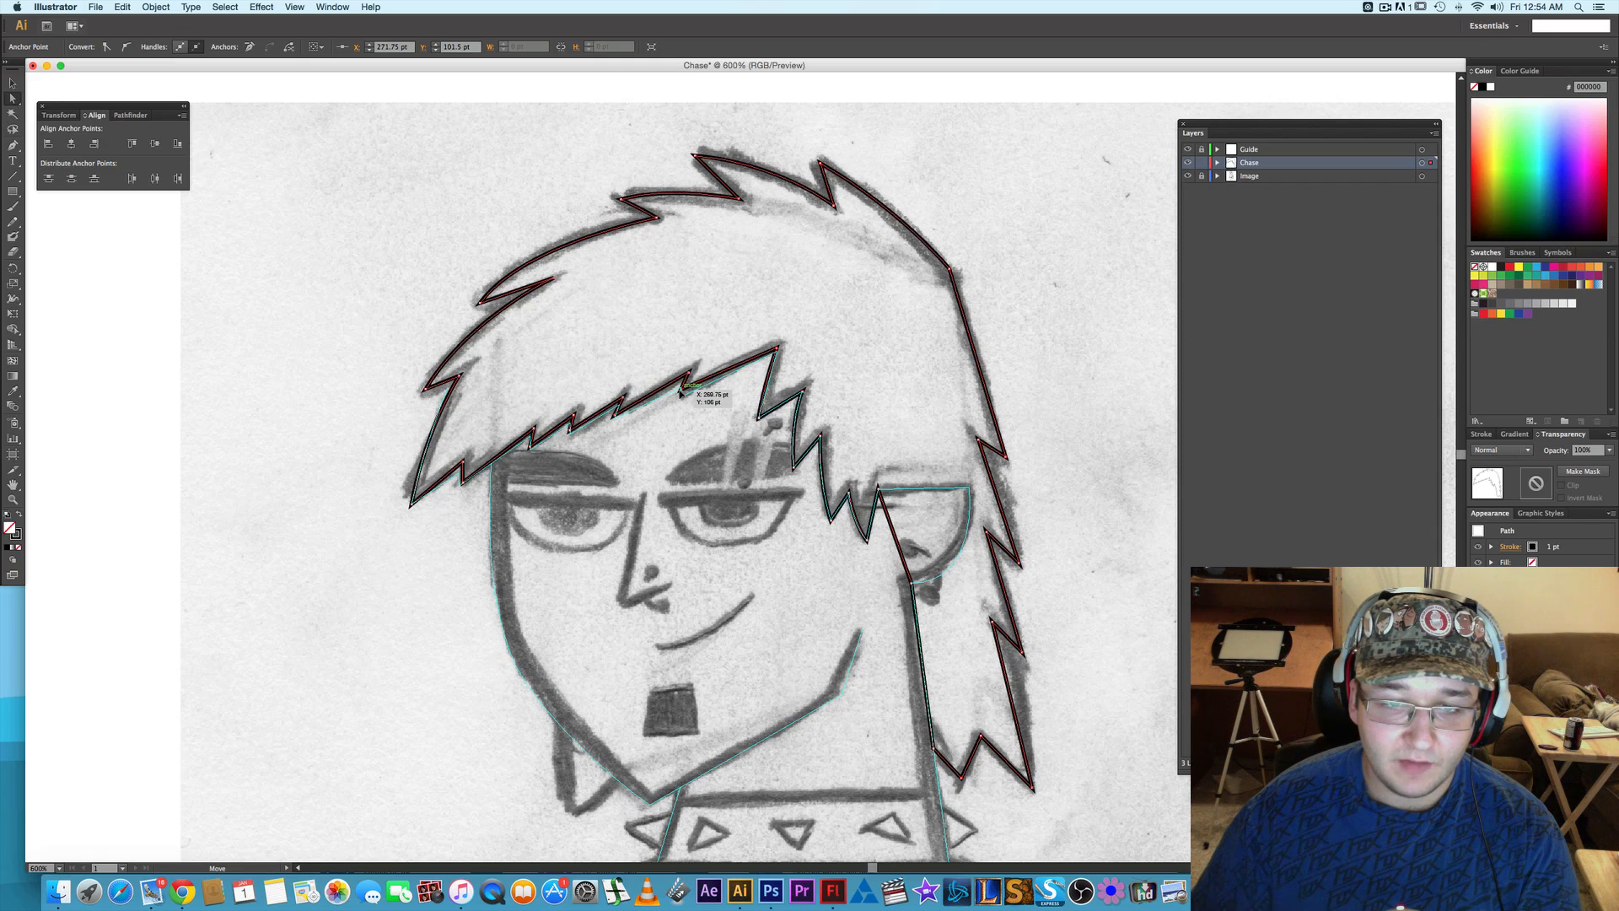
left_click_drag(696, 393, 696, 394)
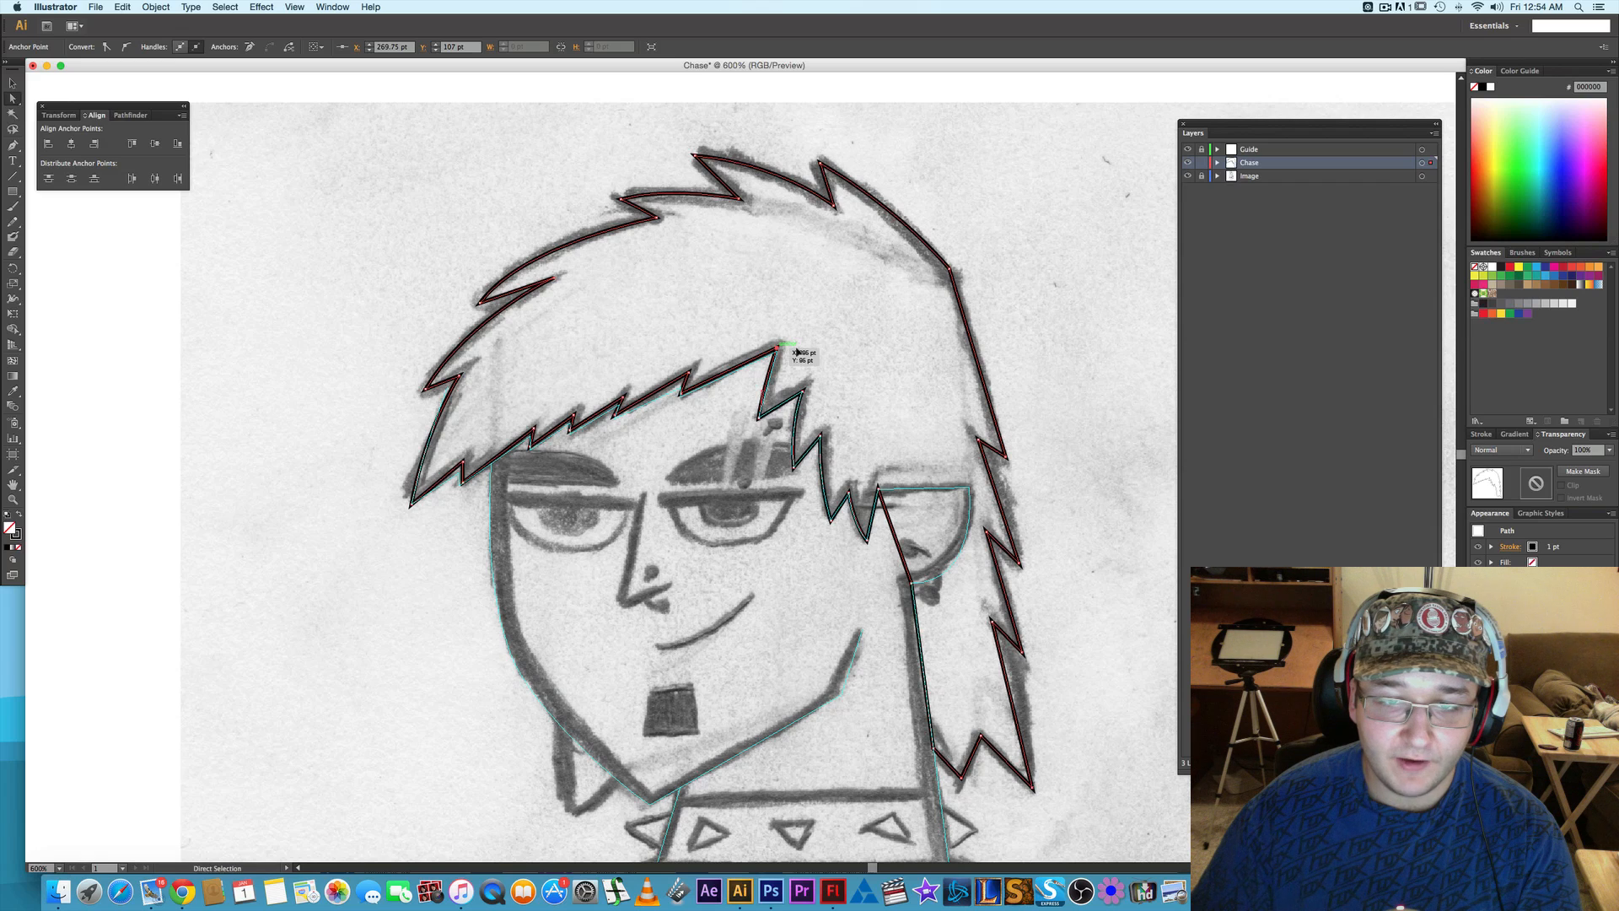
- Nudge the inner corners of the two hair spikes beside the eye up and toward the ear
left_click(815, 383)
left_click(799, 394)
key("Right")
key("Up")
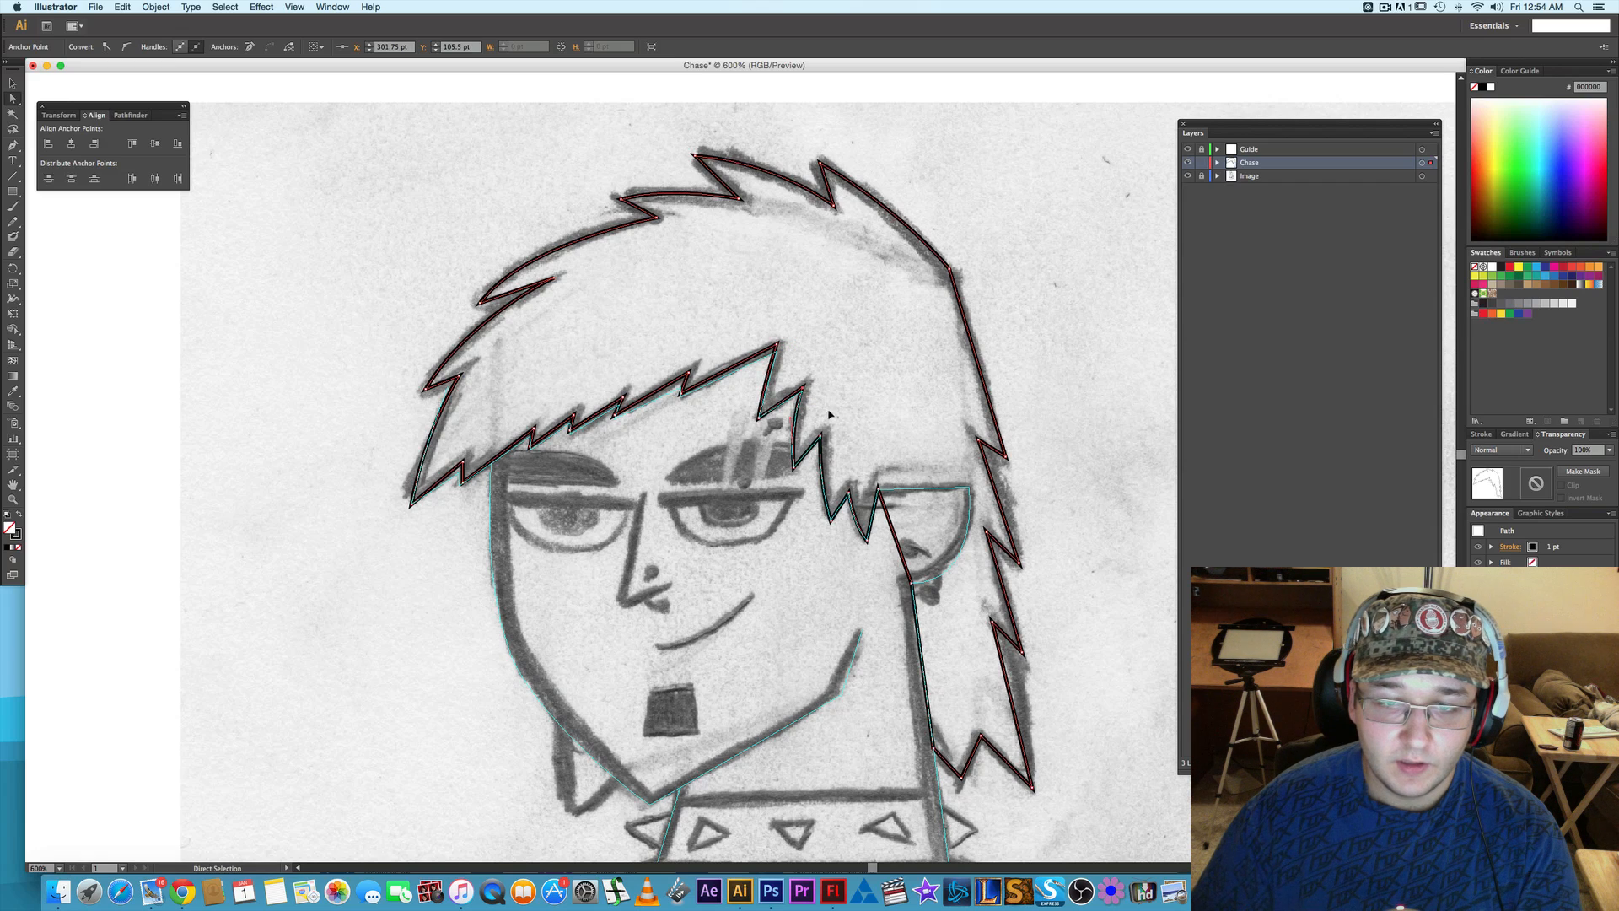
left_click_drag(831, 423, 809, 447)
key("Right")
key("Up")
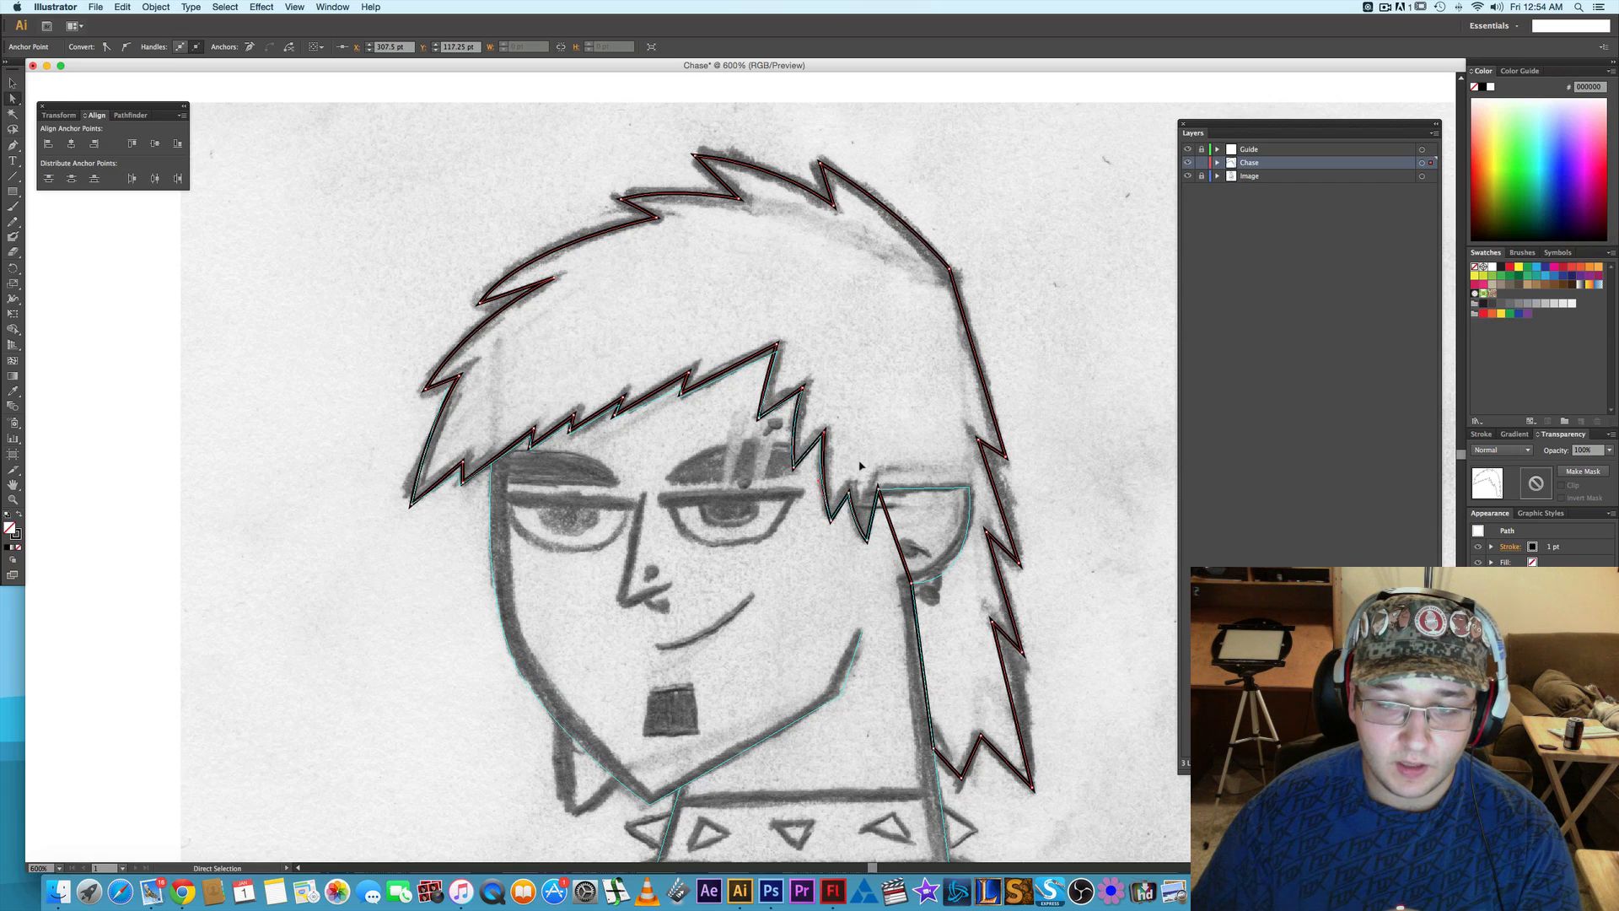
- Adjust the inner corners of the two spikes in front of the ear, including the one meeting the ear's upper edge
left_click(844, 506)
key("Up")
key("Up")
key("Up")
key("Up")
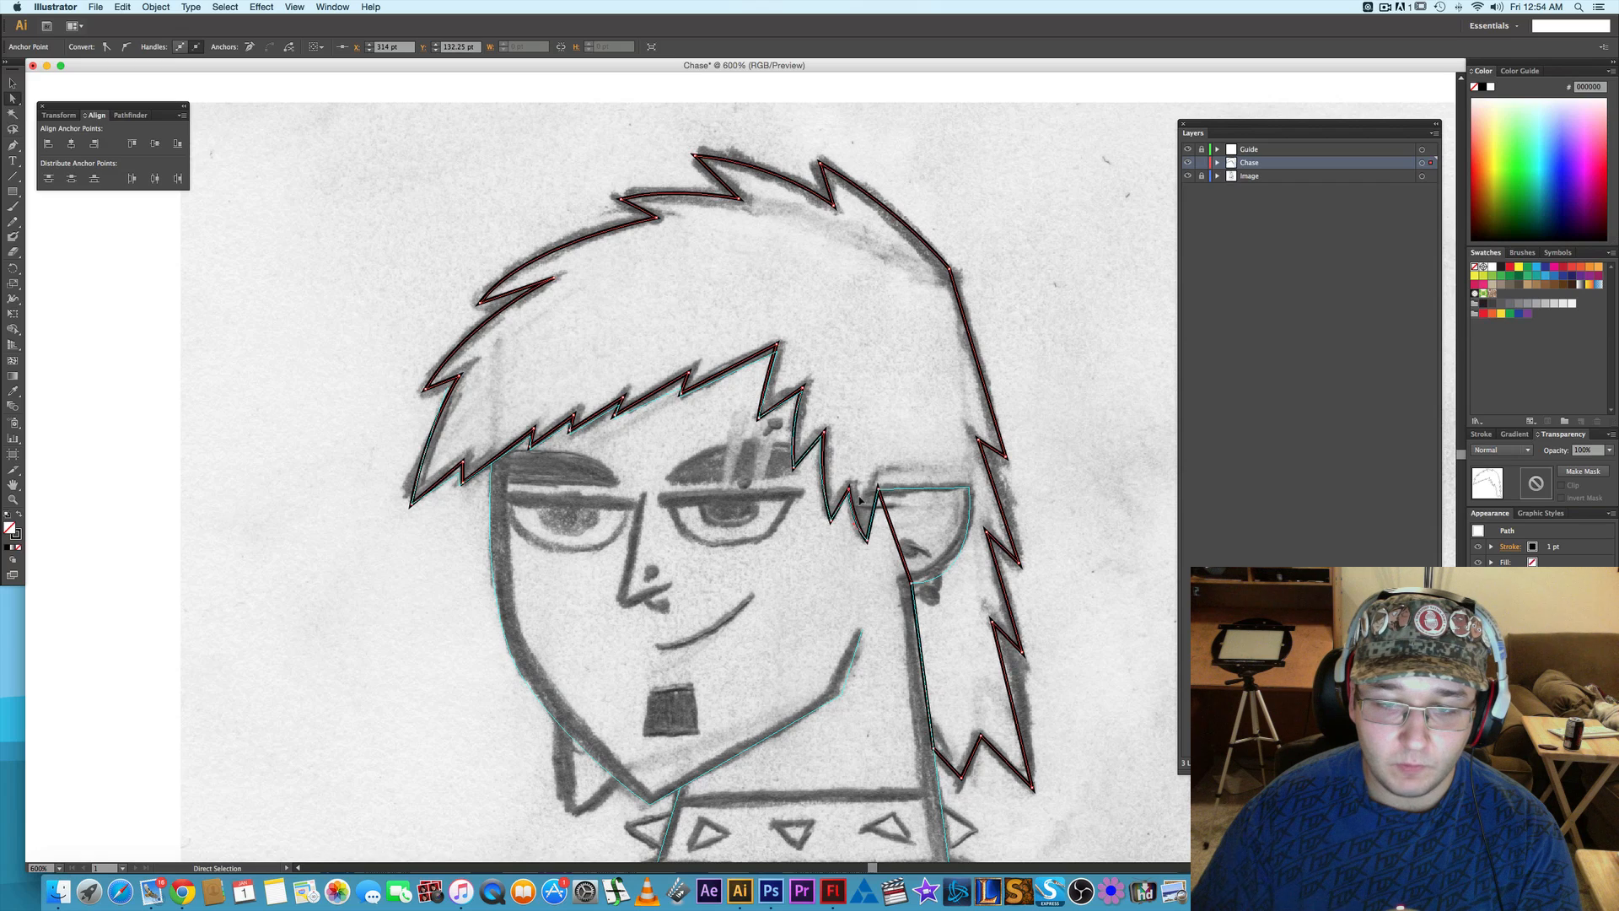
key("Right")
key("Up")
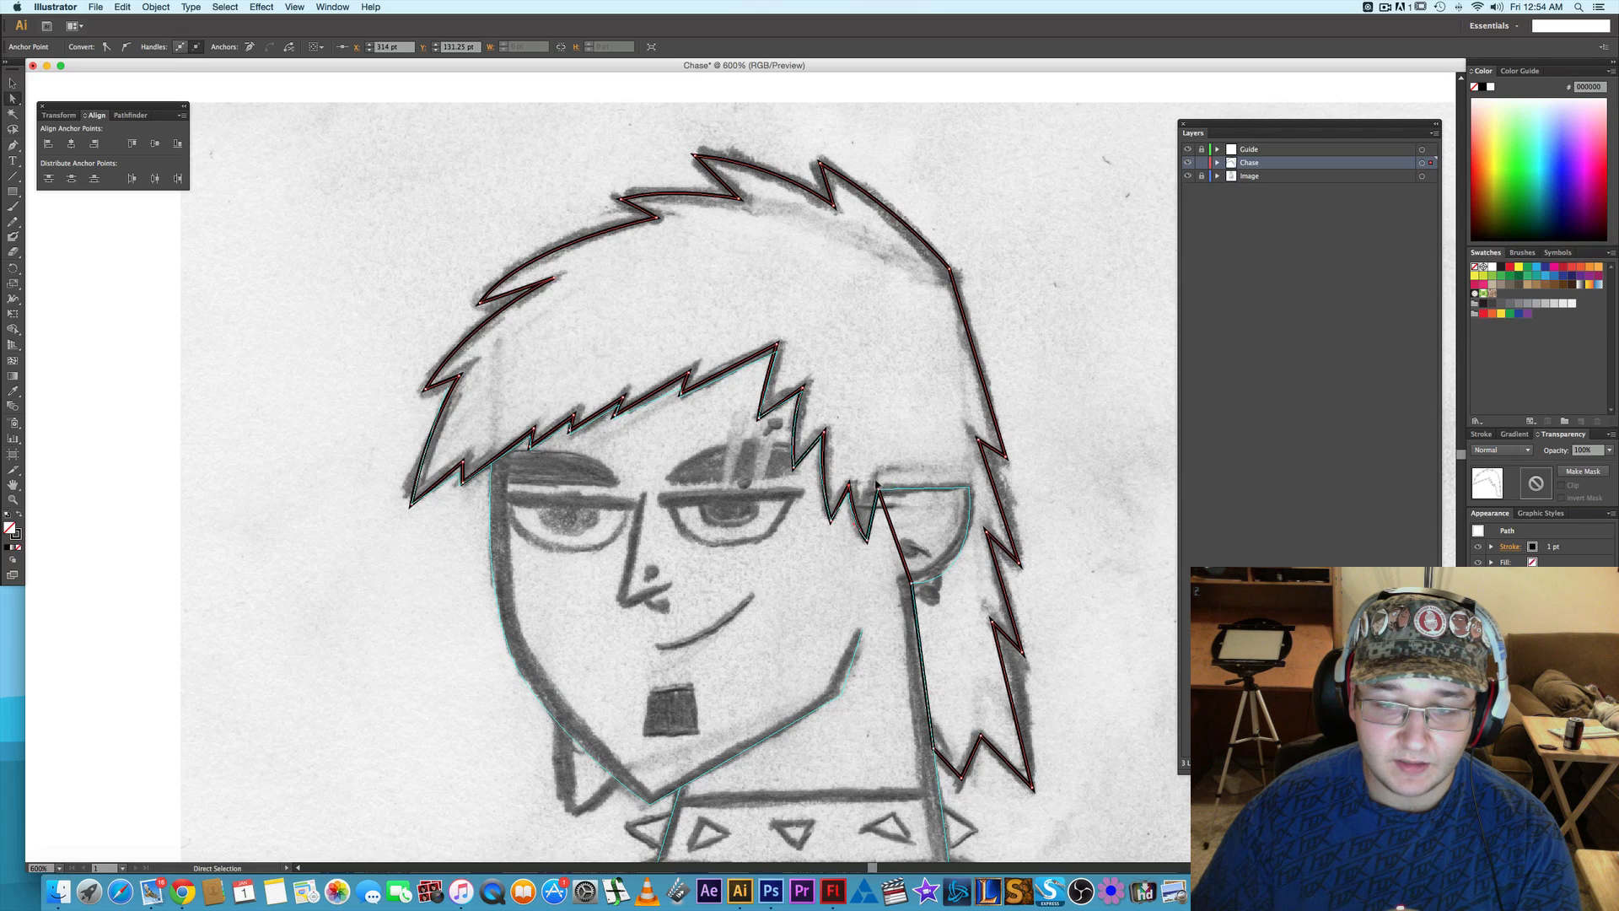
key("Down")
left_click(880, 487)
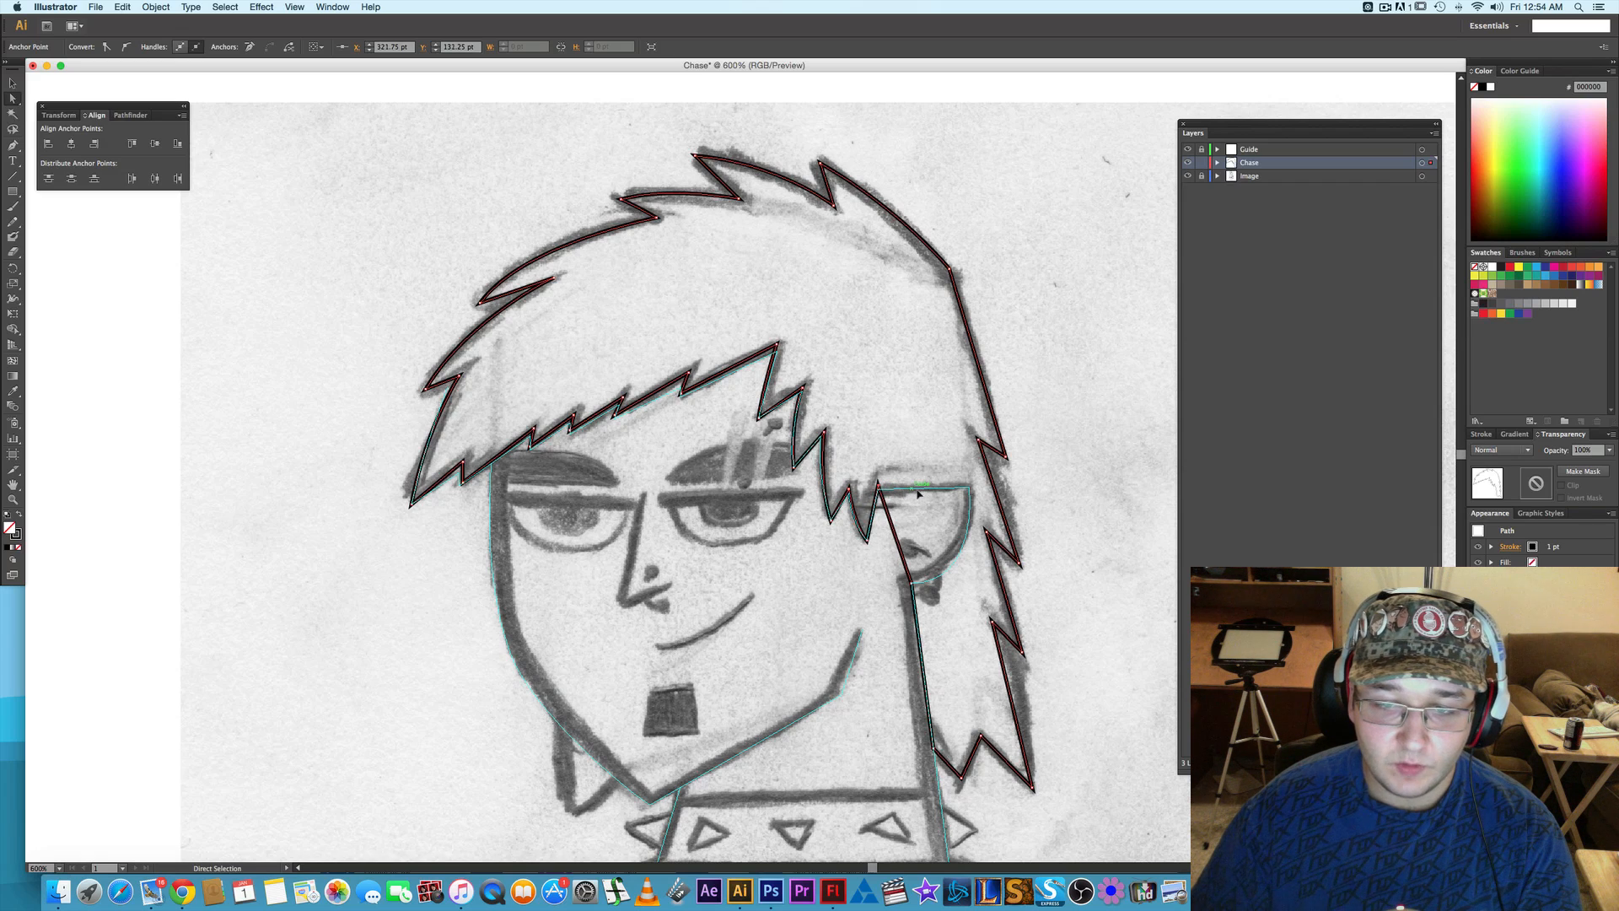
key("Down")
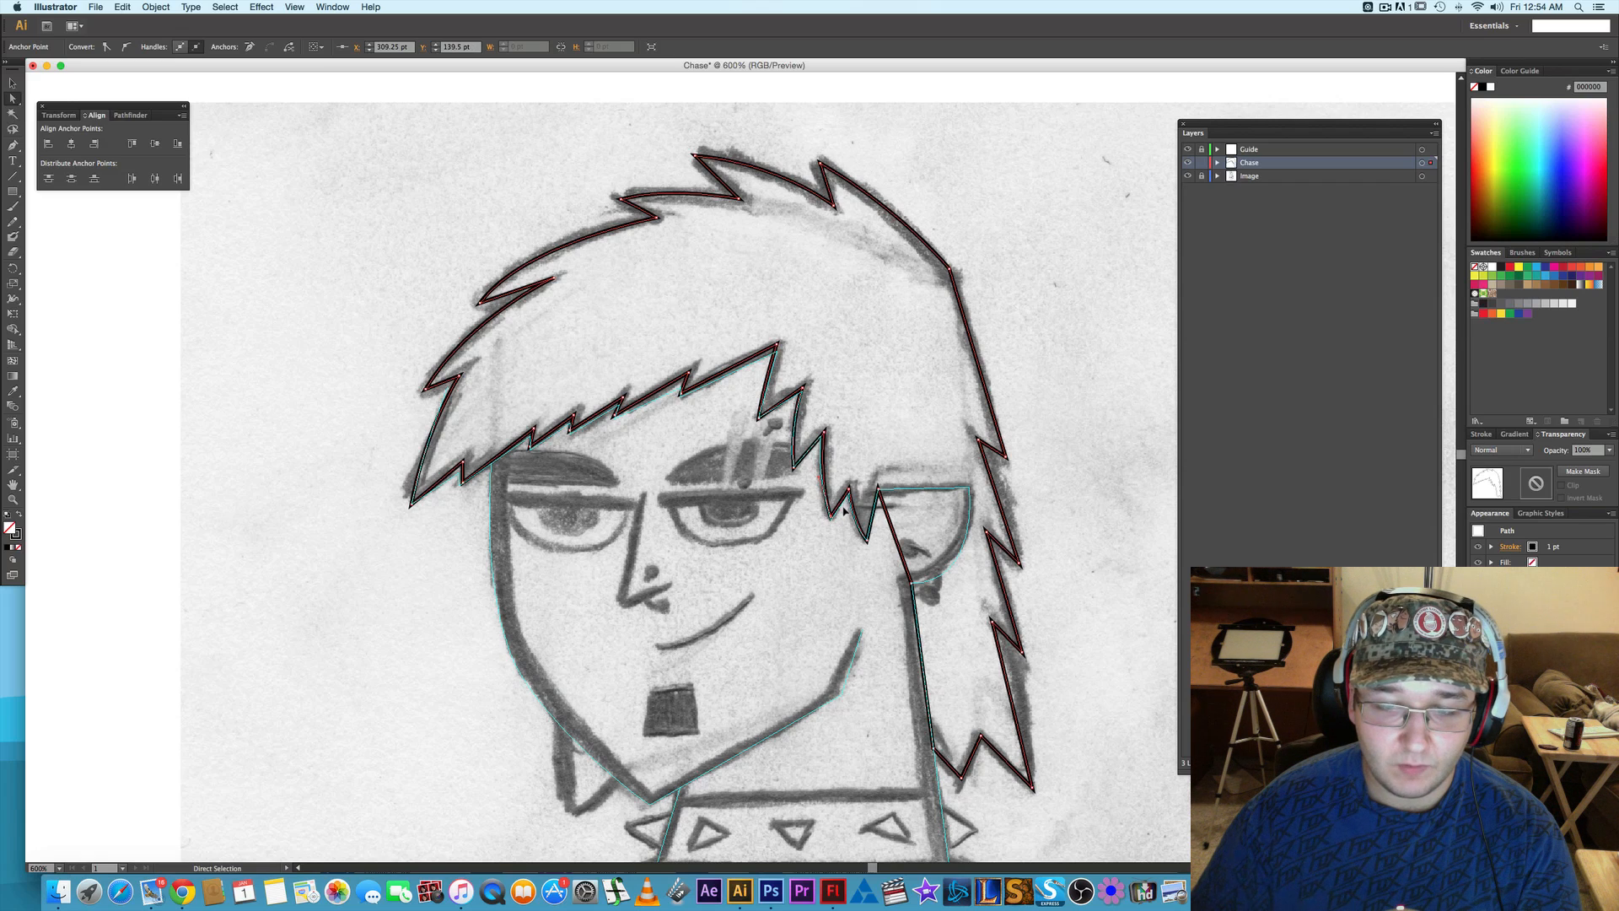
- Reposition the lower tip of the hair spike beside the eye to X 300.5 pt, Y 124.5 pt
left_click(807, 467)
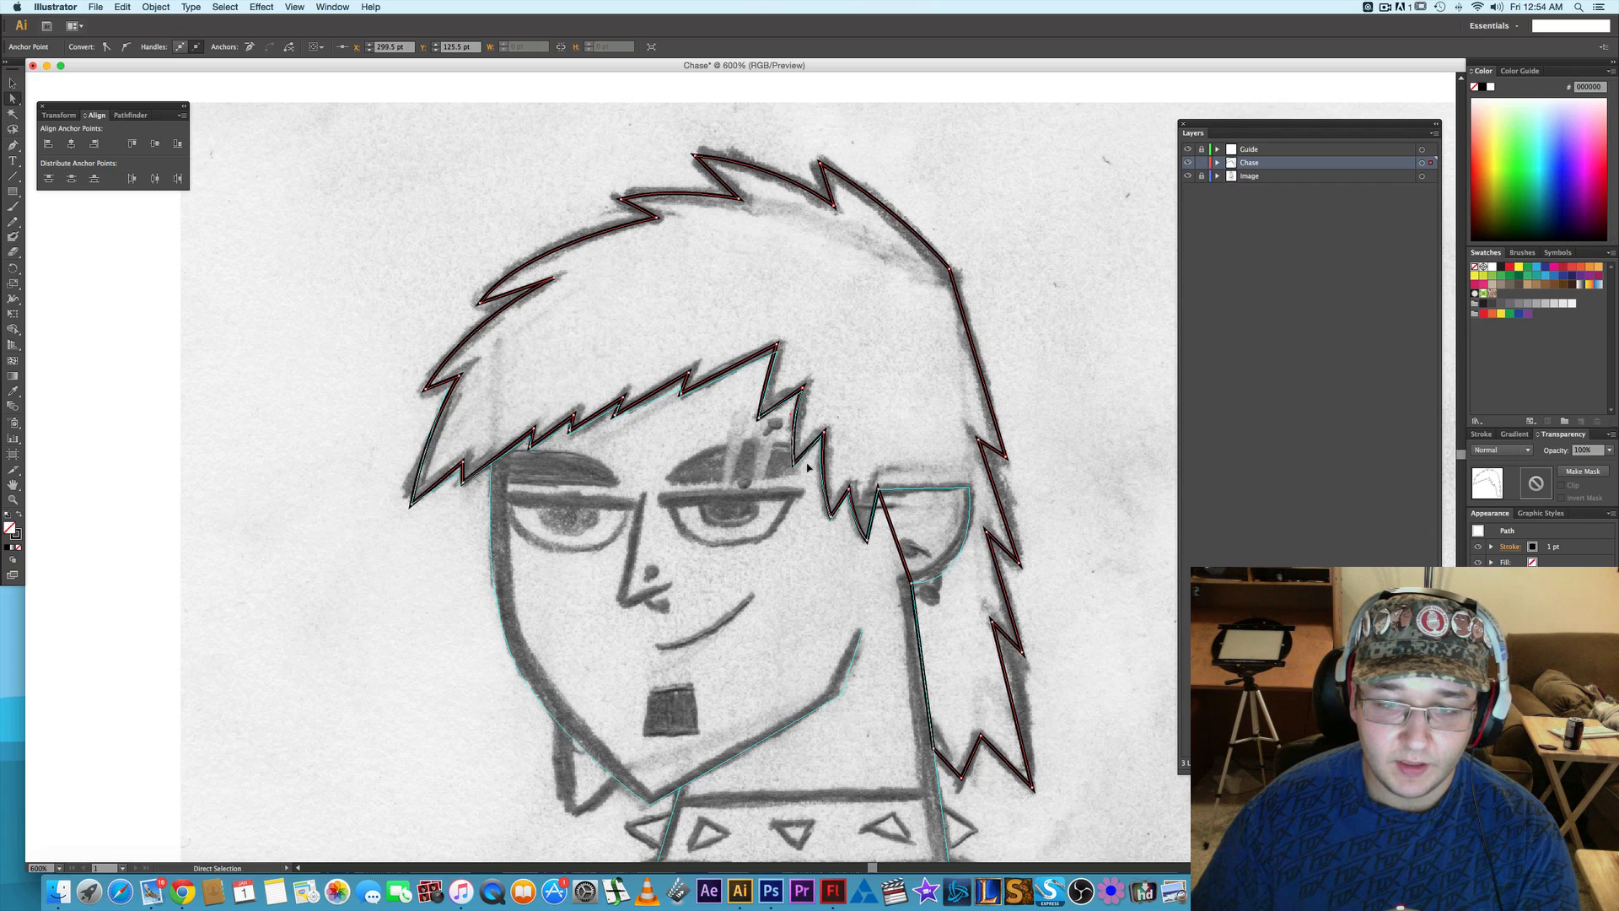
key("Left")
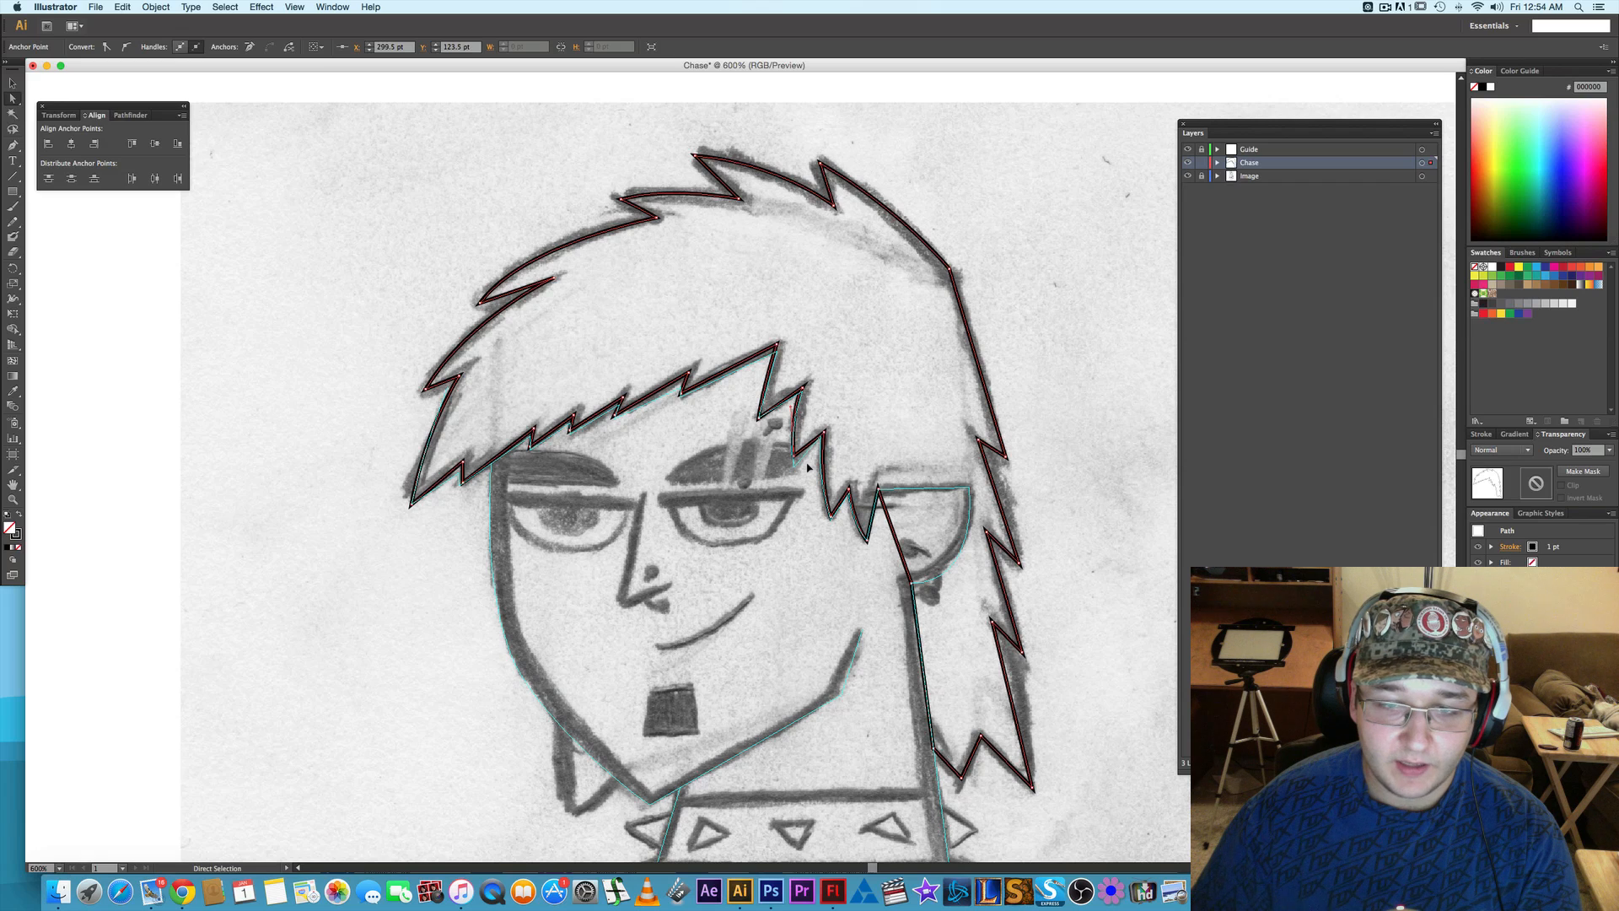
key("Down")
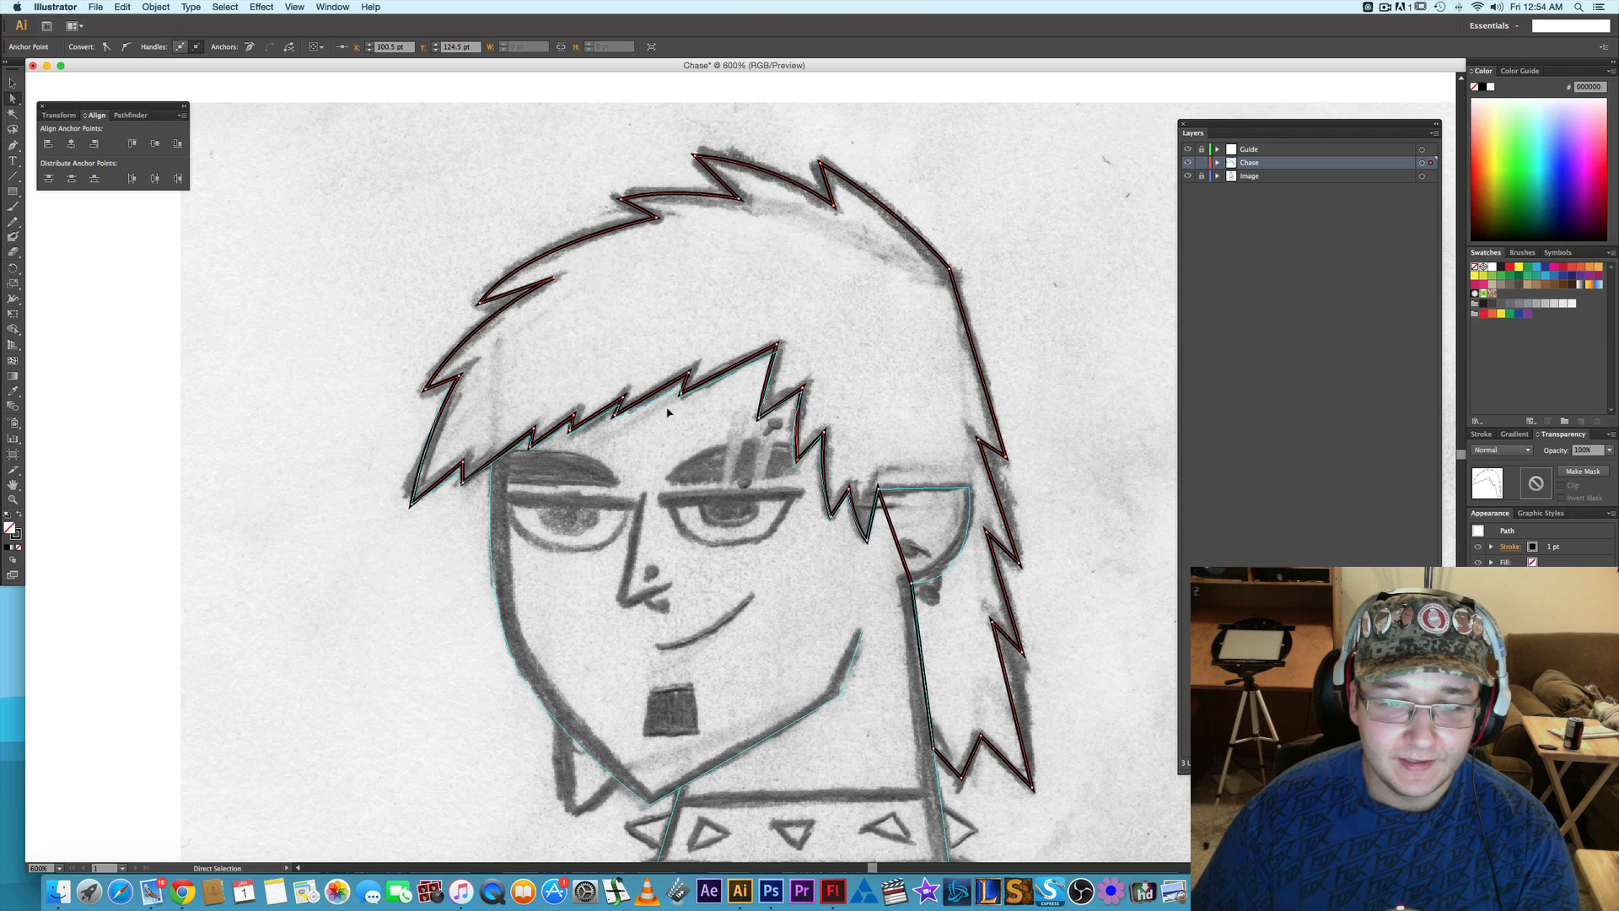
- Nudge the fringe's zigzag corner above the inner eyebrow upward to sharpen its notch
left_click_drag(671, 407, 641, 391)
key("Up")
key("Up")
key("Up")
key("Up")
key("Up")
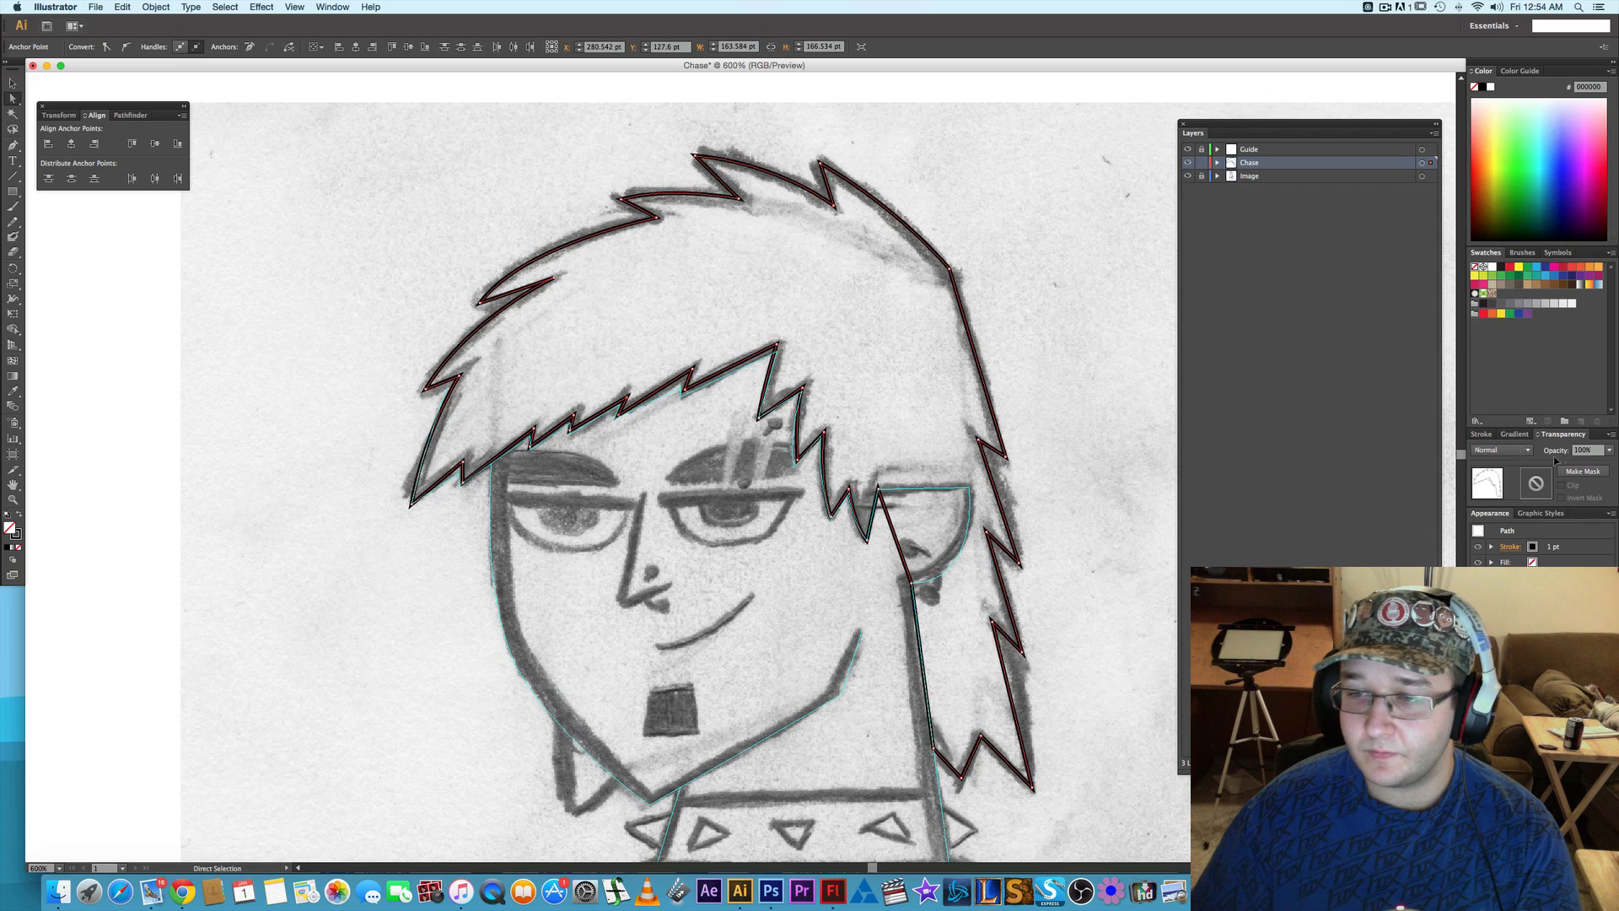
- Set the hair outline's stroke weight to 3 pt and move the inner corner between the two front spikes down to Y 78.5 pt
left_click(1482, 434)
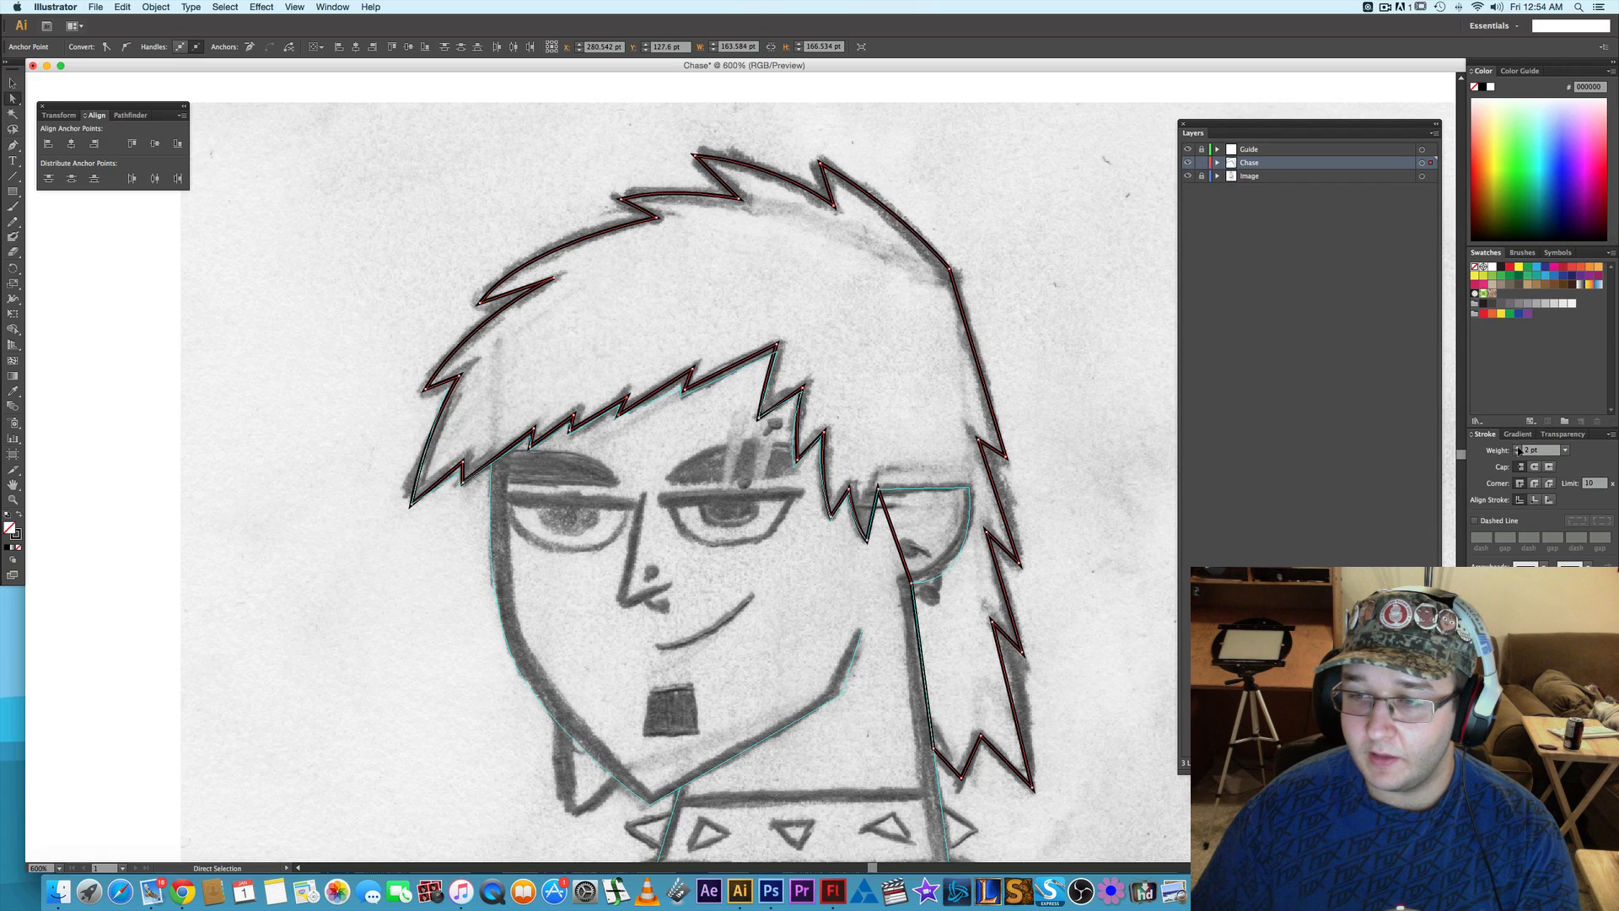
left_click(1518, 450)
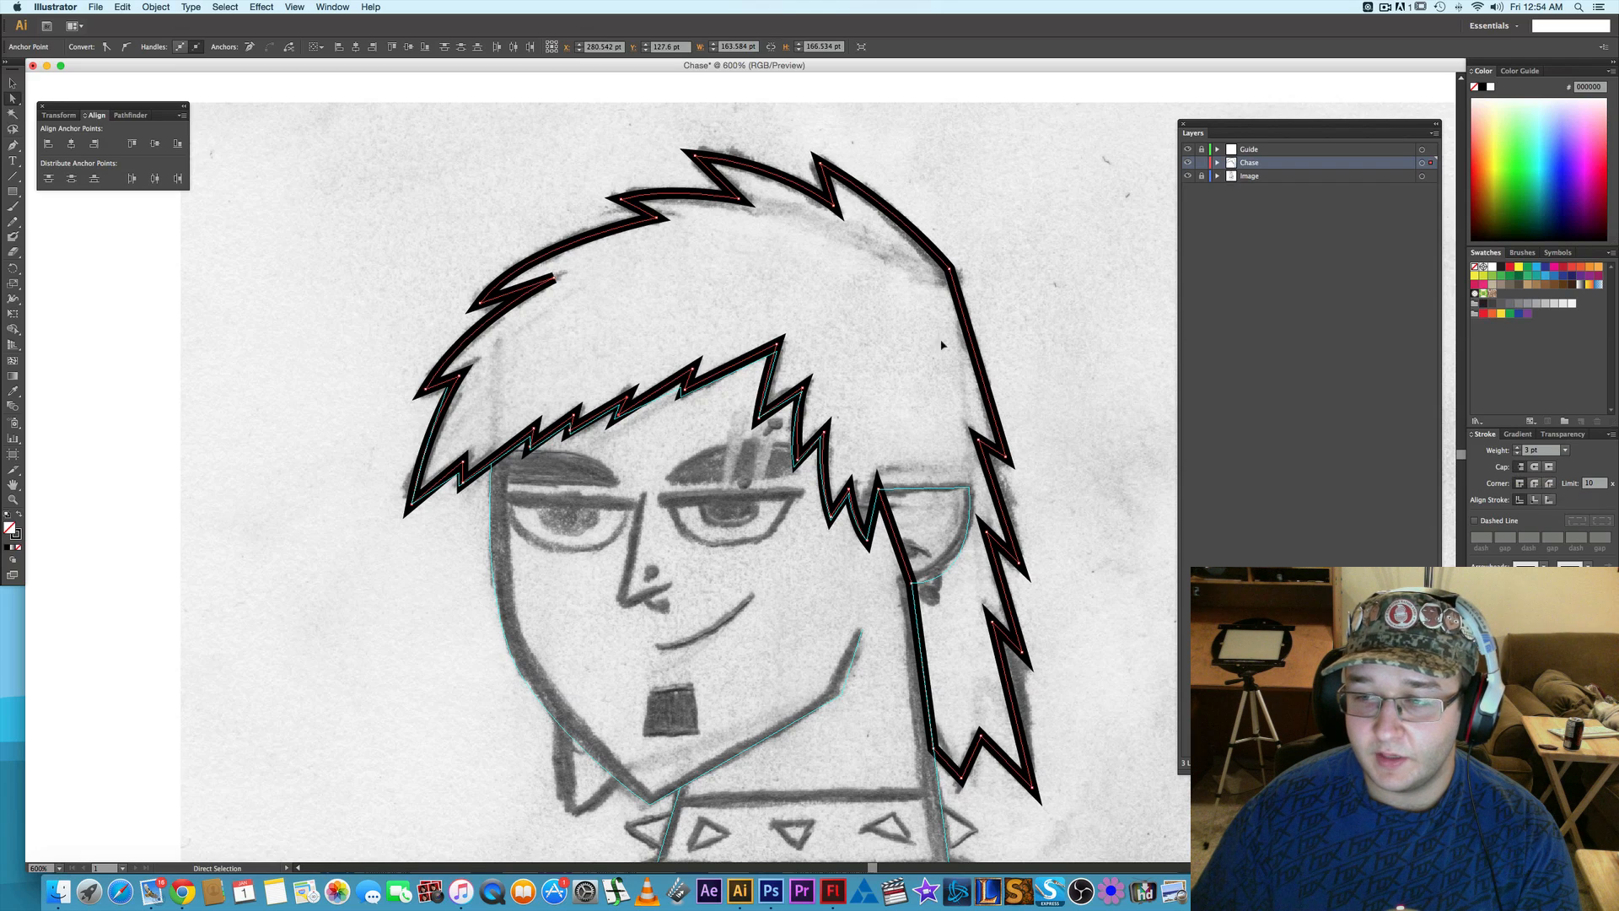
left_click(550, 281)
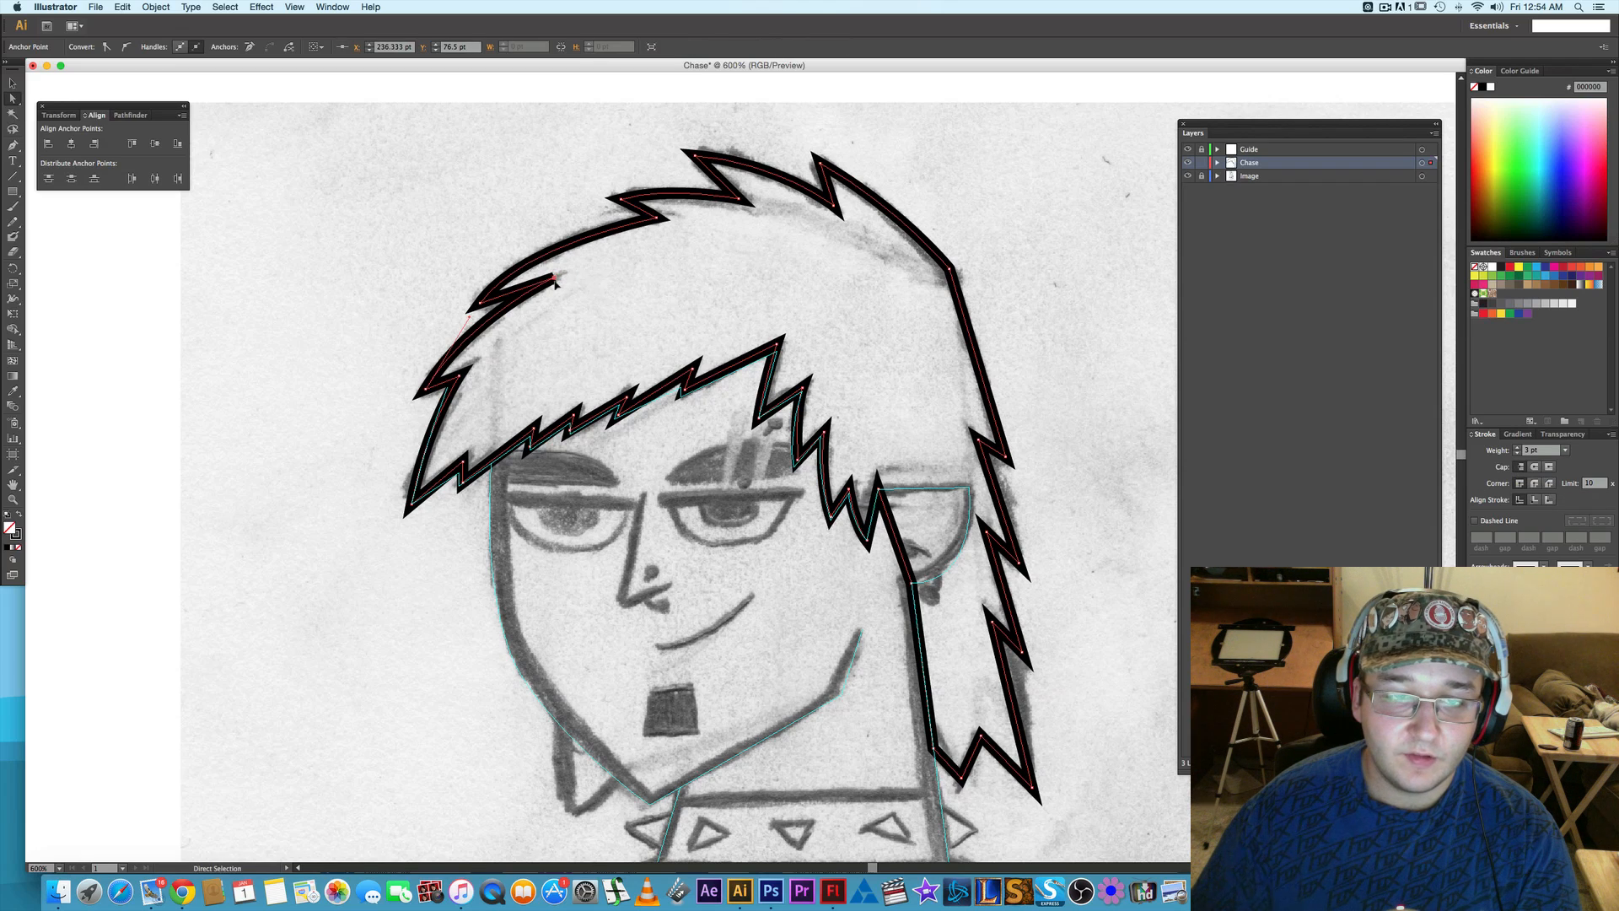
key("Down")
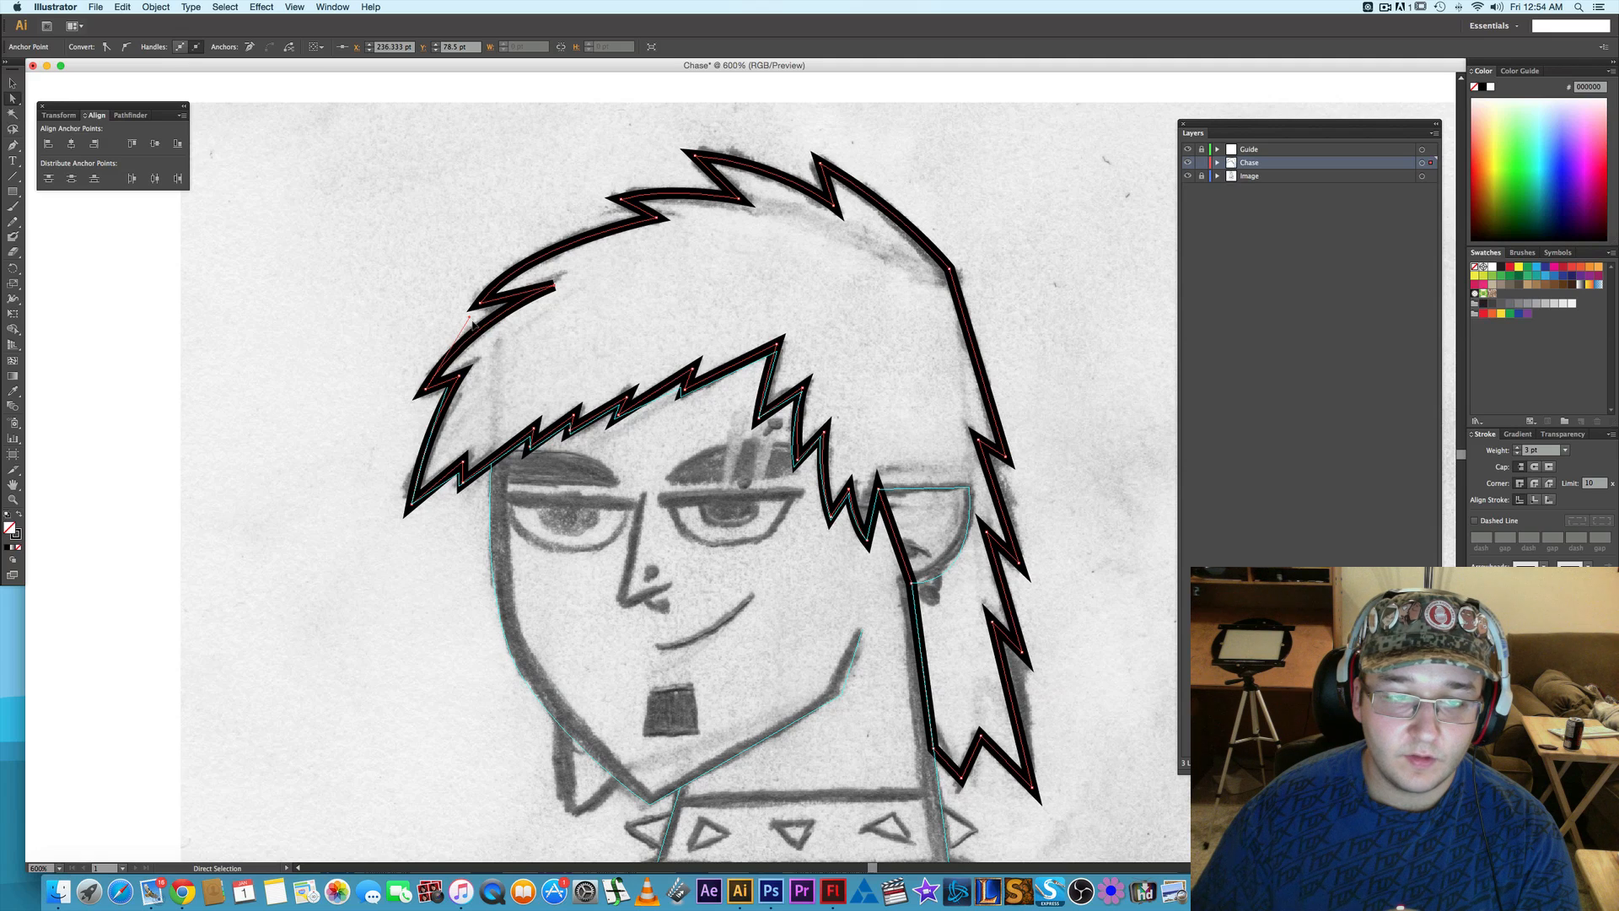
- Refine the curve below the upper front hair spike and reshape the adjacent inner corner at X 236.333 pt, Y 78.5 pt into a sharp point
left_click_drag(473, 323, 479, 326)
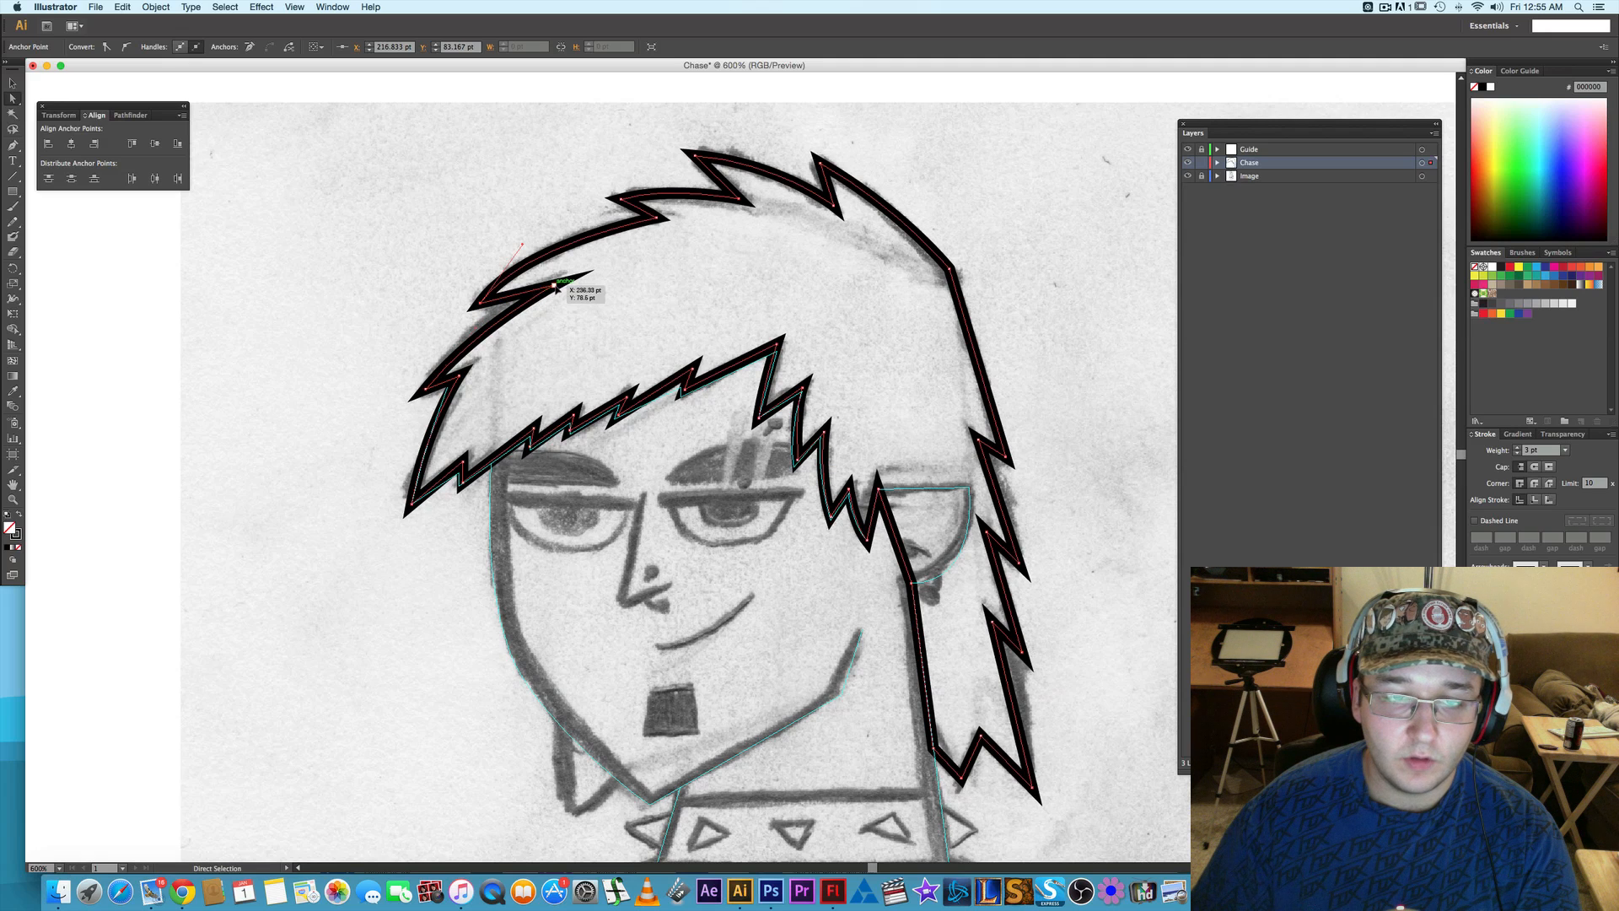
left_click(127, 48)
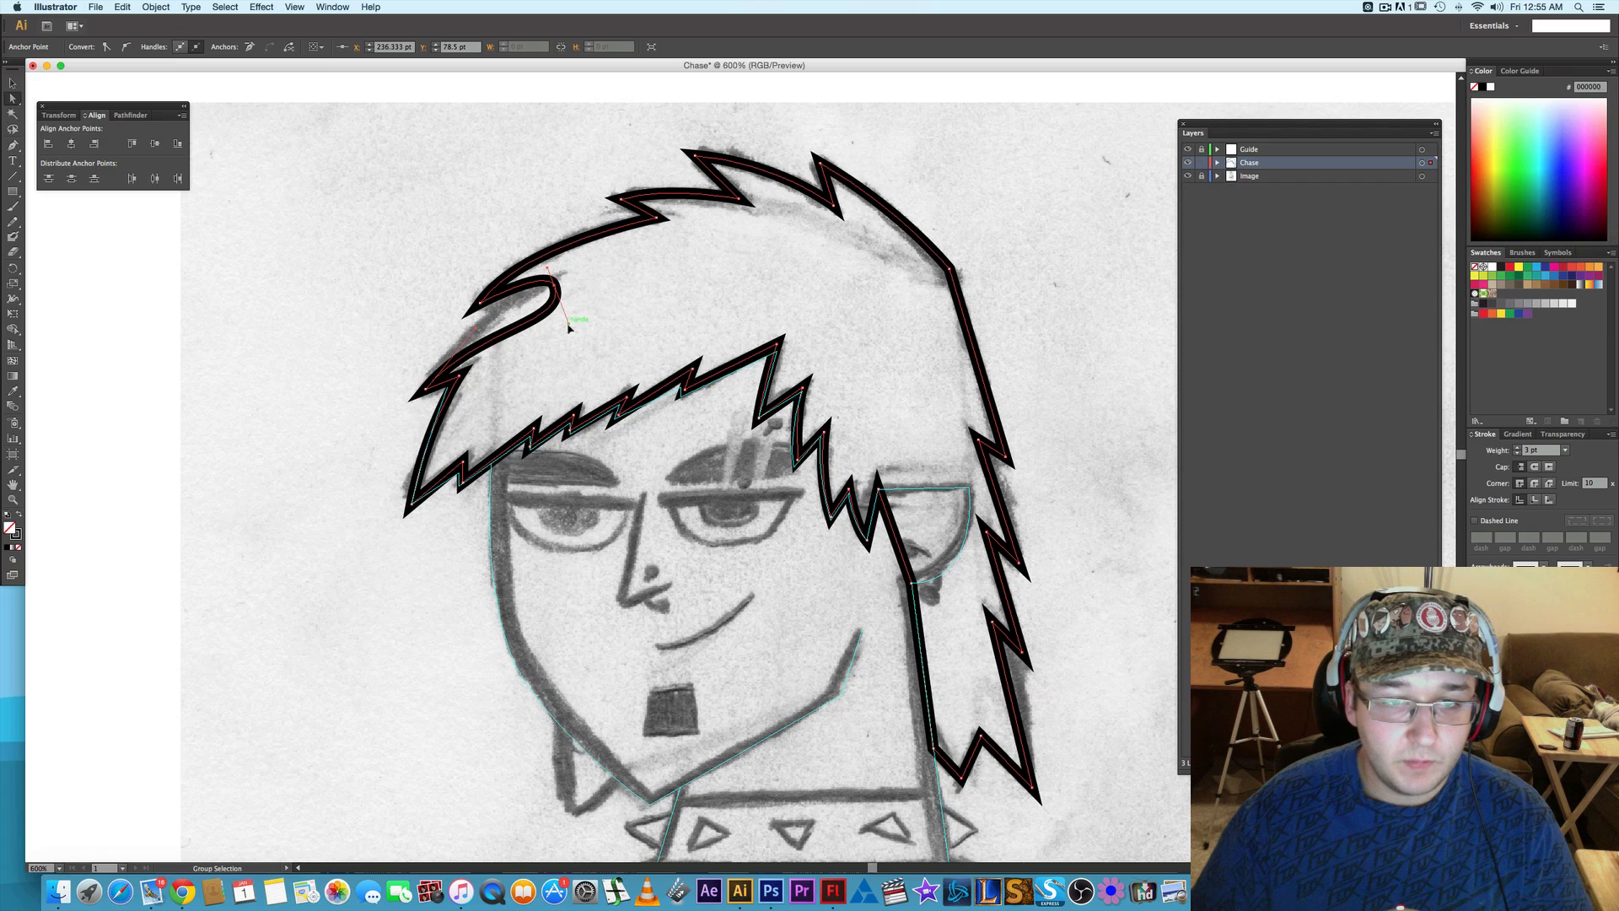
left_click_drag(567, 322, 538, 284)
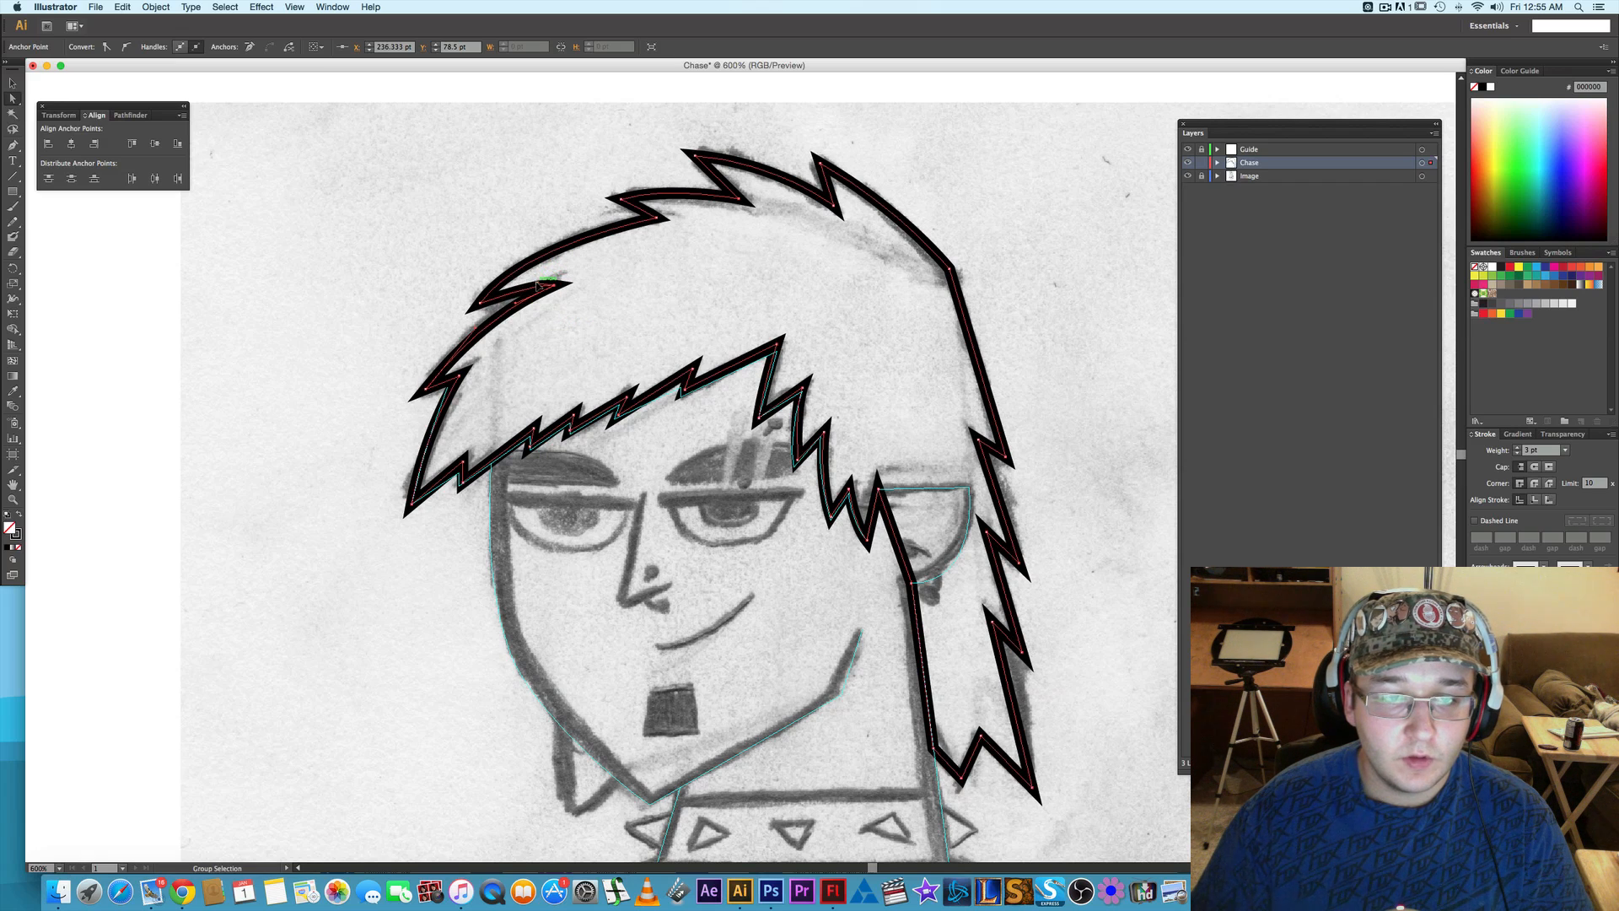
- Nudge the inner corner of the next hair notch toward the crown up to Y 59.667 pt and deselect the outline
left_click(658, 219)
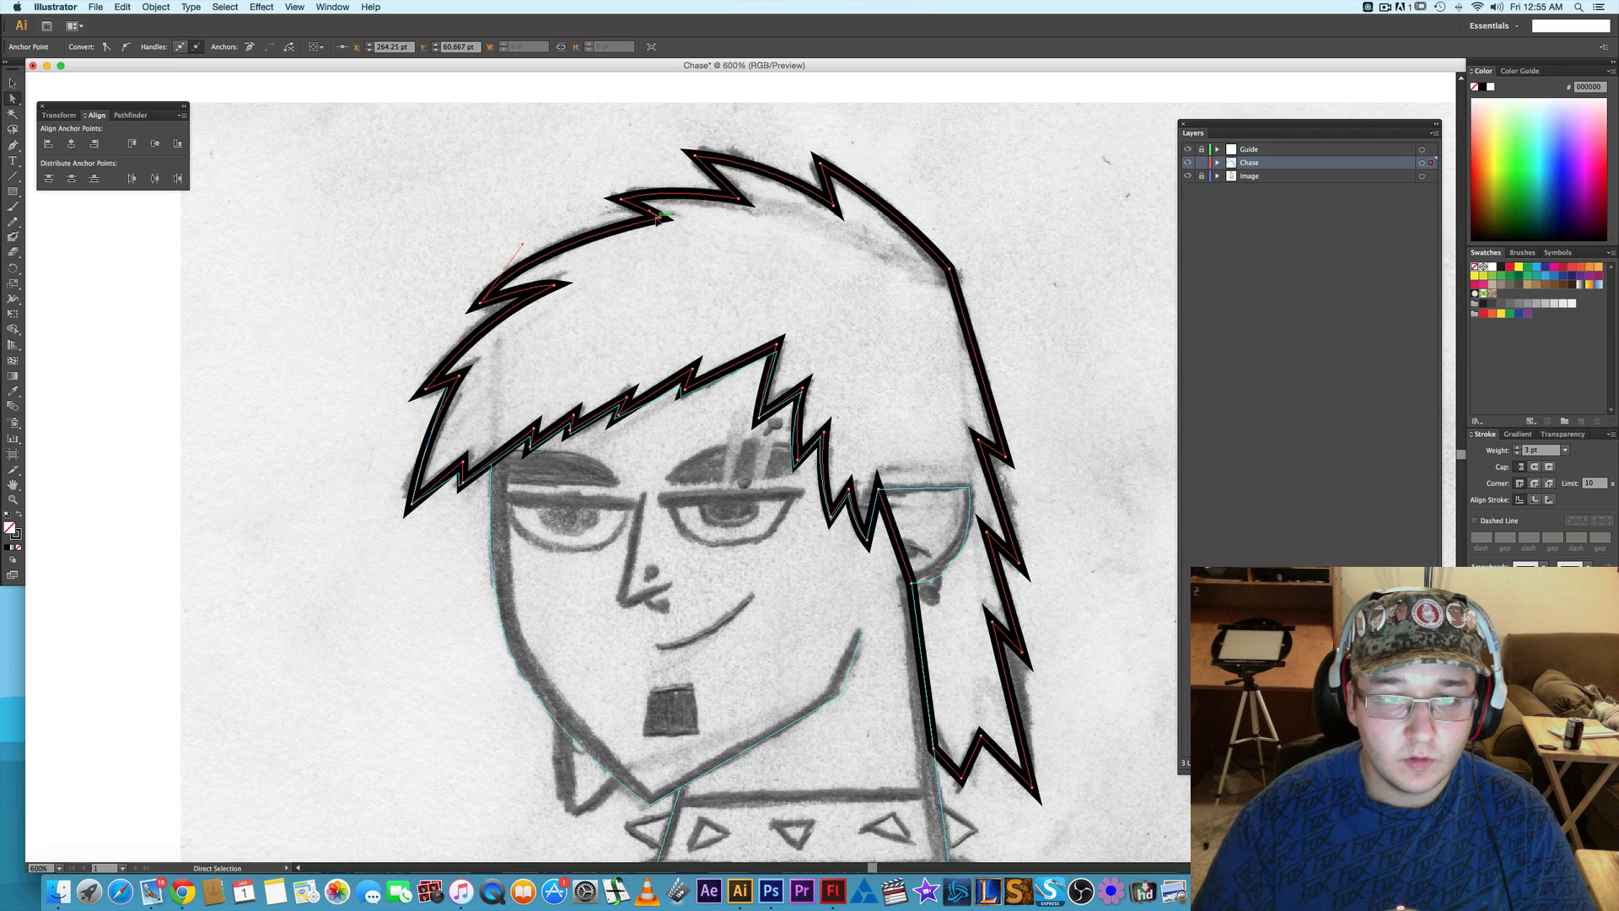
key("Up")
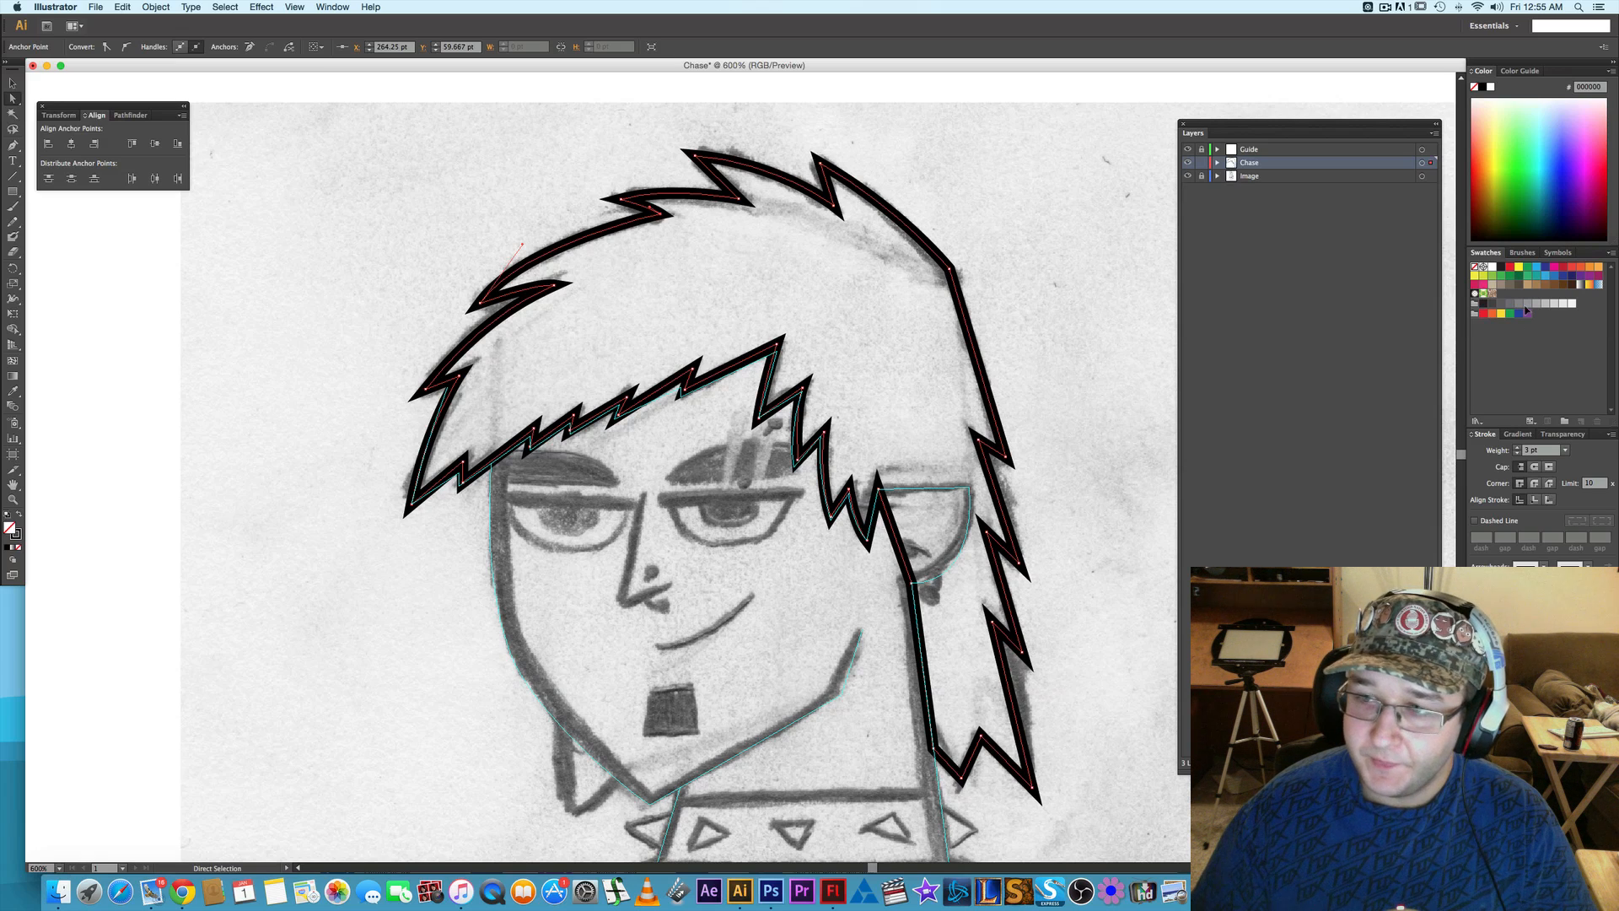
left_click(229, 98)
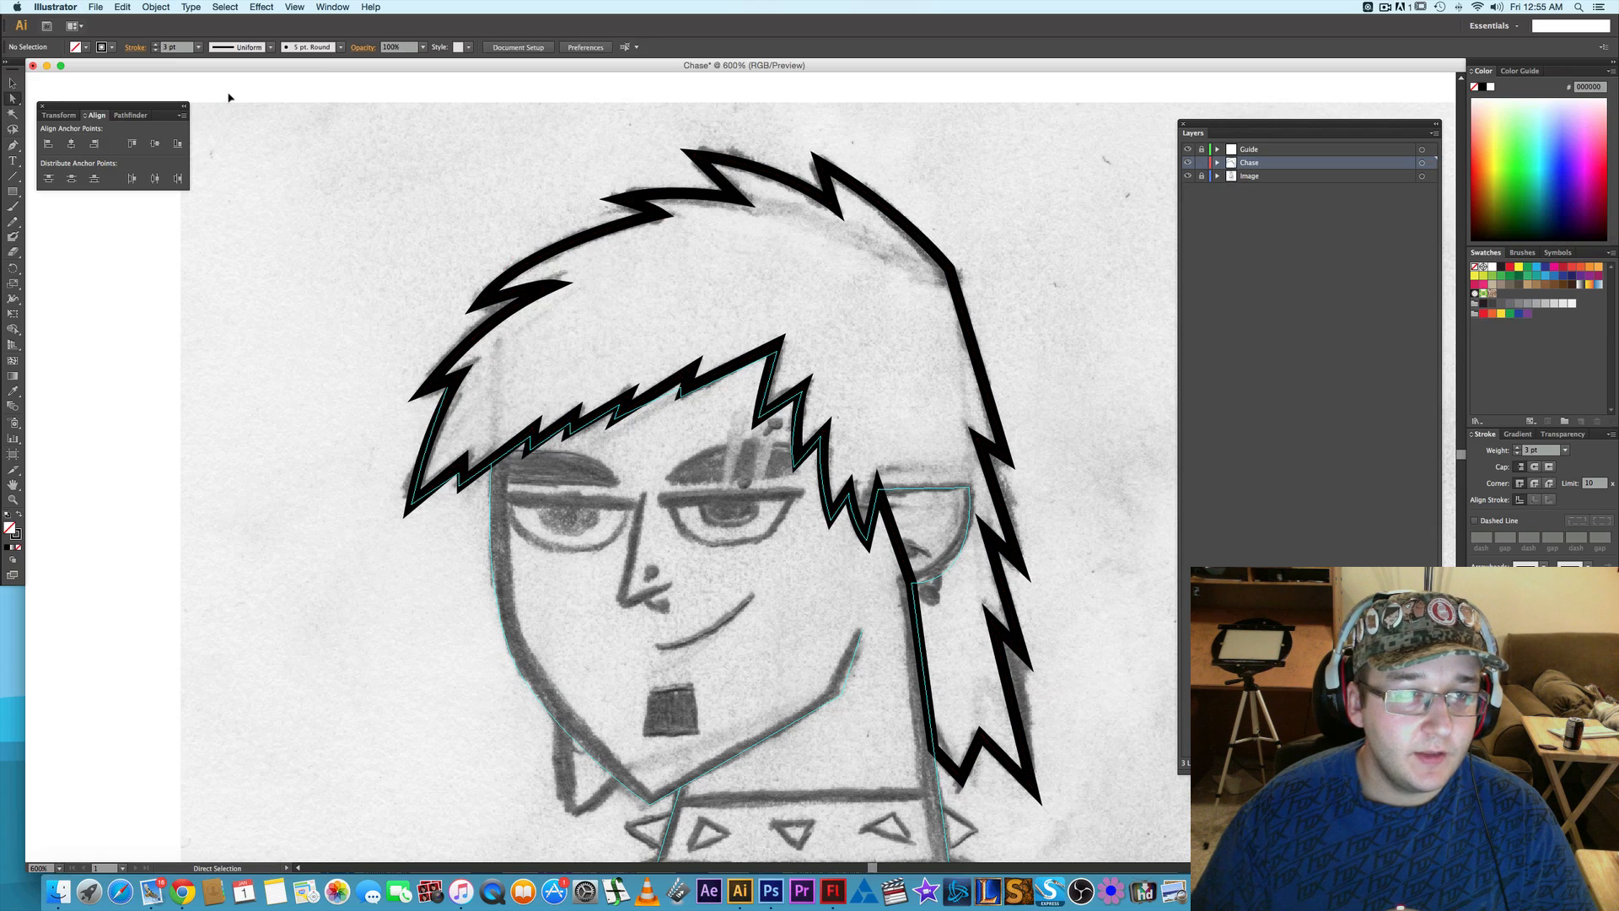
- Open the PANTONE+ Solid Uncoated color book and enlarge its swatch palette beside the drawing
left_click(86, 47)
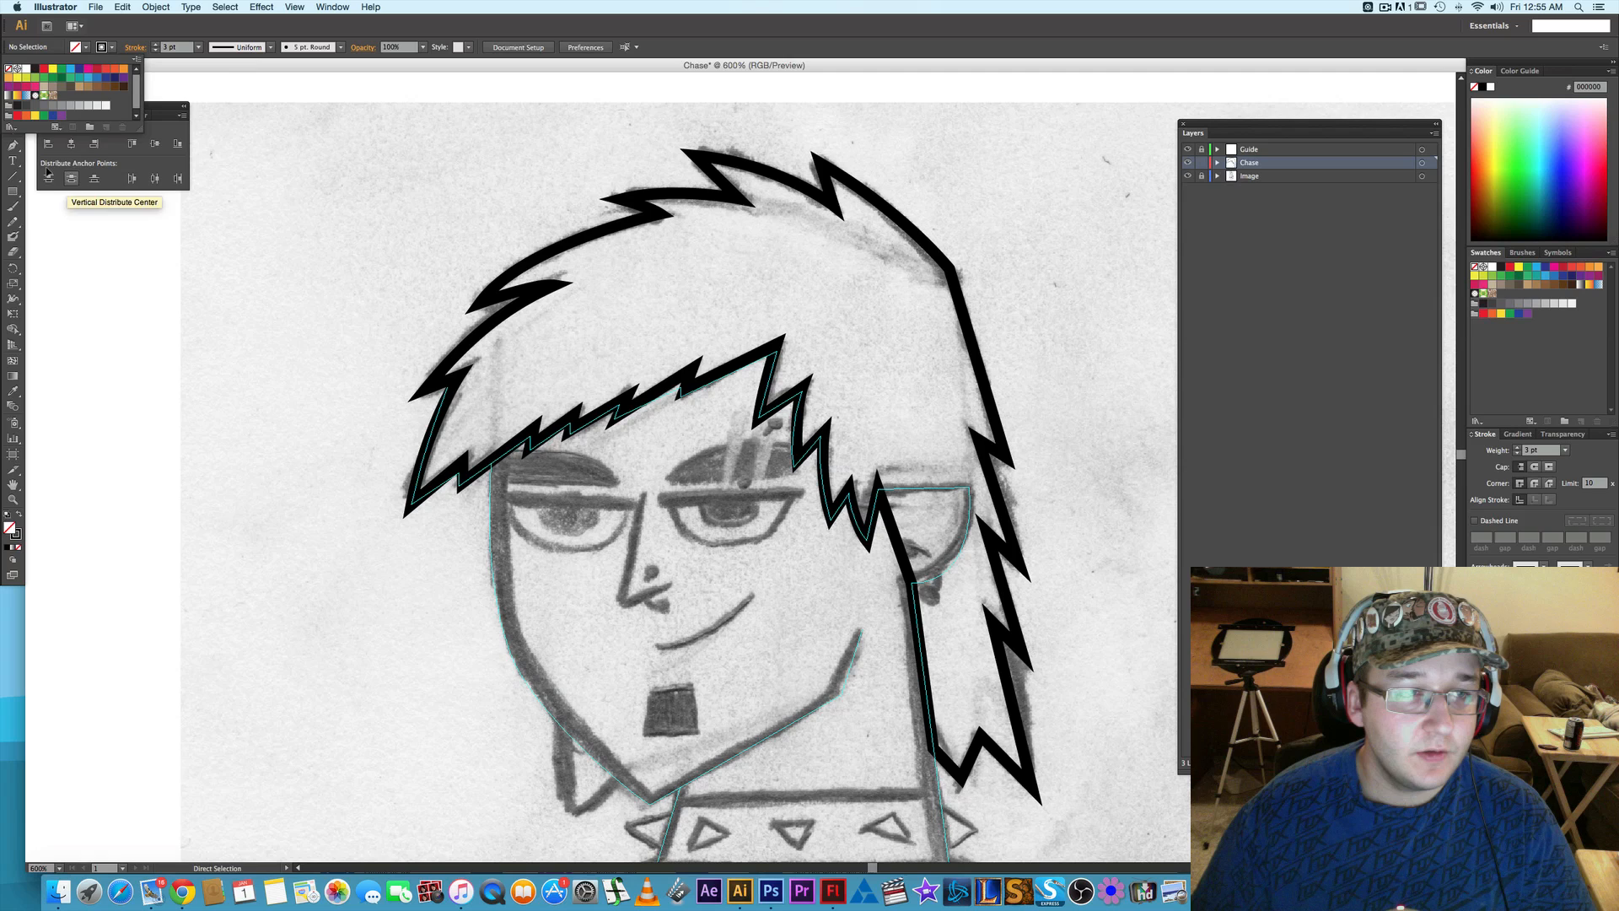
left_click(8, 127)
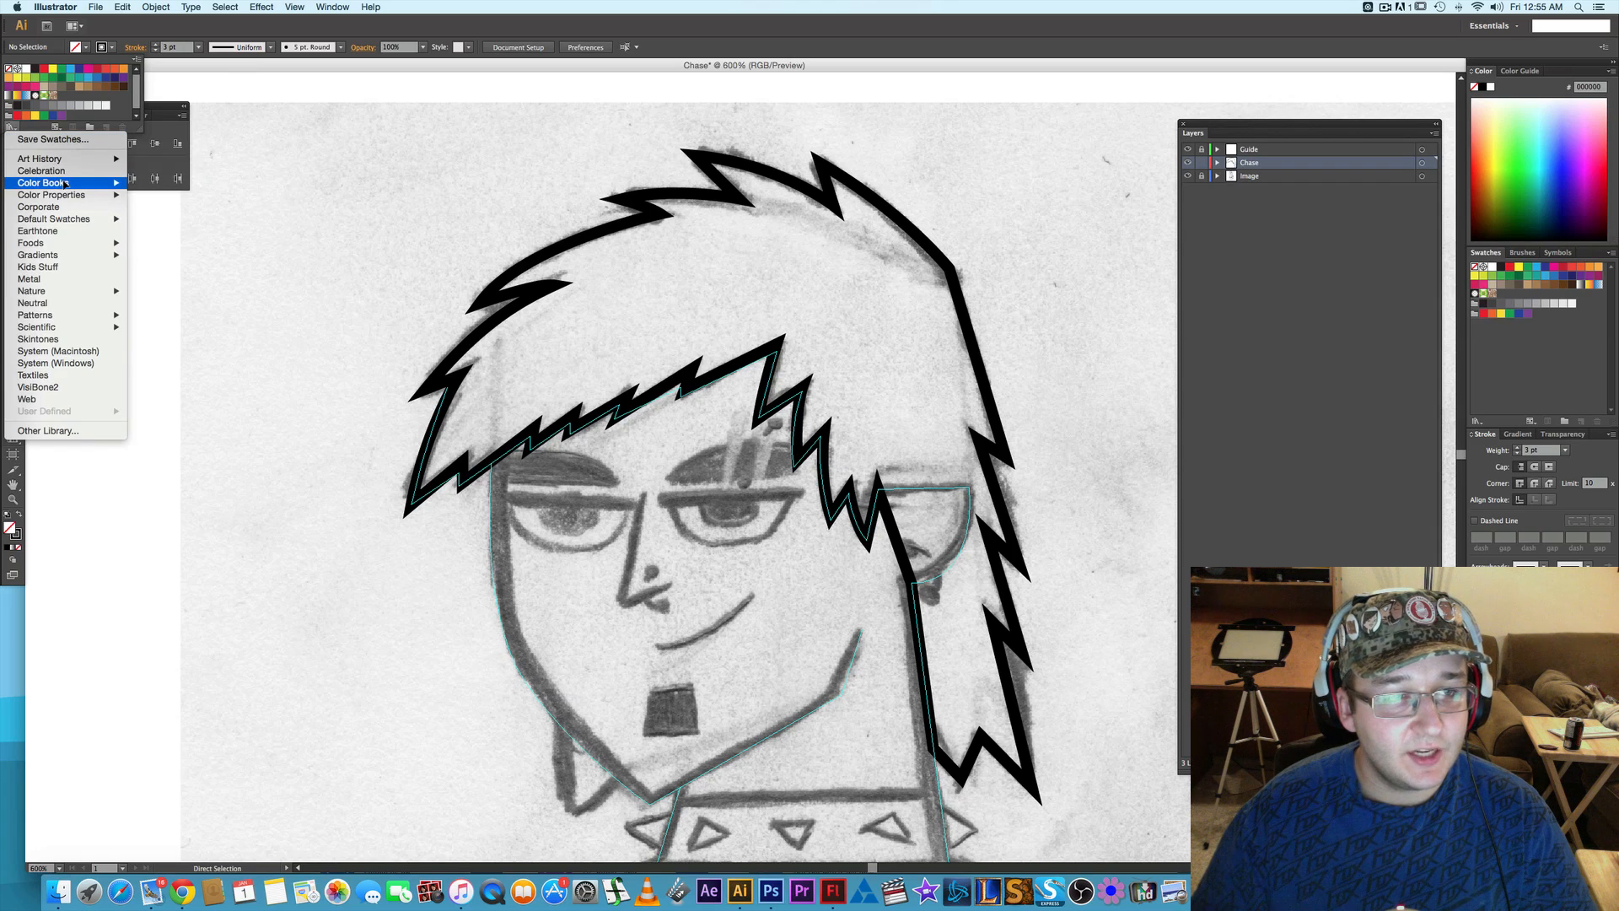
mouse_move(60, 182)
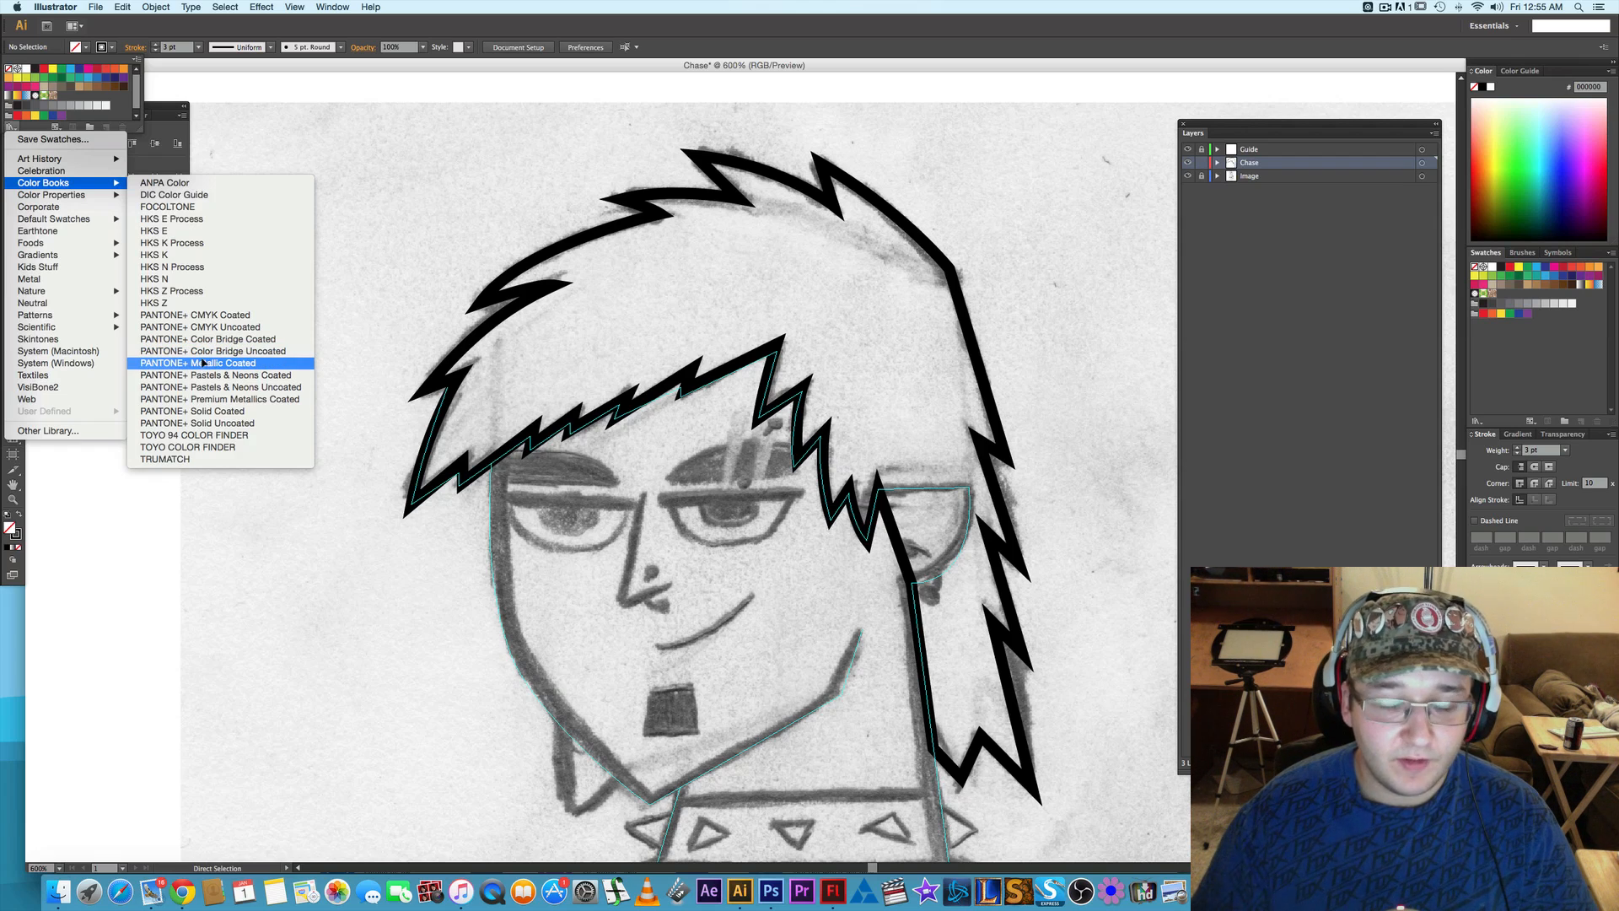
left_click(238, 422)
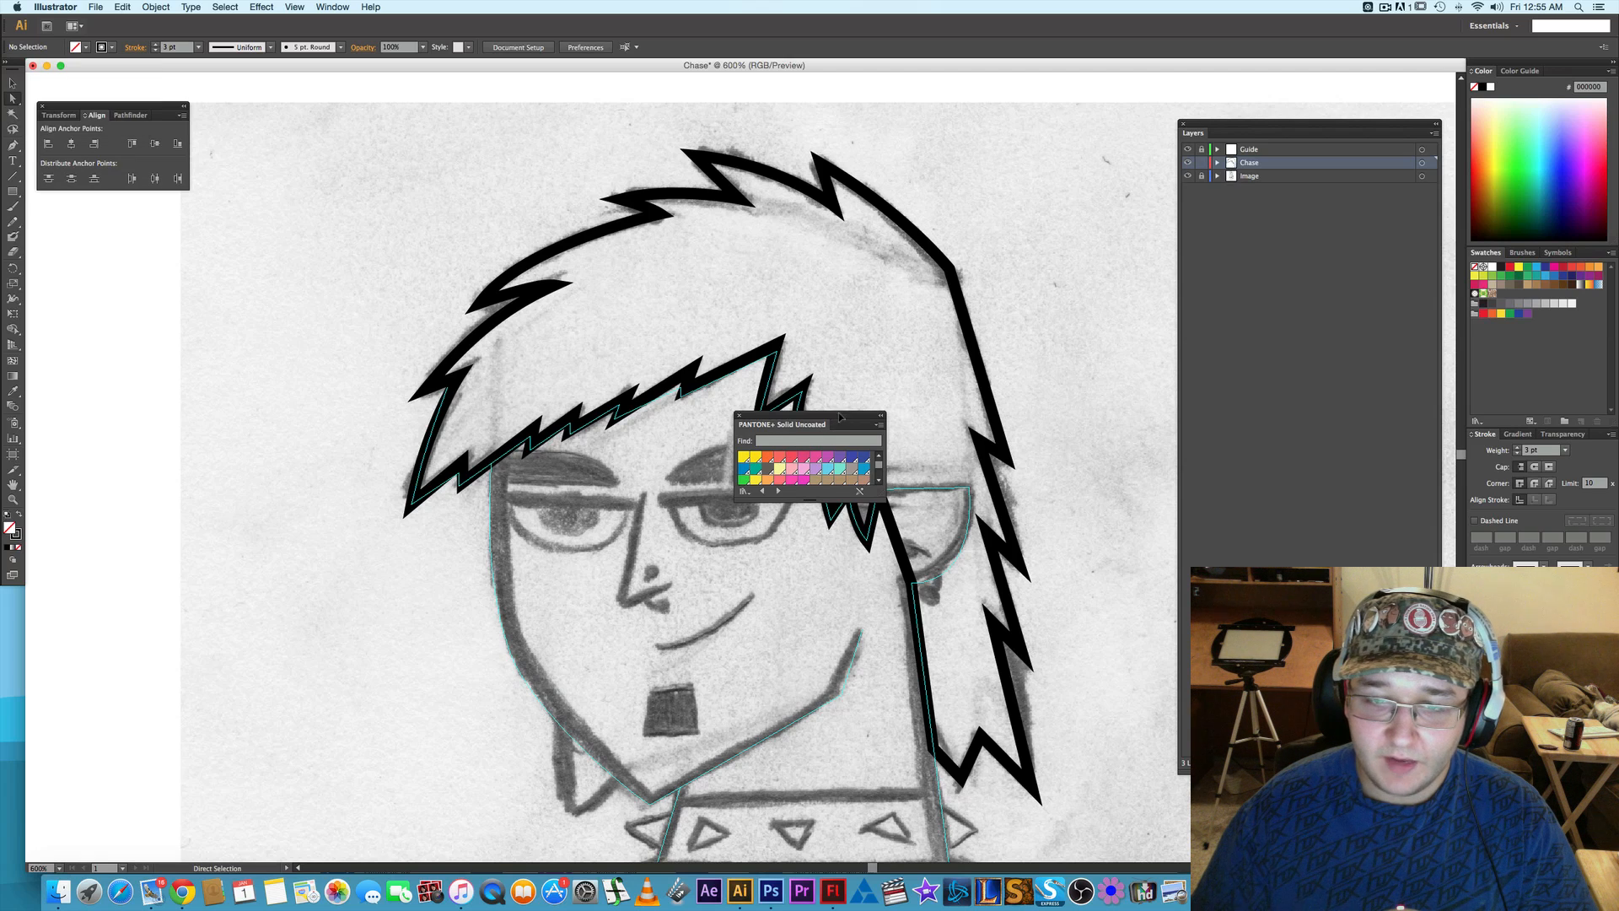
left_click_drag(841, 418, 1057, 226)
left_click_drag(1100, 310, 1307, 484)
left_click_drag(1096, 230, 1171, 217)
- Compare several brown PANTONE+ Solid Uncoated swatches on the whole hair shape and fill it with a muted olive brown
left_click(921, 238)
key("v")
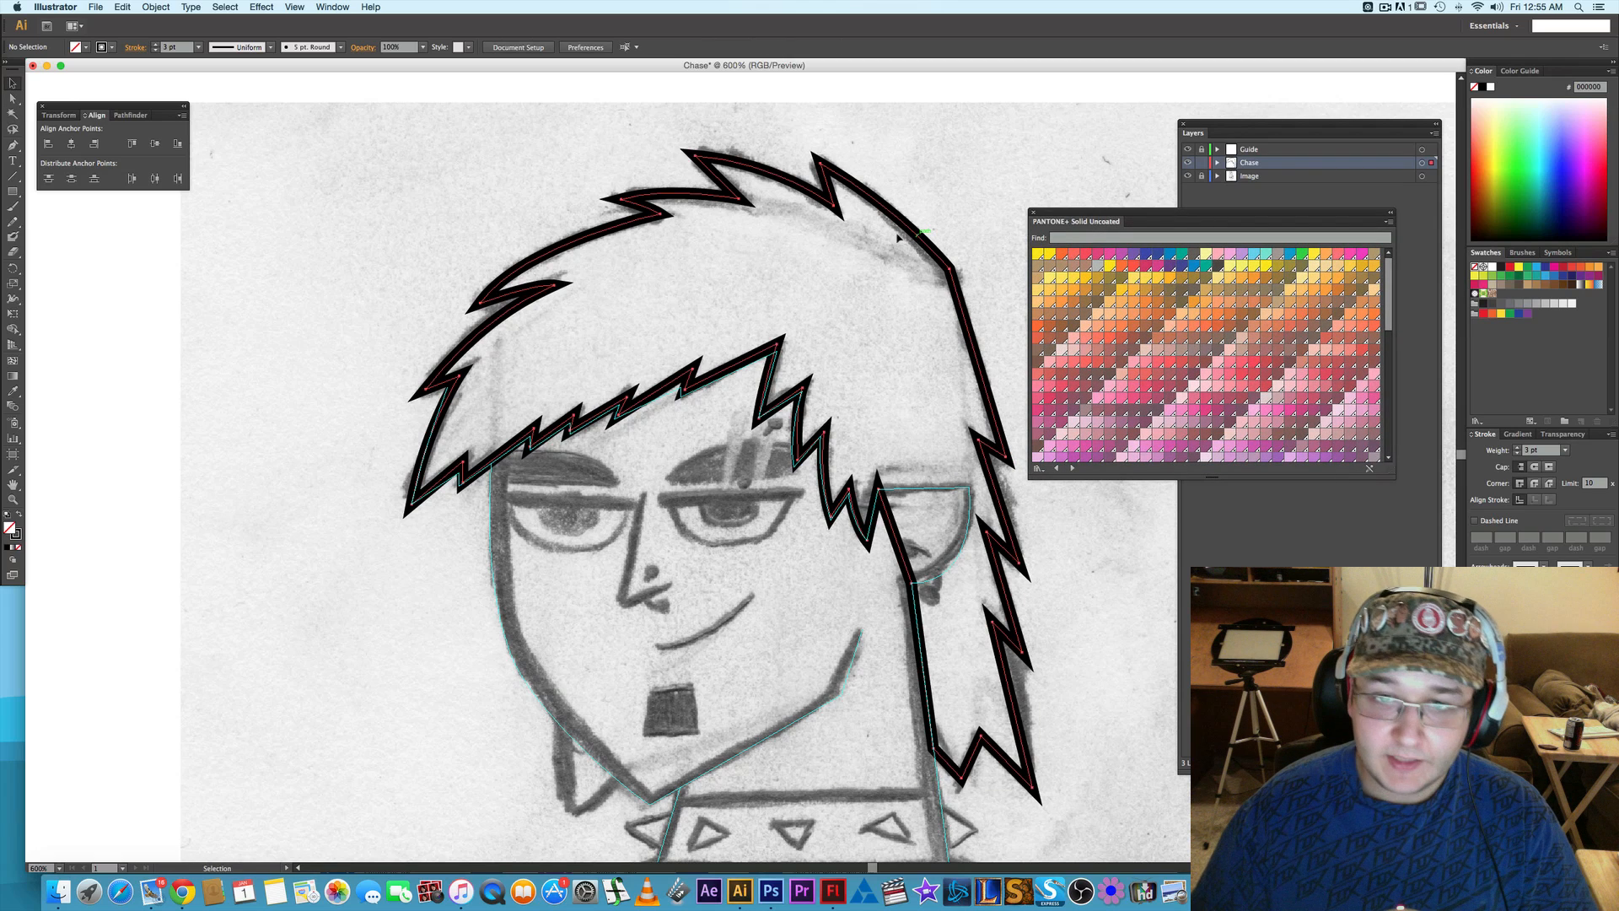
left_click(899, 239)
left_click(1094, 303)
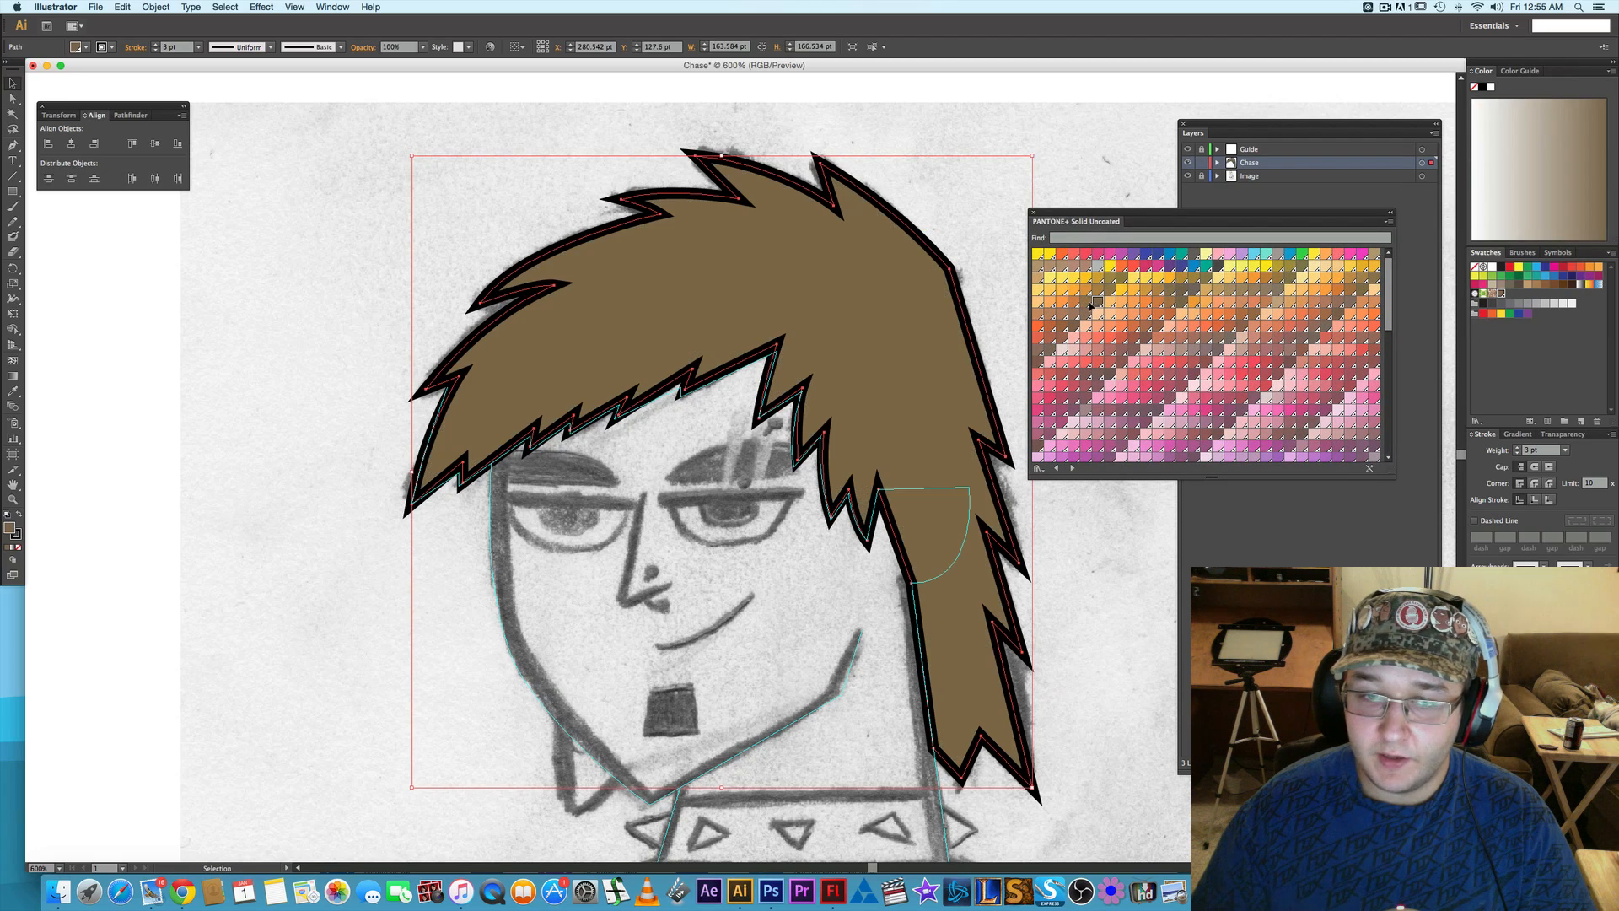
left_click(1108, 291)
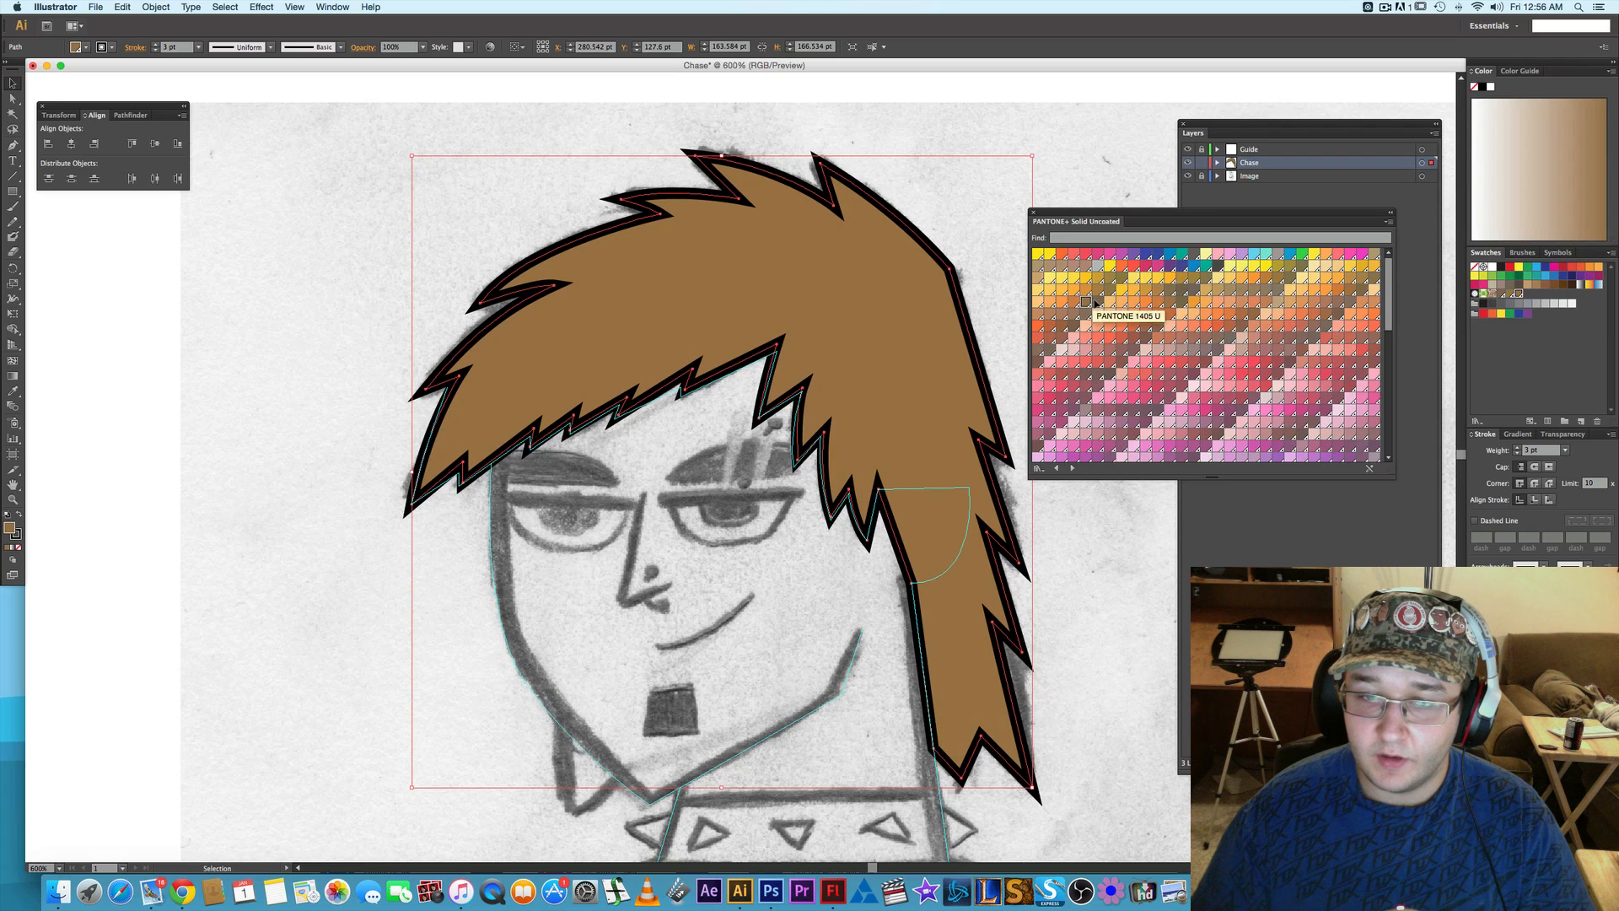
left_click(1103, 291)
left_click(1105, 291)
left_click(1110, 293)
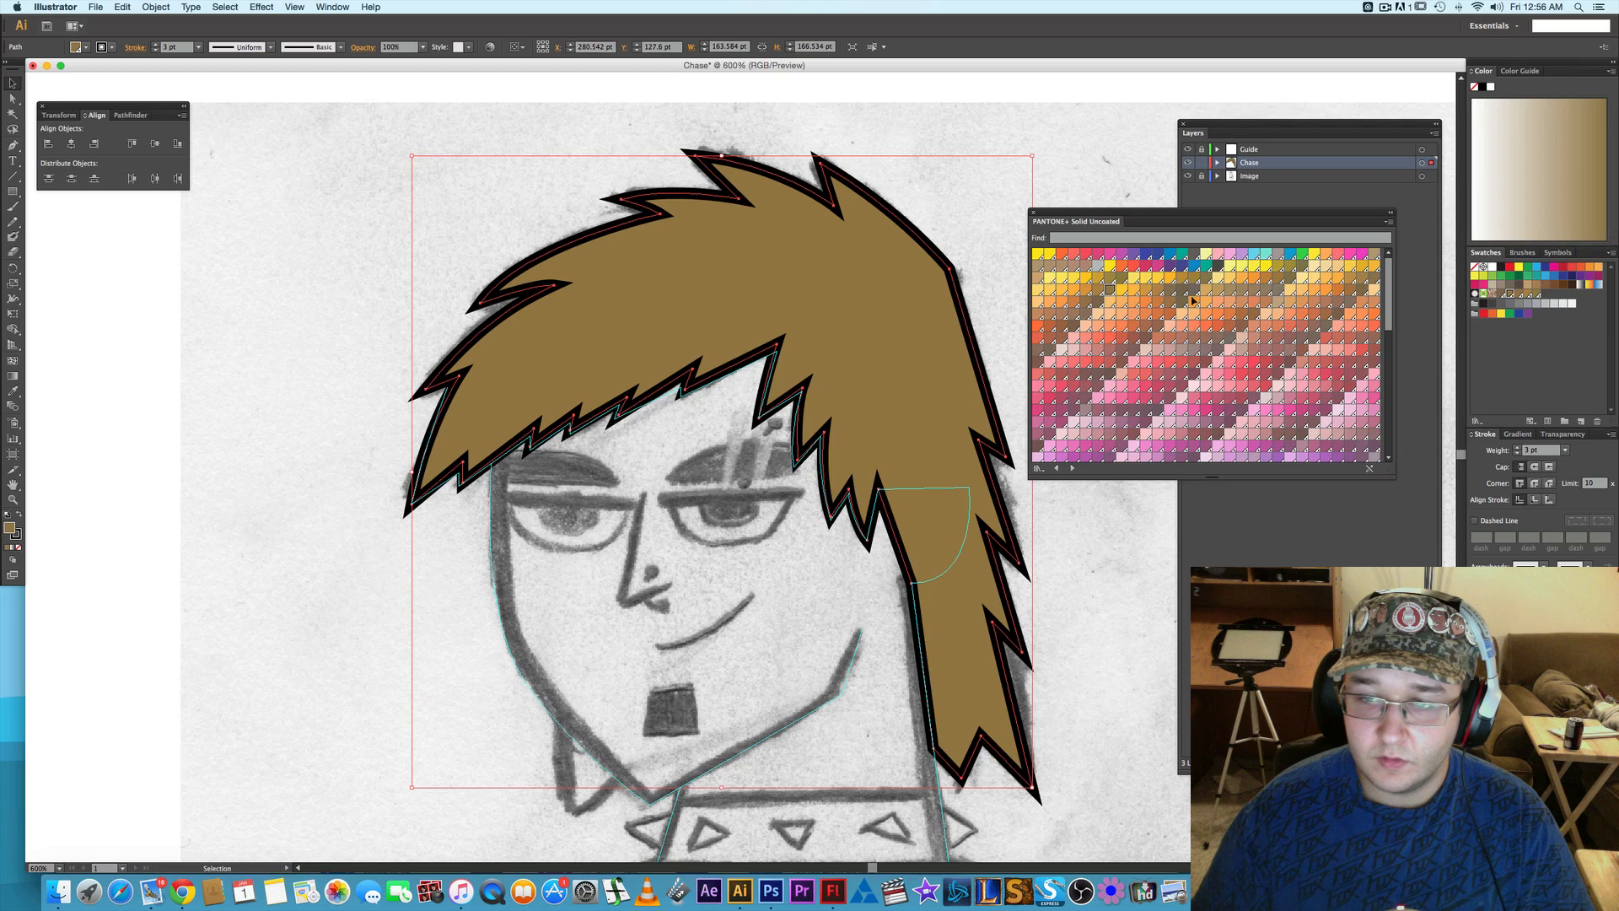
left_click(1175, 293)
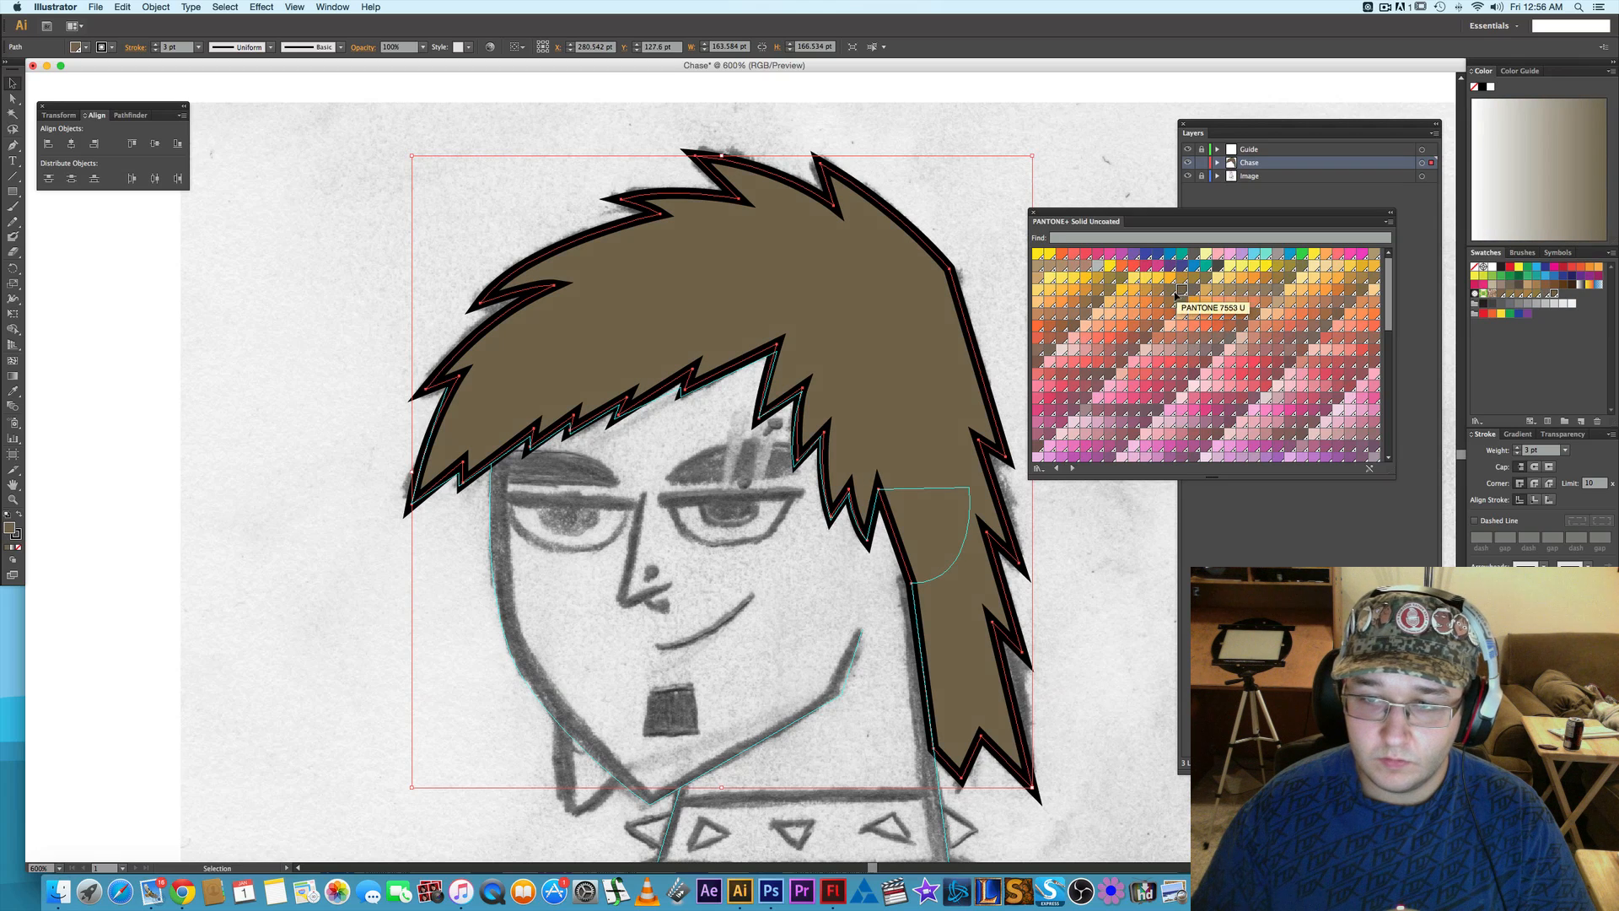
left_click(1169, 293)
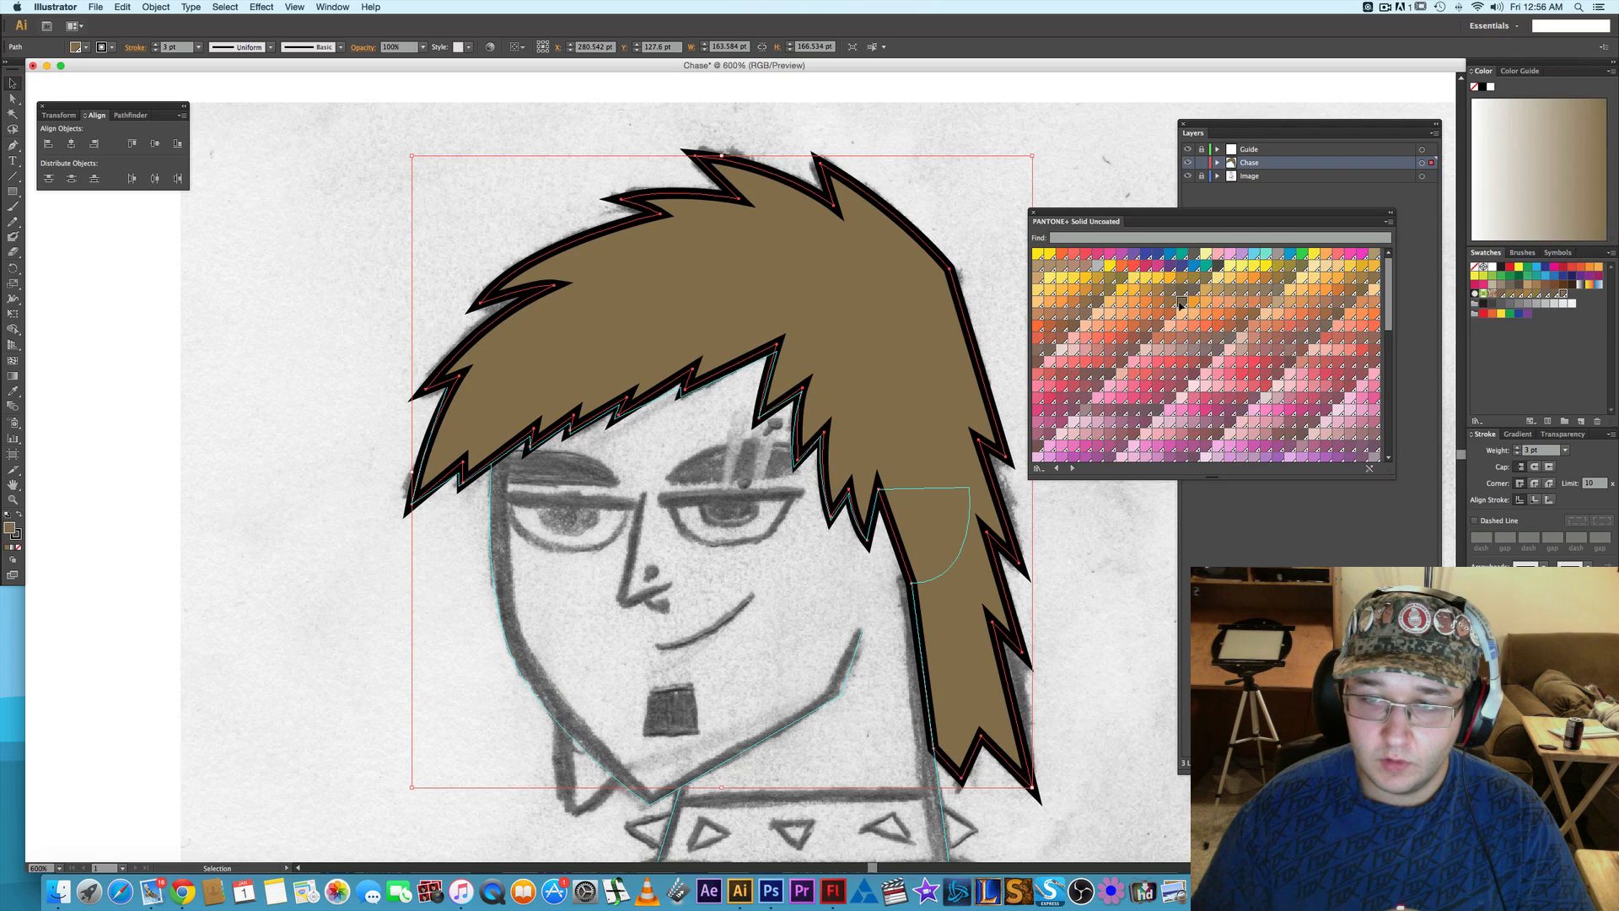
left_click(1074, 327)
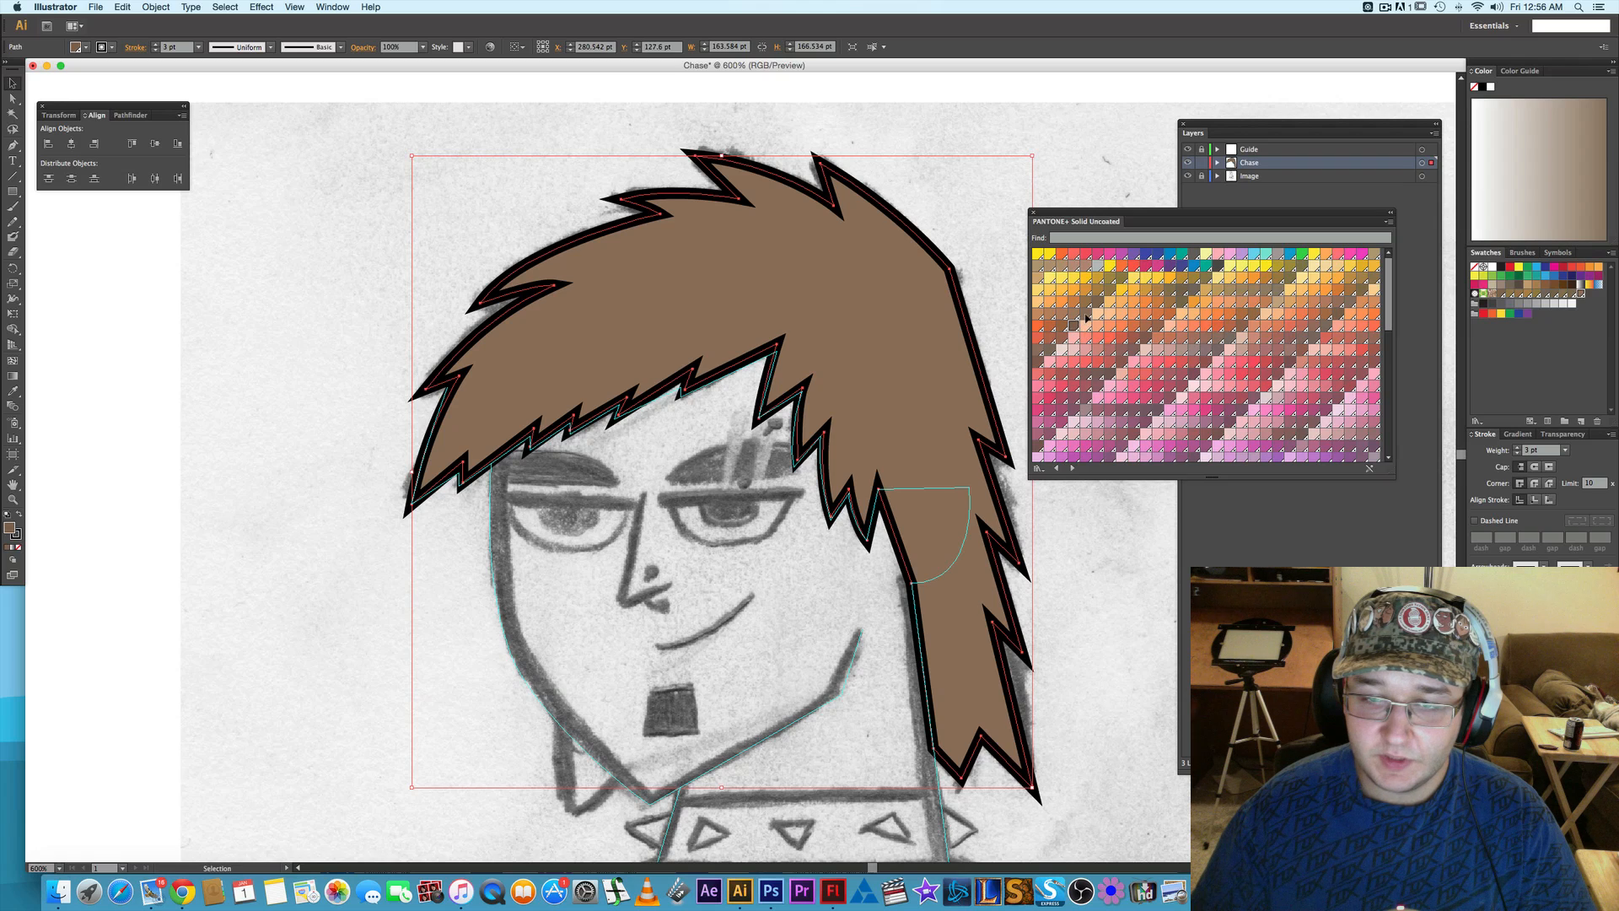
left_click(1053, 349)
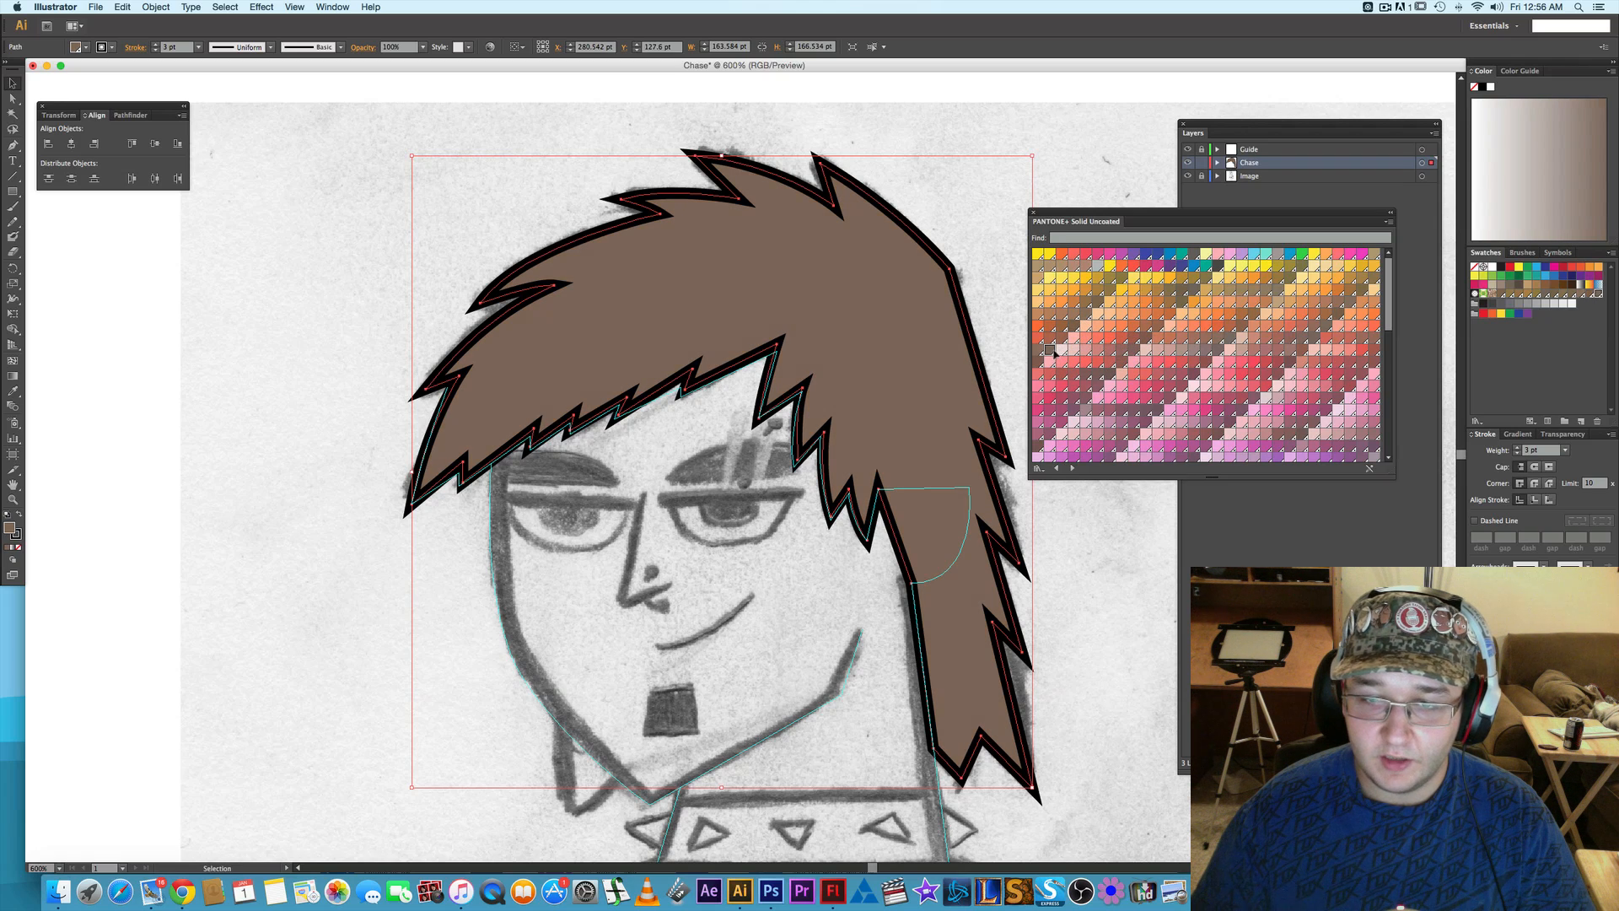
left_click(1074, 326)
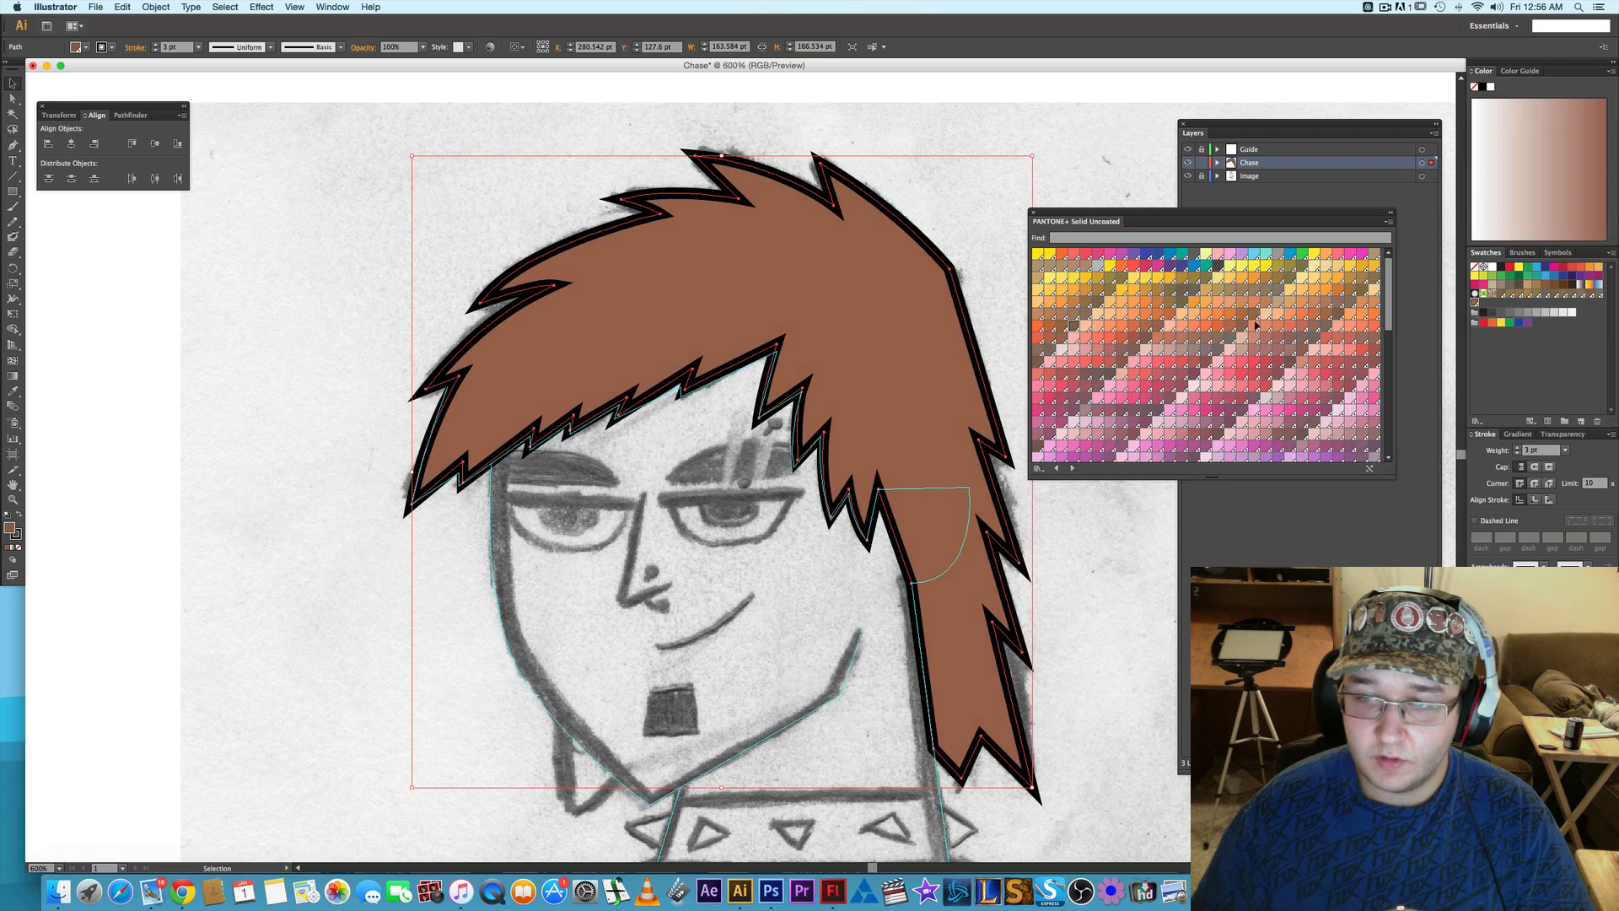
left_click(1374, 278)
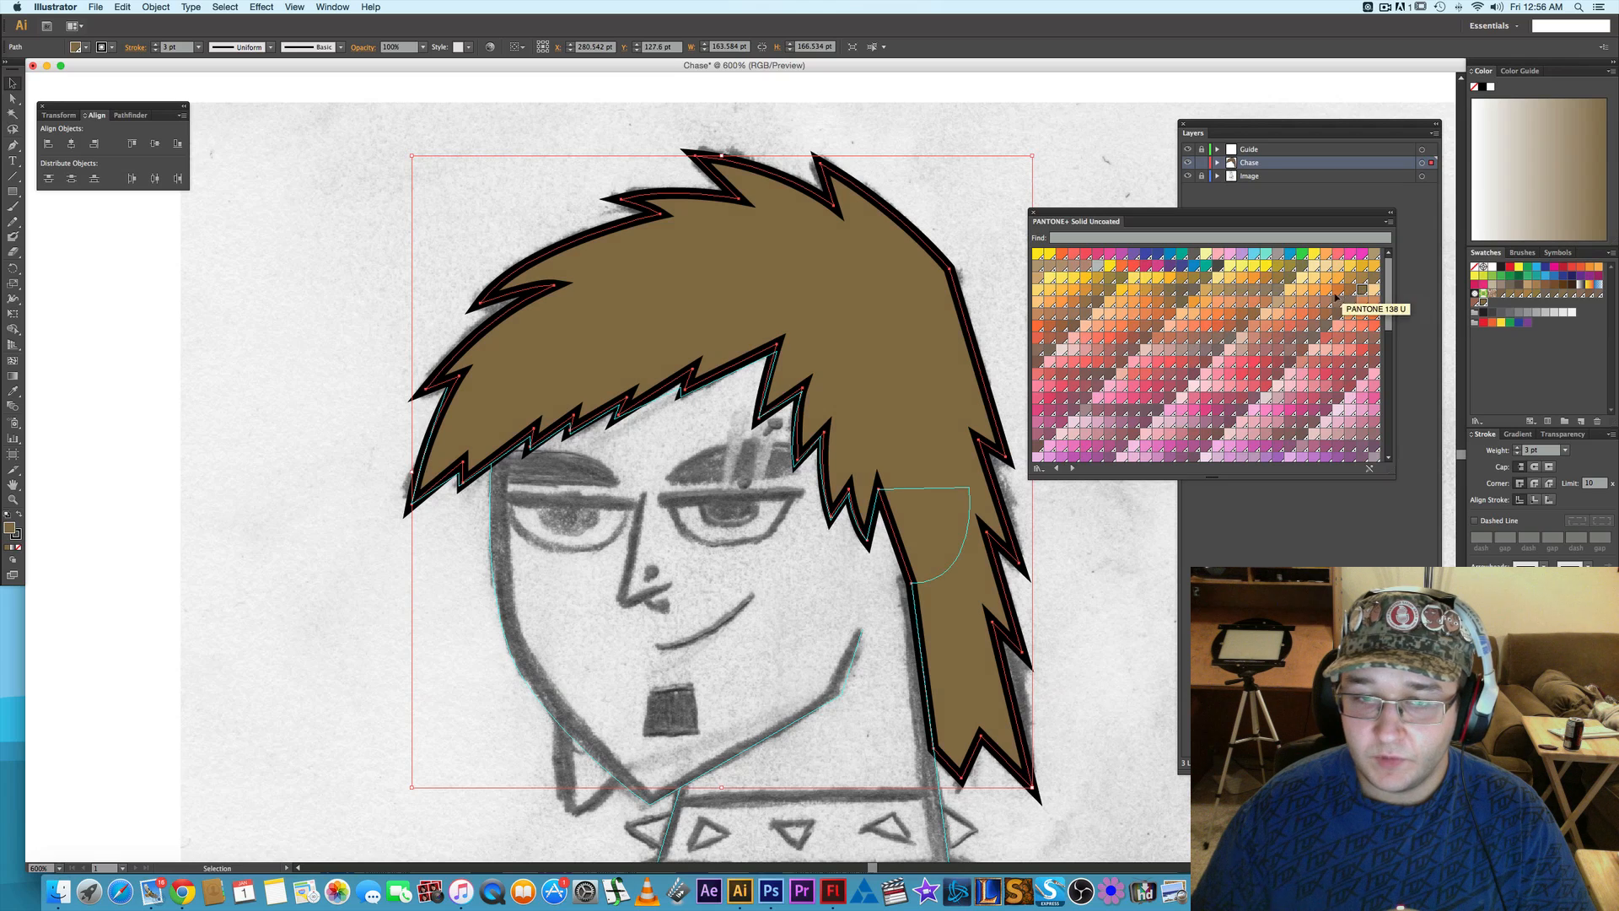
left_click(1379, 281)
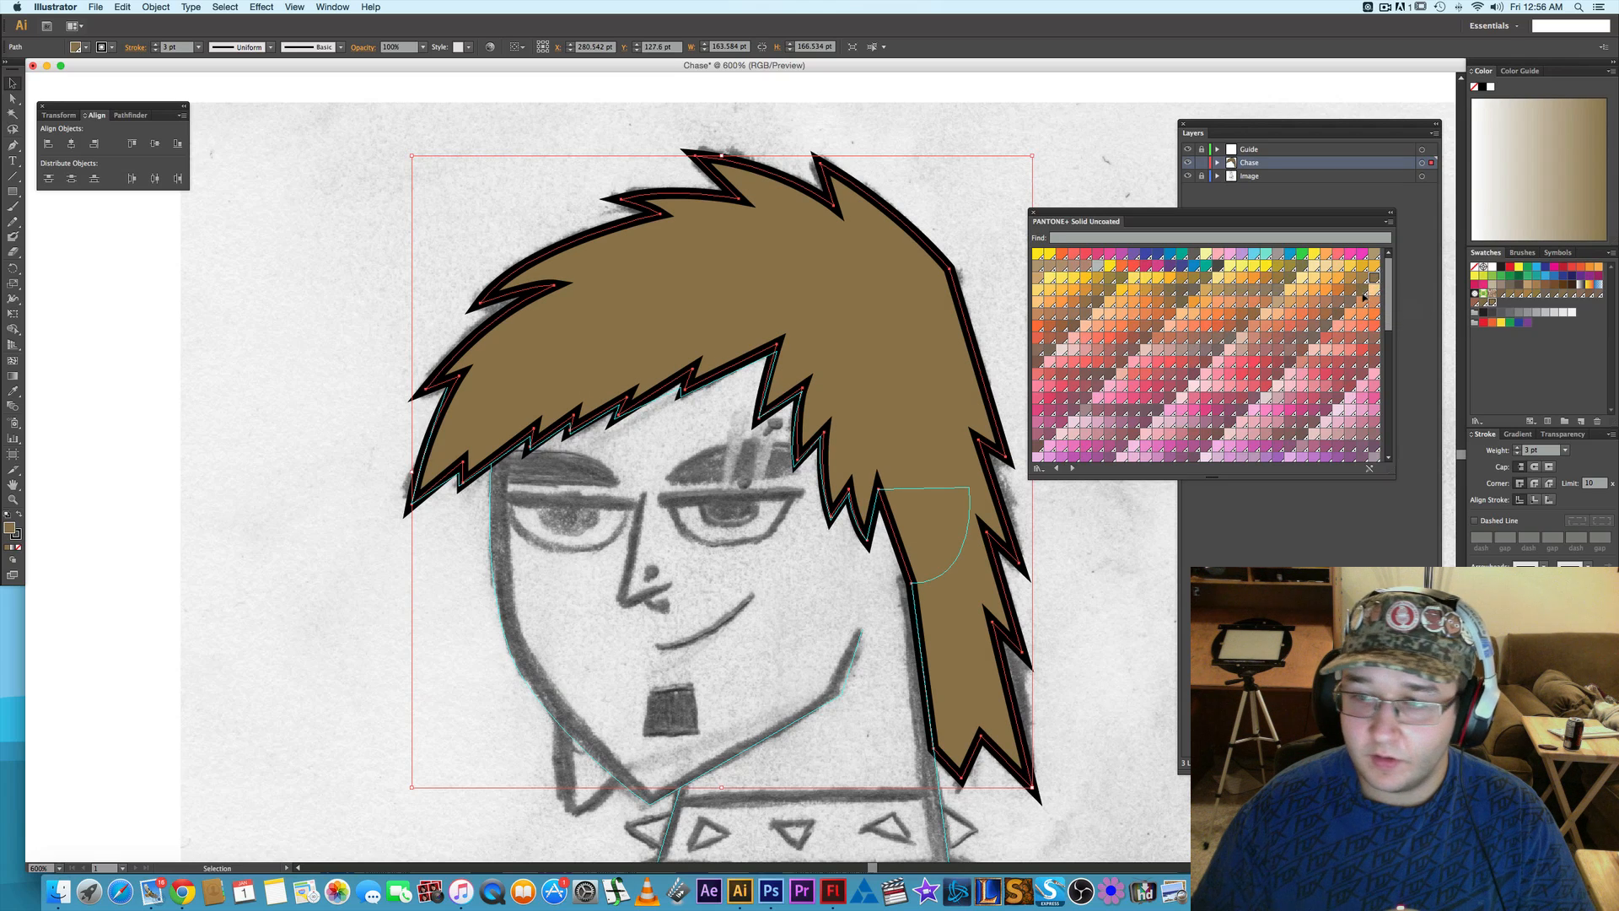
left_click(1334, 323)
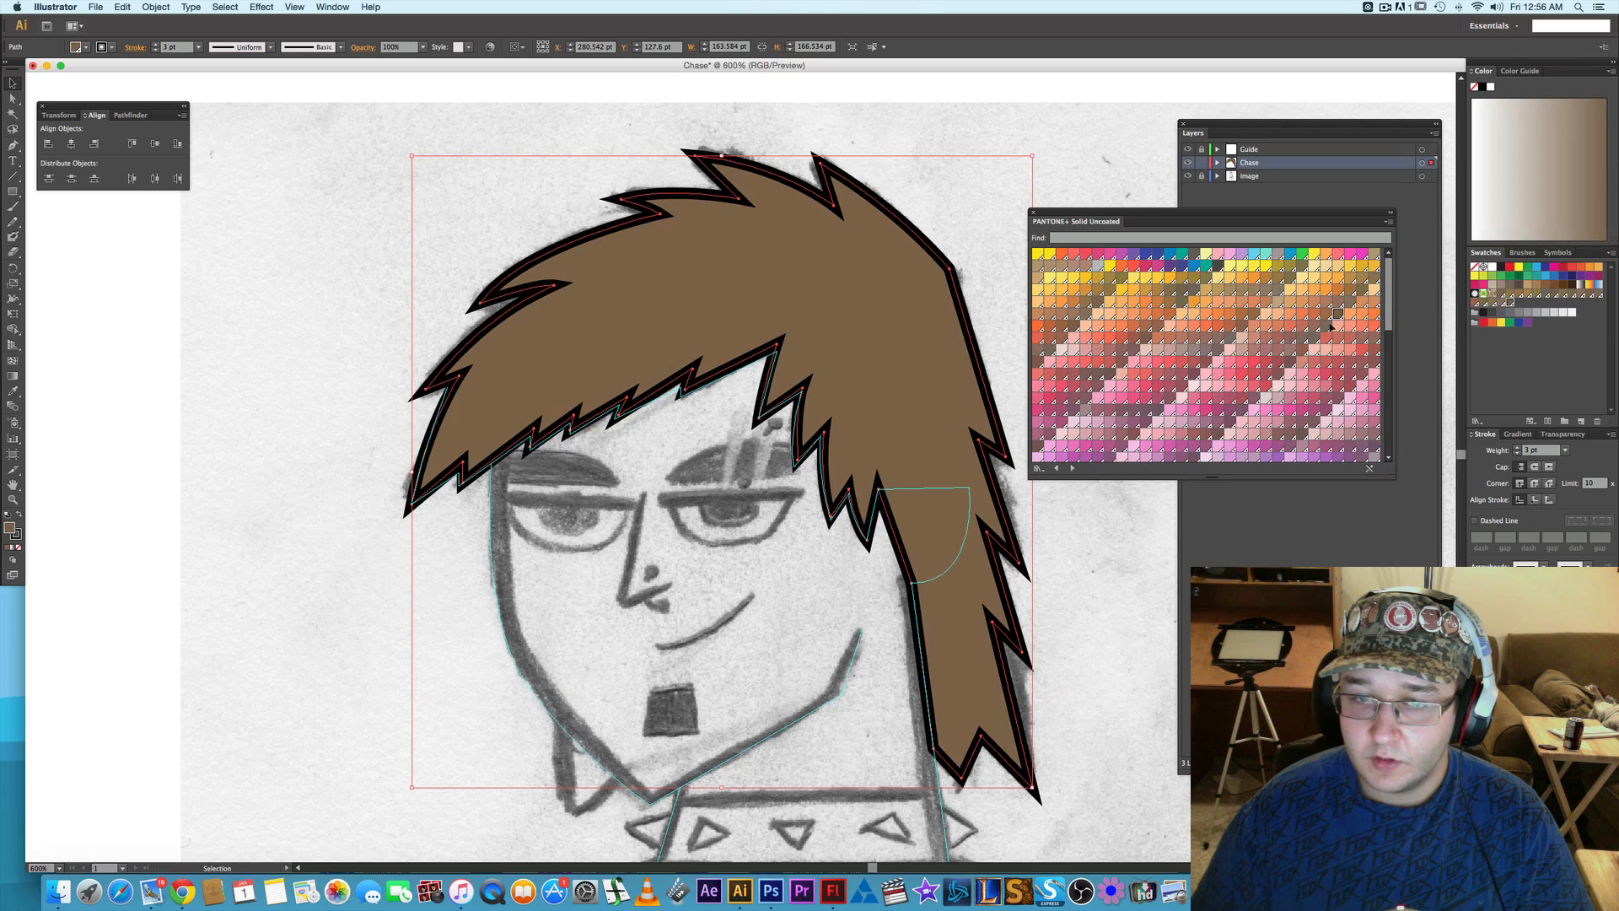
left_click(1350, 302)
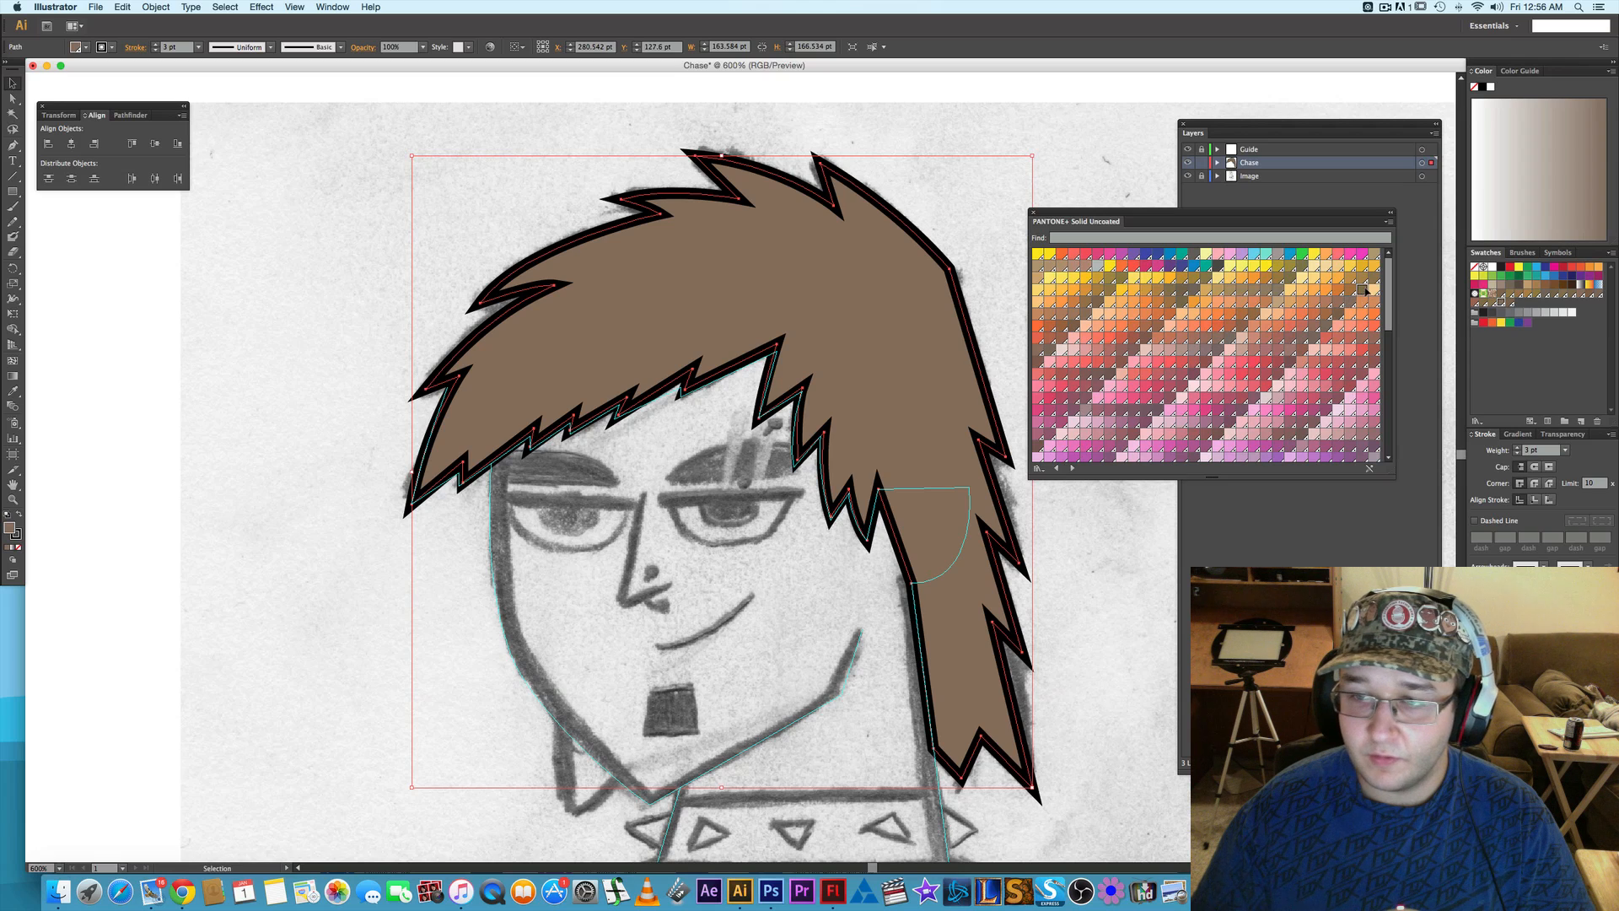
left_click(1366, 290)
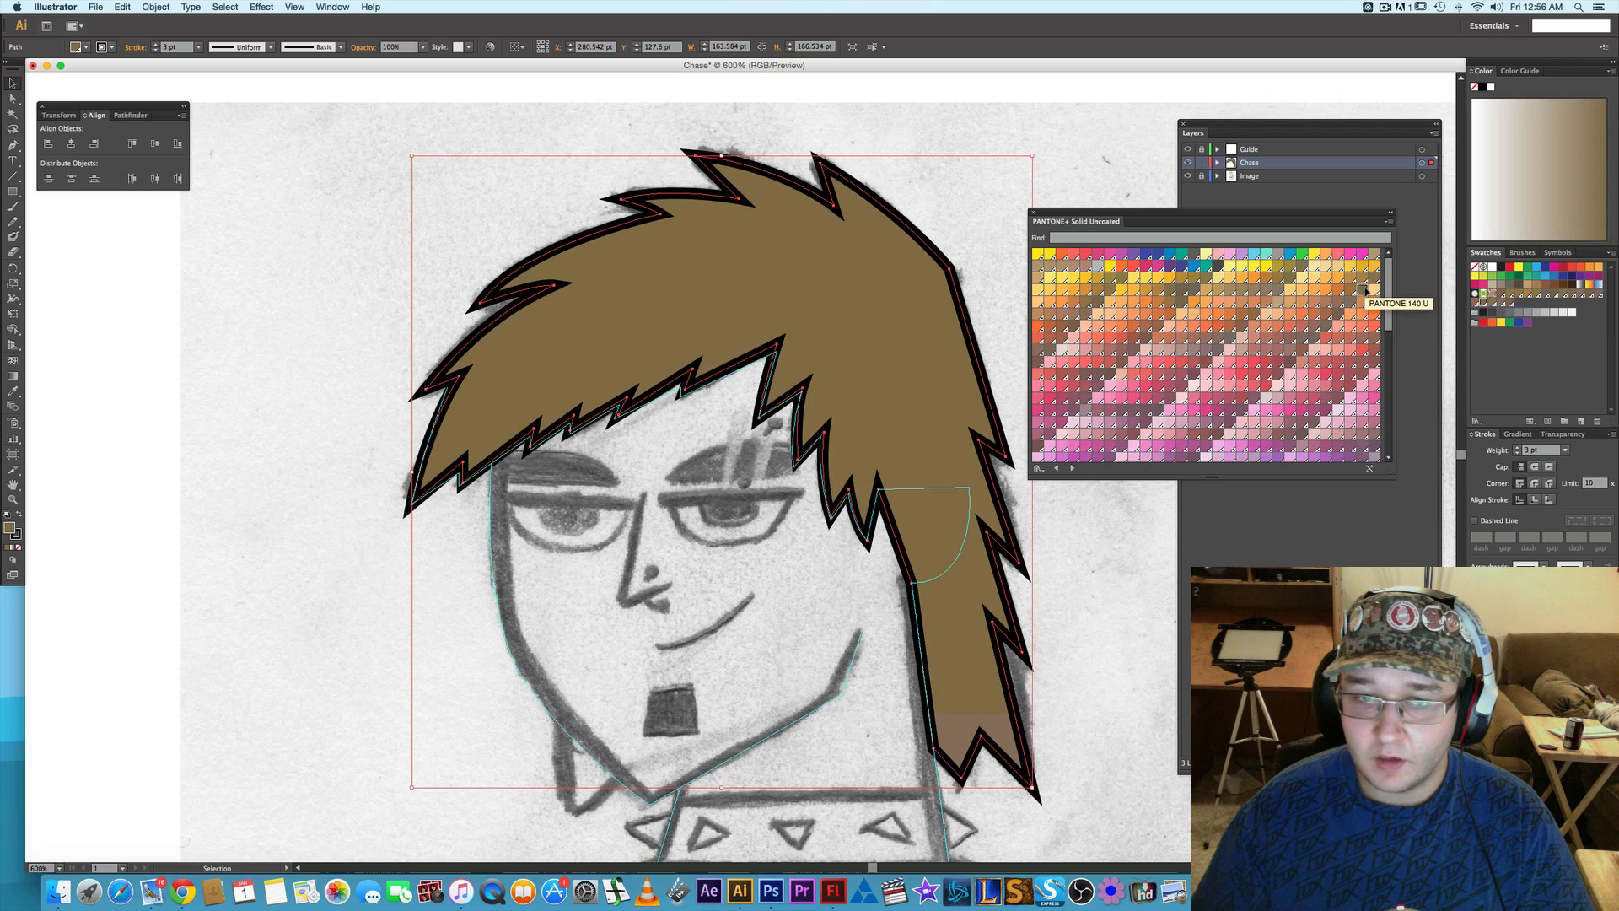
left_click(1072, 540)
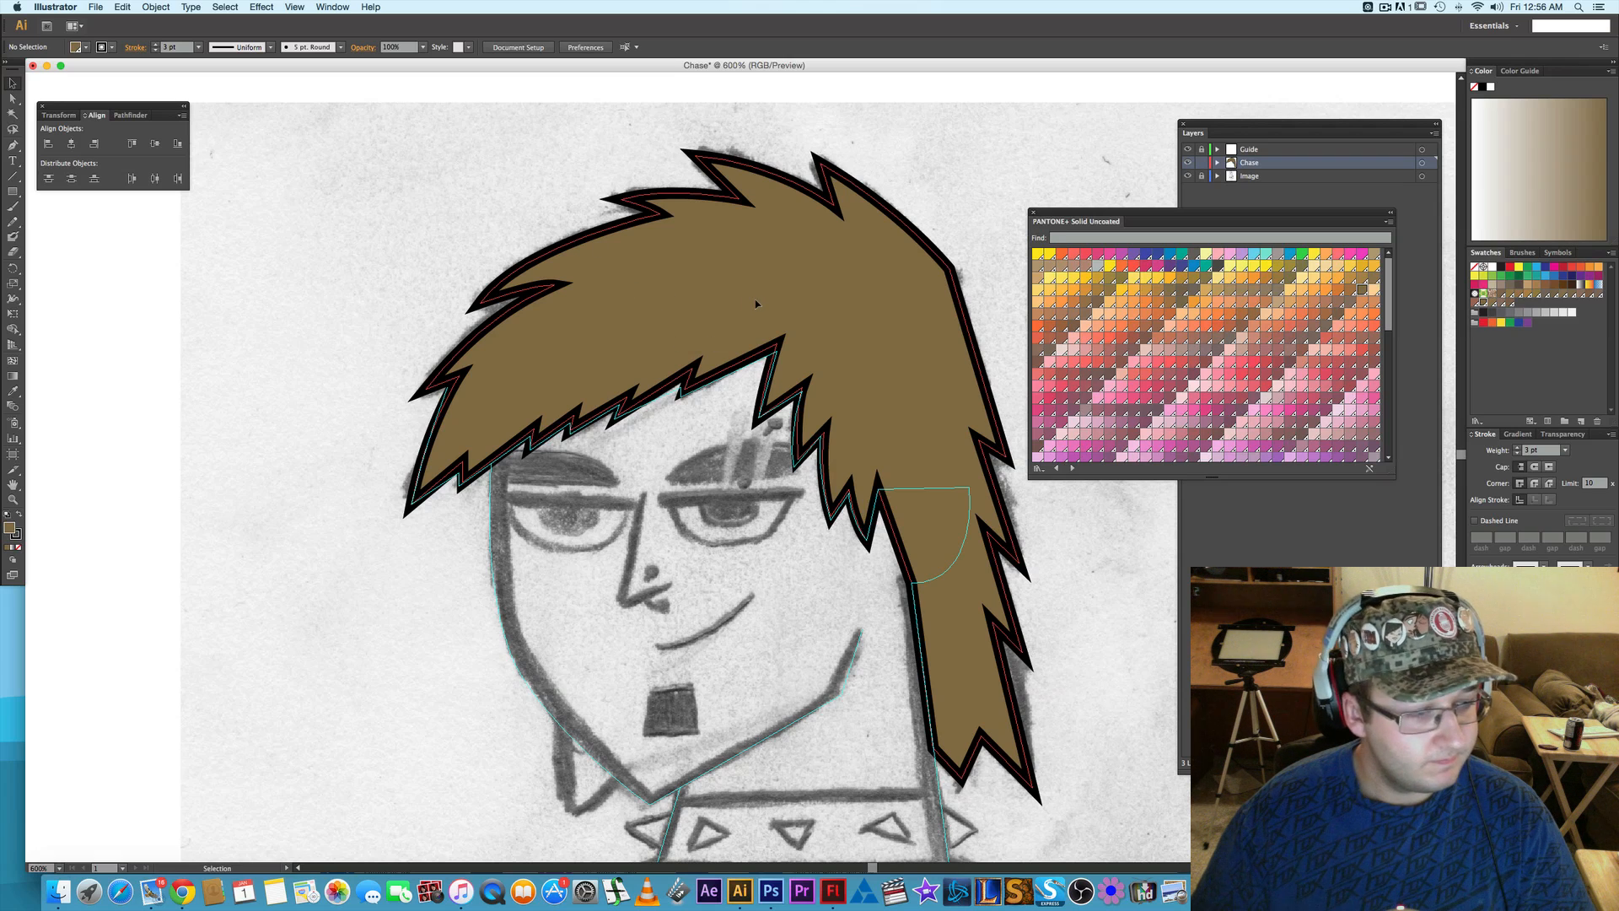
- Adjust the direction handle of the front notch's inner corner to lengthen its sharp point into the hair
key("a")
left_click(544, 285)
left_click_drag(539, 283, 522, 291)
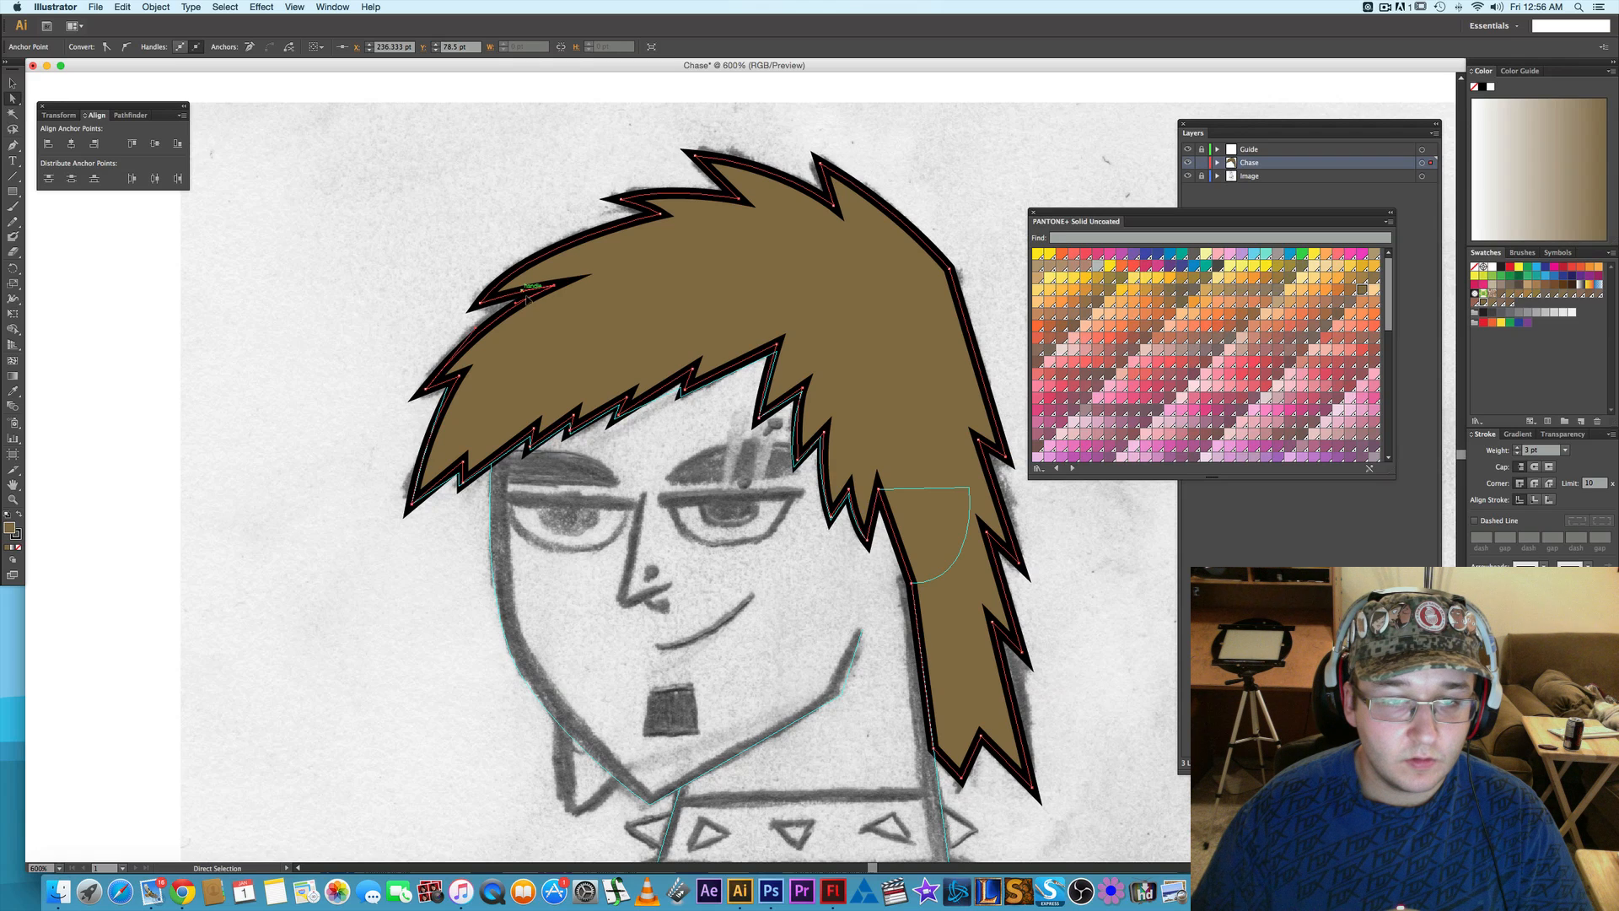
left_click(410, 319)
- Expand the Chase layer to list its hair path
scroll(738, 536, "down", 3)
scroll(738, 535, "right", 3)
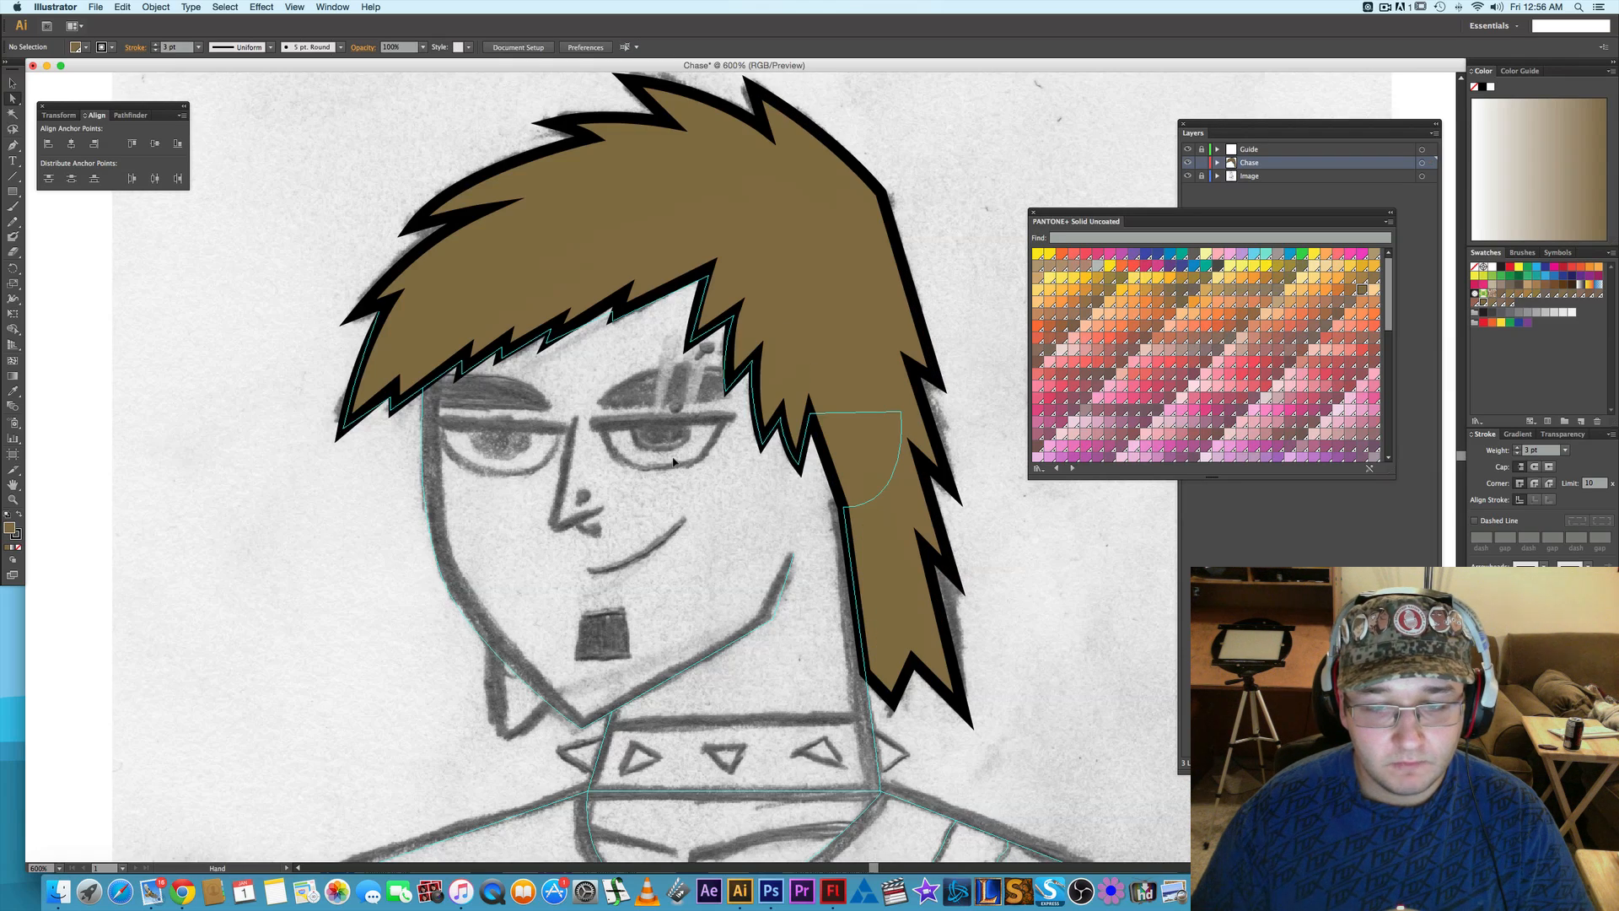
left_click(1267, 201)
left_click(1217, 162)
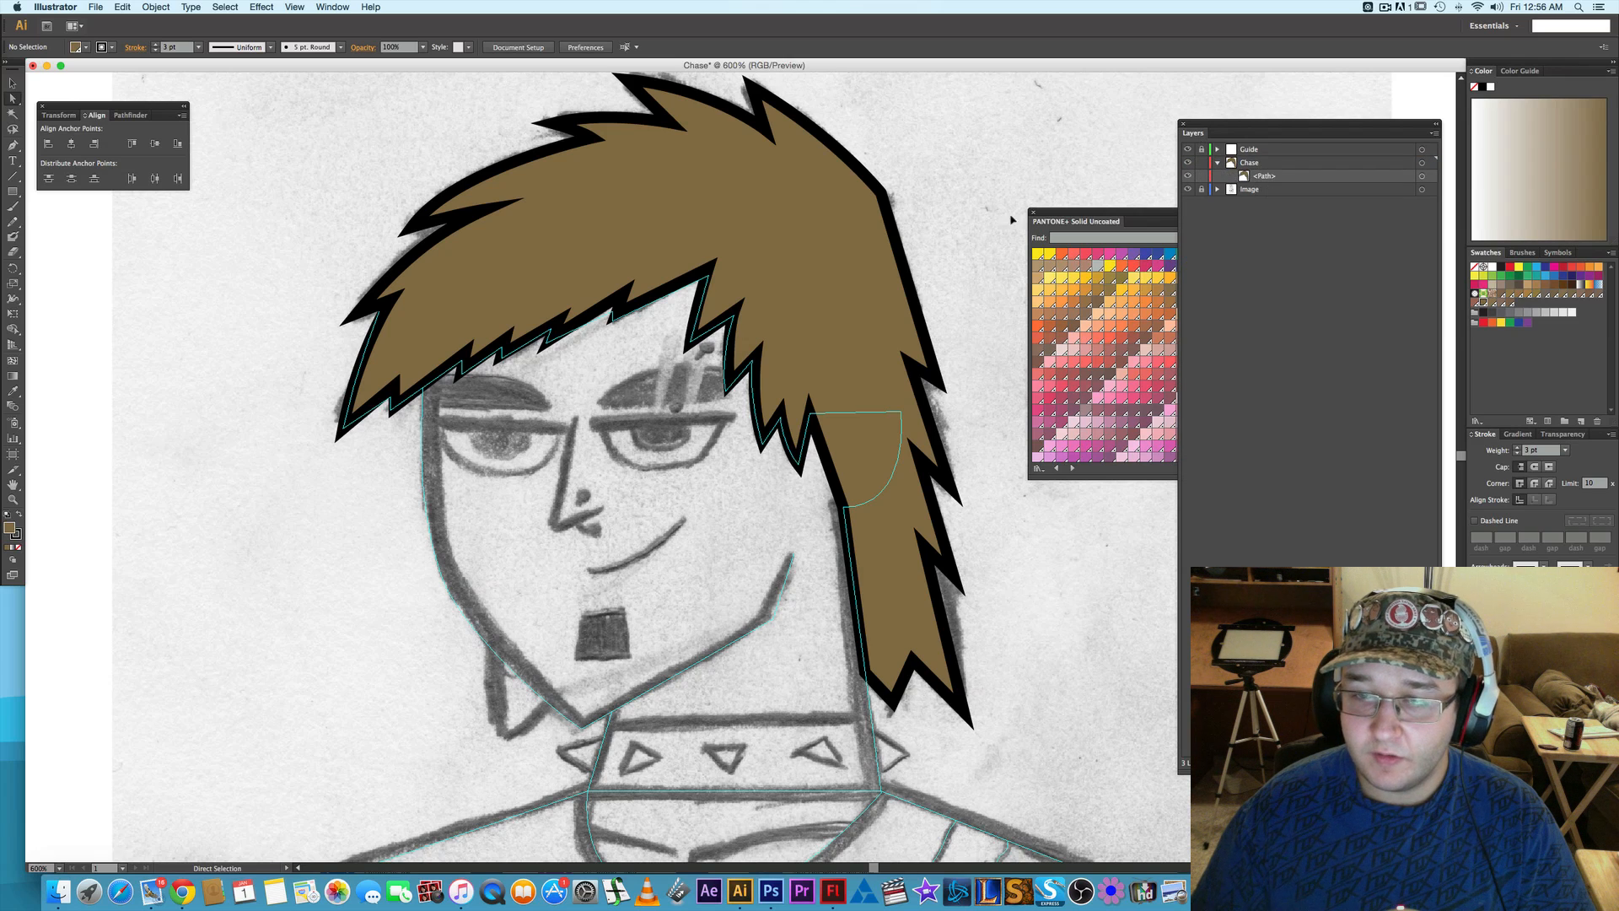
- Draw an open face outline with the Pen tool from under the fringe down the cheek to the chin and along the jaw to its rear end
scroll(472, 325, "down", 1)
scroll(472, 325, "left", 1)
key("p")
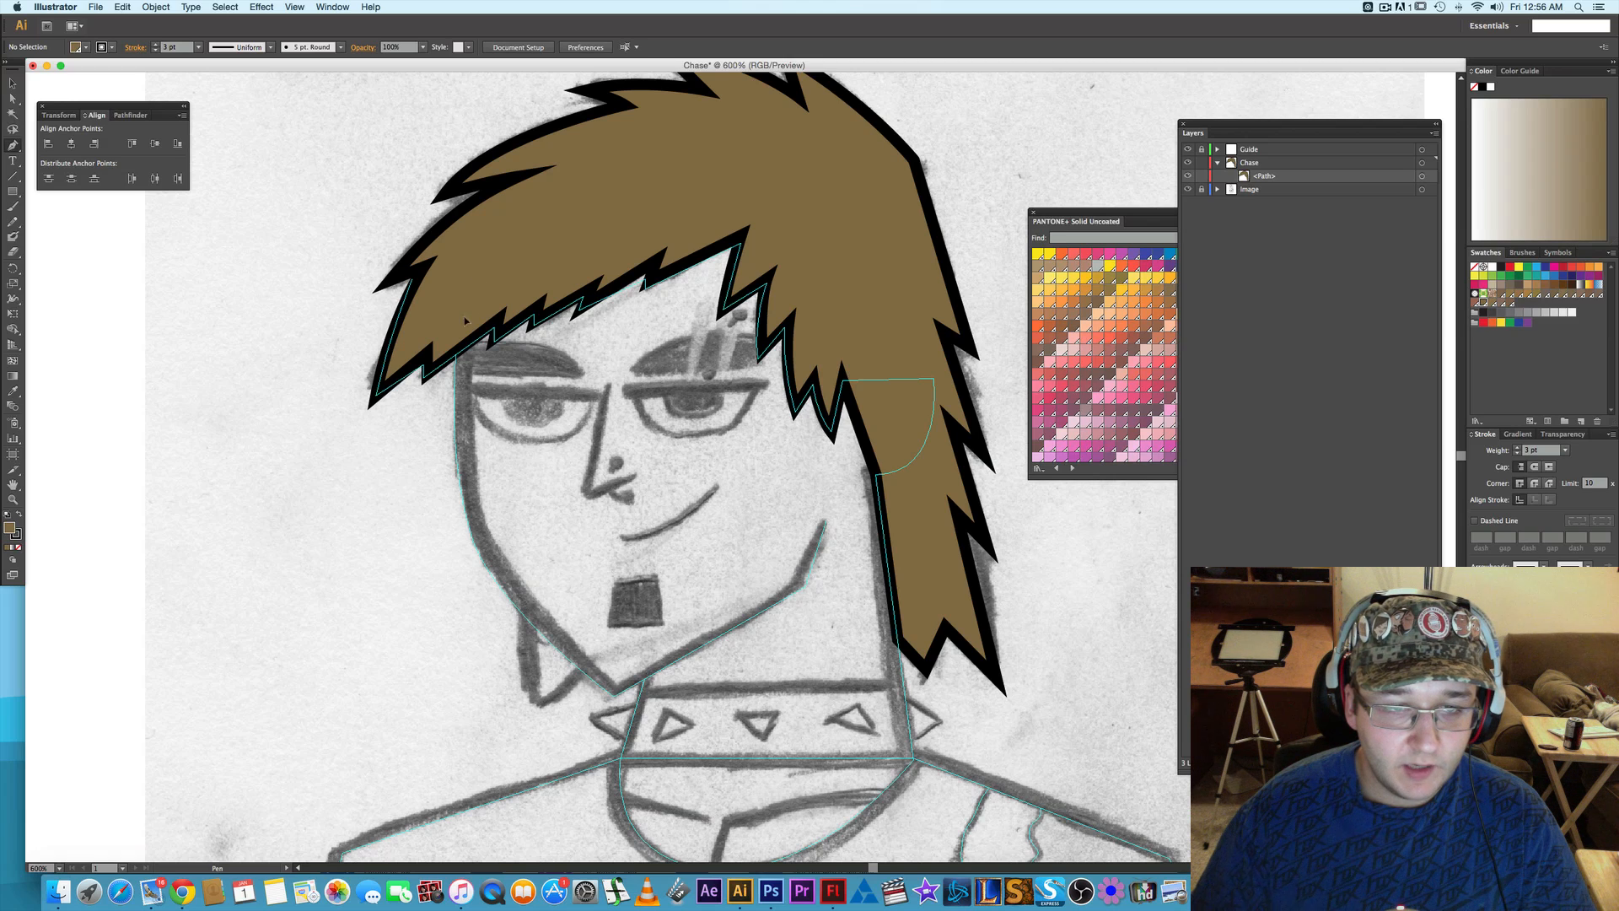
left_click(472, 290)
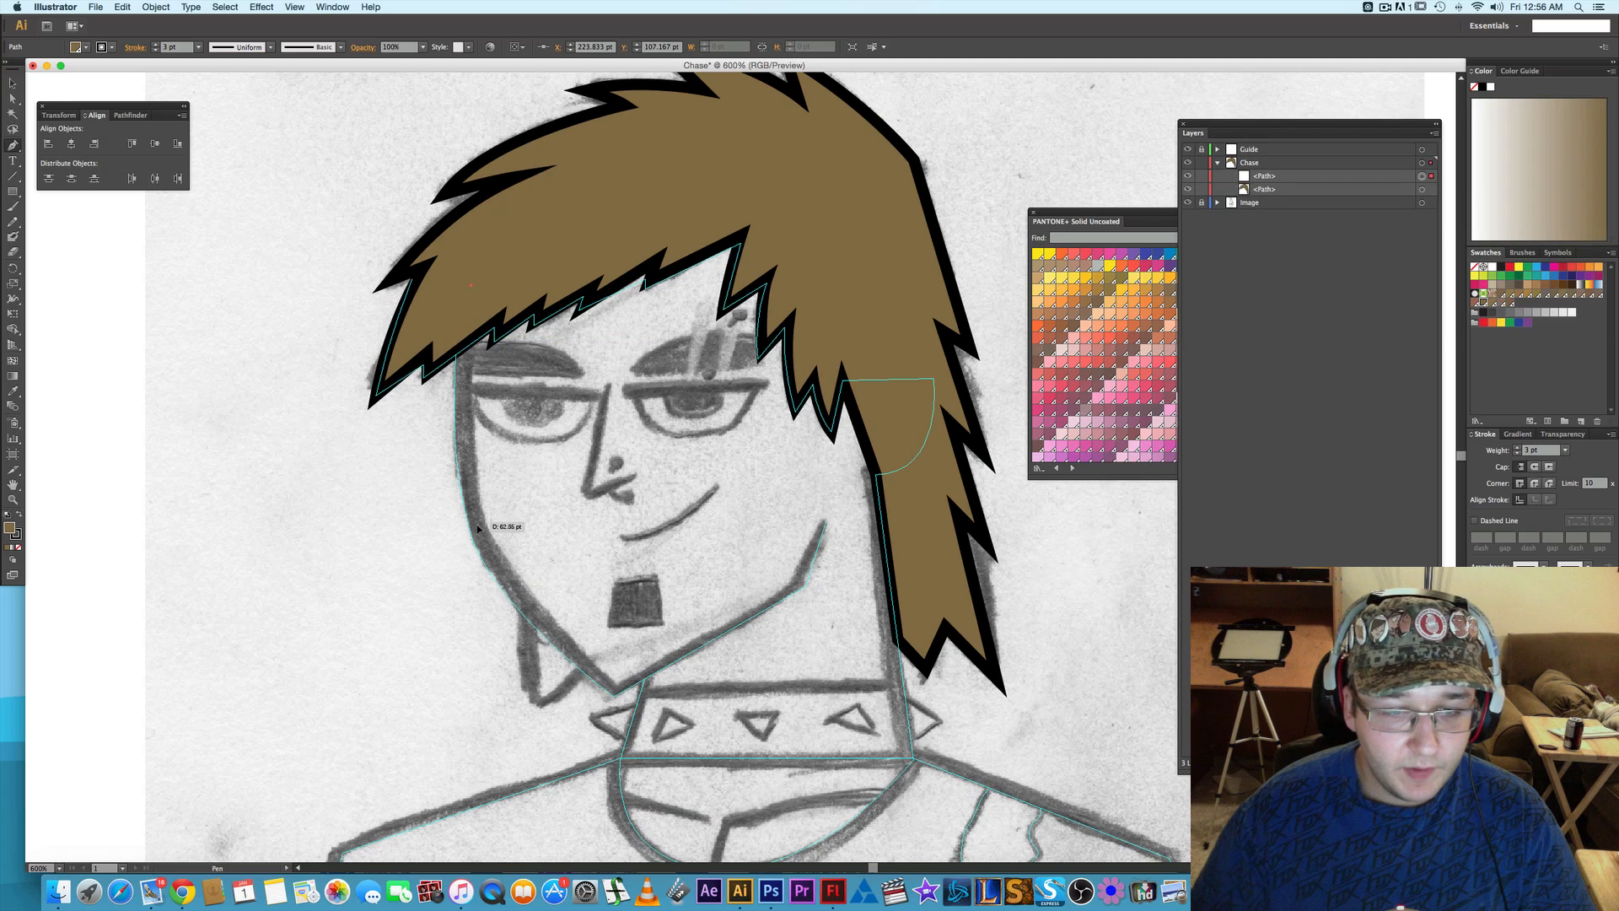
left_click_drag(482, 537, 511, 641)
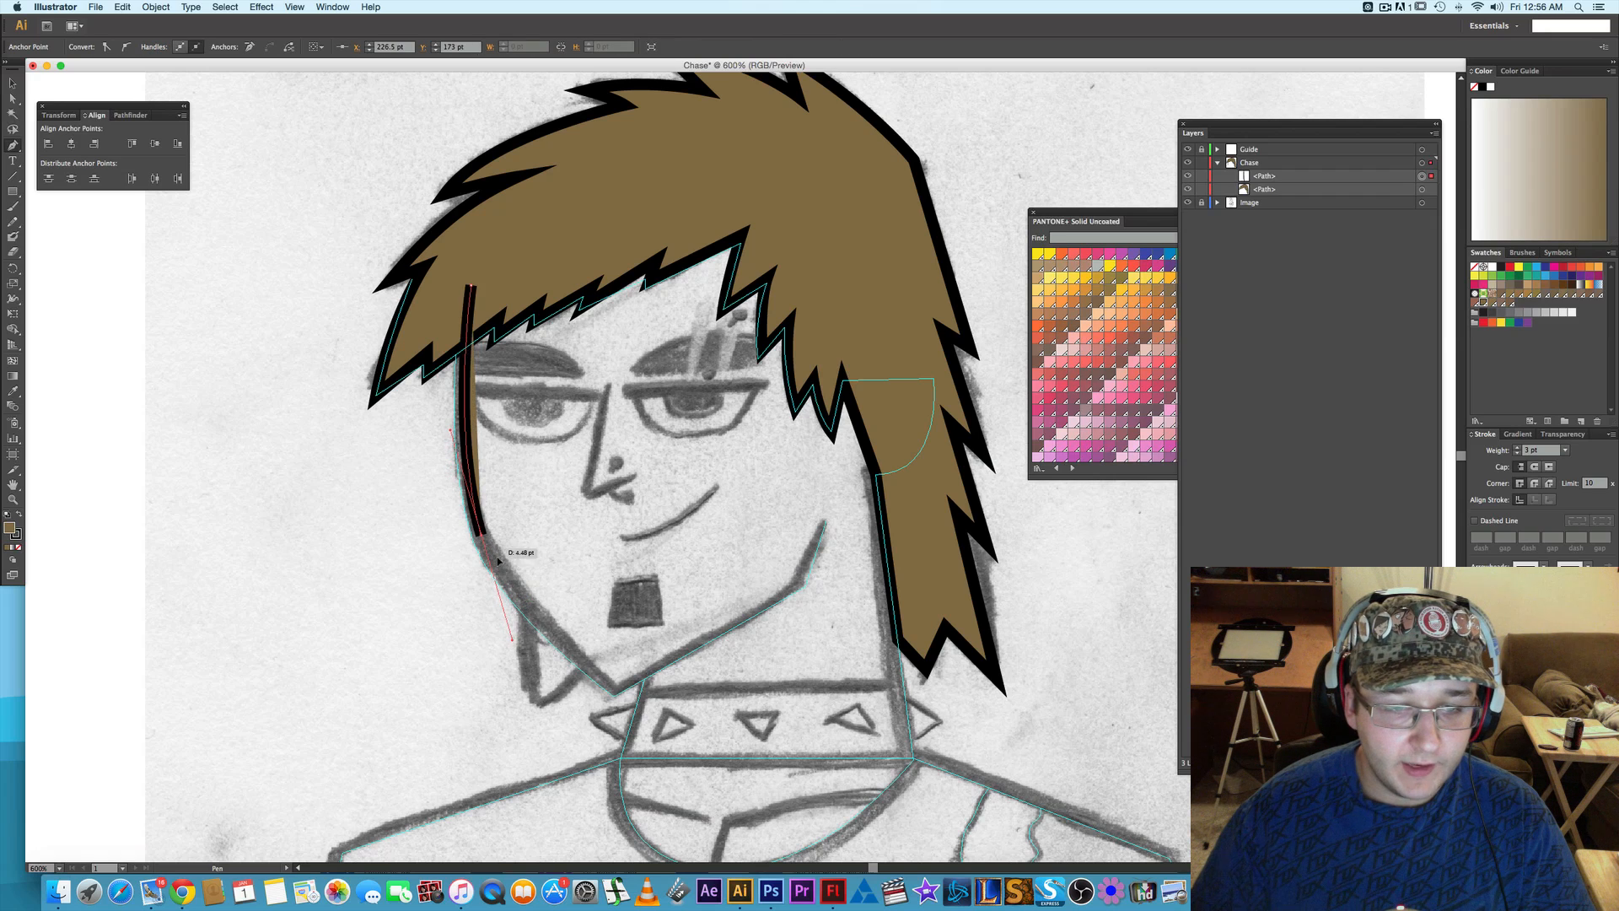
left_click(616, 689)
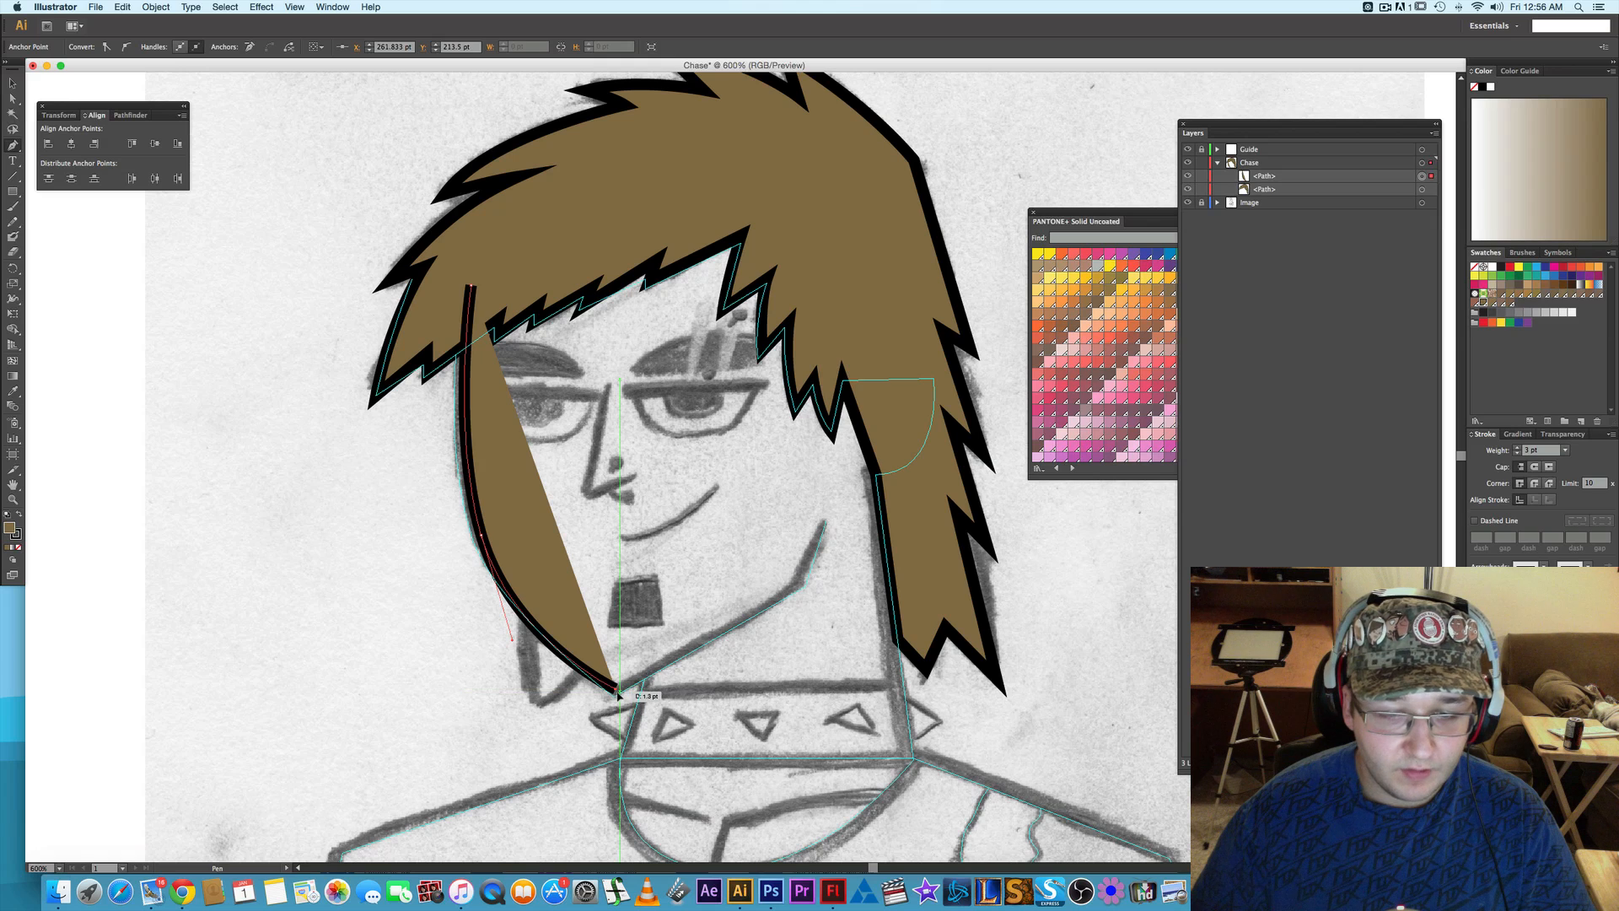
left_click(798, 582)
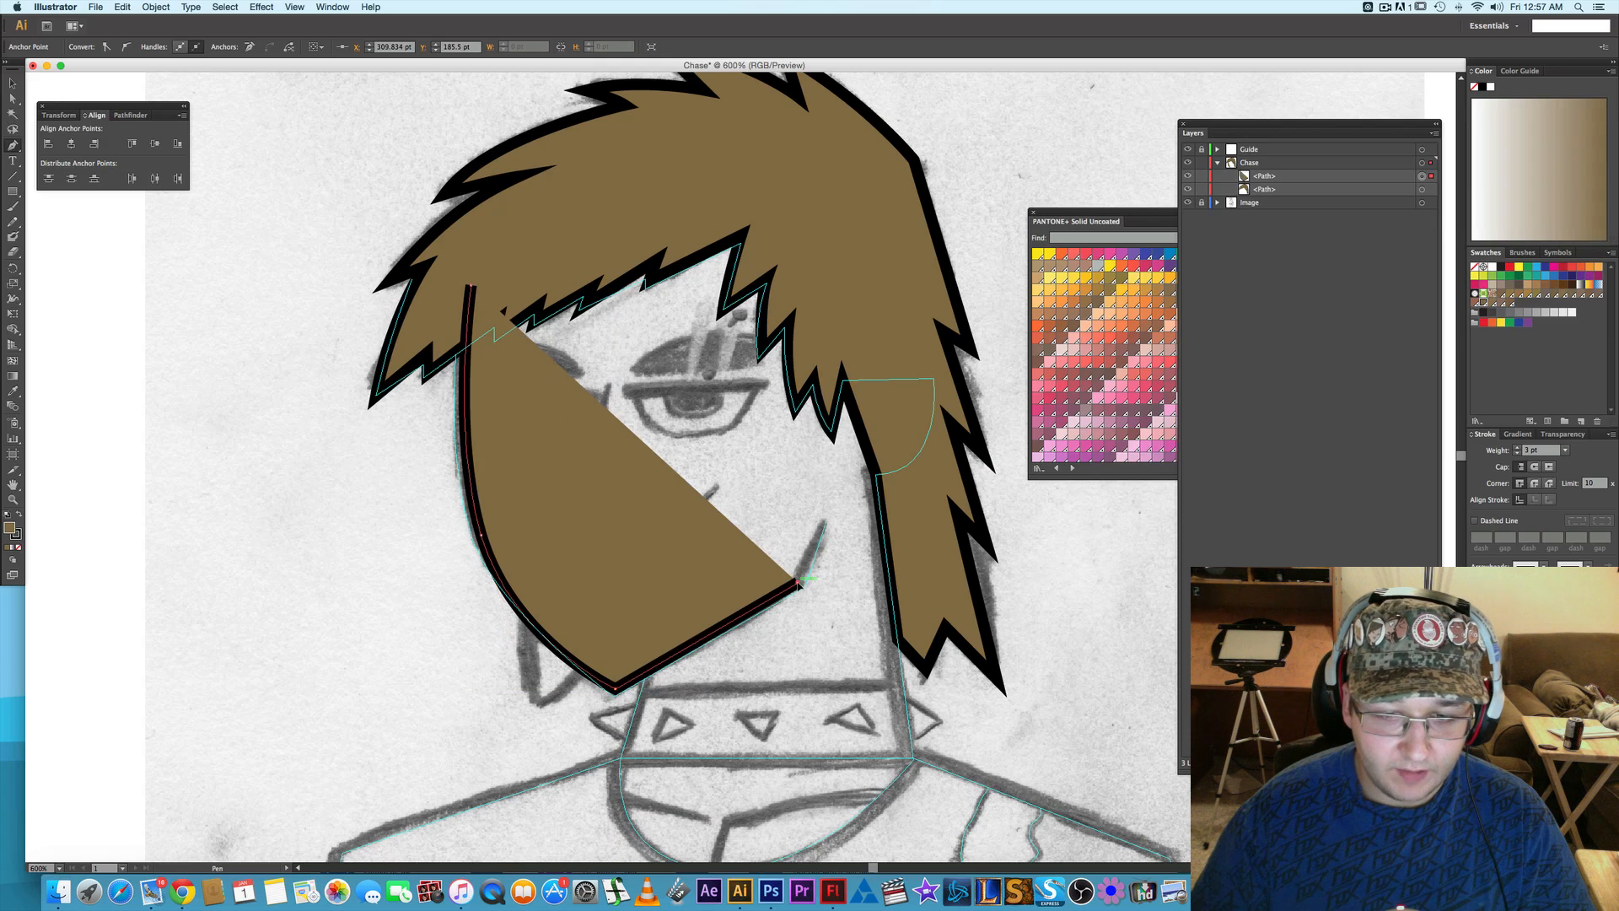
left_click(826, 523)
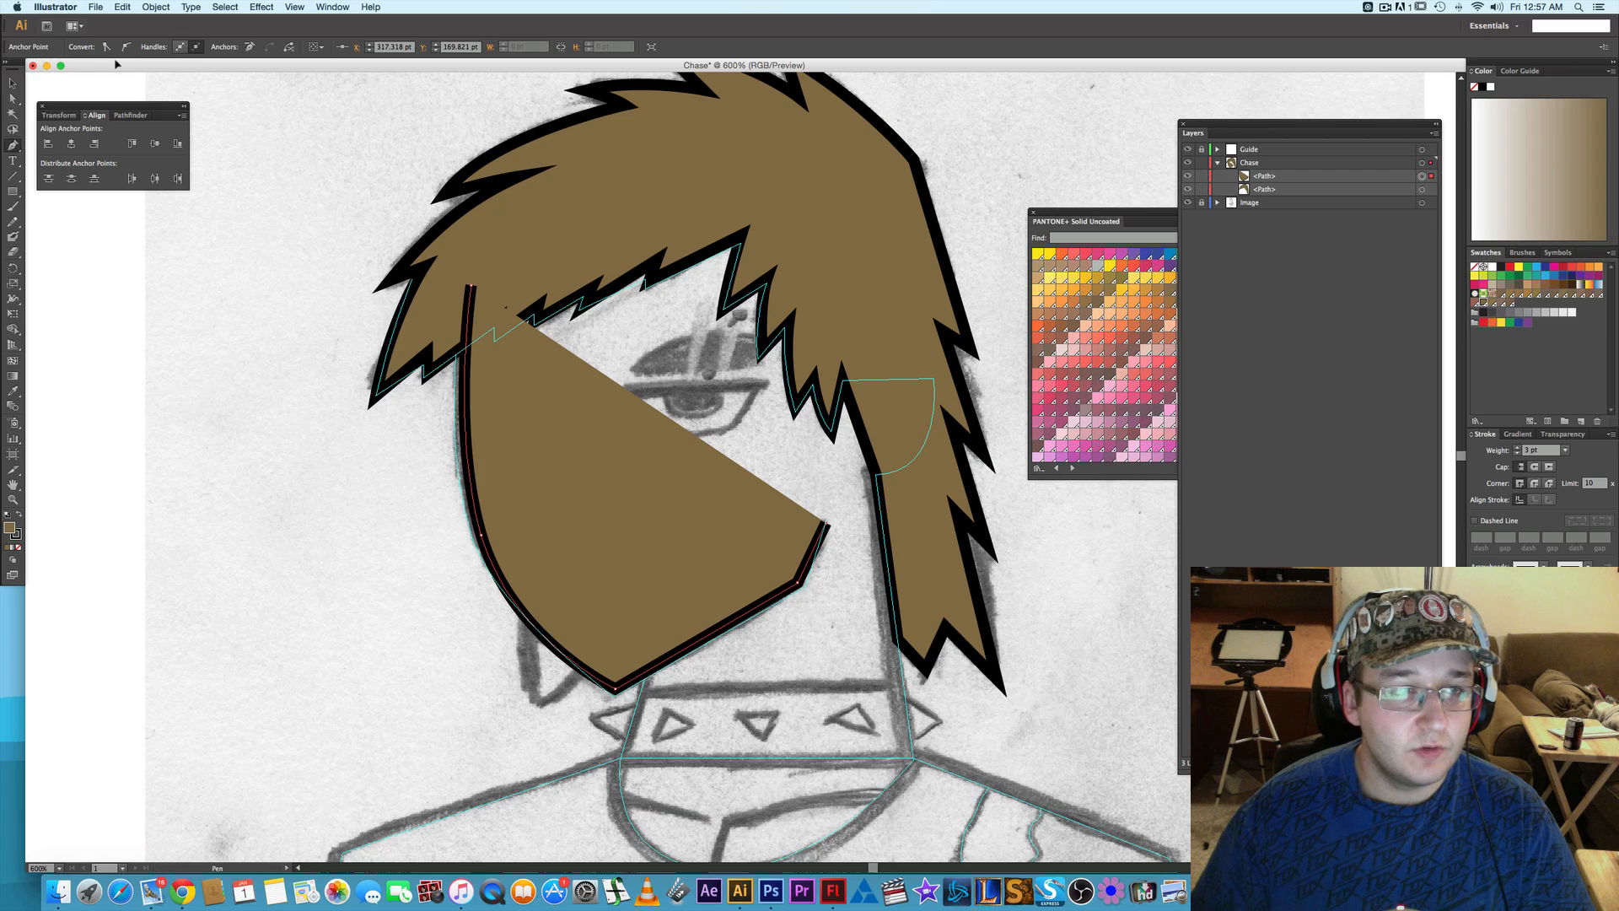
key("v")
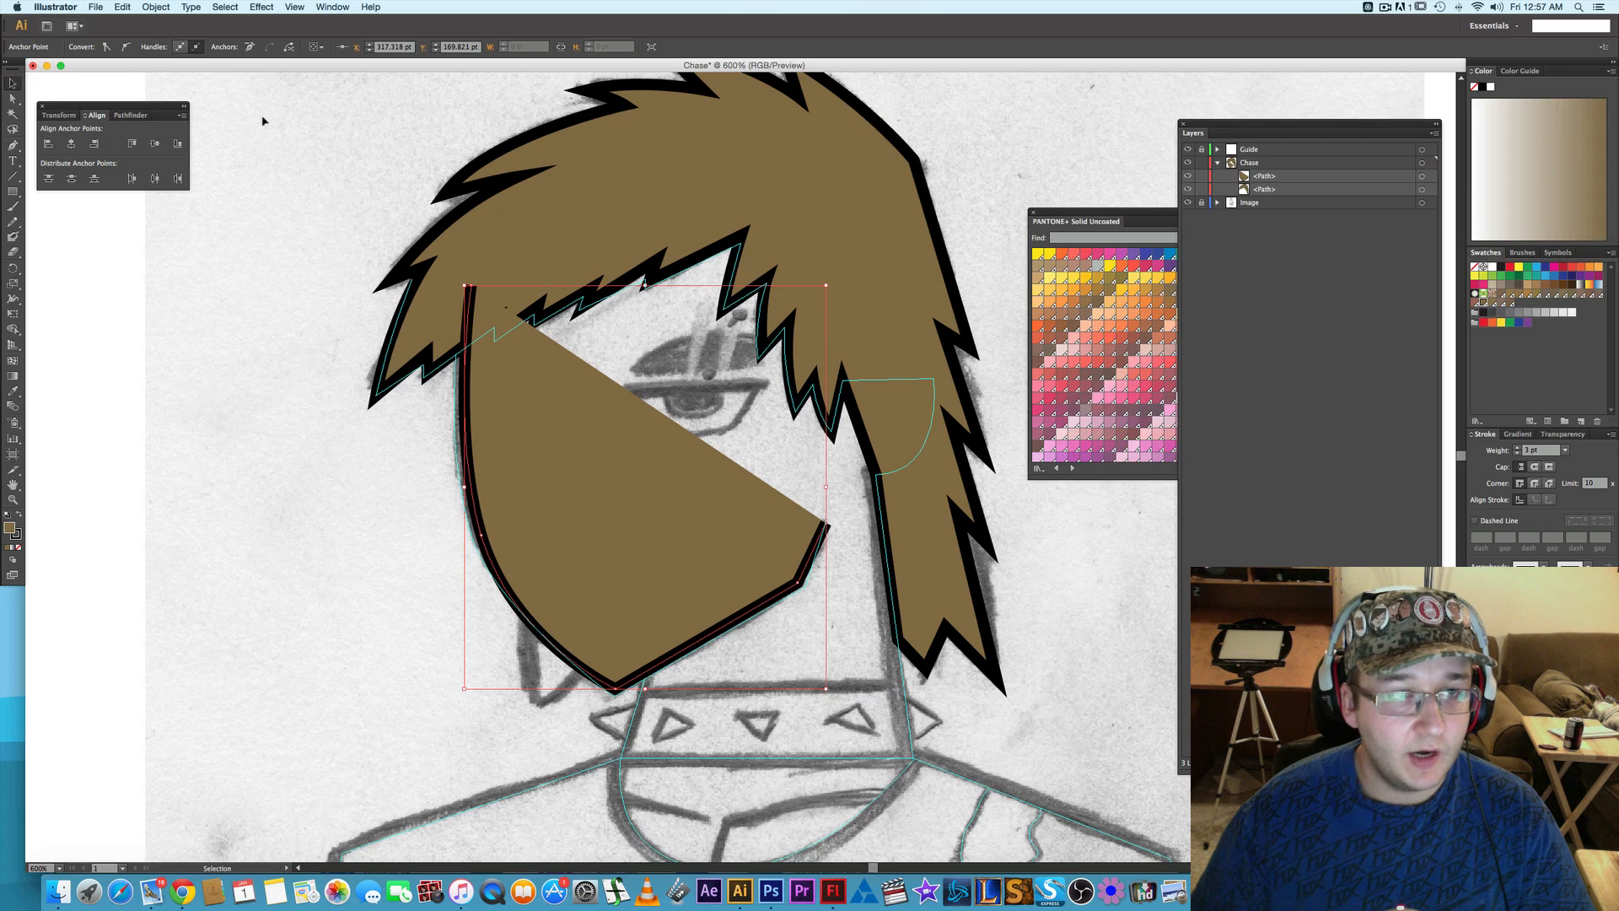
- Deselect the face outline and open the Skintones swatch library
left_click(262, 121)
left_click(86, 47)
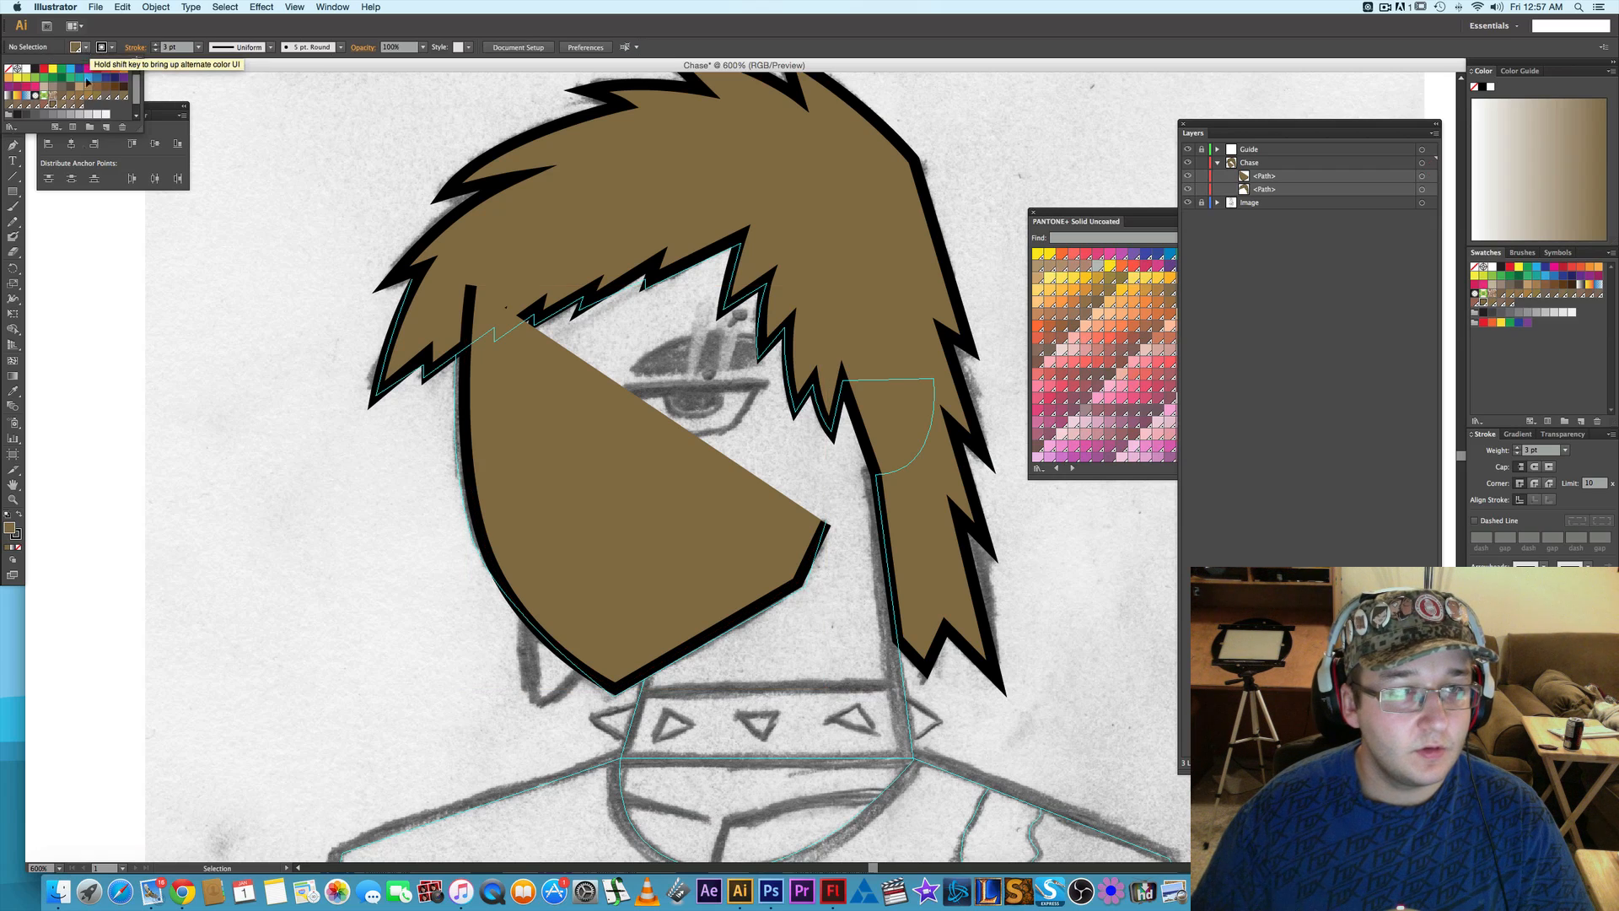
left_click(13, 130)
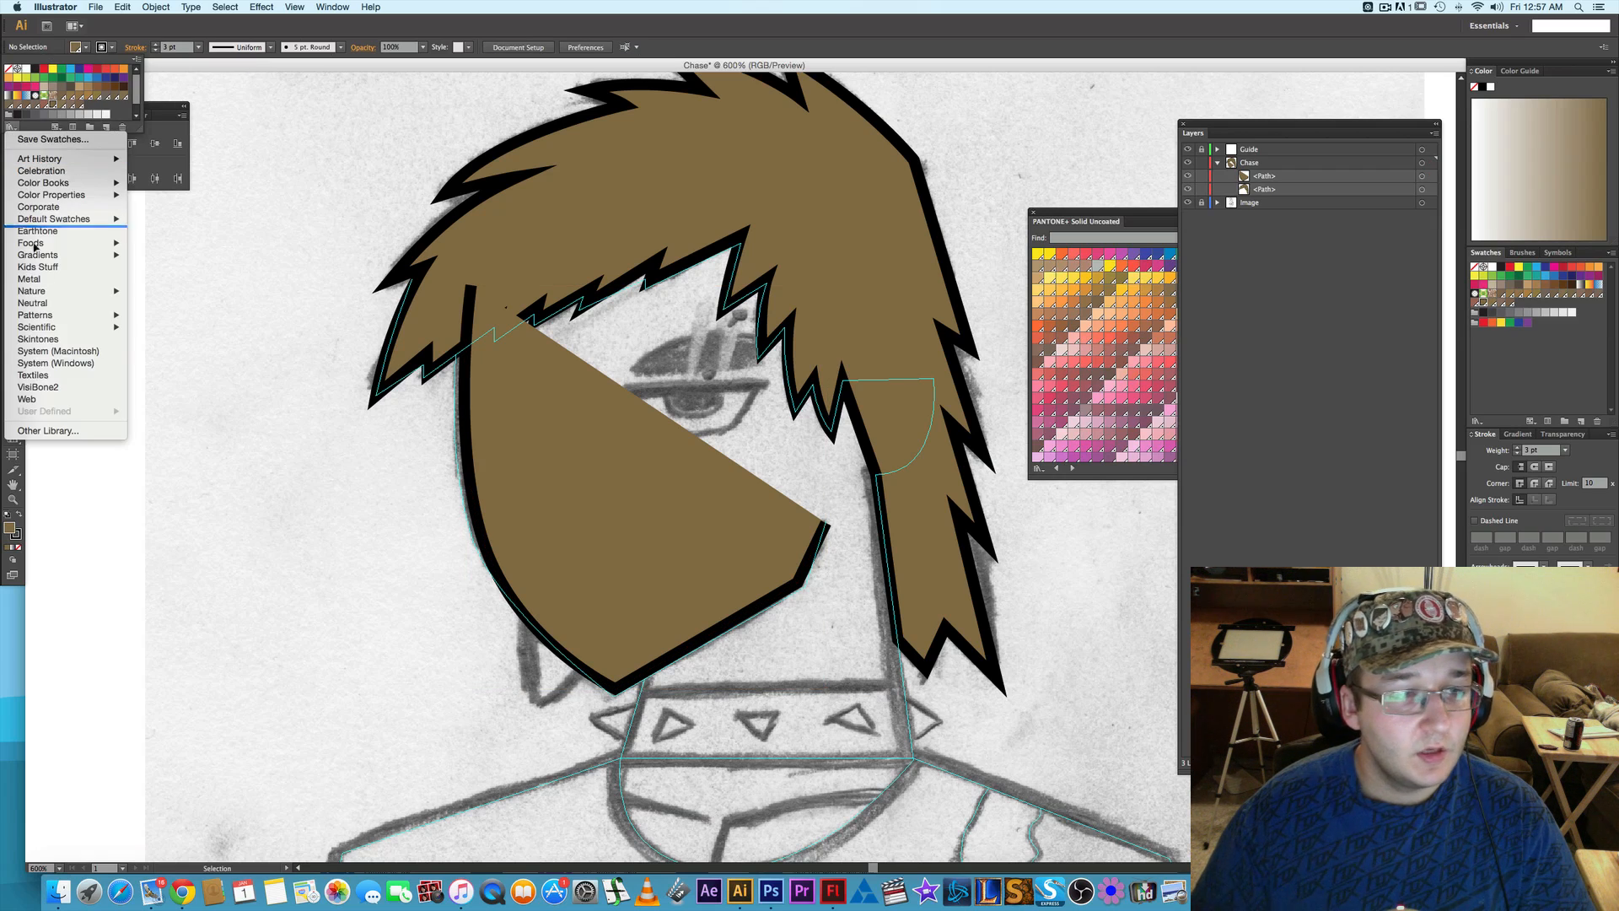
left_click(54, 344)
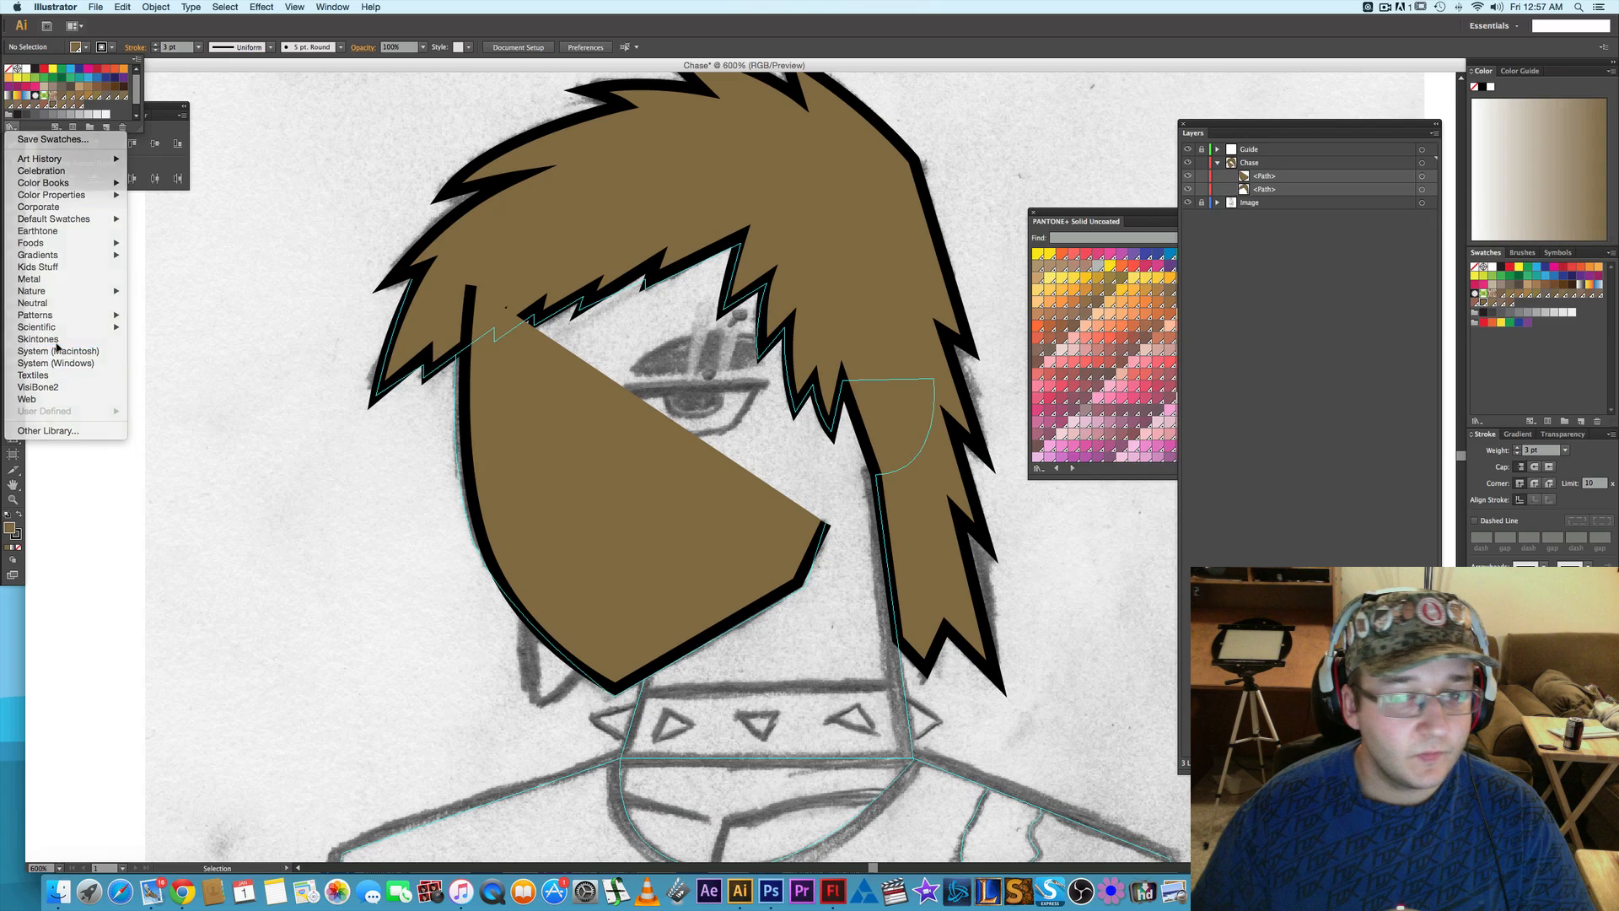
- Try several light Skintones swatches on the face shape and fill it with a warm light tan
left_click(616, 460)
left_click(625, 421)
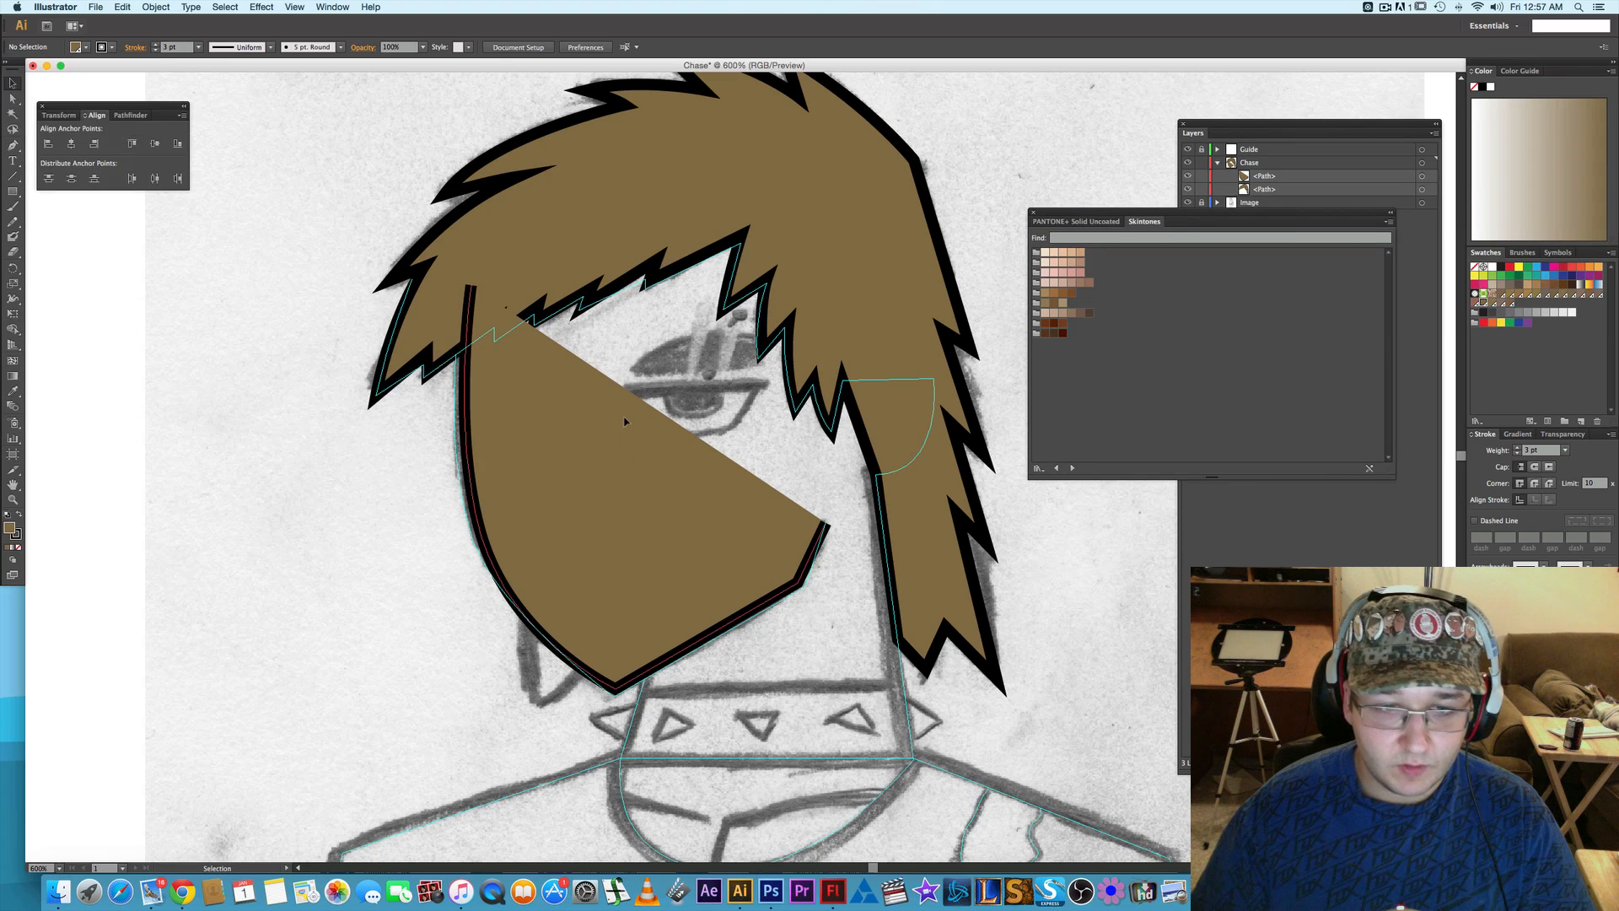
left_click(1054, 252)
left_click(1063, 252)
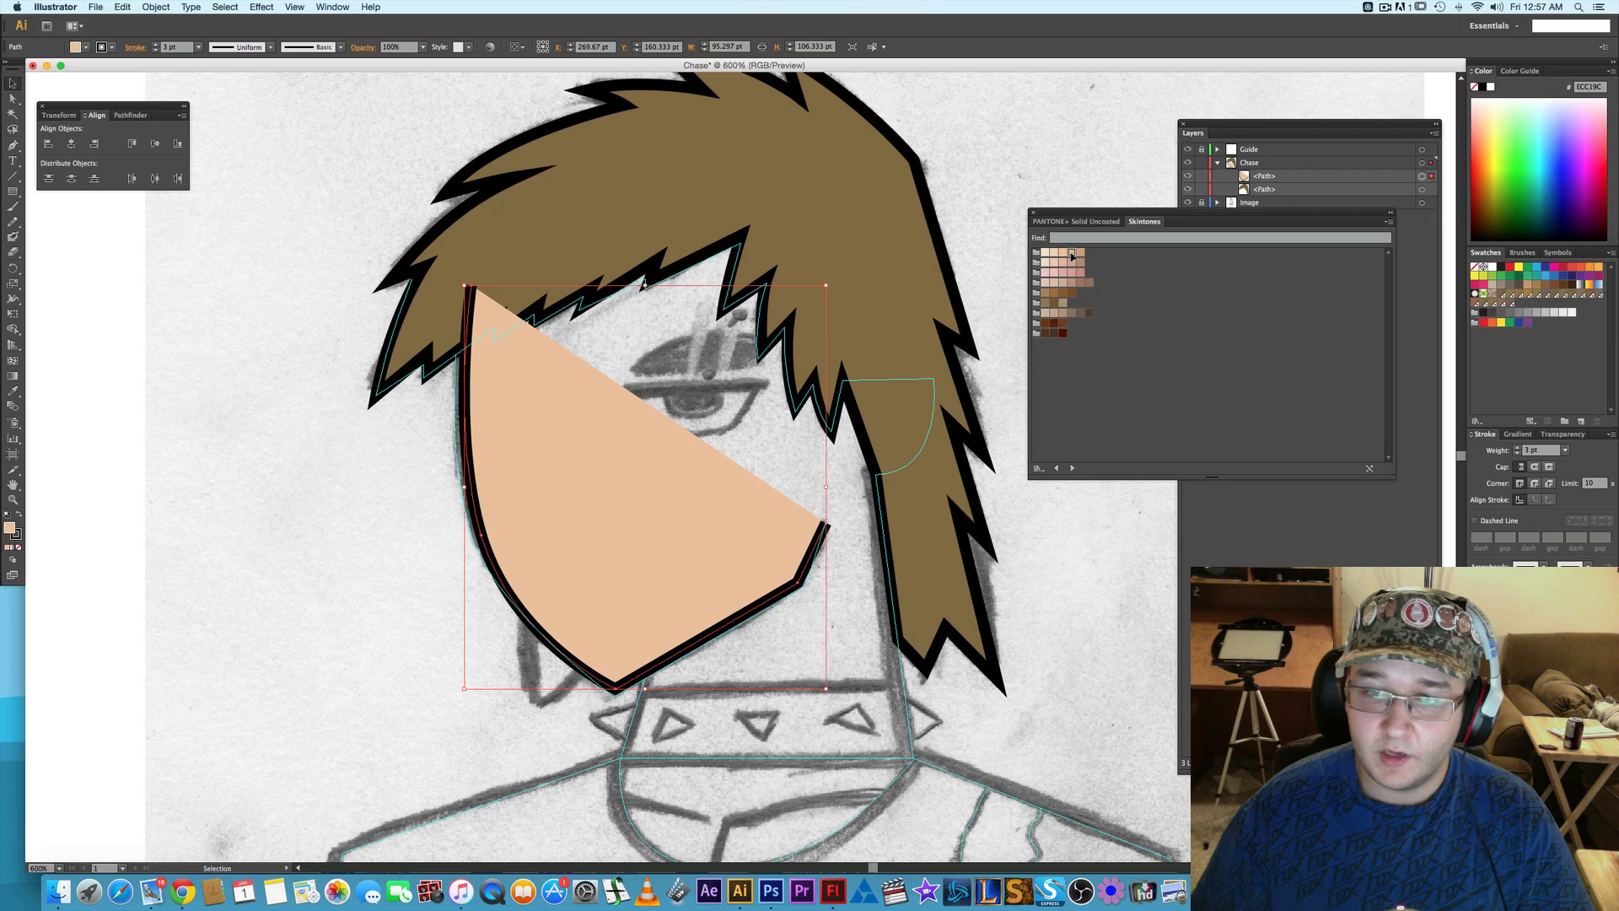
left_click(1072, 252)
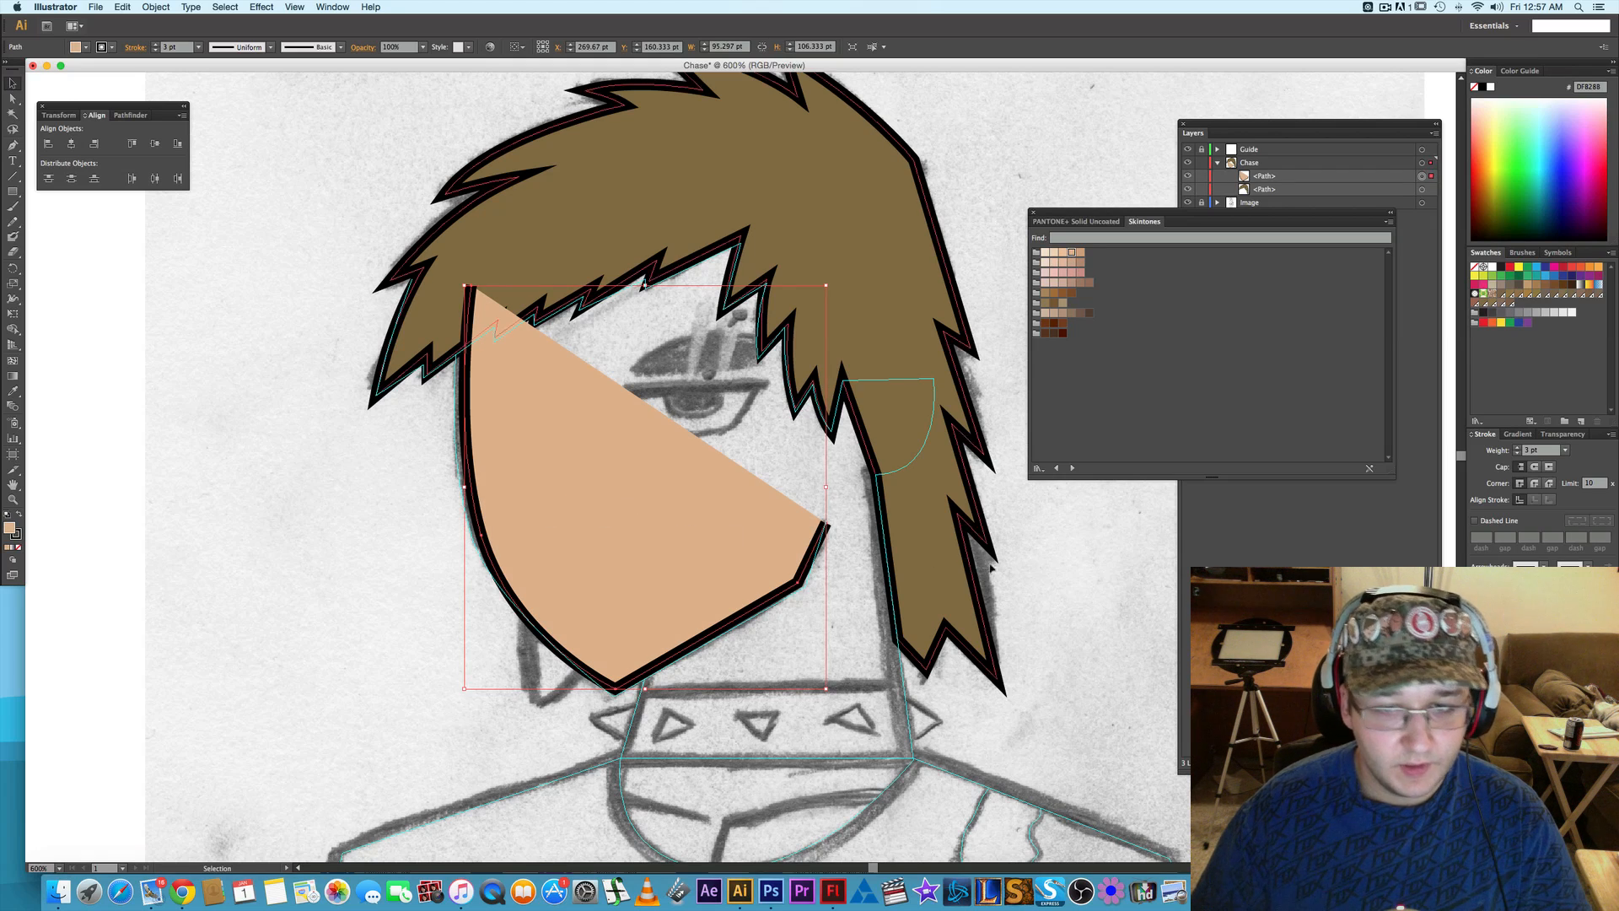
left_click(1073, 565)
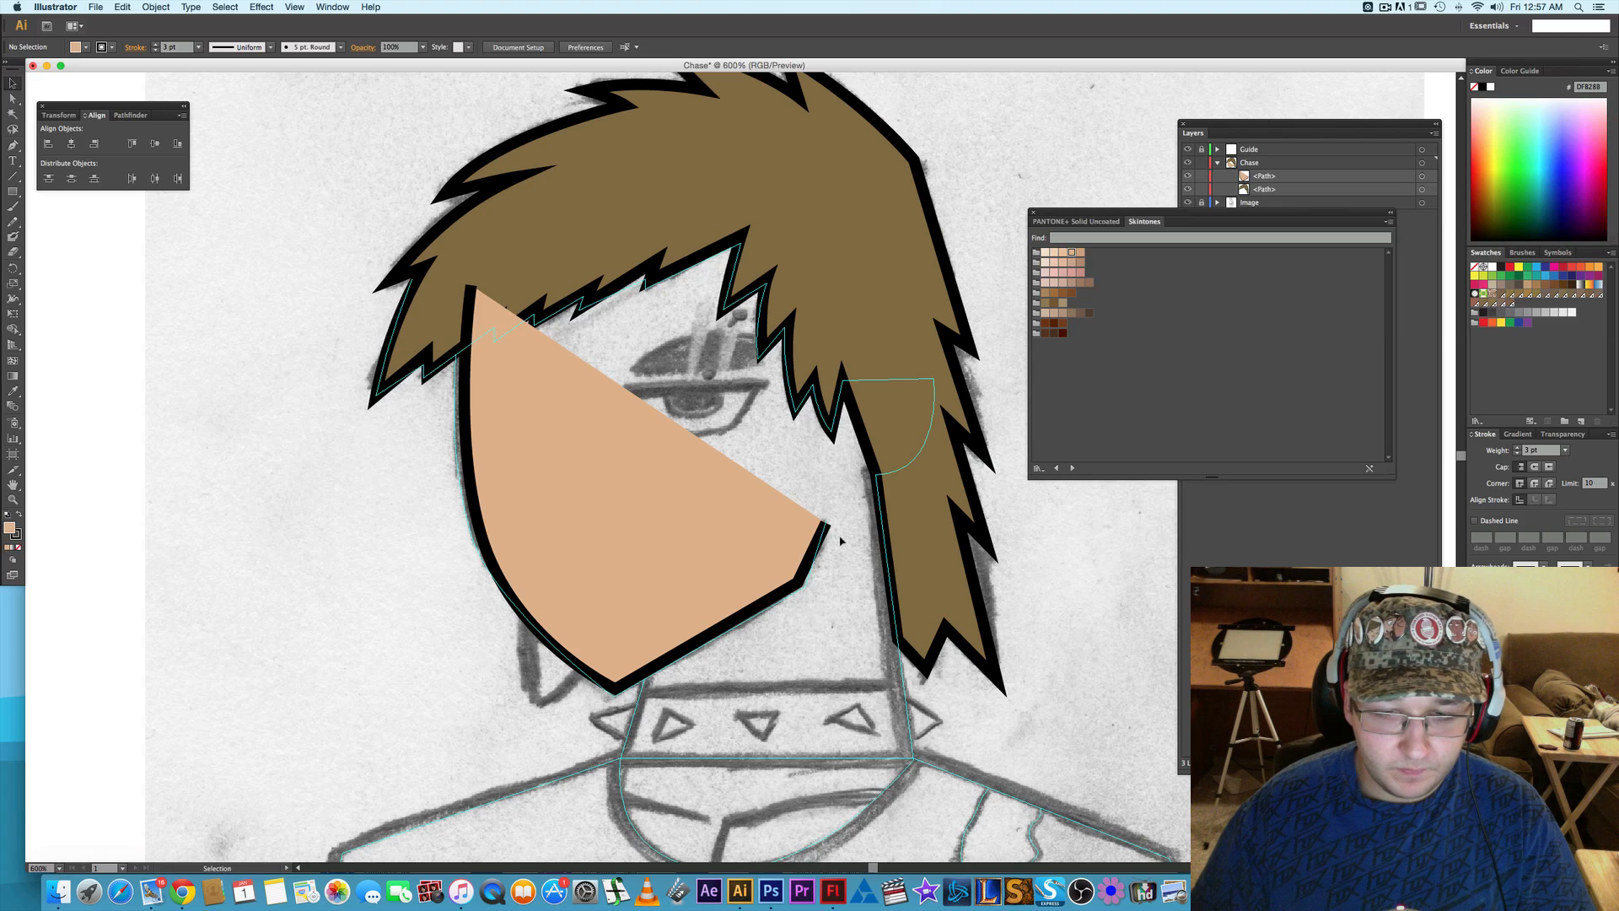
- Continue the face outline with the Pen tool from the rear jaw up beneath the hair and close it at its starting point under the fringe
left_click(790, 539)
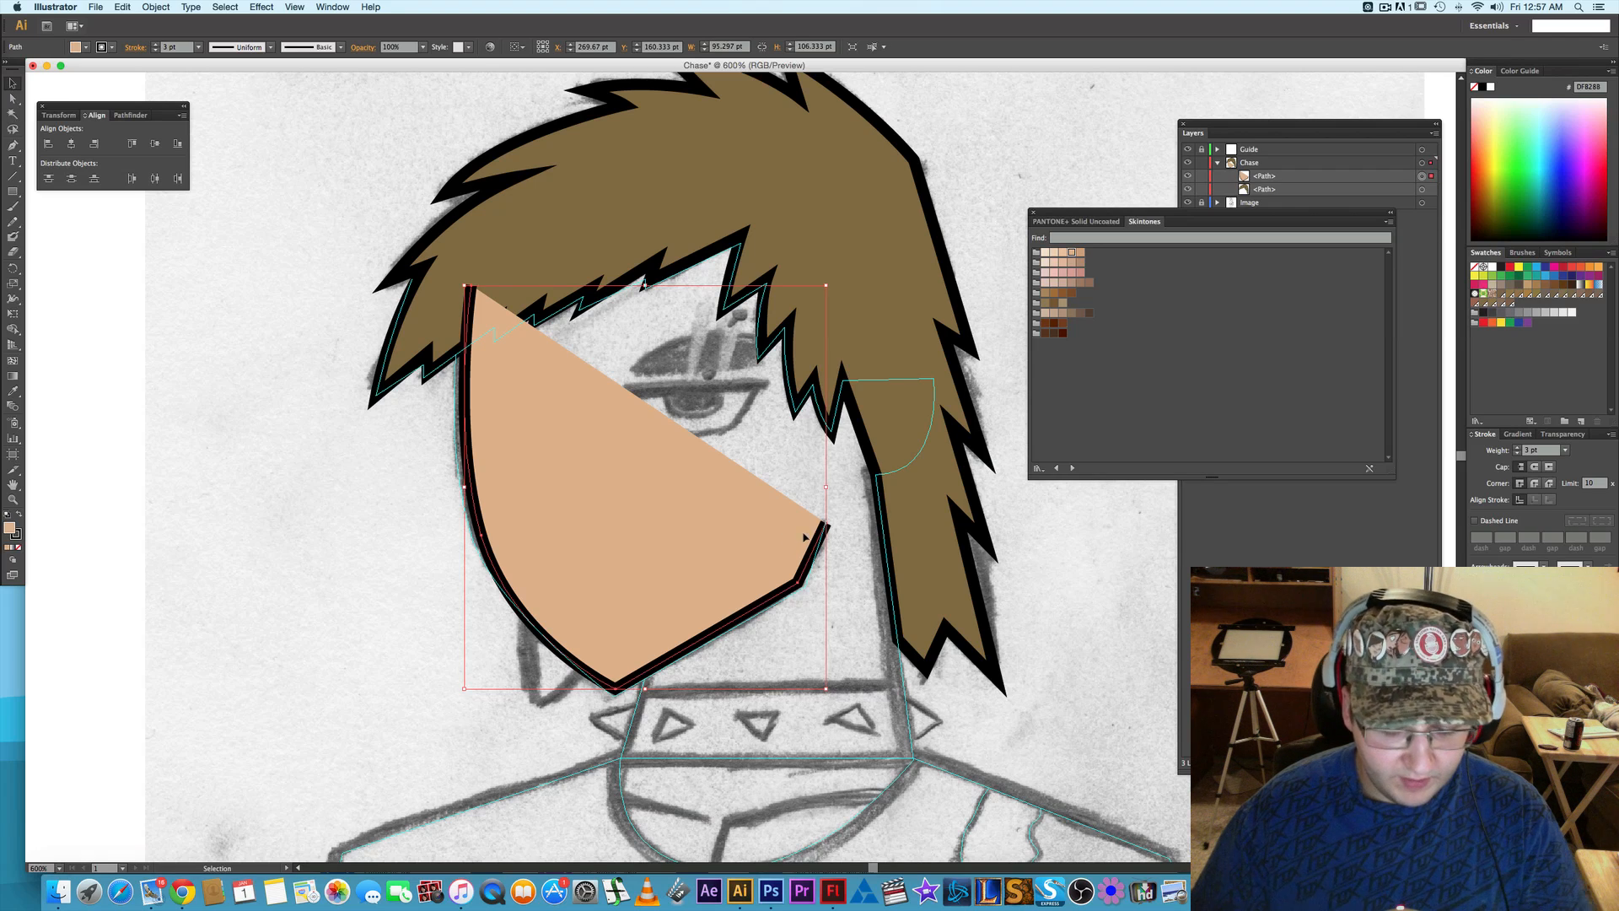
key("p")
left_click(827, 525)
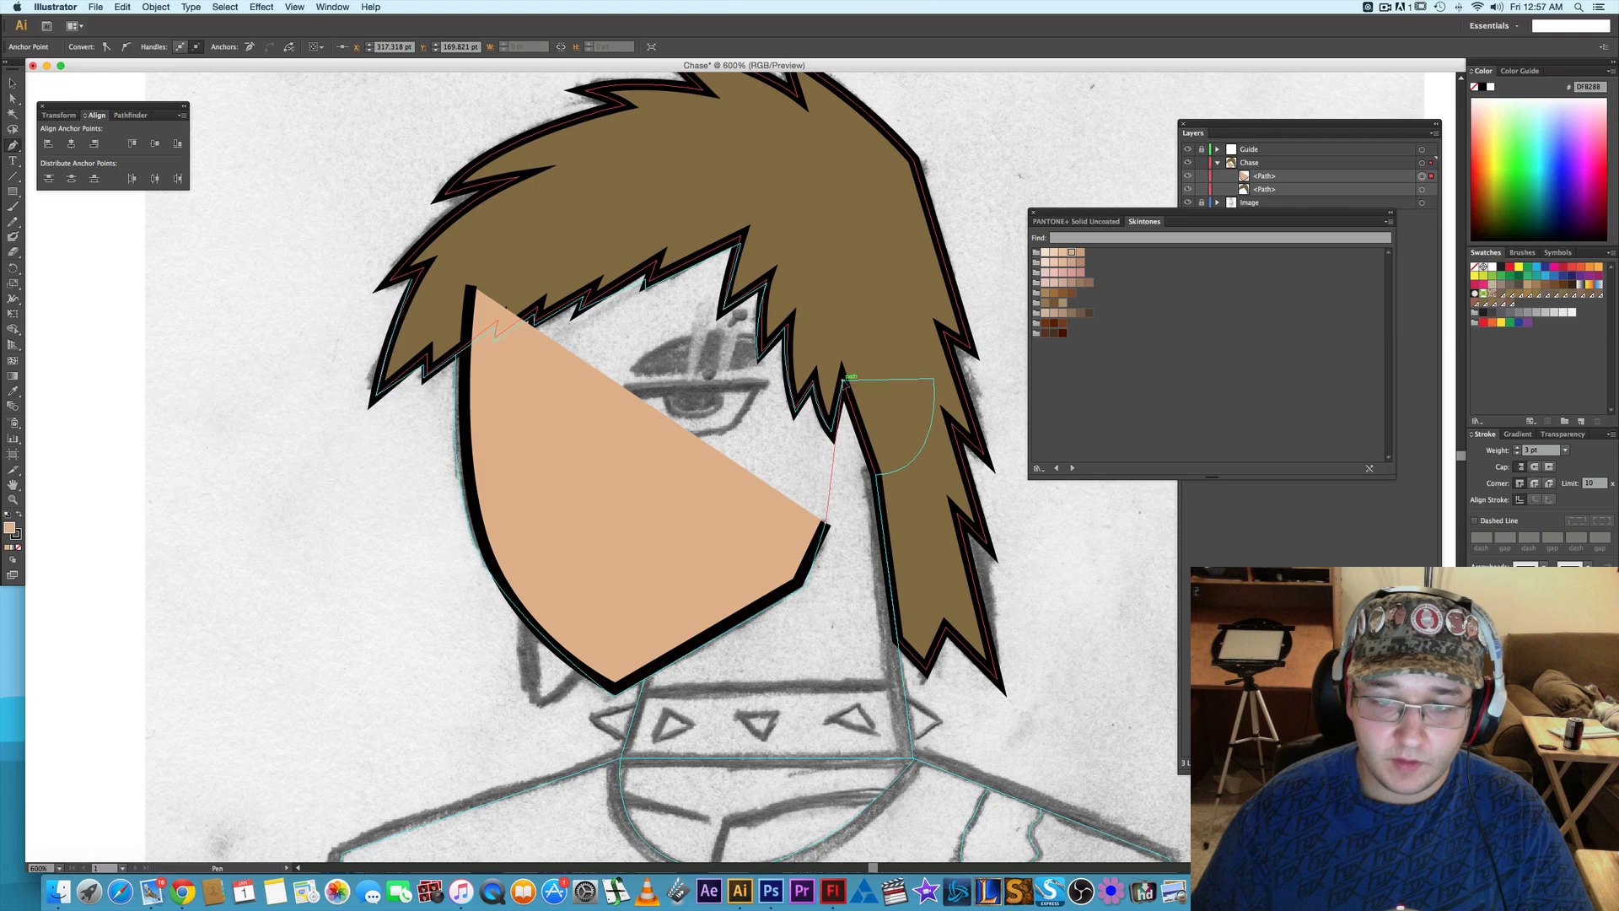
left_click(841, 382)
left_click(786, 187)
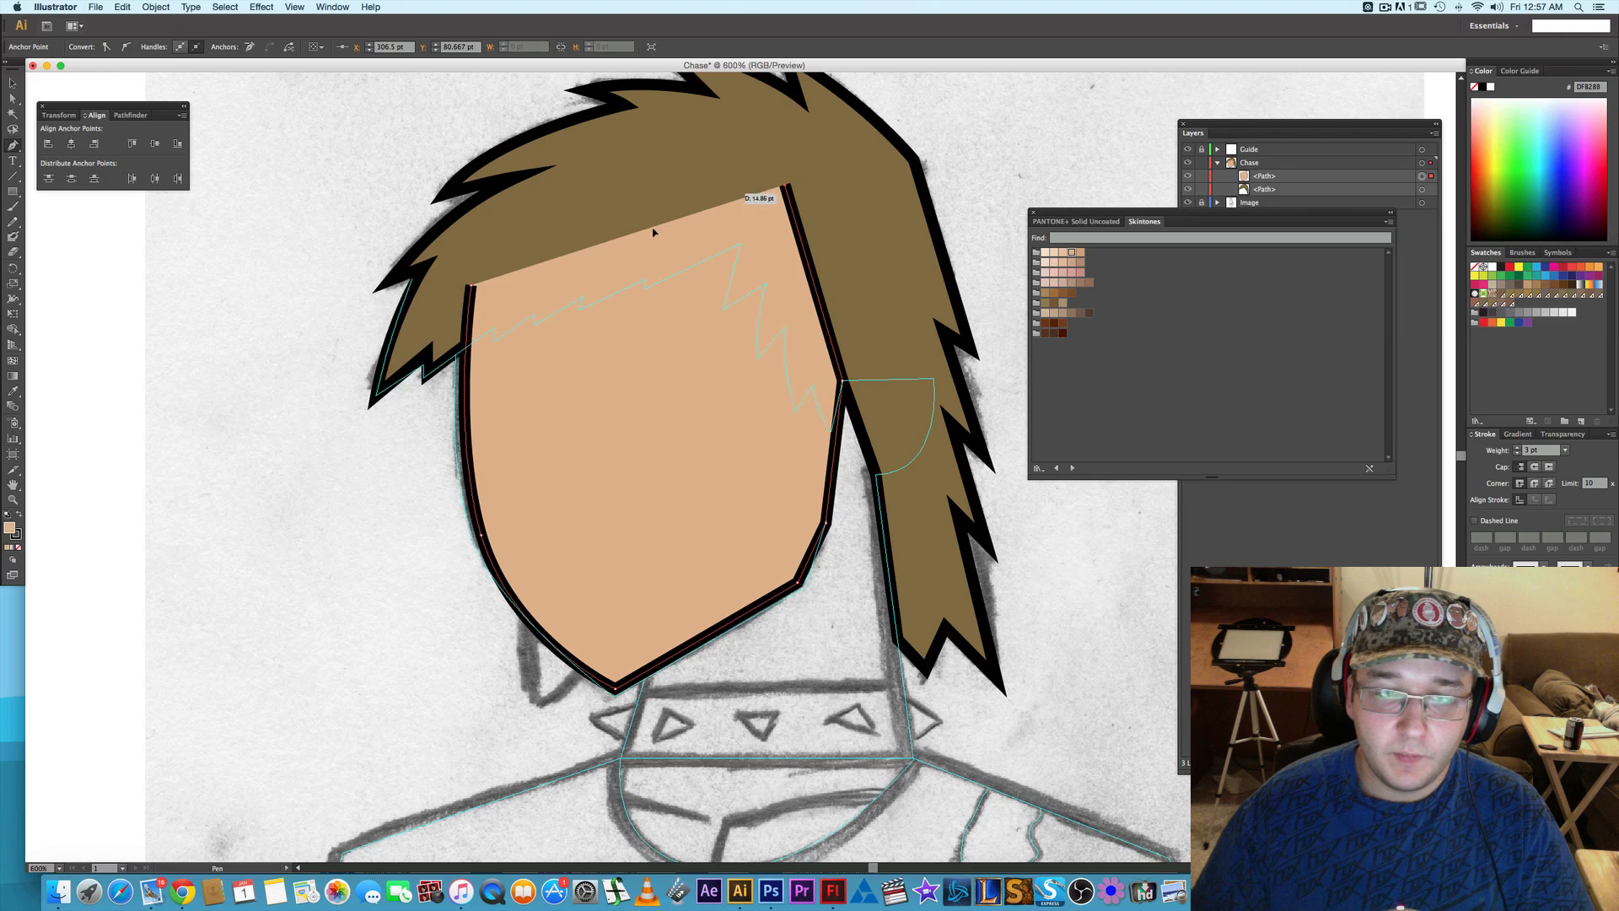
left_click(471, 286)
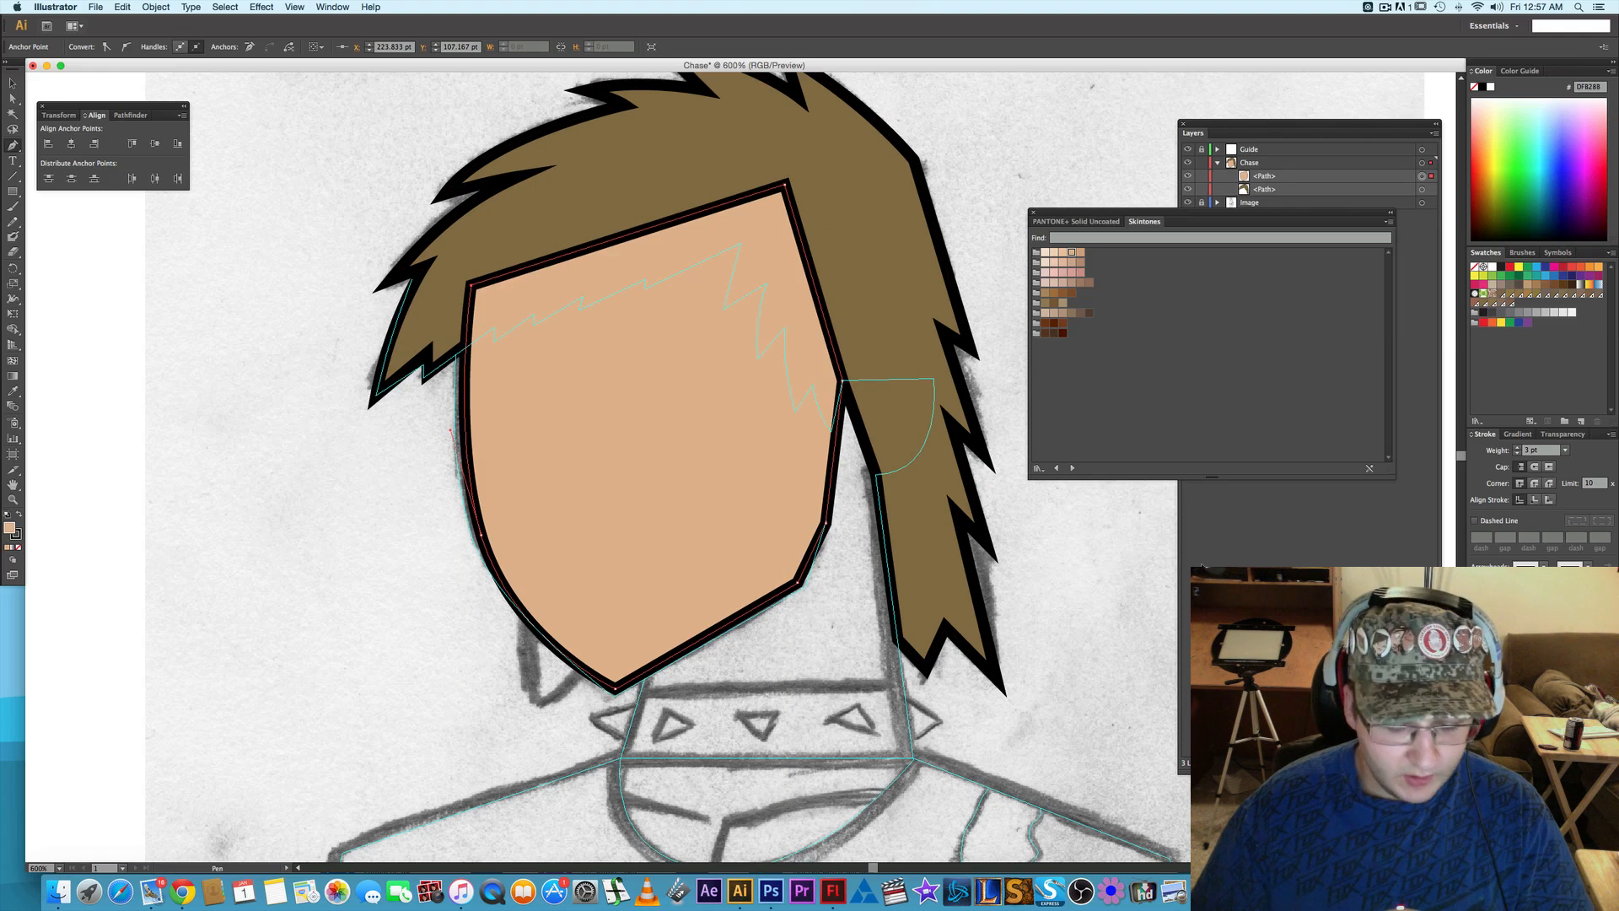
- Move the hair path above the face path in the Chase layer so the fringe overlaps the forehead
key("v")
left_click(1229, 246)
left_click(1262, 189)
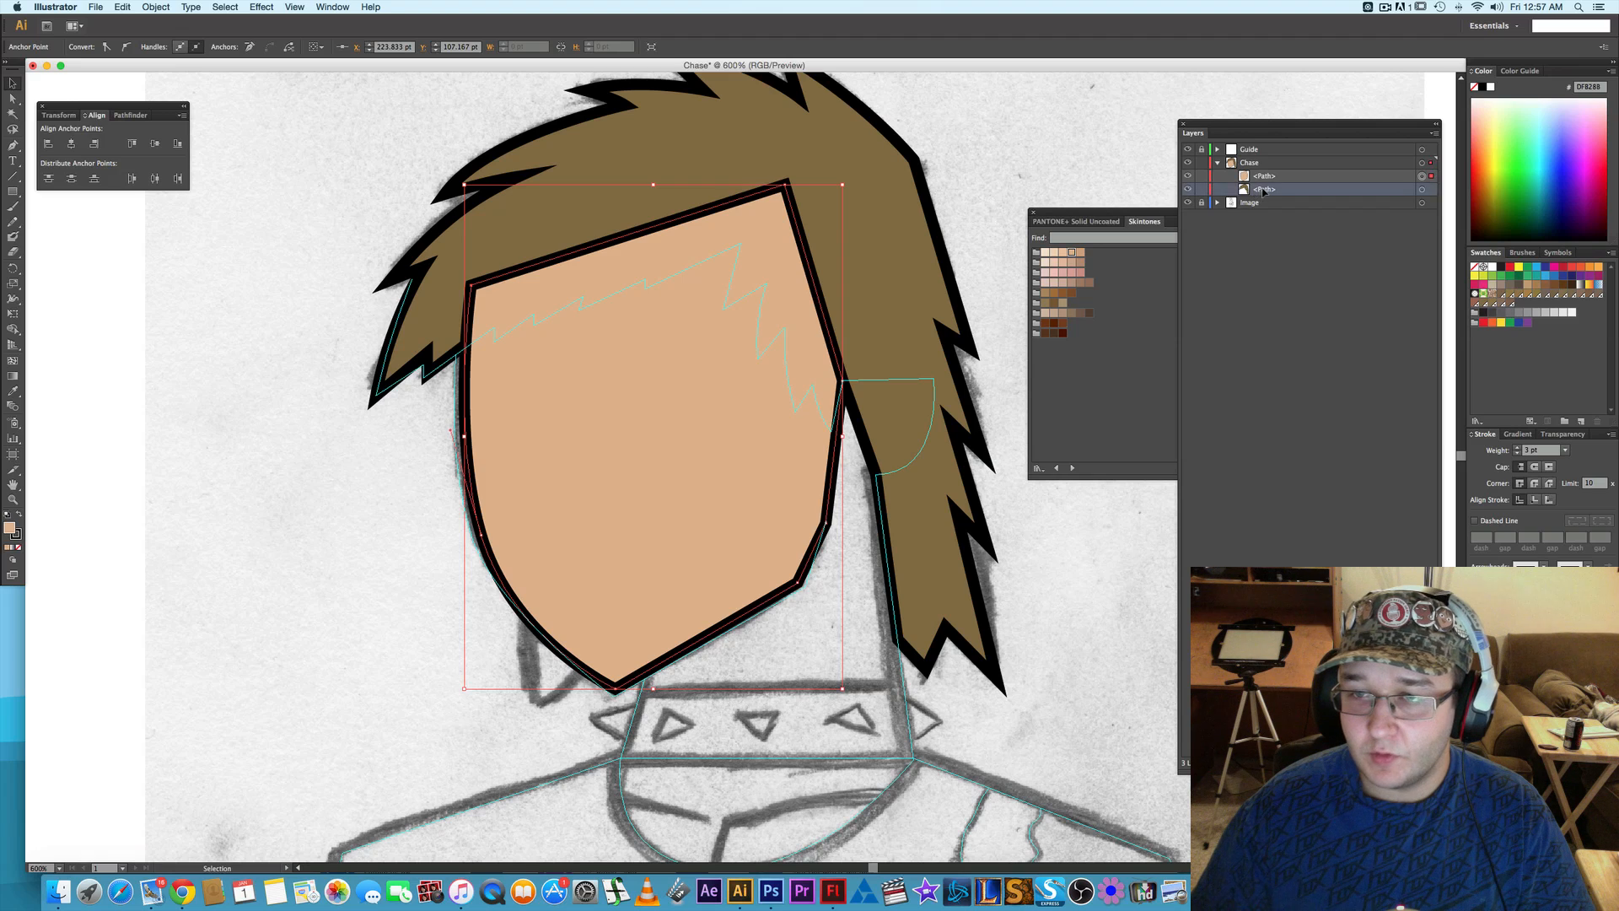
left_click_drag(1268, 190, 1283, 177)
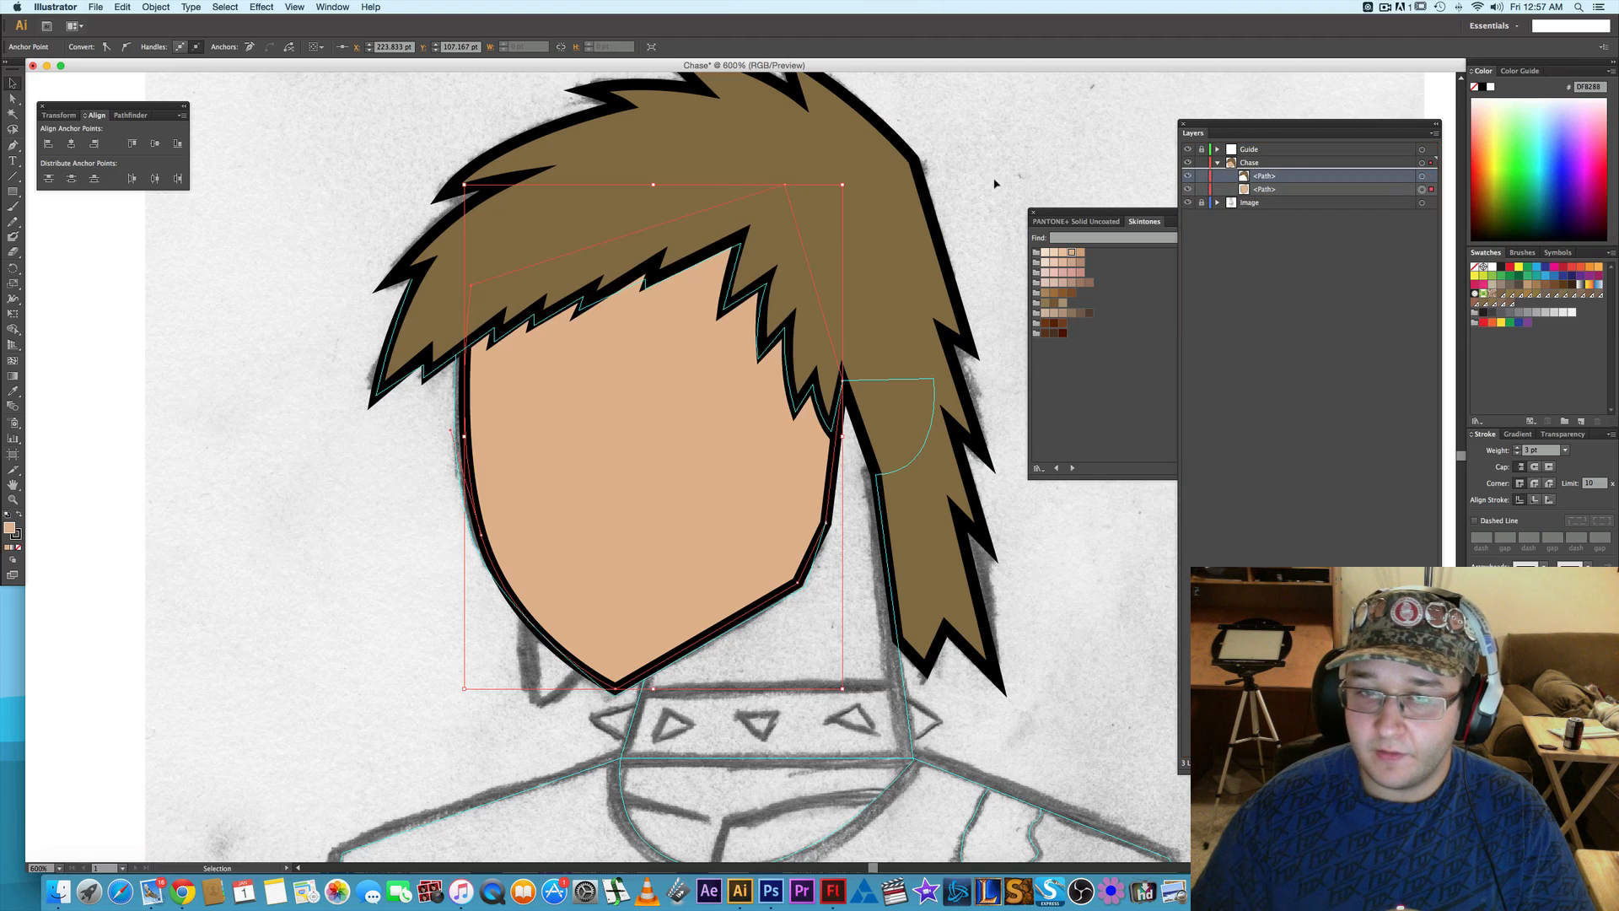
left_click(981, 154)
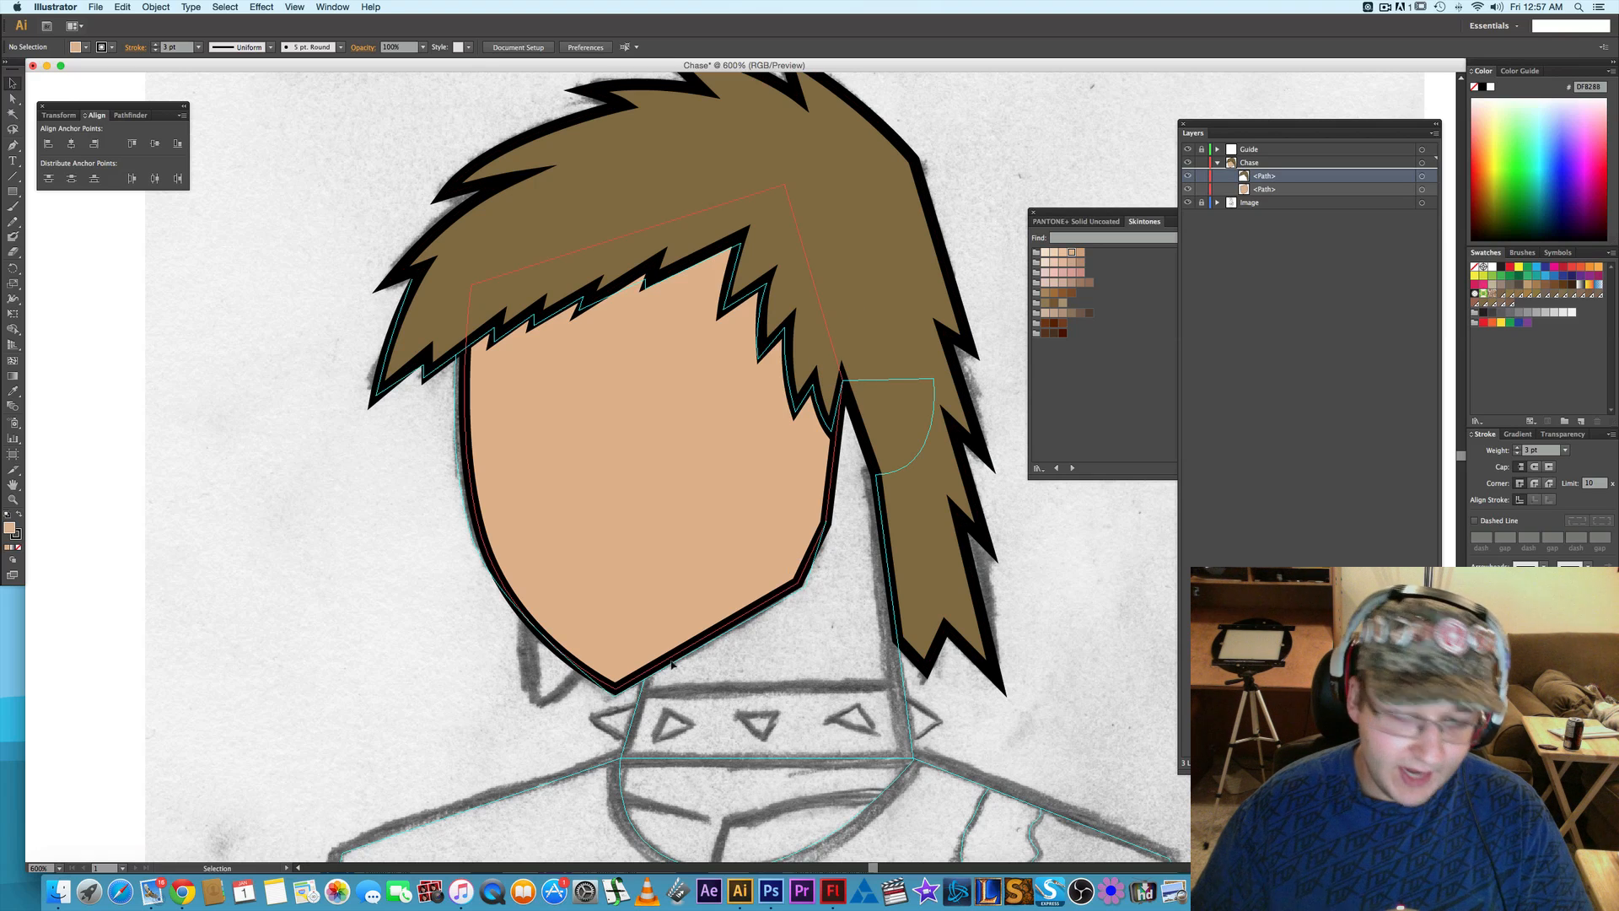
- Lower the chin anchor slightly, shift the front cheek anchor outward and up, and shorten its upper direction handle to match the sketch
key("a")
left_click(617, 686)
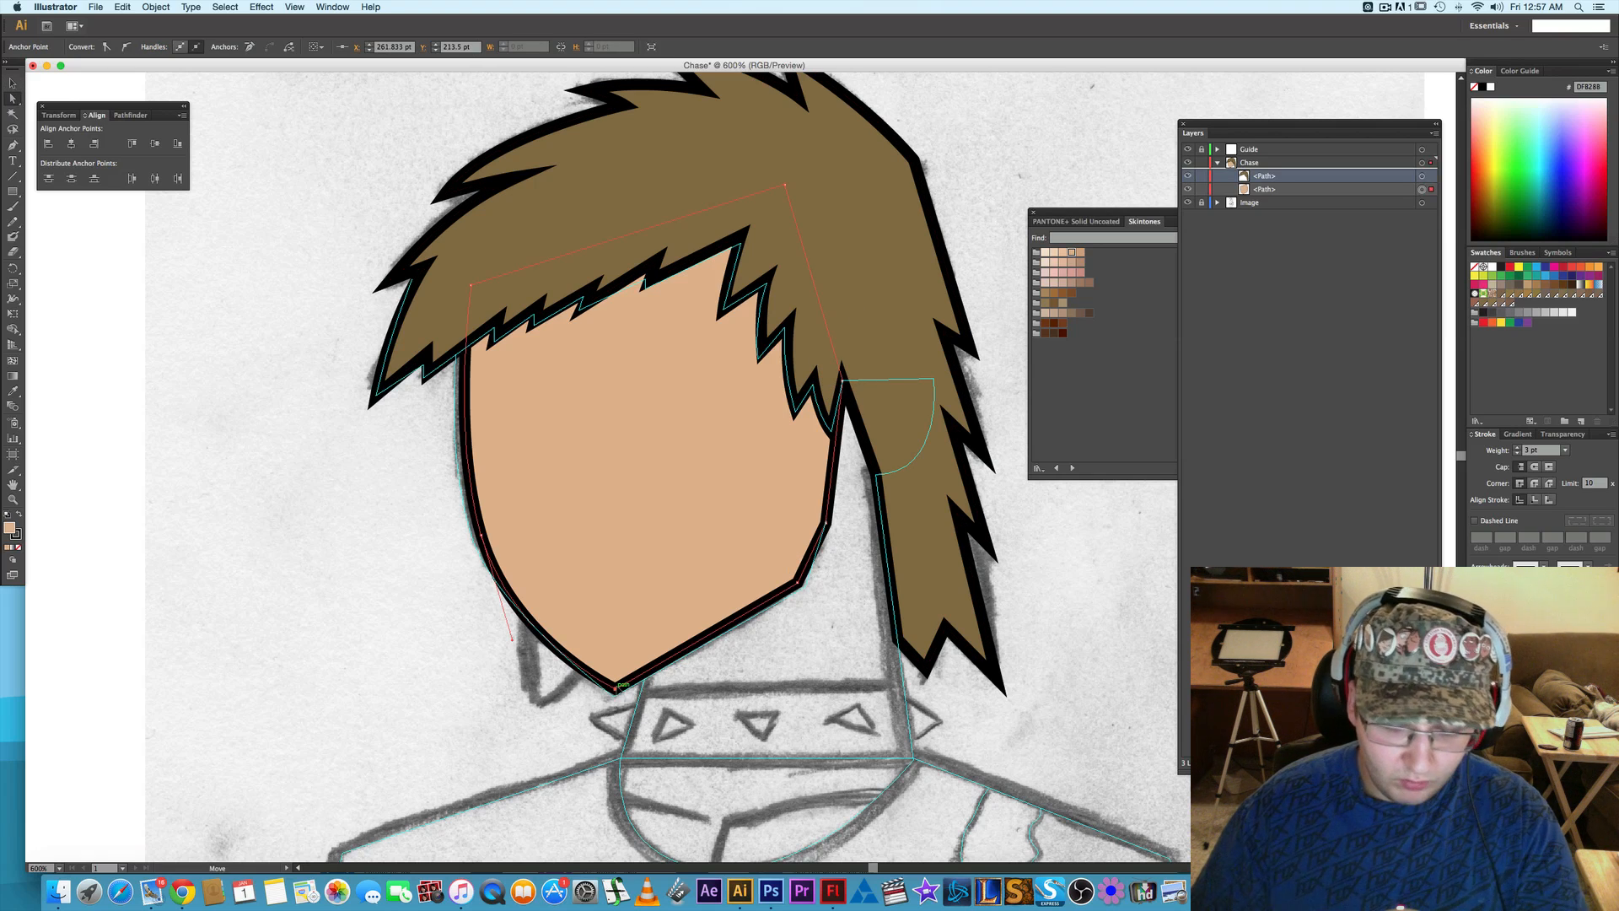
left_click_drag(617, 689, 616, 693)
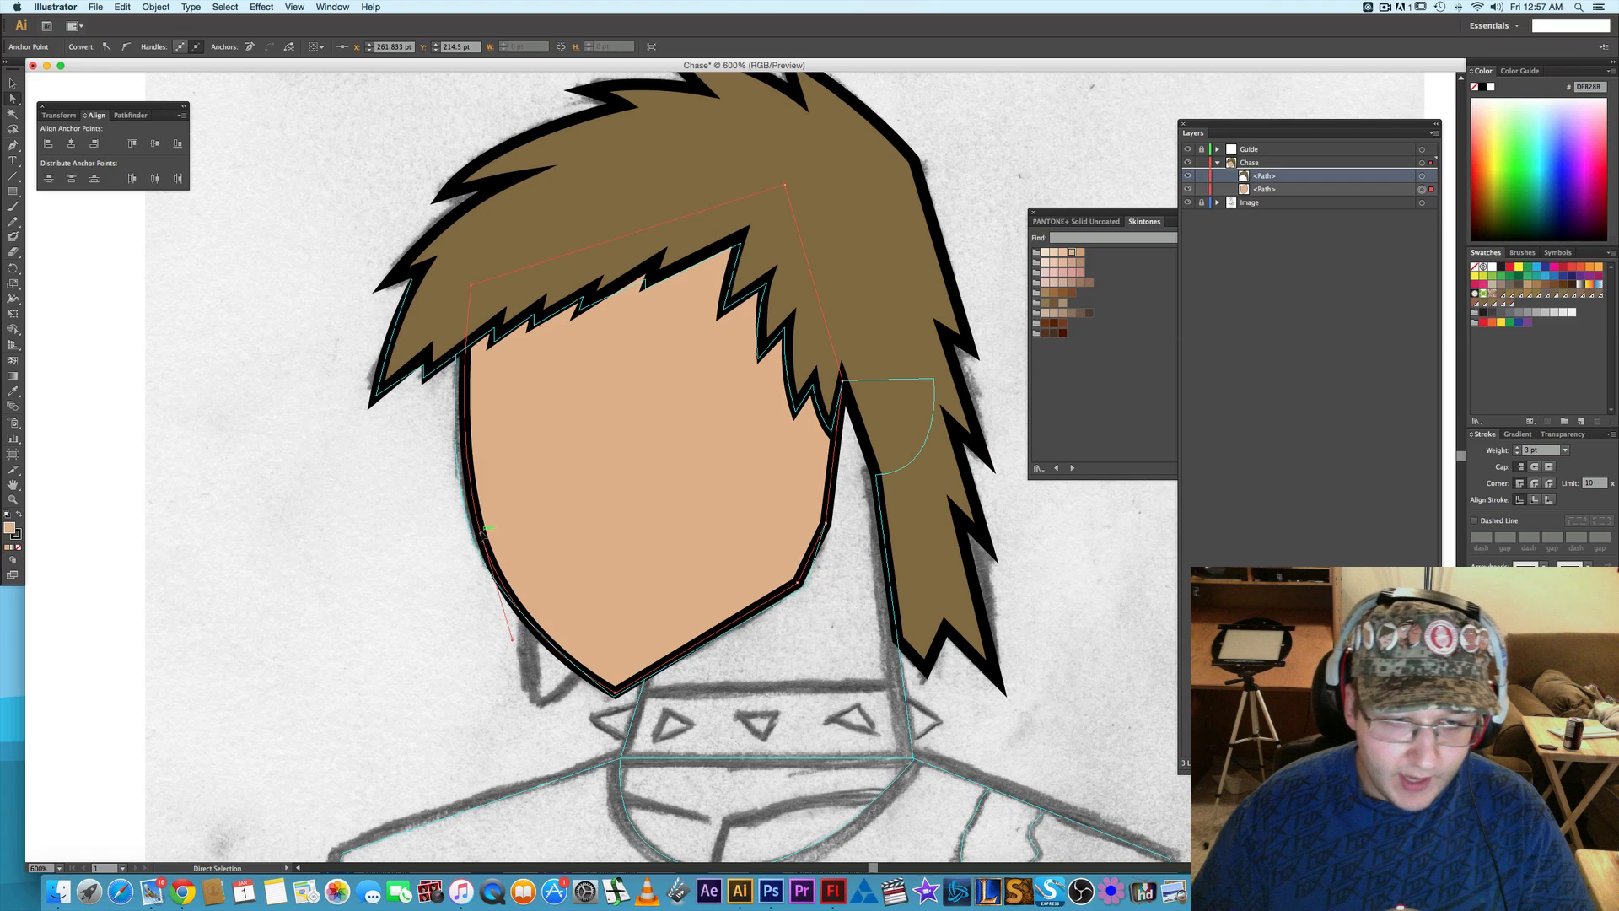
left_click_drag(482, 533, 482, 530)
scroll(484, 532, "right", 1)
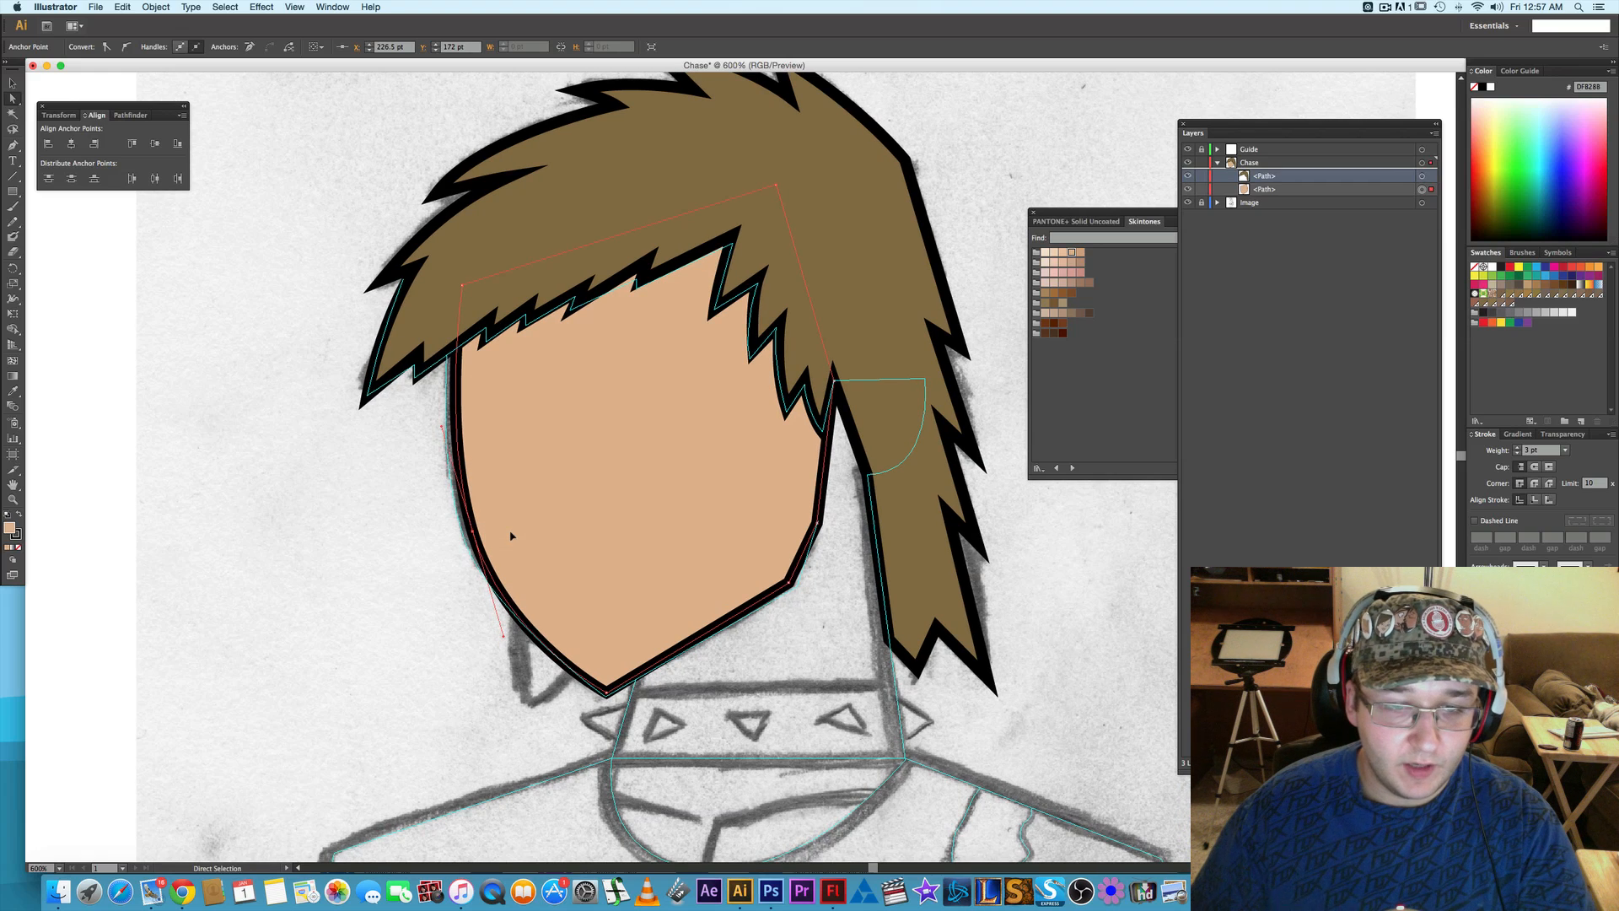
key("Left")
key("Up")
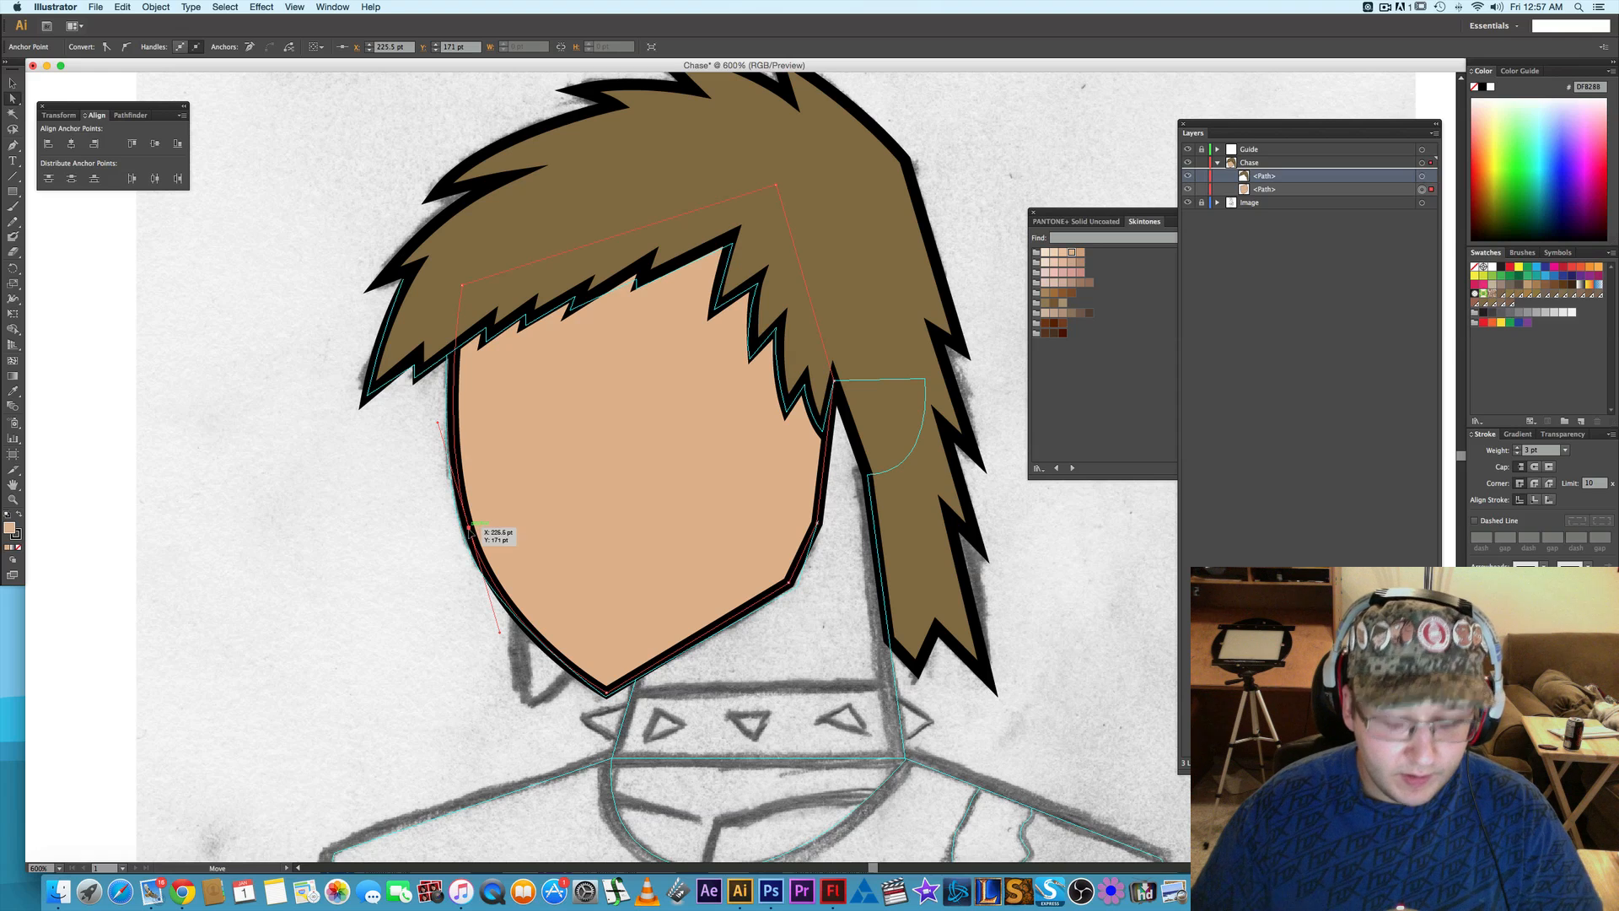
key("Left")
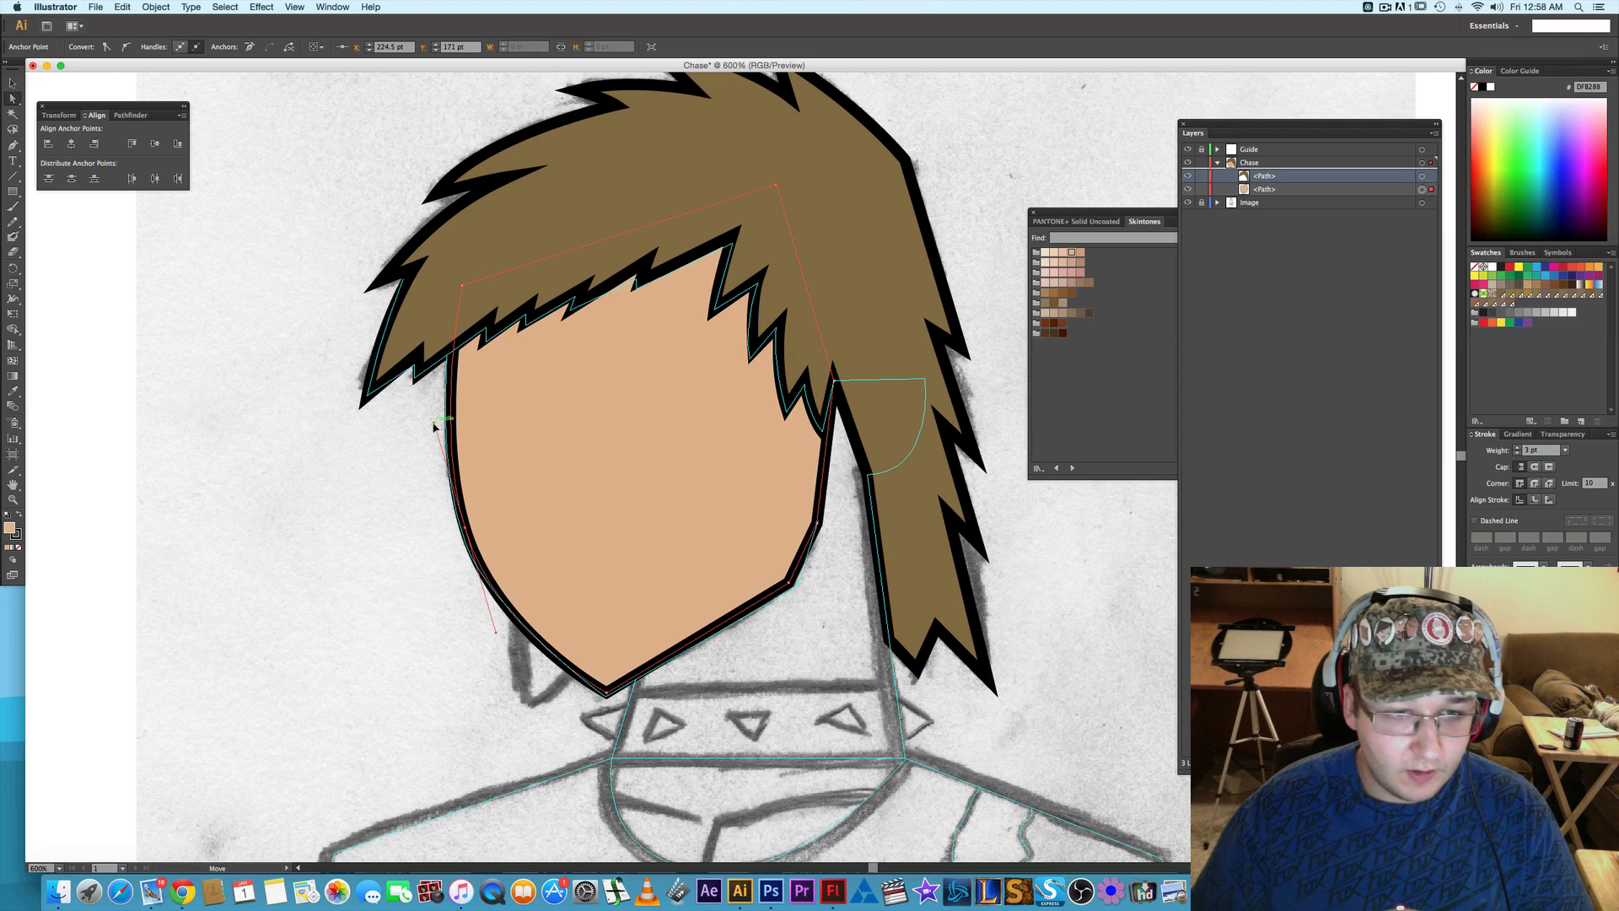
left_click_drag(436, 422, 441, 449)
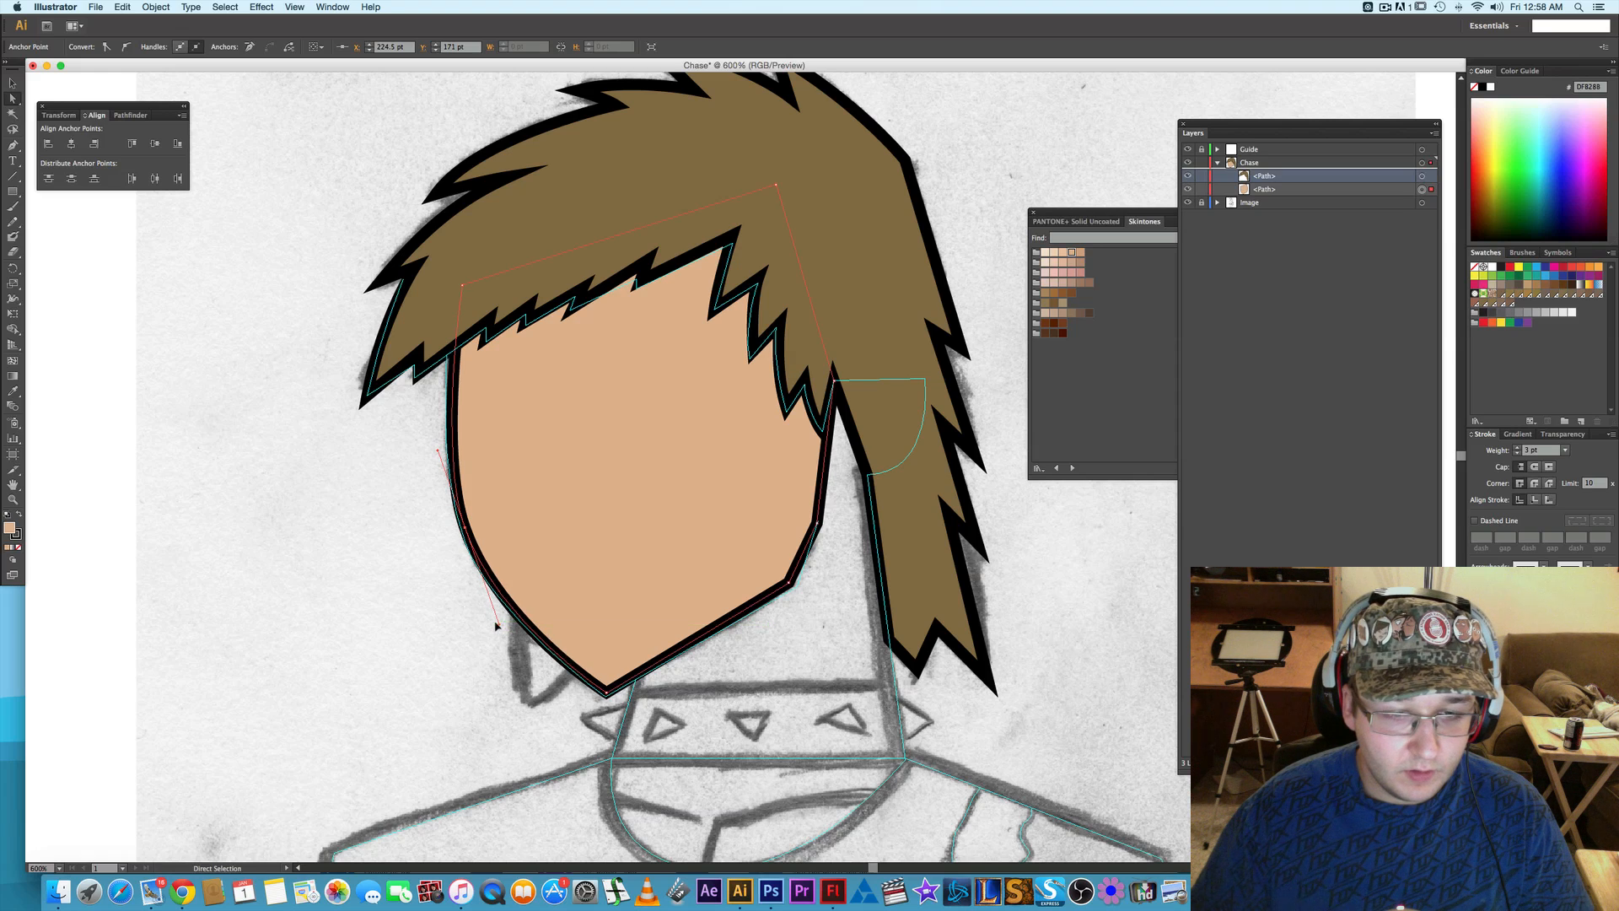
key("super+shift+a")
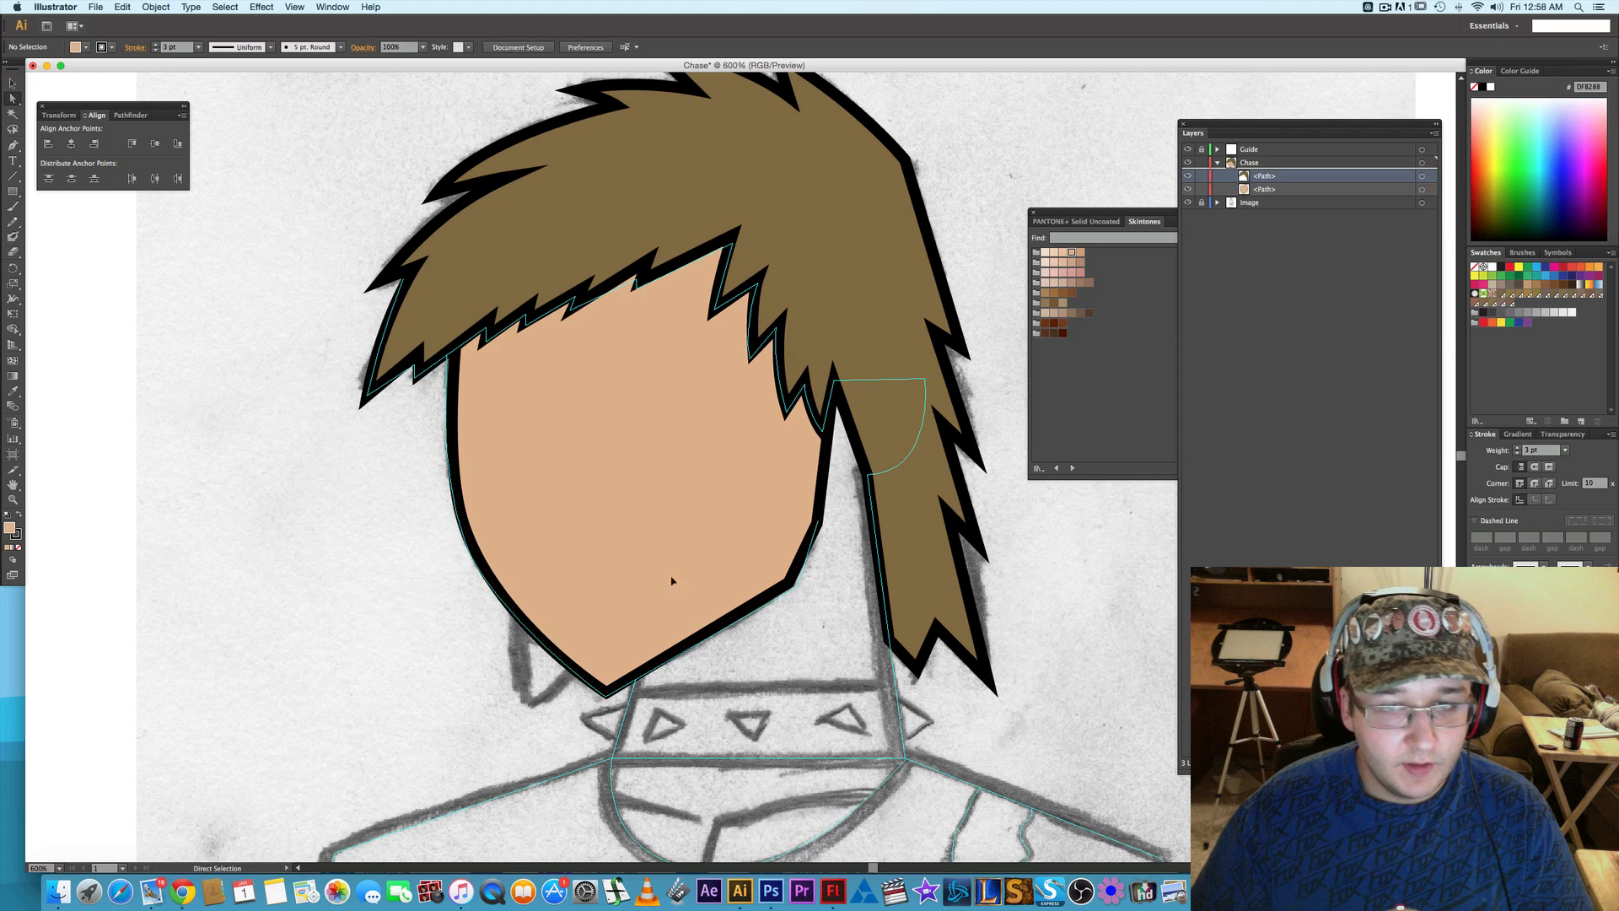
- Toggle the face path's visibility repeatedly to compare its outline with the sketched face
left_click(1188, 189)
left_click(1187, 189)
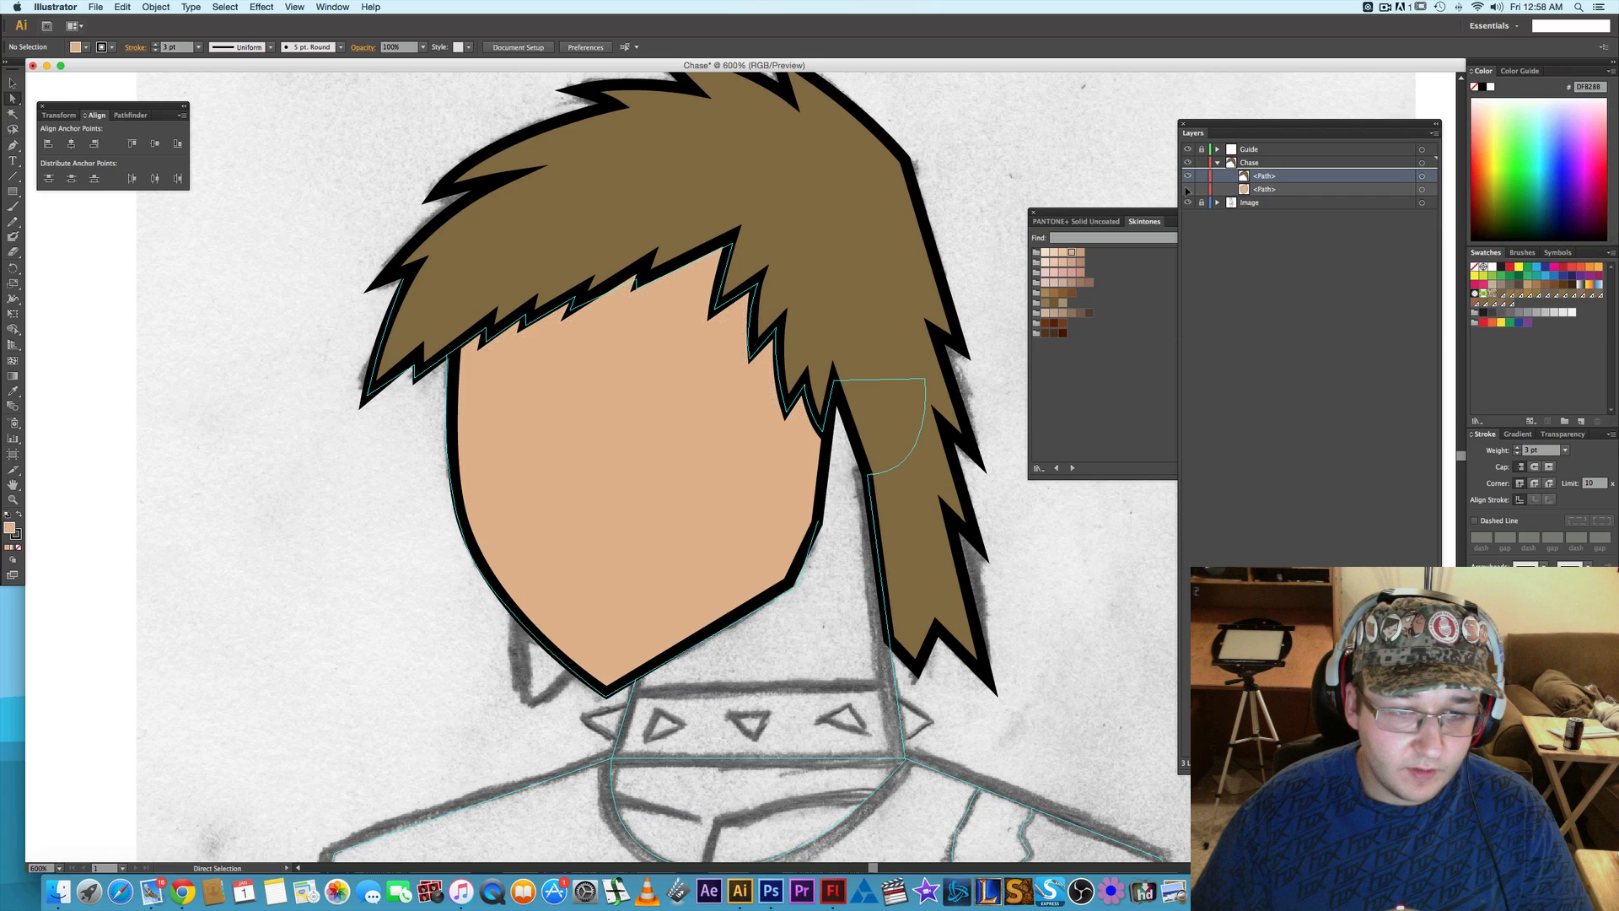
left_click(1188, 189)
left_click(1188, 189)
left_click(1187, 189)
left_click(1188, 189)
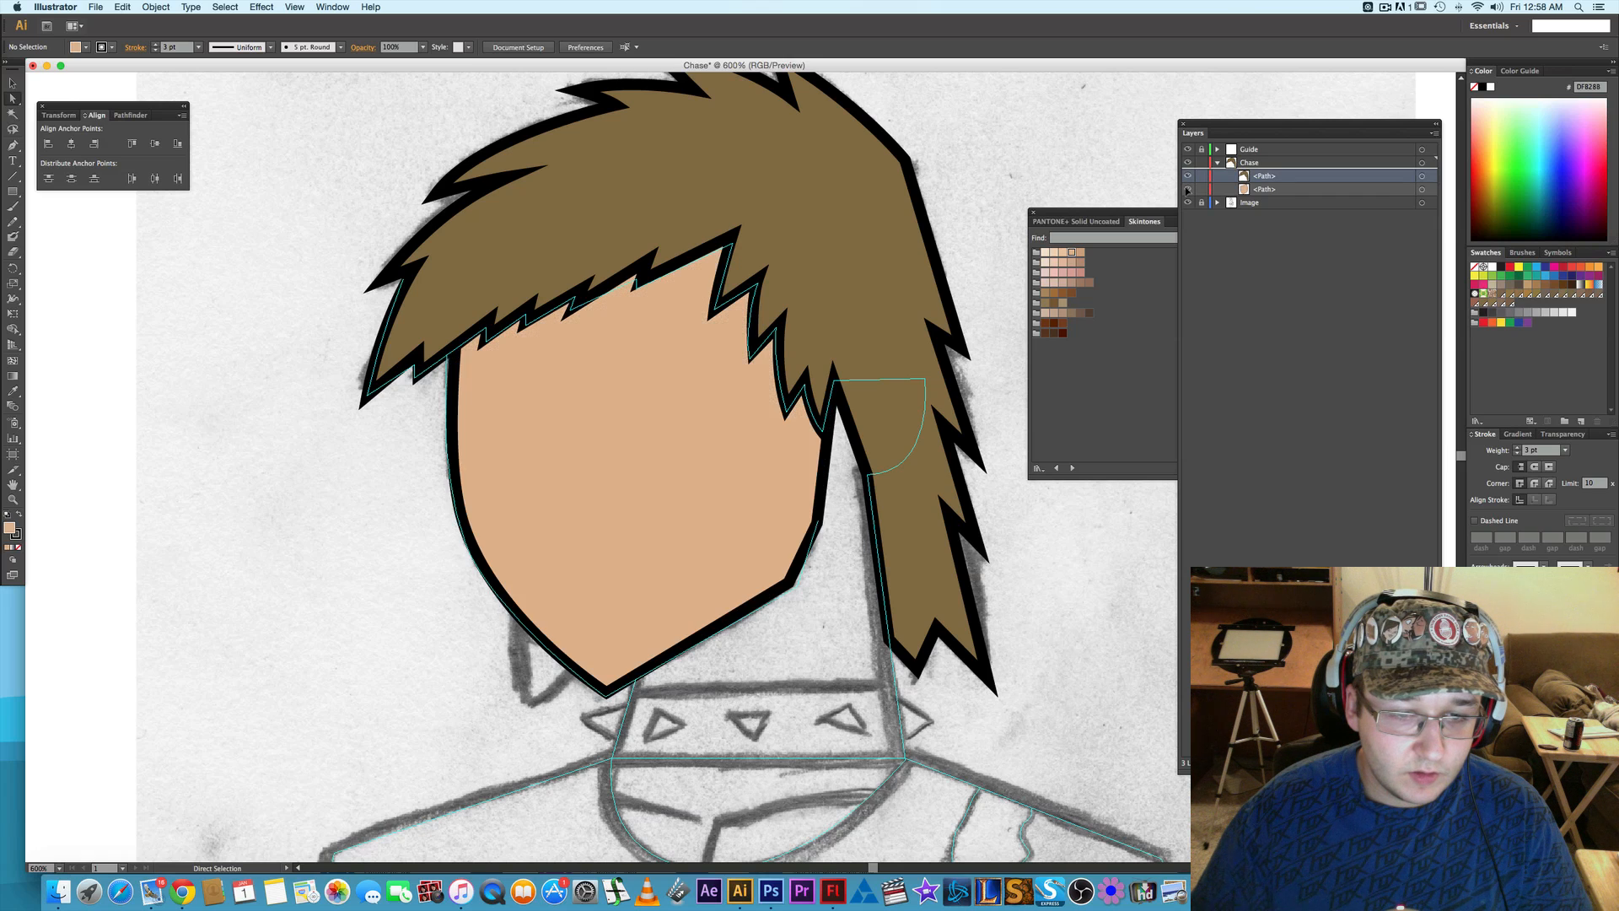
left_click(1187, 189)
left_click(1188, 189)
left_click(1187, 189)
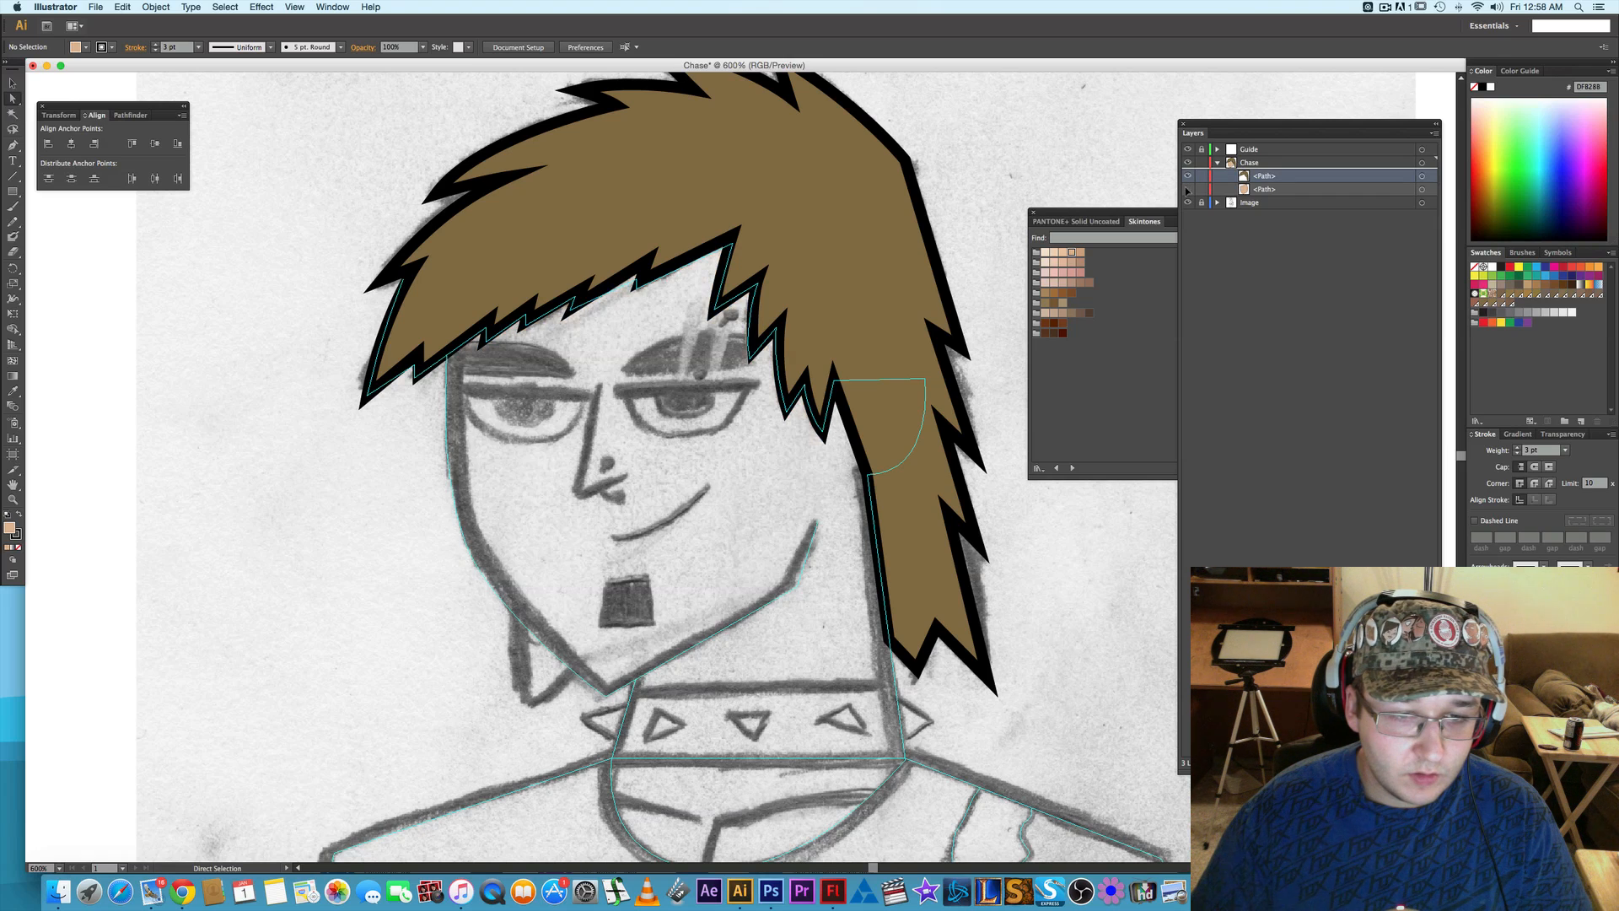
left_click(1187, 189)
- Shift the front cheek anchor about 2 pt inward and nudge the anchor under the fringe slightly in the same direction
left_click(465, 527)
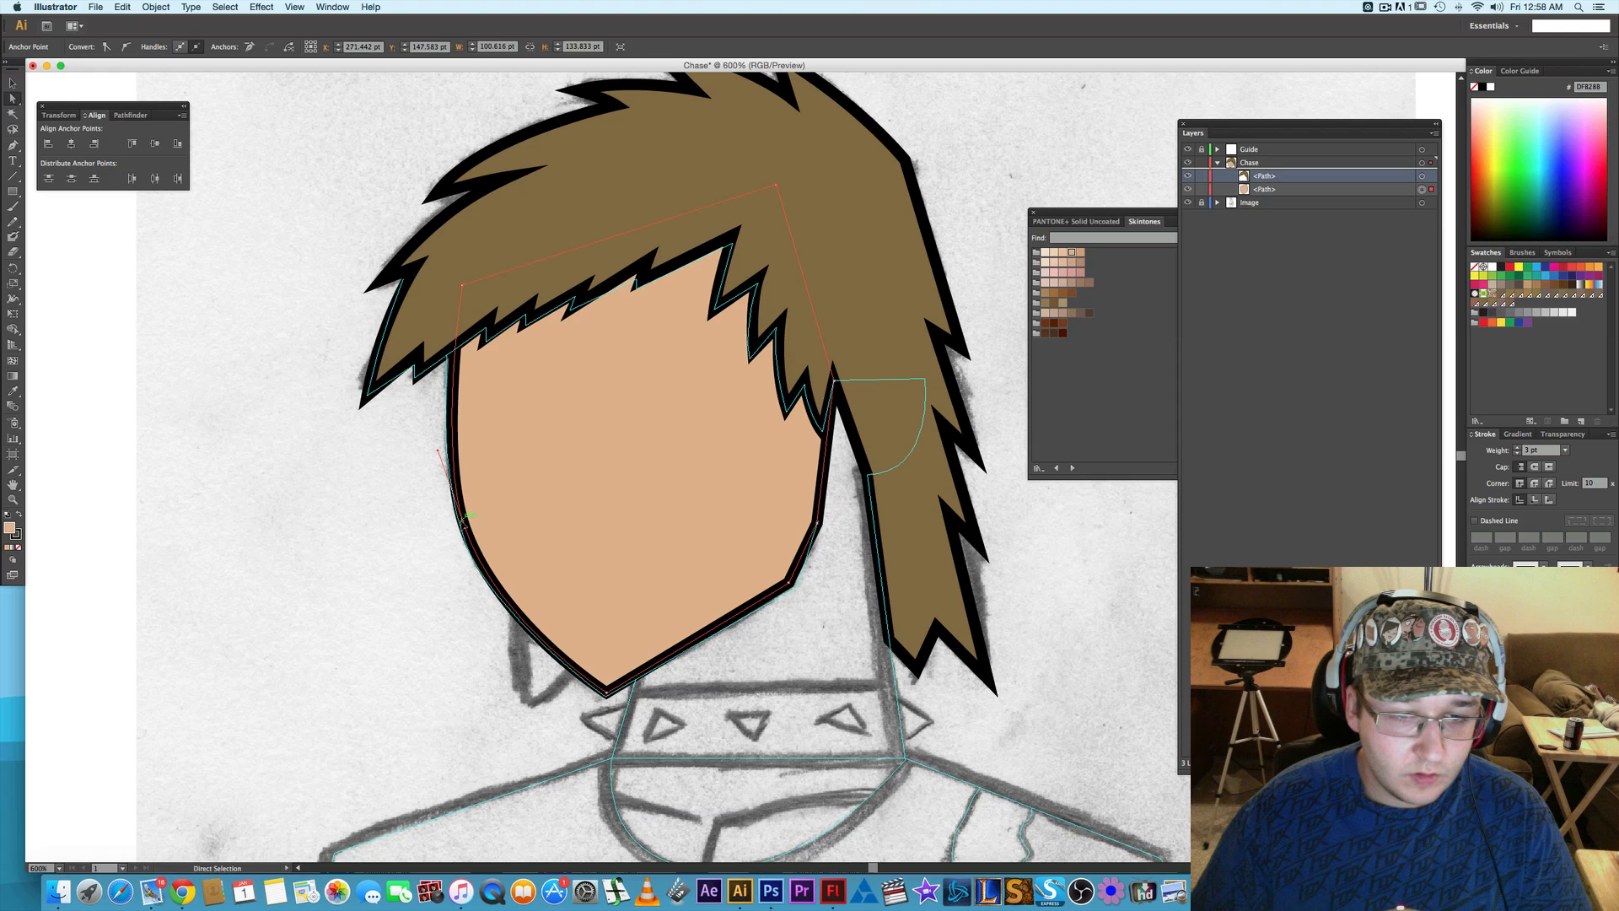
left_click(465, 528)
key("Right")
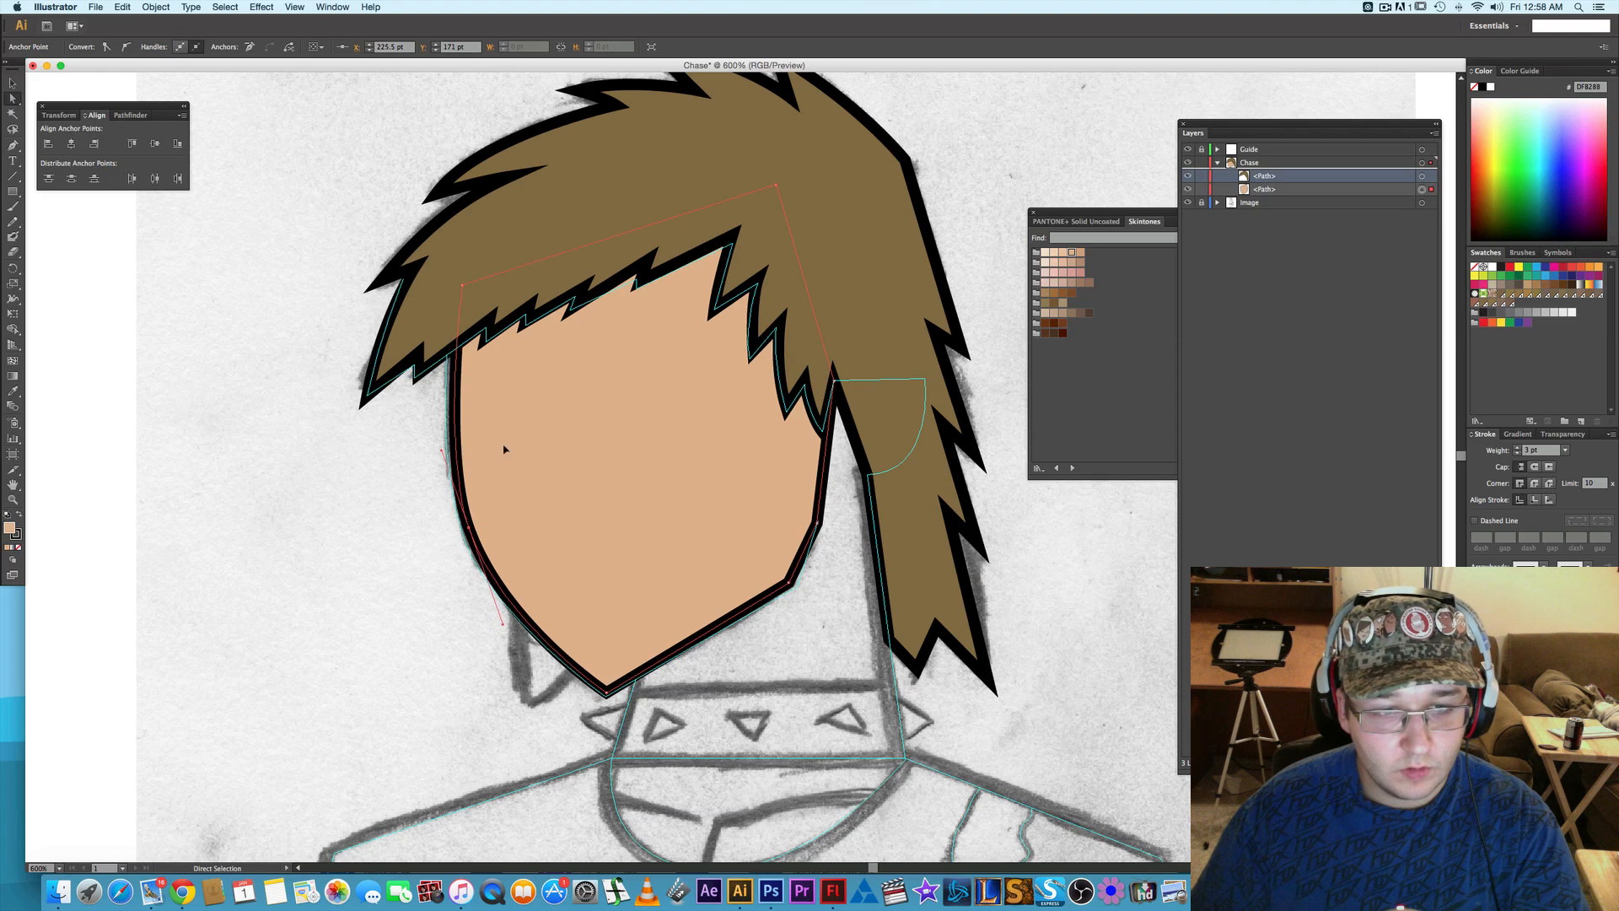
left_click(464, 284)
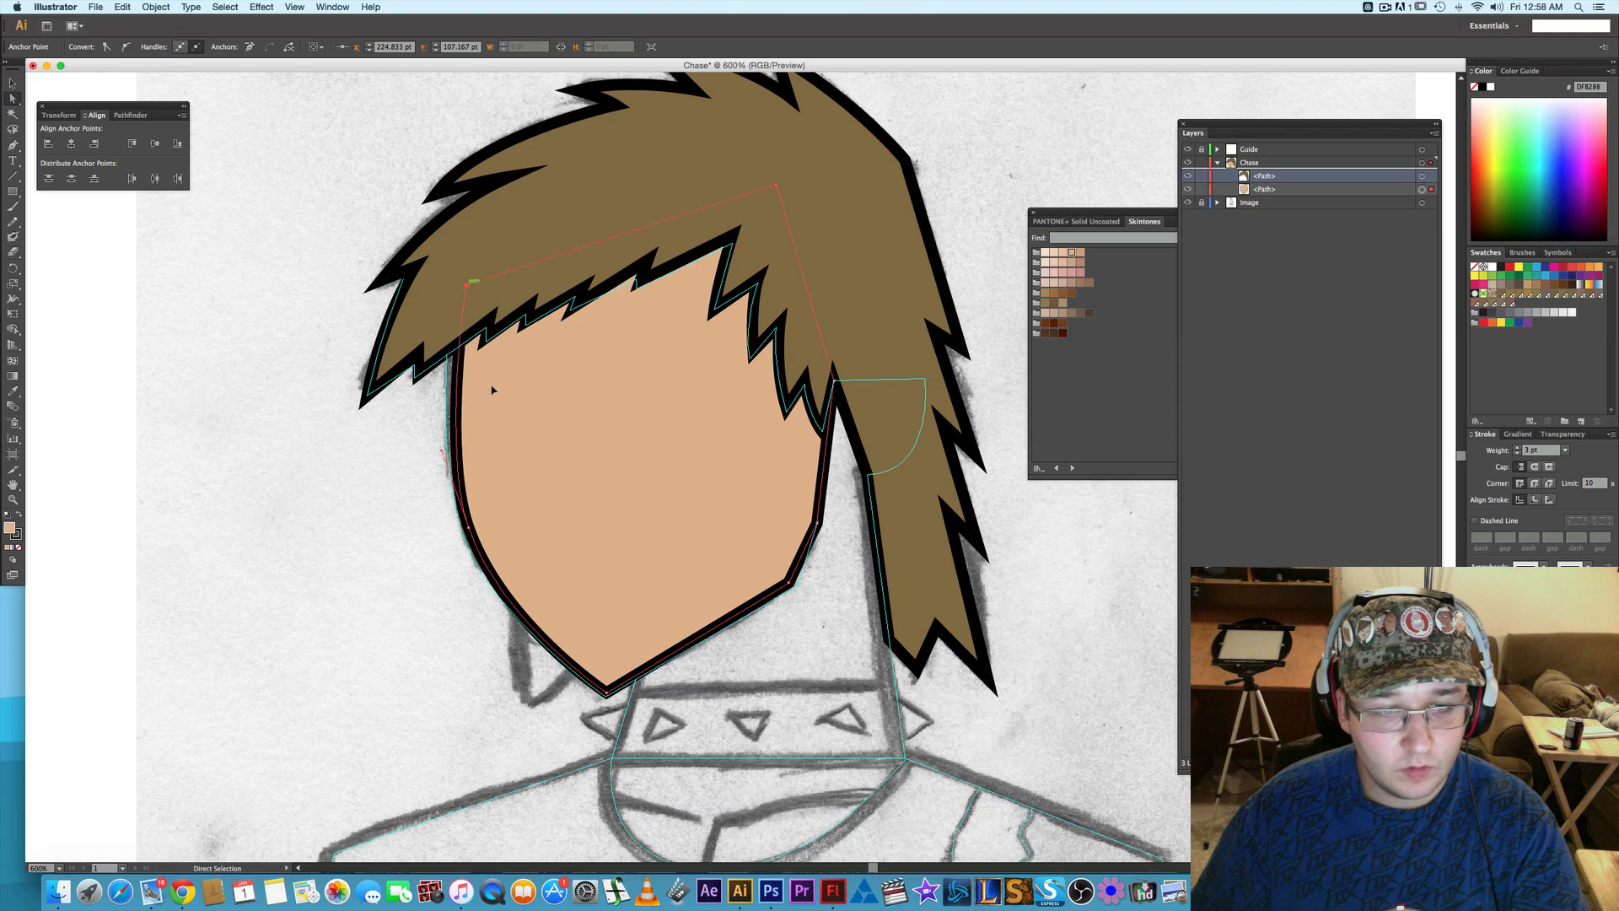
left_click_drag(468, 530, 473, 530)
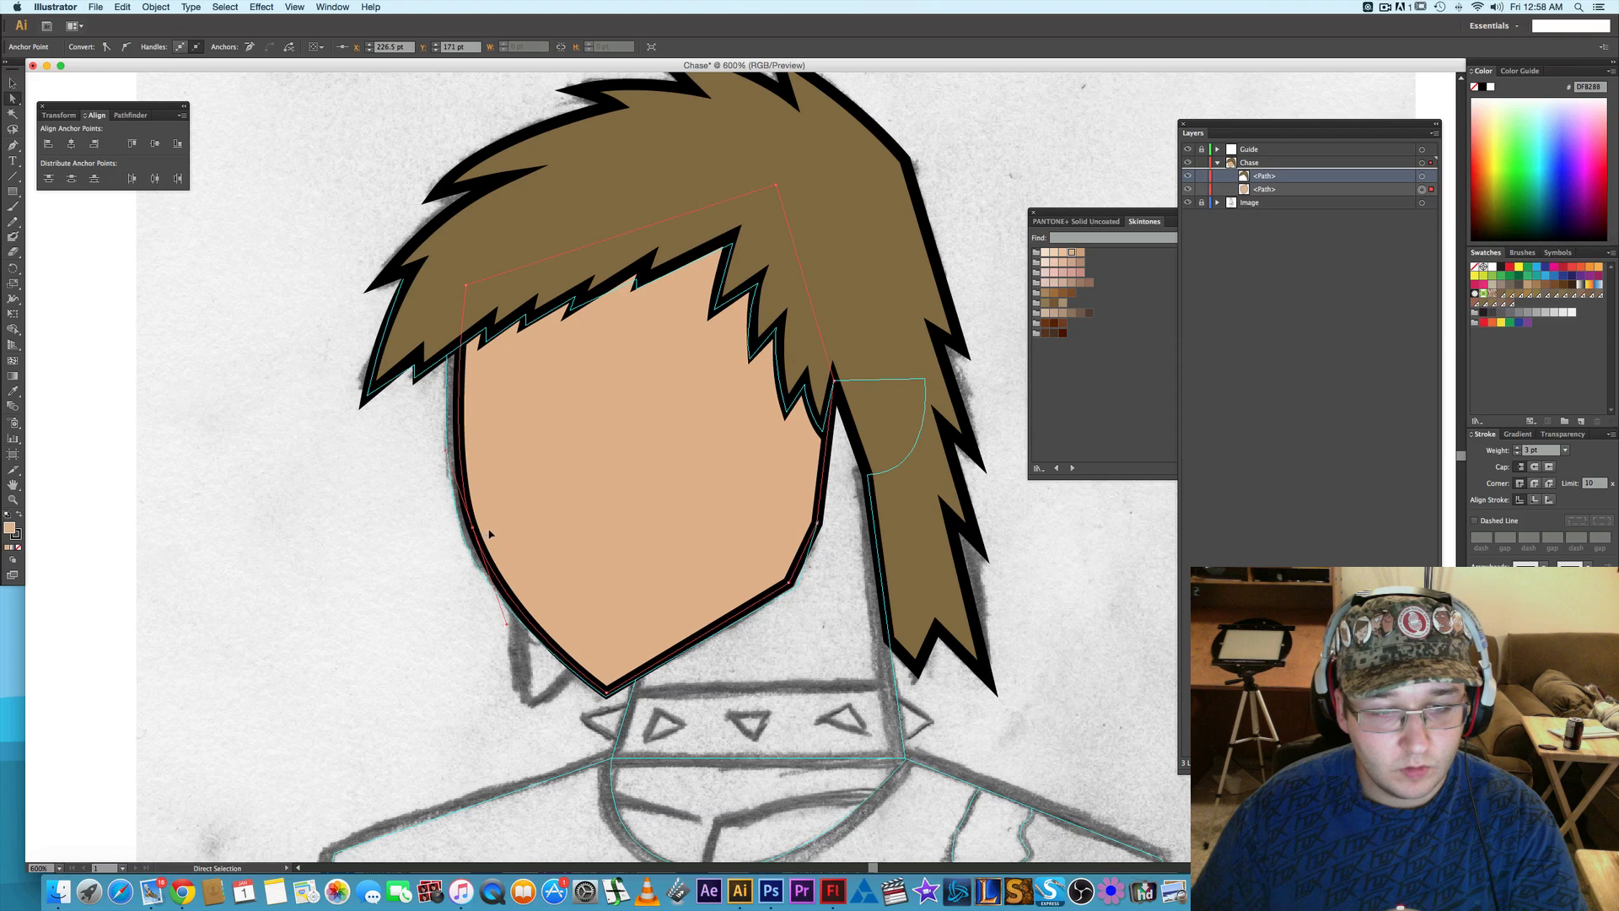
- Compare the adjusted face outline with the sketch by toggling the face path's visibility, and leave it hidden
left_click(1188, 189)
left_click(1188, 190)
left_click(1188, 189)
left_click(1188, 189)
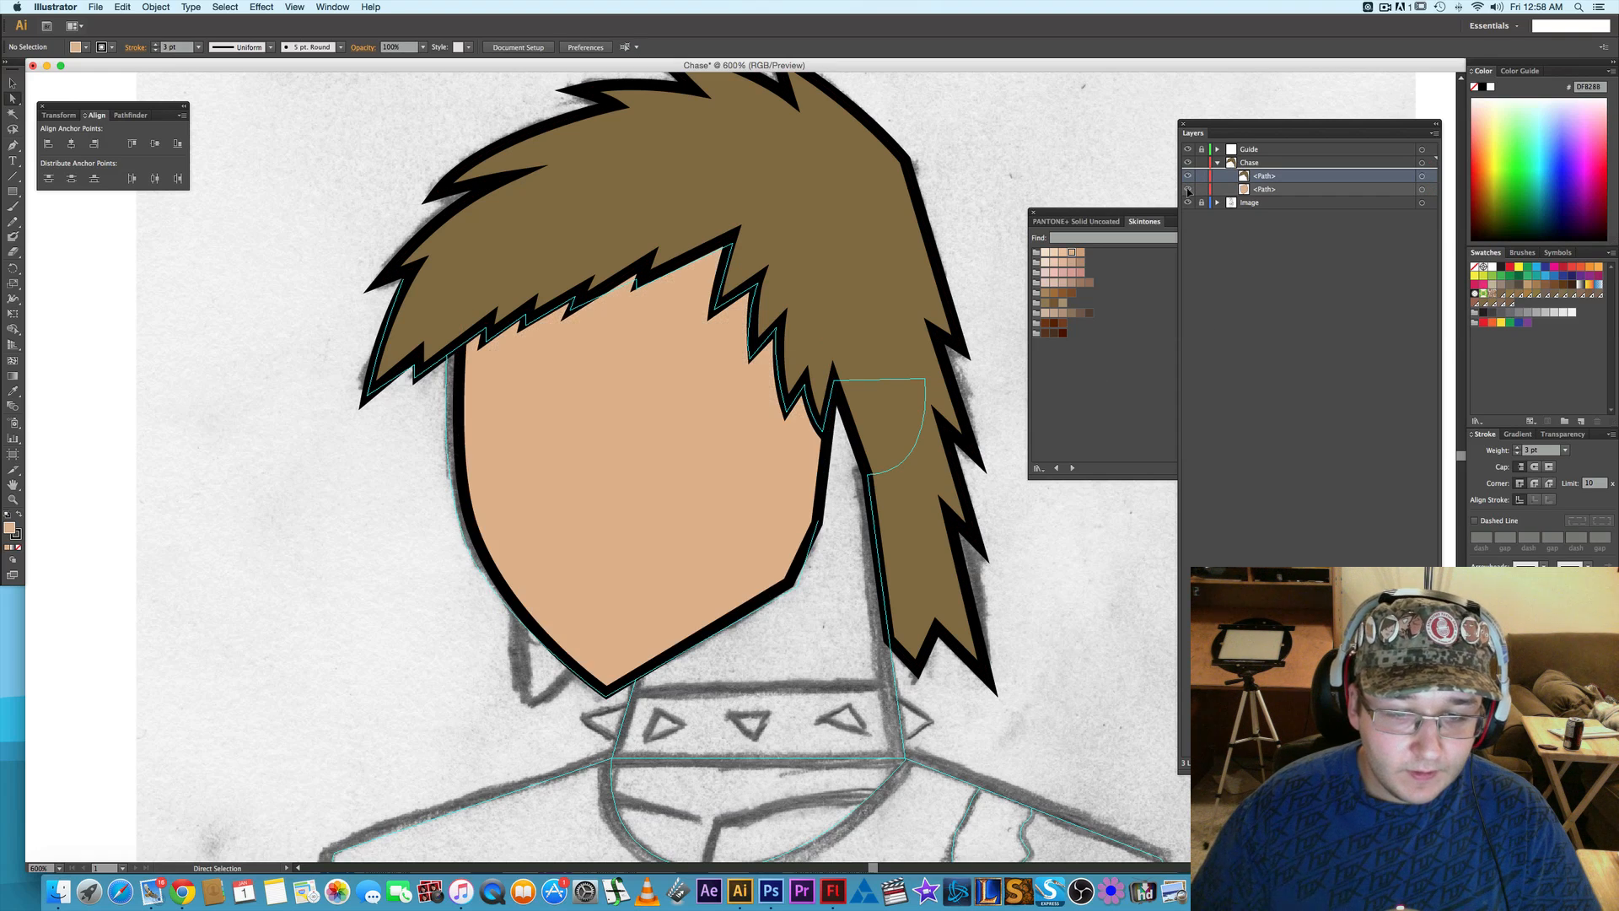
left_click(1188, 190)
left_click(1188, 190)
left_click(1189, 190)
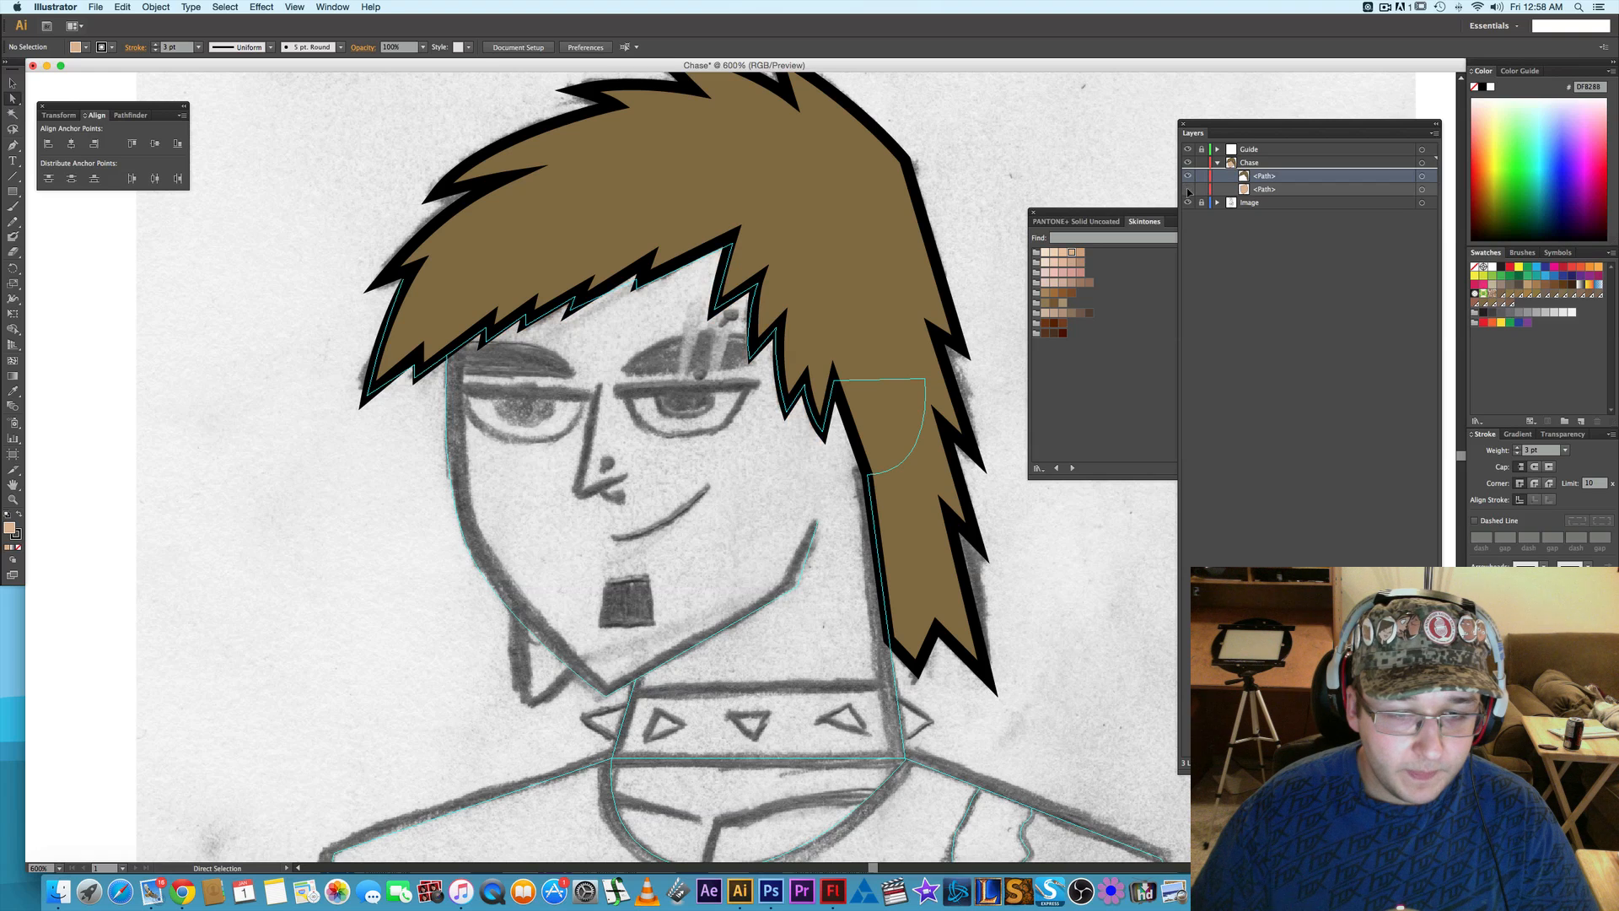
left_click(1188, 190)
left_click(1188, 190)
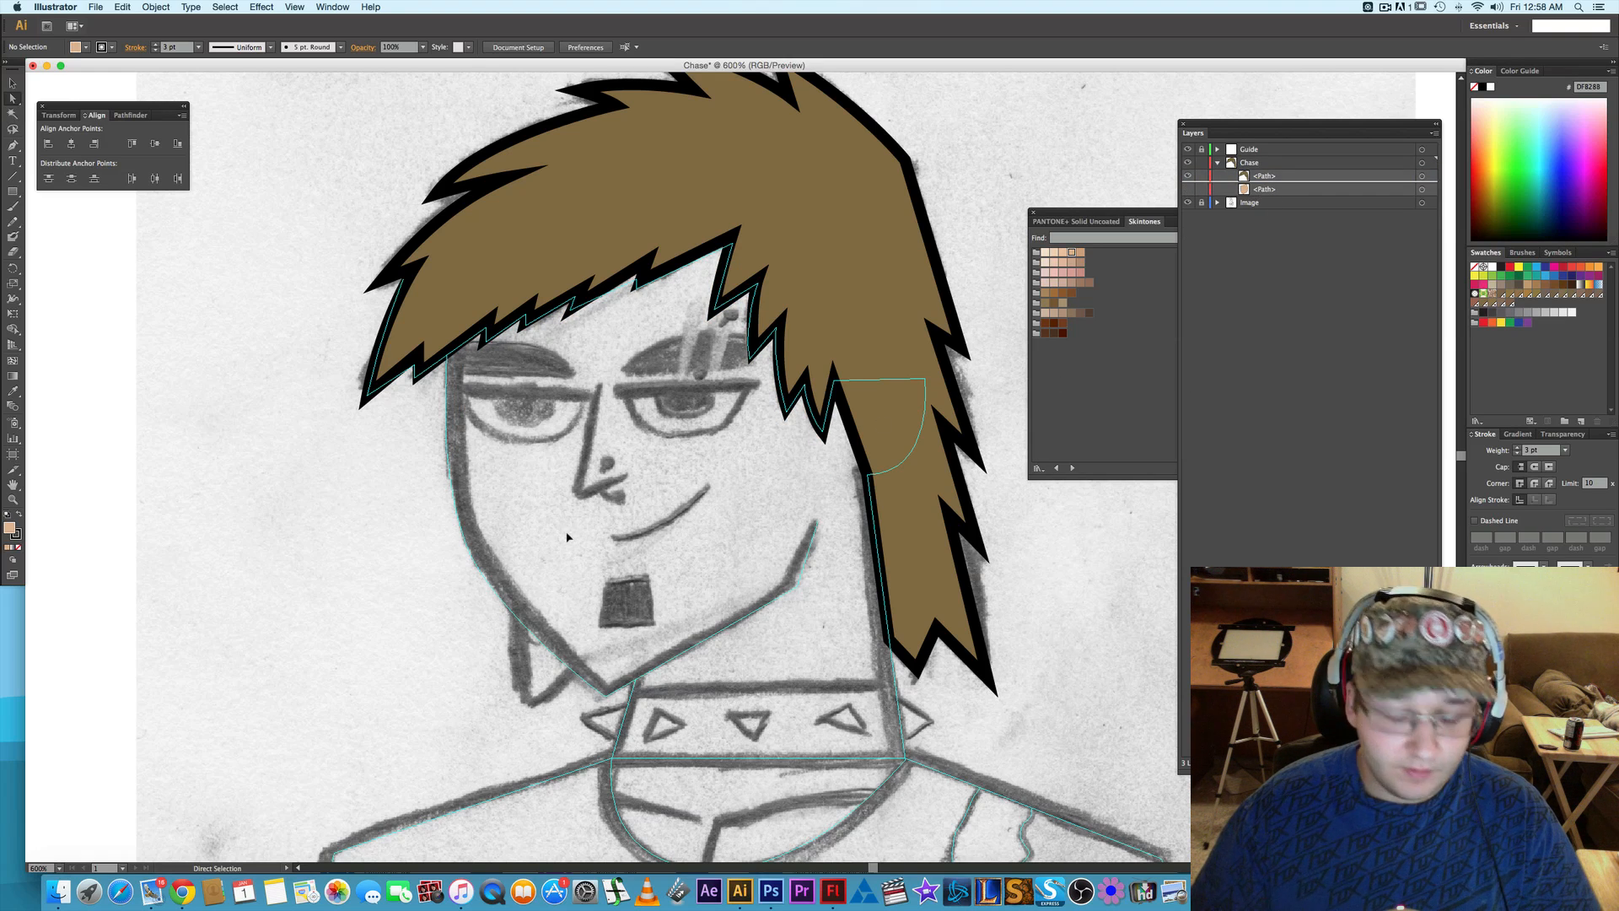
- Draw a straight horizontal upper-eyelid line about 35 pt long over the sketched eye beside the long side hair with the Pen tool
key("p")
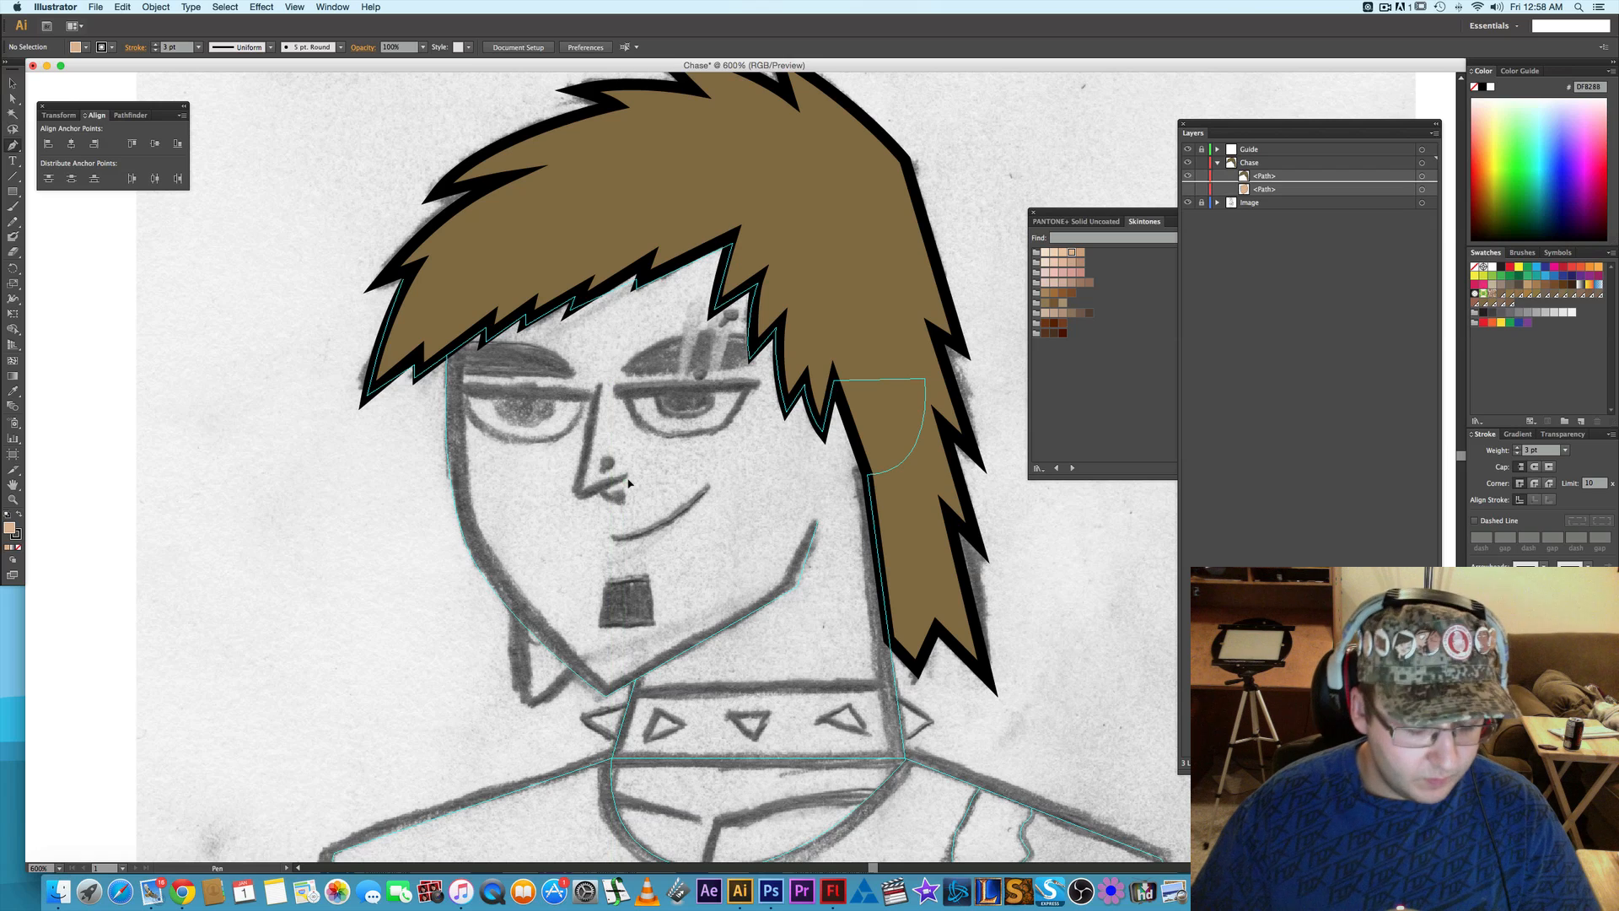
key("alt")
scroll(693, 389, "up", 1)
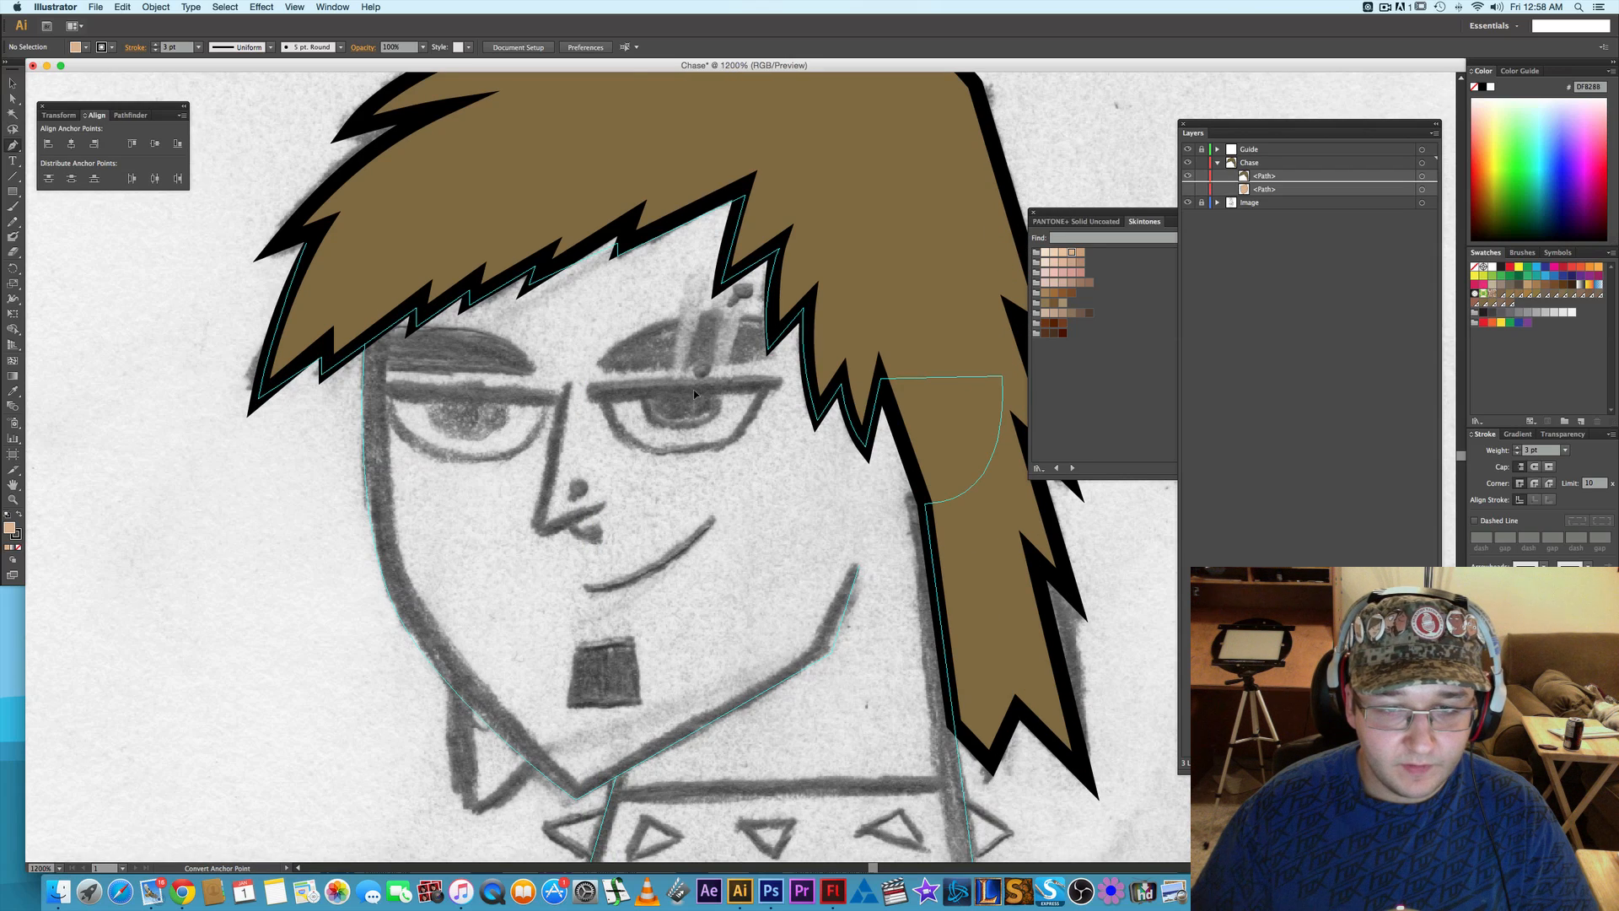
scroll(676, 392, "up", 1)
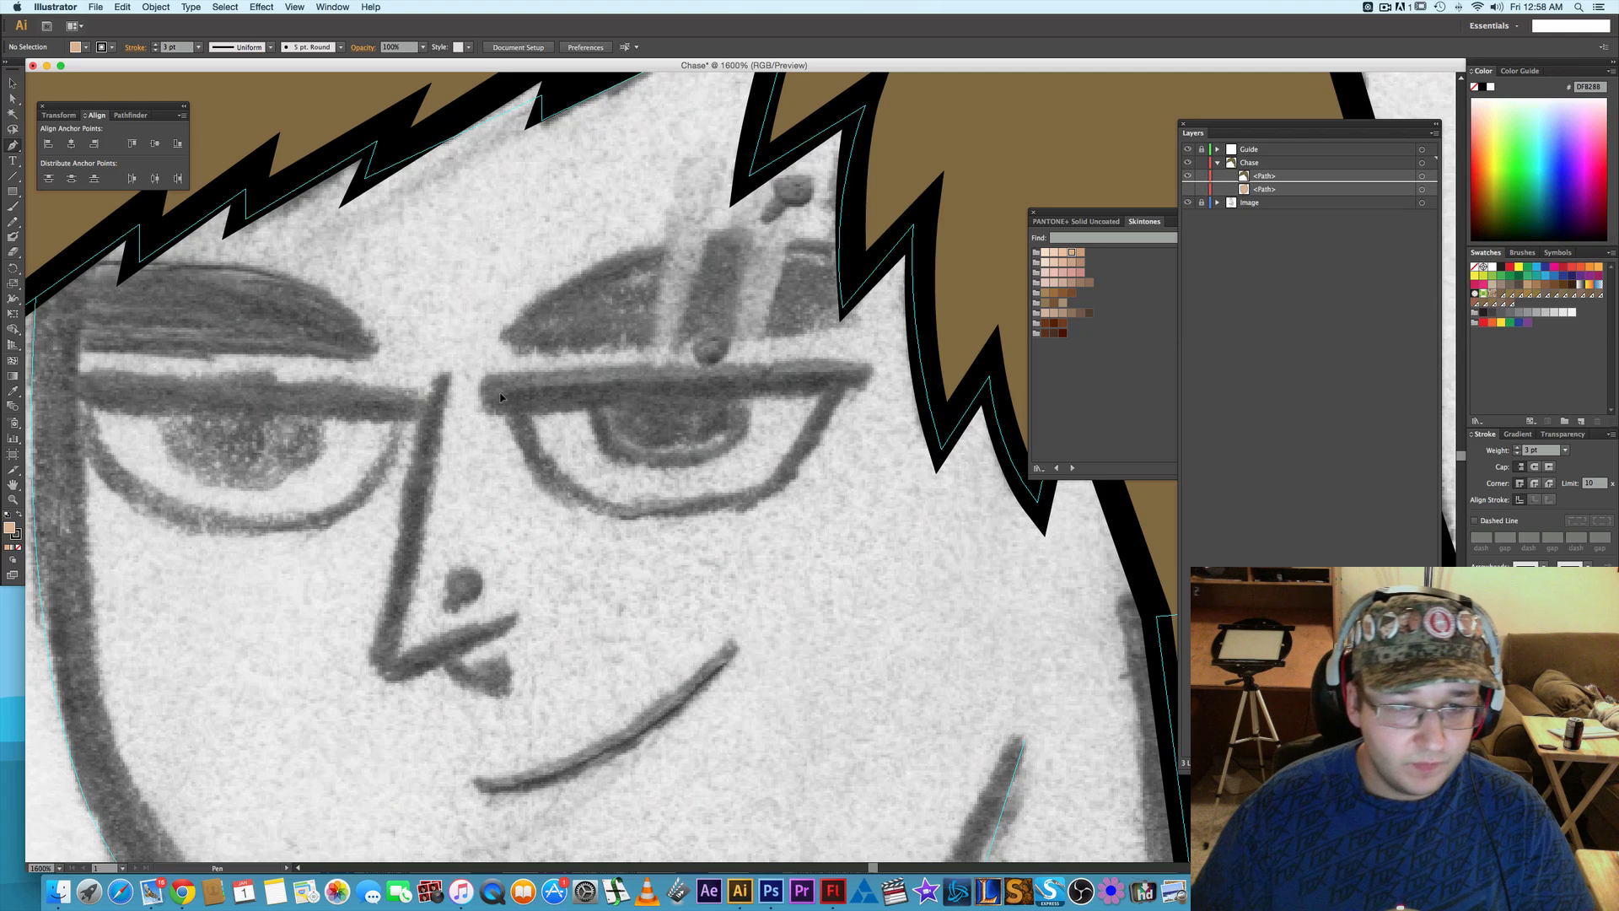
left_click_drag(501, 392, 848, 396)
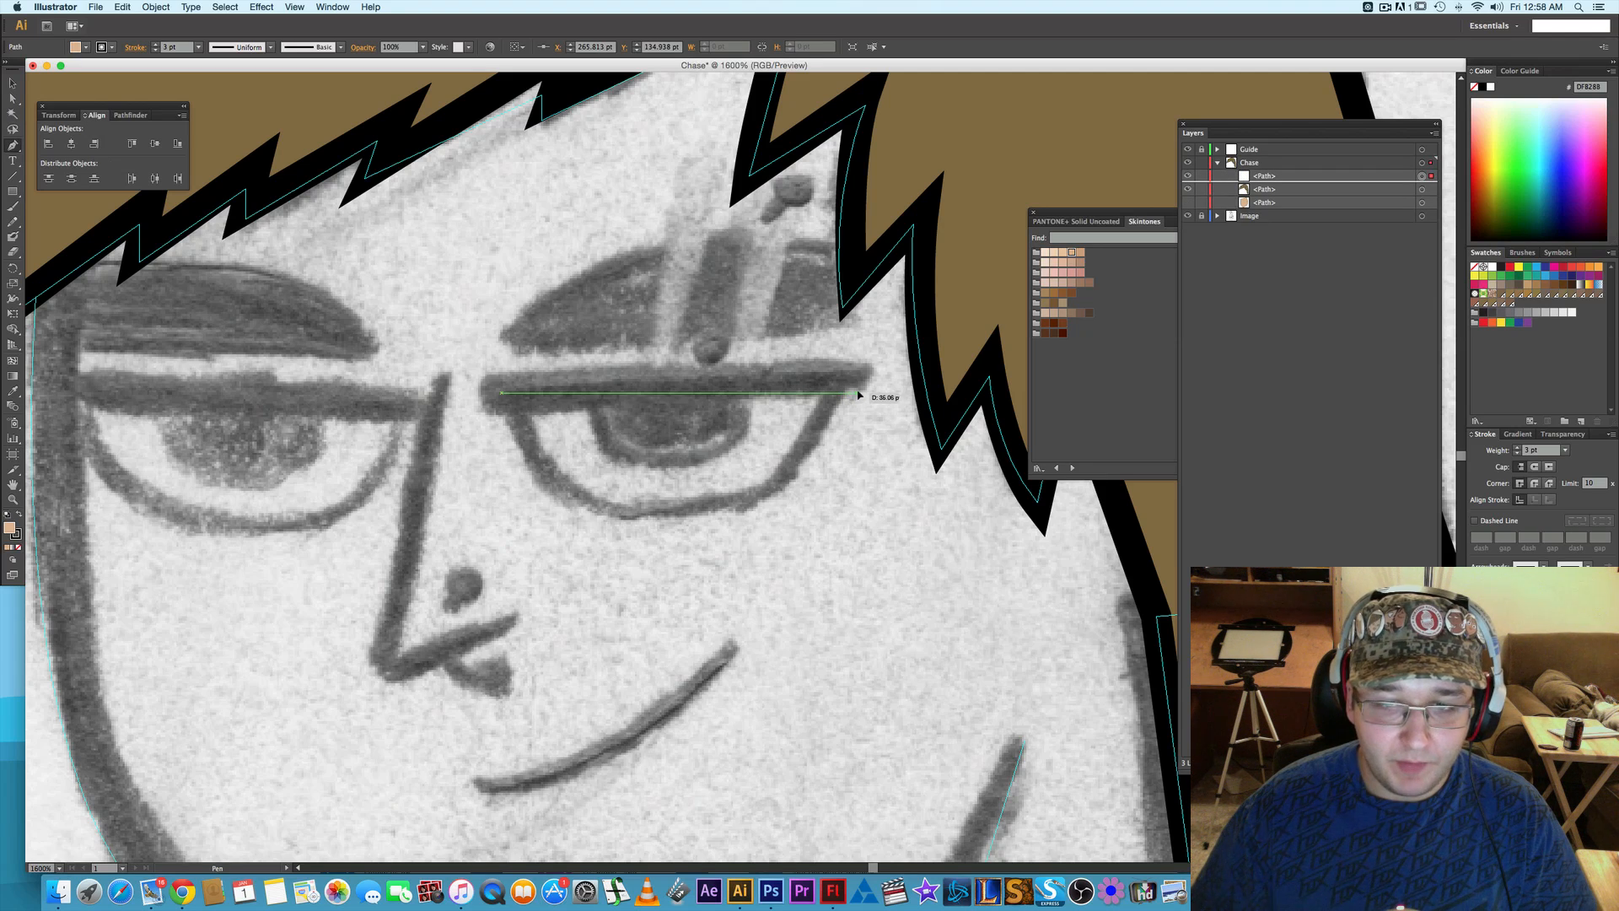
left_click(858, 393)
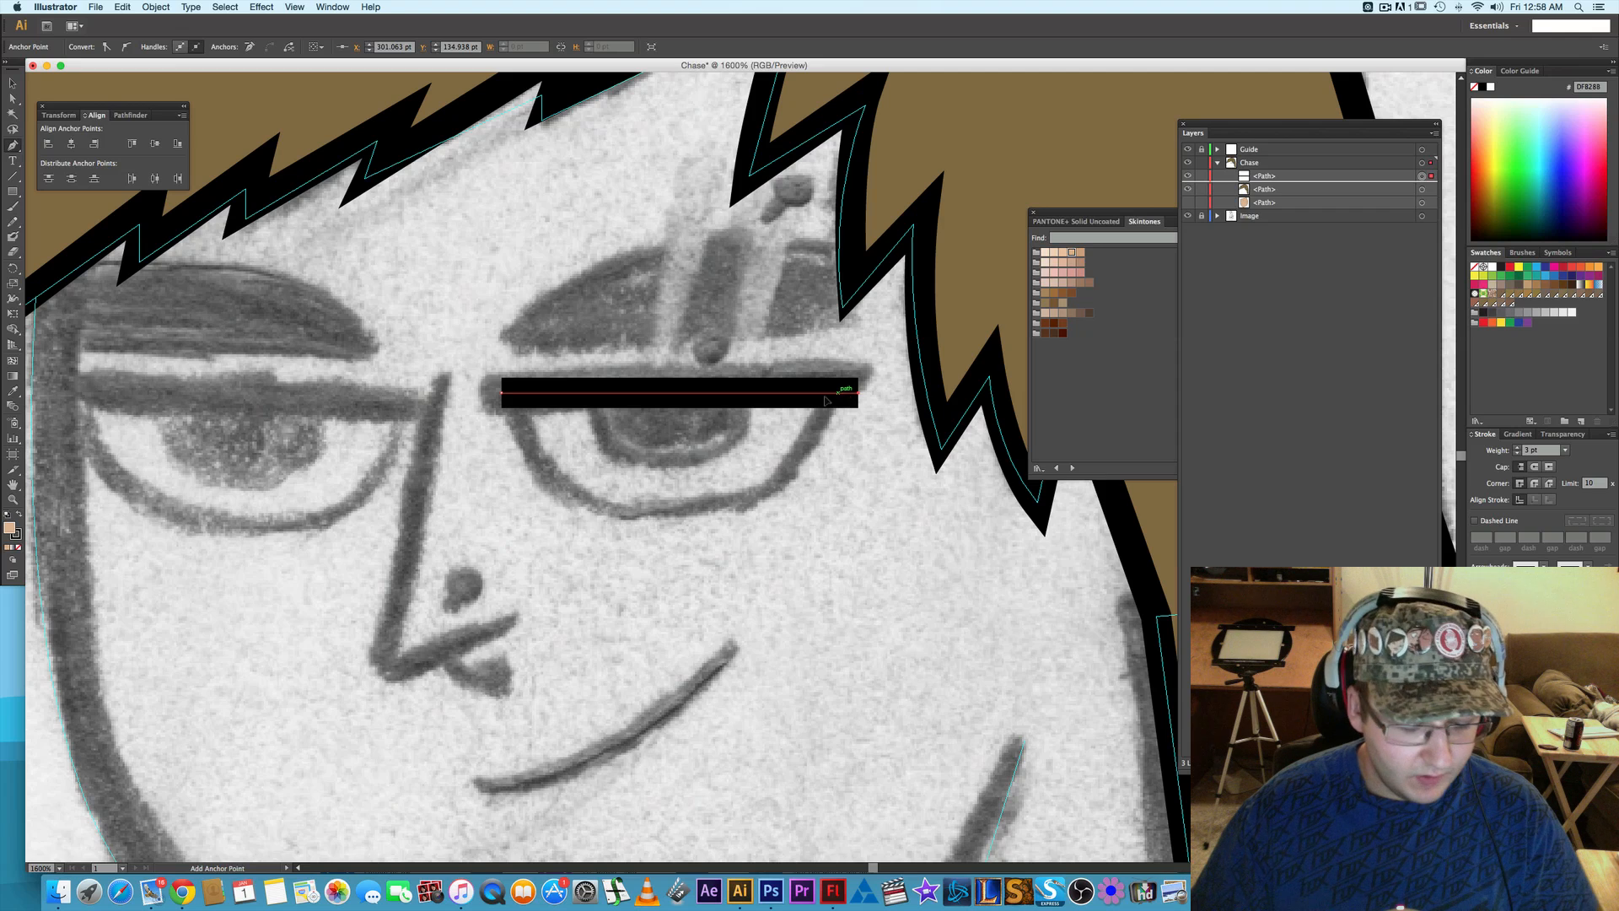
- Extend the eyelid line's nose-side end by 1 pt and give the line round caps
key("a")
left_click(504, 393)
key("Left")
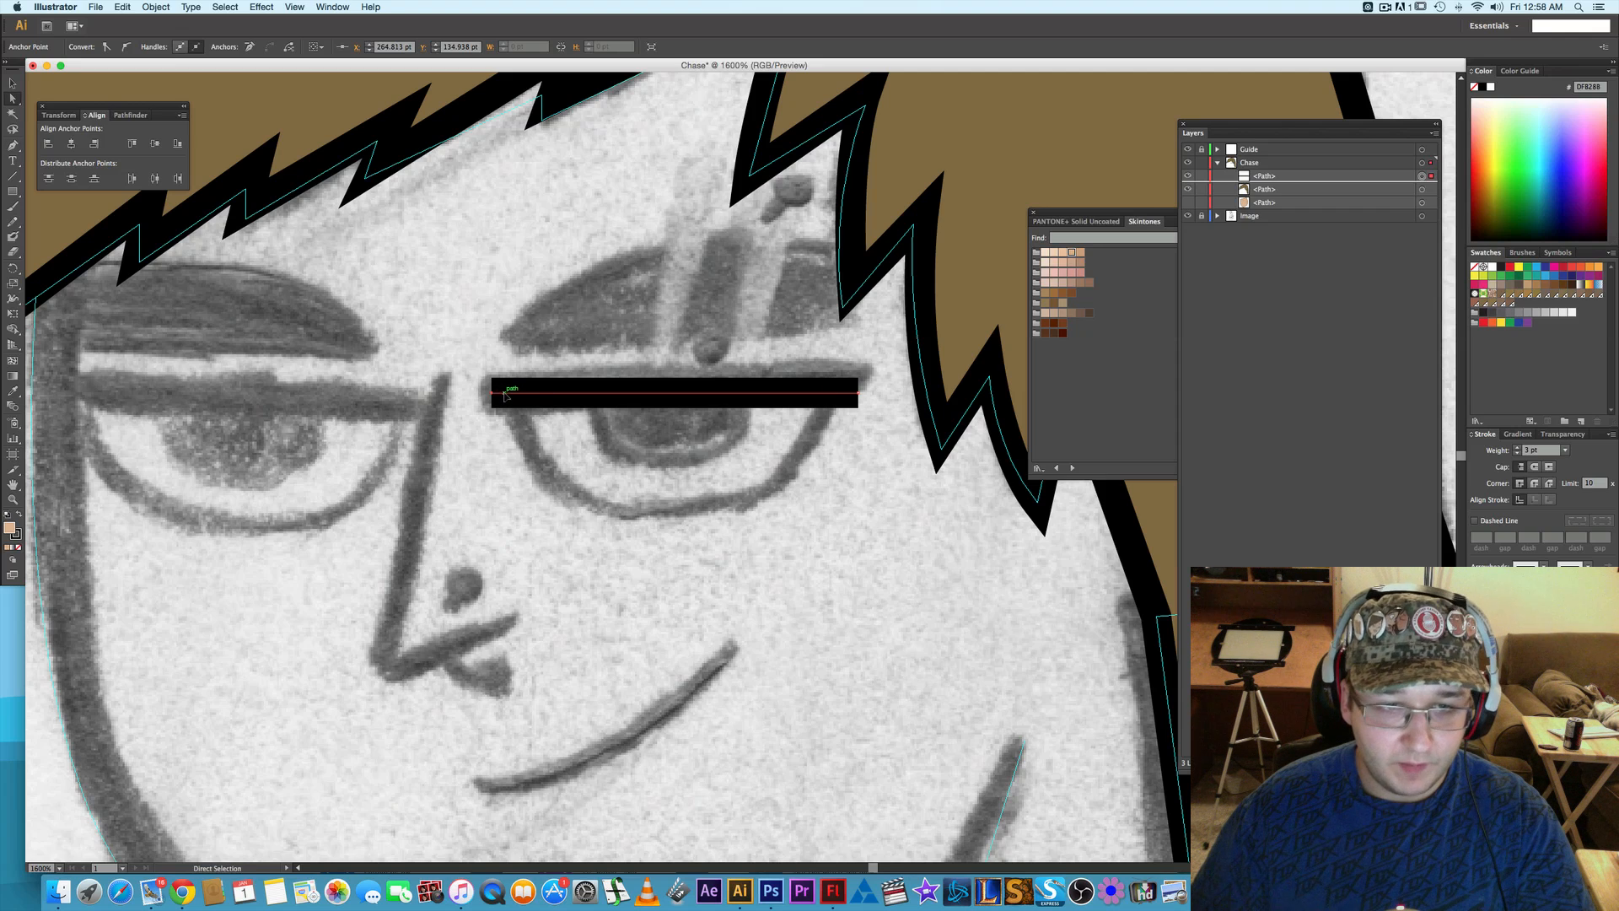
key("Left")
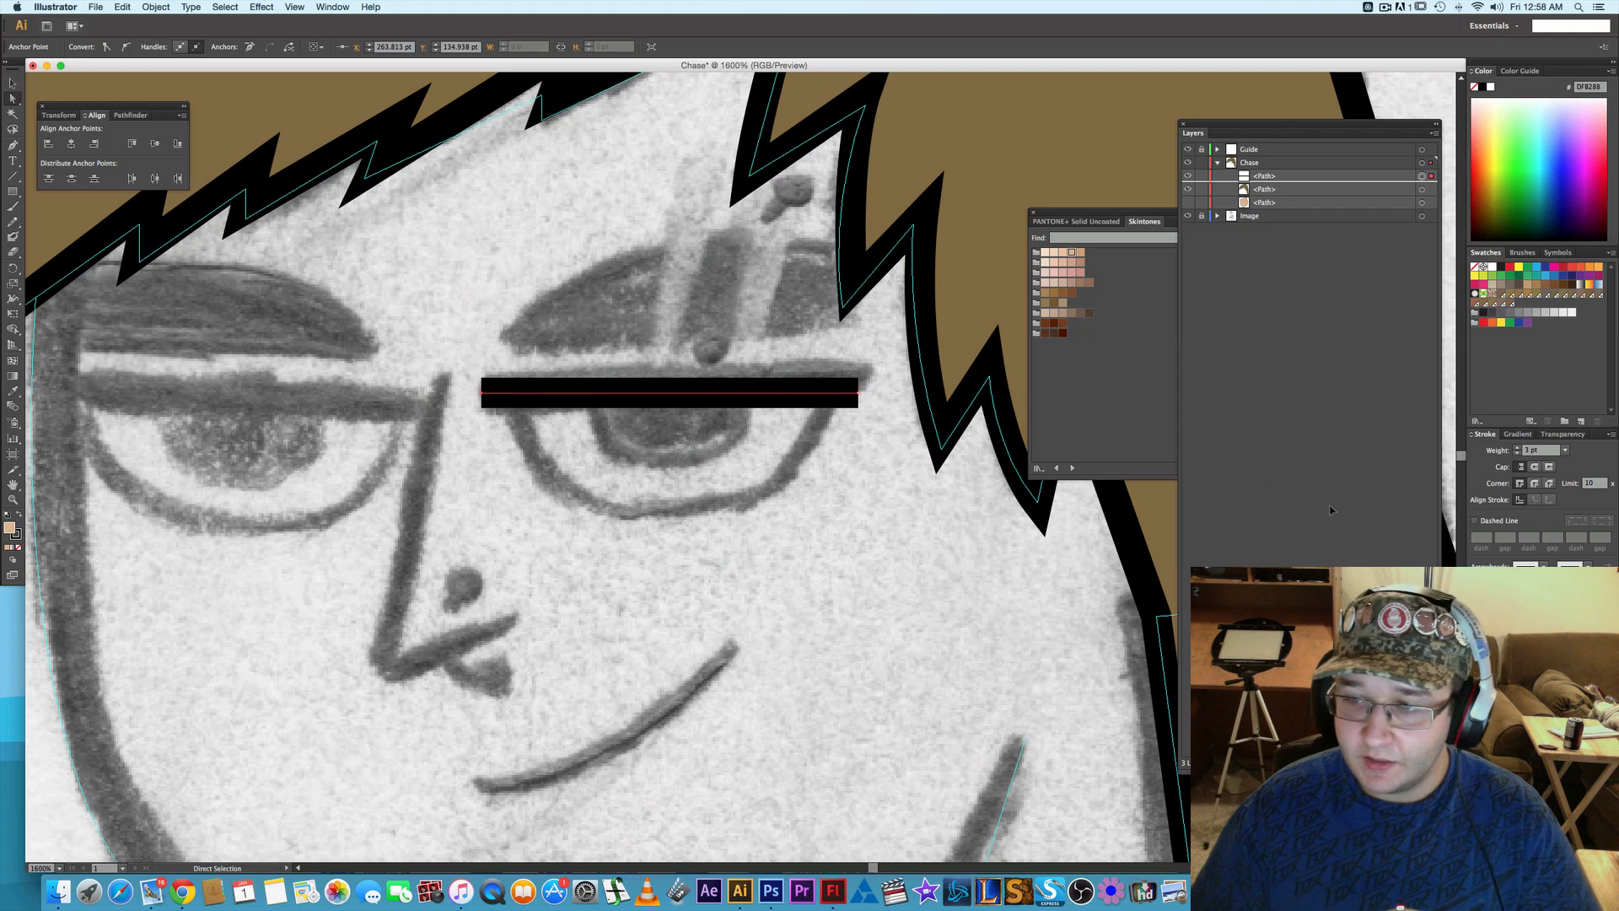
left_click(1535, 467)
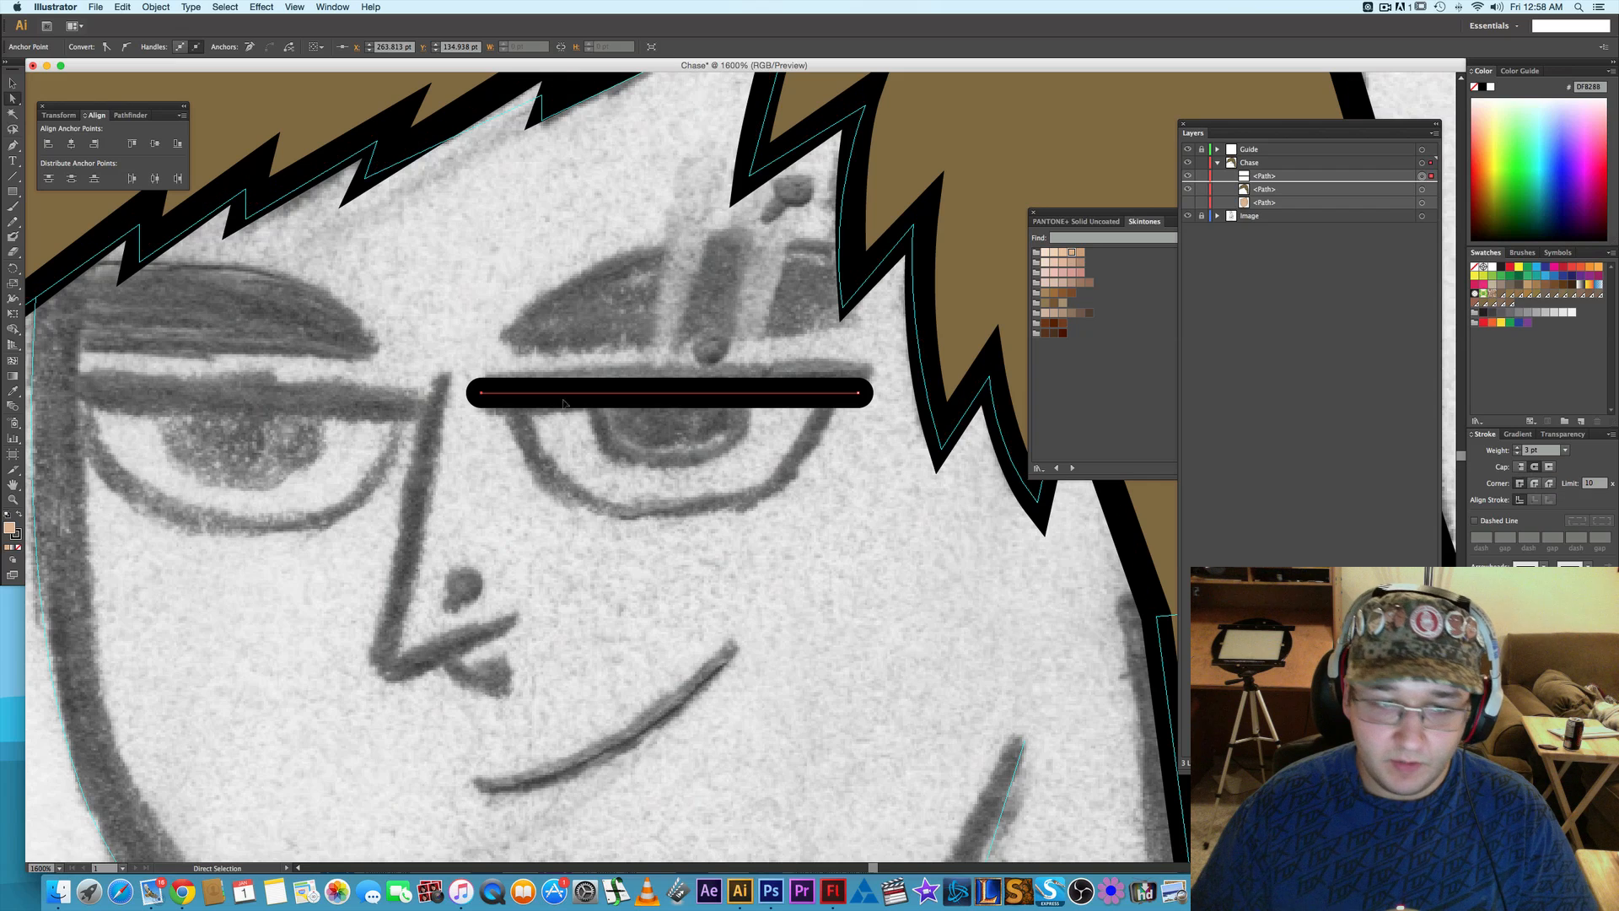
key("Right")
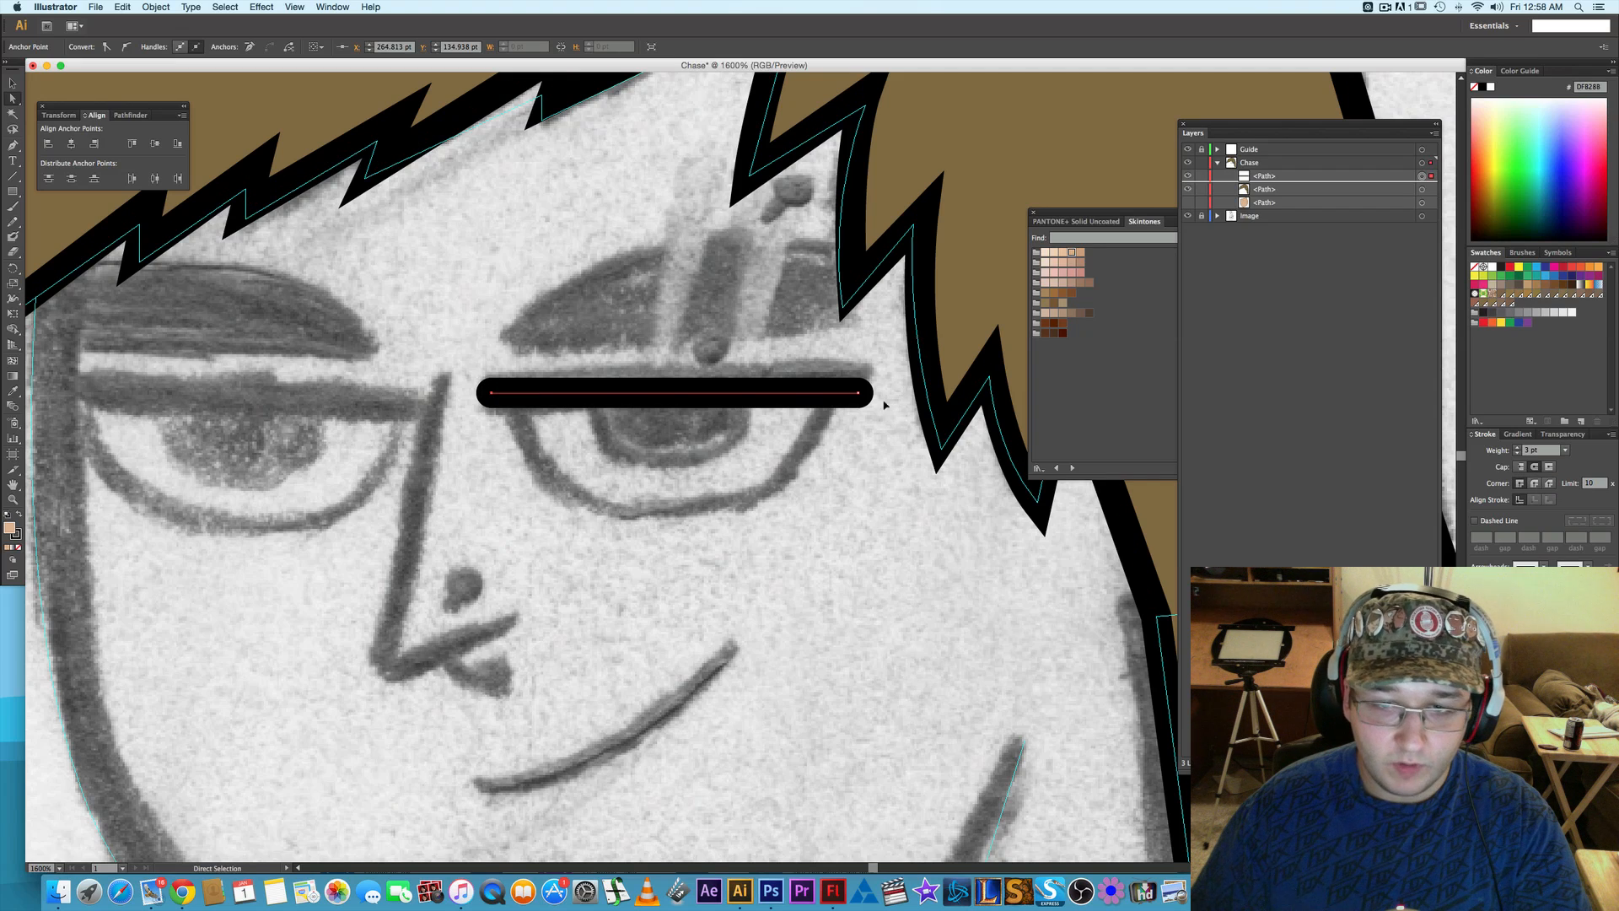
- Raise the eyelid line's outer end by 2 pt to follow the sketched slant, and deselect the line
left_click(860, 393)
key("Left")
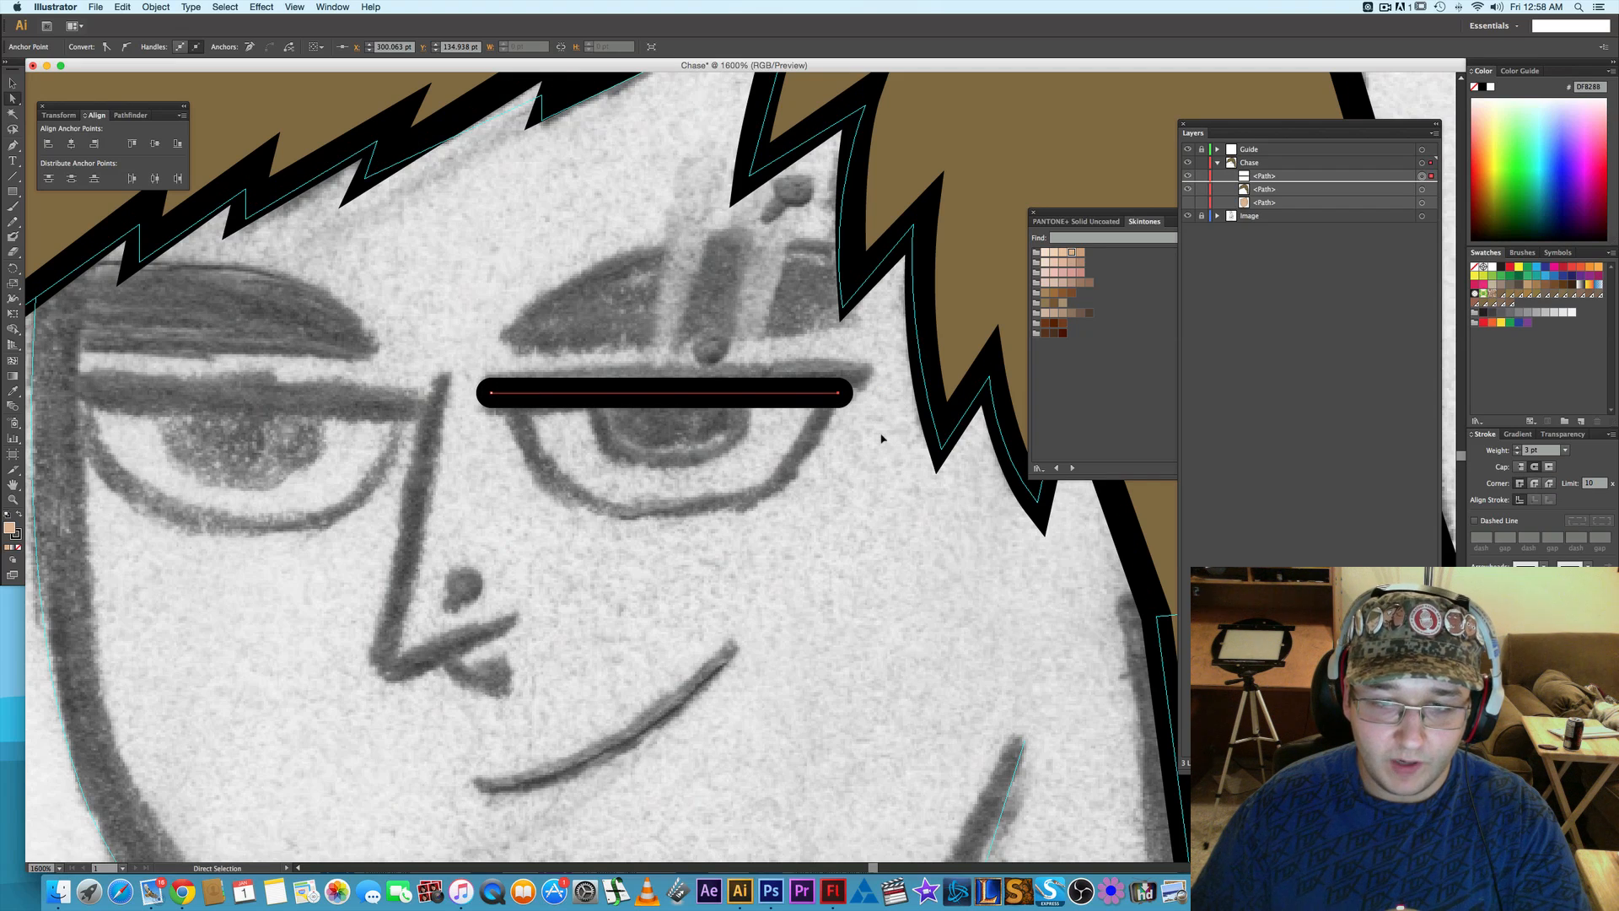
key("Right")
key("Right")
key("Up")
key("Up")
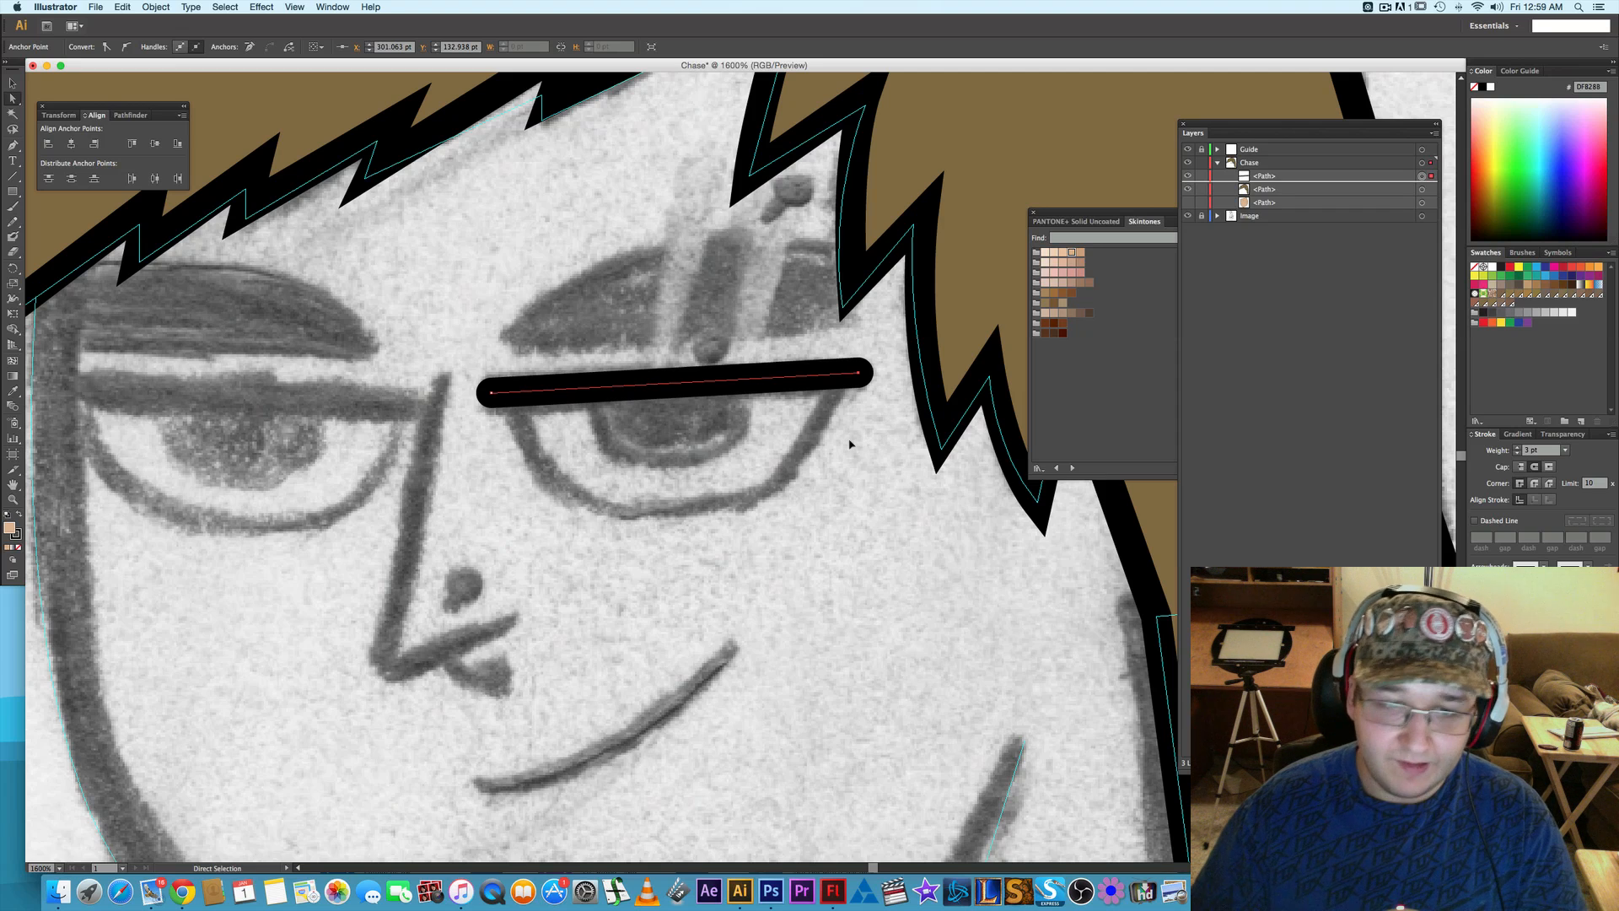
left_click(871, 439)
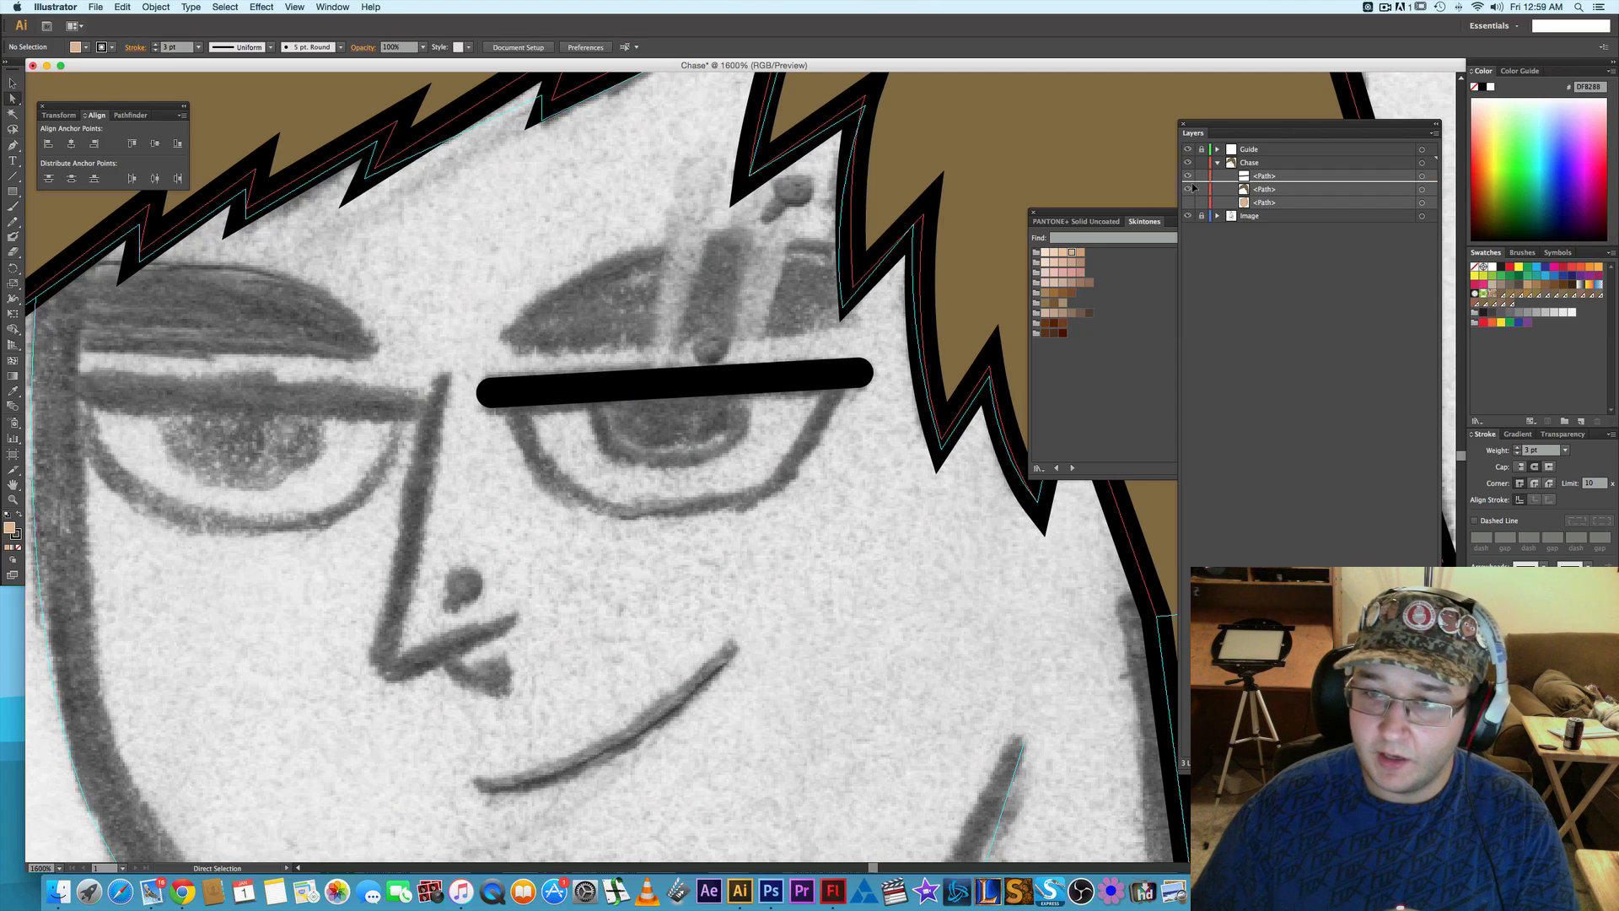
- Lock the eyelid path and draw a closed half-round eye shape beneath it, following the sketched lower eye contour
key("p")
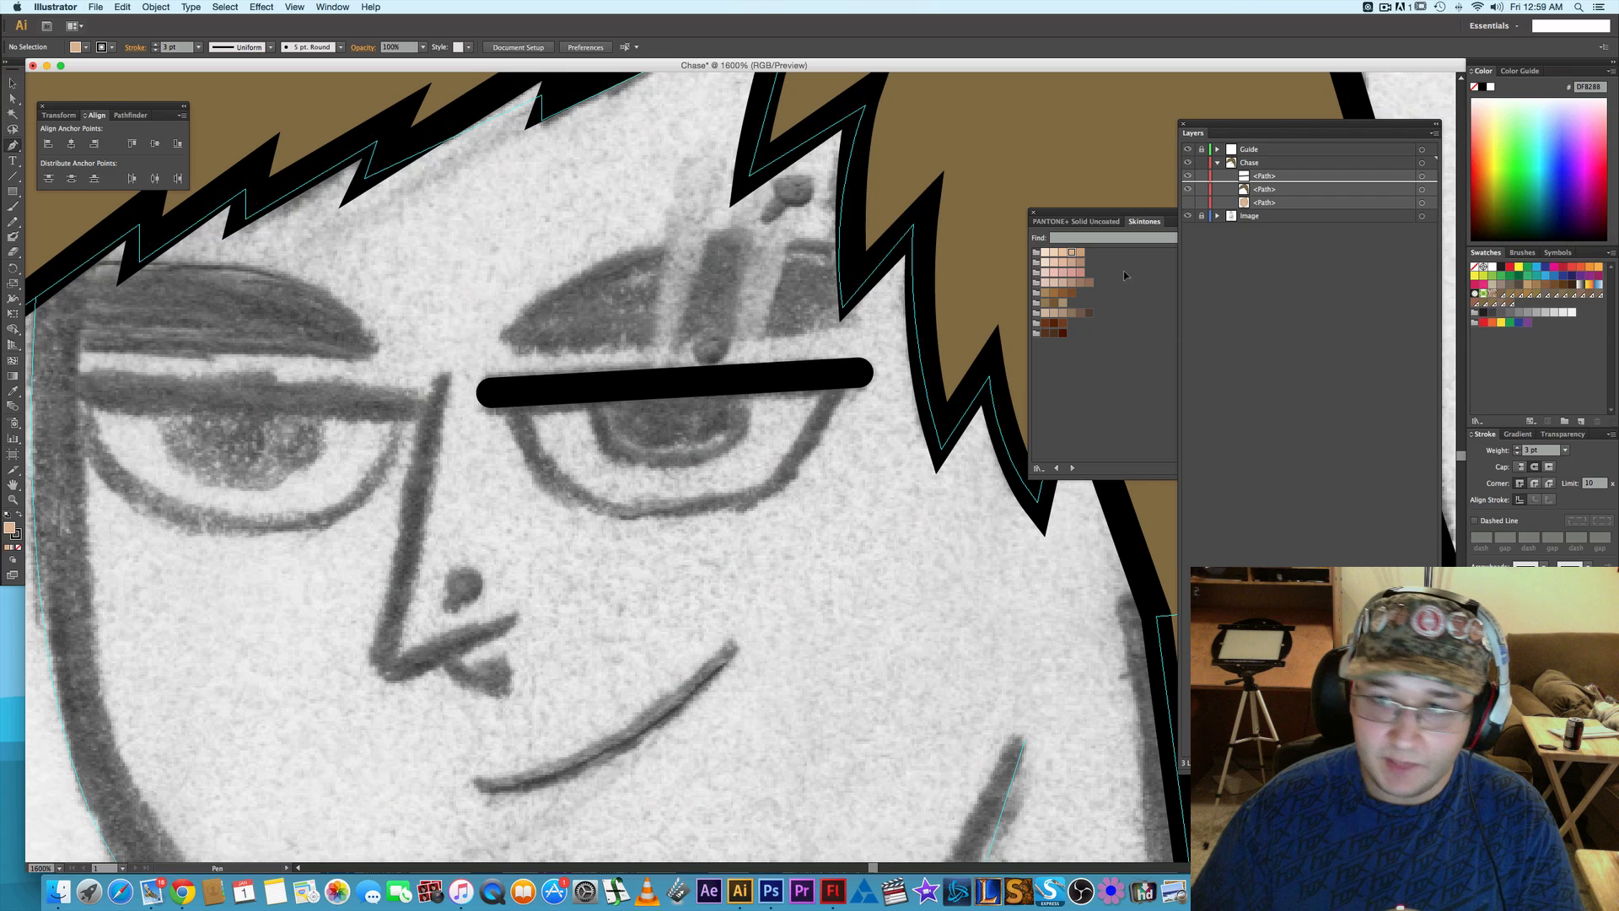
left_click(1201, 177)
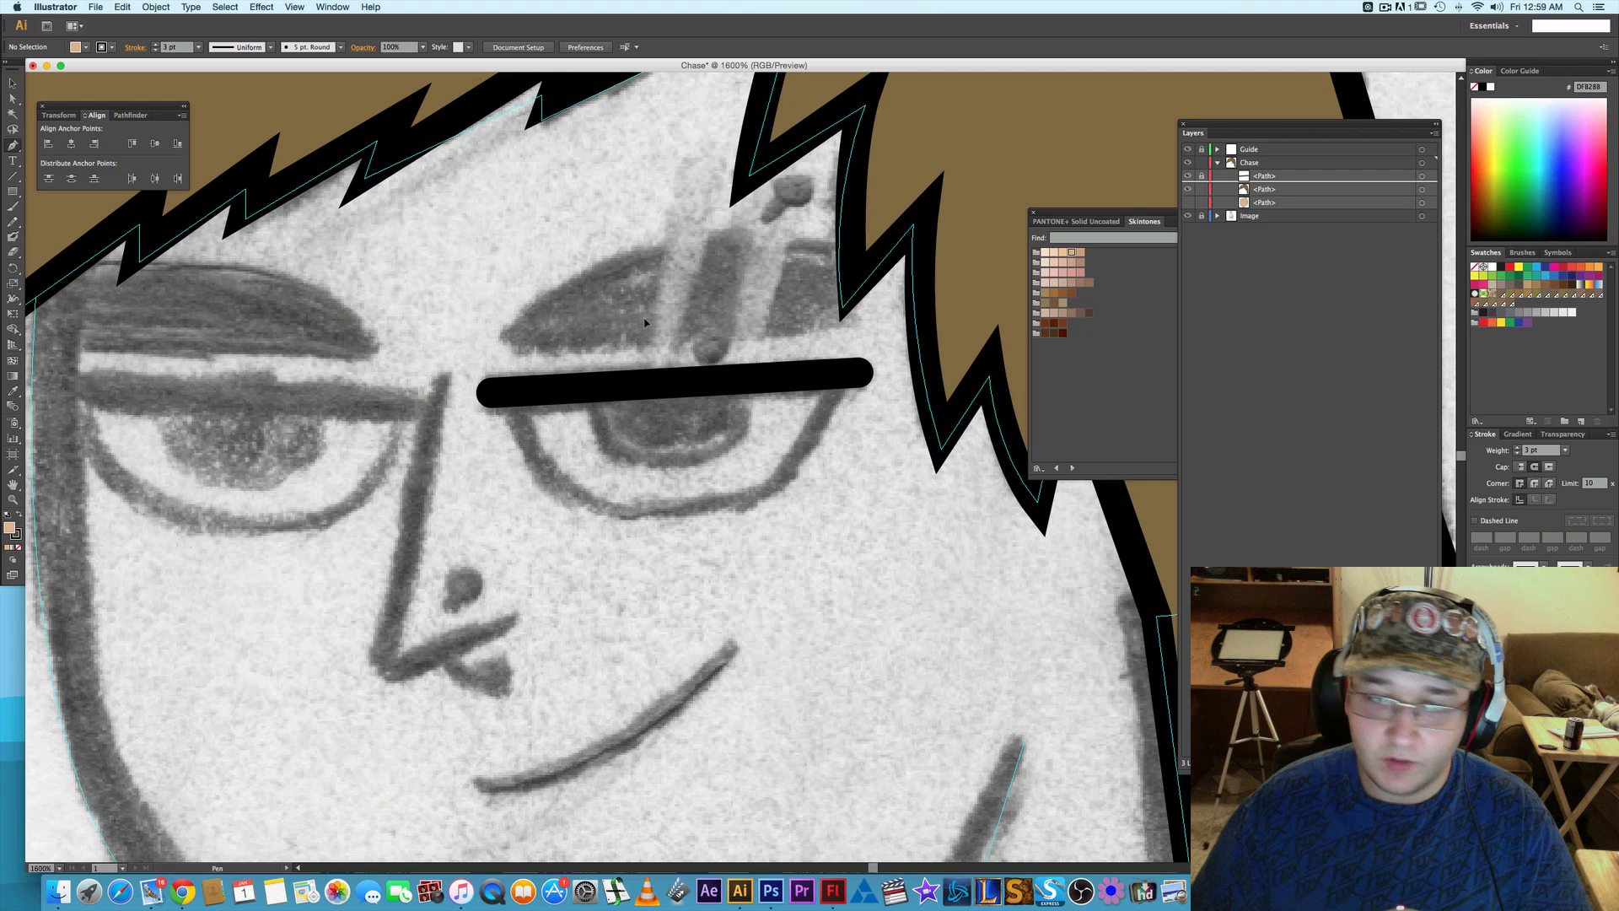
left_click(512, 392)
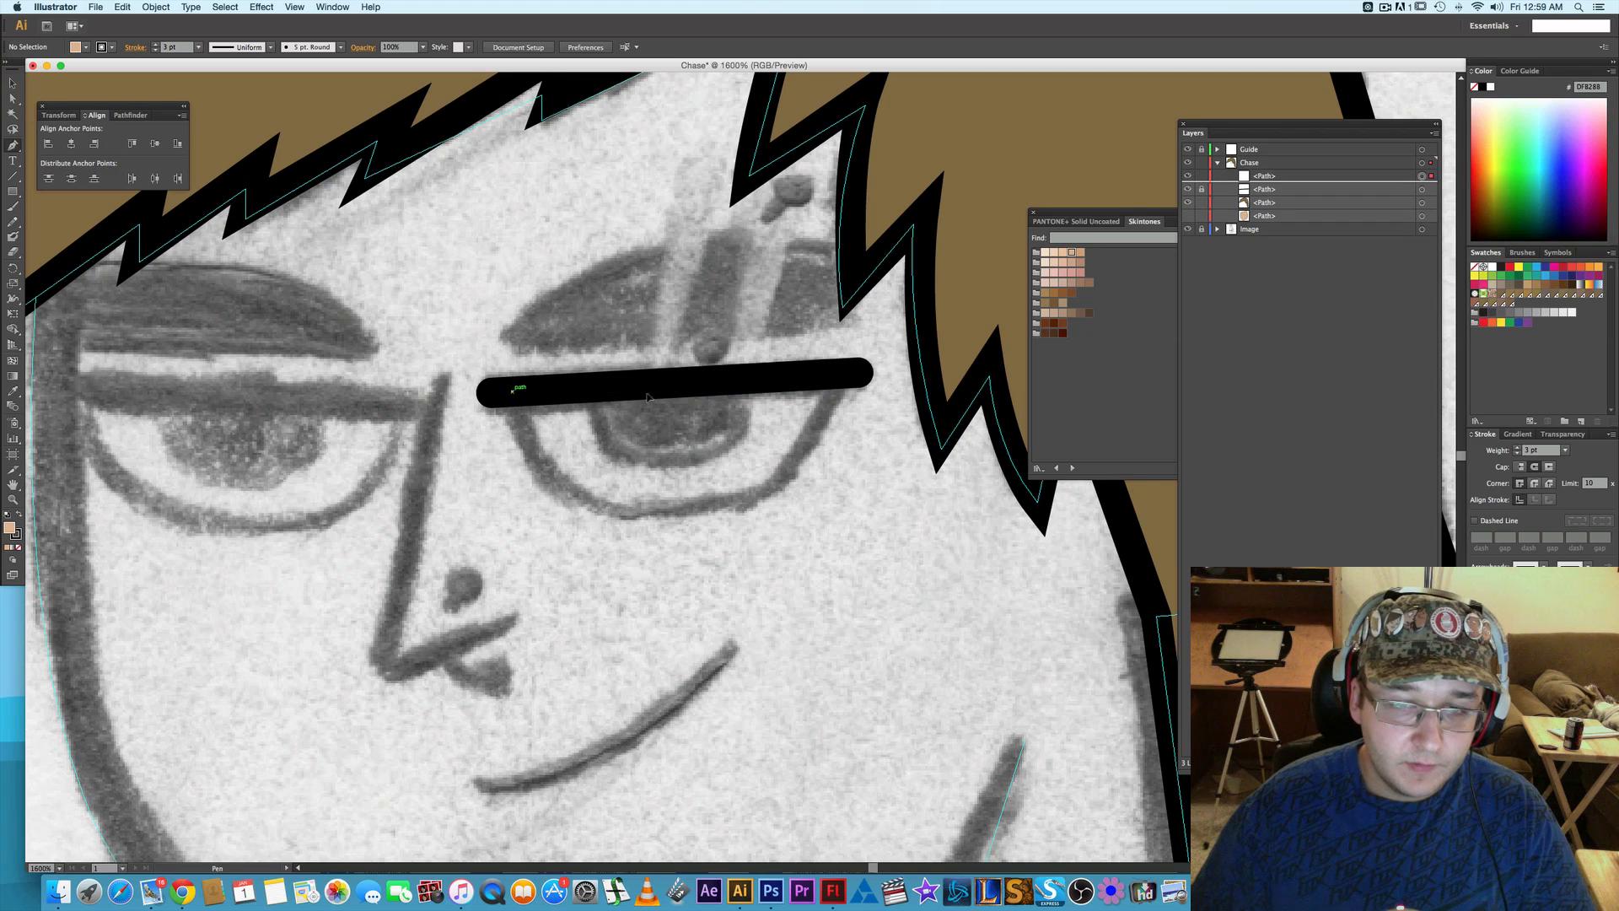
left_click(840, 372)
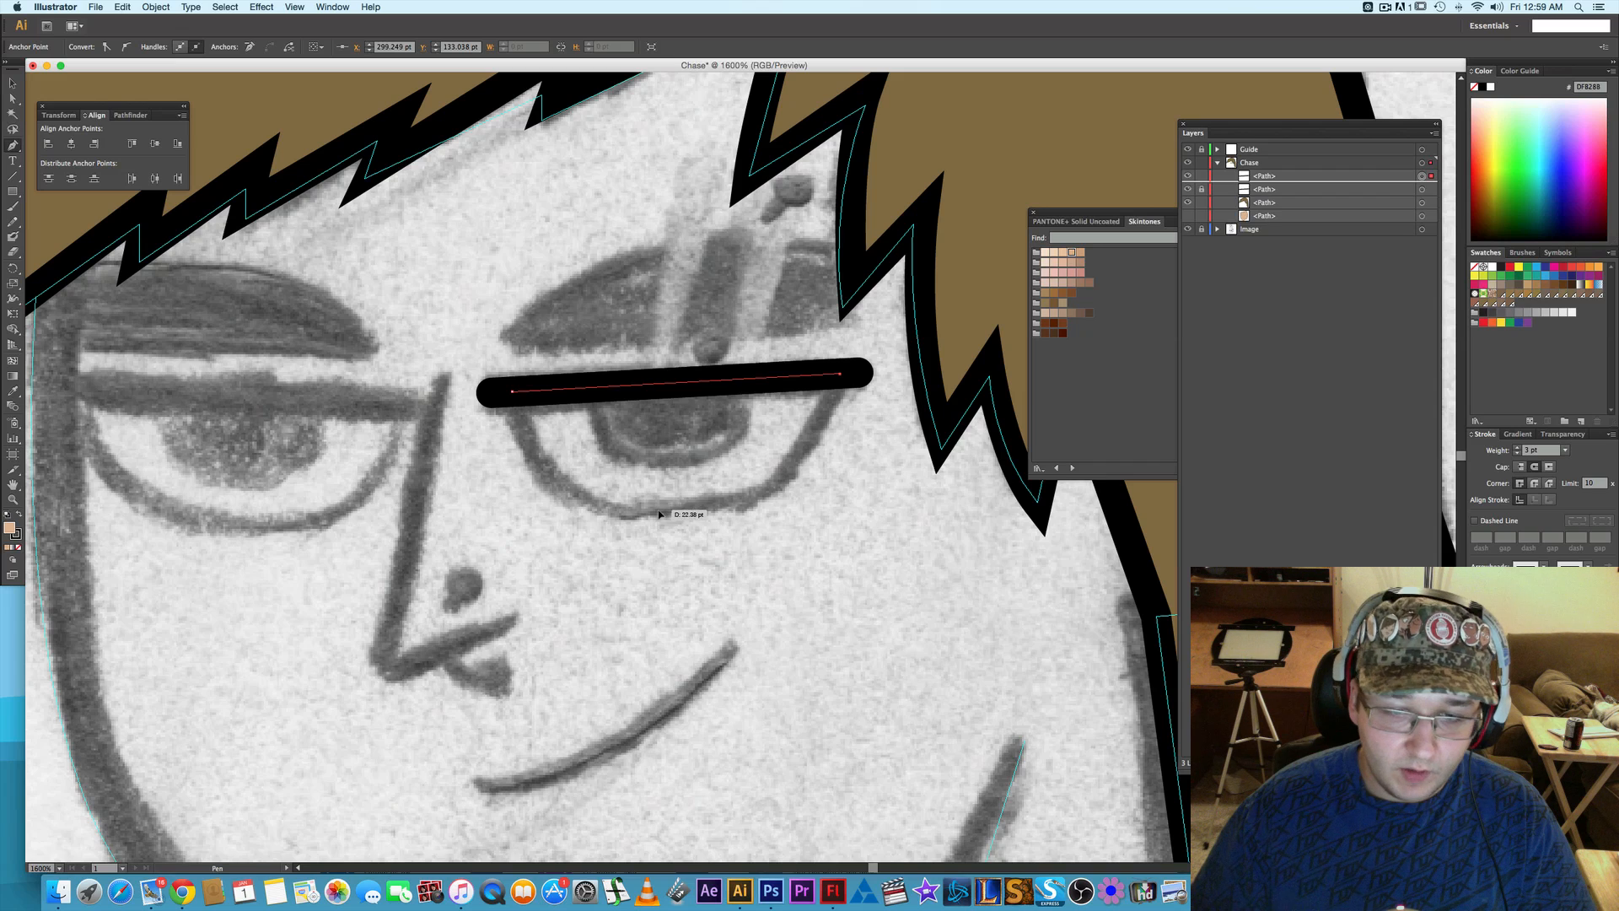
left_click_drag(658, 510, 508, 520)
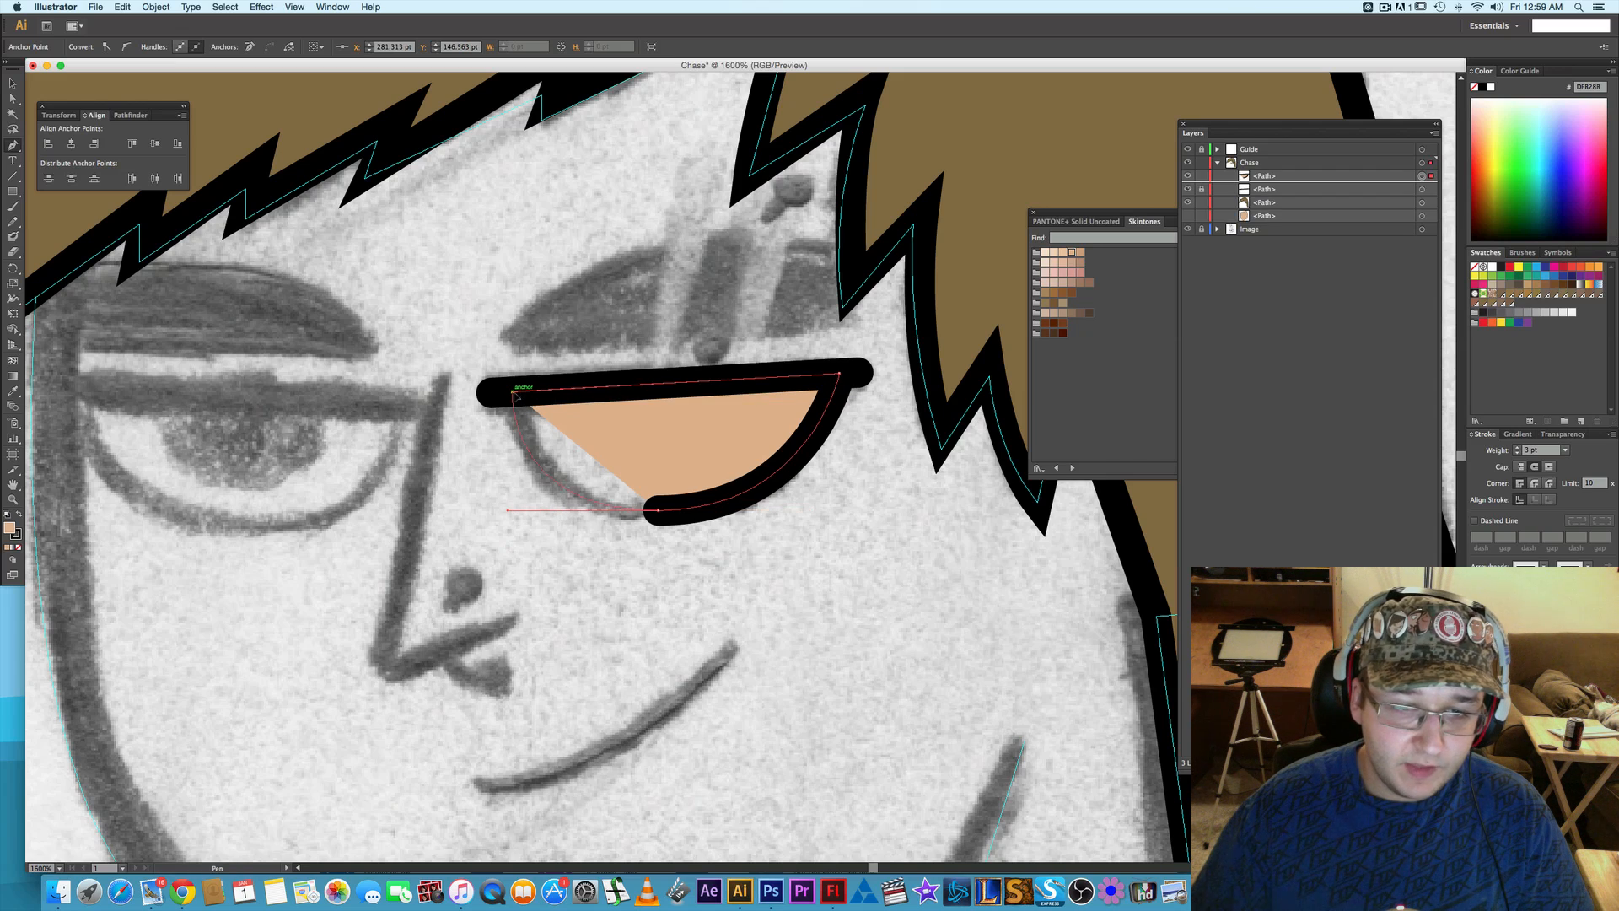
left_click(512, 391)
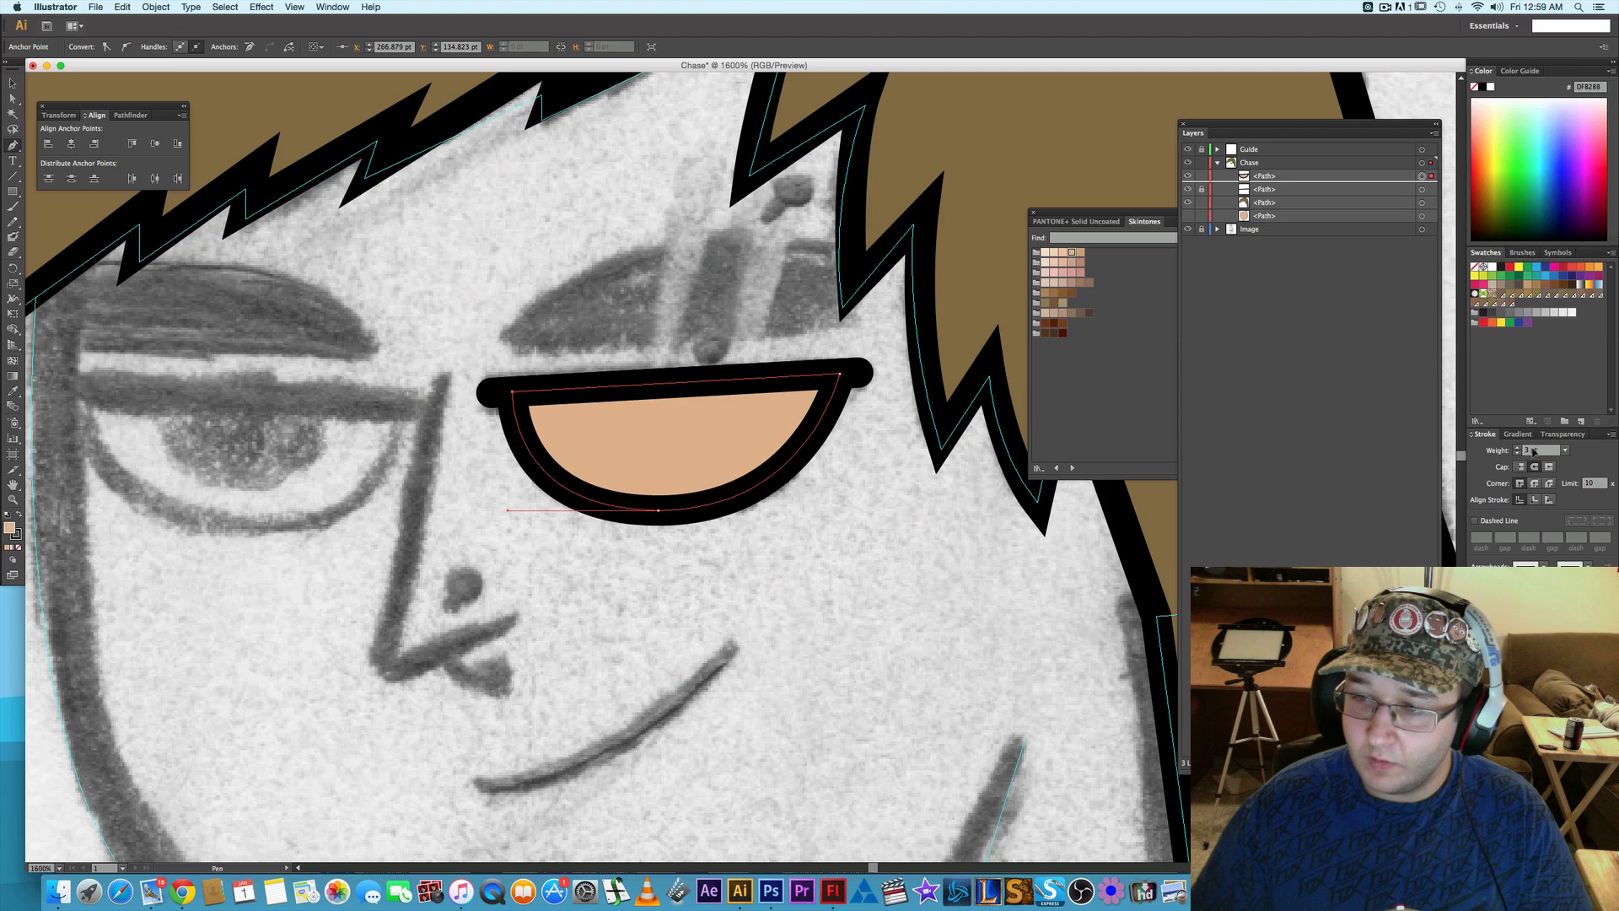
- Style the eye shape with a 1 pt stroke and white fill, and hide it to expose the sketched iris
left_click(1518, 455)
left_click(1518, 454)
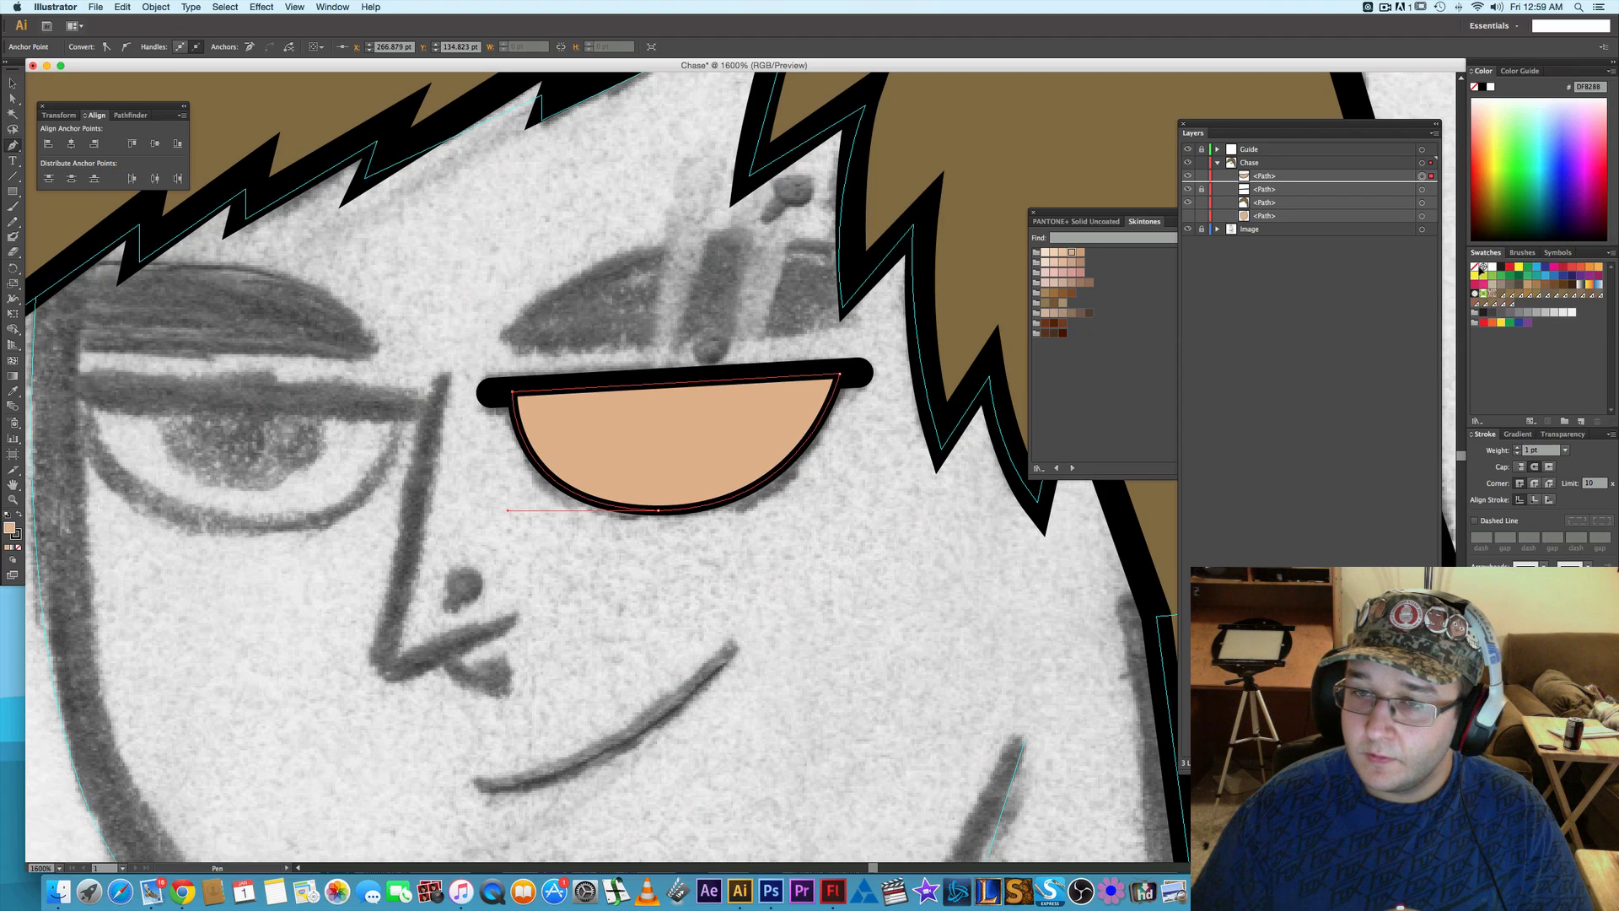
left_click(1492, 267)
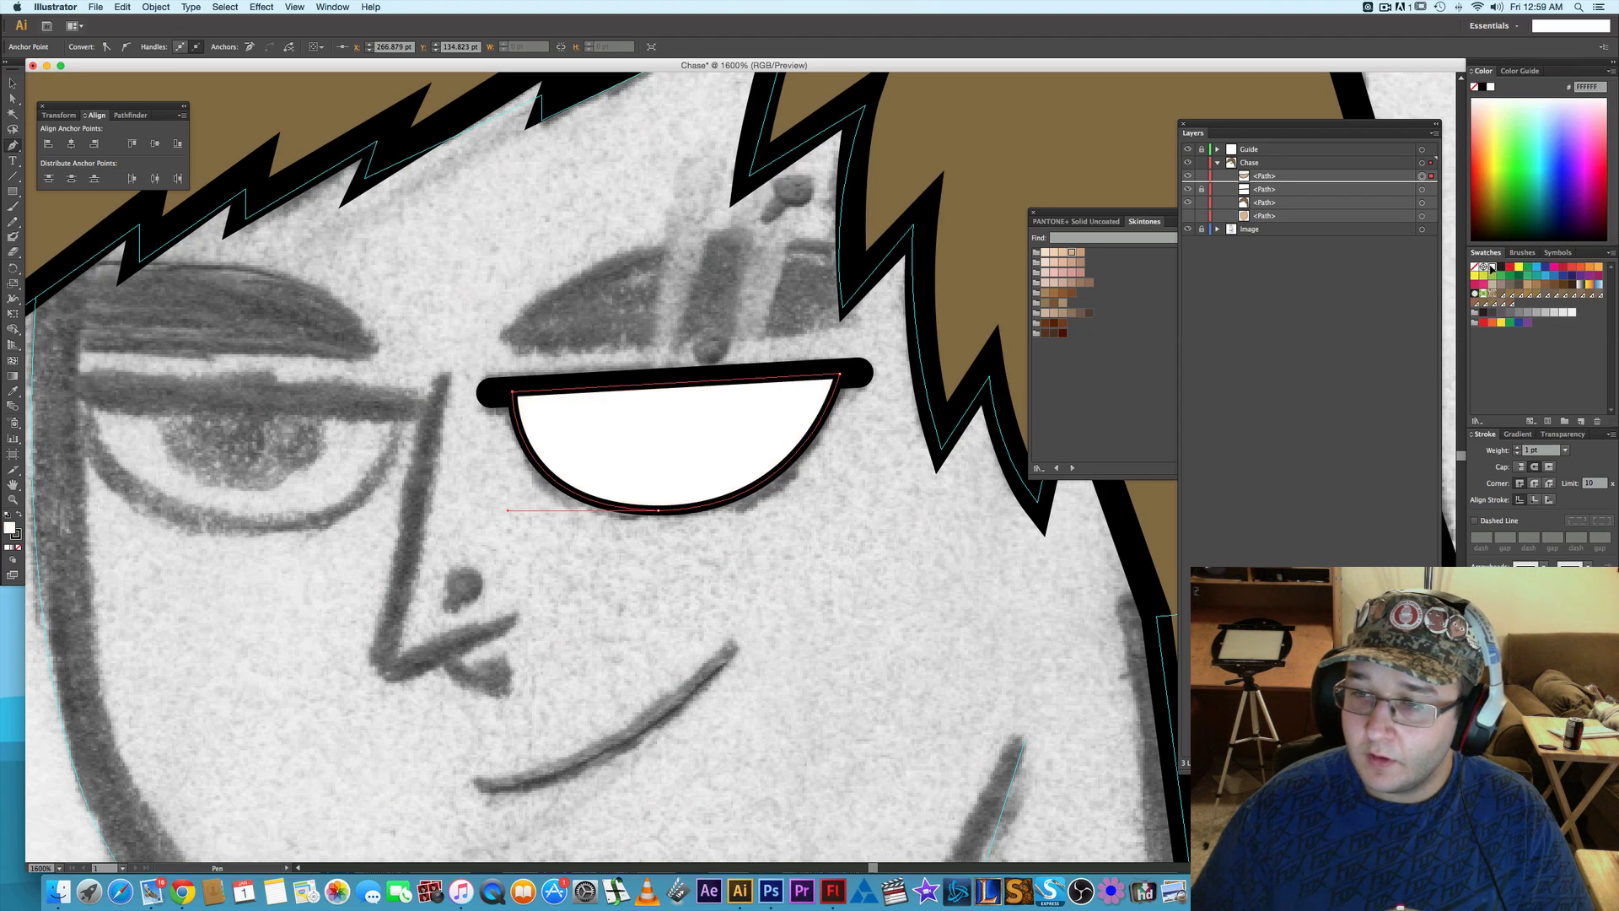
left_click(1189, 175)
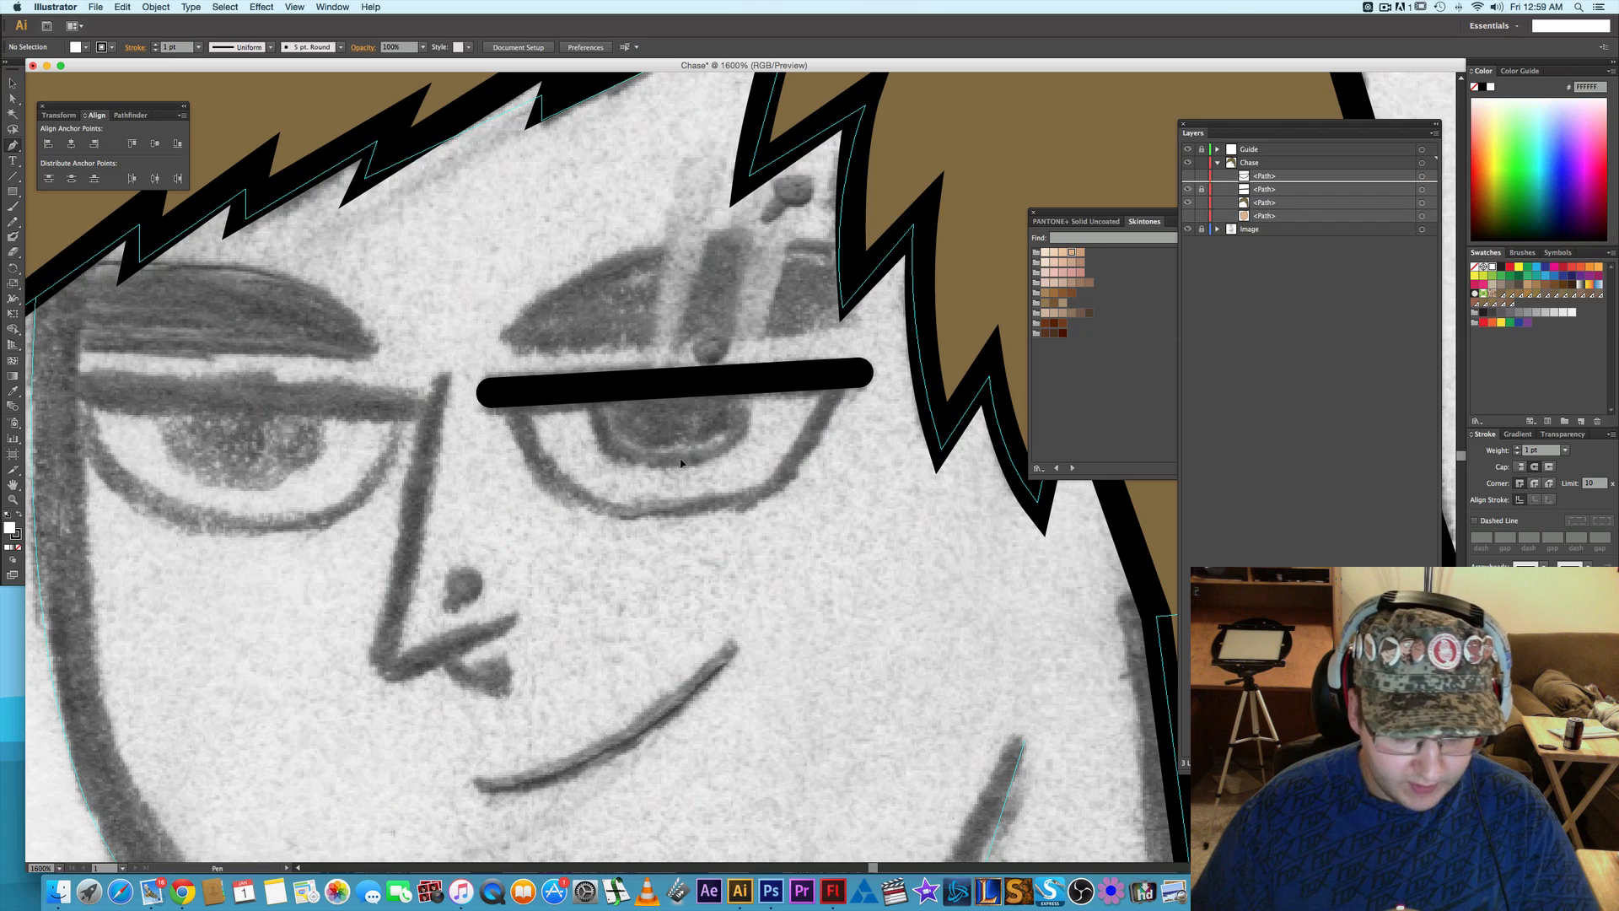
key("o")
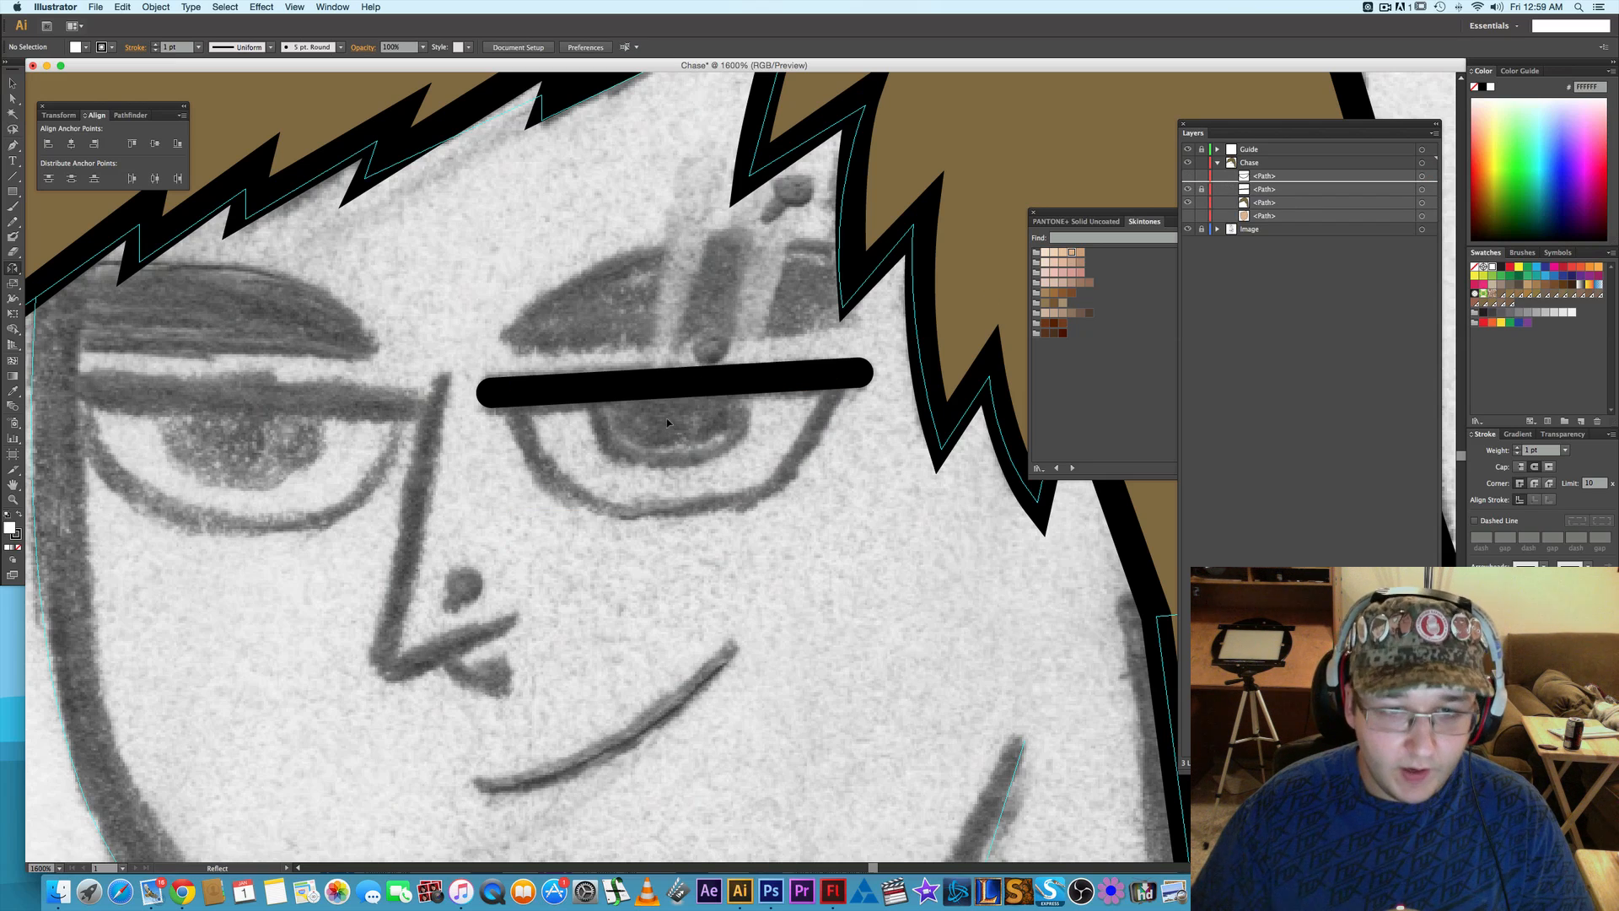
left_click(711, 440, "alt")
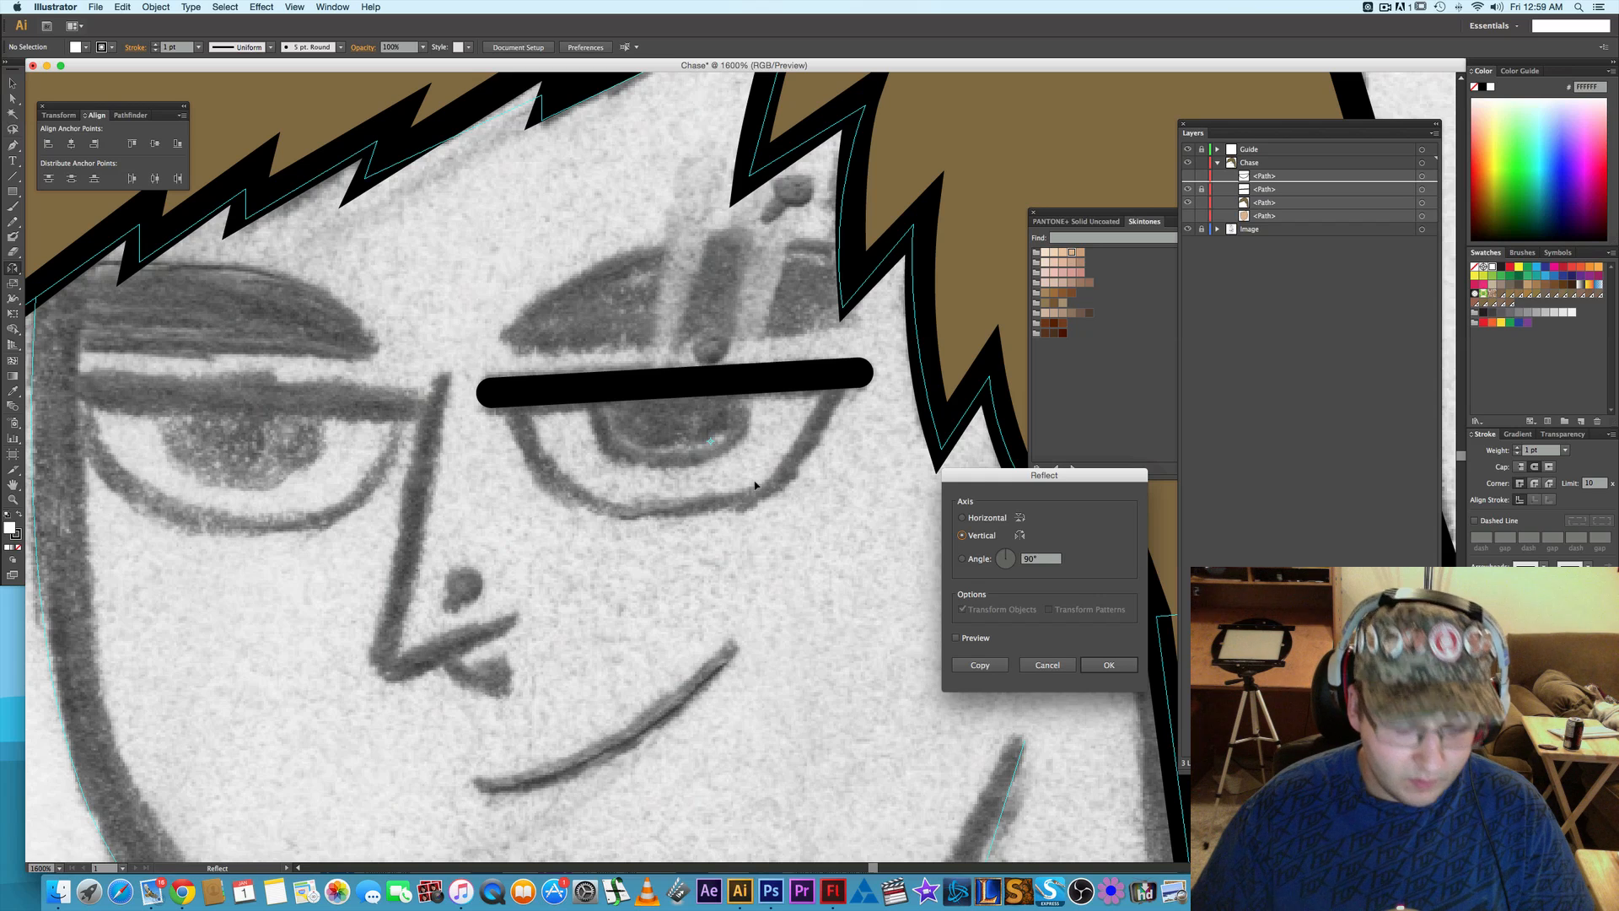
left_click(1069, 667)
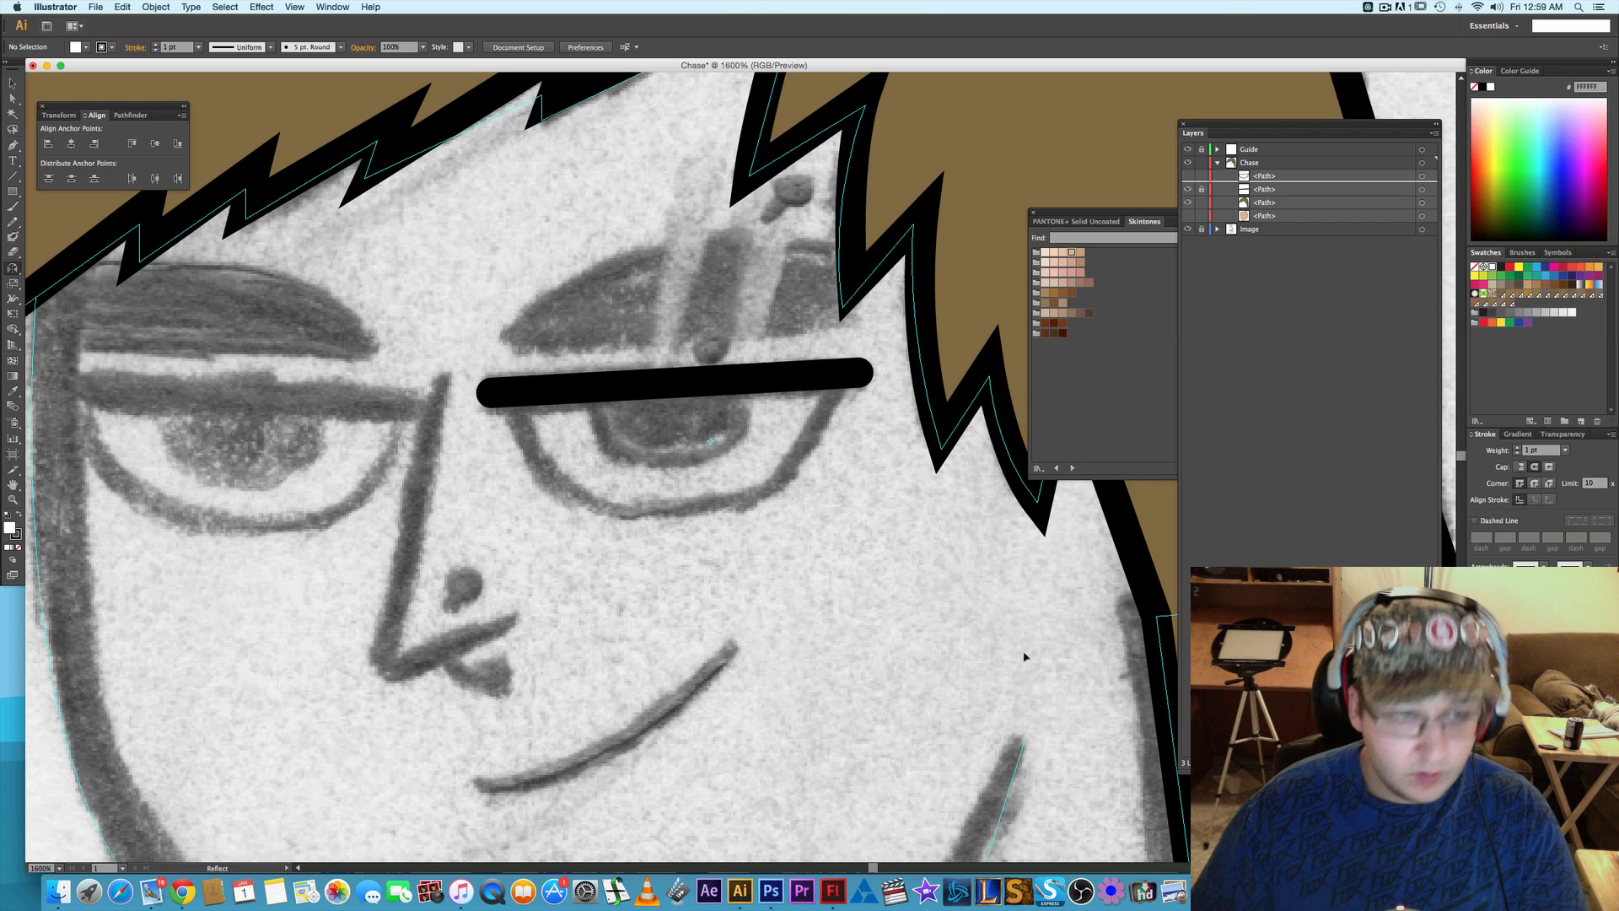
key("r")
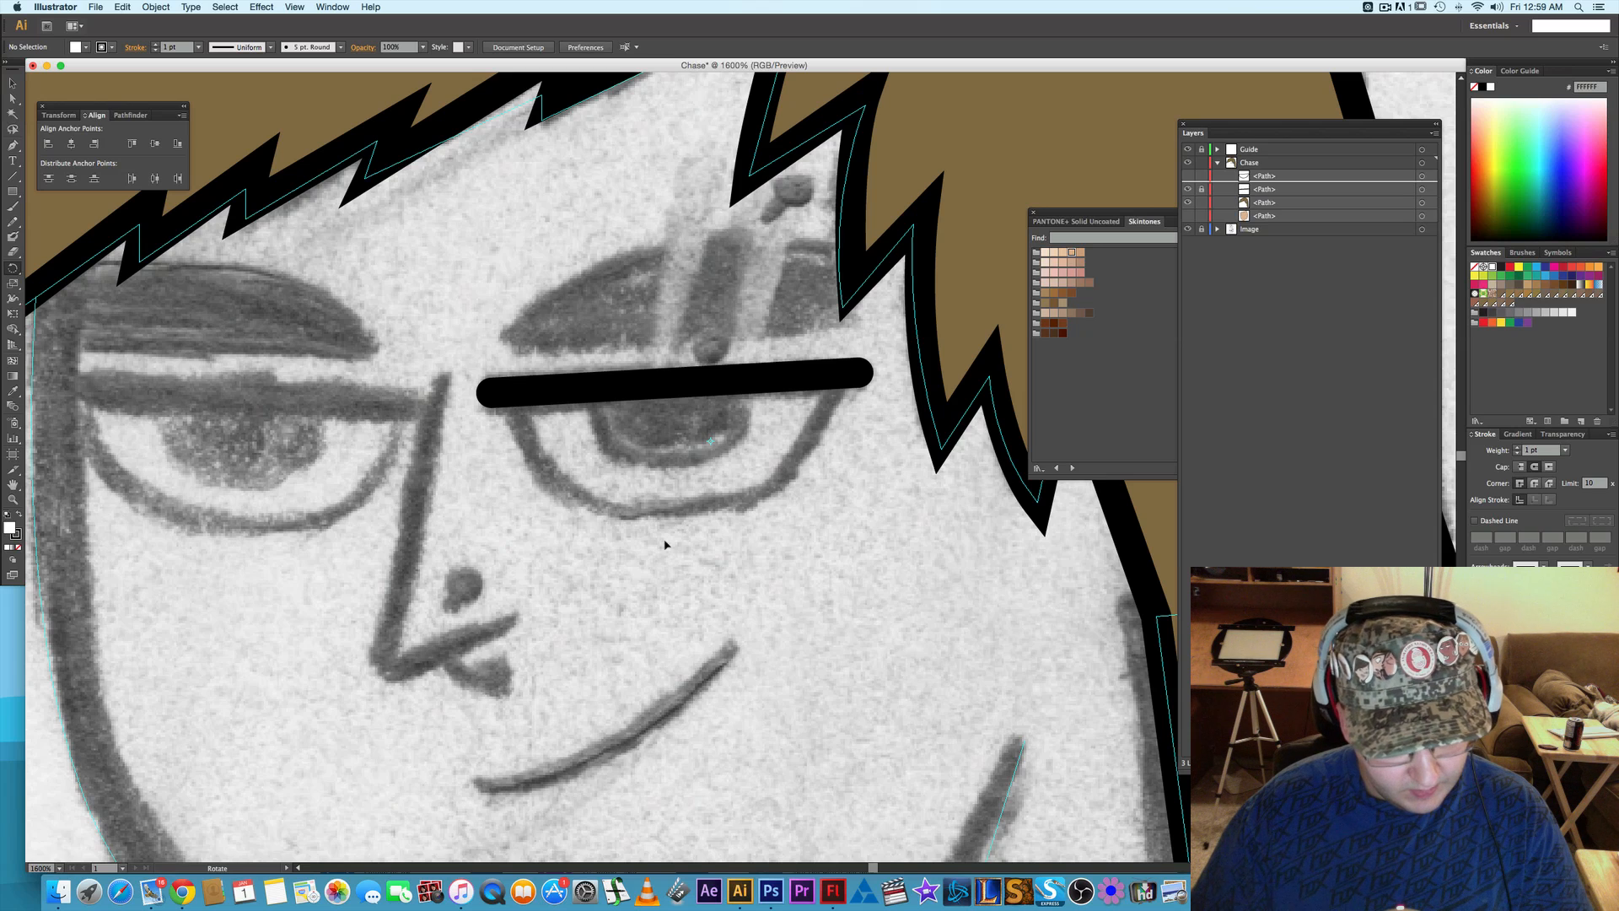
- Draw an ellipse about 16 by 10 pt over the sketched iris and fill it bright blue
key("m")
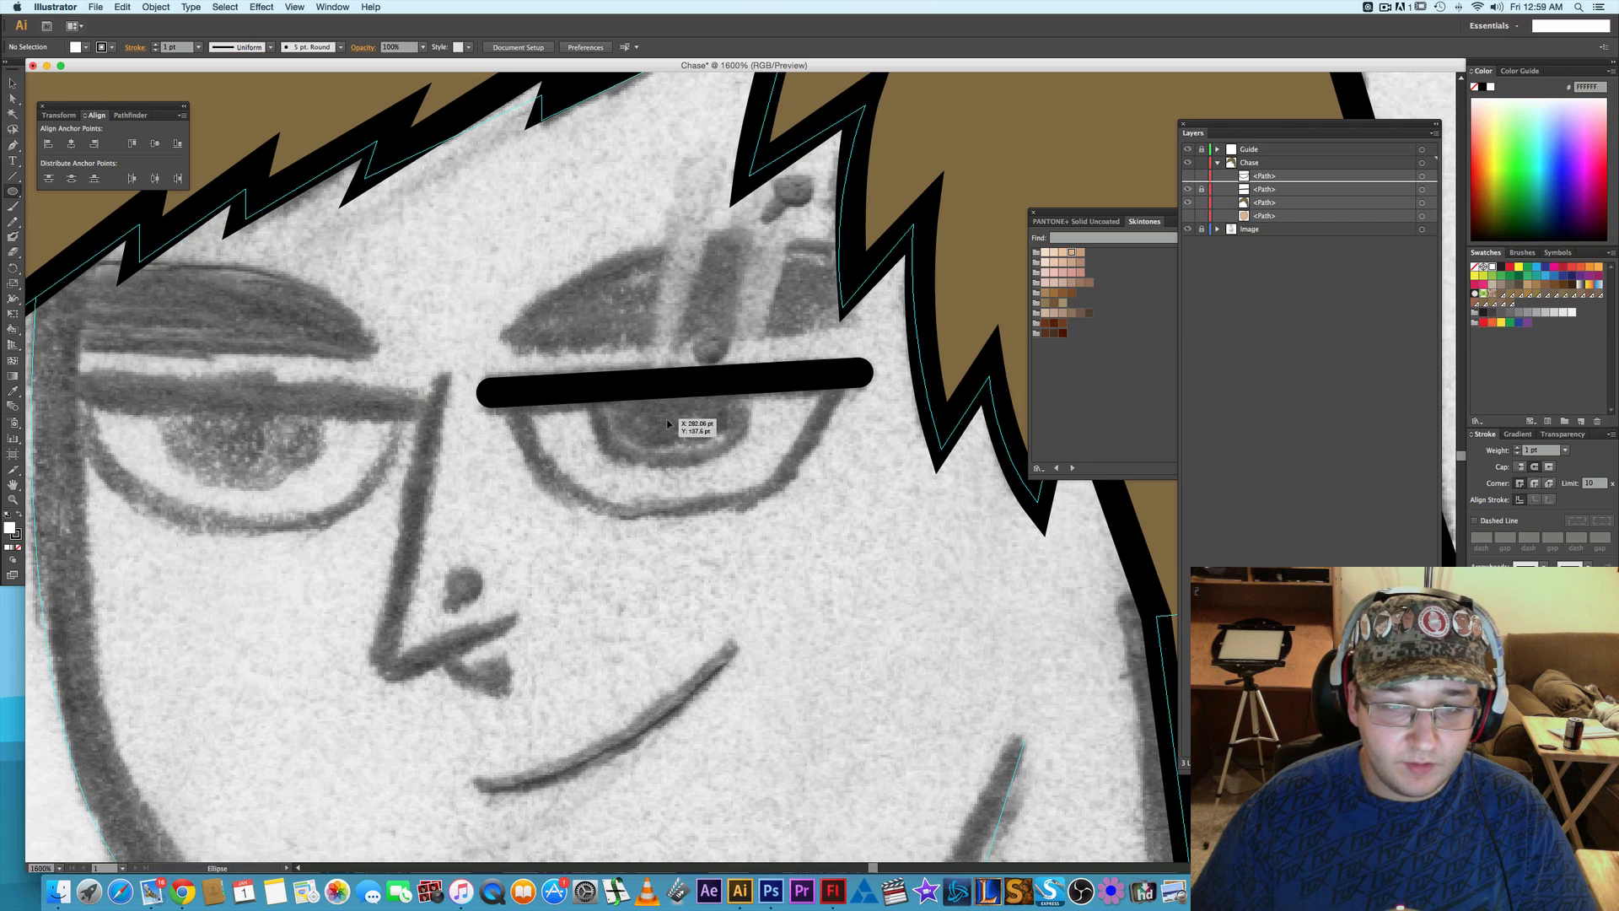
left_click_drag(668, 422, 752, 474)
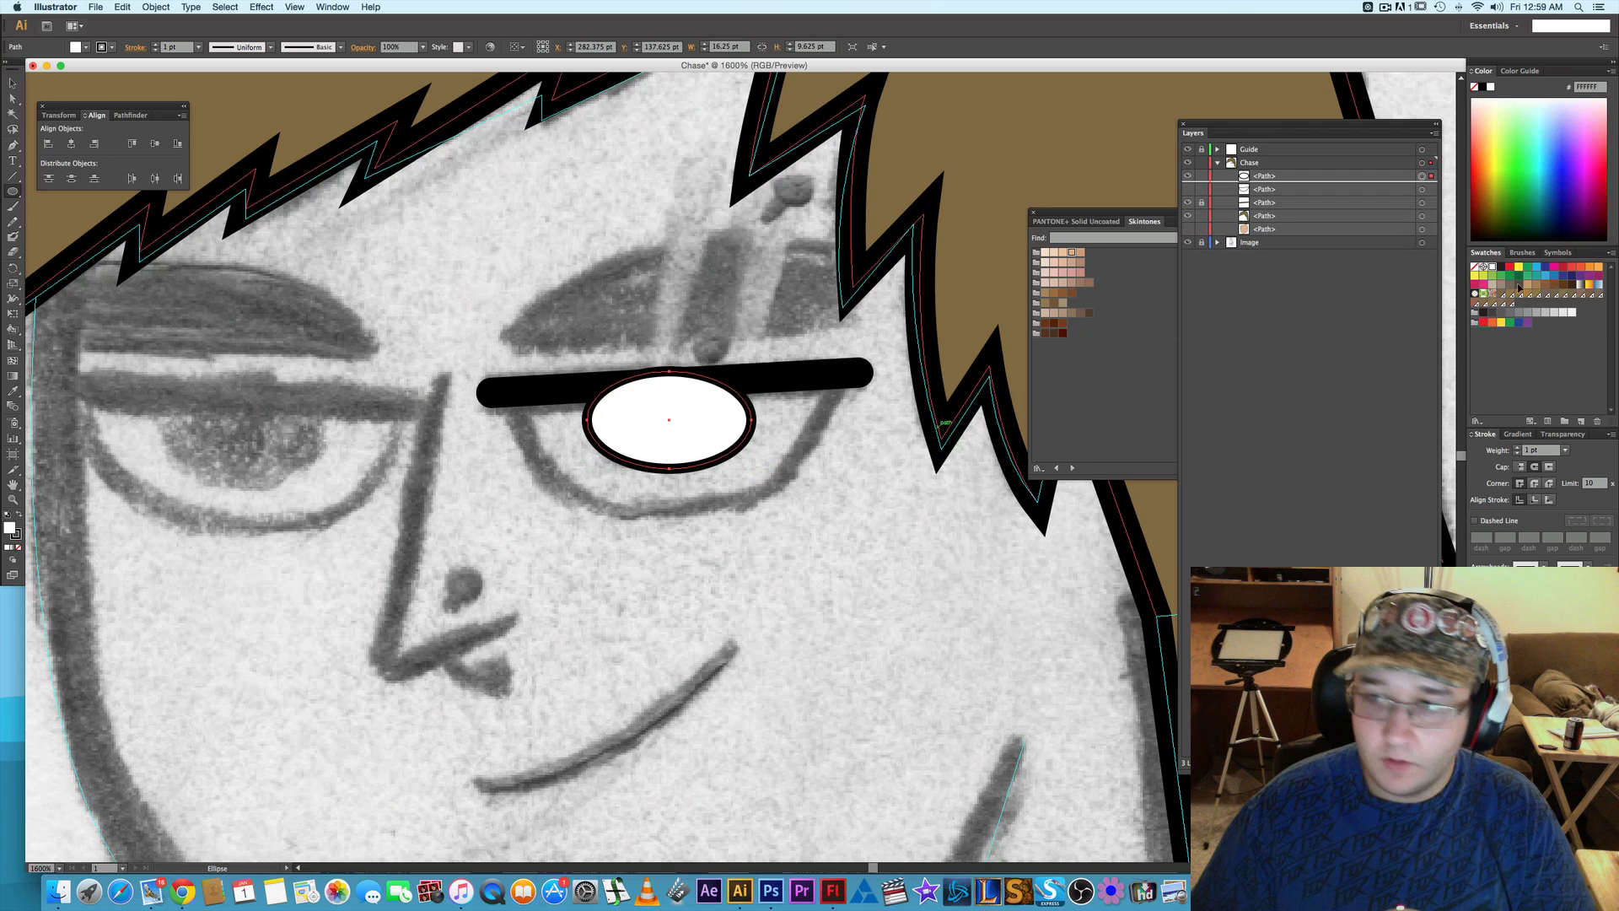
left_click(1538, 268)
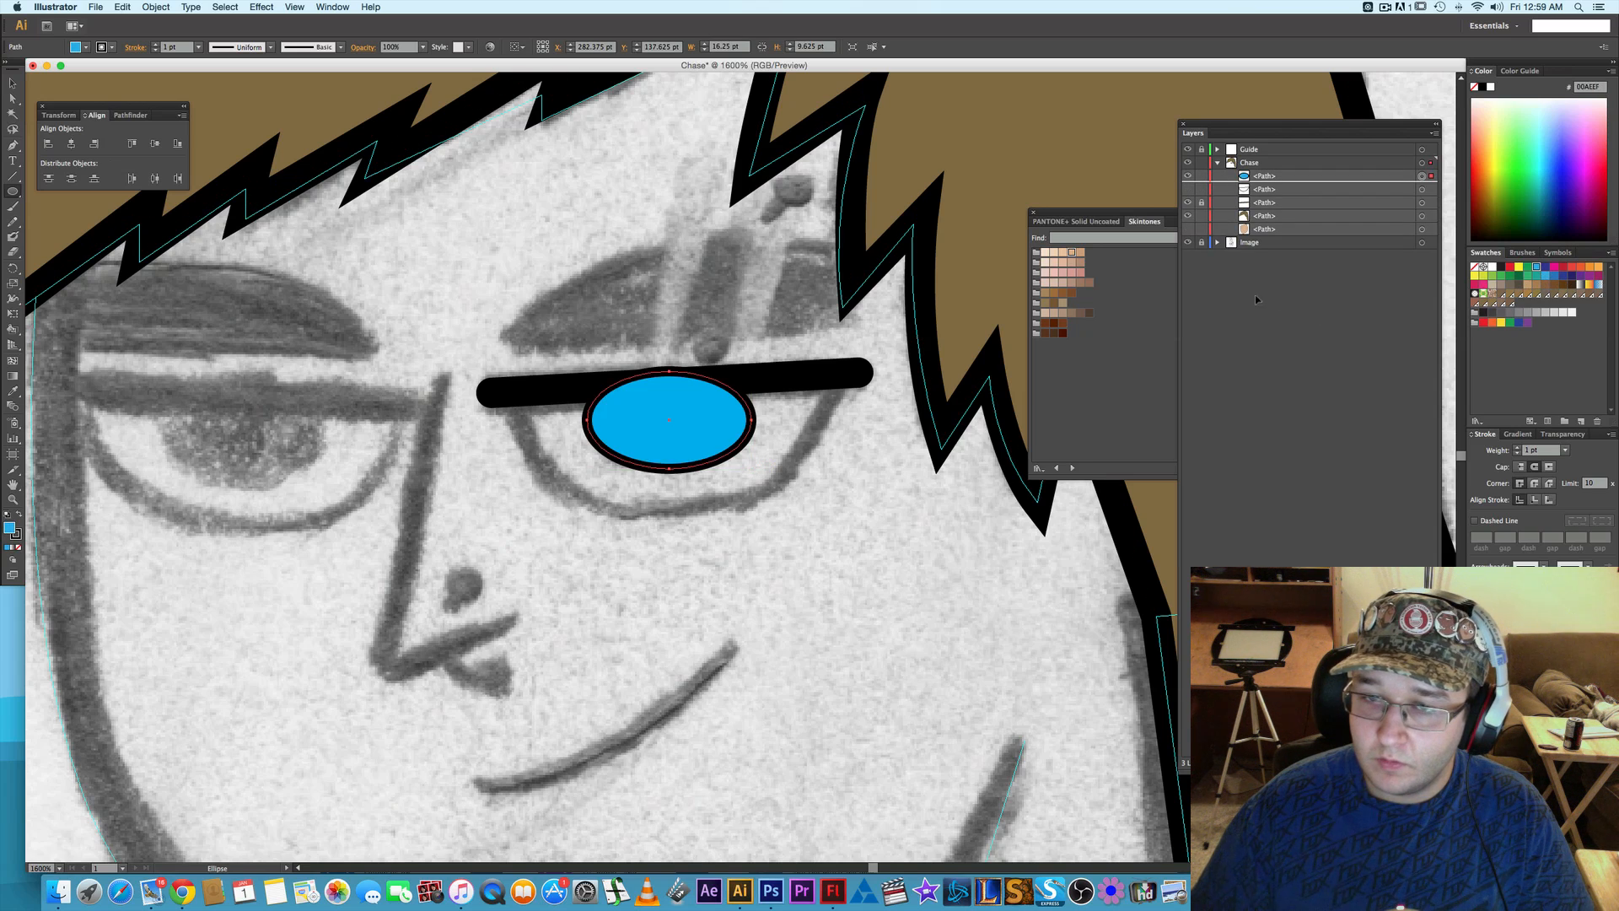
- Try several blues from the PANTONE+ Solid Uncoated library on the iris ellipse, and fill it with a muted dark blue
left_click(1128, 329)
left_click(1076, 221)
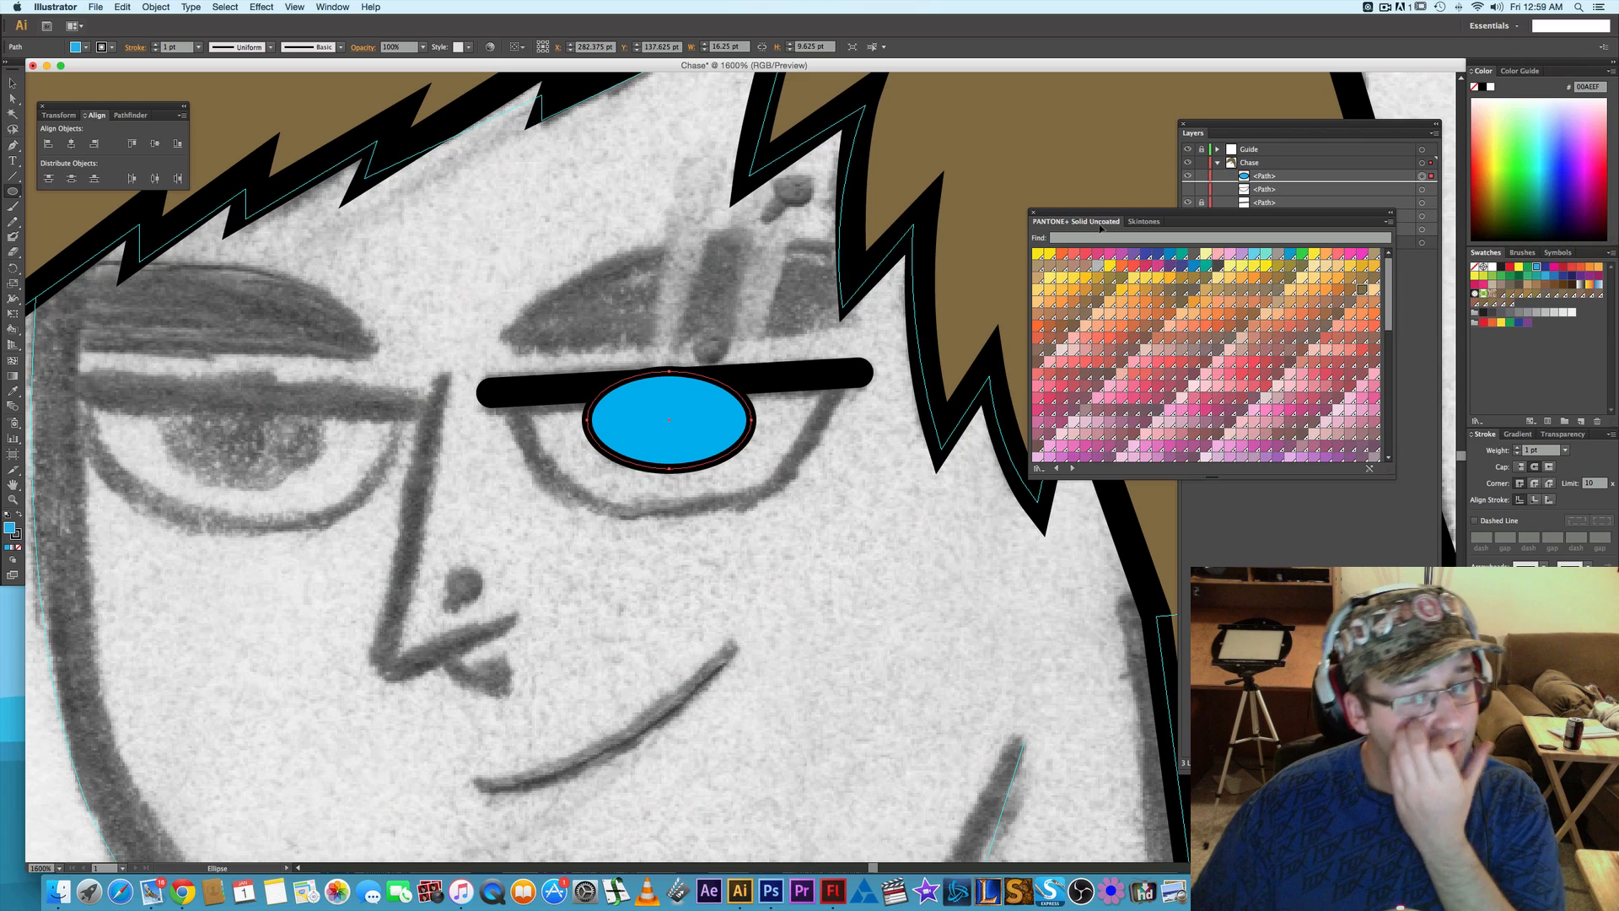
scroll(1269, 352, "down", 10)
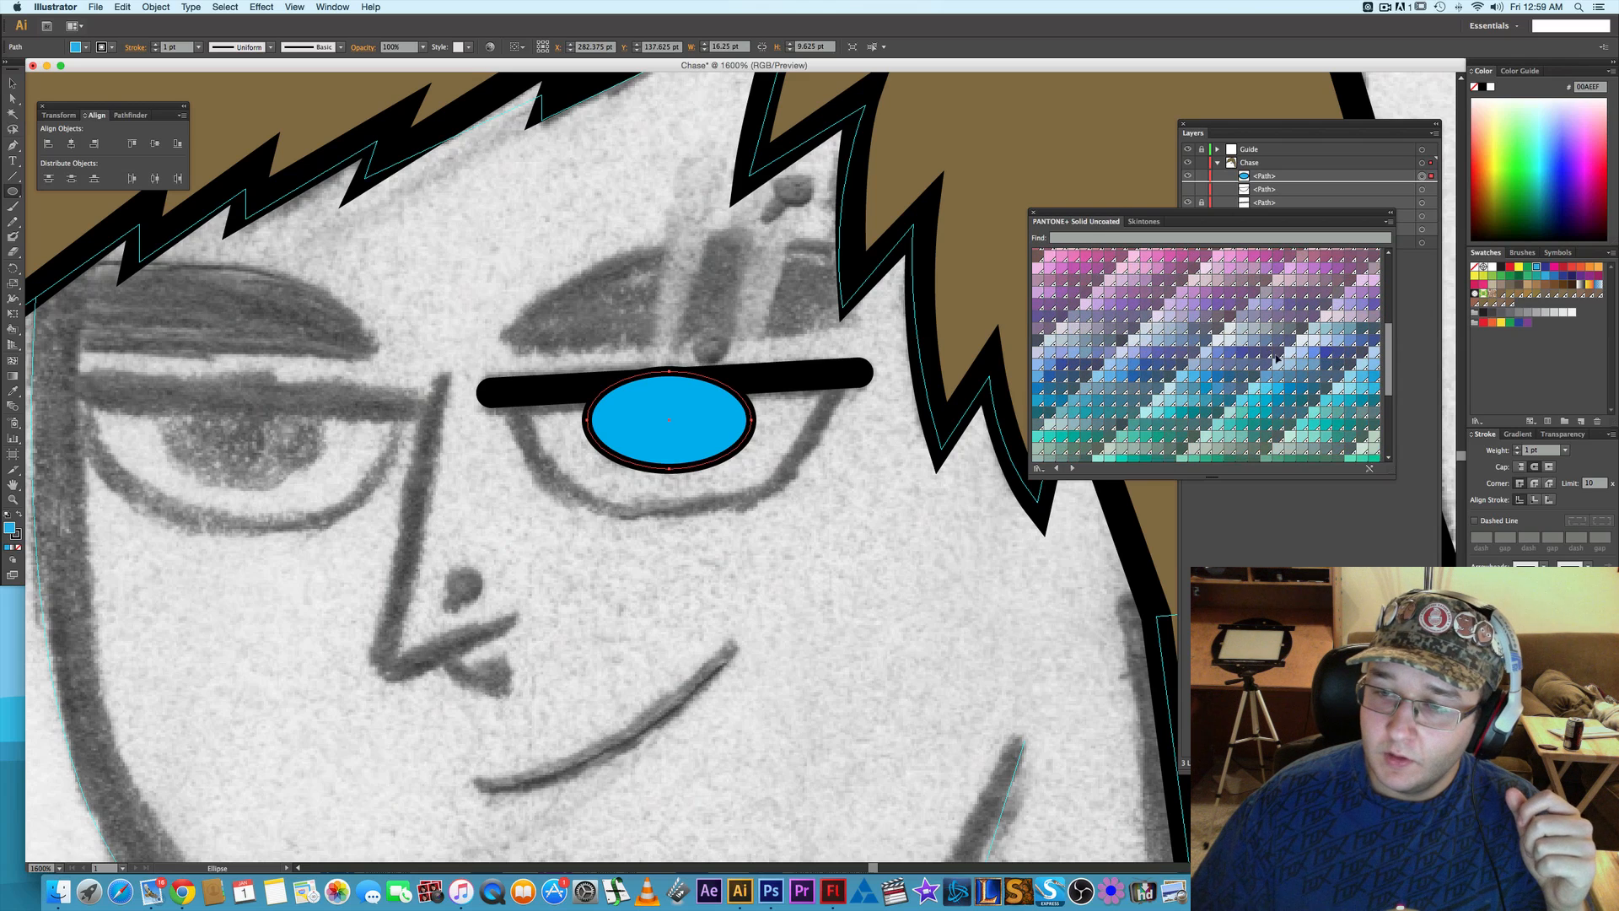
left_click(1326, 365)
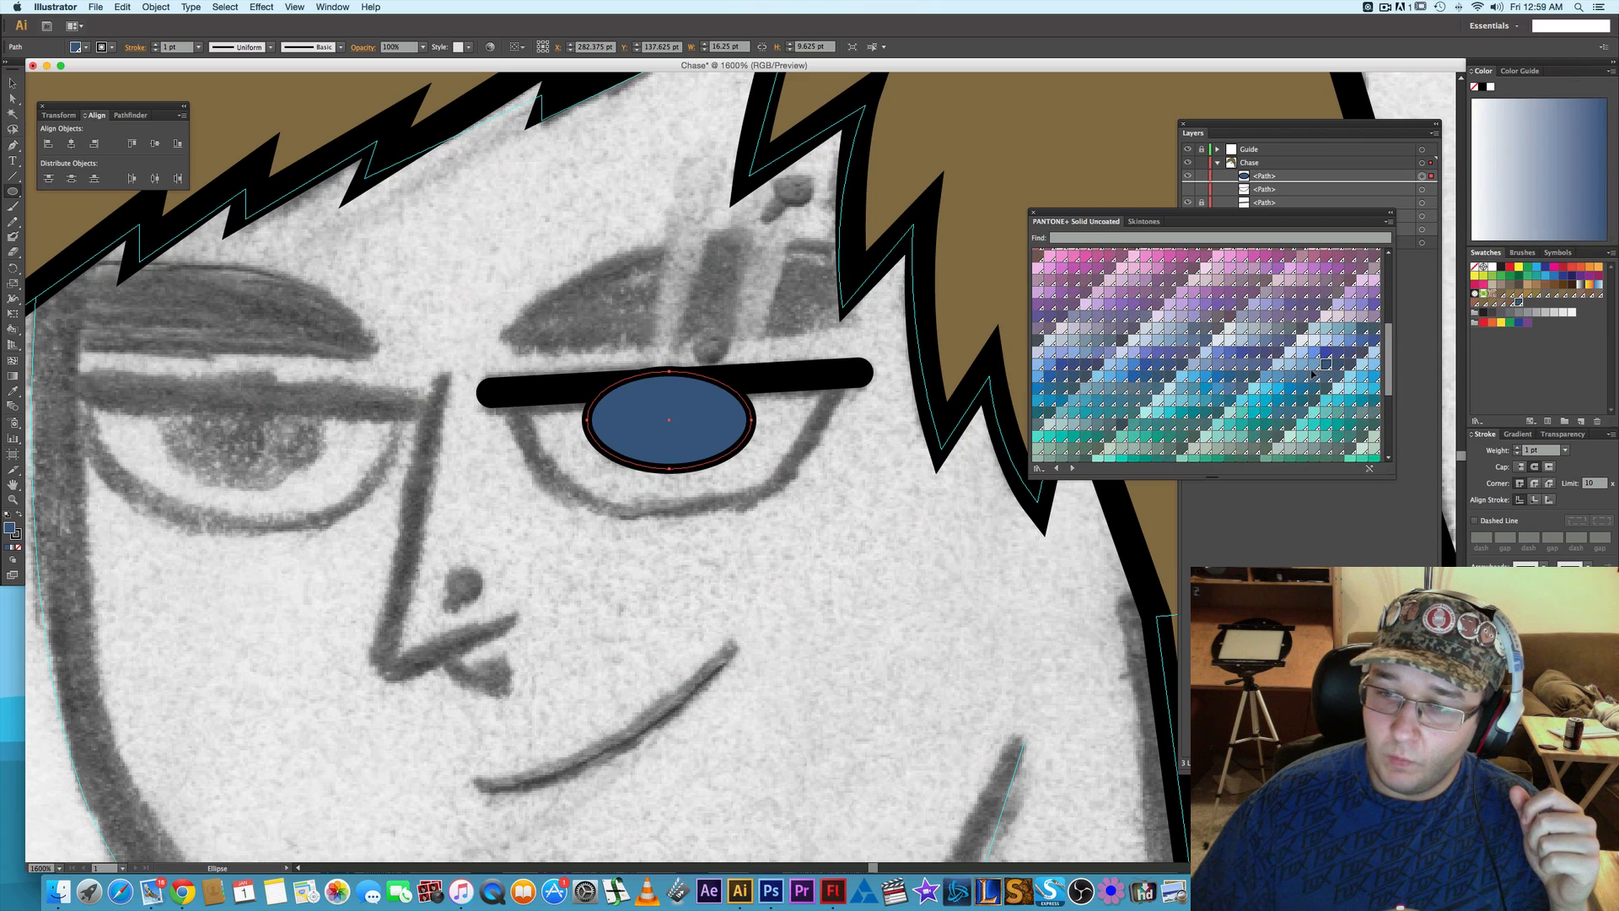
left_click(1316, 366)
left_click(1327, 365)
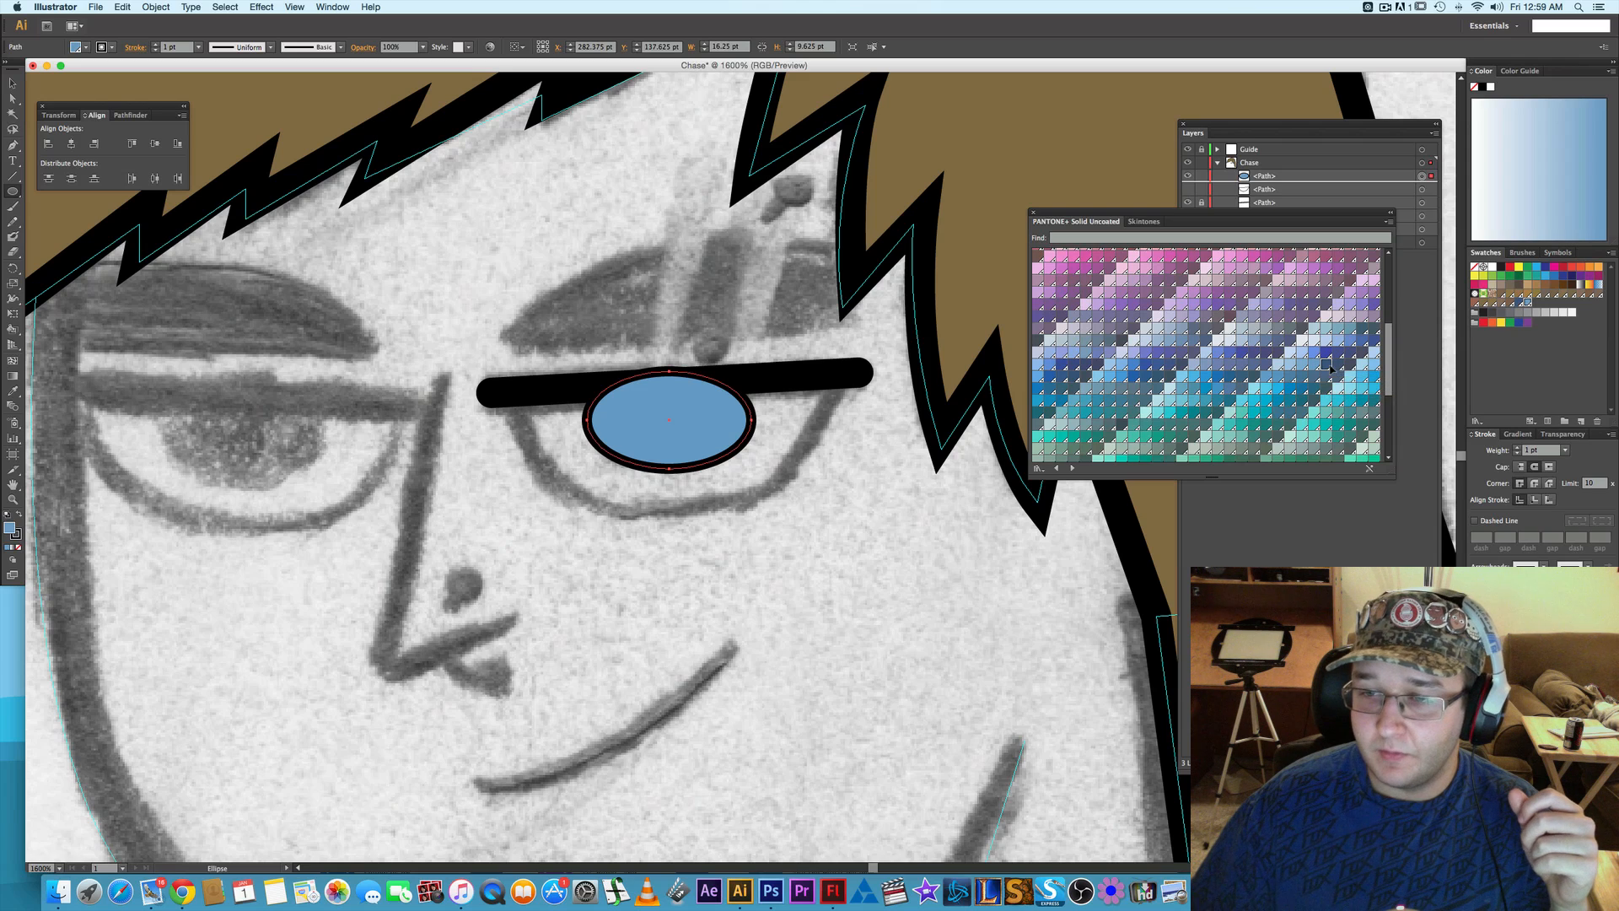
left_click(1340, 354)
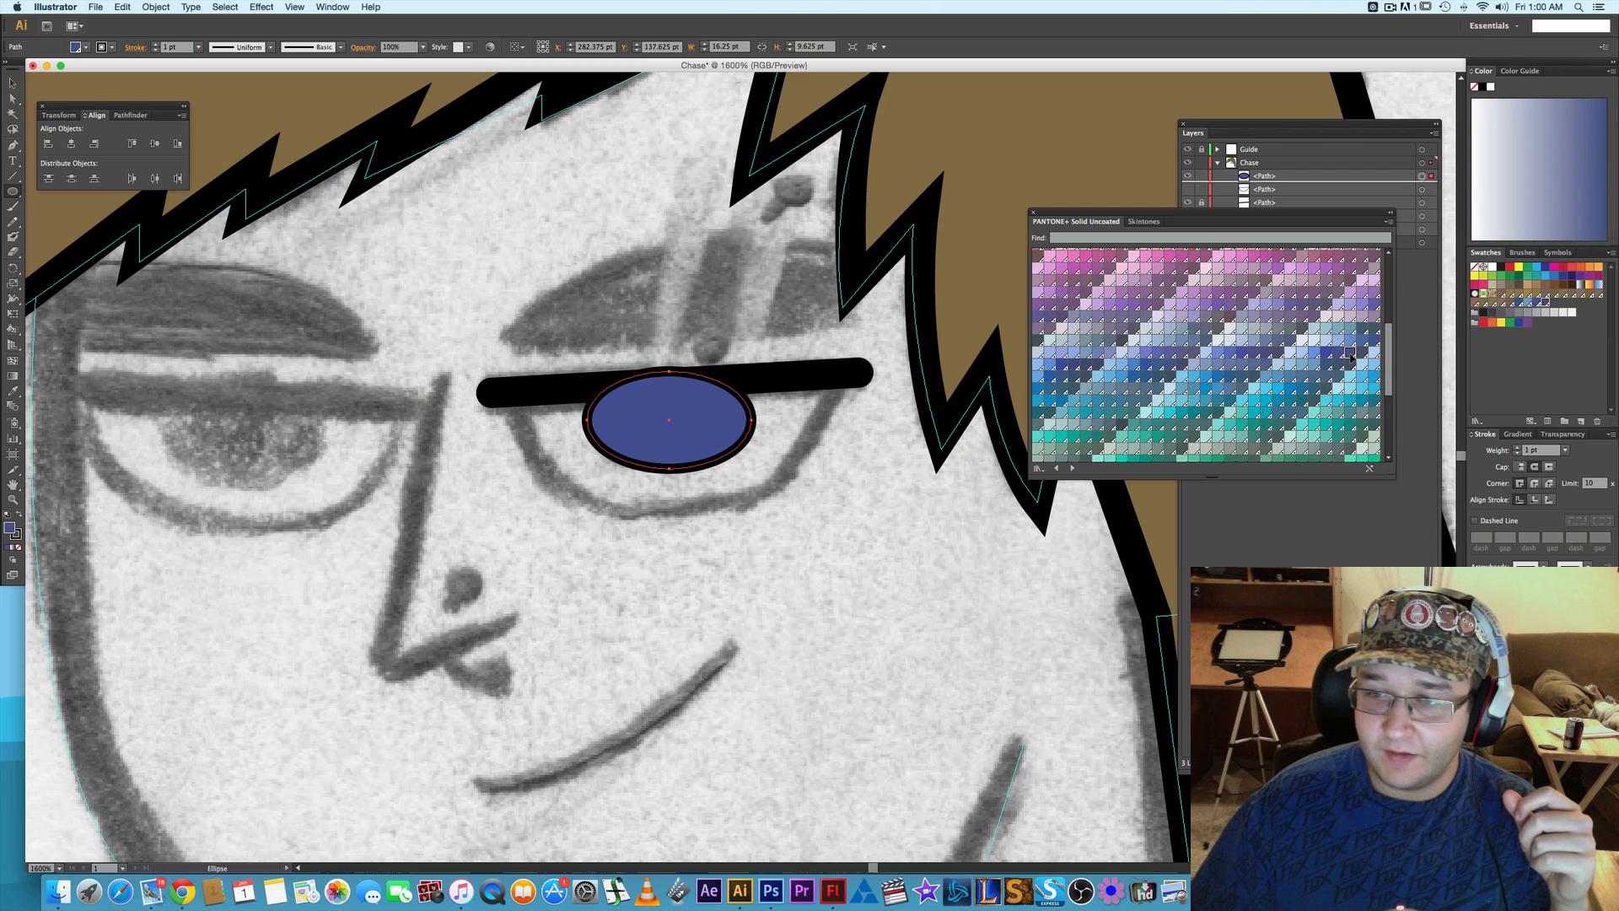
left_click(1358, 355)
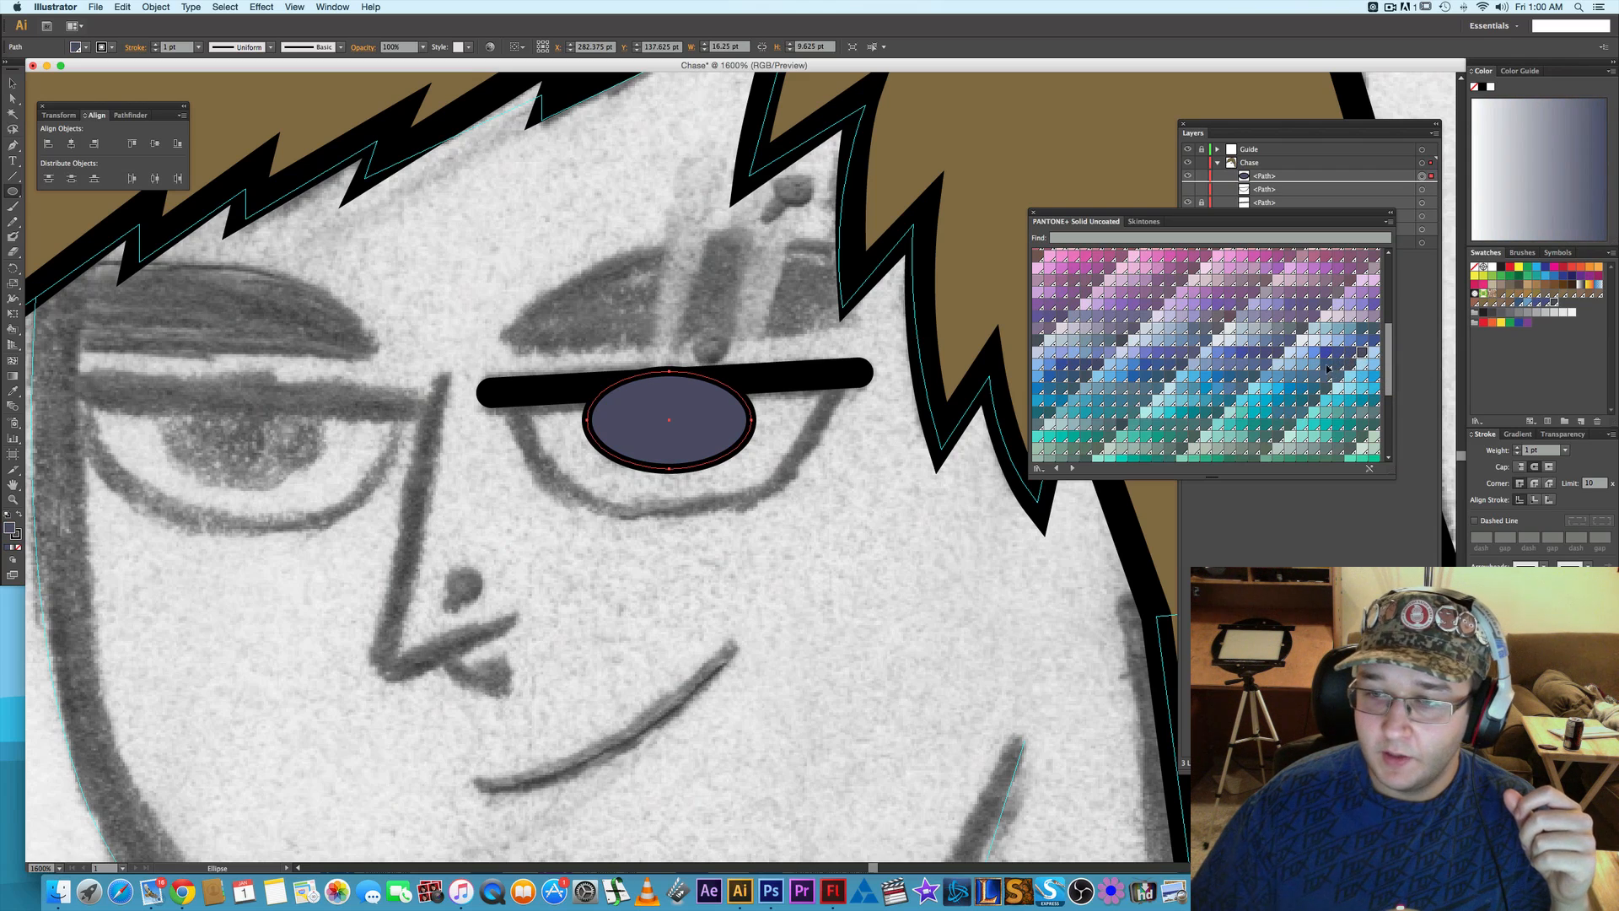
left_click(1326, 364)
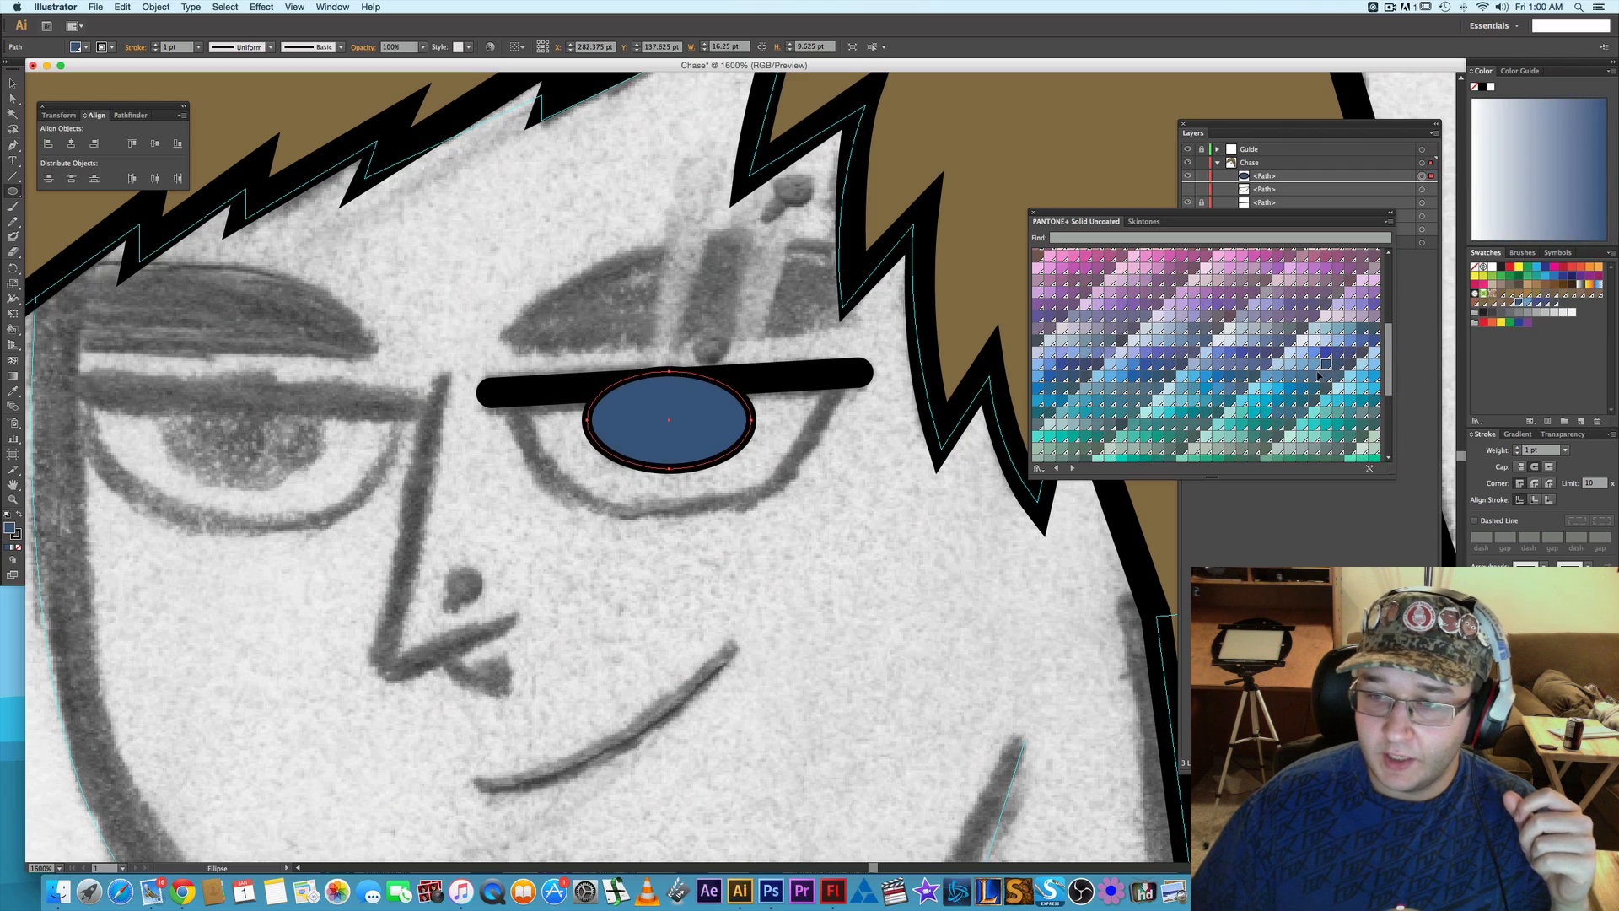
- Fill the iris ellipse with a medium blue from the PANTONE+ Solid Uncoated library and remove its stroke
left_click(1217, 382)
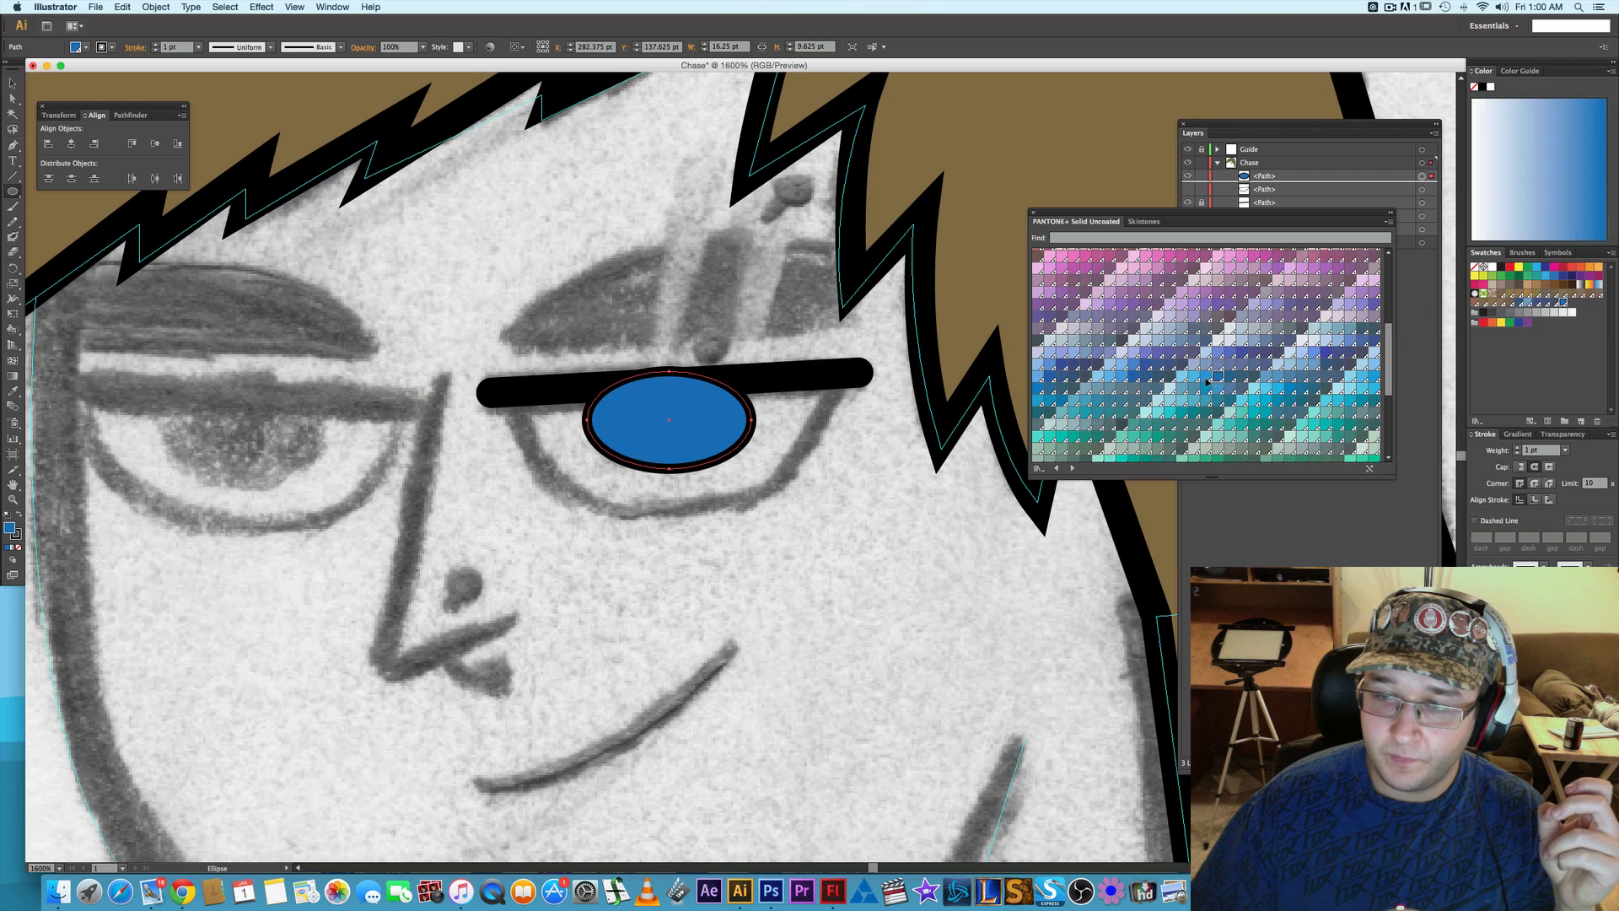
left_click(1206, 378)
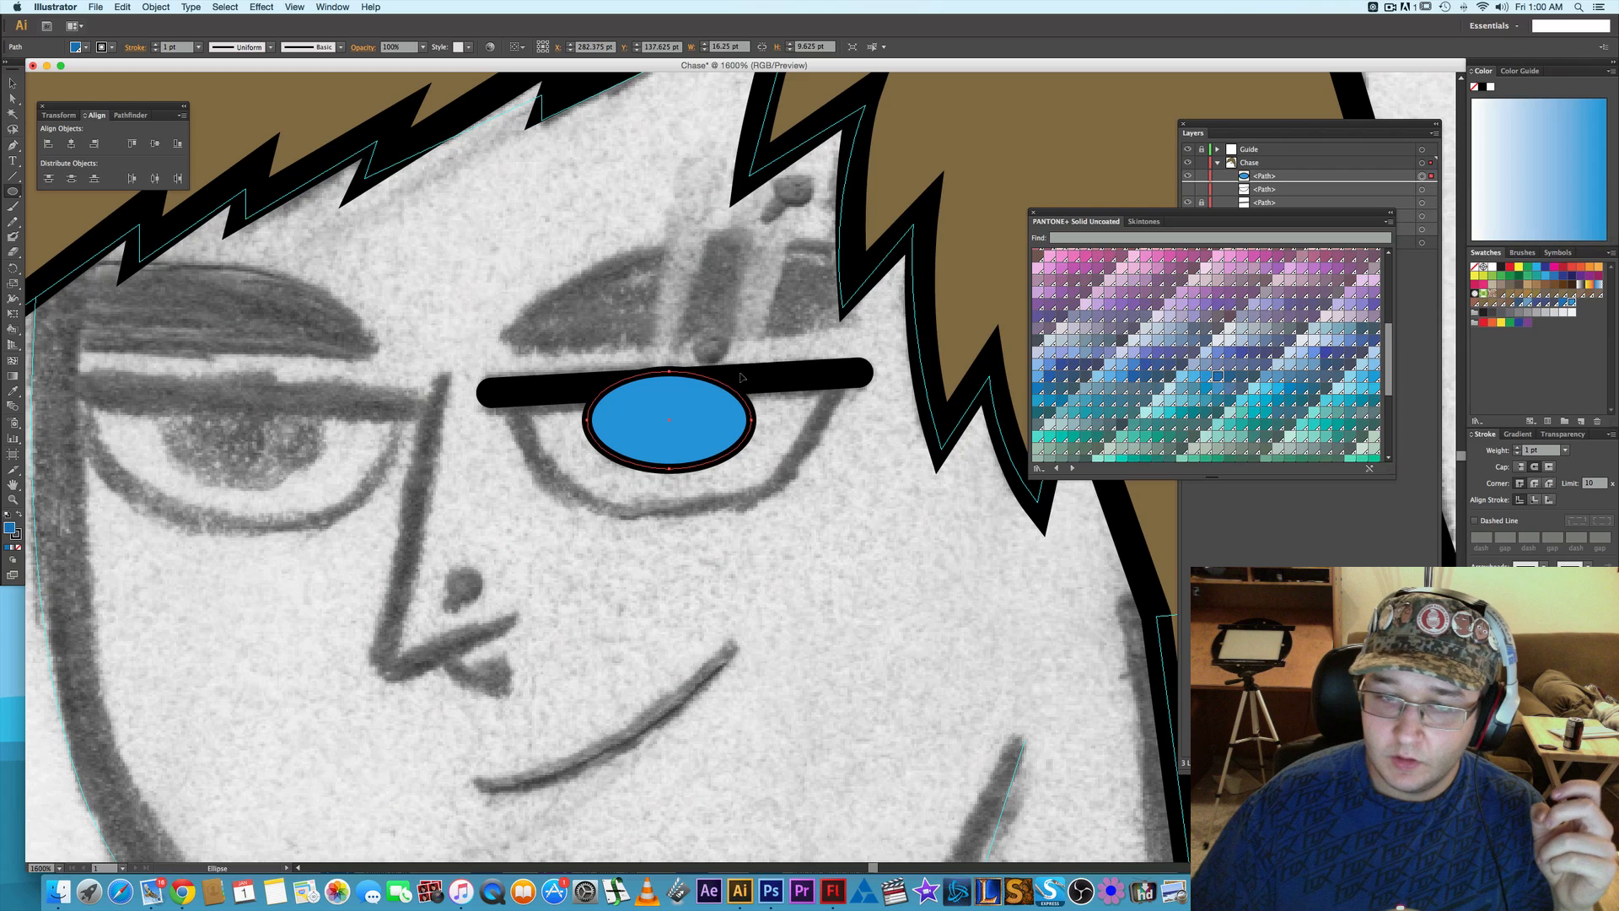
key("super+z")
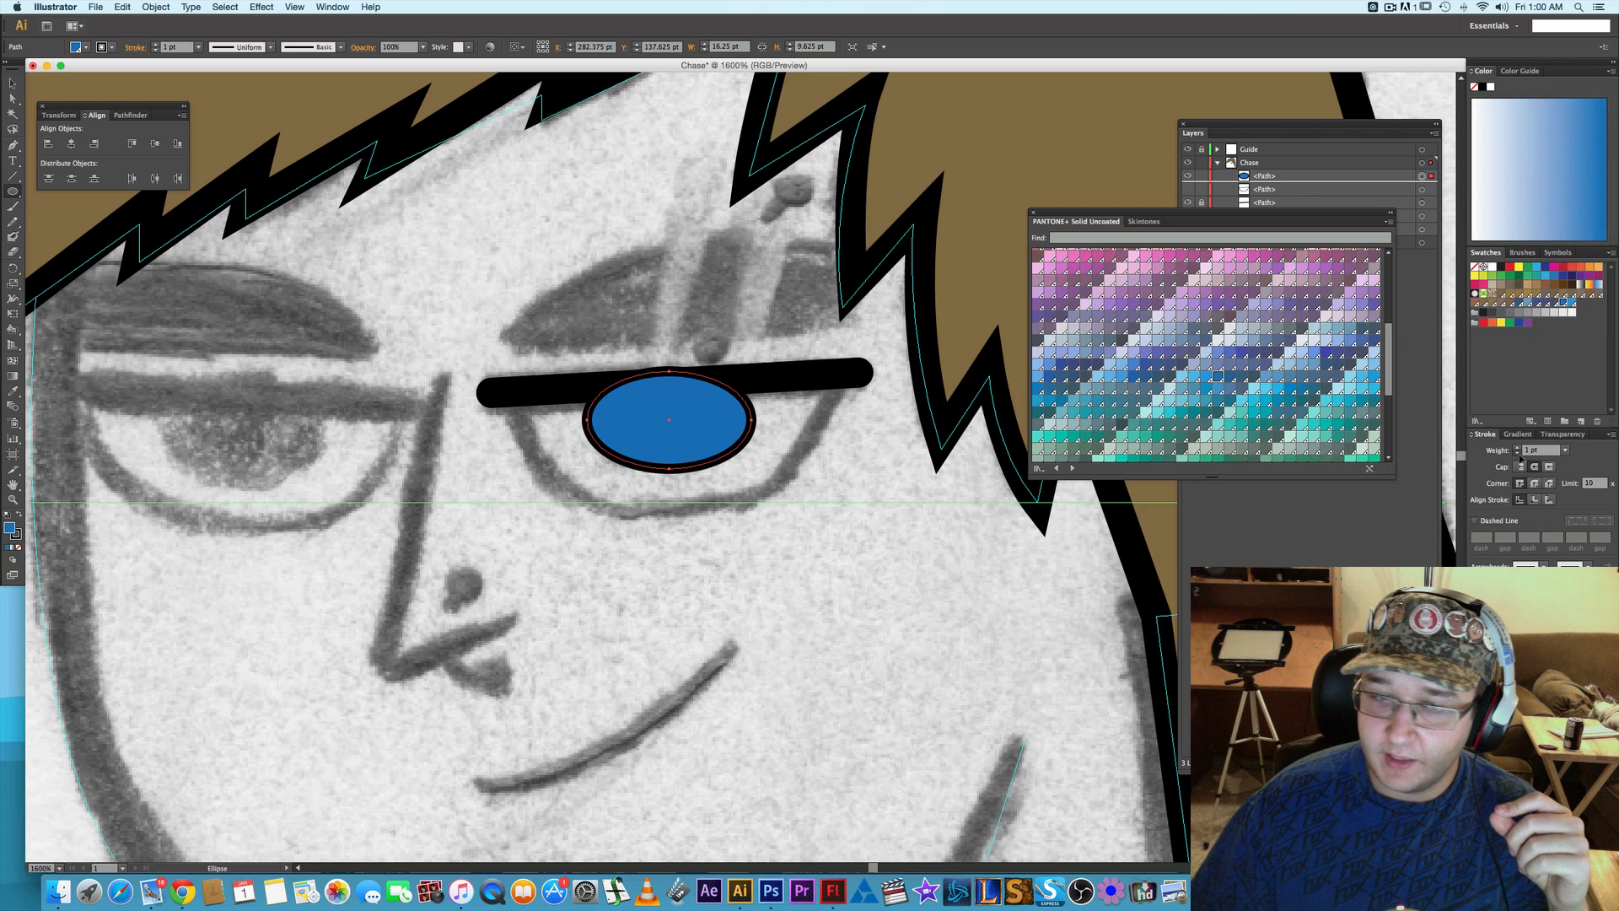
key("slash")
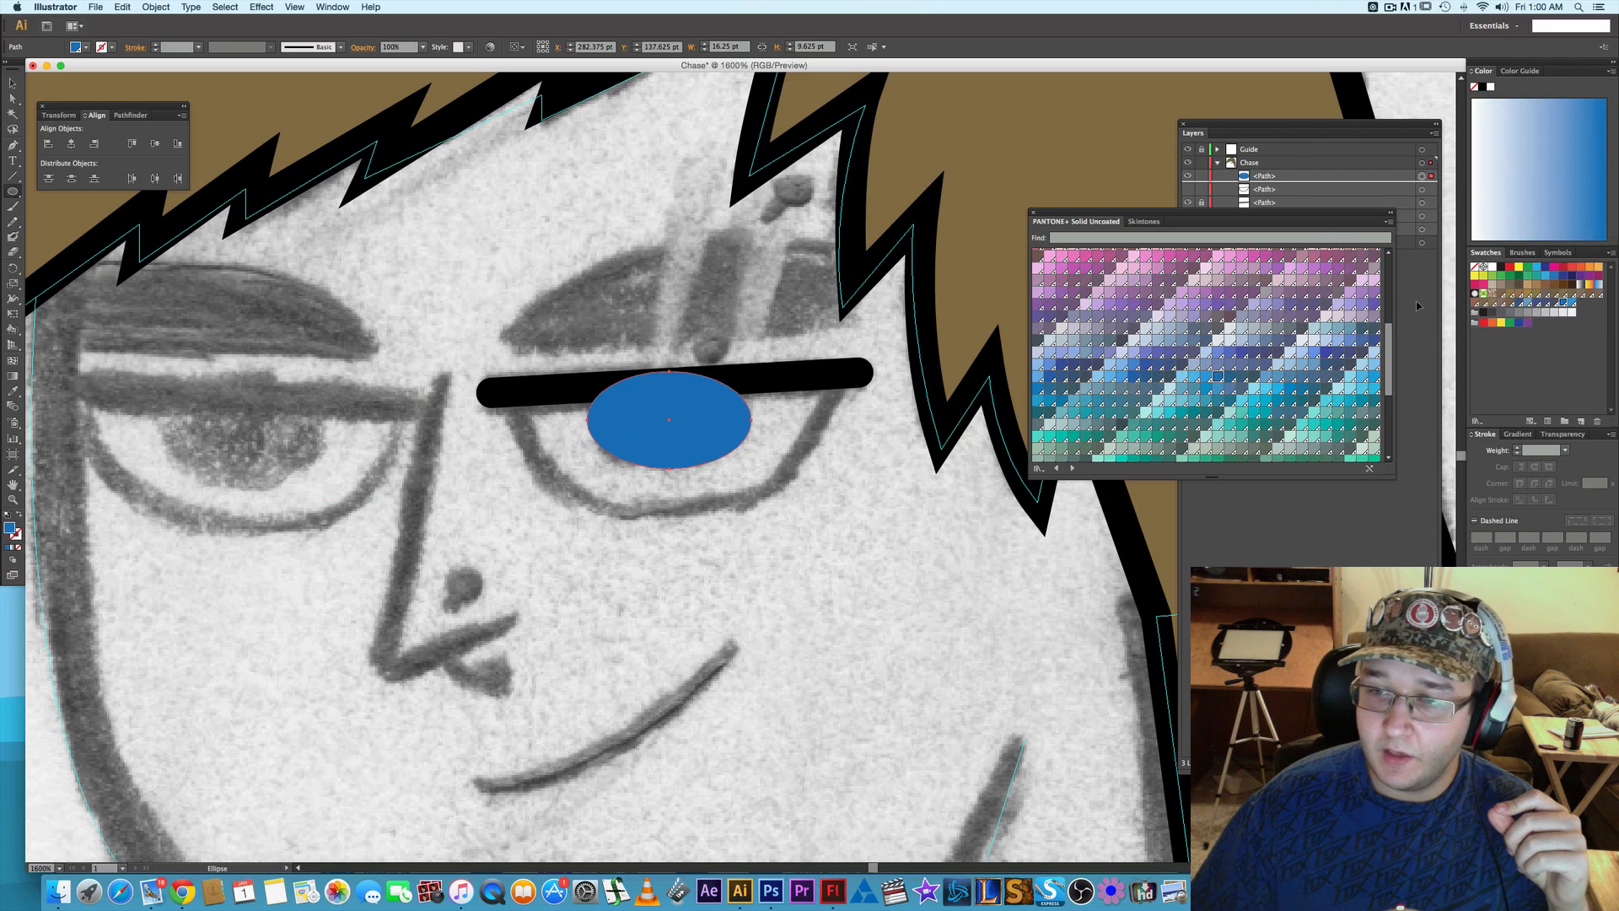
- Show the white eye shape again and restack the eyelid path above the iris
left_click(1418, 306)
left_click(1265, 178)
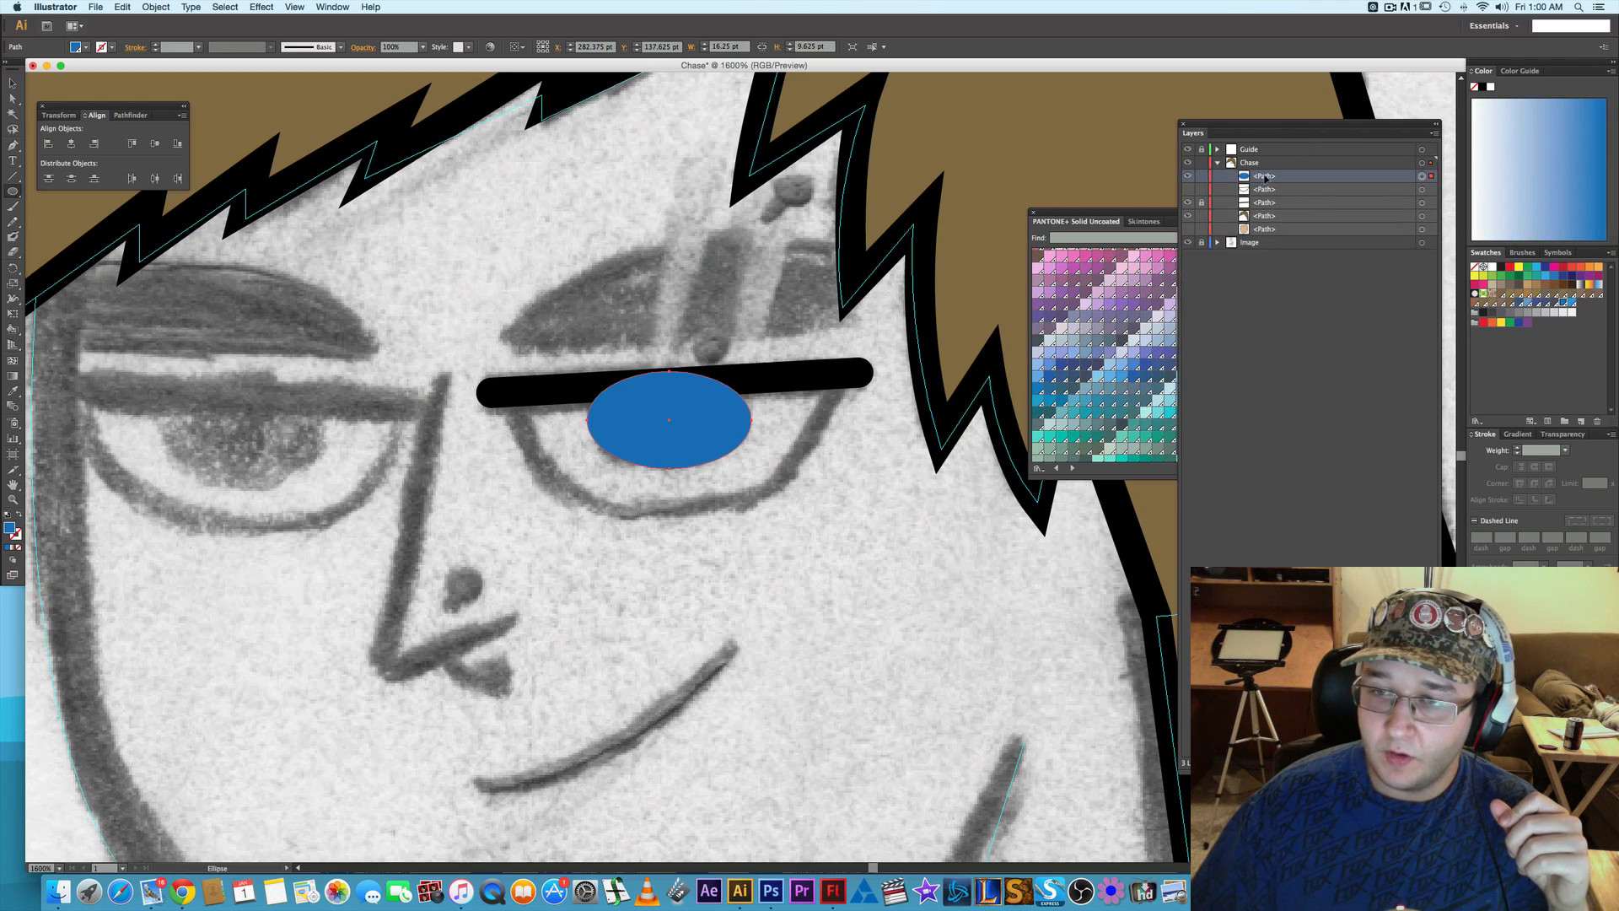
left_click(1189, 190)
left_click(1271, 204)
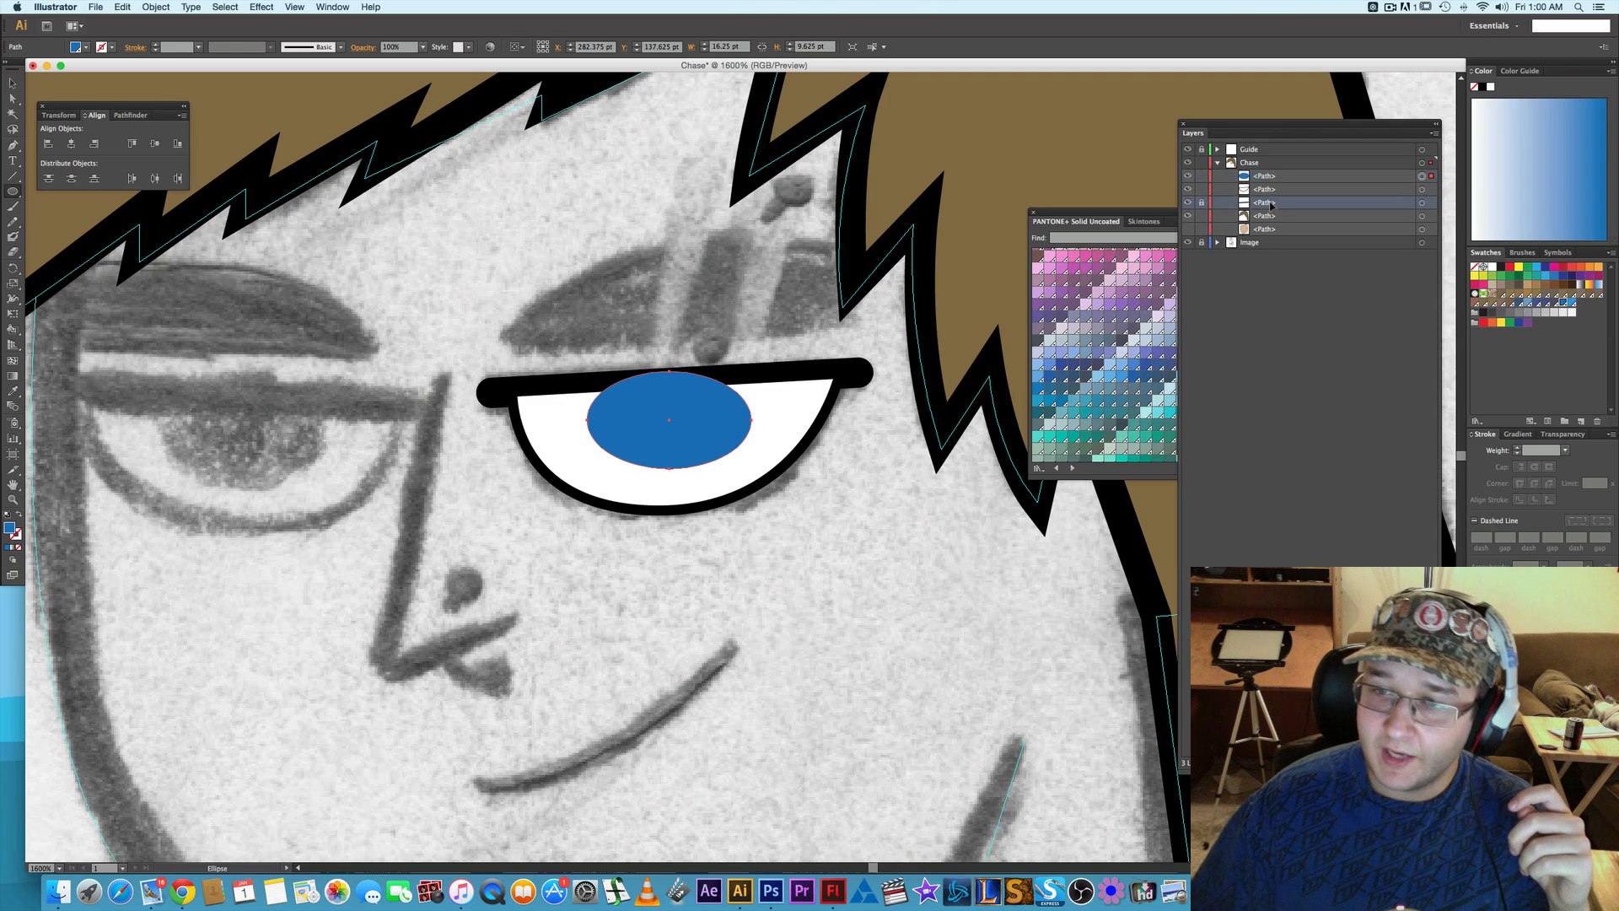
left_click_drag(1271, 205, 1254, 177)
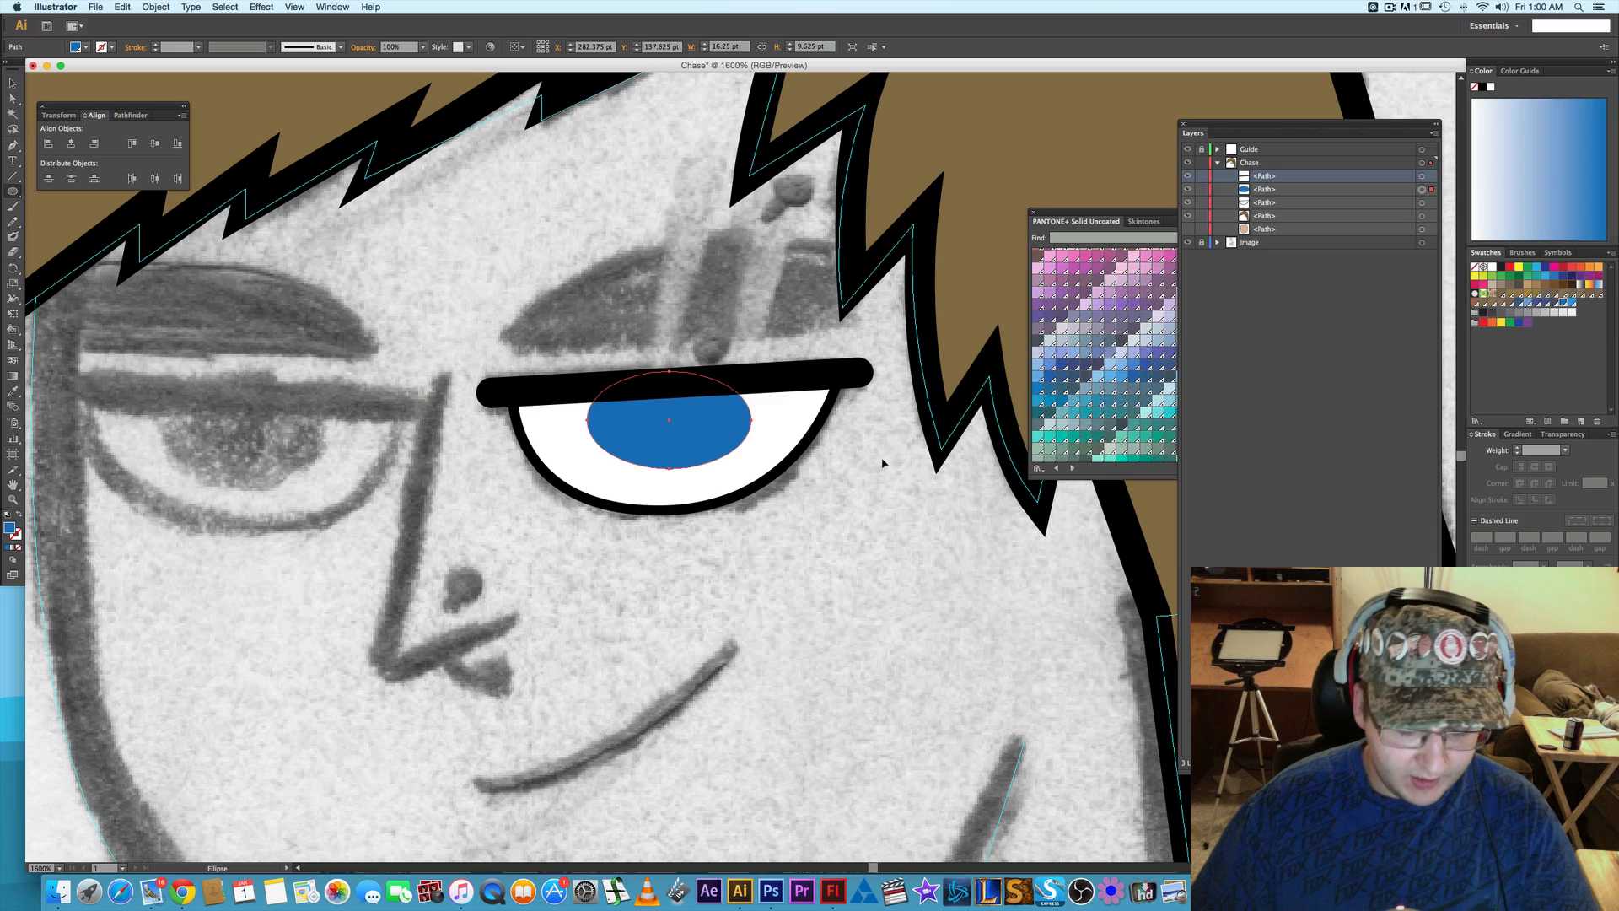
- Reshape the lower curve of the white eye shape by extending the bottom anchor's direction handle toward the outer corner
key("v")
left_click(860, 486)
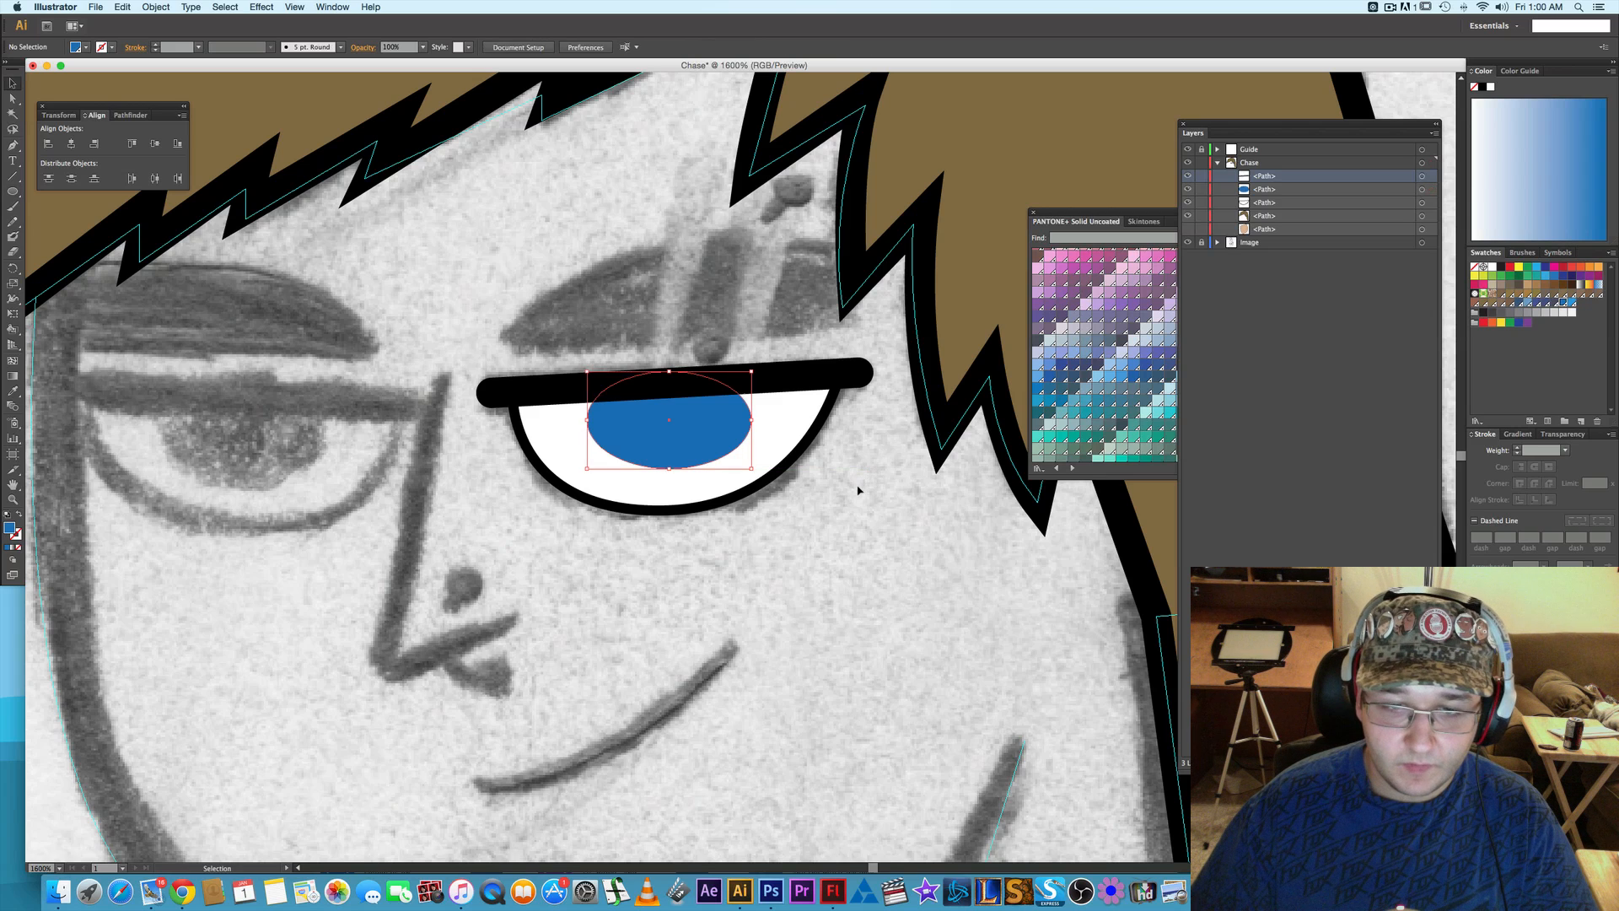
left_click(811, 438)
key("a")
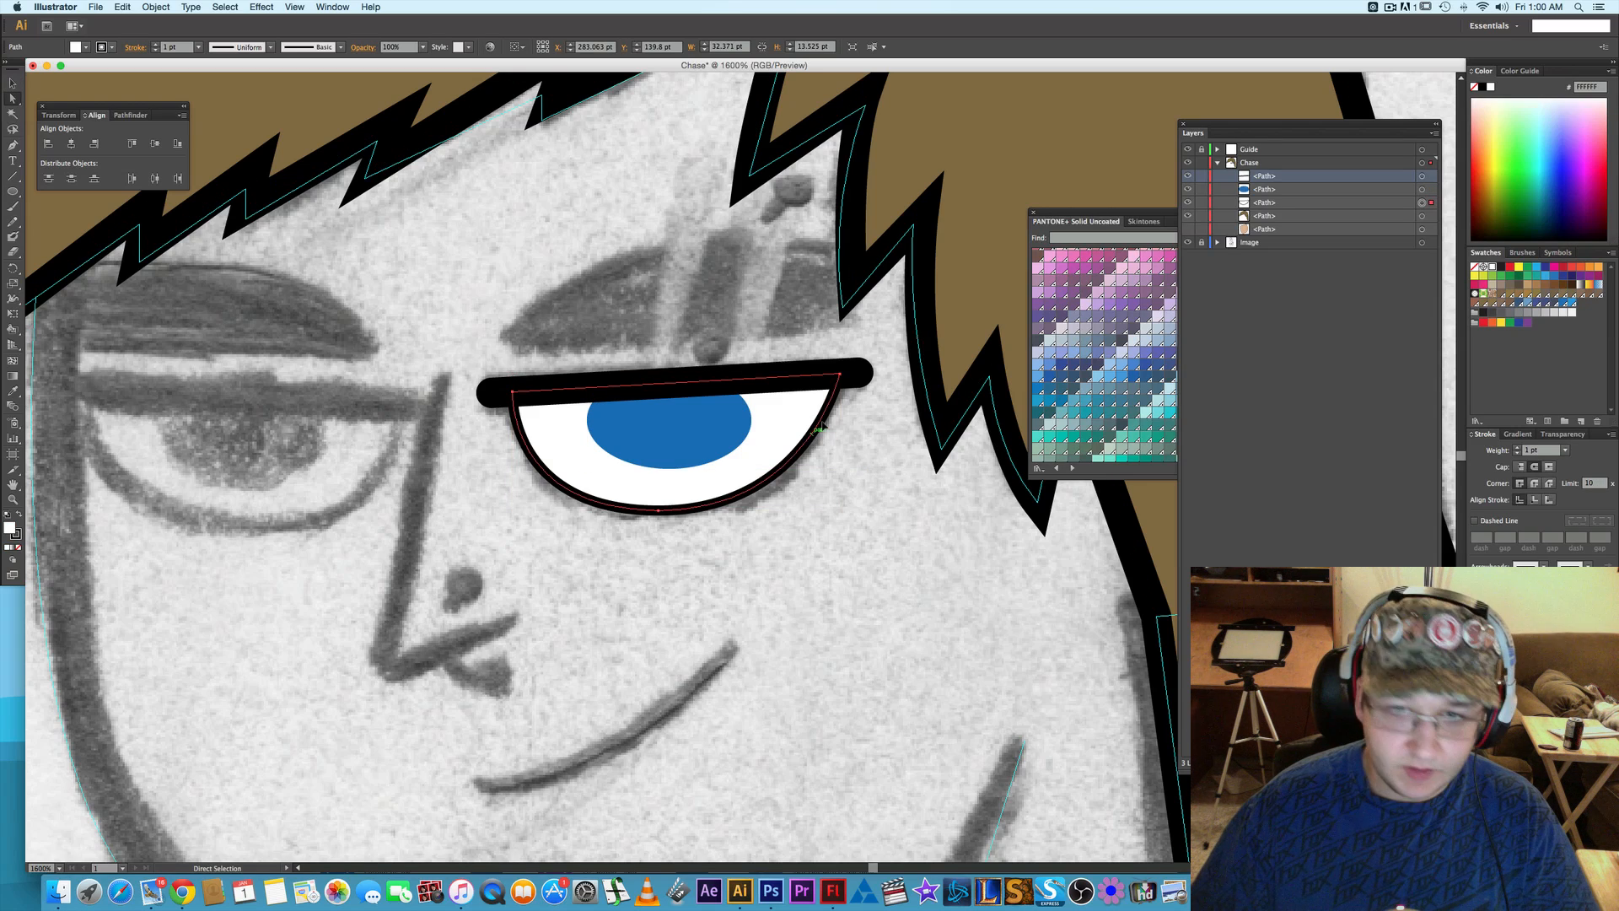
left_click(840, 376)
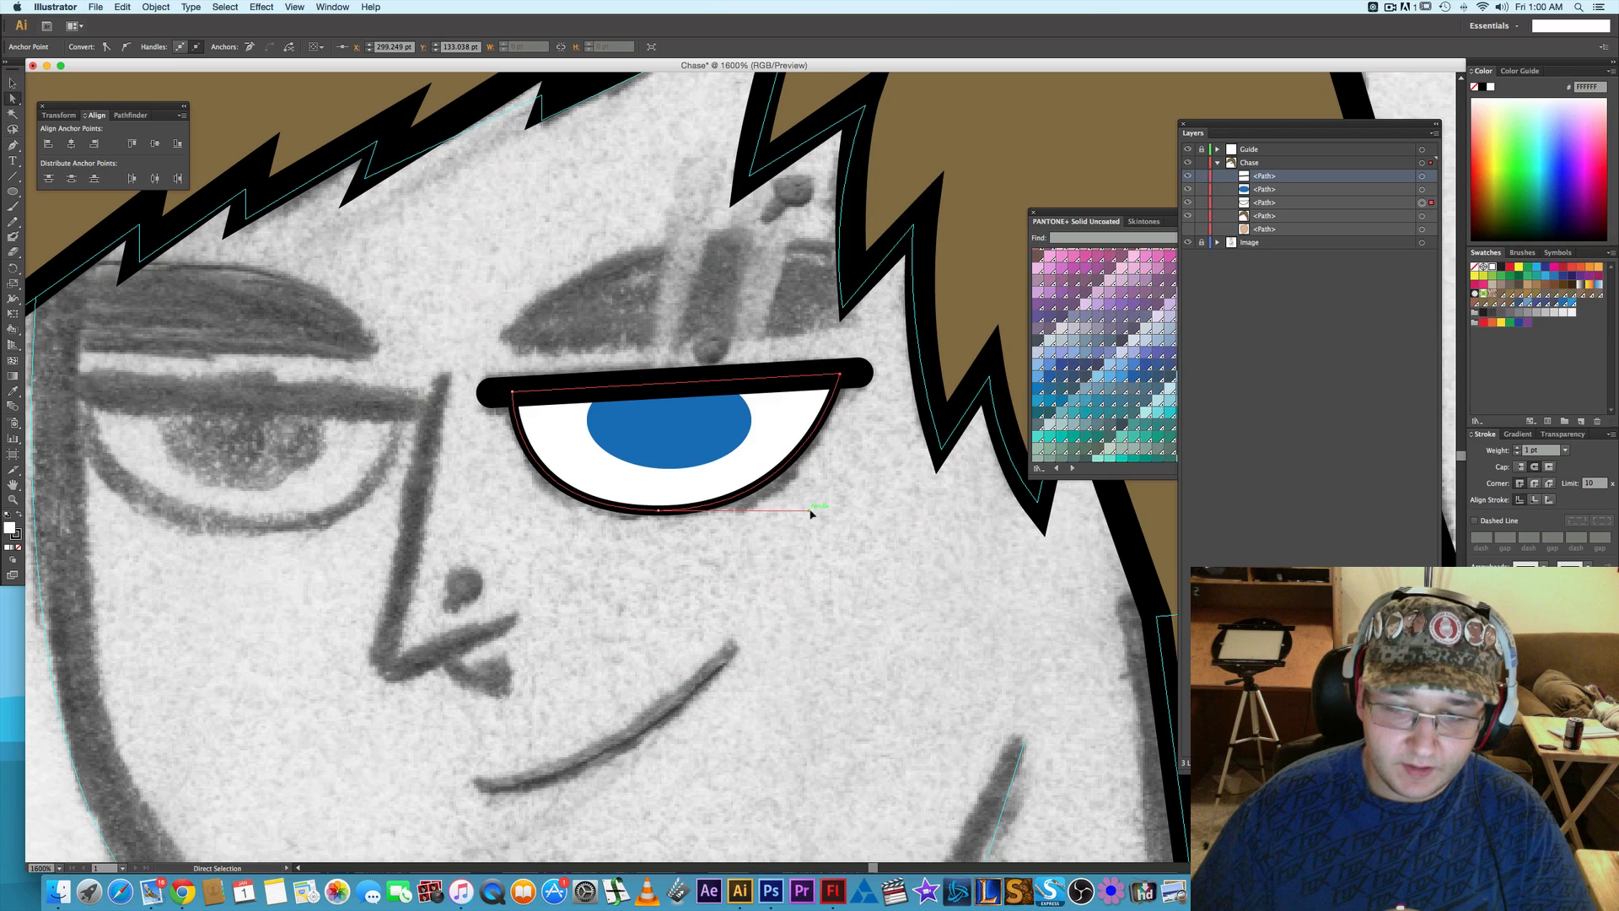
left_click_drag(811, 510, 828, 506)
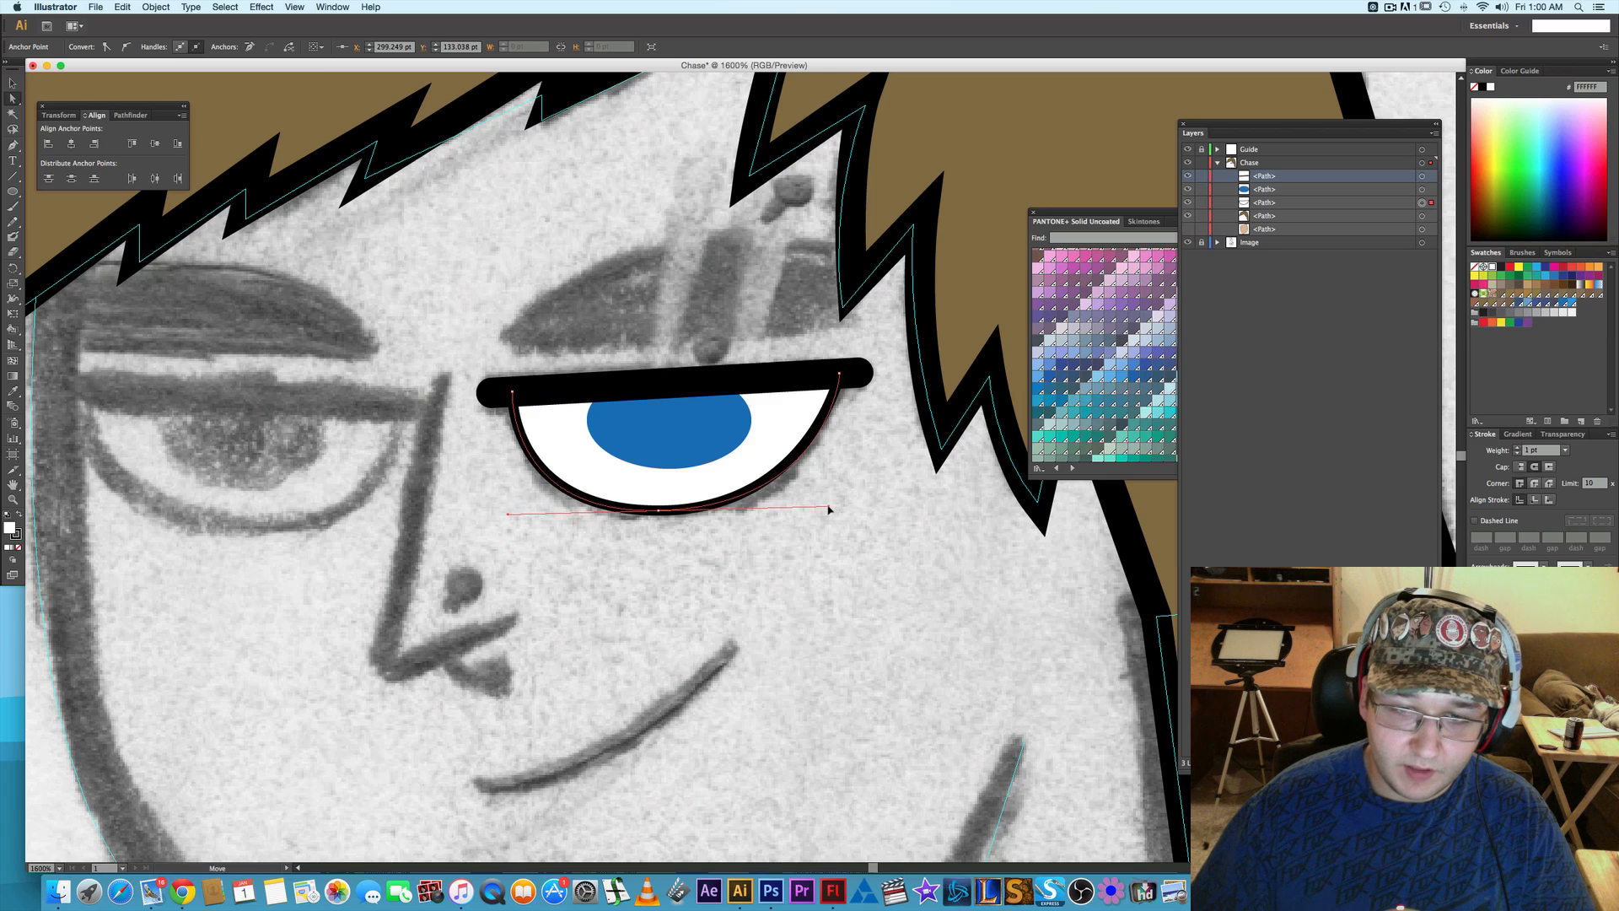
- Nudge the blue iris up 1 pt so more of it sits behind the eyelid
left_click(695, 431)
key("Up")
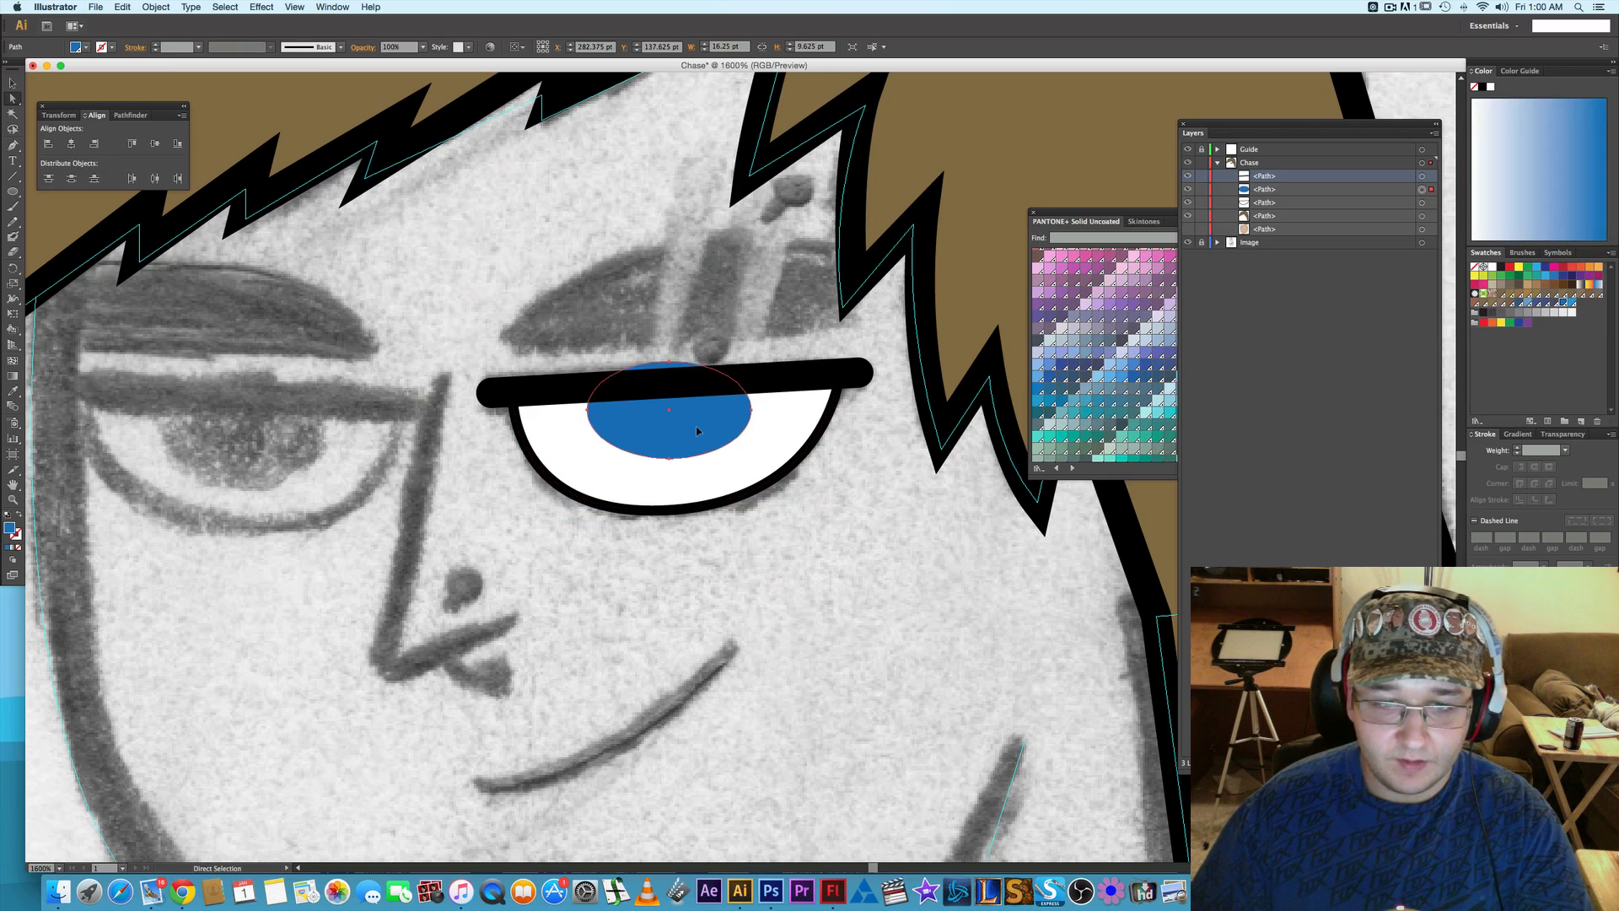
left_click(873, 521)
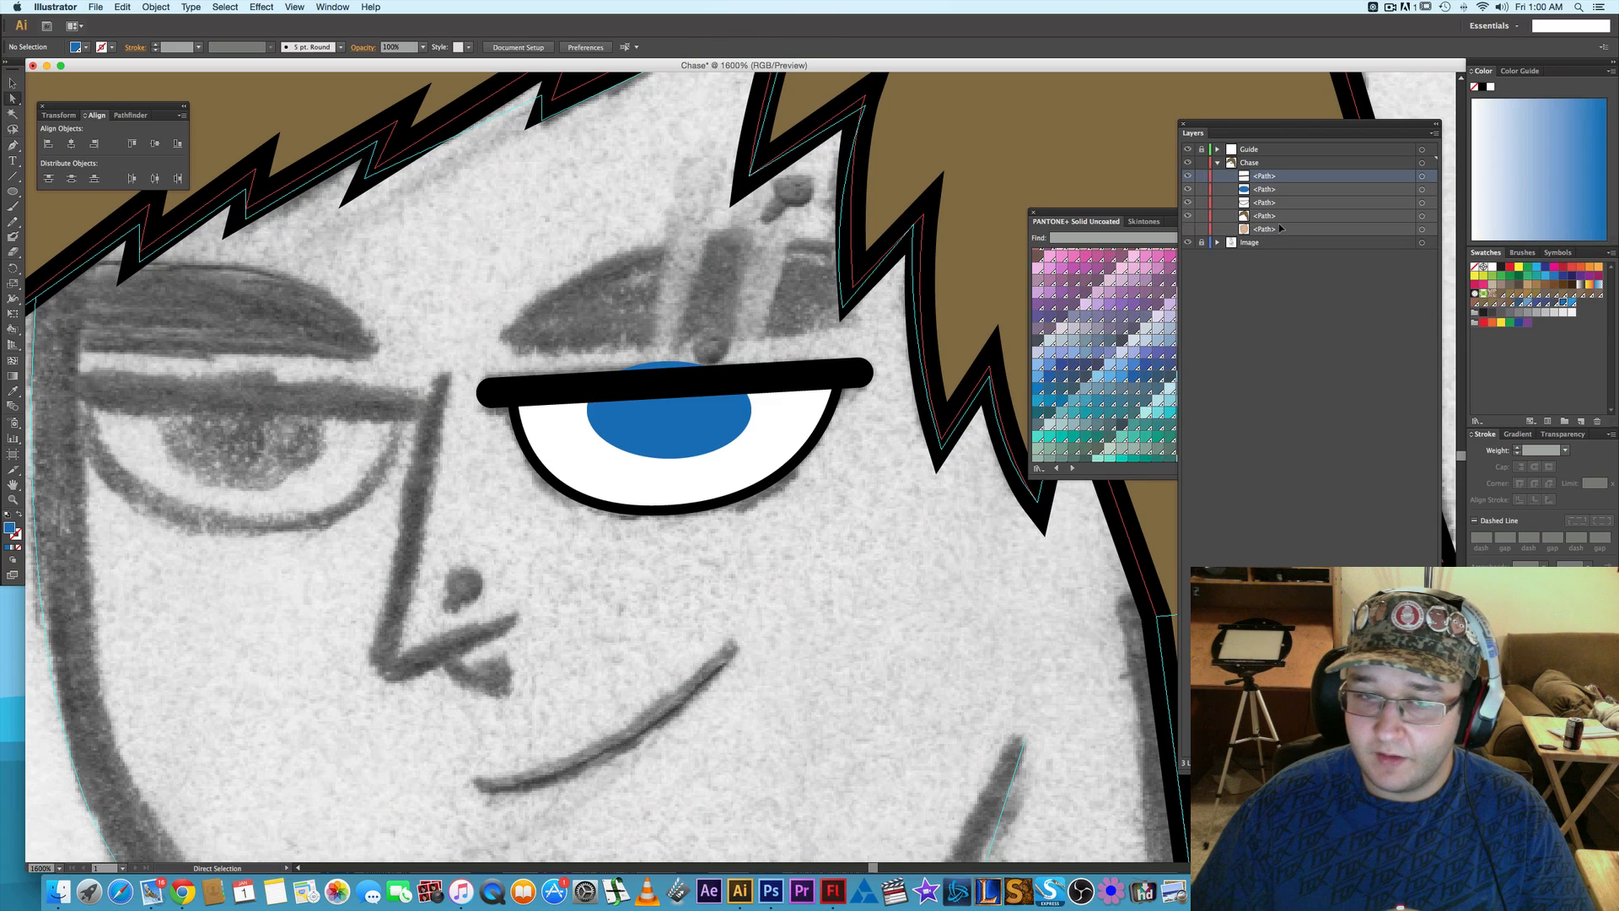
- Set the white eye shape's stroke weight to 0.5 pt
left_click(658, 506)
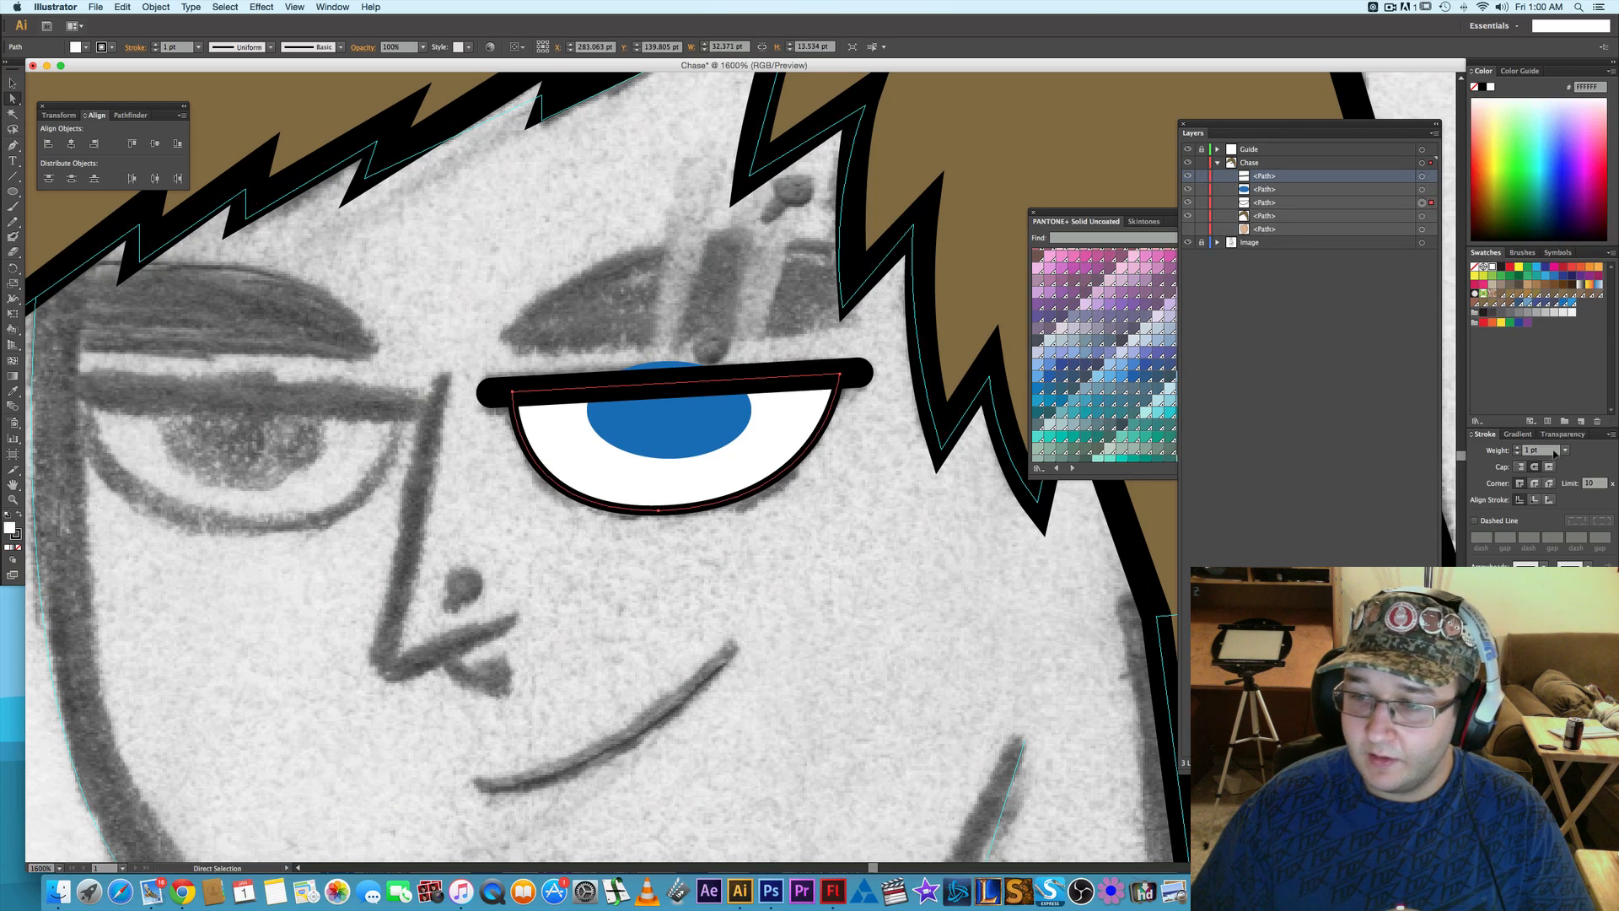
left_click(1565, 449)
left_click(1586, 492)
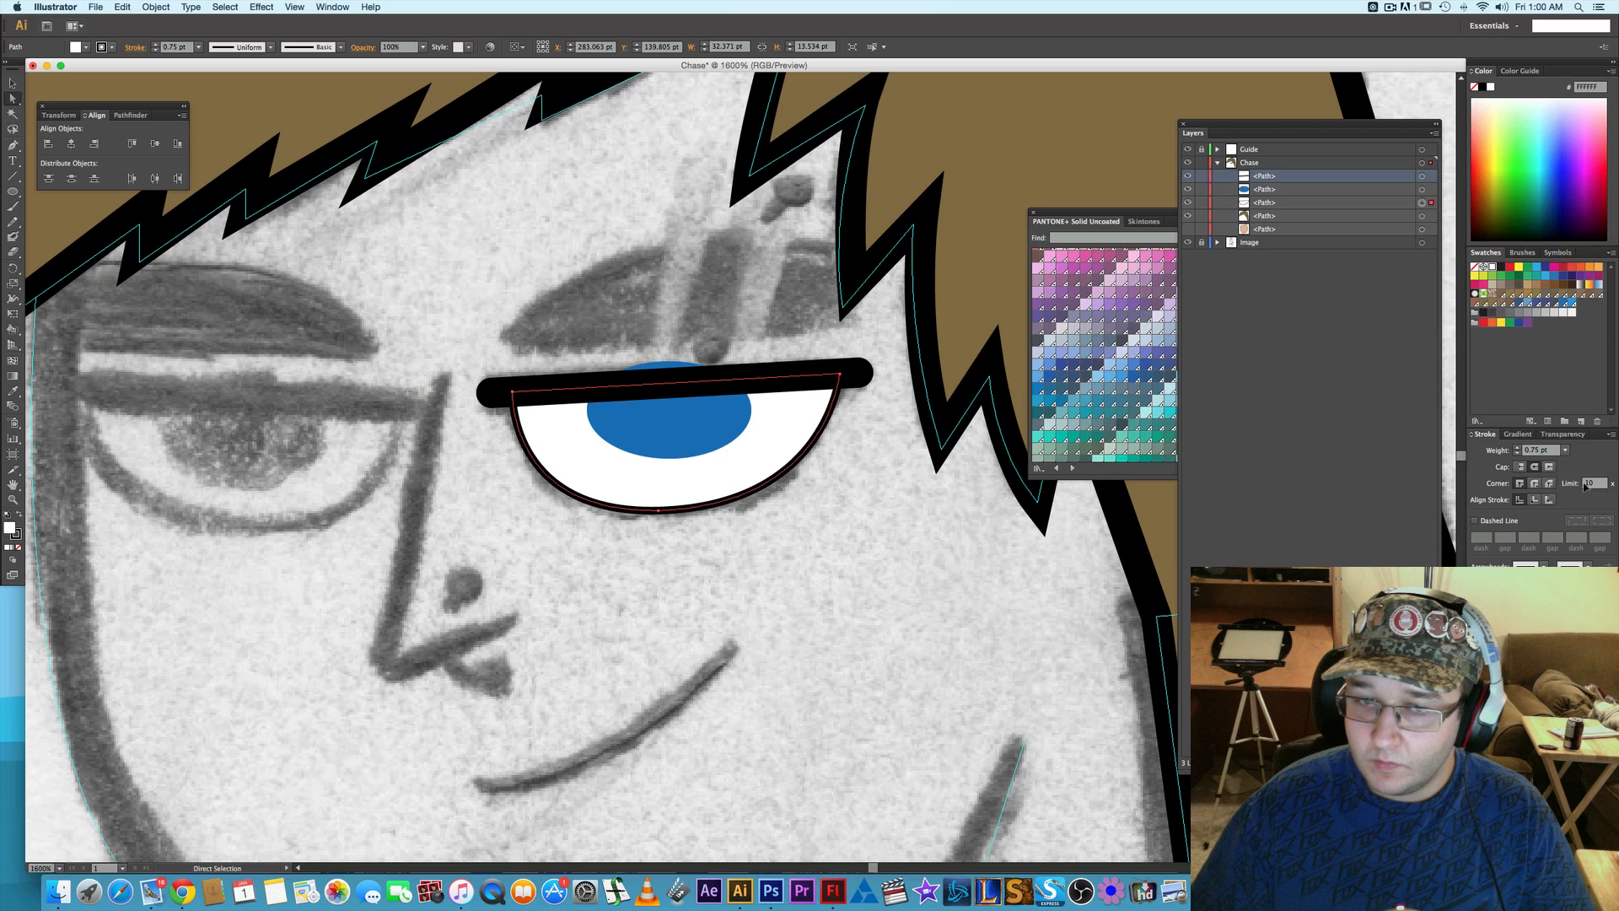
left_click(907, 518)
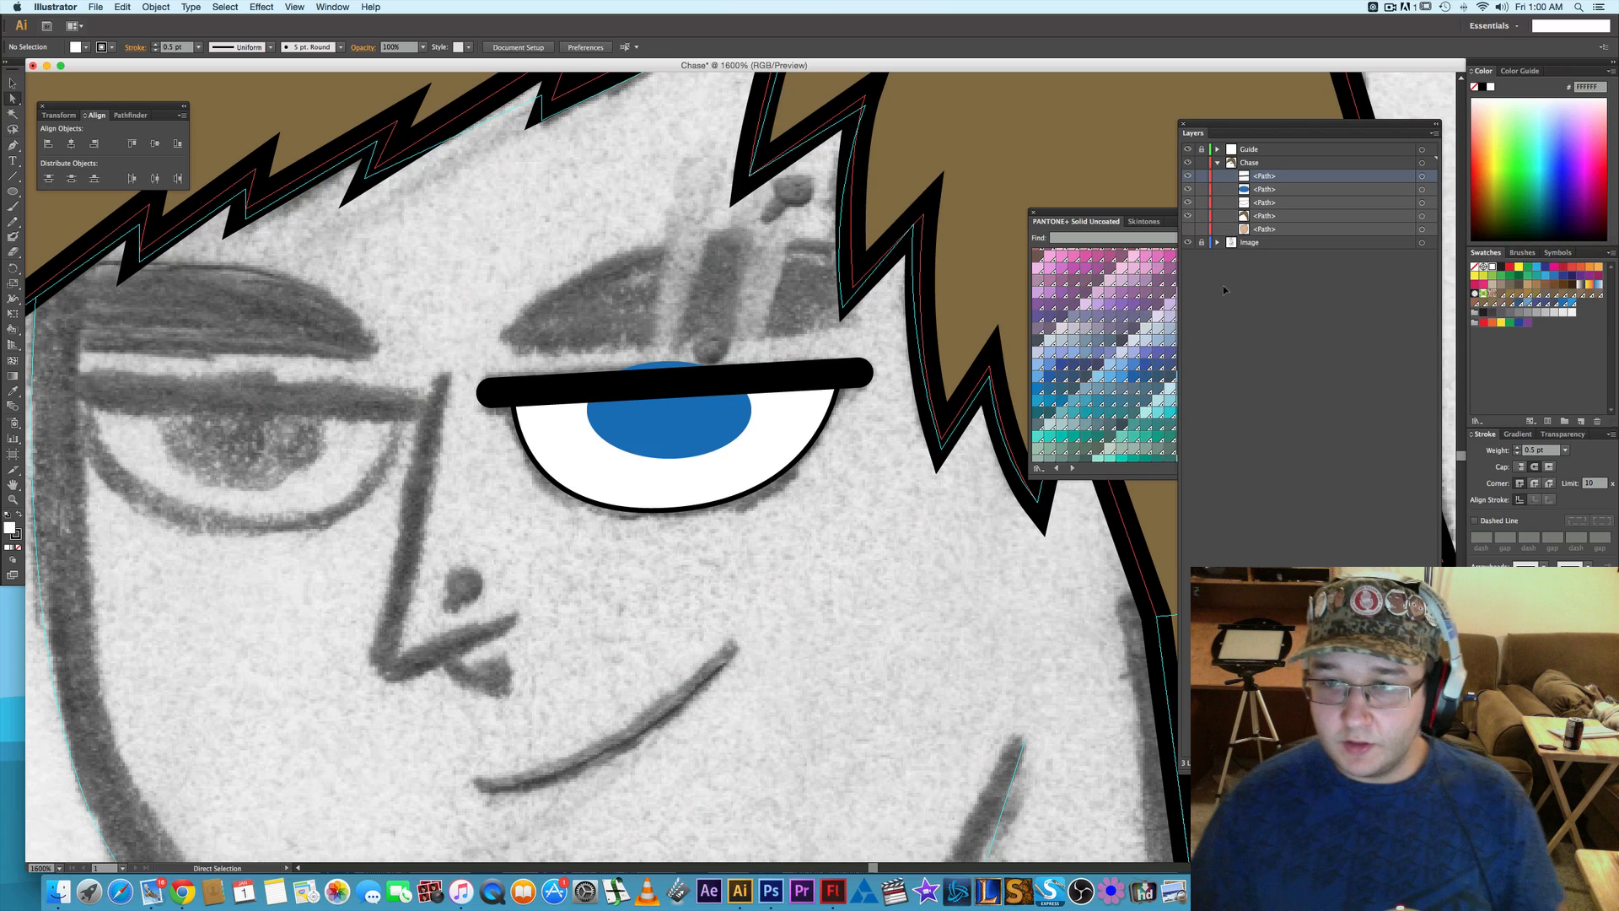
- Draw a closed four-sided shape along the eyelid with the Pen tool, covering the part of the iris that protrudes above it
key("p")
left_click(512, 390)
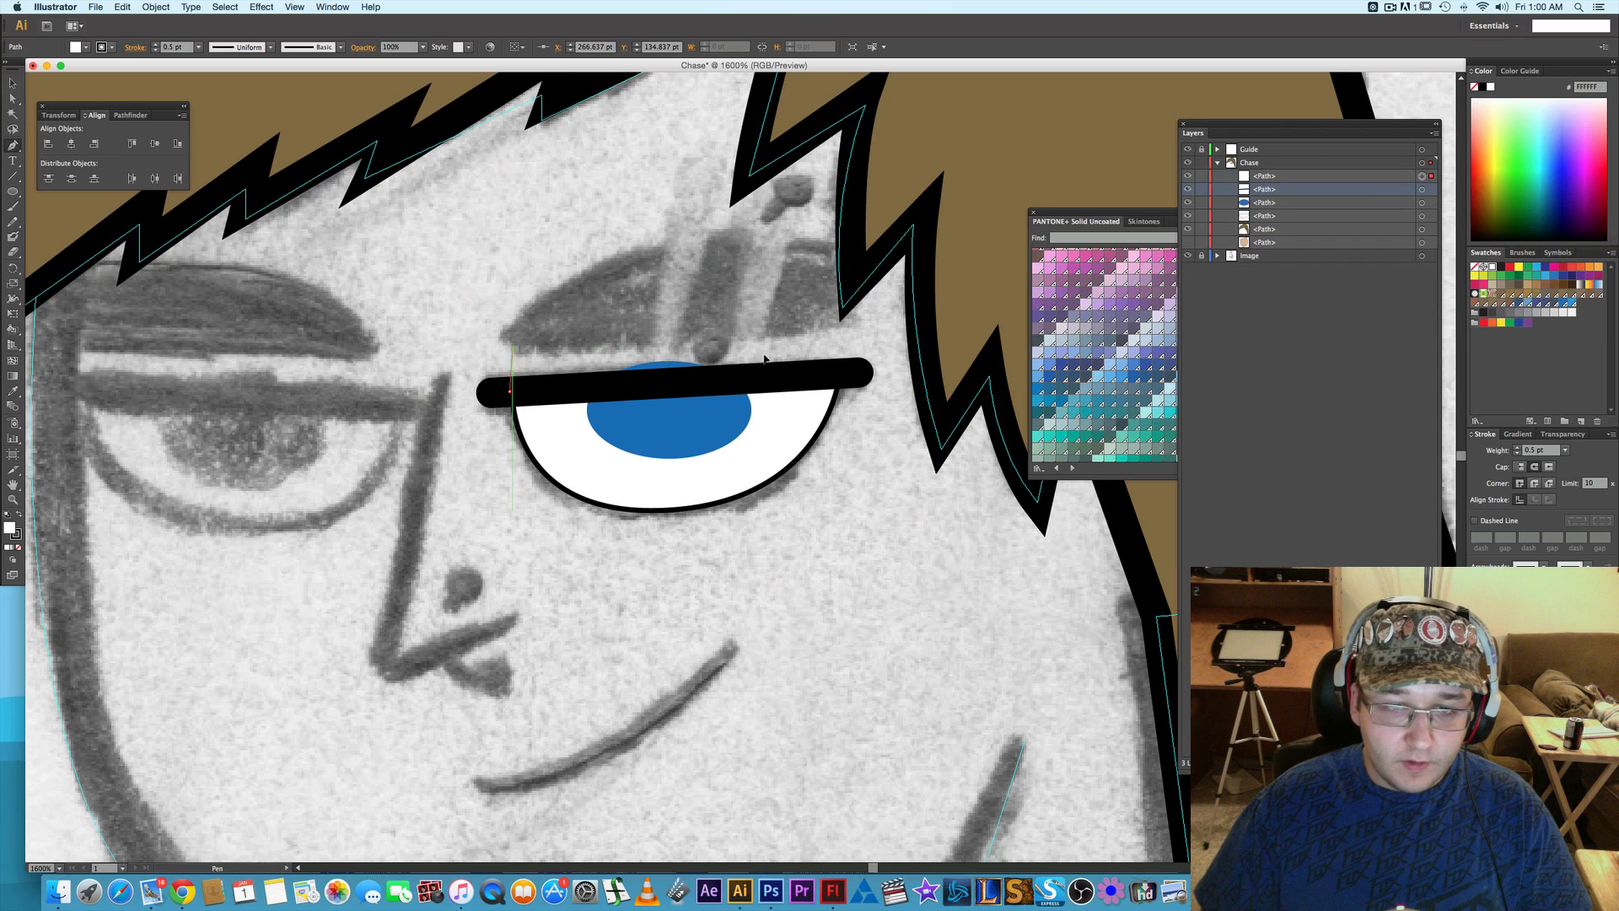
left_click(511, 347)
left_click(841, 377)
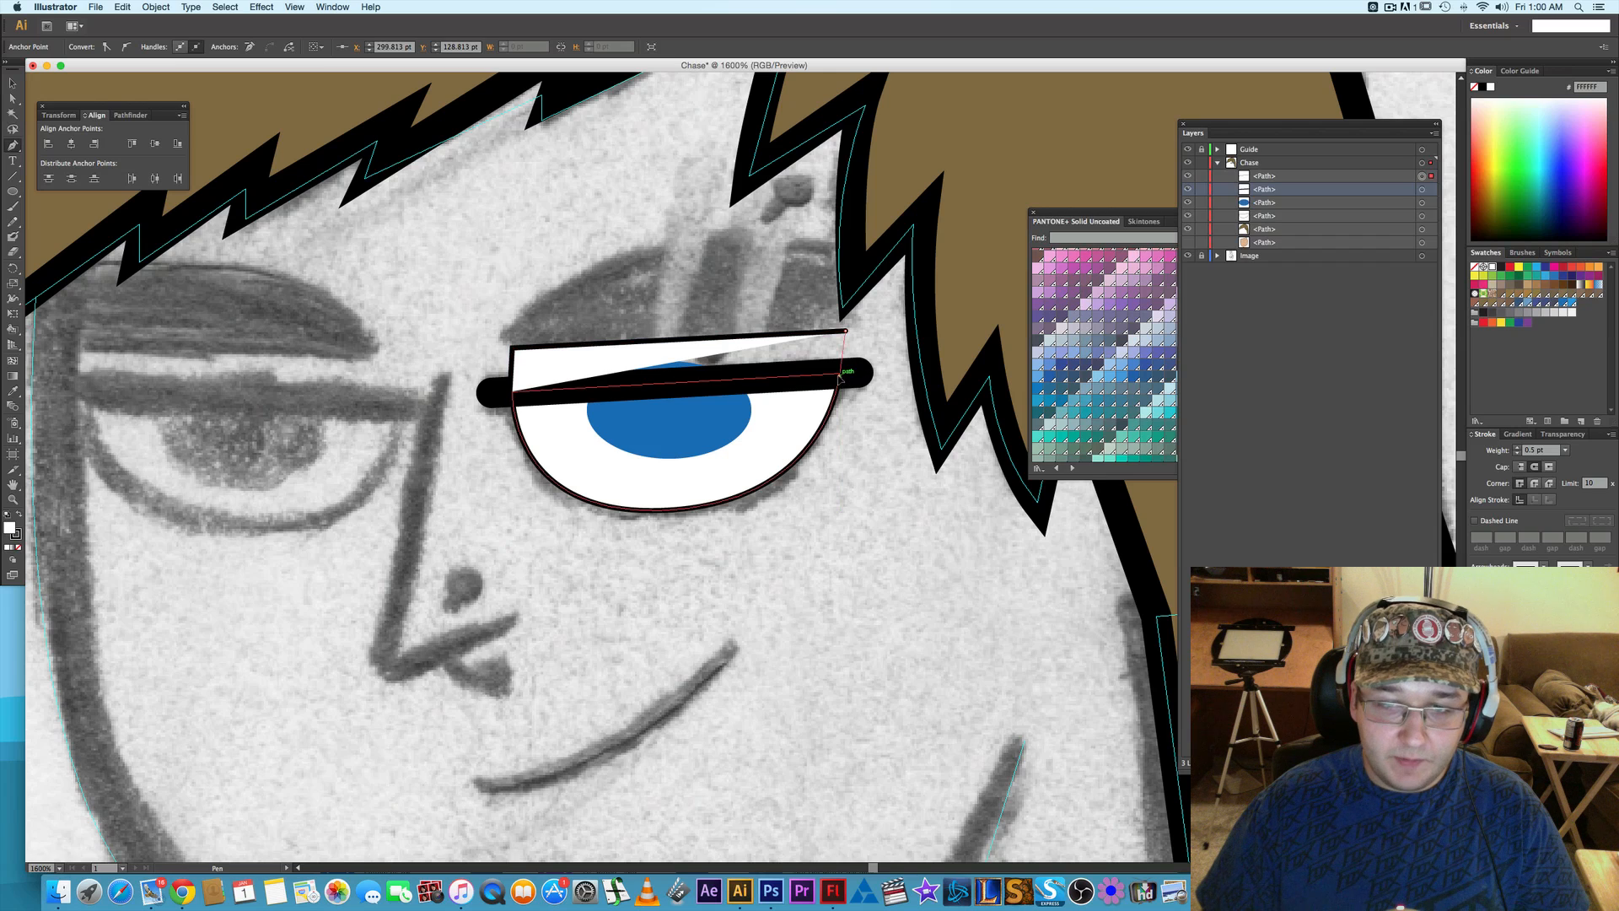
left_click(512, 390)
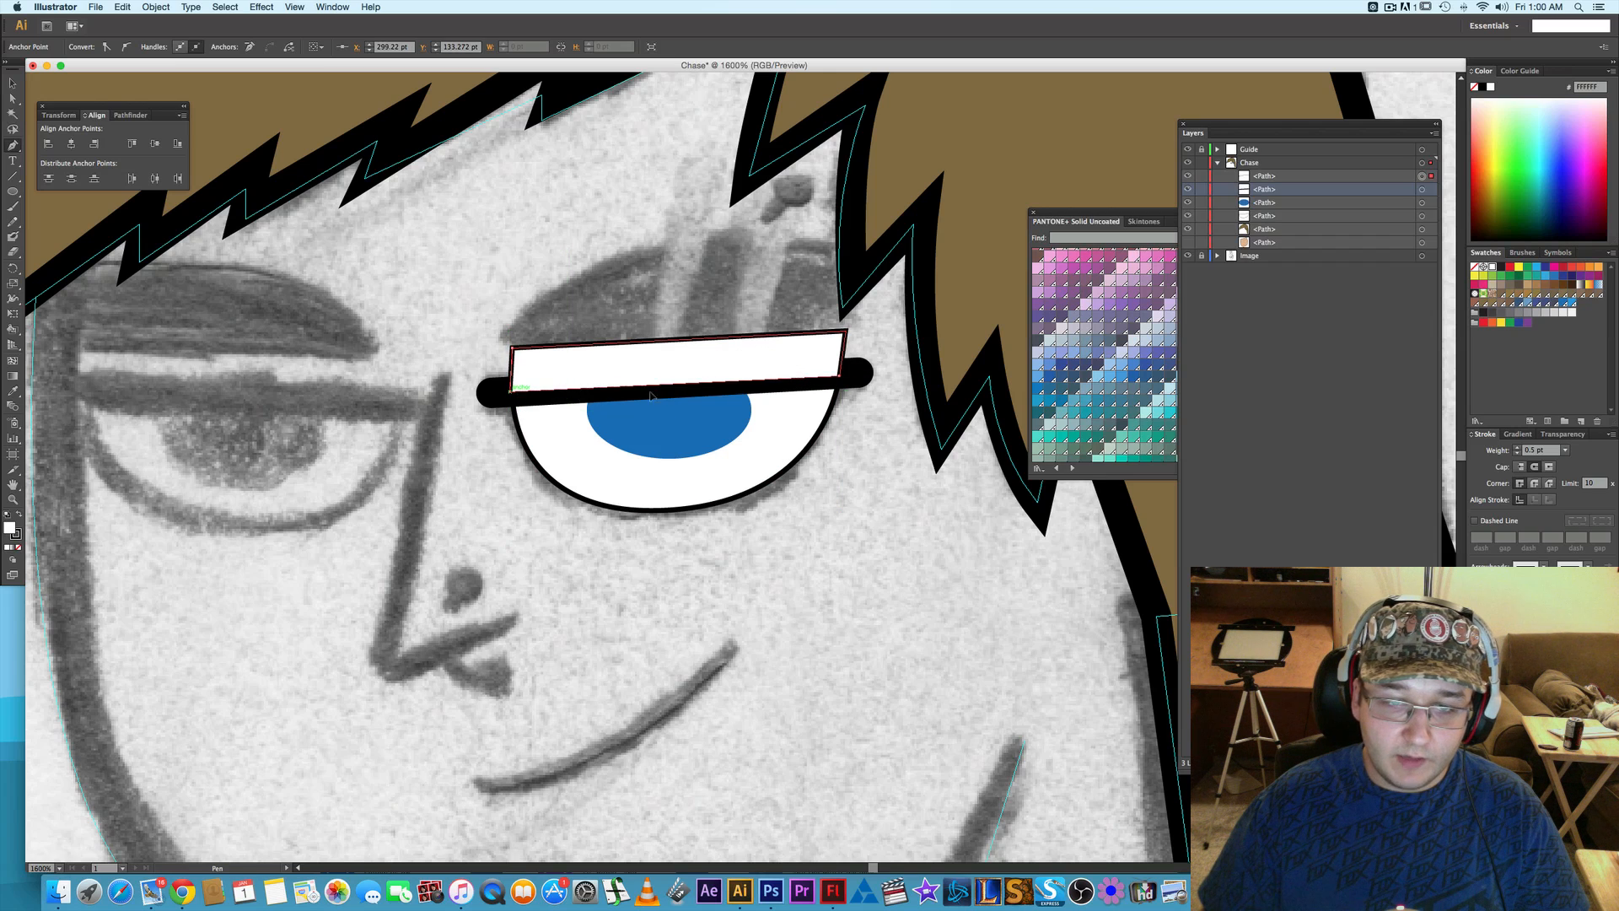
- Show the face, sample its skin color onto the cover shape, remove the shape's stroke, and stack it just beneath the eyelid
left_click(1187, 242)
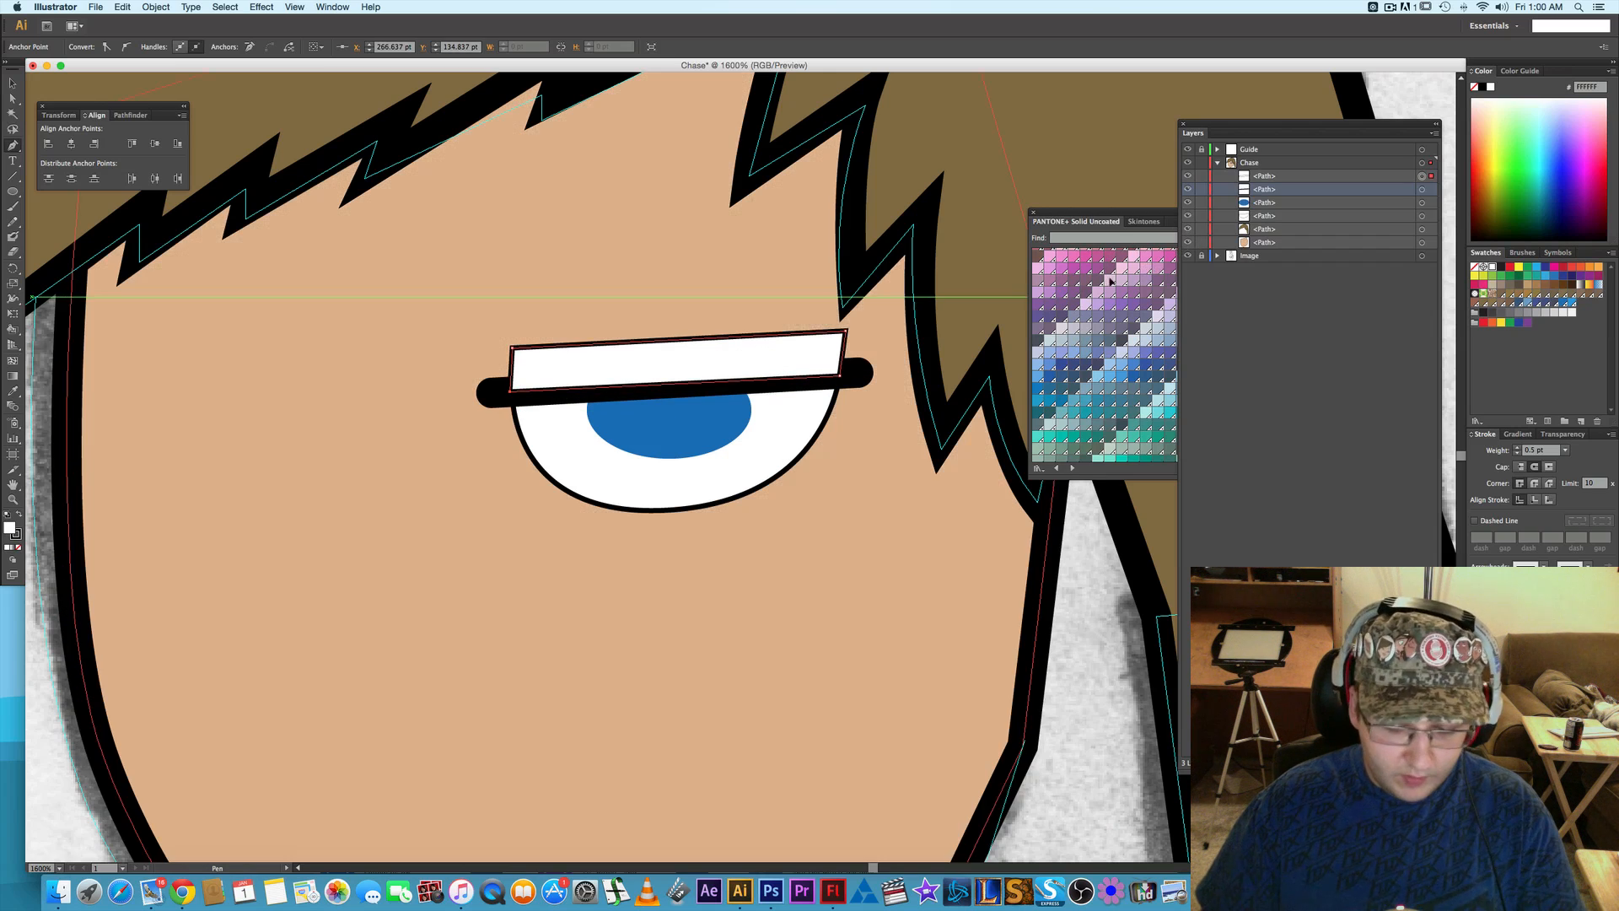
key("i")
left_click(640, 568)
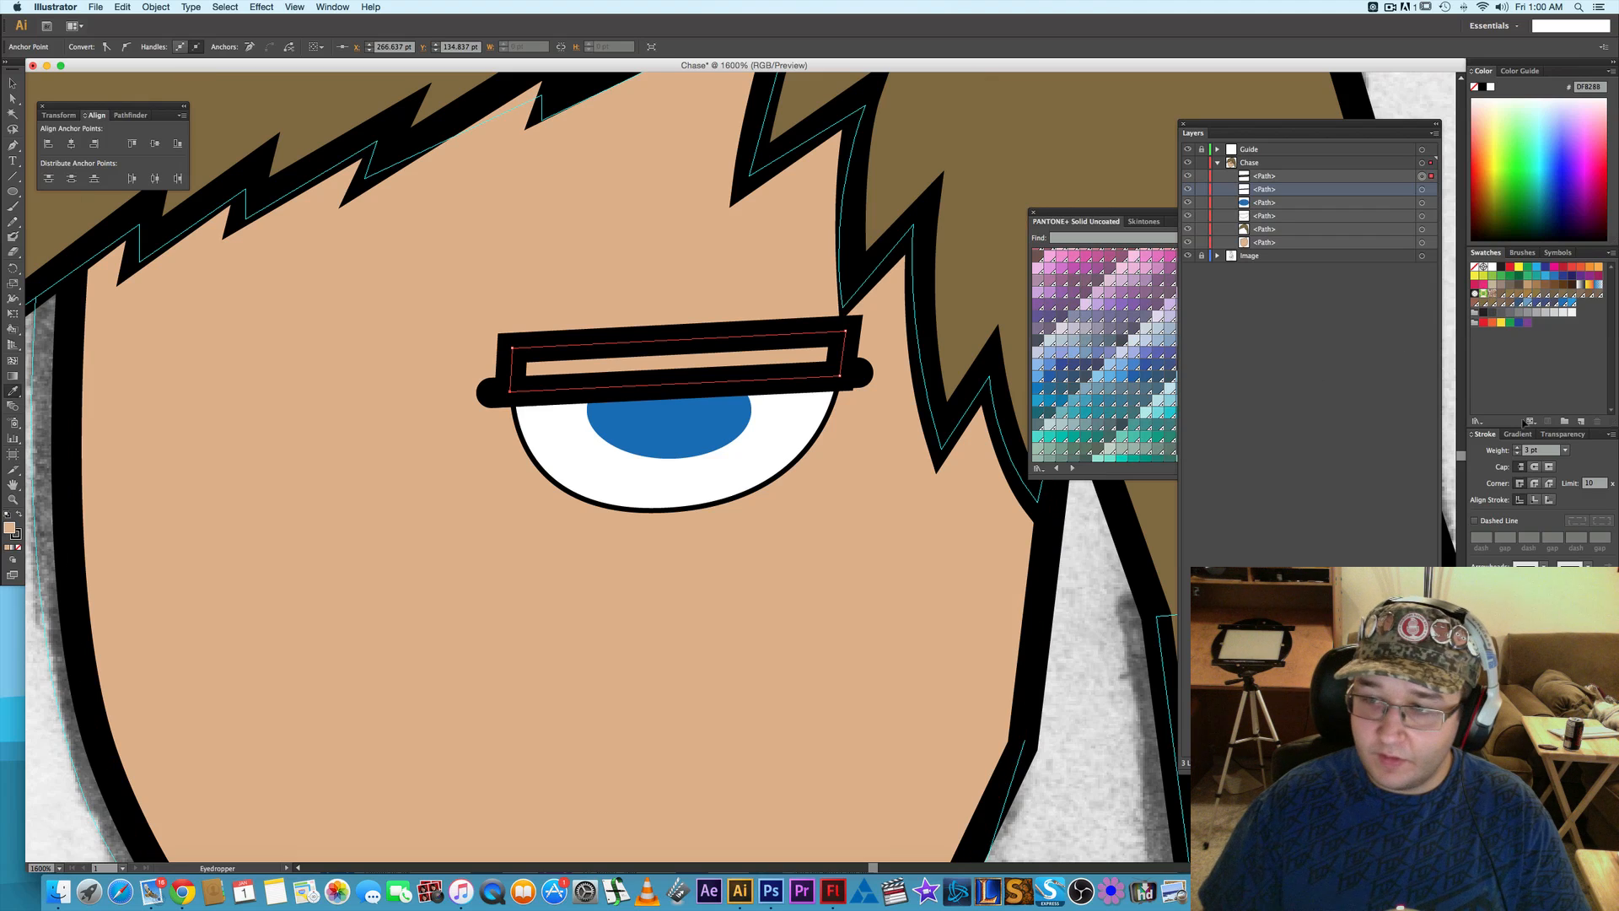
left_click(1518, 455)
left_click(1518, 455)
left_click(1518, 456)
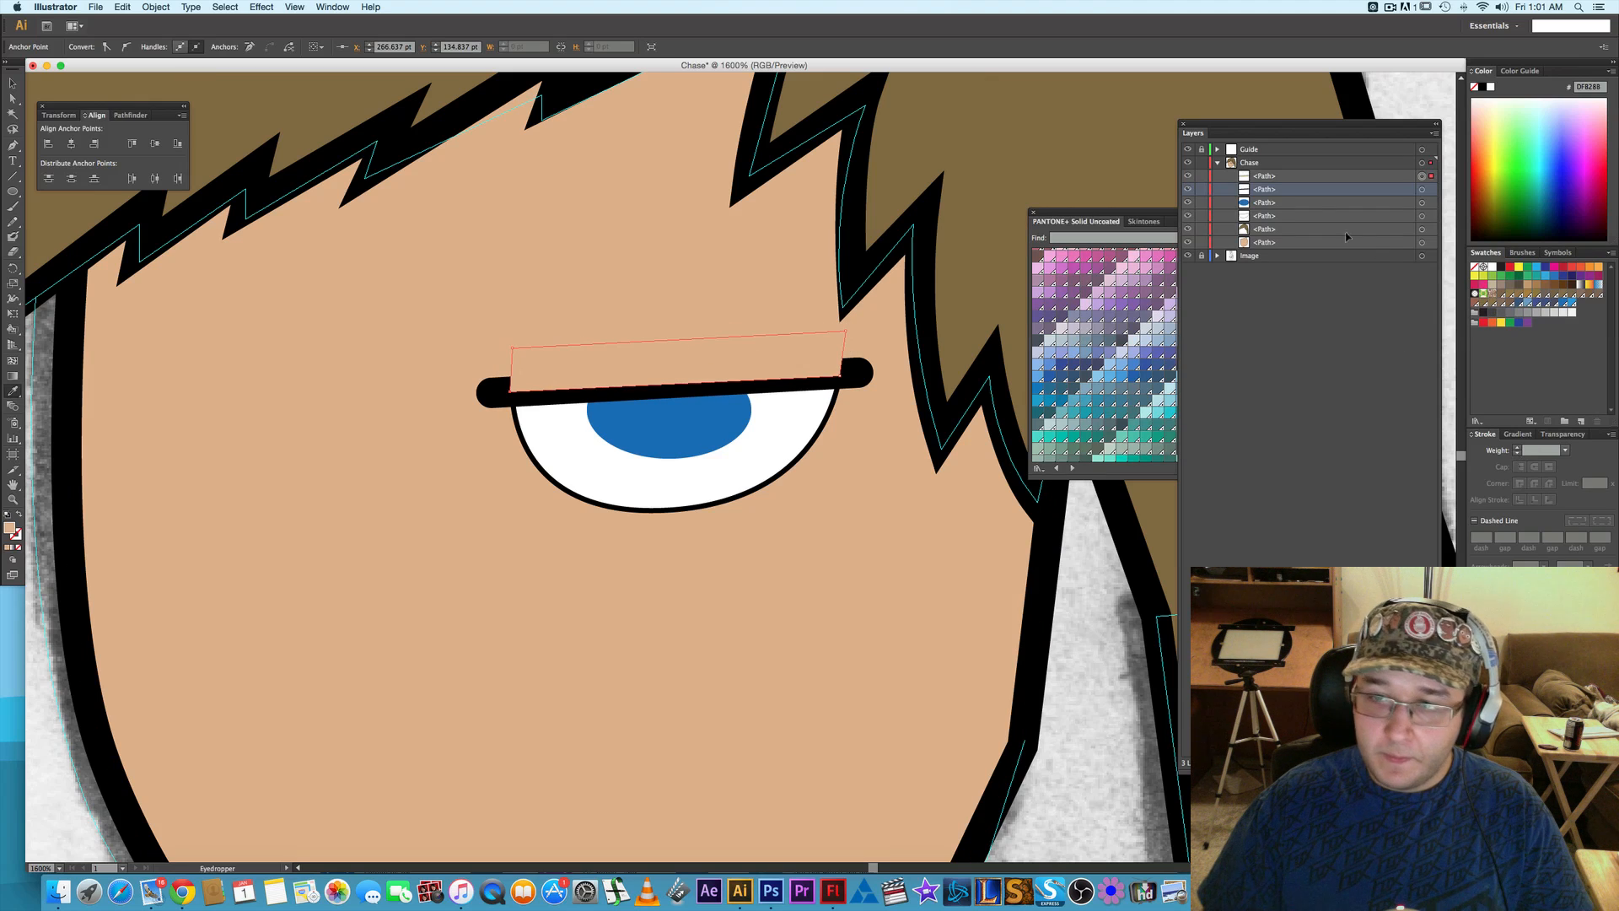
left_click_drag(1278, 180, 1287, 199)
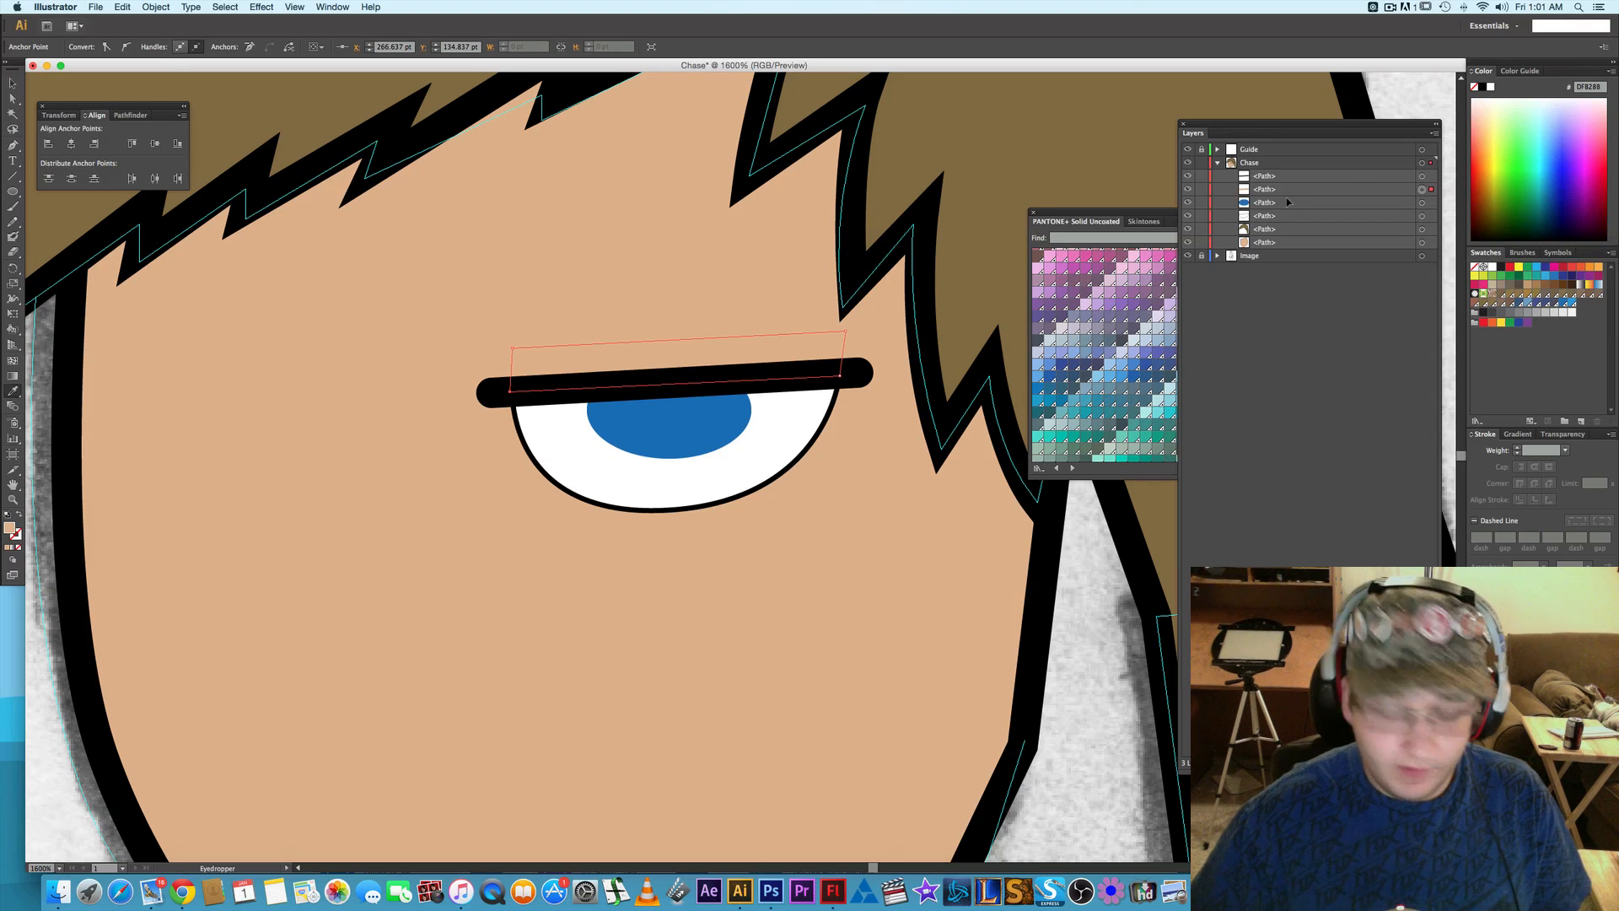
- Group the eyelid, skin-colored cover, iris and white eye shape paths
left_click(1422, 176)
left_click(1422, 190, "shift")
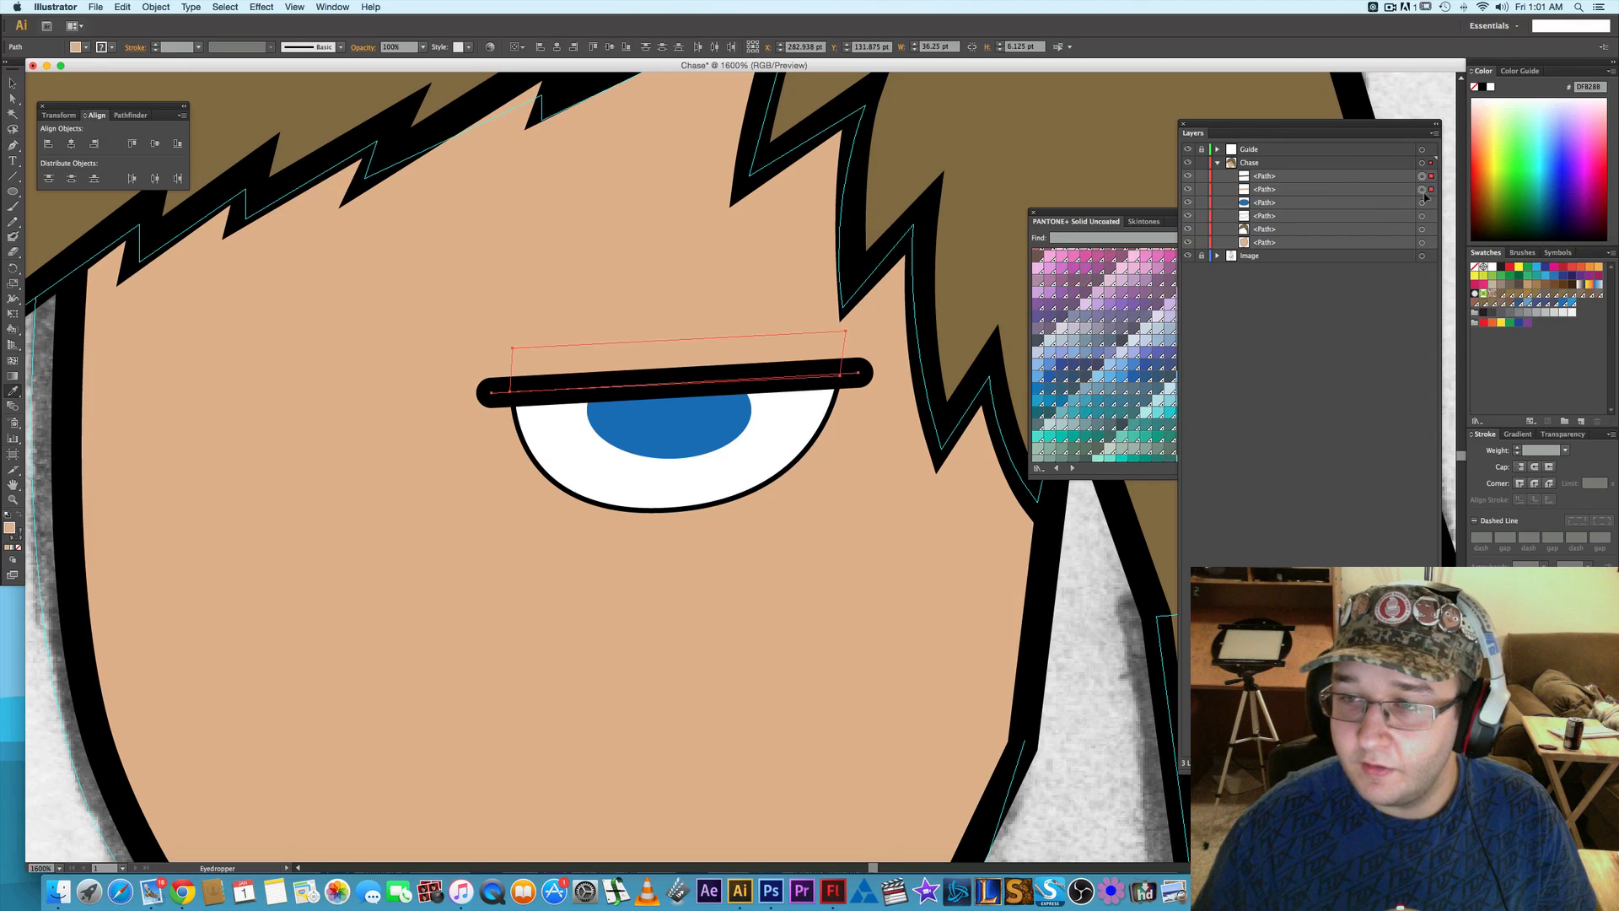
left_click(1422, 203, "shift")
left_click(1422, 216, "shift")
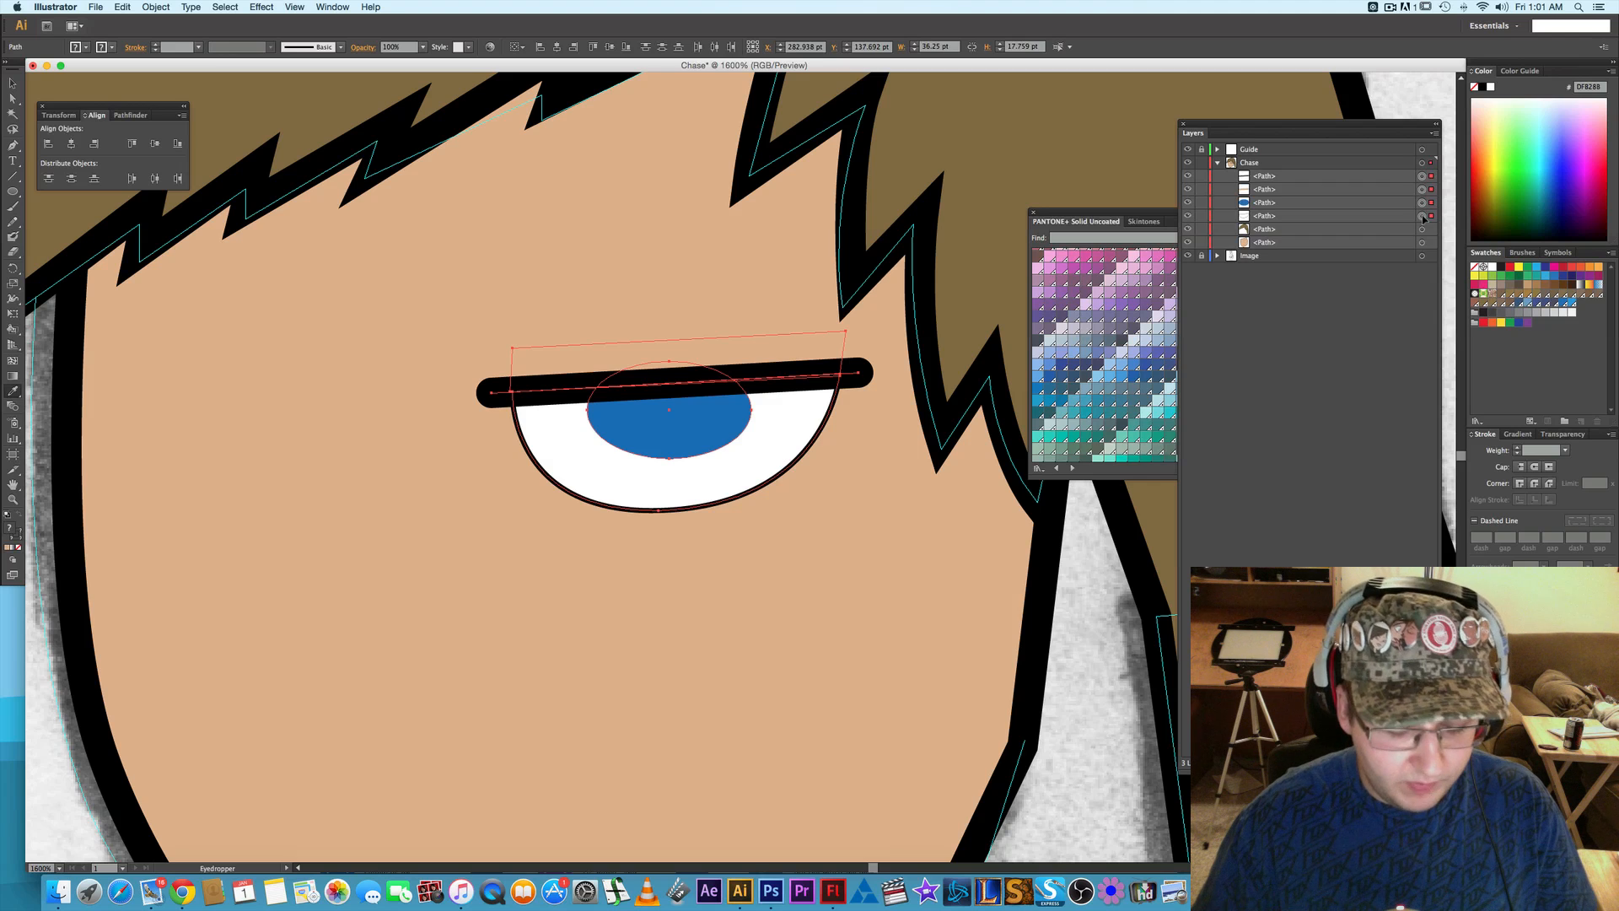
key("super+g")
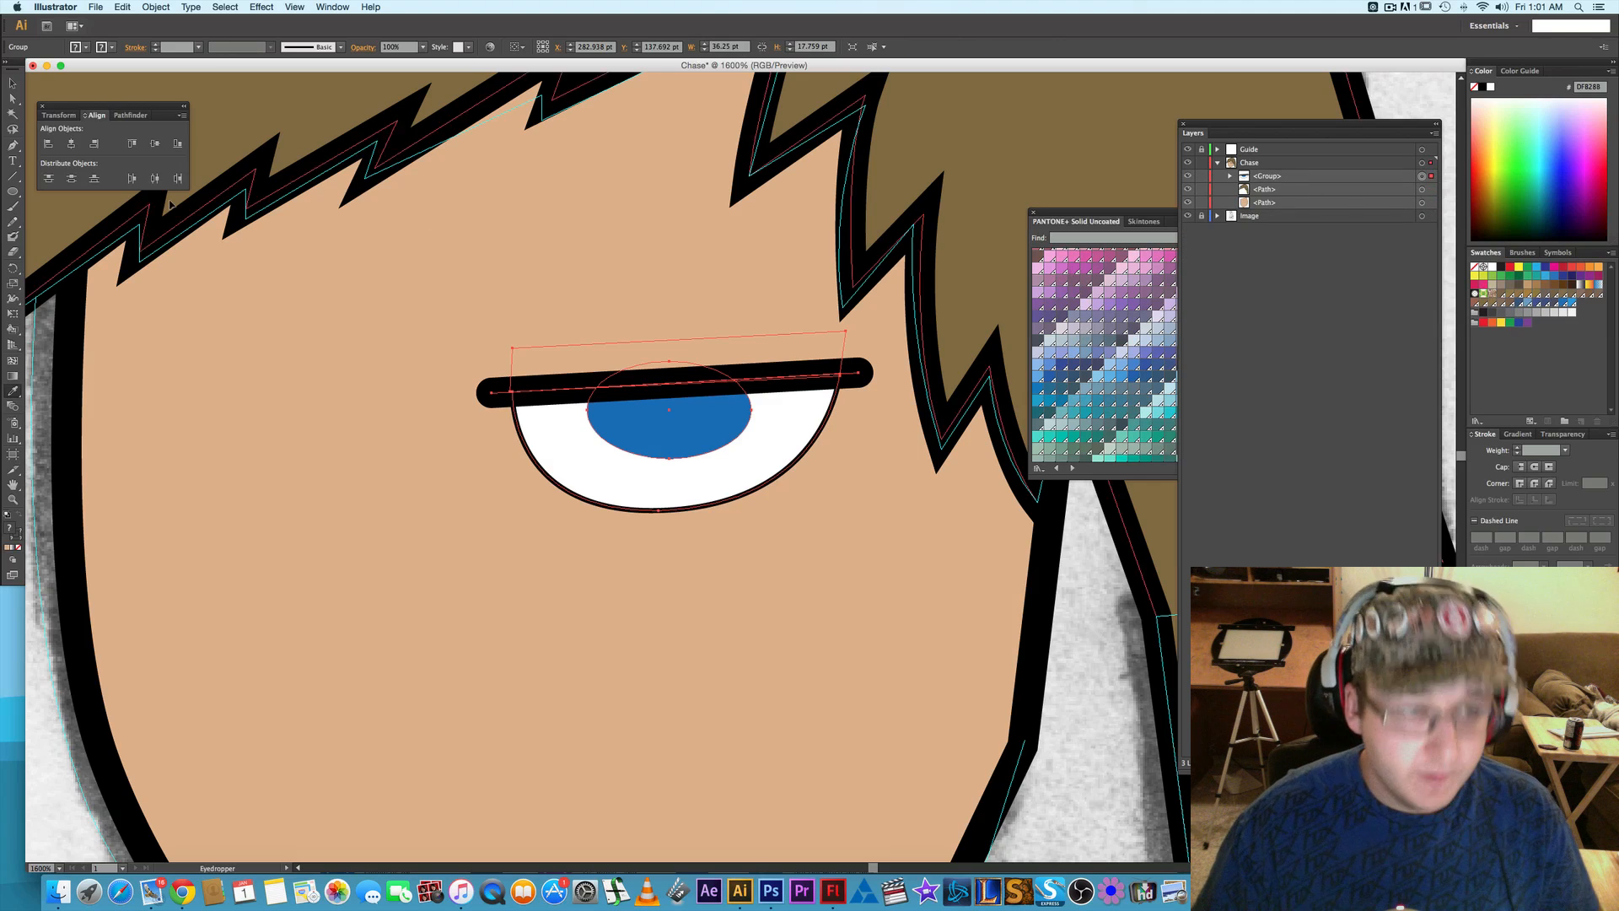
- Duplicate the eye group onto the other sketched eye and reflect the copy across the vertical axis
left_click(12, 84)
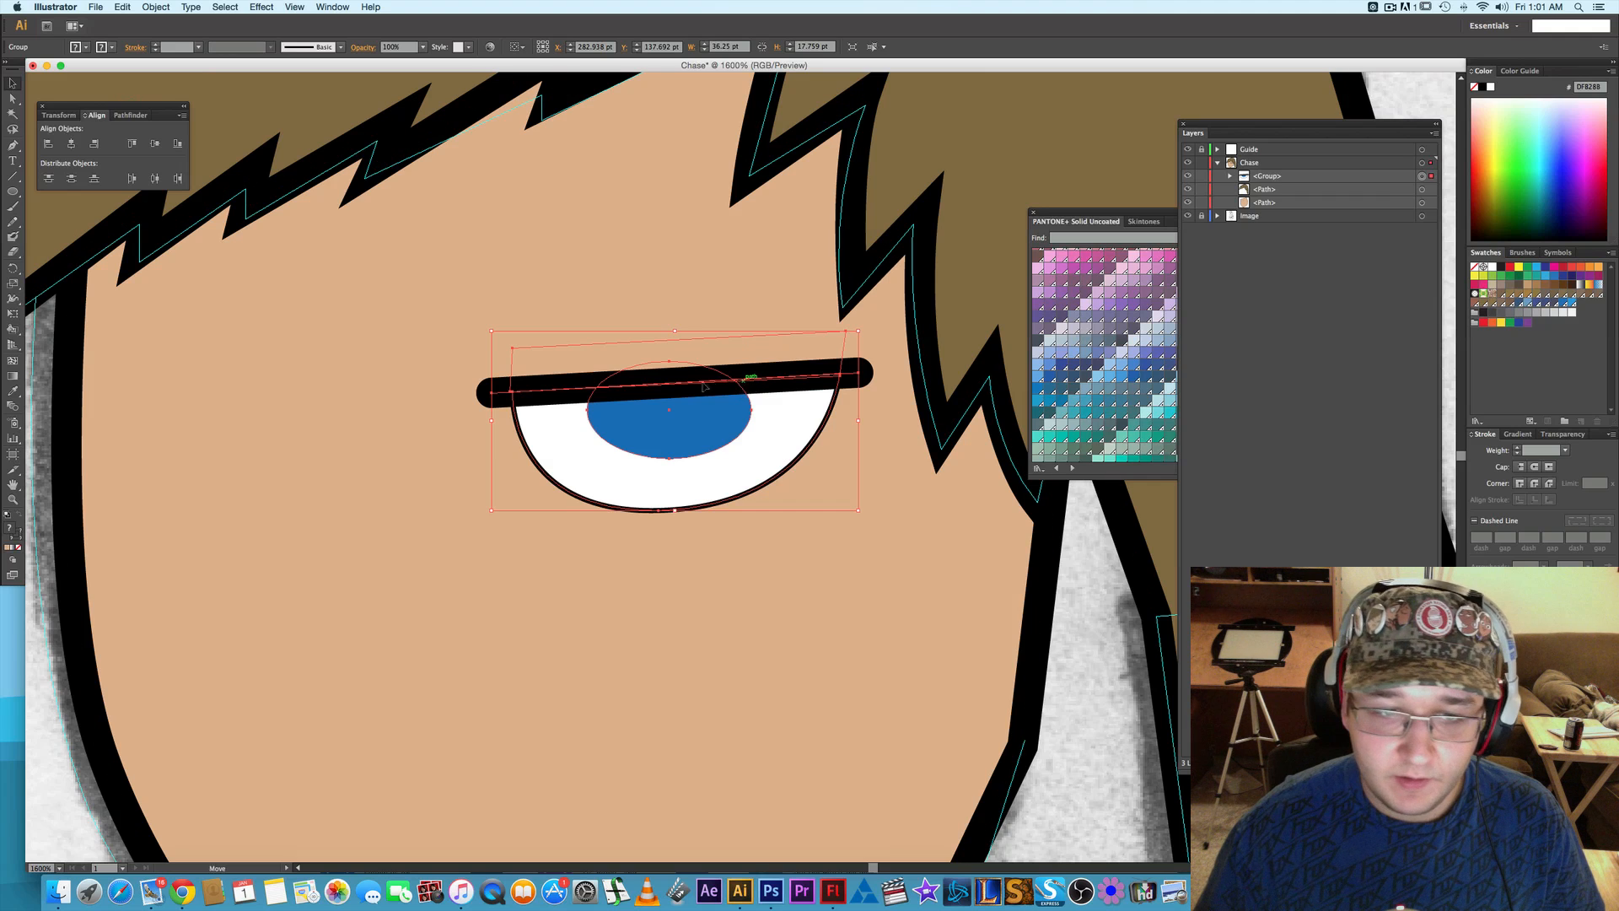
left_click_drag(705, 387, 336, 393)
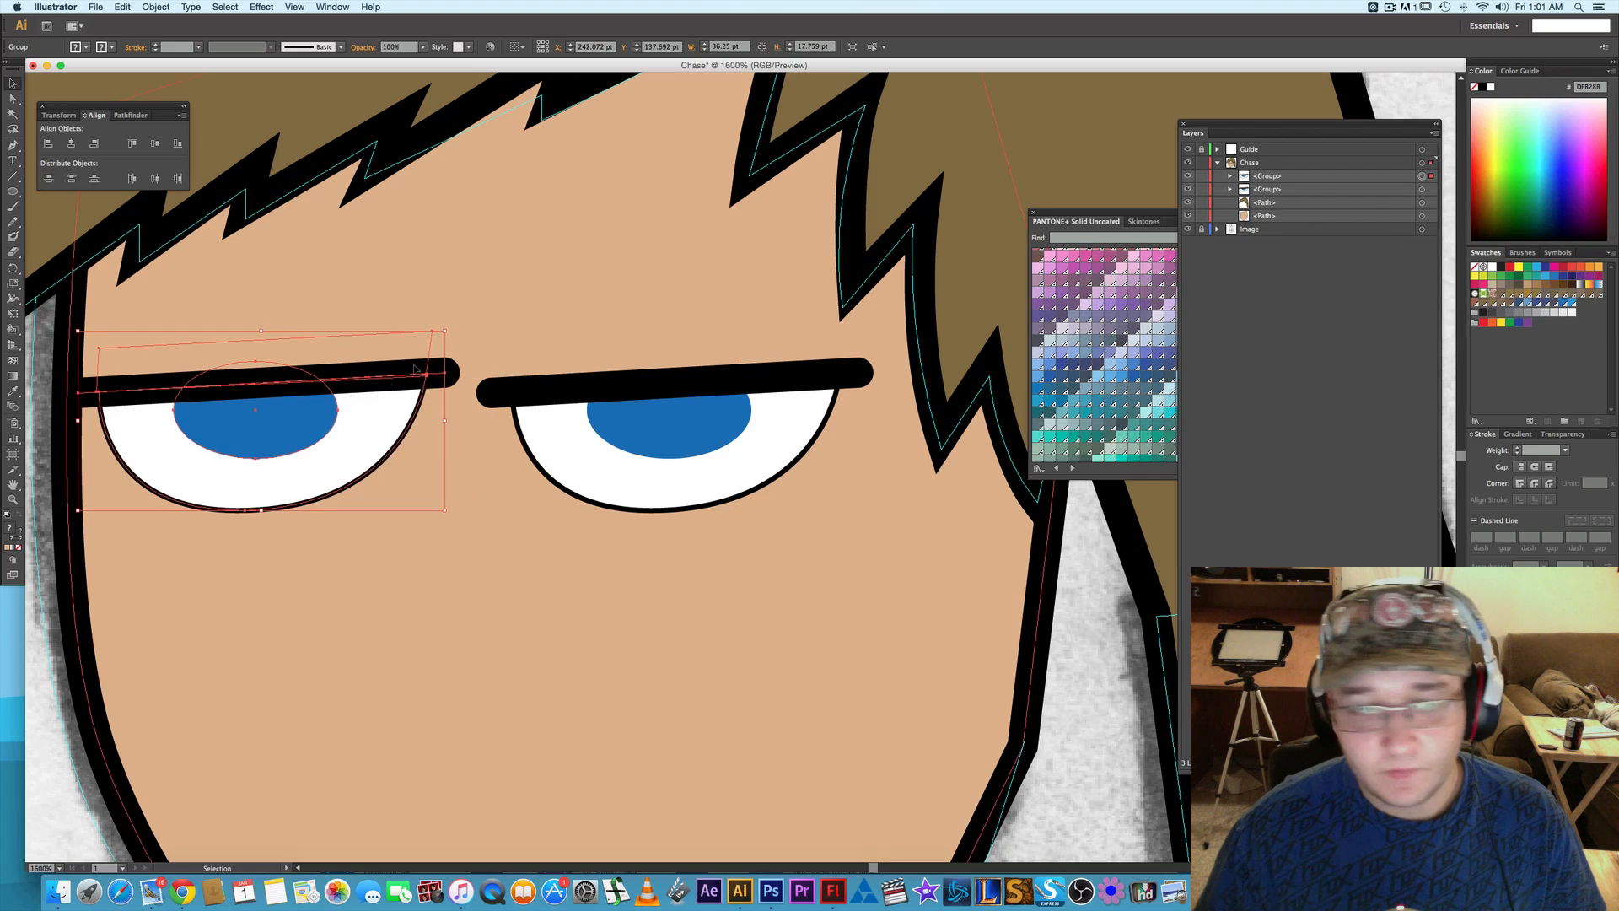
right_click(331, 390)
mouse_move(389, 487)
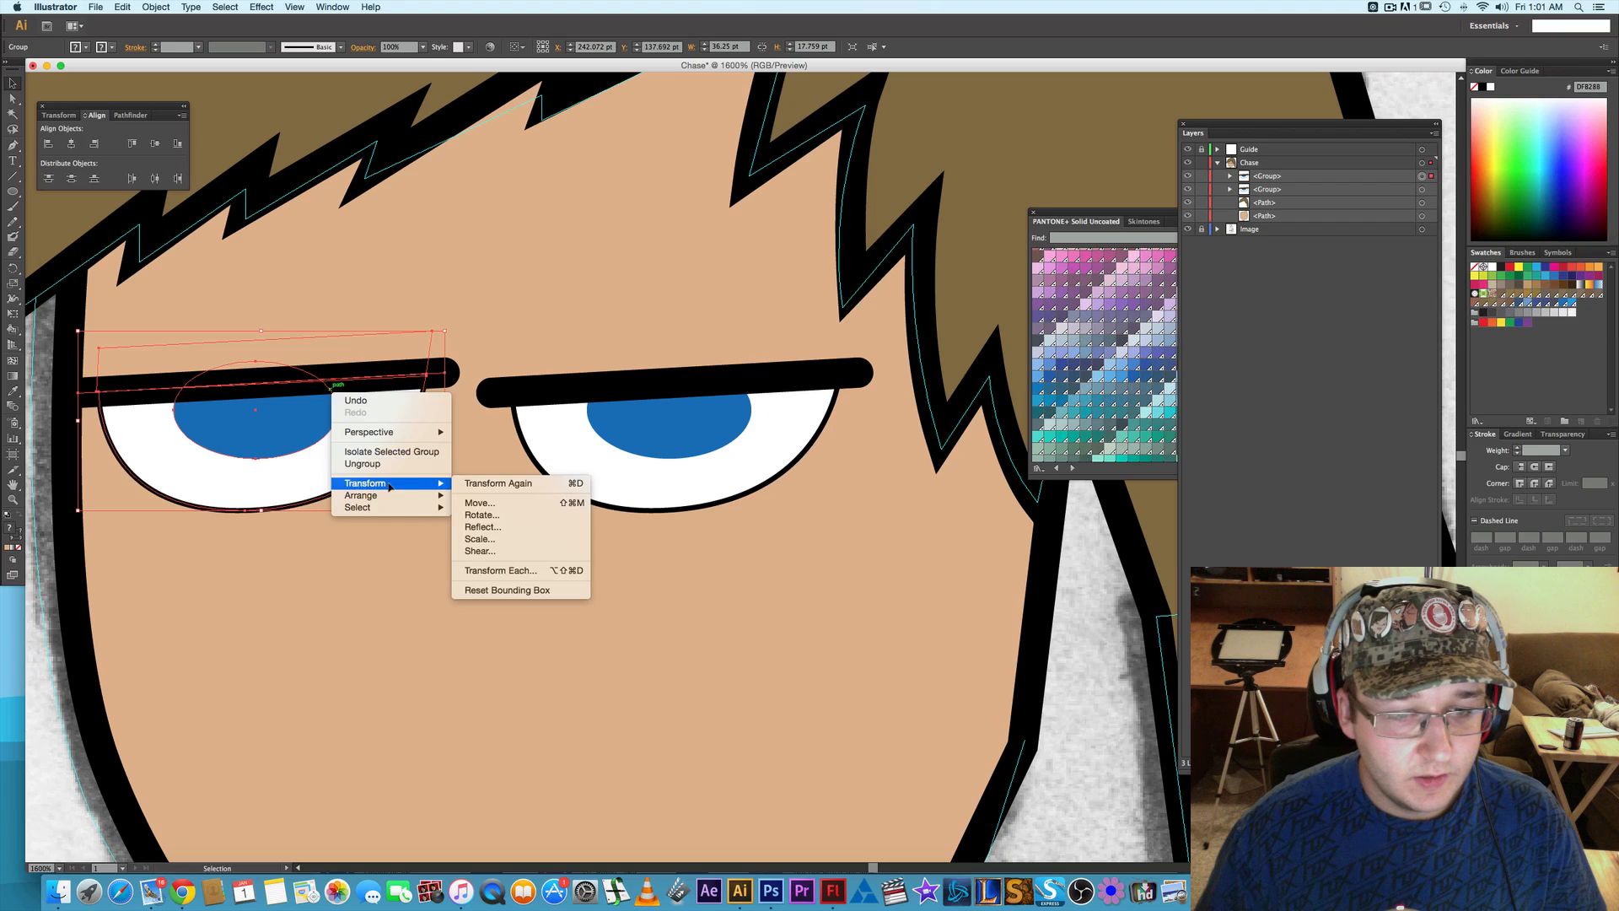
left_click(496, 529)
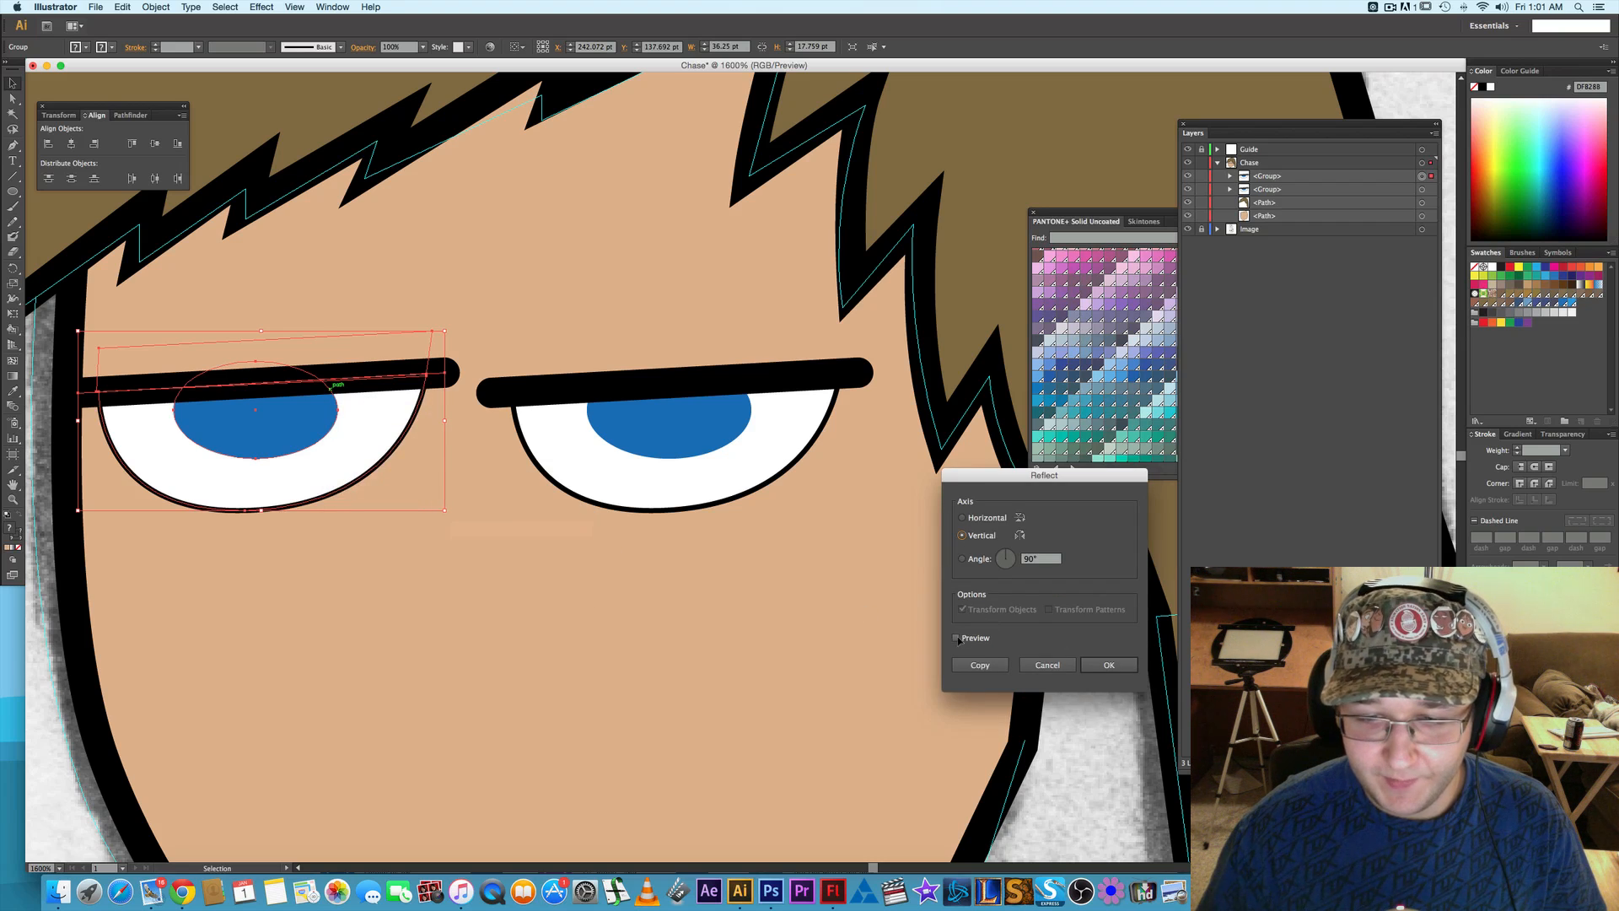
left_click(957, 638)
left_click(1083, 665)
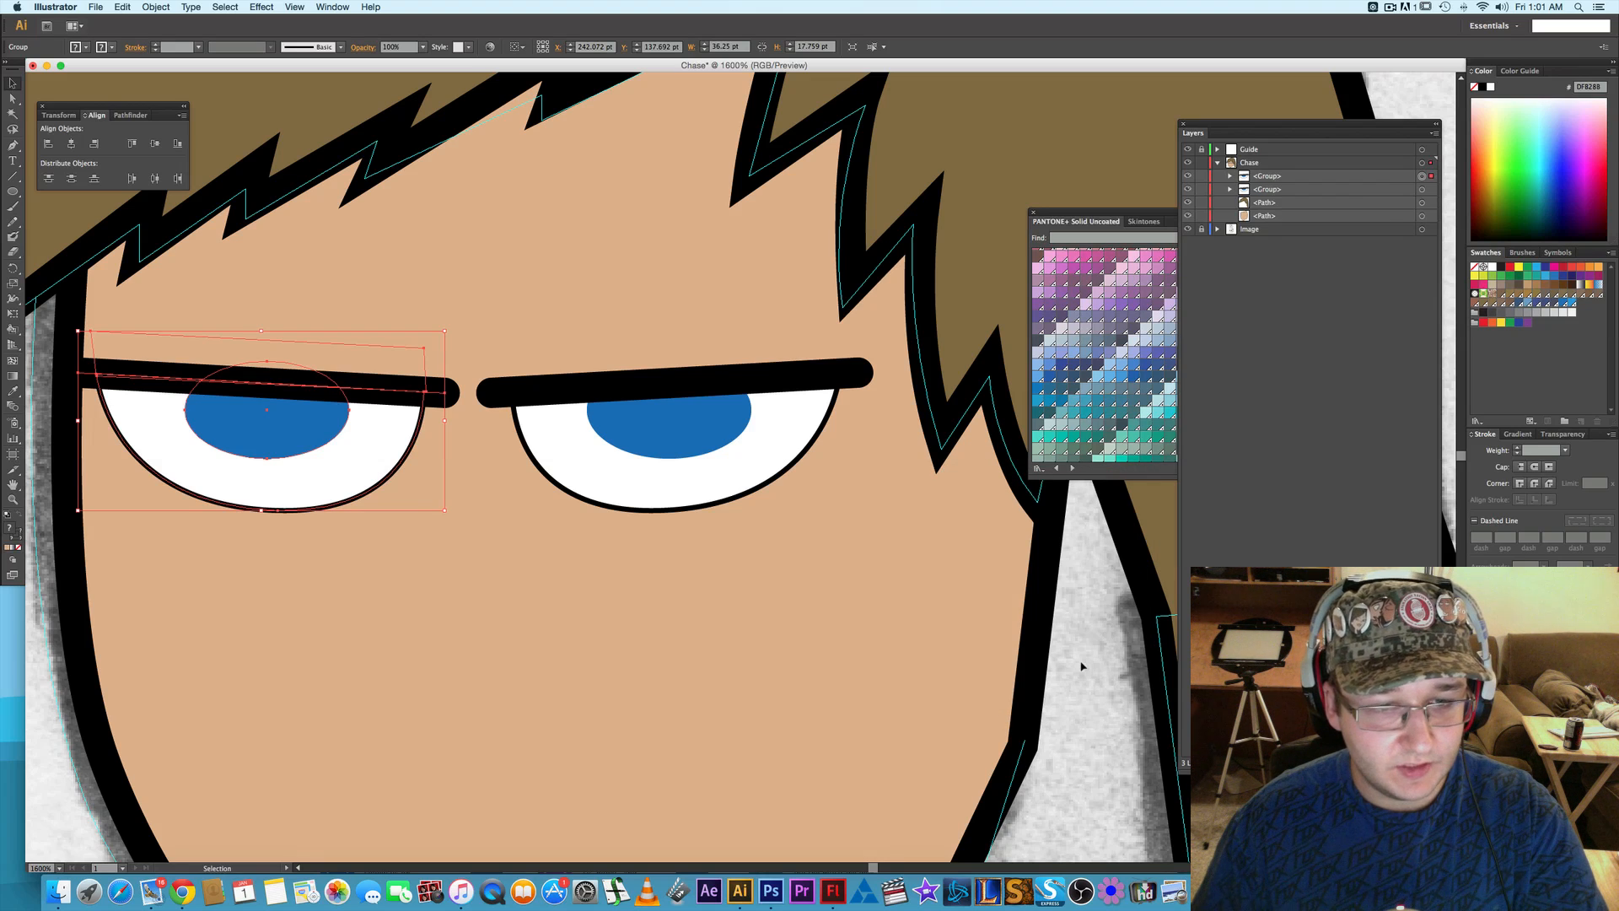
- Nudge the mirrored eye 2 pt away from the nose and hide the face shape to expose the sketch
key("Left")
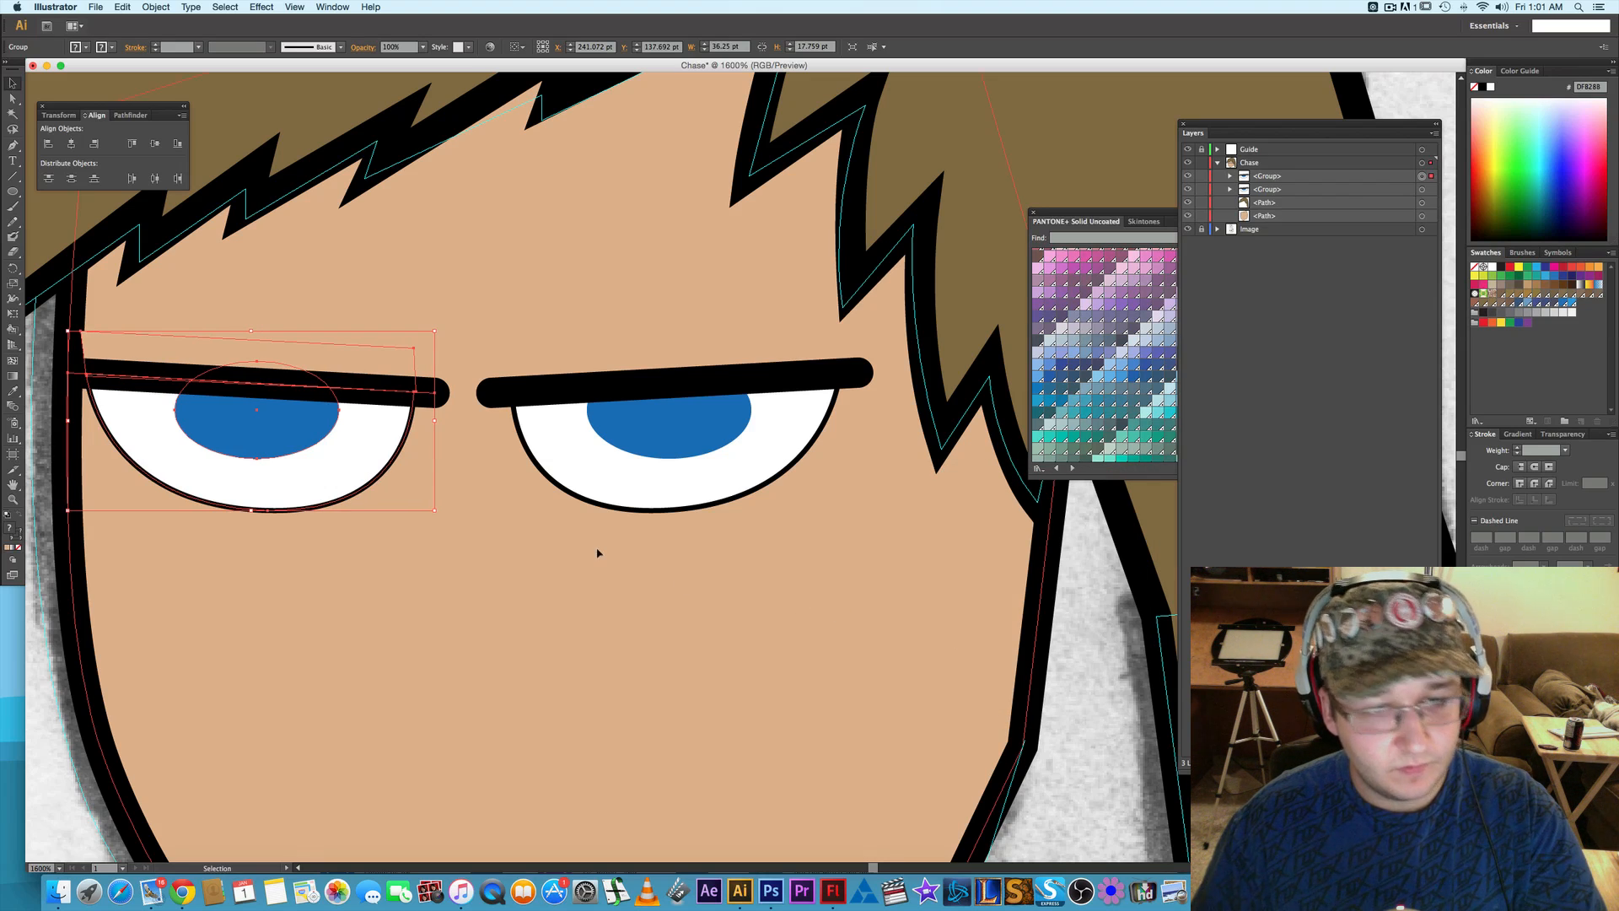
key("Left")
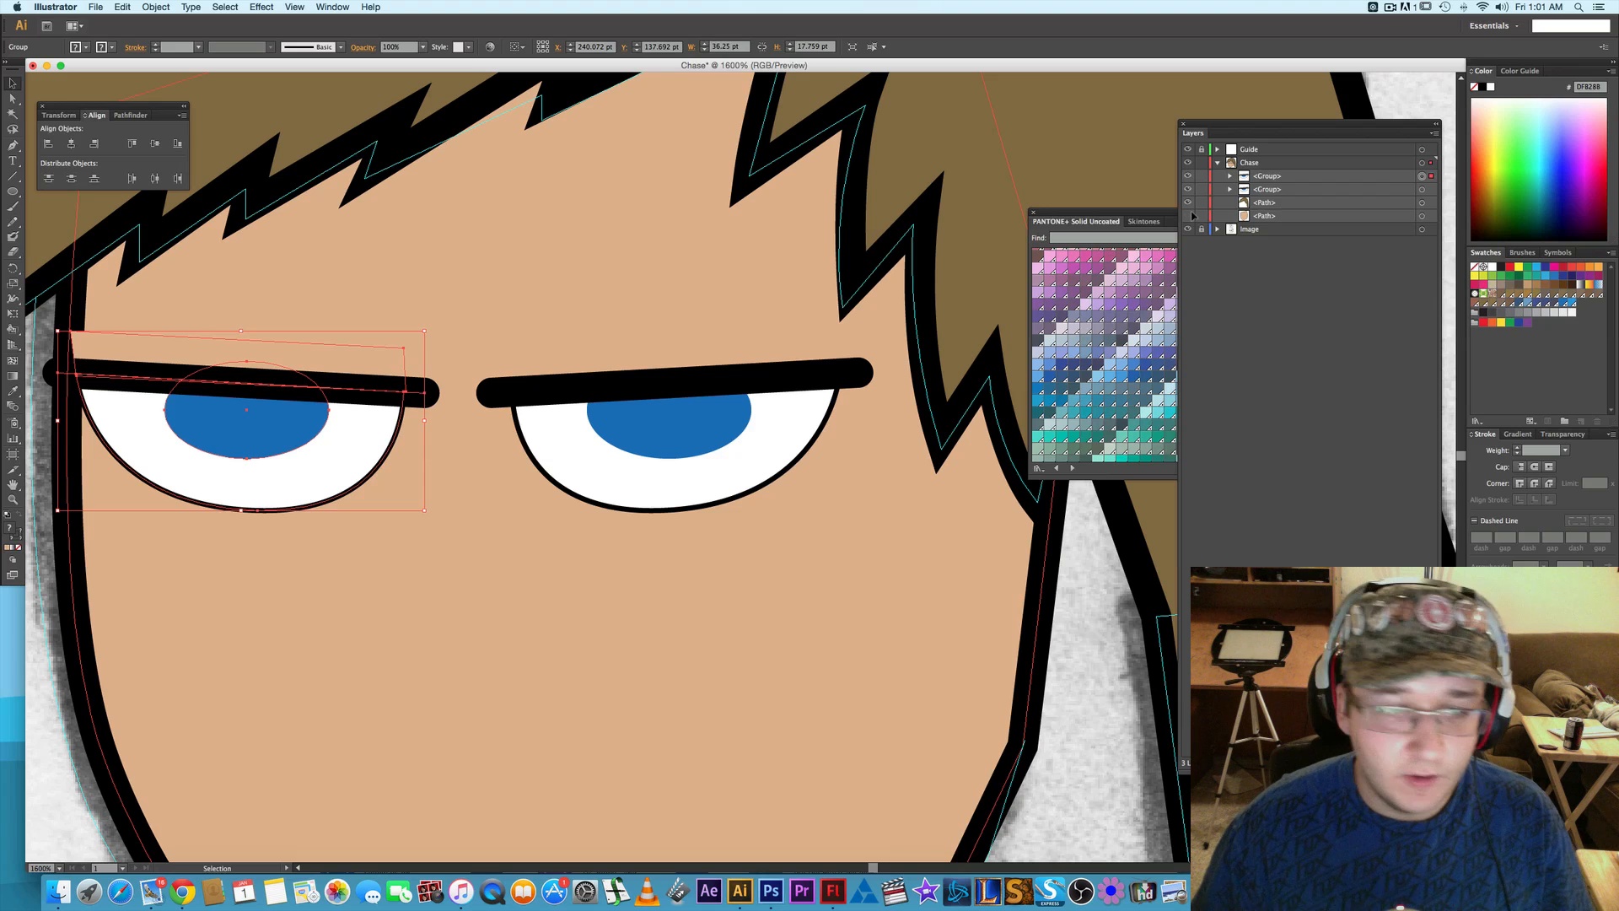
left_click(1188, 216)
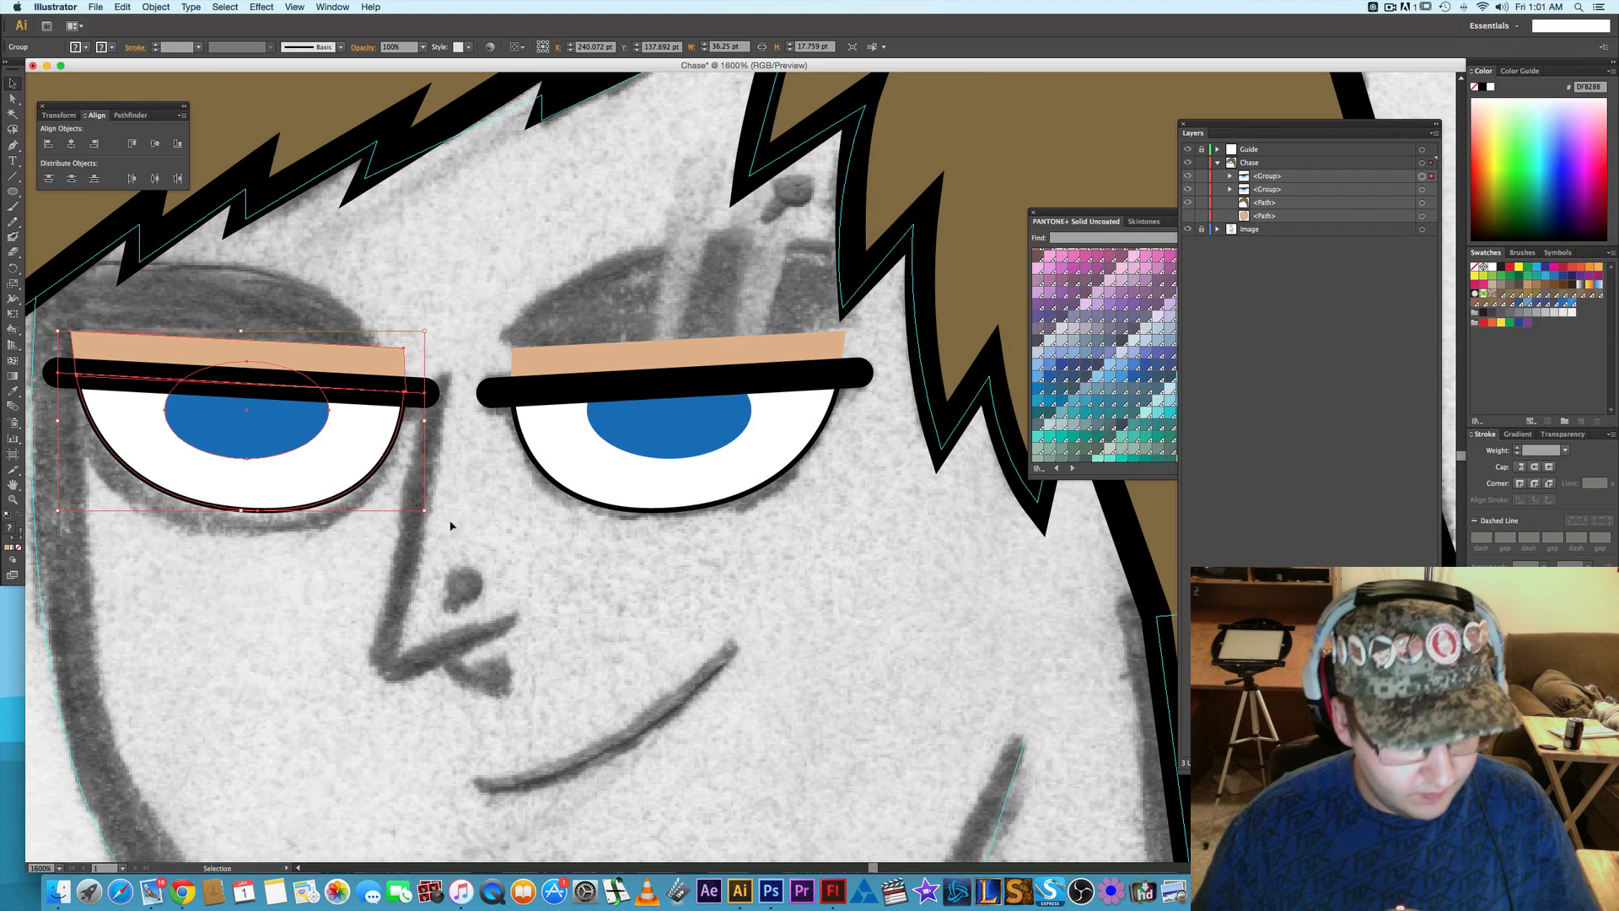
left_click(369, 581)
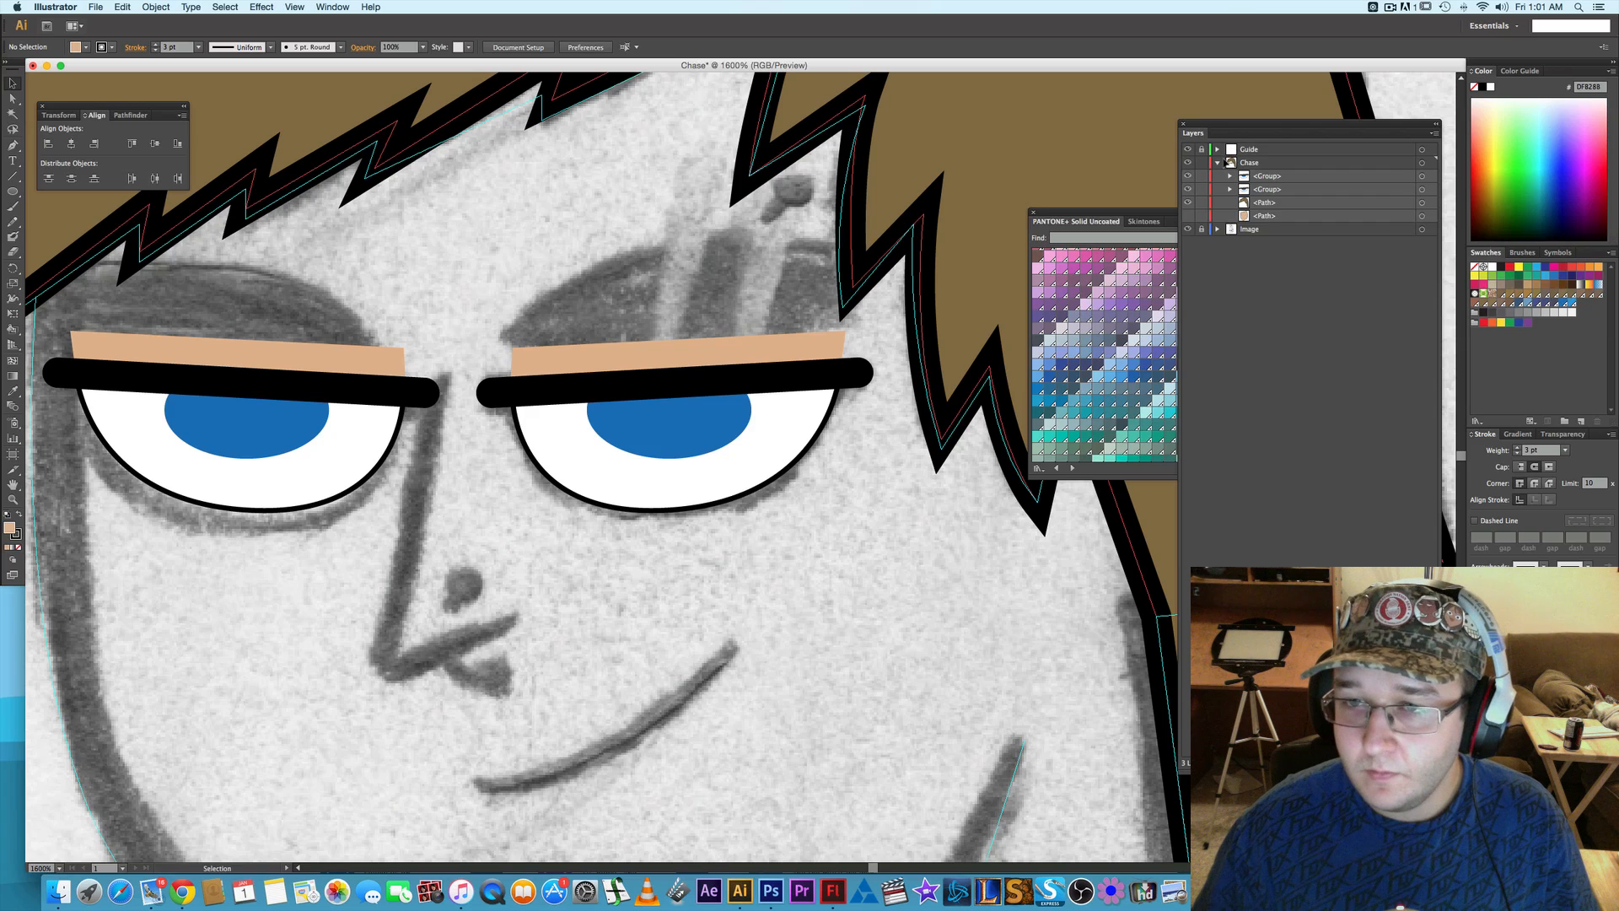
- Expand the first eye group and nudge its blue iris 5 pt left within the eye
left_click(1230, 177)
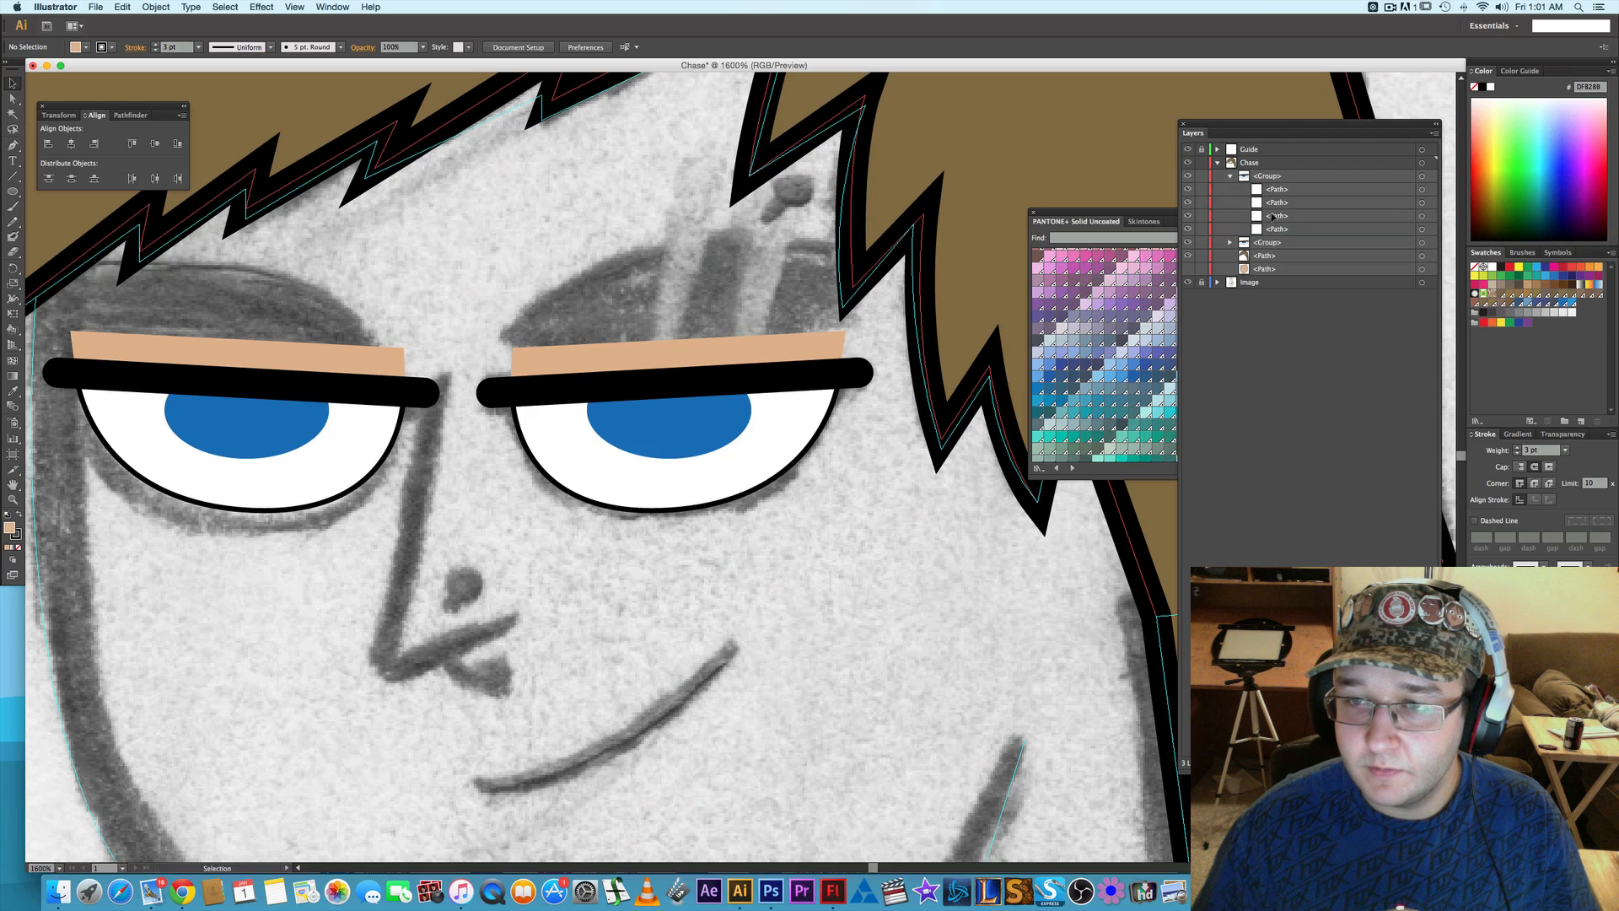
left_click(1422, 216)
key("Left")
key("Left")
key("Left")
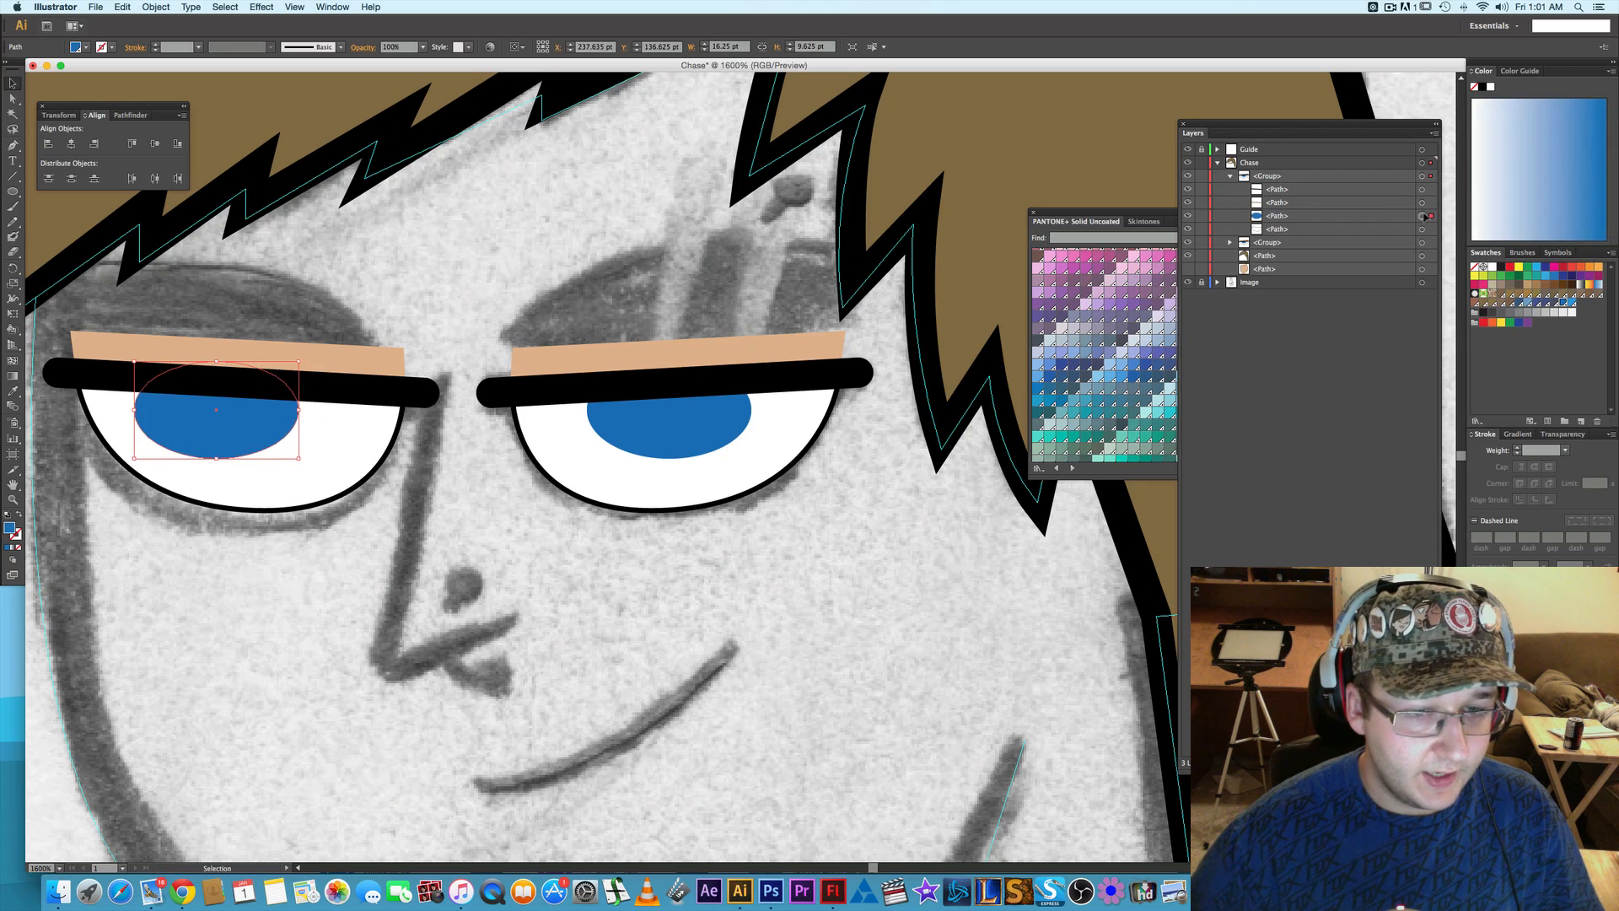
key("Left")
key("Left")
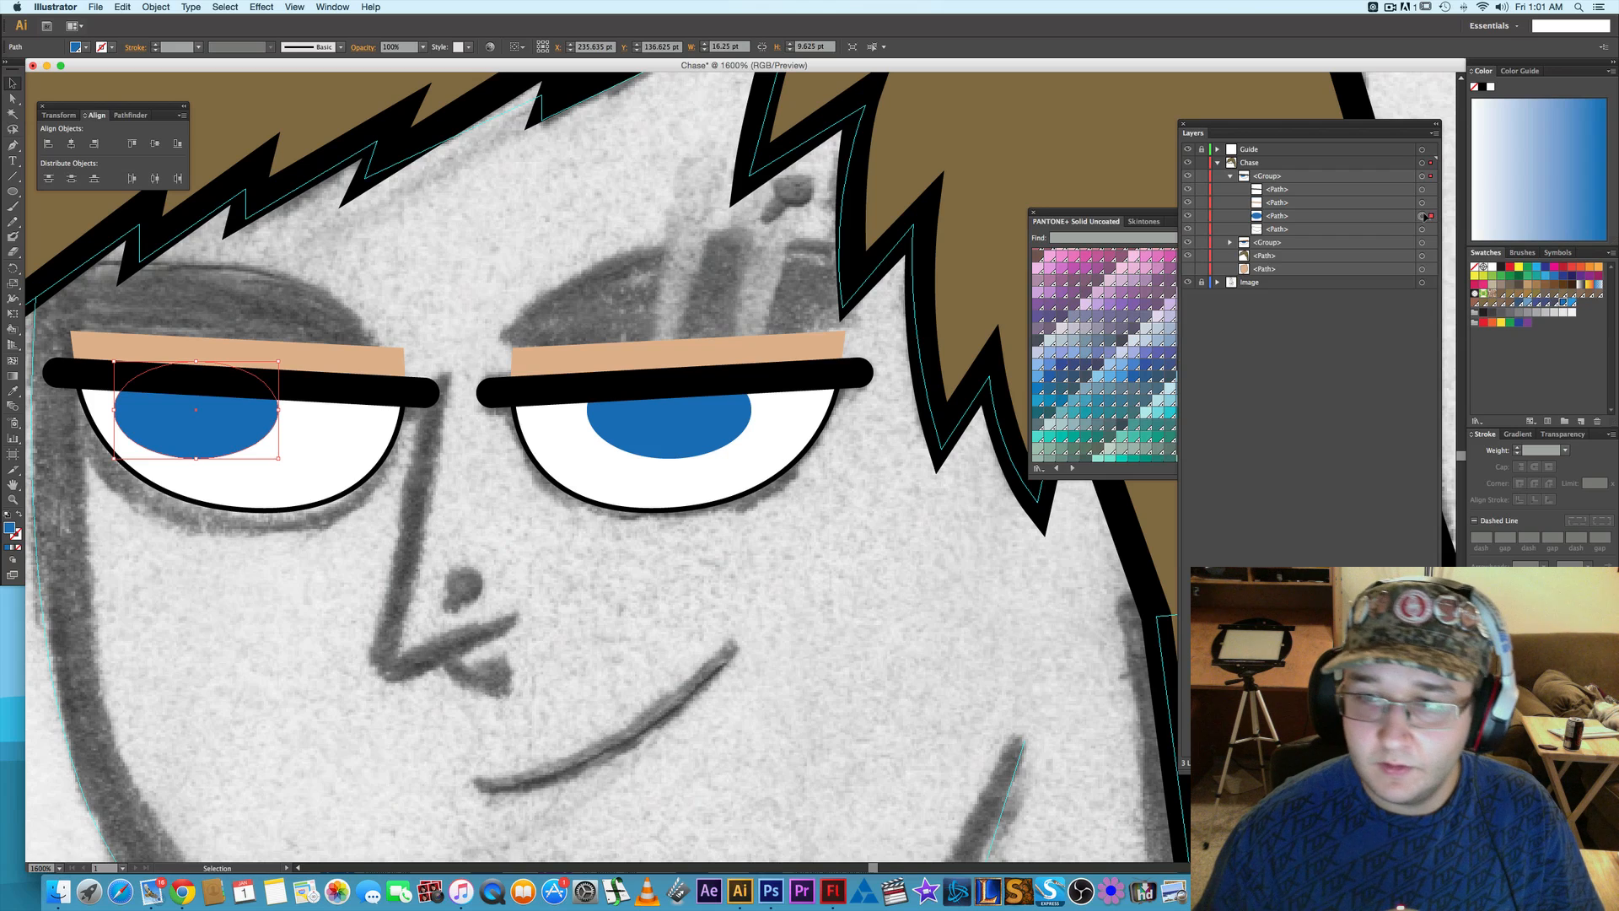
- Expand the second eye group and nudge its blue iris 4 pt left, toward the nose
left_click(1230, 243)
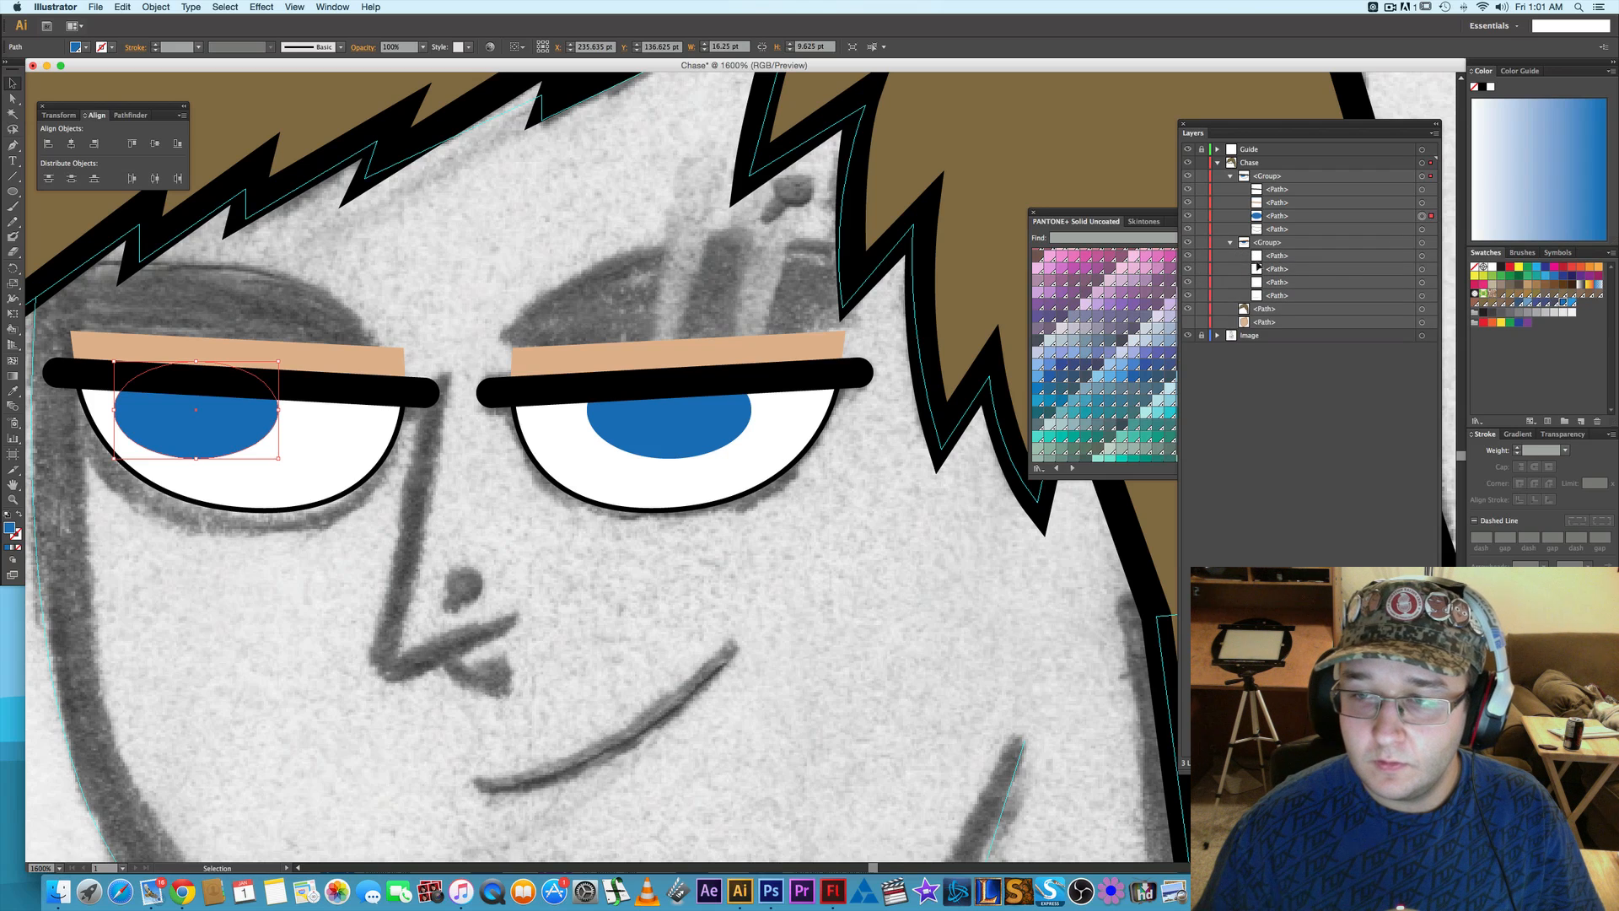
left_click(1422, 283)
key("Left")
key("Left")
key("Left")
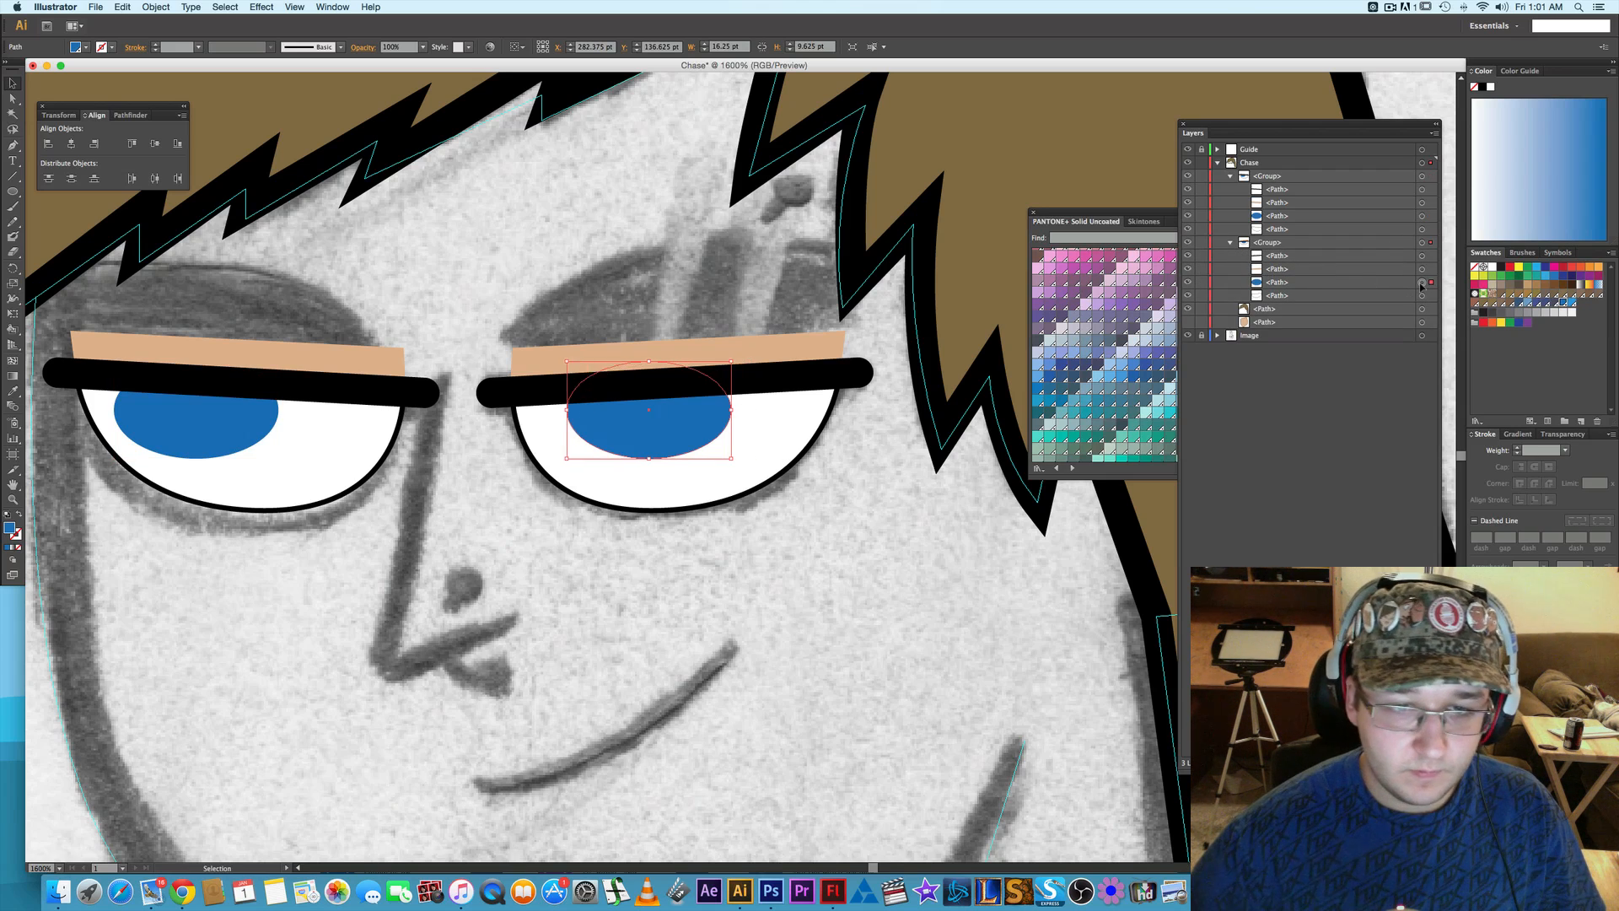
key("Left")
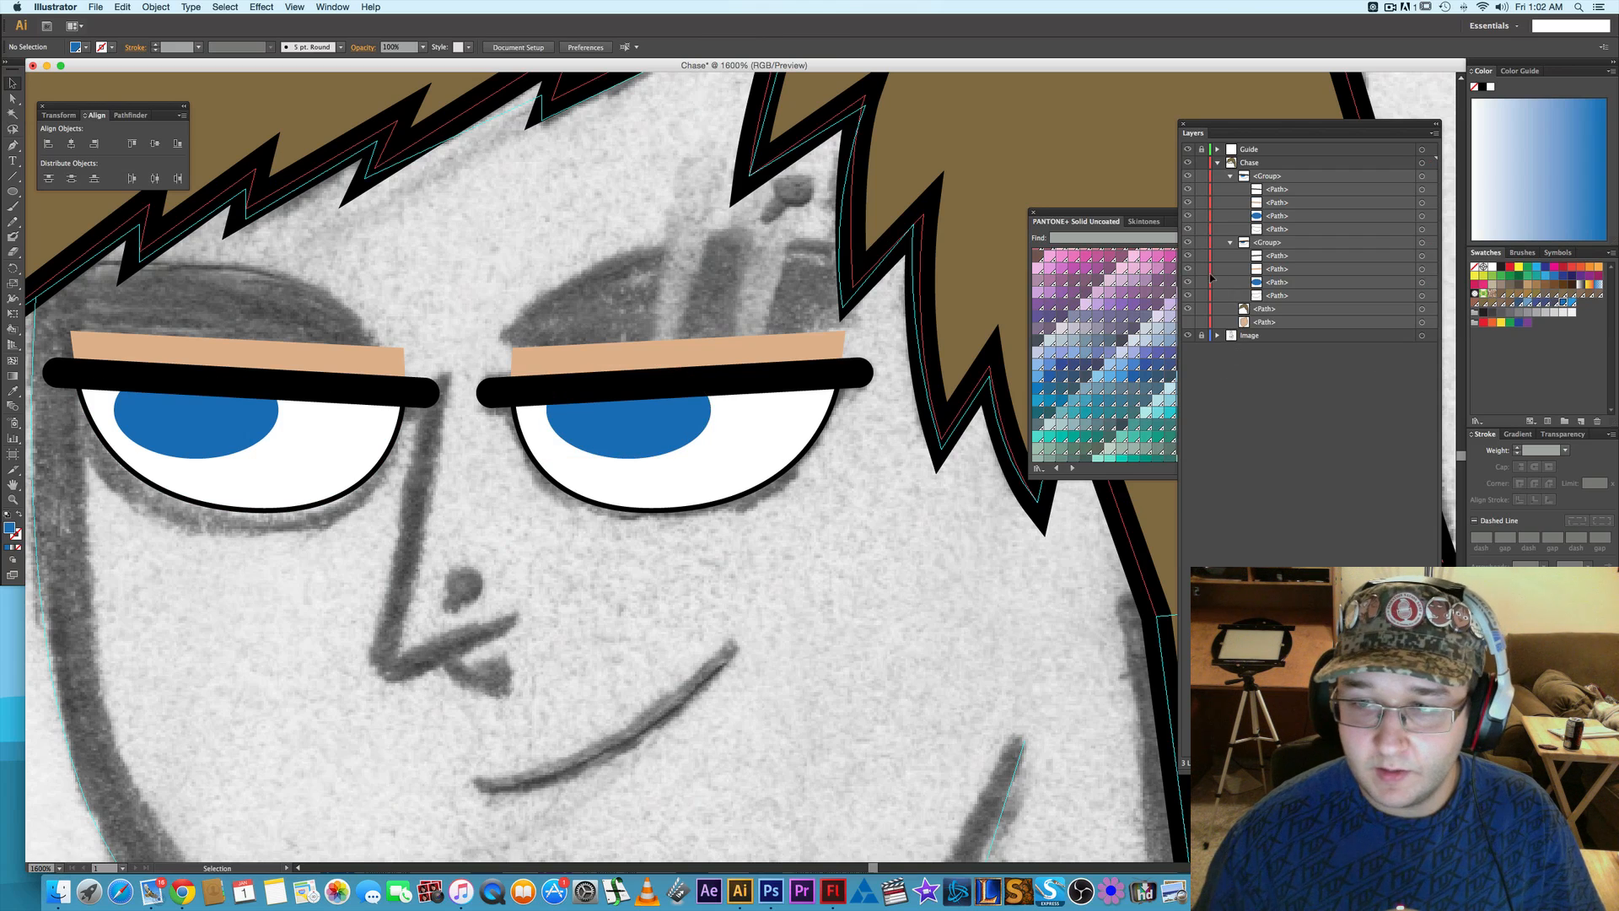
- Show the face shape and nudge the iris of the right-hand eye another 1 pt toward the nose
left_click(1188, 323)
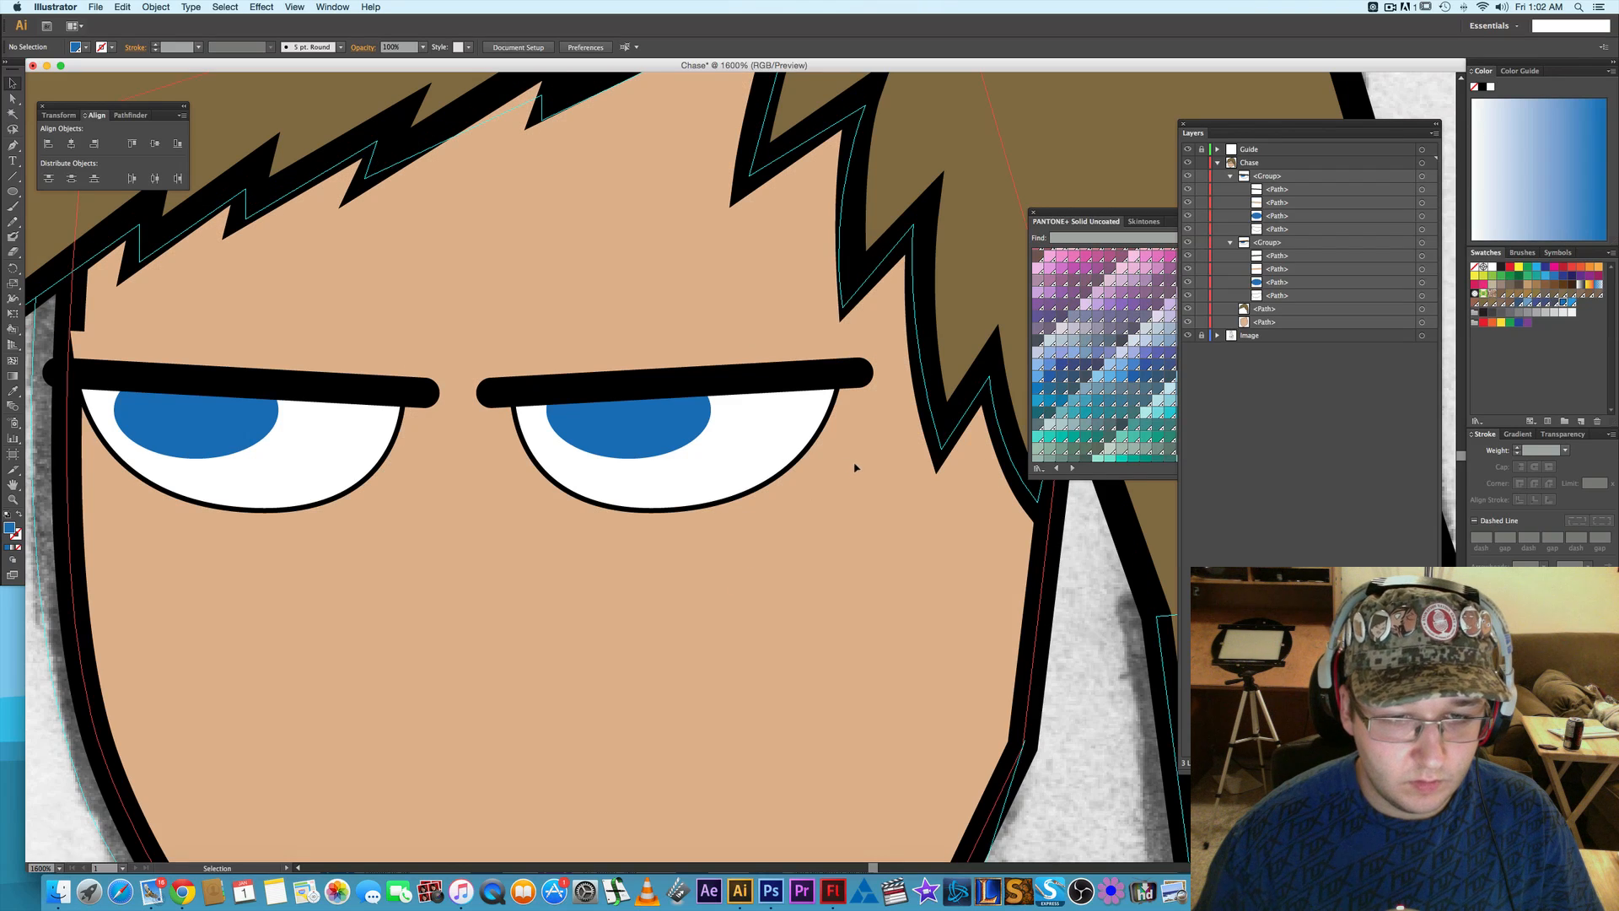
key("a")
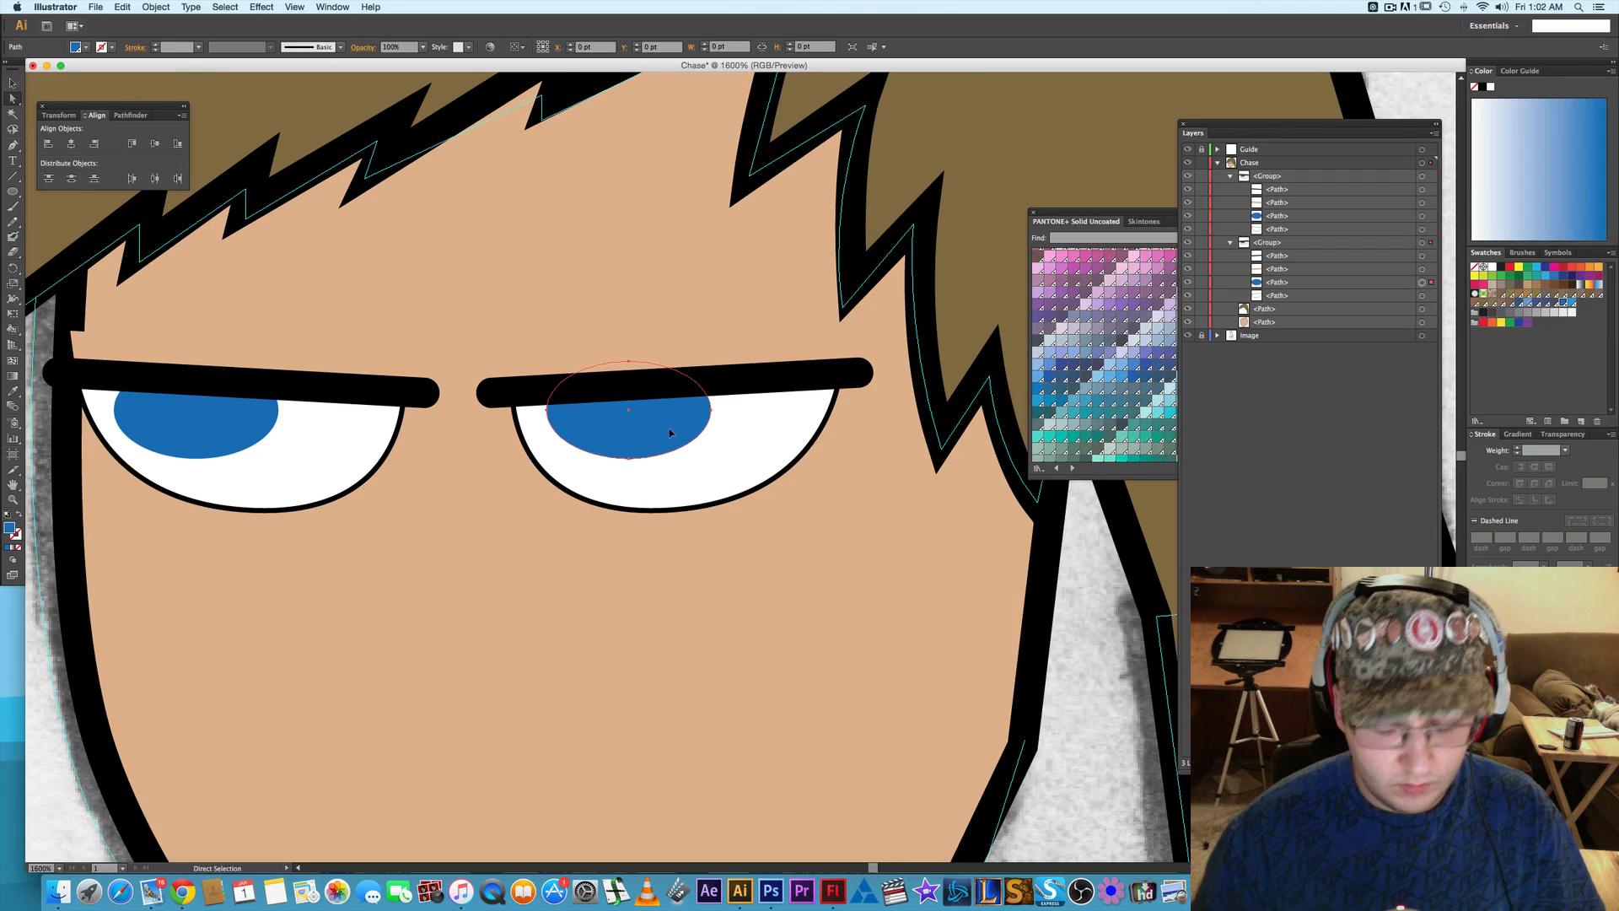
left_click(671, 432)
key("Right")
key("Left")
key("Left")
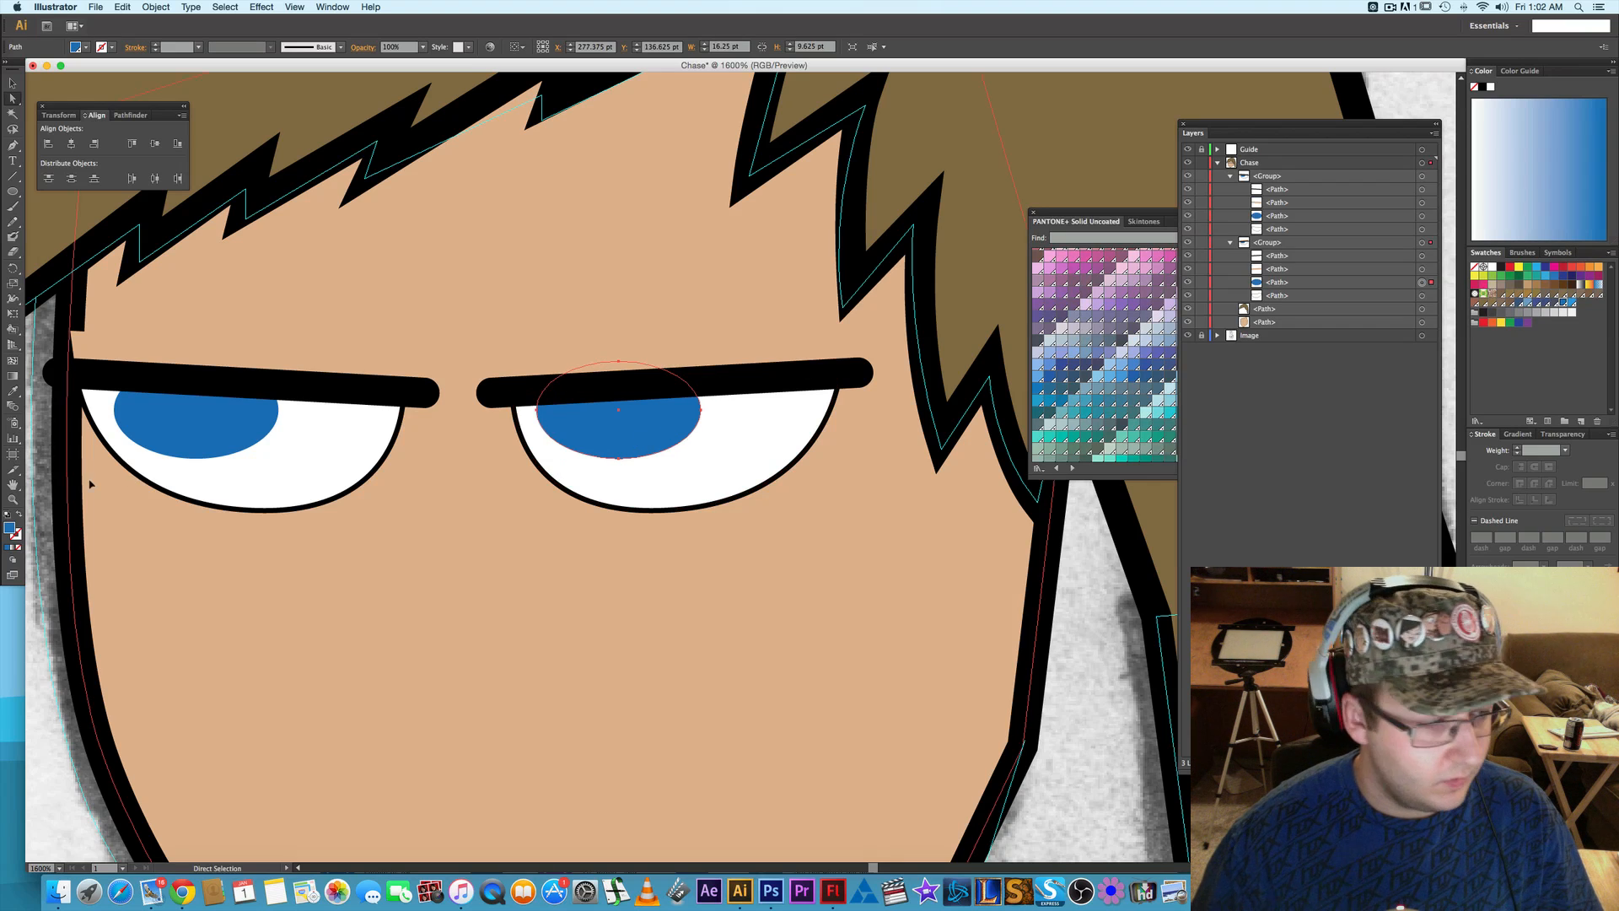
- Widen the lower outer curve of the left-hand eye white by pulling its outer corner's handle slightly outward
left_click(124, 463)
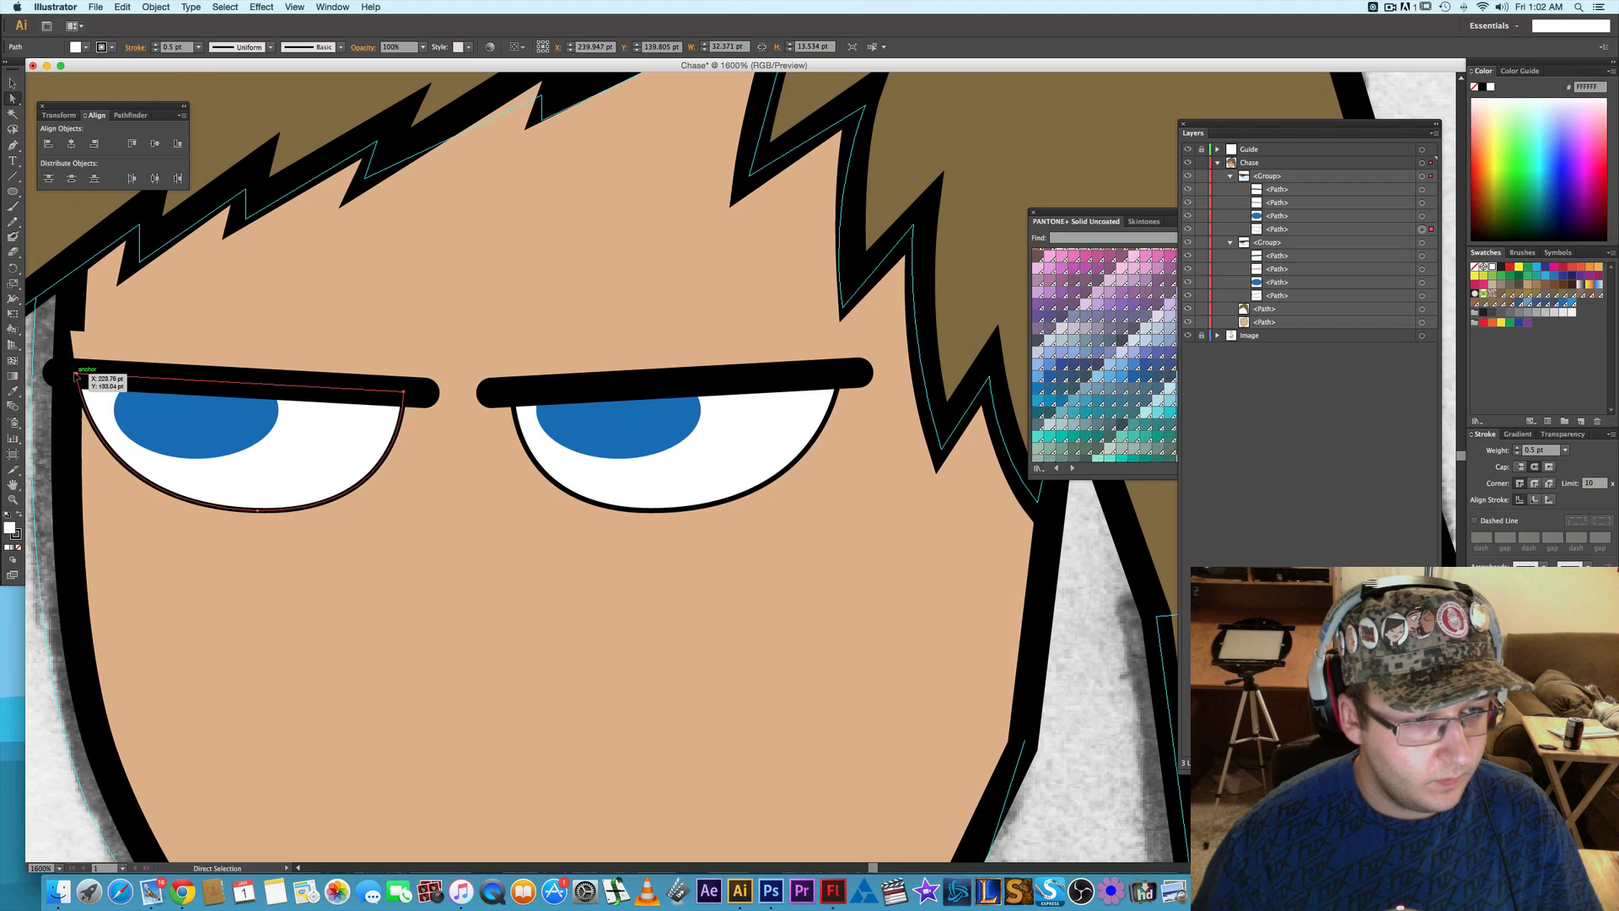
left_click_drag(87, 506, 54, 510)
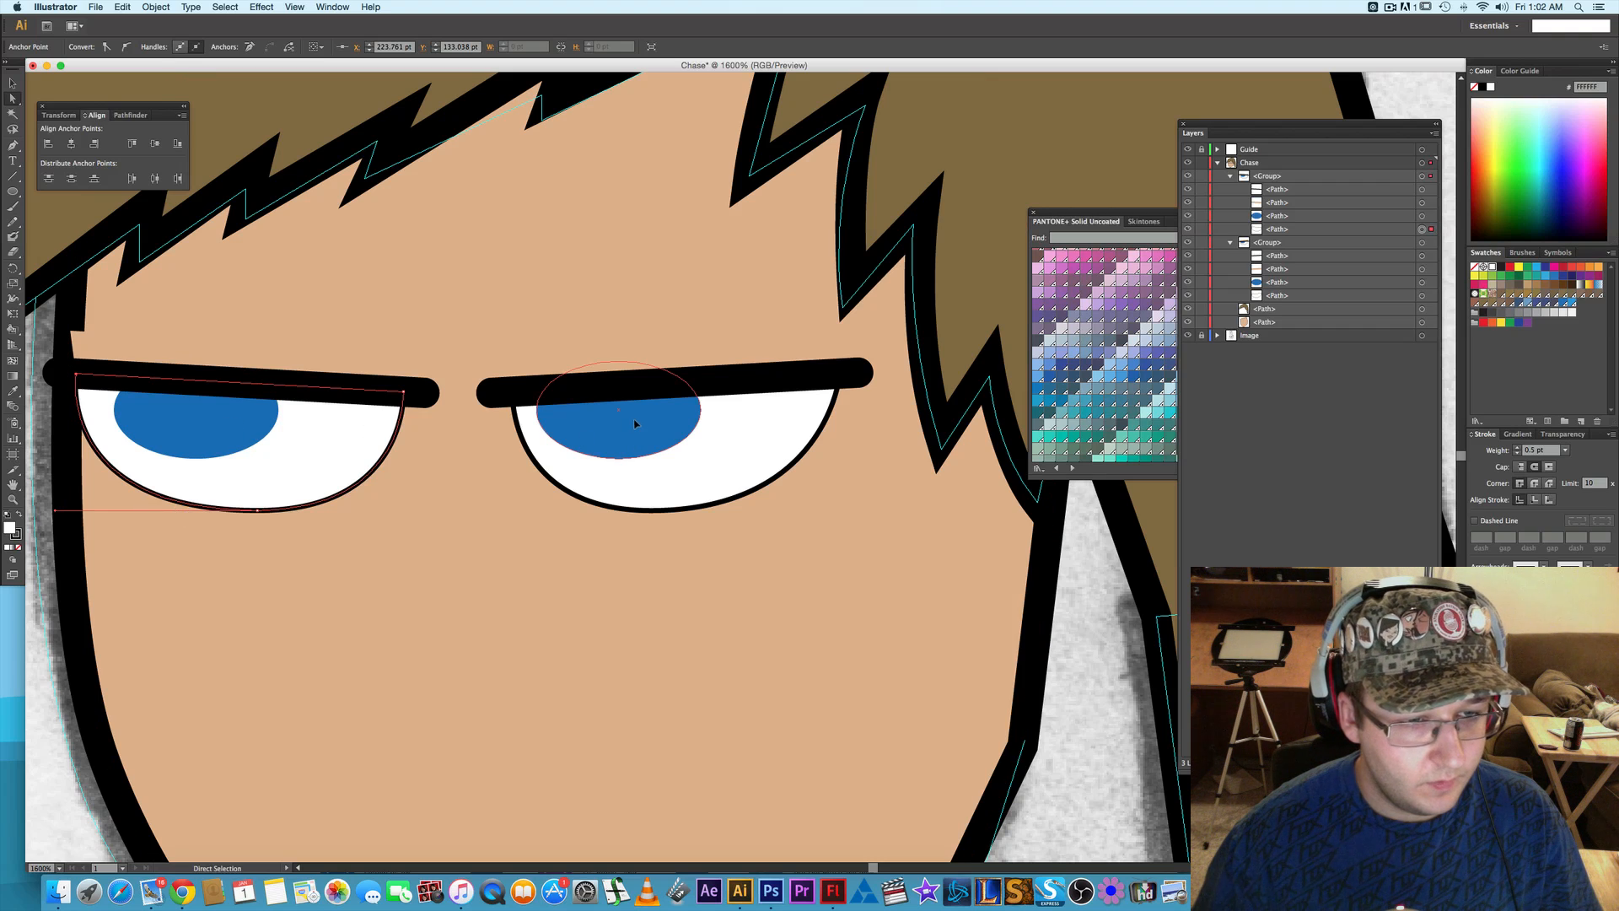
- Lower both irises 2 pt and shift the right-hand eye's iris 1 pt away from the nose
left_click(217, 418)
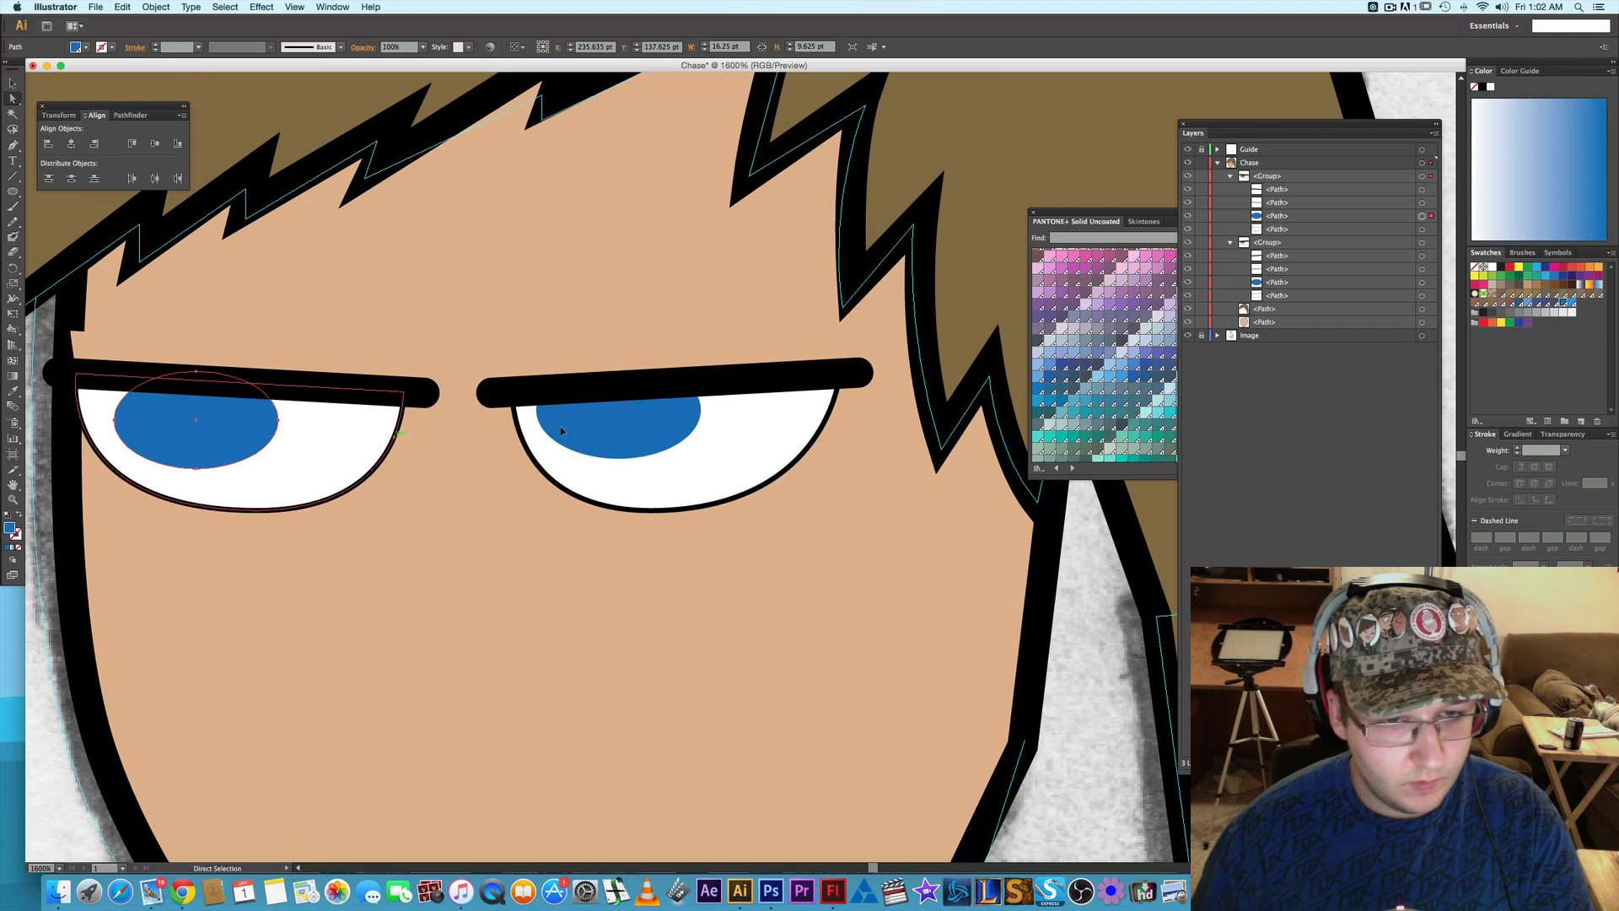
left_click(606, 425)
left_click(215, 426)
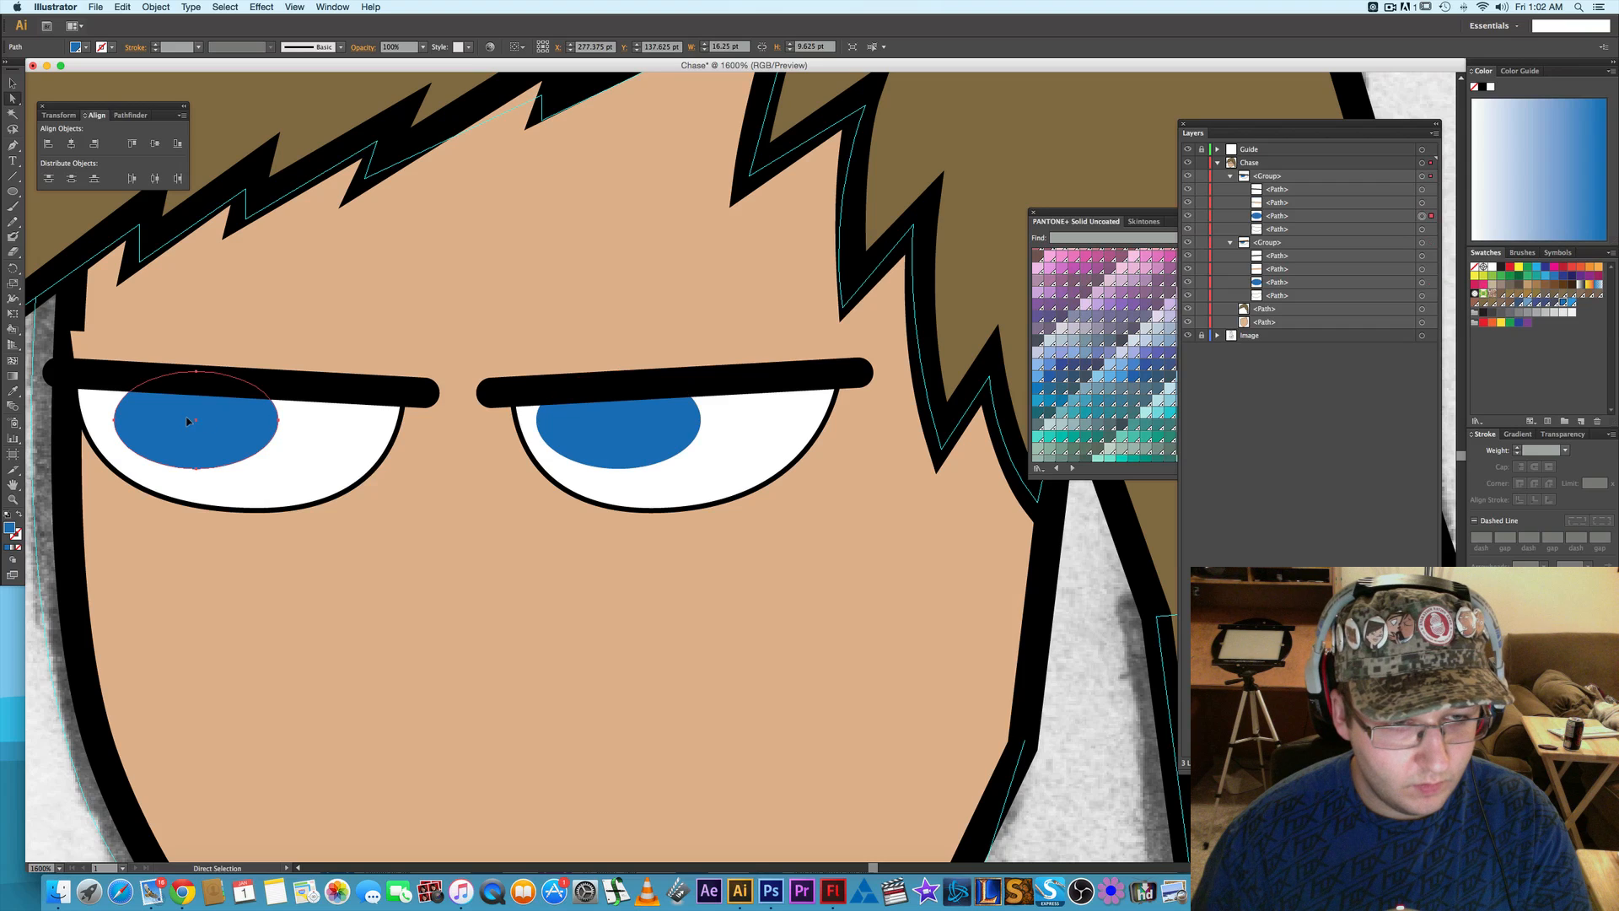
key("Right")
left_click(626, 431)
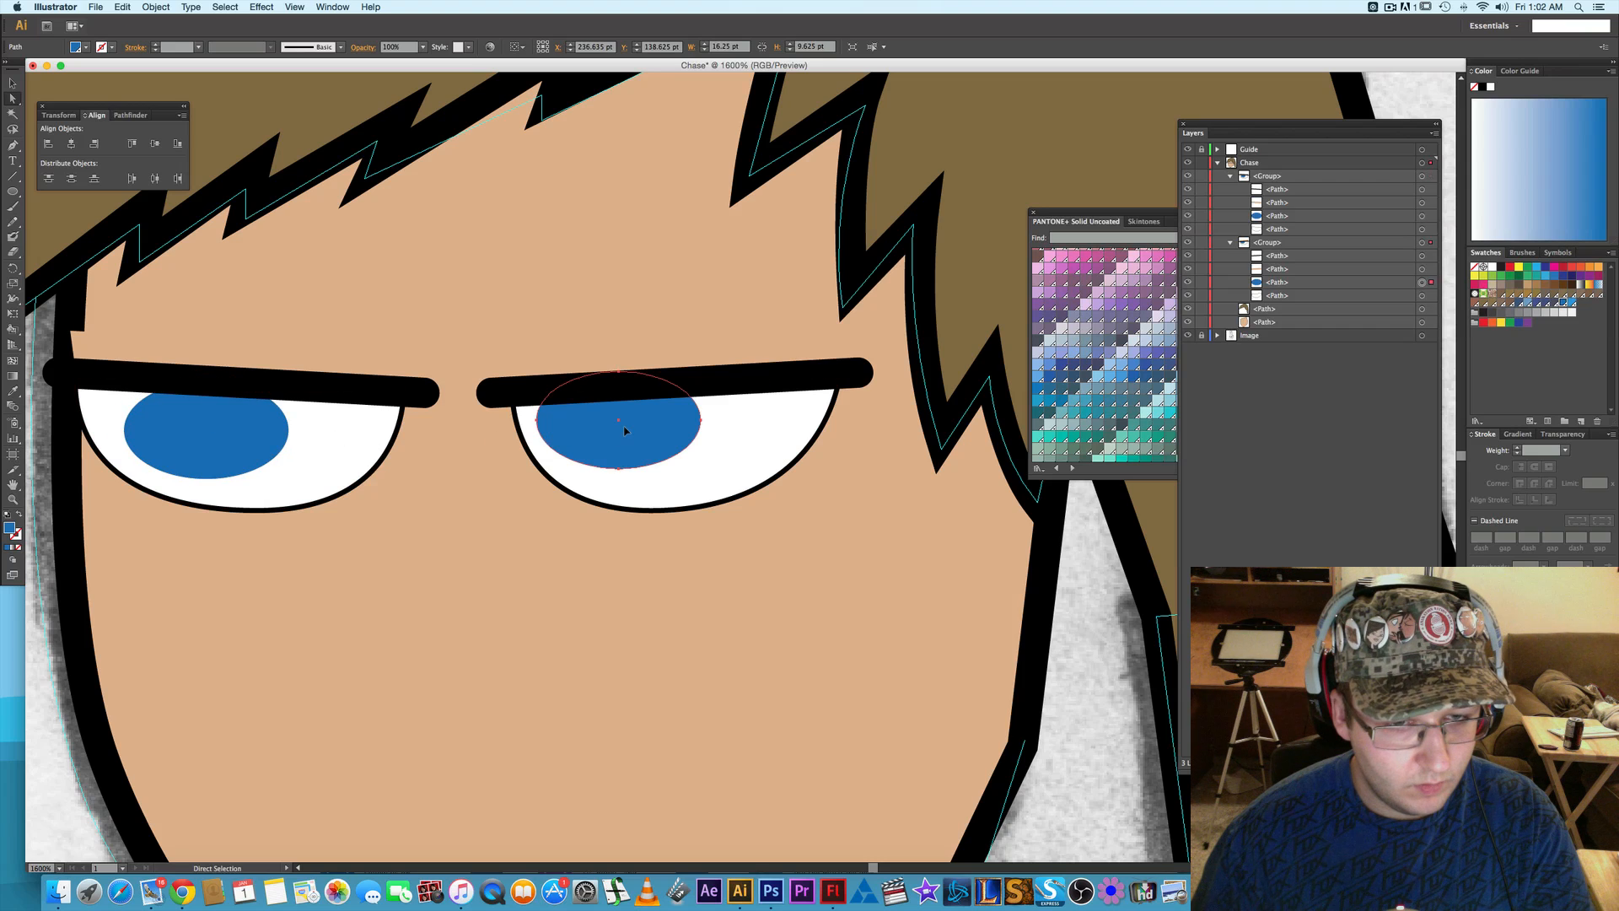
key("Right")
key("Down")
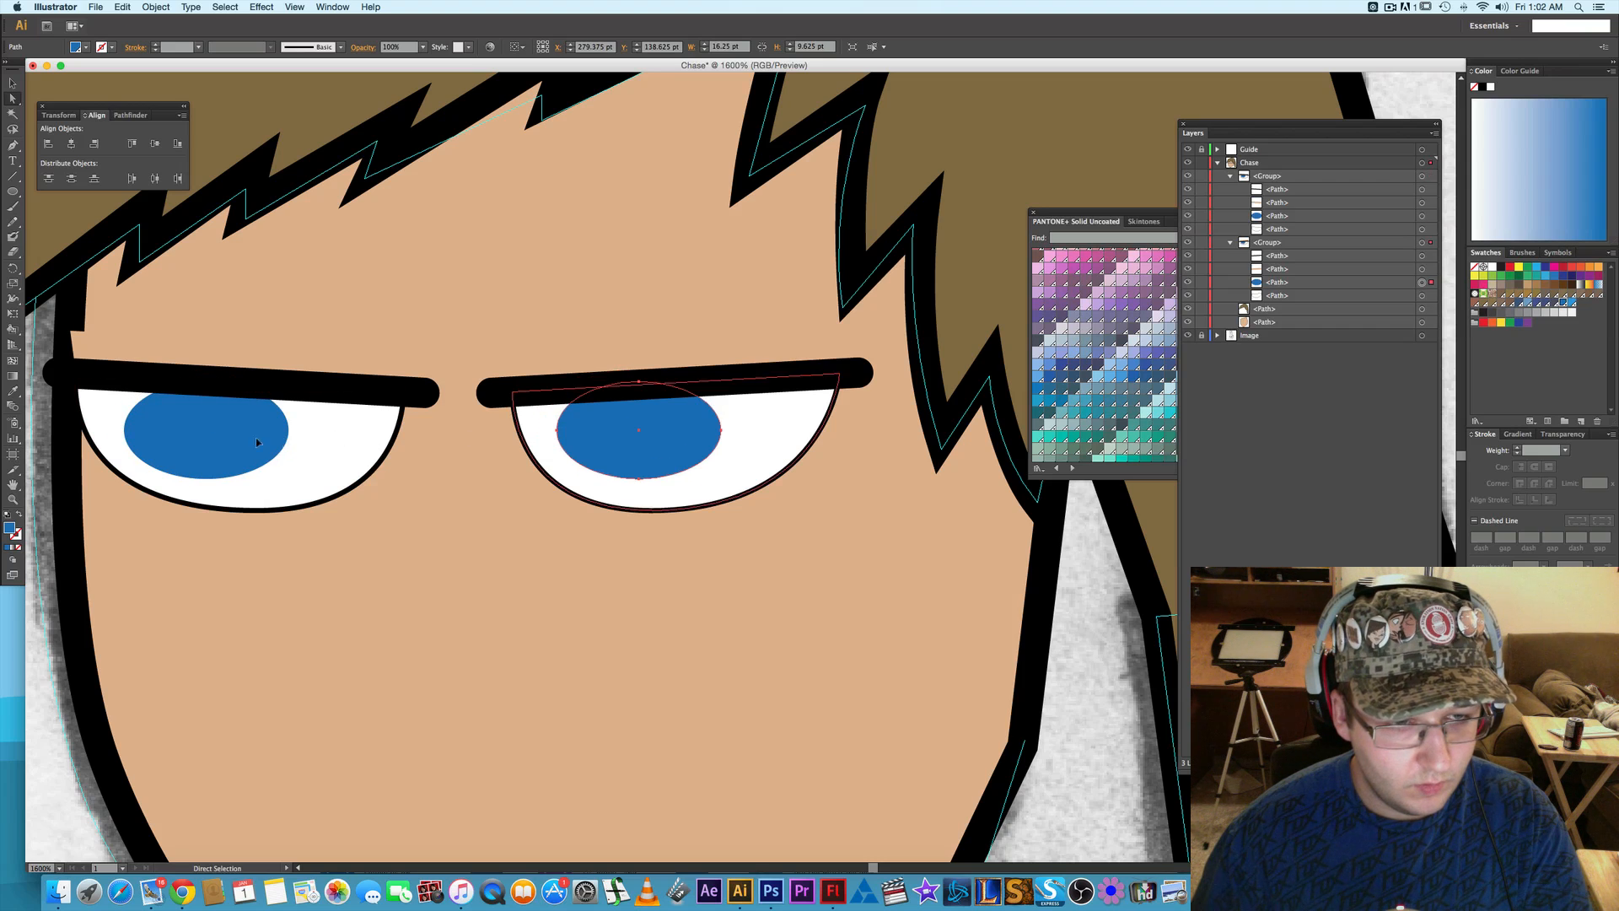
left_click(224, 427)
key("Left")
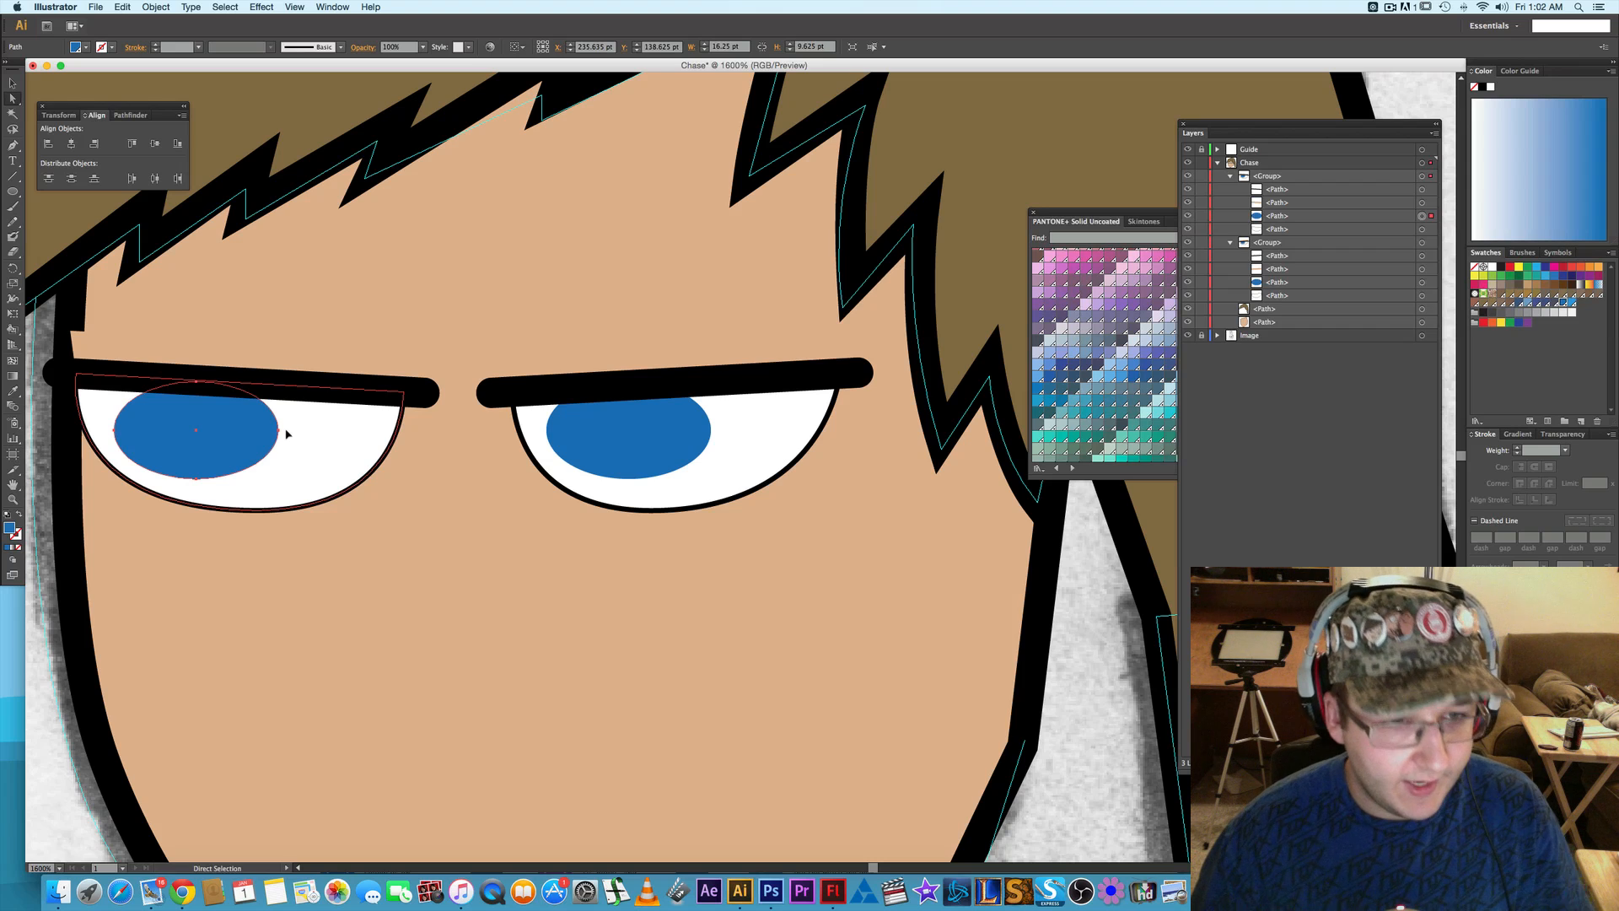
- Select the whole left-hand eye group and nudge it 1 pt toward the nose
left_click(417, 393)
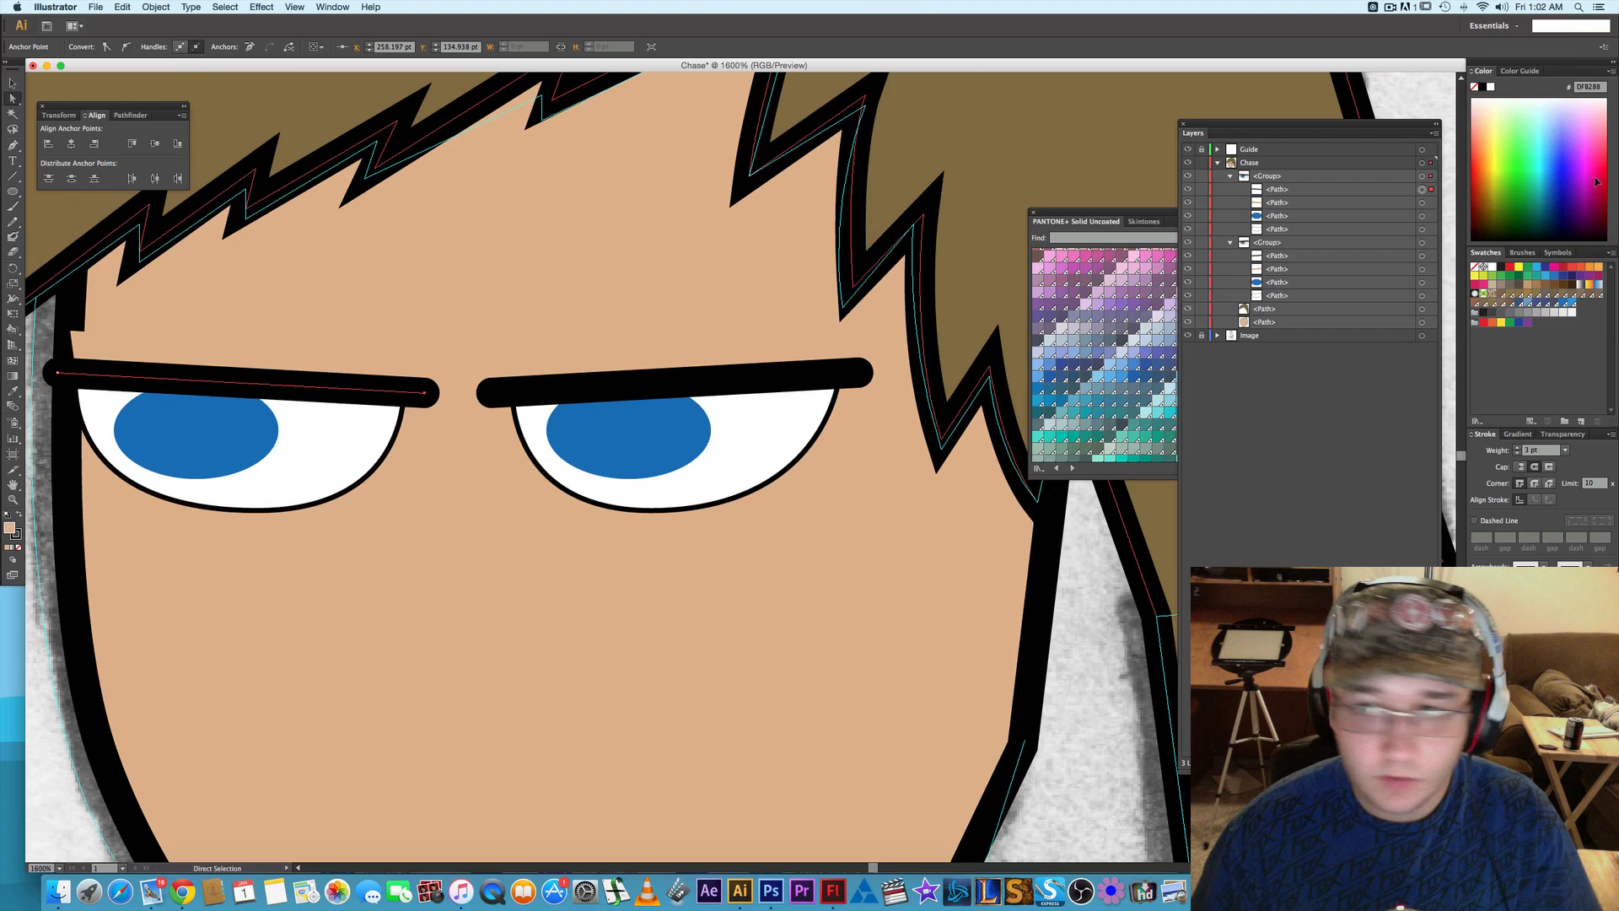
left_click(1413, 177)
key("Right")
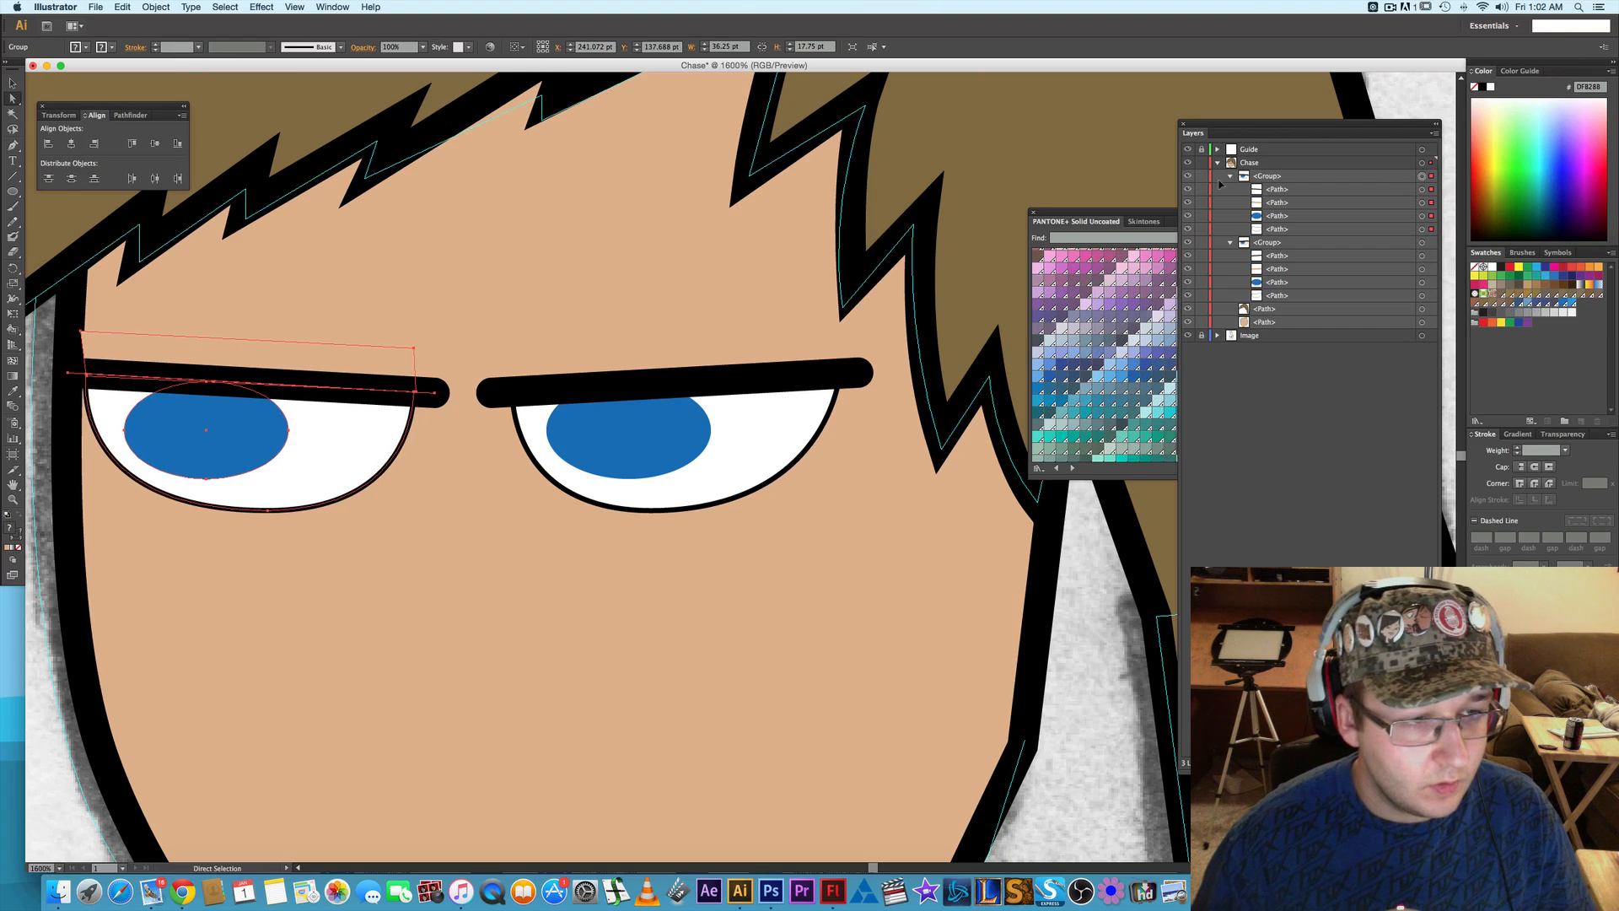
- Move the upper outer corner of the left-hand eye's skin-colored cover about 8 pt inward, clear of the face outline
left_click(84, 332)
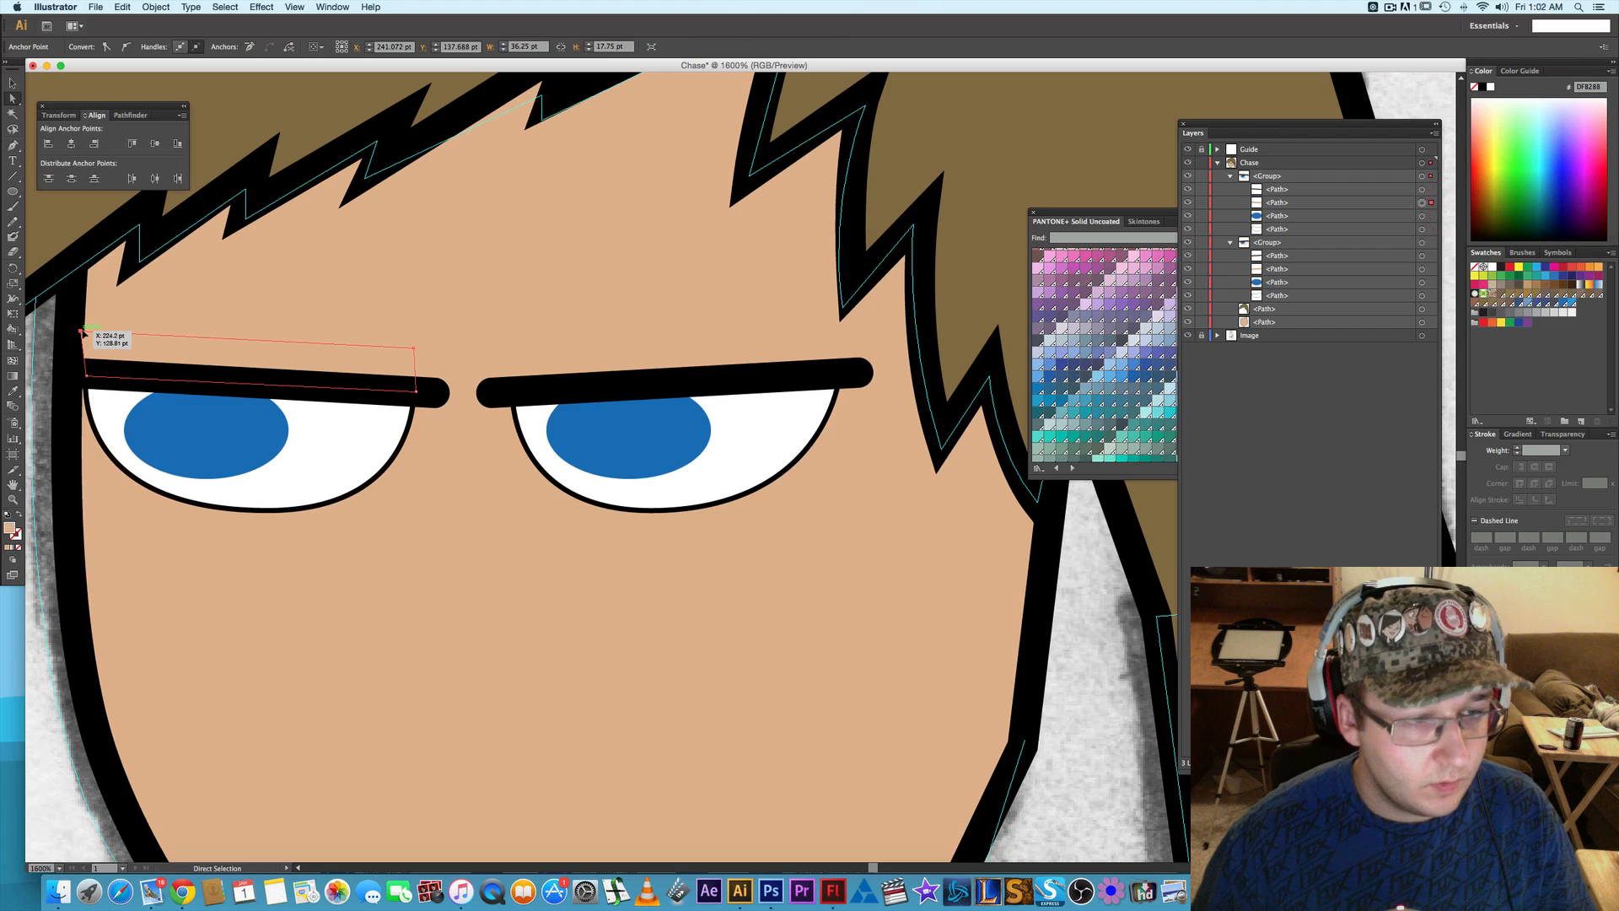
key("Right")
key("Right")
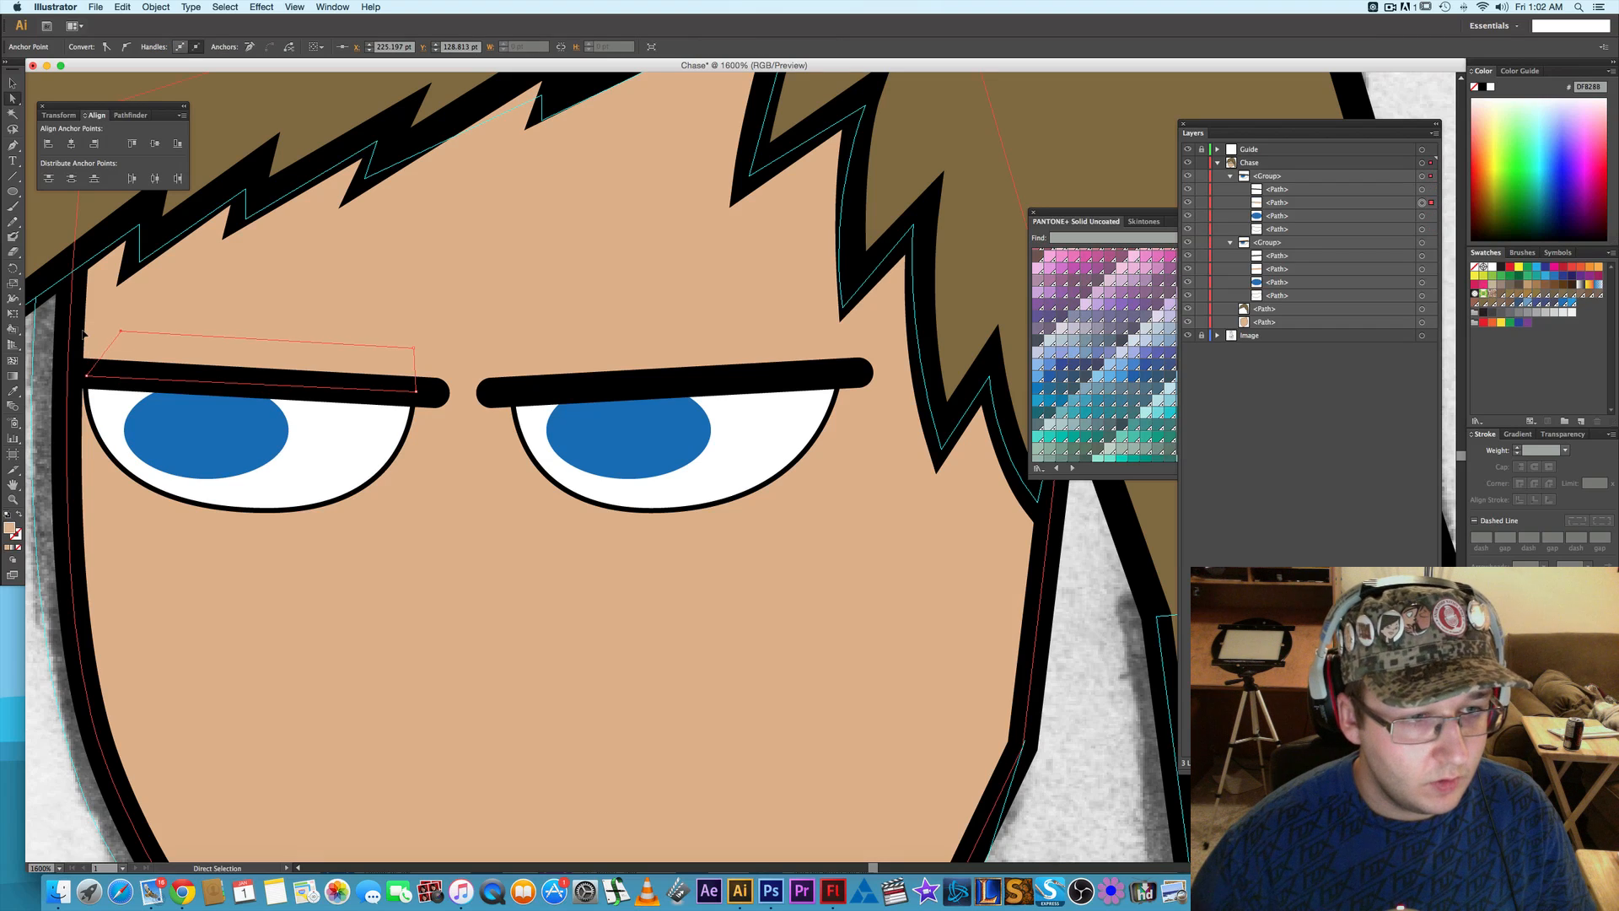
key("Right")
key("Right")
key("Right")
key("Right")
key("Right")
key("Right")
key("Right")
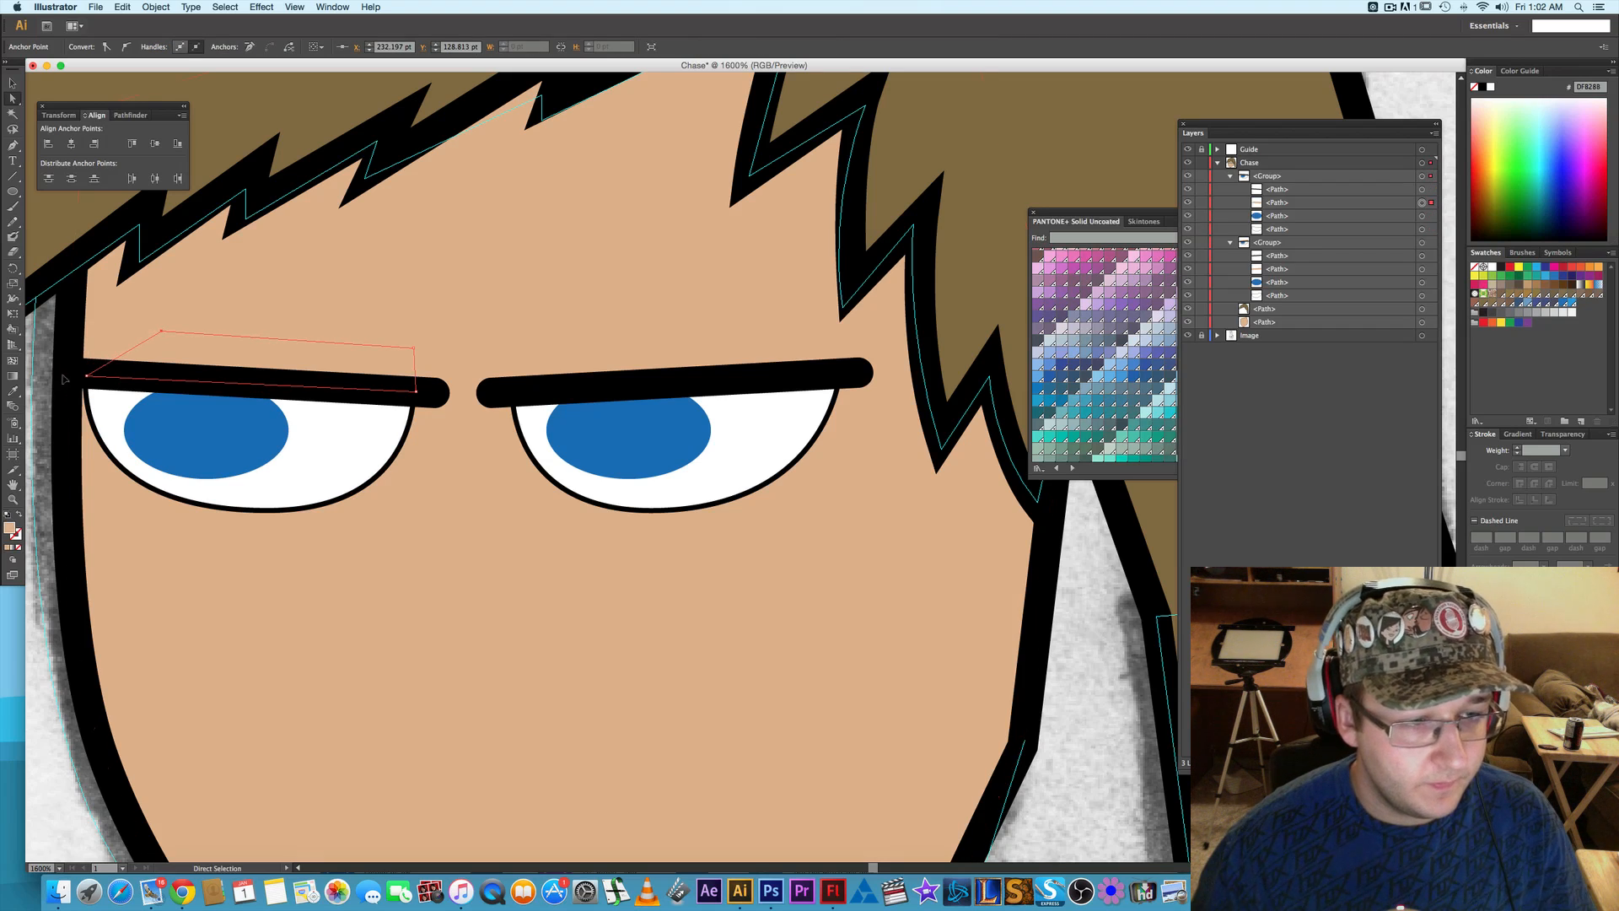
left_click(1073, 560)
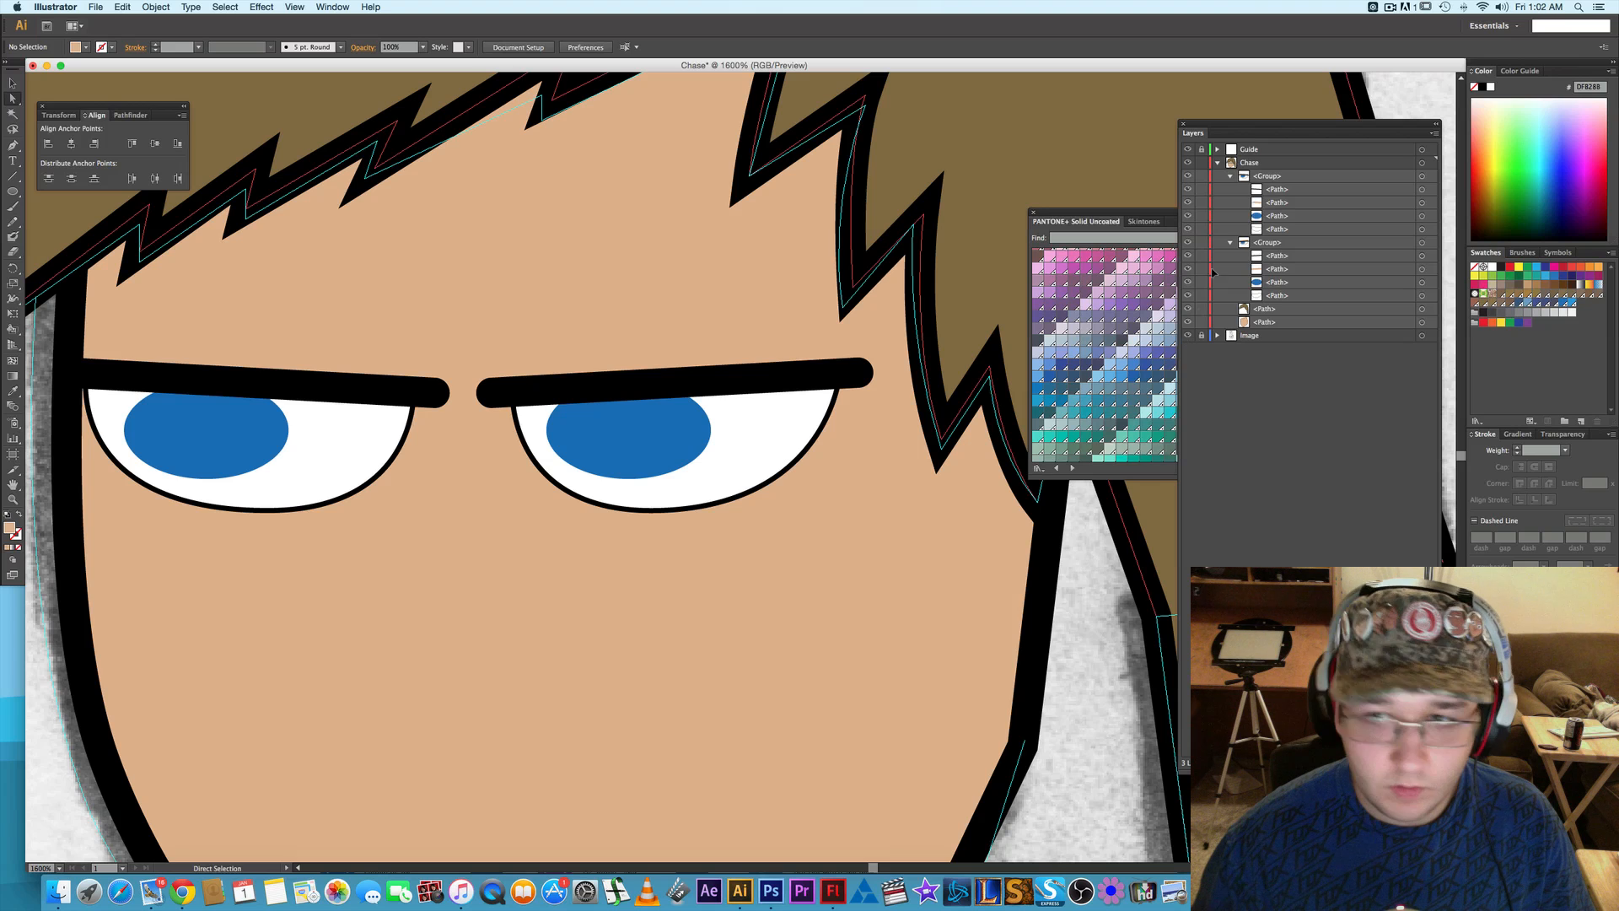
- Hide the face shape and compare the left-hand eye group with the sketch by toggling its visibility
left_click(1188, 322)
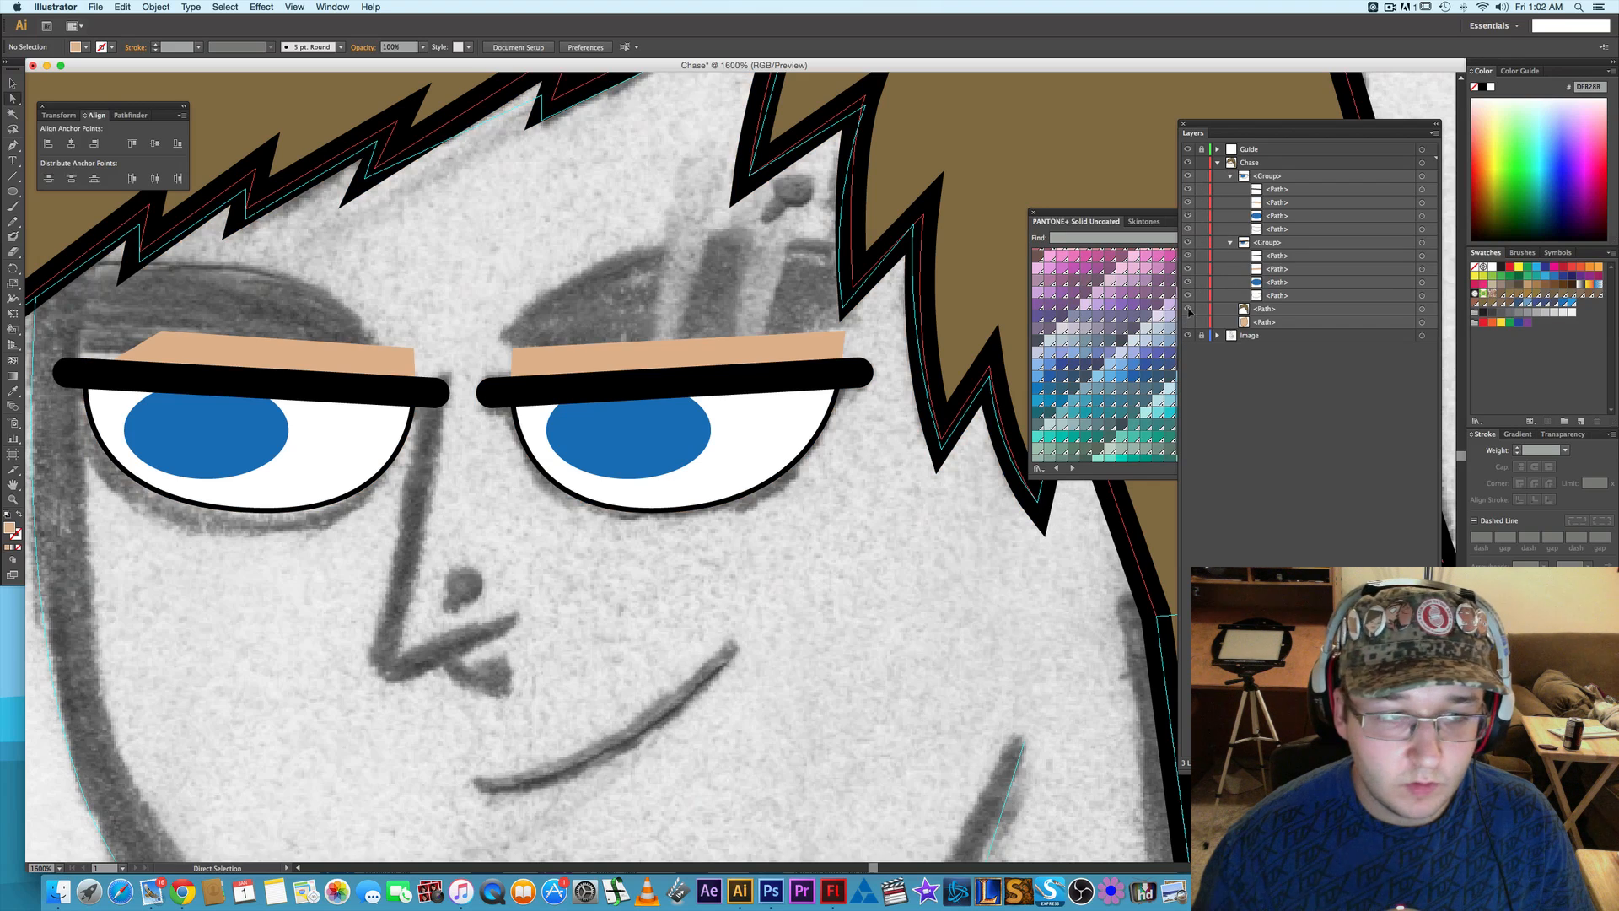
left_click(1188, 178)
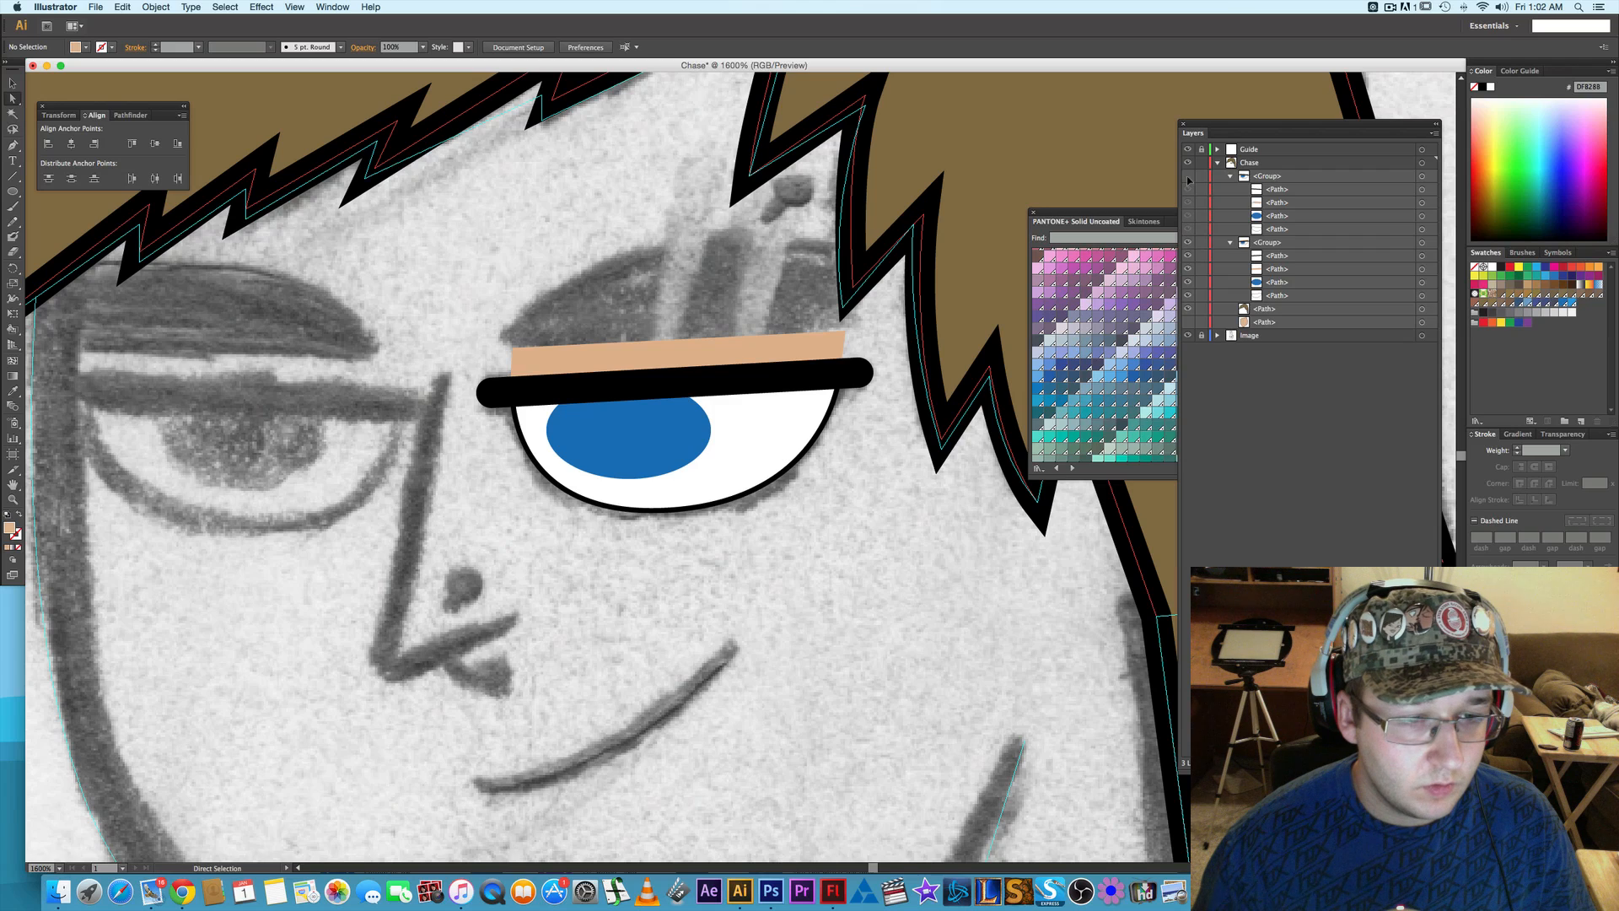
left_click(1189, 178)
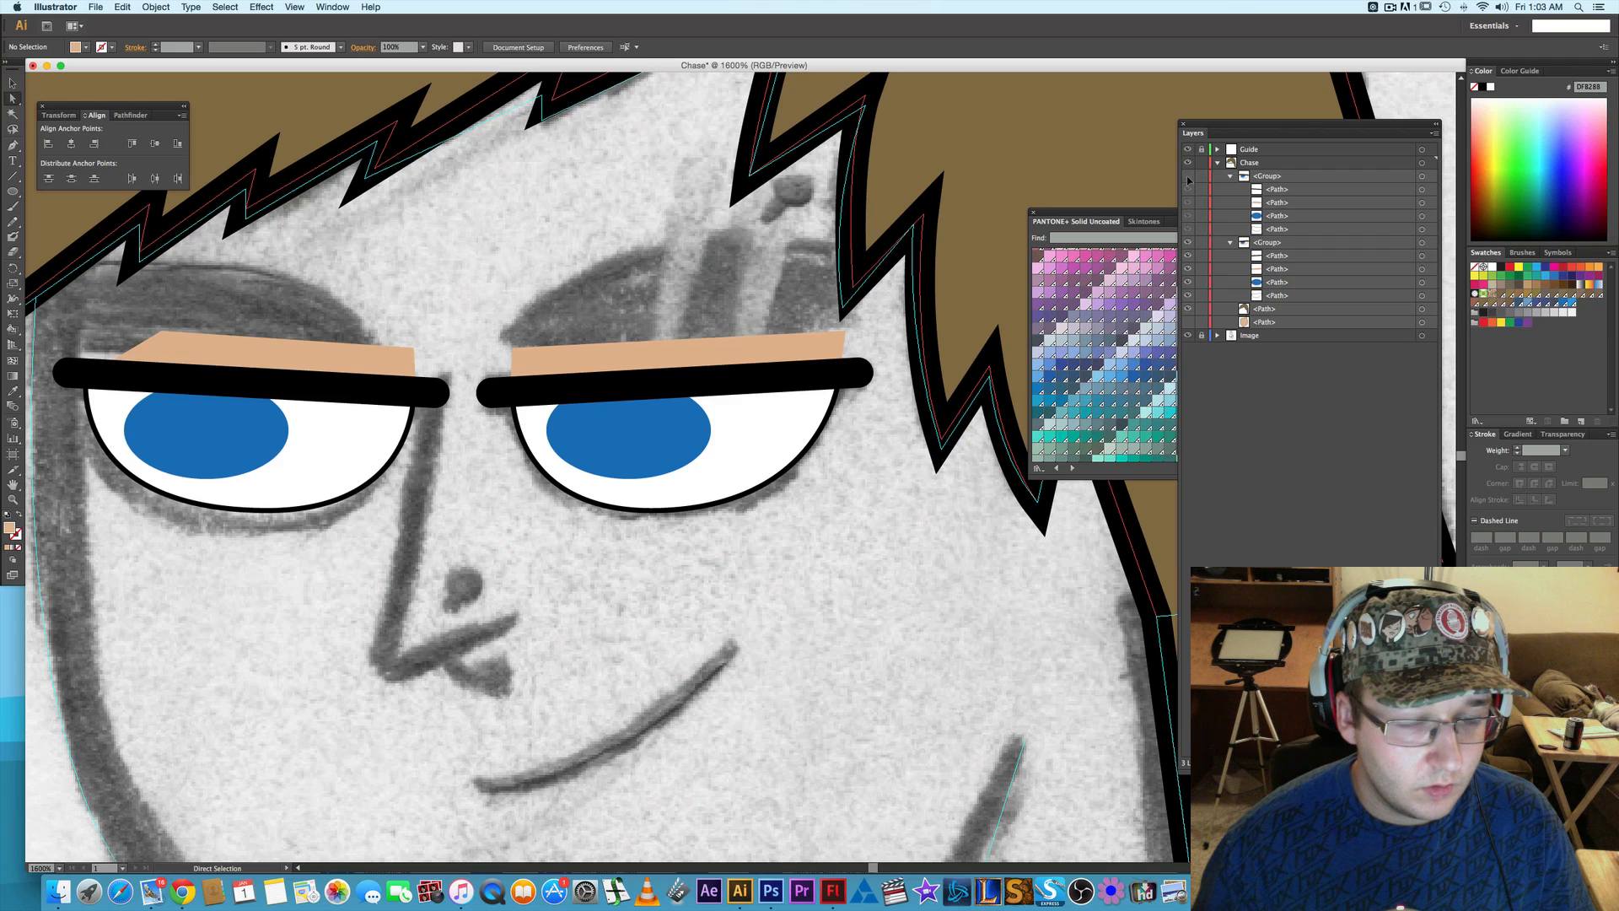
left_click(1189, 177)
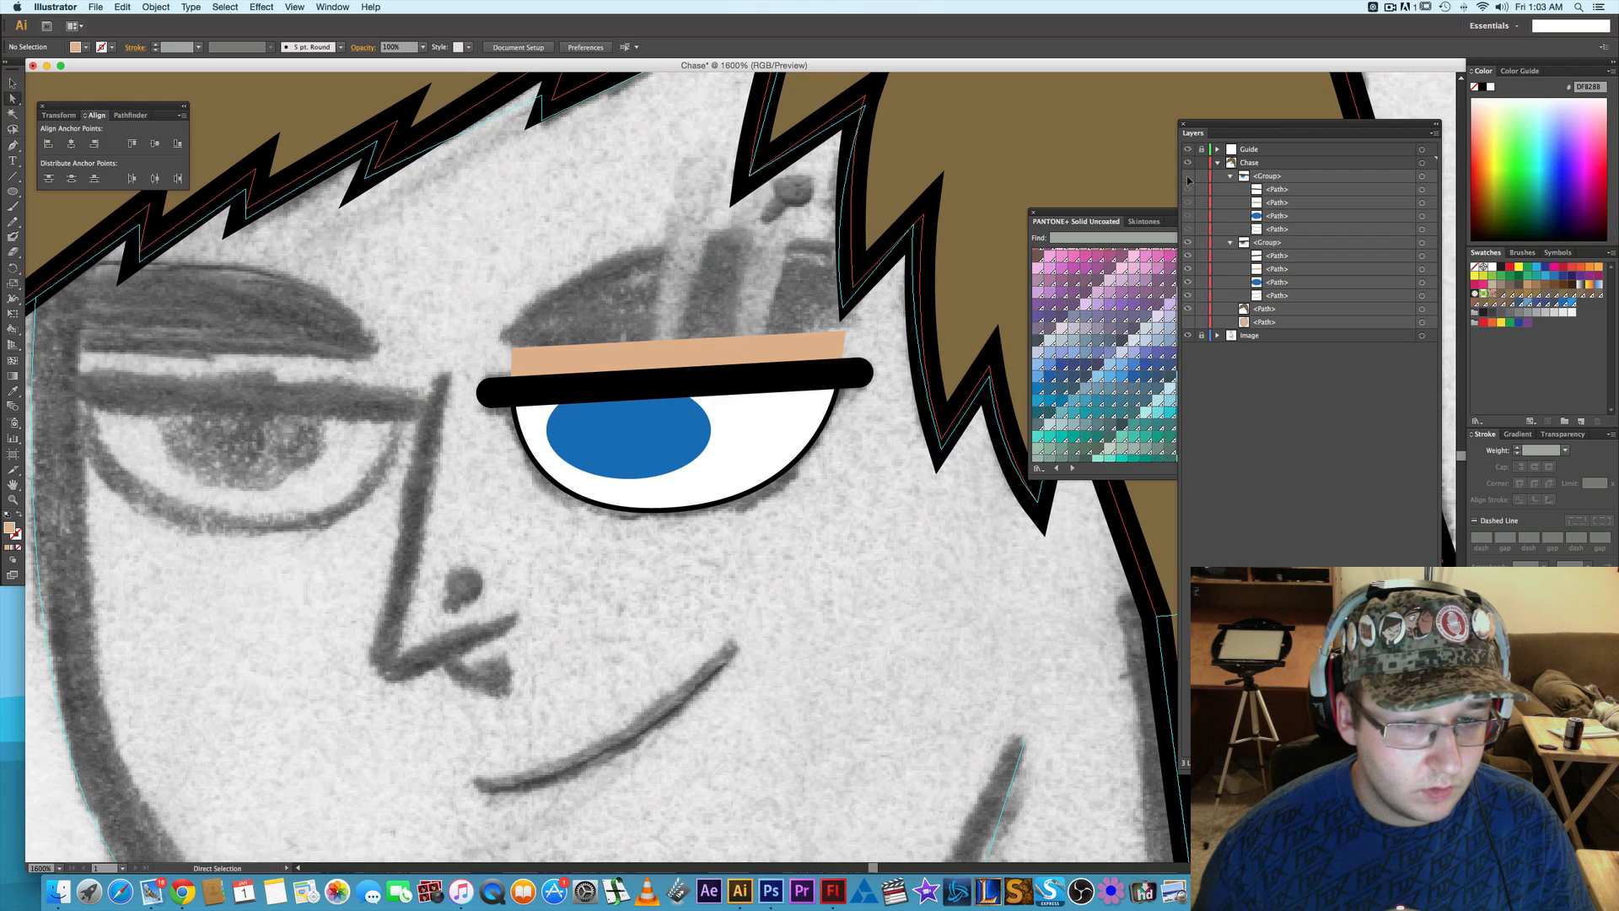
left_click(1188, 177)
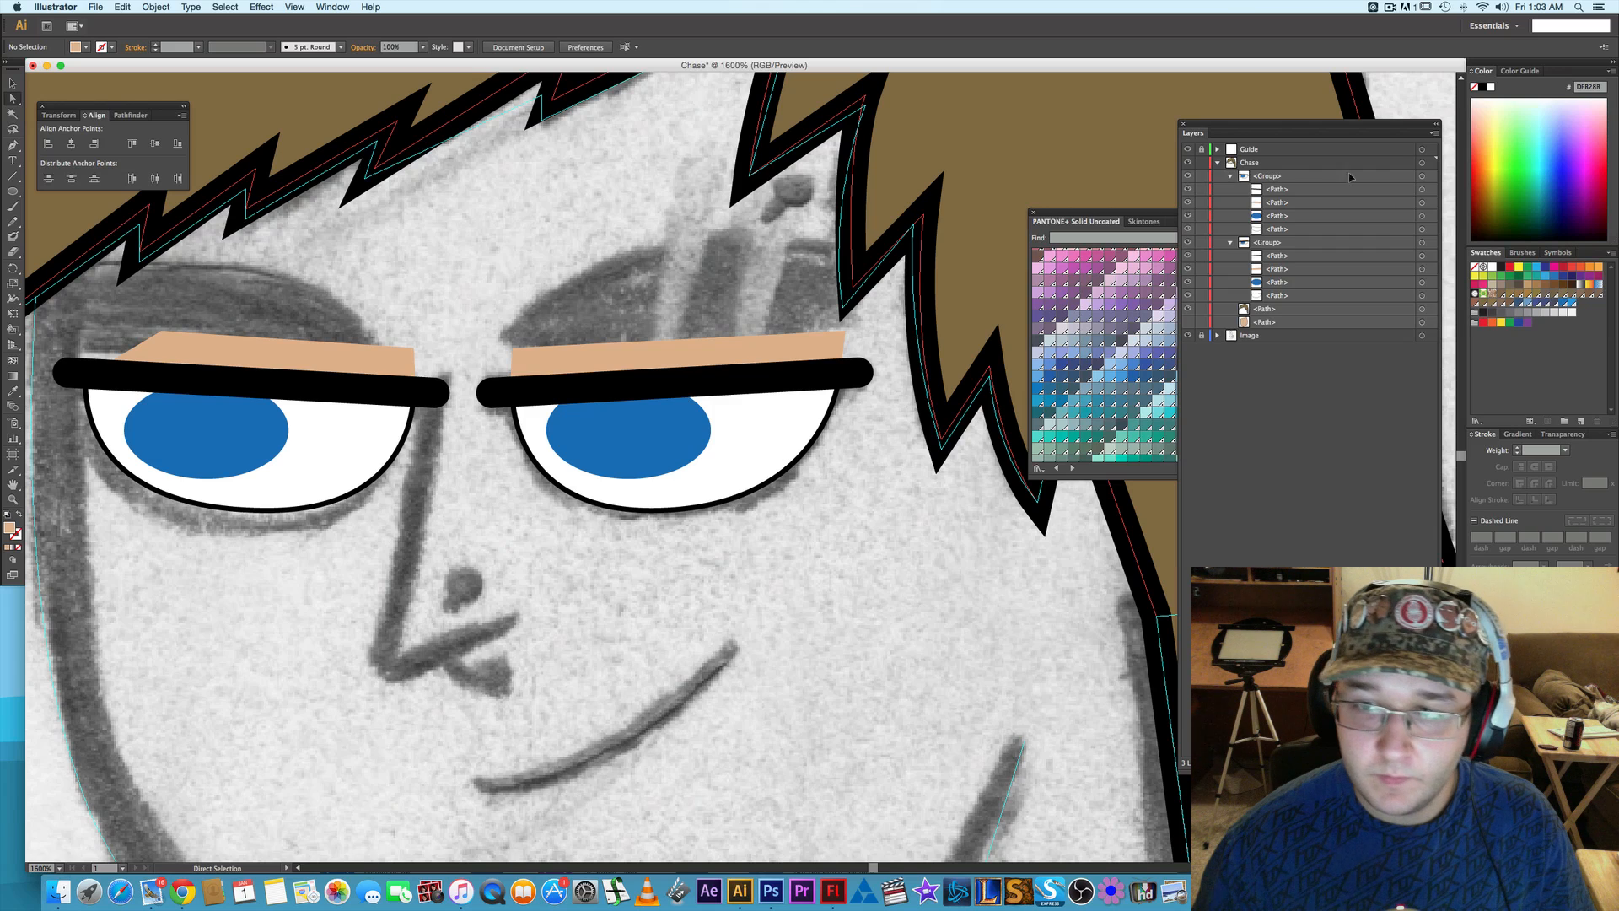
- Try moving the left-hand eye group 1 pt down and 1 pt left
left_click(1422, 178)
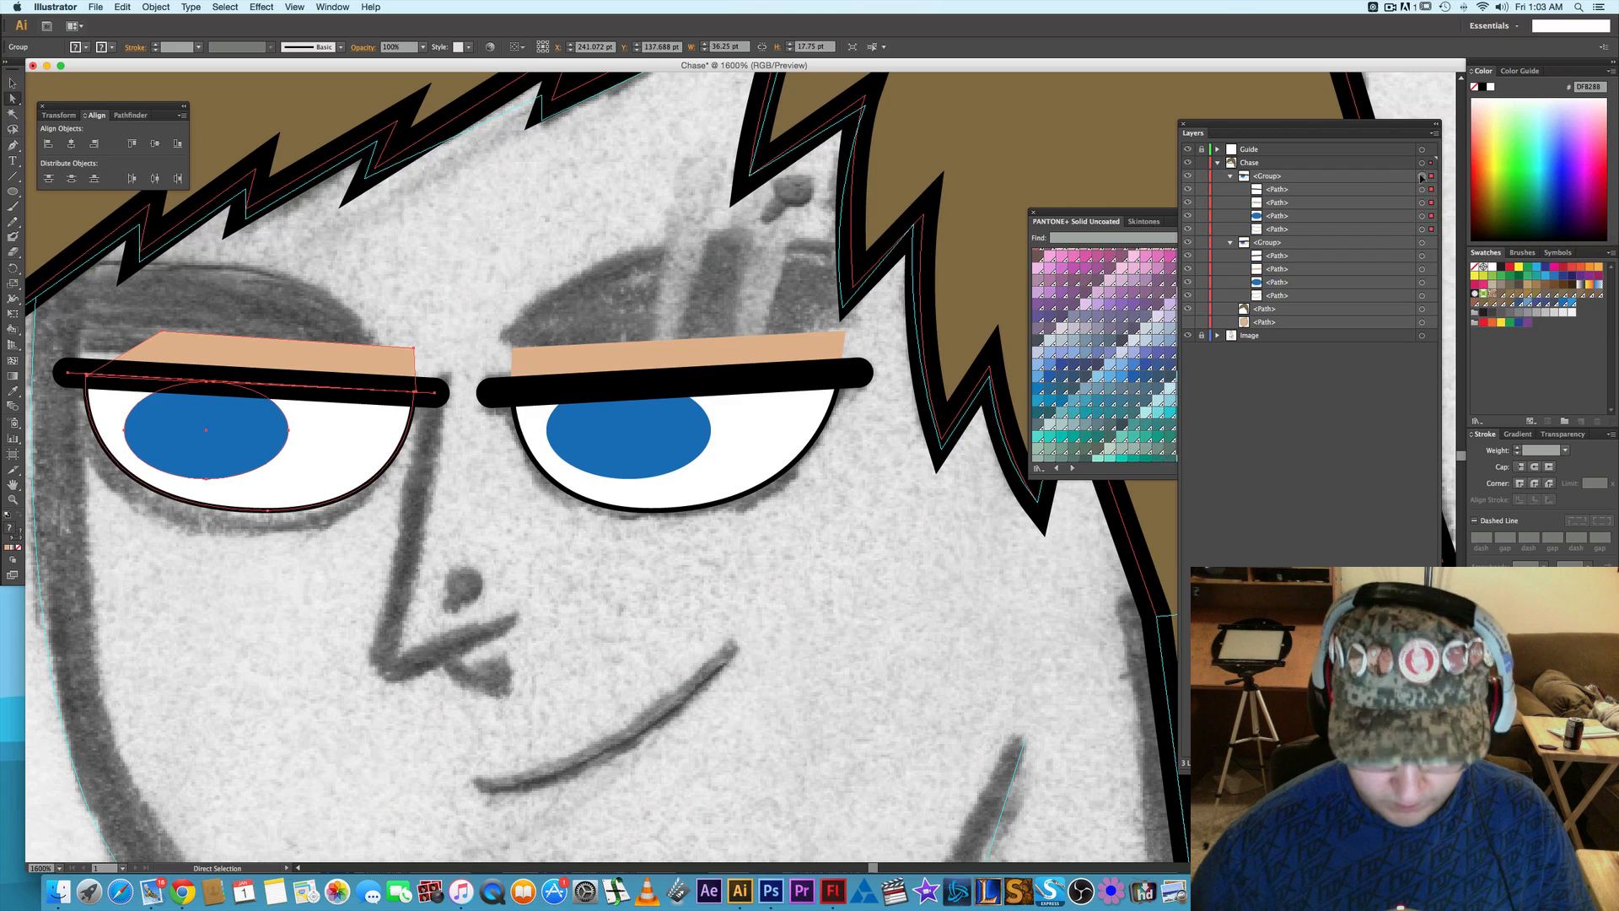
key("Down")
key("Left")
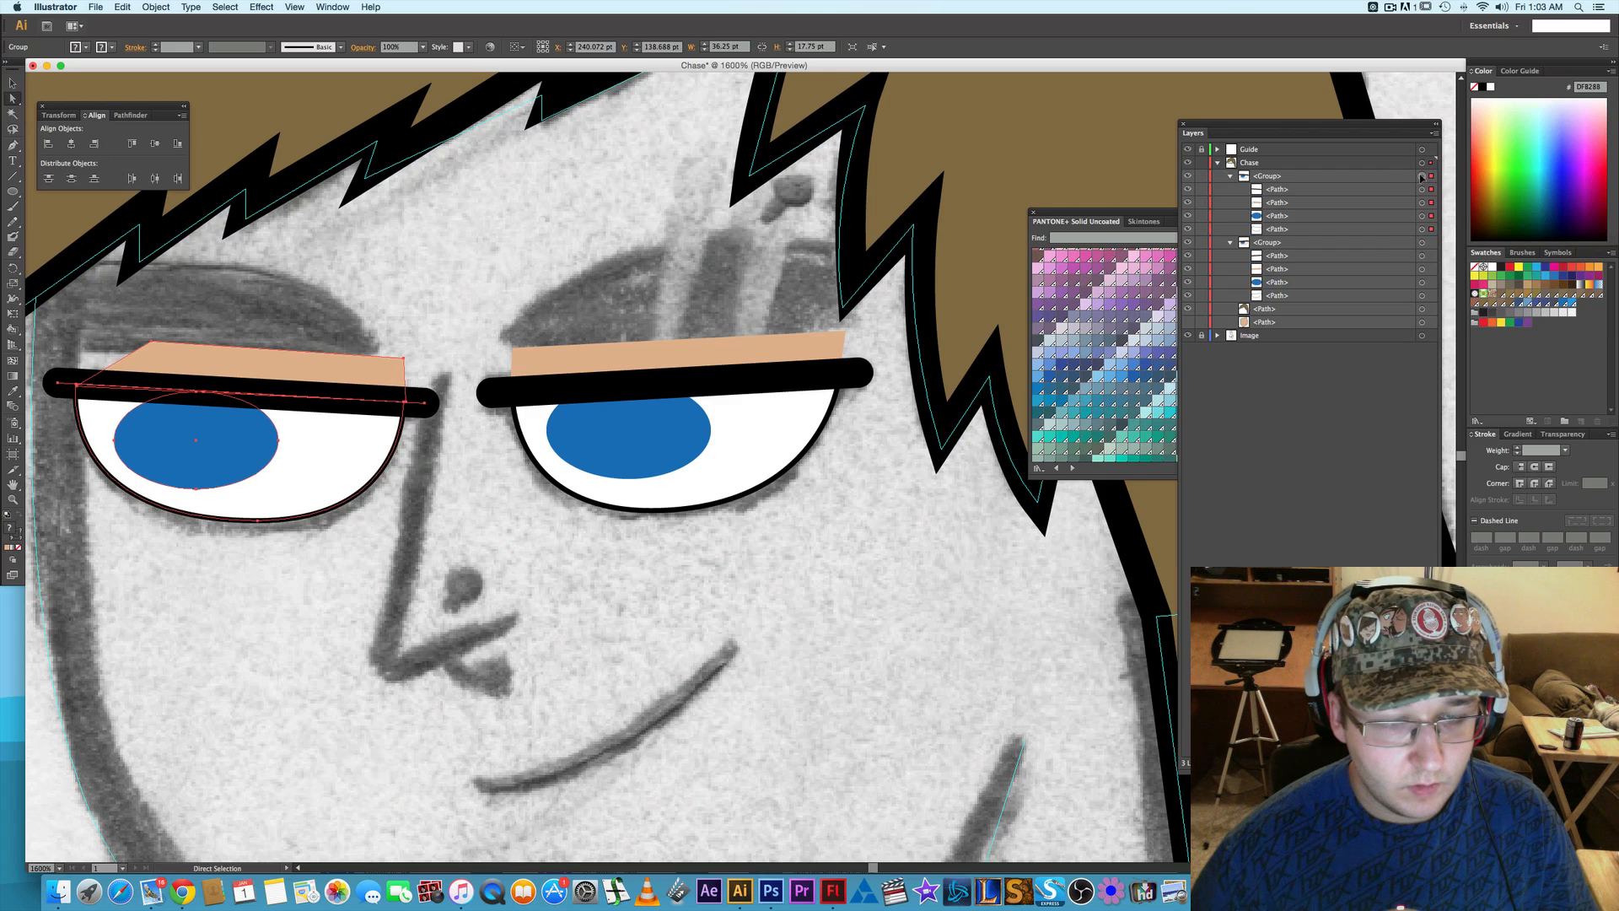
key("Right")
key("Up")
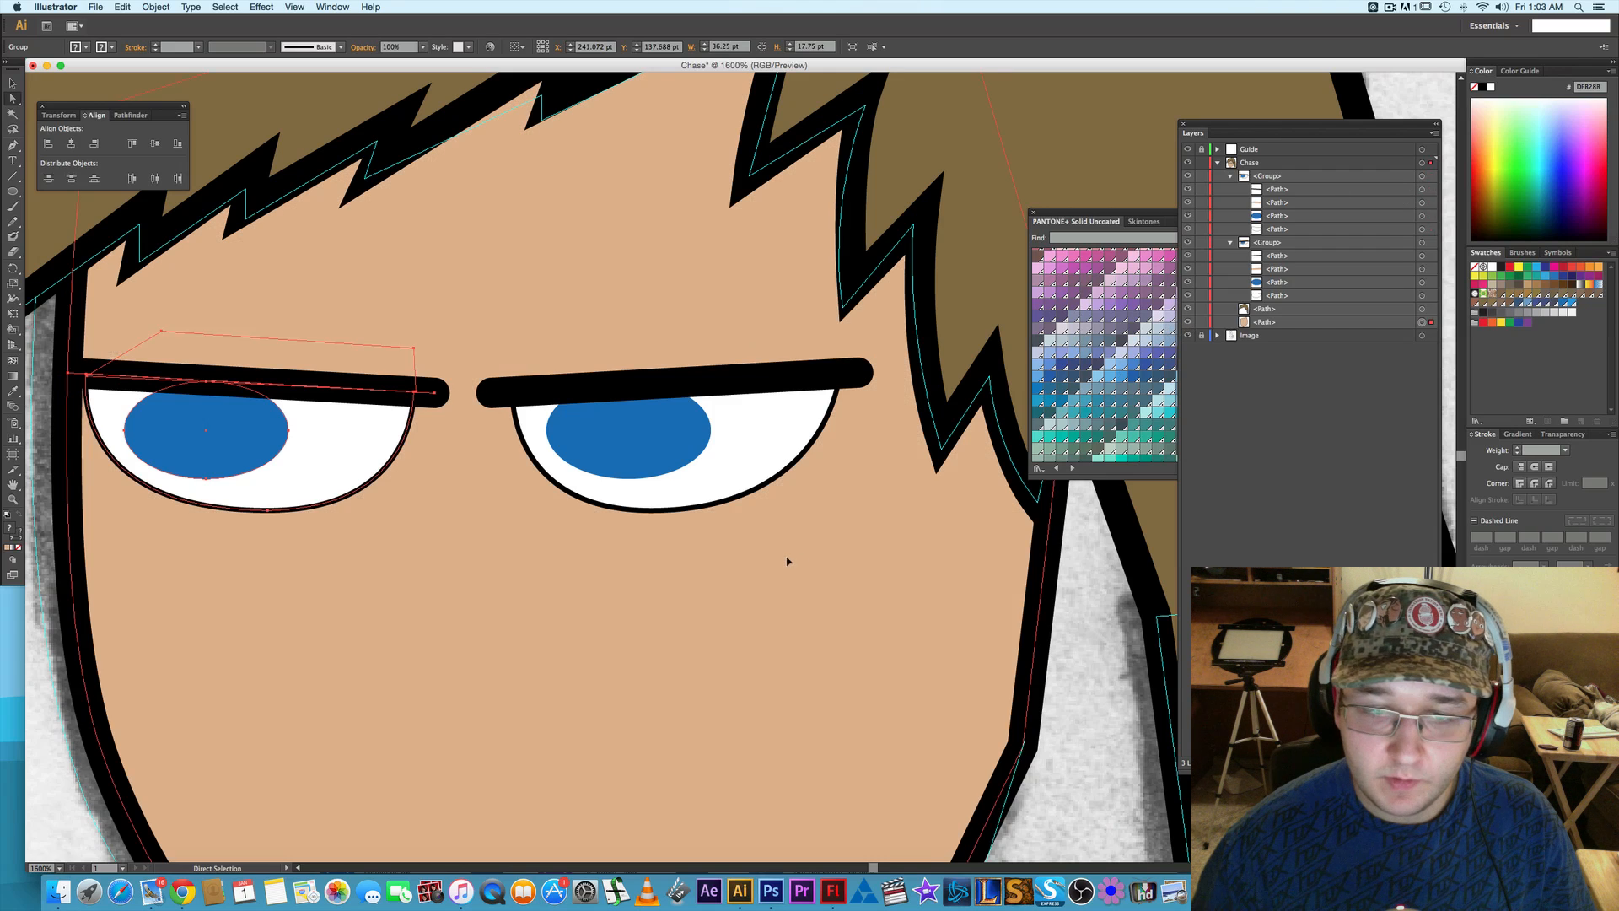
- Show the face shape again and check how both eyes sit on the face
left_click(789, 560)
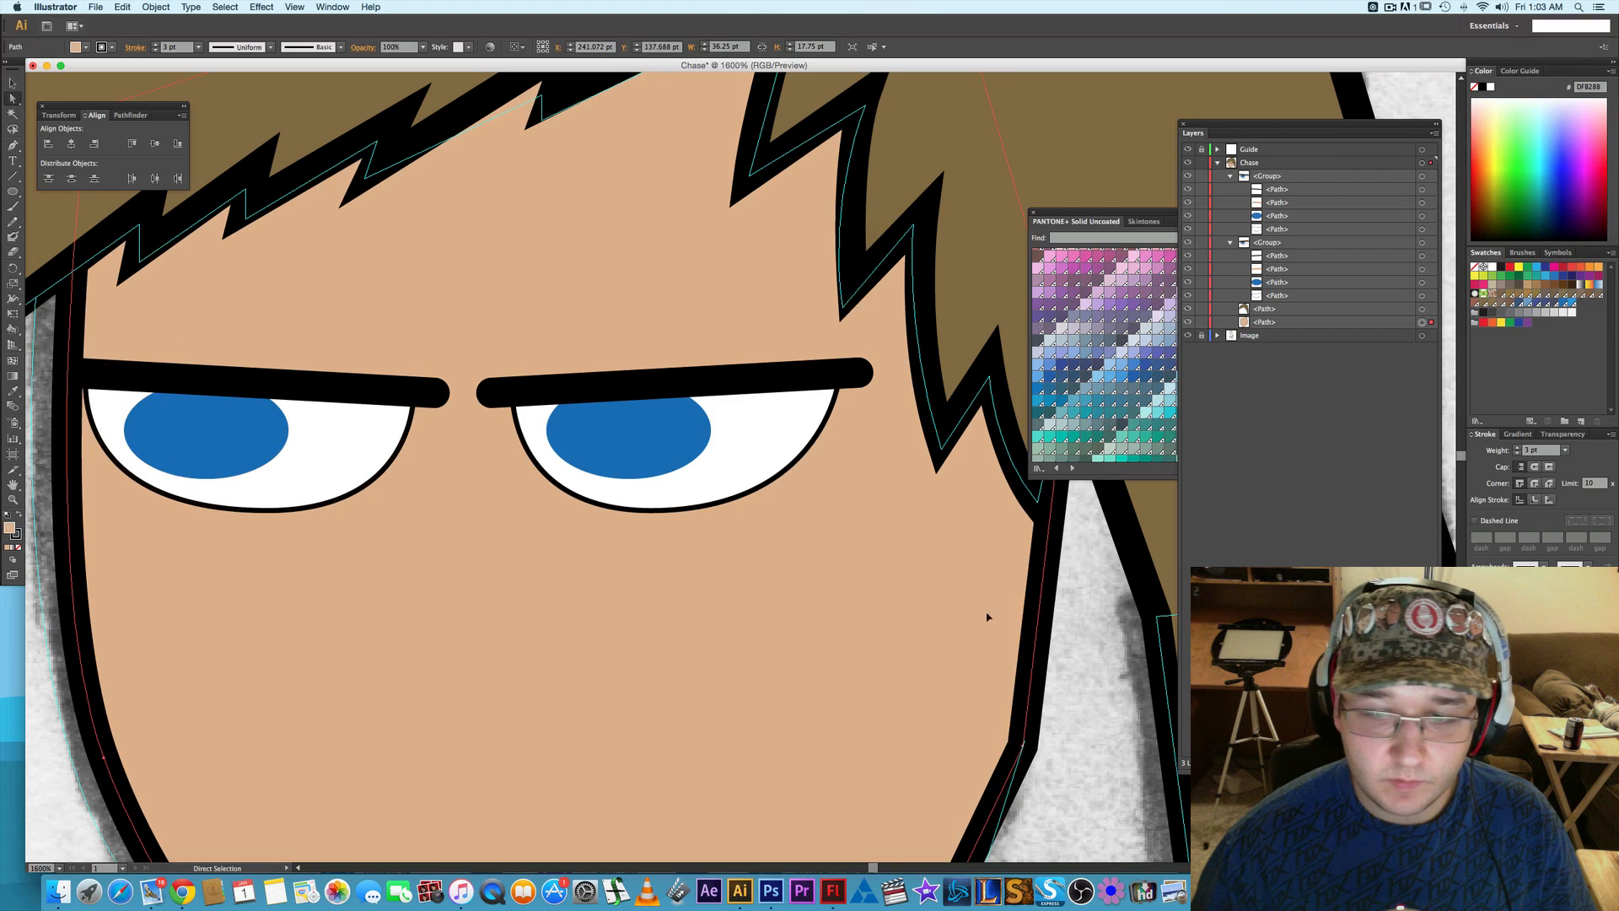
left_click(1120, 609)
scroll(1120, 608, "down", 2)
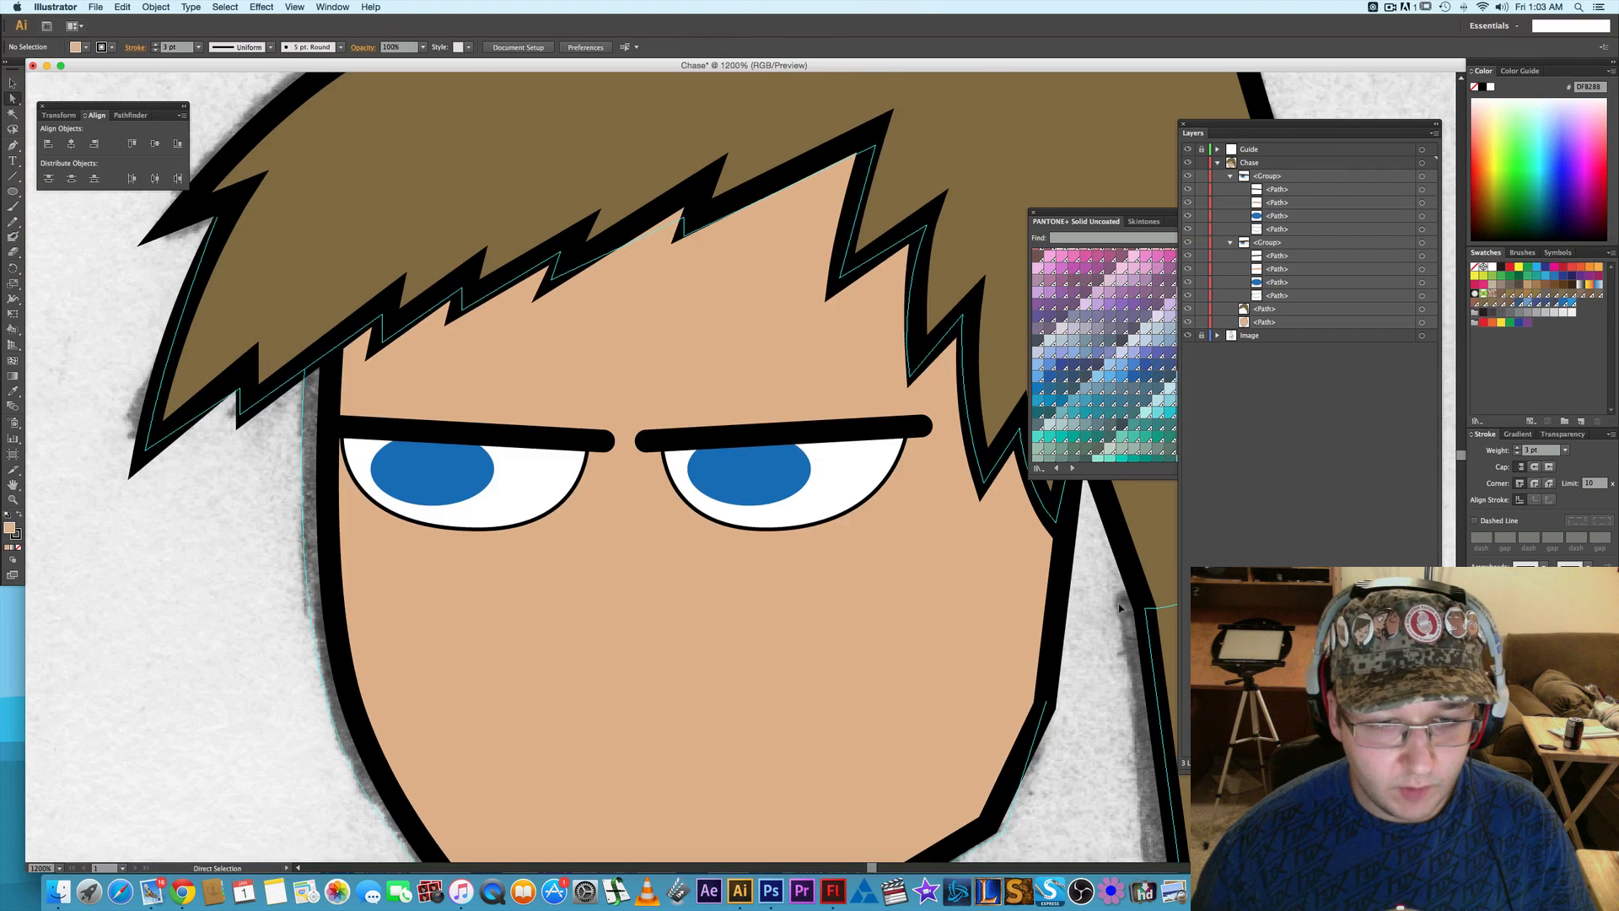
- Hide both eye groups and the face shape to expose the sketched facial features
left_click(1188, 175)
left_click(1188, 243)
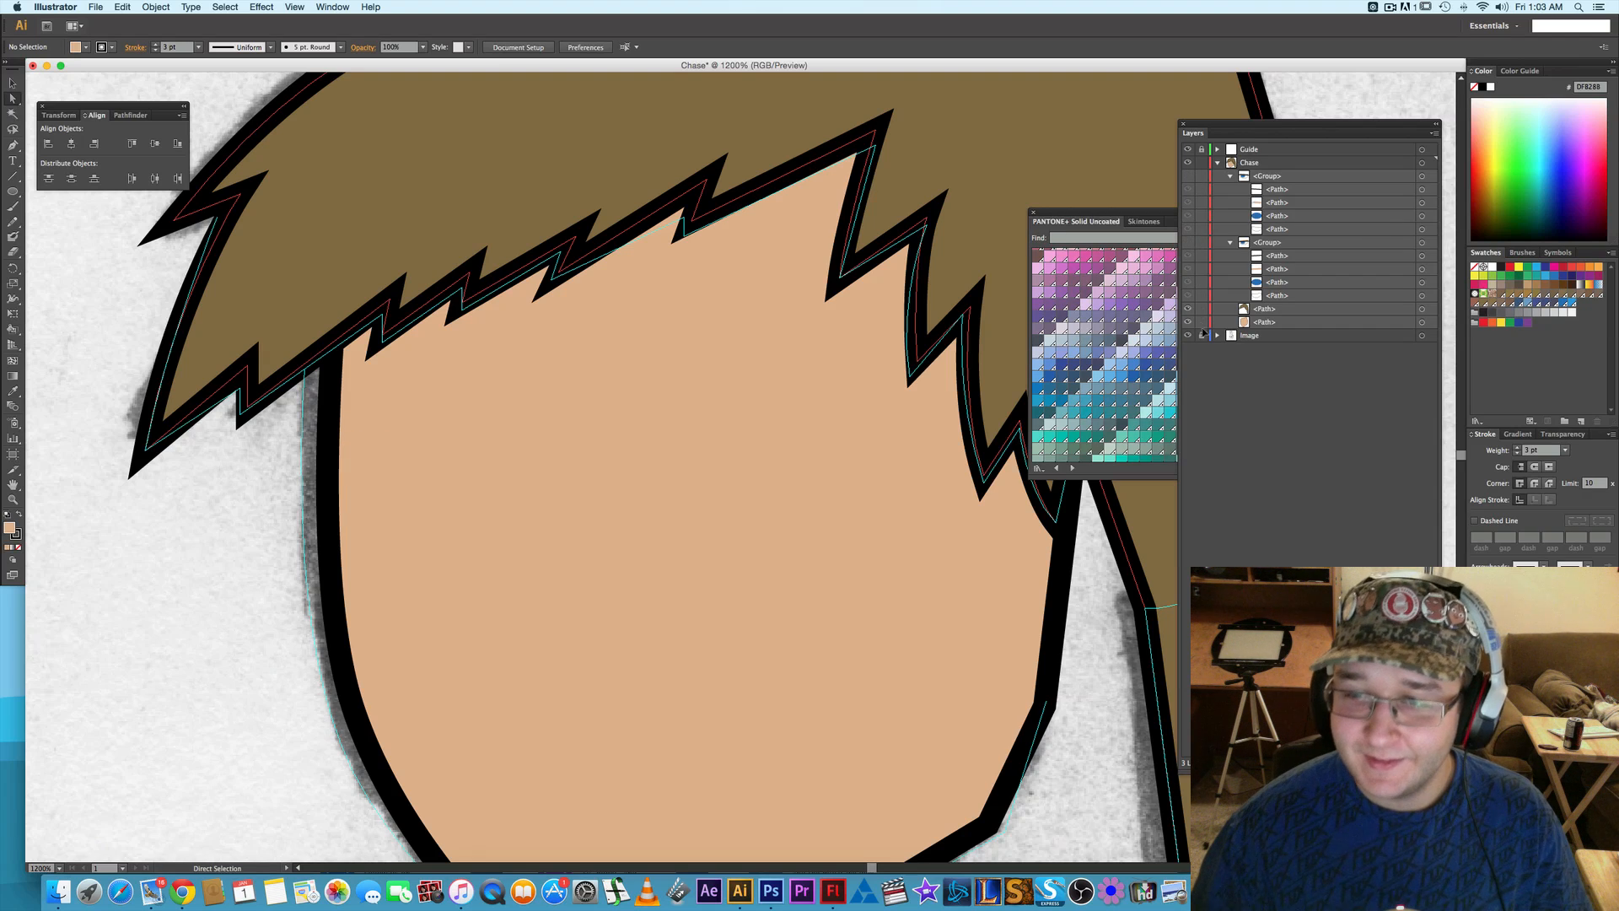
left_click_drag(776, 597, 780, 517)
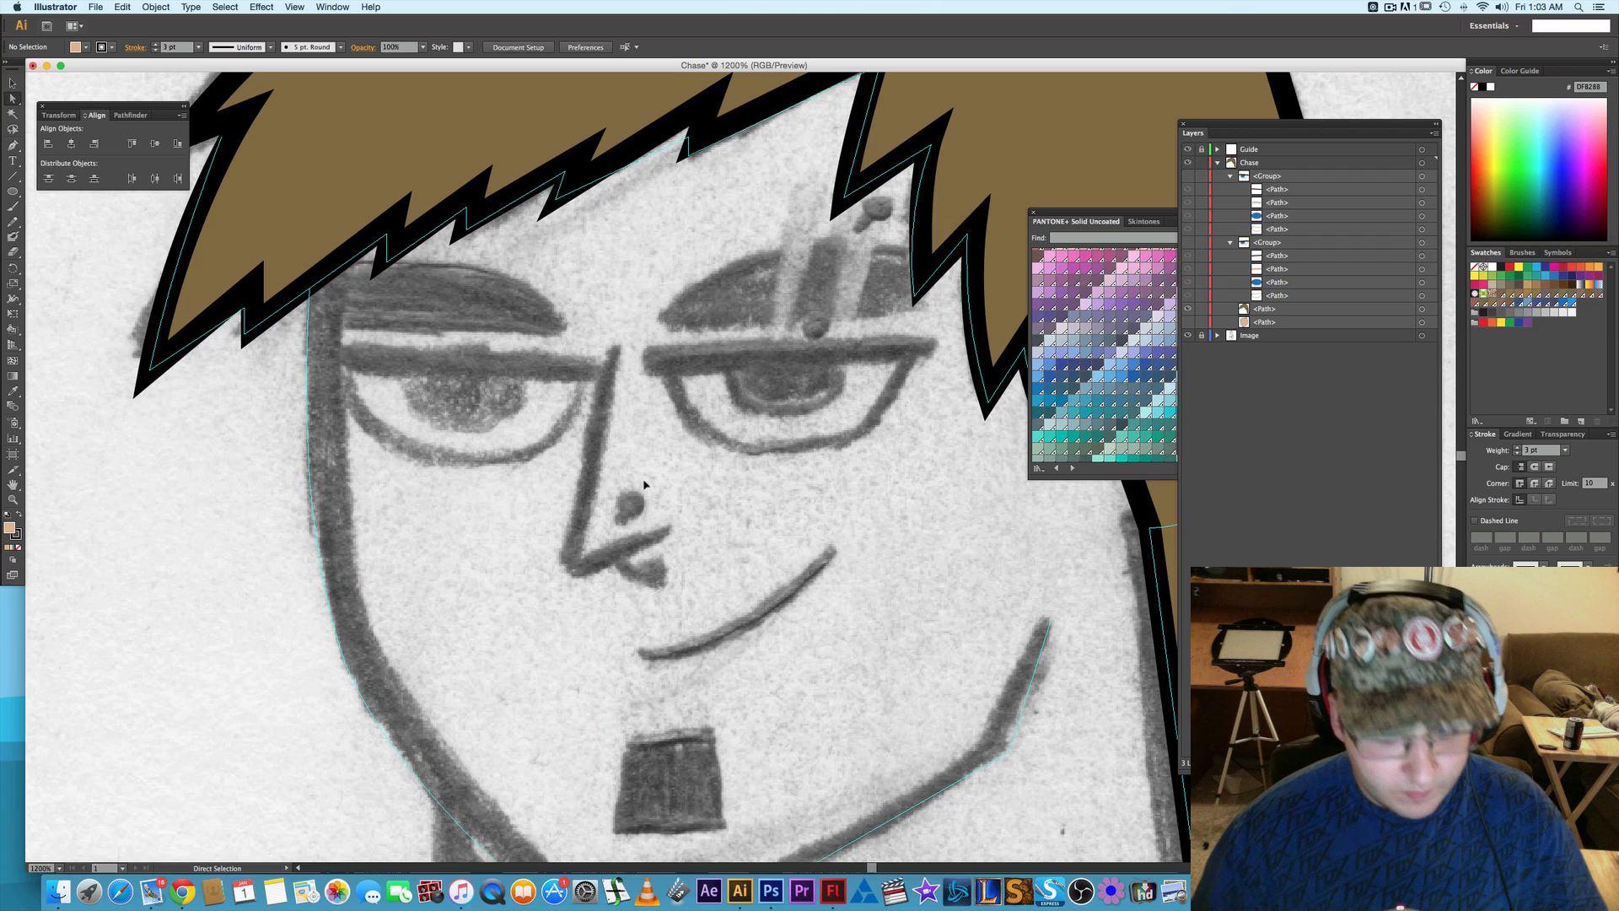
- Trace the sketched nose with an open angular path running from the bridge to the tip and along the underside
key("p")
left_click(615, 349)
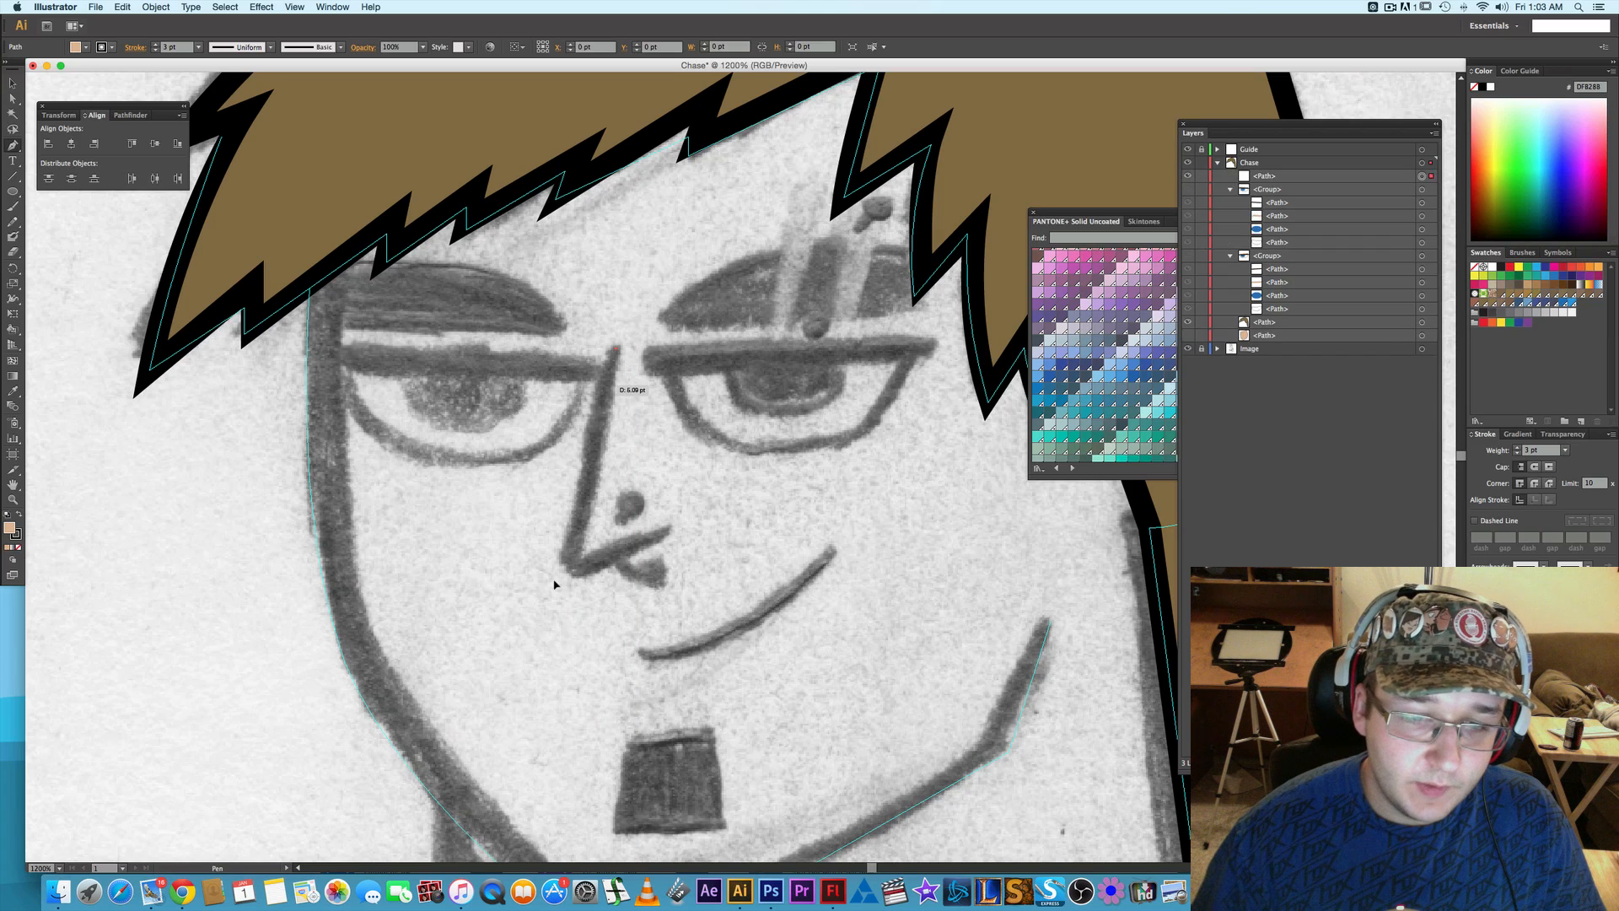
left_click(566, 570)
left_click(662, 538)
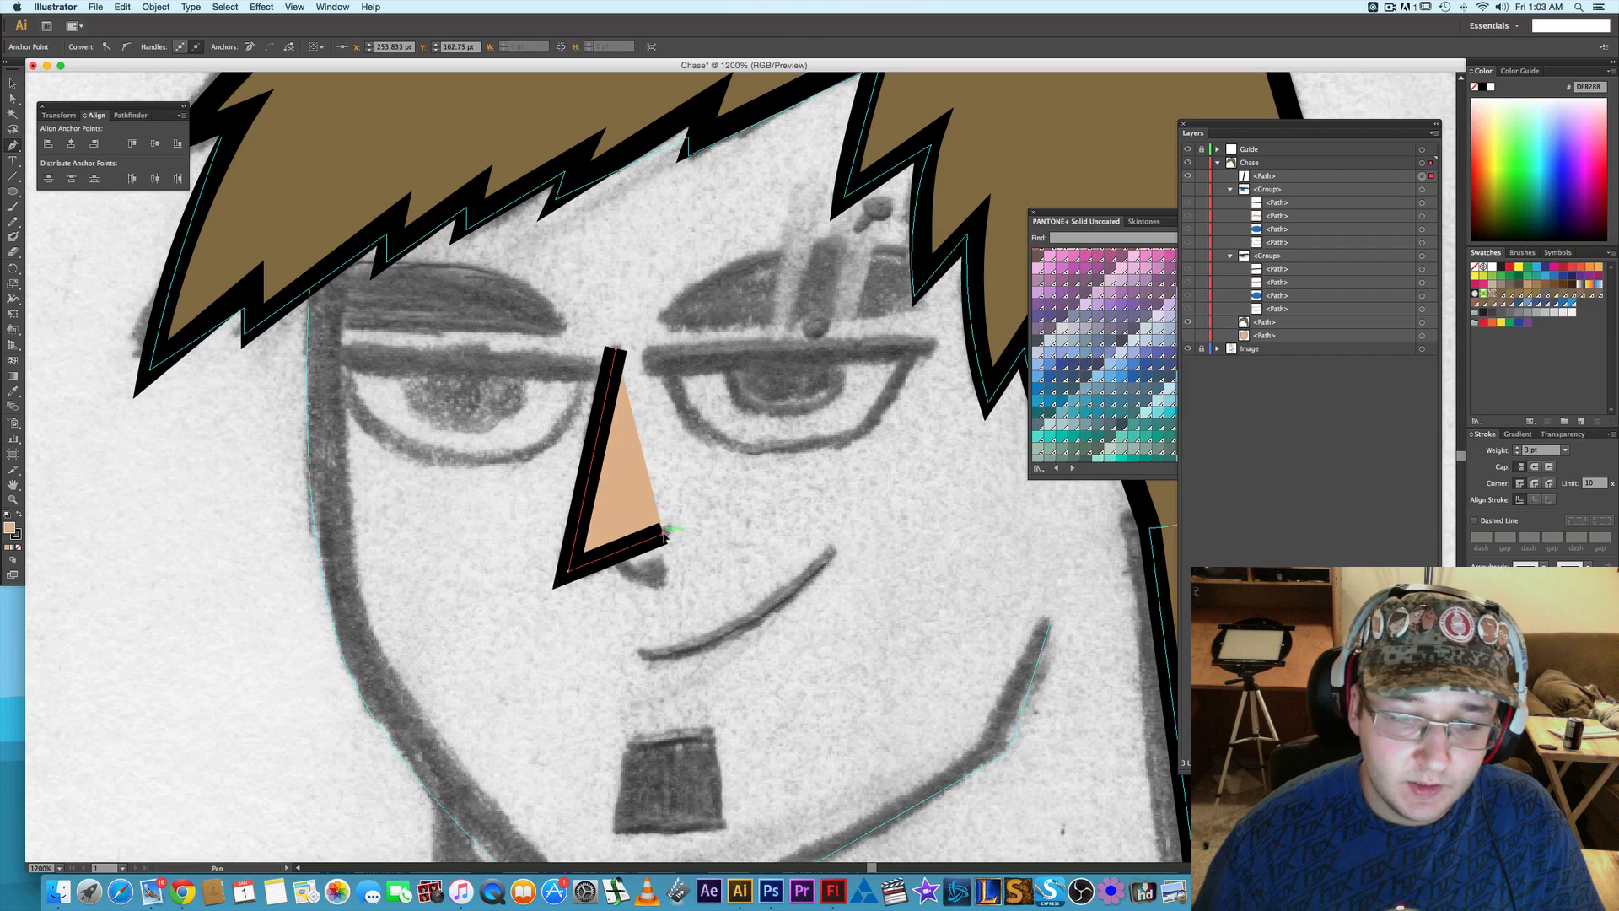
- Give the nose path round stroke caps and a 2 pt stroke weight, then deselect it
left_click(1535, 468)
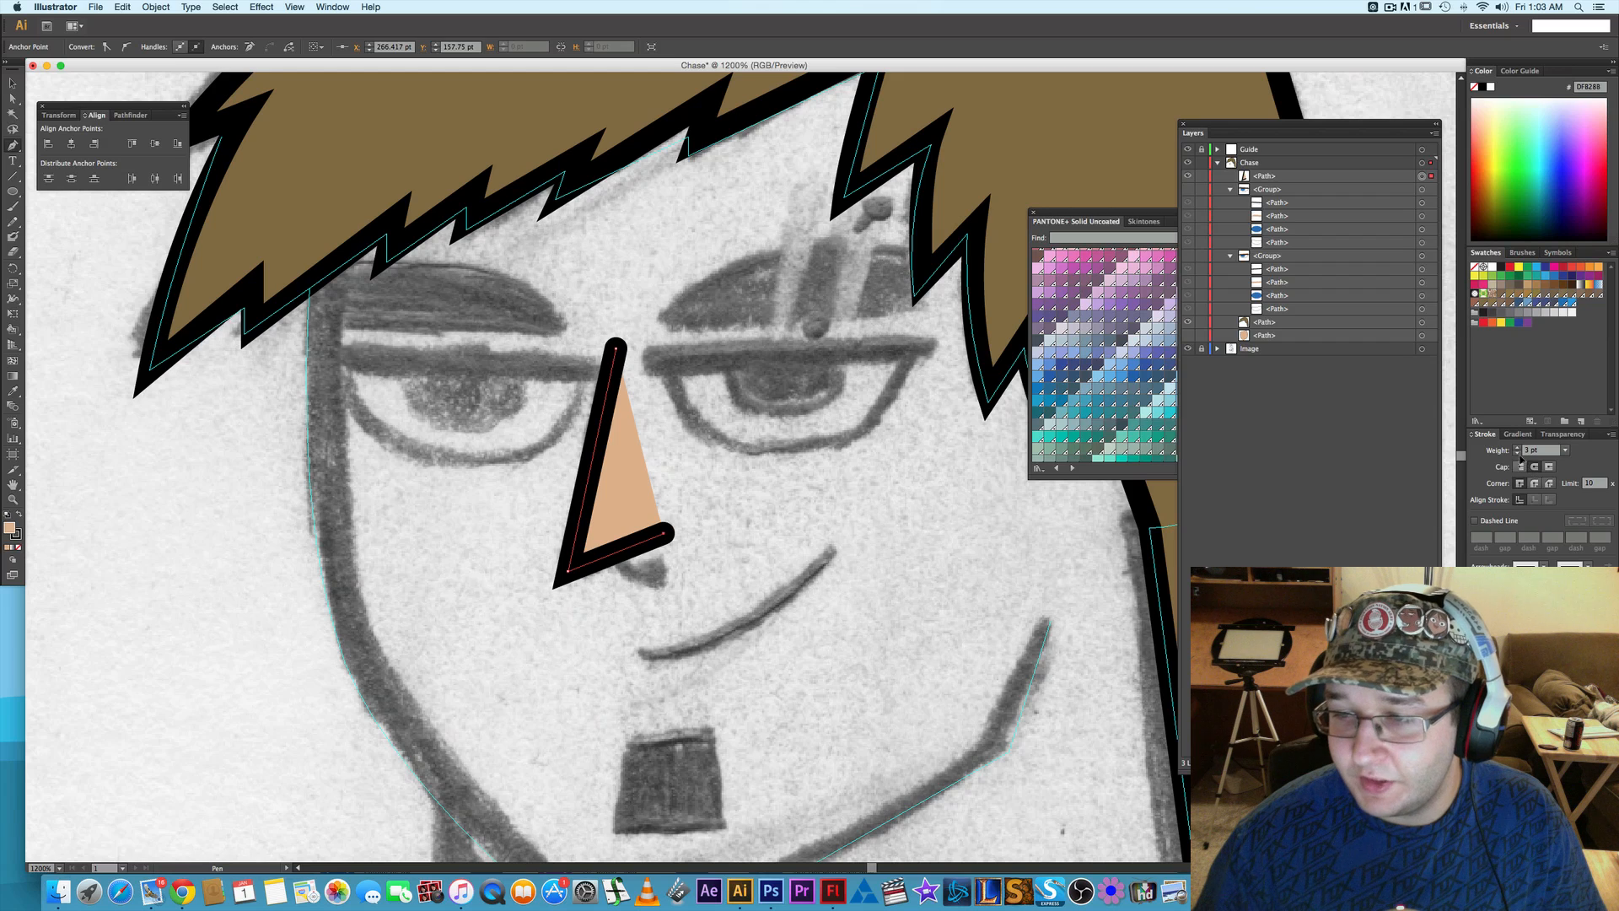
left_click(1518, 454)
left_click(1518, 455)
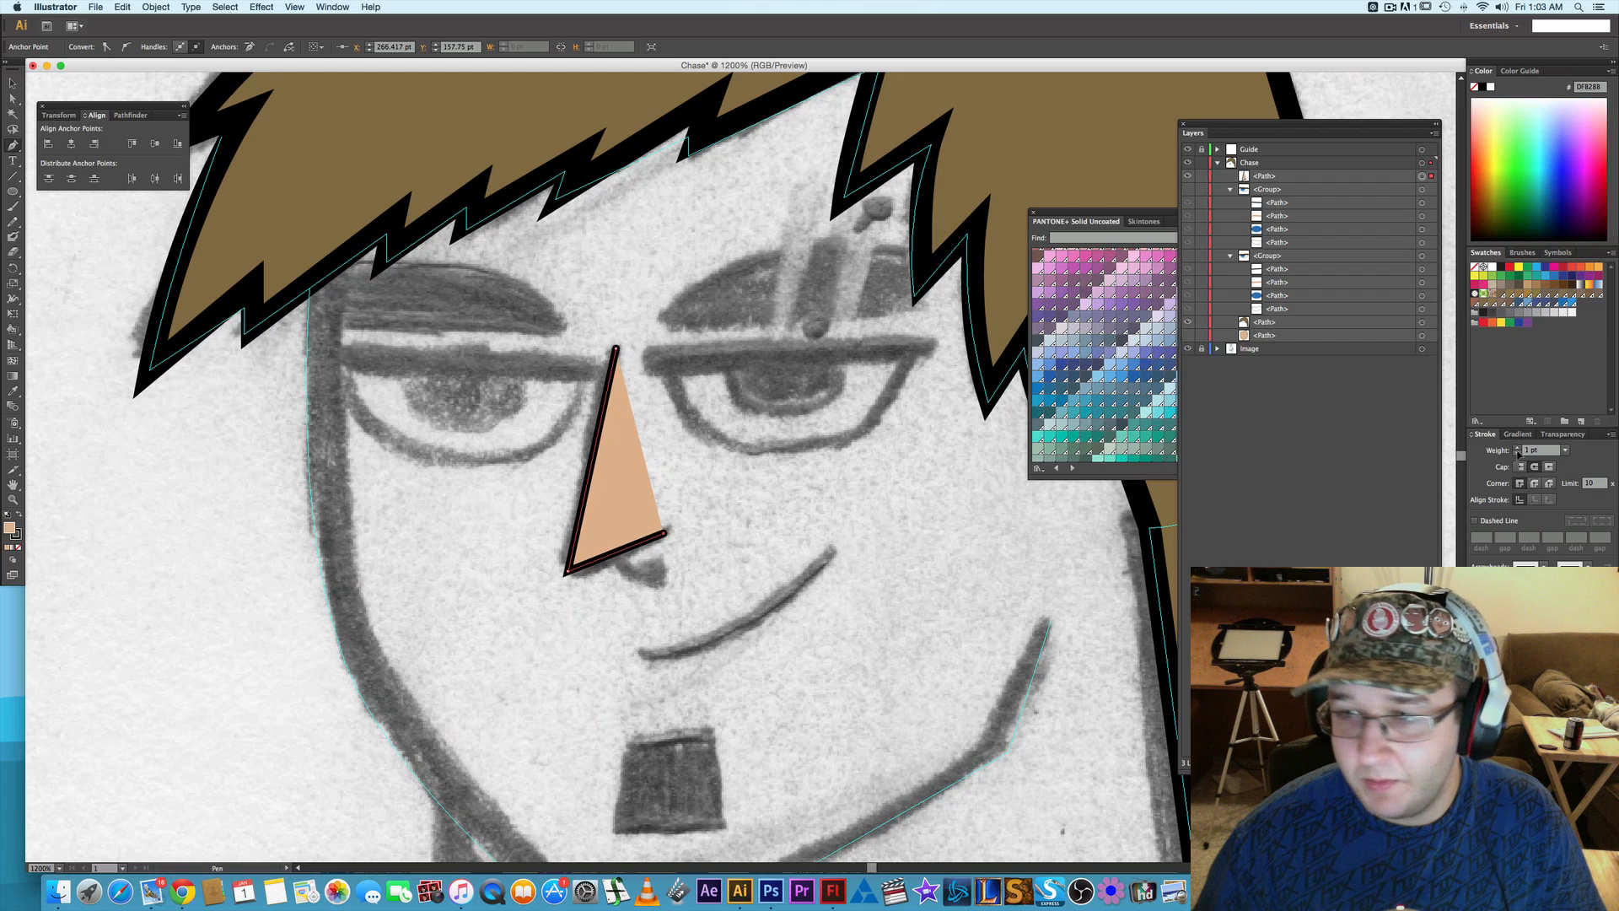
left_click(1518, 447)
key("a")
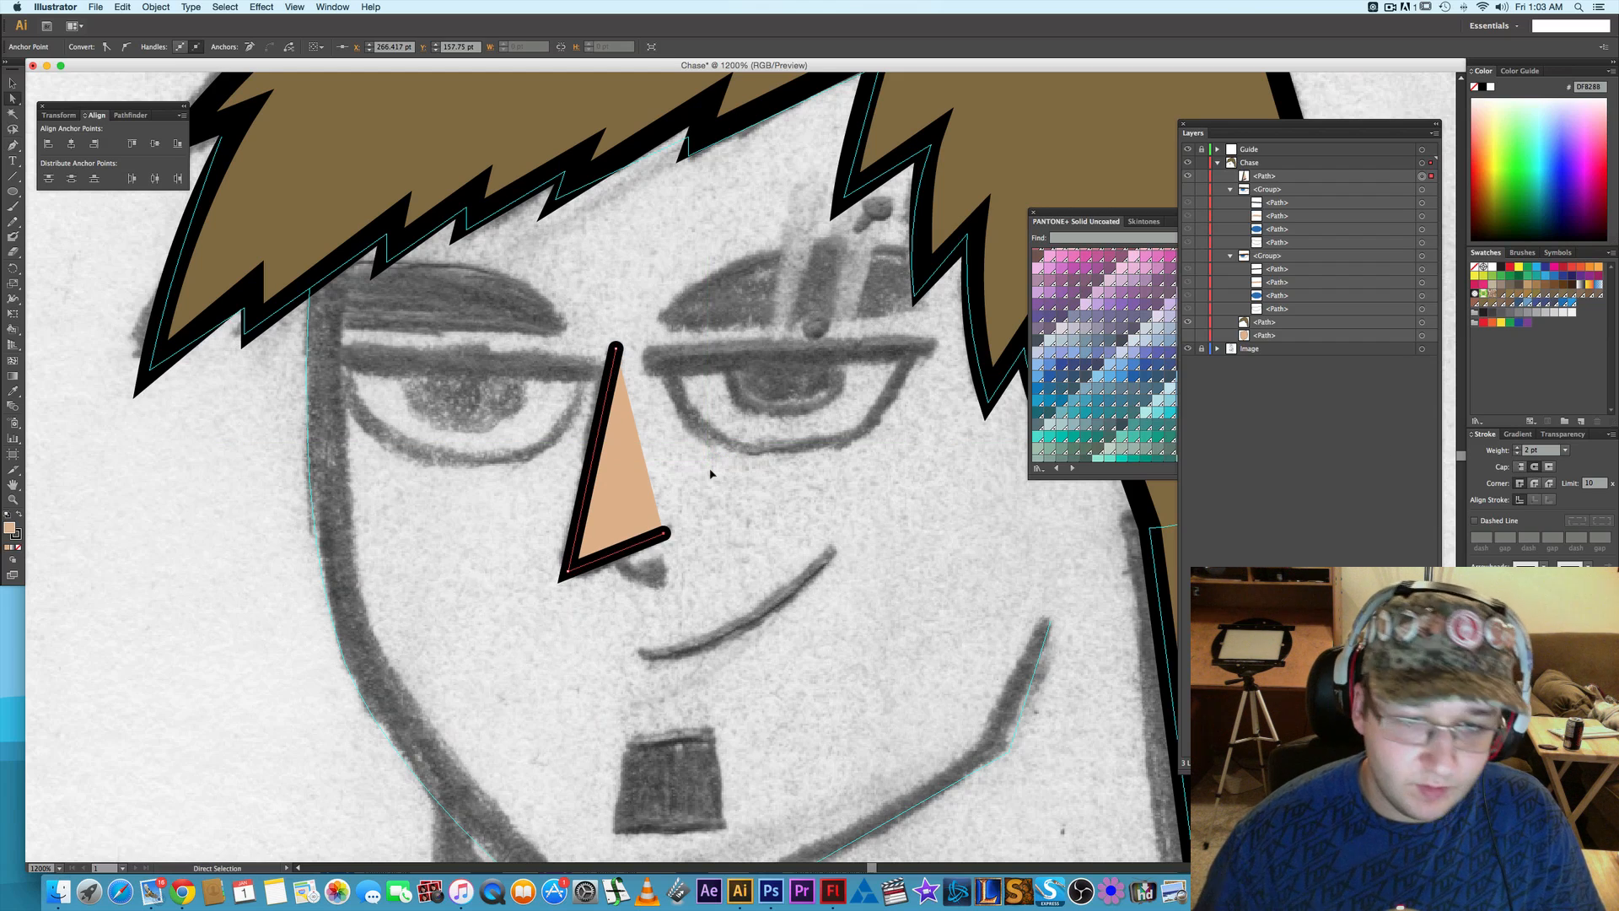
left_click(711, 475)
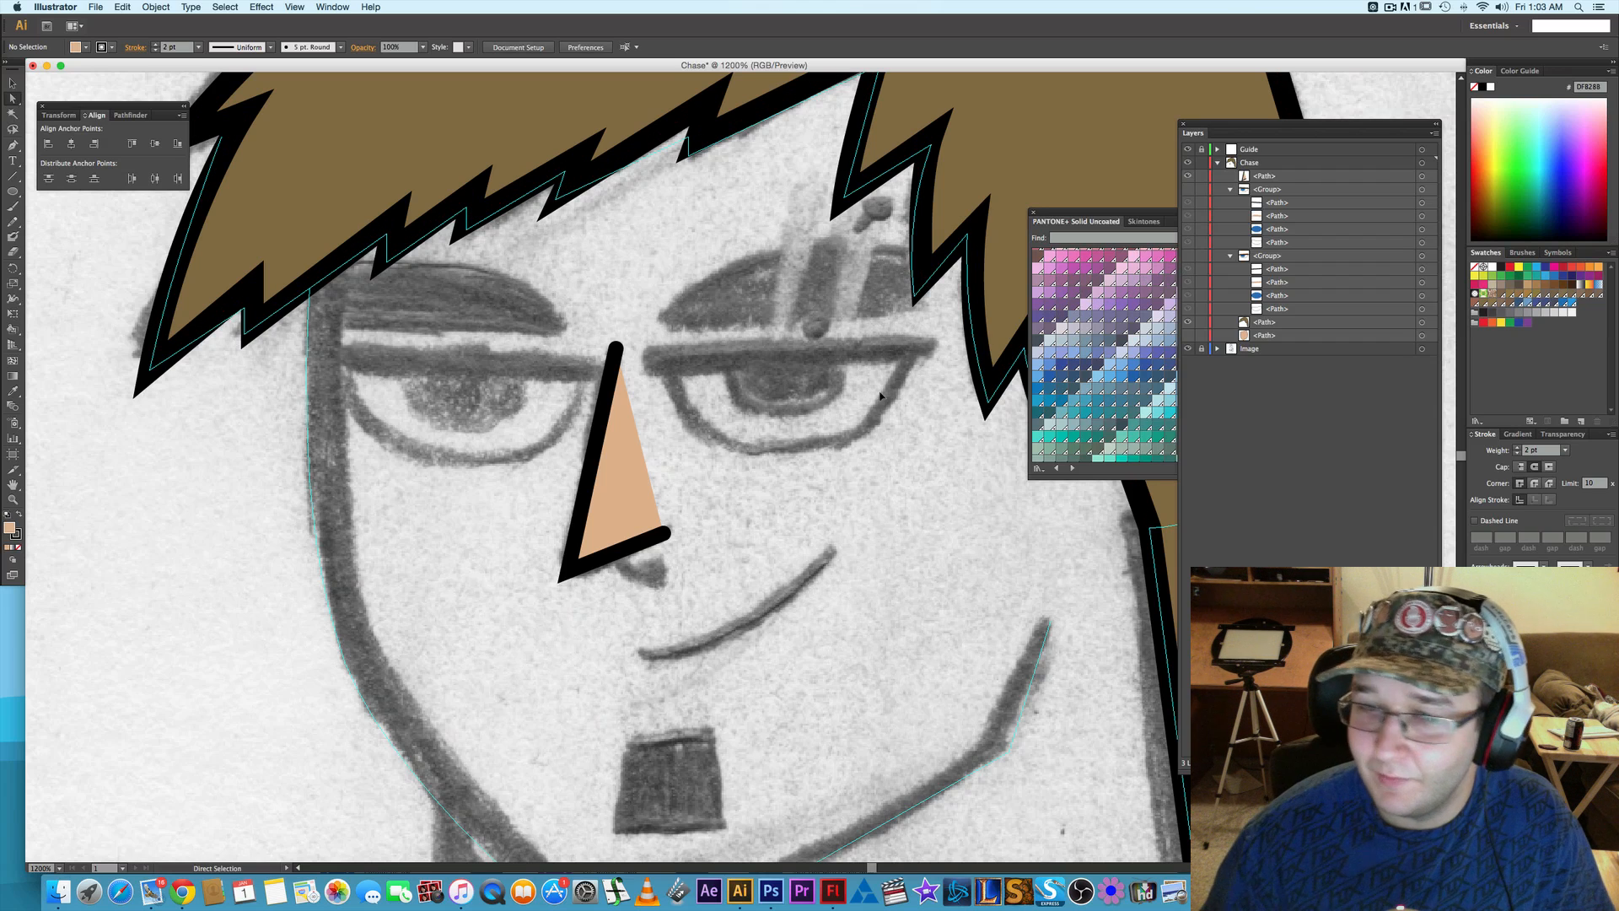
- Trace the sketched smirk with the Pen tool as one open curved path and deselect it
key("p")
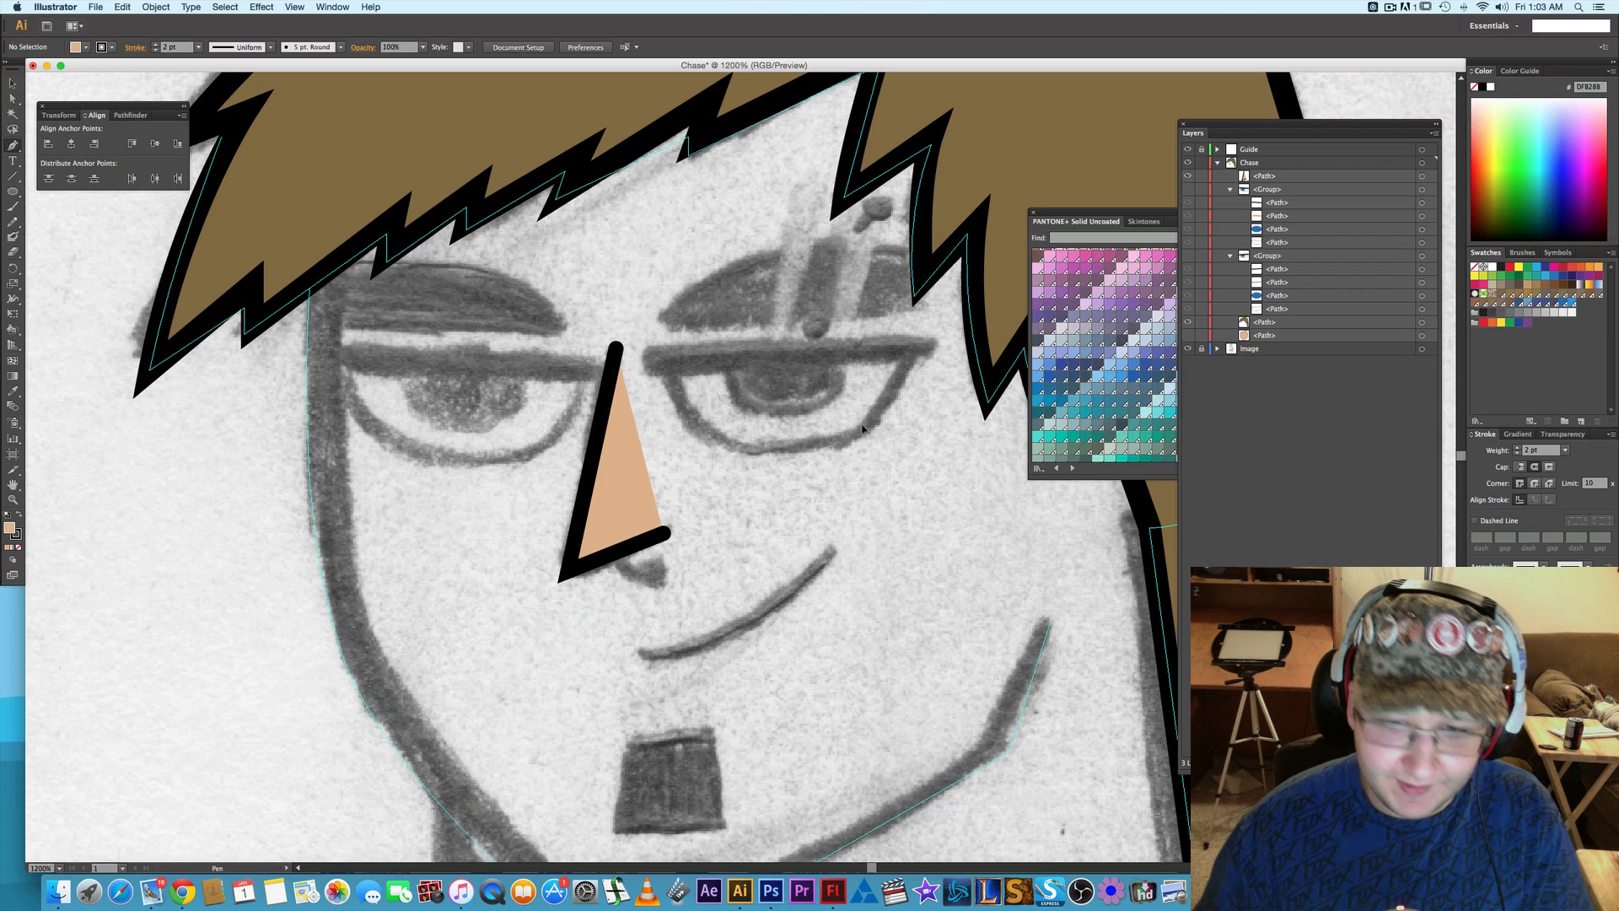
left_click(831, 552)
left_click_drag(799, 584, 774, 623)
left_click(649, 657)
left_click_drag(649, 657, 589, 663)
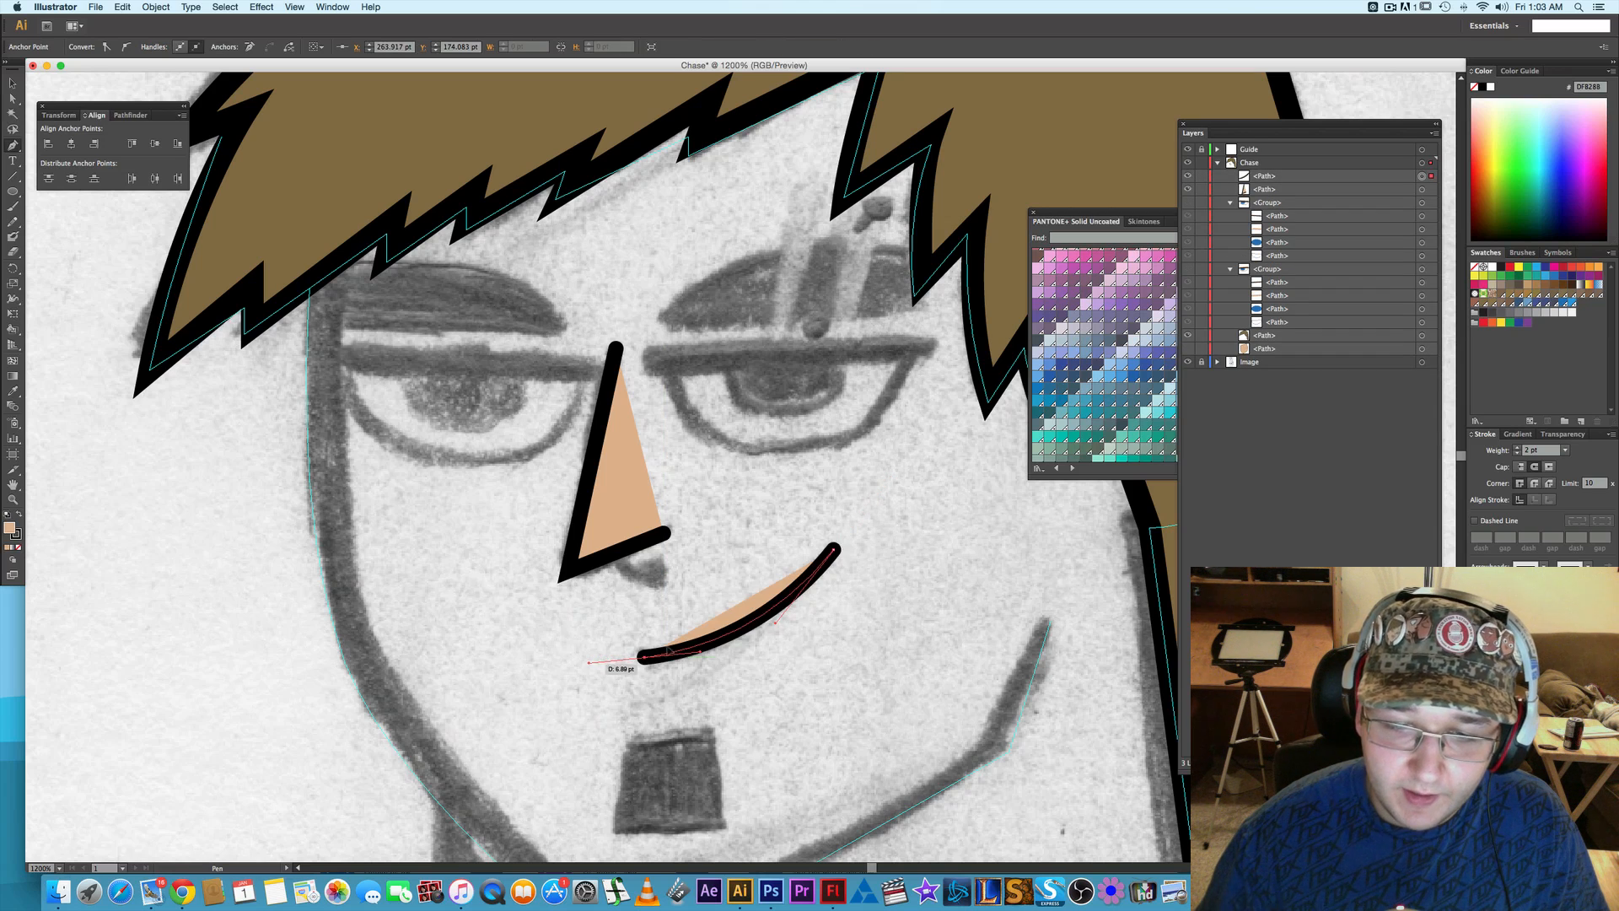
key("a")
left_click(887, 615)
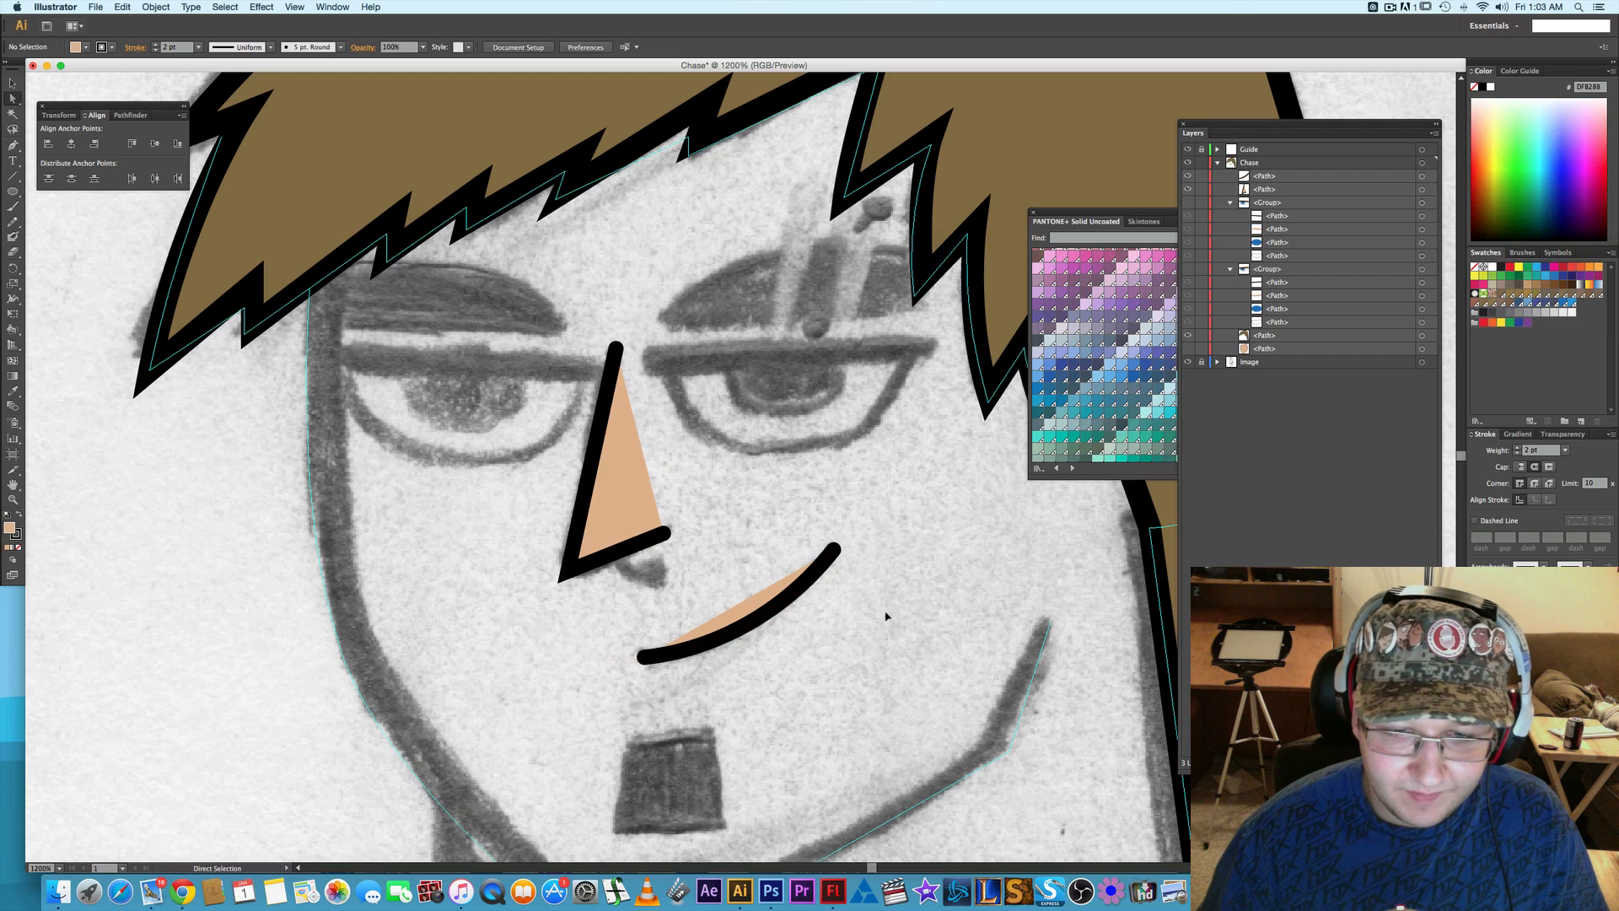
- Trace the chin's goatee patch with the Pen tool as a closed four-cornered shape
left_click_drag(889, 571, 851, 472)
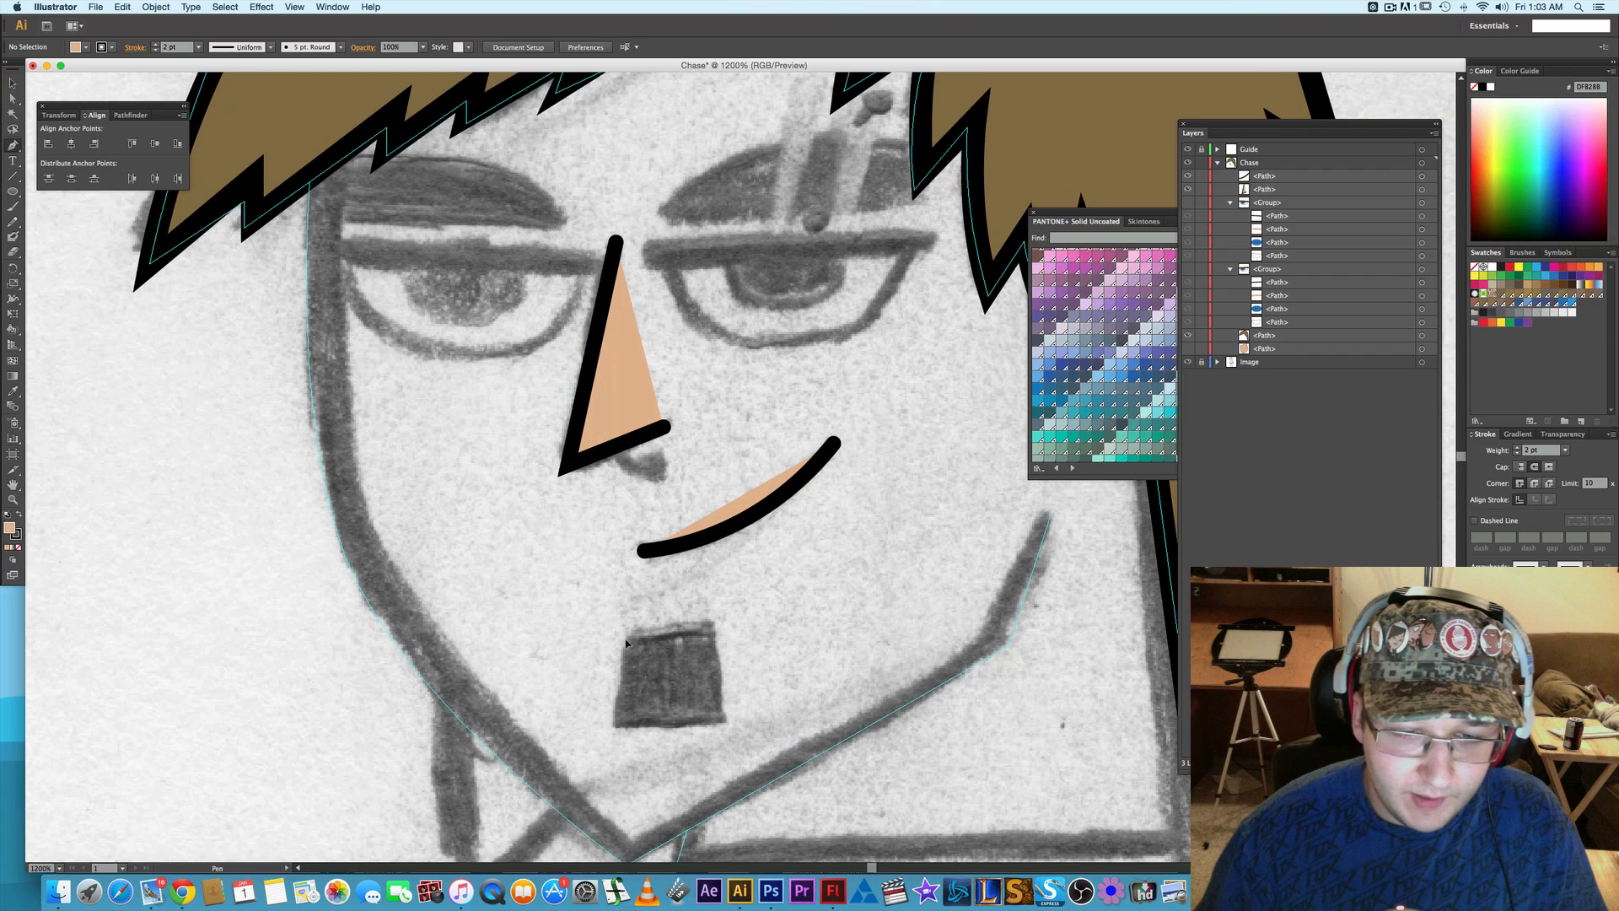
key("p")
left_click(628, 636)
left_click(616, 725)
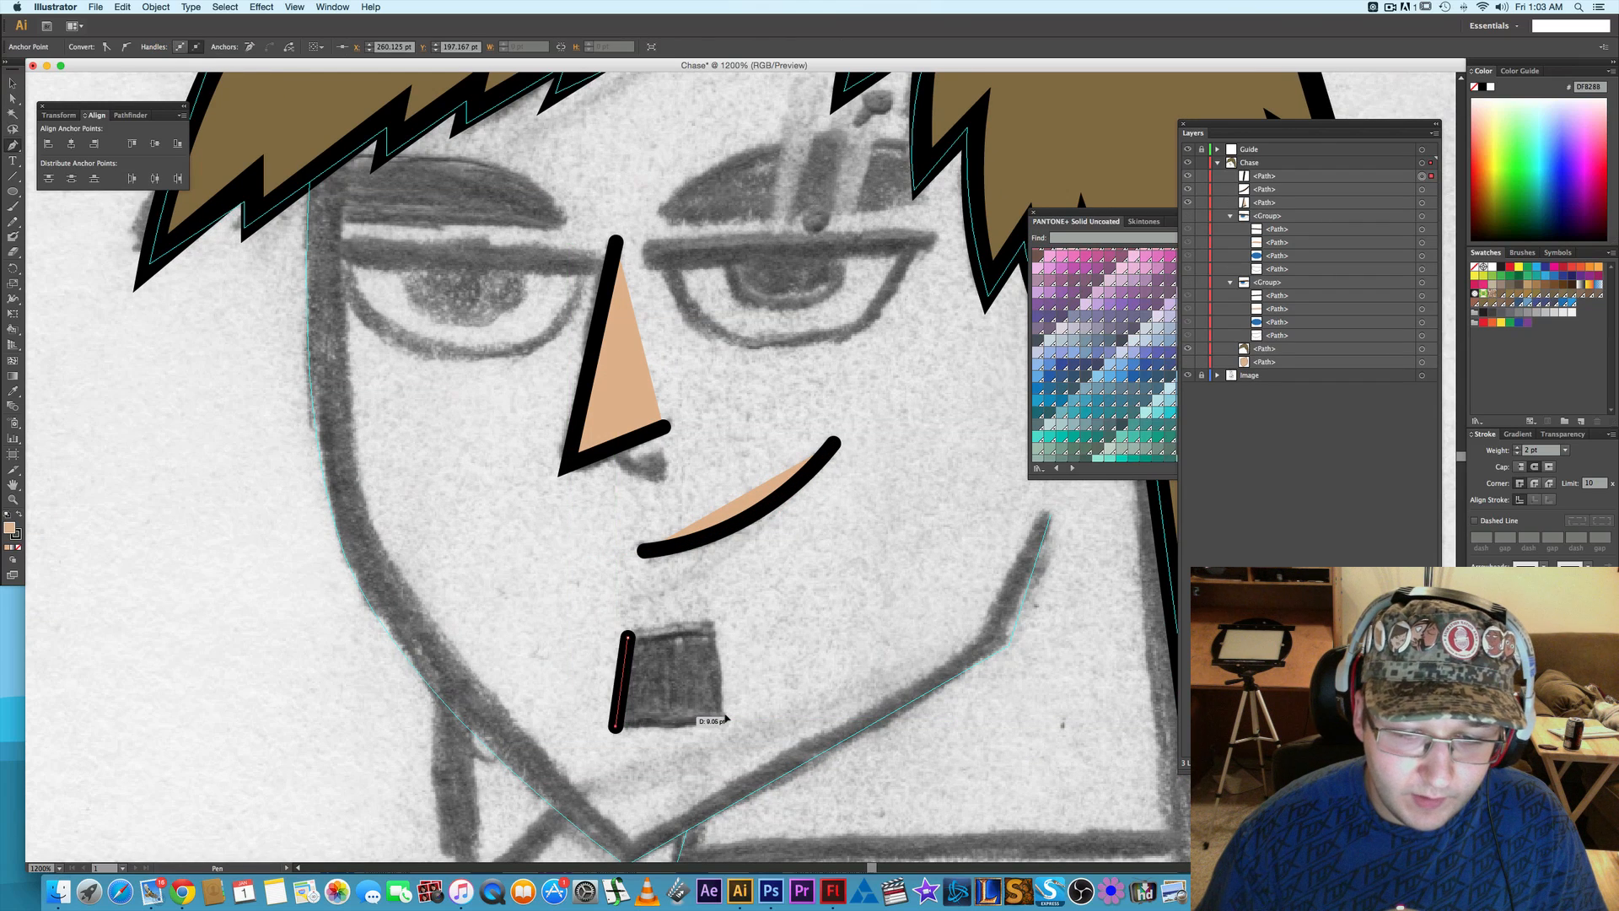
left_click(726, 721)
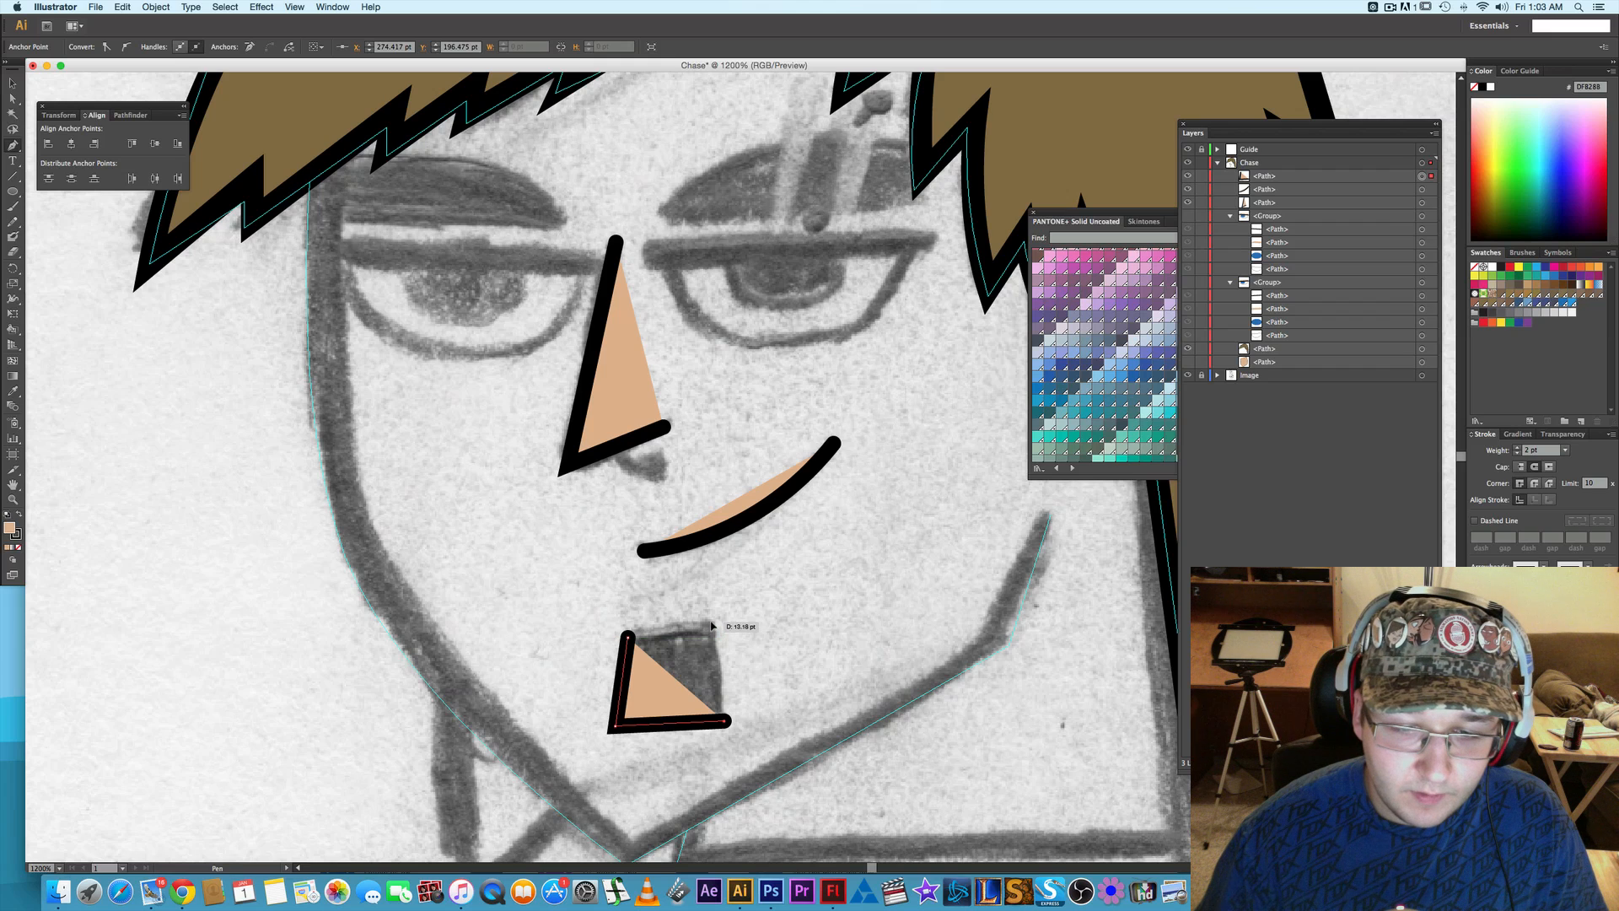
left_click(711, 620)
left_click(628, 637)
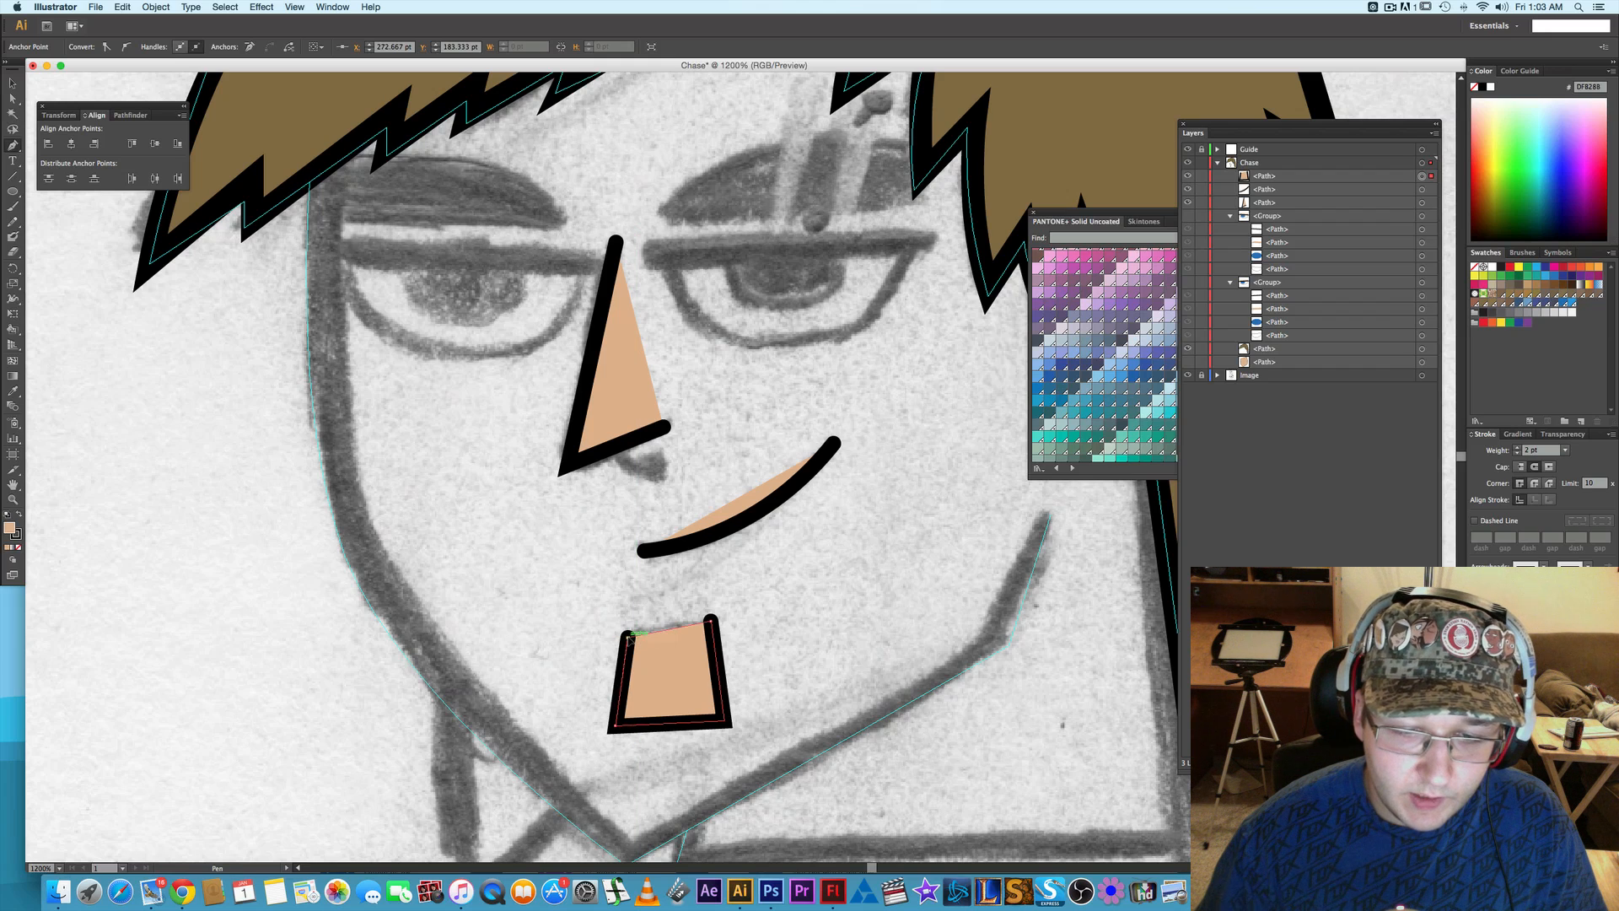
left_click(628, 636)
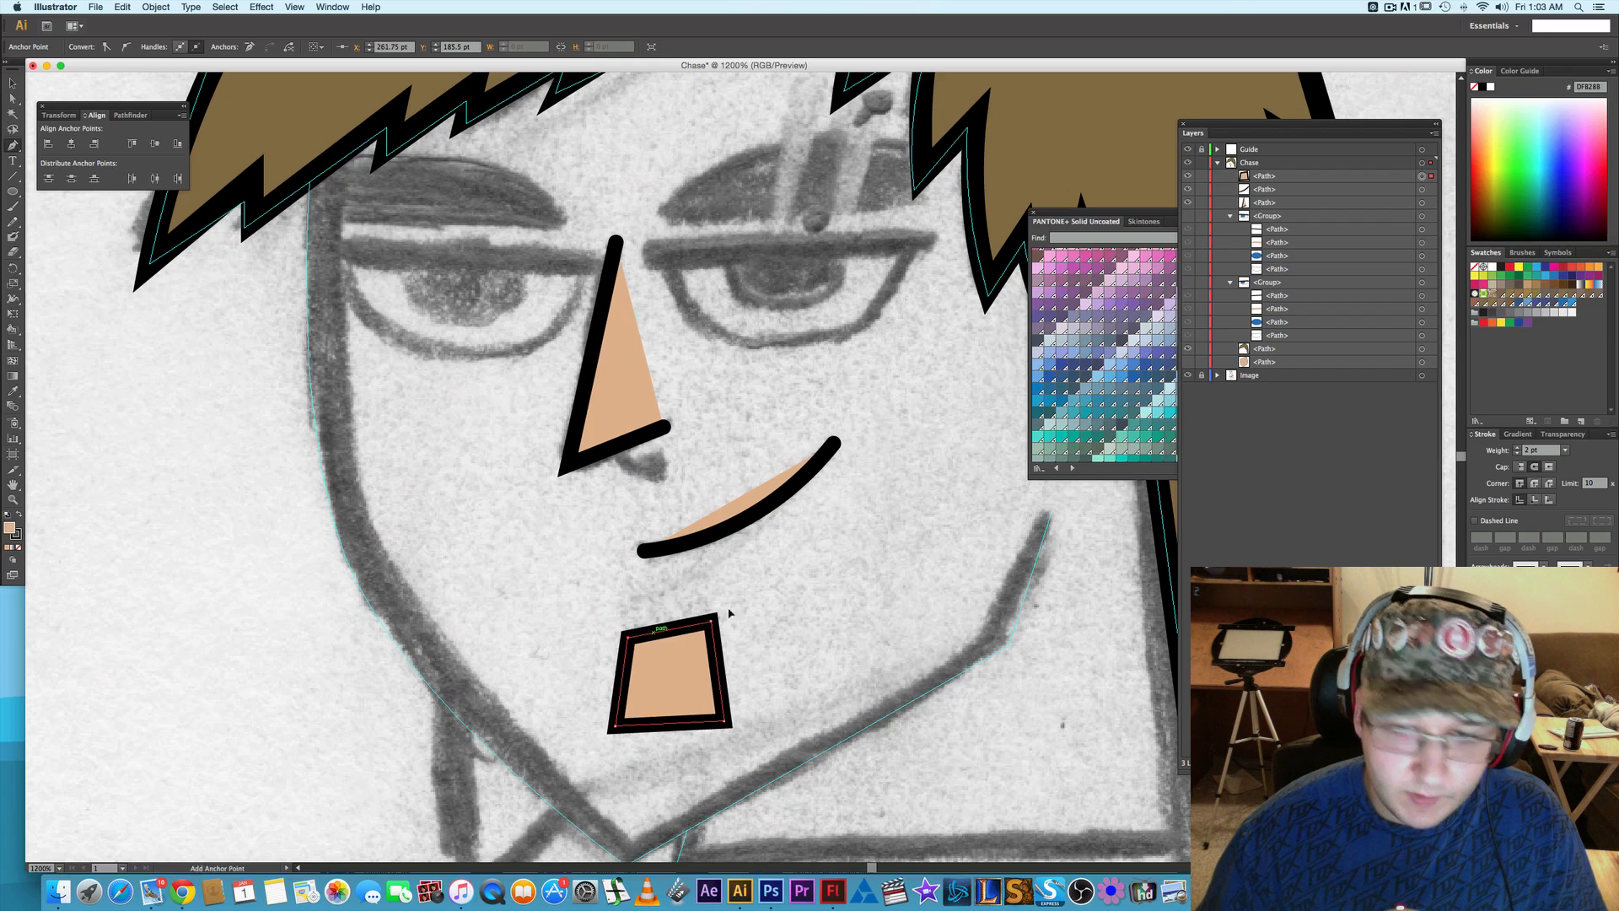
- Fill the goatee shape with pure black by creating a new RGB swatch set to R=0, G=0, B=0
left_click(1501, 269)
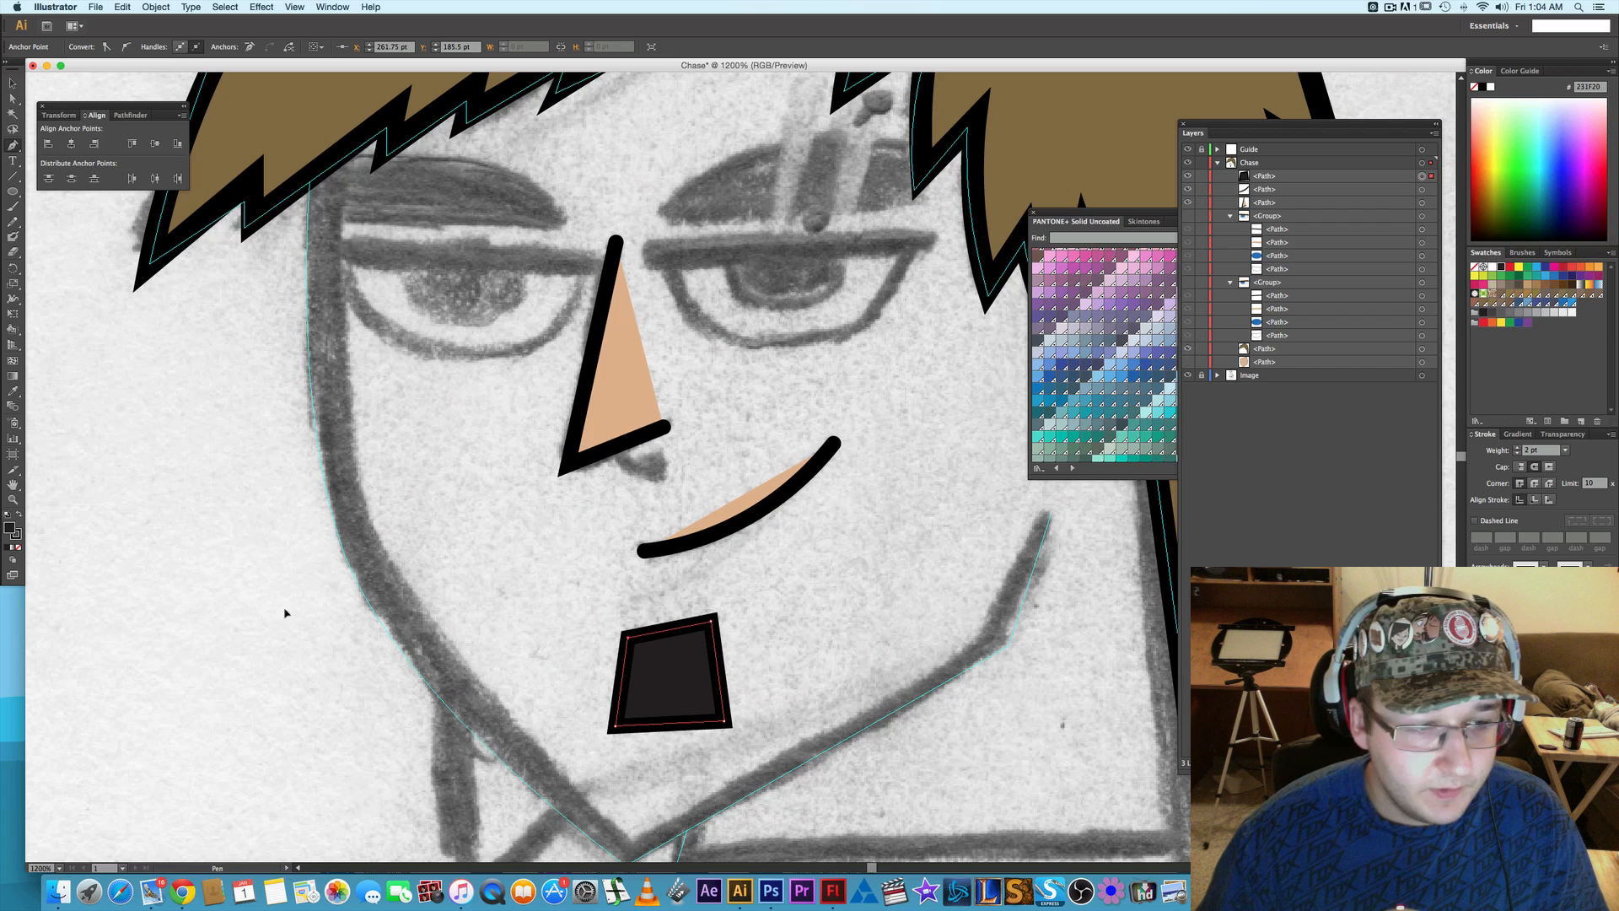
left_click(1581, 421)
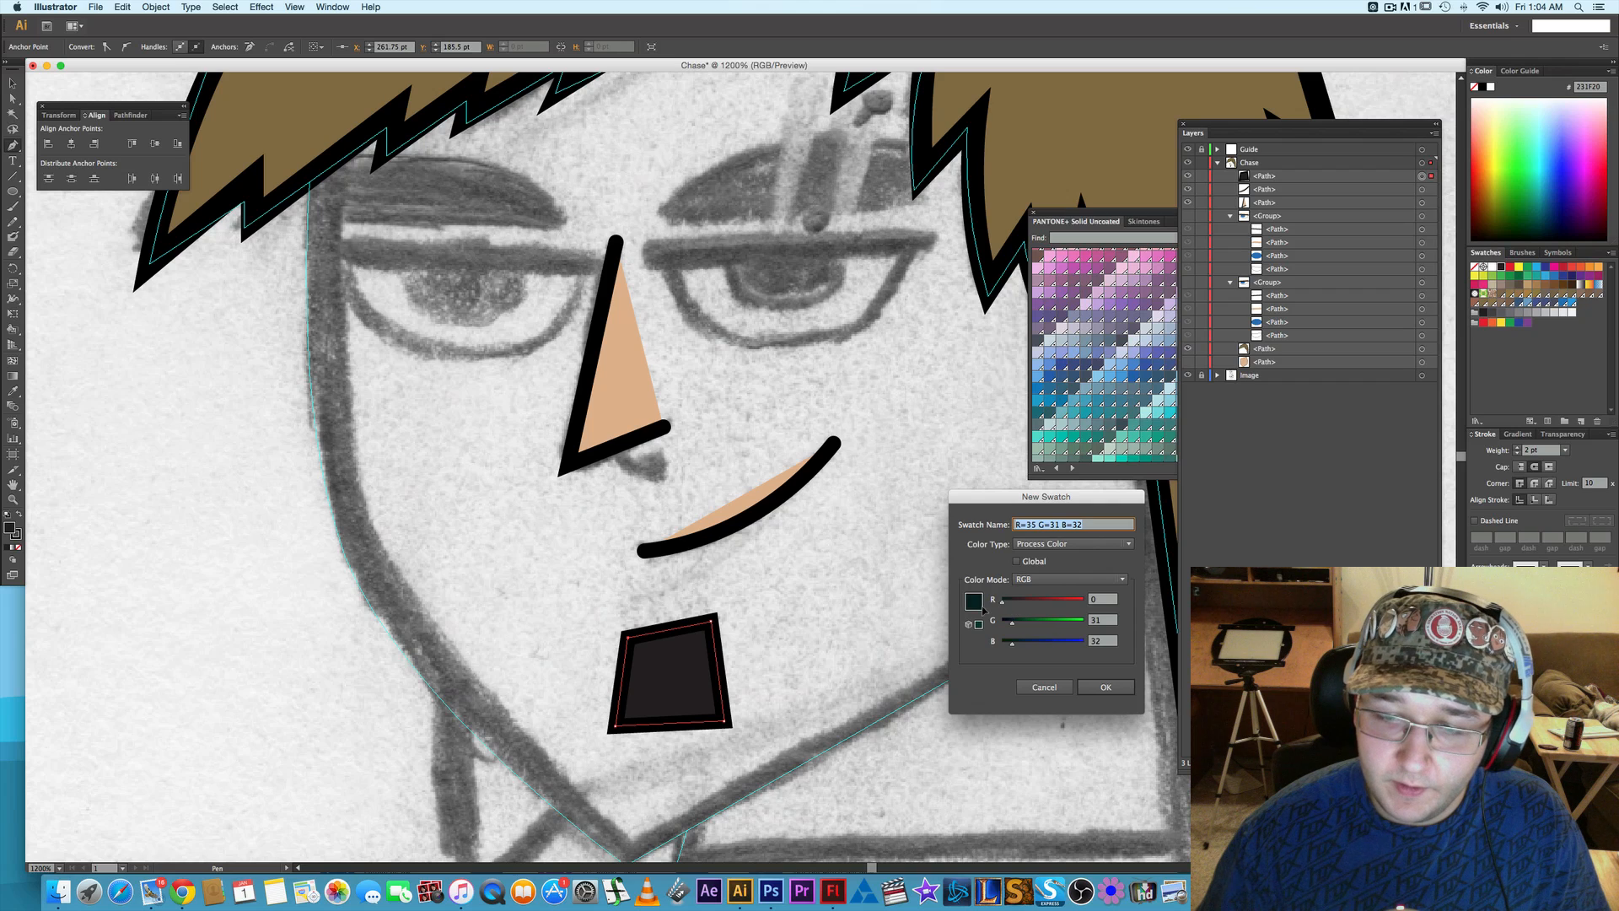
left_click_drag(1012, 623, 990, 638)
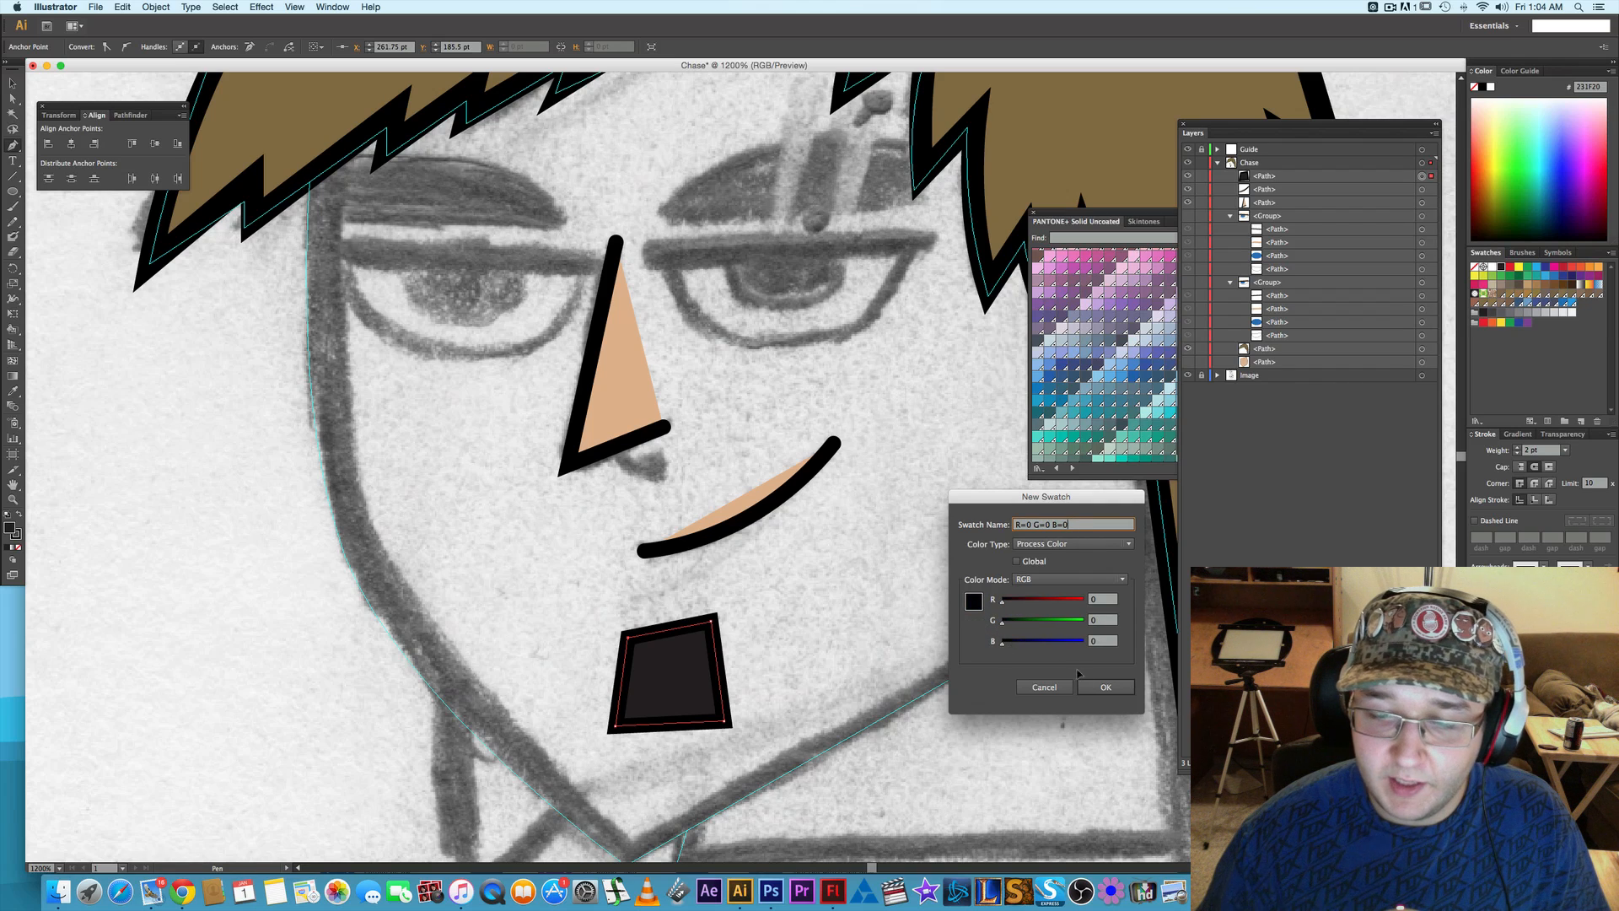
left_click(1106, 686)
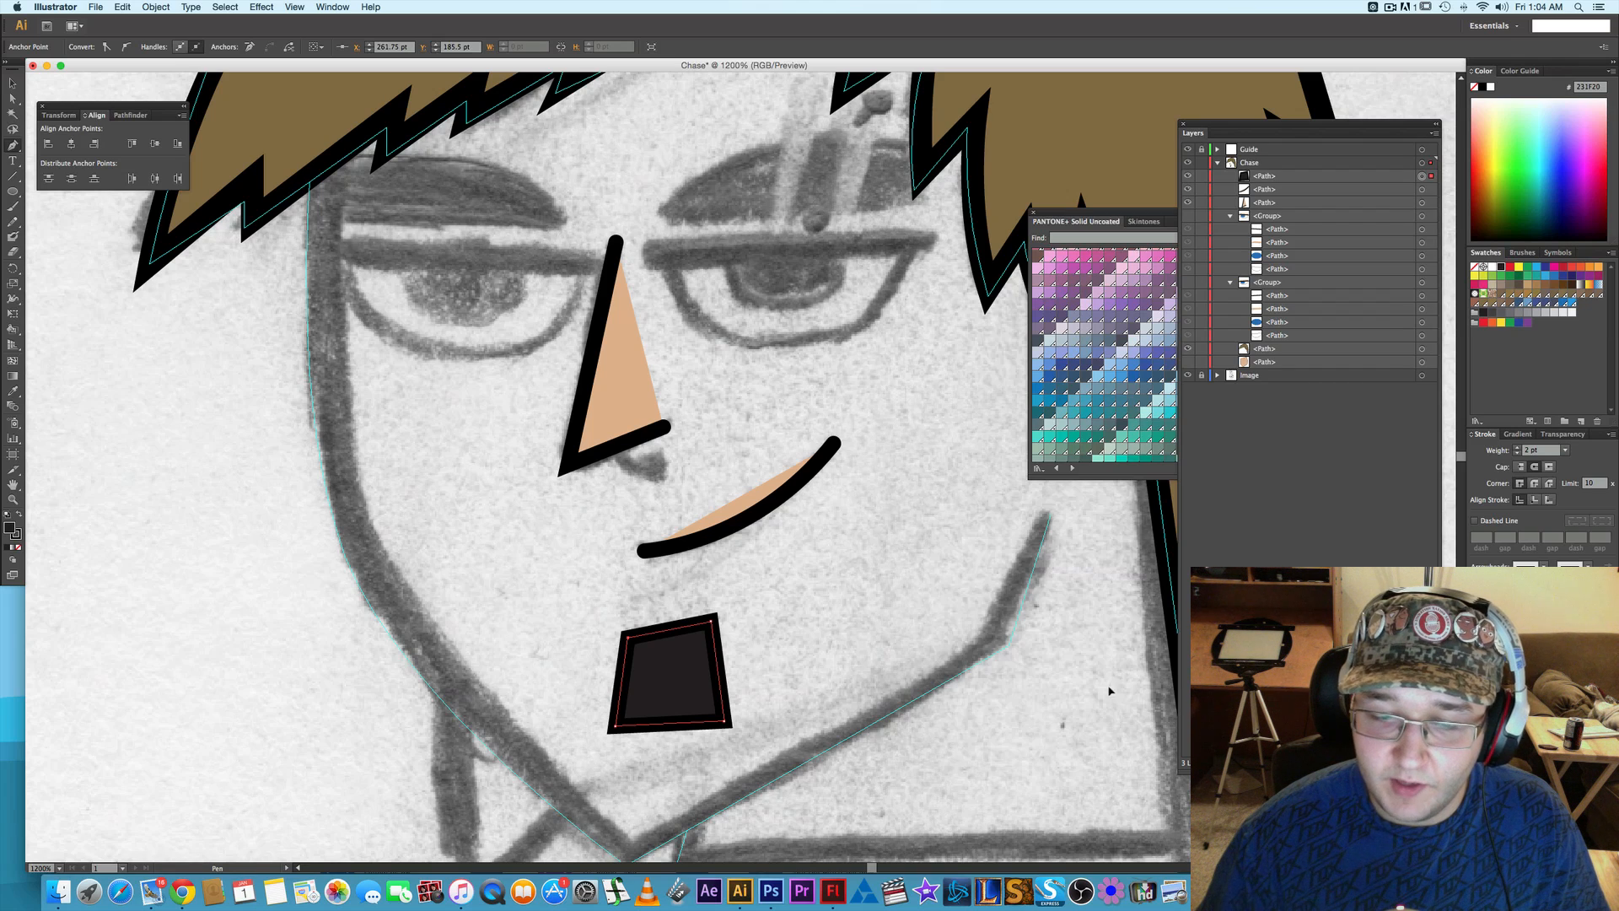
- Reduce the goatee shape's stroke weight to 0 pt and deselect it
left_click(1516, 454)
left_click(1516, 455)
key("a")
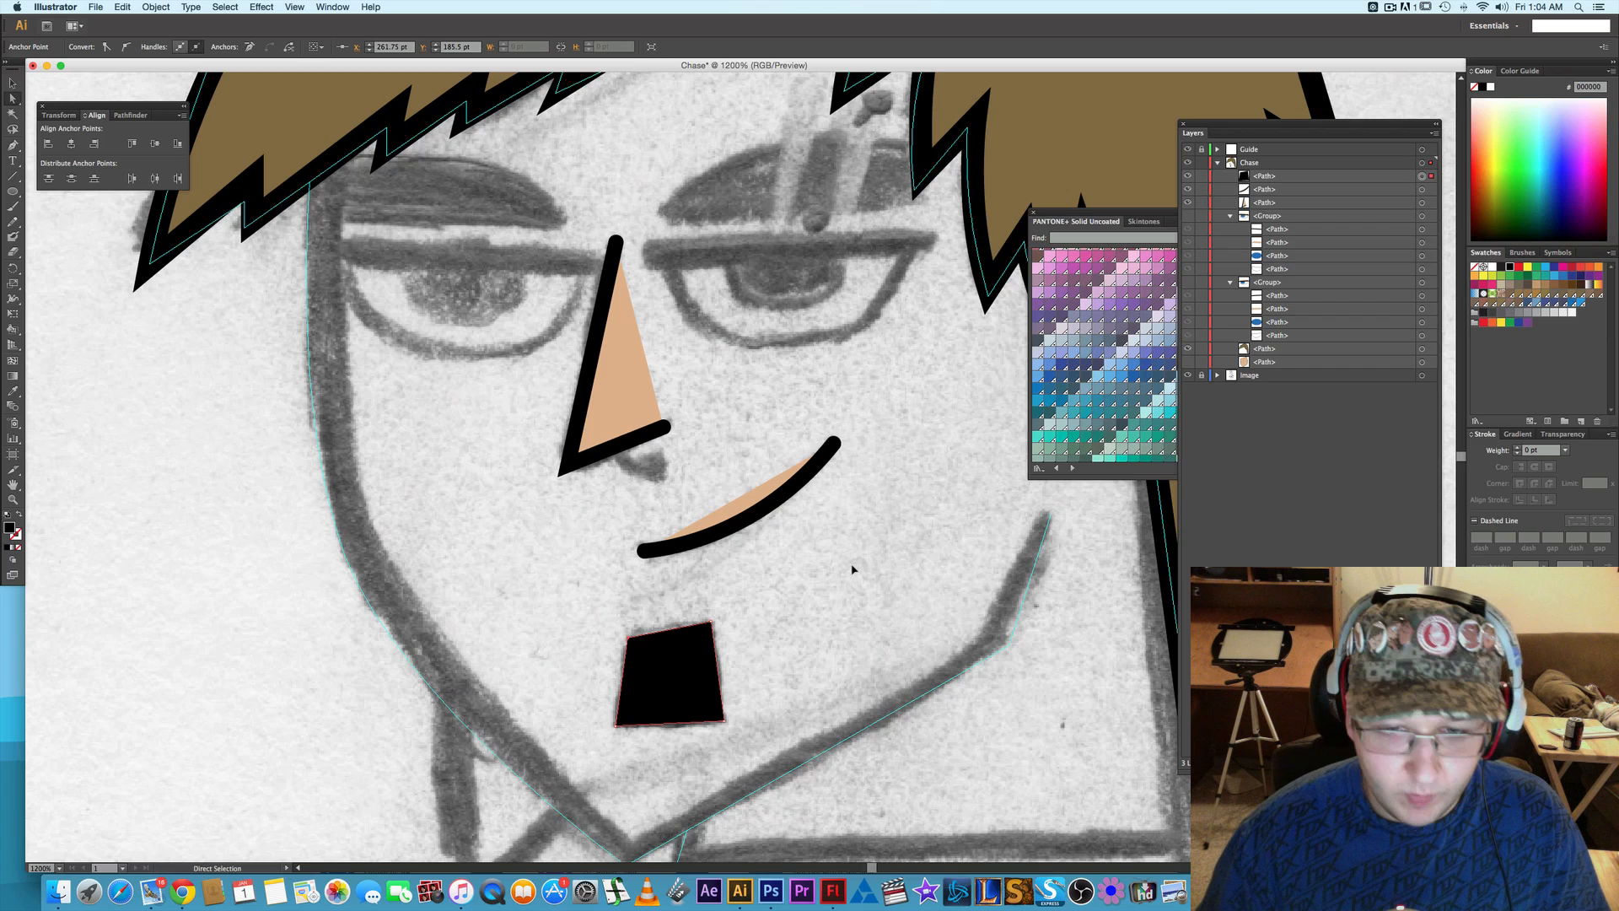
left_click(852, 565)
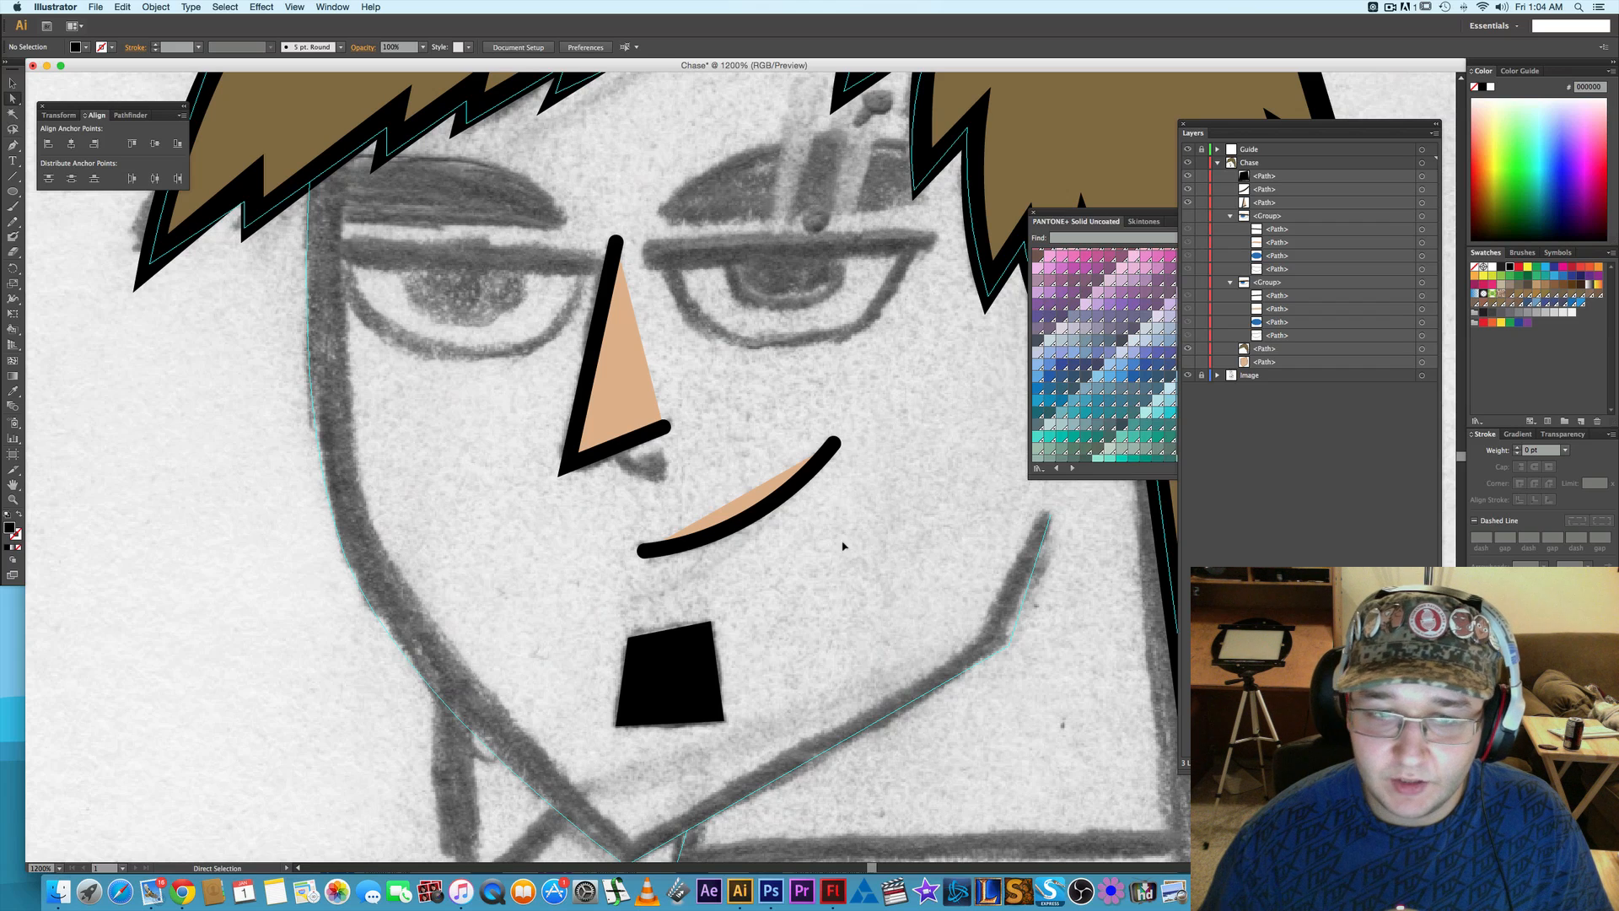
scroll(844, 547, "up", 5)
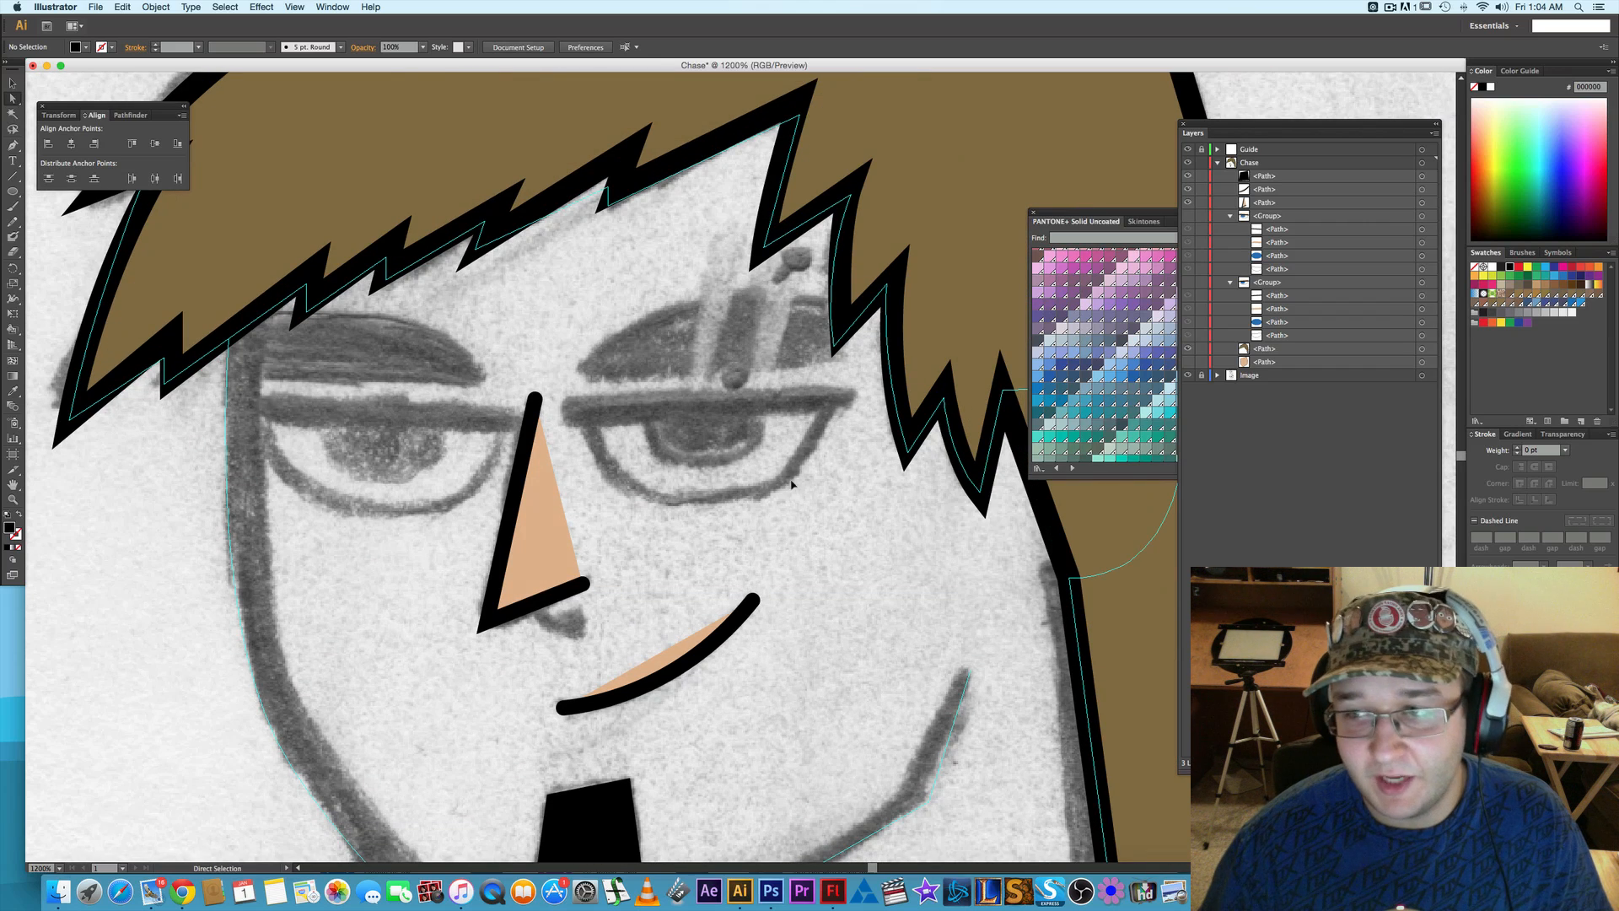
scroll(749, 446, "left", 3)
scroll(750, 445, "up", 1)
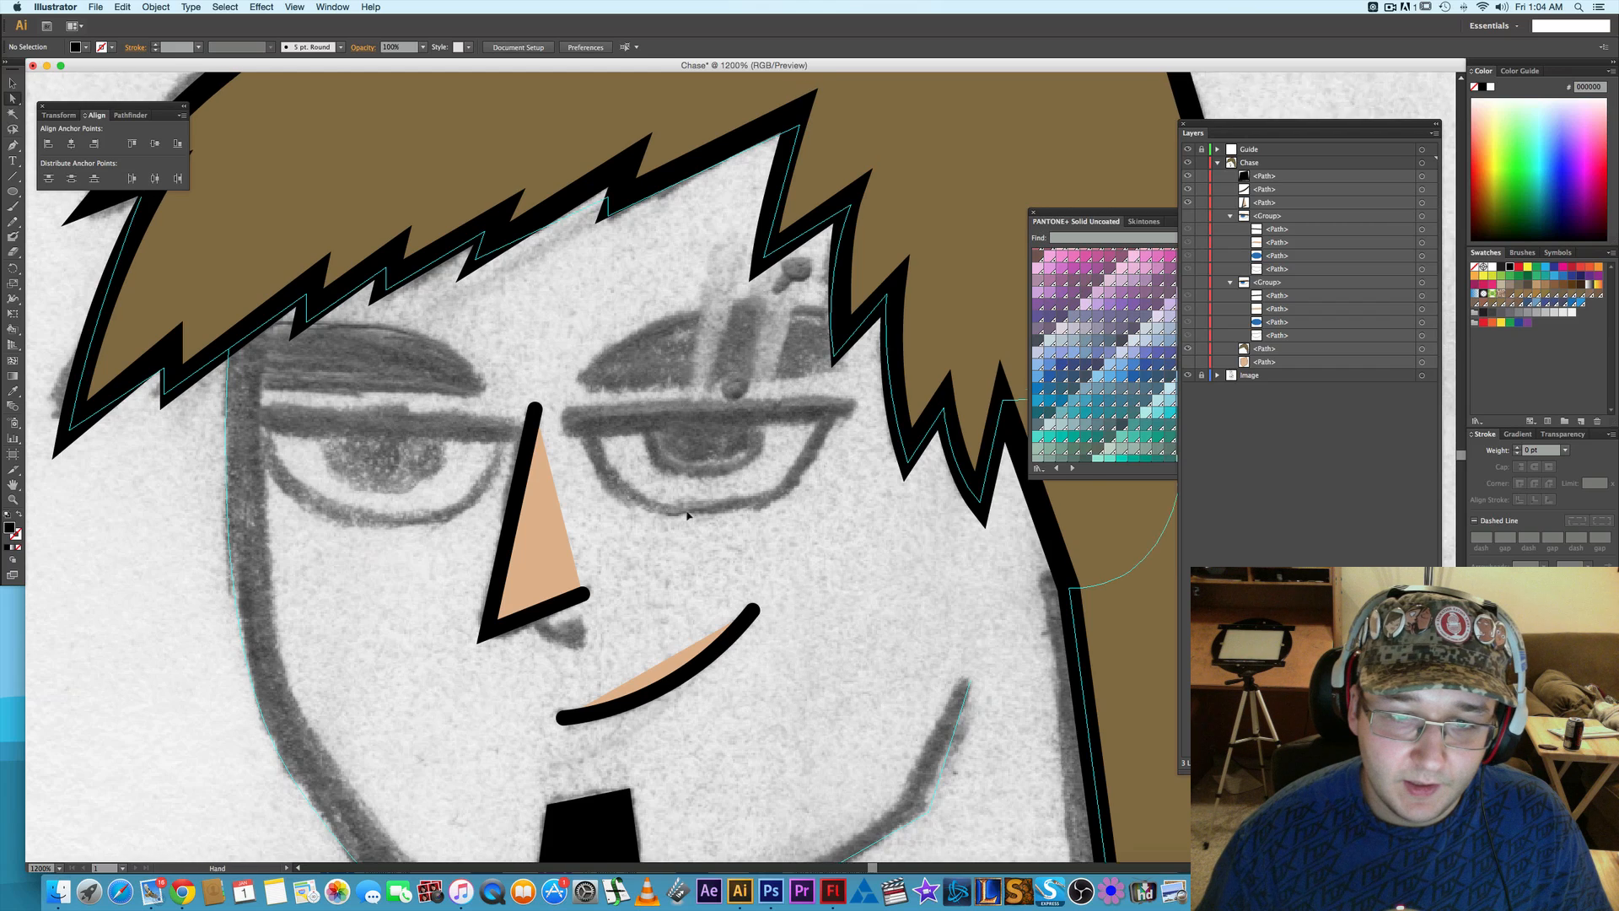
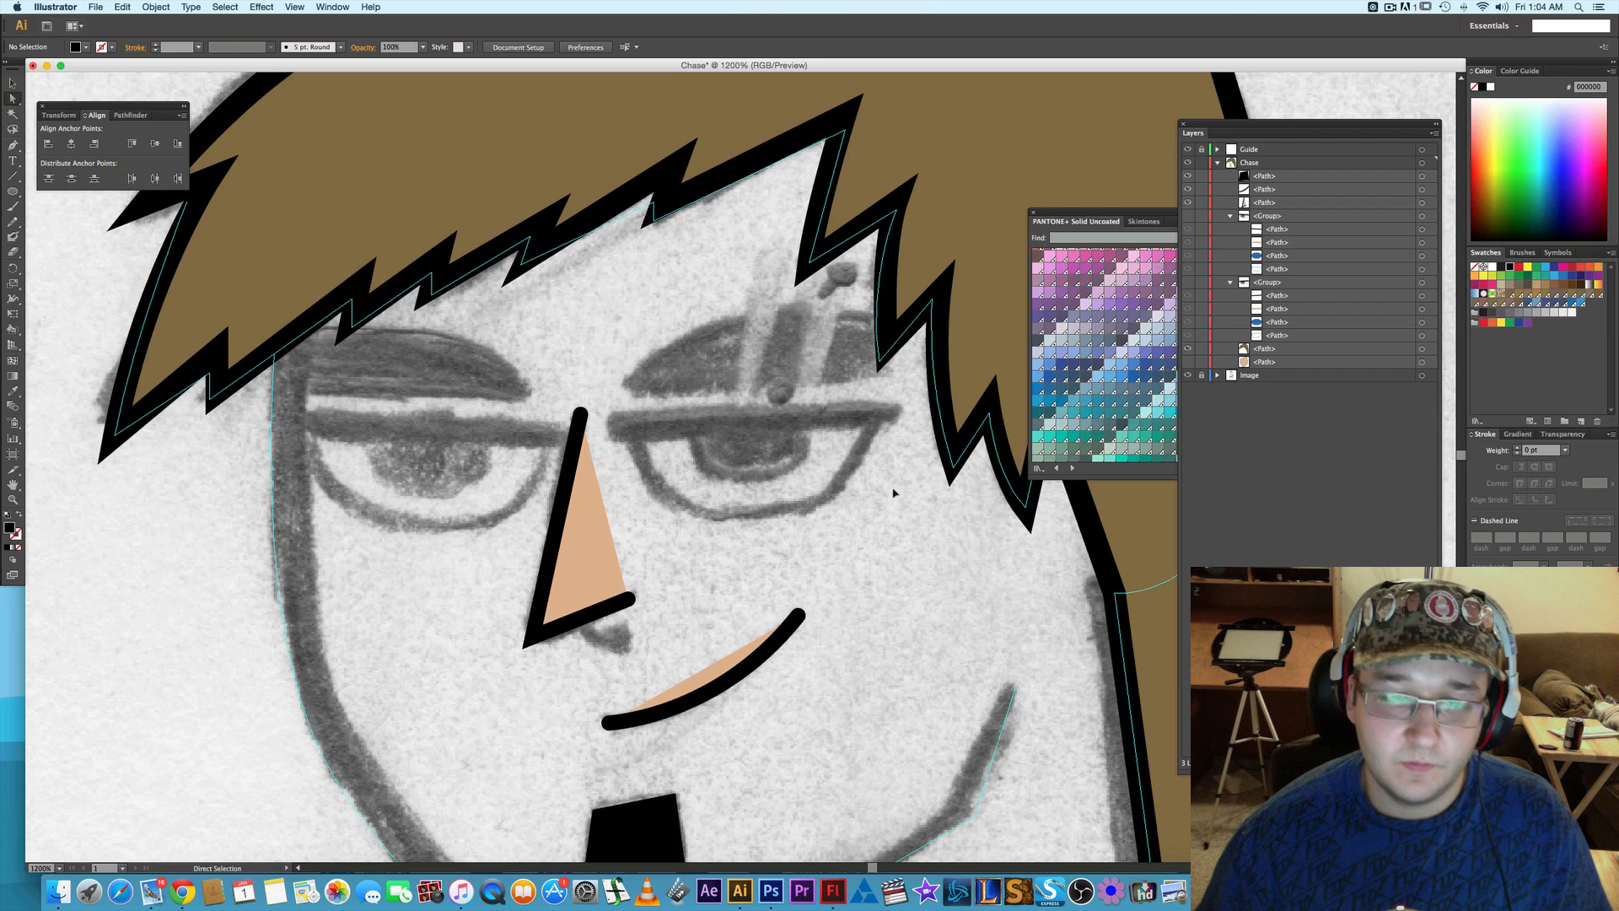
- Activate the Pen tool and collapse both eye groups in the Chase layer
scroll(842, 543, "down", 3)
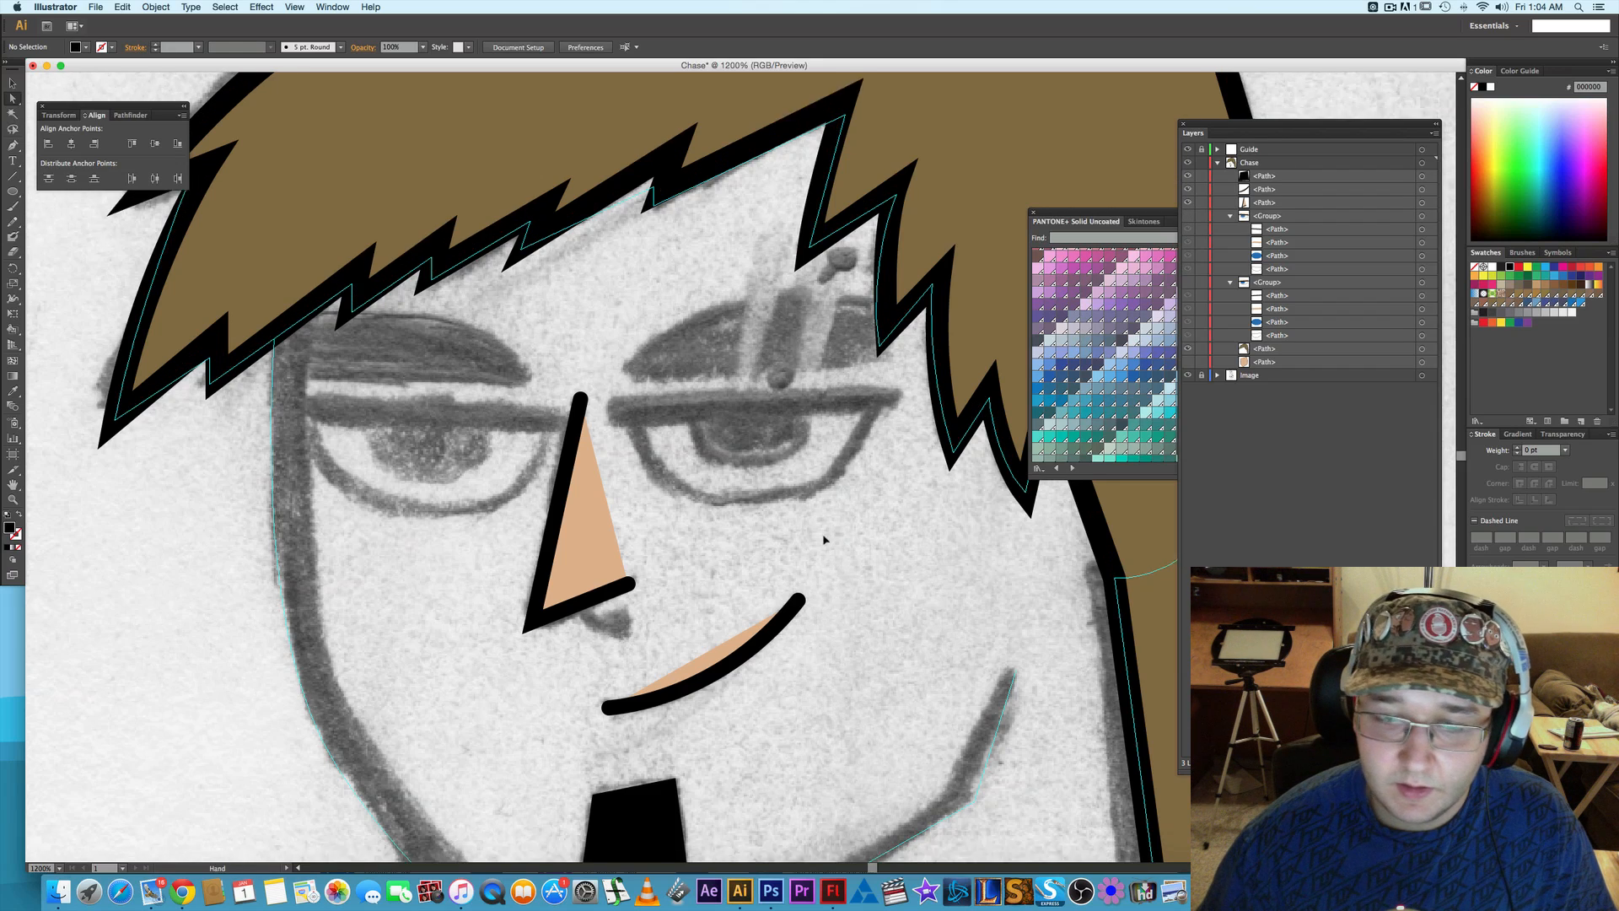
left_click_drag(824, 533, 824, 573)
key("p")
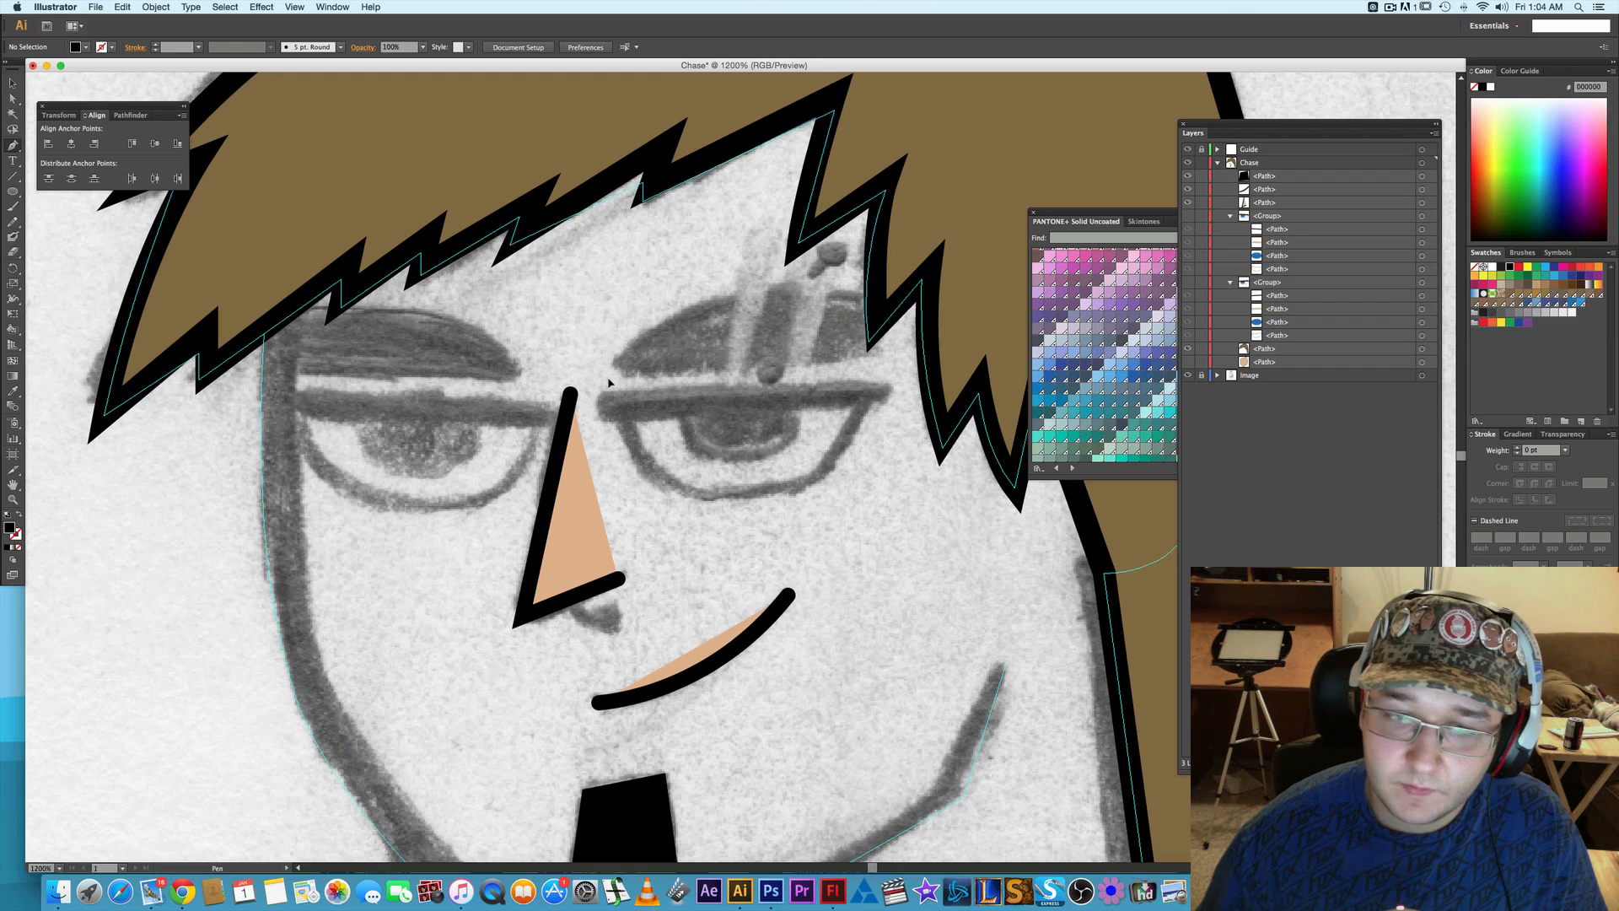
left_click(1231, 216)
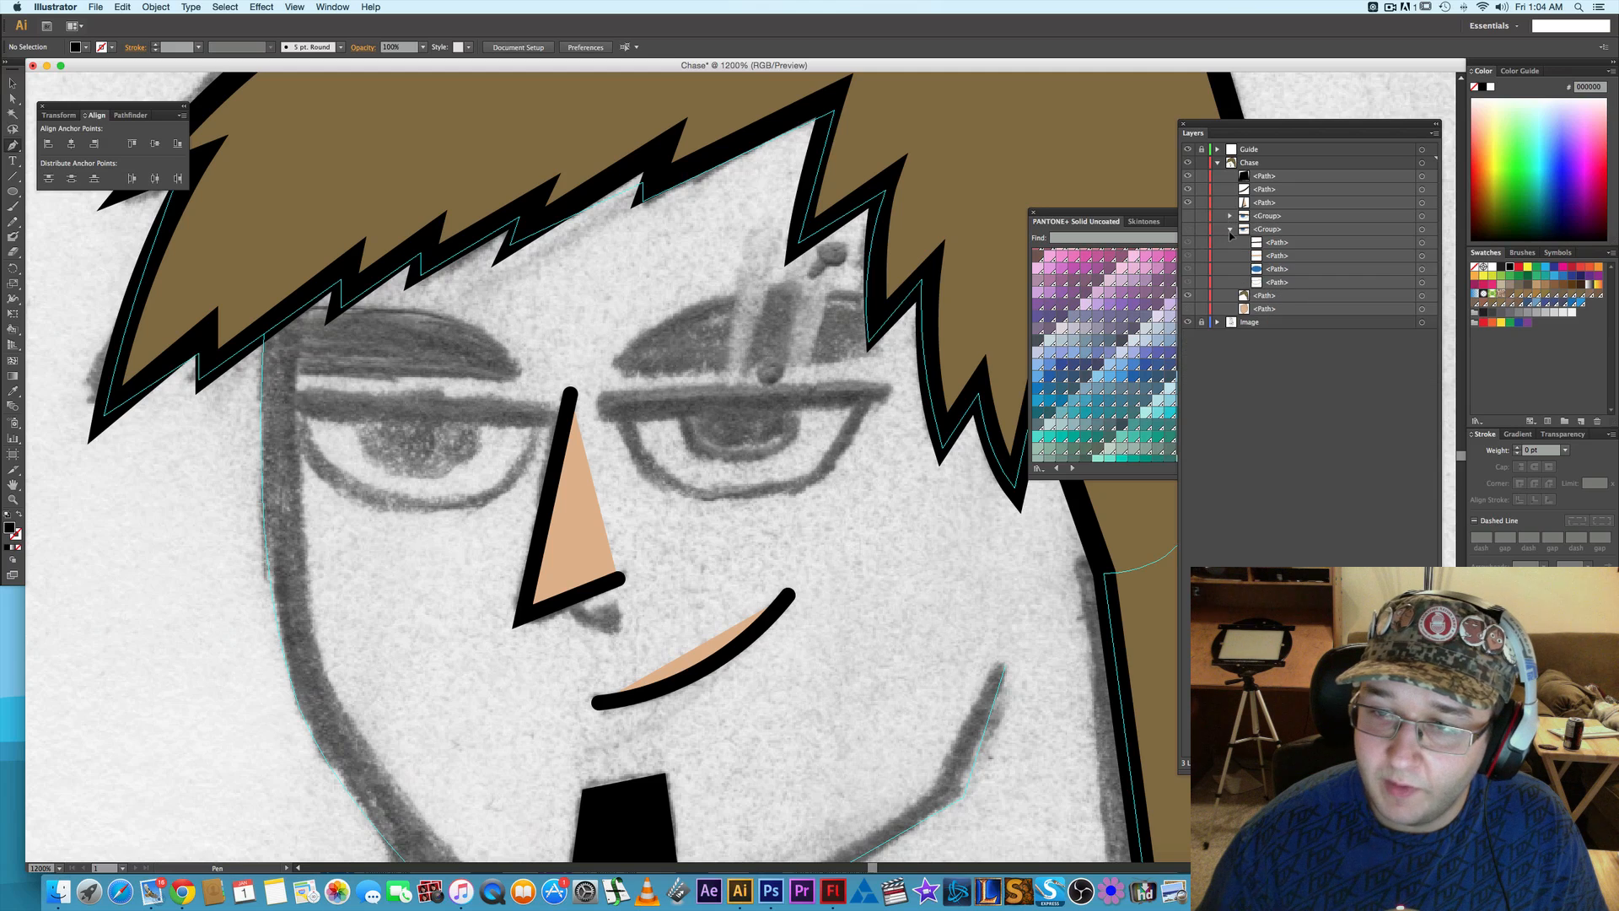
left_click(1231, 229)
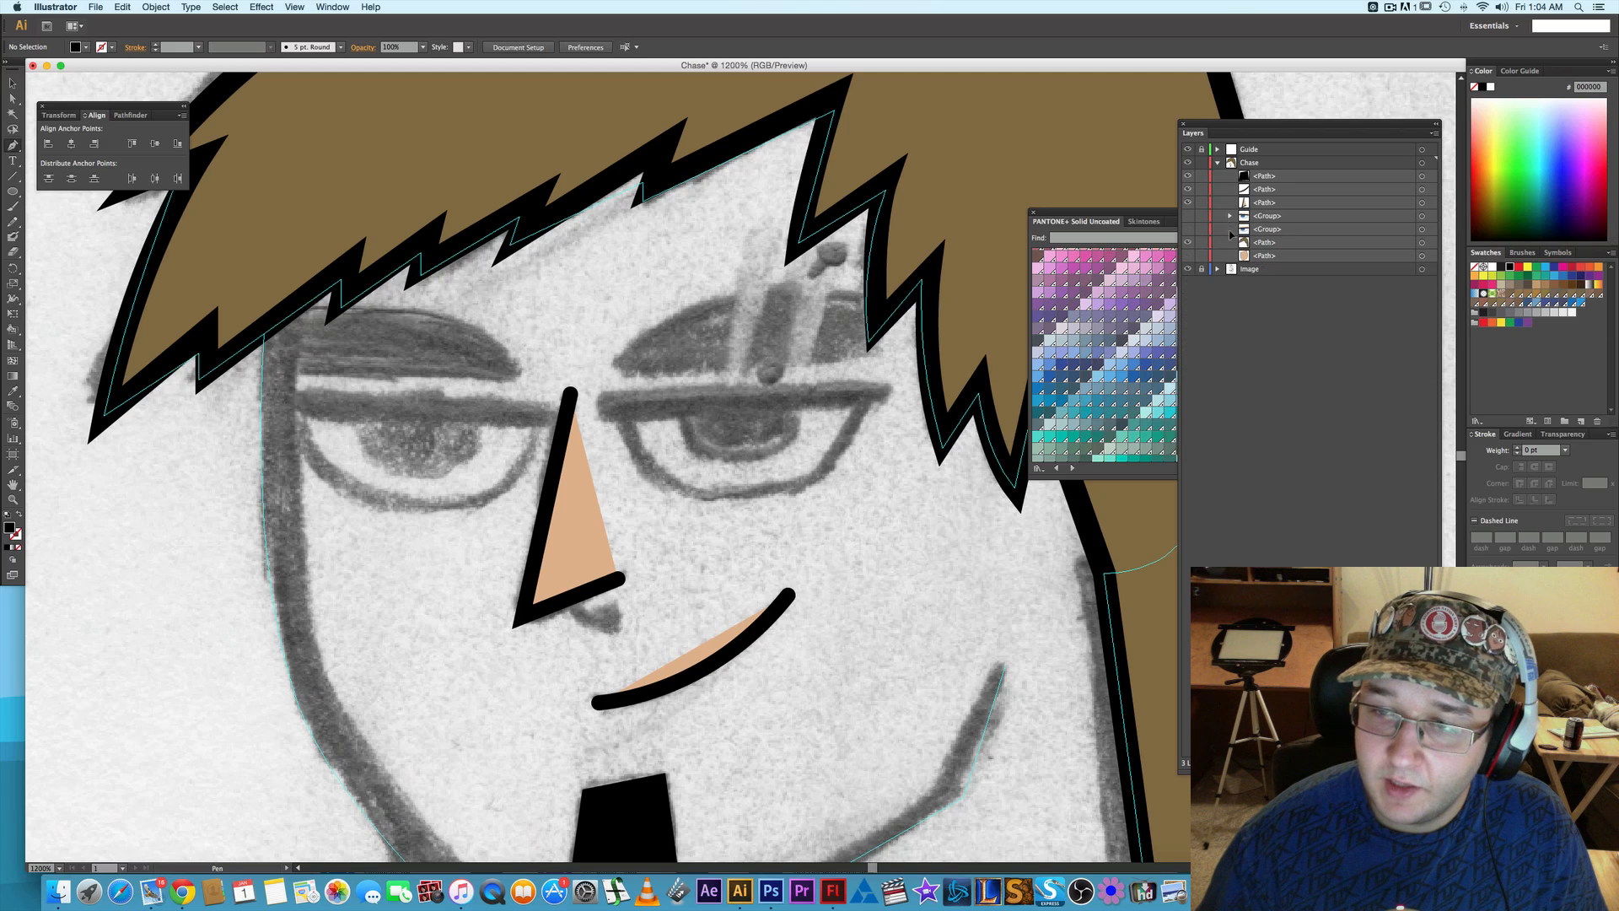
- Trace the sketched right-hand eyebrow as a closed shape with a straight lower edge and a curved upper edge
left_click(604, 378)
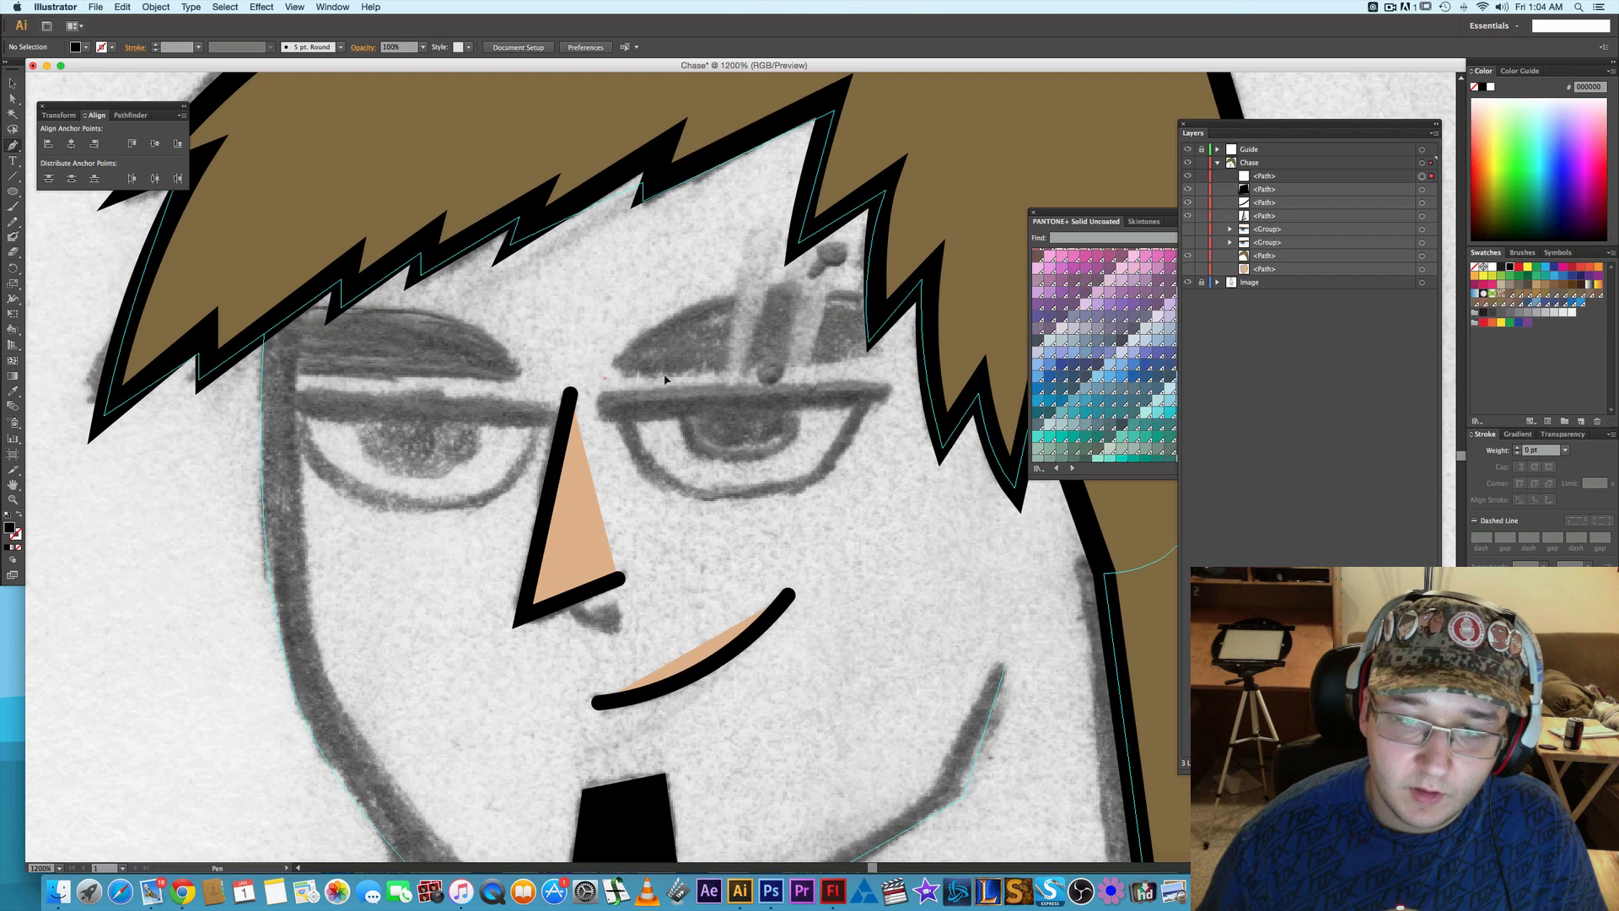
left_click(888, 355)
left_click_drag(725, 295, 601, 334)
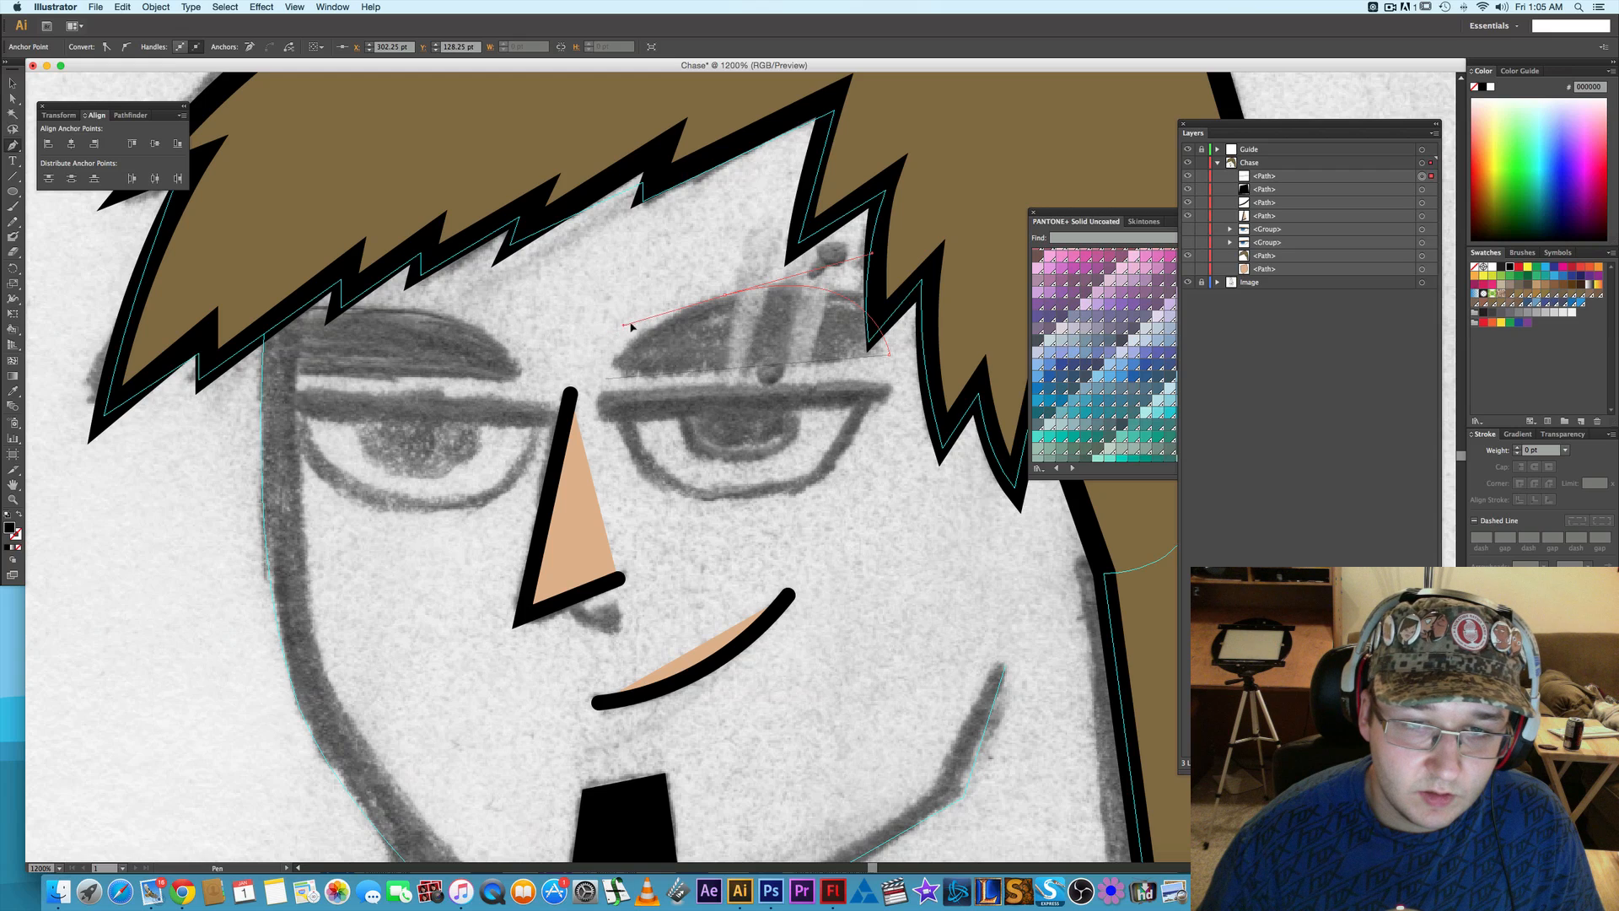
left_click(606, 378)
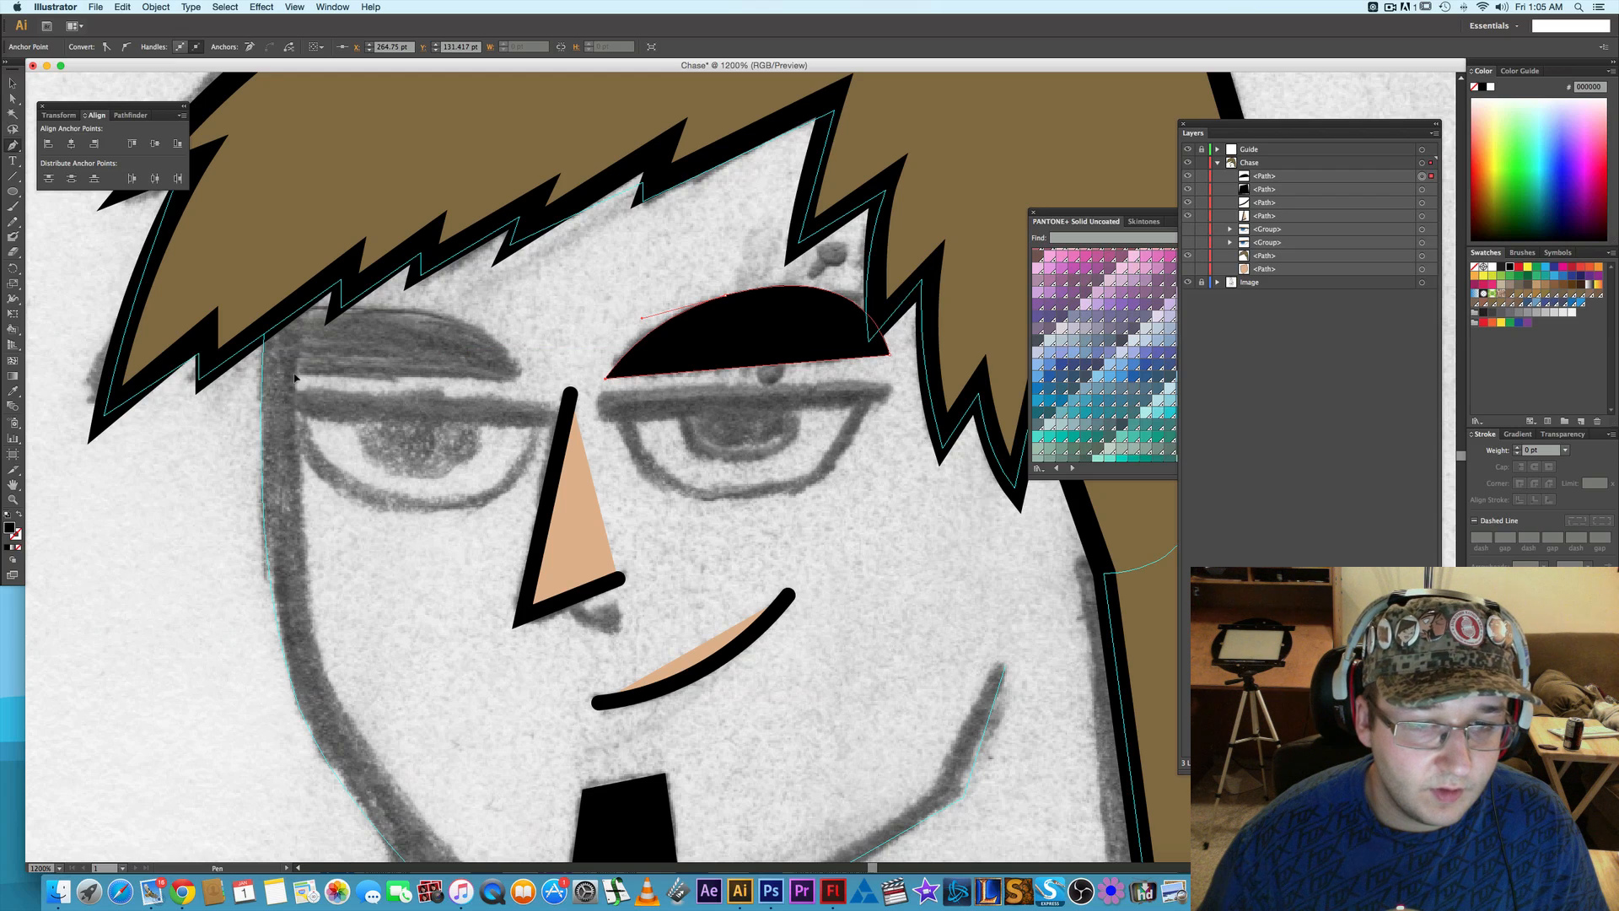
- Copy the eyebrow 45.75 pt to the left over the other sketched brow and reflect the copy across the vertical axis
key("v")
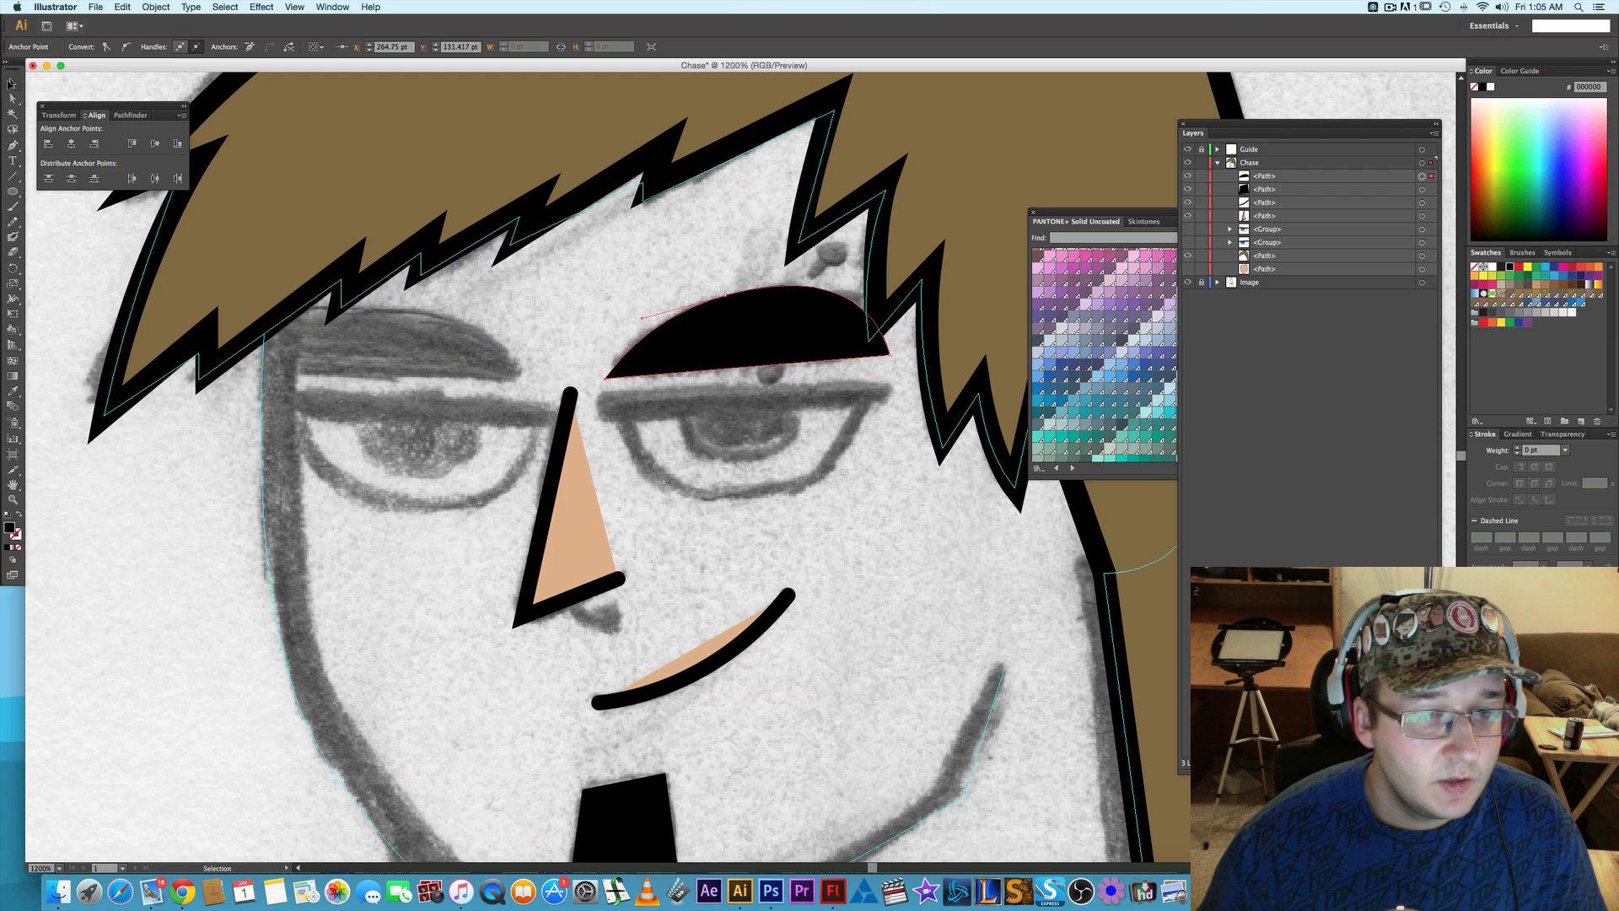
left_click(705, 355)
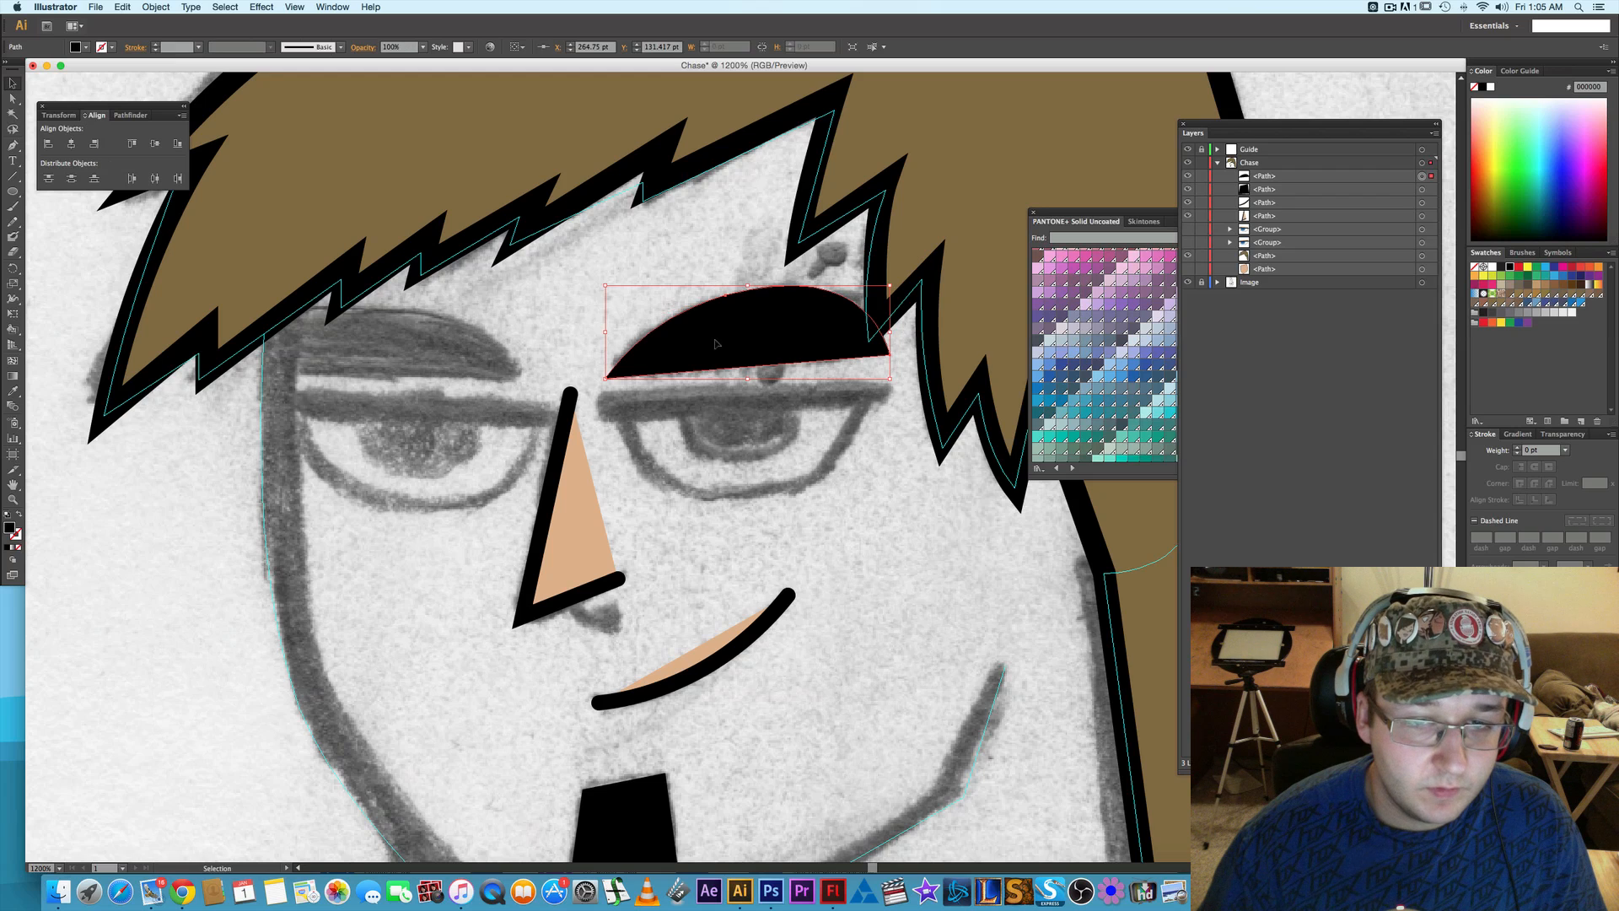
left_click_drag(729, 346, 380, 346)
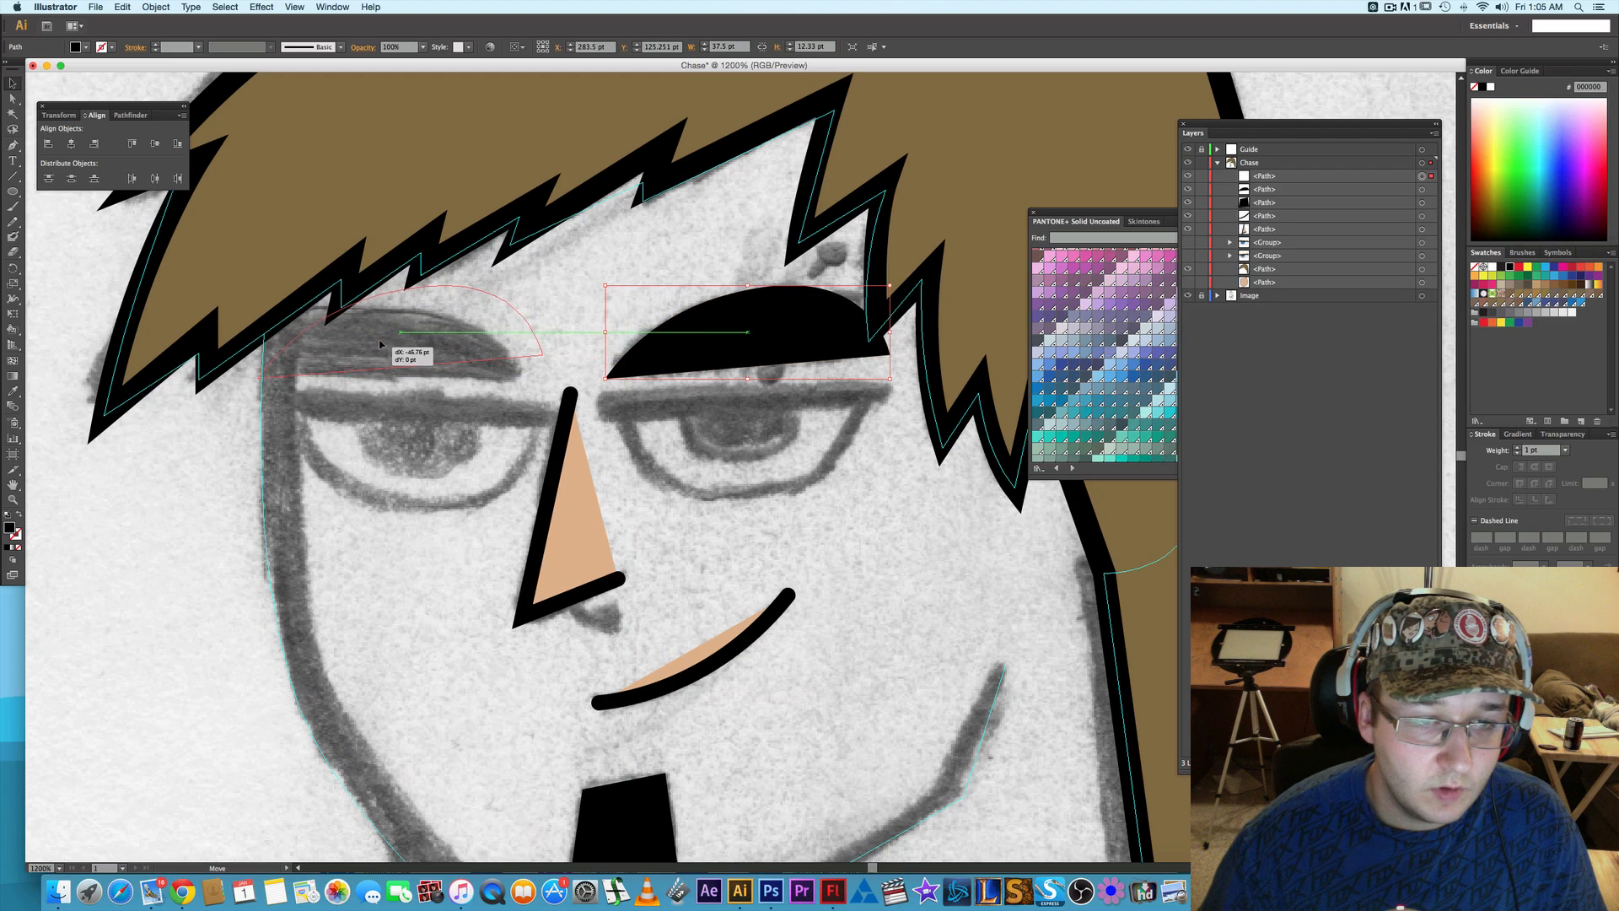
right_click(379, 345)
mouse_move(447, 504)
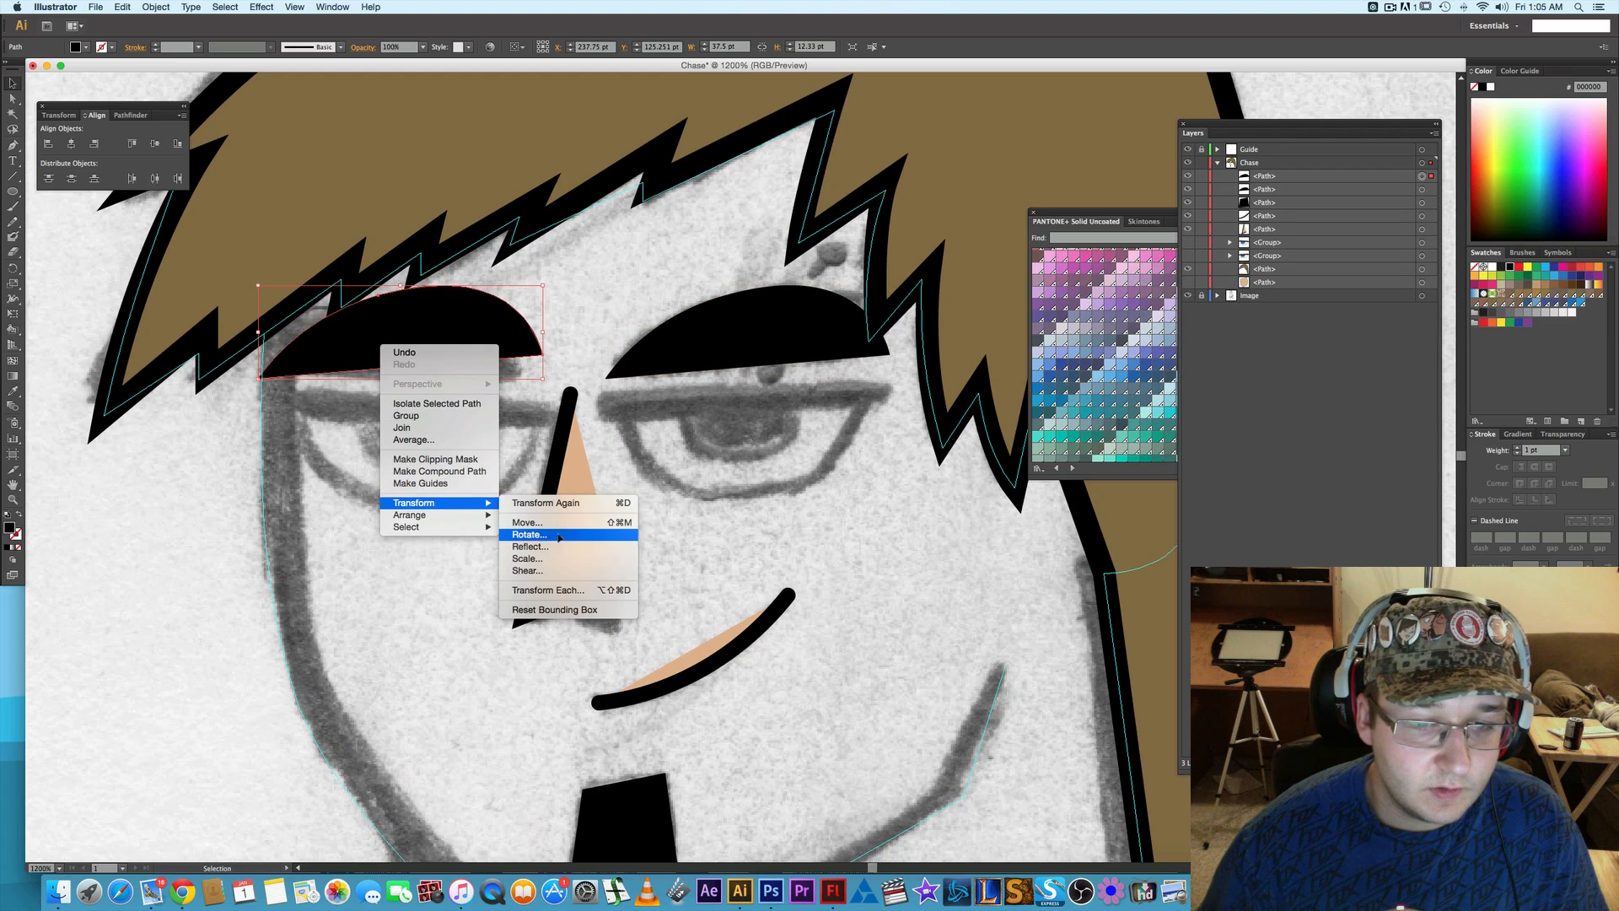
left_click(555, 546)
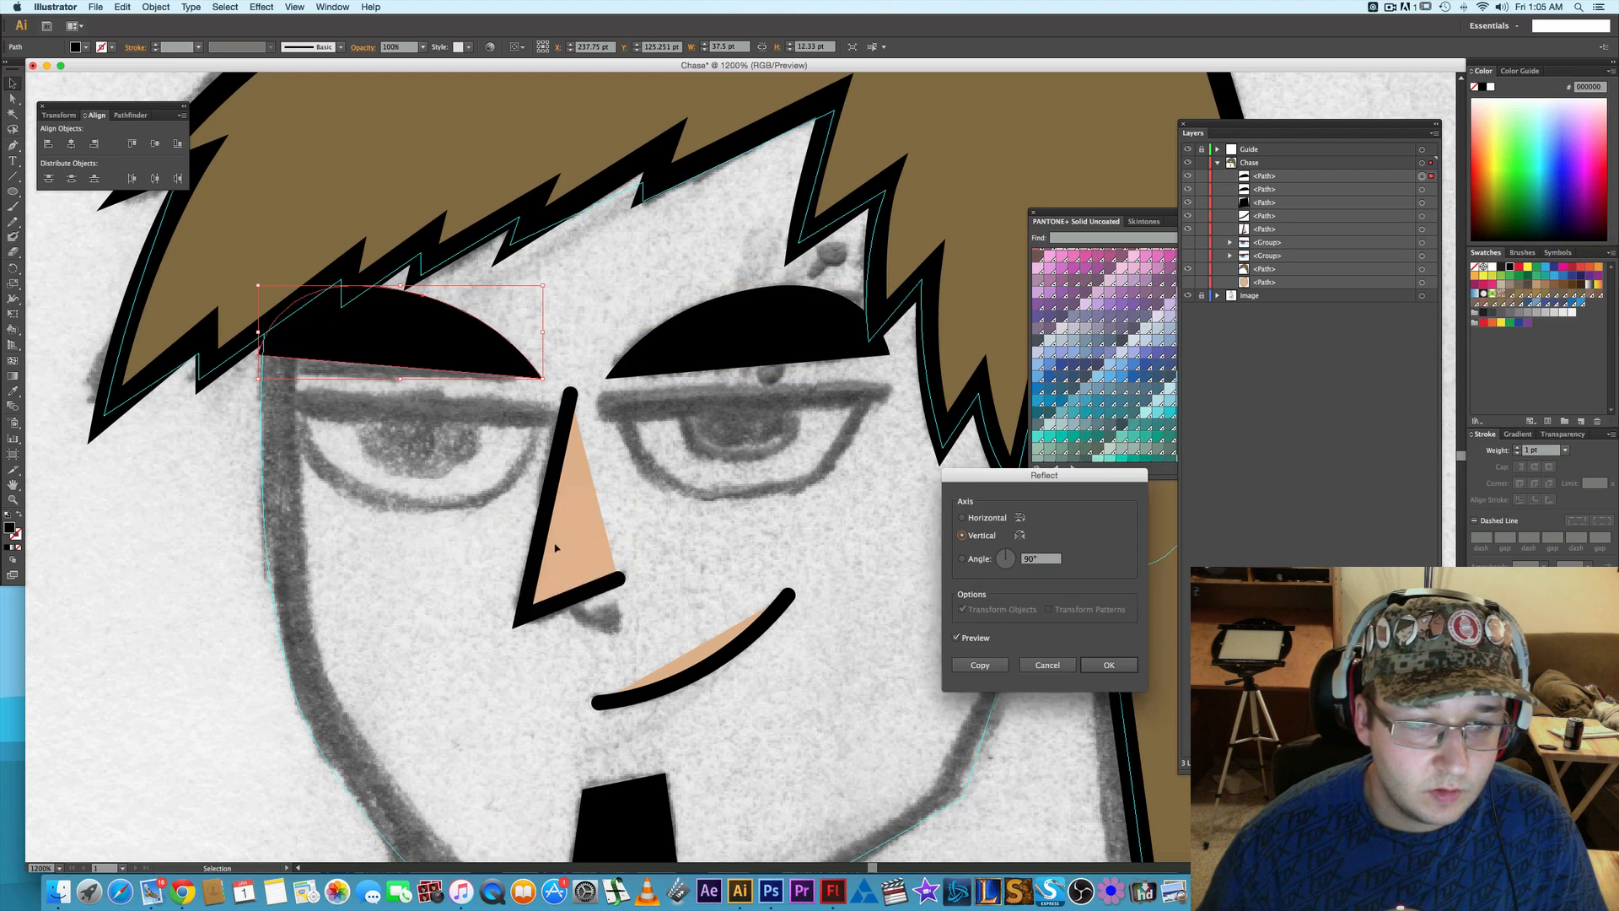
left_click(1090, 663)
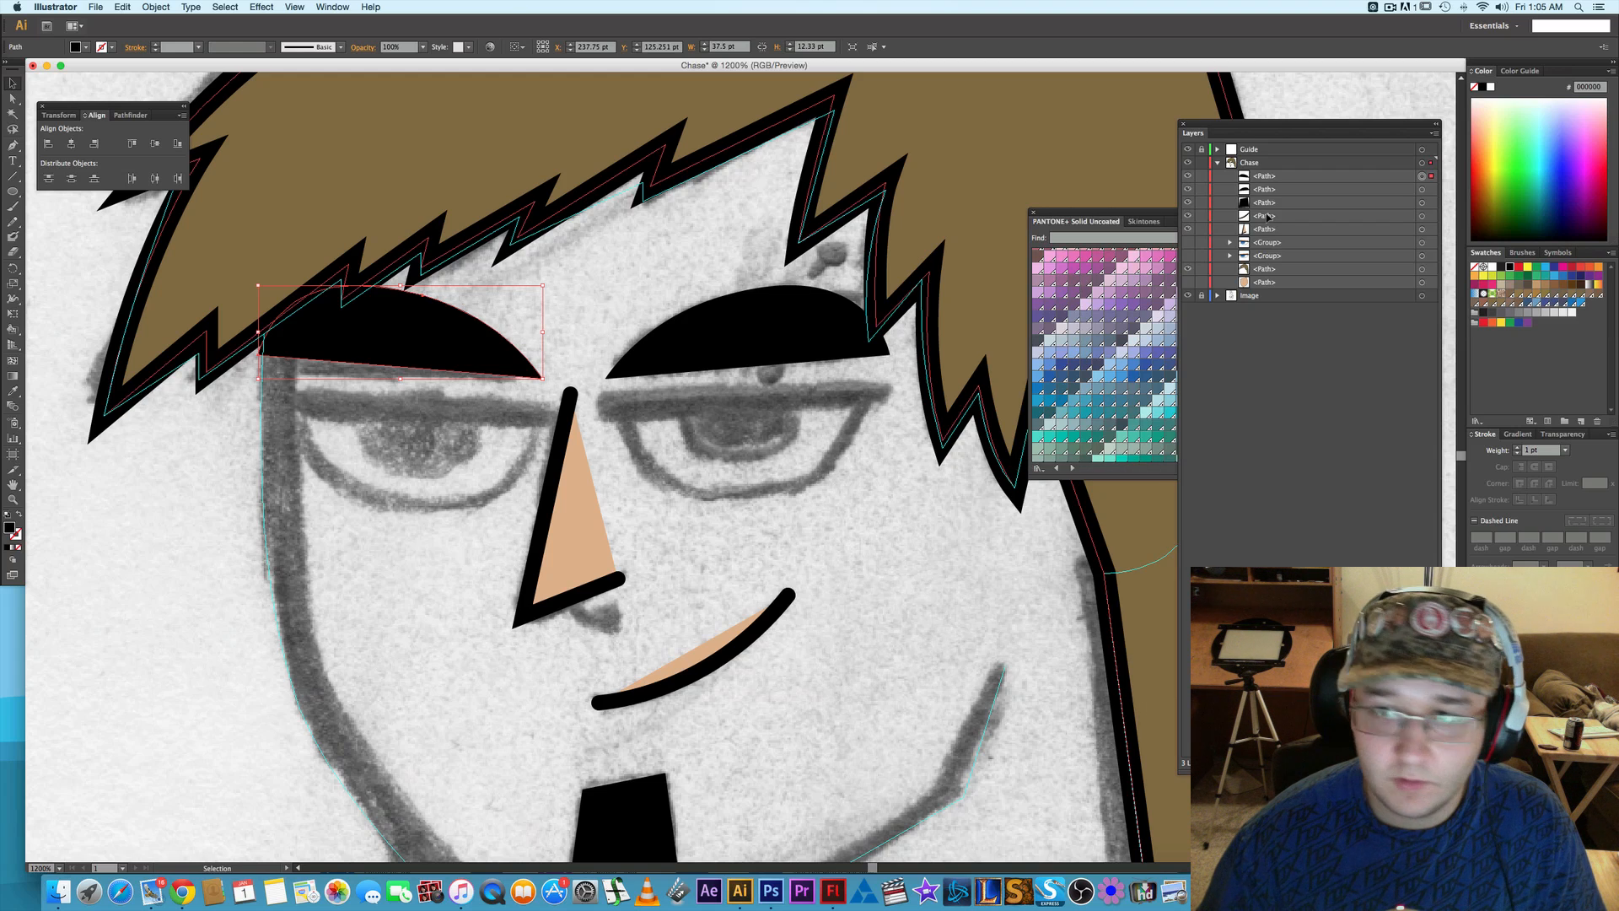
- Show the face shape and fit the copied eyebrow to it: shift it 3 pt right, narrow it to about 33 pt and rotate it slightly
left_click(1188, 283)
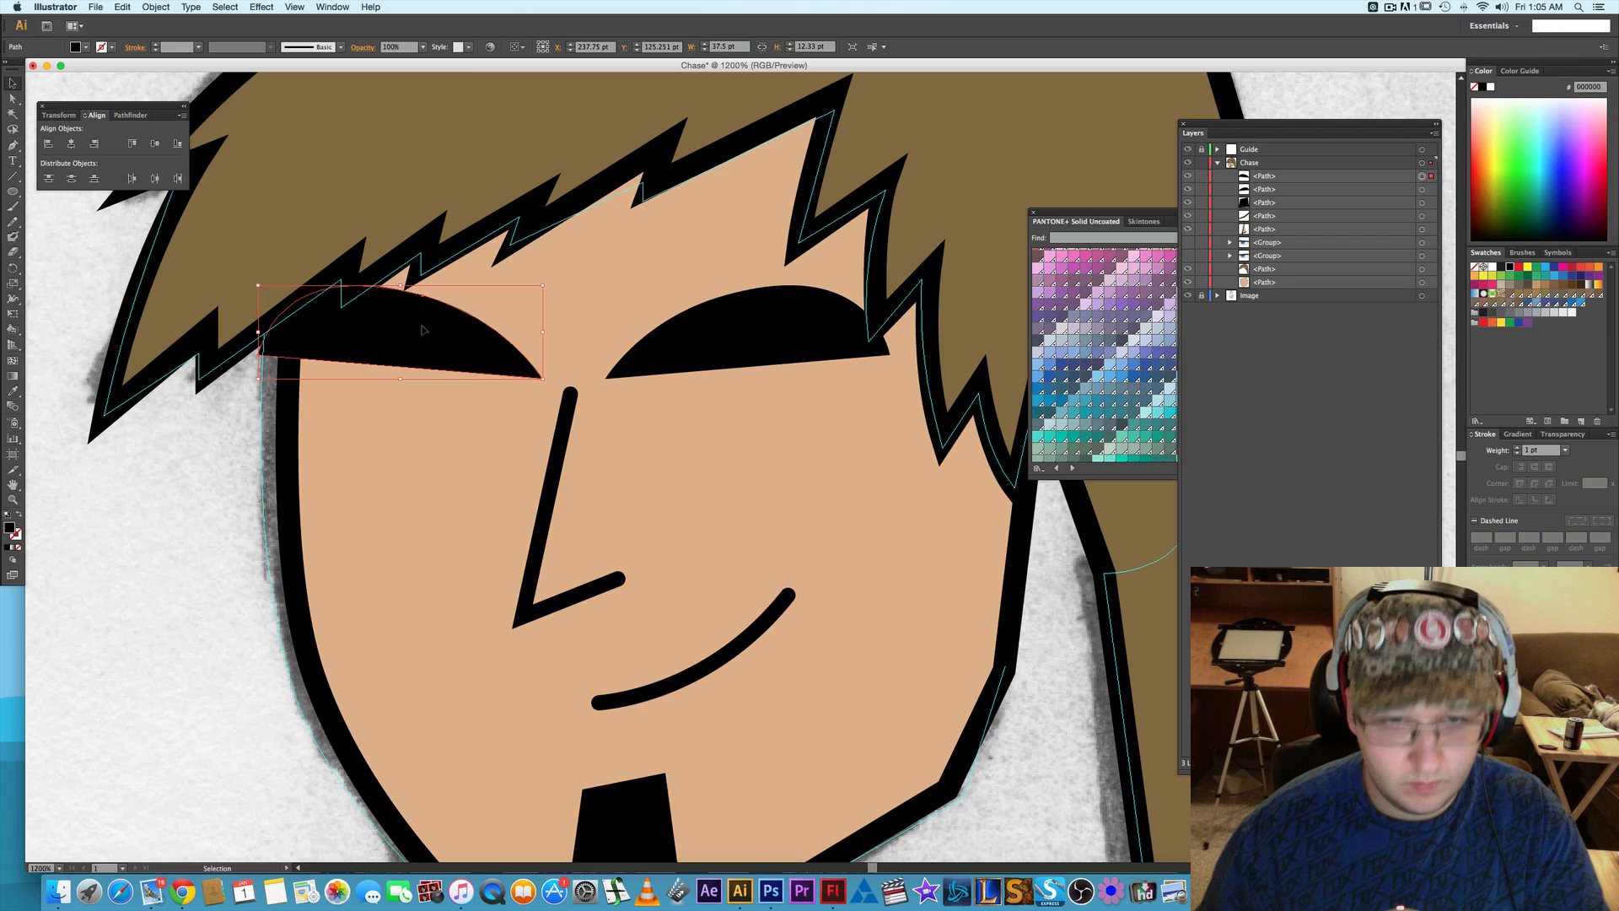
key("Right")
key("Right")
key("Right")
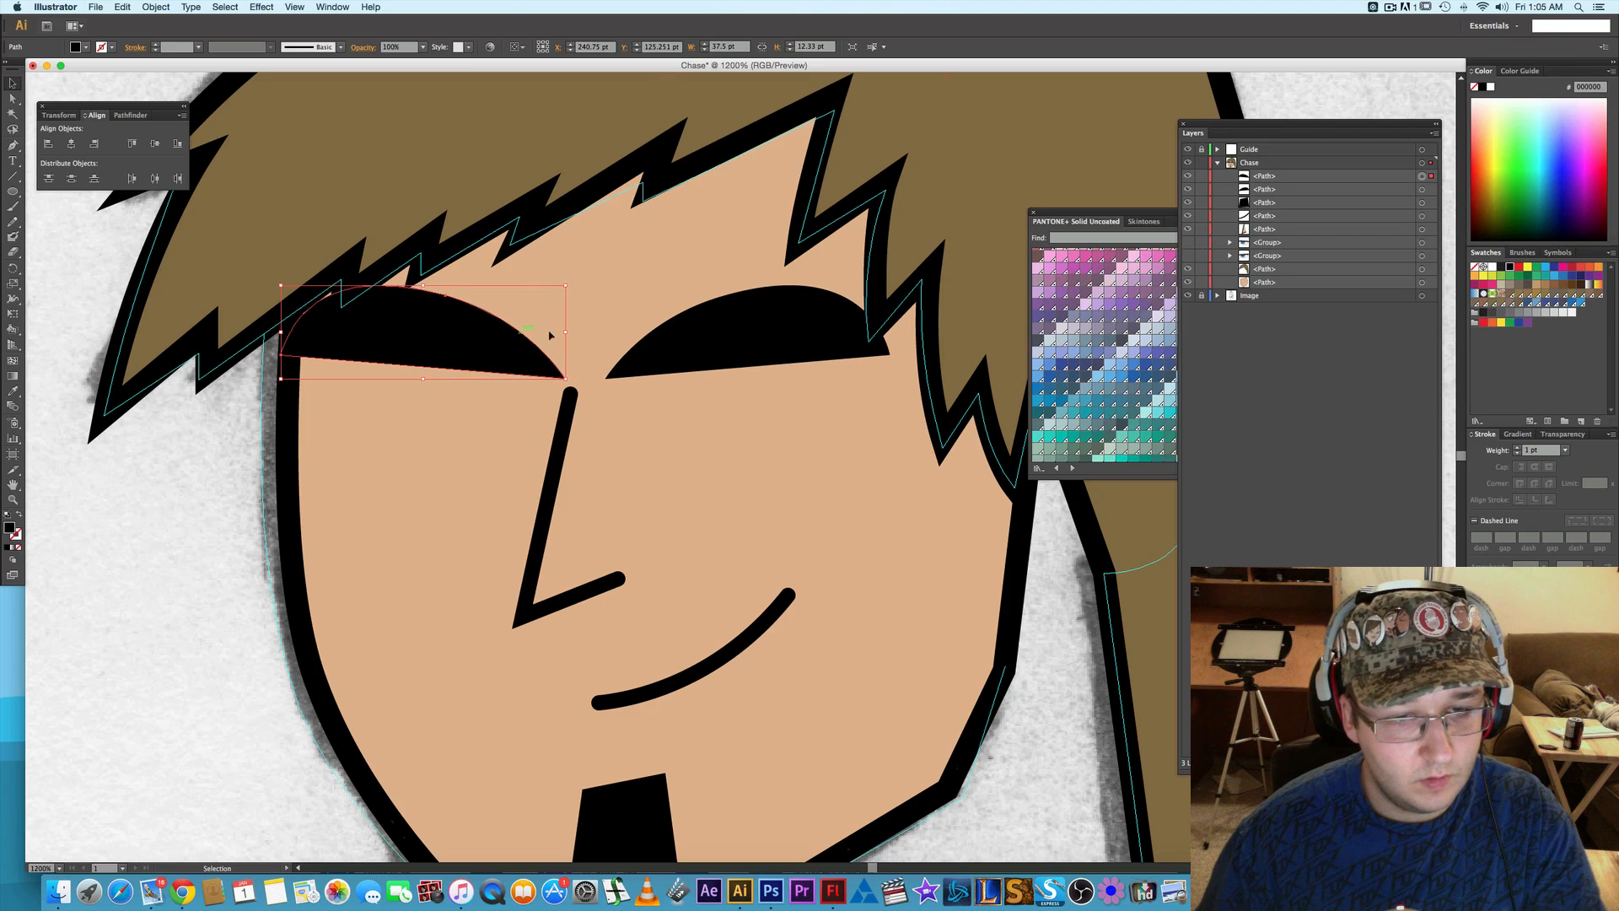
left_click_drag(563, 335, 530, 338)
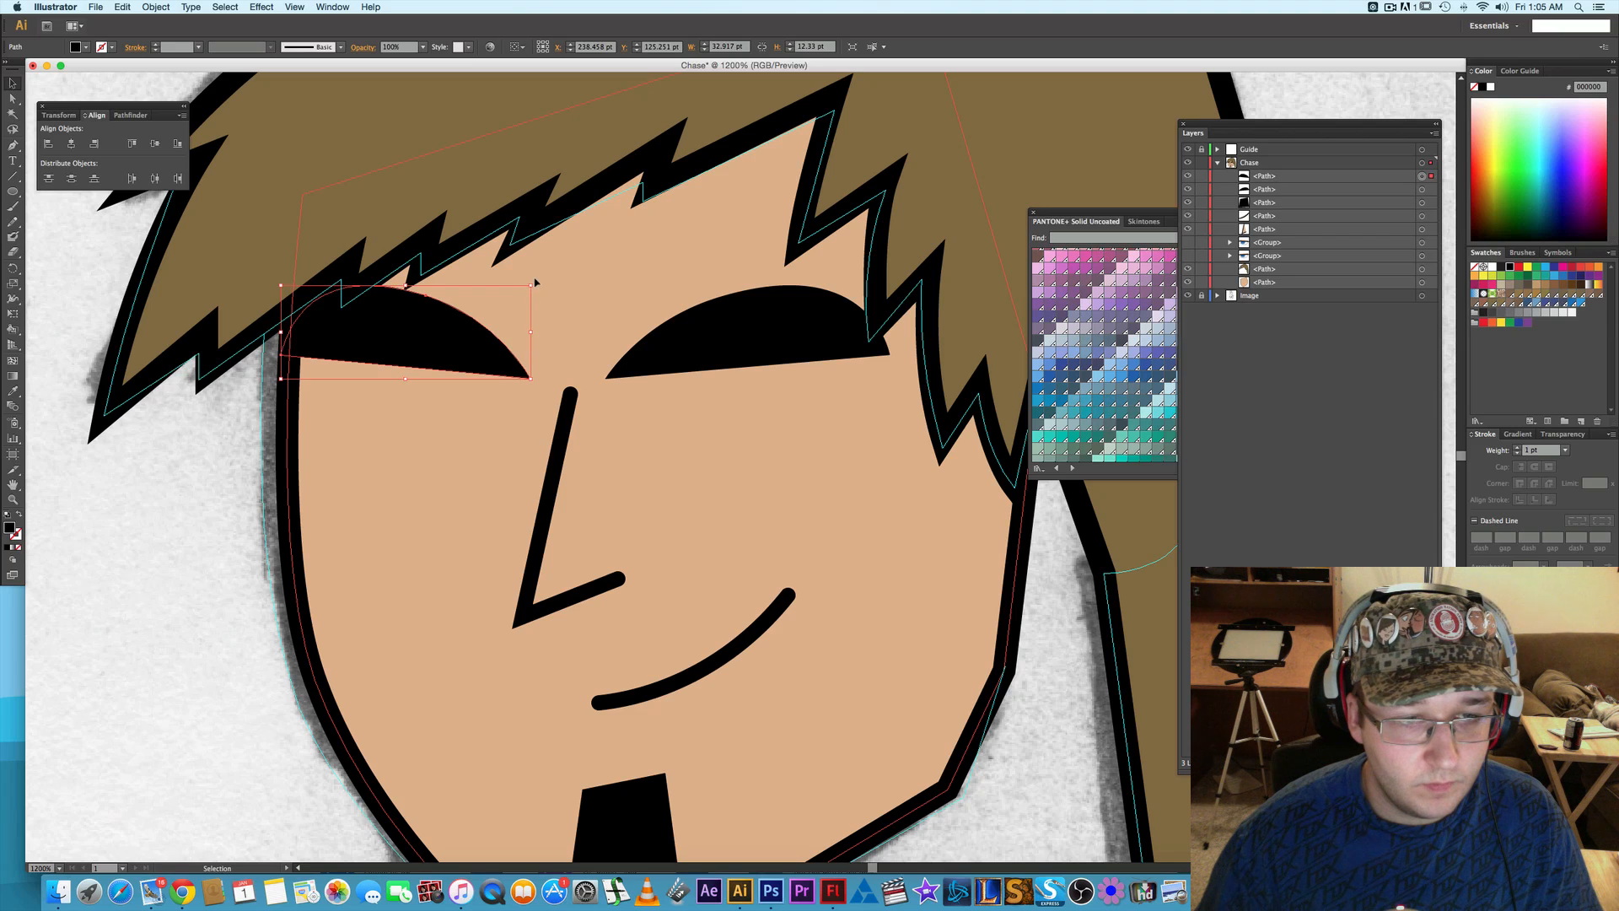
mouse_move(535, 282)
left_mouse_down()
mouse_move(550, 275)
mouse_move(544, 291)
left_mouse_up()
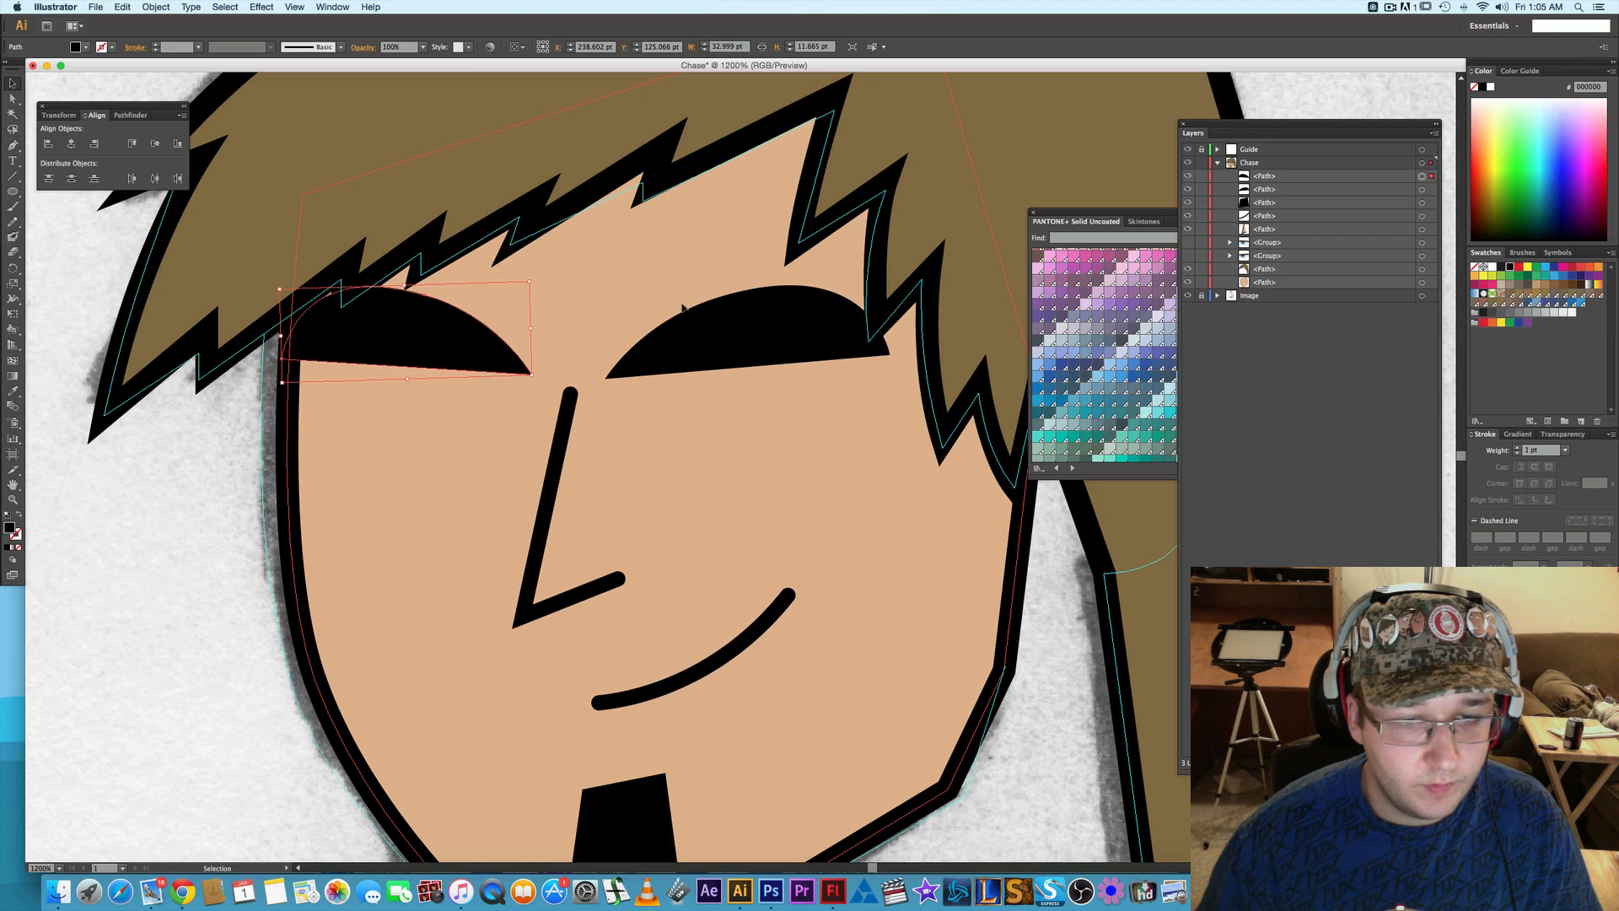
- Show both eye groups so the whole face can be viewed
left_click_drag(1192, 255, 1189, 264)
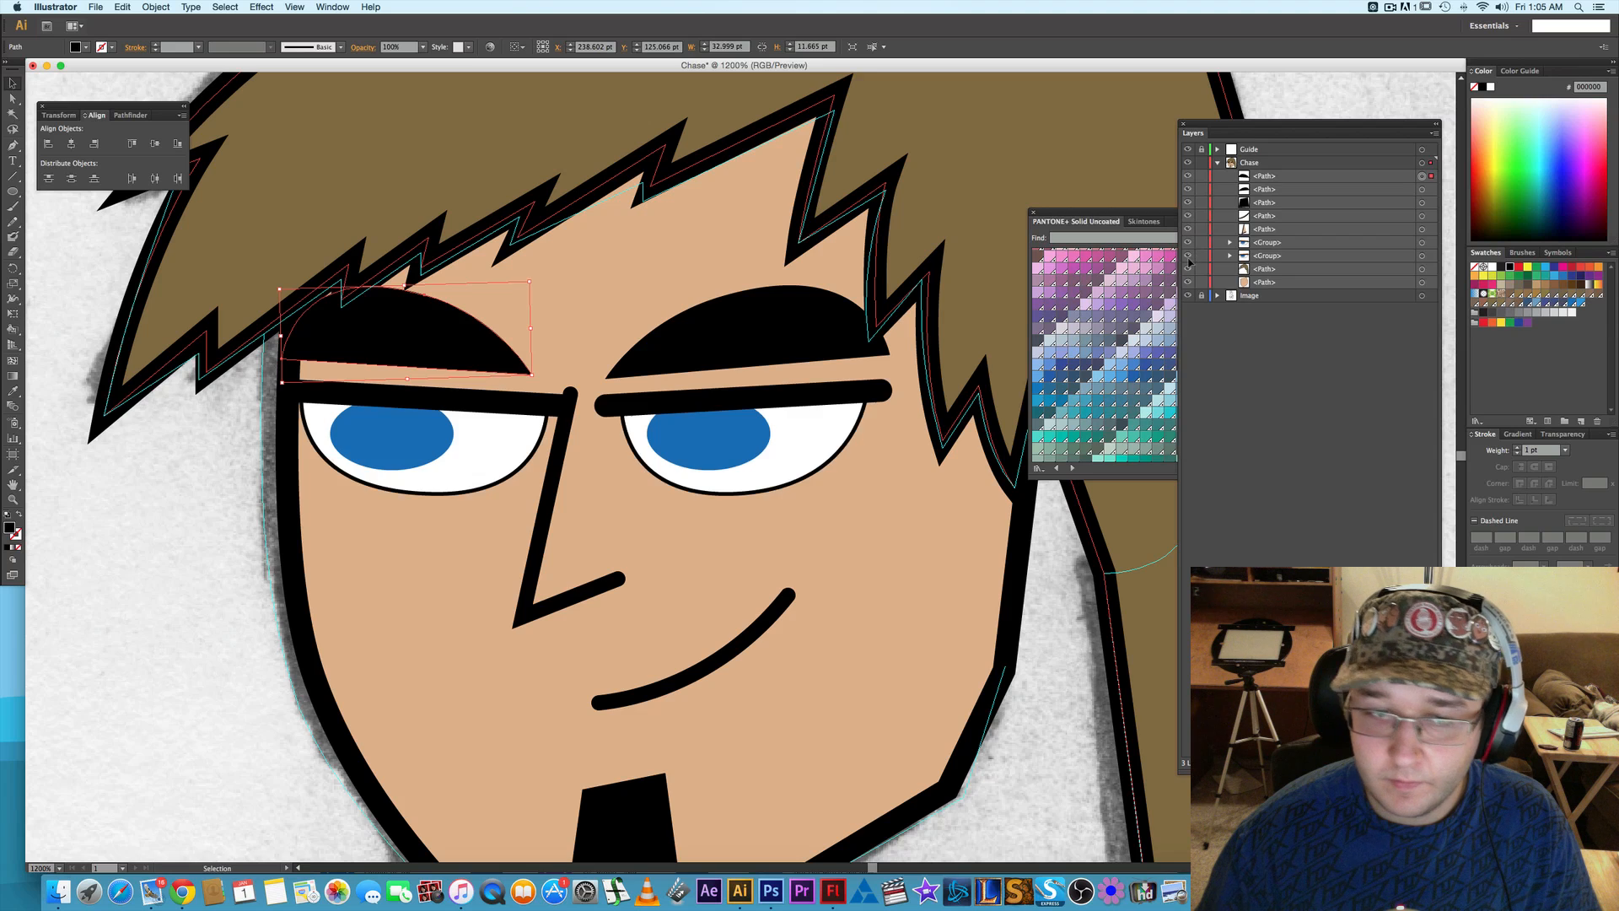
scroll(780, 521, "down", 1)
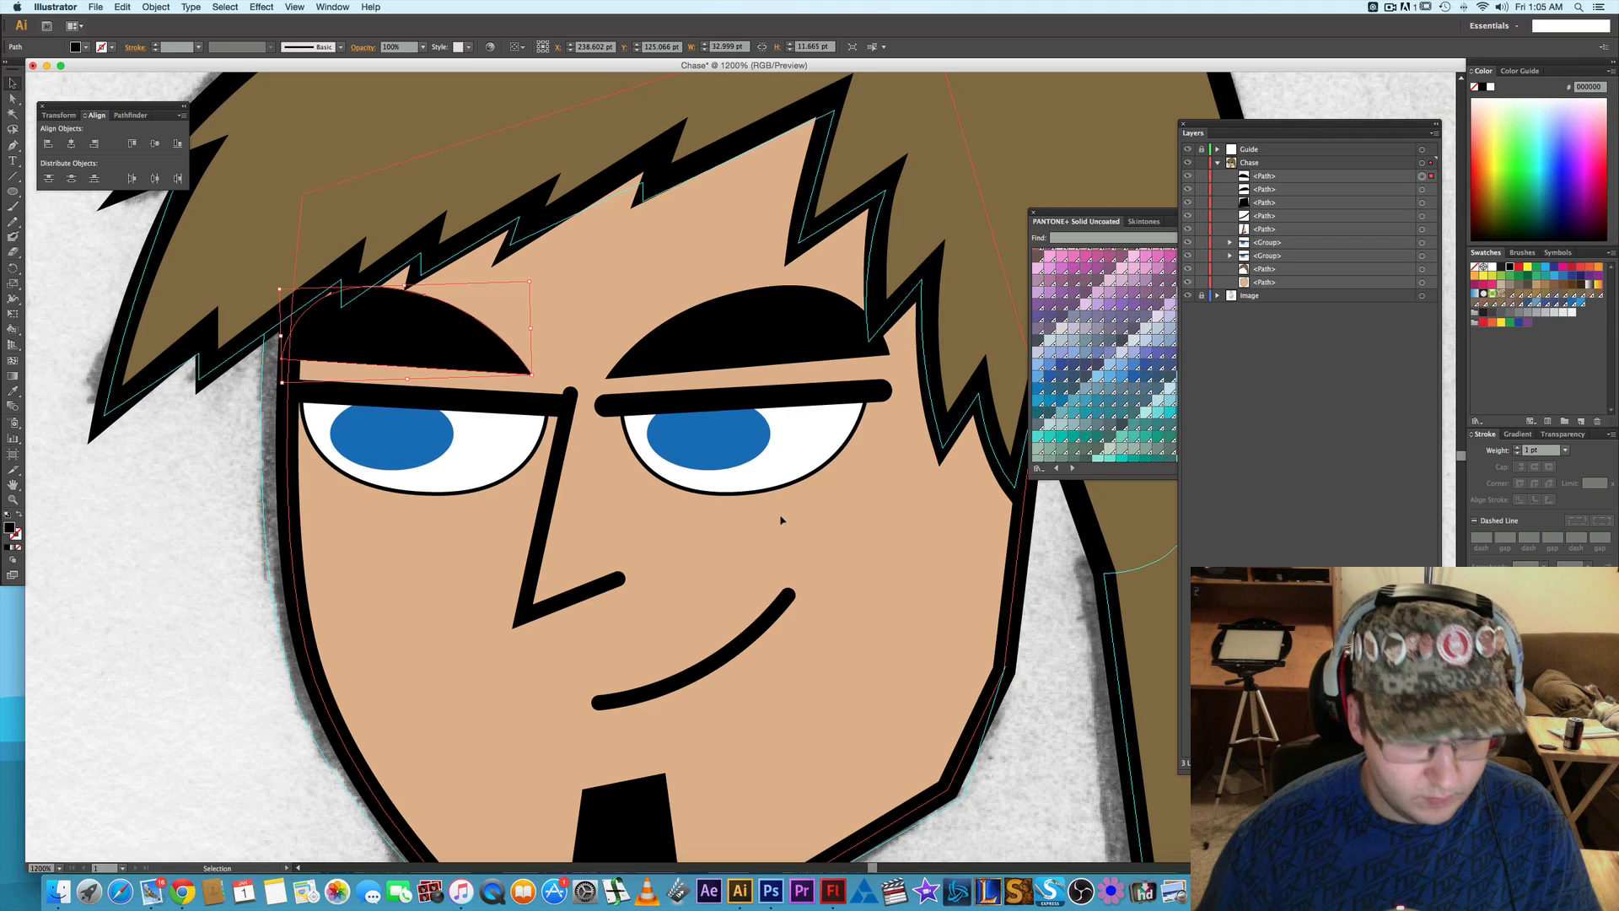
scroll(777, 521, "down", 1)
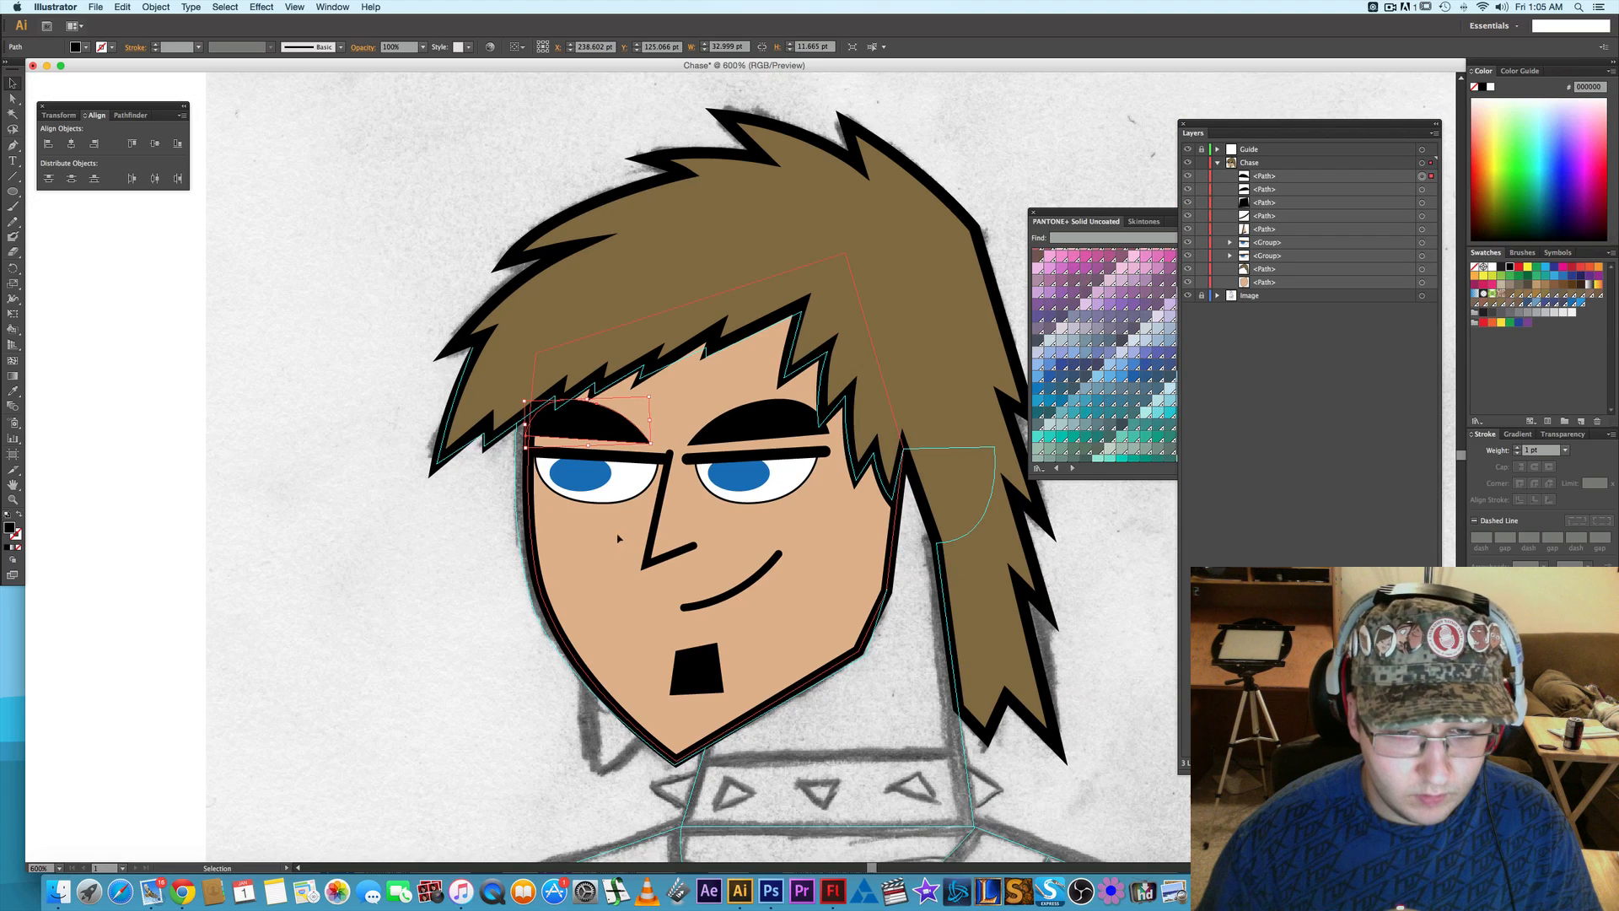
- Reduce the stroke weight of the nose line and the smirk to 1 pt, then deselect
left_click(651, 527)
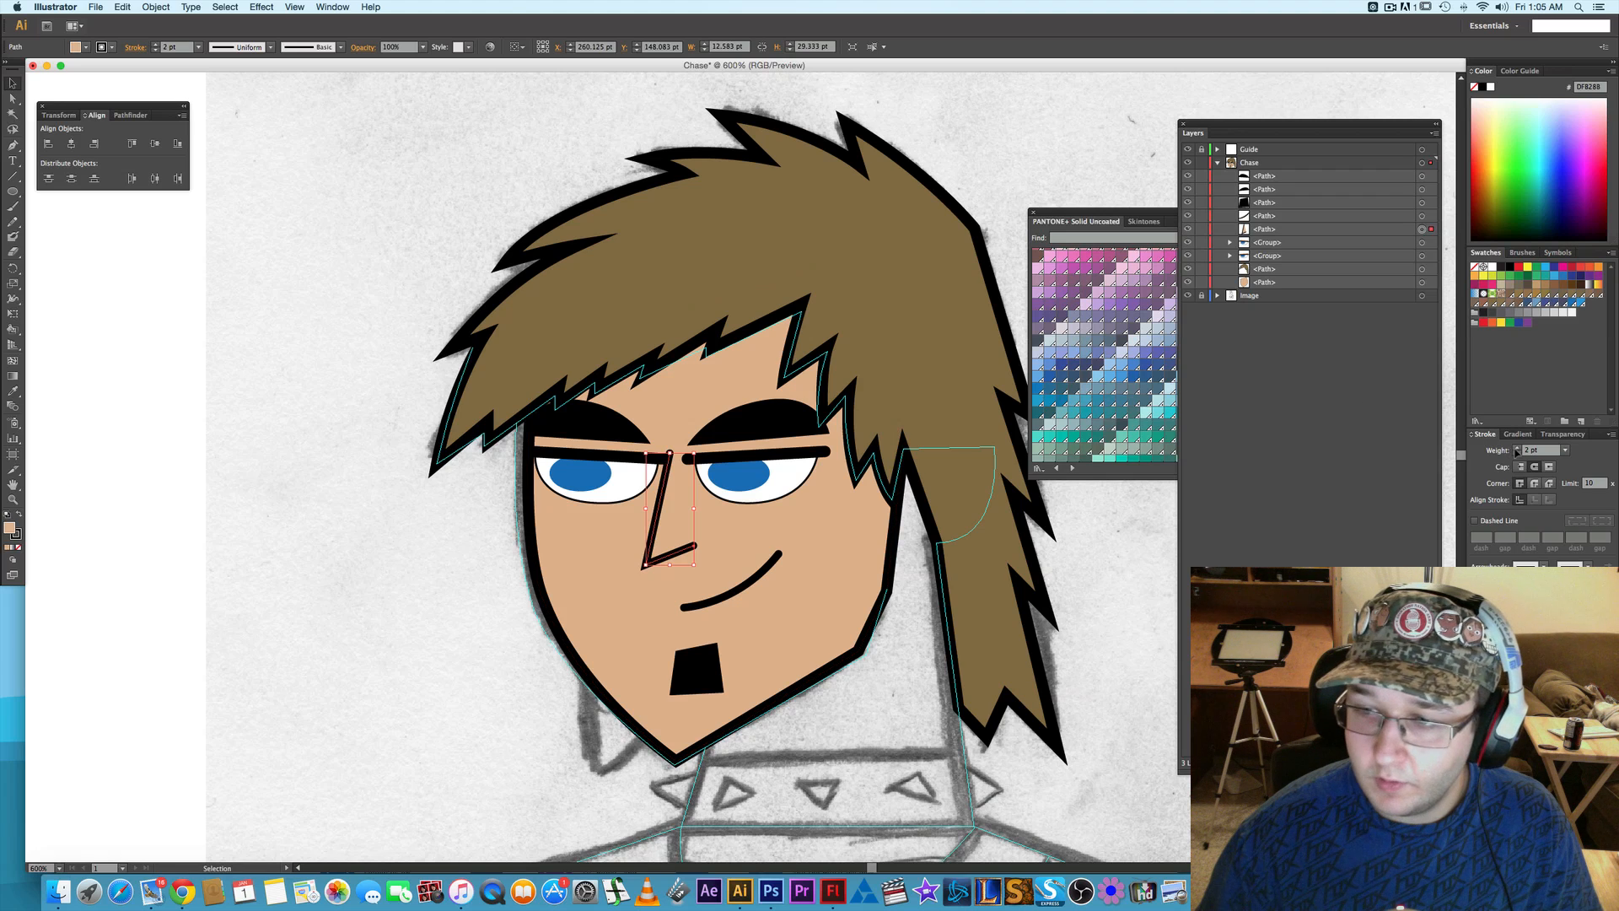
left_click(750, 584)
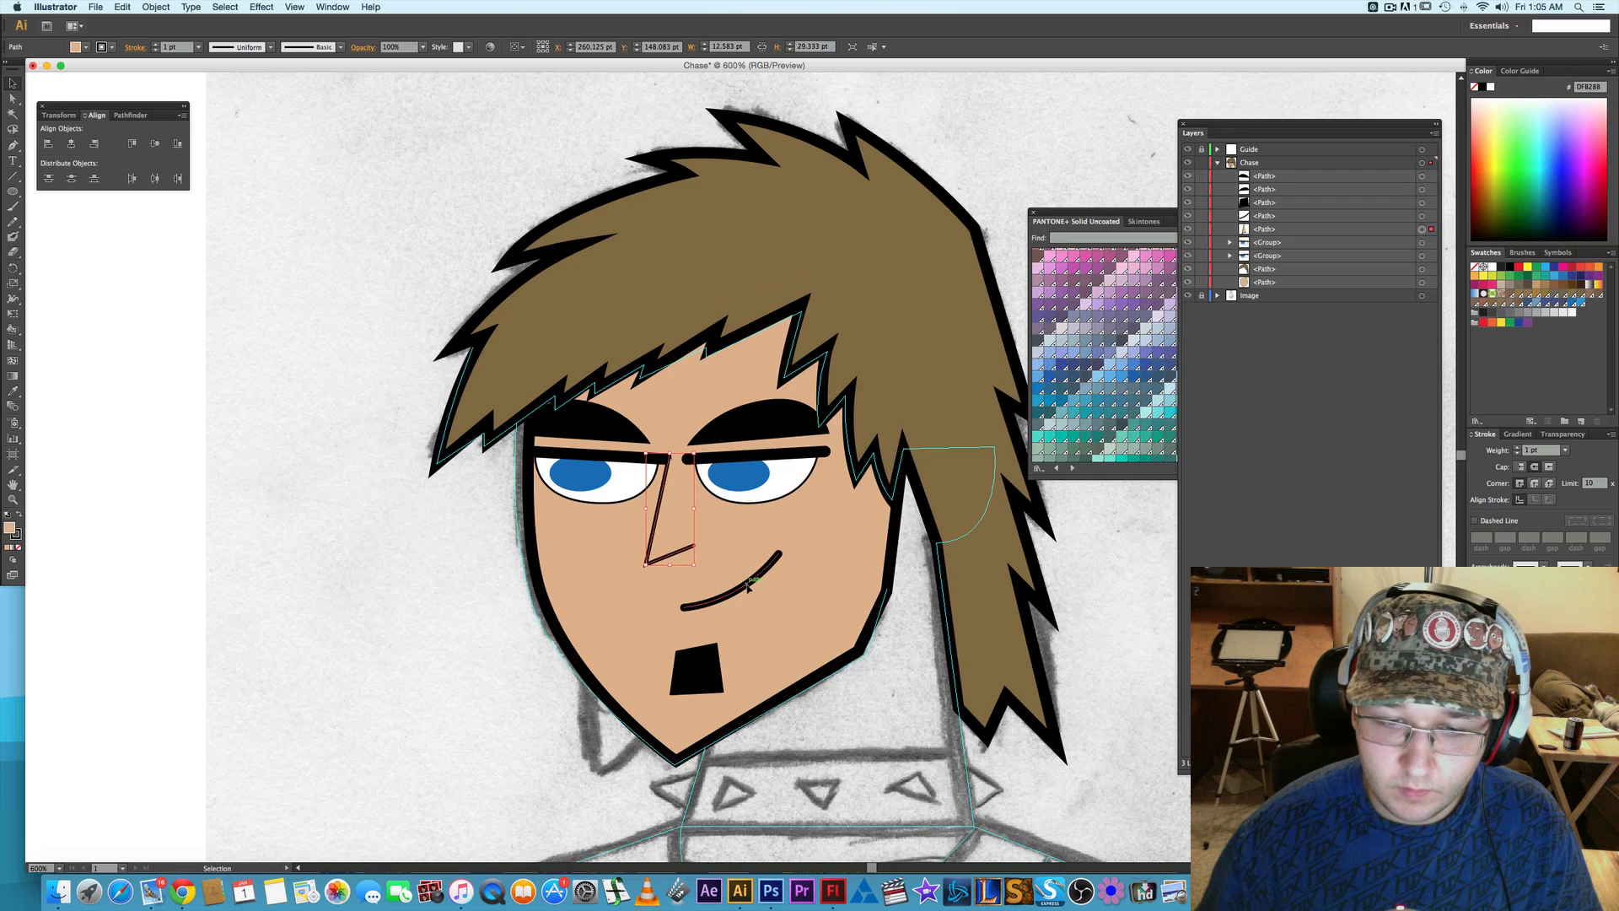
left_click(1517, 454)
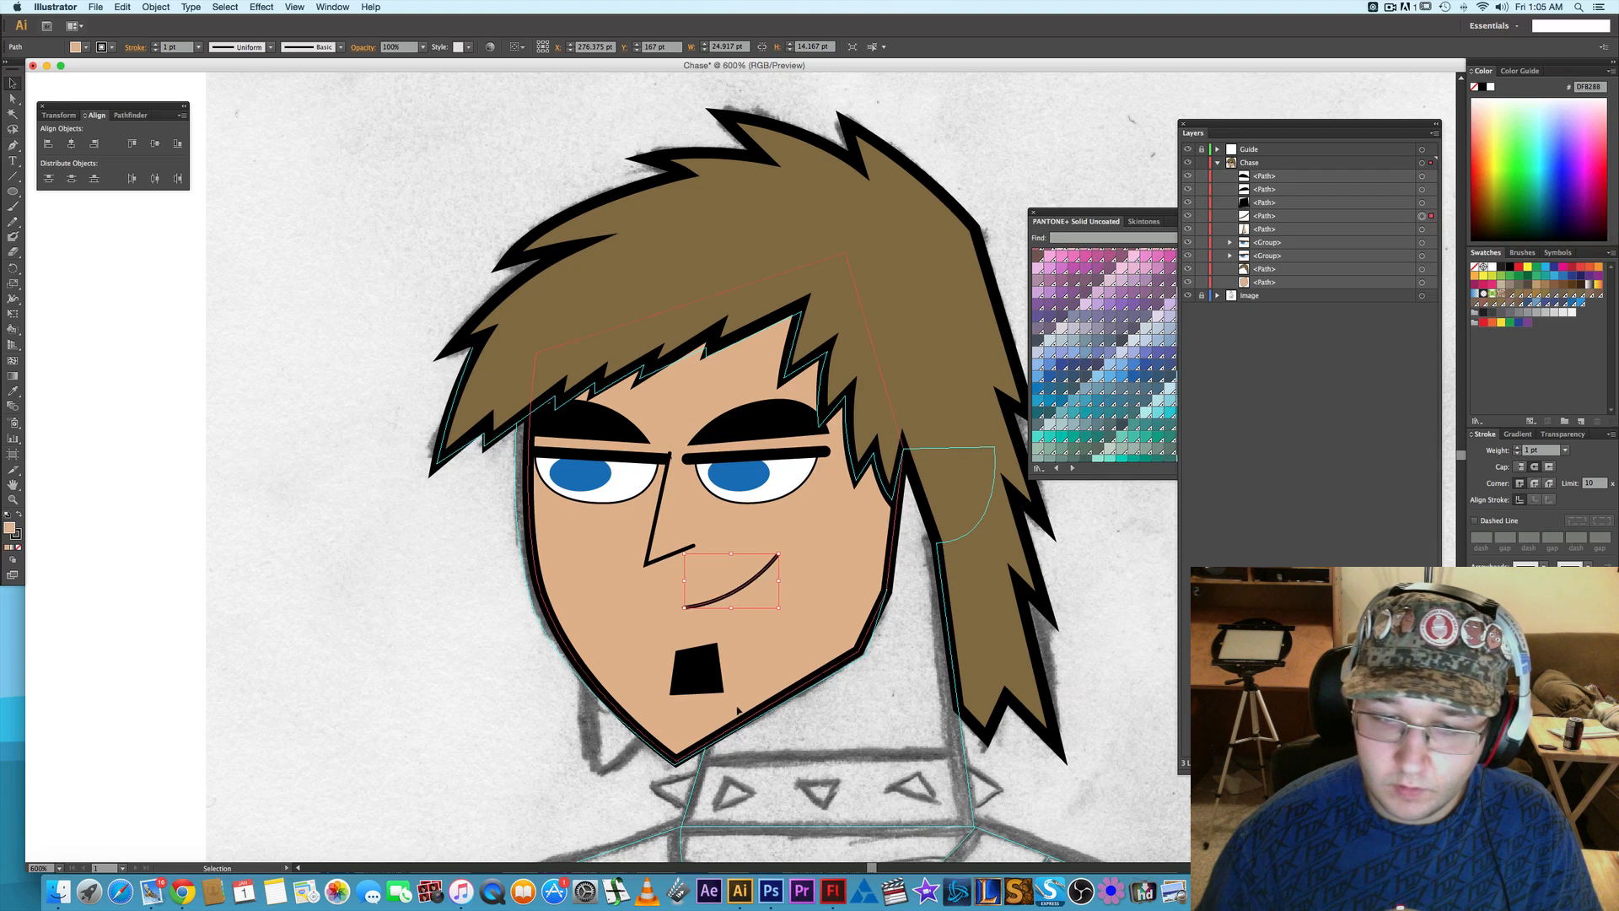
left_click(458, 568)
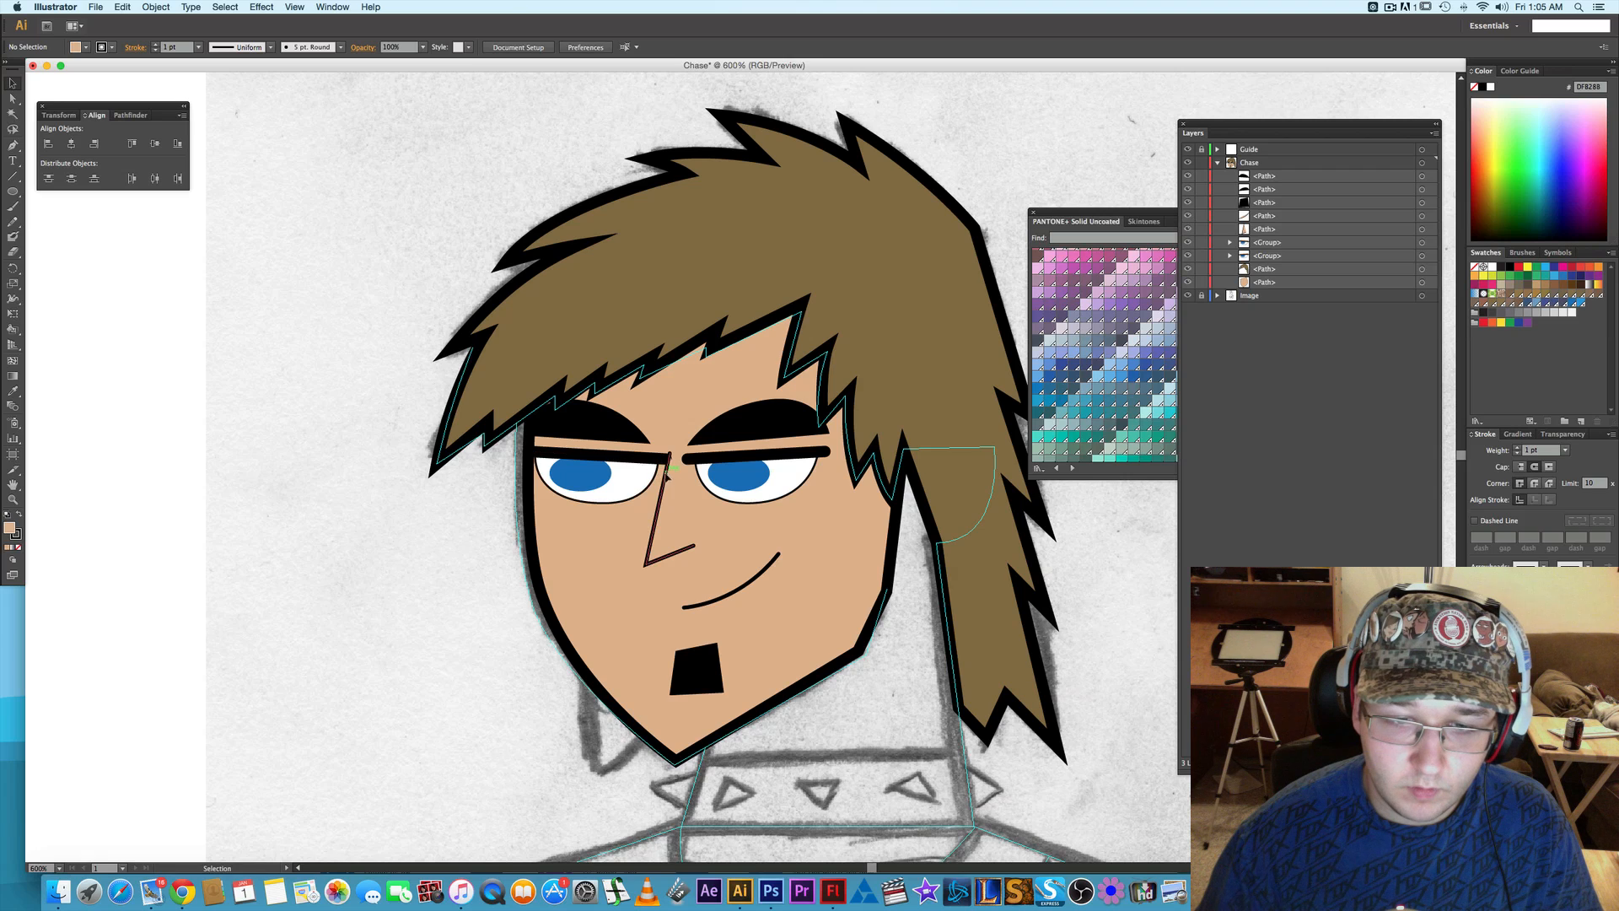
- Nudge the nose line 1 pt to the right and deselect it
left_click(671, 504)
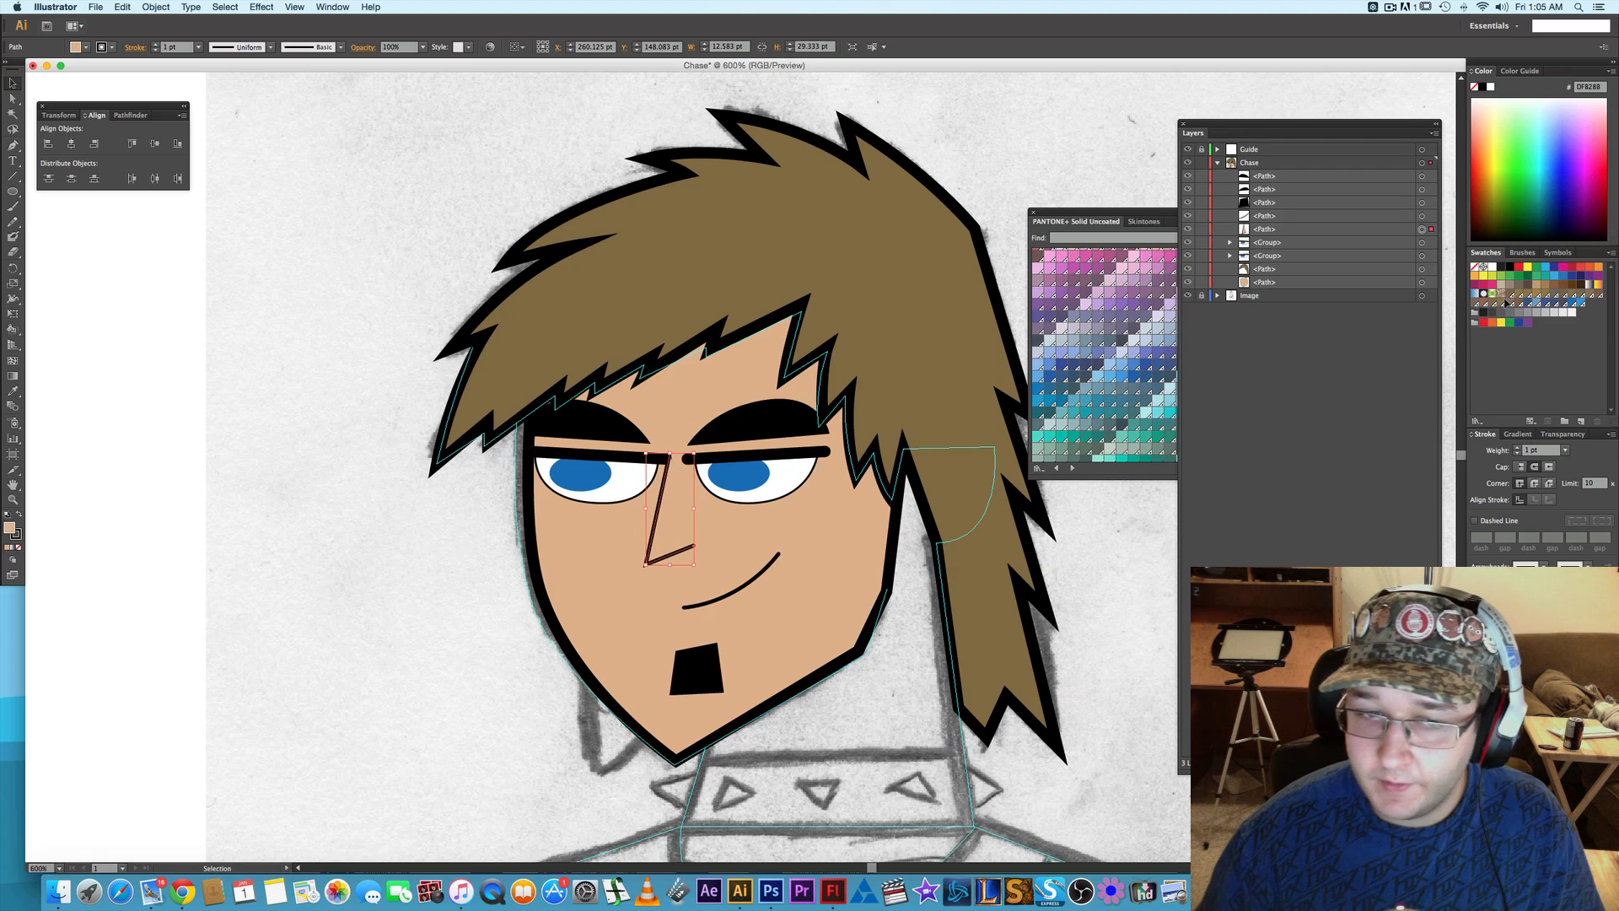
key("Right")
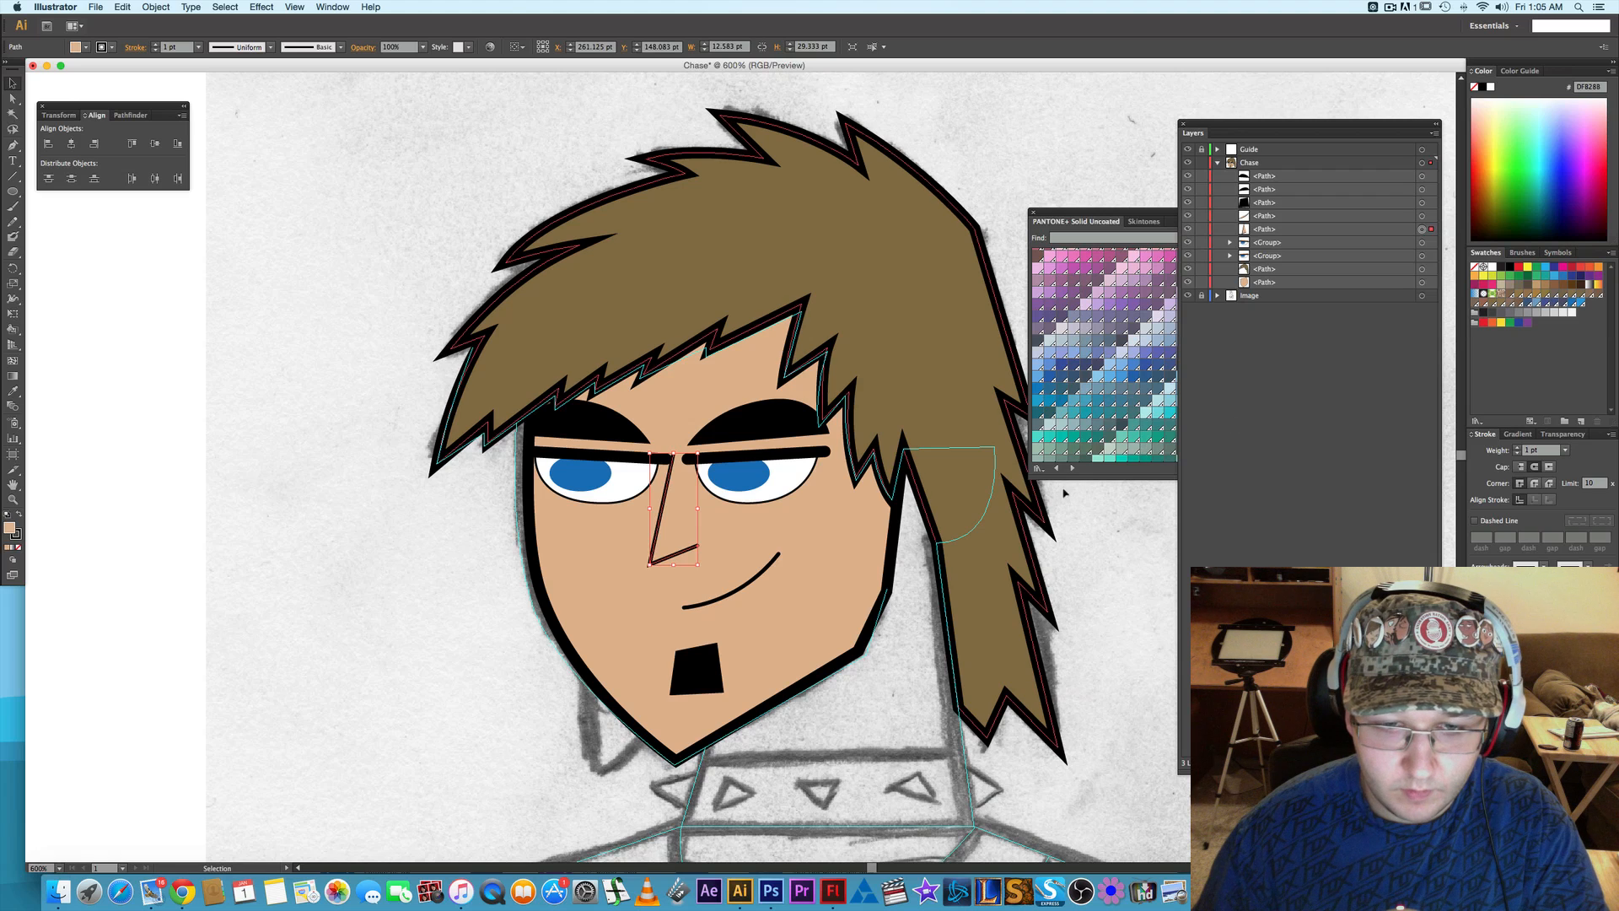
left_click(1131, 516)
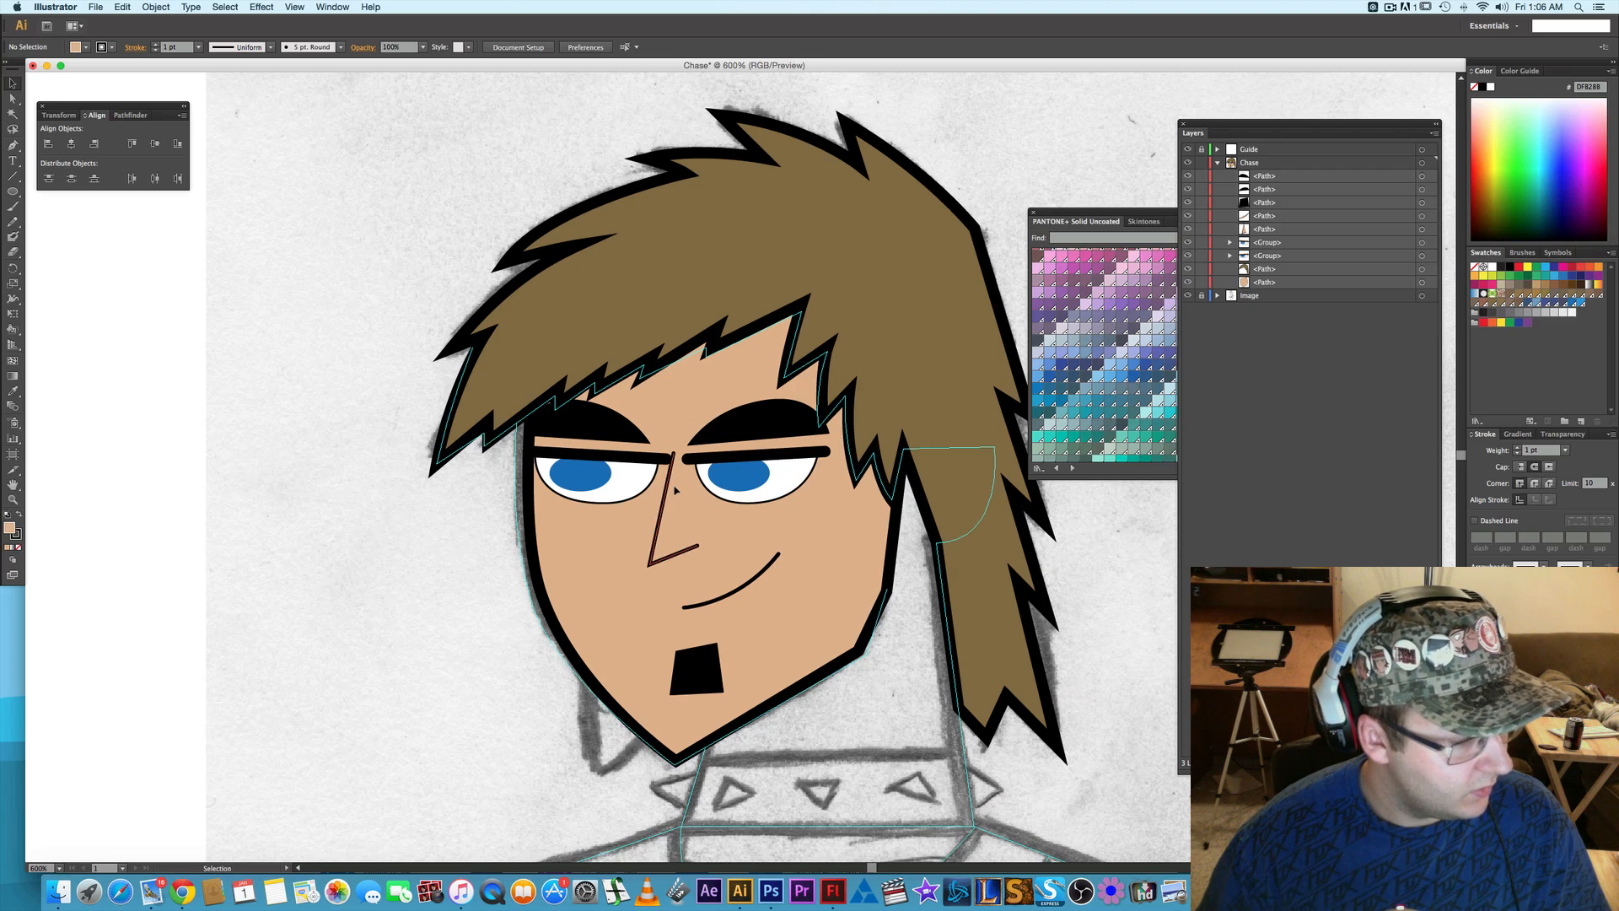
- Shift the anchor point at the tip of the chin 1 pt to the right and deselect the face
scroll(1035, 605, "down", 5)
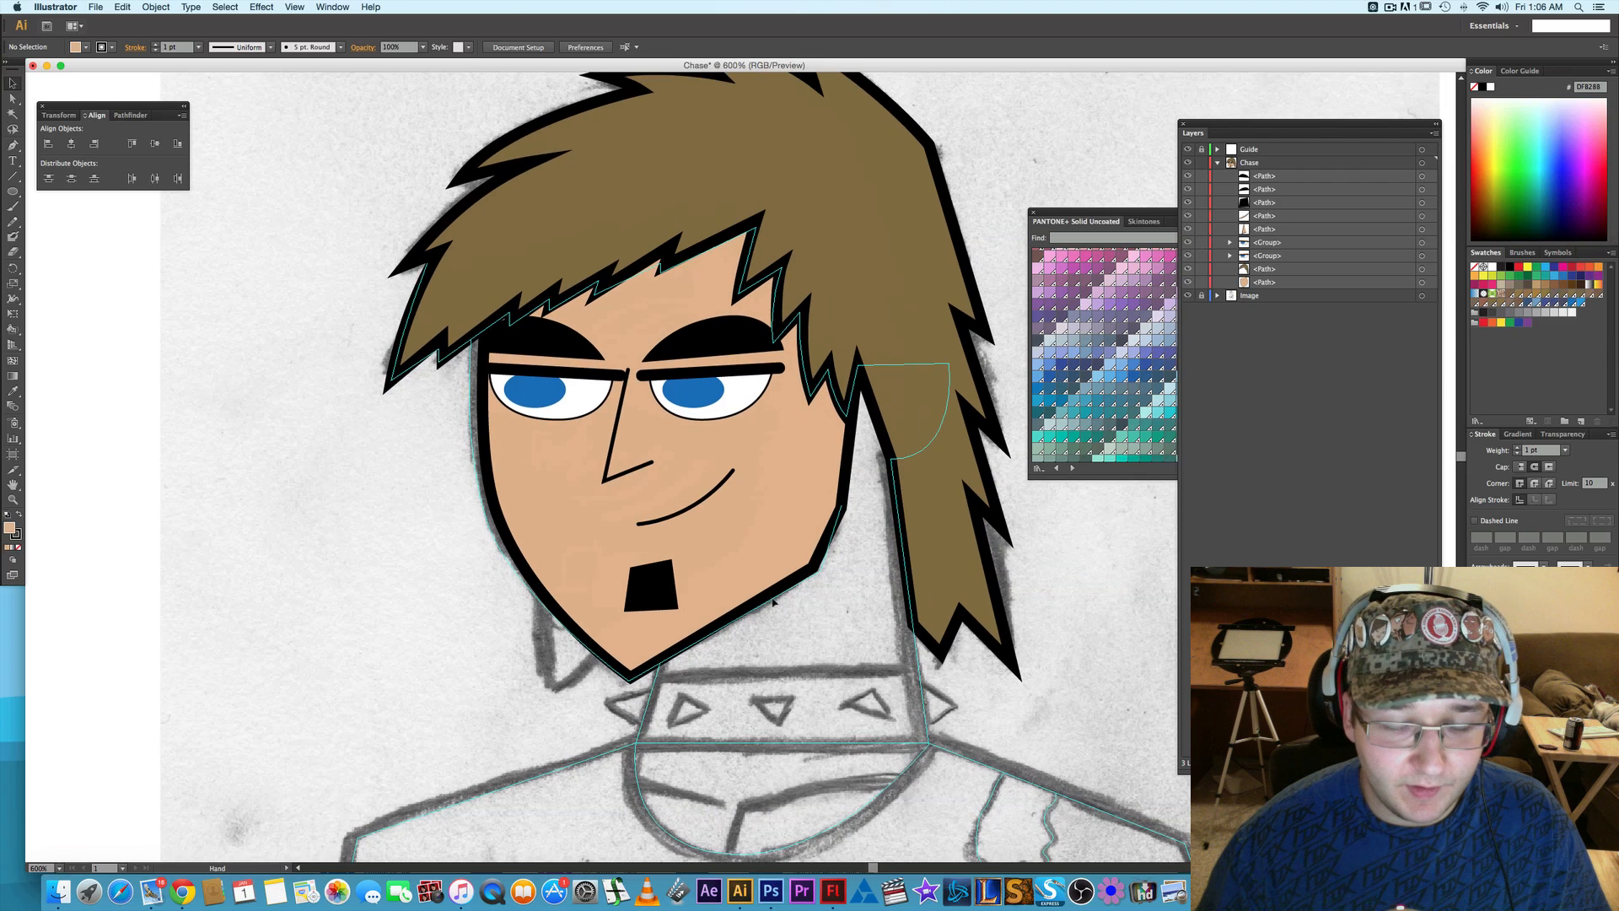
scroll(658, 671, "down", 1)
key("a")
left_click(675, 662)
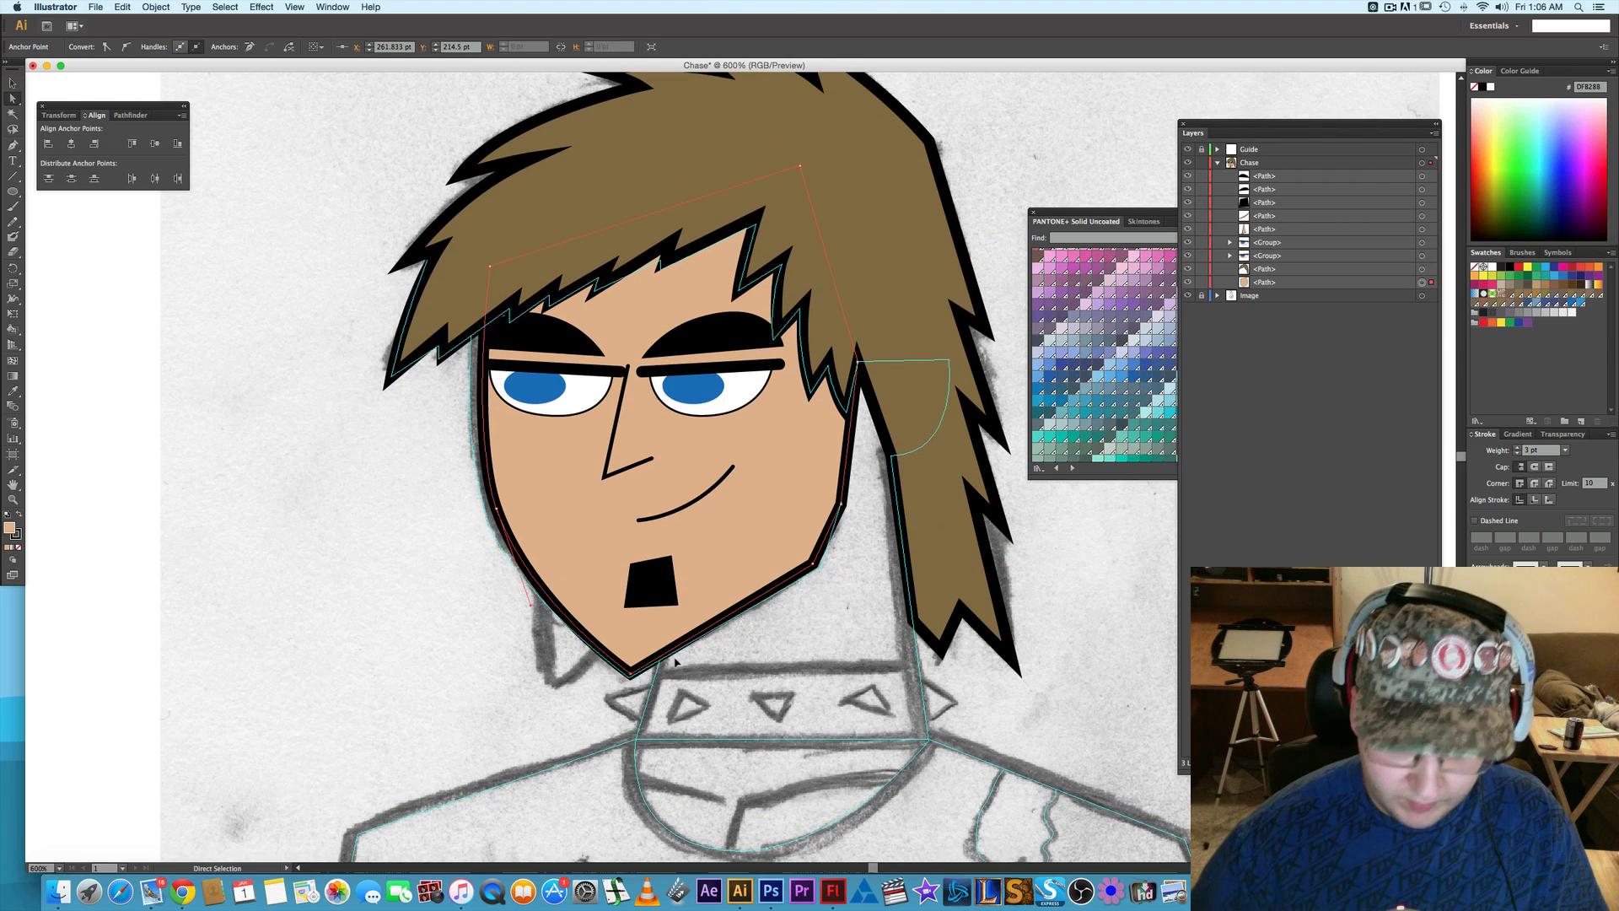
key("Right")
key("Right")
key("Right")
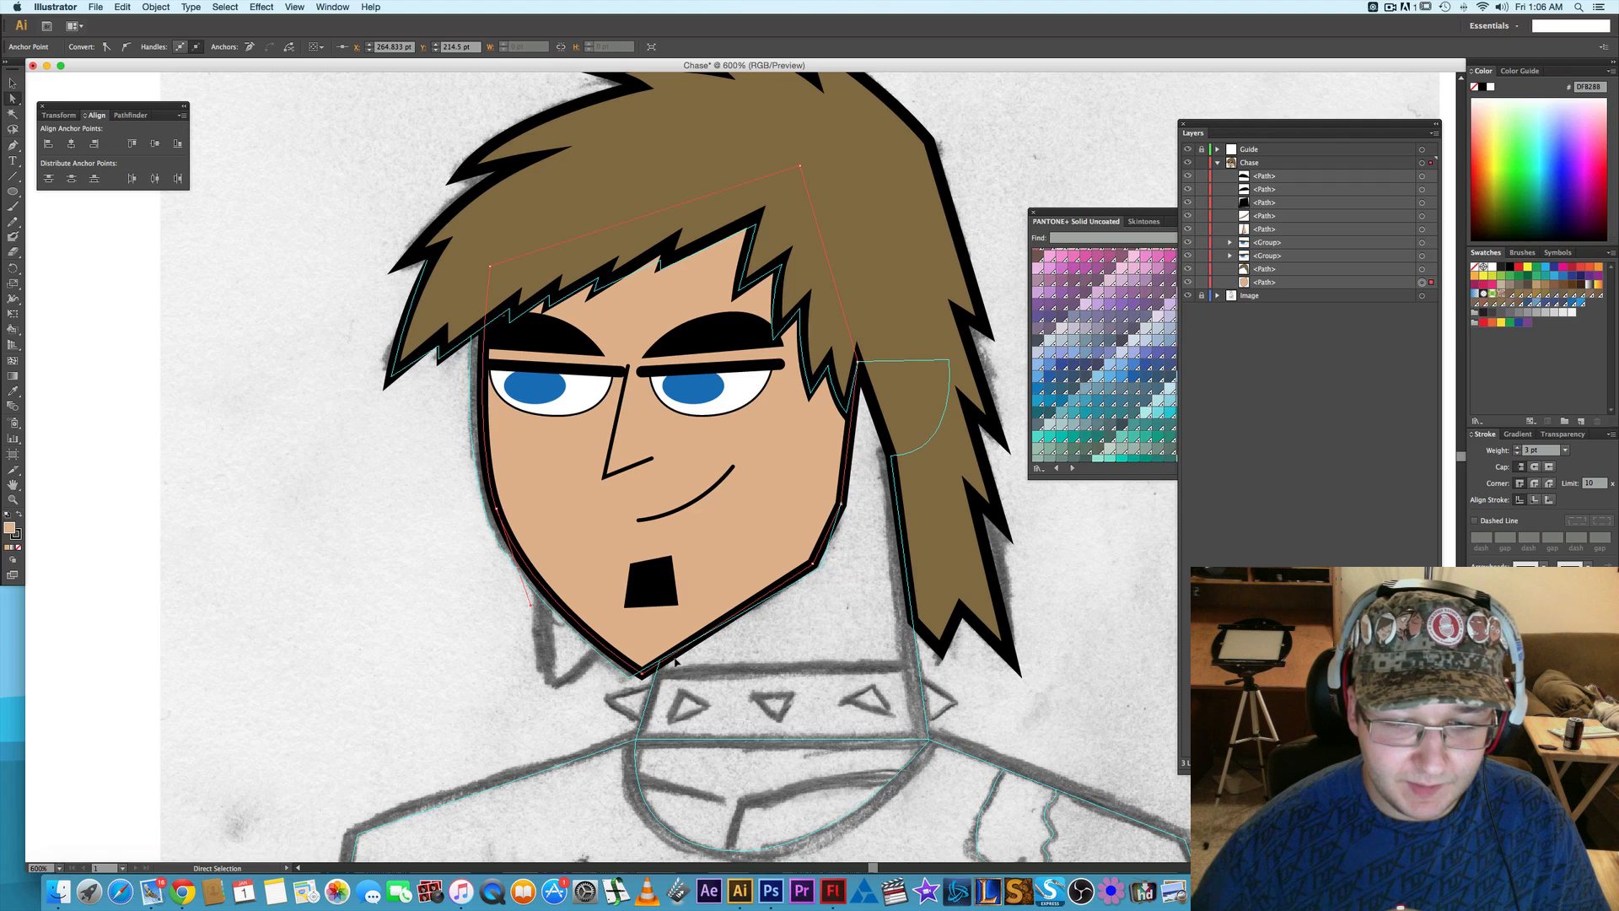
key("Left")
key("Left")
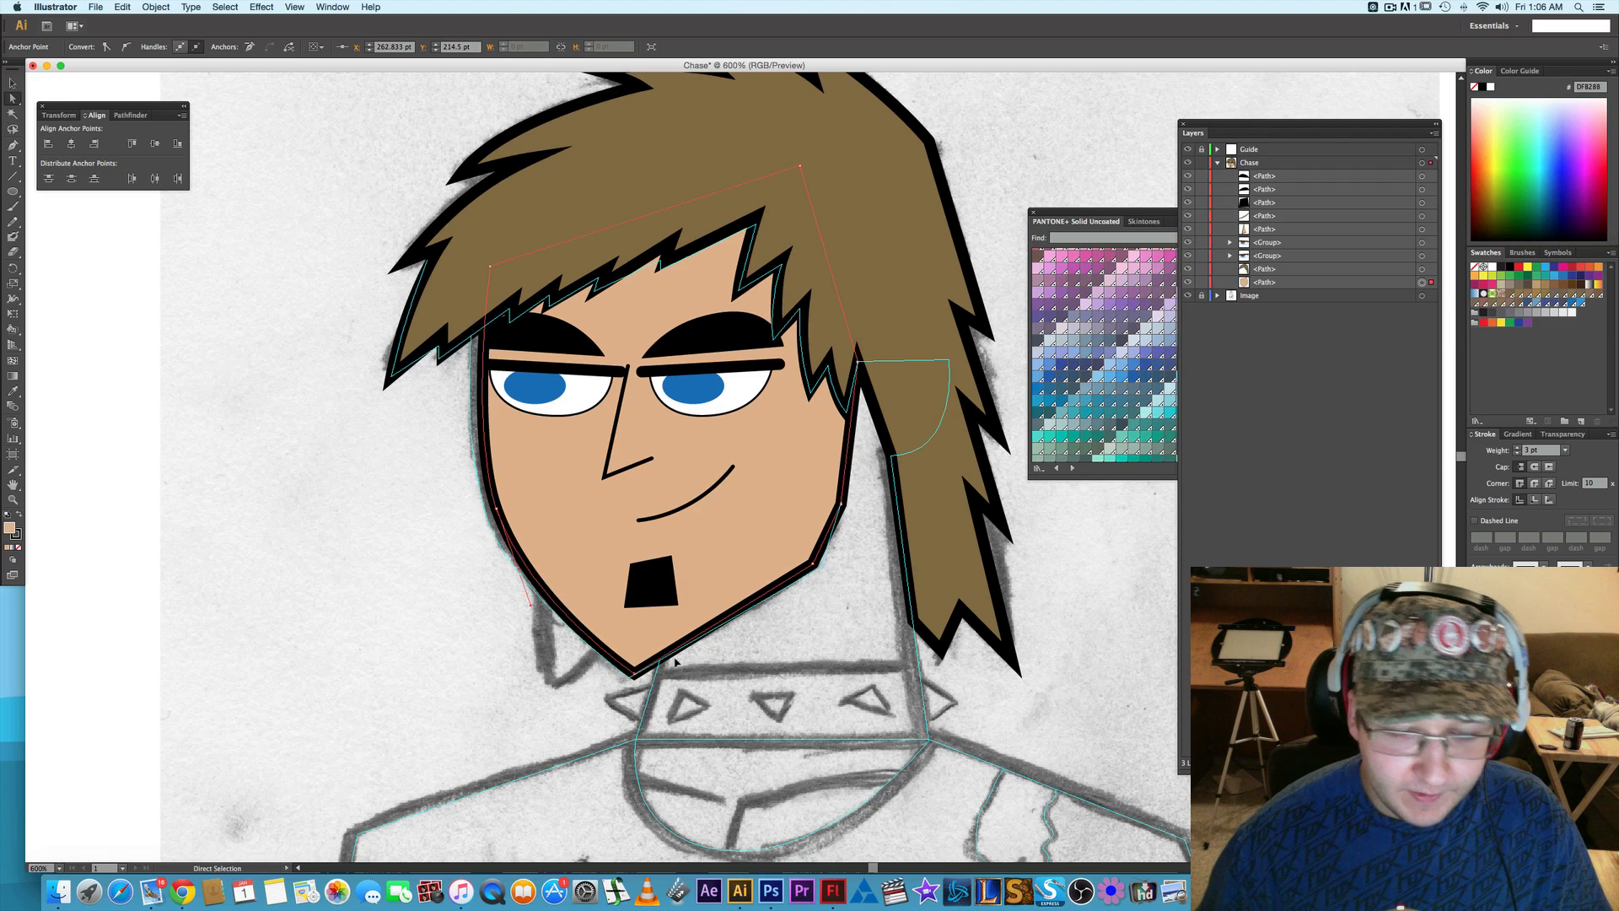
left_click(824, 615)
- Add an anchor point to the face outline's right edge below the hair and pull it down past the jaw
scroll(831, 667, "up", 3)
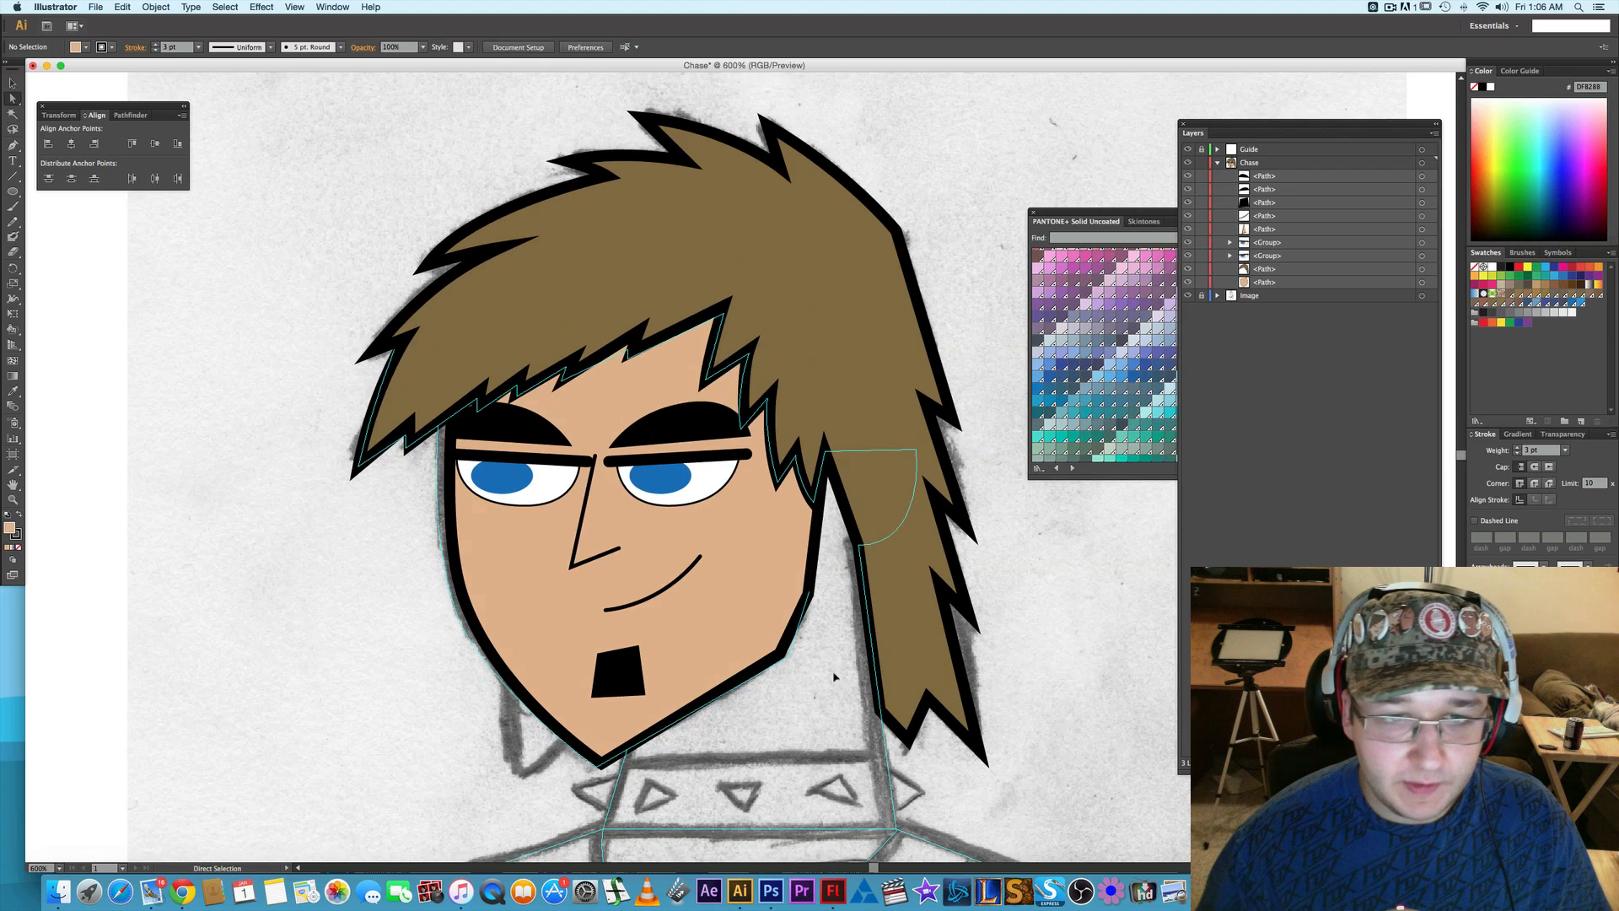
scroll(809, 654, "down", 2)
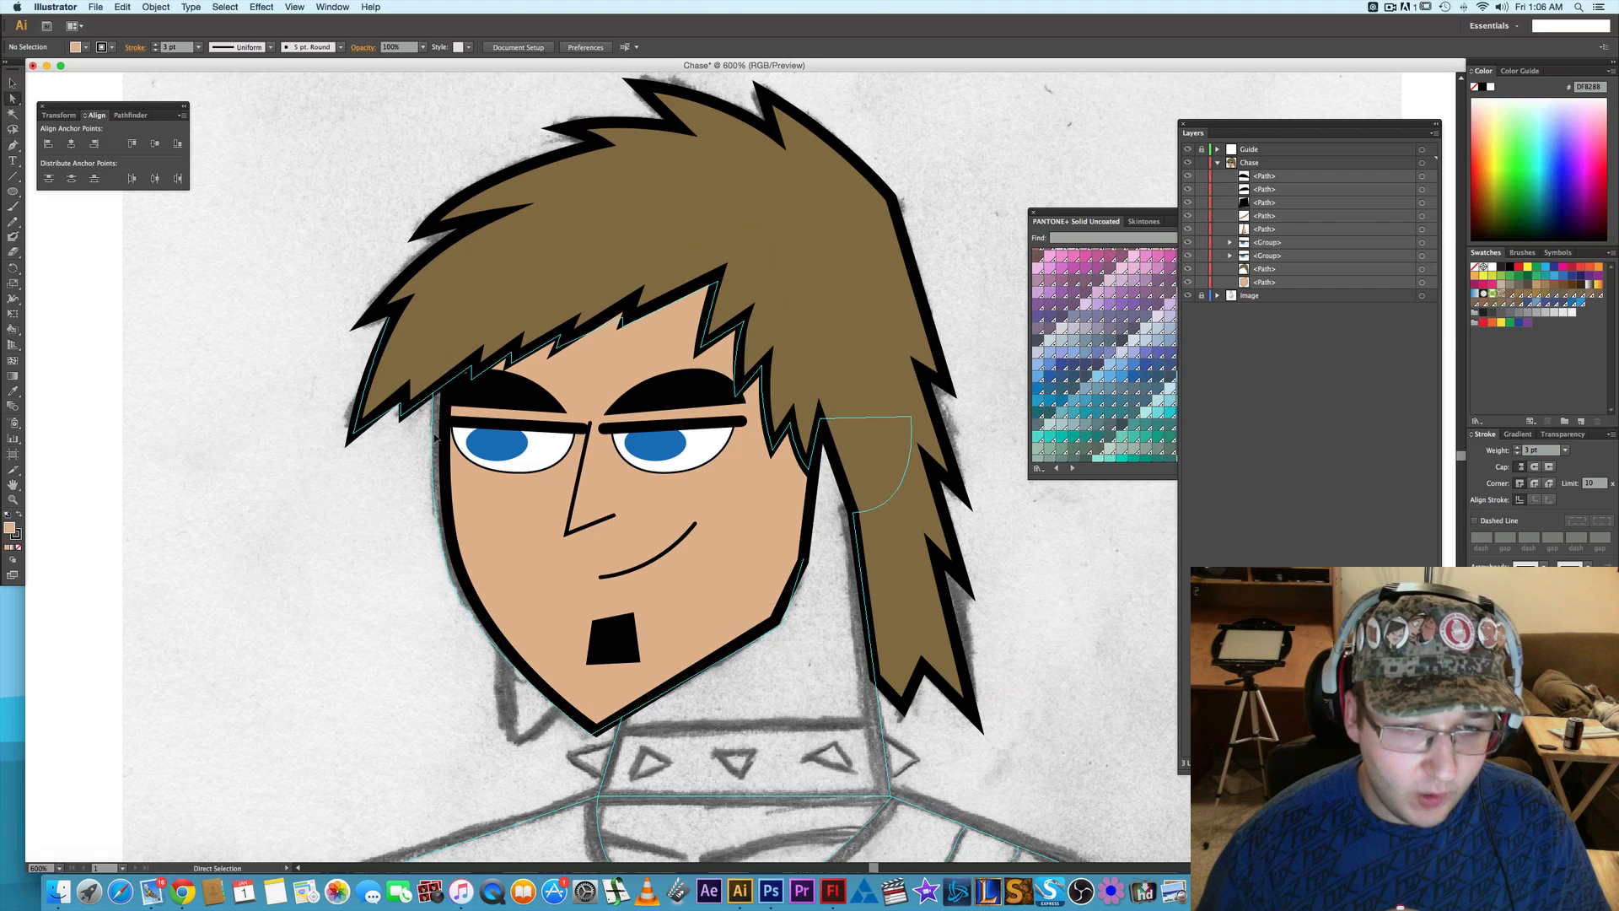
left_click(601, 729)
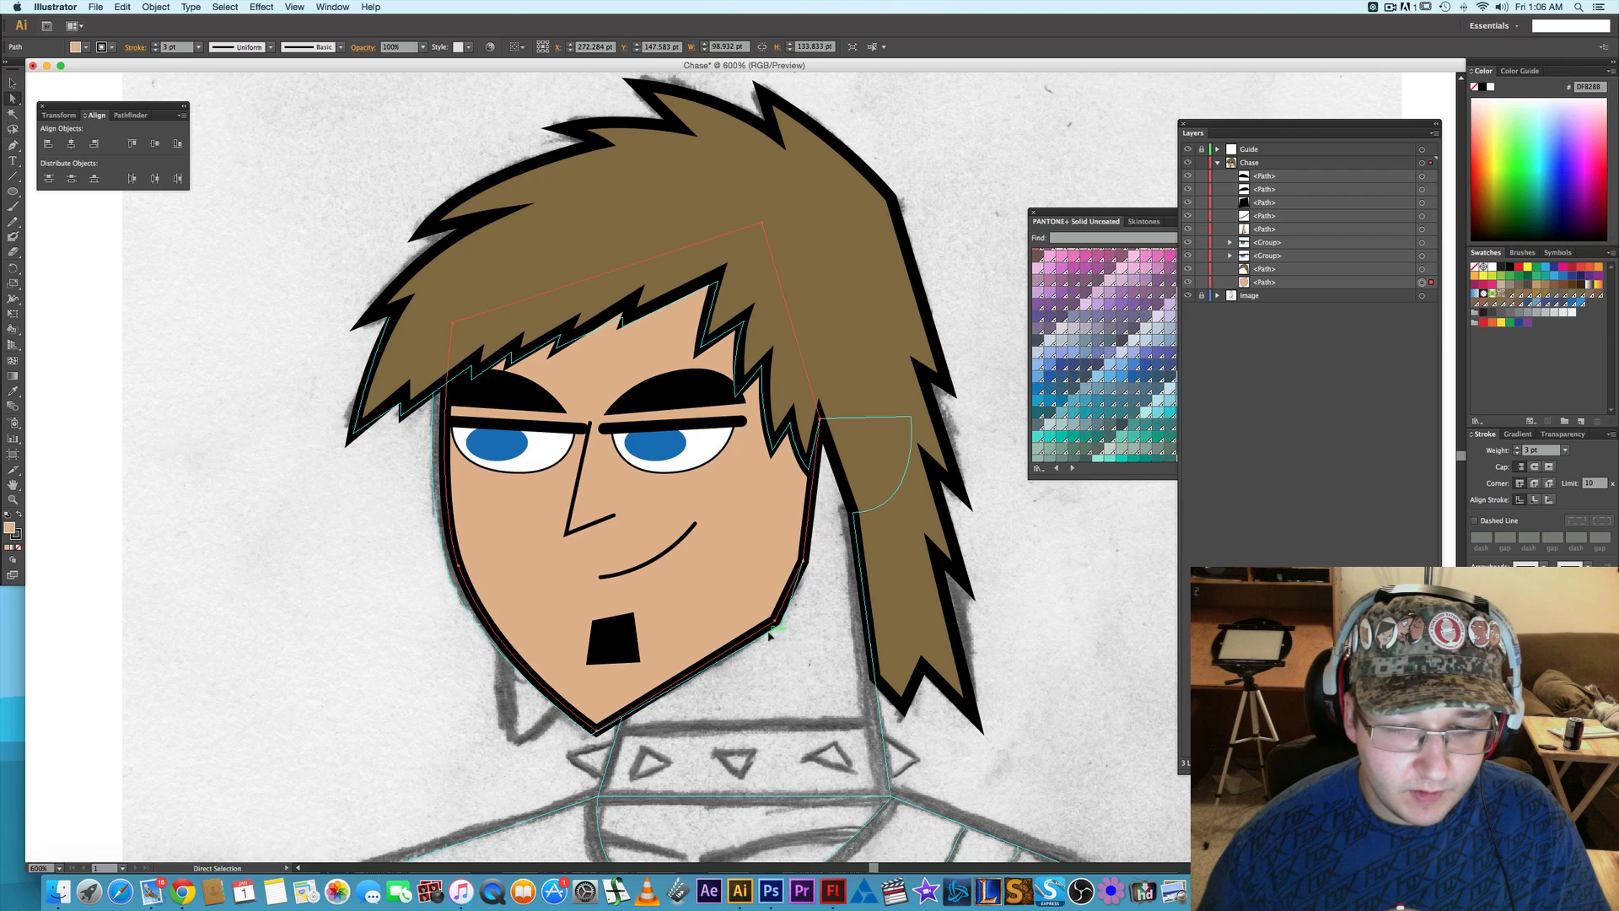
key("plus")
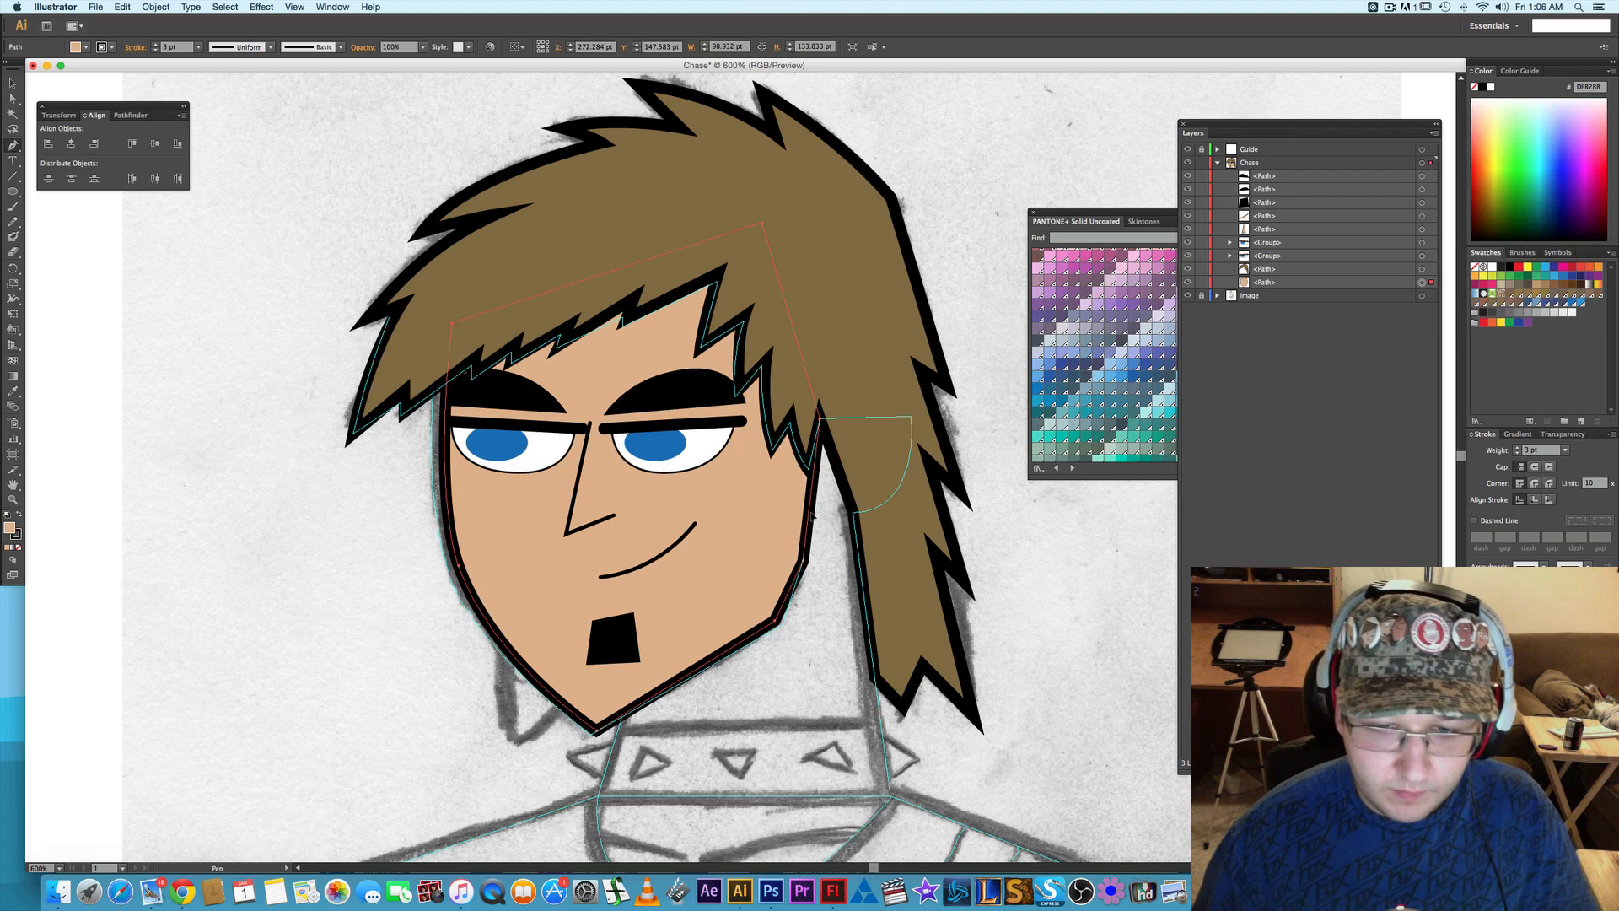
left_click(810, 513)
key("a")
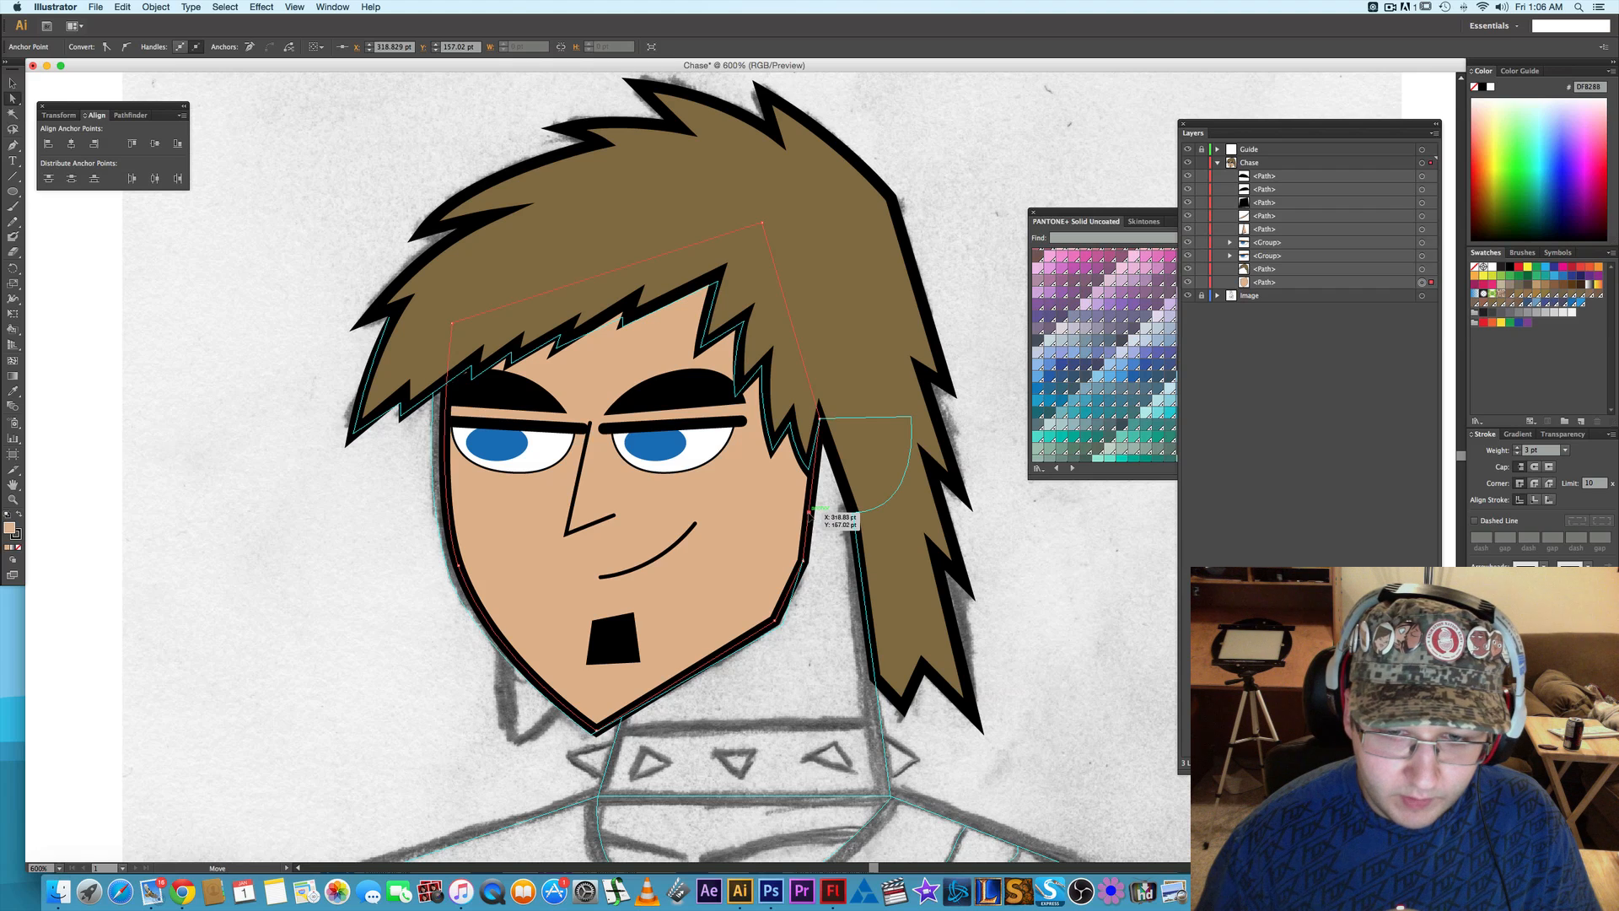
left_click_drag(809, 512, 831, 602)
- Add another anchor point, place it on the jaw corner, and extend the lower point to the neck's bottom-right corner in the sketch
key("p")
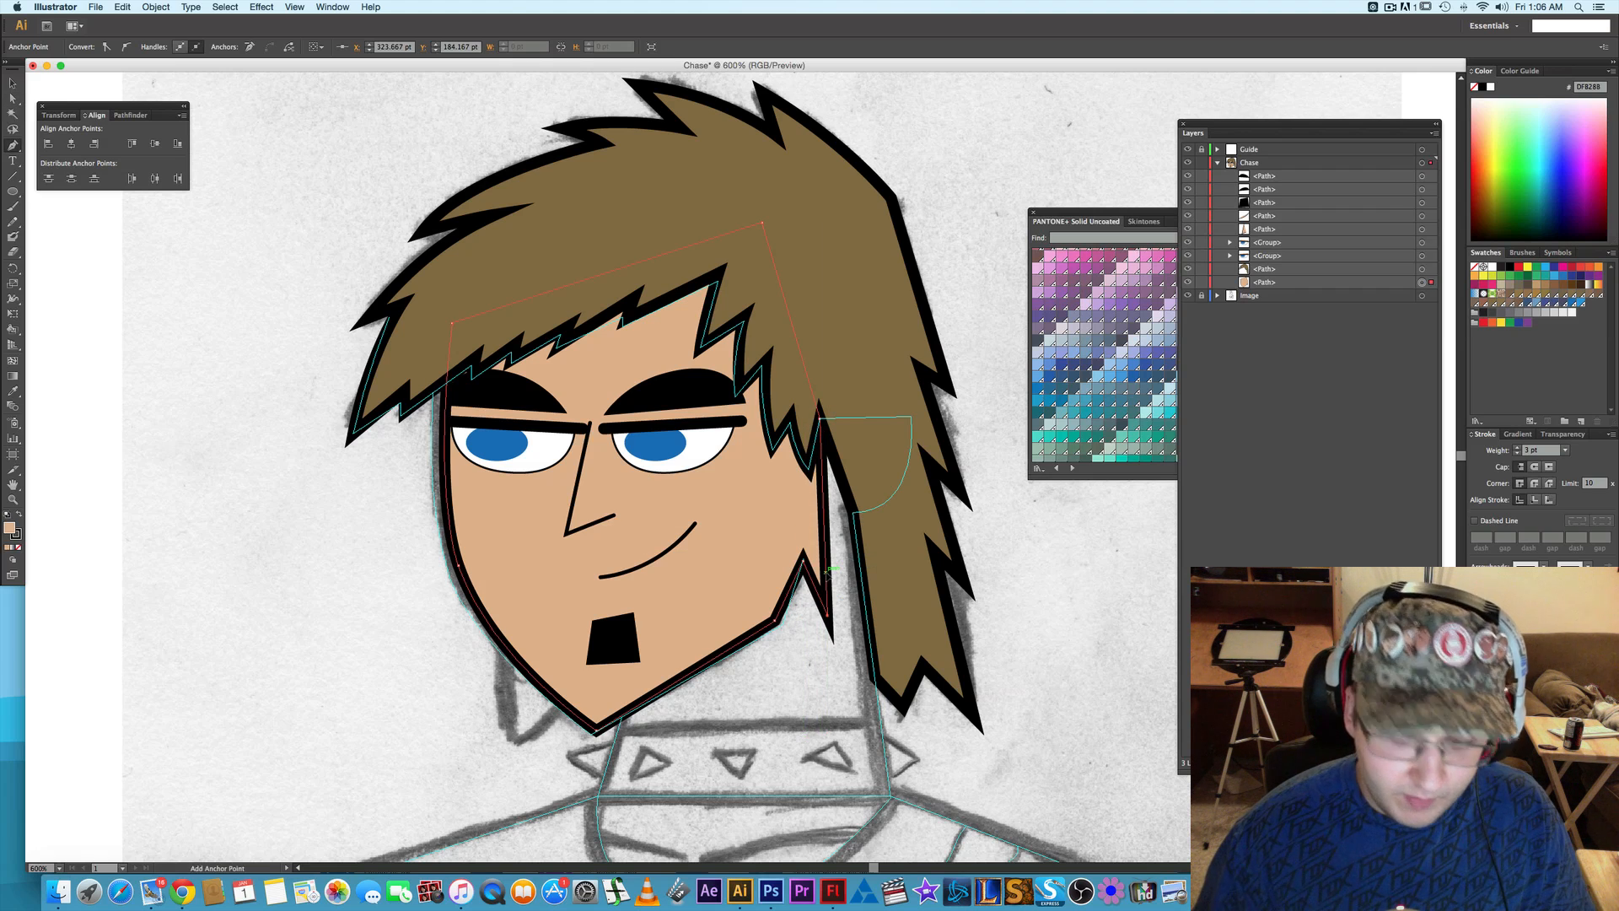
left_click(826, 572)
key("a")
left_click_drag(826, 573, 774, 621)
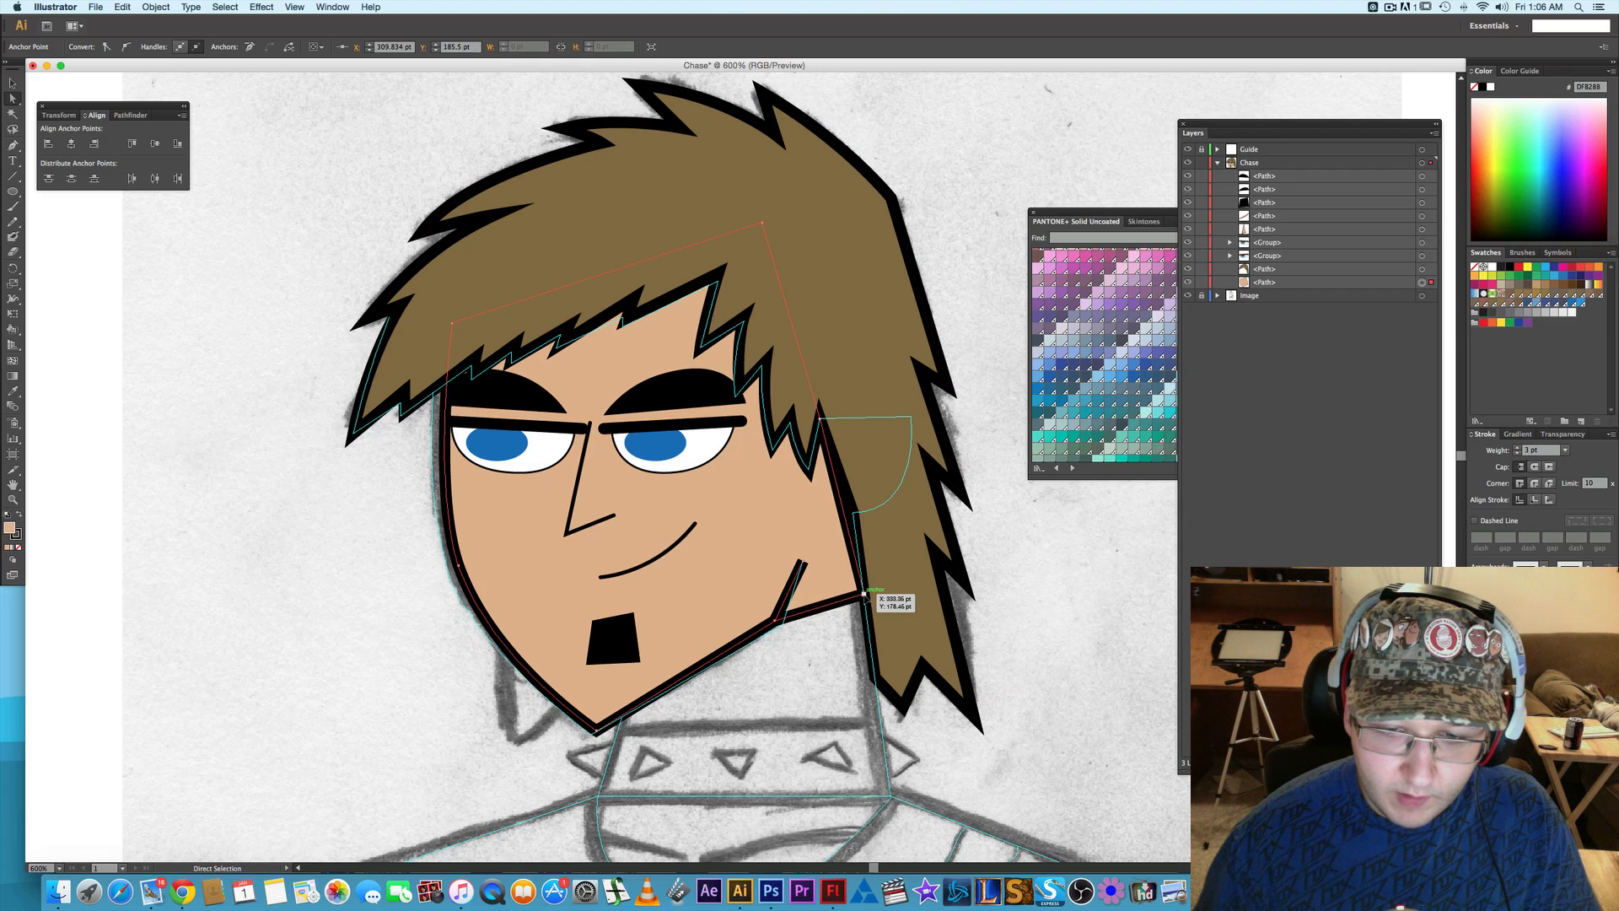
left_click_drag(864, 594, 890, 797)
- Add an anchor point on the neck's lower edge and move it to where the neck meets the jaw near the chin
key("p")
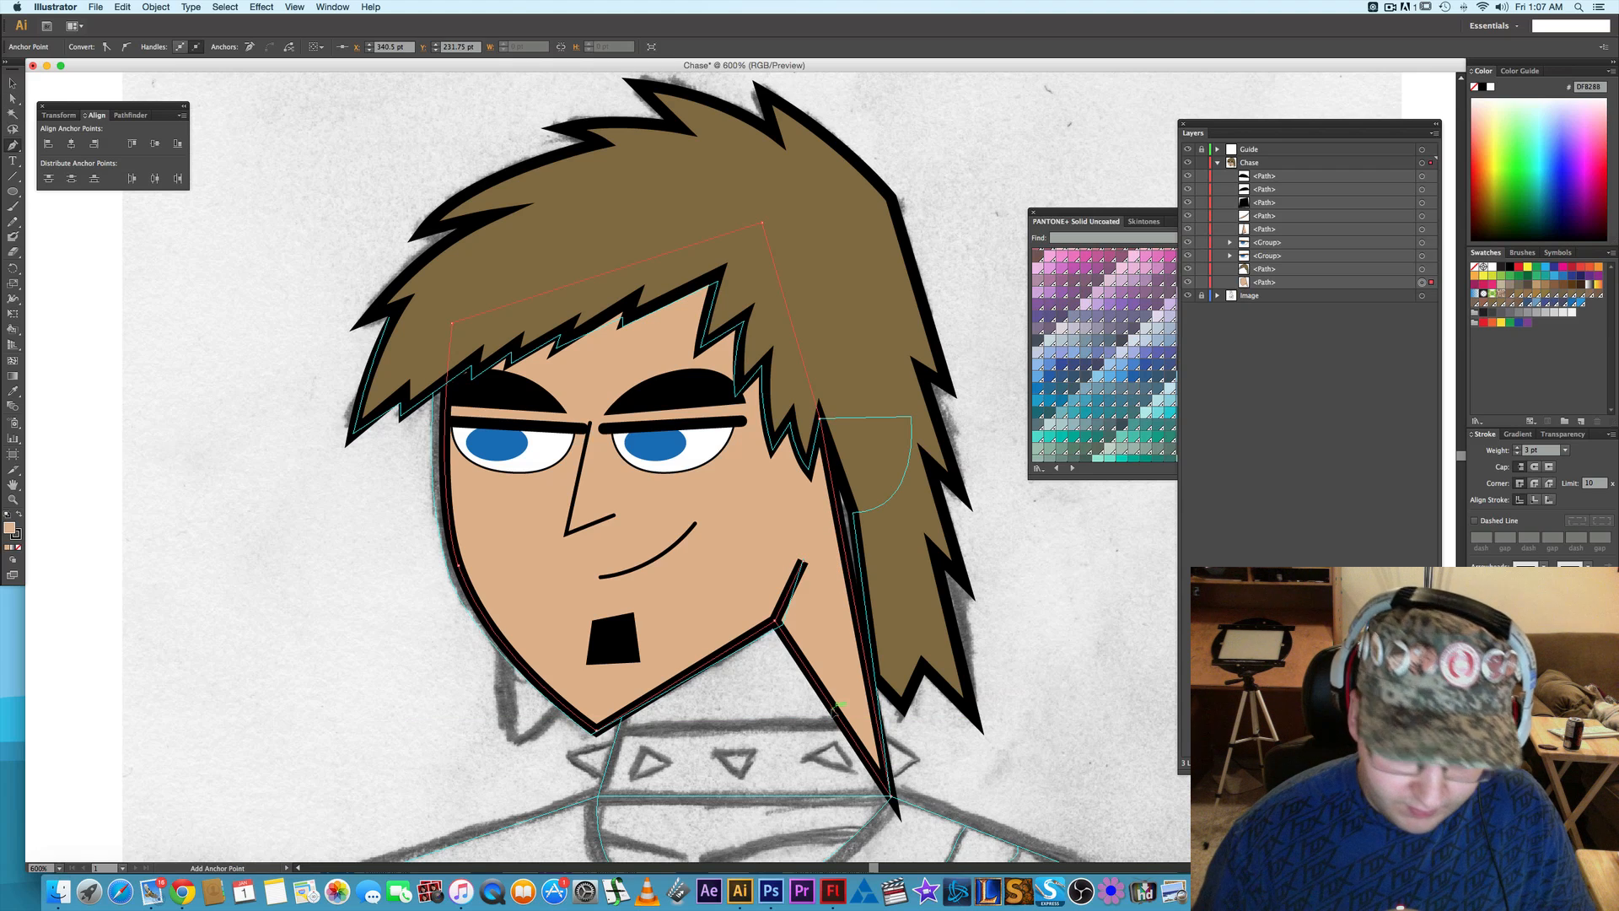
left_click(834, 709)
key("a")
left_click_drag(833, 709, 621, 718)
key("super+z")
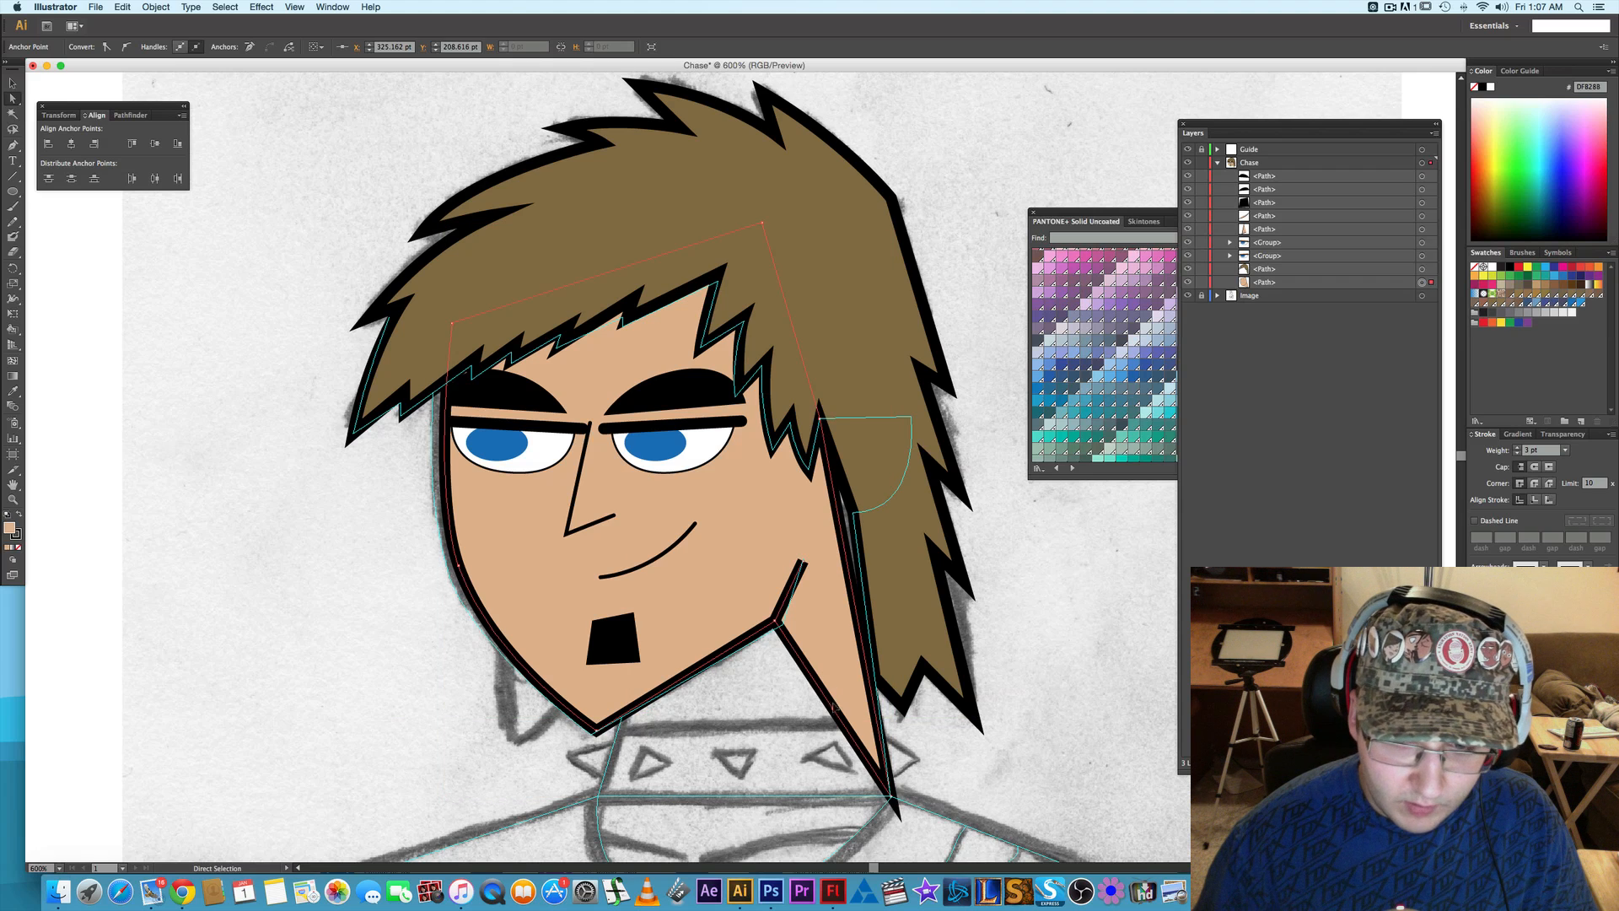
left_click_drag(833, 709, 689, 715)
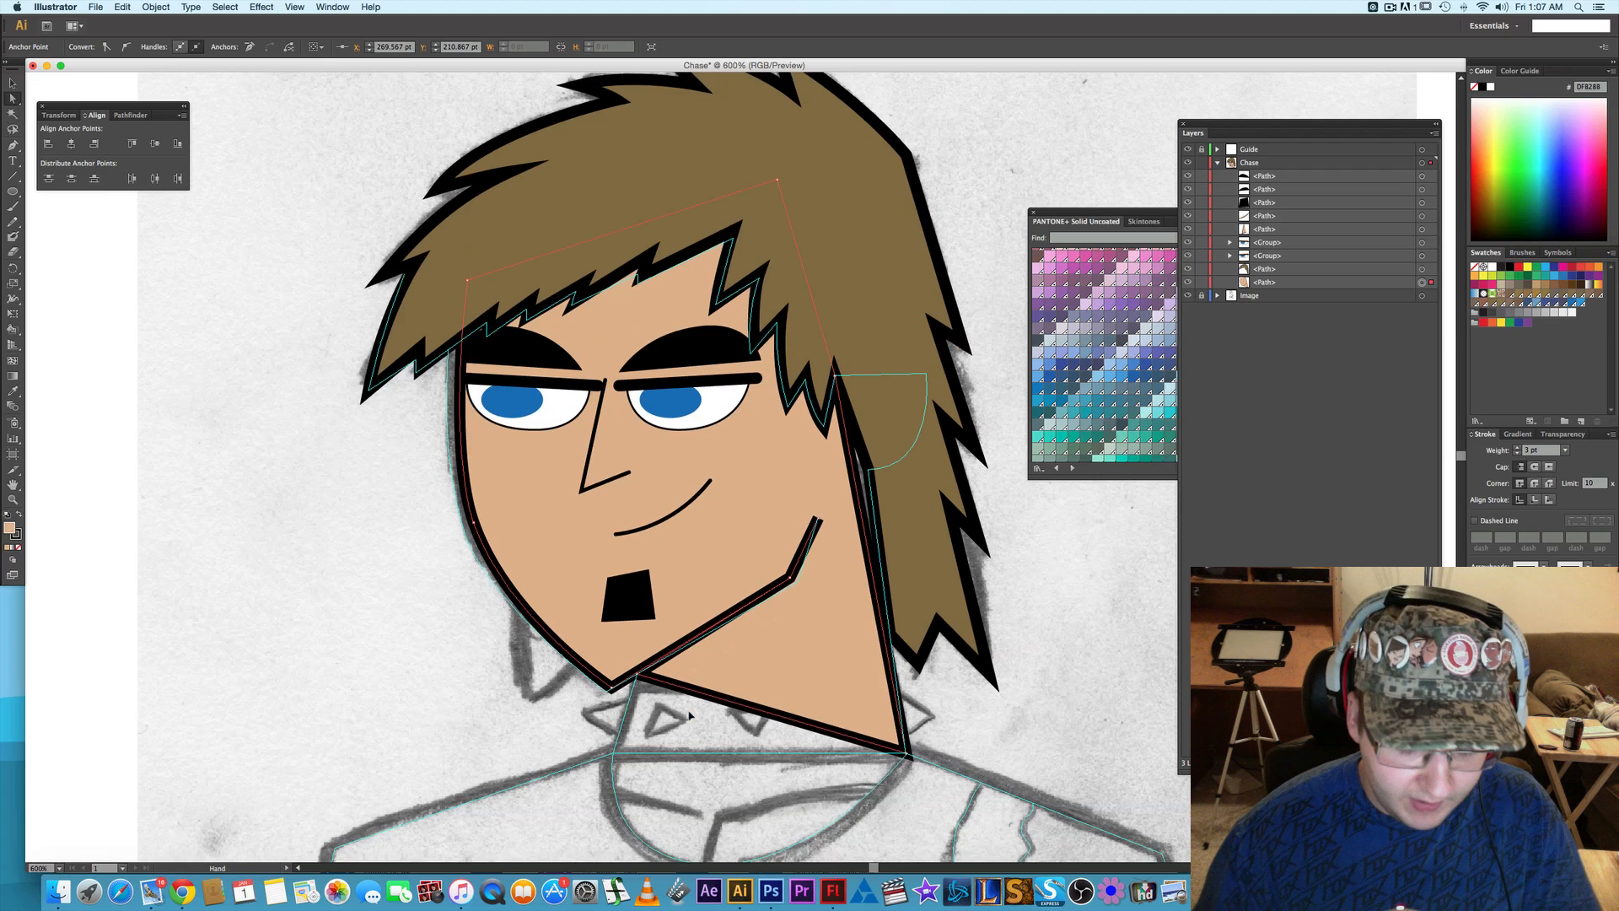
- Pull a new anchor point from the neck's bottom edge to its bottom-left corner, completing the neck shape, and deselect it
left_click(711, 695)
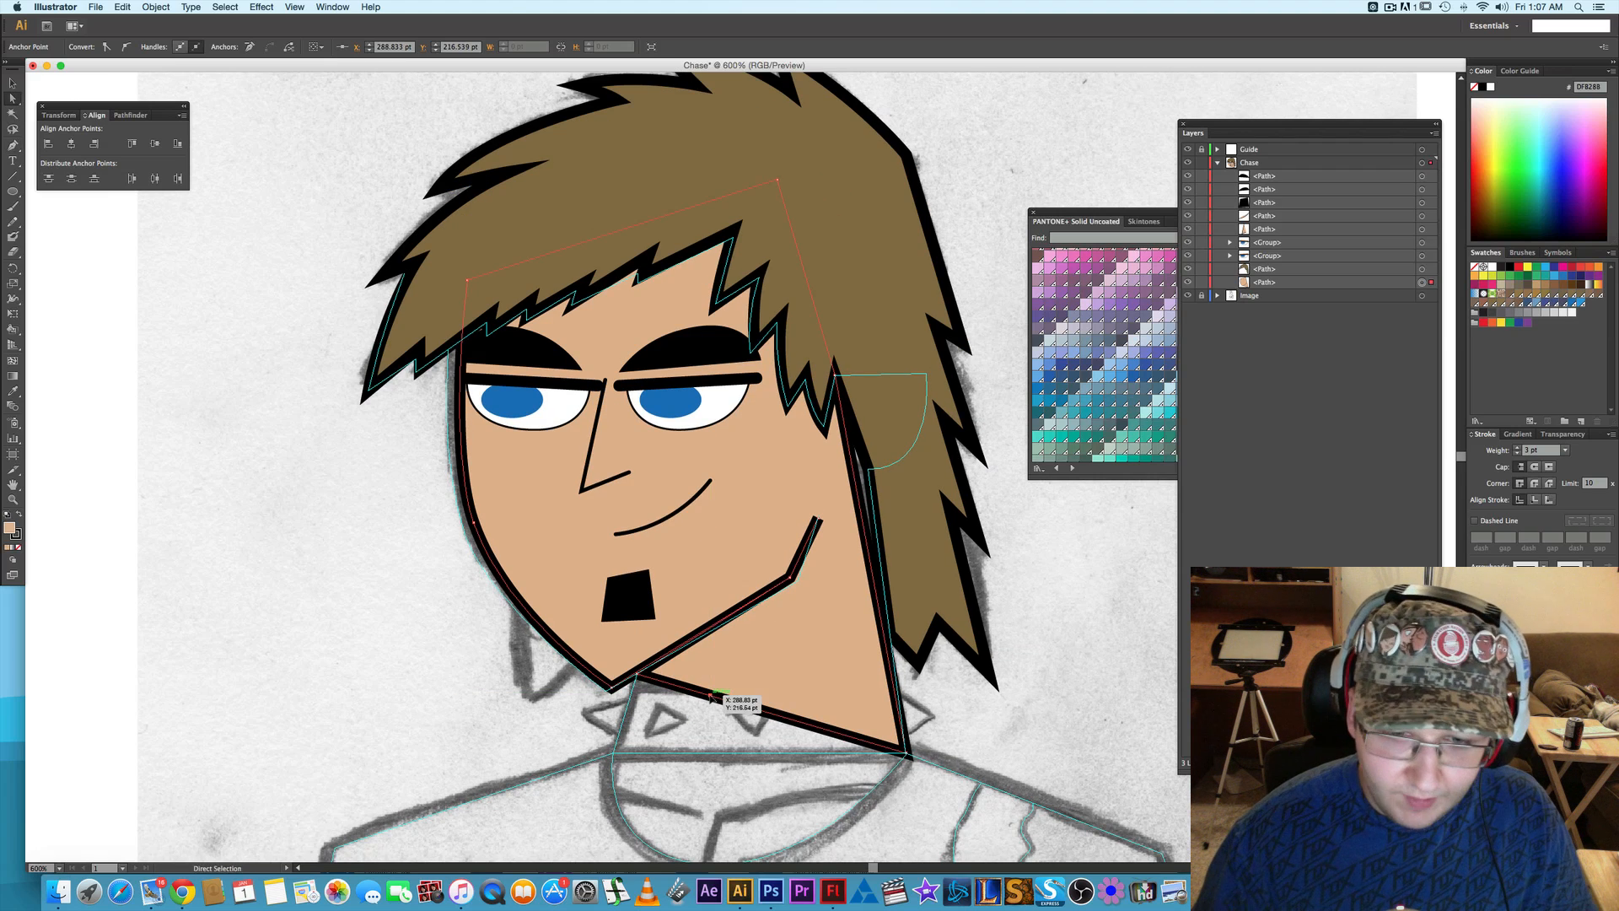
left_click_drag(710, 695, 616, 751)
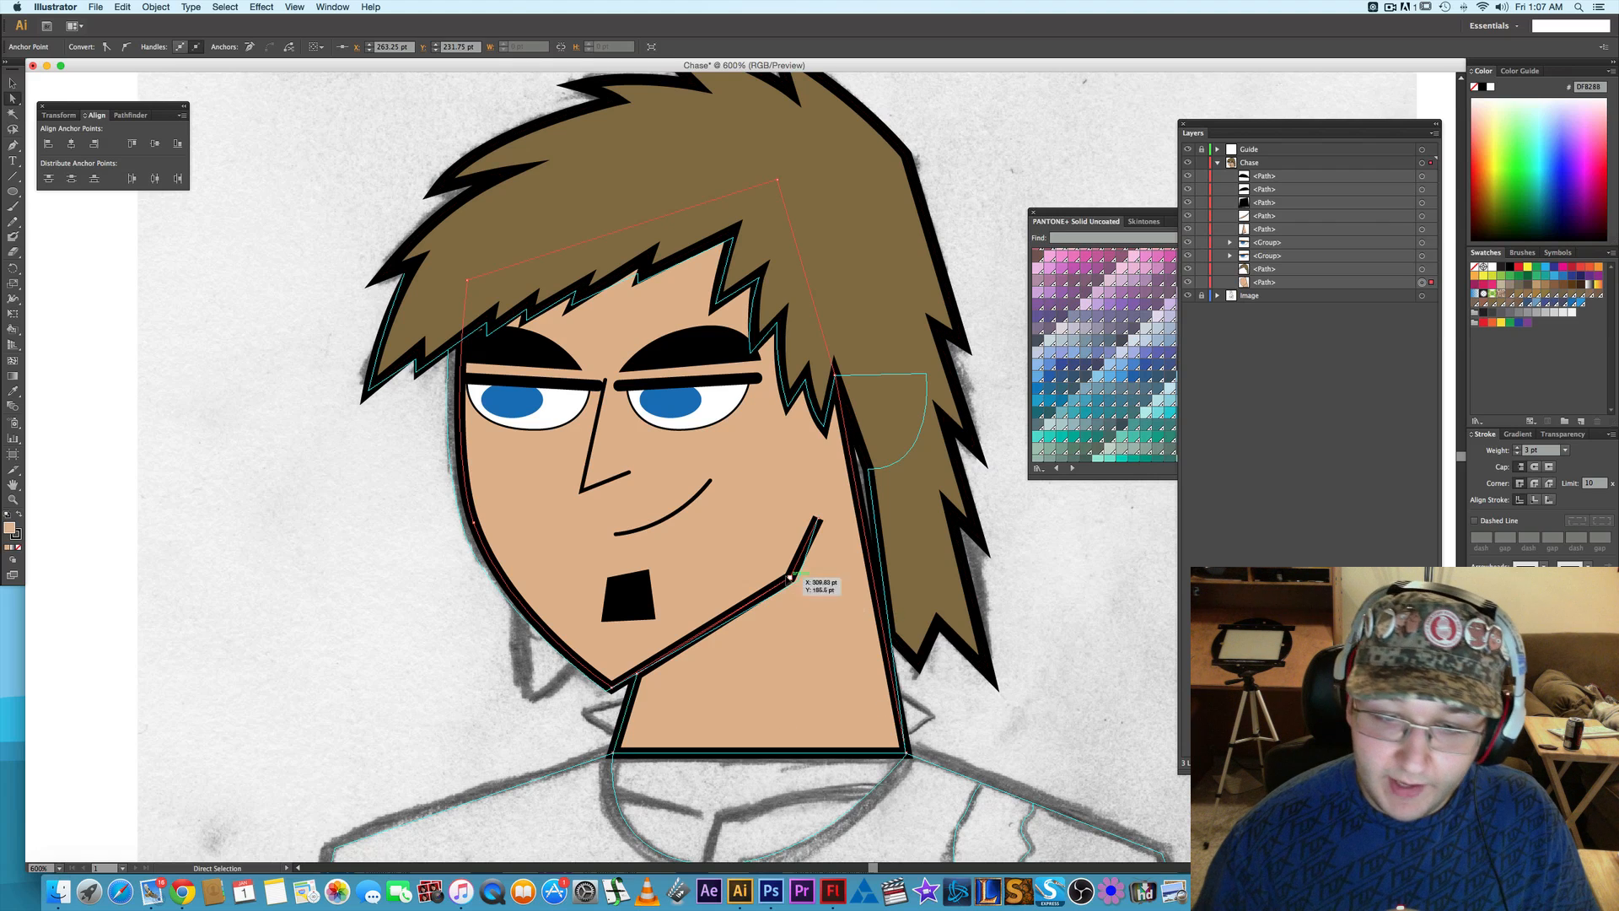
left_click(1044, 656)
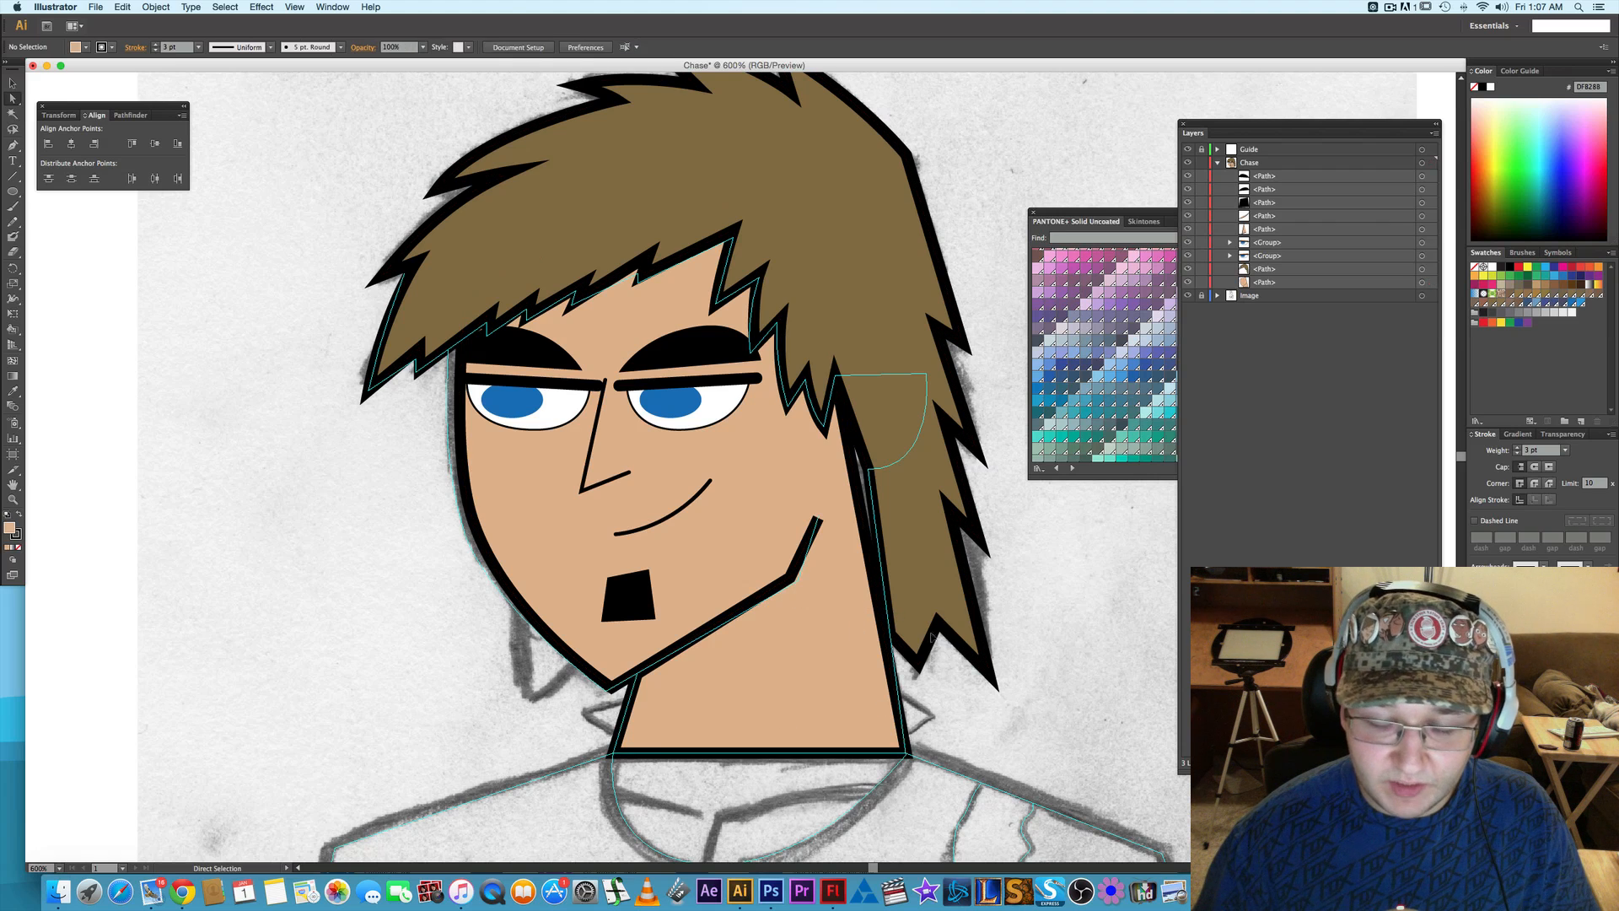
- Try shifting the jaw corner anchor point slightly to the right, then deselect the path
left_click(790, 579)
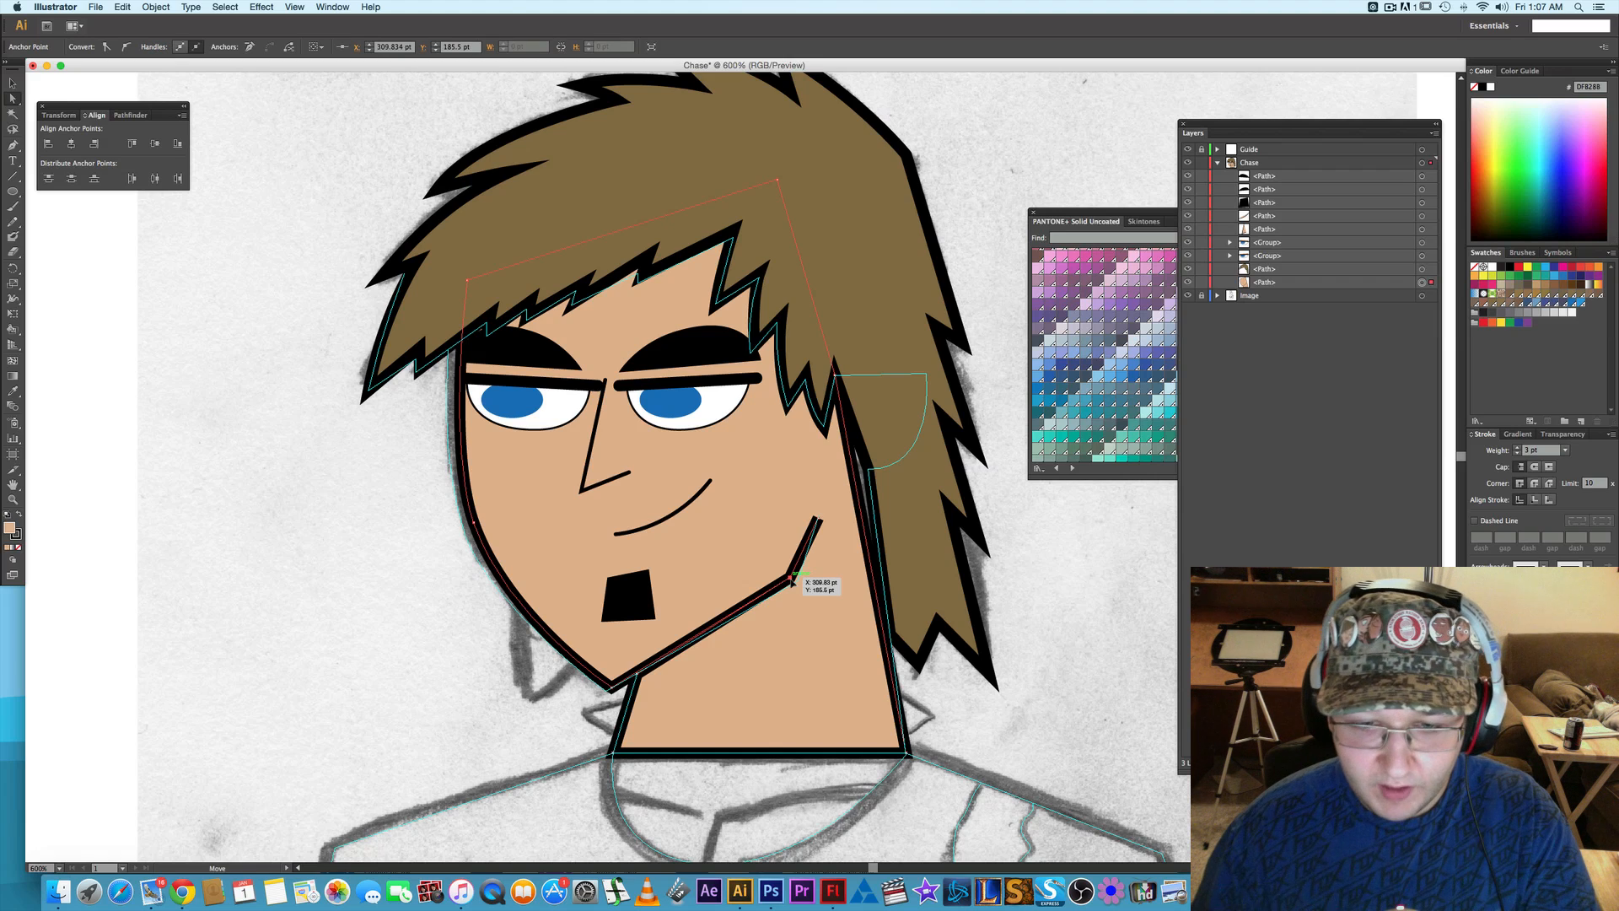
left_click_drag(790, 579, 795, 581)
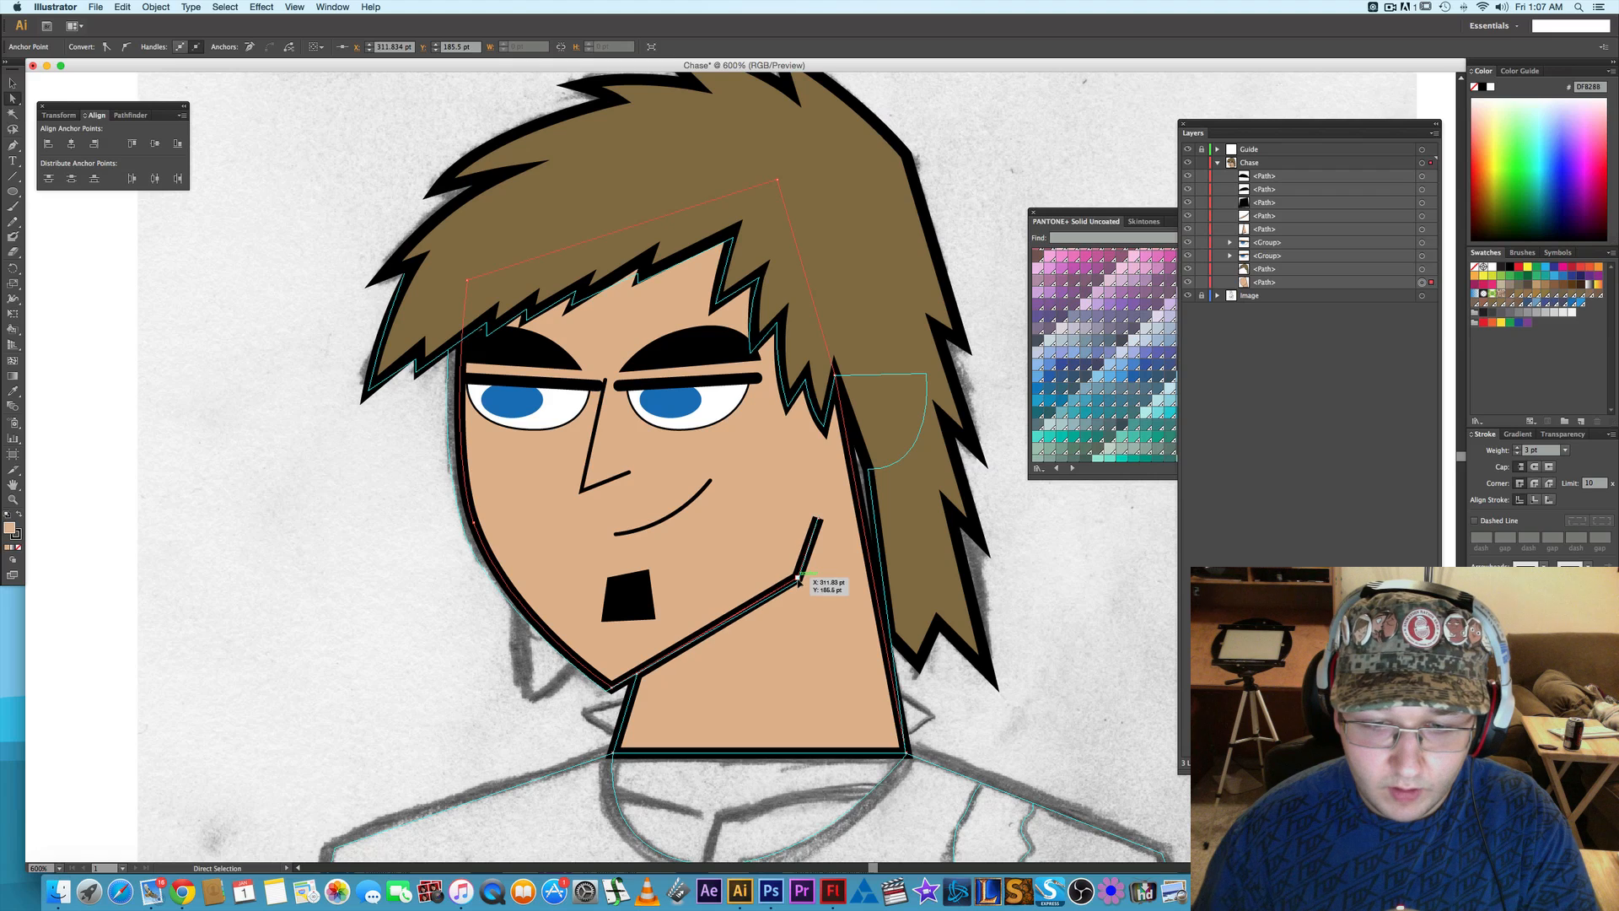
key("Right")
left_click_drag(797, 581, 802, 580)
left_click(1087, 606)
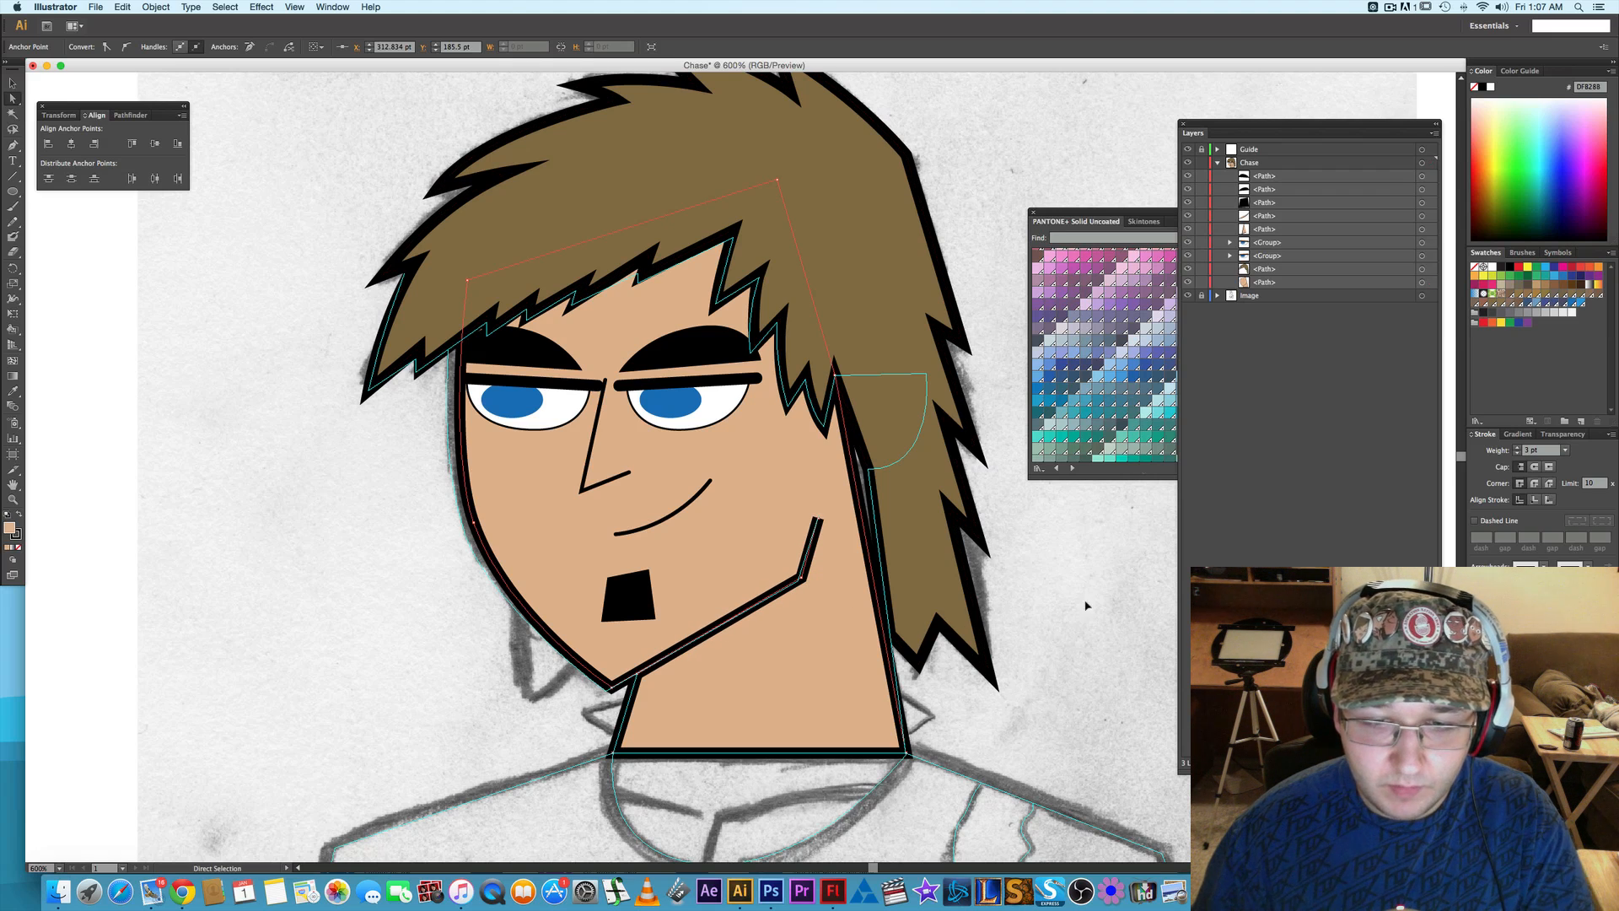
- Hide and show the face path to compare its outline with the sketch underneath
left_click(1189, 283)
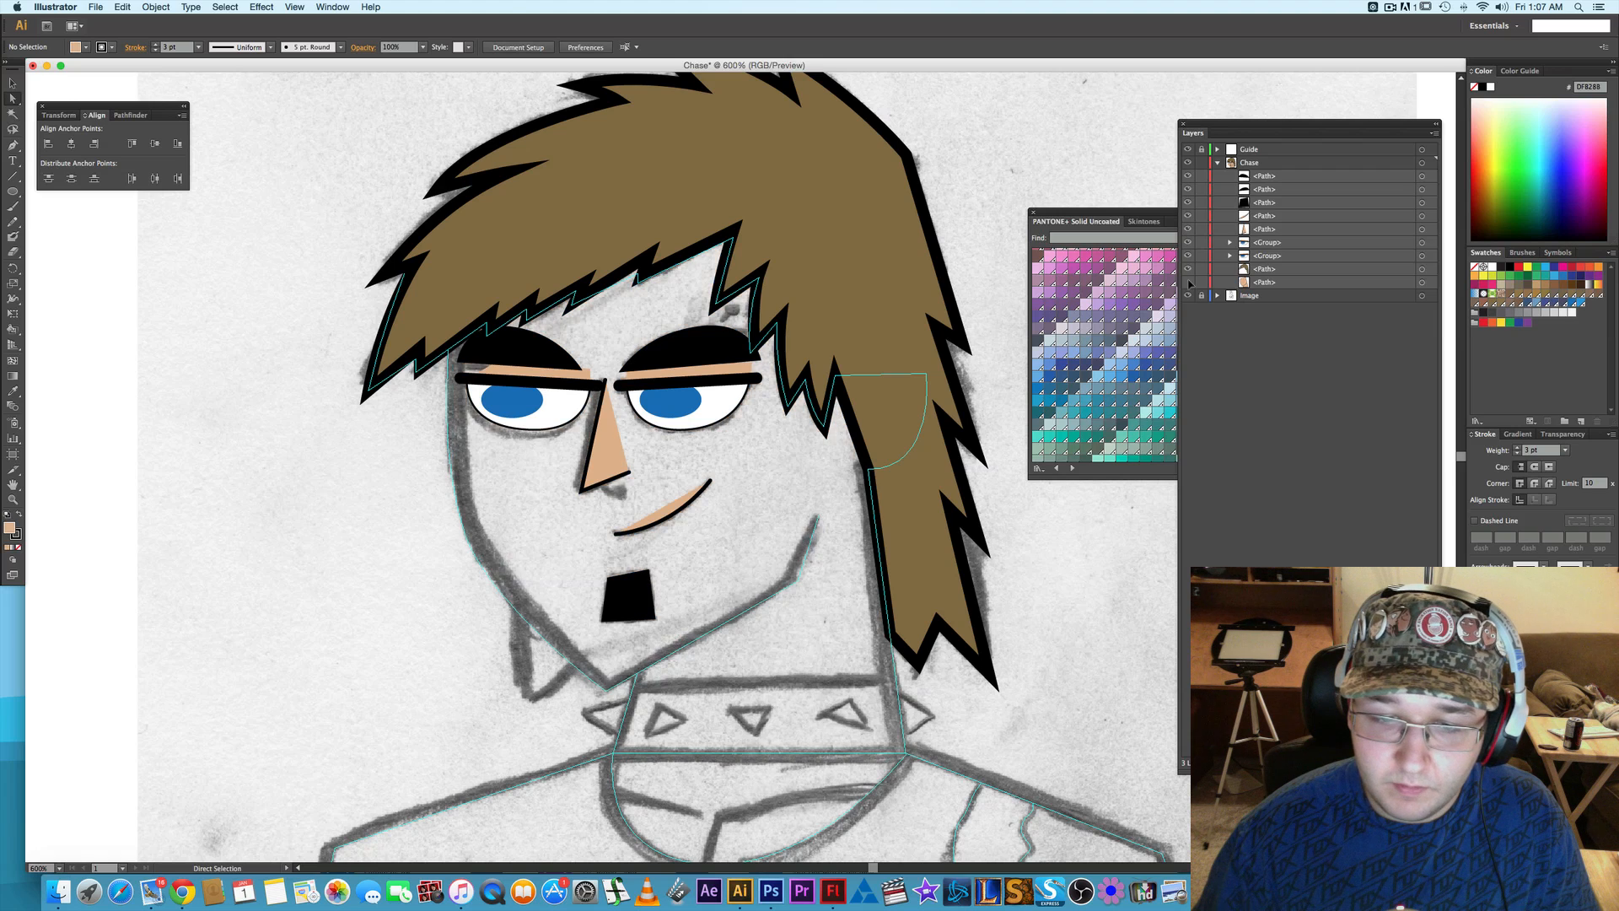
left_click(1189, 283)
left_click(1189, 283)
left_click(1189, 283)
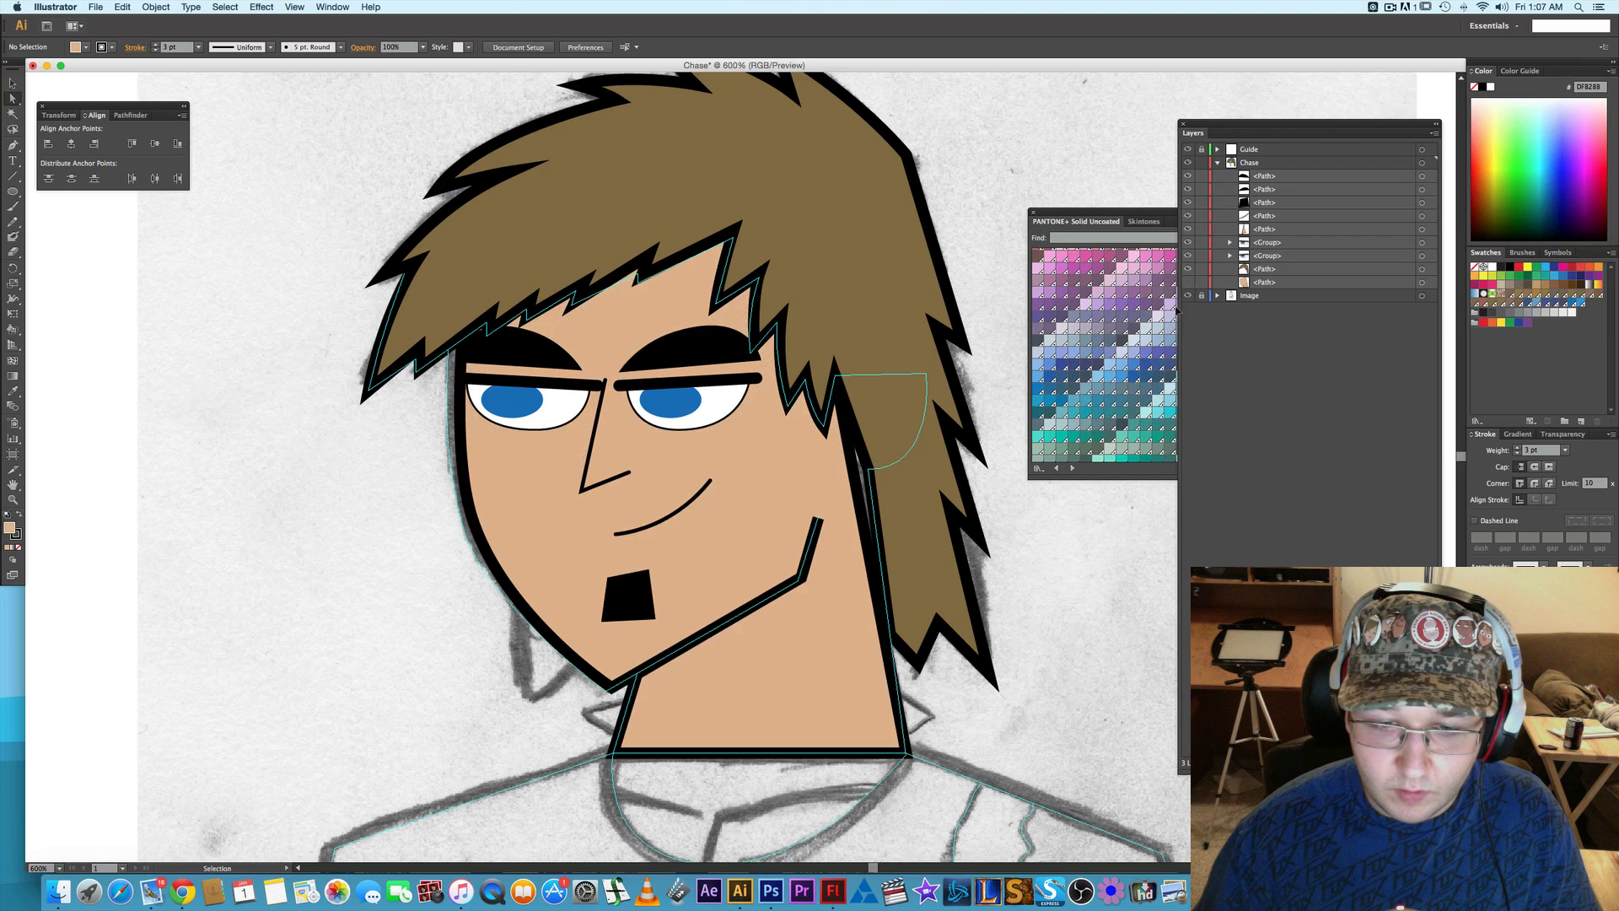
- Undo the shifts of the jaw corner anchor point, keeping the completed neck, and deselect the face path
key("super+z")
key("super+z")
key("super+z")
key("super+z")
key("super+z")
key("super+z")
key("super+z")
key("super+z")
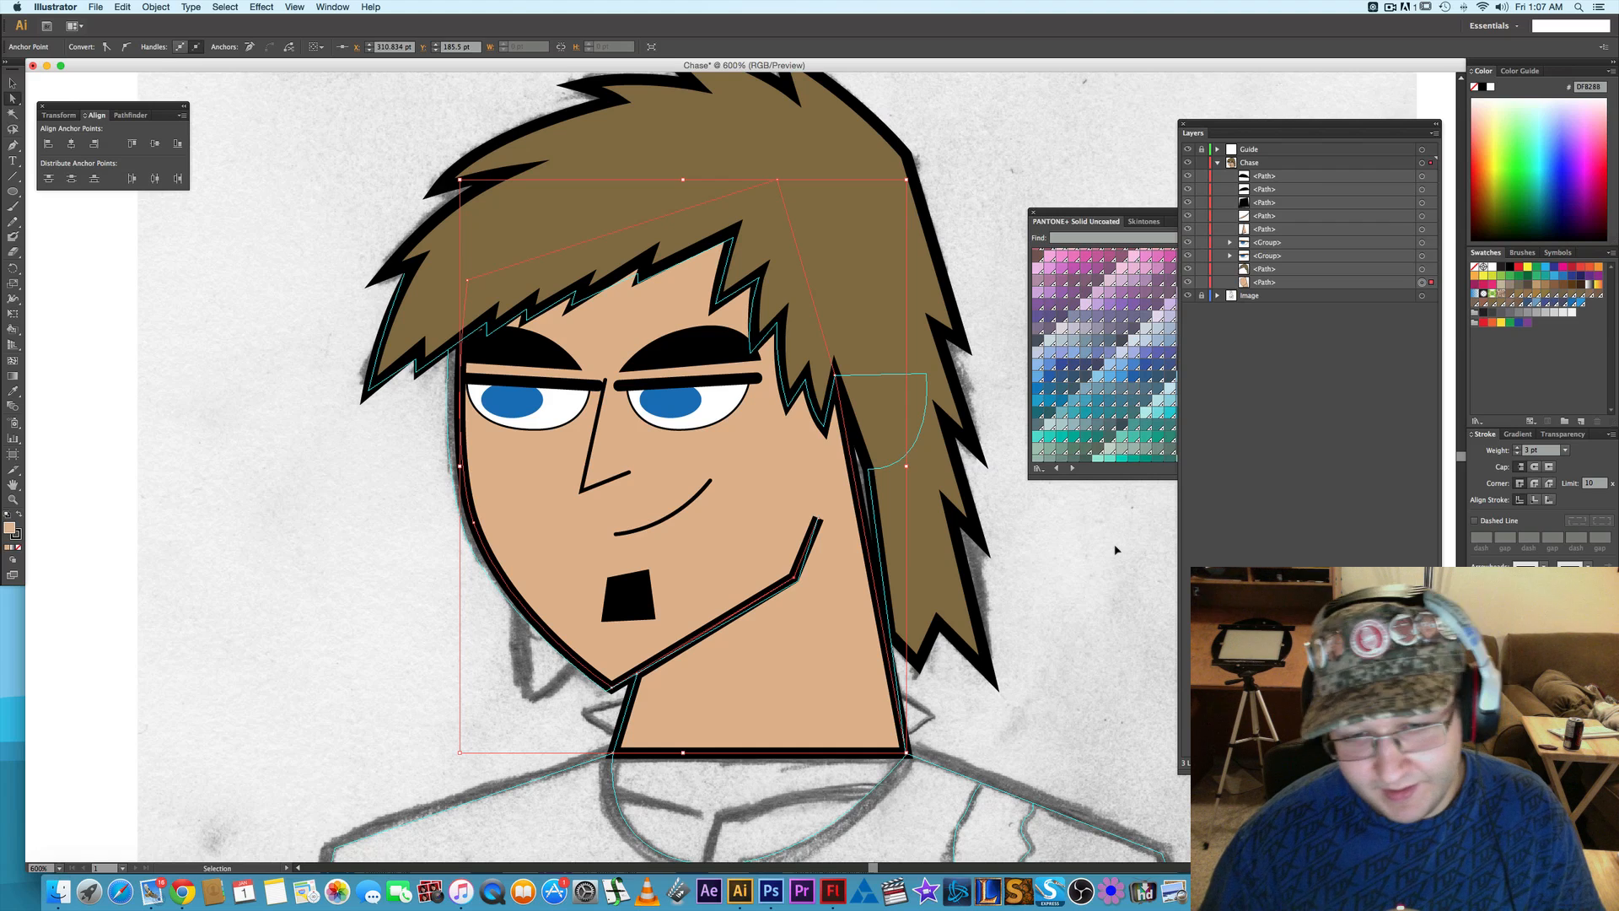
key("Left")
key("super+z")
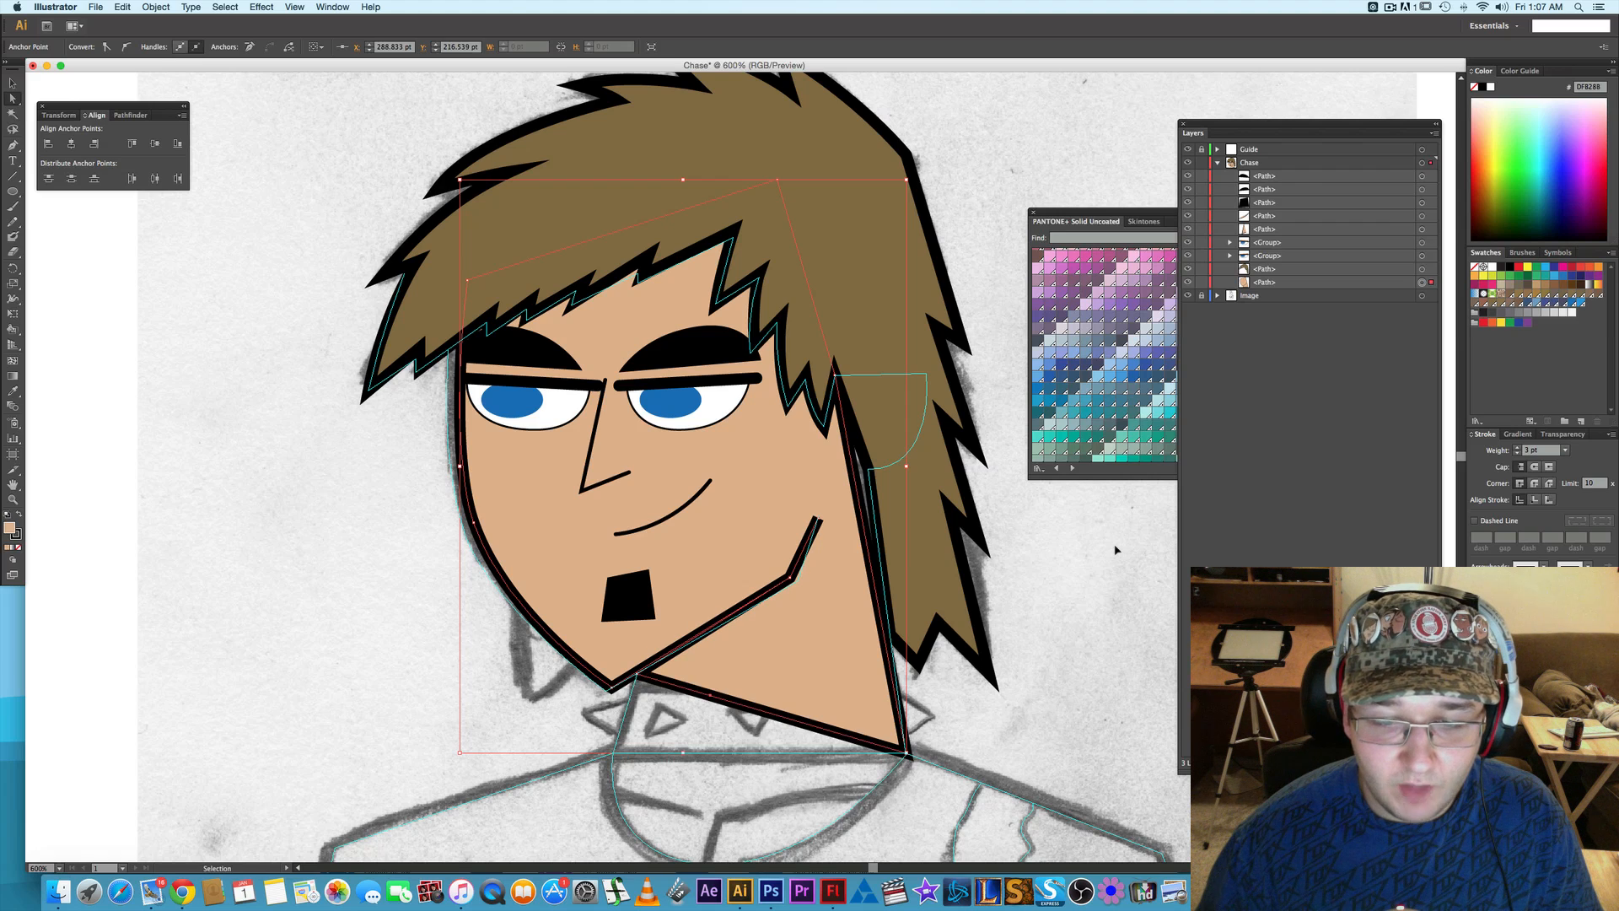
key("super+z")
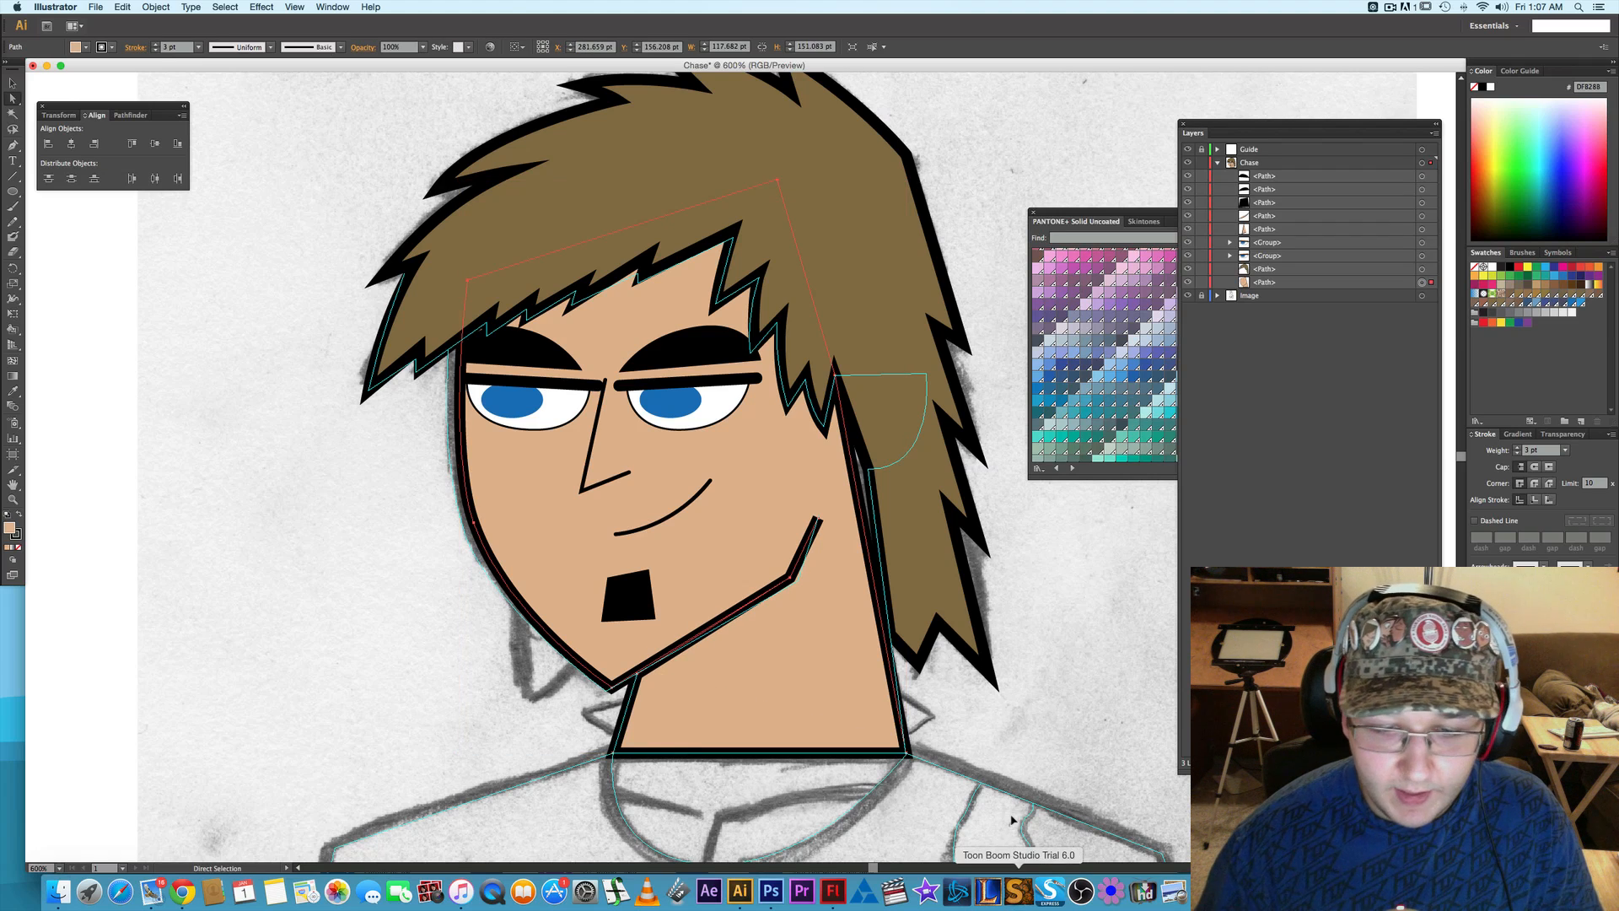
left_click(911, 764)
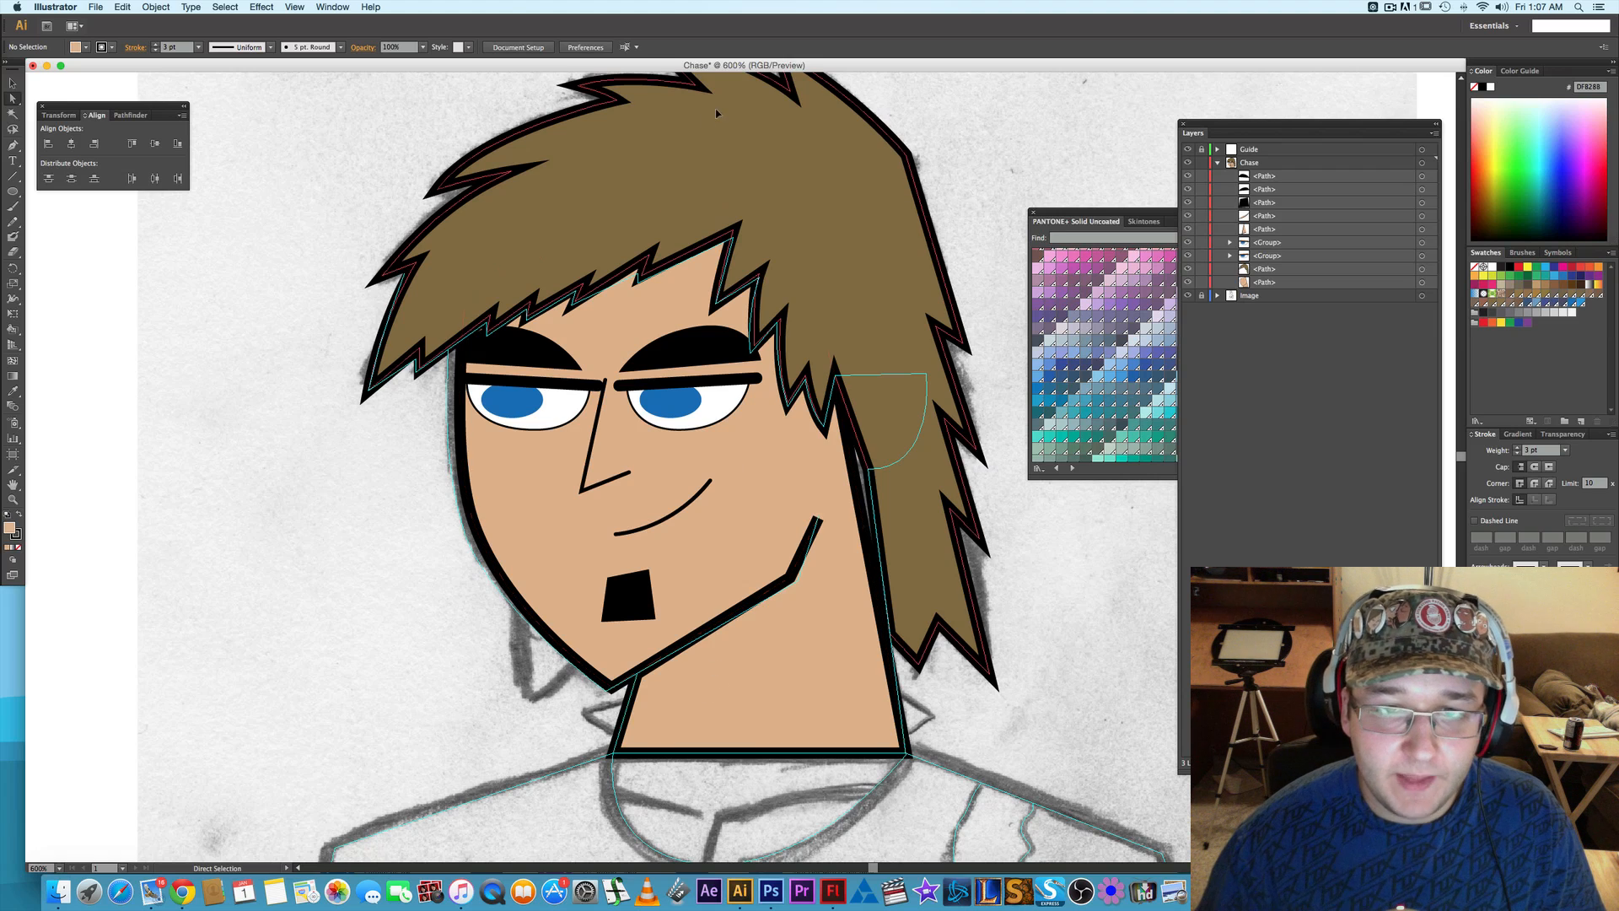
- Nudge the face path's upper-left anchor point upward beneath the hair and deselect the path
left_click(465, 392)
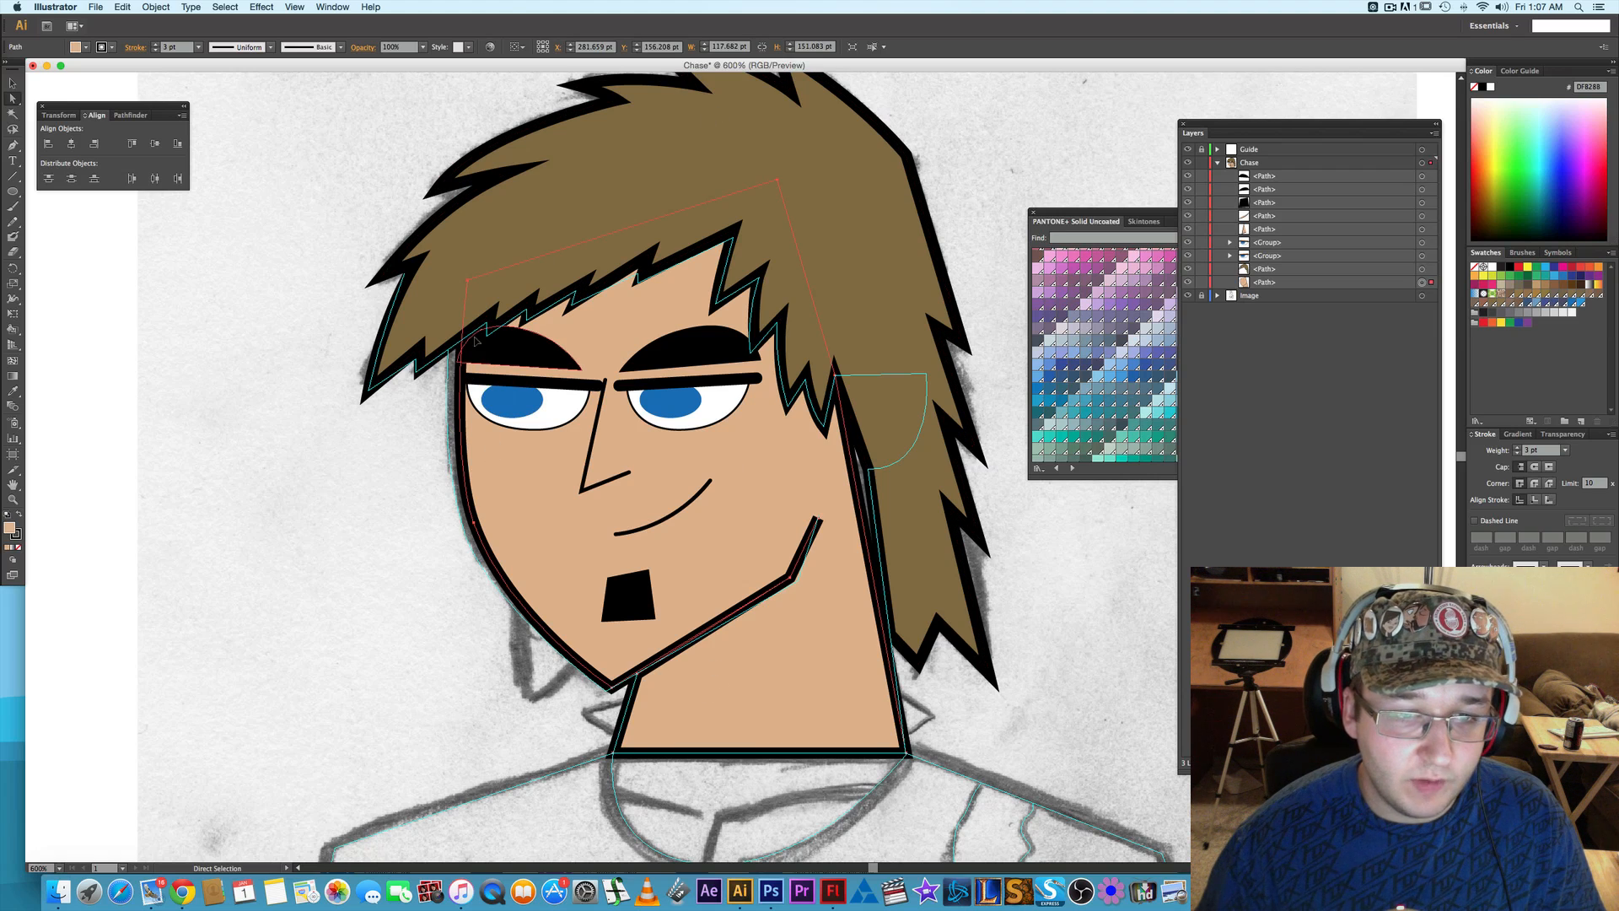
left_click(468, 281)
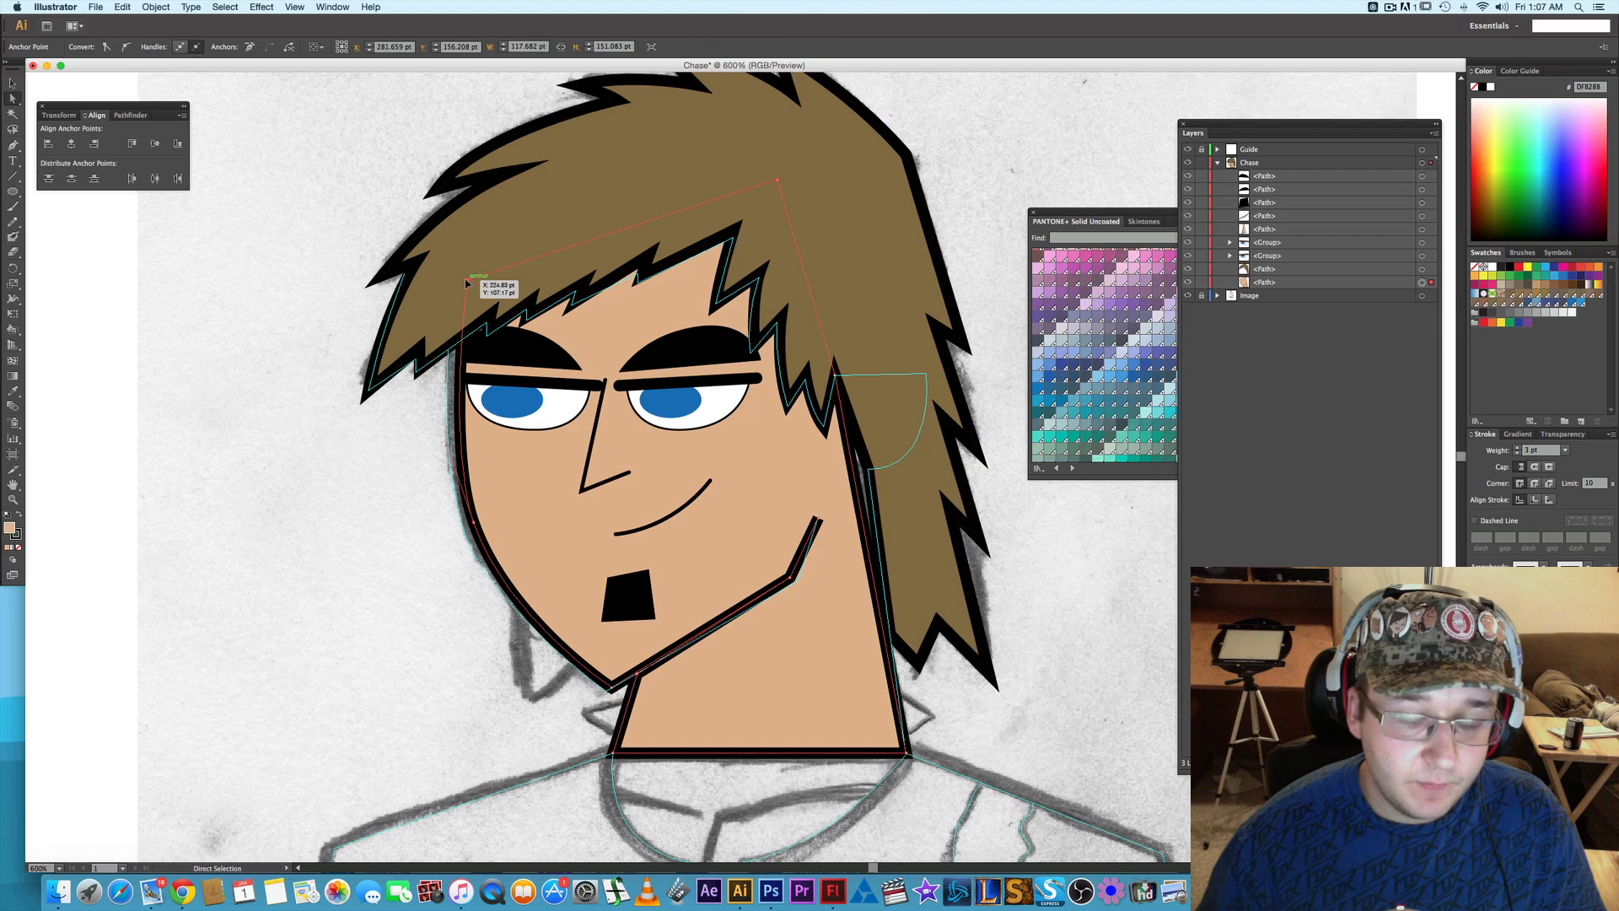
key("Up")
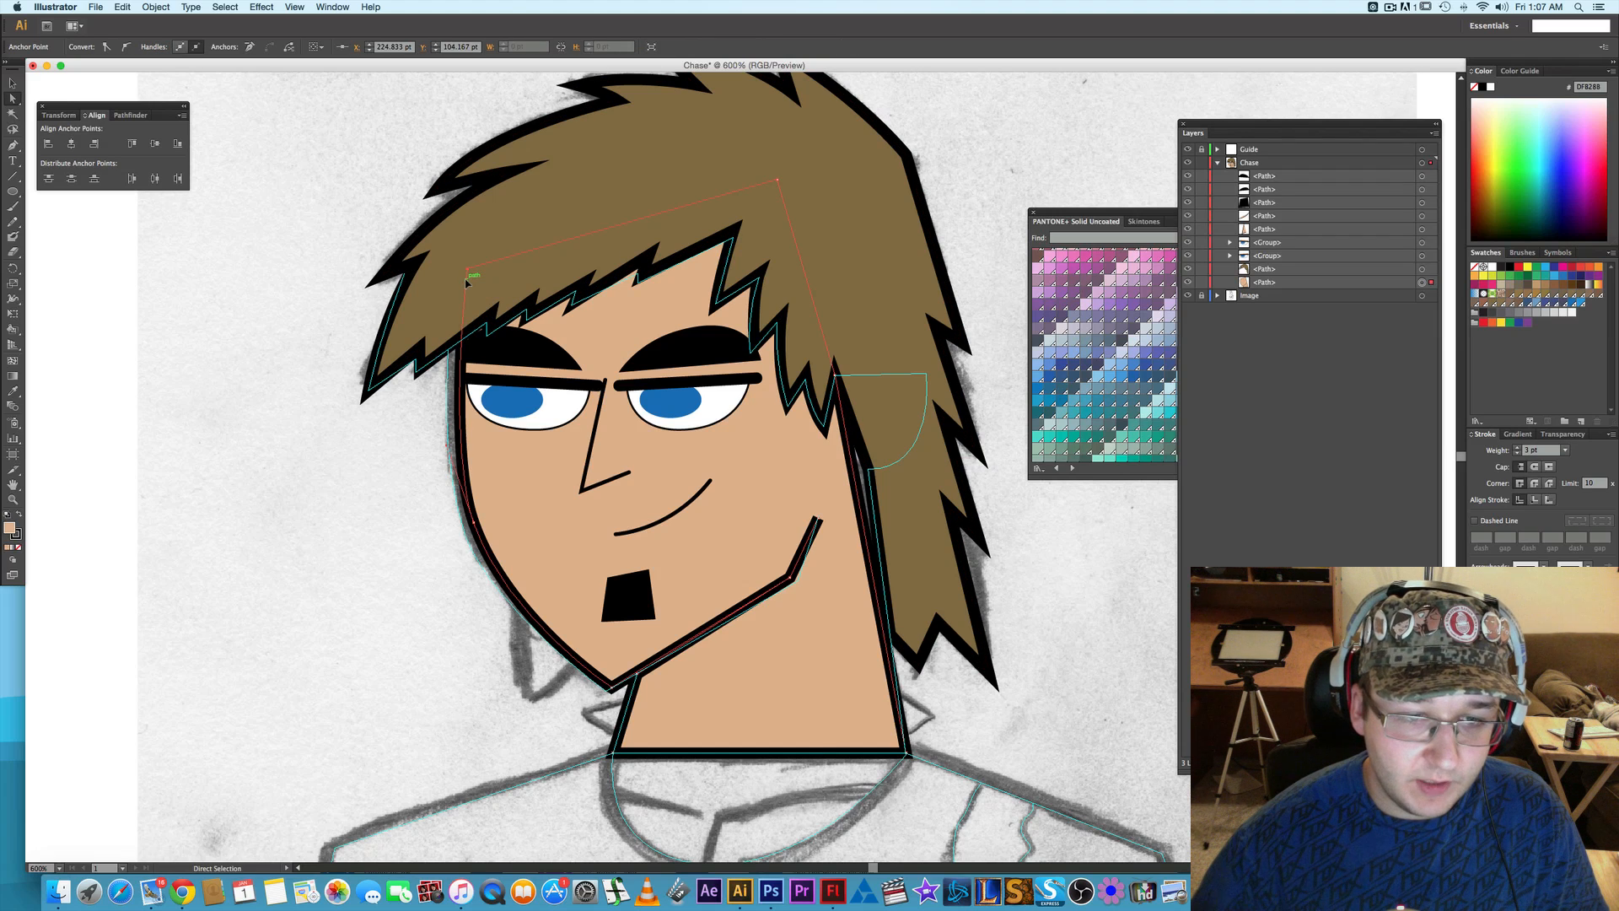
left_click(392, 578)
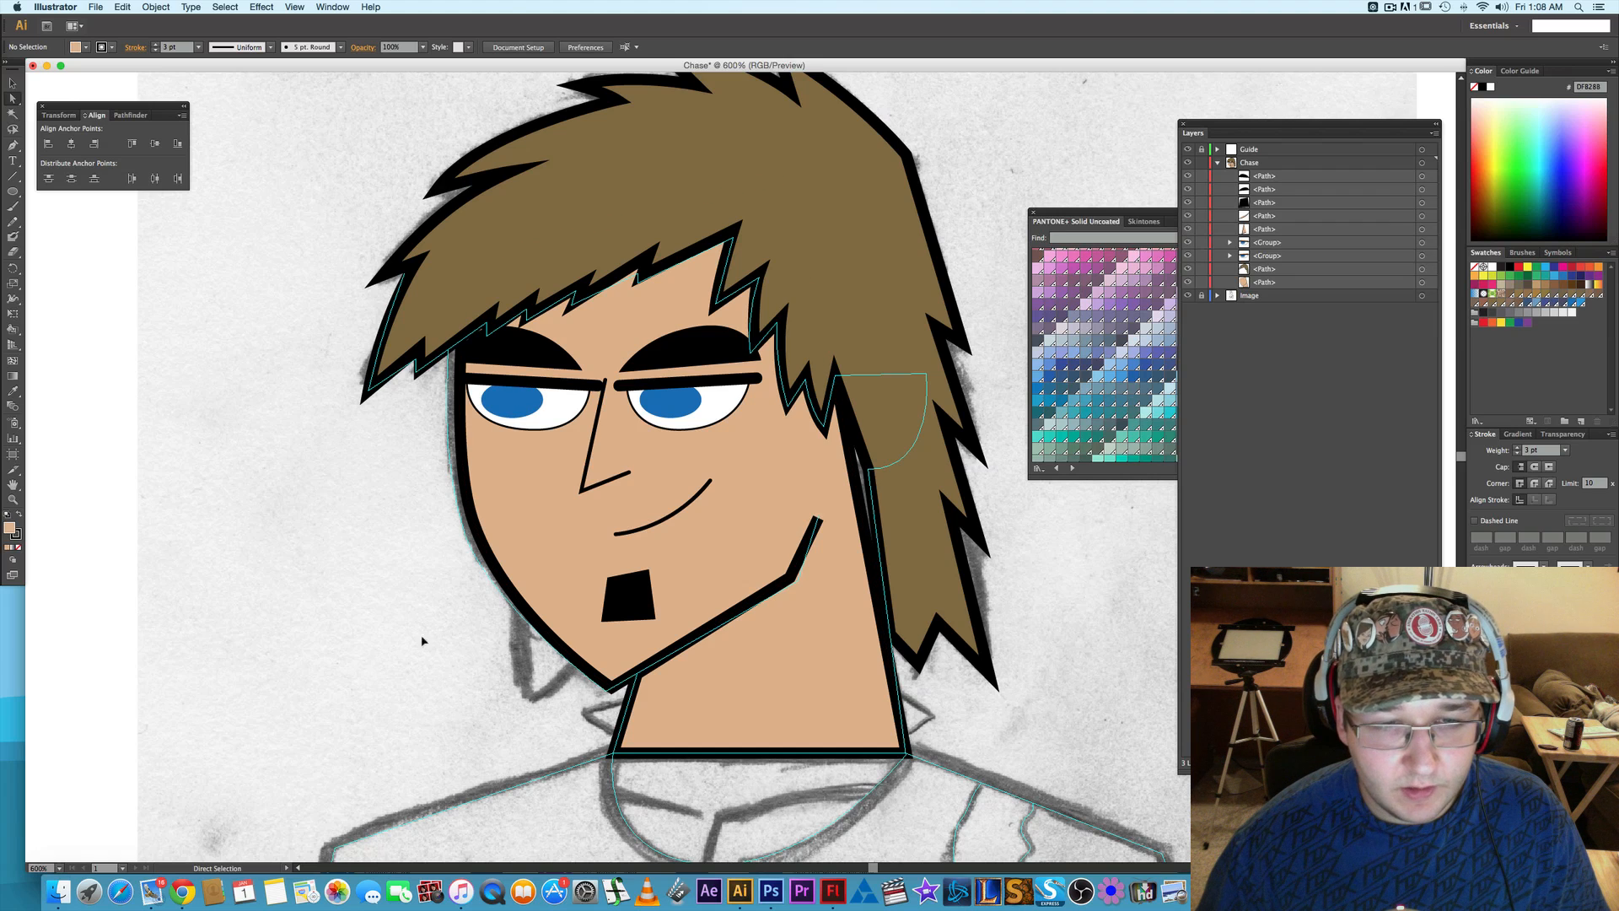
- Reflect the white shape of the left eye across the vertical axis
left_click(508, 413)
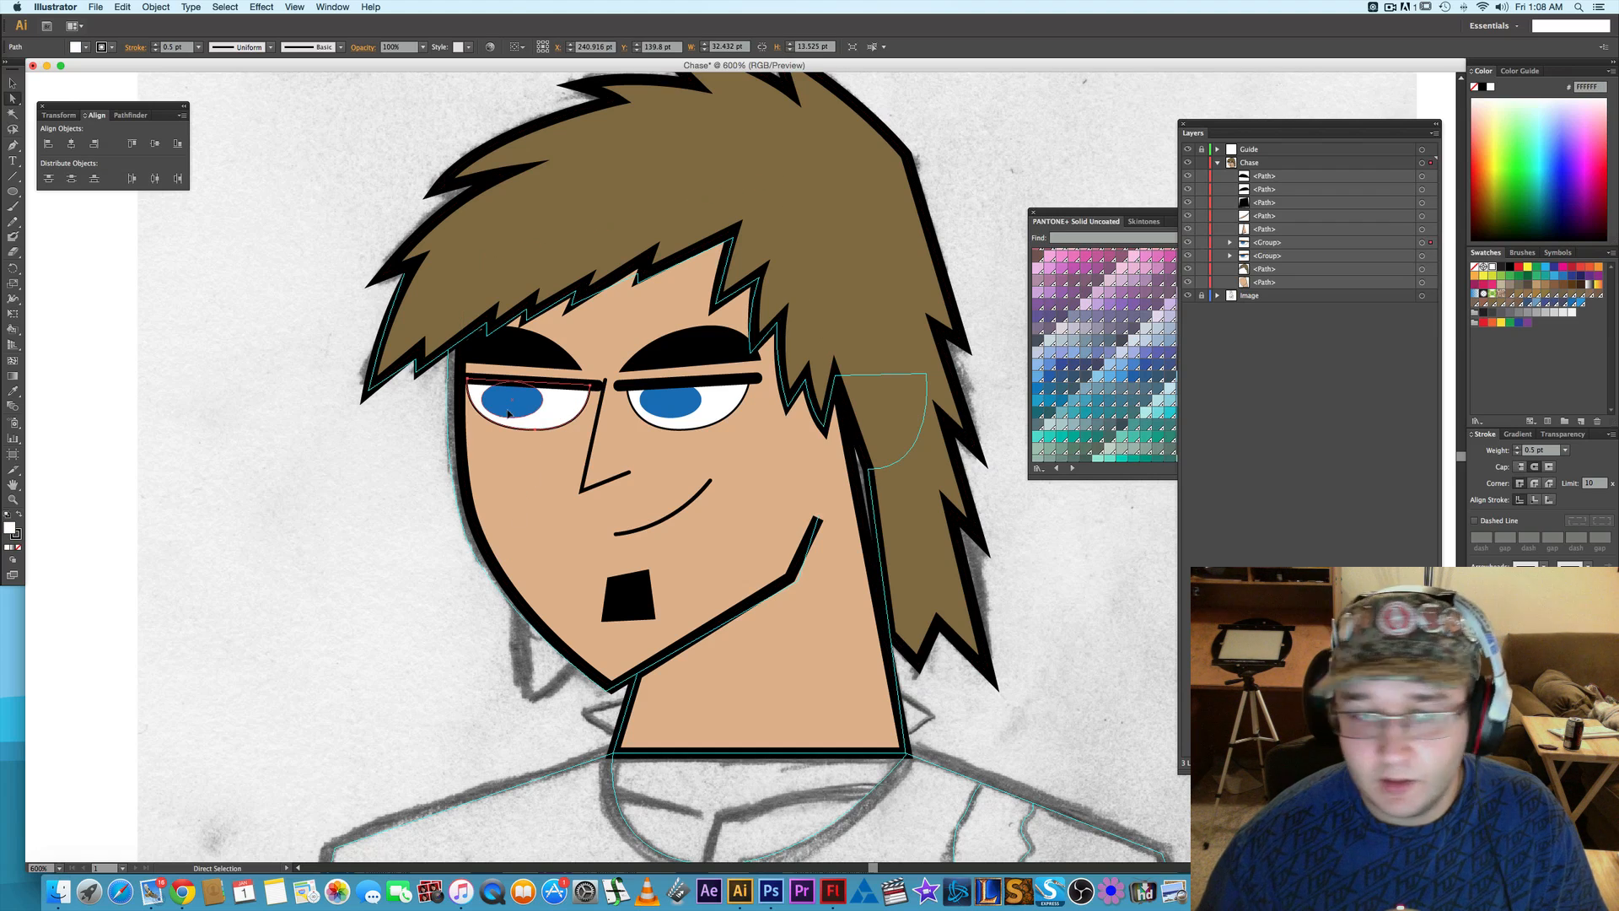
key("v")
right_click(571, 408)
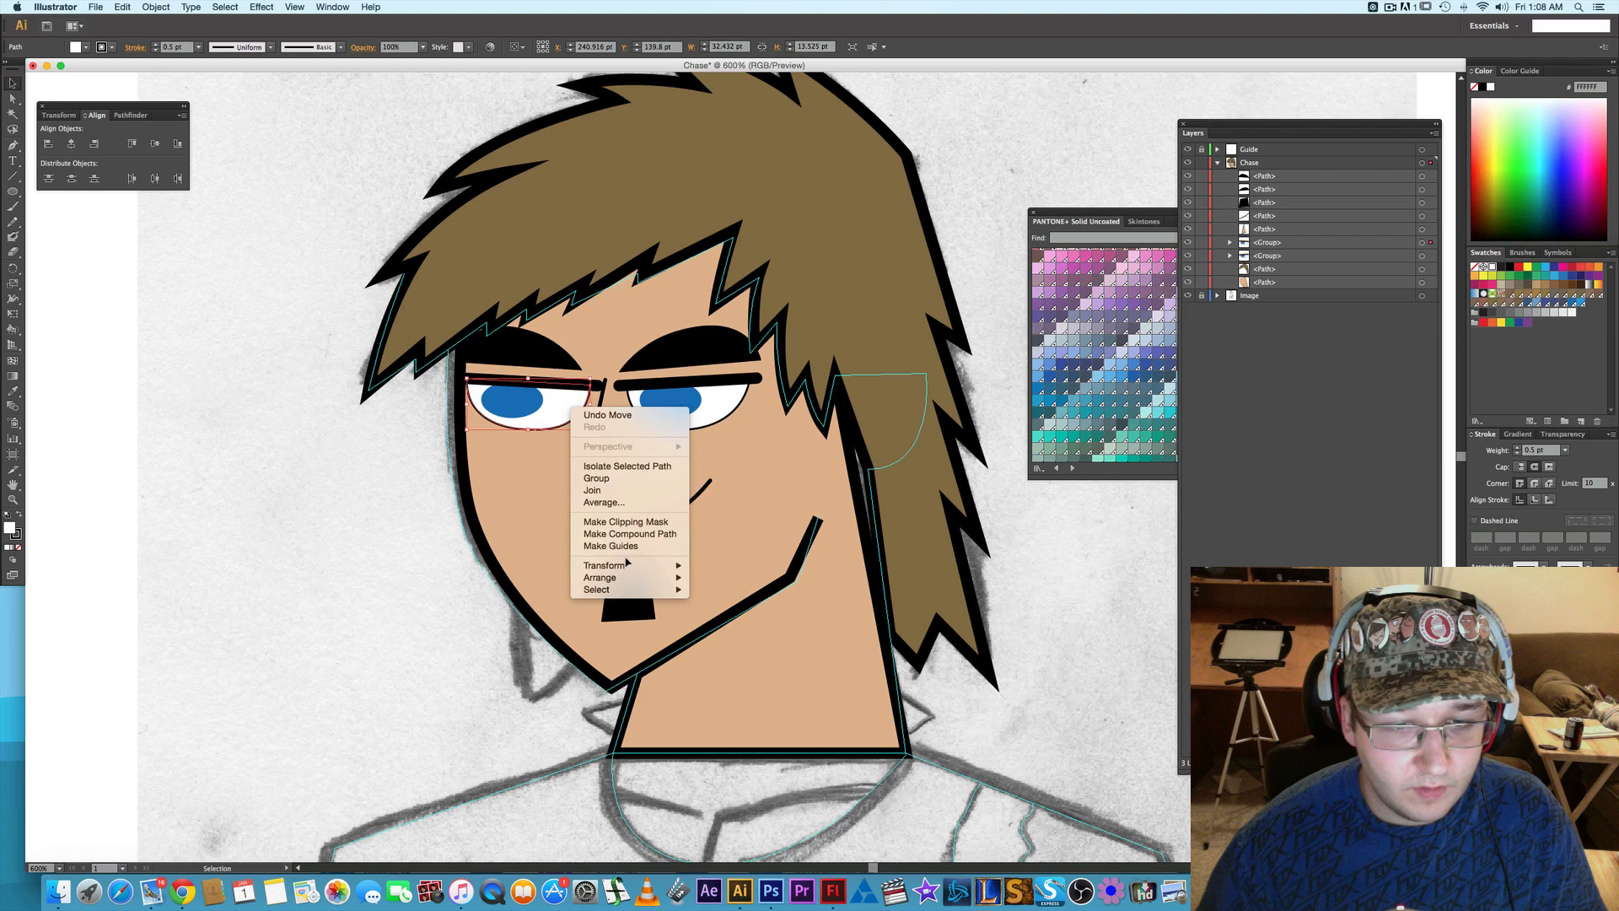
mouse_move(628, 565)
left_click(757, 609)
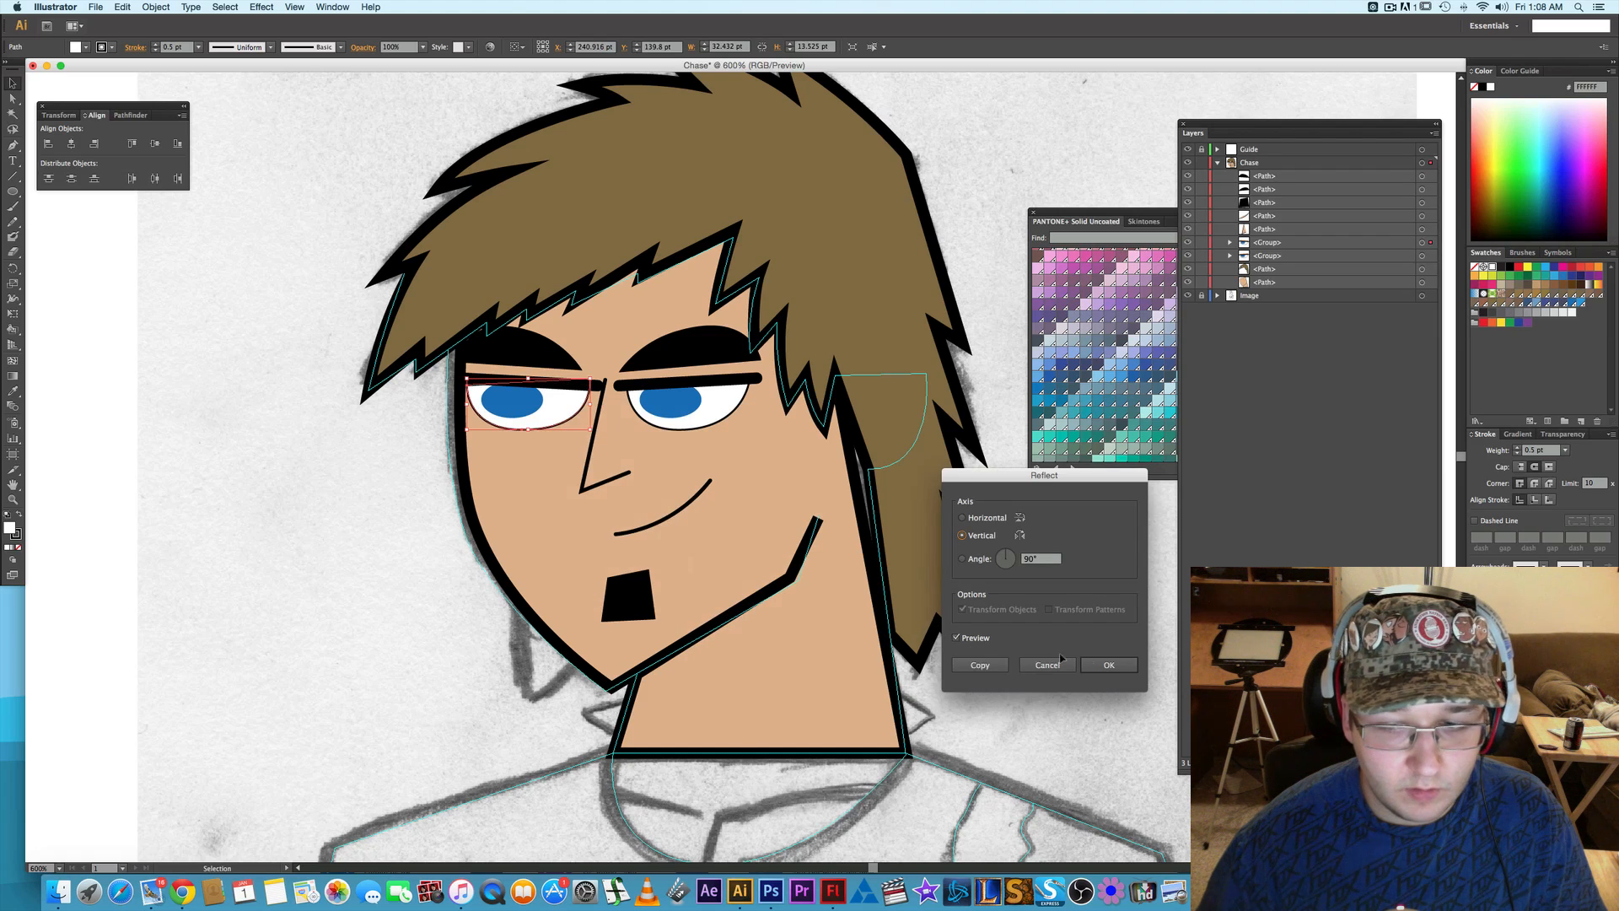
left_click(1110, 665)
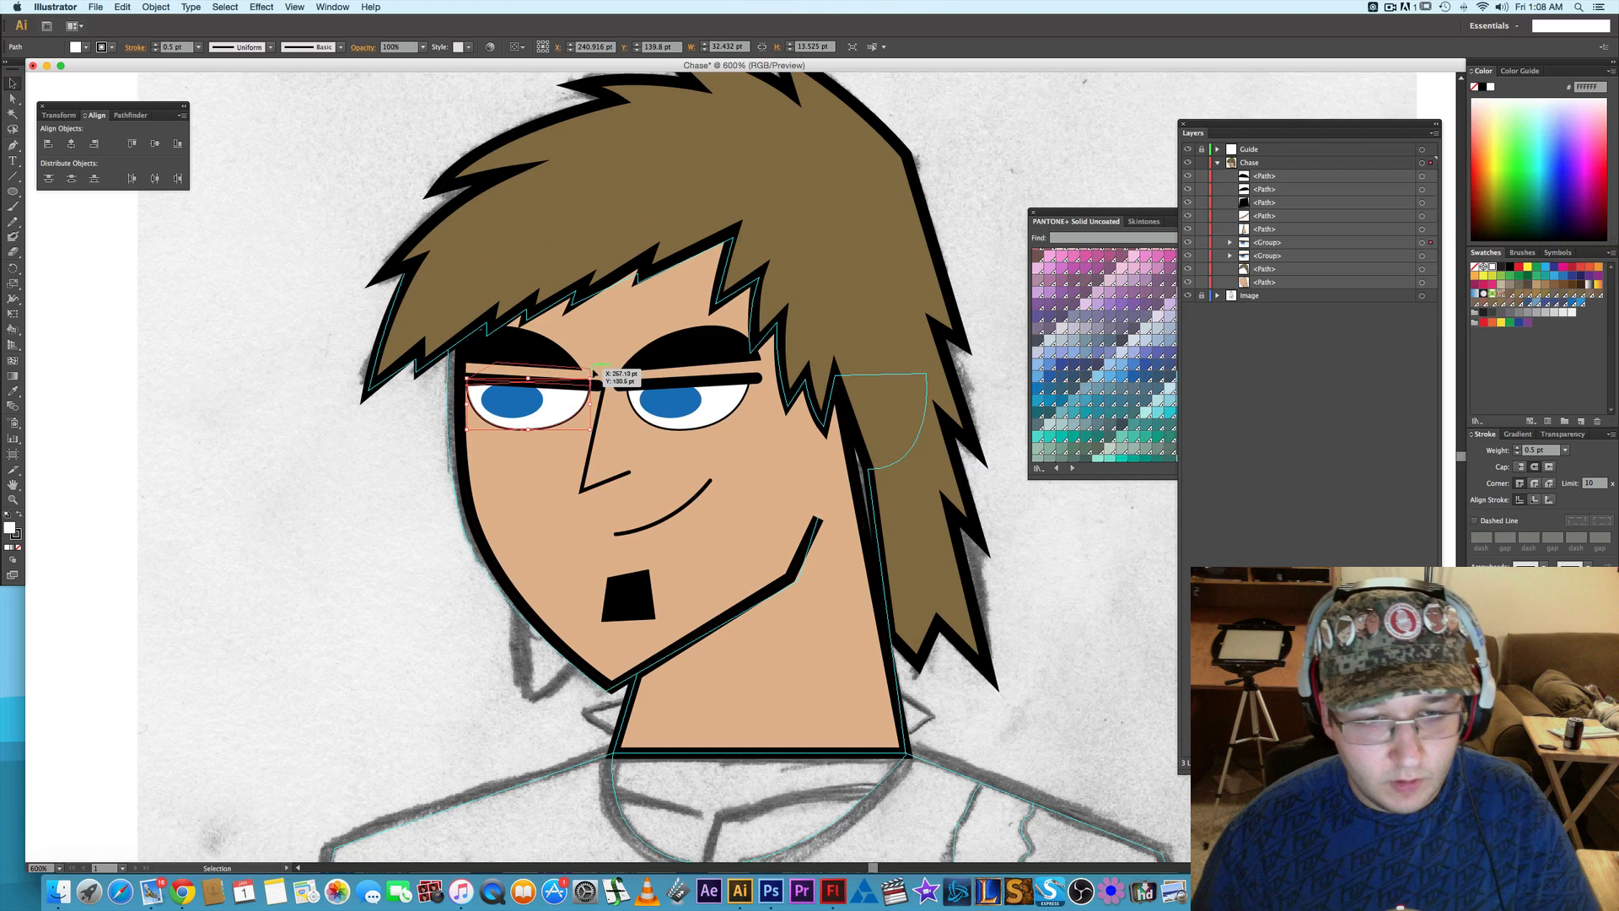
- Rotate the left eye's white shape slightly so its flat edge follows the eyelid line, then deselect it
left_click_drag(596, 378, 597, 380)
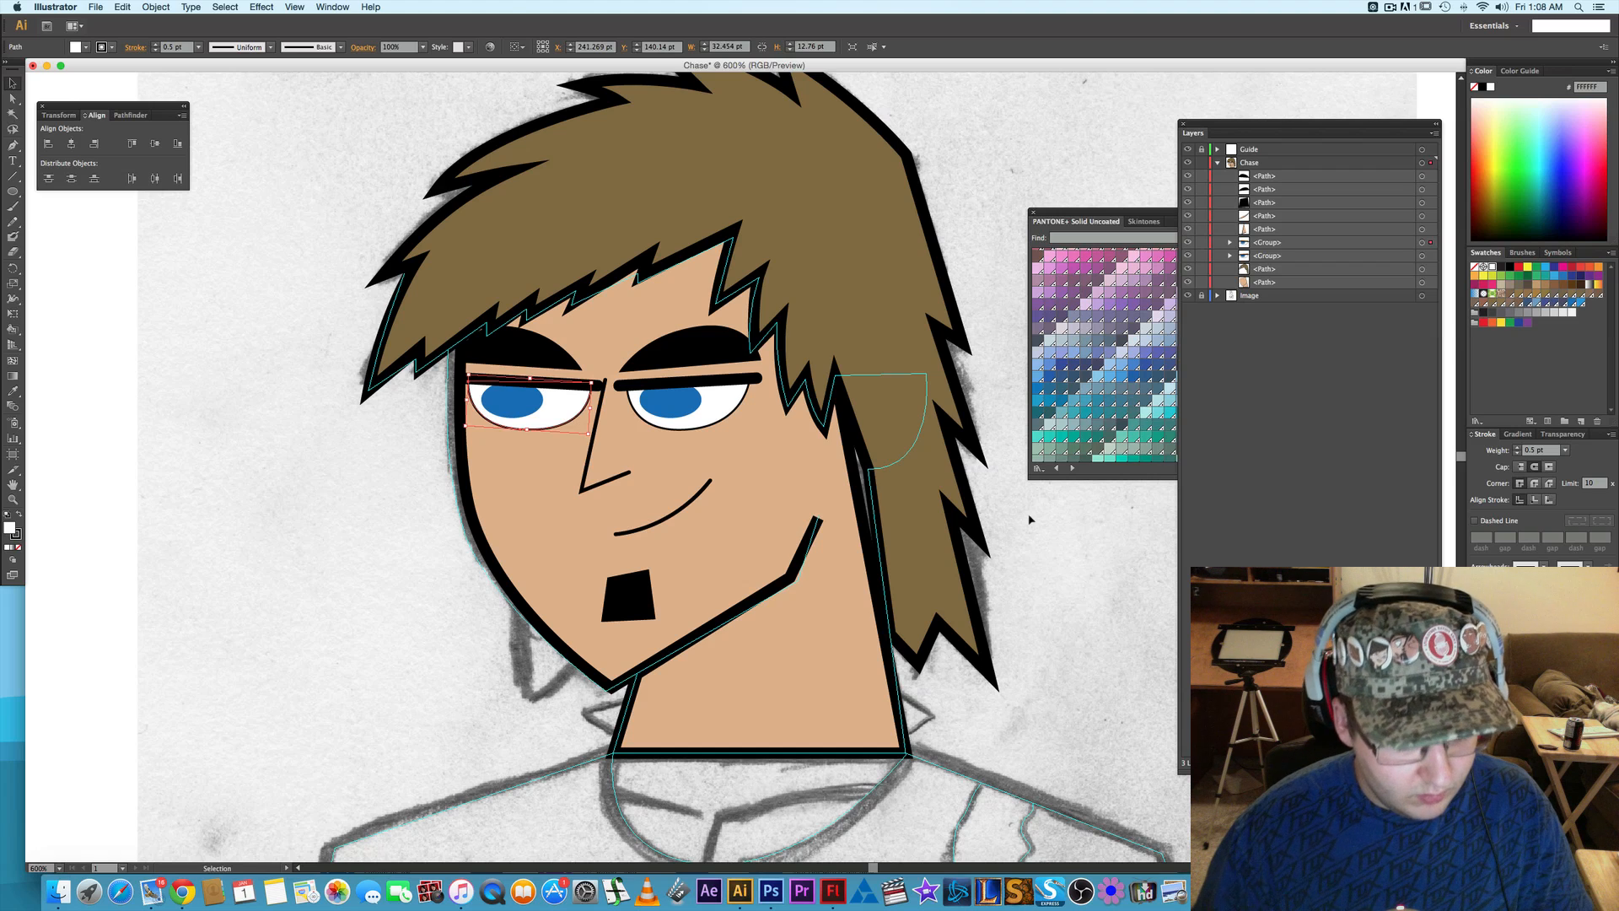
key("super+z")
key("super+equal")
key("super+equal")
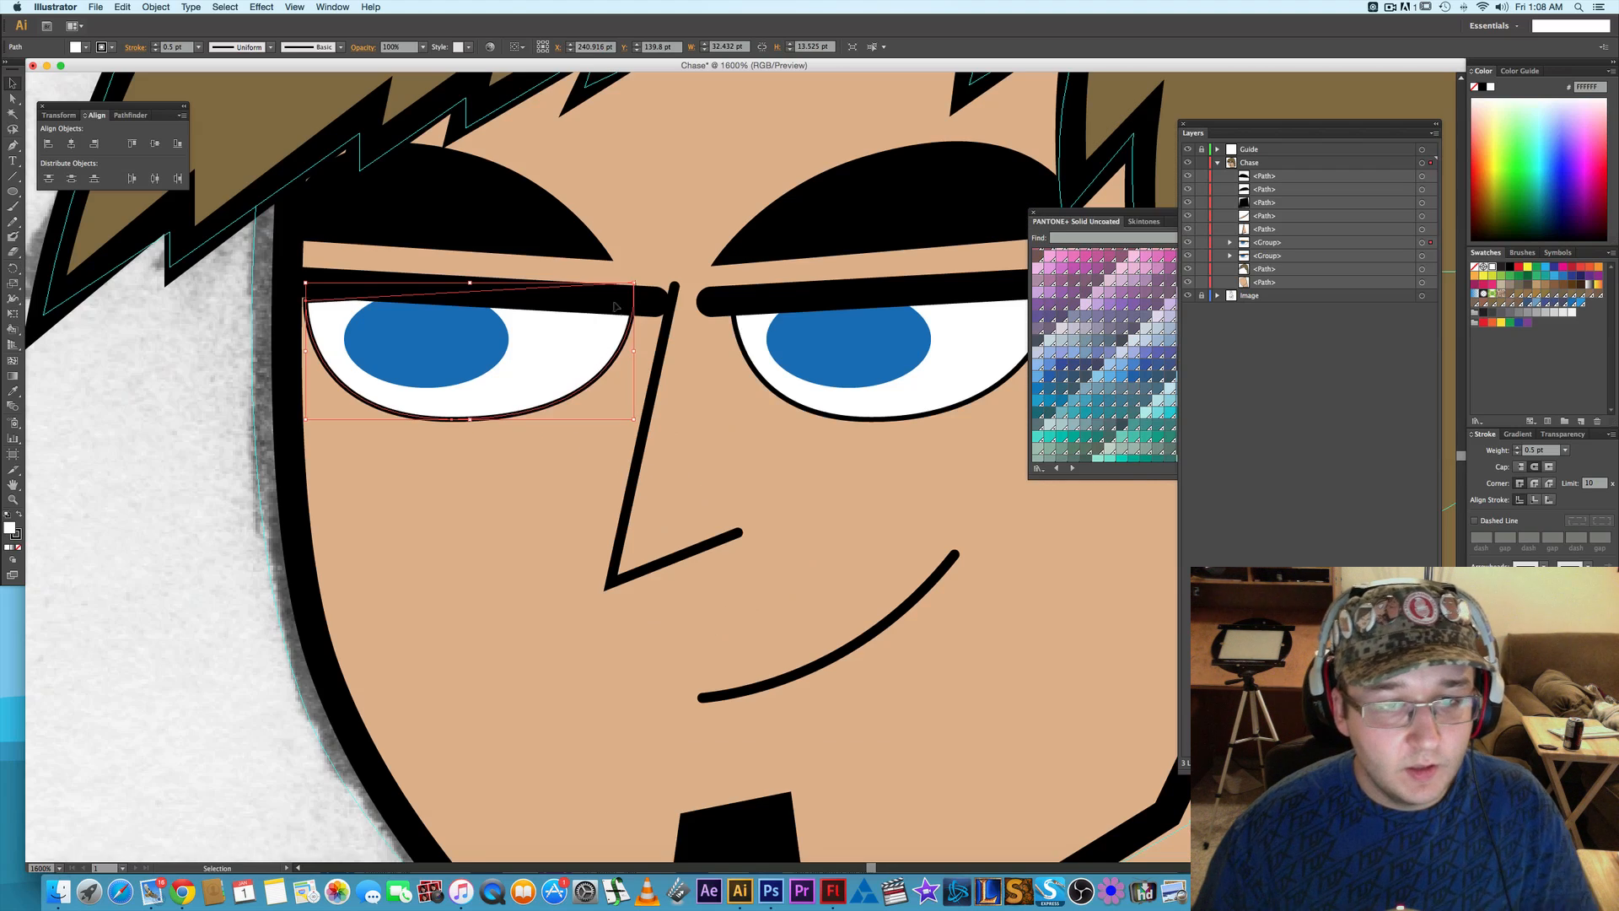
left_click_drag(639, 276, 661, 282)
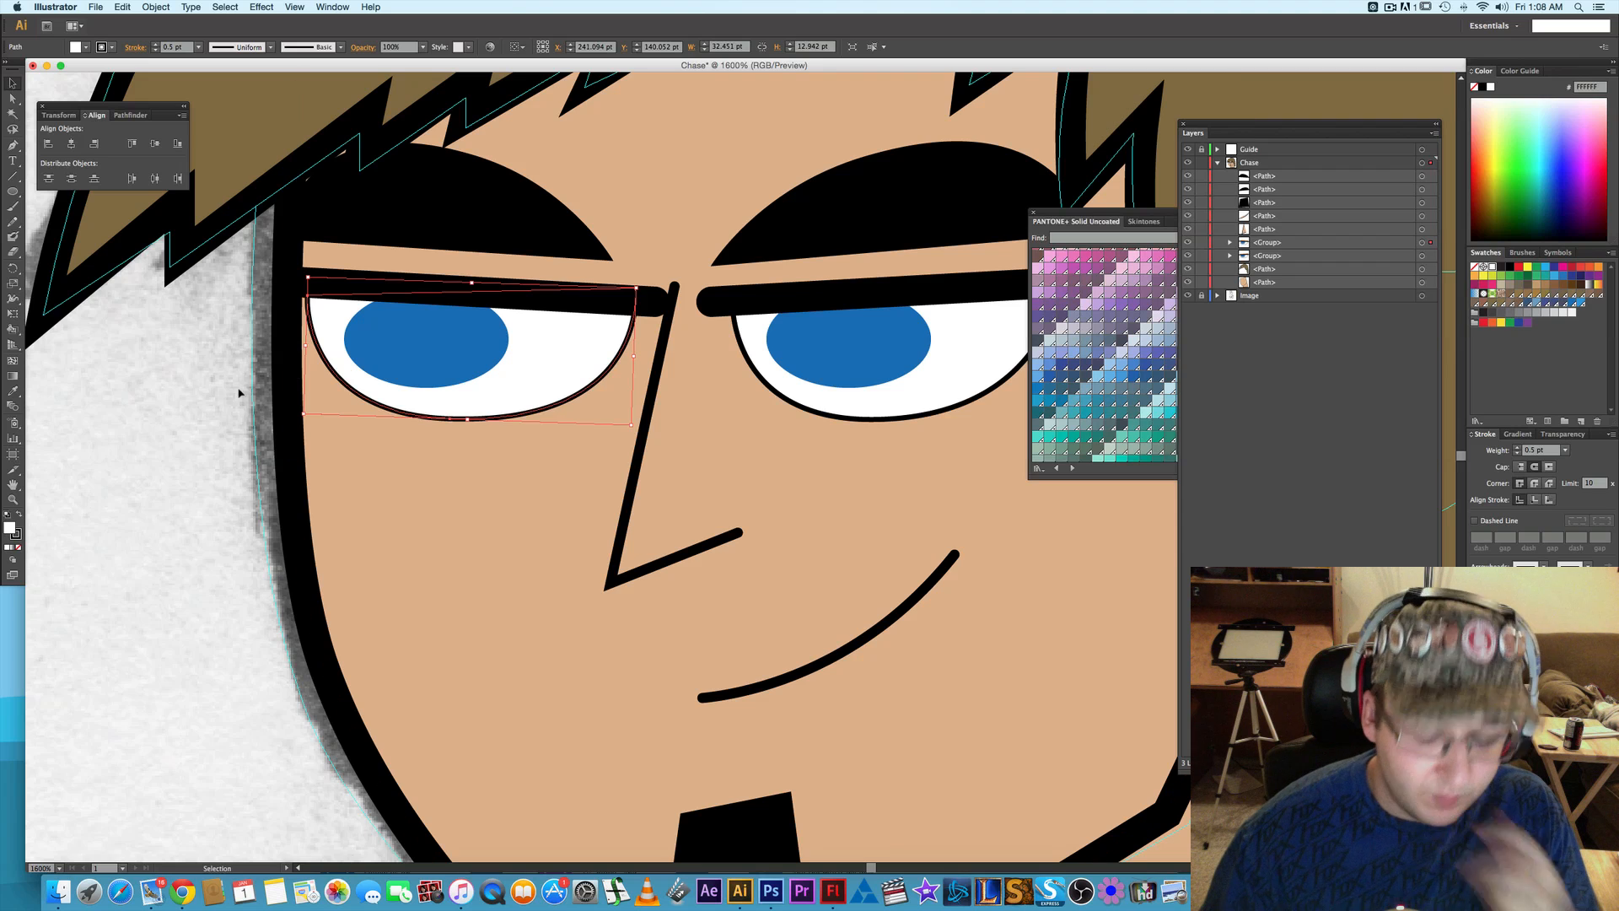
left_click(126, 462)
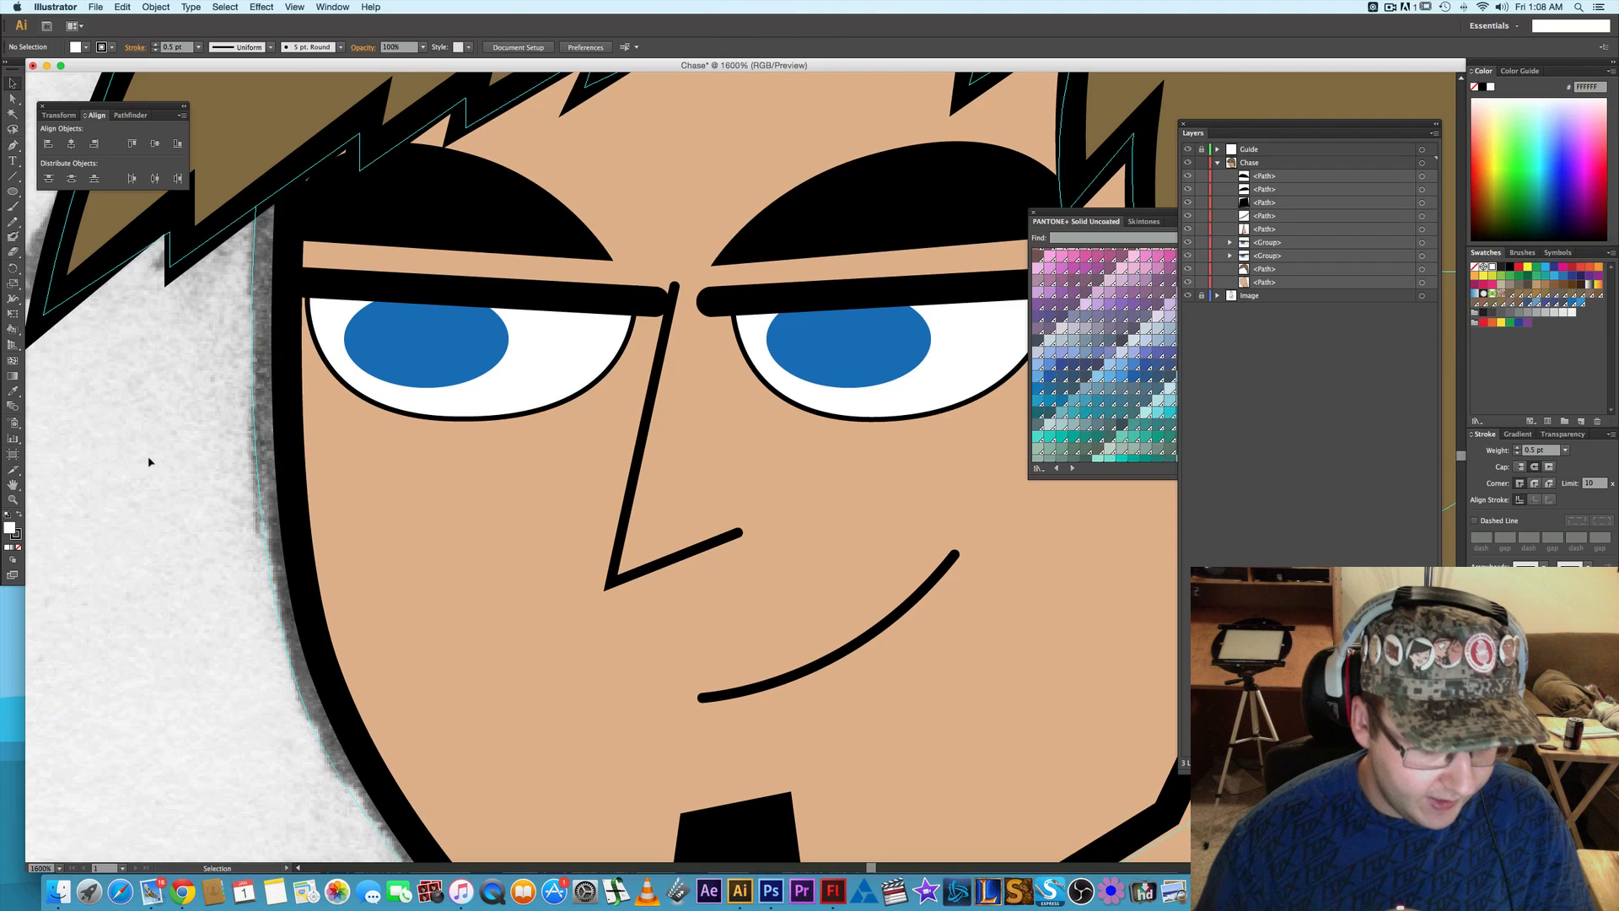
scroll(176, 461, "down", 1)
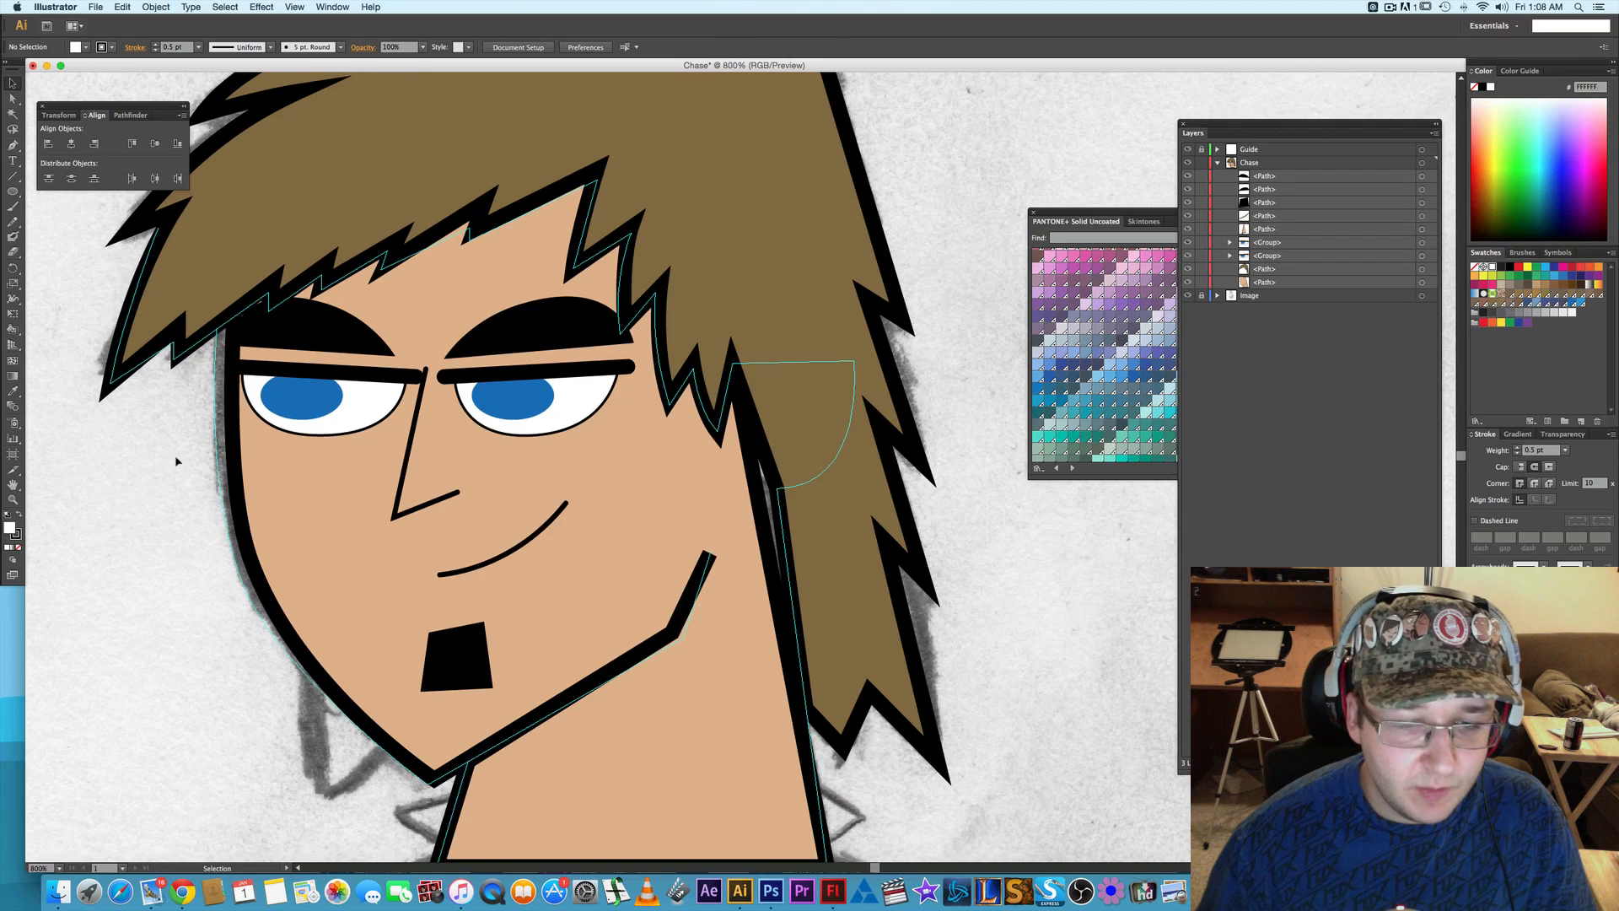
- Nudge the left eye's blue iris and white shape together 1 pt to the right and deselect them
scroll(176, 461, "down", 1)
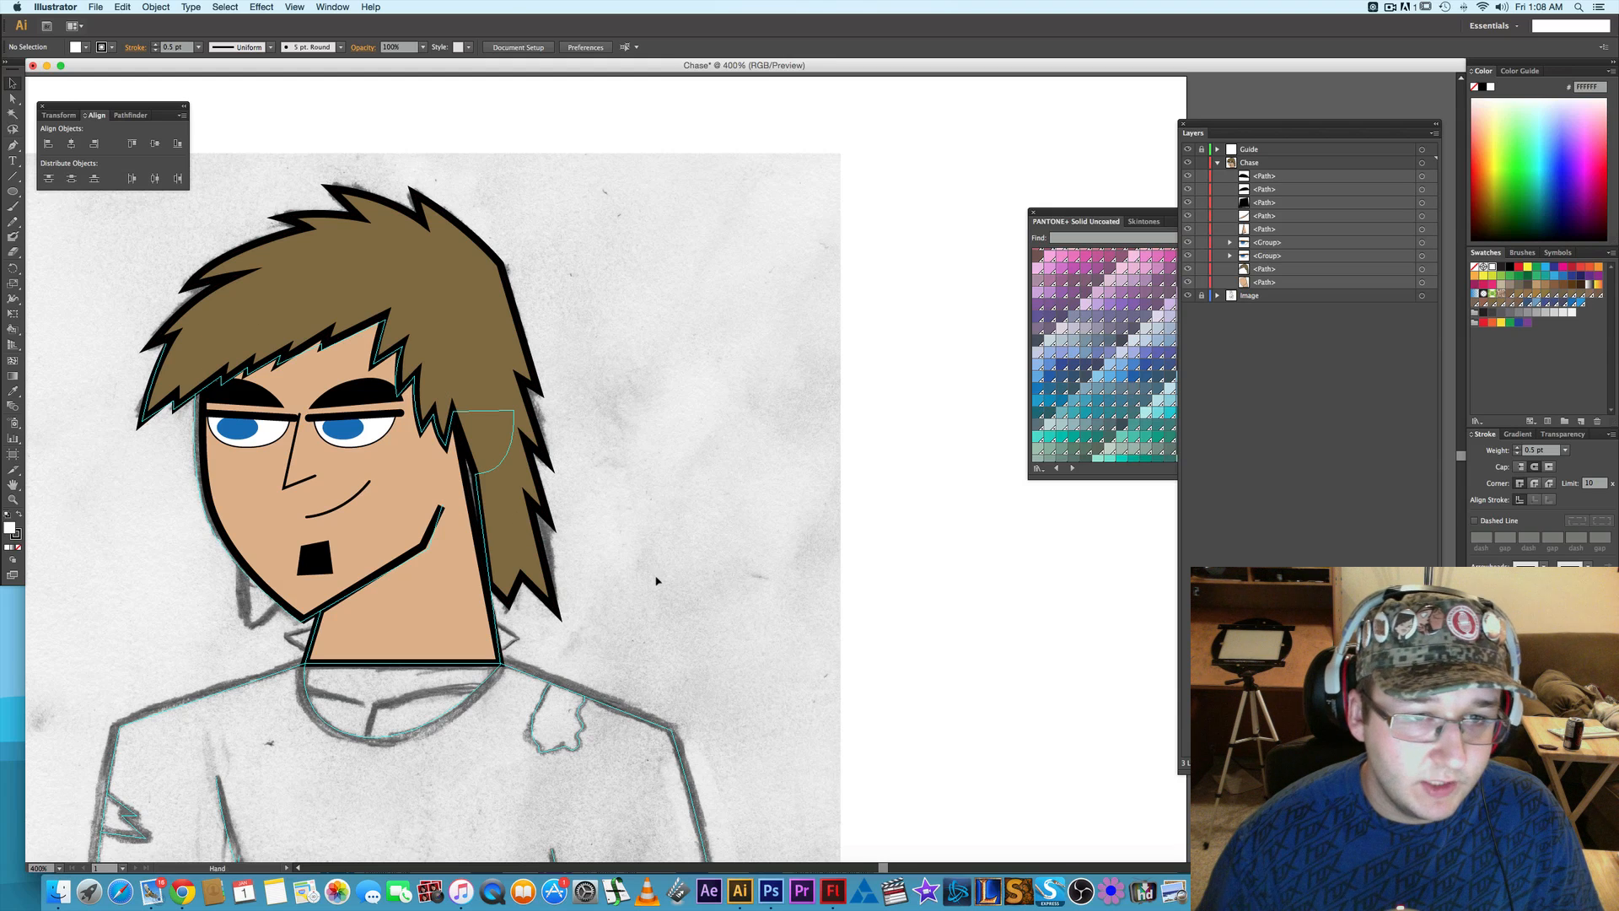
scroll(657, 581, "down", 3)
scroll(657, 581, "left", 4)
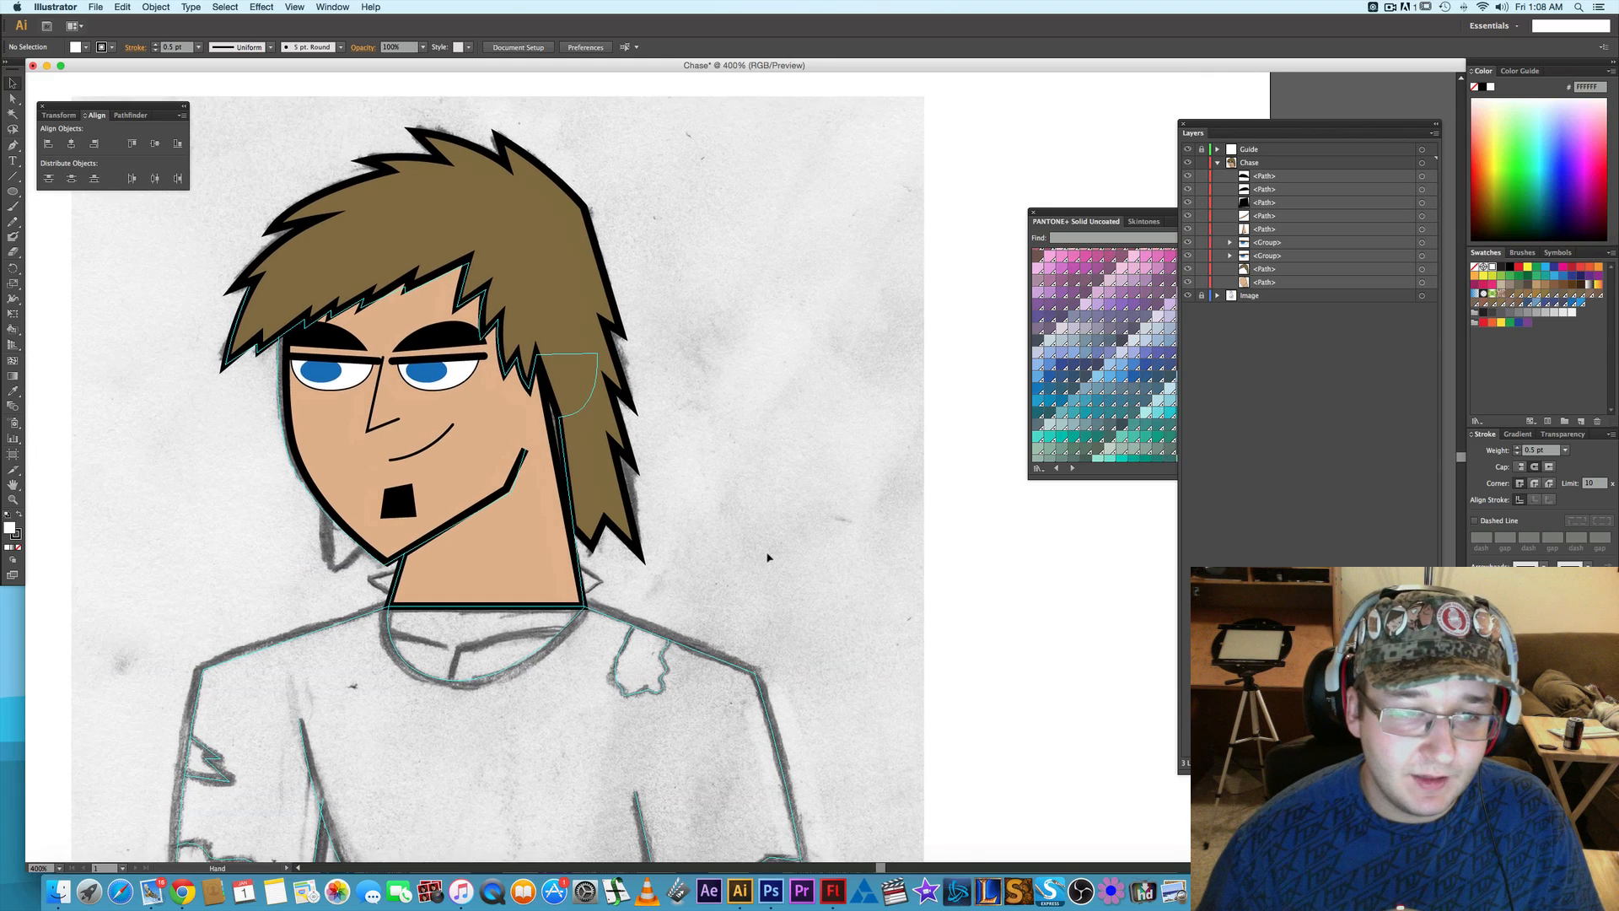
scroll(769, 556, "up", 2)
scroll(768, 557, "left", 5)
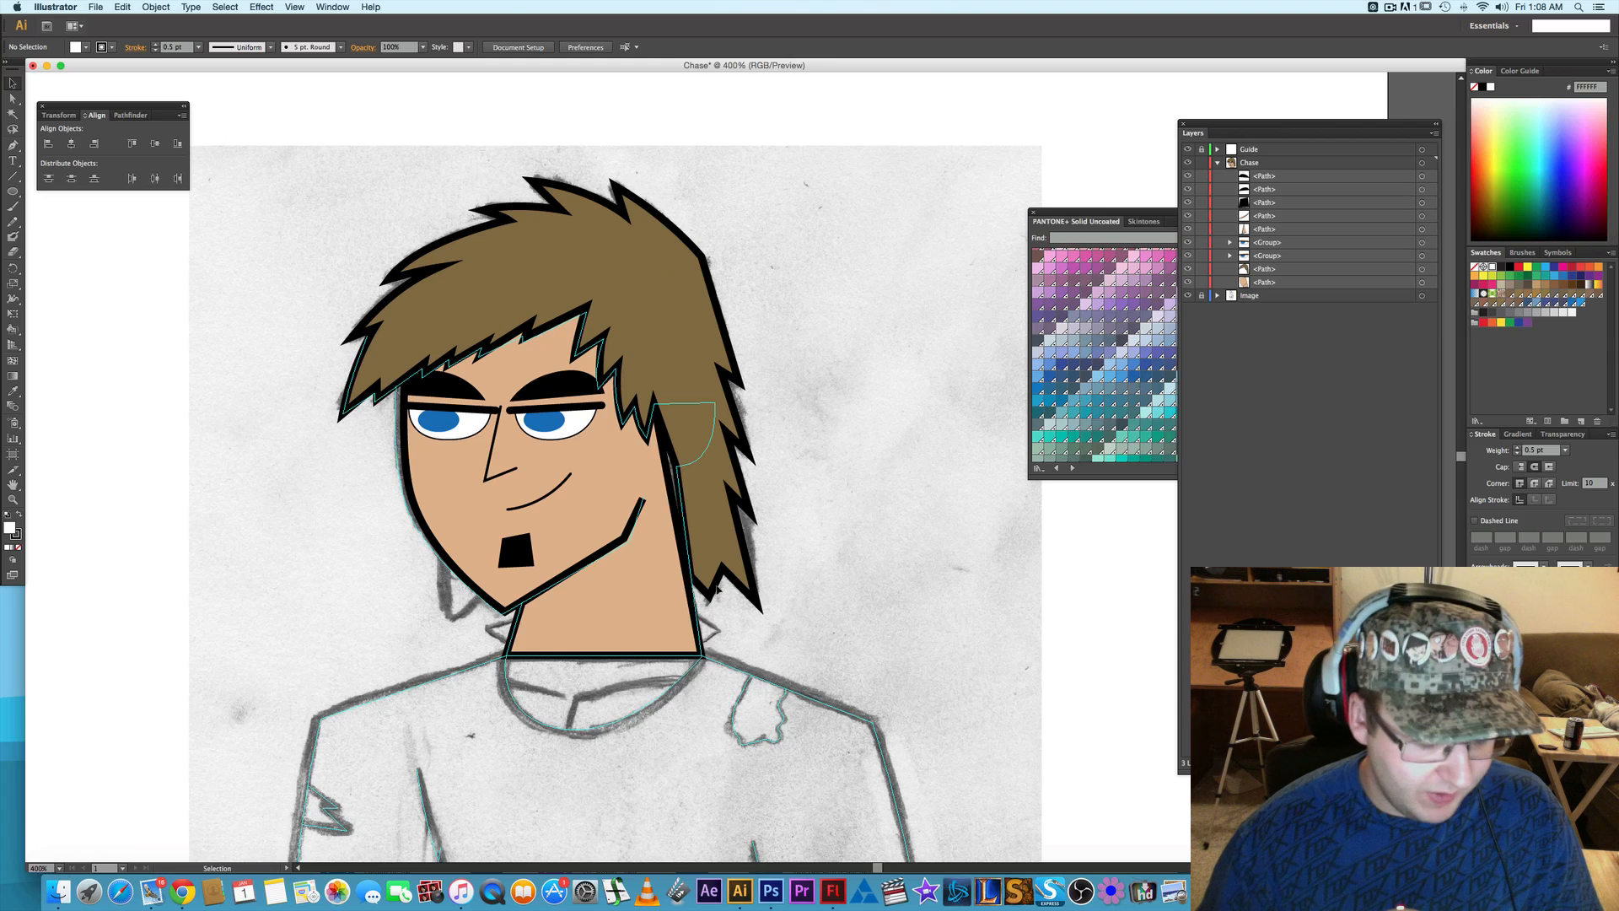
scroll(540, 505, "up", 1)
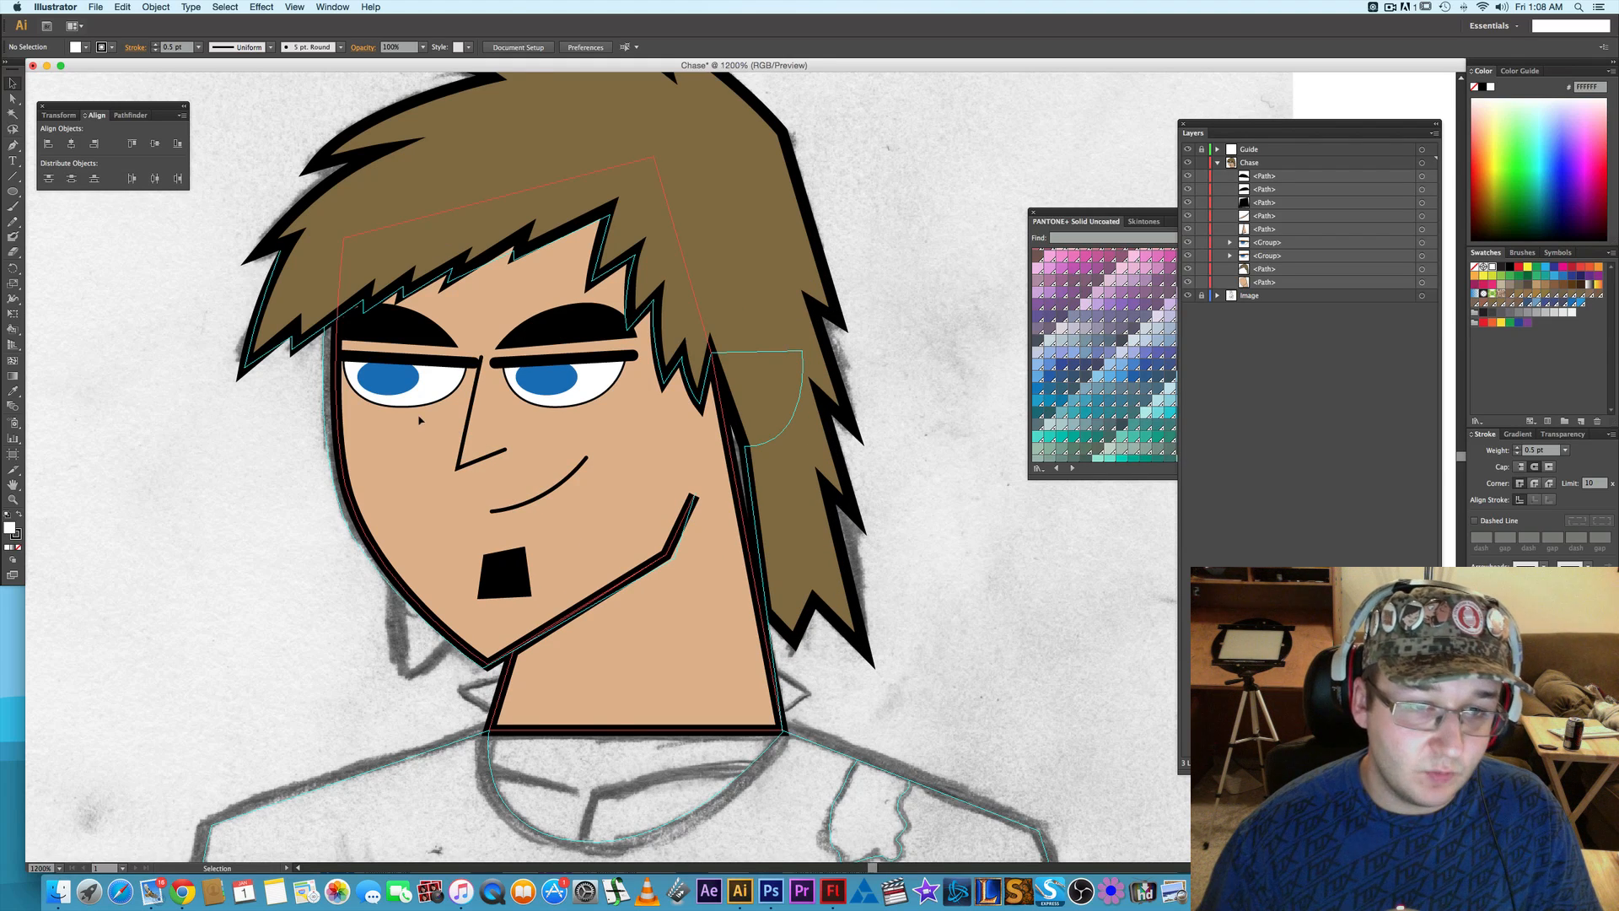
scroll(412, 422, "up", 1)
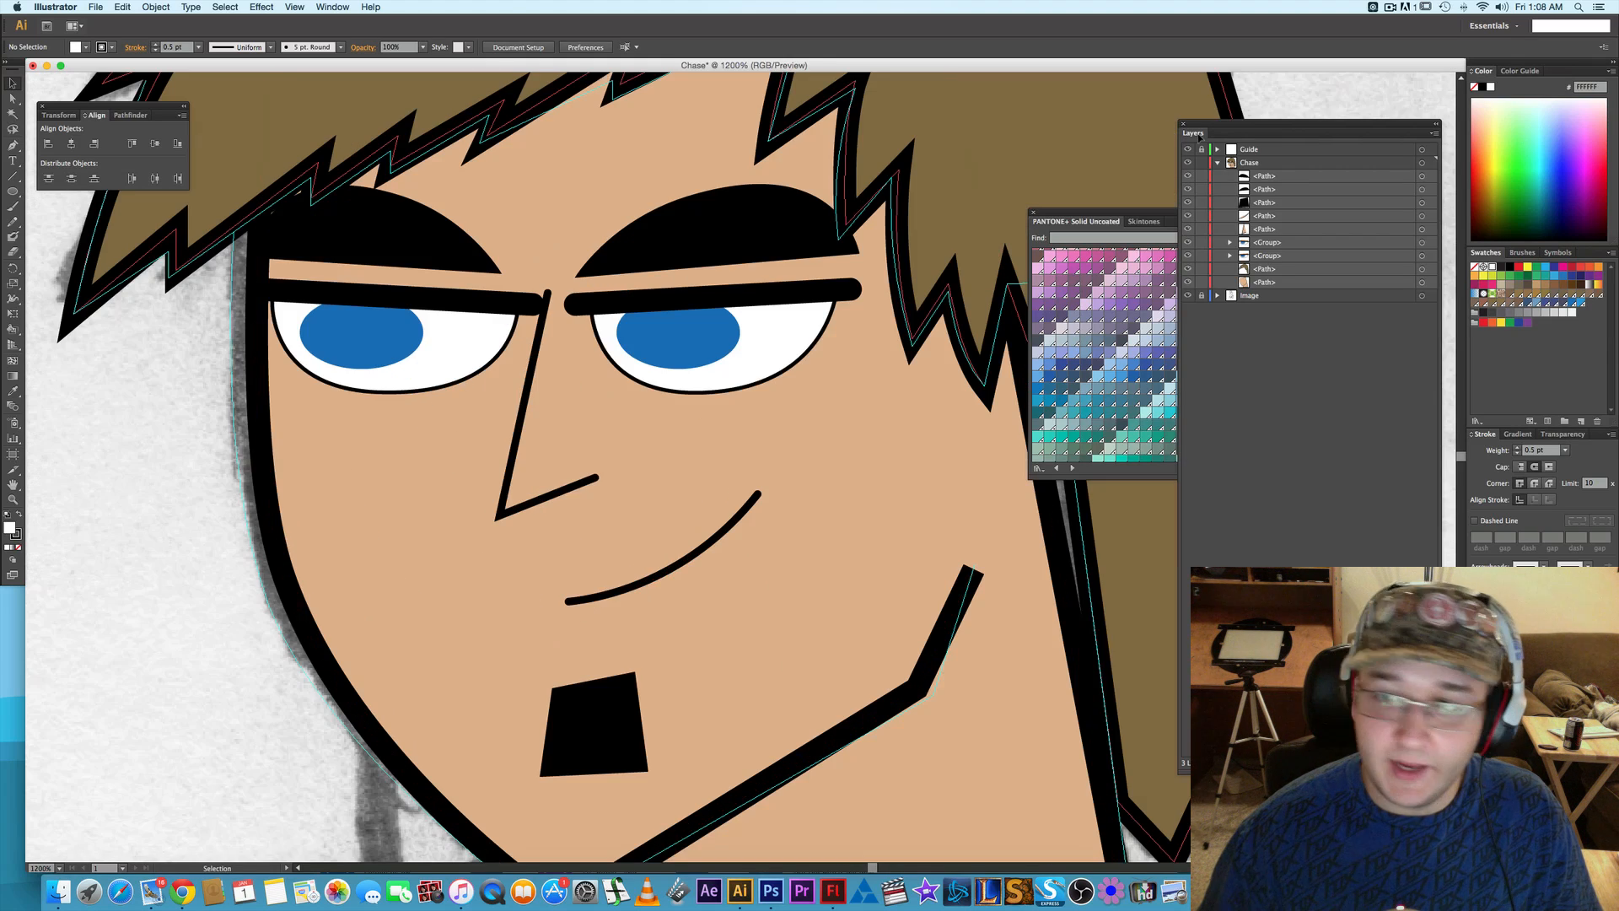
left_click(392, 327)
left_click(1230, 242)
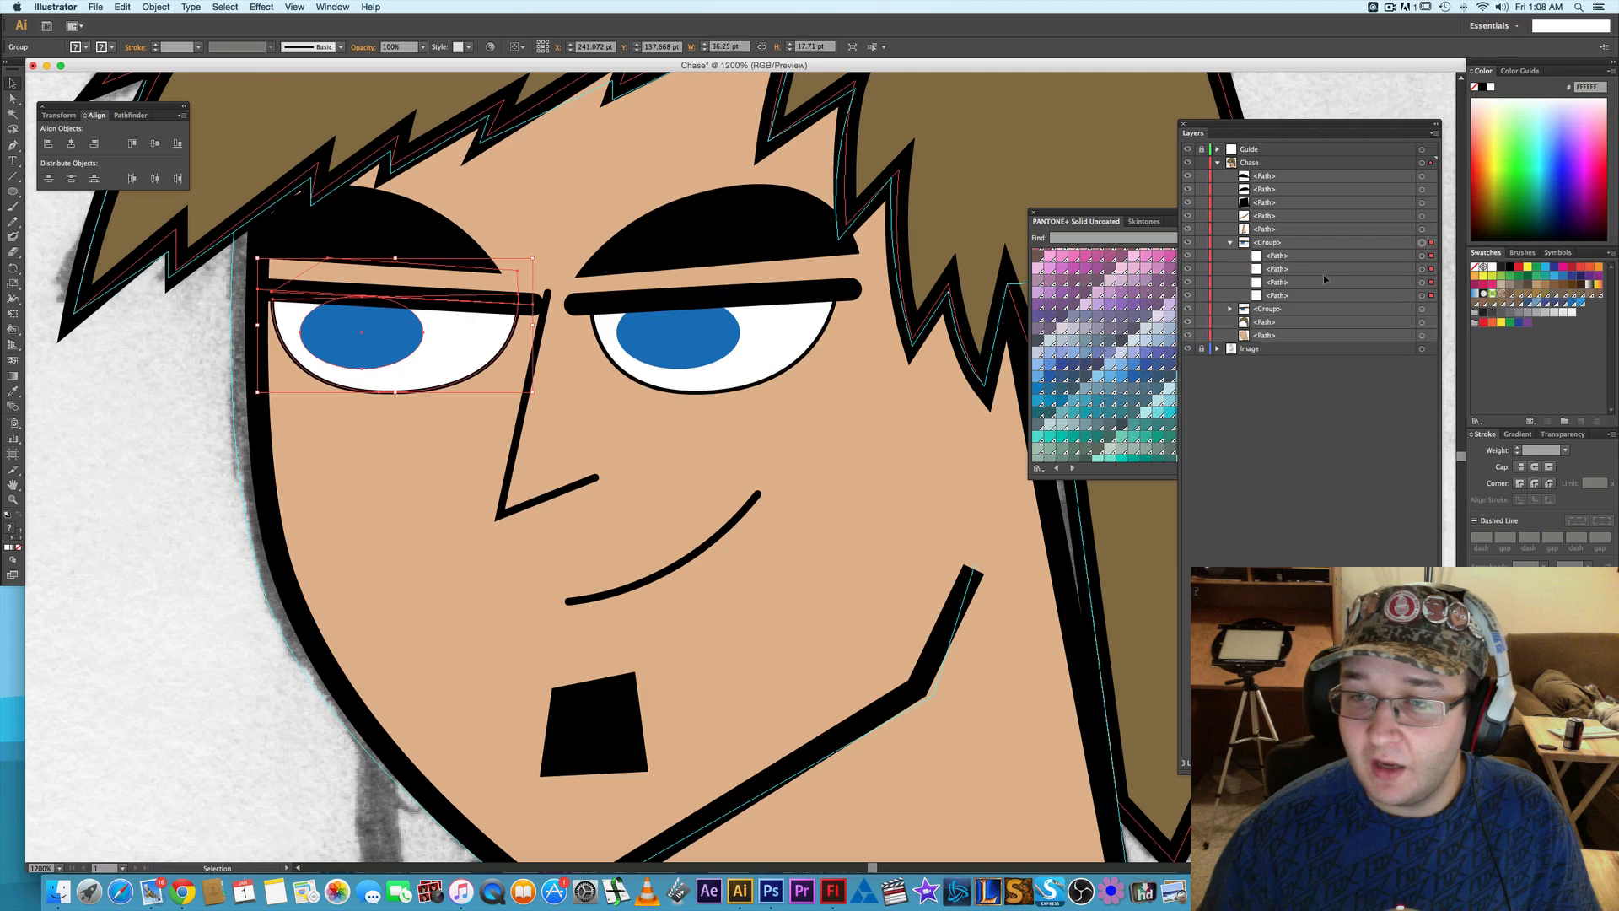
left_click(1423, 283)
left_click(1423, 296, "shift")
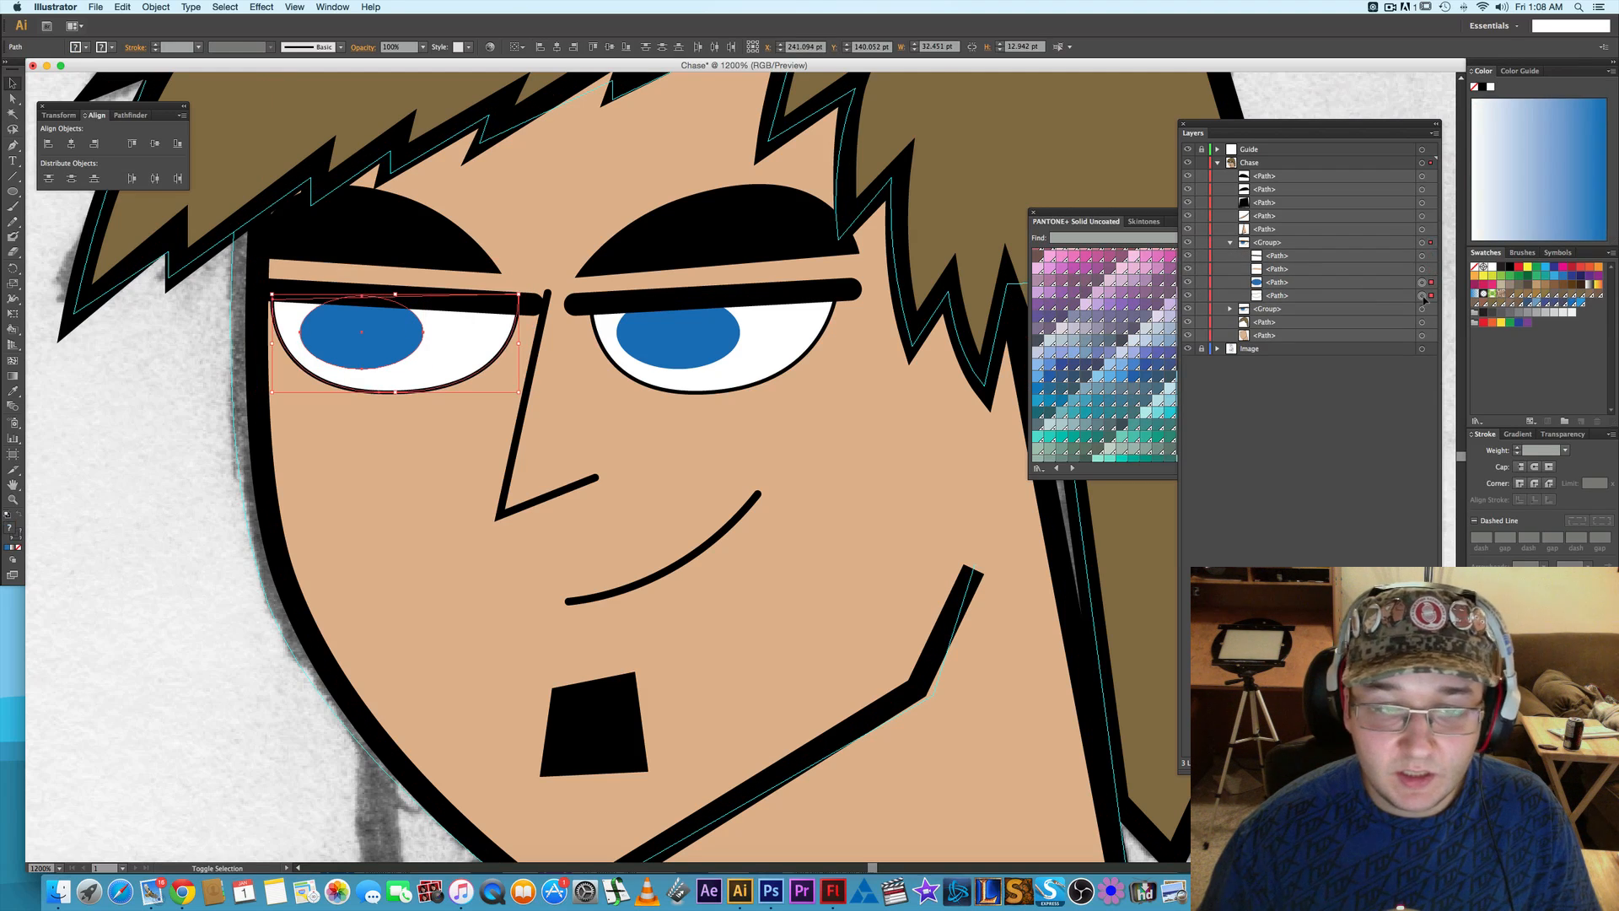
key("Right")
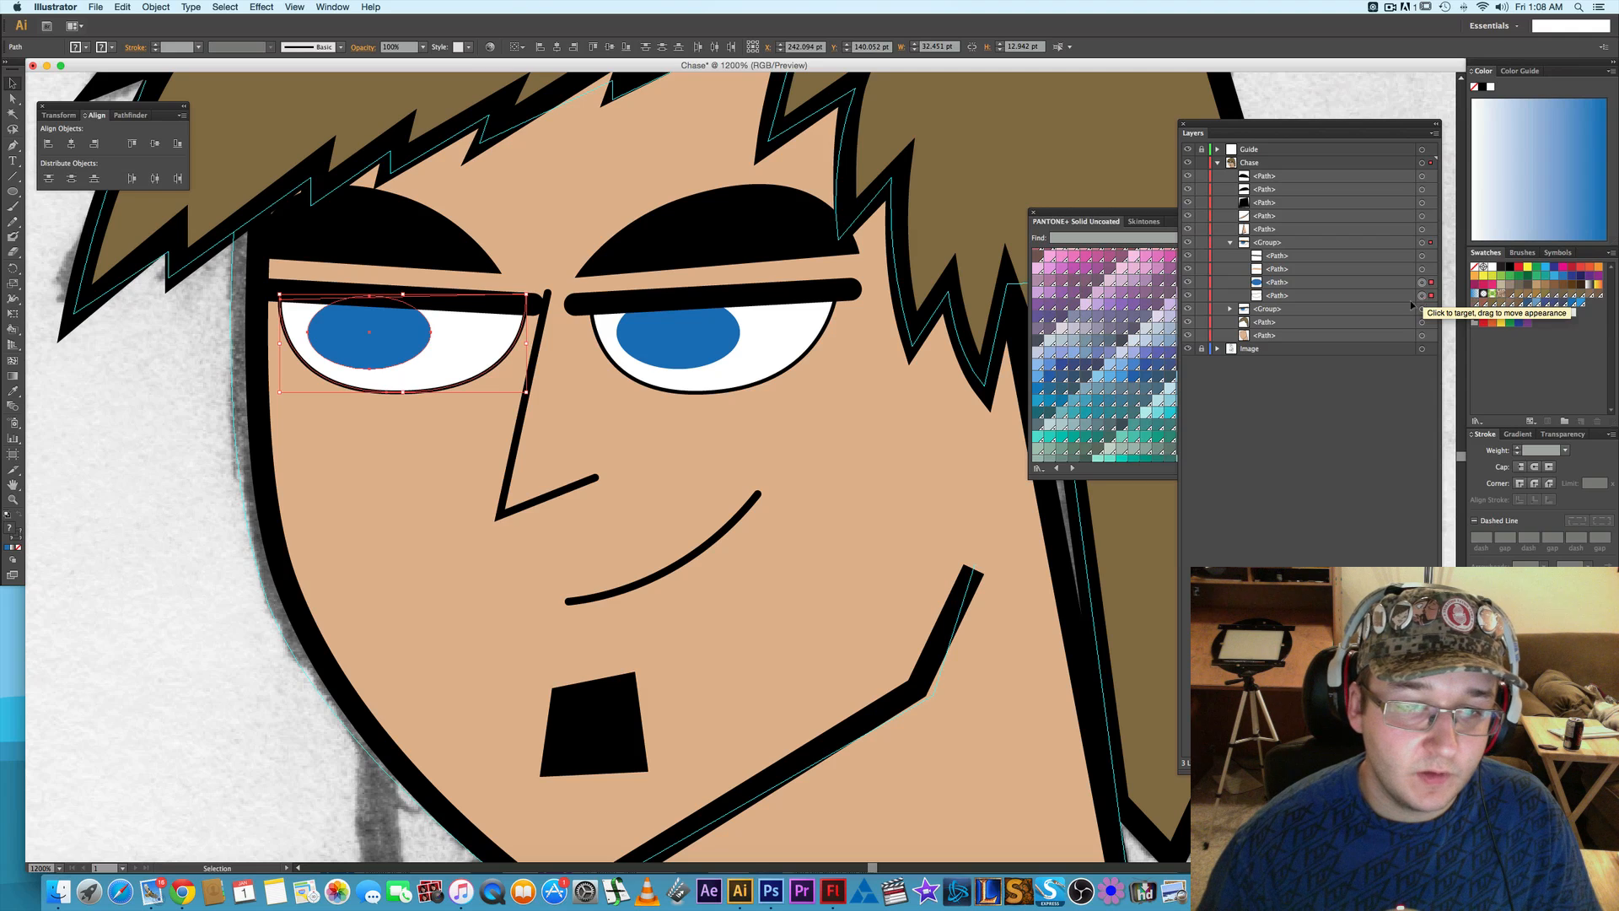
left_click(163, 387)
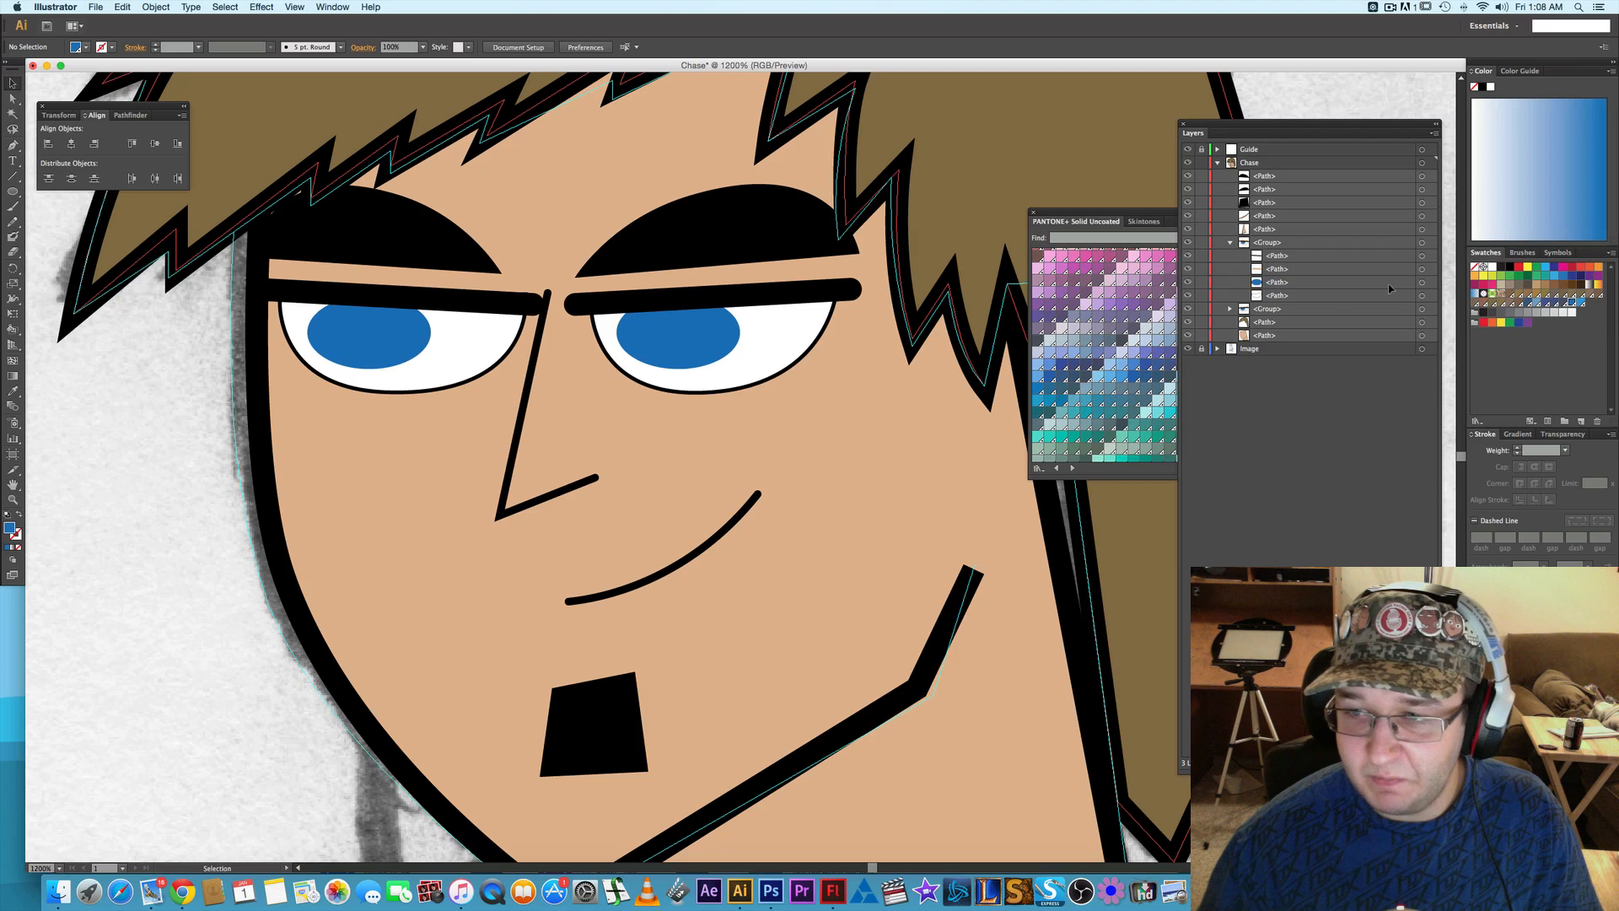
- Try nudging the blue iris of each eye 1 pt to the right, returning each one
left_click(1422, 283)
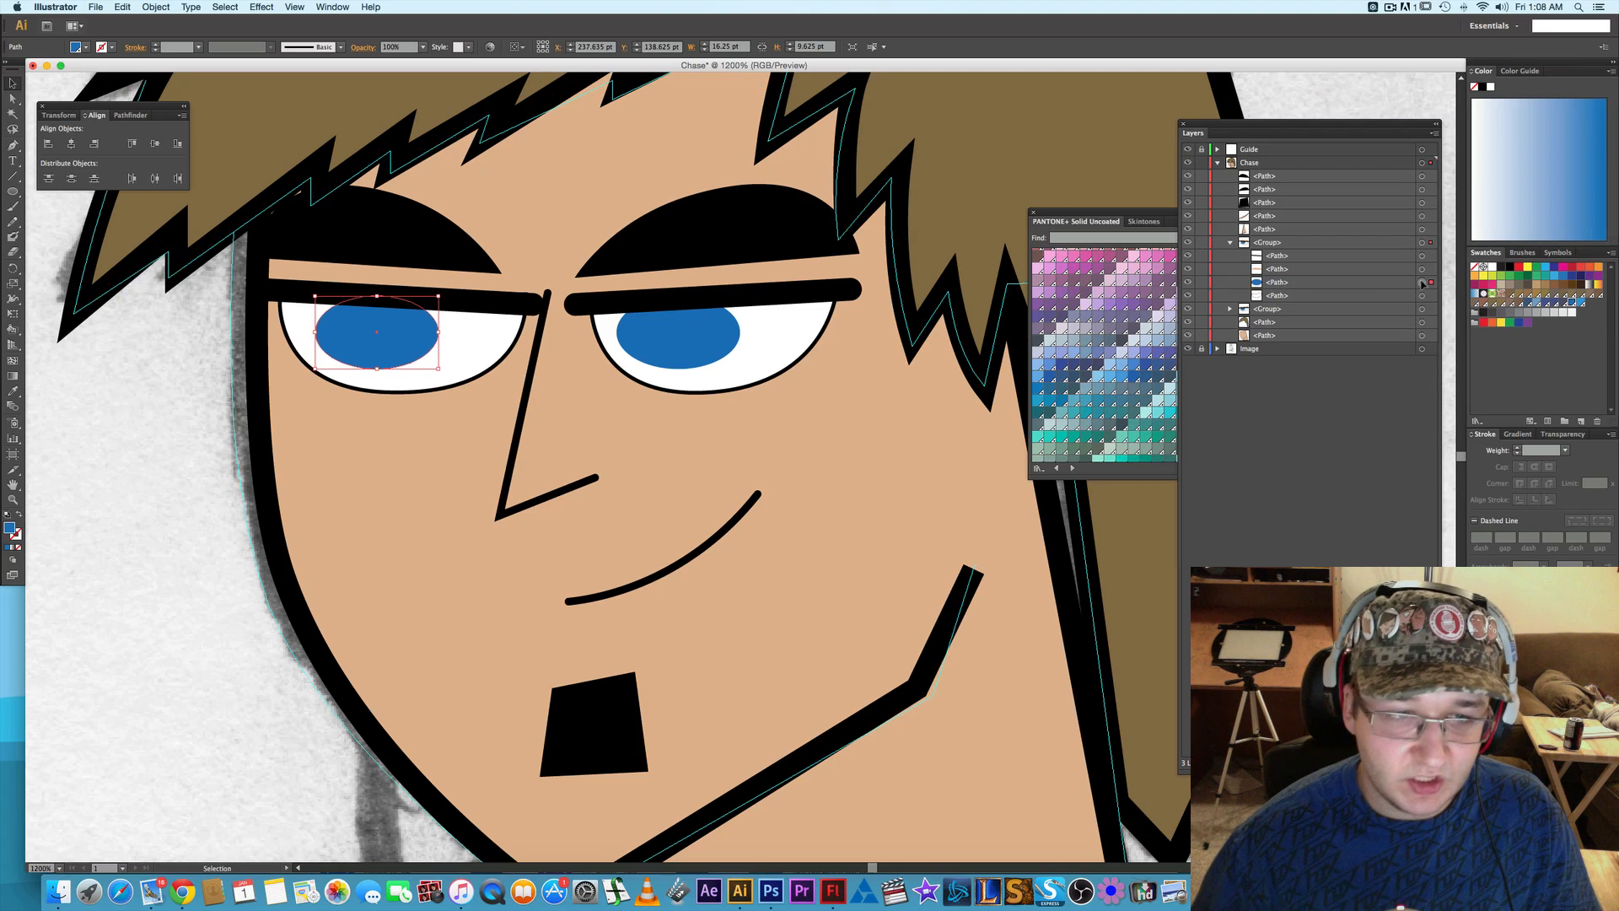
key("Left")
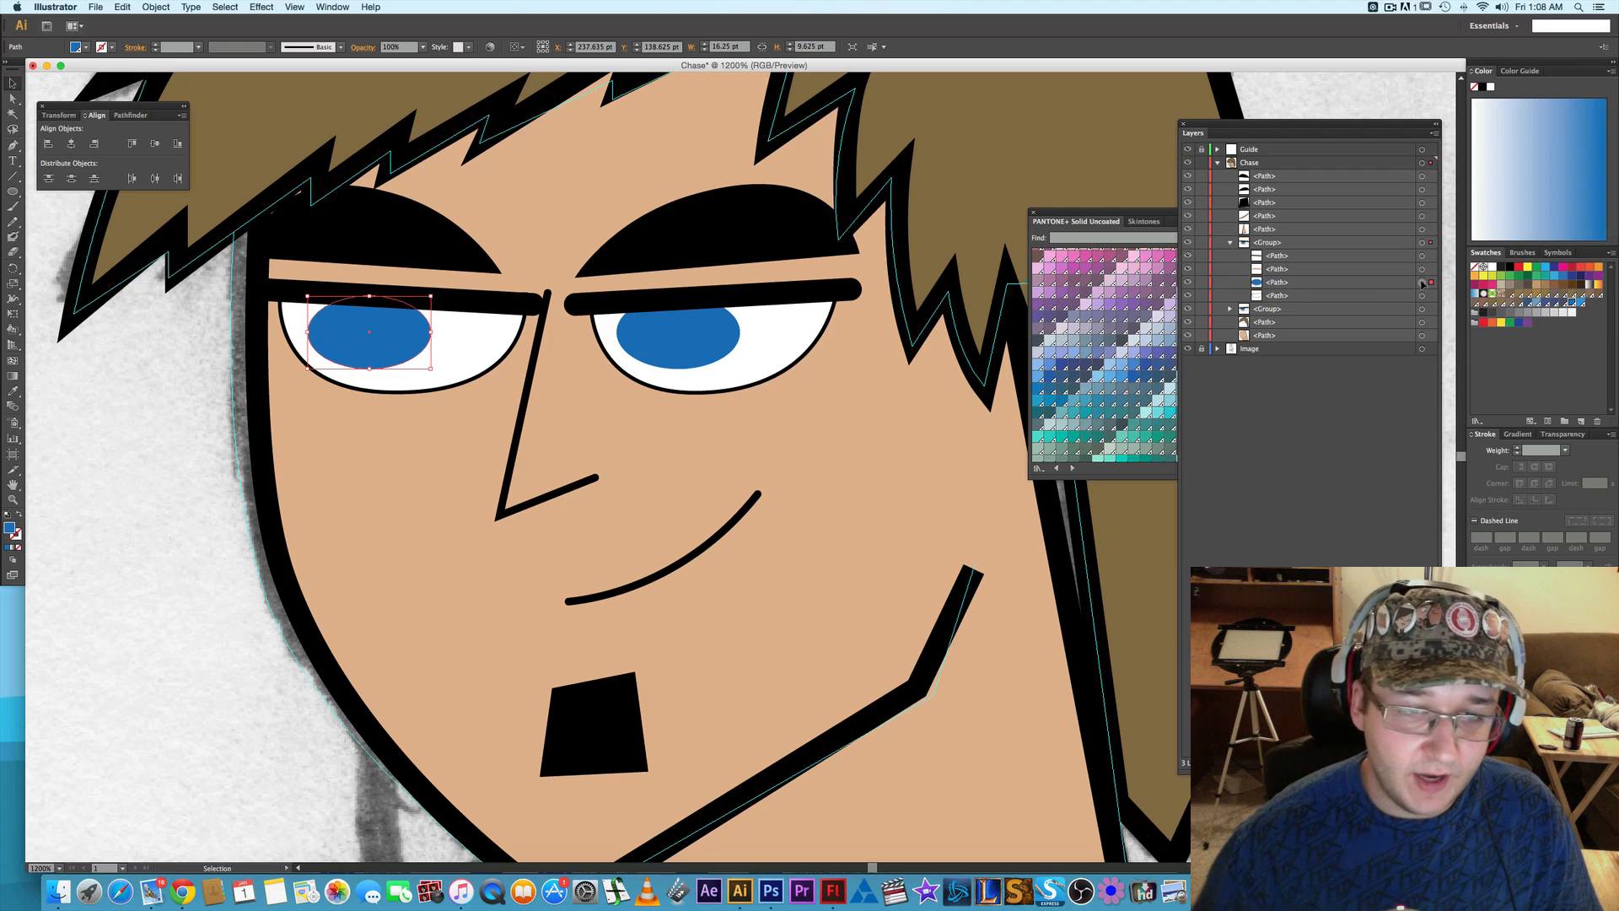
left_click(1230, 309)
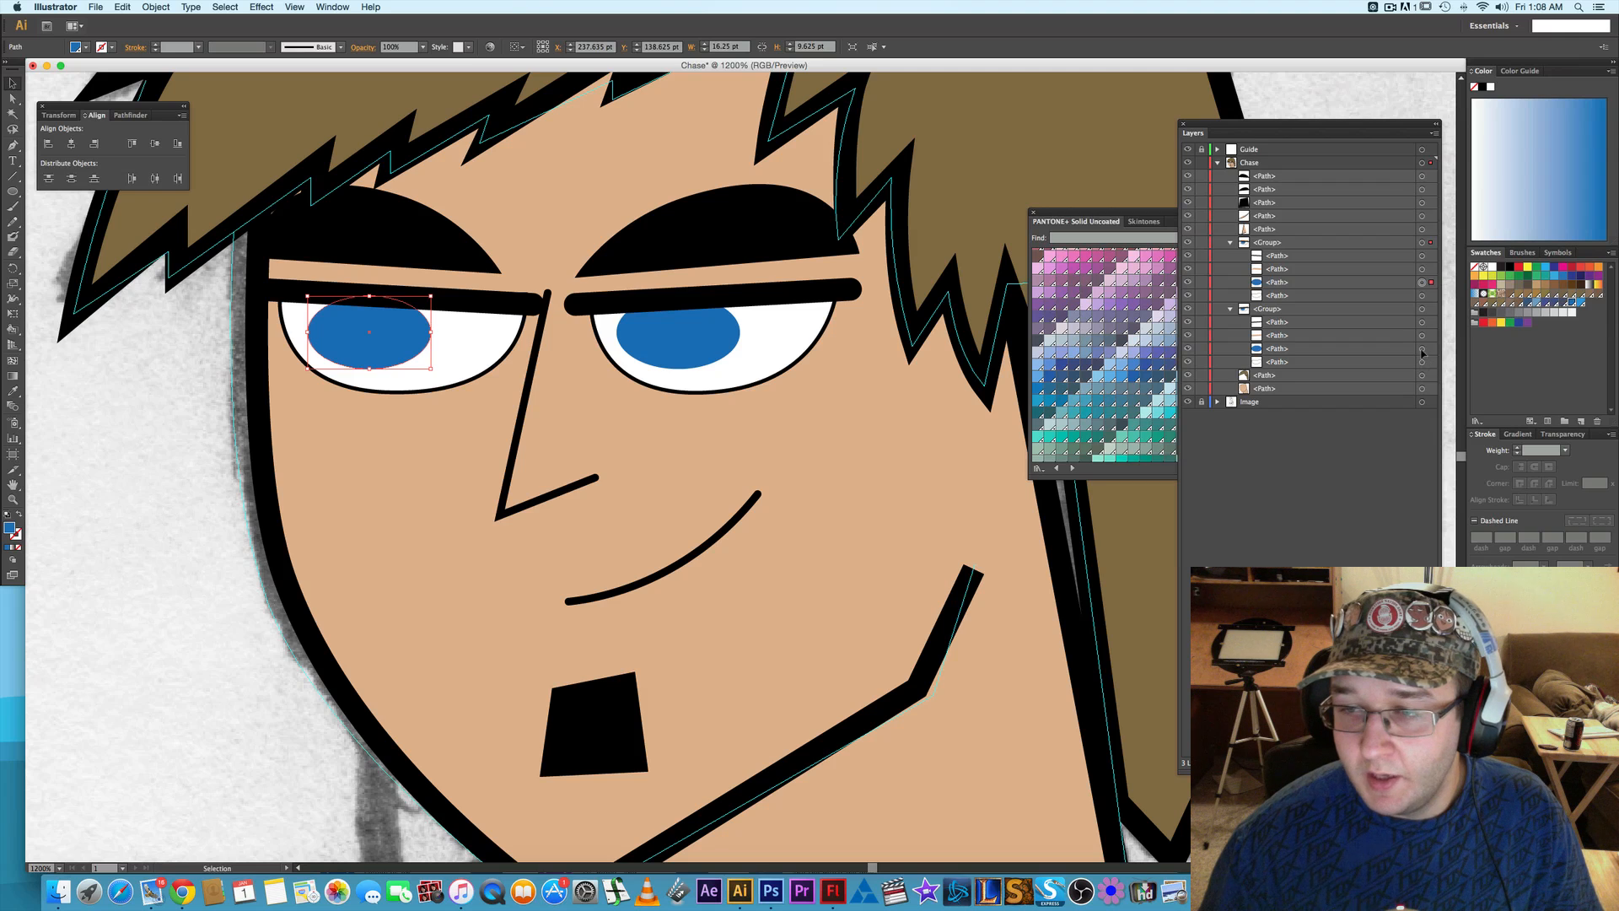
left_click(1422, 349)
key("Right")
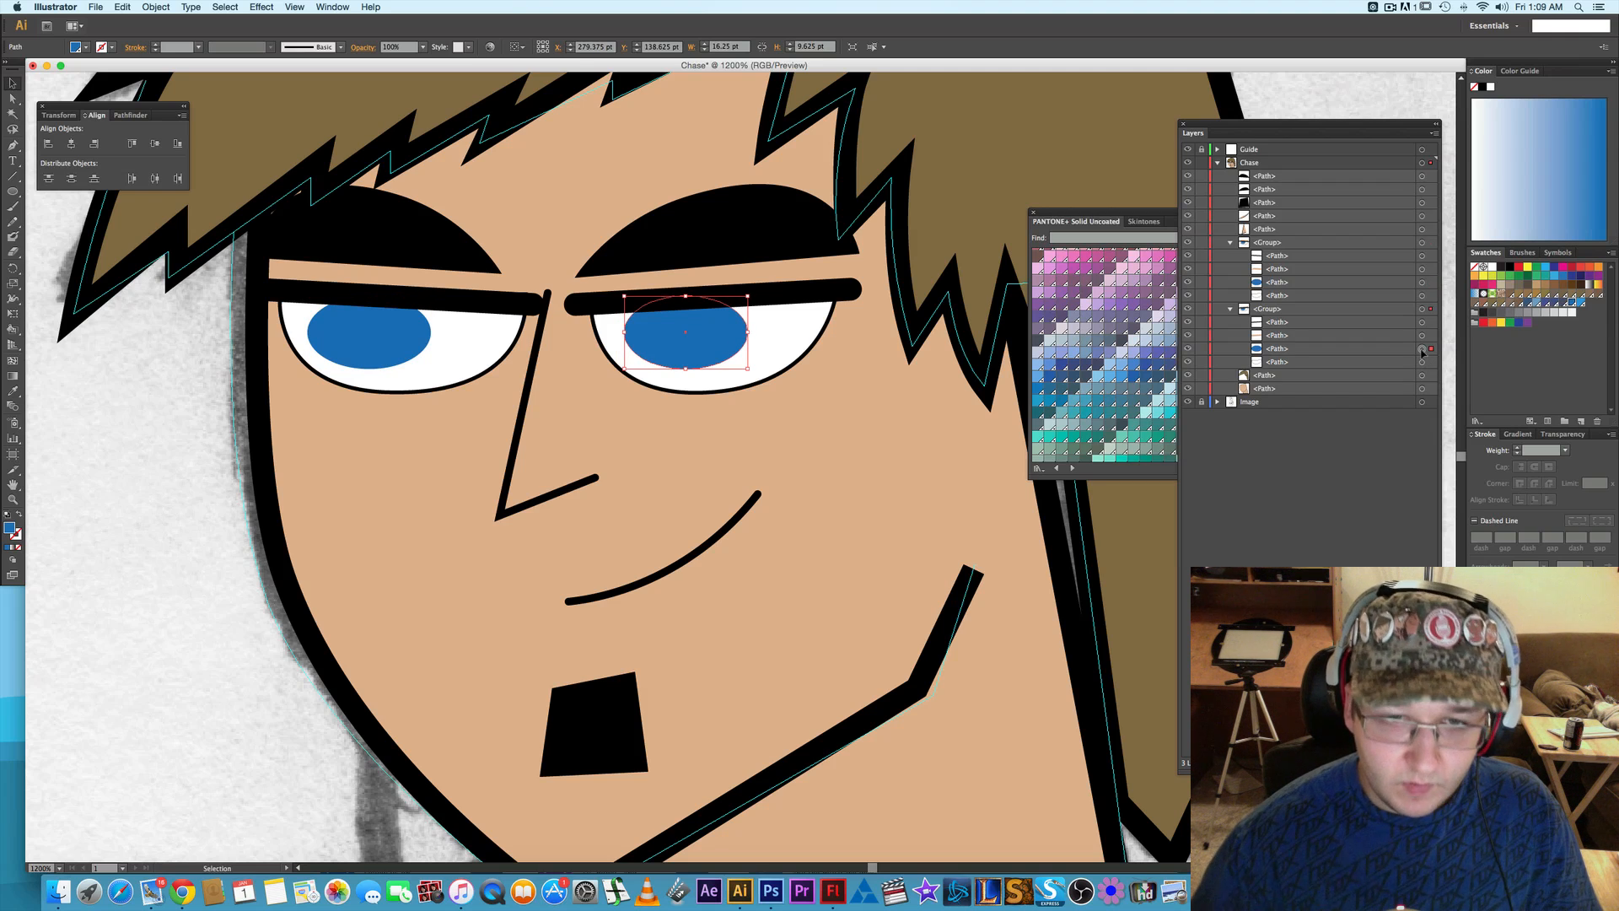
key("Left")
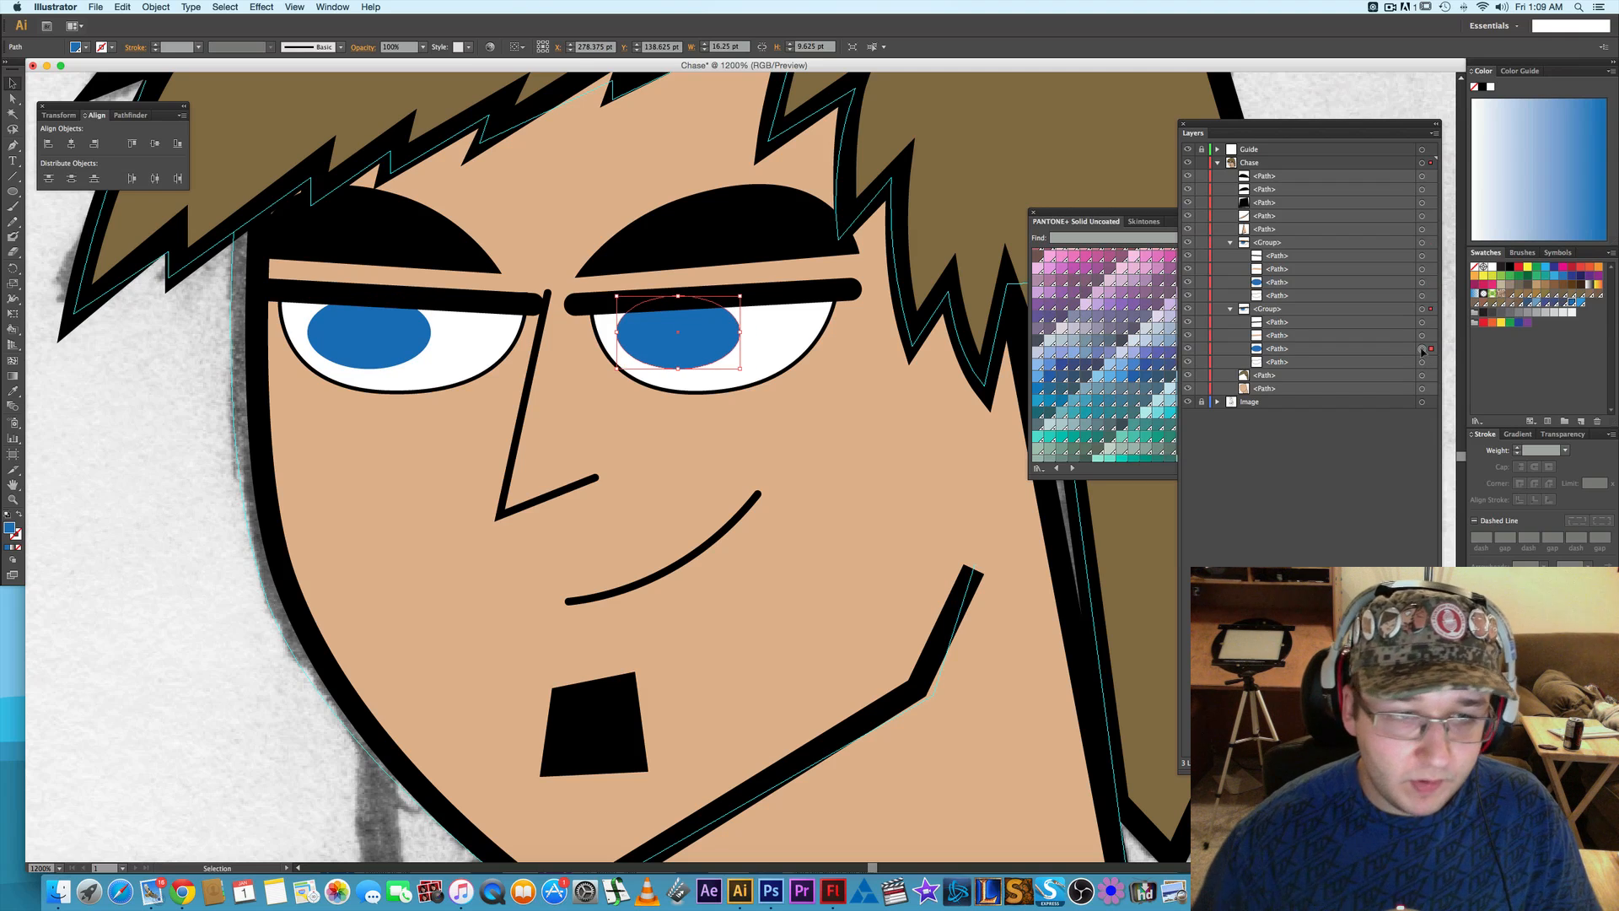
- Nudge the left eye's blue iris 1 pt to the left, deselect it and check the whole figure
left_click(1422, 283)
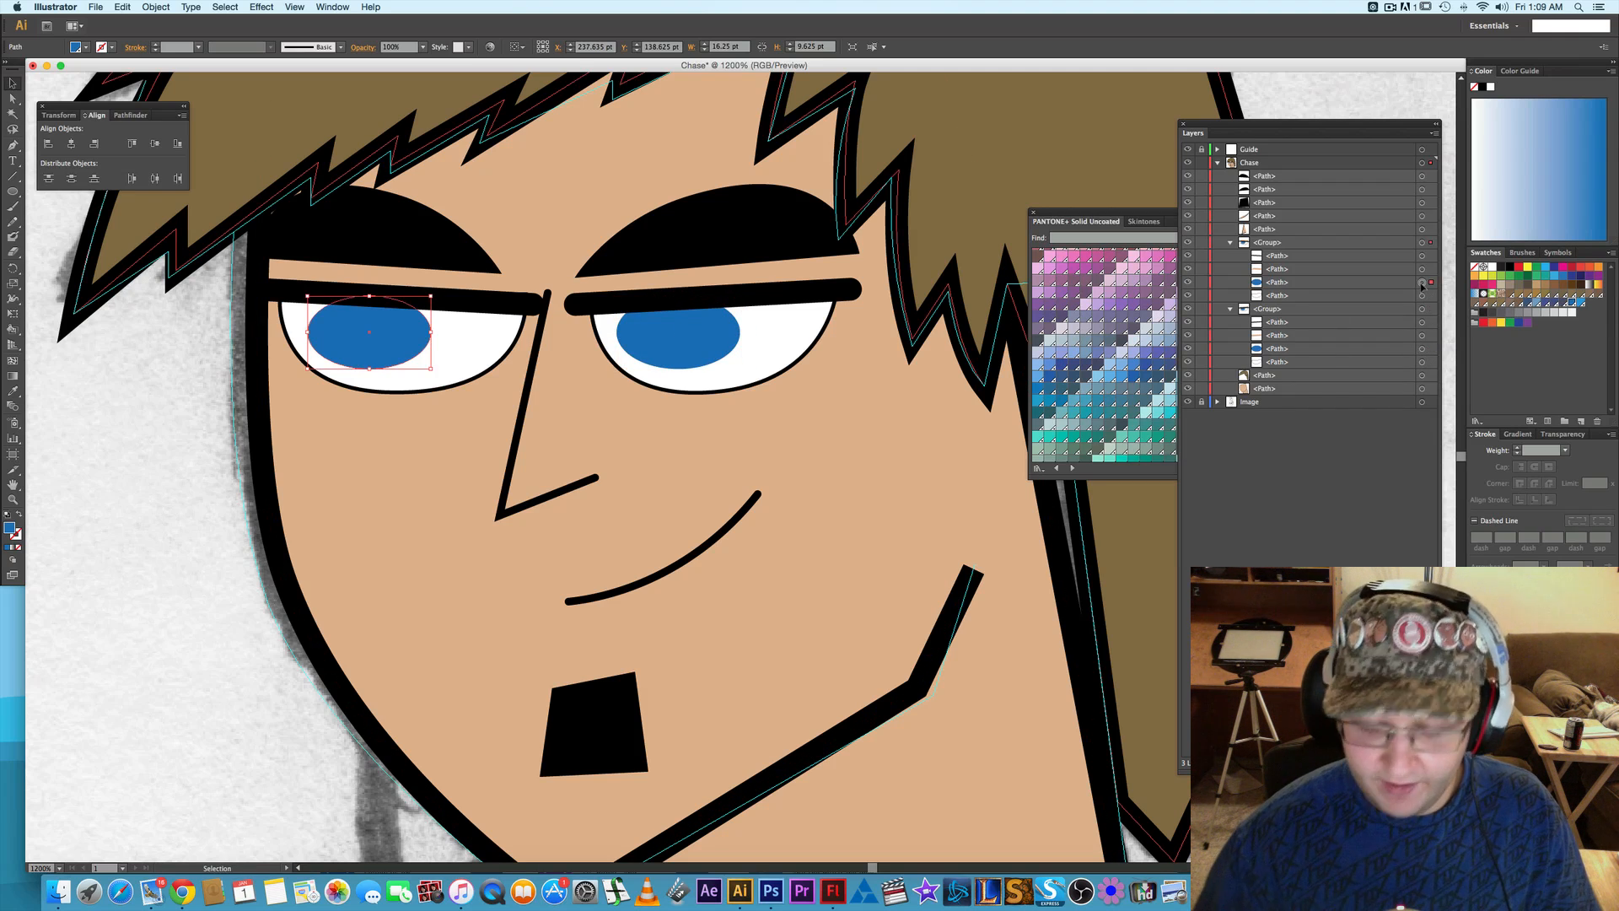
left_click(162, 426)
key("super+minus")
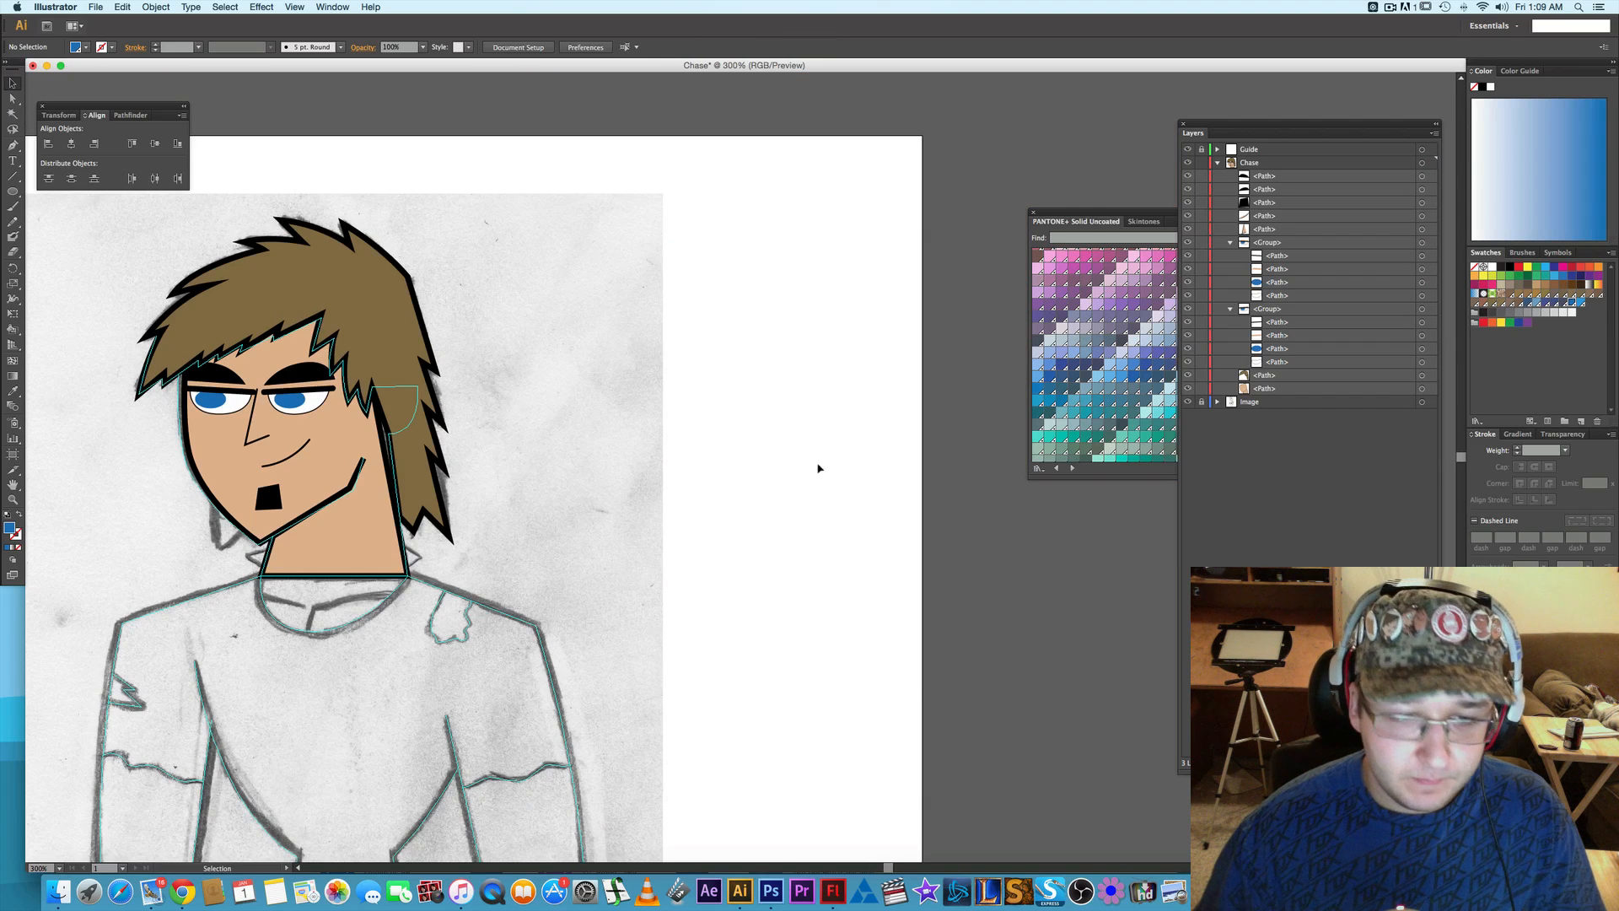
key("space")
left_click_drag(722, 458, 832, 389)
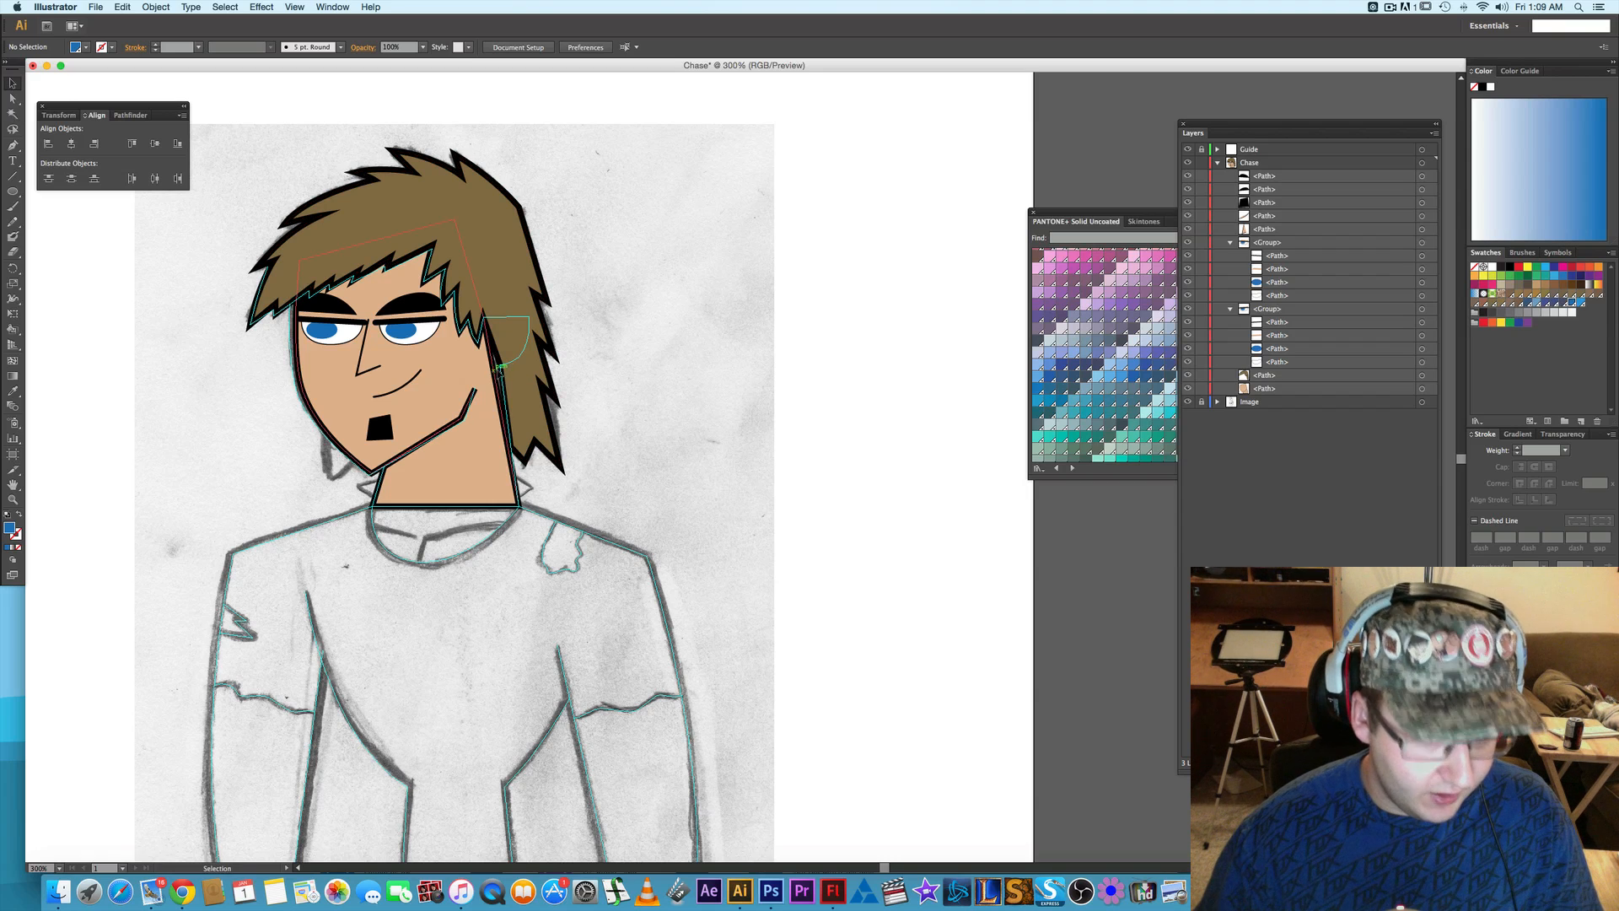
- Collapse the left eye's group and hide the face and hair paths to expose the sketched ear
left_click(1231, 242)
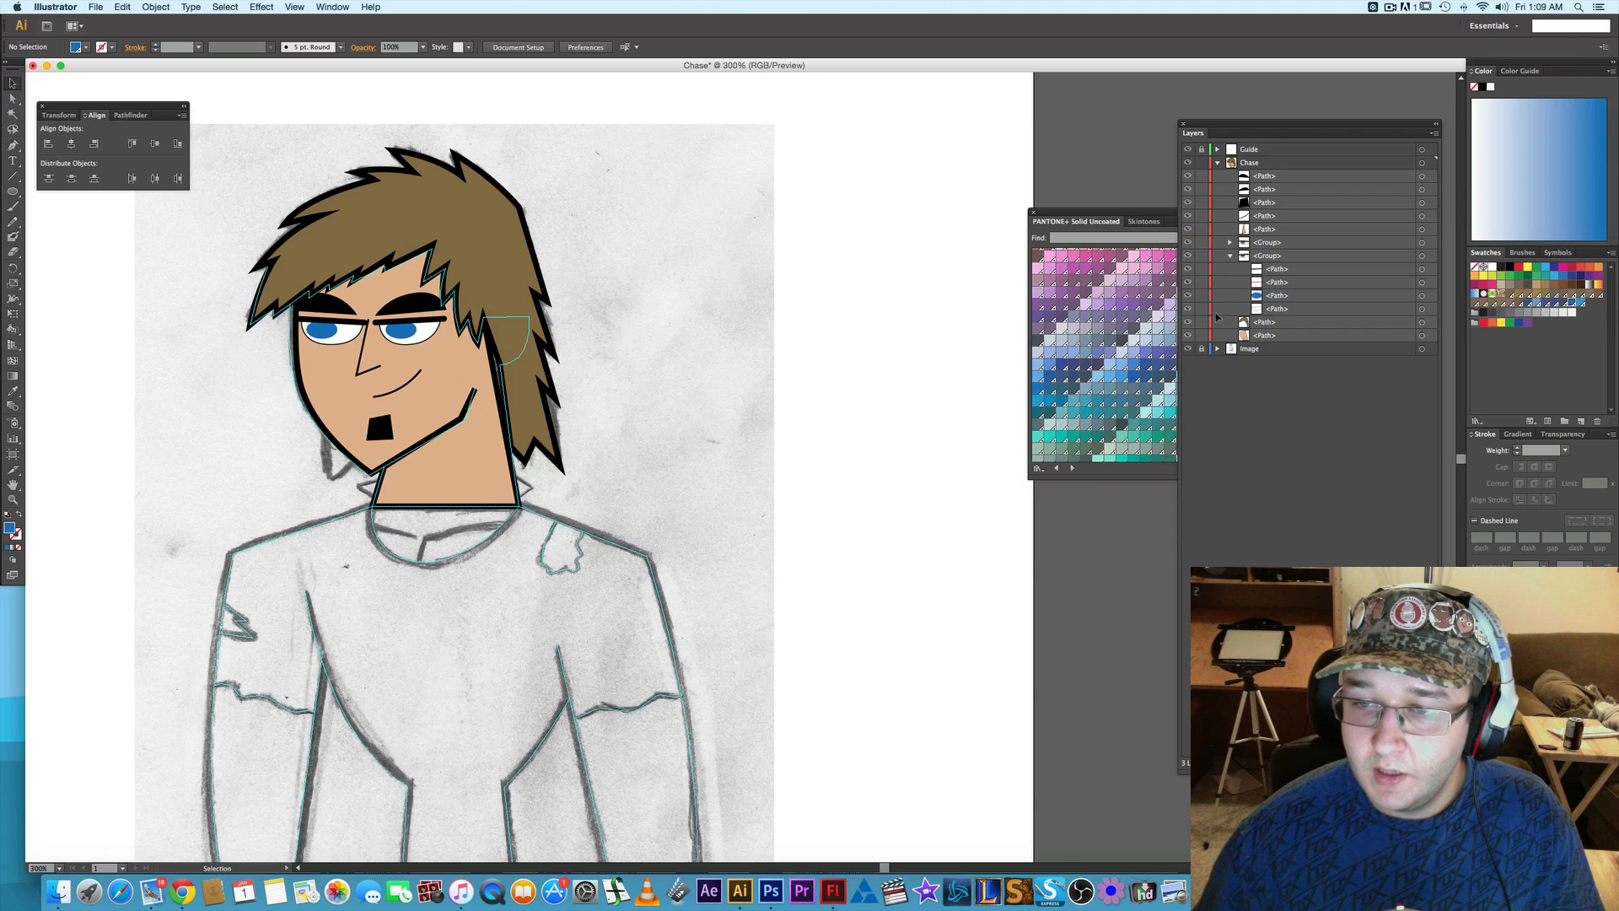
left_click(1189, 335)
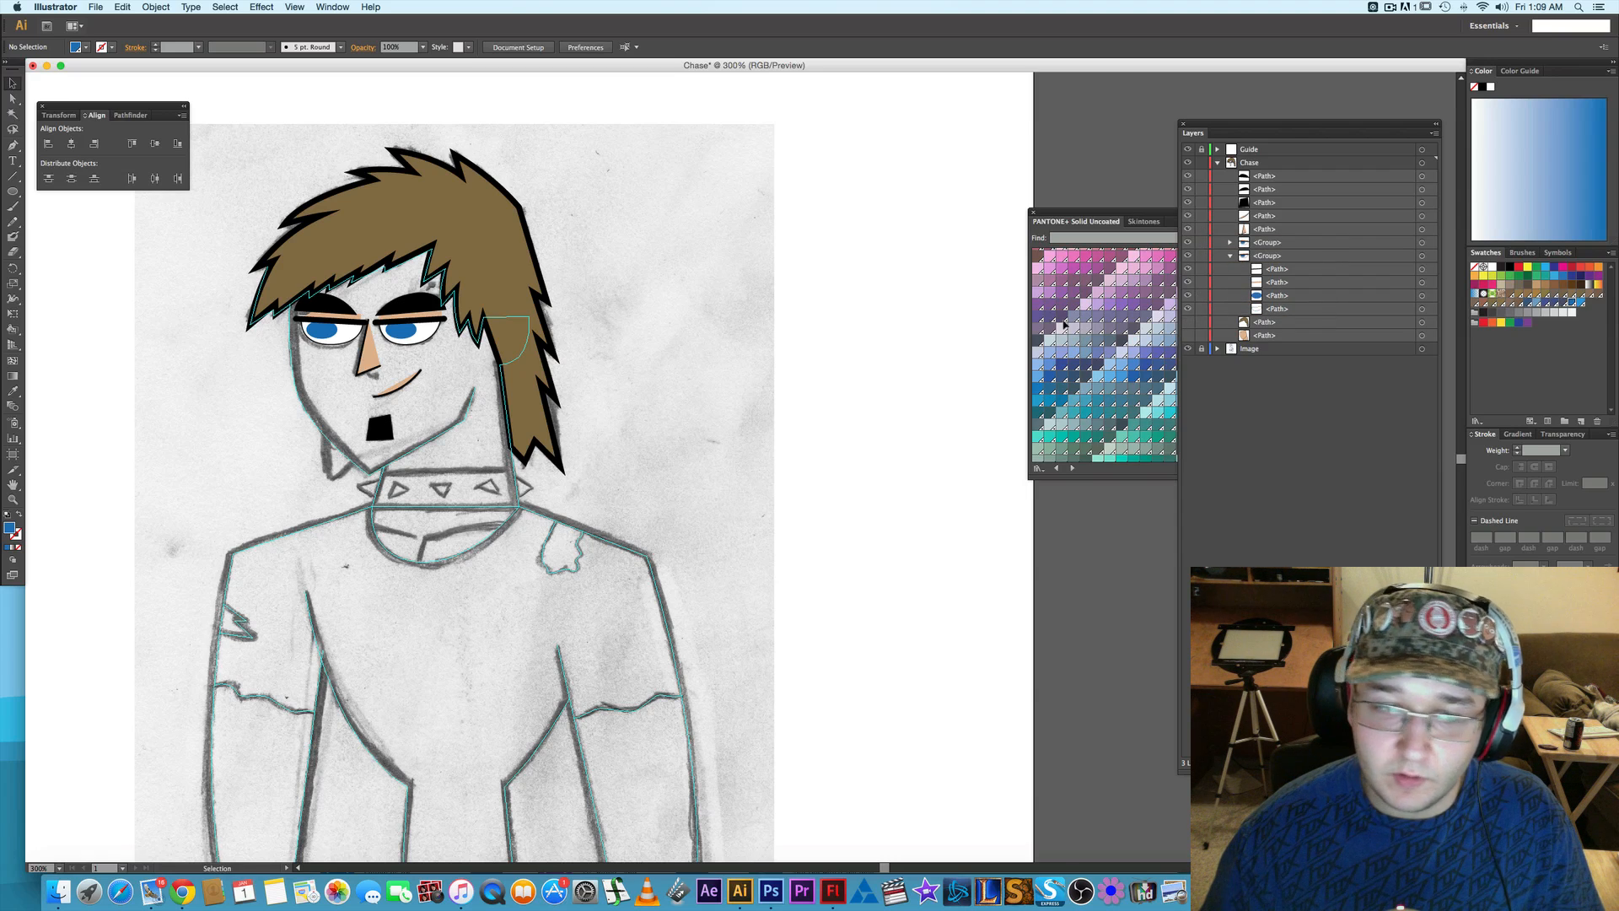
scroll(486, 341, "up", 3)
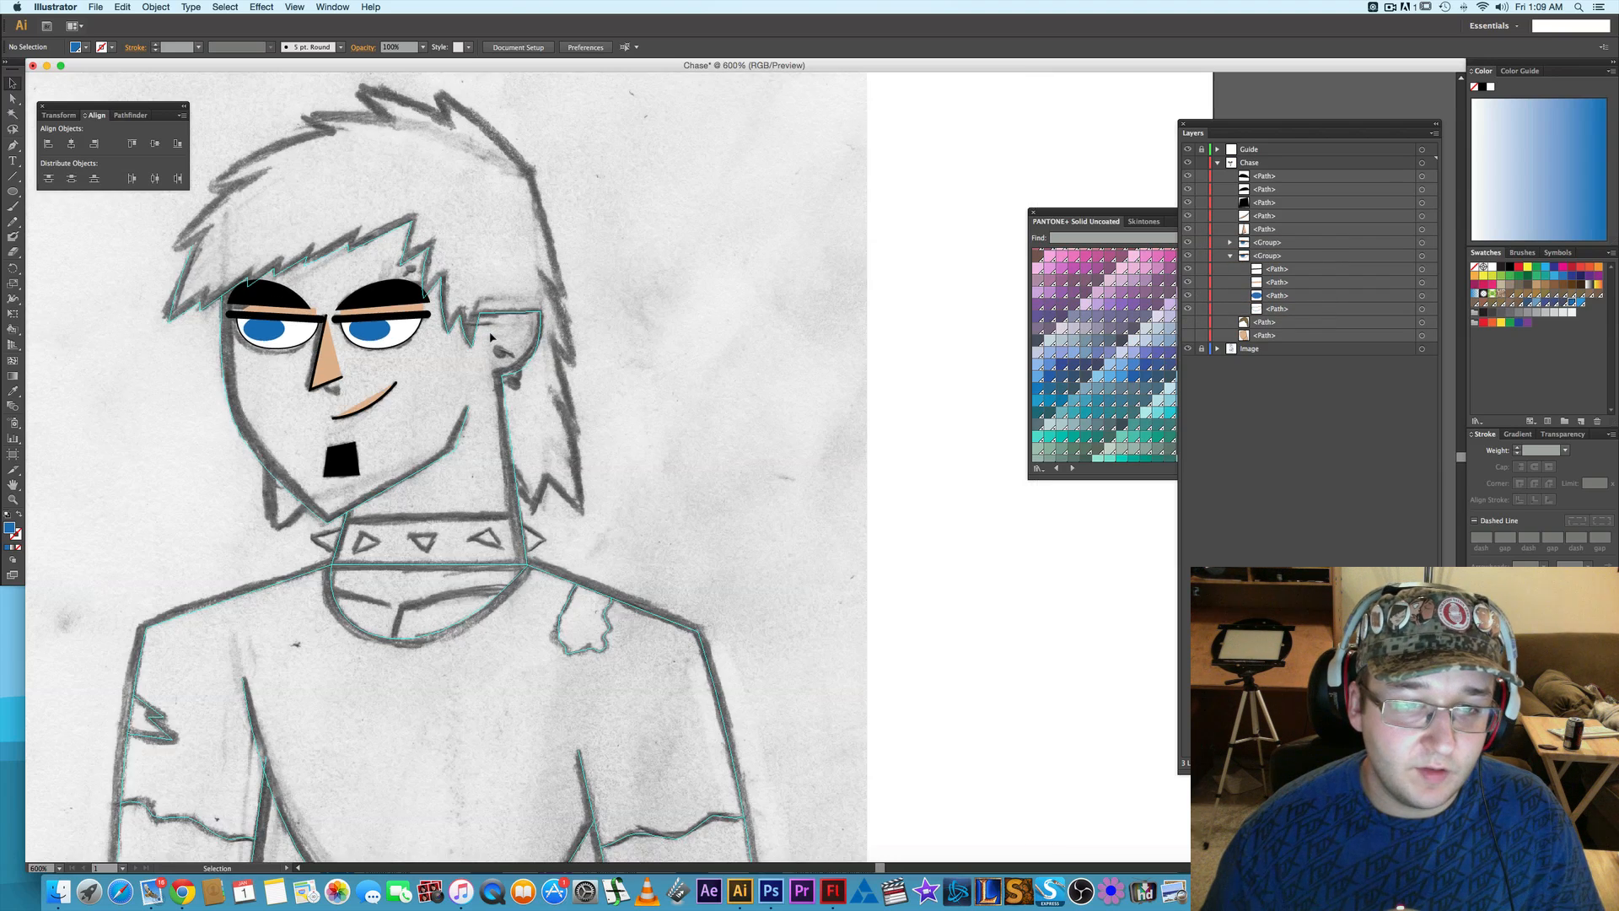
scroll(472, 311, "up", 2)
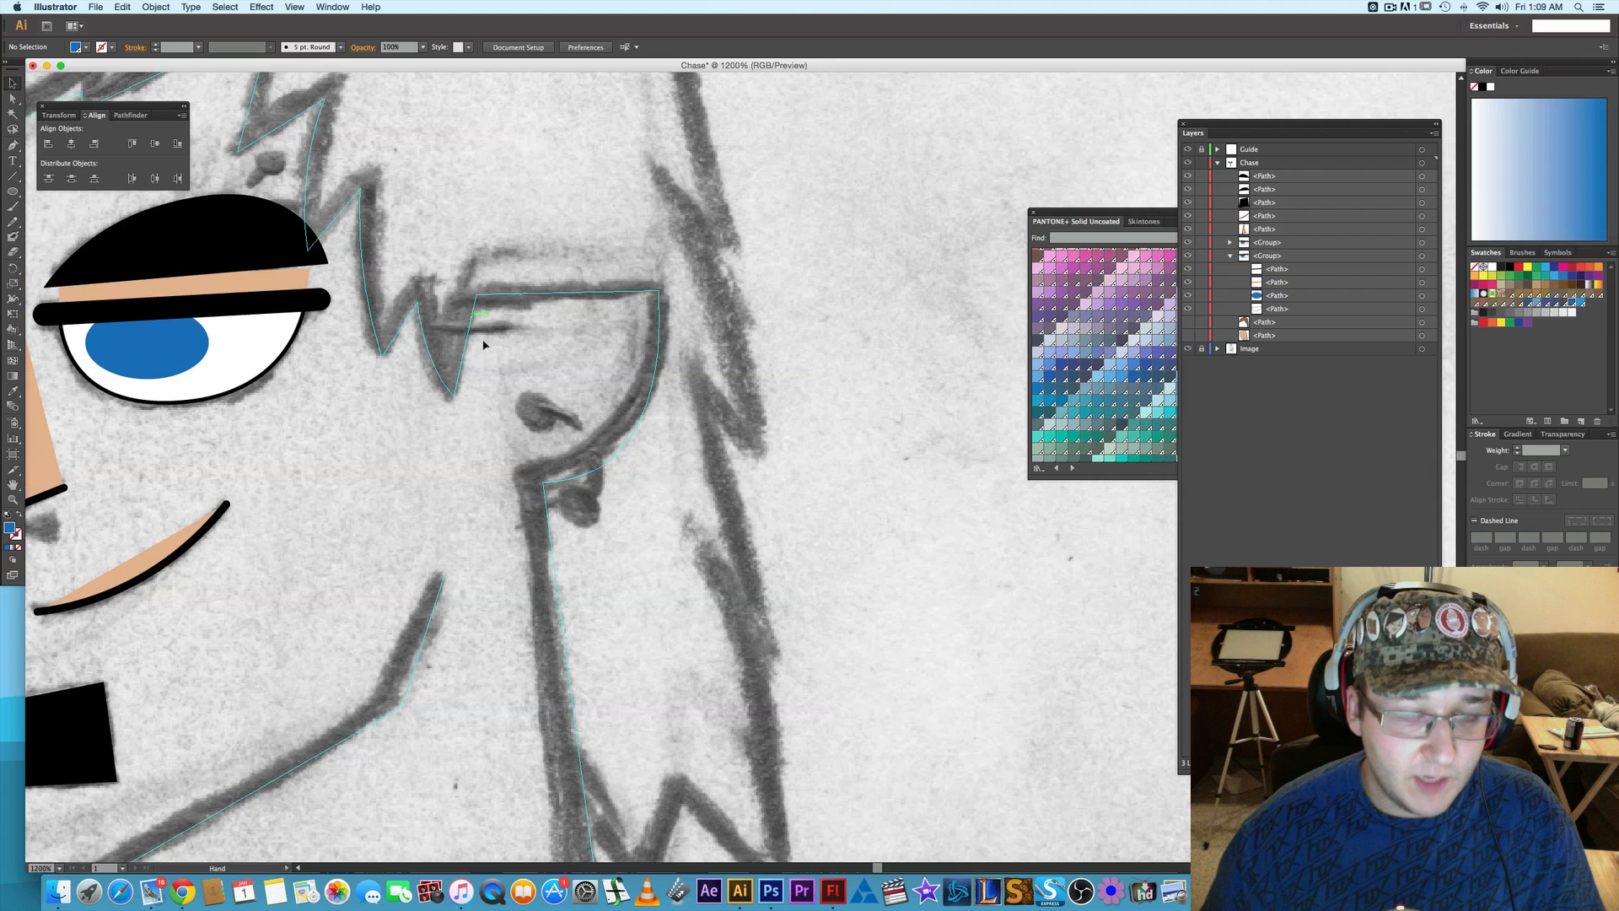
- Draw a 24 pt horizontal line along the top edge of the sketched ear and give it a 2 pt stroke
key("n")
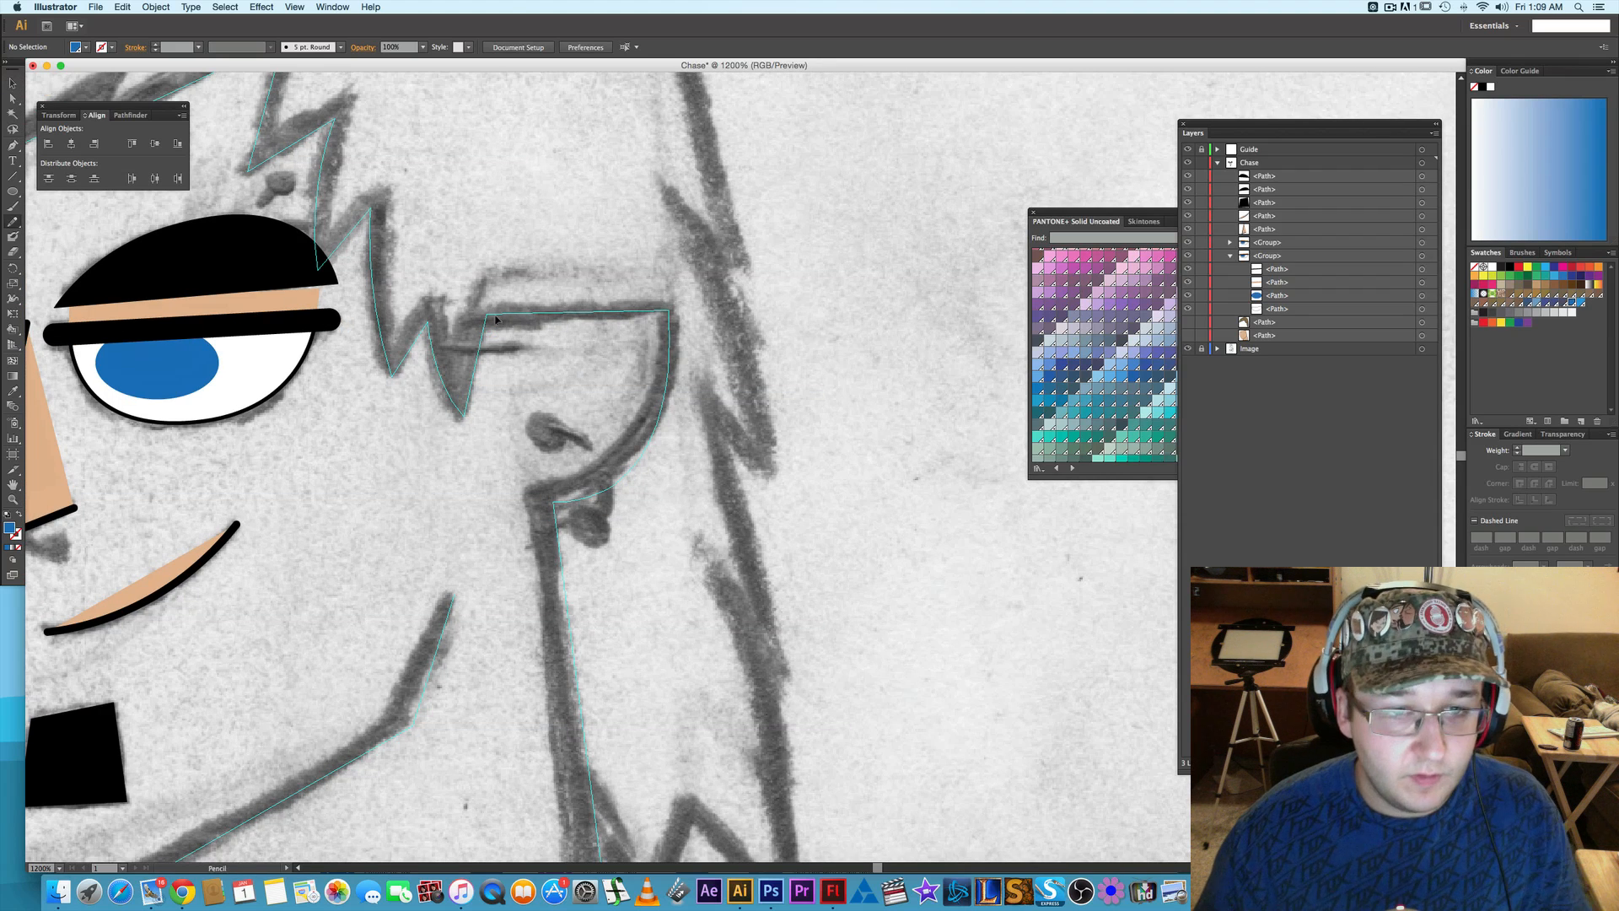
key("backslash")
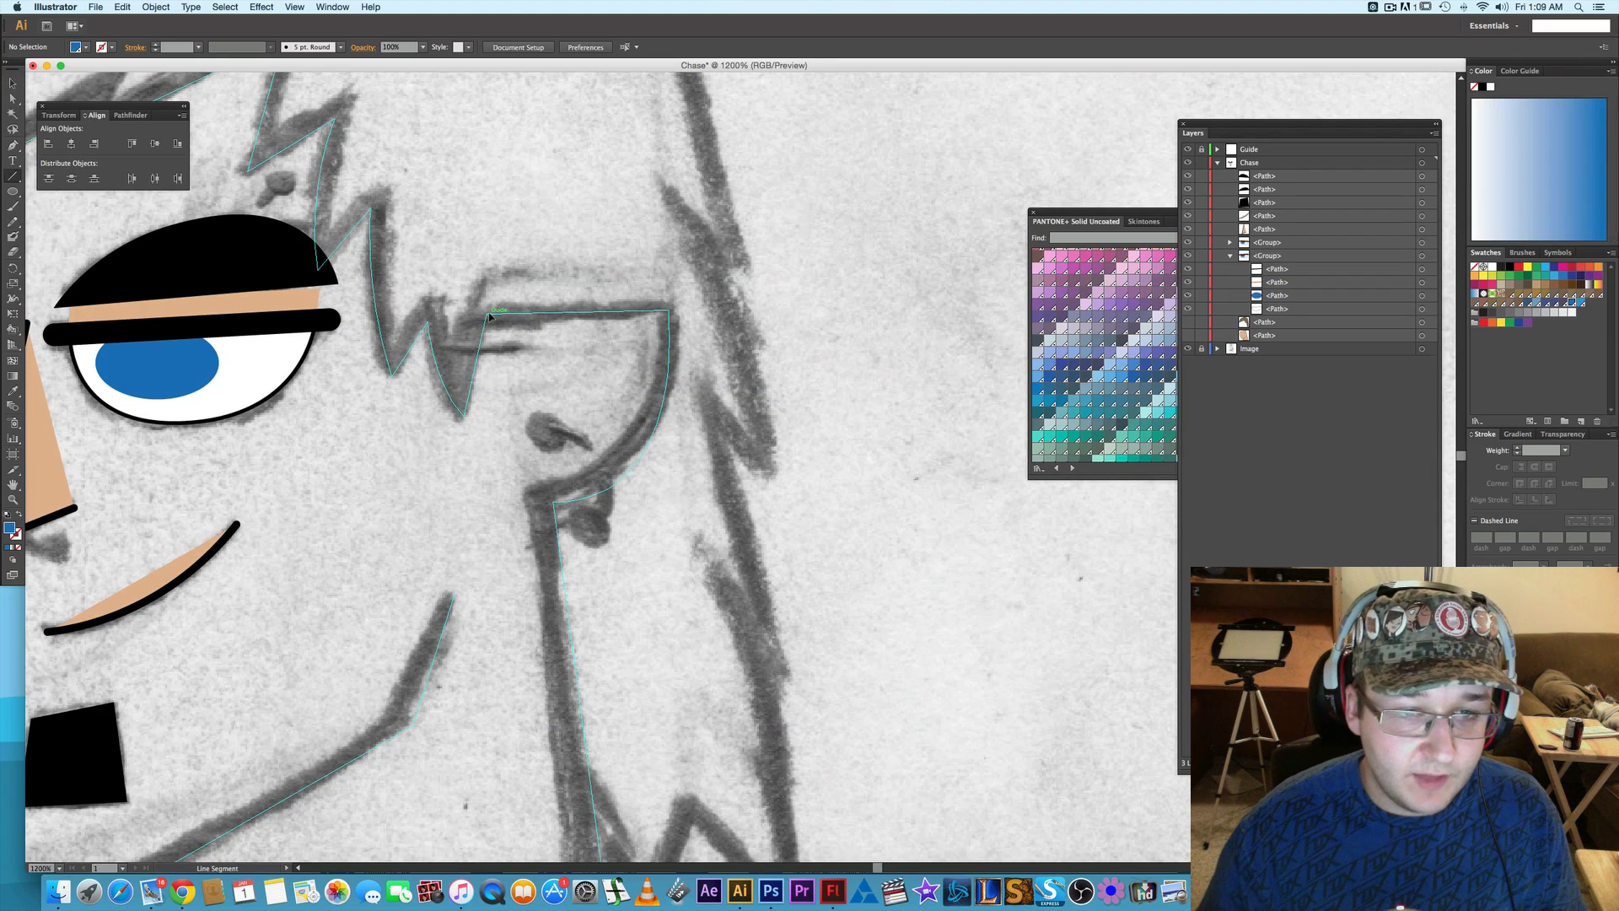
mouse_move(487, 315)
left_mouse_down()
mouse_move(675, 312)
mouse_move(486, 316)
left_mouse_up()
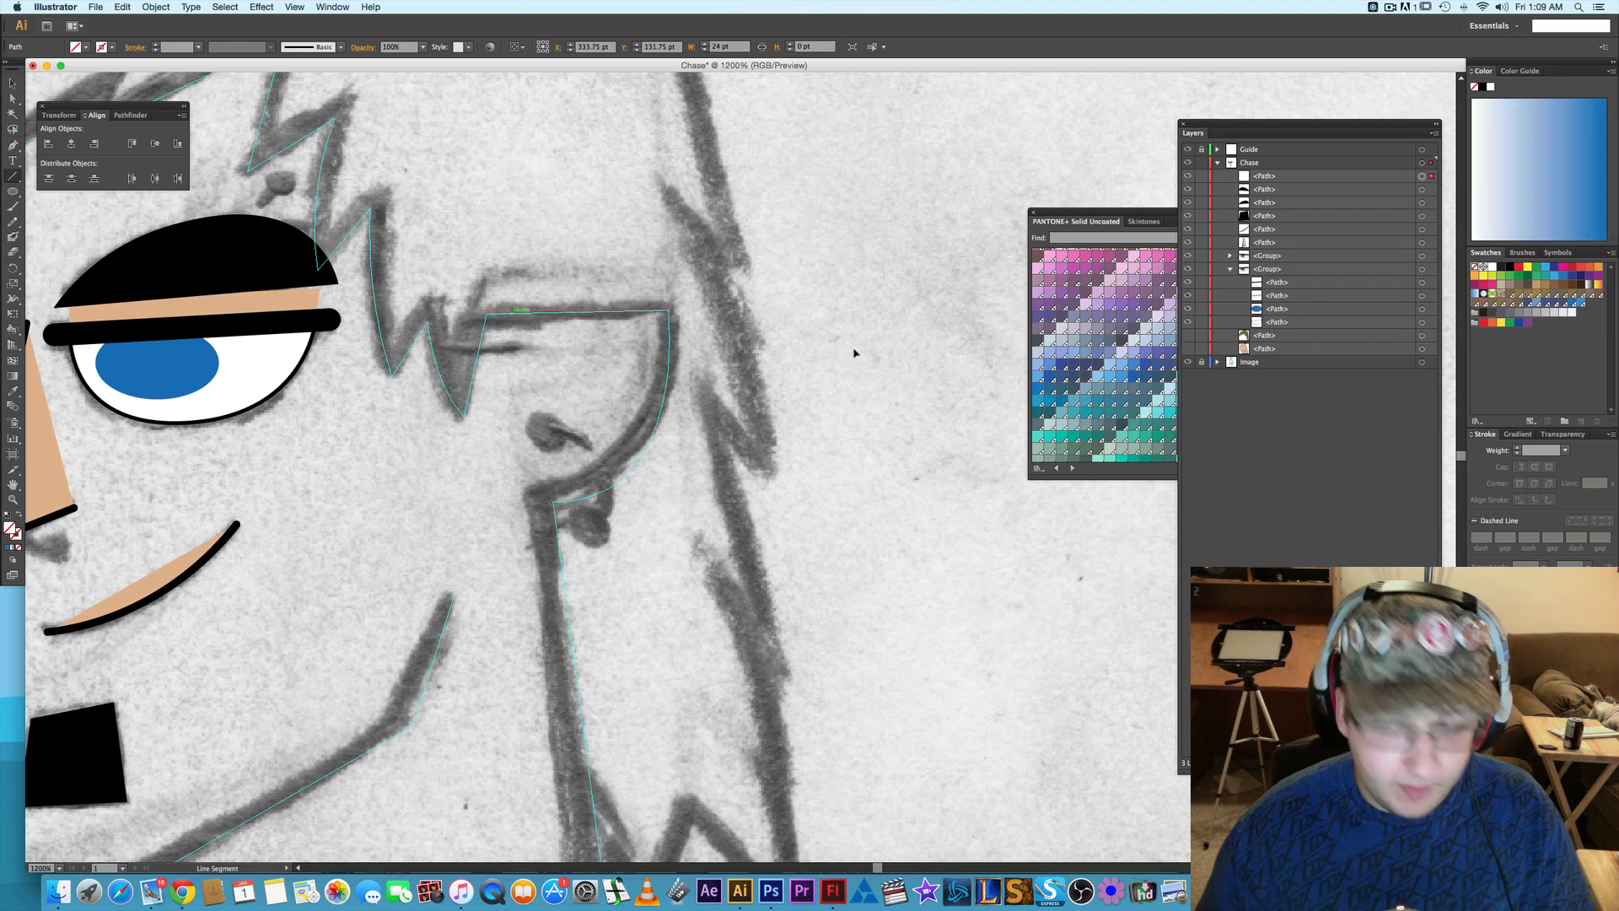
left_click(1517, 448)
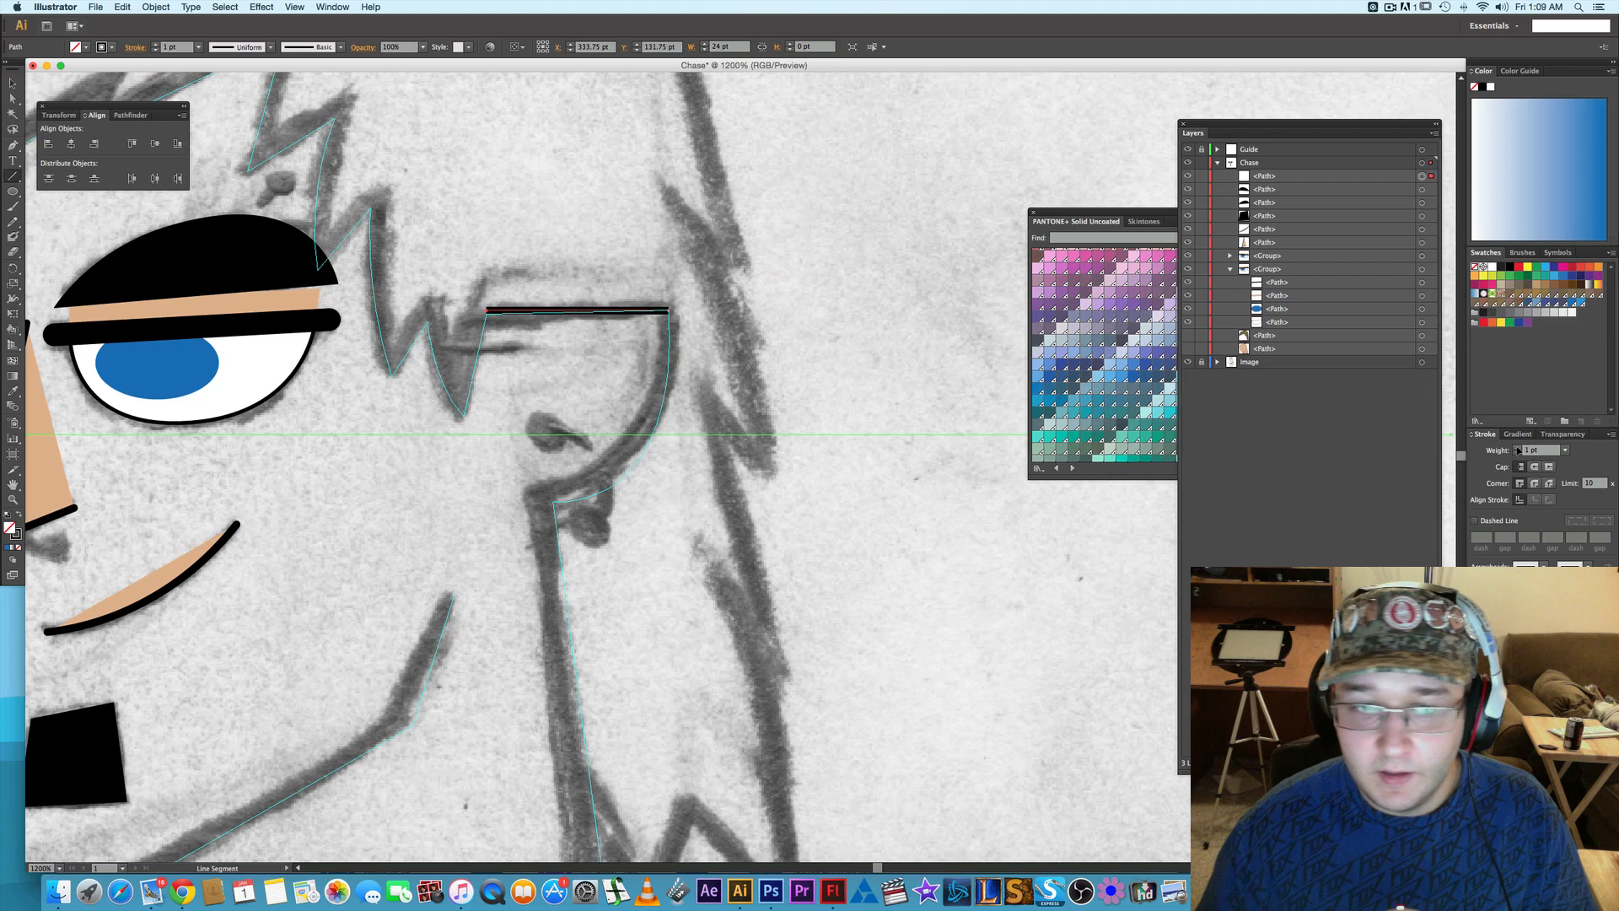
left_click(1517, 448)
- Extend the ear line with a Pen curve from its right end down to the ear's lower corner at the neck
key("p")
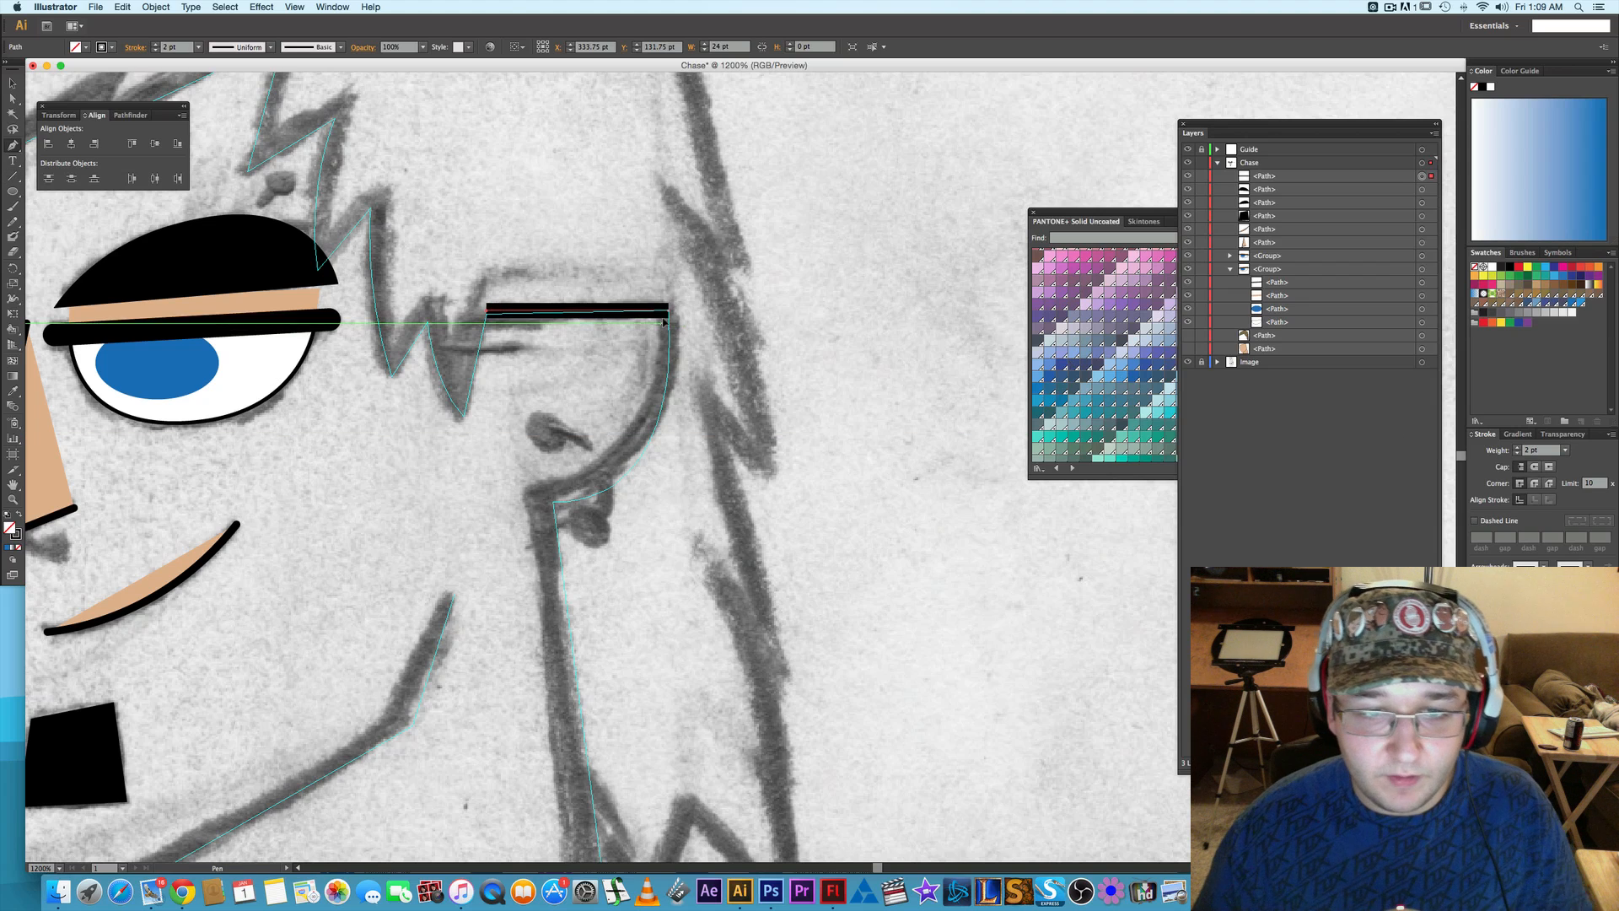
left_click(668, 312)
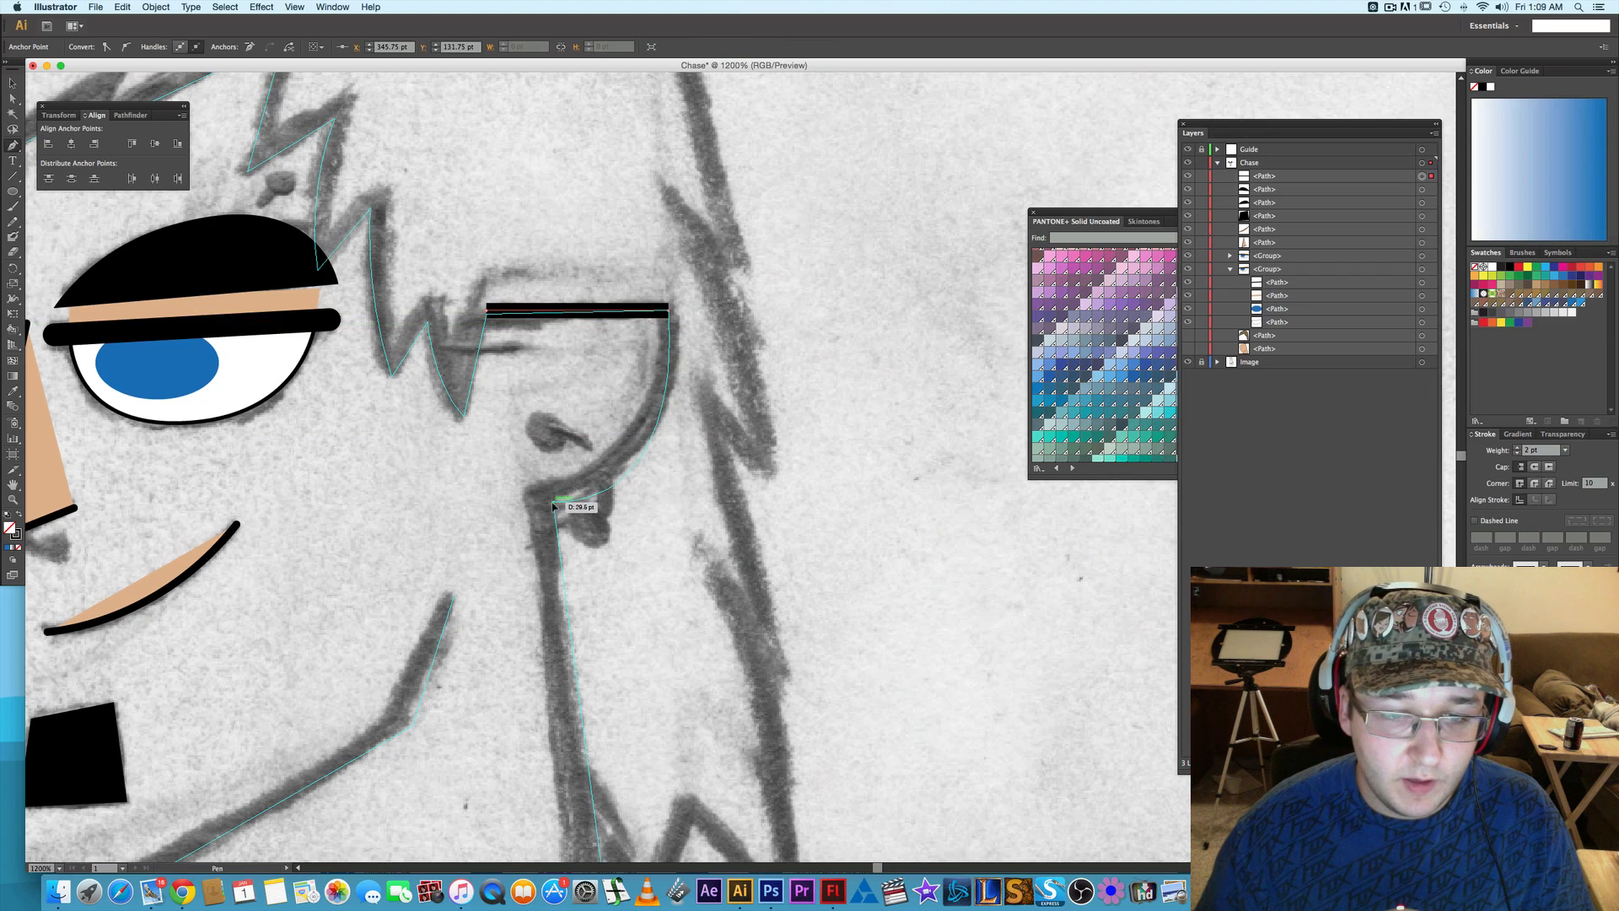
left_click_drag(554, 503, 412, 508)
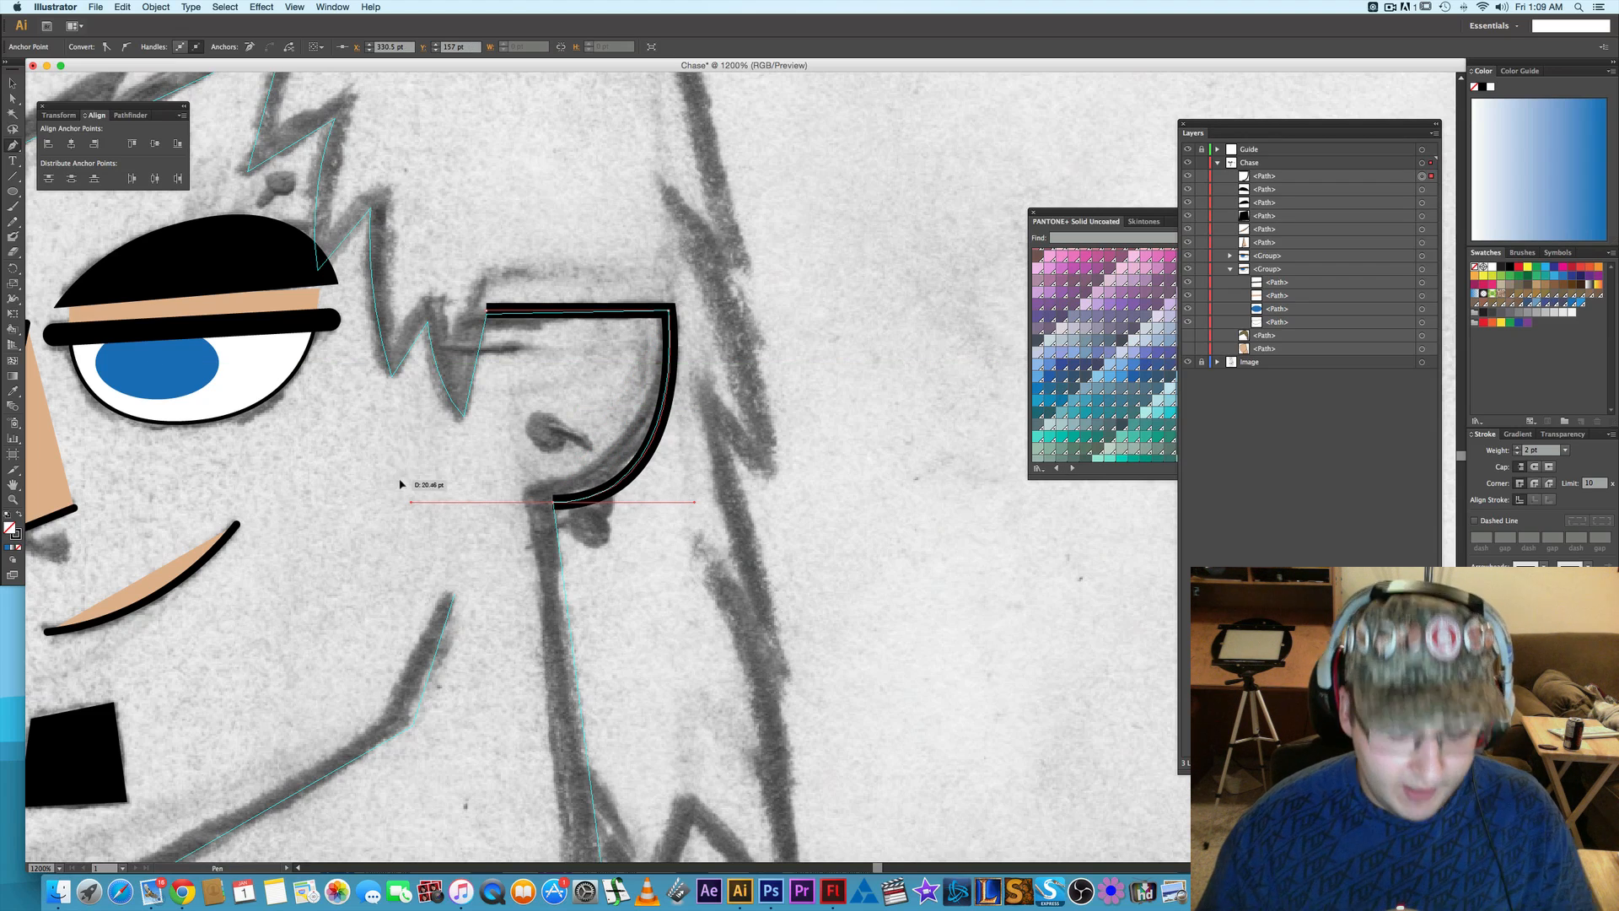
- Fill the ear path with the sampled skin tone and set its stroke to 3 pt
key("i")
left_click(53, 464)
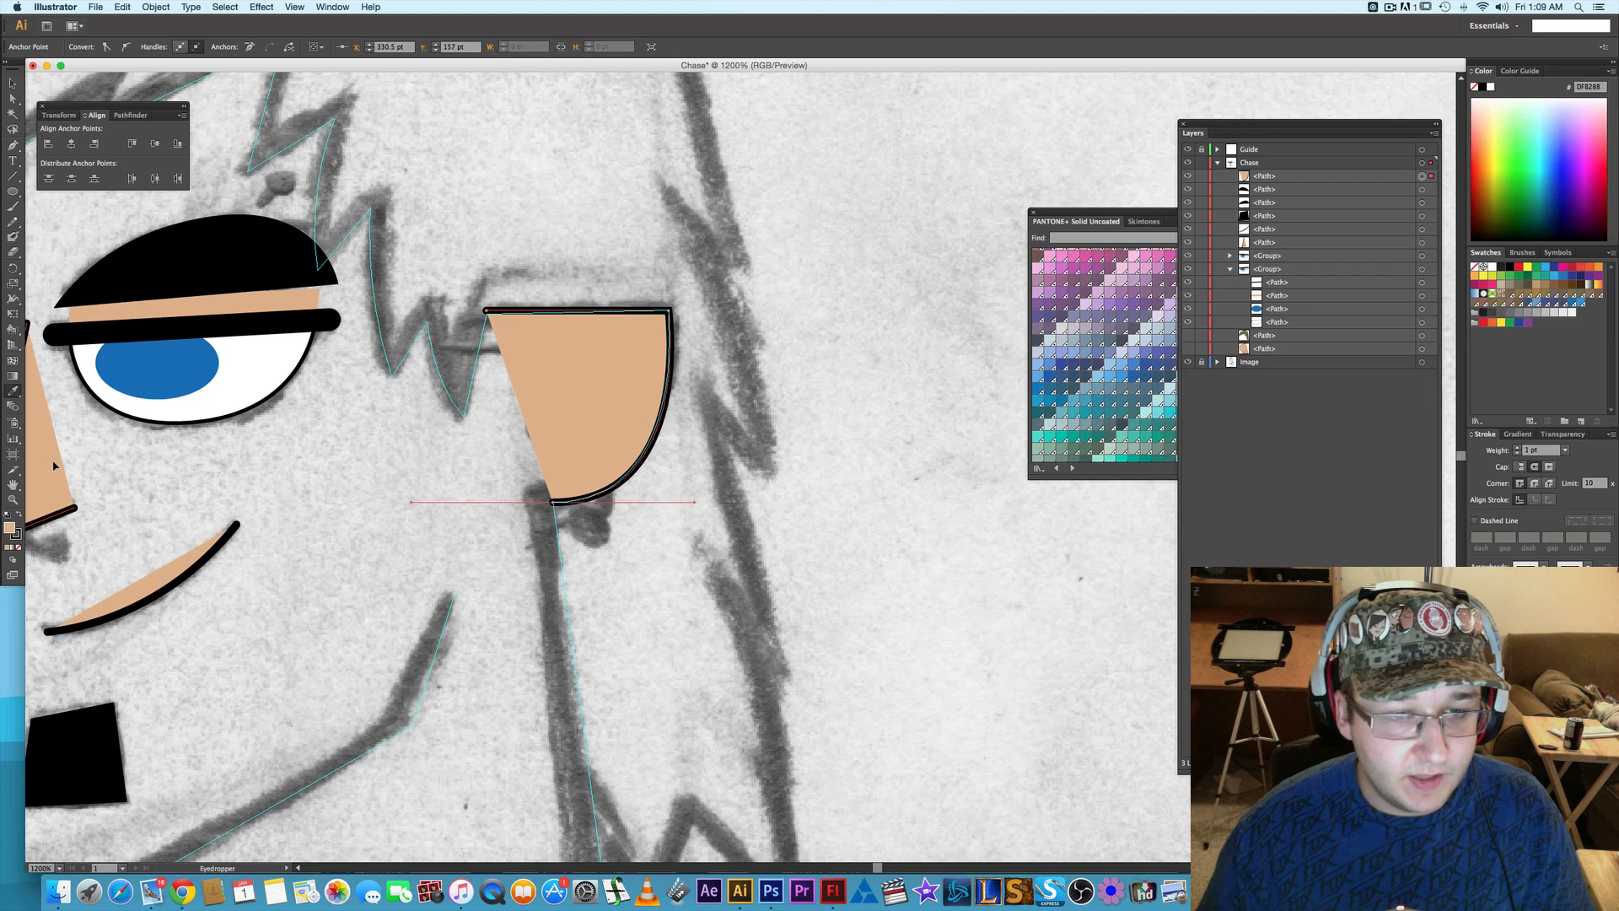
left_click(1518, 447)
left_click(1518, 448)
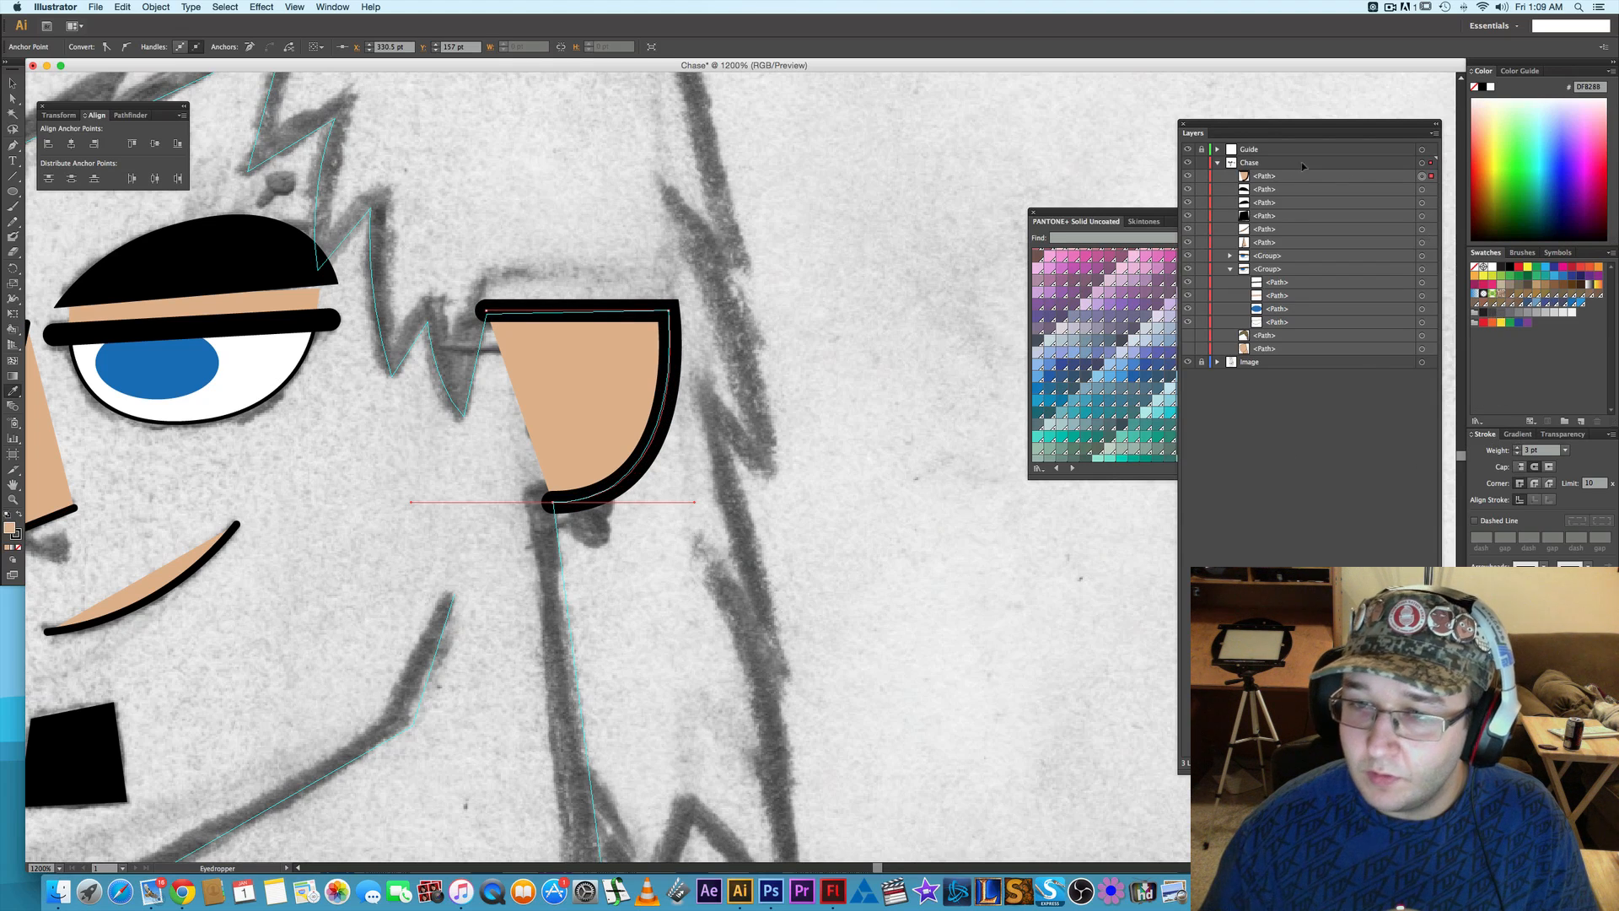
- Show the face and hair paths again and pull a new anchor point on the face's right edge to the ear's lower corner
left_click(1189, 336)
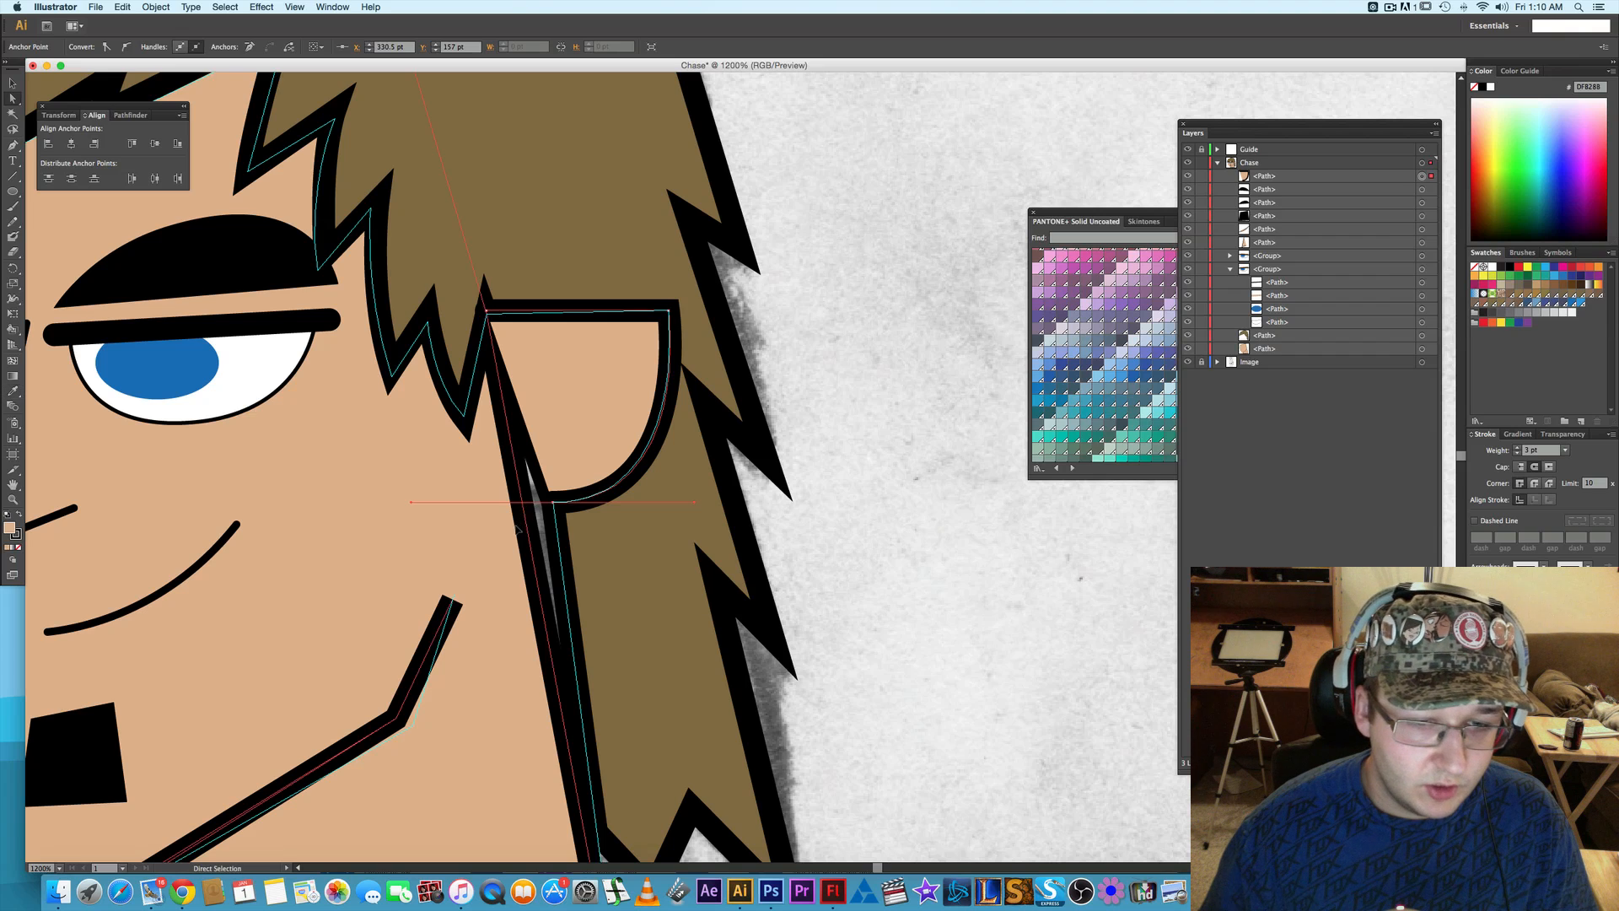
key("a")
left_click(587, 622)
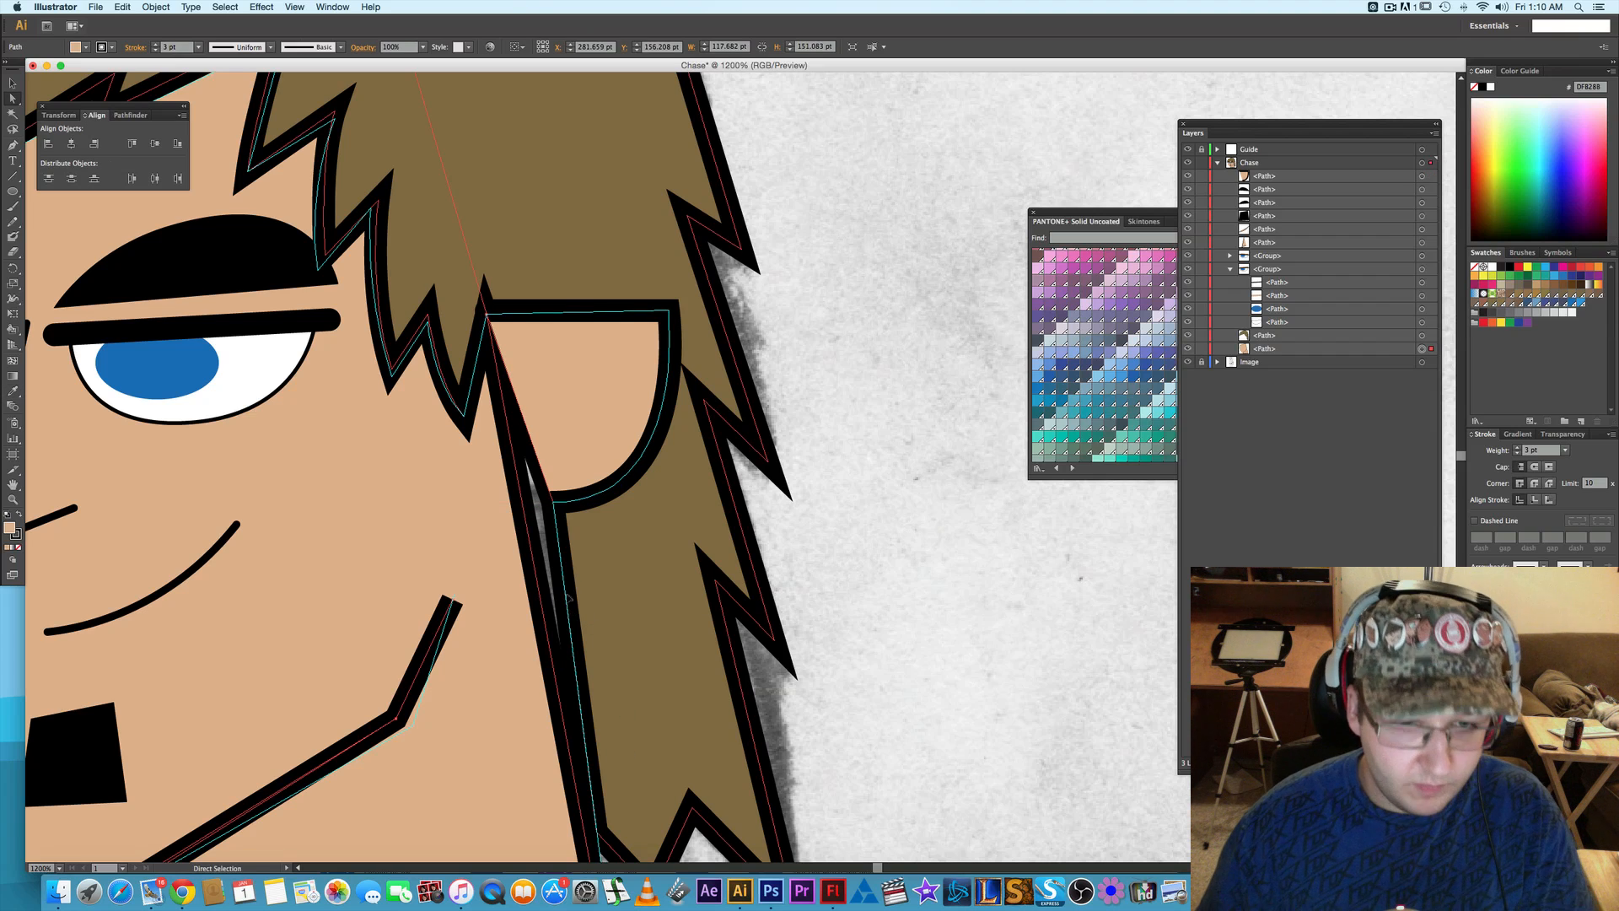
key("plus")
left_click(526, 521)
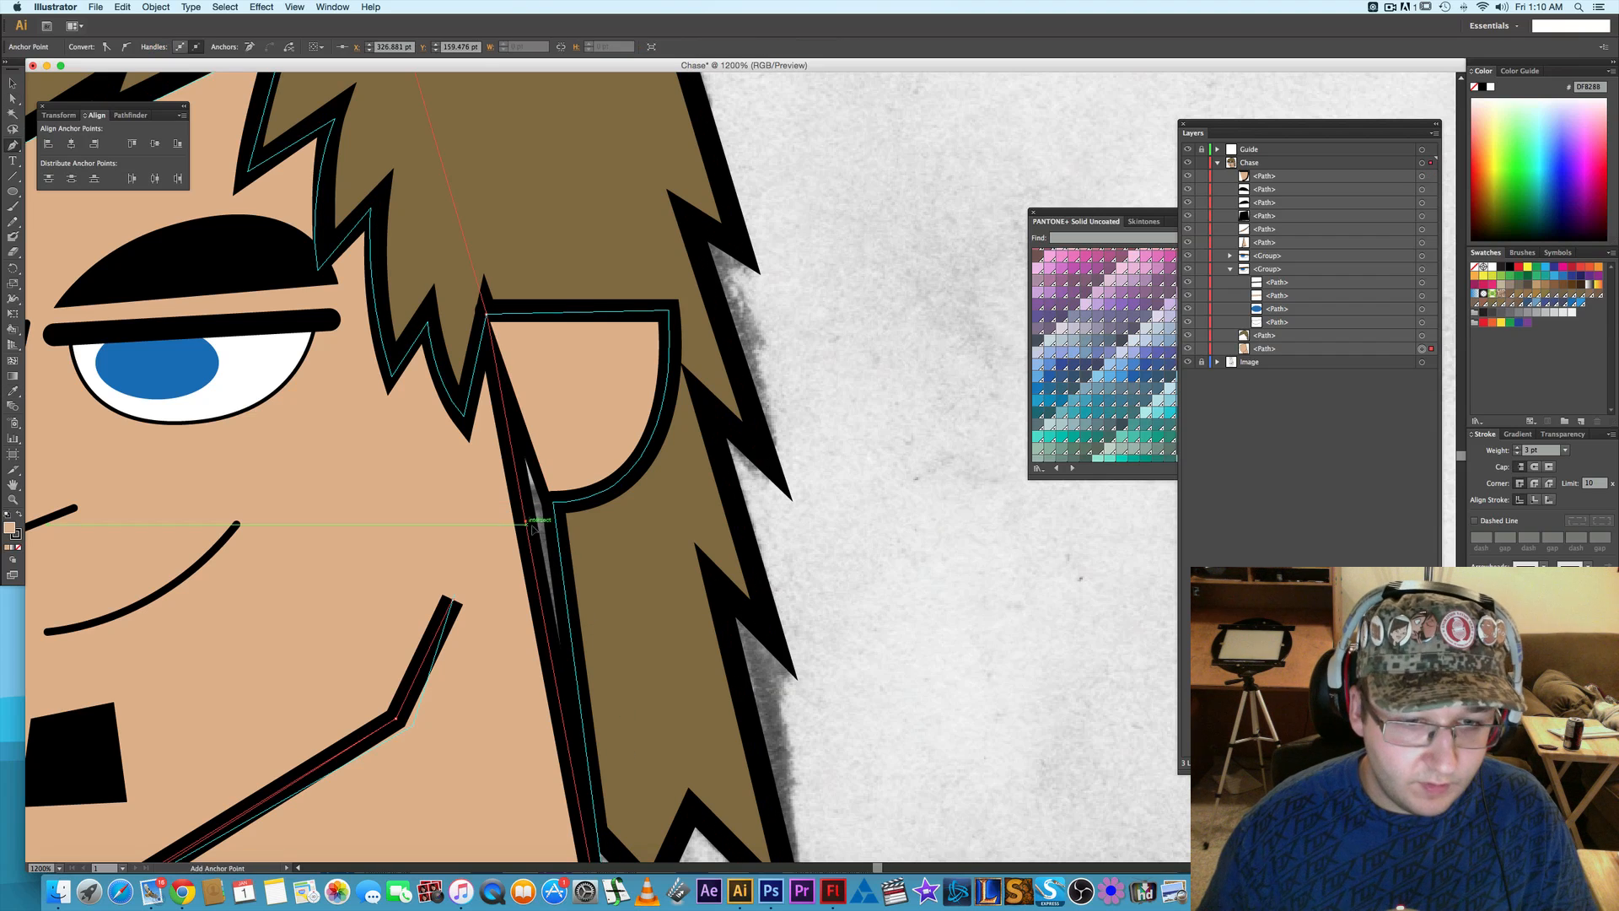
key("a")
left_click_drag(527, 521, 552, 500)
- Move the neck's bottom-right anchor onto the guide corner so its right edge follows the guide line down from the ear
left_click_drag(672, 640, 646, 417)
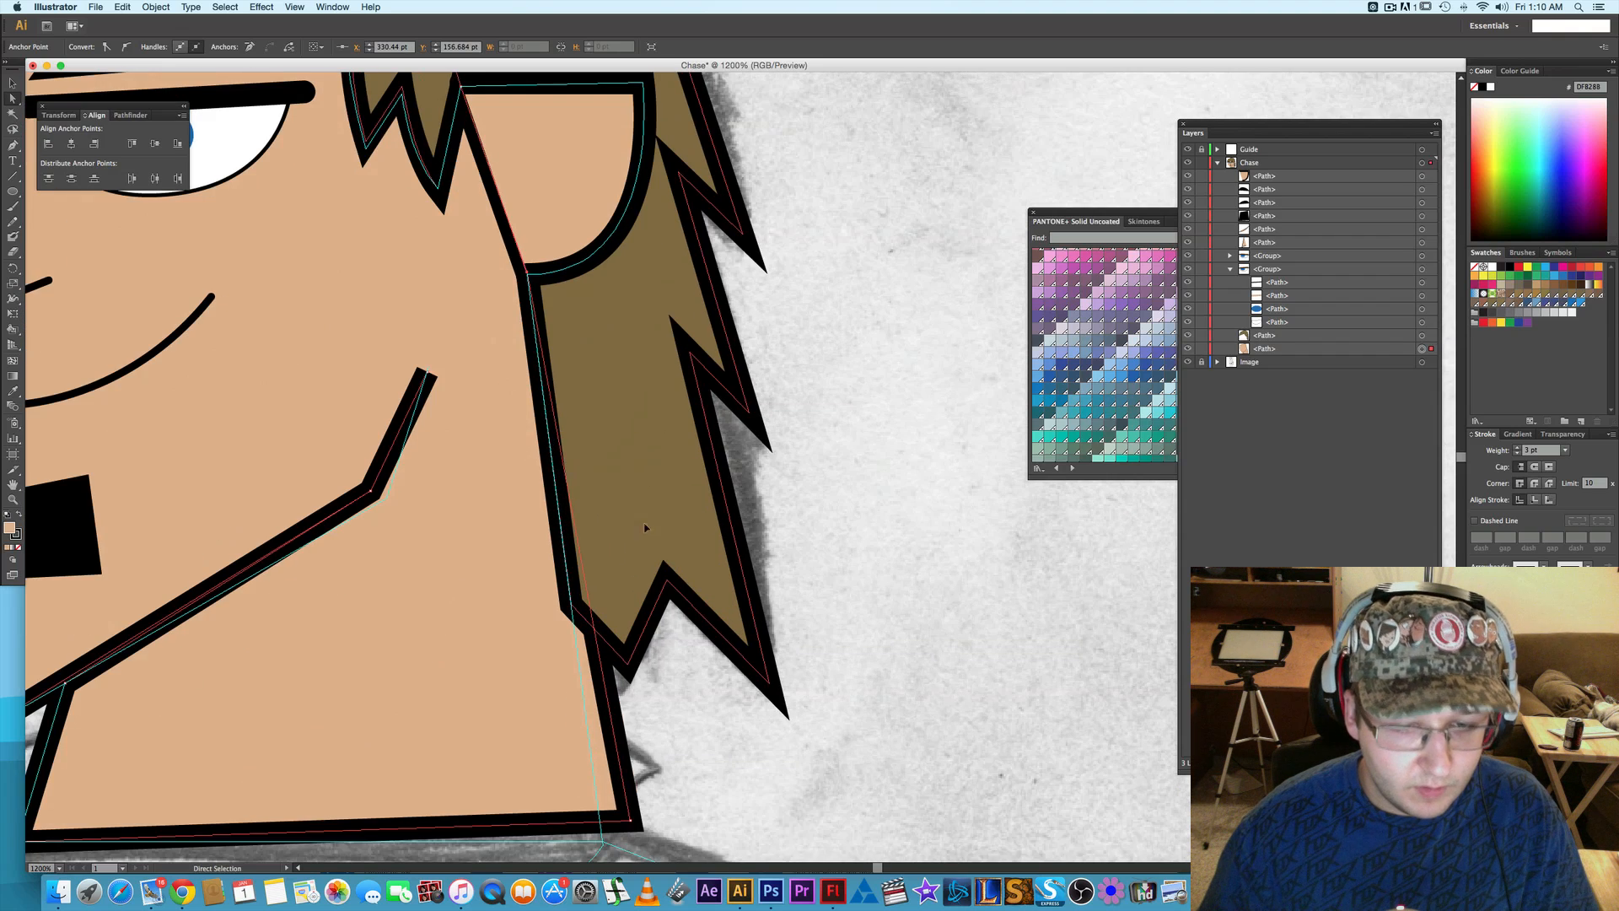
left_click(573, 605)
left_click(627, 818, "shift")
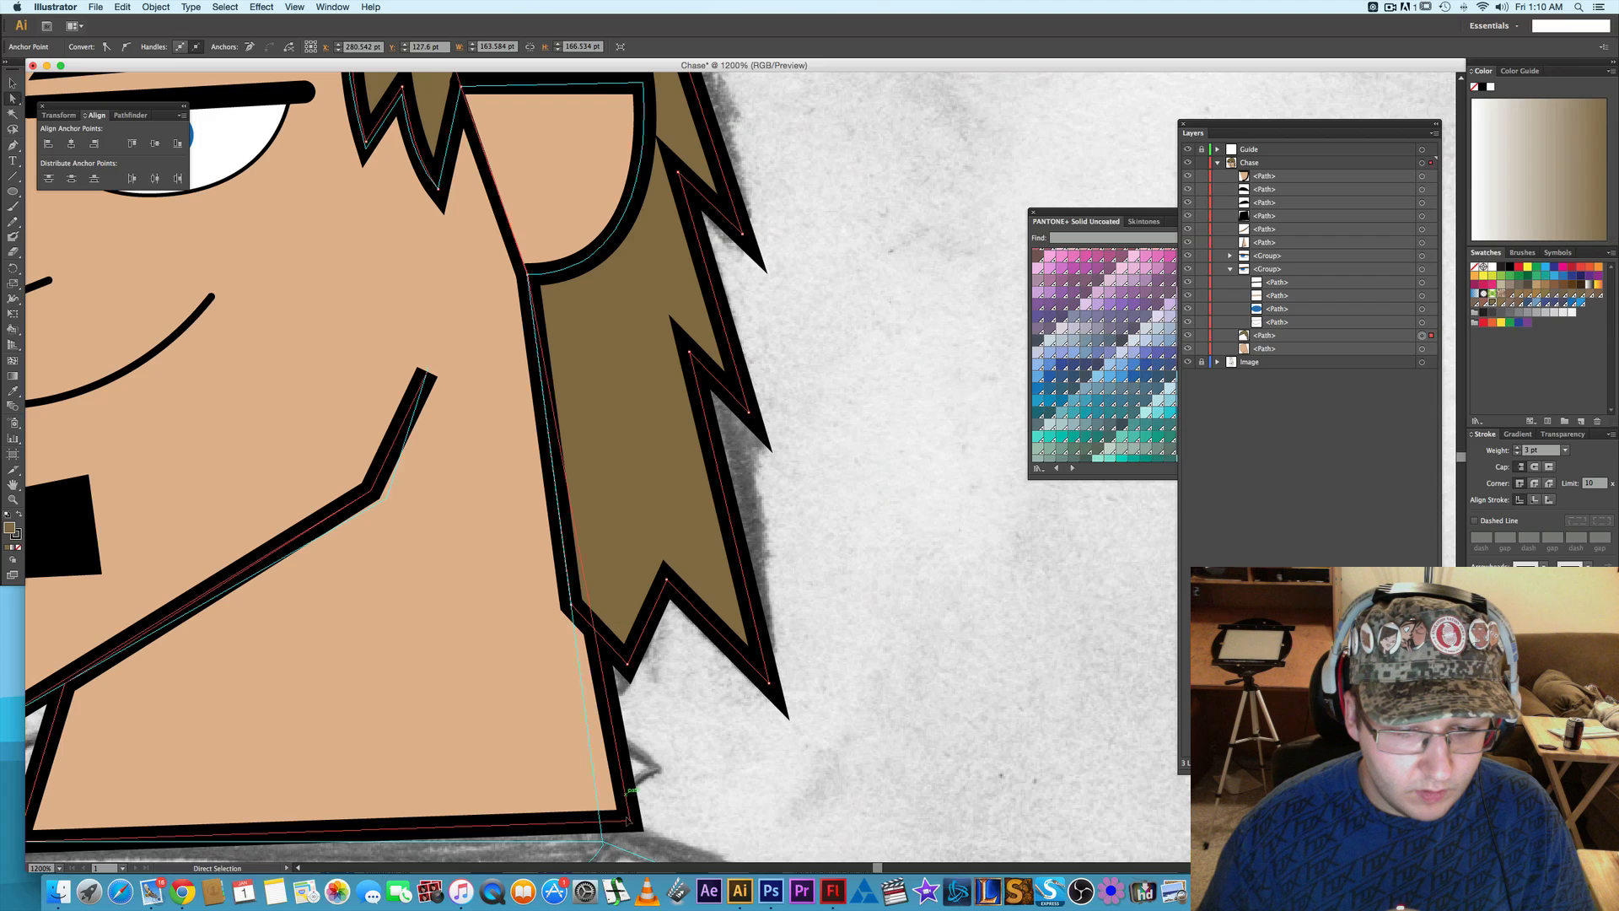
scroll(708, 796, "down", 3)
scroll(708, 796, "left", 2)
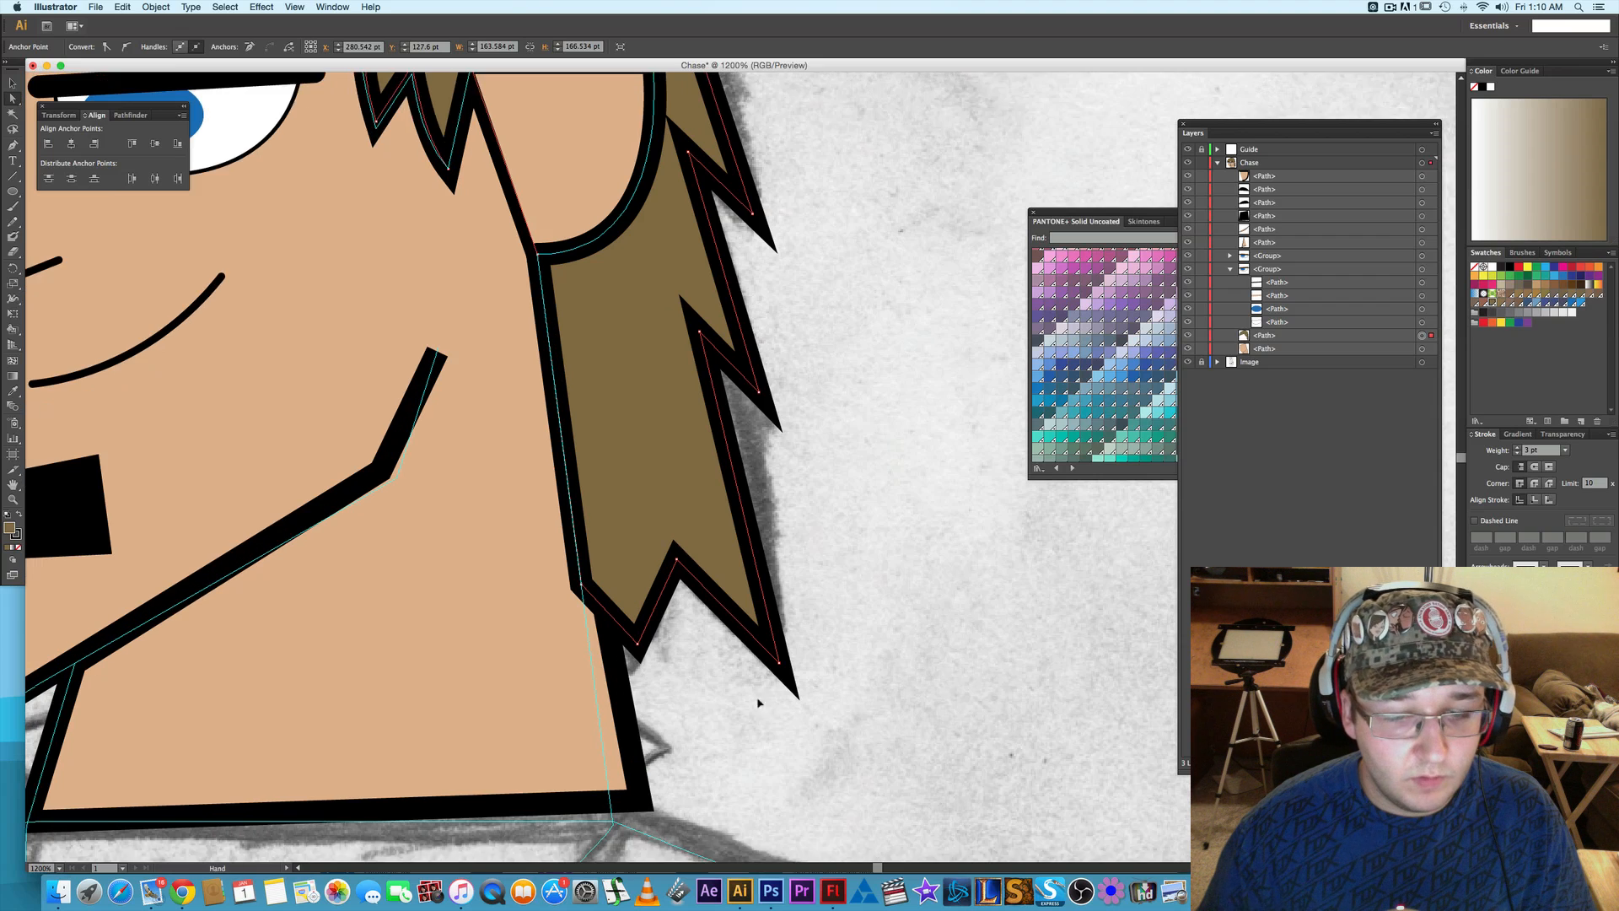
left_click_drag(687, 748, 660, 769)
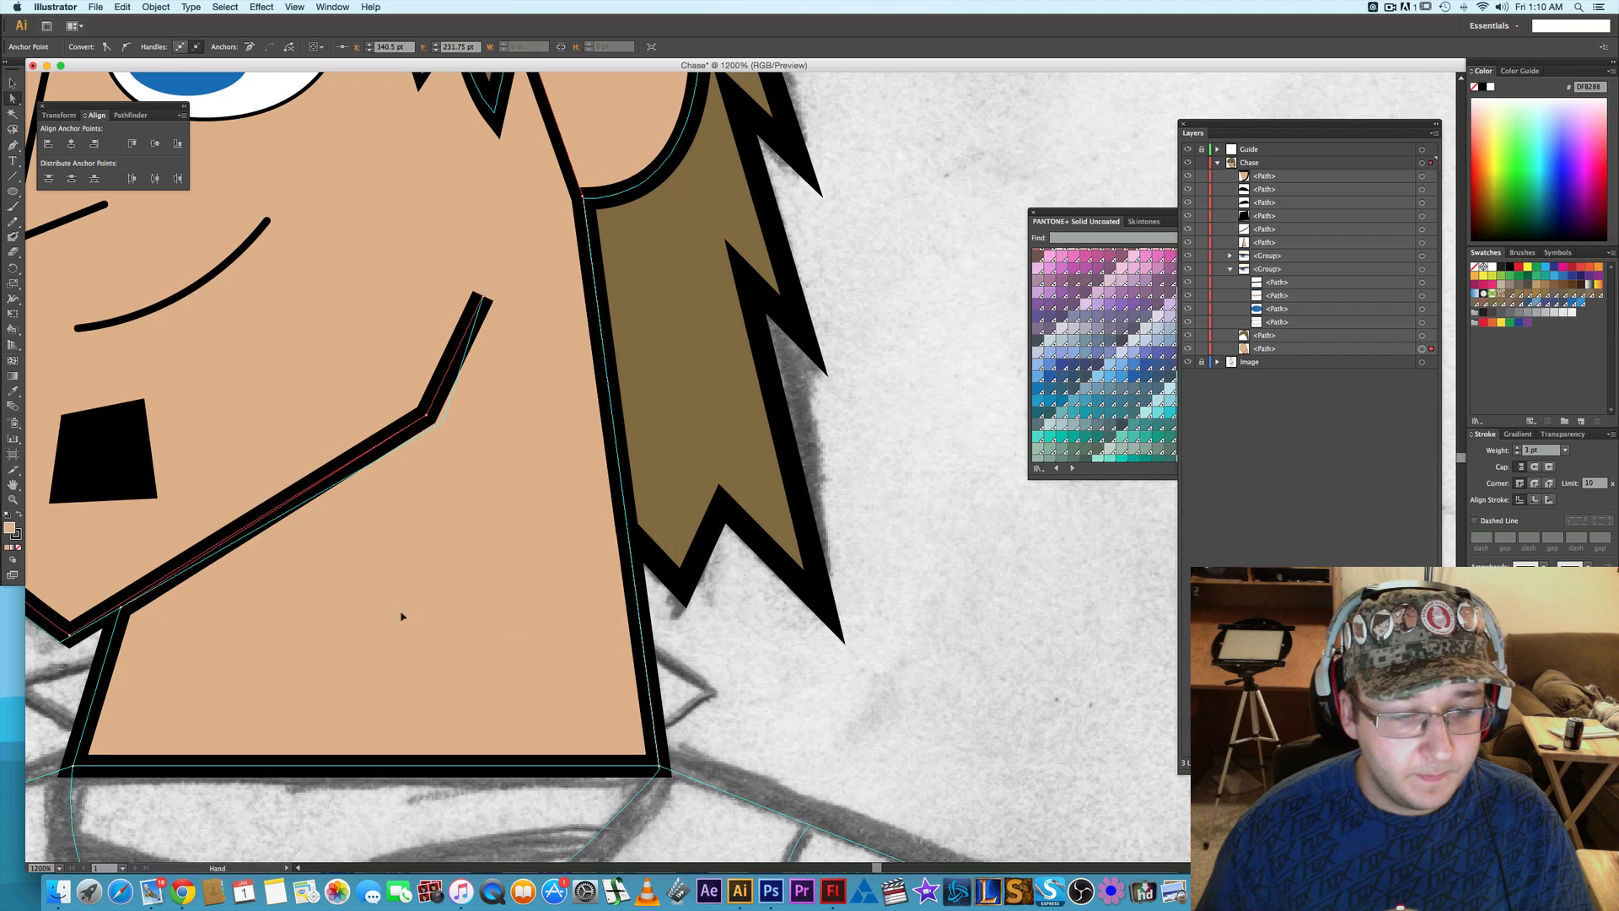
left_click_drag(485, 578, 502, 655)
- Reorder the ear path within the Chase layer so it sits directly above the hair path and below the eye groups
left_click(705, 571)
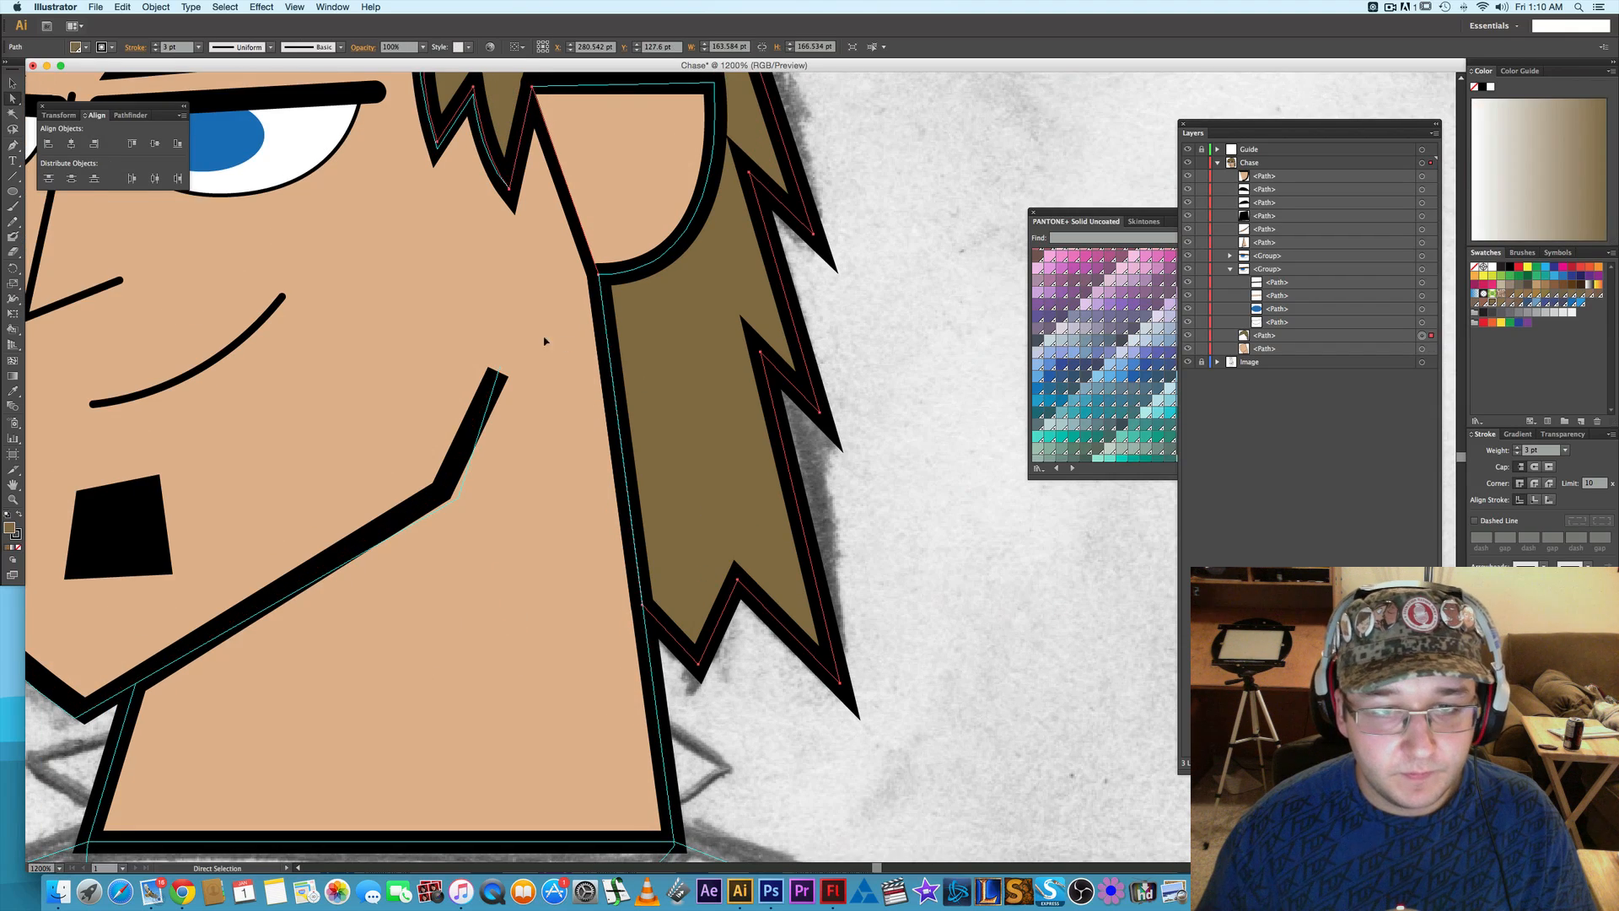
left_click_drag(546, 343, 620, 488)
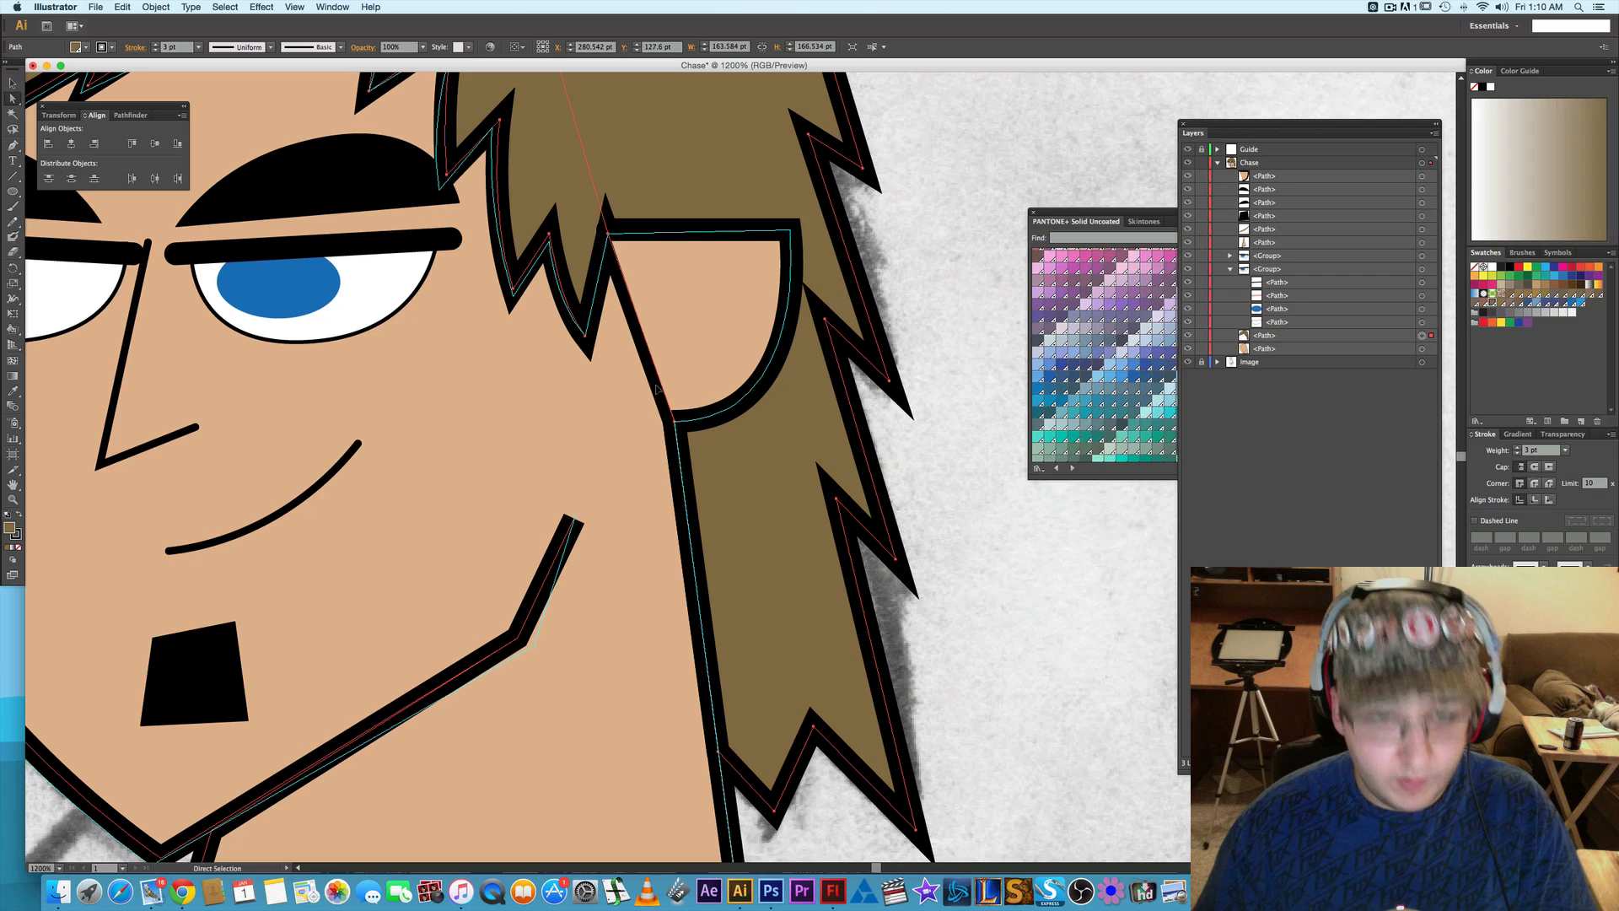
left_click(1289, 177)
left_click(1230, 269)
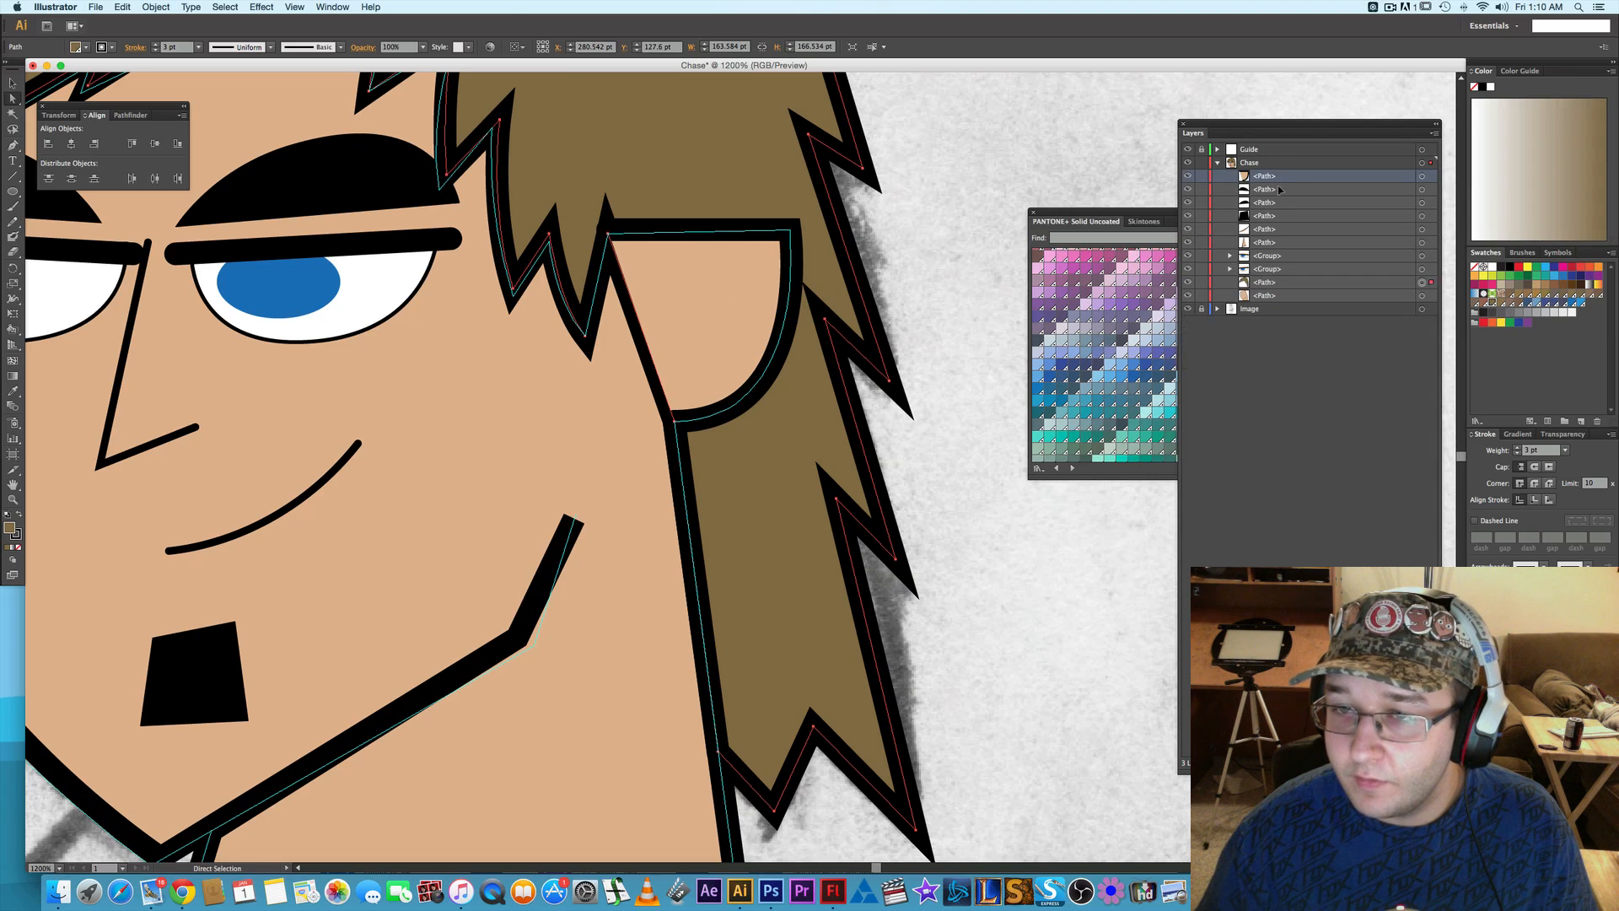
left_click_drag(1272, 178, 1270, 295)
left_click(1280, 282)
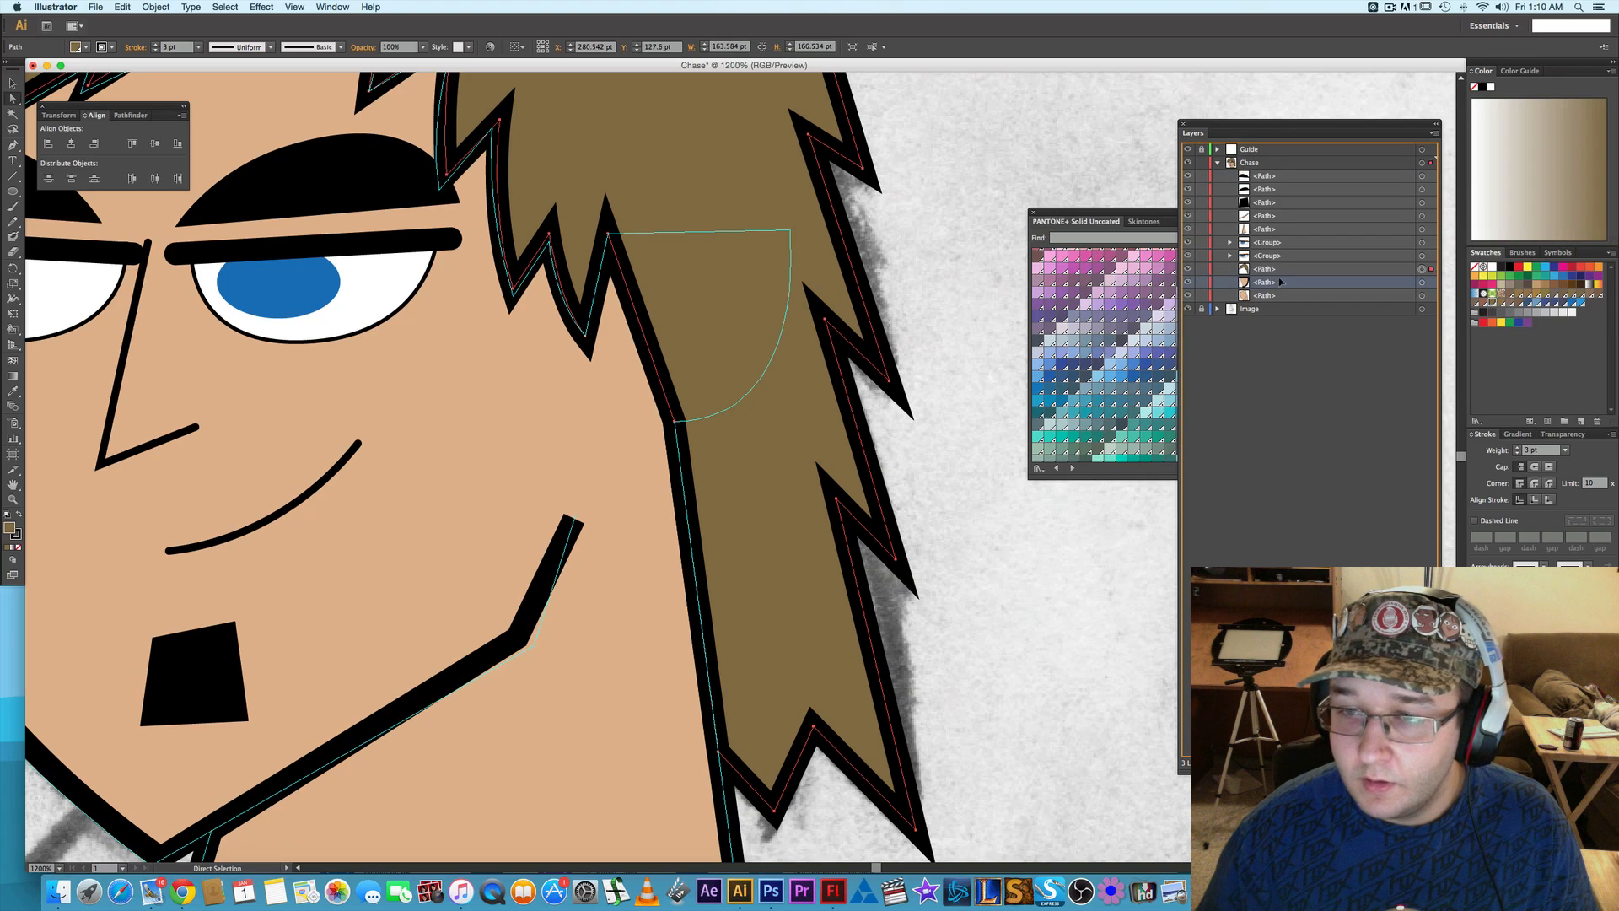
left_click_drag(1280, 268, 1279, 289)
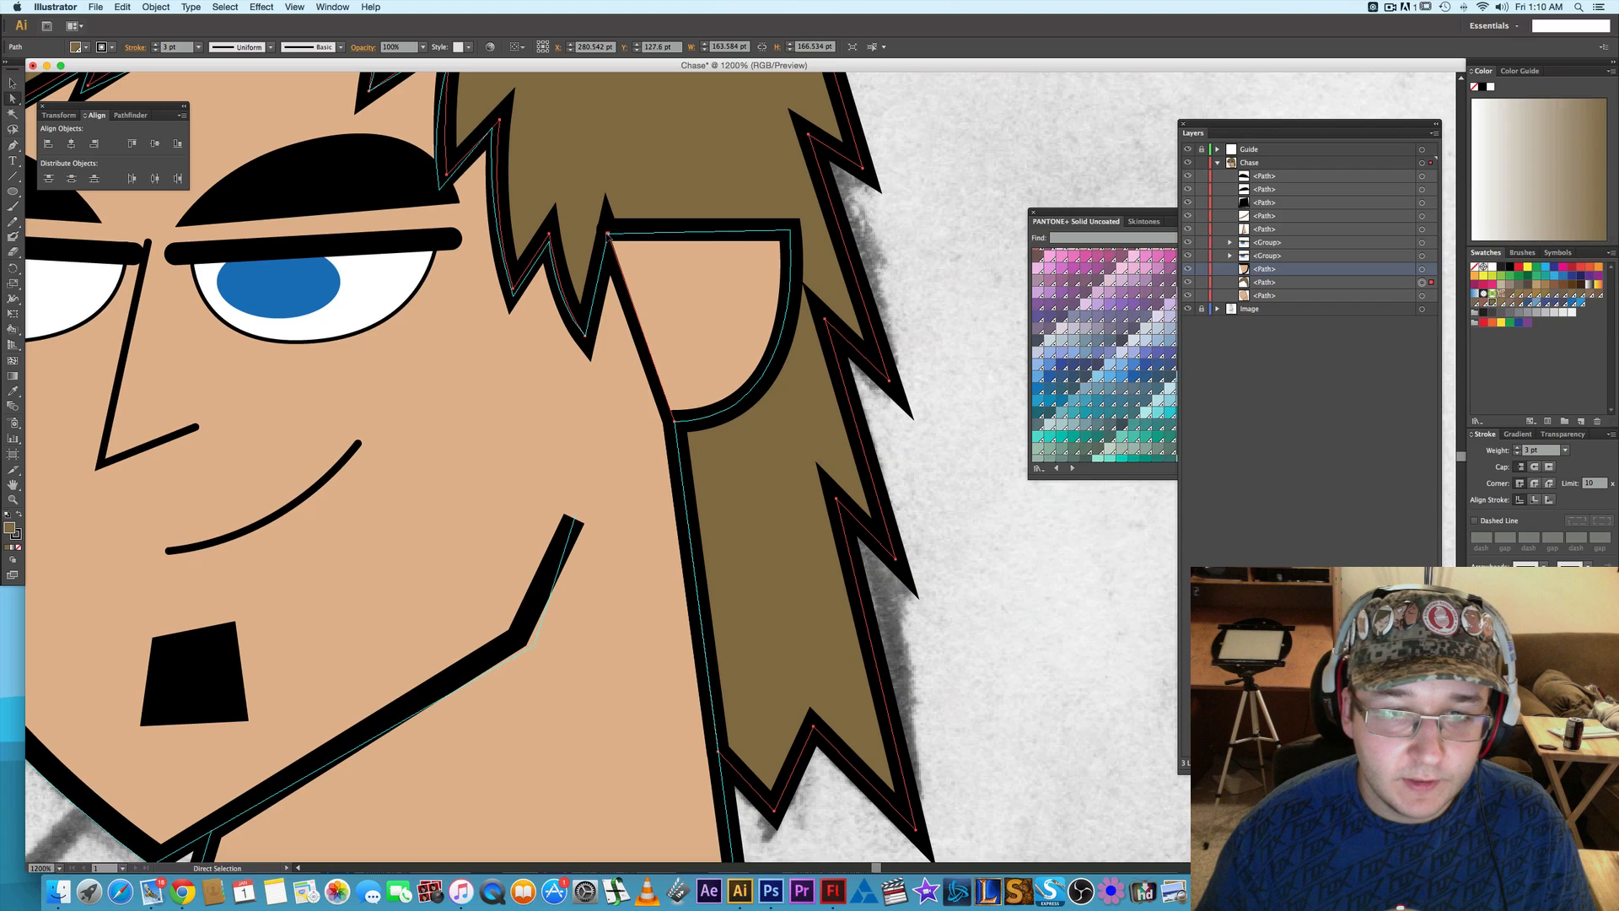
- Adjust the ear path's upper-left anchor so it meets the edge of the hair, and deselect the path
left_click(607, 235)
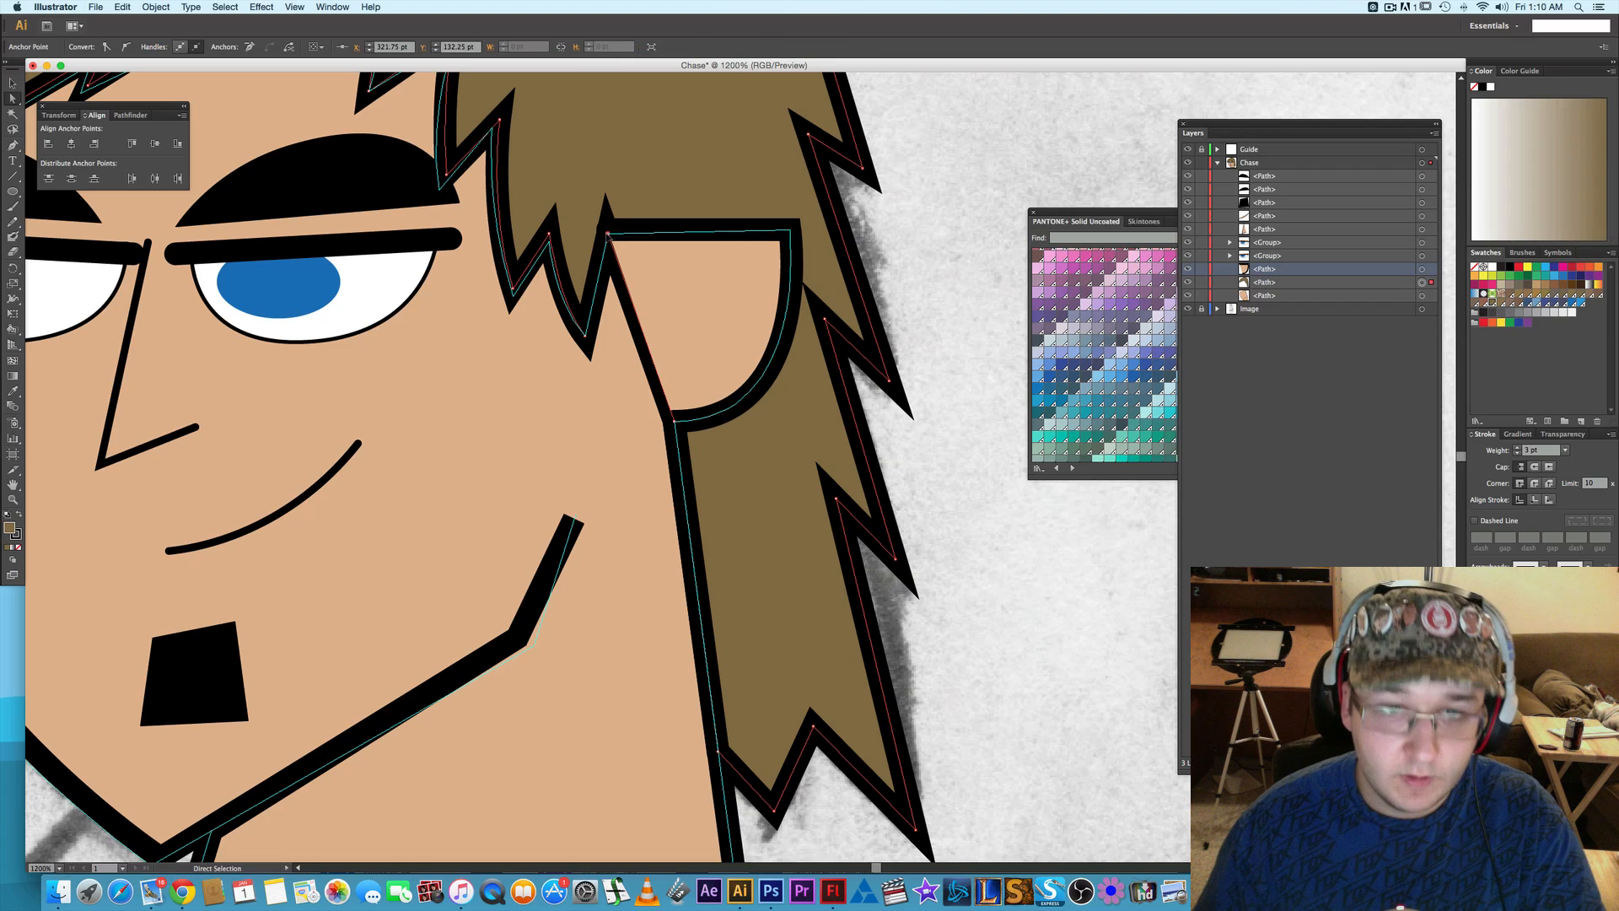
left_click(649, 236)
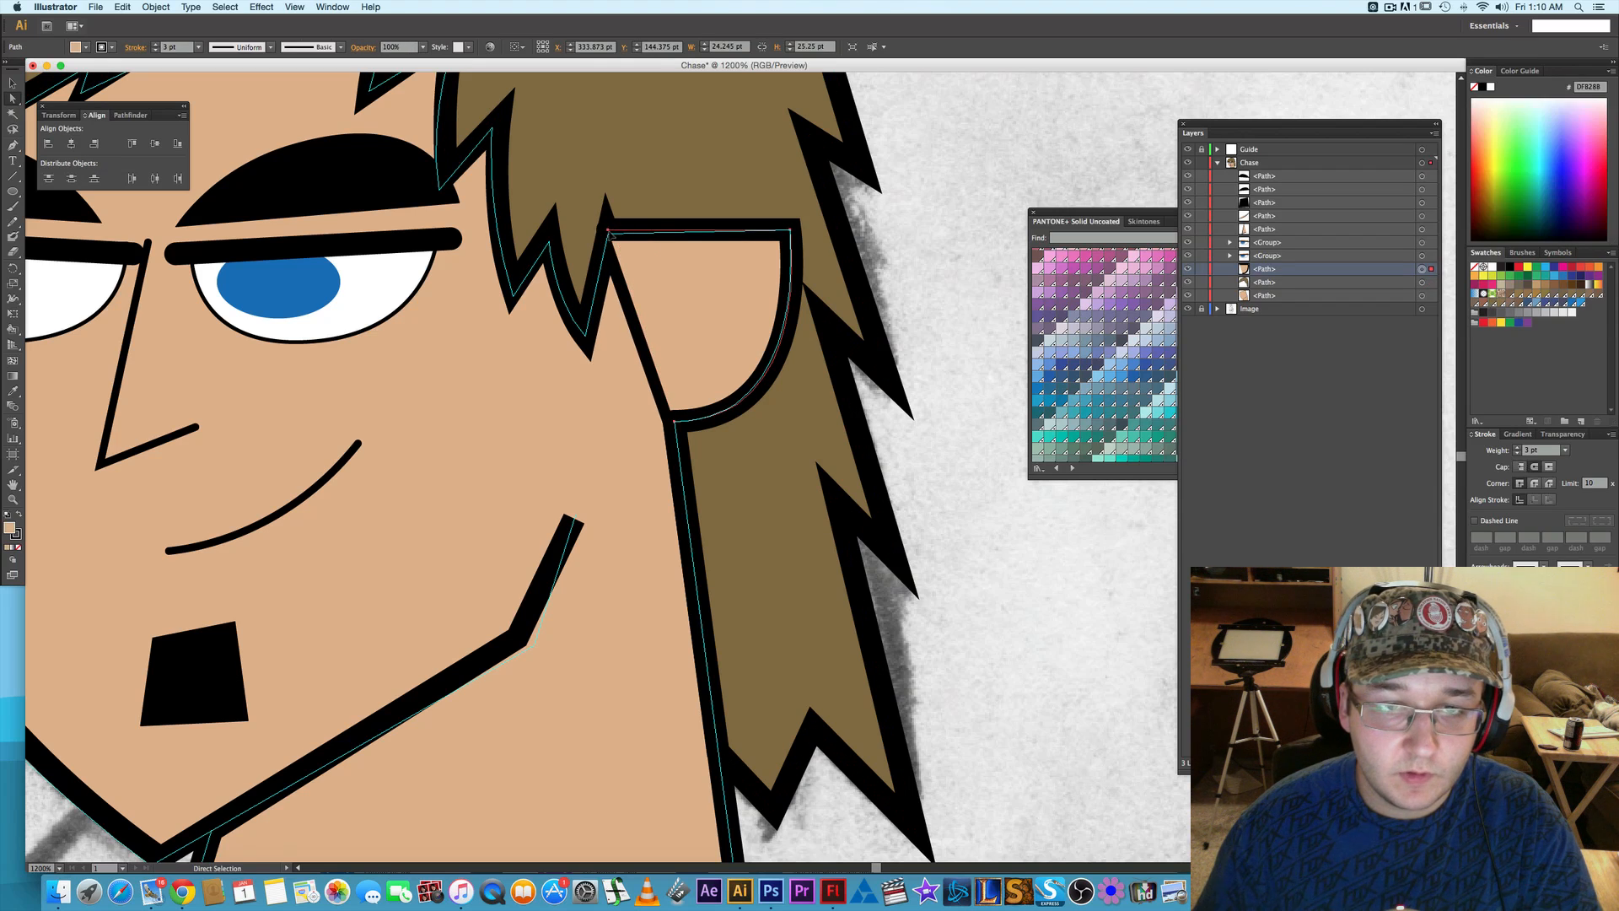
left_click(609, 230)
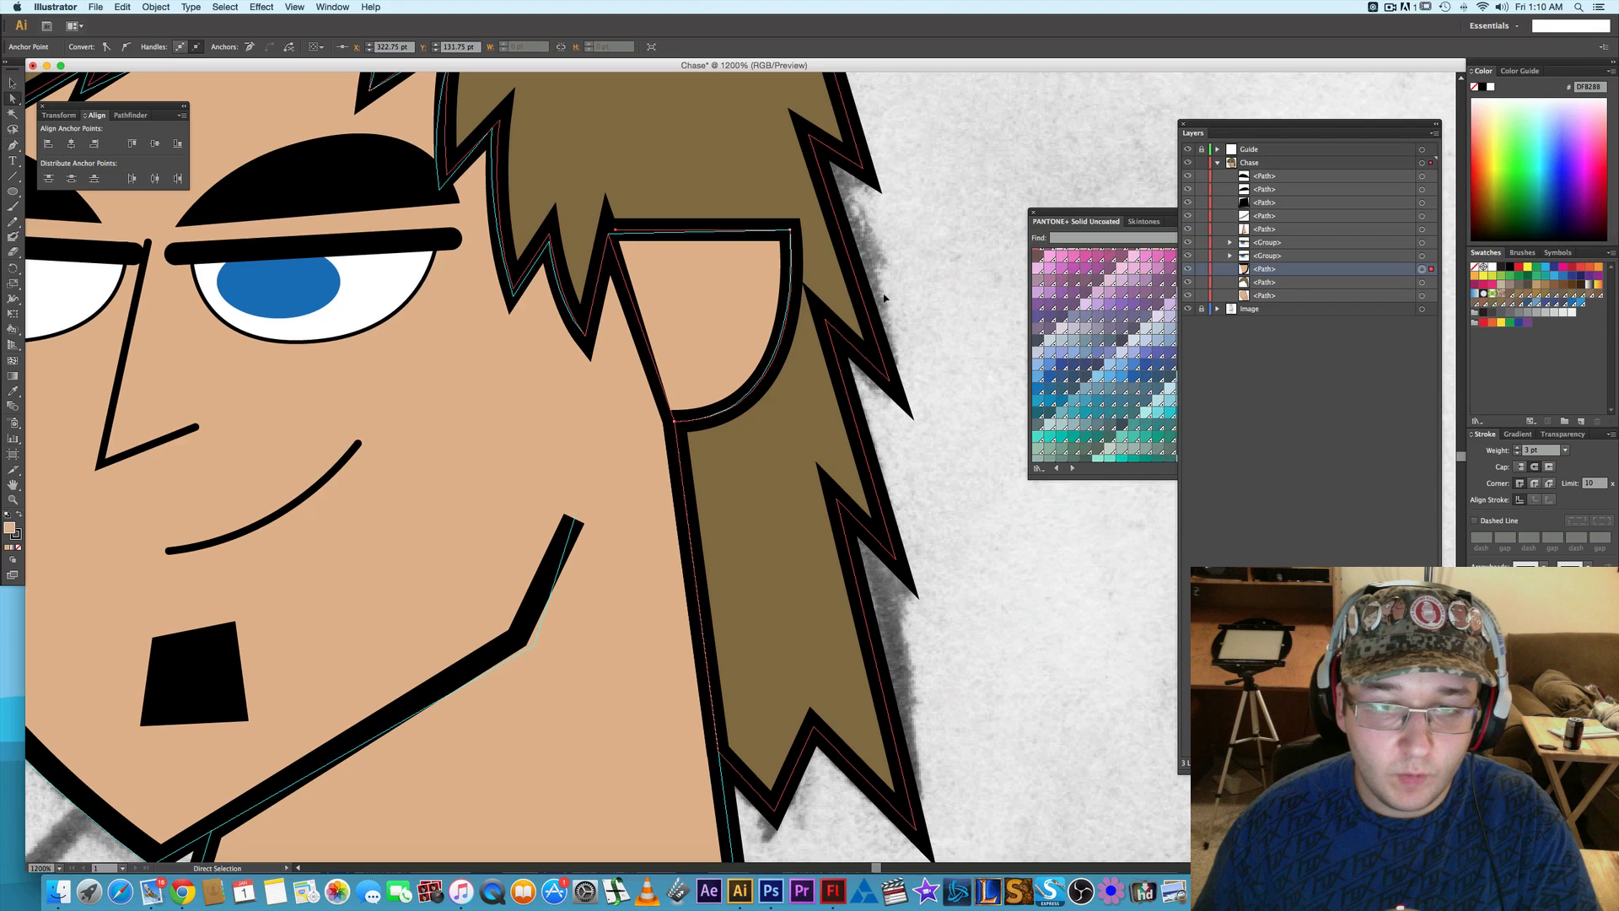
left_click(913, 274)
- Draw a closed Pen shape over the line between face and ear, from the ear's upper-left corner via the hair tip to its lower corner
key("p")
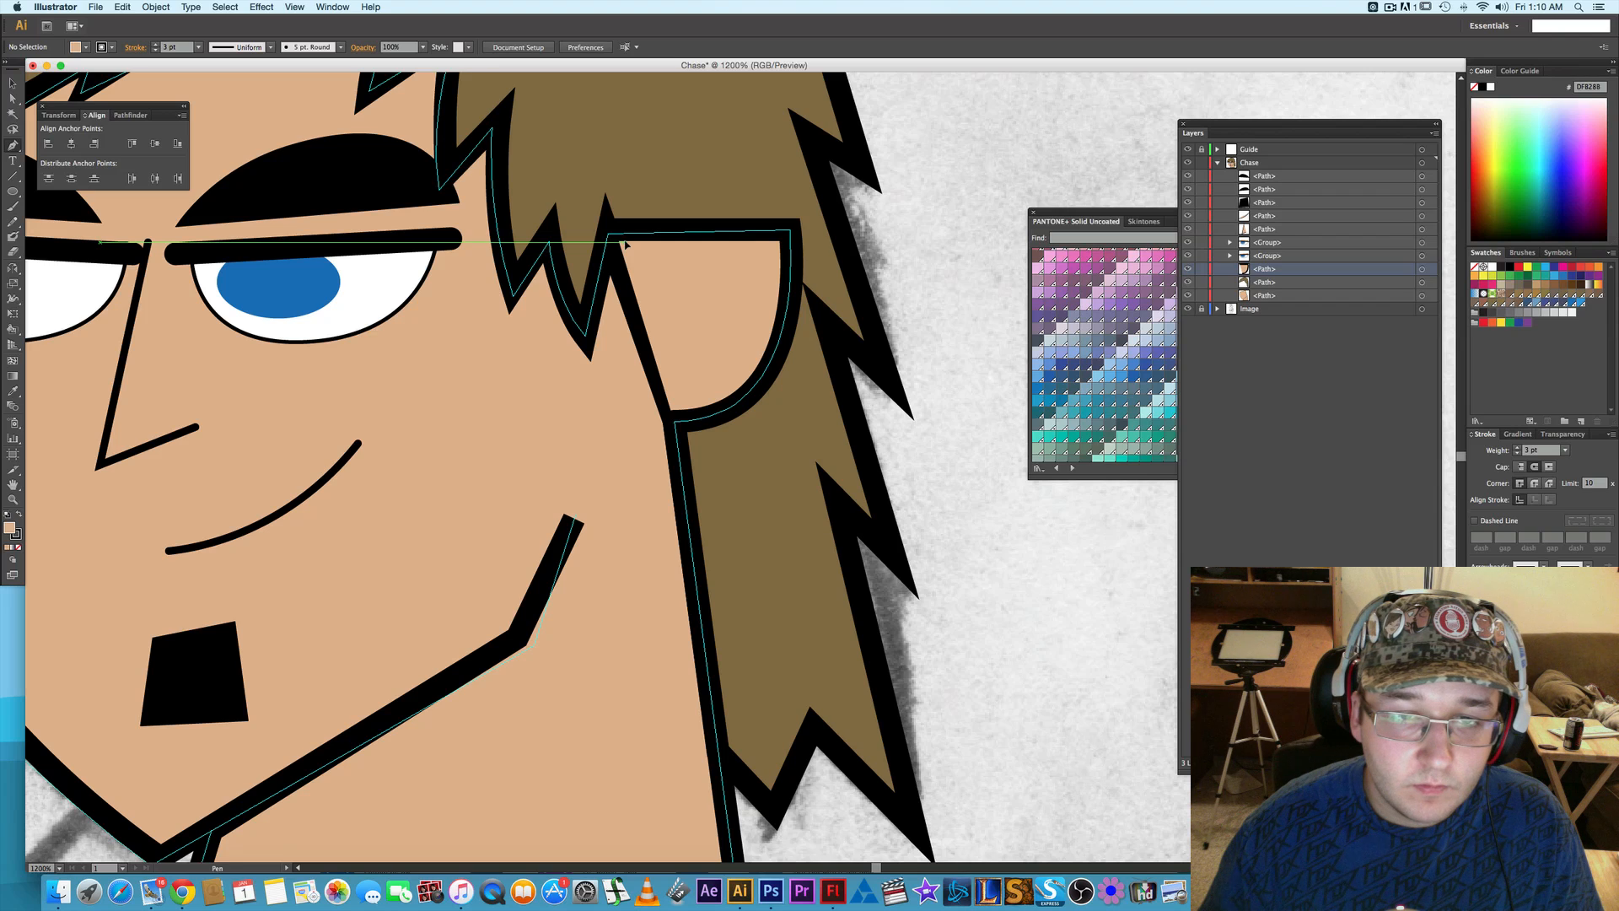
left_click(622, 243)
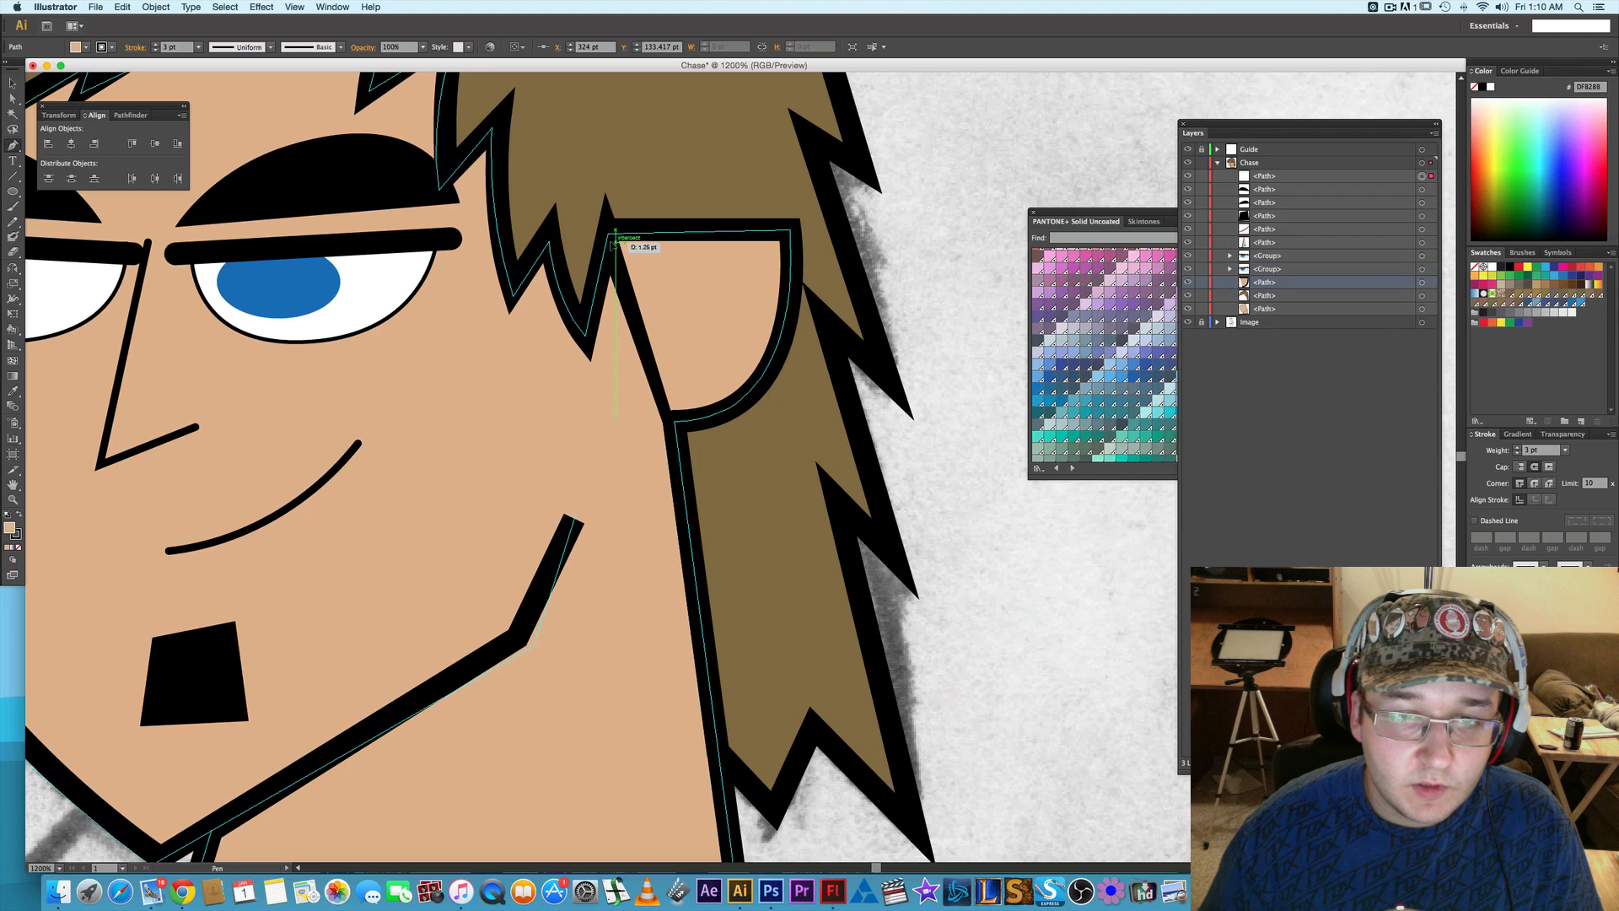
left_click(591, 363)
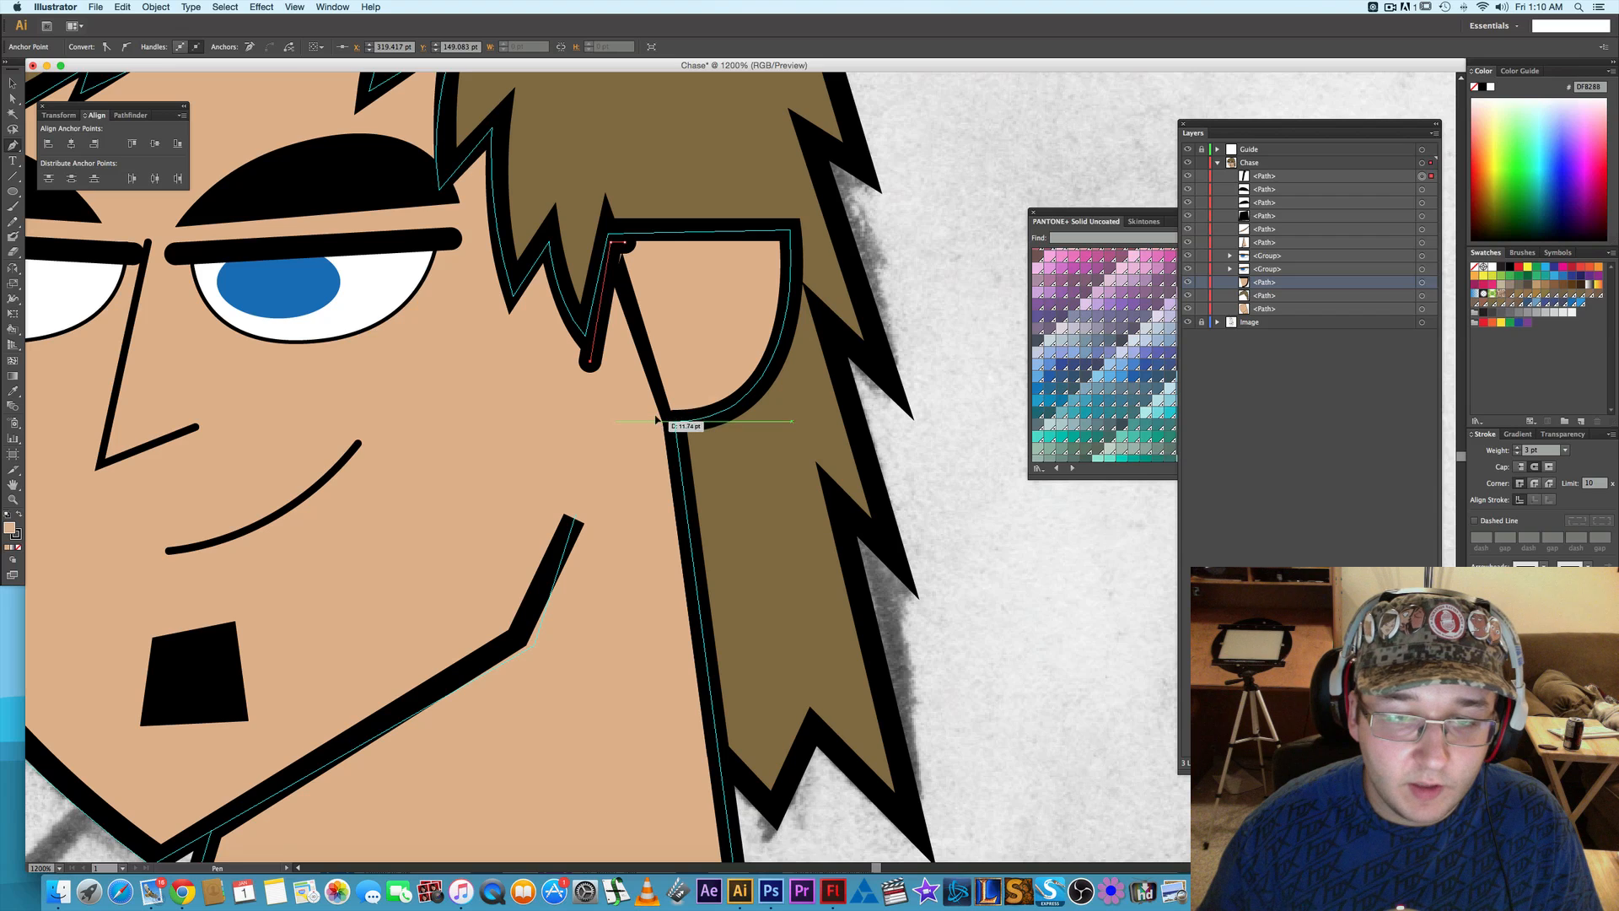
left_click(660, 411)
left_click(676, 411)
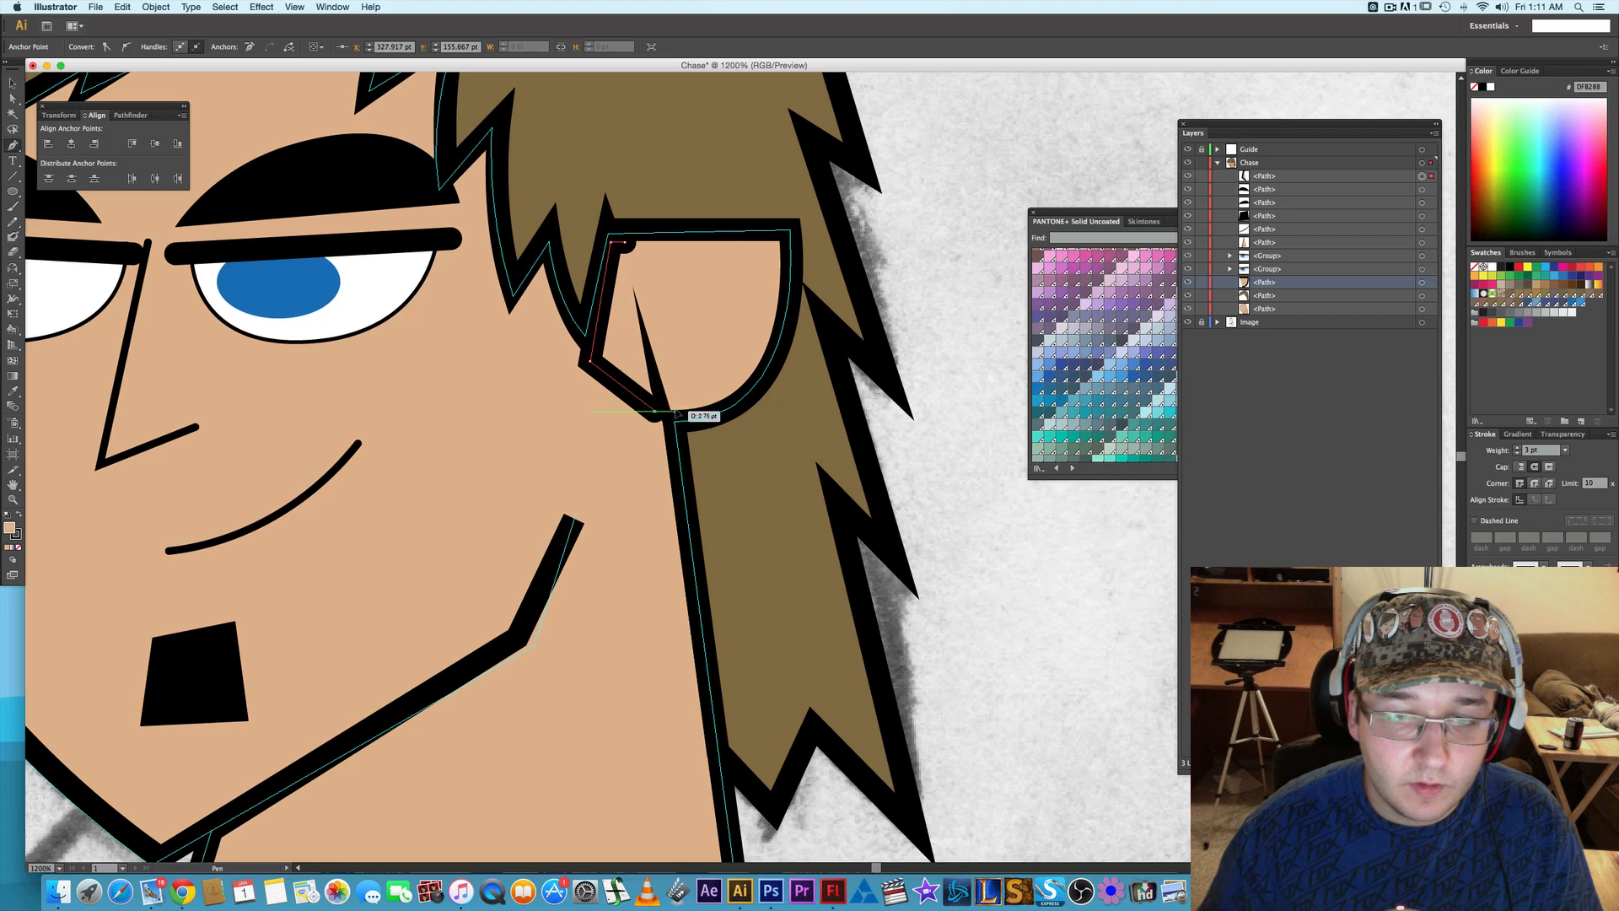
left_click(624, 244)
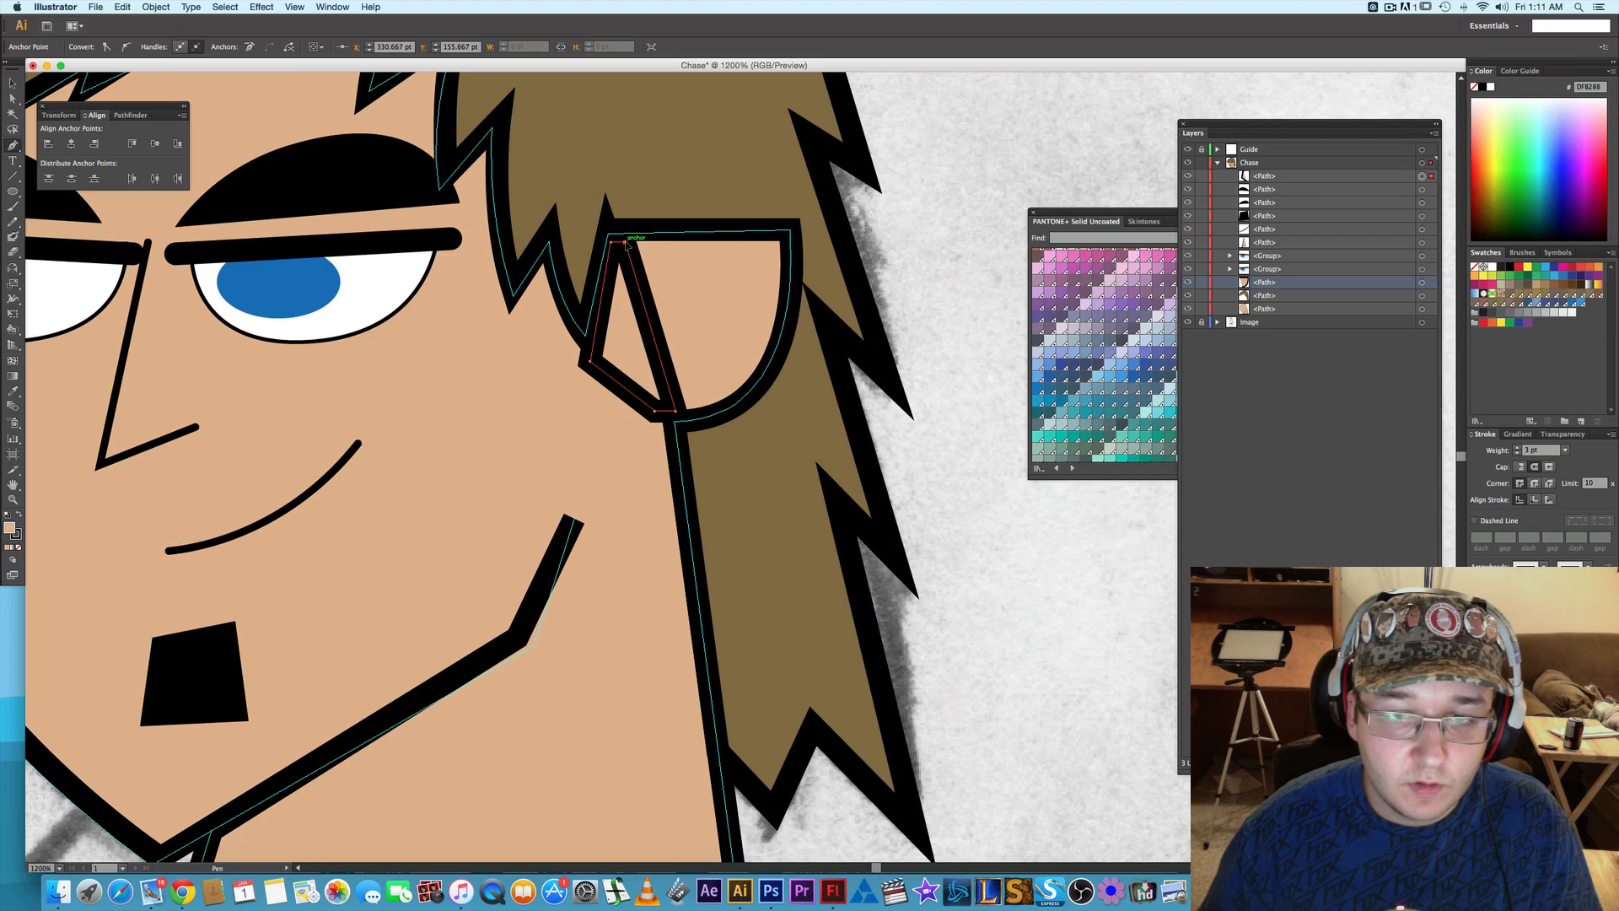
- Set the skin-coloured patch's stroke weight to 0 pt and deselect it
left_click(1518, 454)
left_click(1518, 455)
left_click(1518, 454)
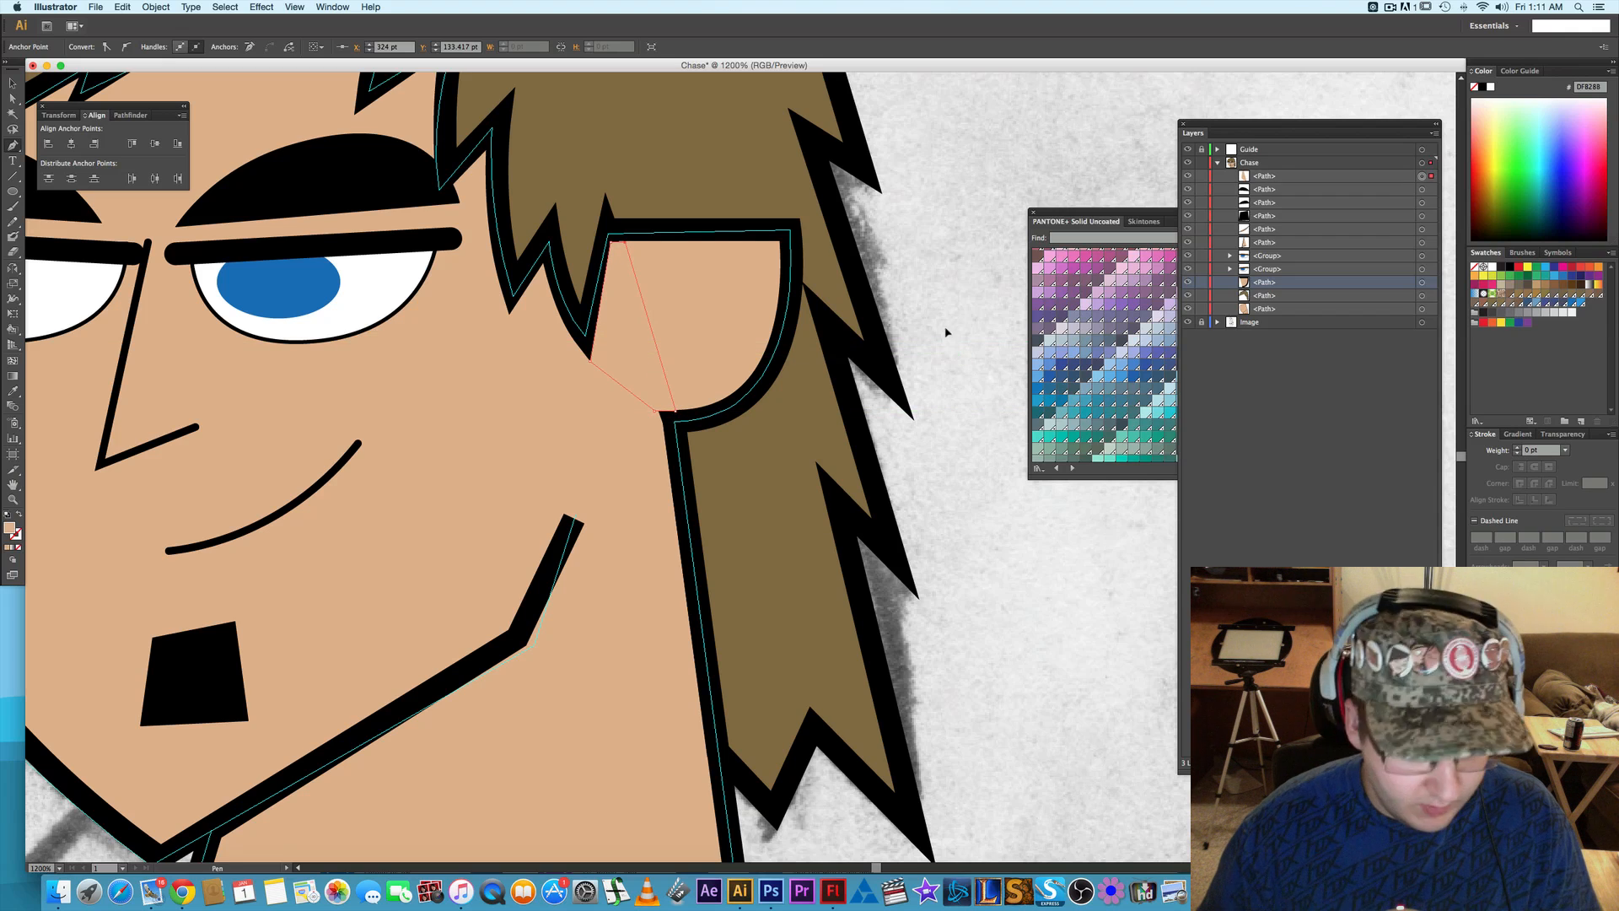
key("a")
left_click(943, 274)
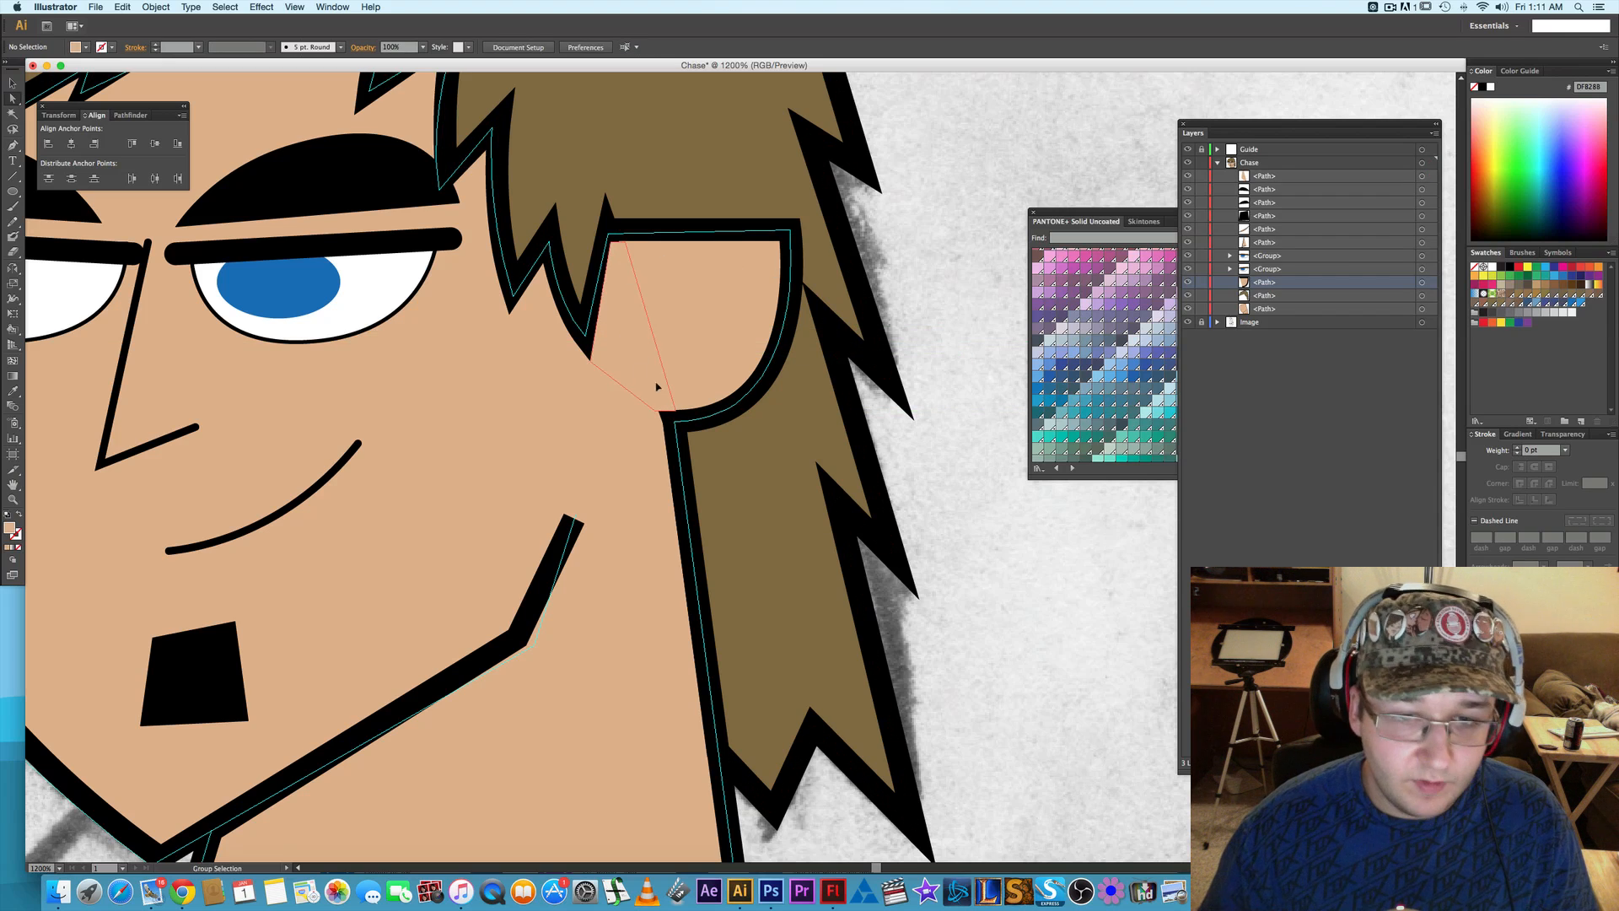
- Reposition the patch's two lower anchors to follow the inner edge of the outline at the ear's lower corner
scroll(657, 386, "up", 3)
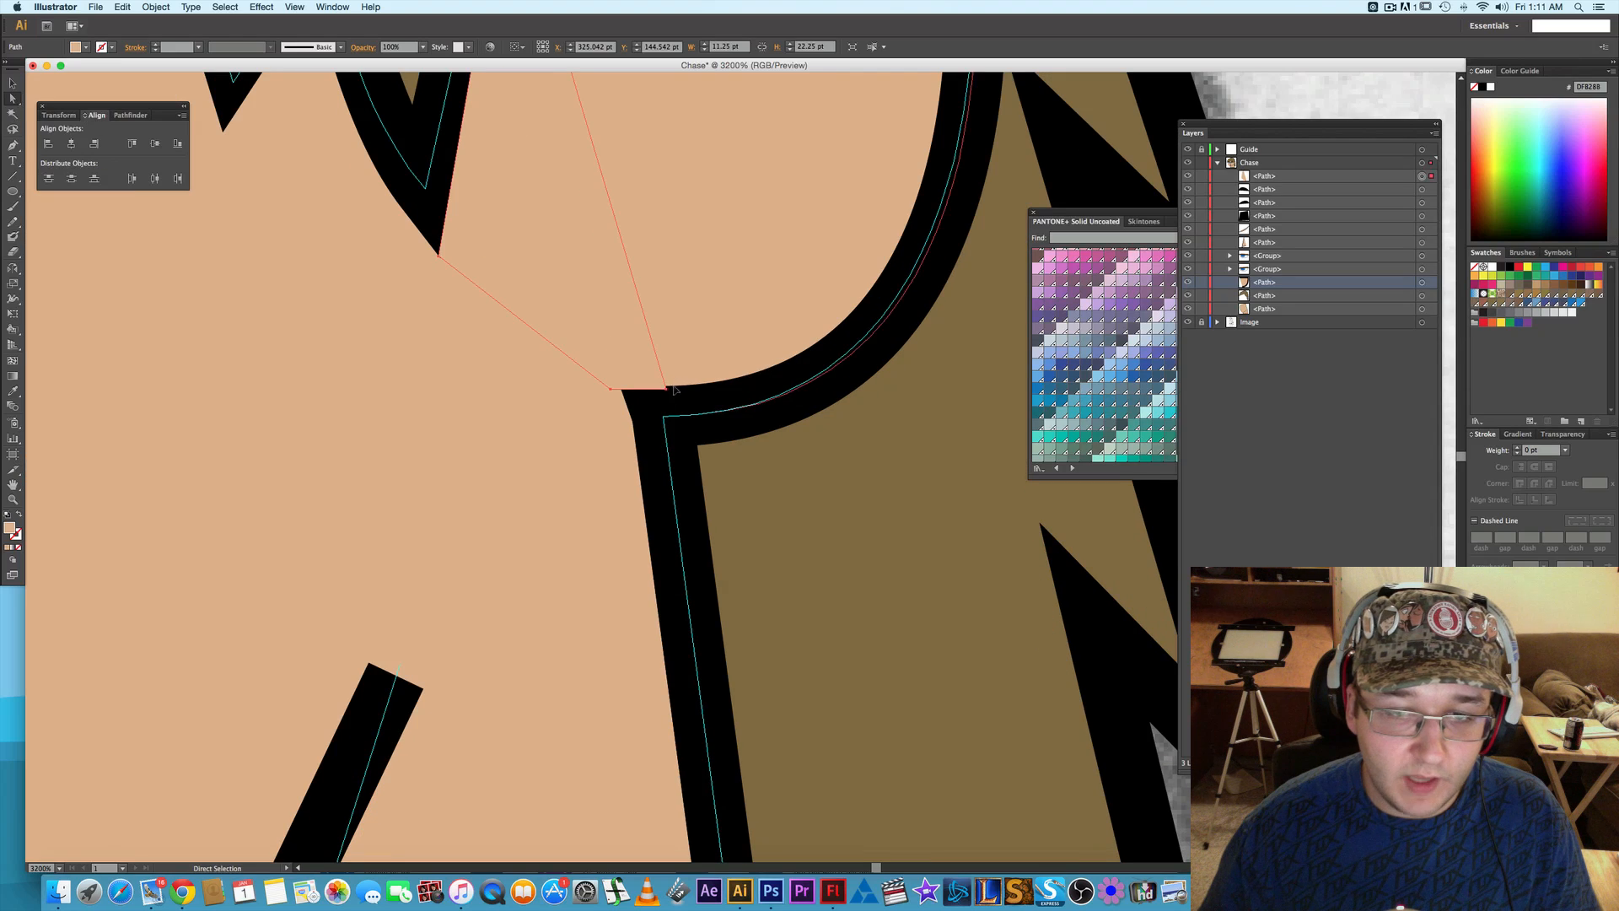
left_click(667, 391)
key("Up")
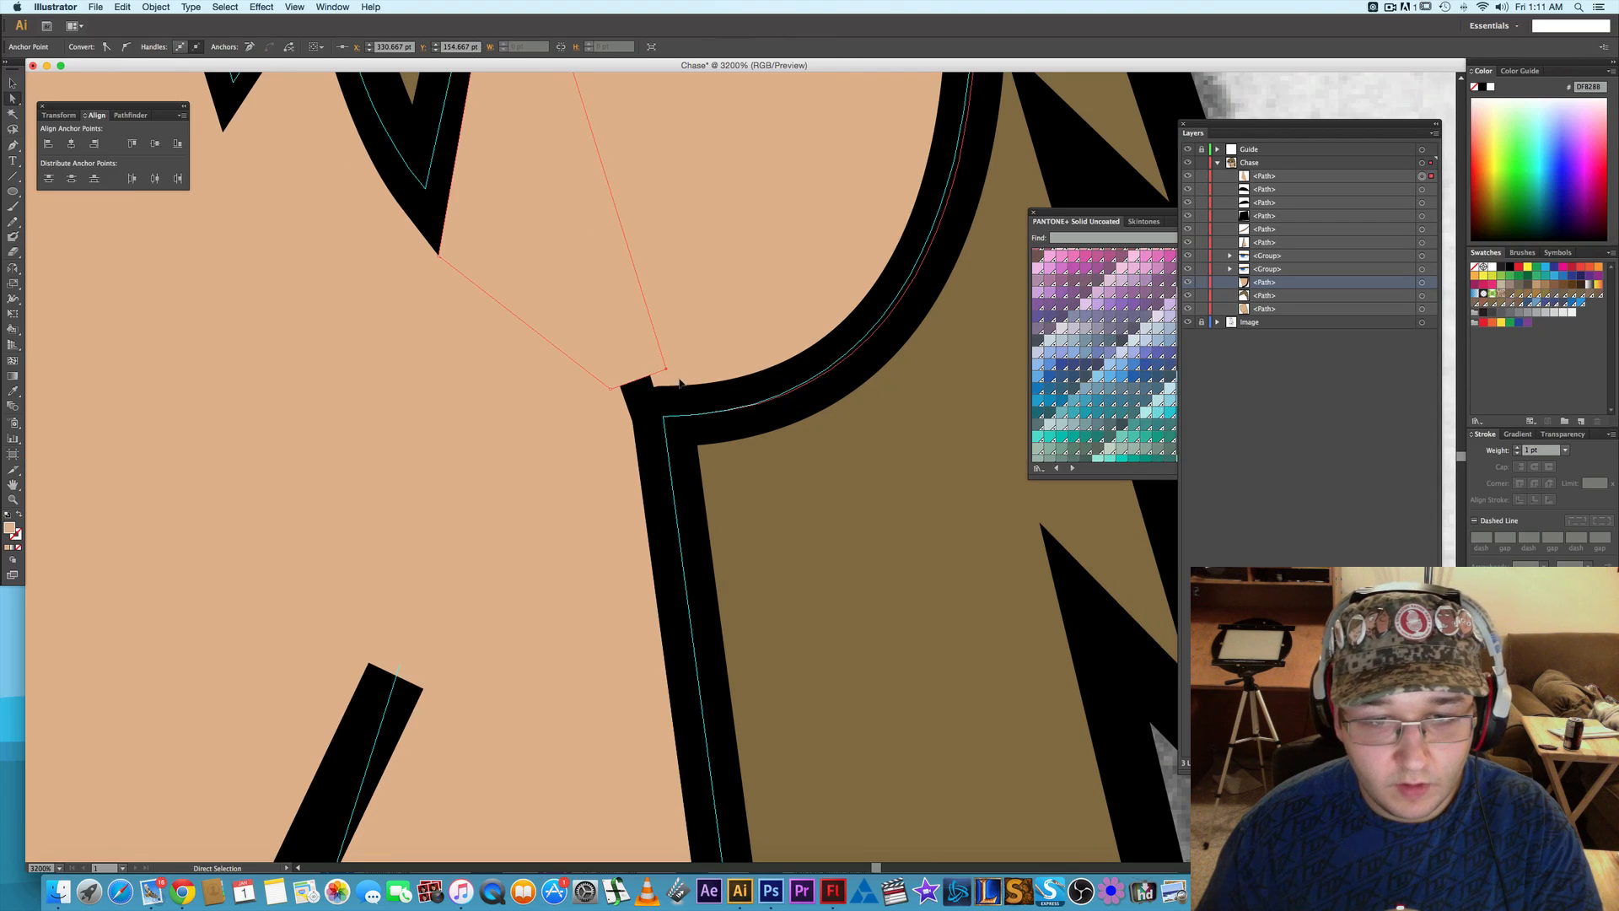
key("Right")
left_click_drag(687, 374, 622, 391)
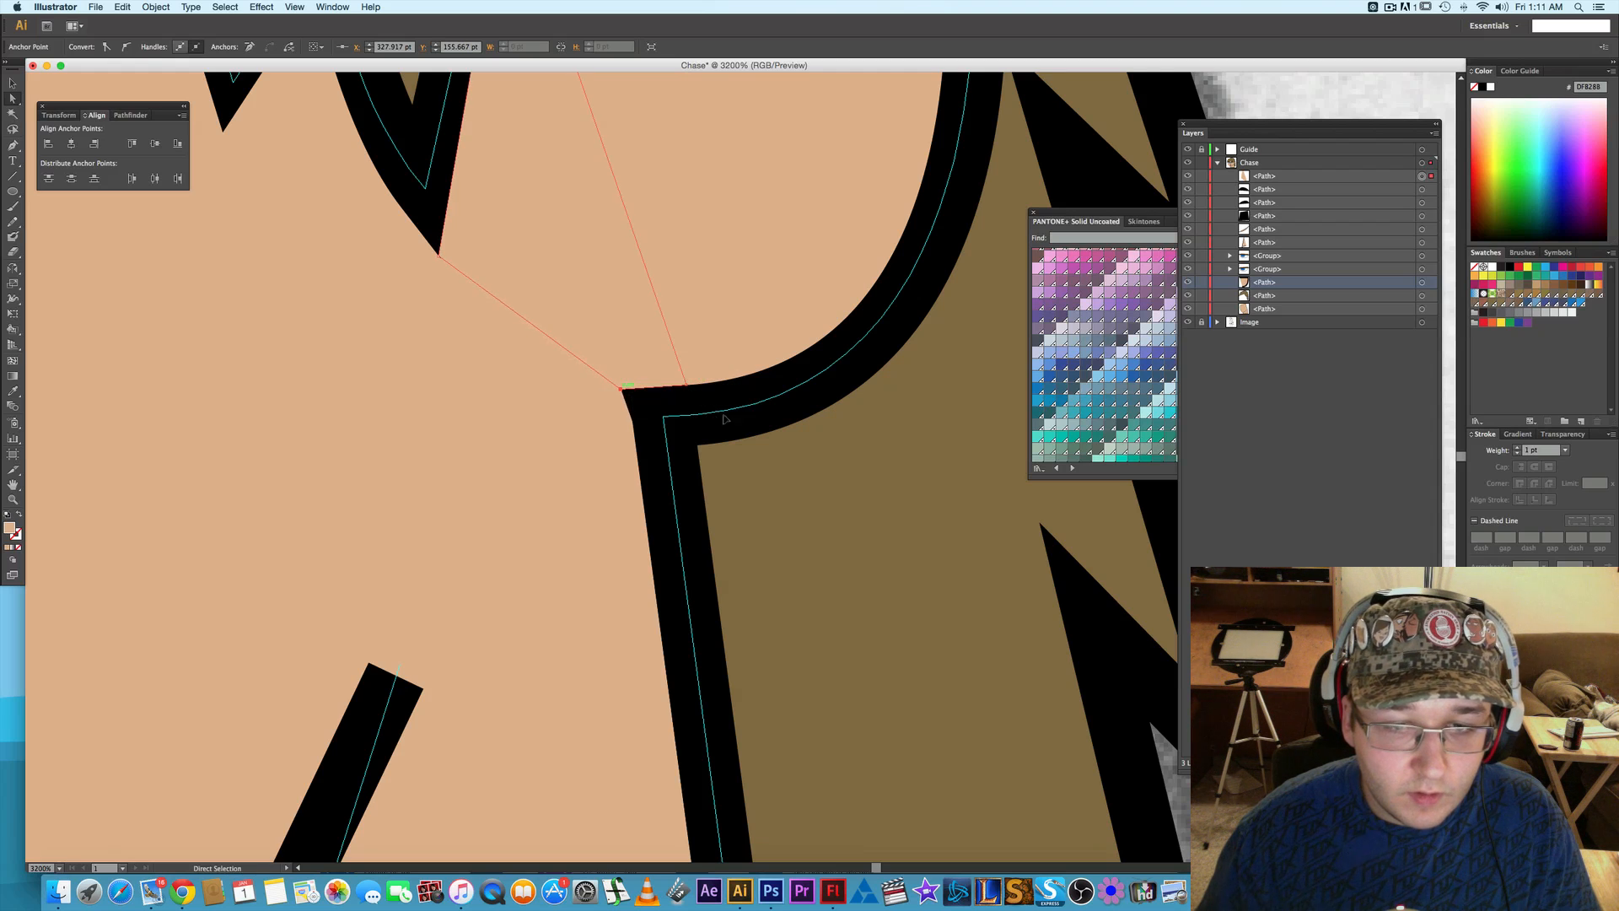
left_click_drag(603, 457, 709, 700)
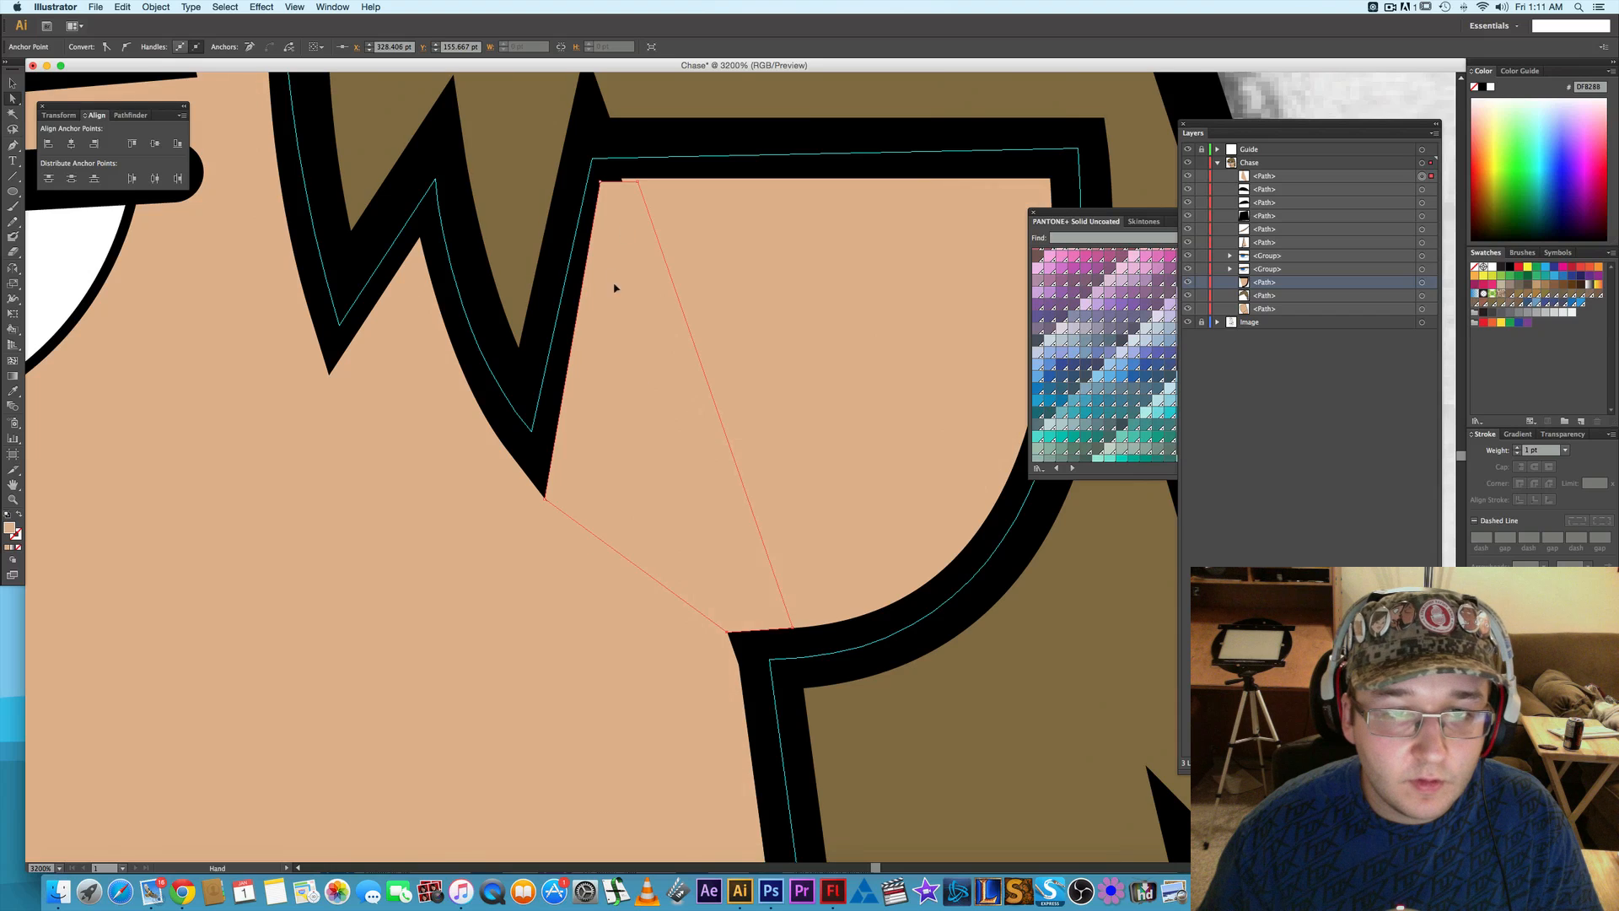
- Widen the patch along the ear's top line and fit its upper-left anchor to the corner where hair and ear meet
scroll(617, 283, "up", 2)
left_click_drag(638, 243, 811, 240)
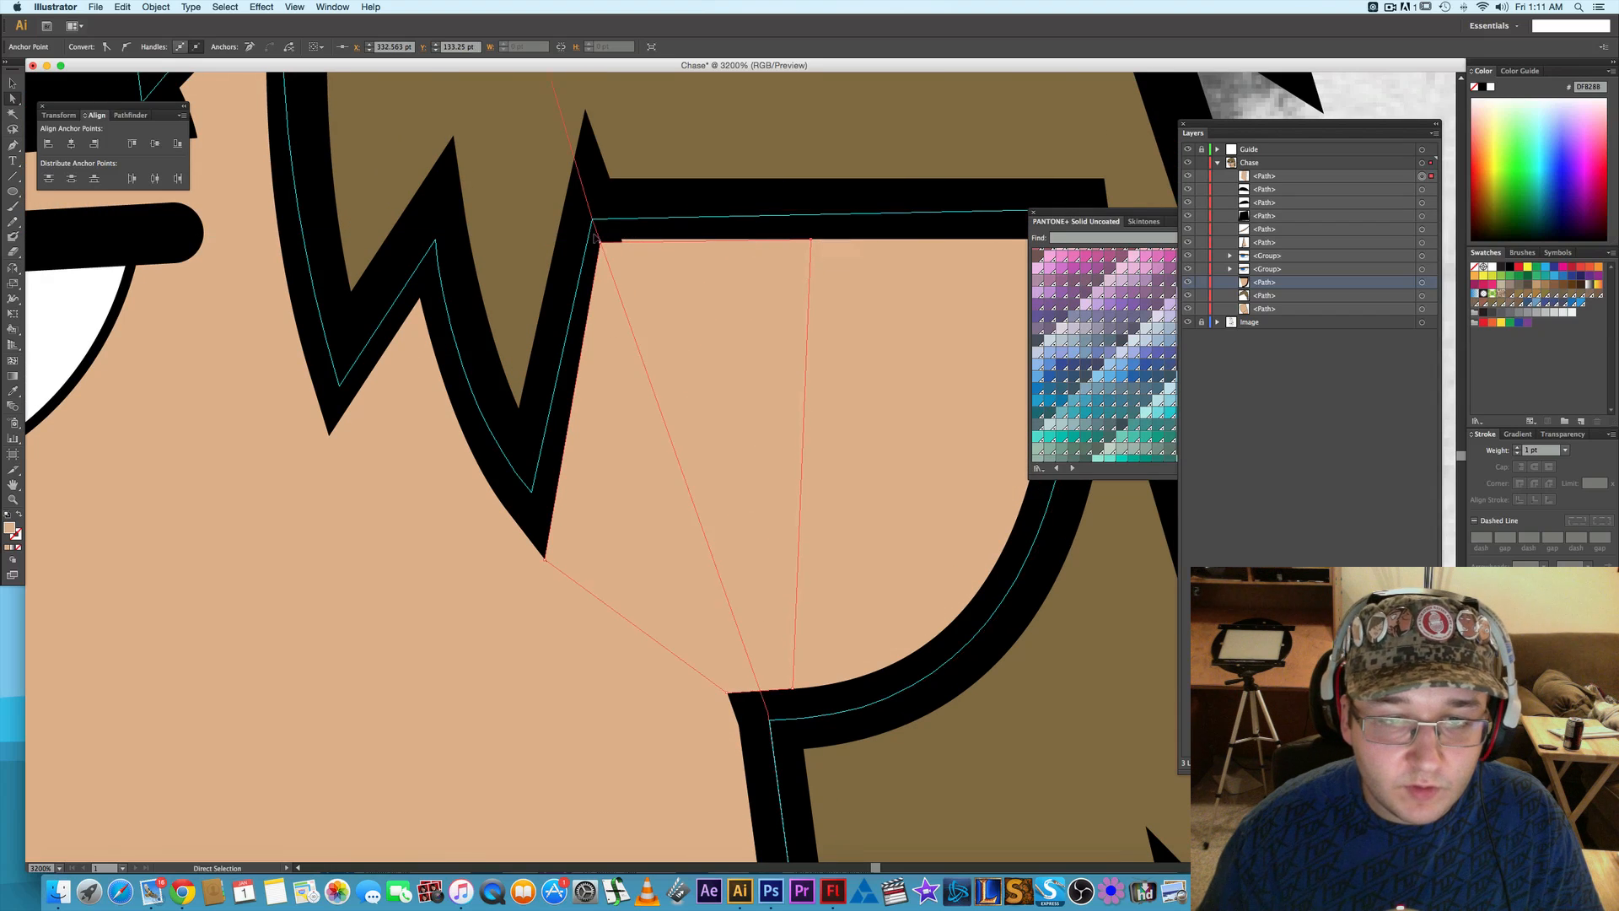
mouse_move(601, 245)
left_mouse_down()
mouse_move(583, 244)
mouse_move(598, 239)
left_mouse_up()
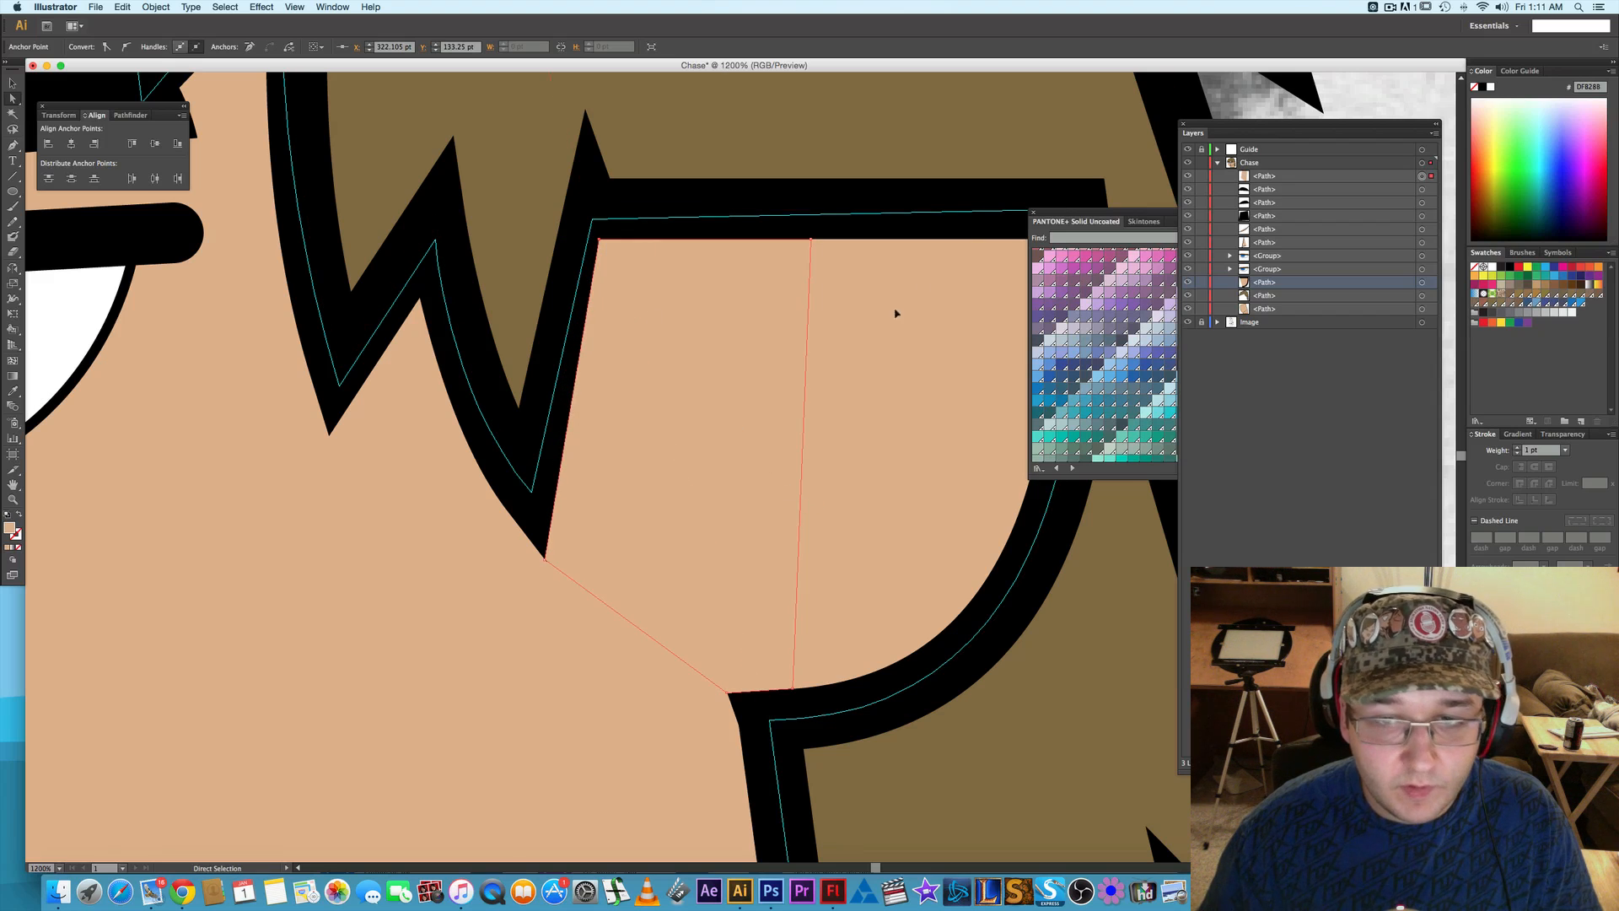
key("super+minus")
key("super+minus")
key("super+minus")
left_click(981, 172)
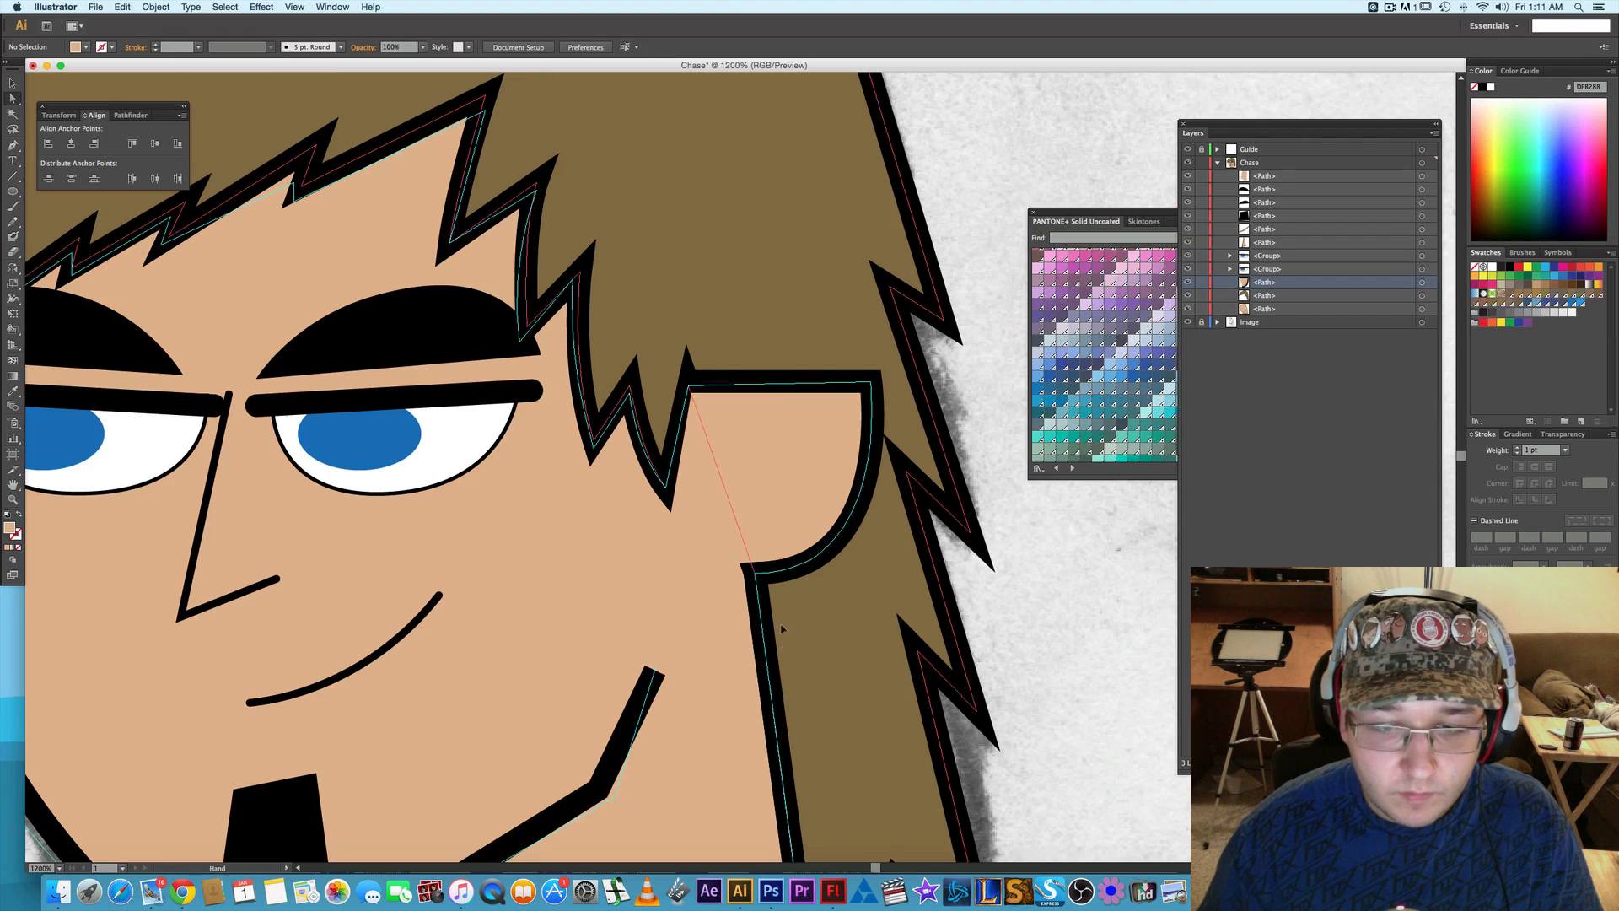
- Nudge the face outline's anchor at the ear's upper-left corner slightly right, under the ear, and deselect the path
scroll(763, 590, "down", 3)
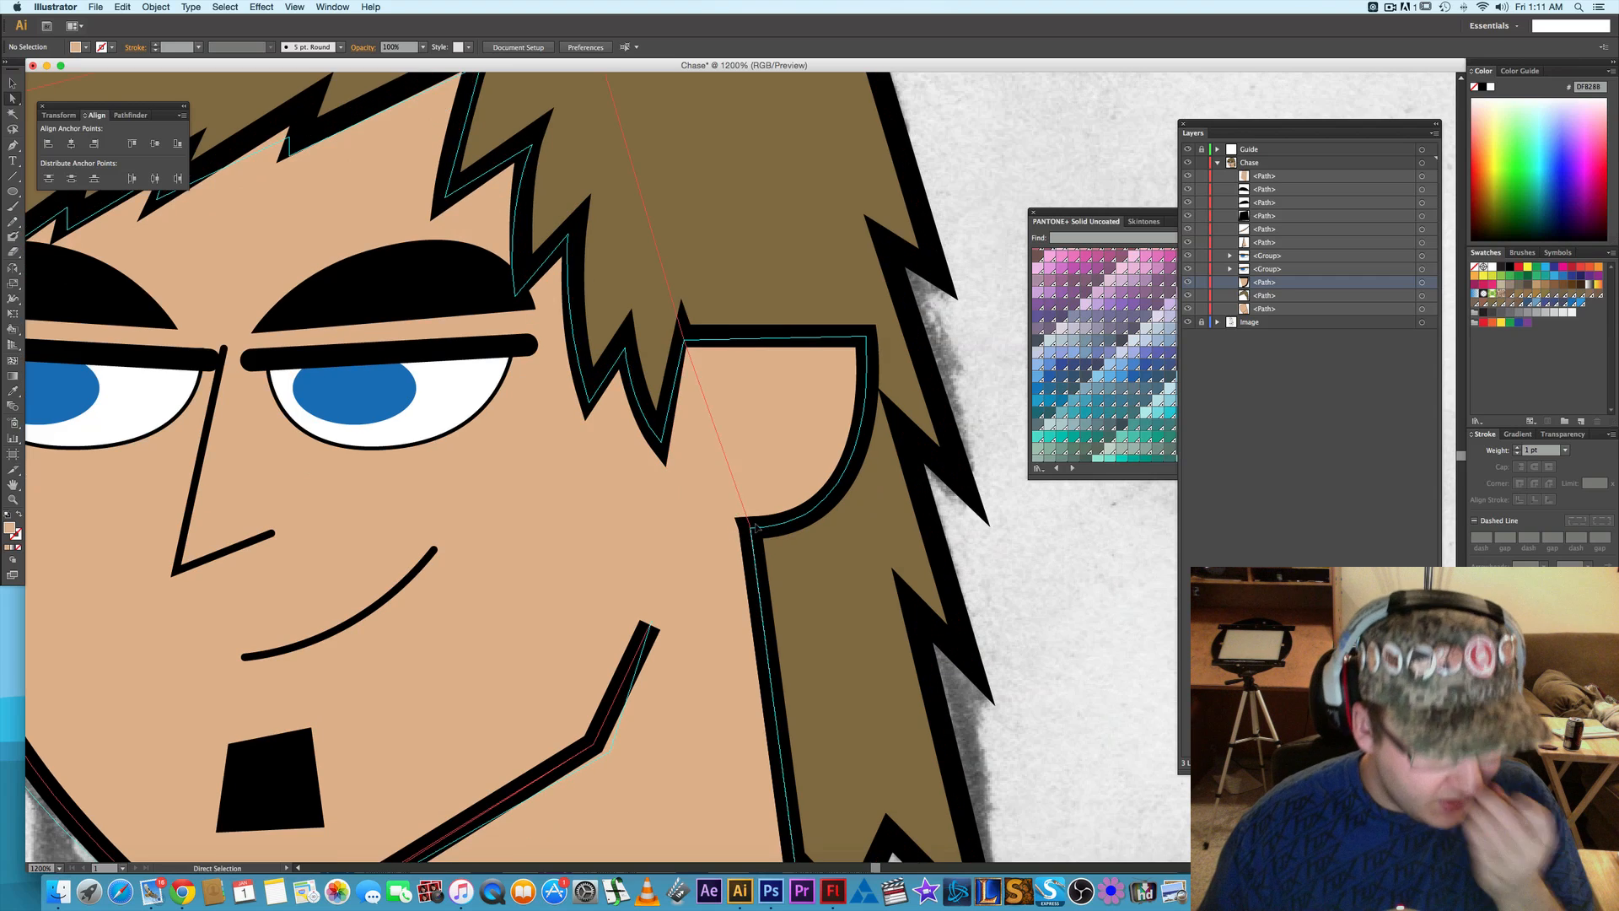
left_click(779, 497)
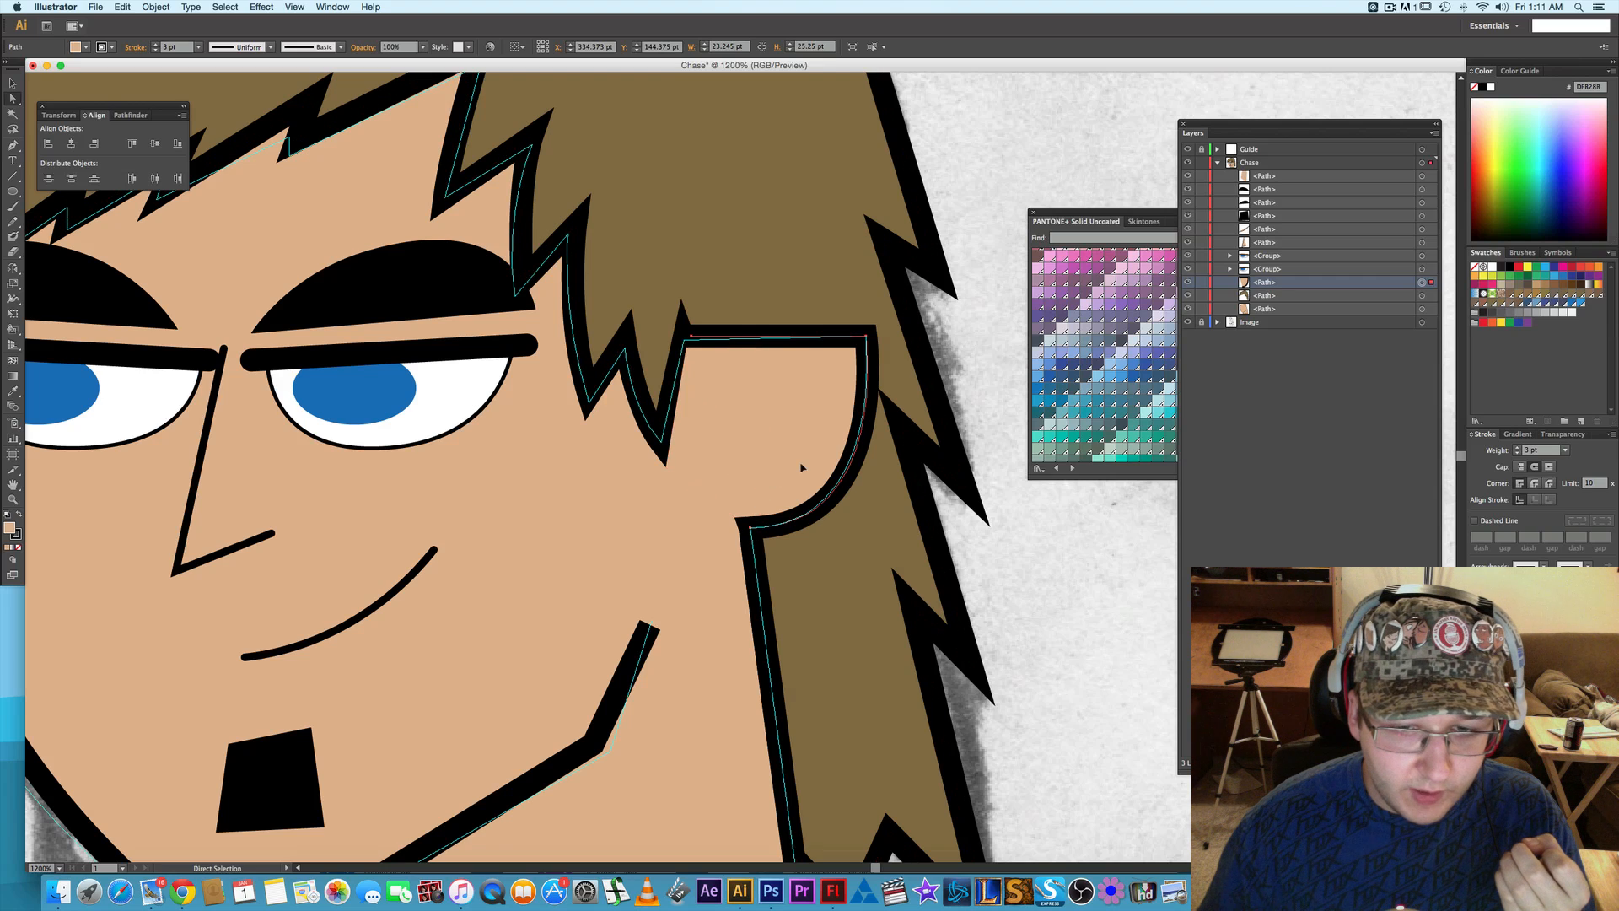
left_click(750, 529)
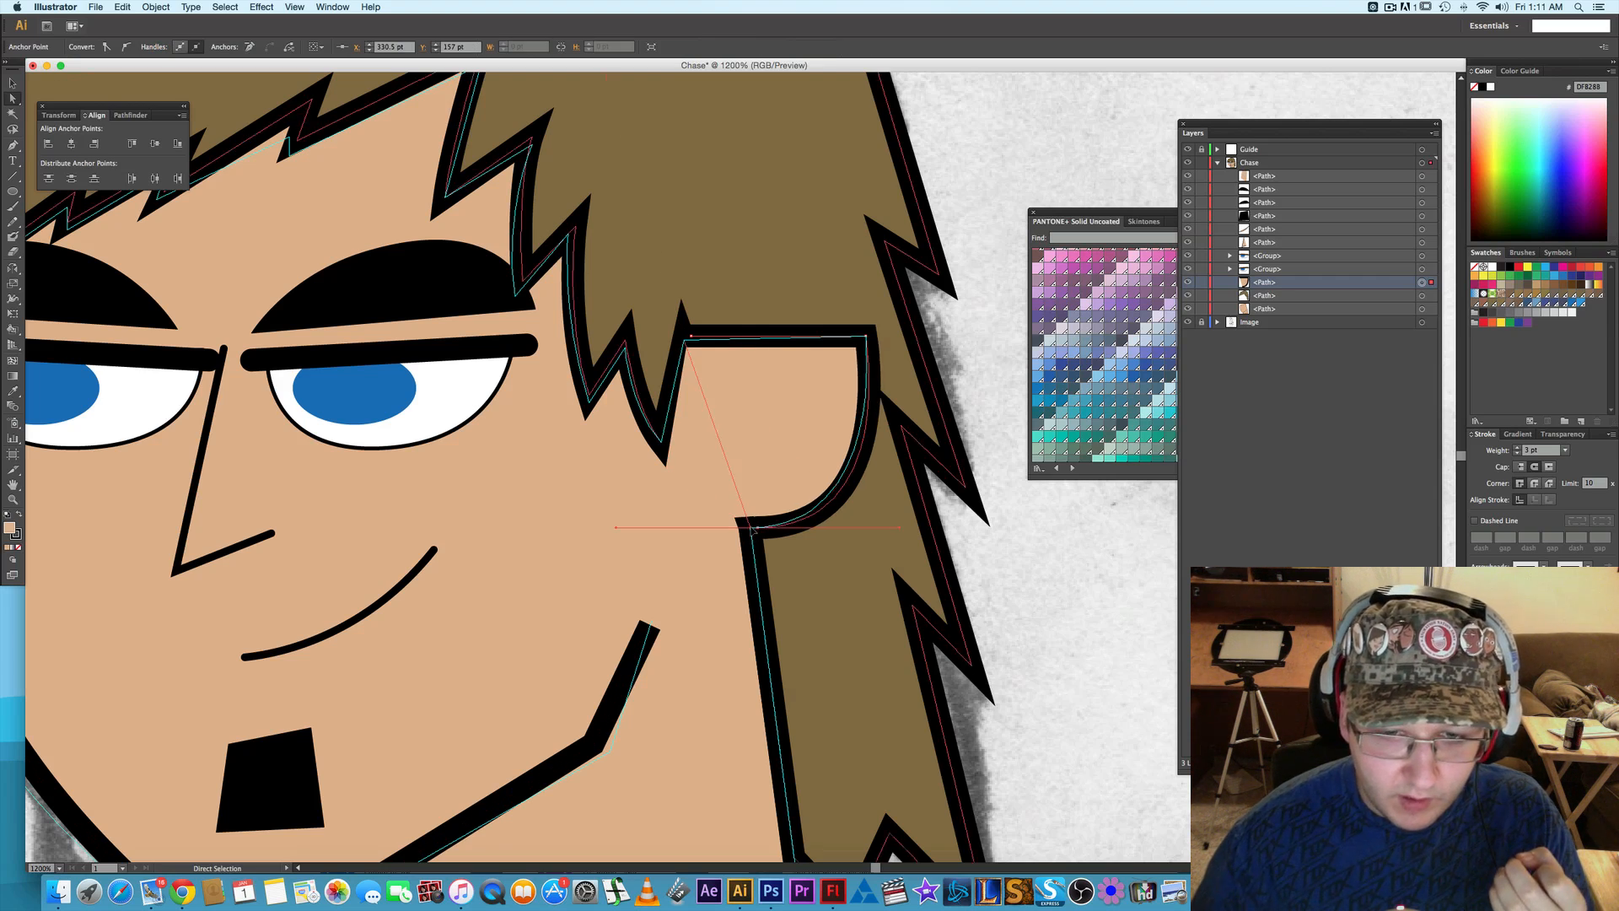
left_click(743, 537)
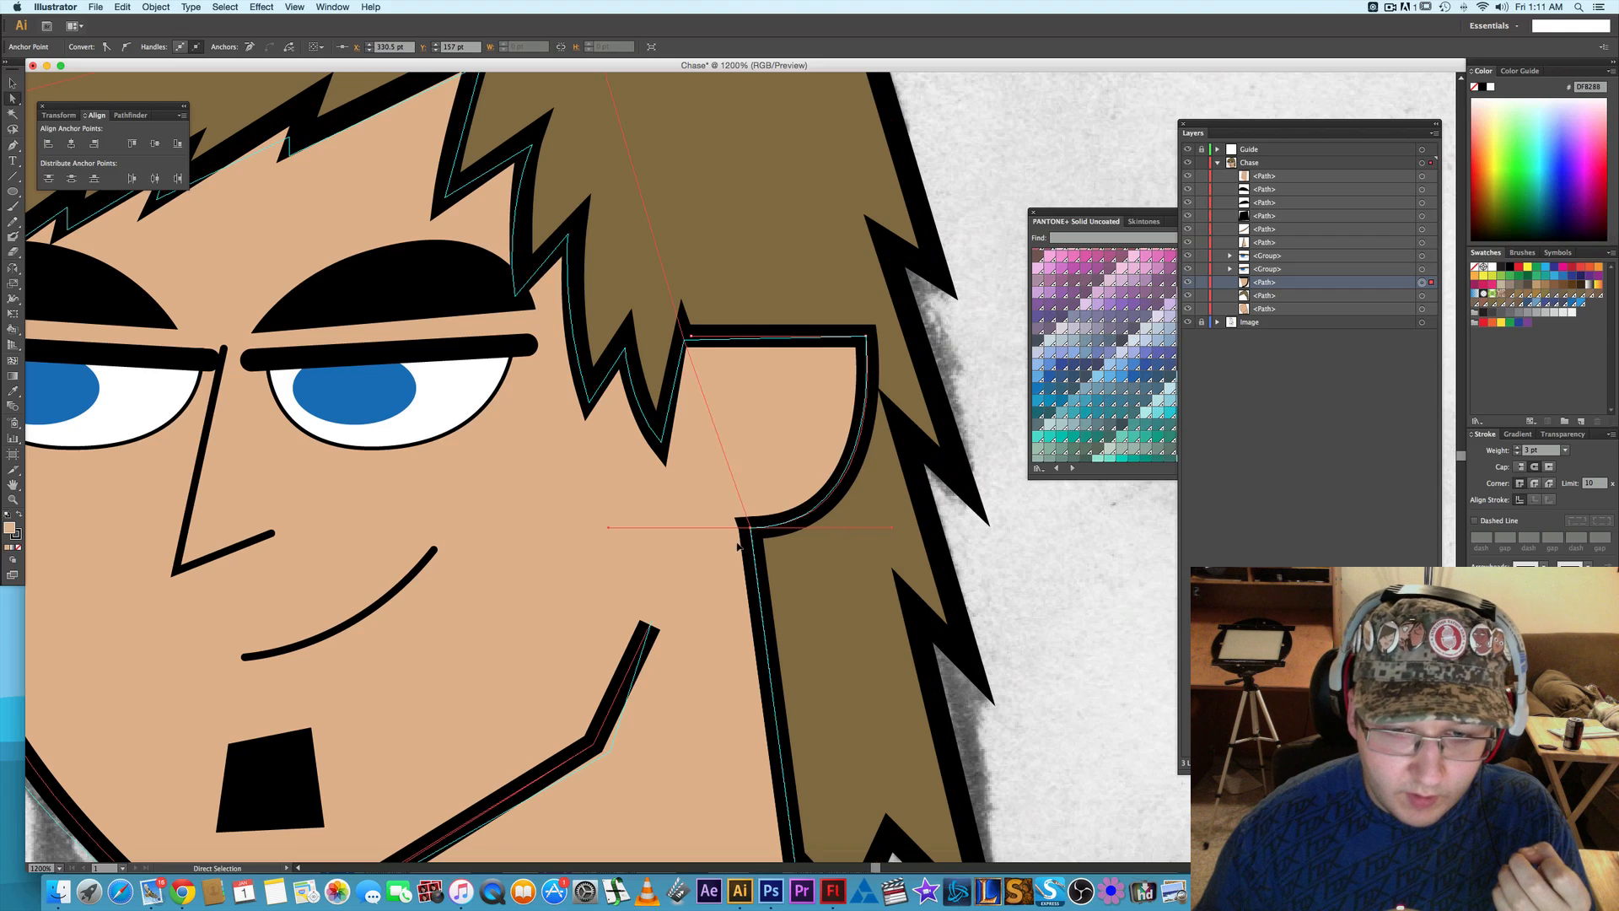
left_click(685, 339)
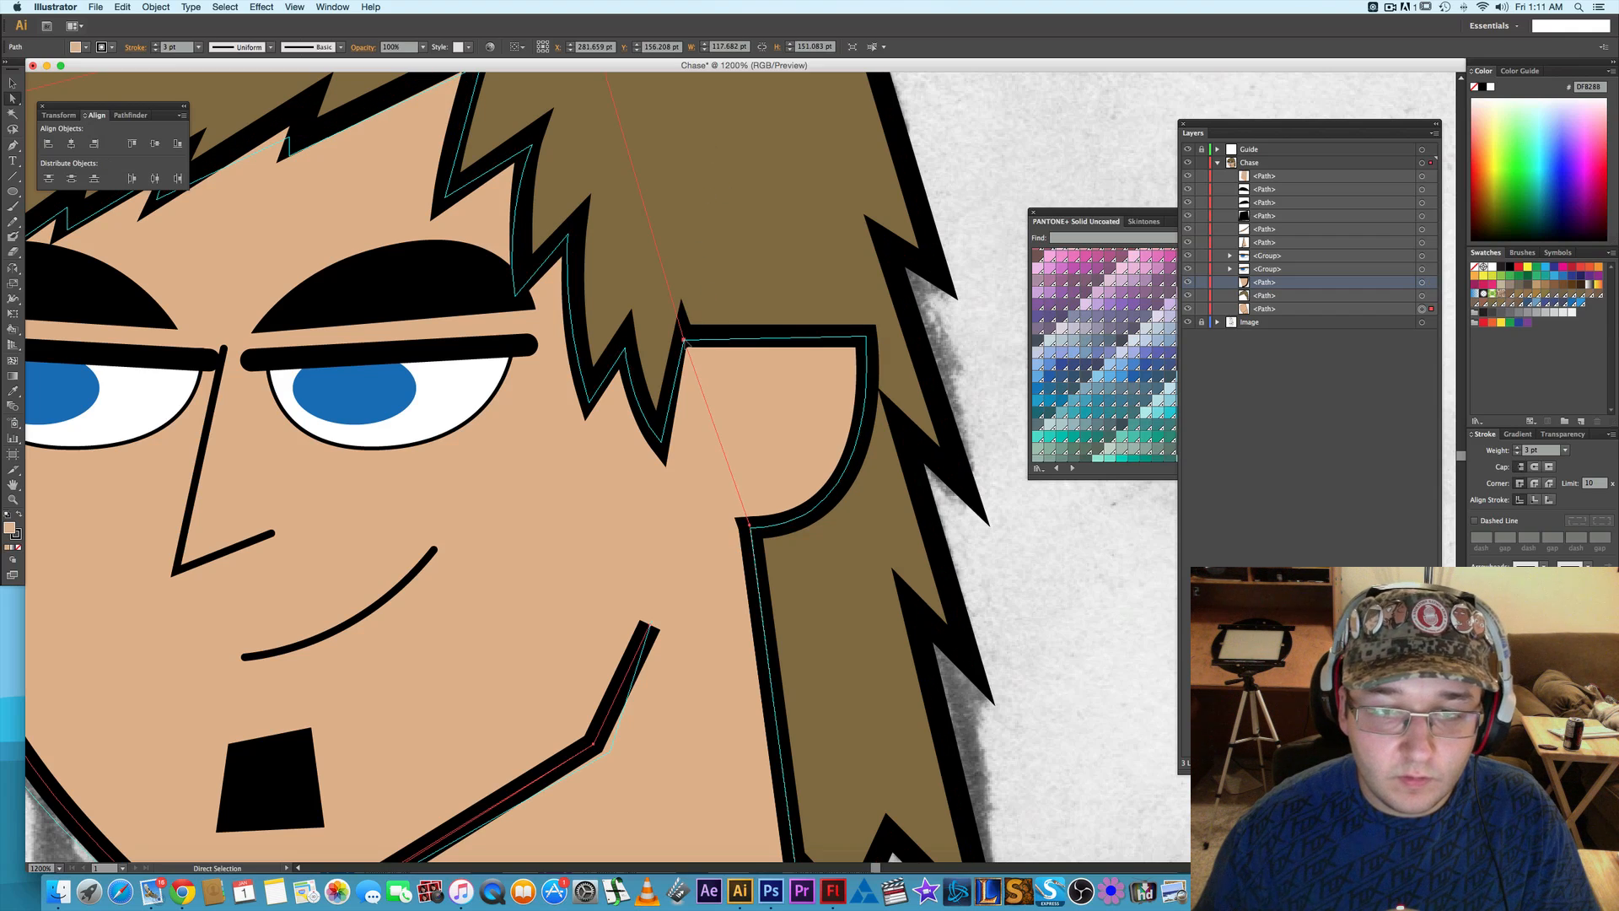
key("Right")
key("Right")
key("Right")
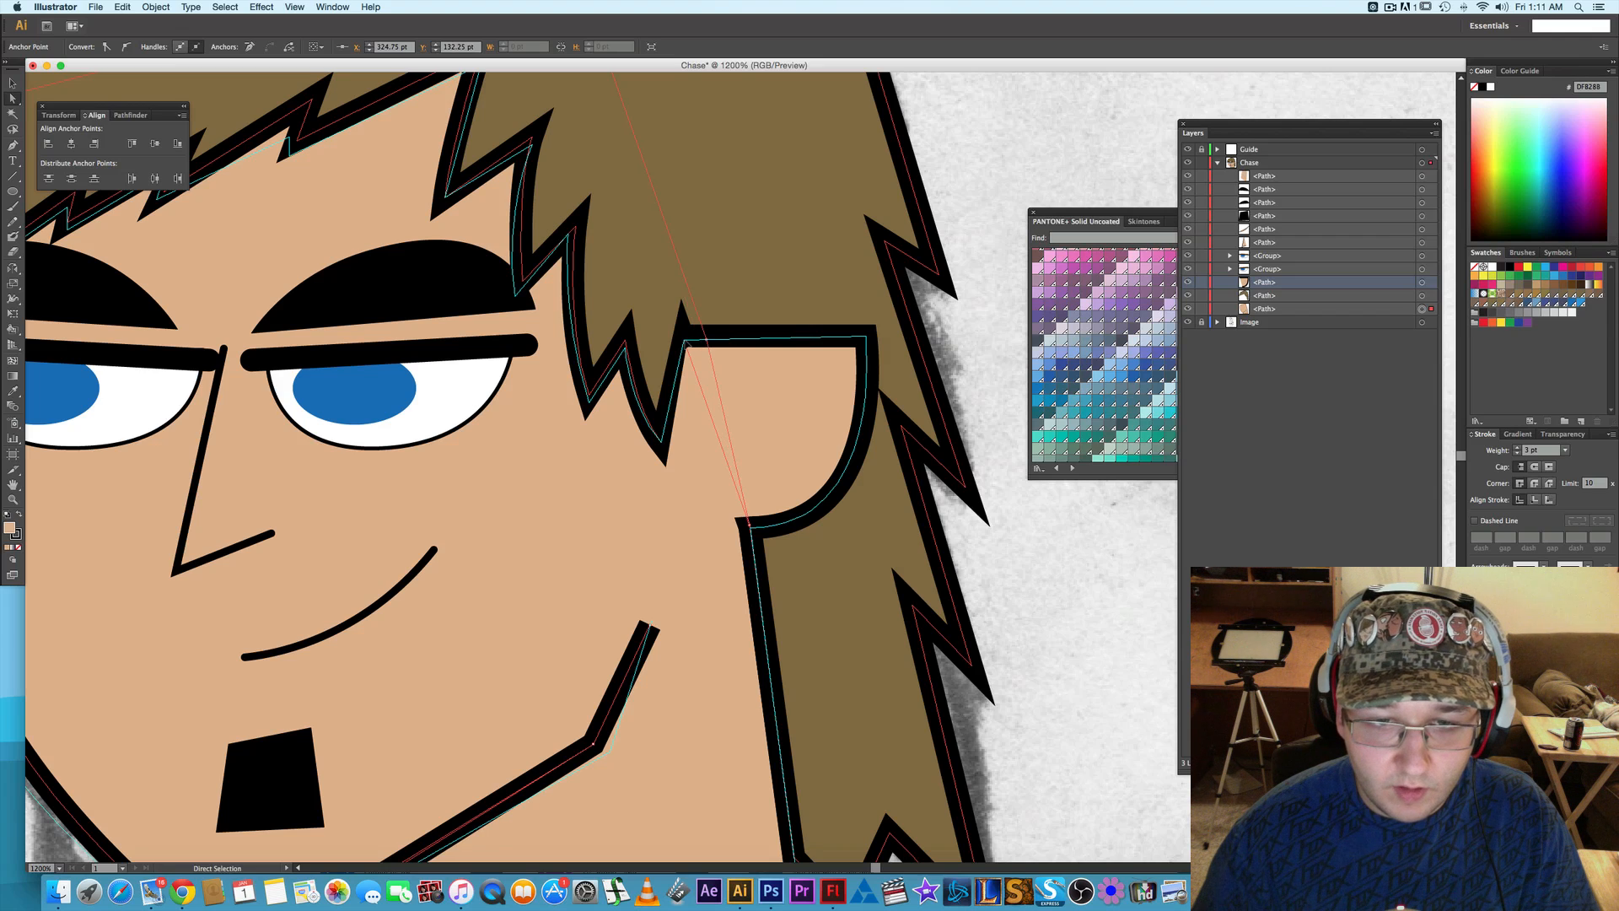
left_click(1102, 560)
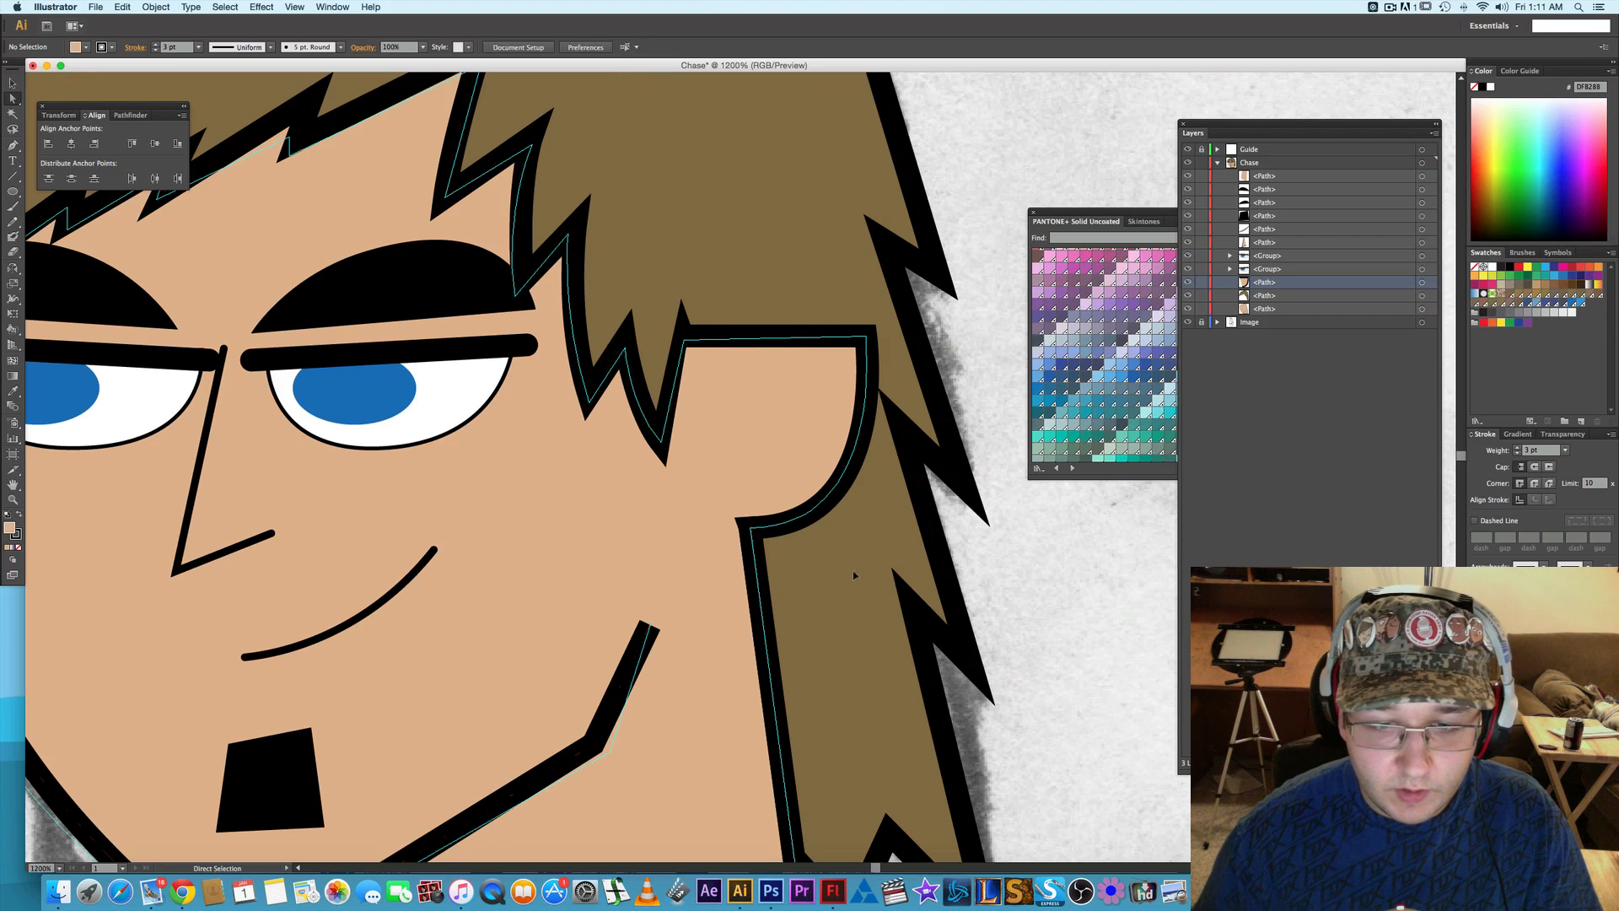
left_click(721, 584)
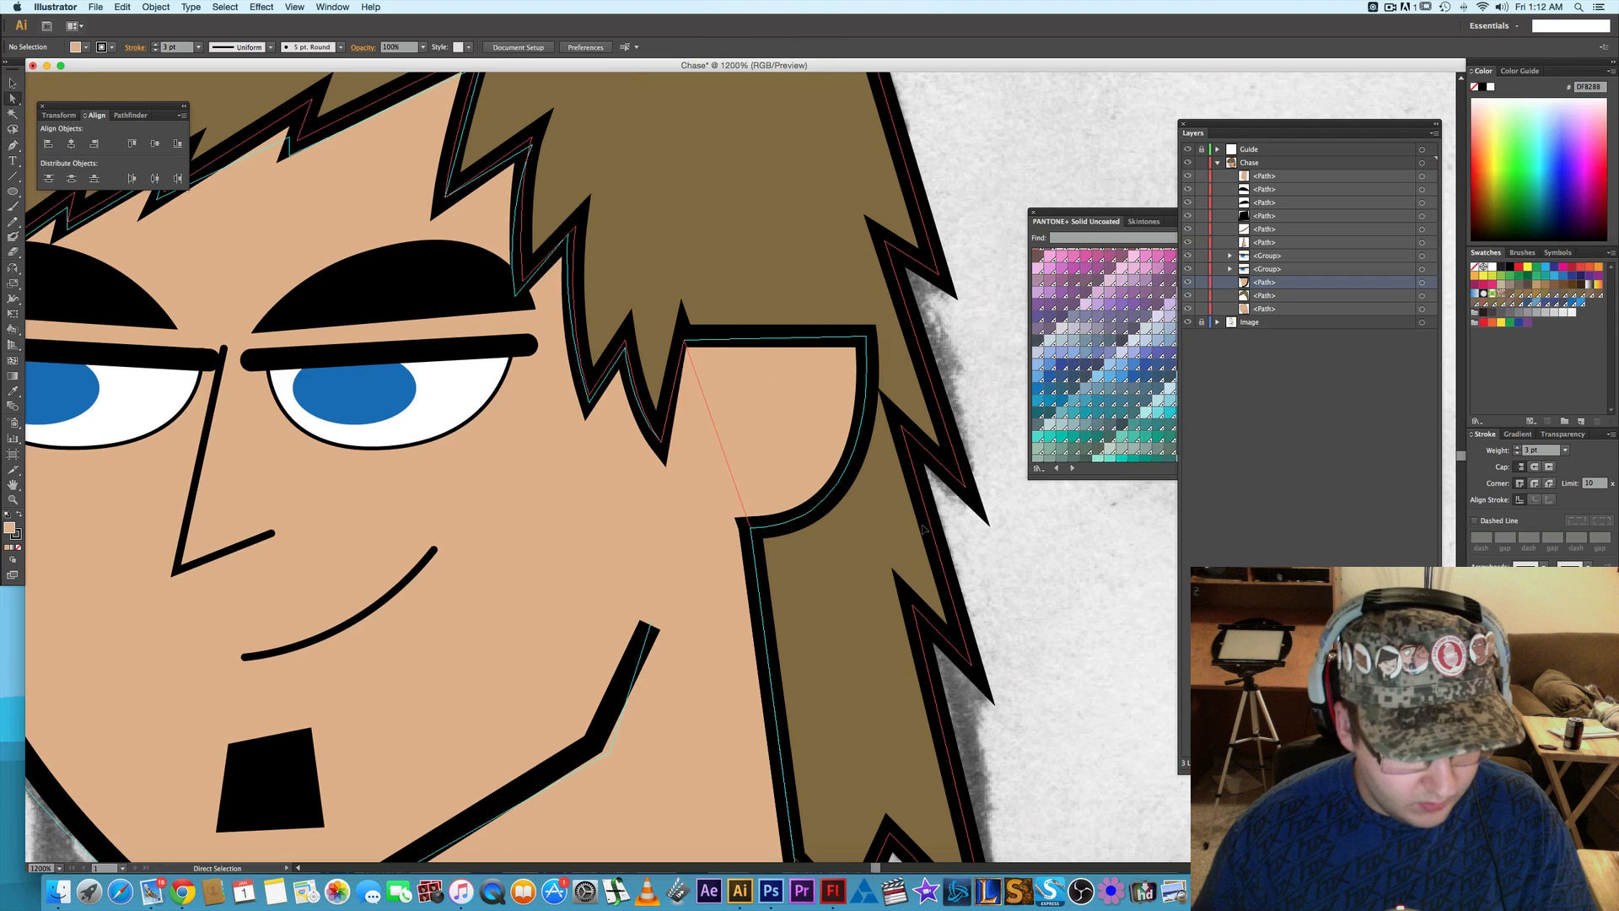
scroll(1095, 567, "down", 2)
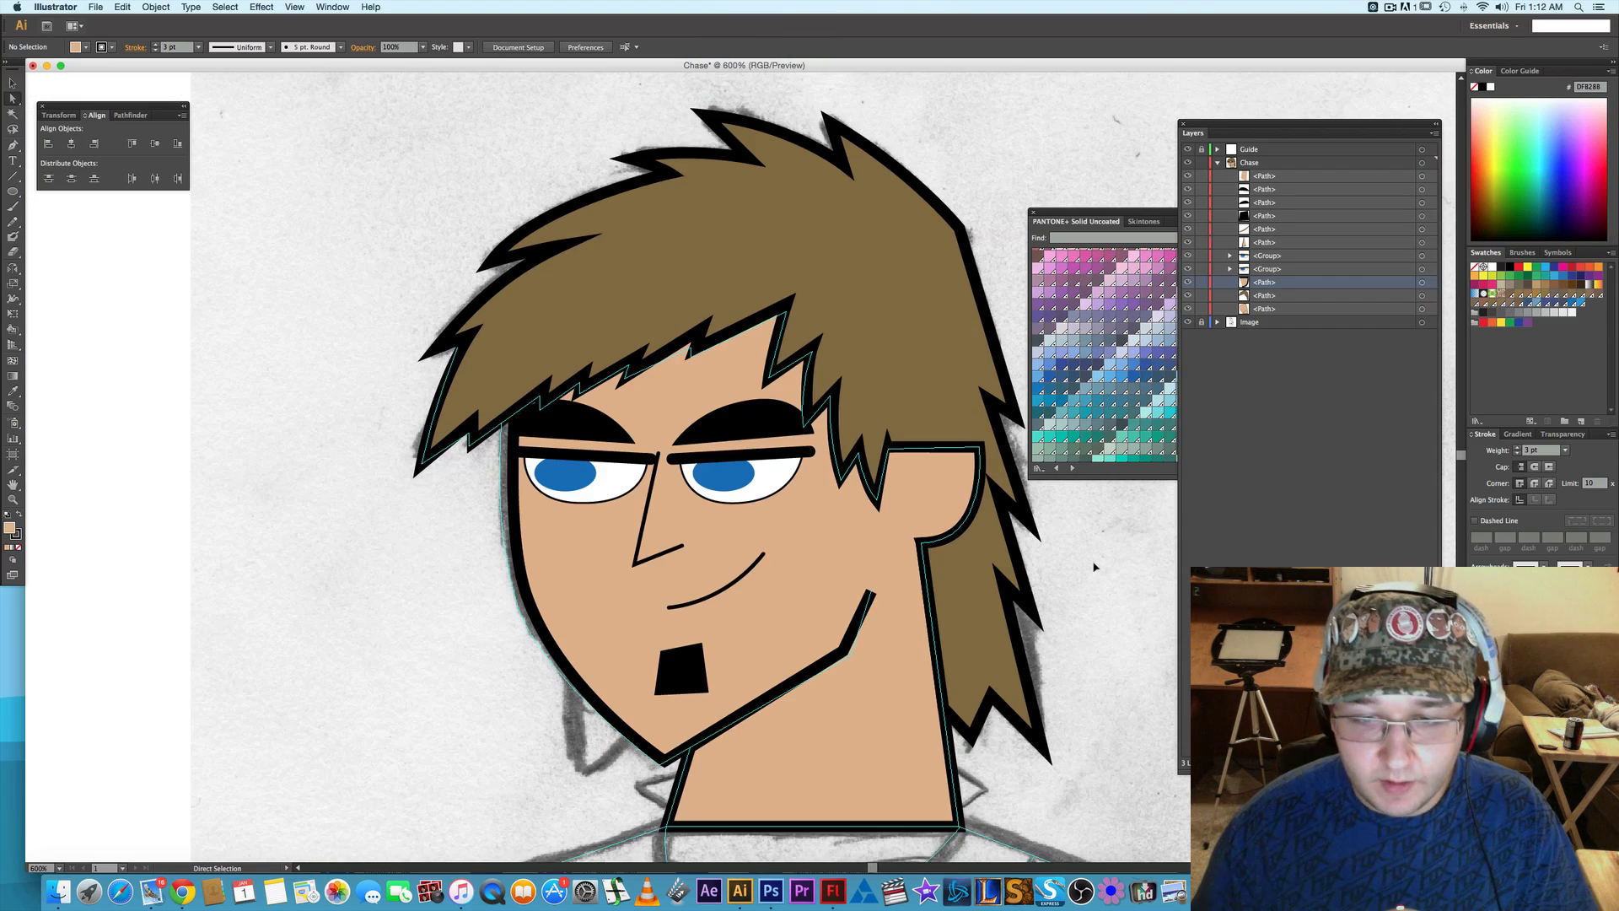
- Move the skin-coloured ear patch down the Chase layer to directly above the ear path, leaving the ear and face paths shown
scroll(1095, 566, "right", 5)
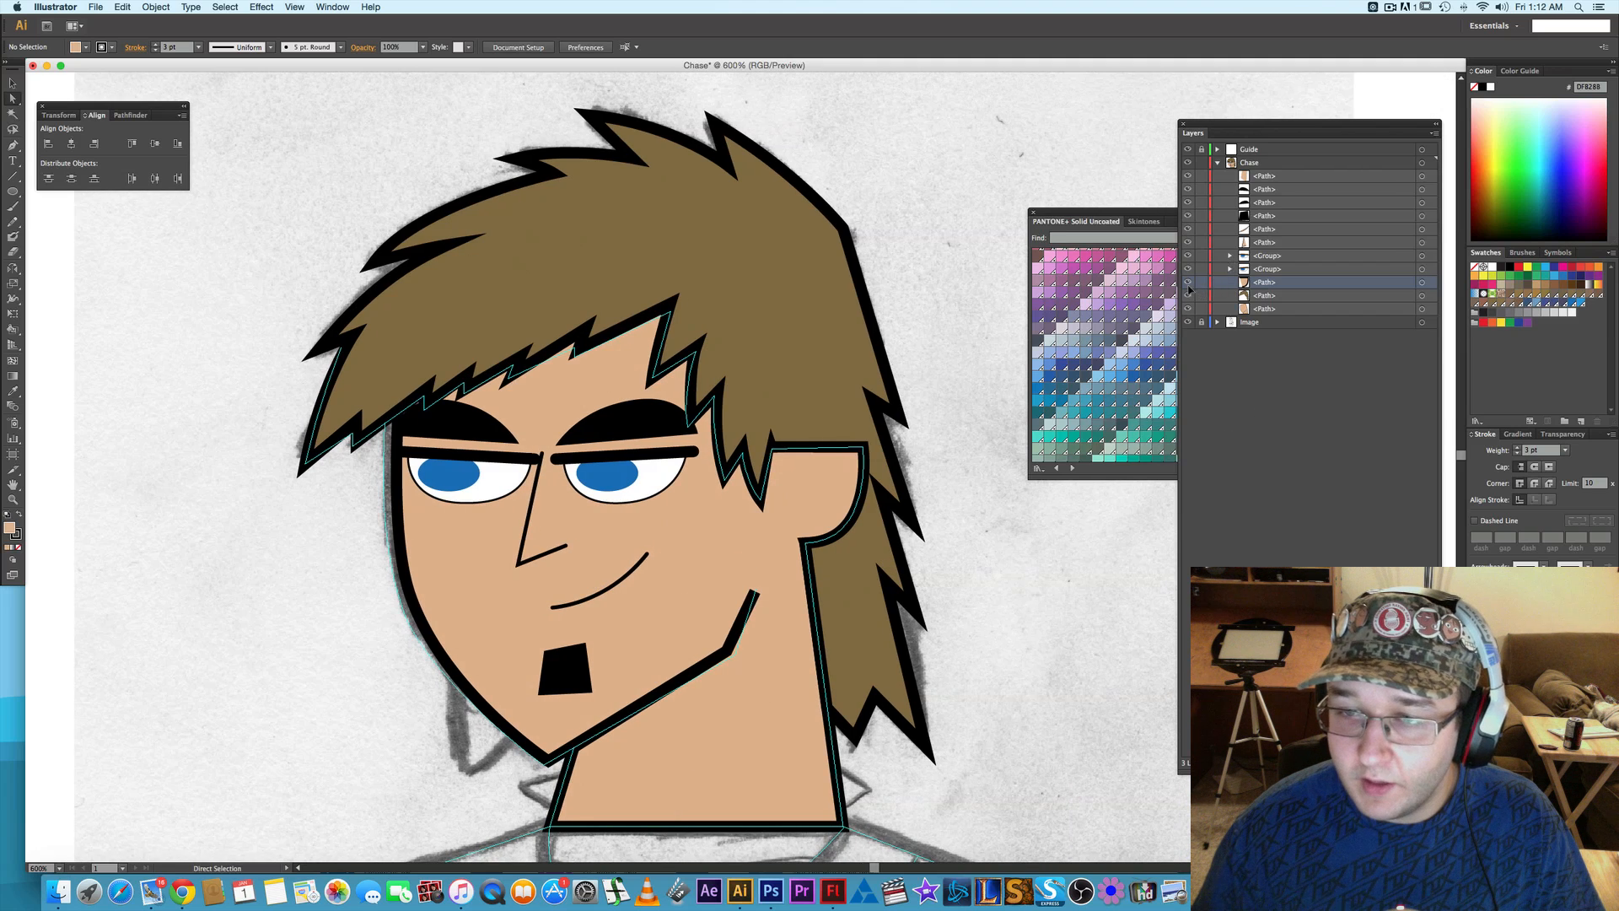
left_click(1188, 283)
left_click(1187, 309)
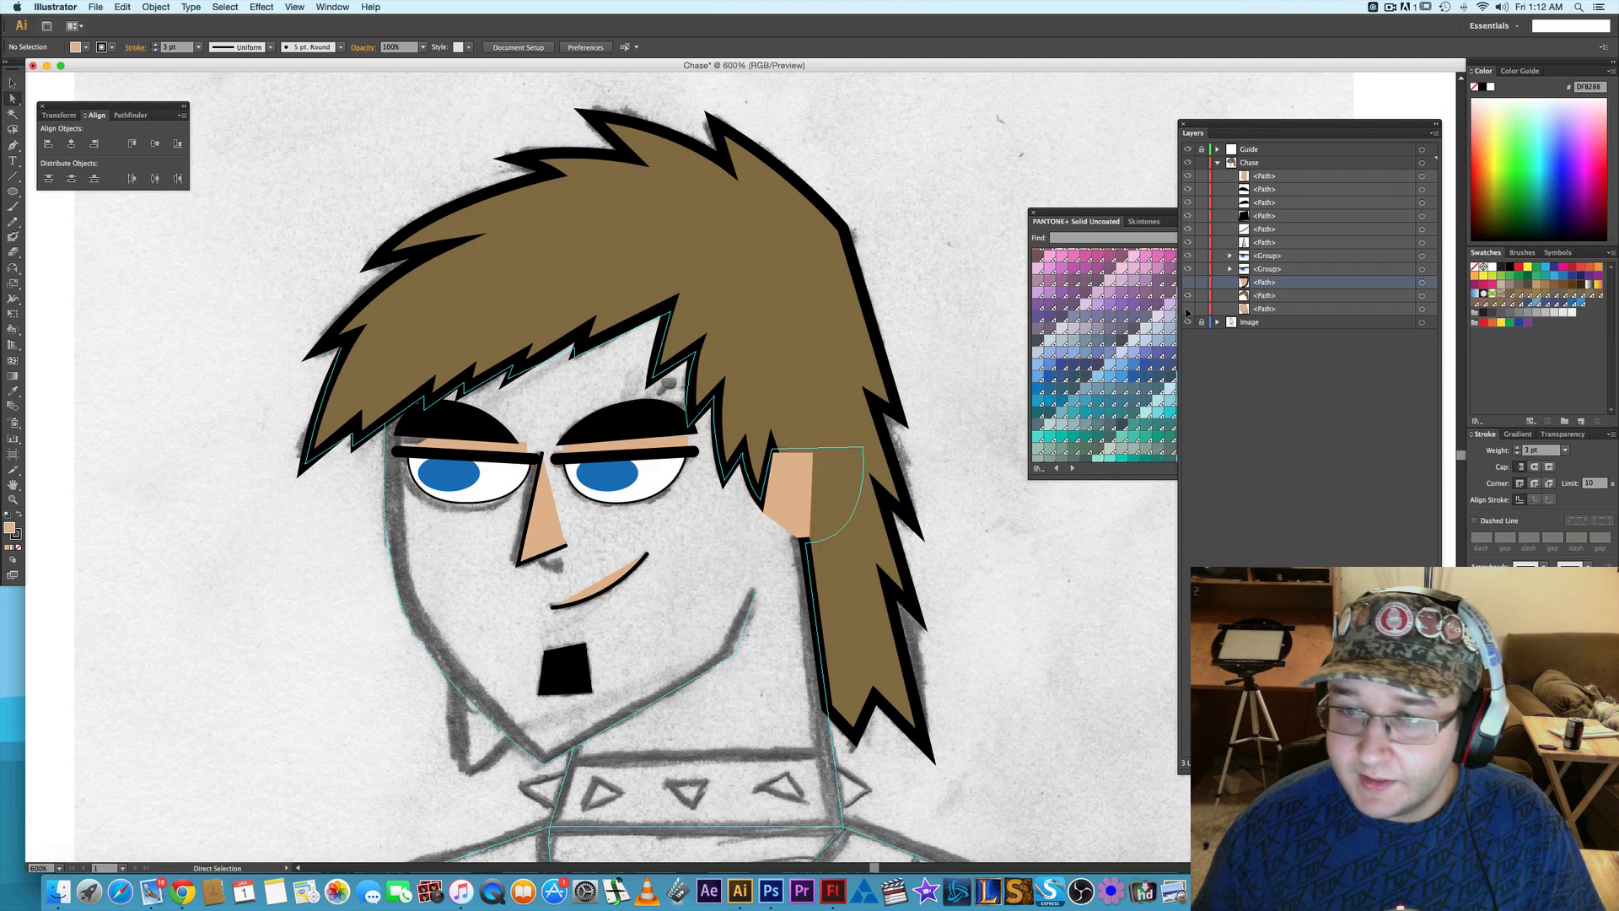
left_click(1187, 309)
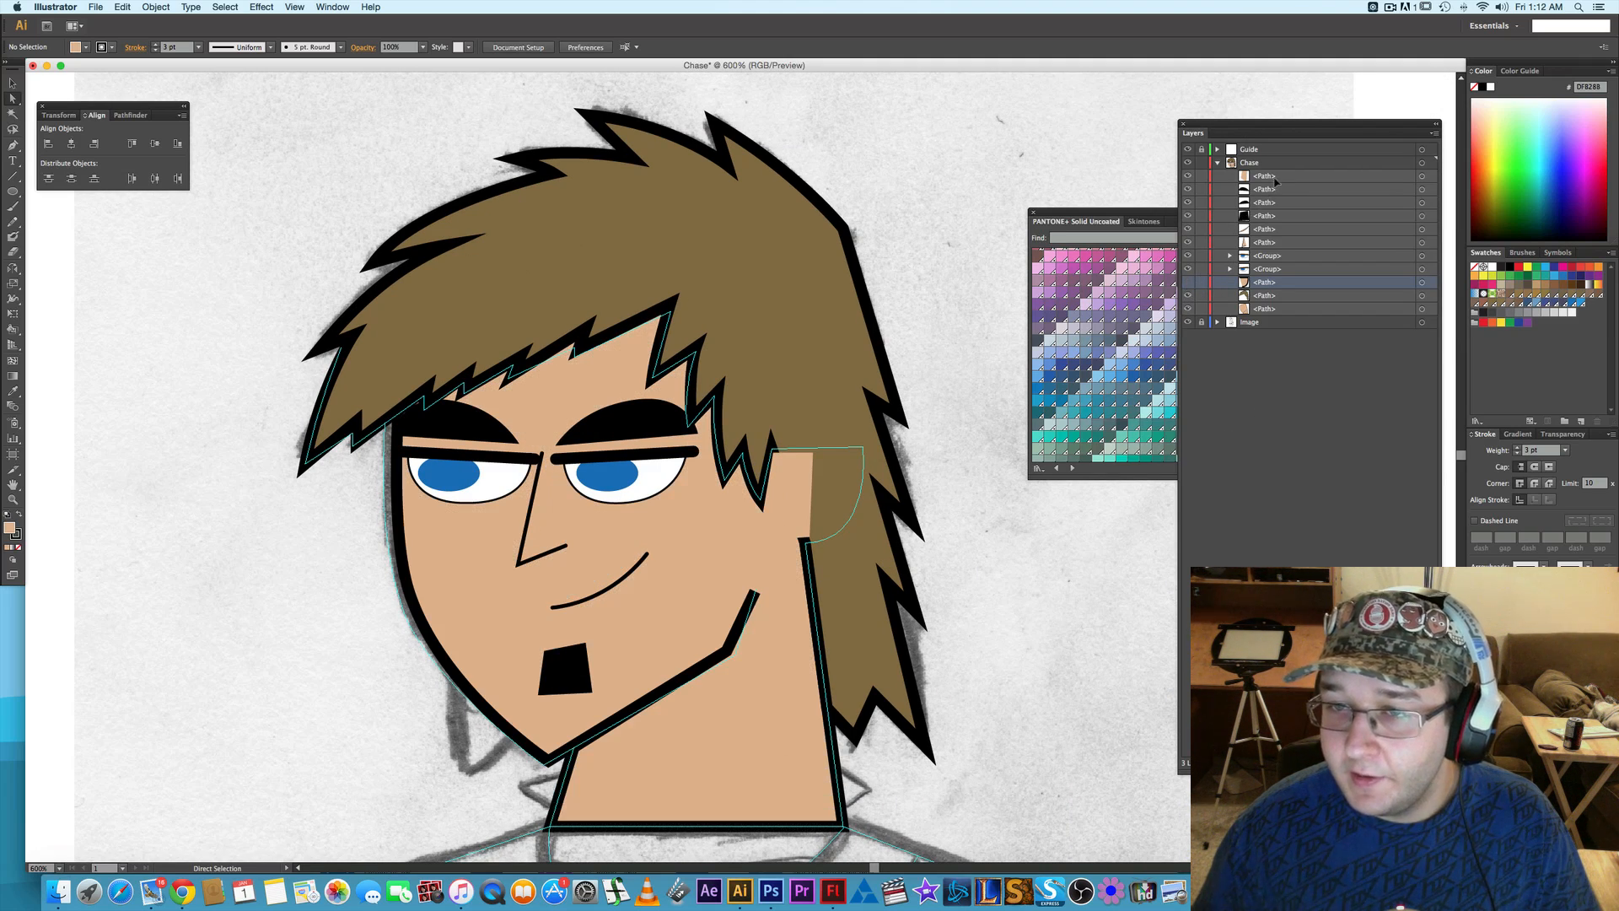
left_click_drag(1276, 180, 1280, 275)
left_click(1188, 282)
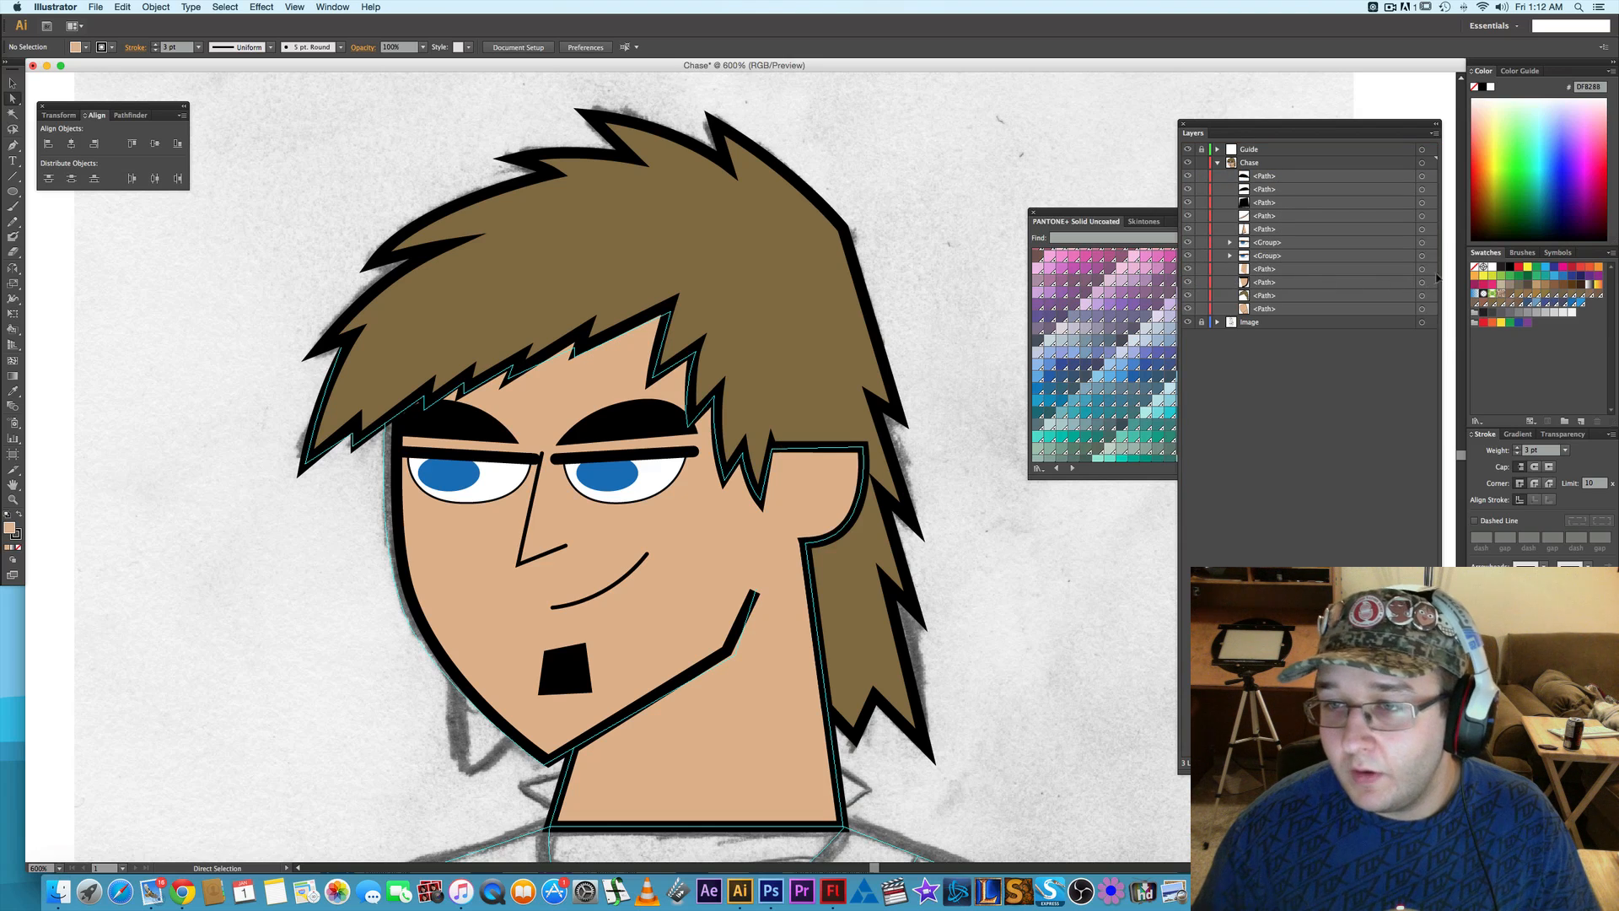
- Group the ear path with its skin-coloured patch and clear the selection
left_click(1421, 281)
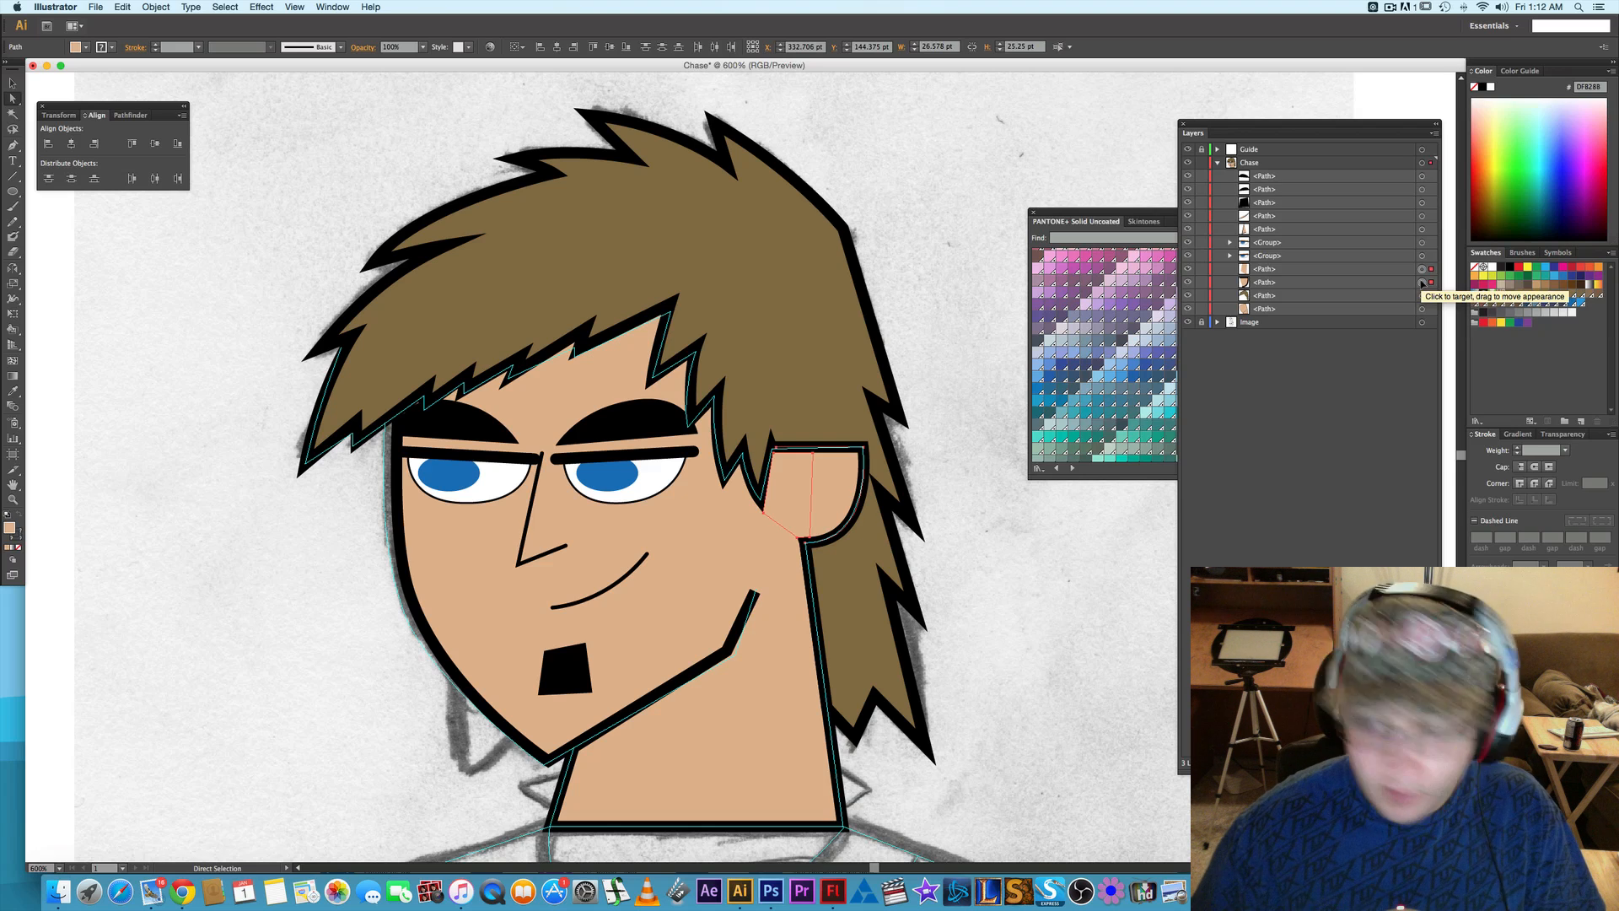
key("super+g")
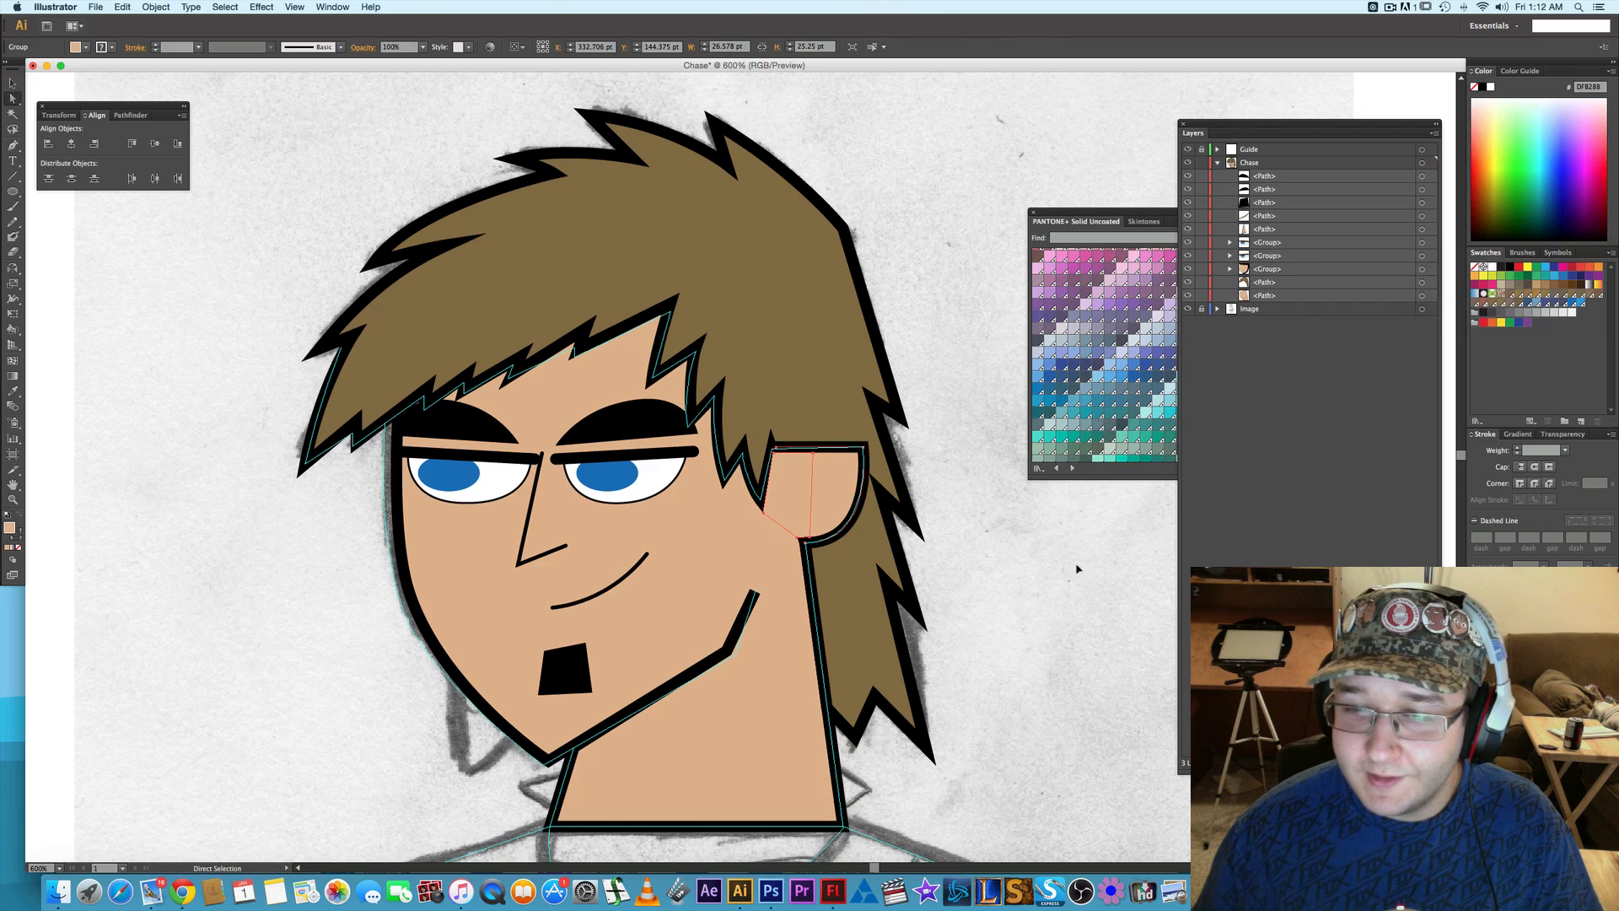
left_click(1077, 569)
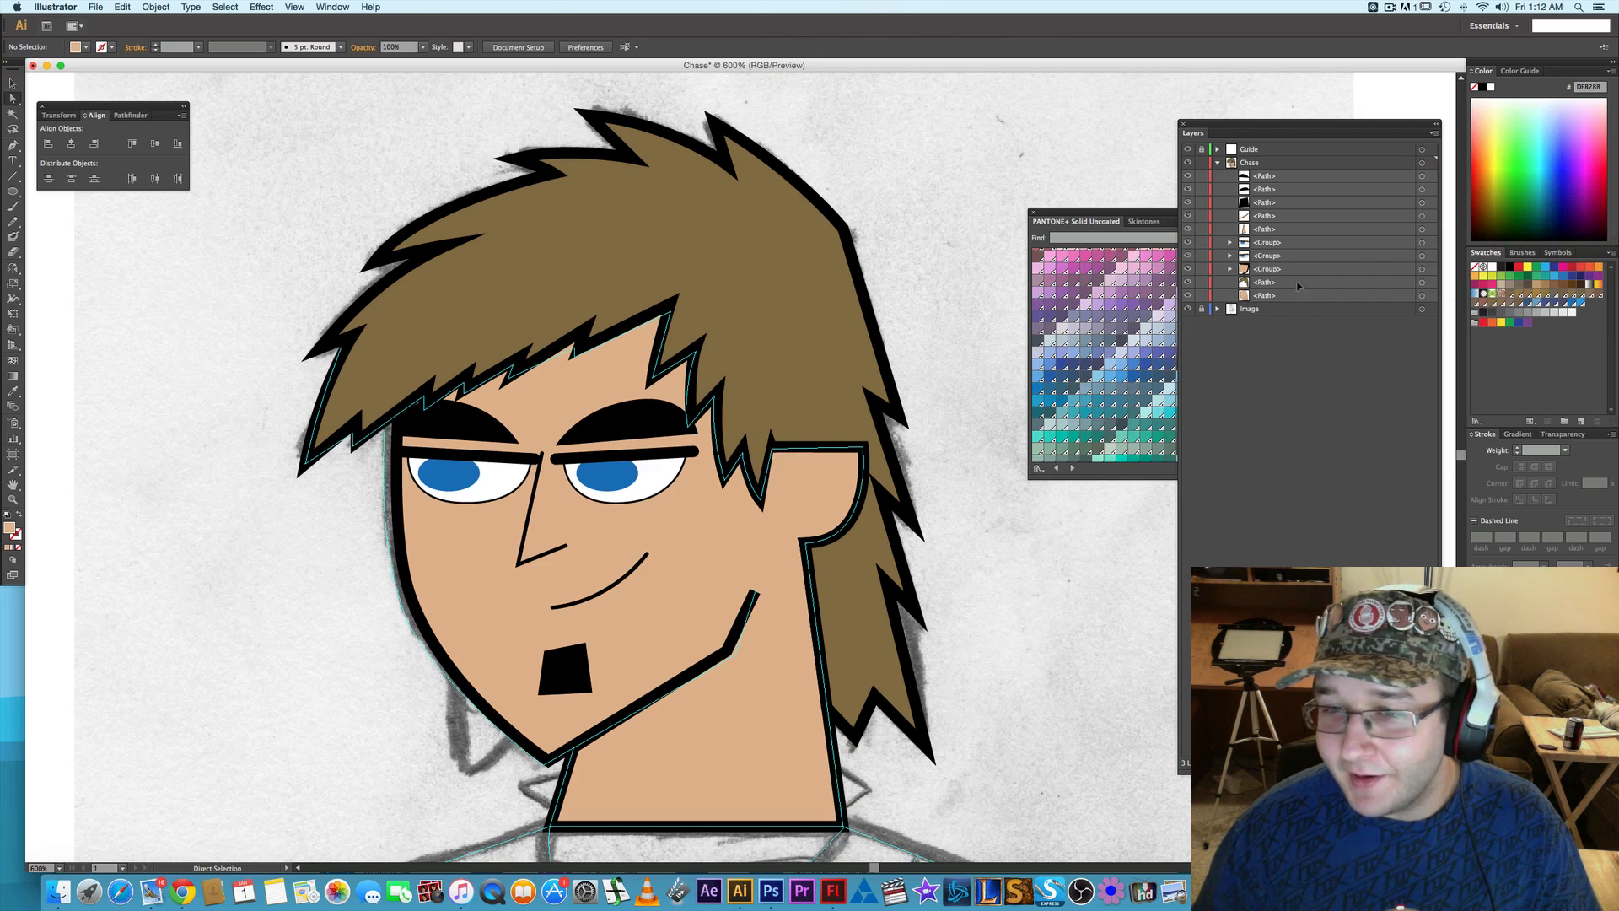
- Group the ear group with the hair path and the face-and-neck path, and clear the selection
left_click(1422, 268)
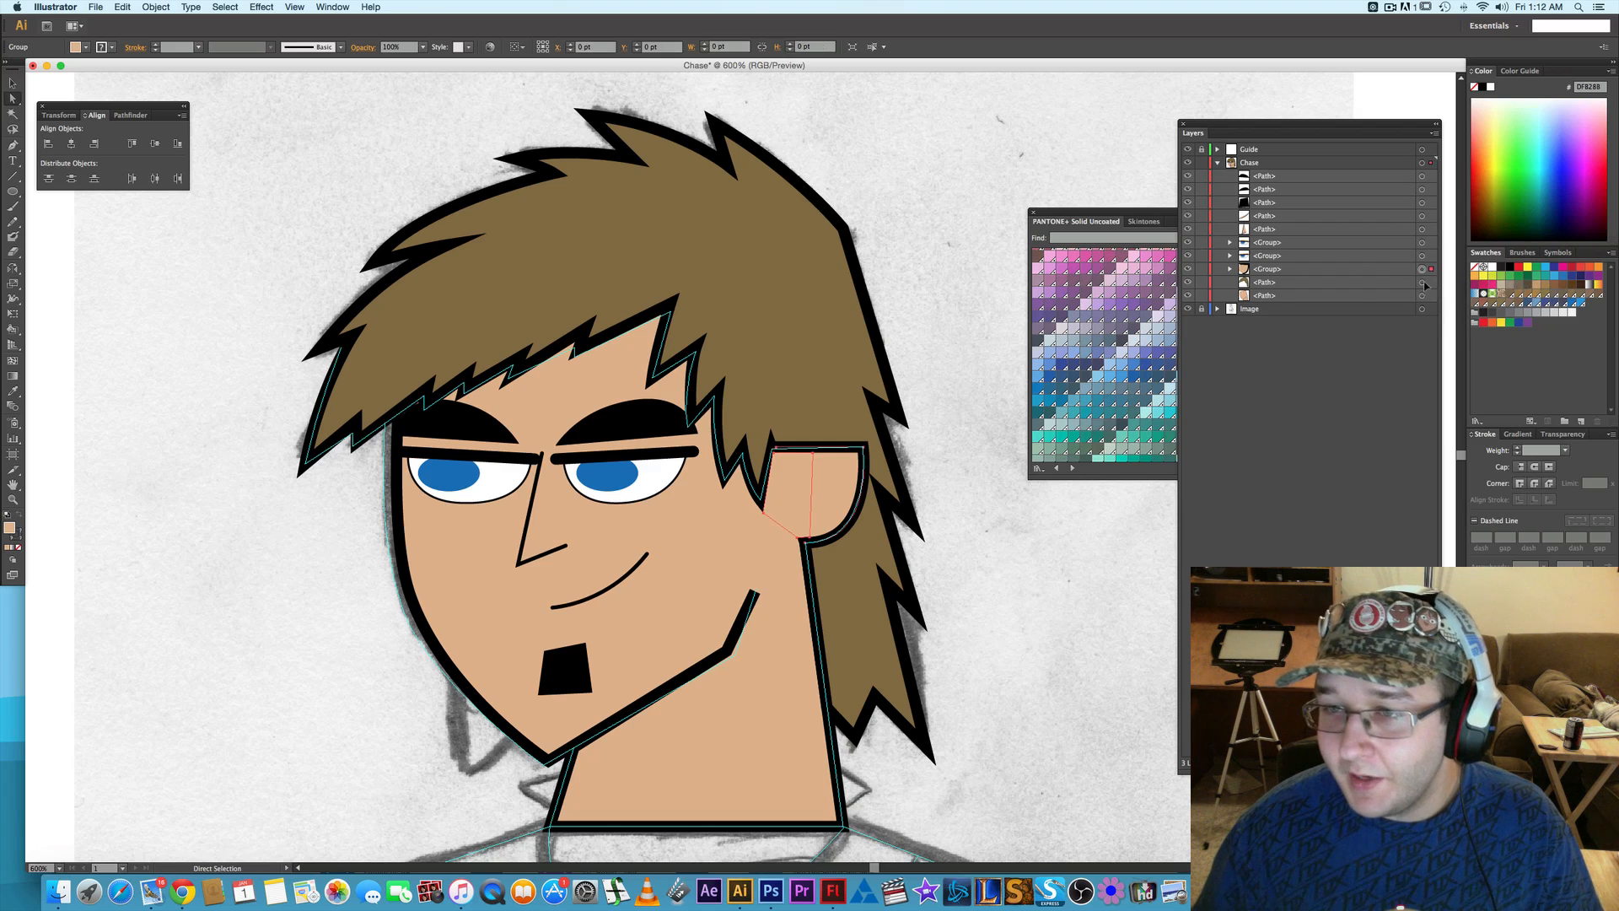
left_click(1422, 281, "shift")
left_click(1422, 295, "shift")
key("super+g")
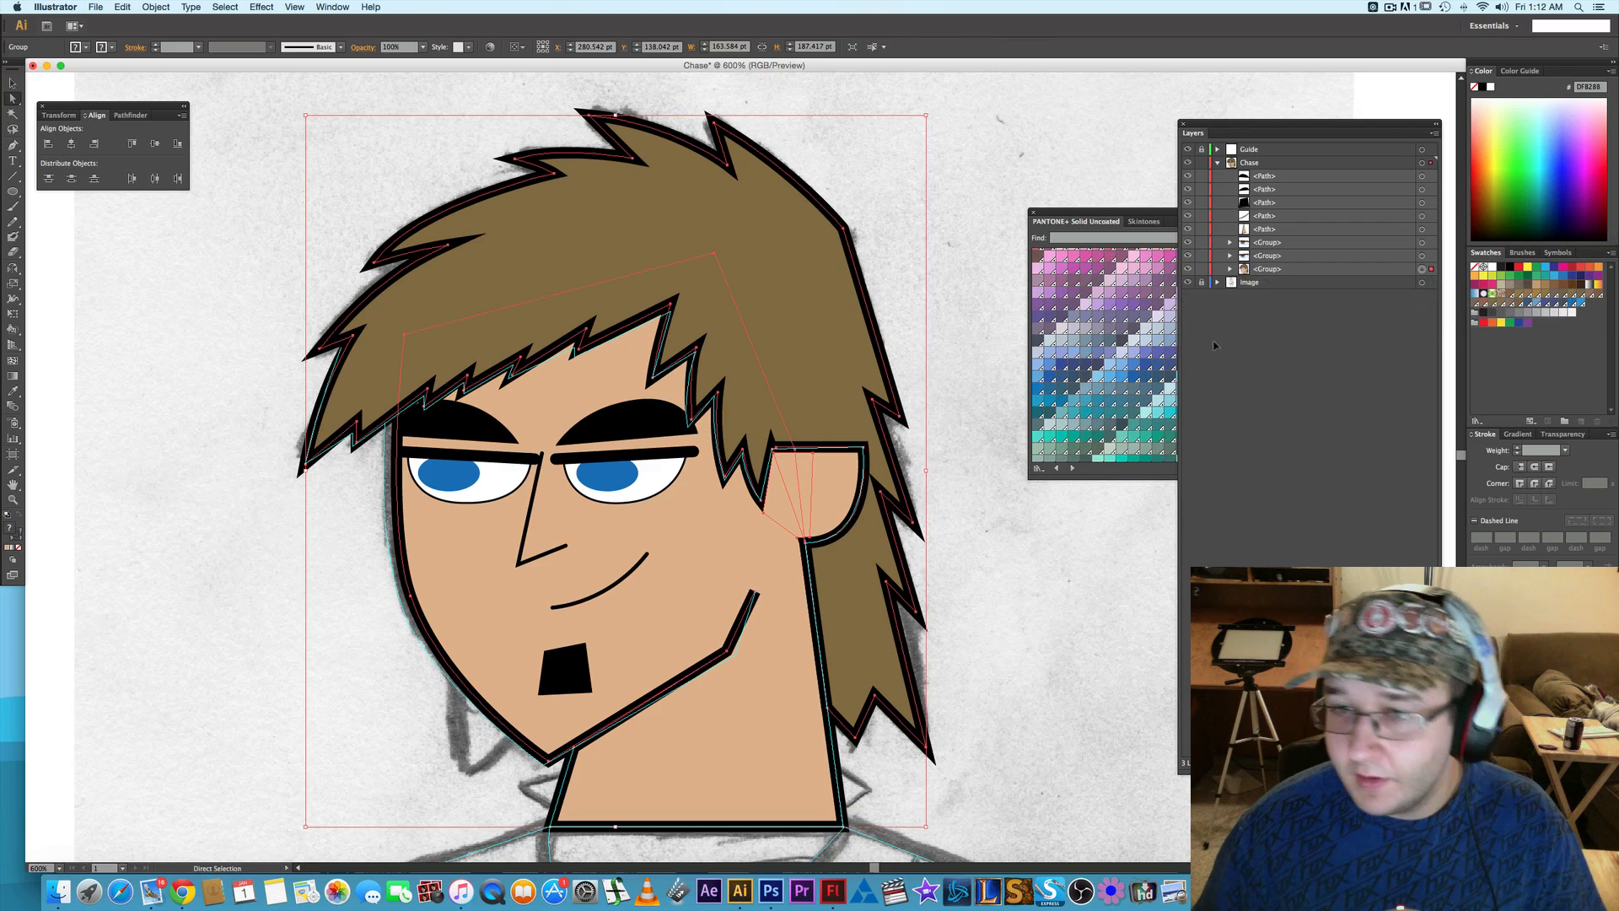
left_click(970, 566)
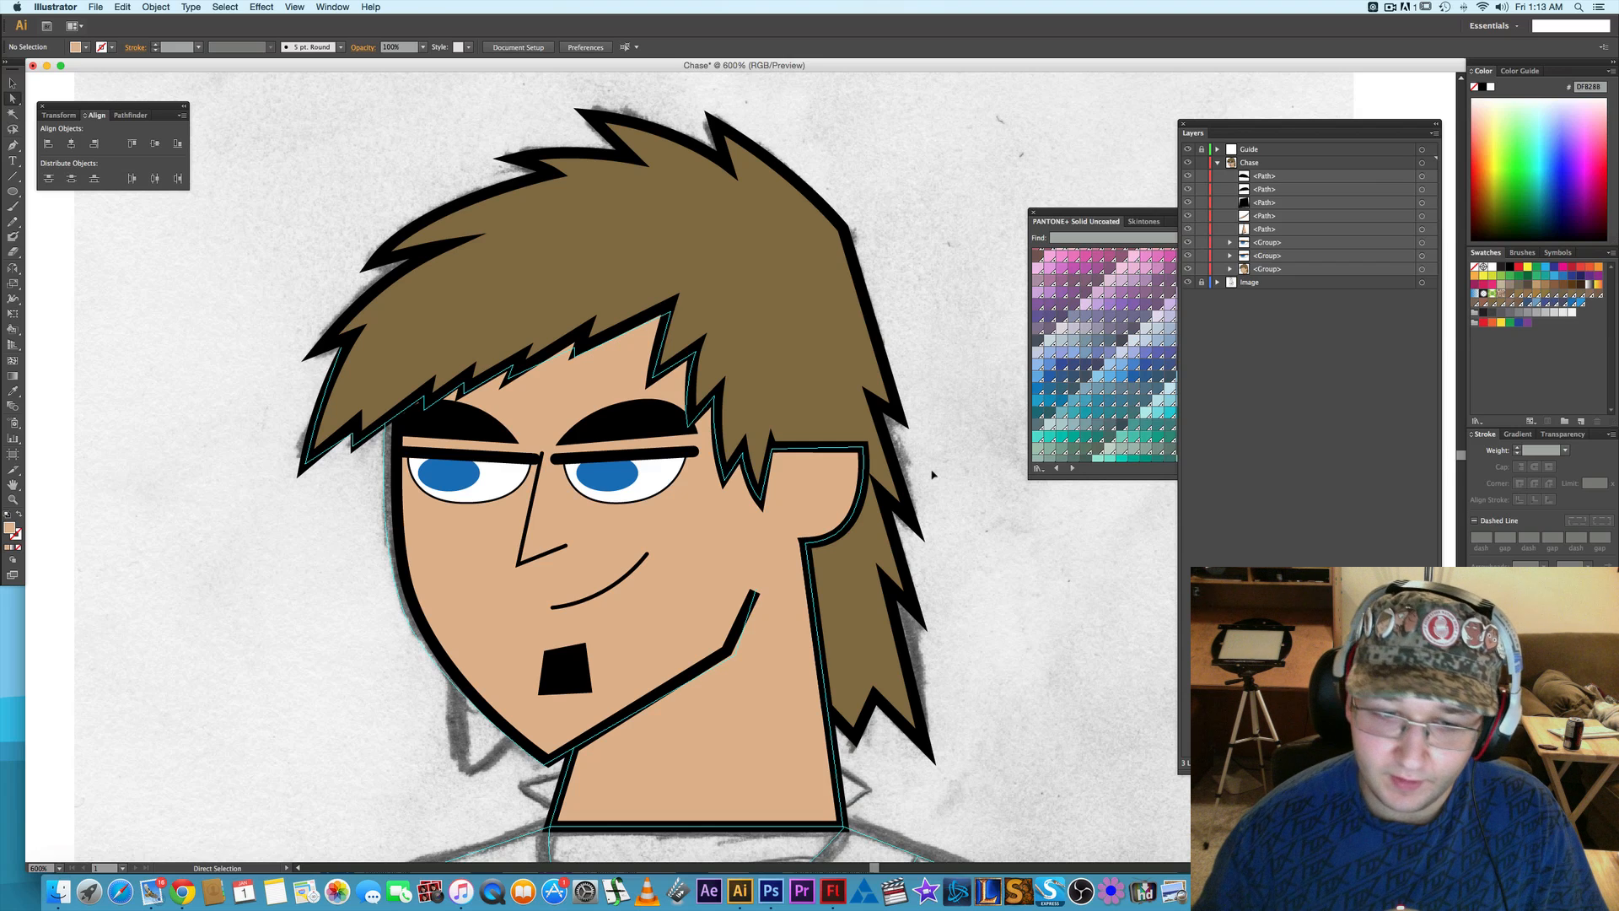
- Try removing the fill of the face-and-neck path, and undo it
left_click_drag(365, 669, 380, 582)
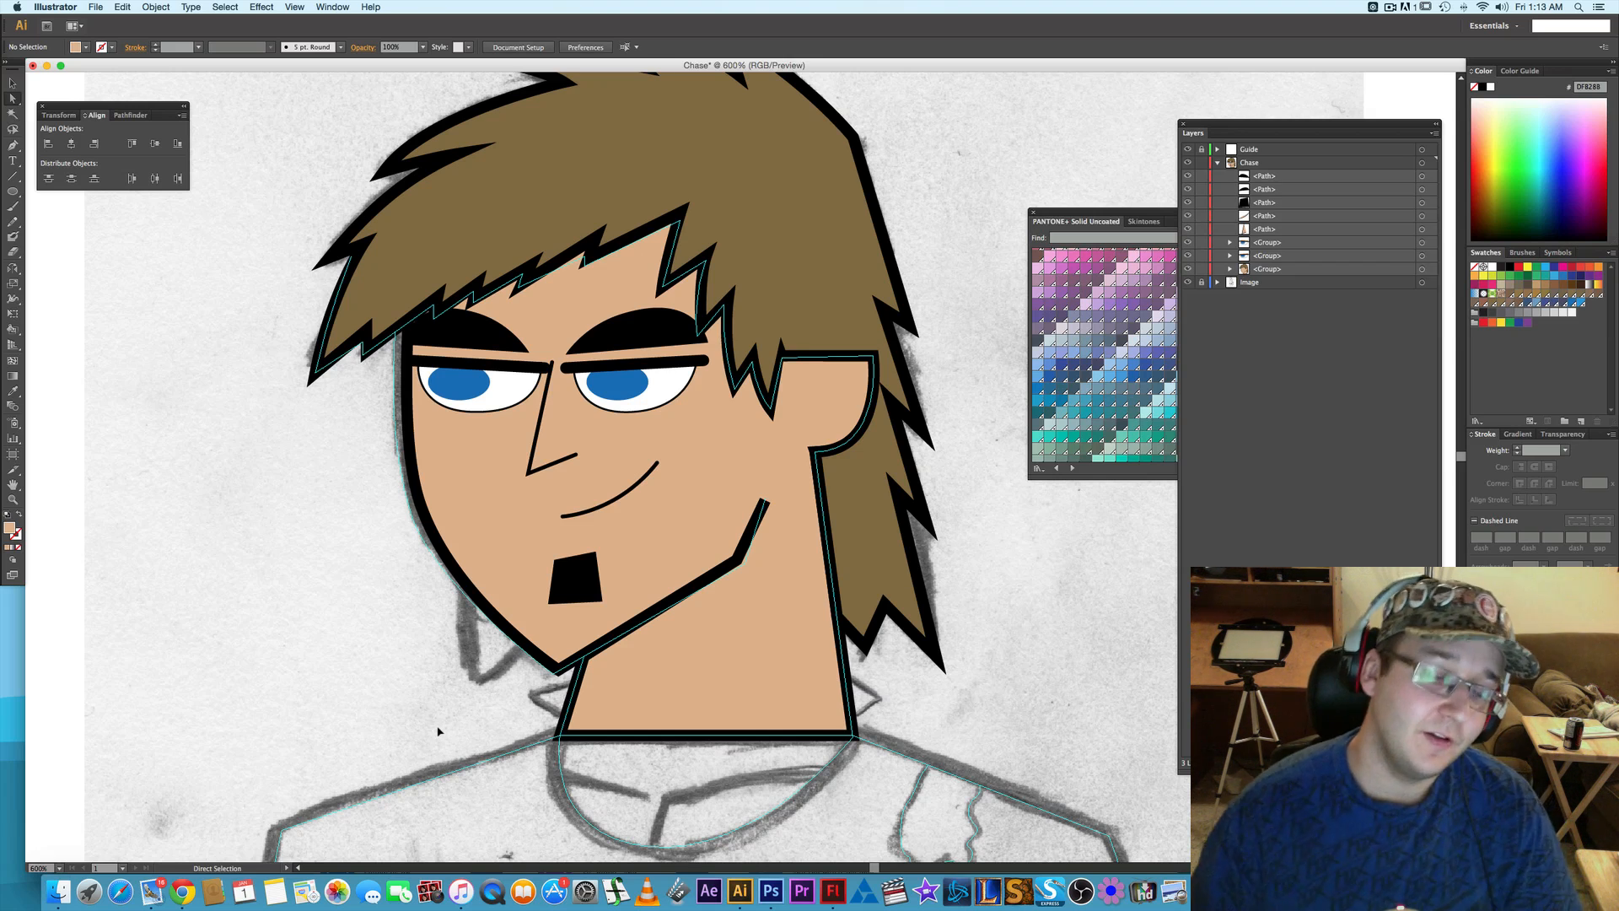
left_click_drag(427, 732, 425, 691)
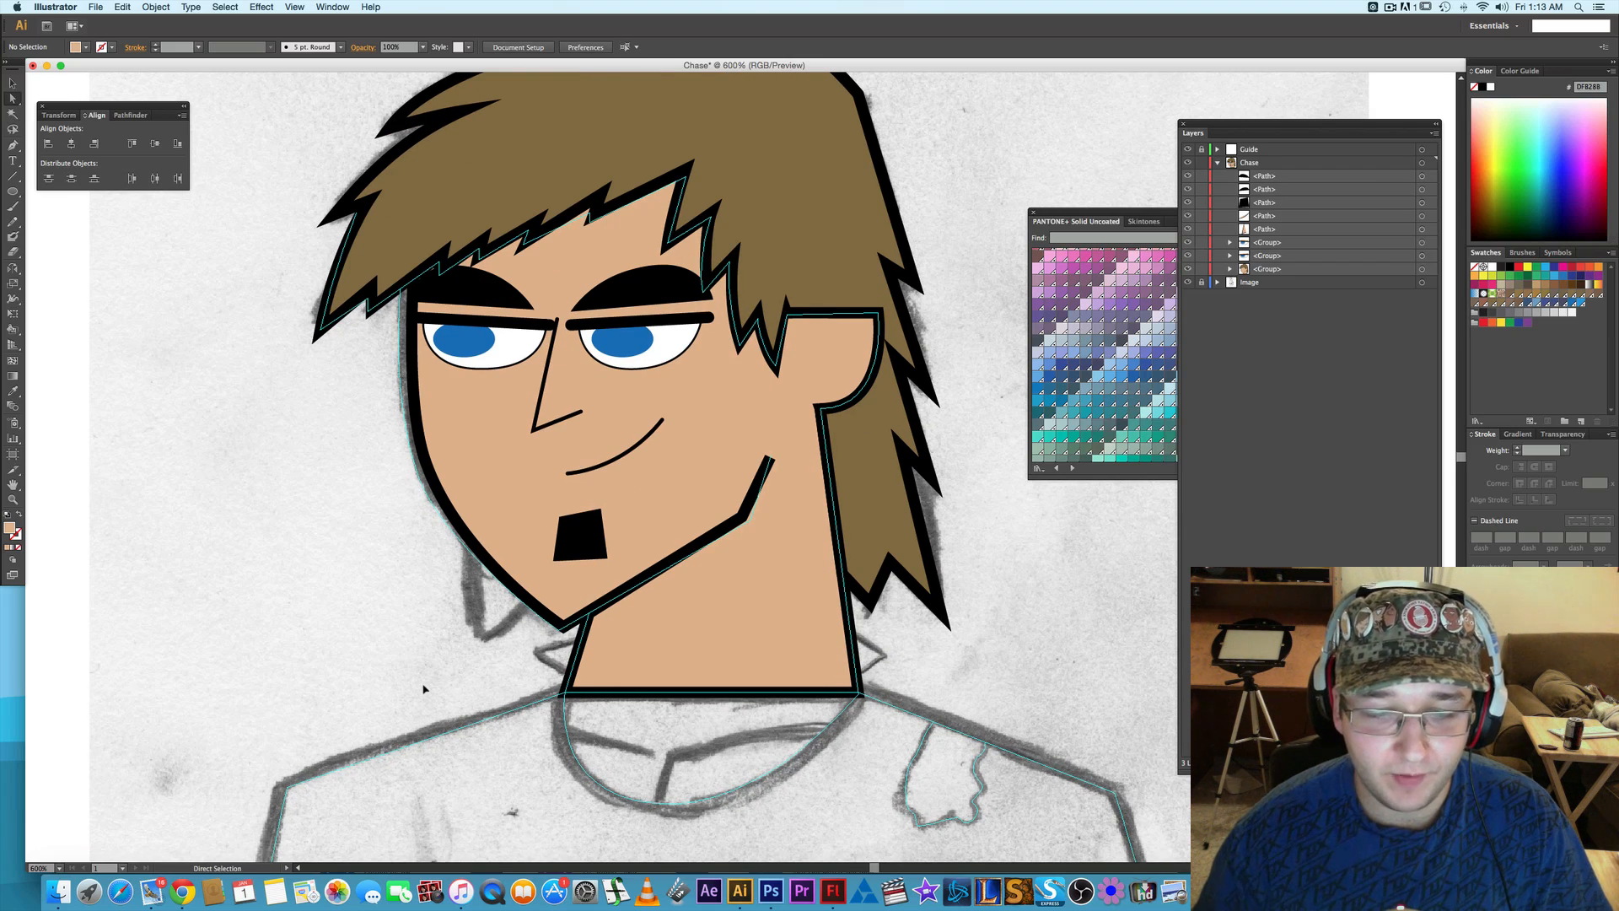
left_click_drag(523, 748, 426, 723)
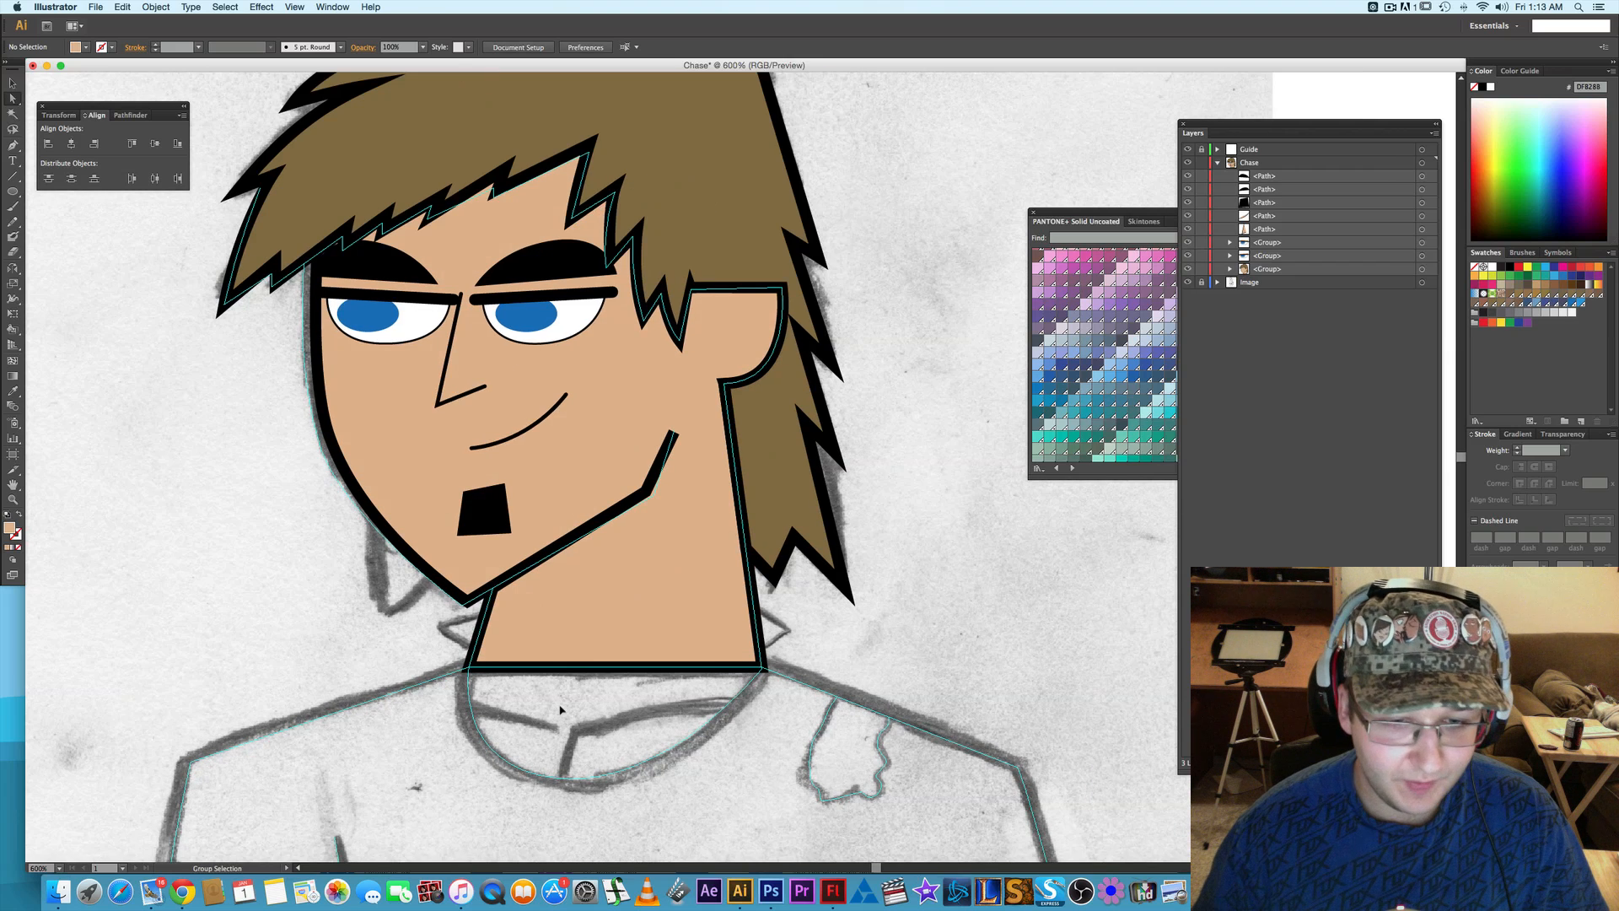
left_click(583, 628)
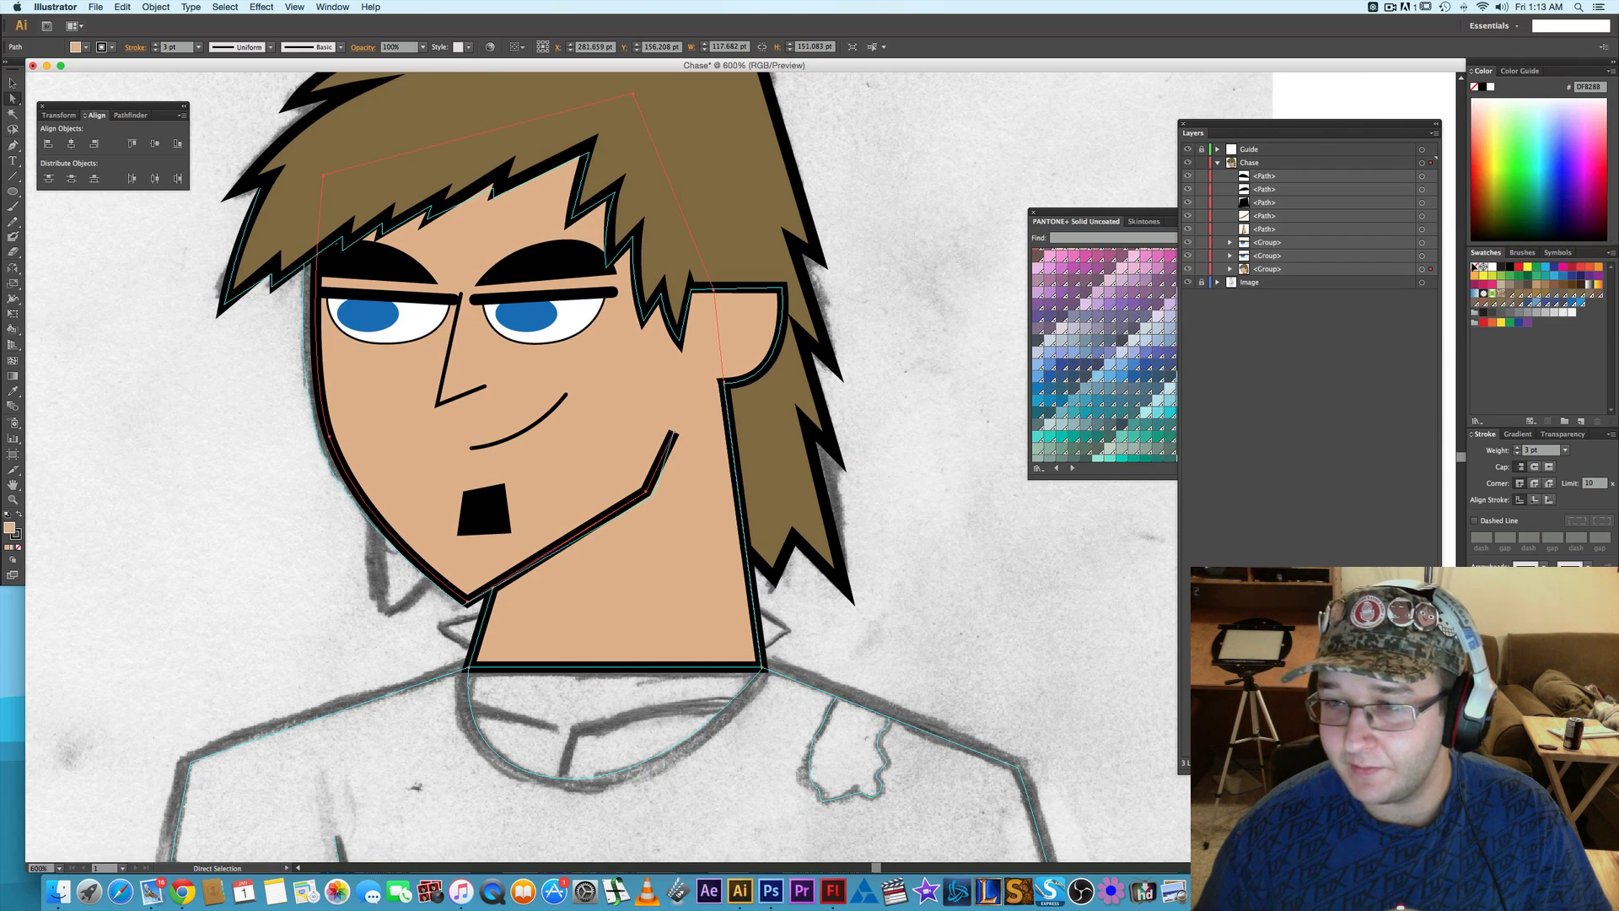
key("slash")
left_click_drag(881, 635, 910, 615)
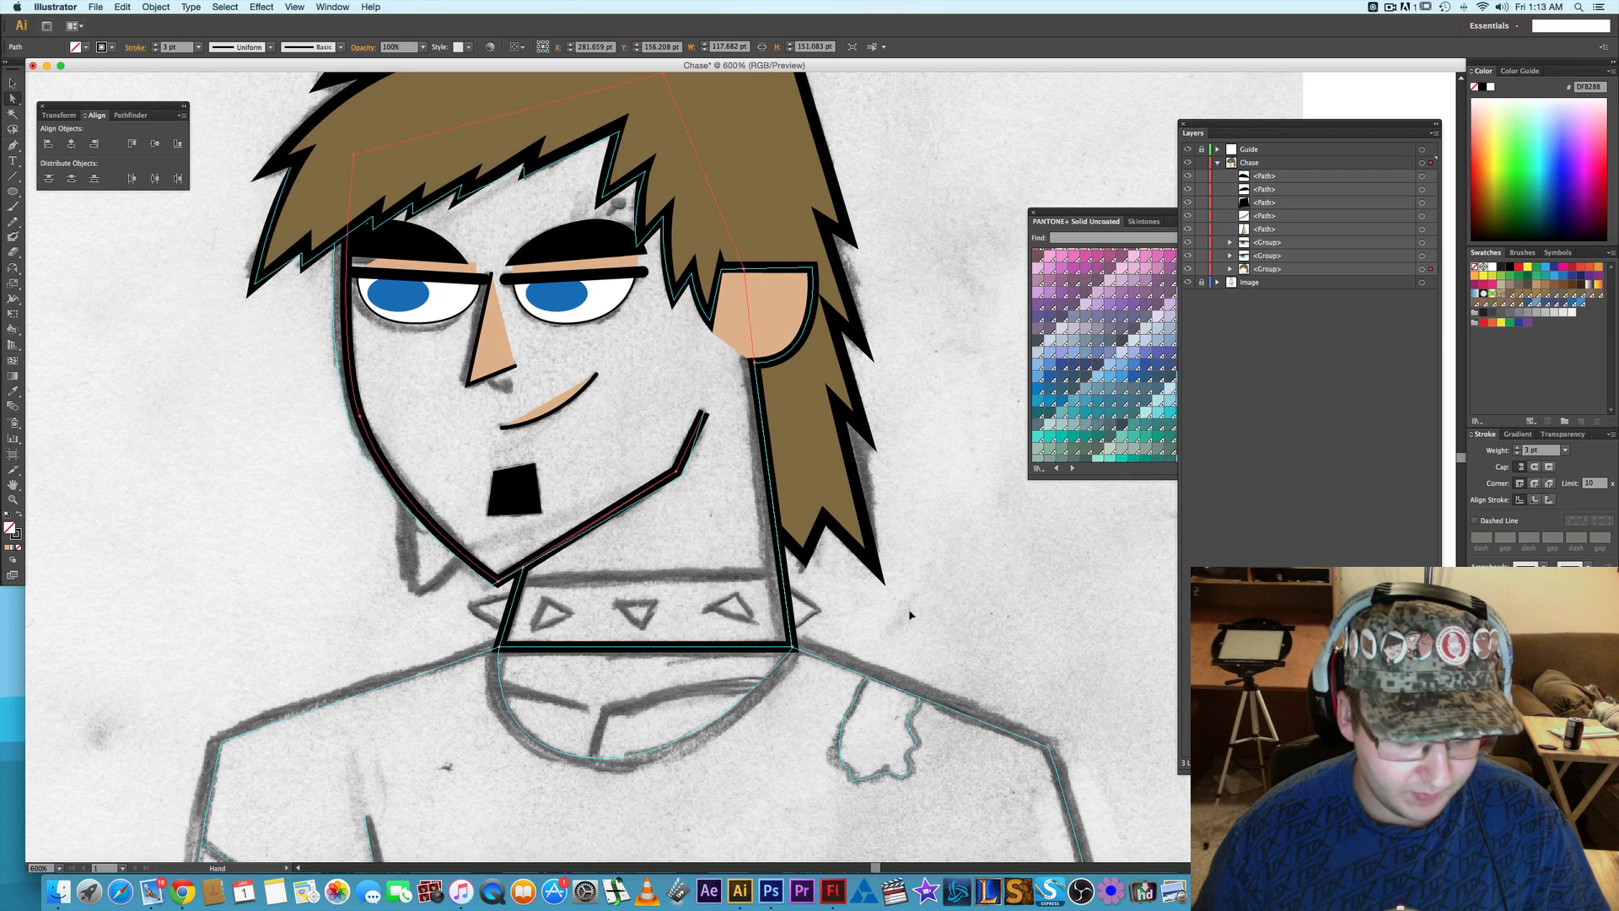
key("super+z")
key("v")
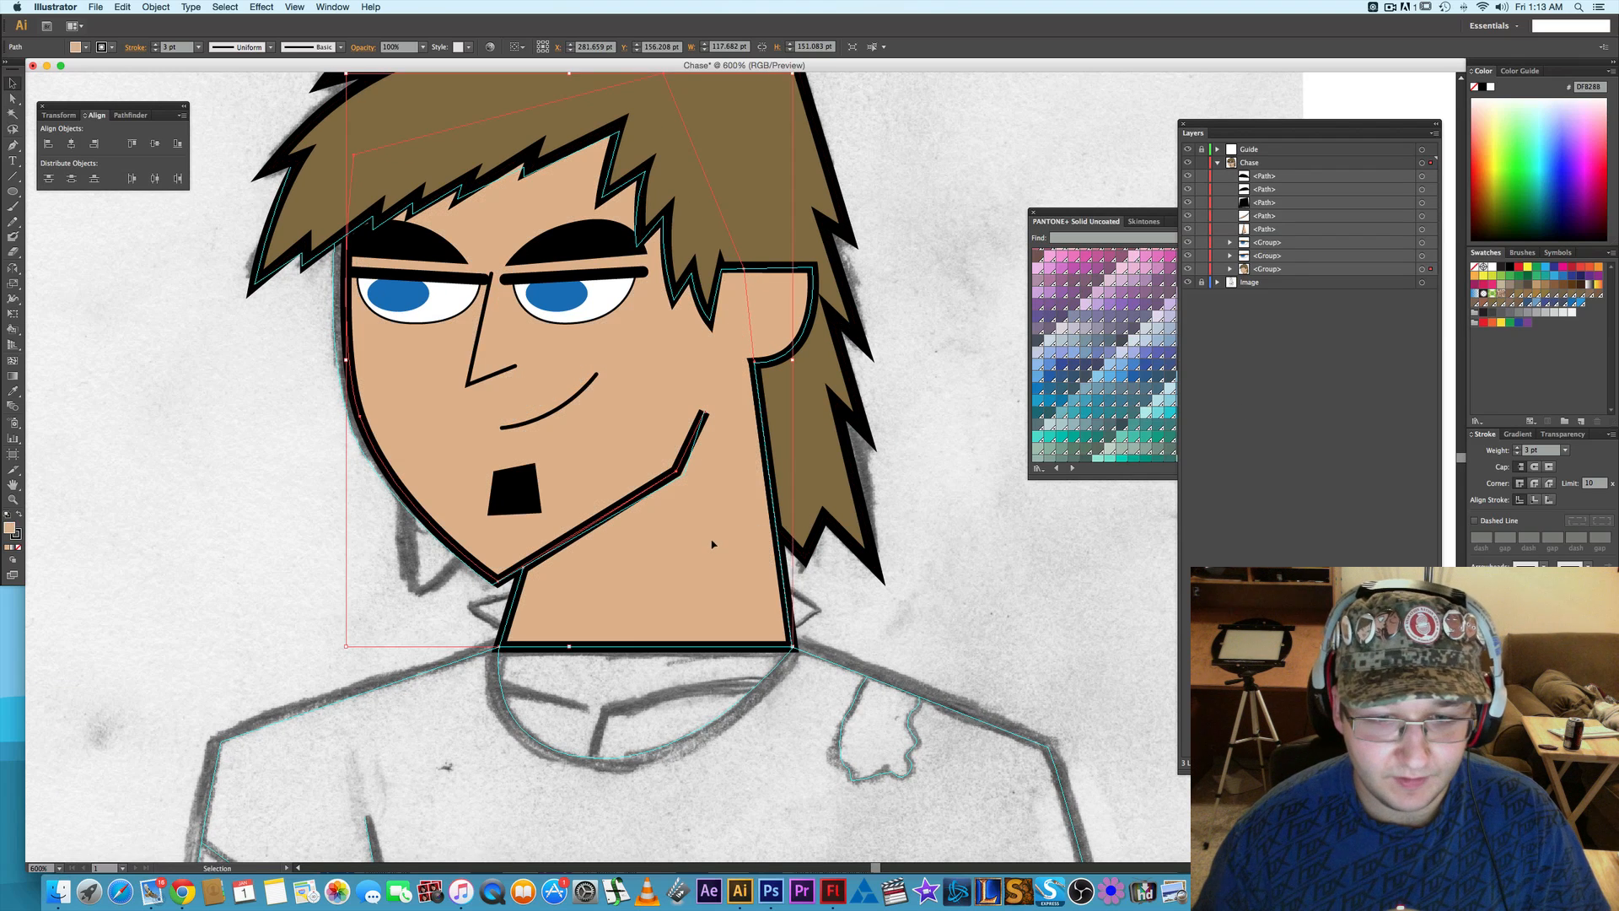
right_click(713, 545)
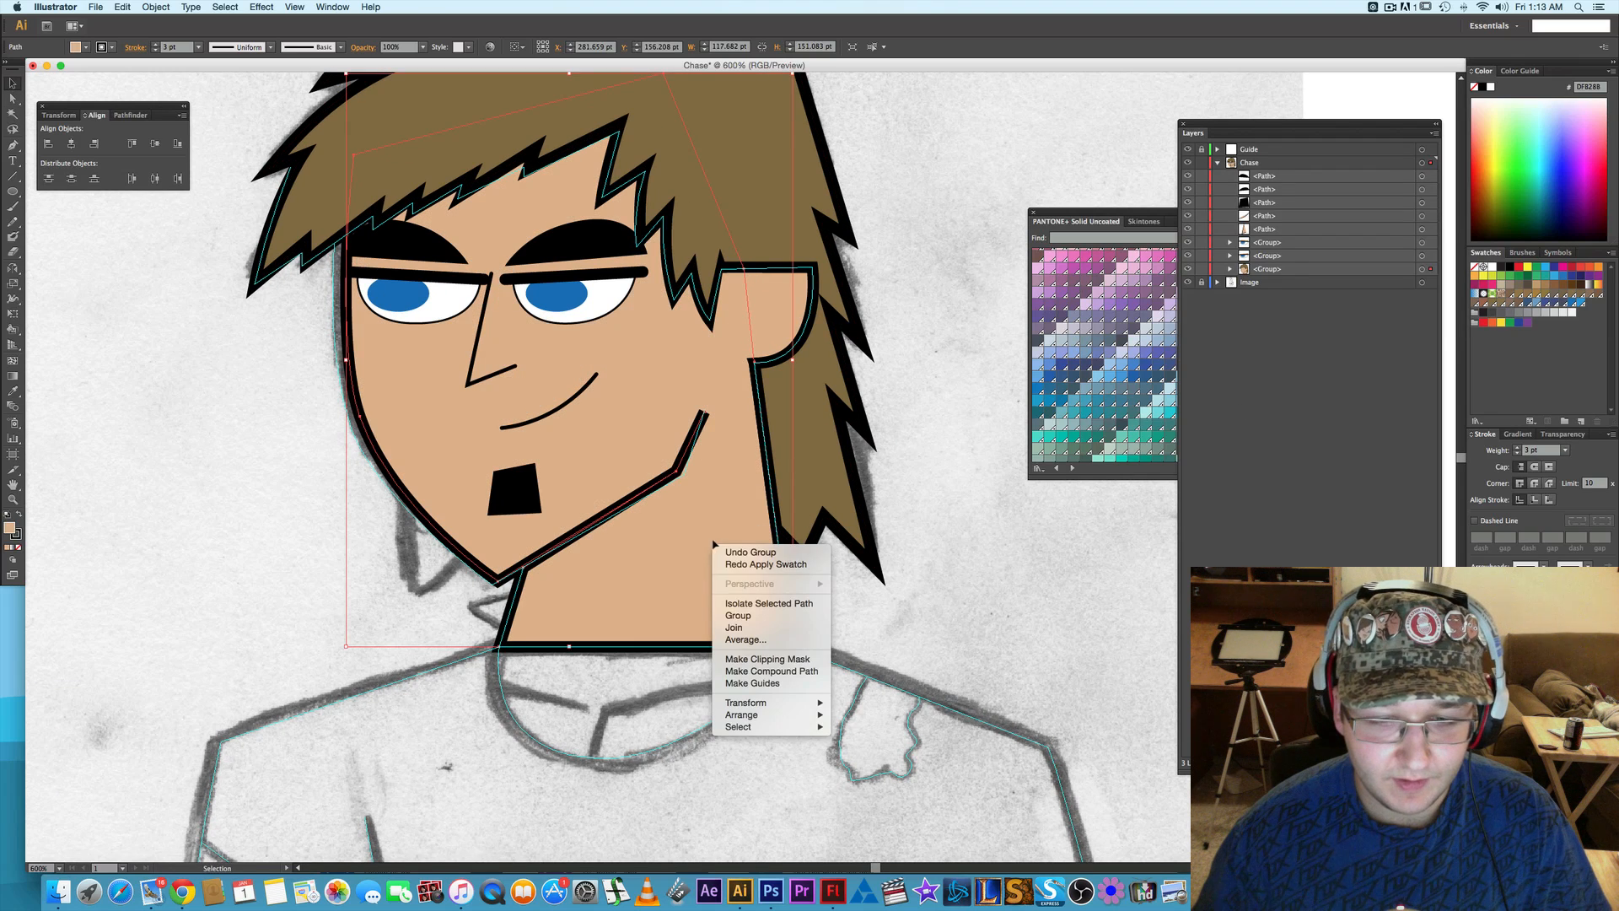
left_click(879, 624)
right_click(699, 550)
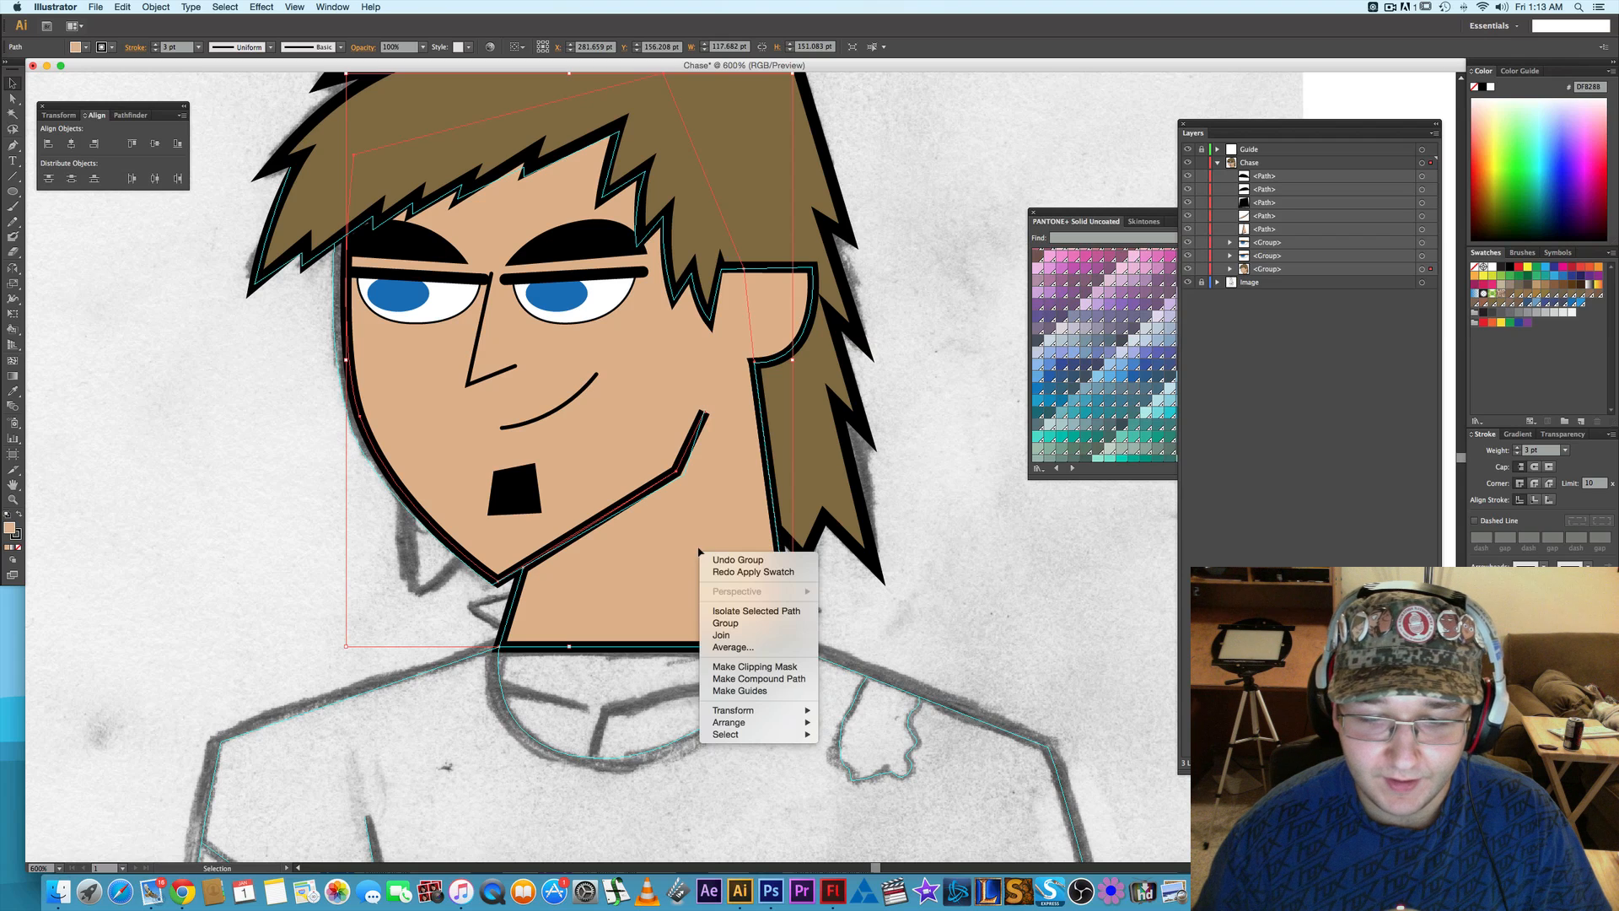
left_click(959, 575)
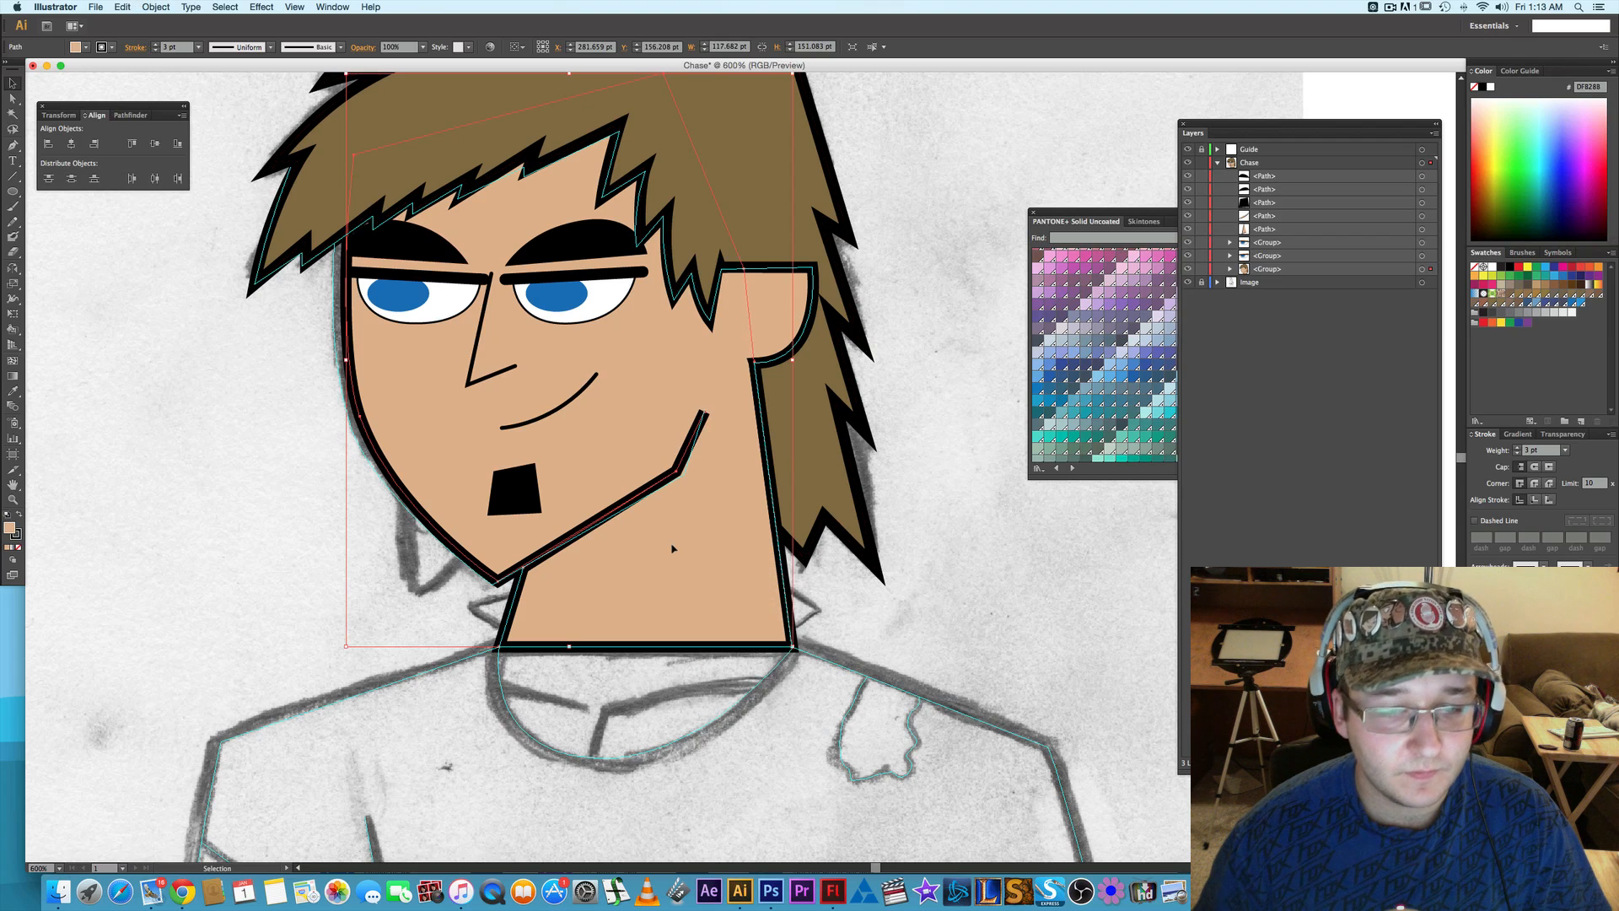
- Expand the head group and duplicate its face-and-neck path in place at the very front of the Chase layer
left_click(1279, 269)
left_click(1232, 269)
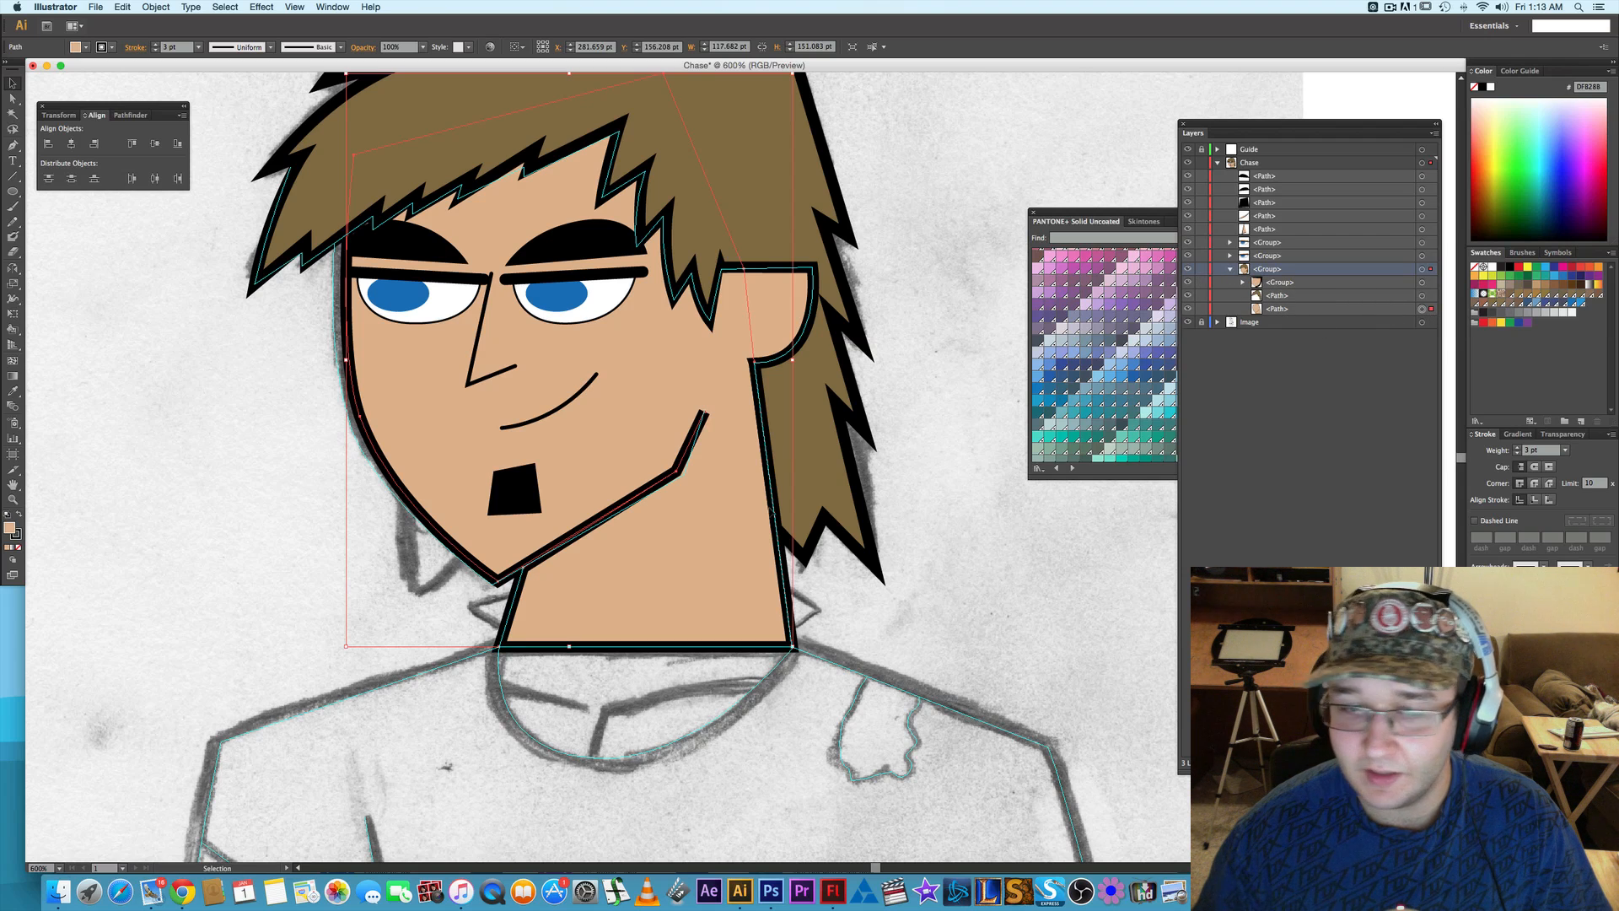
right_click(709, 545)
left_click(1059, 554)
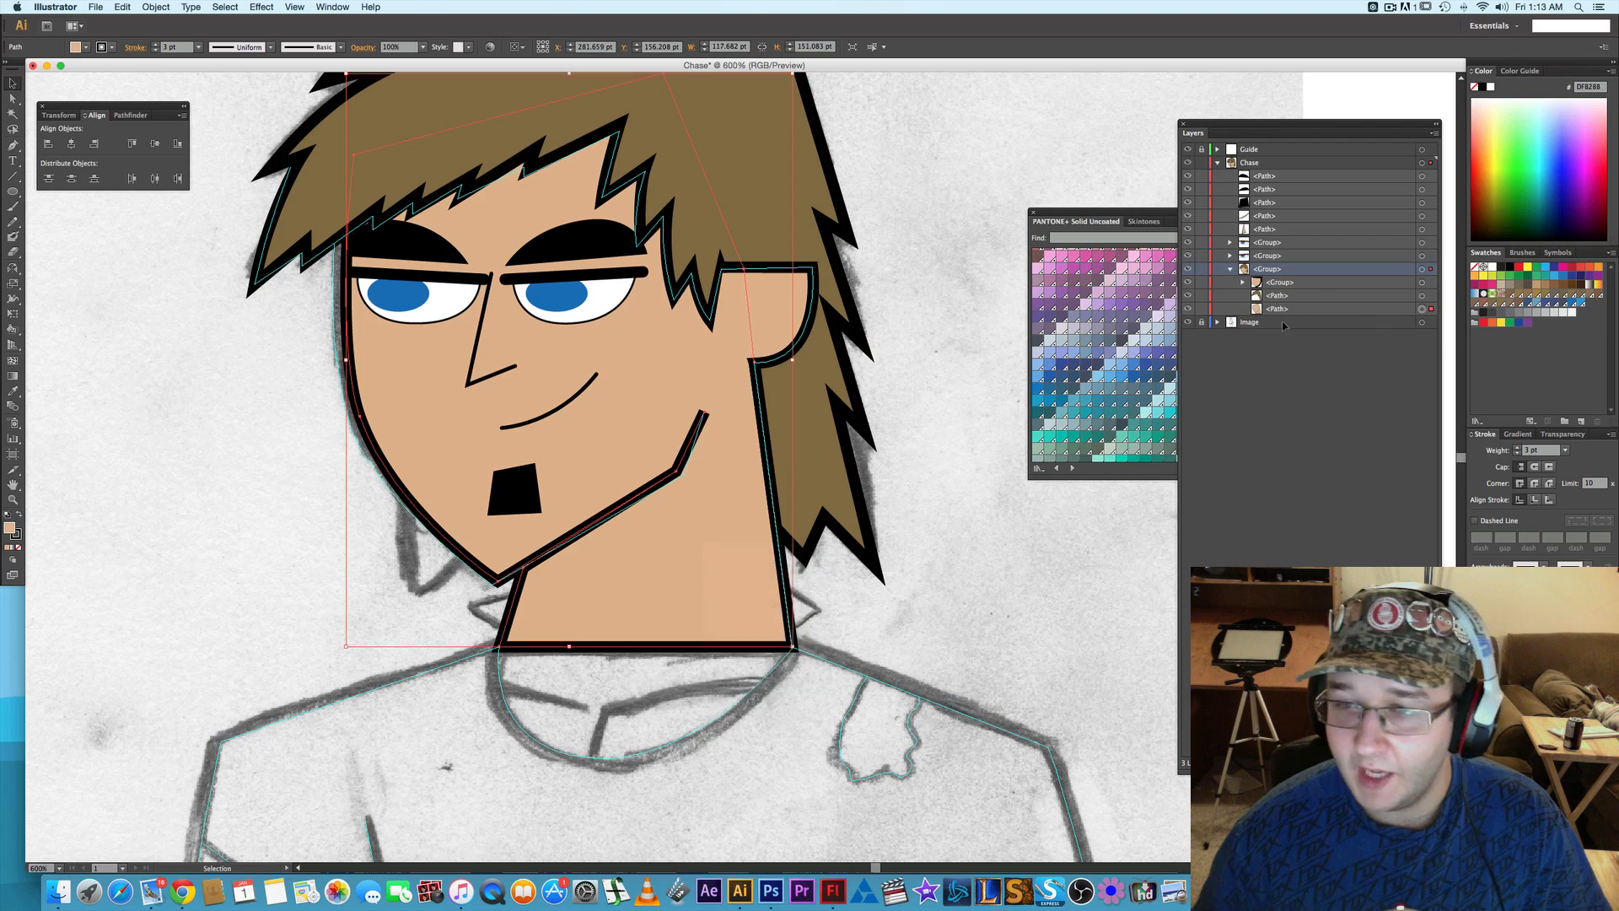
left_click(1290, 309)
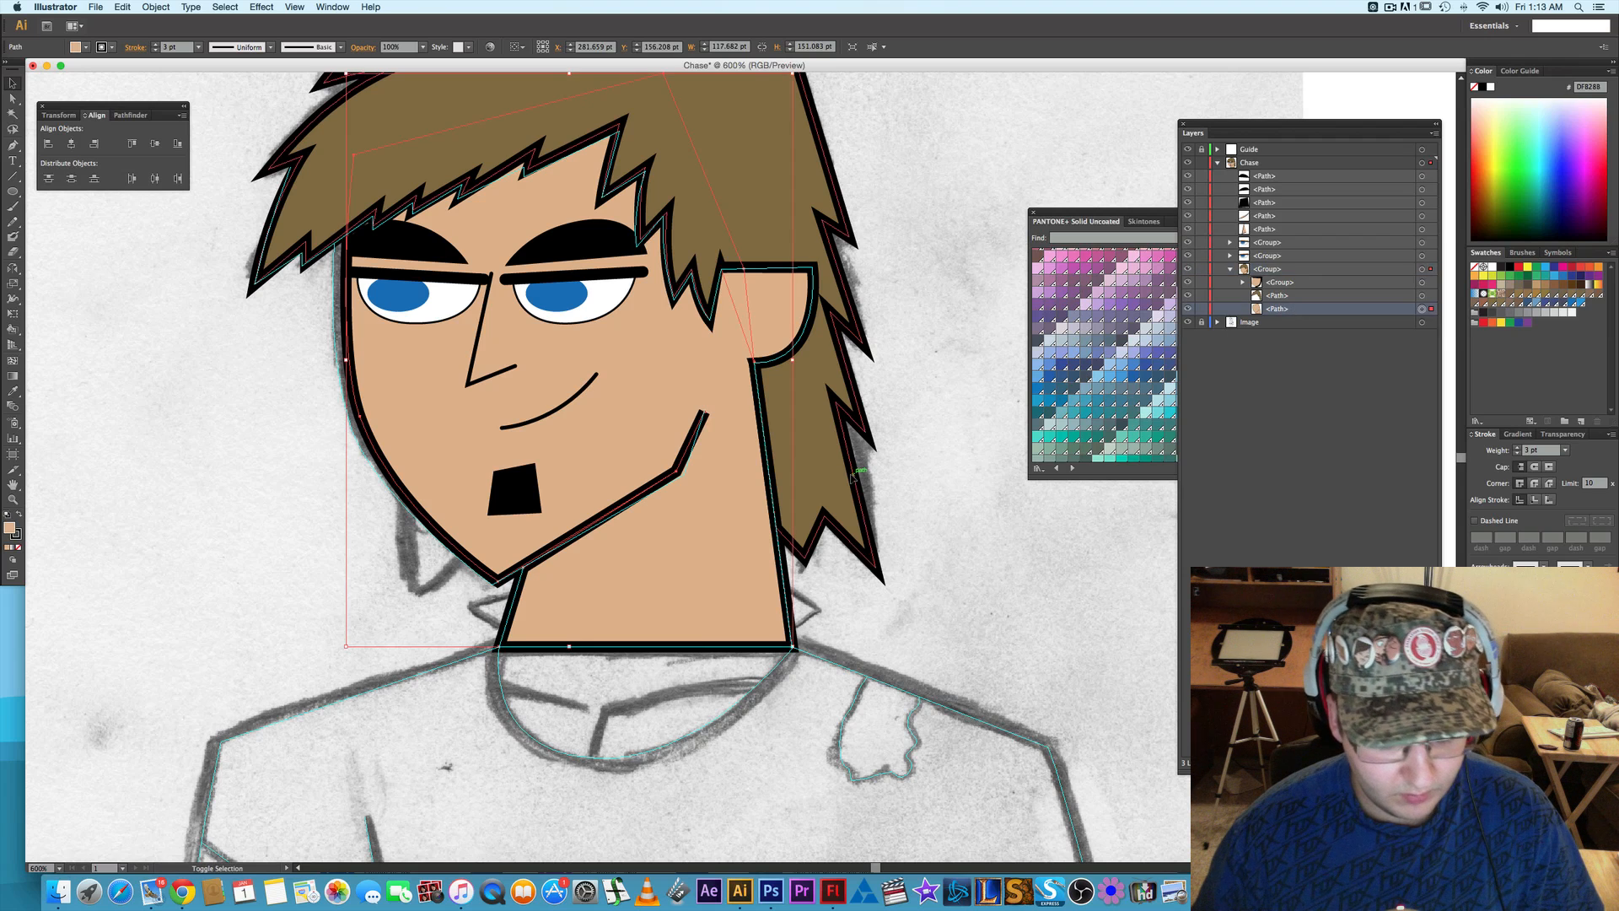
key("shift+super+bracketright")
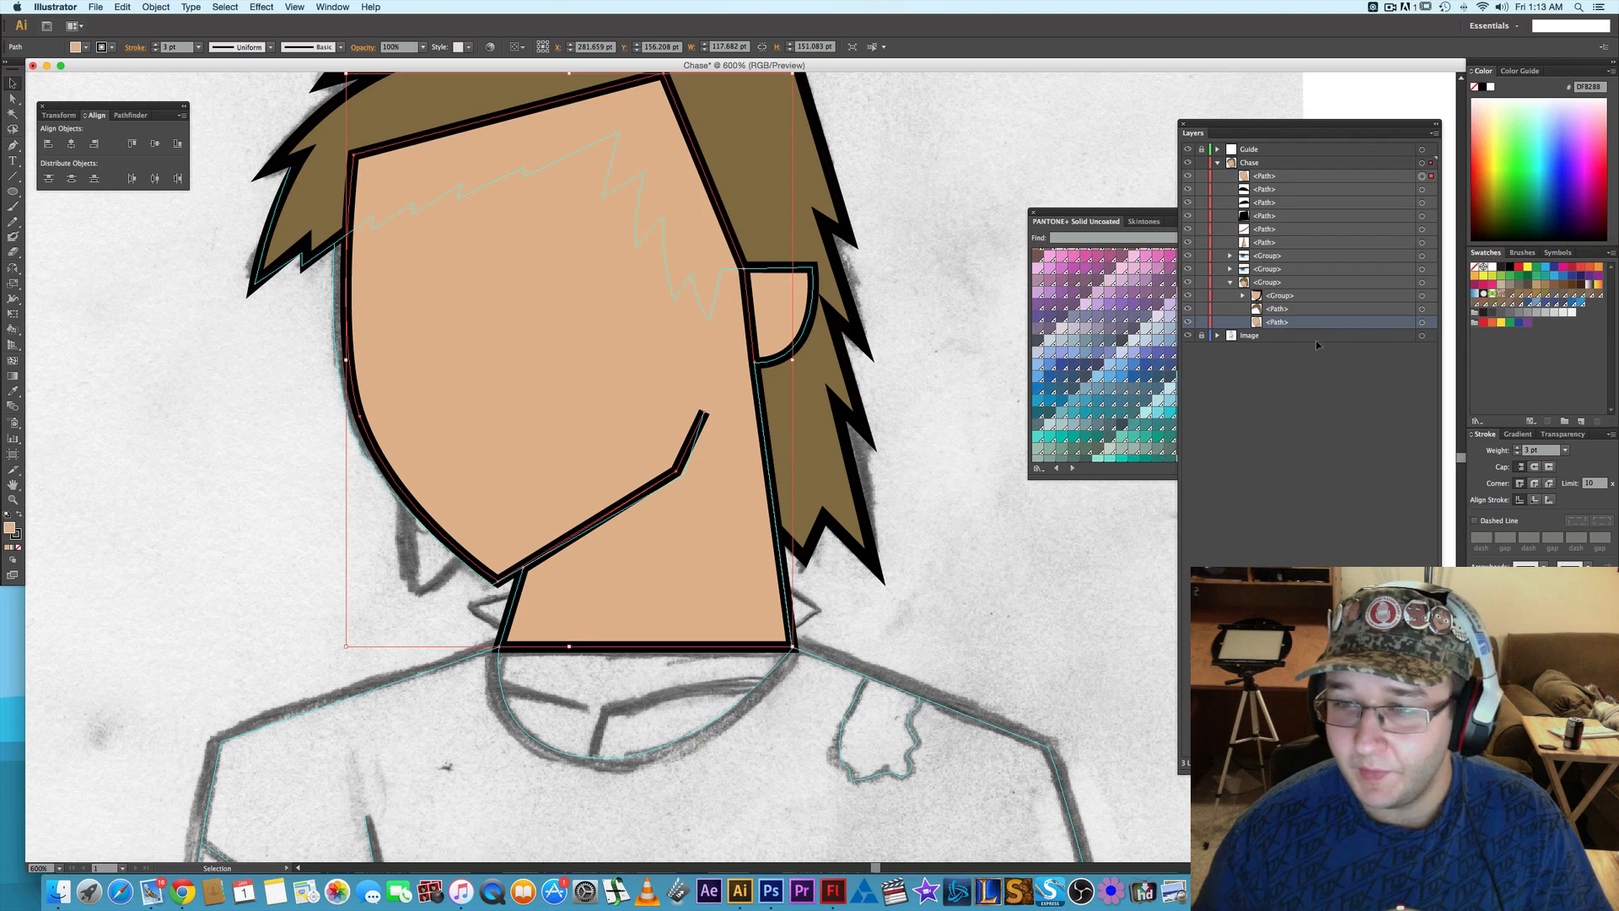
- Hide the original face-and-neck path inside the head group and set the front copy's fill to none
left_click(1188, 323)
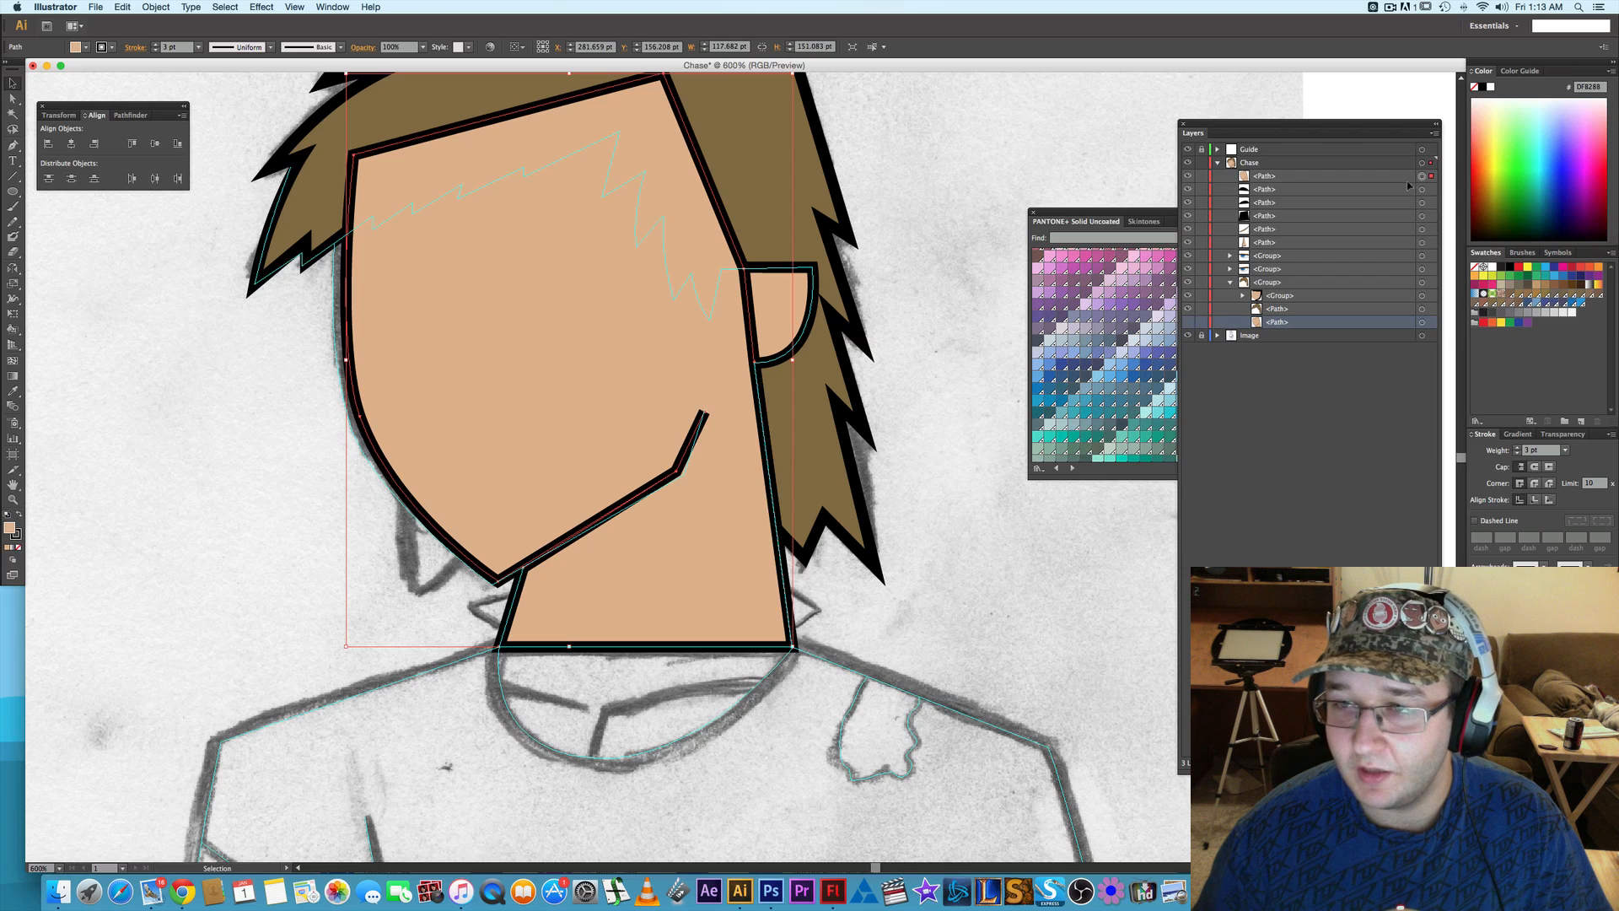
left_click(1475, 267)
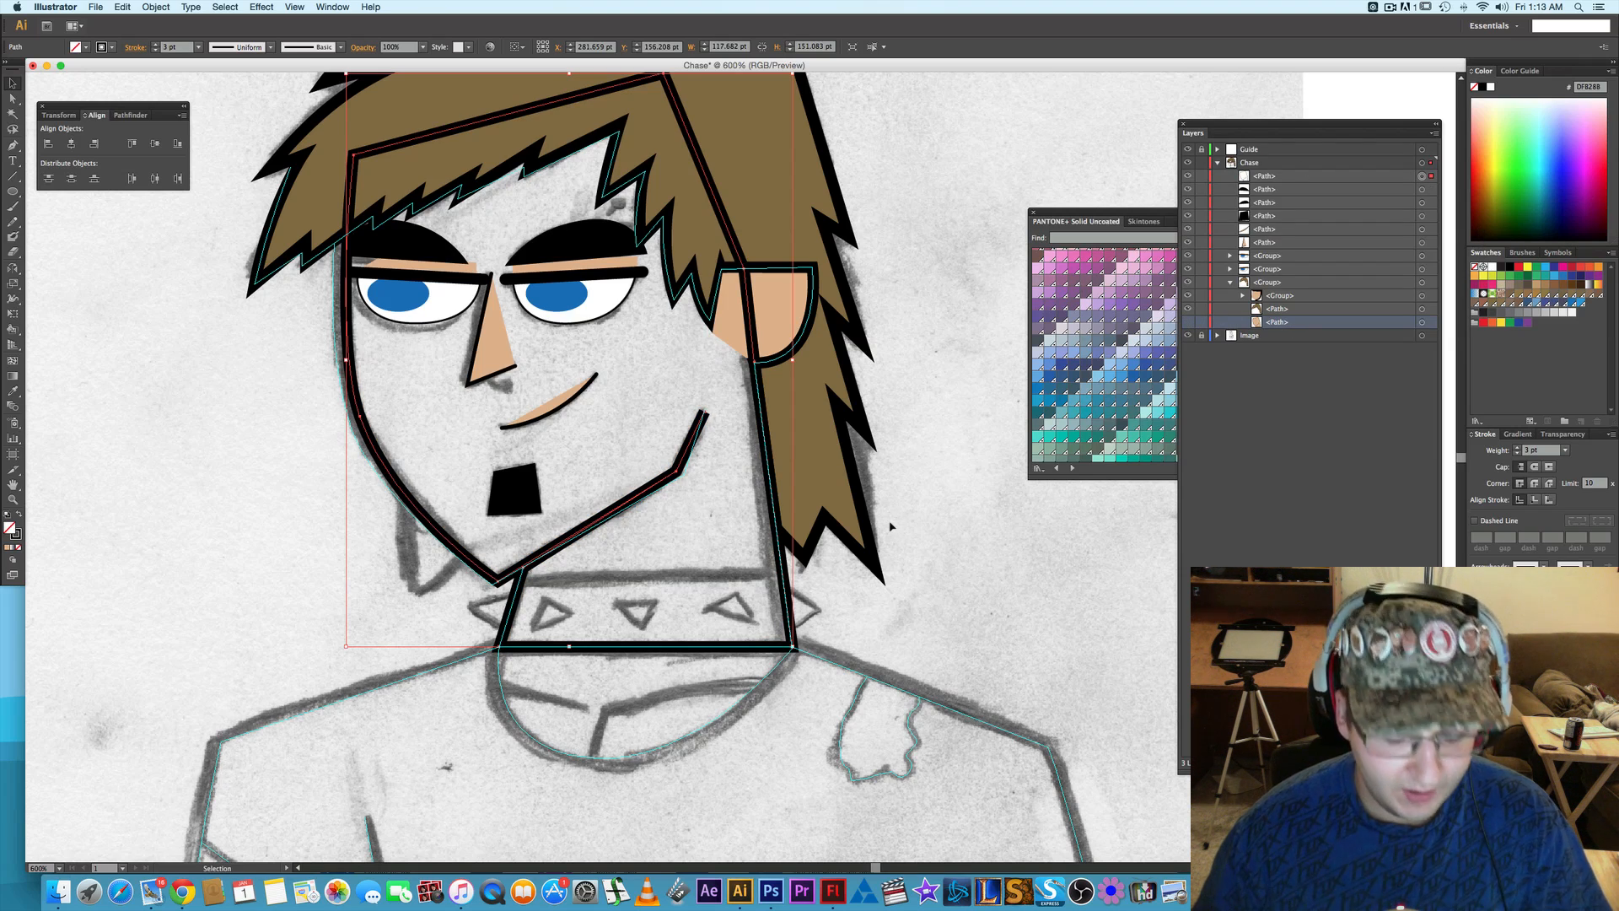
- Try moving the copy's anchor where the jaw meets the neck down to the sketched collar line, and undo it
key("p")
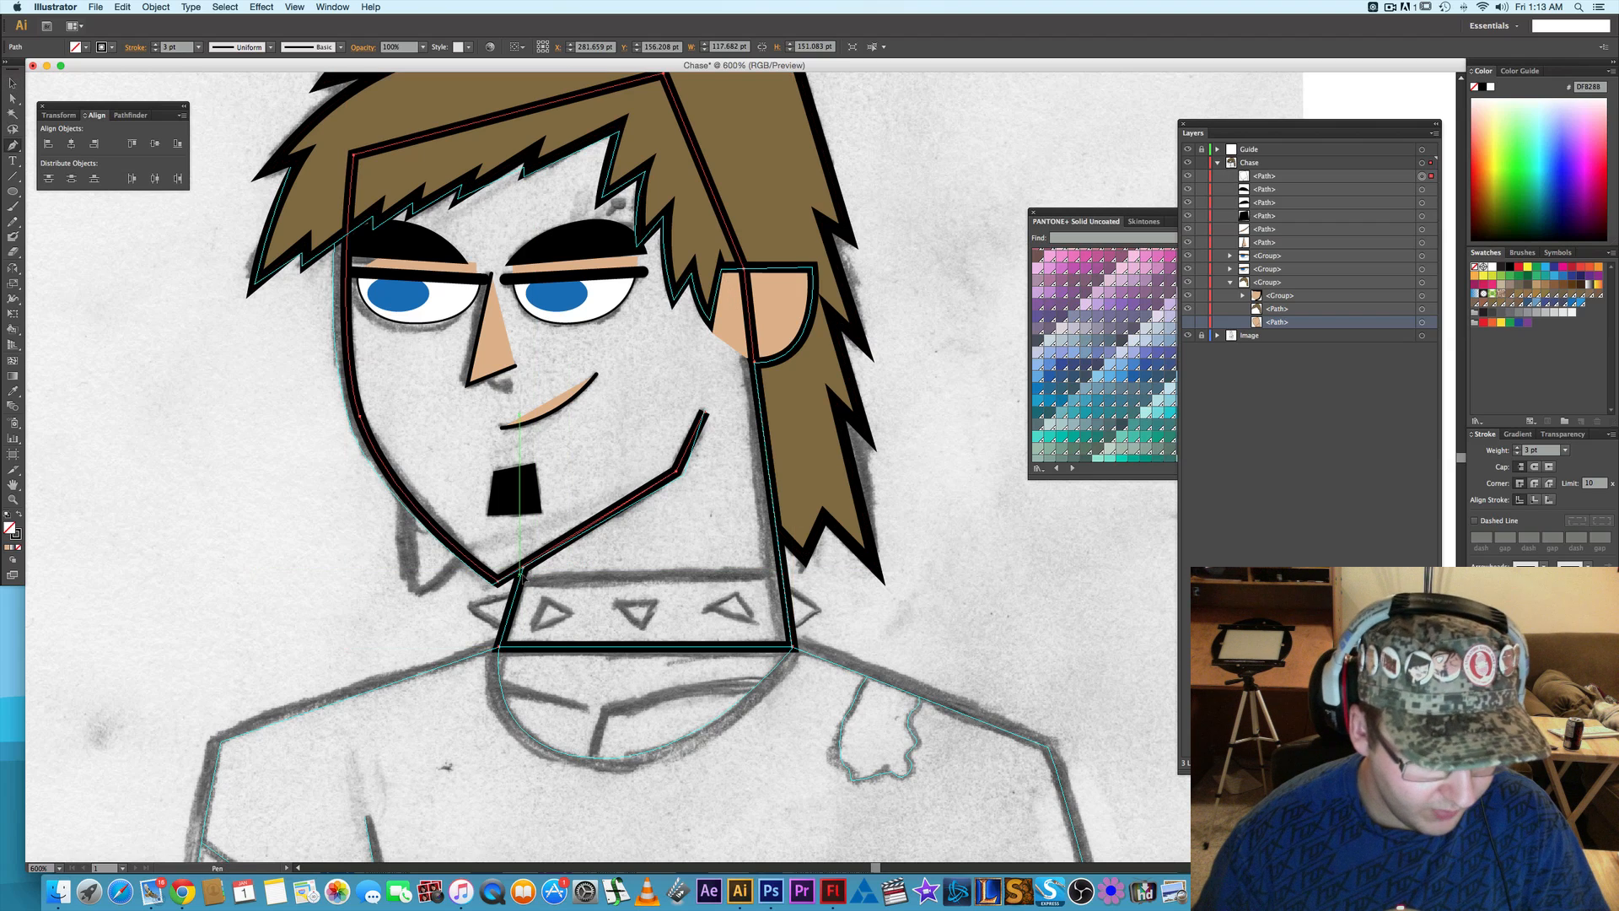
key("a")
left_click(523, 569)
left_click_drag(524, 568, 520, 579)
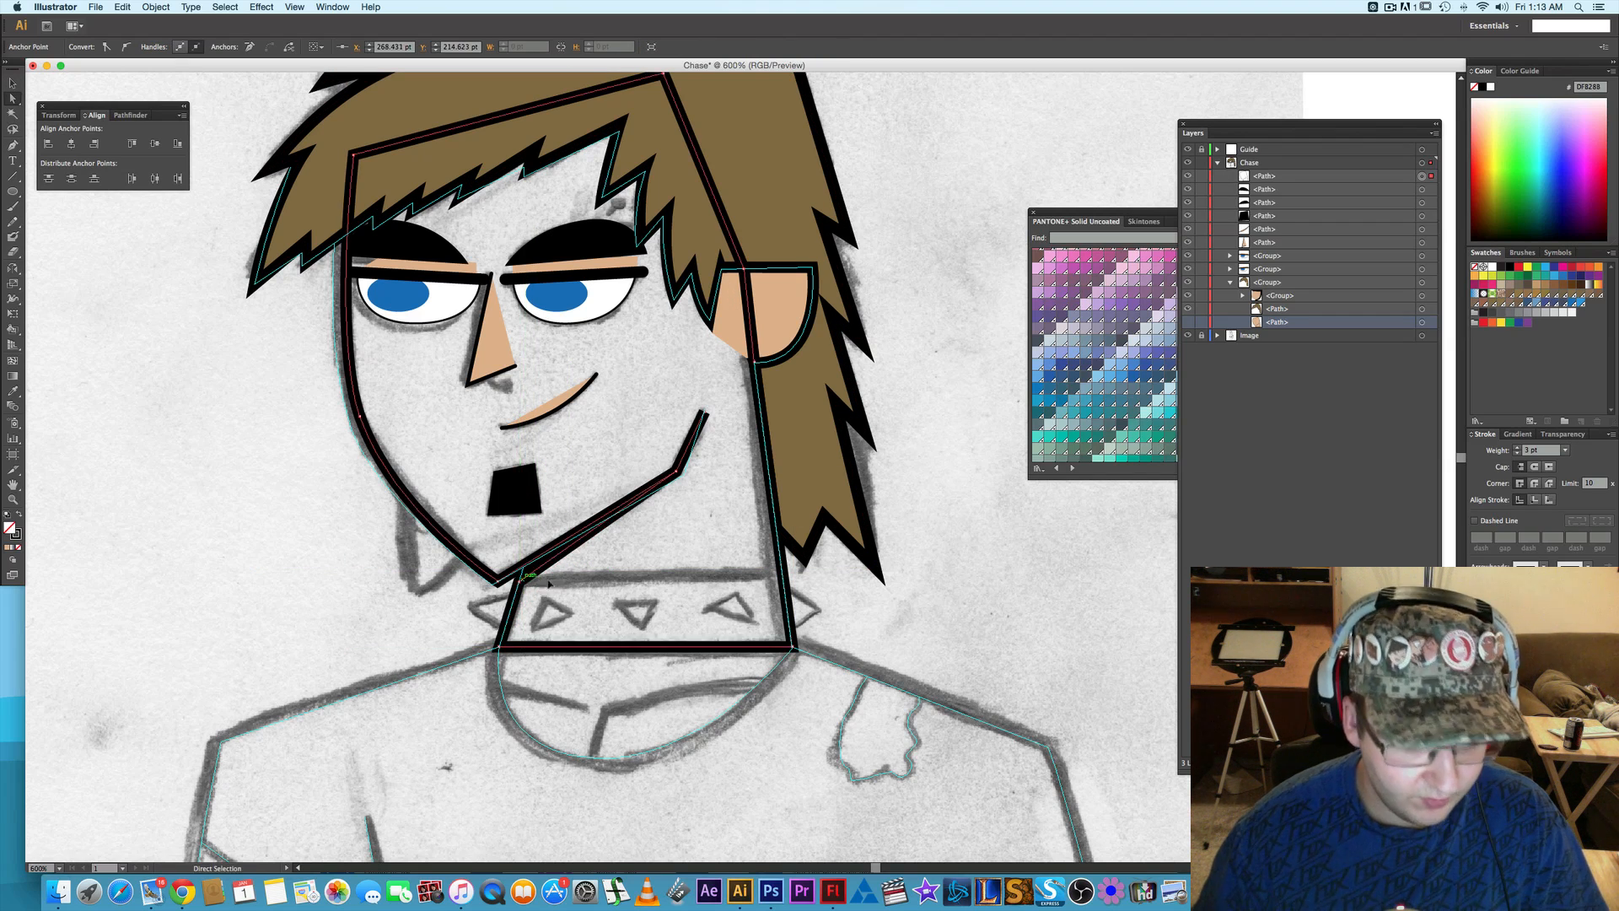
key("super+z")
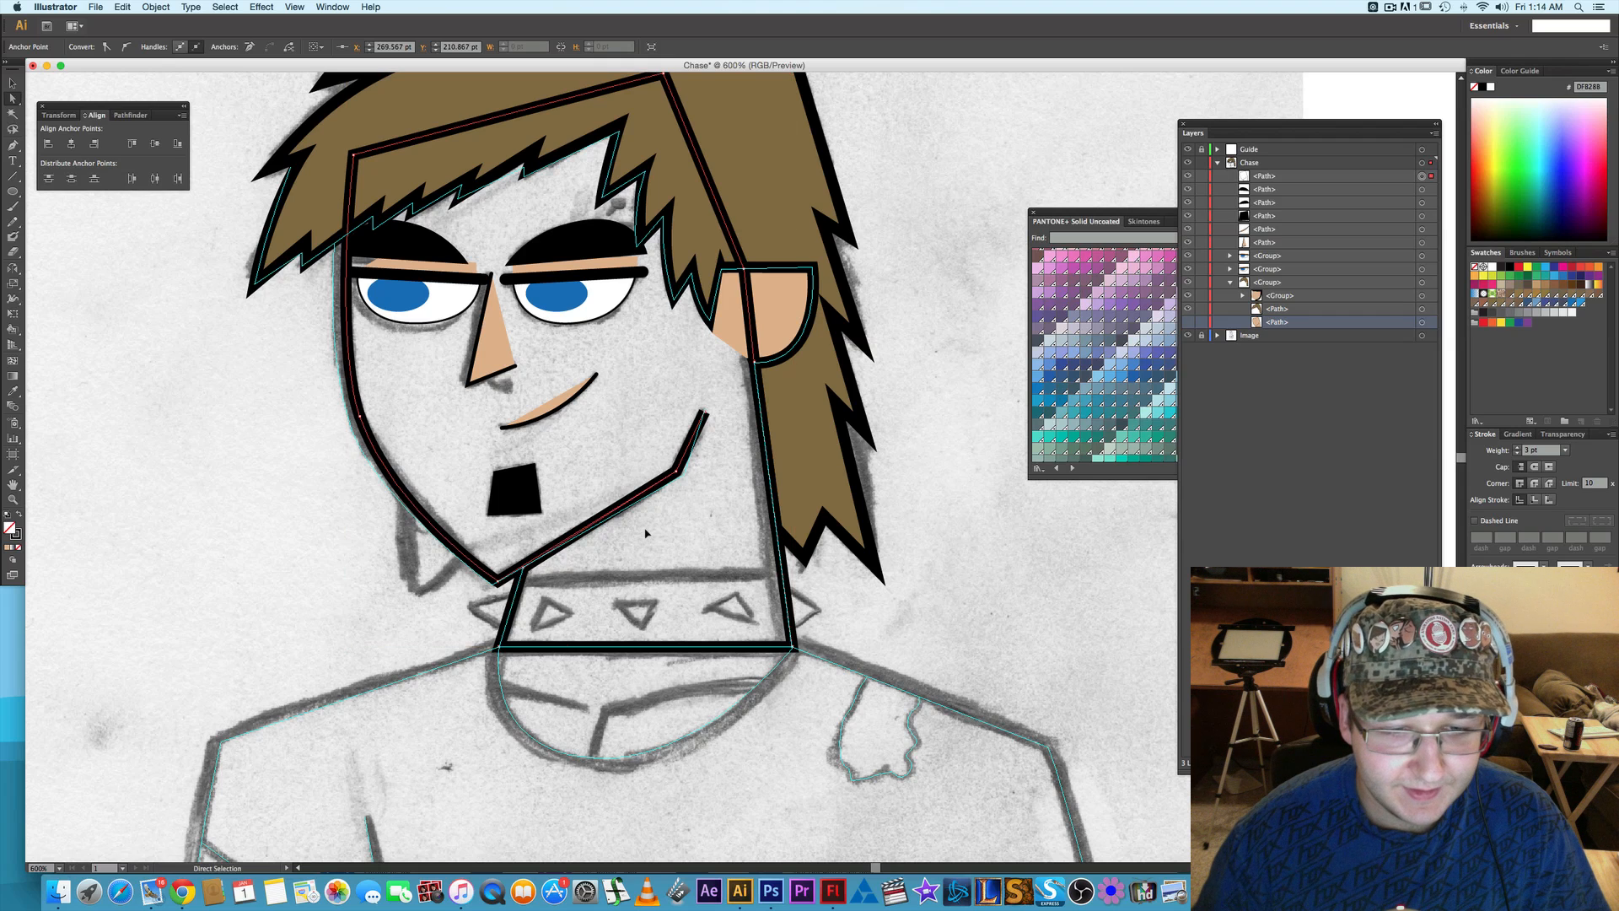
- Add anchor points to the copied outline where the sketched collar's upper edge crosses both sides of the neck
key("p")
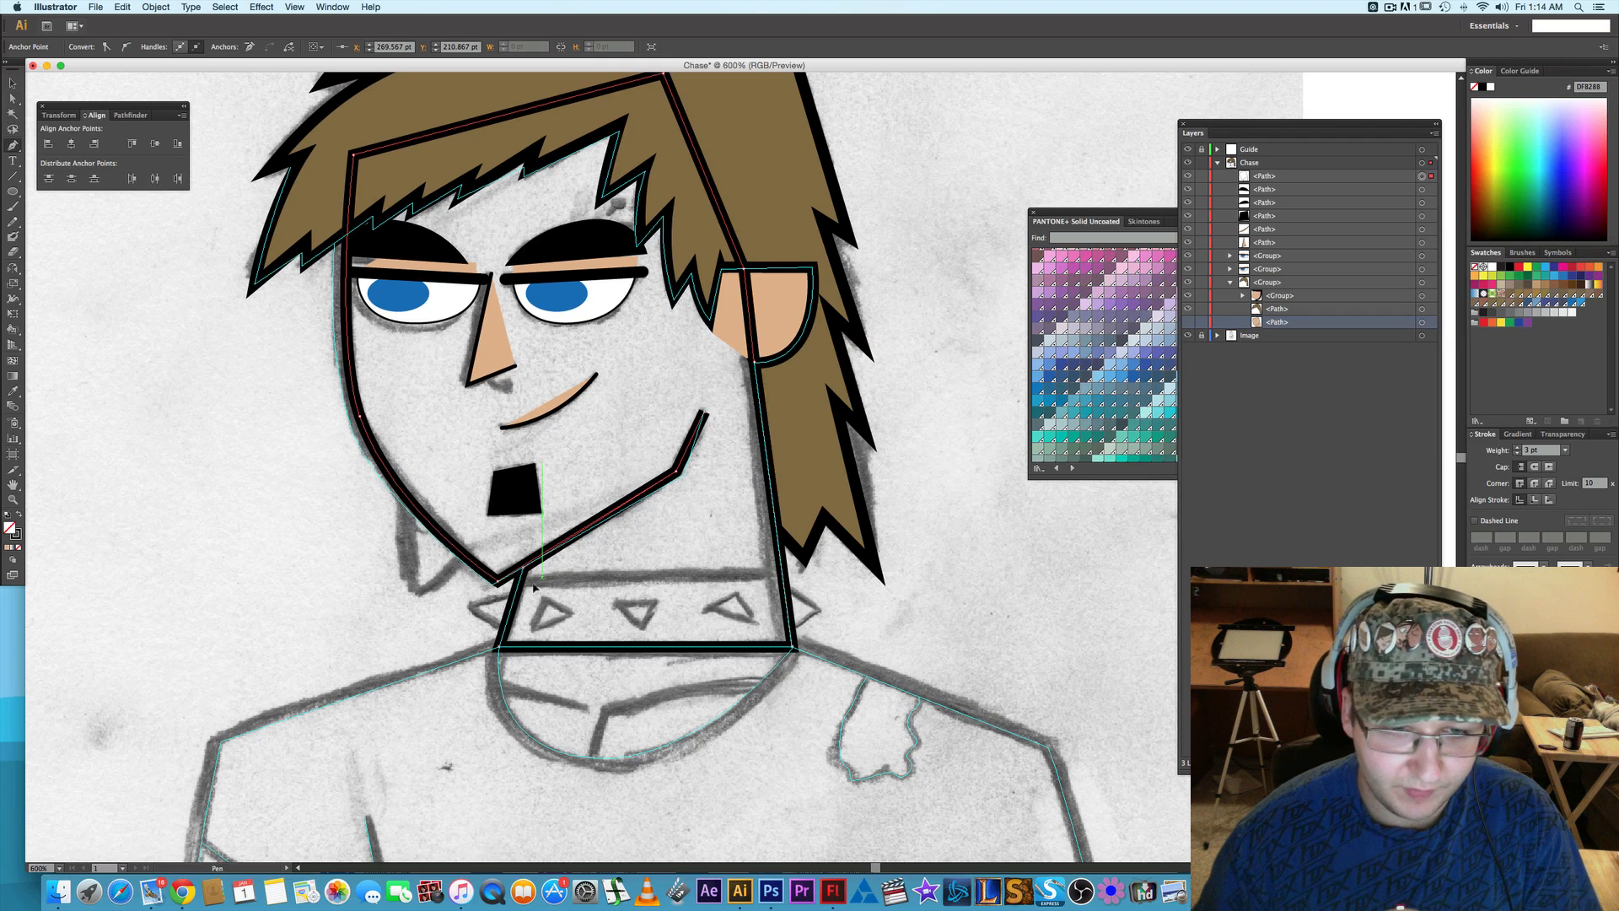
left_click(520, 578)
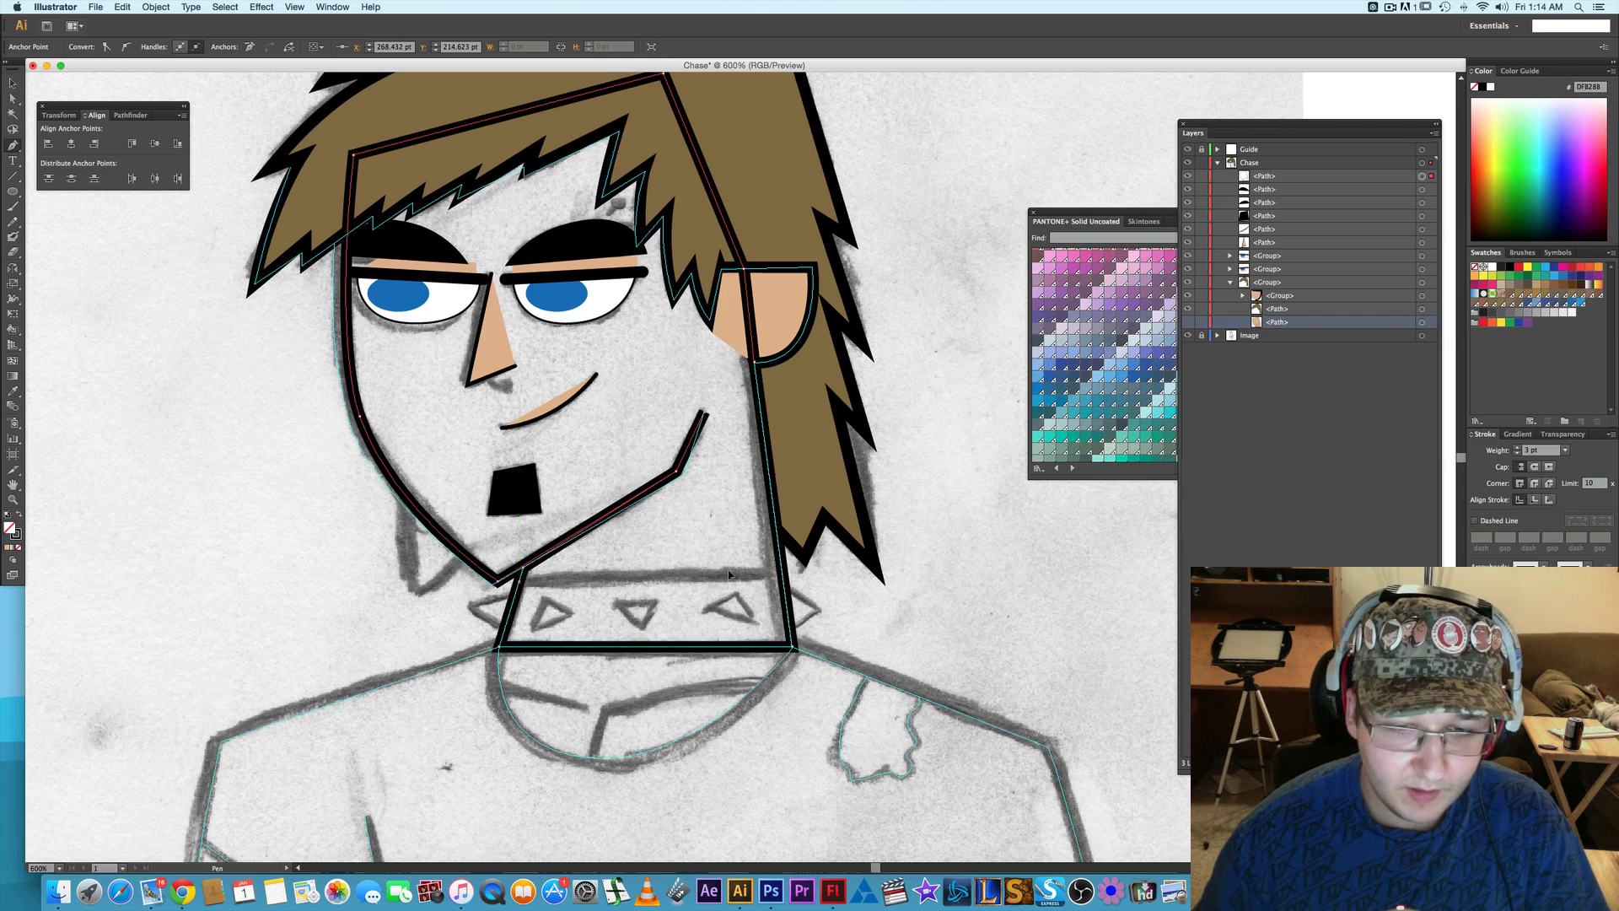
left_click(783, 573)
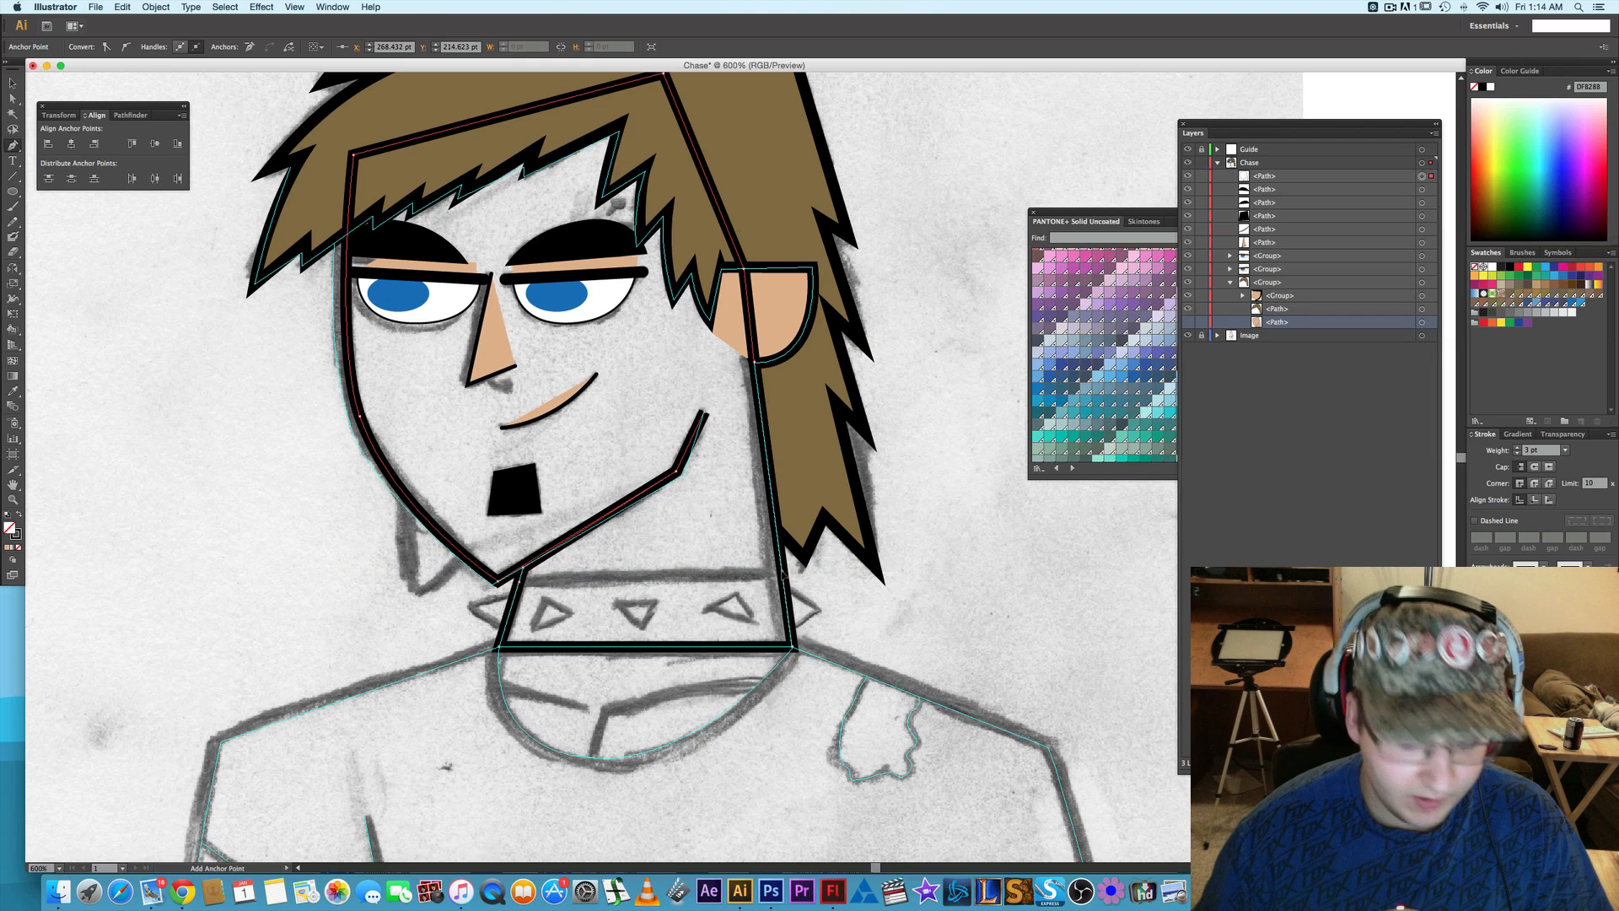
- Remove the copied outline's anchor points around the top of the head, behind the ear and along the far cheek
key("a")
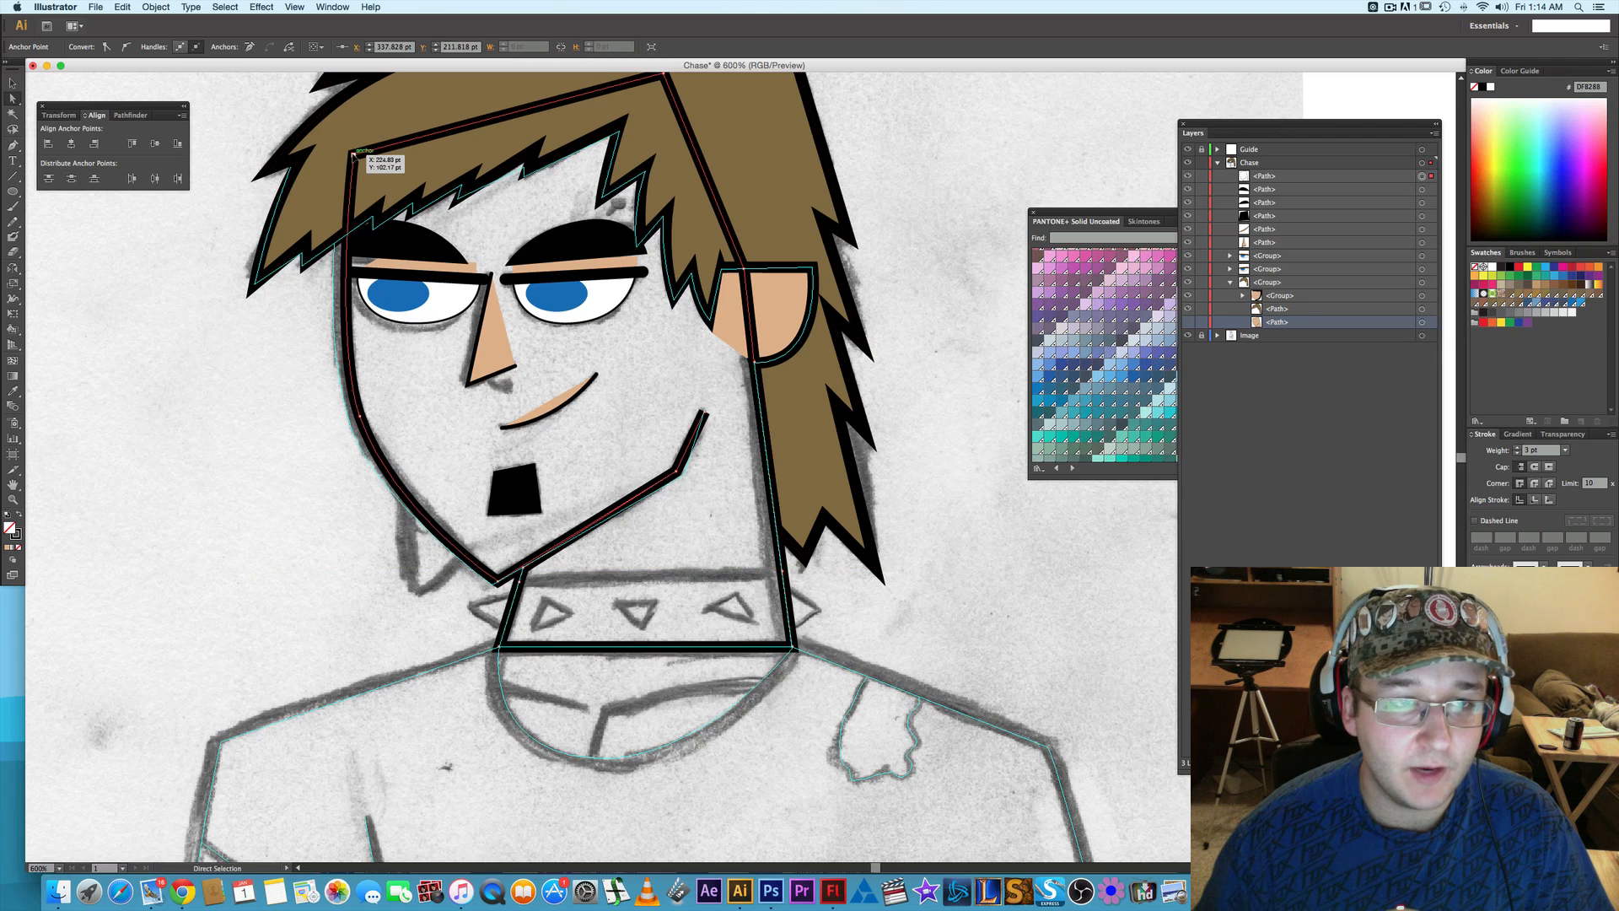
left_click_drag(352, 154, 358, 412)
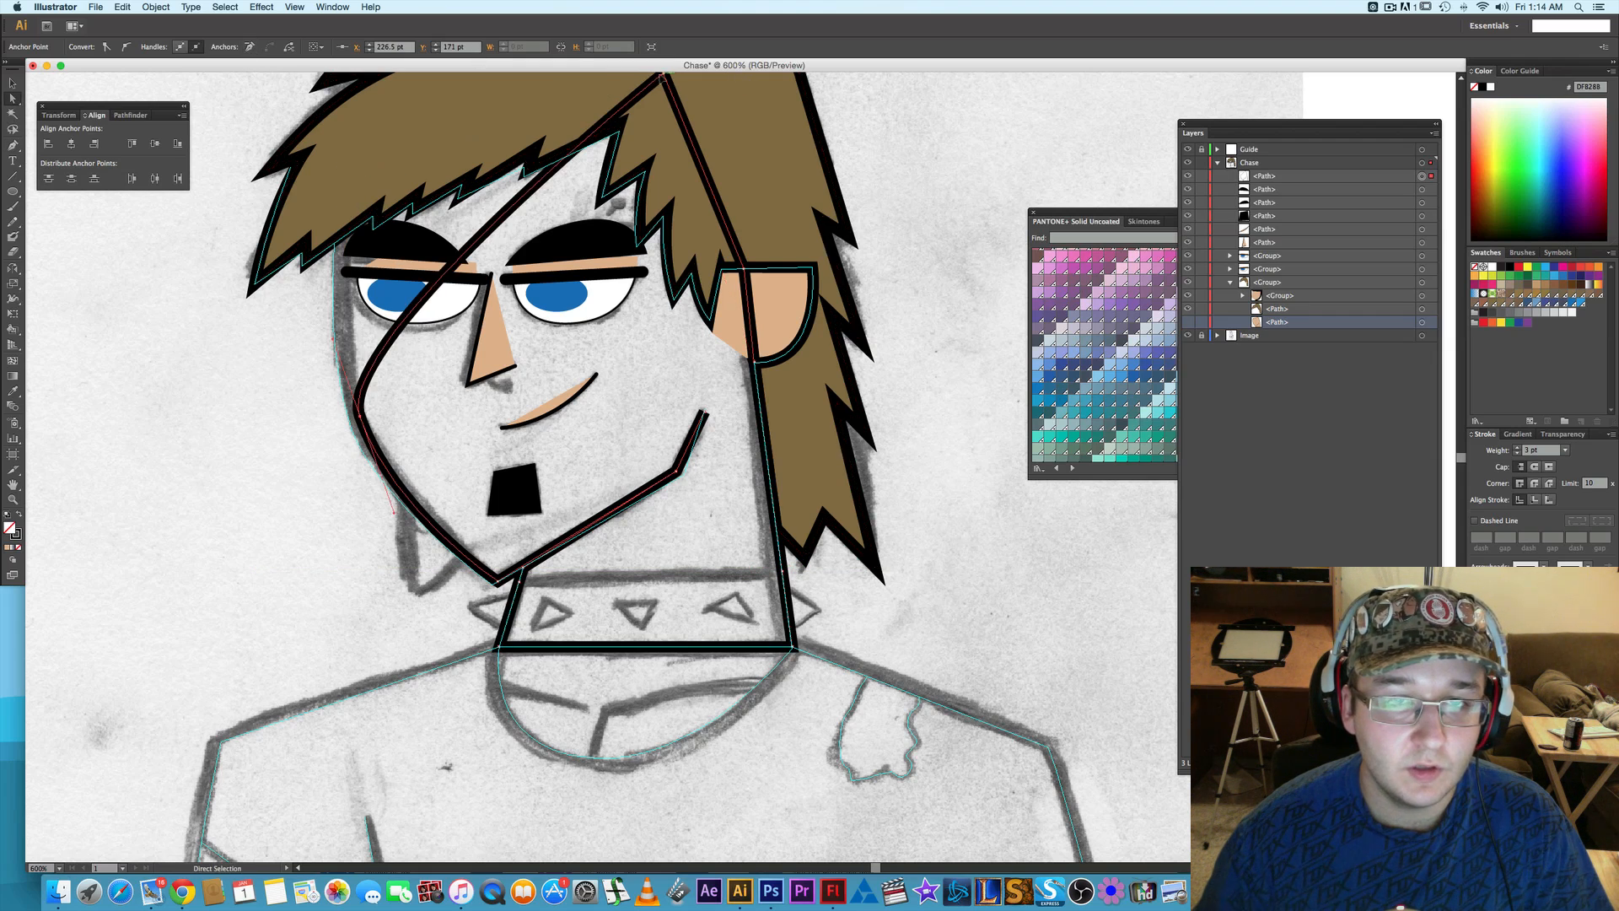
scroll(664, 79, "up", 1)
left_click(662, 82)
left_click(249, 48)
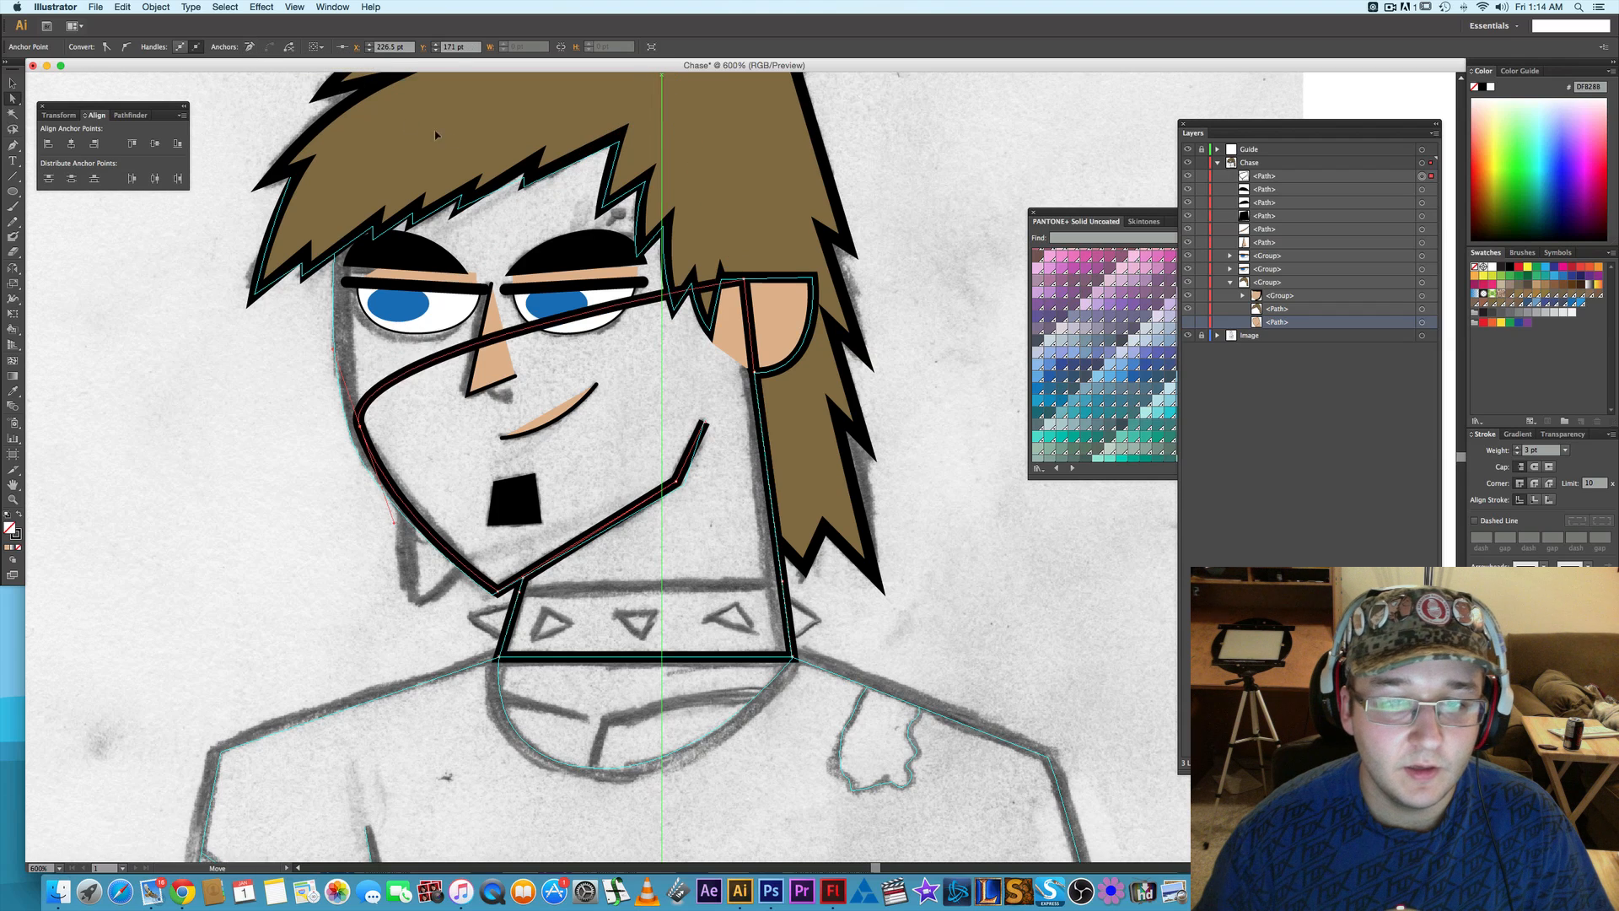
left_click(744, 279)
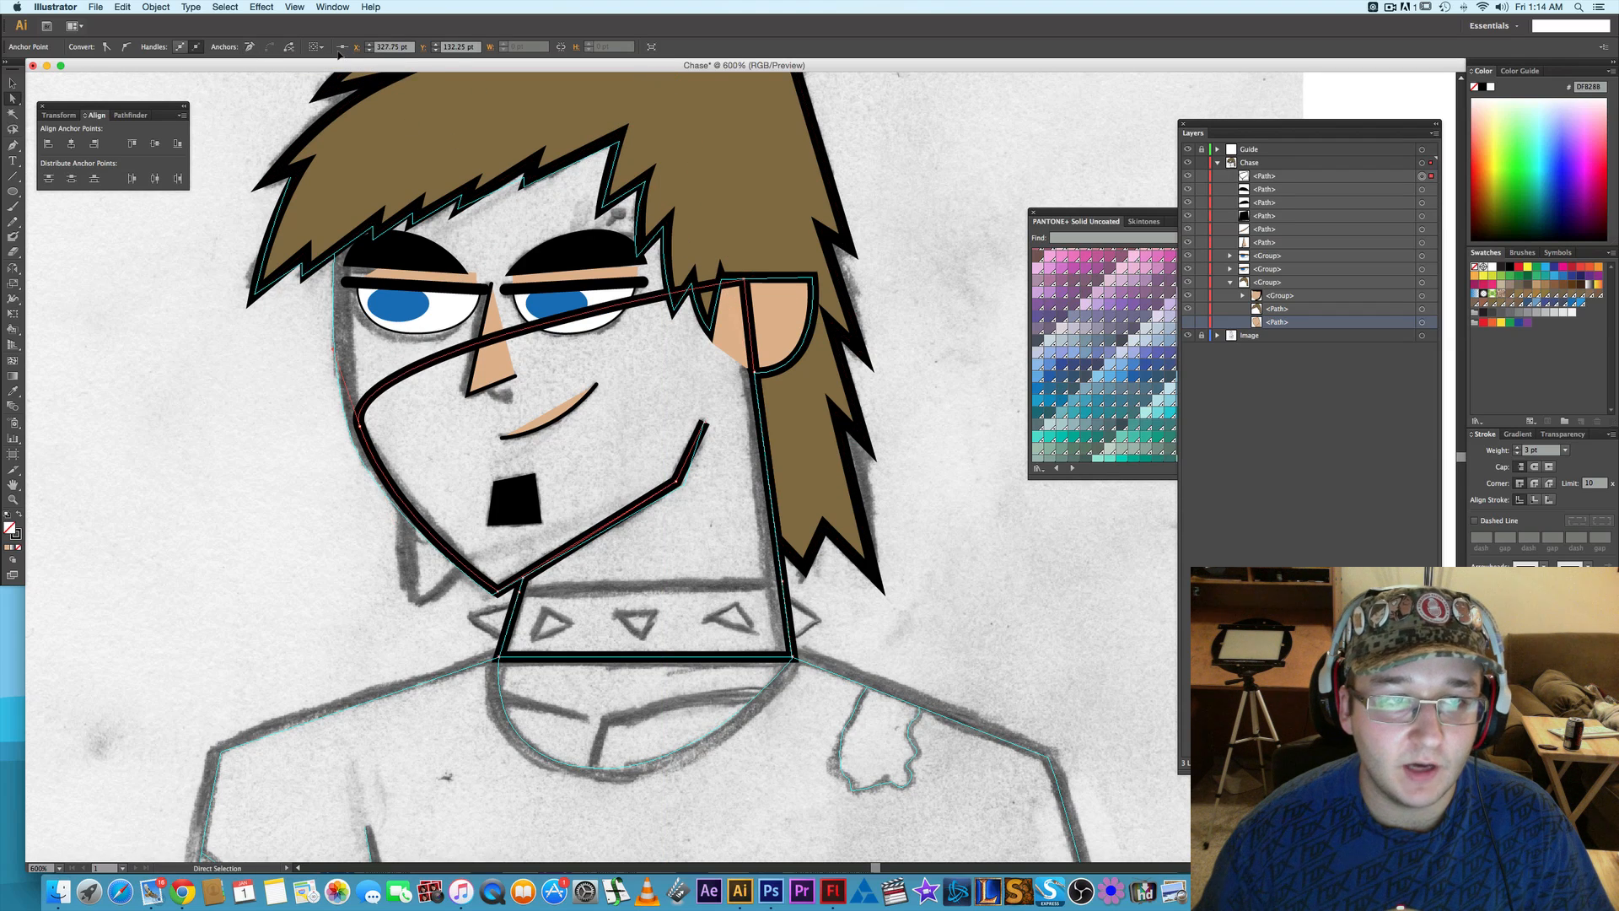
left_click(249, 47)
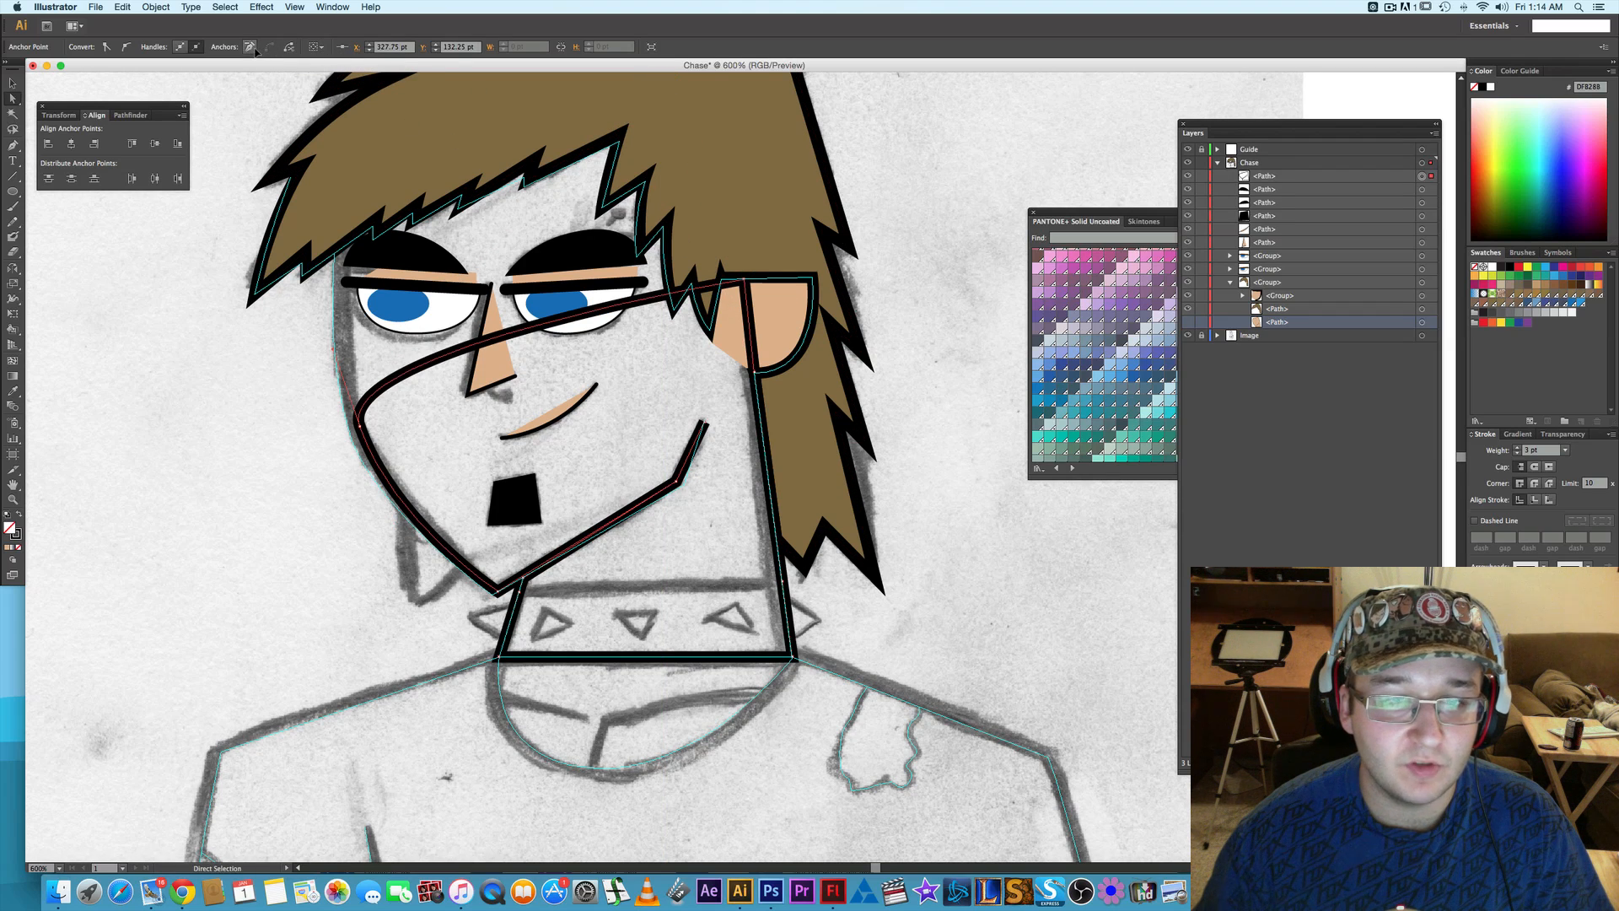
left_click(361, 422)
left_click(249, 47)
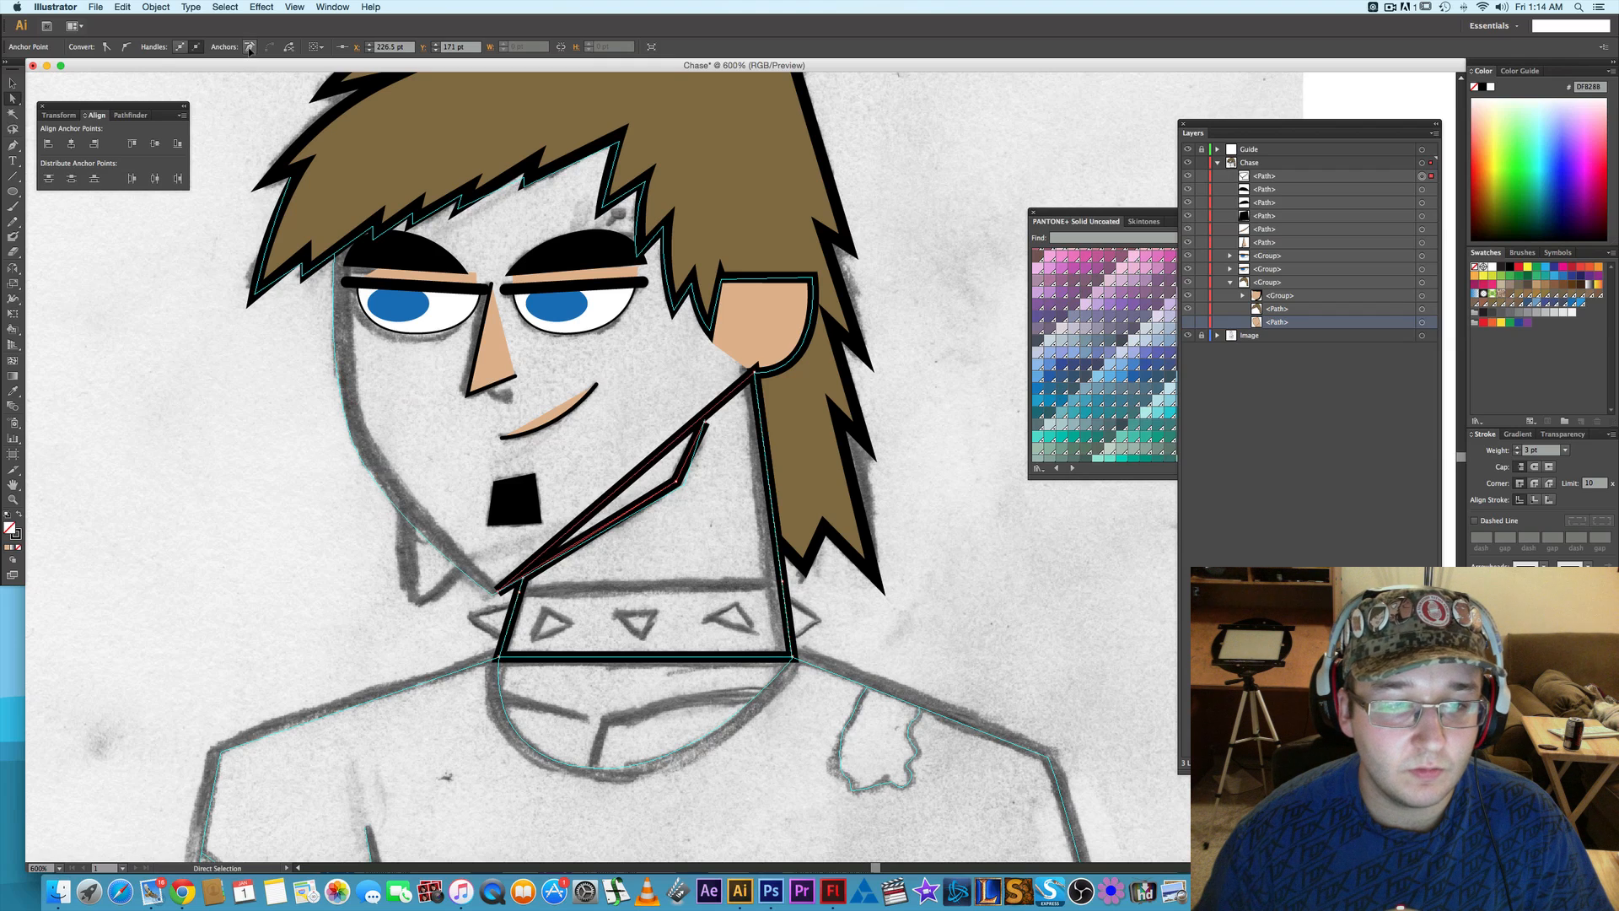
- Remove the copied outline's remaining chin, jaw and below-ear anchor points, leaving only the four-cornered collar band around the neck
left_click(498, 591)
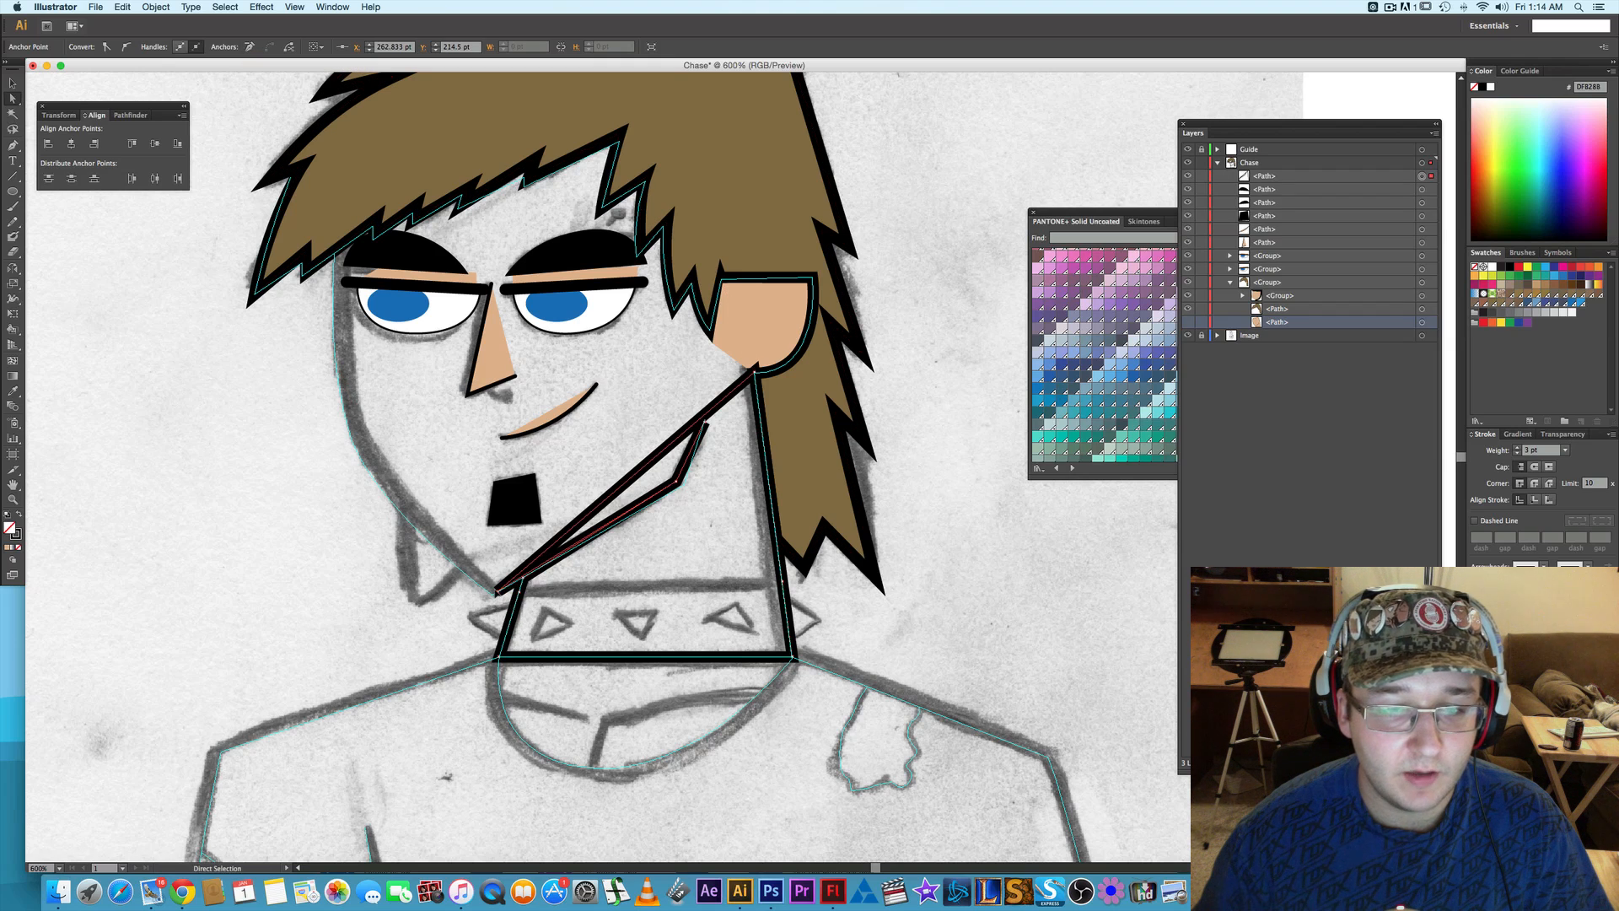
left_click(250, 48)
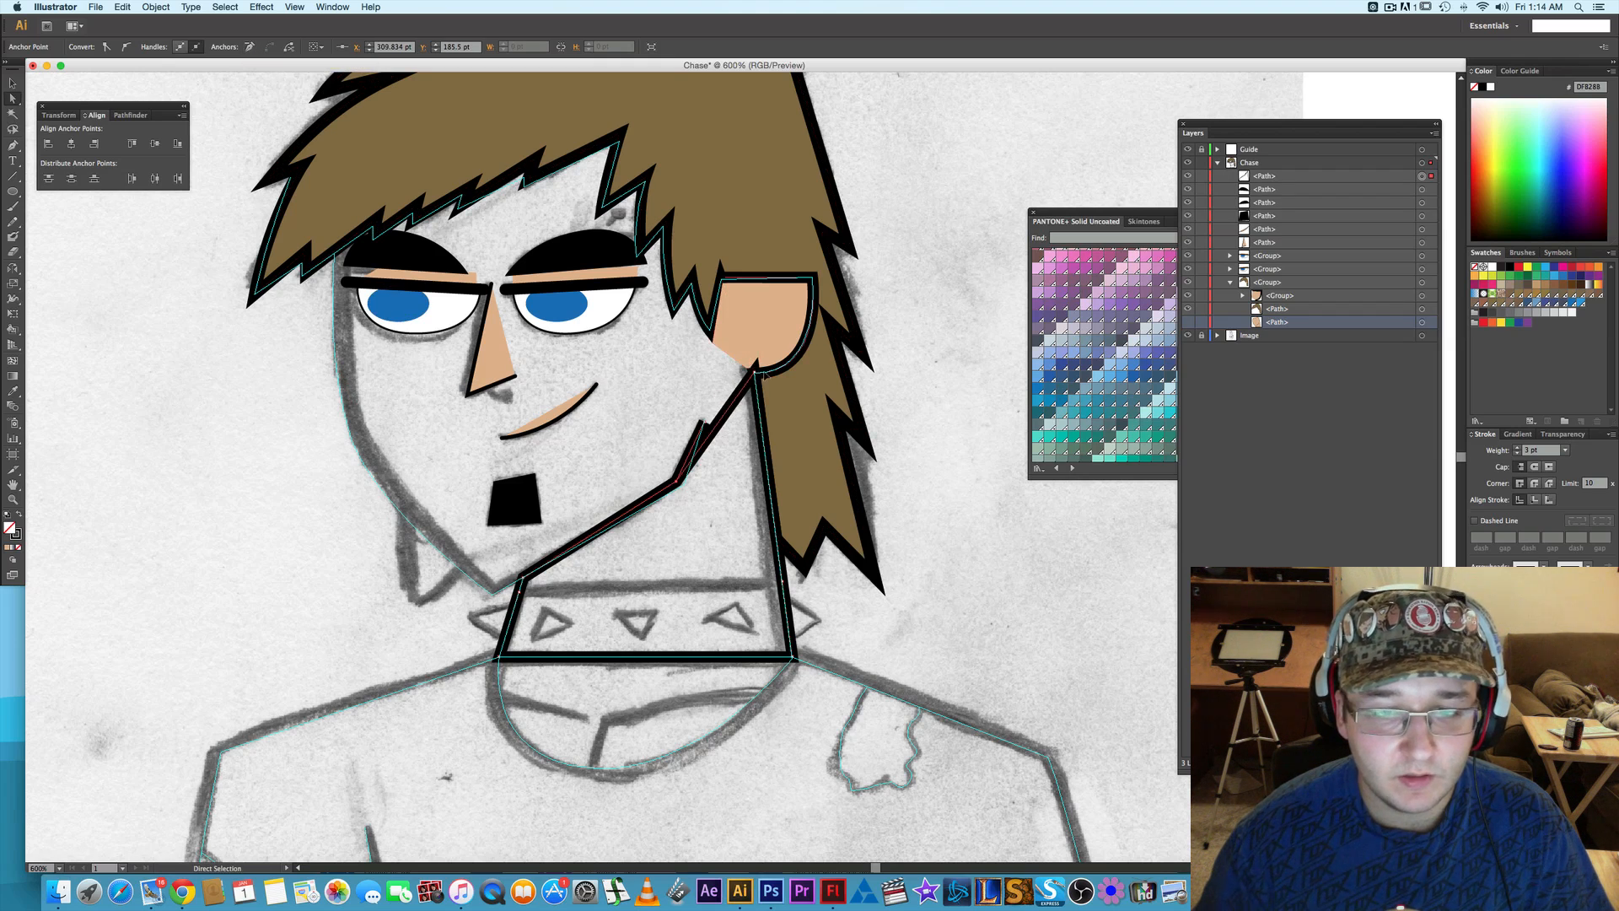
left_click(754, 372)
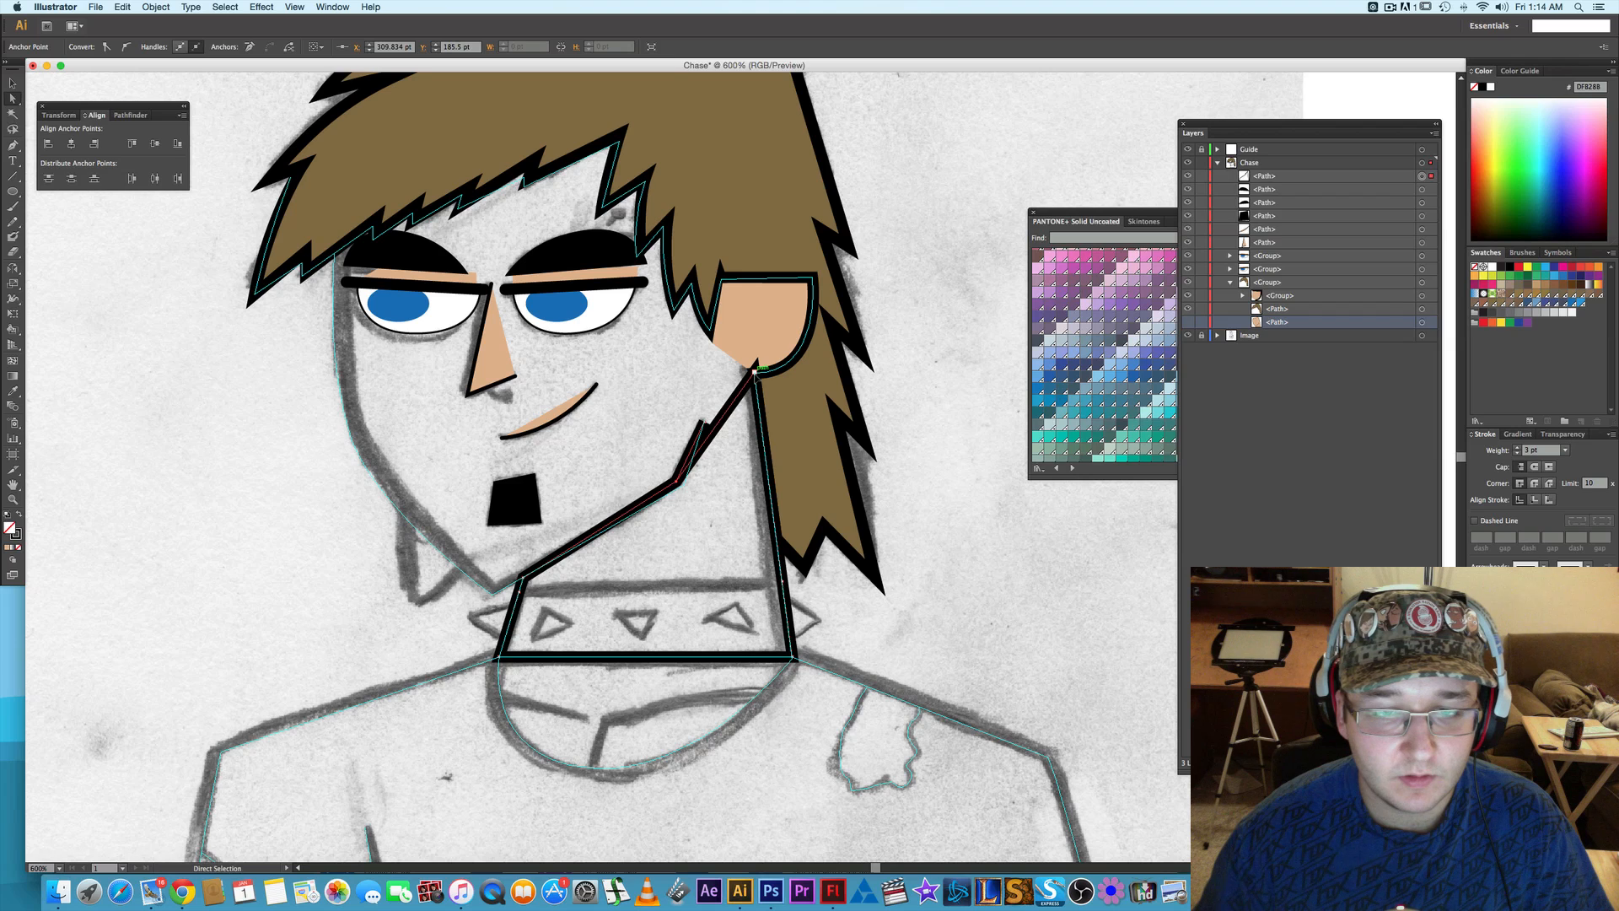
left_click(250, 47)
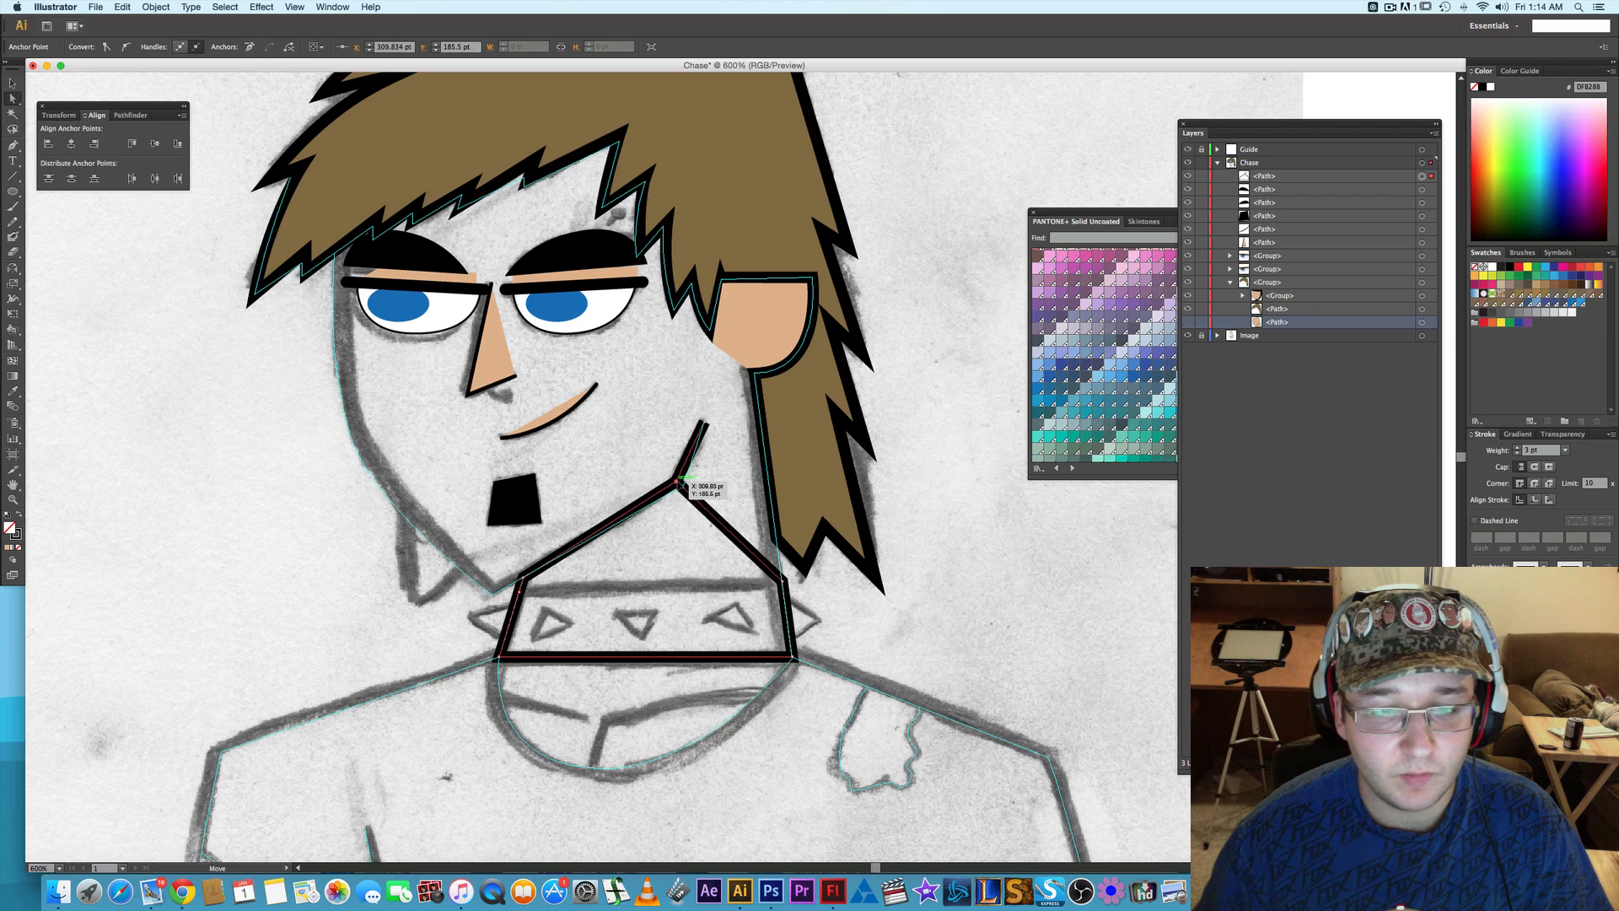
left_click_drag(675, 481, 699, 422)
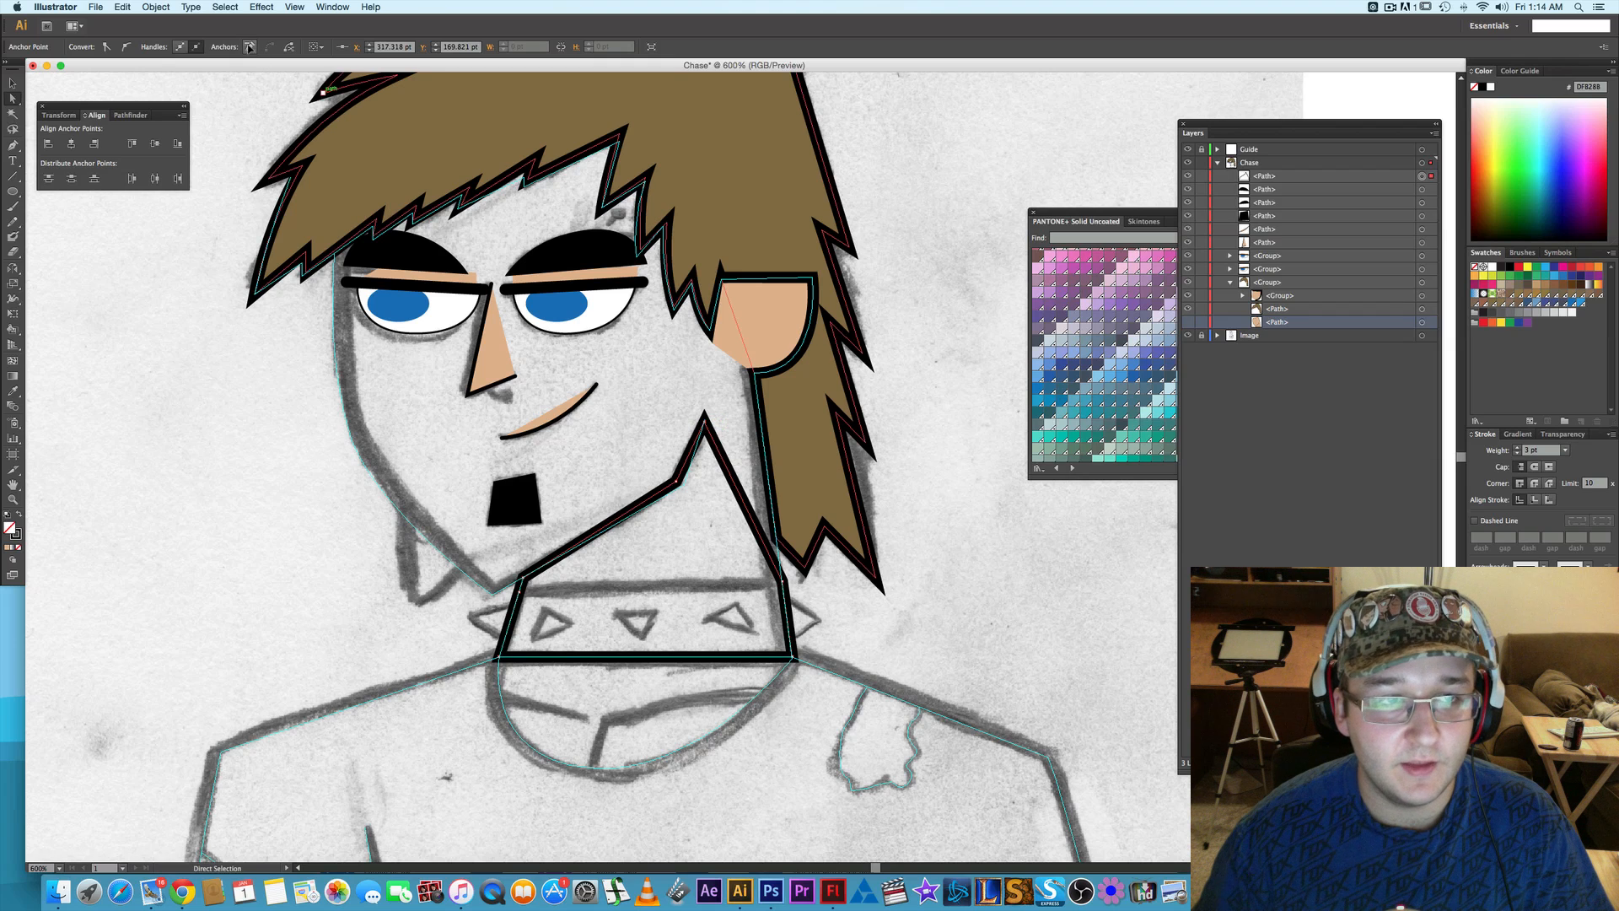
key("super+z")
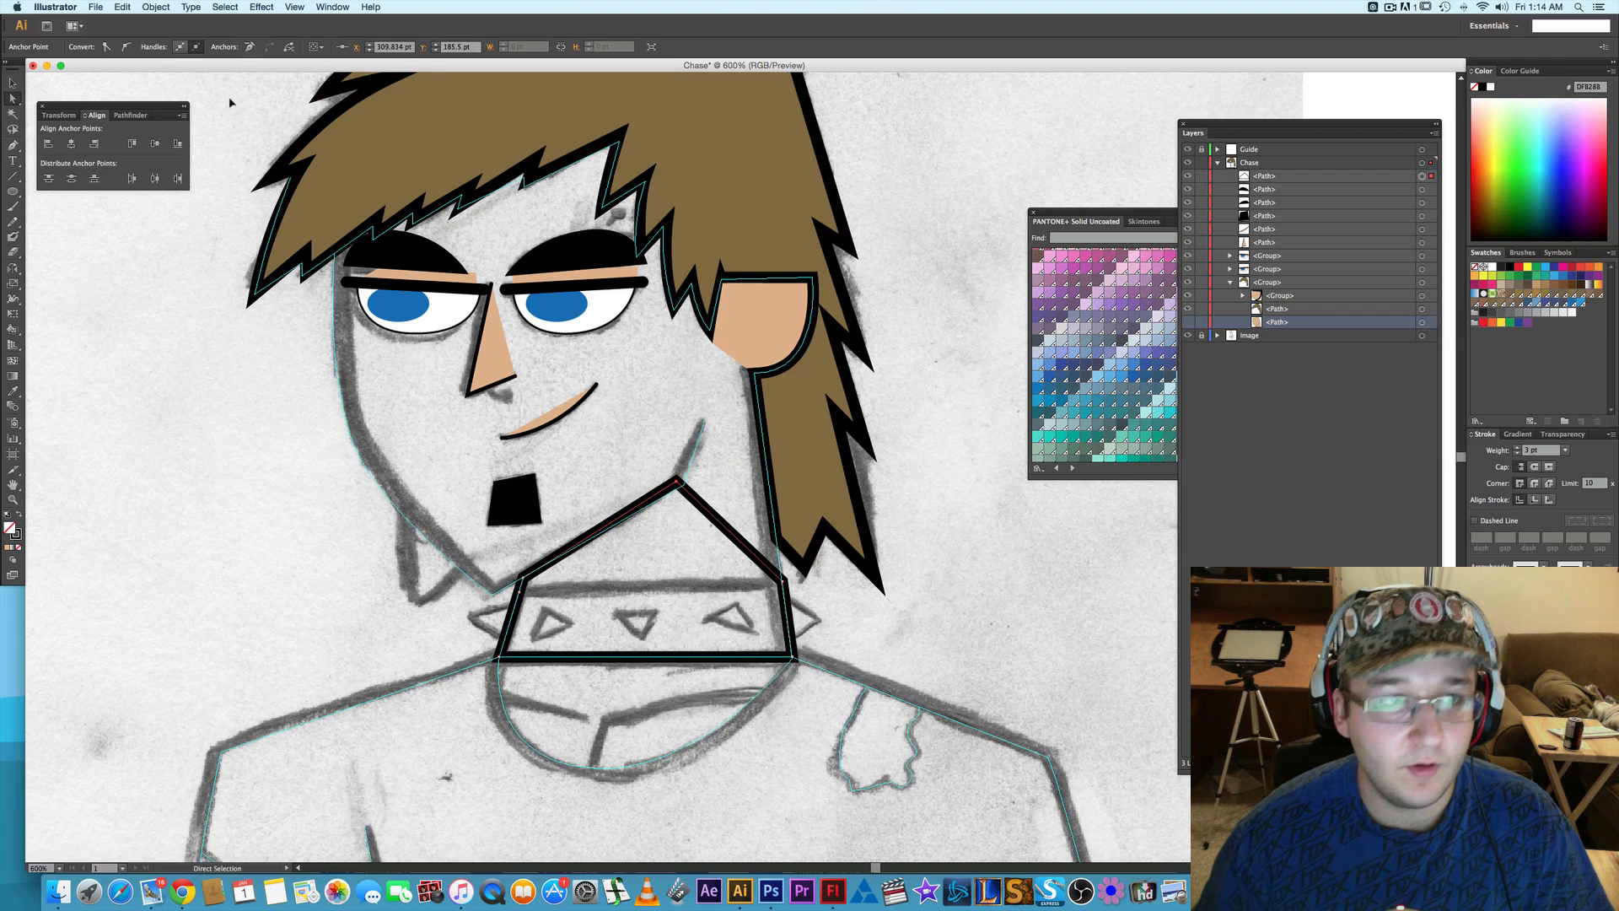
left_click(250, 48)
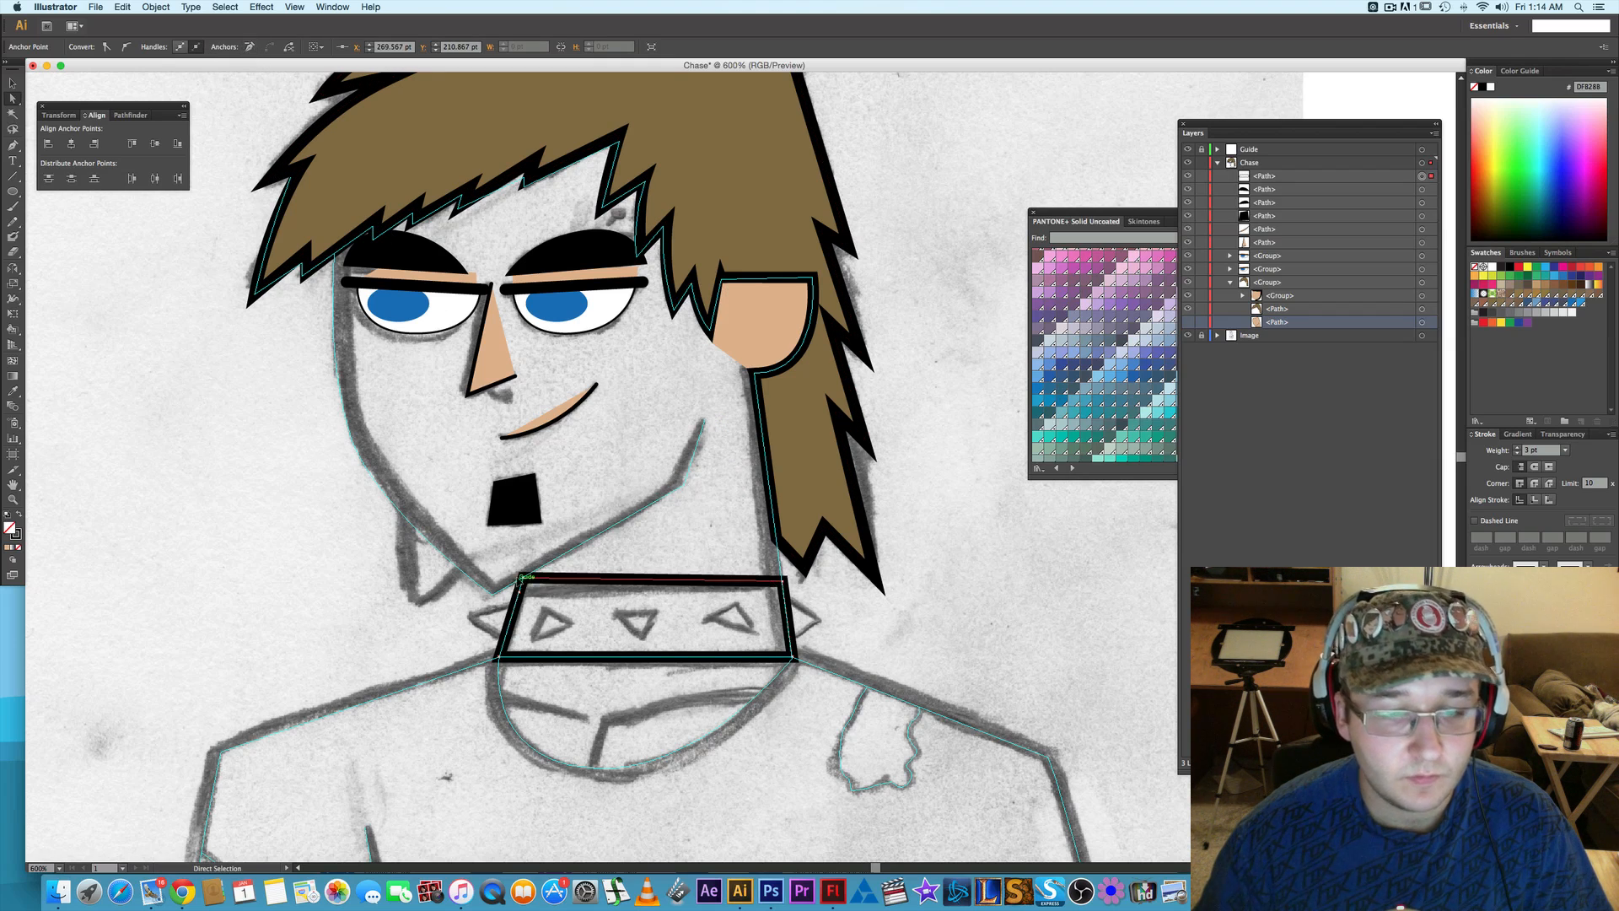
left_click(250, 47)
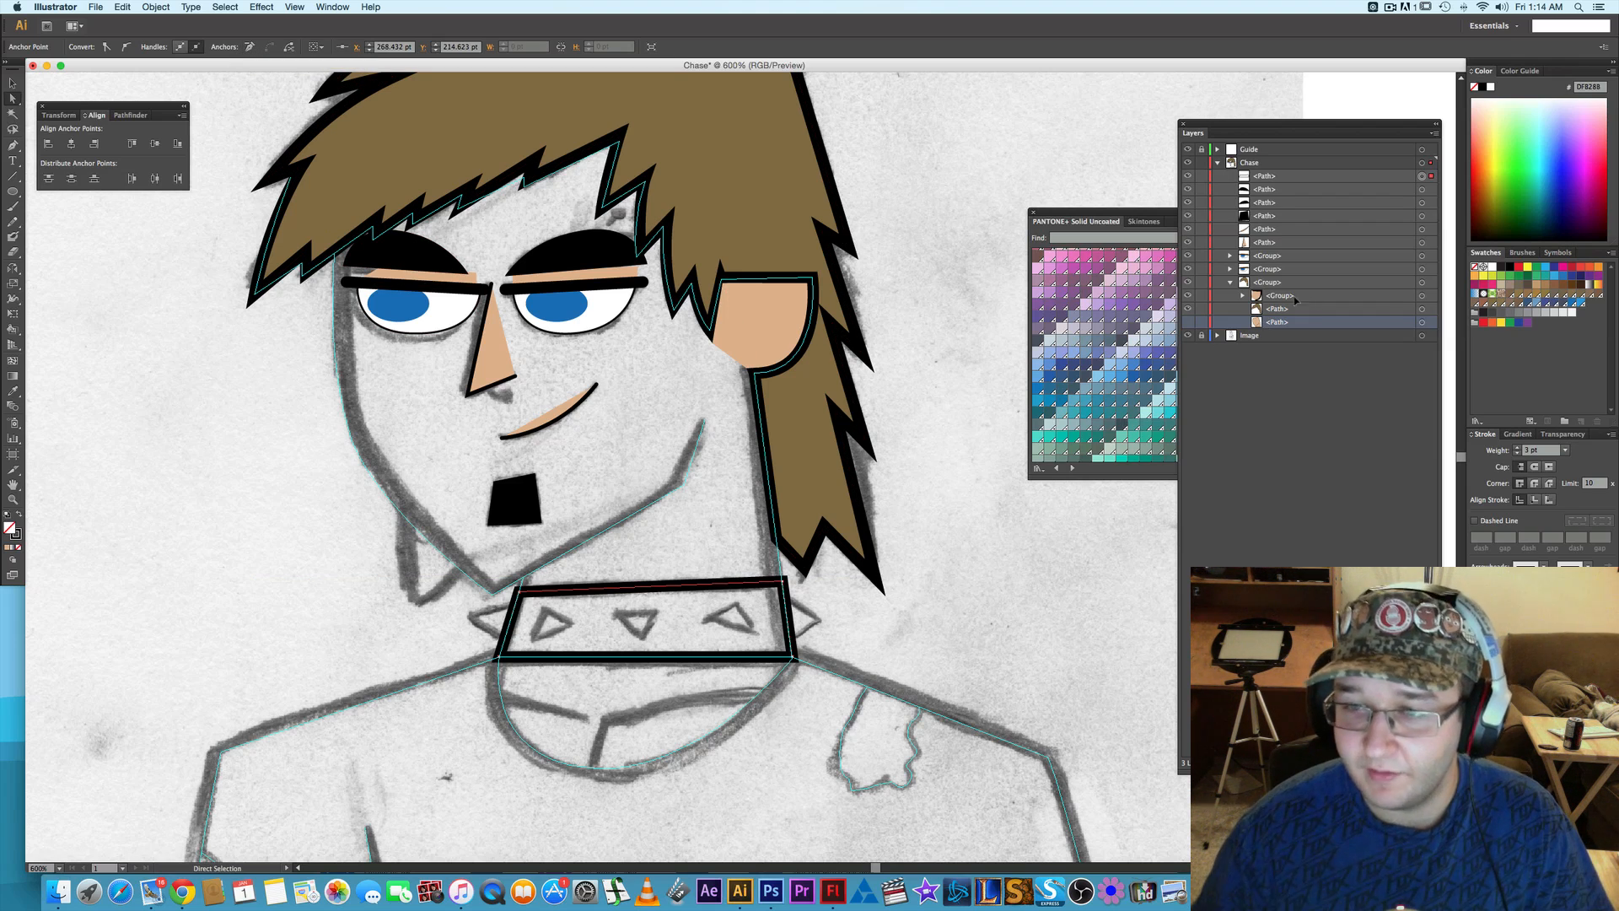
- Show the original face-and-neck path and move the collar path into the head group, directly above it
left_click(1189, 322)
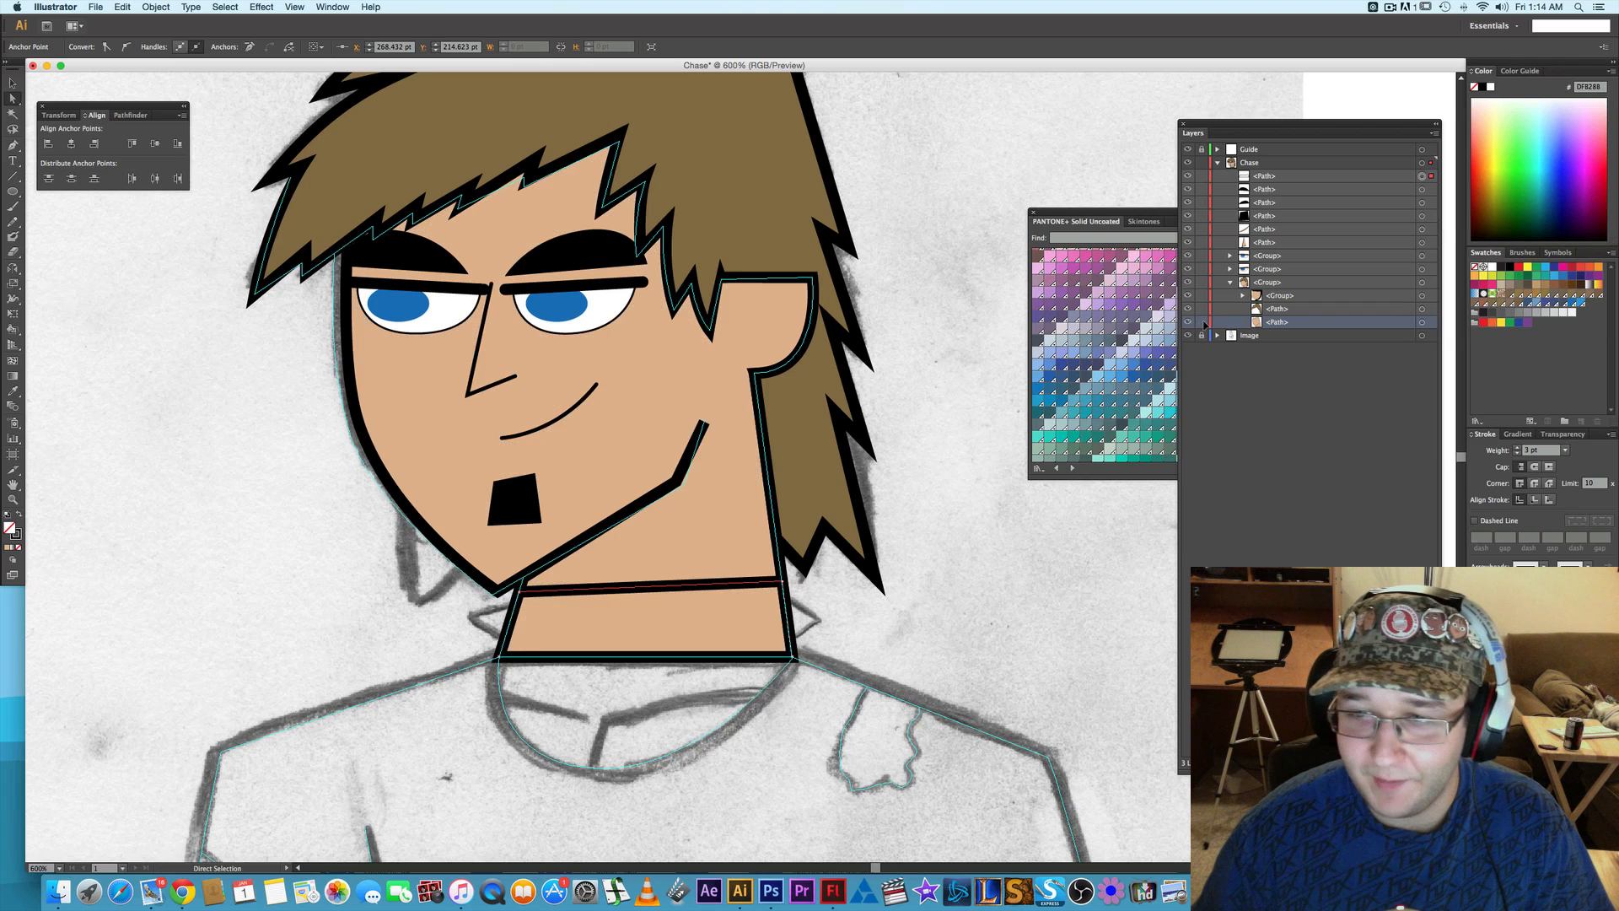
left_click(1295, 178)
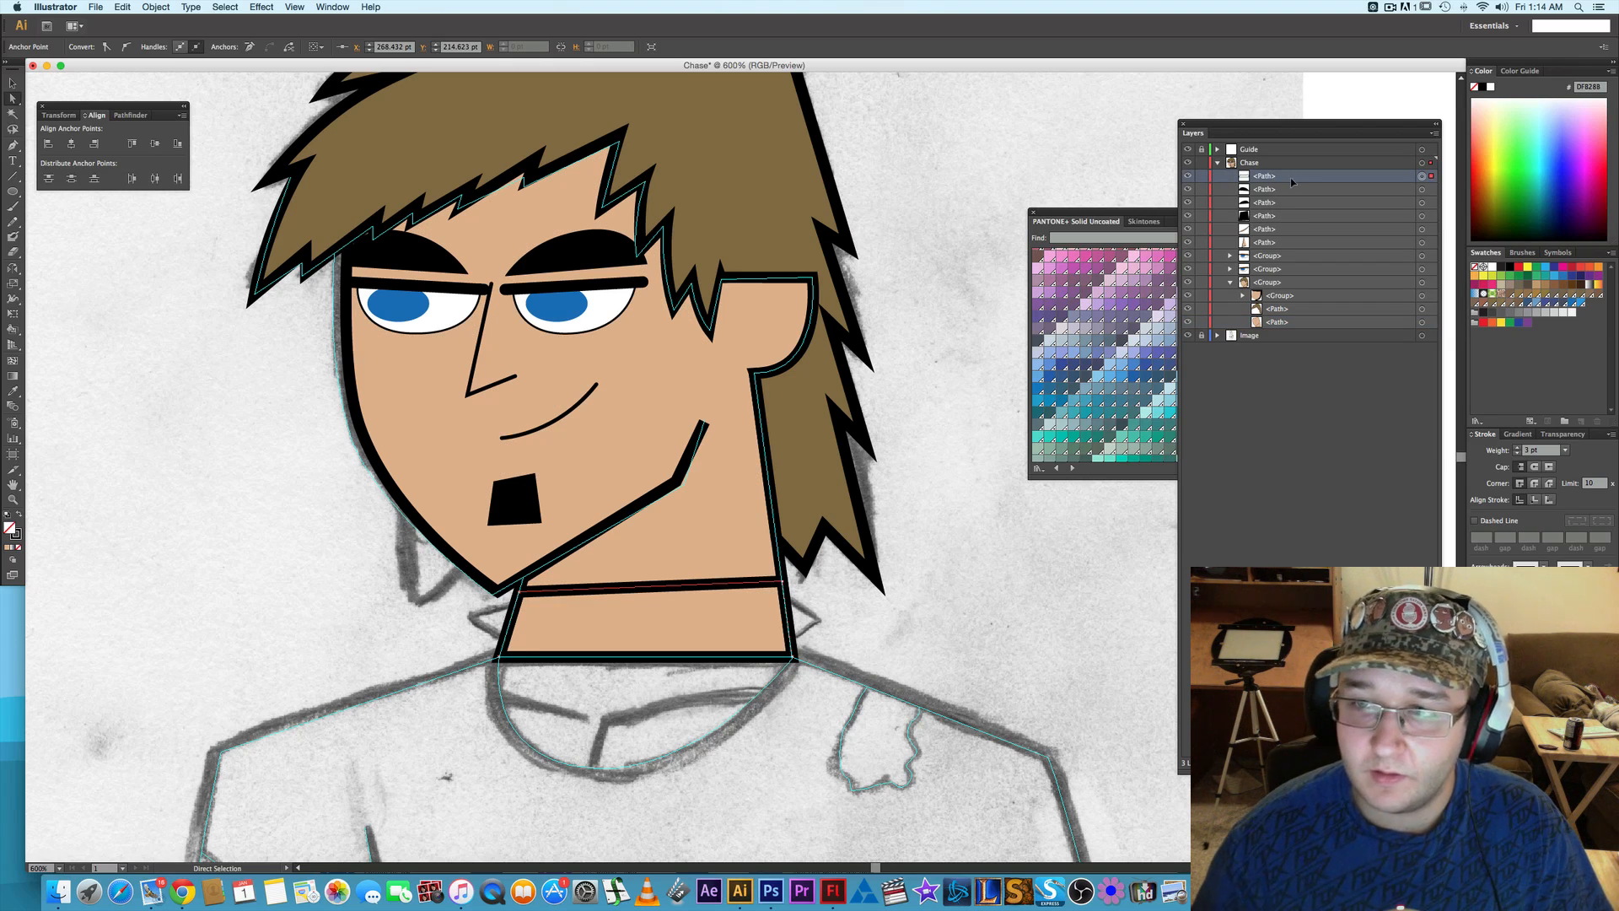
left_click(1275, 180)
left_click(1287, 178)
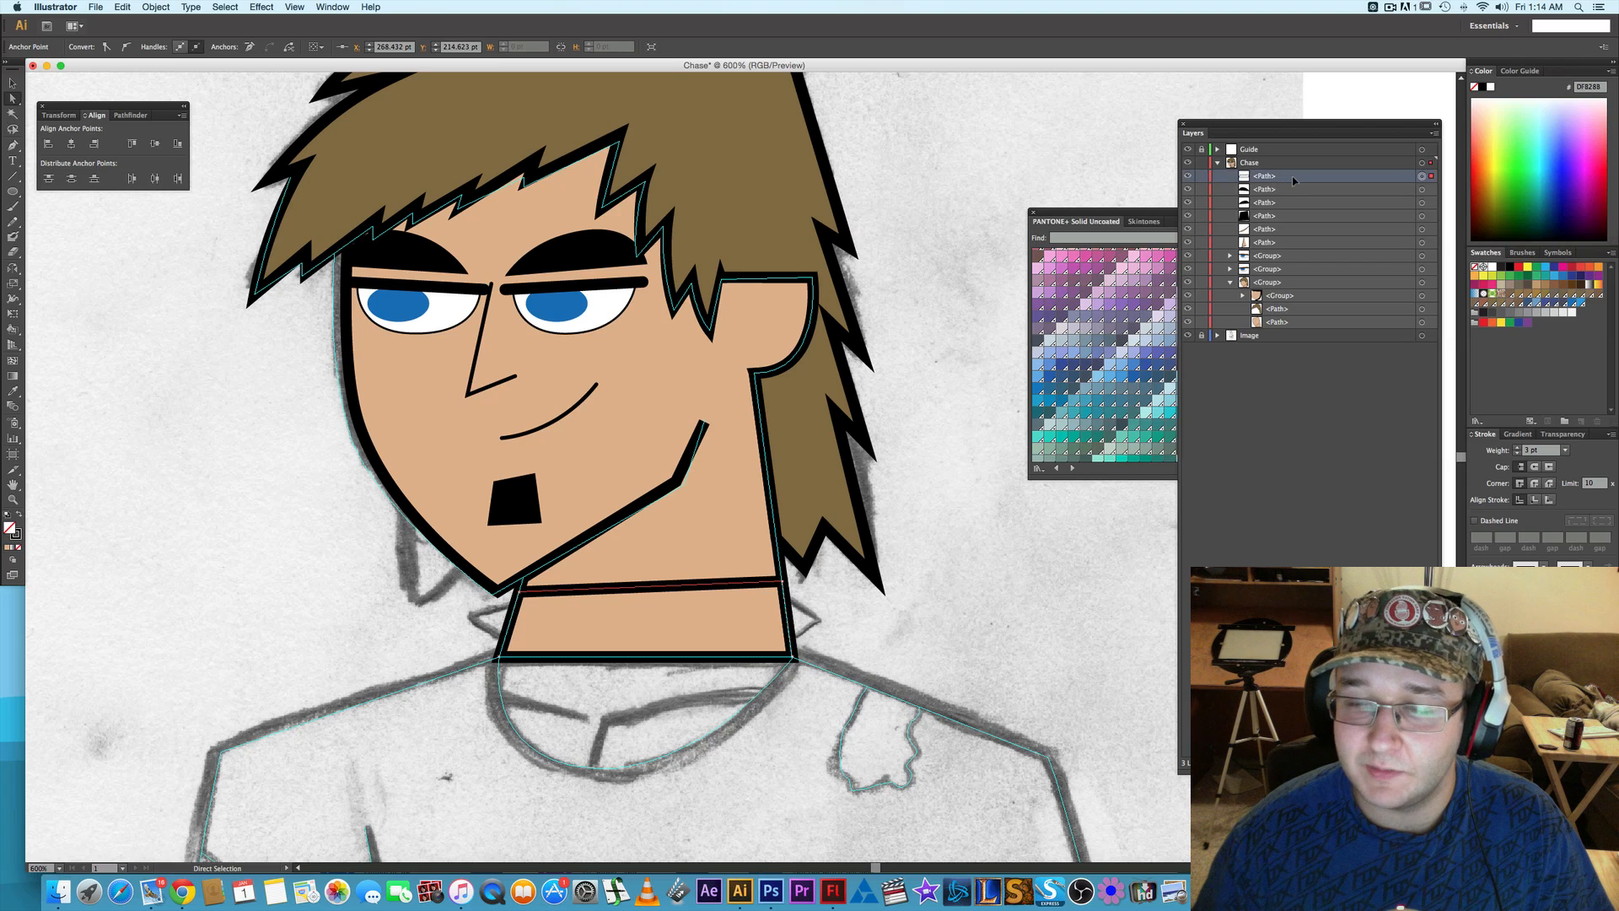
left_click_drag(1294, 181, 1286, 315)
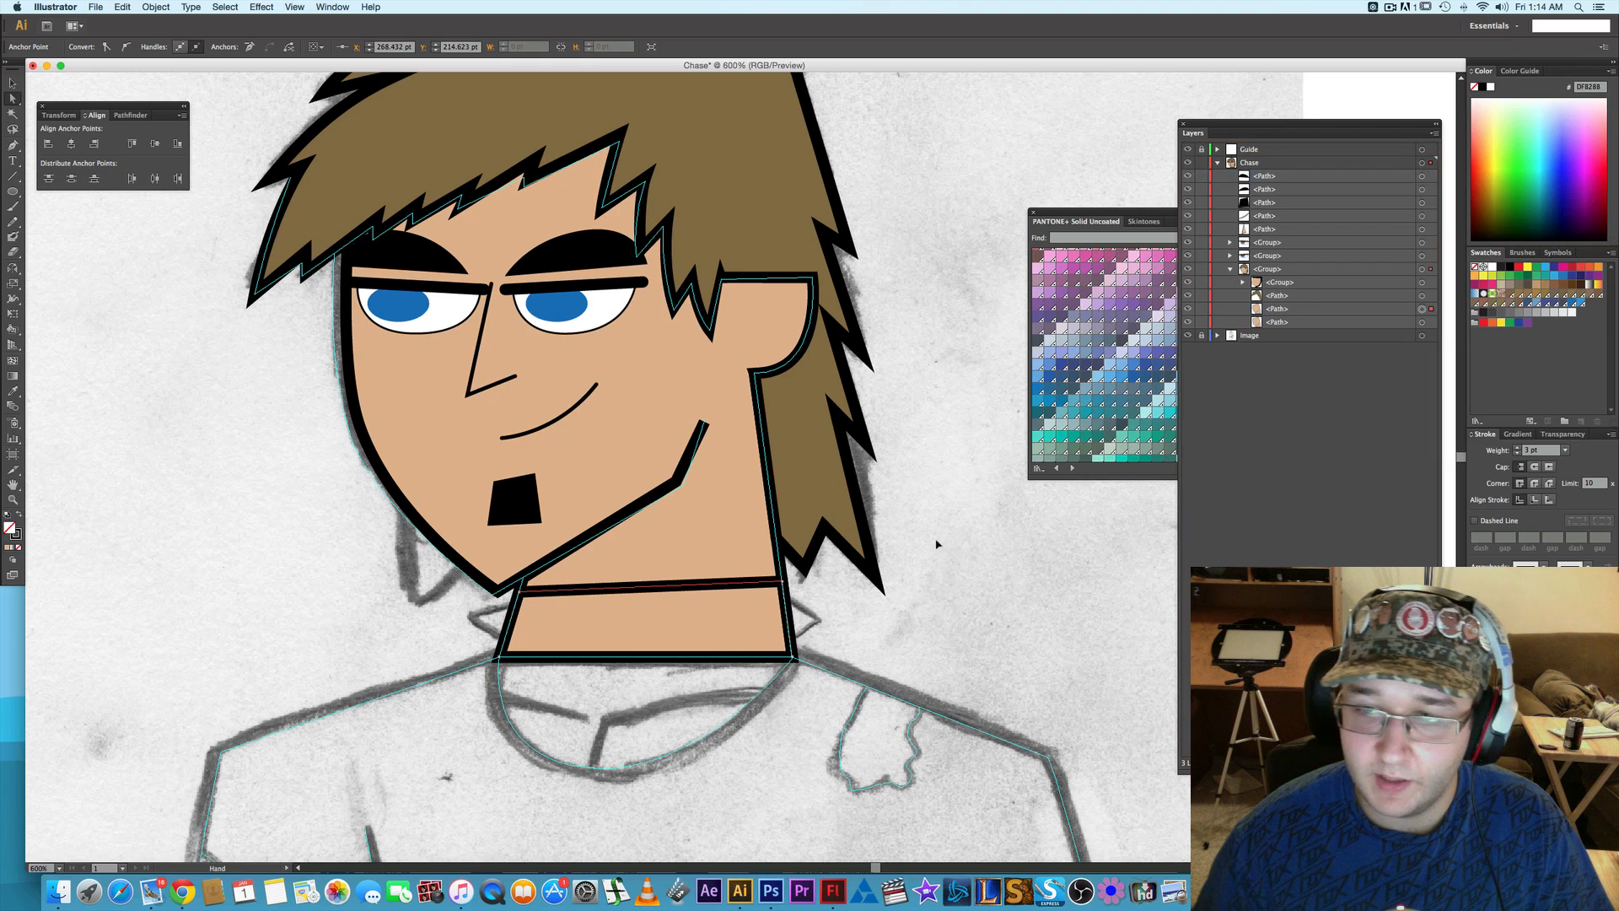
- Hide the original face-and-neck path again and deselect the collar
scroll(936, 549, "down", 3)
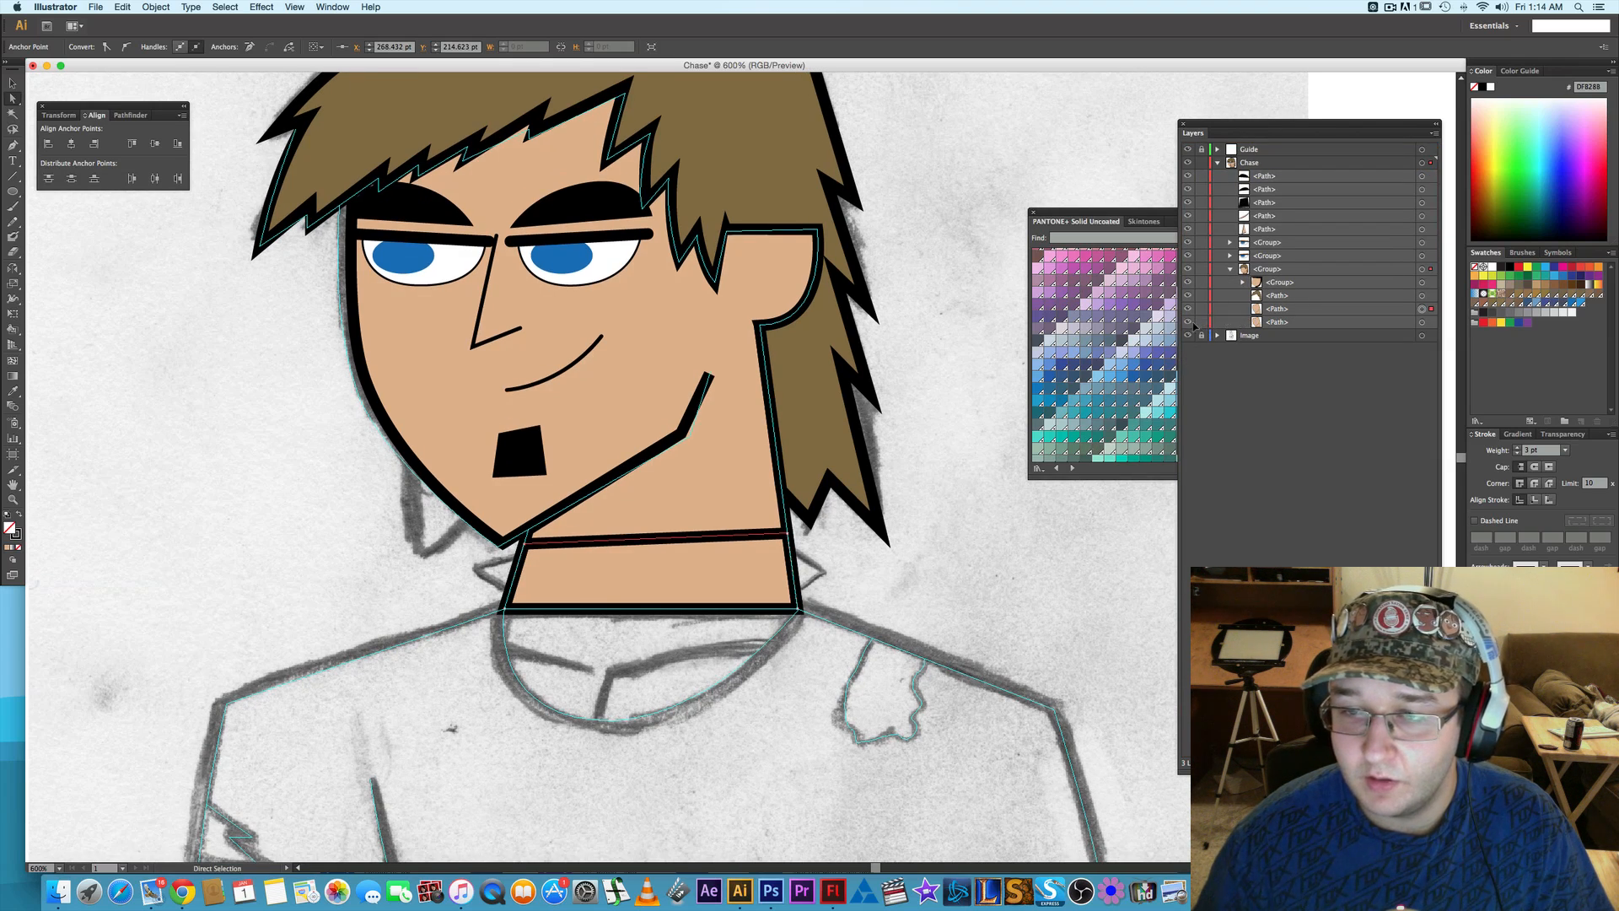
left_click(1189, 323)
left_click(920, 535)
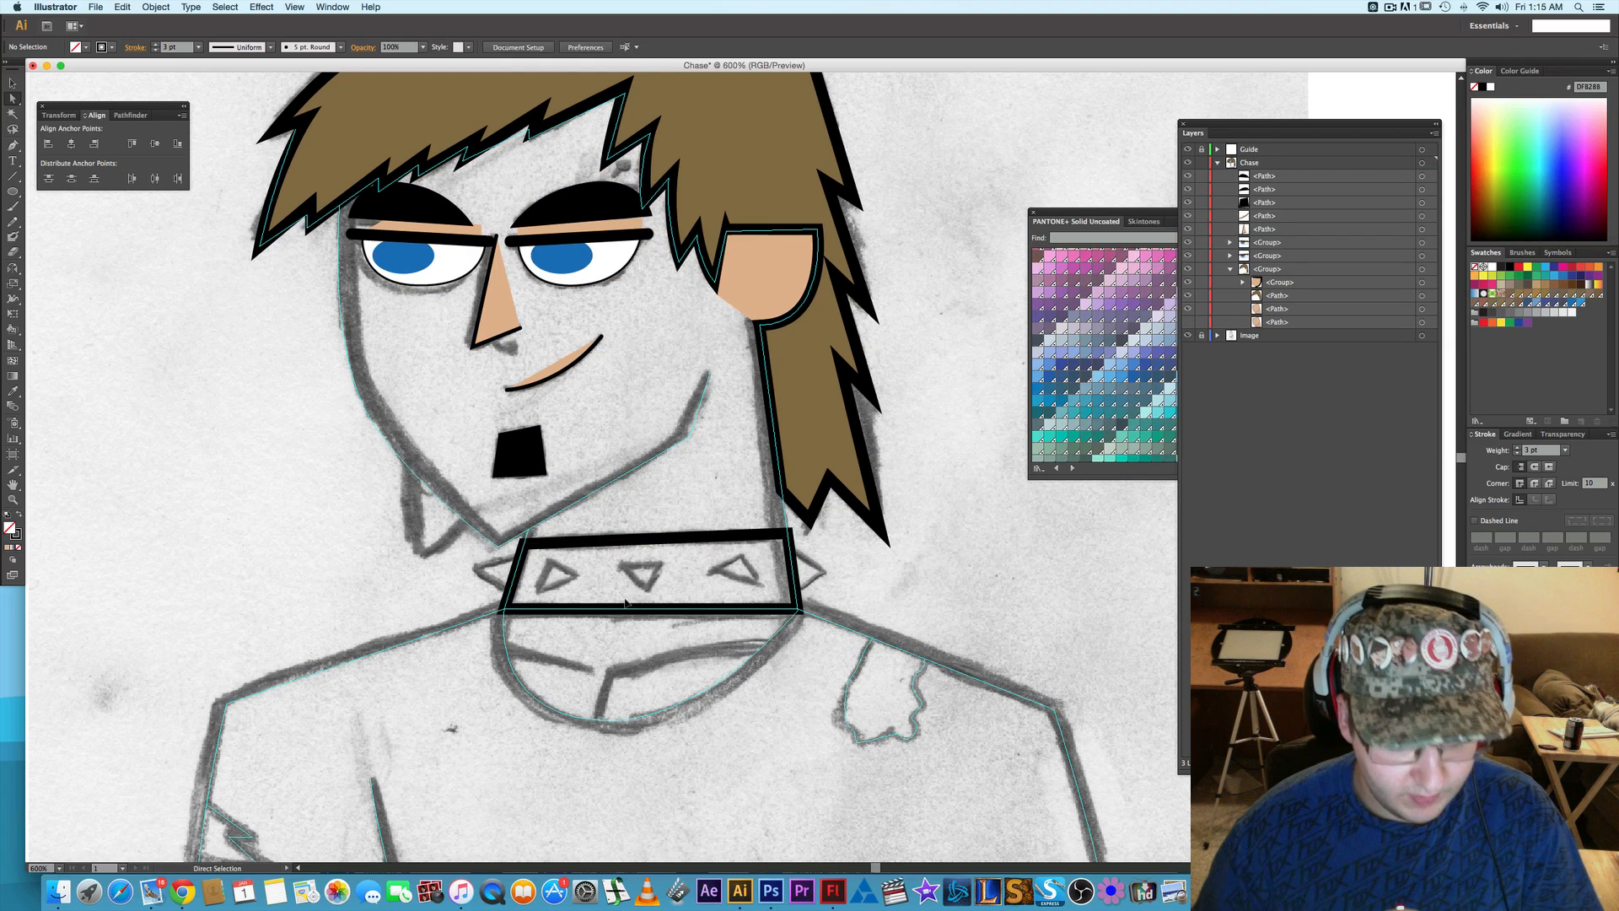
- Trace the spike protruding from the collar's left end as a closed triangle and set its stroke weight to 2 pt
key("p")
left_click(521, 554)
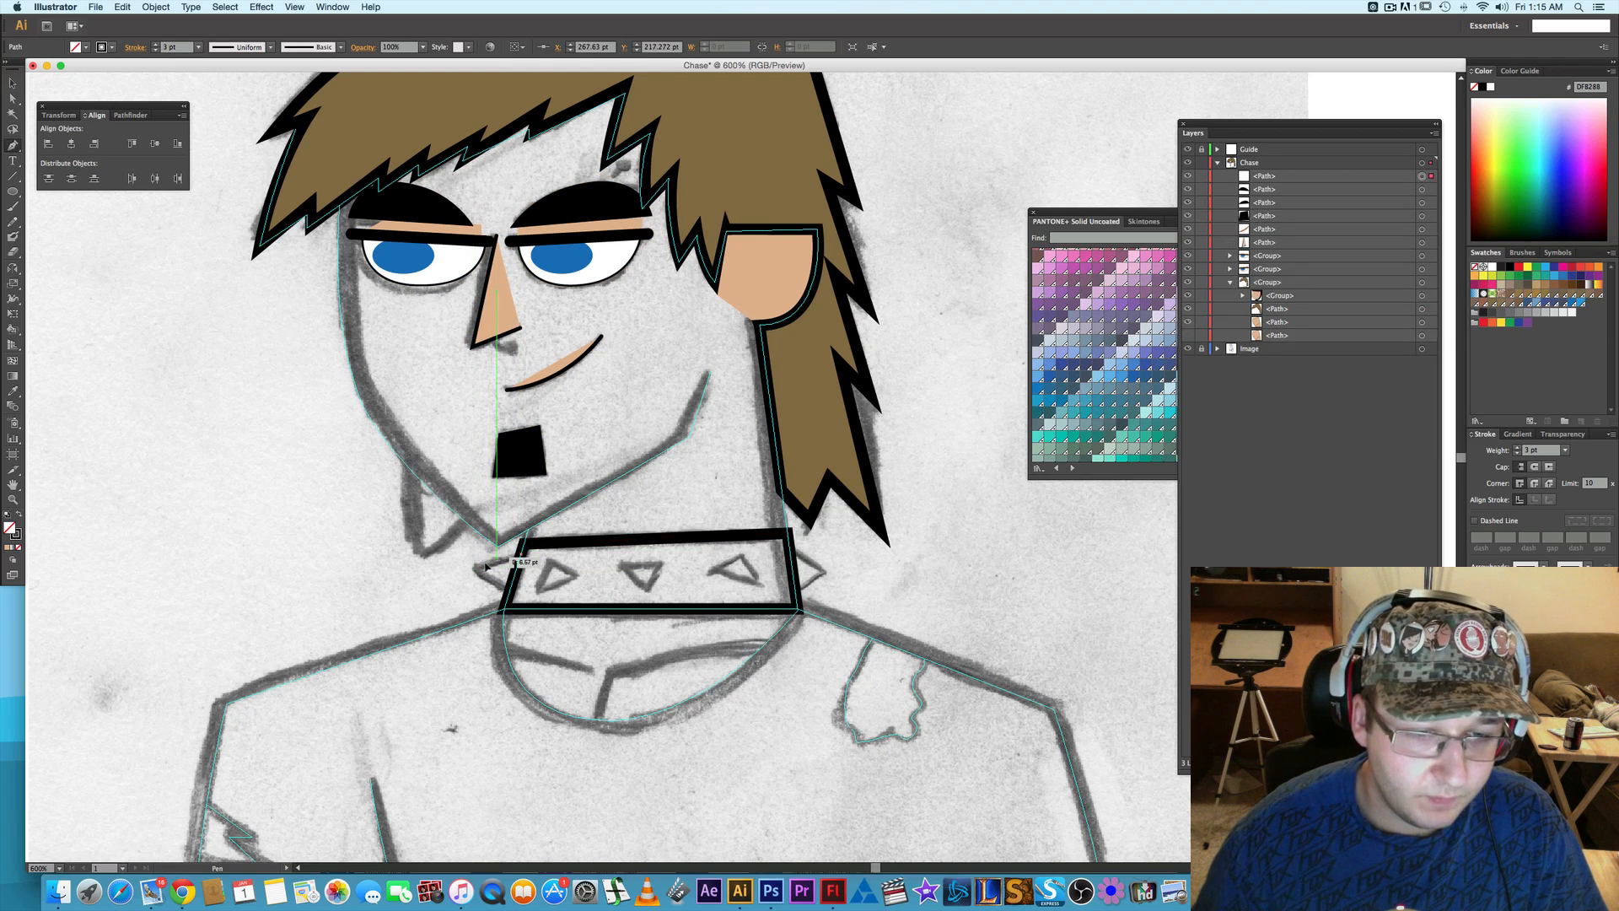
left_click(477, 569)
left_click(511, 592)
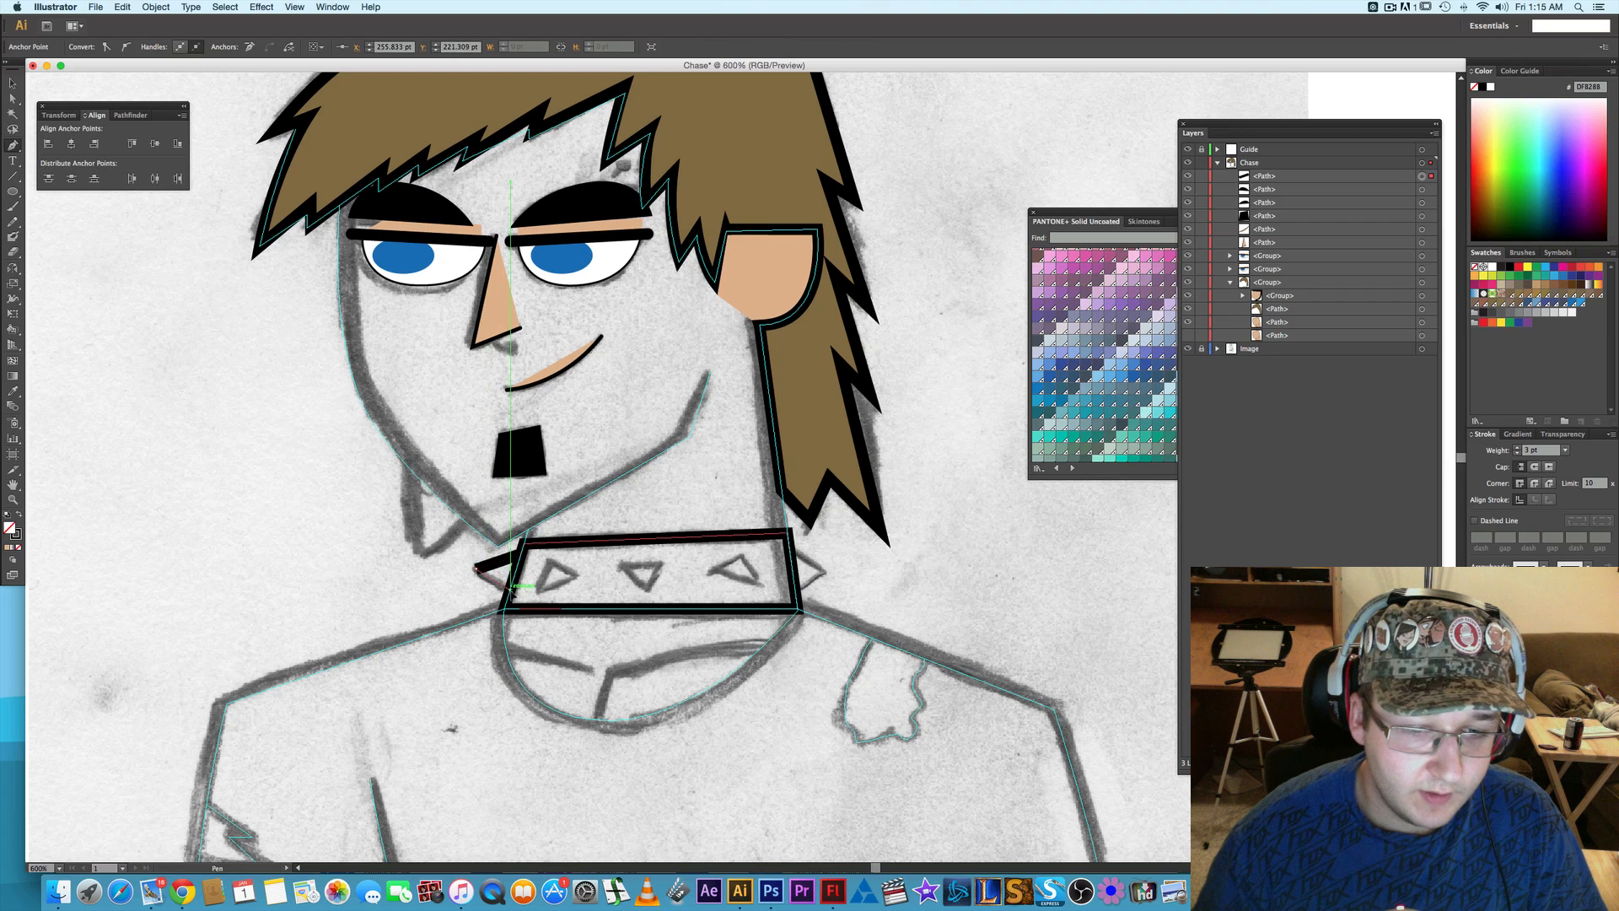
left_click(522, 553)
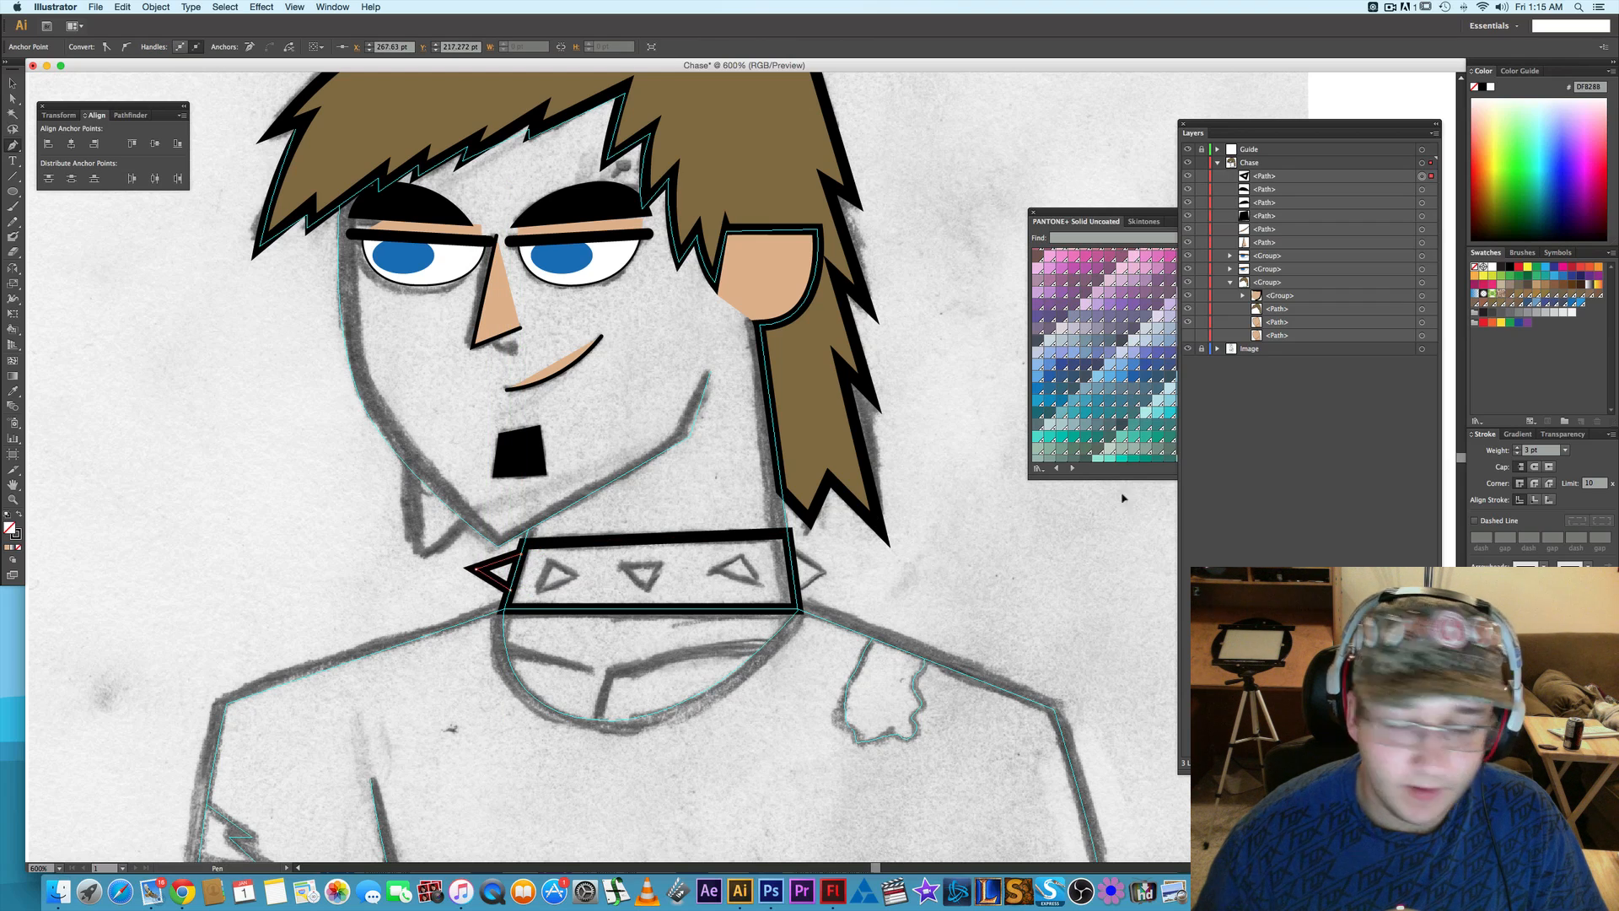
left_click(1517, 454)
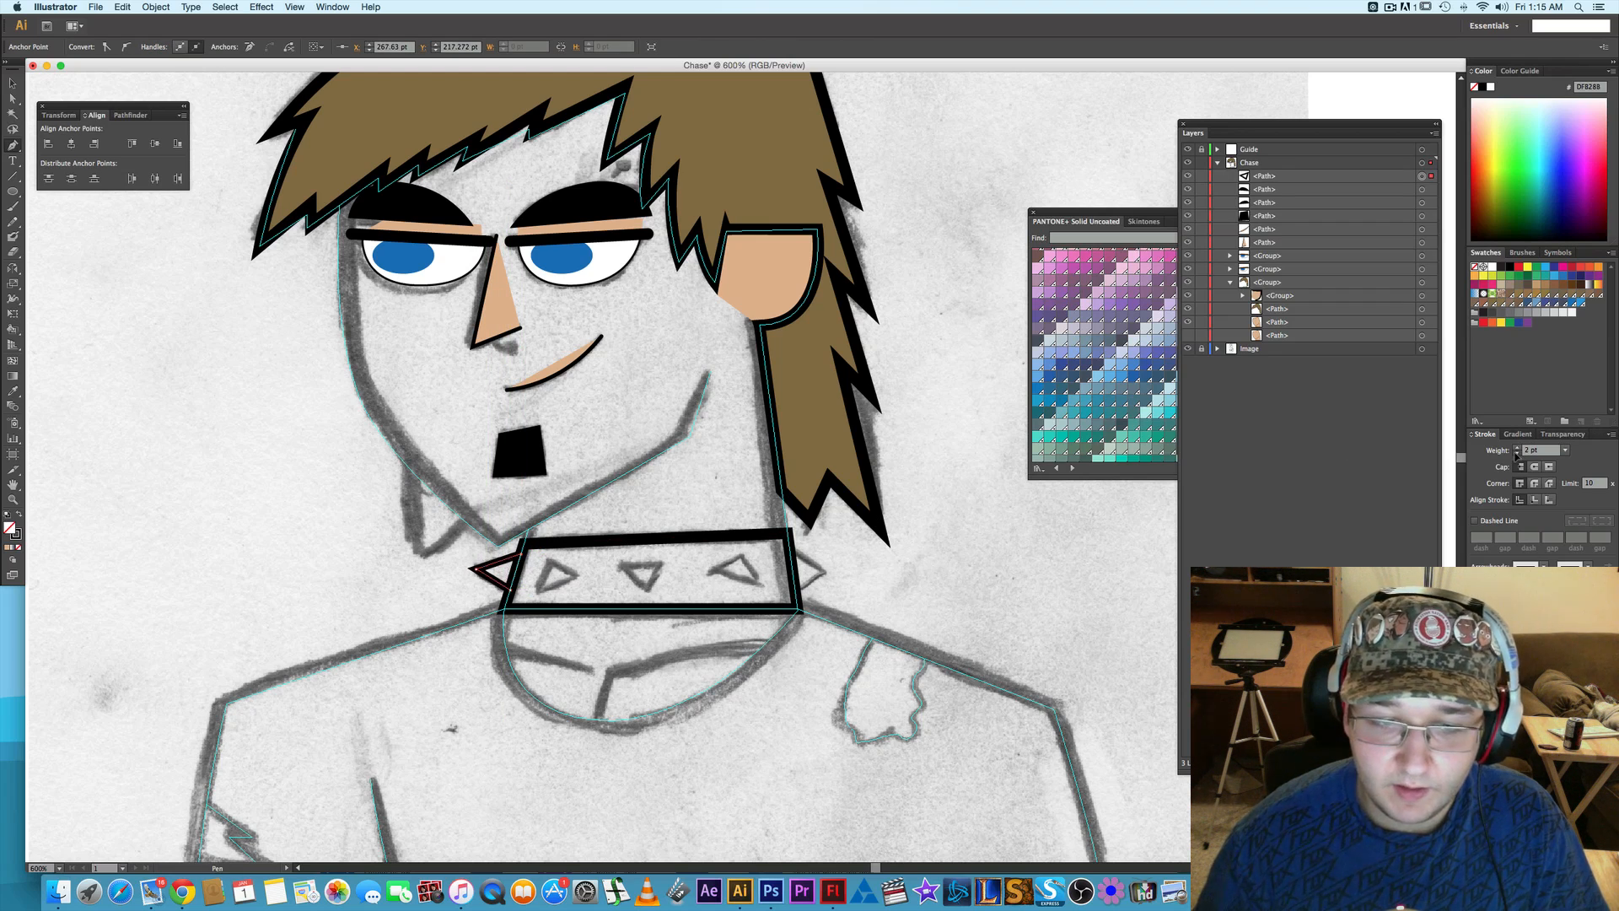
left_click(1517, 454)
left_click(1517, 448)
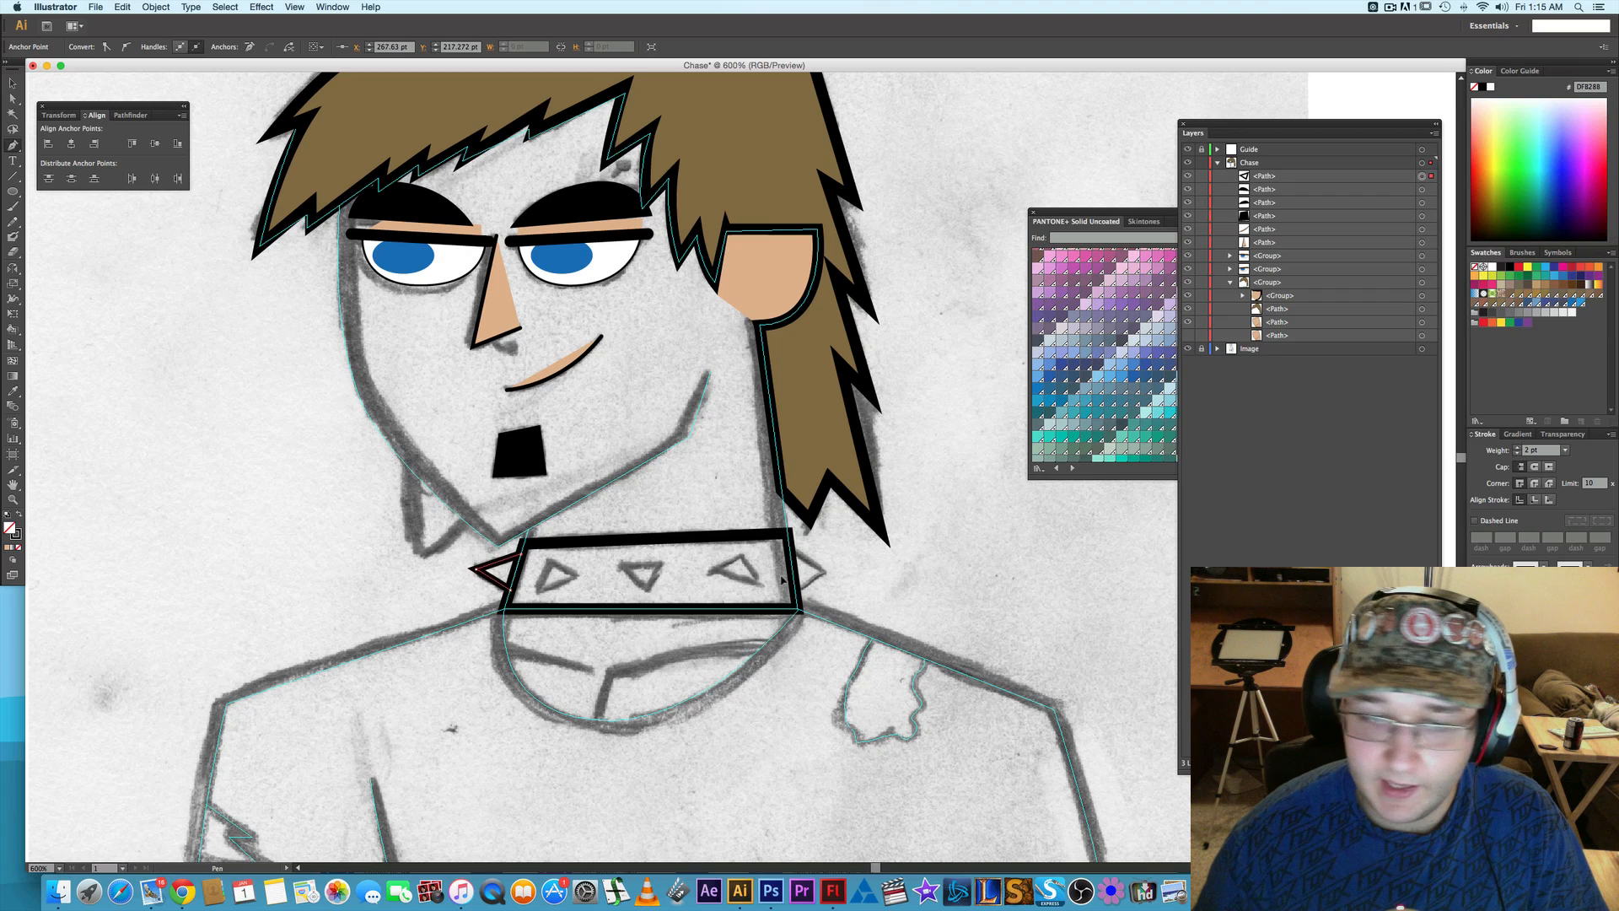
- Trace the collar's left and middle triangular studs with the Pen tool as separate closed paths
left_click(549, 561)
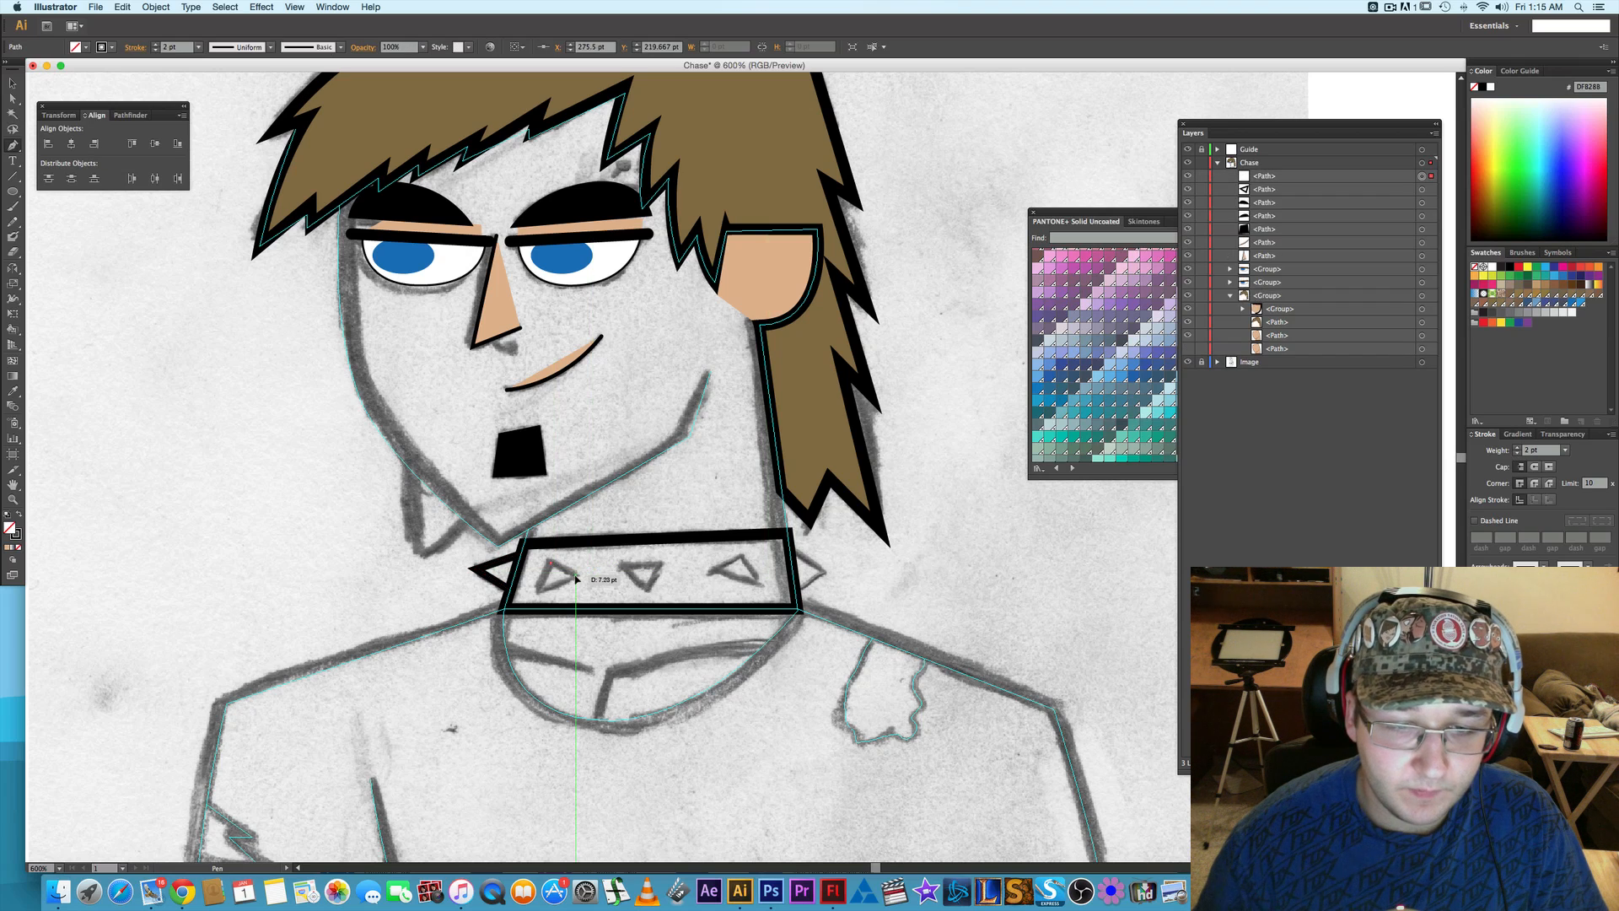
left_click(576, 576)
left_click(538, 594)
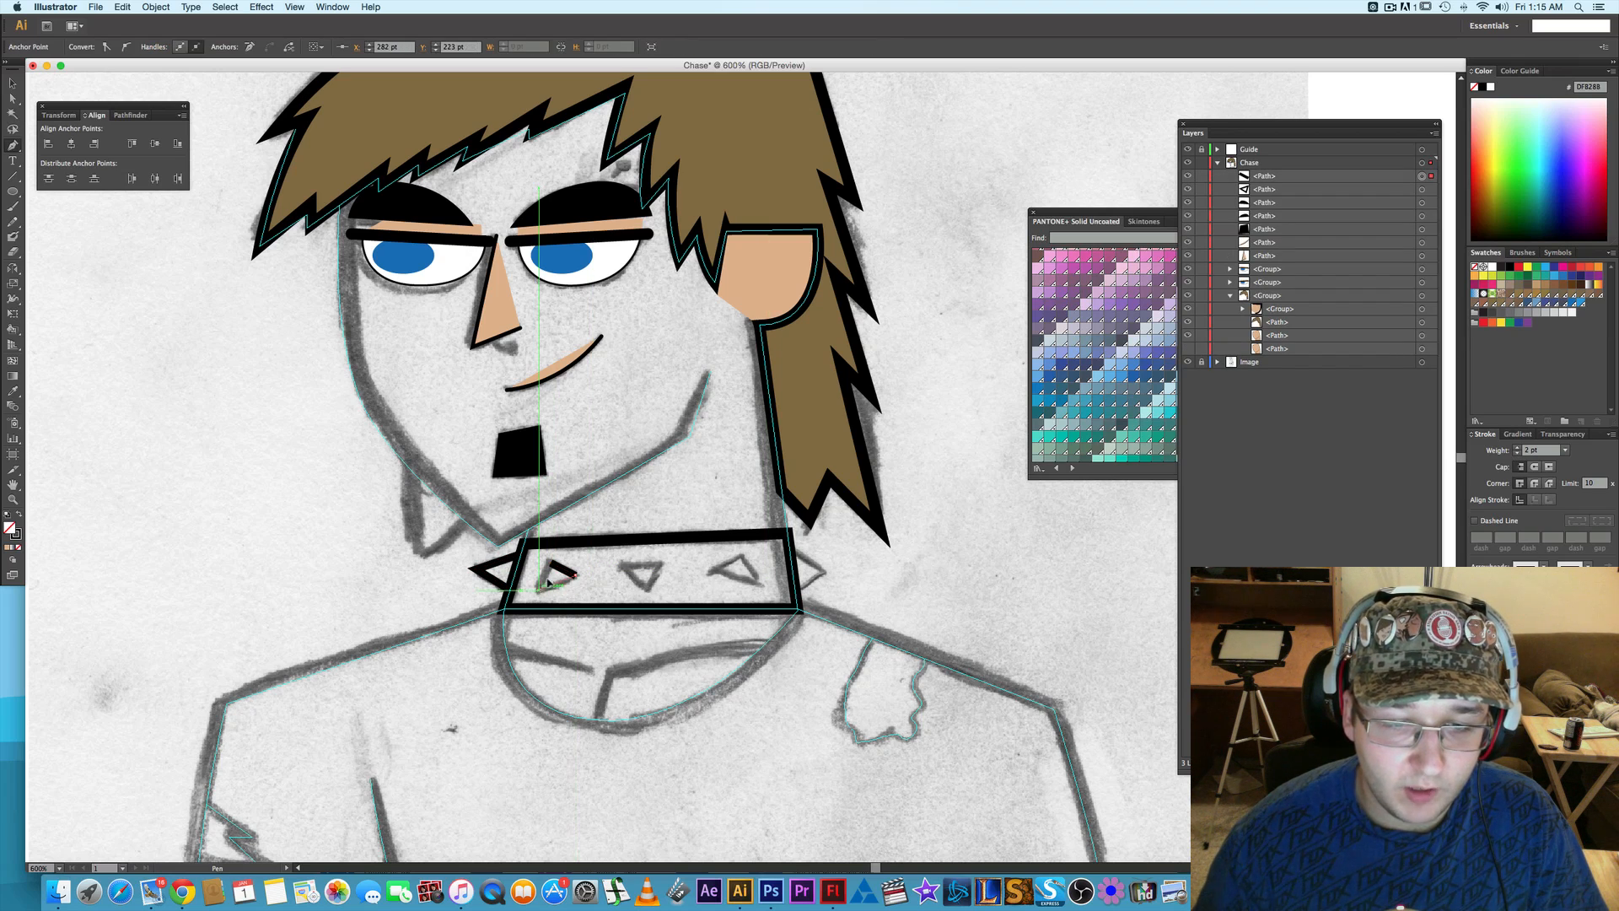
left_click(549, 561)
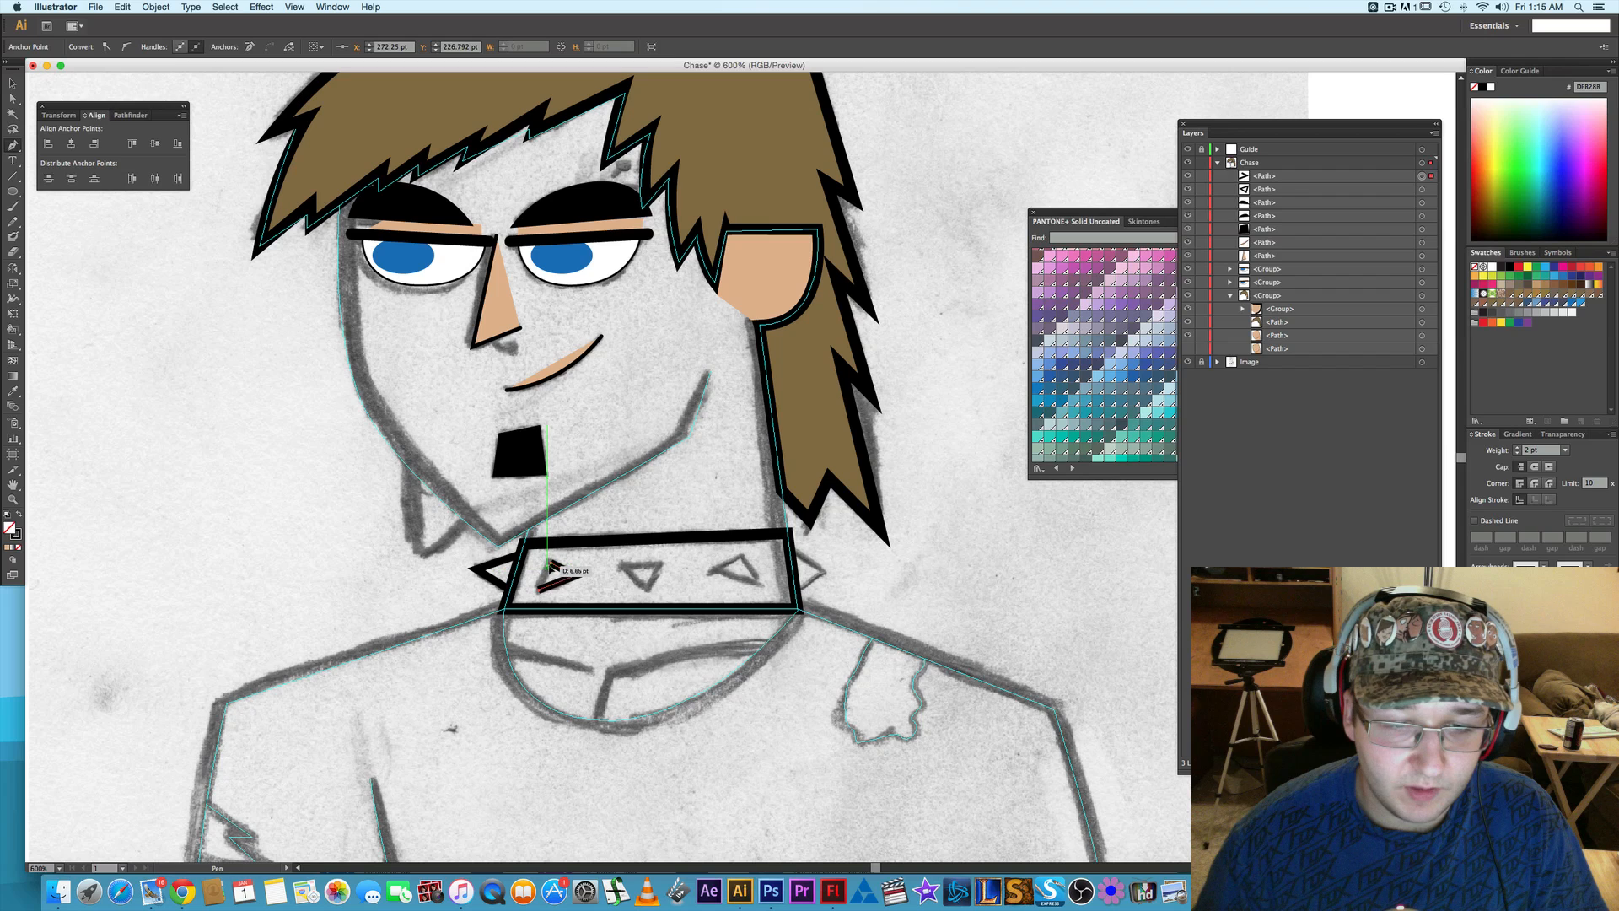
left_click(625, 564)
left_click(648, 594)
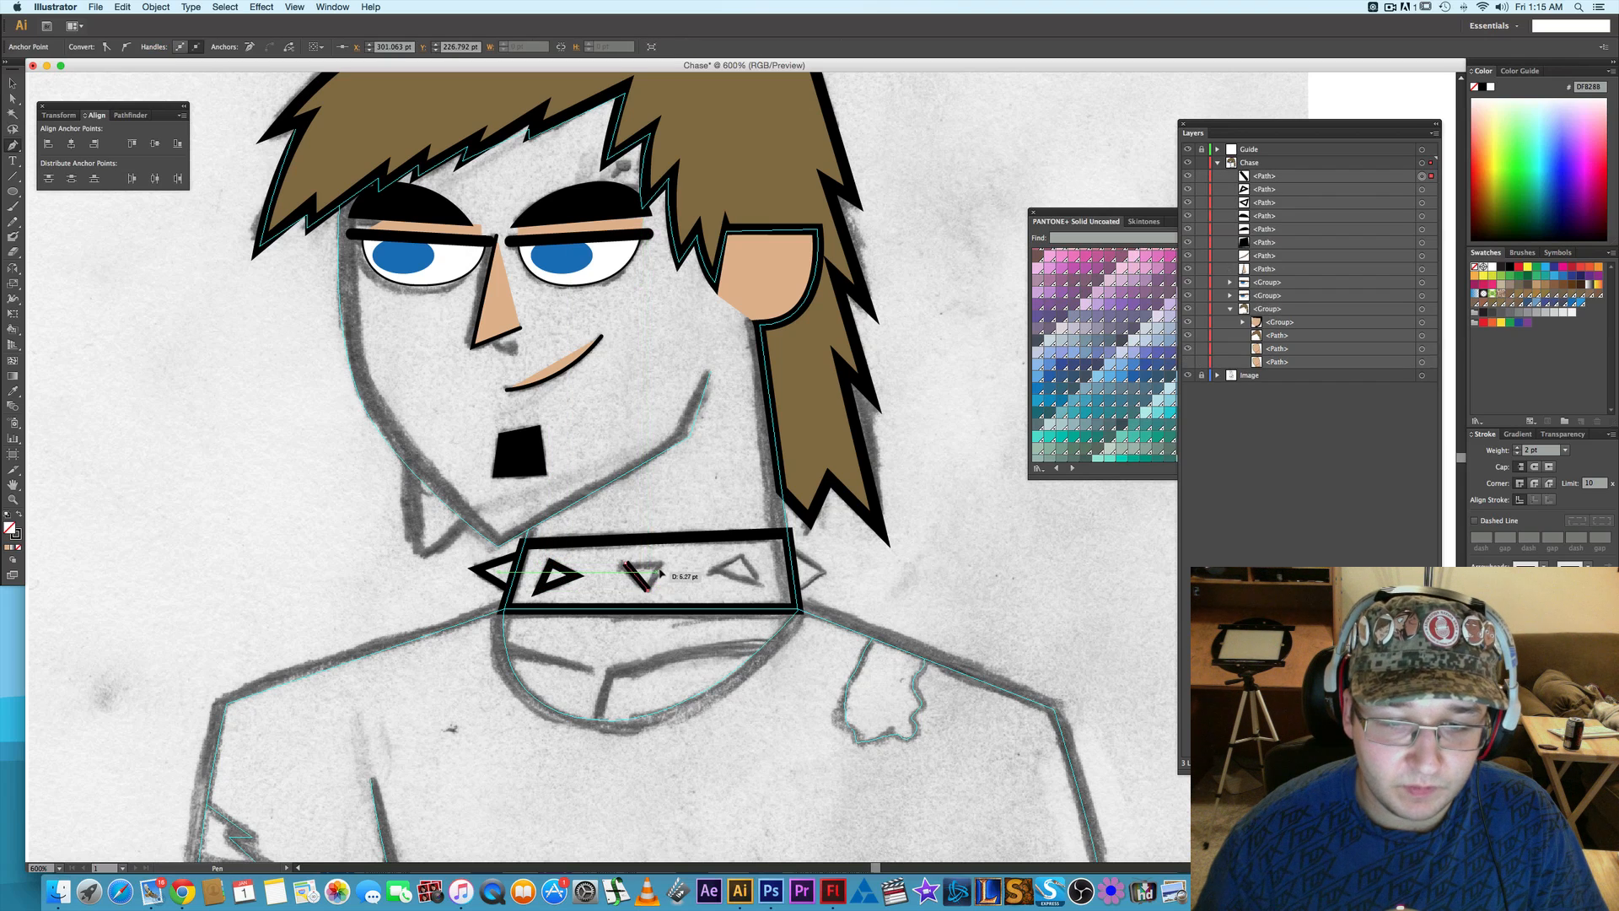
left_click(624, 561)
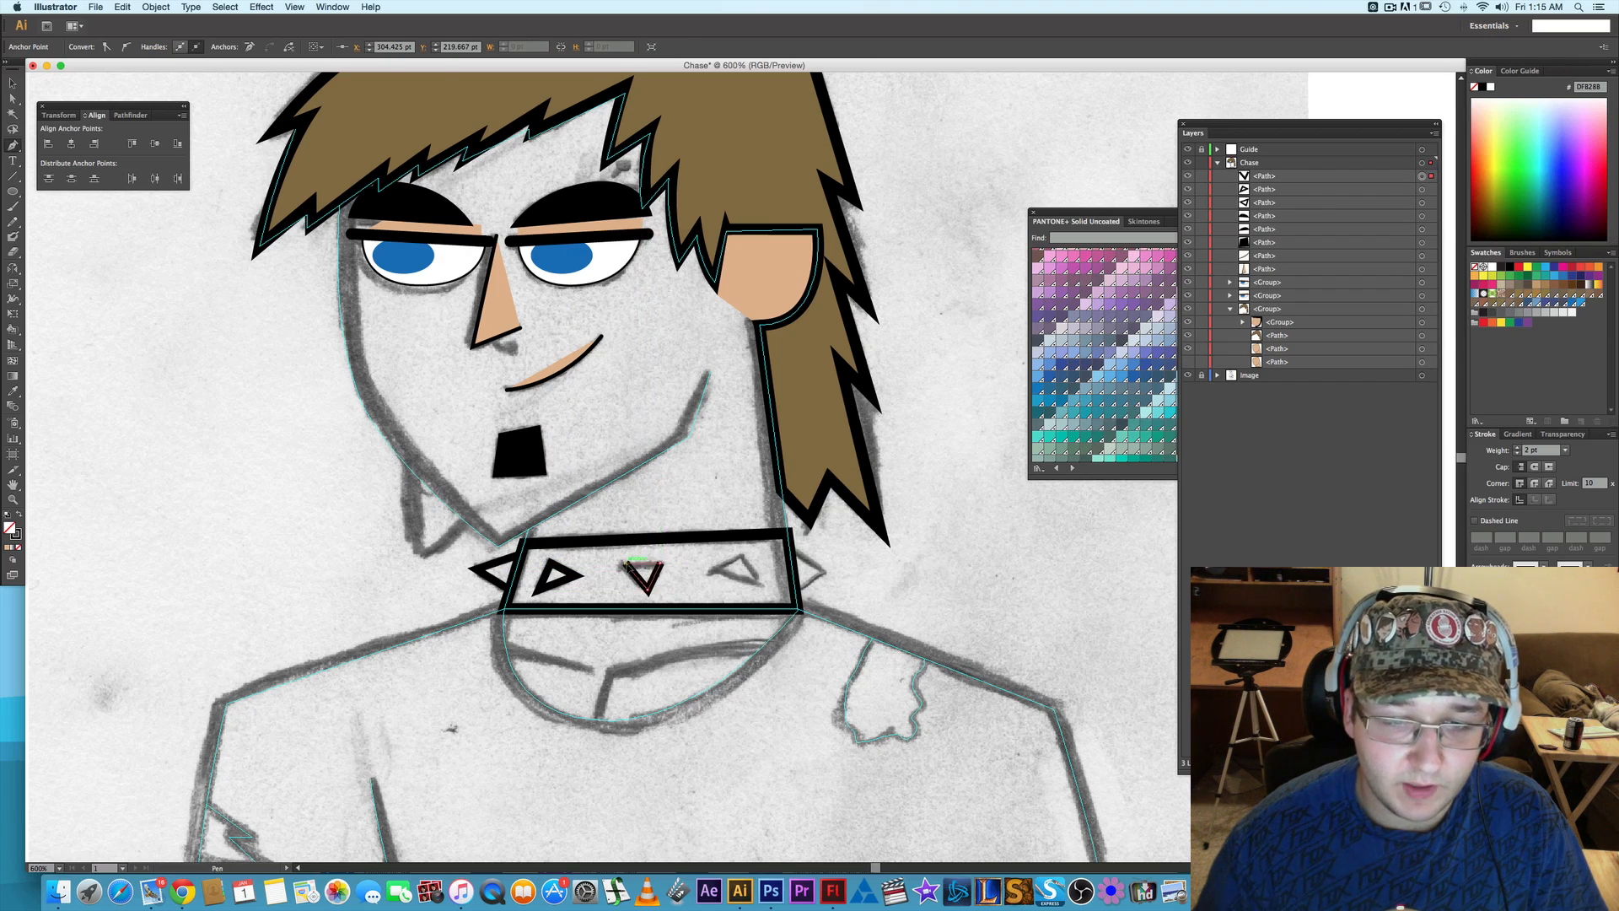
- Trace the collar's right triangular stud and the spike protruding from its right end with the Pen tool
left_click(711, 573)
left_click(742, 555)
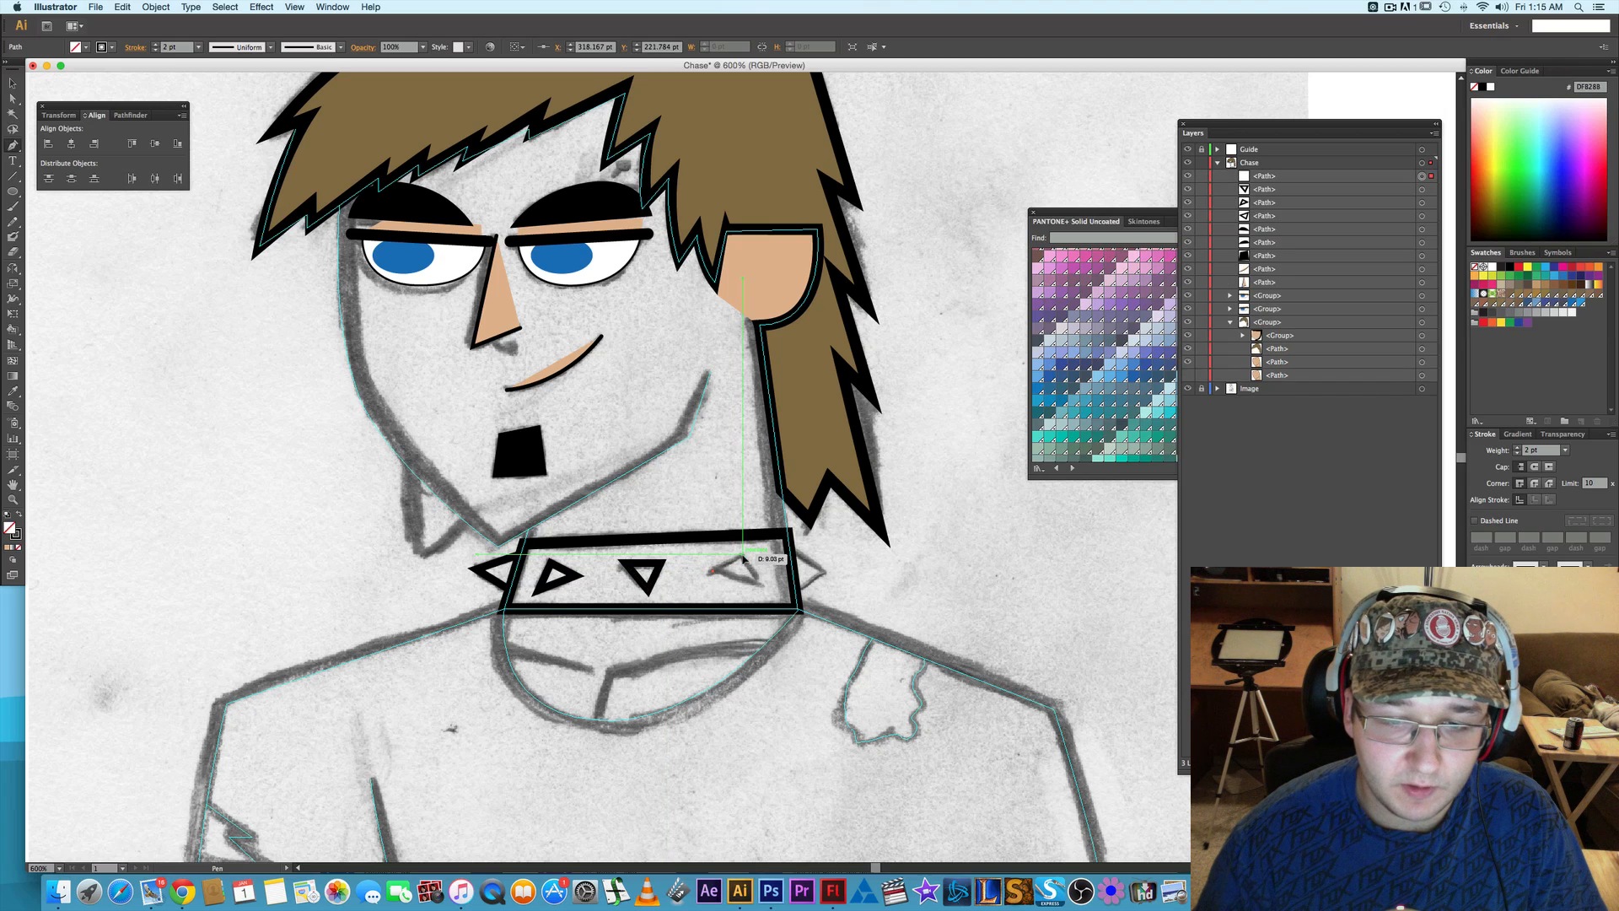
left_click(764, 588)
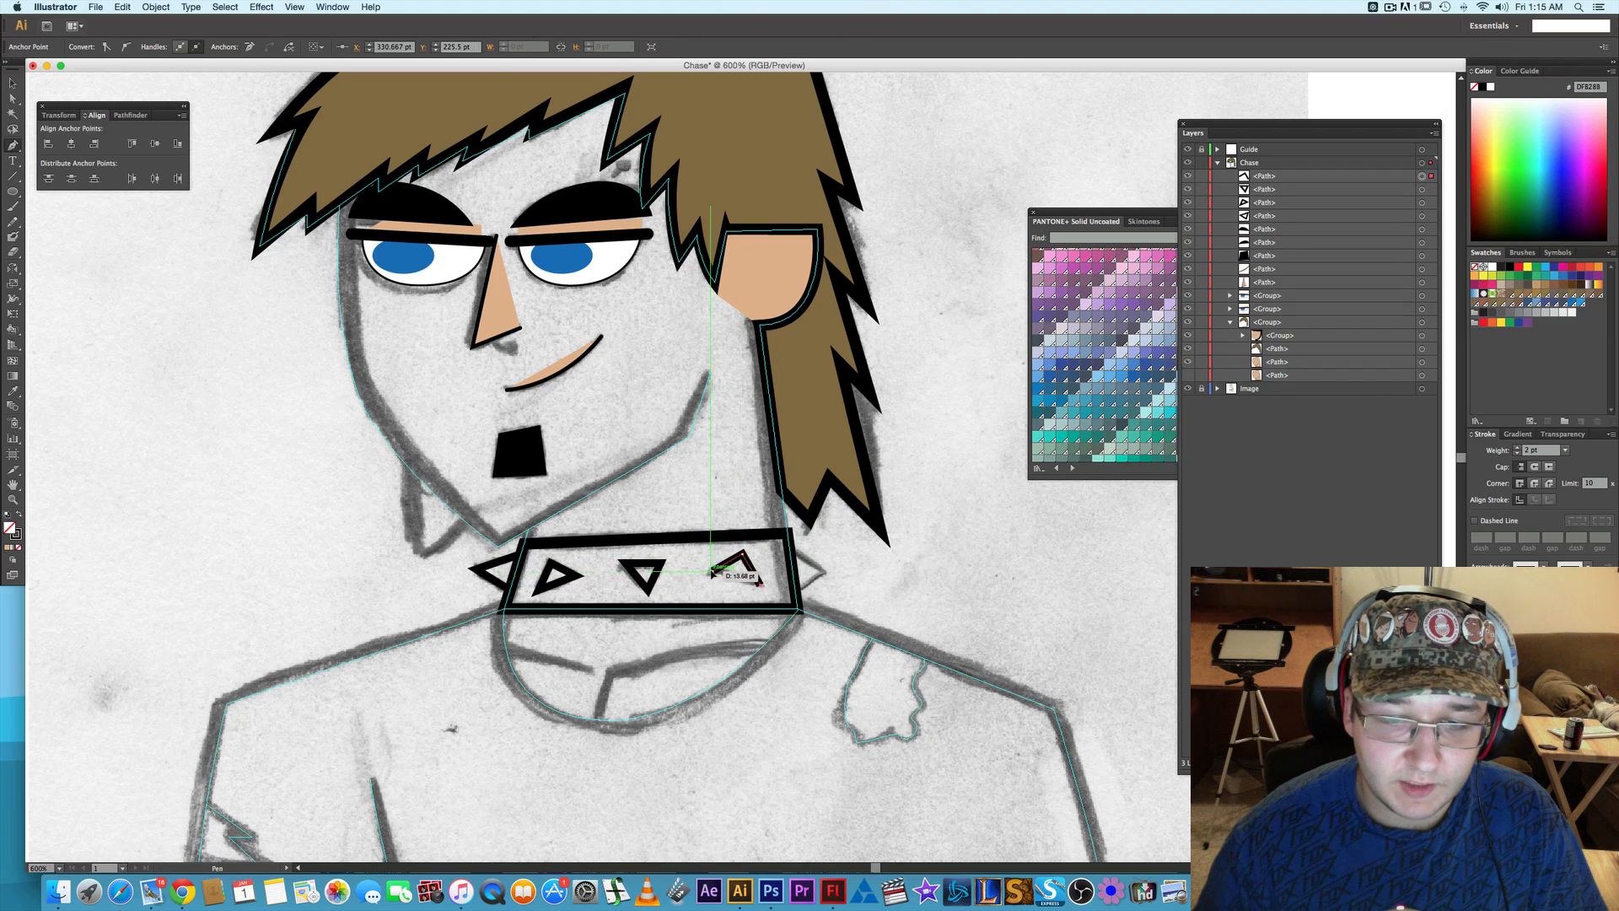
left_click(711, 573)
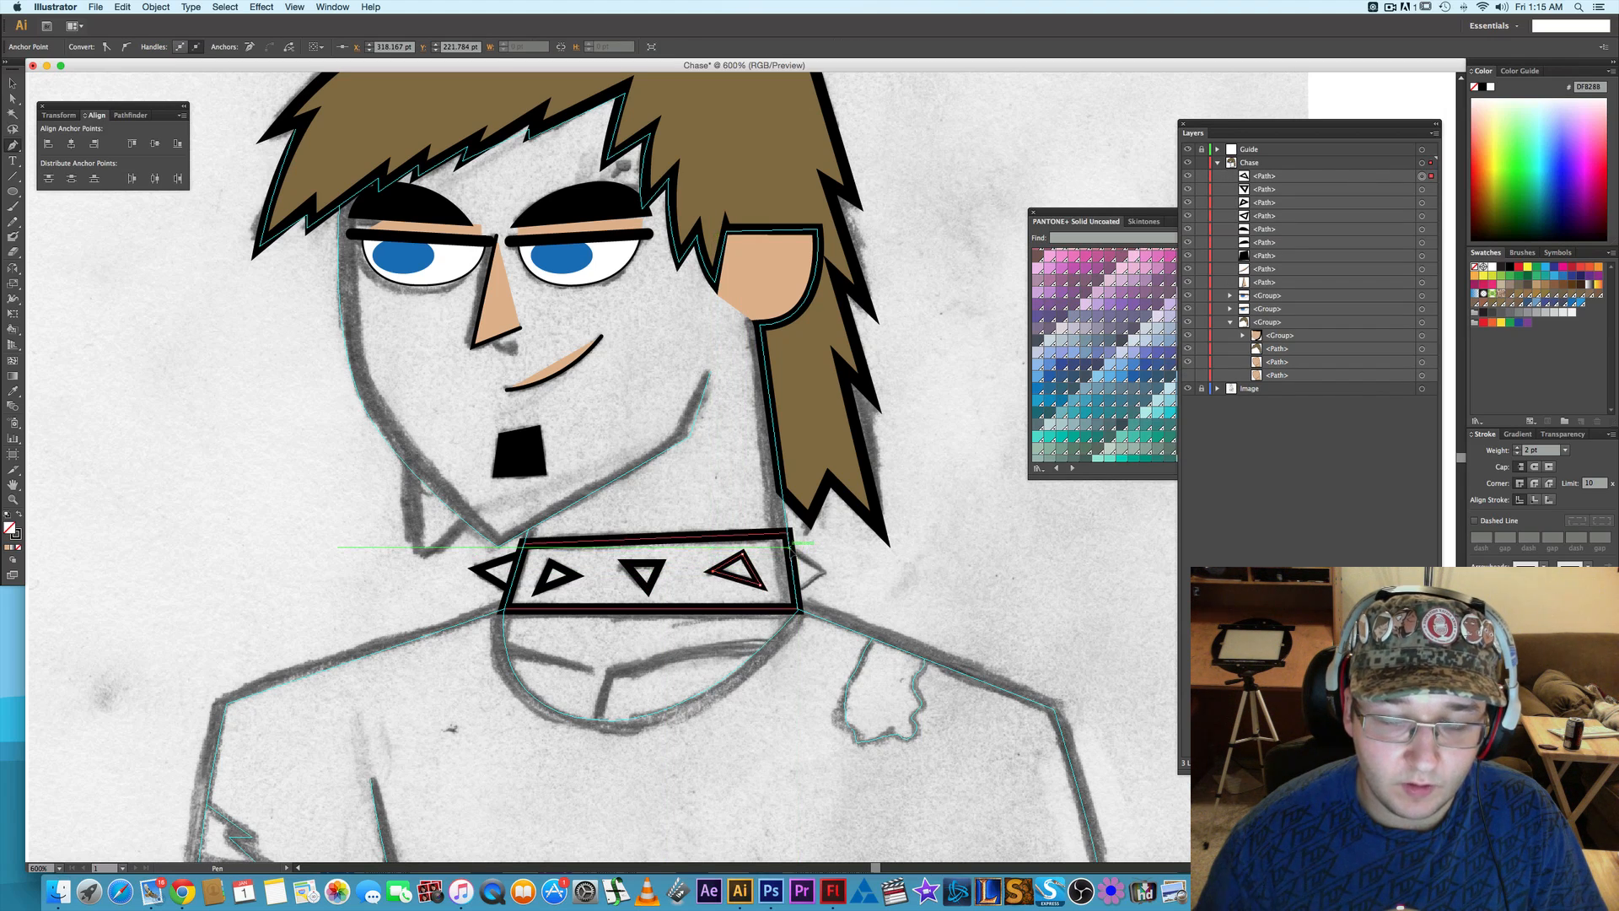
left_click(791, 545)
left_click(826, 573)
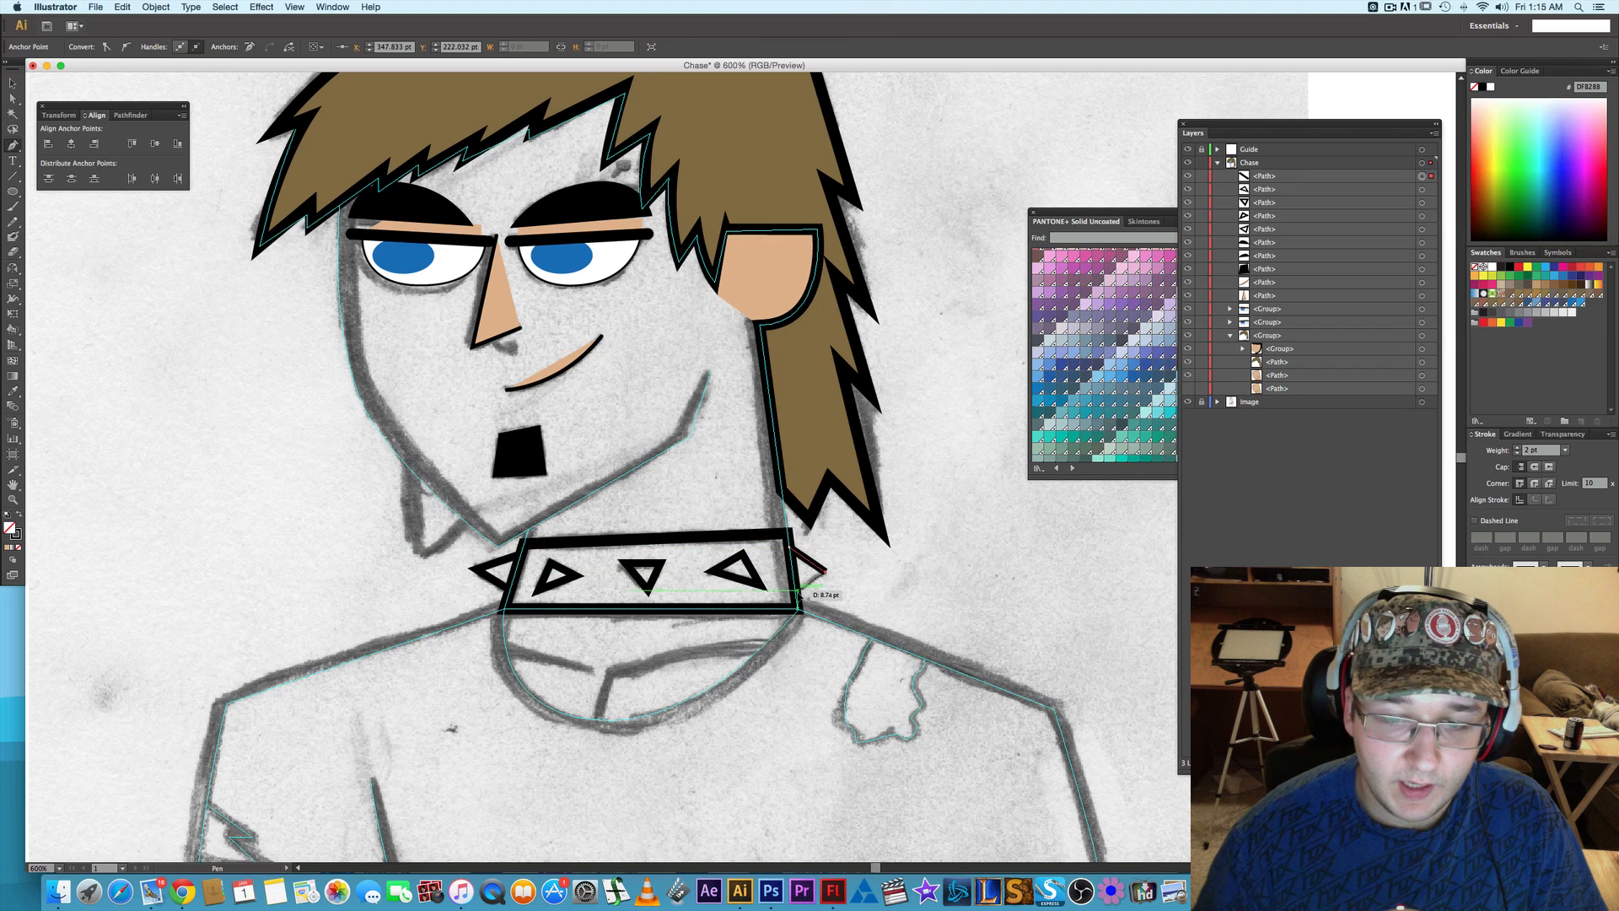
left_click(795, 595)
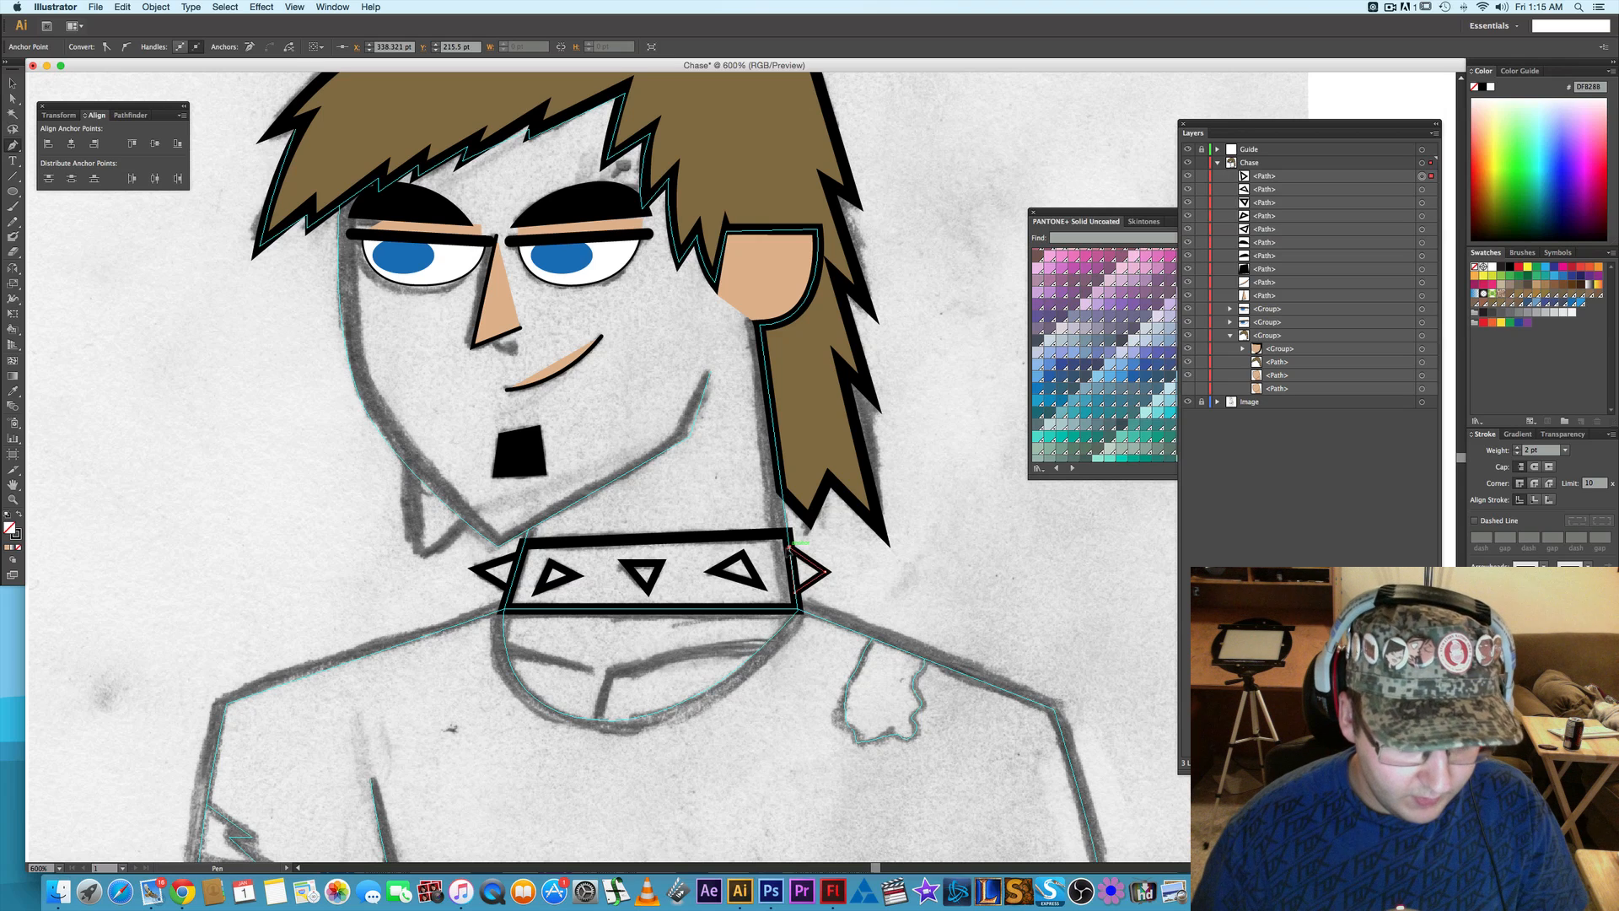
- Close the right end spike's path and fill the three collar studs and both end spikes with a dark slate-grey PANTONE+ Solid Uncoated swatch
left_click(798, 543)
key("v")
left_click(496, 581)
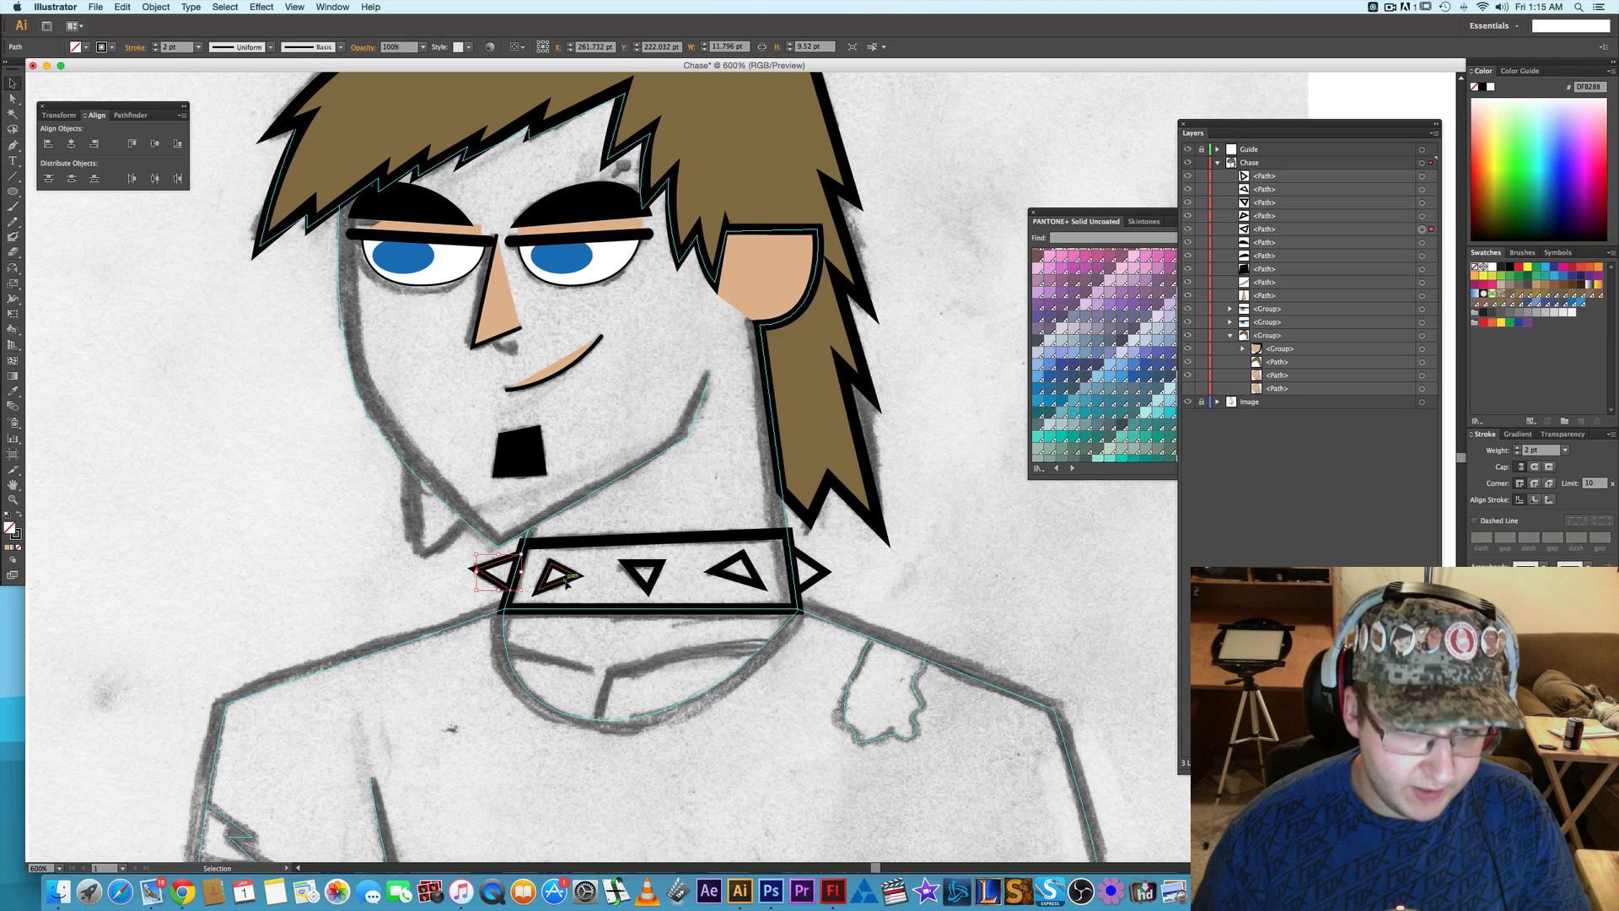
left_click(560, 577, "shift")
left_click(639, 576, "shift")
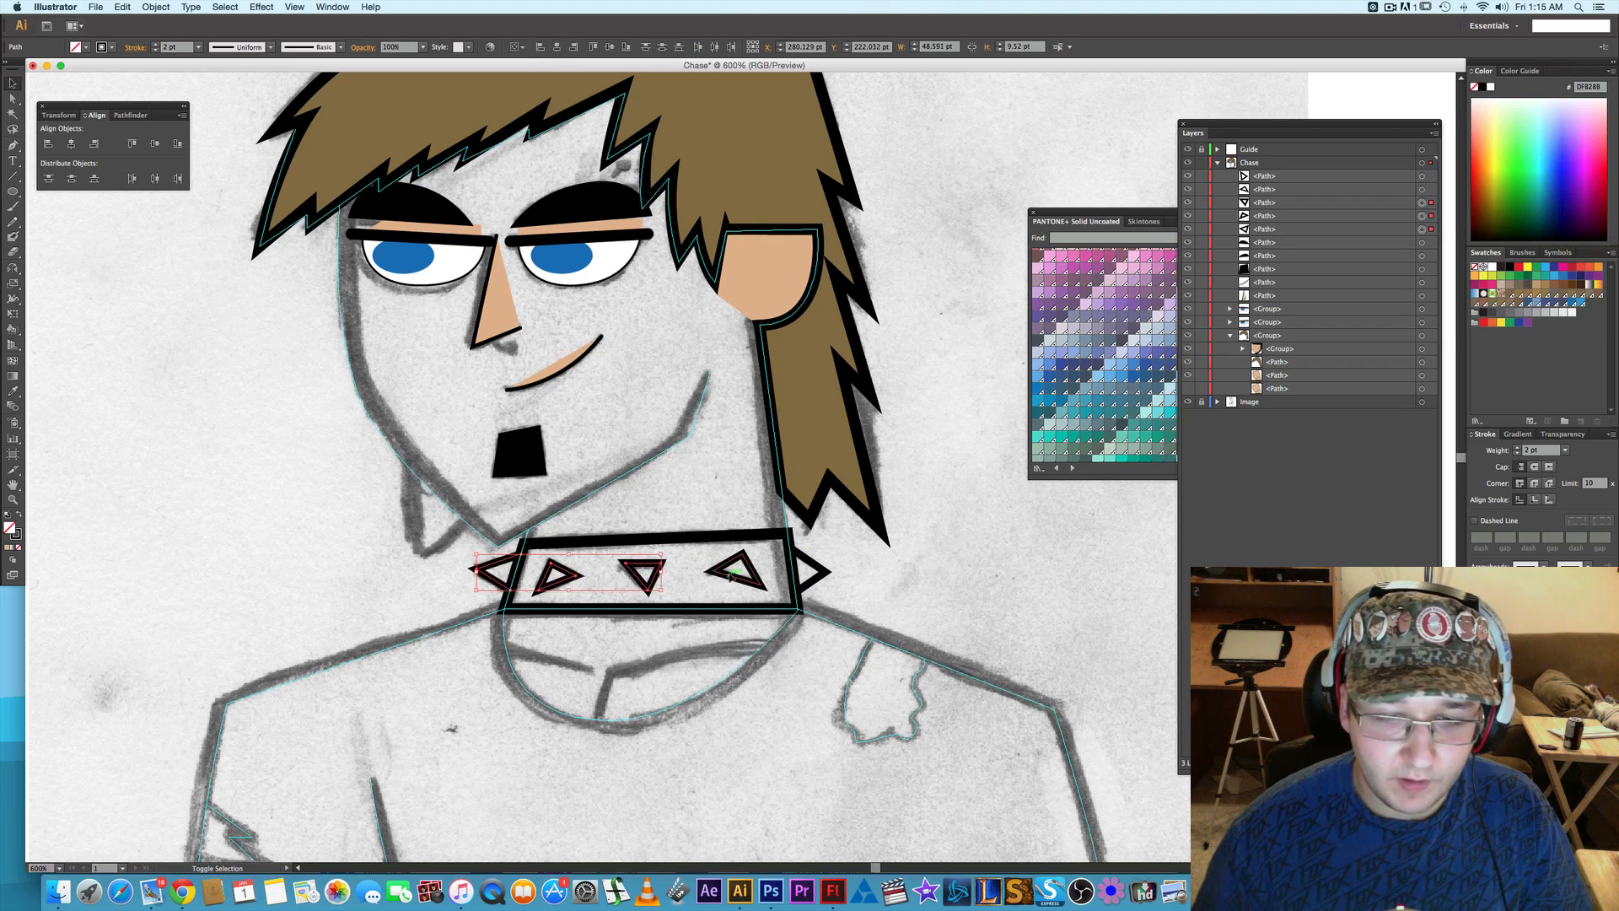
left_click(738, 580, "shift")
left_click(1114, 210)
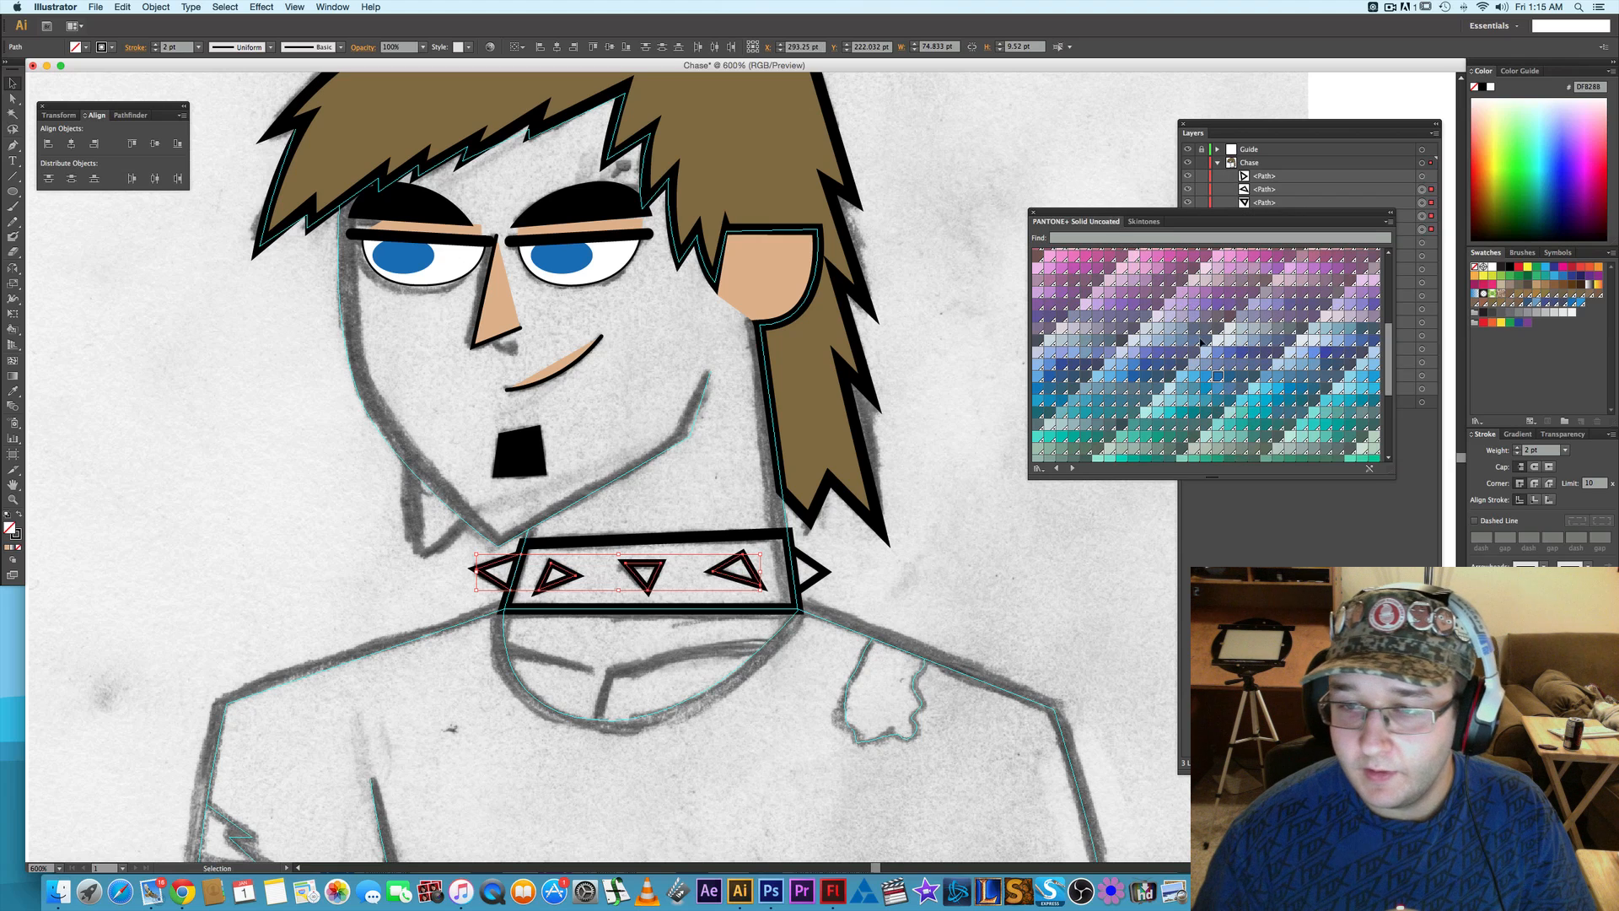
left_click(1256, 333)
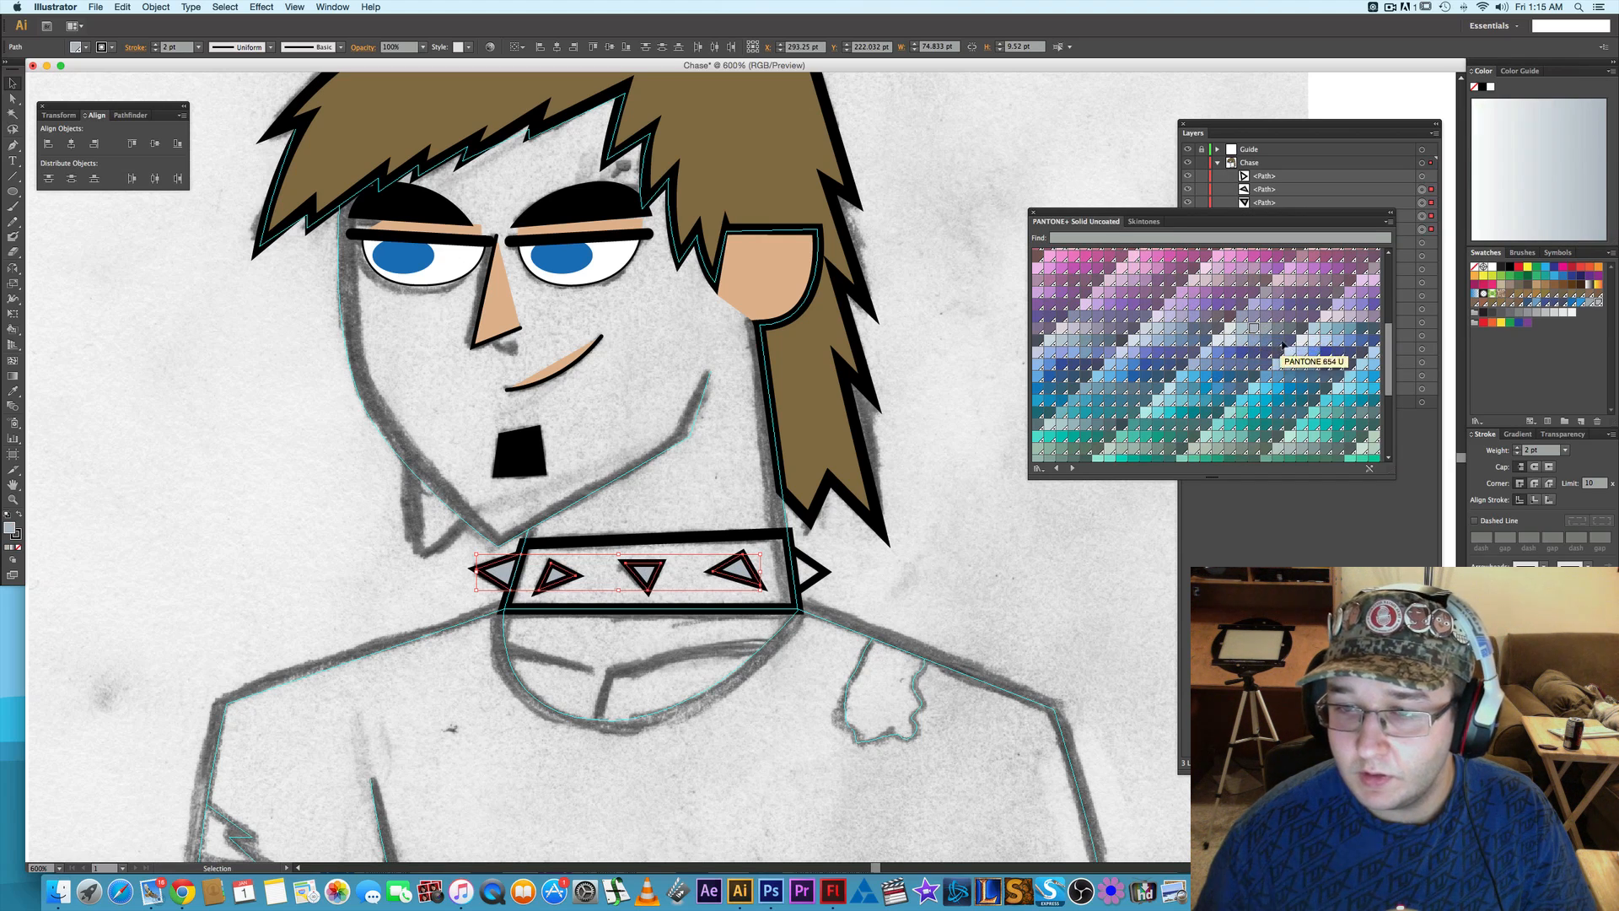
left_click(1294, 330)
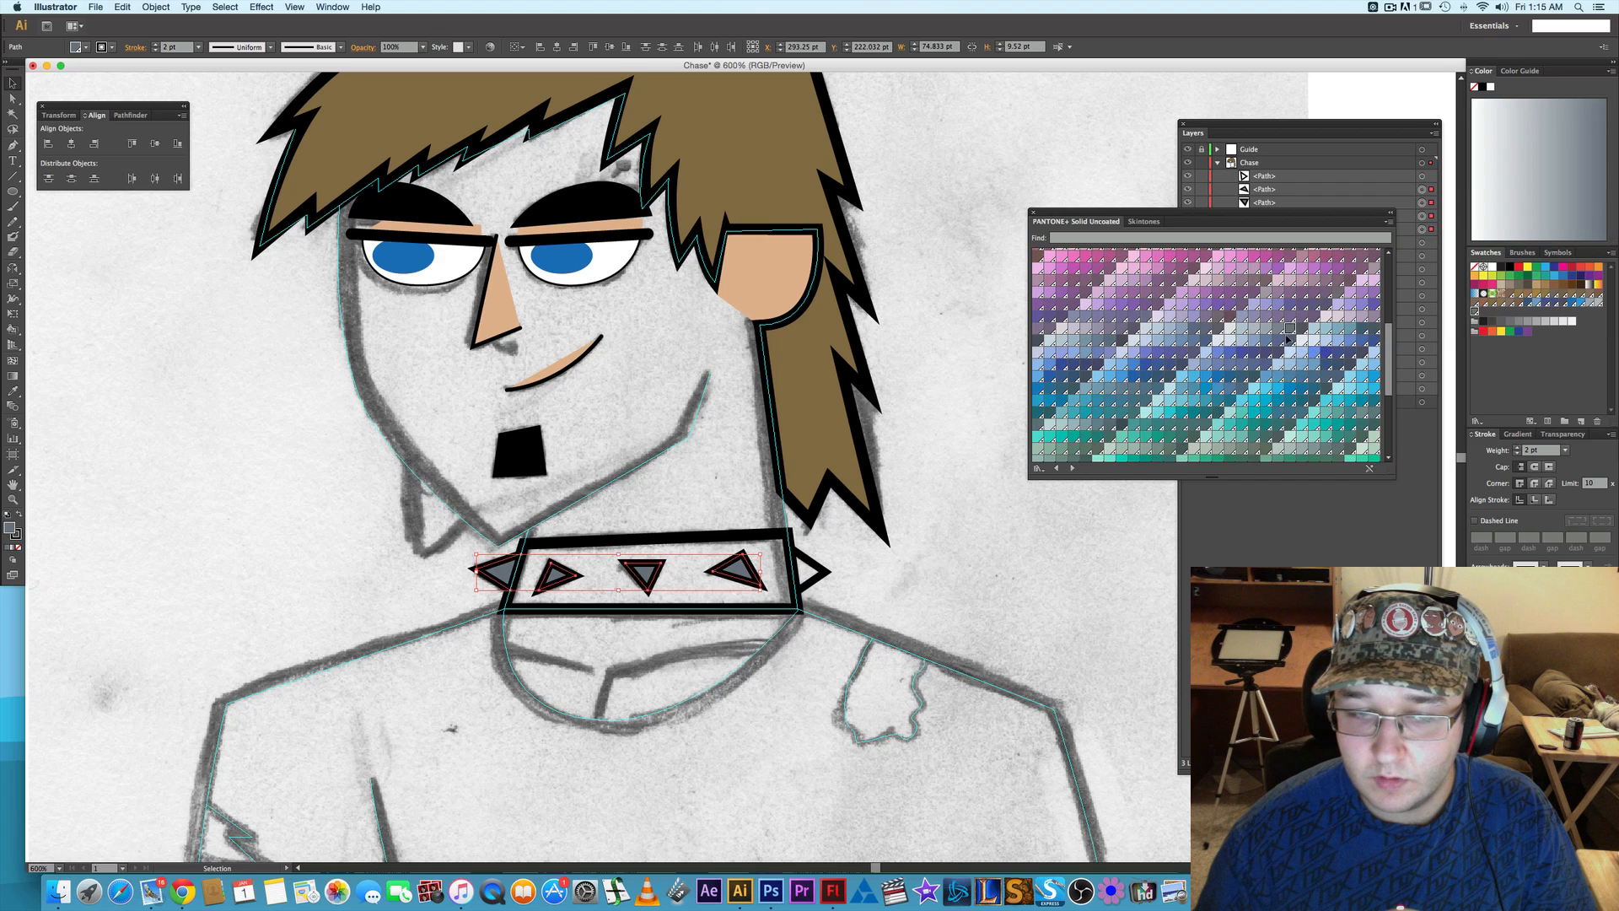
left_click(1300, 333)
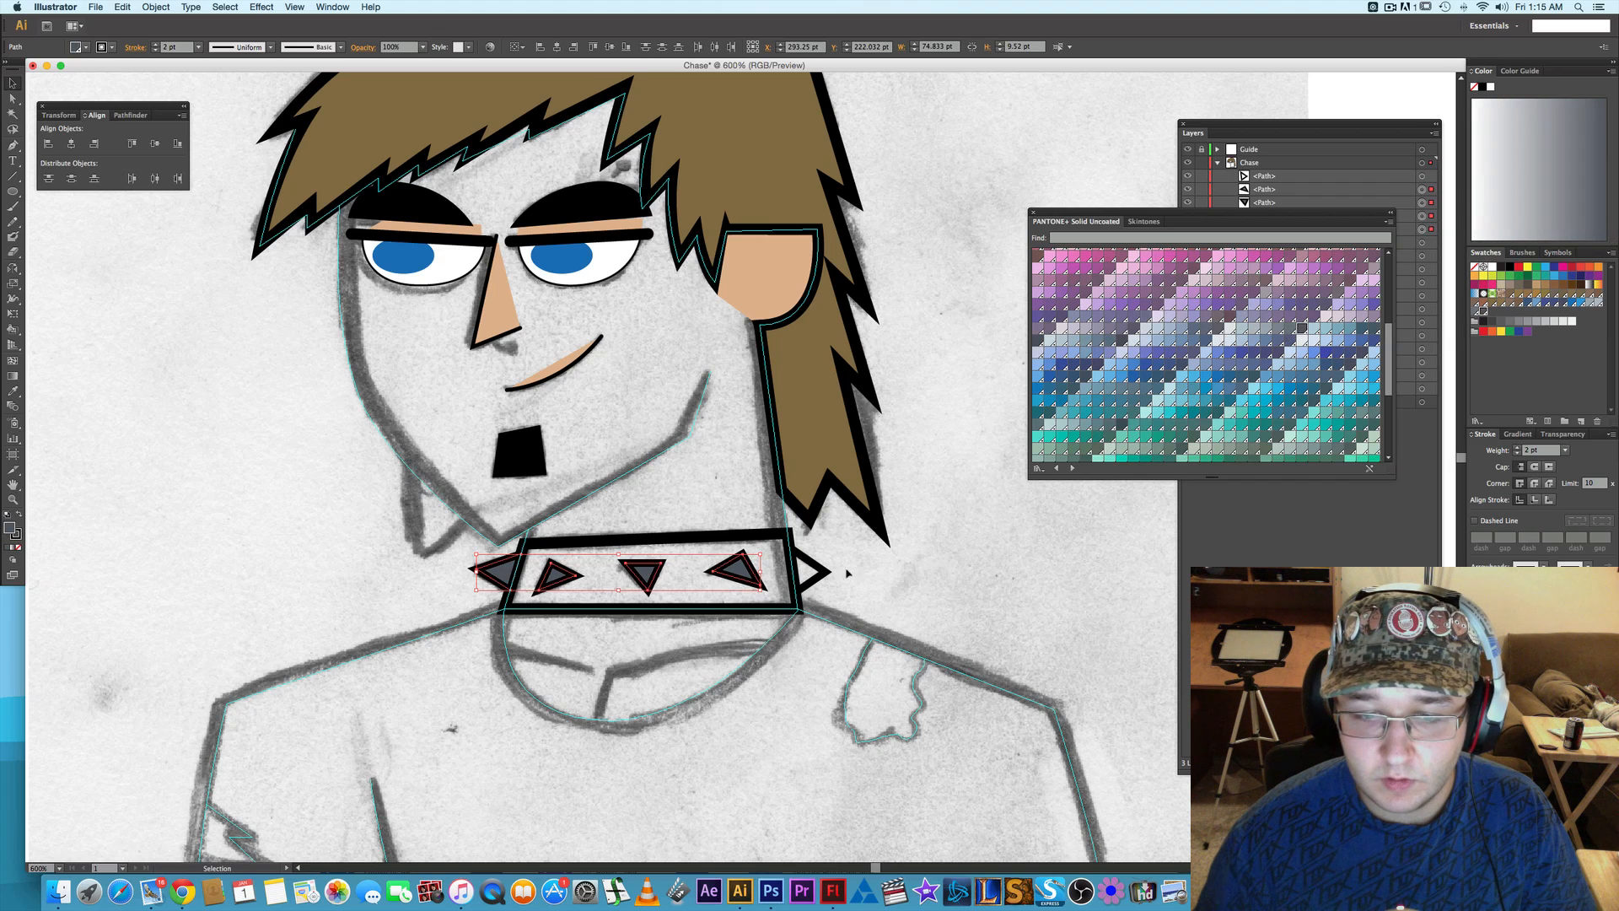
left_click(809, 572)
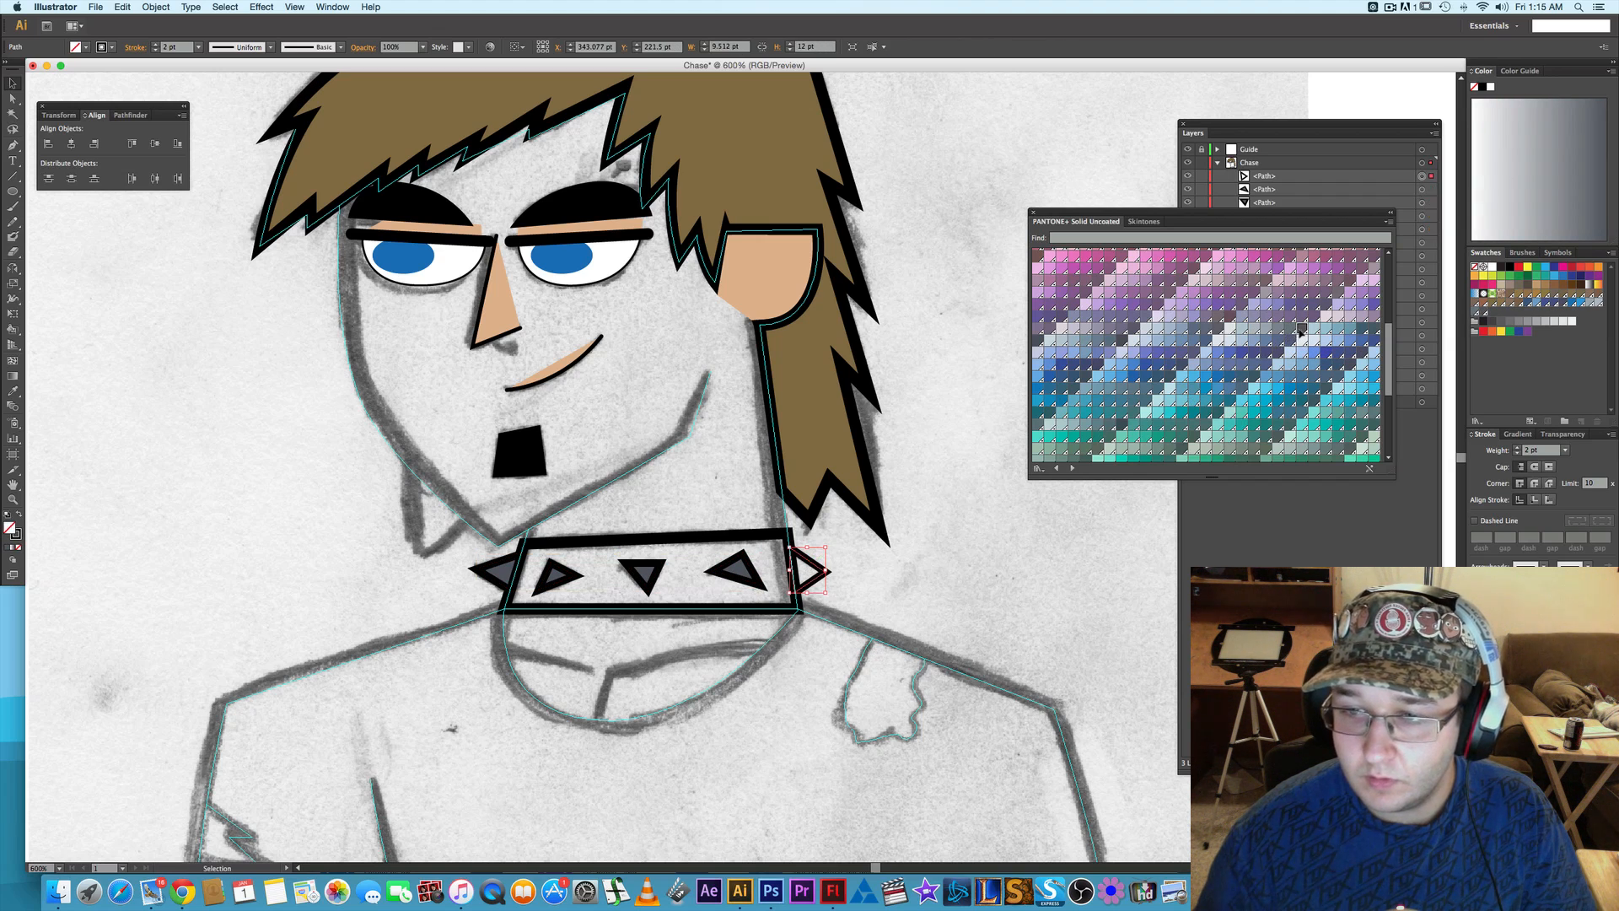
left_click(966, 501)
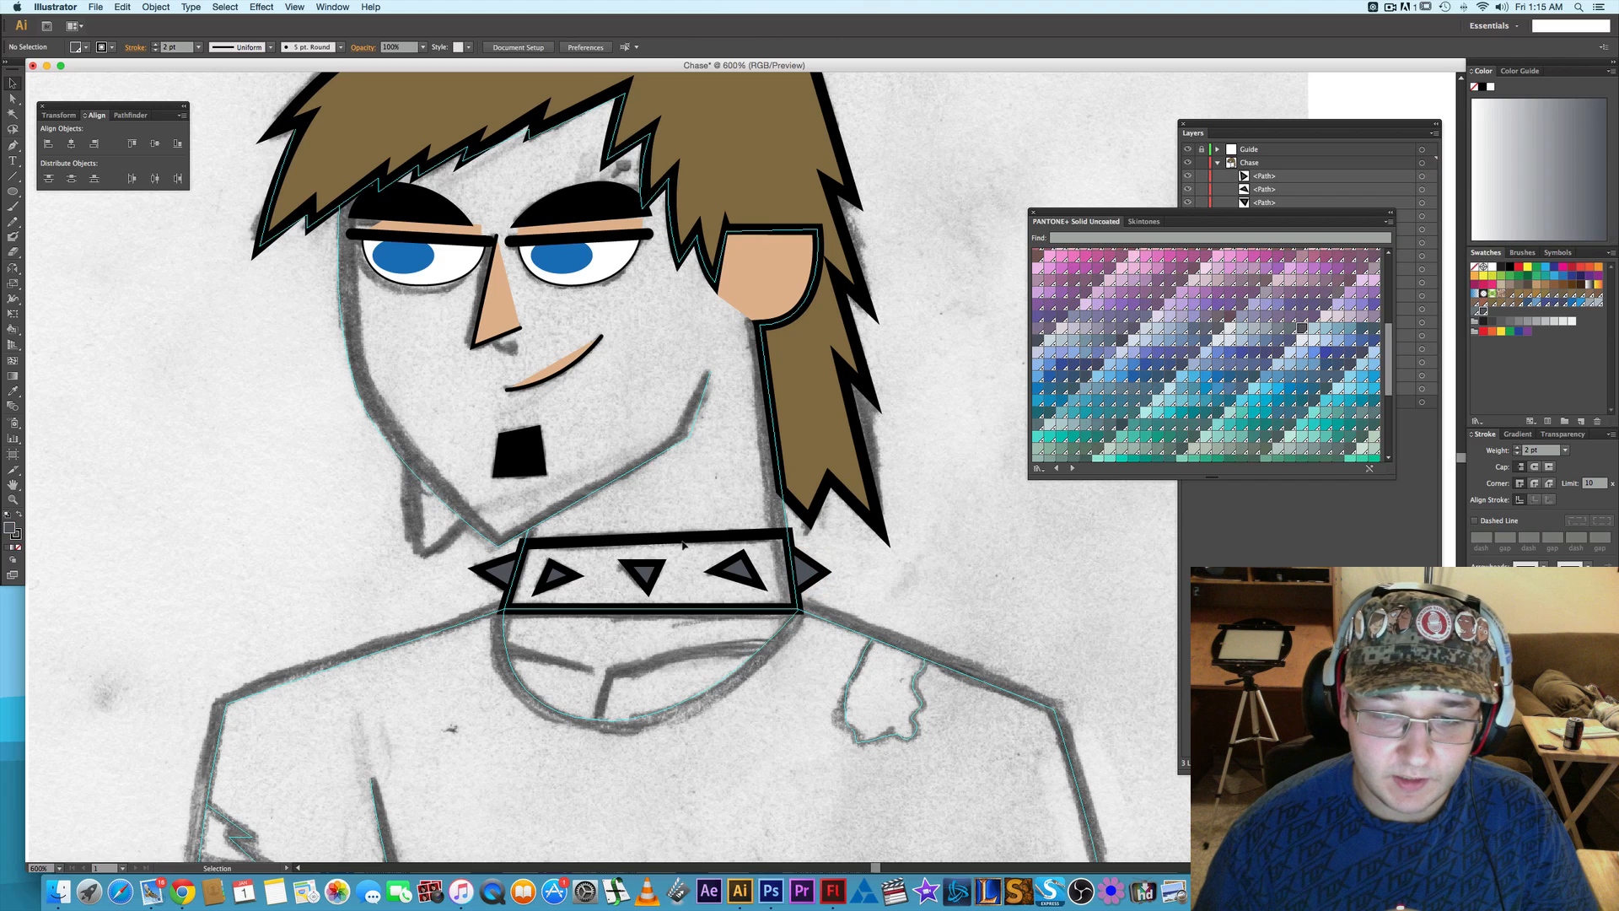
left_click(689, 538)
left_click(689, 538)
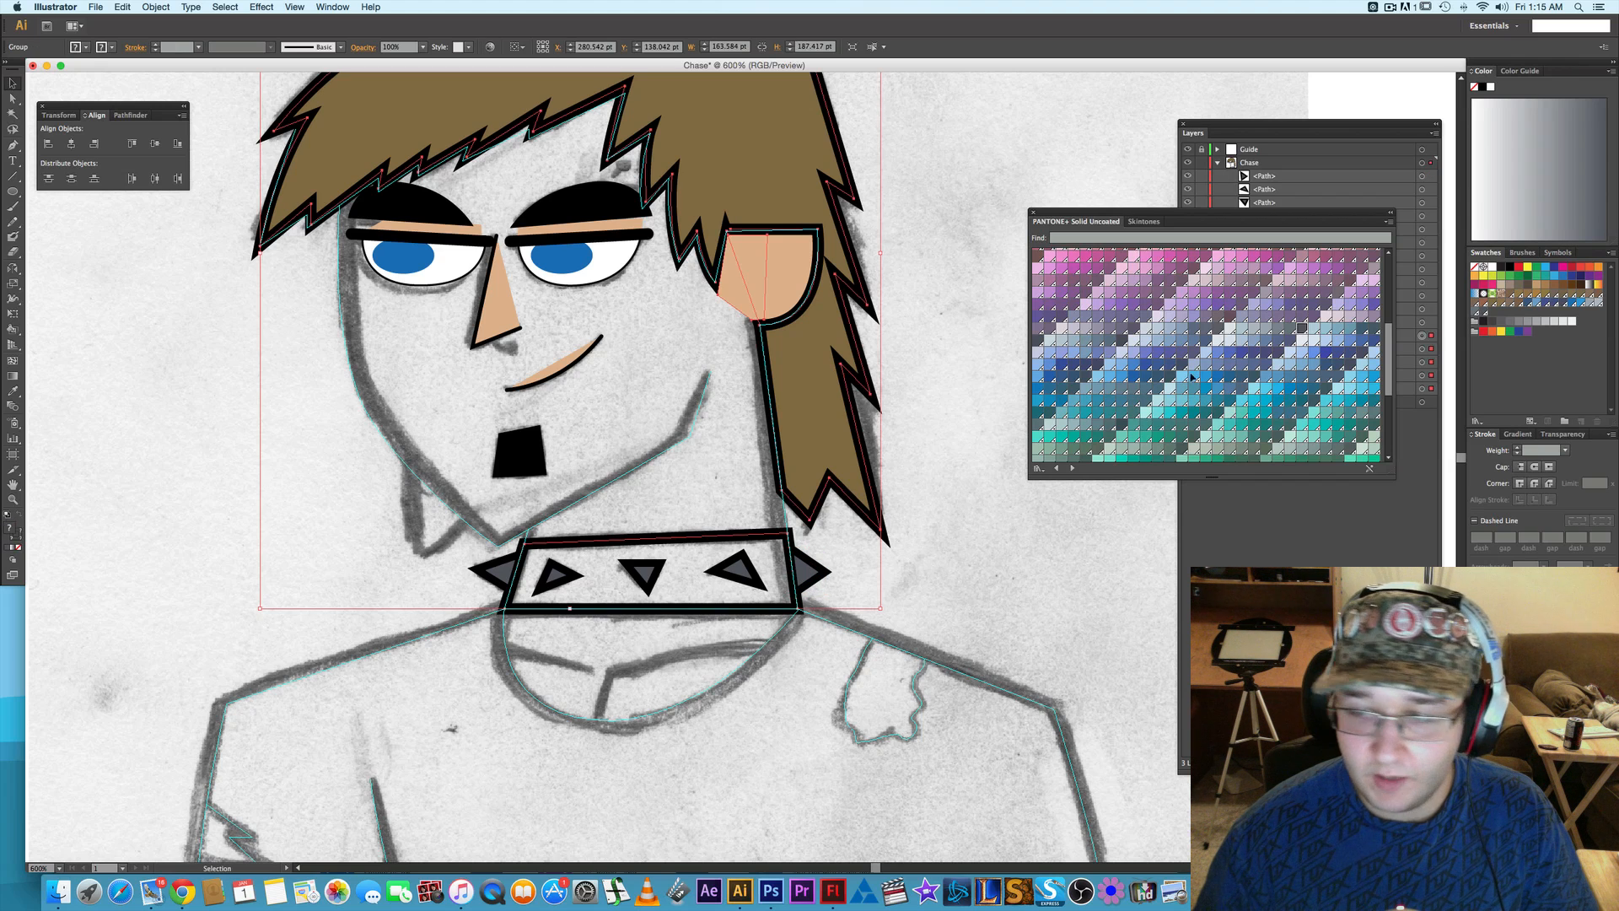
left_click(1046, 557)
- Fill the collar band alone with the near-black swatch 231F20, keeping its stroke
left_click(1254, 128)
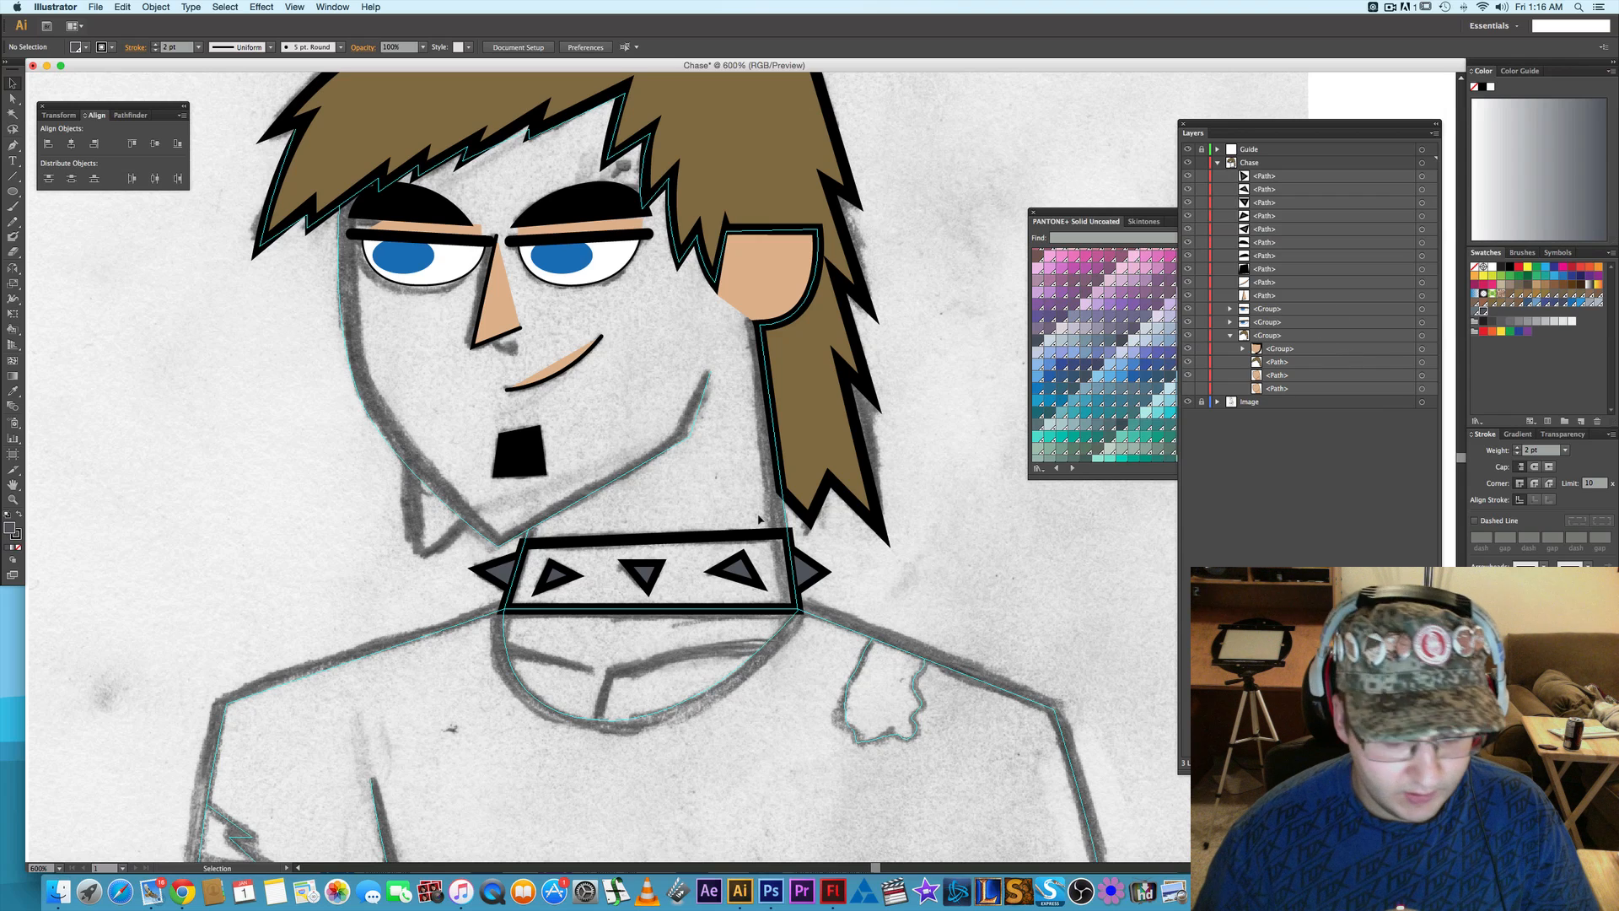
key("a")
left_click(707, 536)
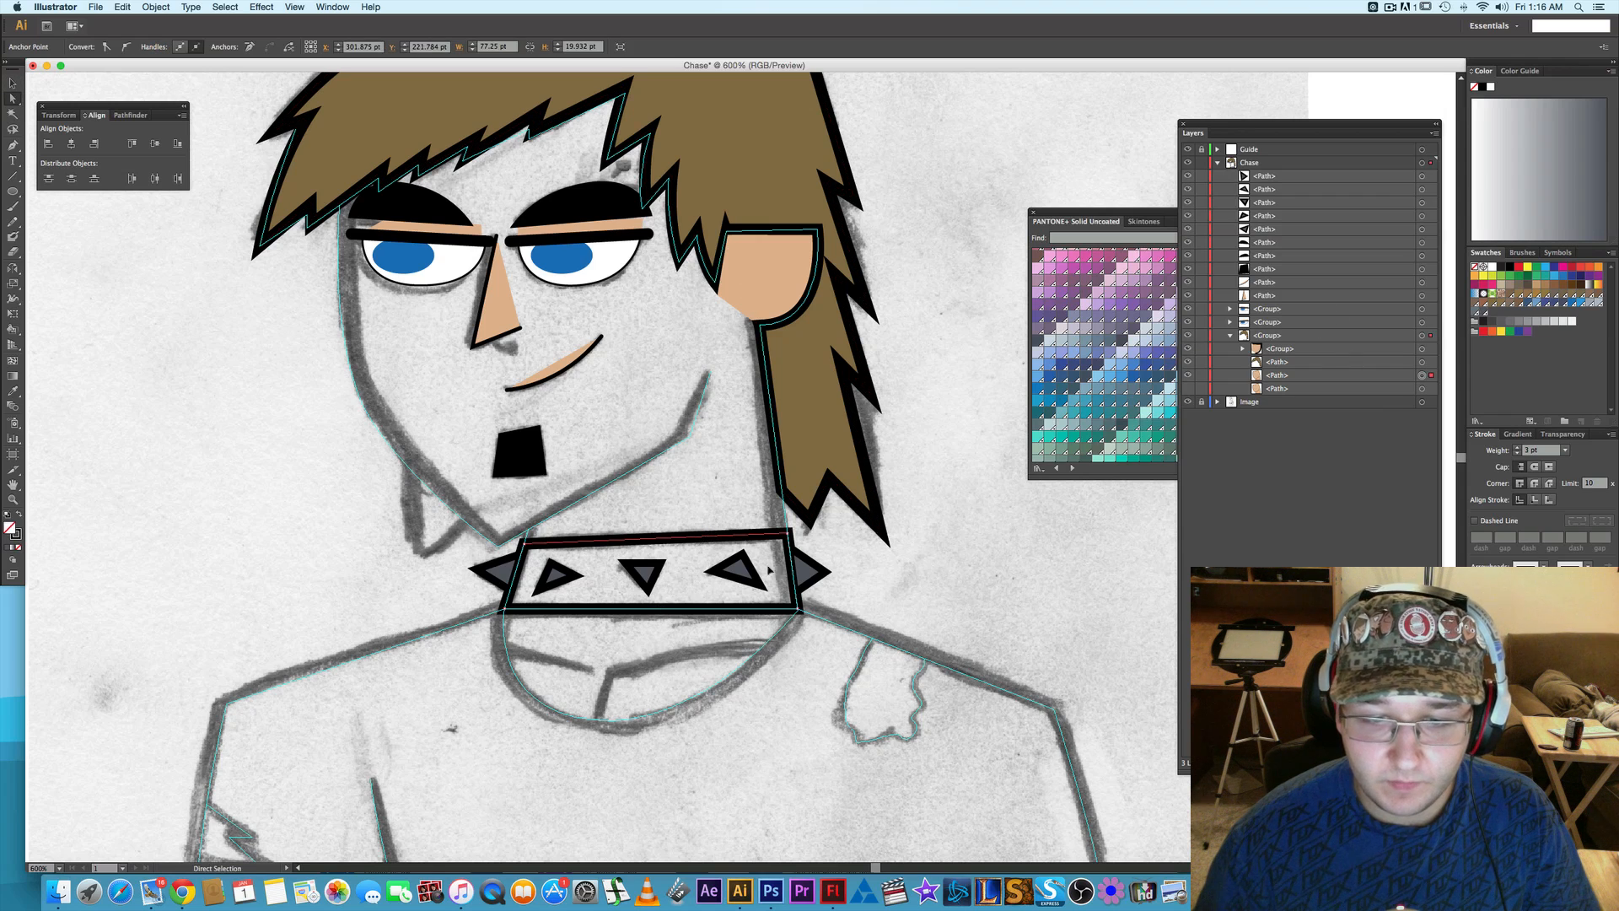
left_click(1099, 211)
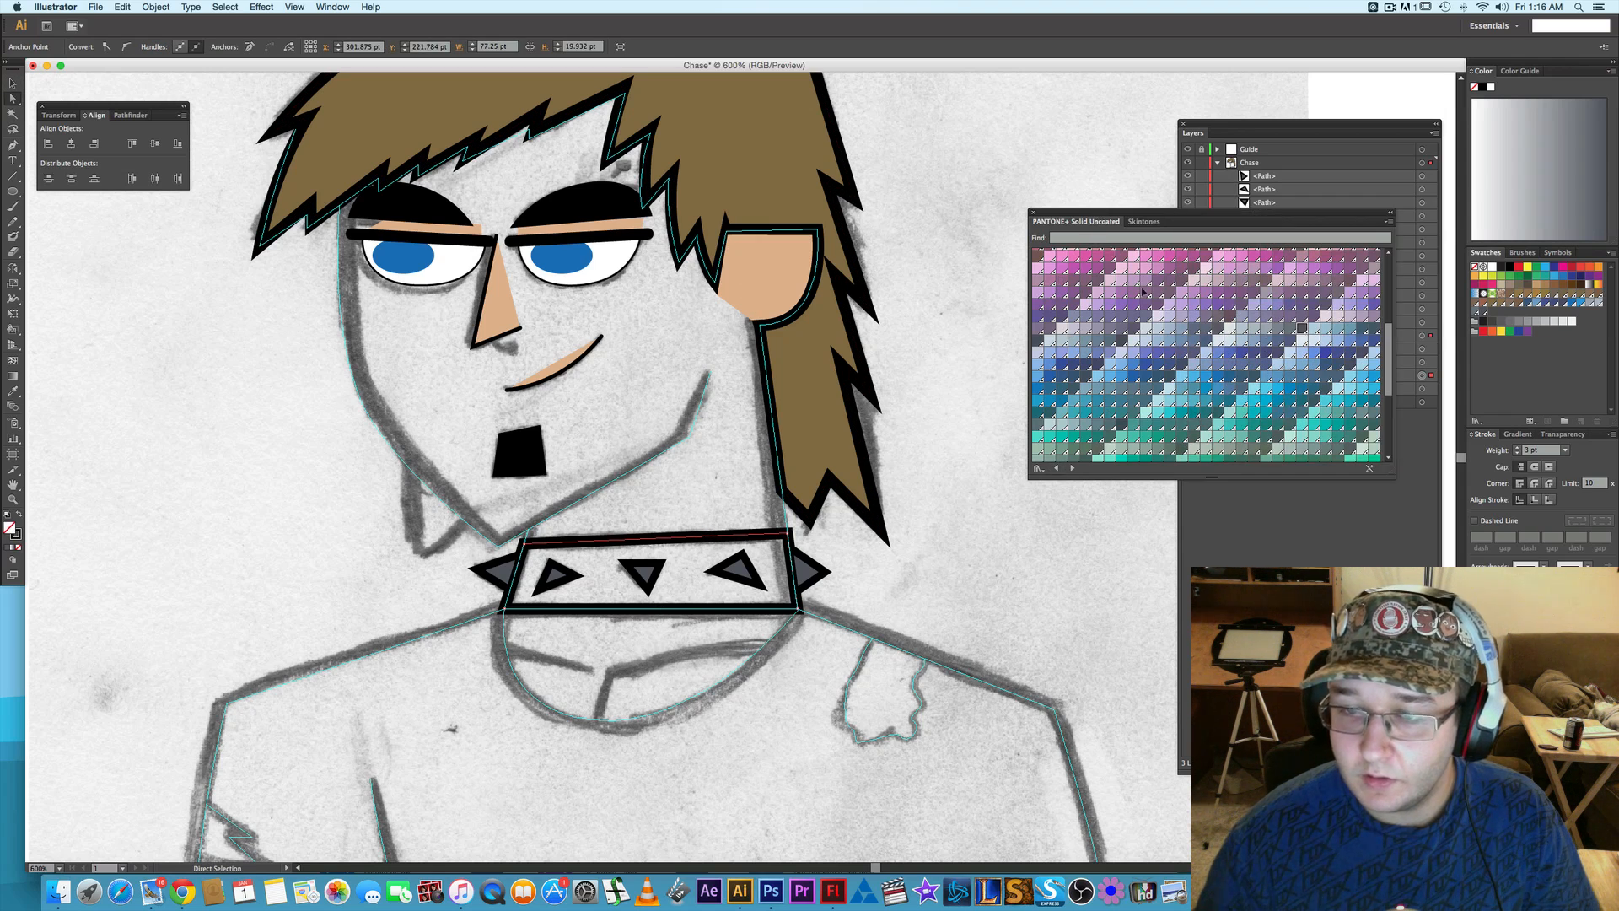
scroll(1198, 368, "down", 5)
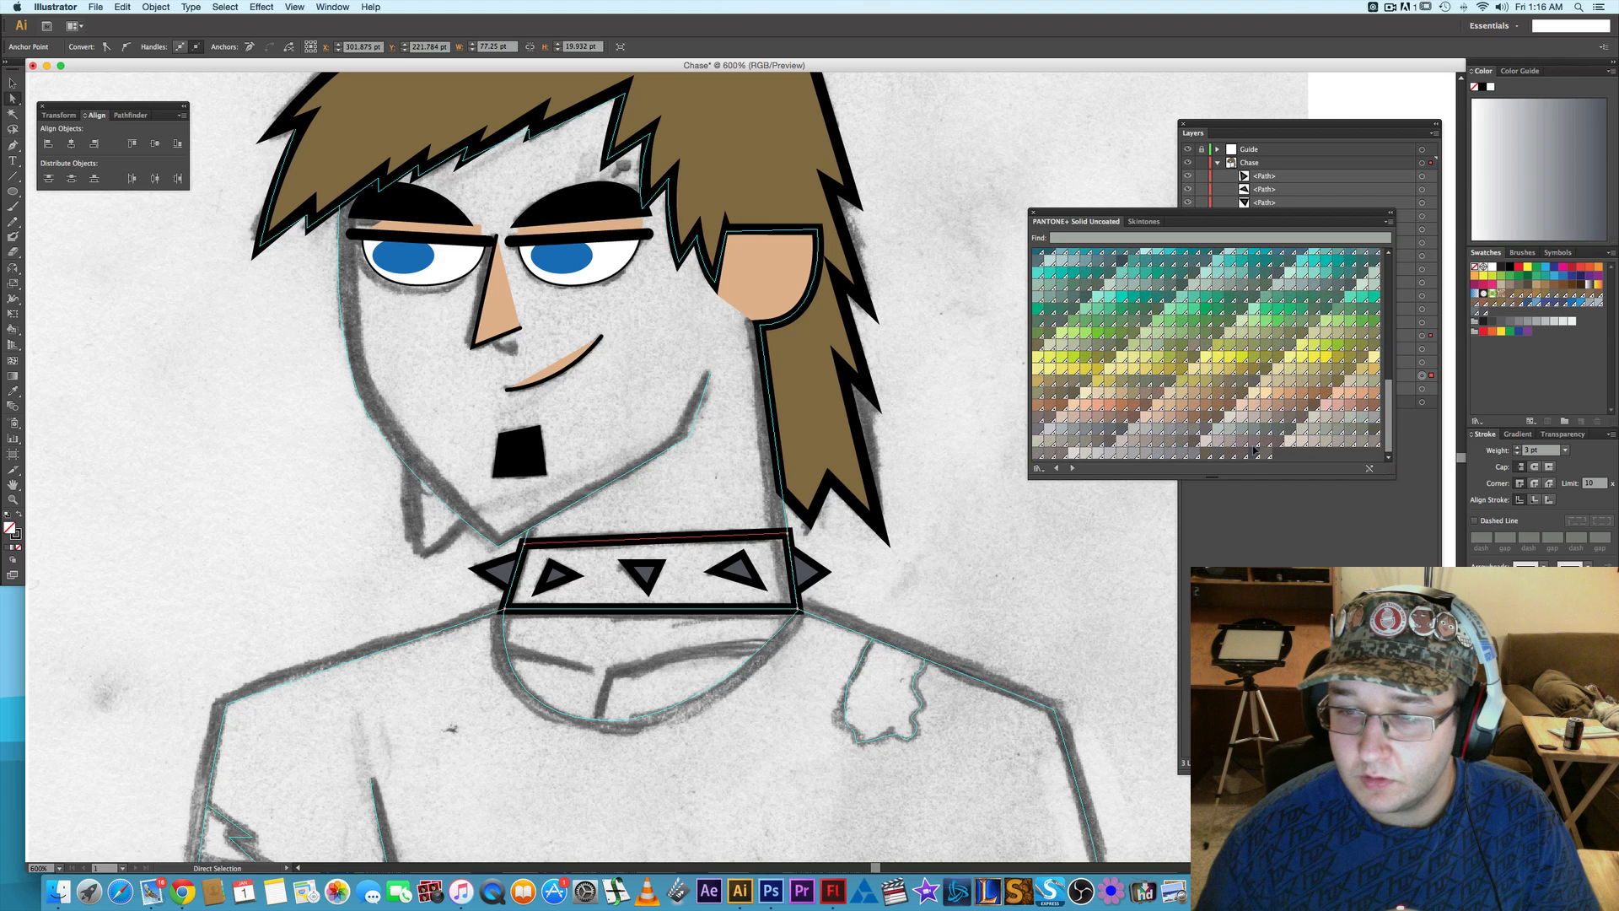
left_click(1252, 454)
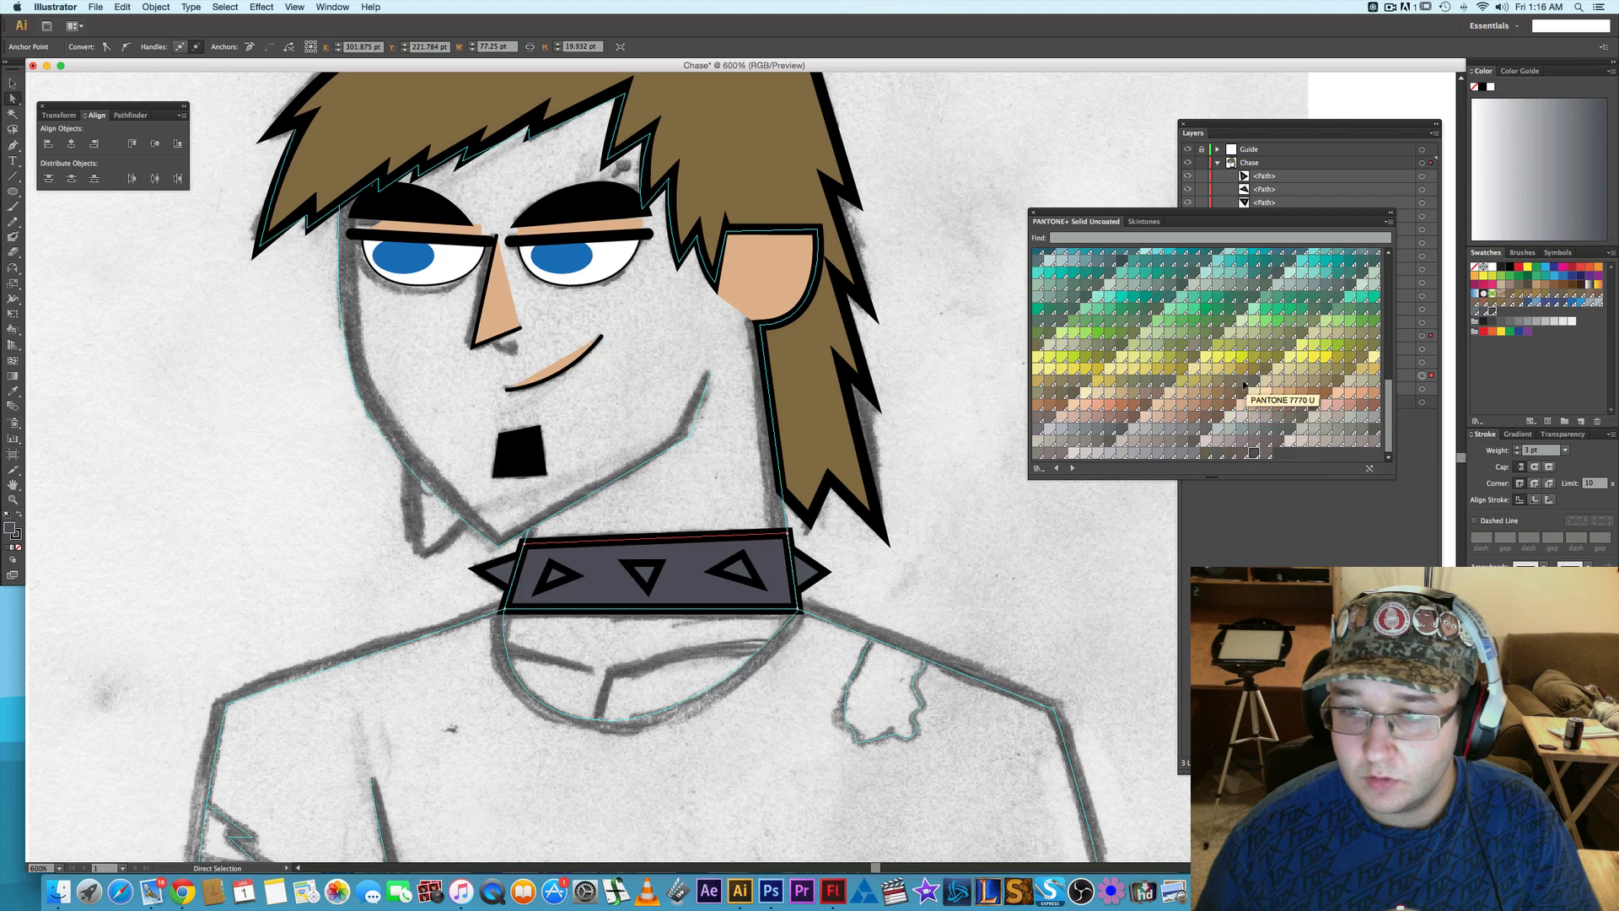
scroll(1252, 454, "up", 5)
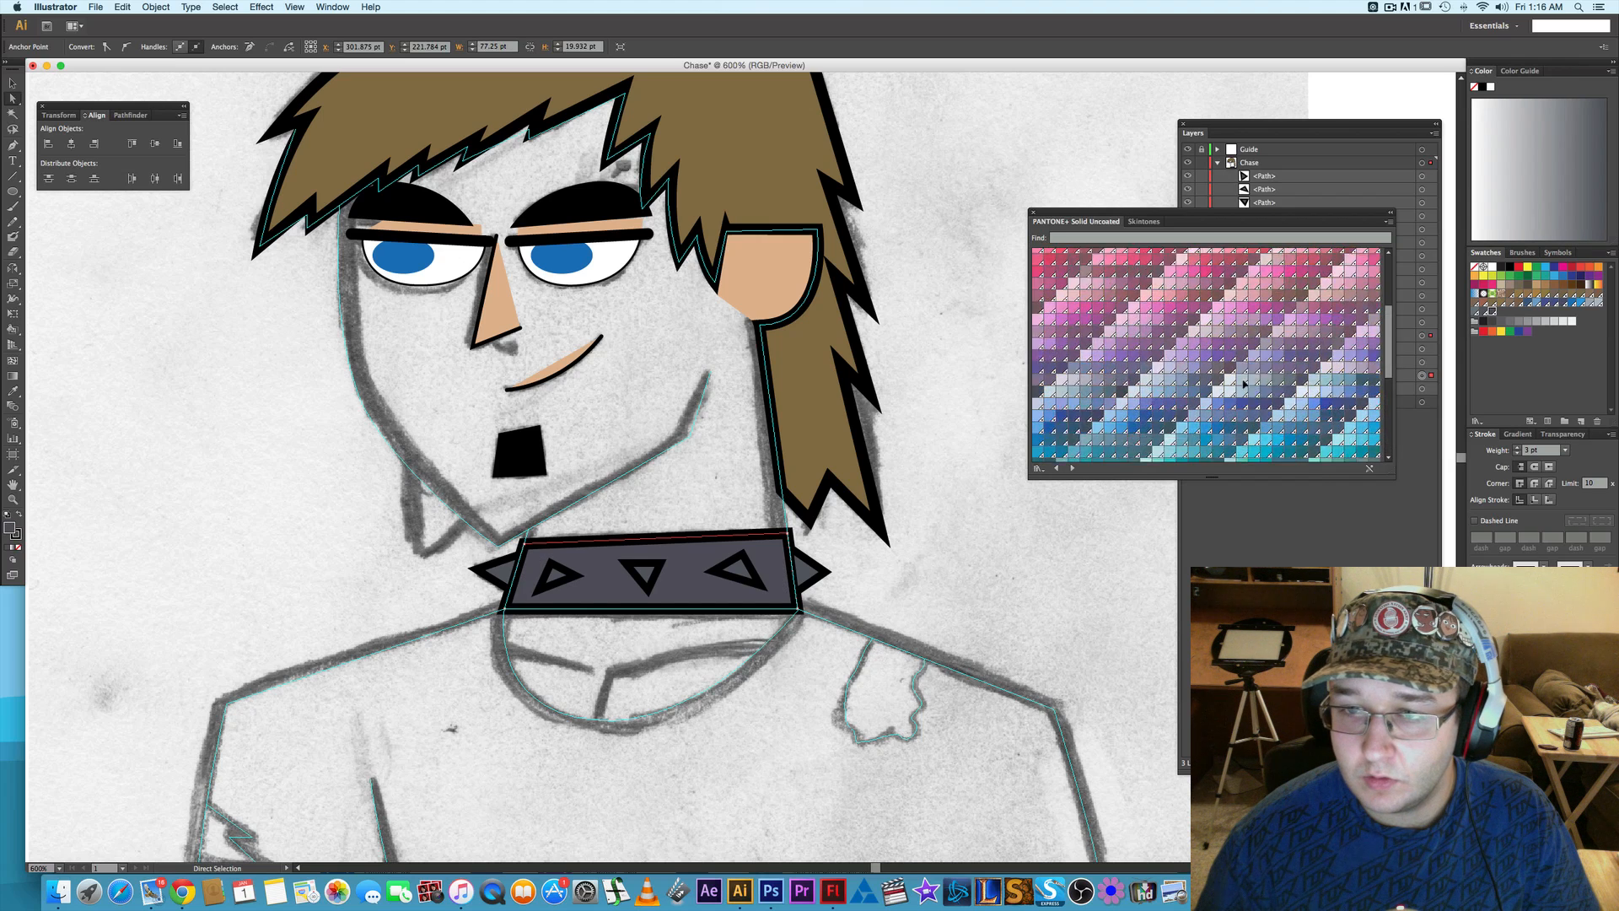
left_click(1502, 267)
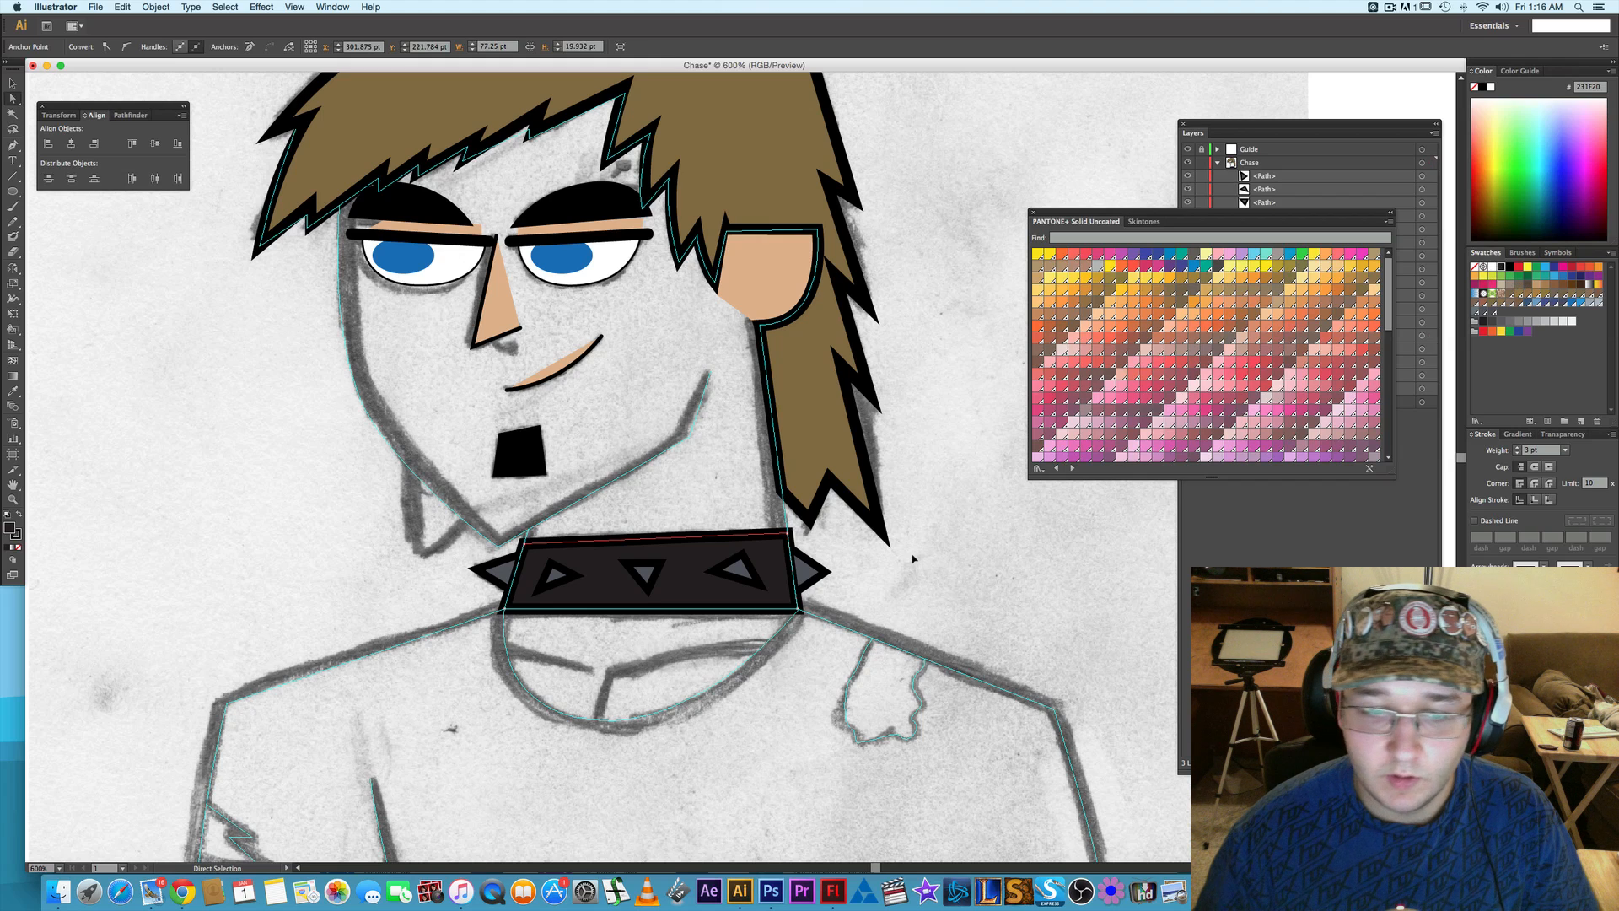
- Try outside and inside stroke alignment on the collar's three studs and both end spikes, then restore centre alignment
left_click(557, 578)
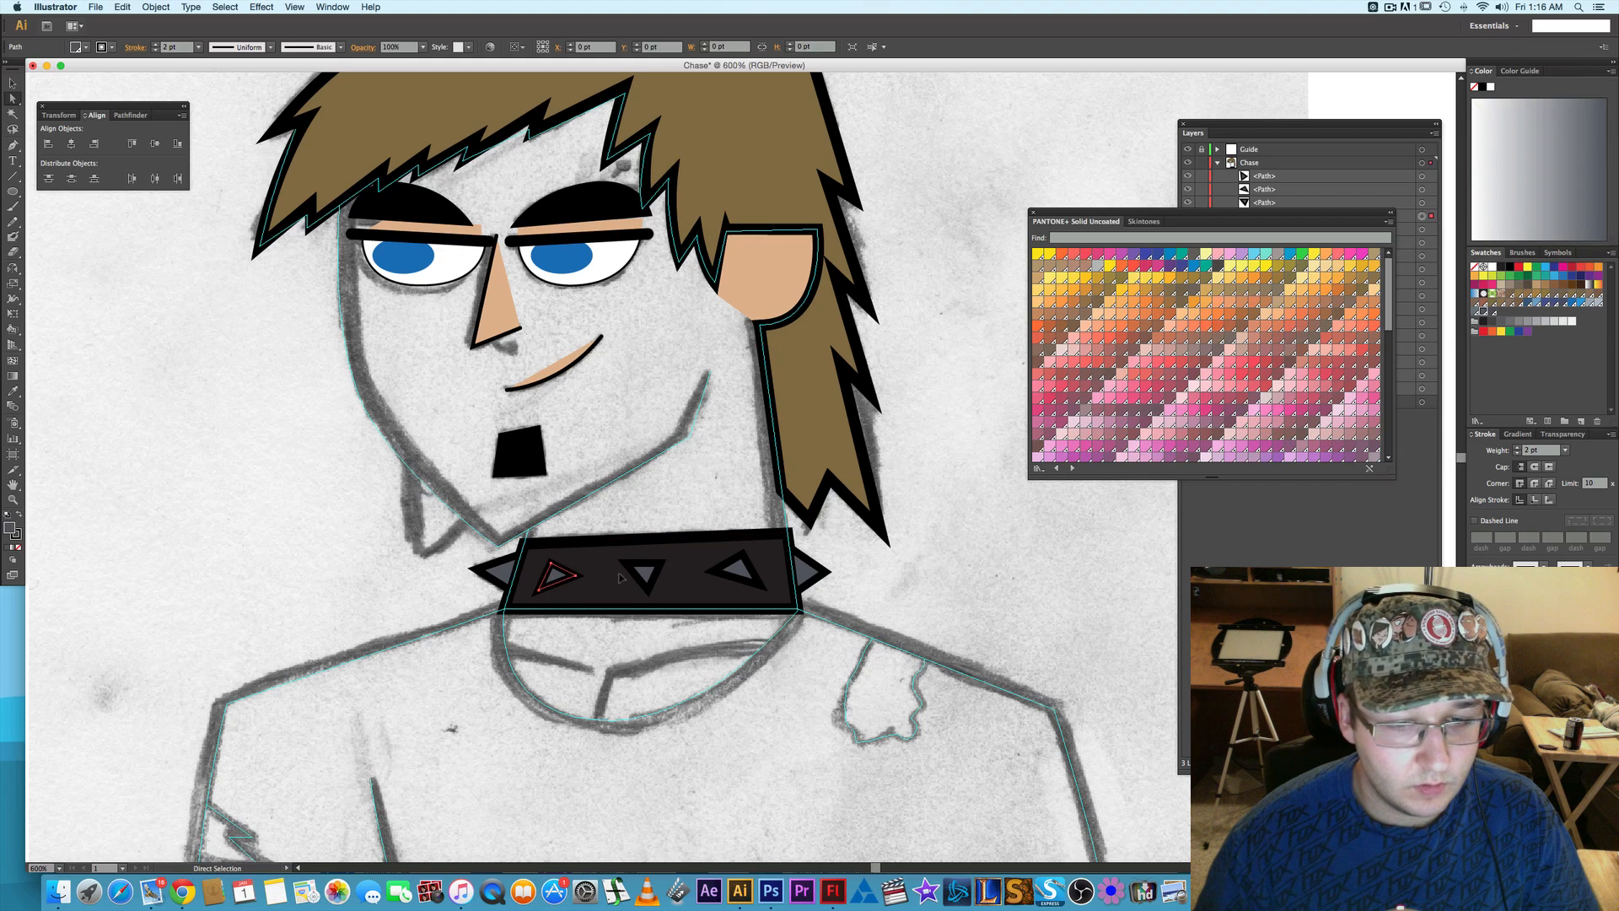
left_click(644, 573, "shift")
left_click(742, 572, "shift")
left_click(823, 565, "shift")
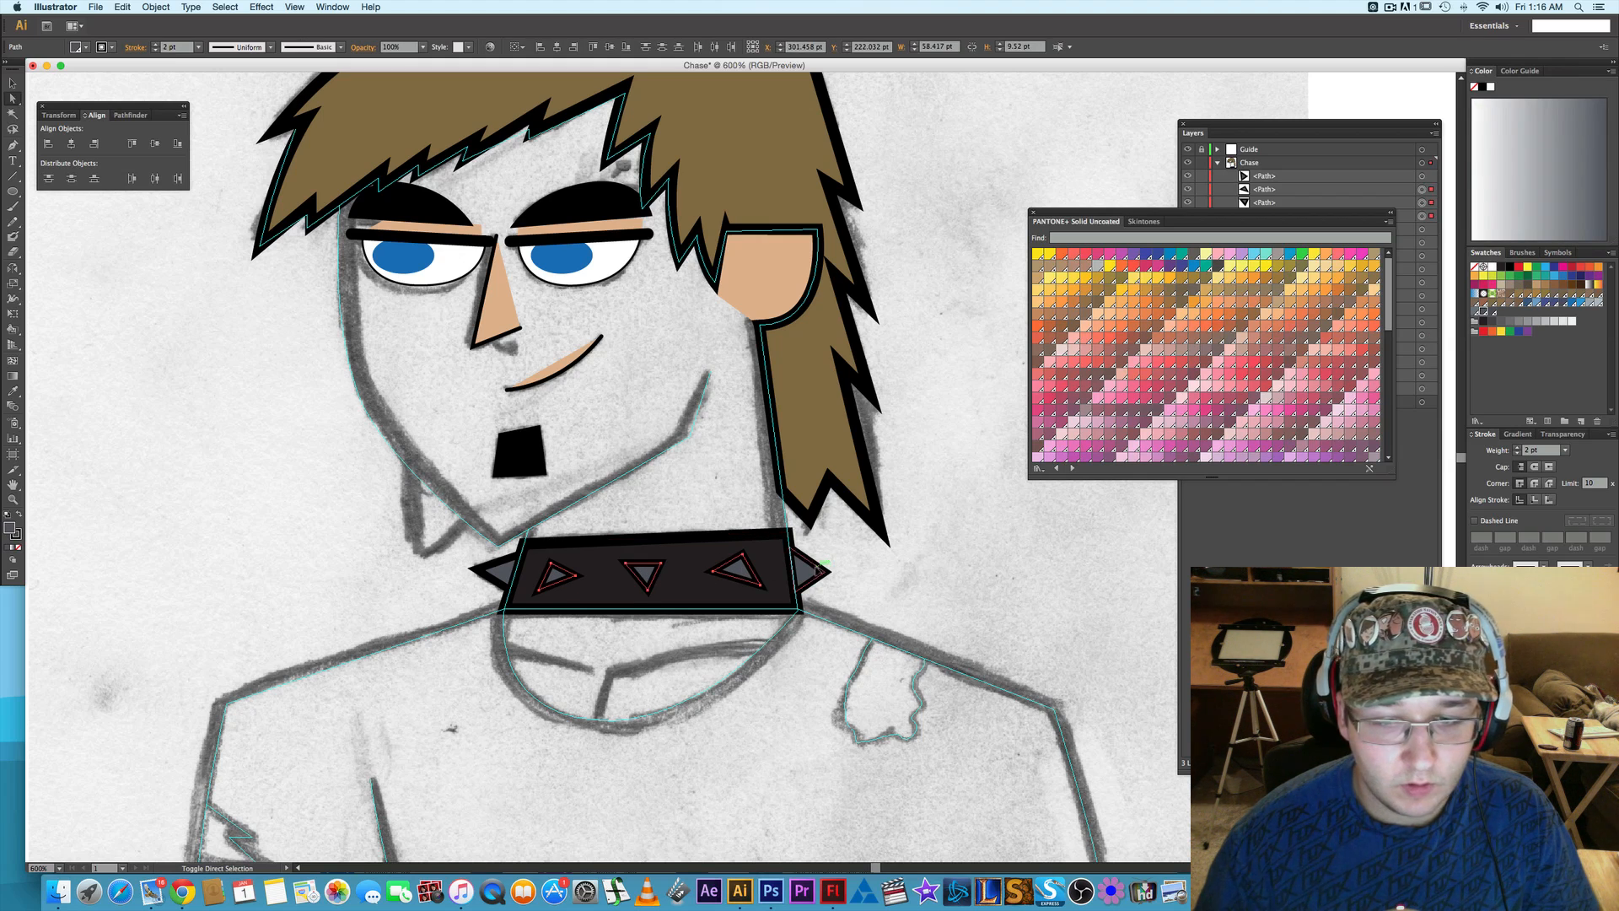
left_click(500, 579, "shift")
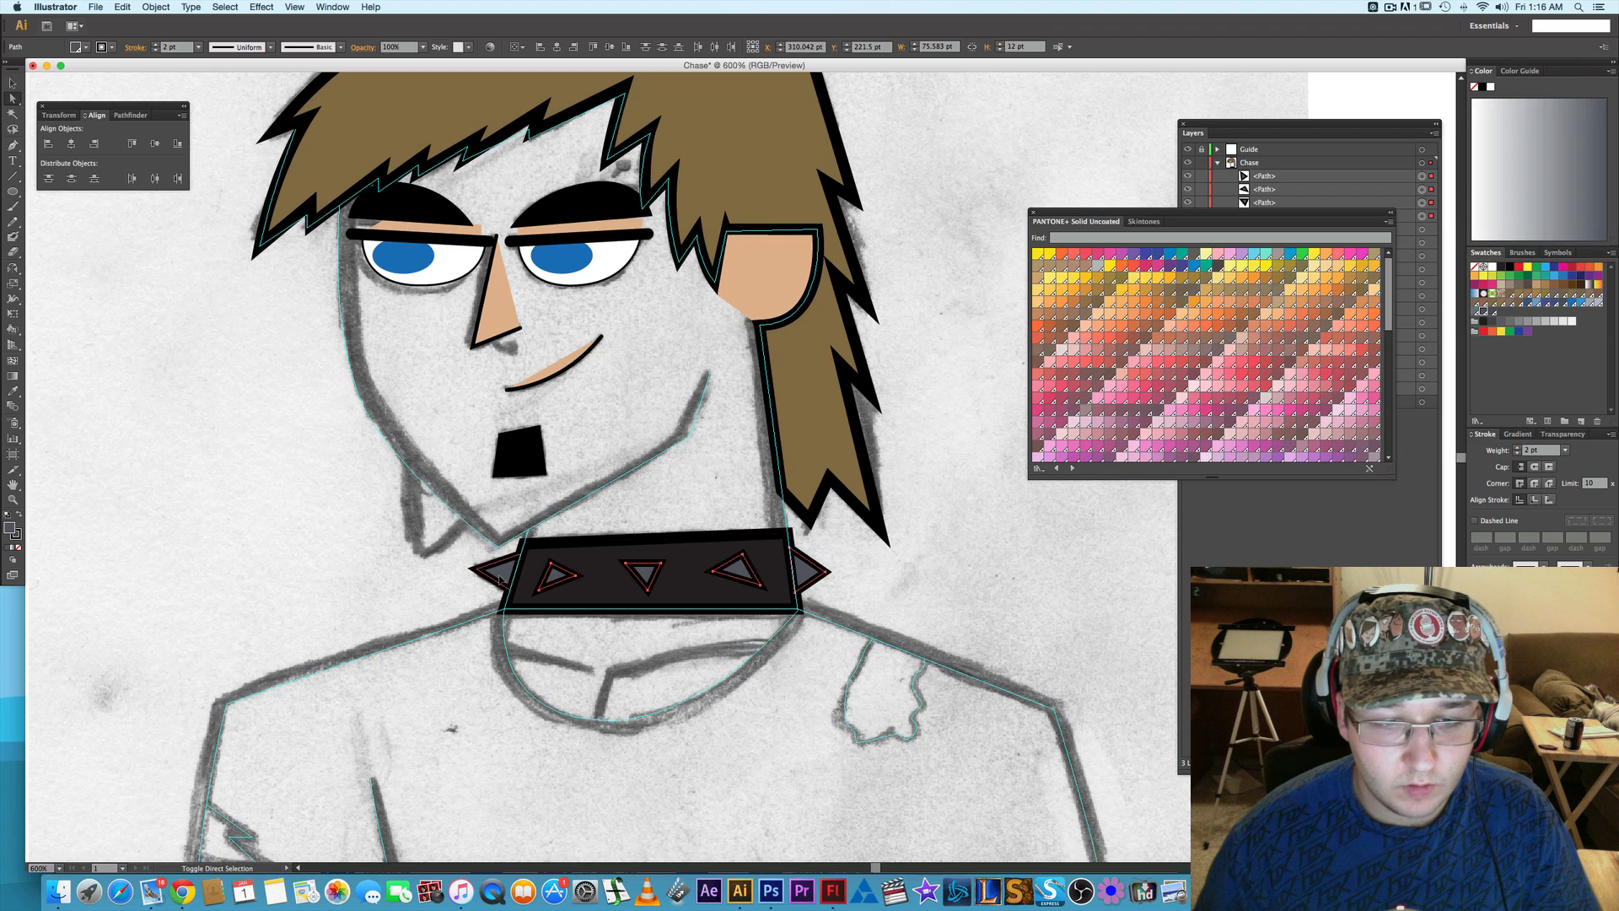
left_click(1518, 454)
left_click(1517, 448)
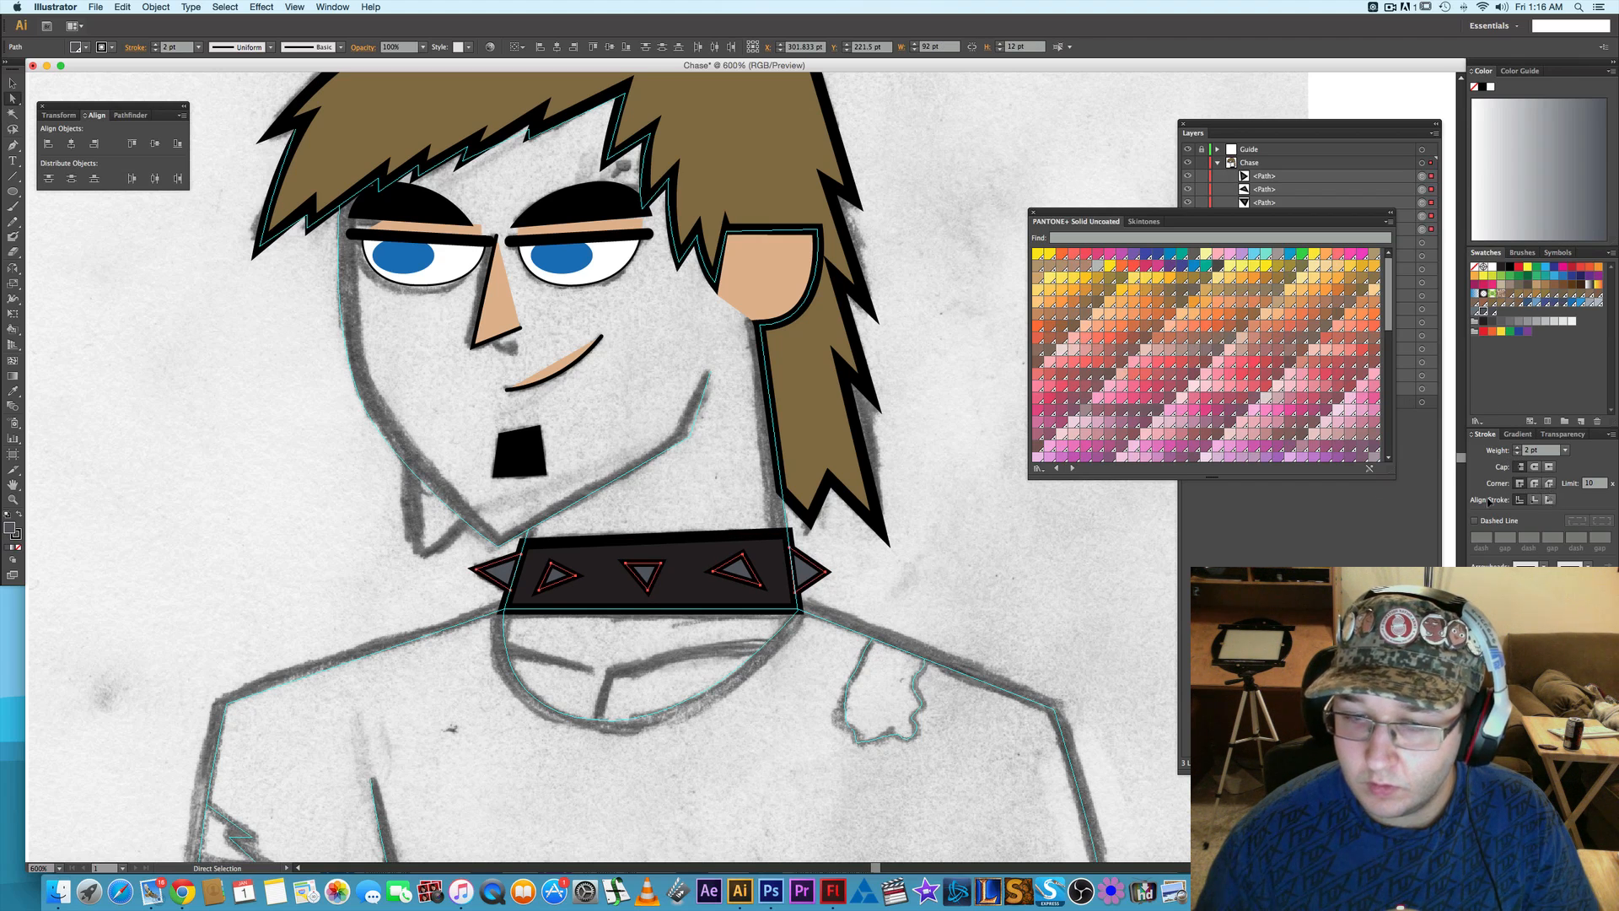
left_click(1550, 500)
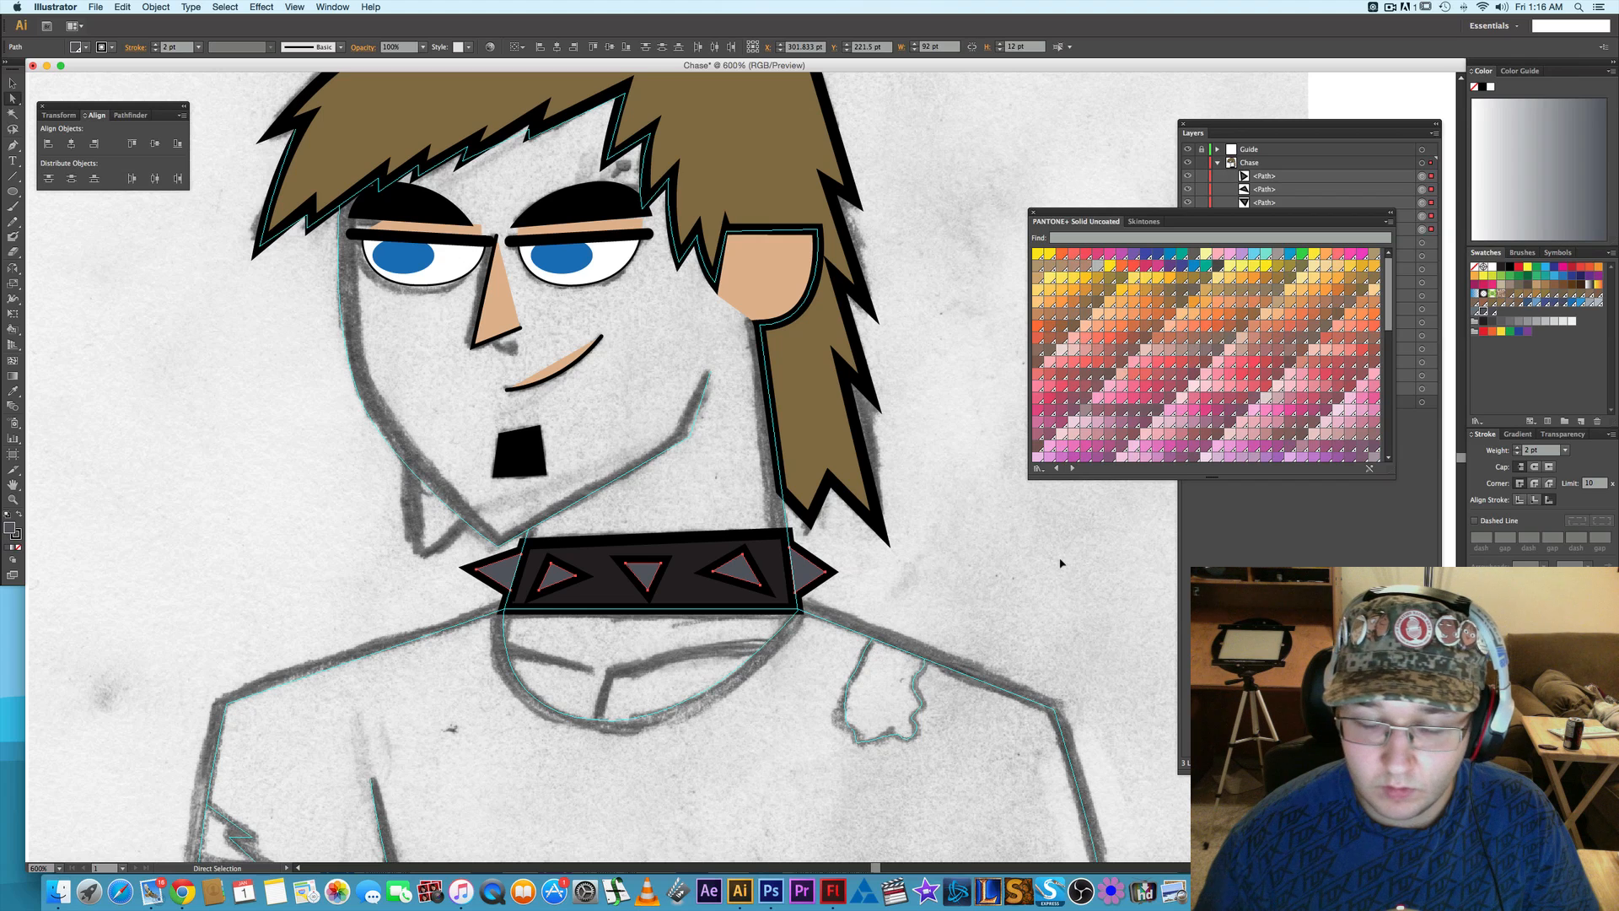
left_click(1535, 501)
left_click(1520, 501)
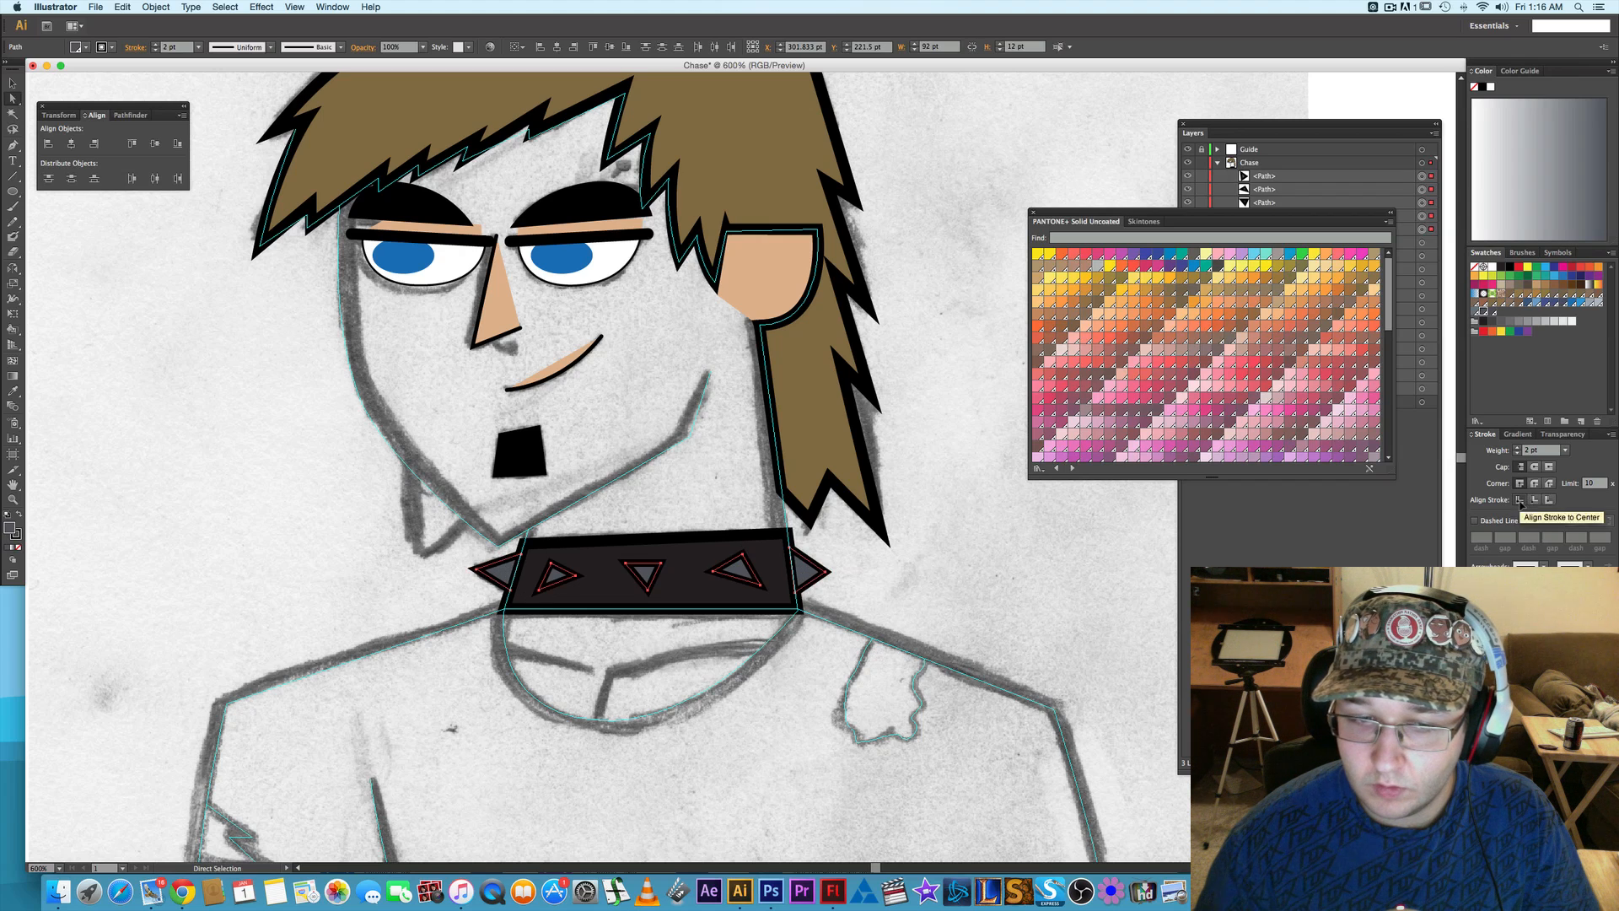
left_click(903, 585)
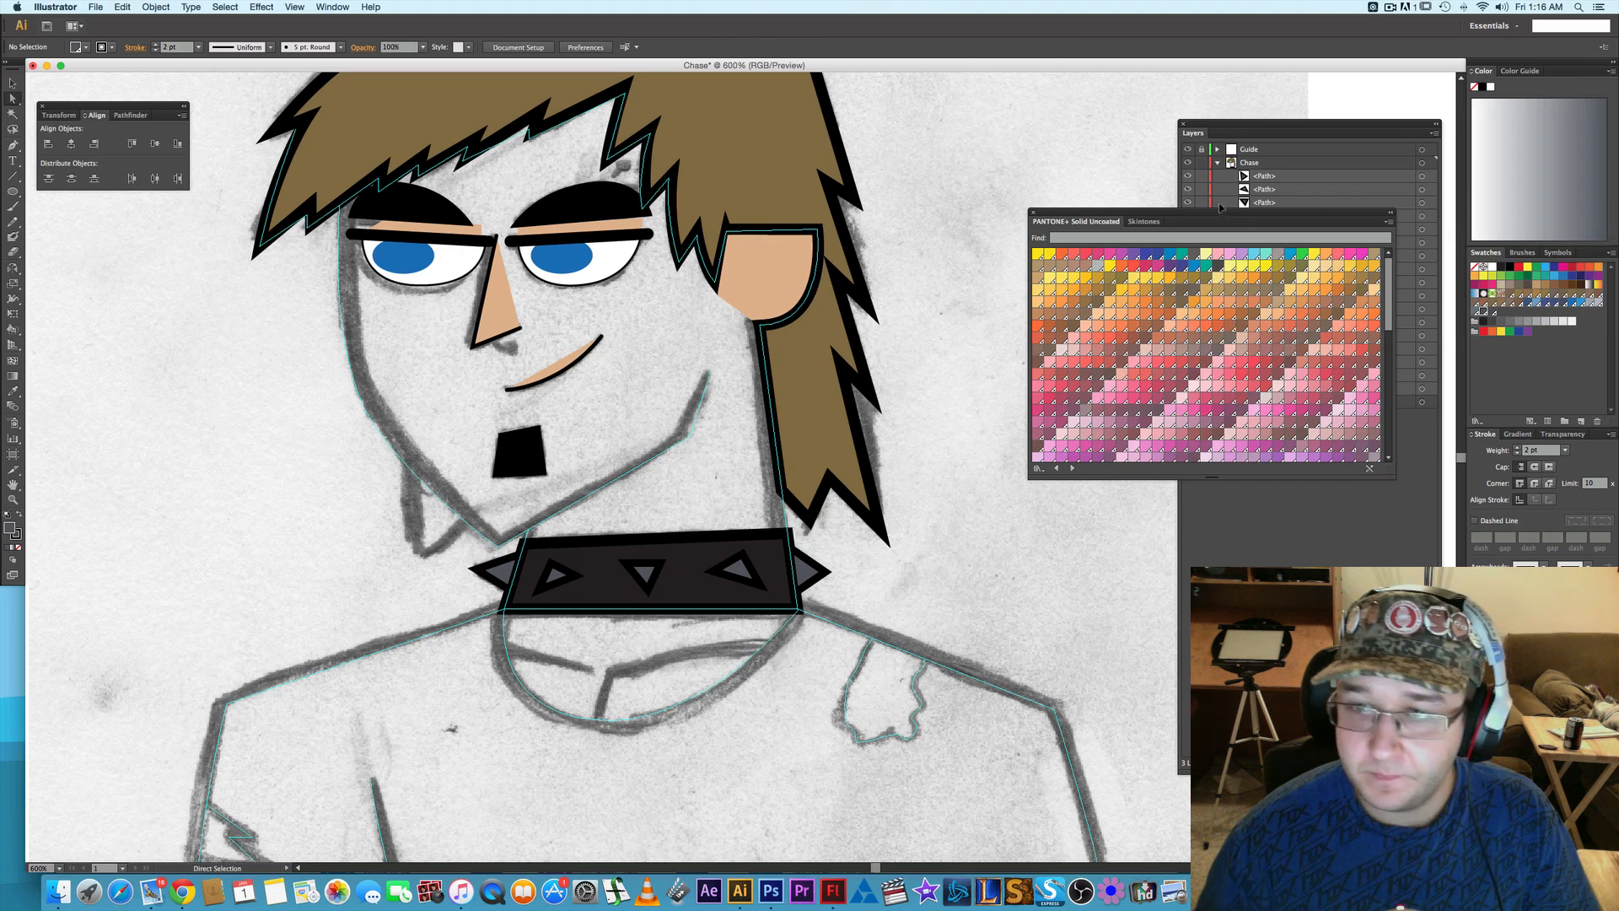
- Show the original face-and-neck path in the Chase layer's group and hide the Guide layer
left_click(1249, 131)
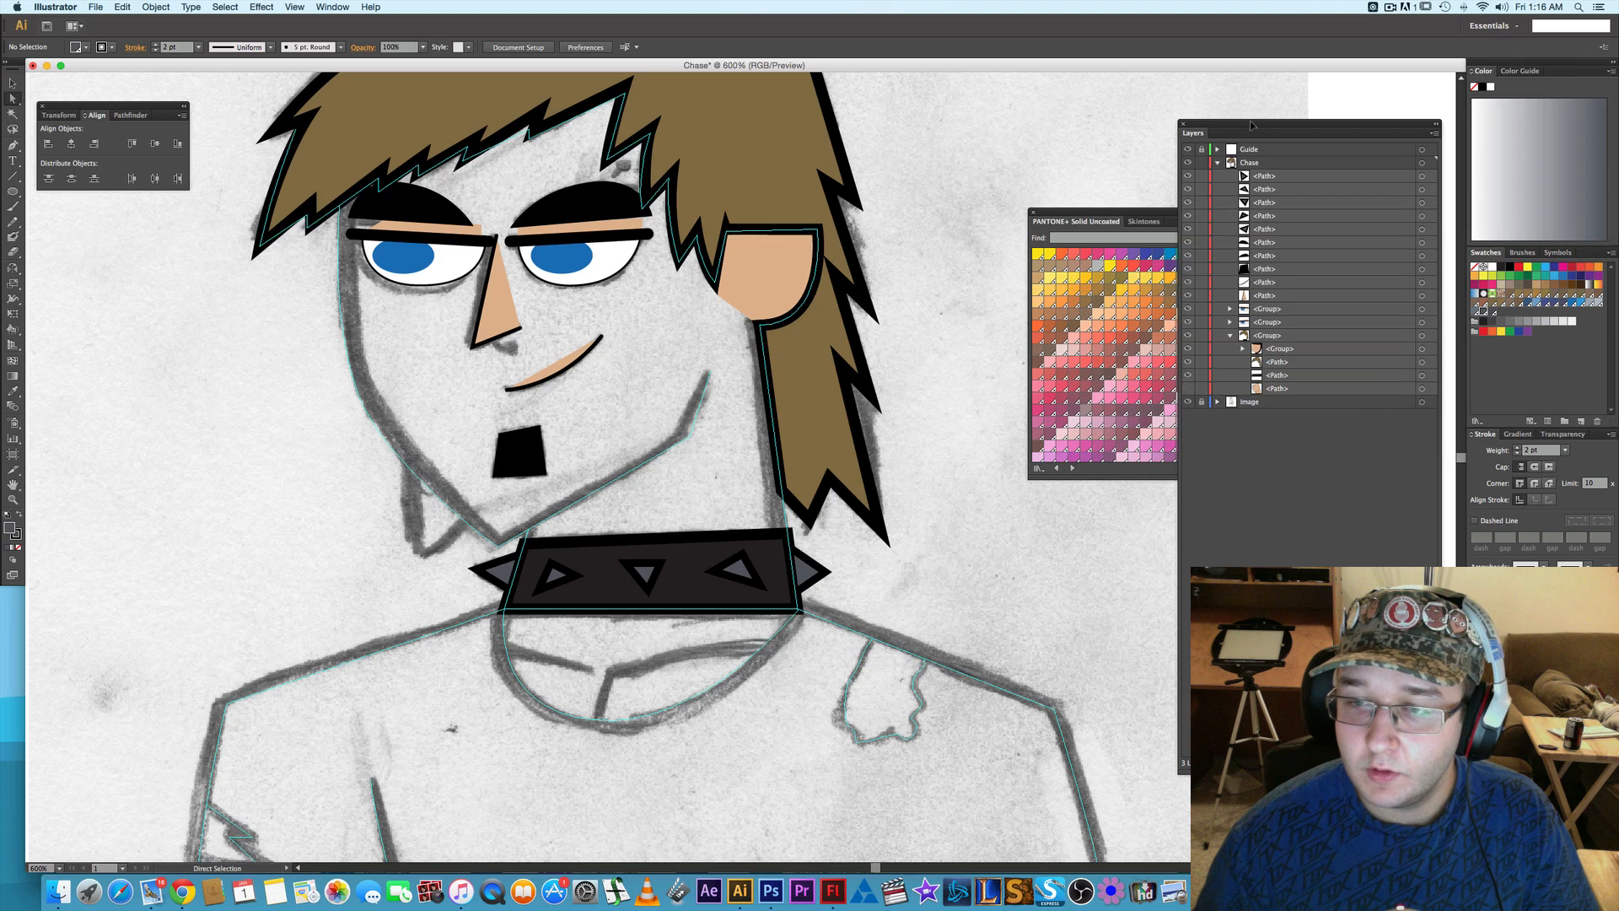
left_click(1188, 387)
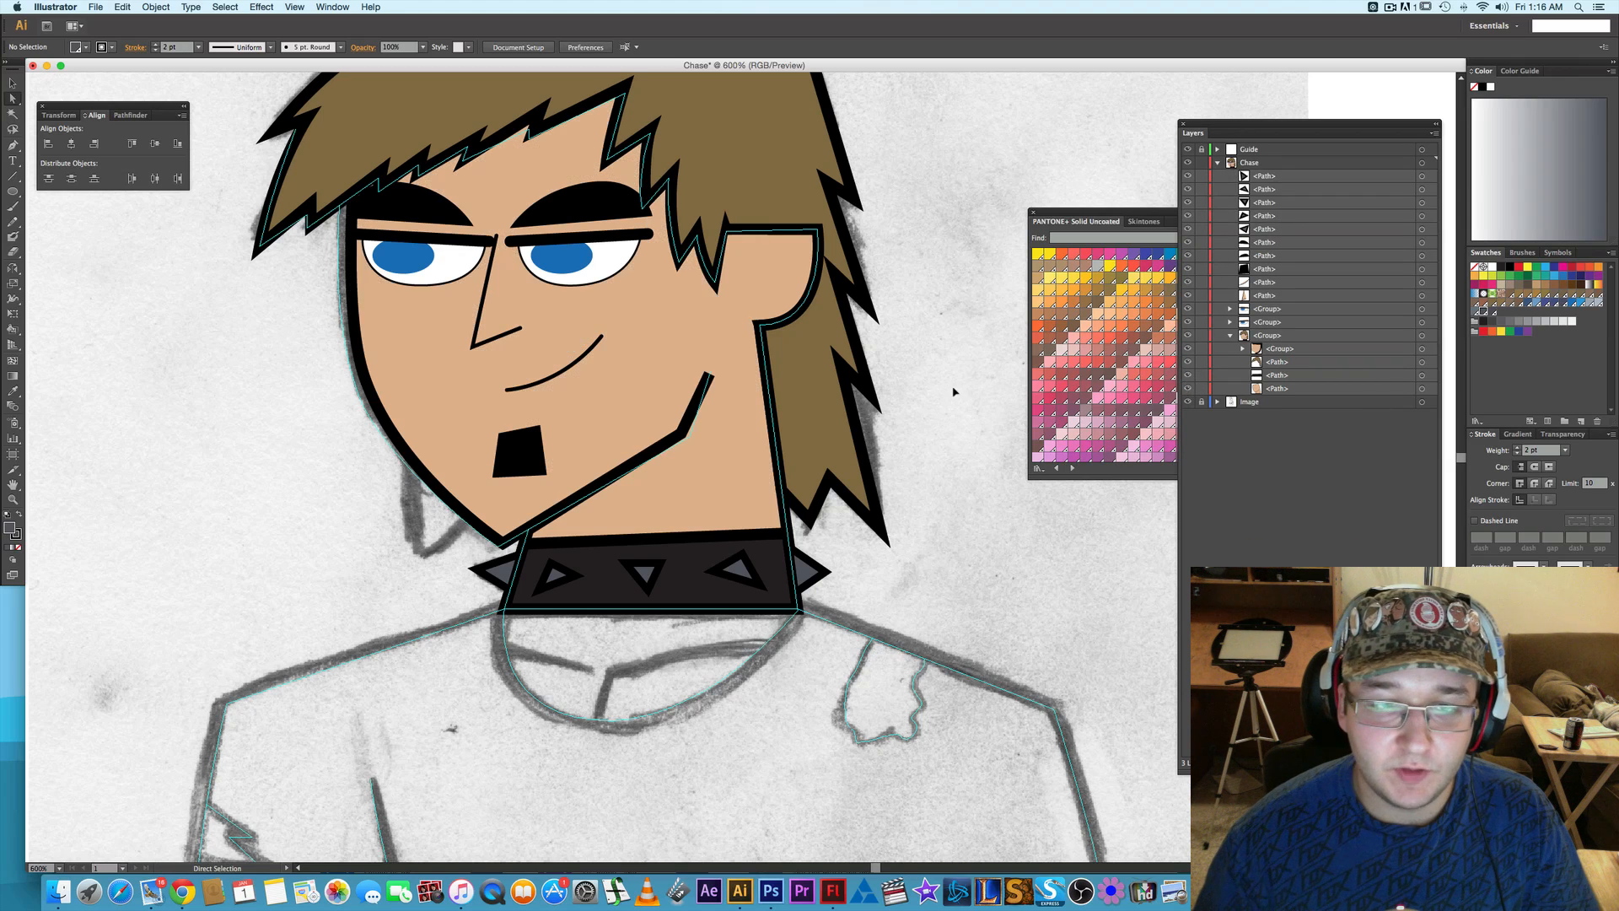
scroll(702, 414, "left", 5)
scroll(702, 413, "up", 3)
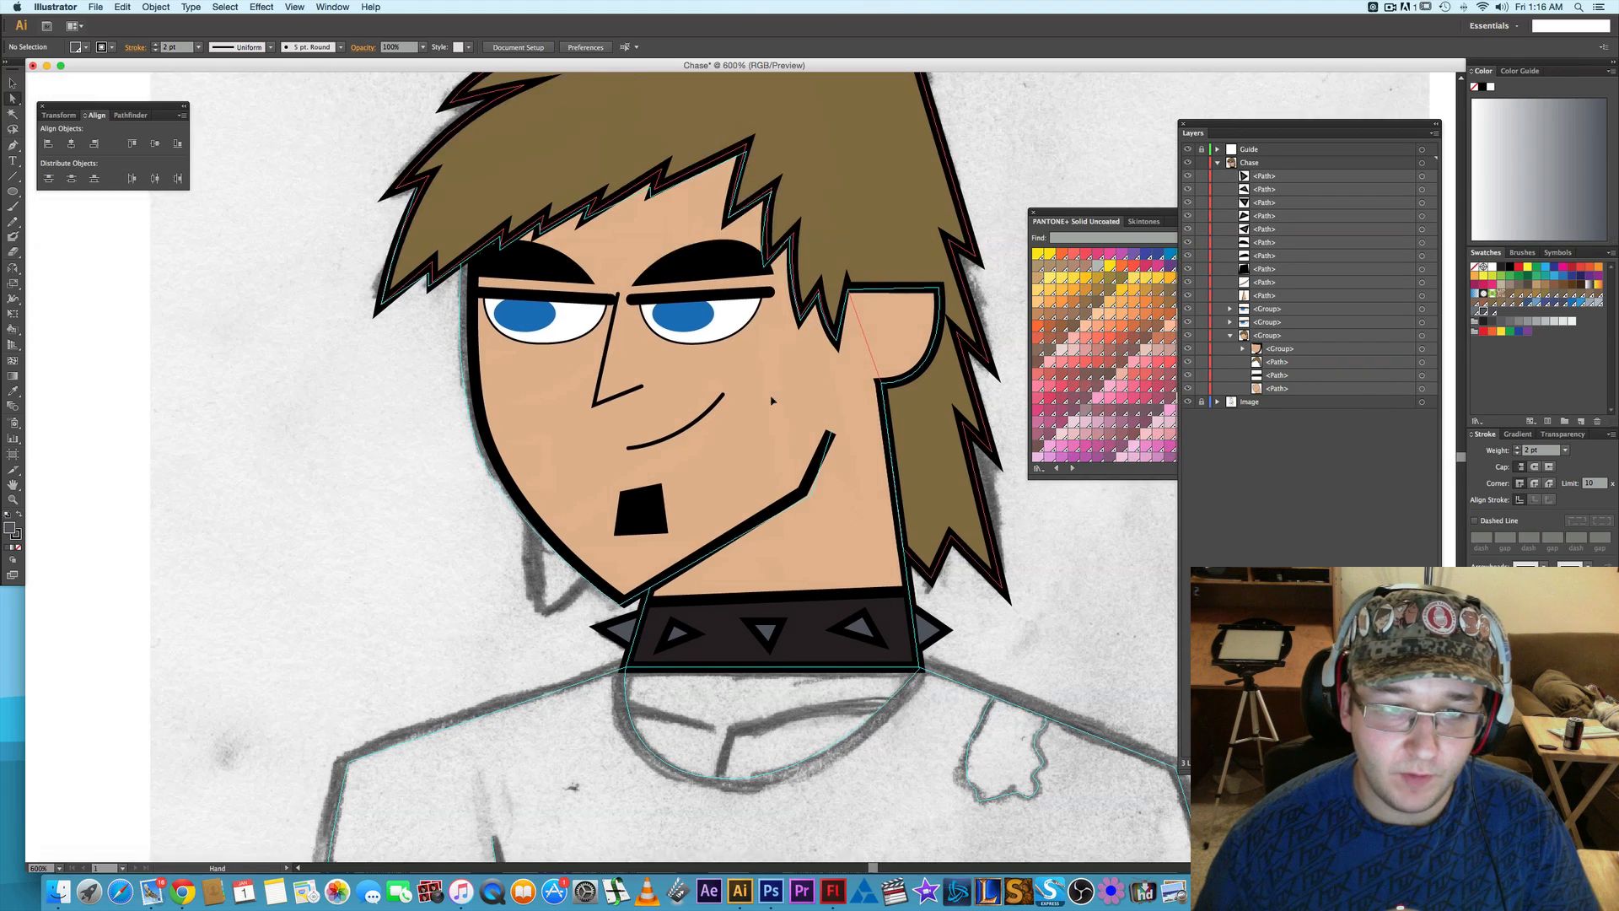
left_click(702, 413)
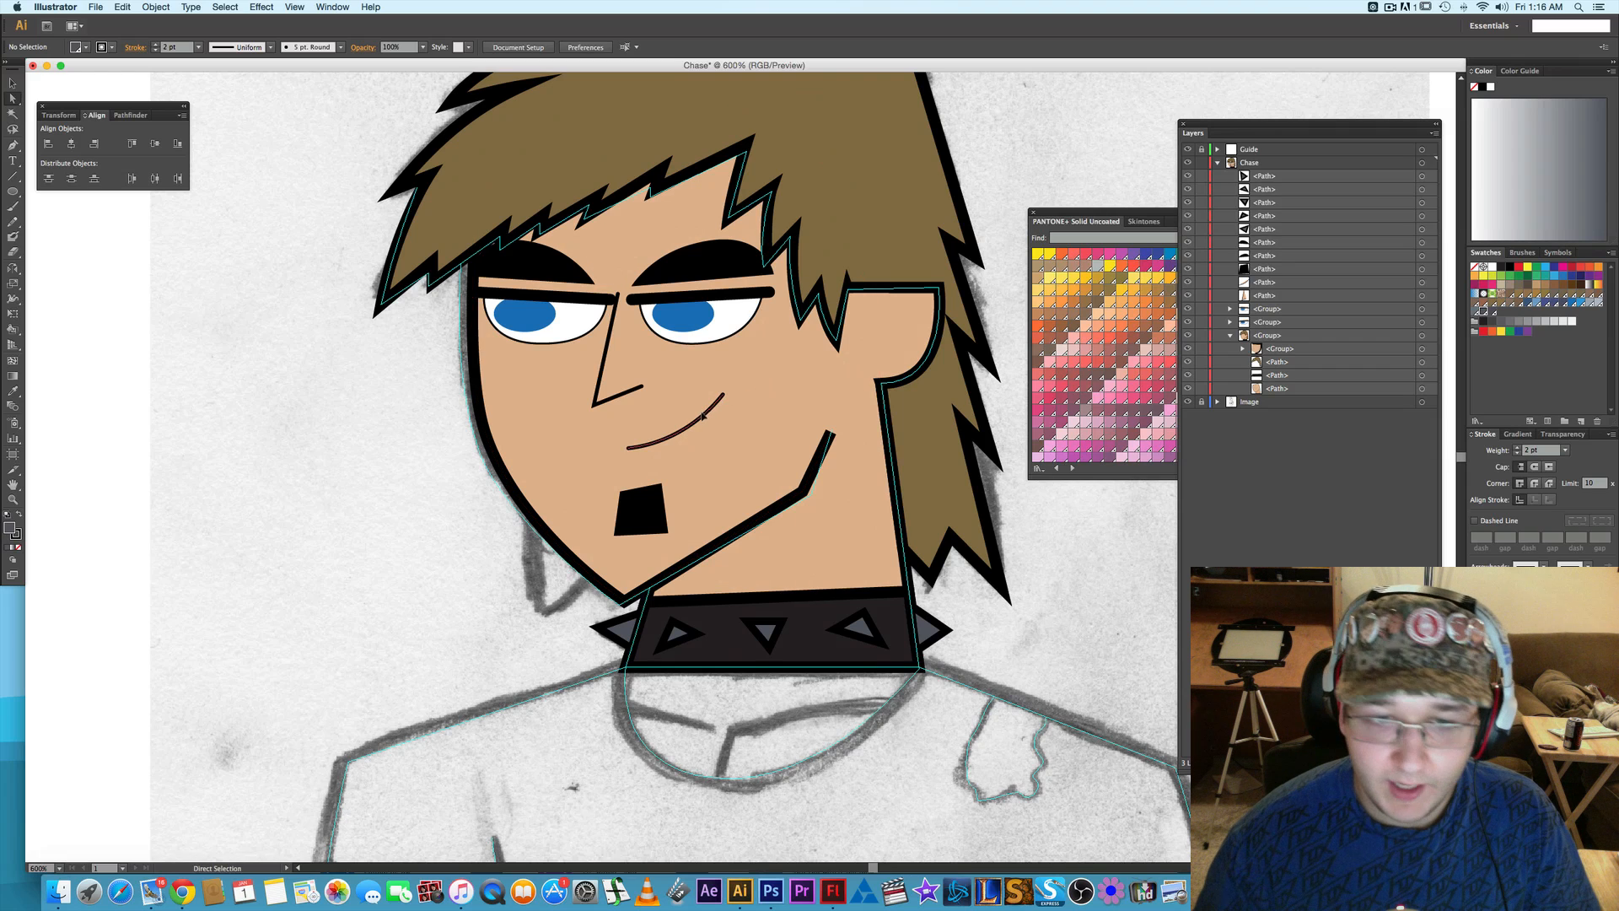
left_click(1145, 560)
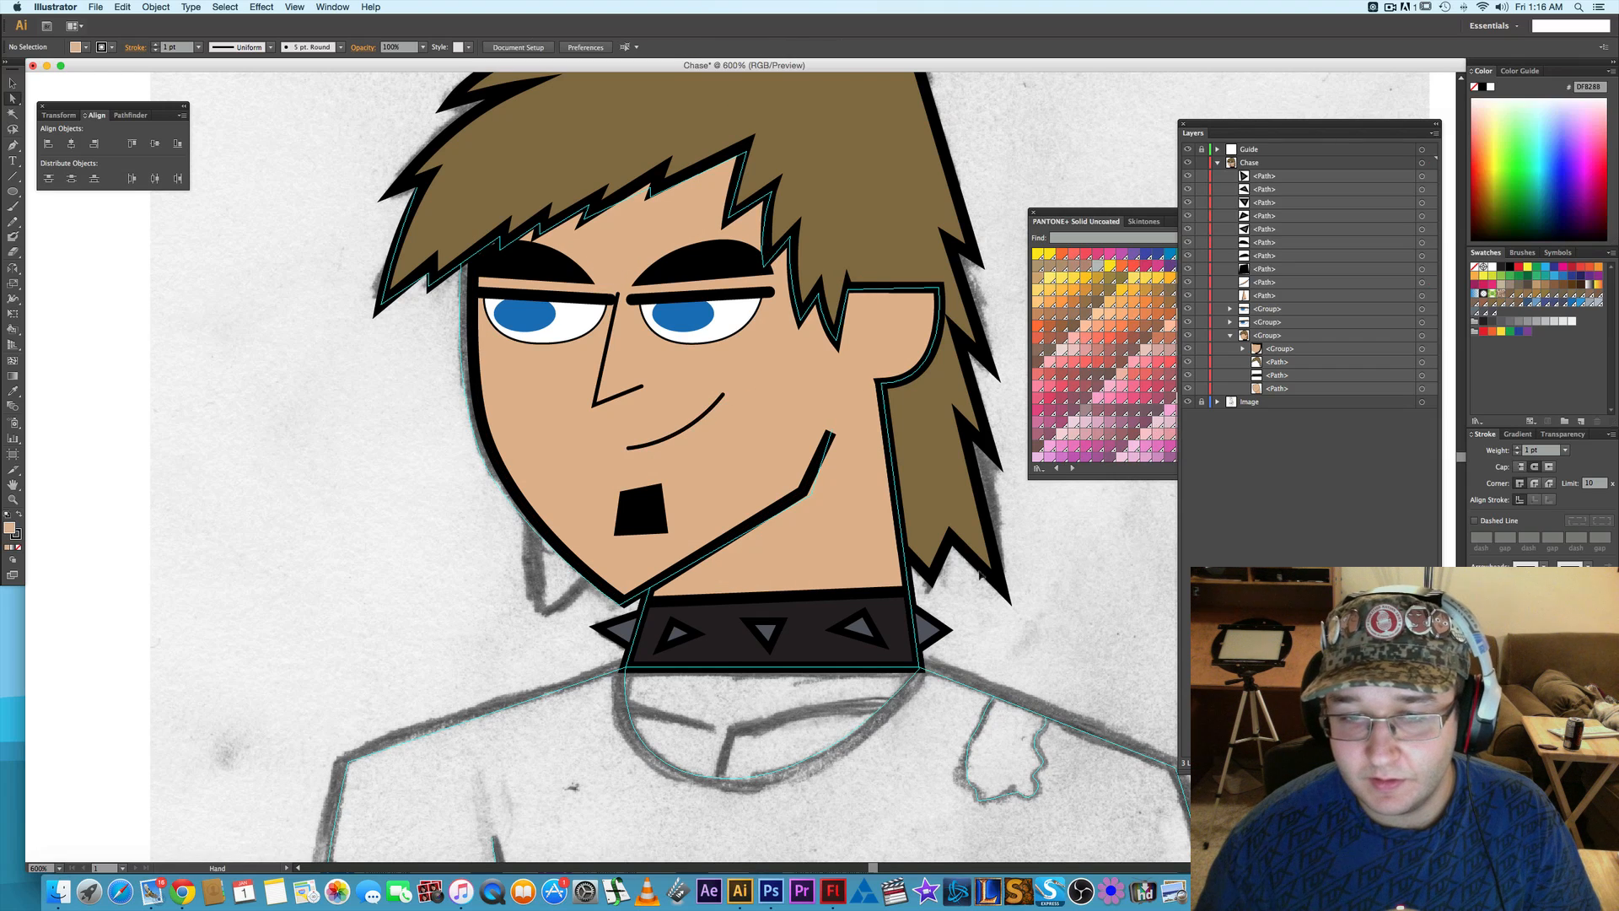
left_click_drag(851, 510, 813, 570)
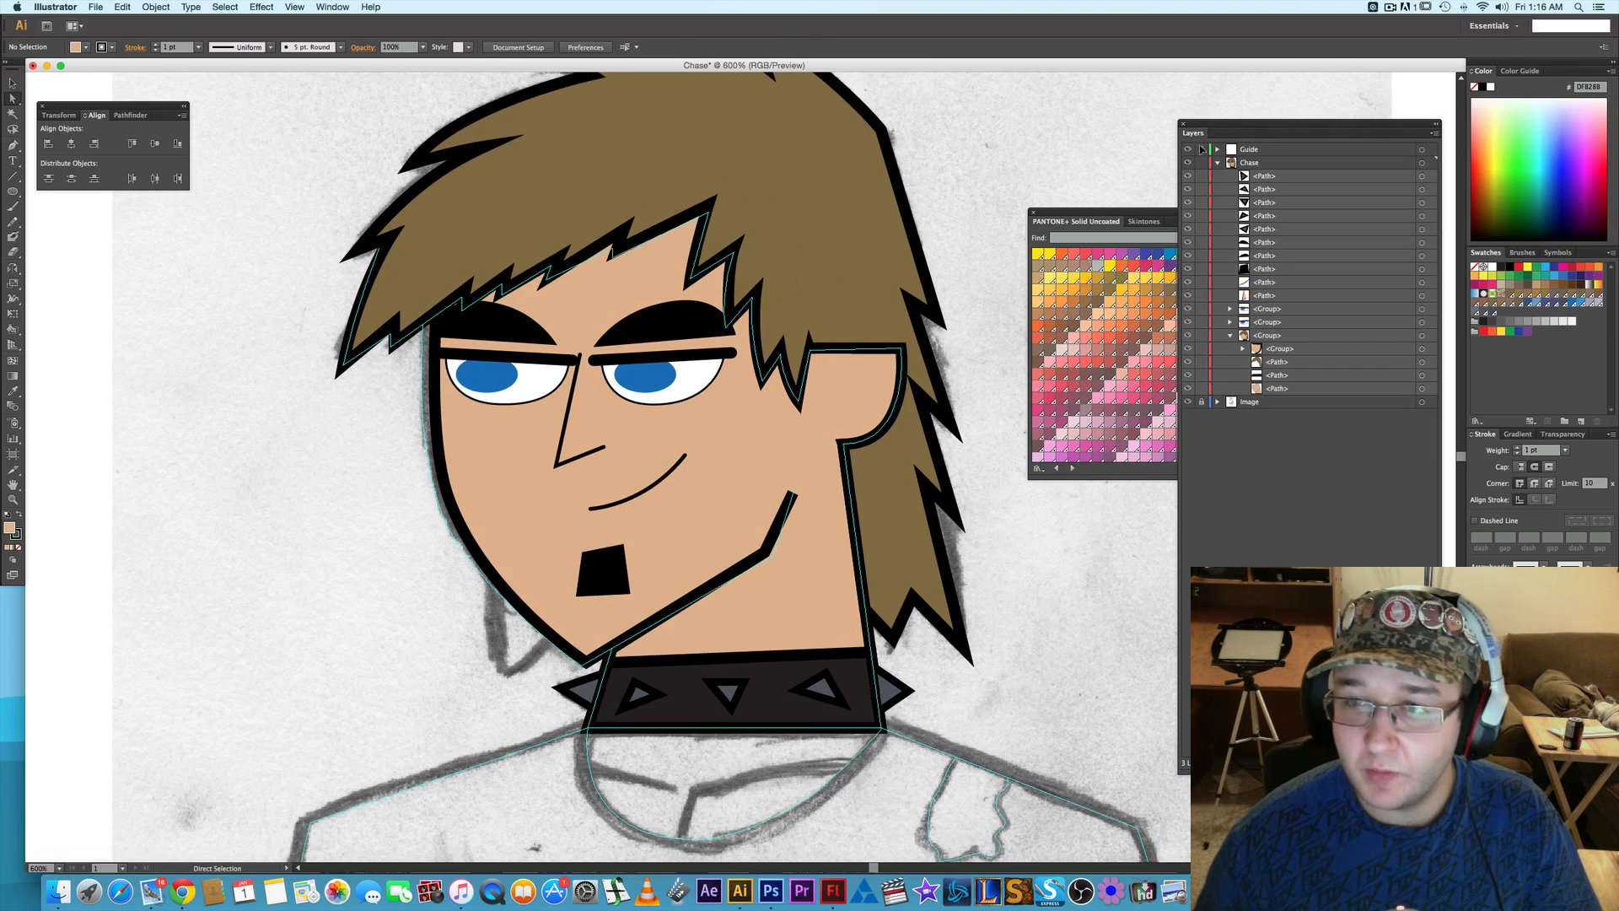
left_click(1191, 150)
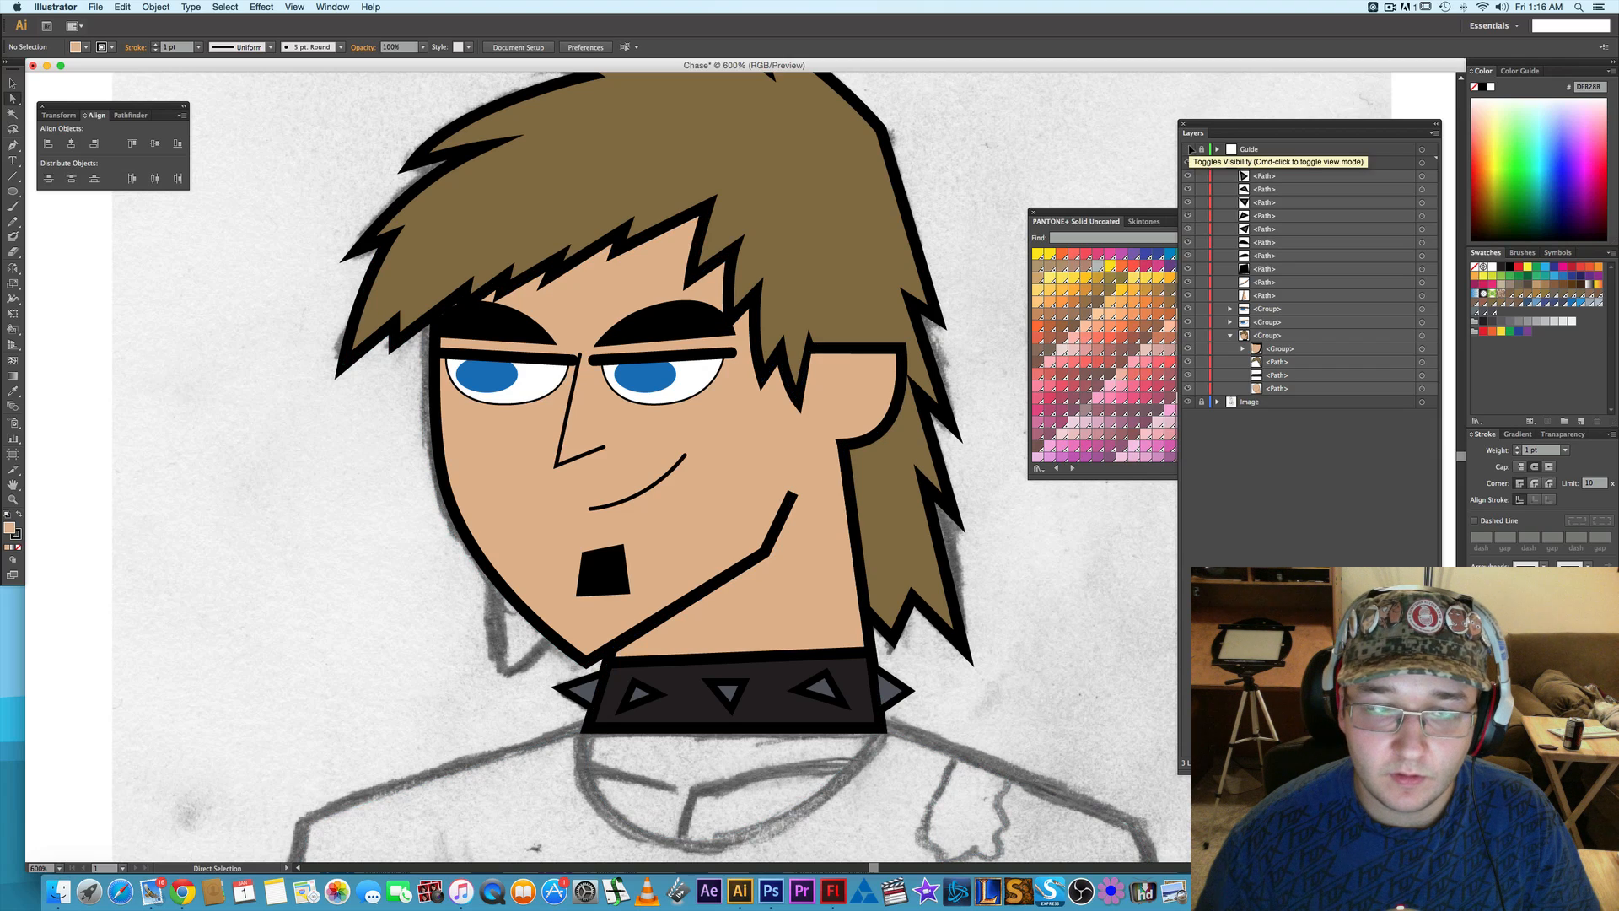
- Try the near-black swatch 231F20 as the fill of both eyebrows and undo it
left_click(506, 320)
left_click(666, 319, "shift")
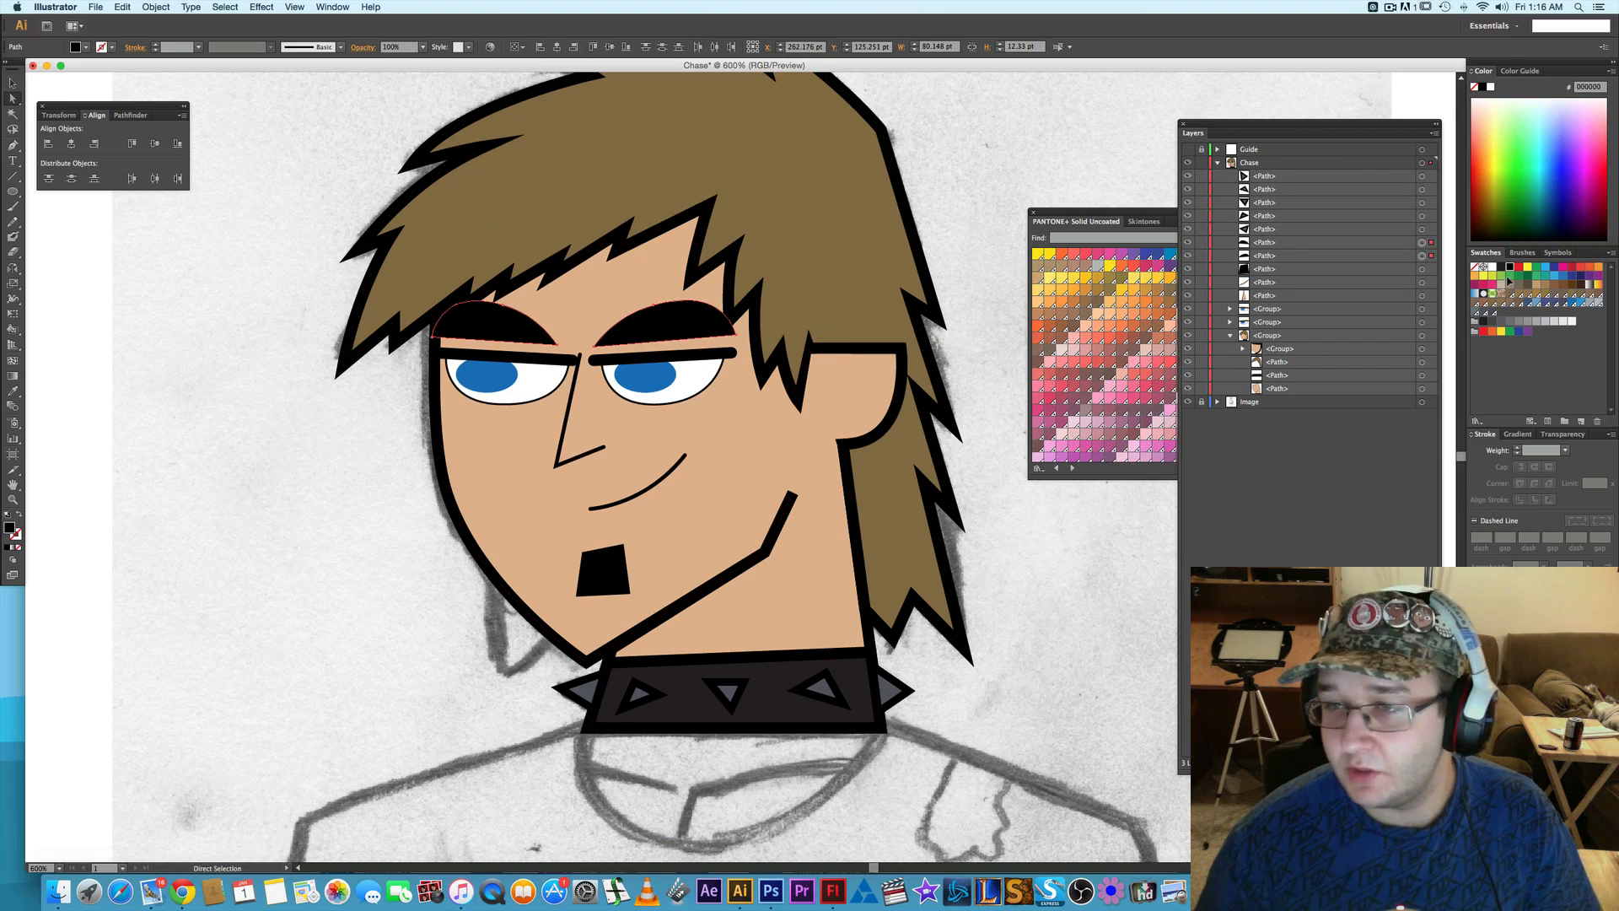
left_click(1501, 268)
left_click(1039, 508)
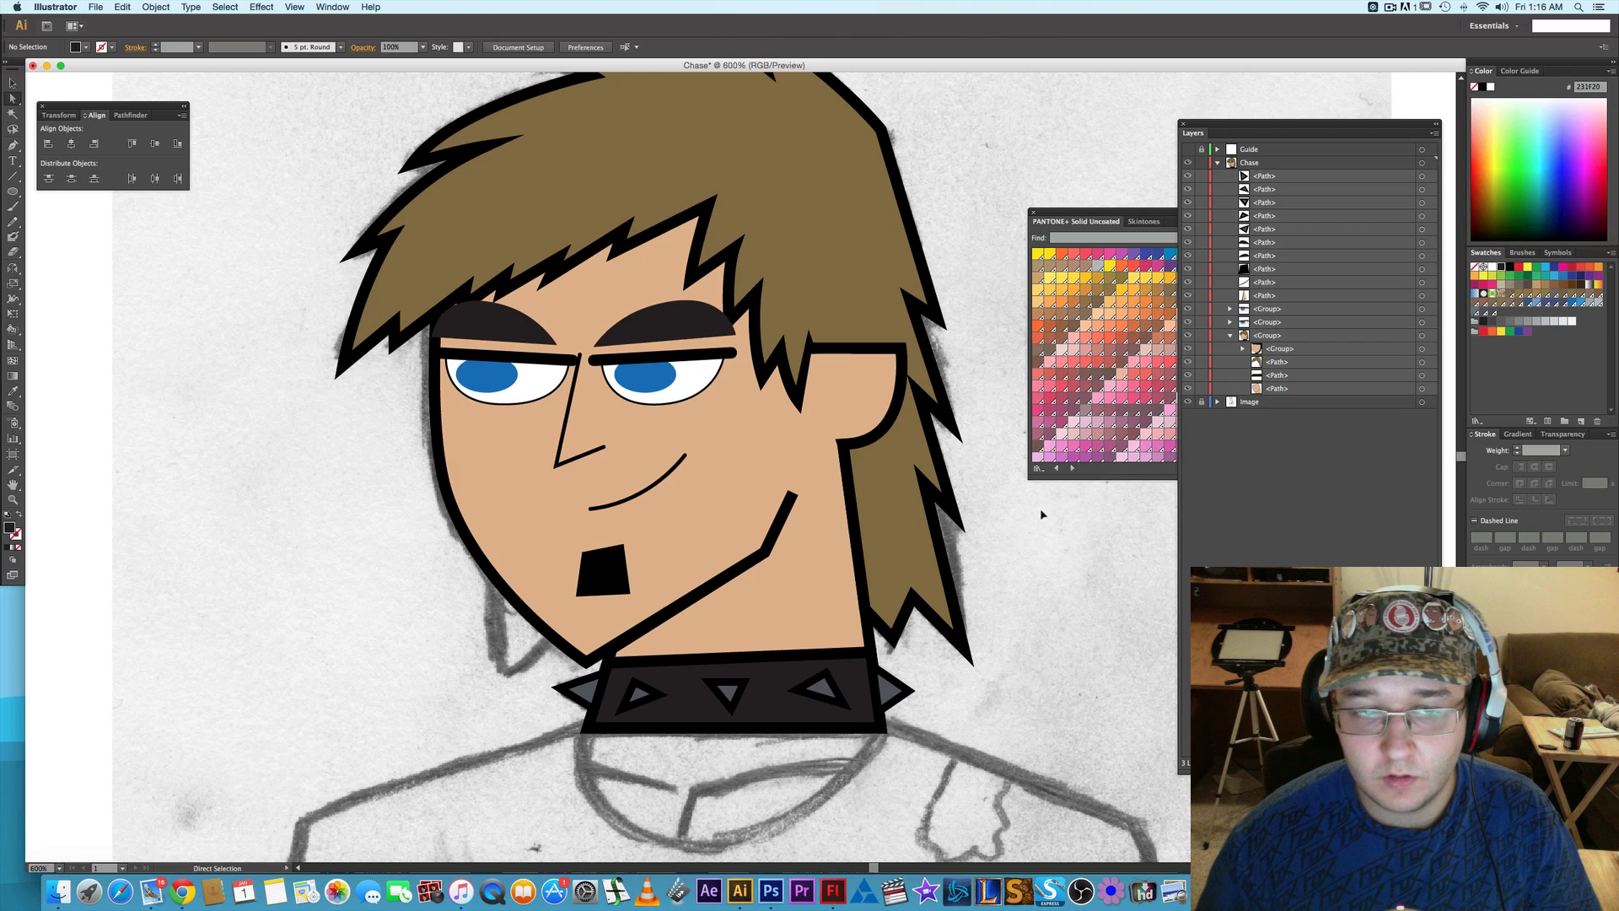
key("super+z")
left_click(1024, 485)
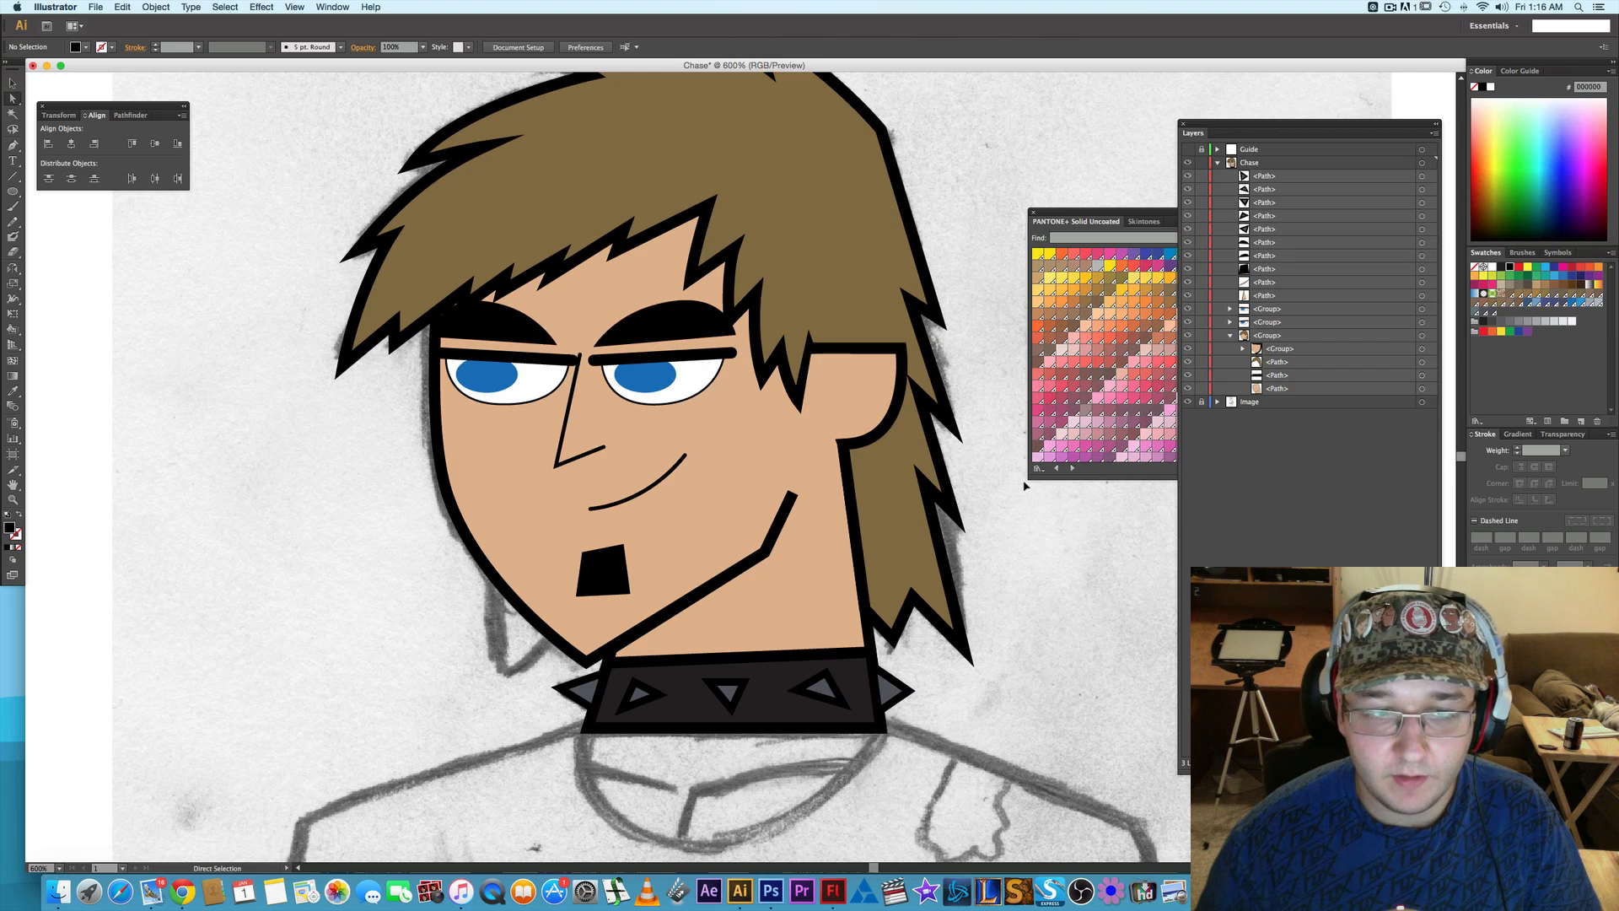
- Nudge both eyebrows slightly down toward the eyes
left_click(506, 322)
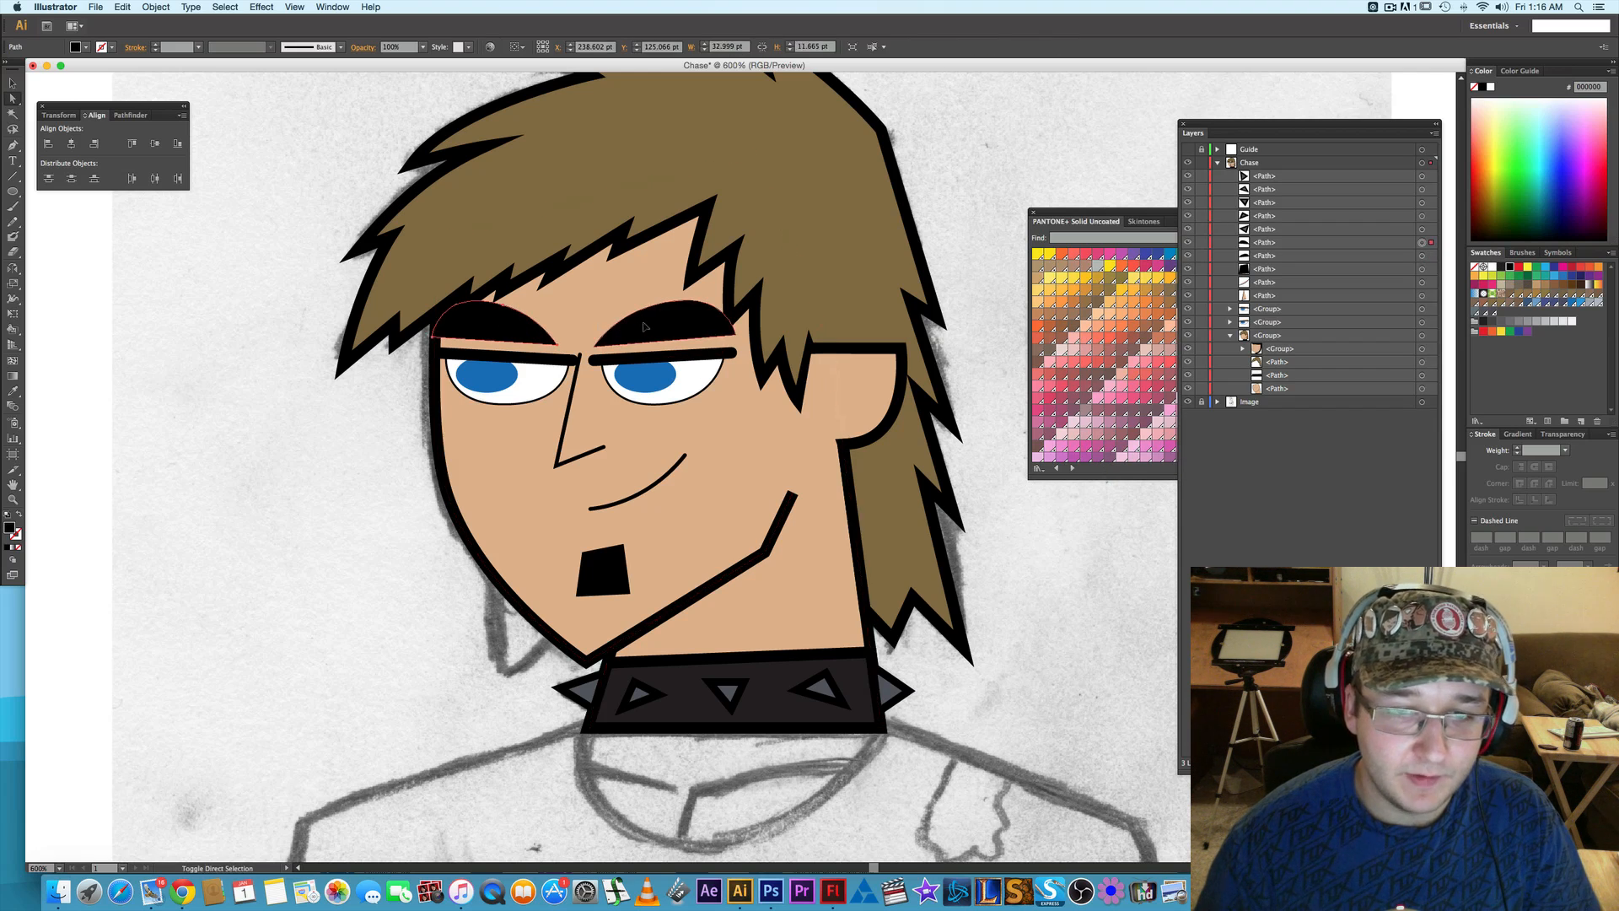
left_click(646, 327, "shift")
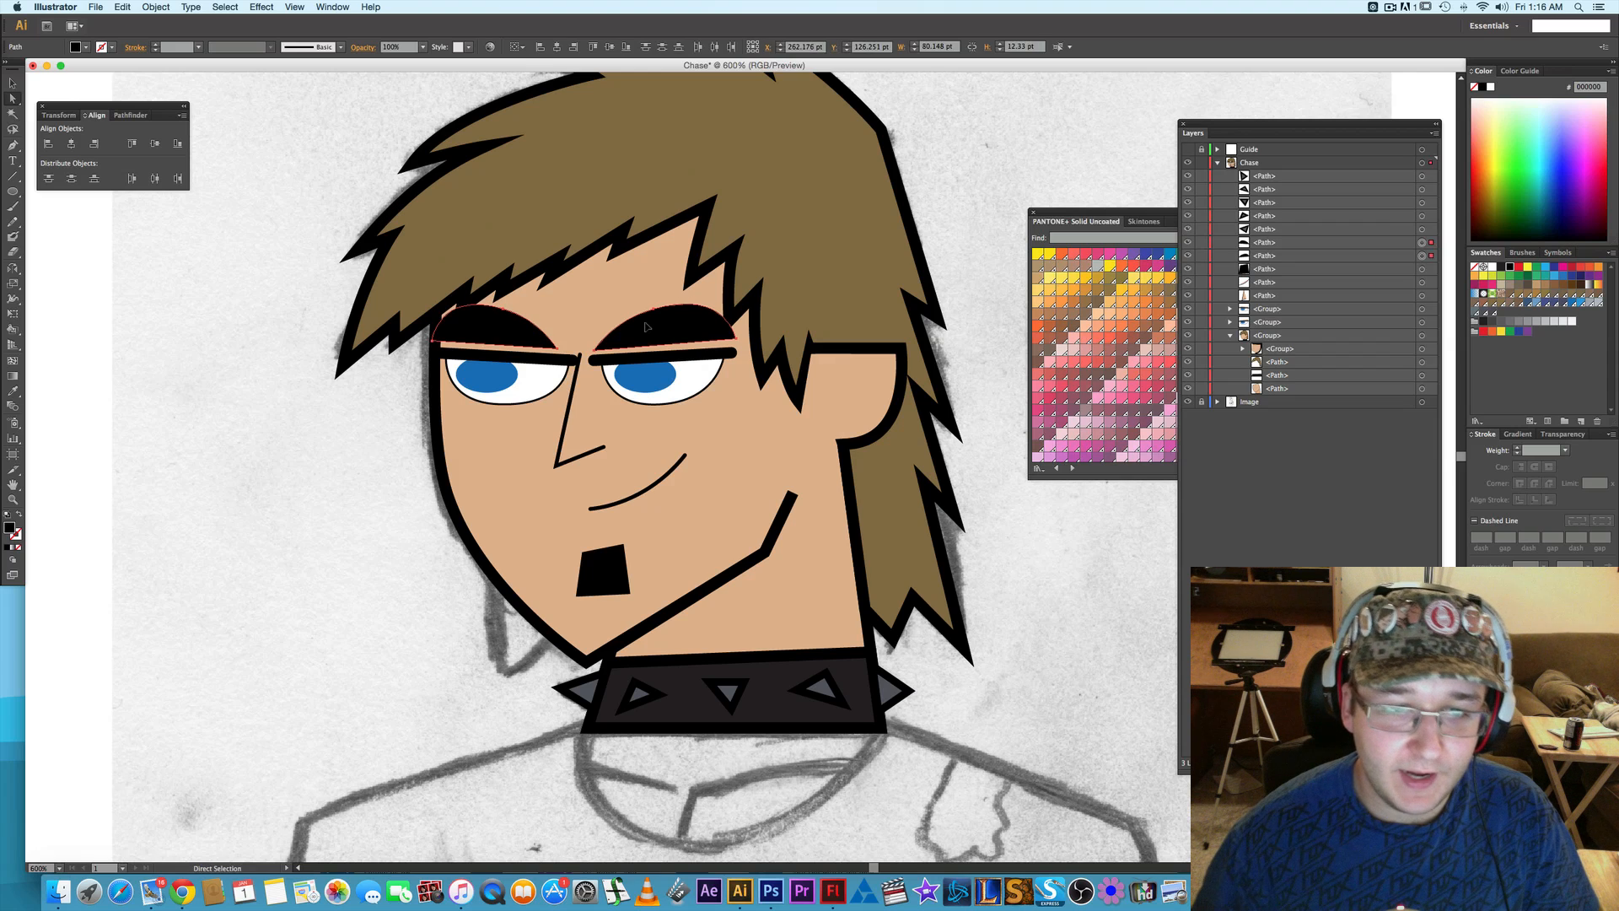
left_click(1043, 508)
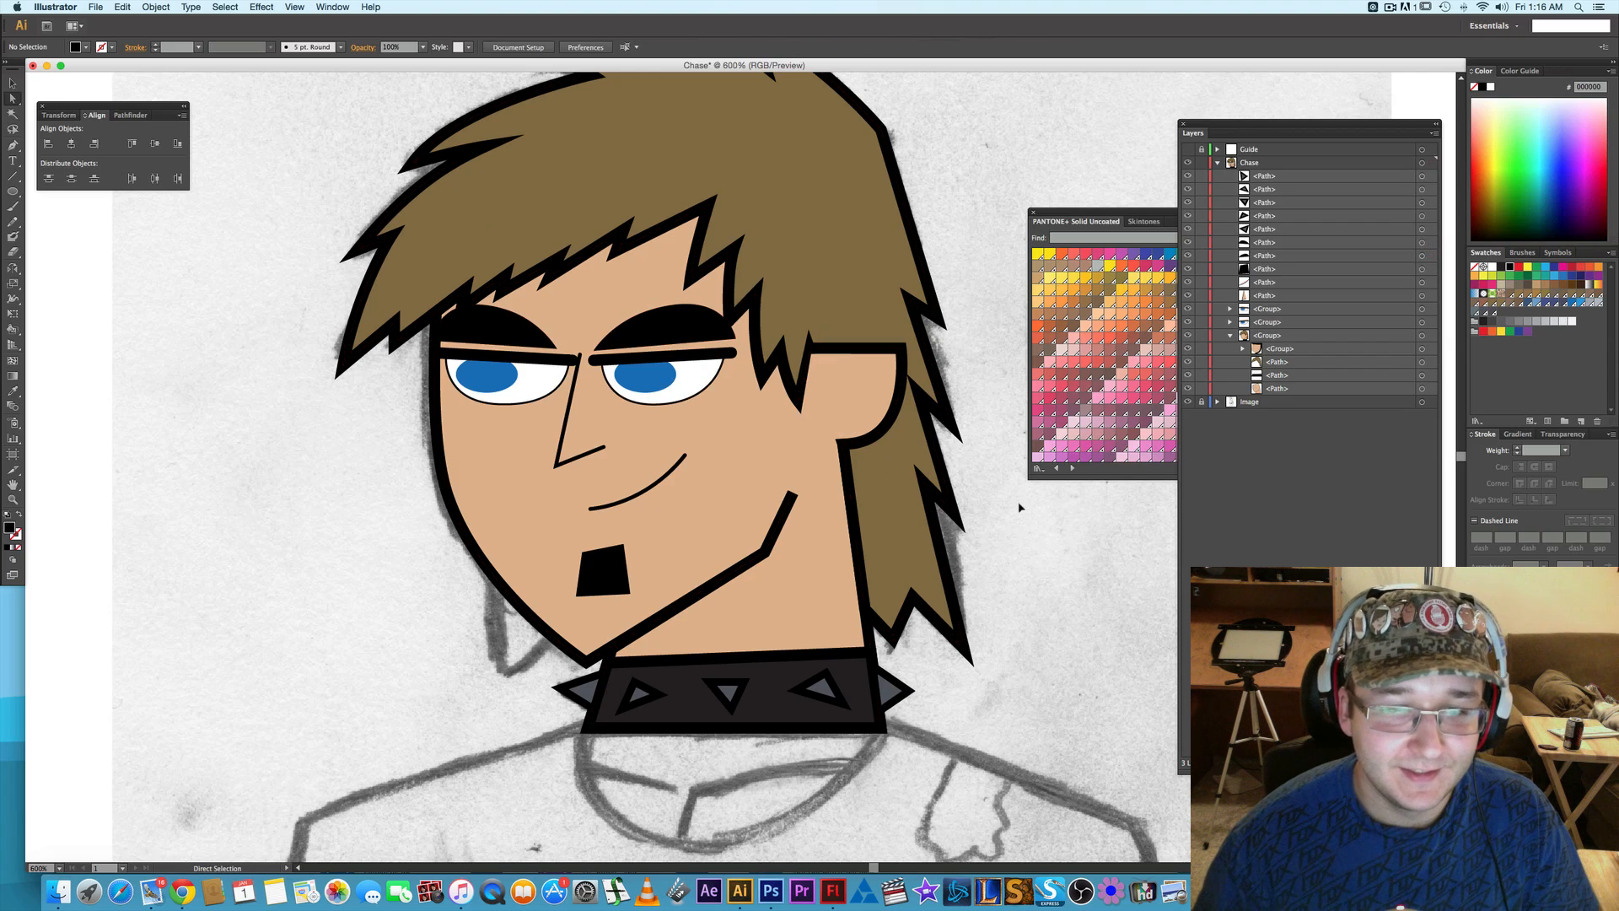
- Nudge the eyebrow on the hair-fringe side 2 pt toward the nose
left_click(523, 337)
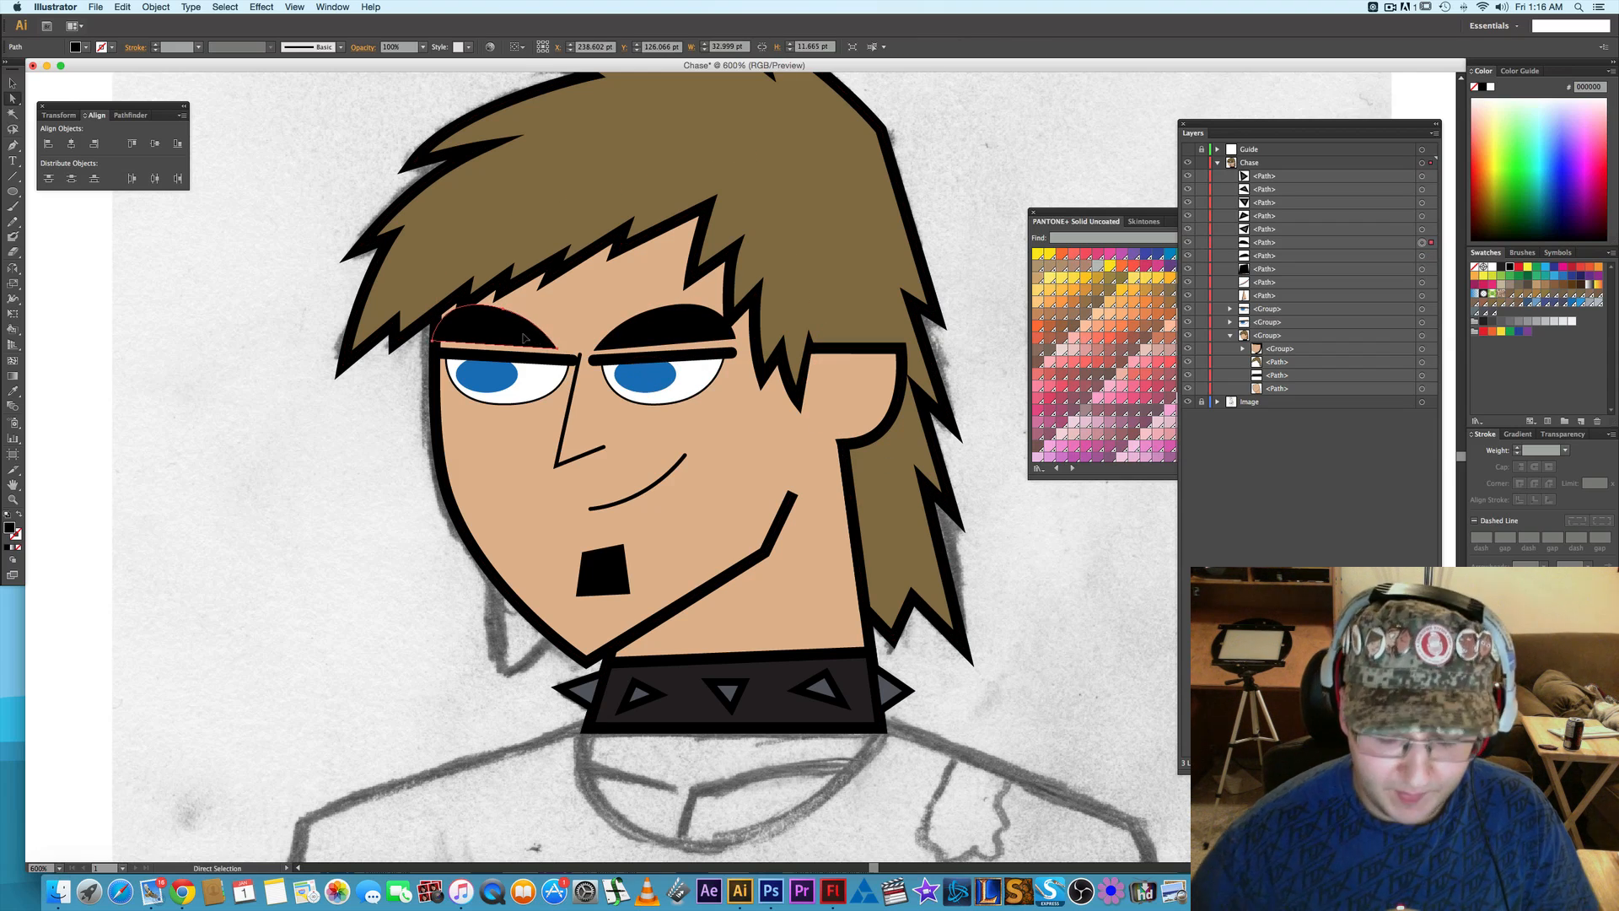
key("Right")
key("Right")
key("Right")
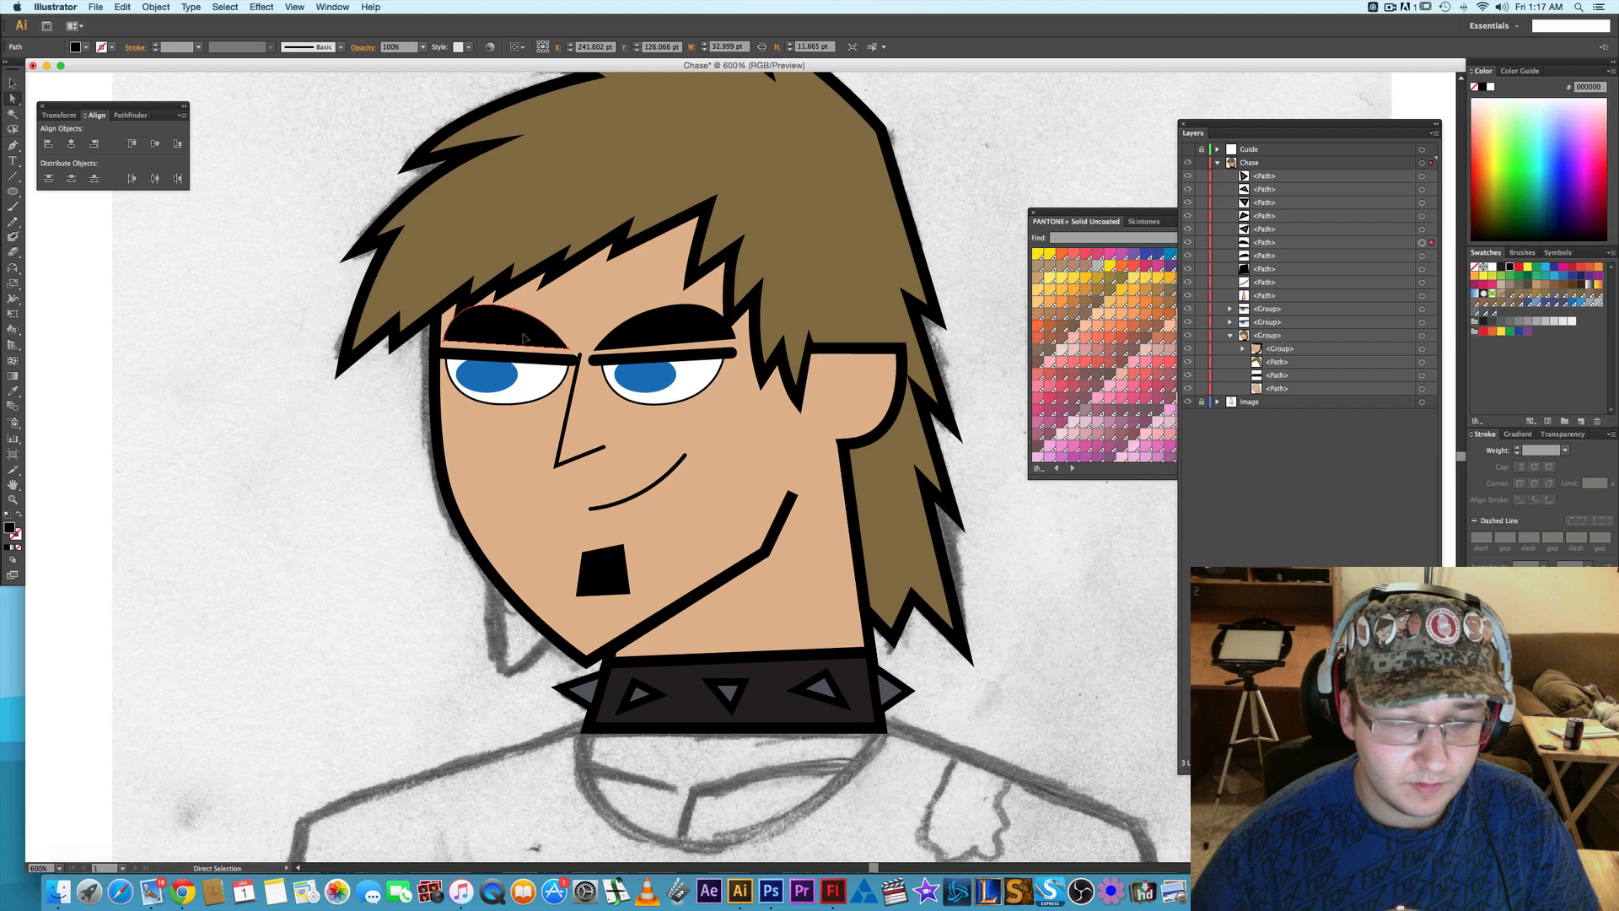
key("Left")
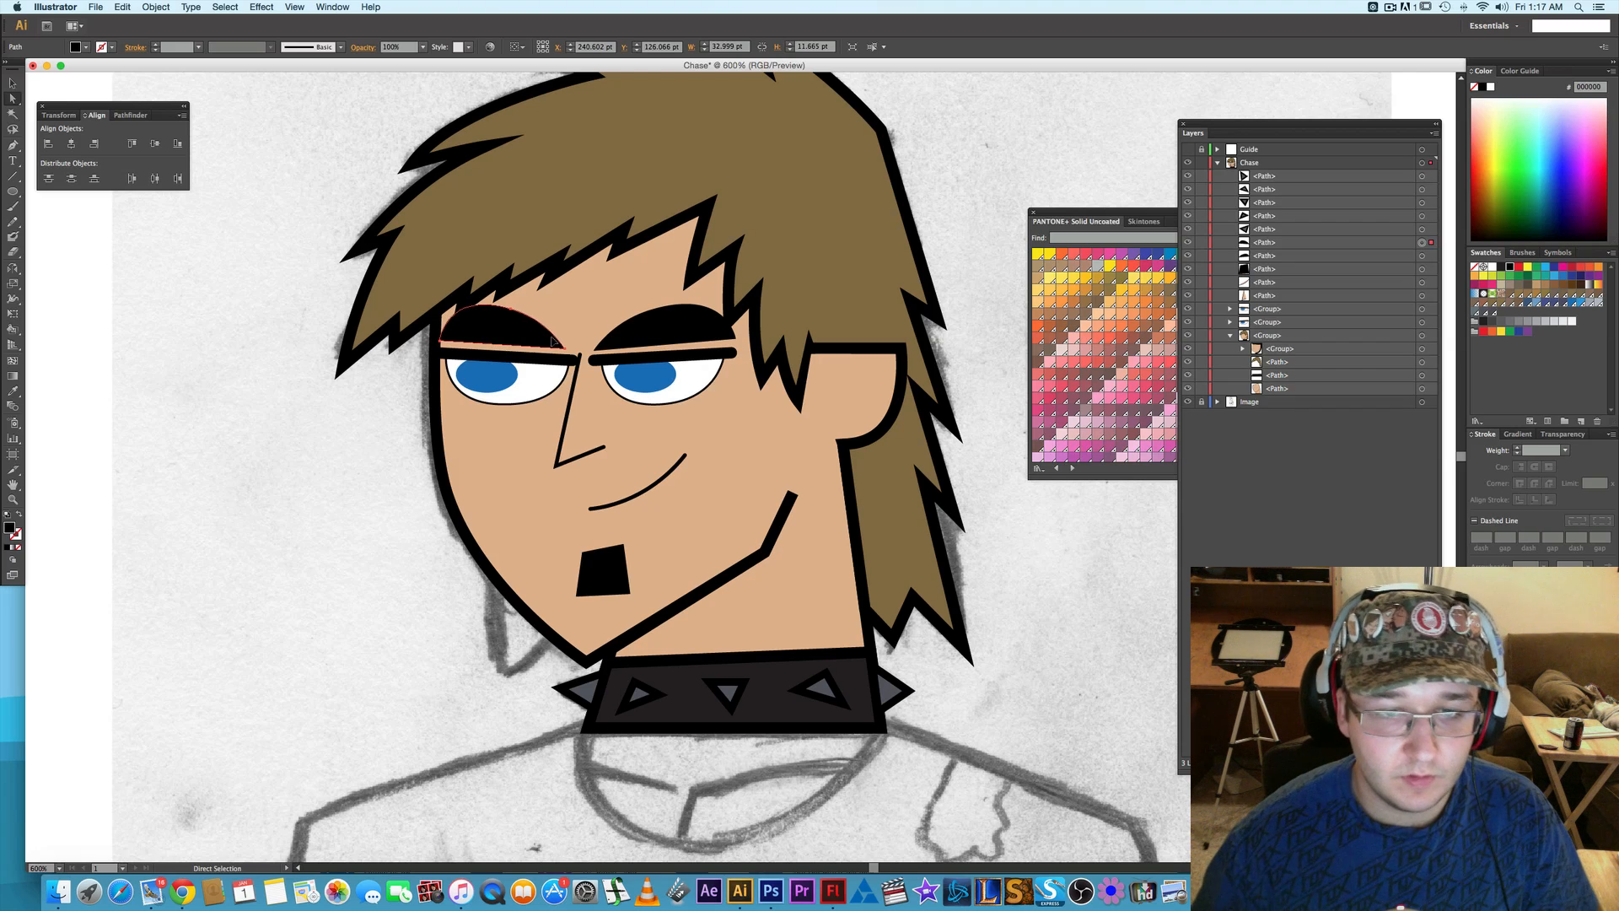
- Stretch the fringe-side eyebrow horizontally toward the nose to about 35 pt wide
left_click(674, 337)
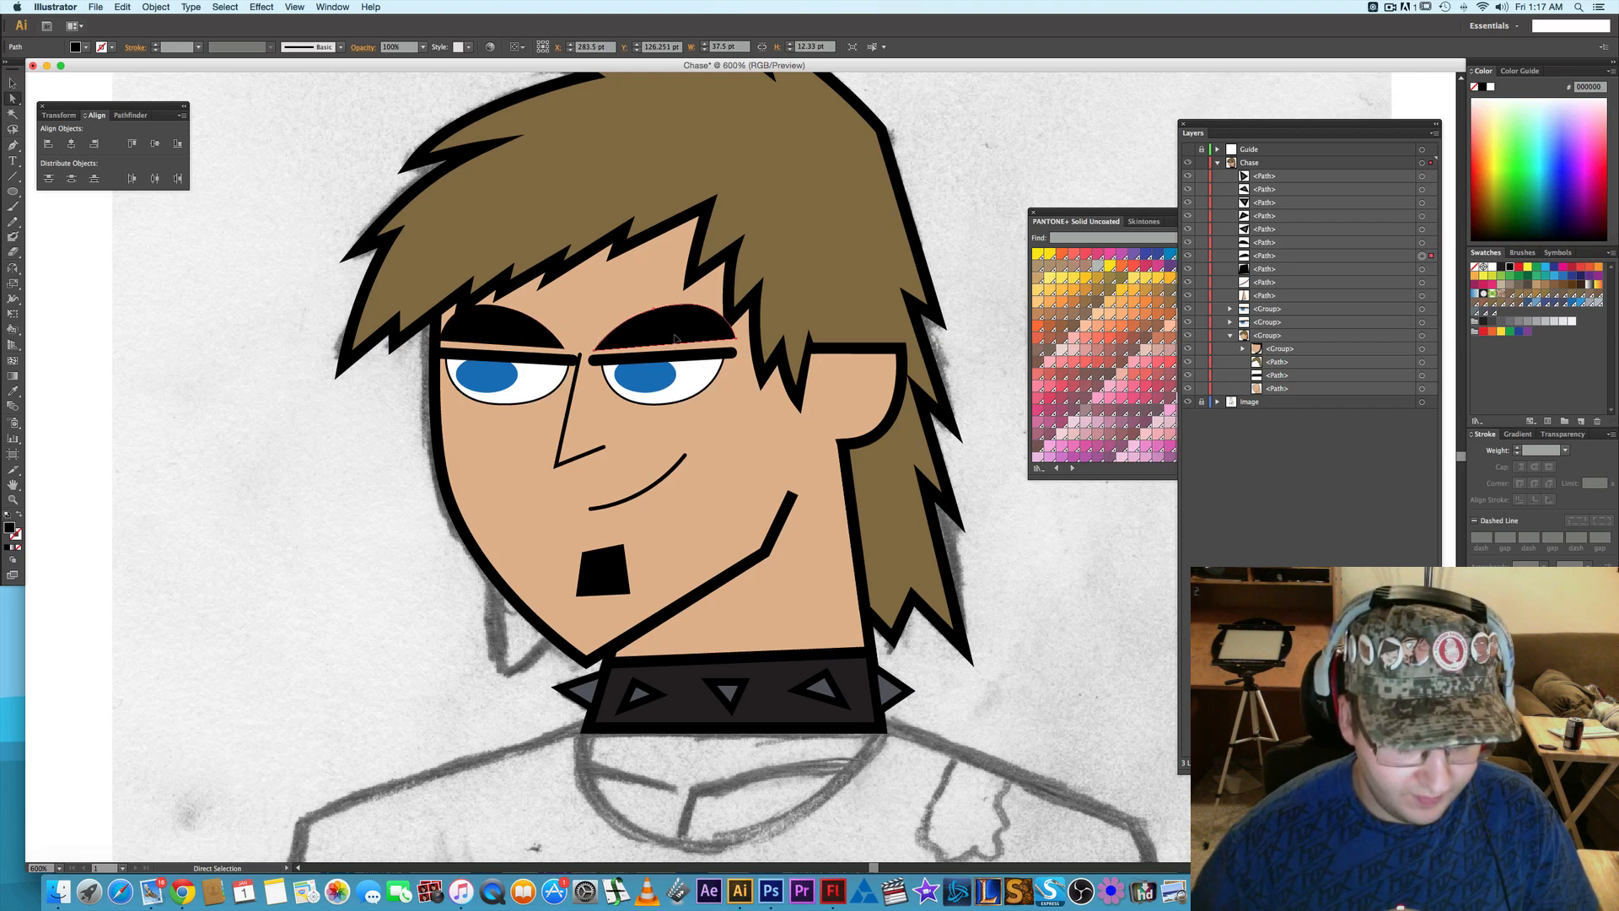
left_click(499, 336)
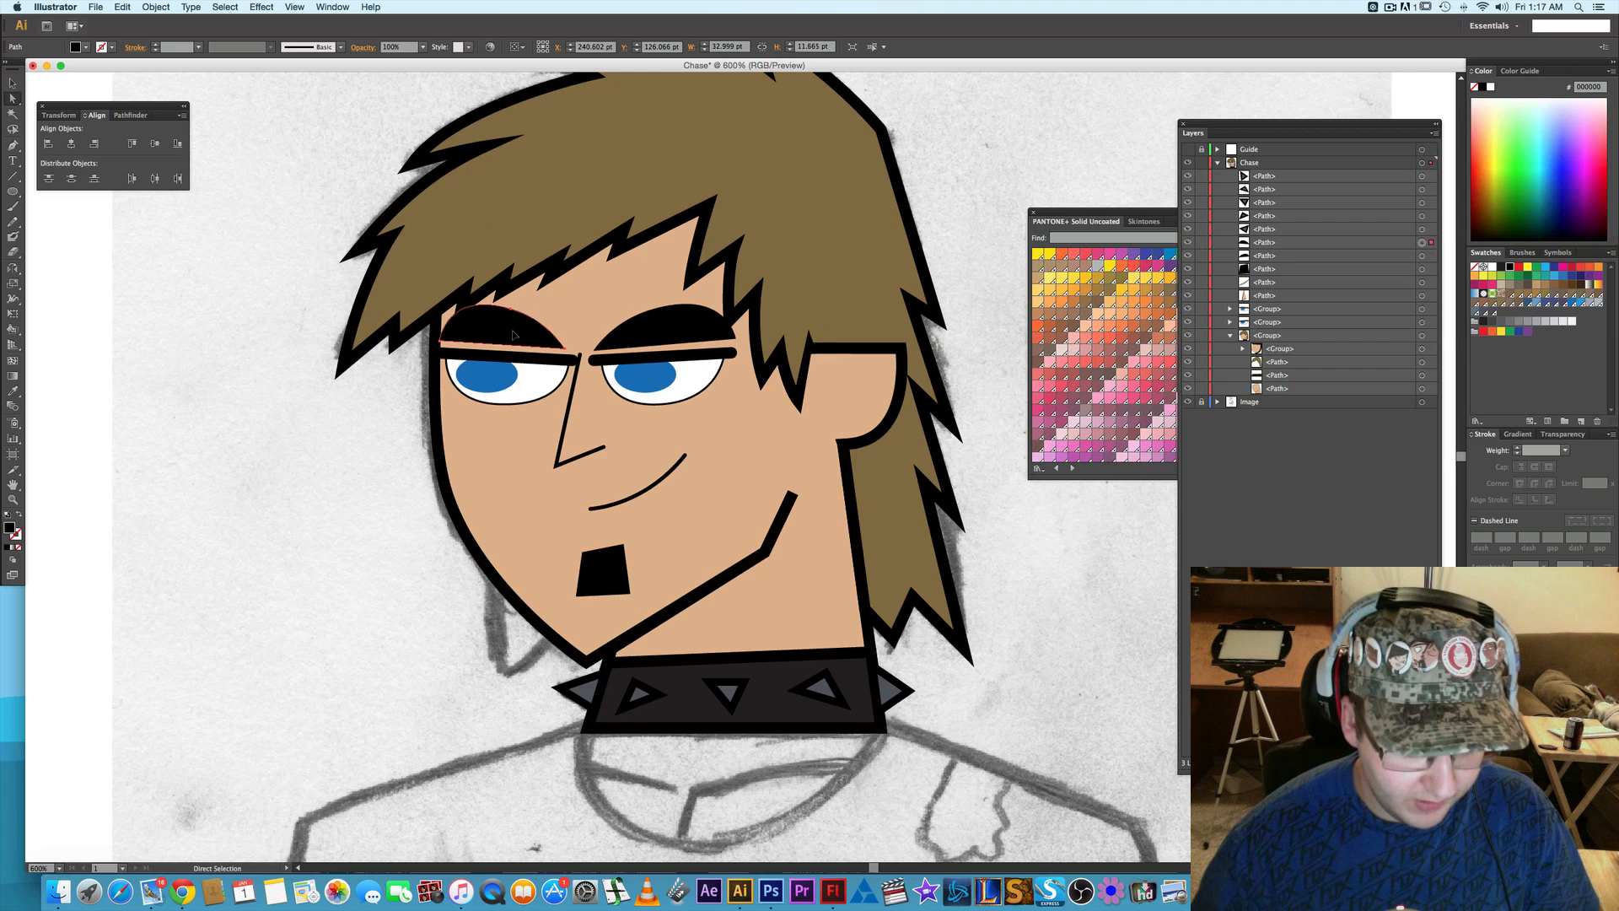
key("v")
left_click_drag(563, 325, 573, 326)
left_click(1059, 560)
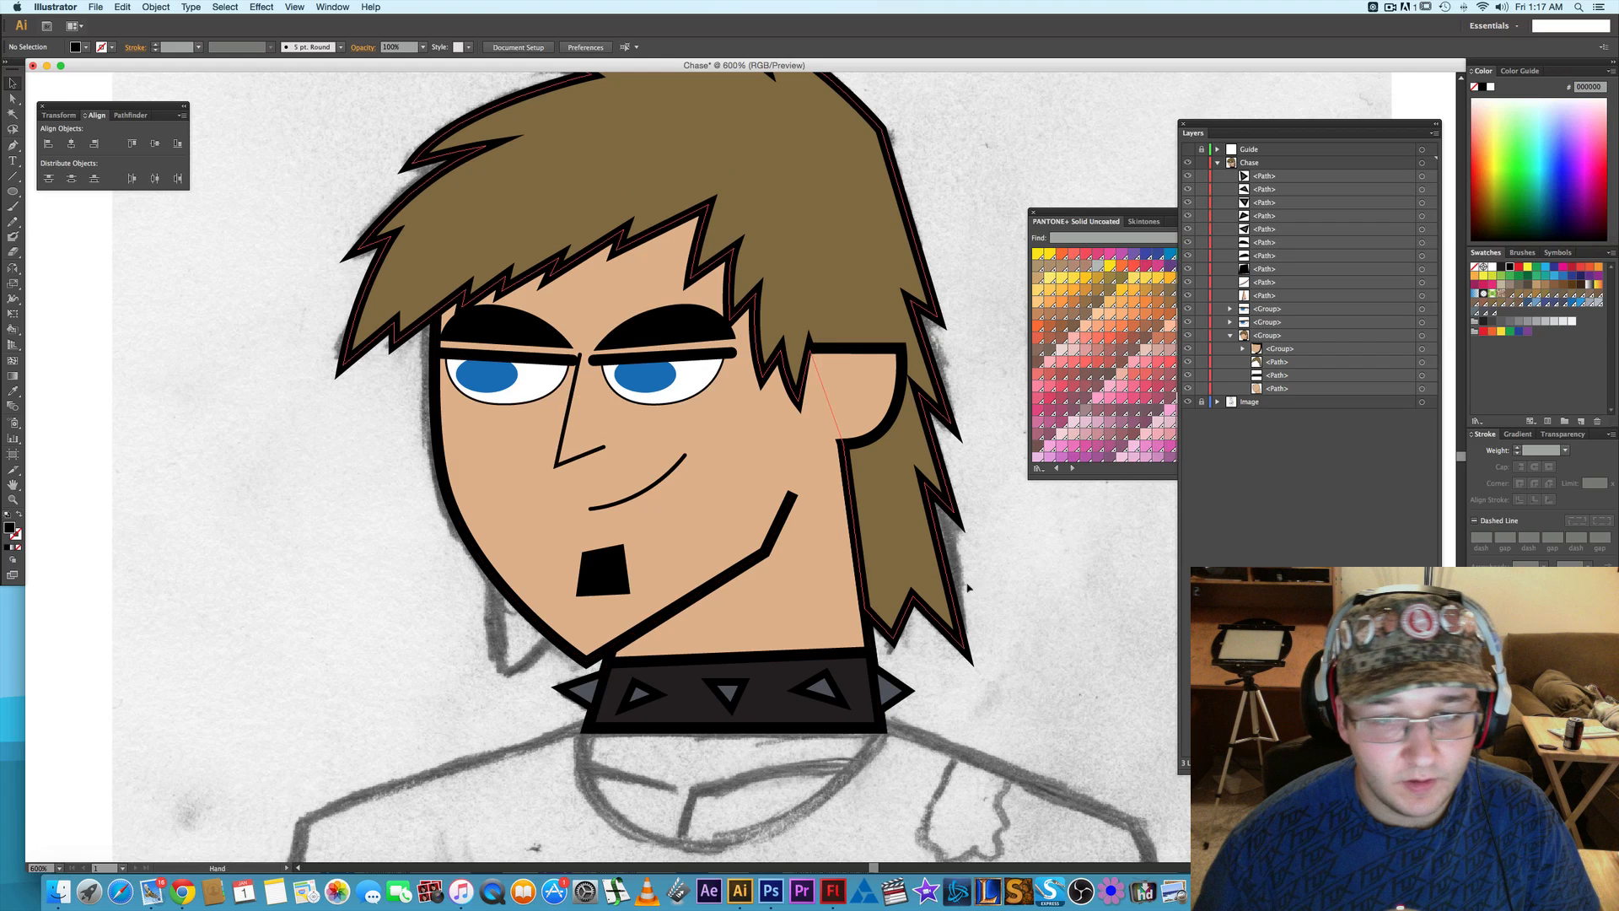
- Group the collar's three studs and two end spikes from the Chase layer's path list
left_click_drag(878, 507, 743, 349)
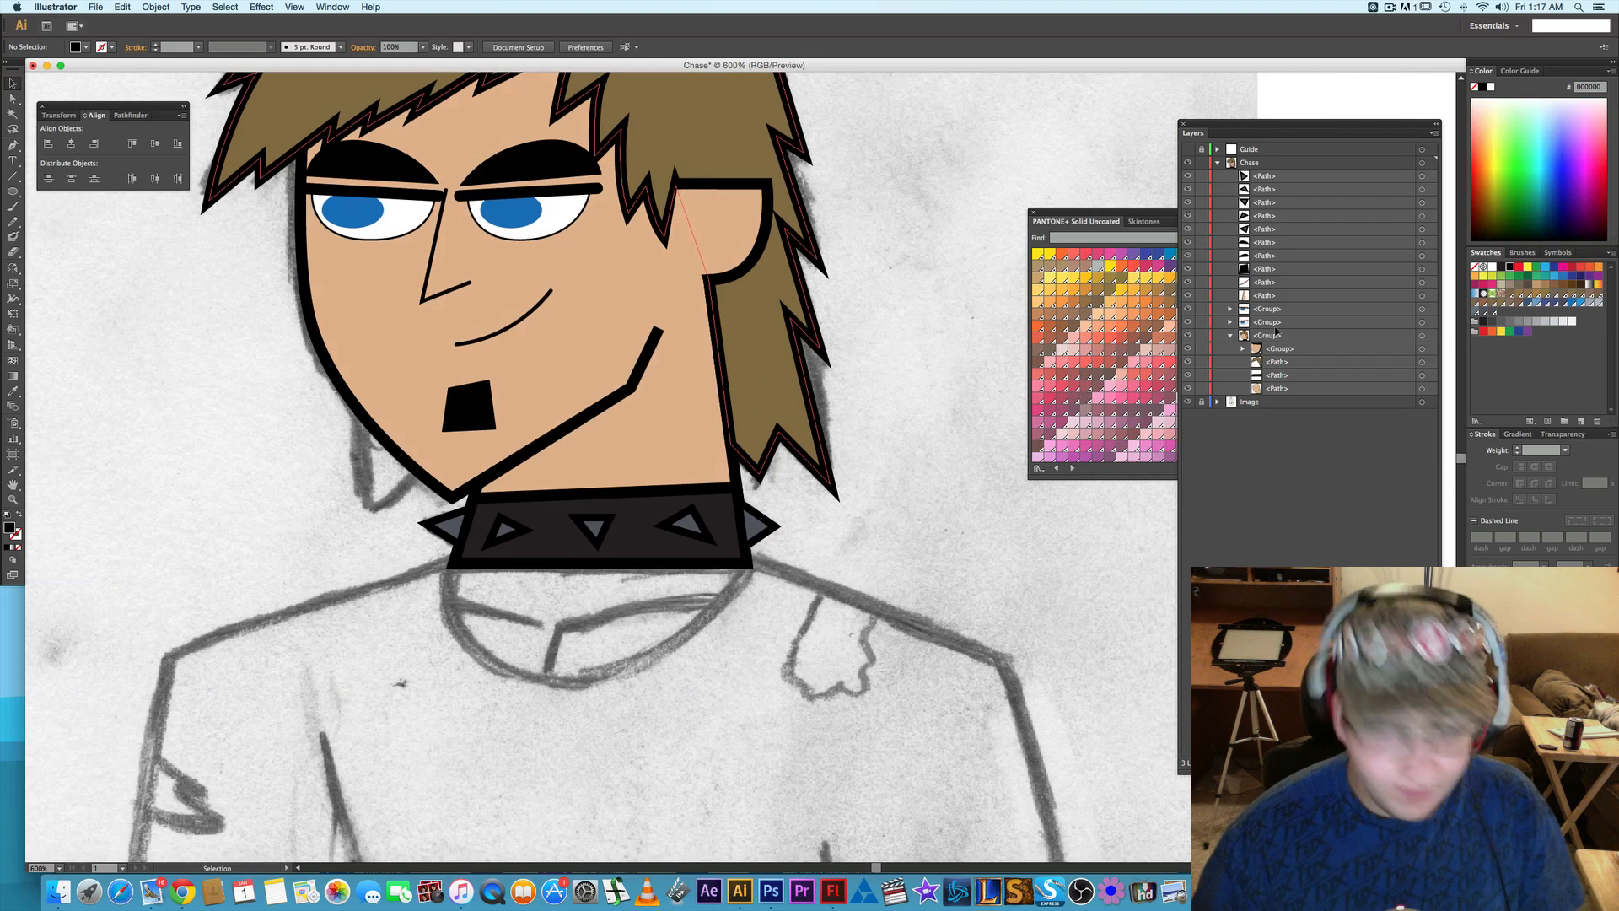
left_click(1424, 177)
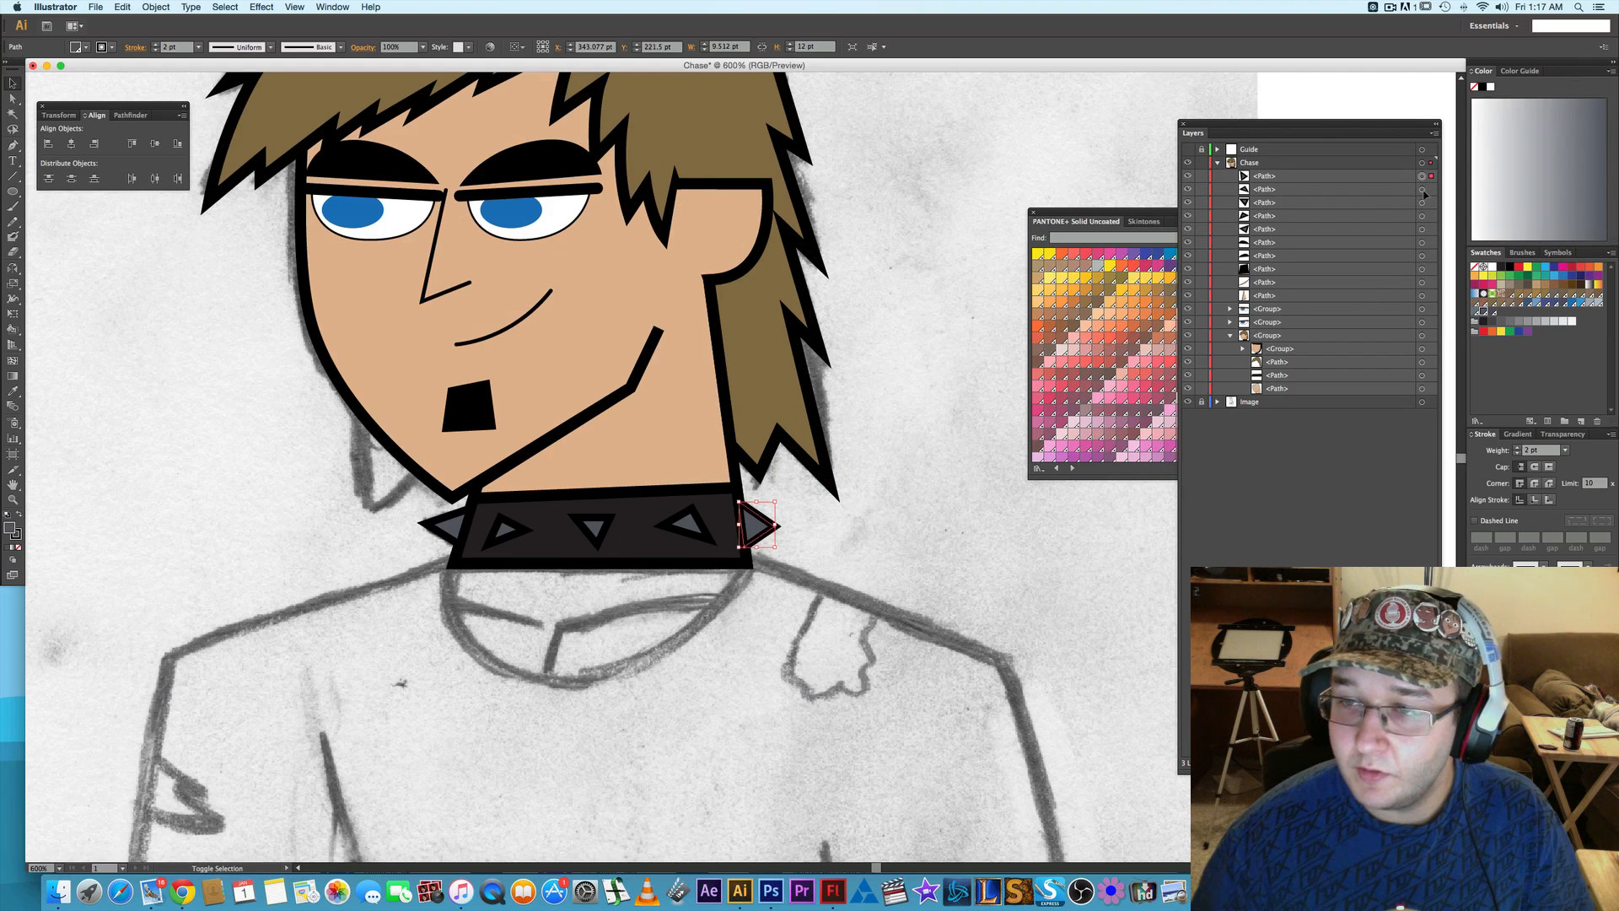
left_click(1423, 189, "shift")
left_click(1424, 202, "shift")
left_click(1424, 216, "shift")
left_click(1424, 229, "shift")
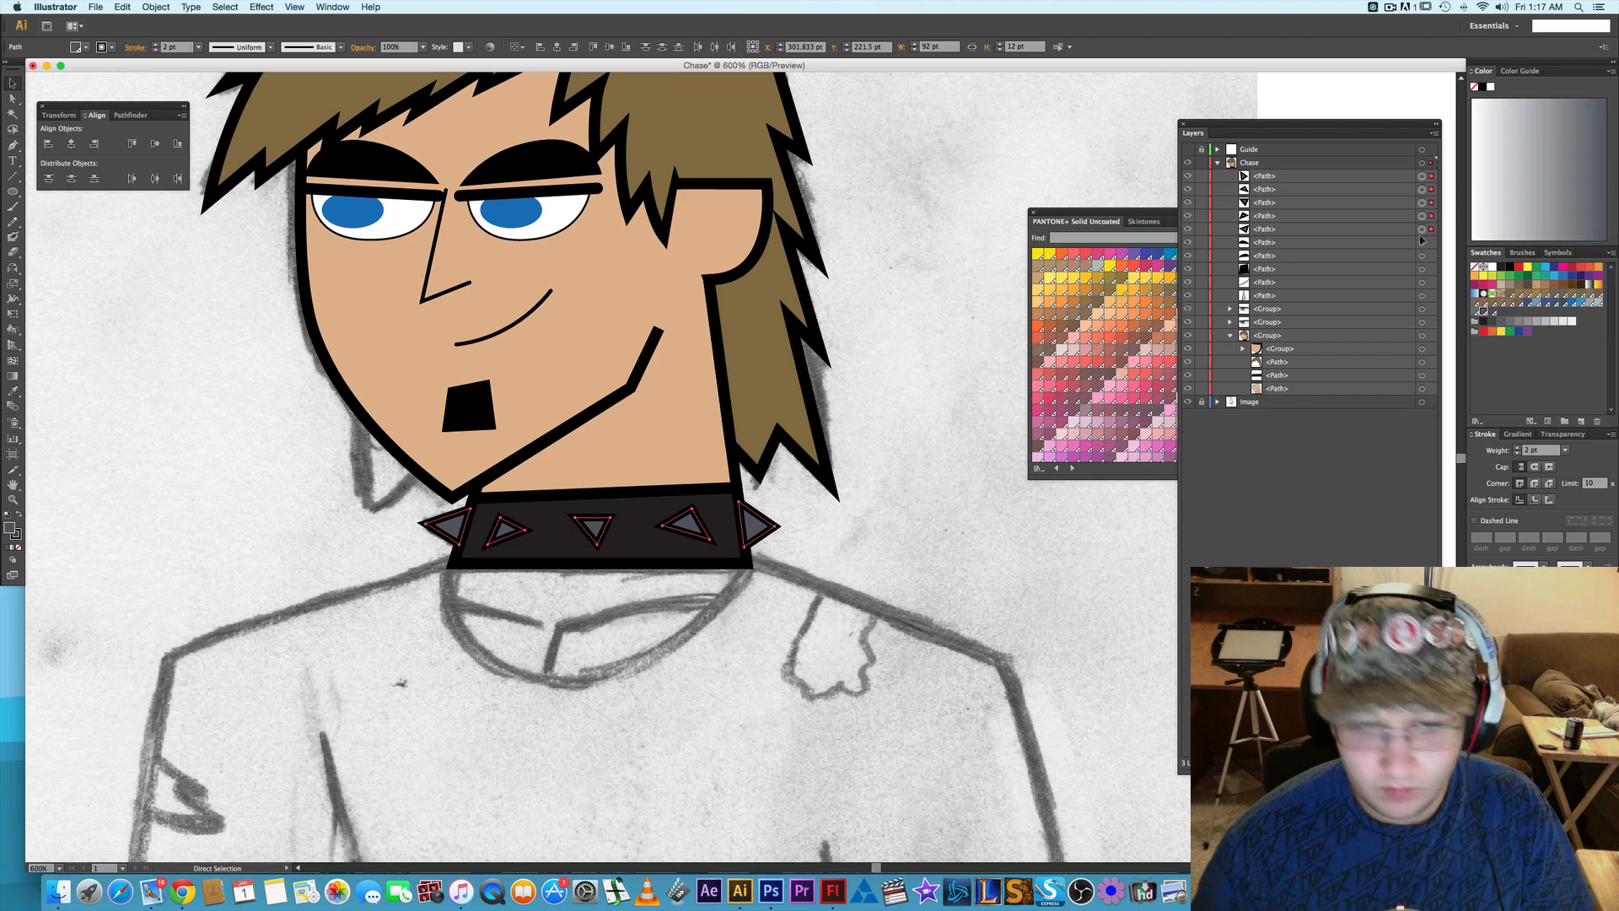
key("super+g")
- Move the stud group into the head group directly above the collar band and group it with the band
left_click_drag(1308, 177, 1425, 310)
left_click(1424, 322, "shift")
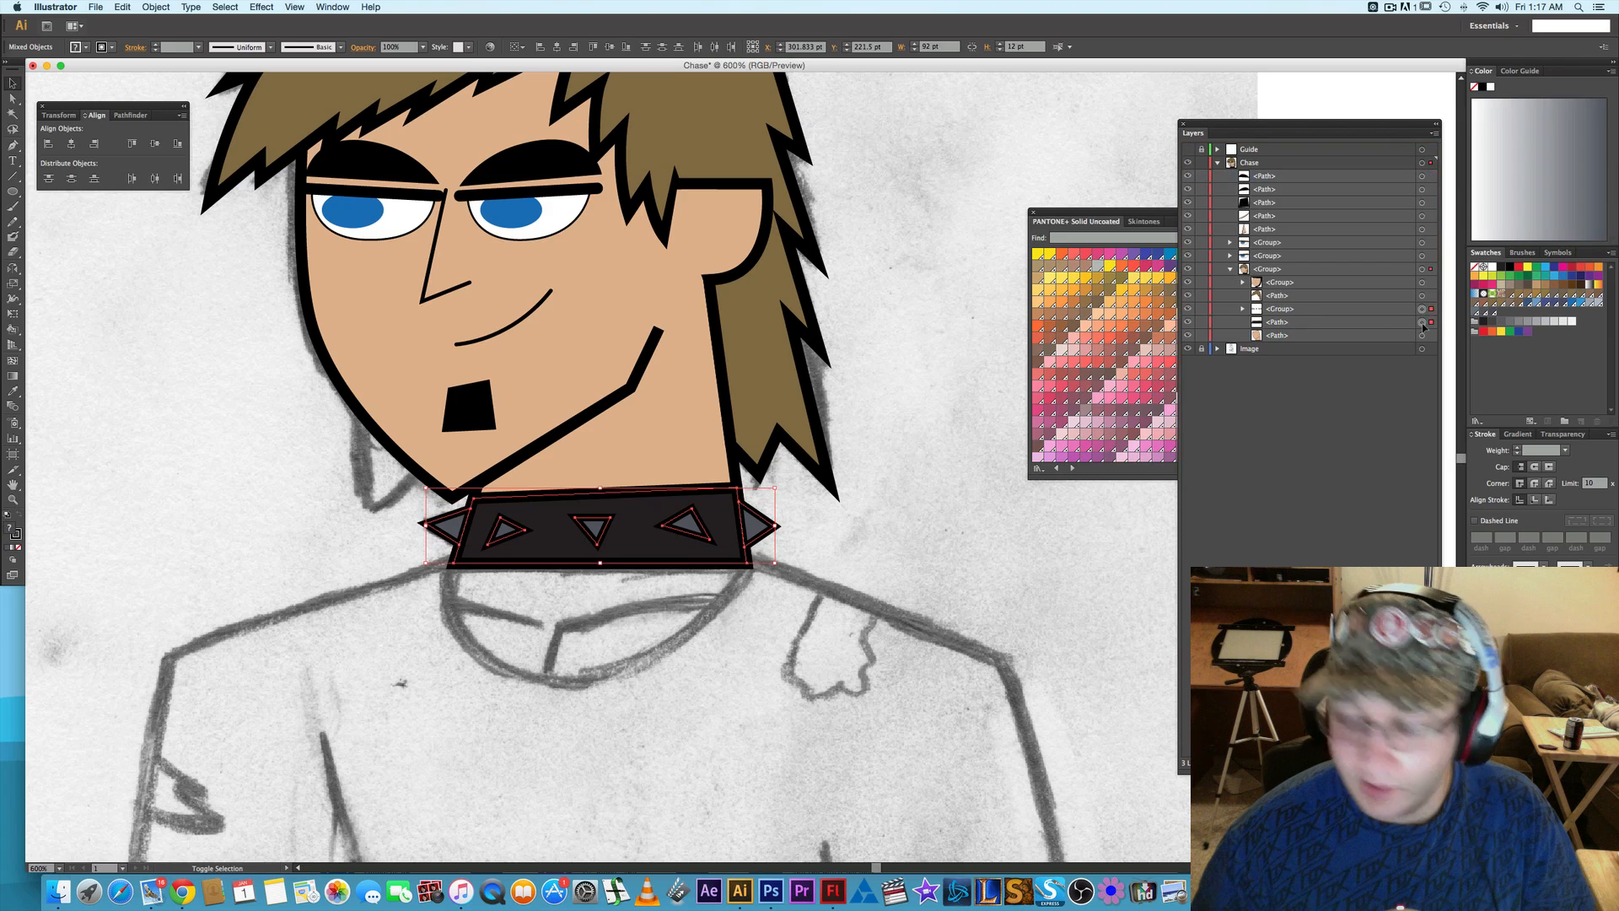
key("super+g")
left_click(911, 308)
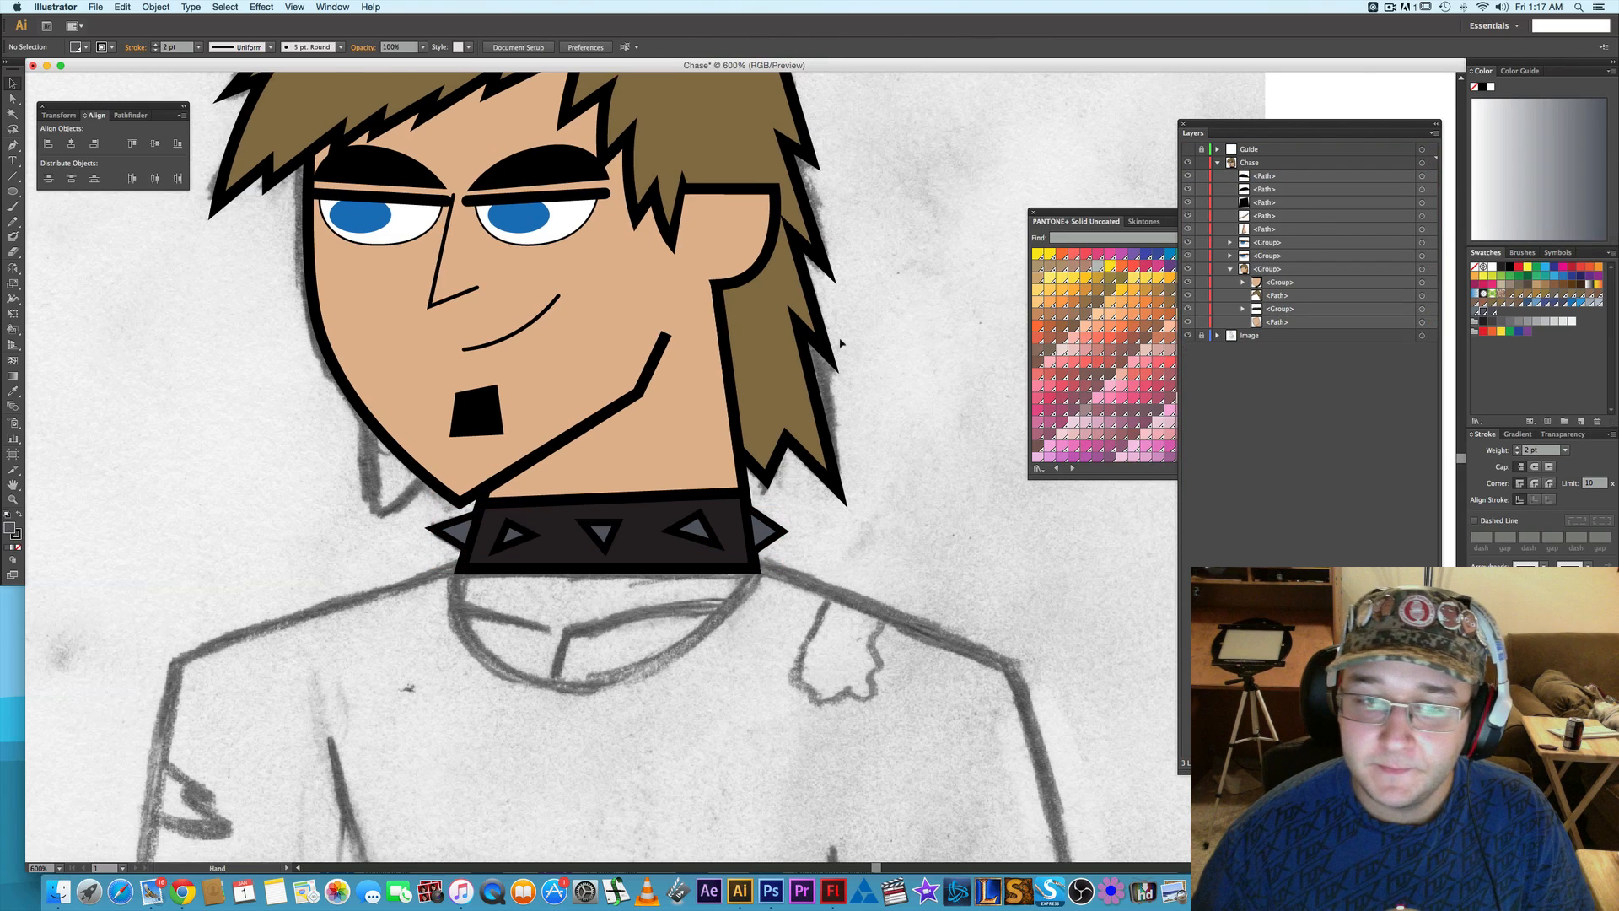
- Collapse the head group in the Chase layer's object list
scroll(842, 337, "left", 3)
scroll(842, 337, "up", 1)
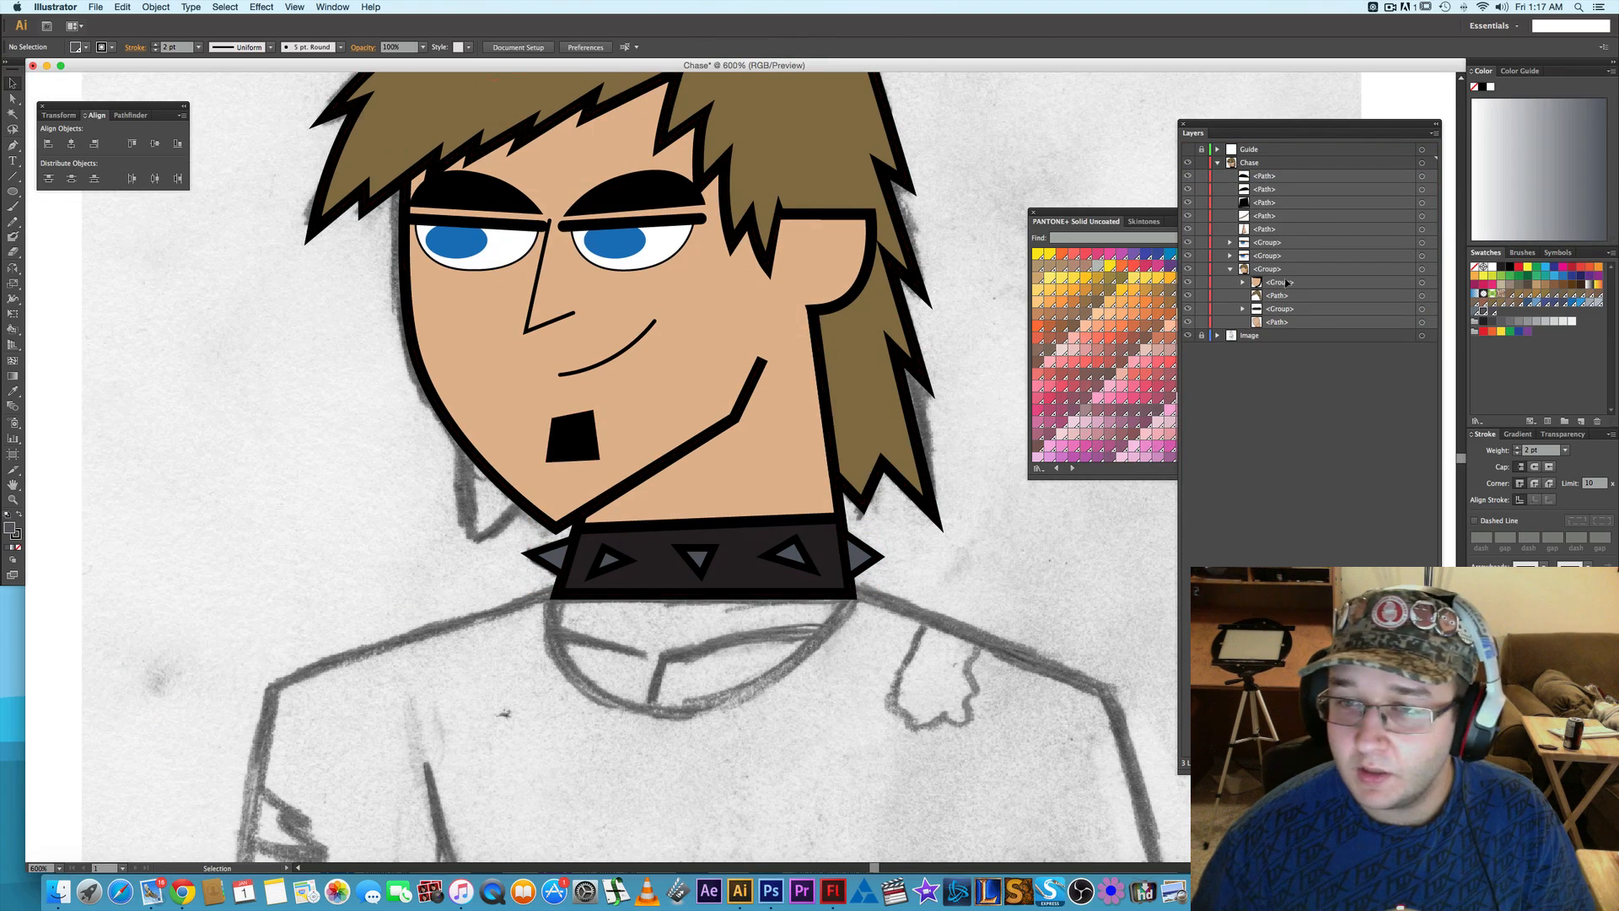
left_click(1230, 269)
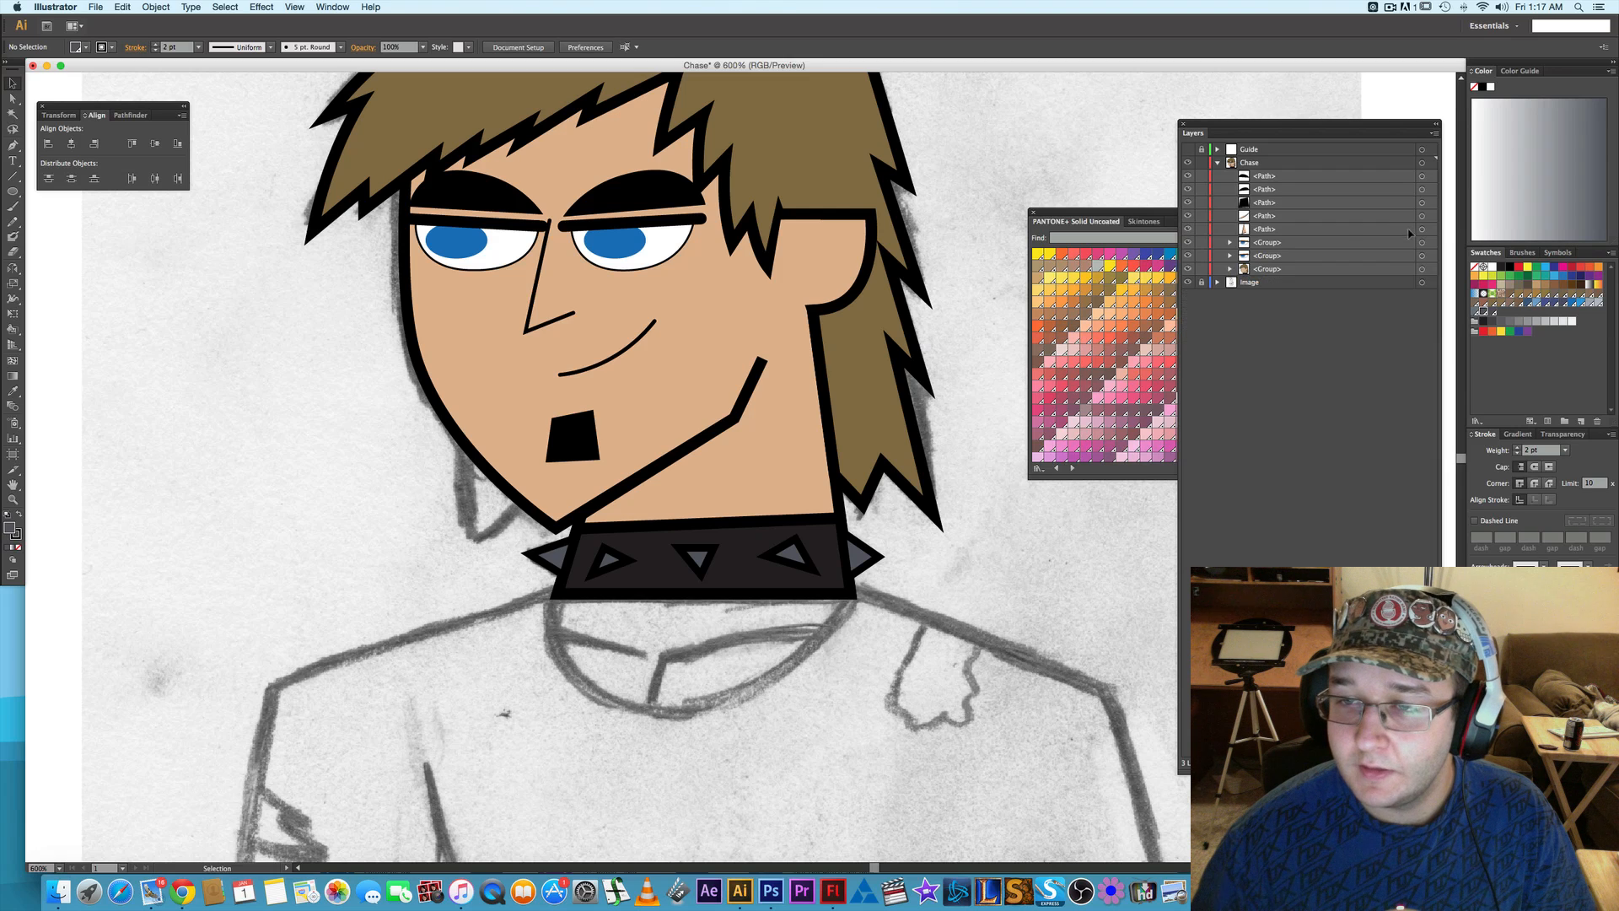
left_click(1421, 243)
left_click(1422, 255, "shift")
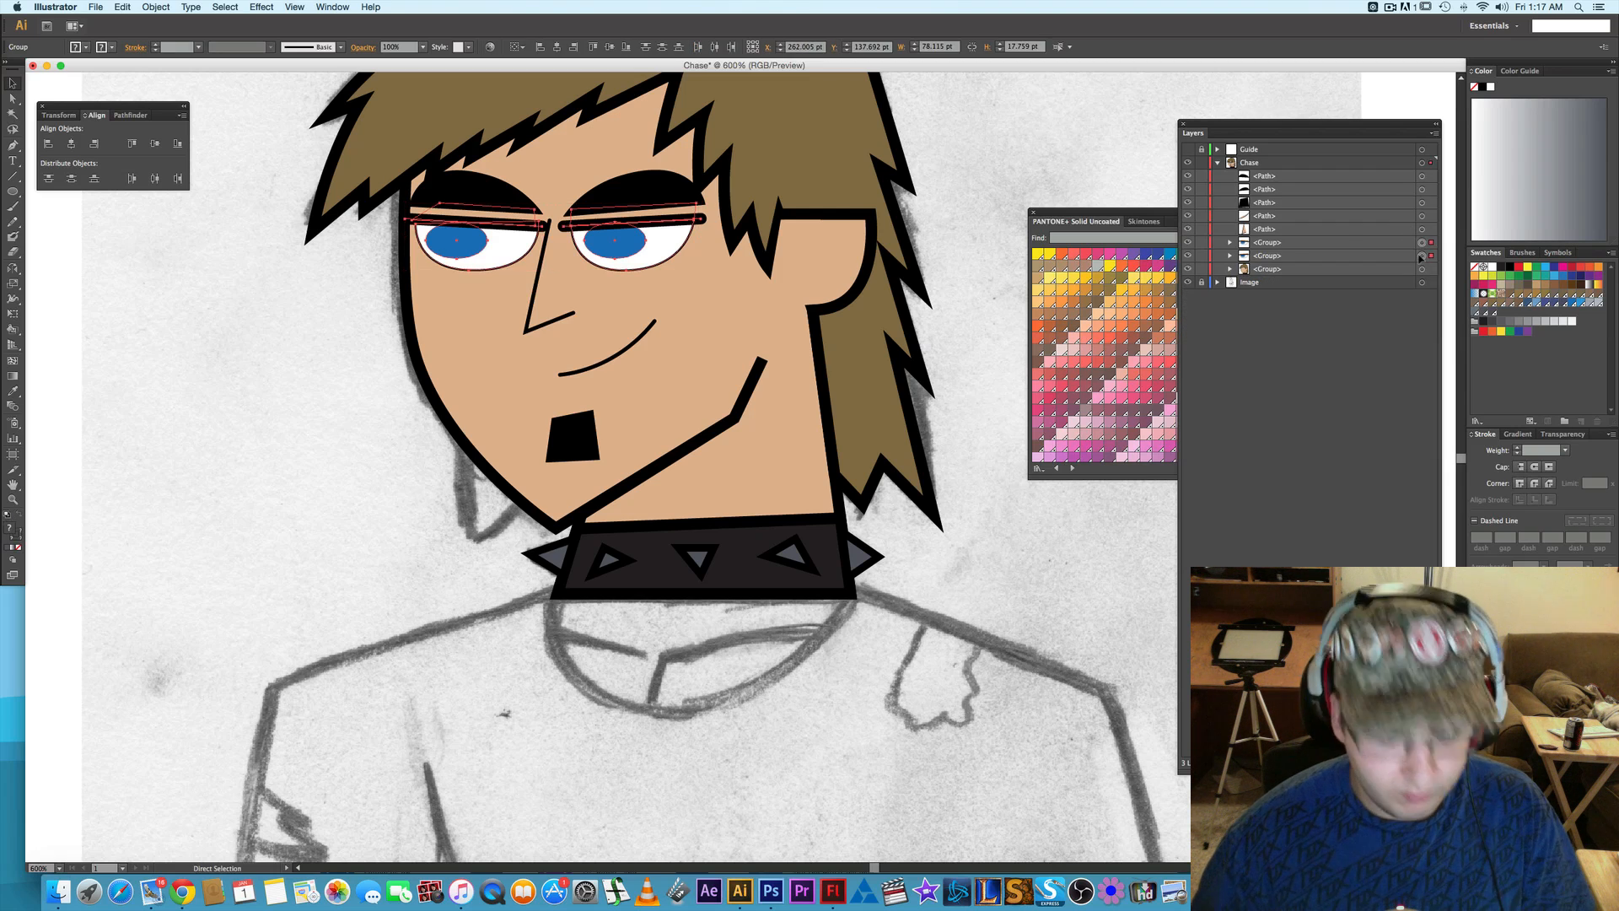
key("super+g")
left_click(1421, 177)
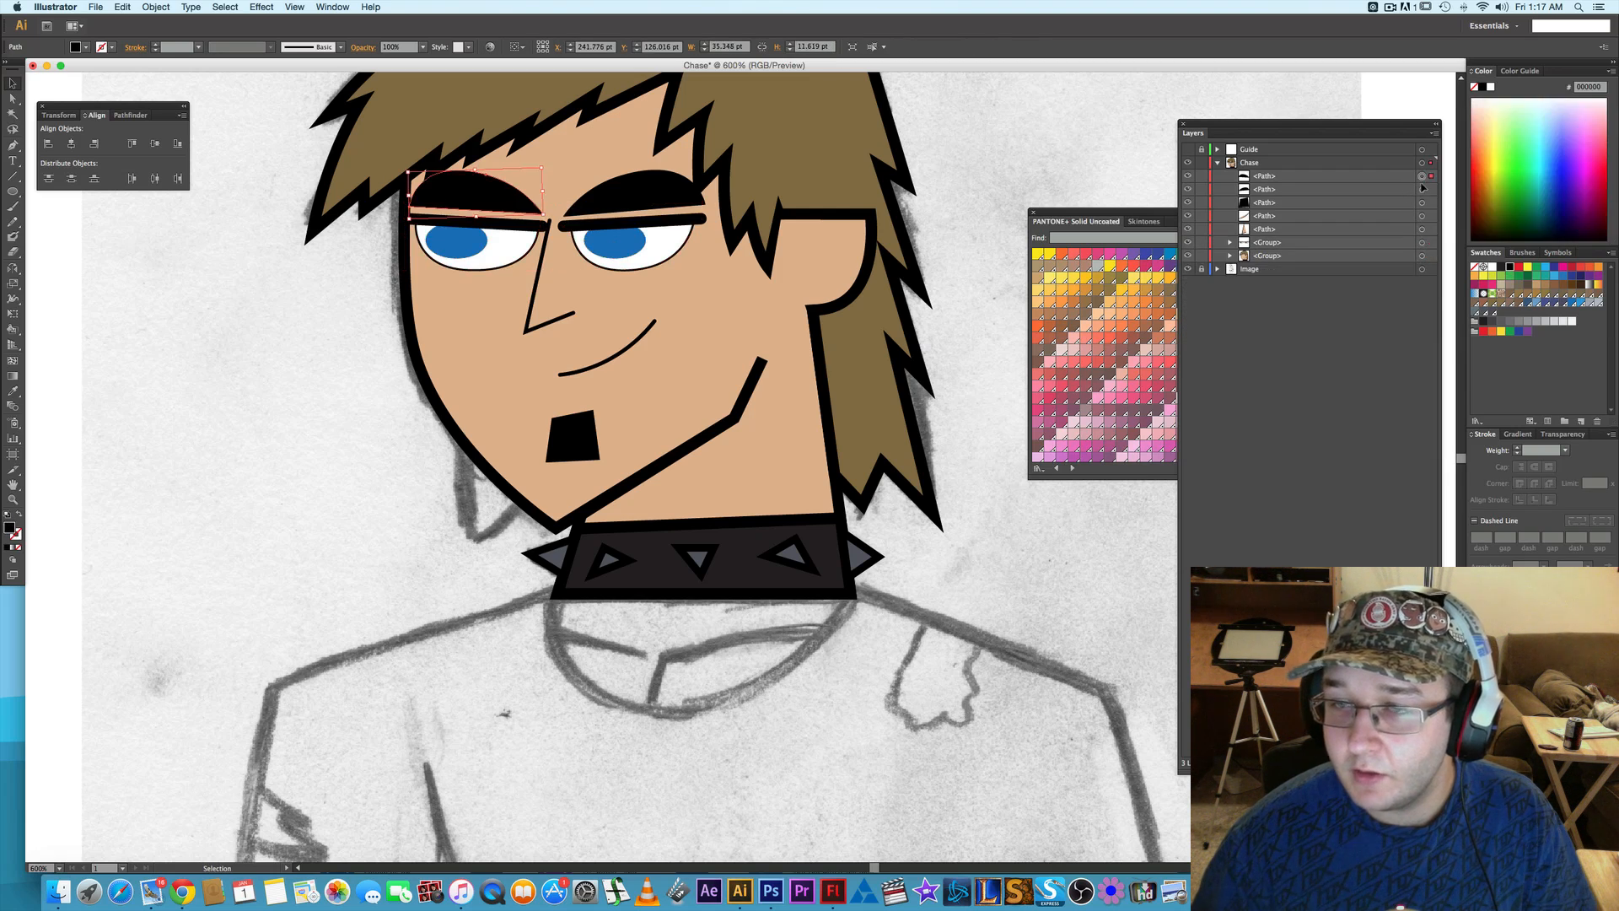
key("super+z")
- Group each eye with the eyebrow above it, making two separate groups in the Chase layer
left_click(1422, 243)
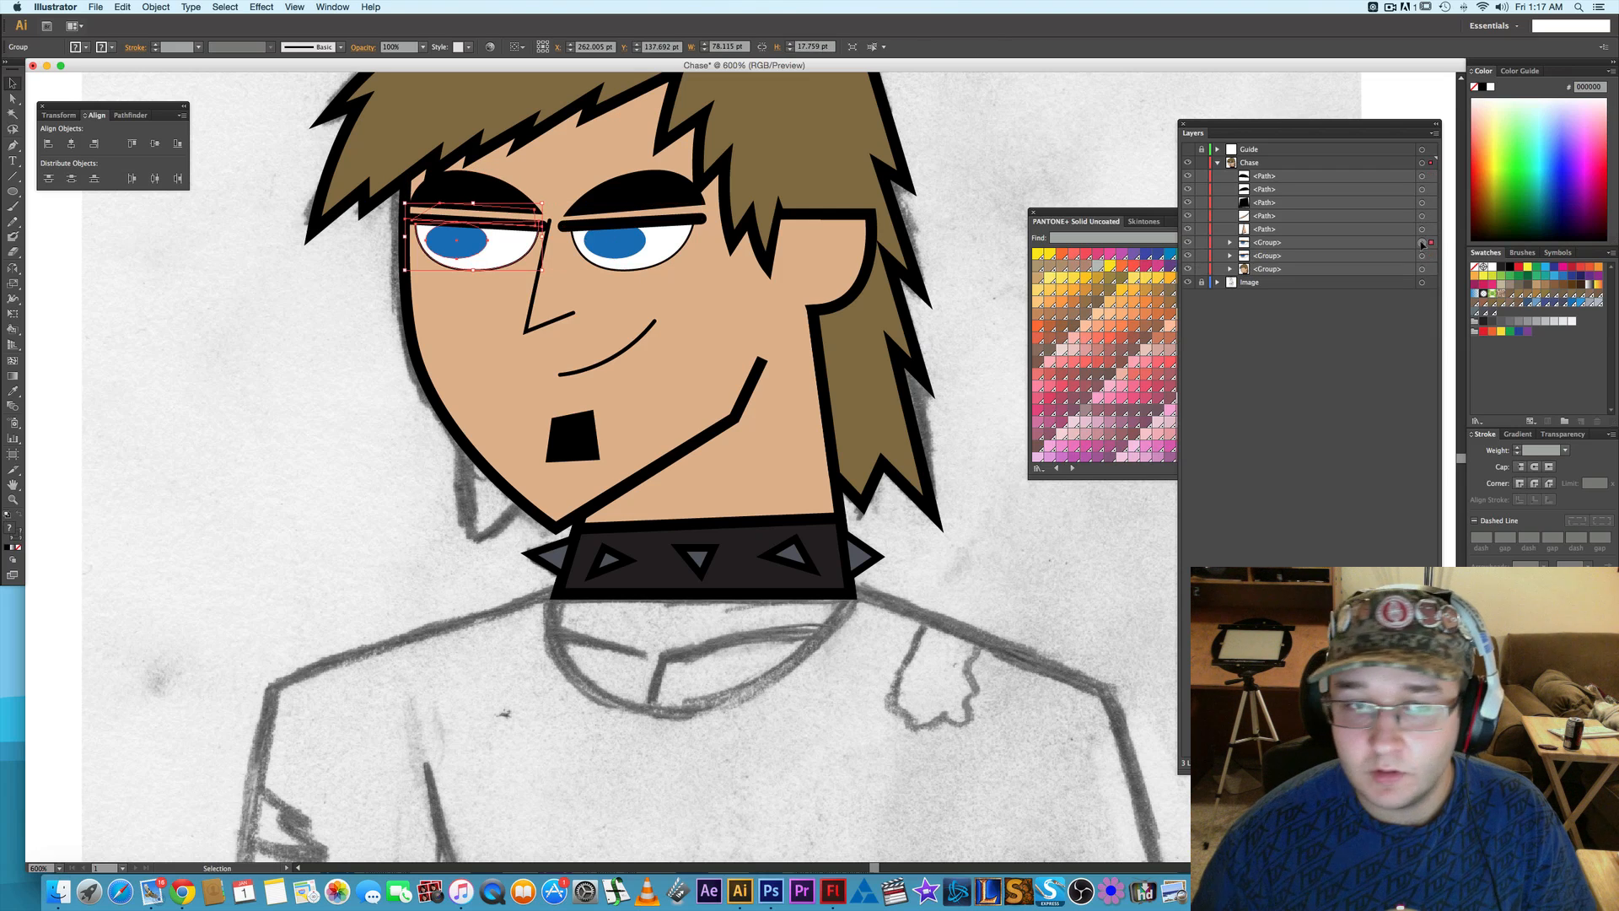
left_click(1421, 176, "shift")
key("super+g")
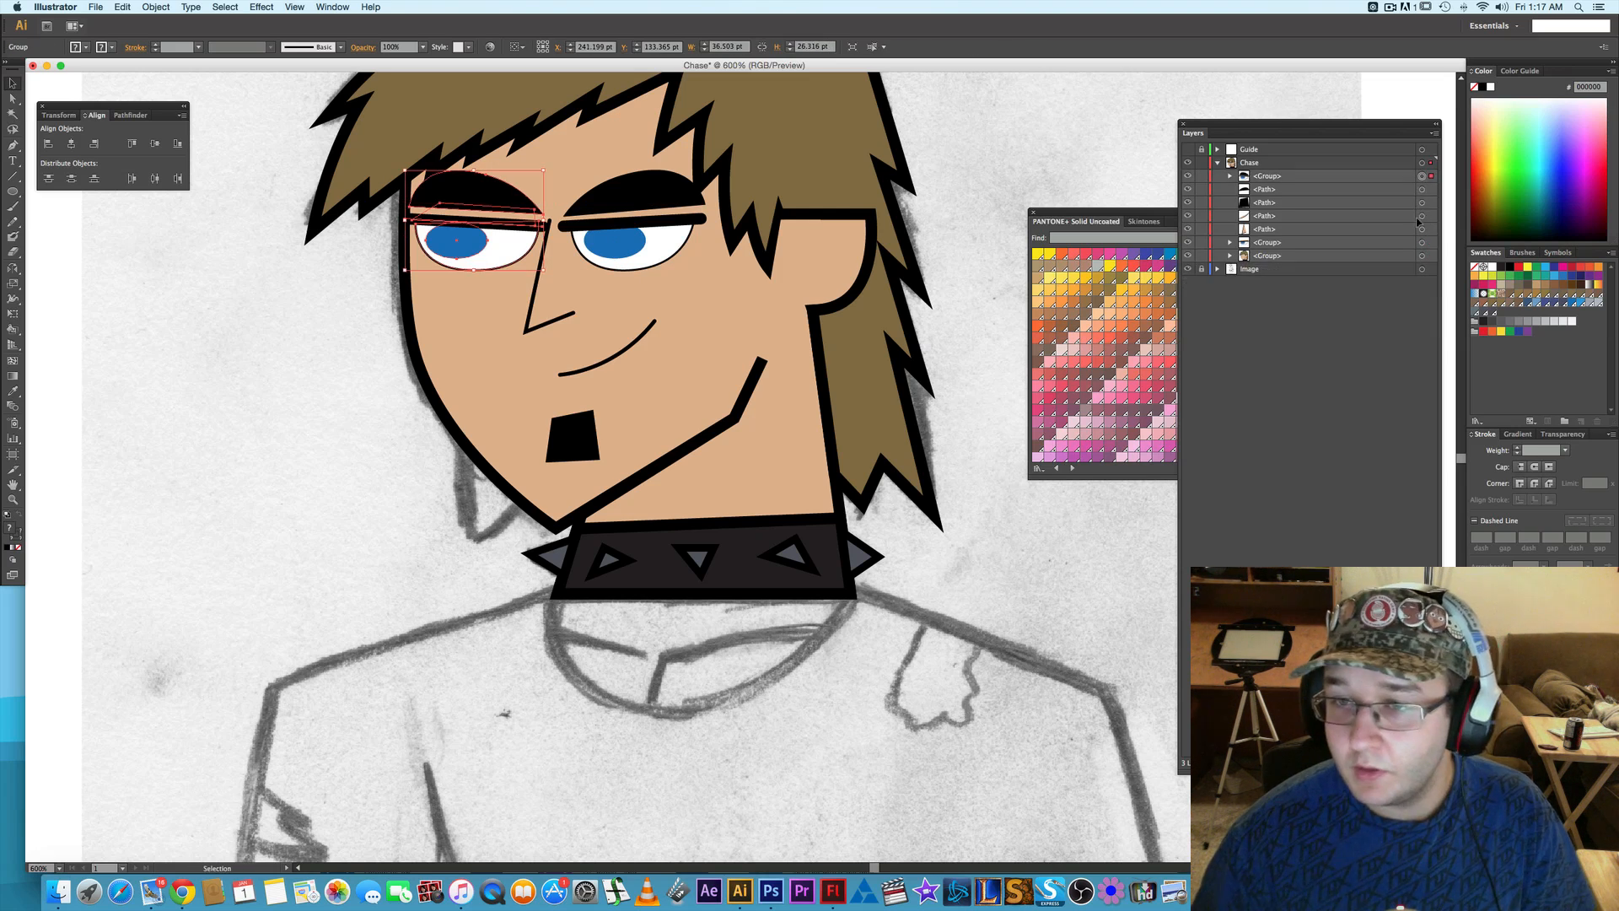
left_click(1422, 243)
left_click(1422, 190, "shift")
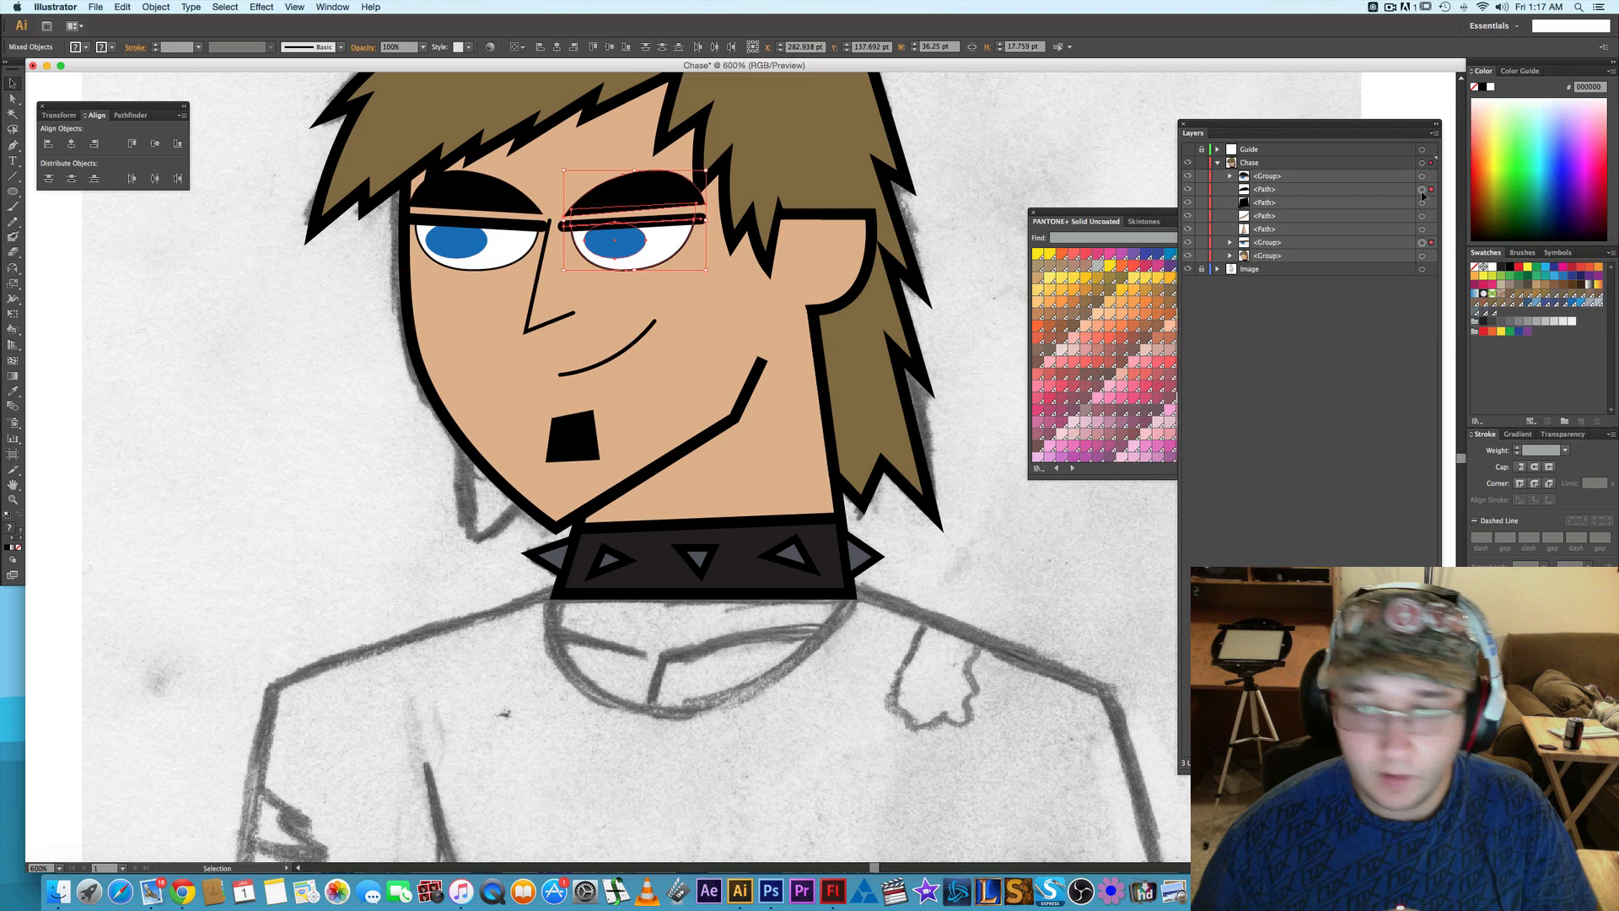
key("super+g")
- Combine the two eye-and-eyebrow groups into one group
left_click(1422, 176)
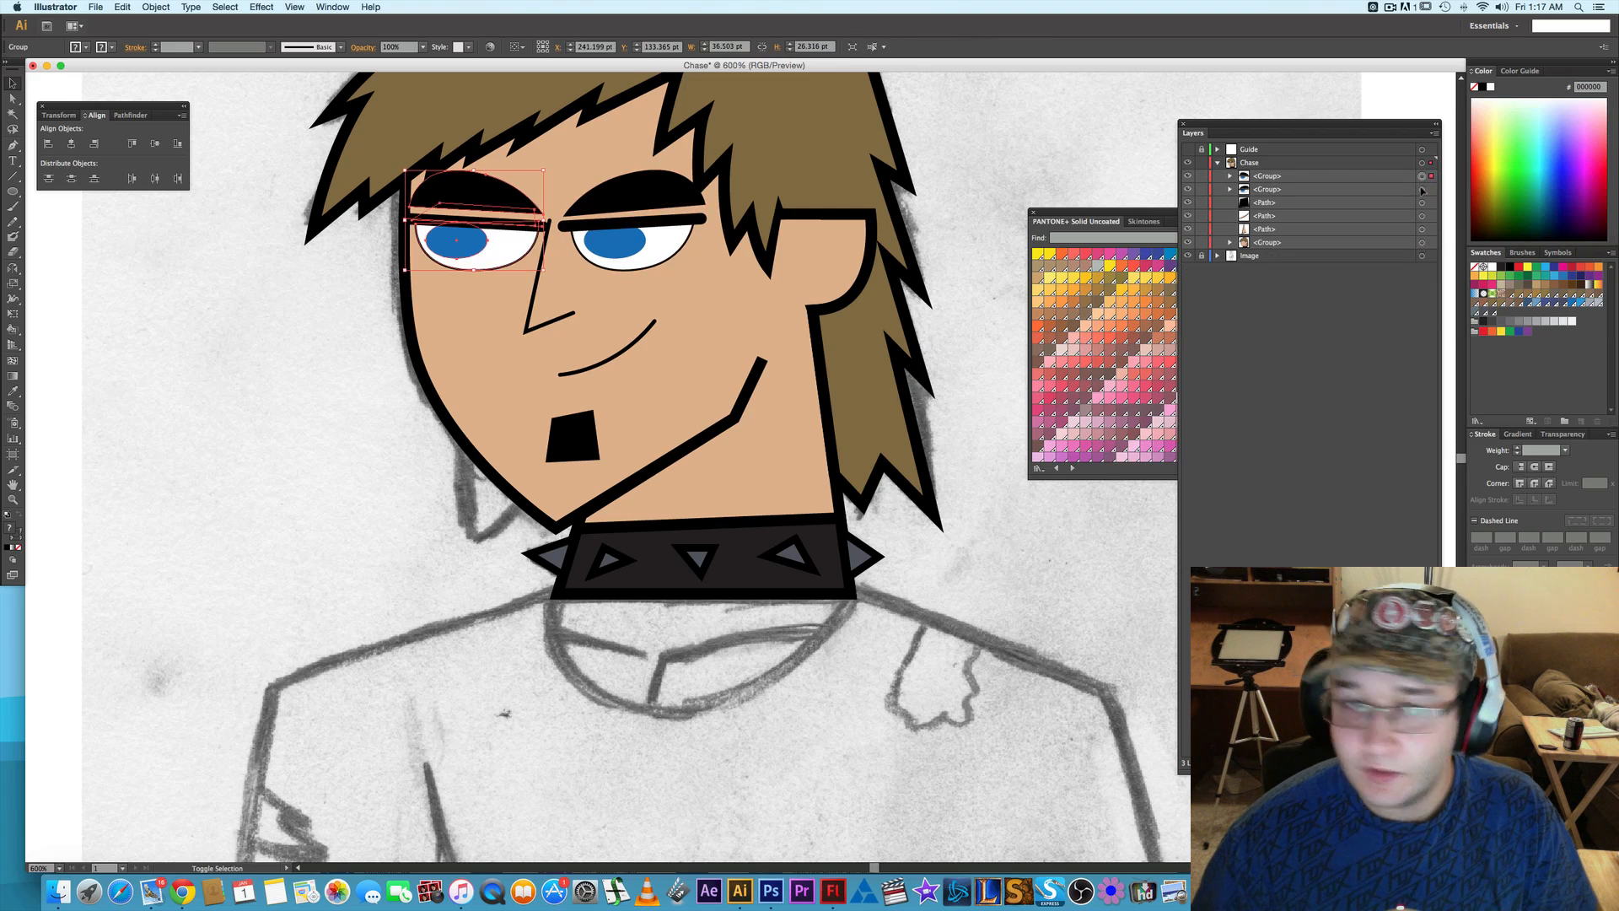
left_click(1421, 190, "shift")
key("super+g")
- Group the goatee with the mouth line, and group that result with the nose
left_click(1421, 190)
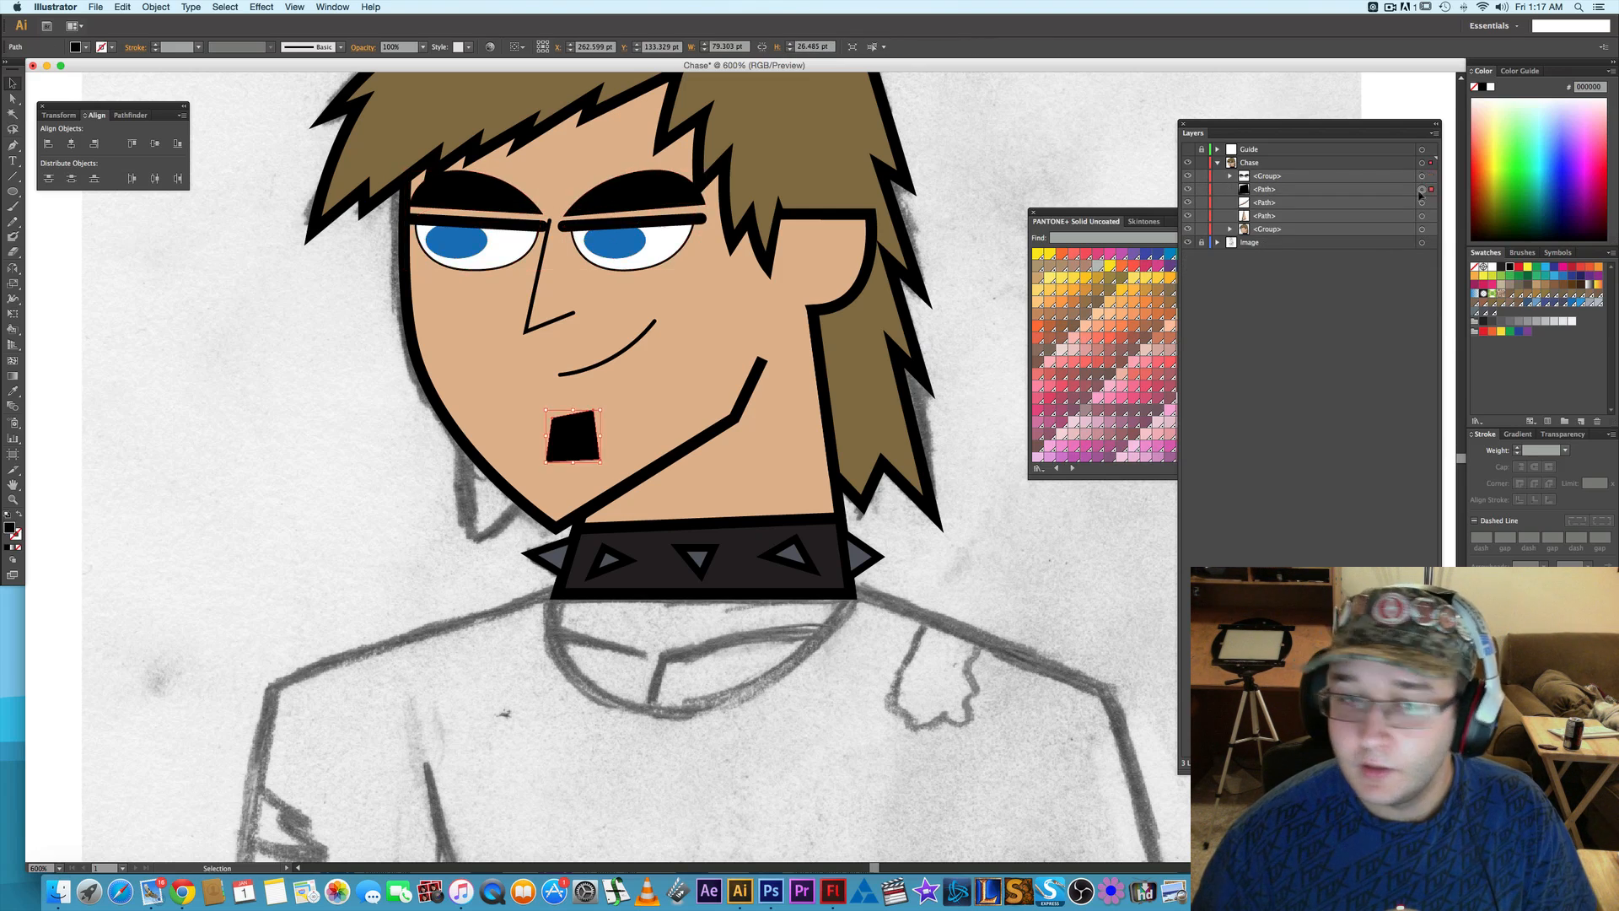
left_click(1421, 203, "shift")
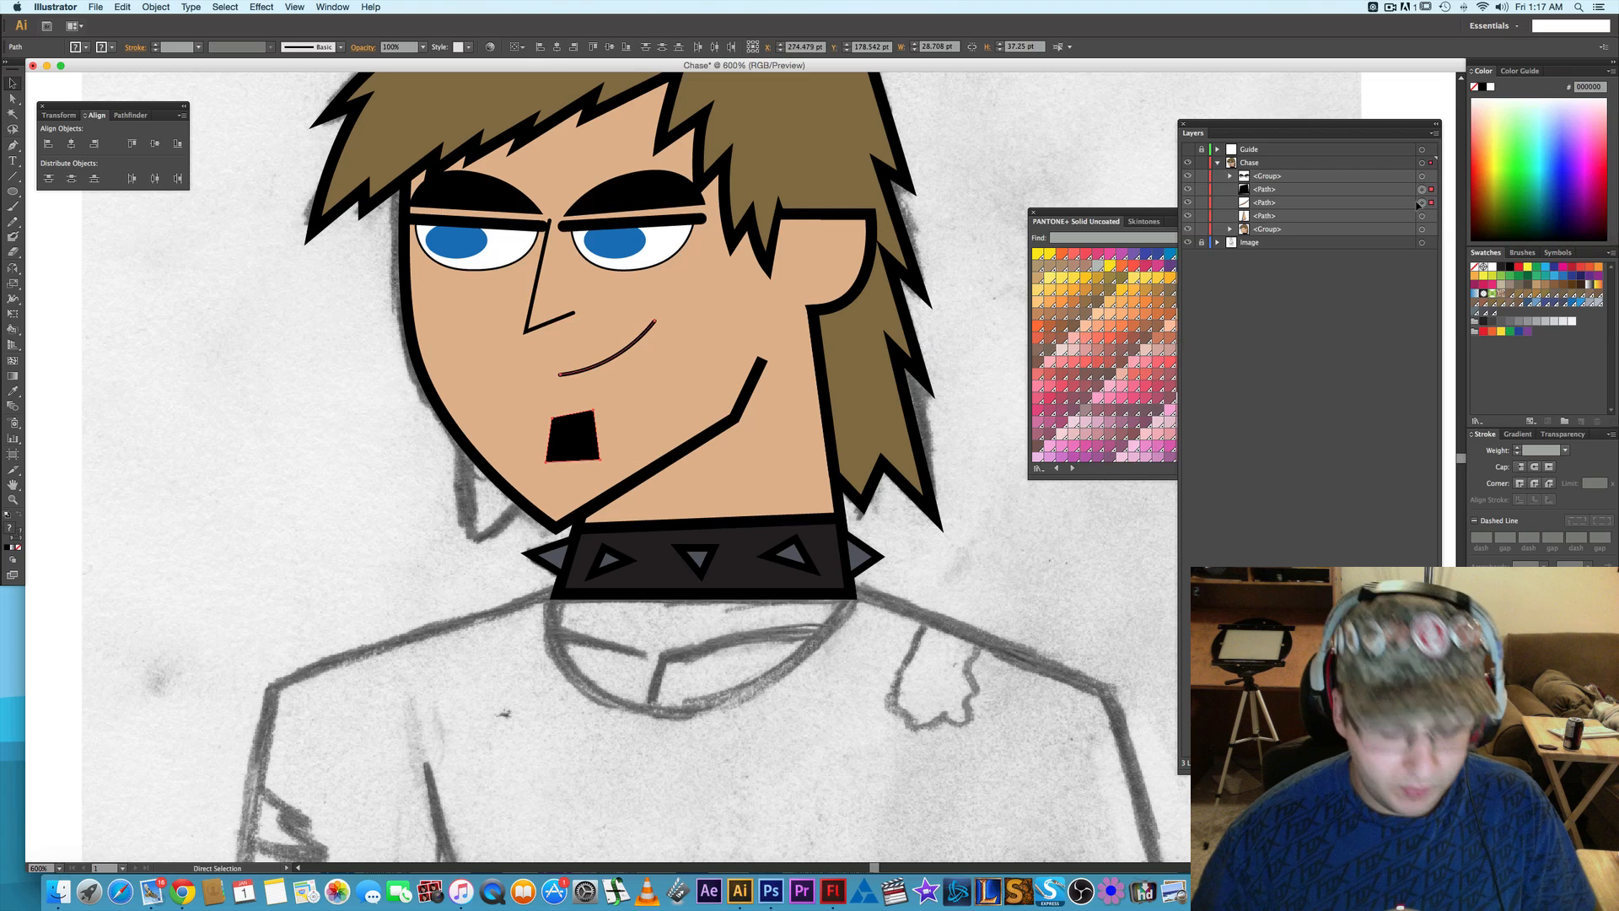
key("super+g")
left_click(1421, 203, "shift")
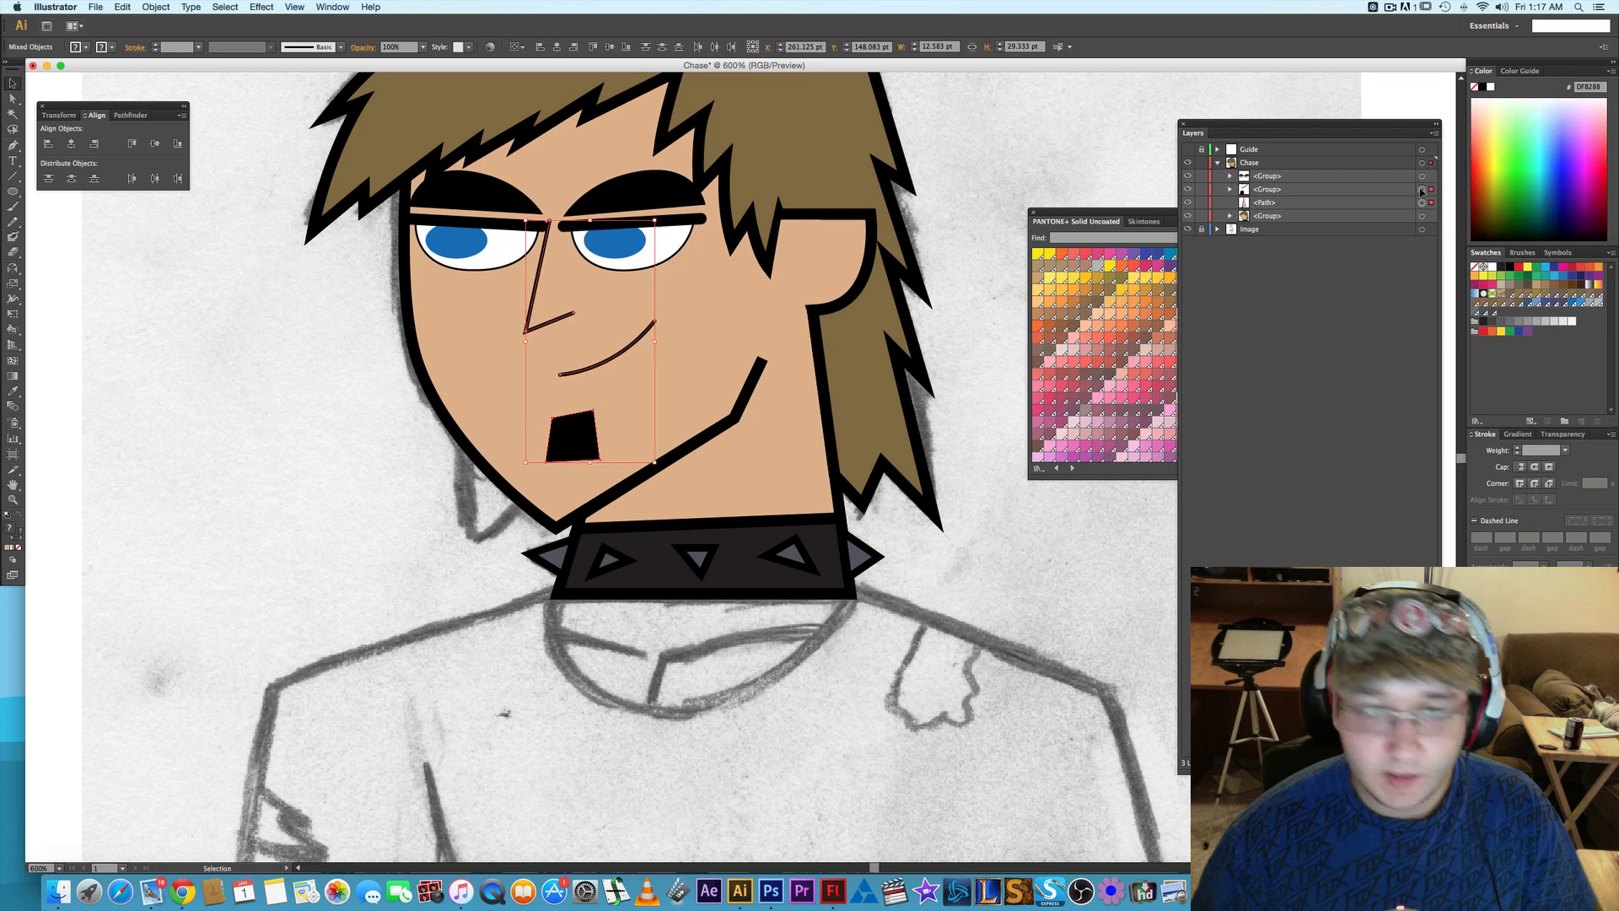
key("super+g")
- Group the eyes with the nose, mouth and goatee group, and group the combined features with the head group
left_click(1421, 176, "shift")
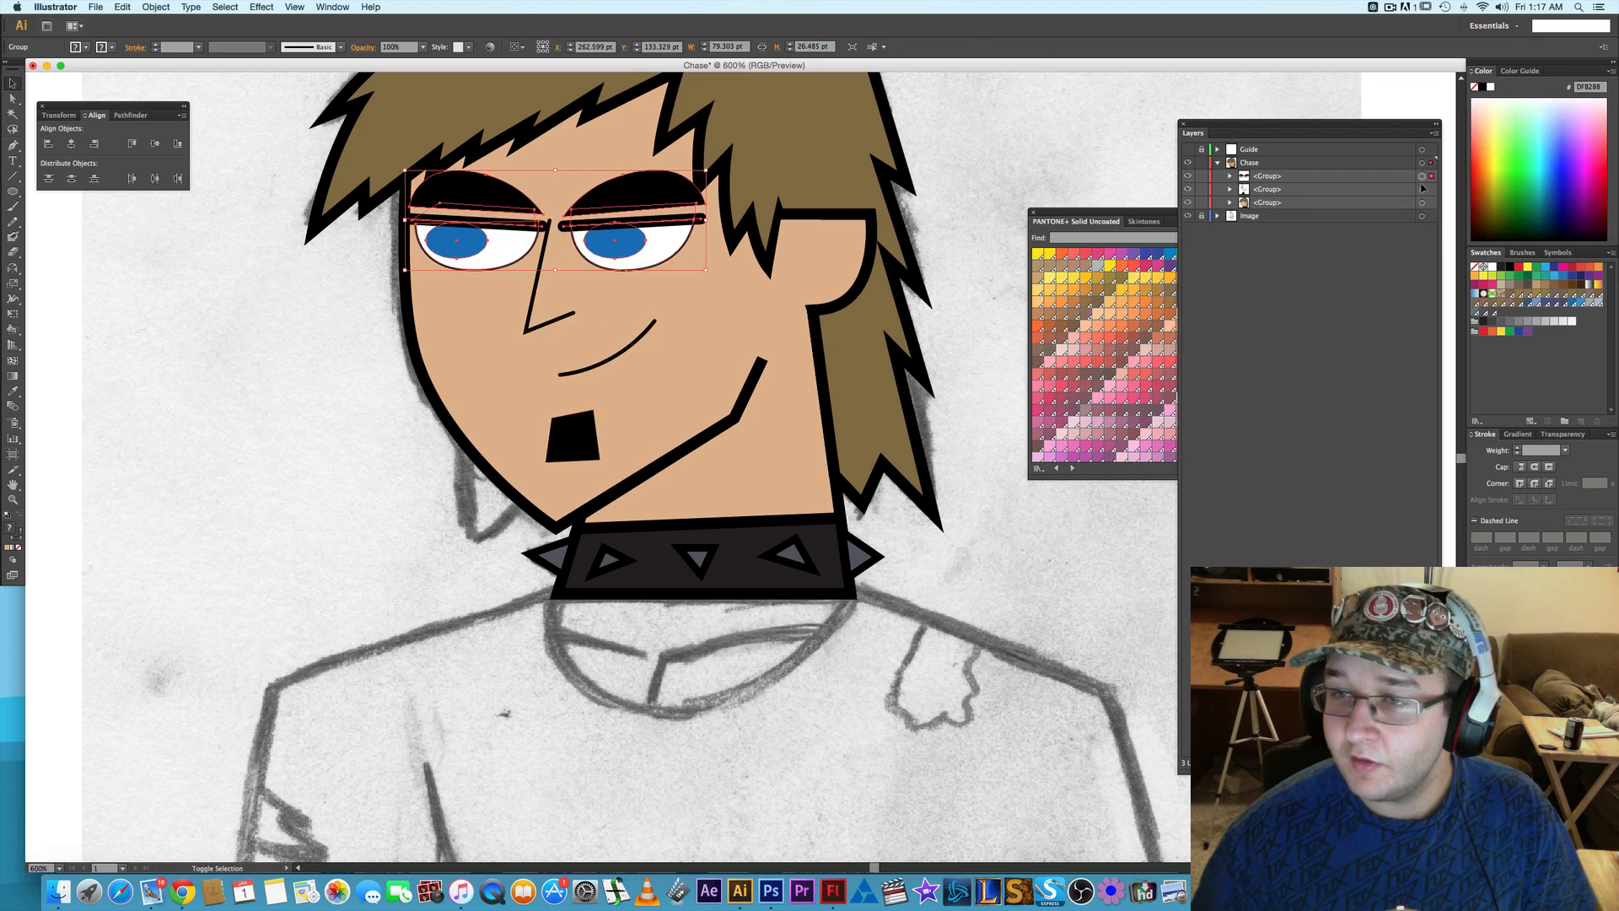
key("super+g")
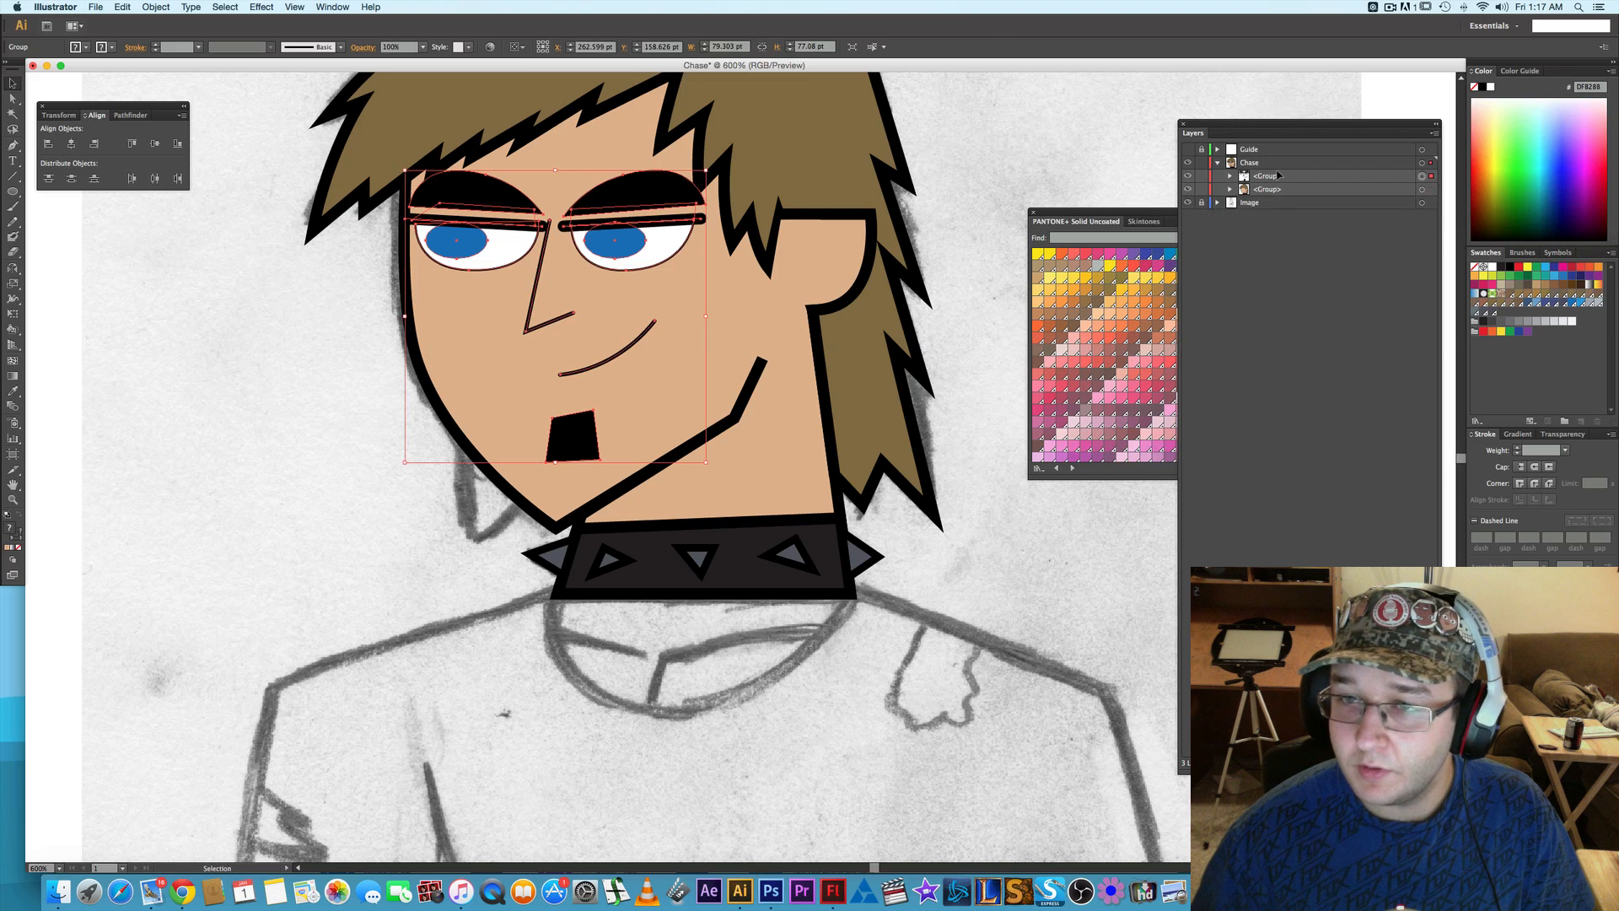
left_click(1421, 190, "shift")
key("super+g")
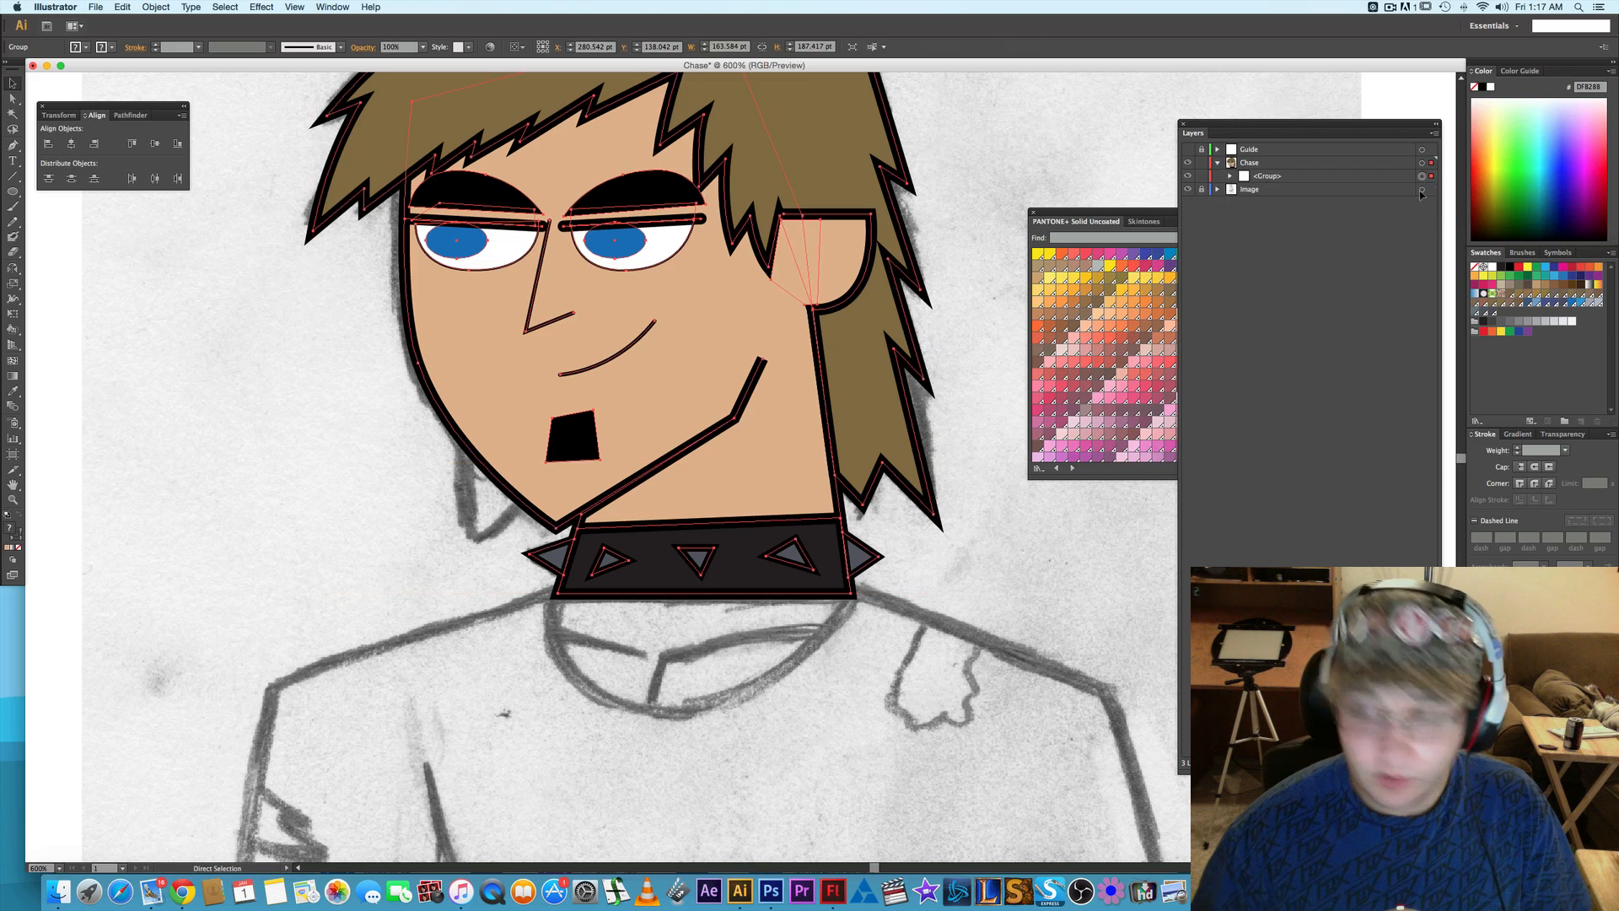
left_click(999, 511)
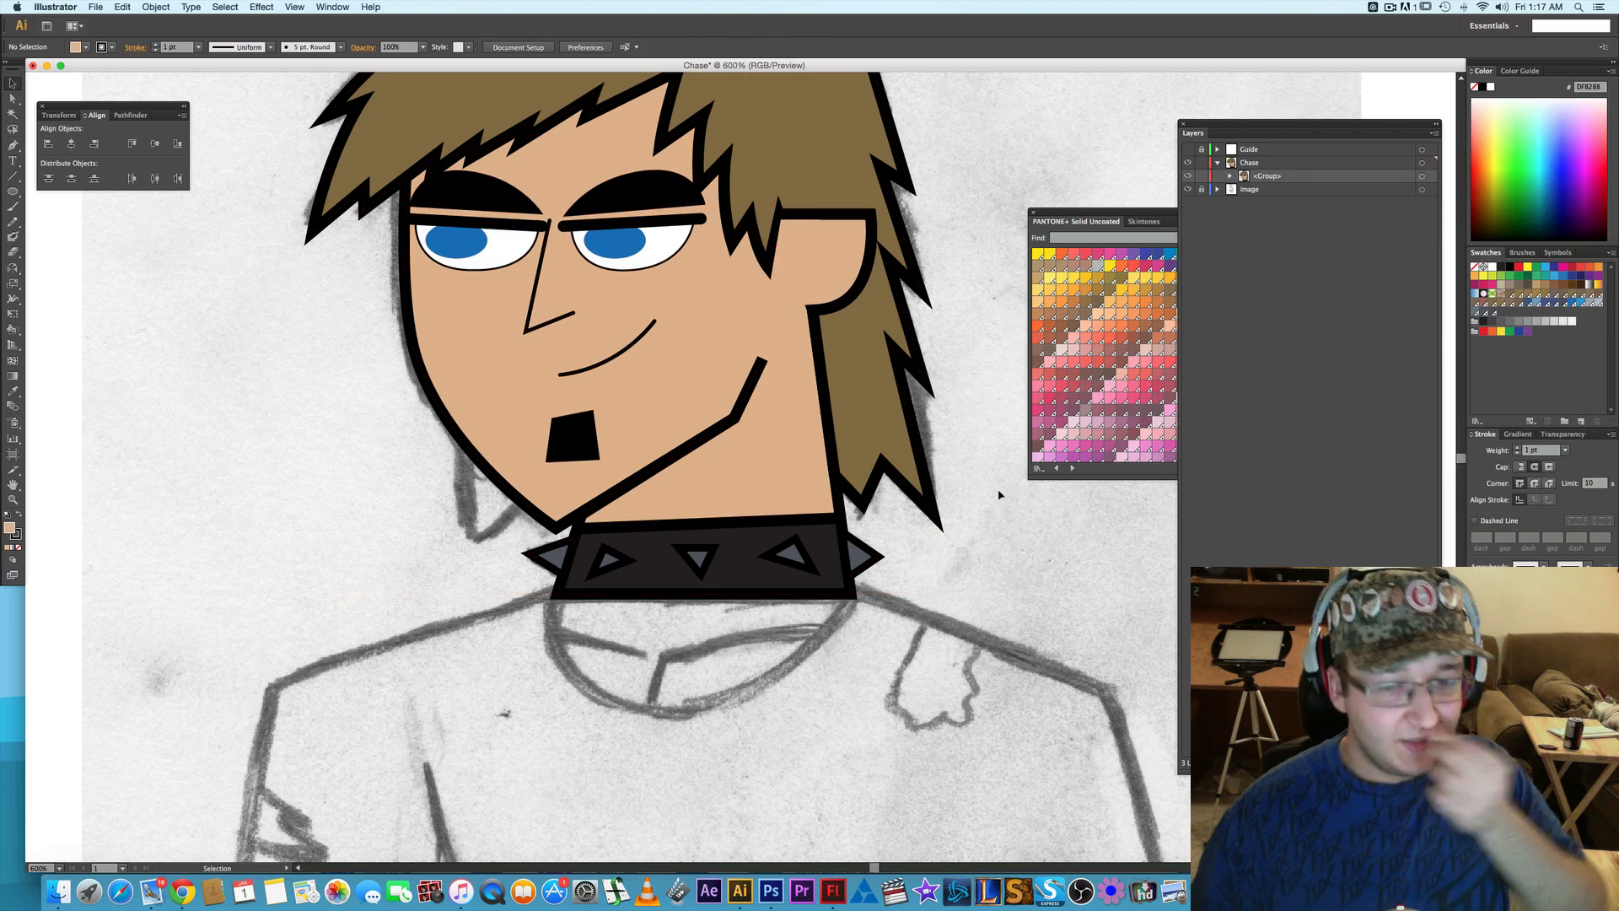
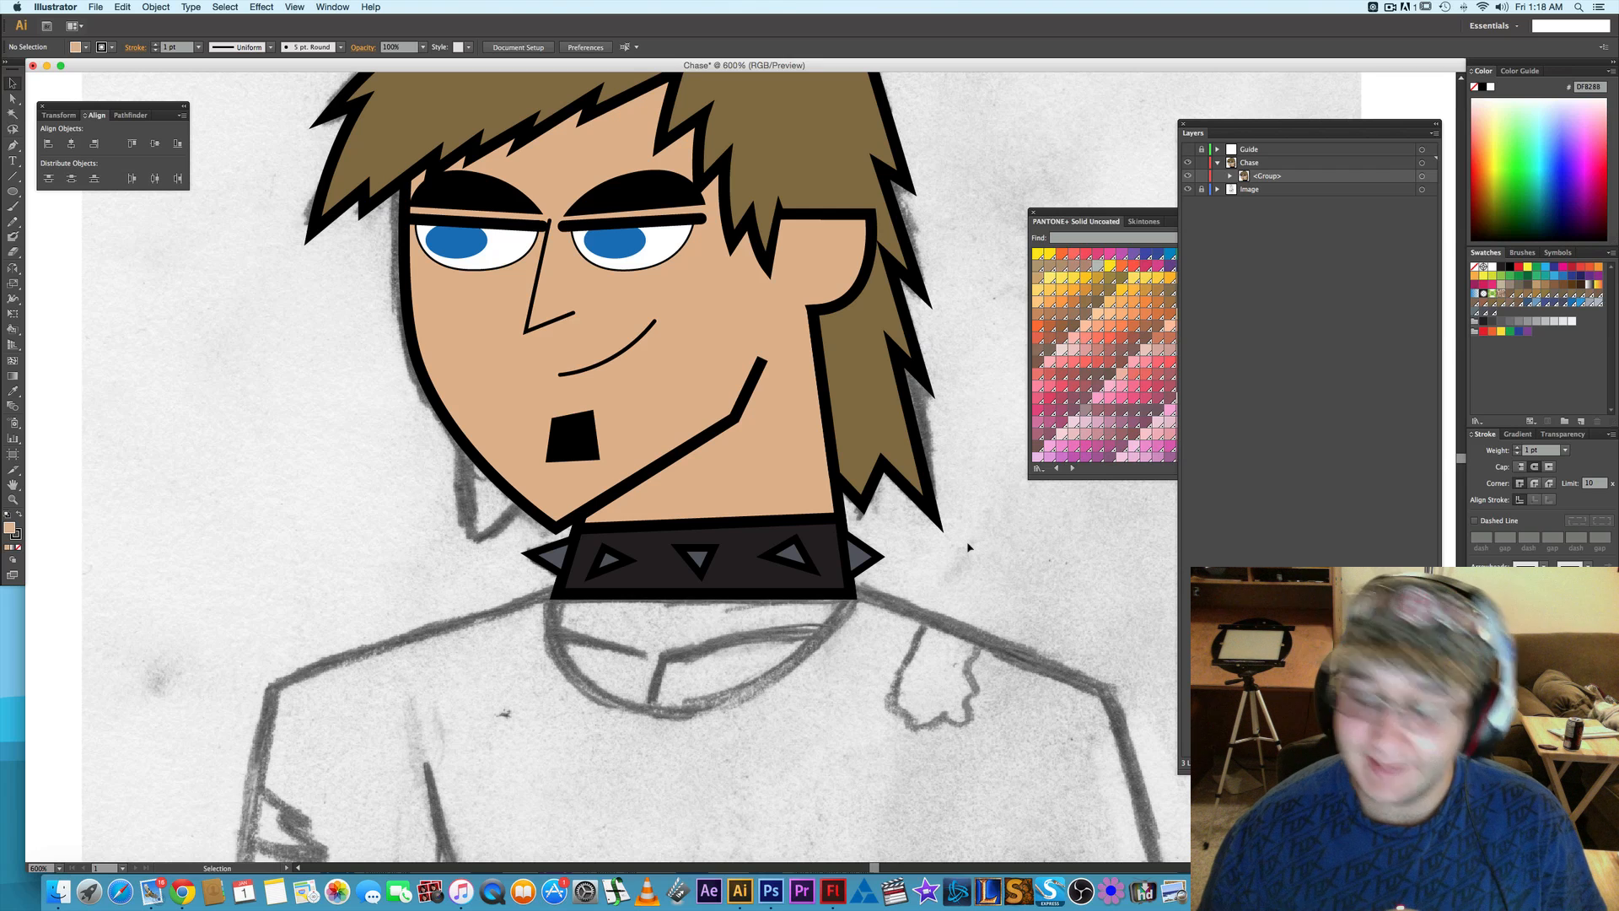
- Show the Guide layer over the character's upper body
scroll(965, 548, "down", 2)
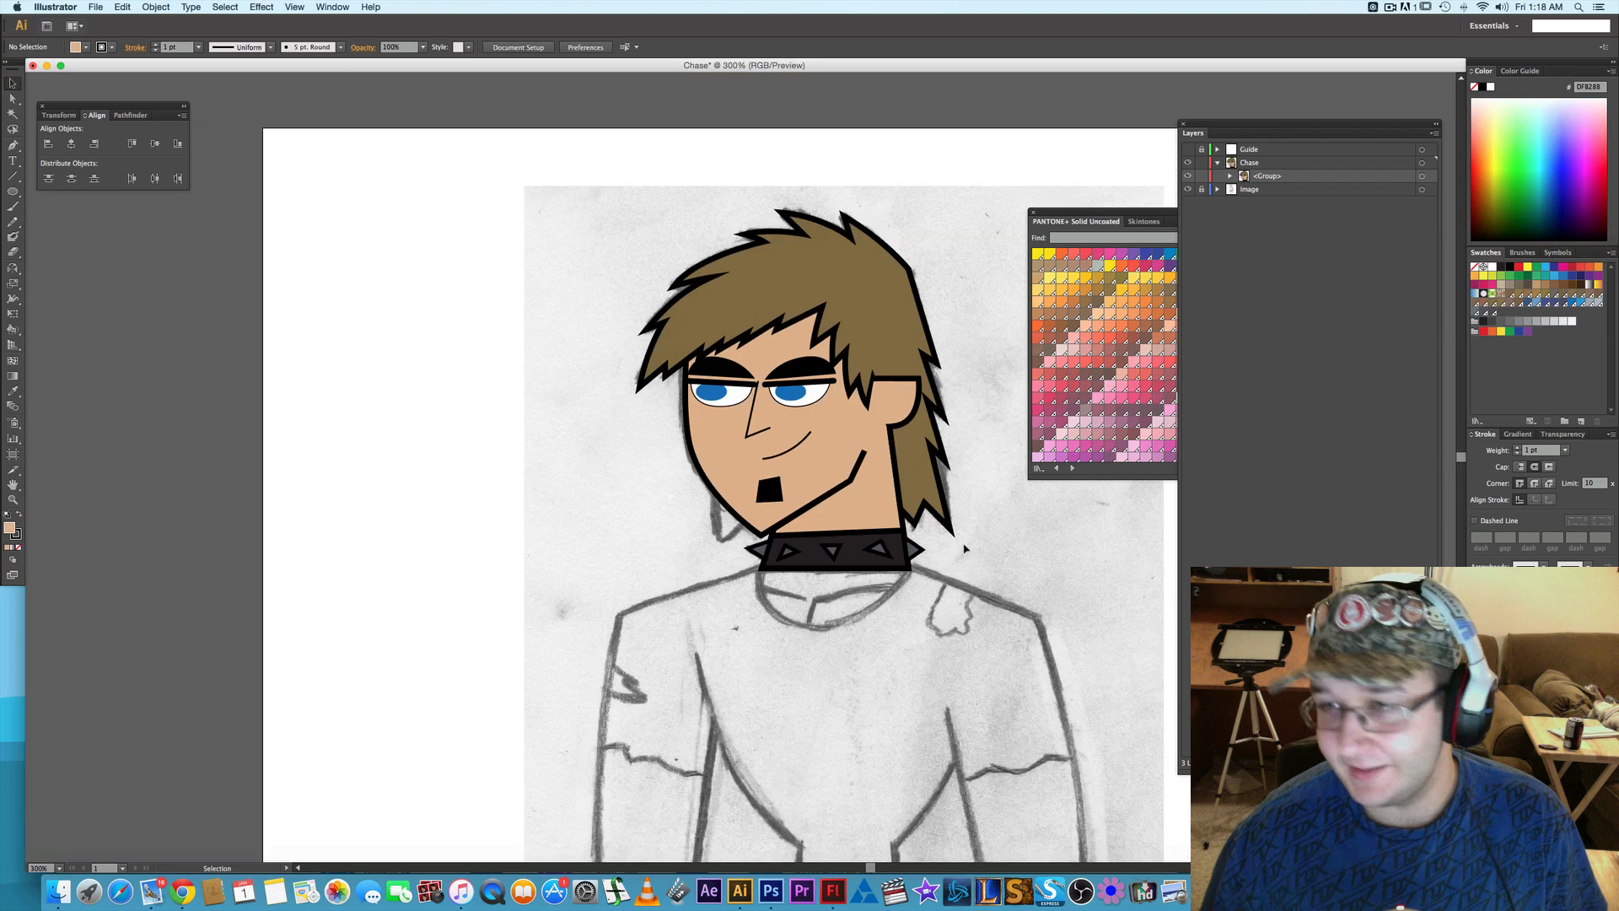
left_click_drag(978, 576, 819, 505)
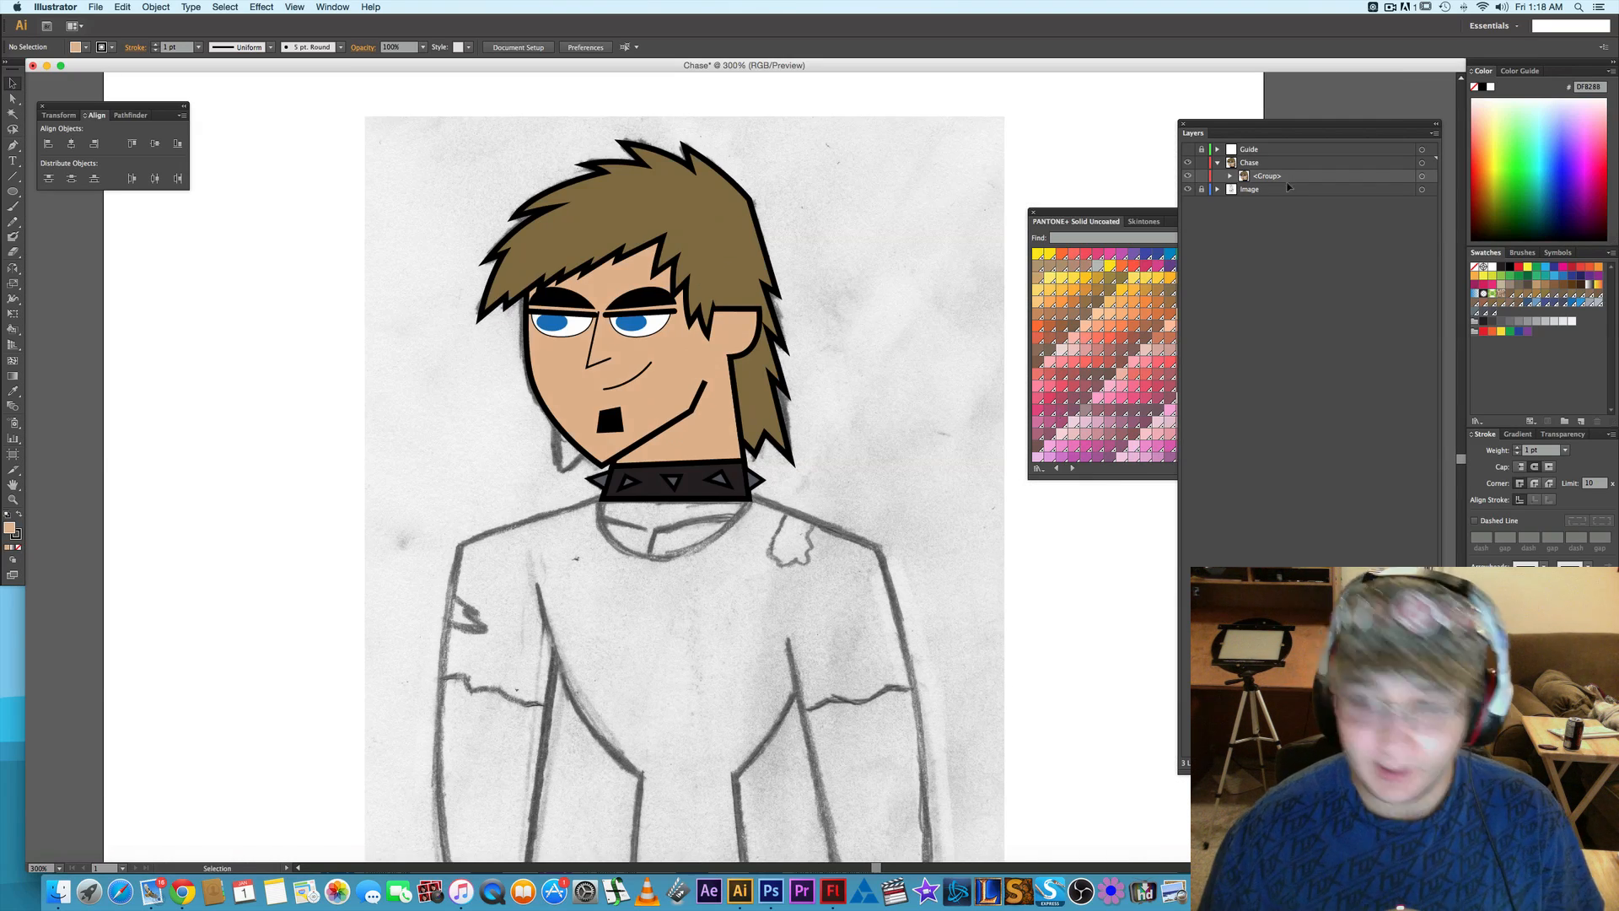
left_click(1187, 150)
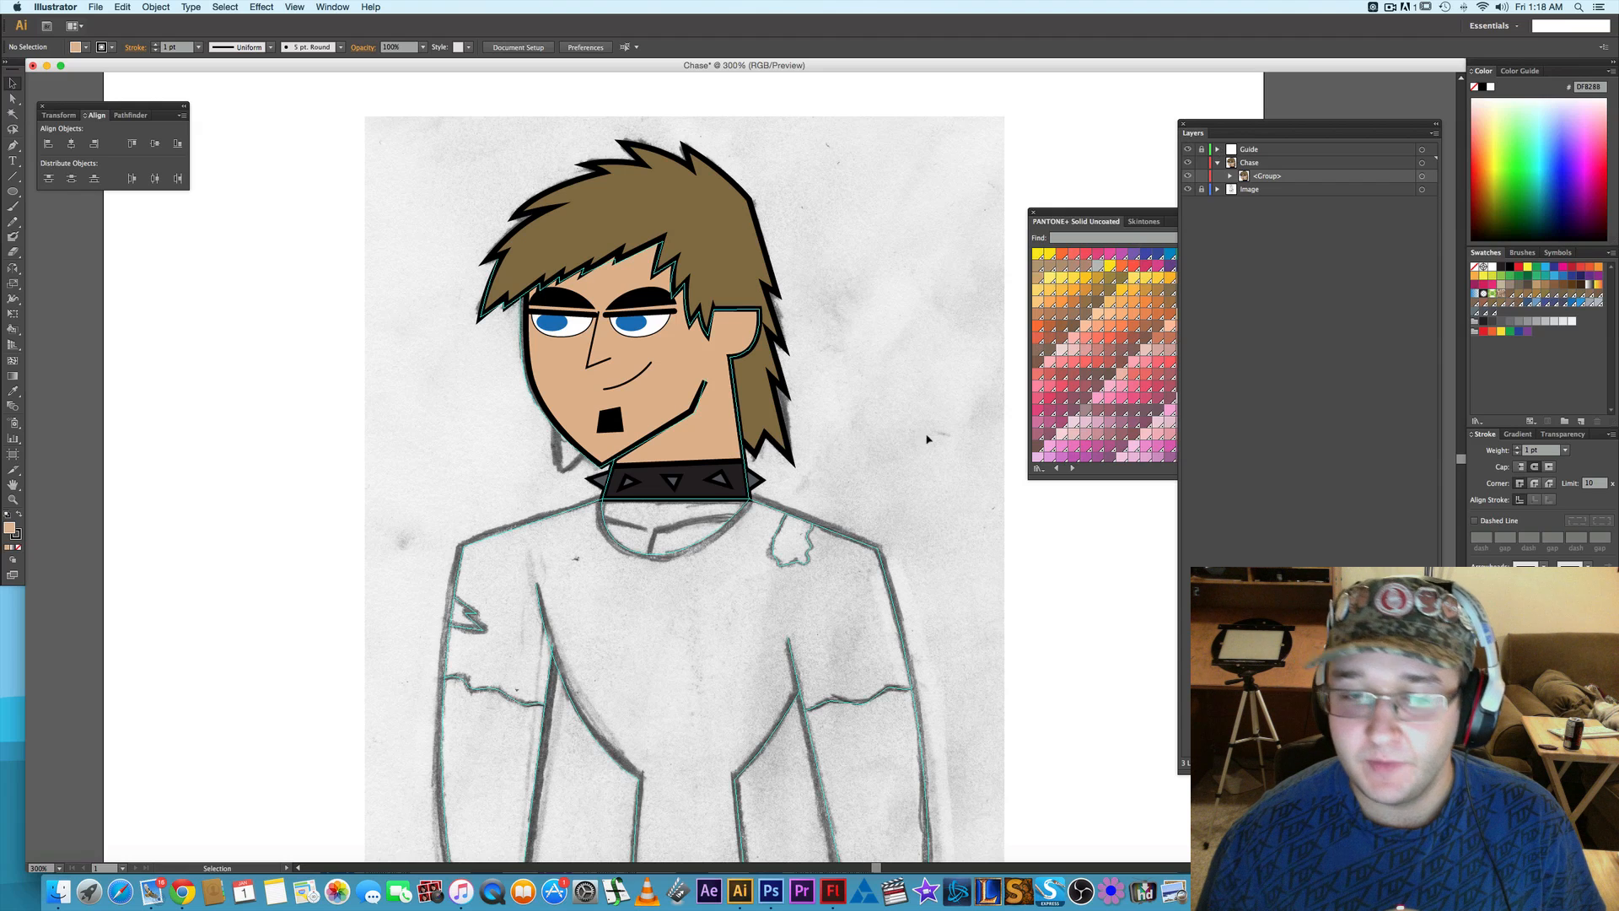
- Draw a closed, skin-coloured neckline shape below the collar with the Pen tool, curving its lower edge along the guide
scroll(897, 391, "down", 1)
scroll(896, 391, "right", 1)
key("p")
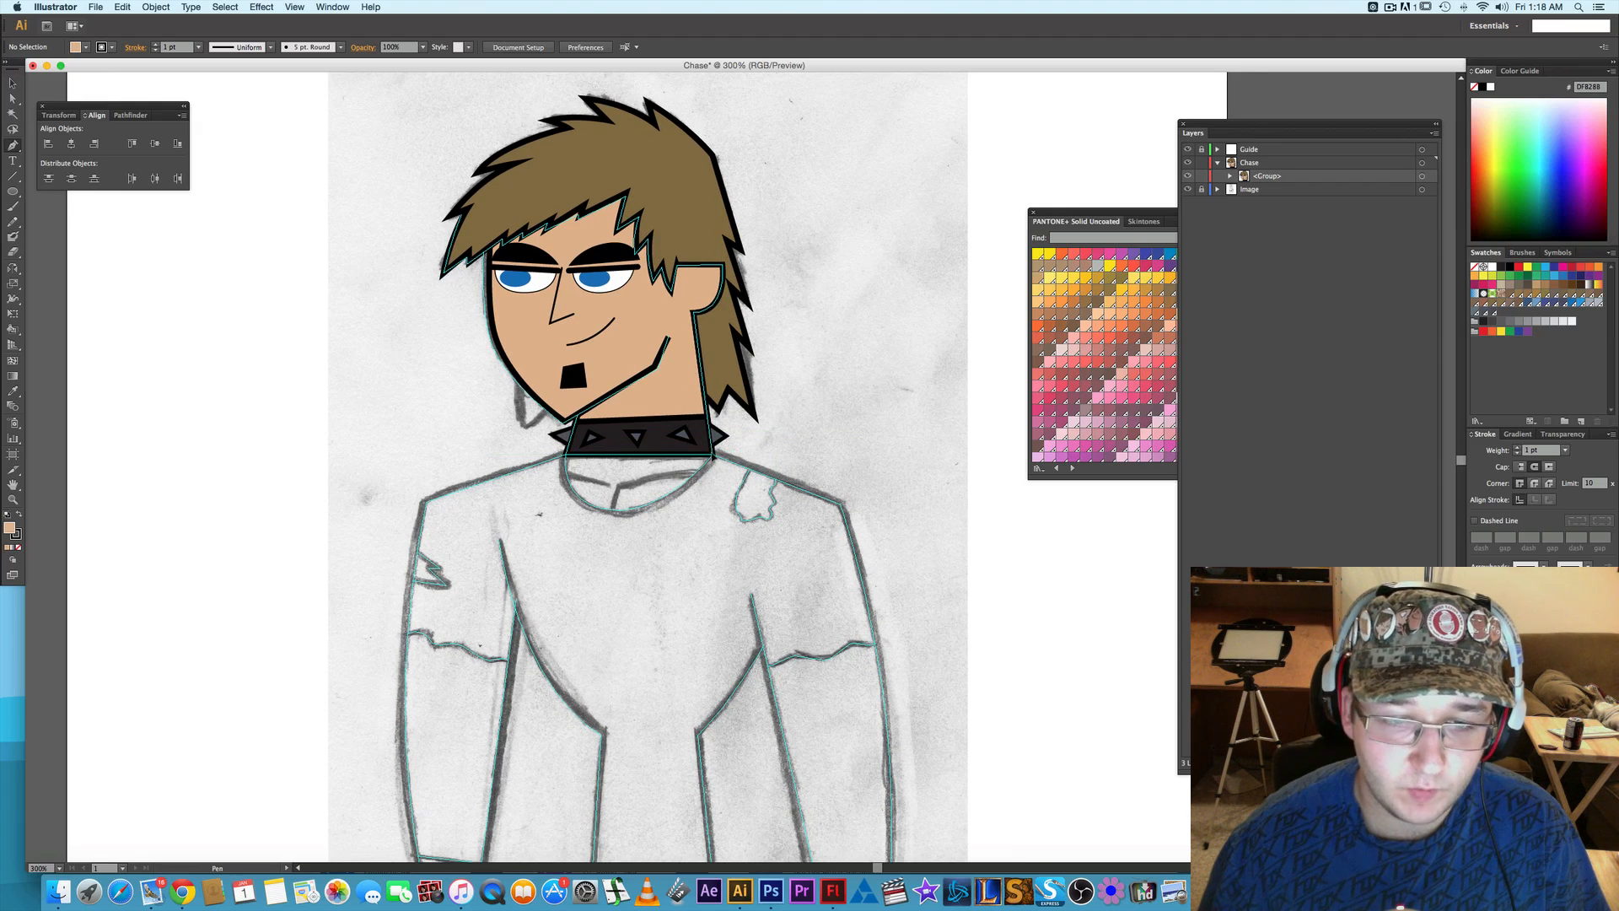
scroll(590, 486, "up", 2)
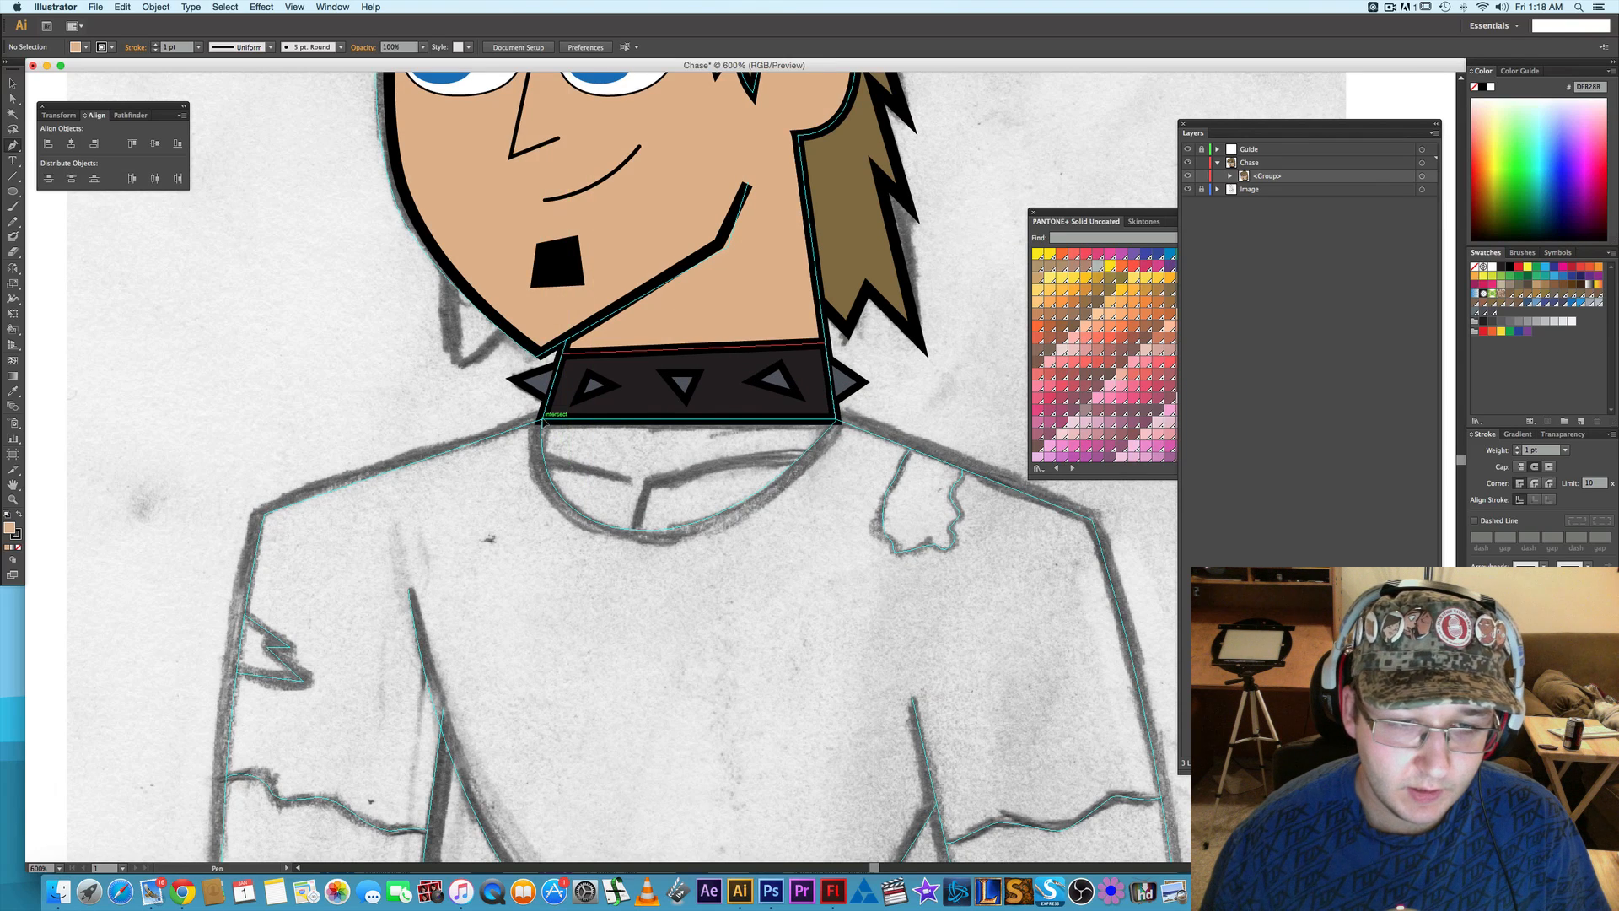
left_click(543, 419)
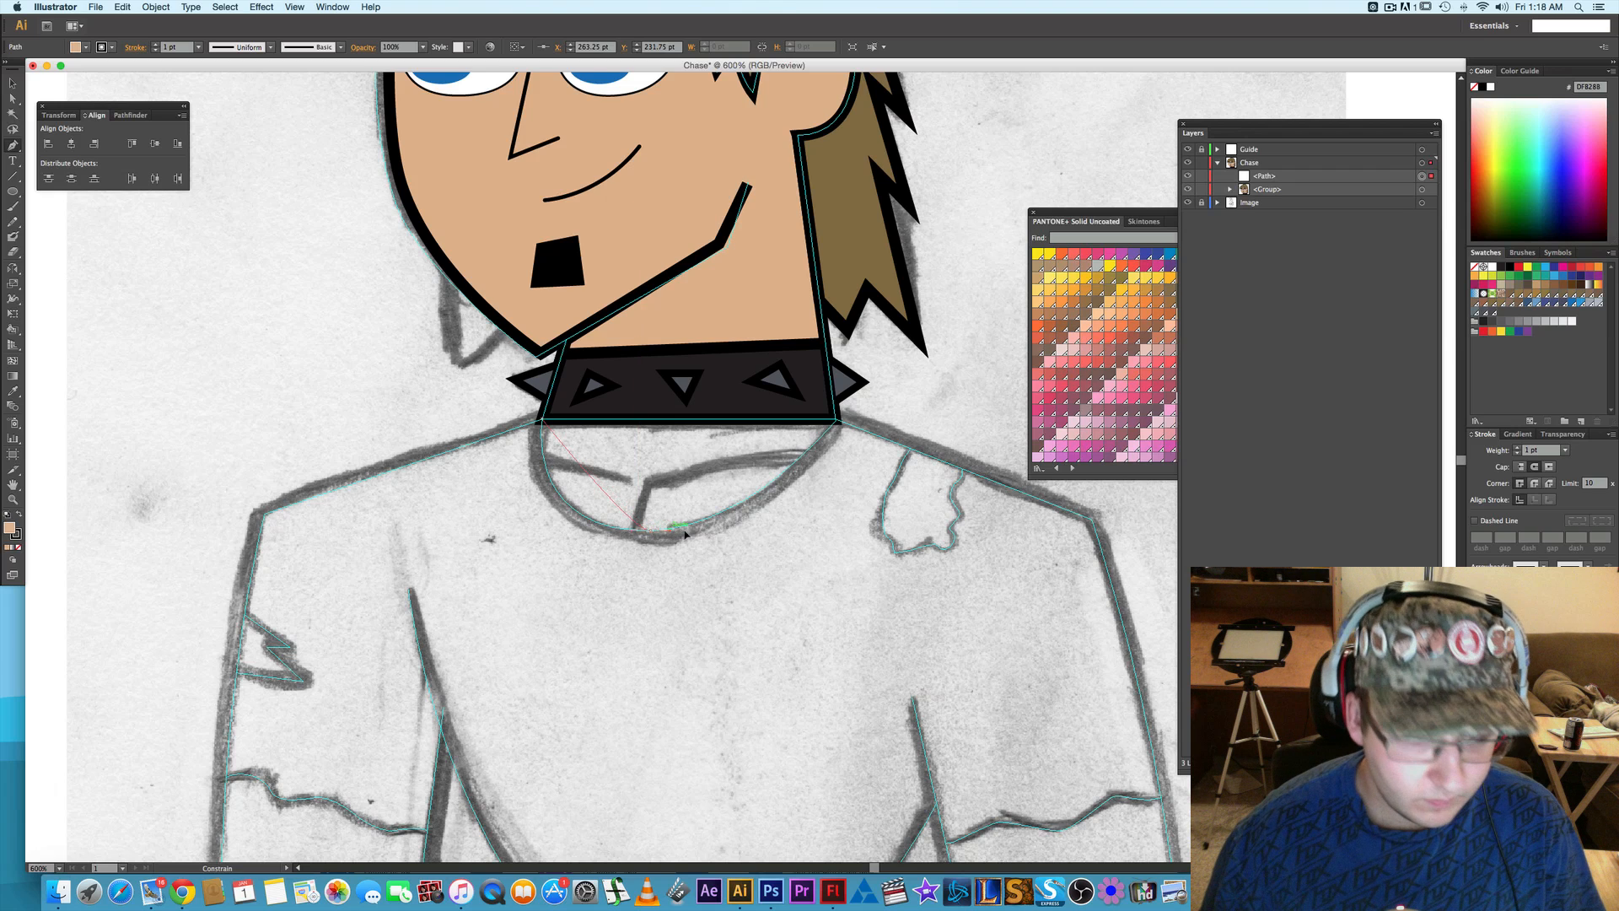
left_click_drag(651, 531, 777, 529)
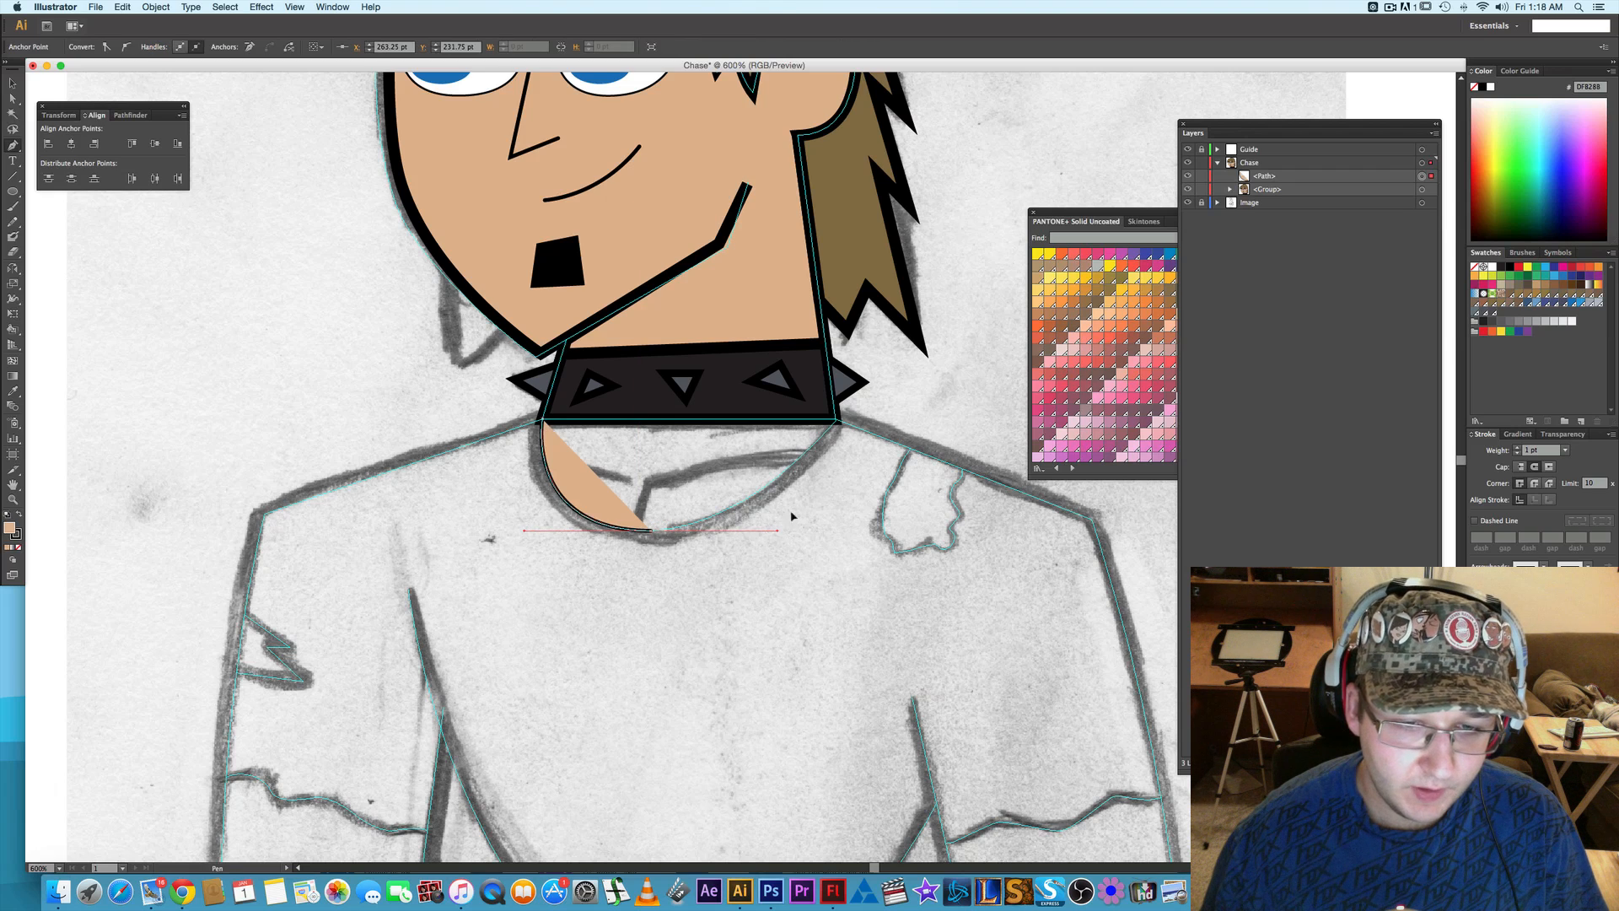
left_click(837, 423)
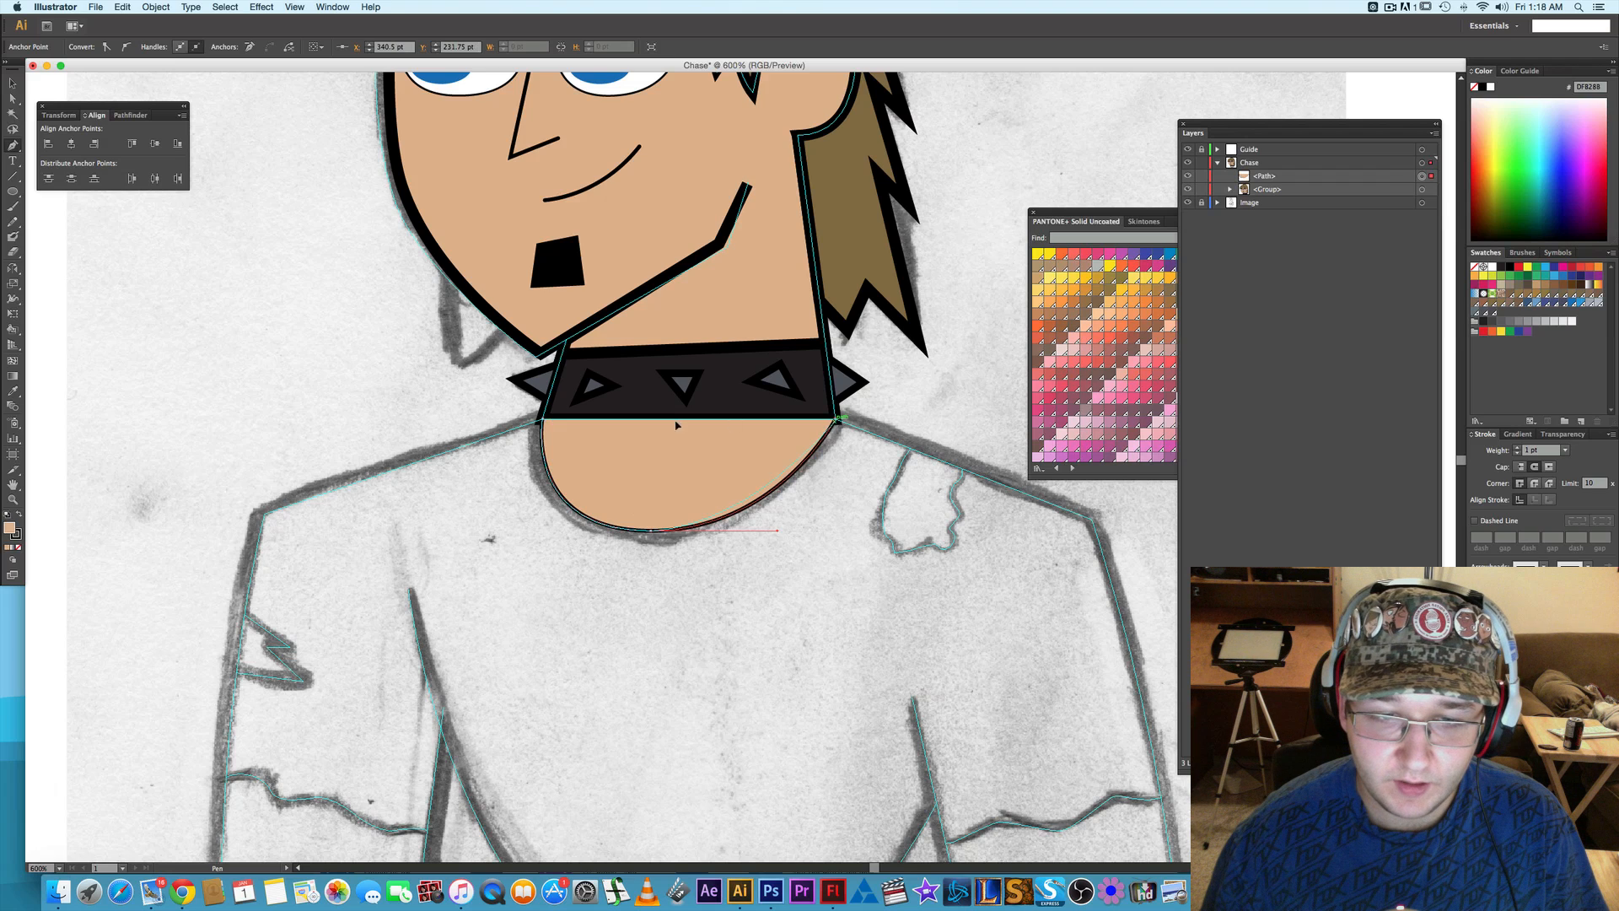
left_click(544, 419)
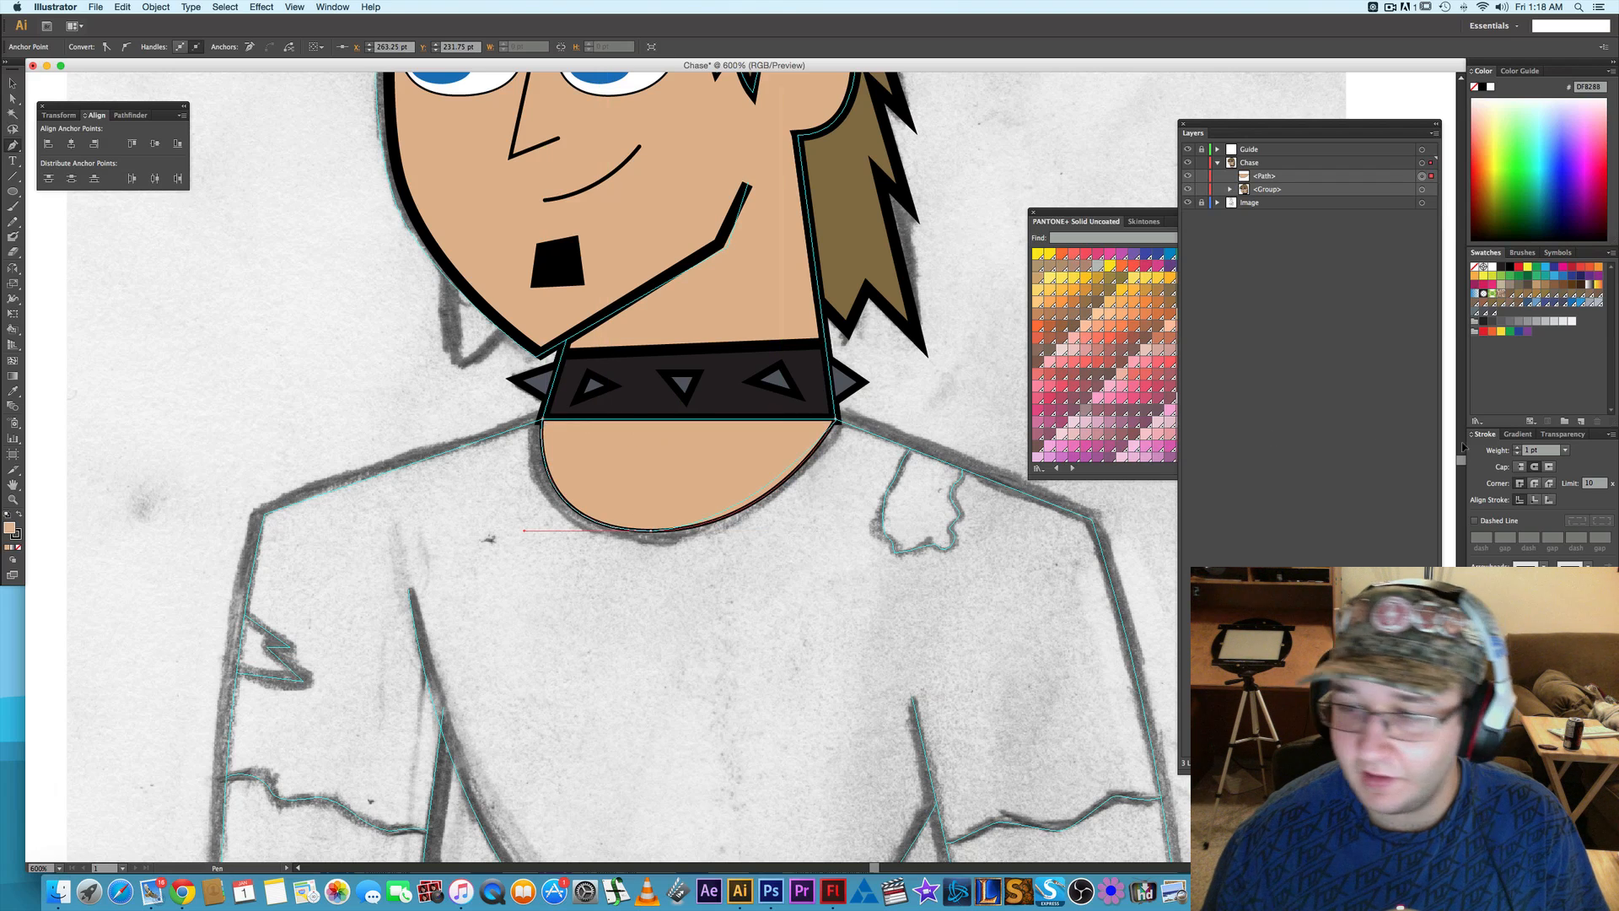
- Set the neckline shape's stroke weight to 3 pt and its corners to a bevel join
left_click(1517, 447)
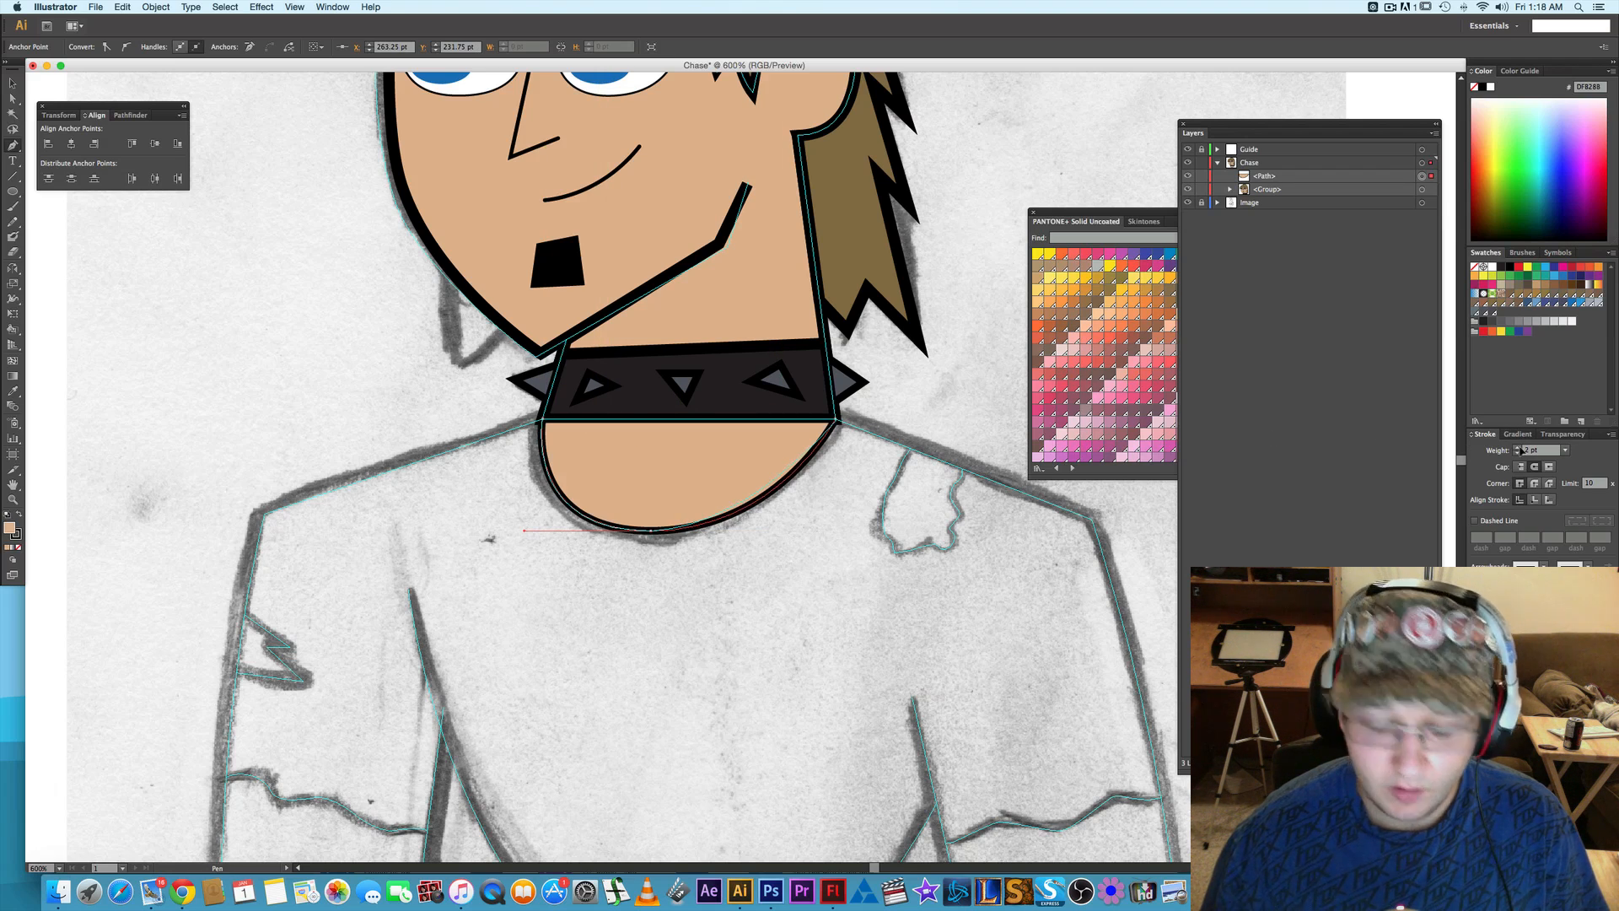
key("a")
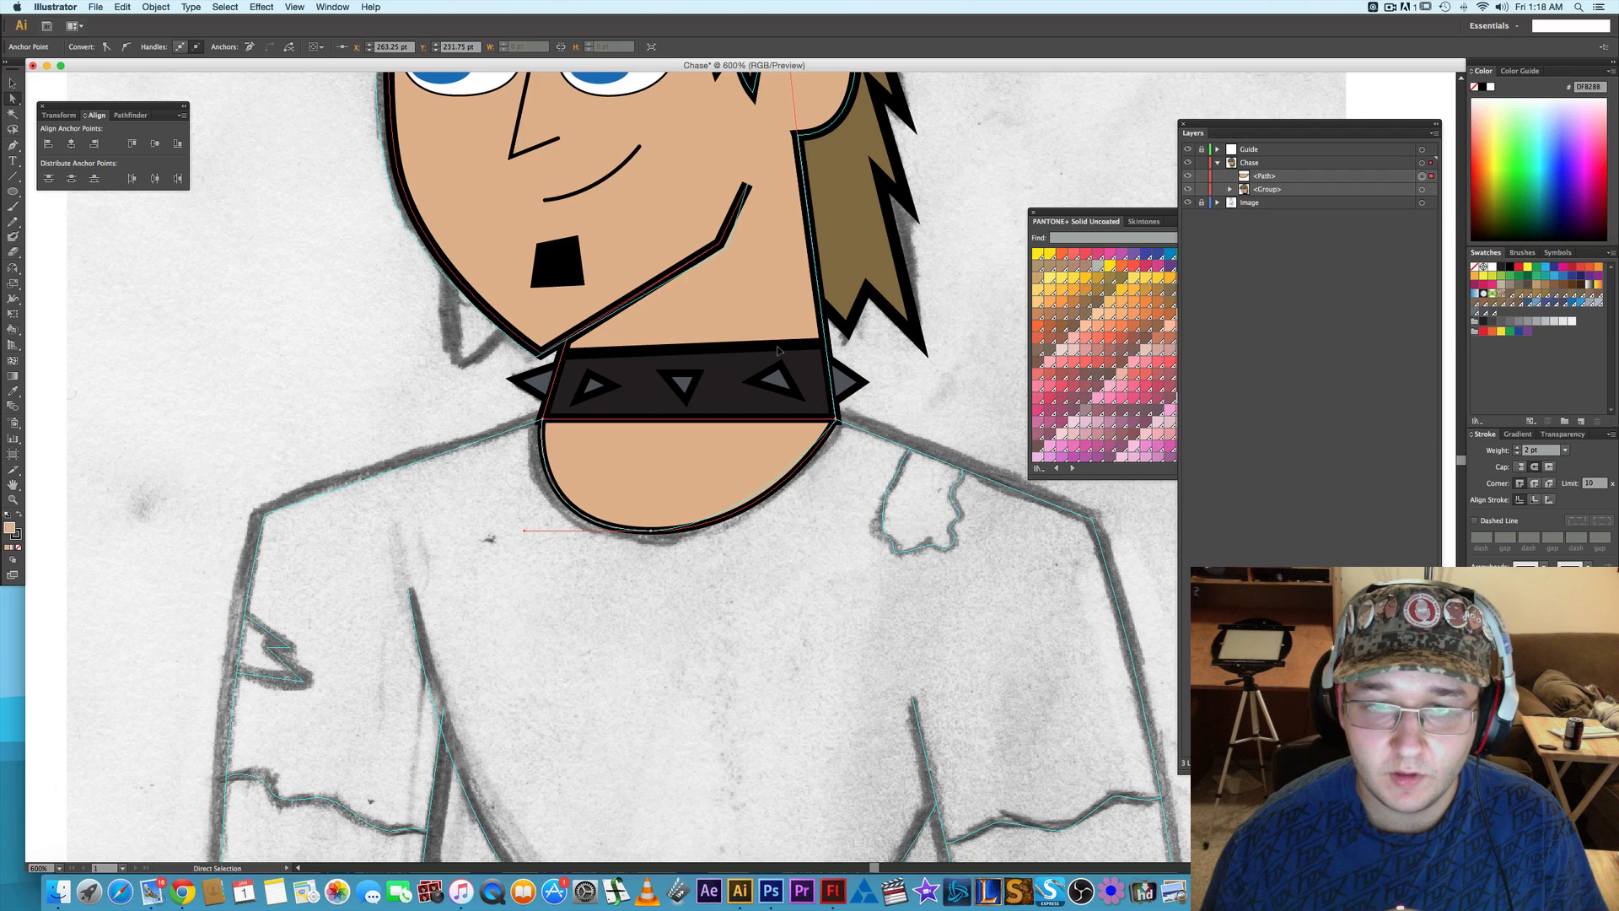
scroll(801, 371, "up", 3)
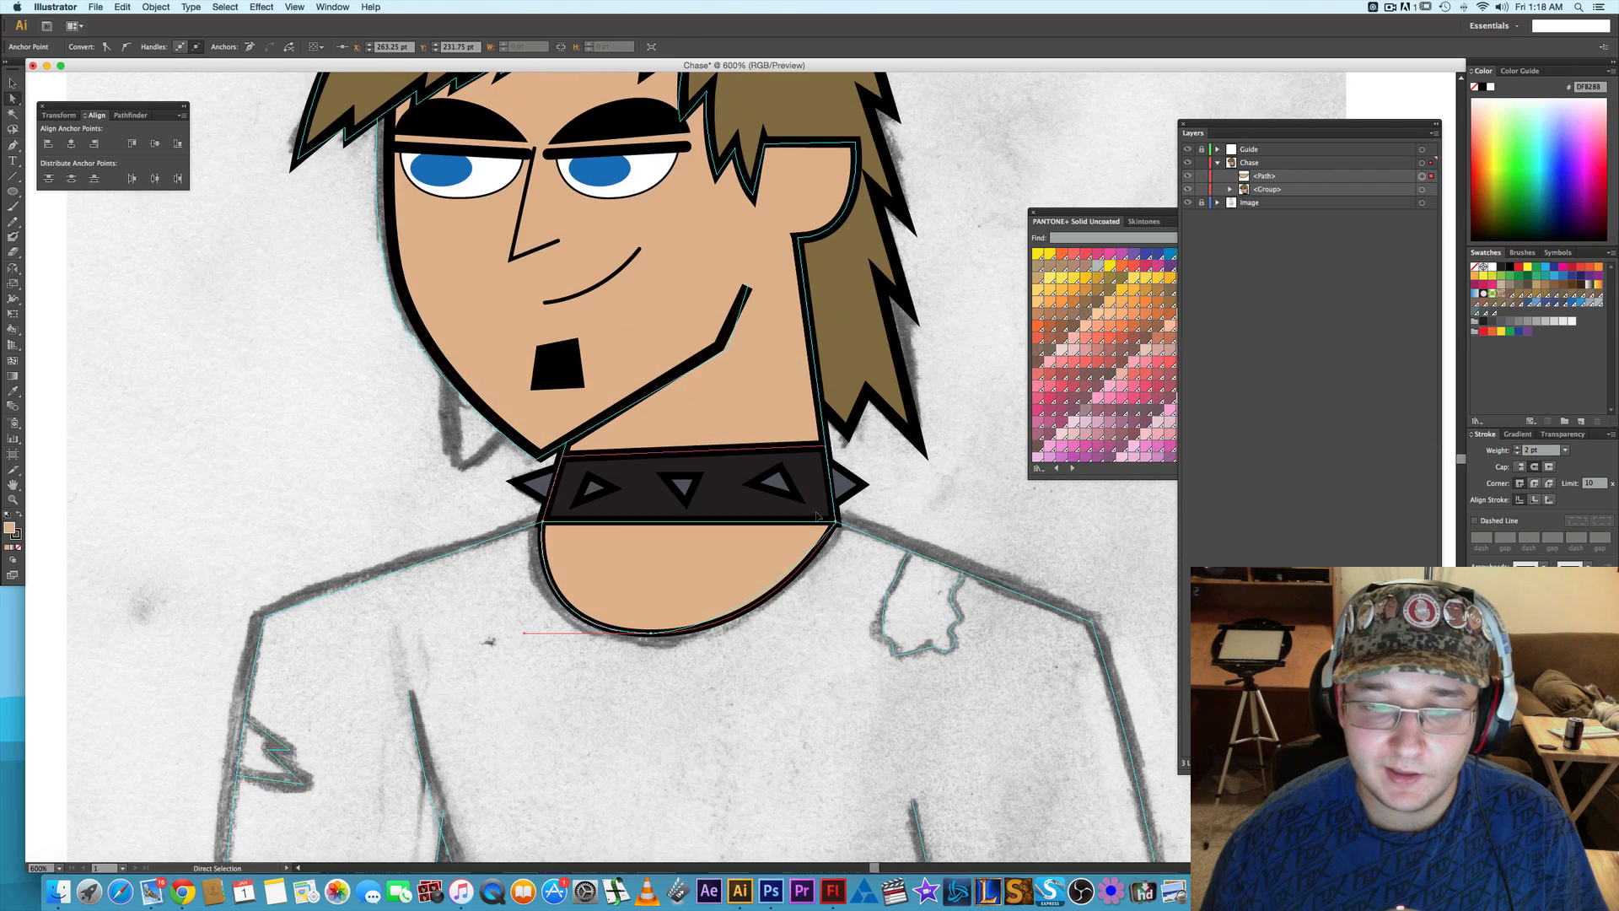
left_click(1518, 448)
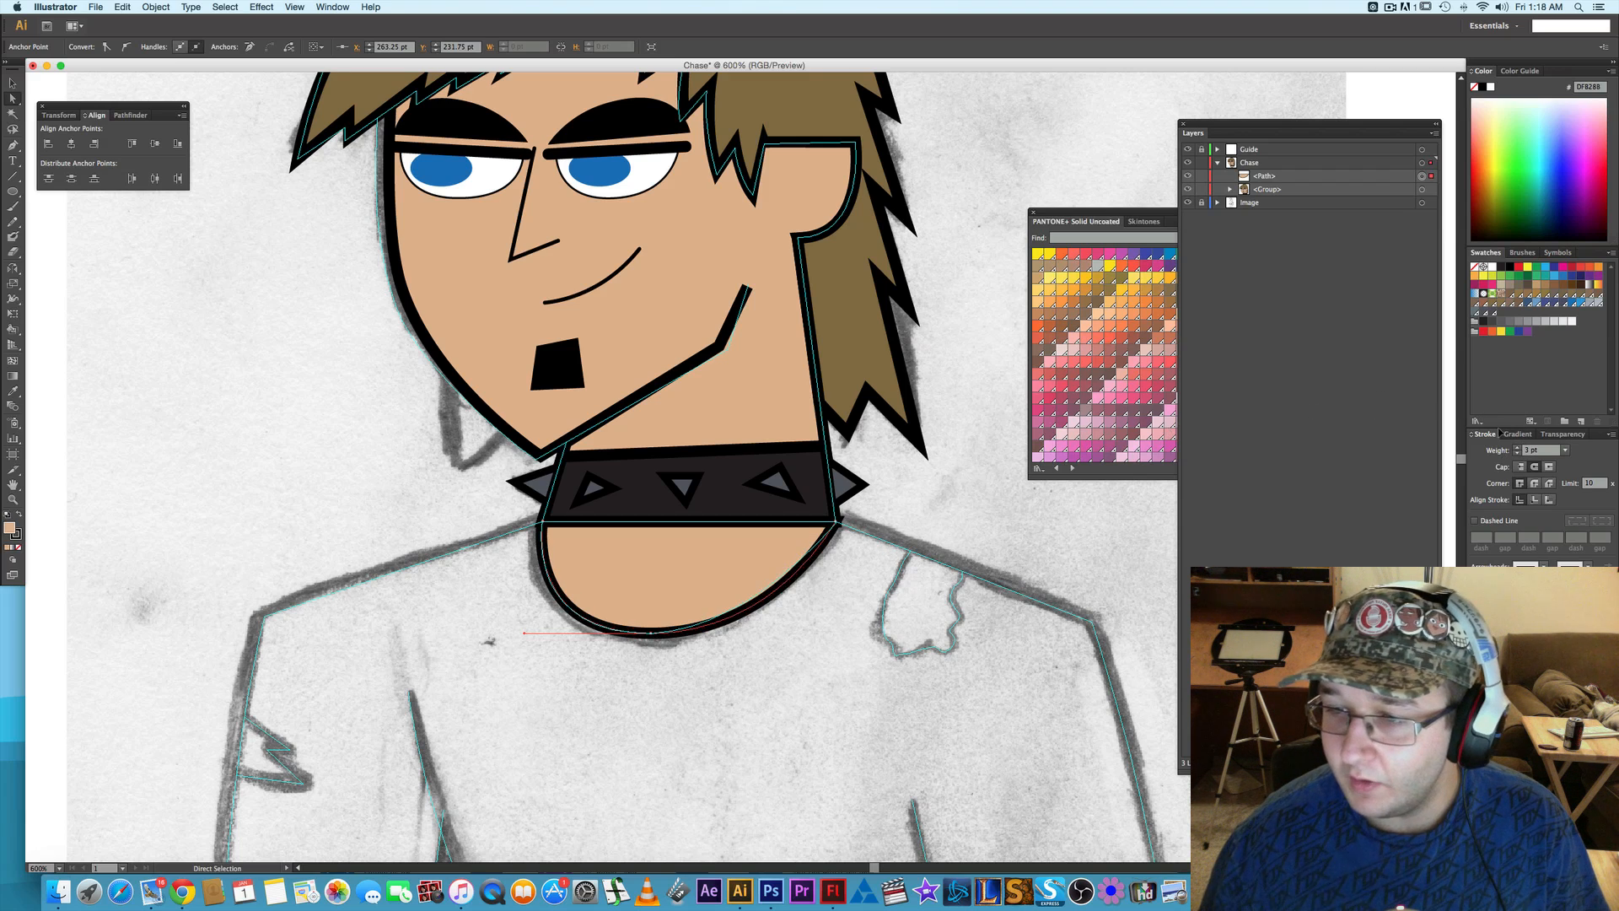
left_click(1552, 484)
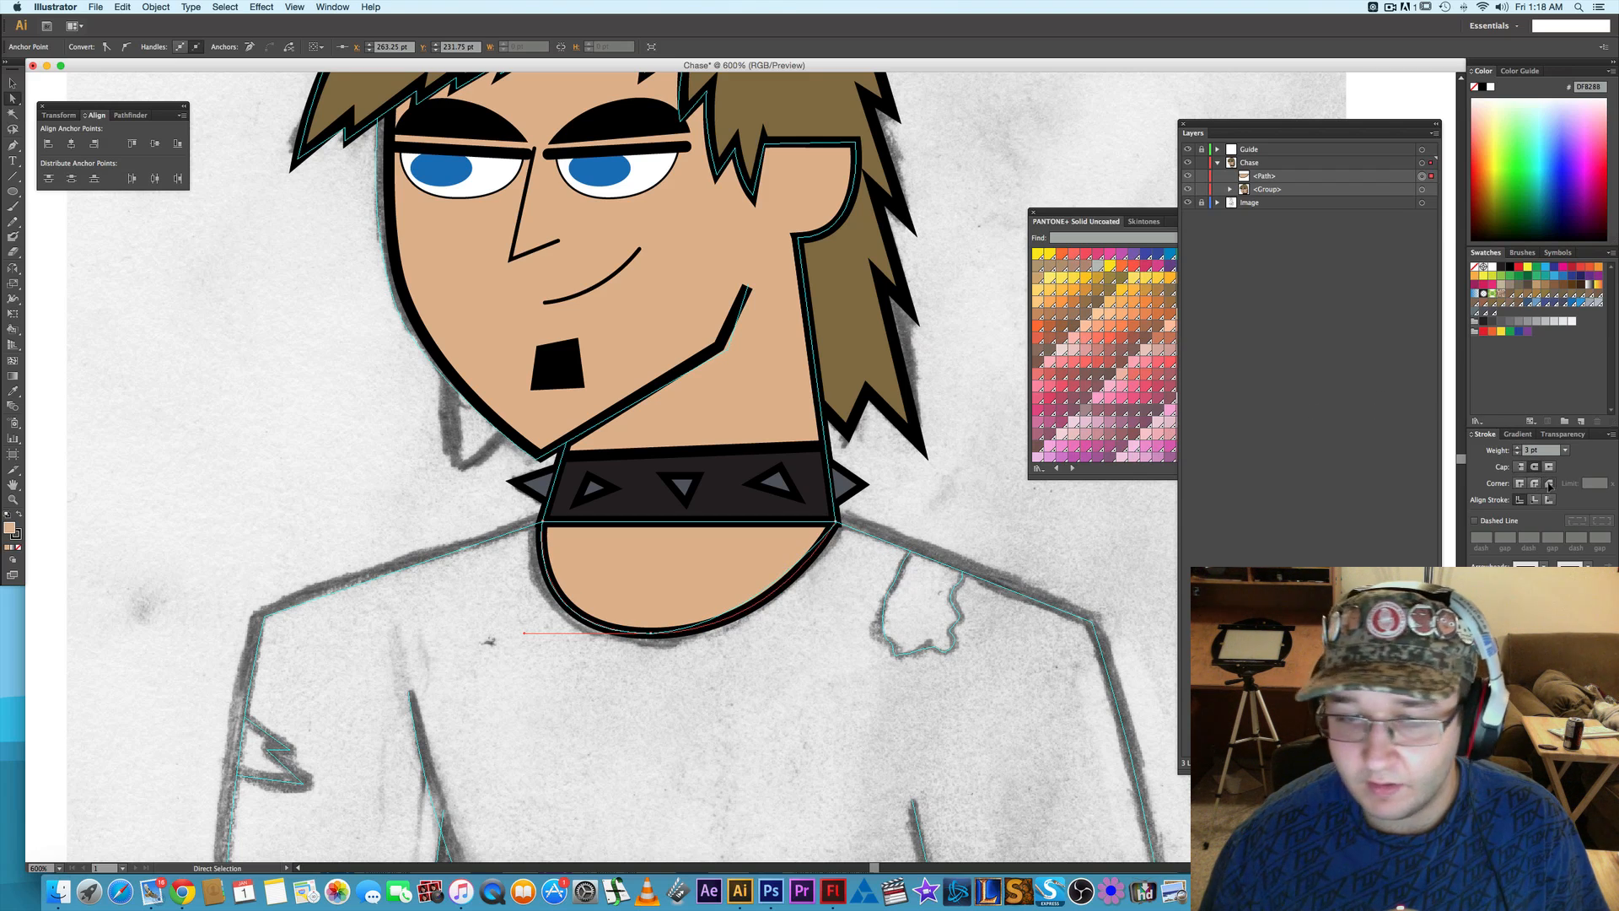
- Nudge the neckline shape's right corner anchor outward to X 341.5 pt, check the left corner and deselect the shape
key("alt")
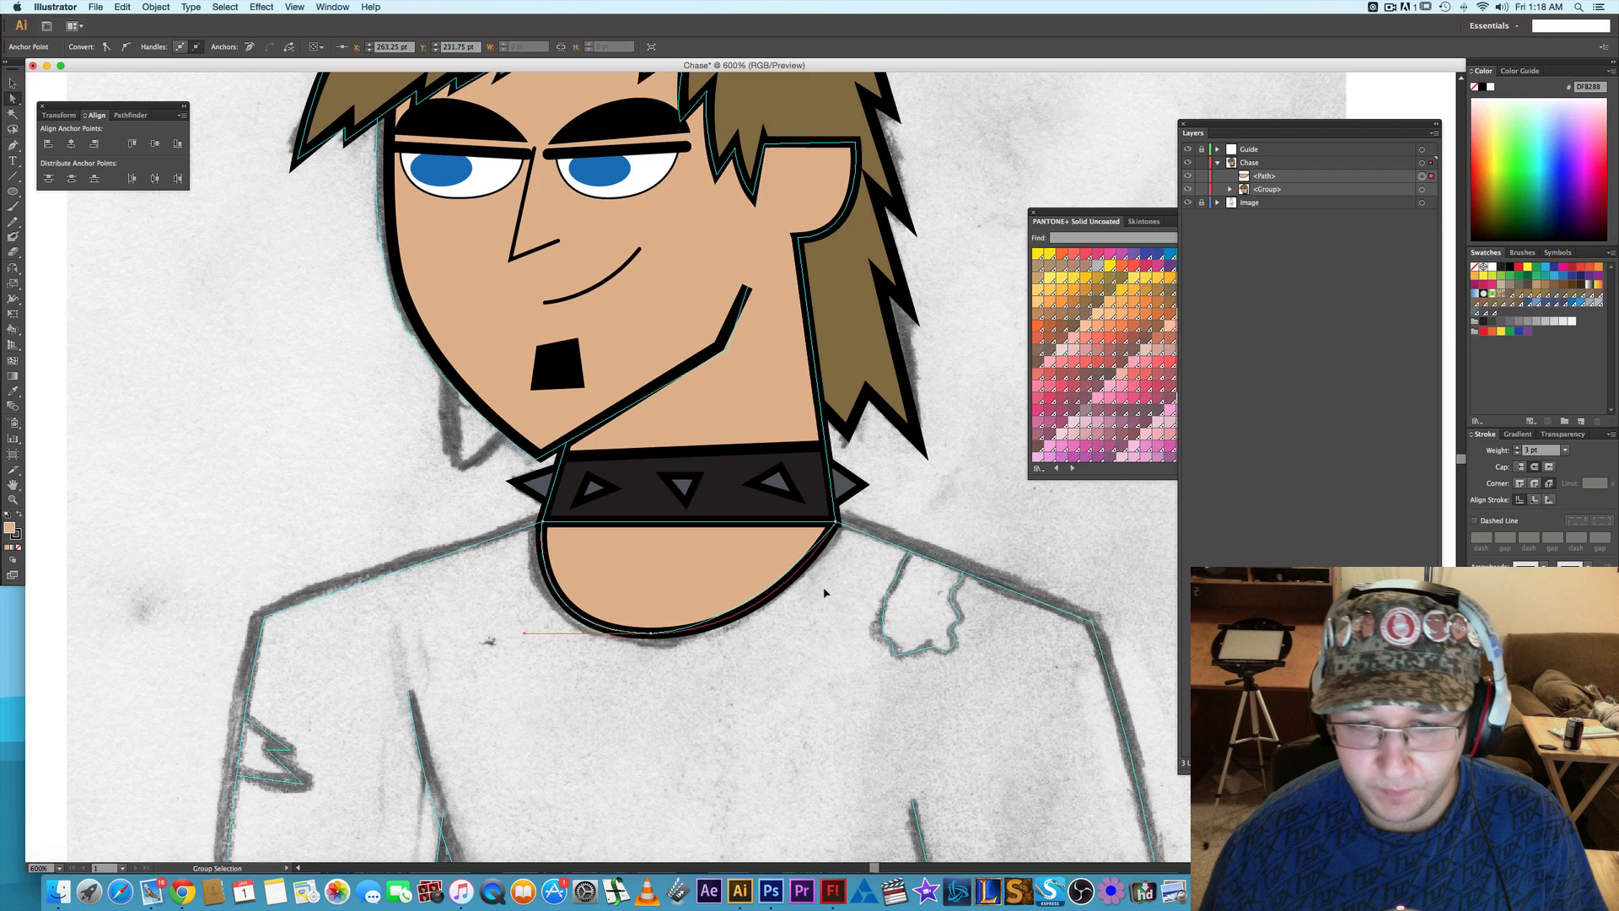
scroll(825, 593, "up", 2)
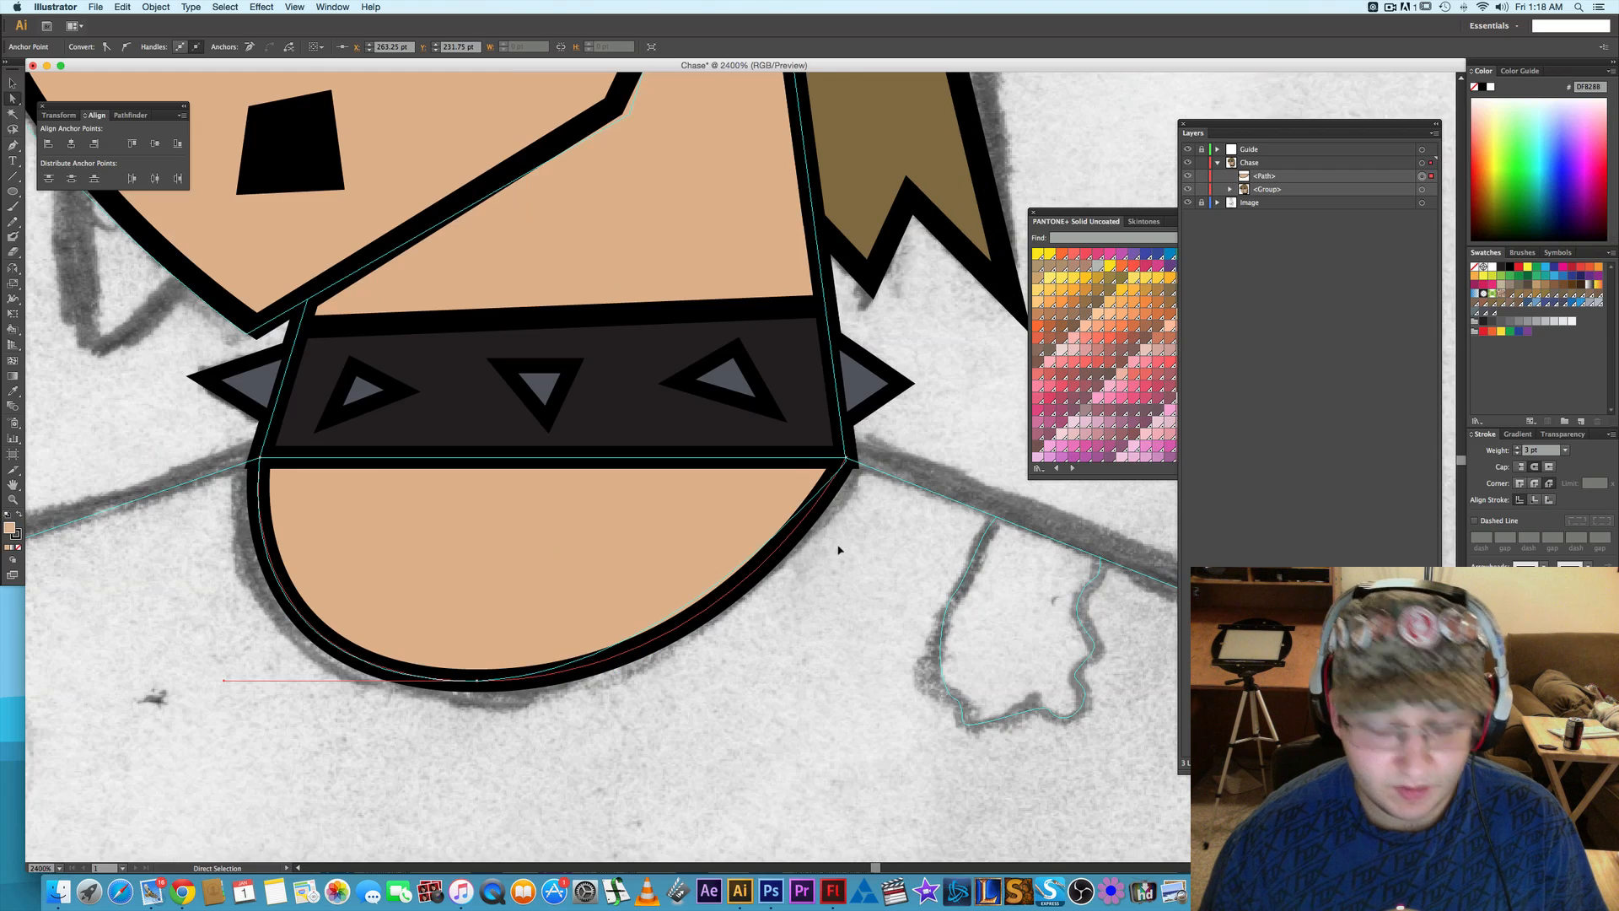
scroll(838, 549, "up", 2)
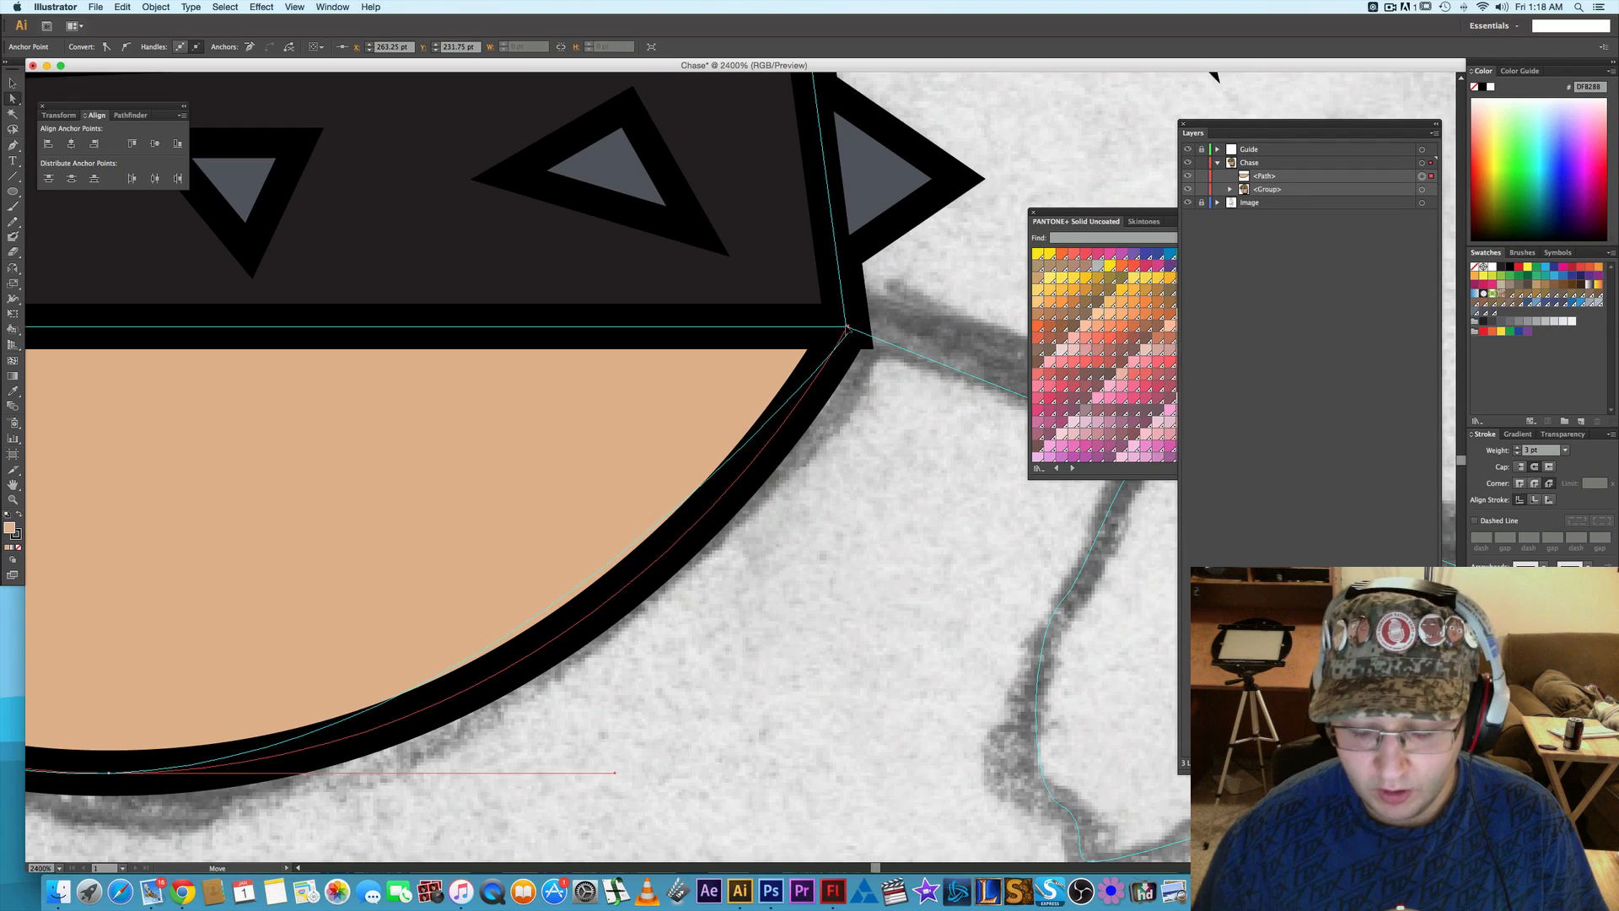
key("Right")
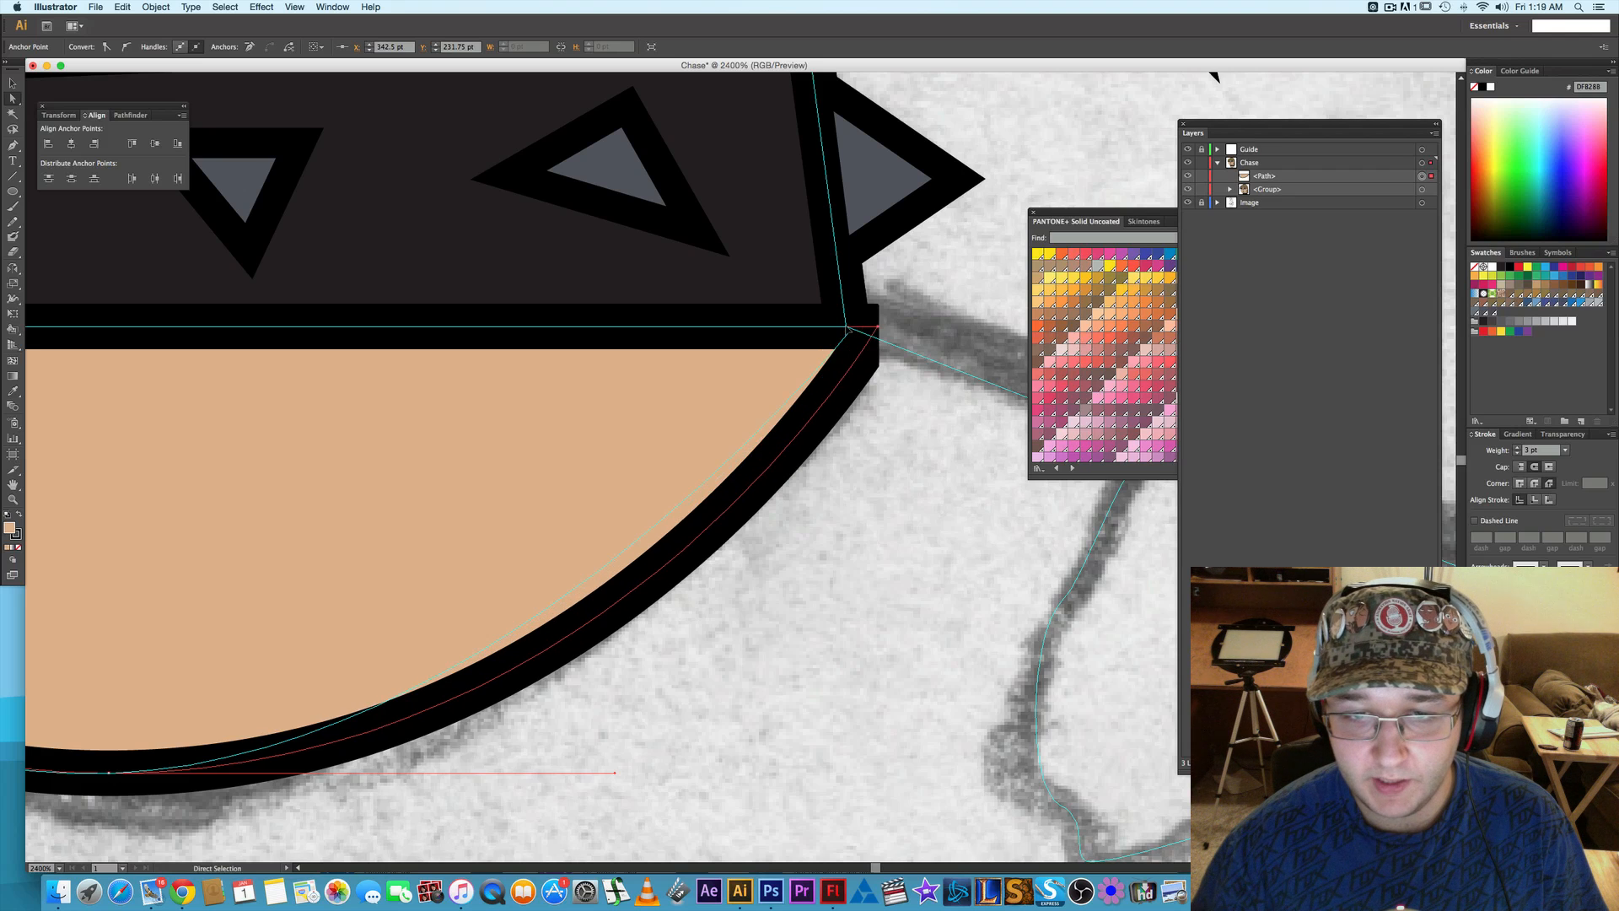
scroll(1214, 76, "left", 6)
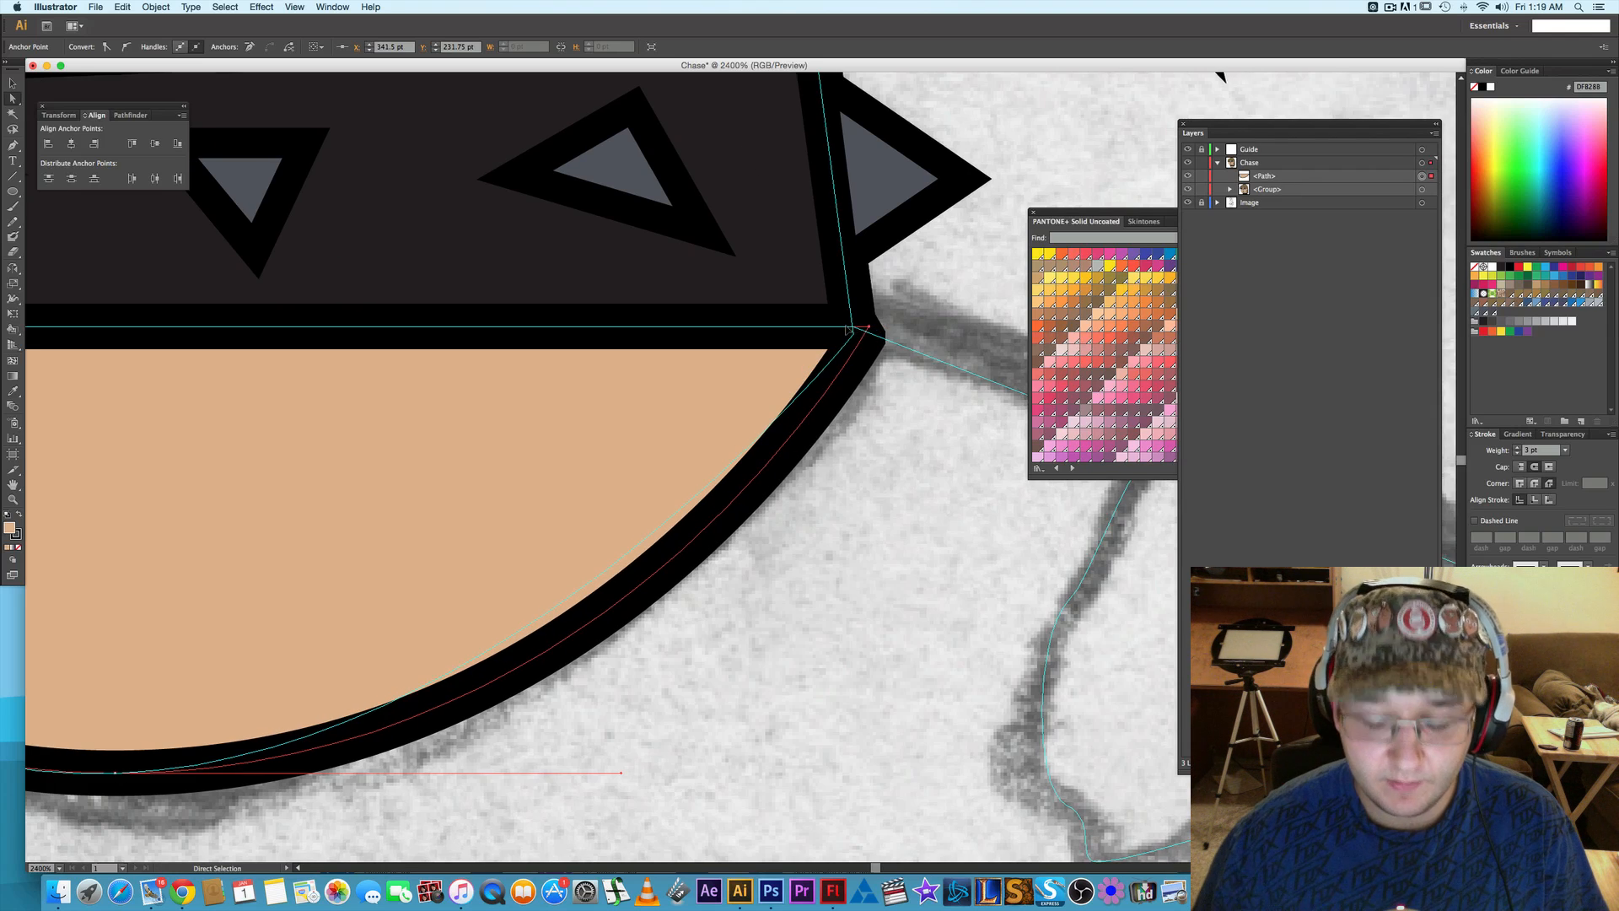
scroll(846, 330, "left", 9)
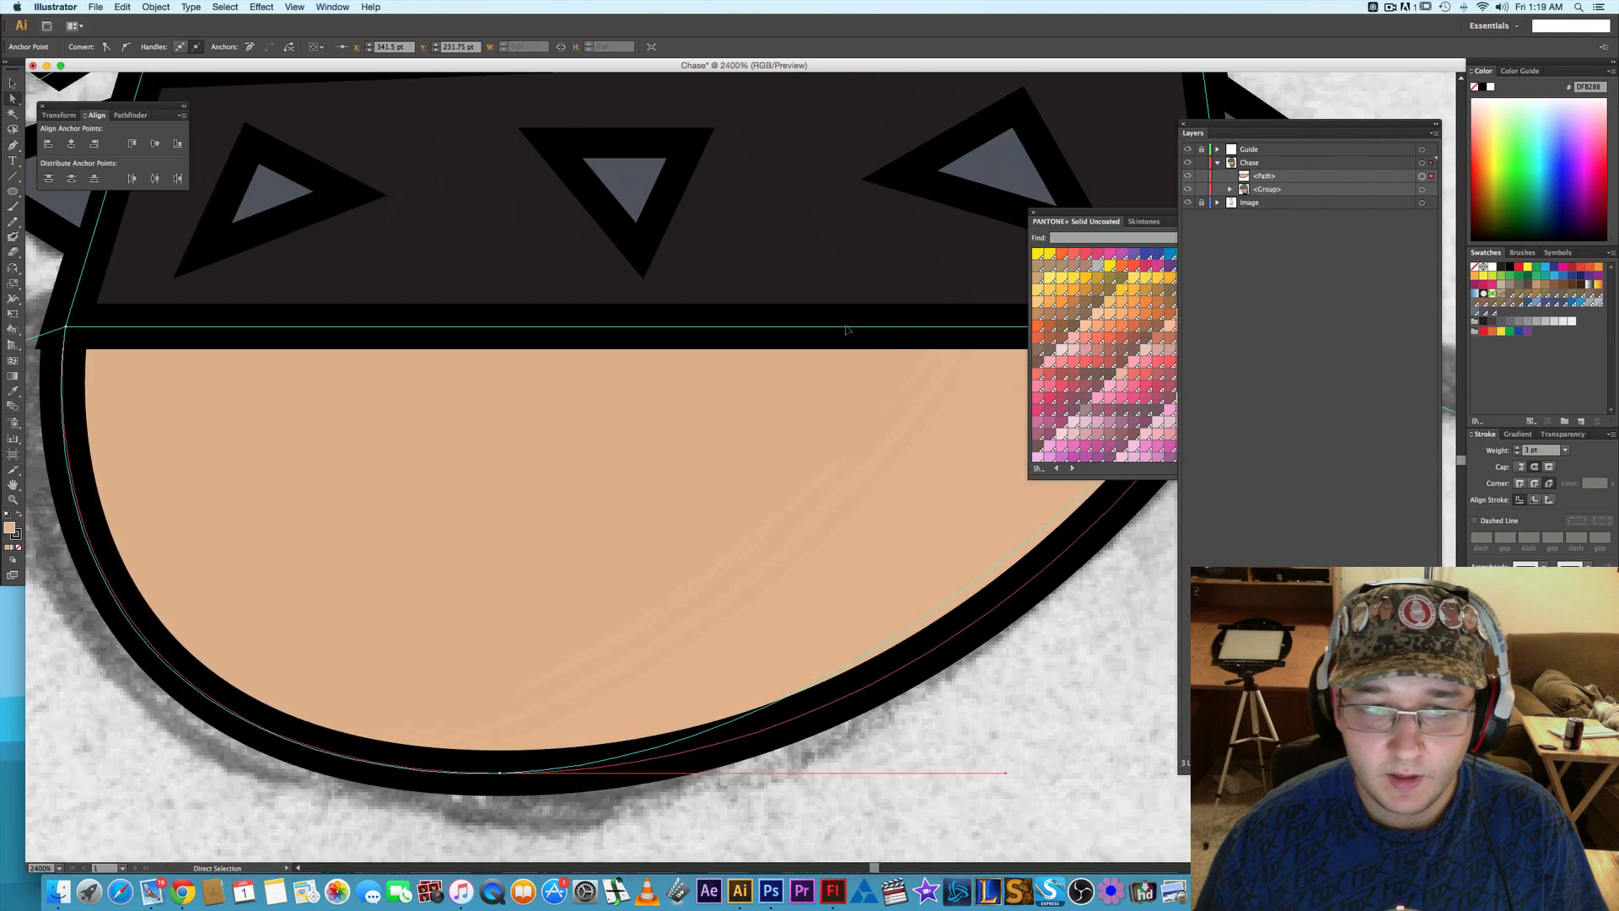
key("z")
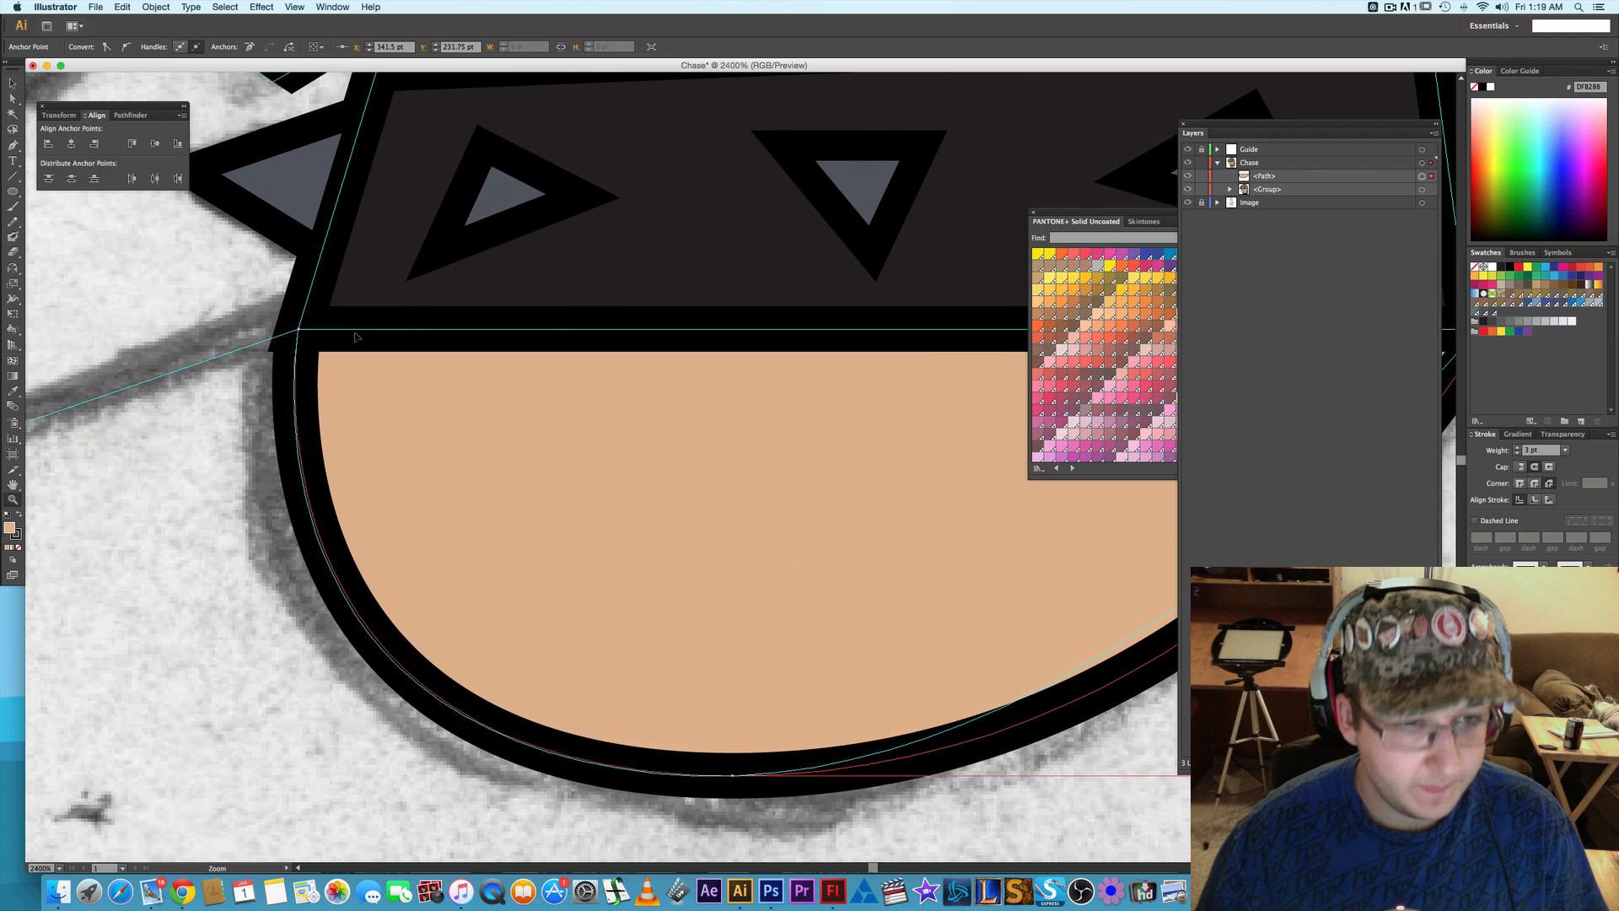
left_click(194, 310, "alt")
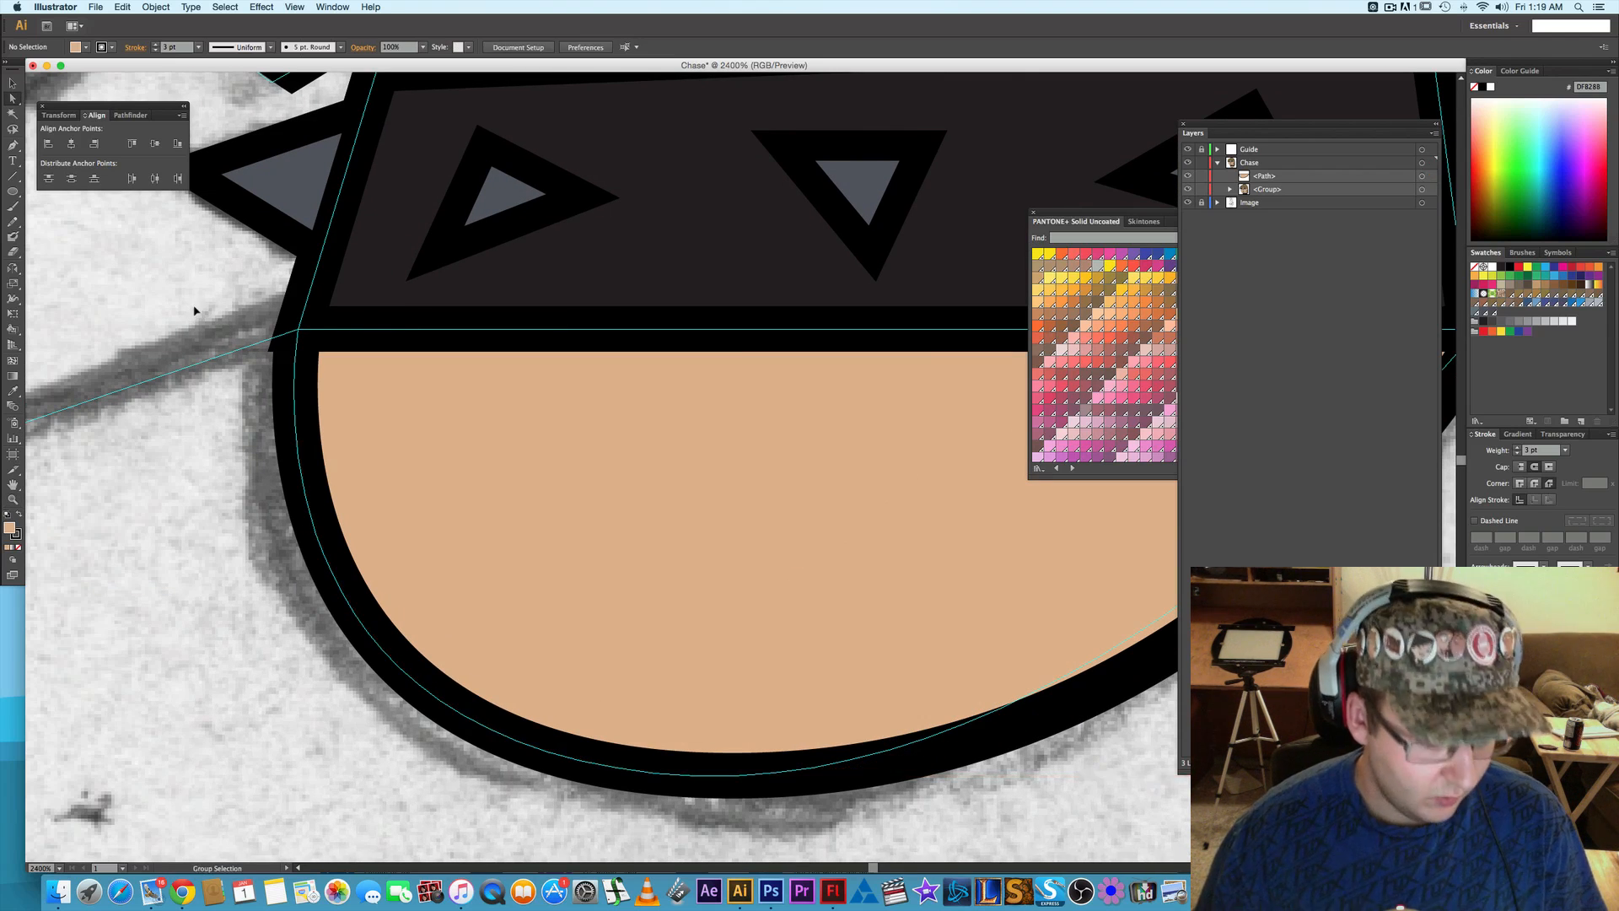
- Hide the neckline path in the Chase layer to expose the sketch lines beneath it
scroll(194, 314, "down", 2)
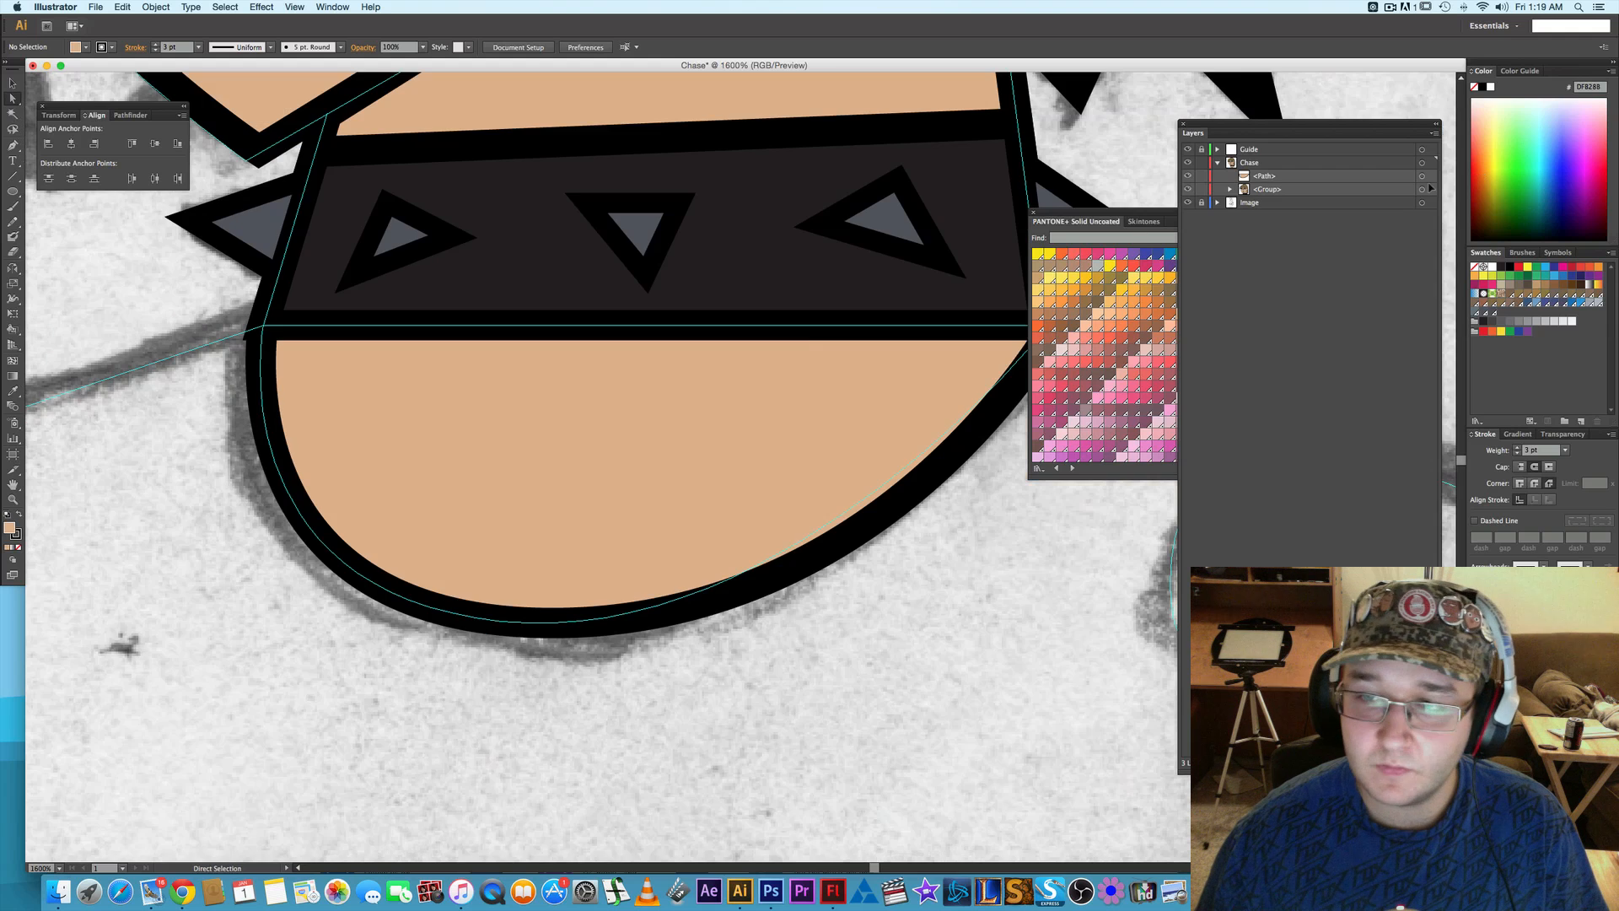
left_click(1187, 176)
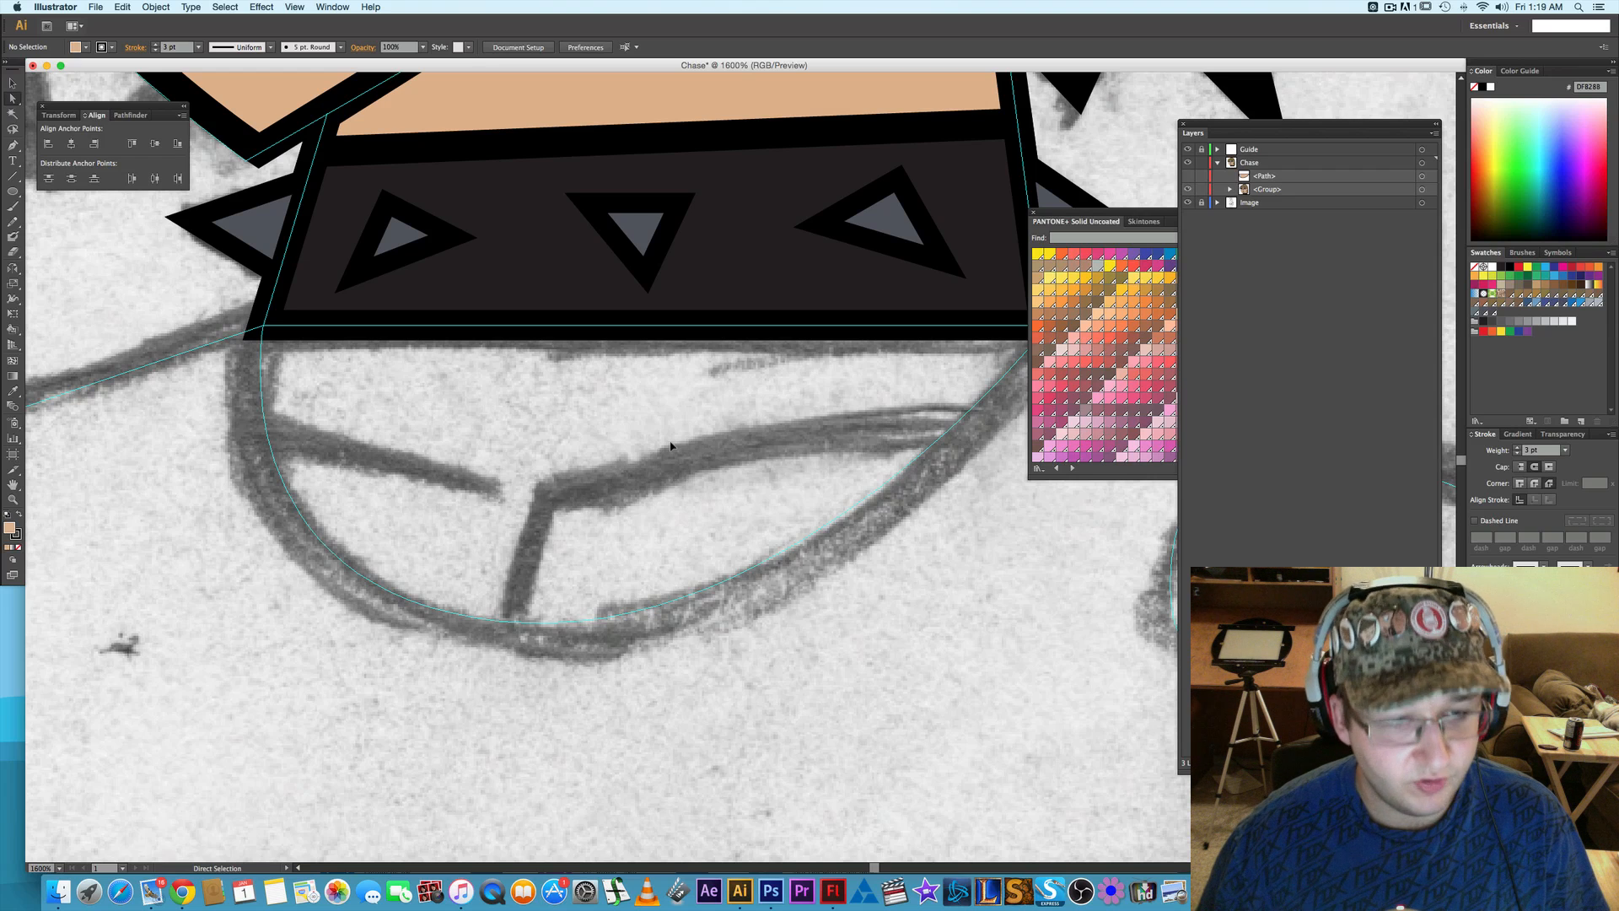
key("z")
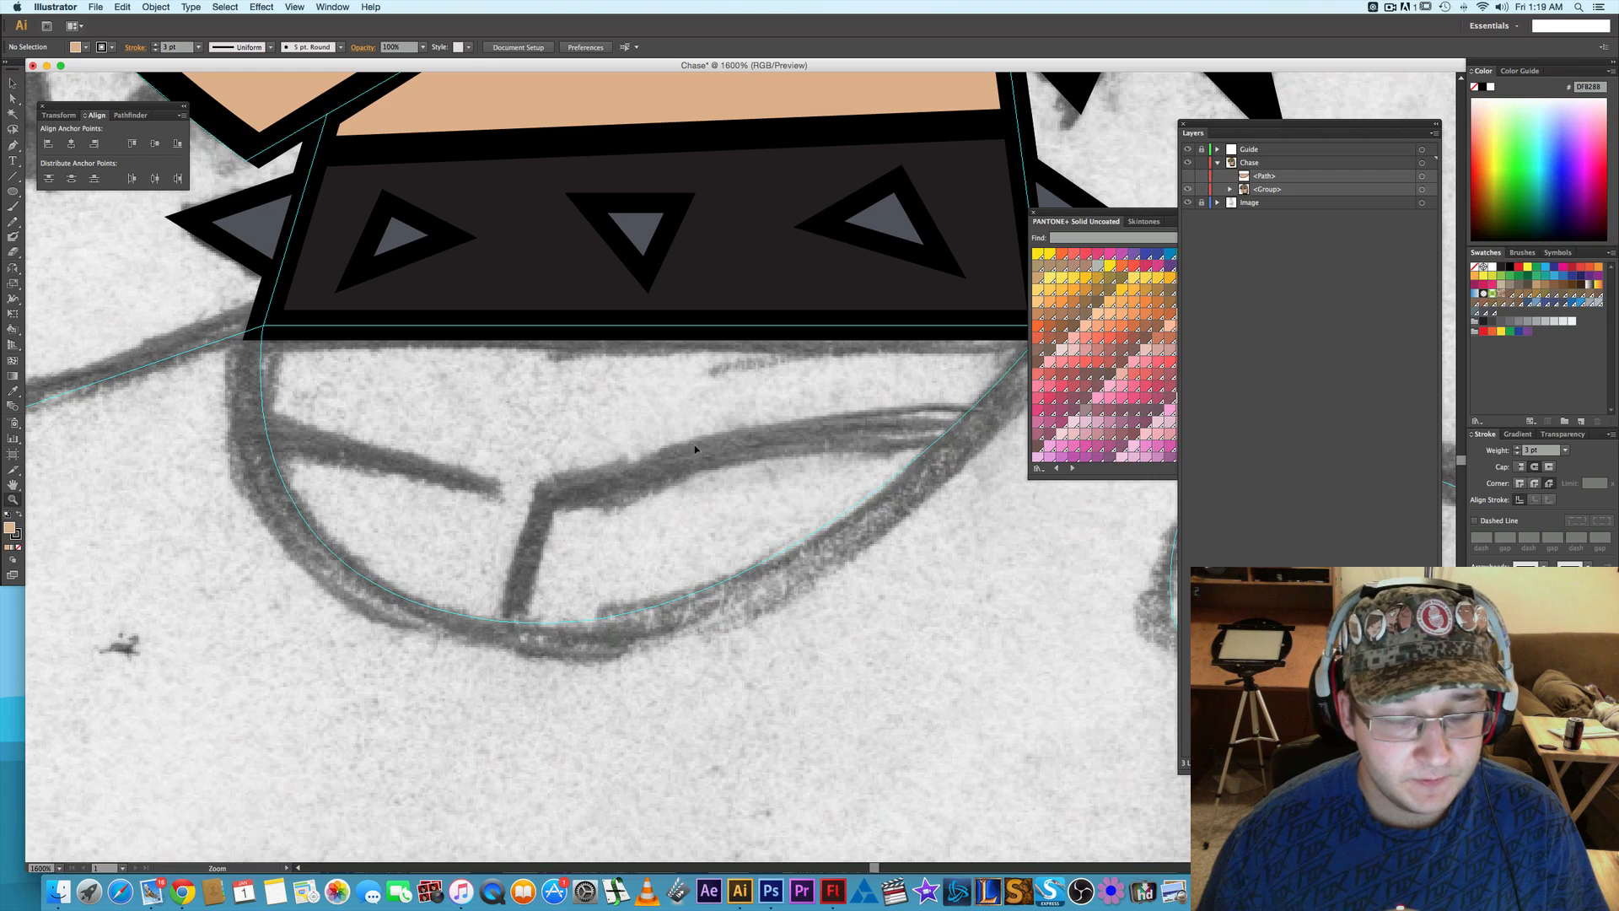
key("v")
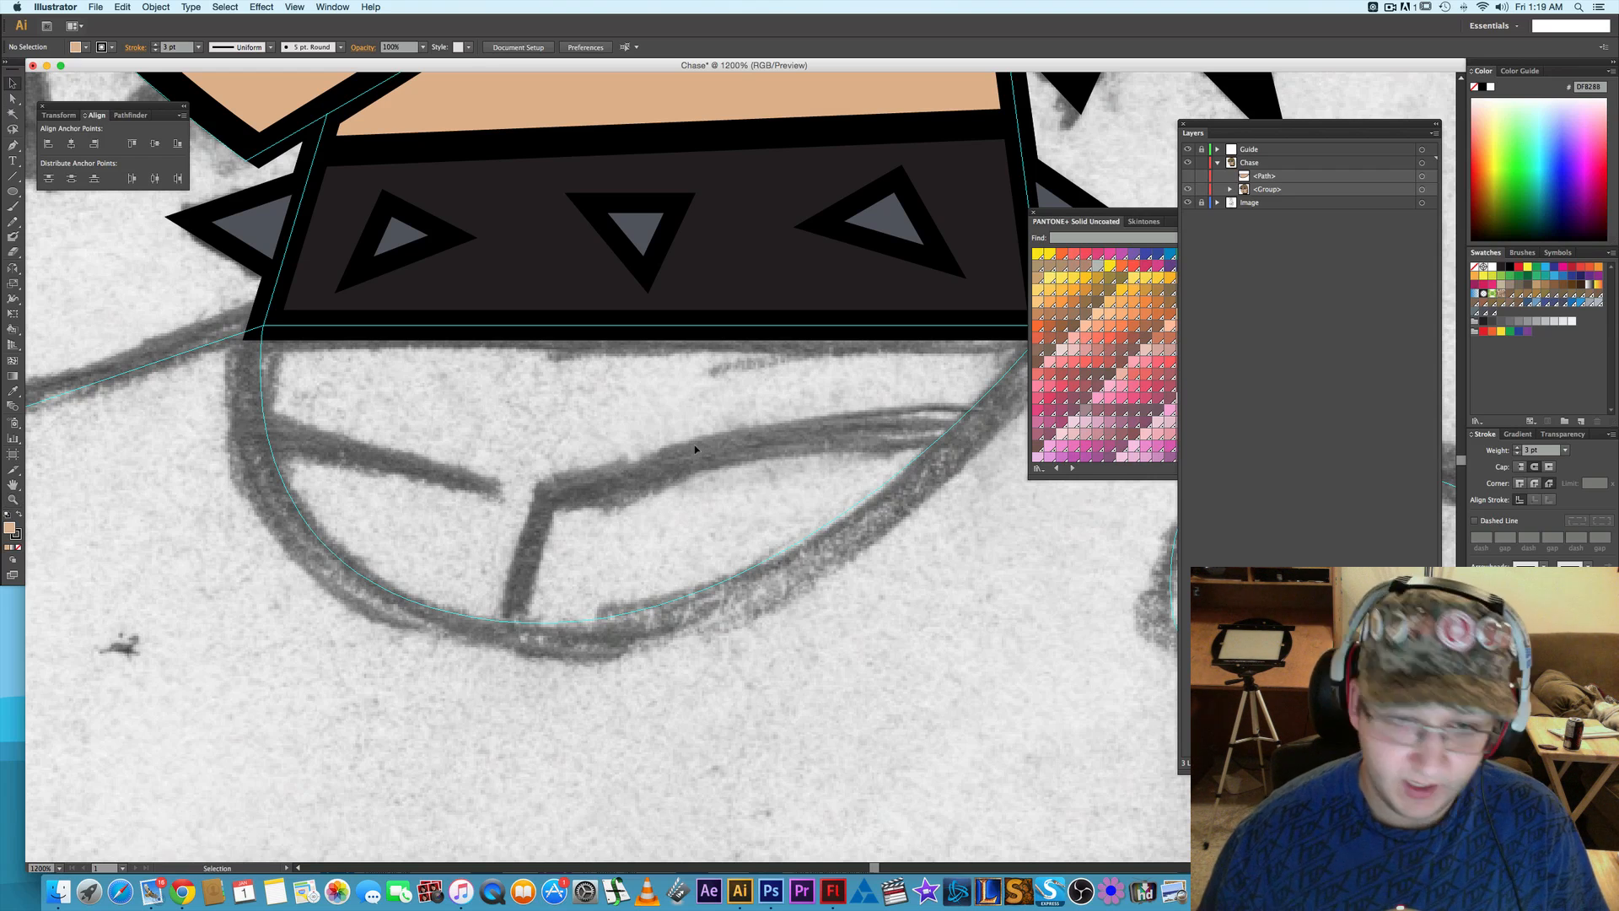
scroll(695, 446, "down", 4)
scroll(694, 448, "down", 1)
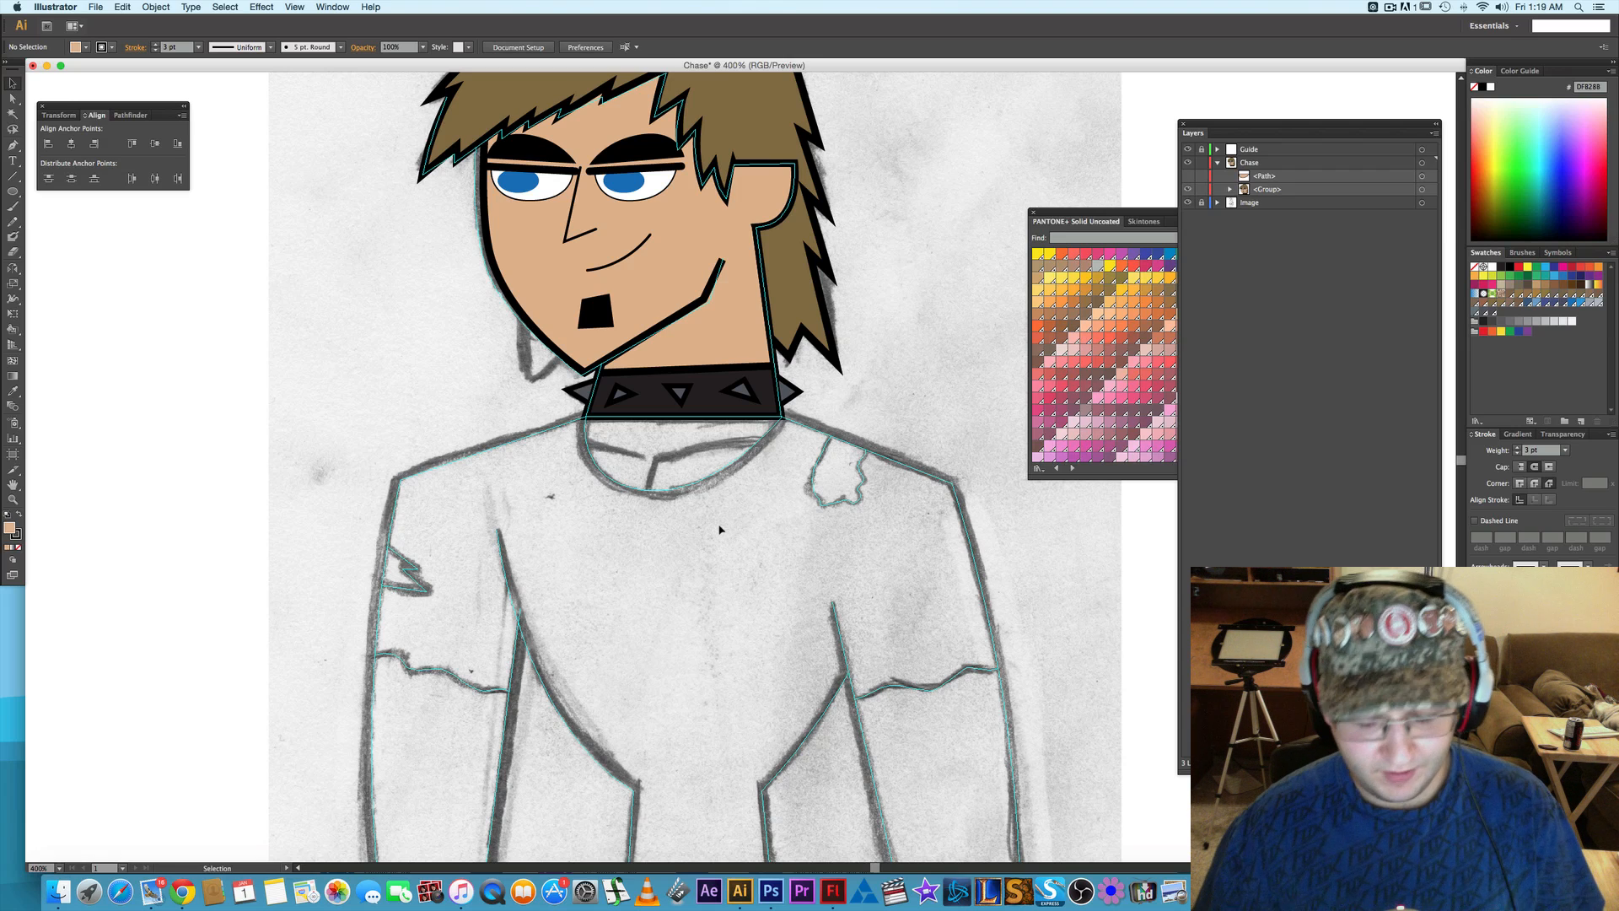
- Start the shirt outline with the Pen tool, tracing from the collar's right corner across the shoulder and down the outer sleeve to its hem
key("p")
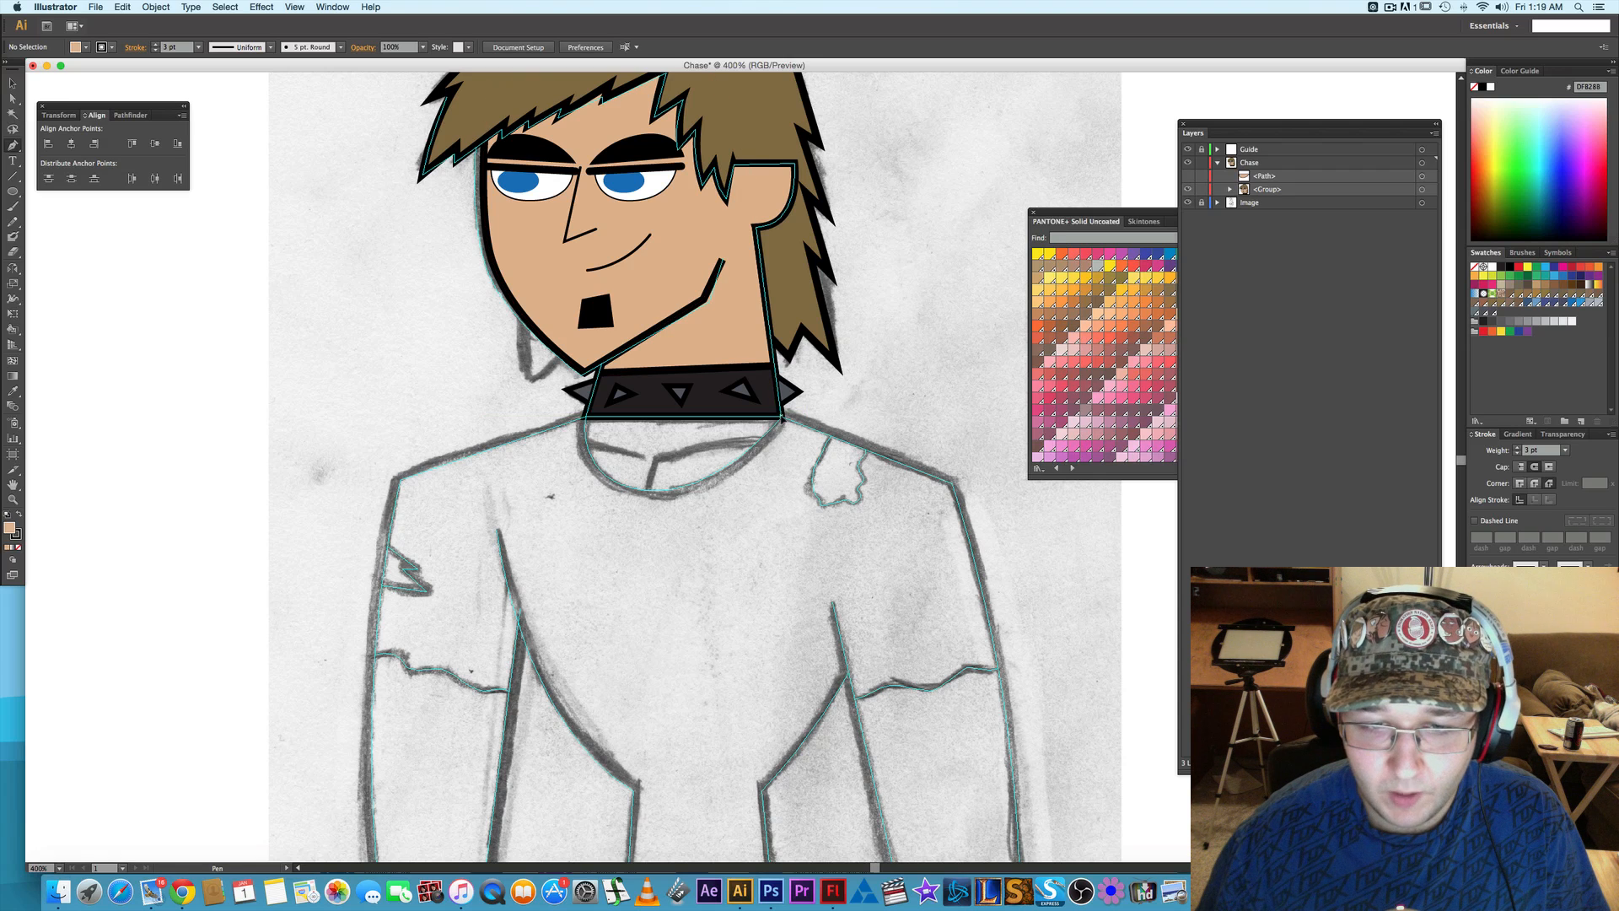
left_click(782, 417)
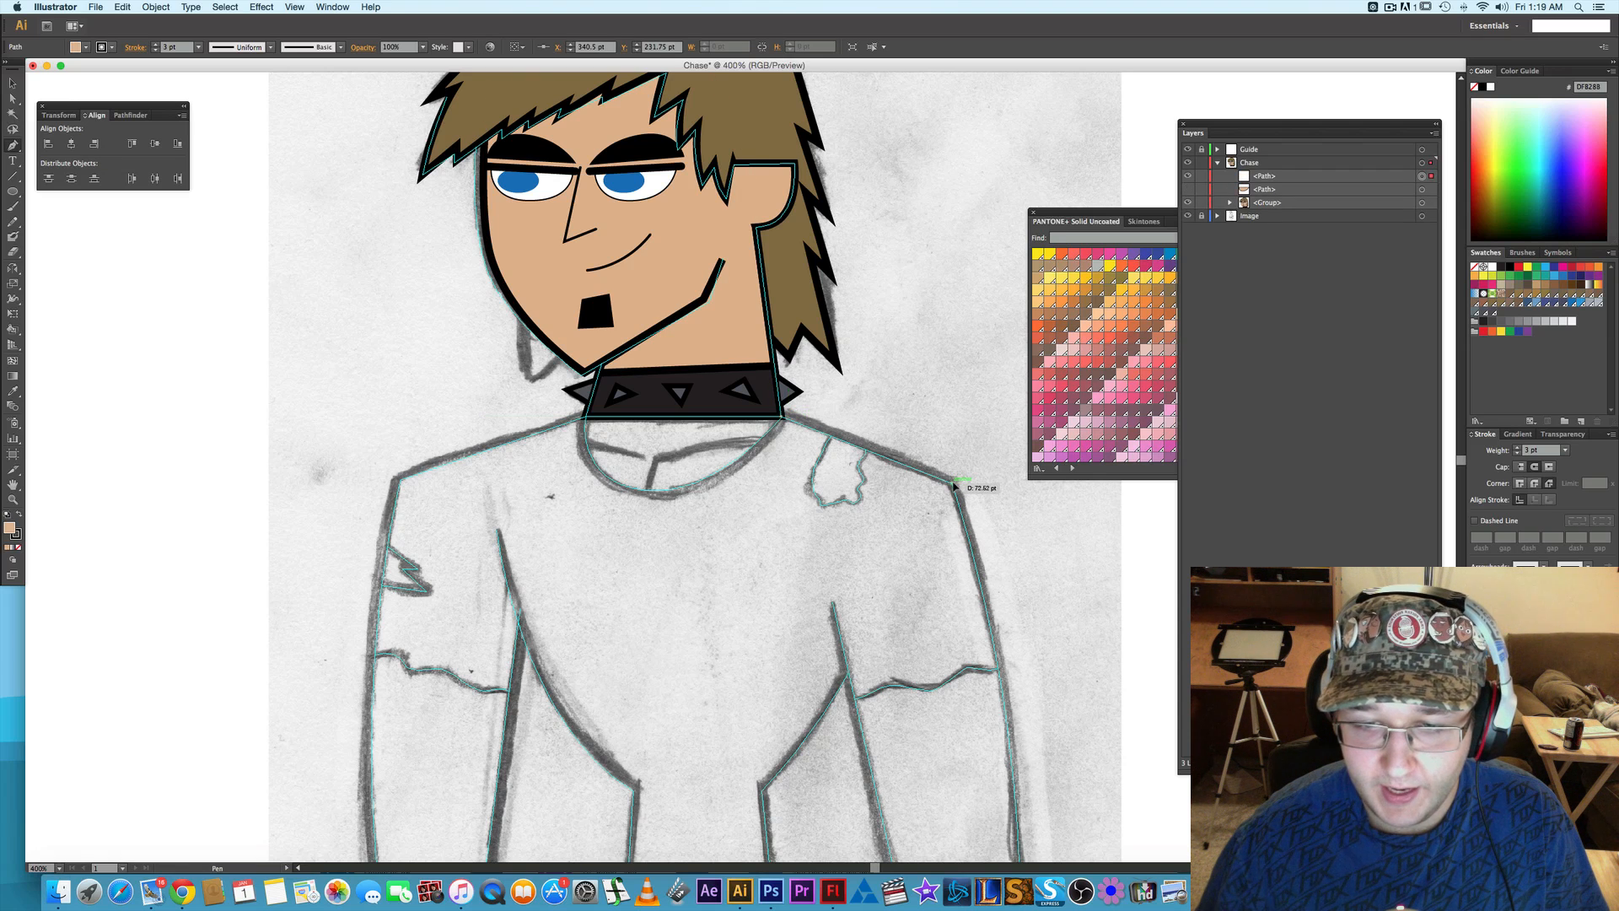
left_click(953, 484)
scroll(1006, 544, "down", 5)
scroll(970, 565, "right", 3)
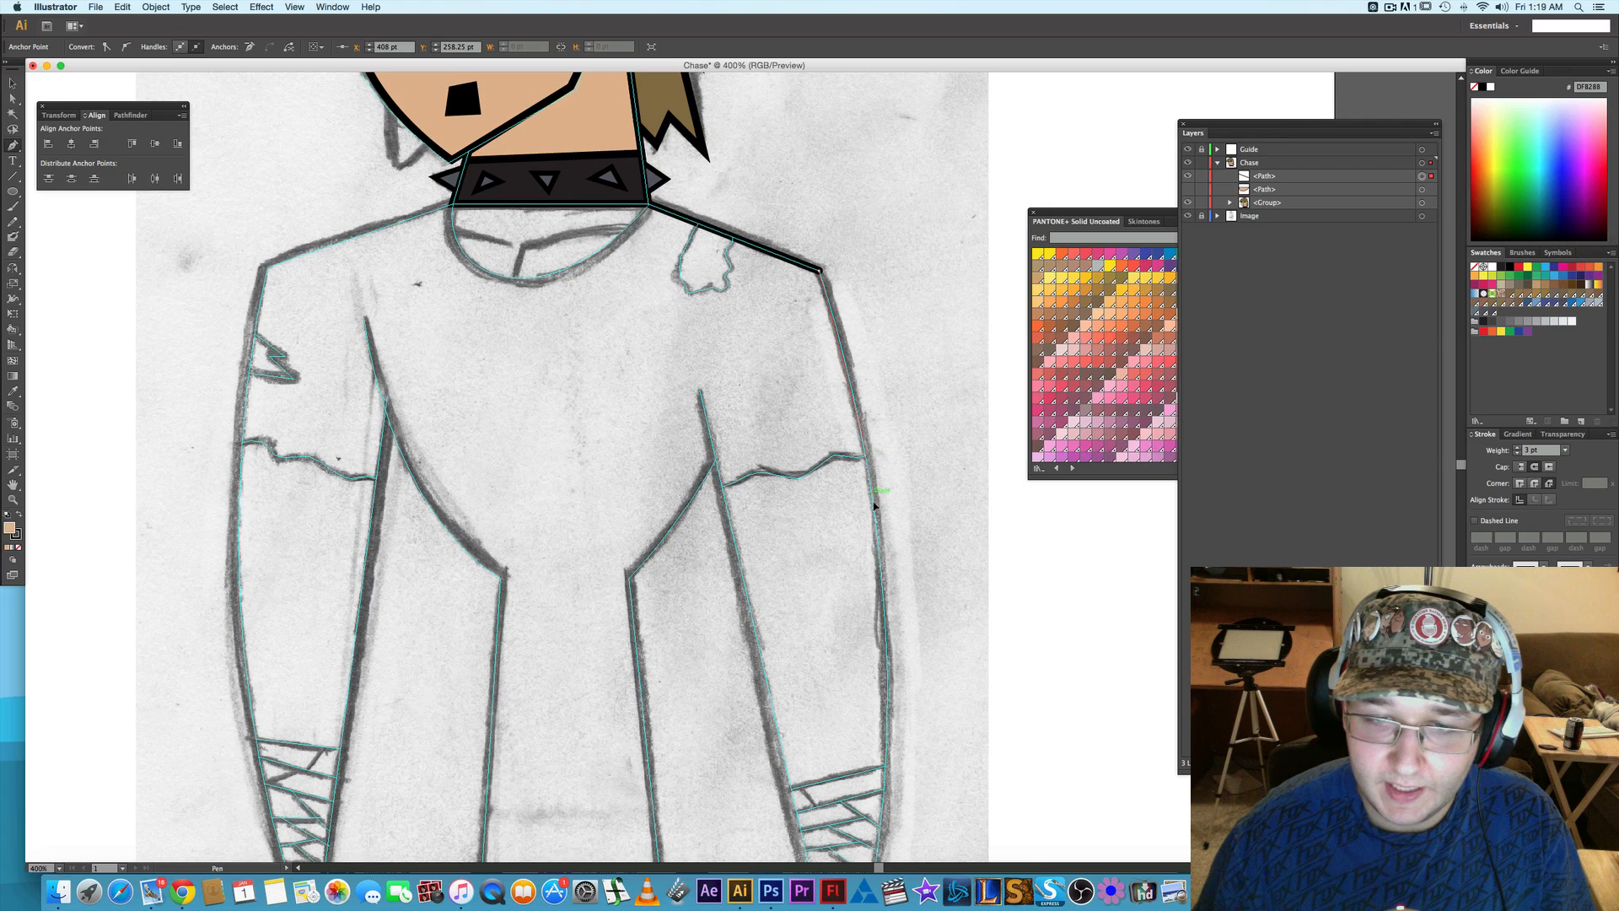
left_click(866, 456)
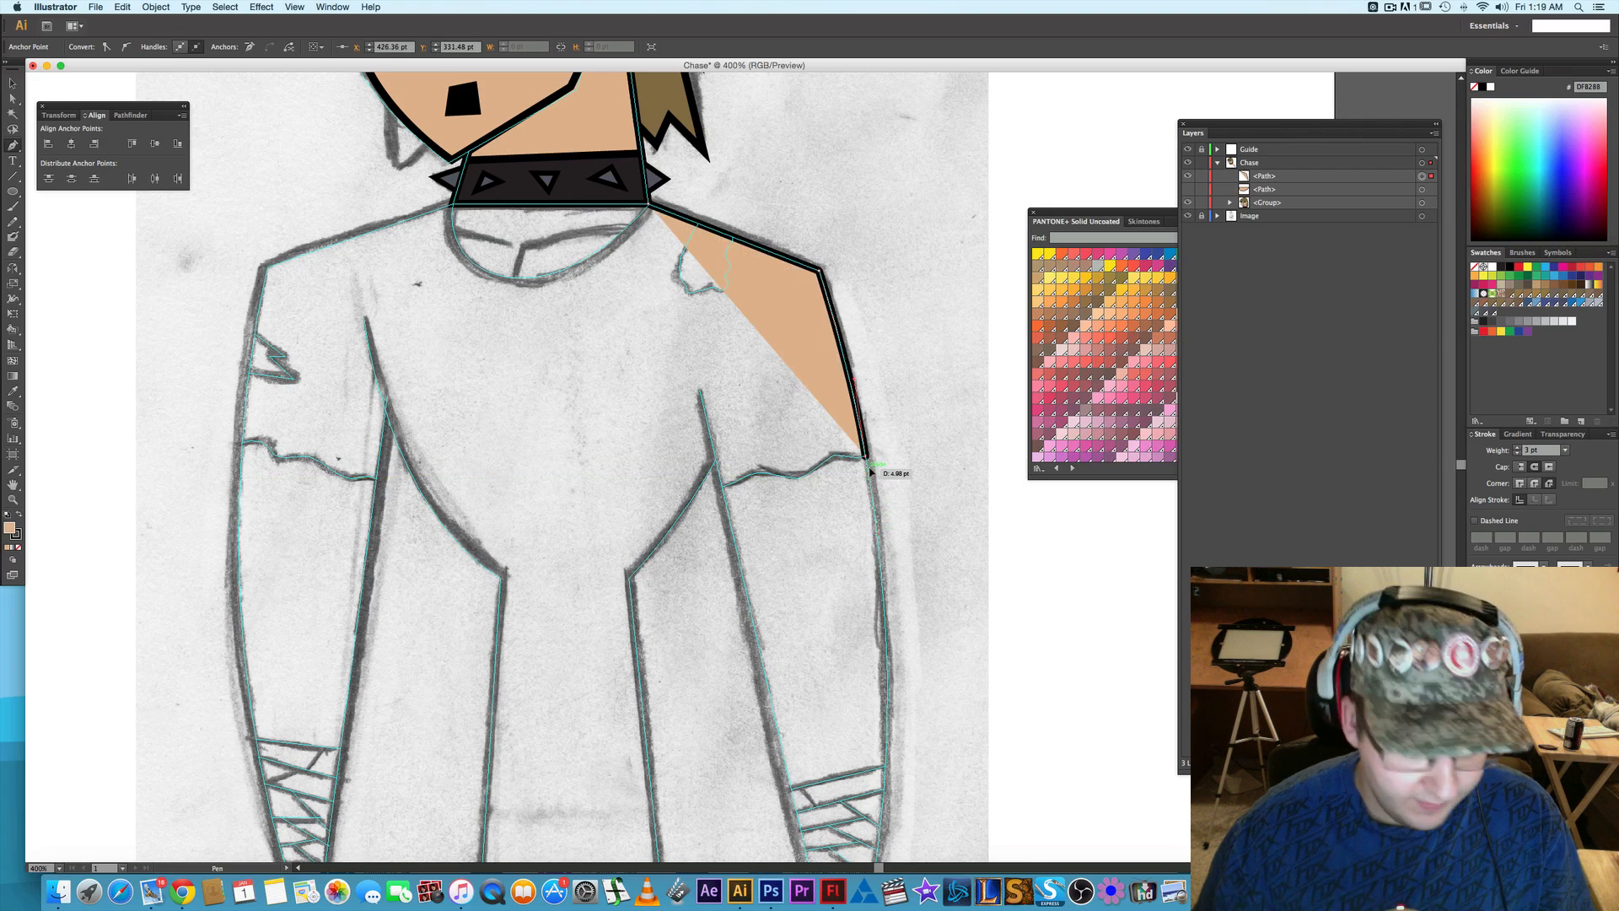
- Set the shirt outline's corners to a miter join
scroll(860, 456, "up", 1)
scroll(860, 456, "up", 2)
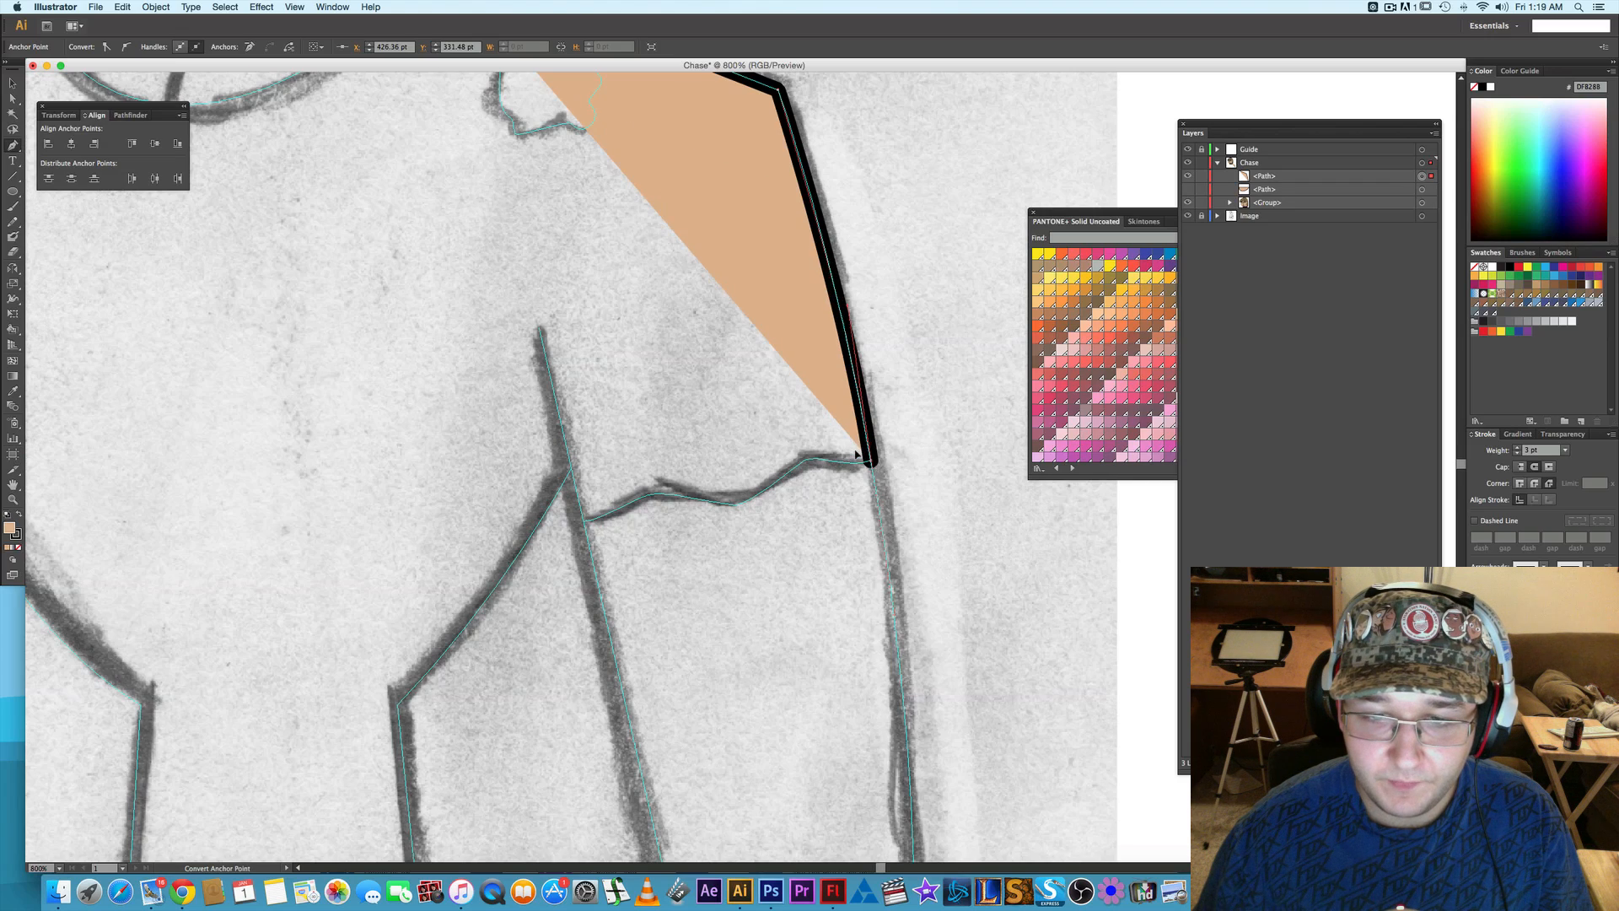
left_click(1520, 483)
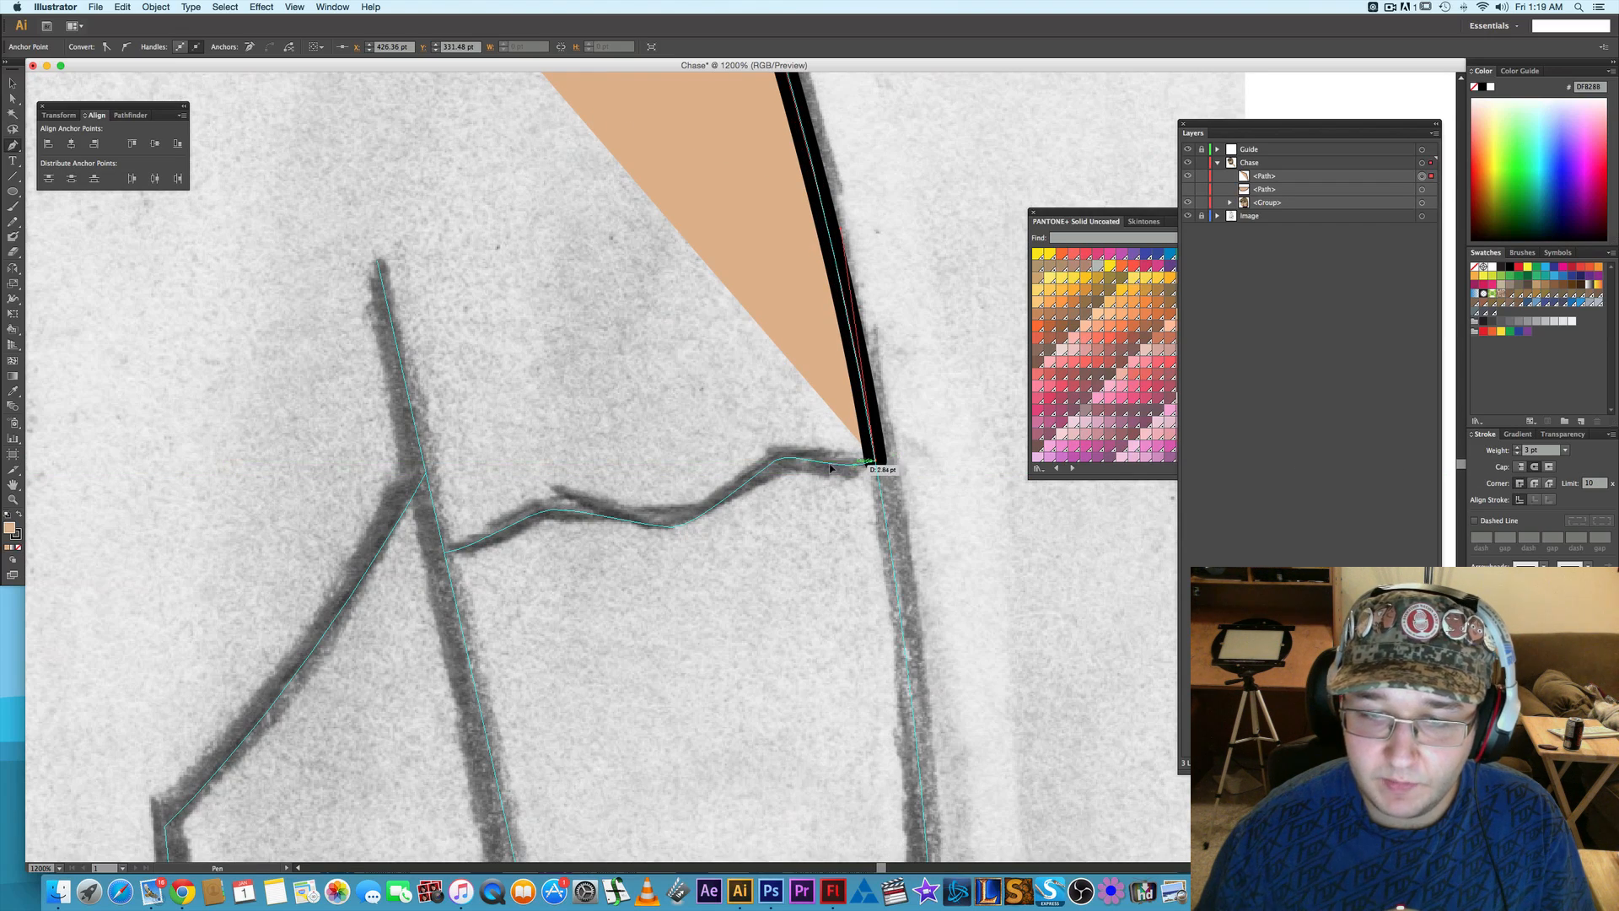
left_click(795, 463)
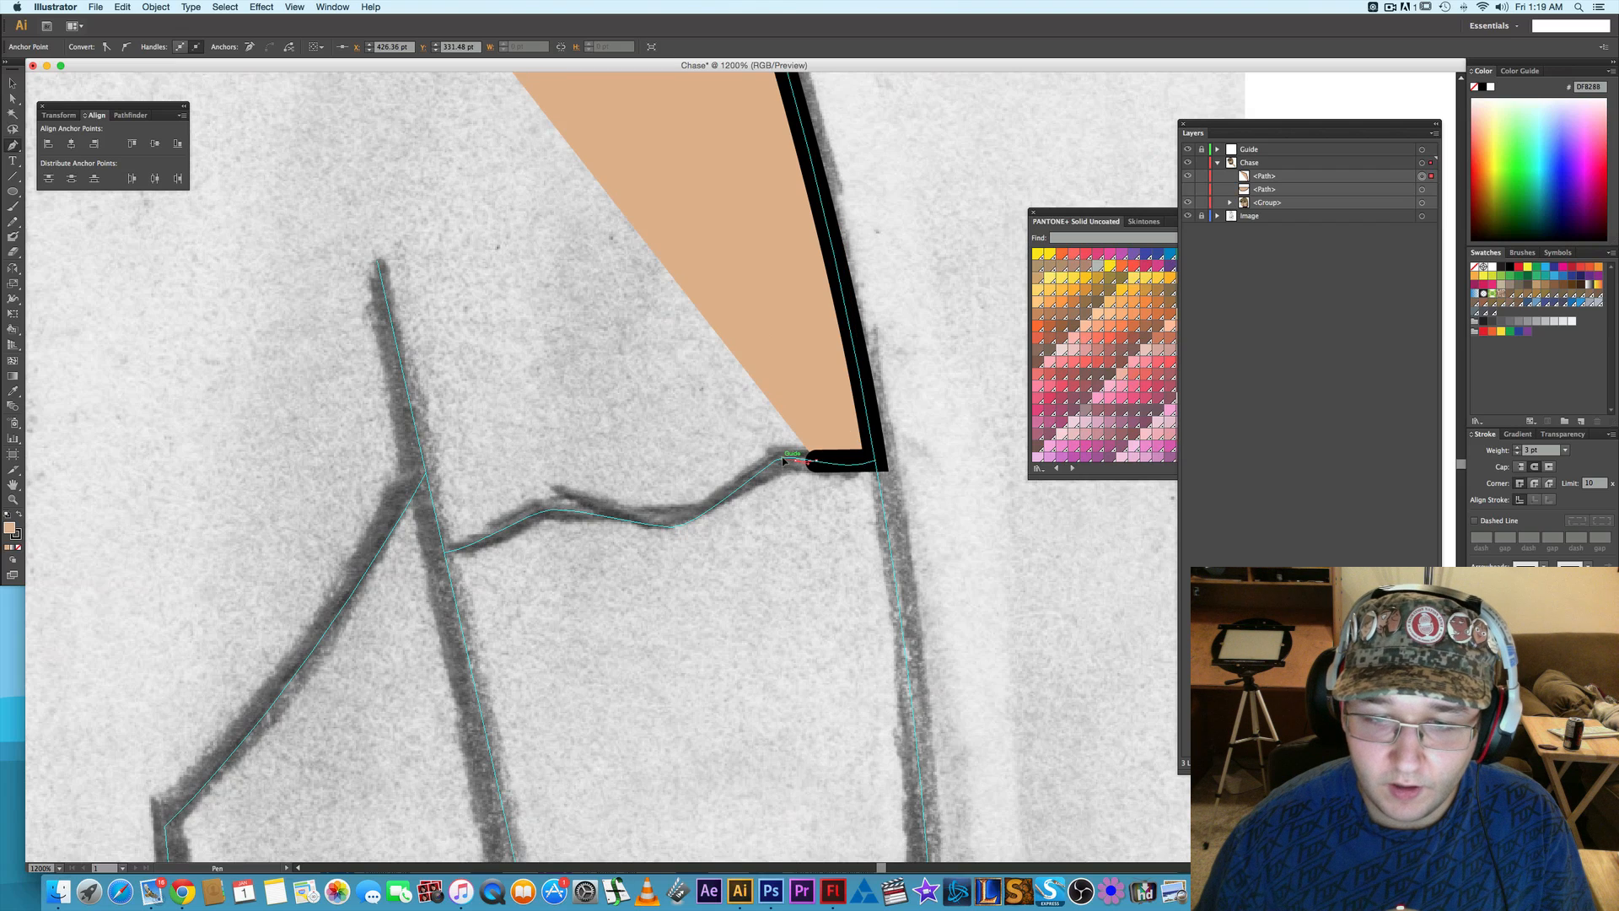
key("v")
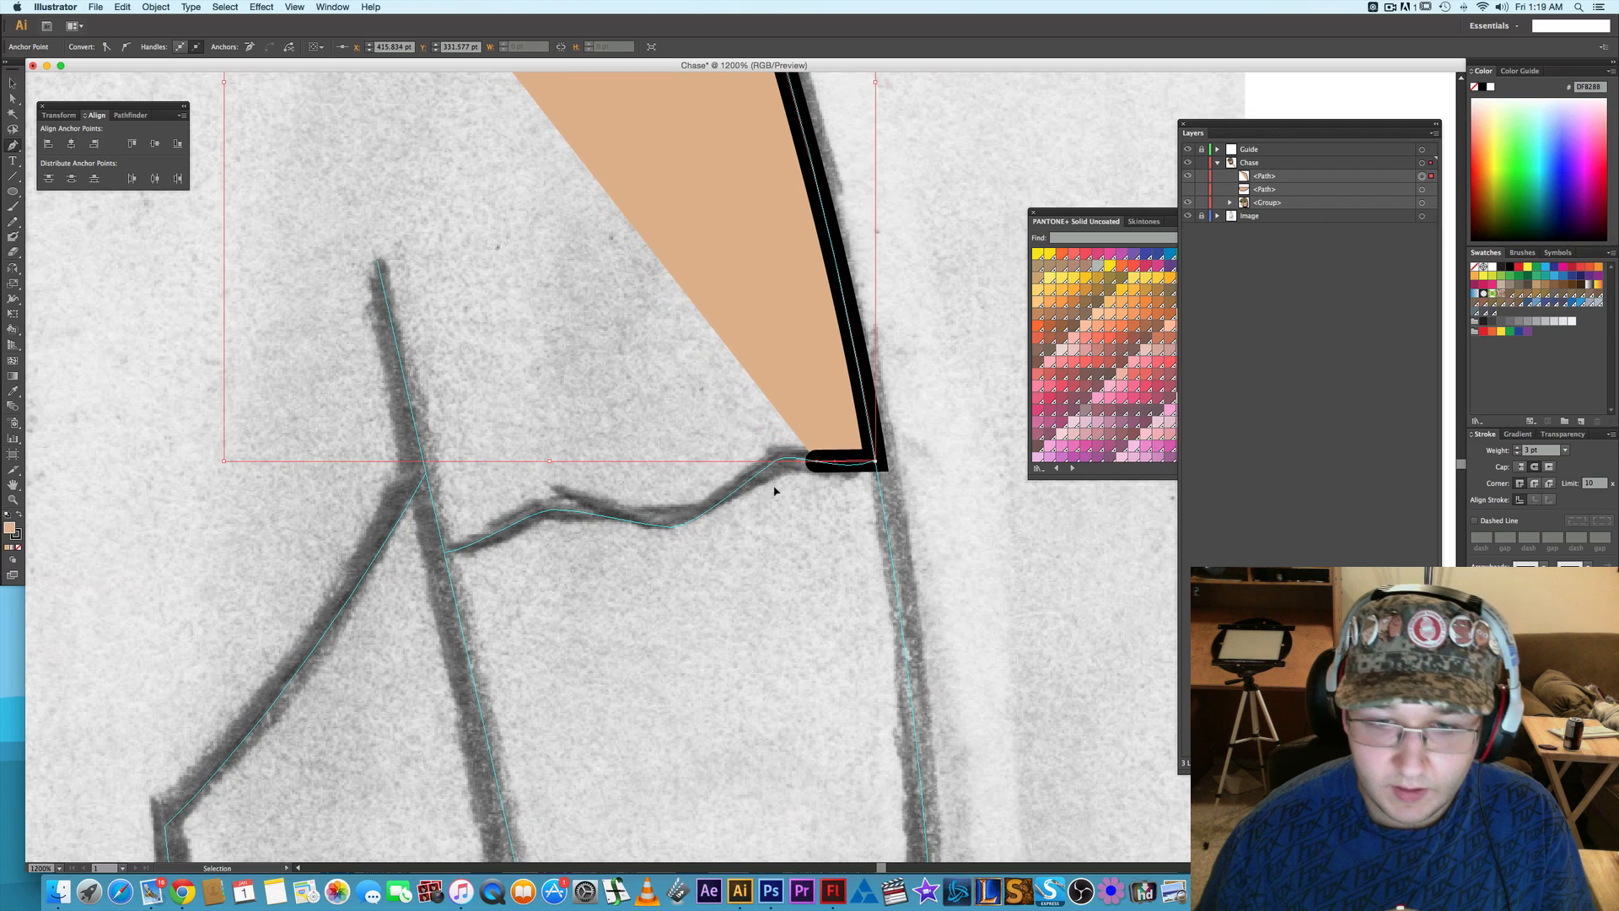
key("super+z")
key("p")
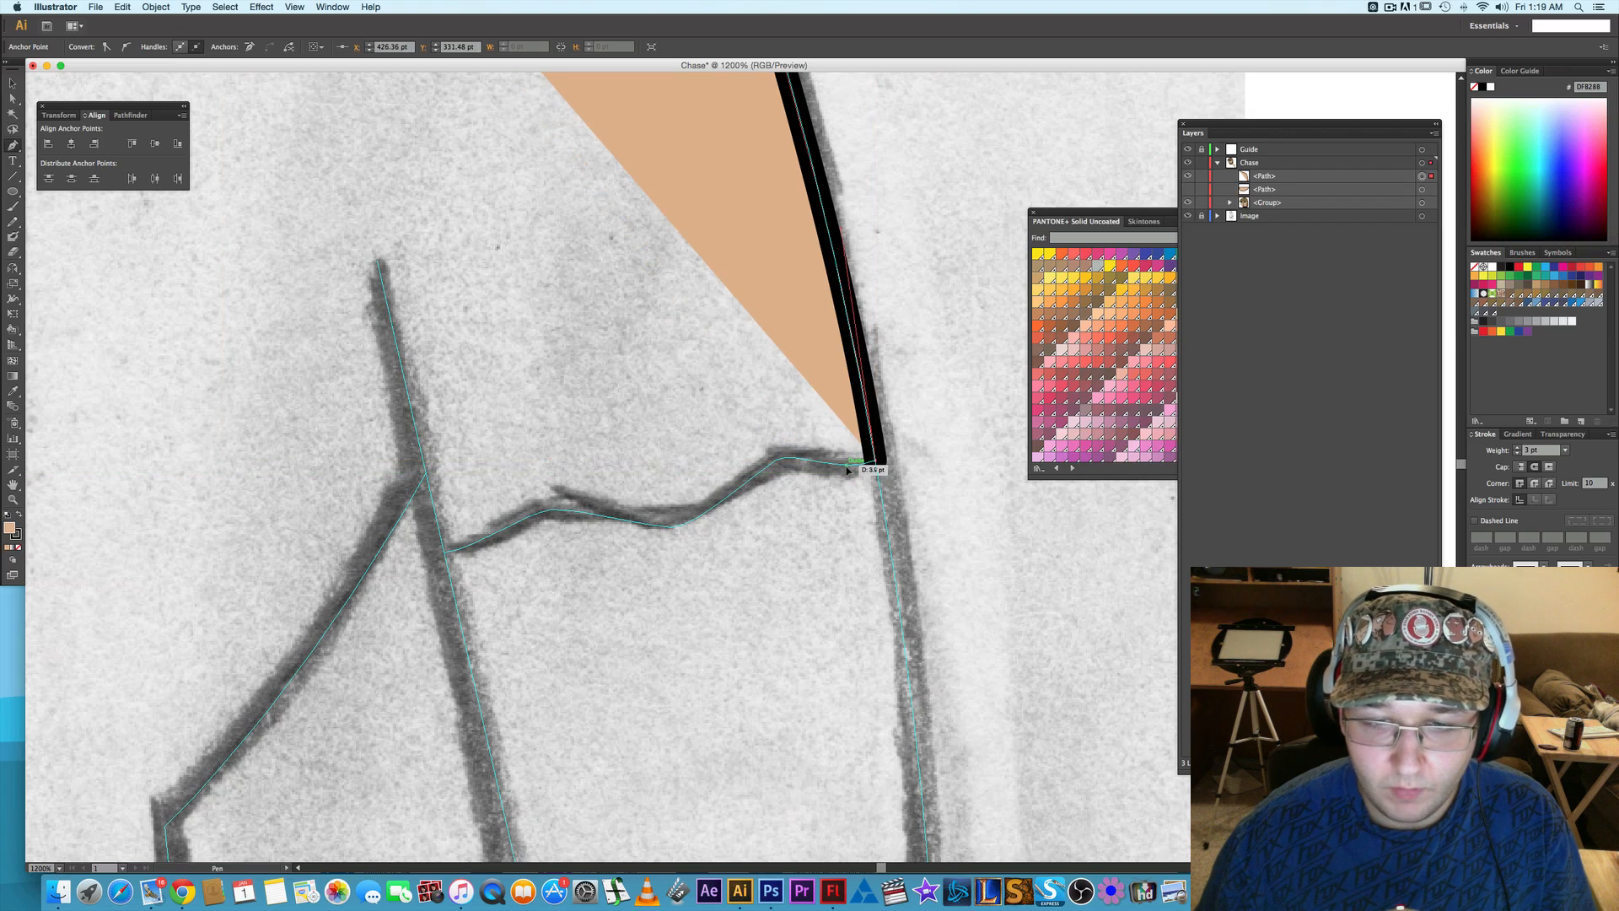
- Continue the shirt outline with the Pen tool along the right sleeve's wavy hem from the outer edge to the inner arm line
left_click(840, 465)
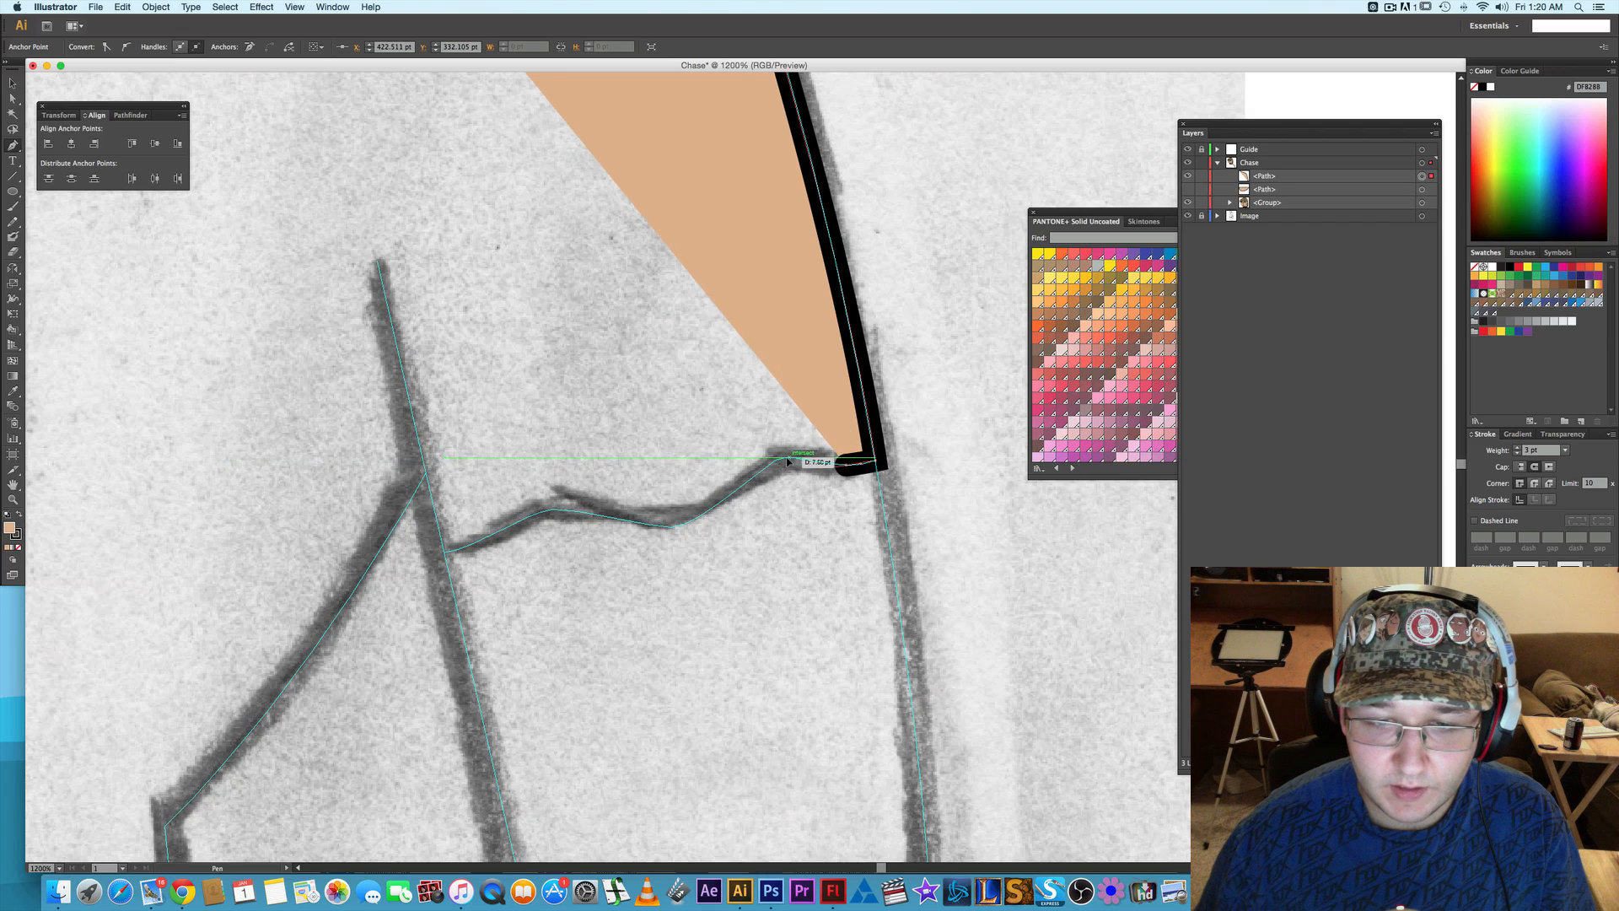
left_click(782, 458)
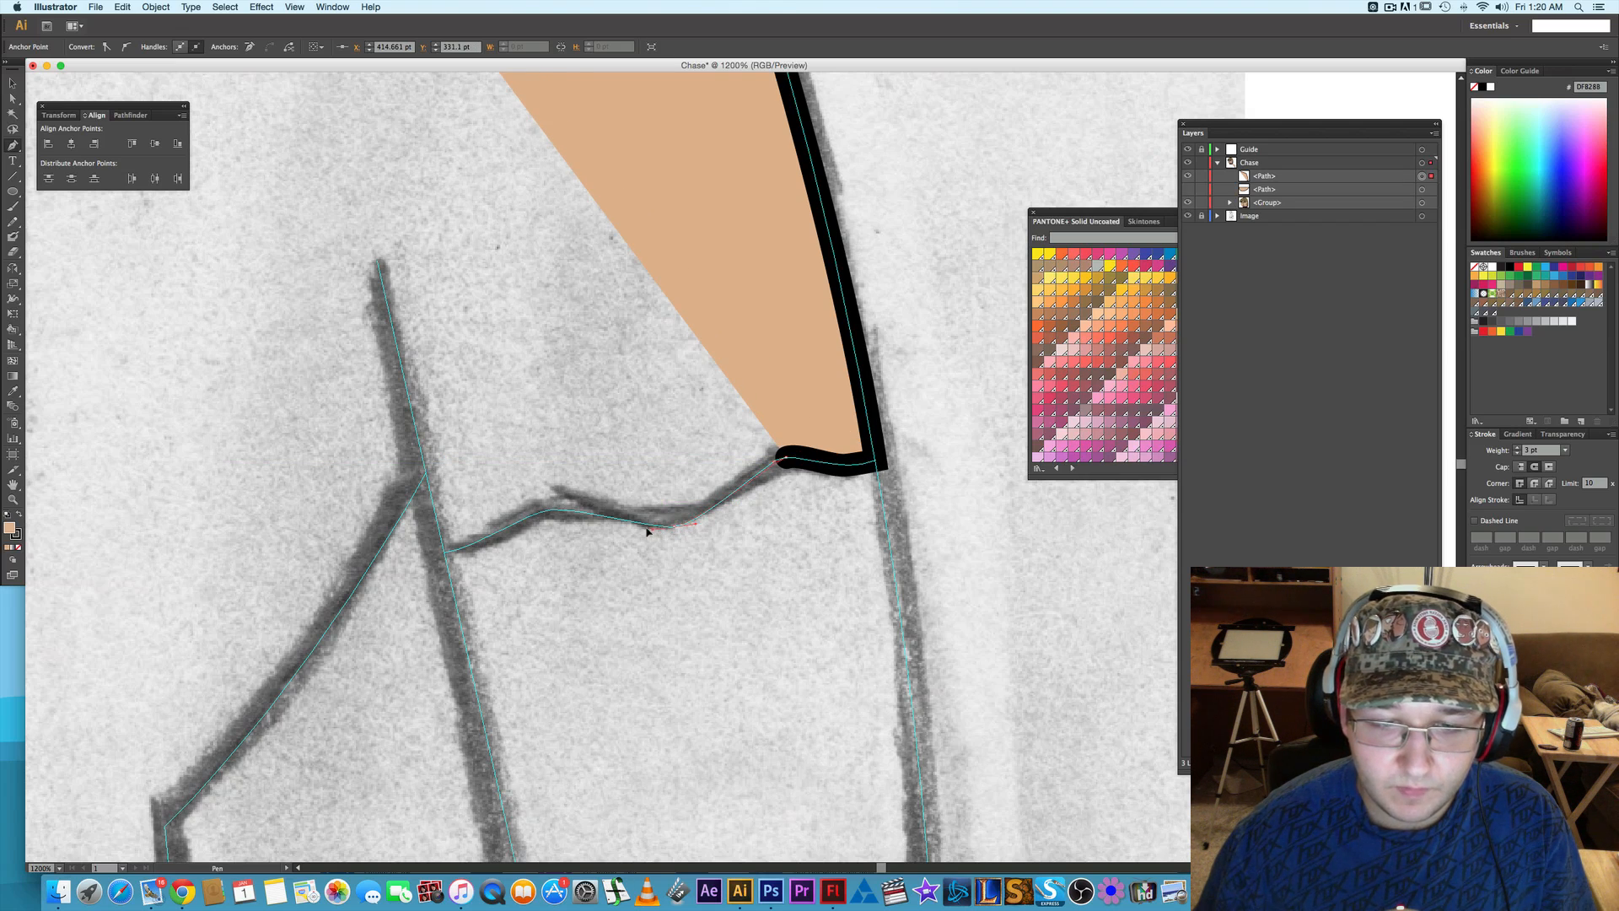
left_click(670, 525)
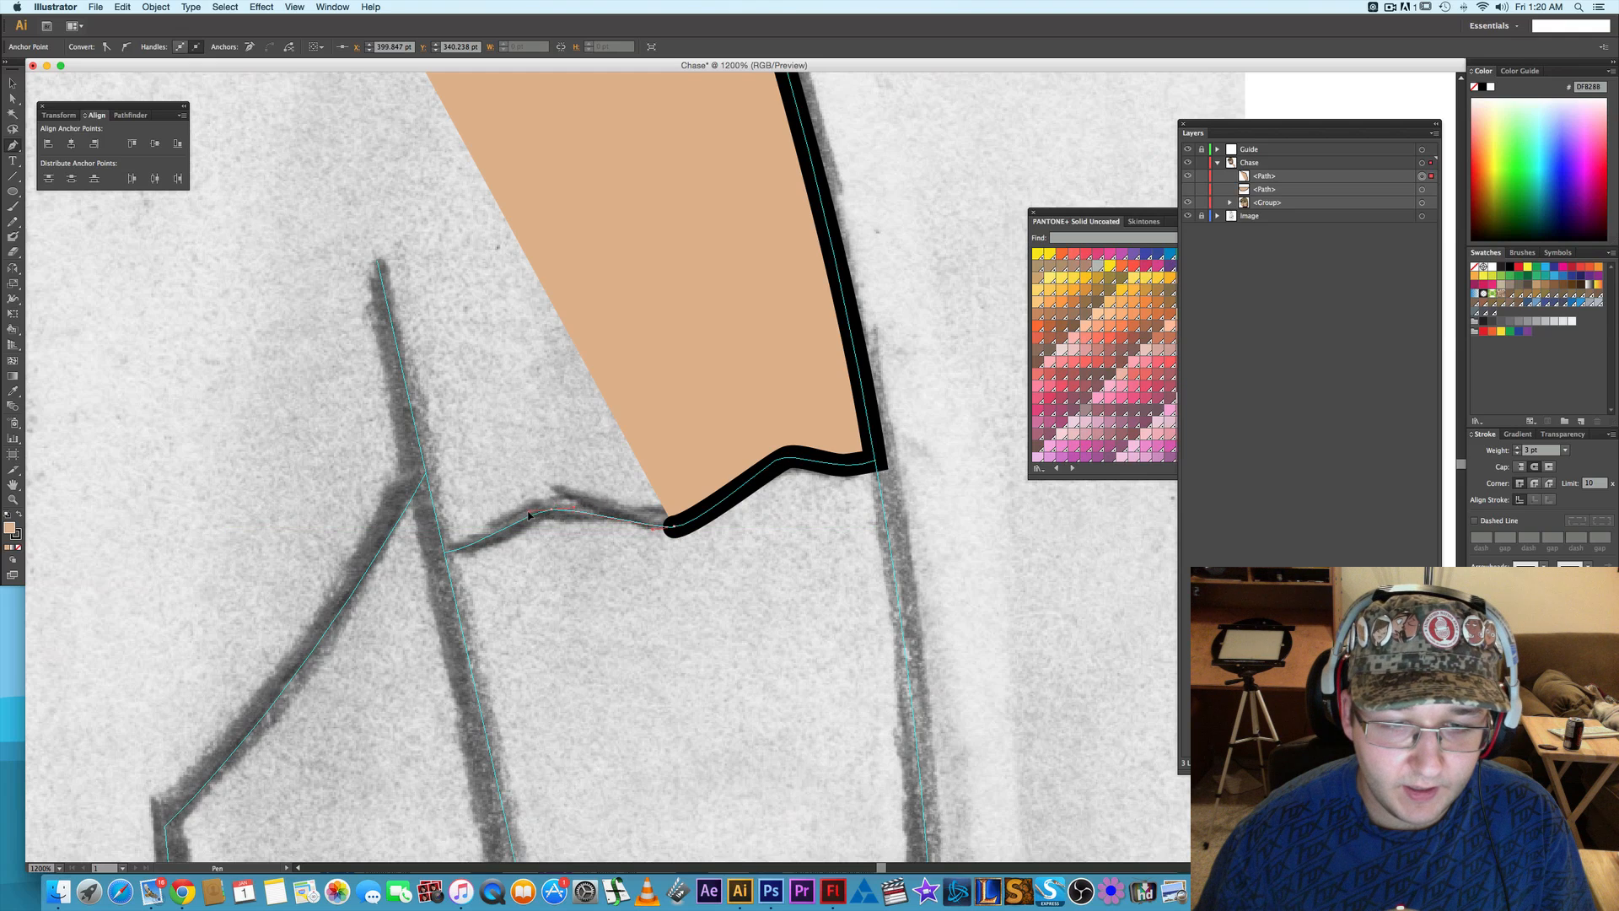
left_click(547, 509)
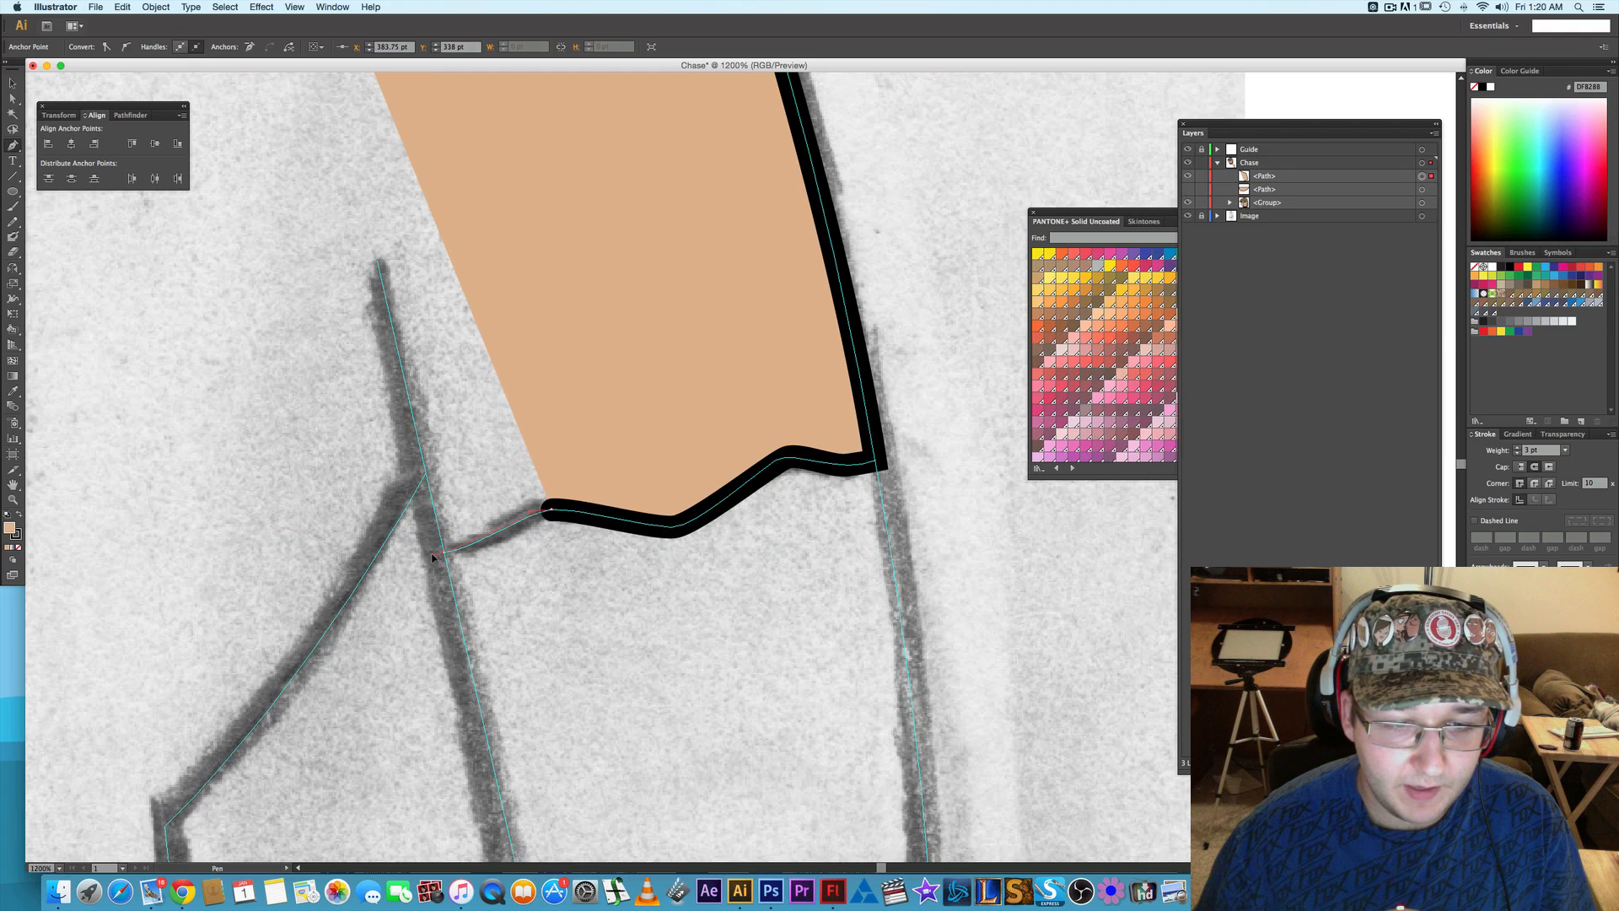
left_click(441, 552)
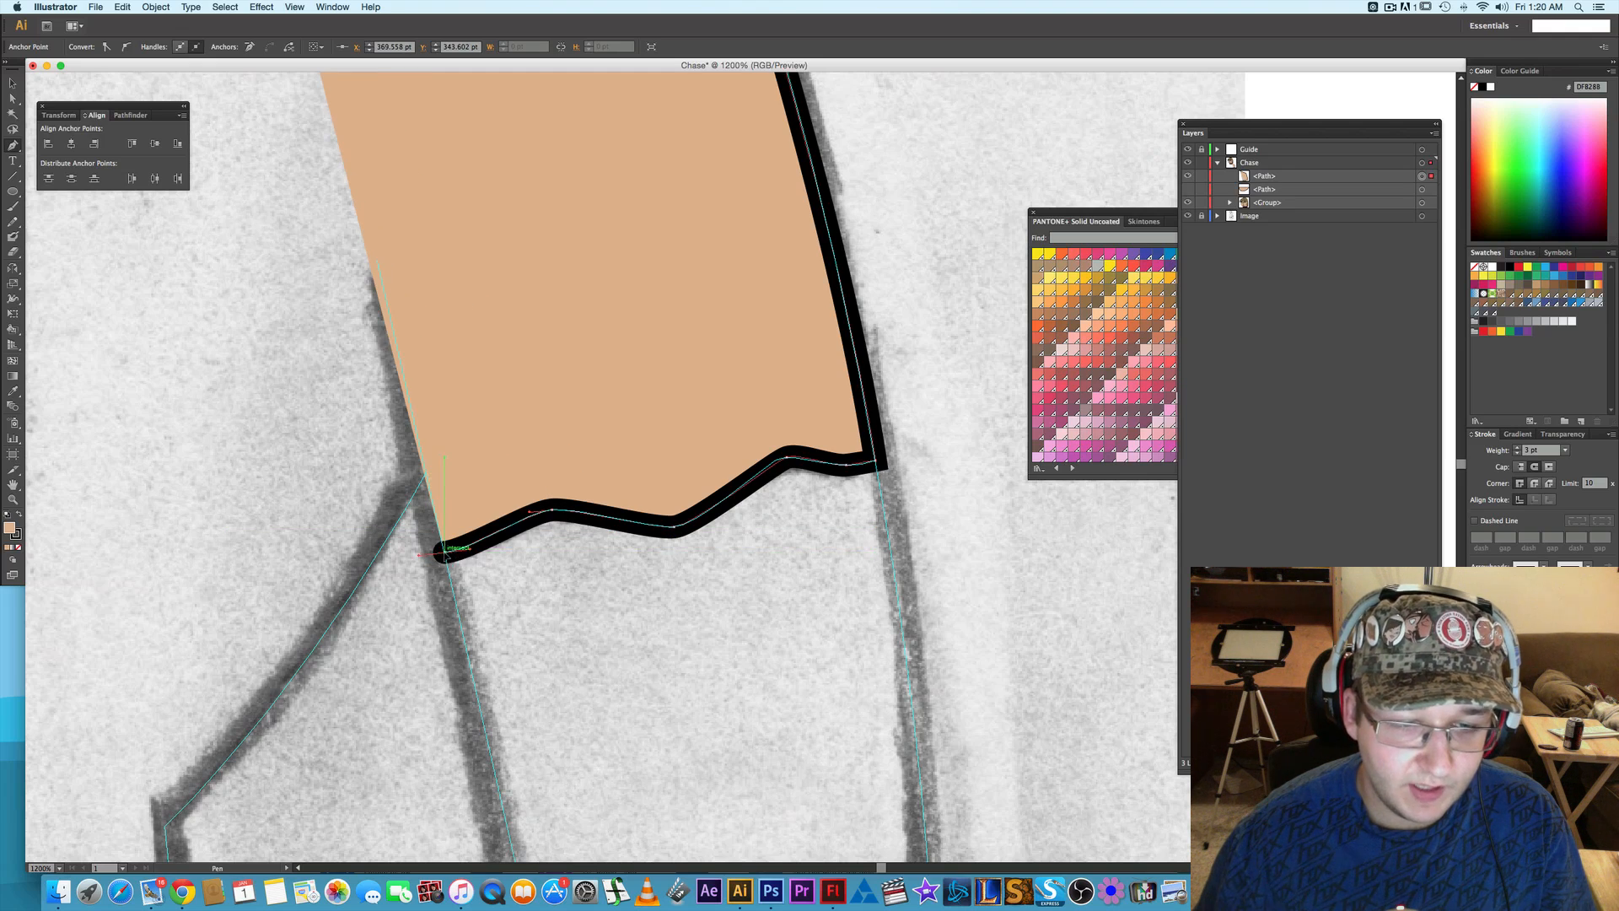
- Trace the right underarm crease up to its tip and back down, and curve the outline along the torso to the waist corner
left_click(378, 261)
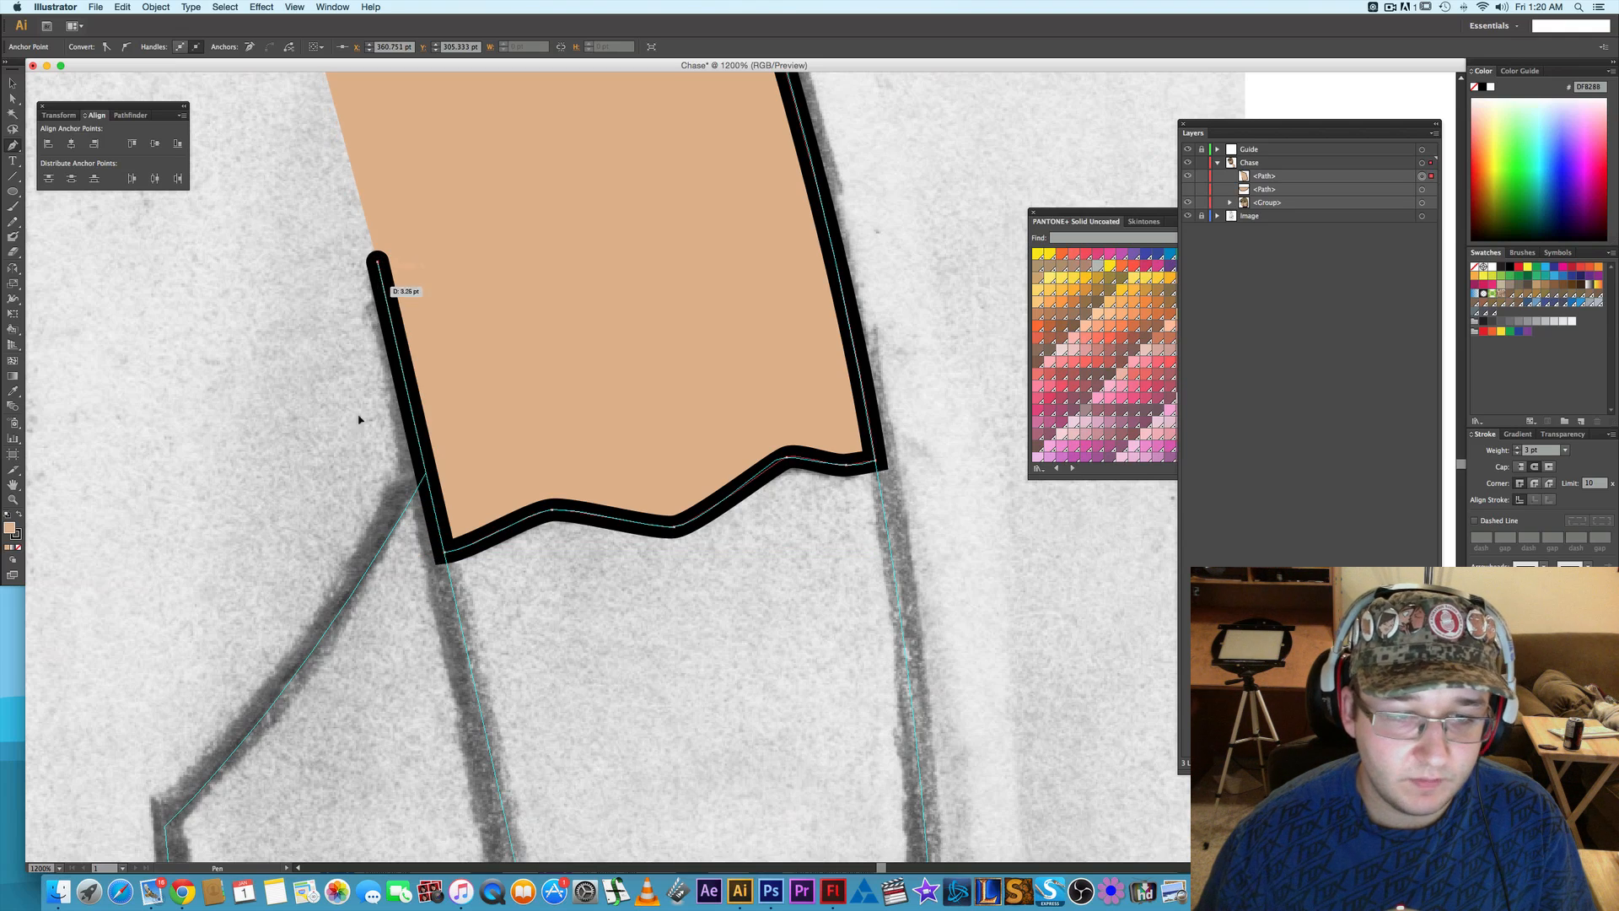
left_click(404, 516)
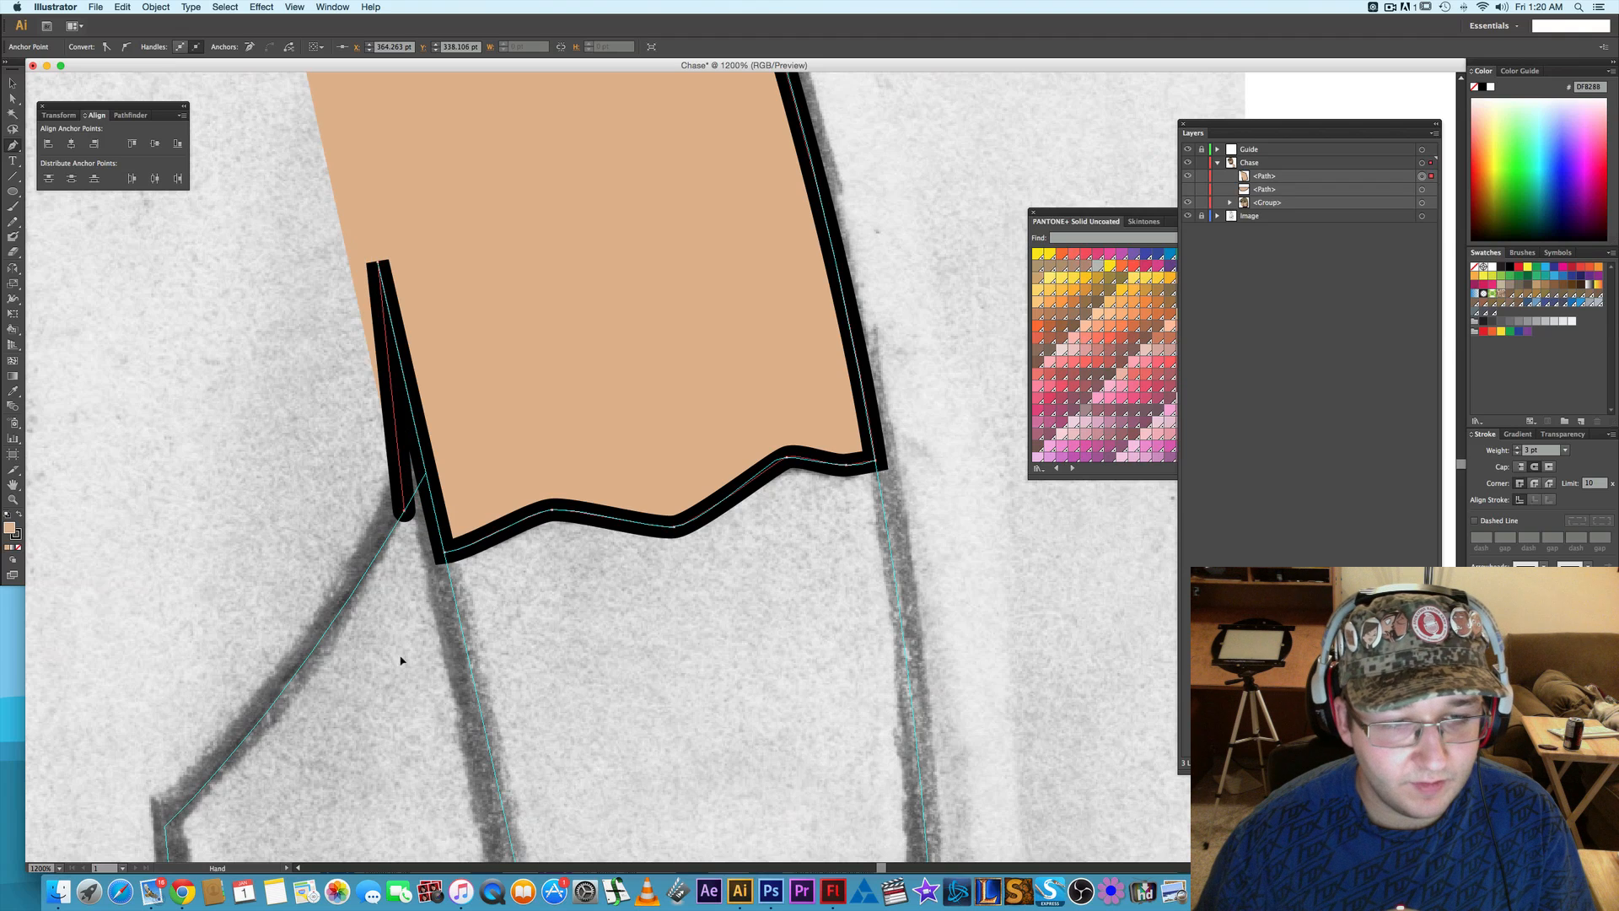
scroll(400, 660, "down", 5)
scroll(401, 660, "left", 2)
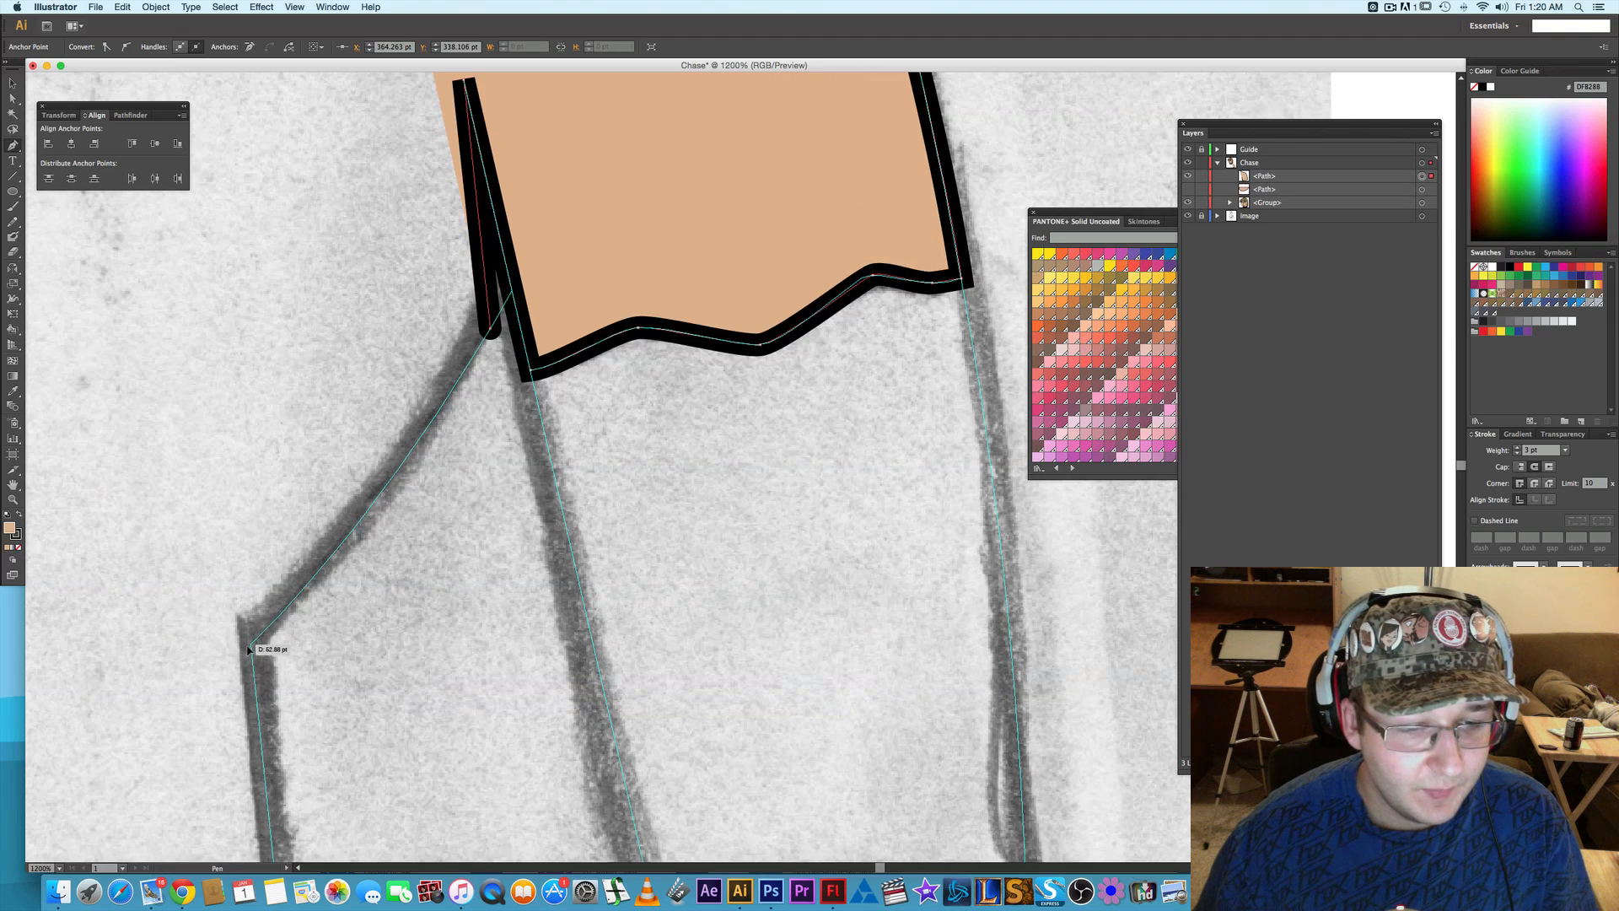
mouse_move(250, 645)
left_mouse_down()
mouse_move(137, 737)
mouse_move(126, 777)
left_mouse_up()
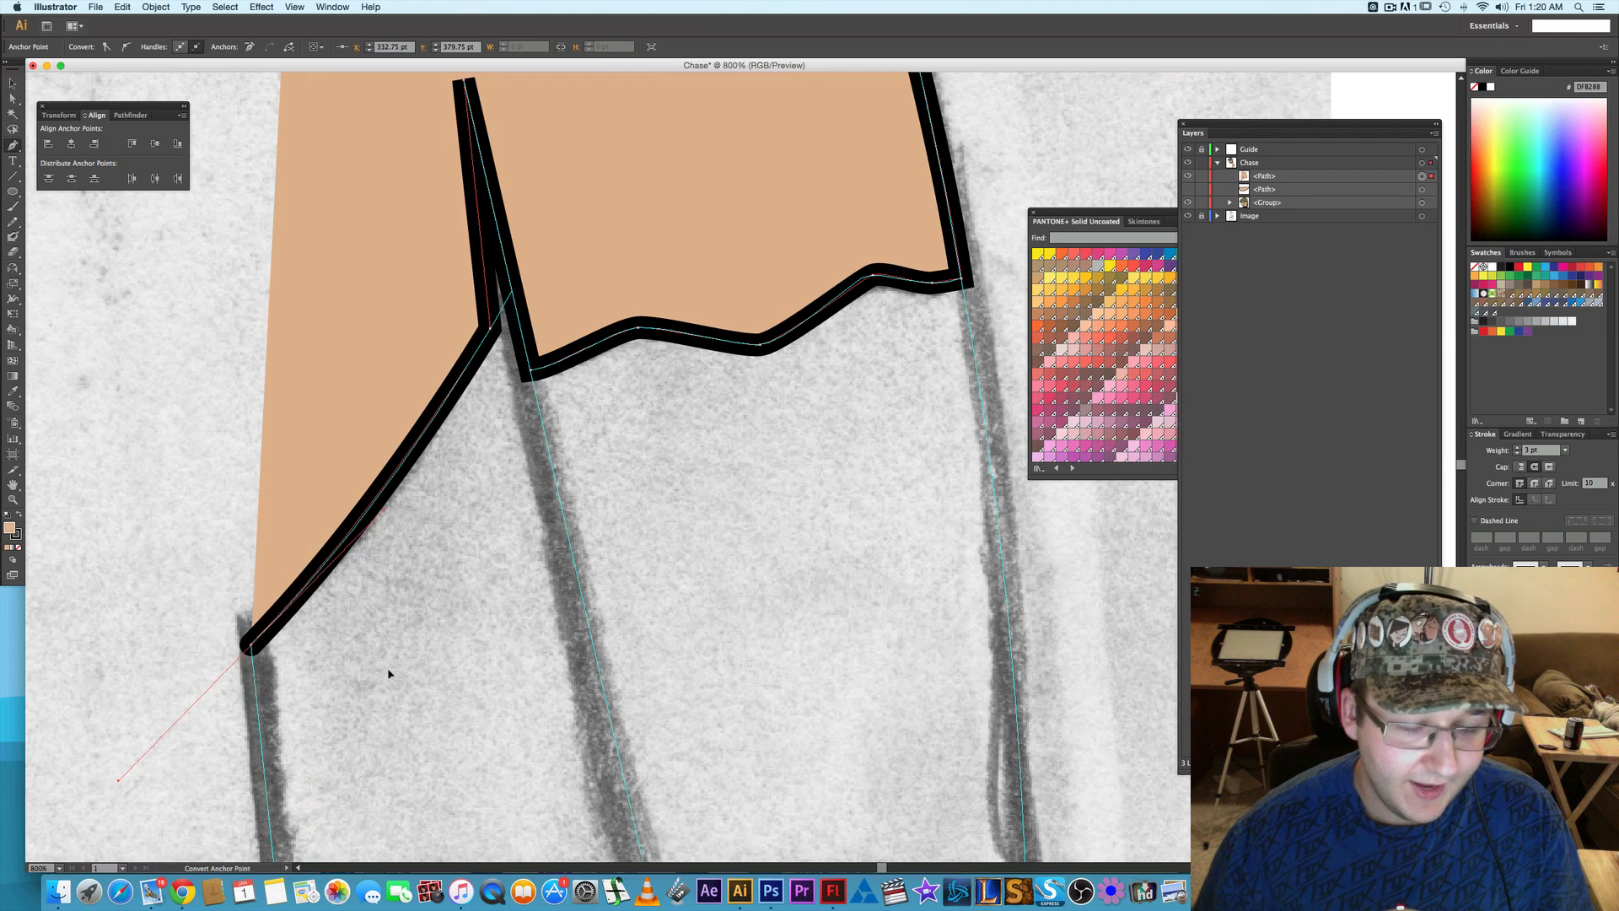
- Extend the shirt outline from the right waist corner down the torso's side to the end of the upper belt line
scroll(388, 673, "down", 2)
scroll(389, 673, "down", 1)
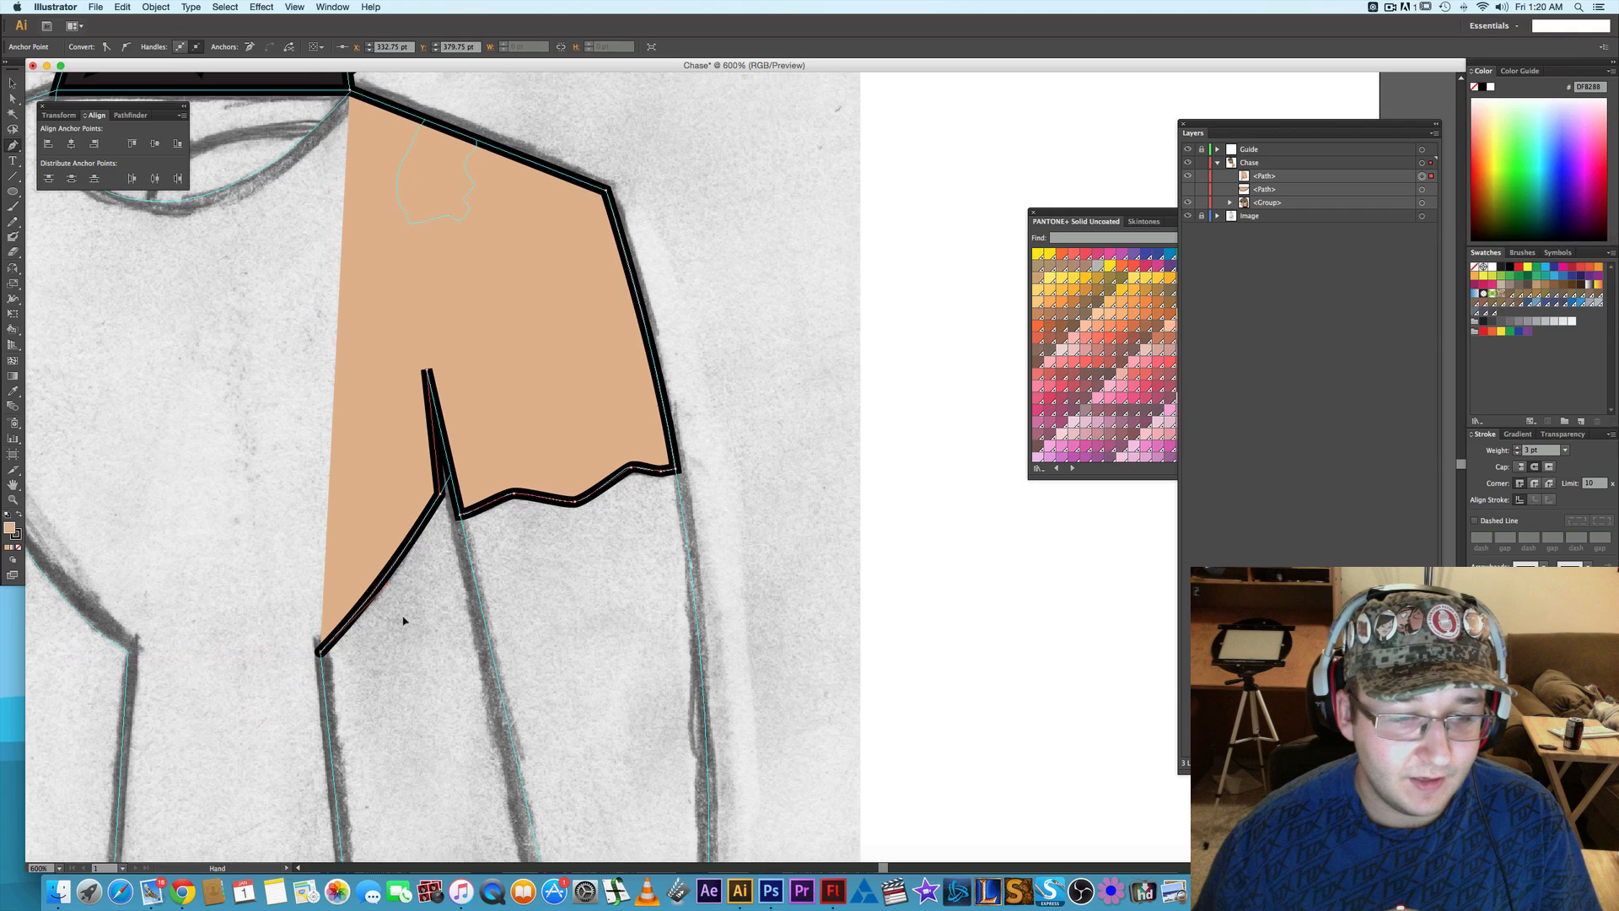
scroll(434, 607, "down", 5)
scroll(445, 494, "down", 5)
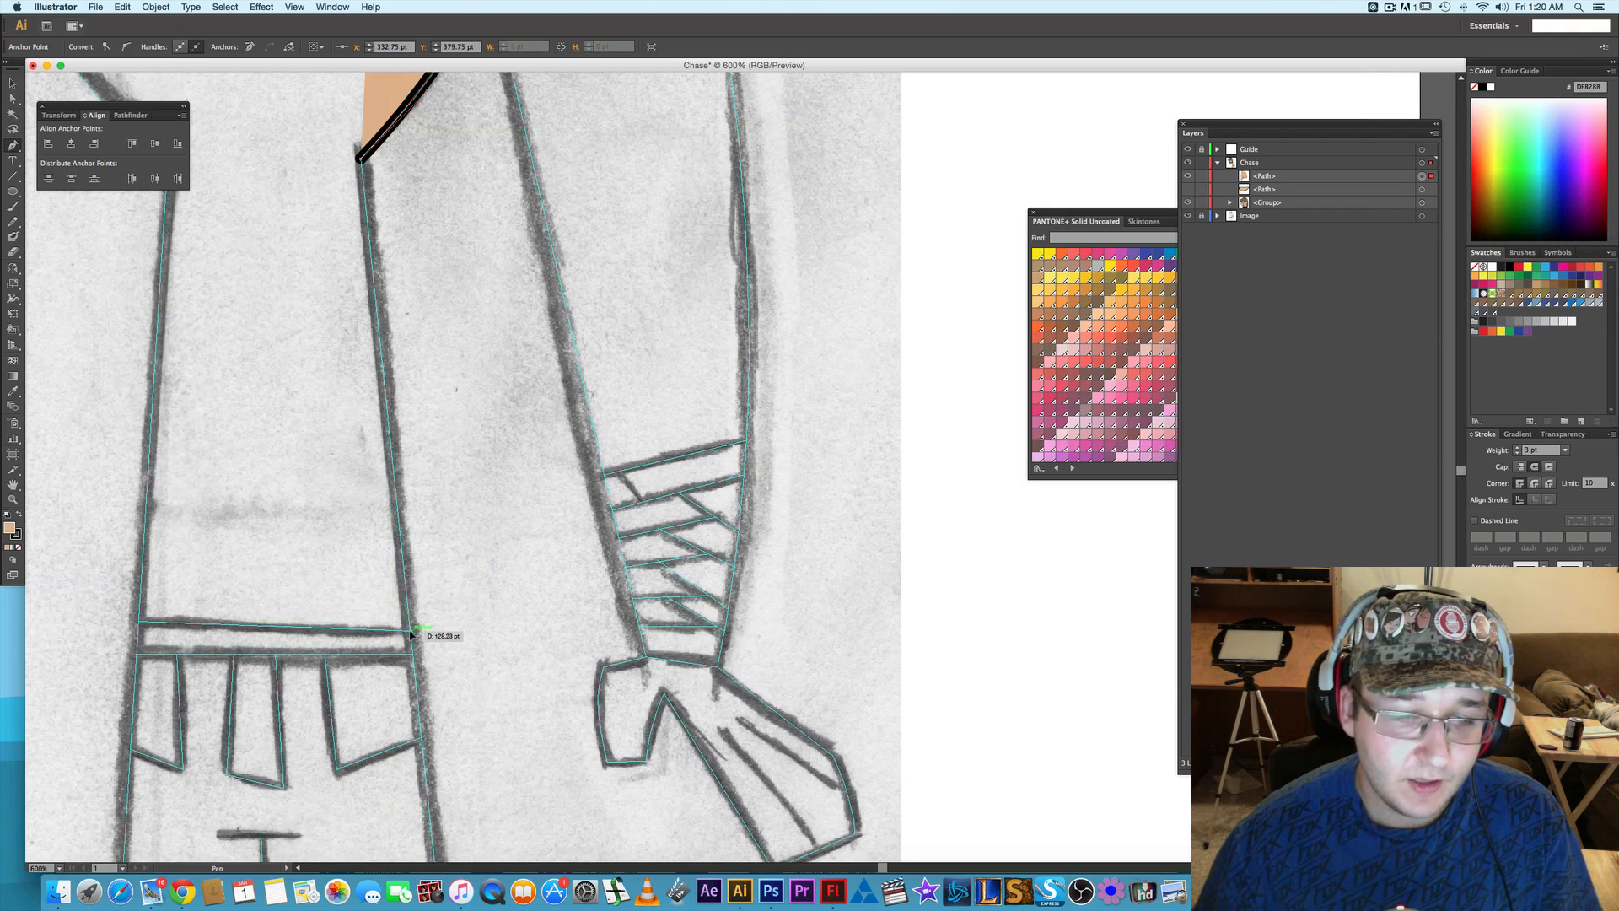
left_click(413, 631)
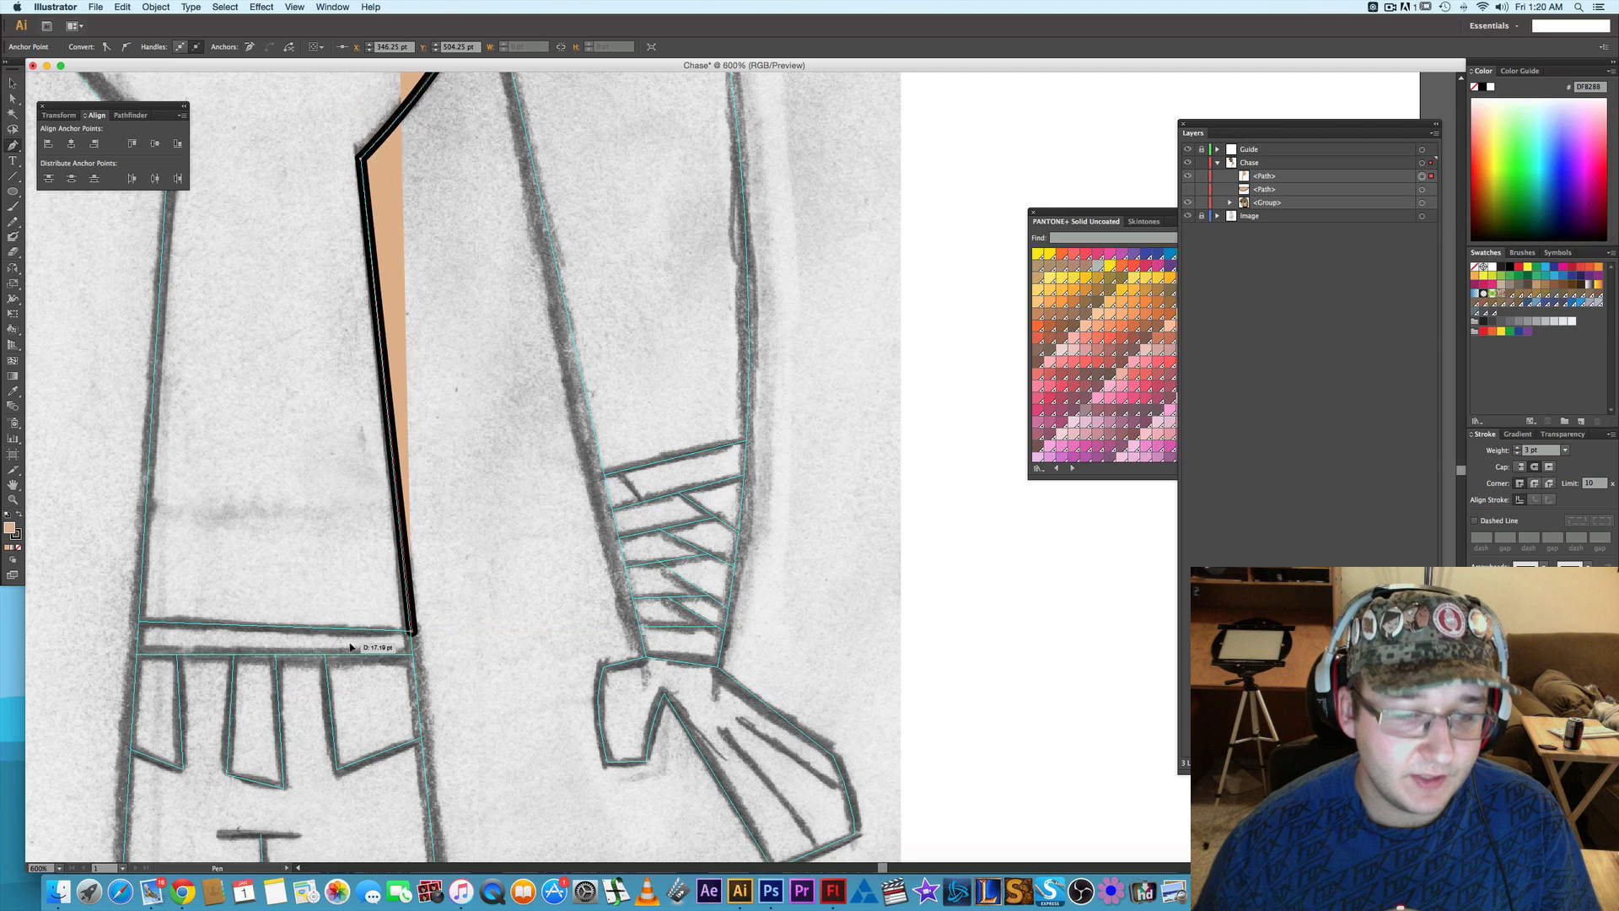
key("super+z")
scroll(413, 646, "up", 2)
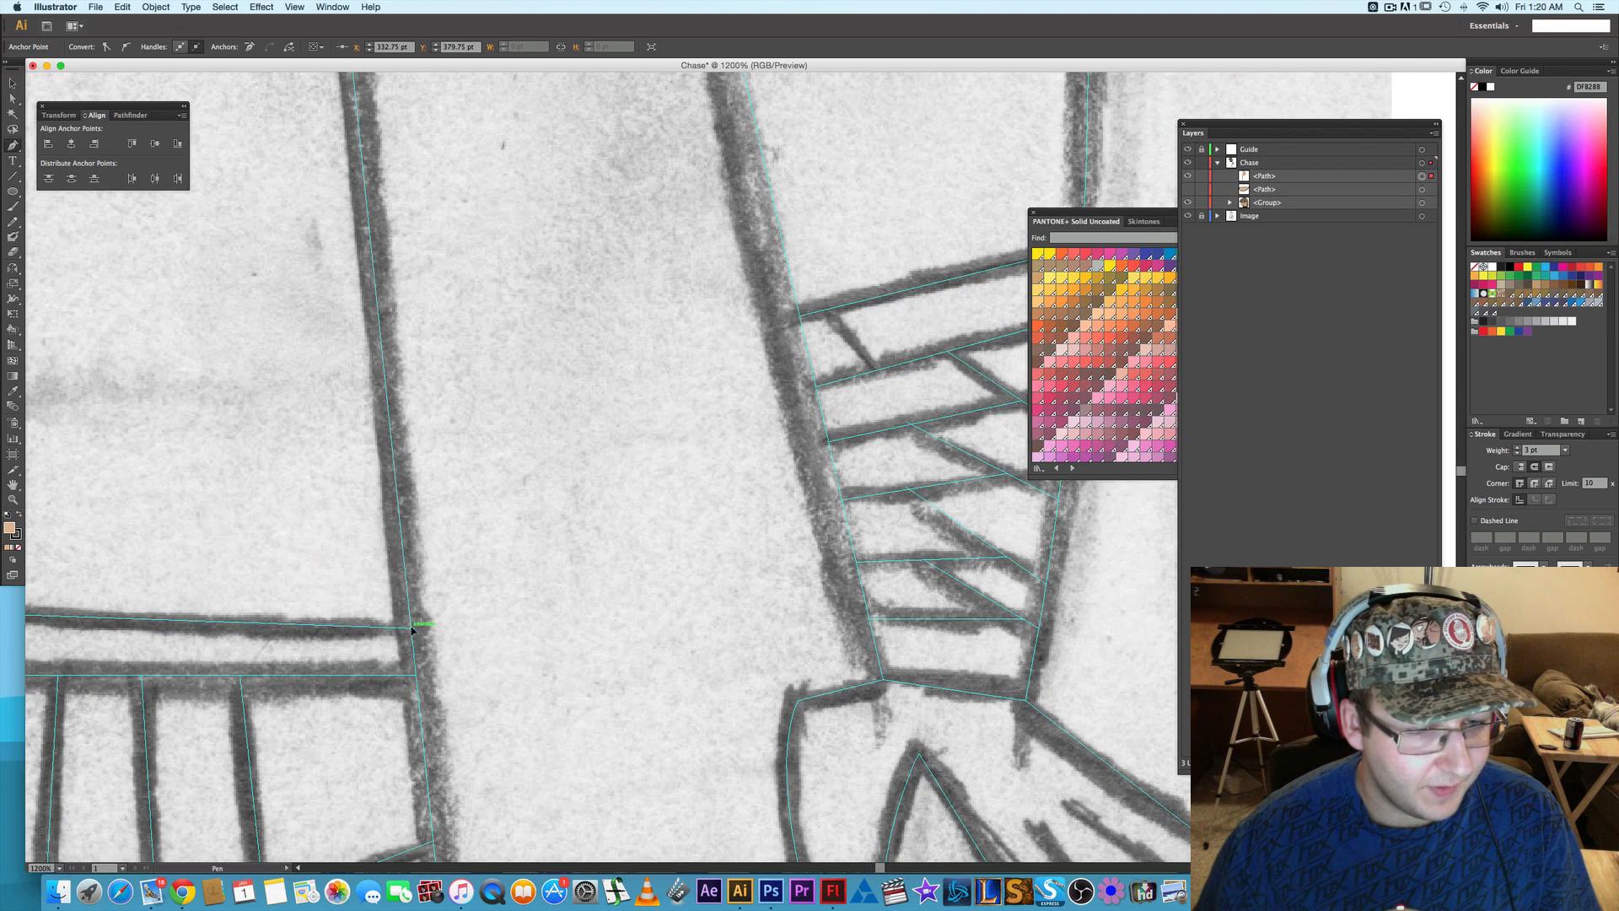
left_click(413, 631)
- Trace the shirt's bottom edge along the upper belt line and continue up the torso's left side to the waist corner
left_click_drag(304, 623, 726, 590)
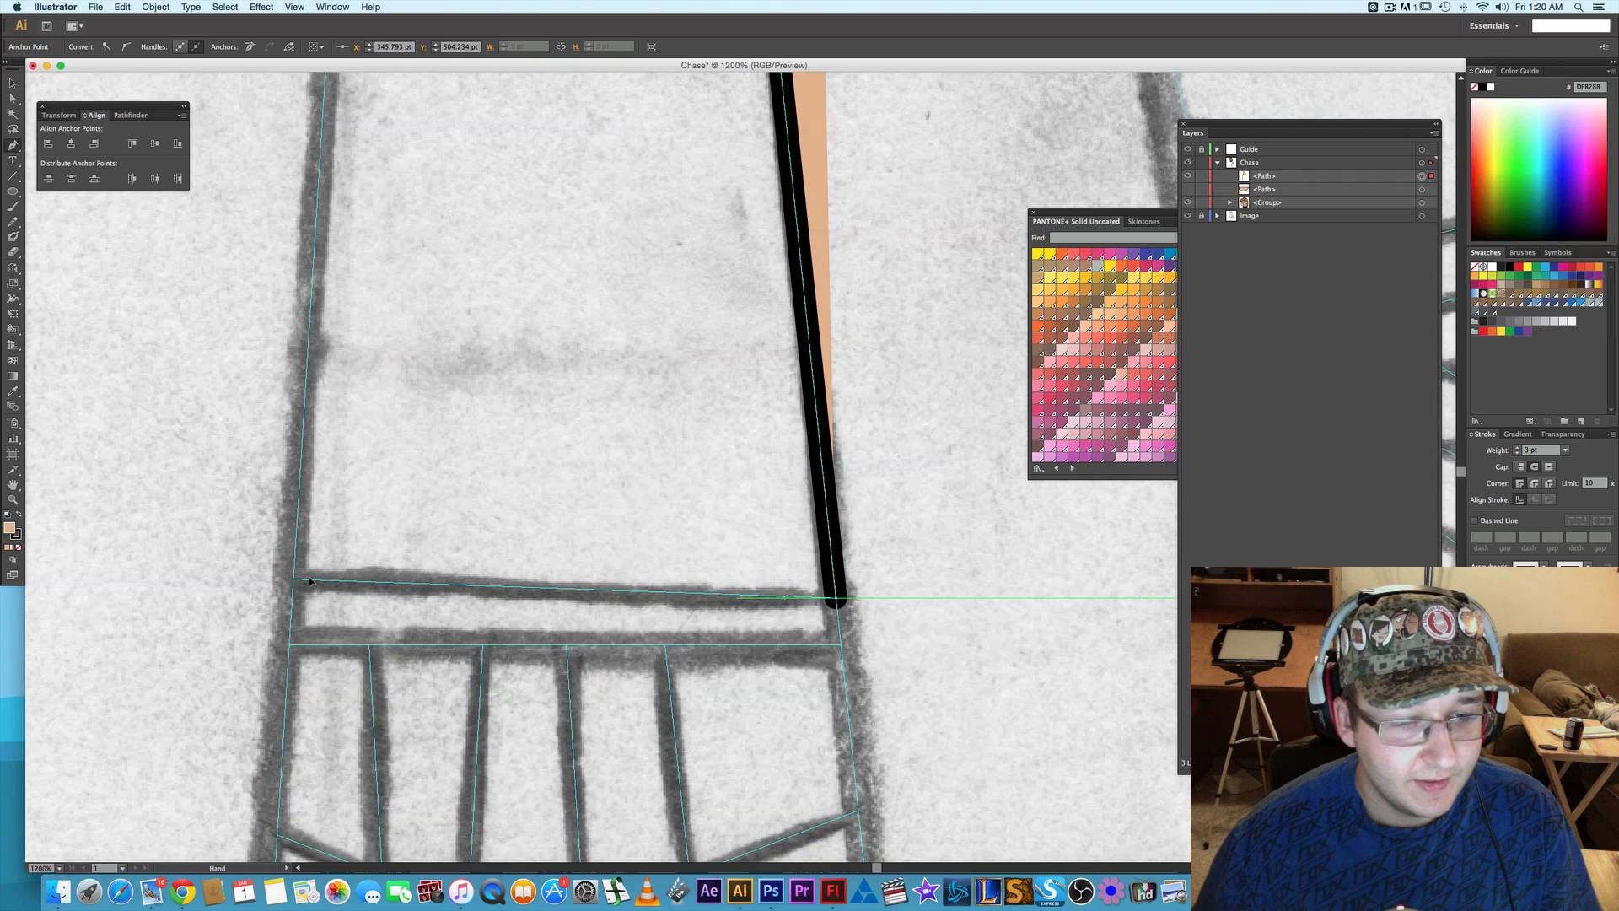
left_click(297, 582)
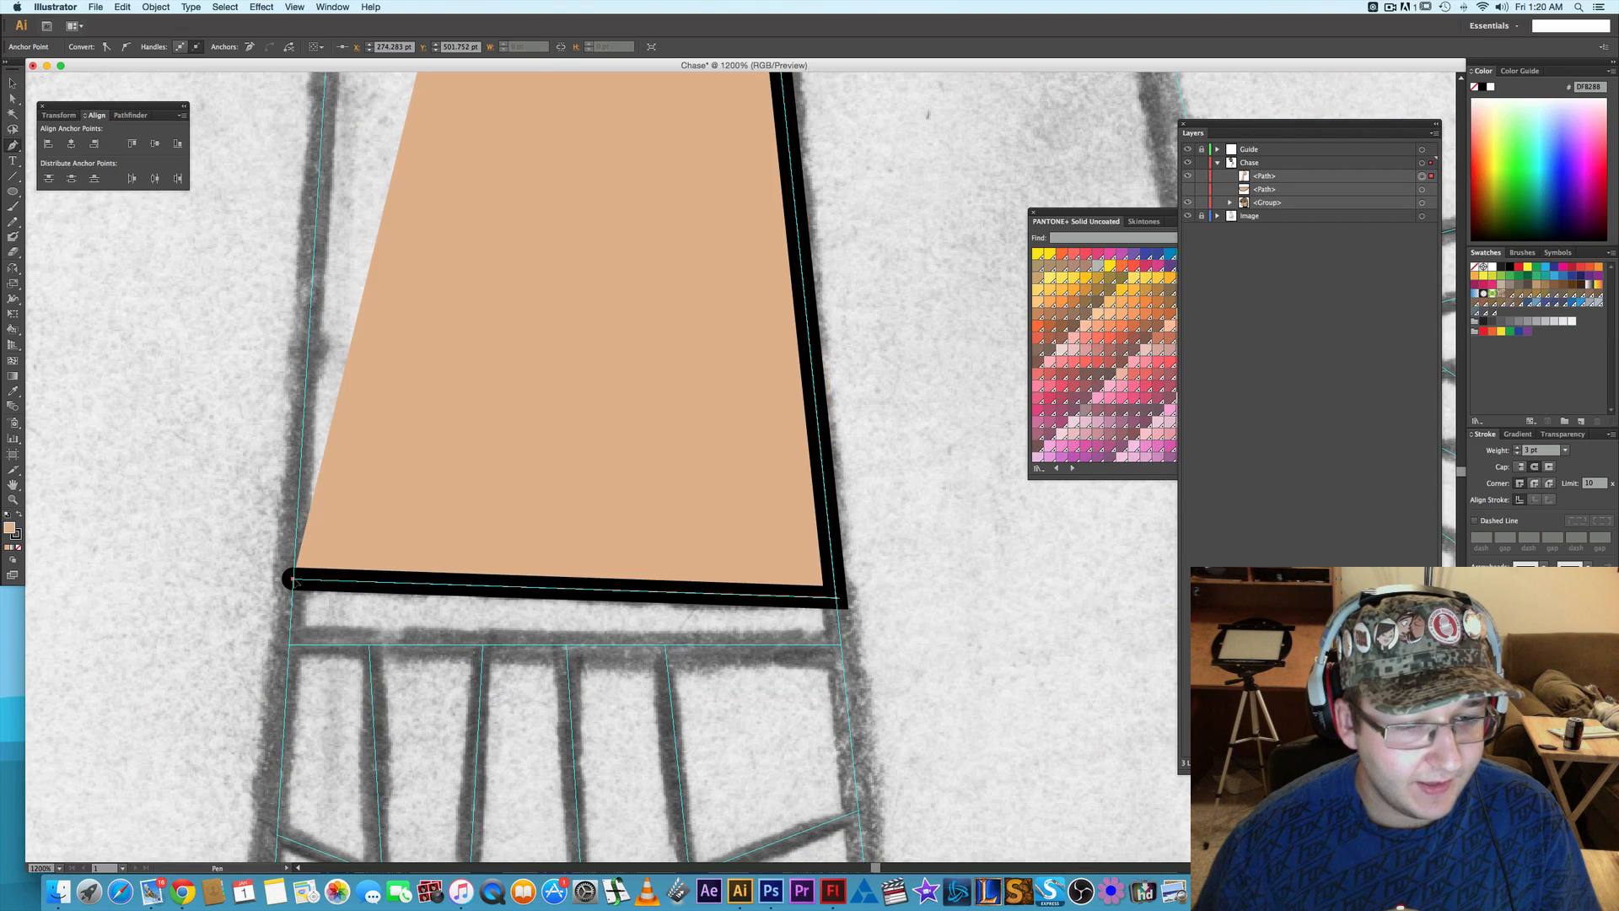
mouse_move(344, 441)
left_mouse_down()
mouse_move(337, 390)
mouse_move(418, 736)
left_mouse_up()
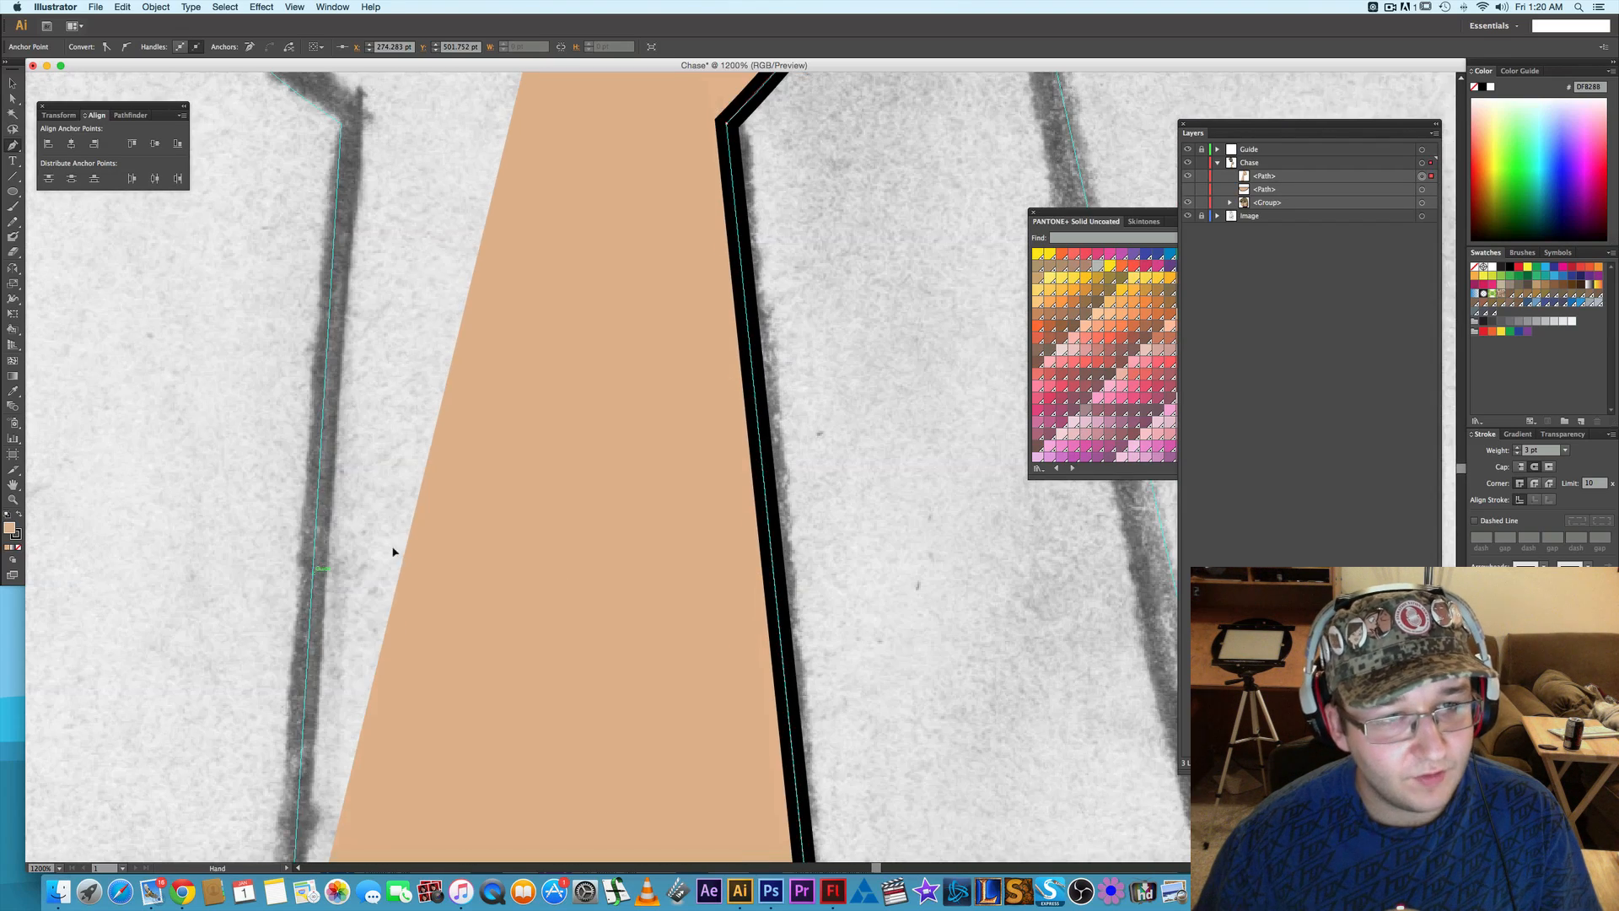
left_click_drag(330, 201, 500, 621)
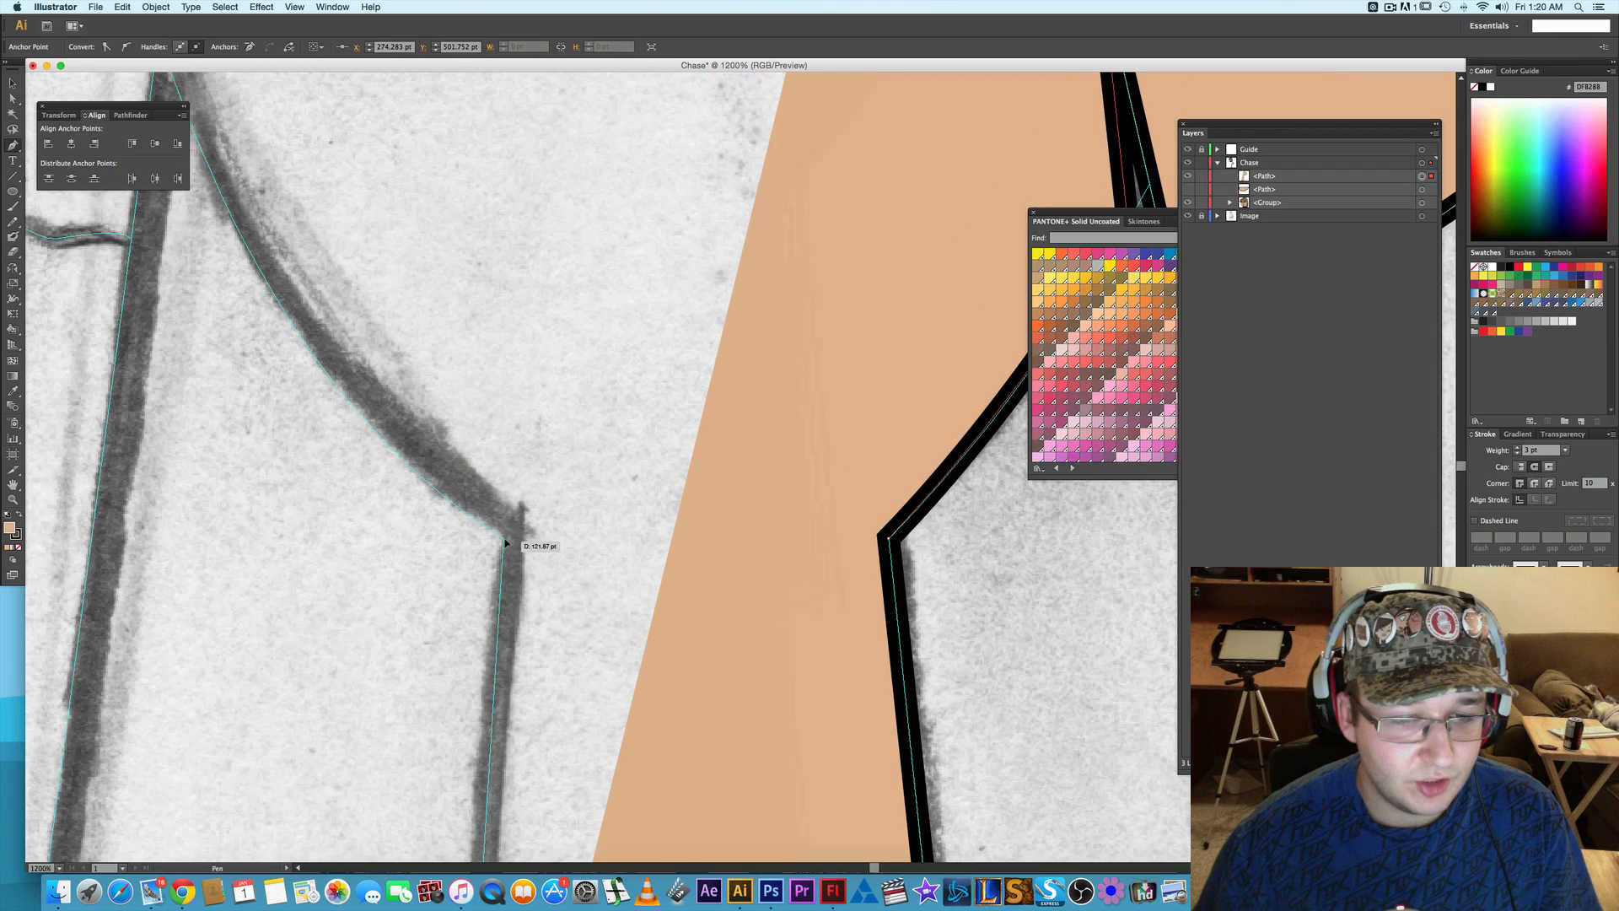
left_click(504, 537)
- Add a curved segment from the left waist corner up along the torso to the tip of the left underarm crease
mouse_move(410, 423)
left_mouse_down()
mouse_move(556, 498)
mouse_move(637, 572)
left_mouse_up()
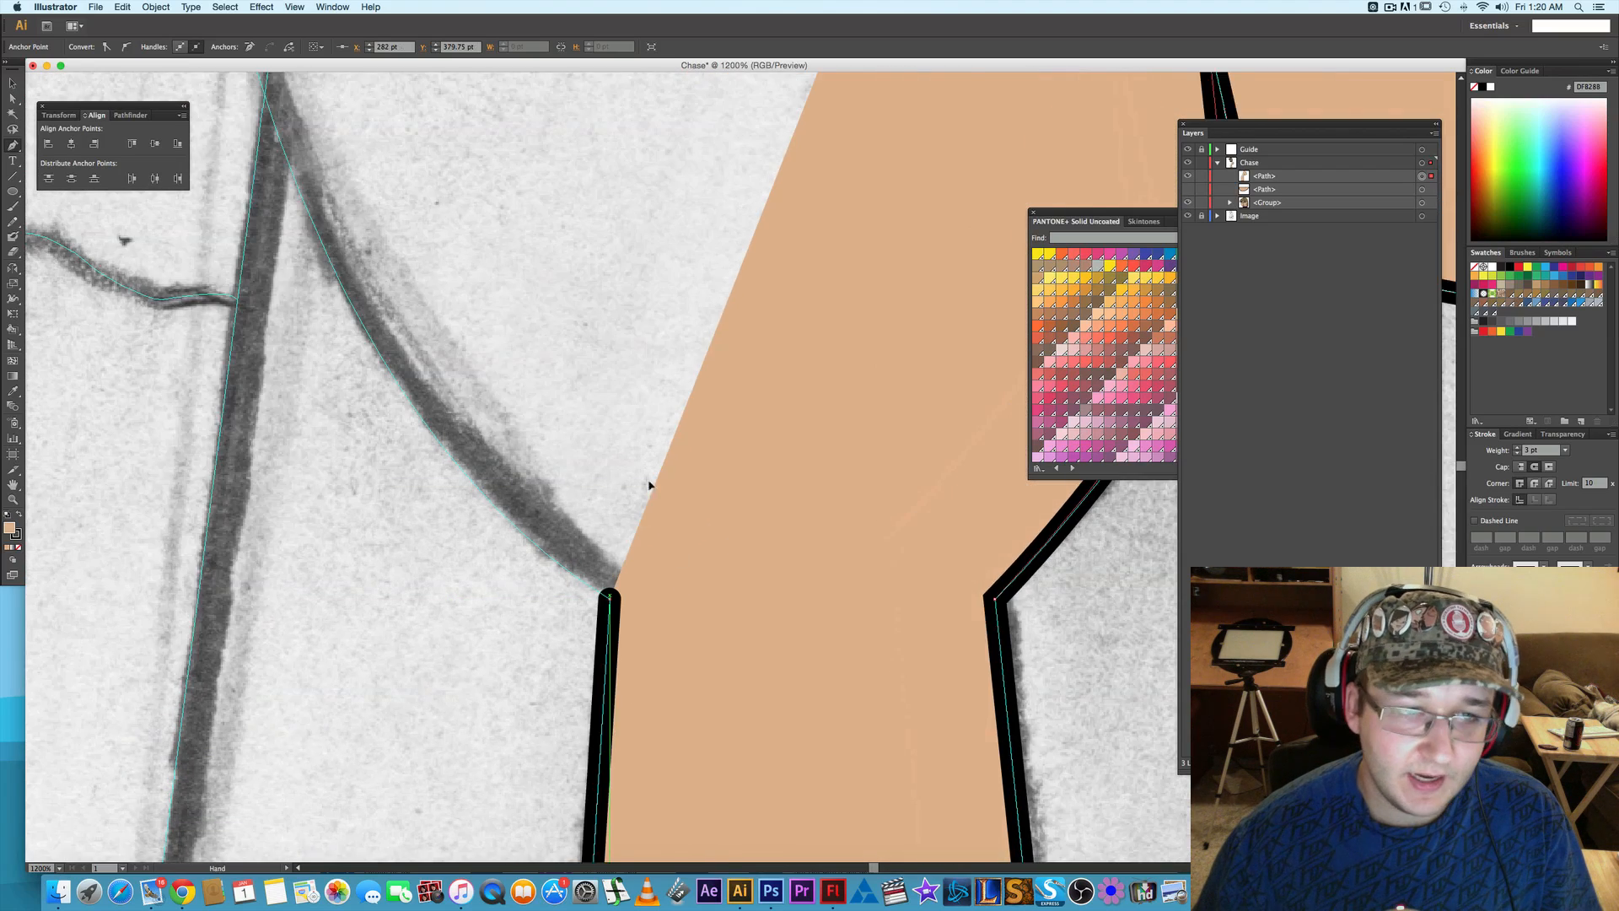
left_click_drag(489, 280, 589, 503)
left_click_drag(530, 359, 661, 632)
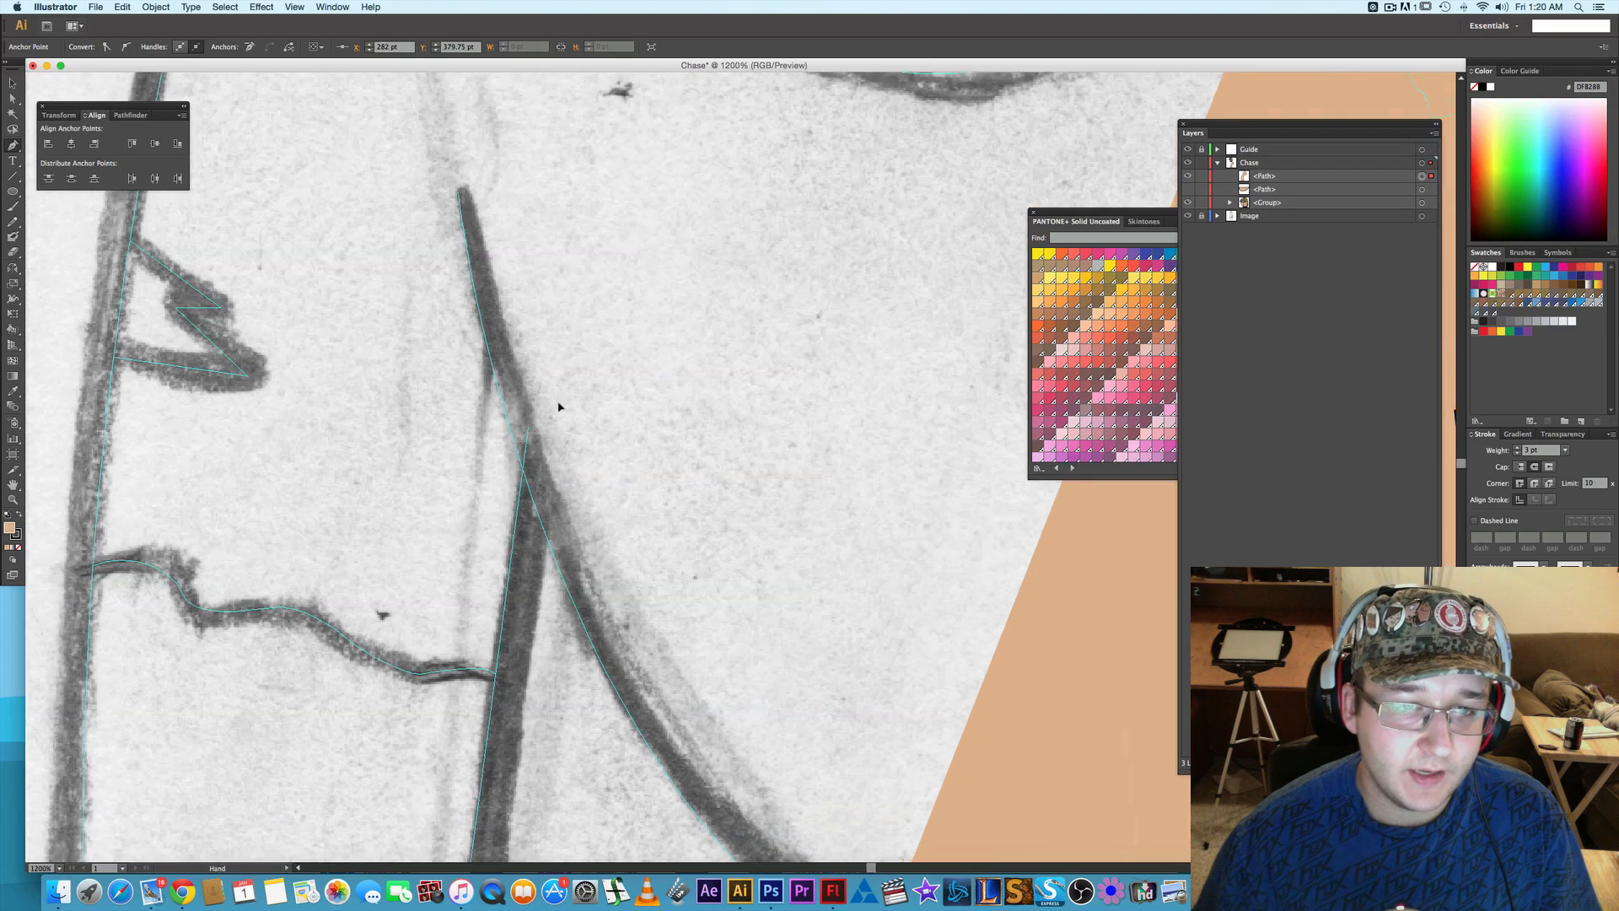
left_click_drag(495, 261, 509, 293)
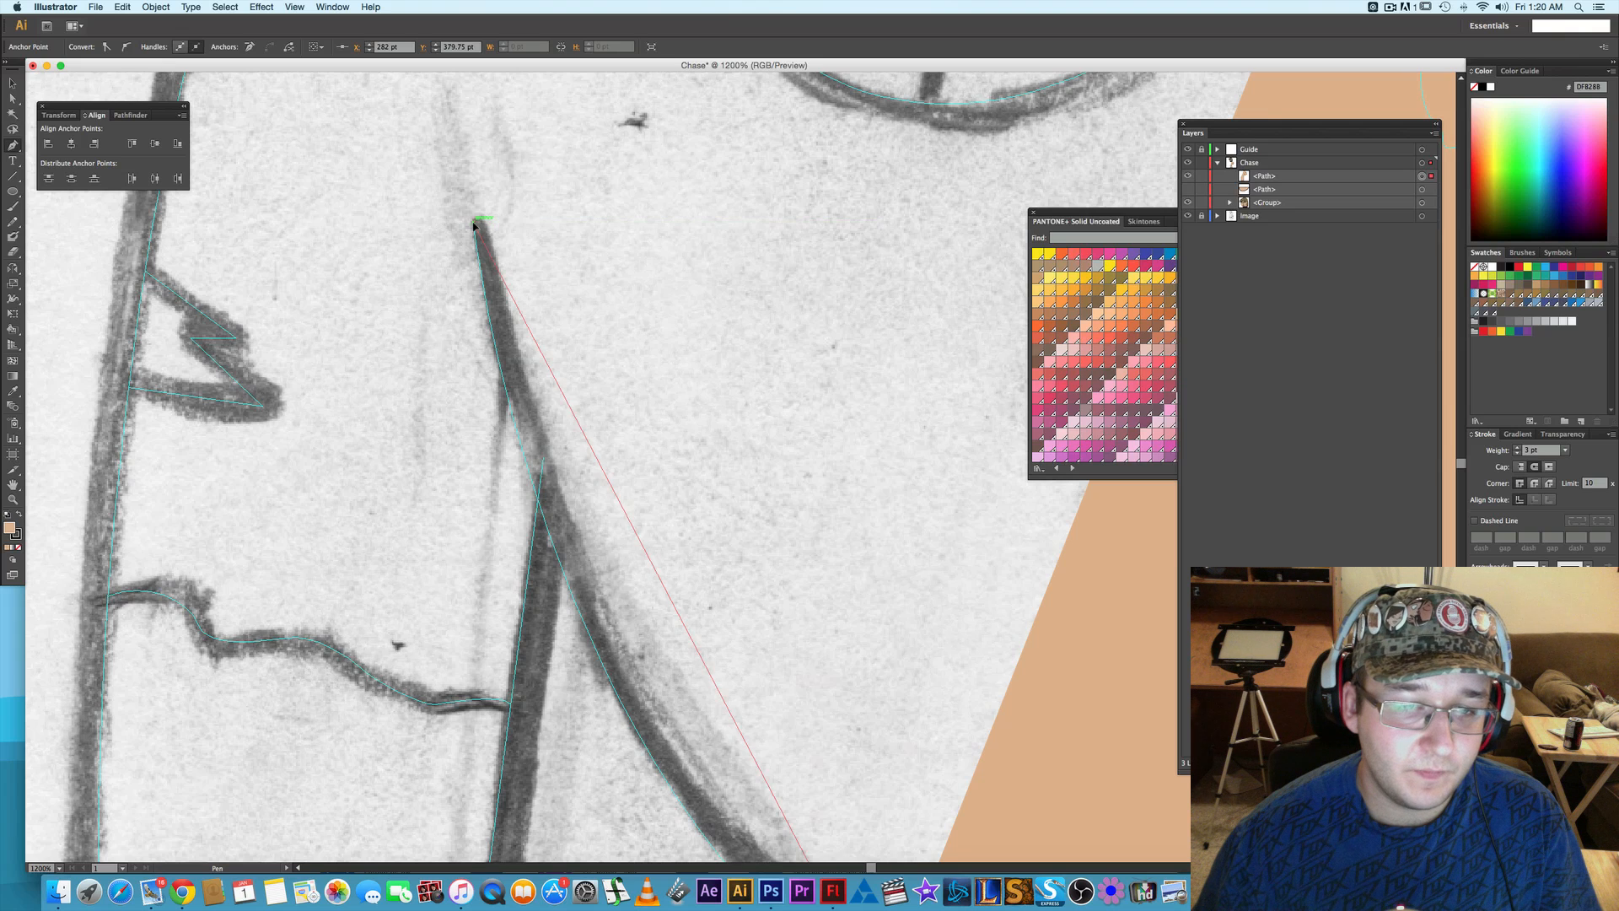
scroll(435, 34, "up", 5)
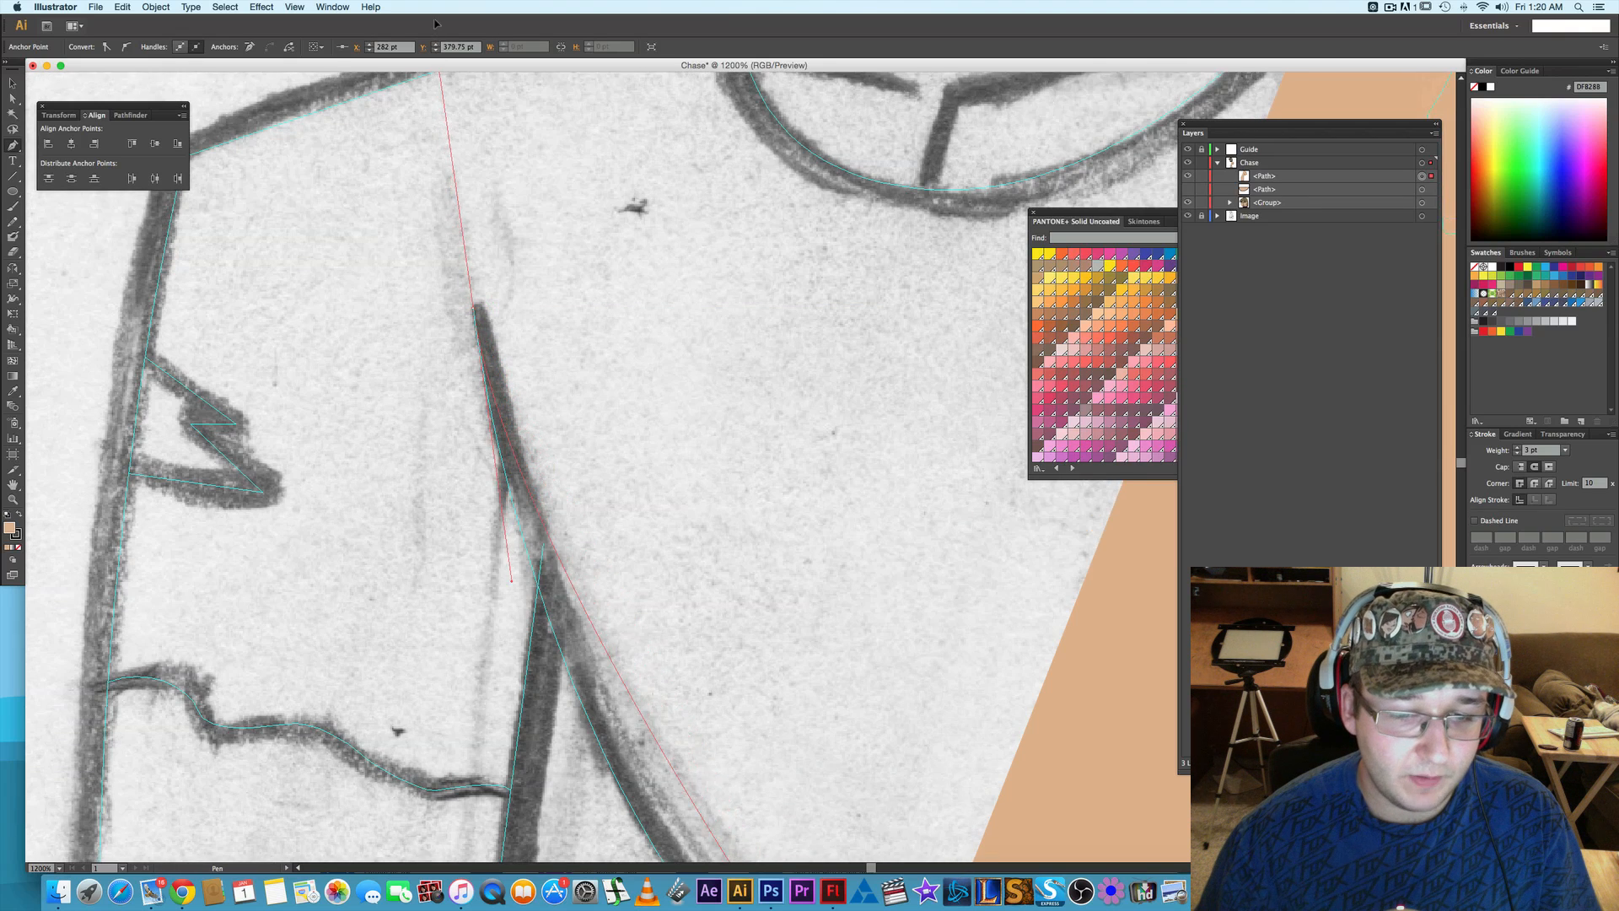
scroll(442, 64, "up", 4)
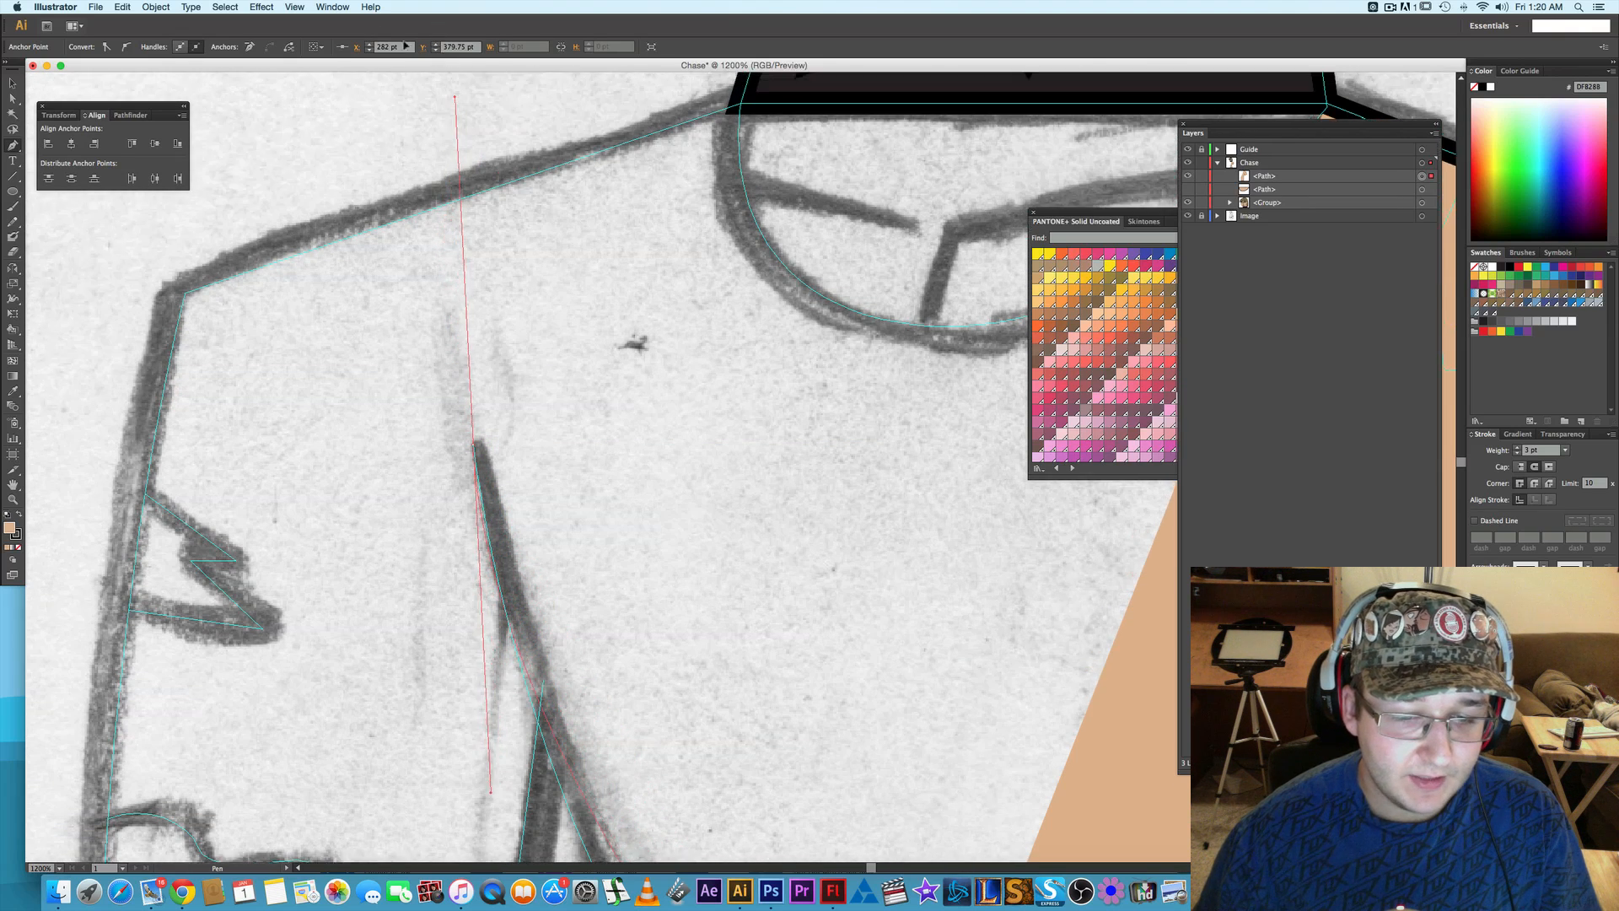
scroll(422, 135, "up", 2)
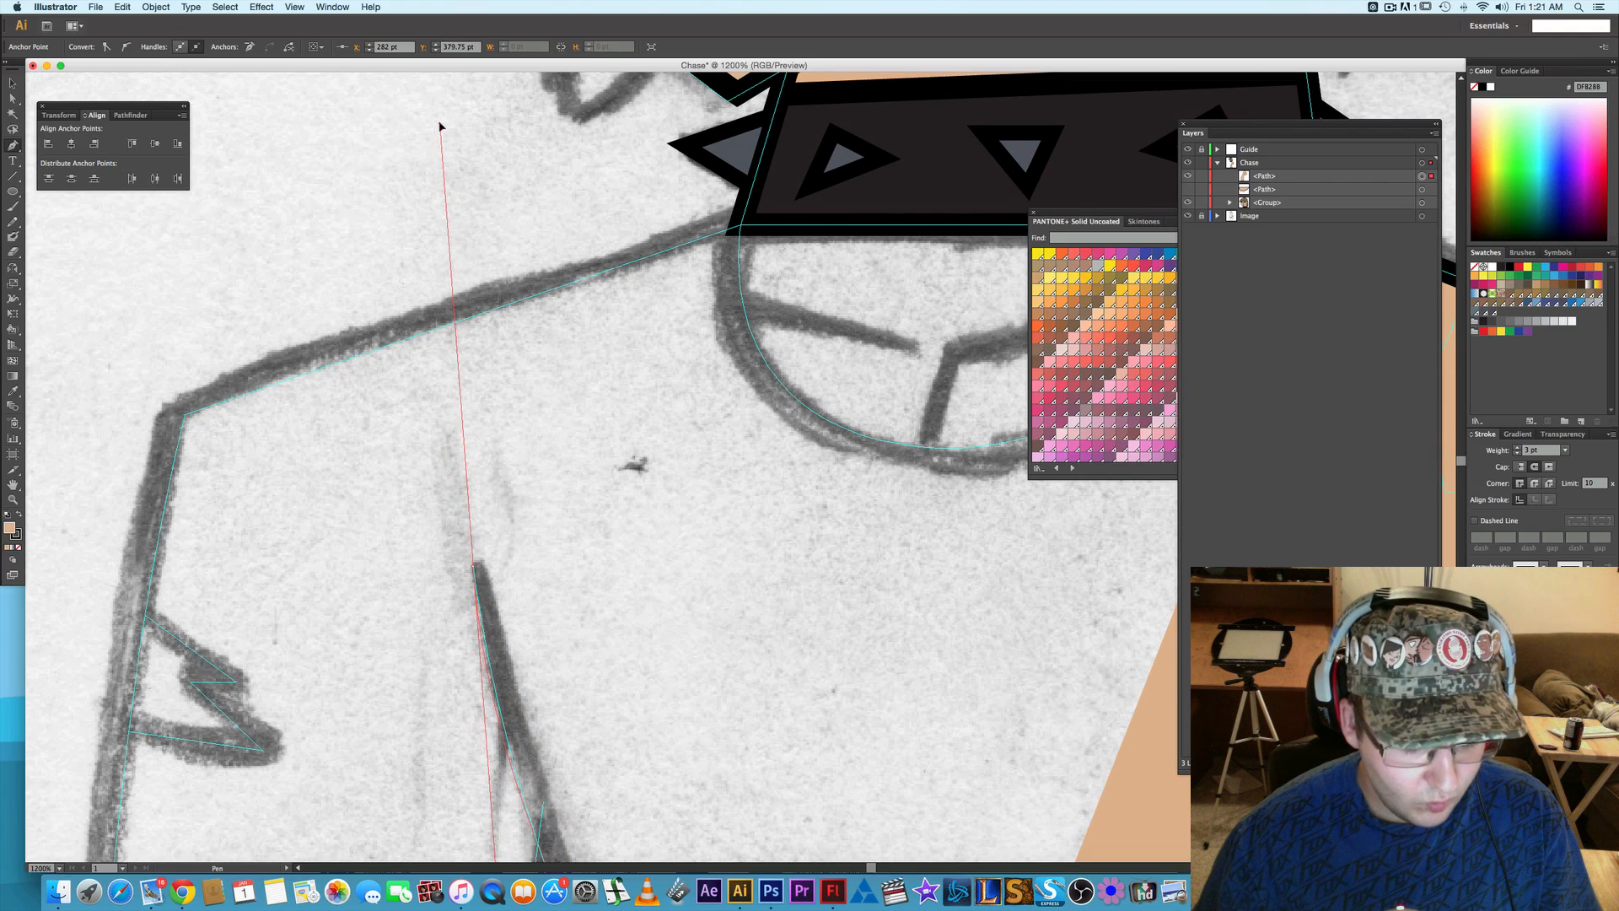
left_click(440, 126)
- Adjust the curve handles of the anchor at the left underarm crease's tip so the segment follows the sketch
scroll(520, 312, "down", 2)
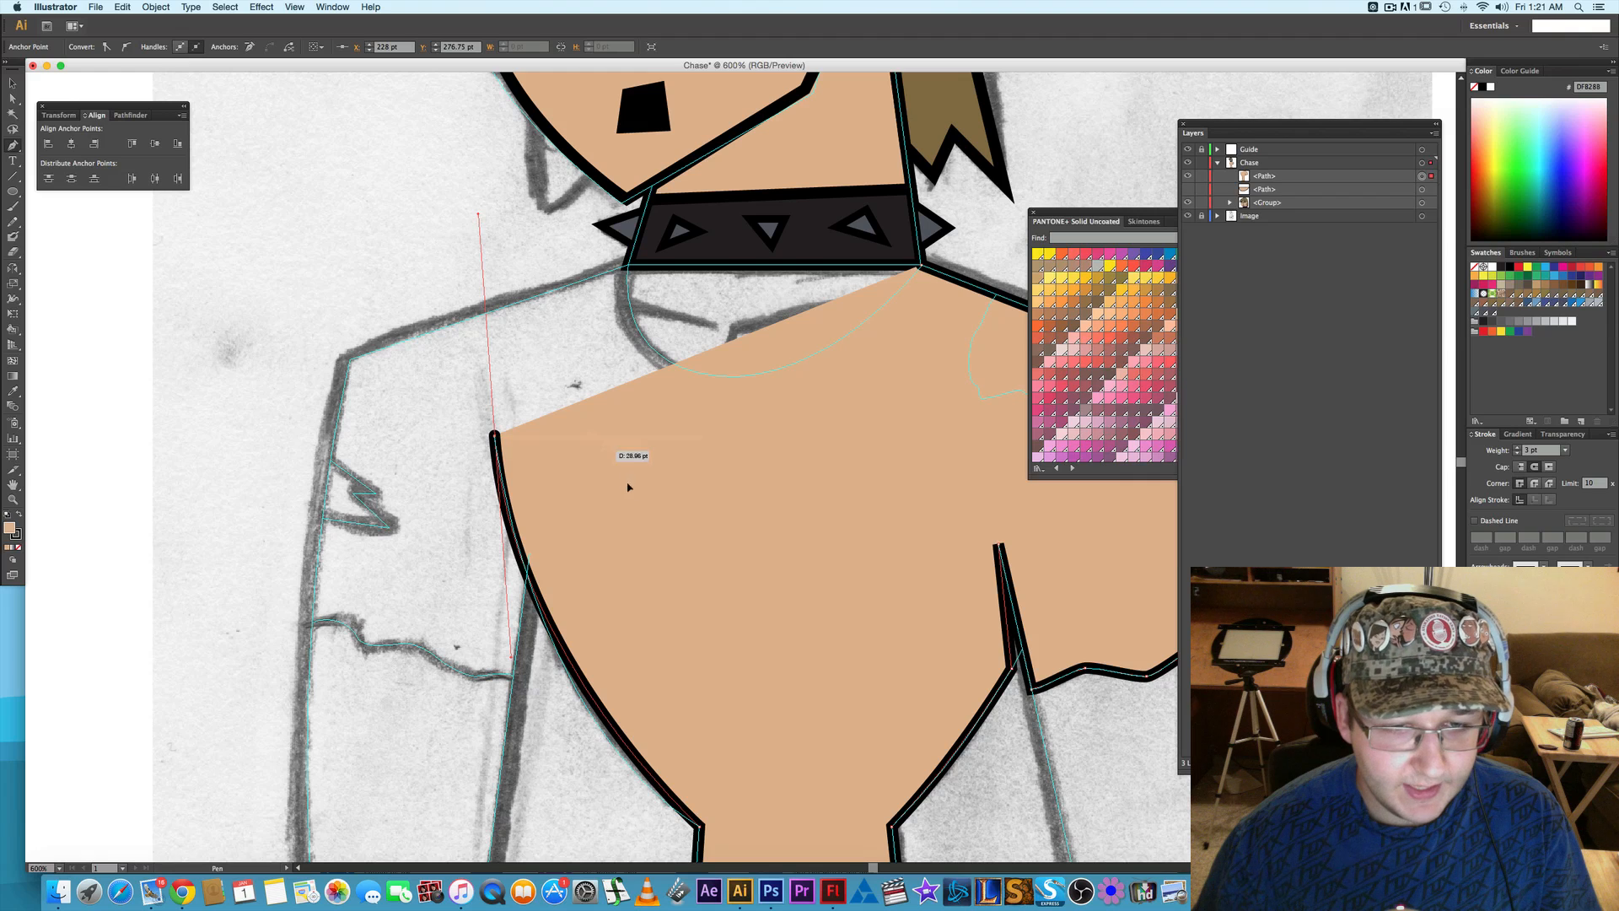
left_click_drag(628, 483, 618, 452)
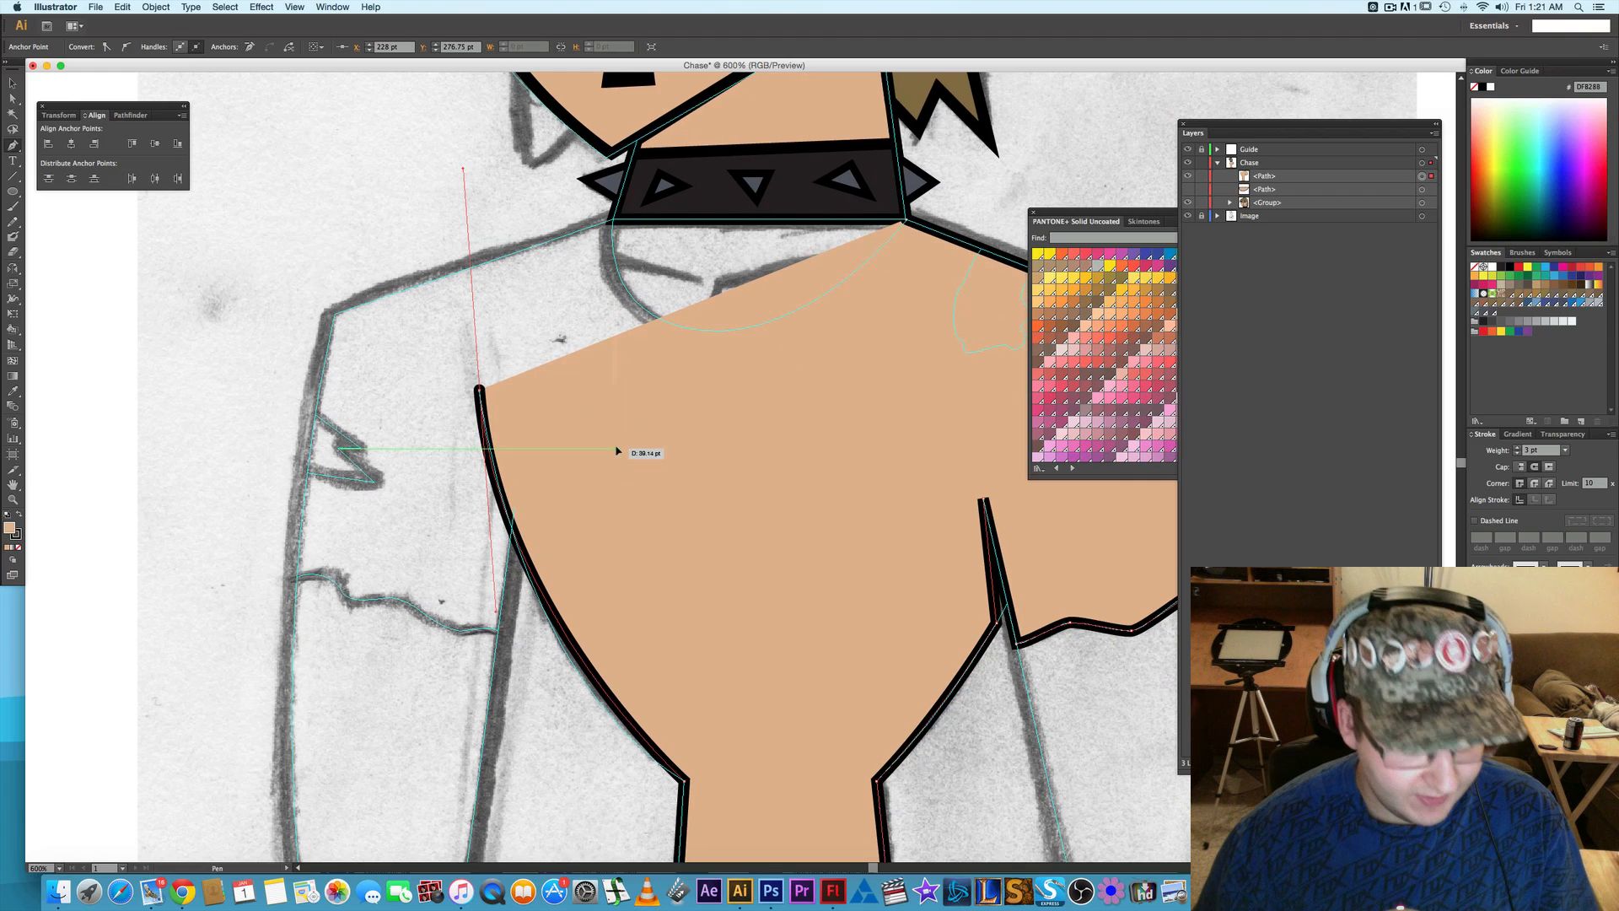
mouse_move(500, 617)
left_mouse_down()
mouse_move(523, 693)
mouse_move(518, 647)
left_mouse_up()
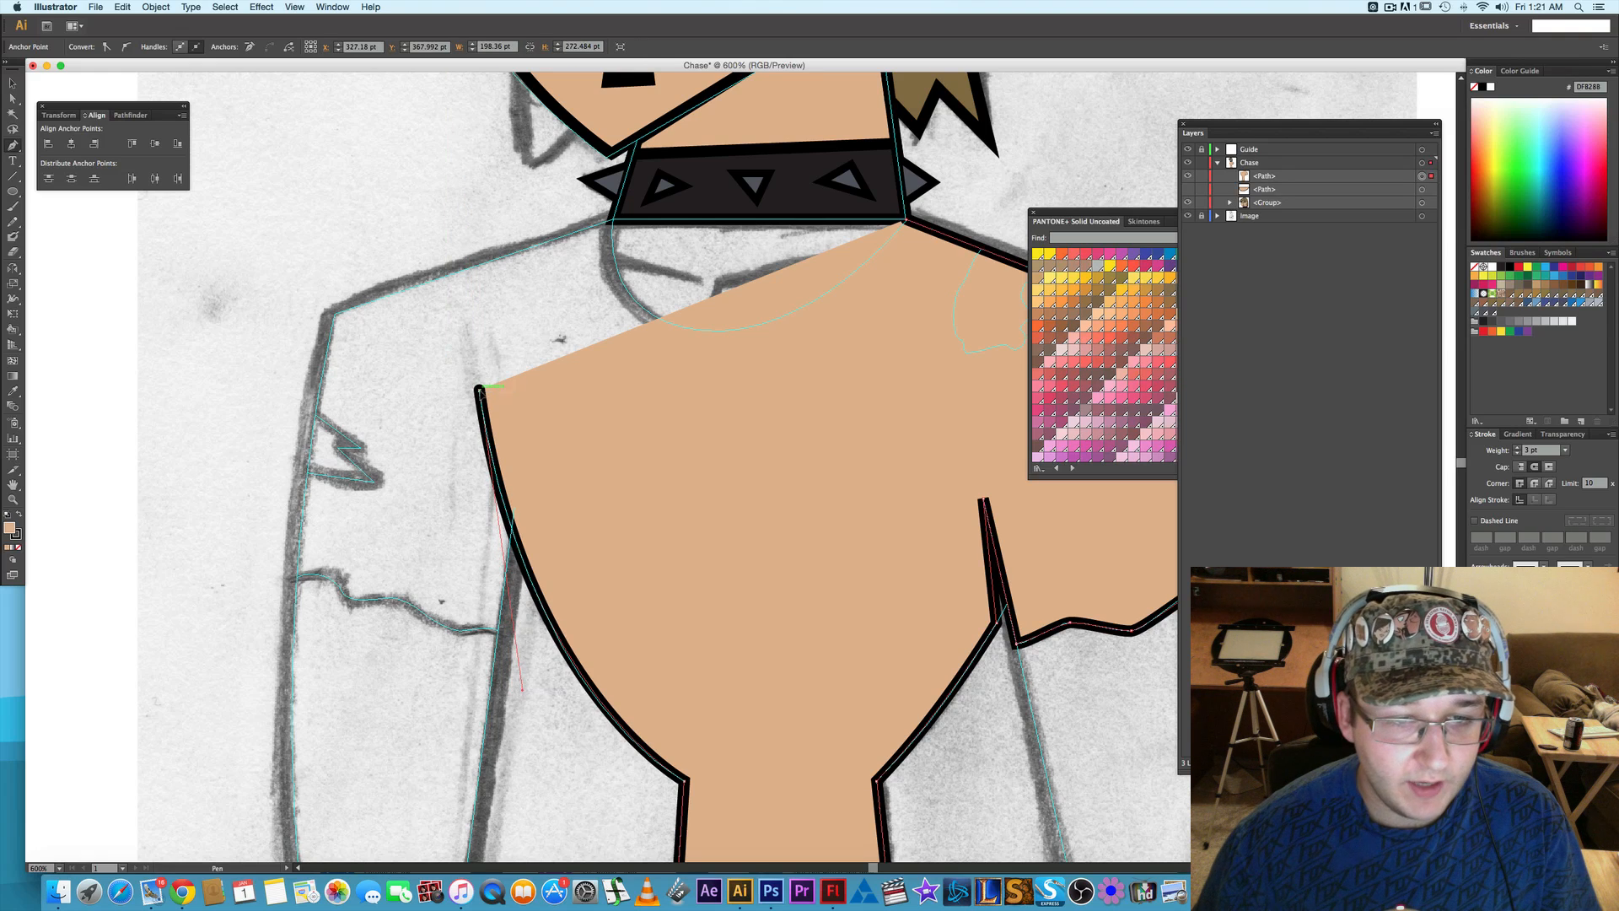
left_click_drag(478, 390, 473, 501)
- Move the right underarm anchor onto the sleeve's inner line at about X 367 pt, Y 333 pt, and deselect the outline
scroll(636, 397, "down", 3)
scroll(636, 397, "right", 3)
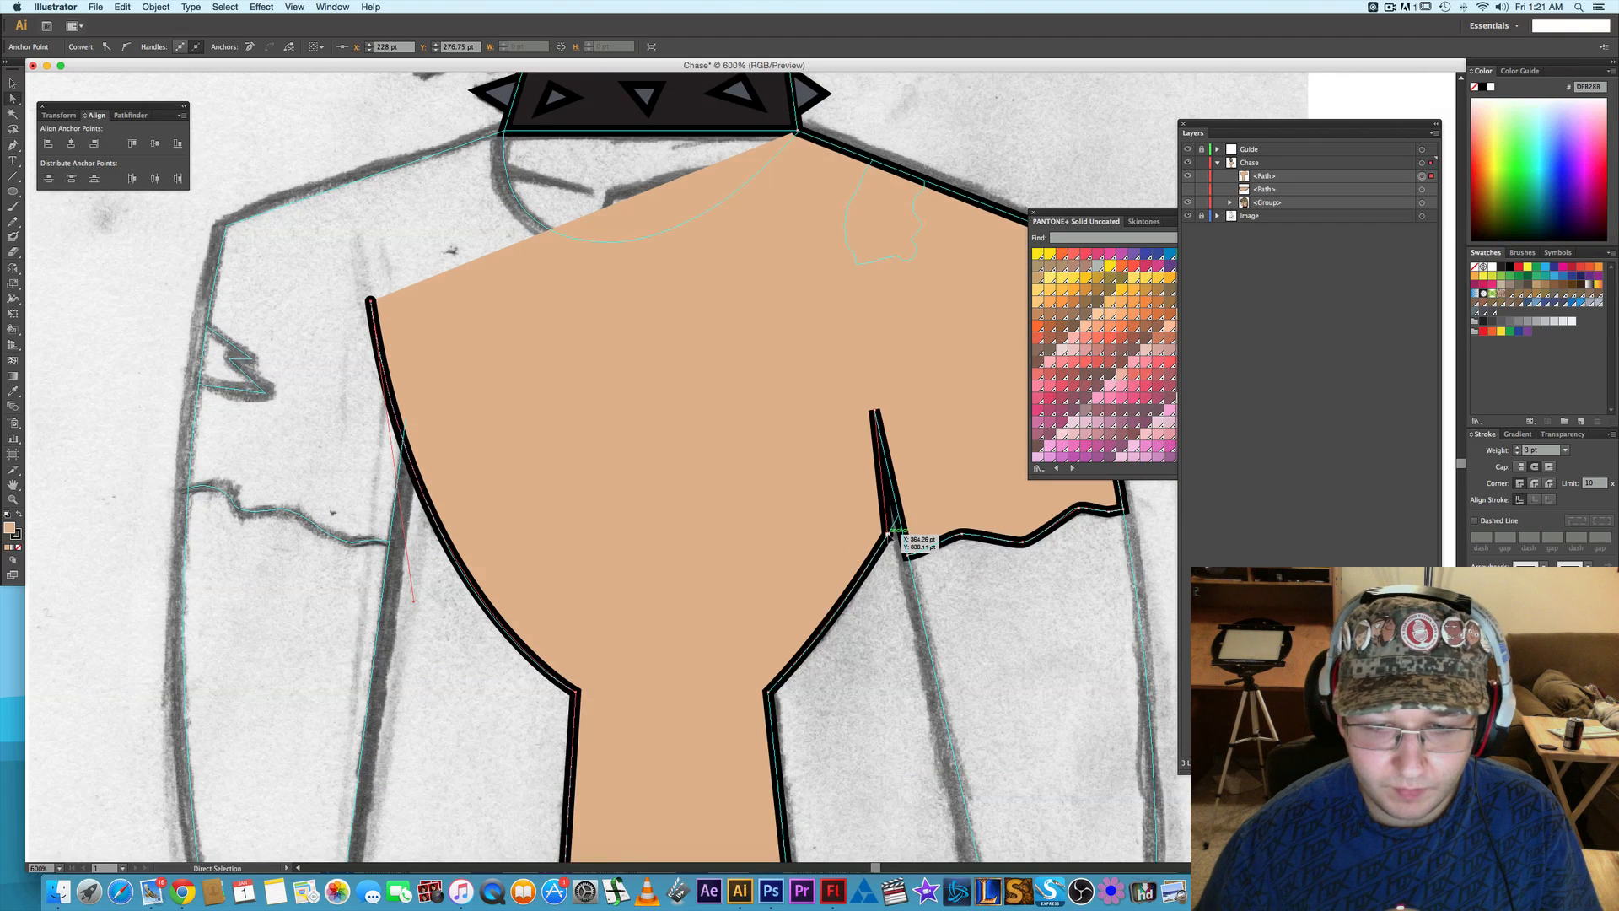
left_click_drag(890, 535, 901, 514)
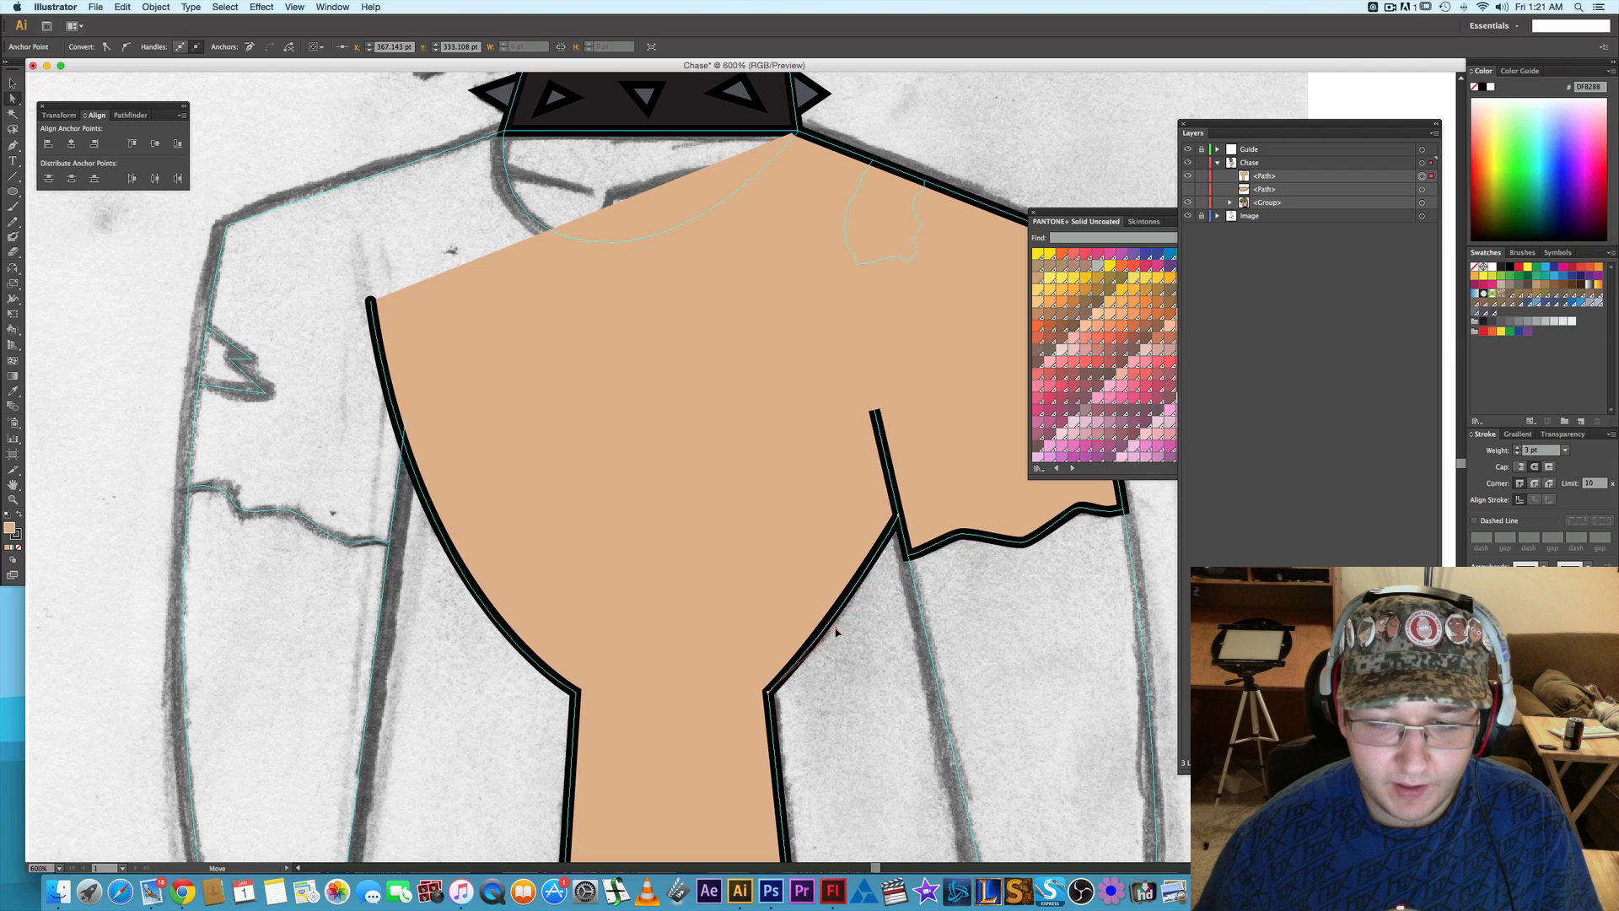
left_click_drag(835, 634, 835, 633)
left_click(874, 655)
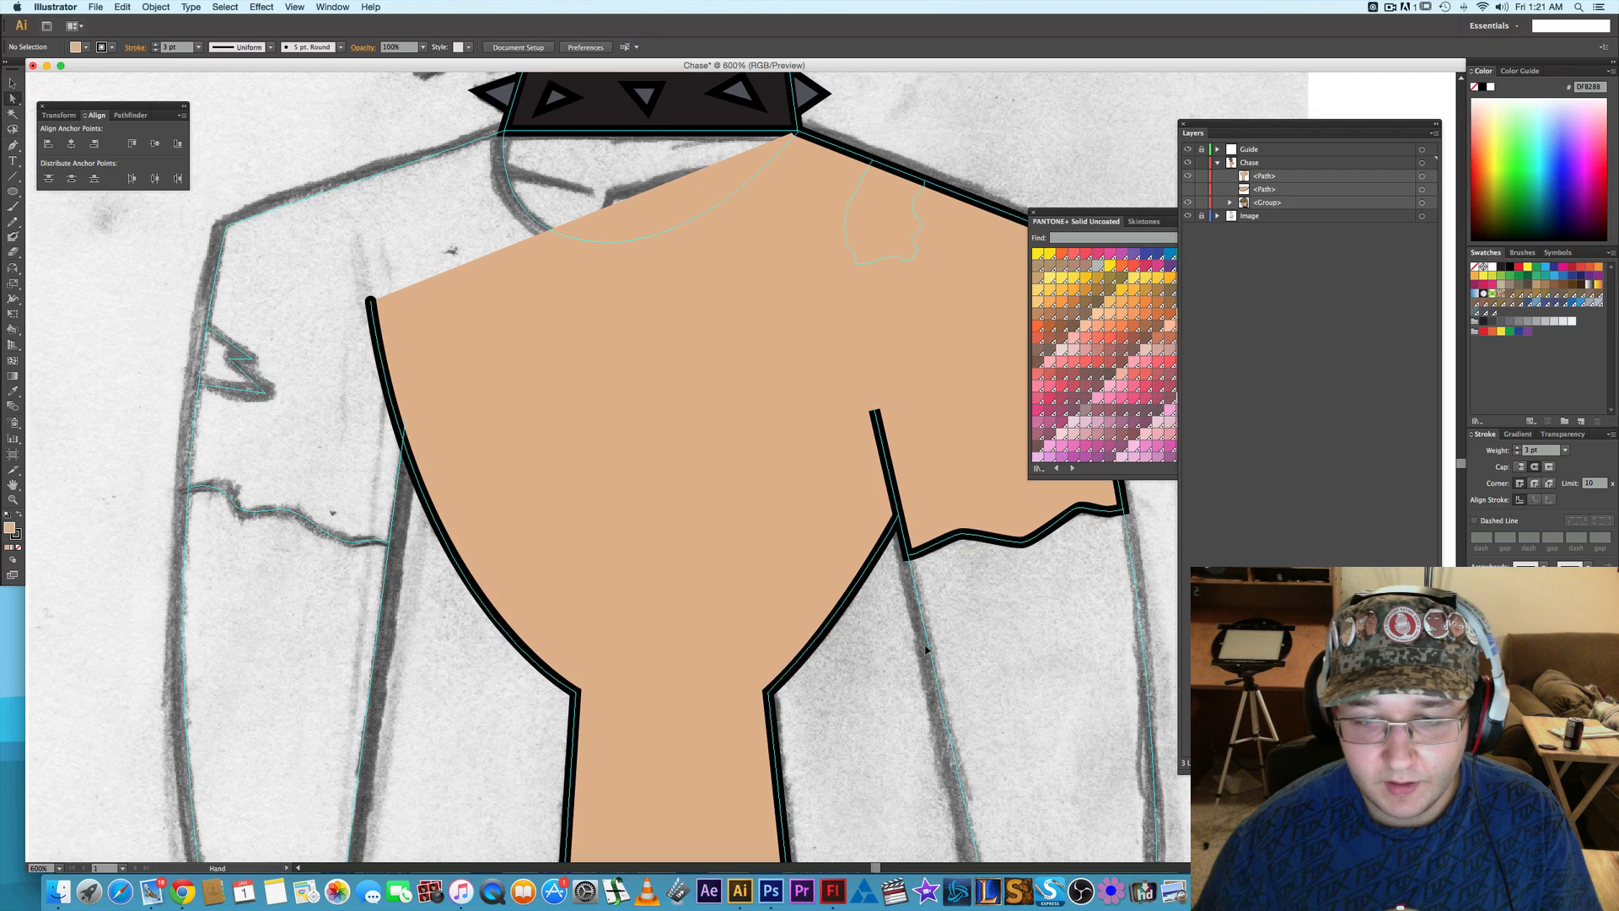
left_click_drag(945, 648, 796, 630)
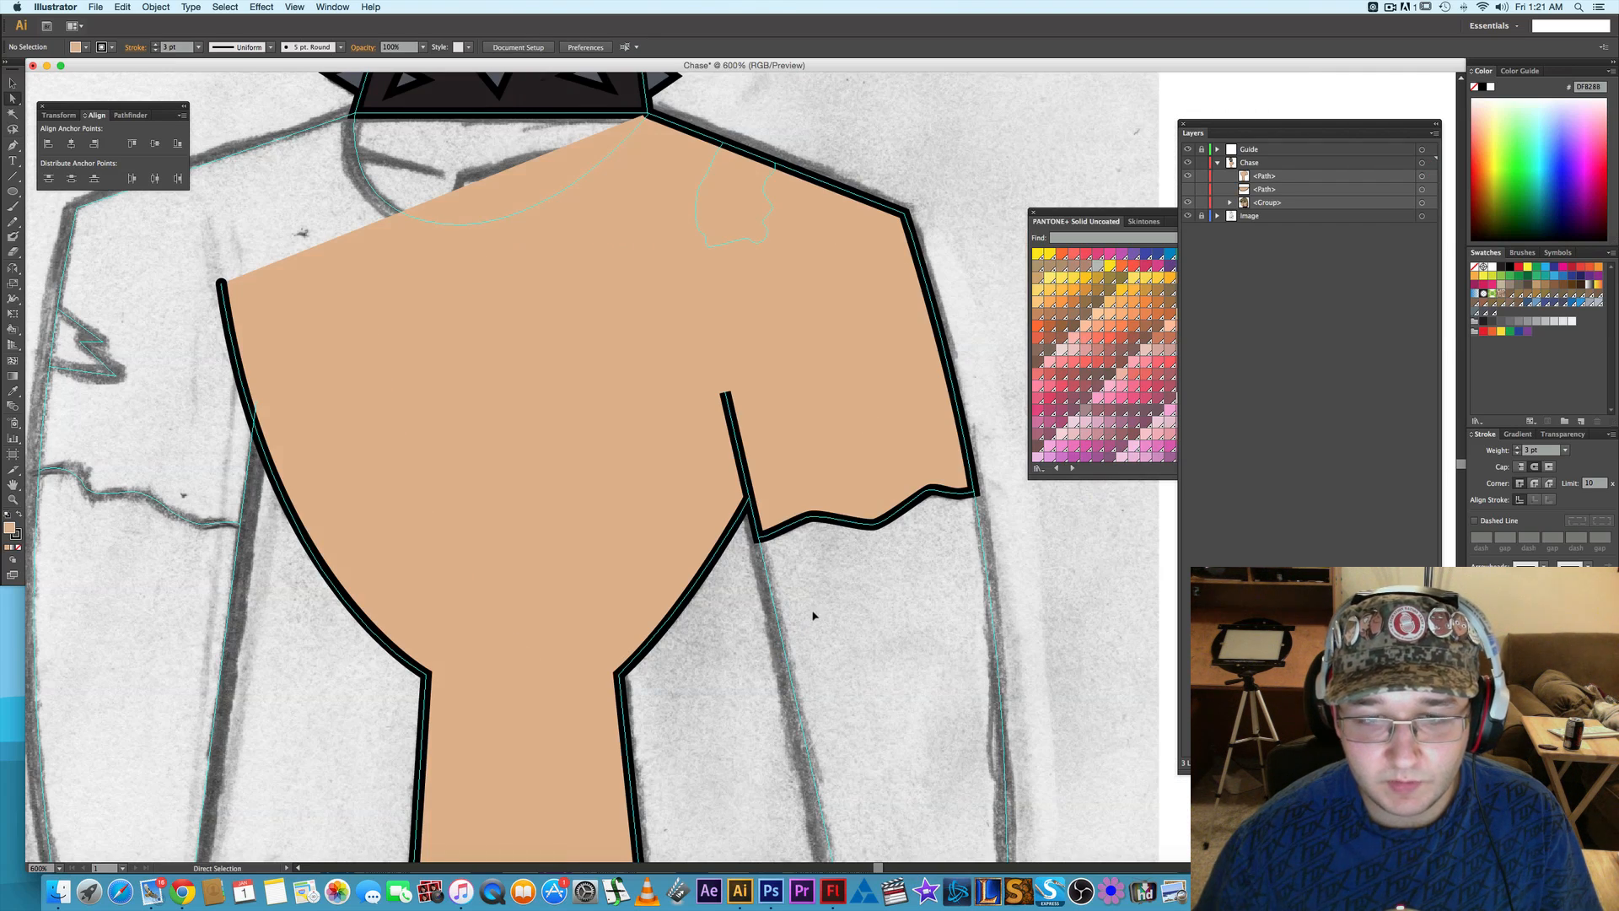
- Select the shirt shape and try a teal PANTONE+ Solid Uncoated swatch as its fill
scroll(666, 372, "up", 2)
left_click(616, 372)
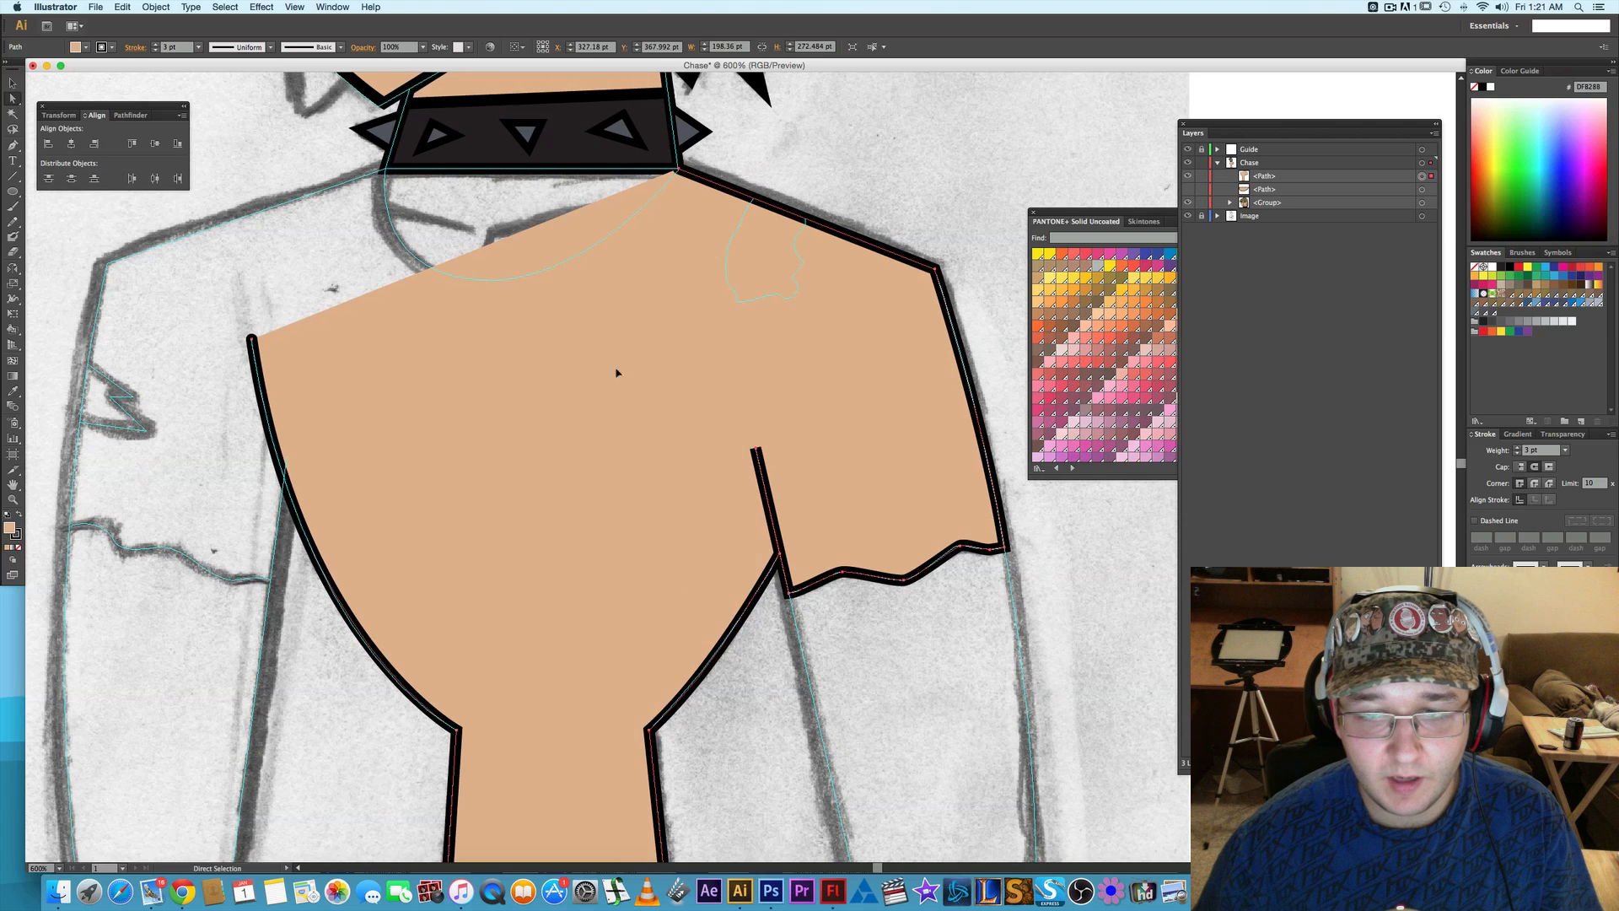
left_click(1049, 214)
scroll(1190, 324, "down", 10)
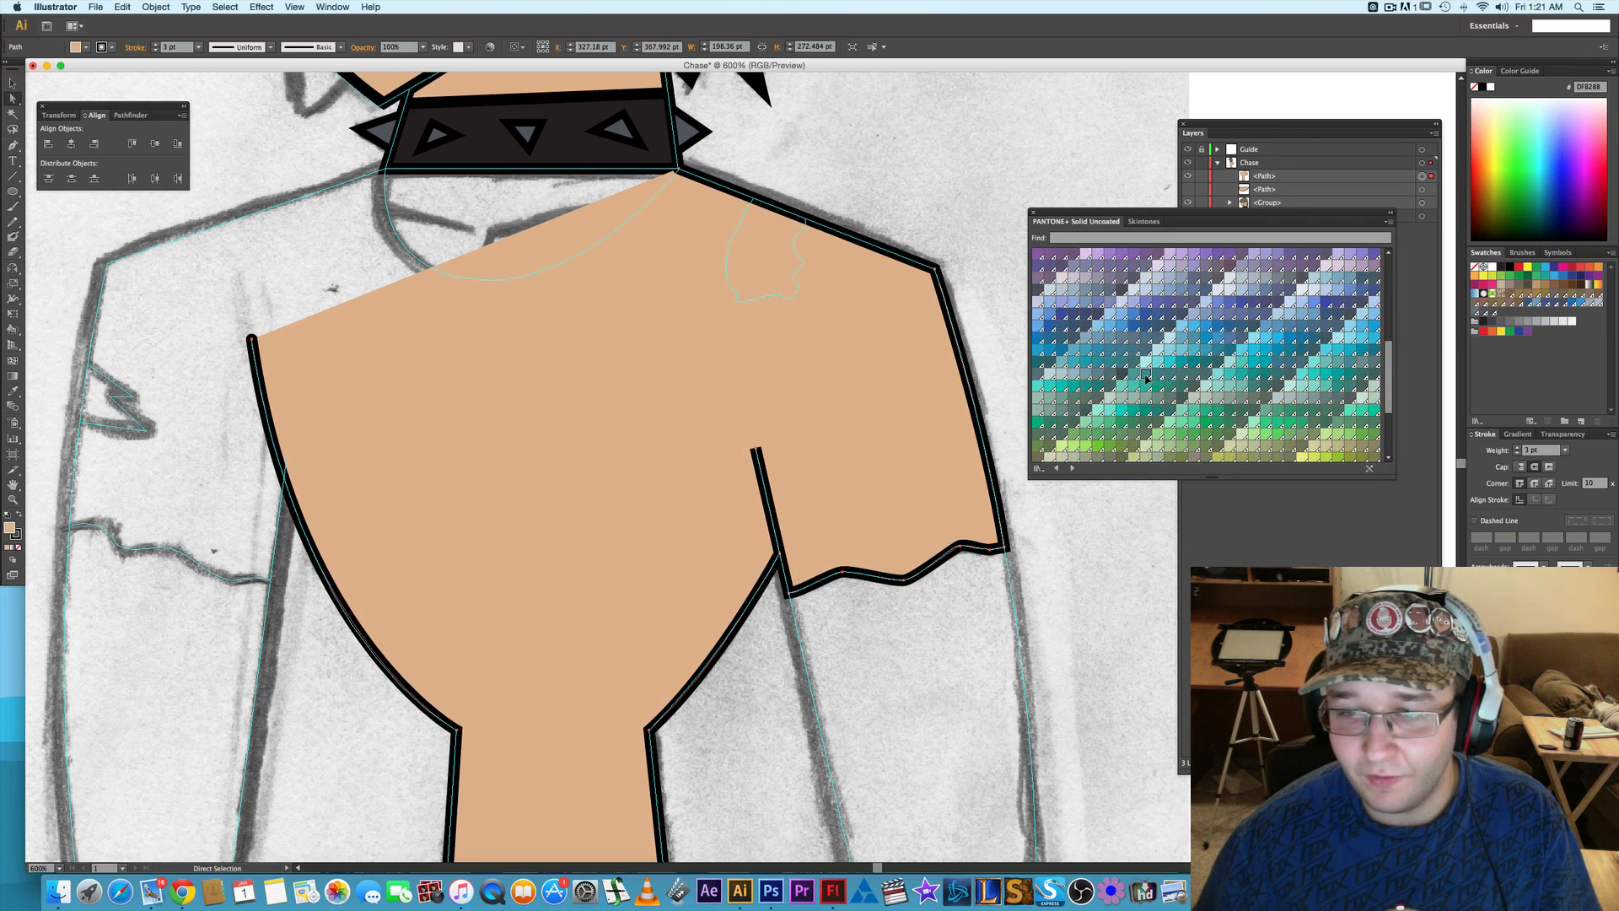
left_click(1151, 387)
left_click(1169, 391)
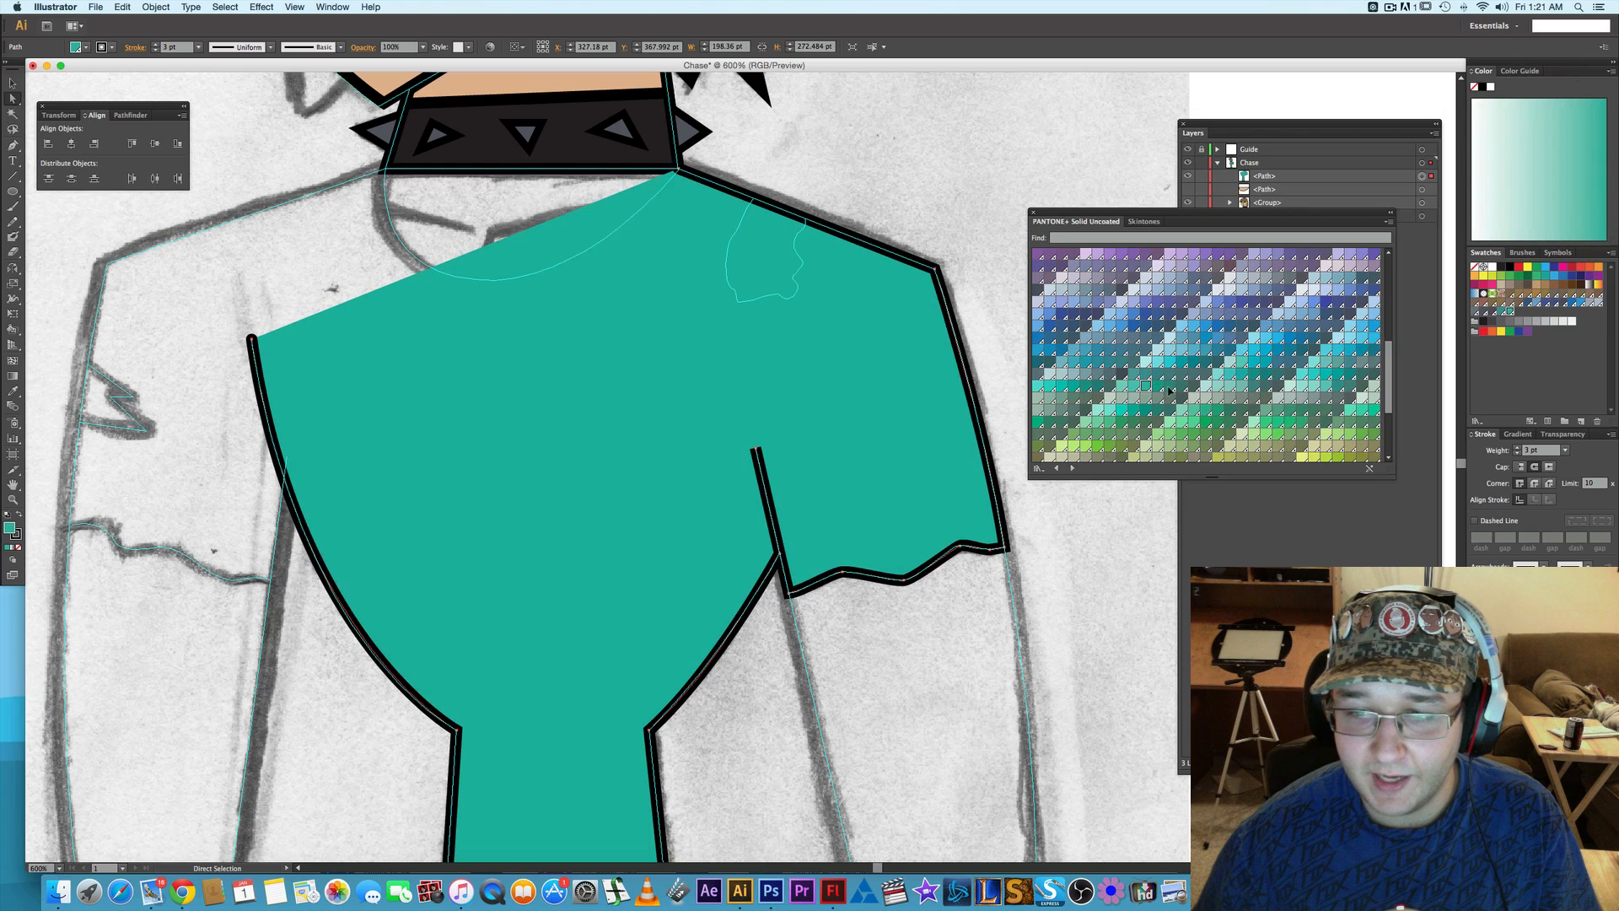
- Compare green PANTONE+ Solid Uncoated swatches on the shirt and fill it with a dark muted green
left_click(1192, 435)
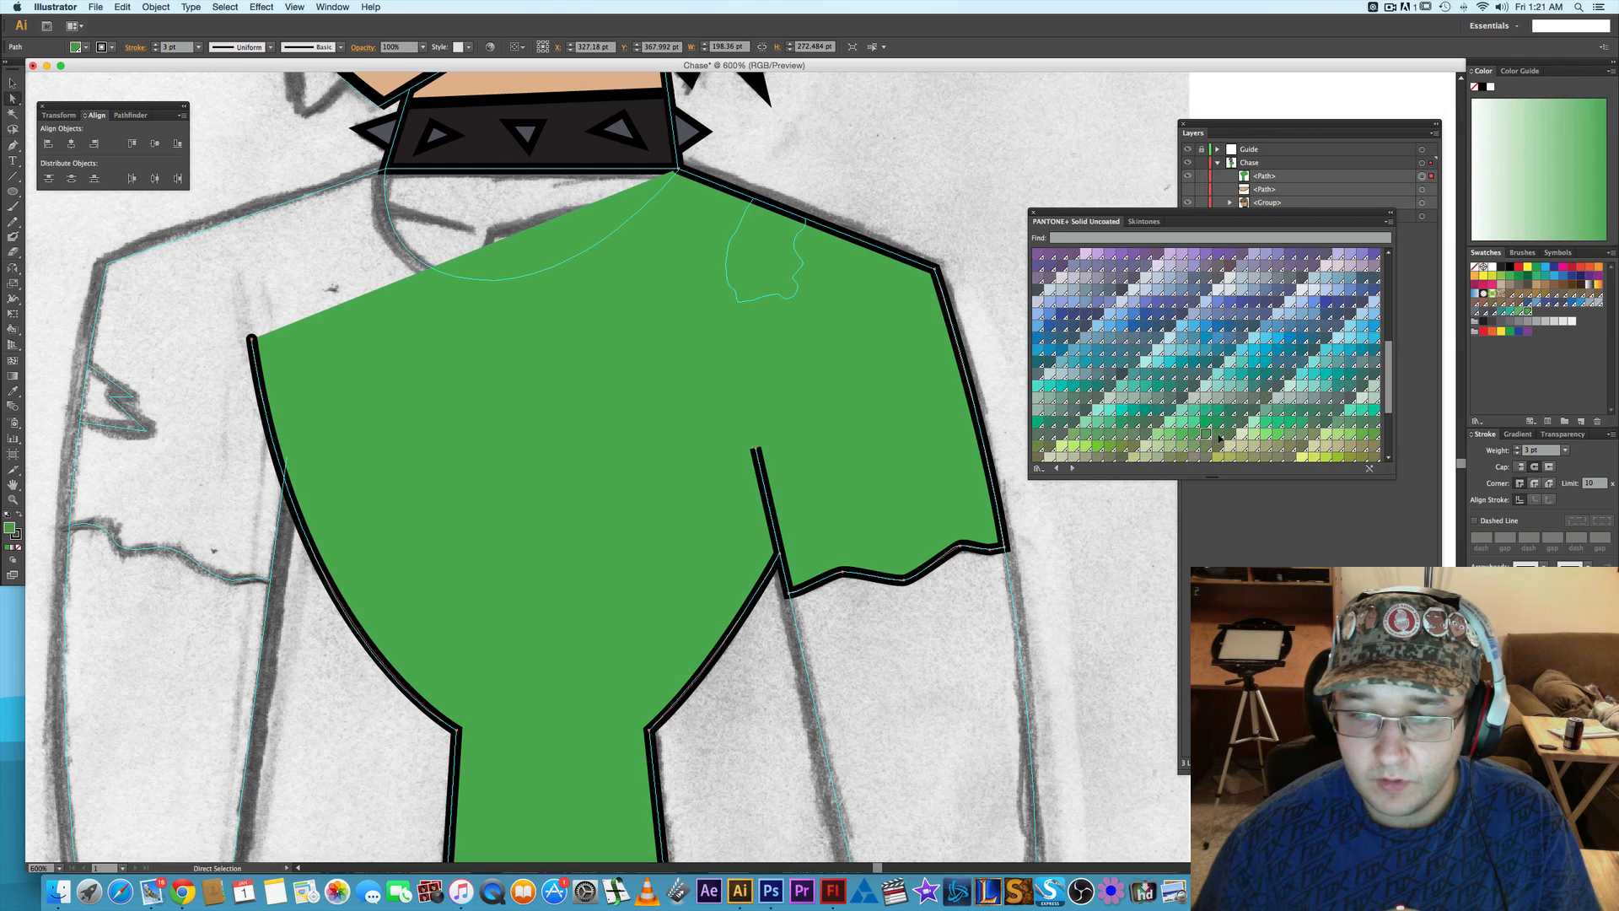
left_click(1223, 436)
left_click(1228, 435)
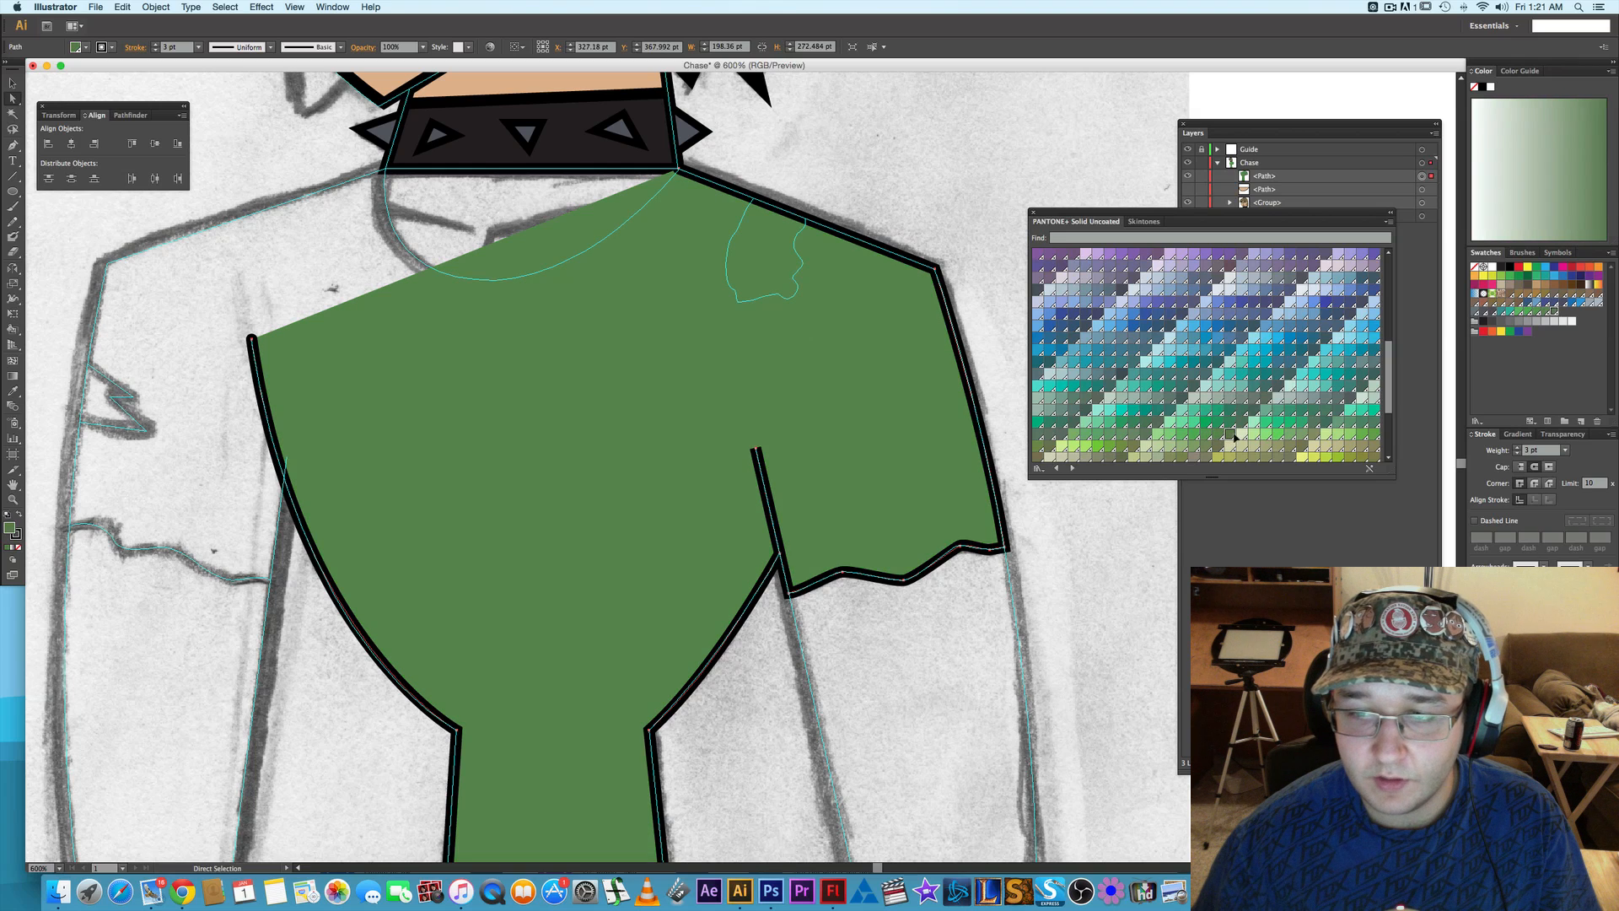
left_click(1312, 438)
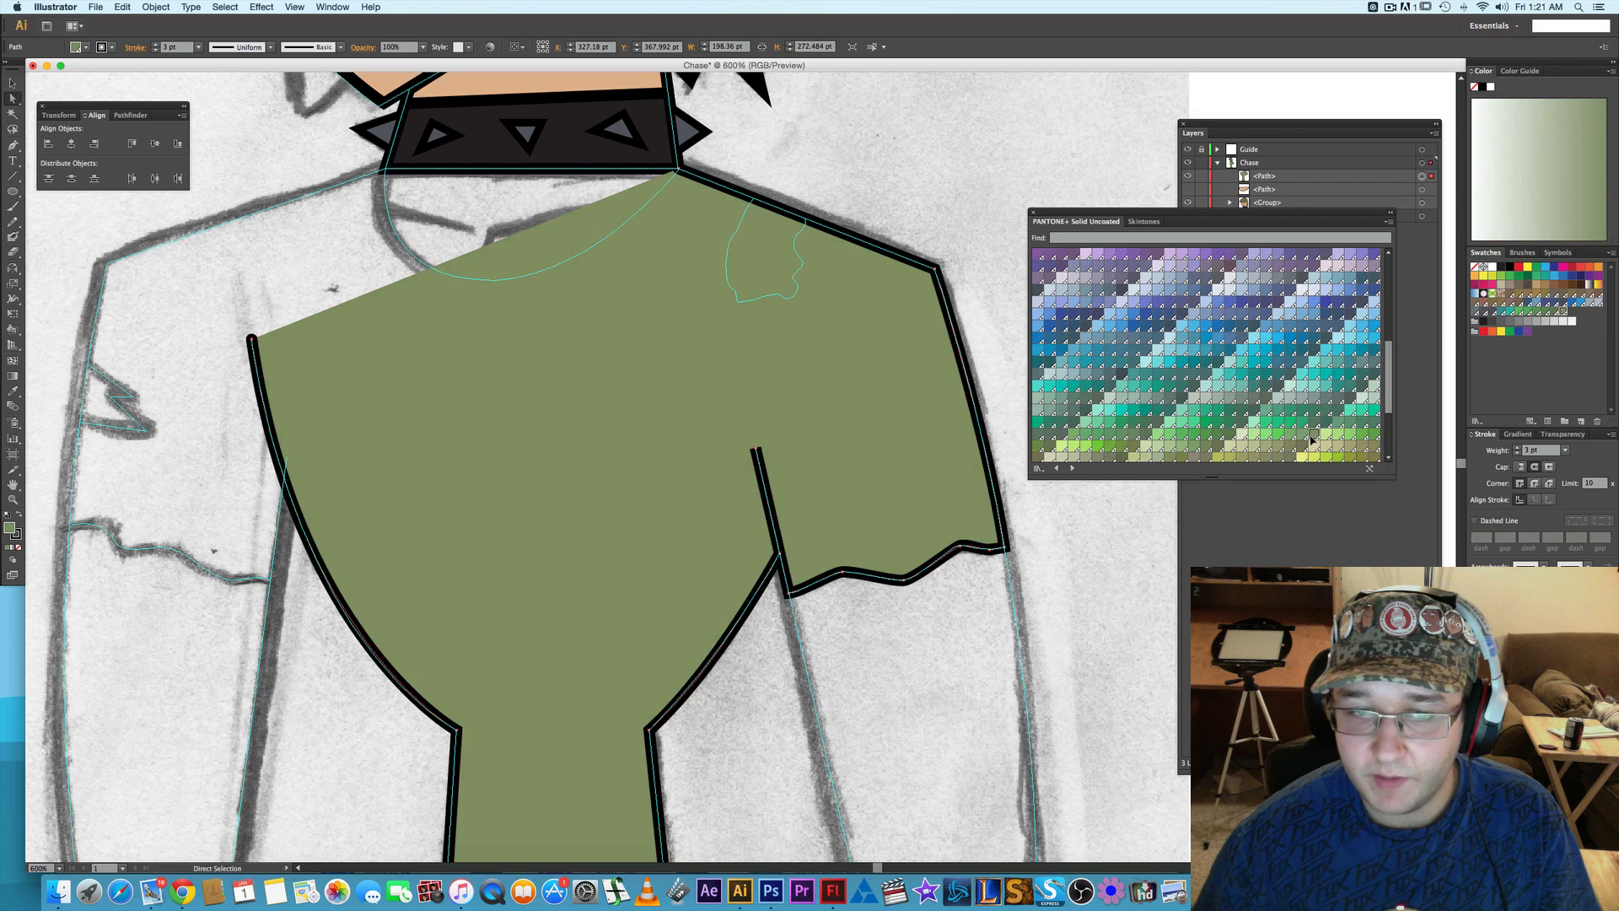
left_click(1220, 449)
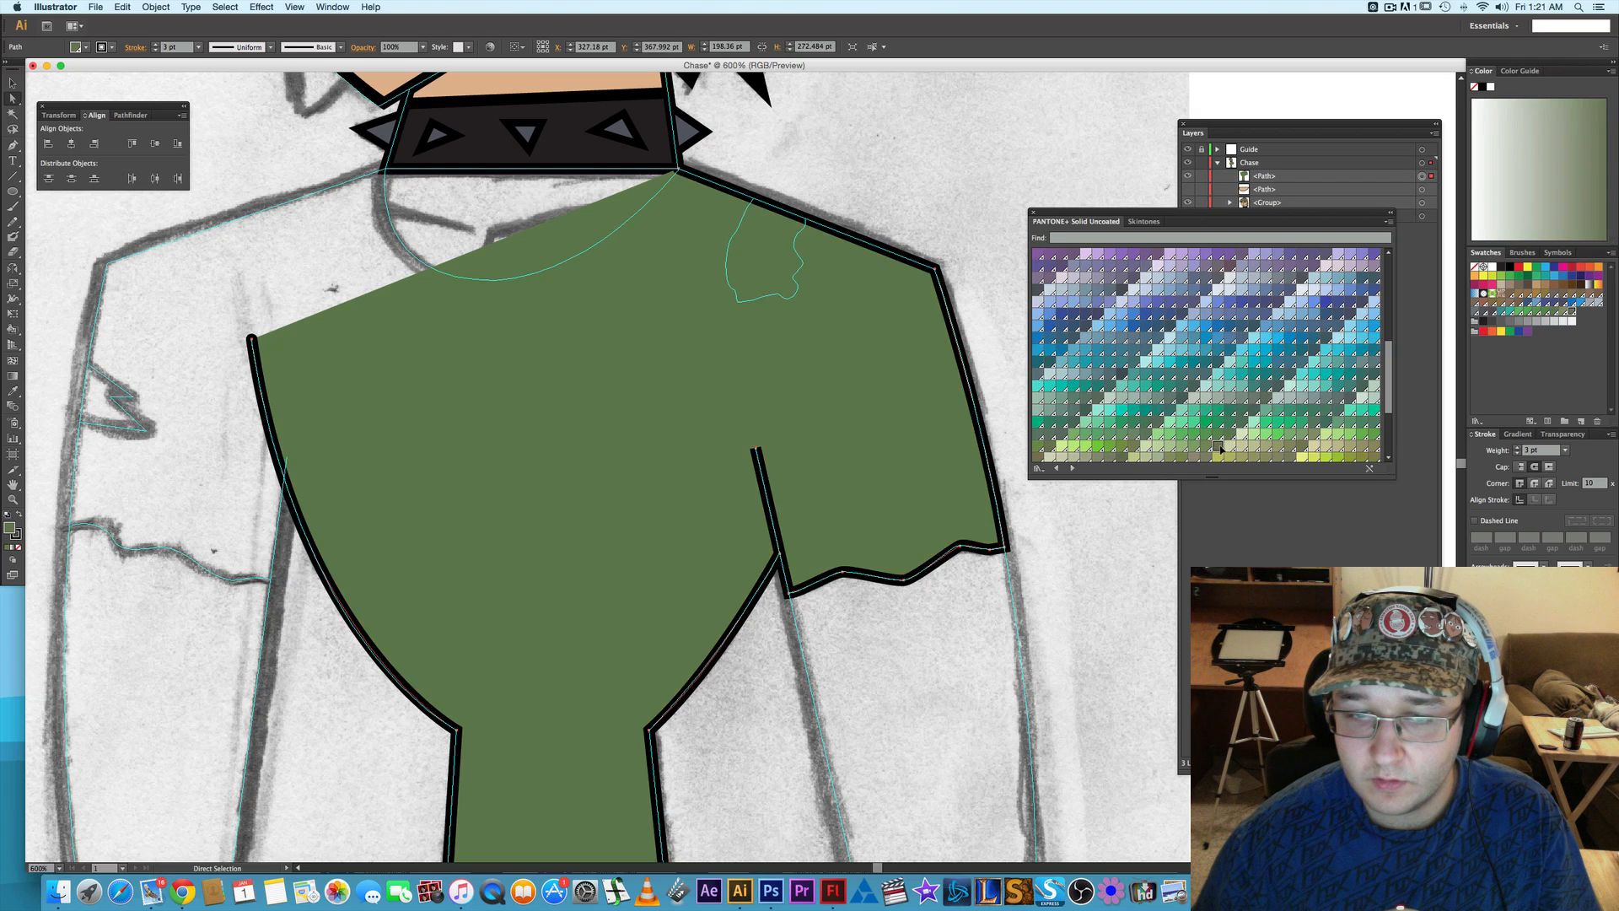
left_click(1230, 440)
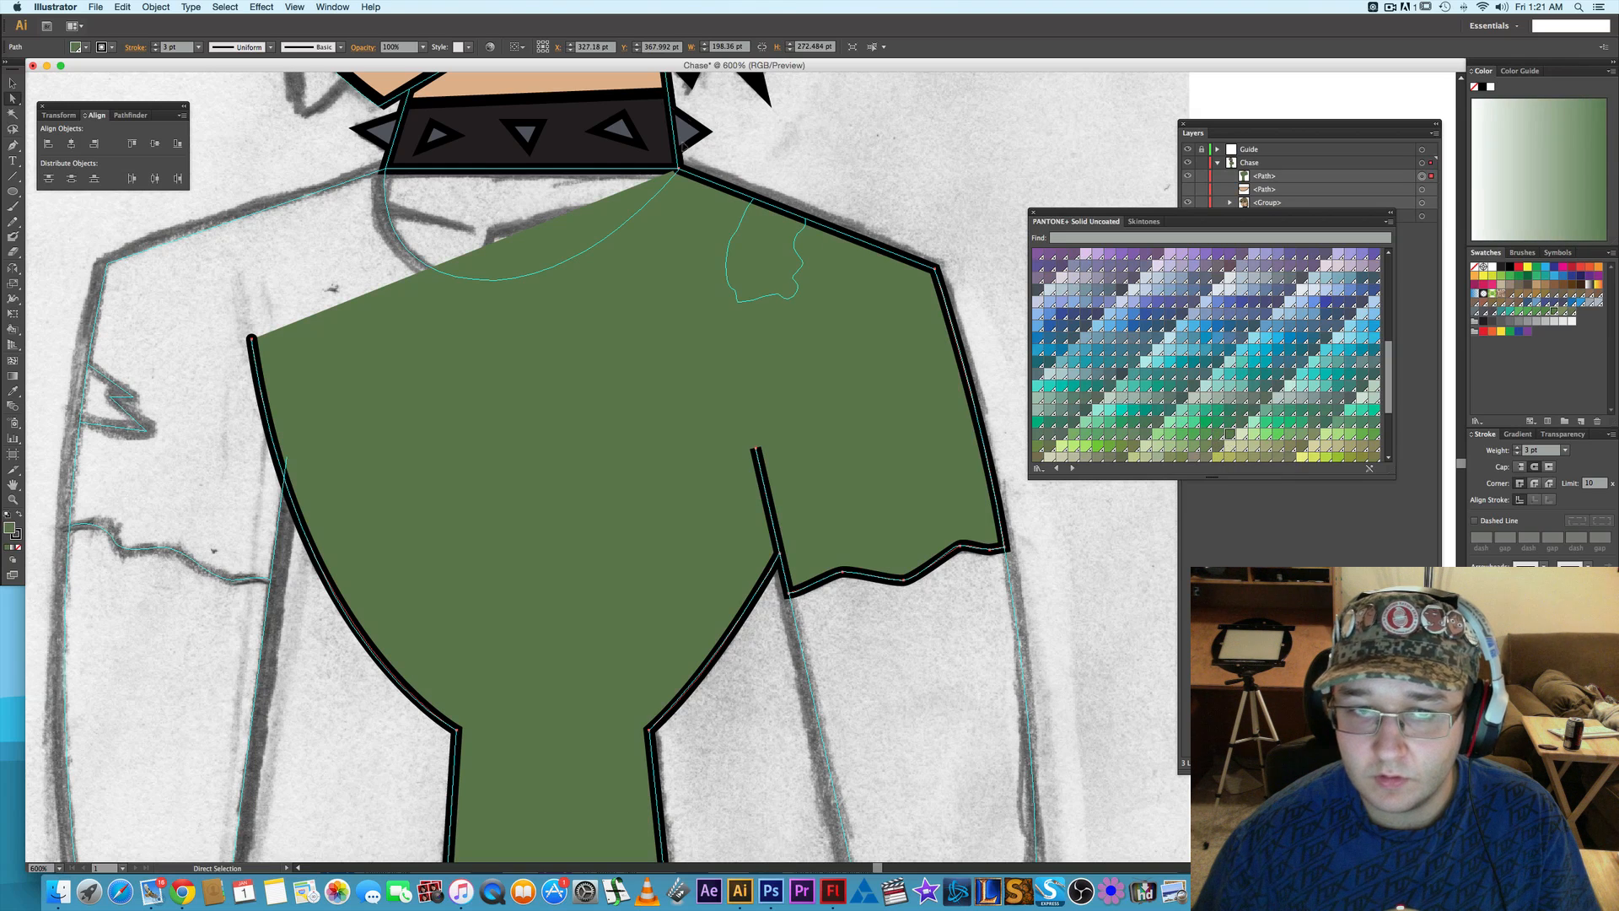
- Reselect the shirt path and lock the <Group> item in the Chase layer
mouse_move(261, 275)
left_mouse_down()
mouse_move(526, 283)
mouse_move(442, 249)
left_mouse_up()
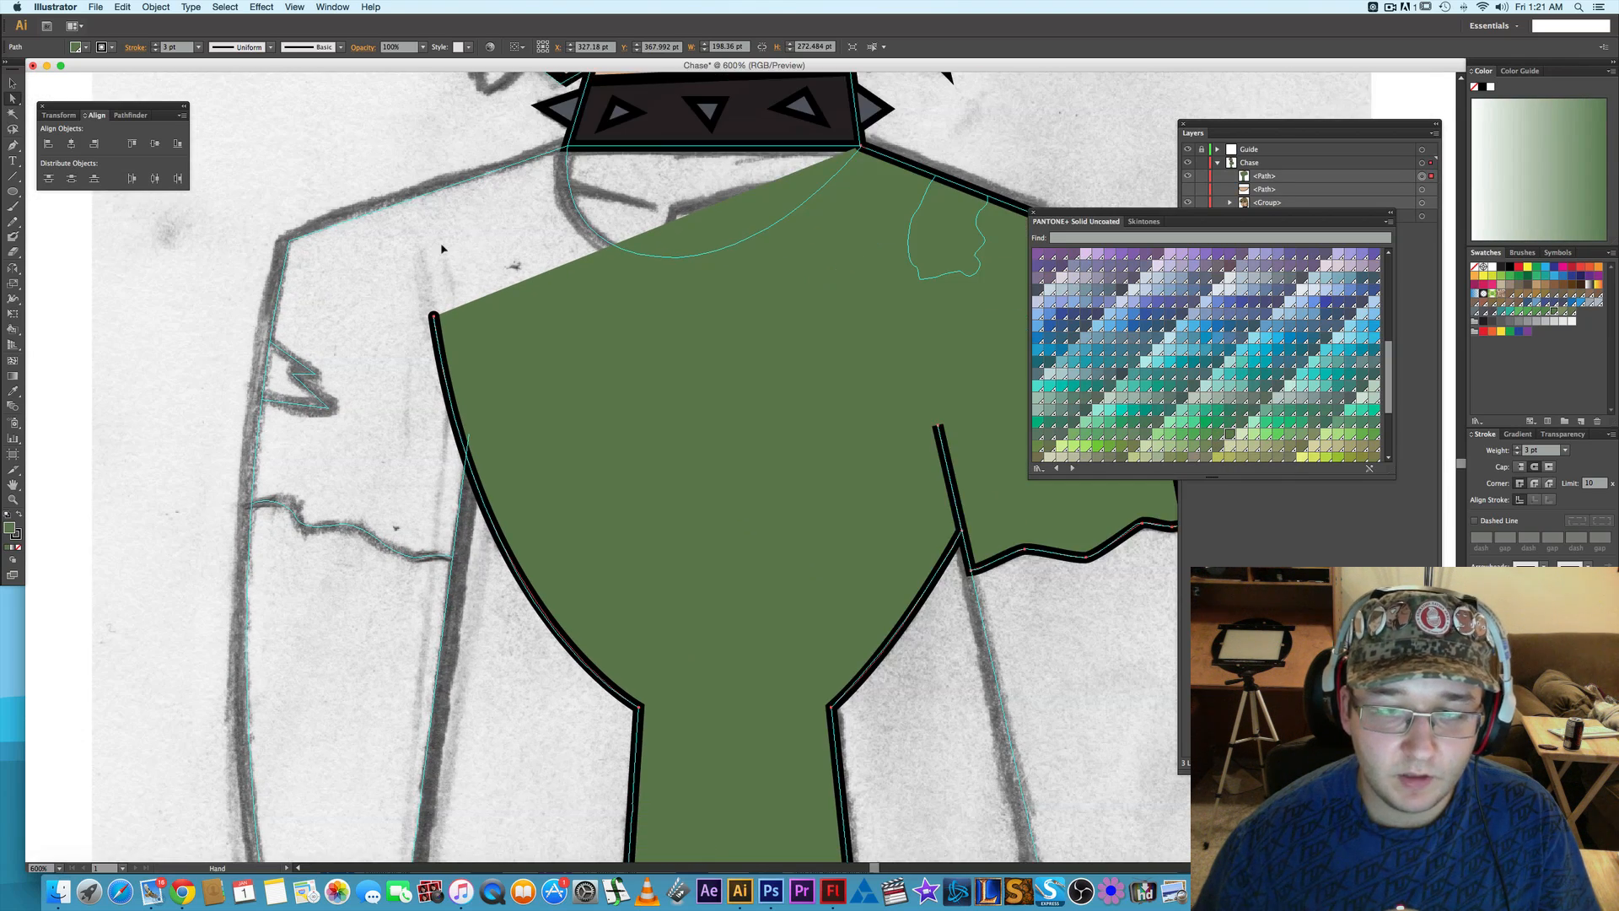
key("v")
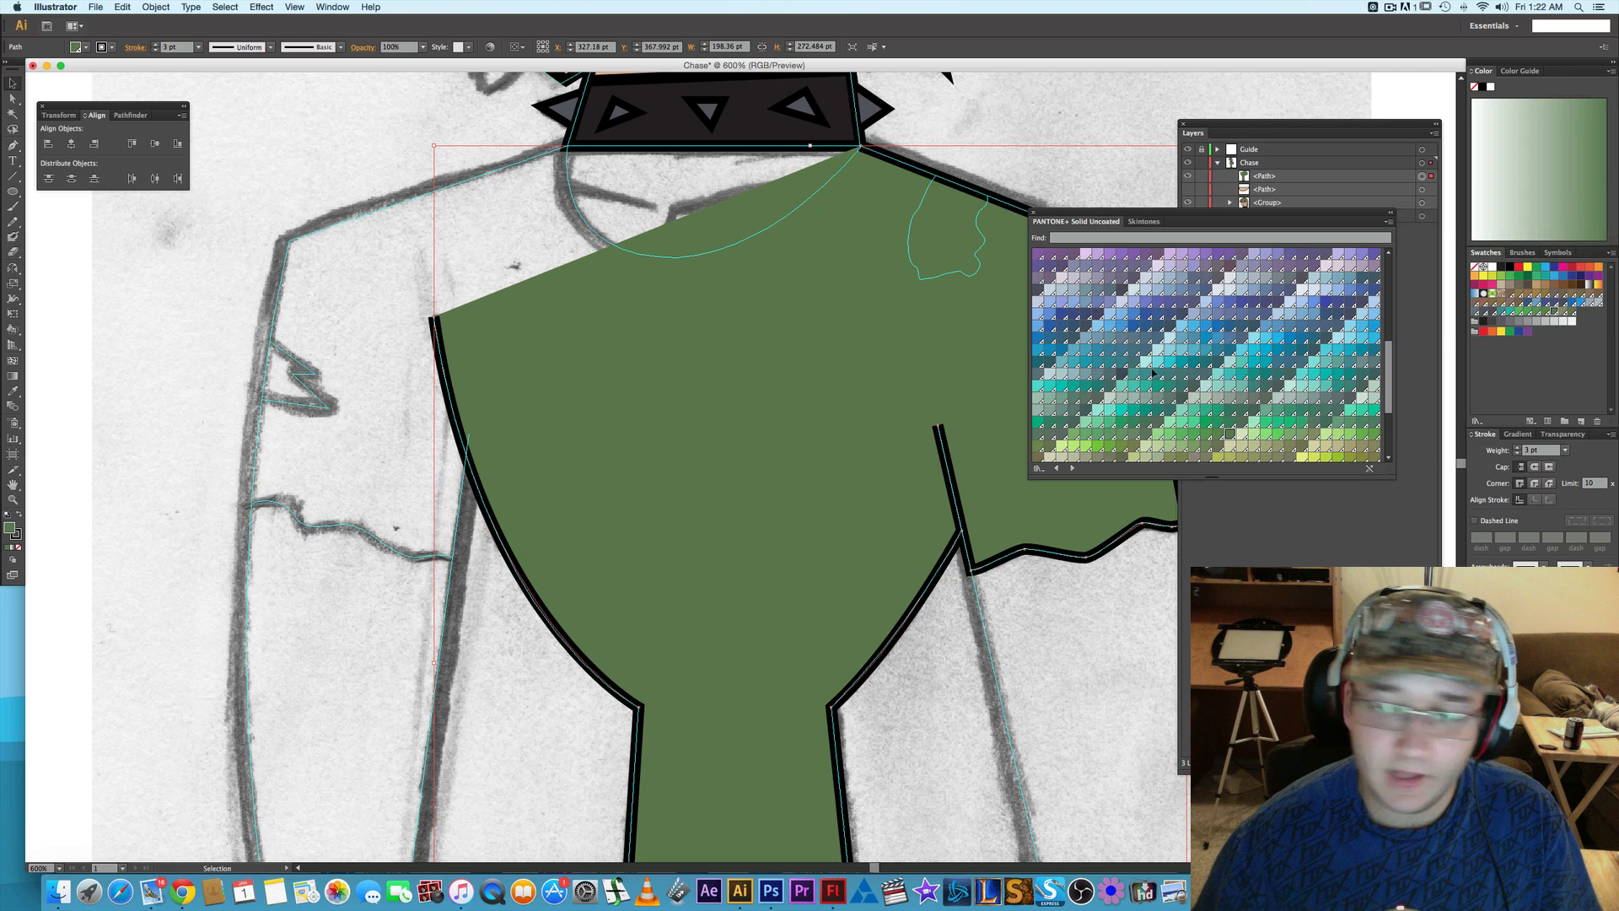
left_click(452, 261)
left_click_drag(452, 260, 415, 333)
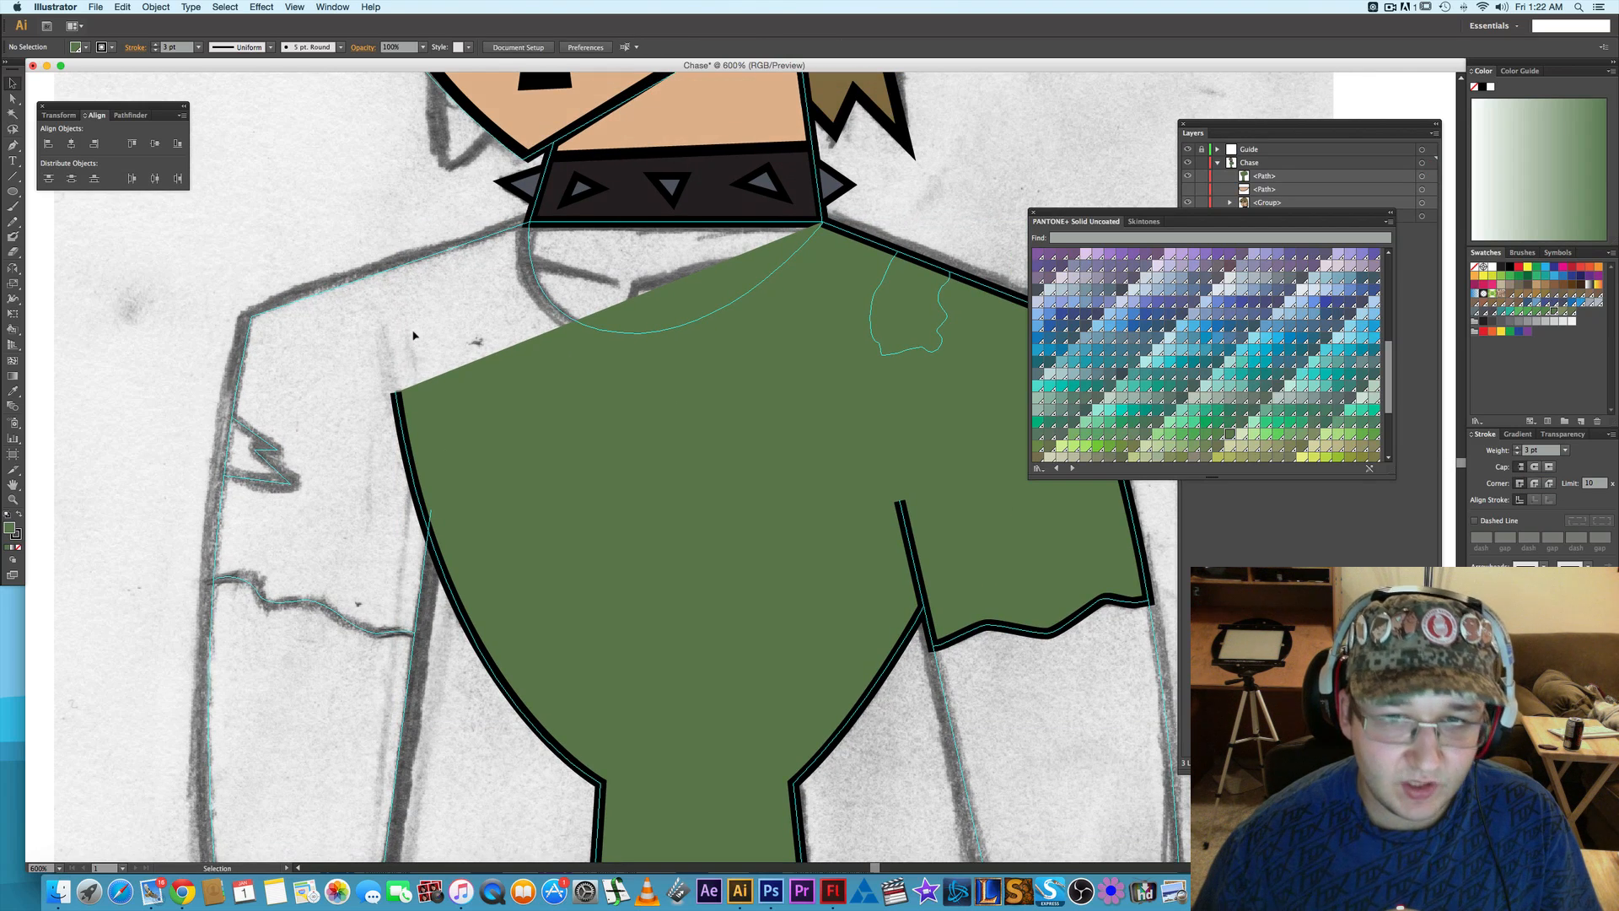
left_click(801, 330)
key("a")
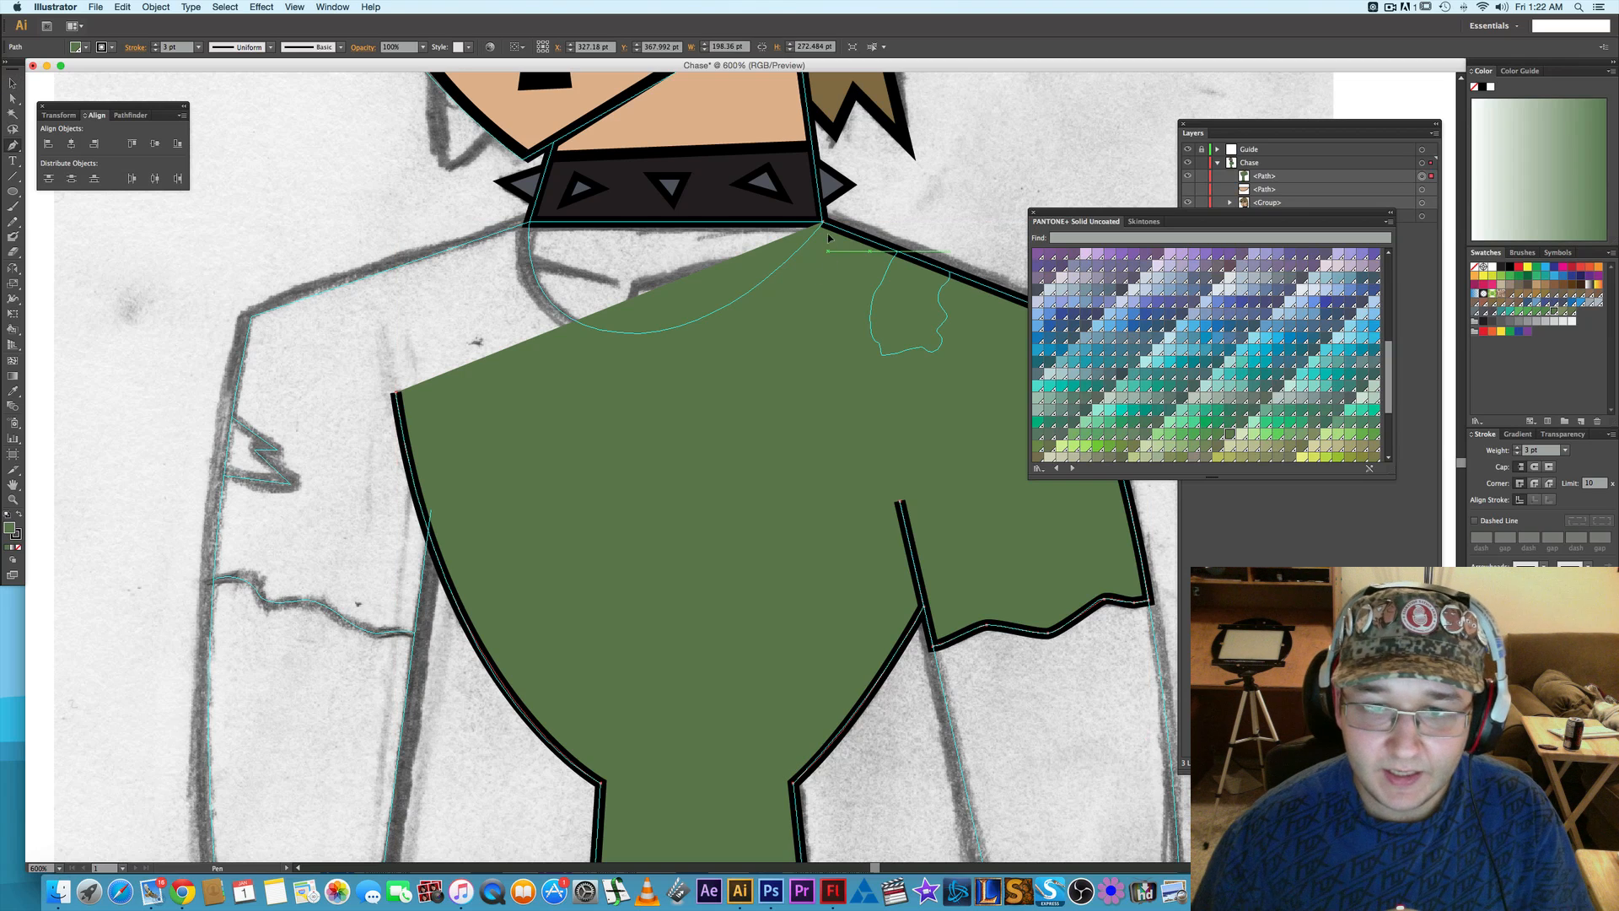
left_click(1256, 149)
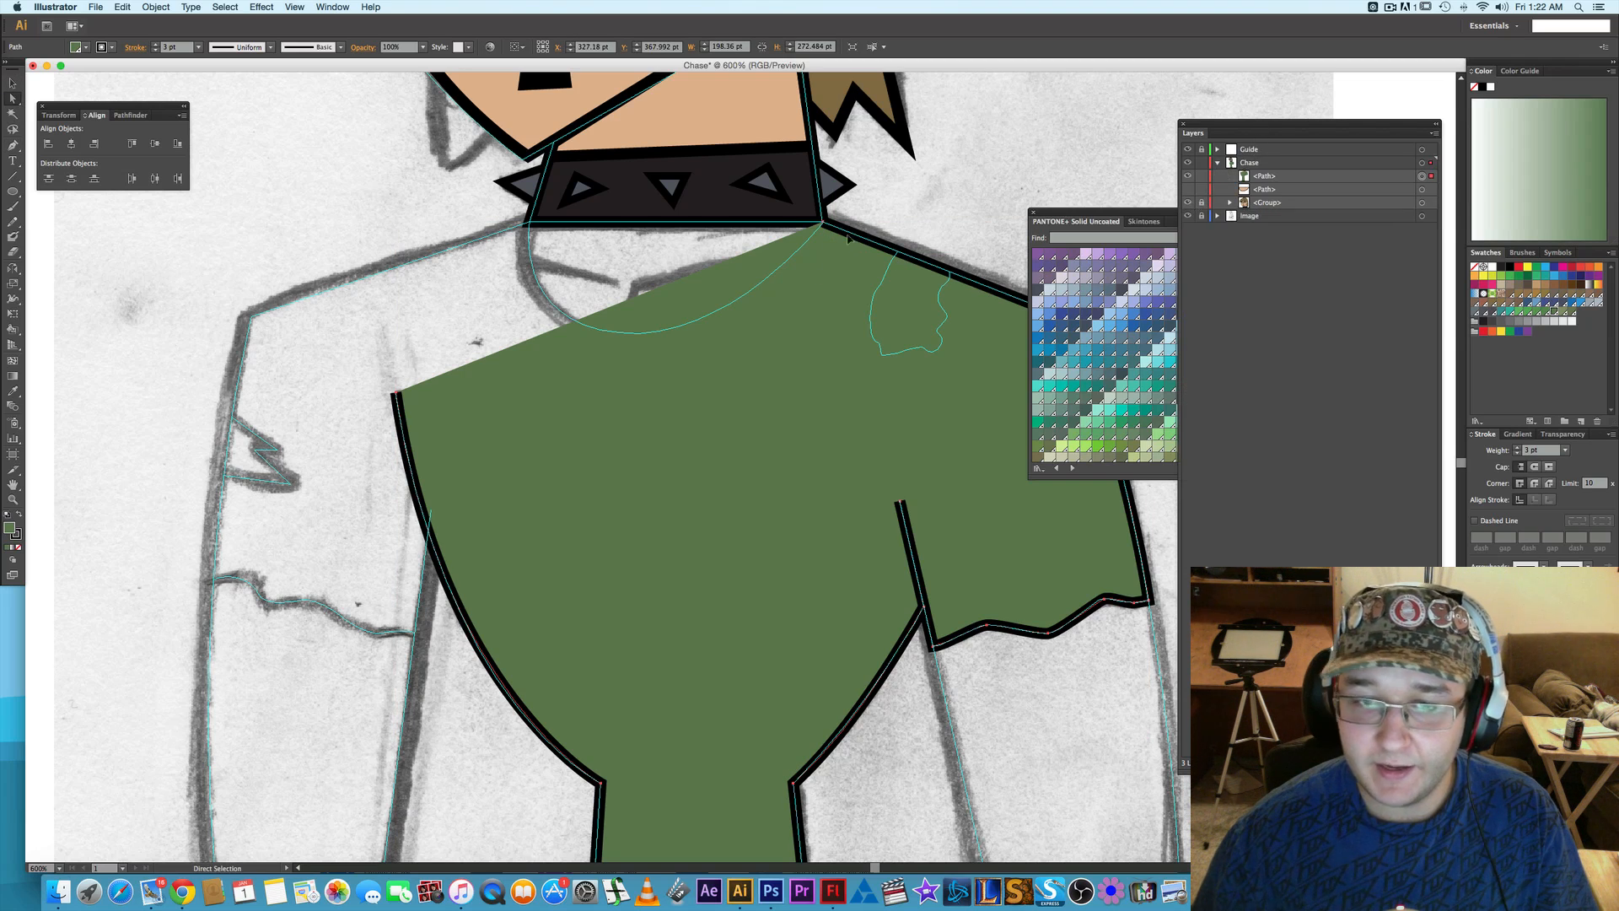
- Continue the shirt outline from the right neck corner along the collar base to the left shoulder and down the sleeve's outer edge to its hem
key("p")
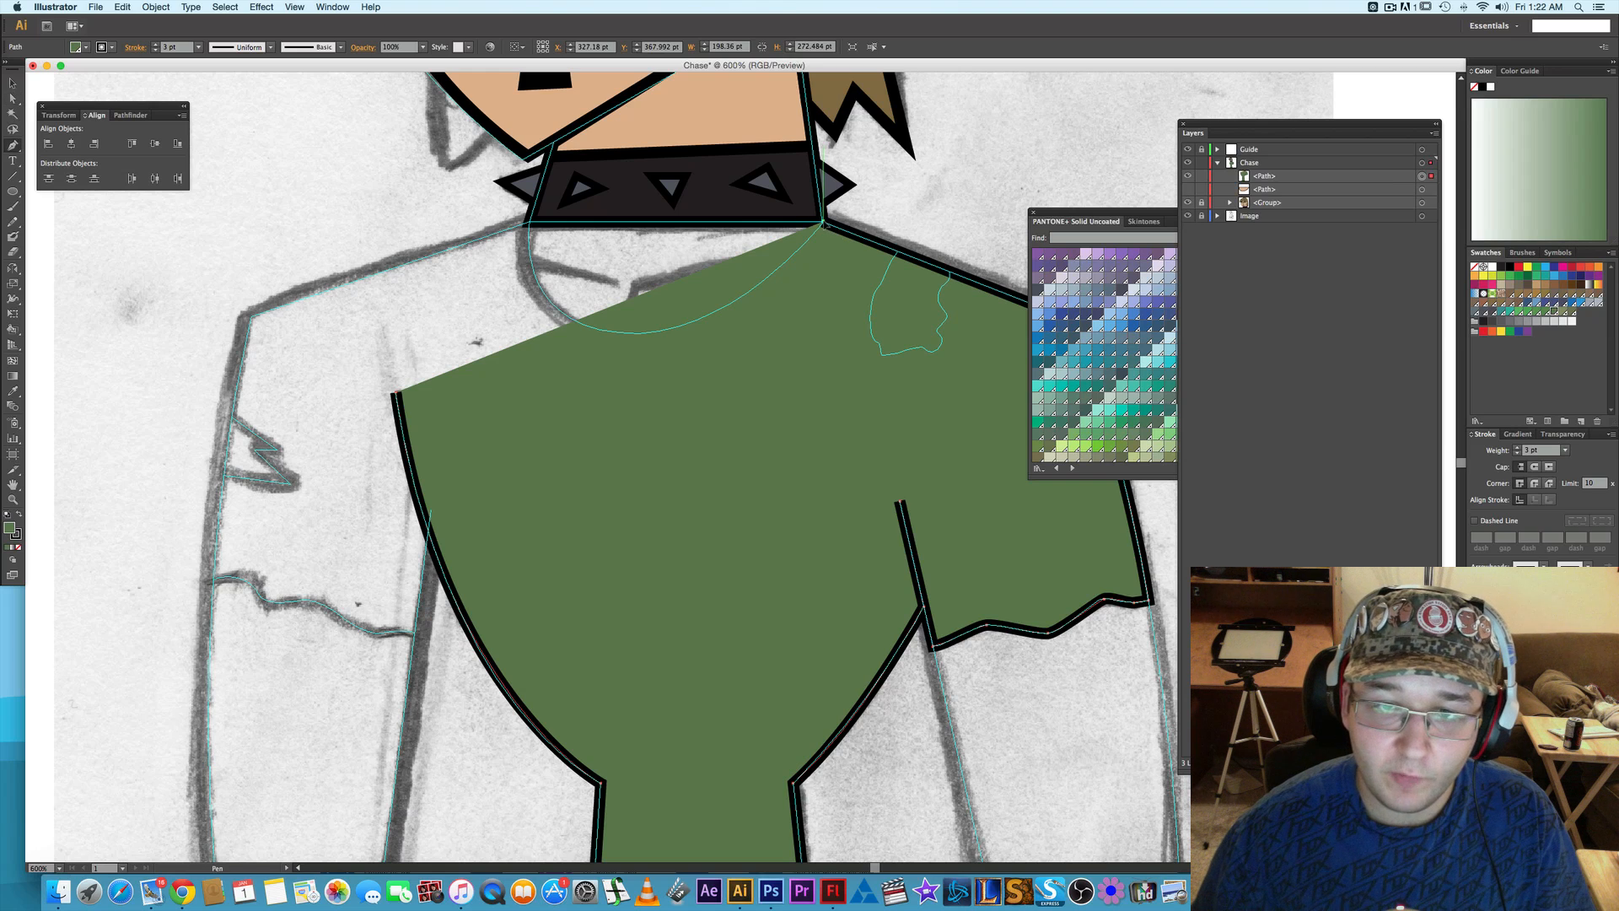
left_click(824, 224)
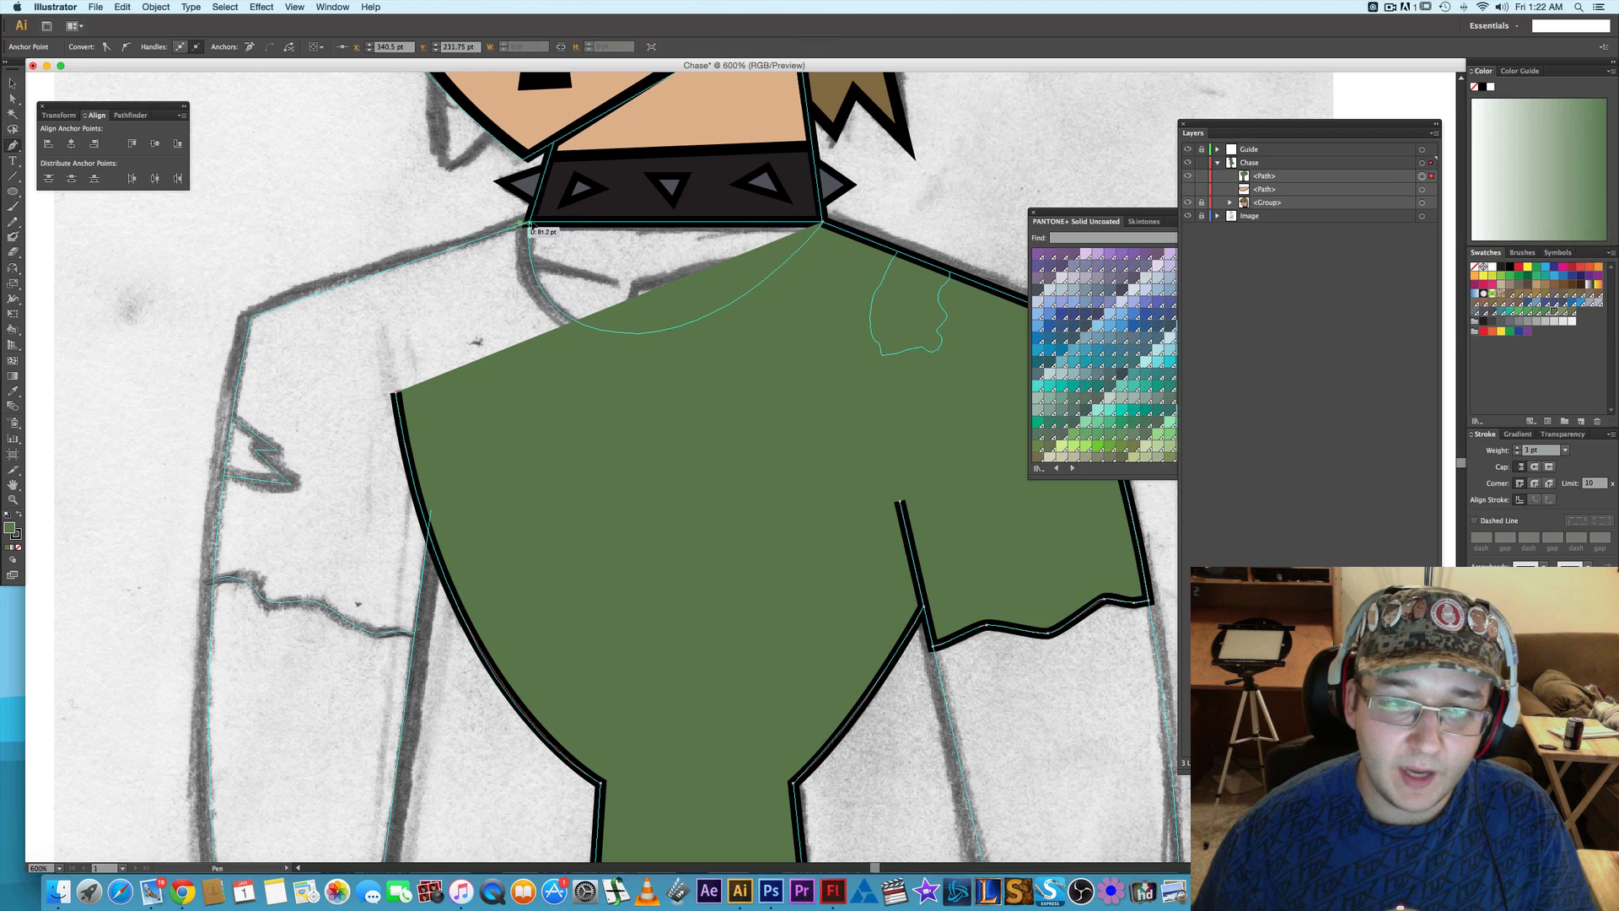
left_click(531, 223)
left_click_drag(265, 319, 401, 259)
left_click(388, 253)
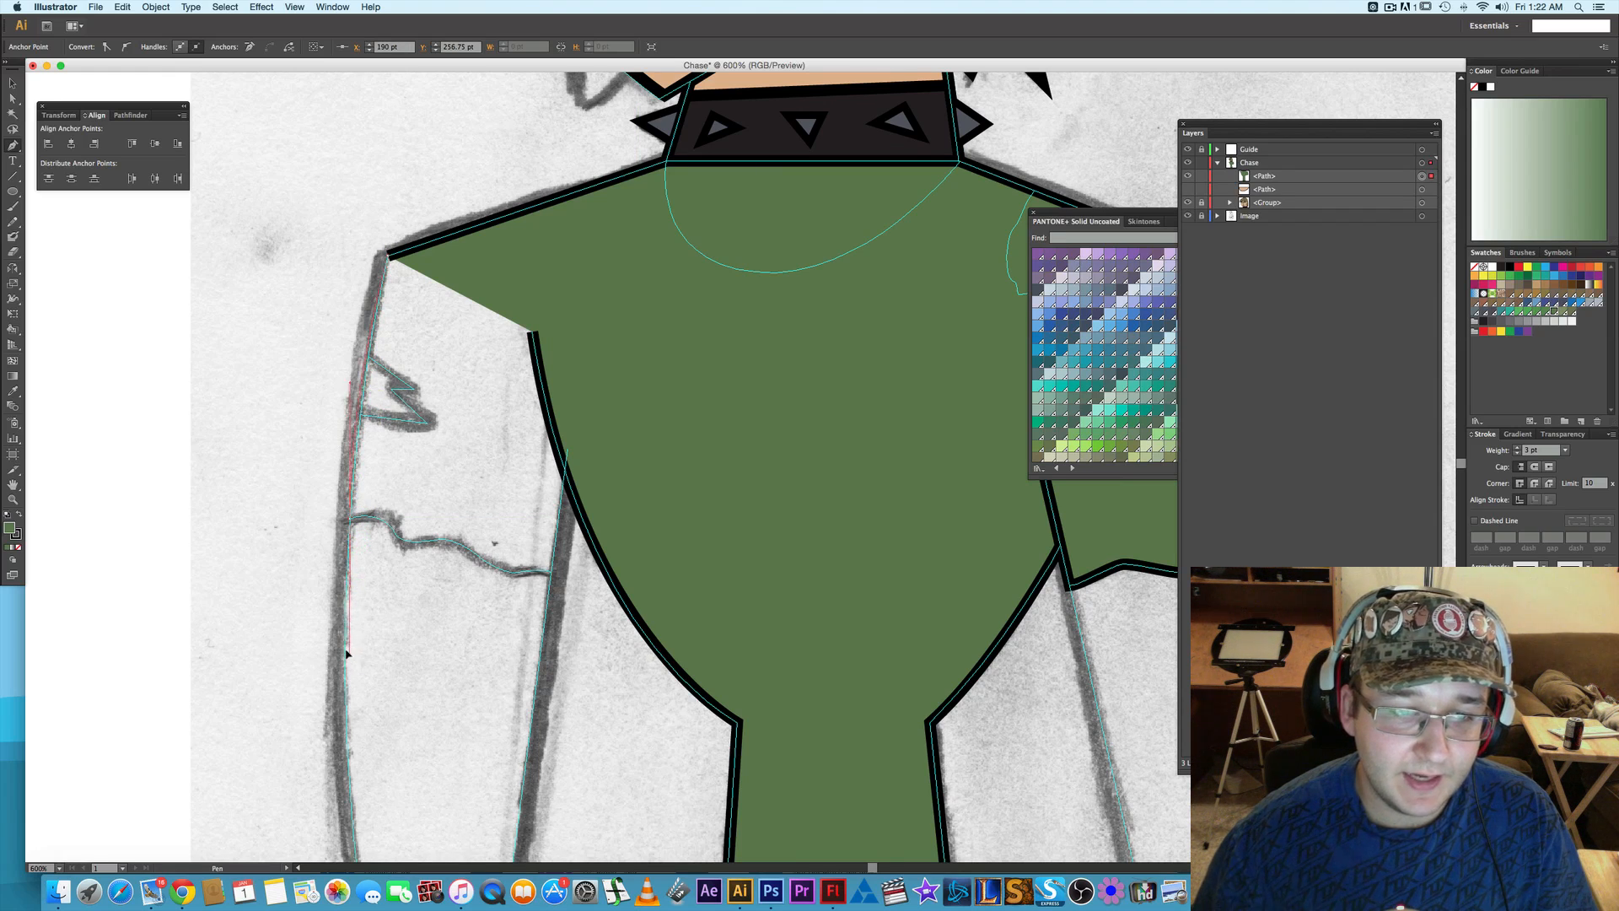
left_click_drag(345, 639, 346, 638)
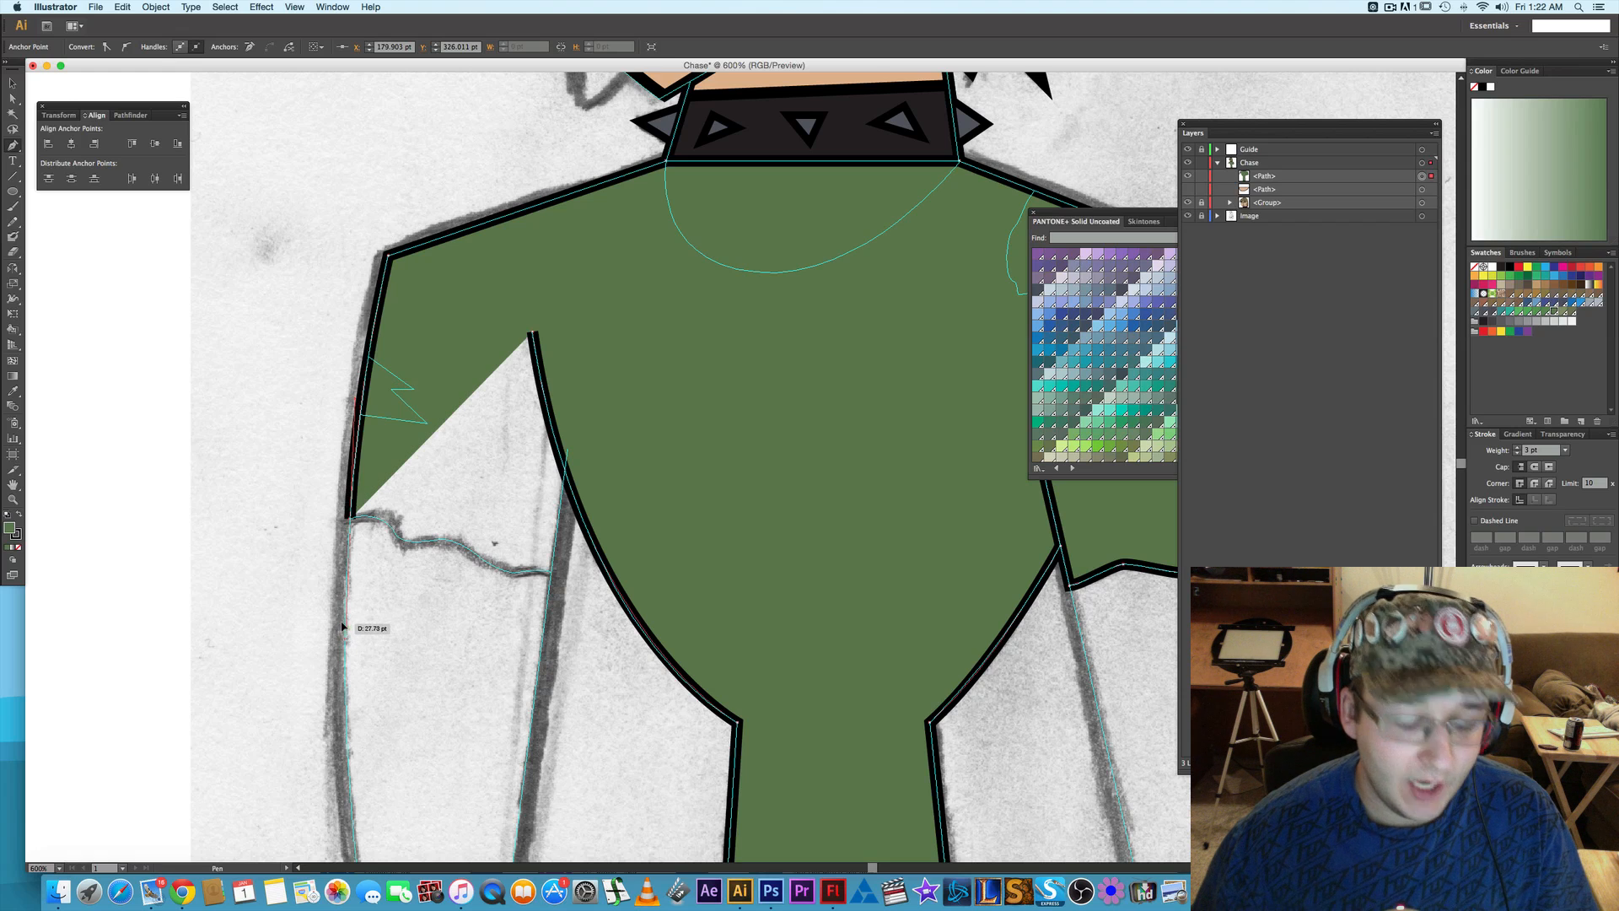
left_click(351, 518)
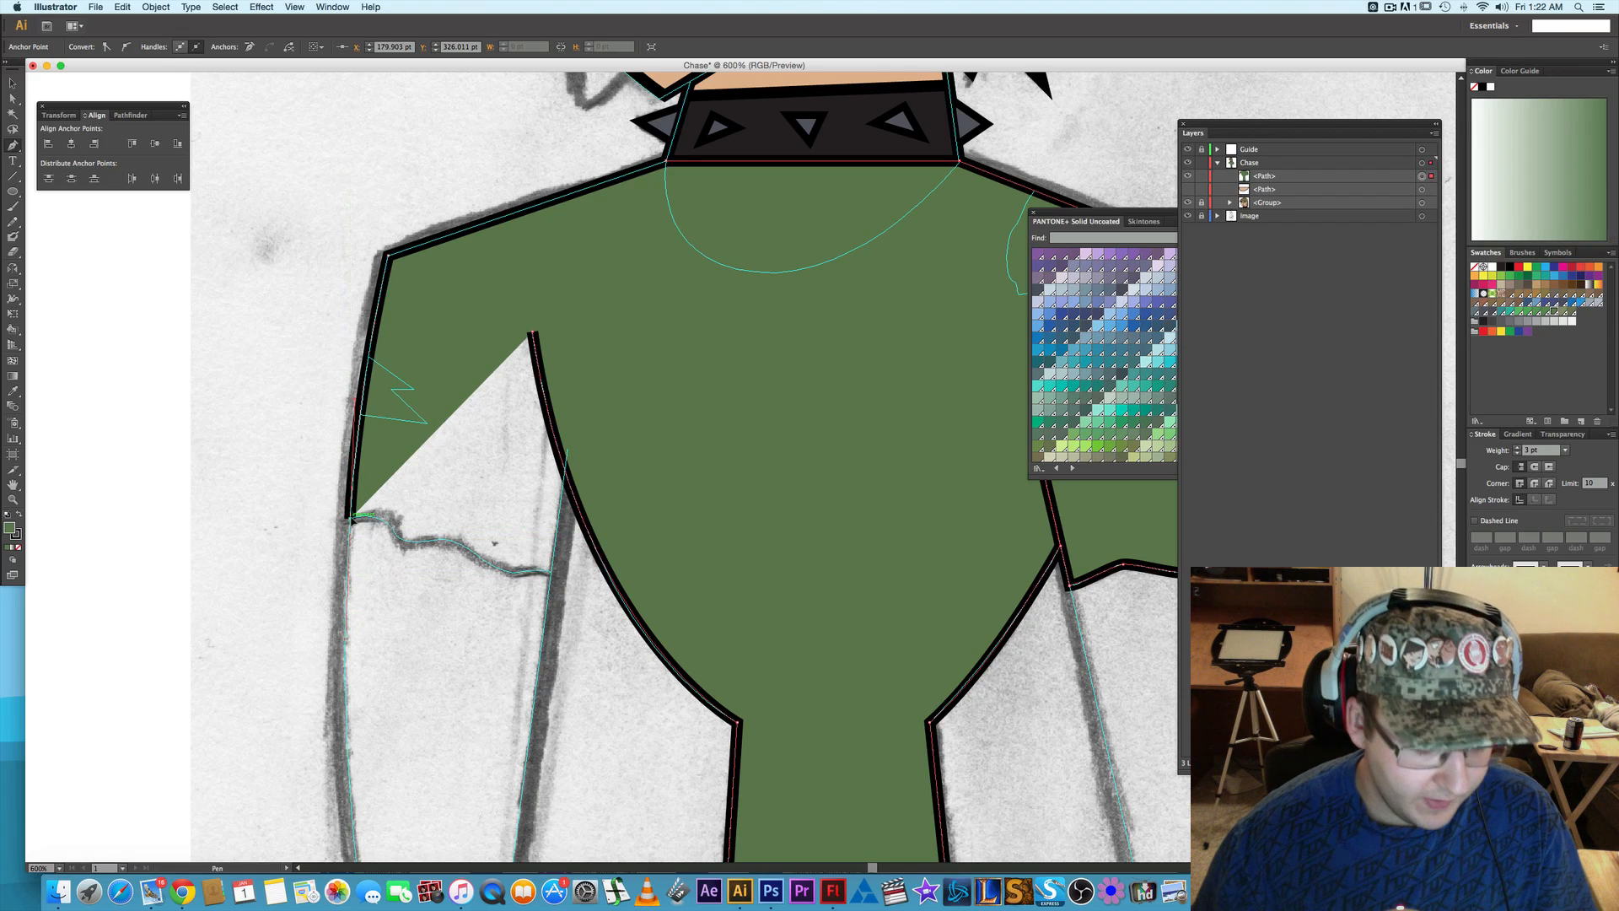
- Trace the left sleeve's wavy hem with curved segments and continue up the sleeve's inner line to where it meets the torso
scroll(373, 532, "up", 1)
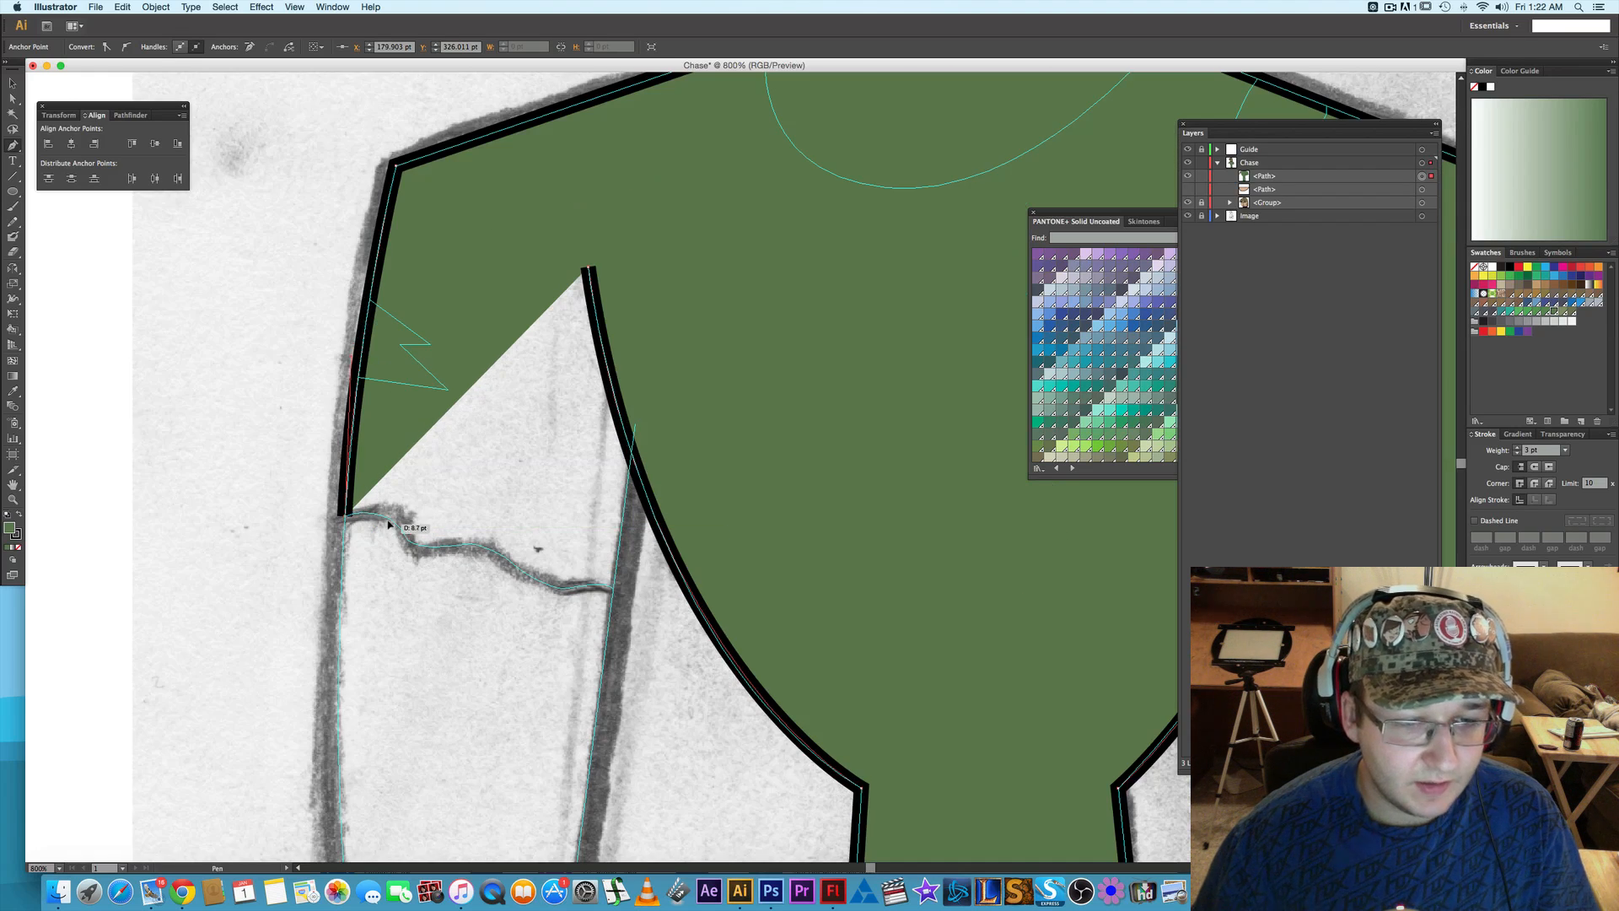
scroll(390, 523, "up", 1)
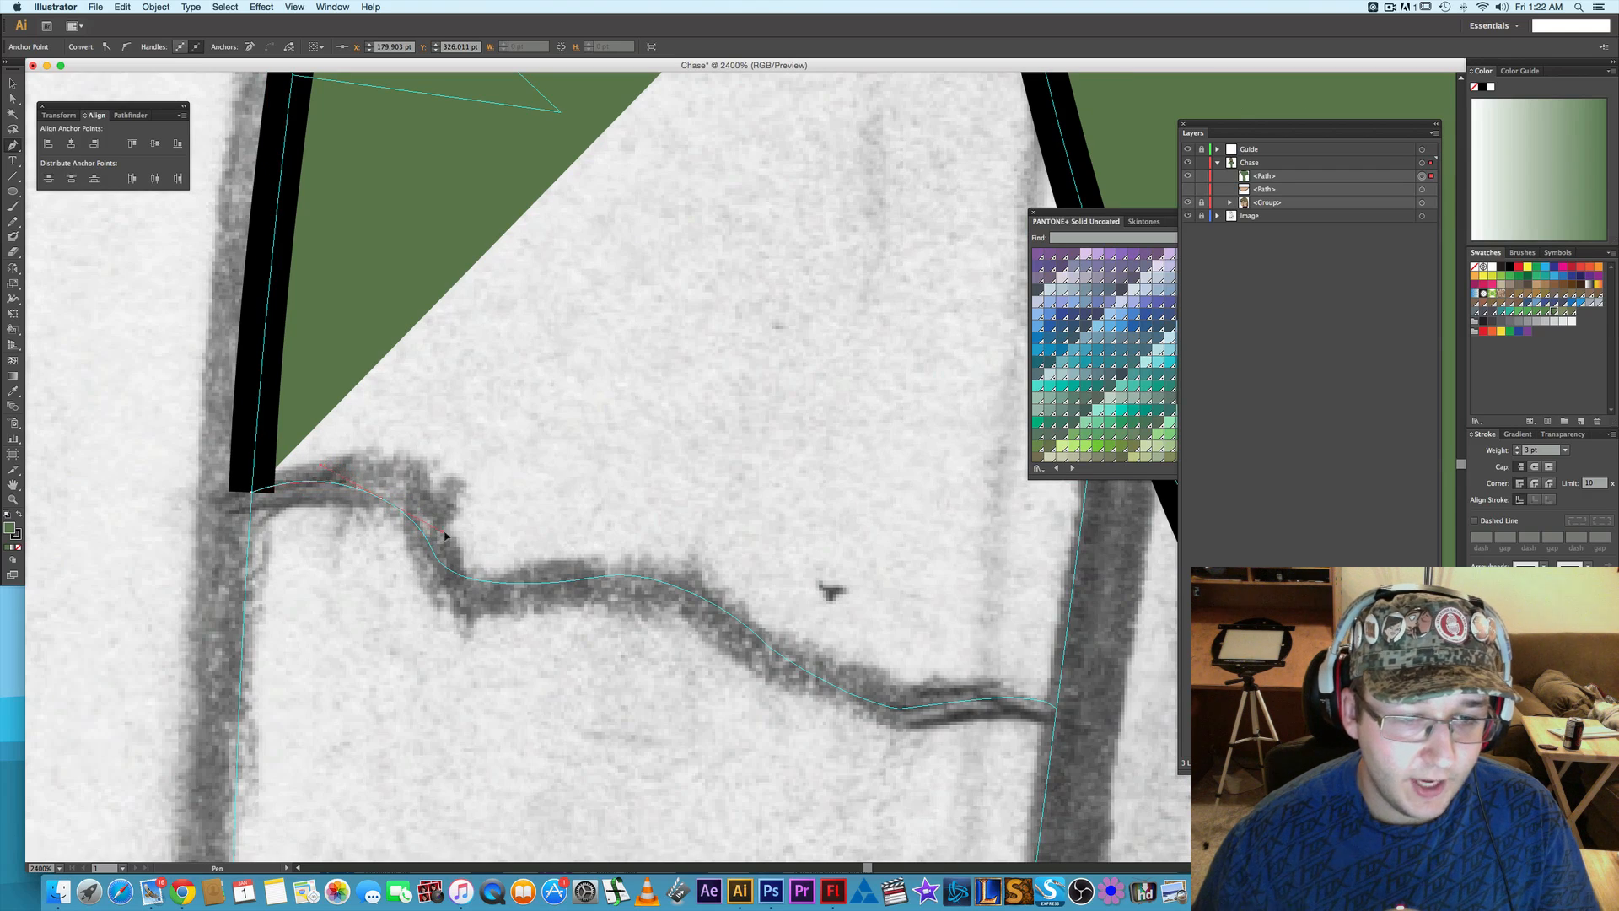
mouse_move(448, 532)
left_mouse_down()
mouse_move(510, 581)
mouse_move(546, 586)
left_mouse_up()
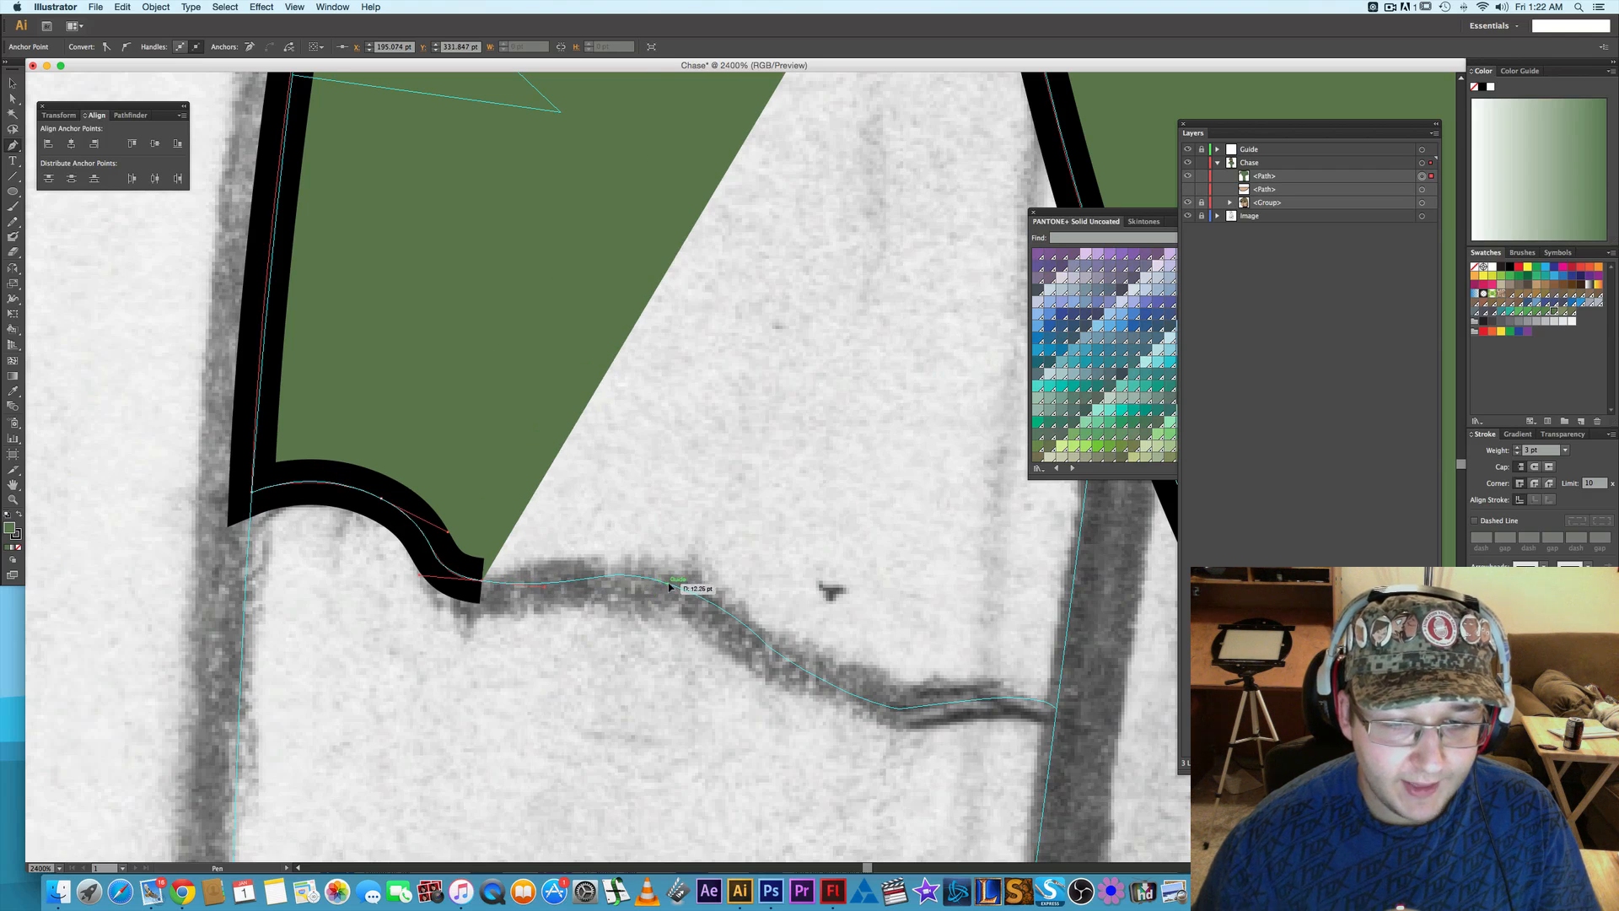
left_click_drag(675, 586, 845, 664)
scroll(751, 612, "down", 3)
scroll(751, 612, "right", 4)
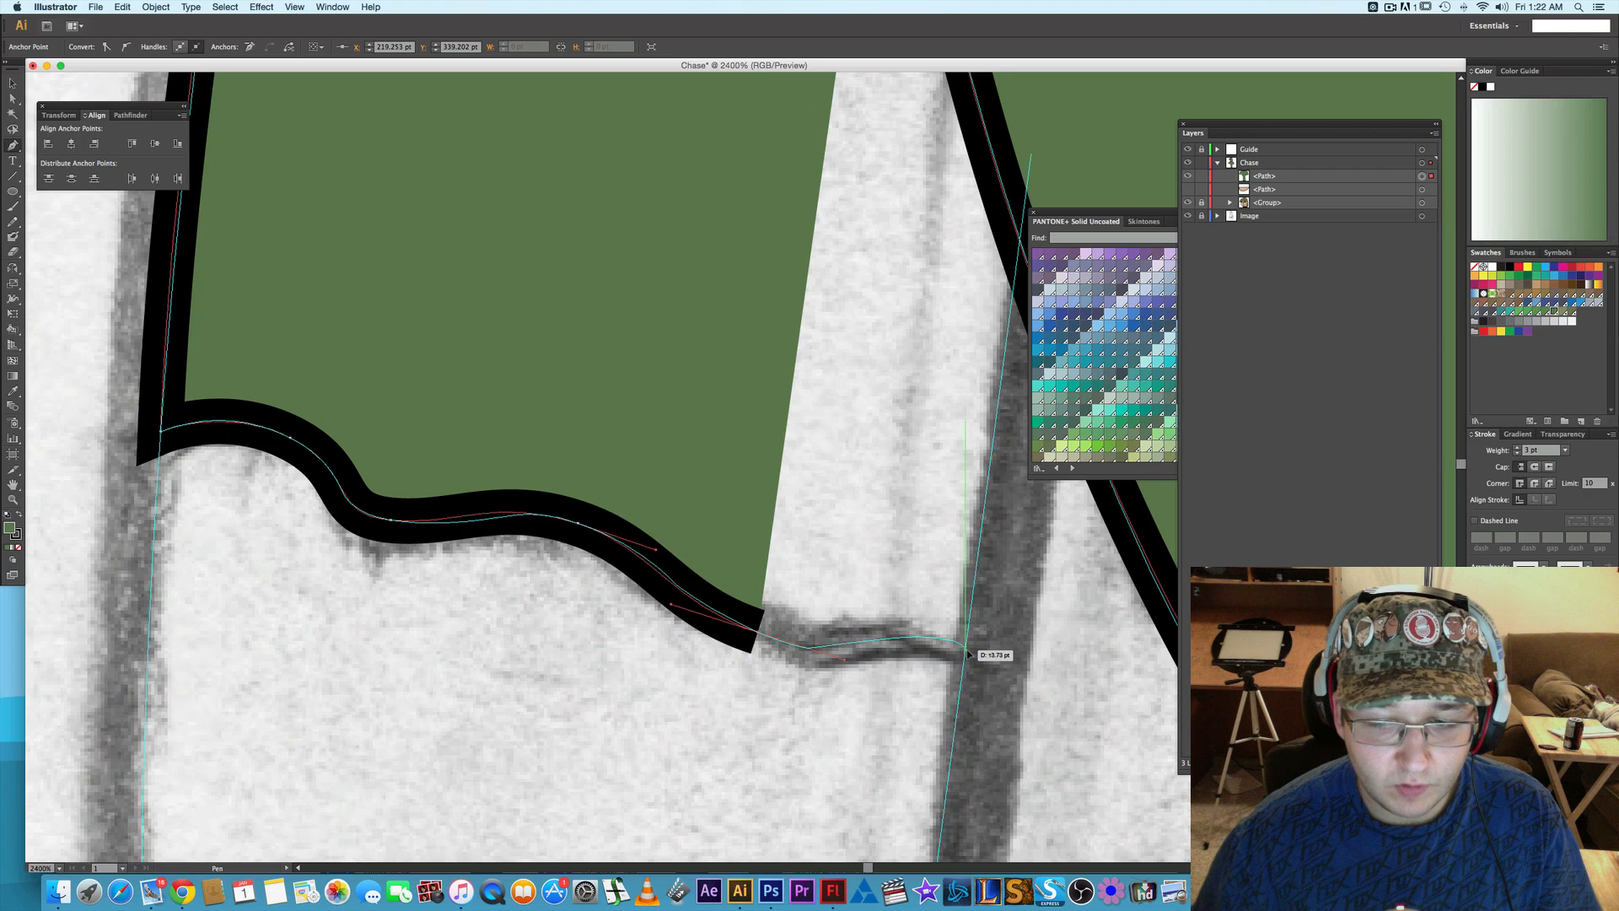
left_click_drag(967, 652, 1032, 677)
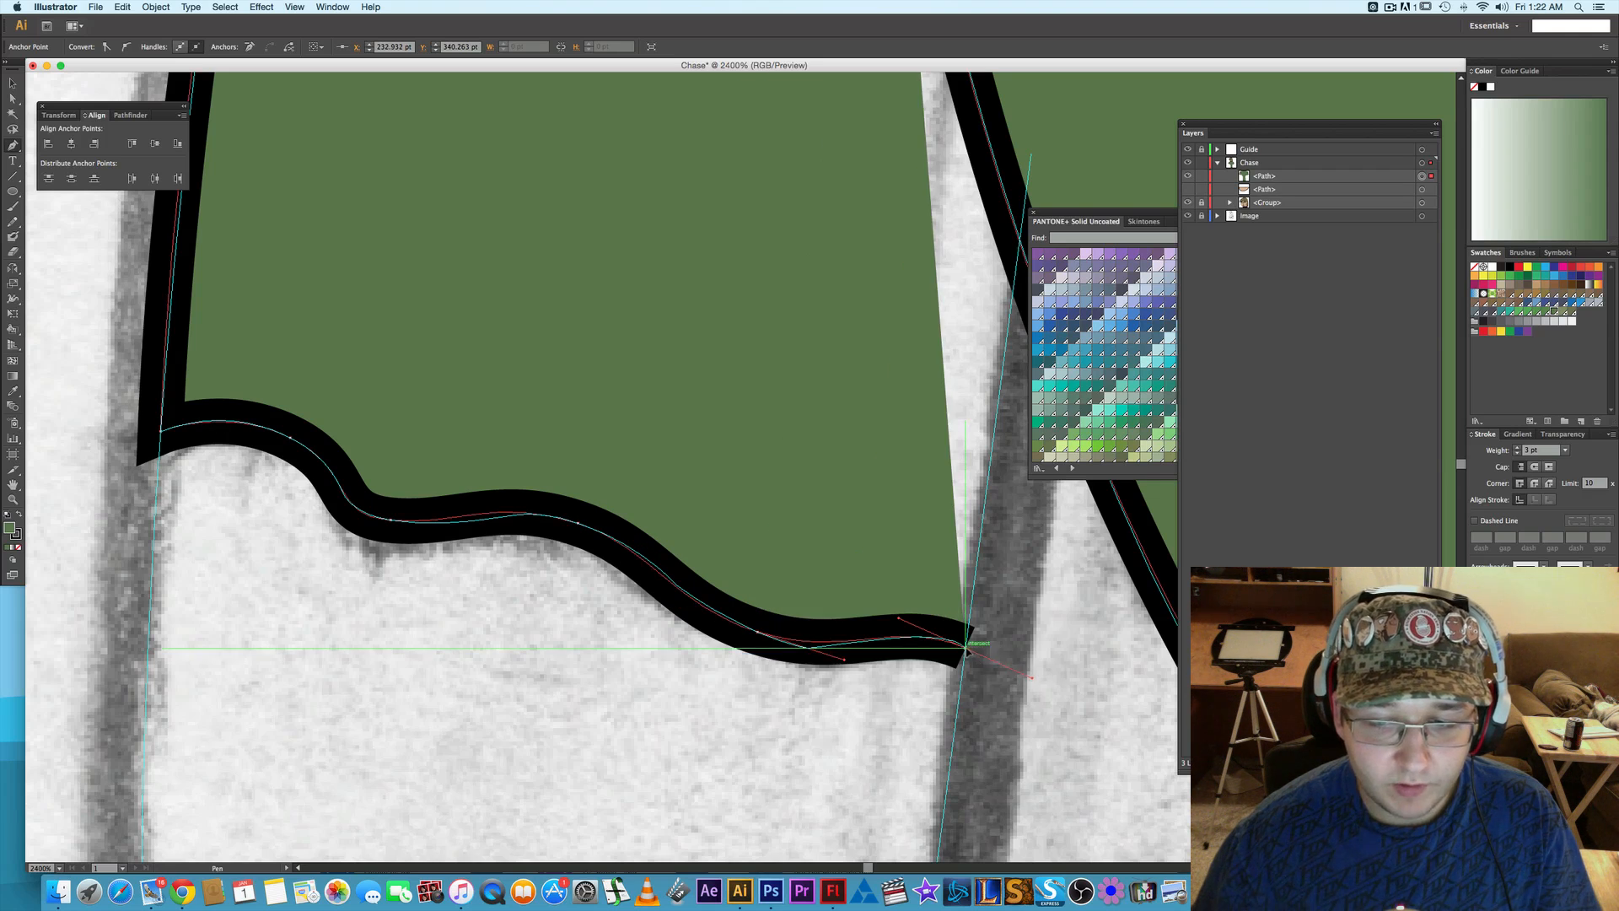
left_click(966, 647)
left_click_drag(1000, 576, 878, 741)
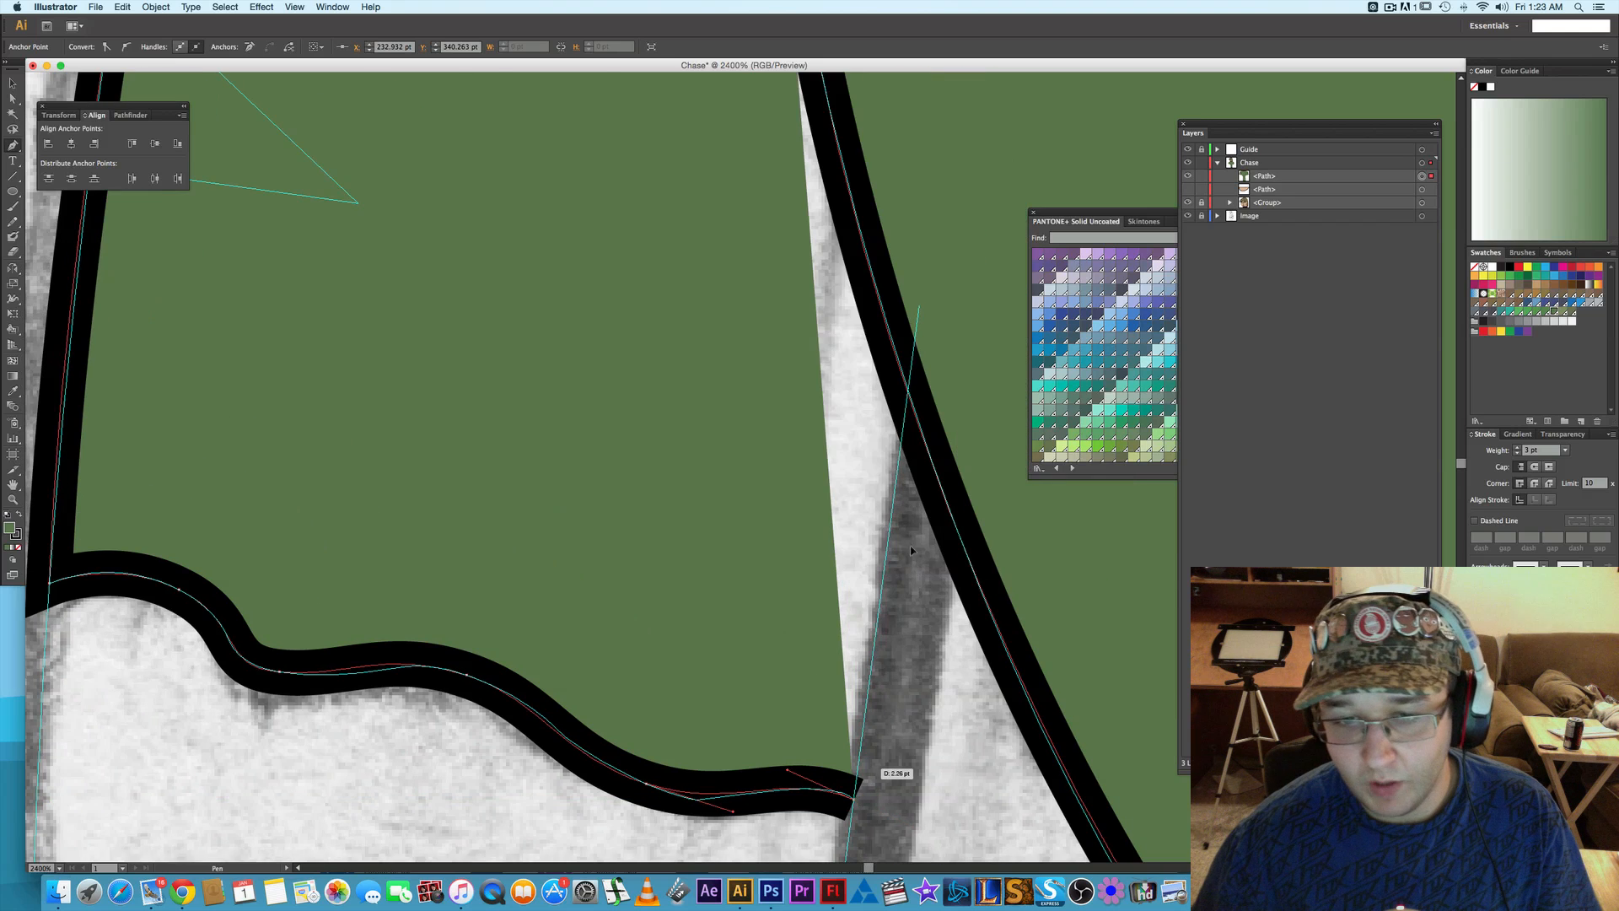
left_click(908, 398)
- Try to close the shirt outline at the left underarm crease's tip, undo the closing segment and deselect the path
scroll(919, 445, "up", 10)
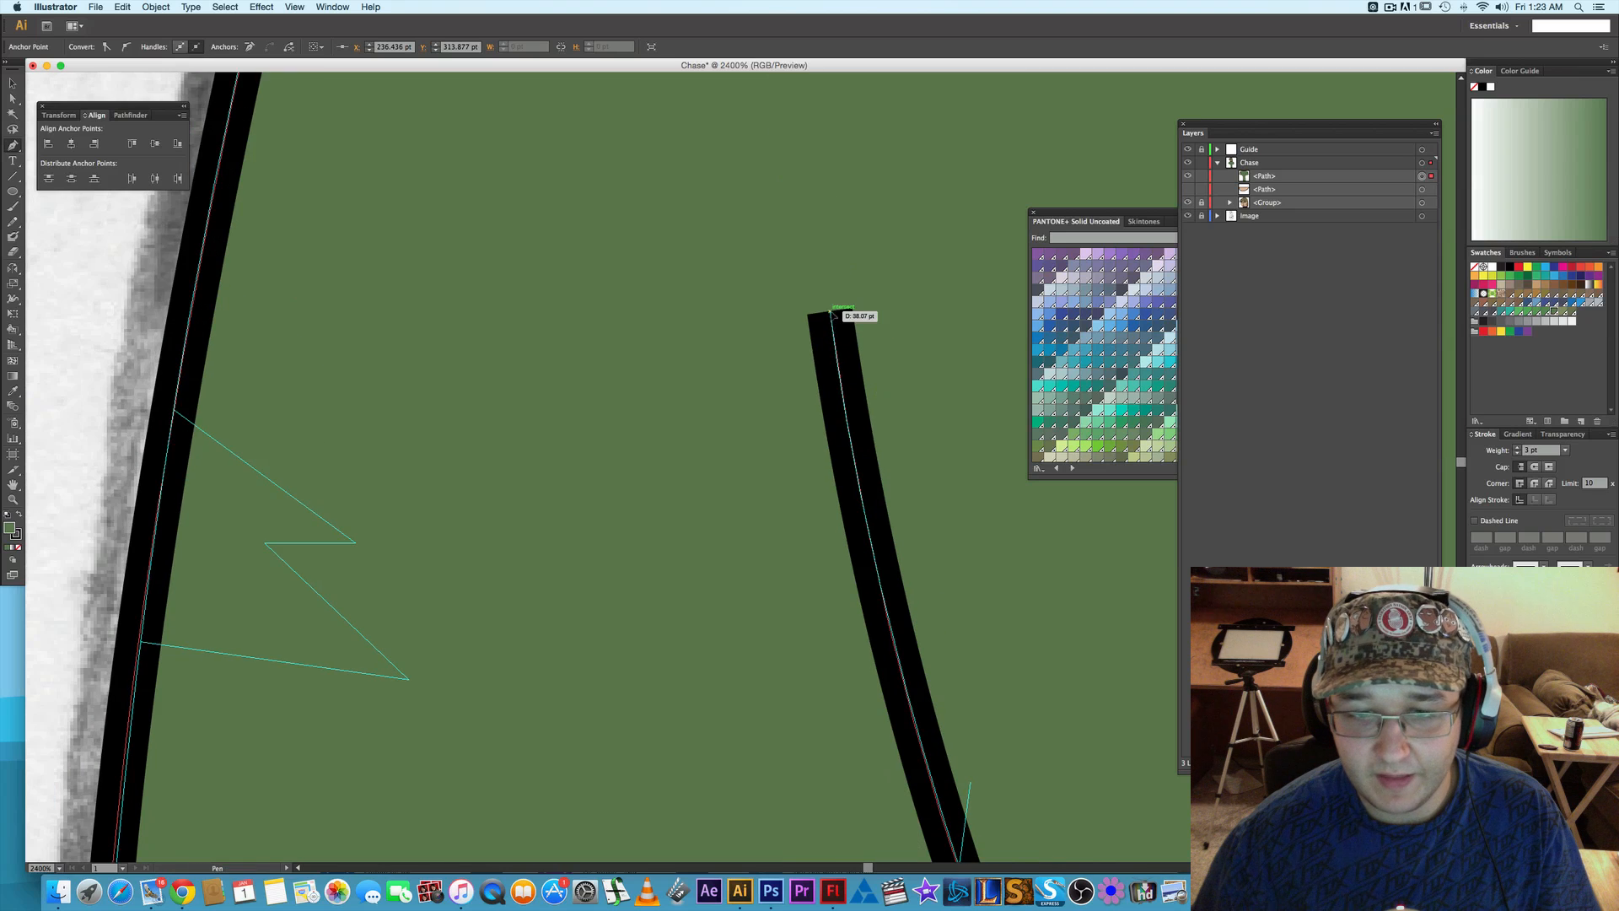
left_click(831, 313)
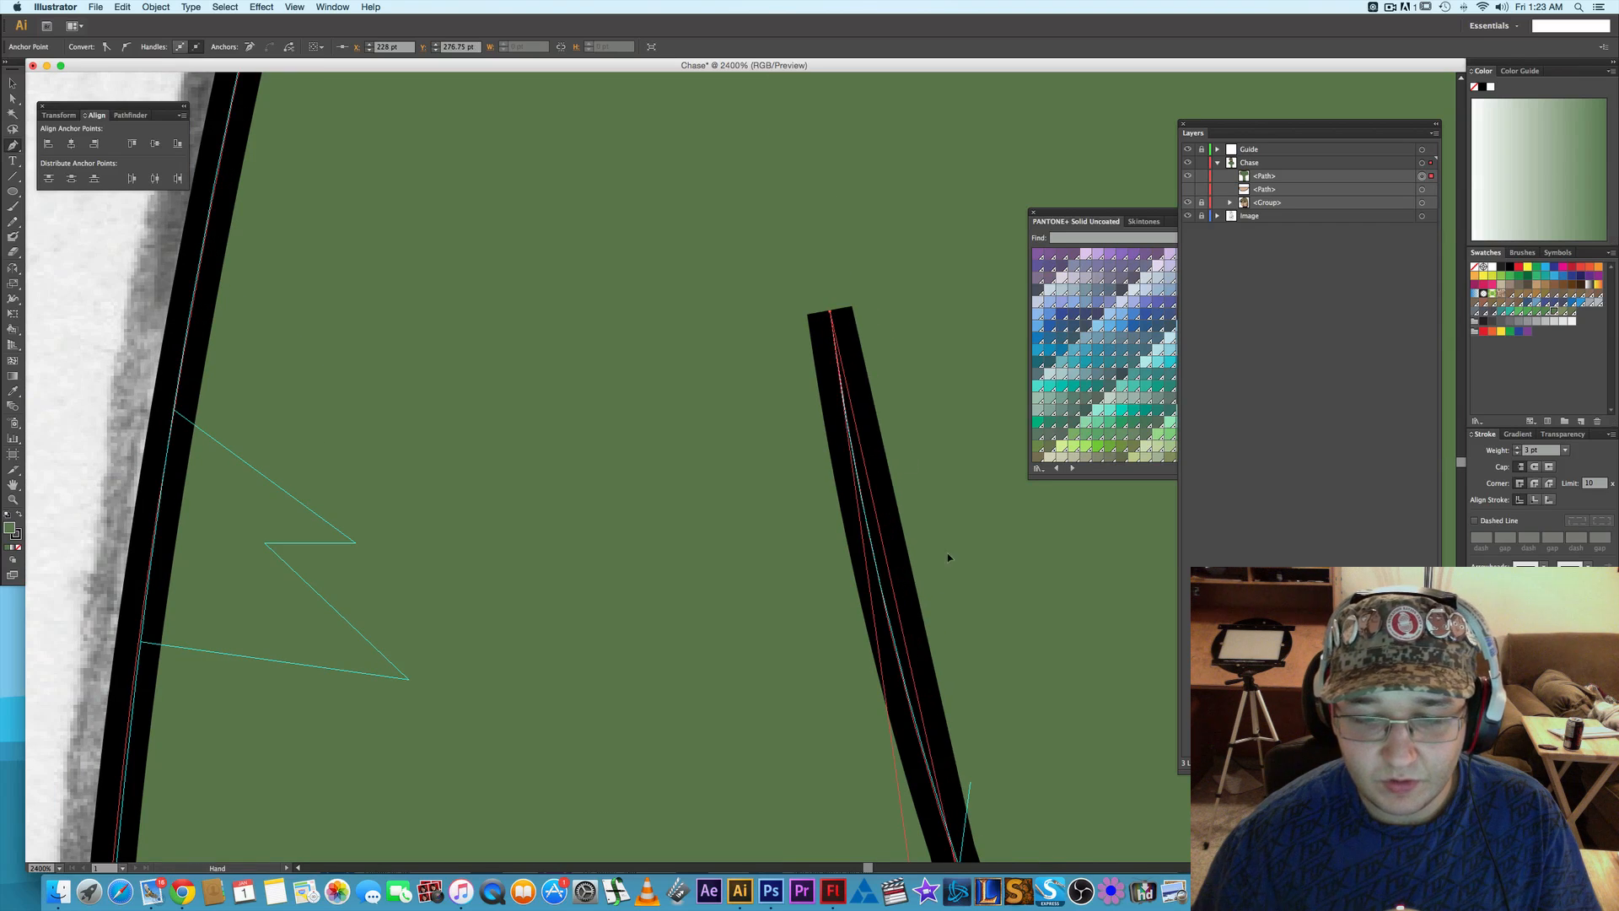
left_click_drag(953, 556, 904, 435)
key("super+z")
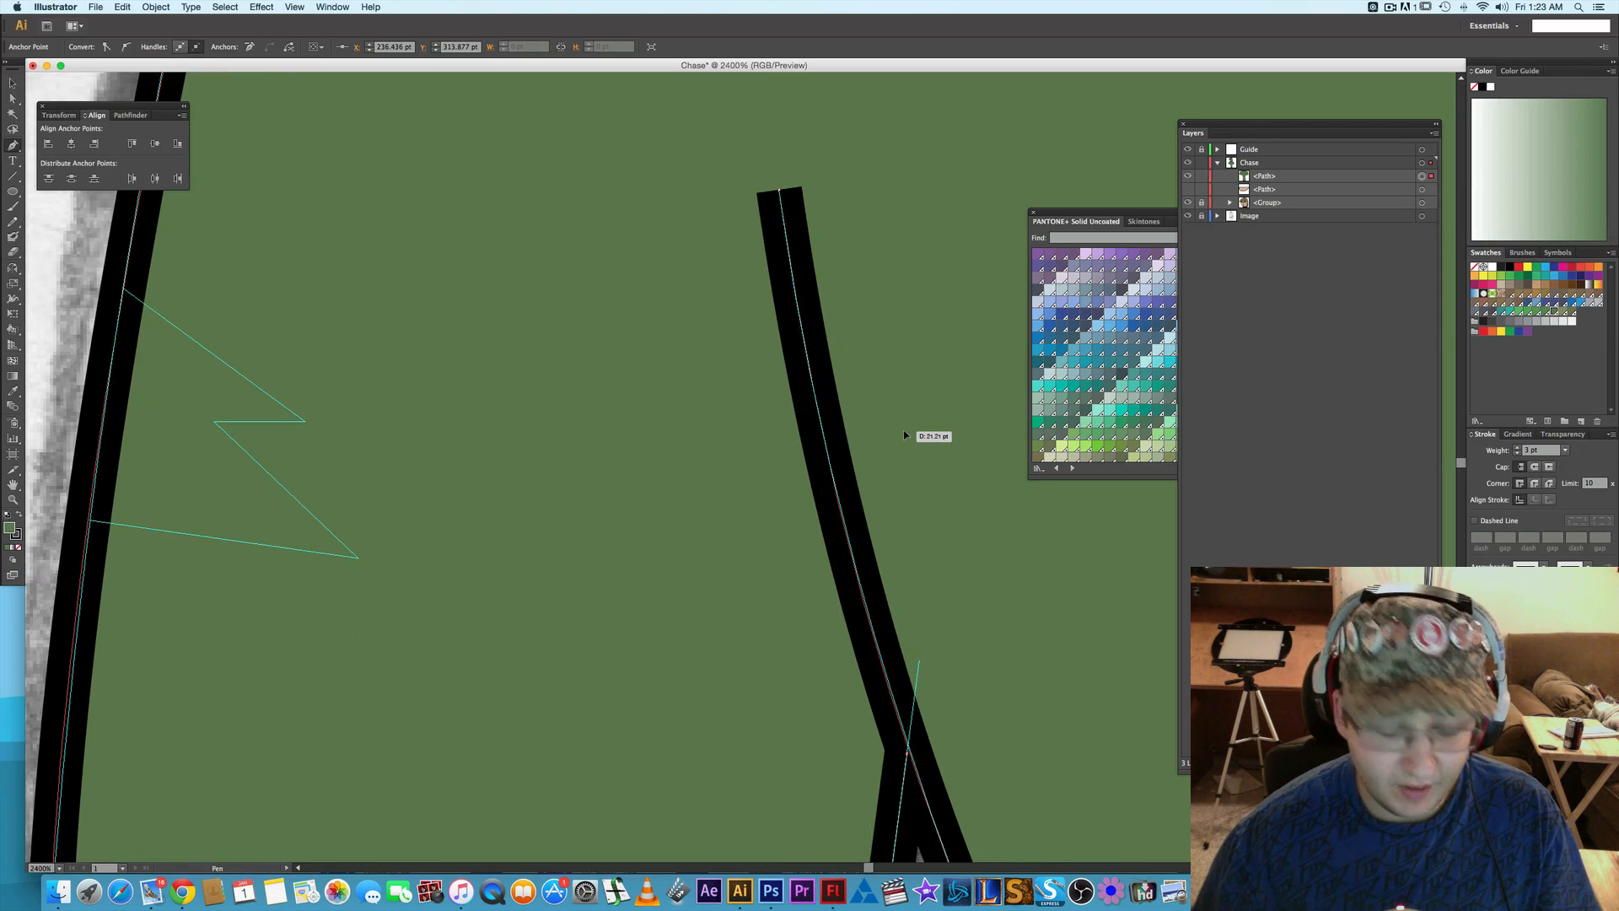
scroll(904, 435, "down", 1)
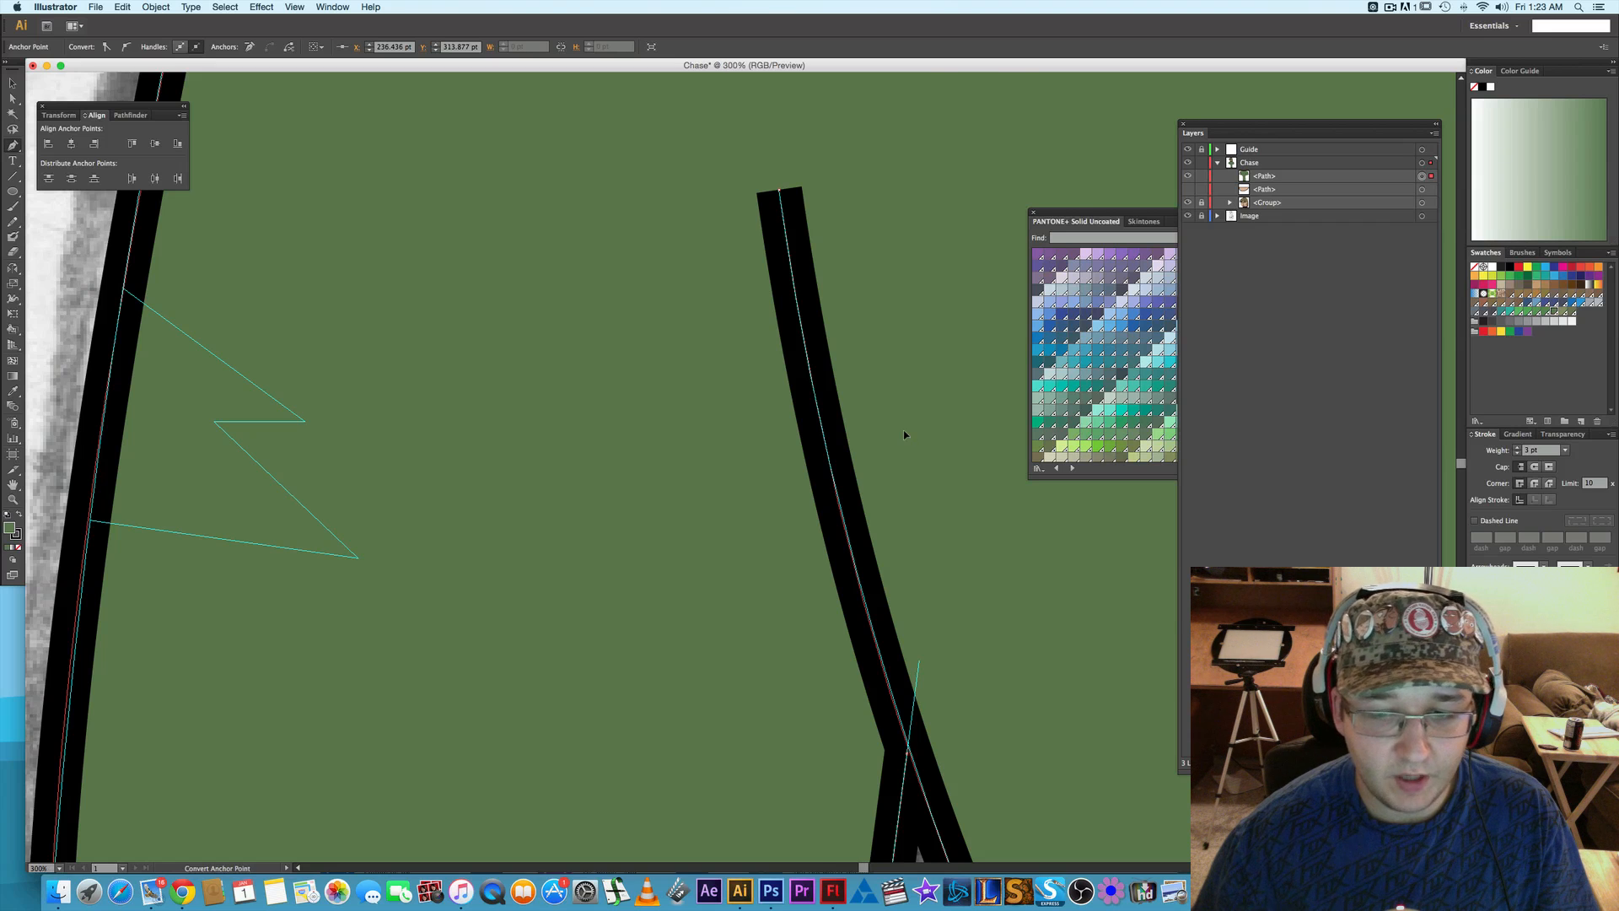
scroll(903, 434, "down", 4)
left_click(690, 453)
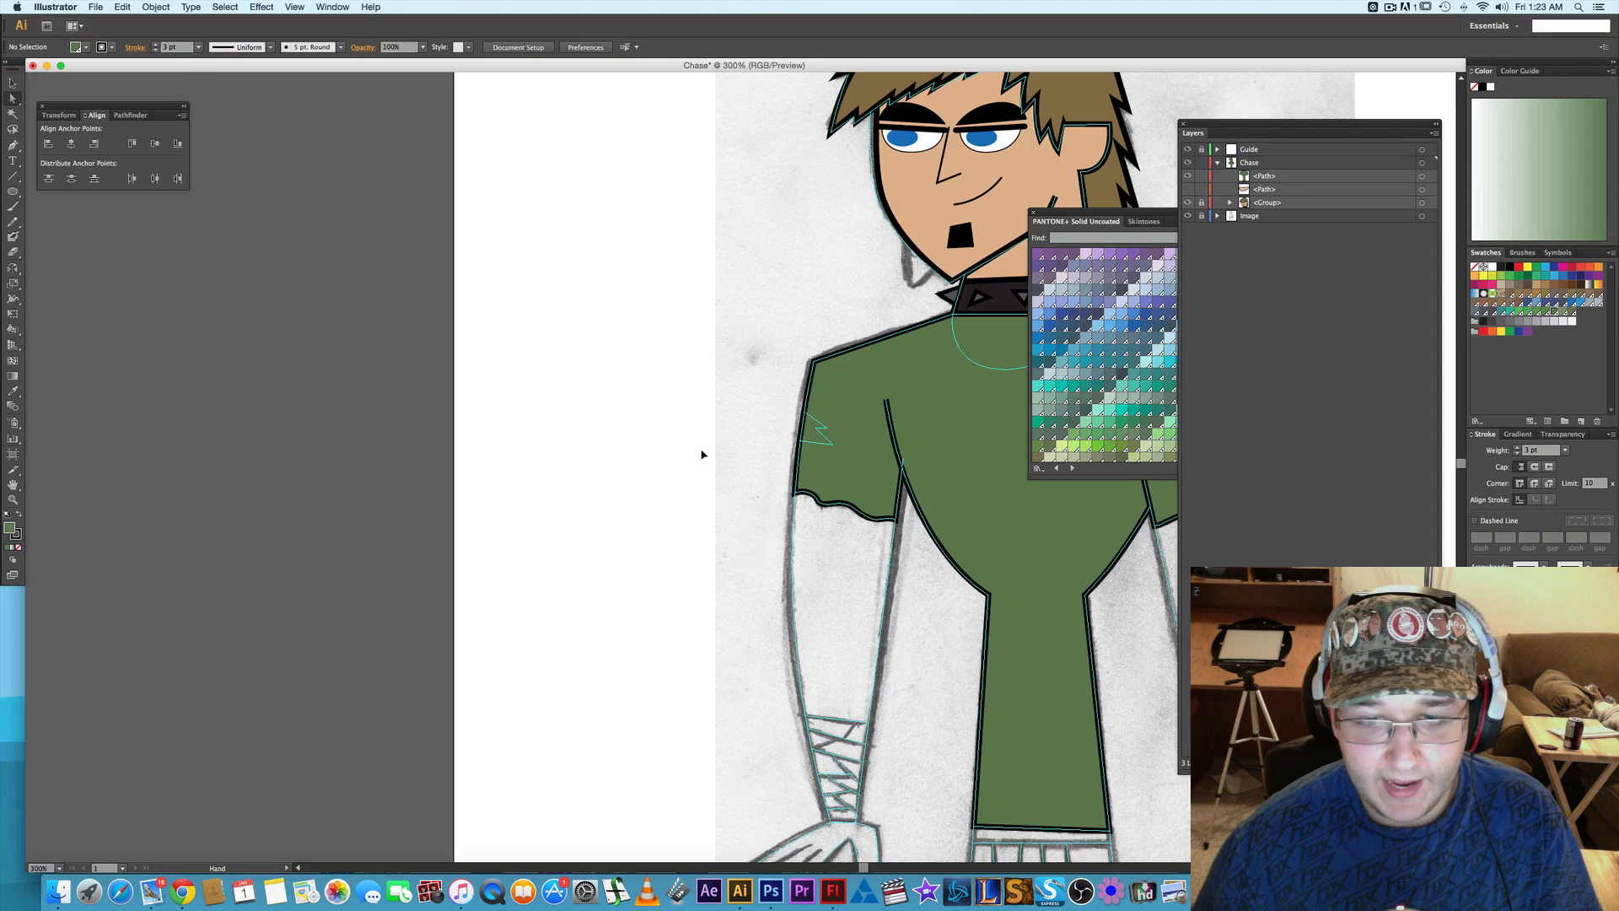
- Select the green shirt path on the character's torso
left_click_drag(936, 626, 584, 490)
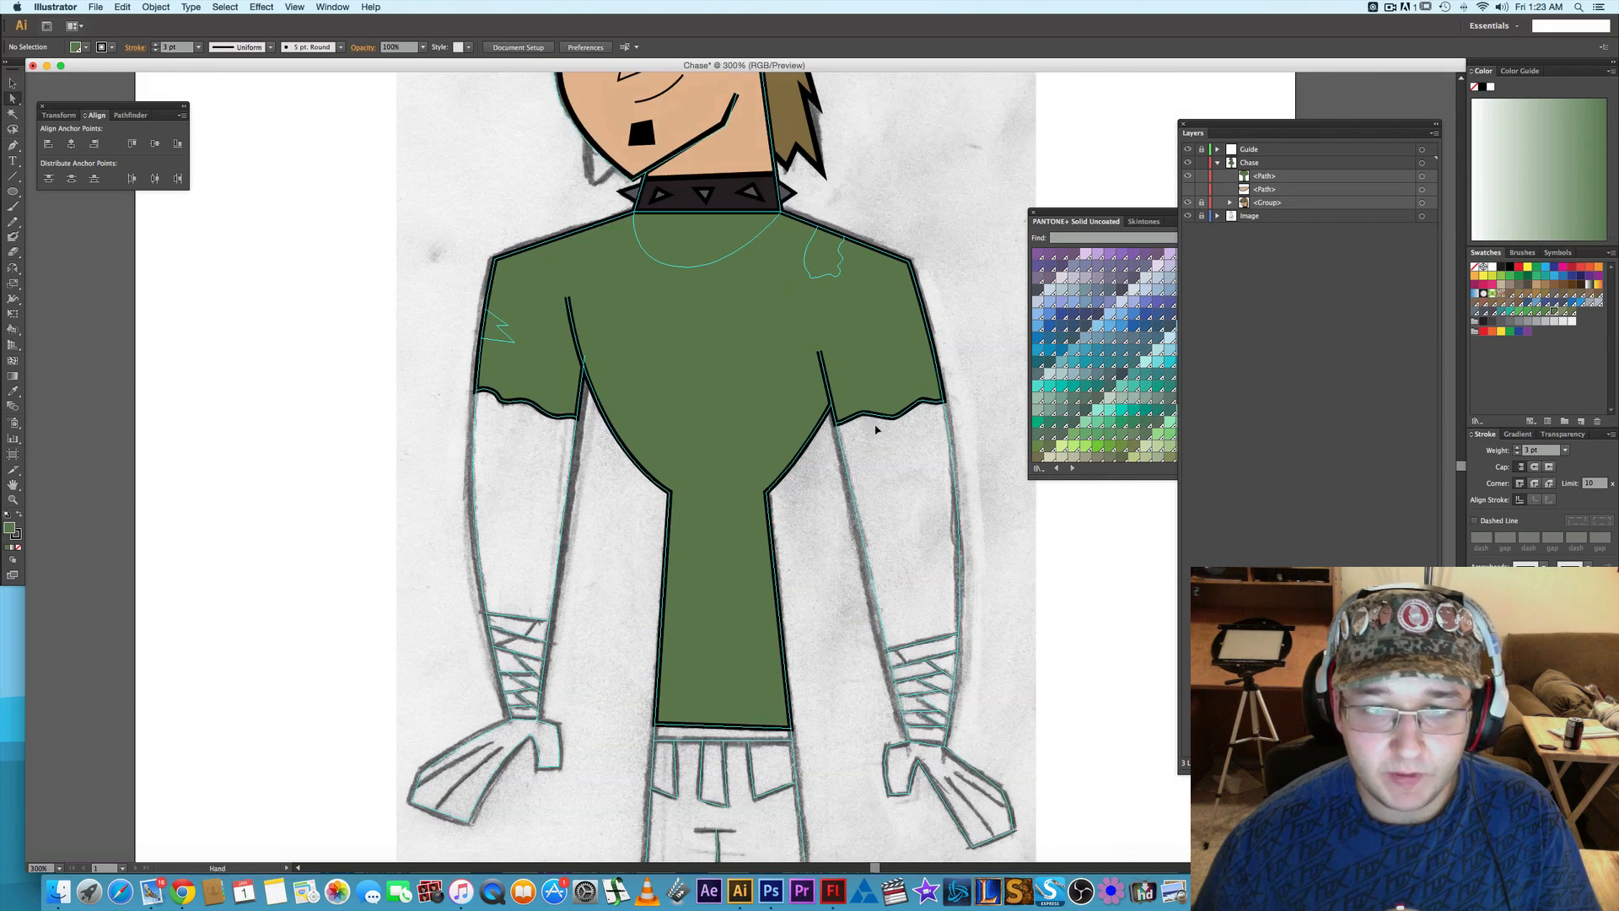
left_click_drag(810, 455, 782, 547)
left_click(741, 466)
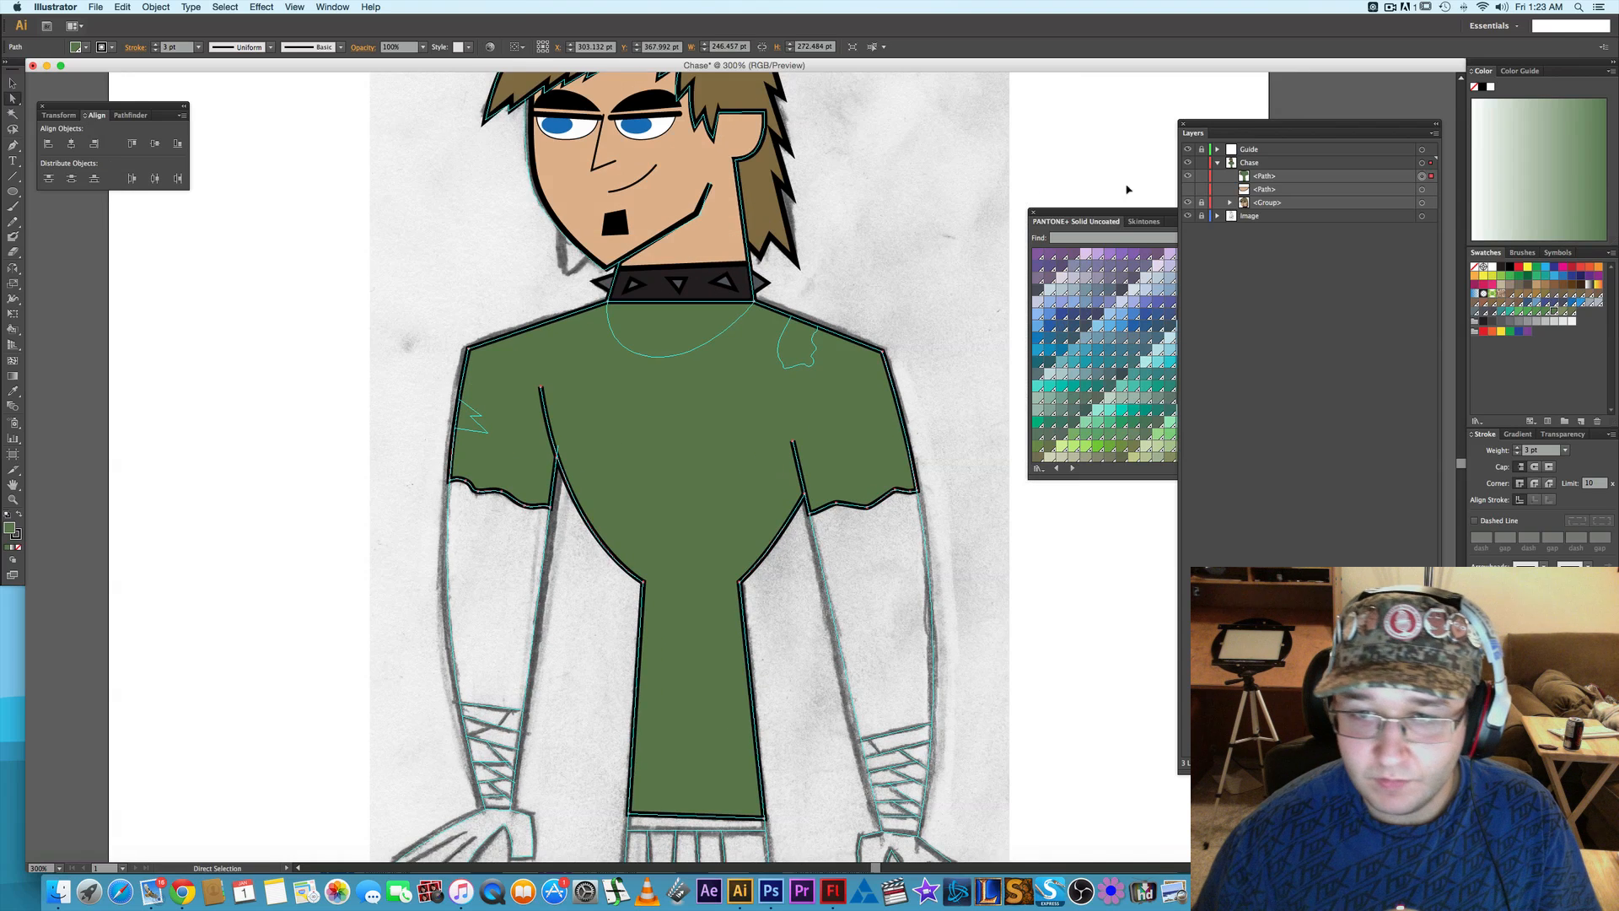
- Try dark blue-grey, purple-grey and green-grey fills from the PANTONE+ Solid Uncoated library on the shirt
left_click(1127, 211)
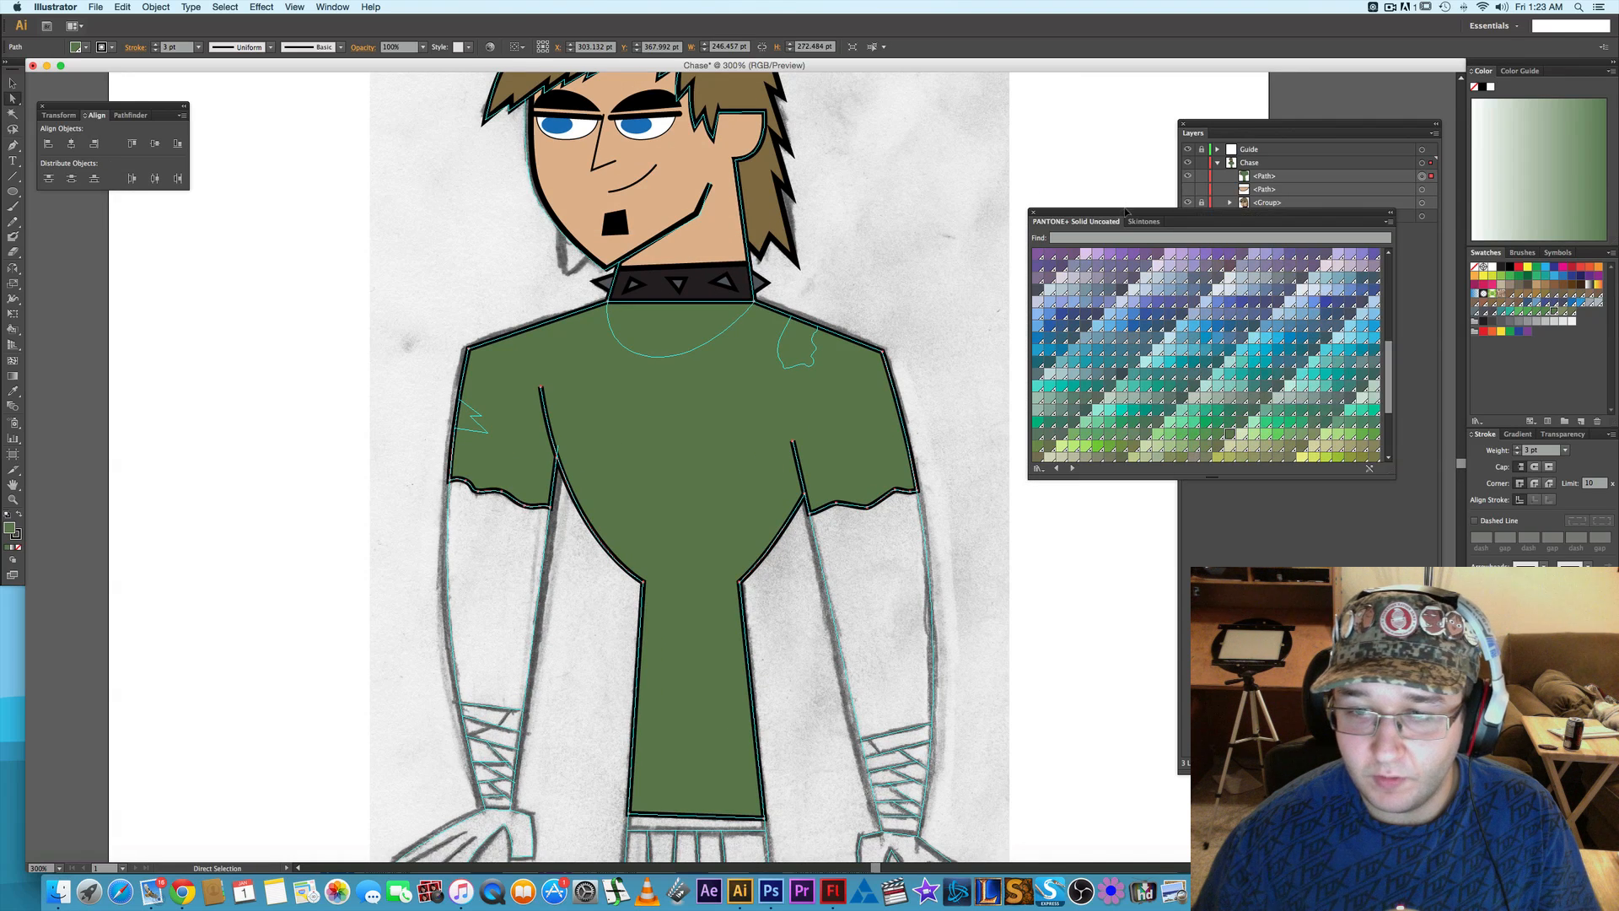
left_click(1121, 373)
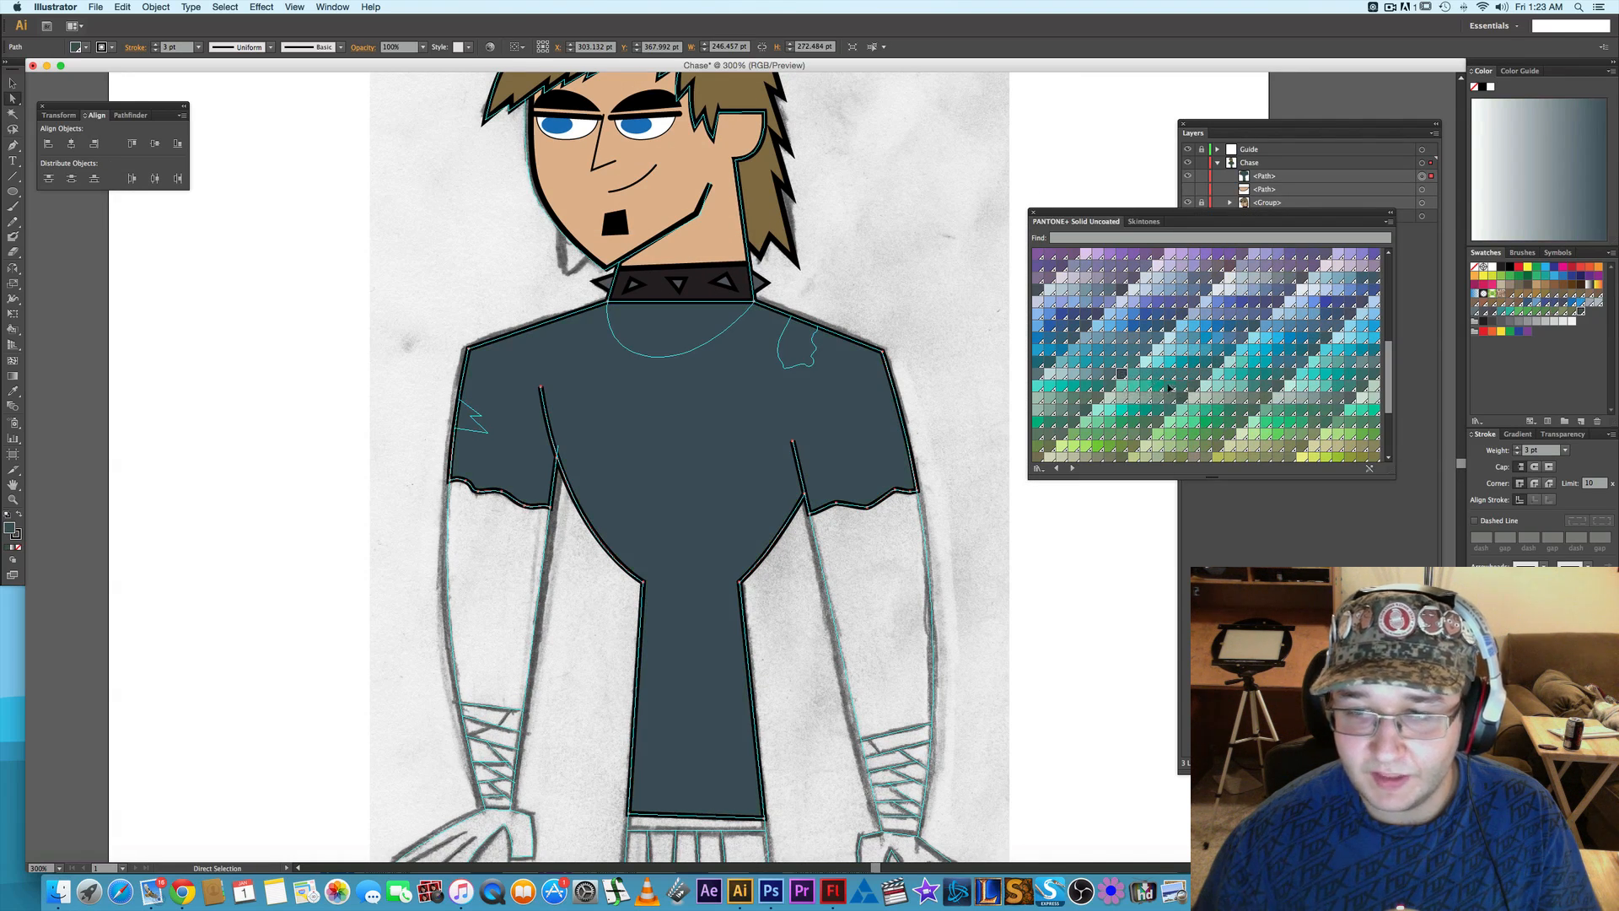
scroll(1255, 390, "down", 5)
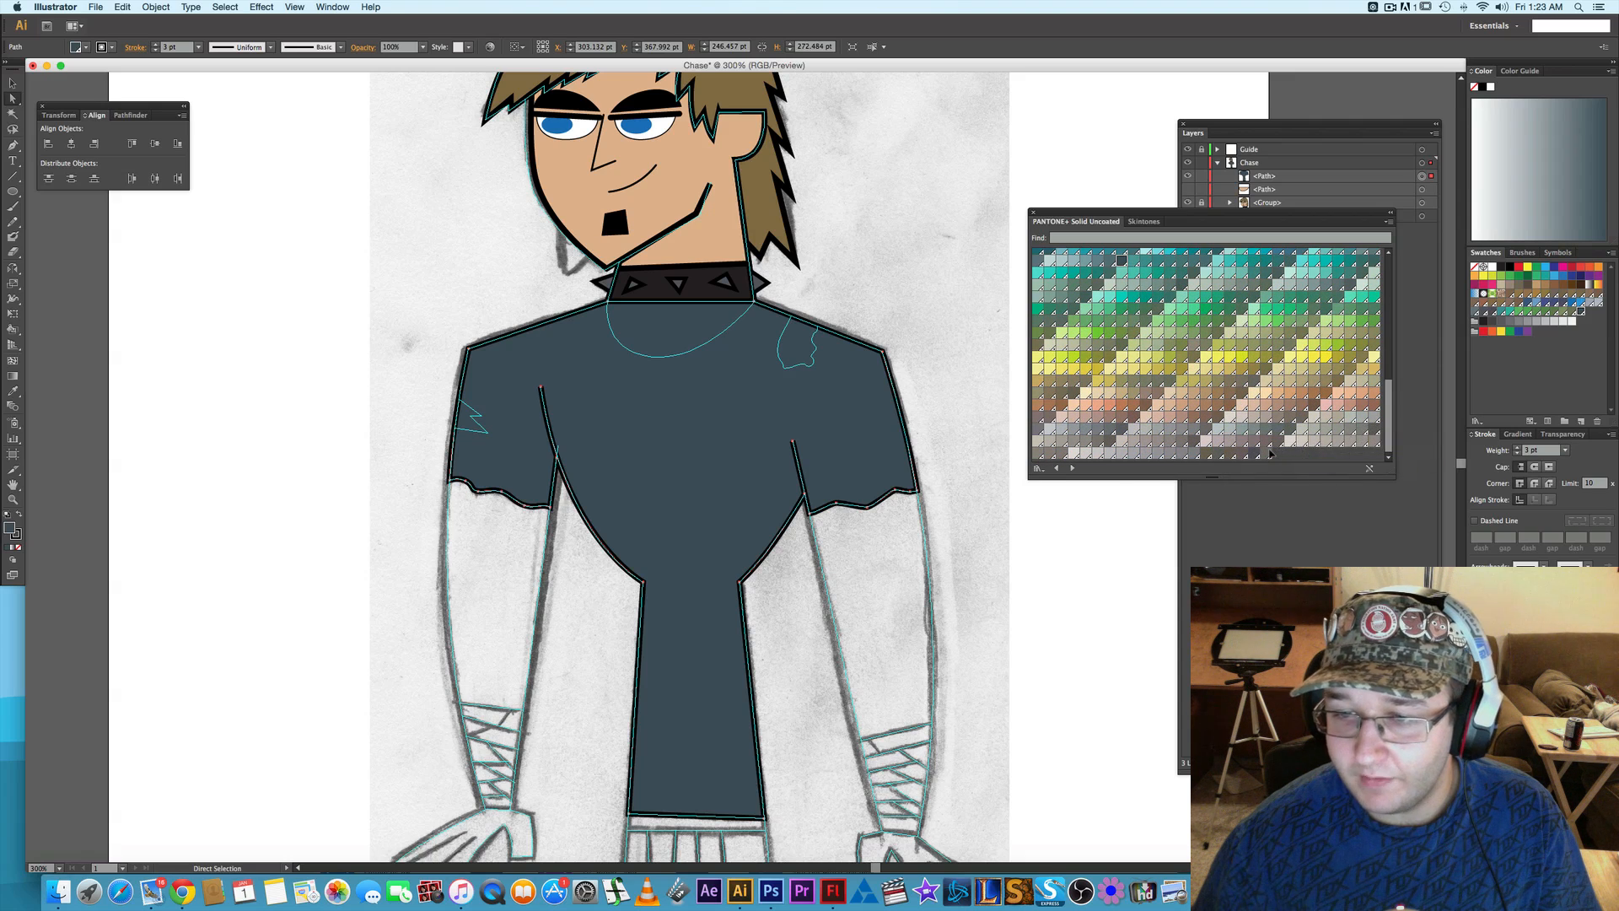
scroll(1267, 429, "up", 10)
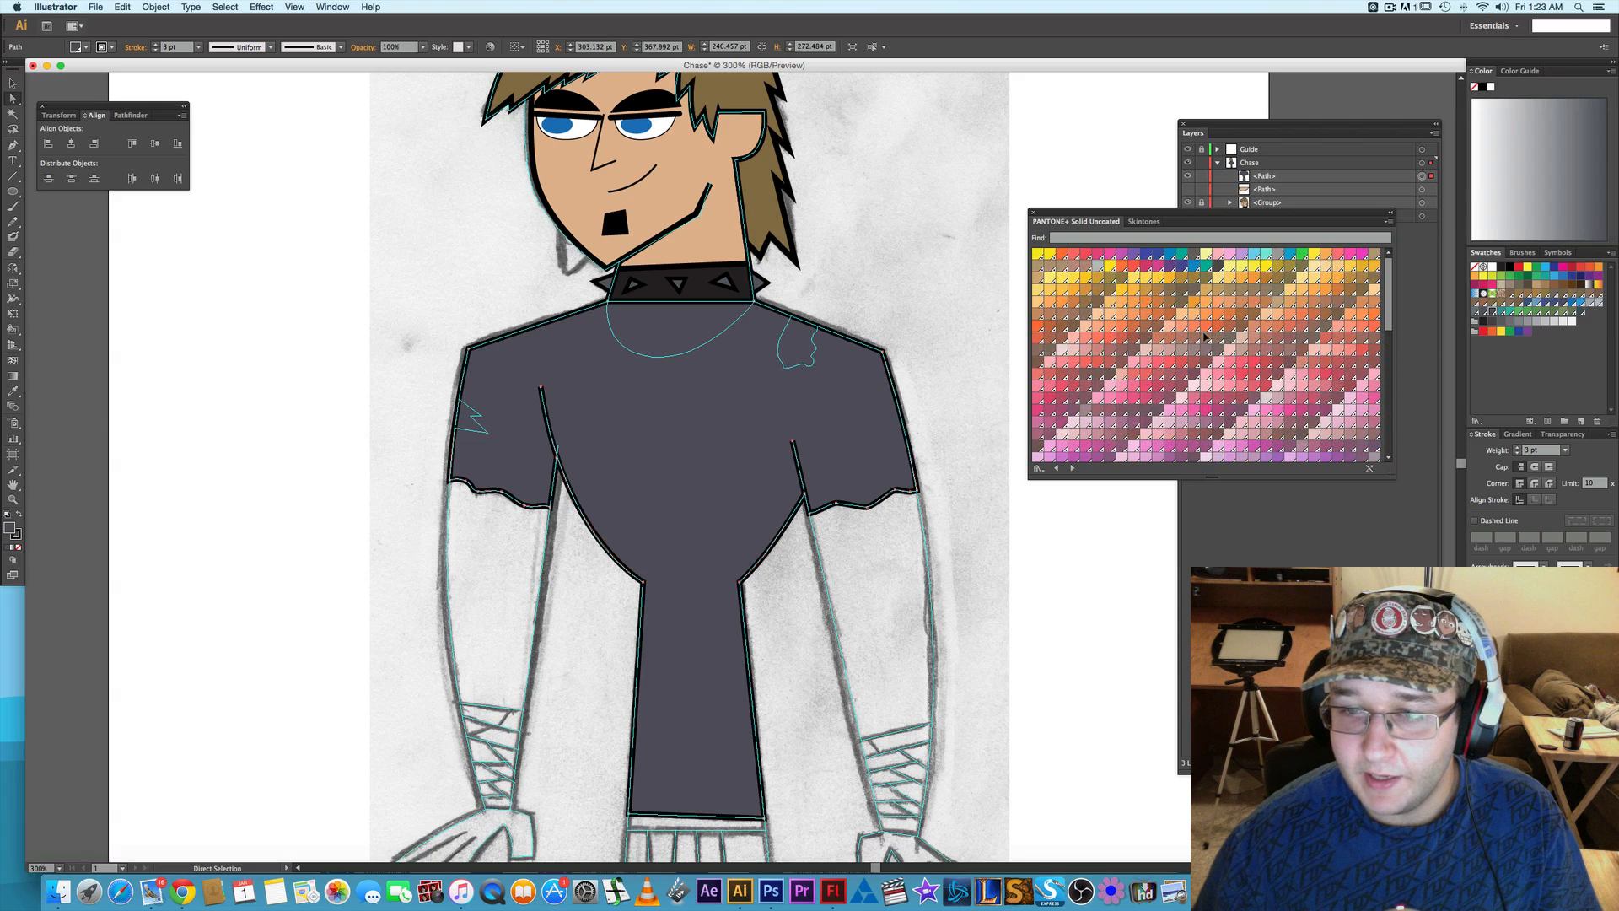
scroll(1205, 337, "down", 8)
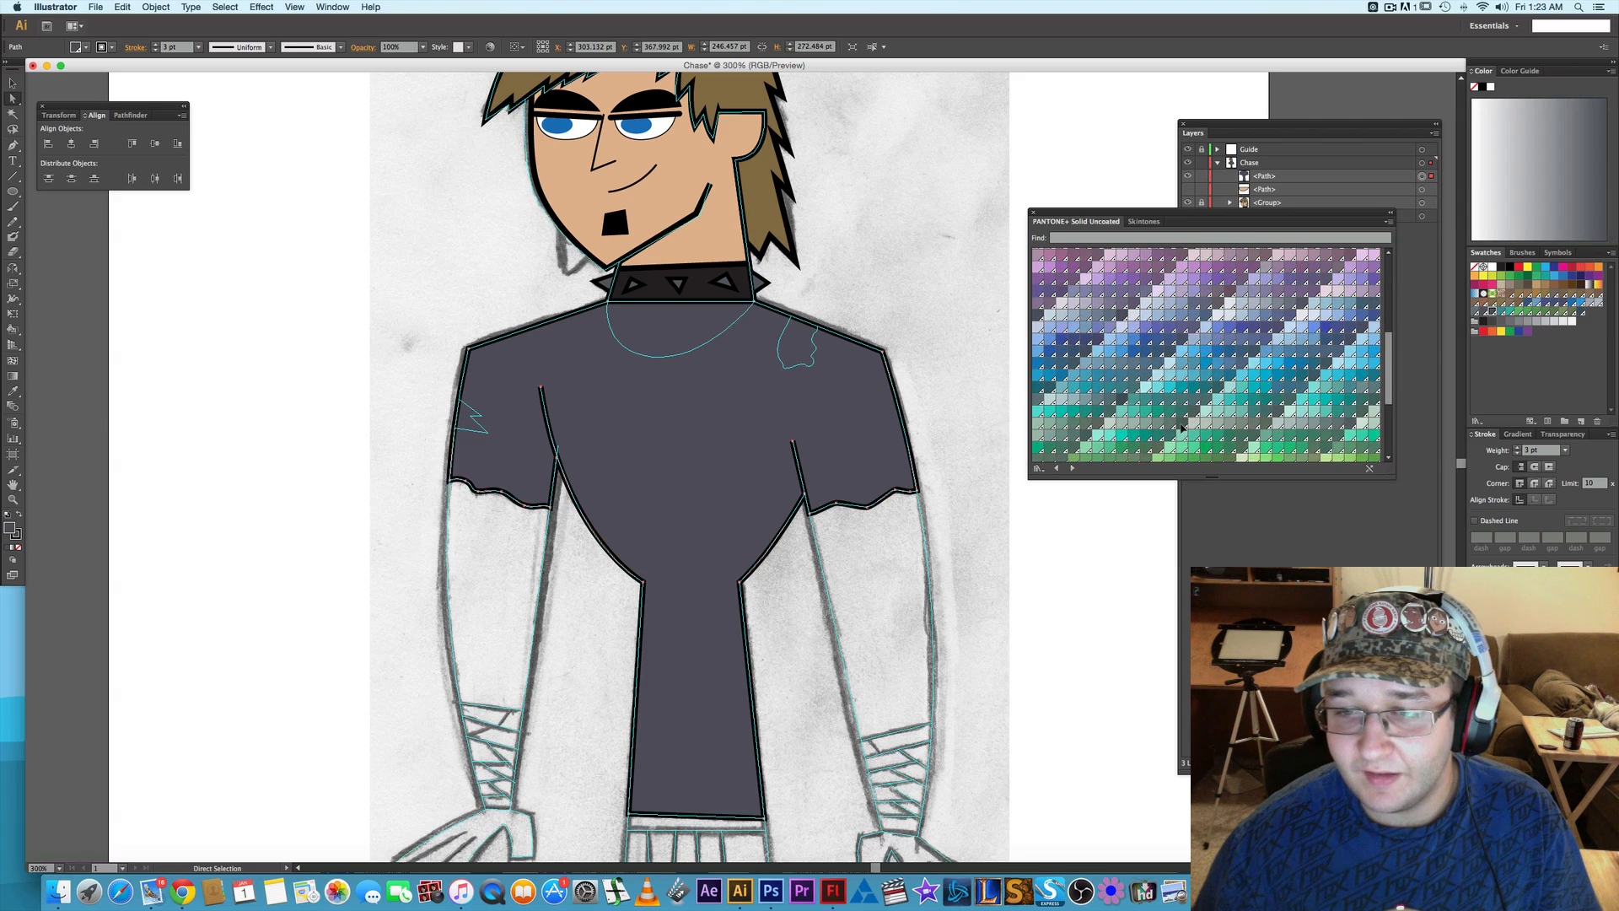
left_click(1374, 406)
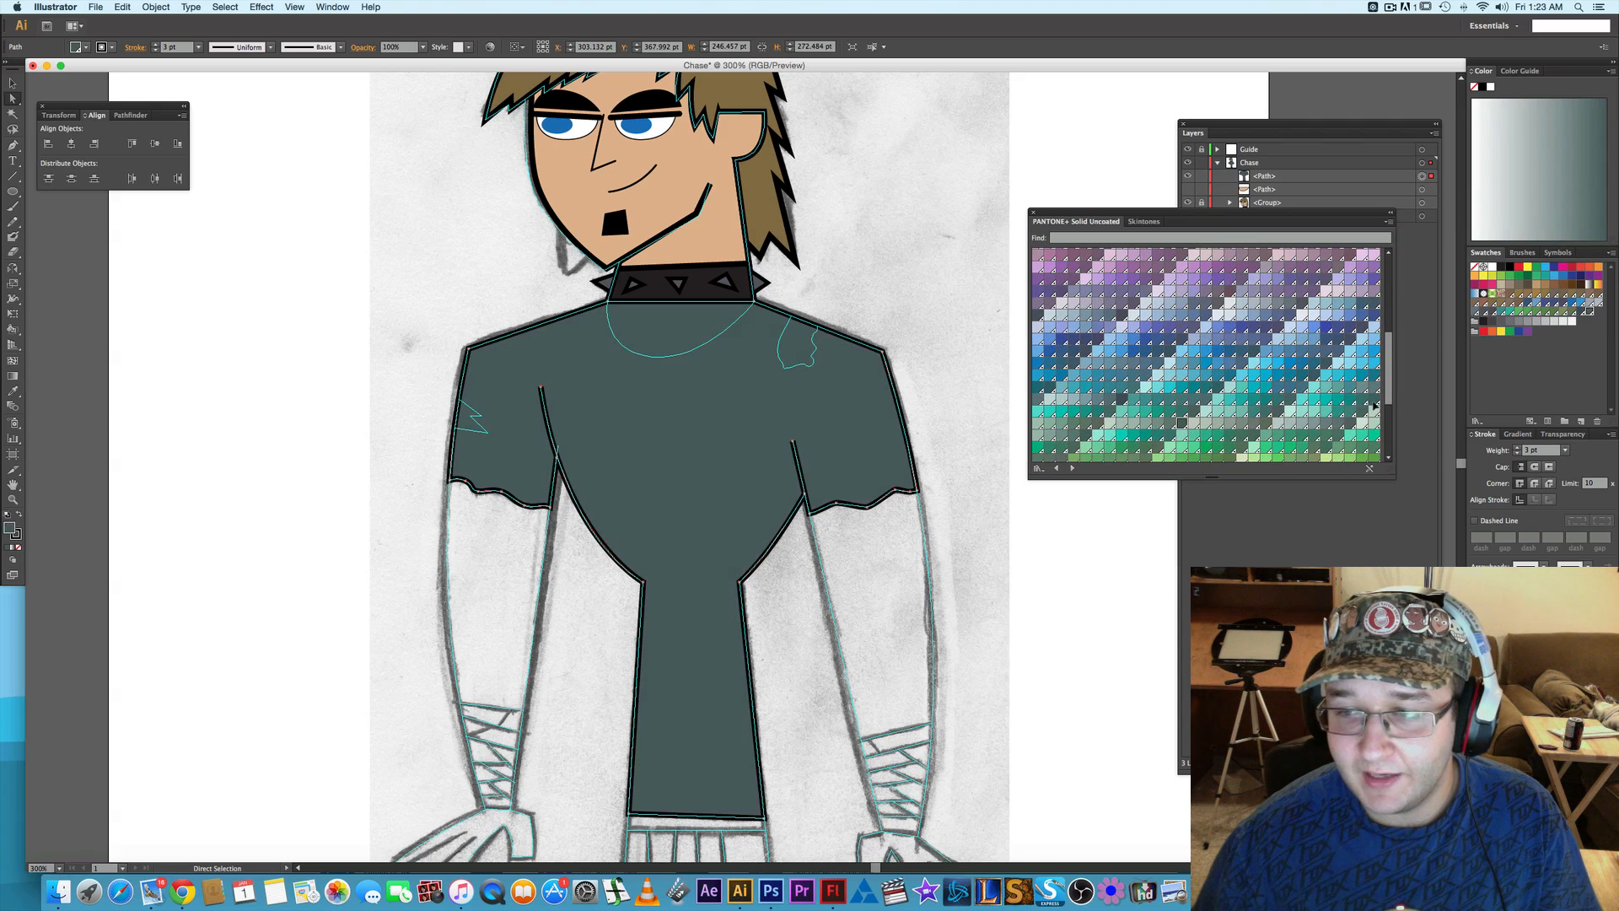
- Compare dark grey and black on the shirt, fill it with the black C=0 M=0 Y=0 K=100 swatch, and deselect it
left_click(1489, 322)
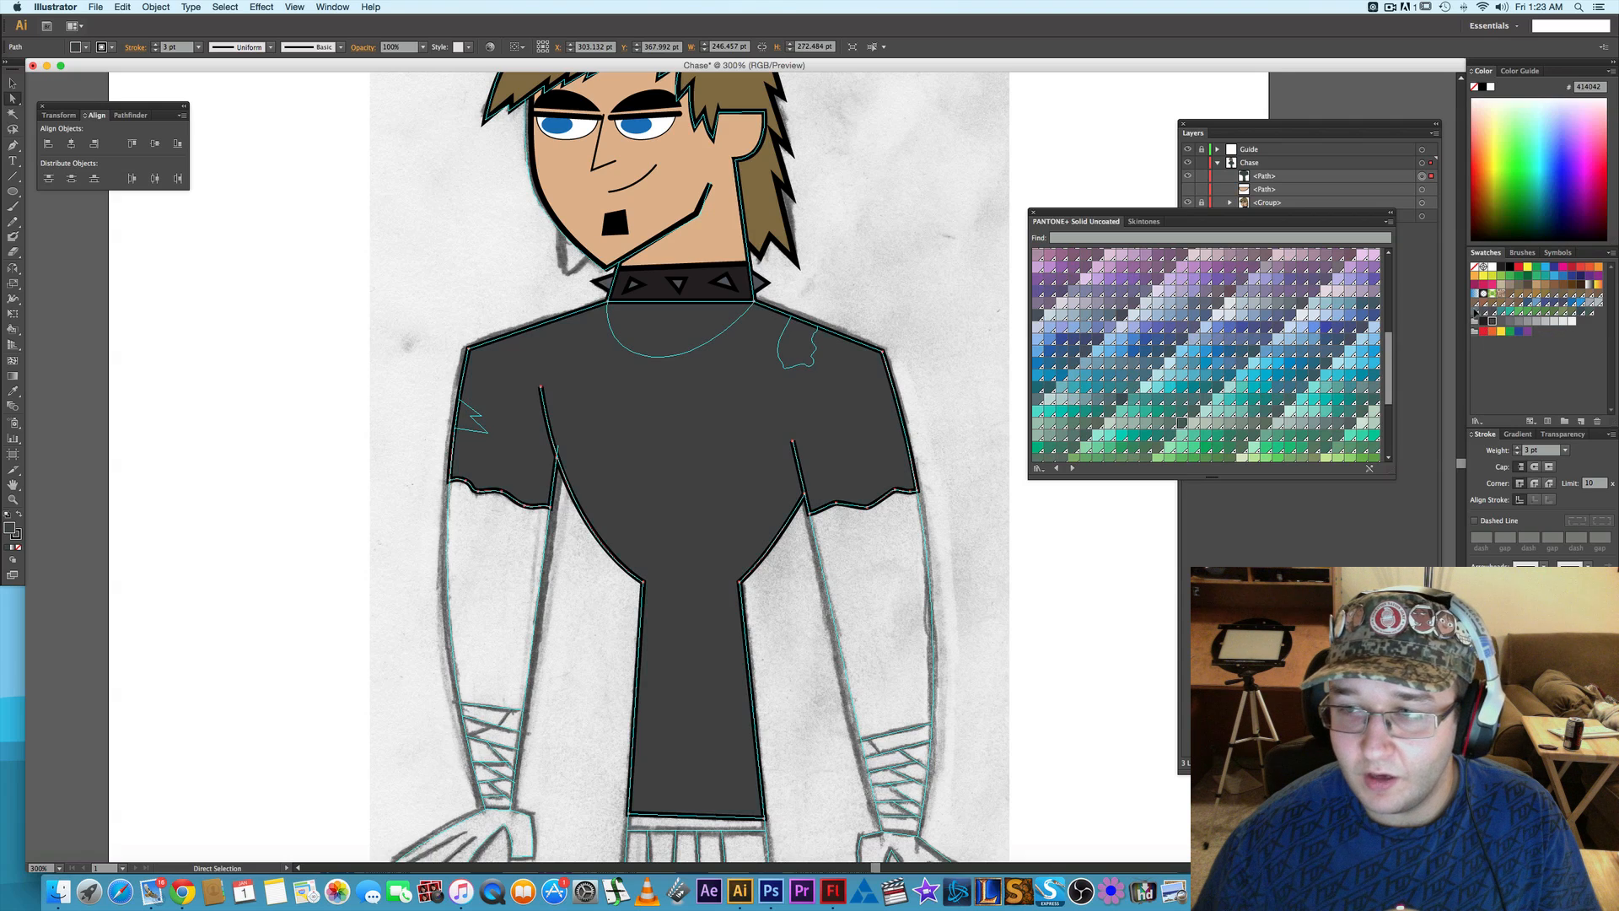
left_click(1502, 268)
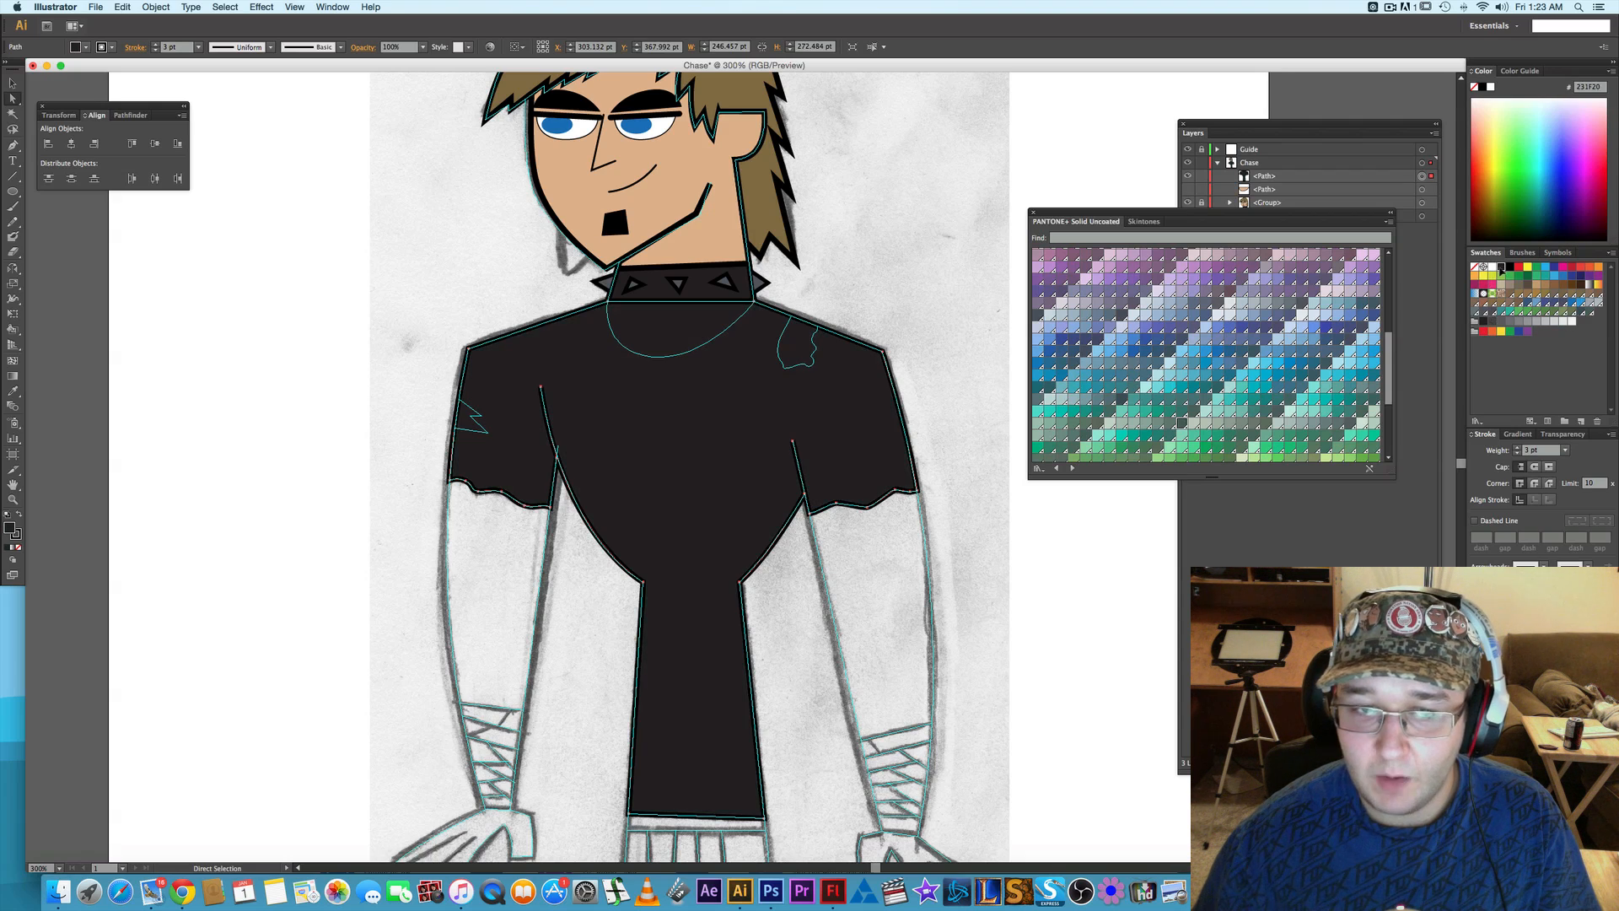
left_click(1491, 322)
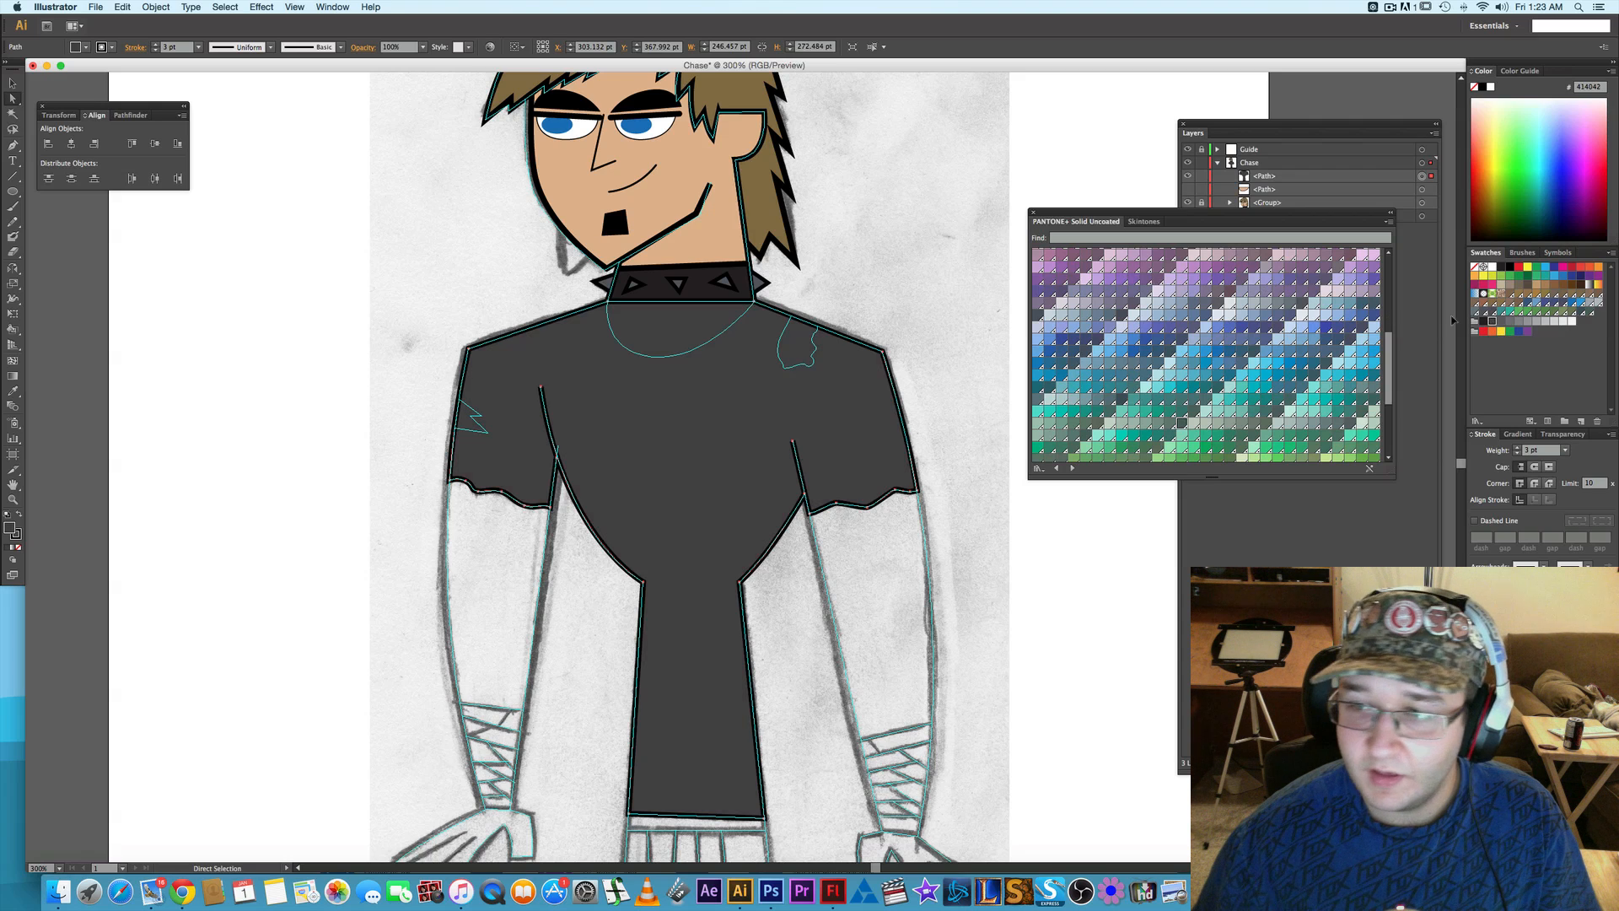
left_click(1484, 322)
left_click(894, 272)
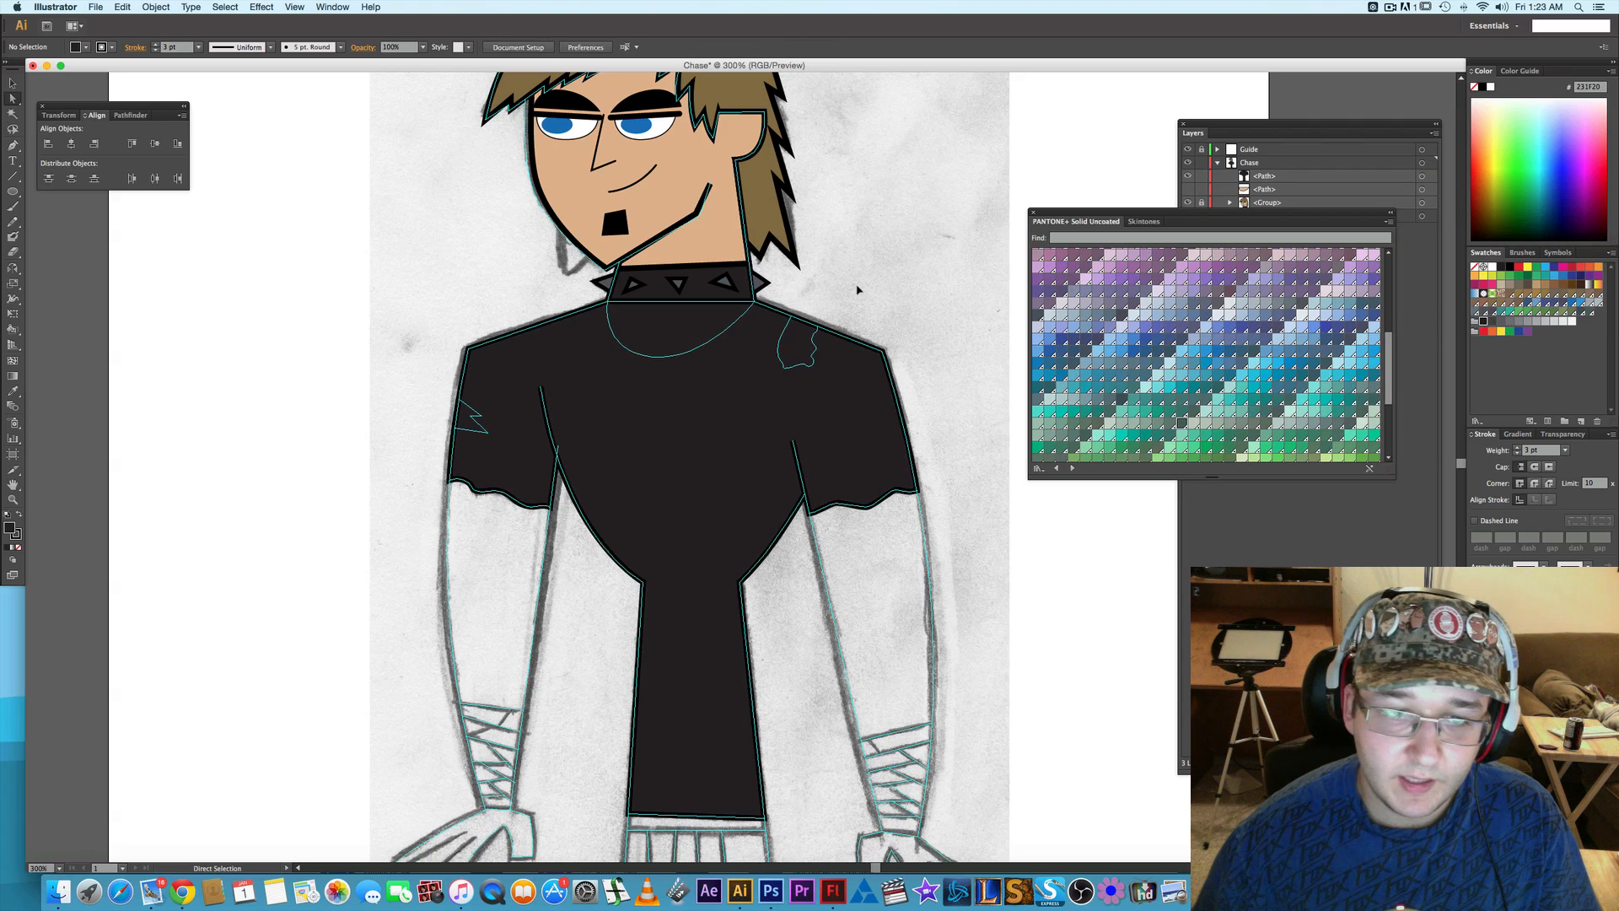
- Move the skin-coloured neckline path above the shirt path in the Chase layer
scroll(834, 288, "down", 2)
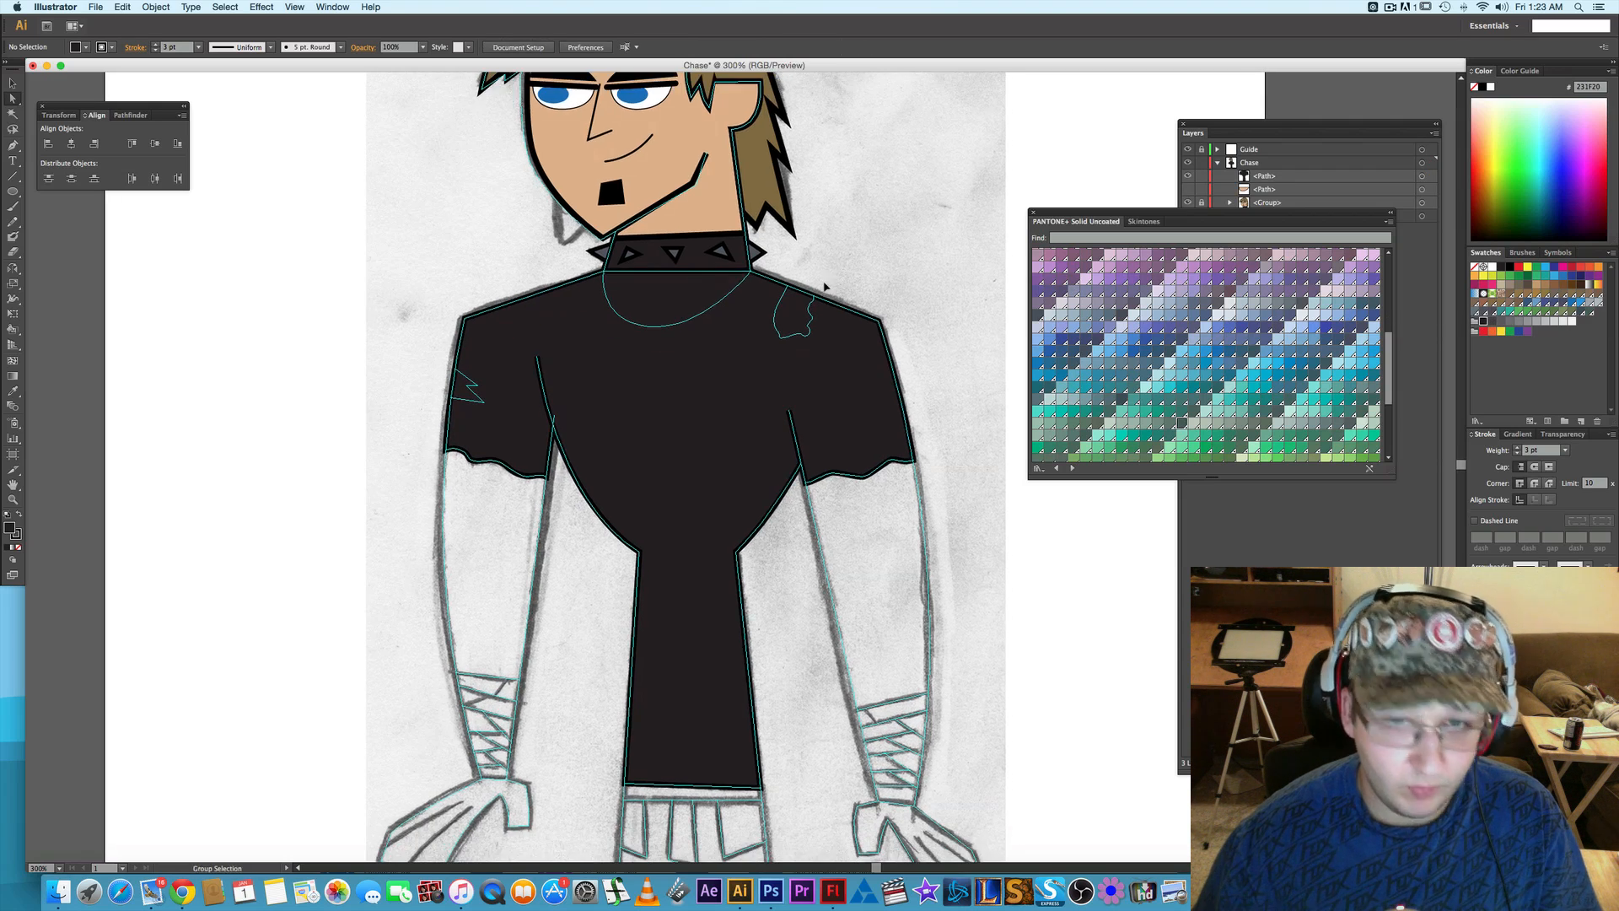
scroll(824, 287, "up", 1)
left_click(1285, 131)
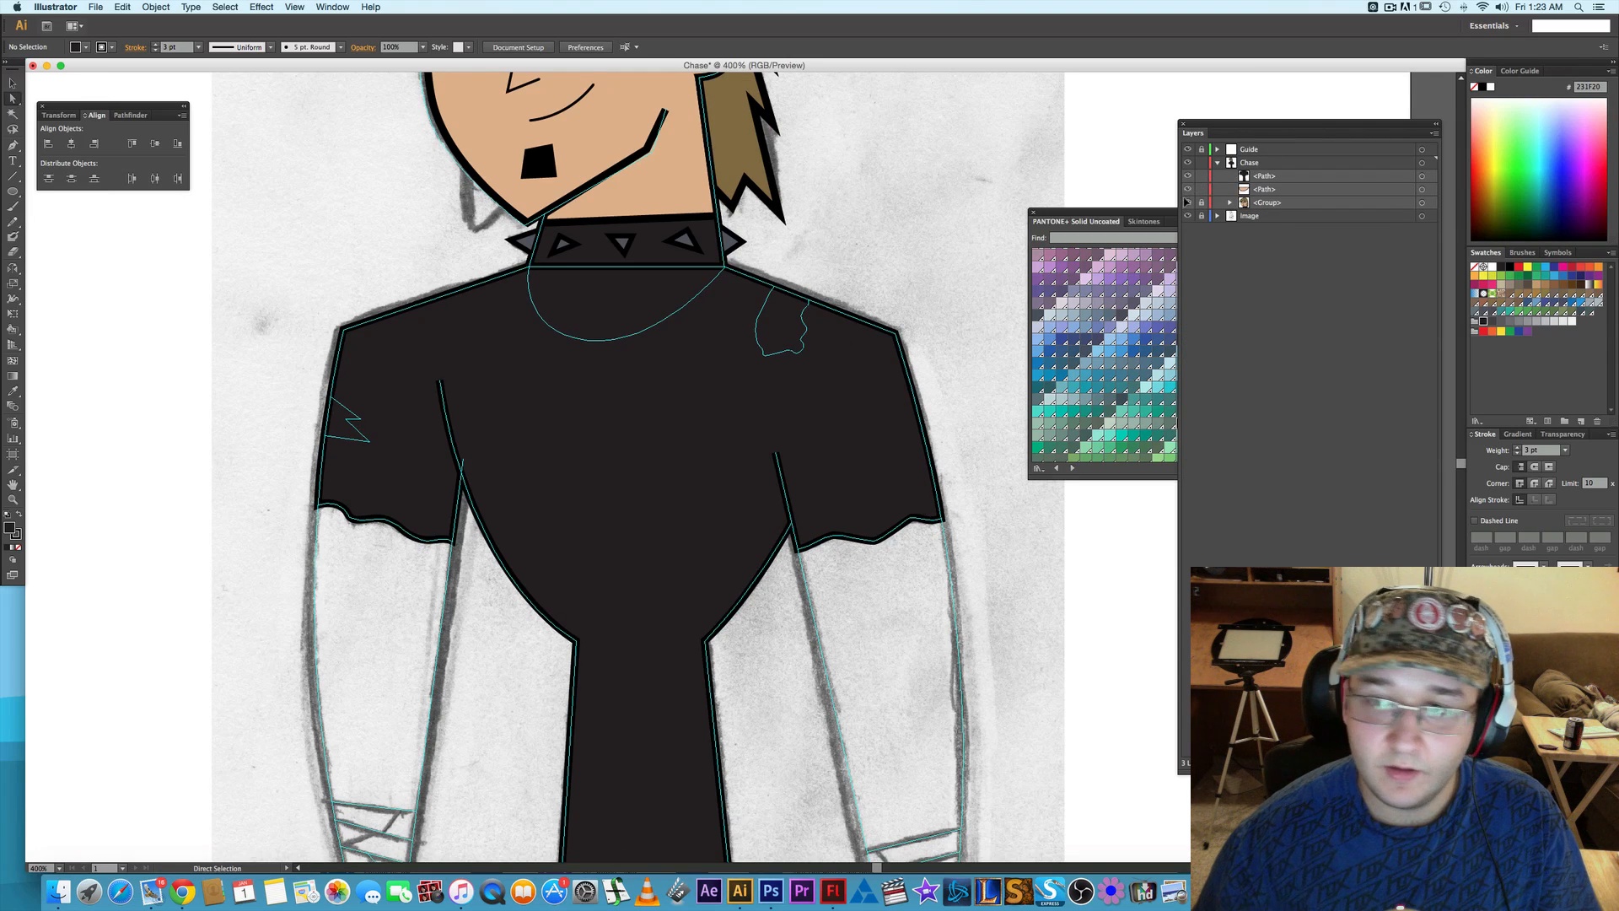
left_click(1272, 190)
left_click_drag(1273, 189, 1268, 174)
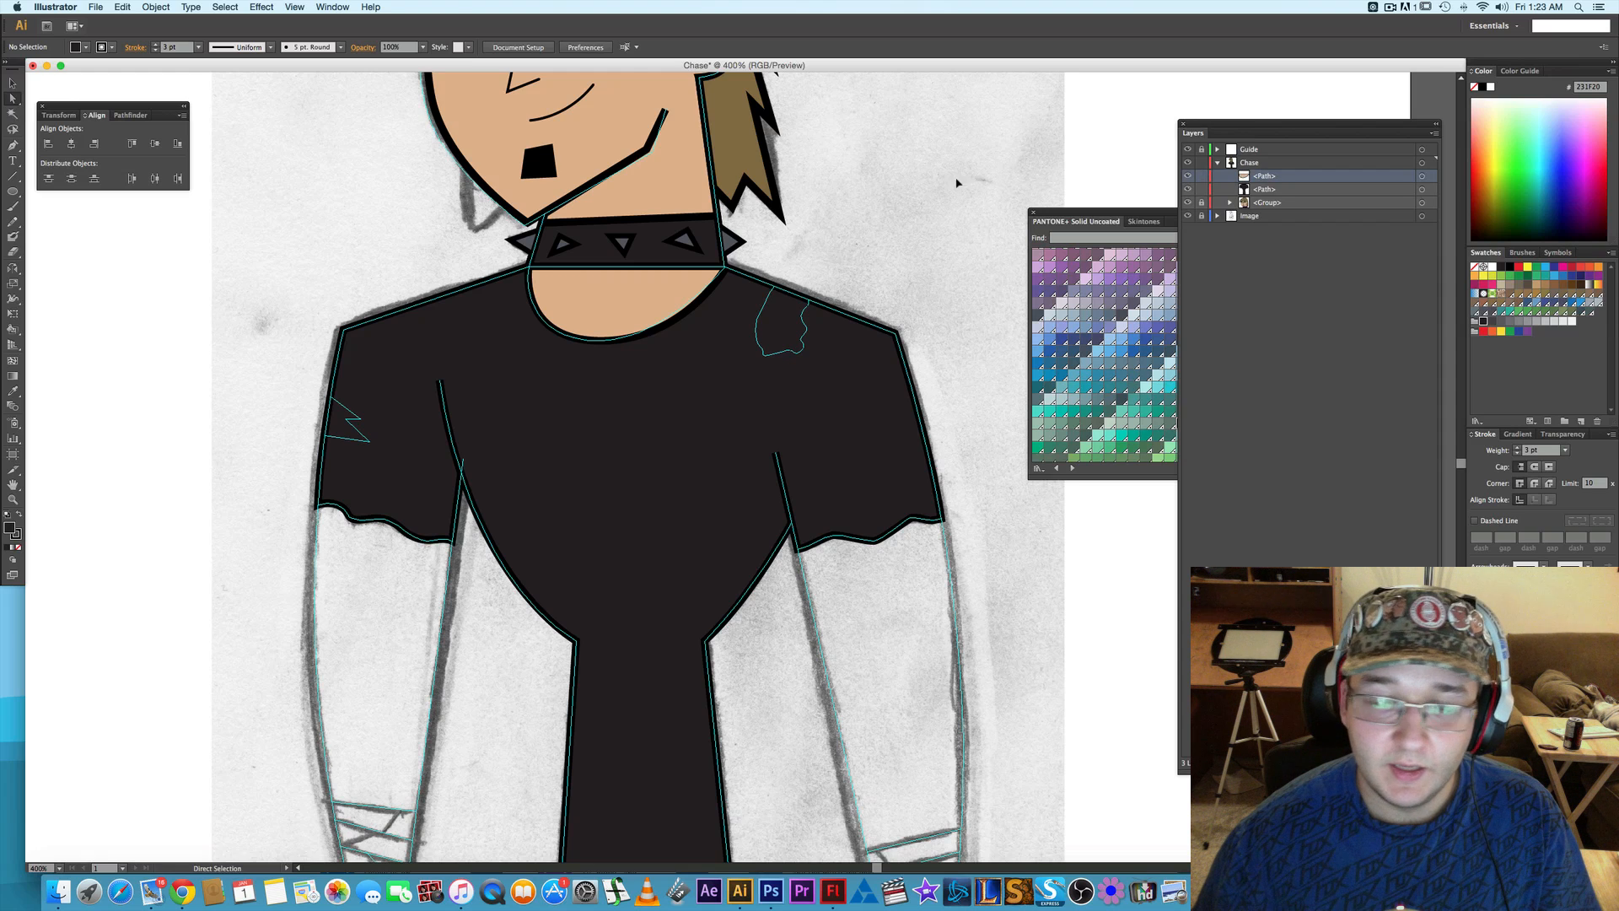
- Hide the shirt path in the Chase layer and keep the neckline path visible
scroll(927, 177, "left", 3)
scroll(927, 177, "down", 1)
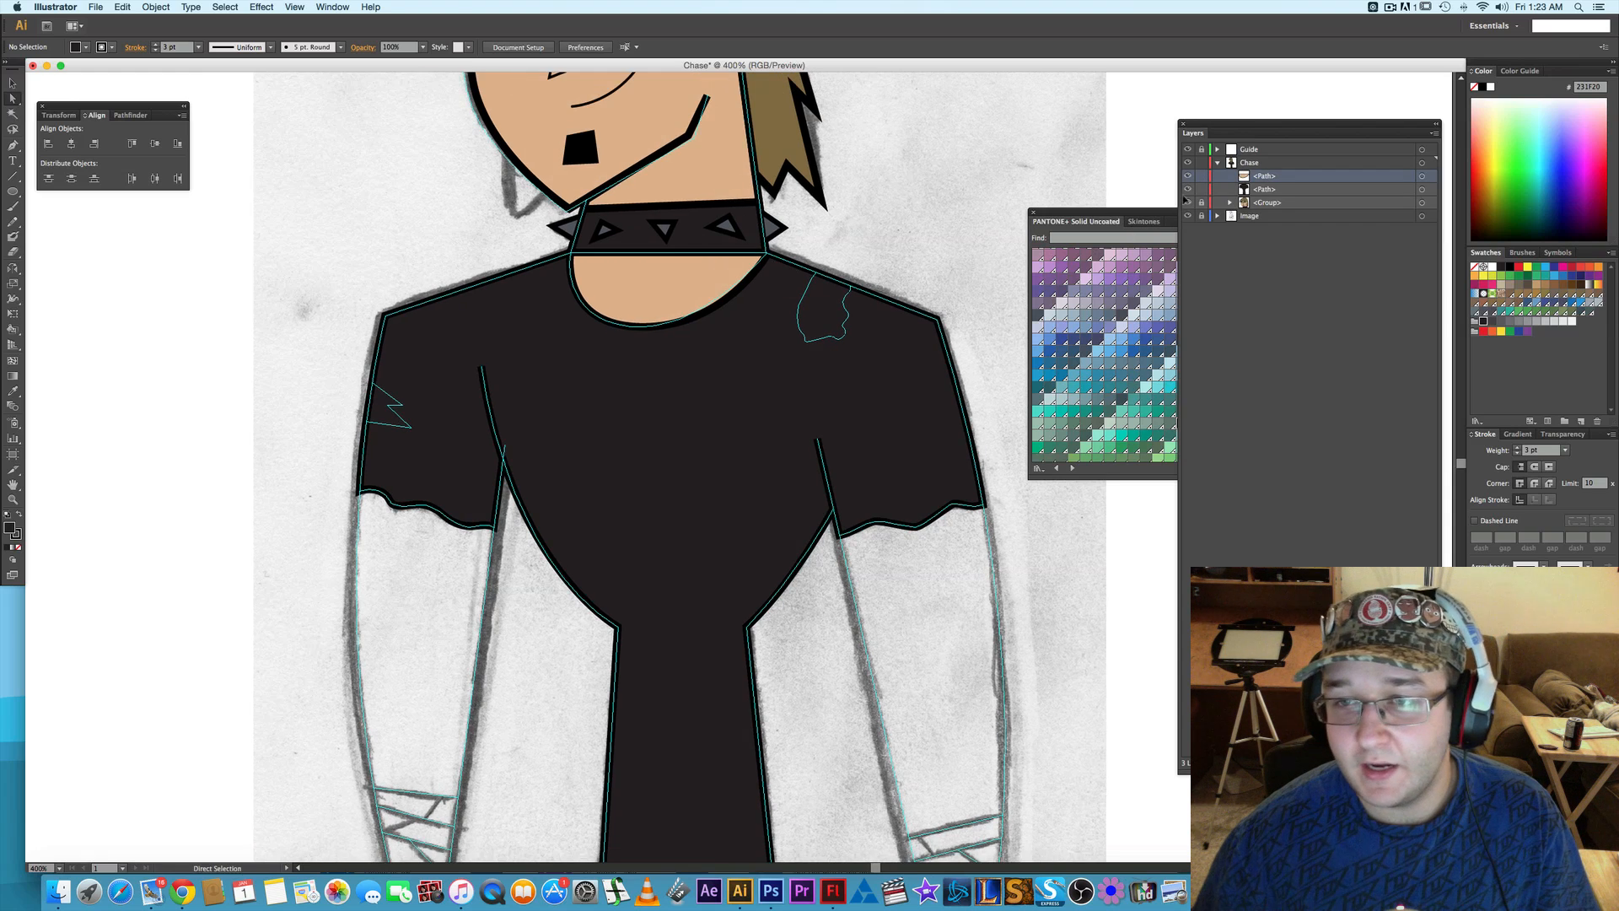
left_click(1187, 189)
left_click(1186, 177)
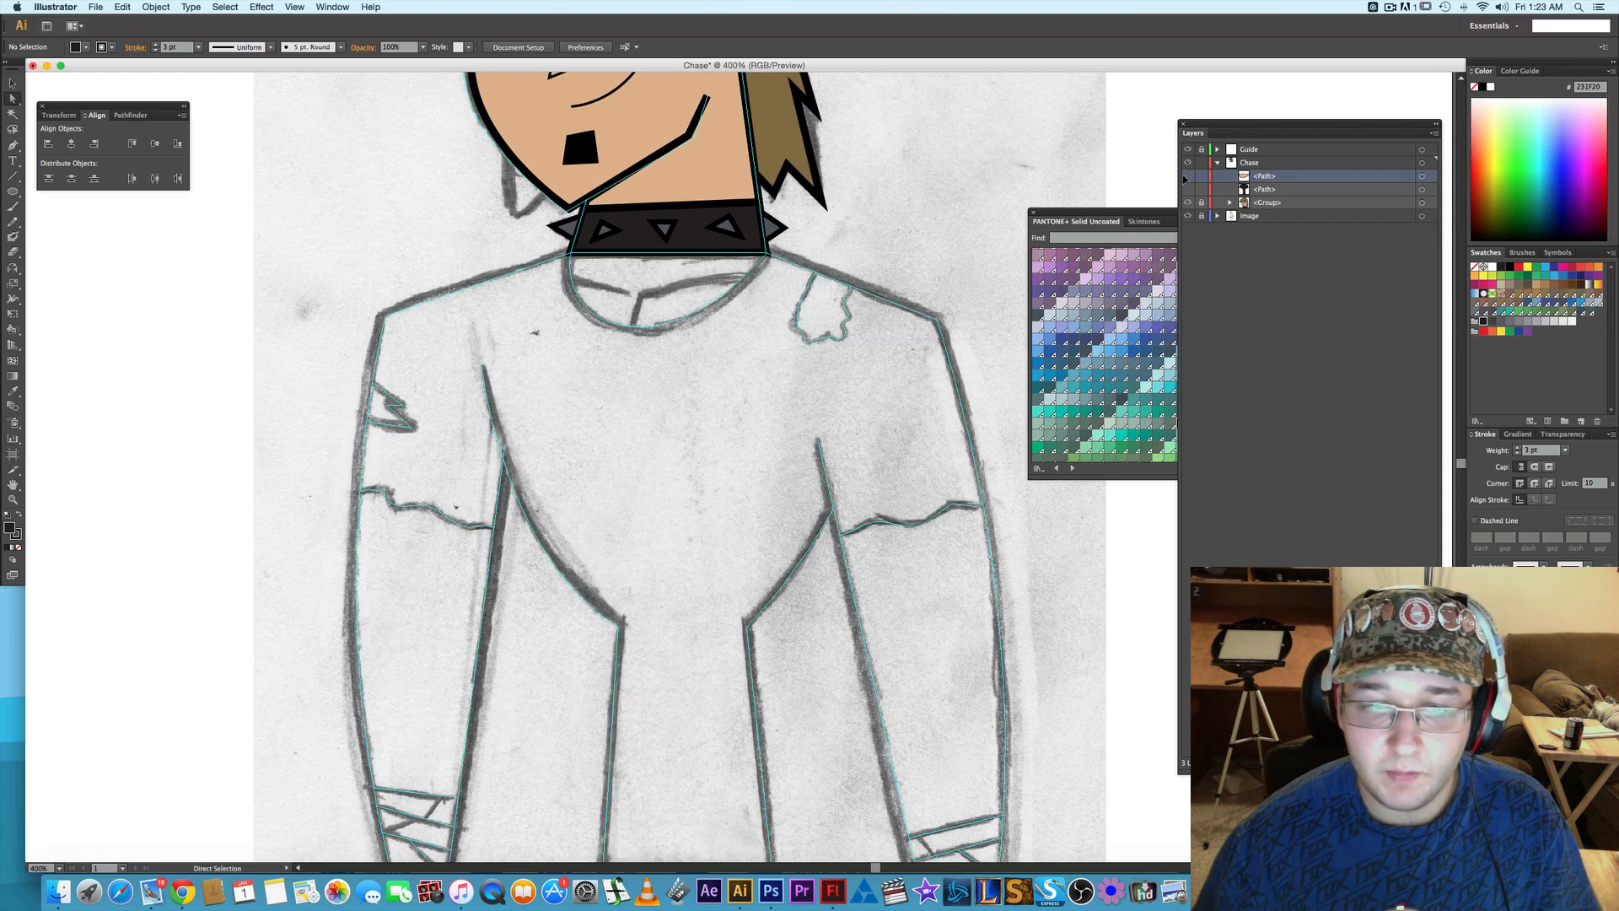
left_click(1188, 176)
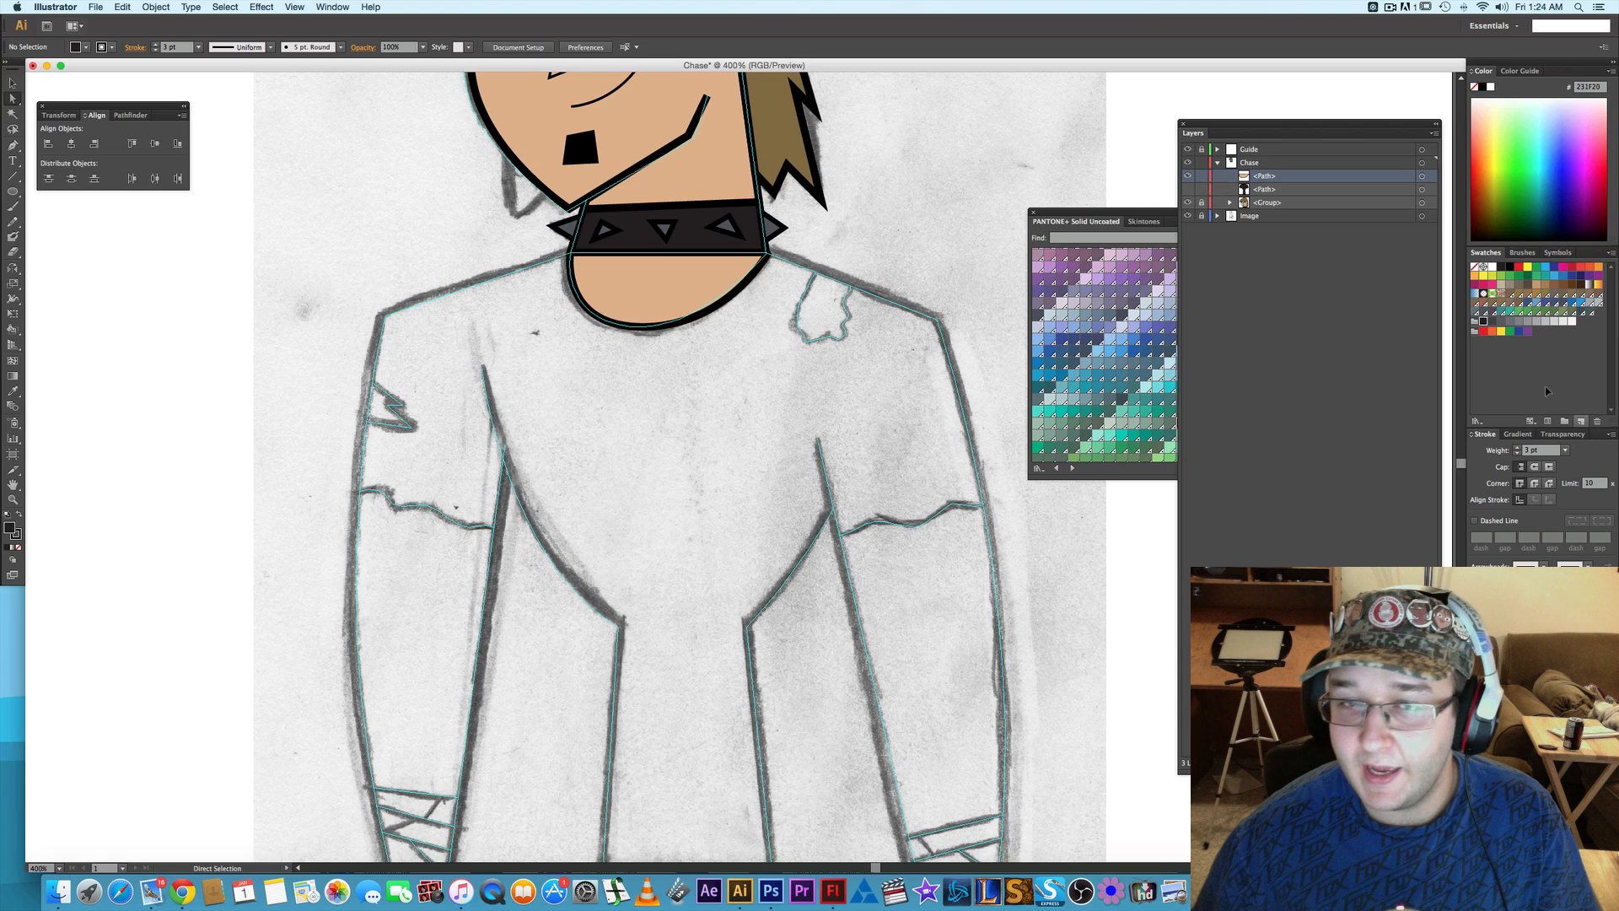
- Set the skin-coloured neckline path's opacity to 30% and deselect it
left_click(1421, 177)
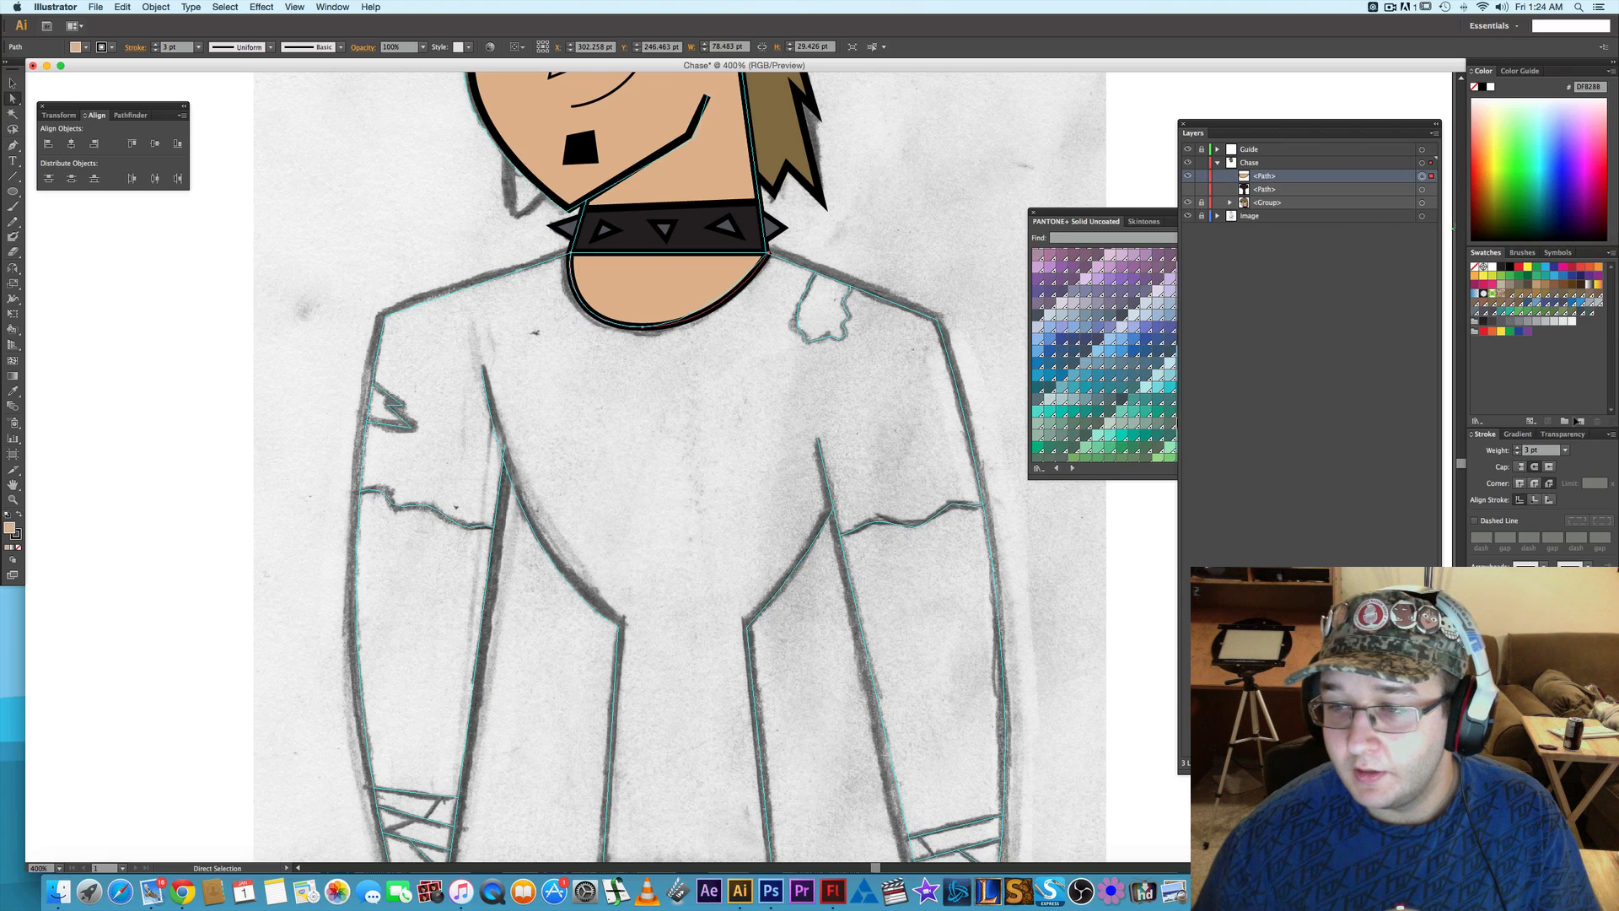
left_click(1562, 434)
left_click(1609, 450)
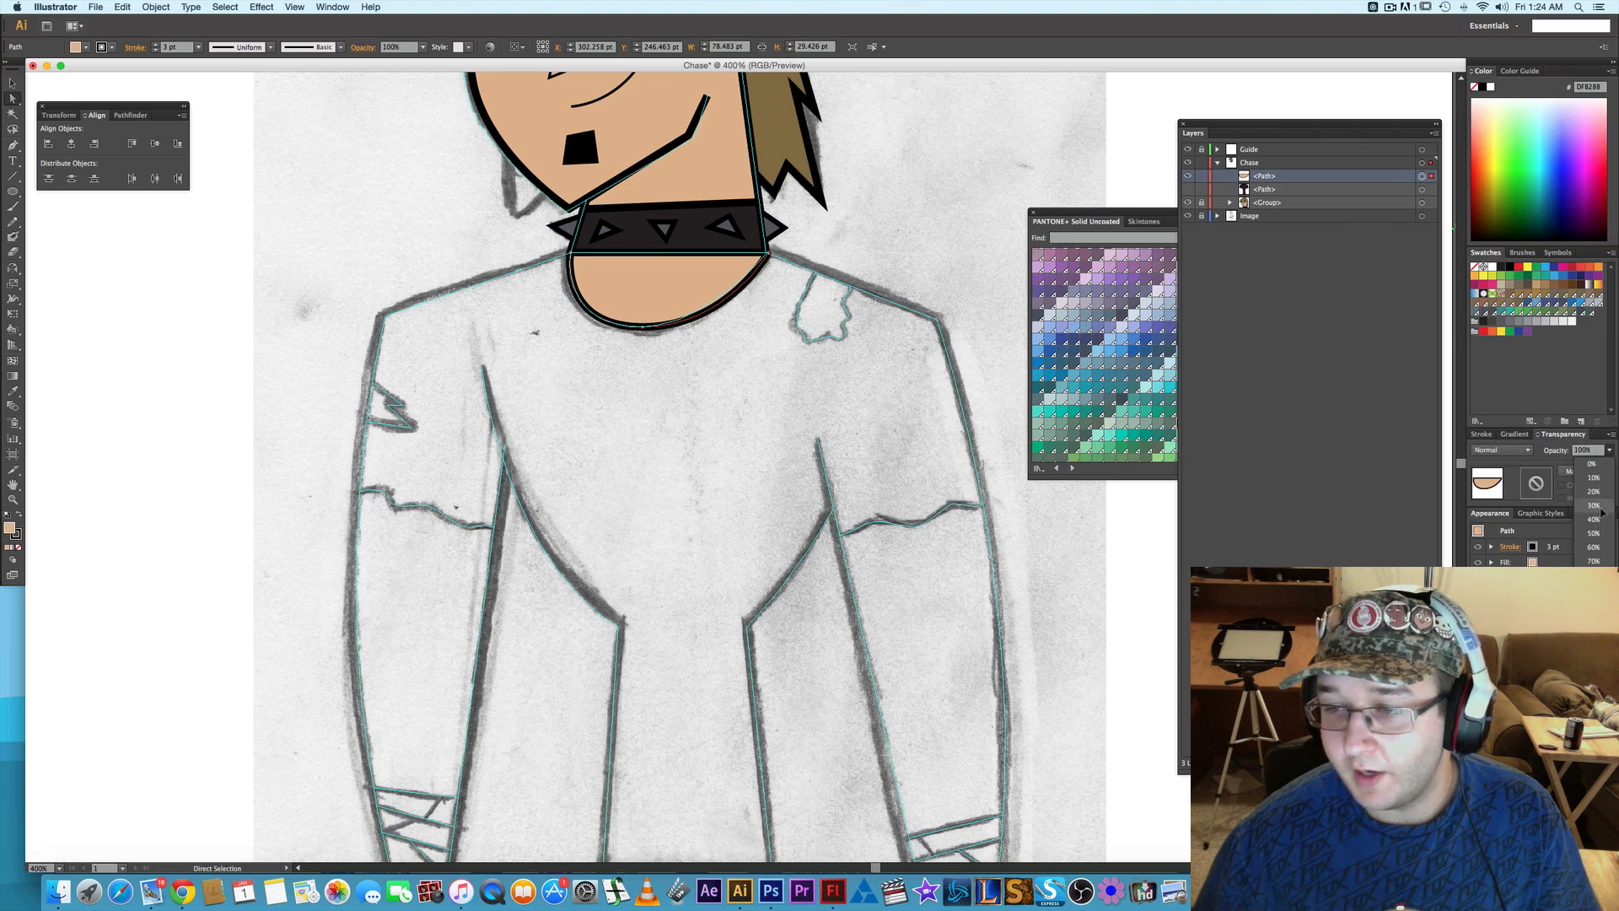
left_click(1594, 505)
left_click(973, 221)
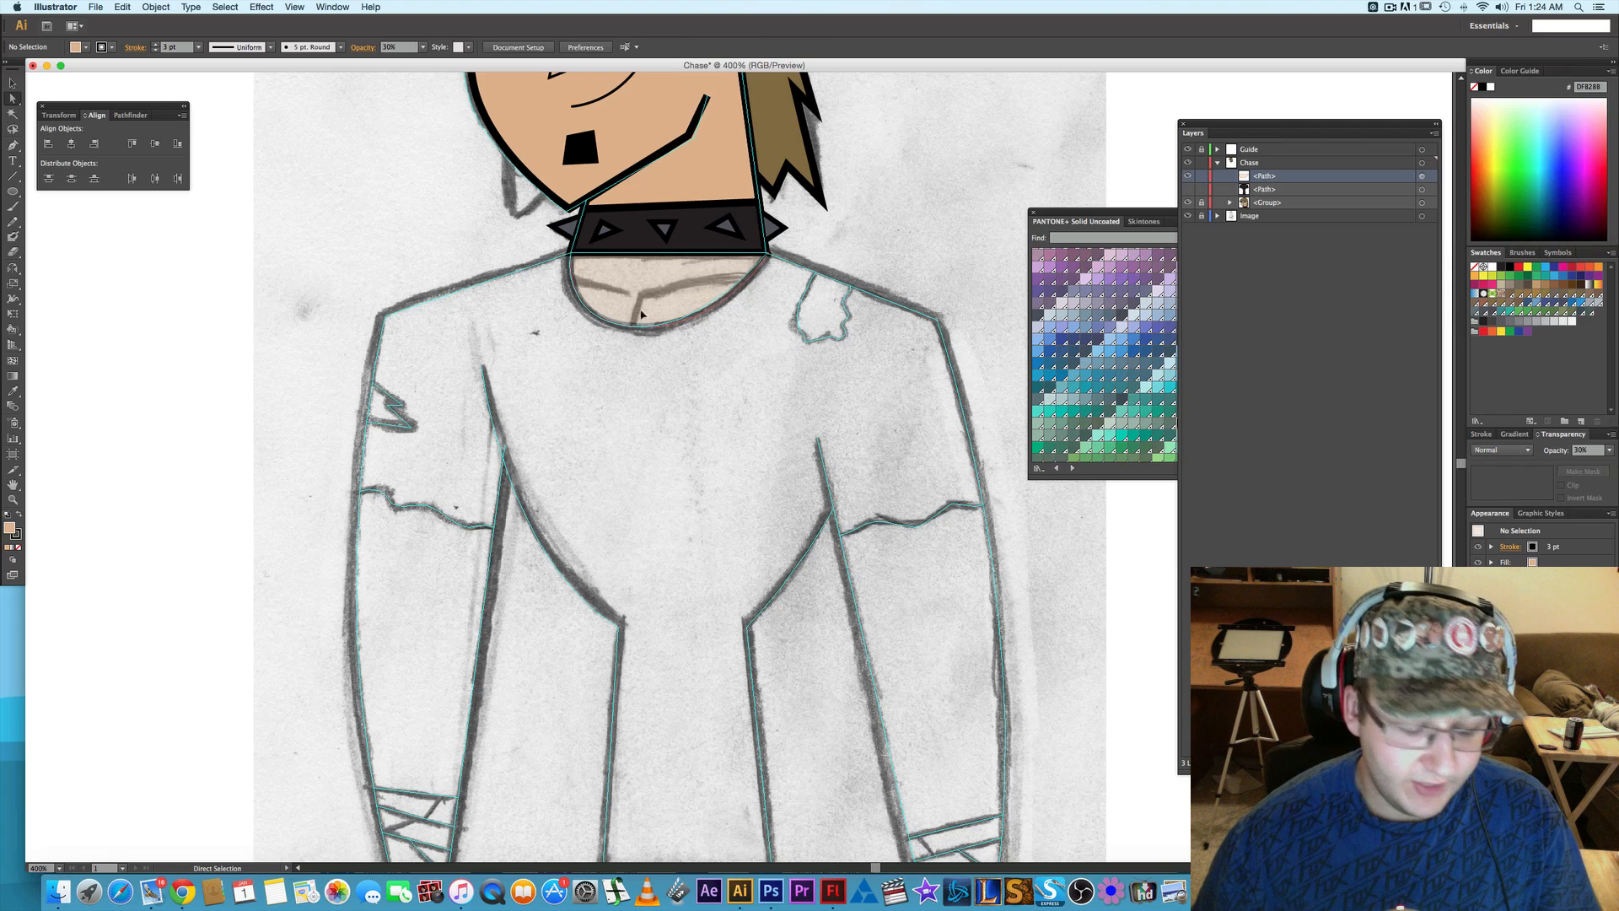
- Trace the left collarbone line with one curved Pen segment from the neckline's left edge to its inner end, and deselect it
scroll(621, 315, "up", 1)
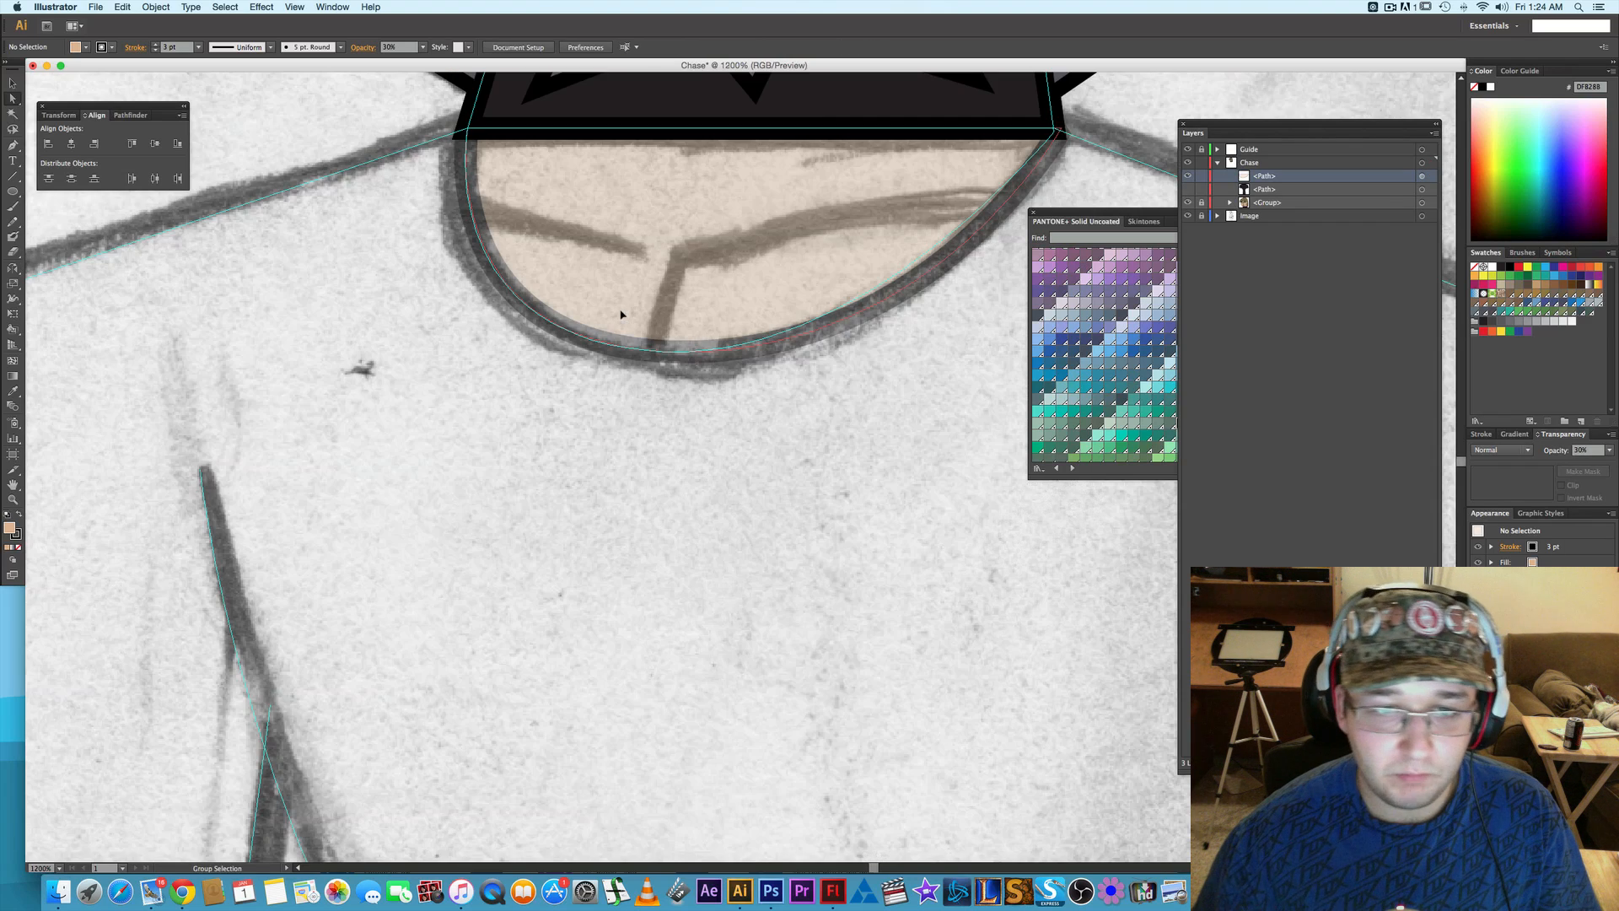
scroll(655, 306, "down", 1)
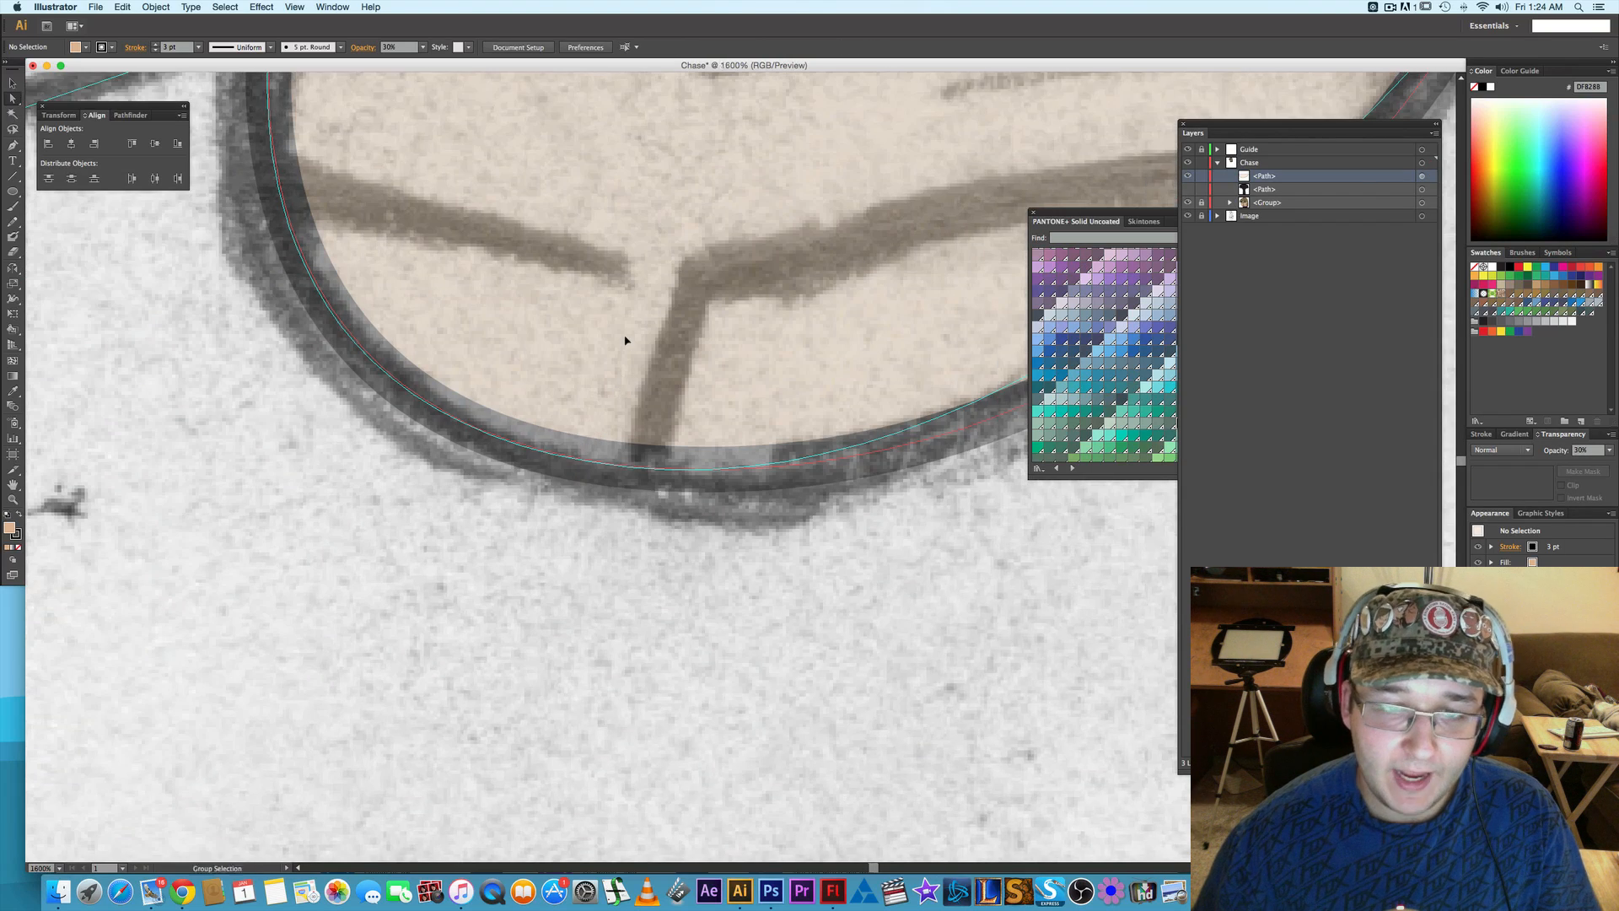
scroll(614, 351, "right", 3)
scroll(615, 351, "up", 2)
key("p")
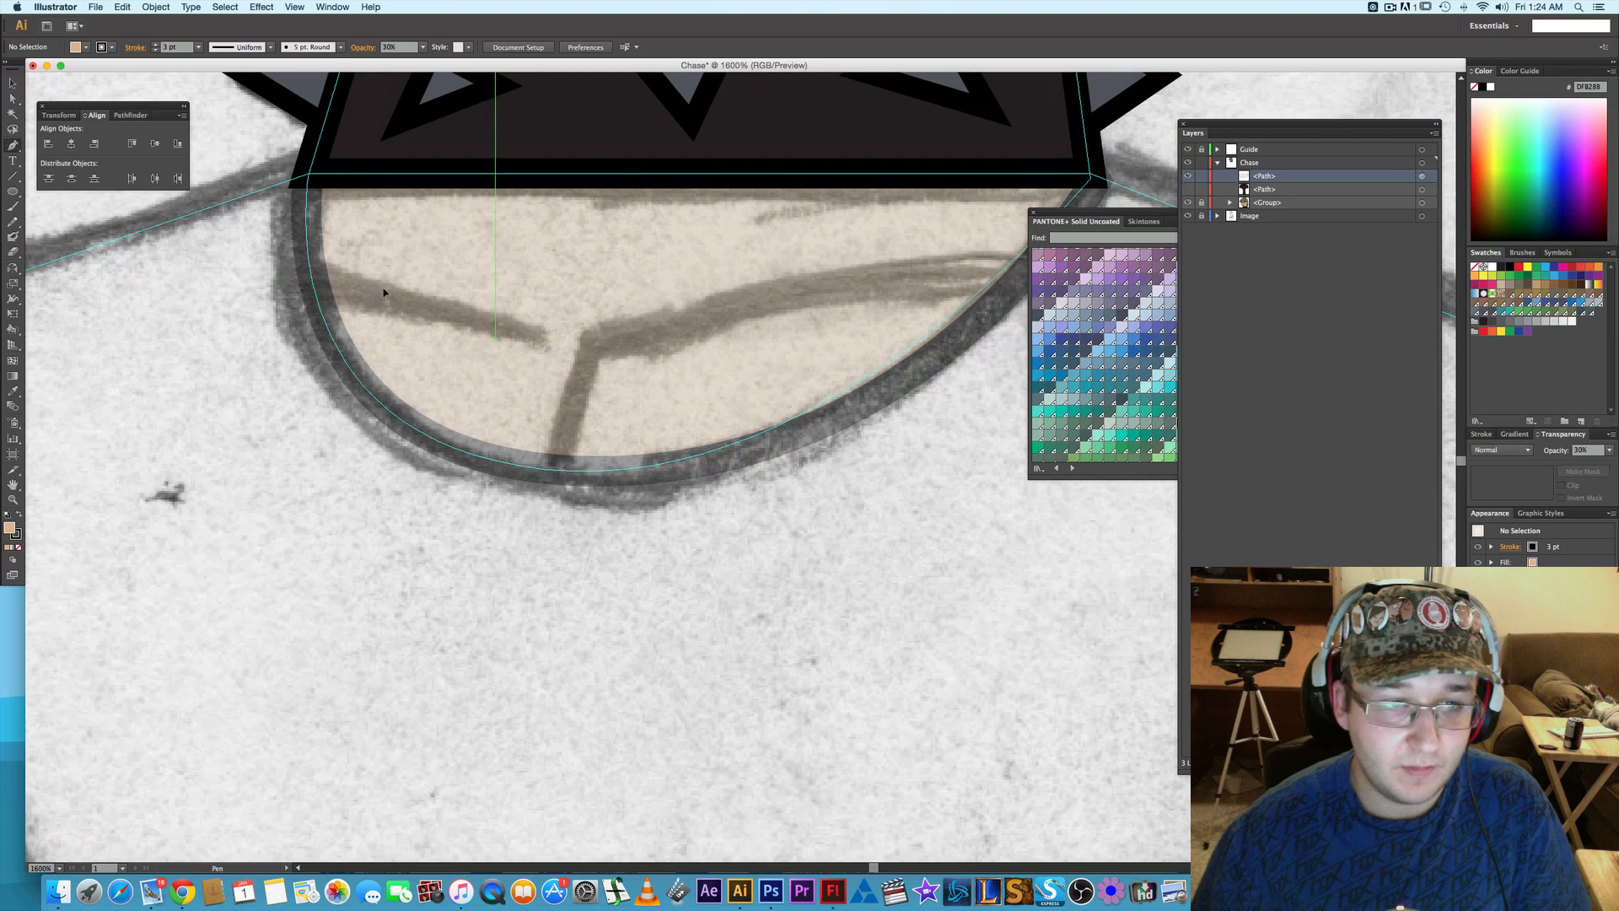
left_click(313, 282)
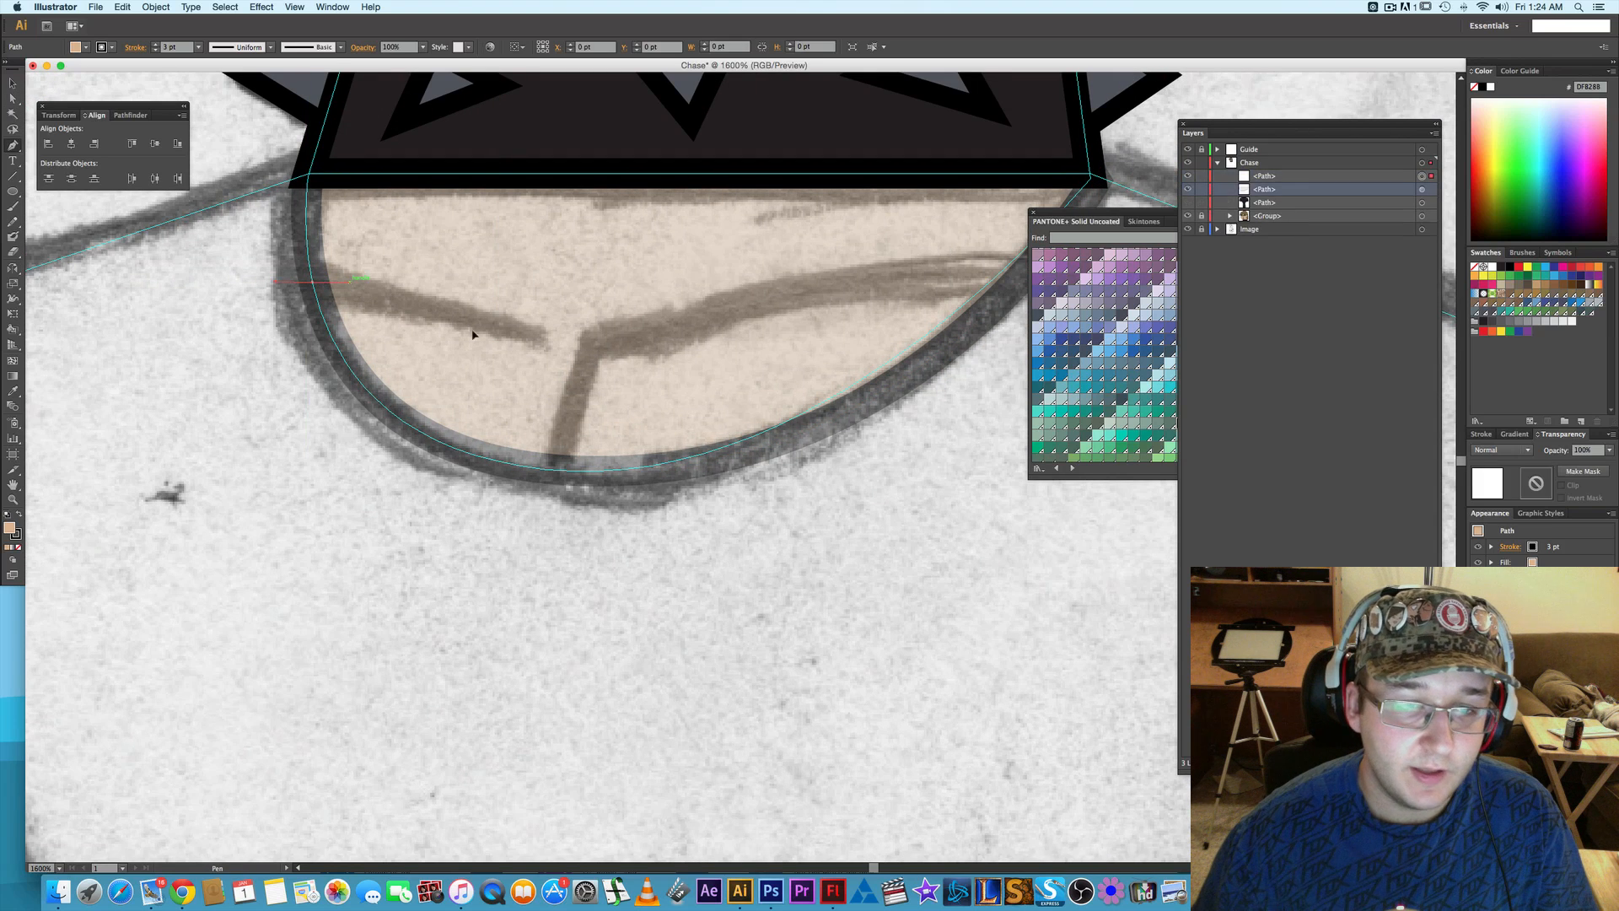
left_click(536, 342)
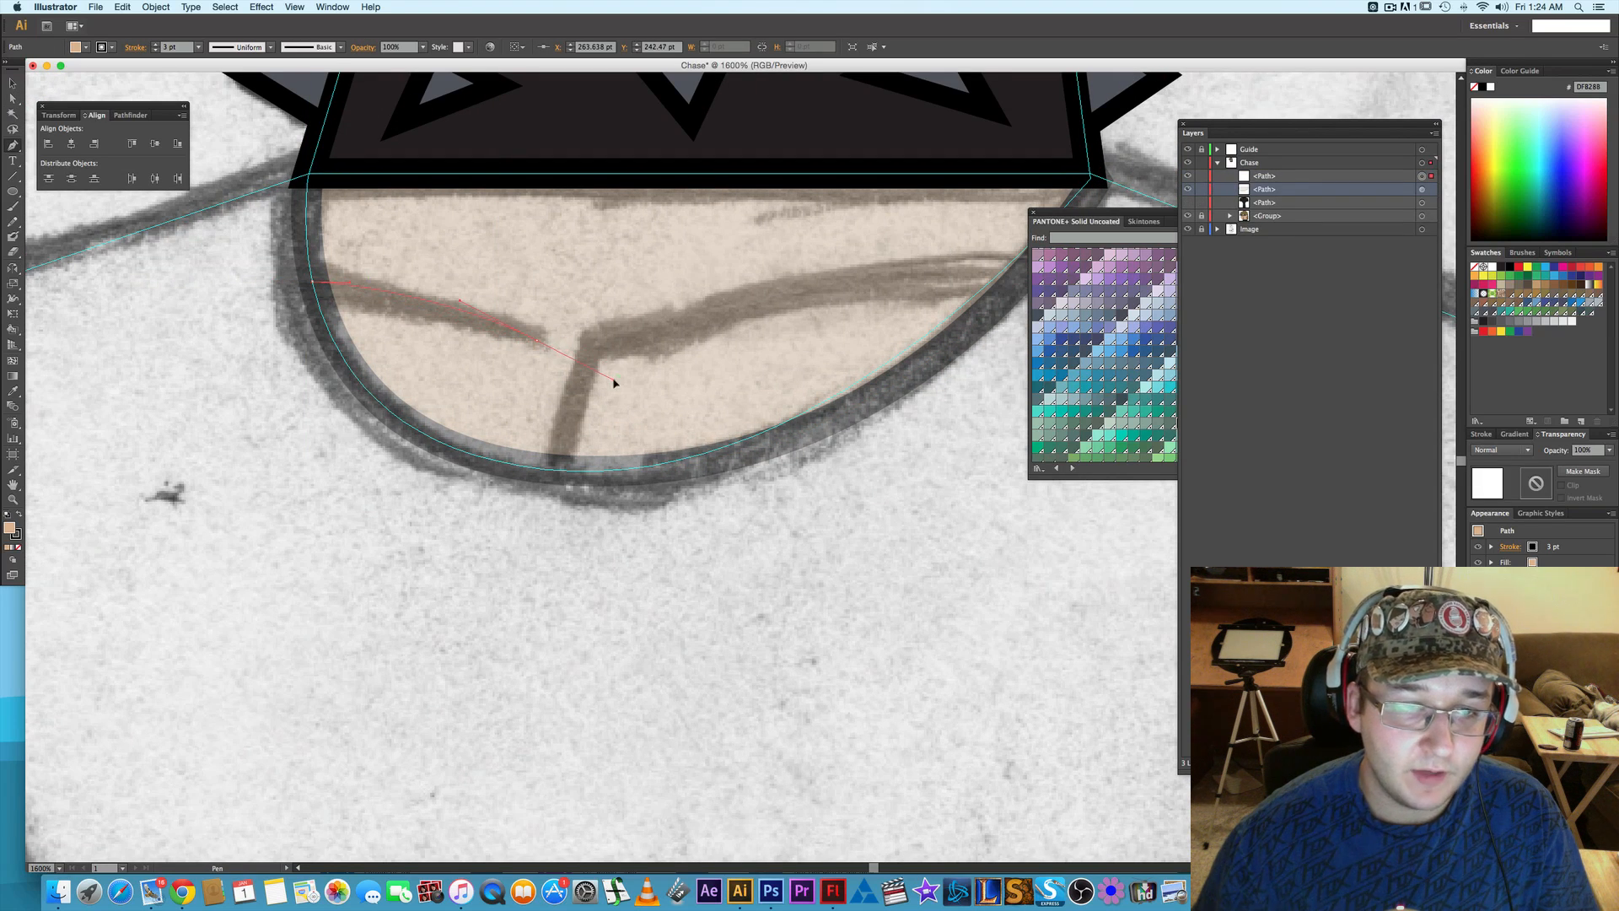
left_click_drag(614, 380, 613, 380)
key("space")
left_click_drag(748, 355, 650, 364)
key("a")
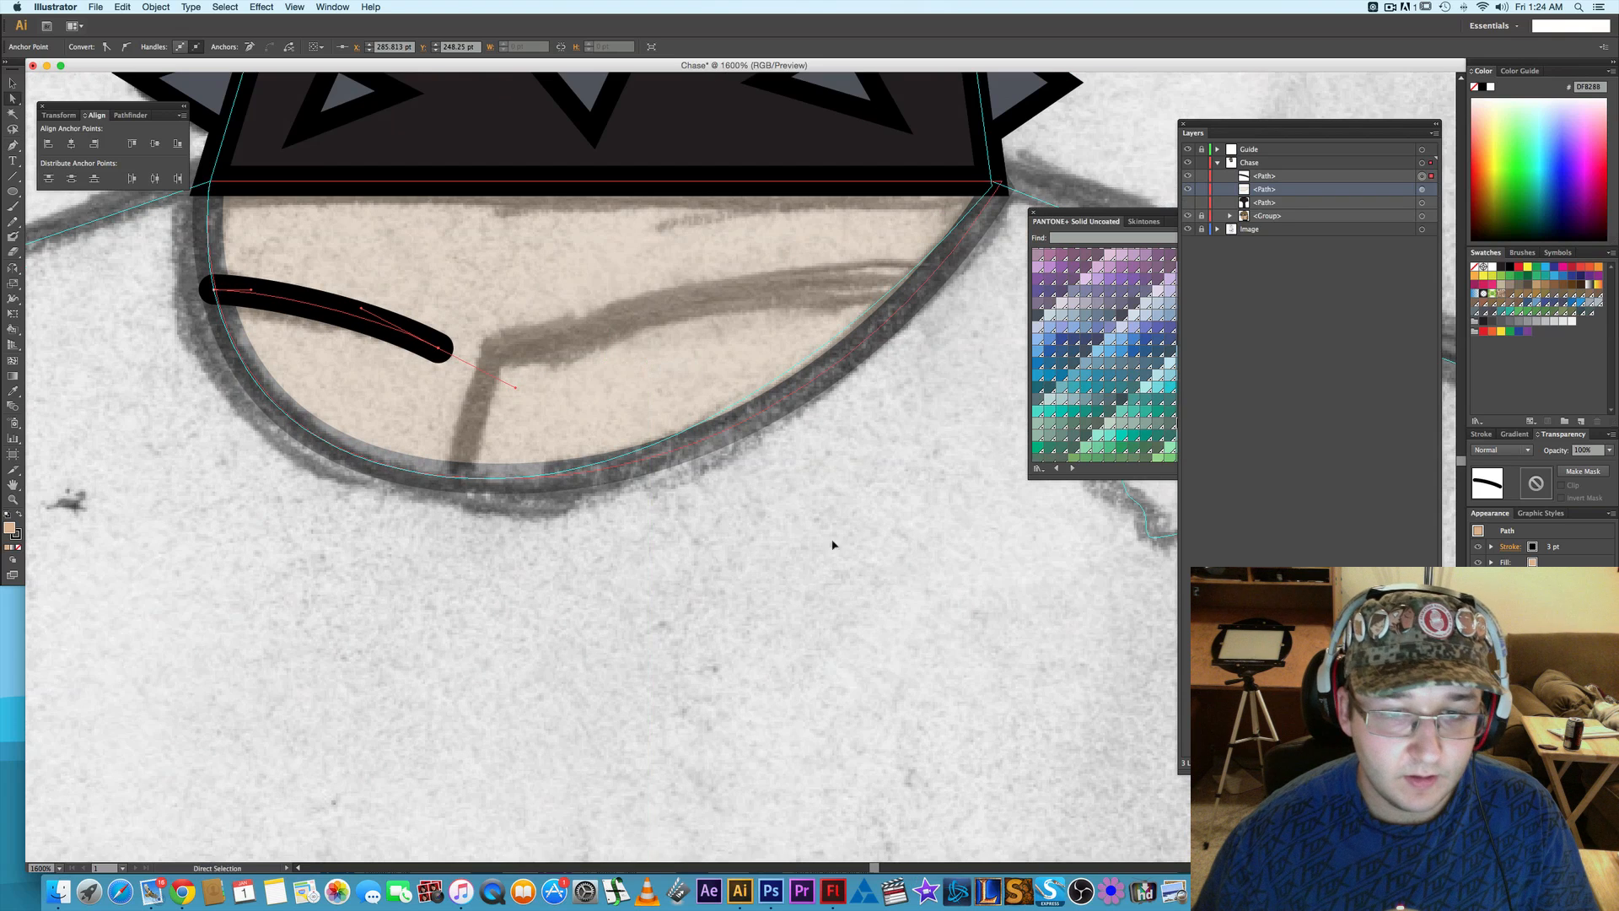
left_click(831, 544)
- Trace the right collarbone with a curve from the neckline's right edge to the centre, continuing down to the neckline's lower edge
key("p")
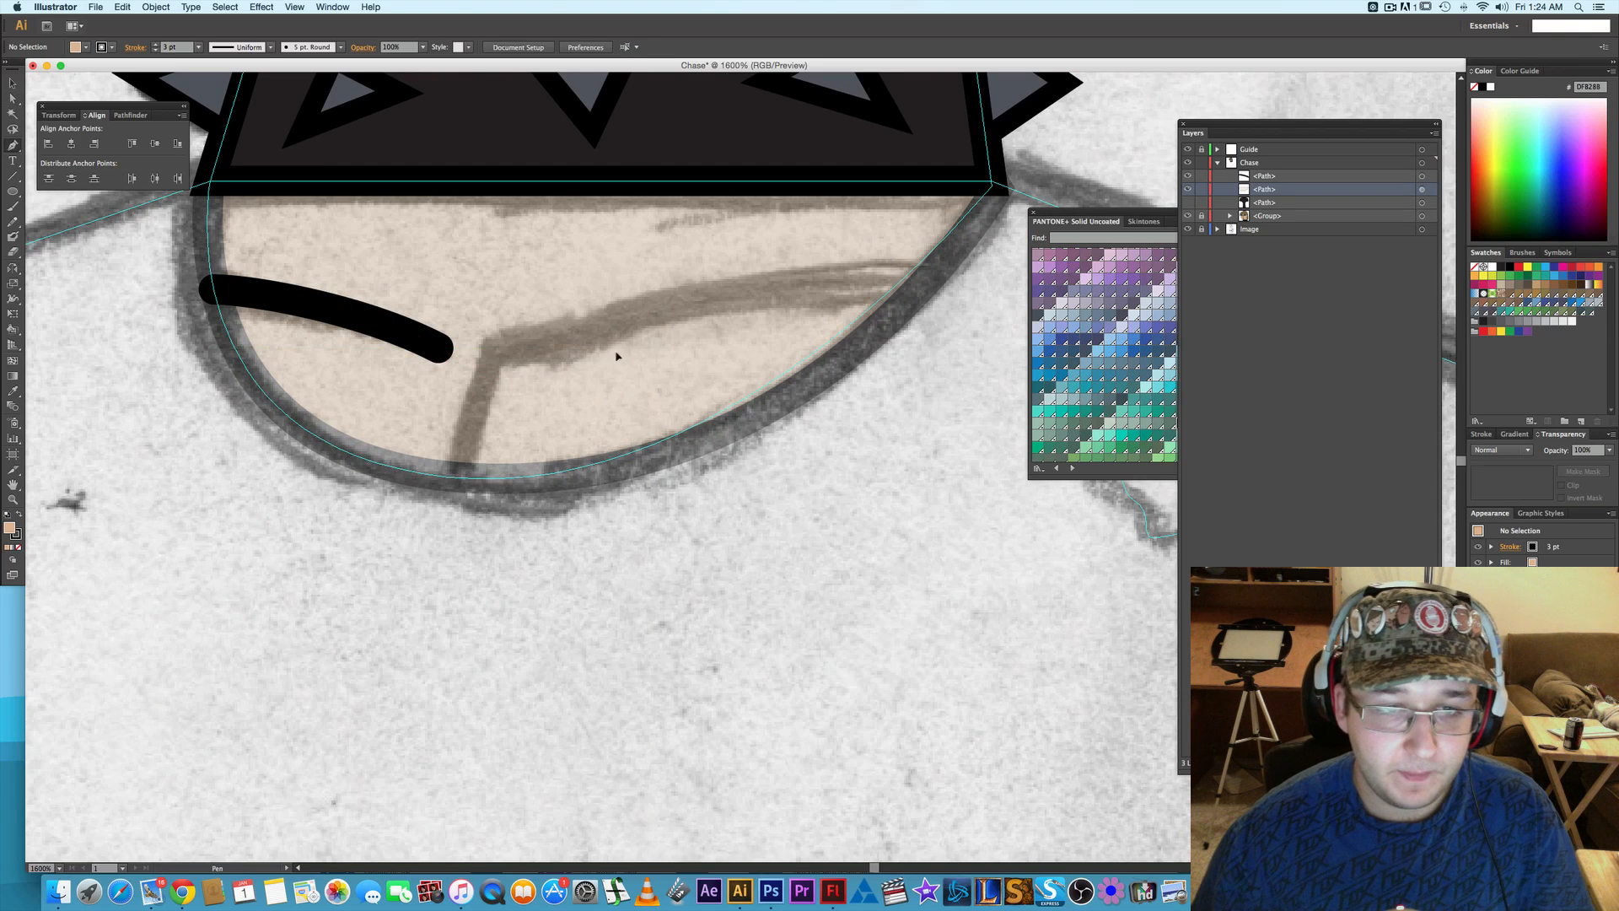
left_click(928, 278)
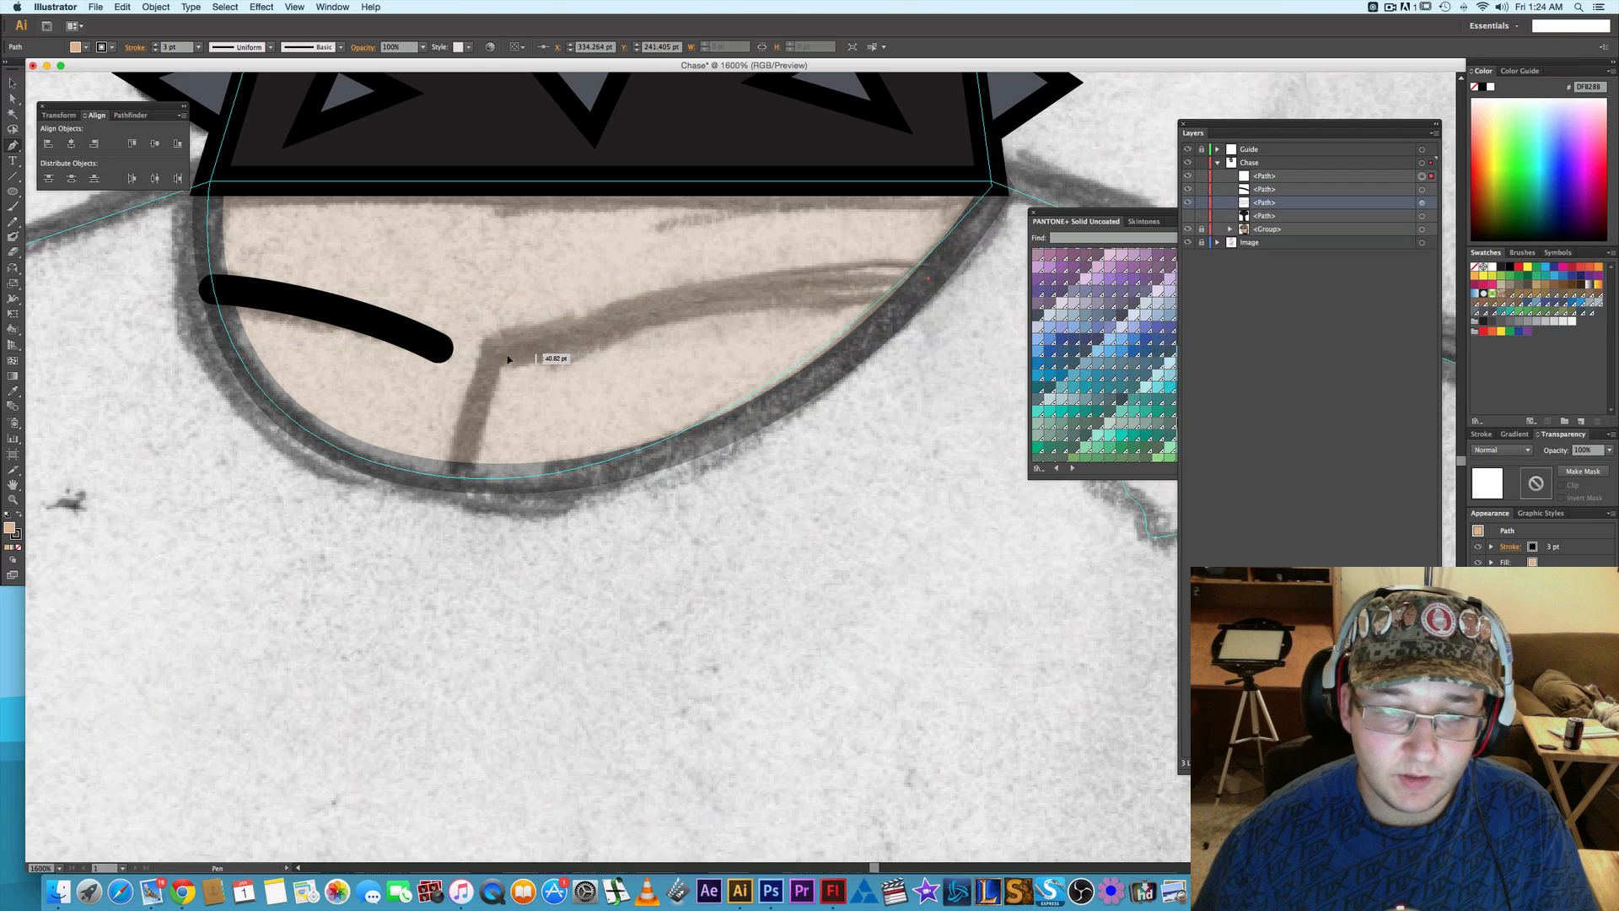
mouse_move(495, 355)
left_mouse_down()
mouse_move(354, 387)
mouse_move(225, 445)
left_mouse_up()
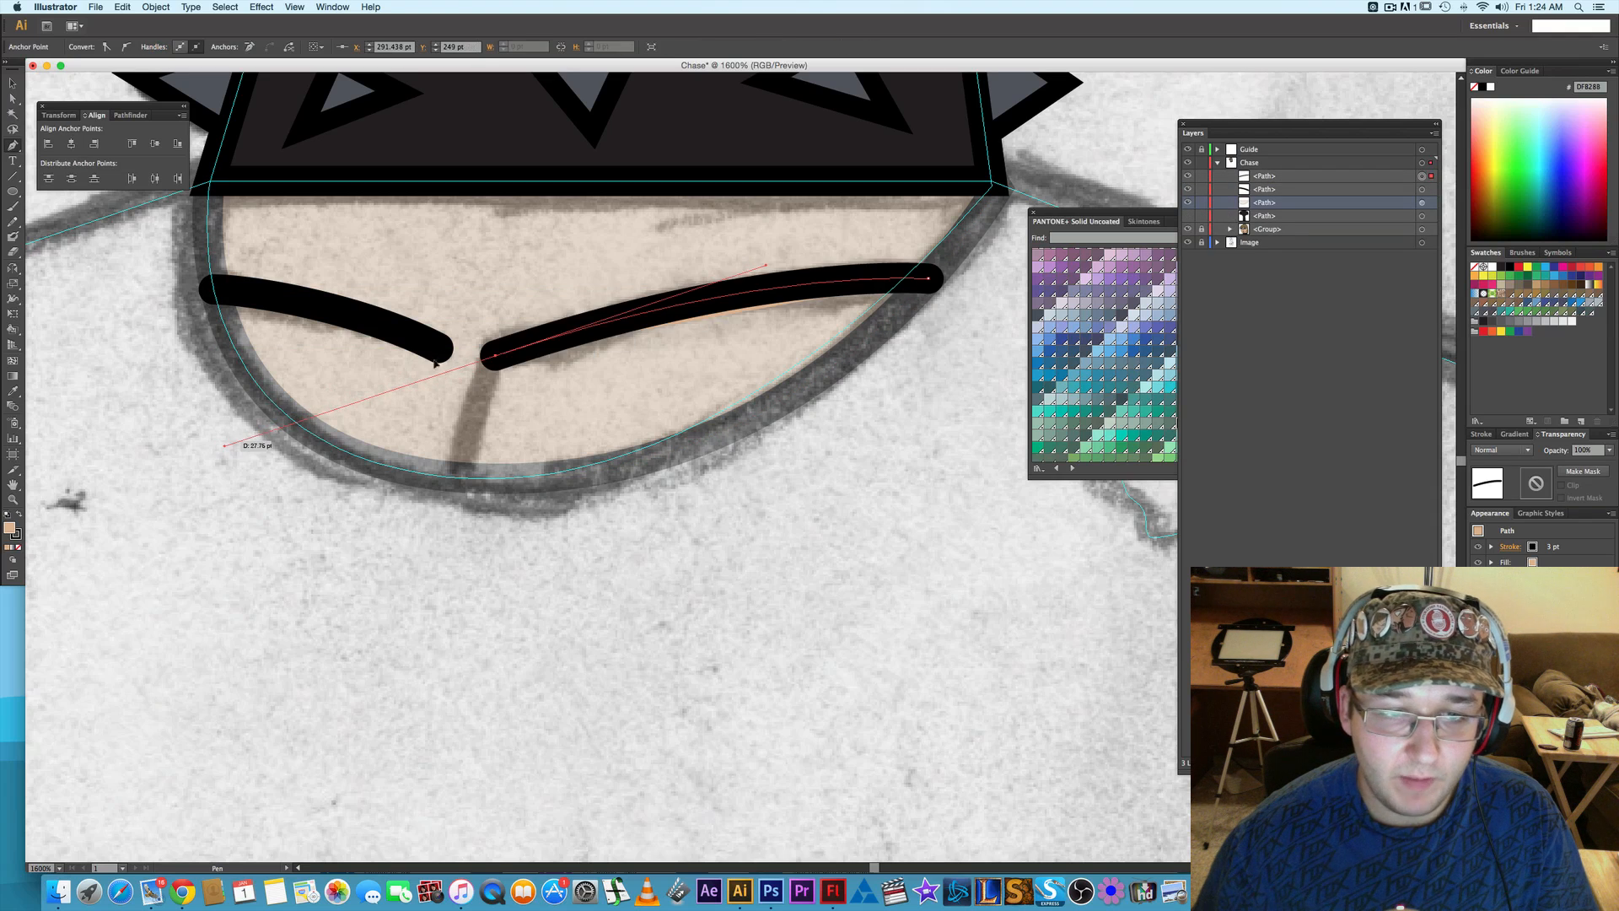
left_click(496, 356)
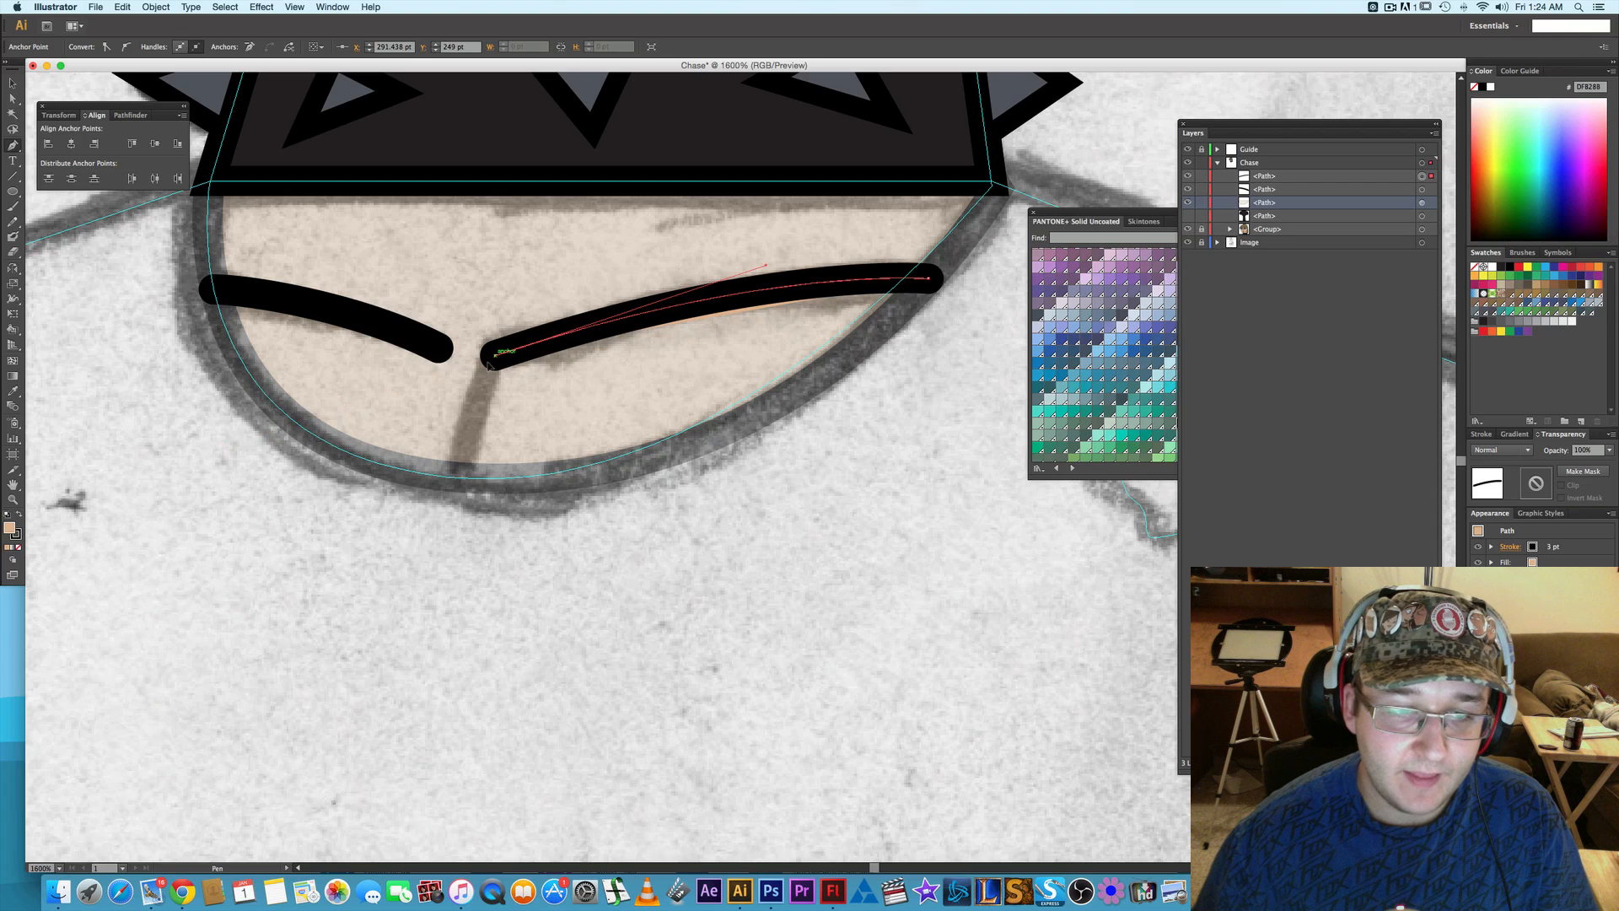
left_click(457, 479)
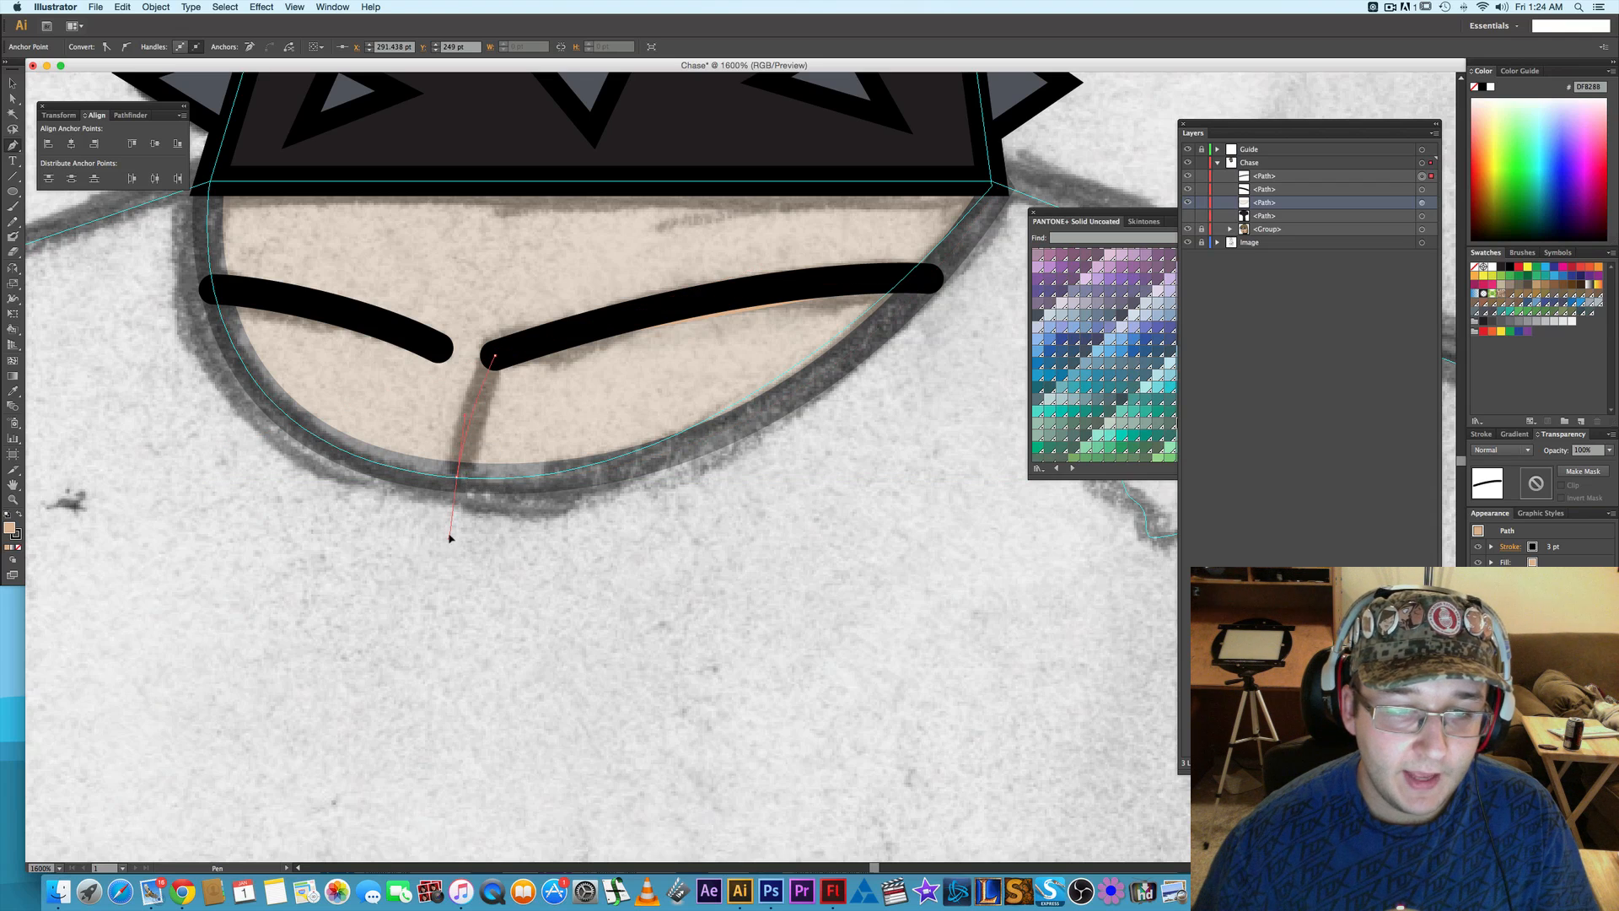
left_click_drag(450, 538, 451, 538)
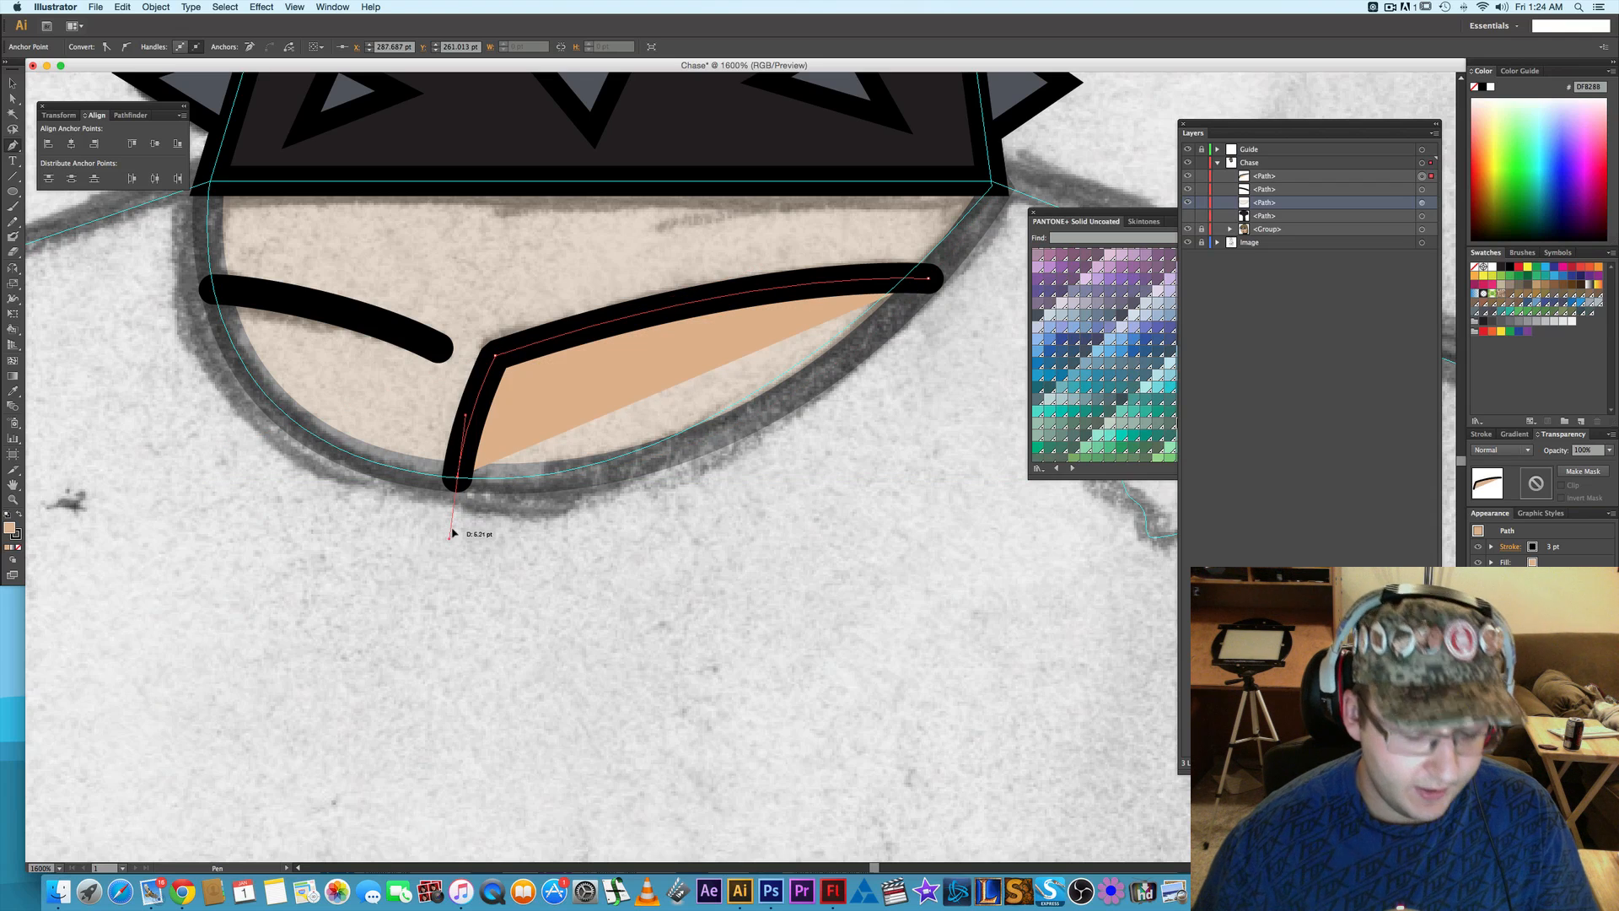
- Remove the fill from both collarbone lines so only their black strokes remain, and deselect them
left_click(1481, 434)
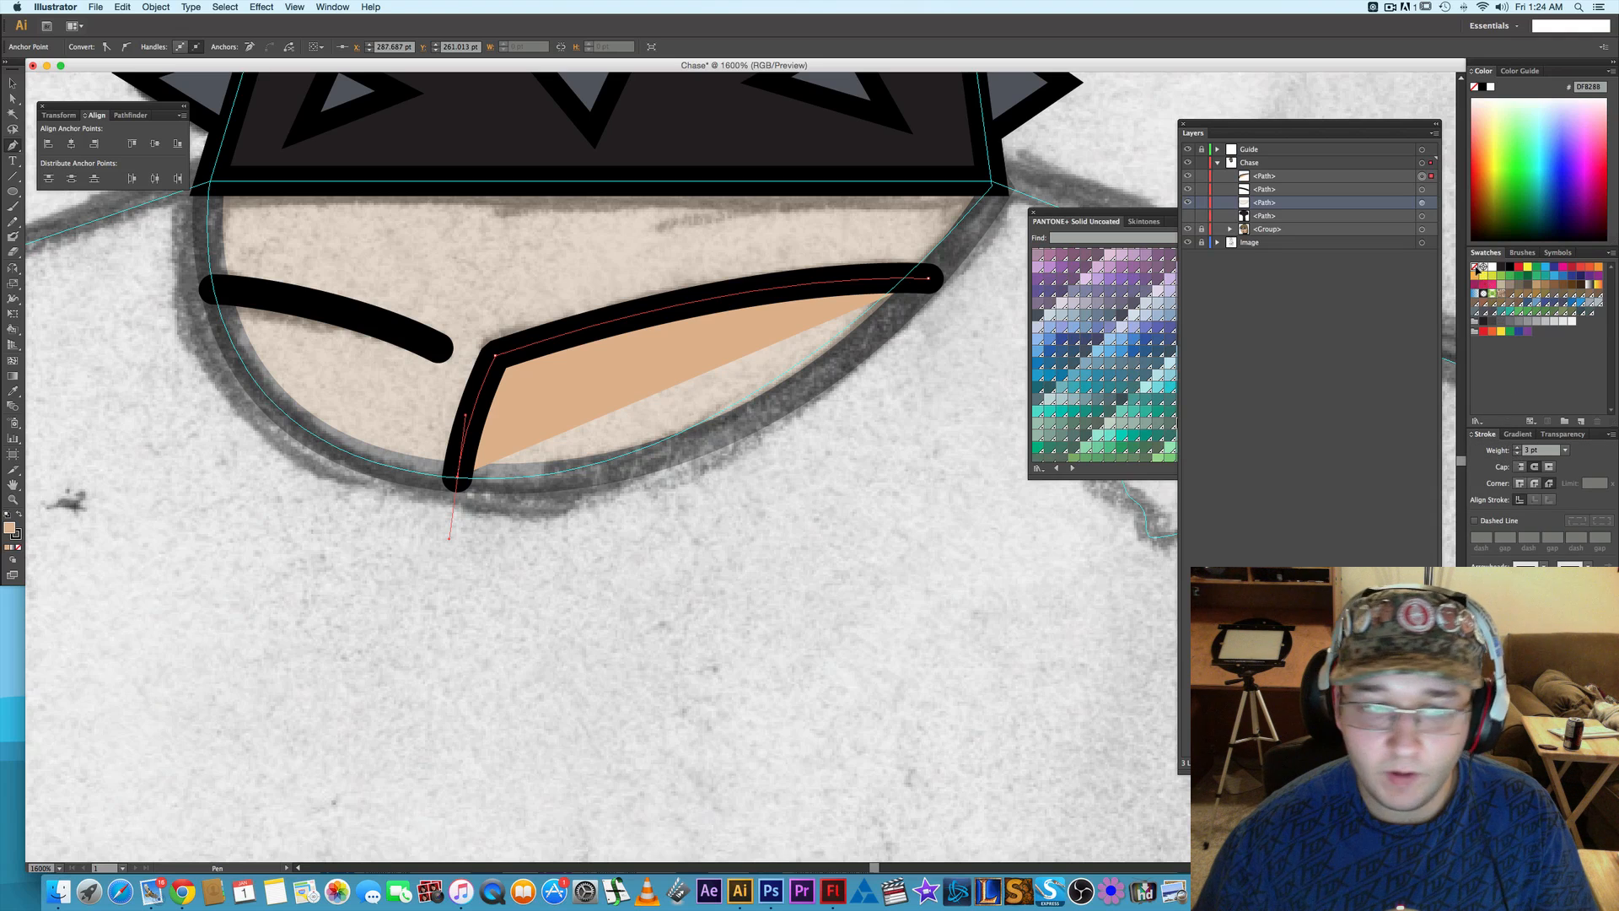
left_click(1476, 268)
key("a")
left_click(344, 314)
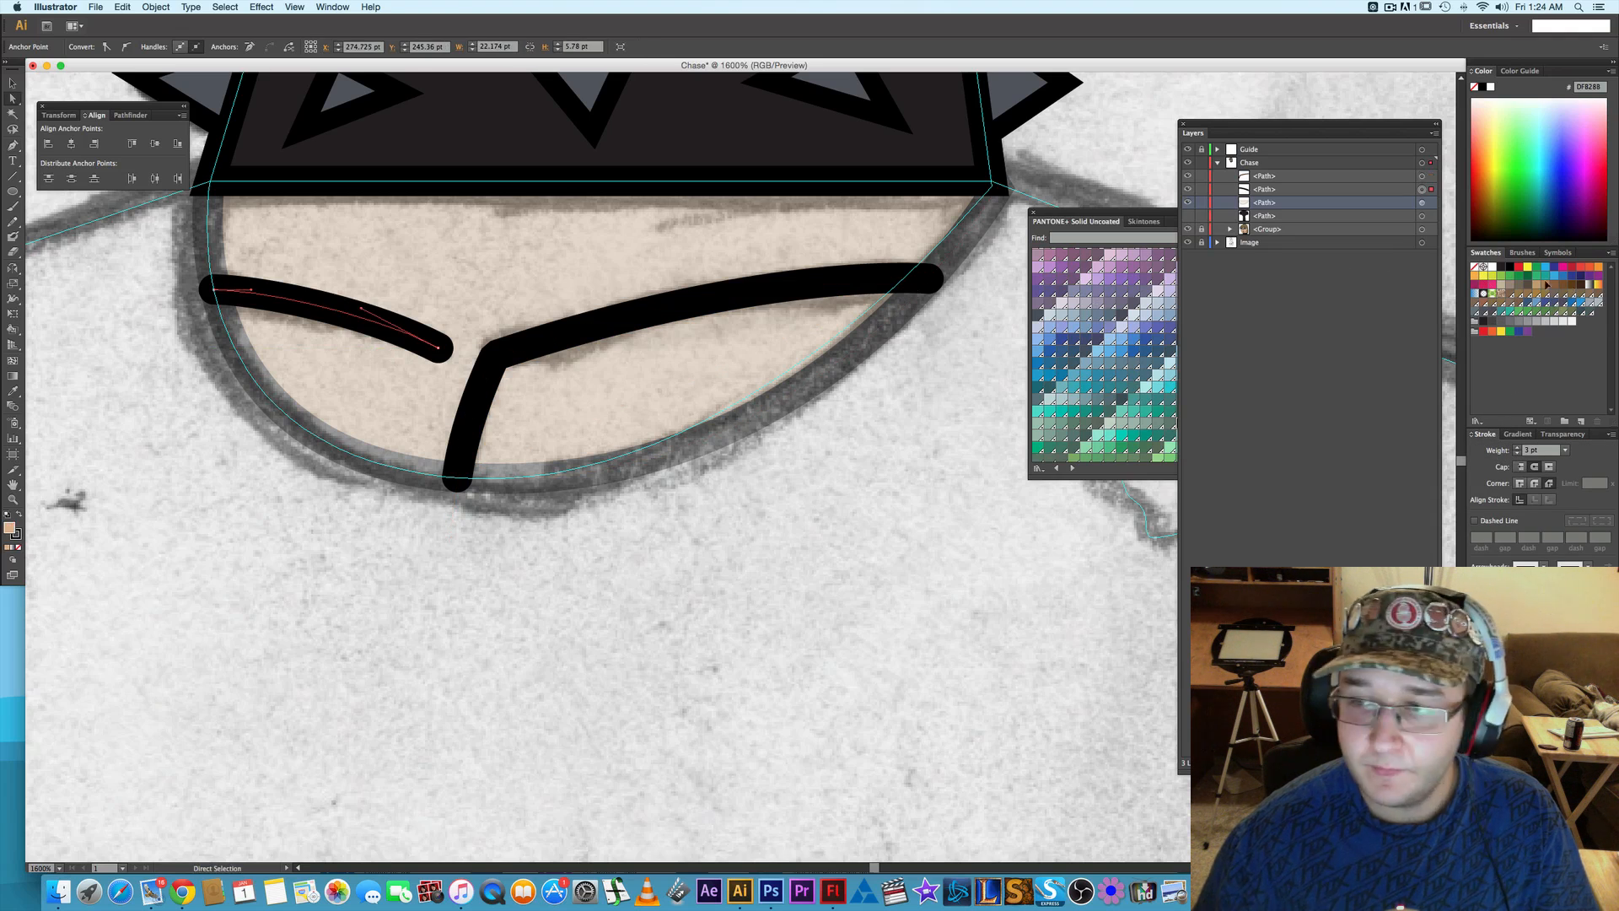
left_click(778, 473)
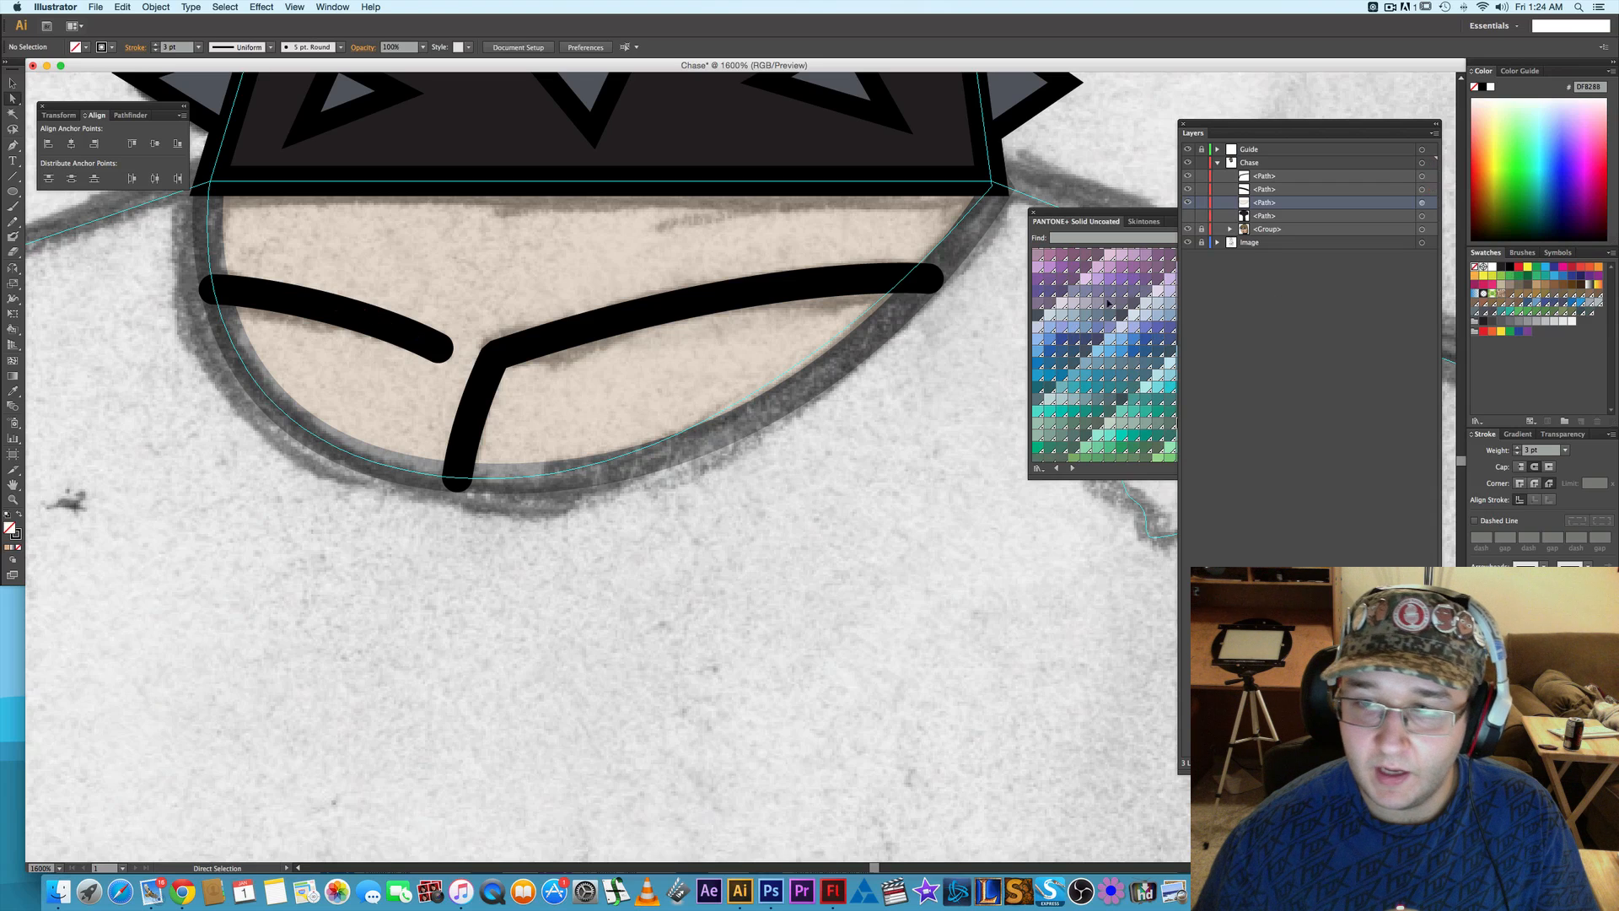
- Select both collarbone lines, give their strokes butt caps, and deselect them
left_click(731, 295)
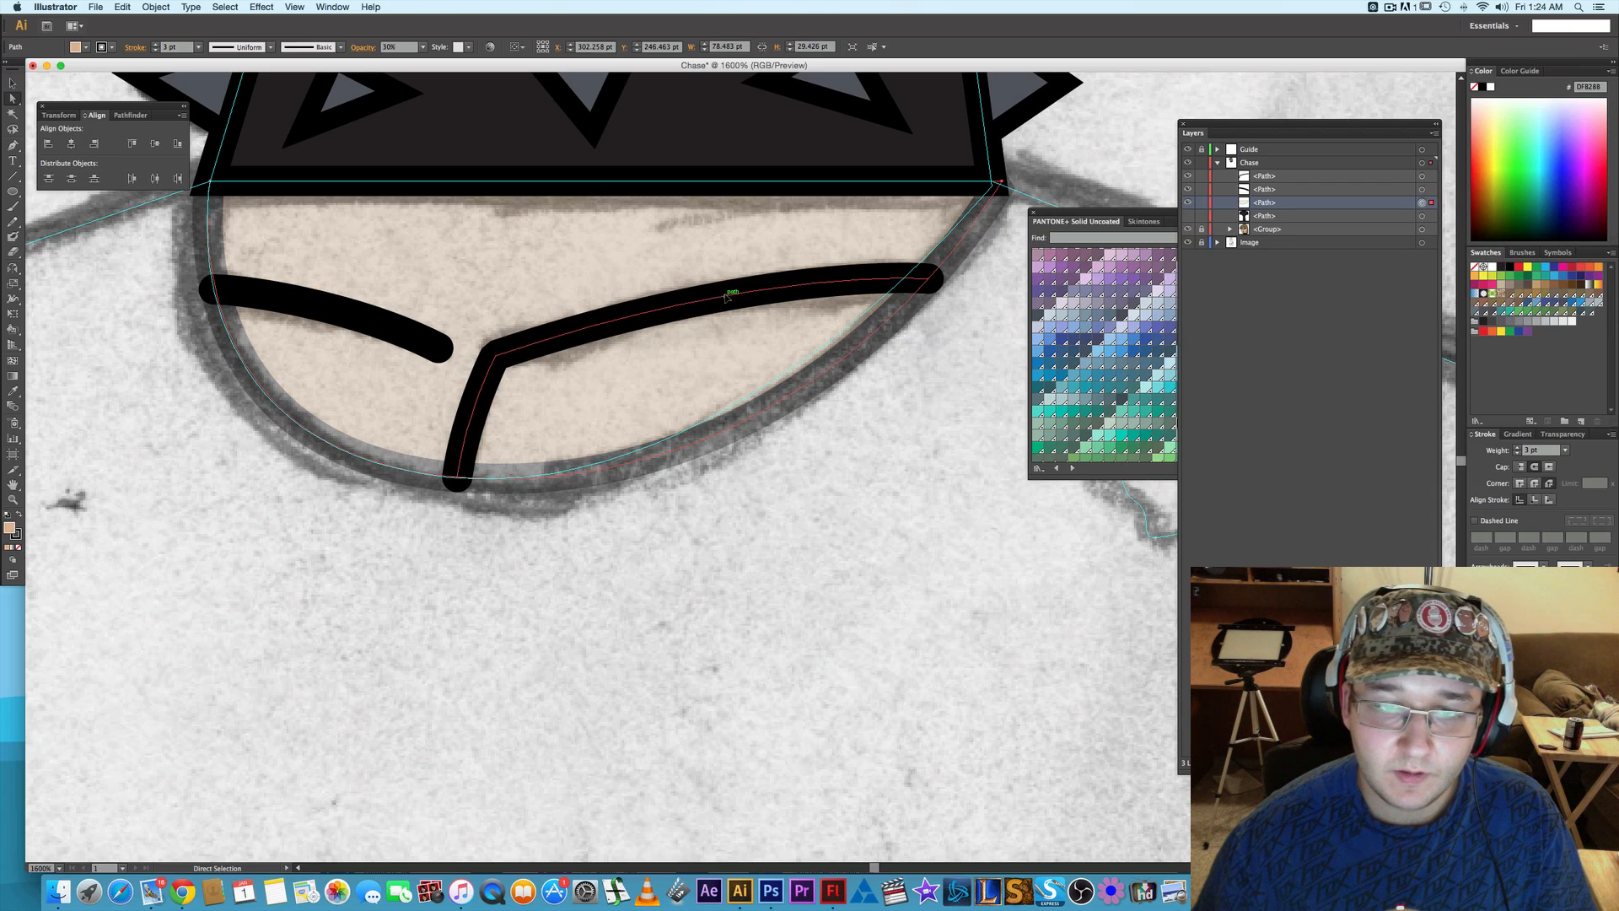
left_click(353, 316, "shift")
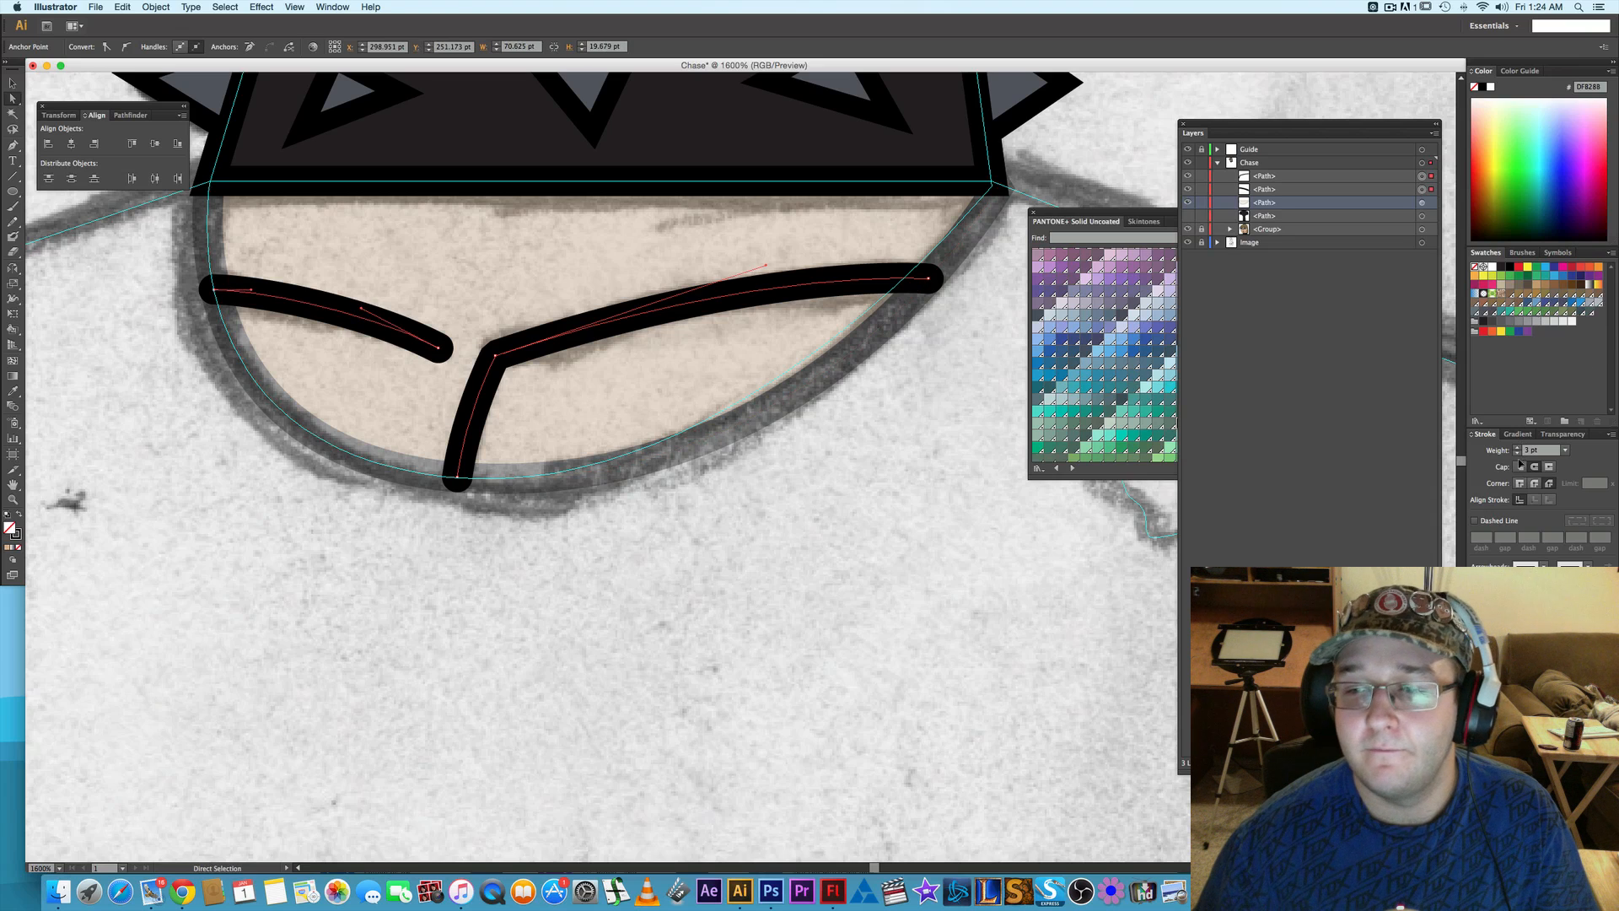
left_click(898, 428)
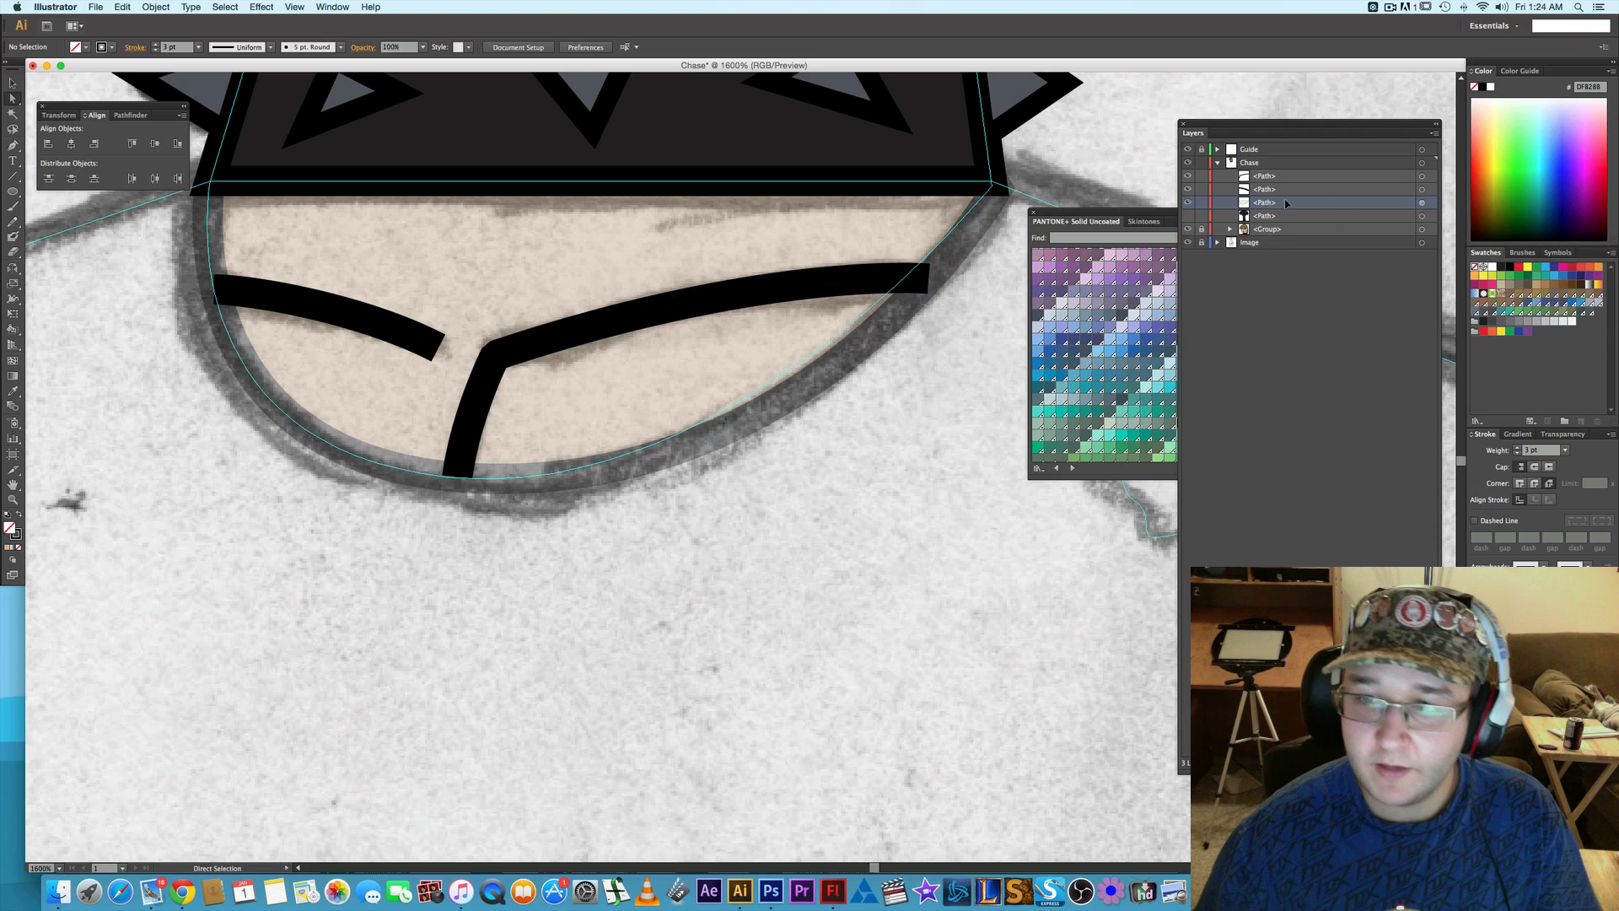
- Restore the skin-coloured neckline path's opacity to 100% and deselect it
left_click(1422, 204)
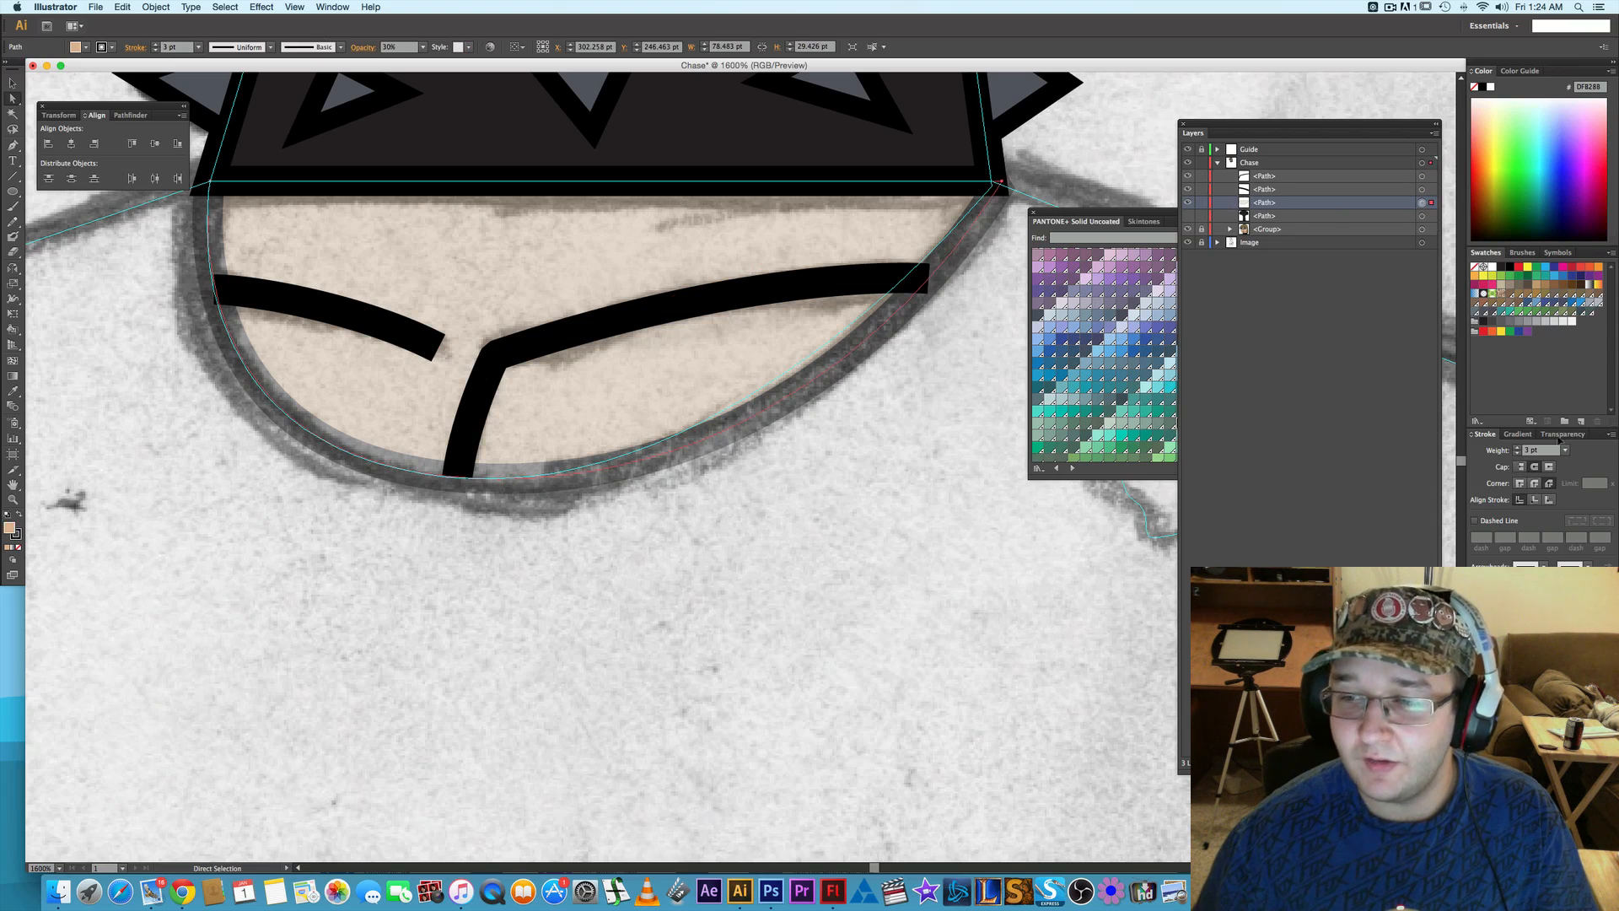
left_click(1571, 436)
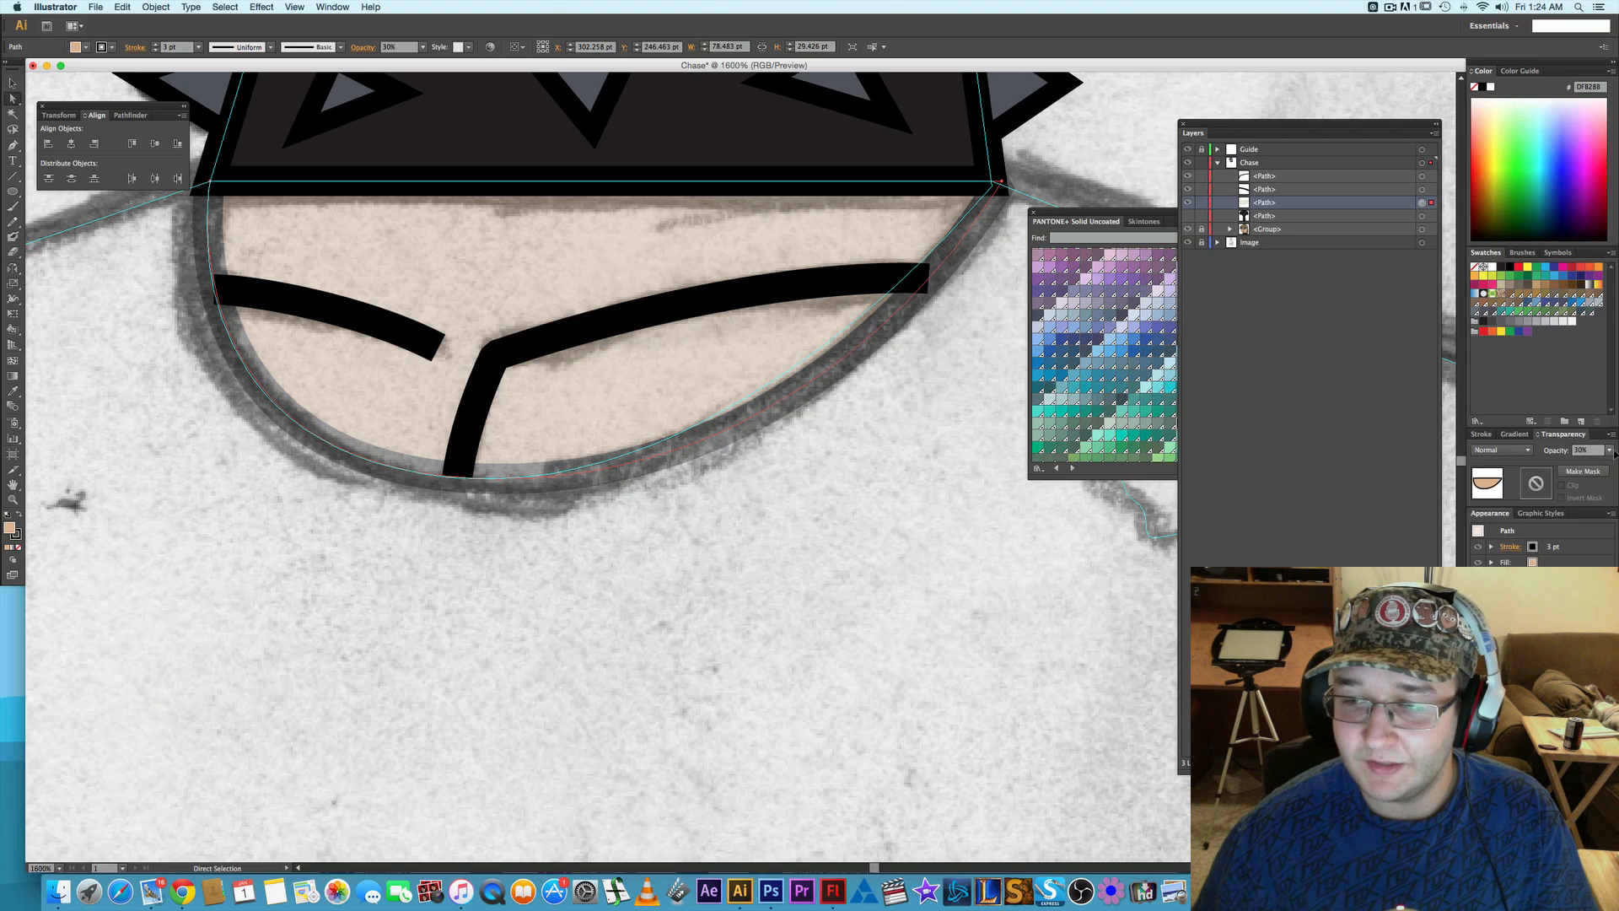
left_click(1610, 450)
left_click(1593, 582)
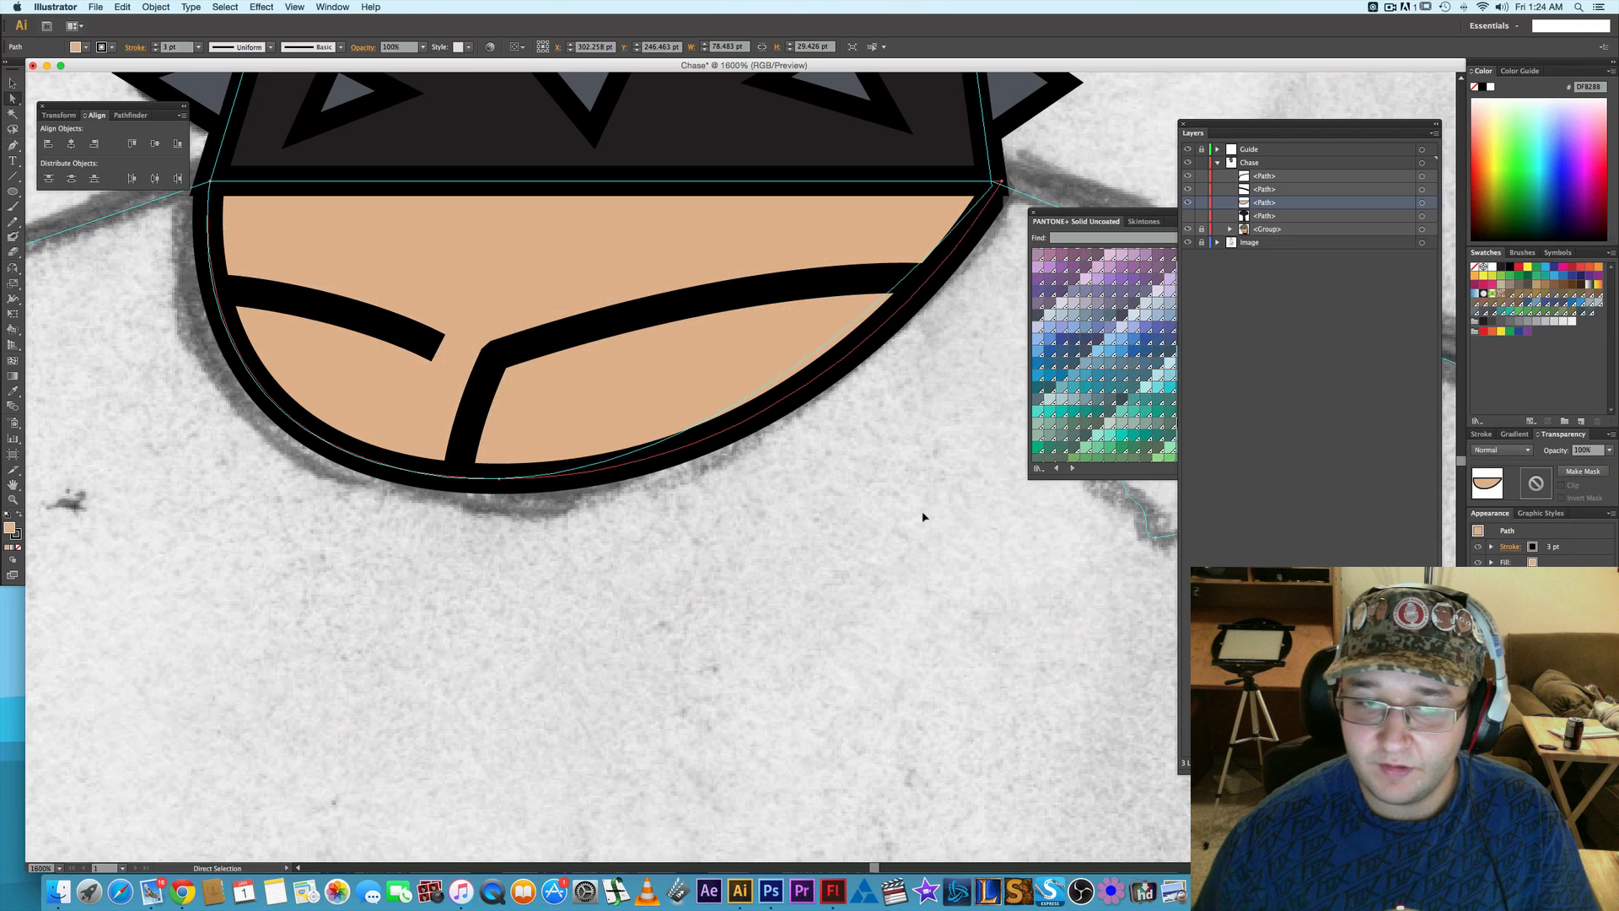
left_click(926, 516)
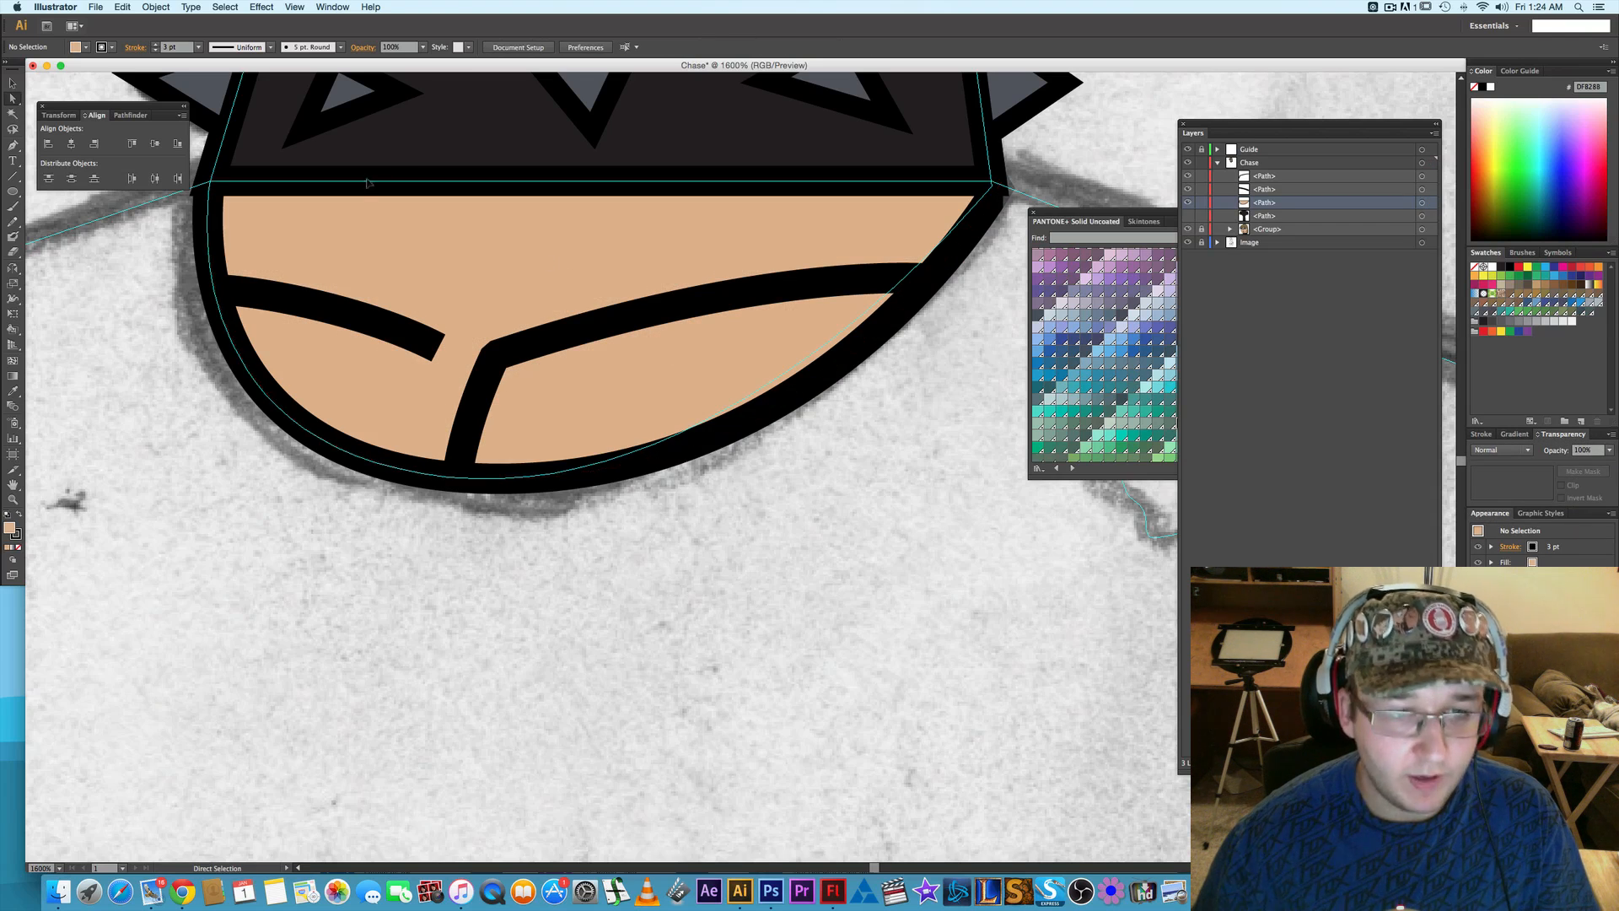
- Move the inner end anchor of the left collarbone line slightly toward the centre, and deselect it
left_click(432, 352)
left_click_drag(433, 353, 440, 353)
left_click(828, 539)
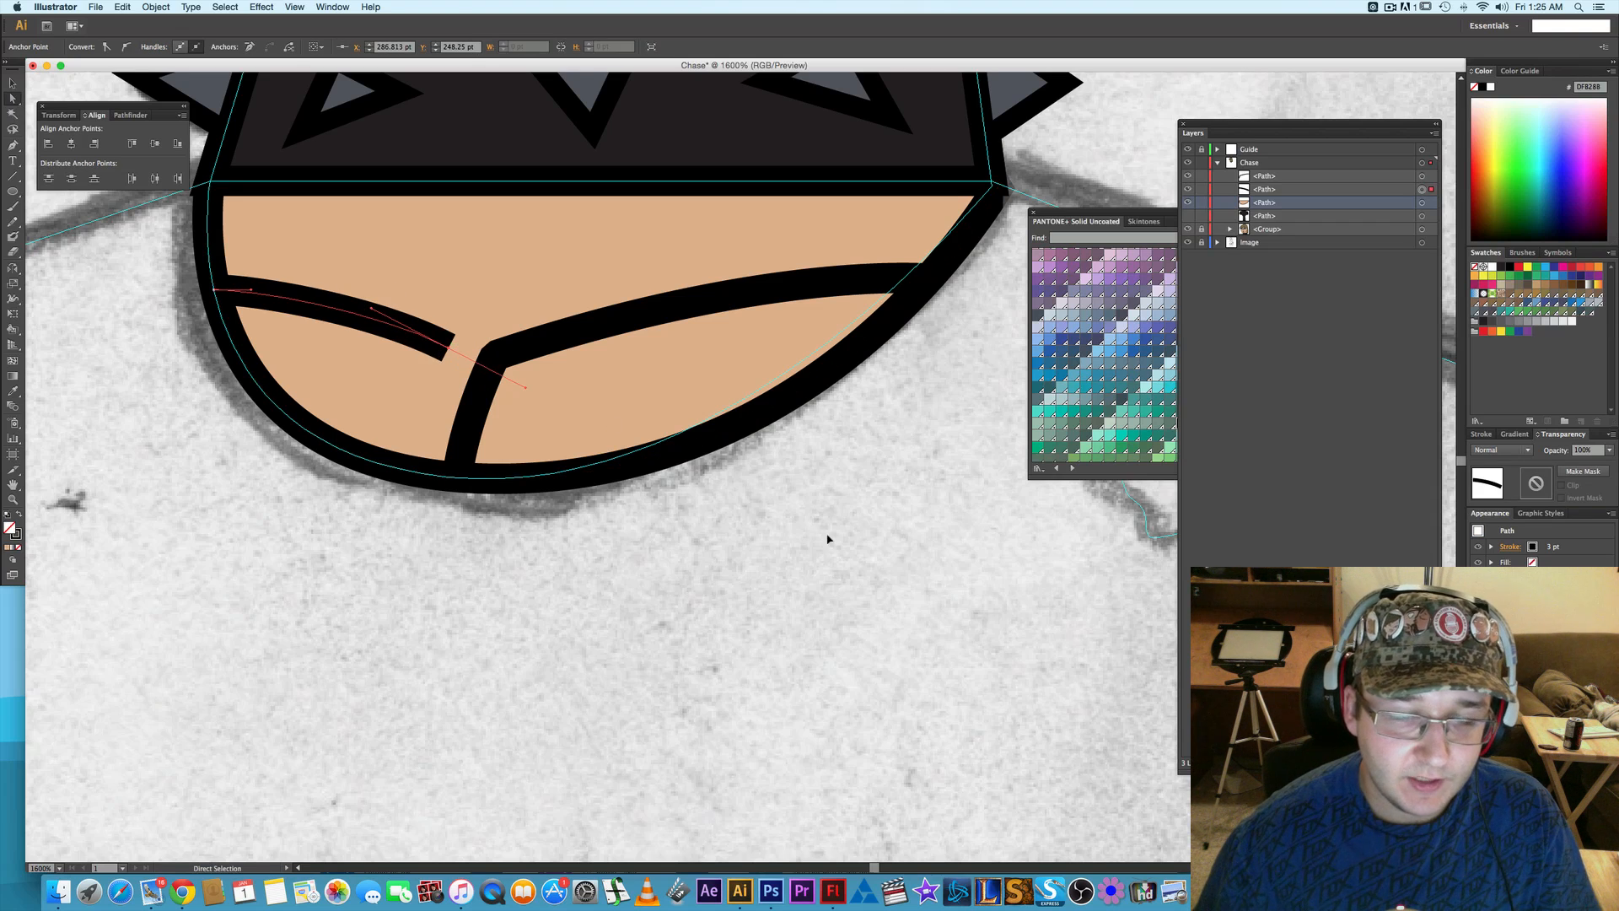
- Set the corner style to miter join on both the right and left collarbone lines, and deselect them
left_click(597, 328)
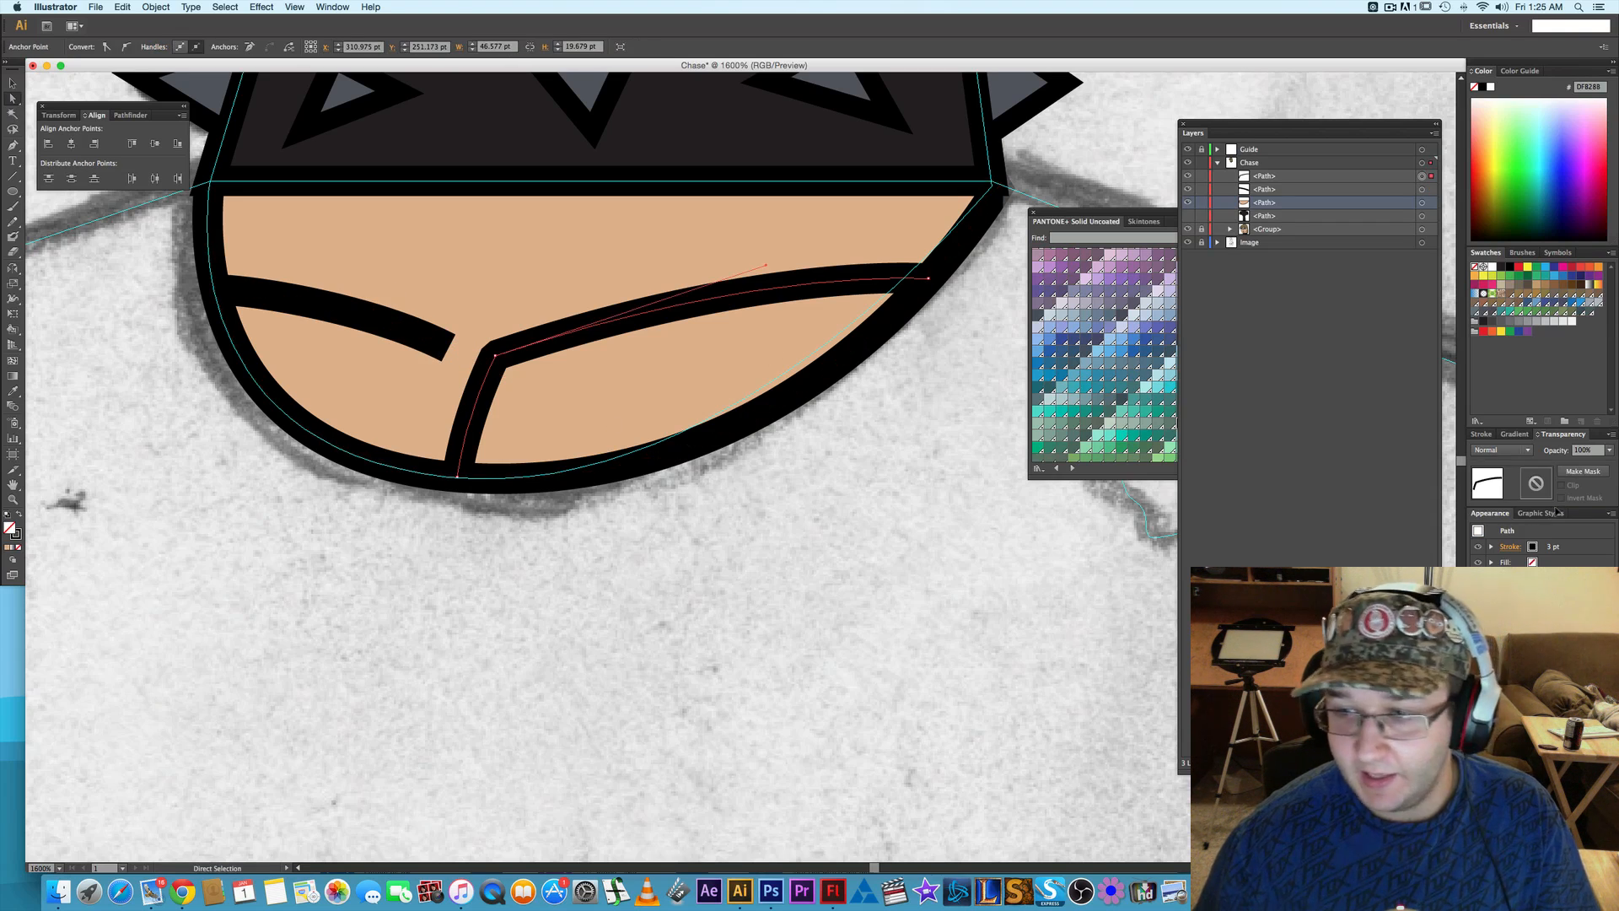
left_click(1482, 434)
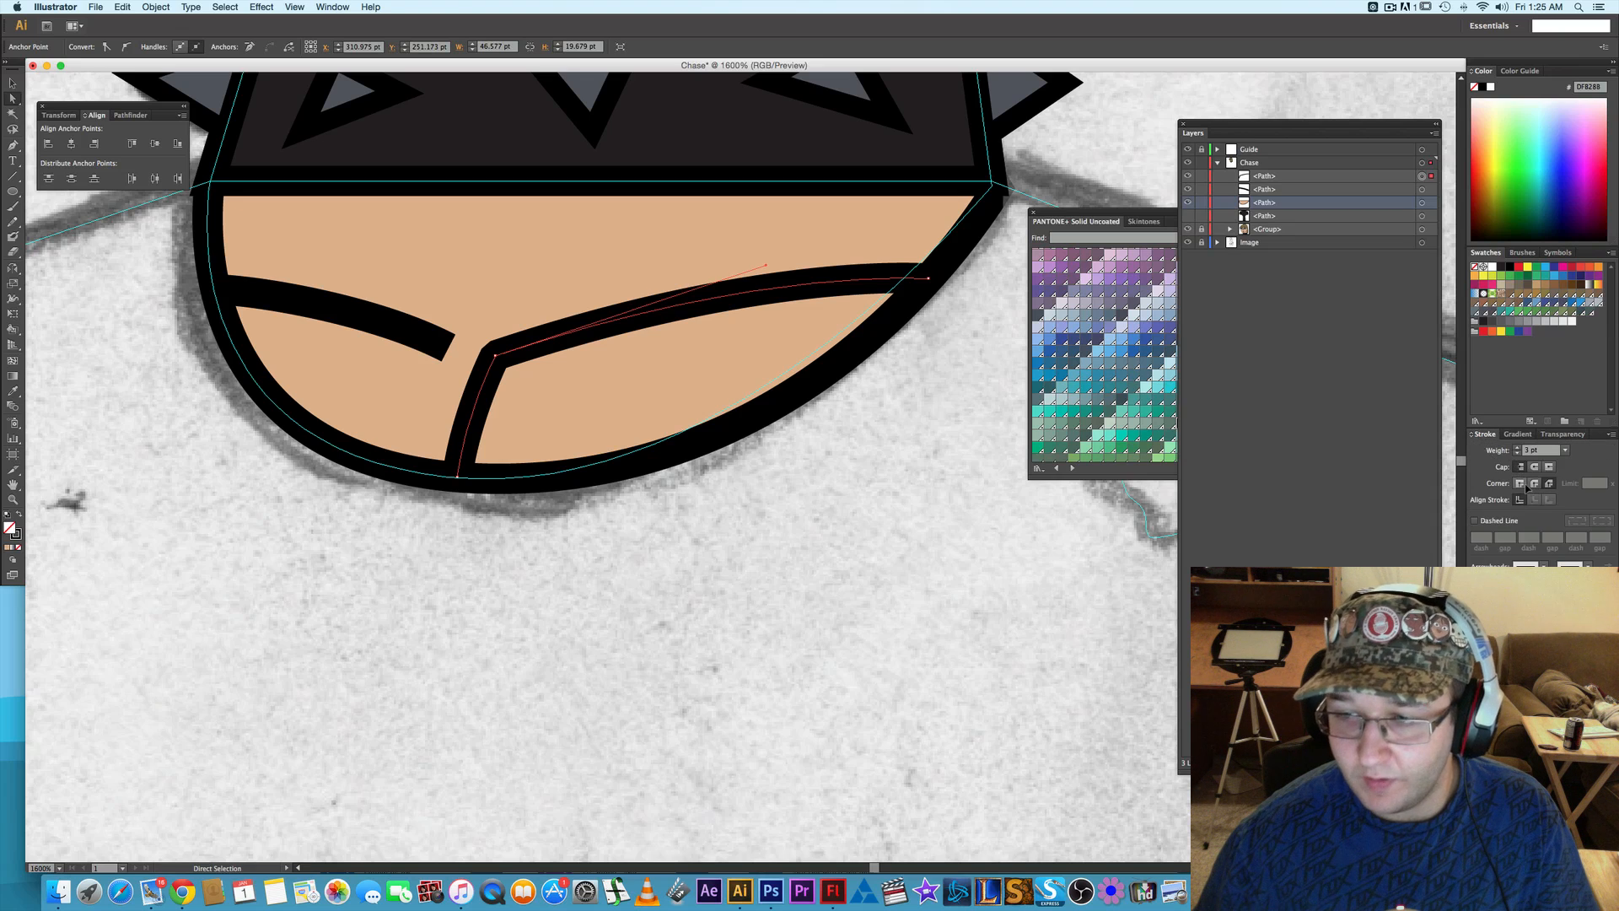
left_click(1520, 485)
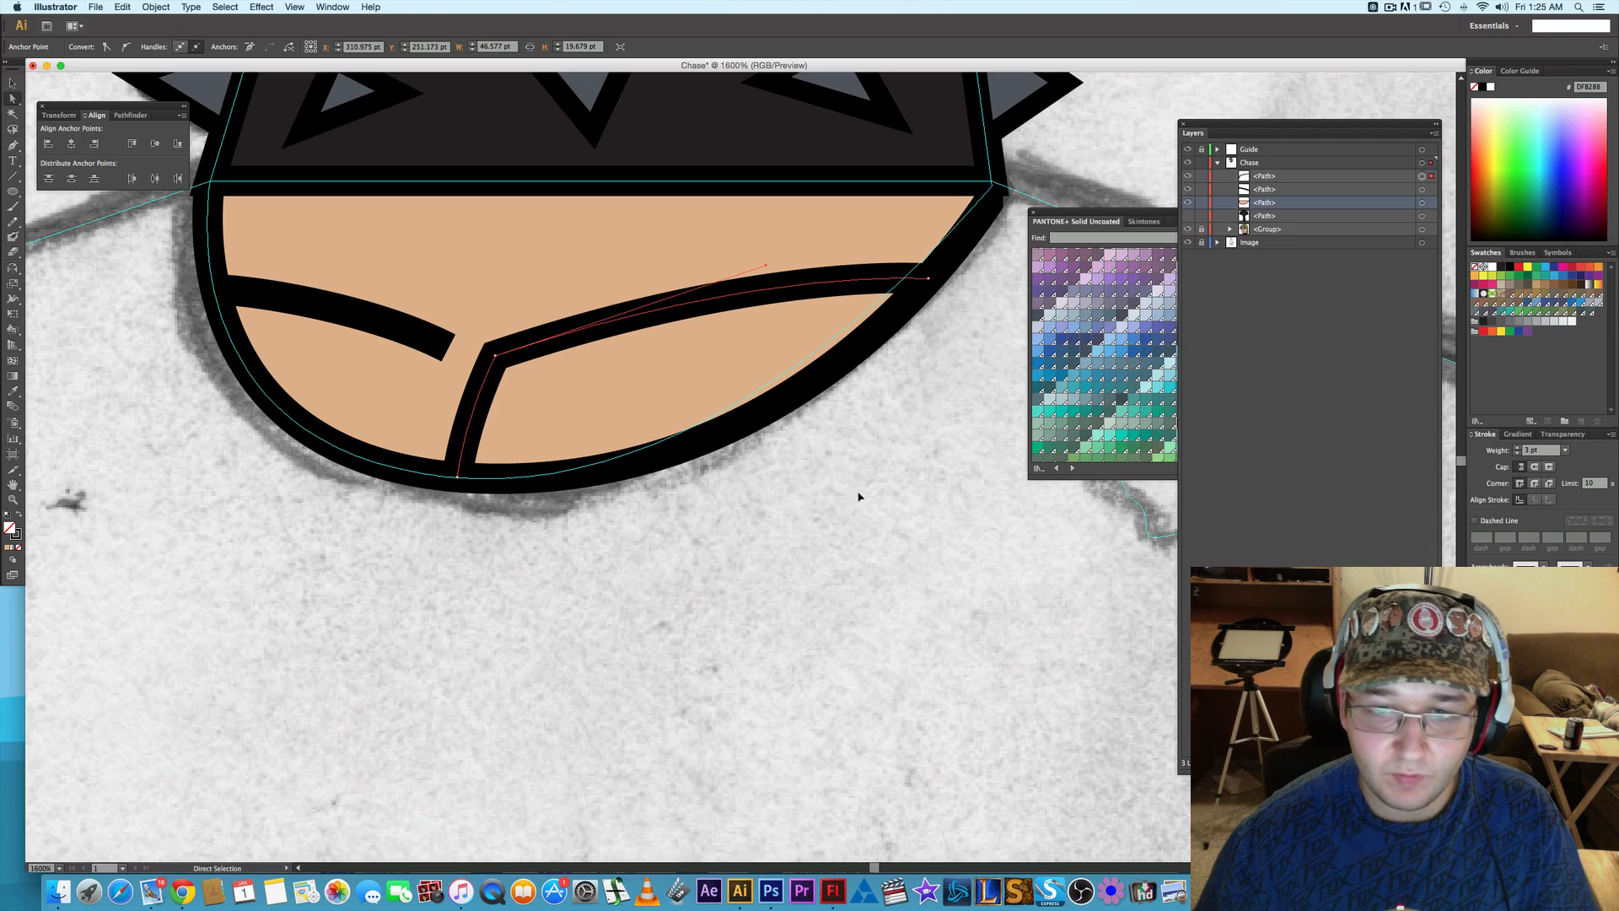
left_click(390, 324)
left_click(1520, 485)
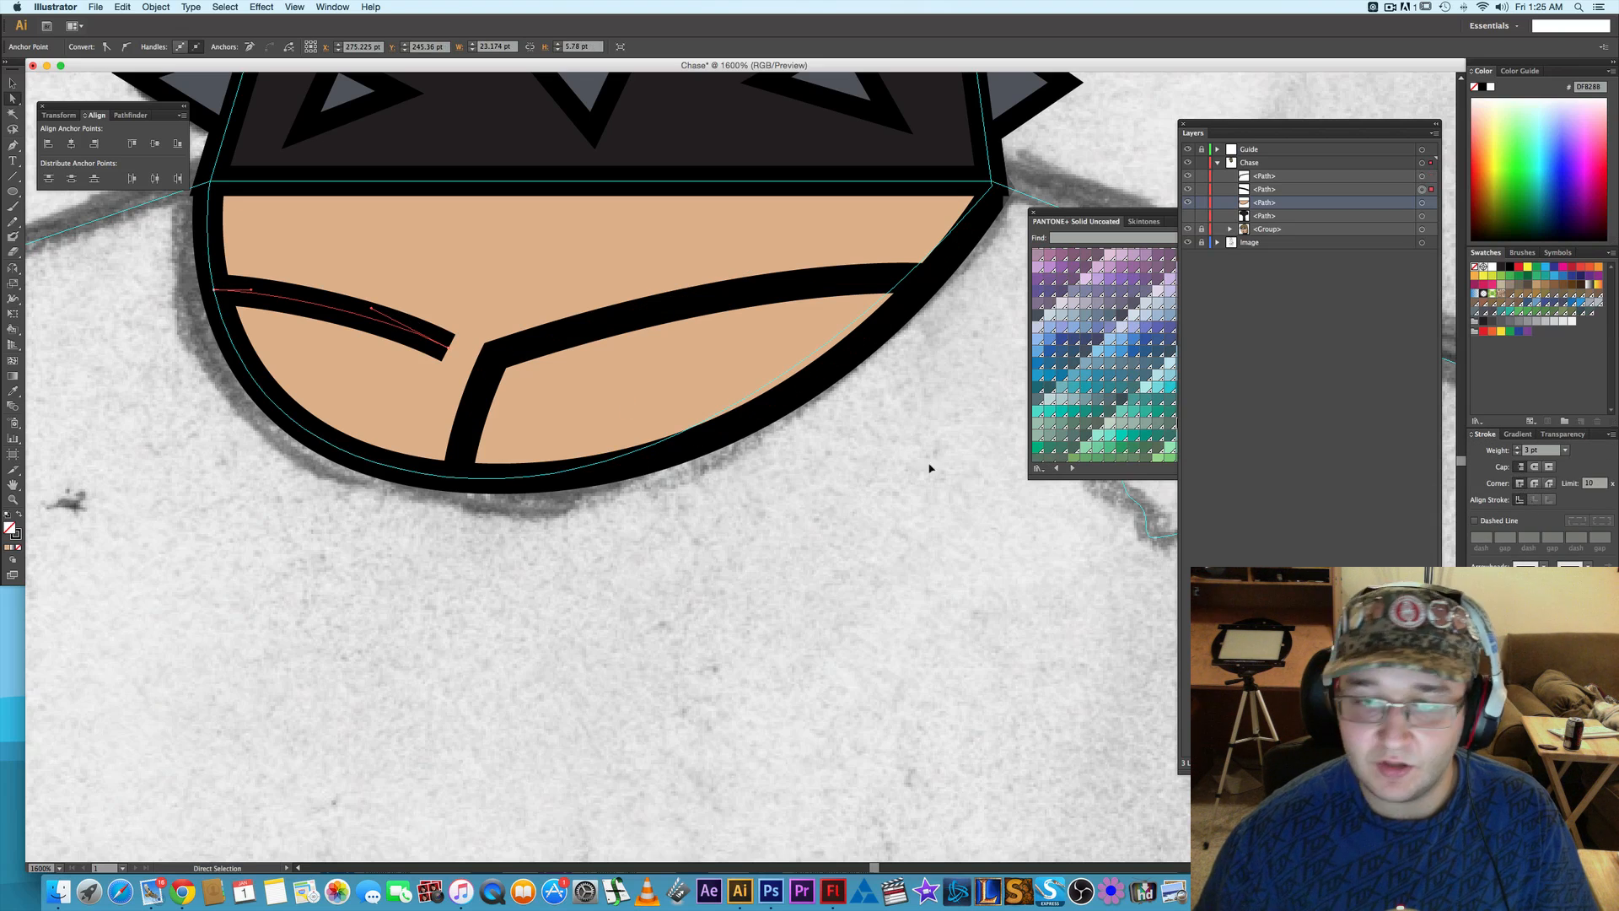
left_click(930, 464)
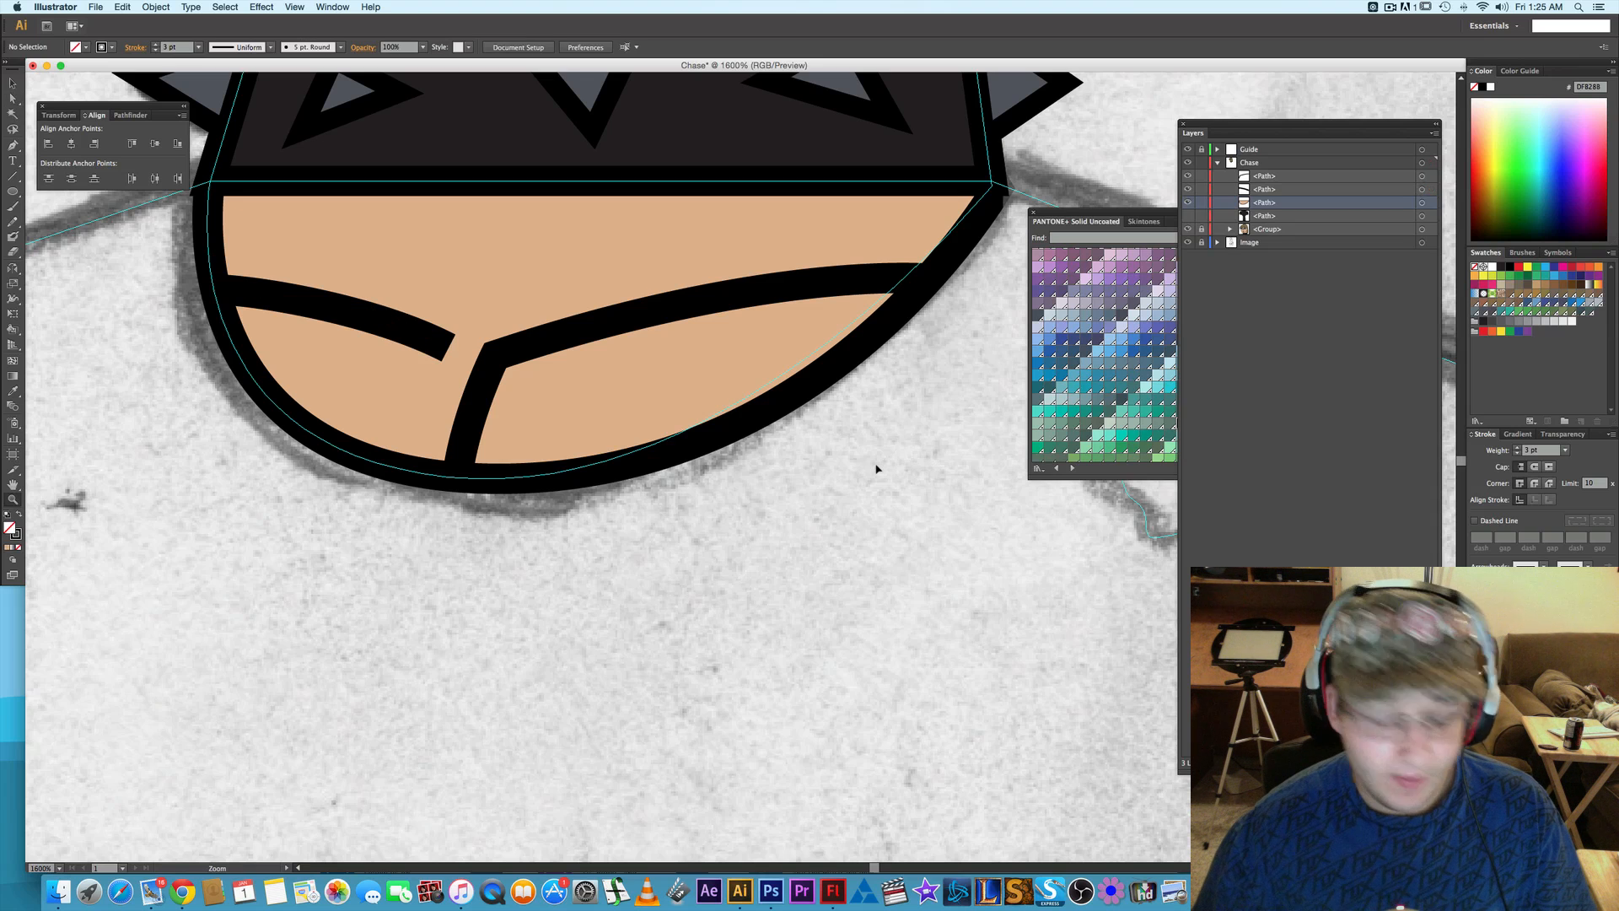
- Group the two collarbone lines, and group that result with the skin-coloured neckline path in the Chase layer
key("v")
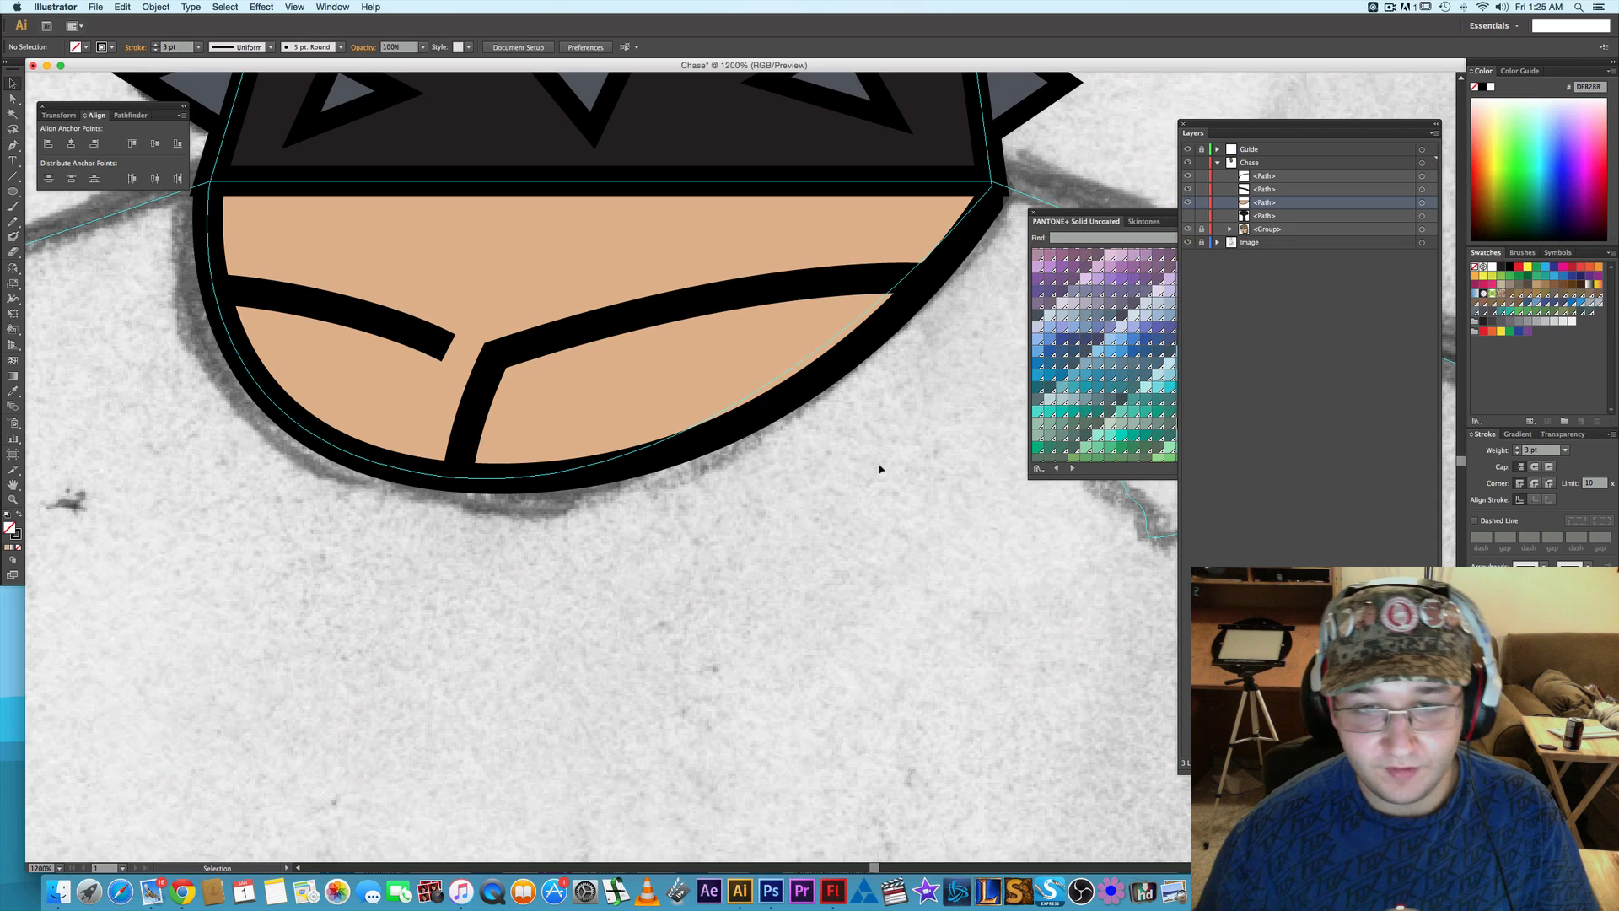
key("super+minus")
key("super+minus")
key("super+minus")
key("super+minus")
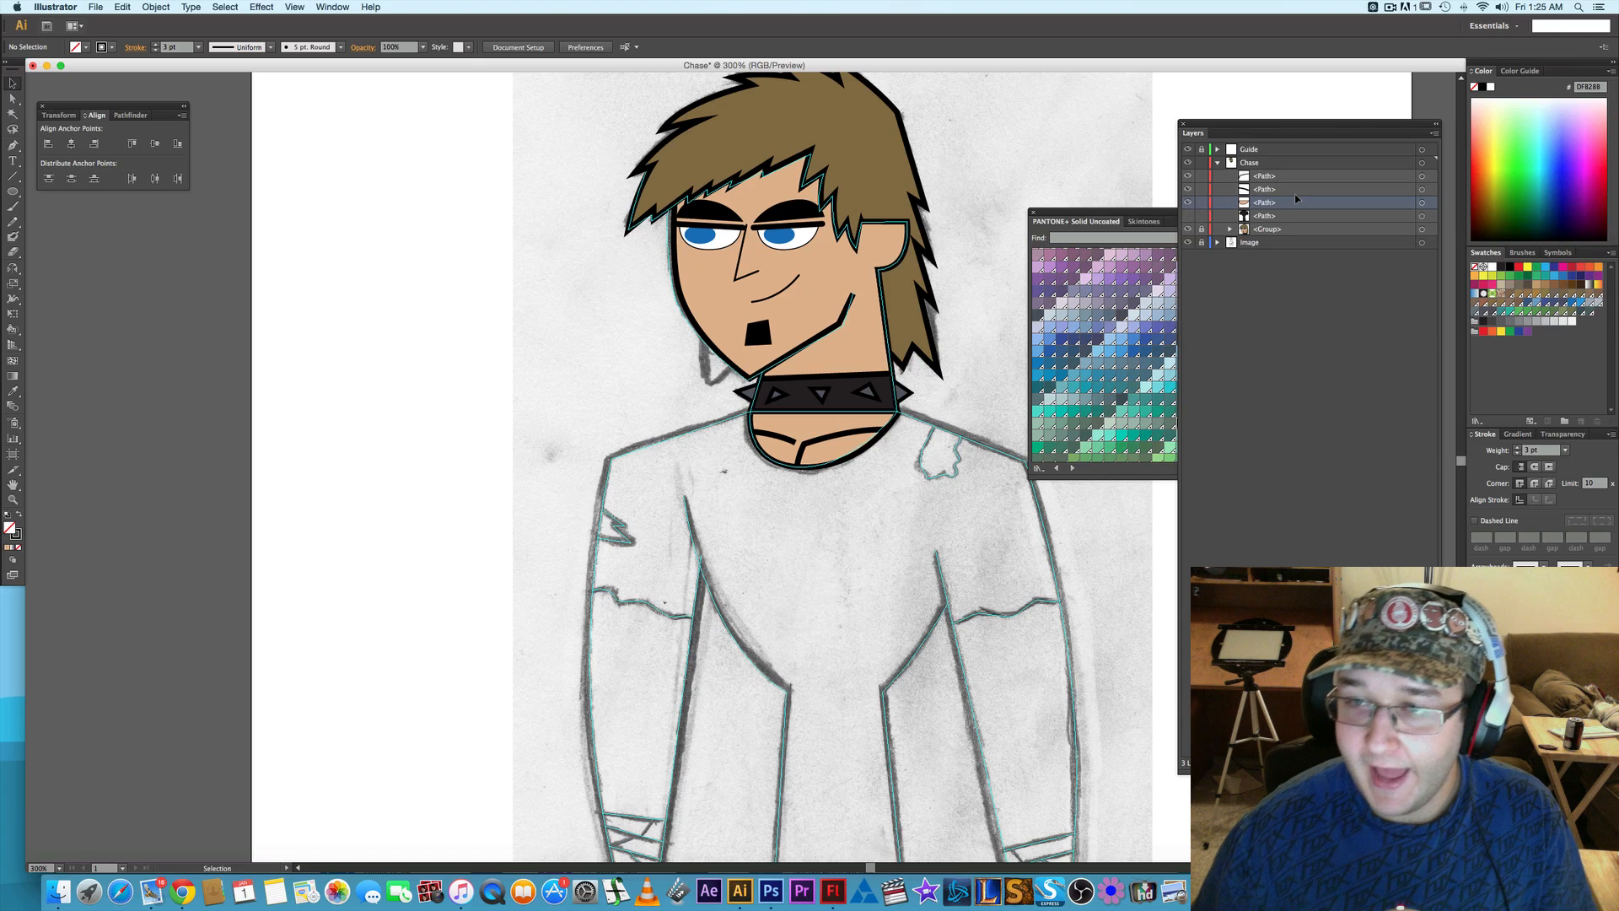
left_click(1422, 189, "shift")
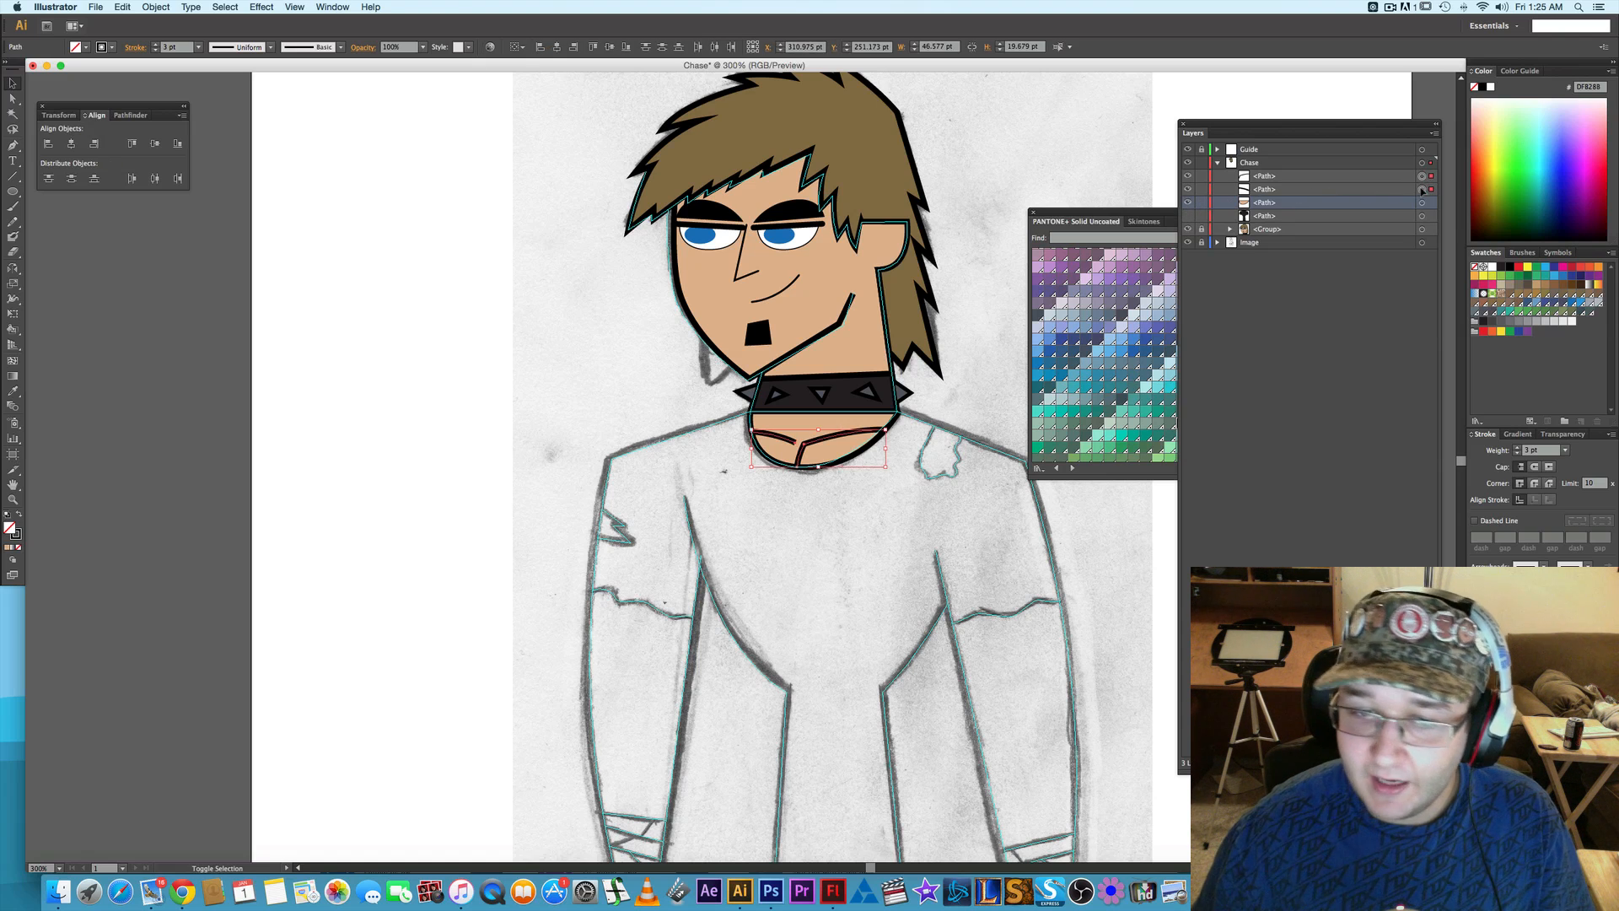
key("super+g")
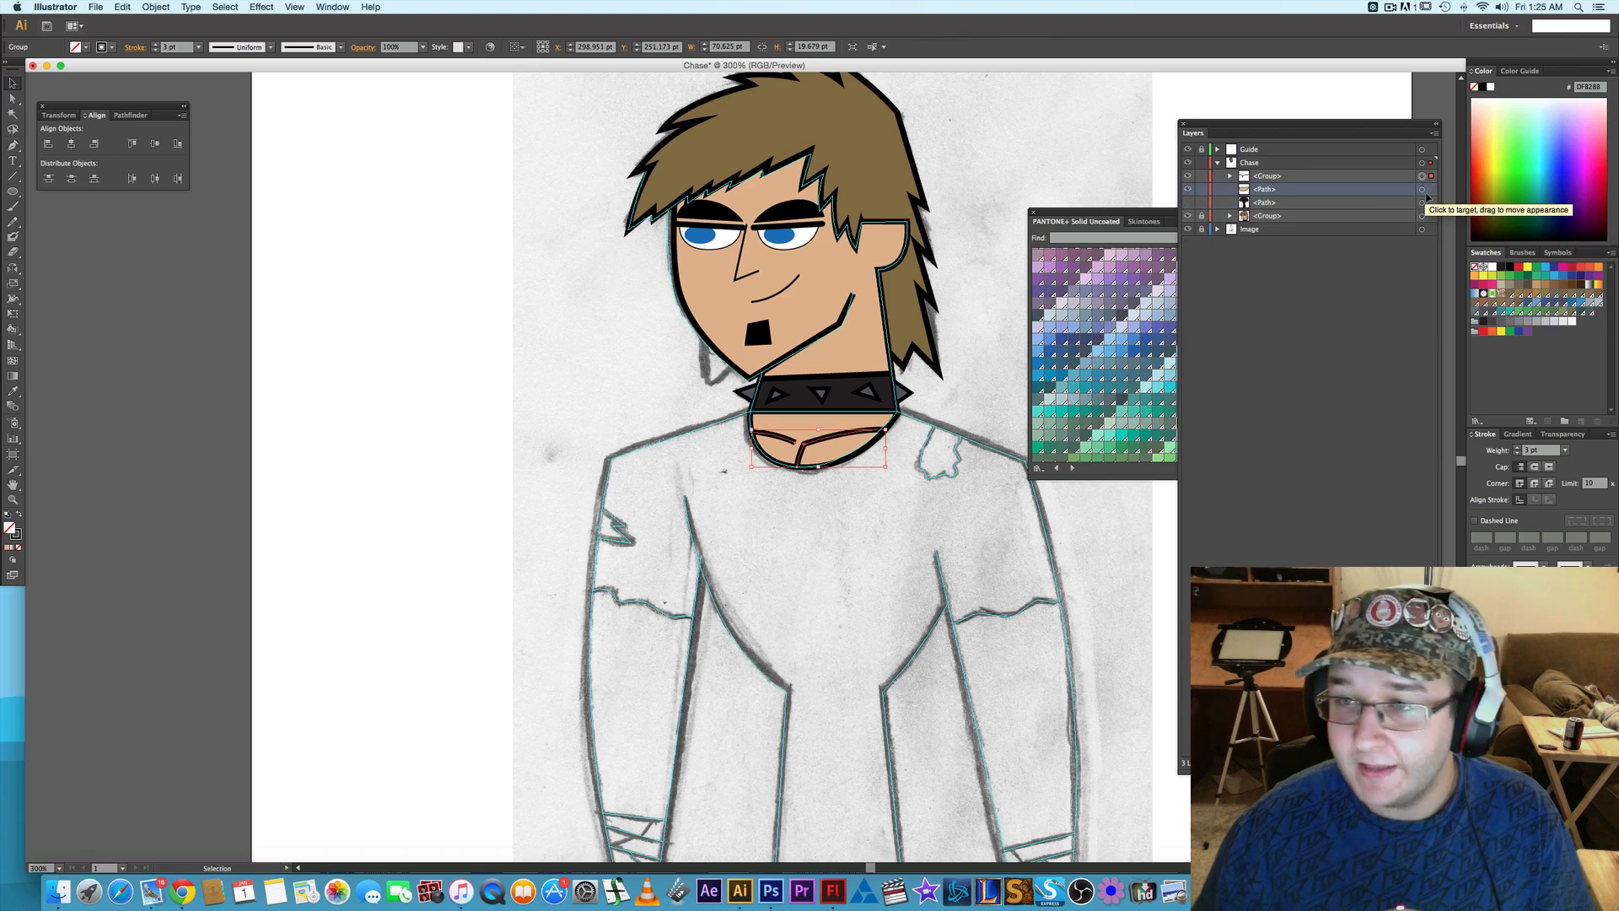
left_click(1422, 191, "shift")
key("super+g")
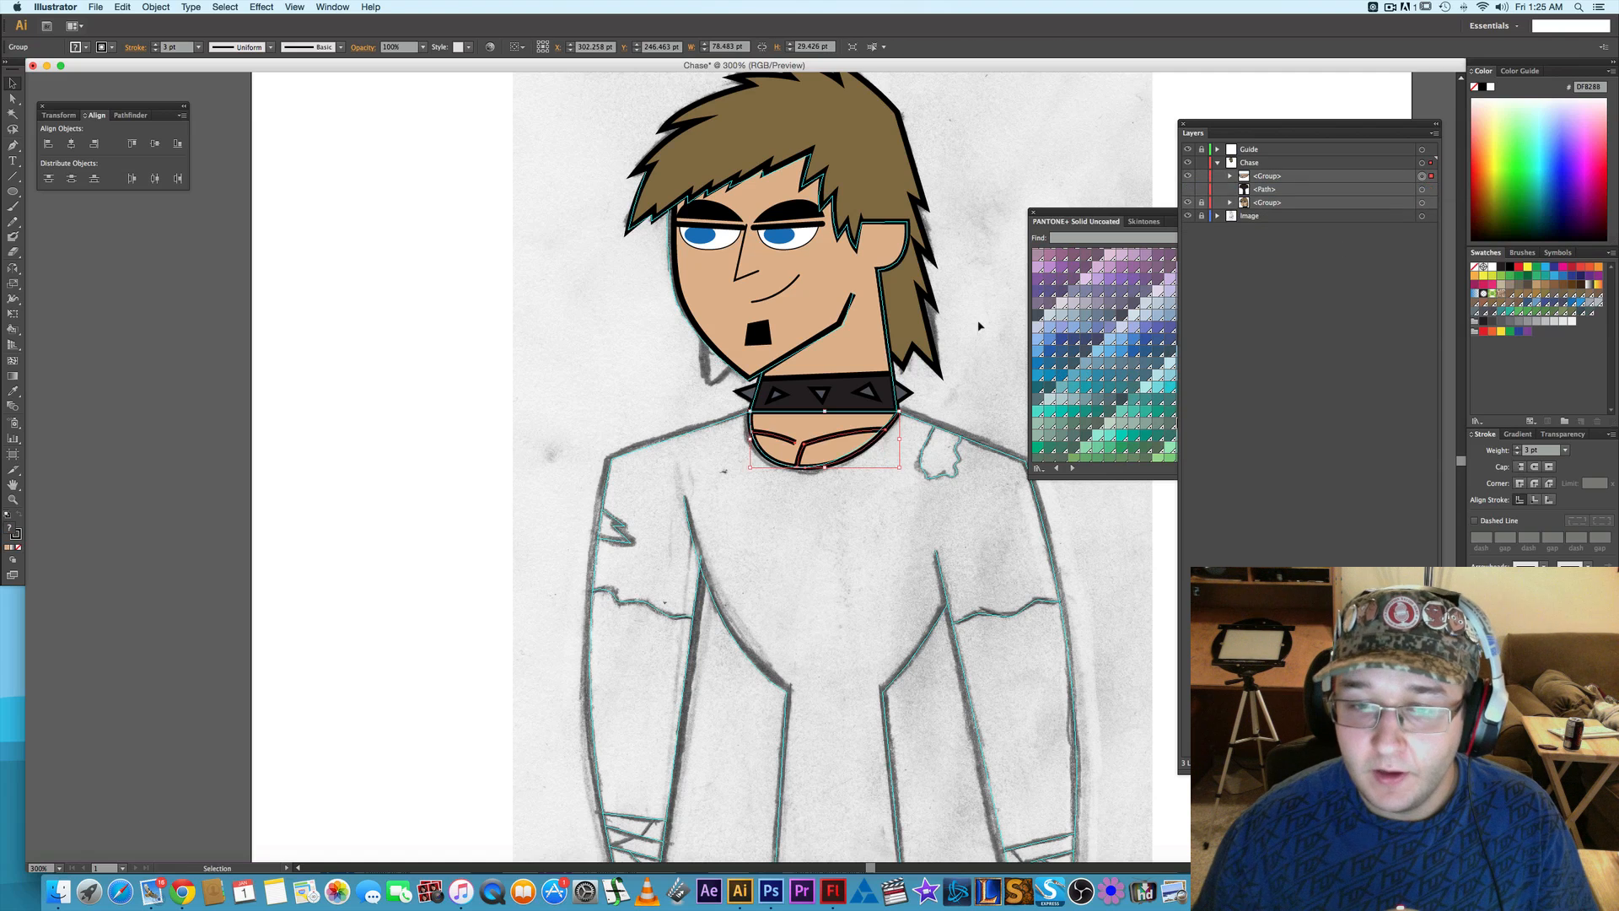
- Deselect the neckline group and make the hidden black shirt path visible again
key("v")
key("shift+super+a")
left_click(1188, 189)
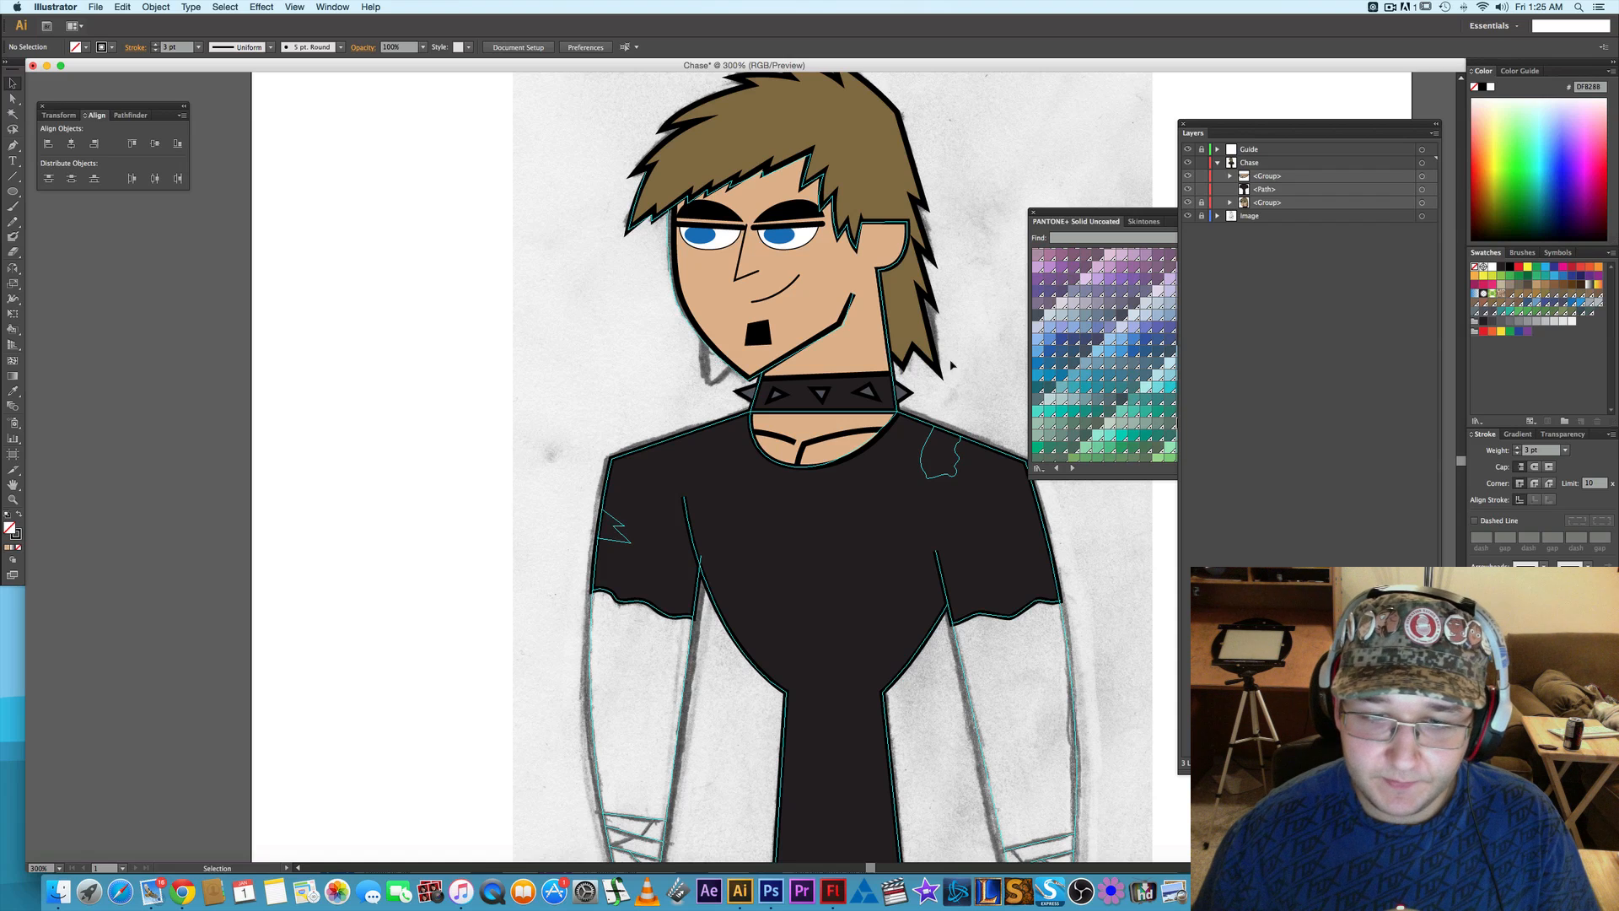
- Set the stroke weight of both collarbone lines to 2 pt and deselect them
scroll(911, 321, "down", 2)
scroll(910, 320, "right", 2)
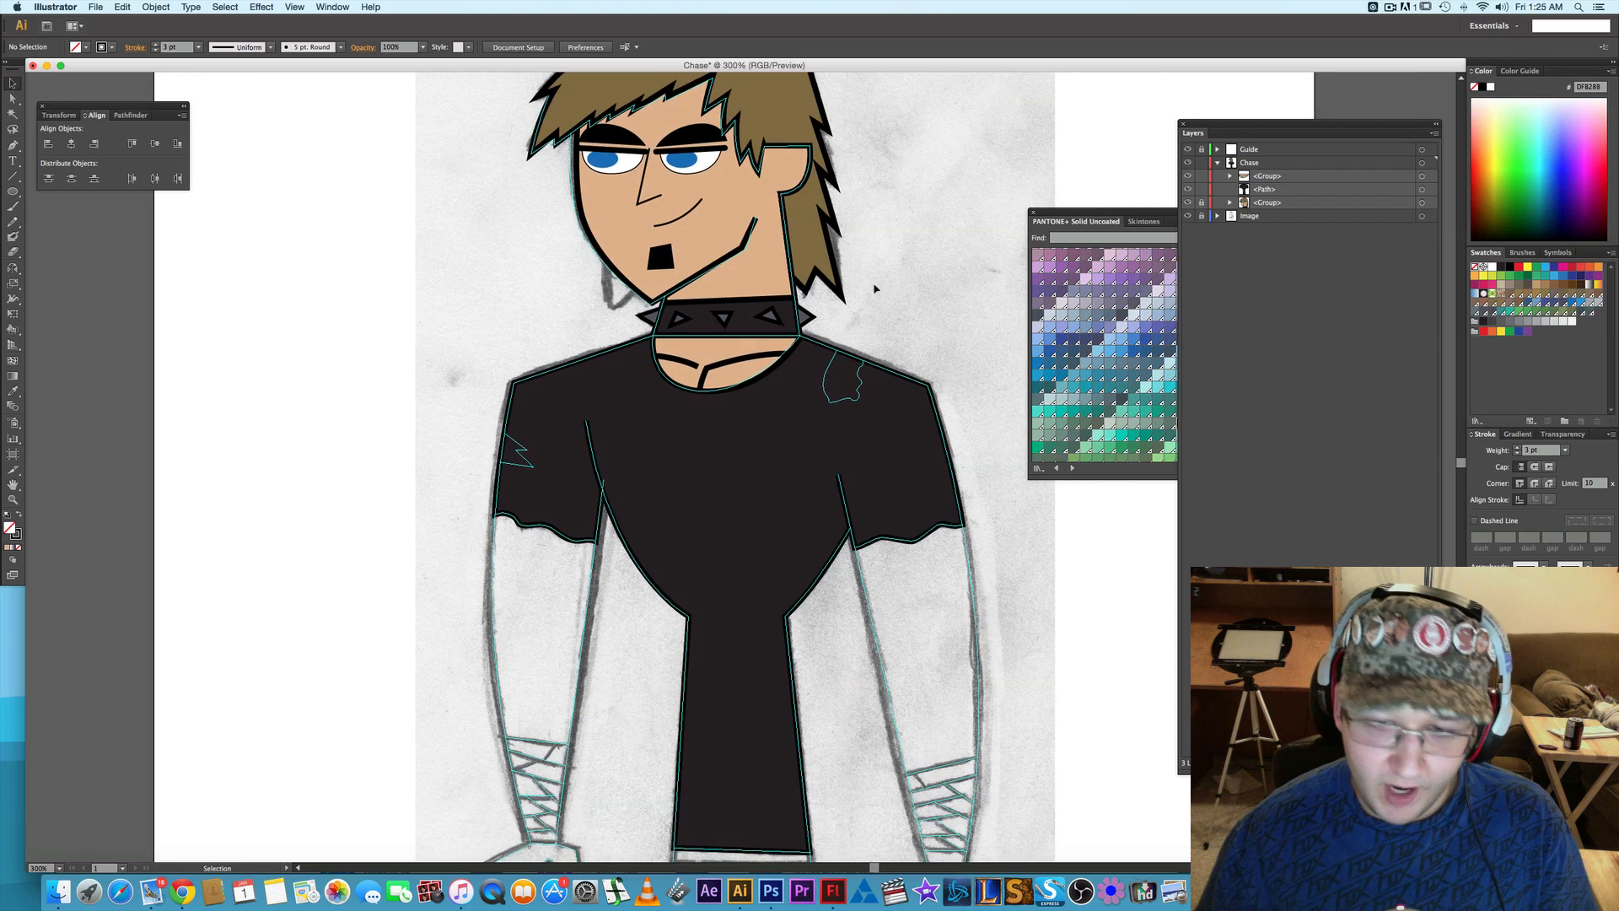
scroll(940, 262, "down", 1)
scroll(940, 263, "right", 1)
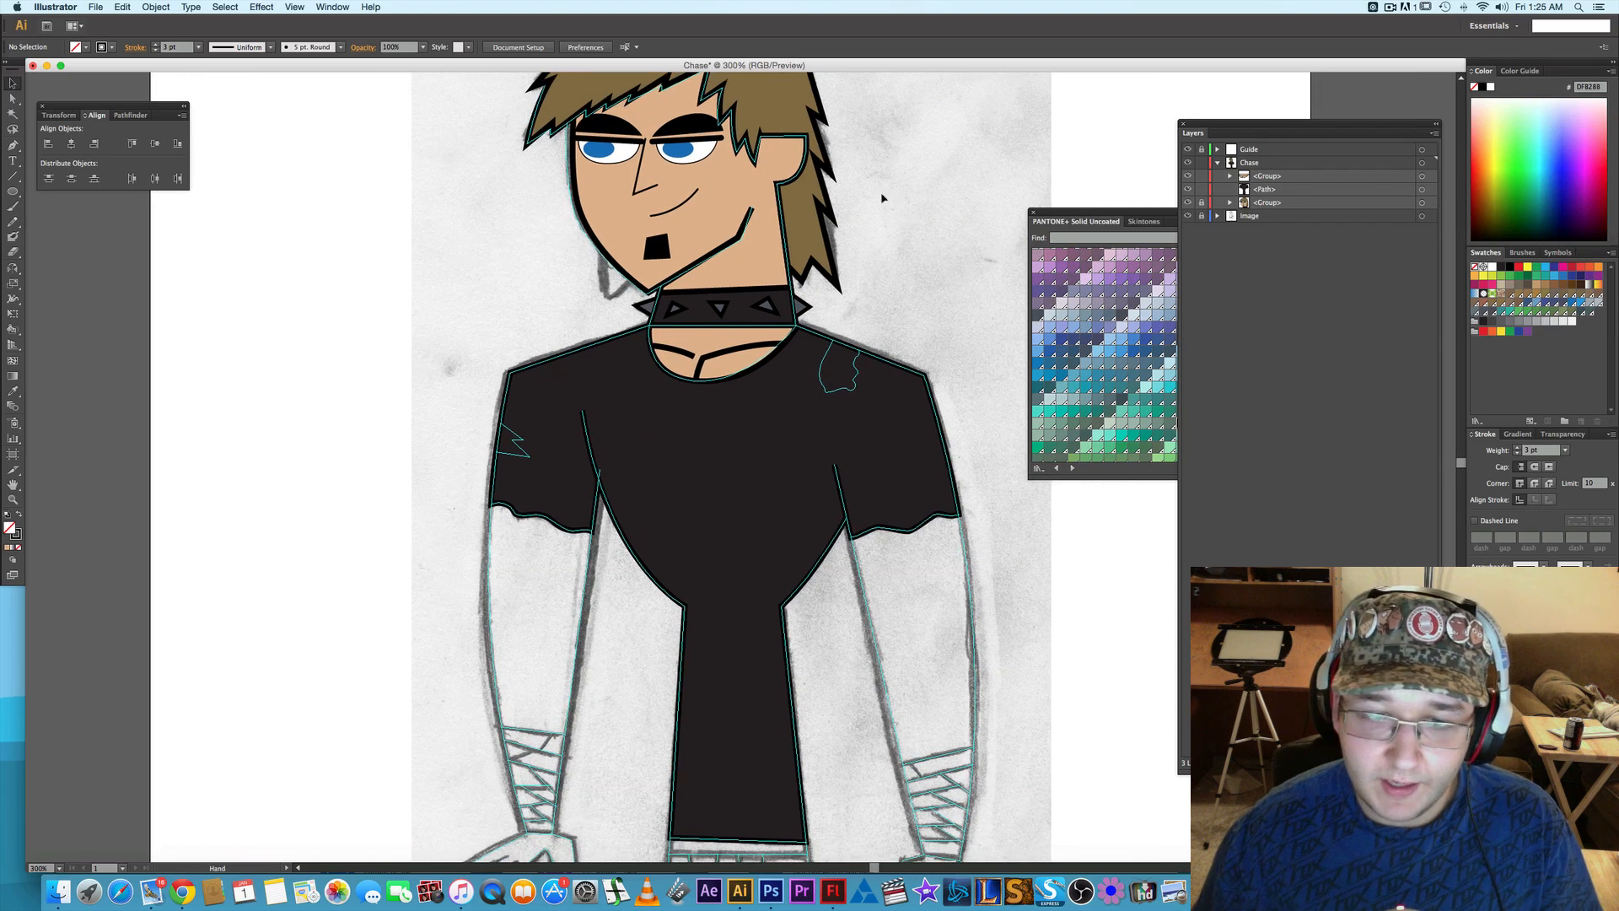
key("a")
left_click(644, 315)
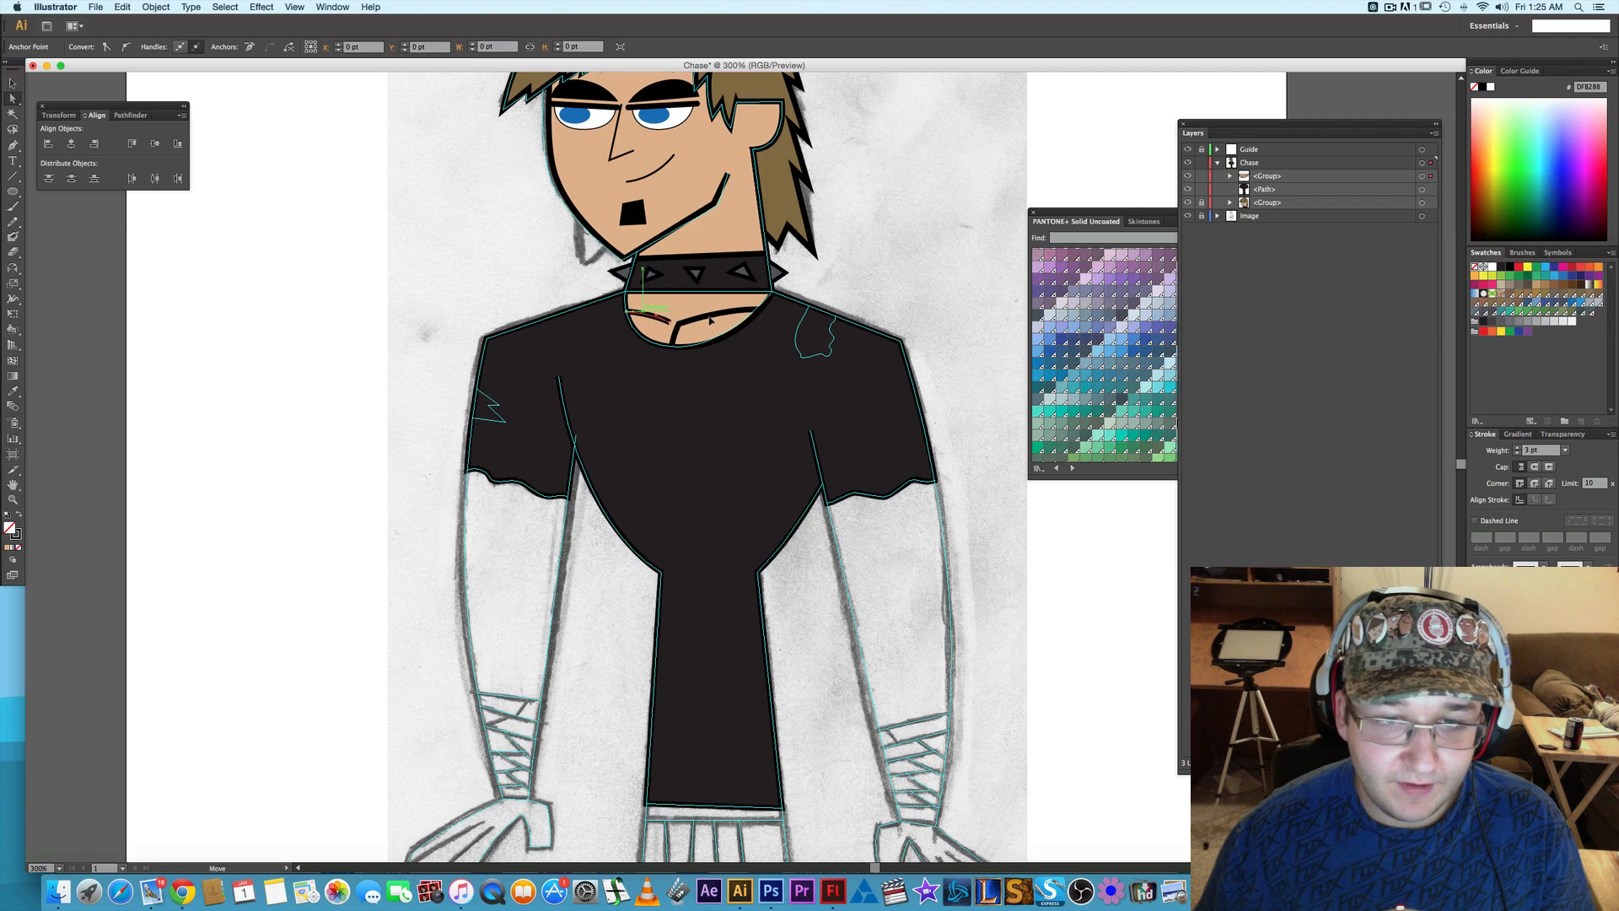
left_click(1518, 454)
left_click(1518, 454)
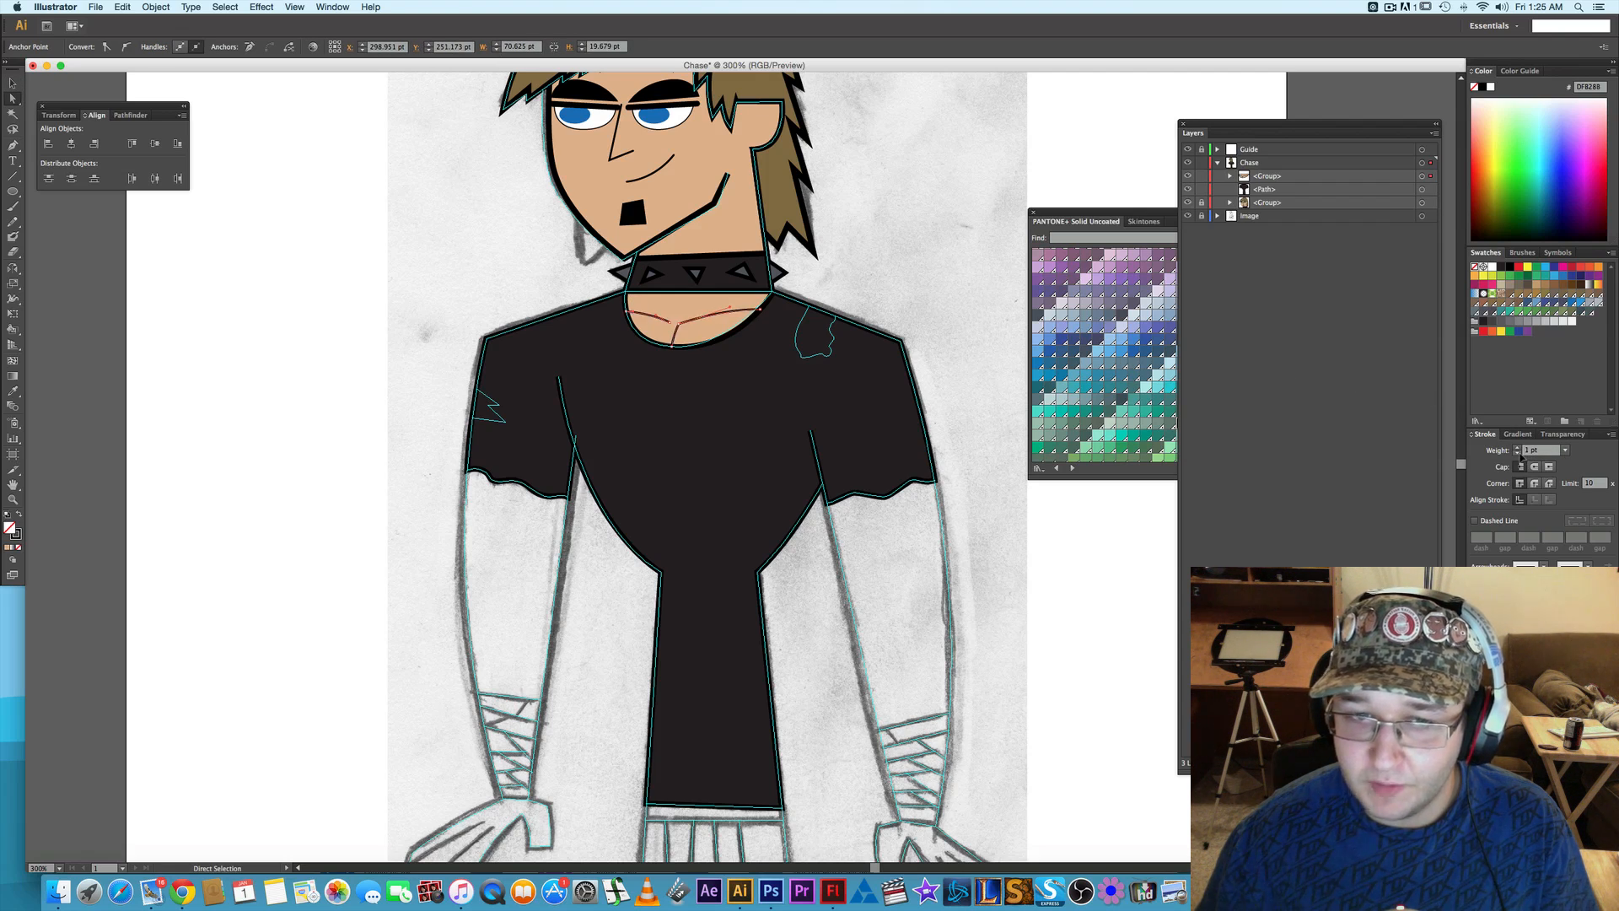
left_click(1072, 584)
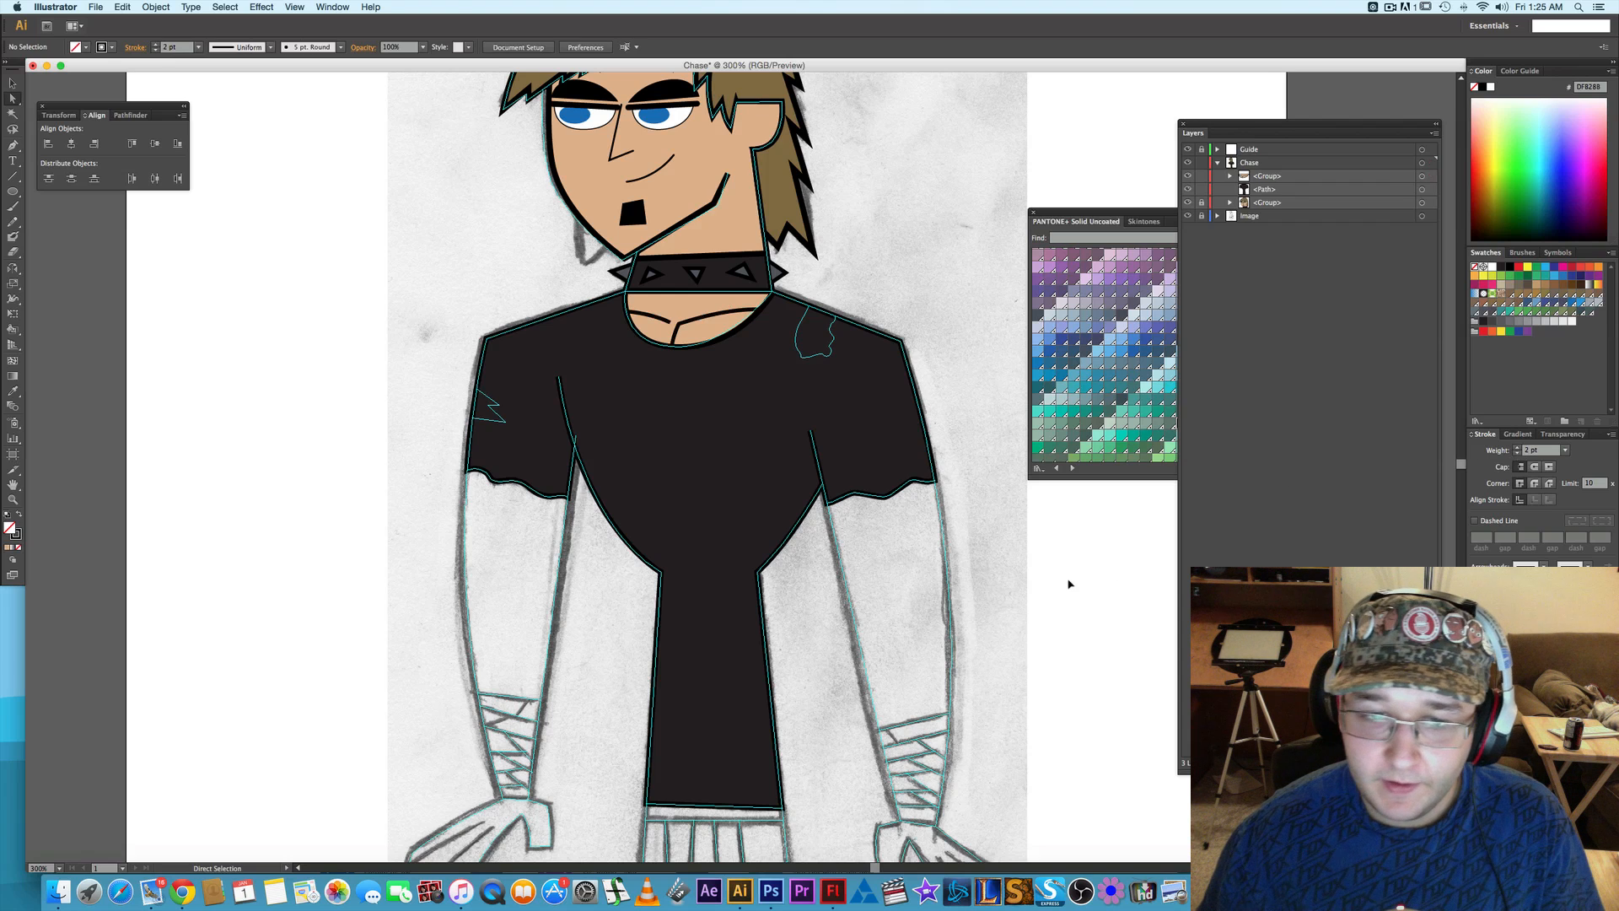
- Start a Pen path where the tear guide on the shirt's right shoulder meets the shoulder edge
left_click_drag(1049, 590, 922, 408)
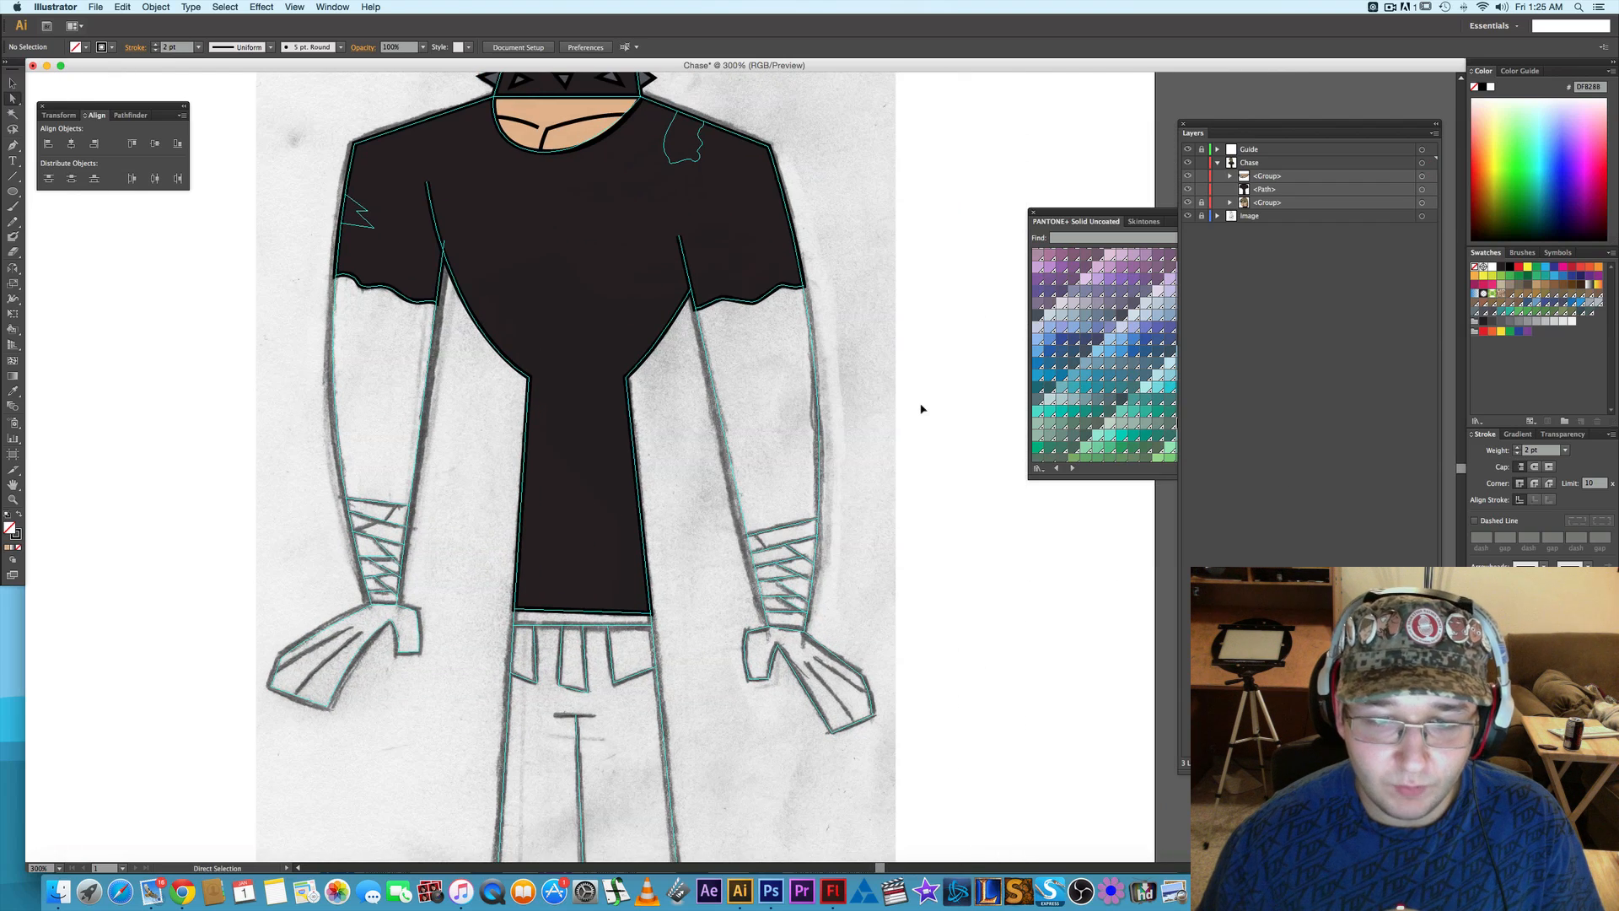
scroll(793, 382, "up", 1)
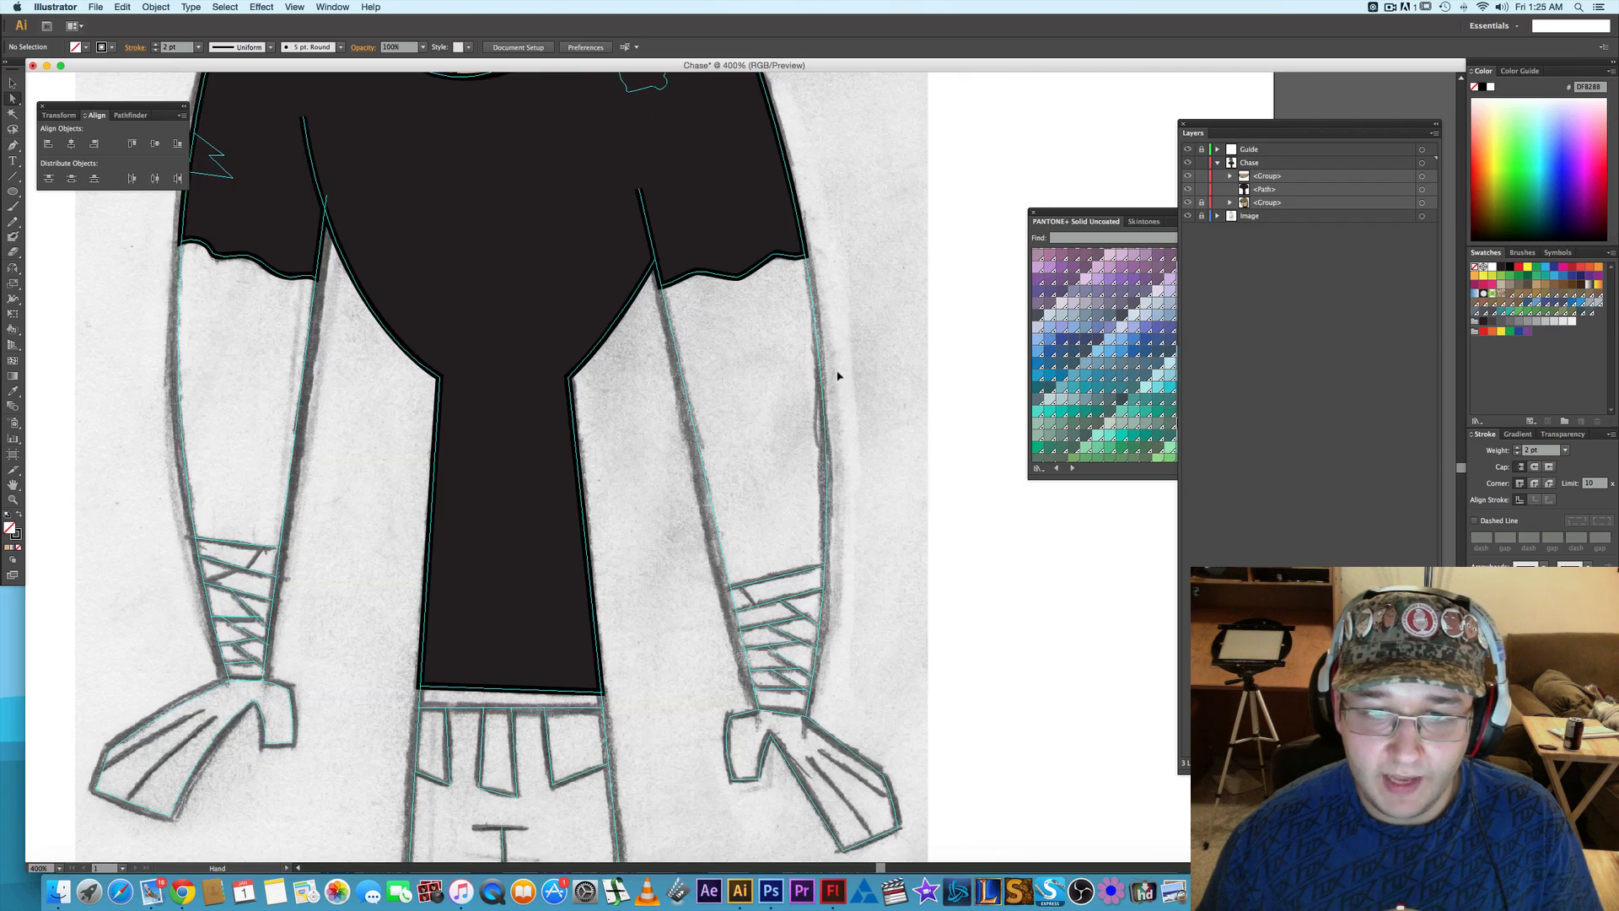
left_click_drag(841, 373, 937, 553)
key("p")
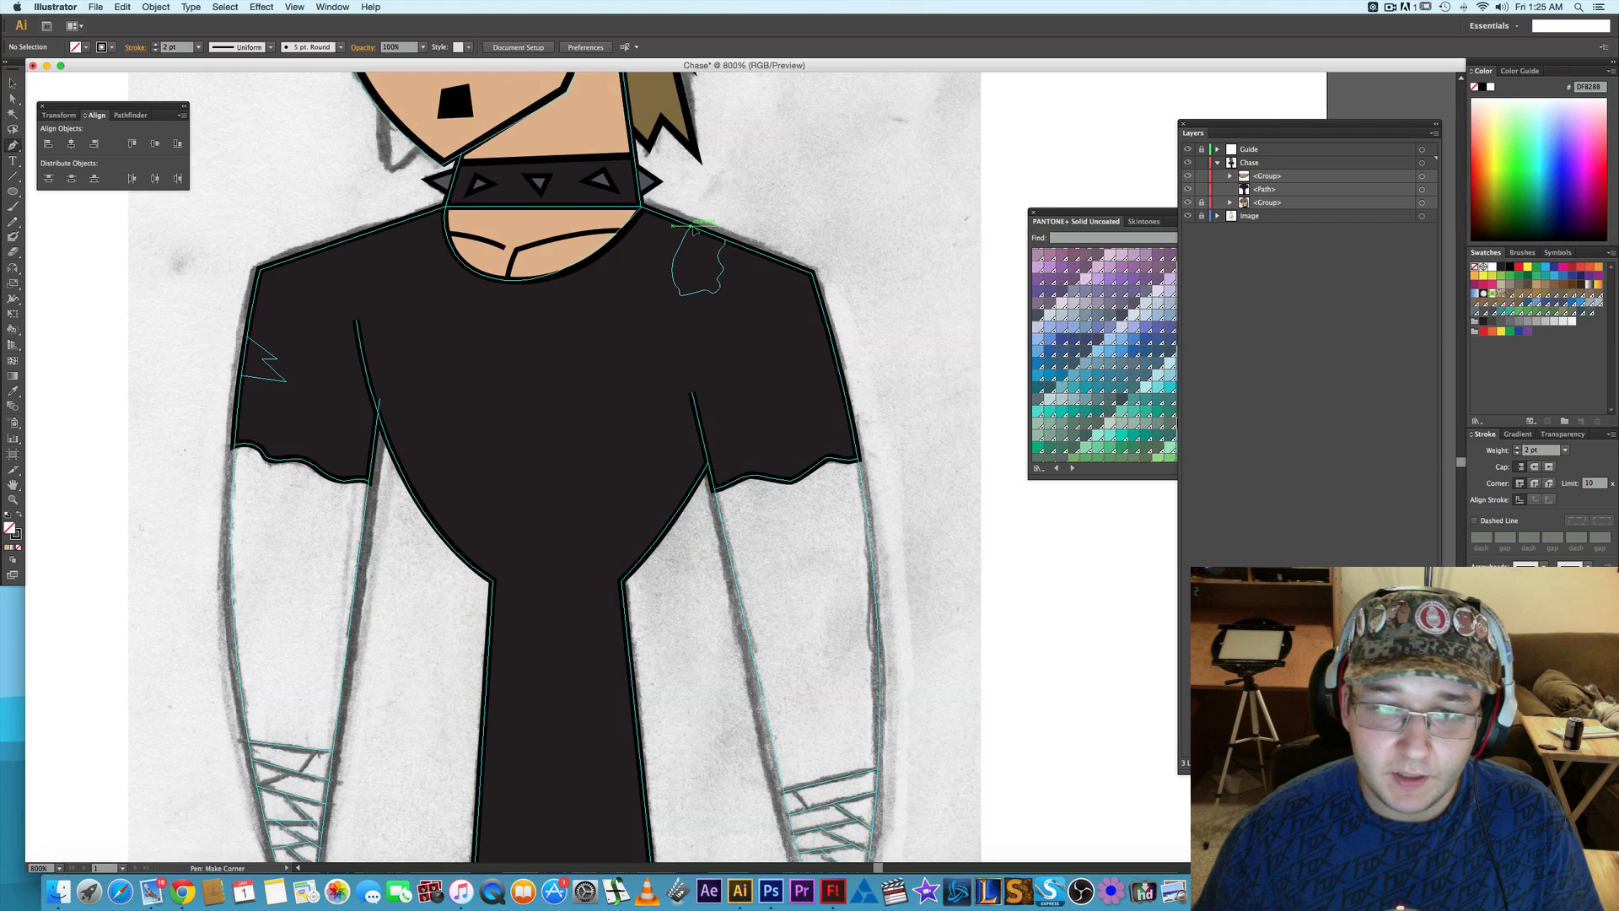
scroll(693, 228, "up", 2)
left_click(690, 228)
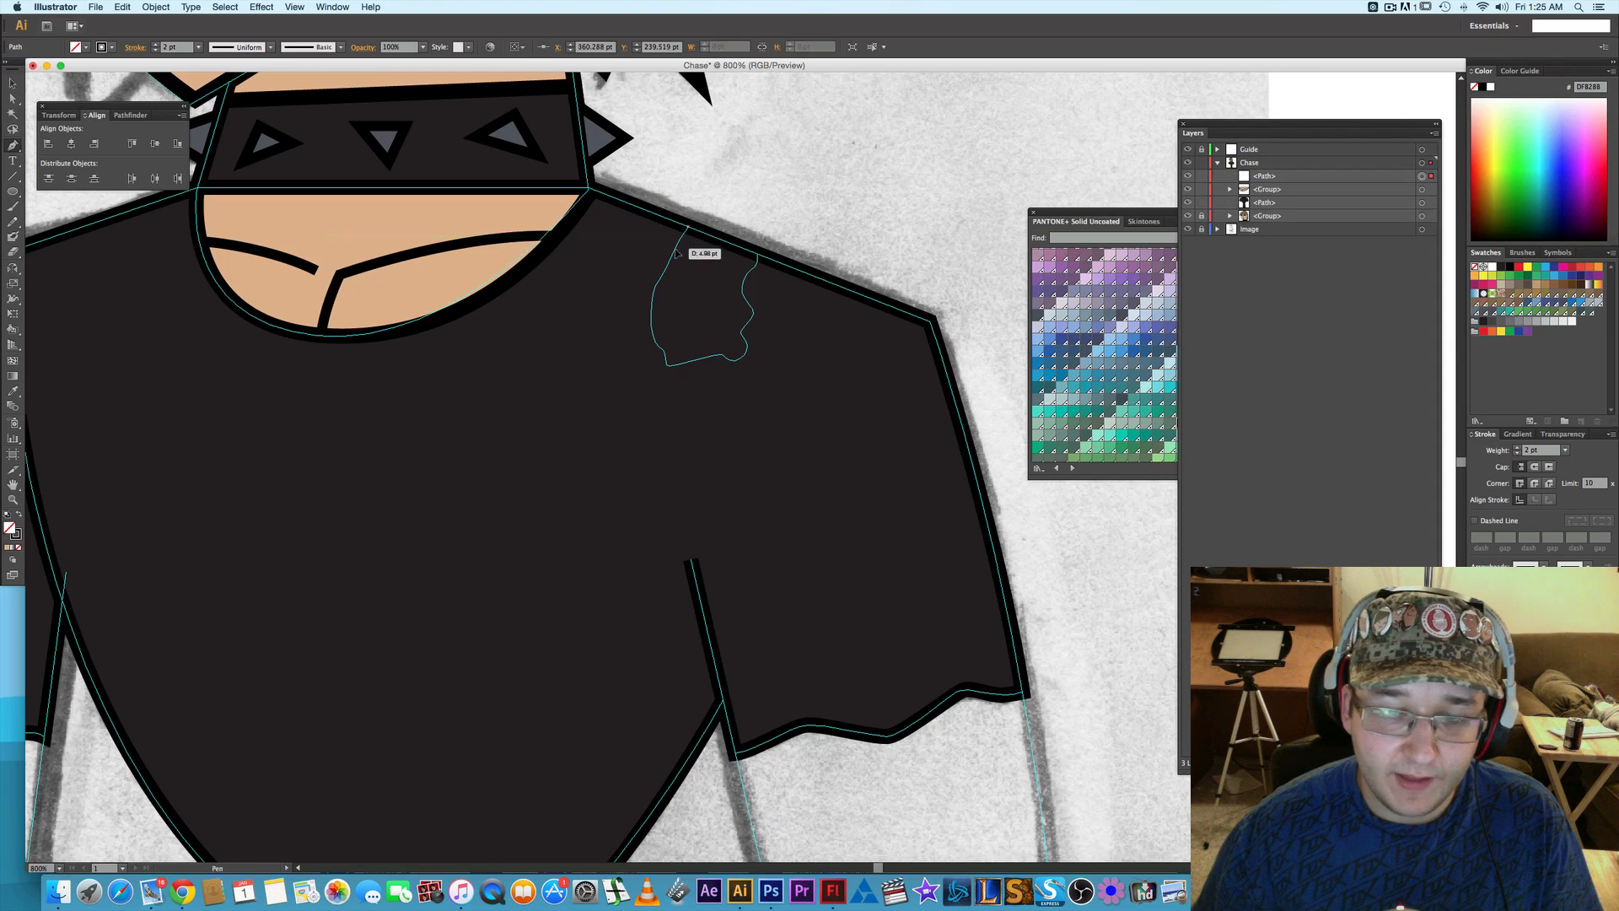
scroll(682, 240, "up", 2)
left_click_drag(676, 242, 672, 220)
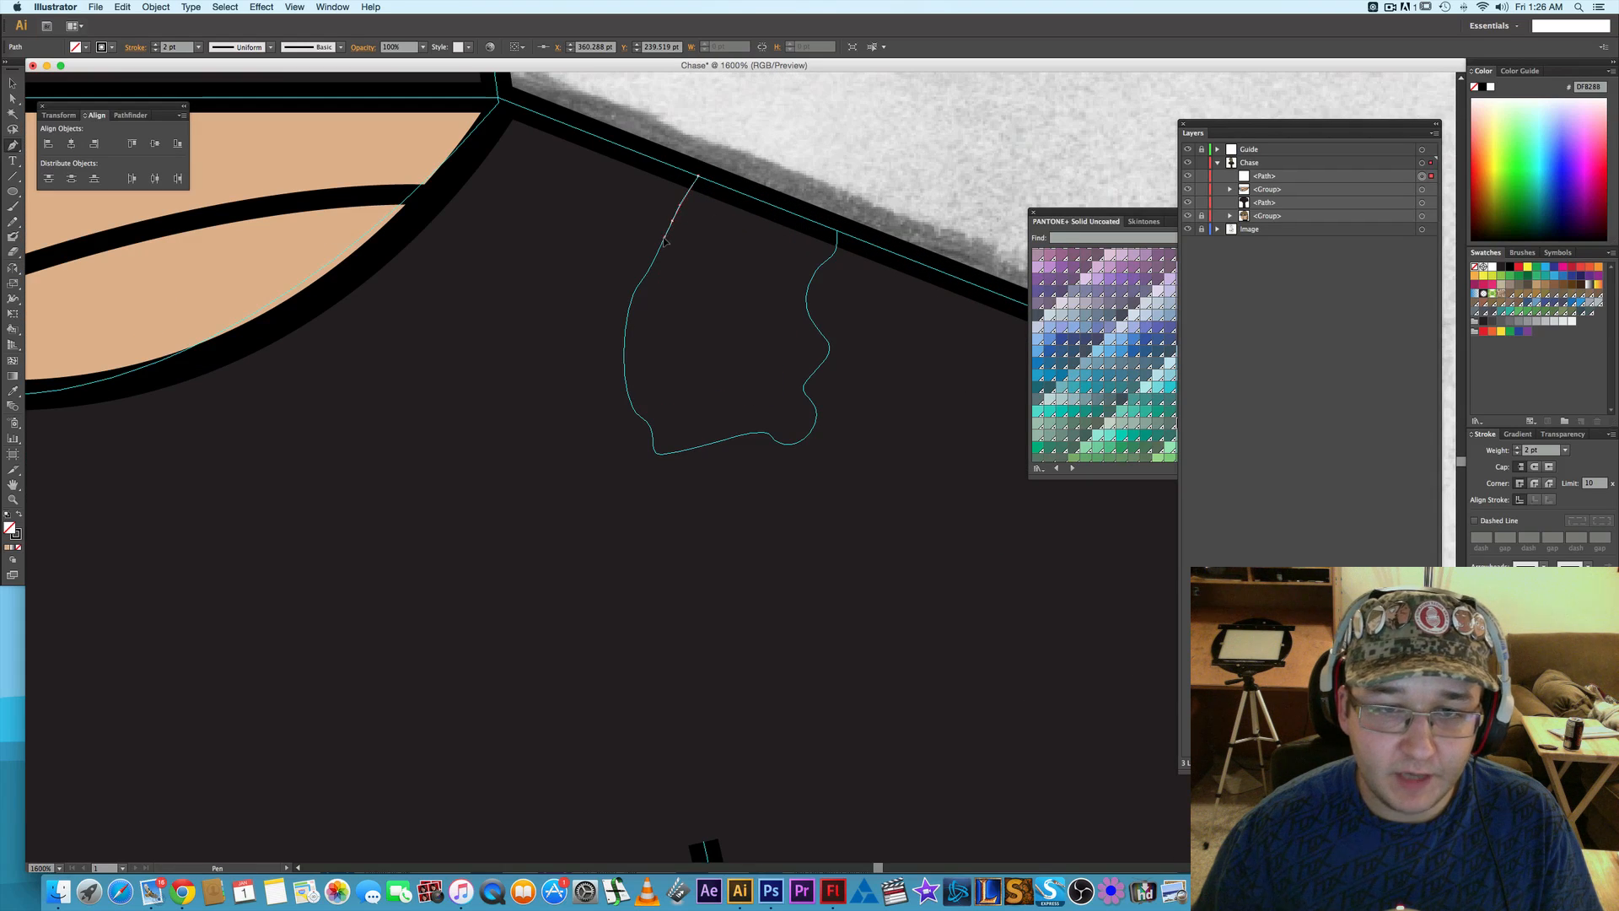
left_click_drag(647, 274, 647, 275)
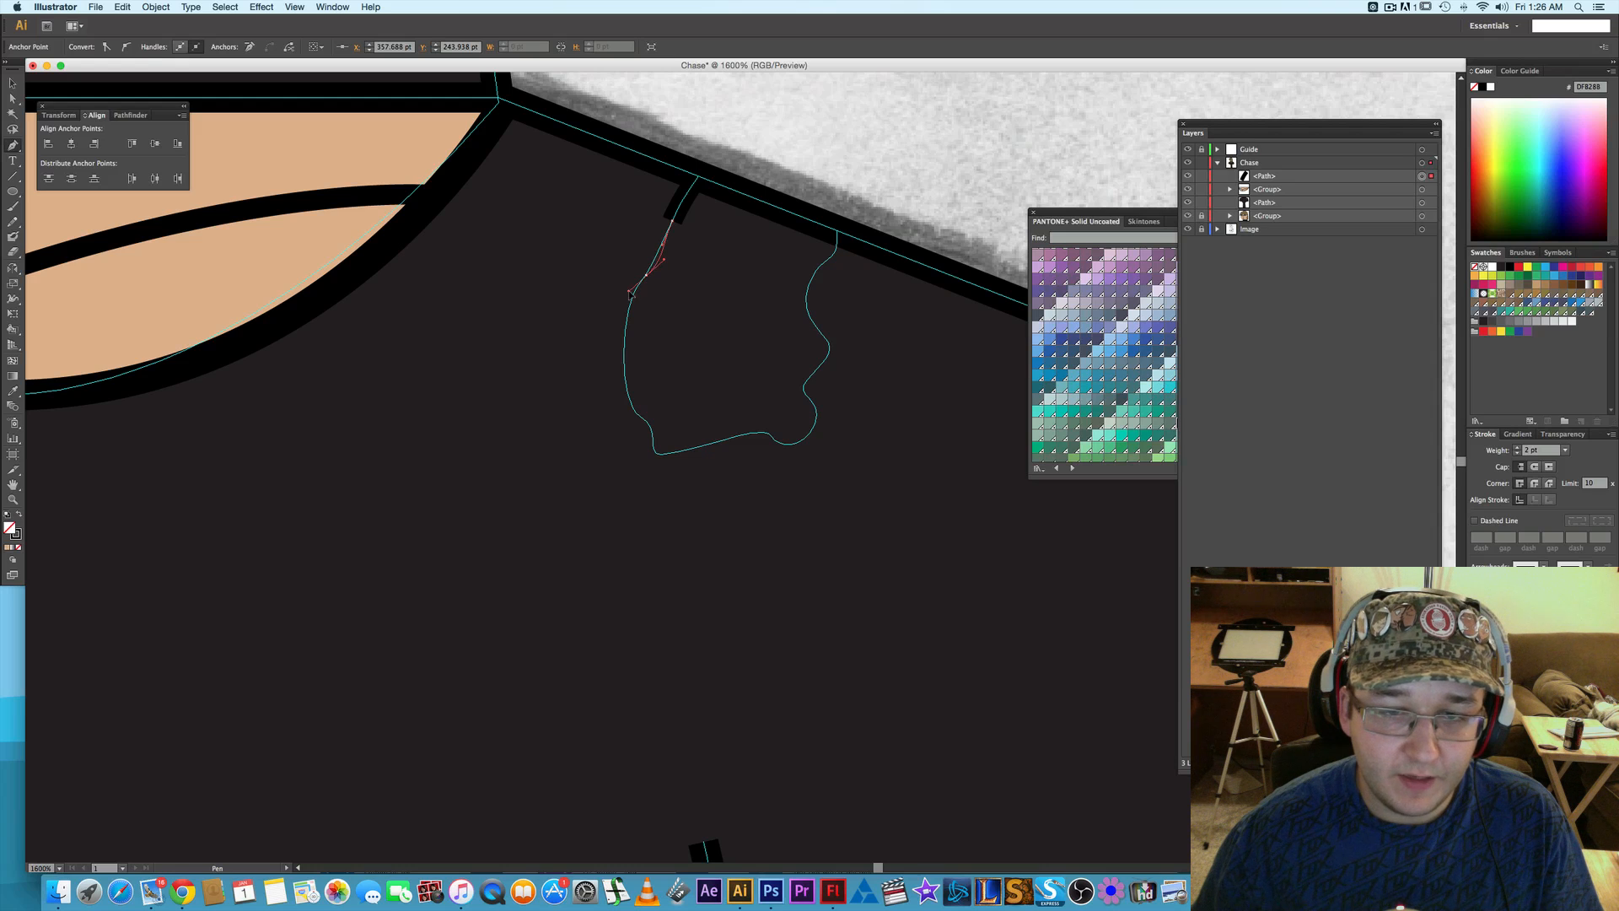
left_click_drag(629, 293, 629, 293)
key("super+z")
key("super+z")
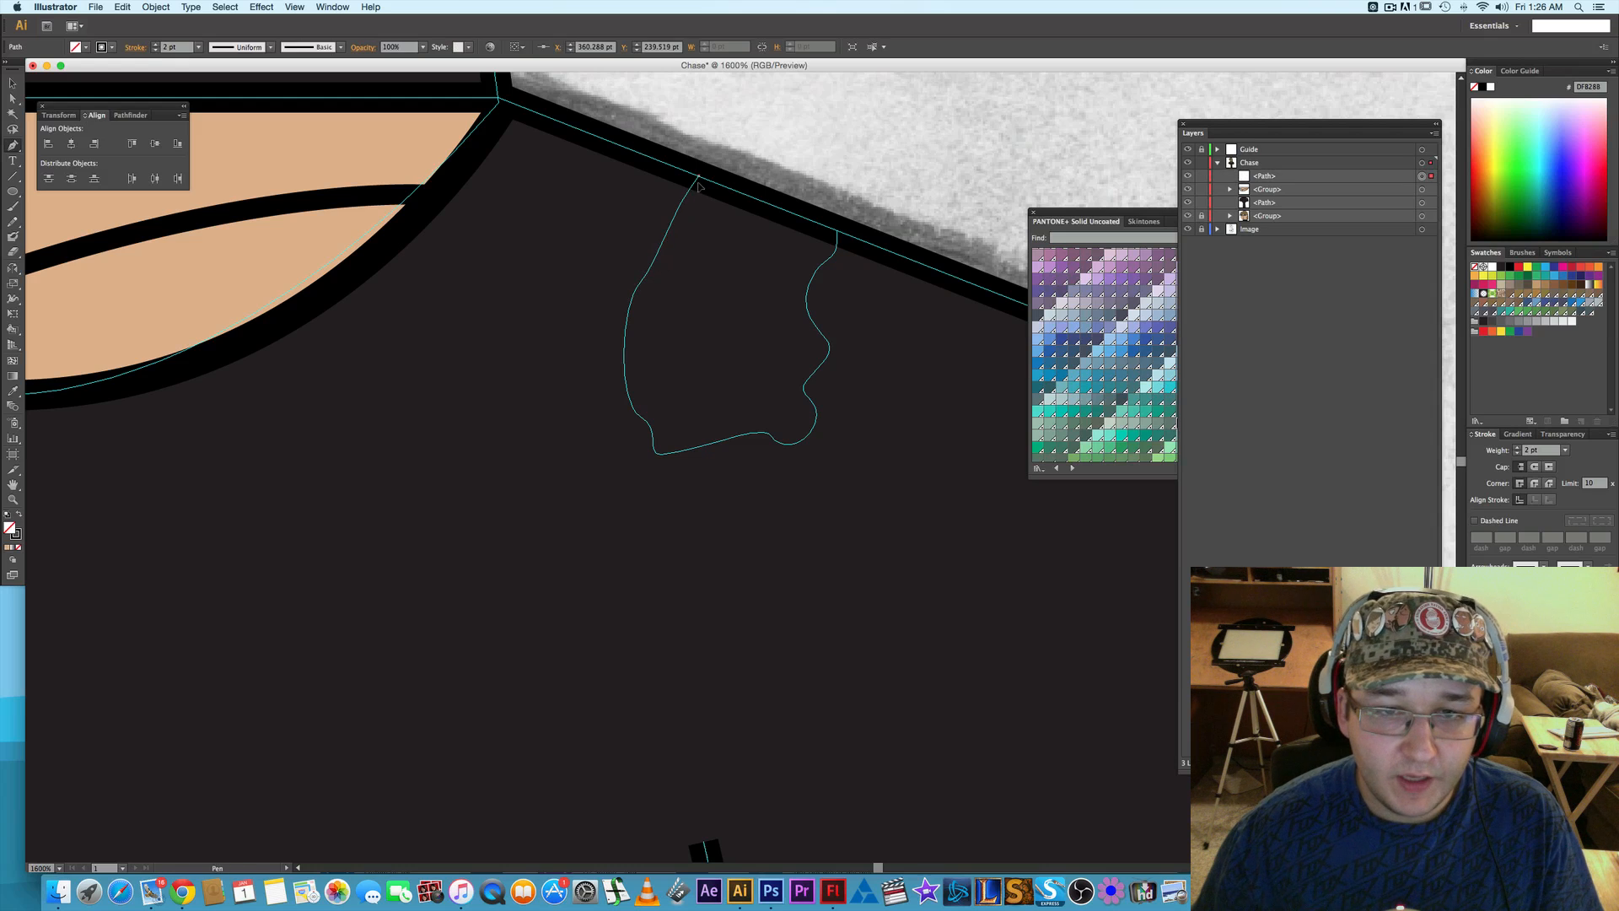
- Trace the shoulder tear guide with Pen segments down its smooth side, around the ragged bottom and back up to the shoulder edge
left_click_drag(675, 216, 676, 218)
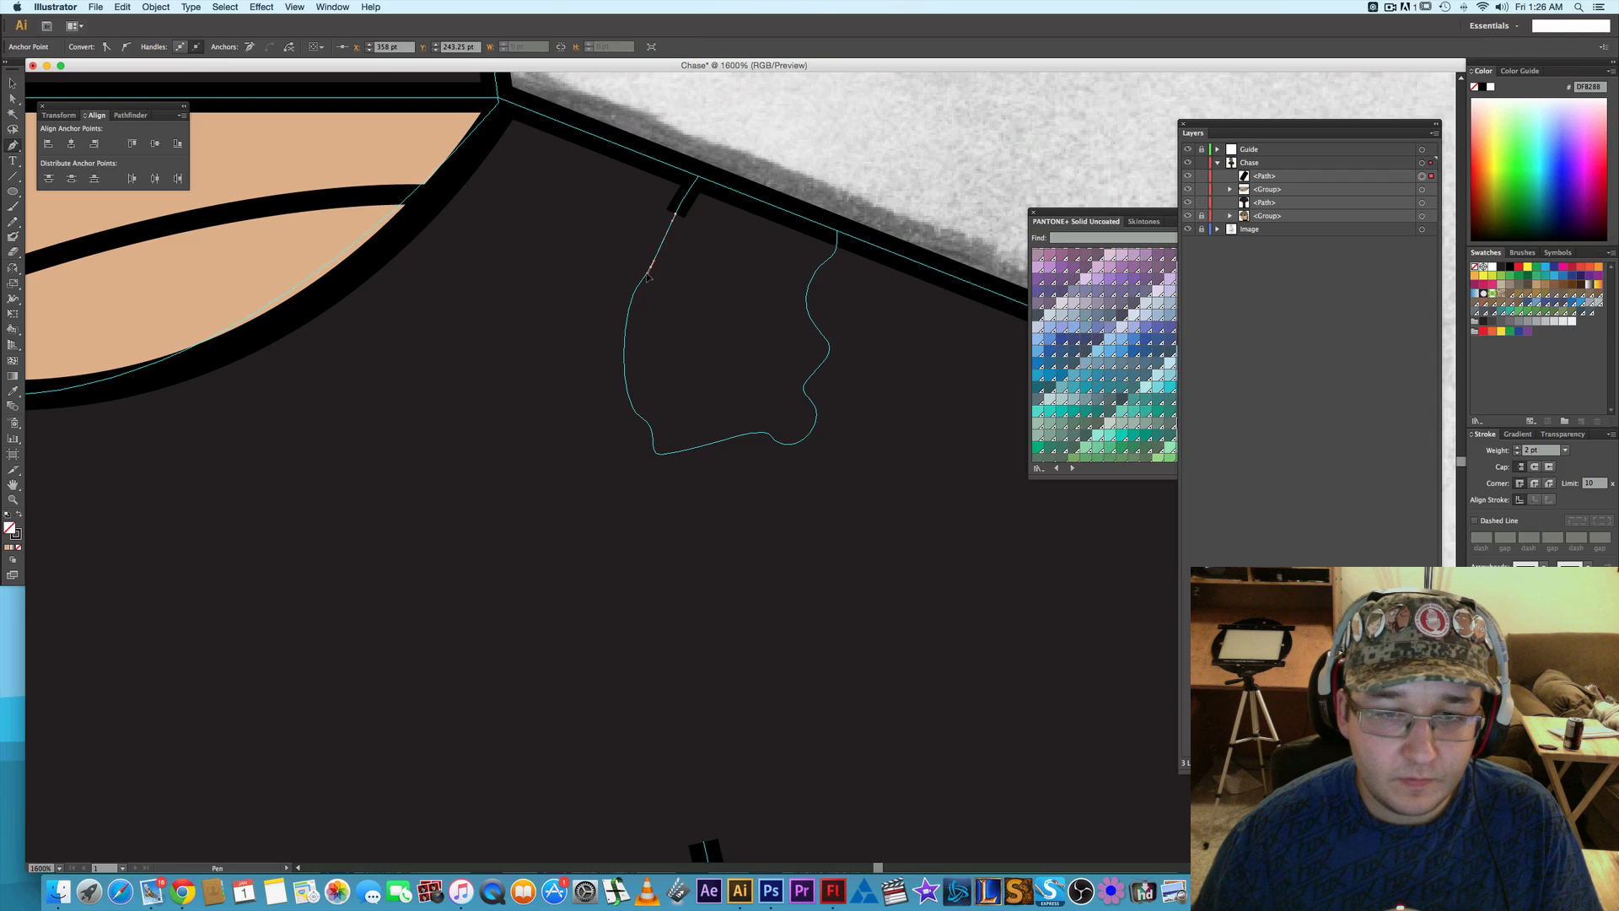
mouse_move(646, 278)
left_mouse_down()
mouse_move(650, 419)
mouse_move(632, 413)
mouse_move(659, 458)
left_mouse_up()
key("super+z")
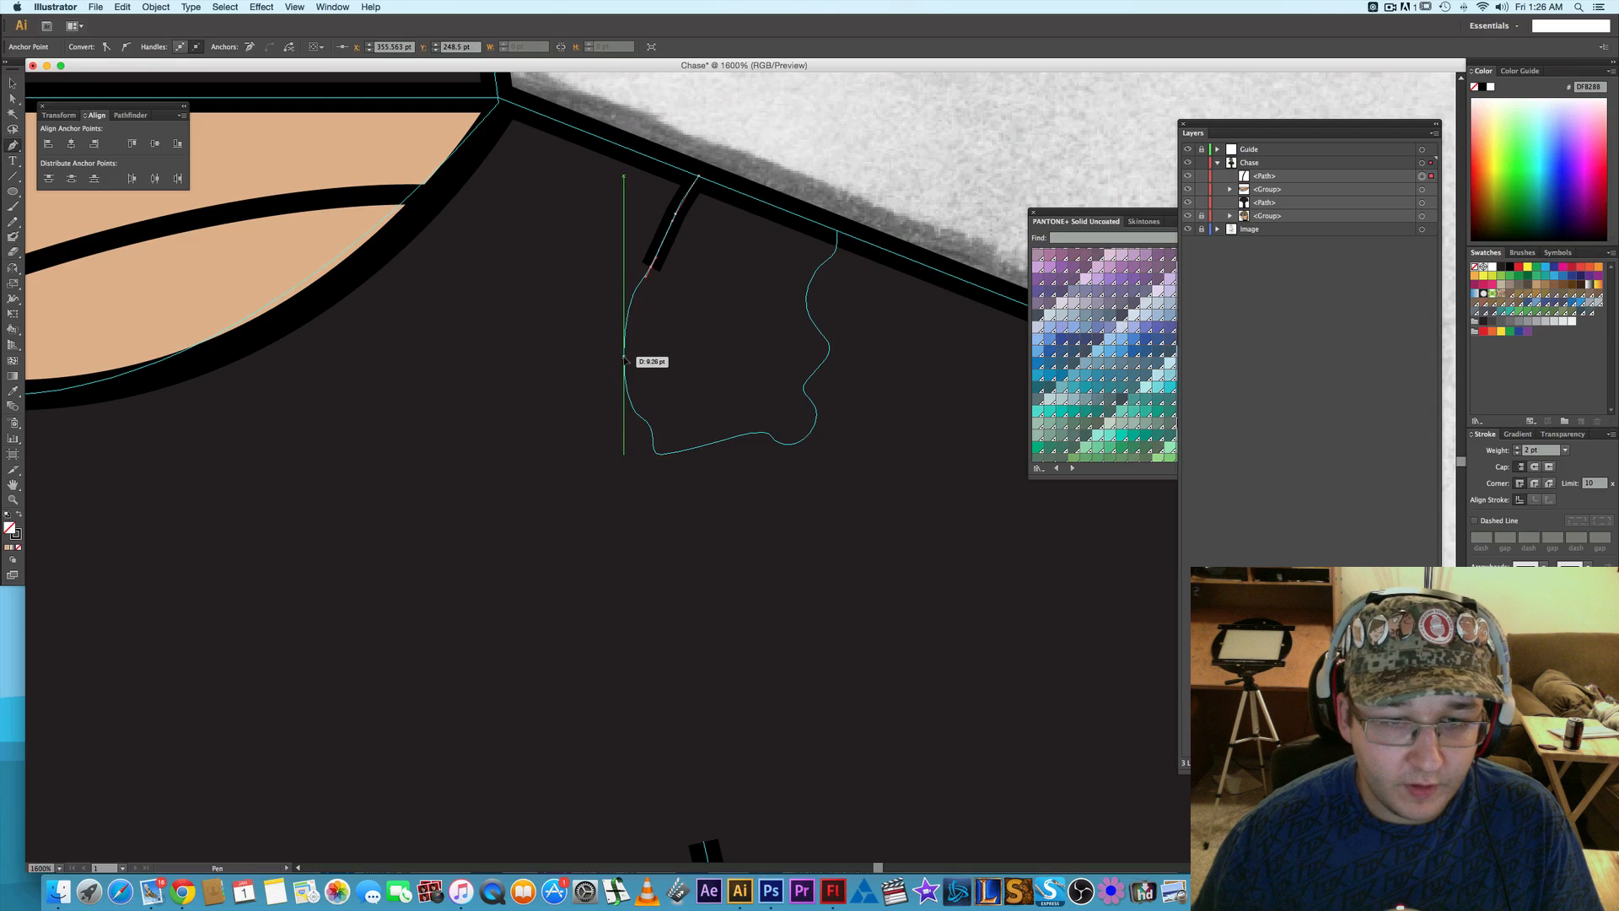
left_click_drag(624, 358, 625, 419)
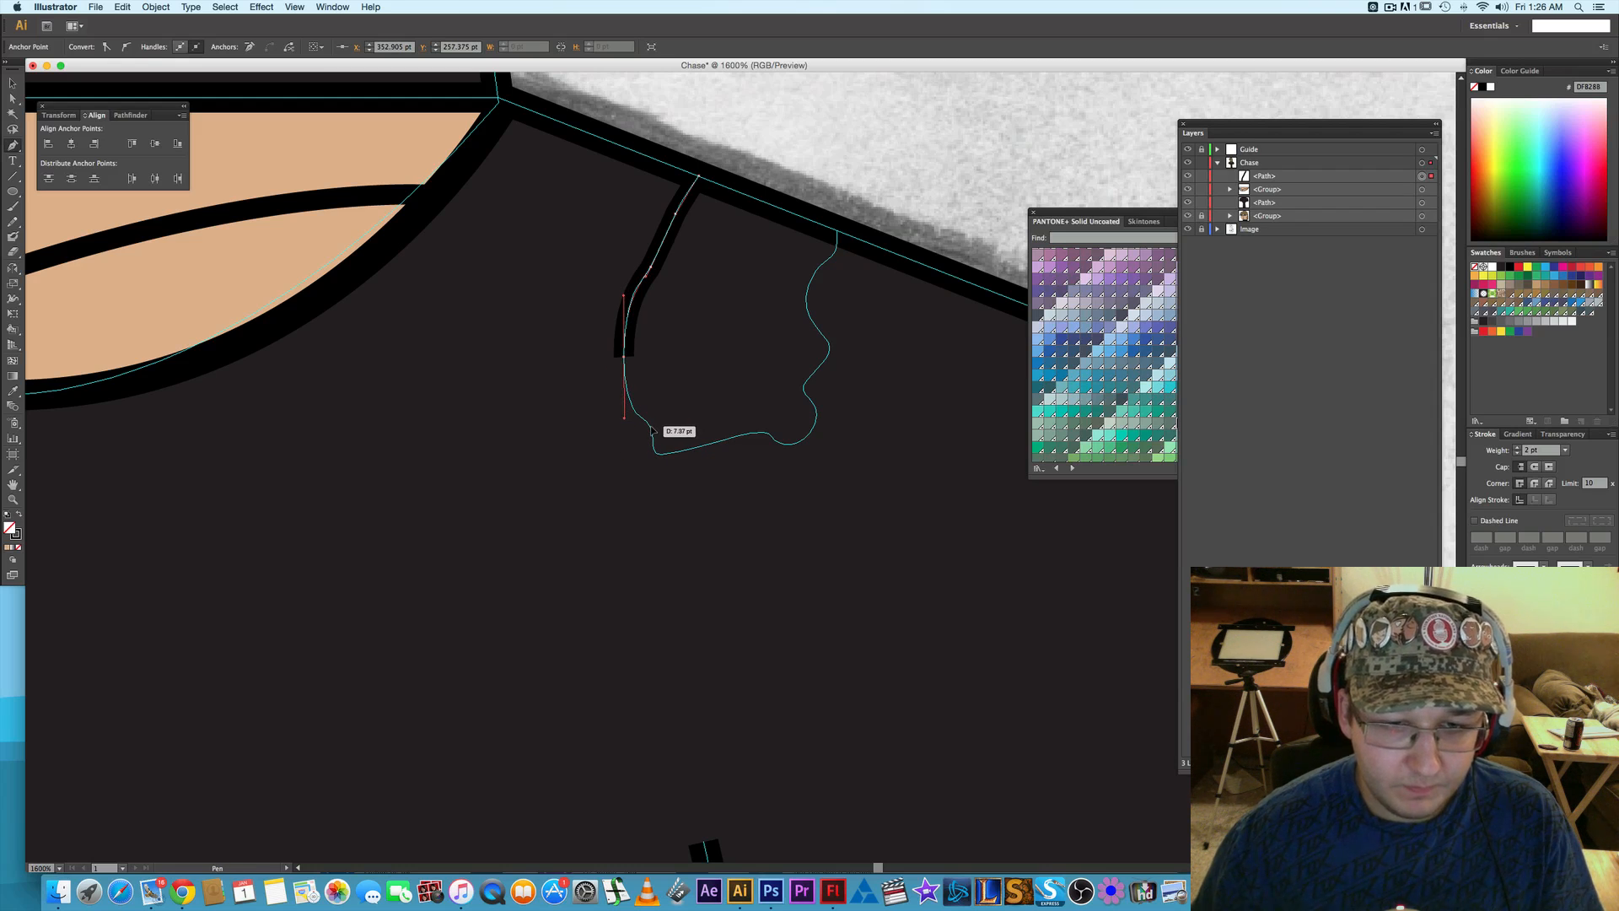
mouse_move(651, 425)
left_mouse_down()
mouse_move(667, 455)
mouse_move(785, 449)
mouse_move(791, 463)
left_mouse_up()
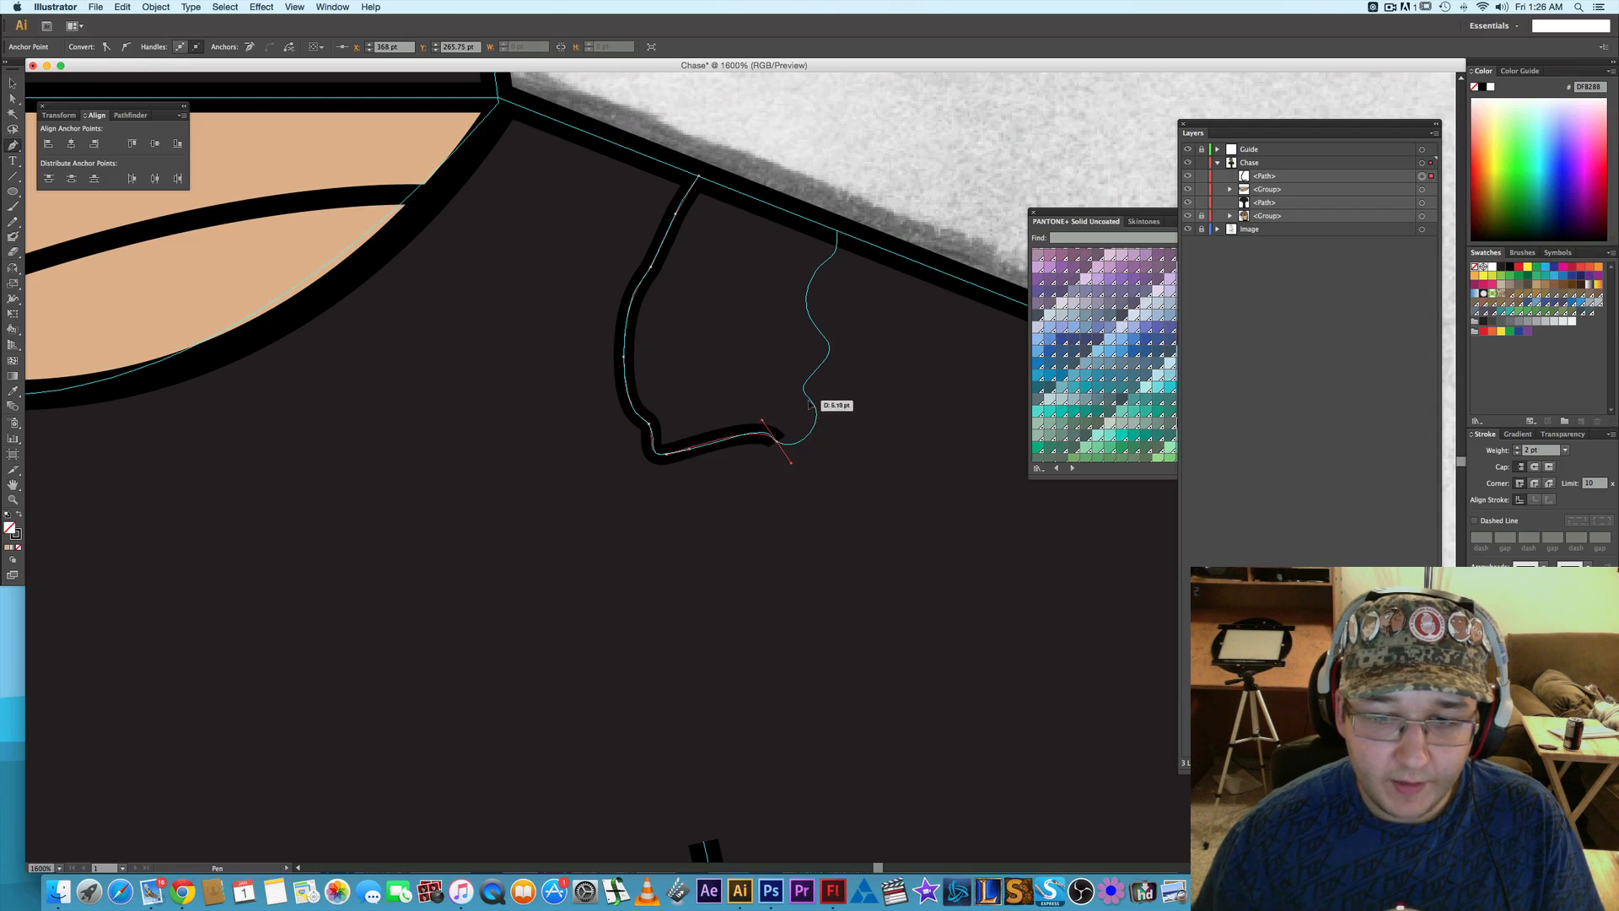
mouse_move(808, 401)
left_mouse_down()
mouse_move(784, 381)
mouse_move(825, 361)
mouse_move(799, 317)
mouse_move(812, 282)
left_mouse_up()
left_click_drag(836, 230, 833, 195)
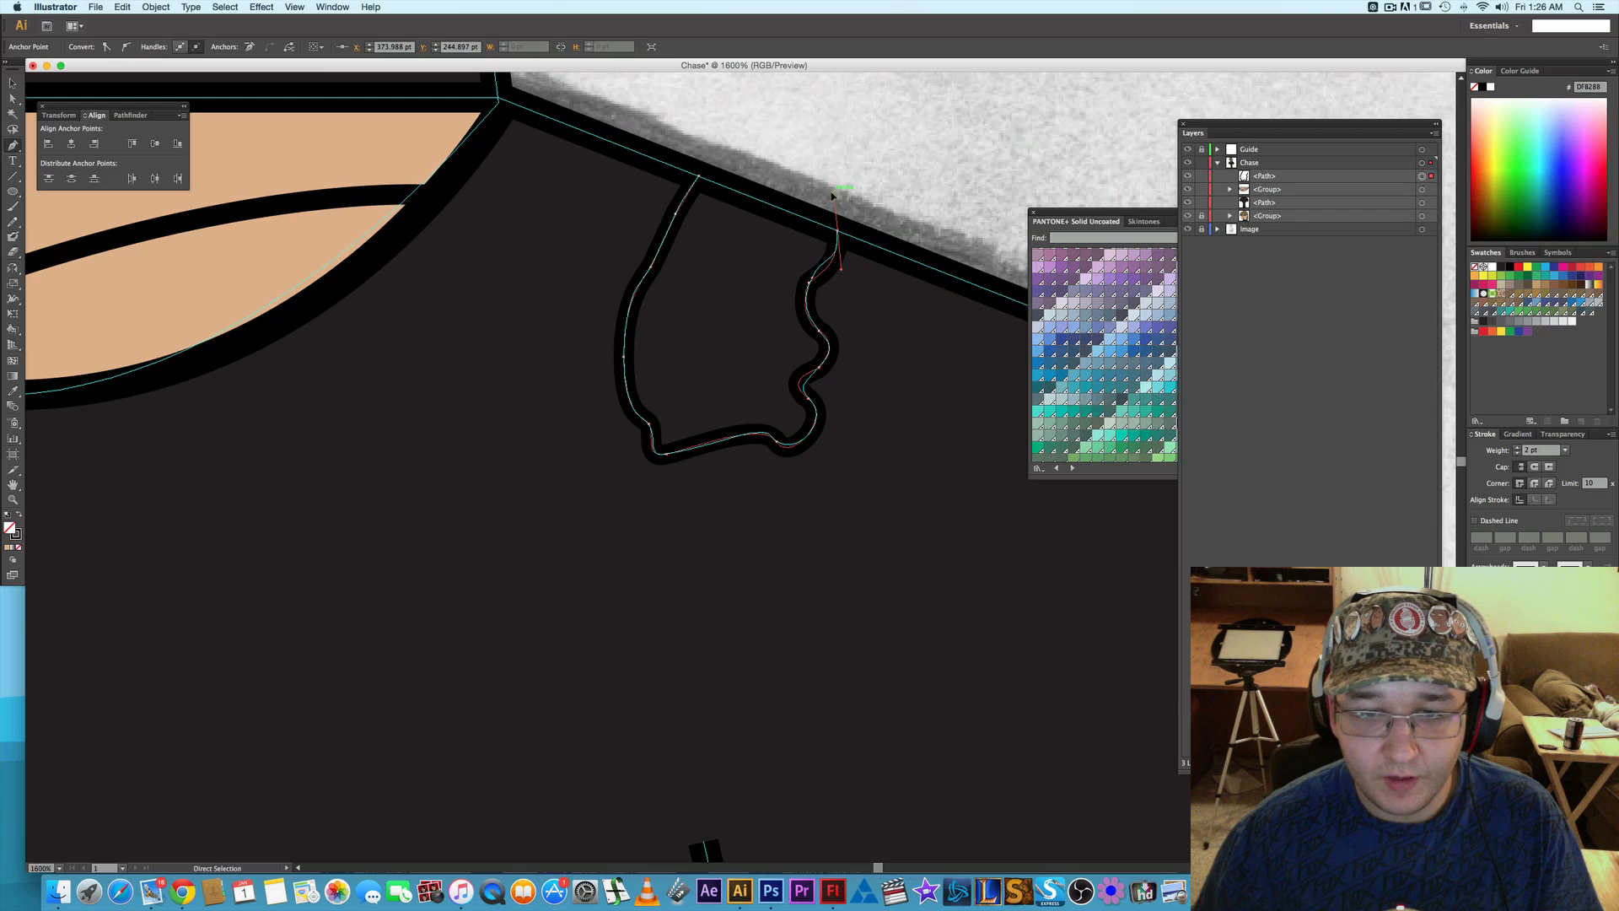
- Close the tear path with a straight segment along the shoulder edge, undoing the curved closing segment and removing the last anchor's outgoing handle
left_click(699, 177)
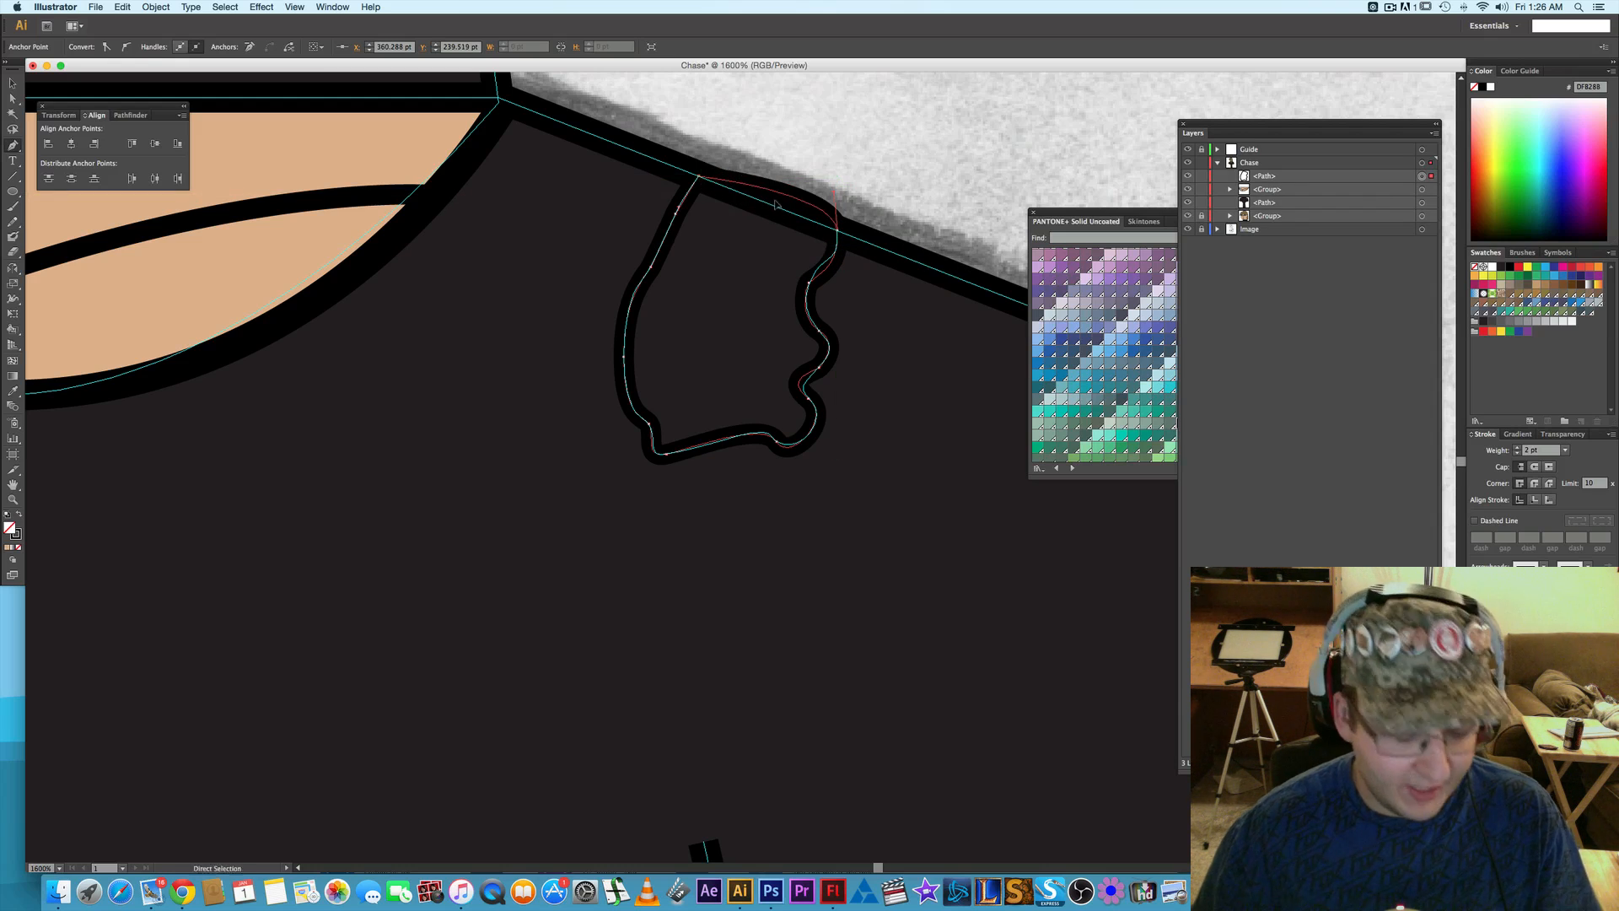
key("super+z")
left_click(837, 232)
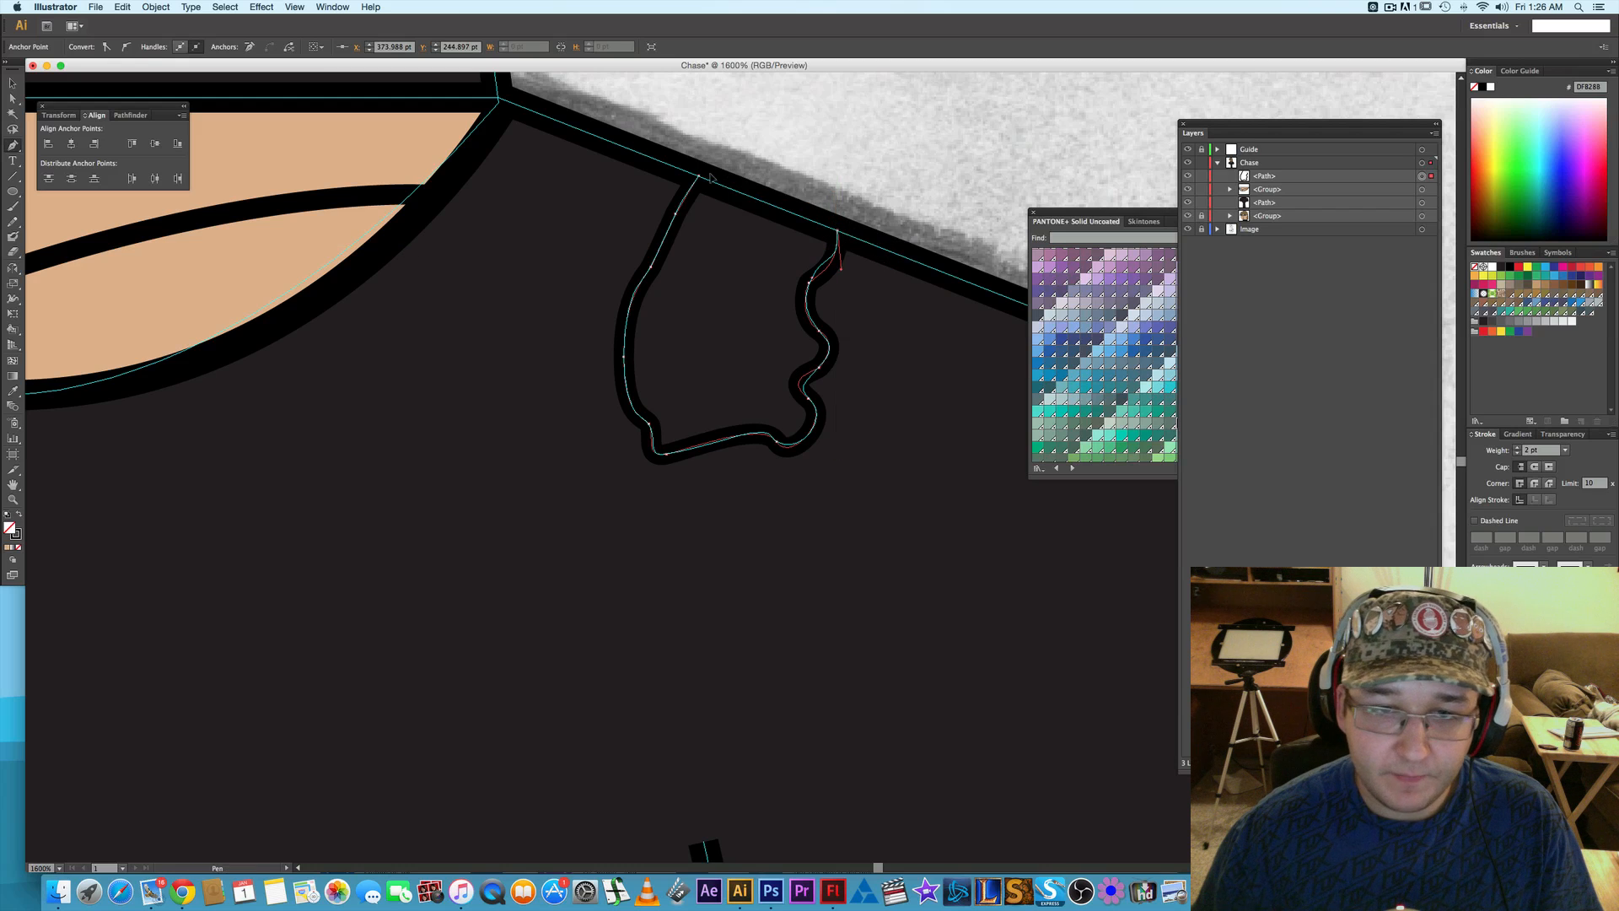
left_click(699, 177)
- Apply the neckline's skin-coloured fill and black stroke to the shoulder tear with the Eyedropper, and deselect it
key("i")
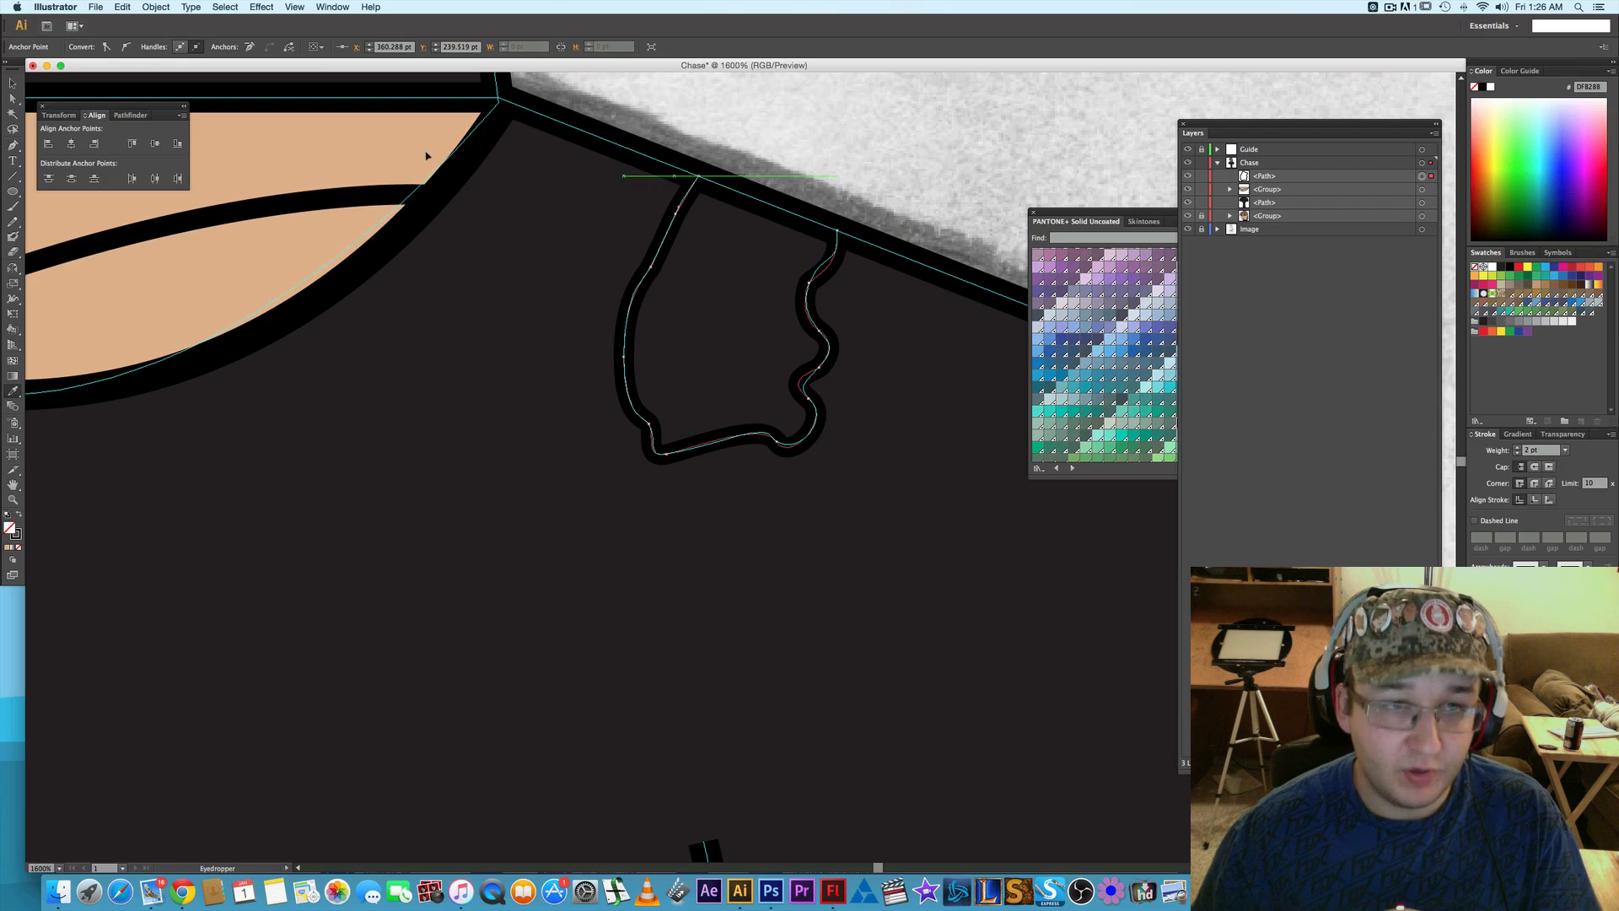
left_click(387, 144)
key("a")
left_click(760, 123)
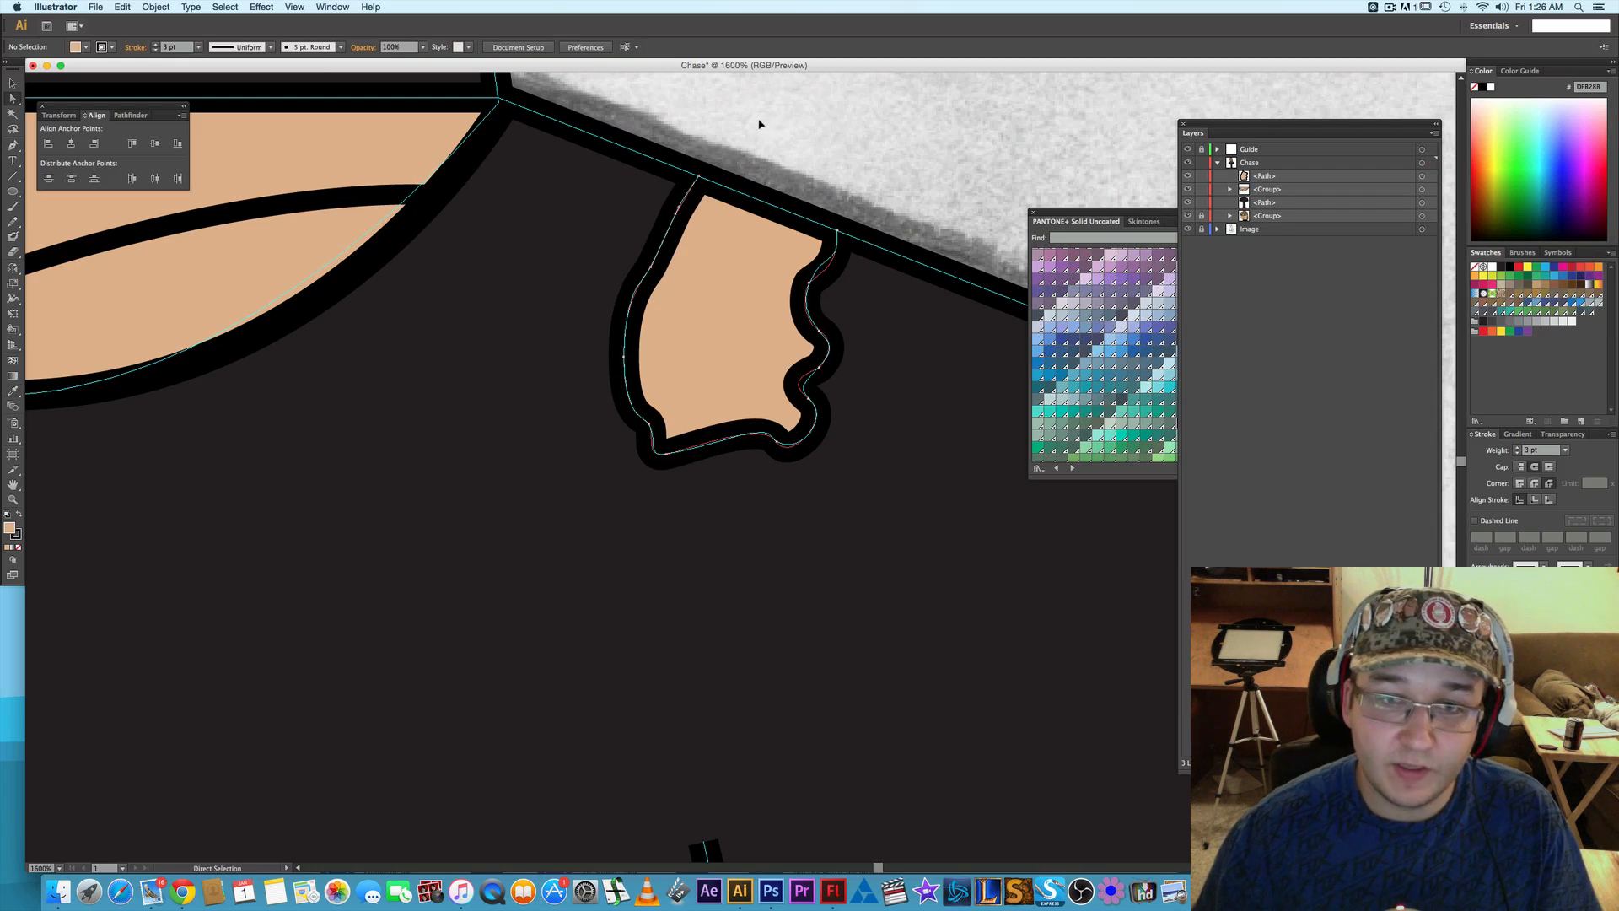
- Trace the jagged tear guide on the opposite sleeve's outer edge as a closed, straight-sided Pen path
scroll(745, 164, "down", 1)
scroll(745, 163, "down", 4)
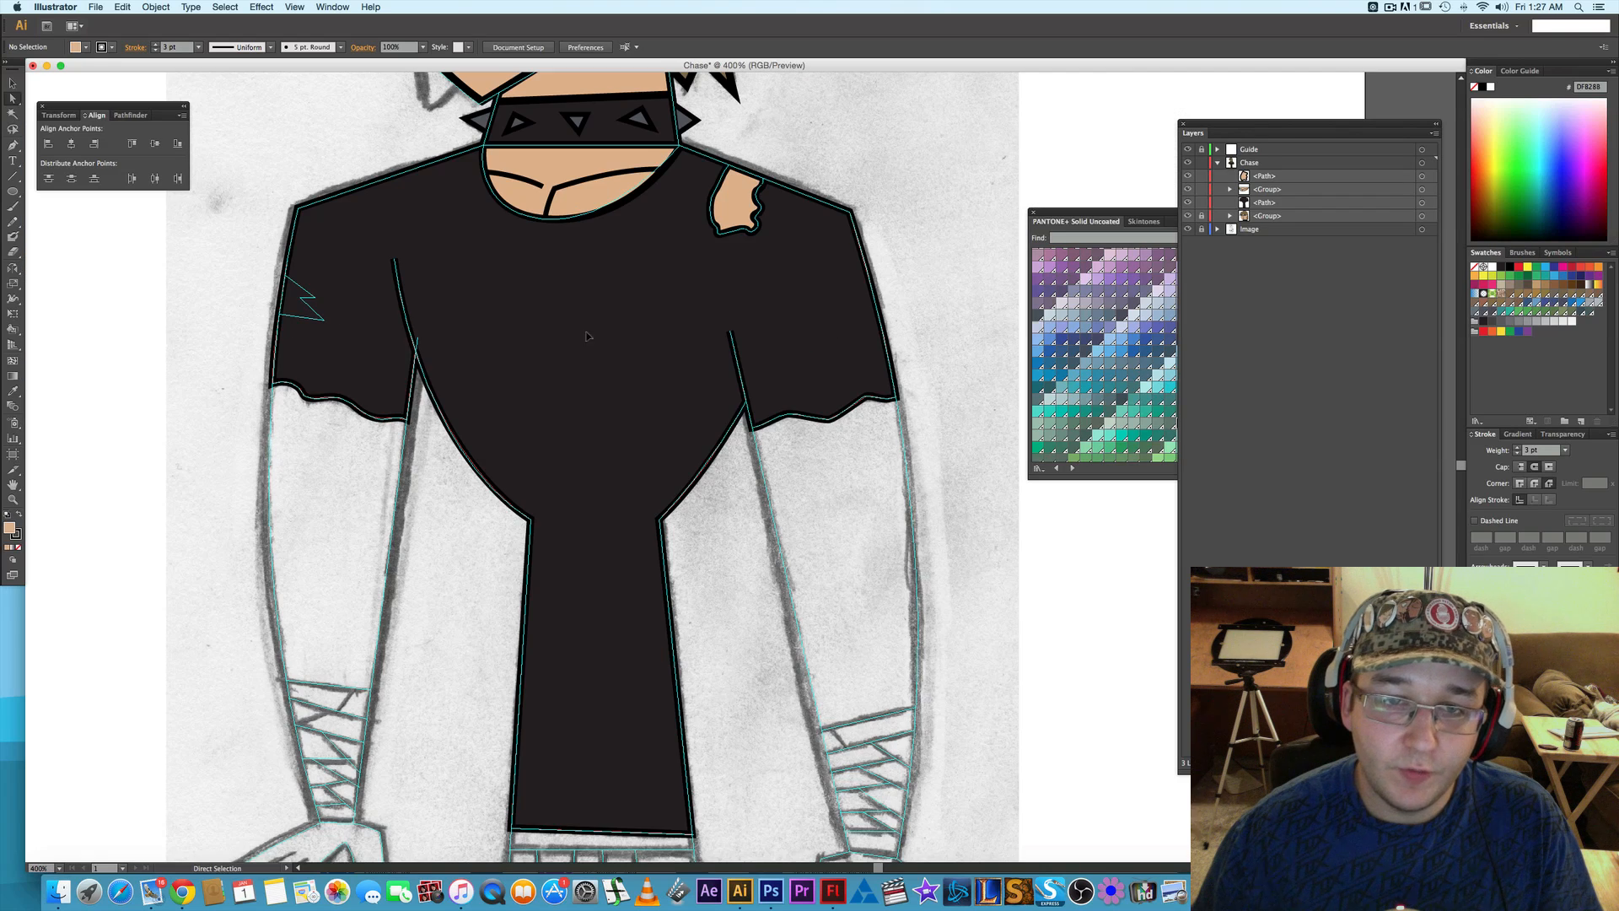
left_click_drag(549, 316, 641, 316)
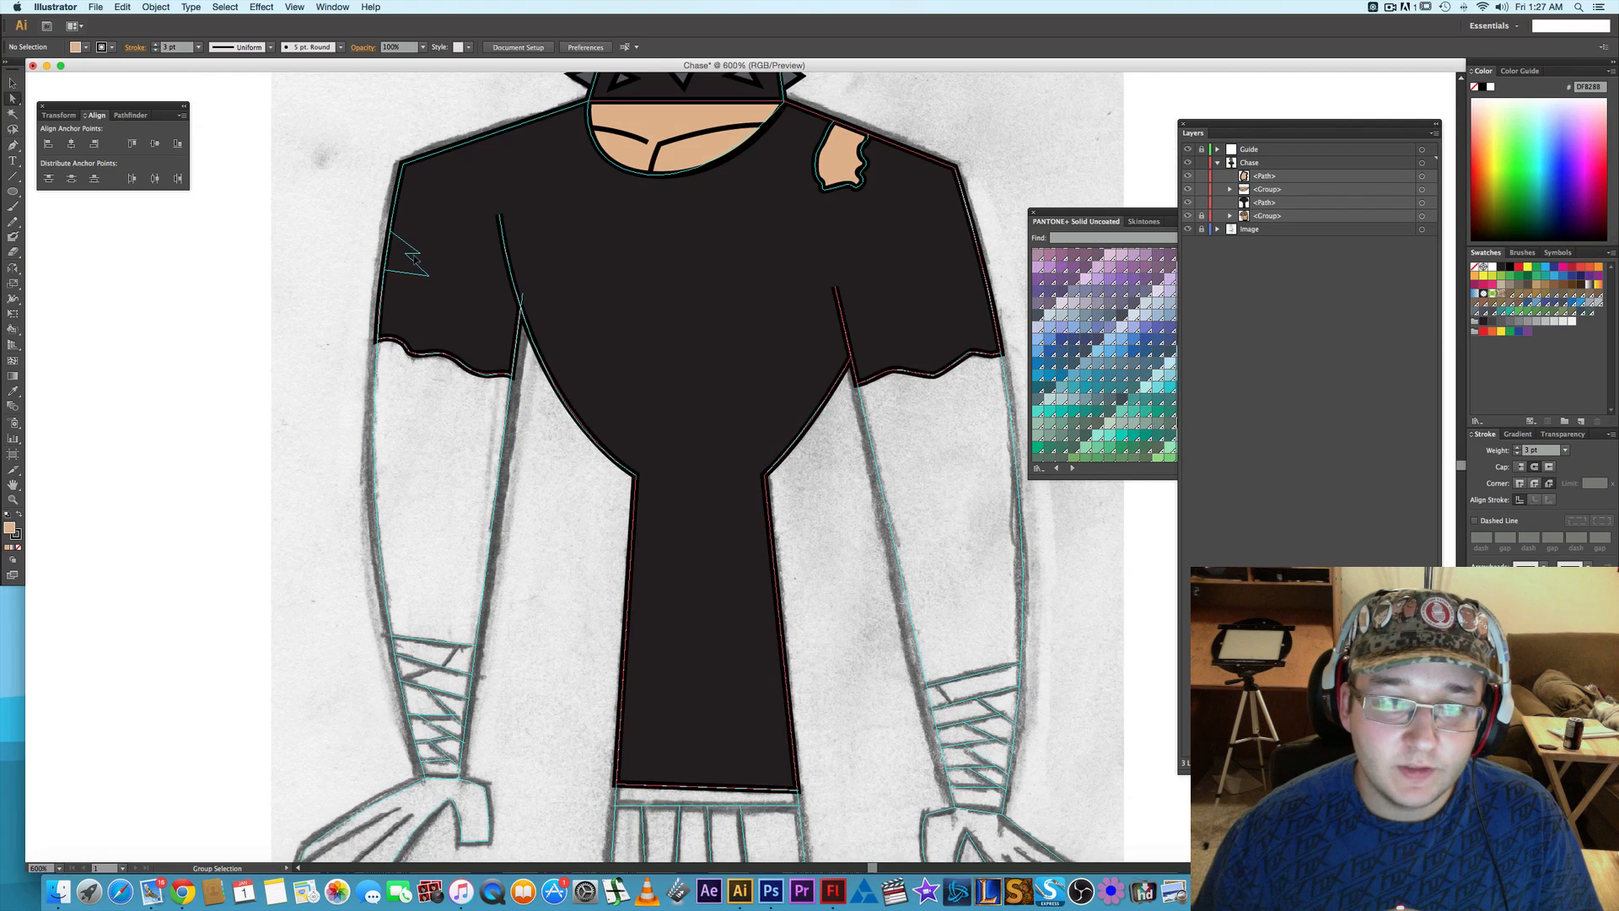
scroll(413, 257, "up", 3)
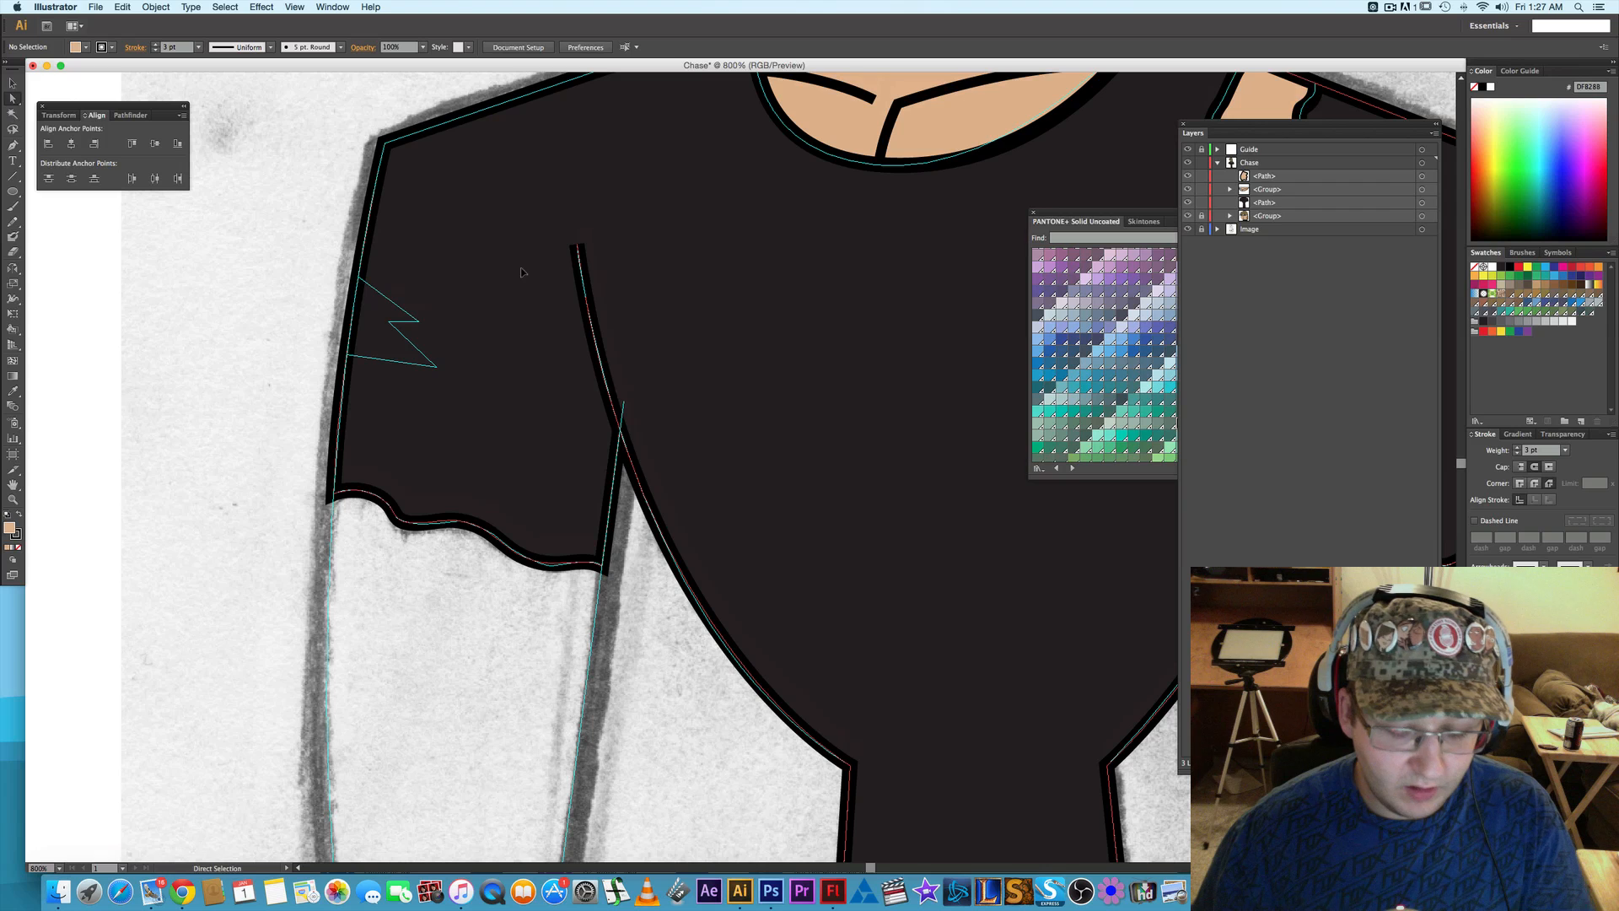
key("p")
left_click(358, 277)
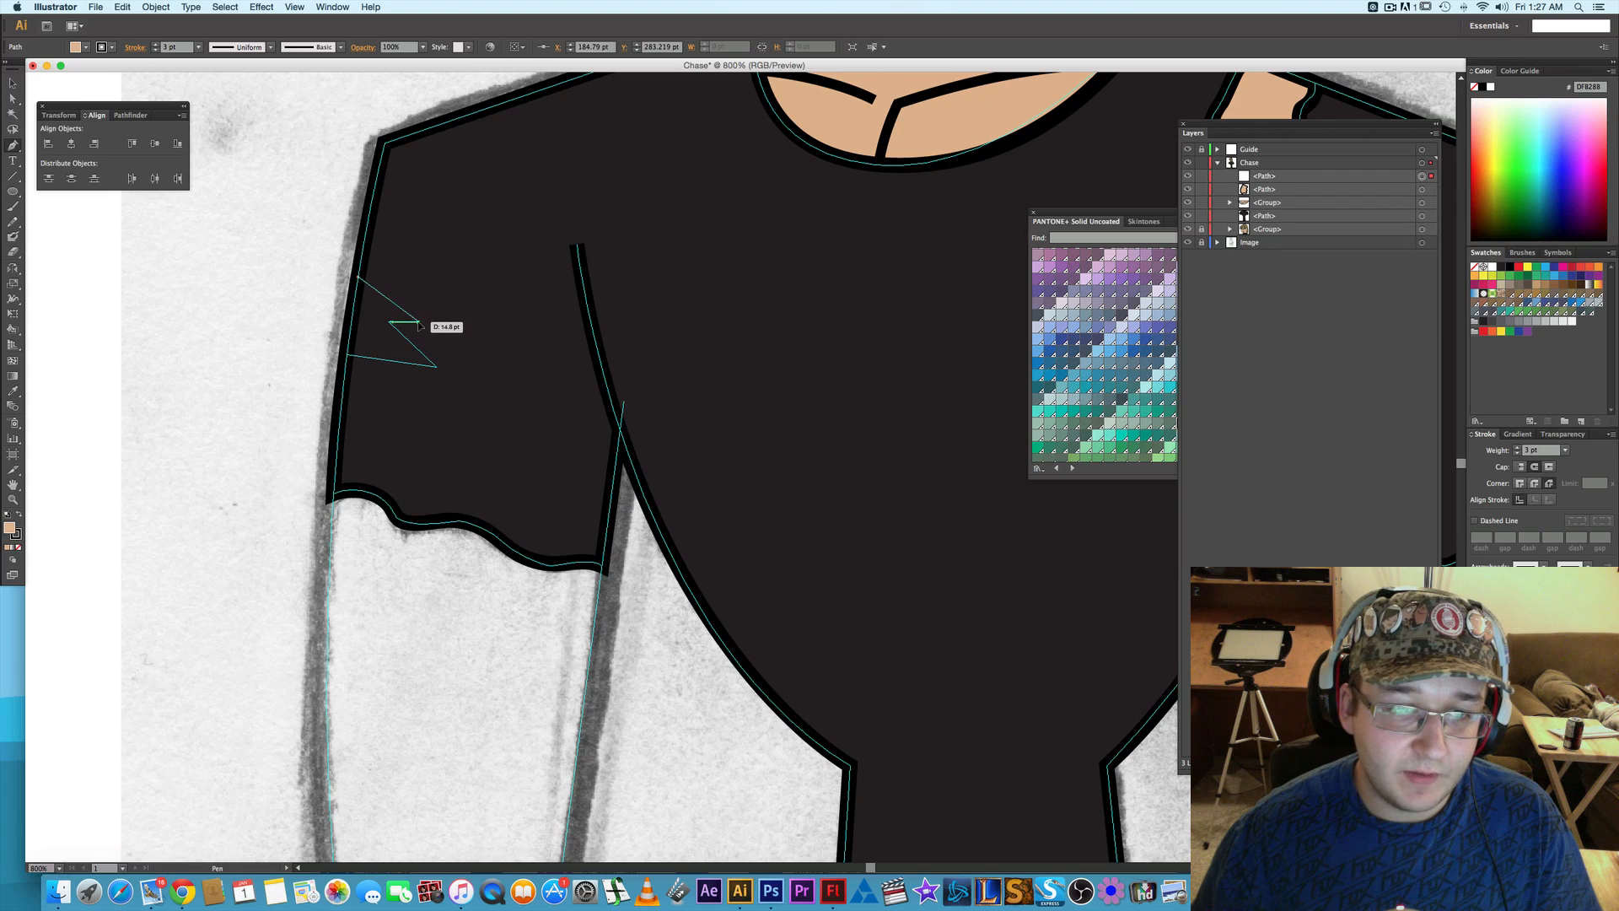
left_click(419, 323)
left_click(389, 322)
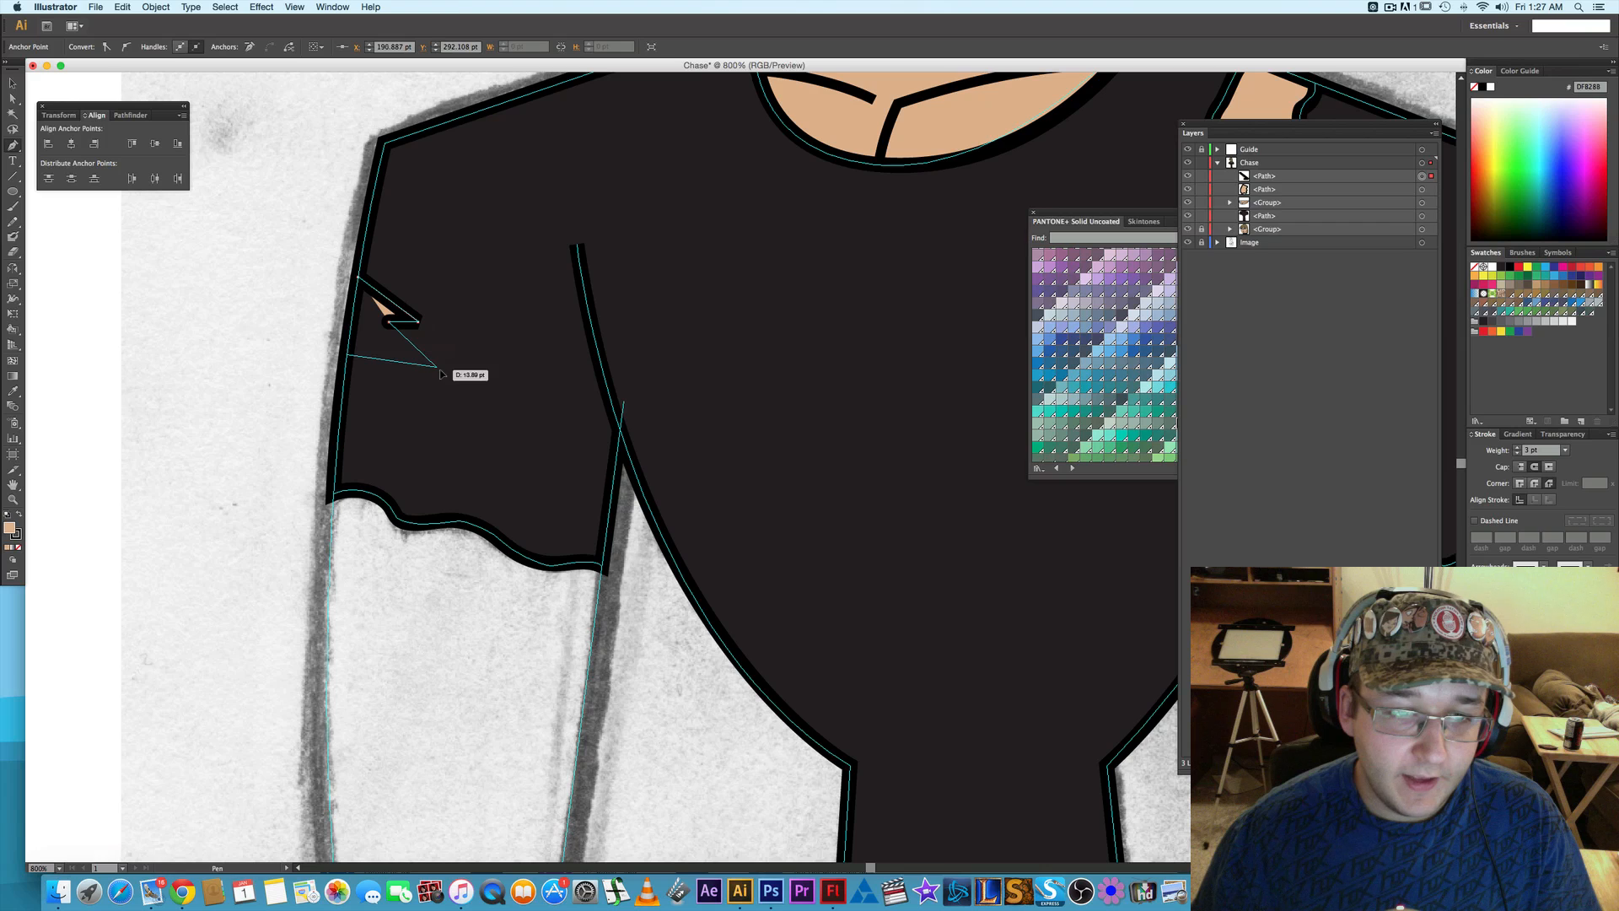
left_click(439, 368)
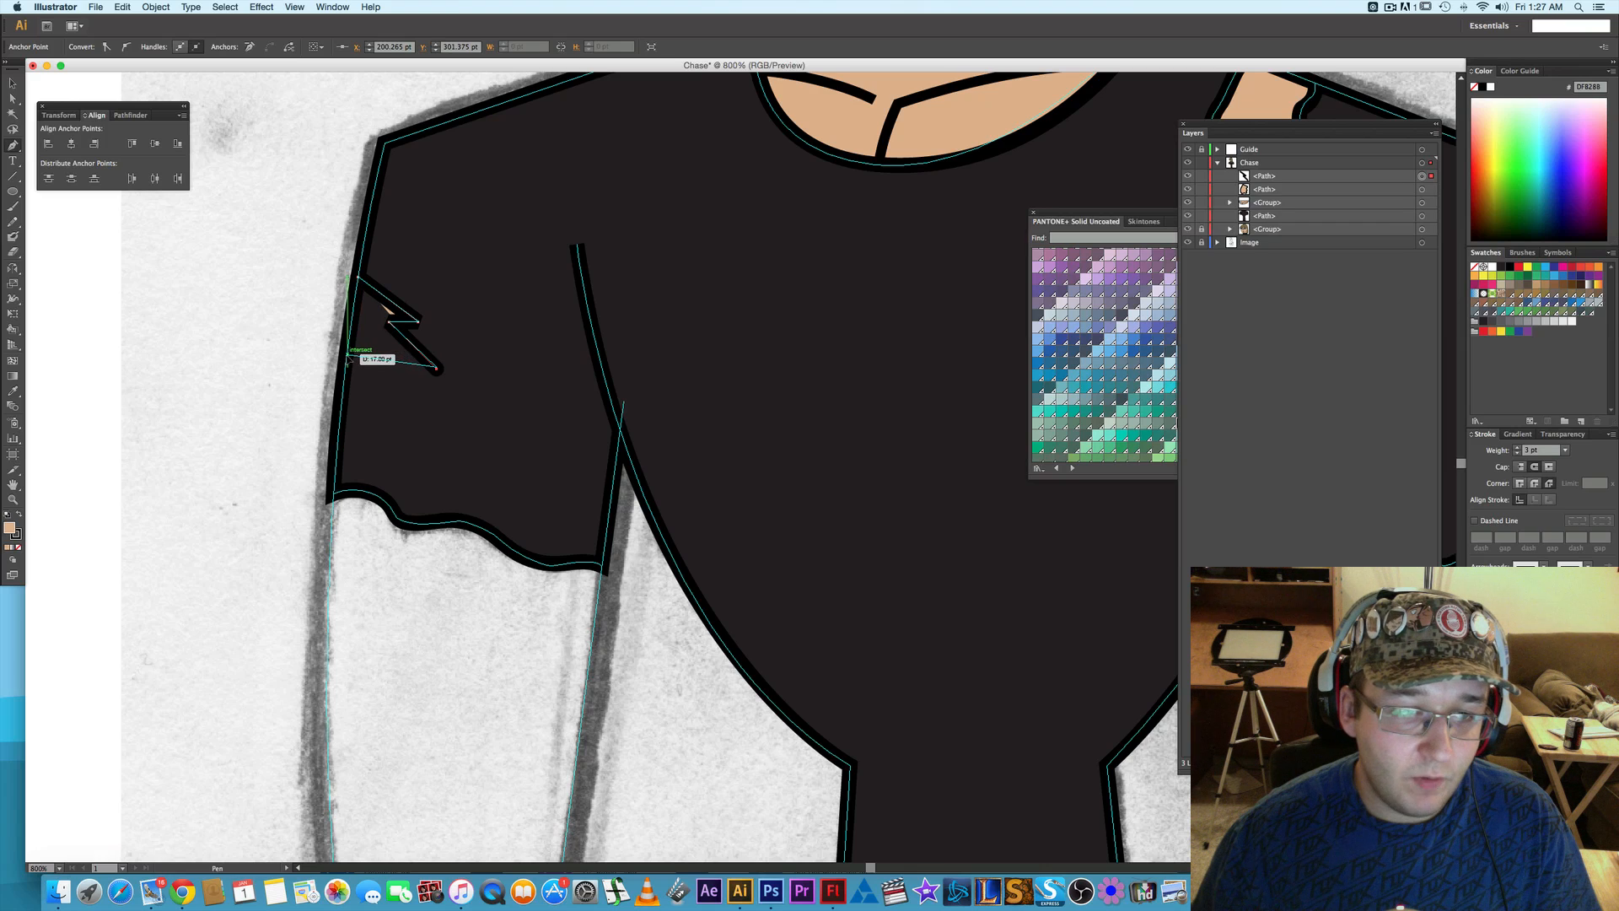
left_click(348, 357)
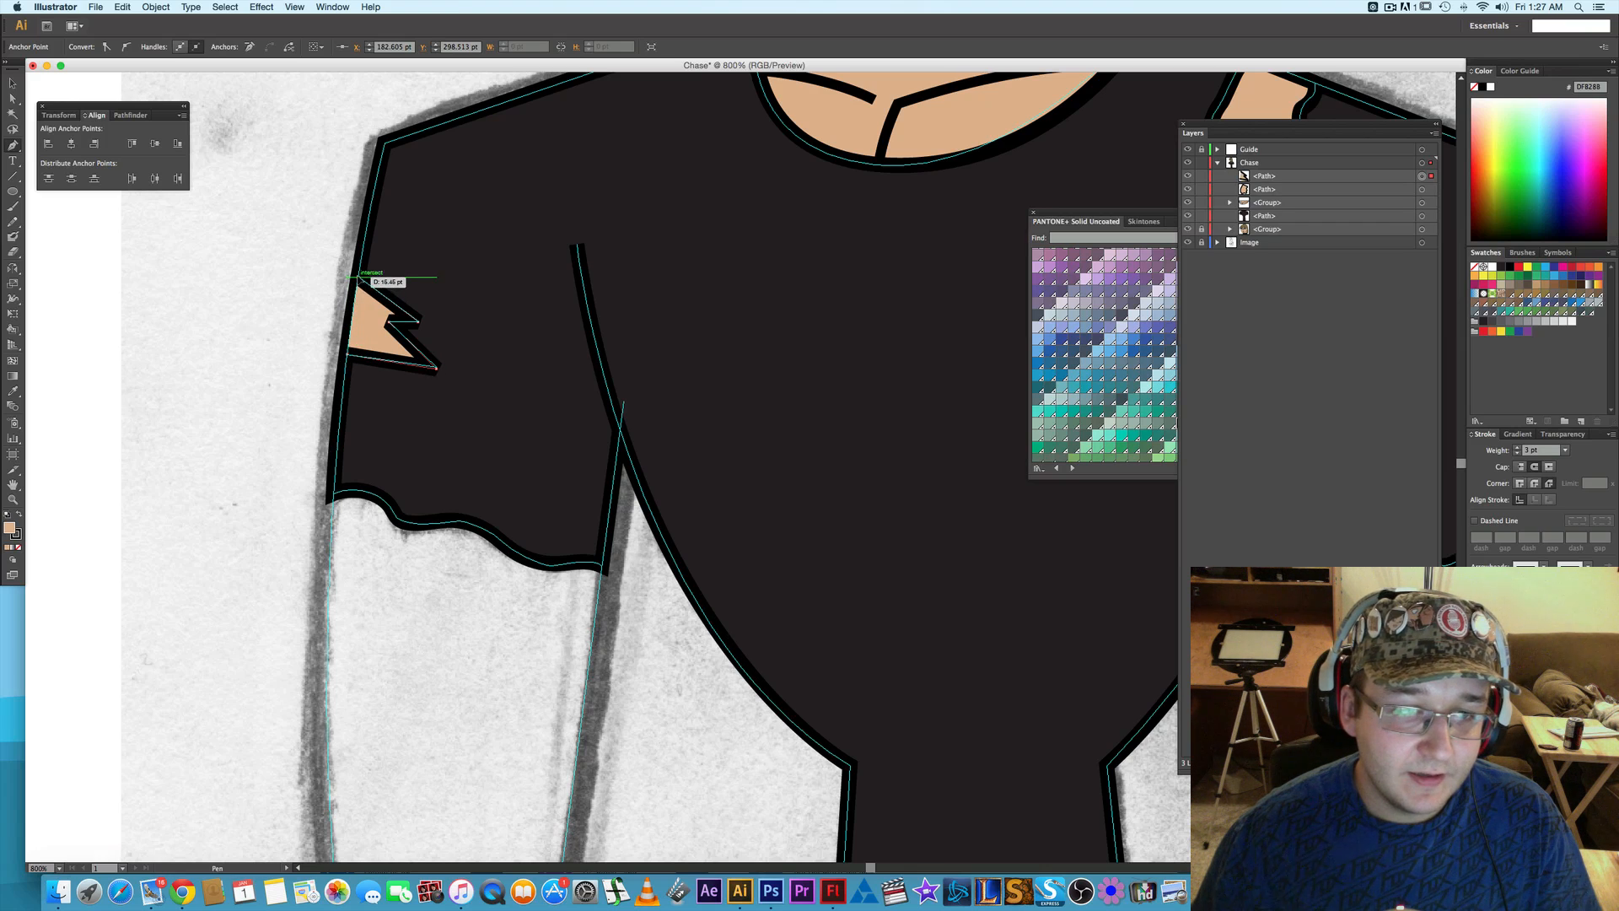
left_click(358, 279)
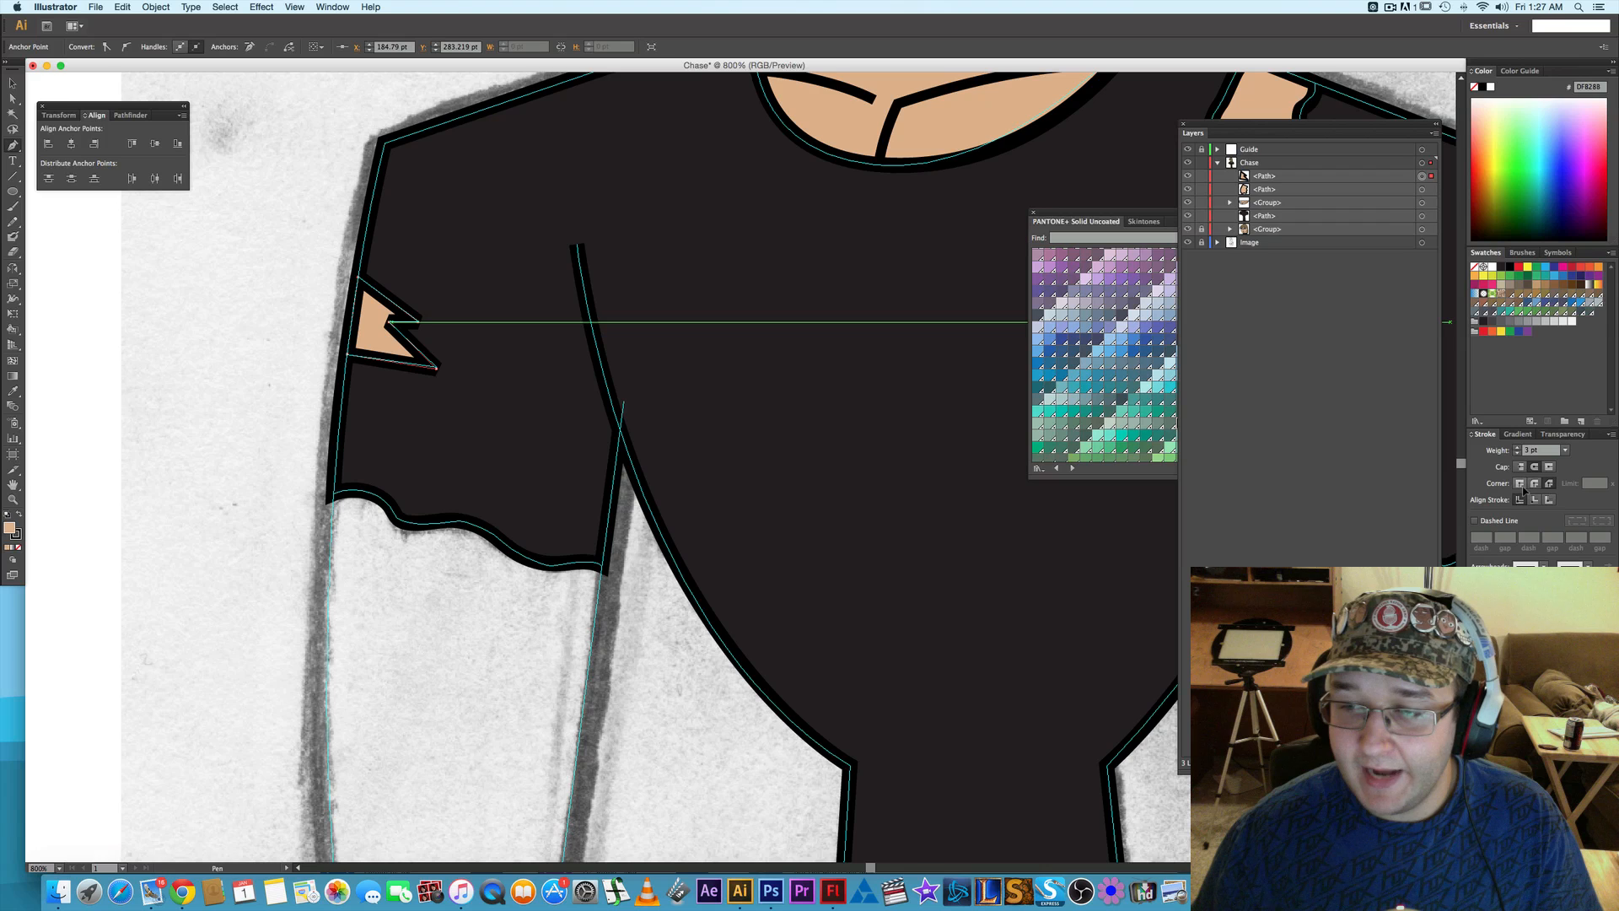
- Give the sleeve tear's stroke a miter join for sharp corners and deselect the path
left_click(1522, 485)
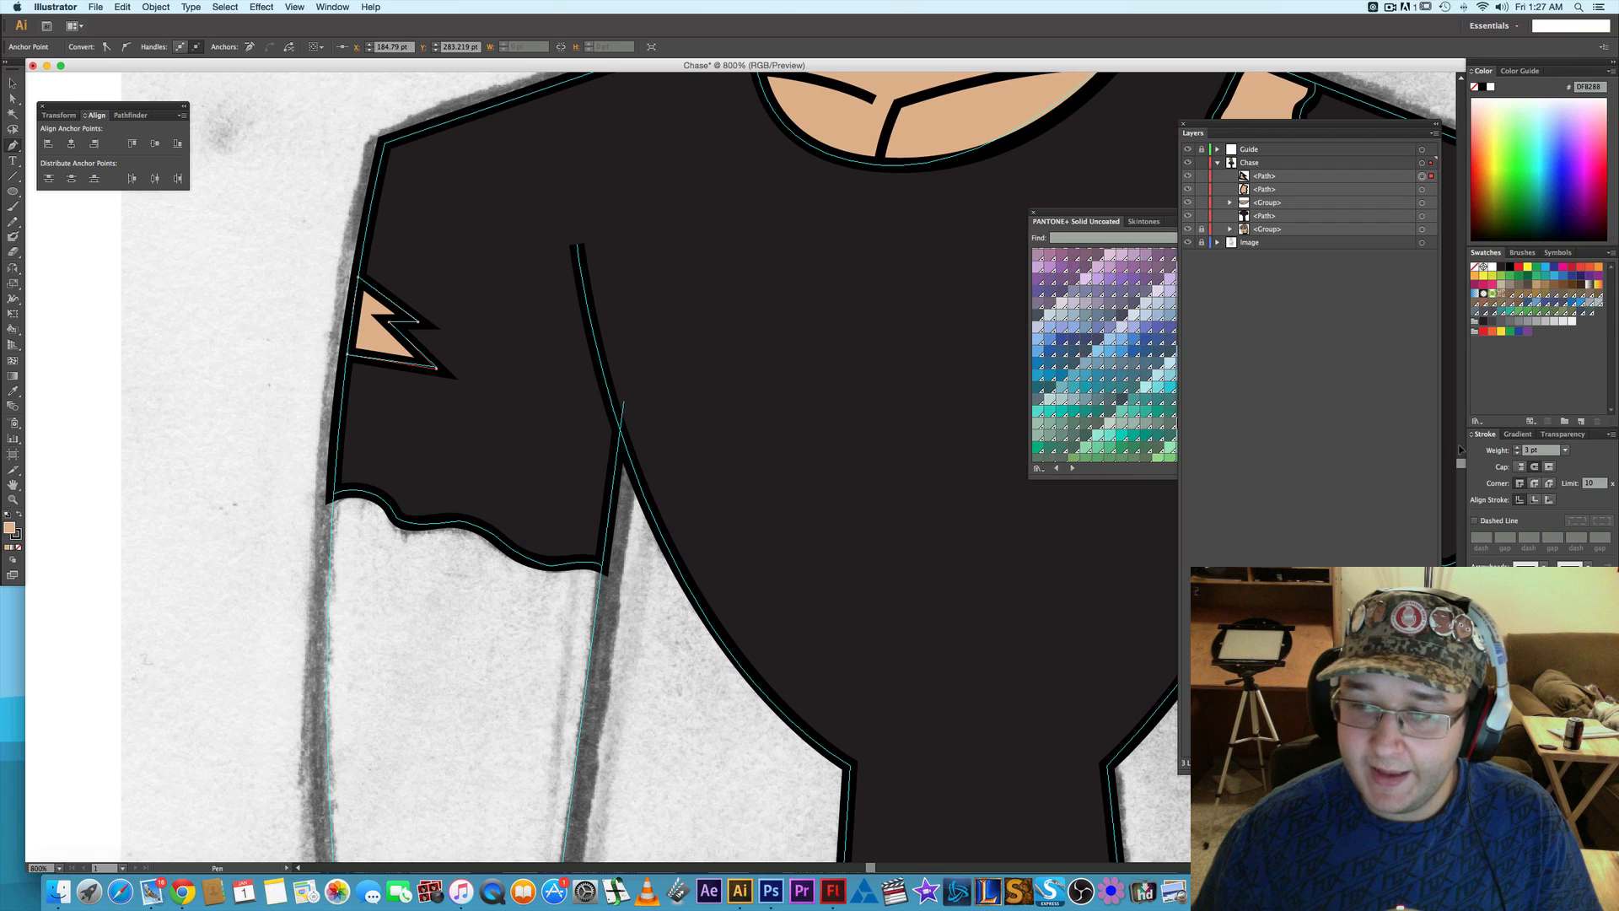
key("a")
left_click(222, 432)
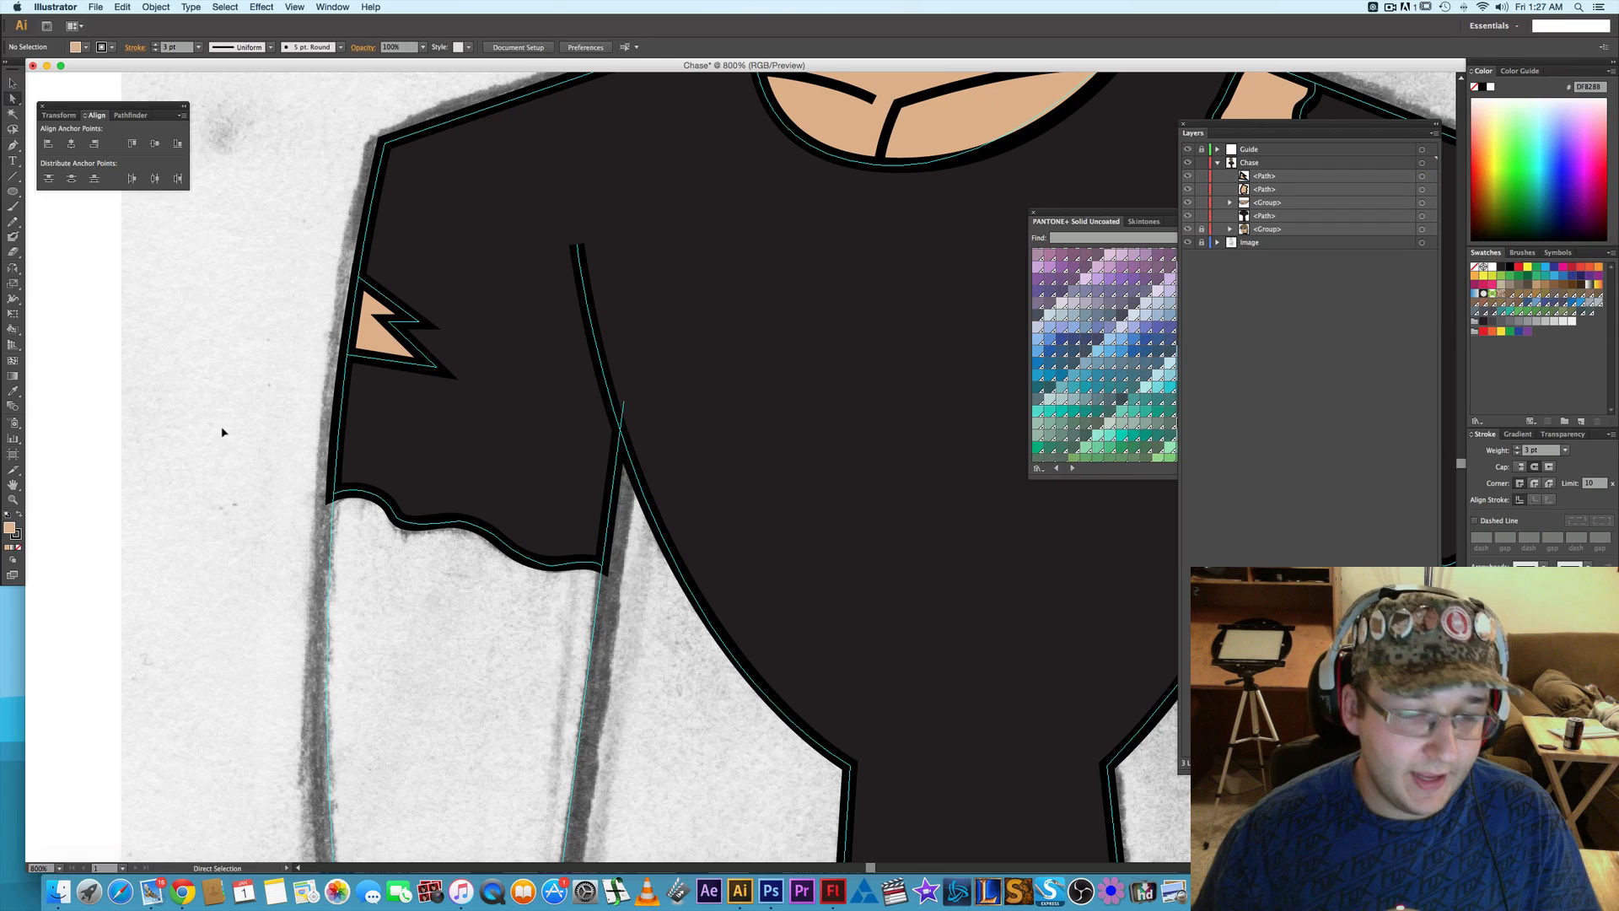
- Hide the black shirt path briefly to check the artwork around it, and show it again
scroll(226, 432, "down", 5)
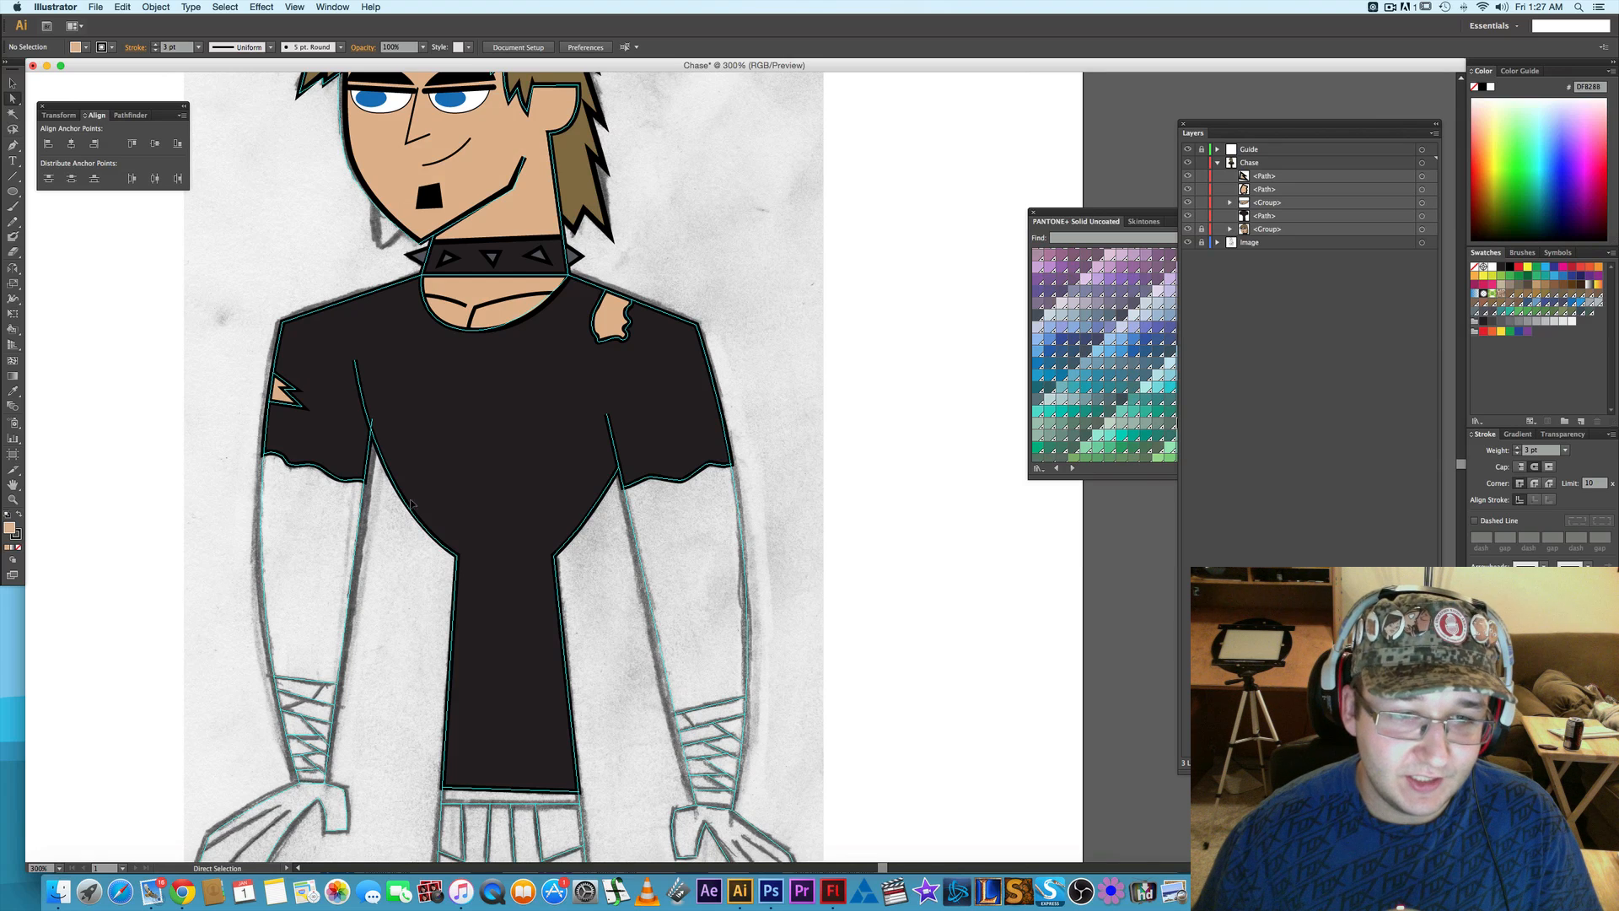
left_click(1189, 217)
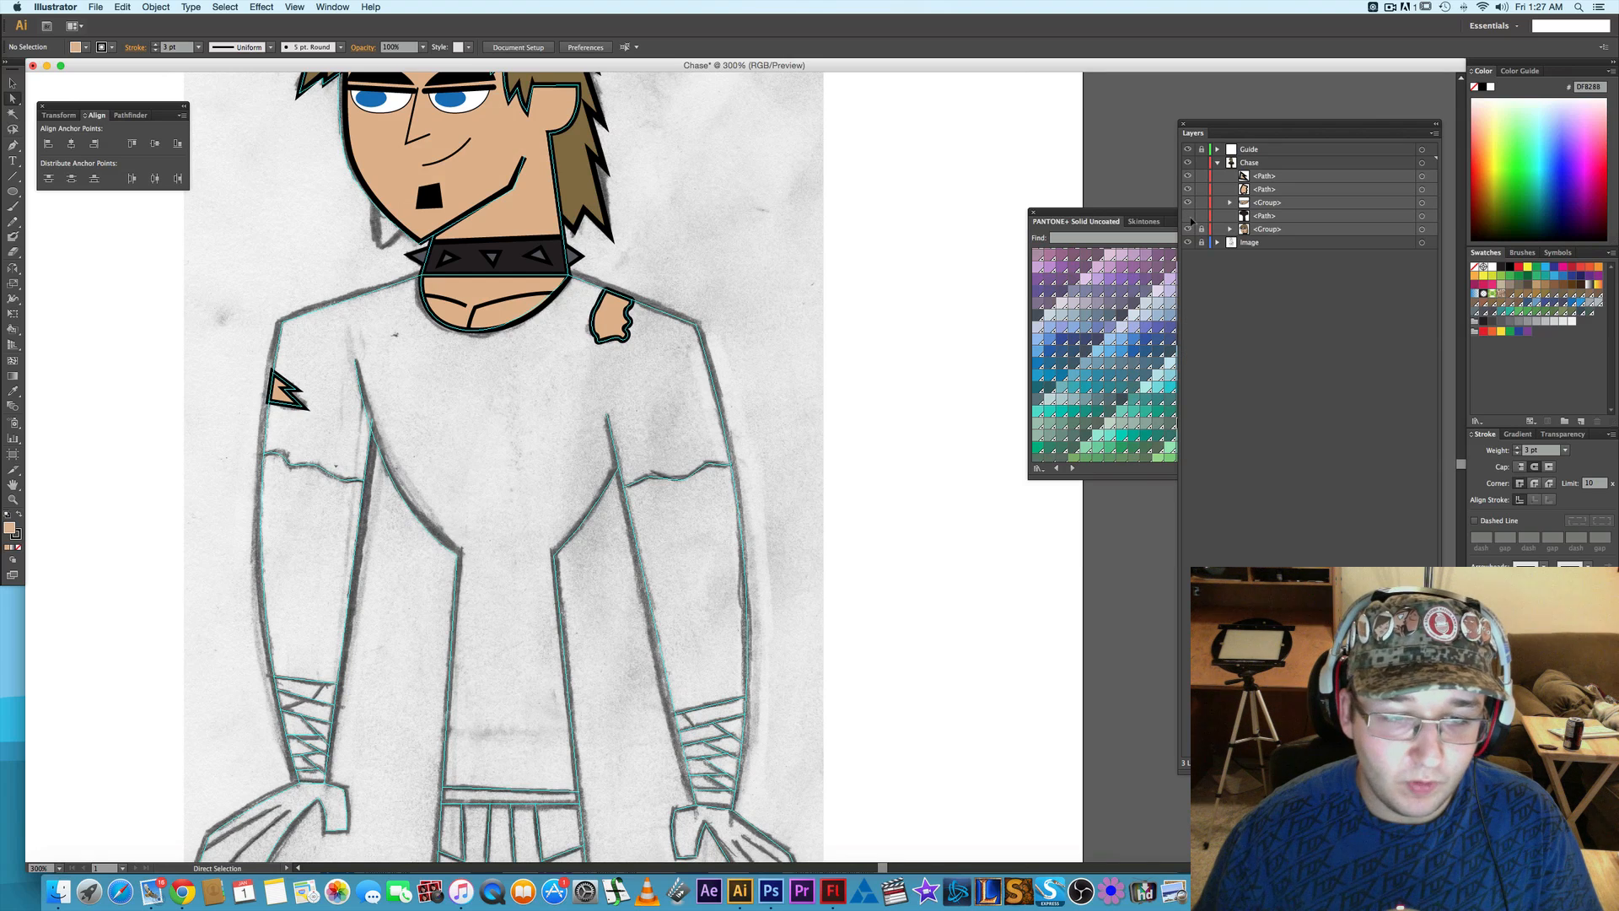
left_click(1189, 217)
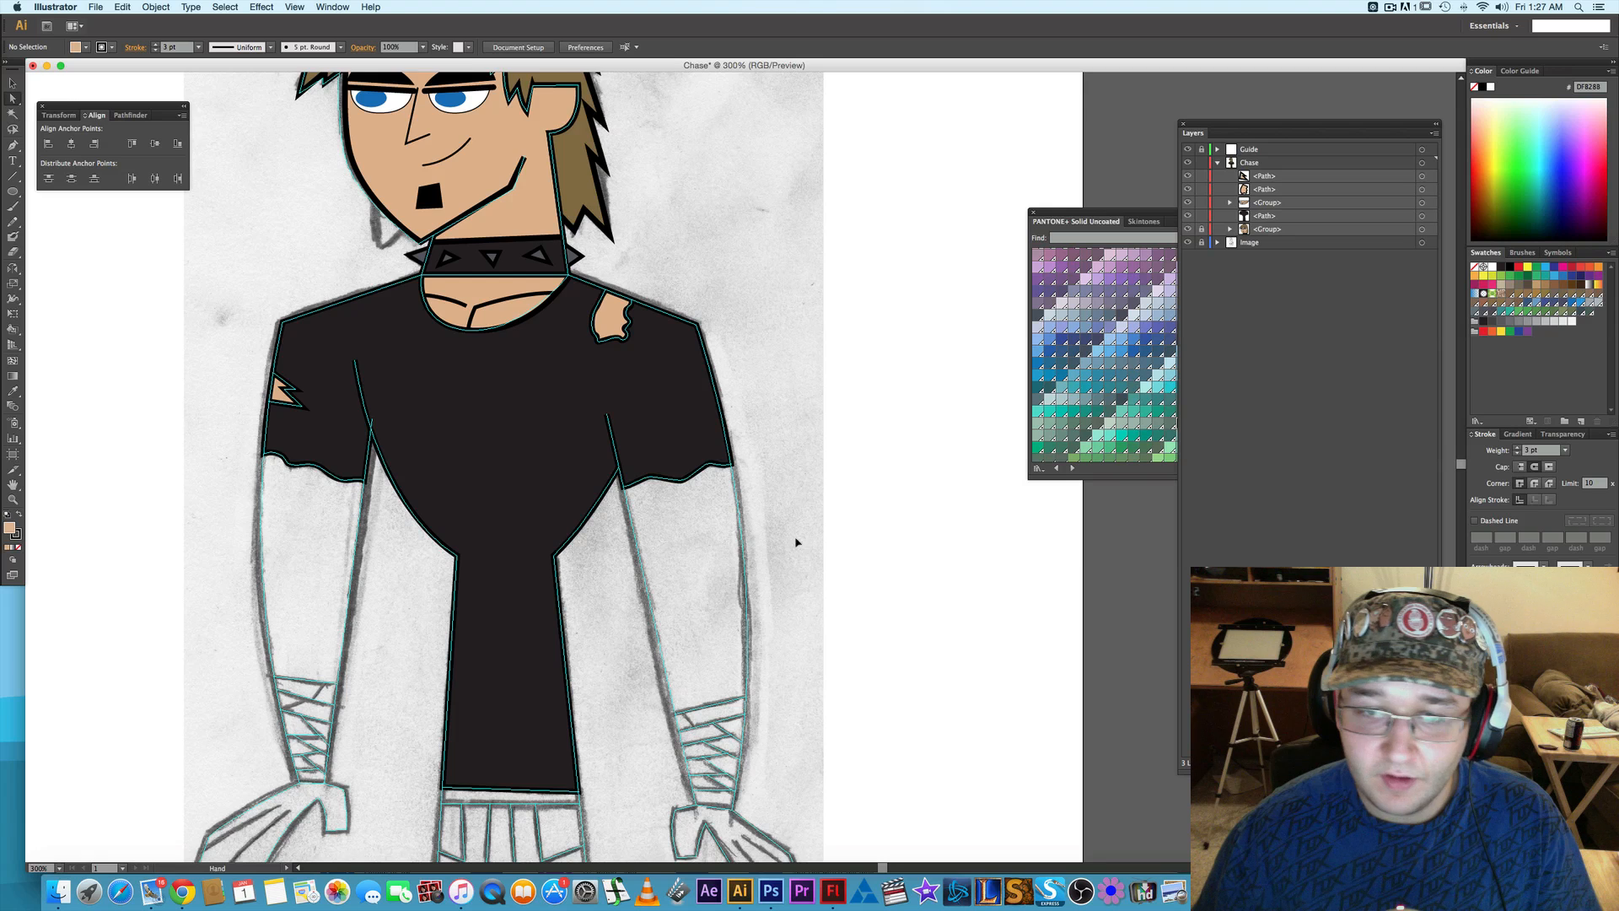
- Start the arm's Pen path across the sleeve above the hem on the shoulder-tear side, down the inner arm to the wrist and thumb base
scroll(809, 470, "down", 3)
key("a")
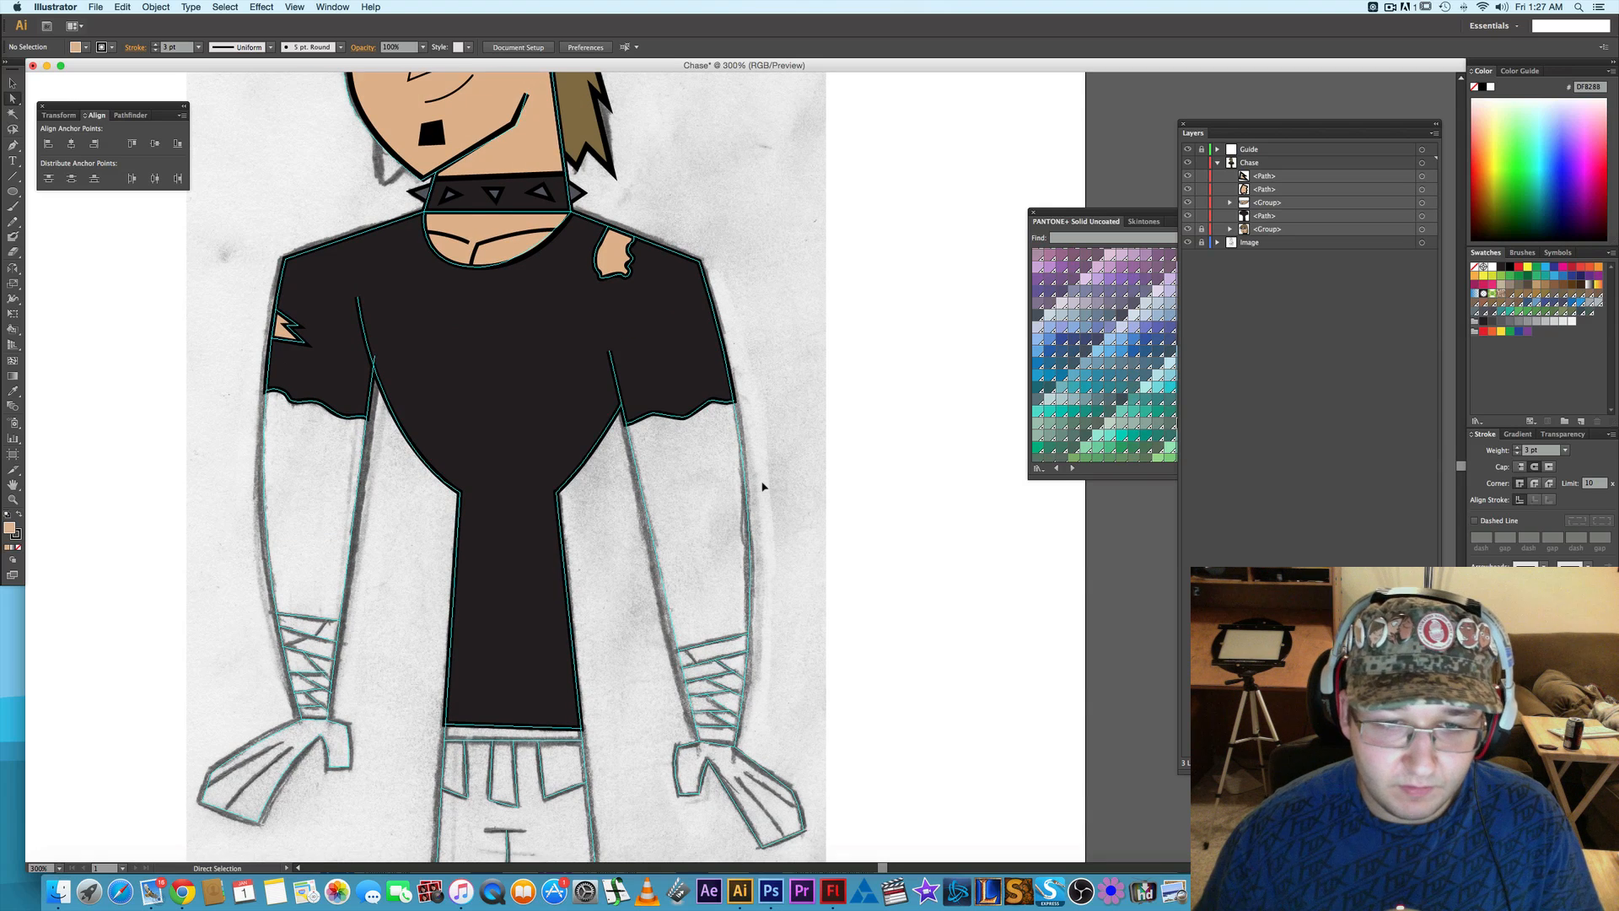
key("p")
scroll(746, 498, "up", 1, "alt")
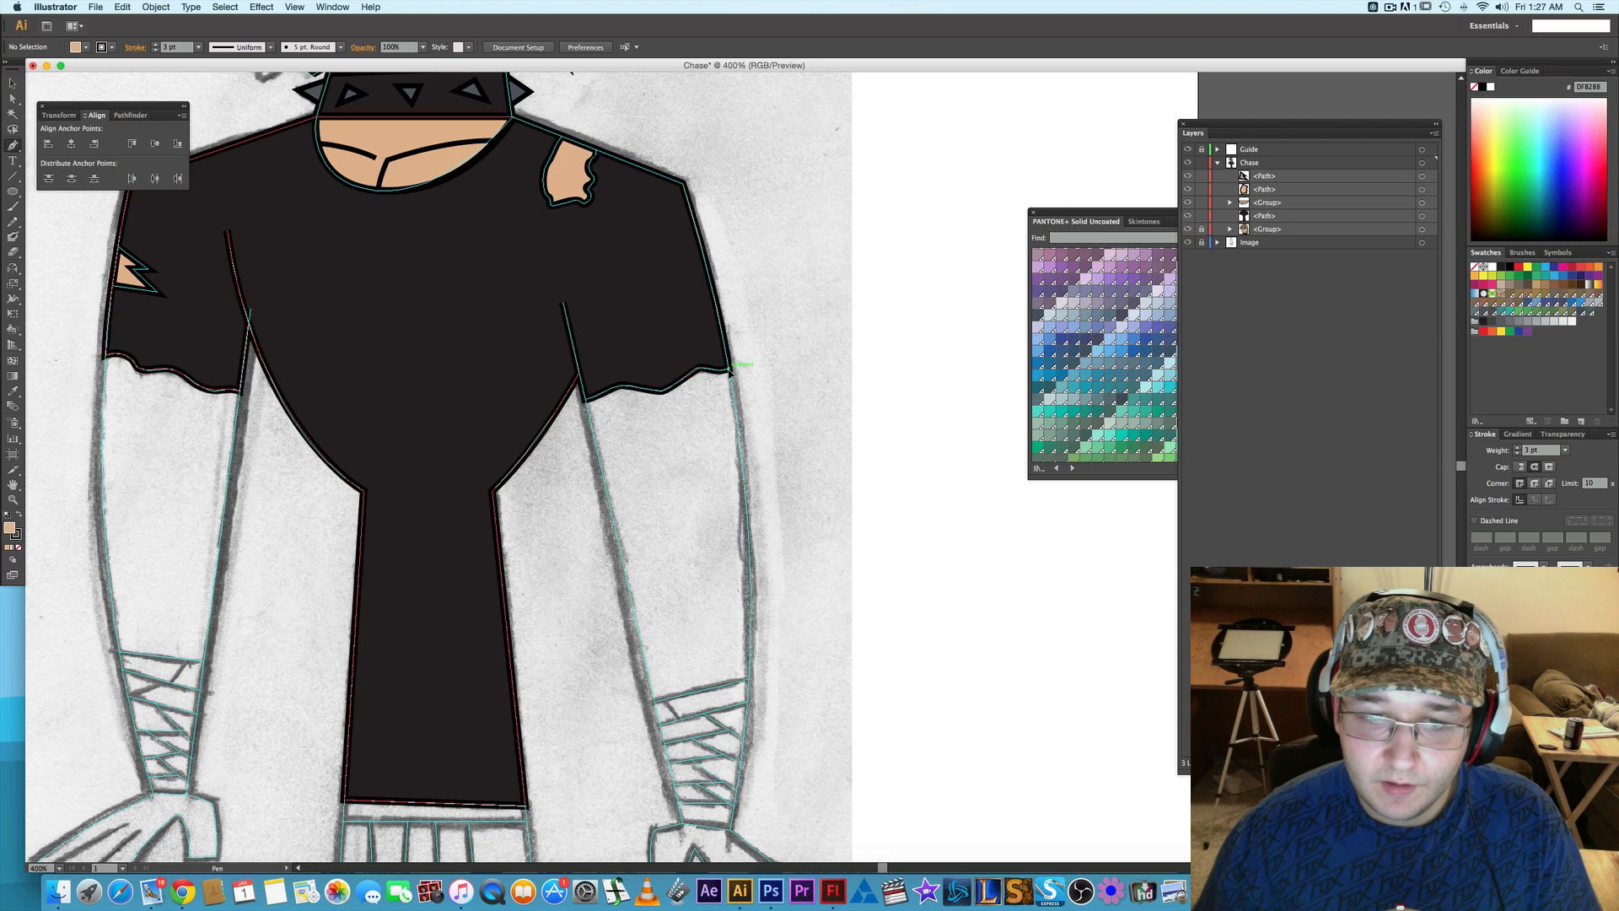
left_click(727, 355)
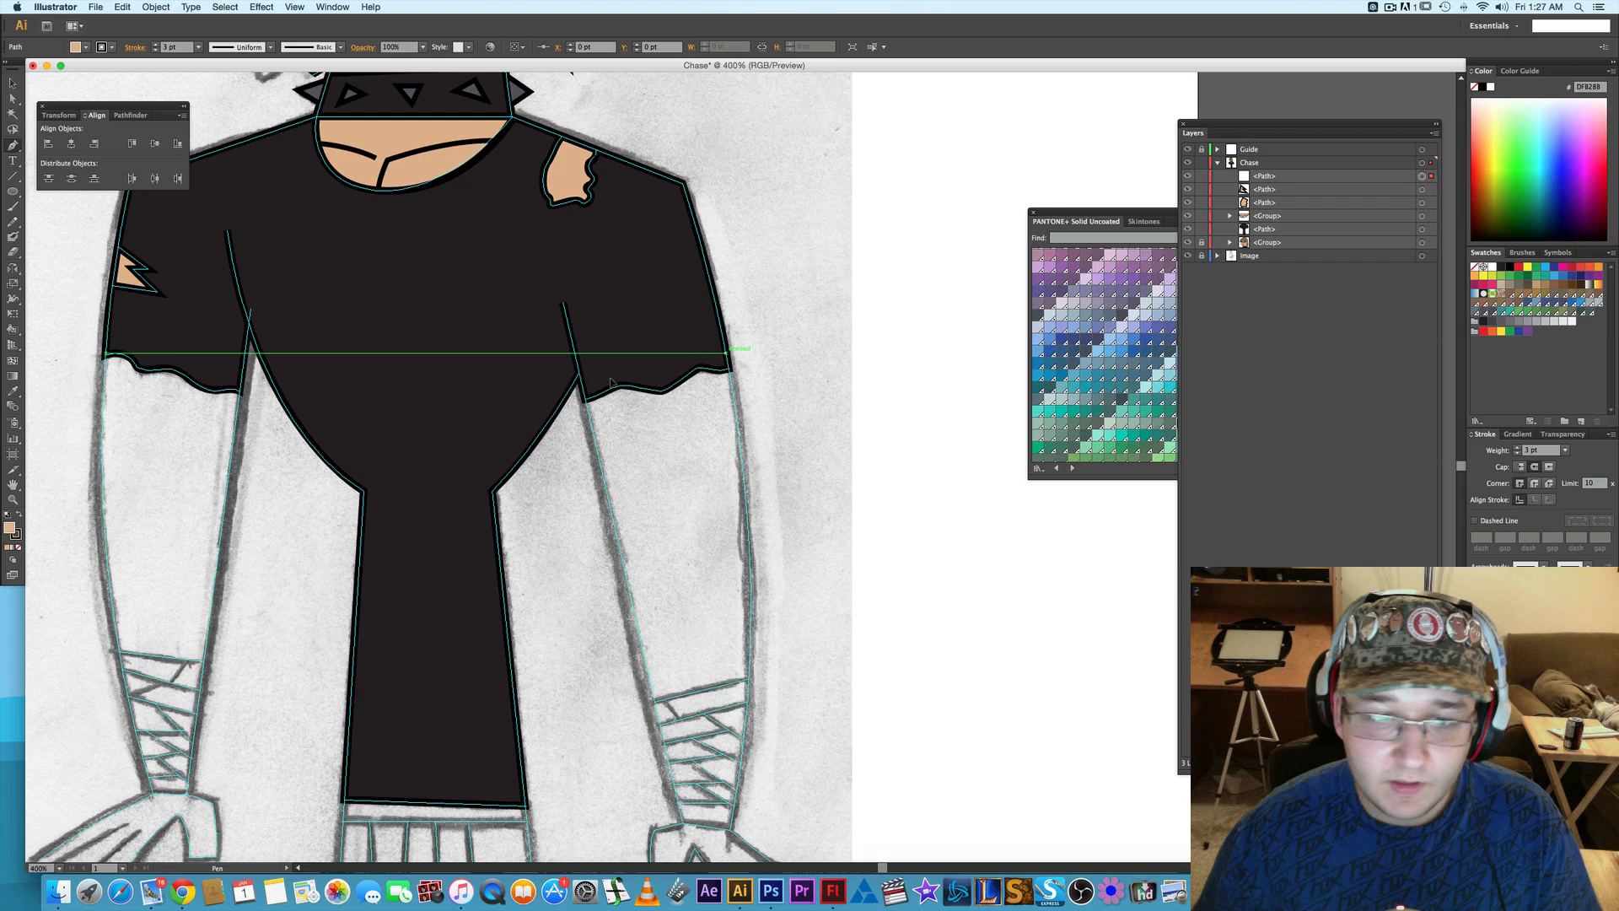
left_click(583, 390)
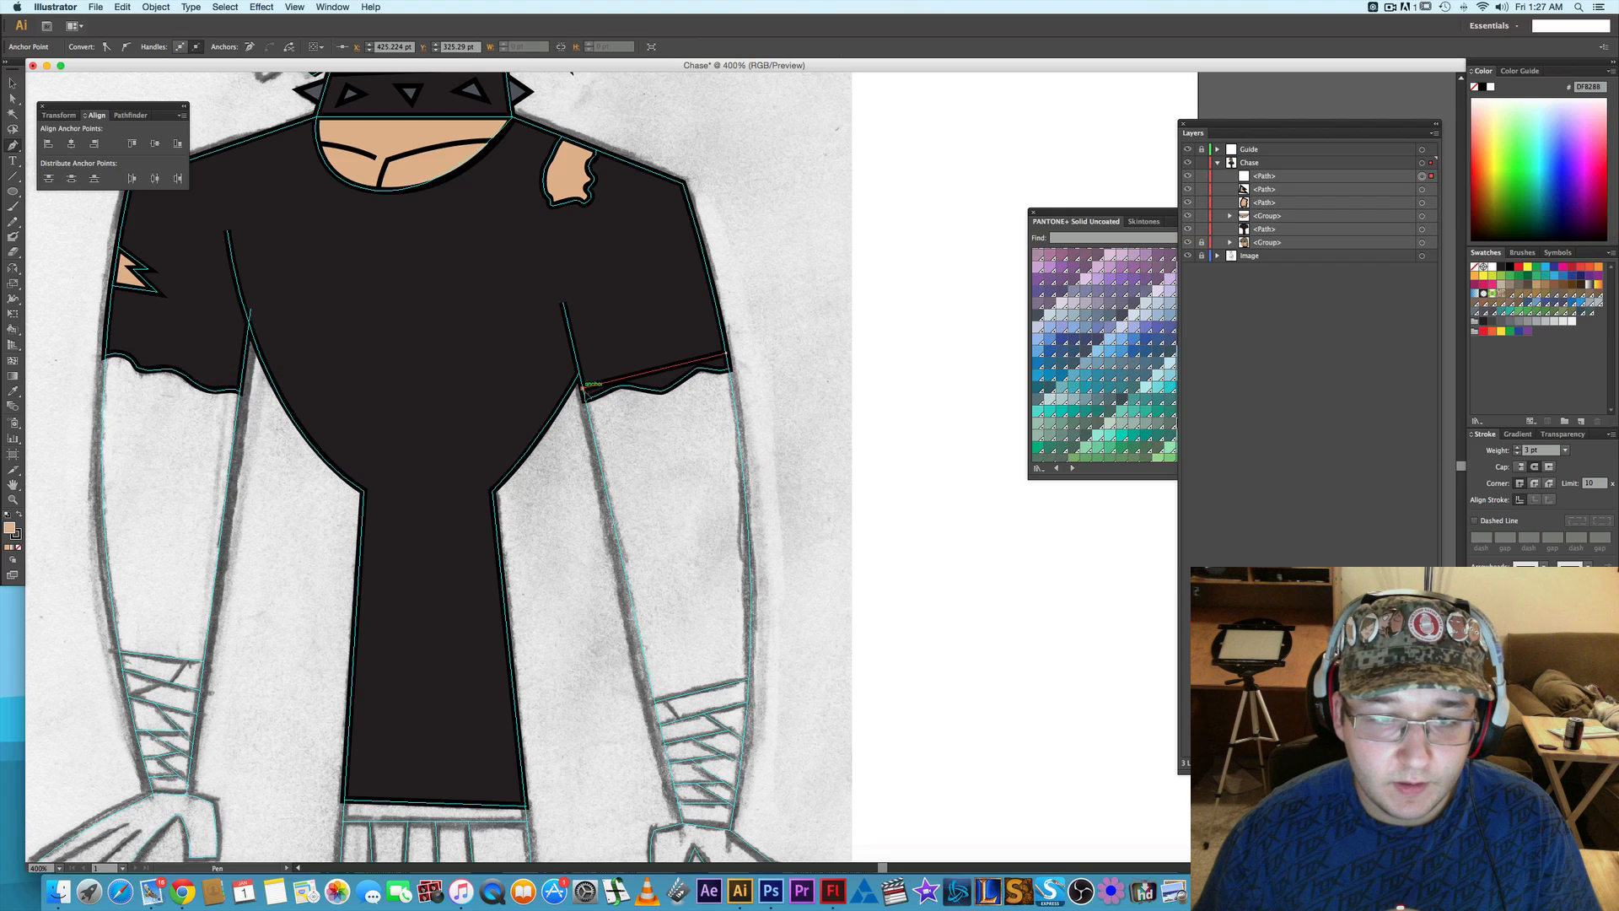
left_click_drag(738, 542, 694, 407)
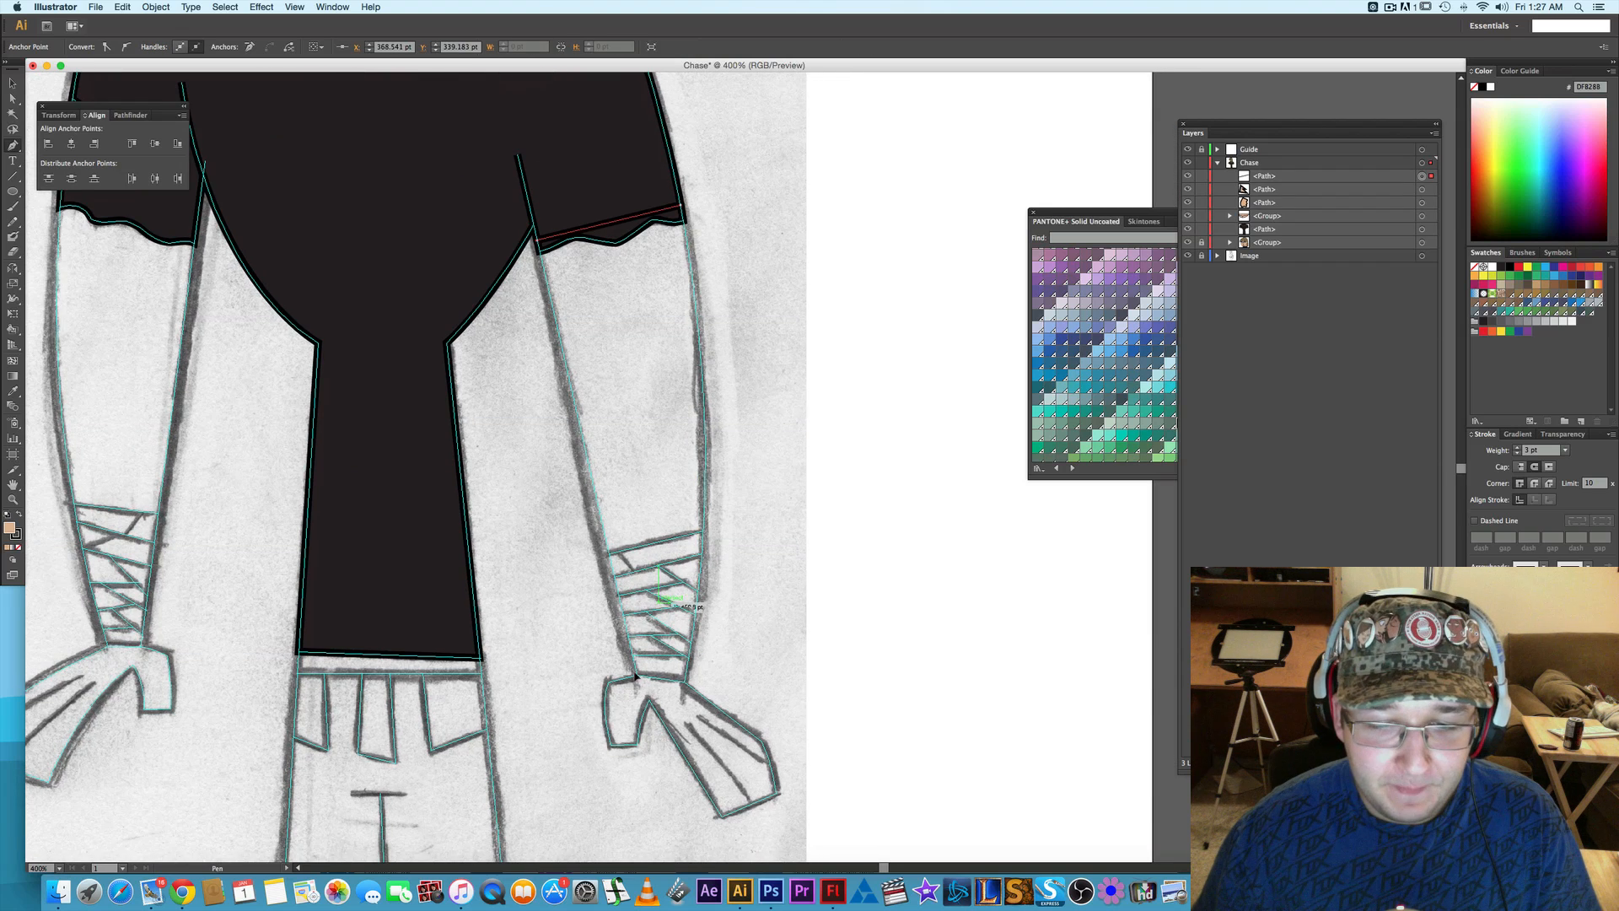
left_click(638, 676)
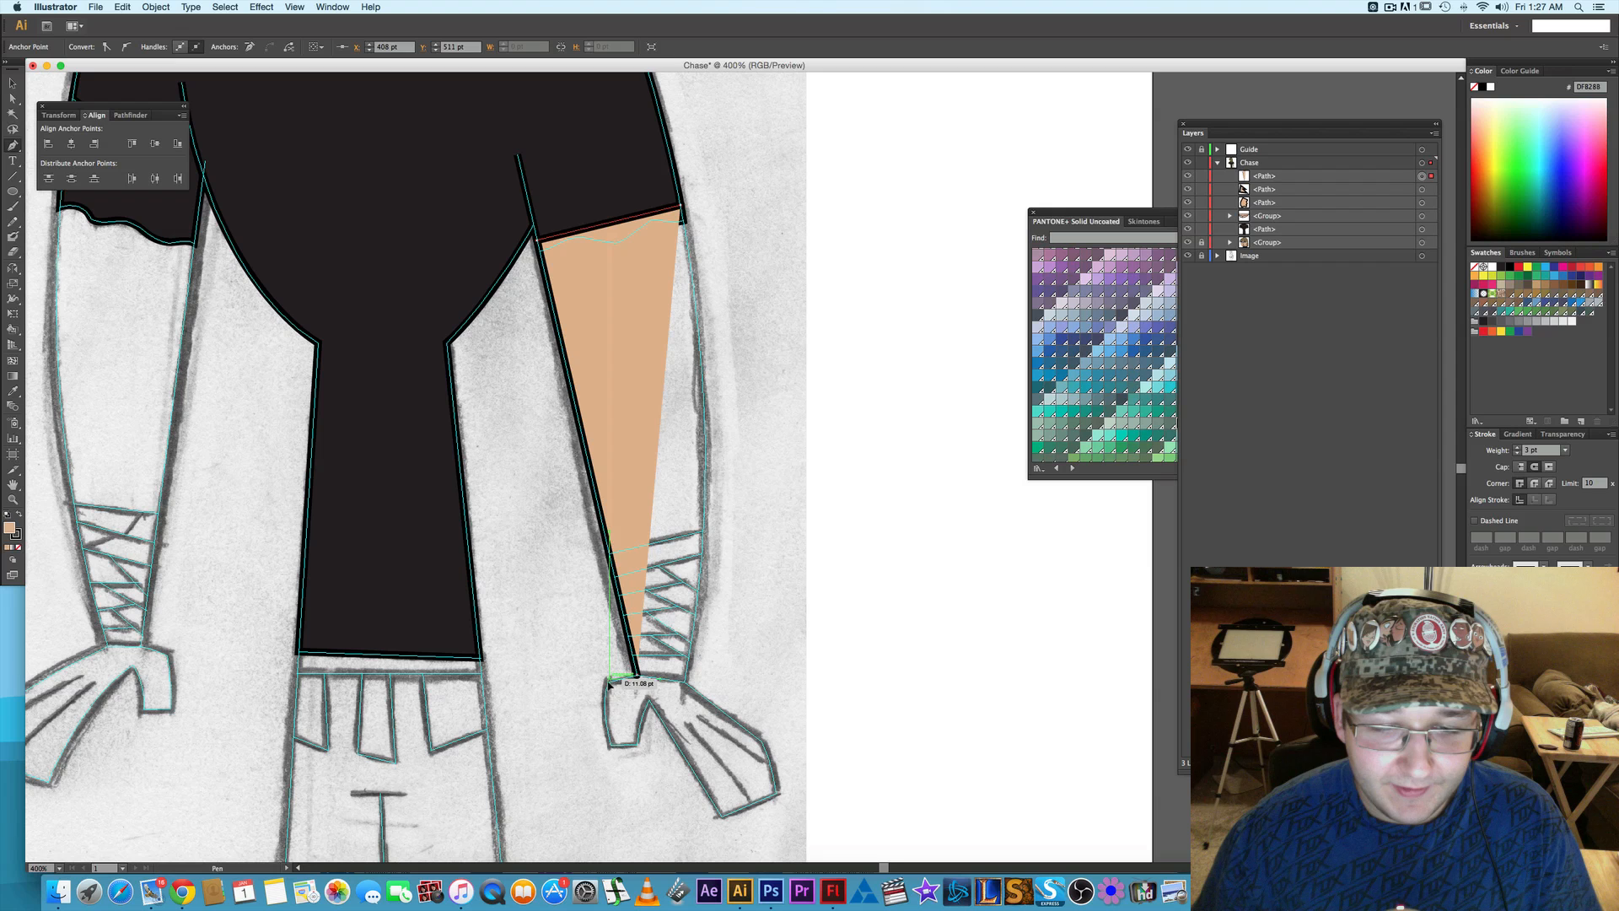
left_click(607, 680)
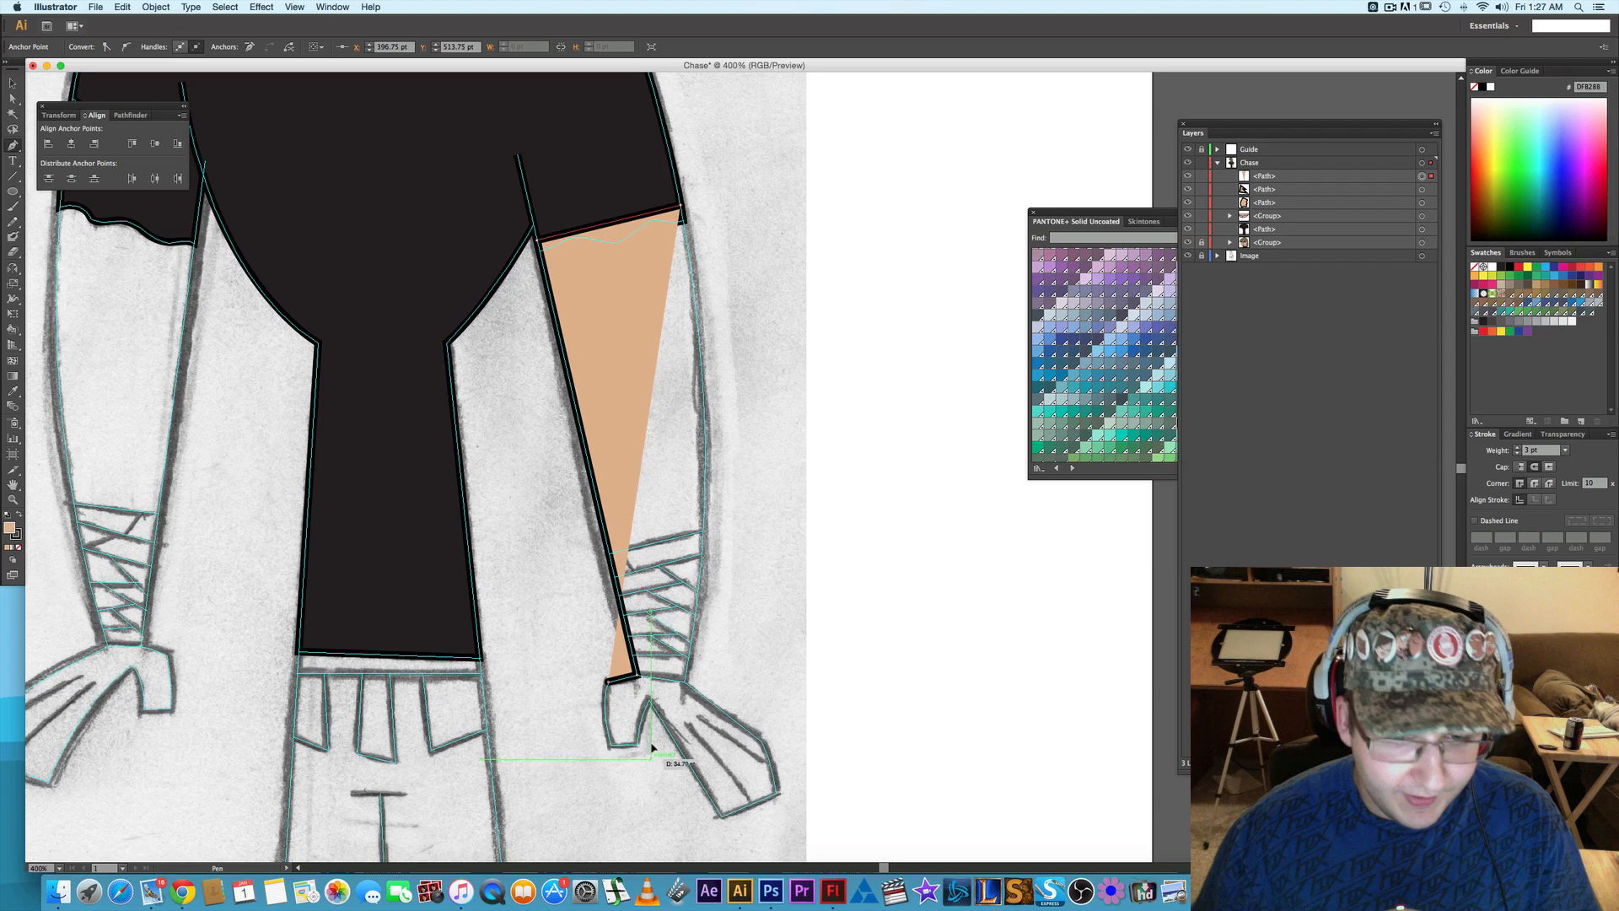
left_click(653, 768, "super")
- Continue the arm's Pen path from the wrist around the thumb, with a curved outer side, to the notch beside the fingers
scroll(637, 714, "up", 1)
scroll(638, 715, "up", 1)
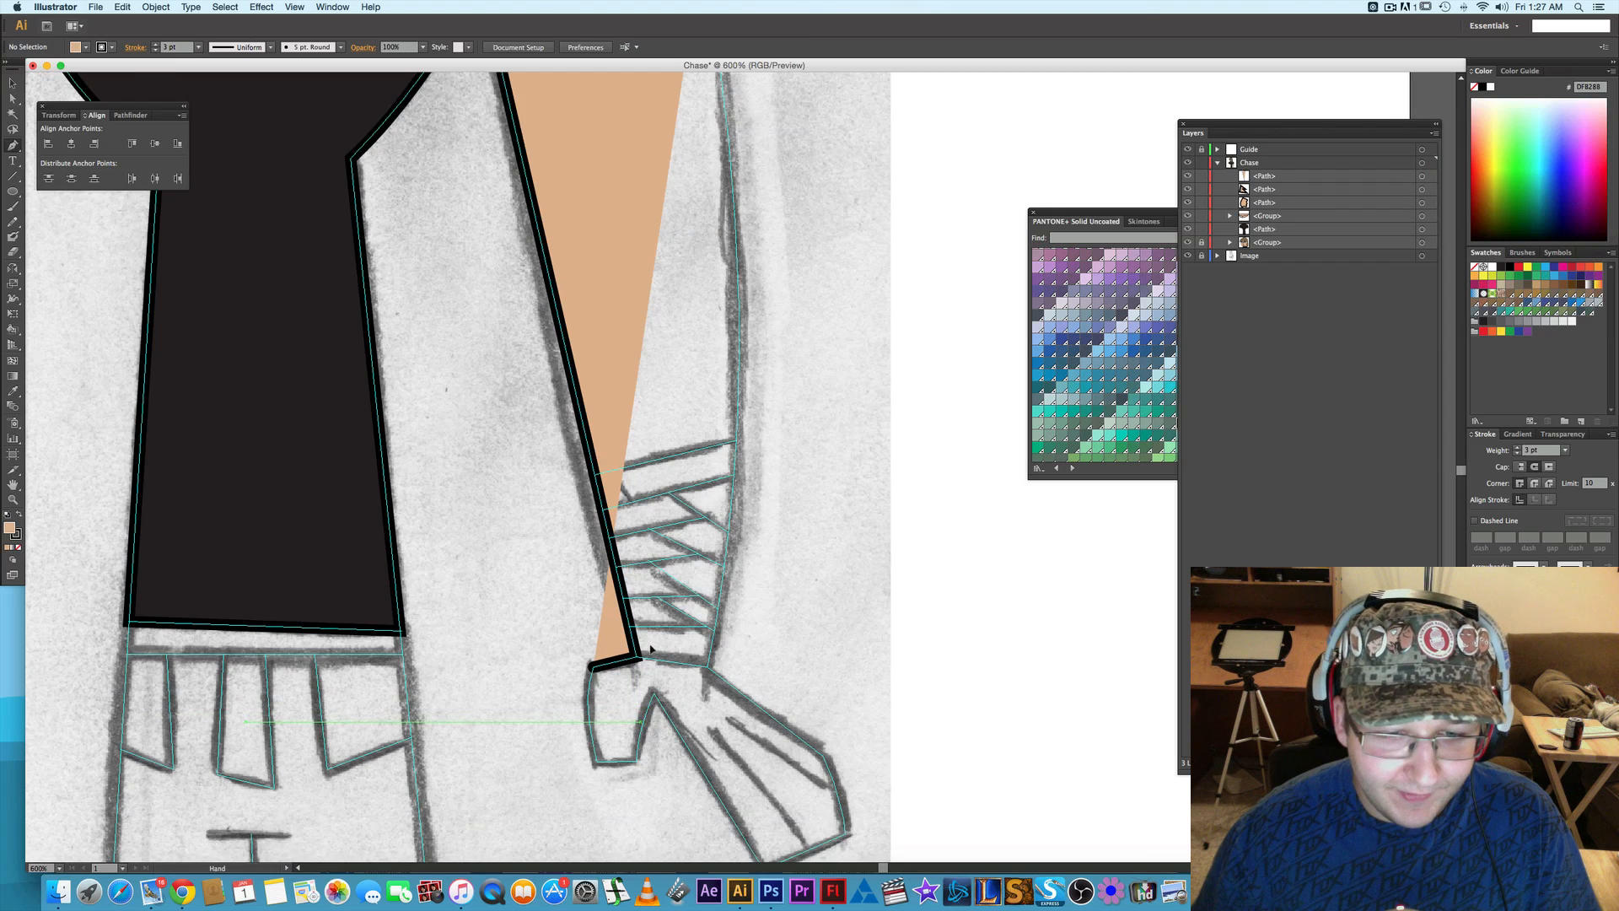
left_click_drag(651, 648, 643, 568)
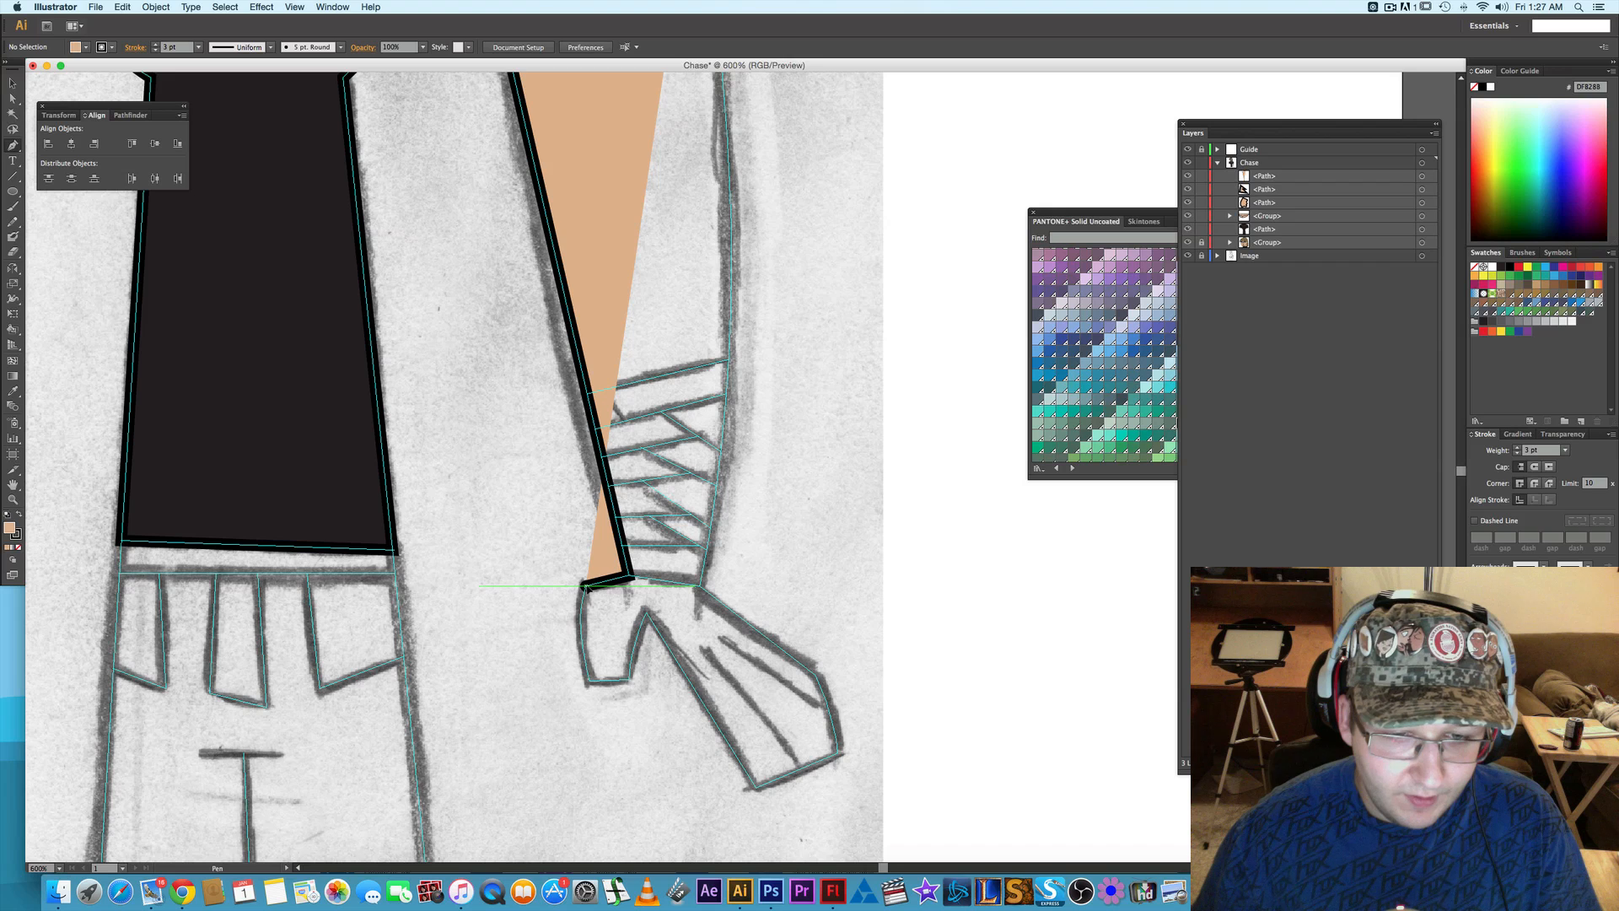
left_click(584, 584)
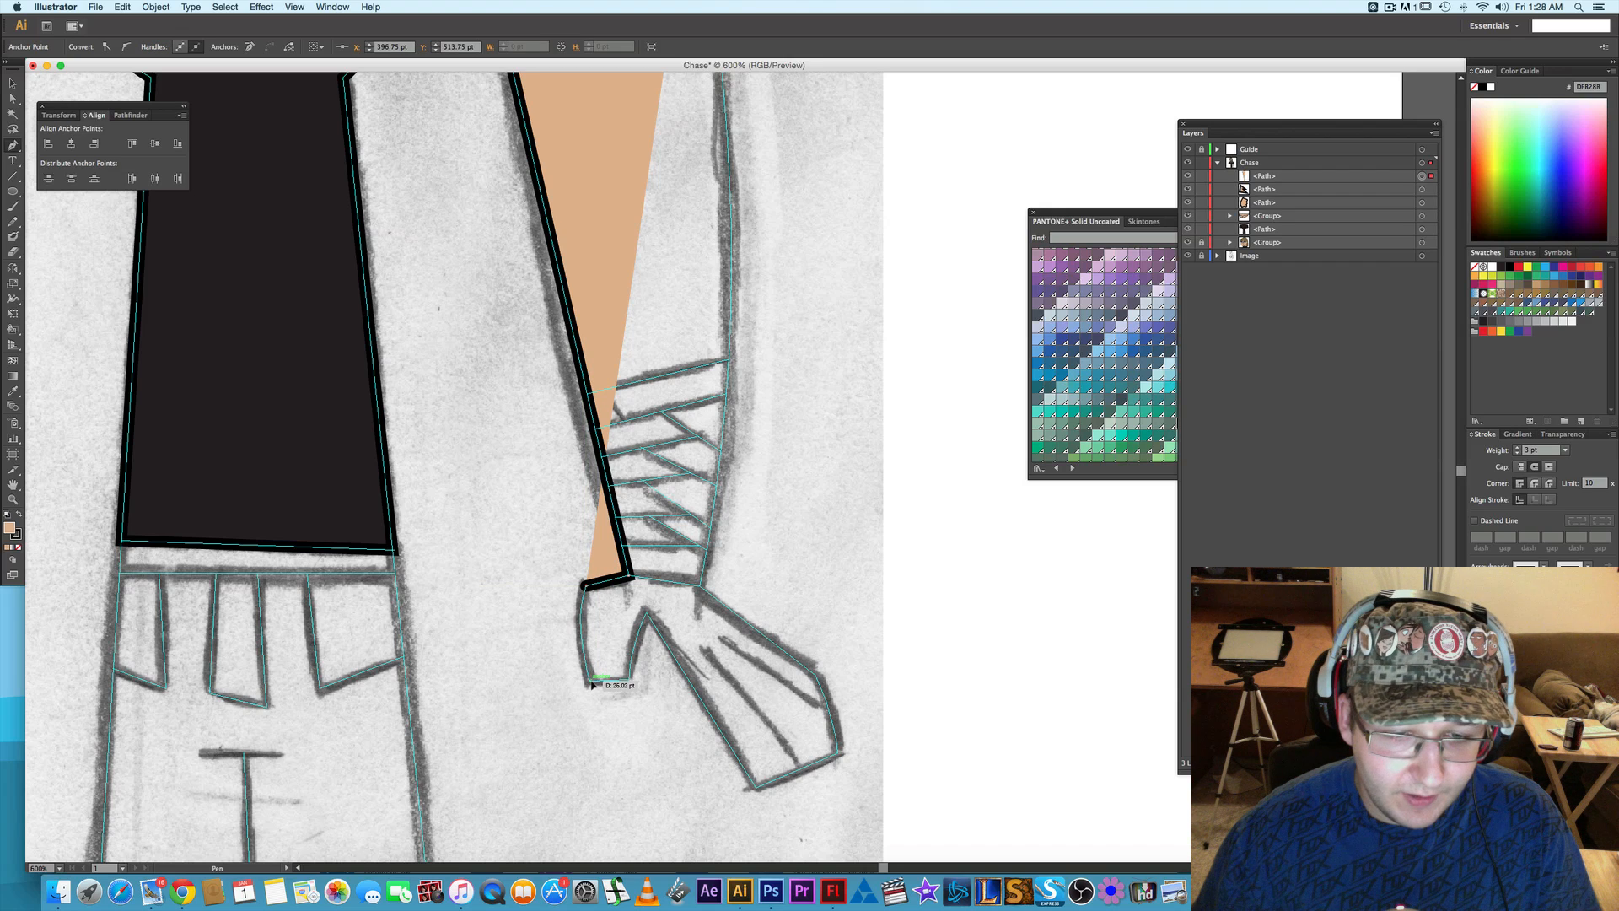
left_click_drag(611, 737, 607, 744)
left_click(590, 684)
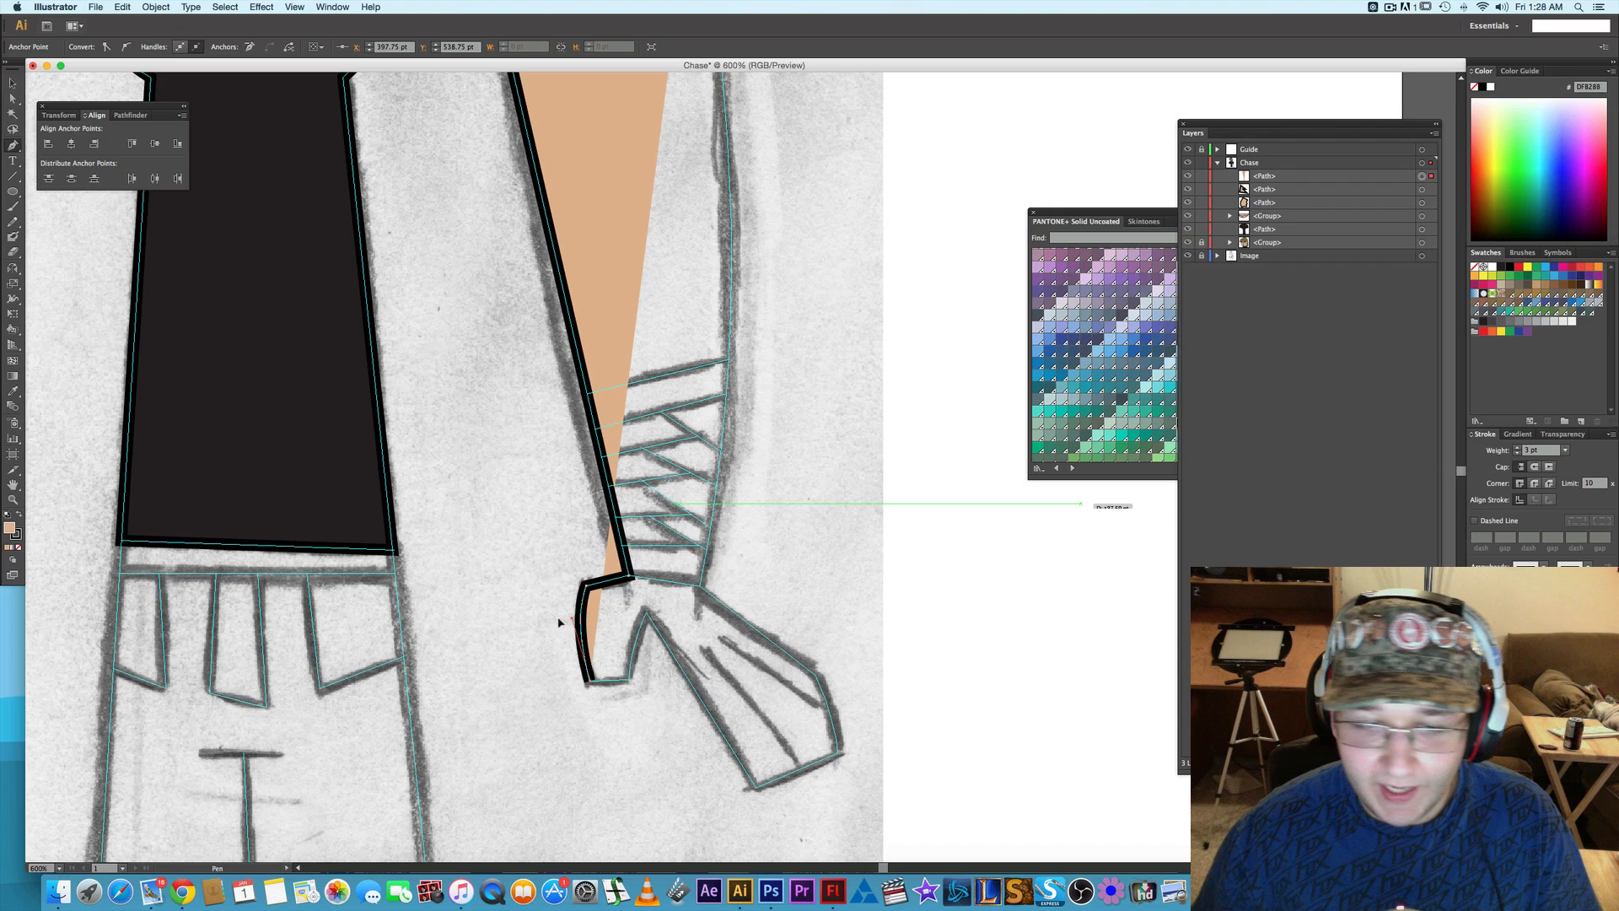
left_click(630, 682)
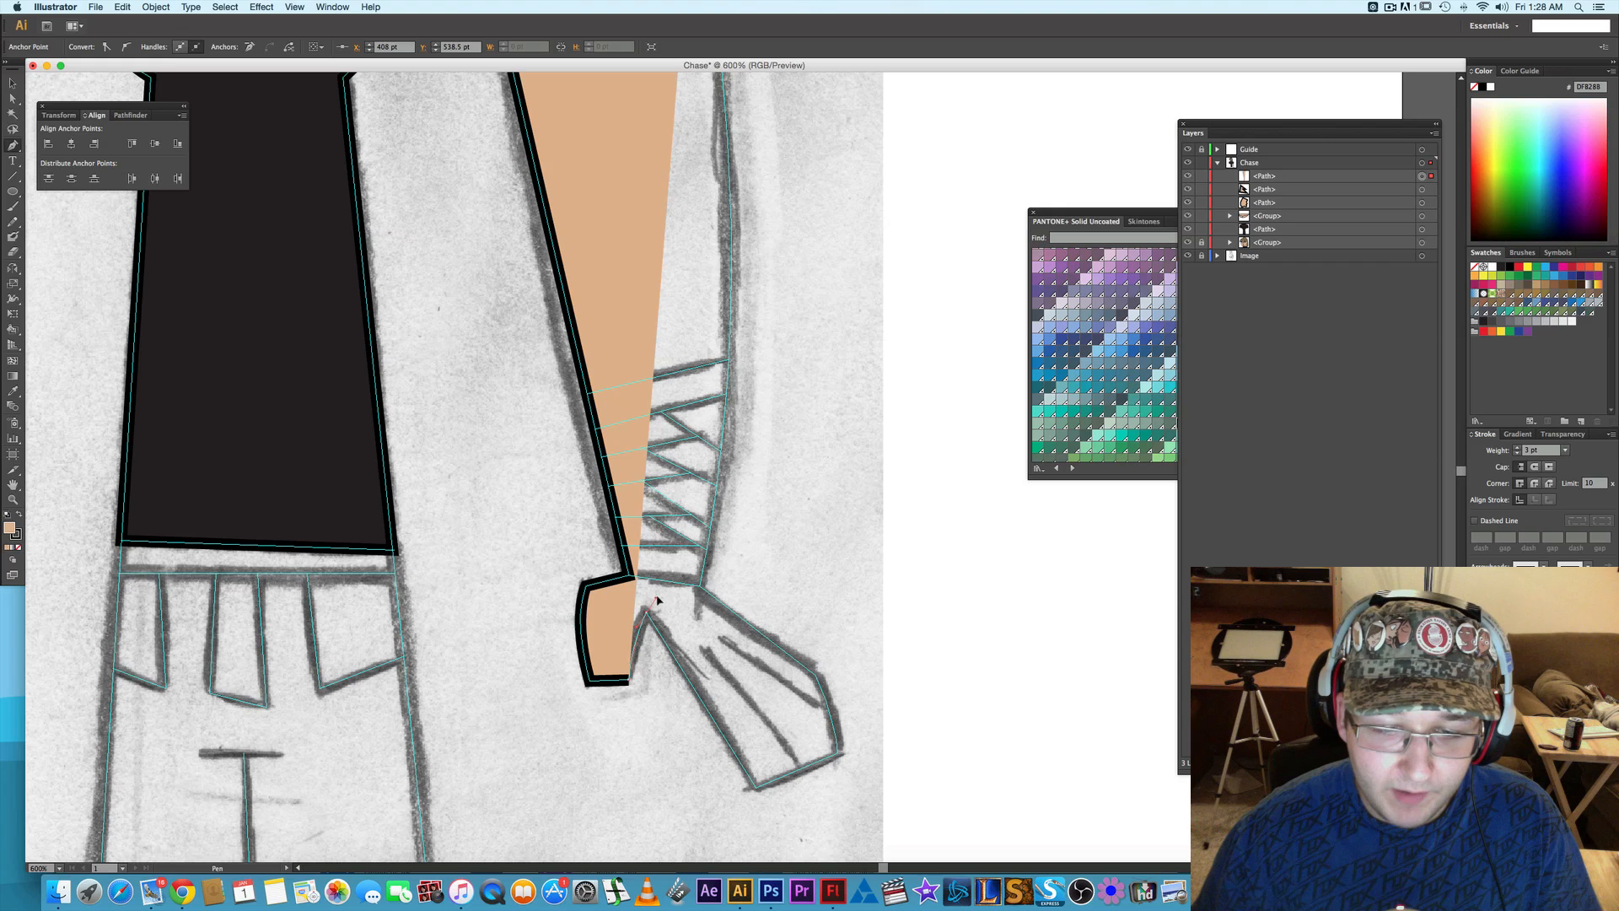
left_click(646, 611)
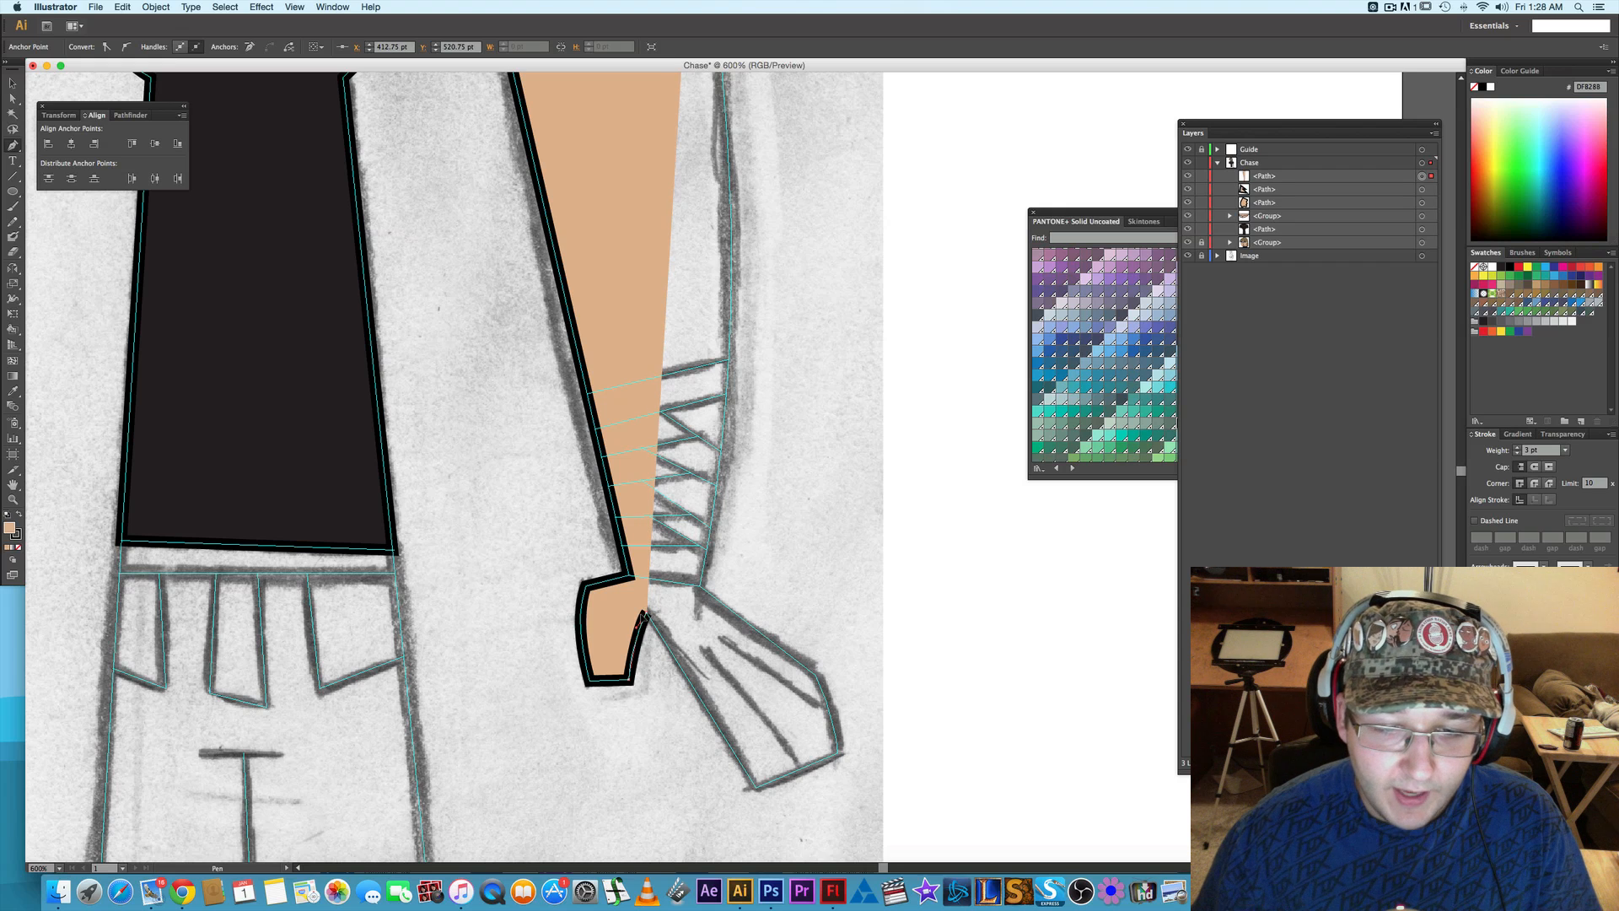
- Continue the path with straight segments around the fingers, from the thumb notch along the fingertips and back up to the outer wrist
left_click_drag(741, 632, 688, 569)
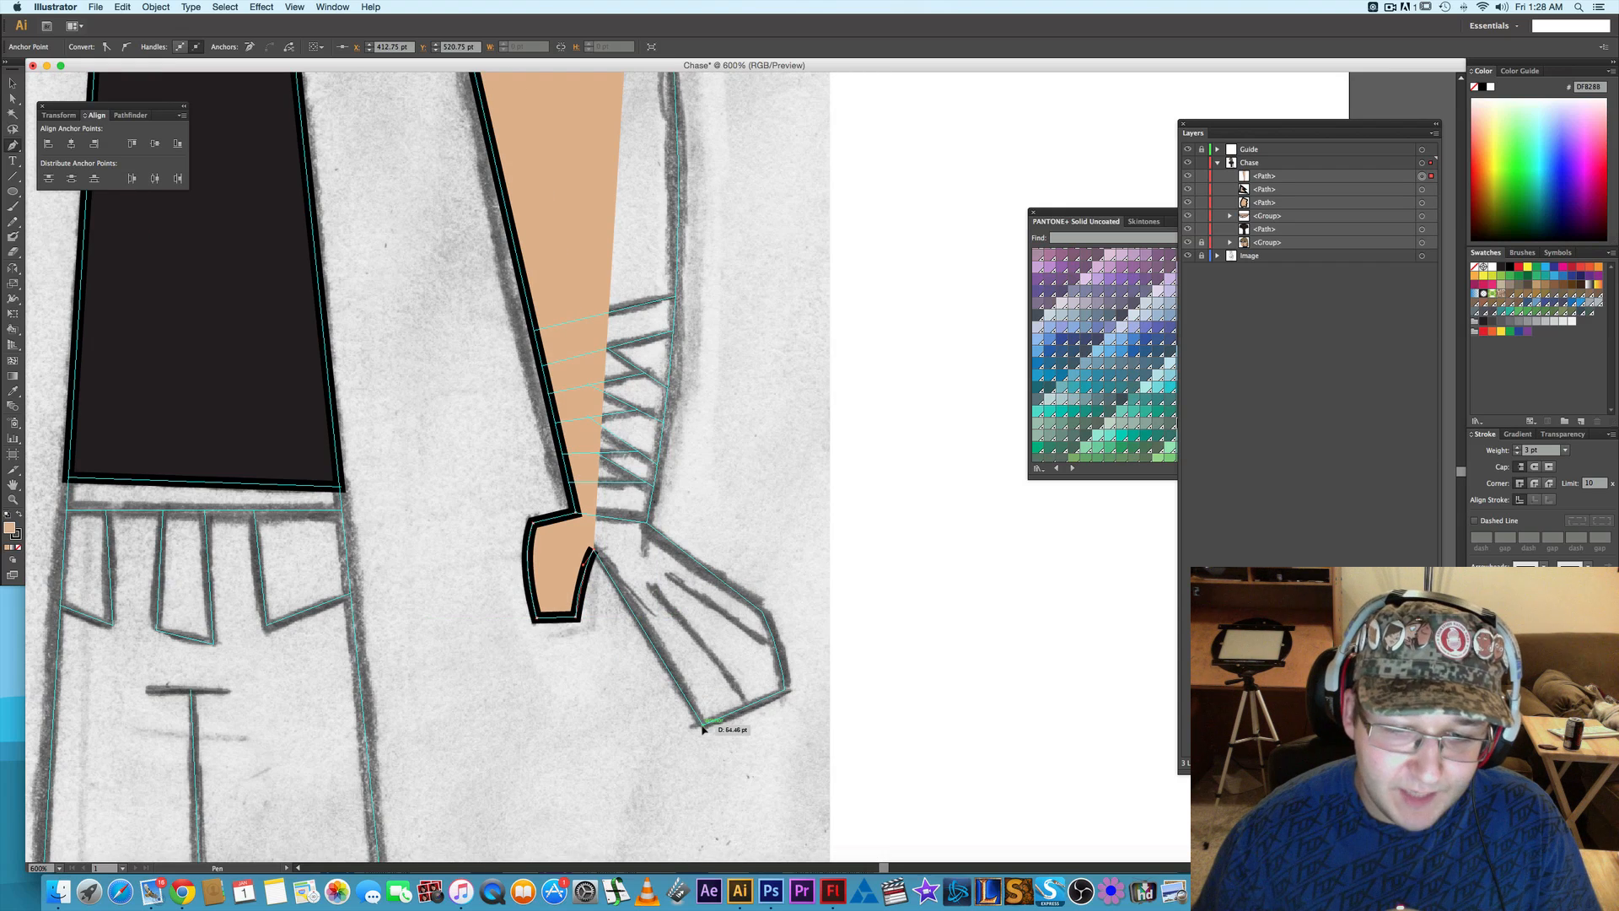
left_click(703, 726)
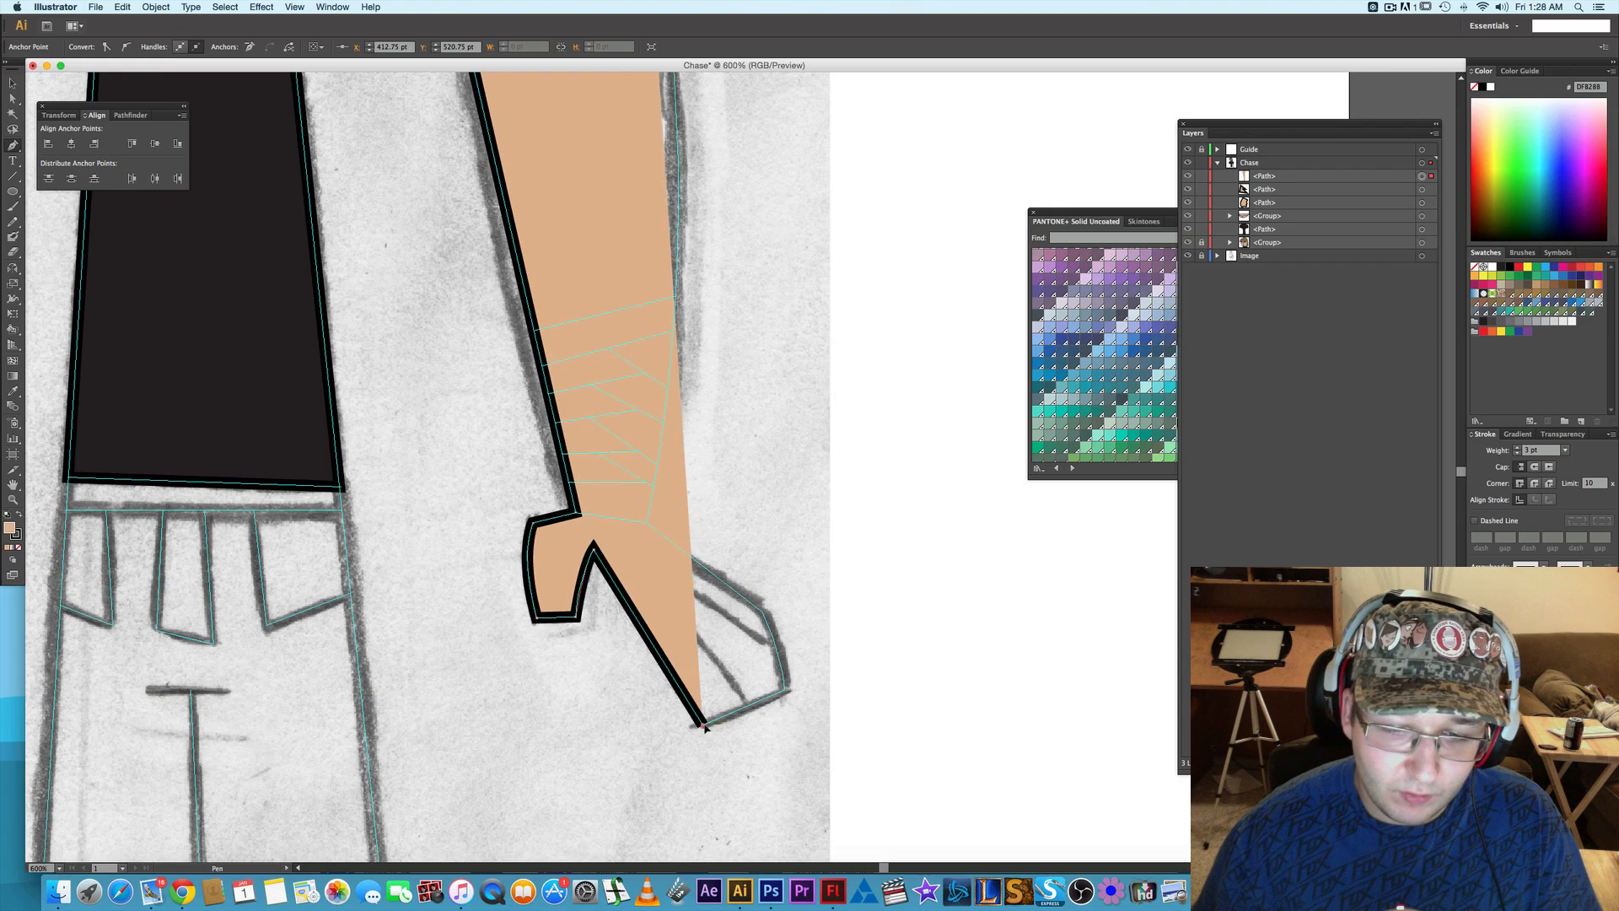
left_click(786, 693)
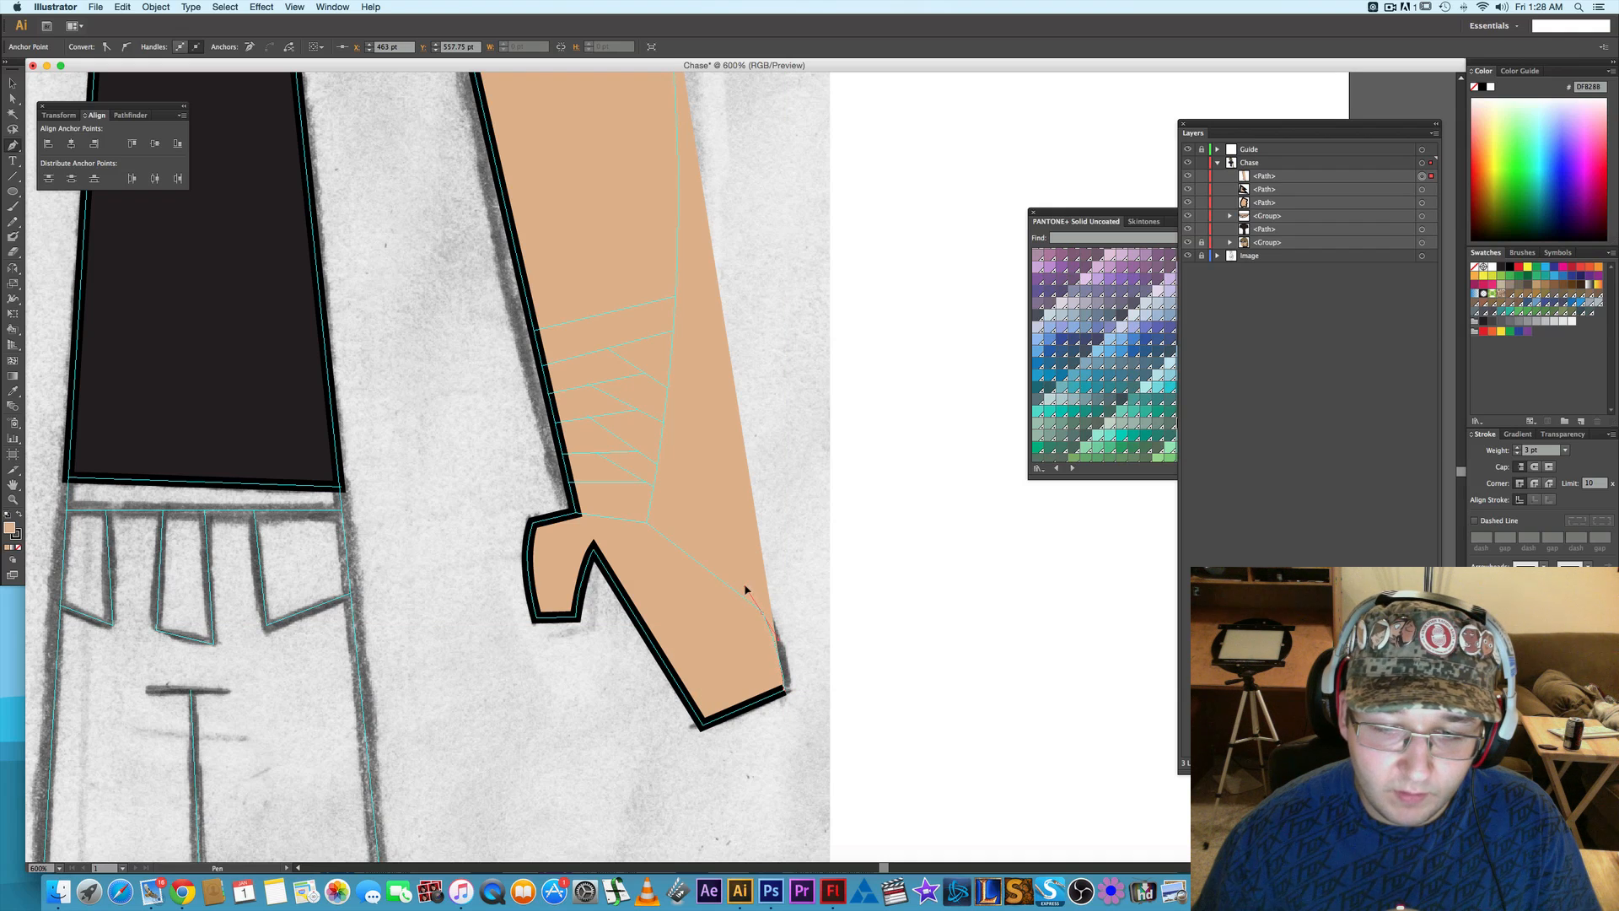
left_click(763, 613)
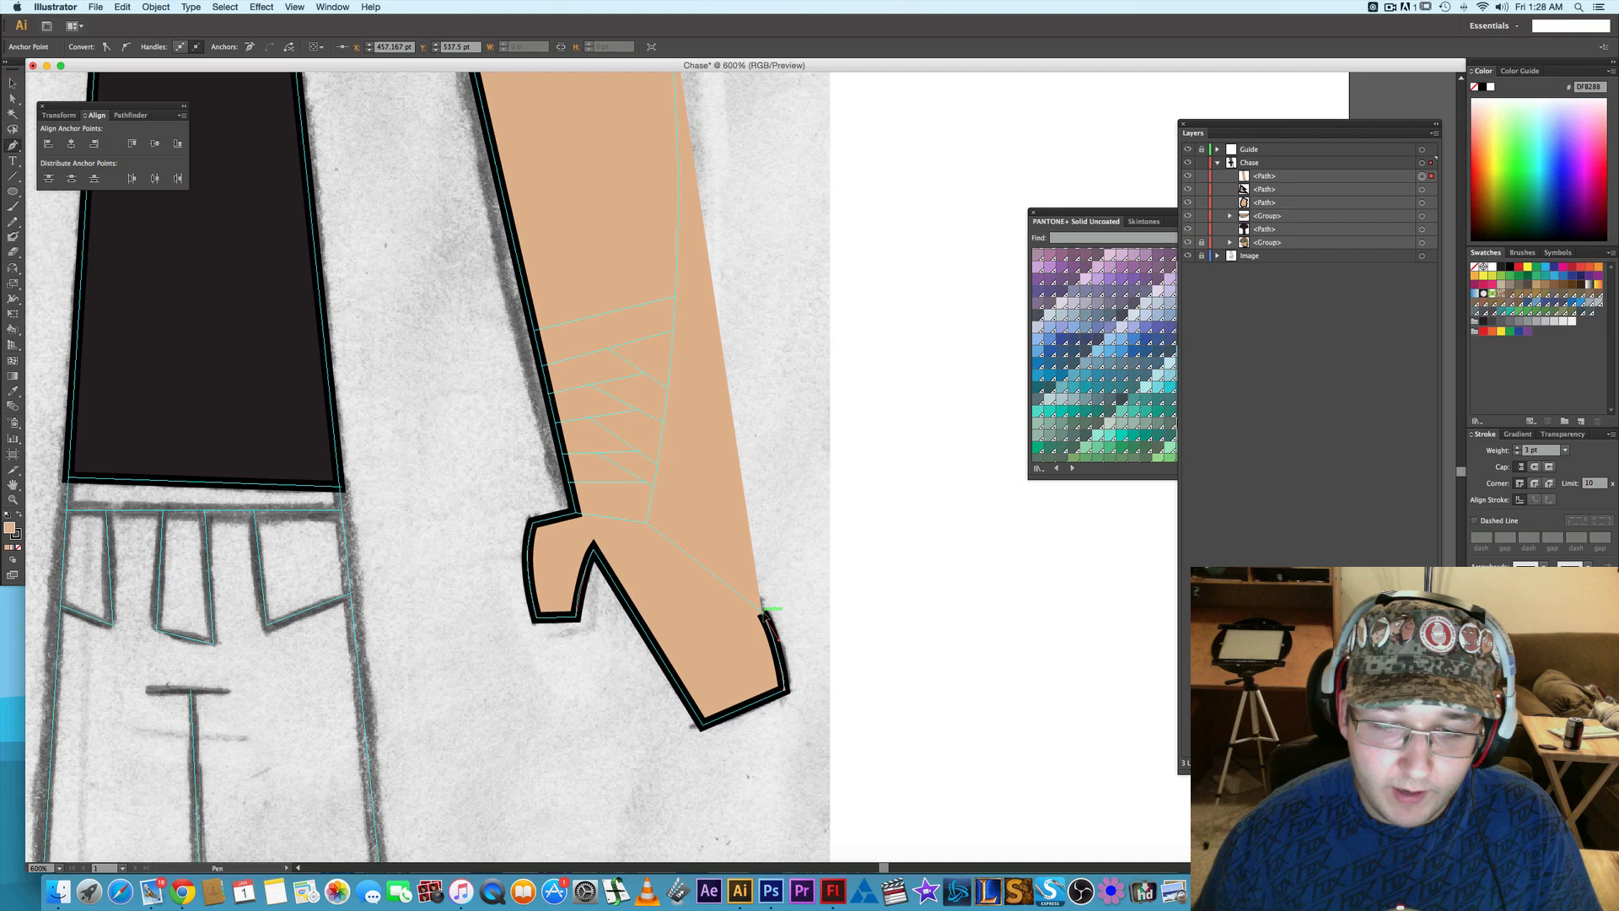
left_click(648, 525)
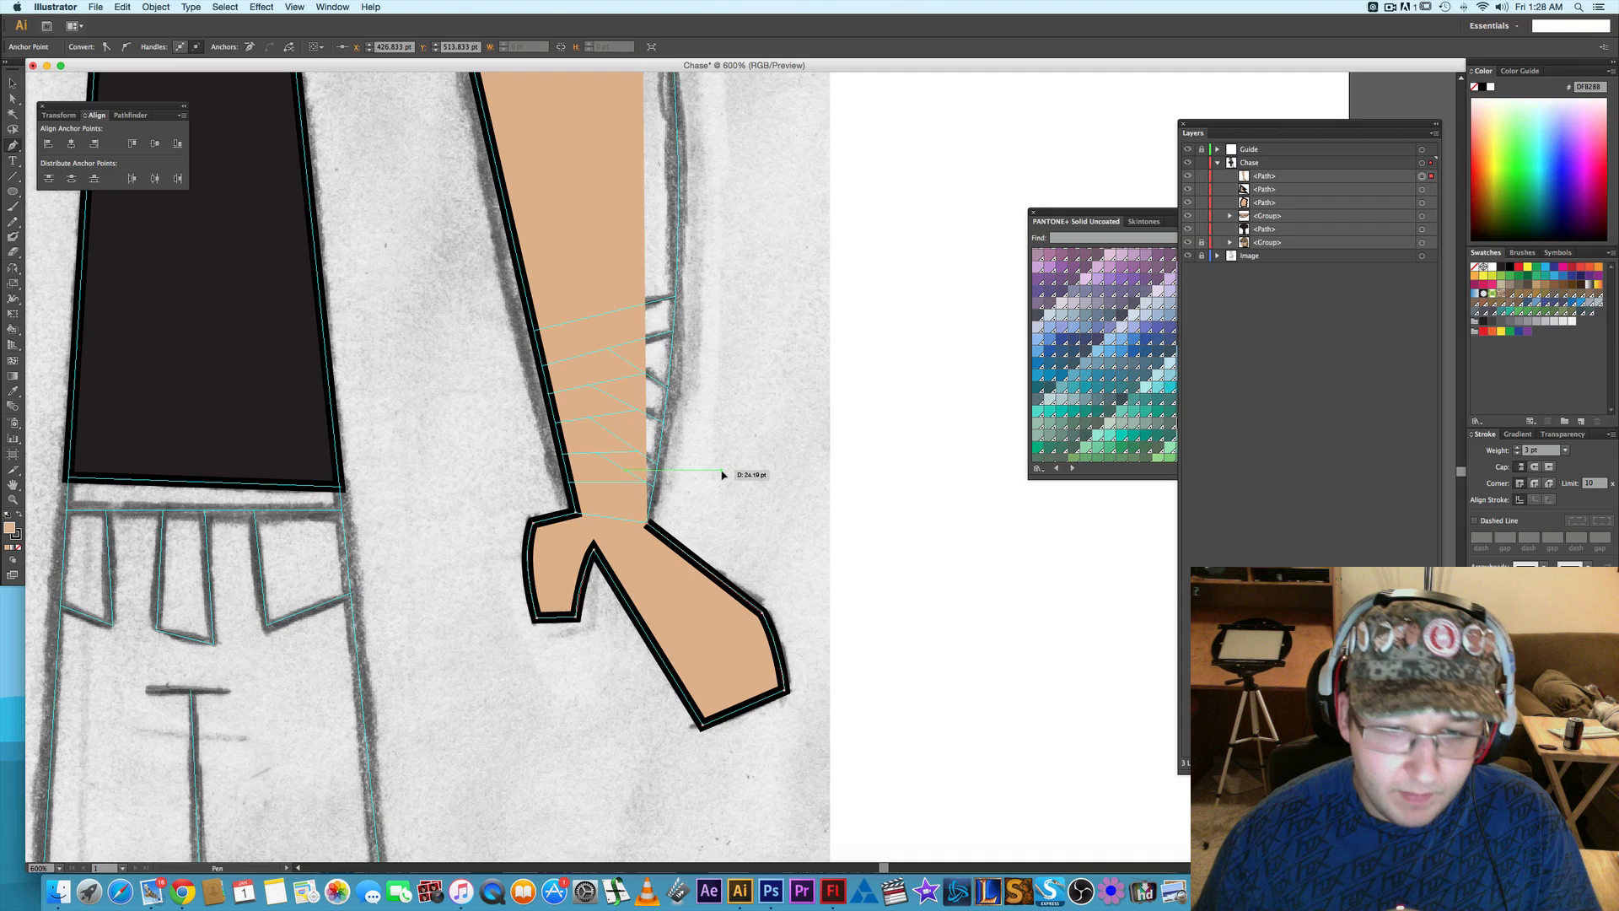
- Trace the arm's outer edge as one curved segment from the wrist up to the sleeve and close the path above the hem
scroll(723, 474, "down", 2)
left_click_drag(732, 481, 745, 639)
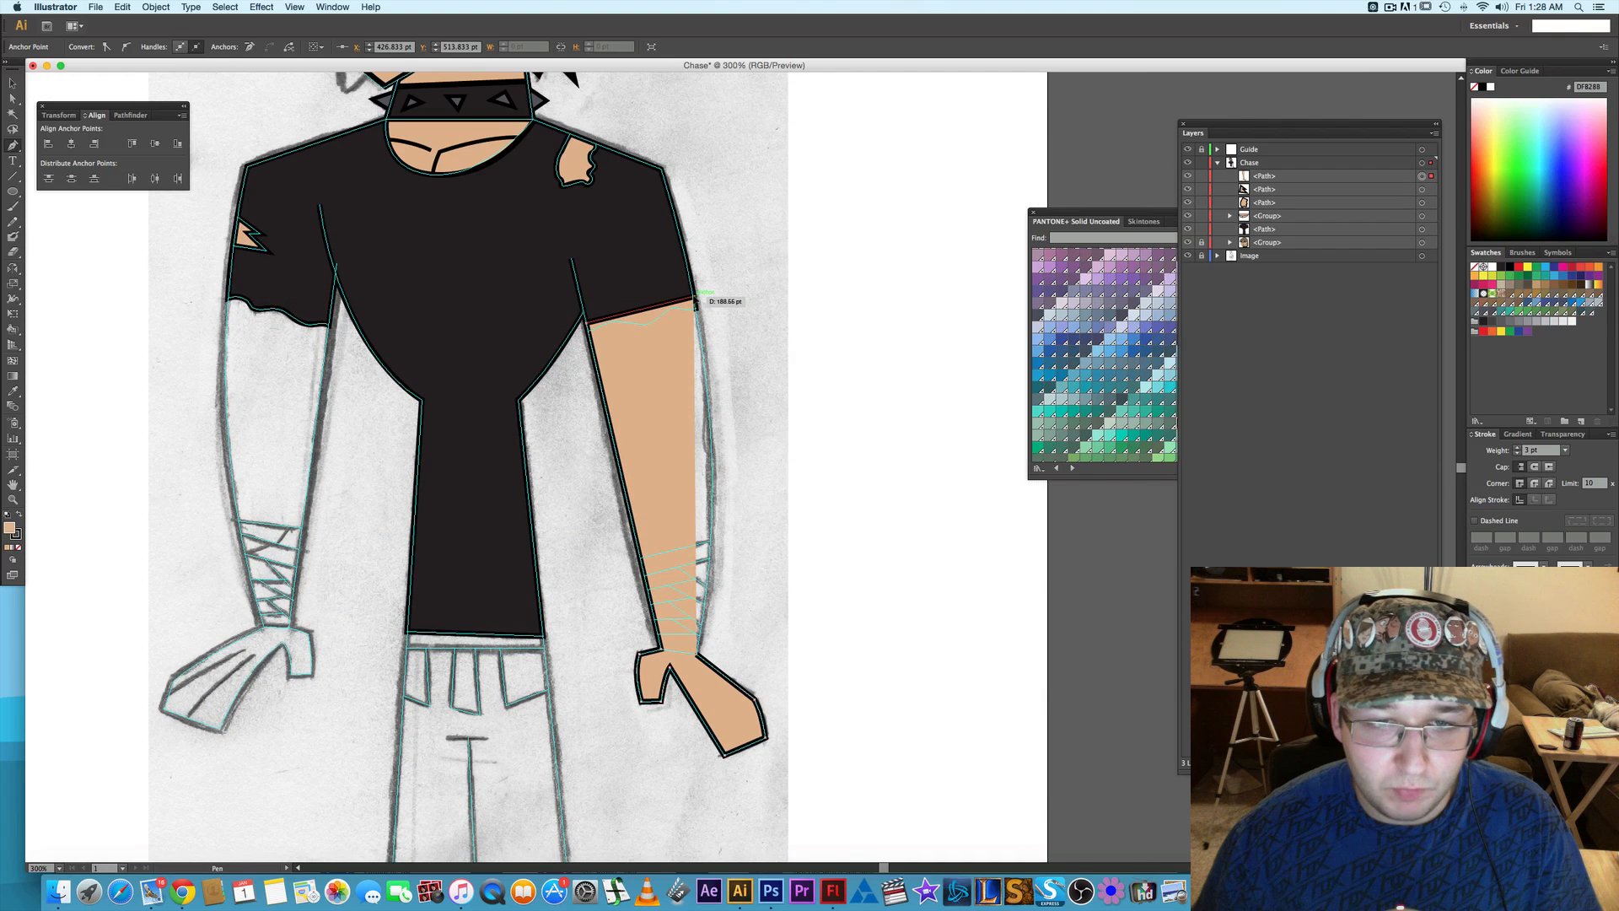
left_click_drag(695, 304, 734, 467)
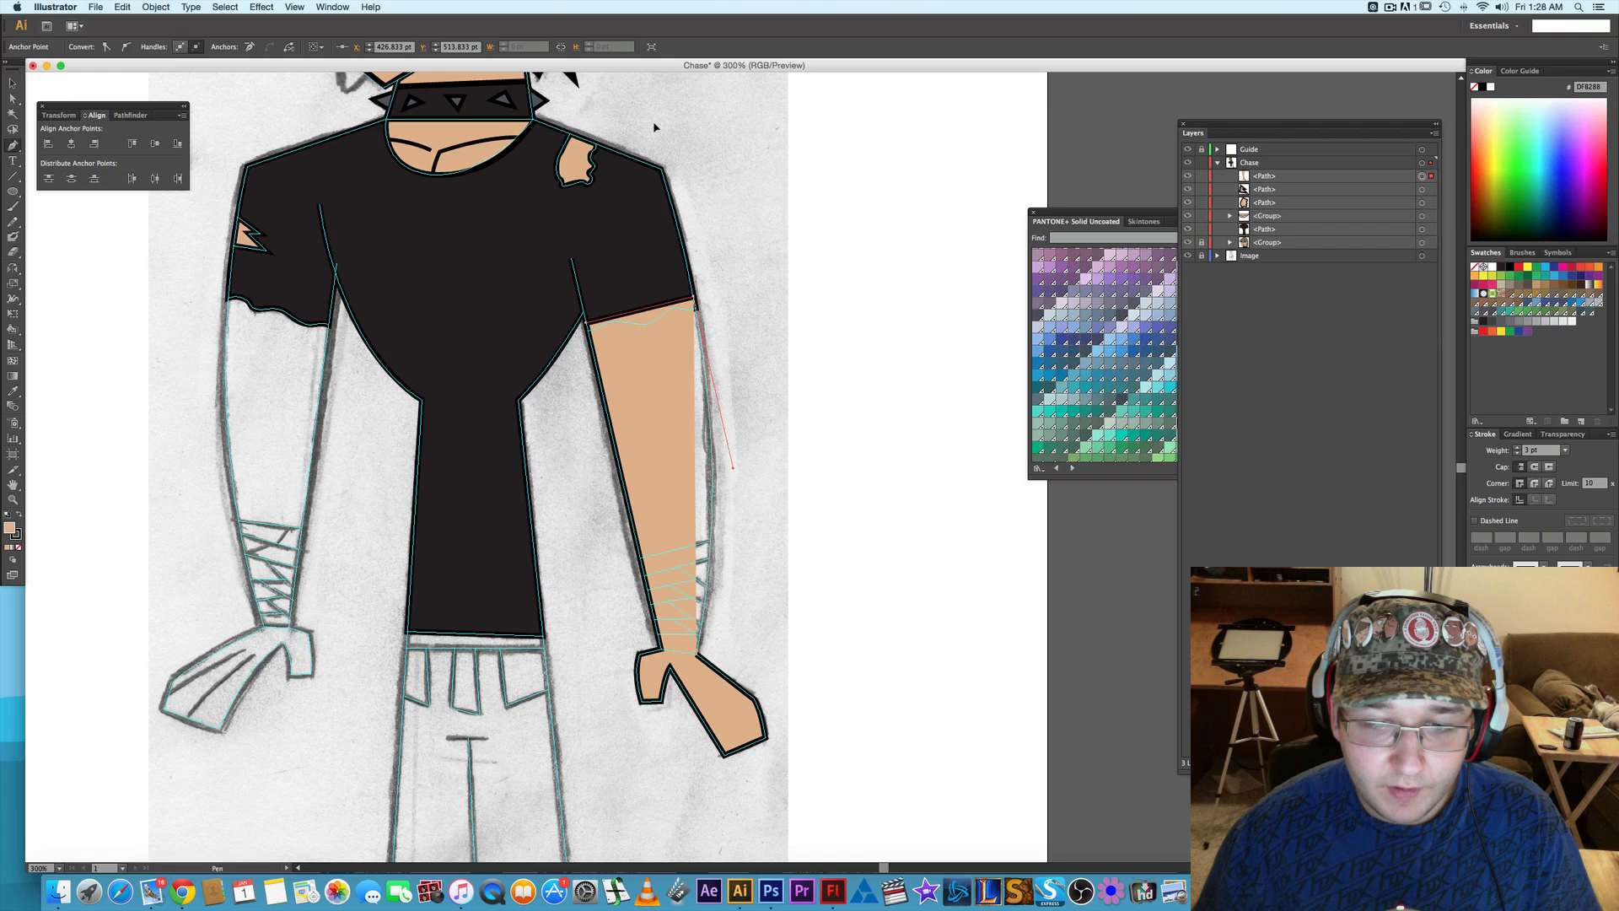
left_click_drag(655, 124, 655, 124)
scroll(683, 195, "down", 1)
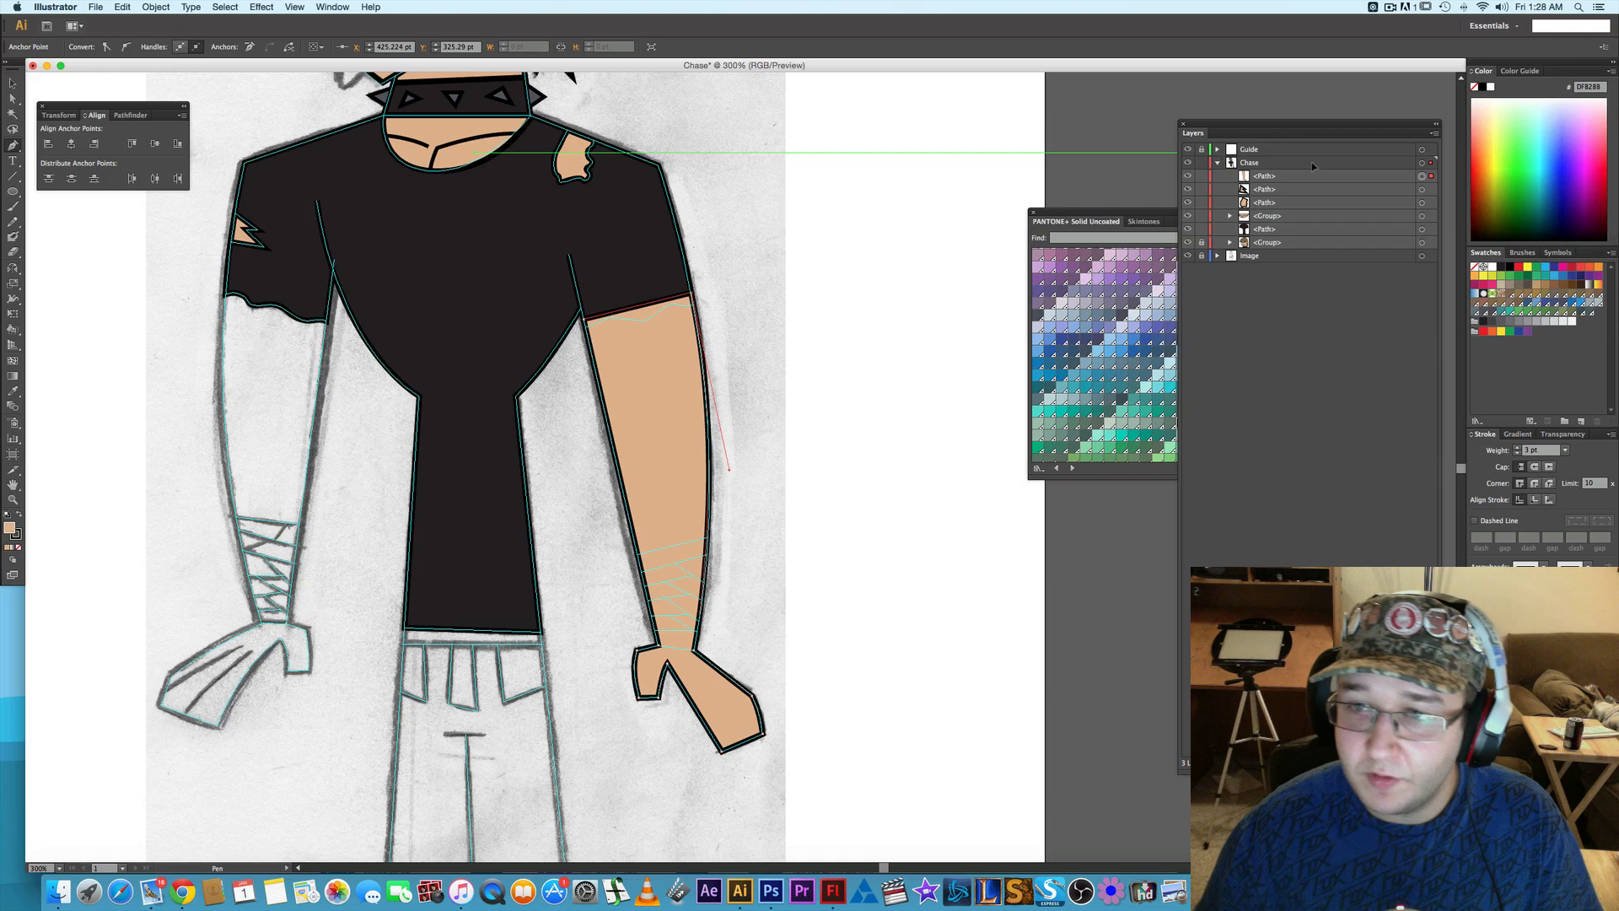
- Move the arm path directly beneath the black shirt path in the Chase layer's stacking order and deselect it
left_click(1294, 178)
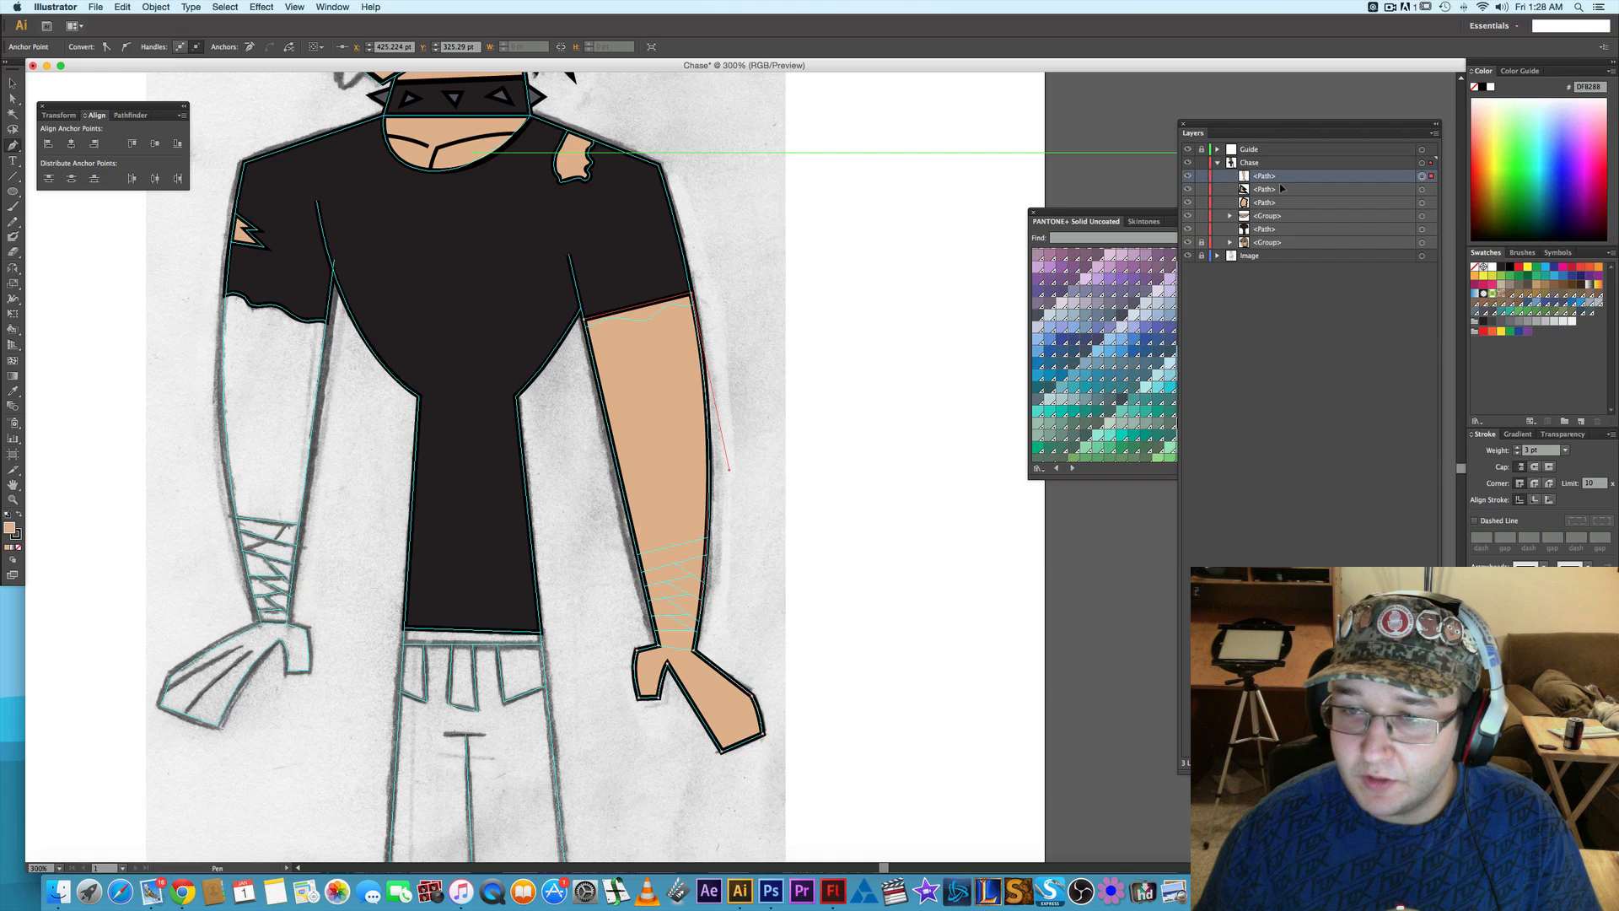
left_click_drag(1281, 187, 1282, 235)
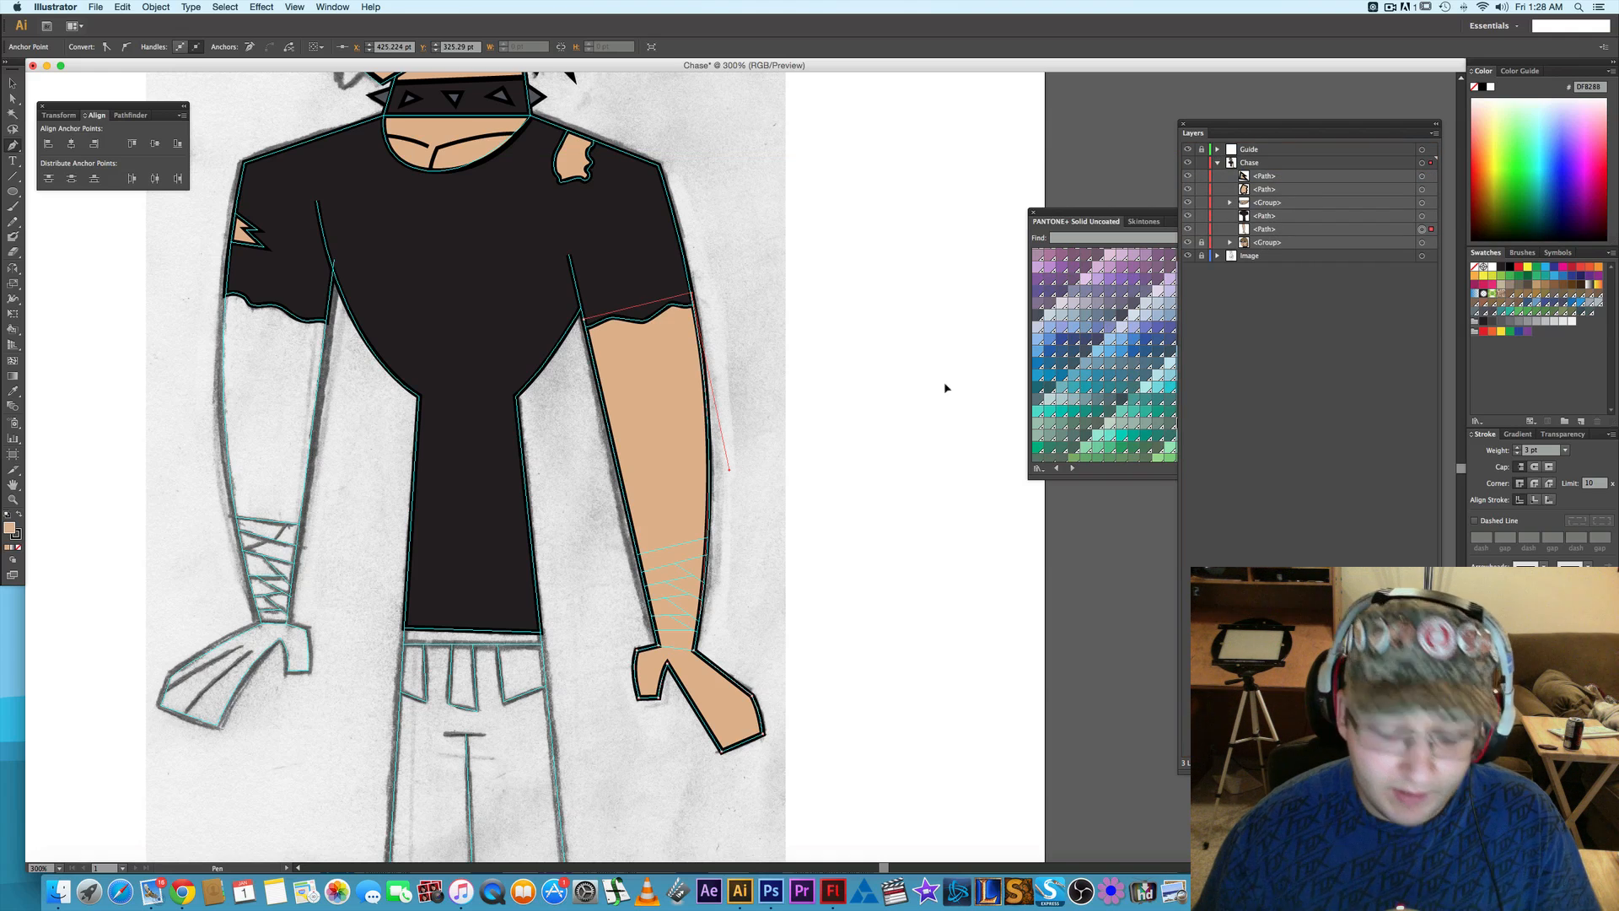
key("a")
left_click(757, 377)
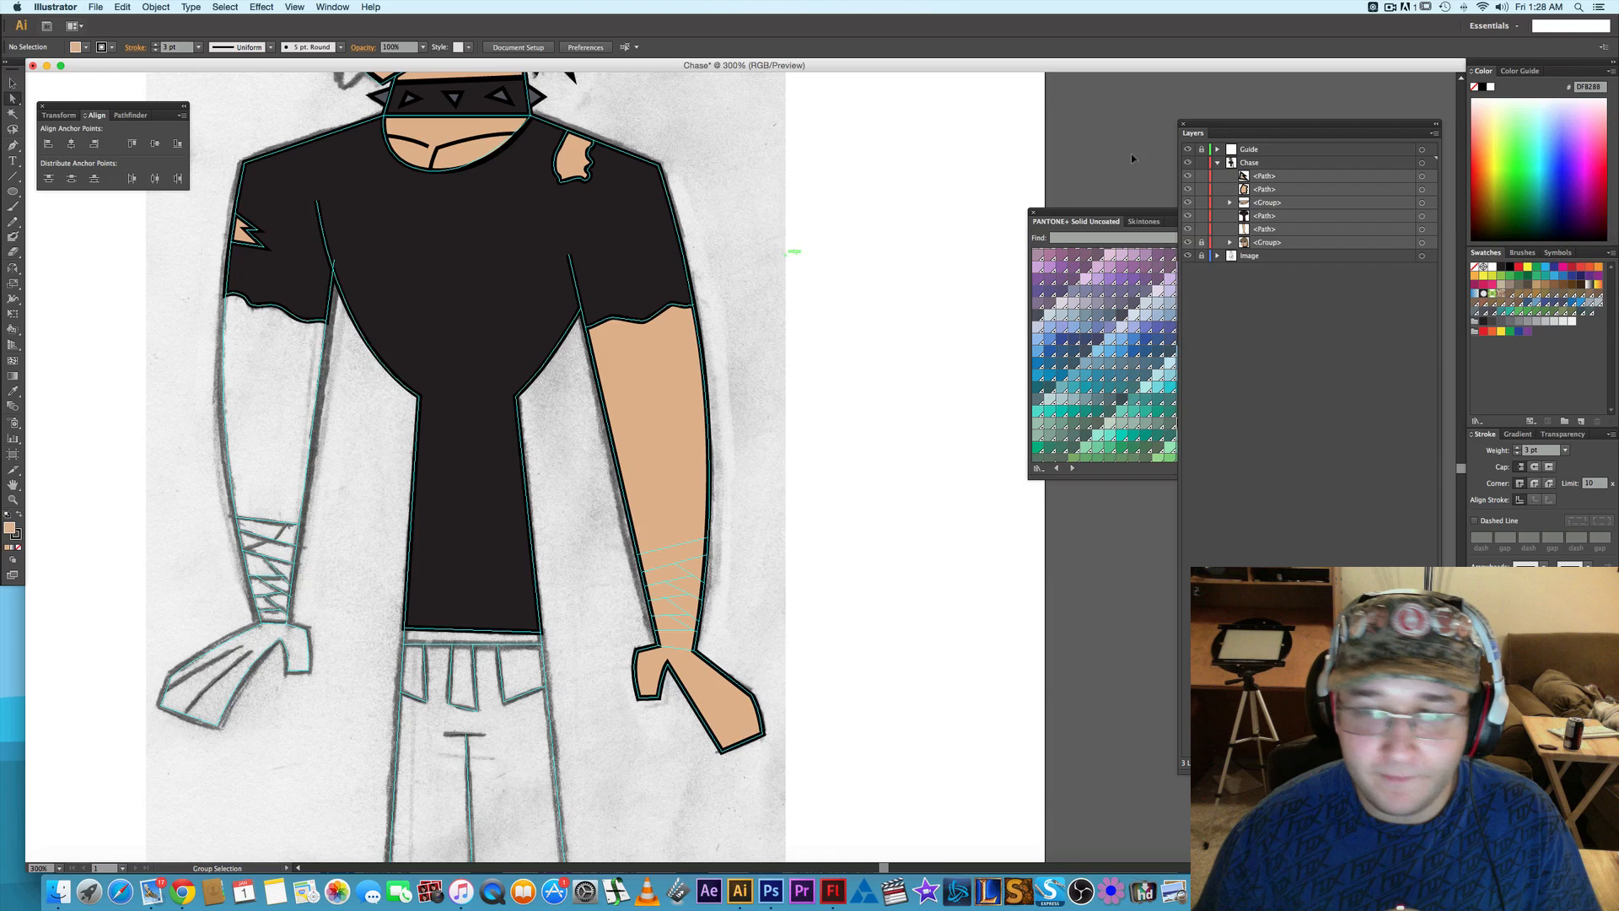
- Hide the Guide layer briefly to check the traced arm against the sketch, and show it again
left_click(1187, 150)
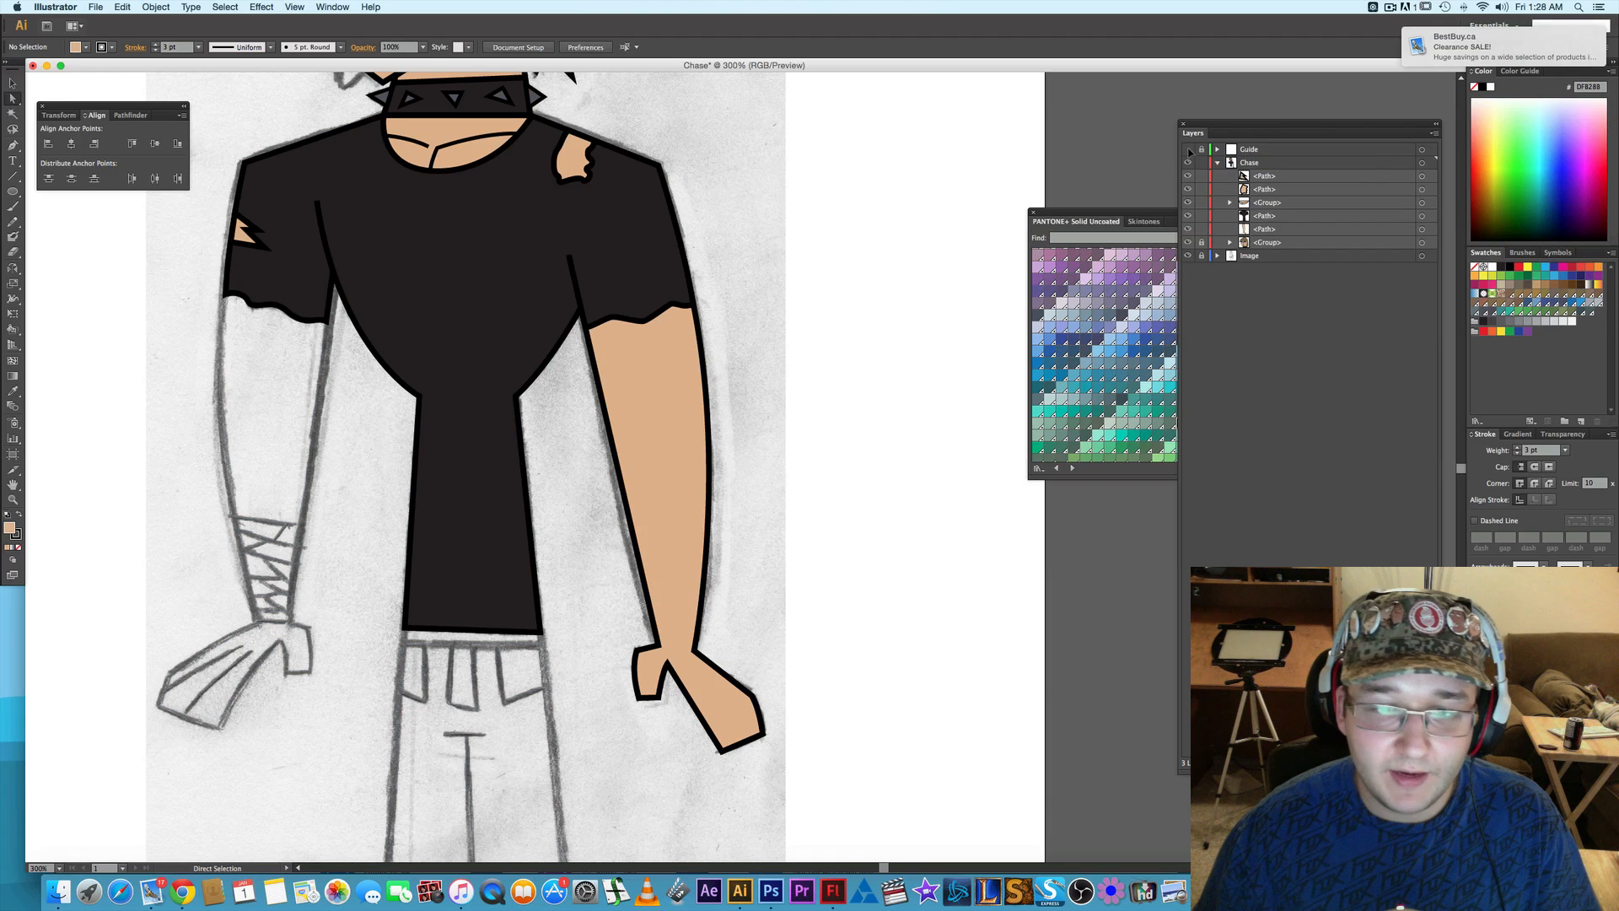
left_click(1188, 150)
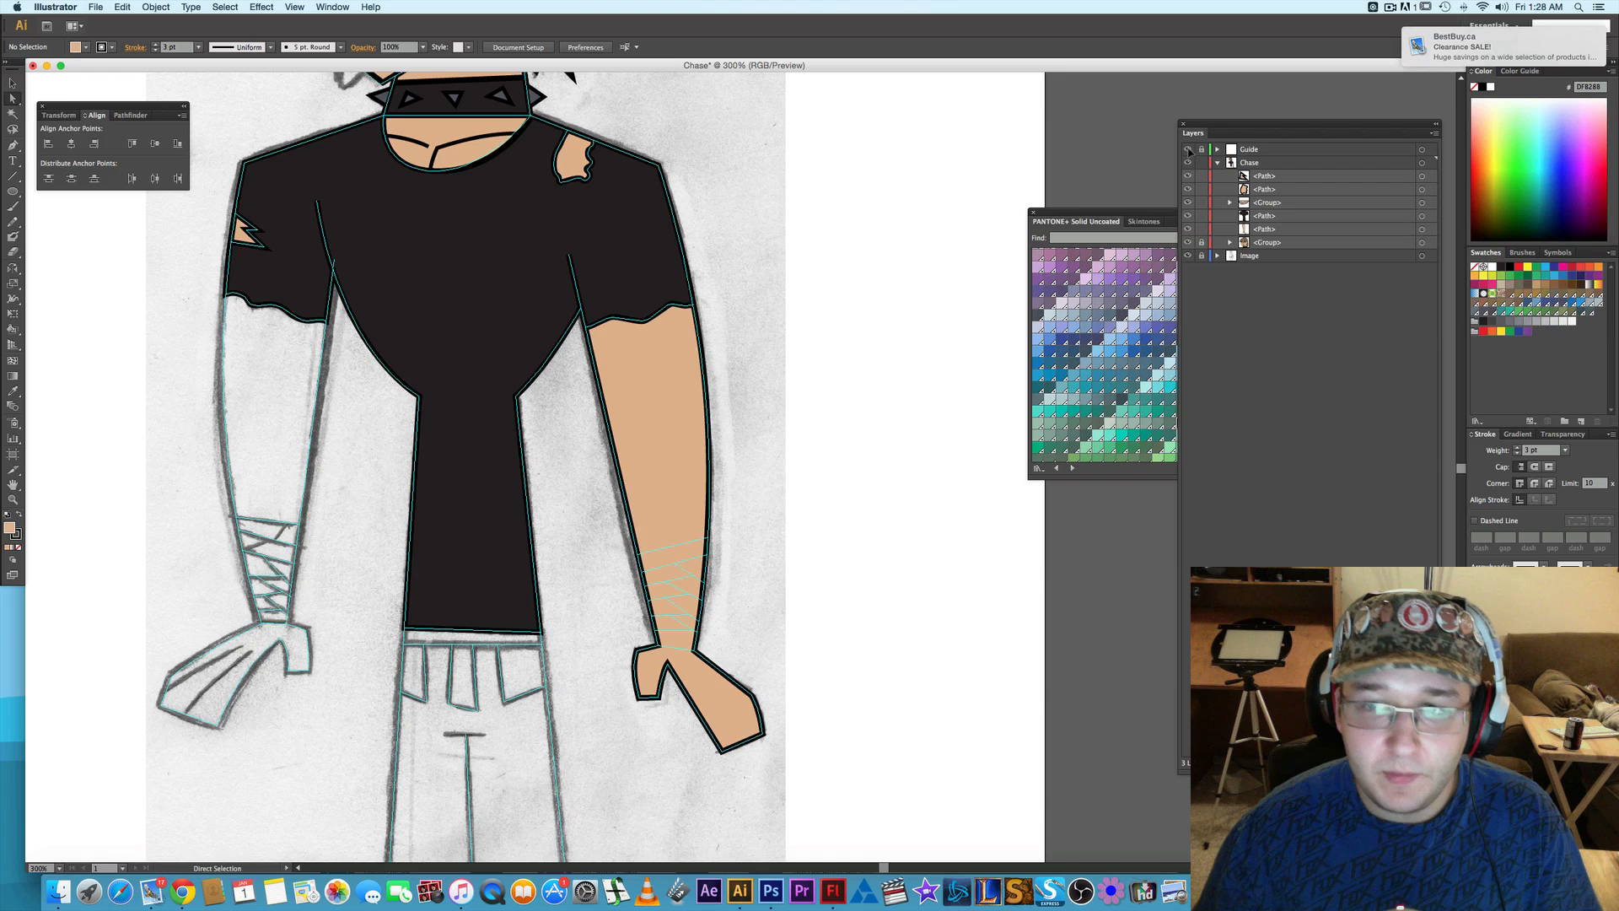
- Start the opposite arm's Pen path above the torn sleeve hem, curving down the outer edge to the wraps and on to the wrist
left_click_drag(773, 354, 946, 349)
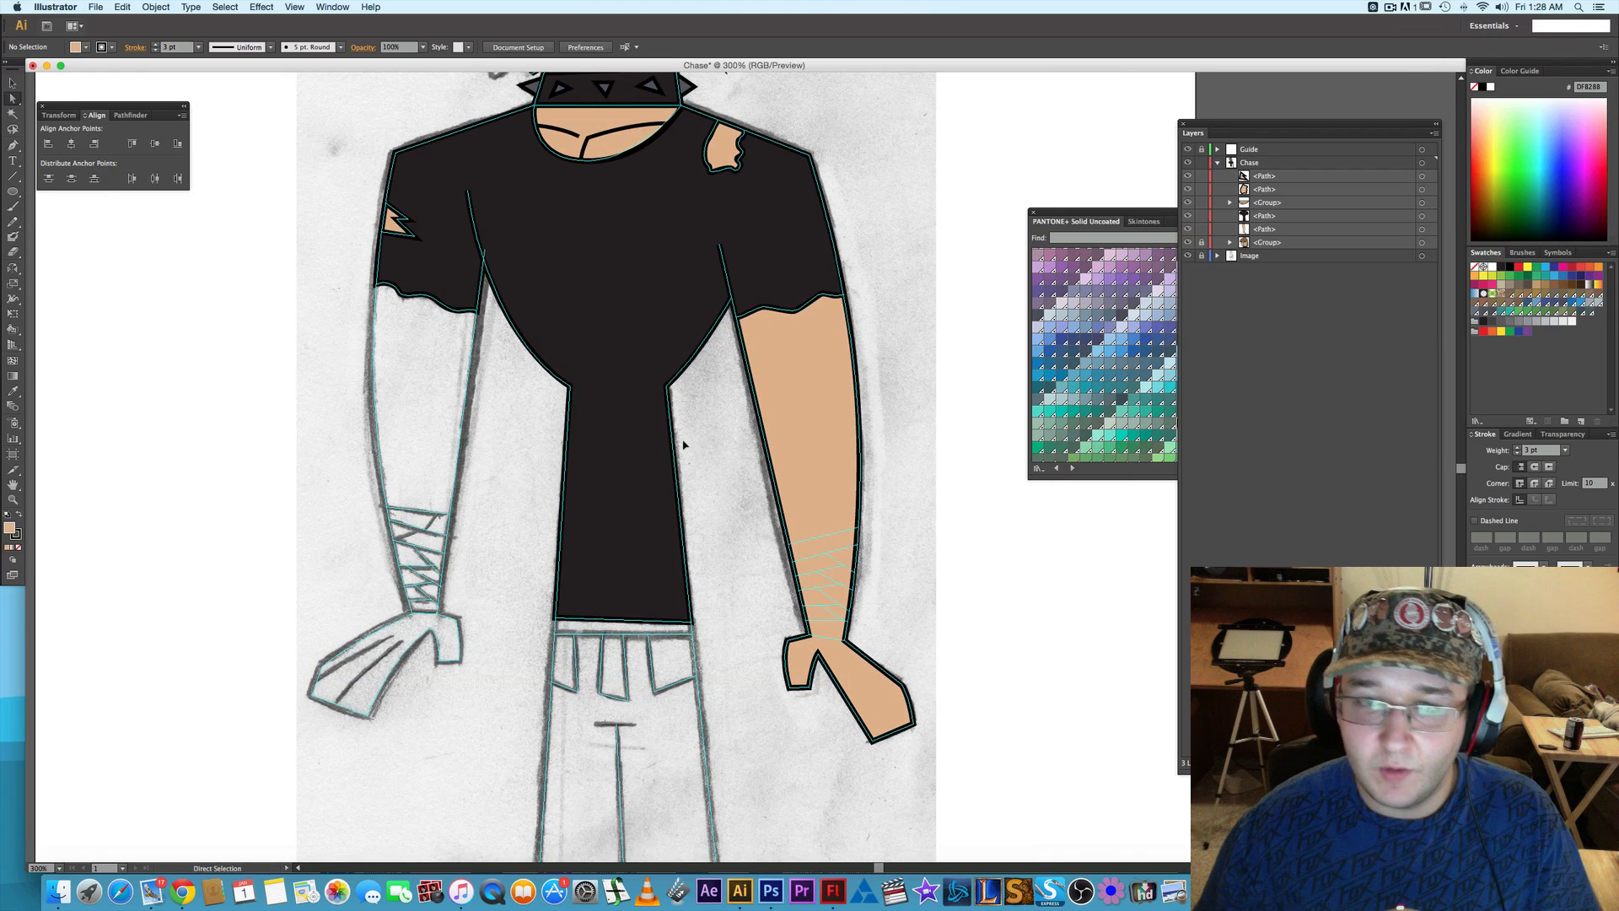
scroll(680, 441, "left", 5)
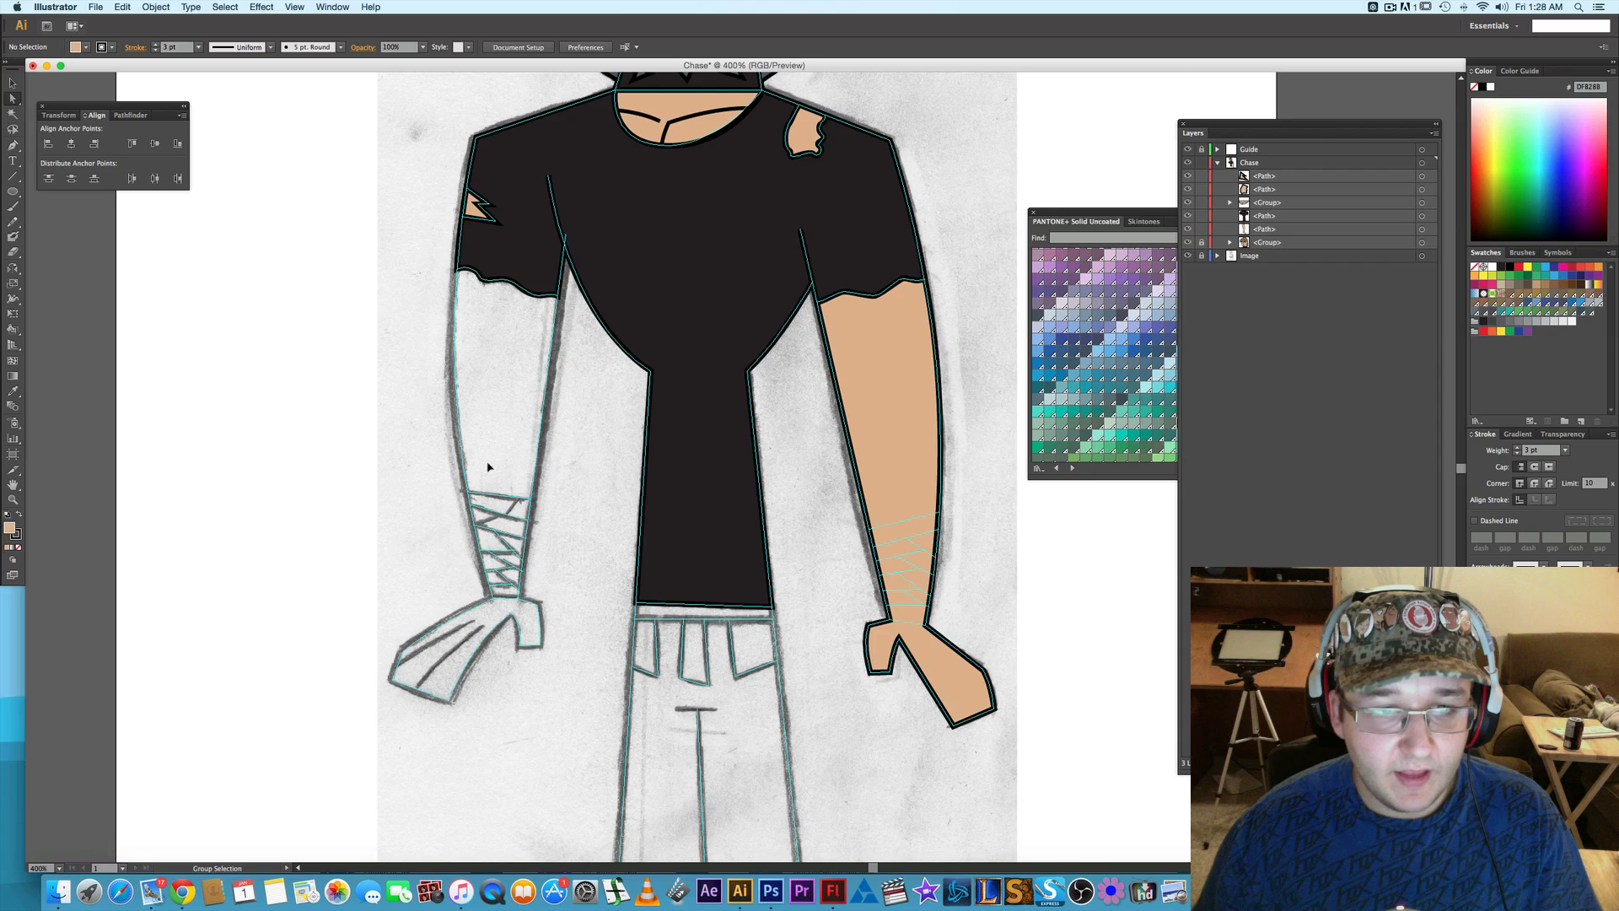
scroll(492, 466, "up", 1)
key("p")
scroll(457, 475, "up", 2)
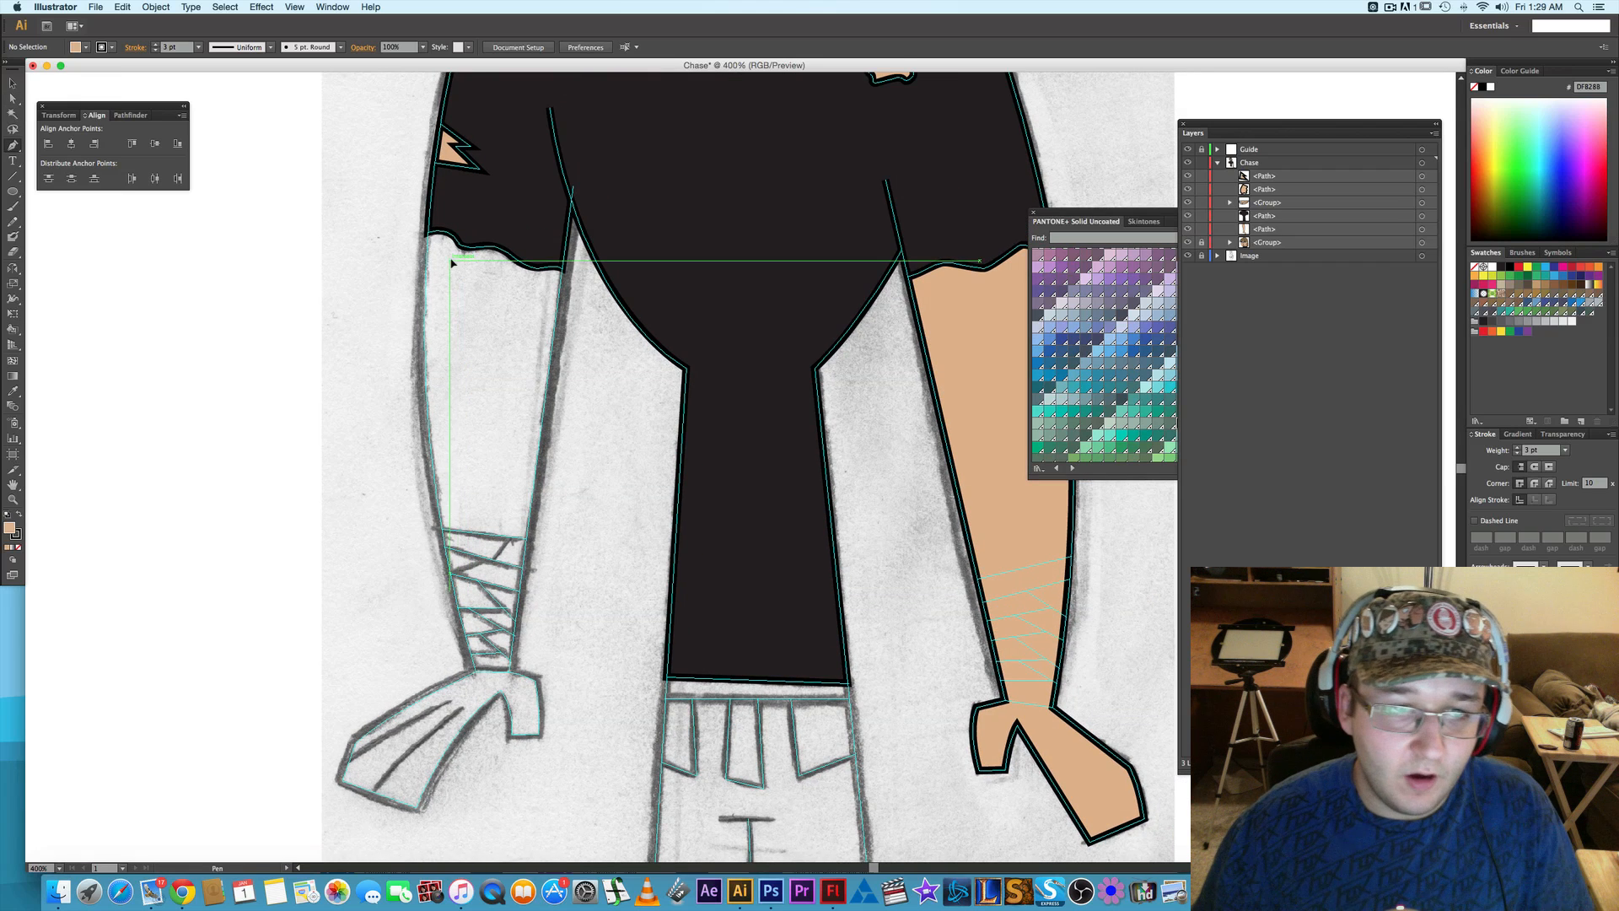
left_click(428, 217)
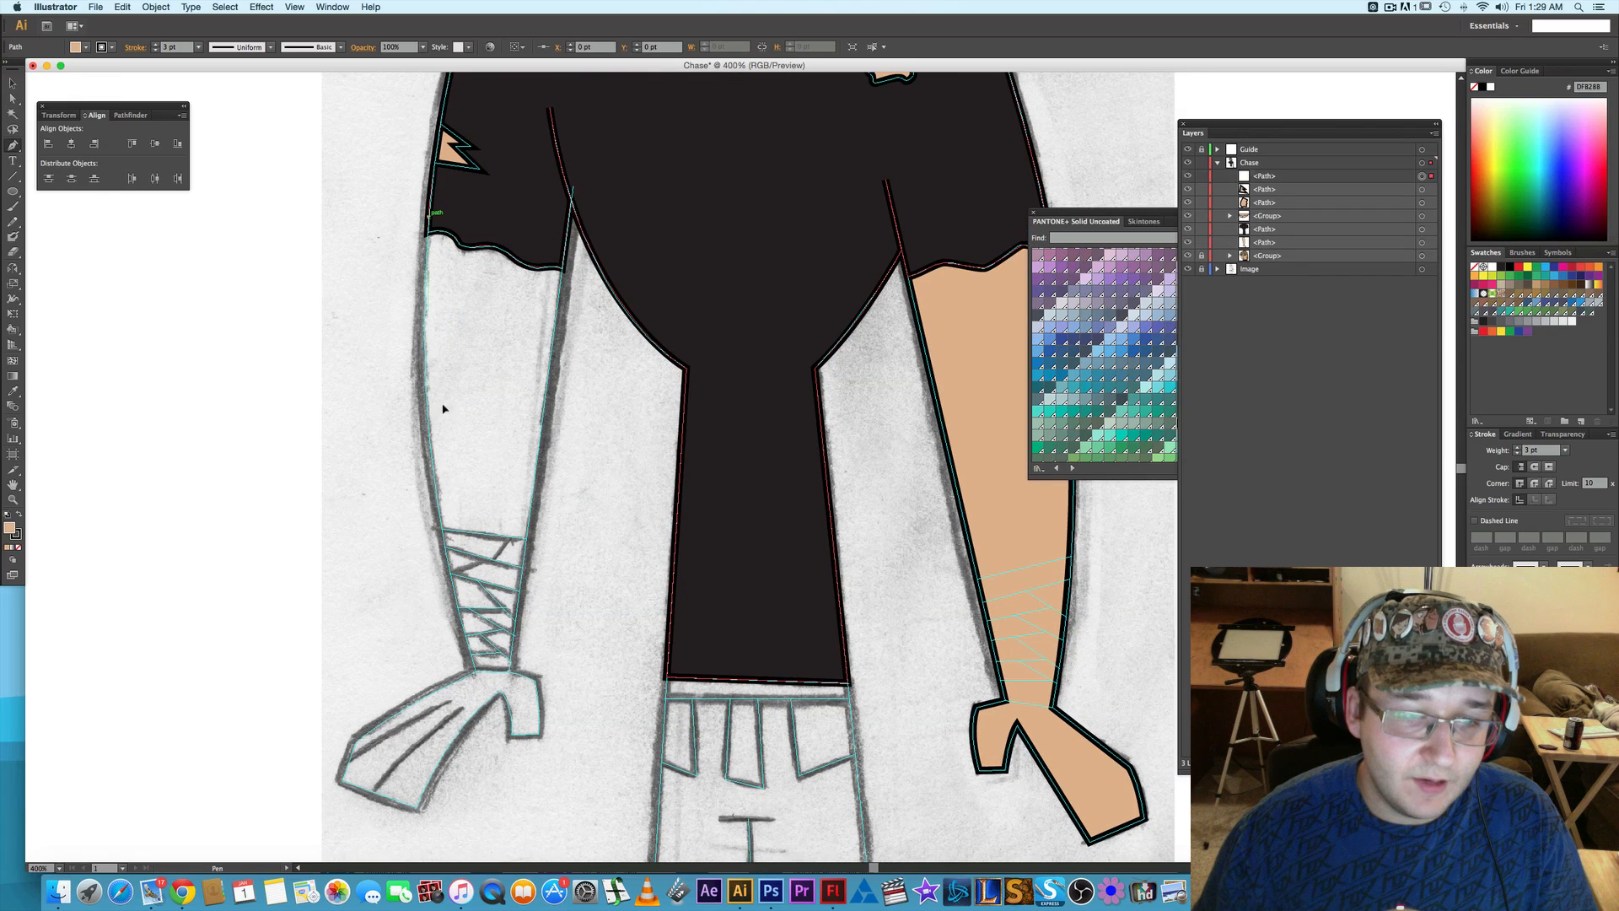
scroll(455, 434, "down", 3)
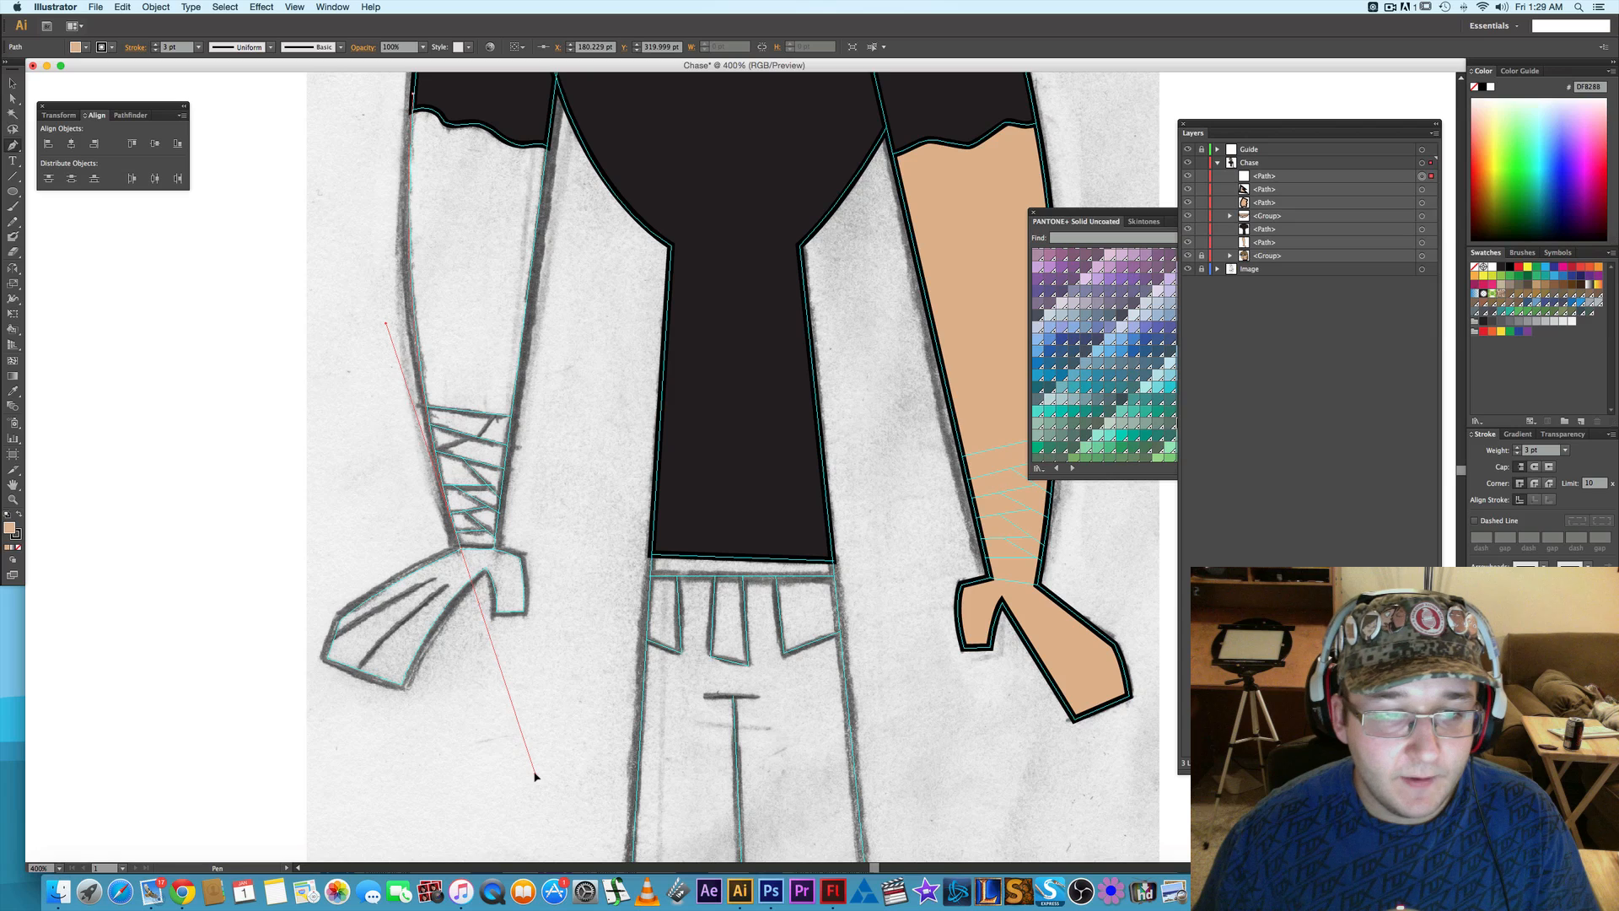
left_click_drag(531, 774, 532, 772)
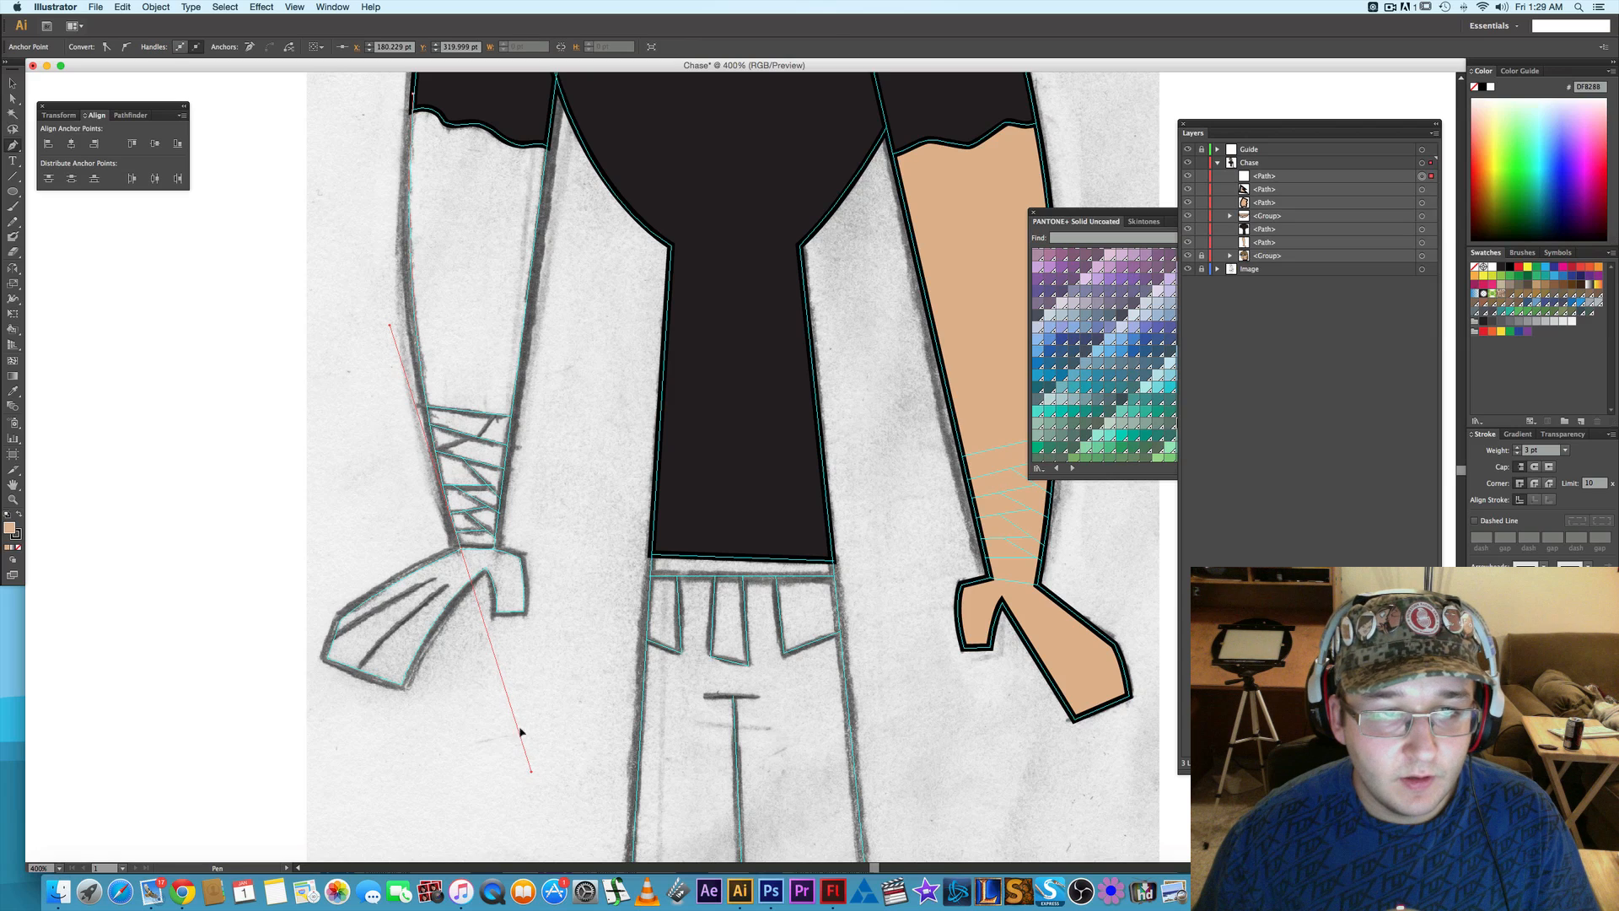
left_click(461, 550)
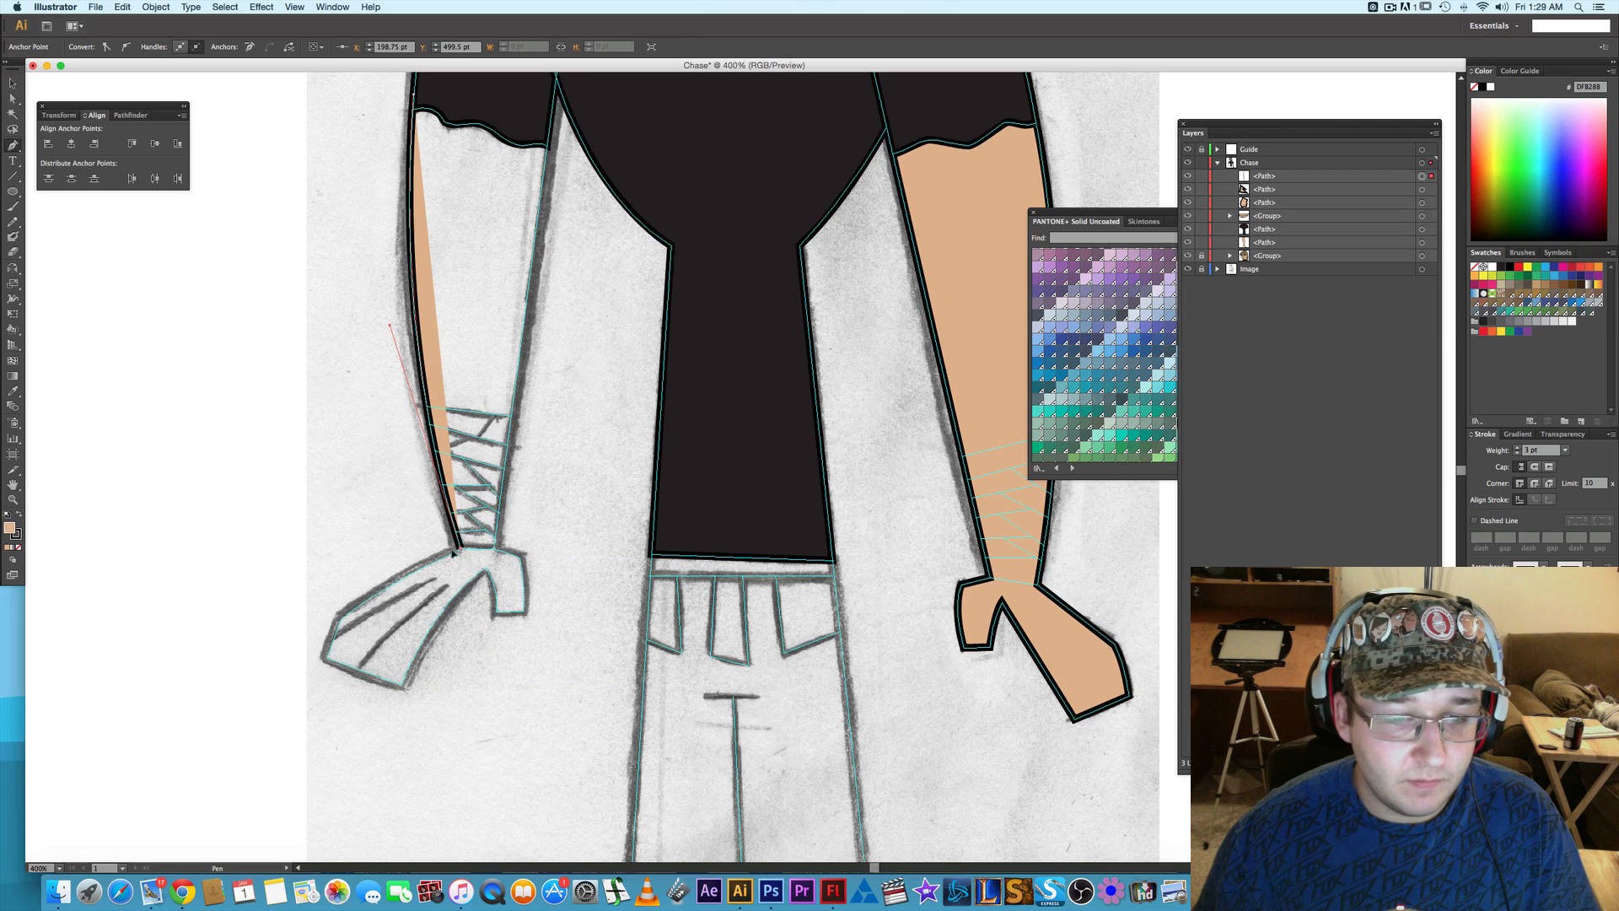
- Continue the path around the opposite hand's fingers with straight segments and curve it back up to the thumb notch
left_click(340, 626)
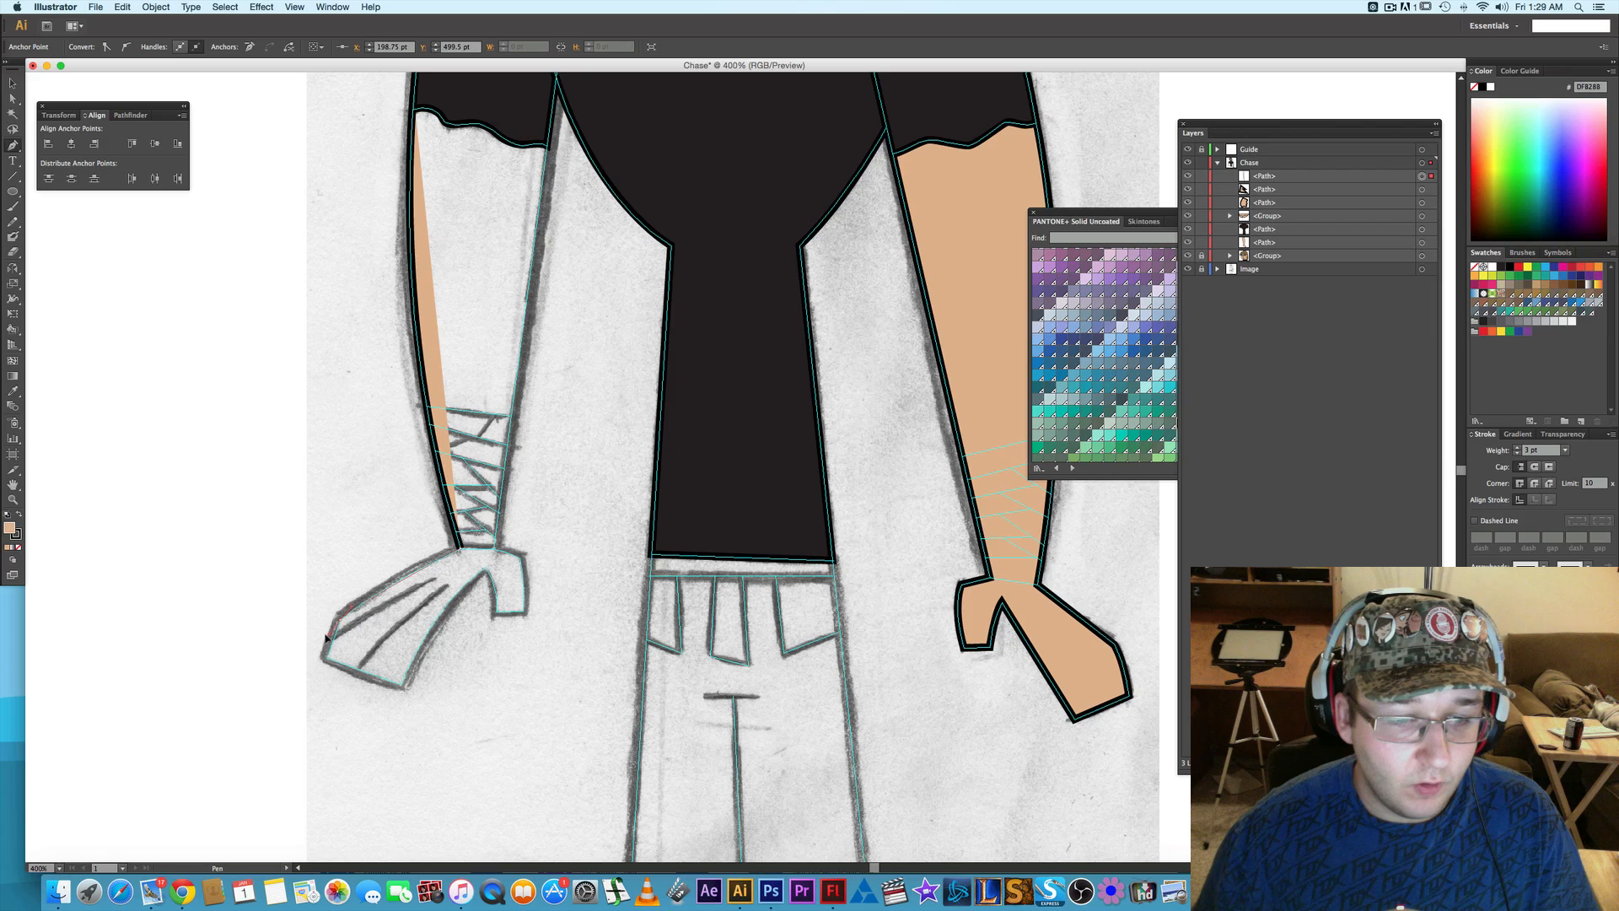
left_click(341, 621)
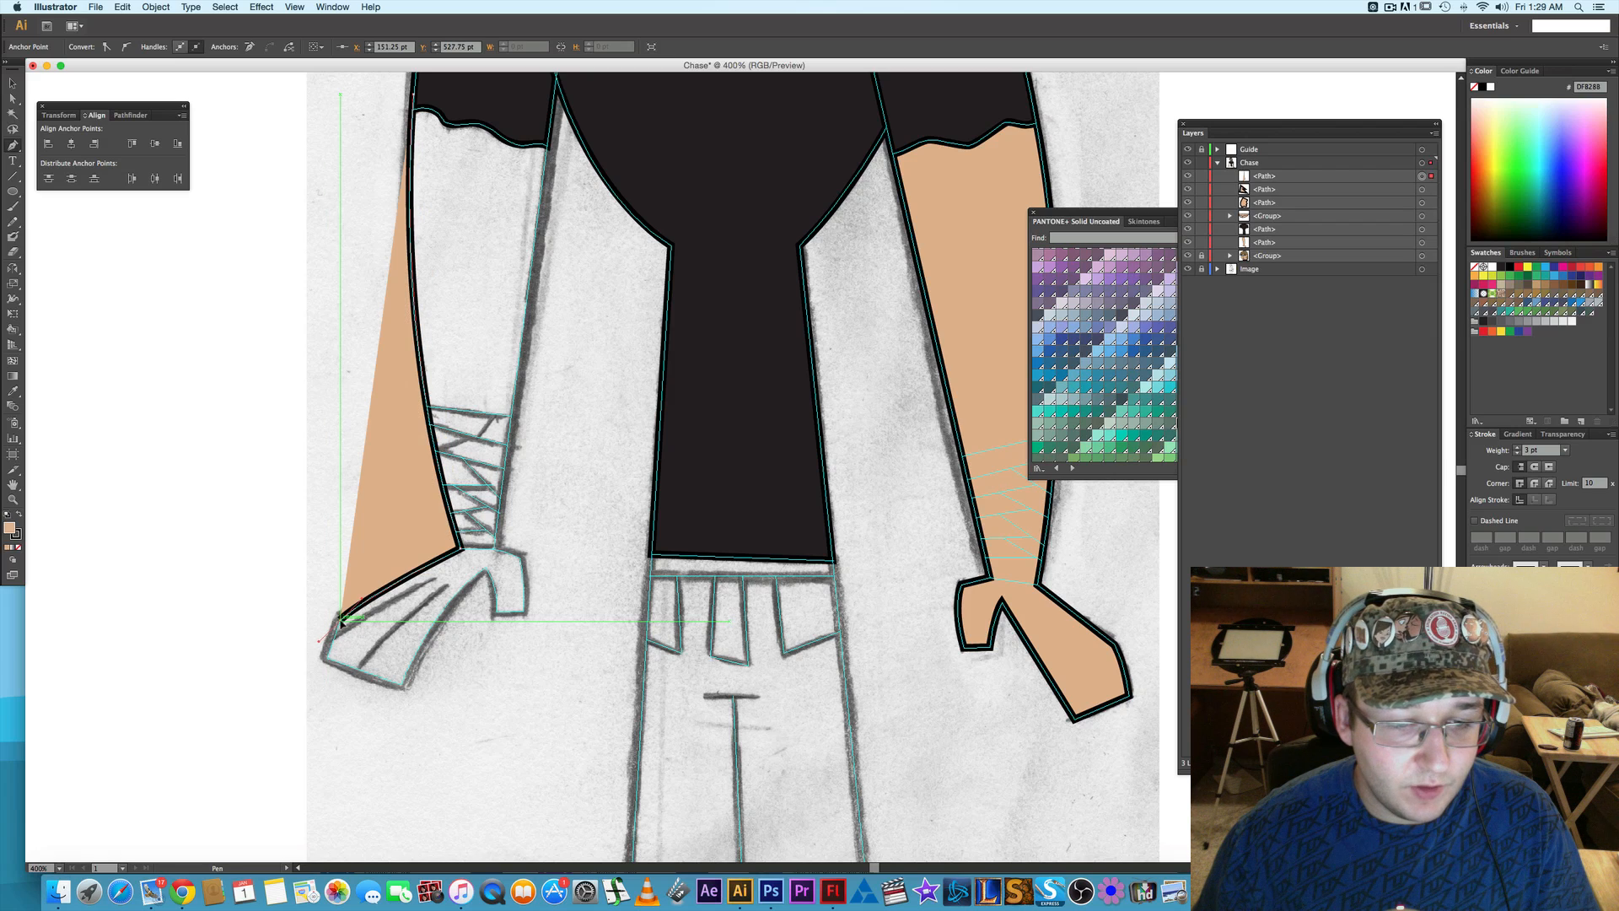
left_click(325, 656)
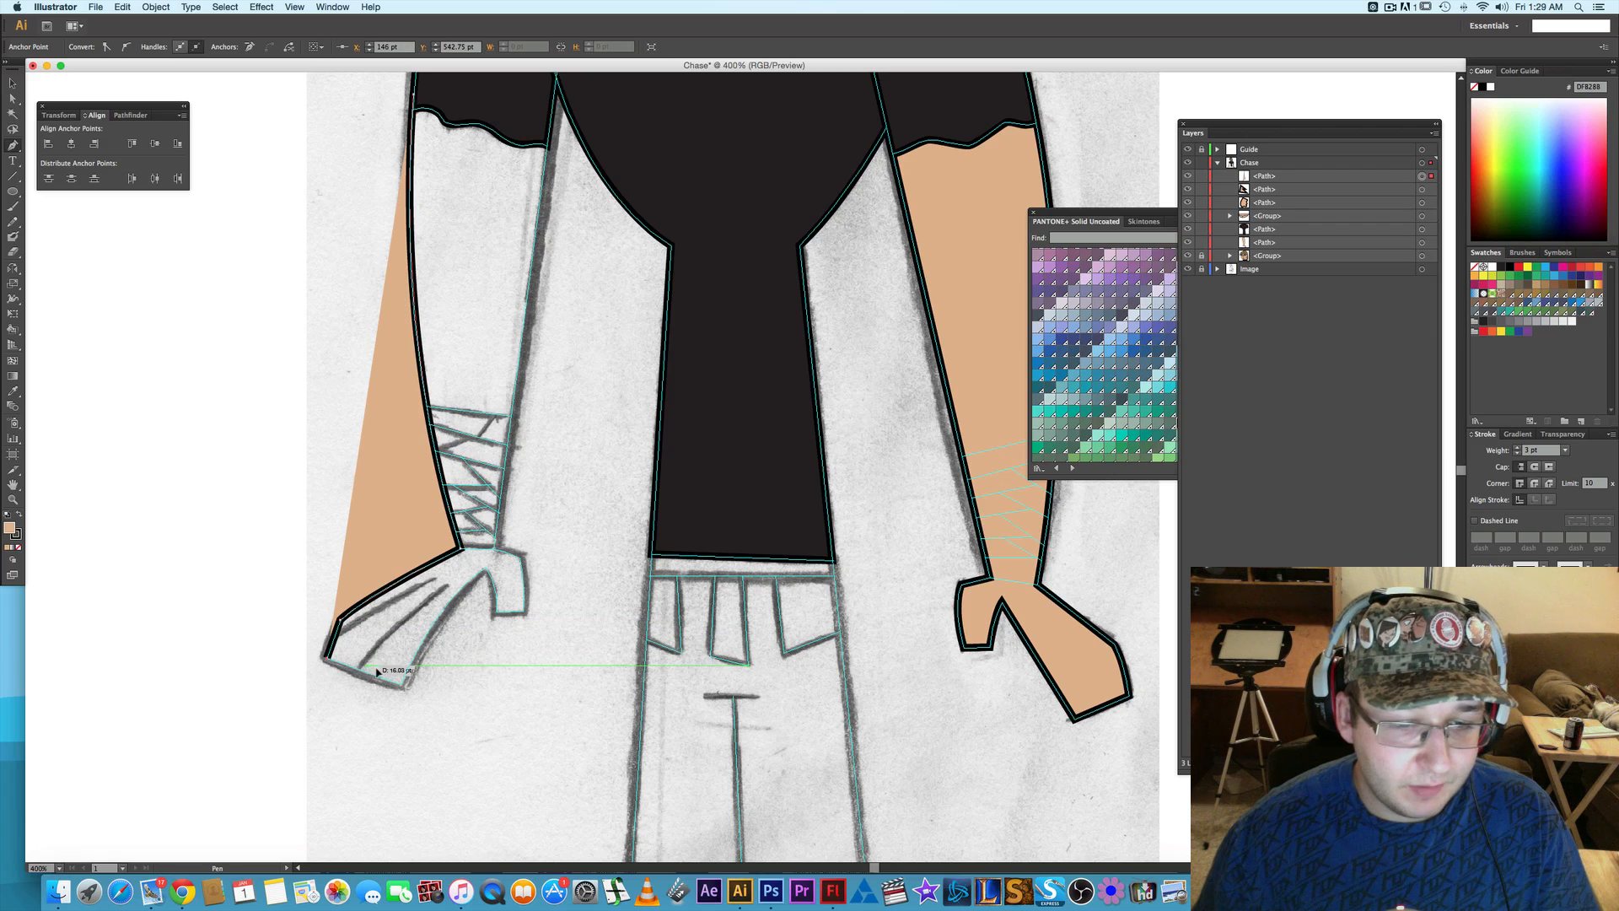
left_click(401, 685)
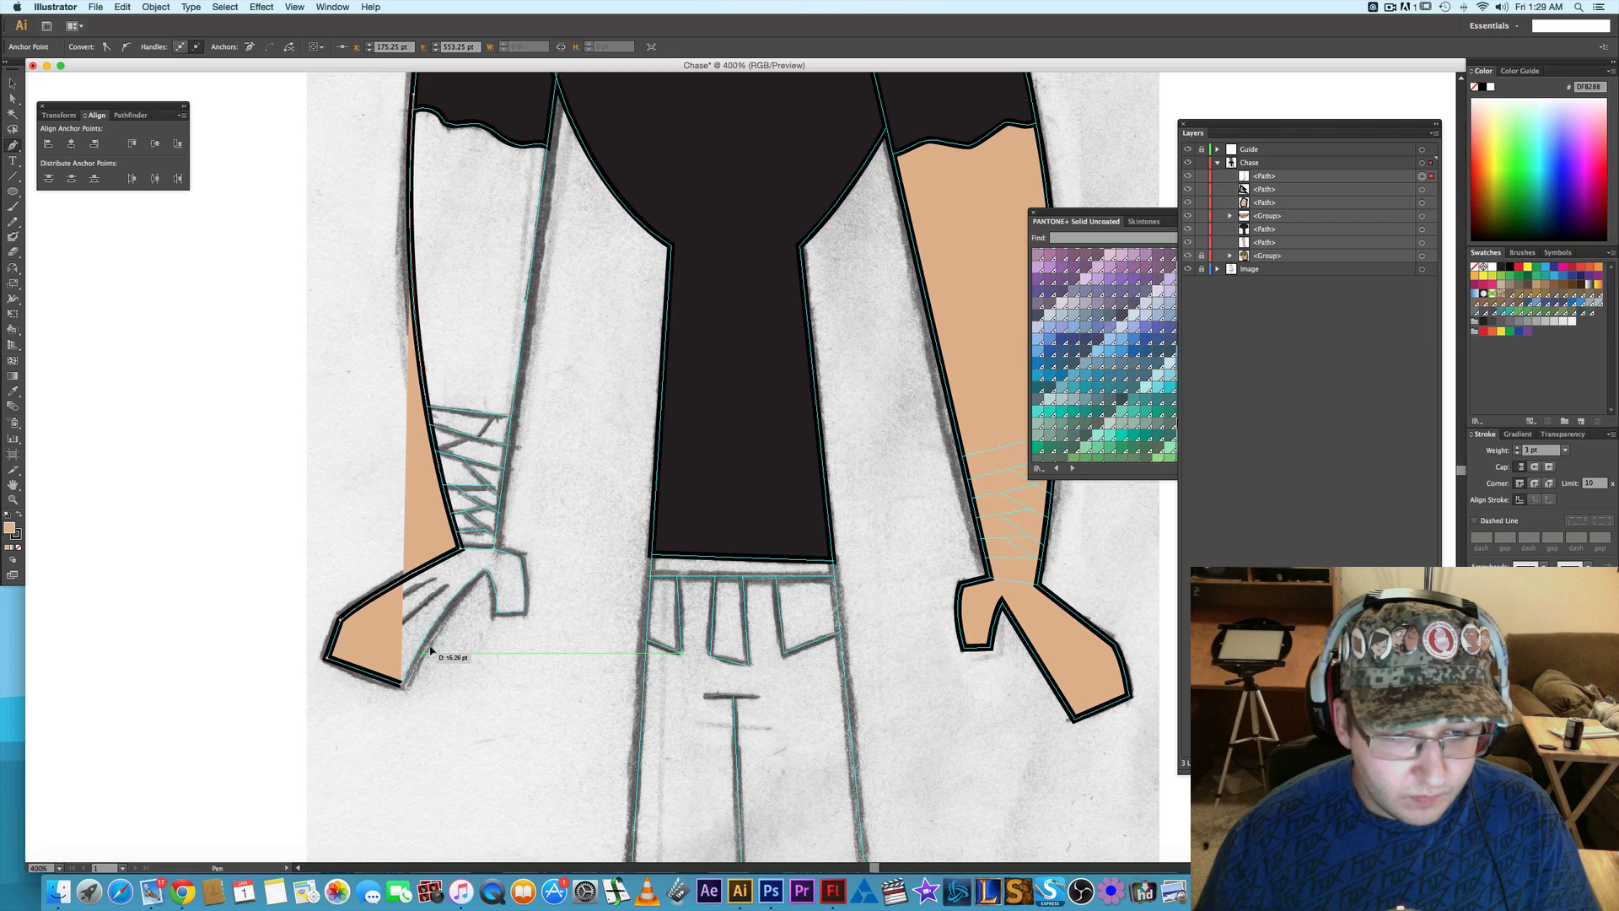
left_click_drag(486, 567, 521, 548)
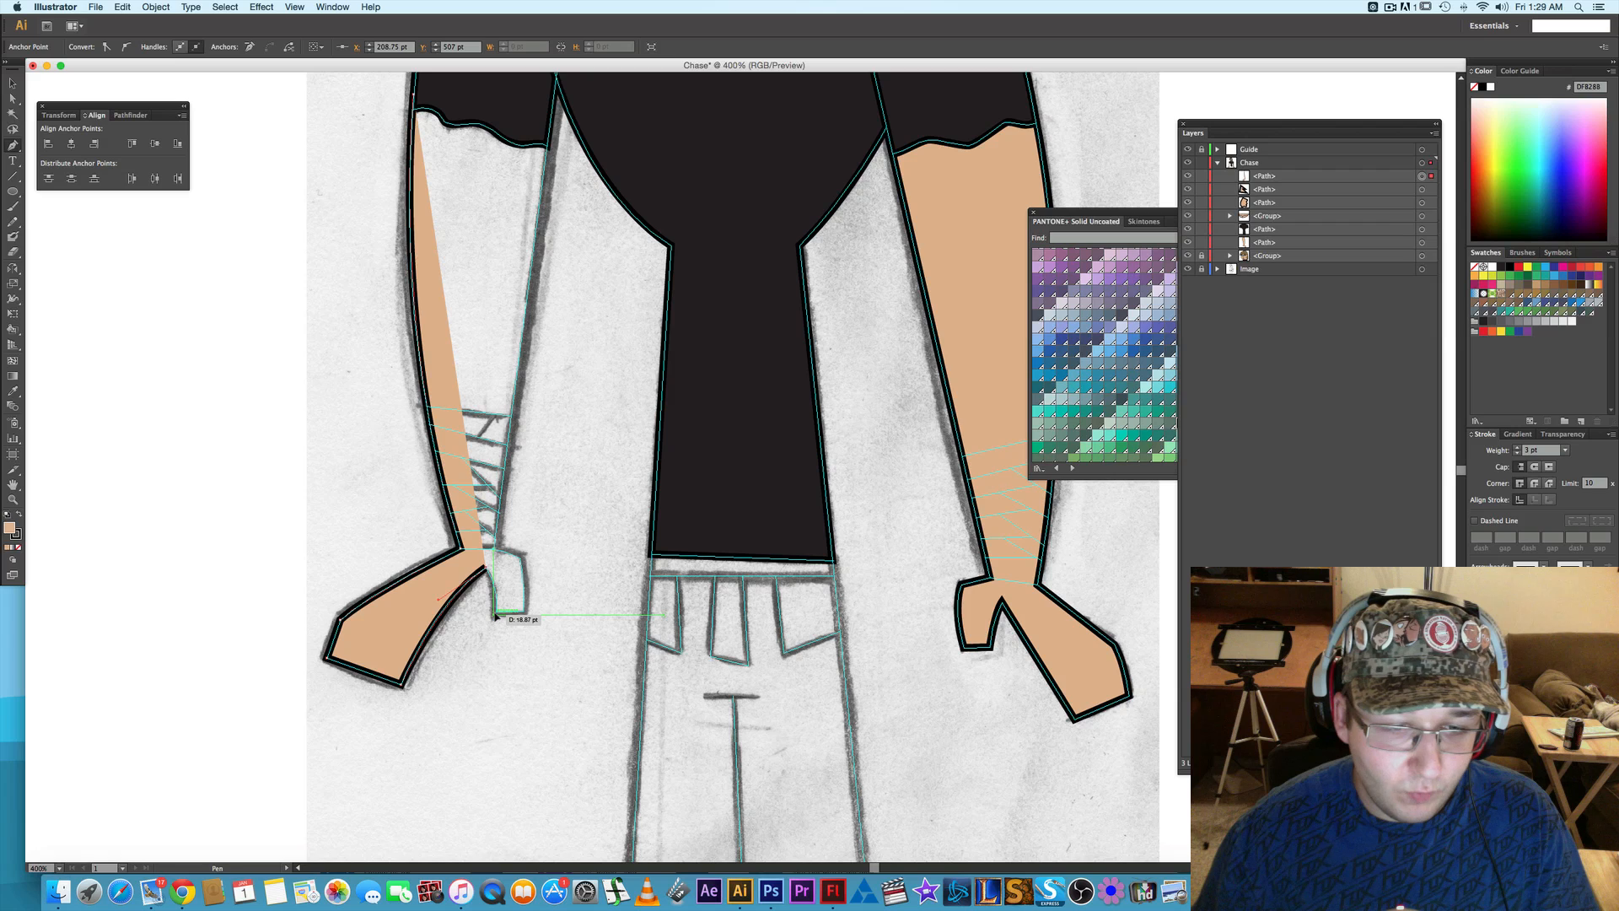
- Trace the opposite hand's thumb down its inner side, across the flat tip, and up its outer side to the inner wrist
left_click_drag(495, 615, 496, 614)
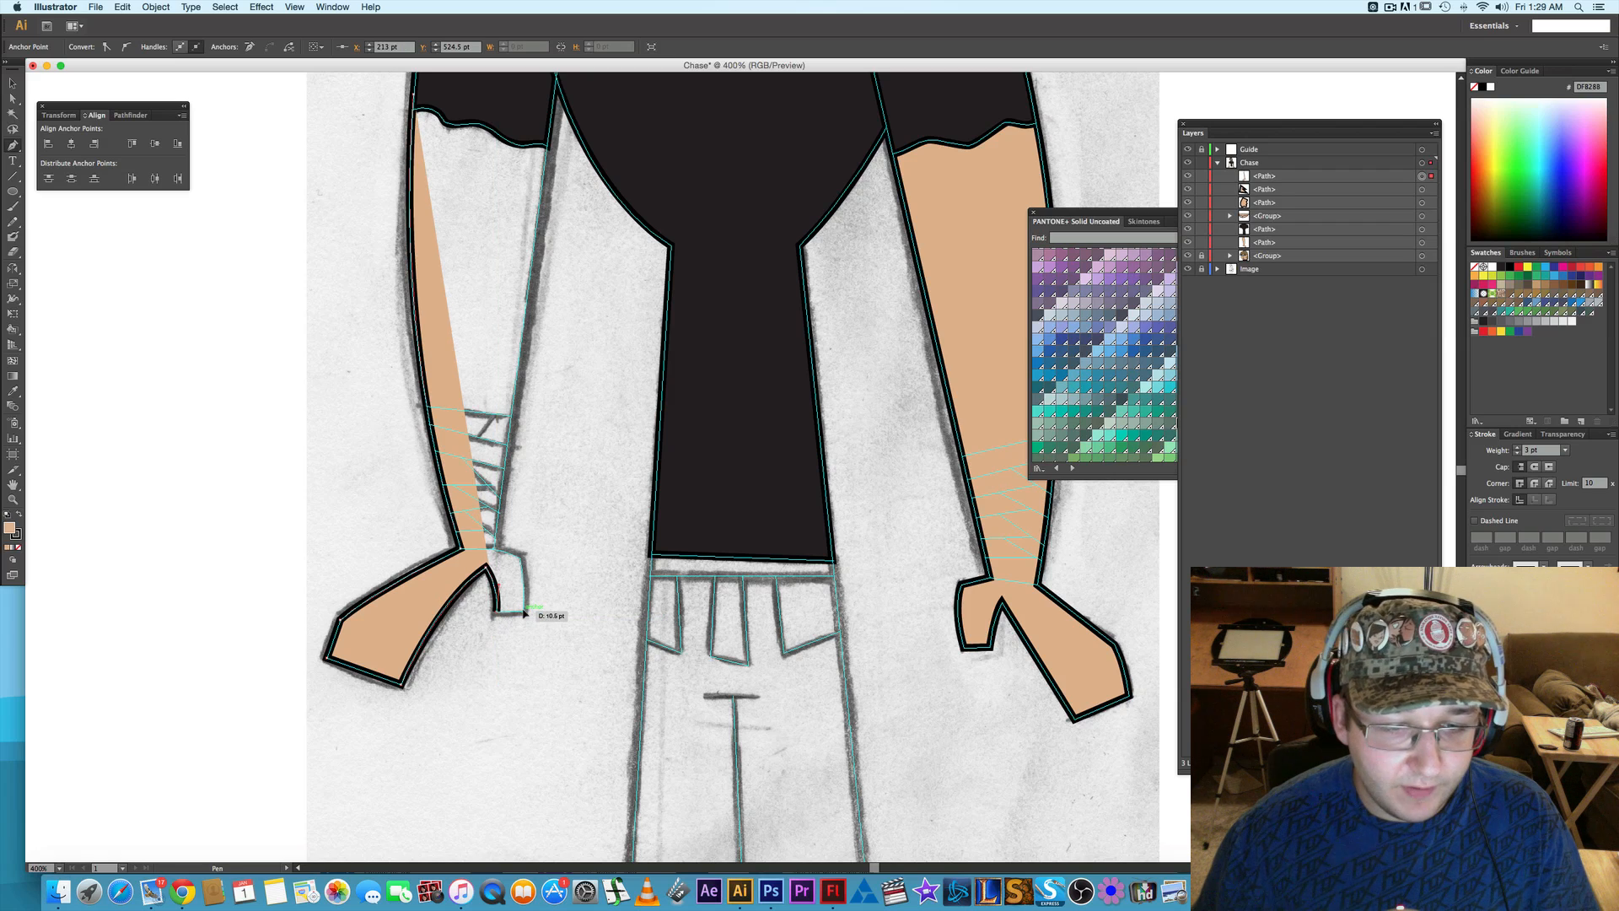
left_click(524, 615)
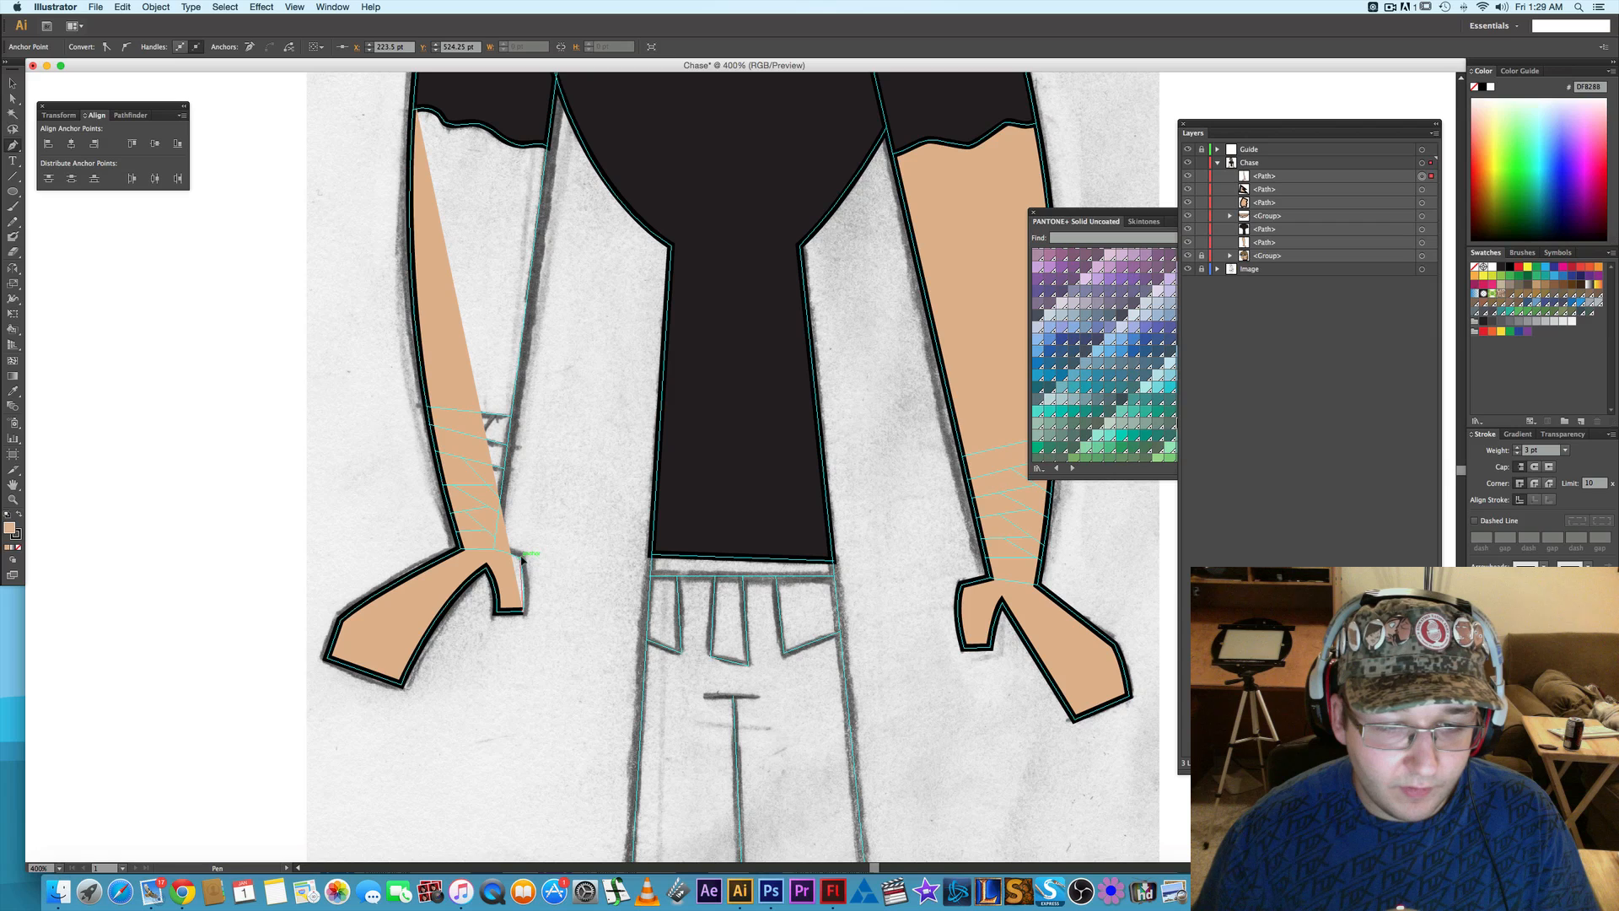
left_click(515, 543)
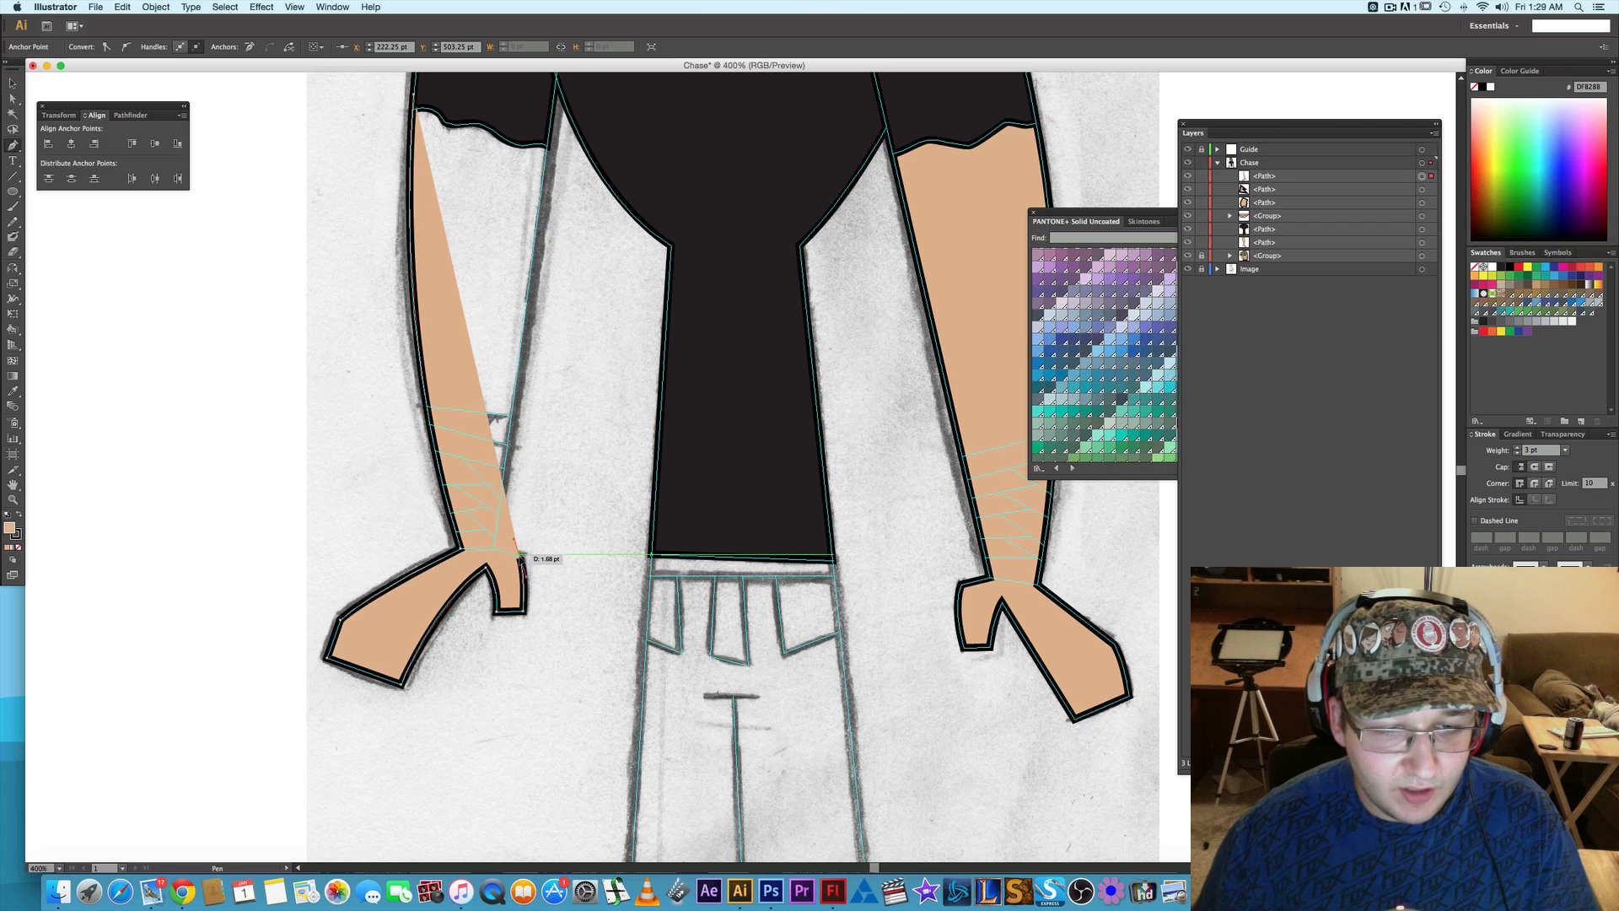
left_click(496, 552)
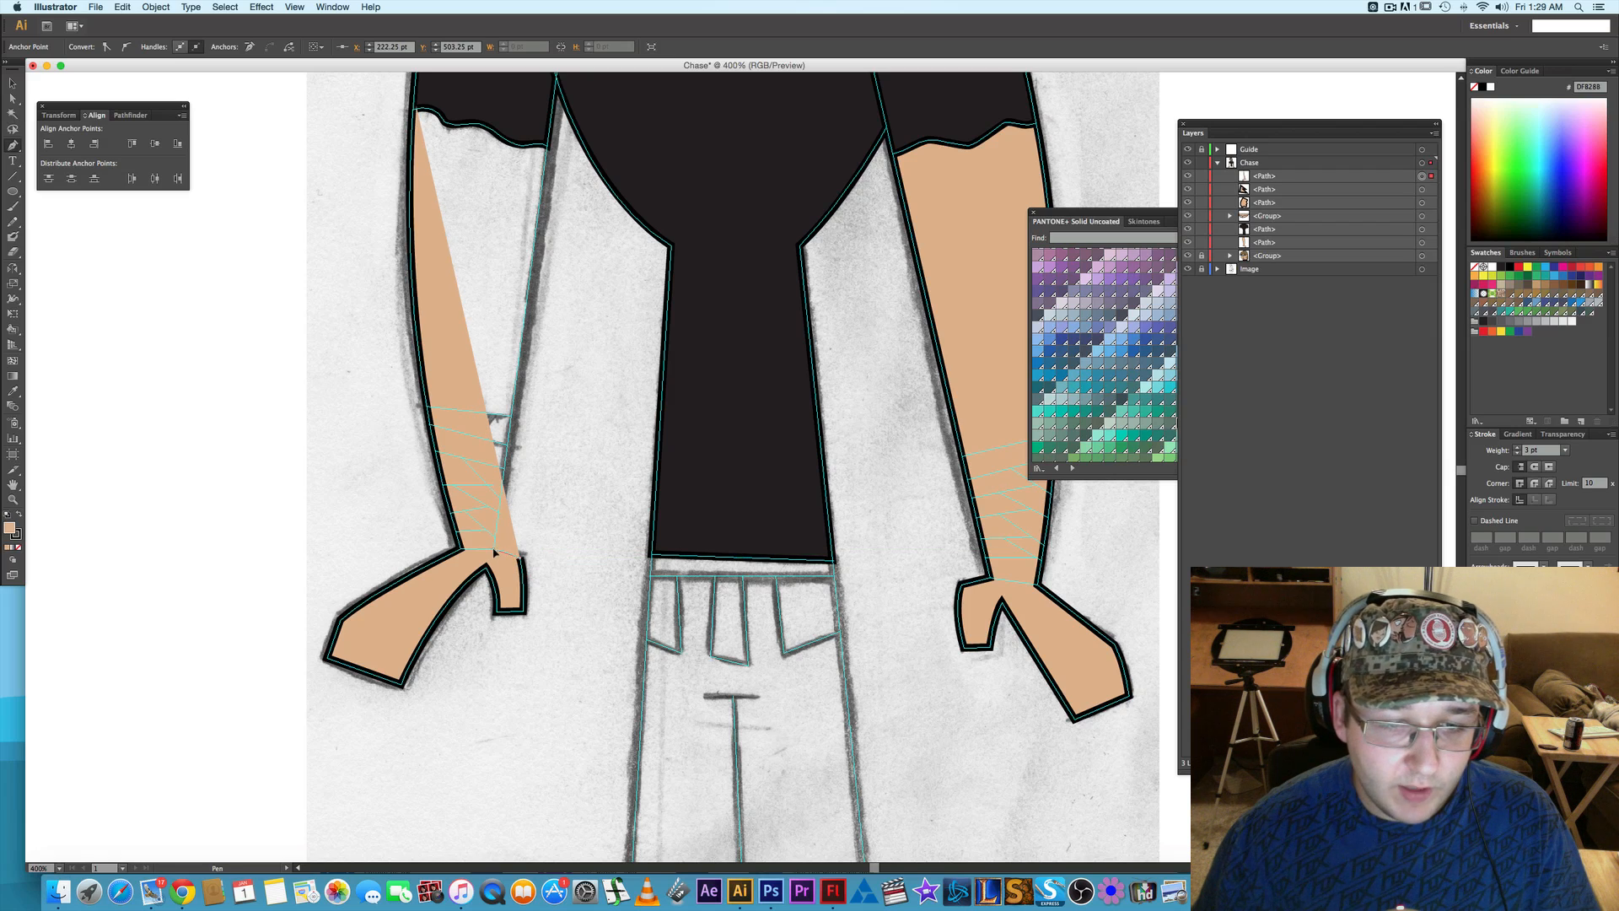
- Run the arm path from the inner wrist up the inner forearm to the armpit and close it at its starting point beneath the torn sleeve
left_click_drag(485, 553, 486, 554)
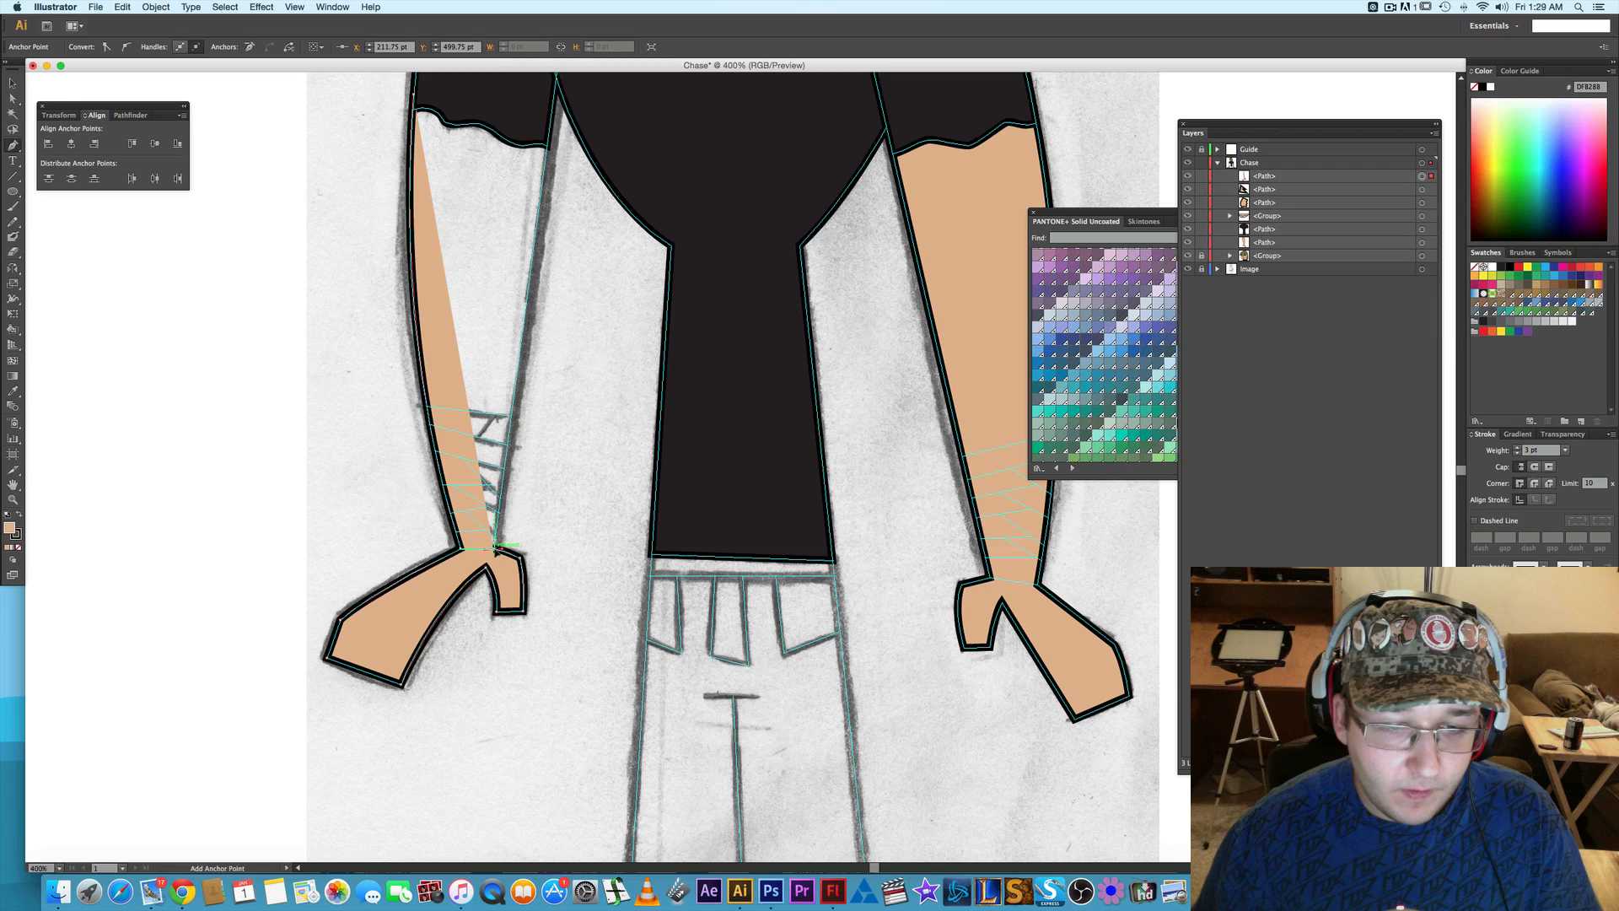
scroll(556, 590, "up", 8)
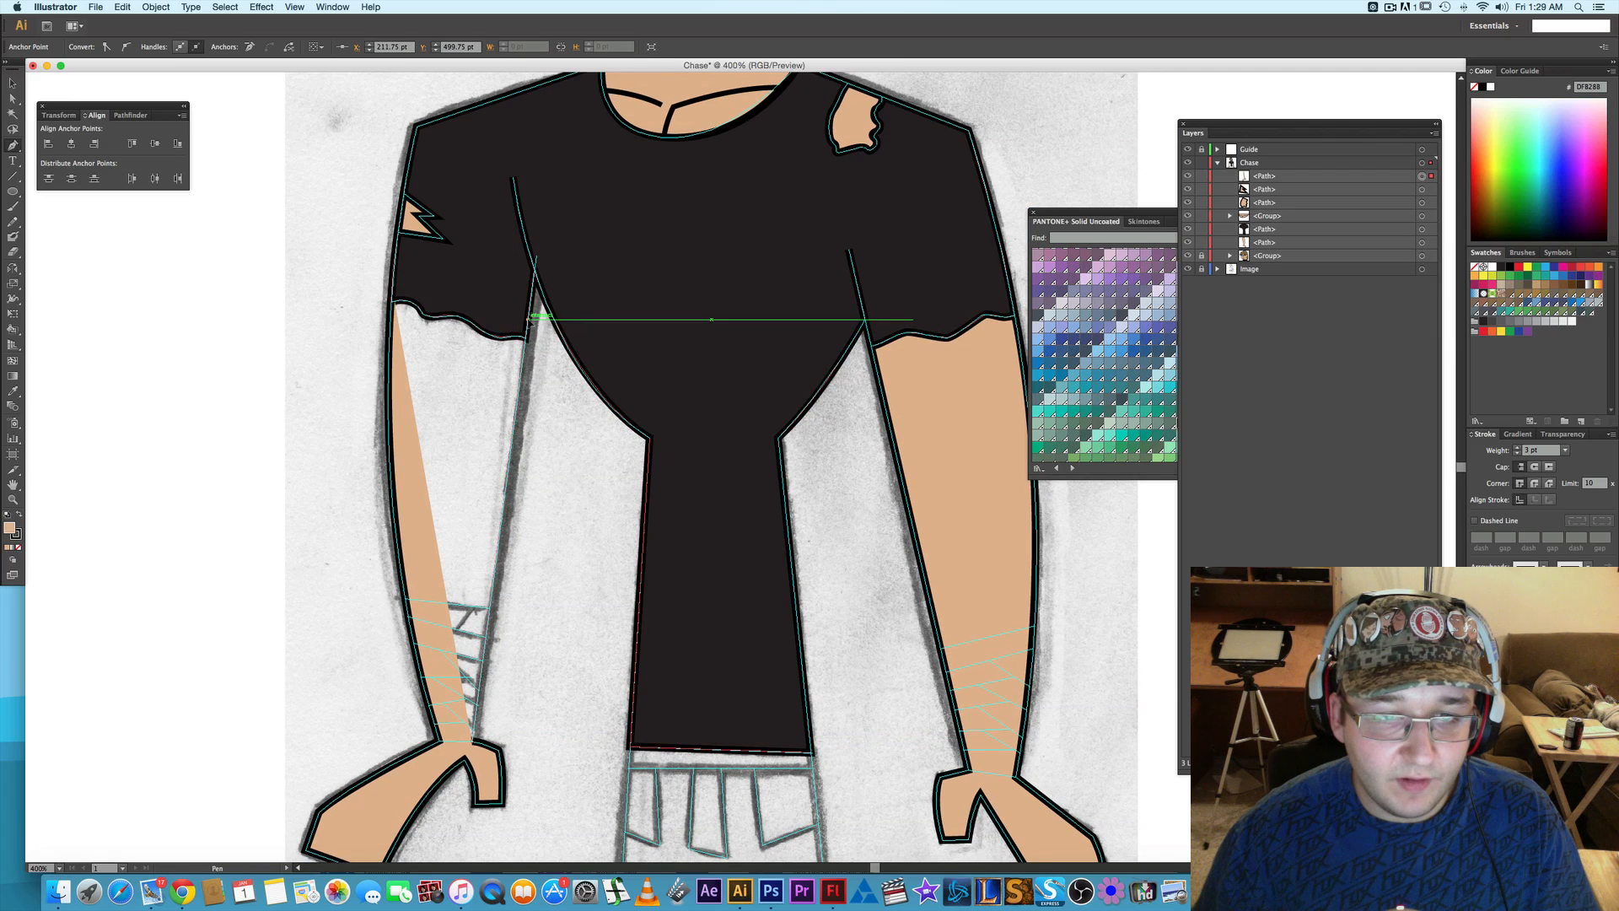
left_click(529, 319)
left_click(395, 288)
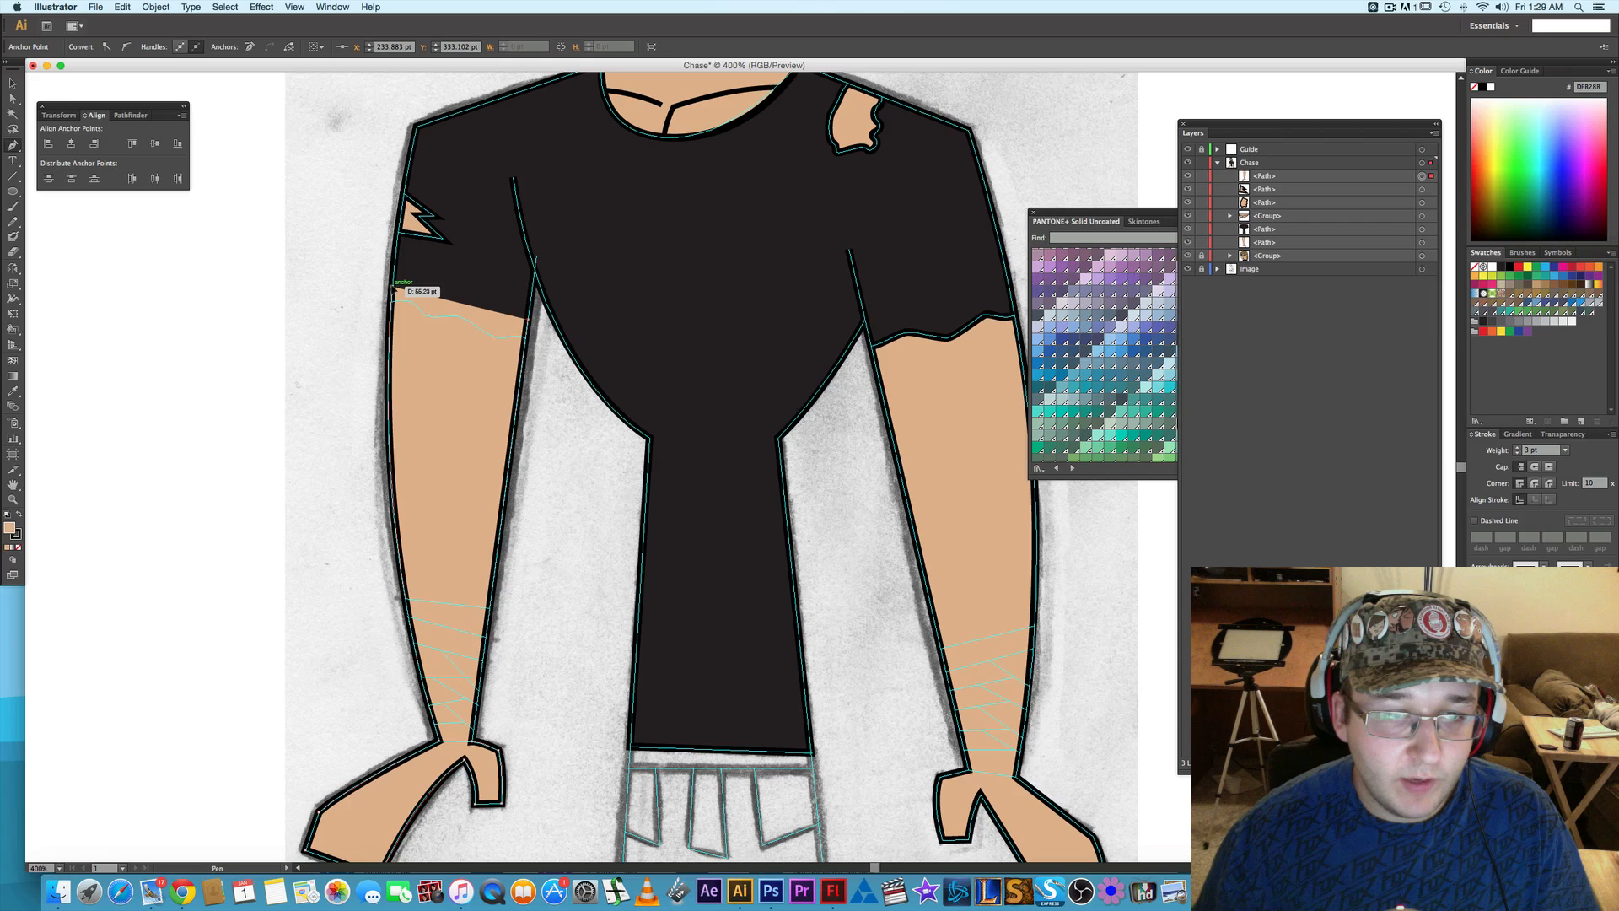
- Move the finished arm path beneath the shirt path in the Chase layer's stacking order, and deselect it
left_click(1270, 177)
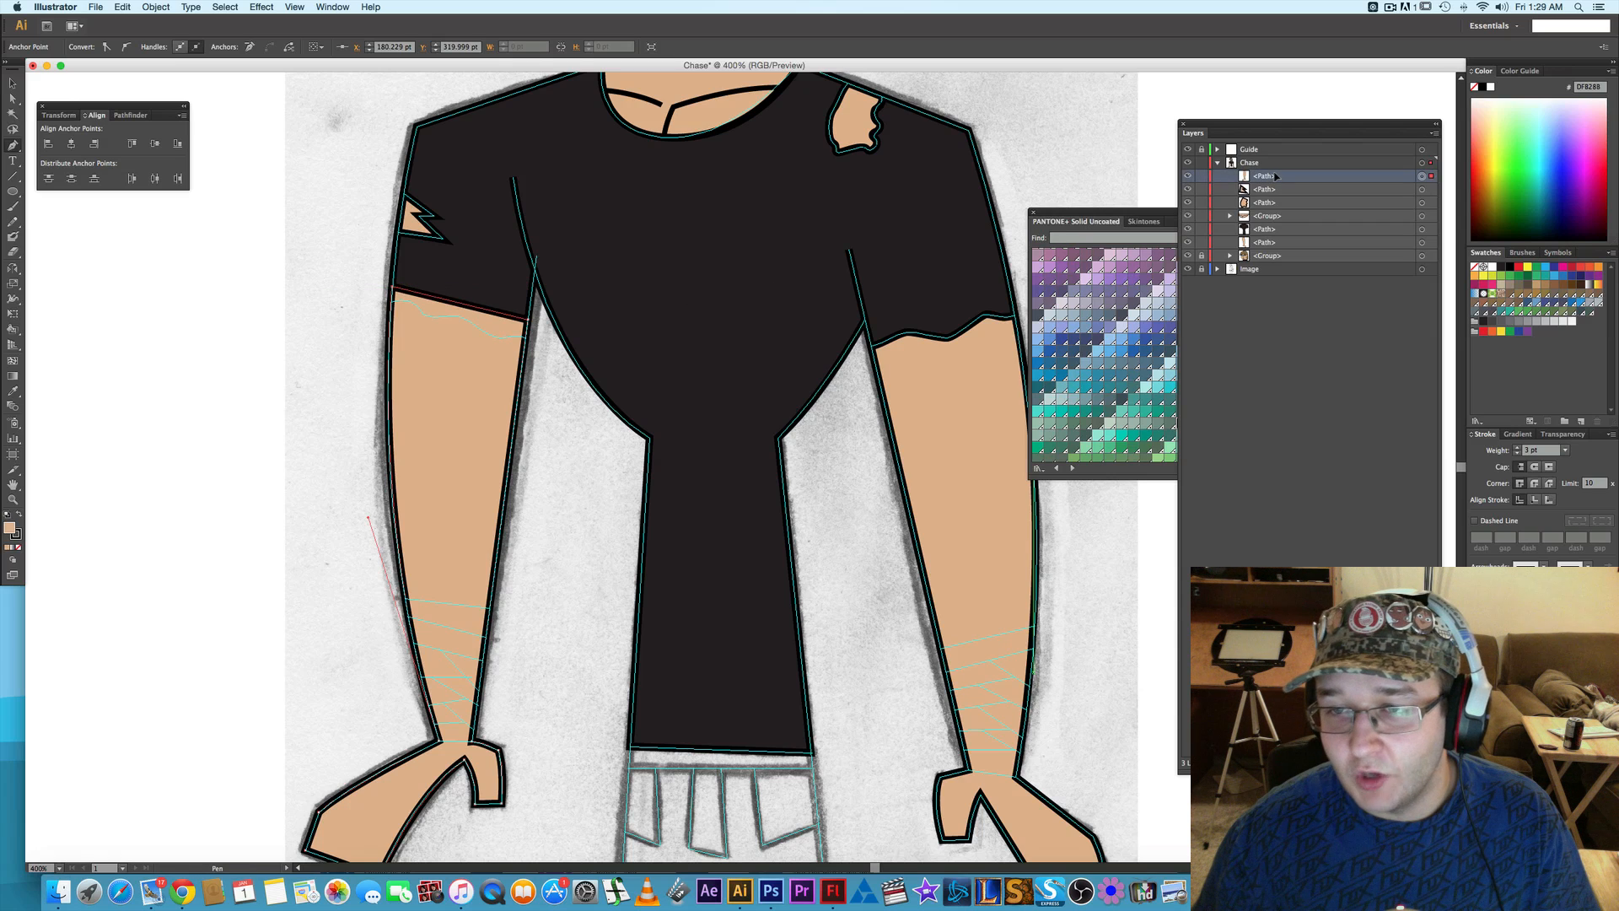
left_click_drag(1275, 208, 1276, 236)
key("a")
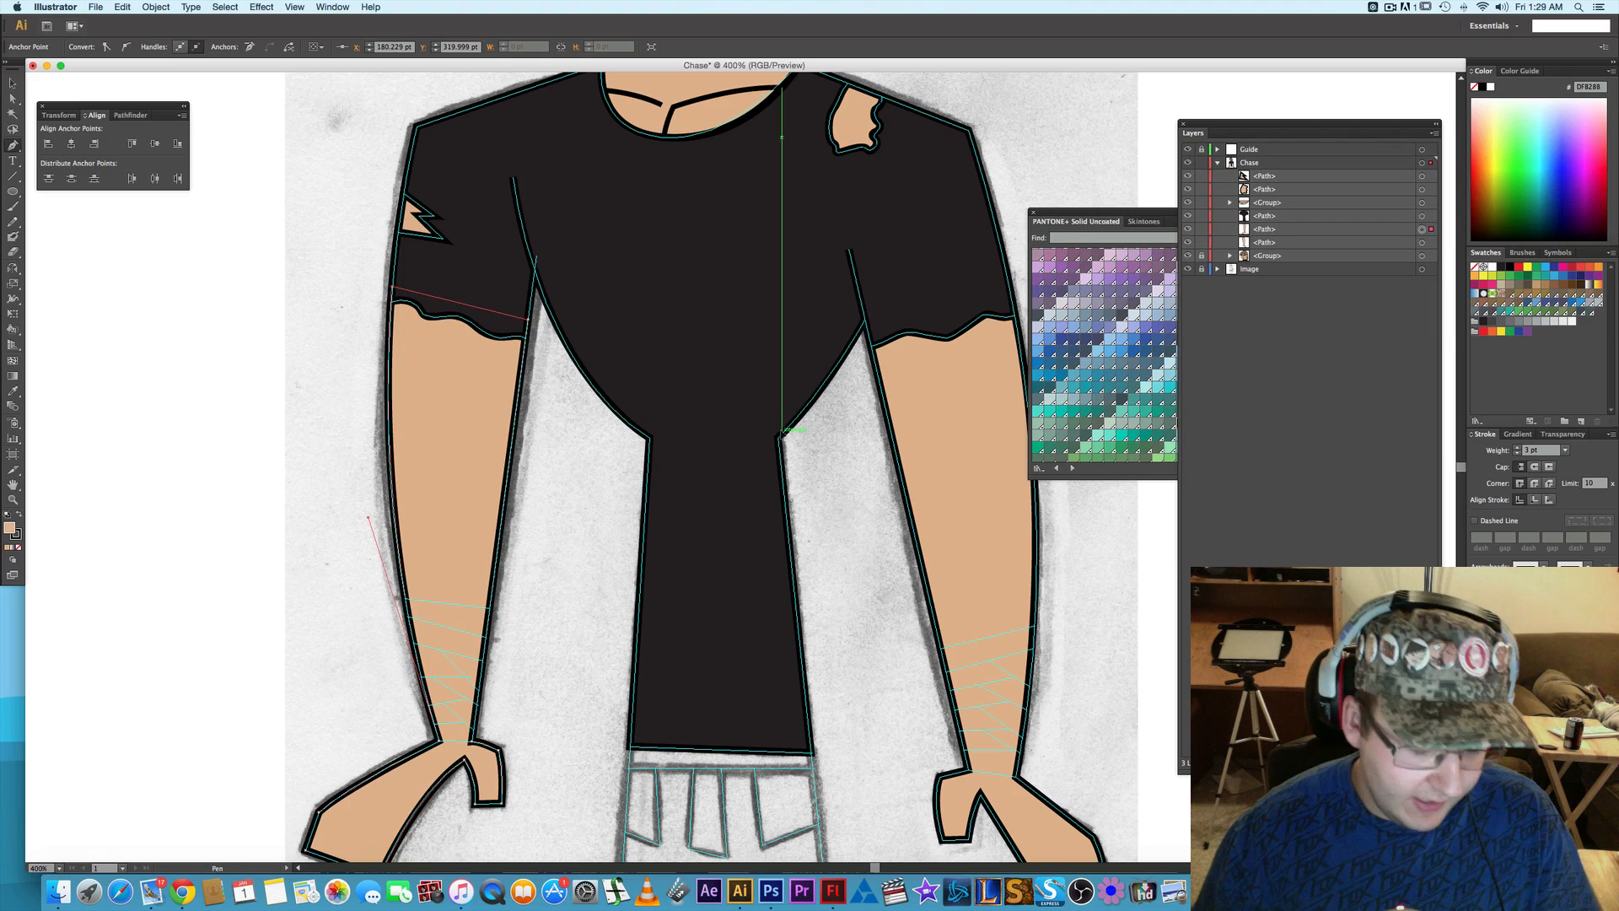
left_click(558, 532)
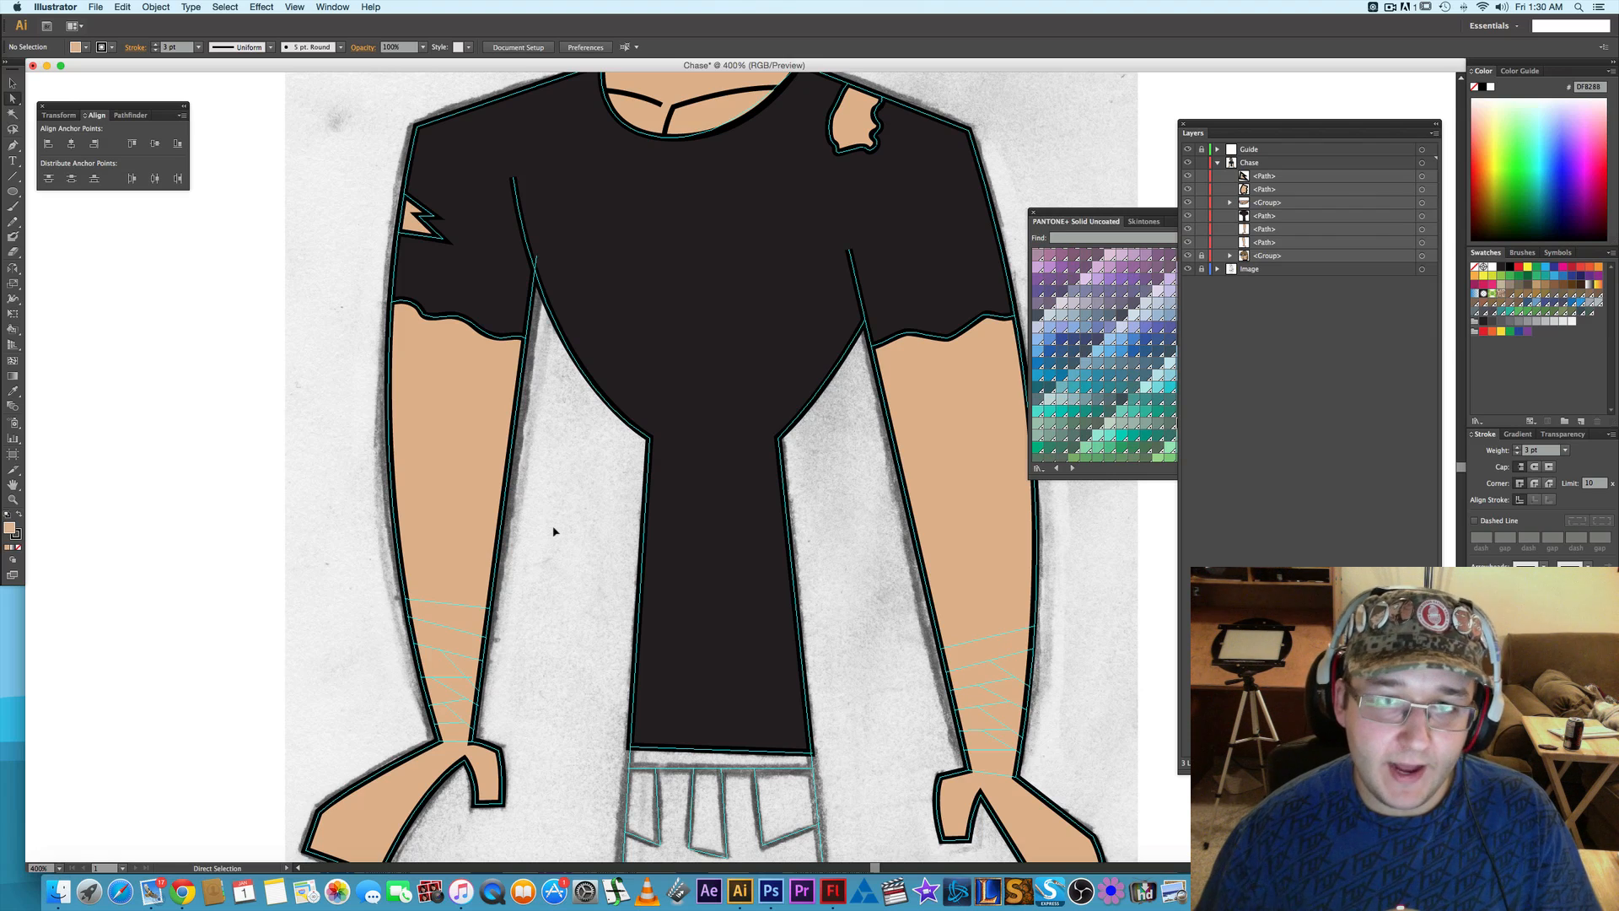
key("space")
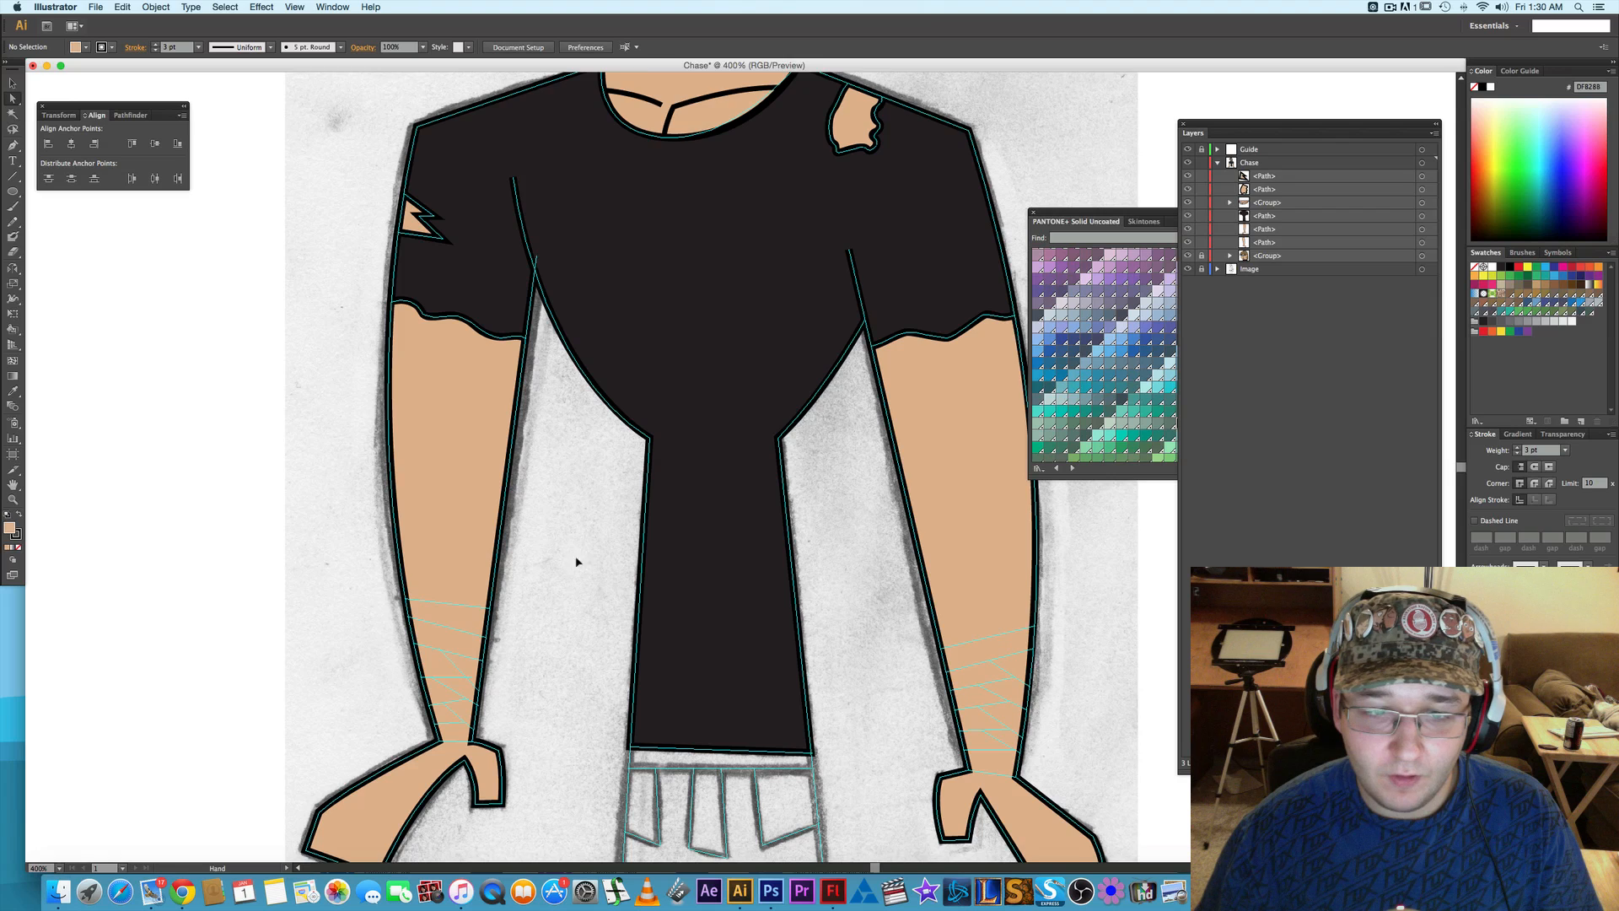
left_click_drag(576, 562, 546, 504)
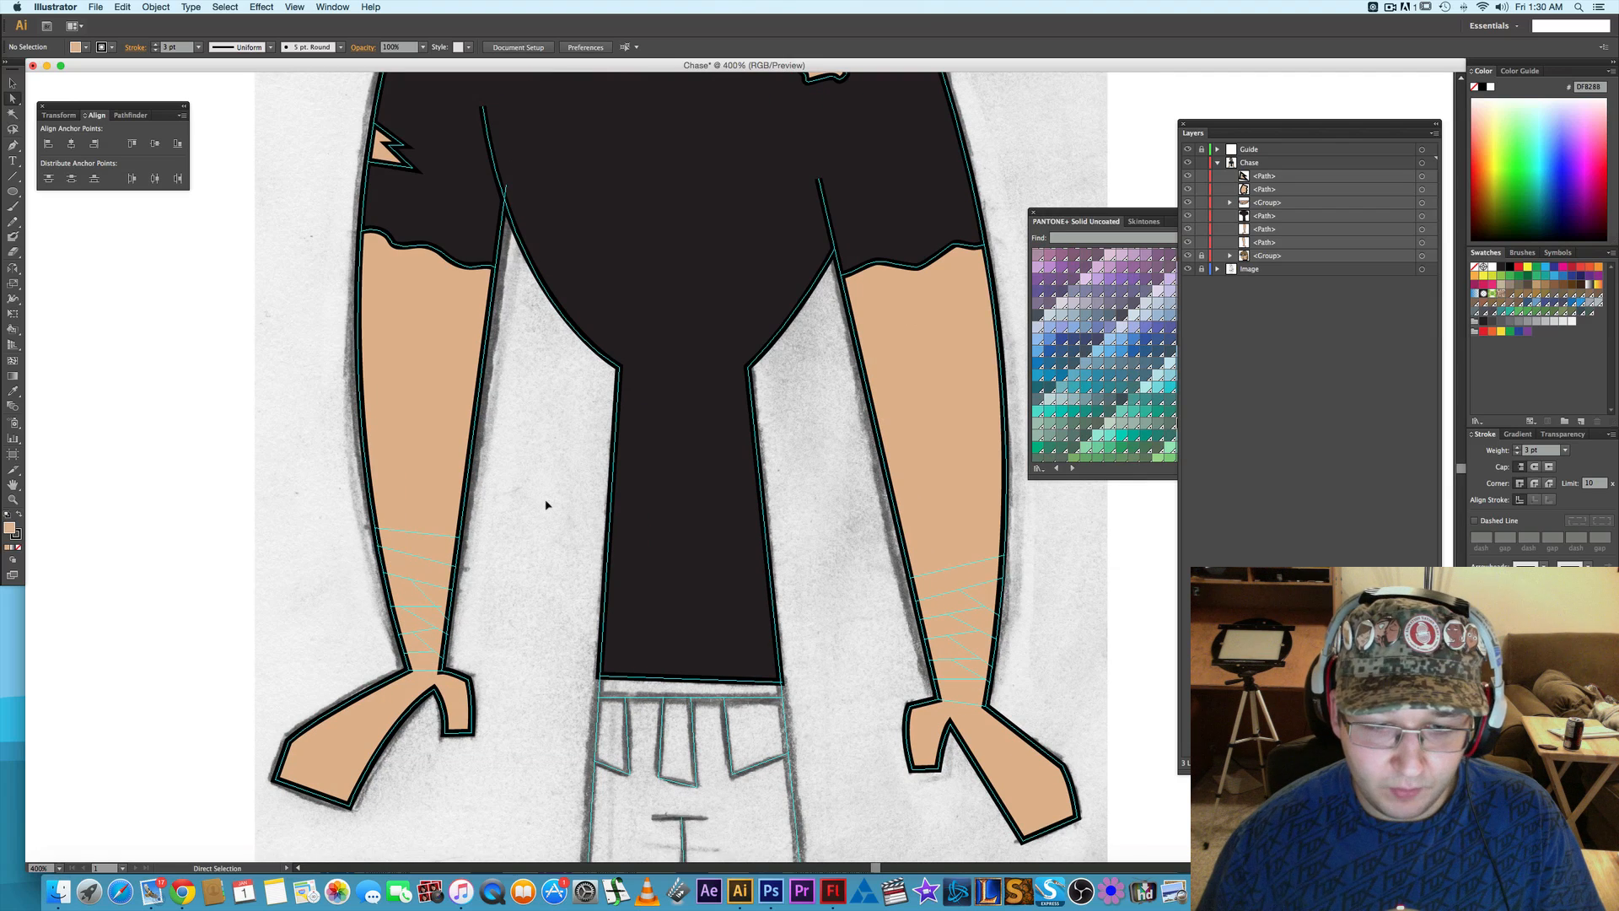
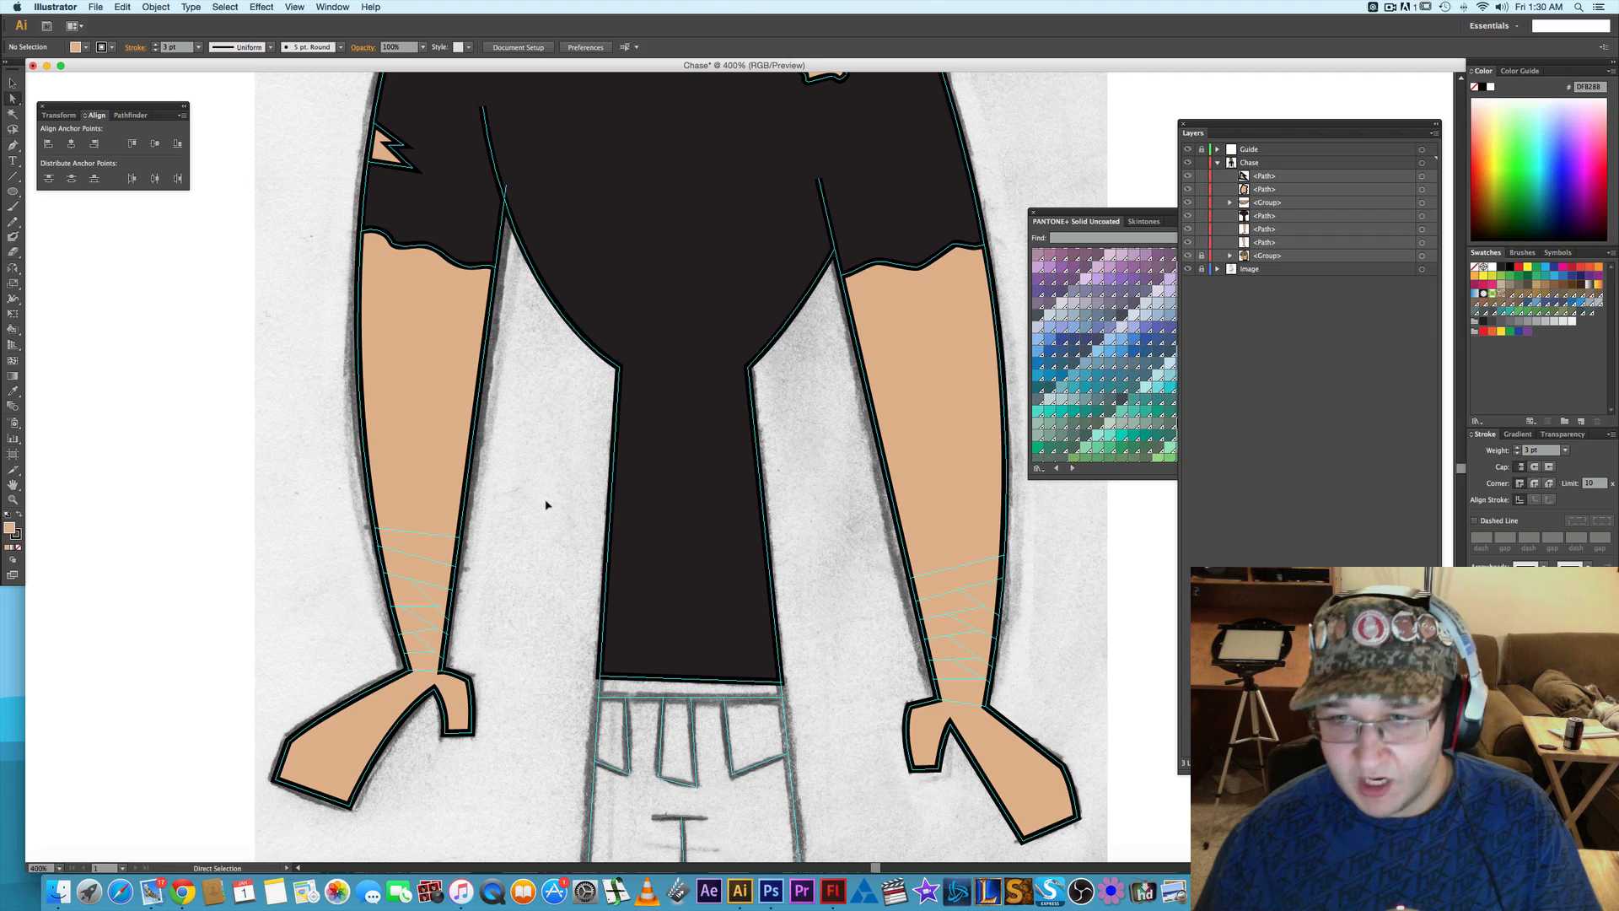
- Reshape the curve along the top of the thumb by adjusting the wrist anchor's handle on the drawing's left hand
key("space")
left_click_drag(660, 646, 610, 540)
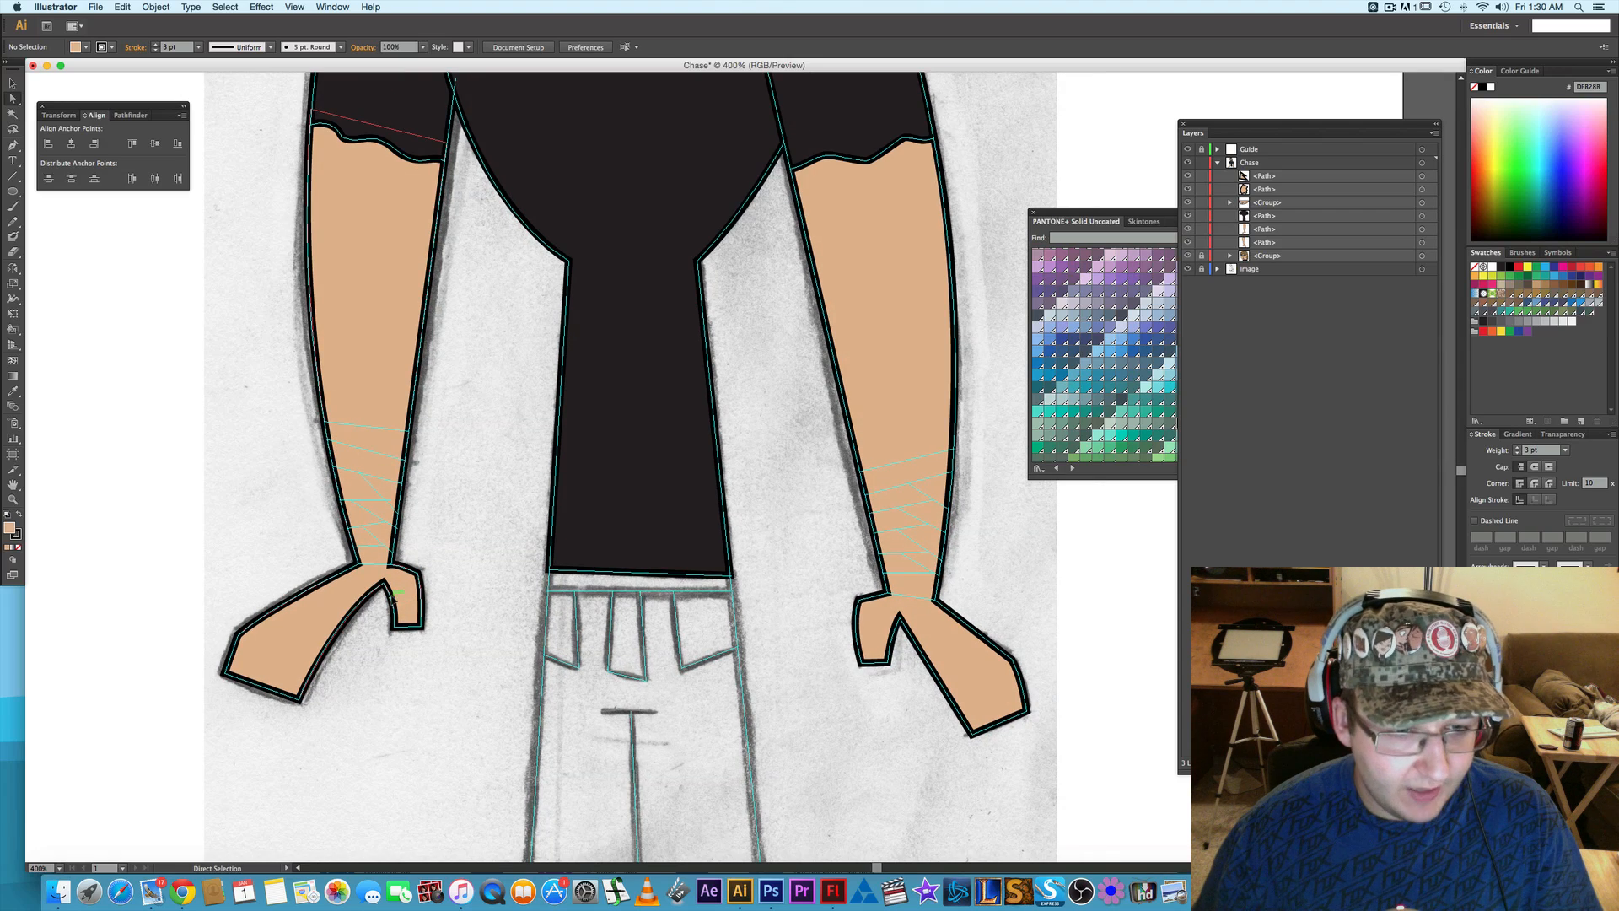
scroll(394, 595, "up", 5)
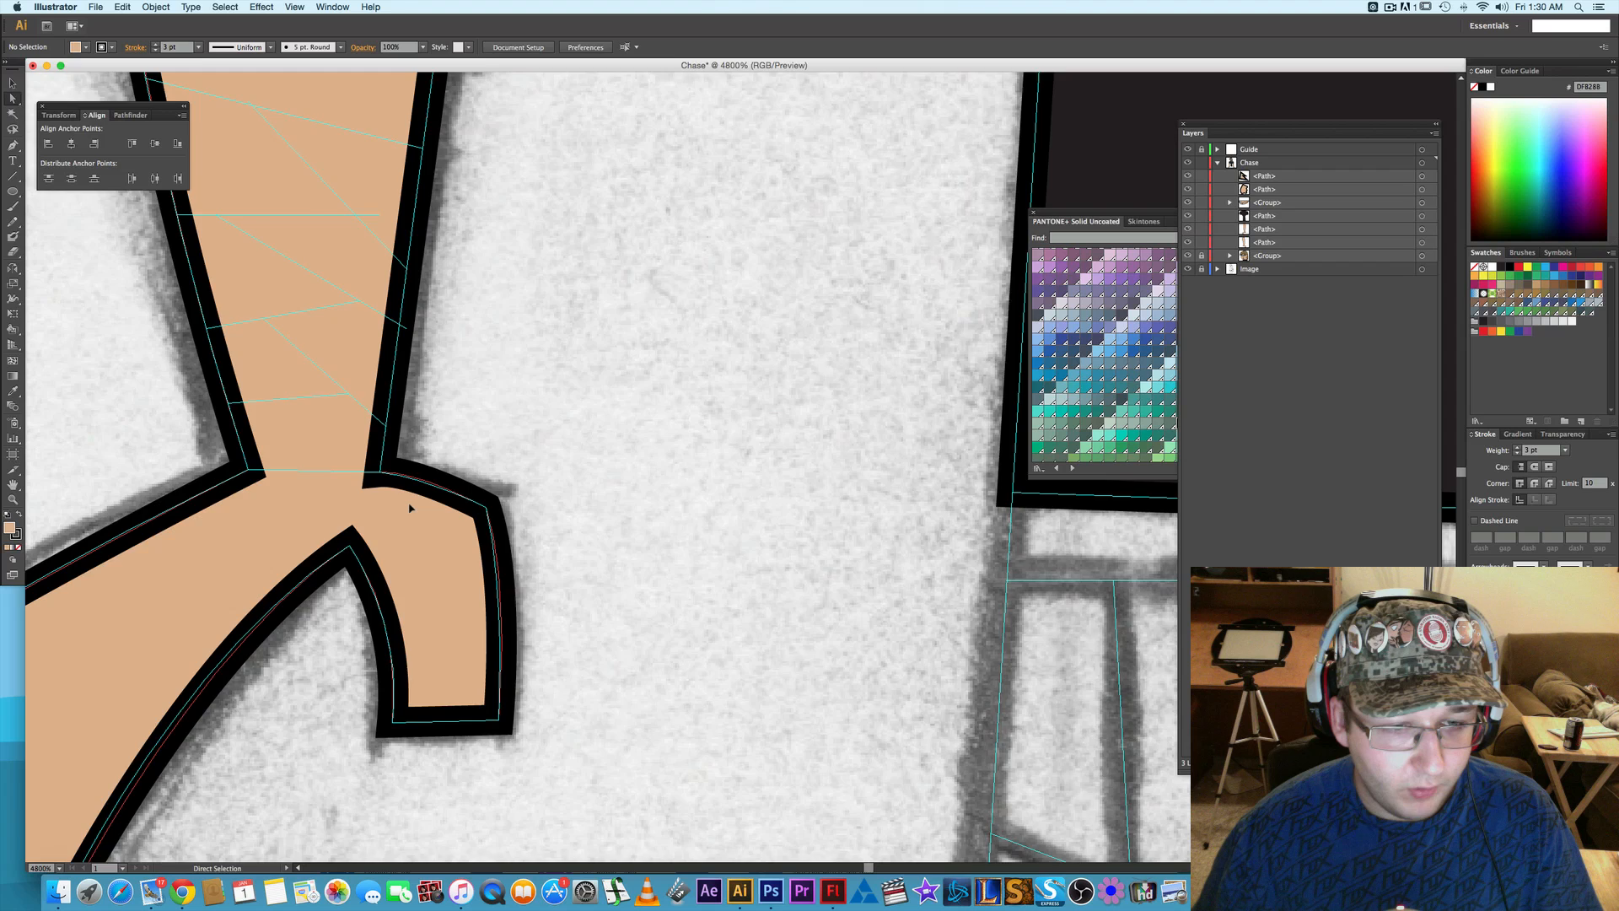
scroll(410, 508, "up", 3)
left_click(294, 400)
left_click(291, 400)
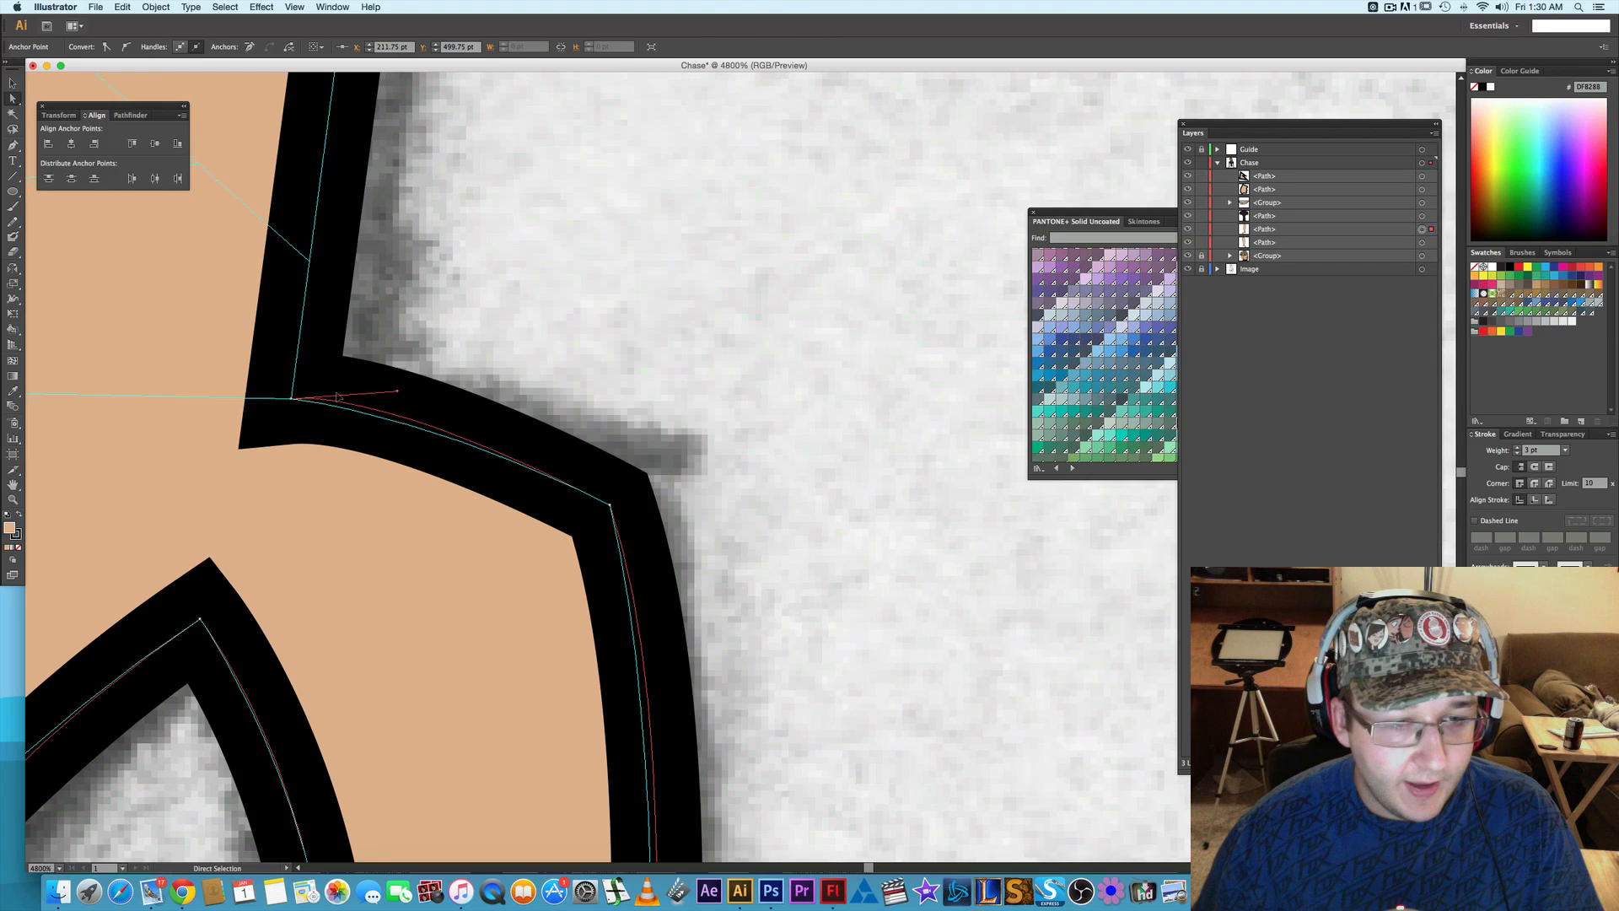
left_click_drag(398, 394, 423, 415)
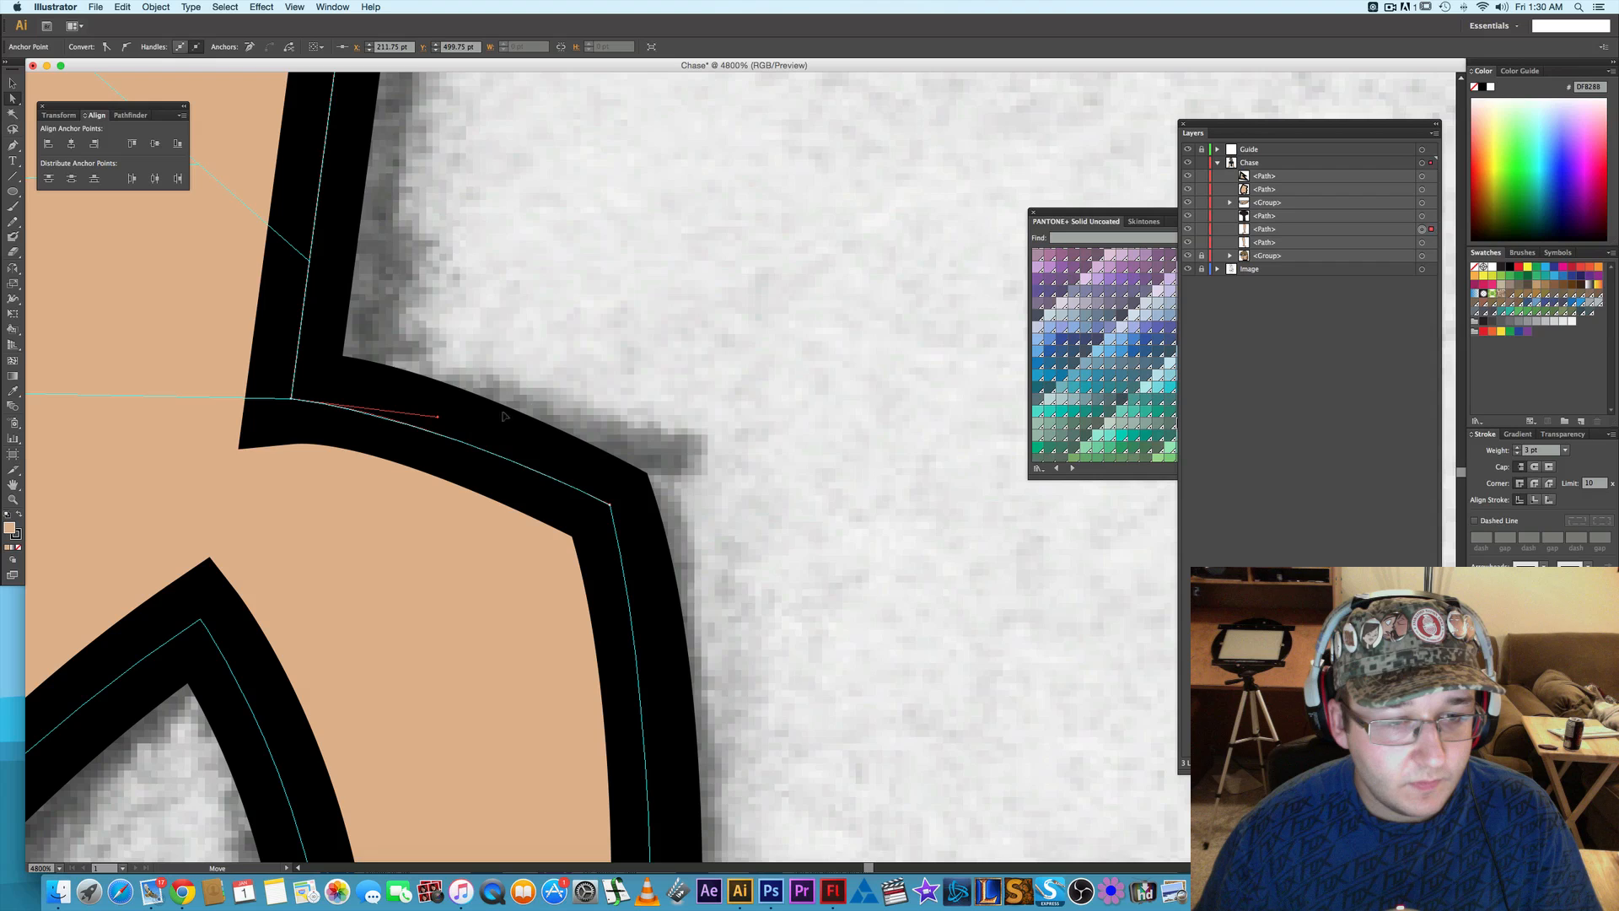
left_click(646, 399)
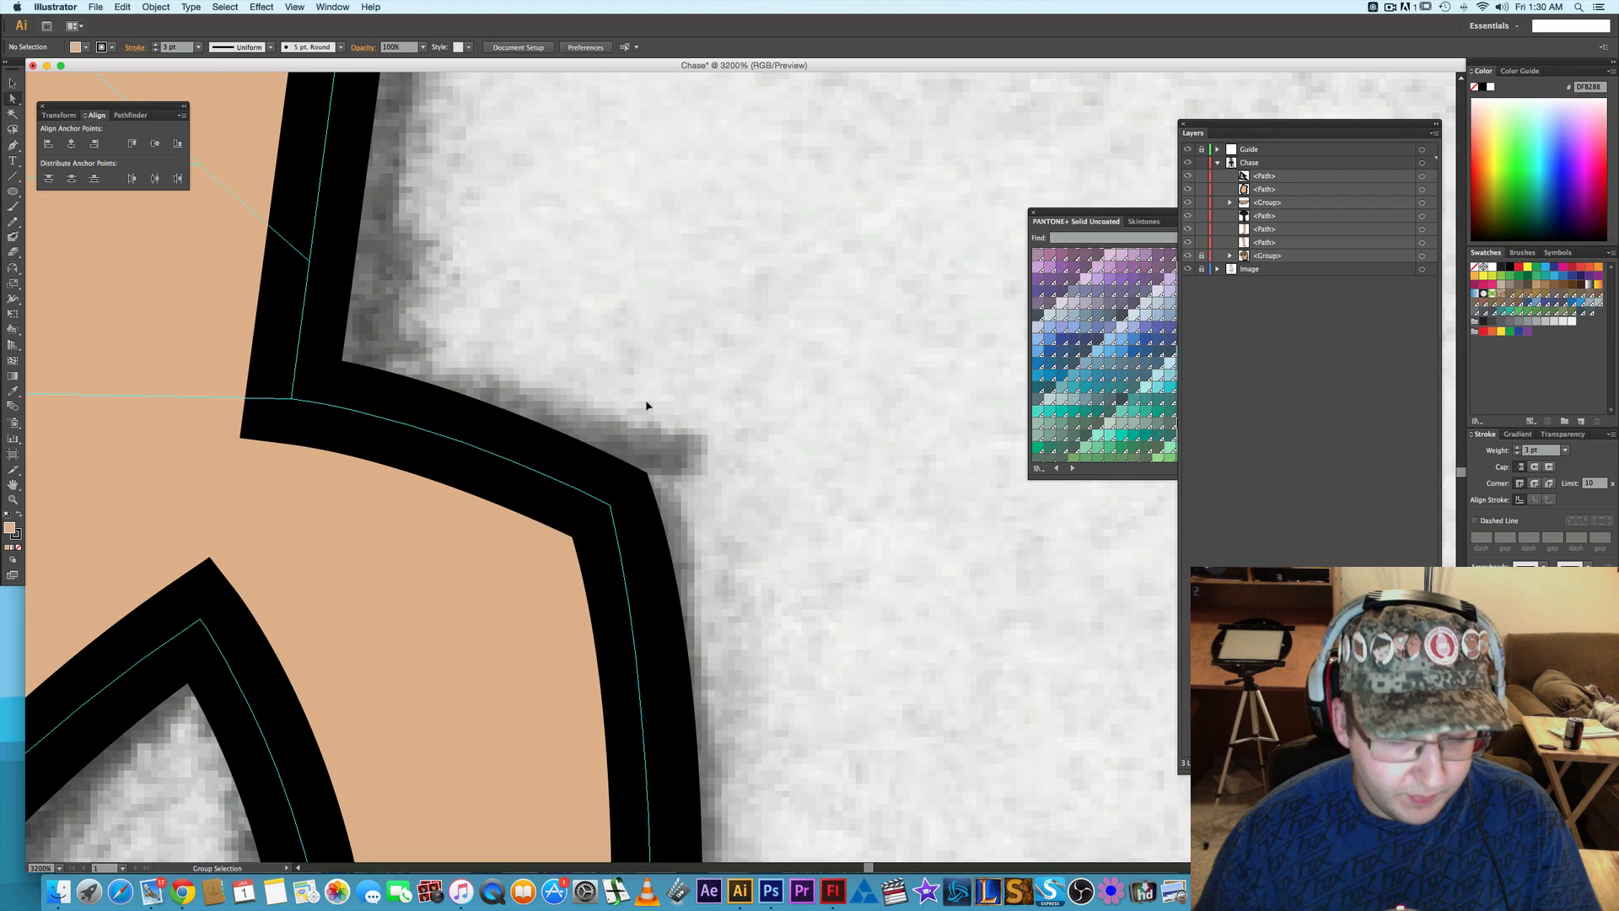
- Lengthen the handle at the thumb's outer upper corner to smooth the outer edge of the left-side hand
scroll(638, 437, "down", 2)
left_click(618, 586)
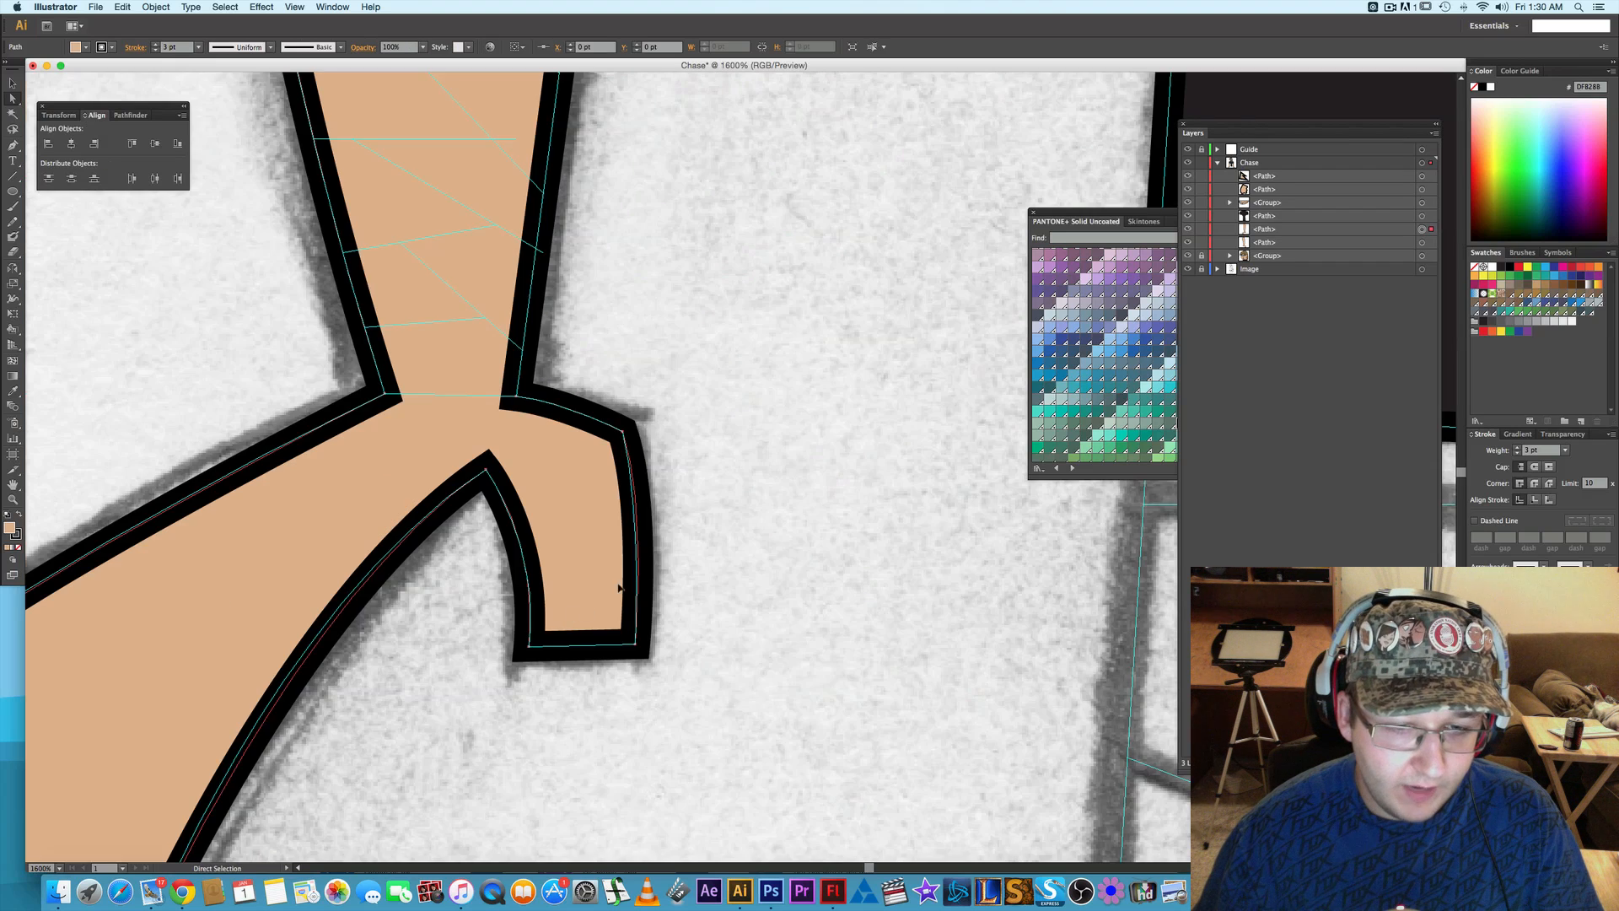
left_click(622, 431)
left_click_drag(649, 508, 646, 540)
left_click(704, 510)
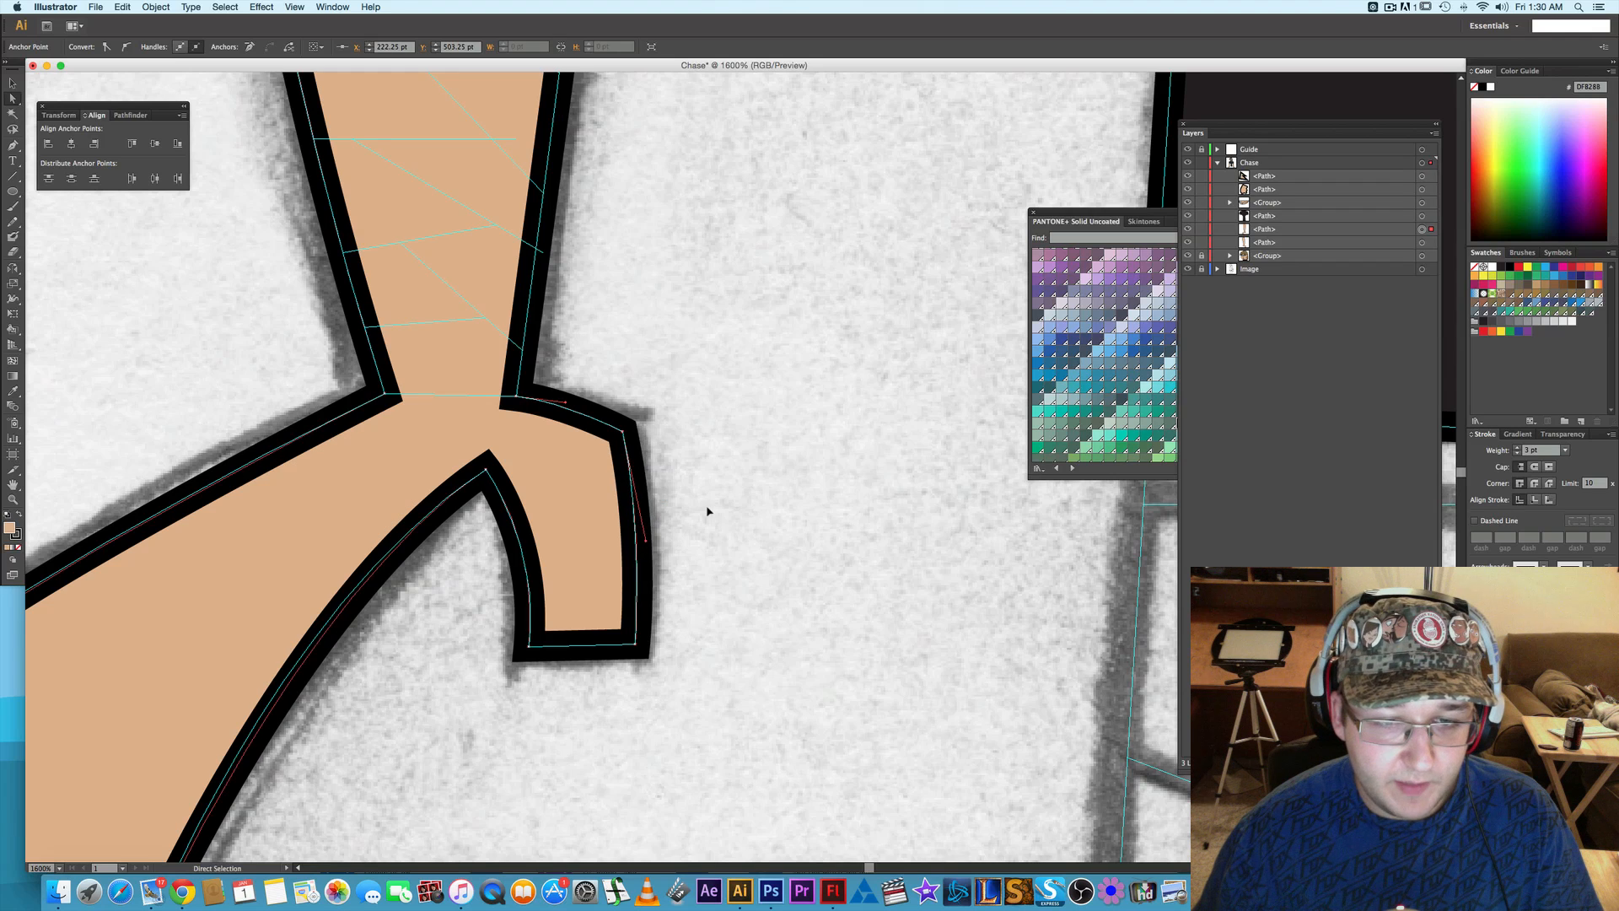
scroll(704, 511, "down", 2)
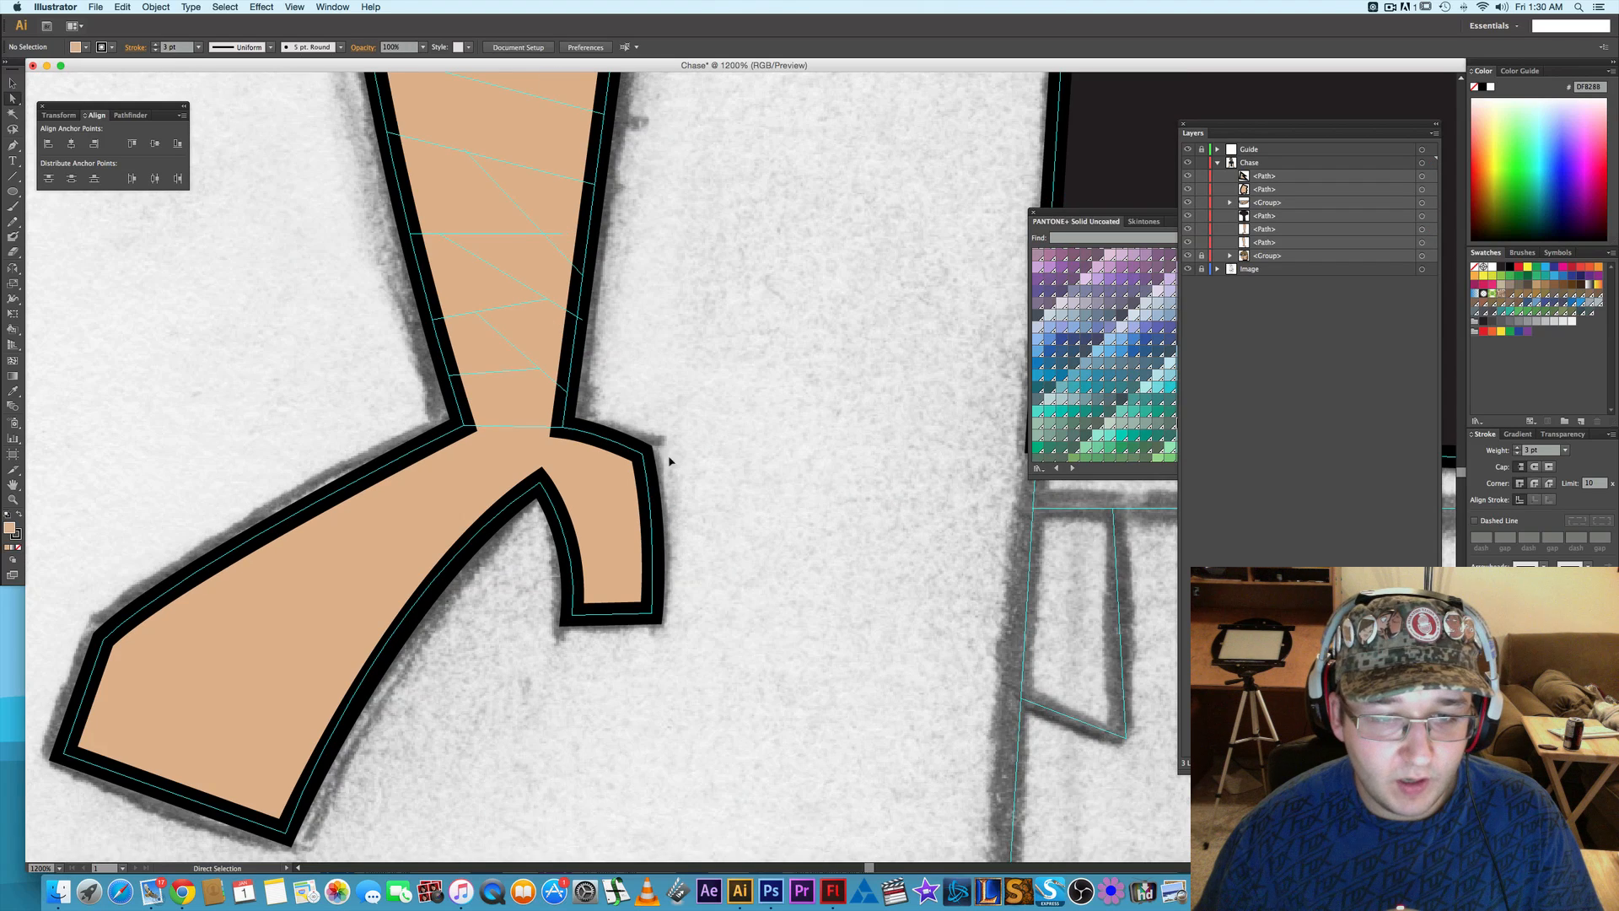
scroll(684, 413, "down", 1)
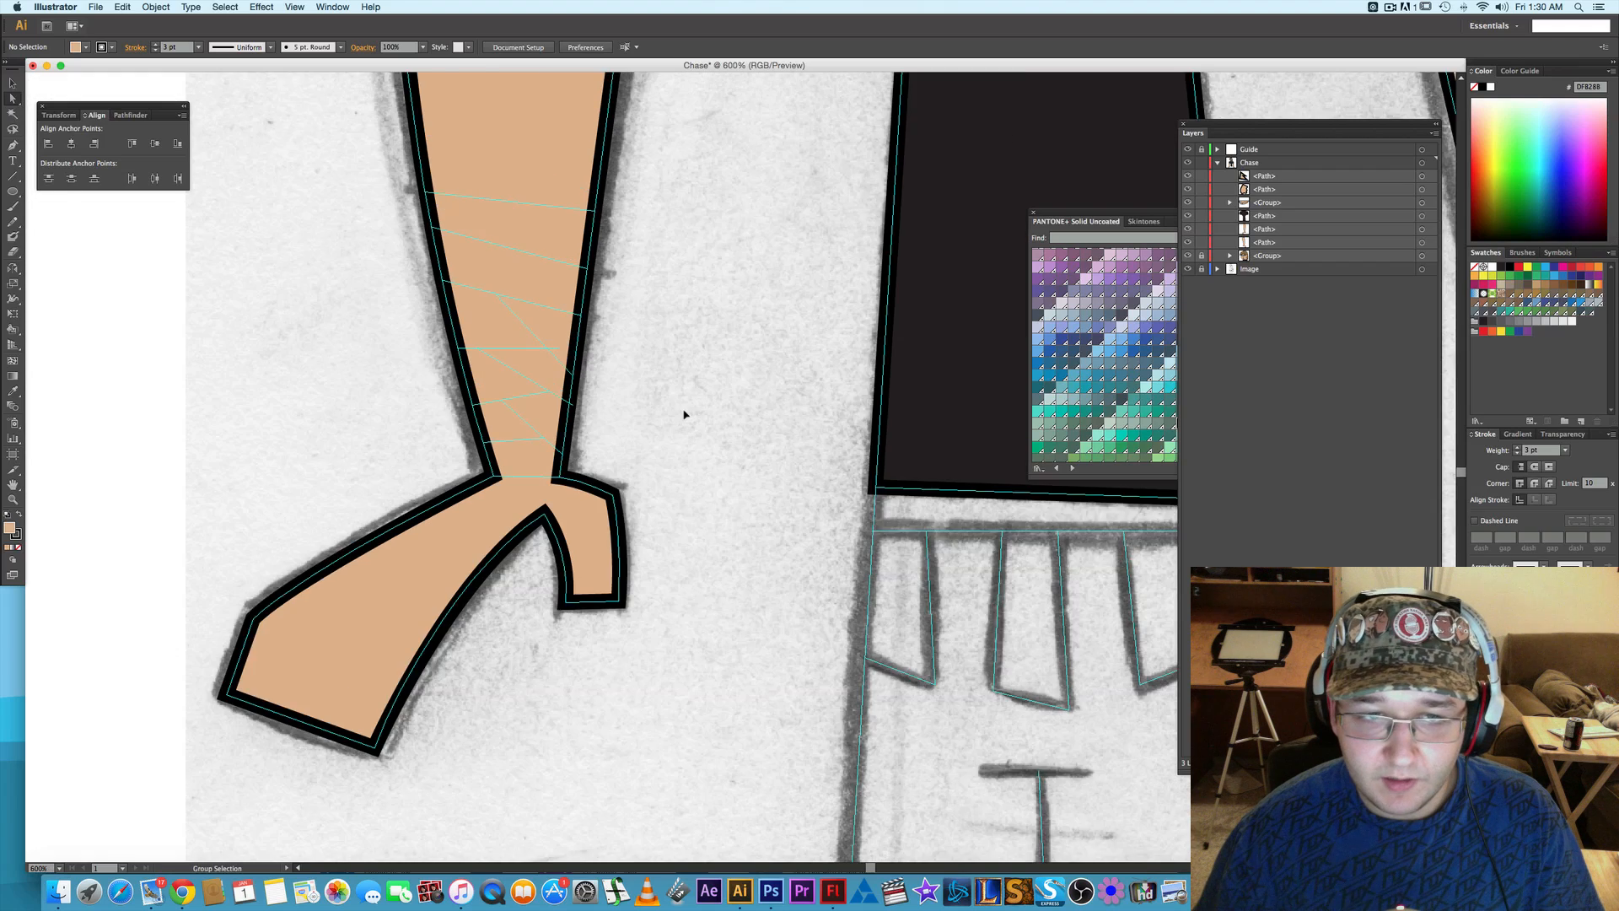
scroll(686, 414, "down", 1)
left_click_drag(982, 393, 721, 406)
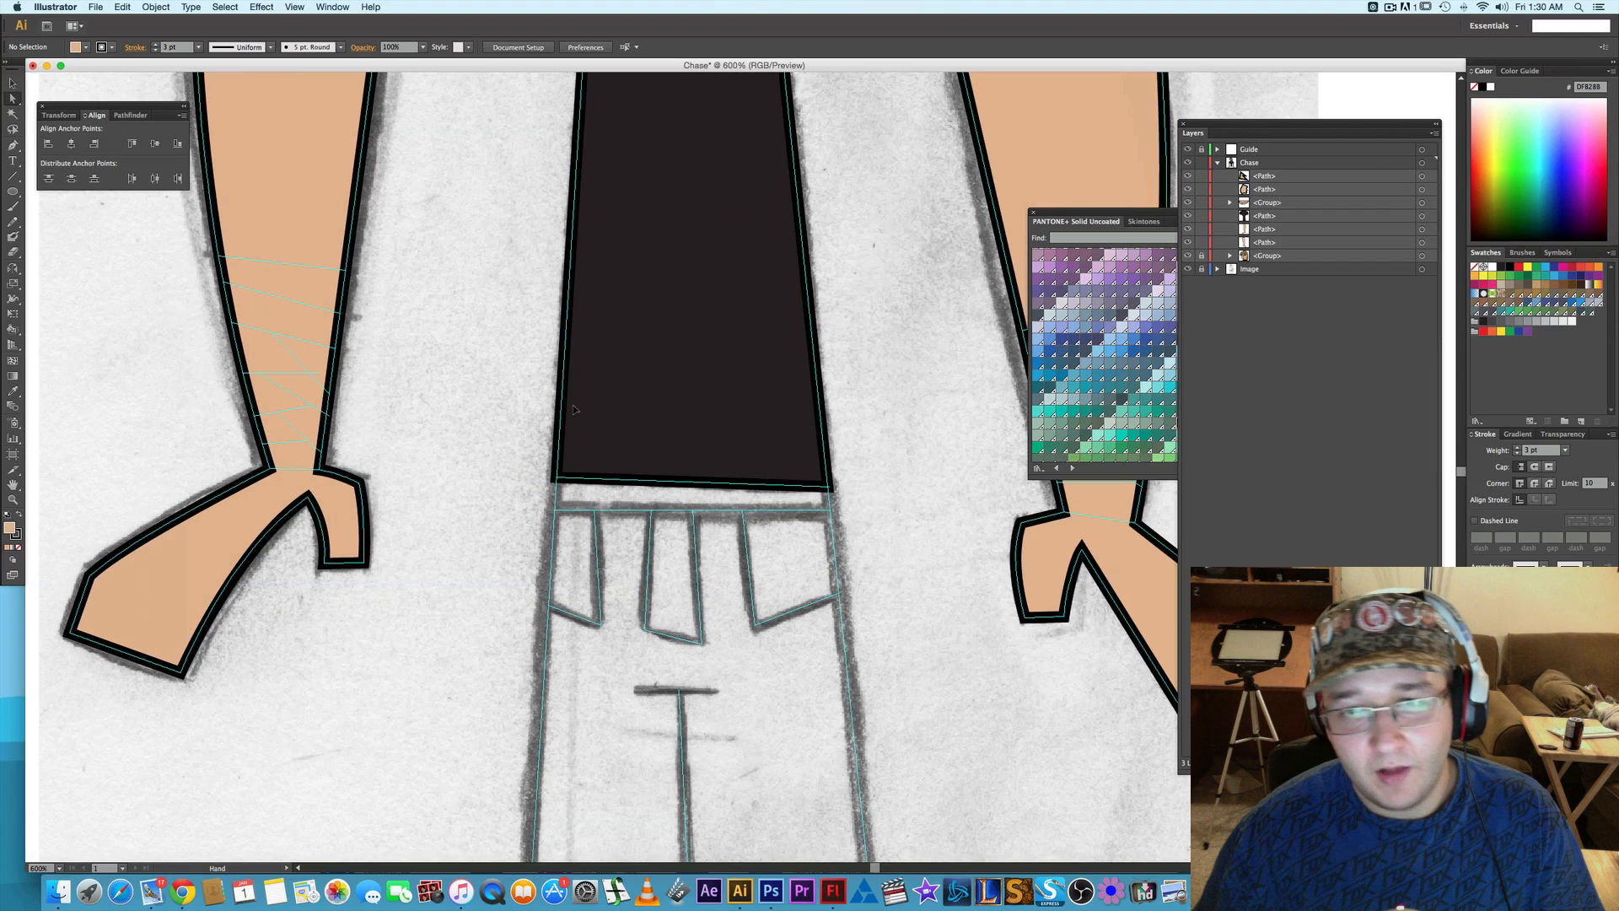
scroll(700, 401, "right", 5)
scroll(517, 446, "right", 4)
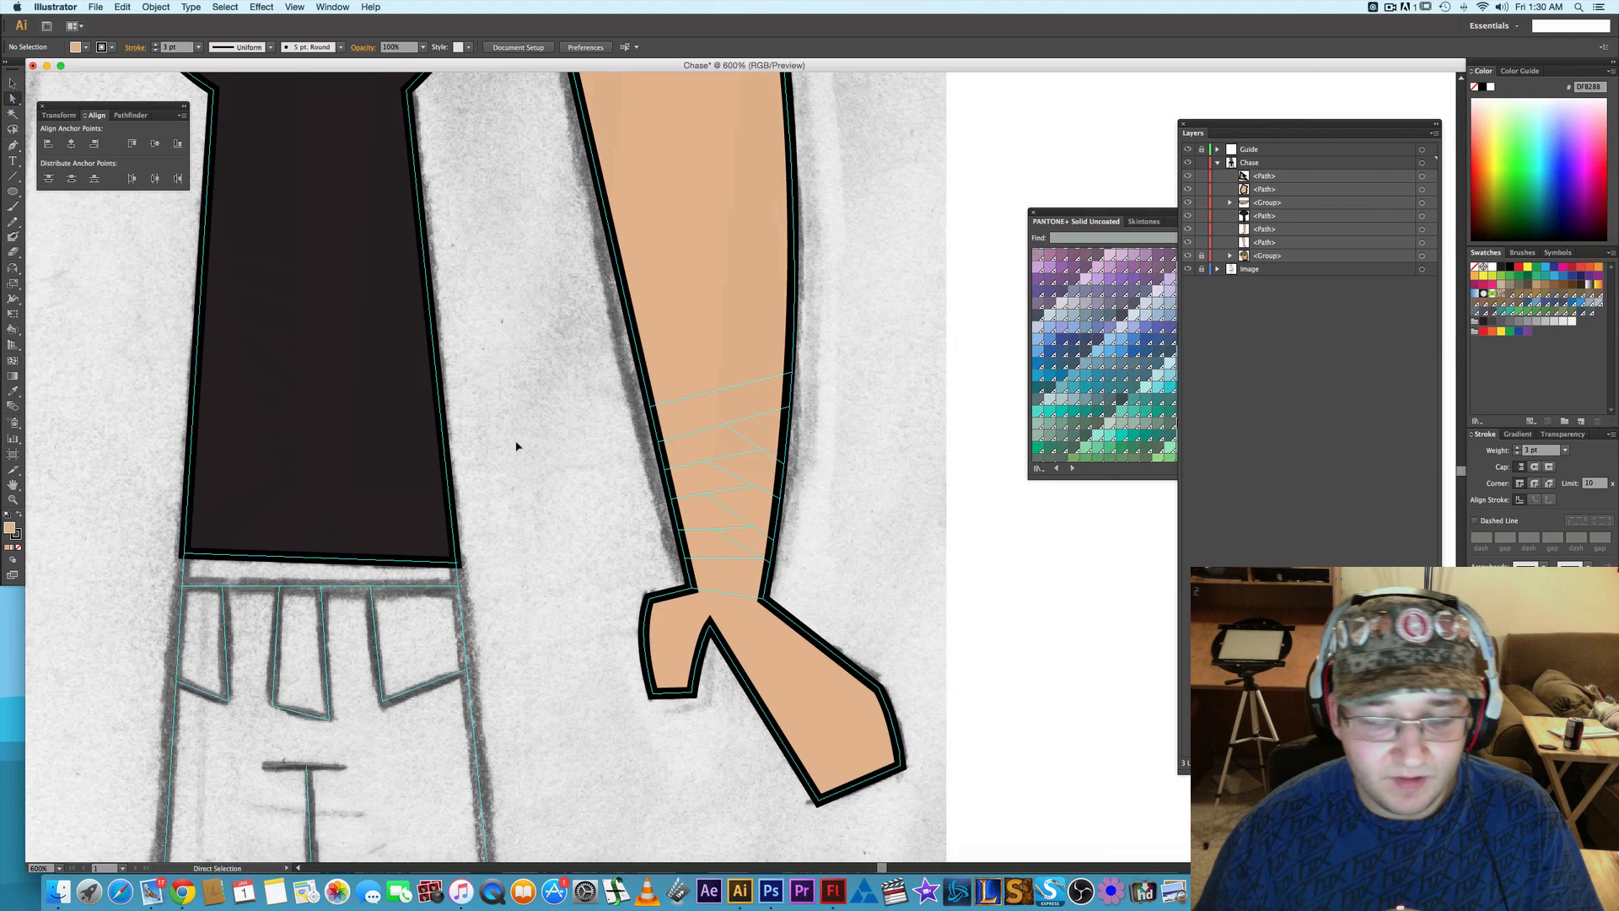
key("p")
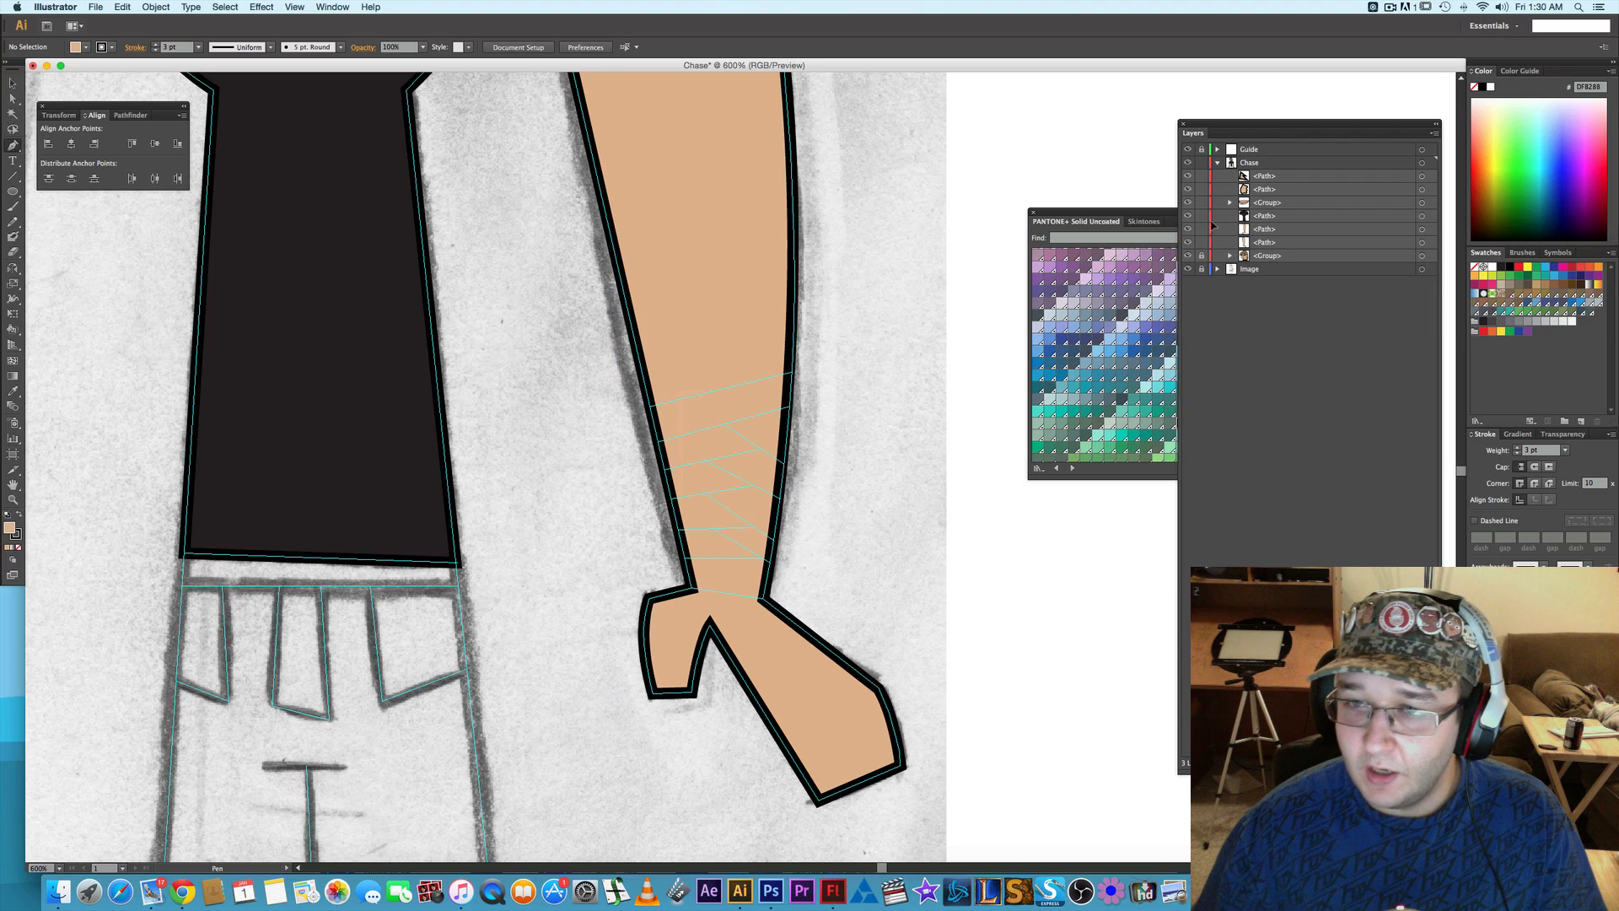
- Group the black shirt shape with the two torn-hole shapes on its sleeve and shoulder
key("z")
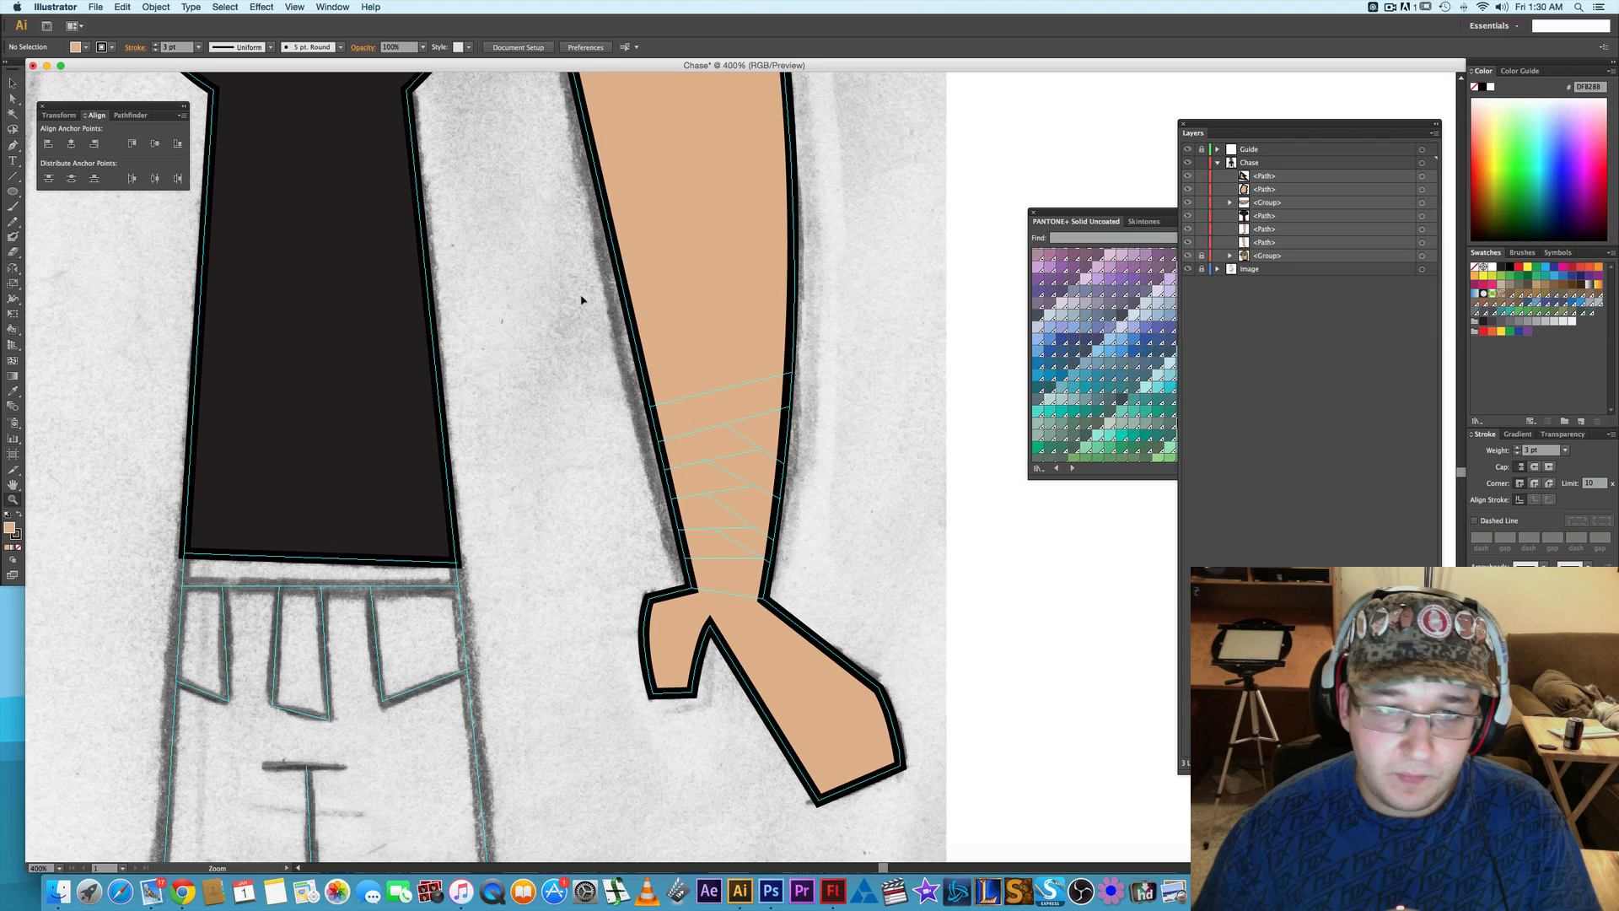
left_click(581, 300, "alt")
left_click_drag(557, 292, 674, 417)
key("v")
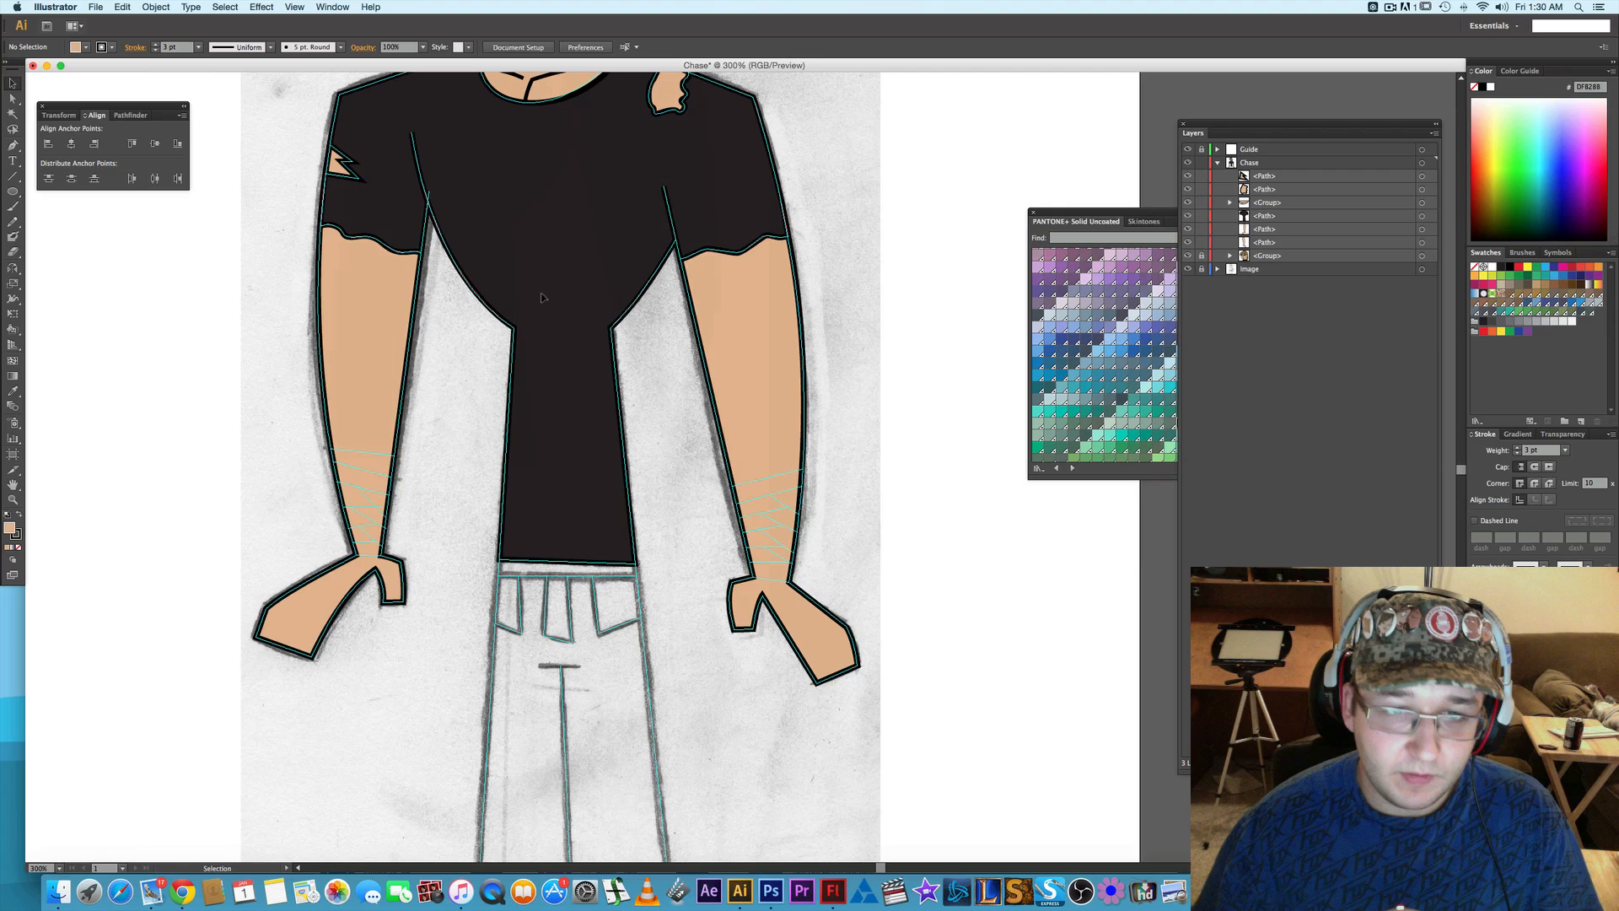
left_click(543, 297)
scroll(542, 297, "up", 2)
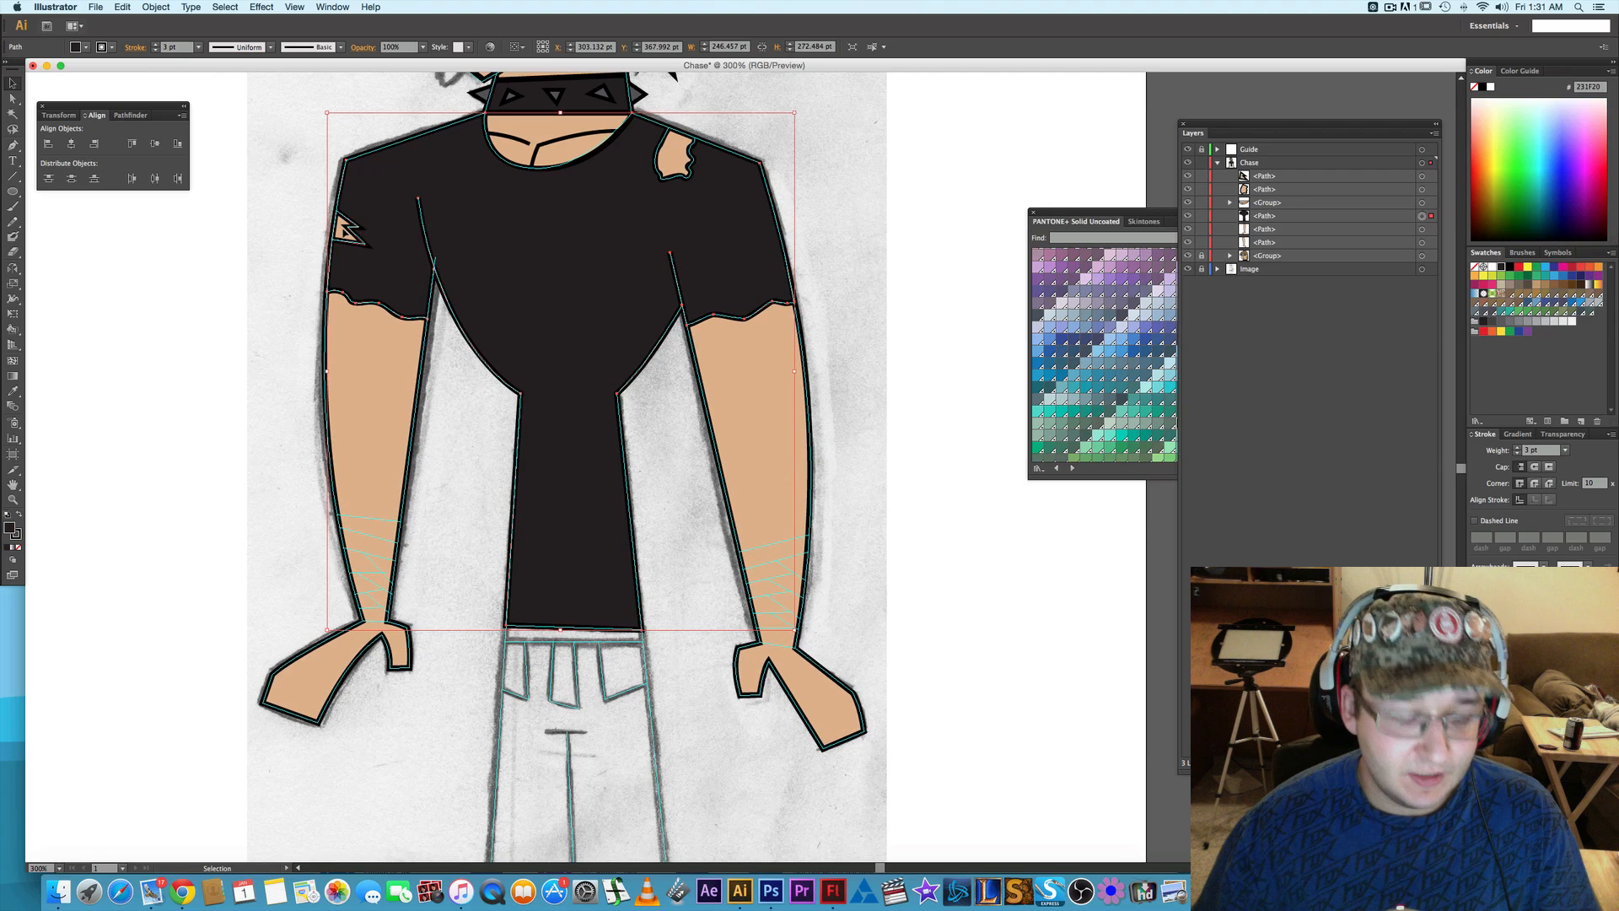
left_click(647, 155, "shift")
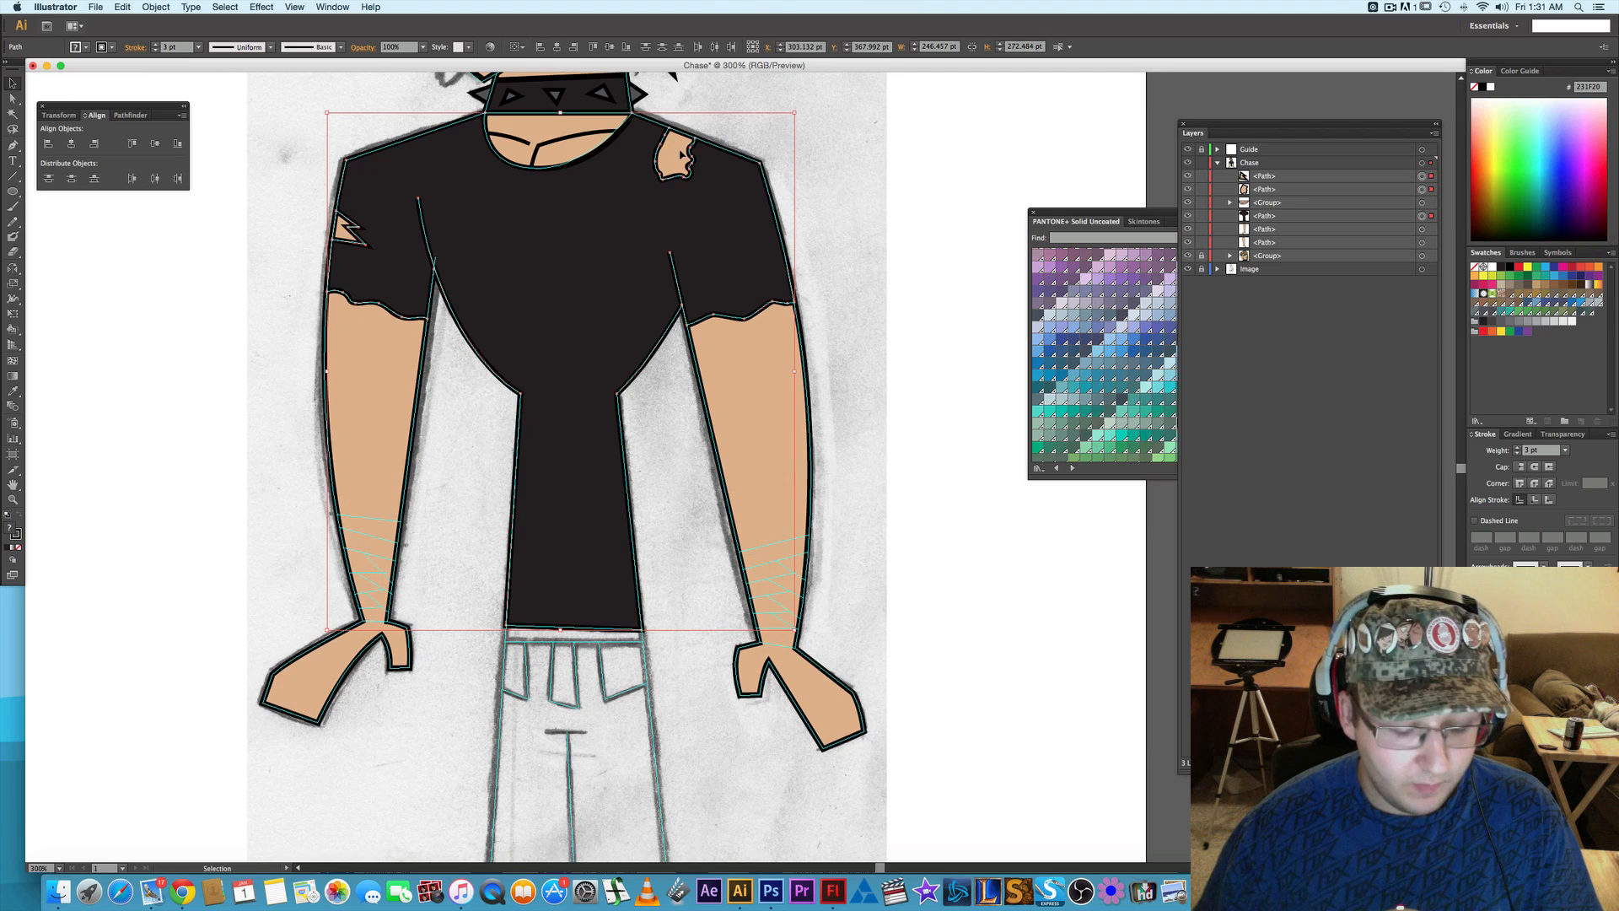
key("super+g")
left_click(893, 238)
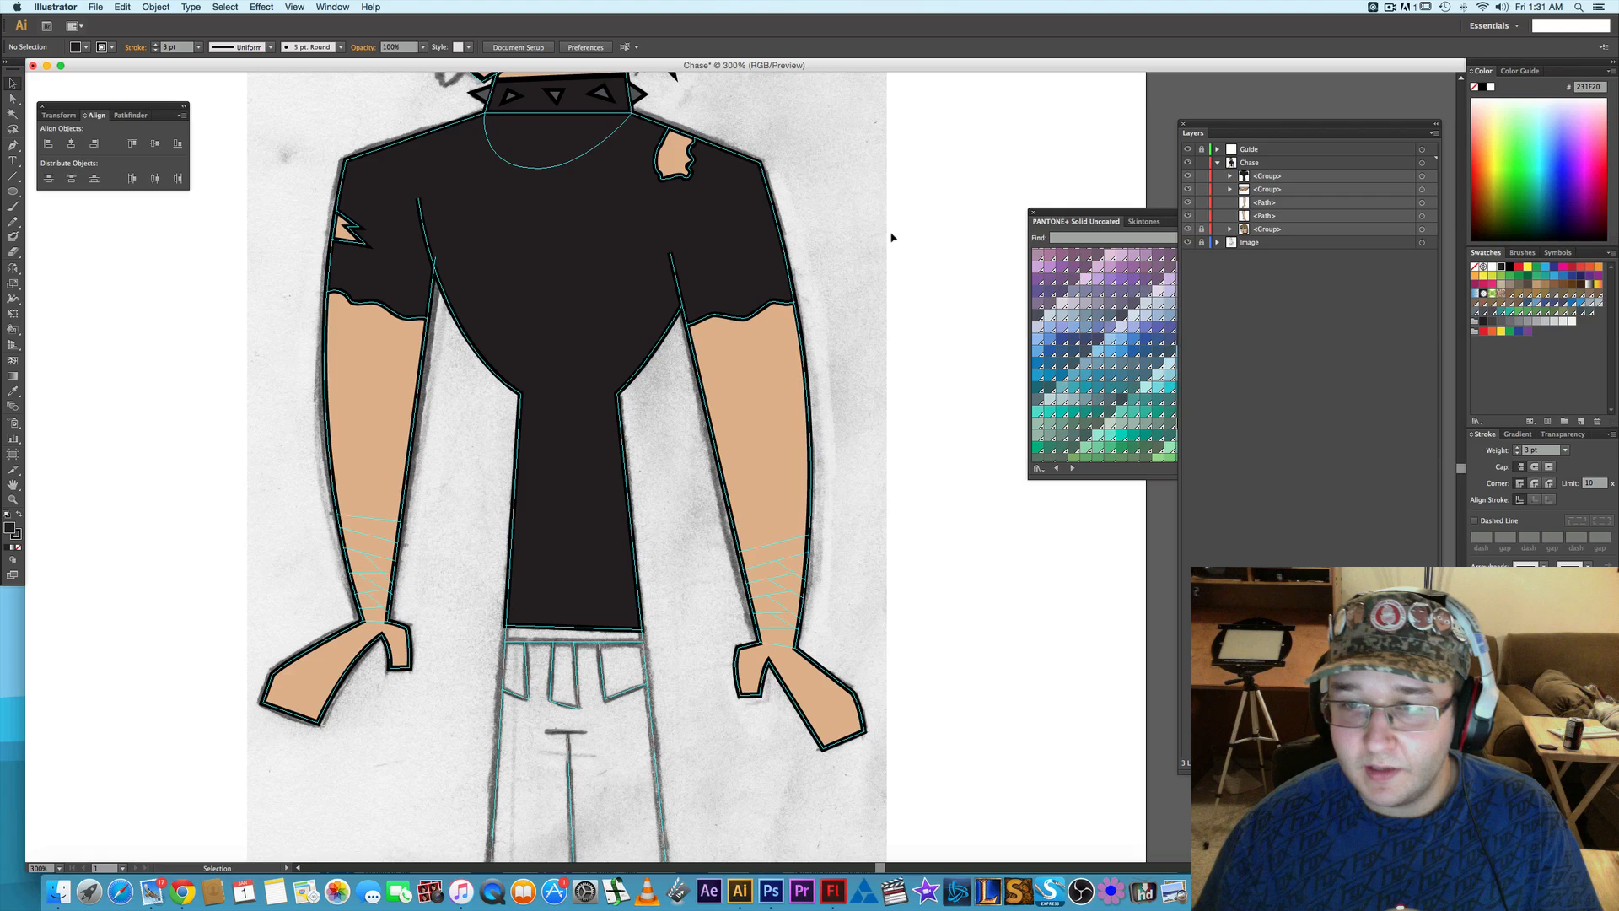
- Move the neck group above the shirt group in the Chase layer and group the two together
left_click(1294, 192)
left_click_drag(1293, 183, 1341, 170)
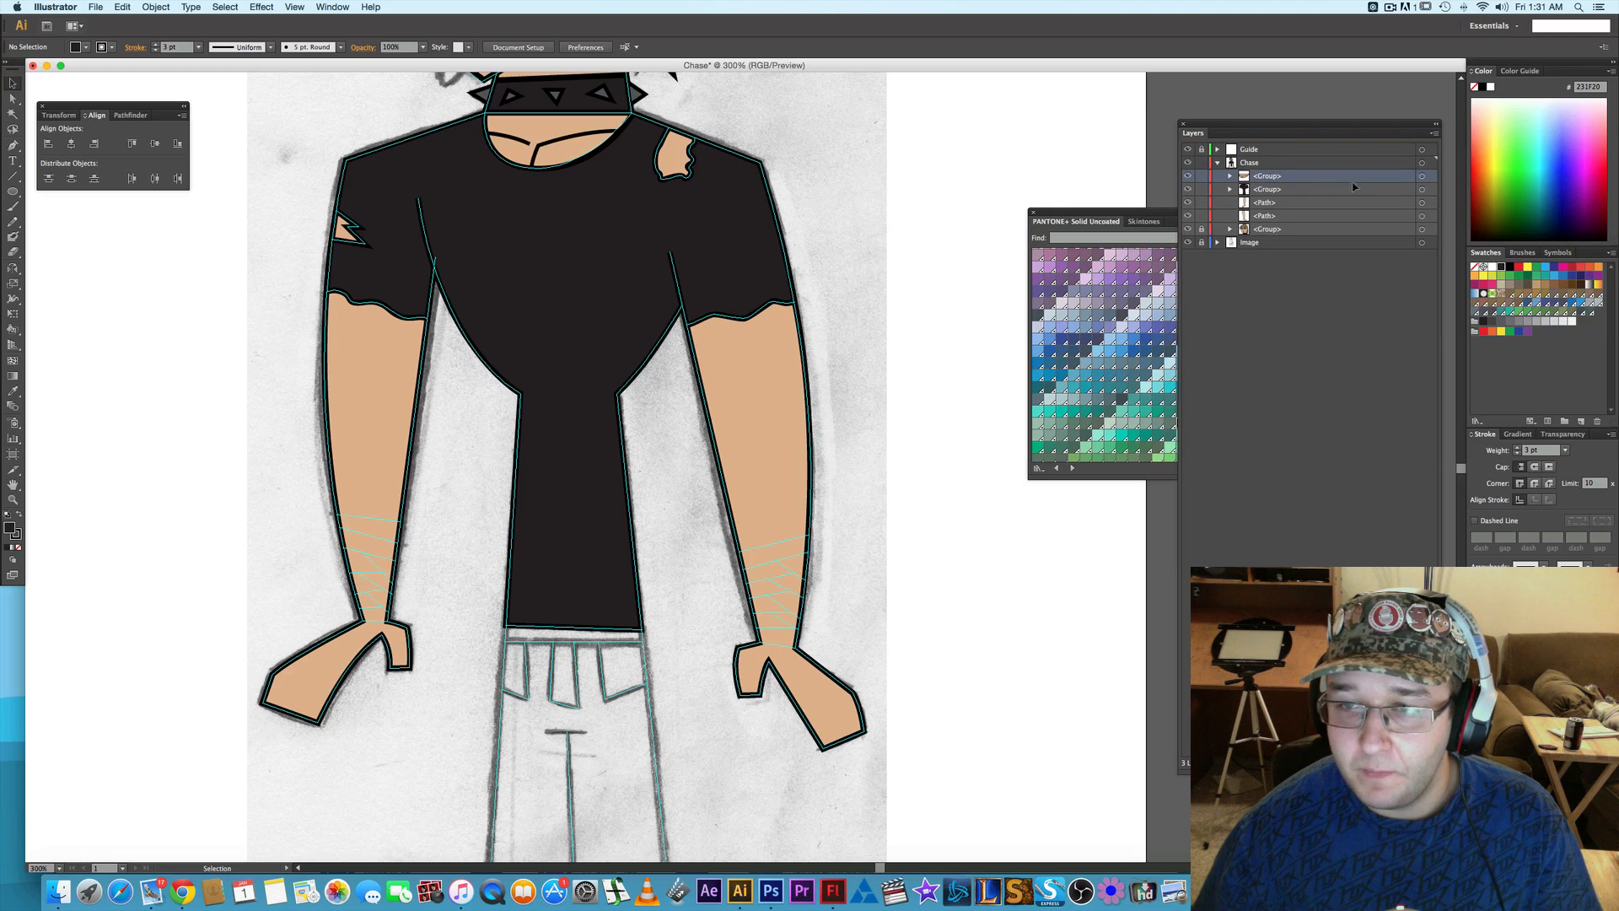
left_click(1421, 175)
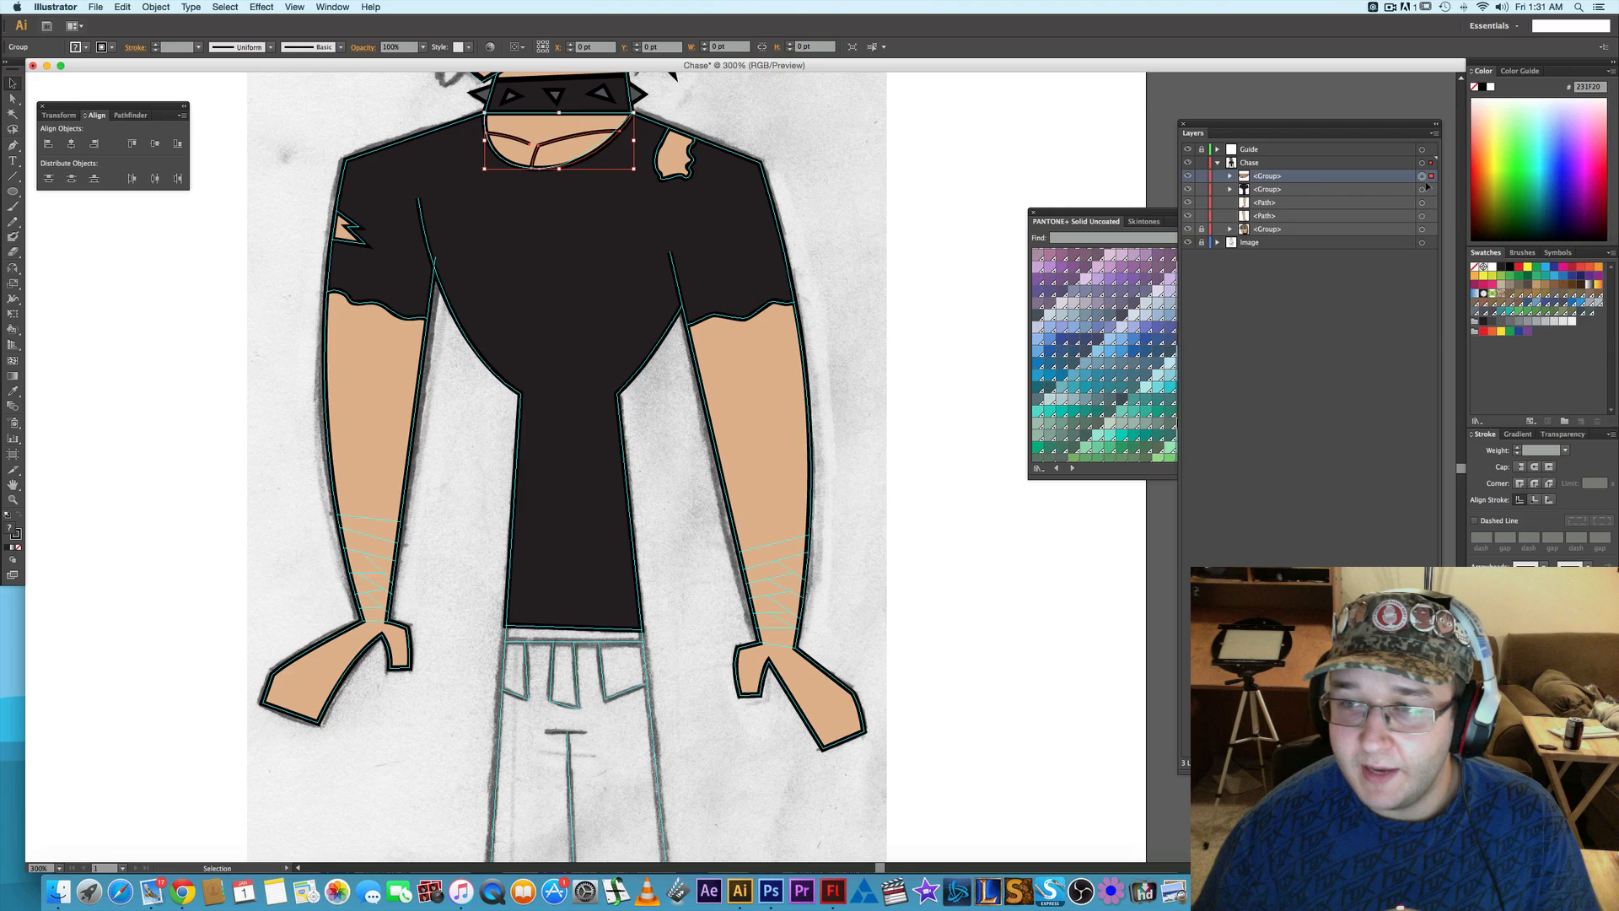
left_click(1422, 189, "shift")
key("super+g")
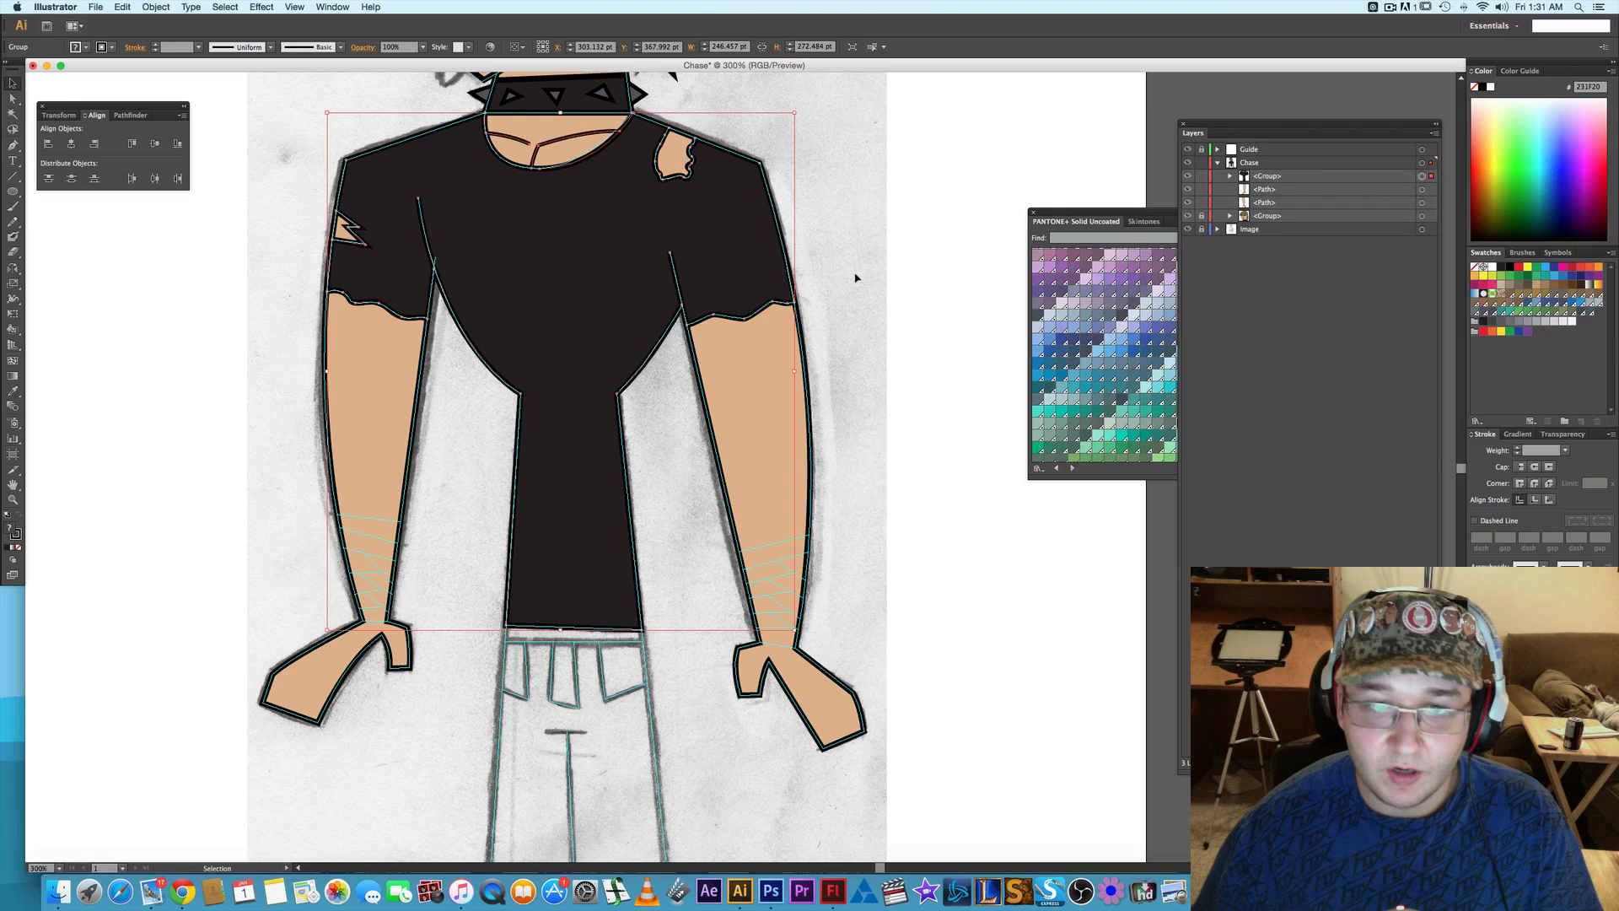
left_click(901, 269)
- Start a Pen path for the top wrist-wrap band at the inner edge of the forearm on the drawing's right side
scroll(903, 405, "down", 3)
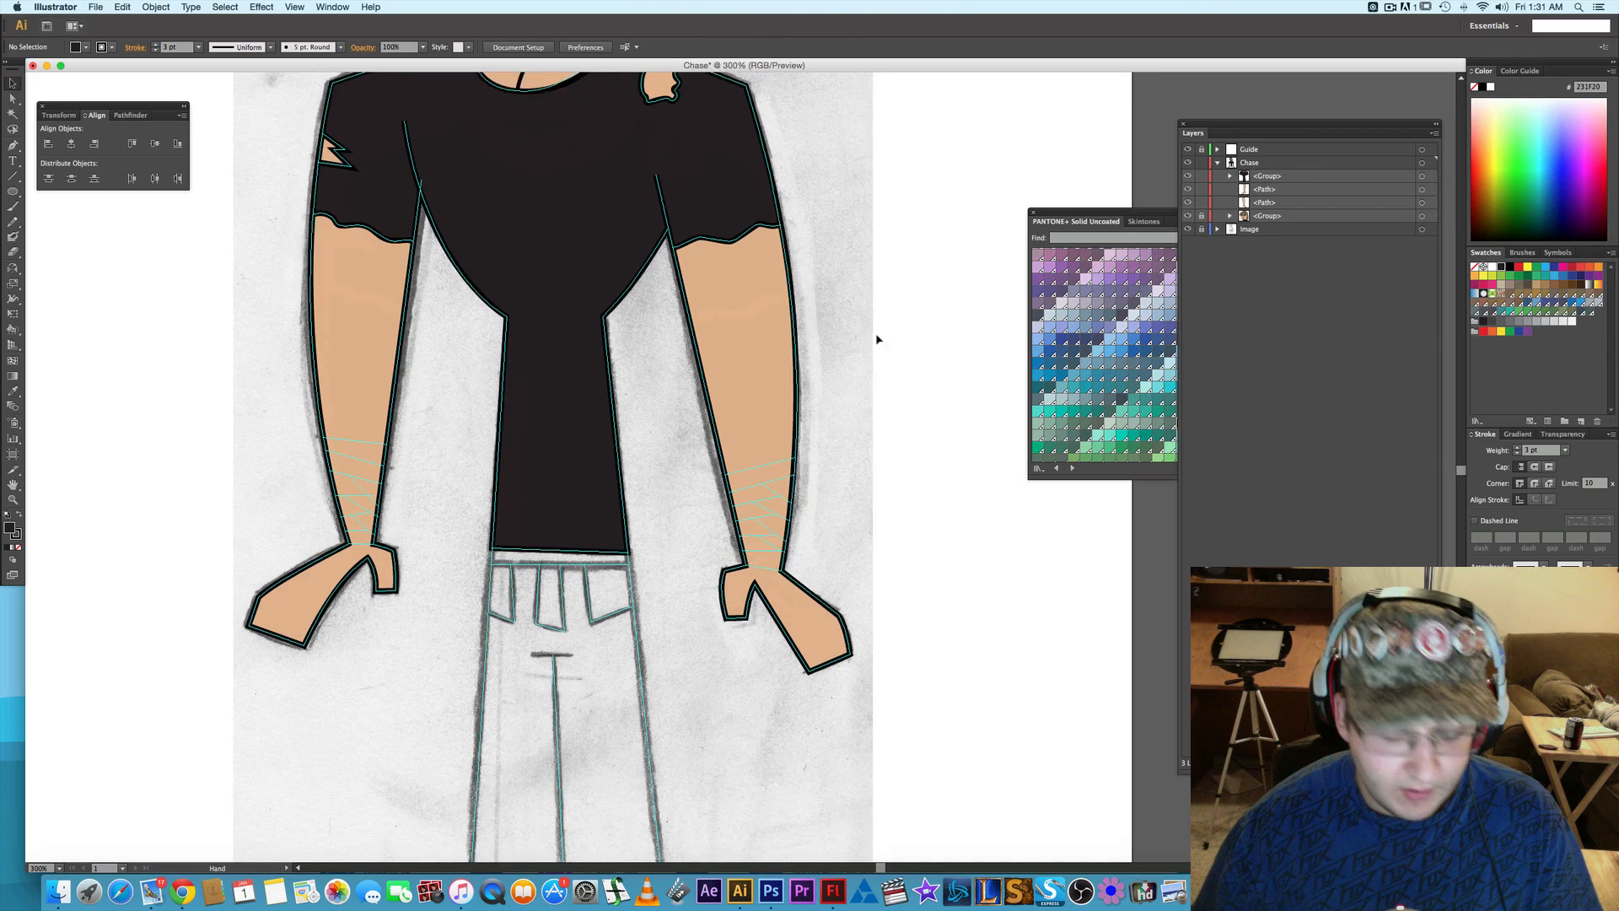
key("p")
scroll(825, 449, "up", 2, "alt")
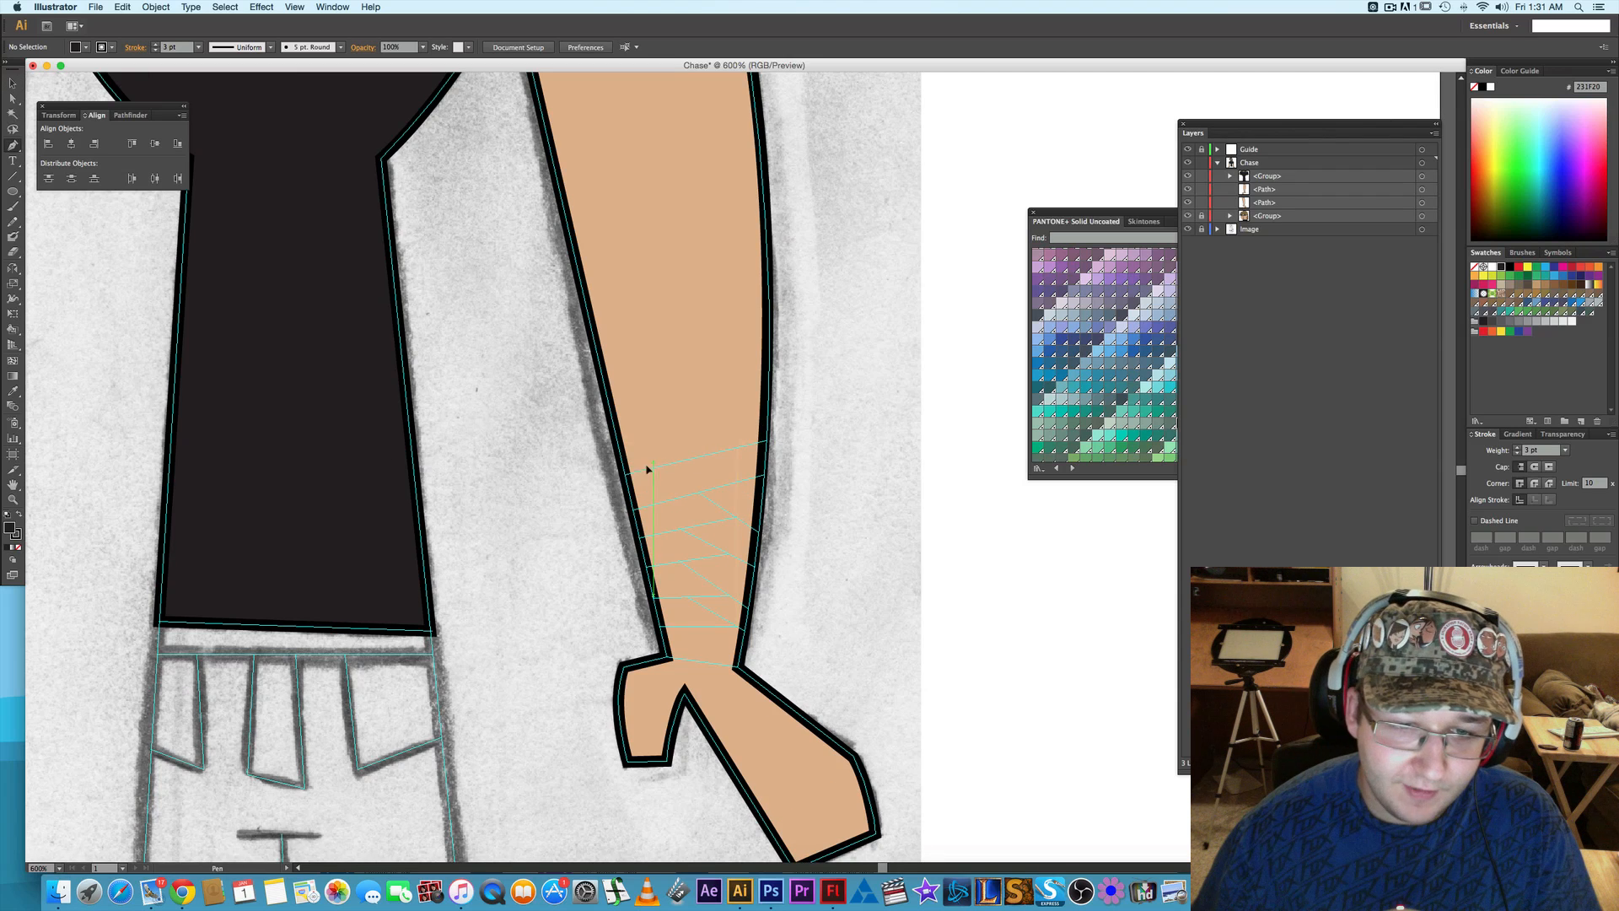
left_click(625, 472)
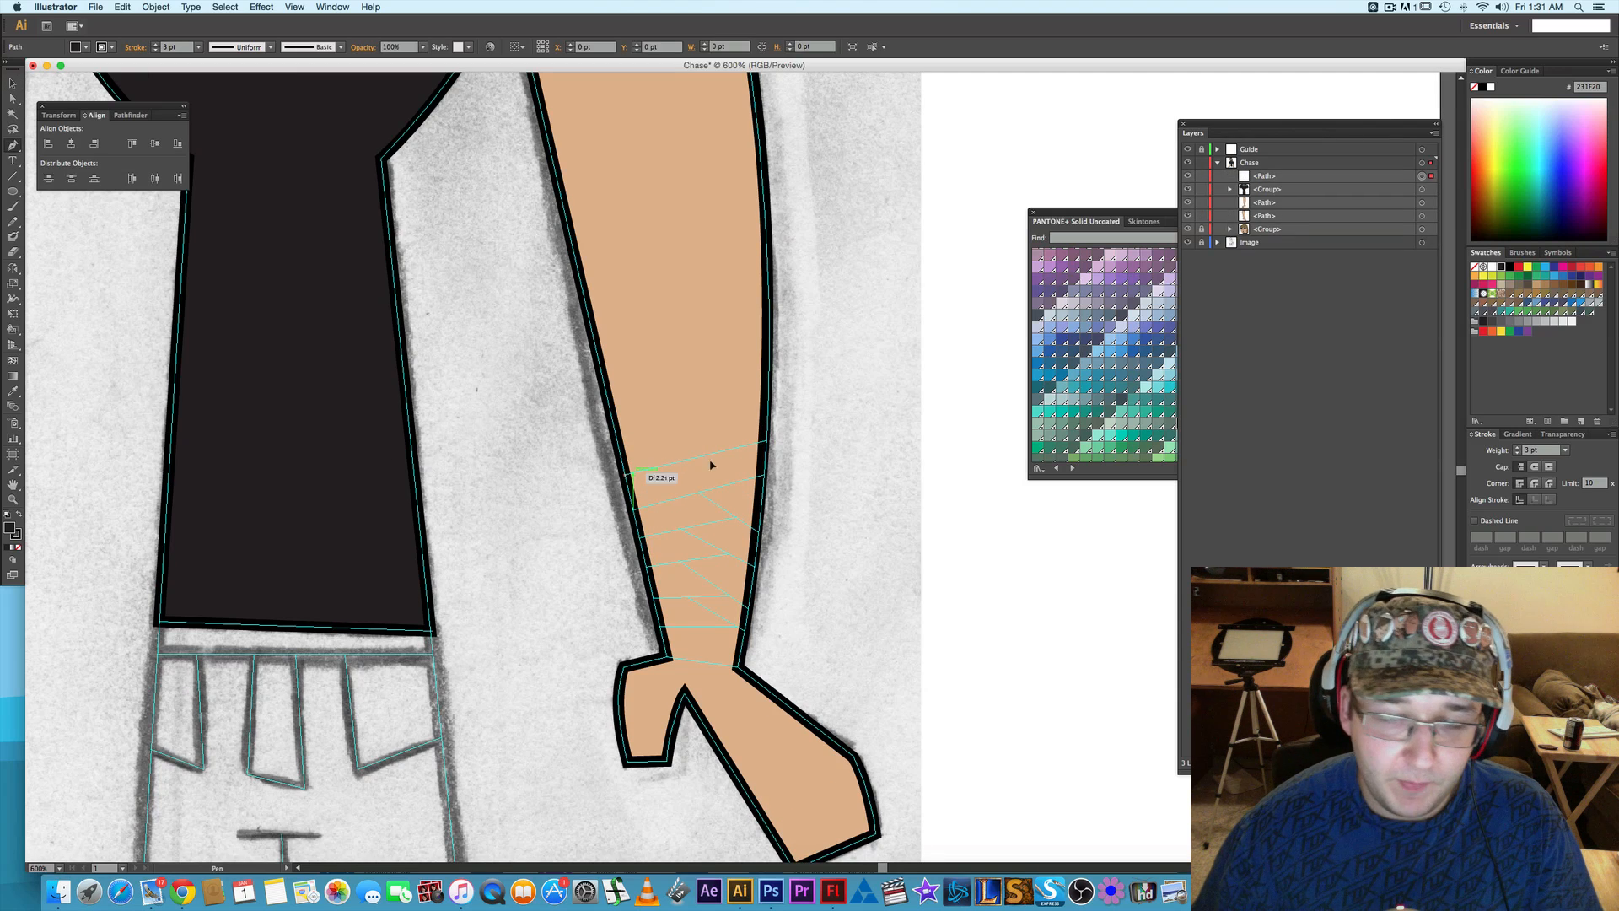
left_click(767, 440)
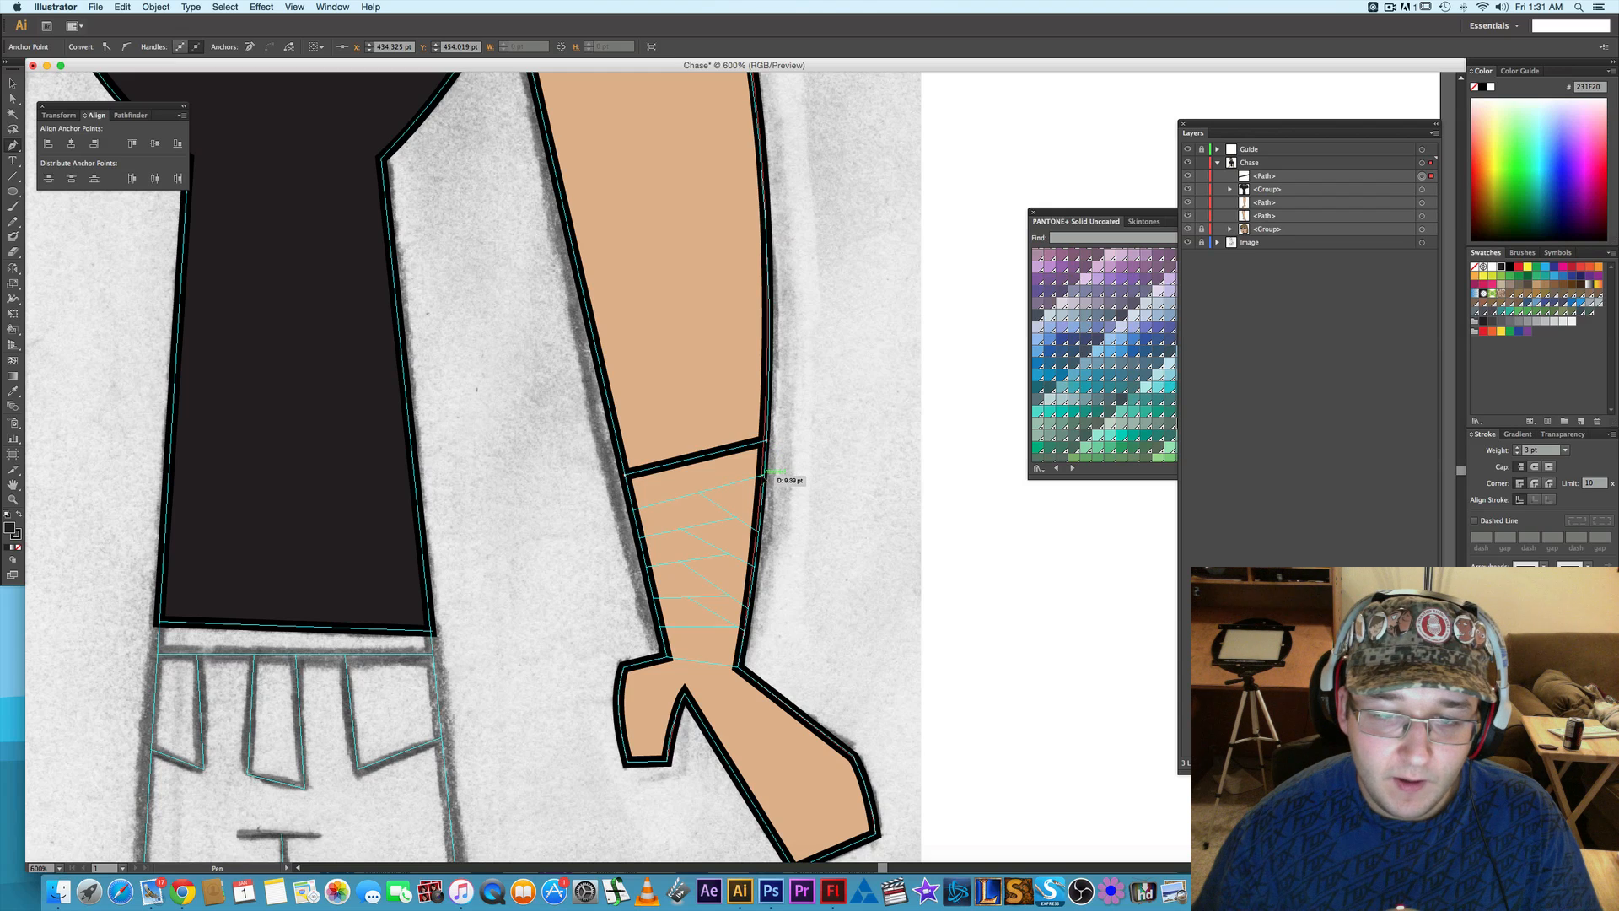
left_click(767, 476)
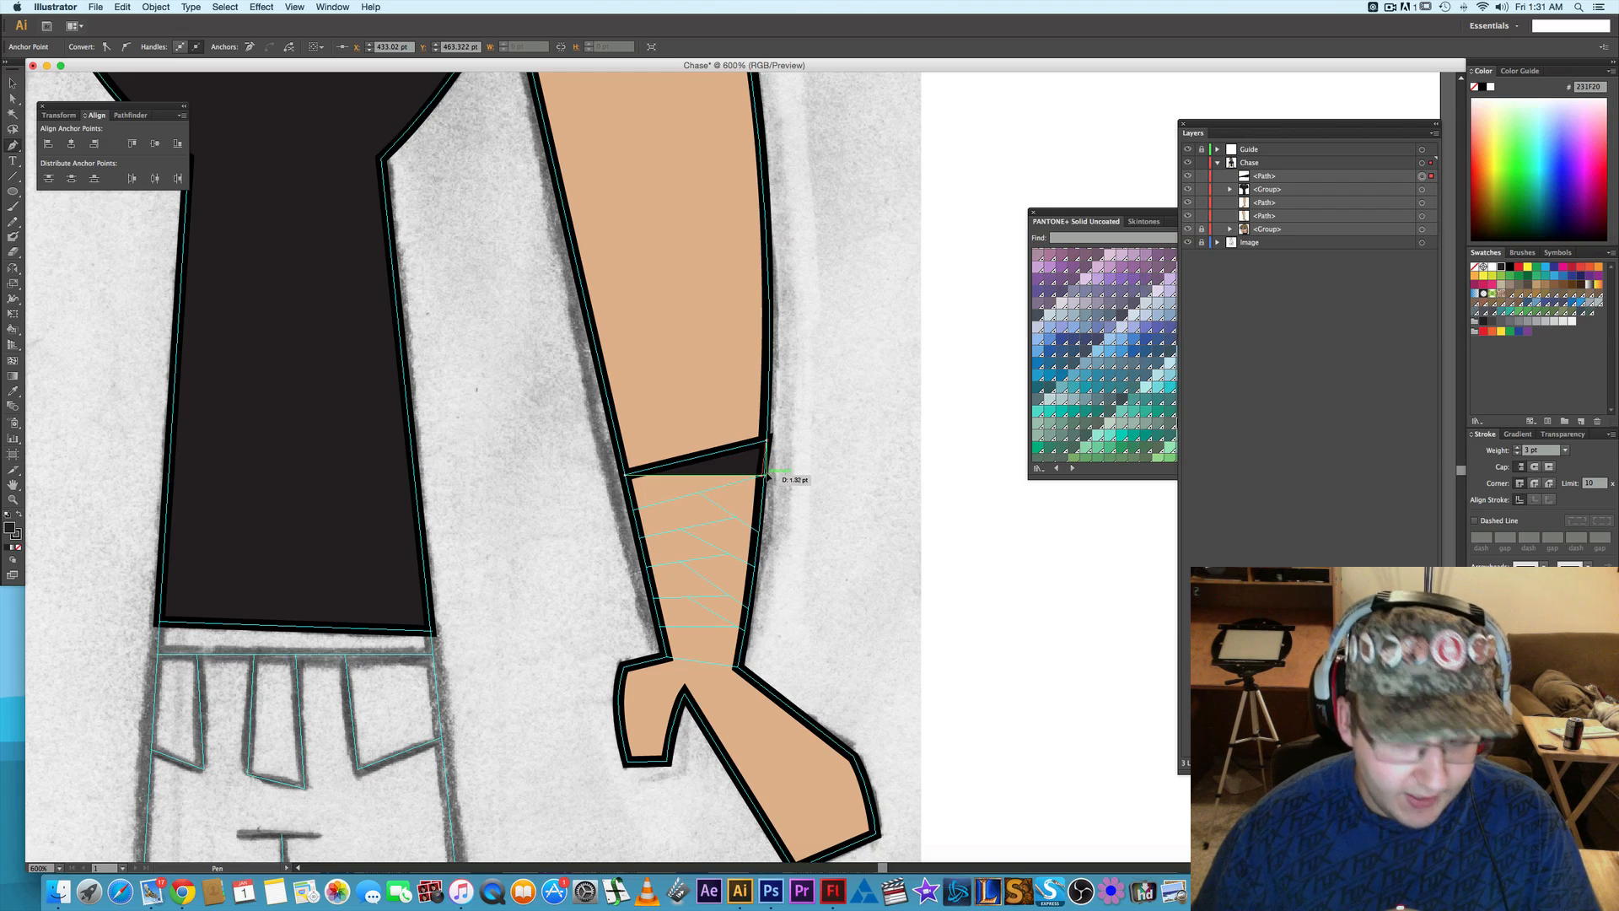
key("super+z")
key("super+z")
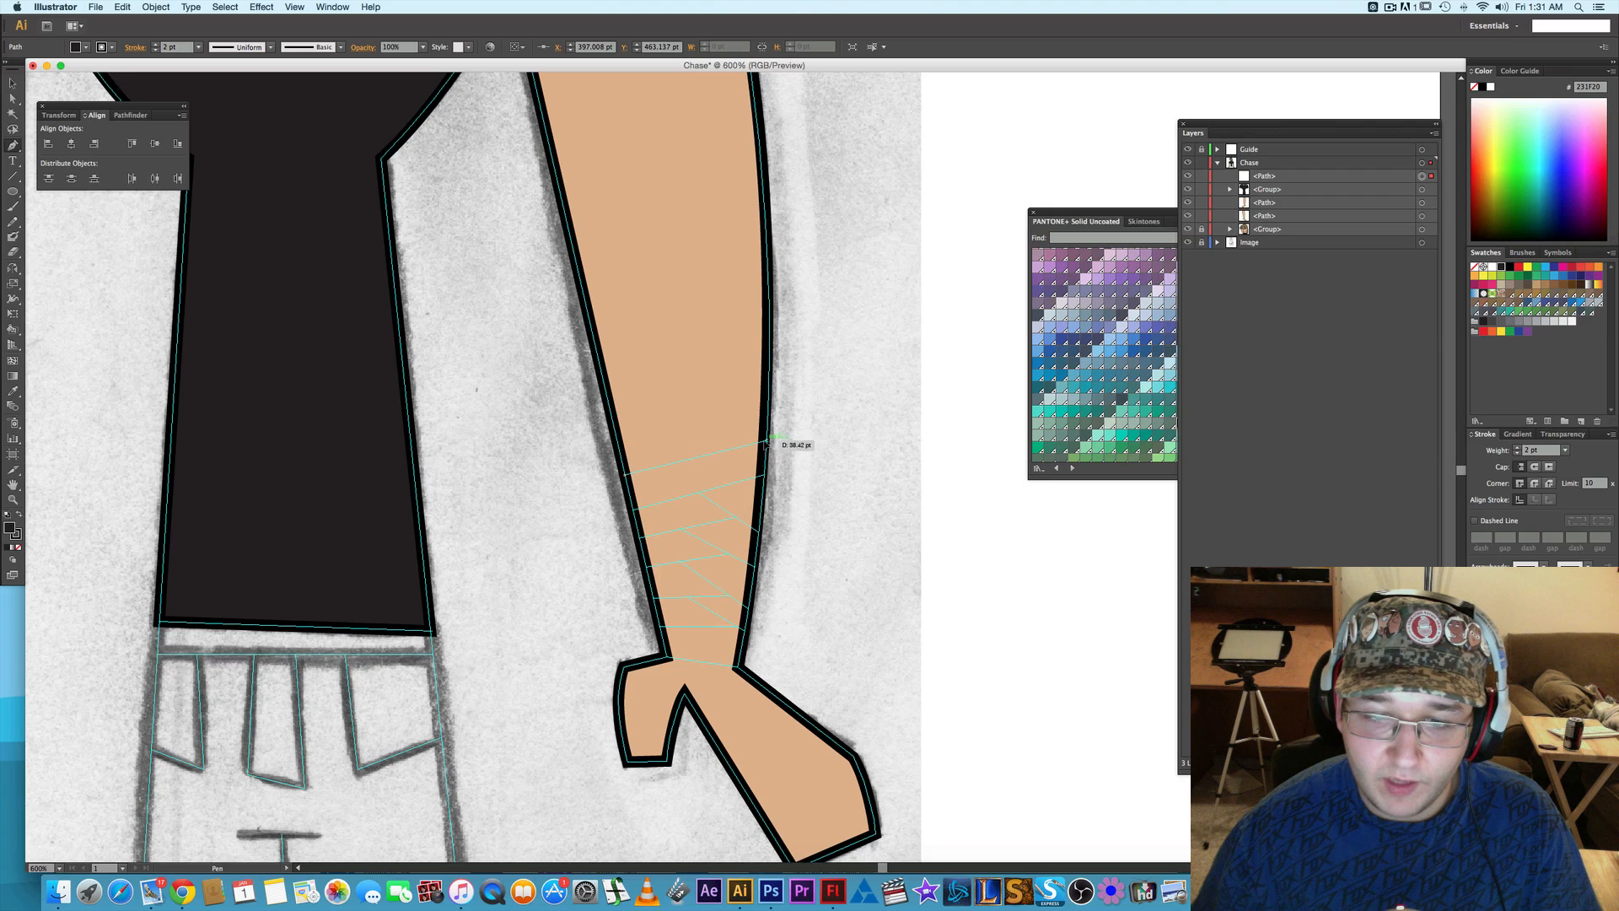
- Complete the top wrist-wrap band as a closed four-cornered shape along the guide lines, with a 2 pt stroke
left_click(766, 440)
left_click(766, 439)
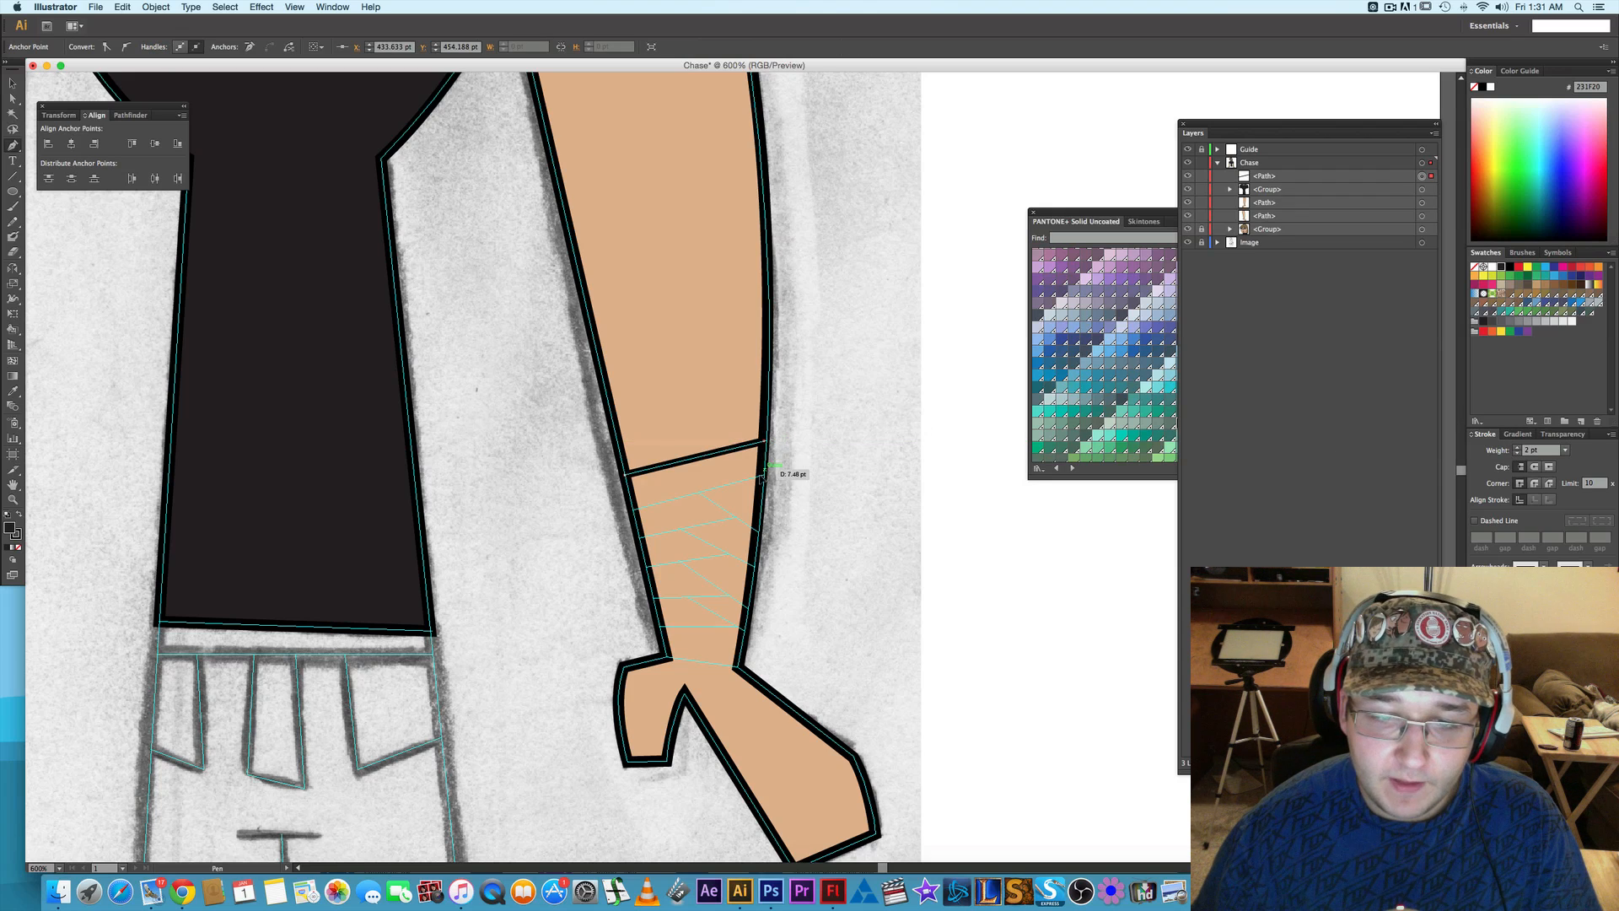
left_click(763, 475)
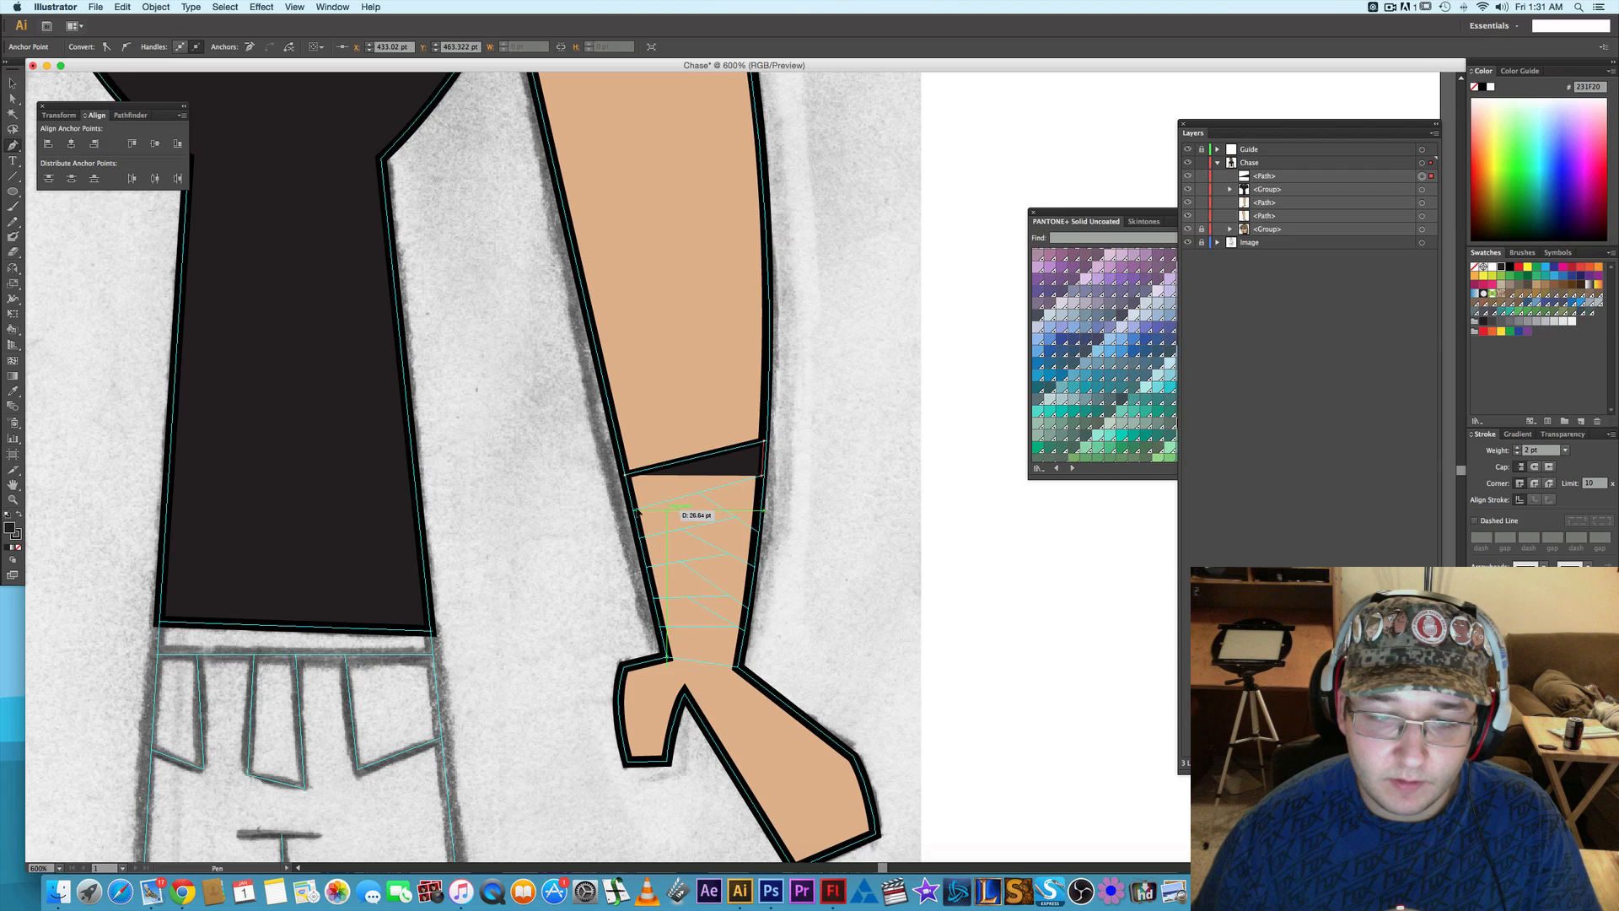
left_click(634, 509)
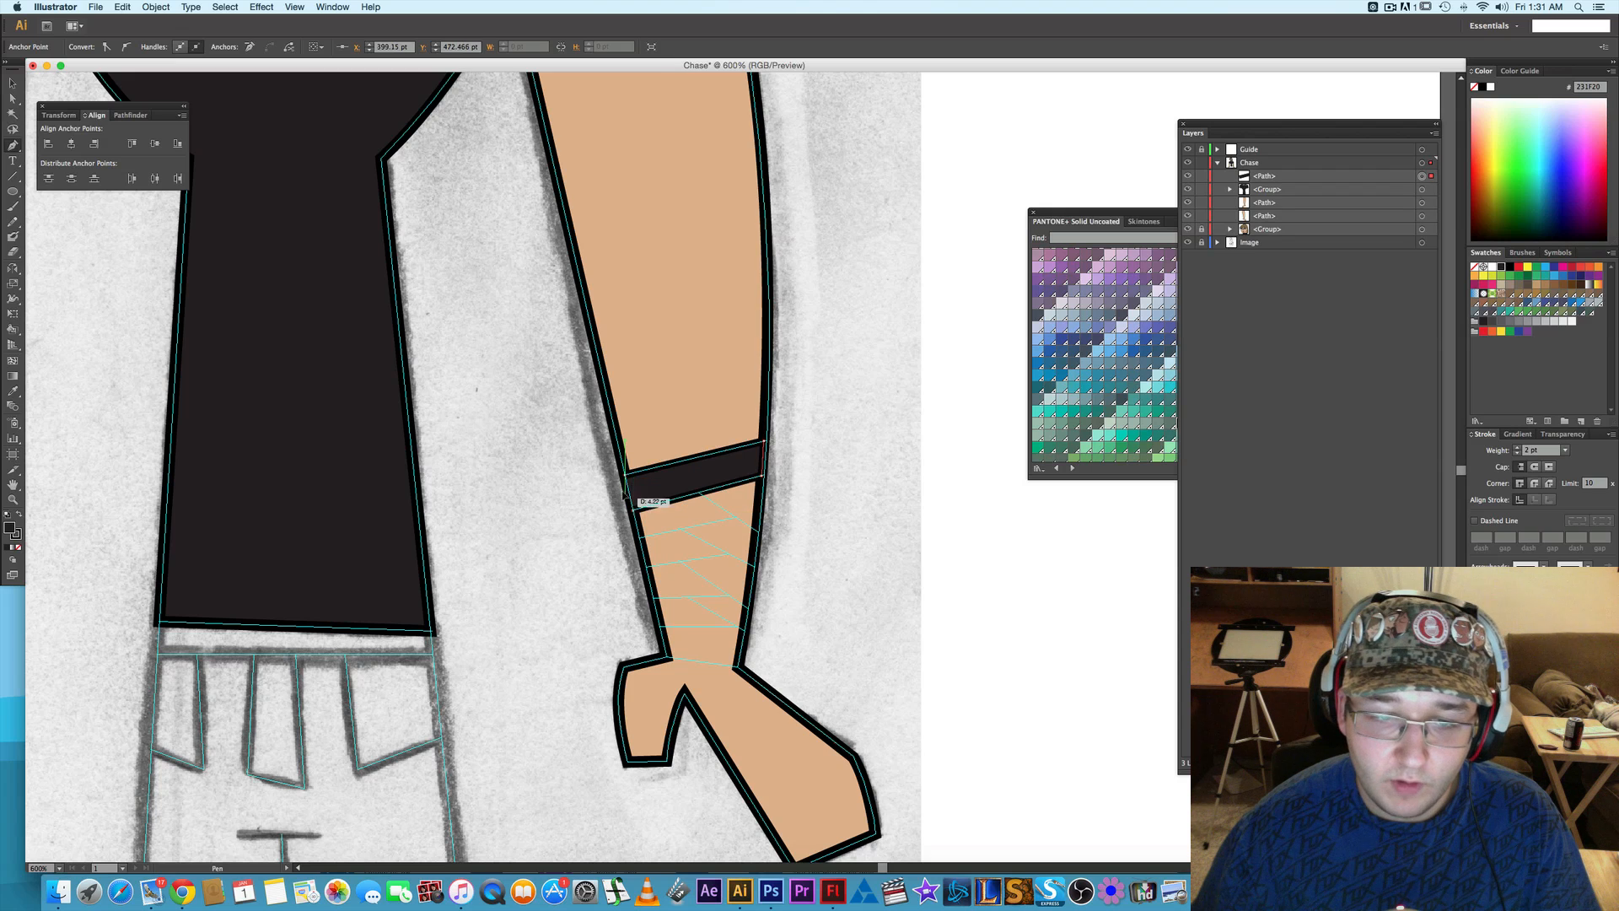
left_click(629, 471)
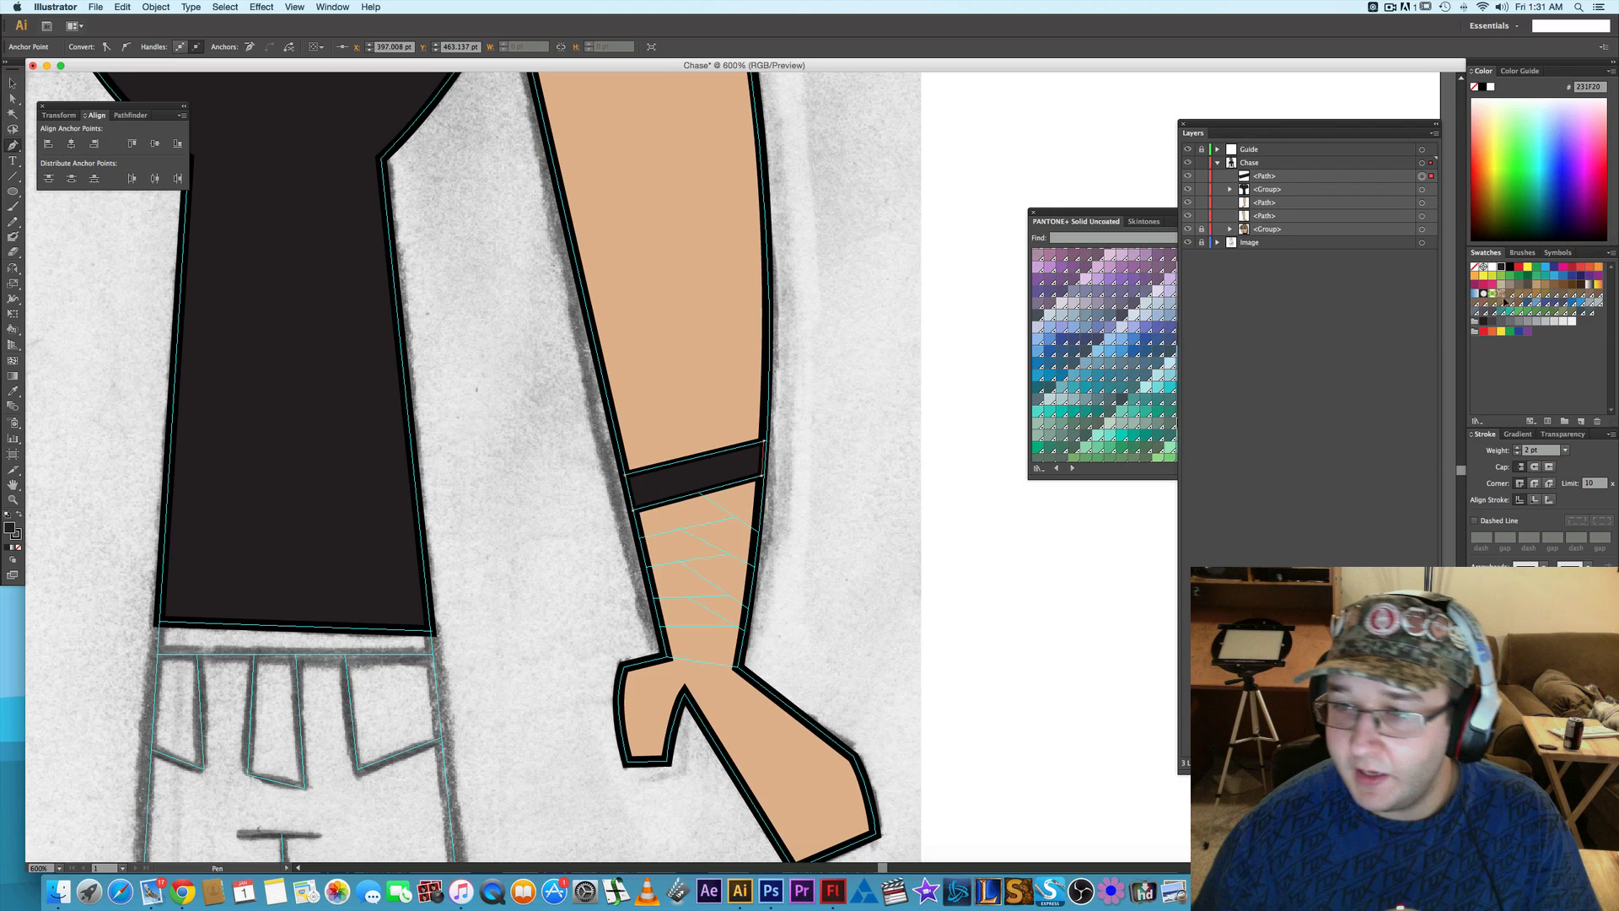
- Fill the wrist-wrap band with a light gray swatch and deselect it
left_click(1512, 322)
left_click(1519, 322)
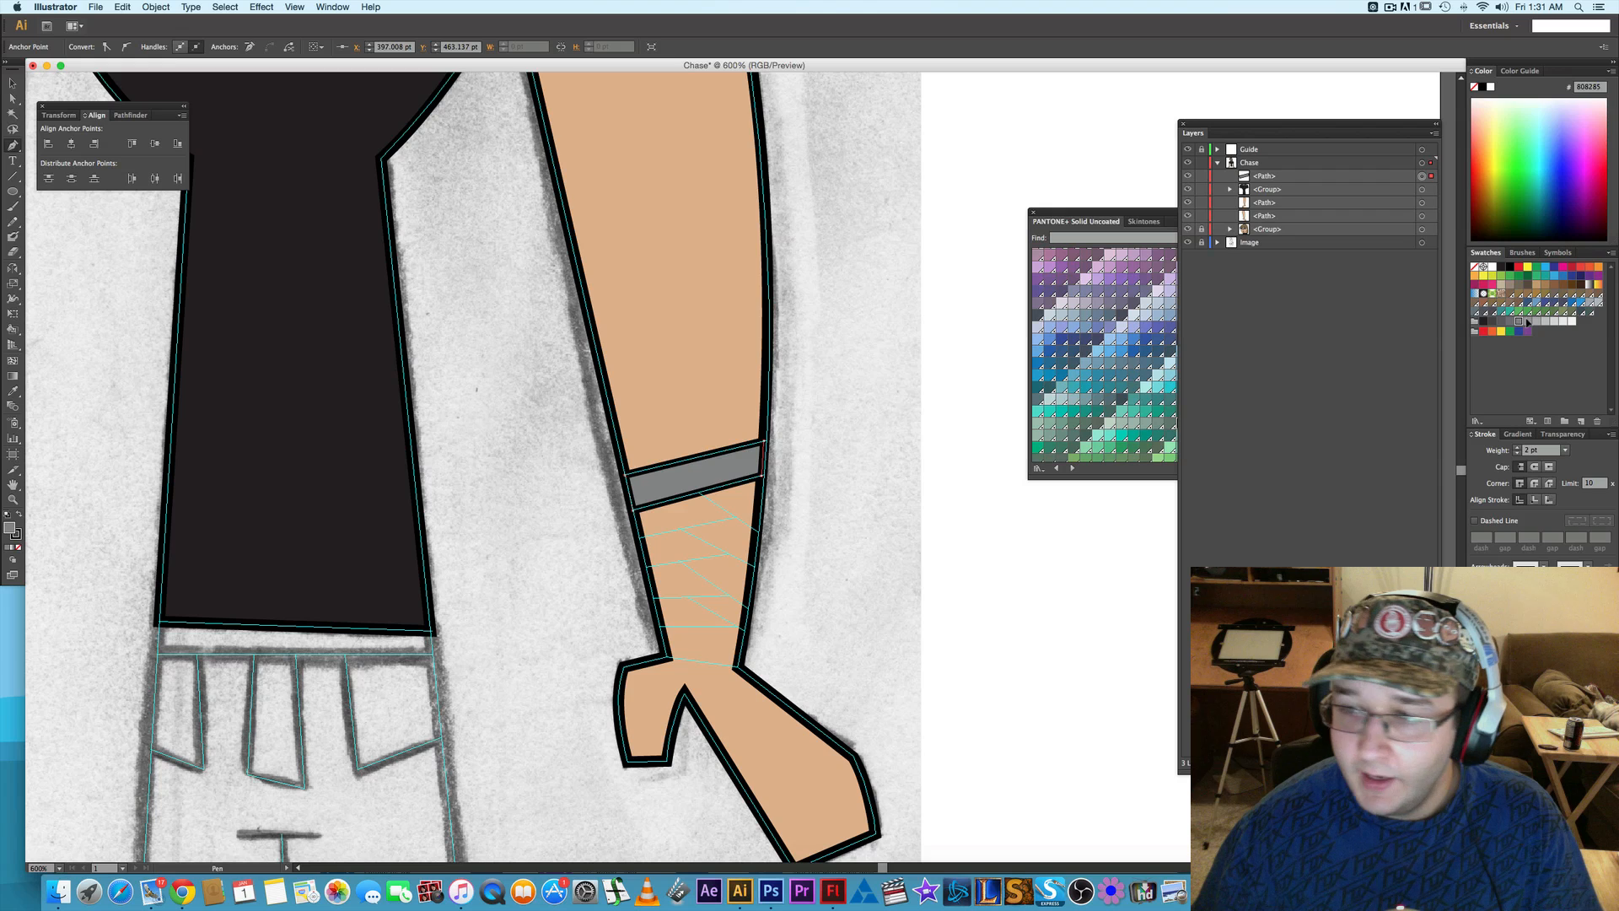
left_click(1539, 322)
left_click(1545, 322)
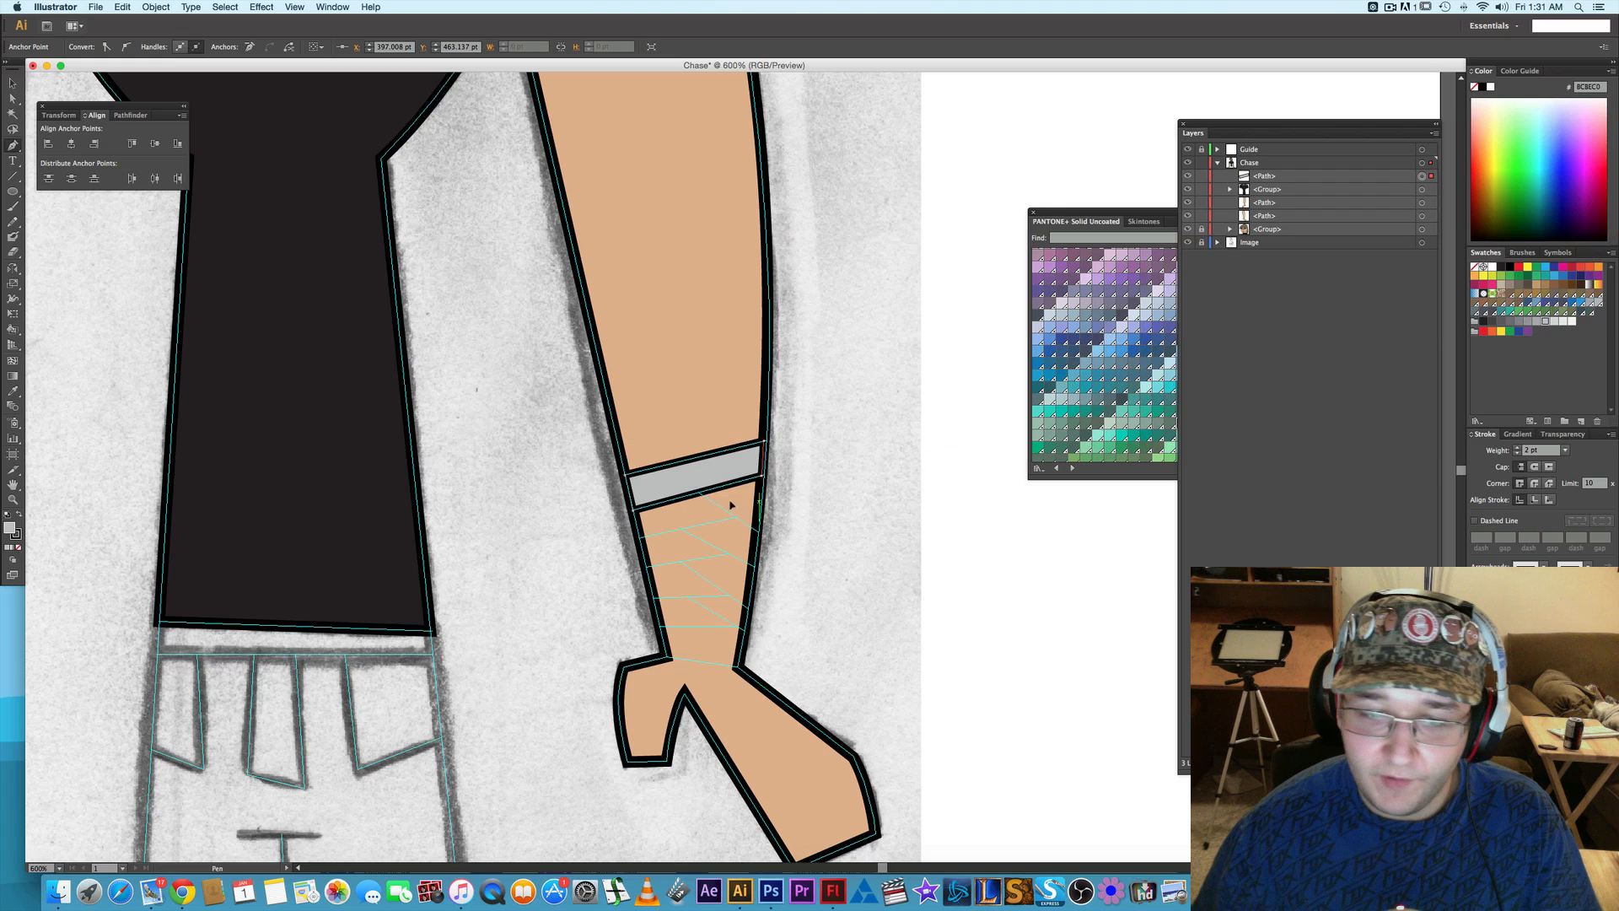
key("a")
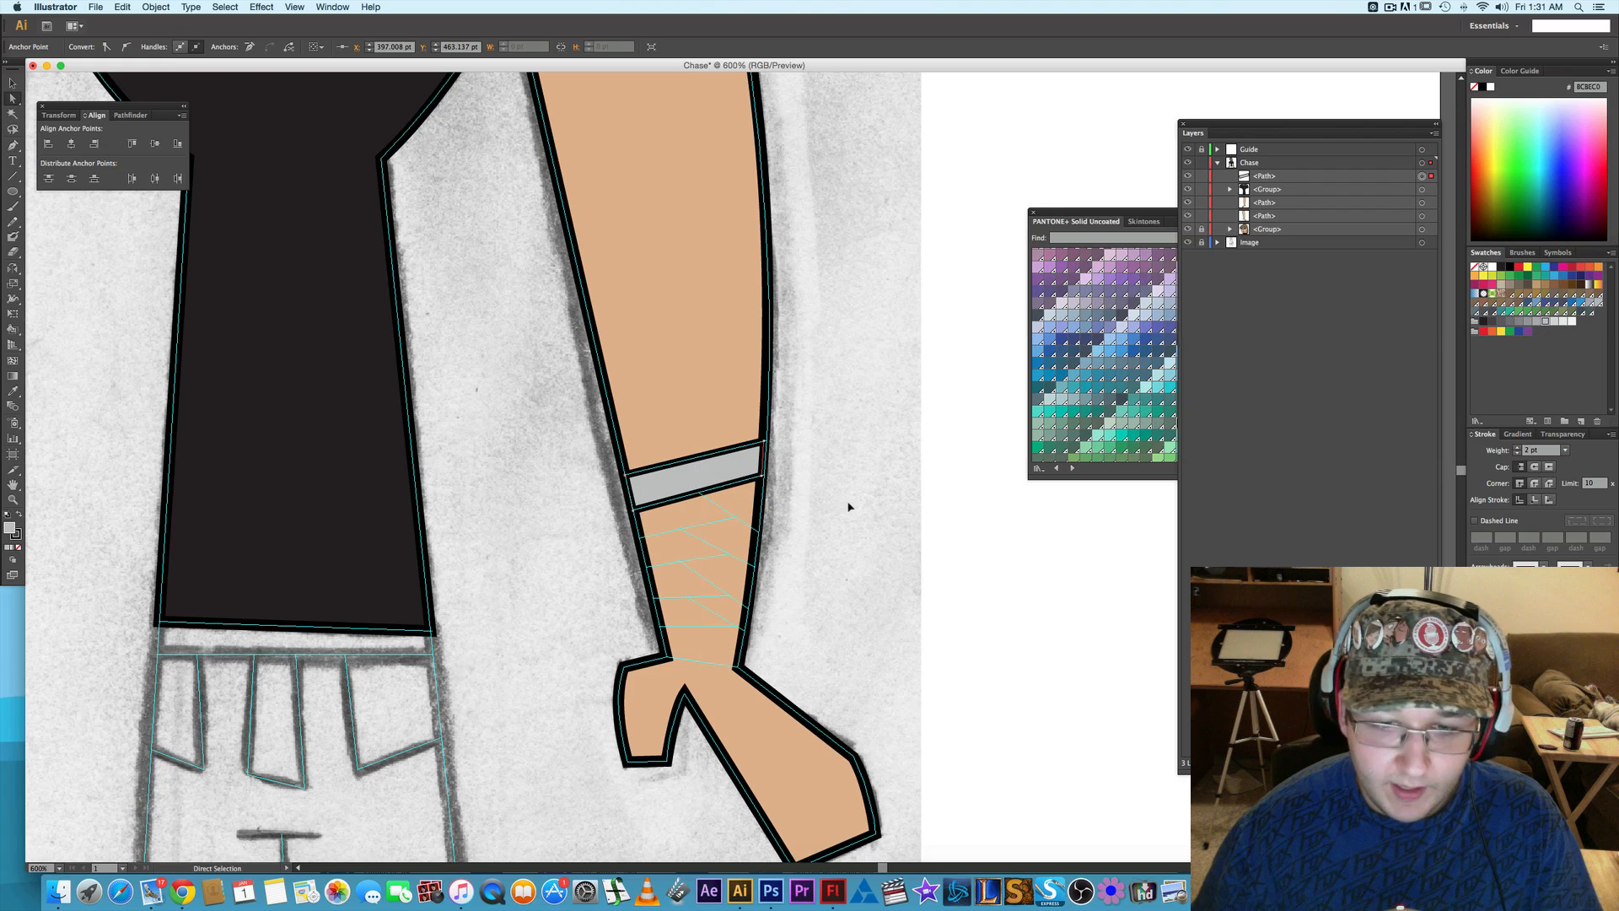
left_click(849, 506)
- Draw a closed triangular wrap piece with the Pen tool directly below the top wrist band, against the forearm's outer edge
scroll(742, 506, "up", 1)
scroll(742, 506, "up", 1)
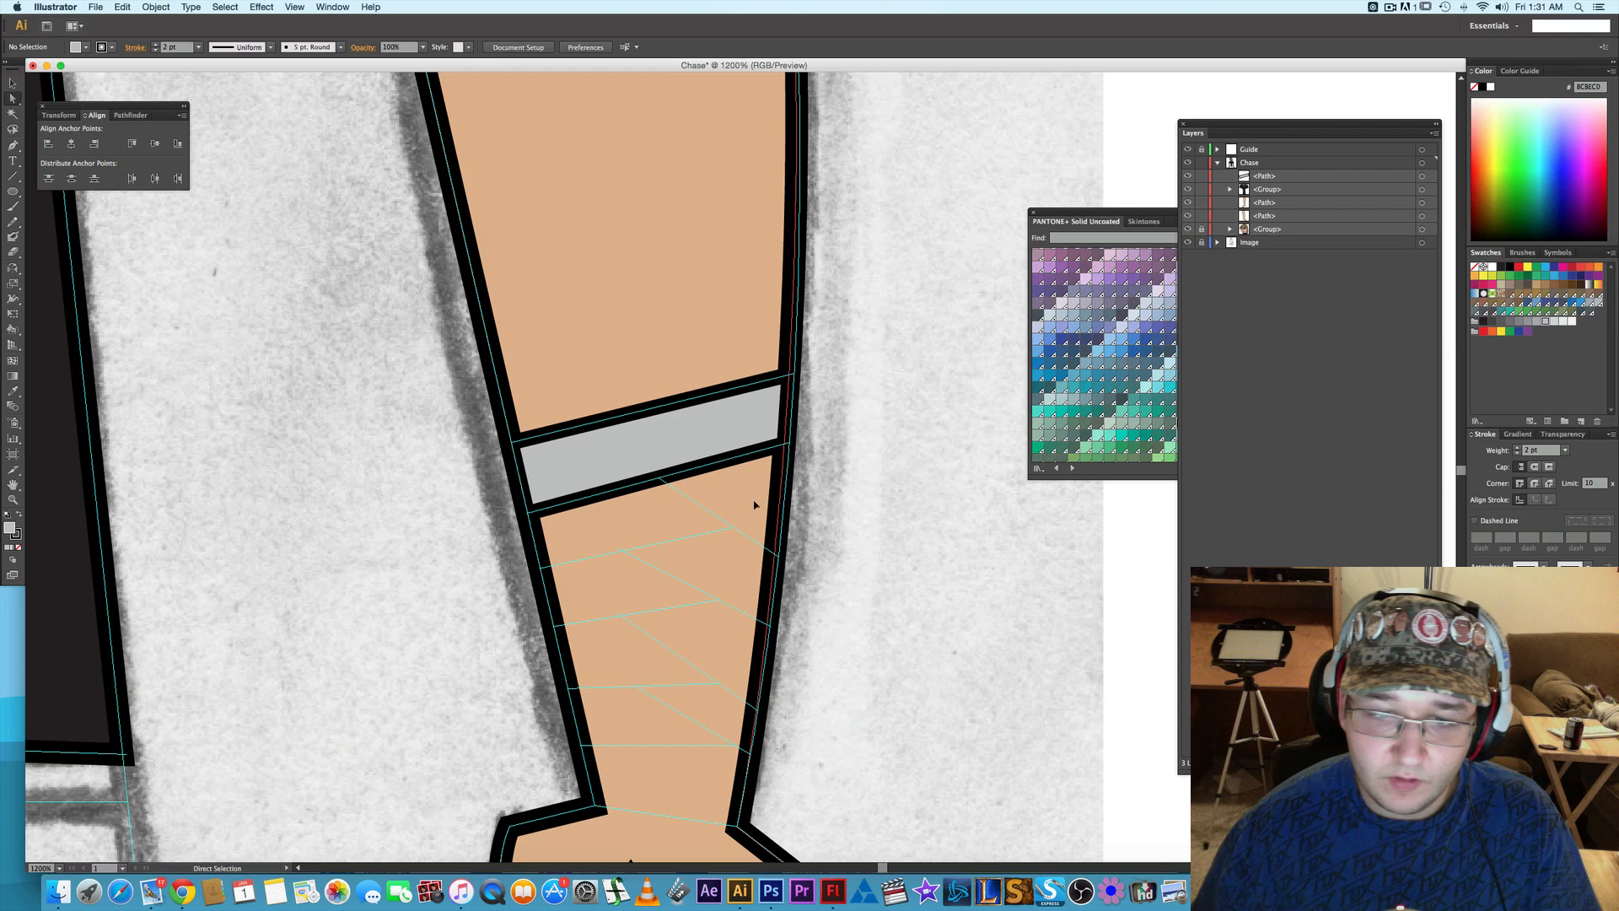
key("p")
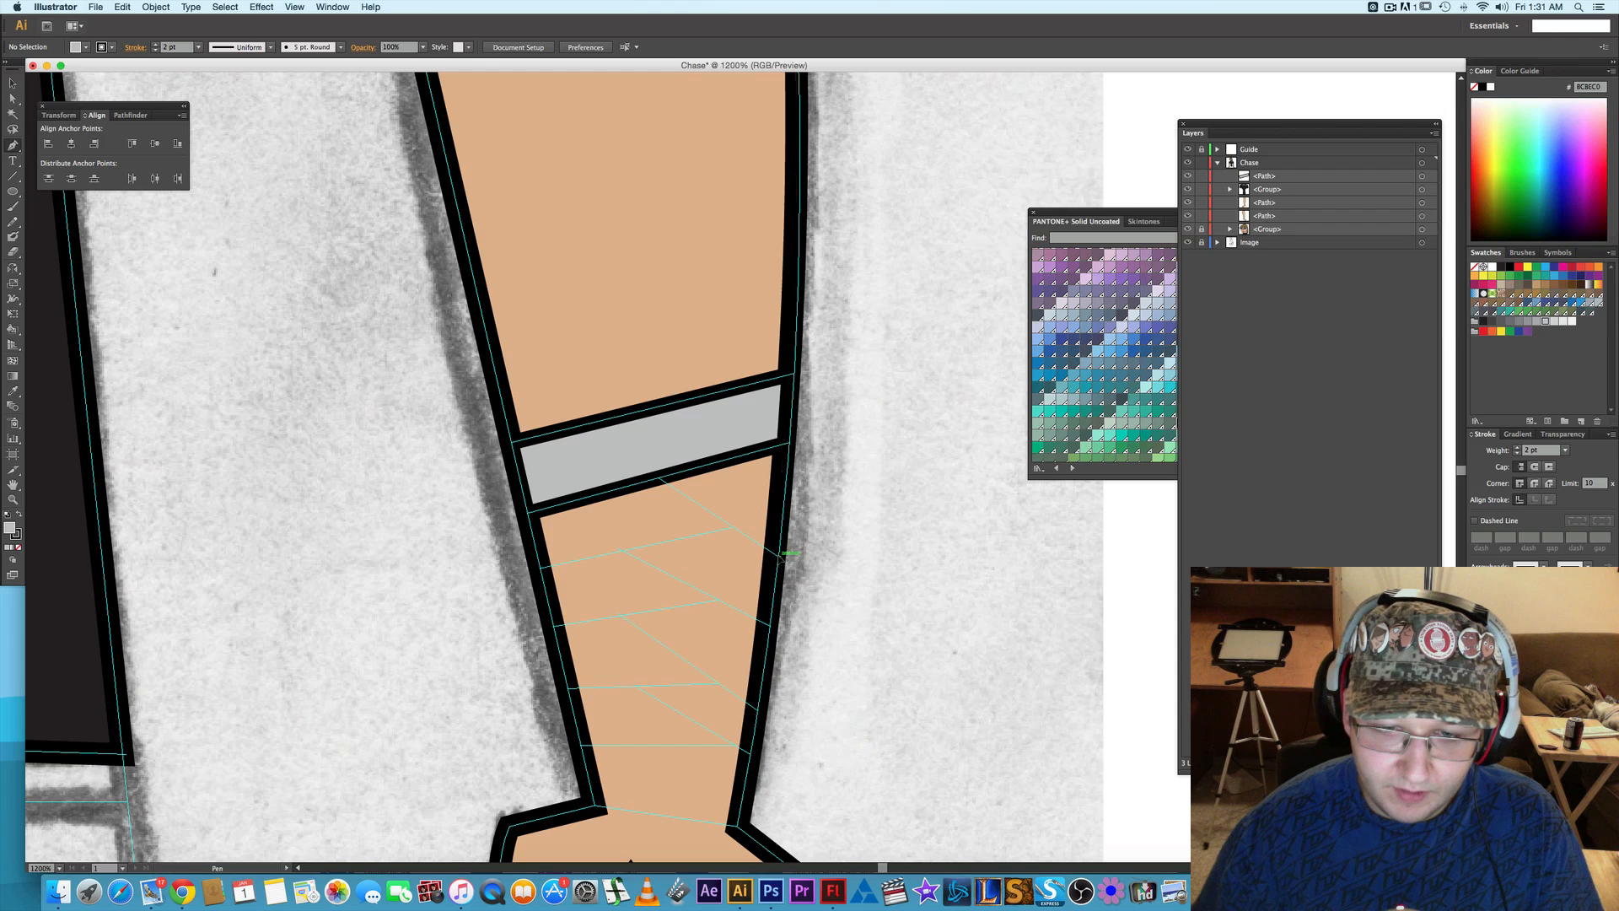
left_click(778, 553)
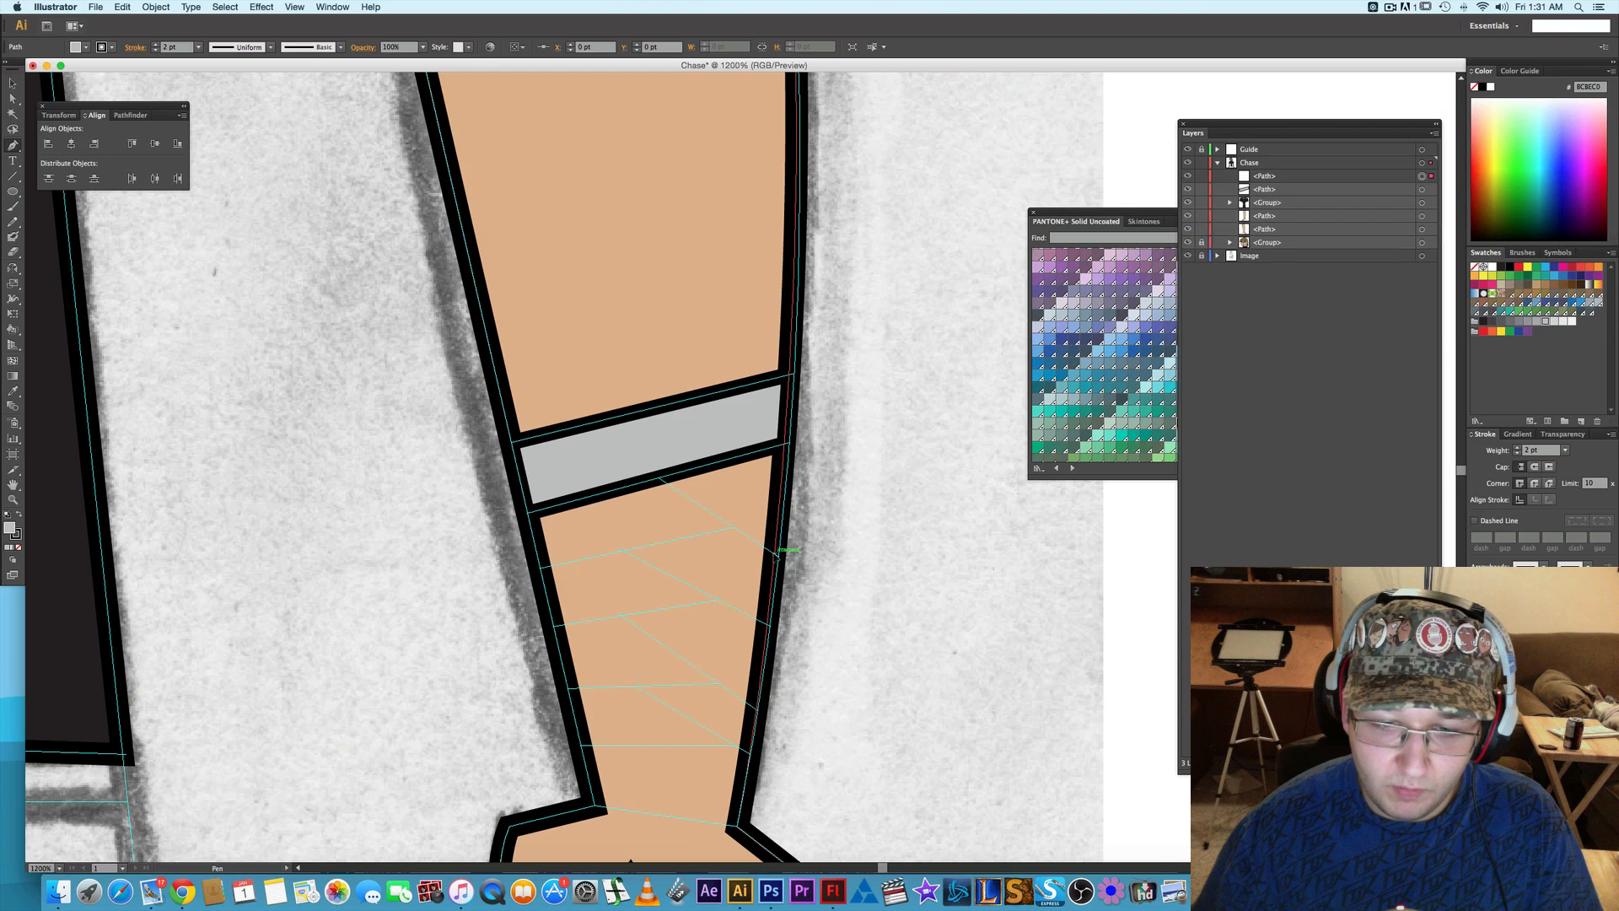
left_click(662, 481)
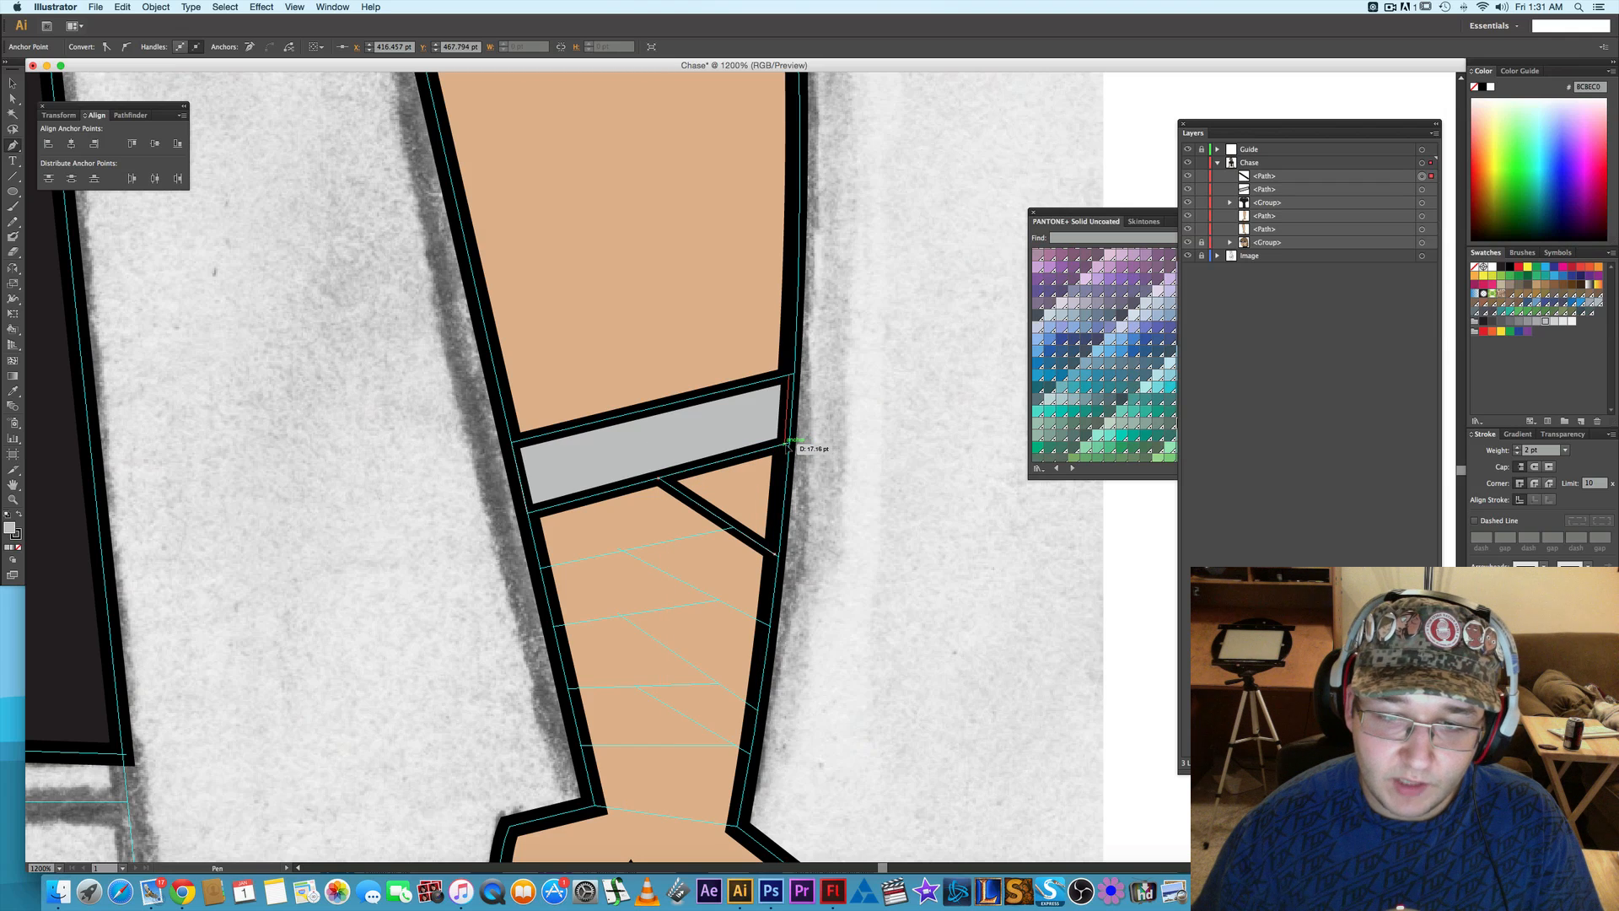
key("super+y")
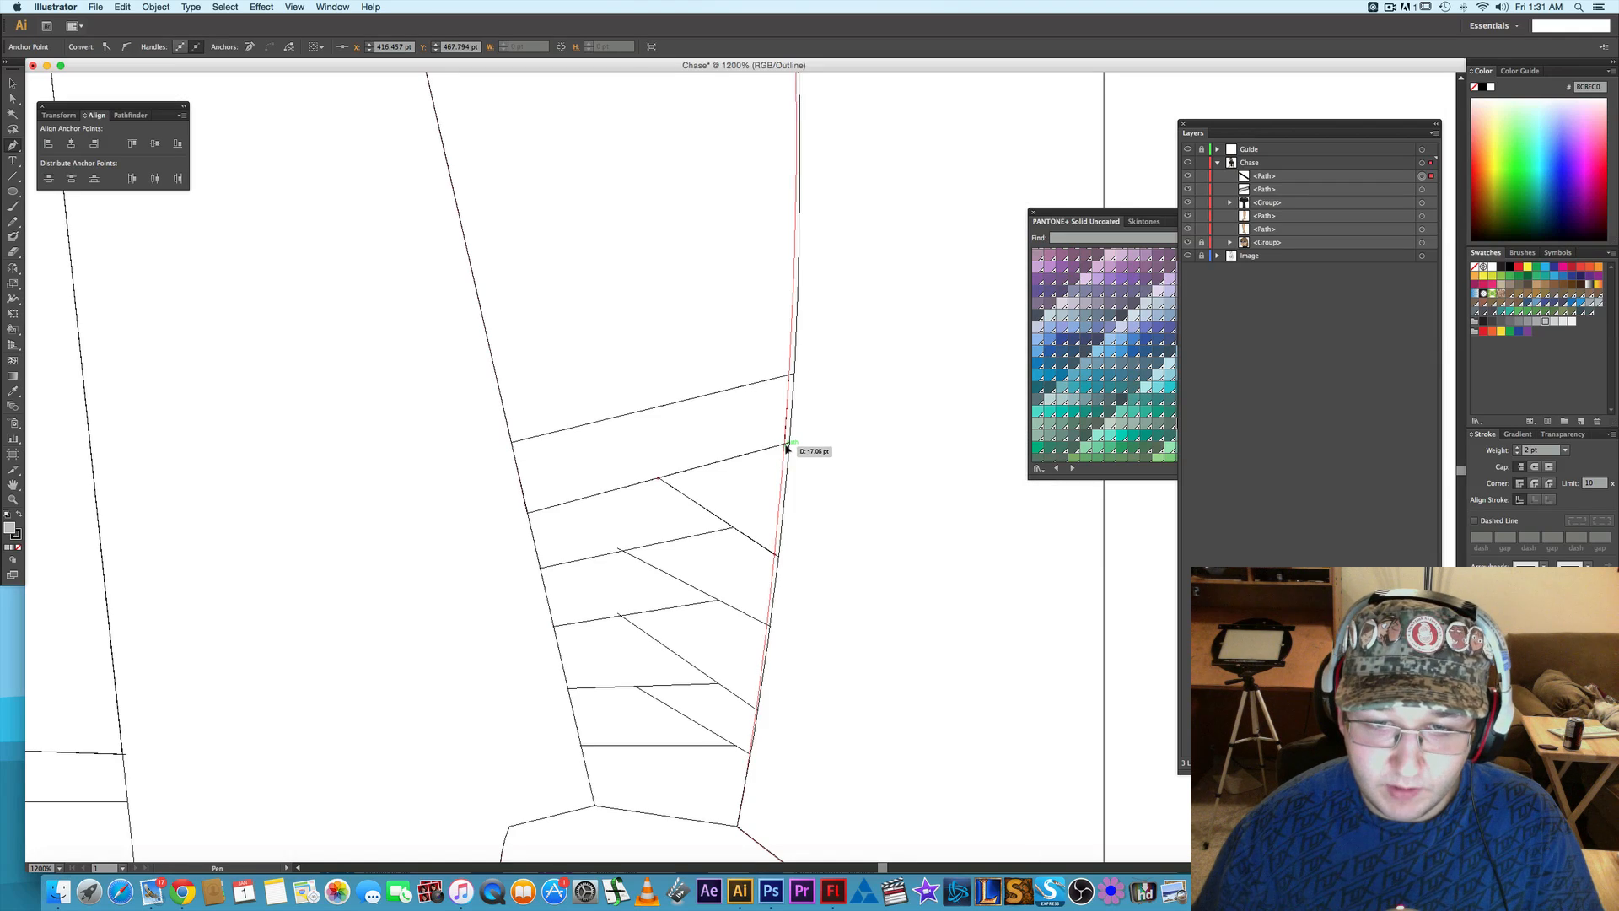
left_click(777, 554)
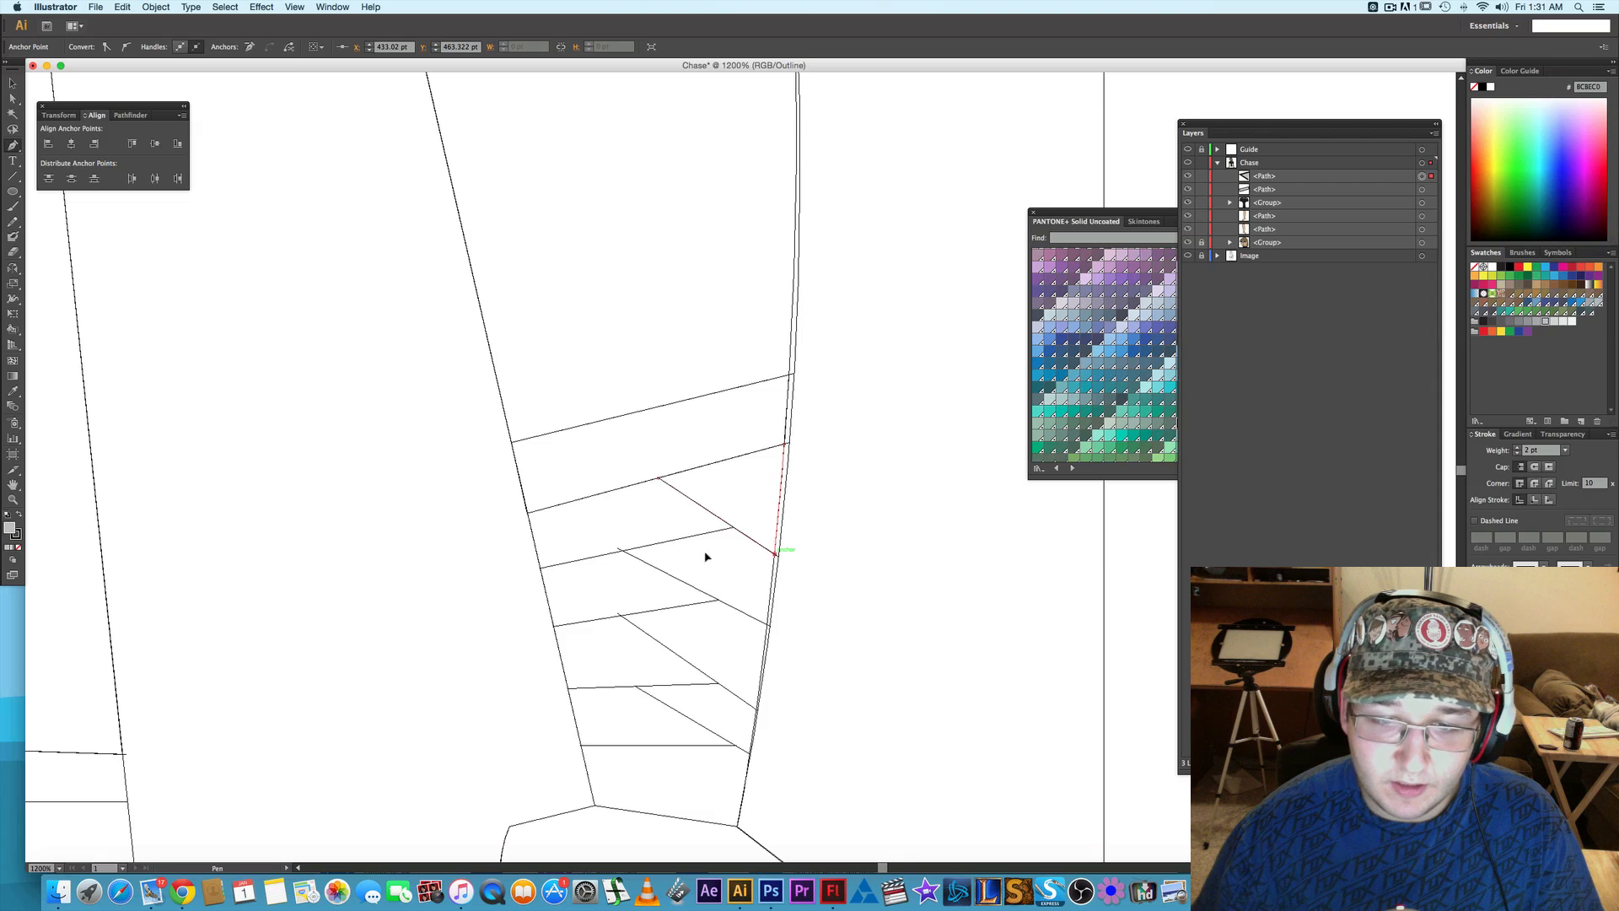
- Draw the closed four-cornered wrap piece below the top band along the forearm's inner edge, following the guide lines
left_click(540, 571)
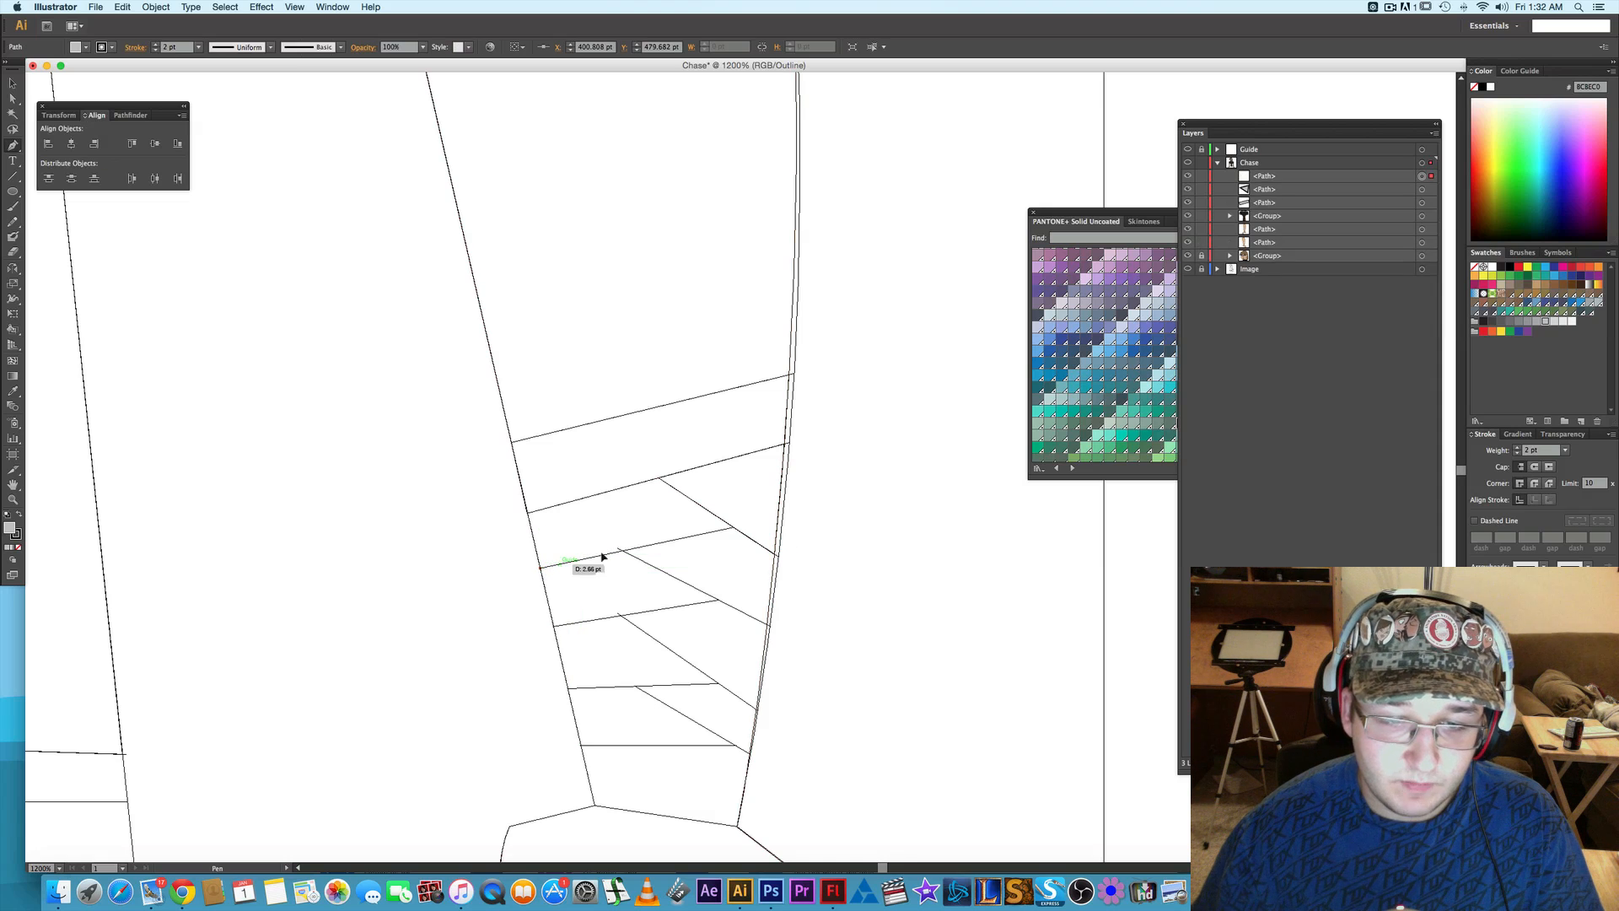
left_click(735, 531)
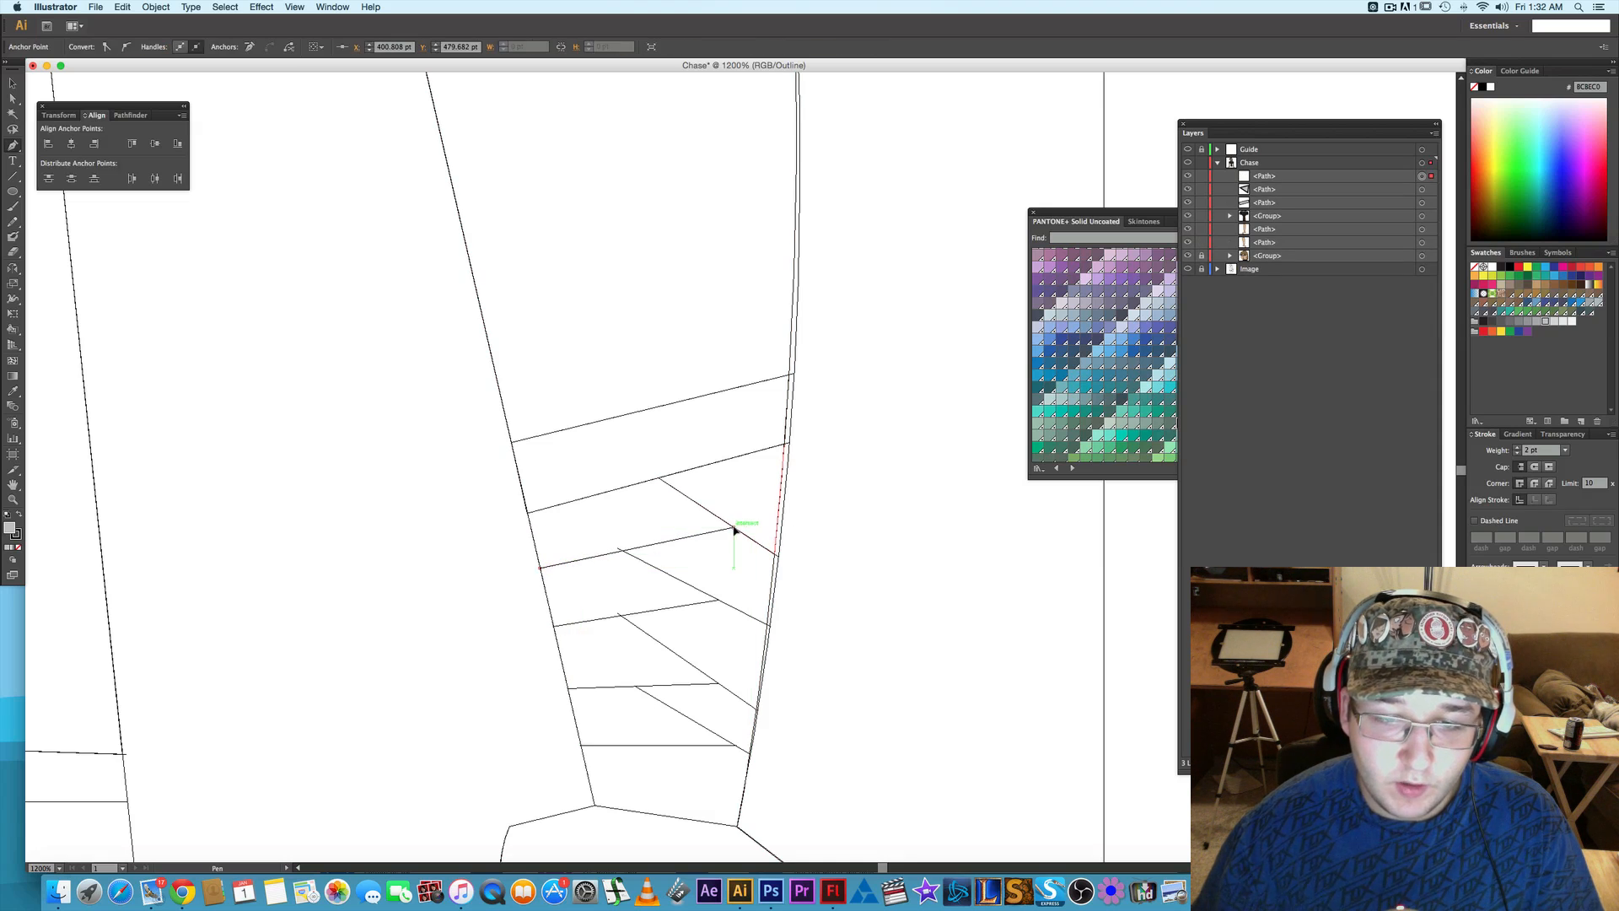
left_click(659, 479)
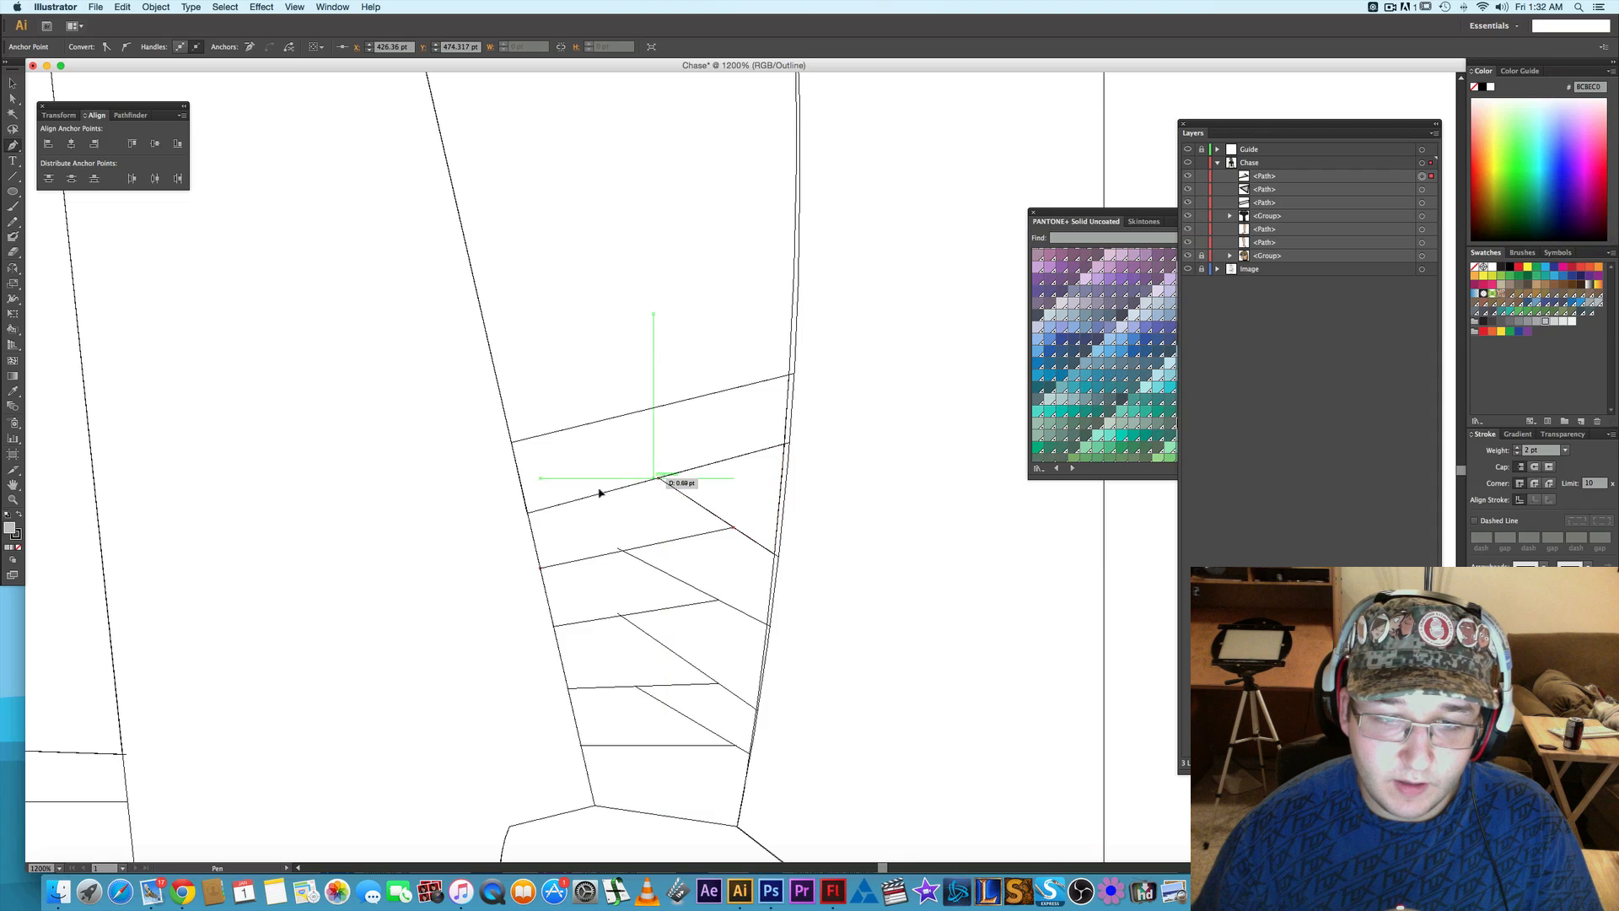
left_click(527, 514)
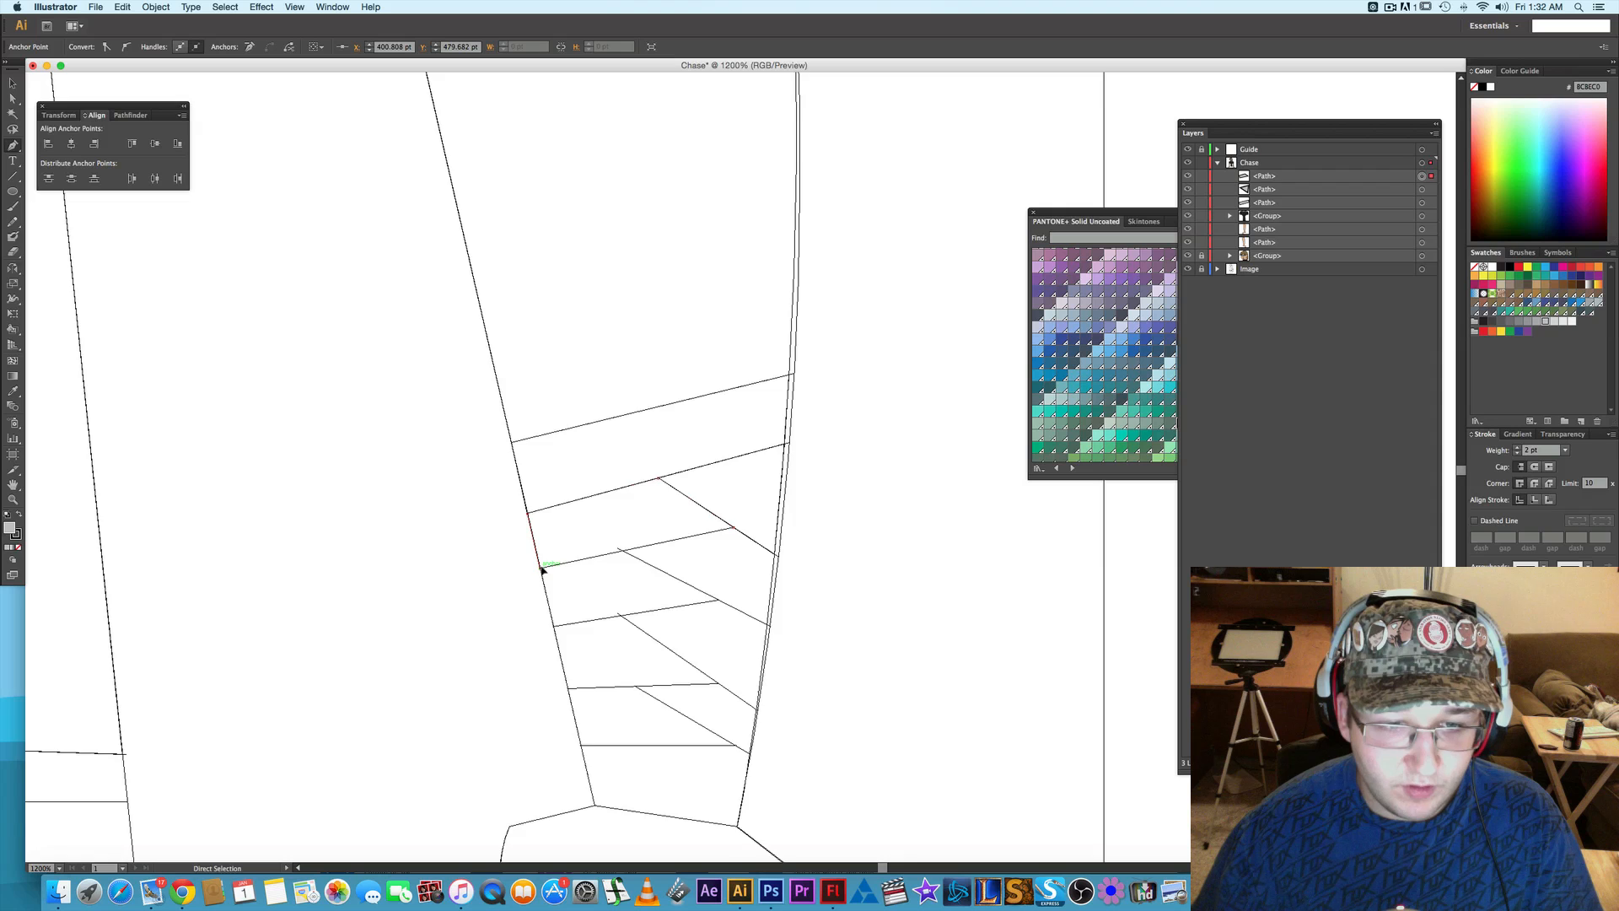
left_click(542, 567)
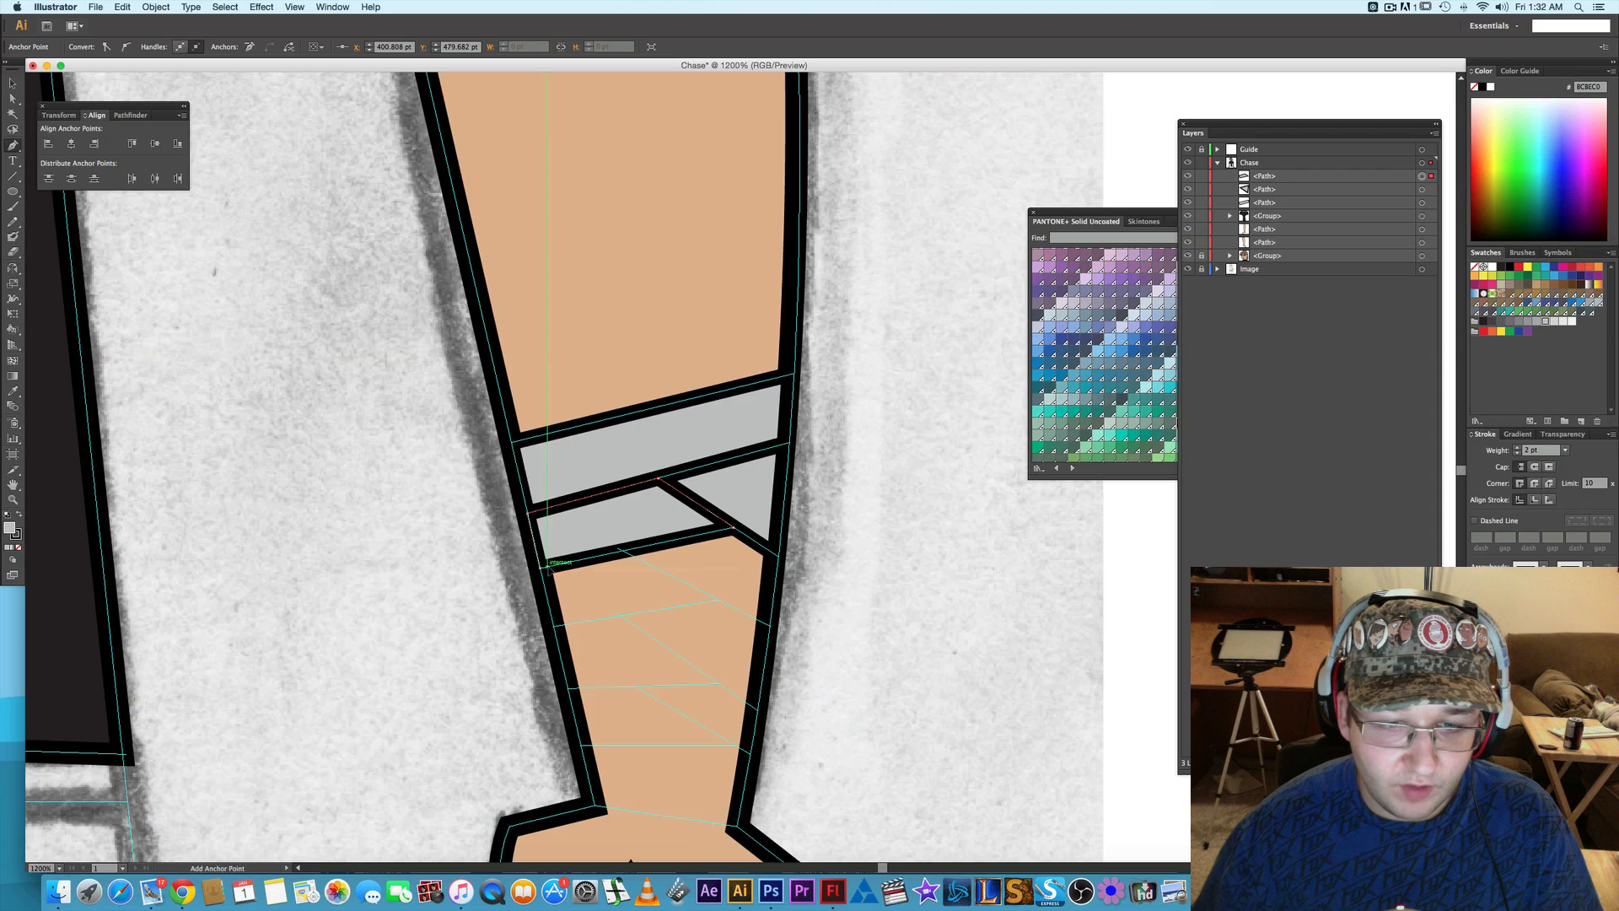
- Draw the second outer-edge wrap piece as a closed four-cornered path, directly below the triangular piece
left_click(769, 624)
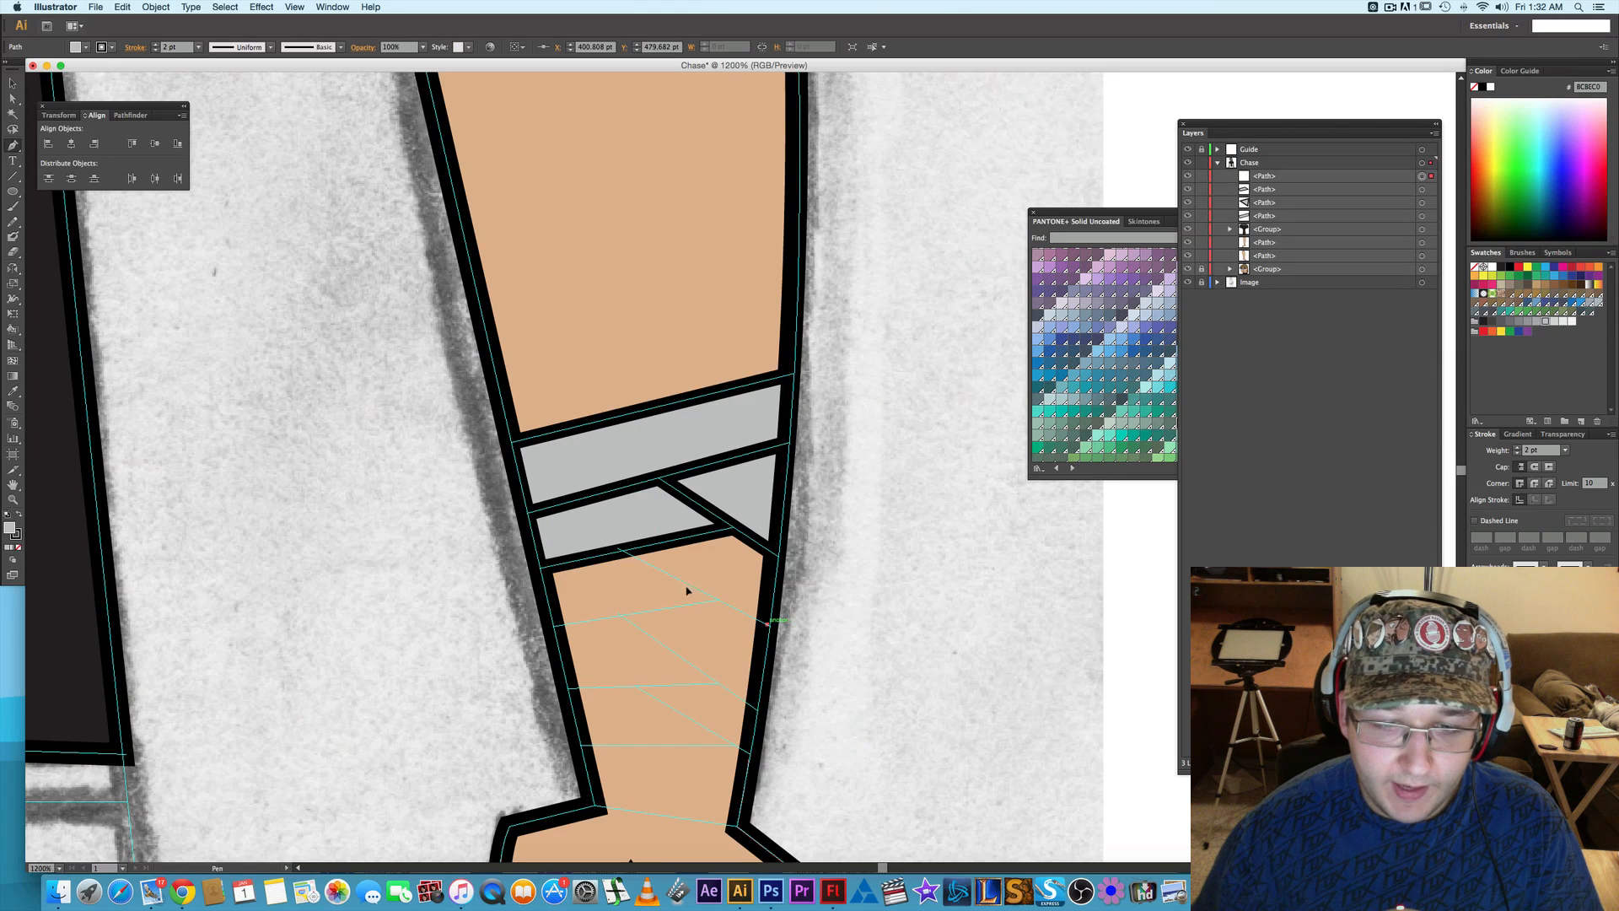
left_click(623, 550)
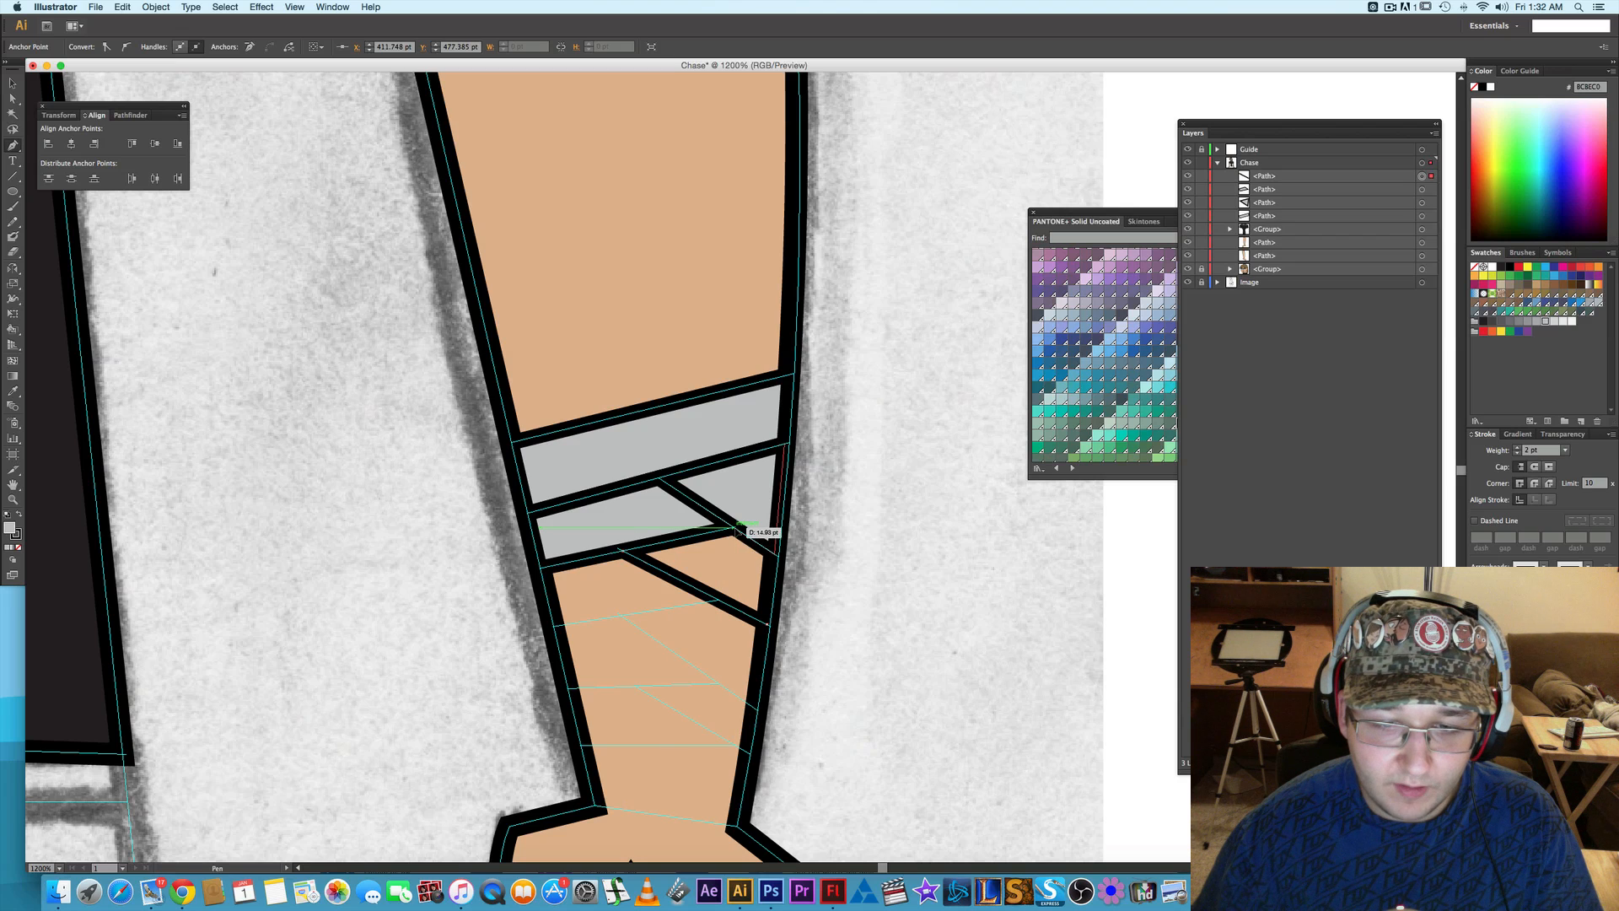
left_click(736, 529)
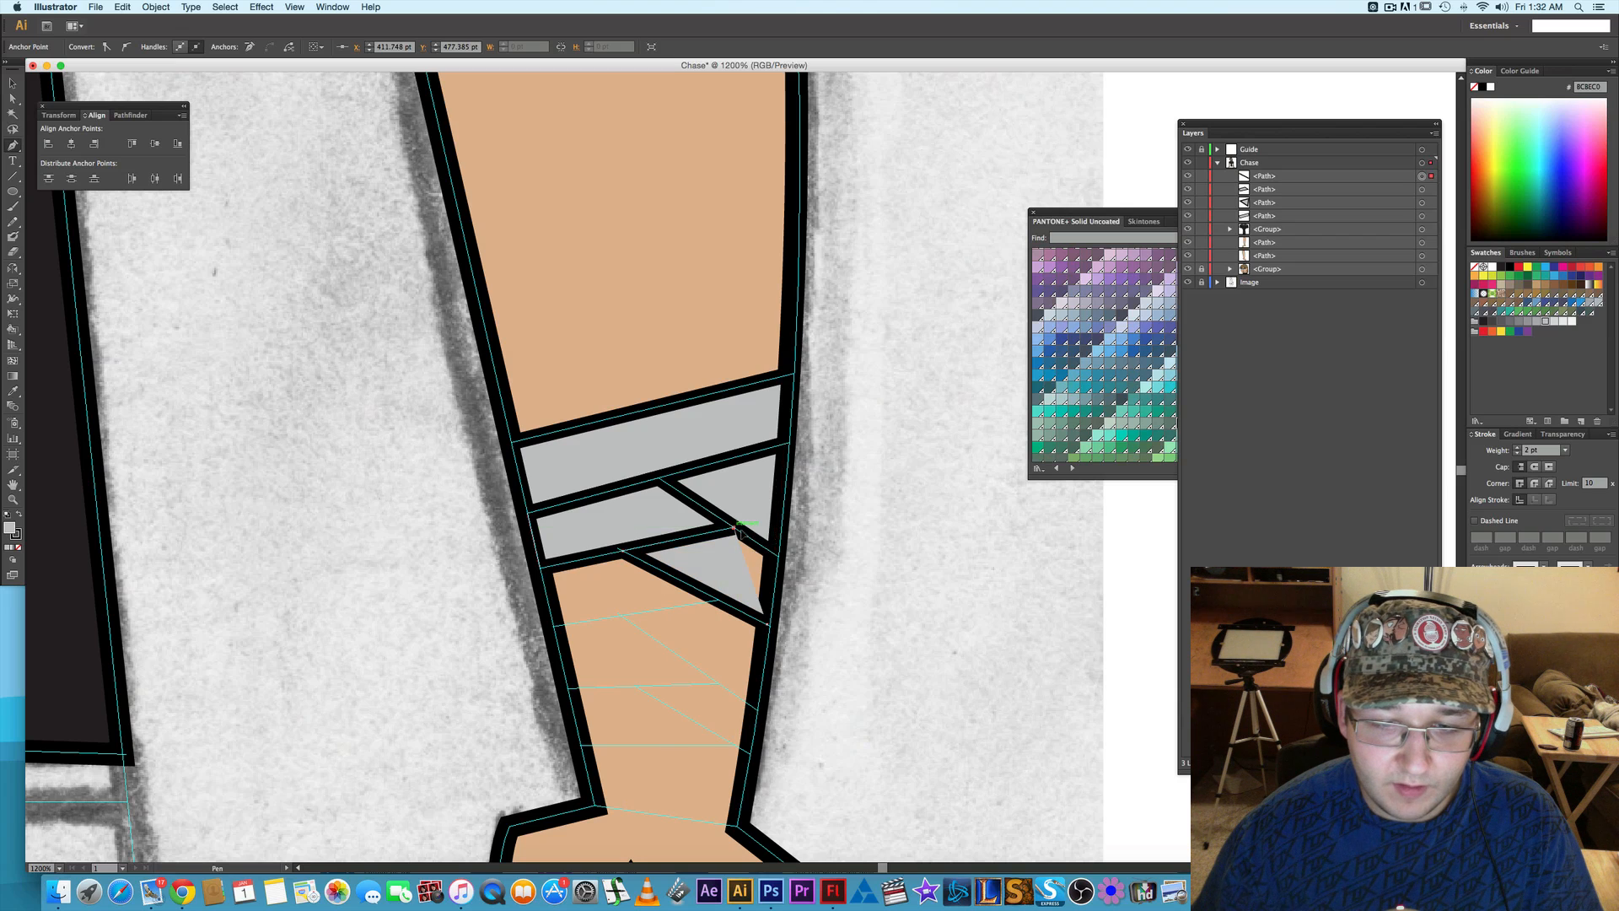
left_click(775, 555)
left_click(767, 625)
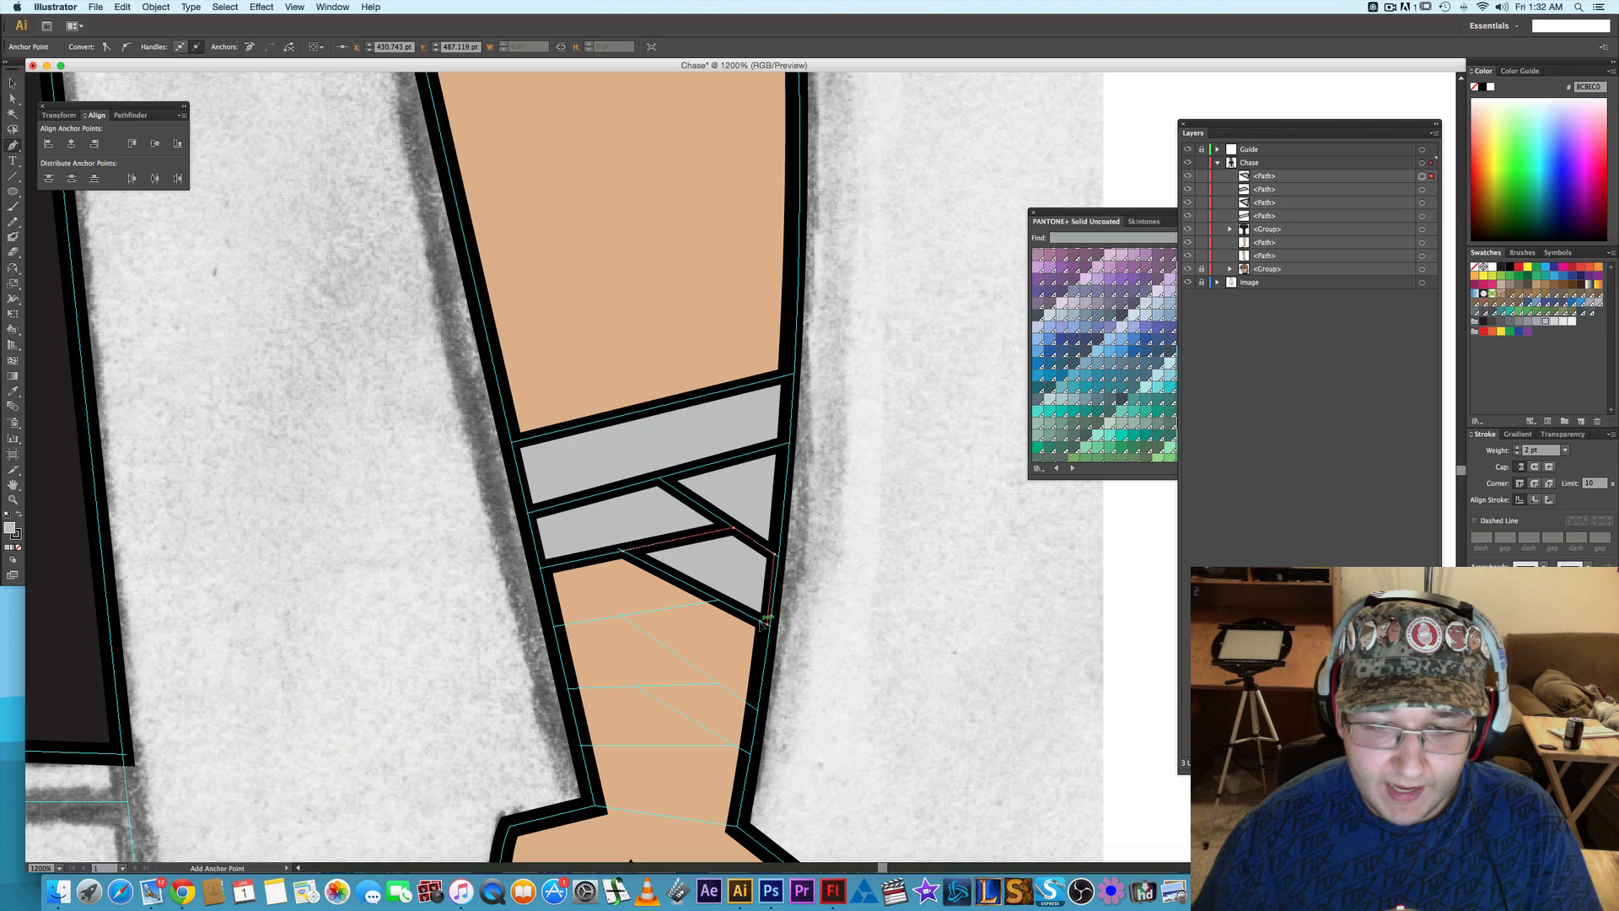
- Draw the second inner-edge wrap piece as a closed four-cornered path, sharing corners with the pieces above and beside it
left_click(556, 628)
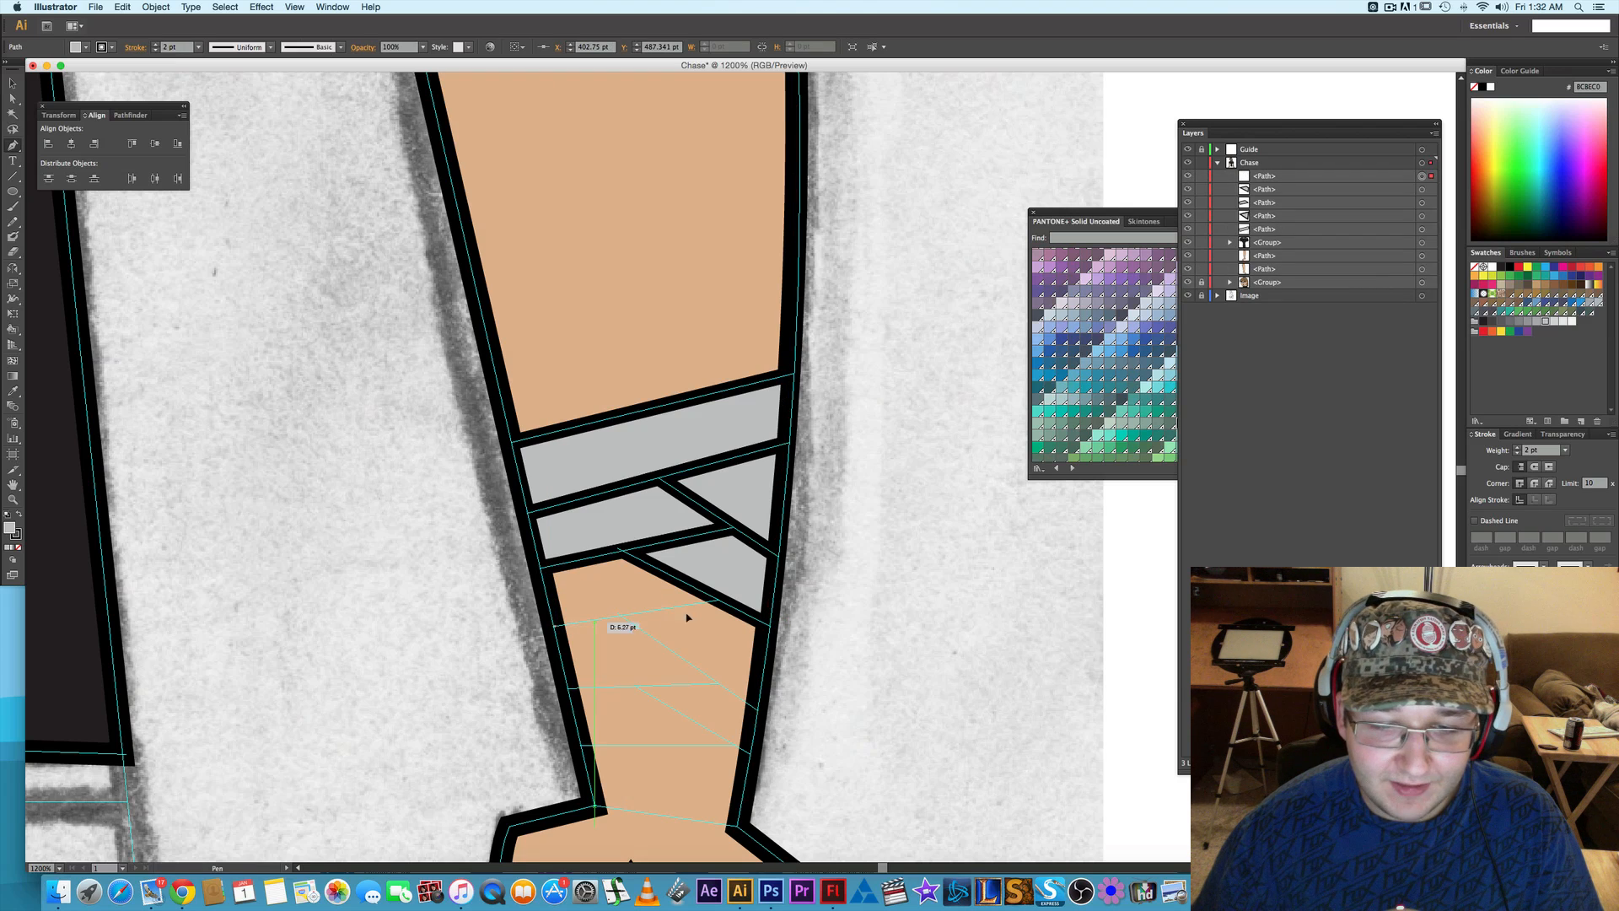
left_click(722, 600)
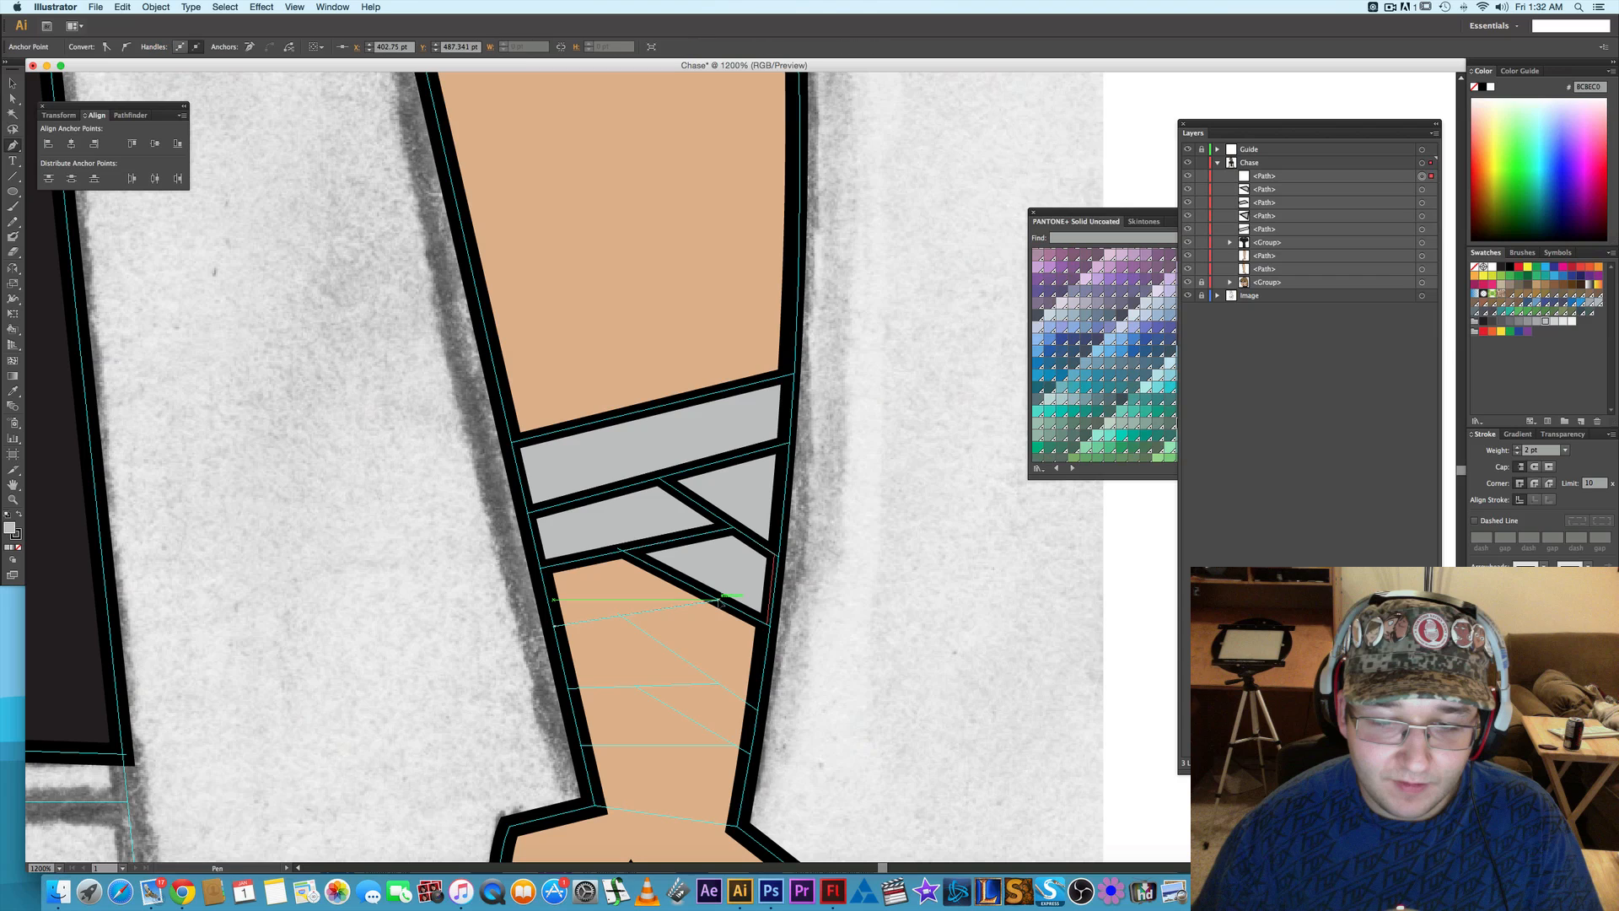
left_click(623, 551)
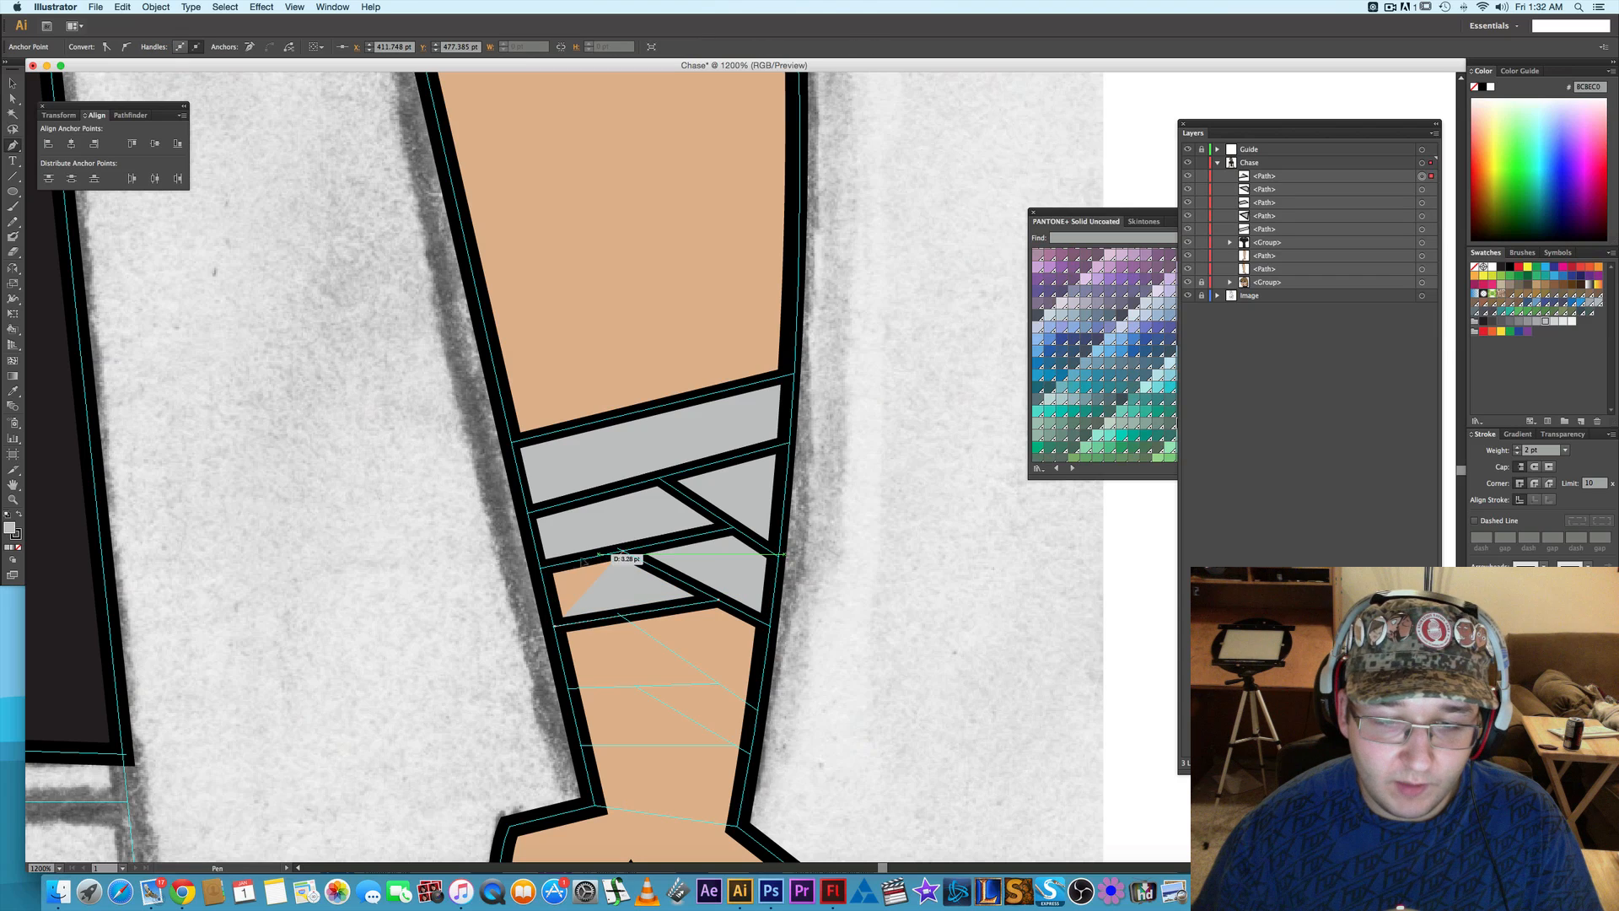
left_click(544, 567)
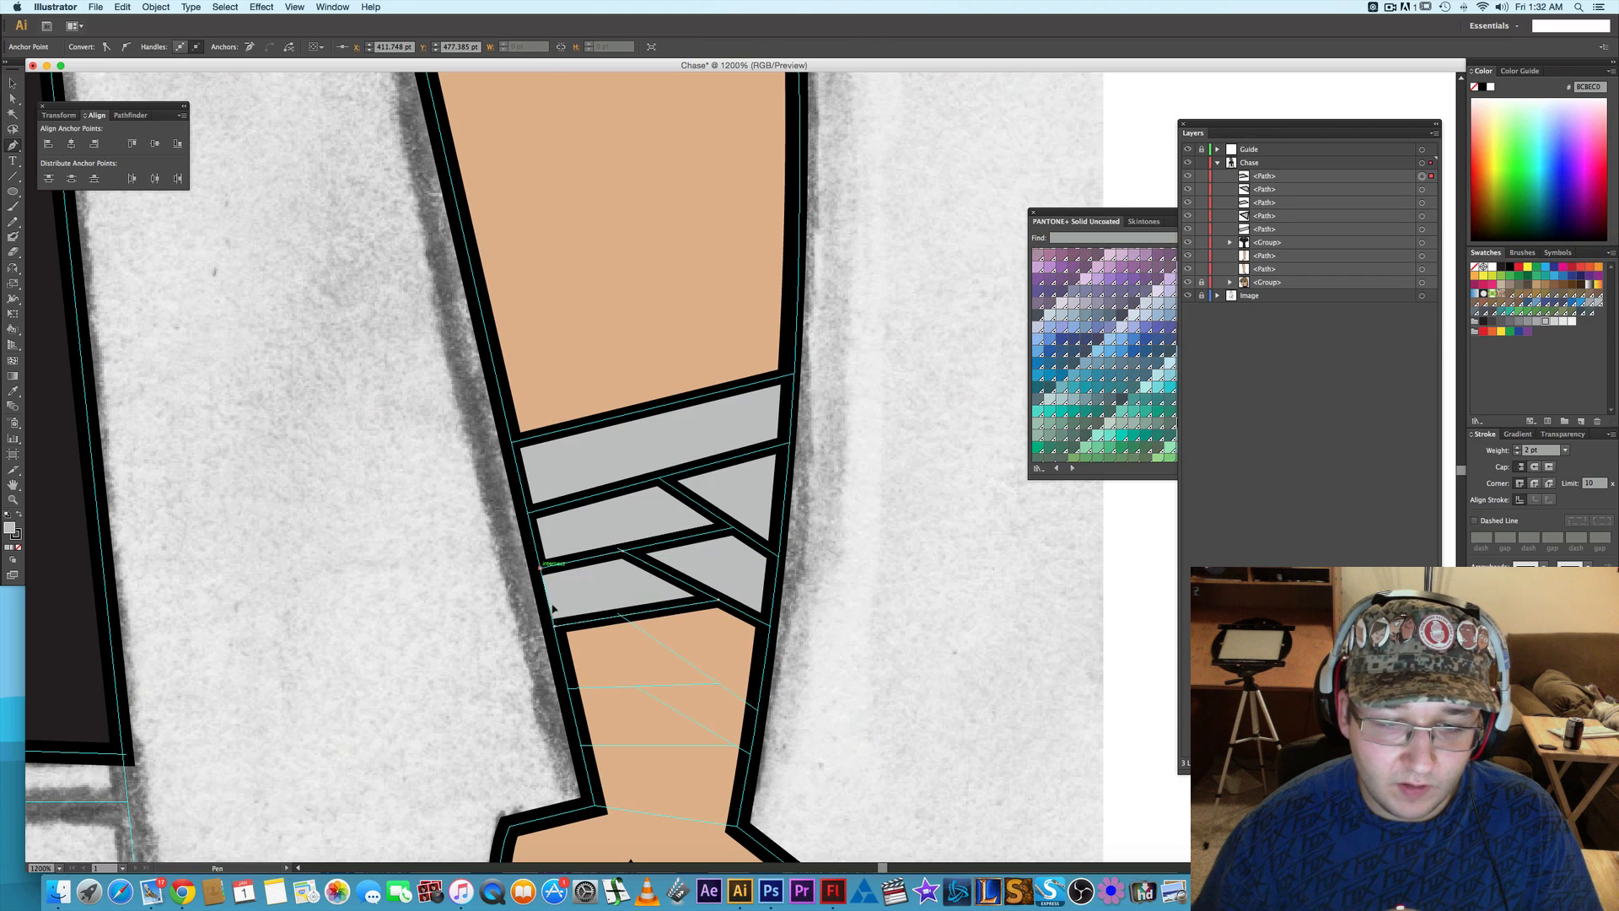
left_click(556, 626)
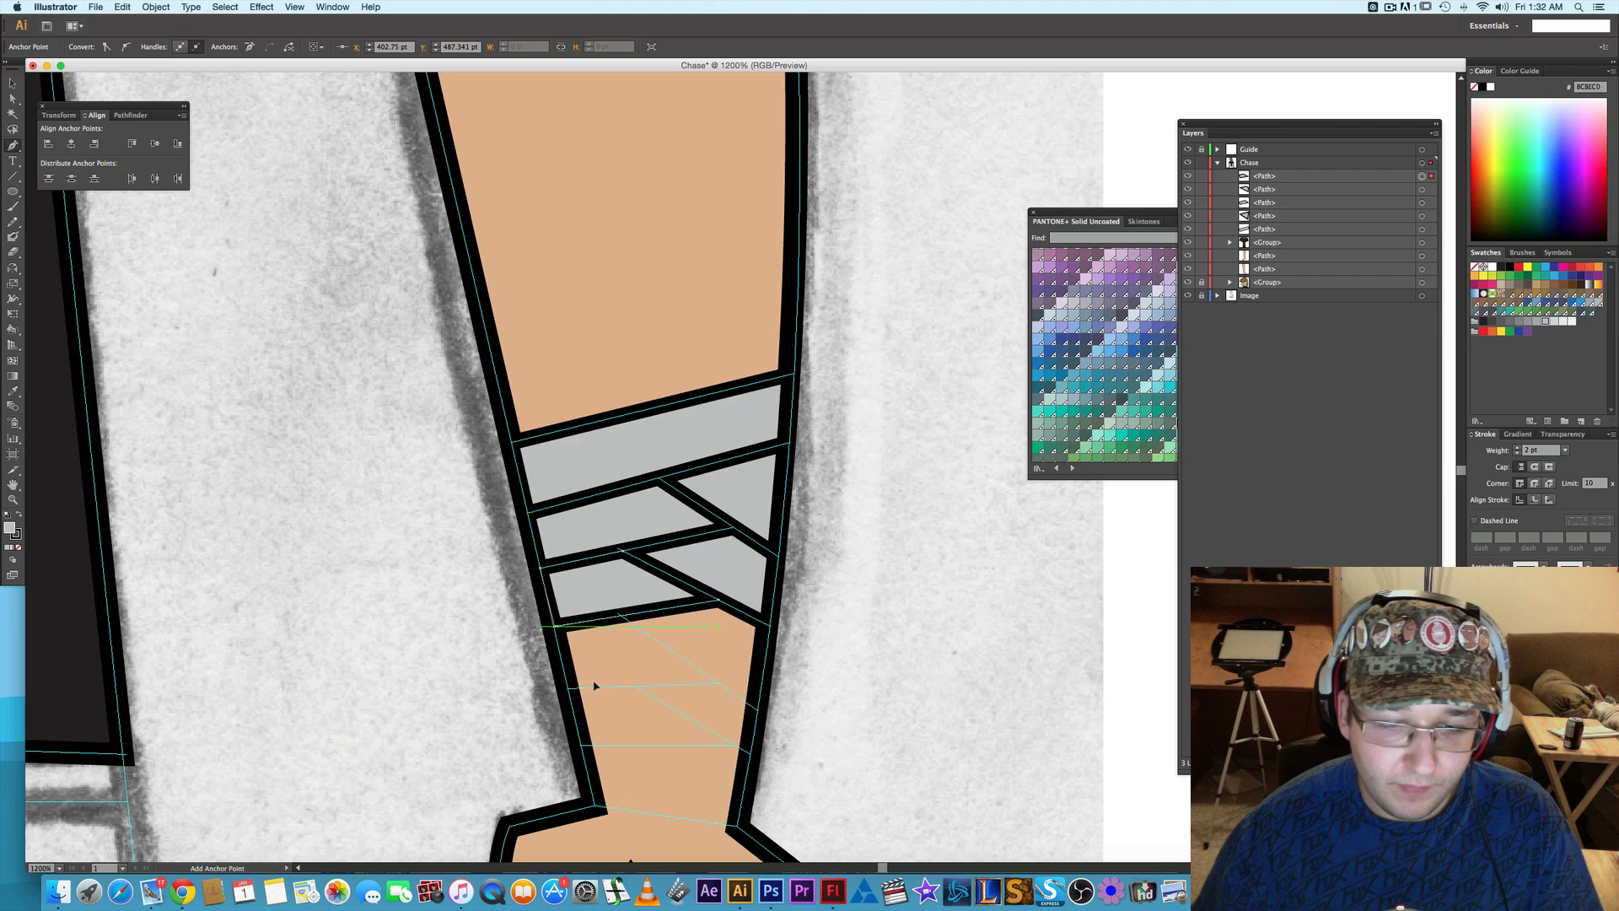
- Draw the third outer-edge wrap piece as a closed four-cornered path along the next slanted guide line down the wrist
scroll(595, 685, "down", 2)
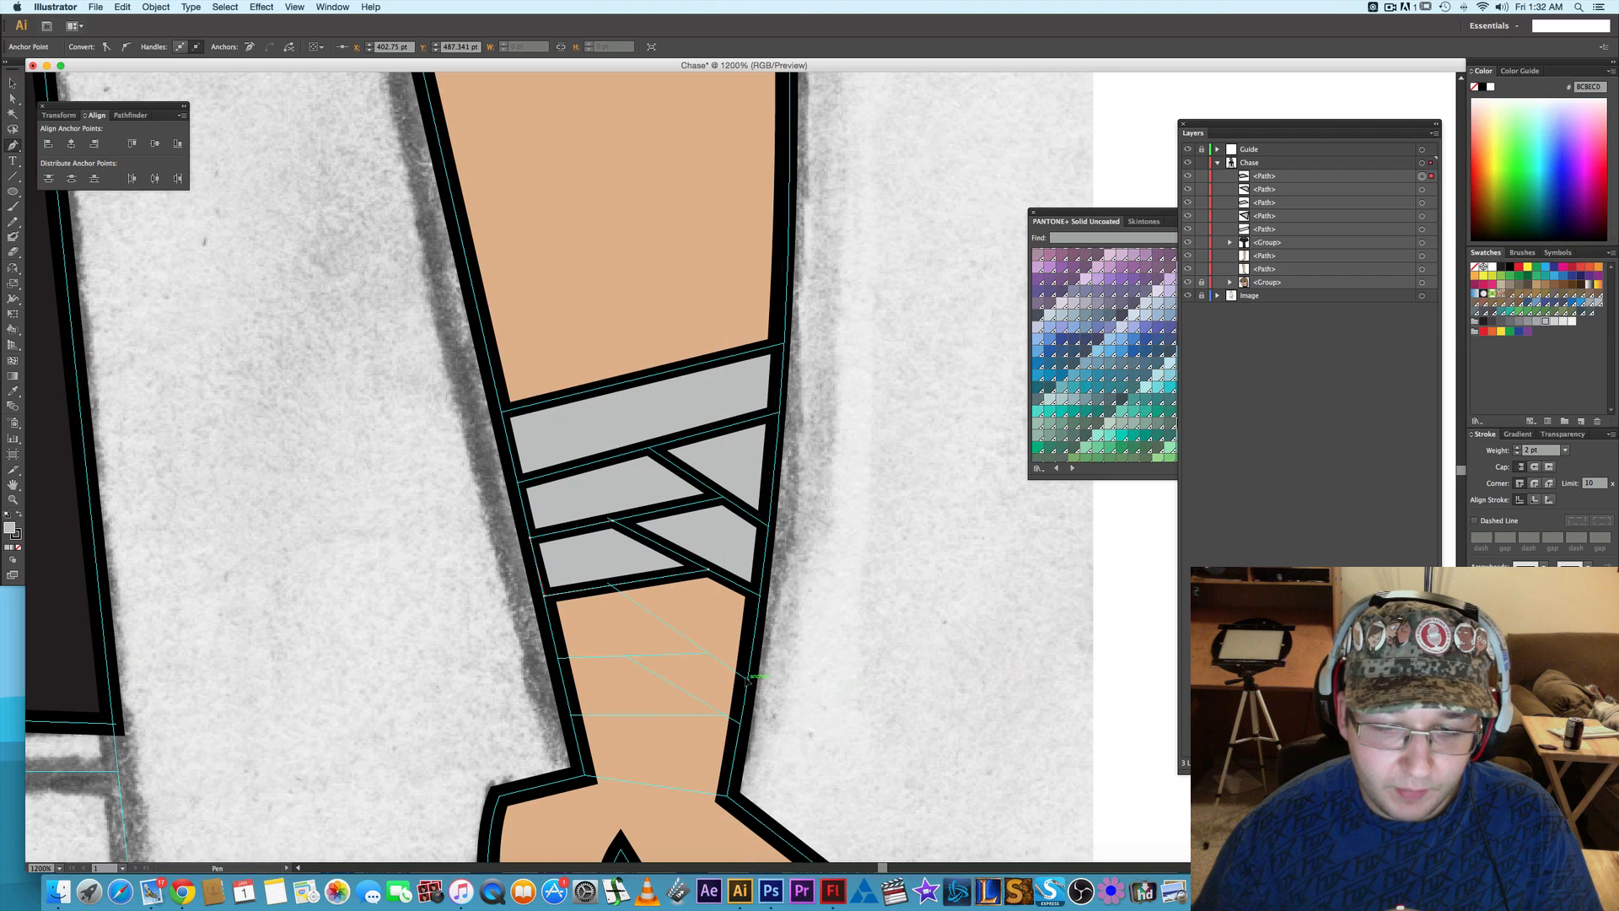
left_click(748, 675)
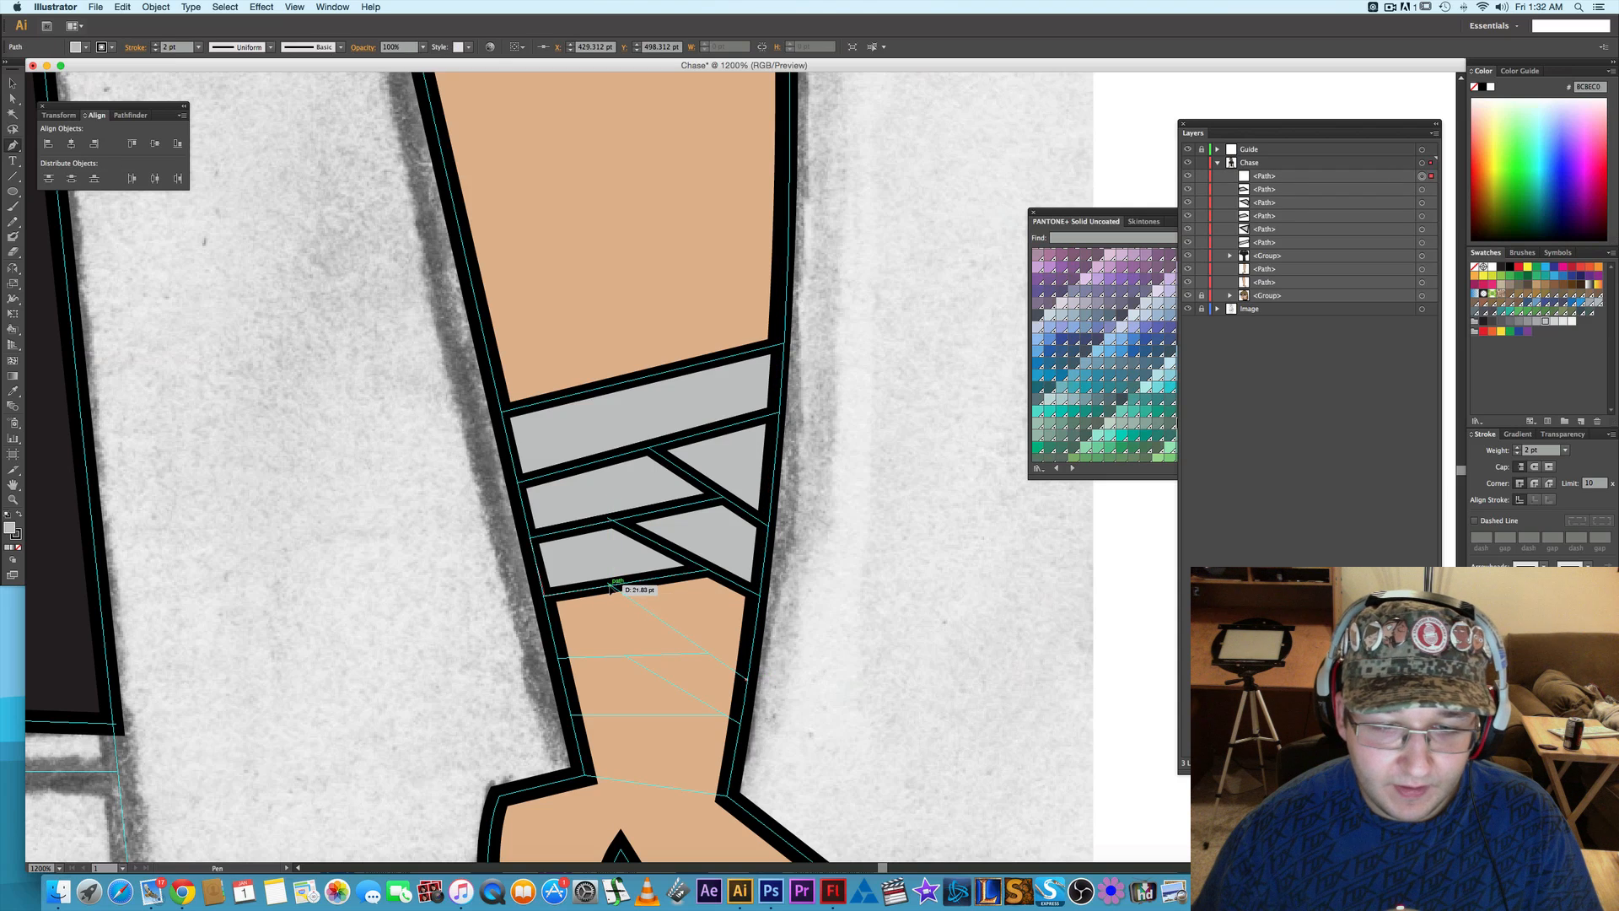
left_click(612, 588)
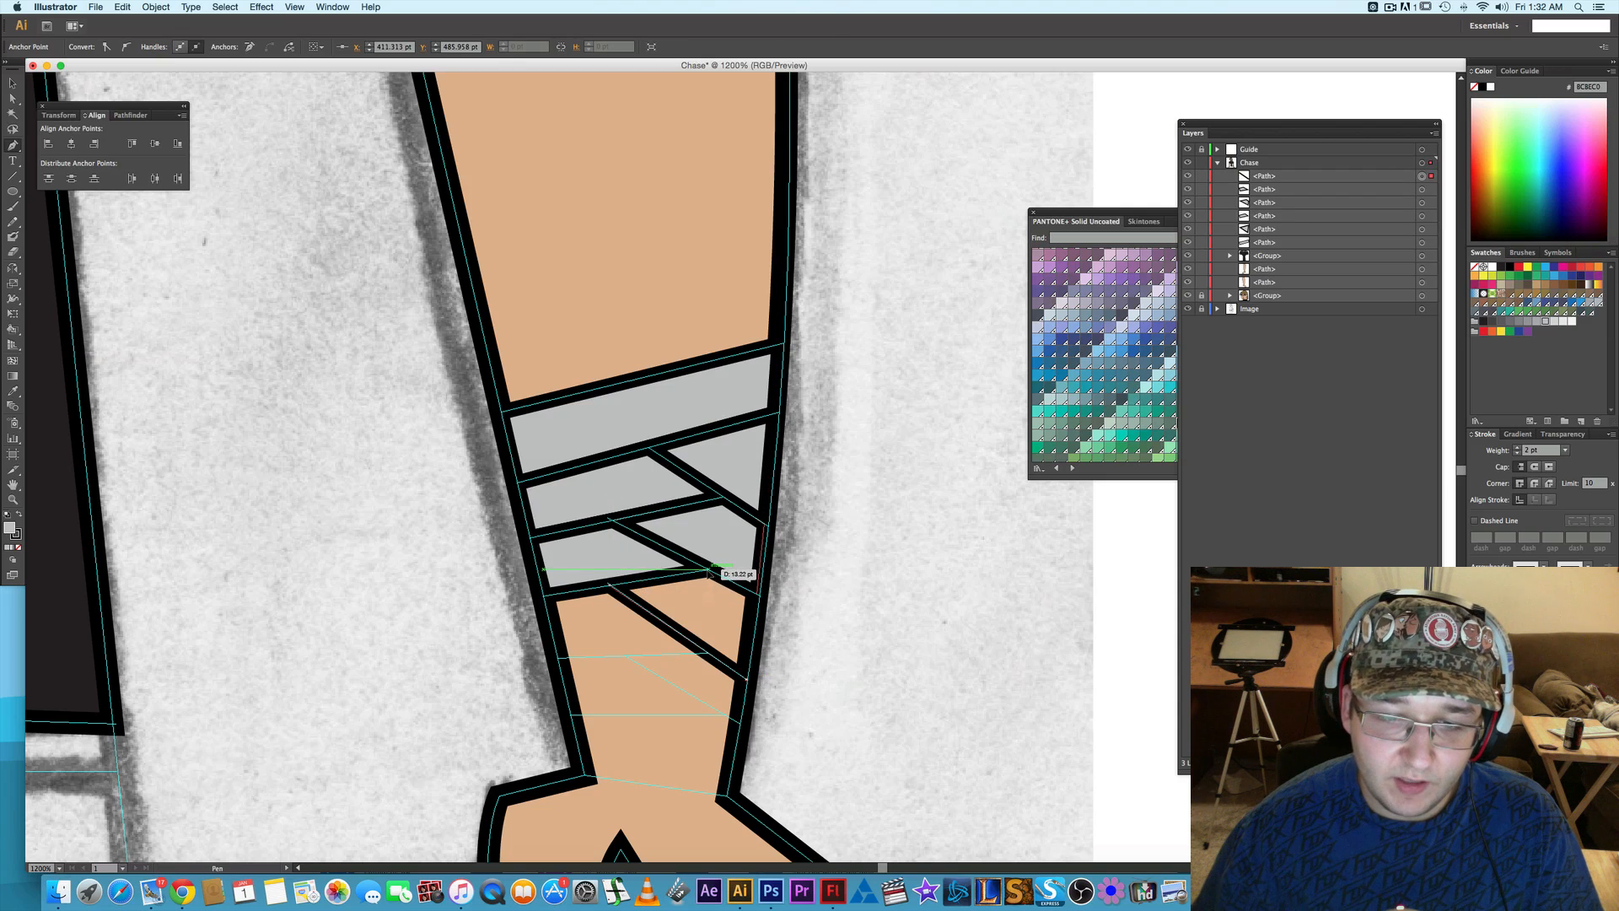
left_click(710, 571)
left_click(758, 596)
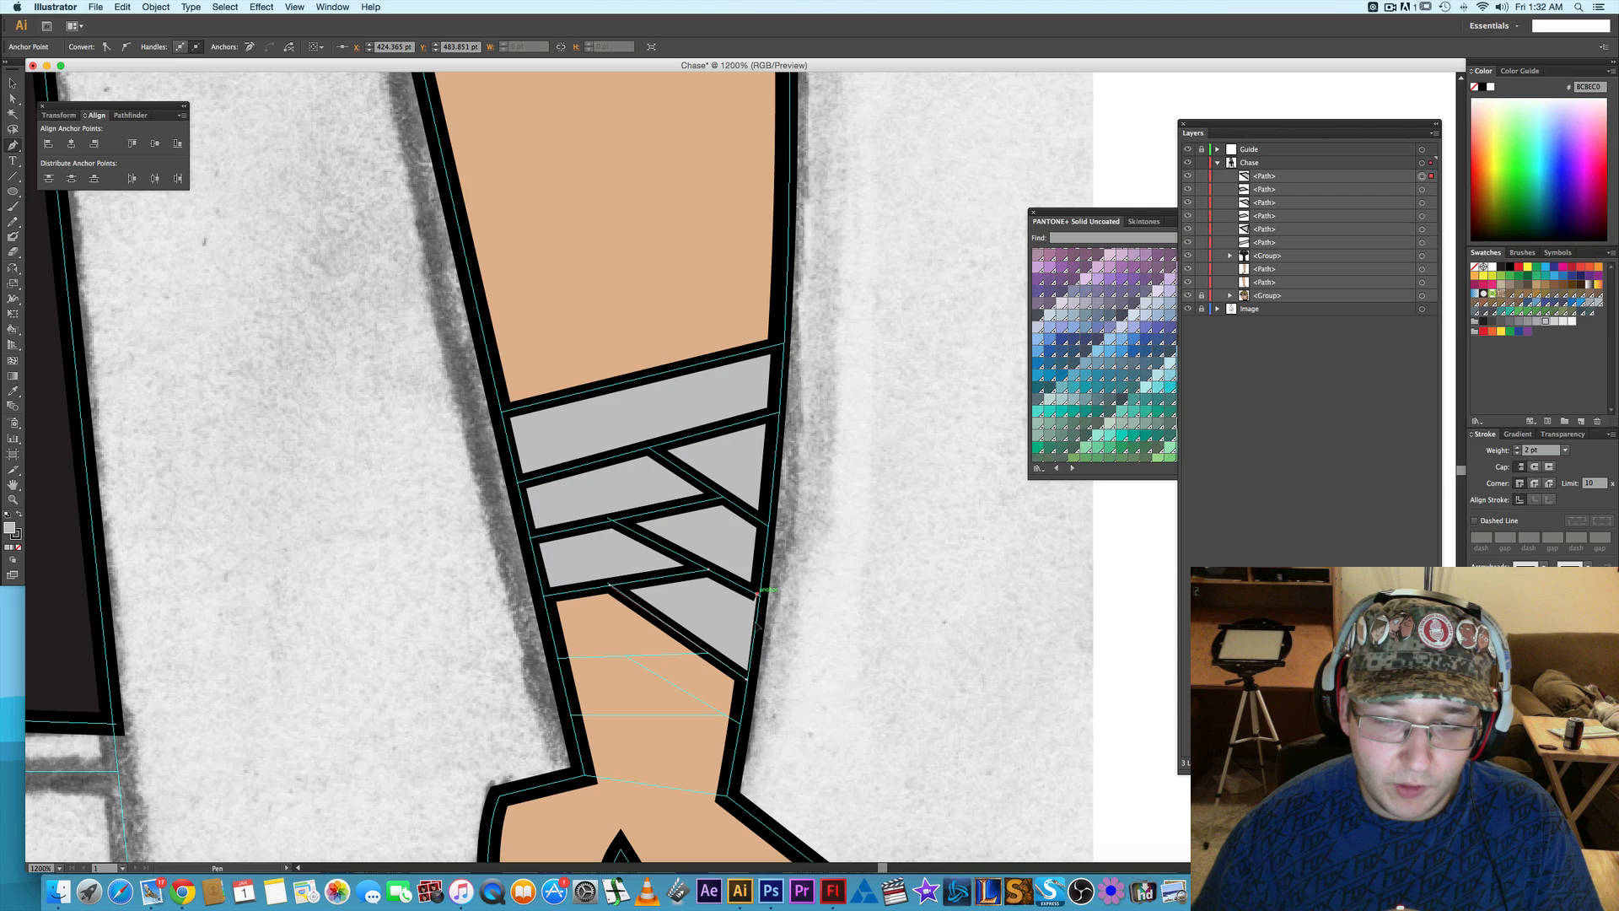
left_click(747, 678)
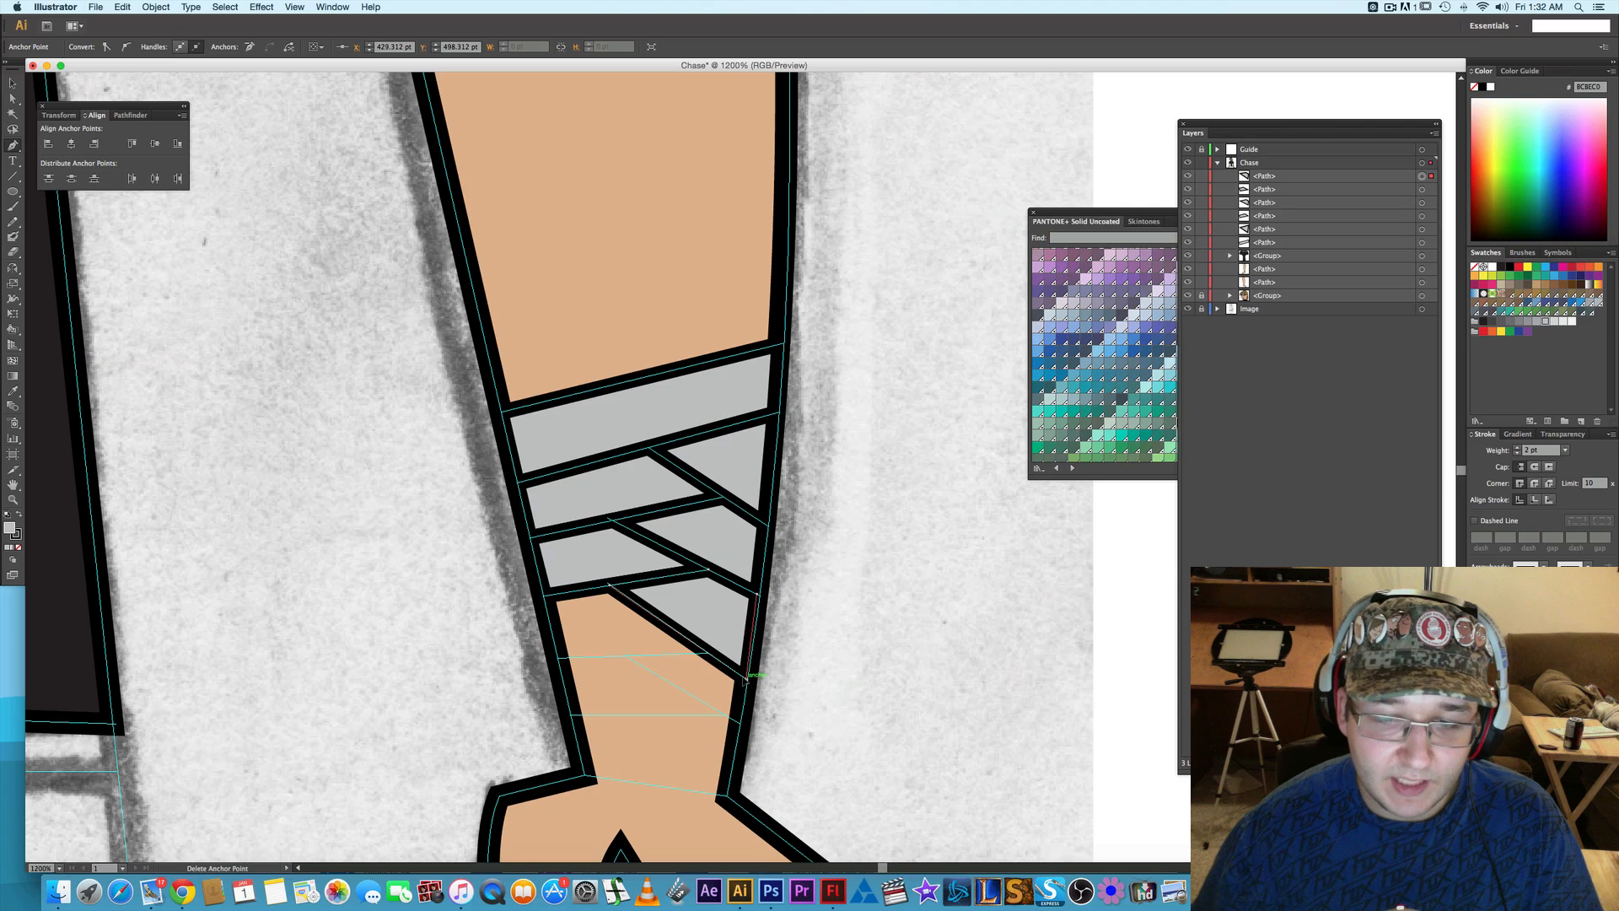
- Draw the third inner-edge wrap piece as a closed four-cornered path between the second inner piece and the next guide line
left_click(559, 657)
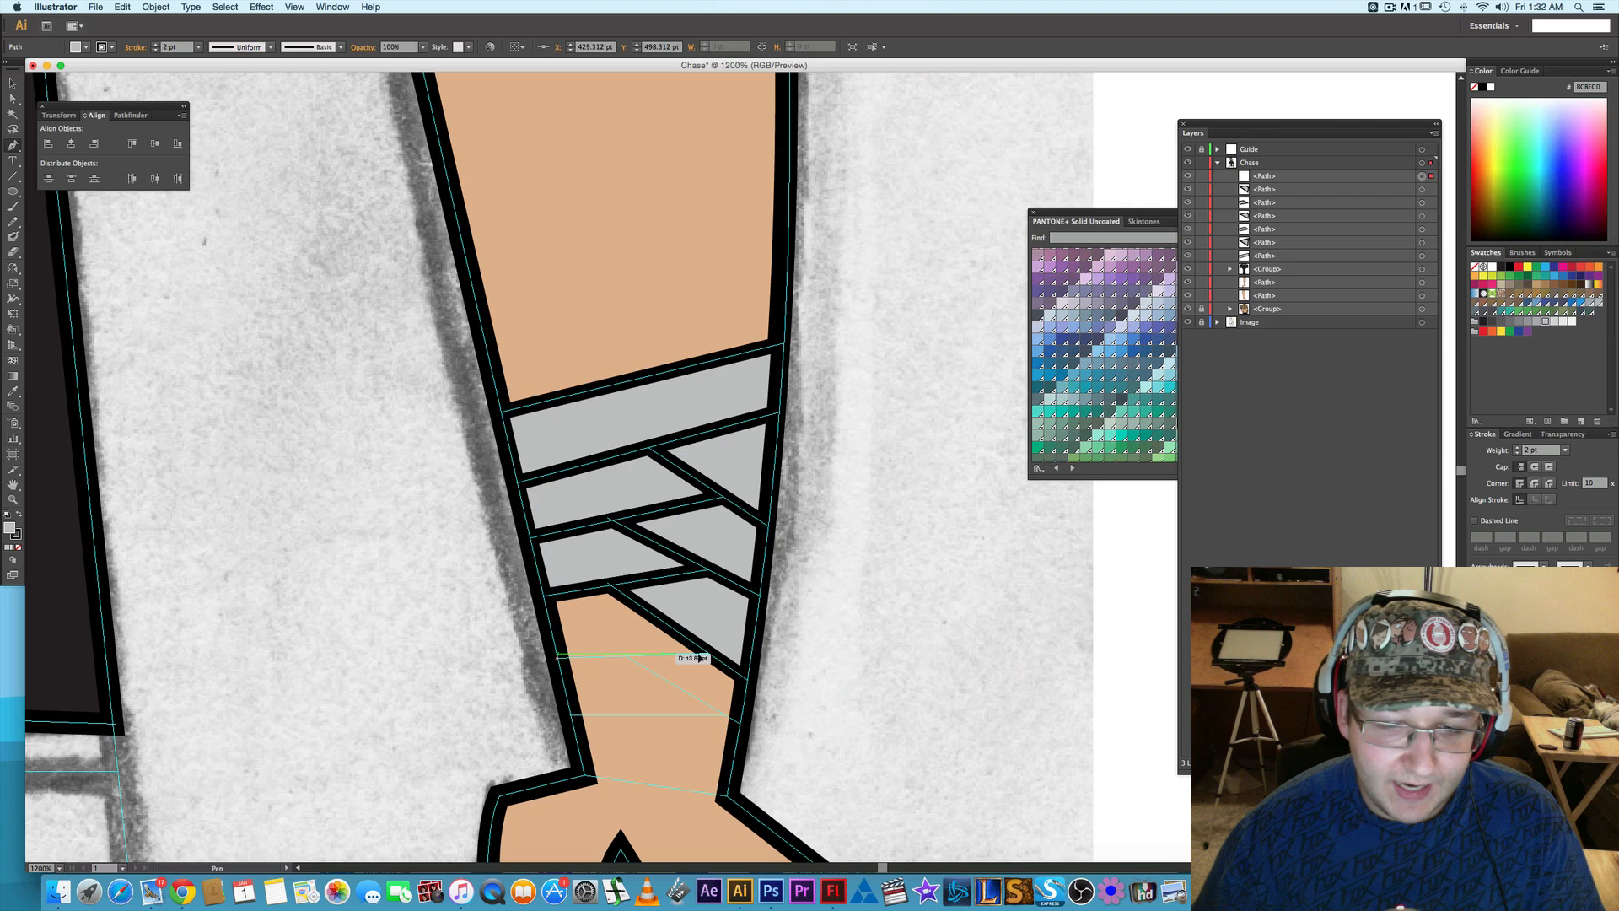
left_click(712, 652)
left_click(607, 588)
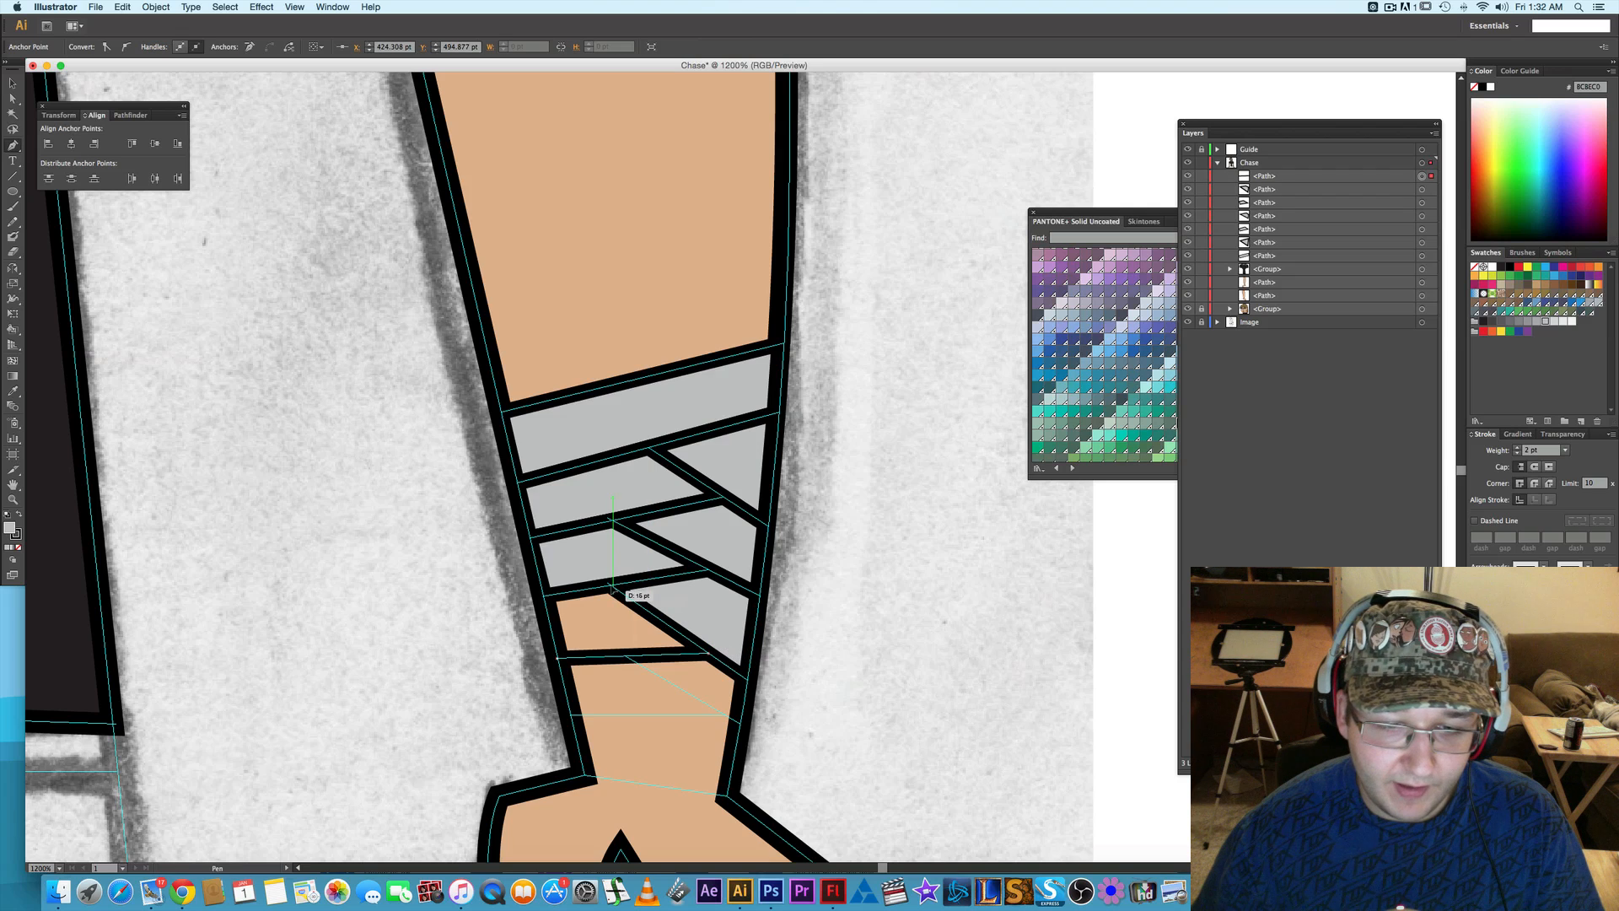
left_click(549, 597)
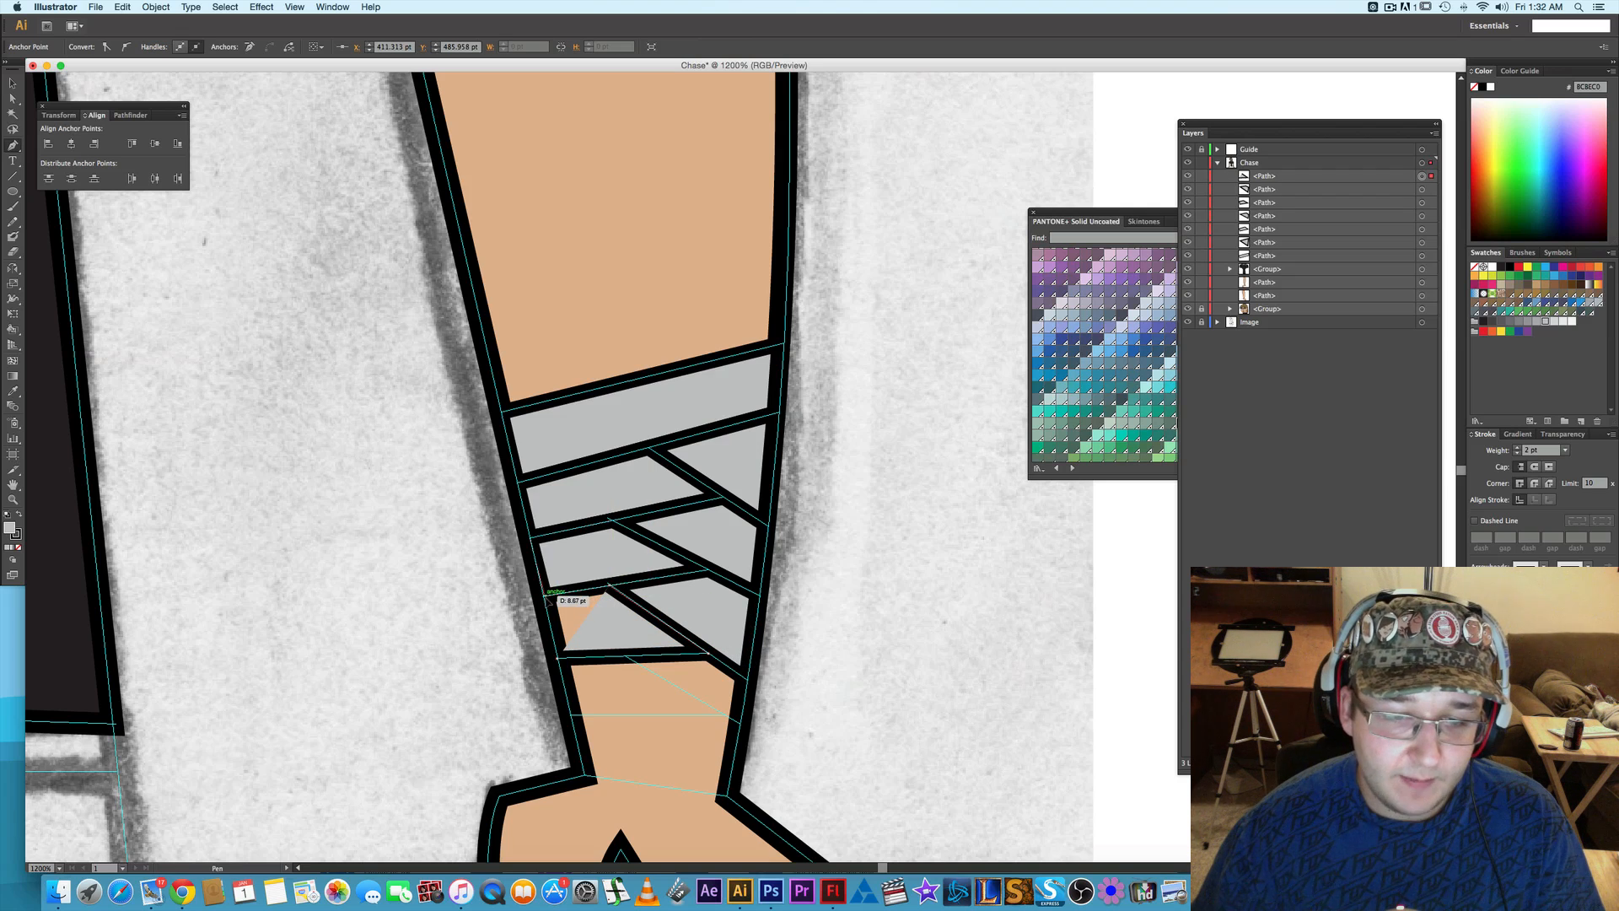
left_click(561, 657)
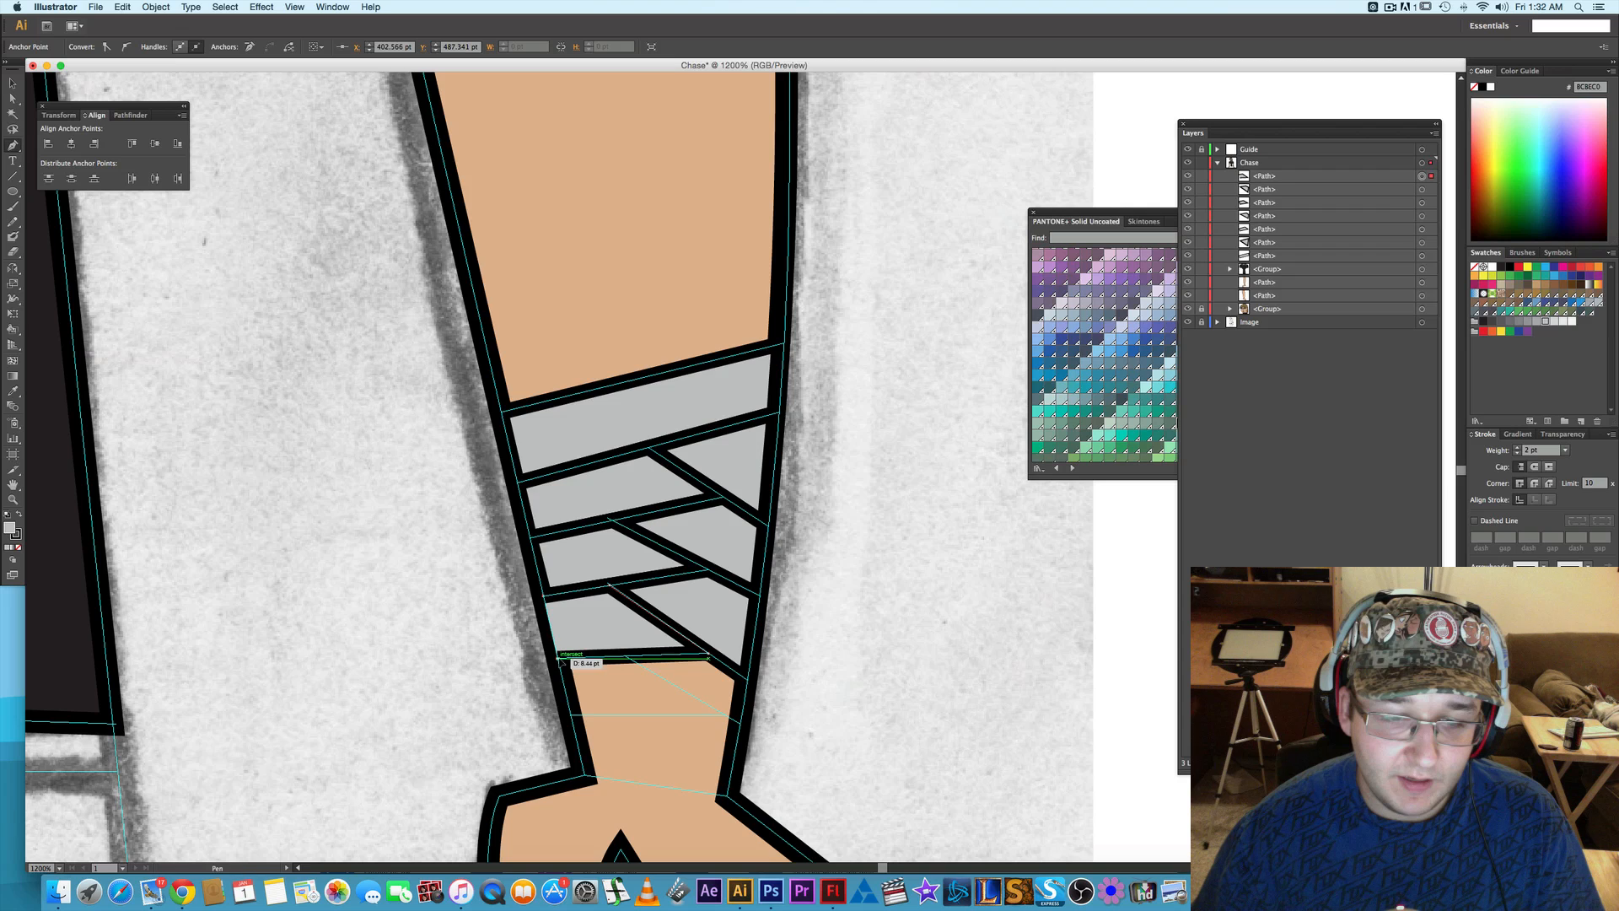
- Draw the fourth and lowest outer-edge wrap piece as a closed four-cornered path along the last slanted guide line
left_click_drag(618, 671, 597, 615)
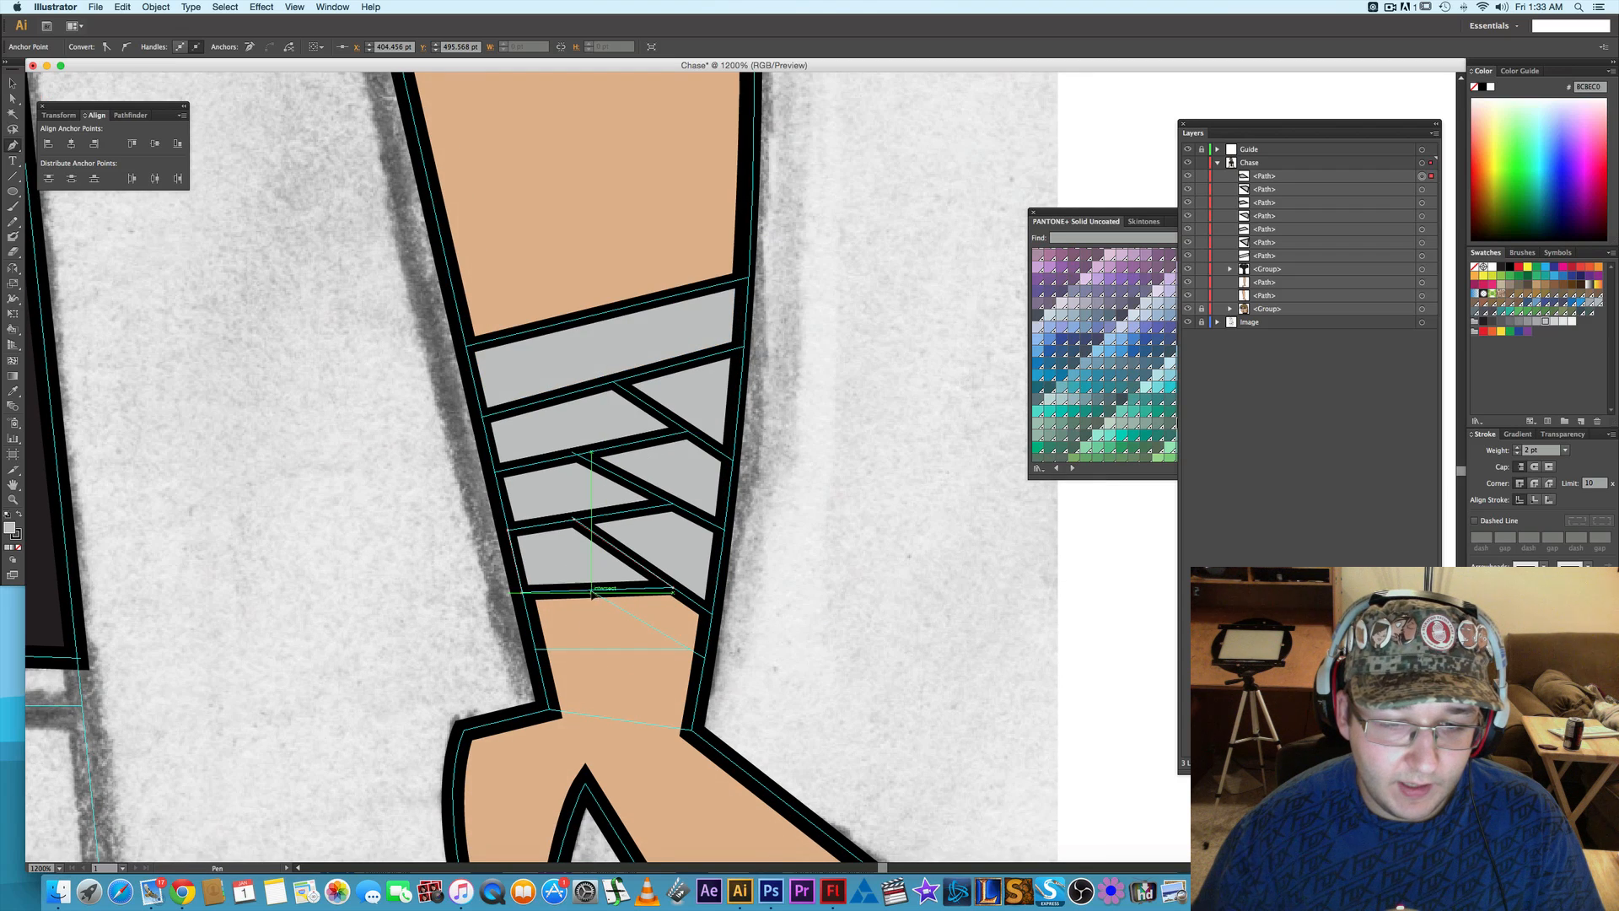
left_click(705, 659)
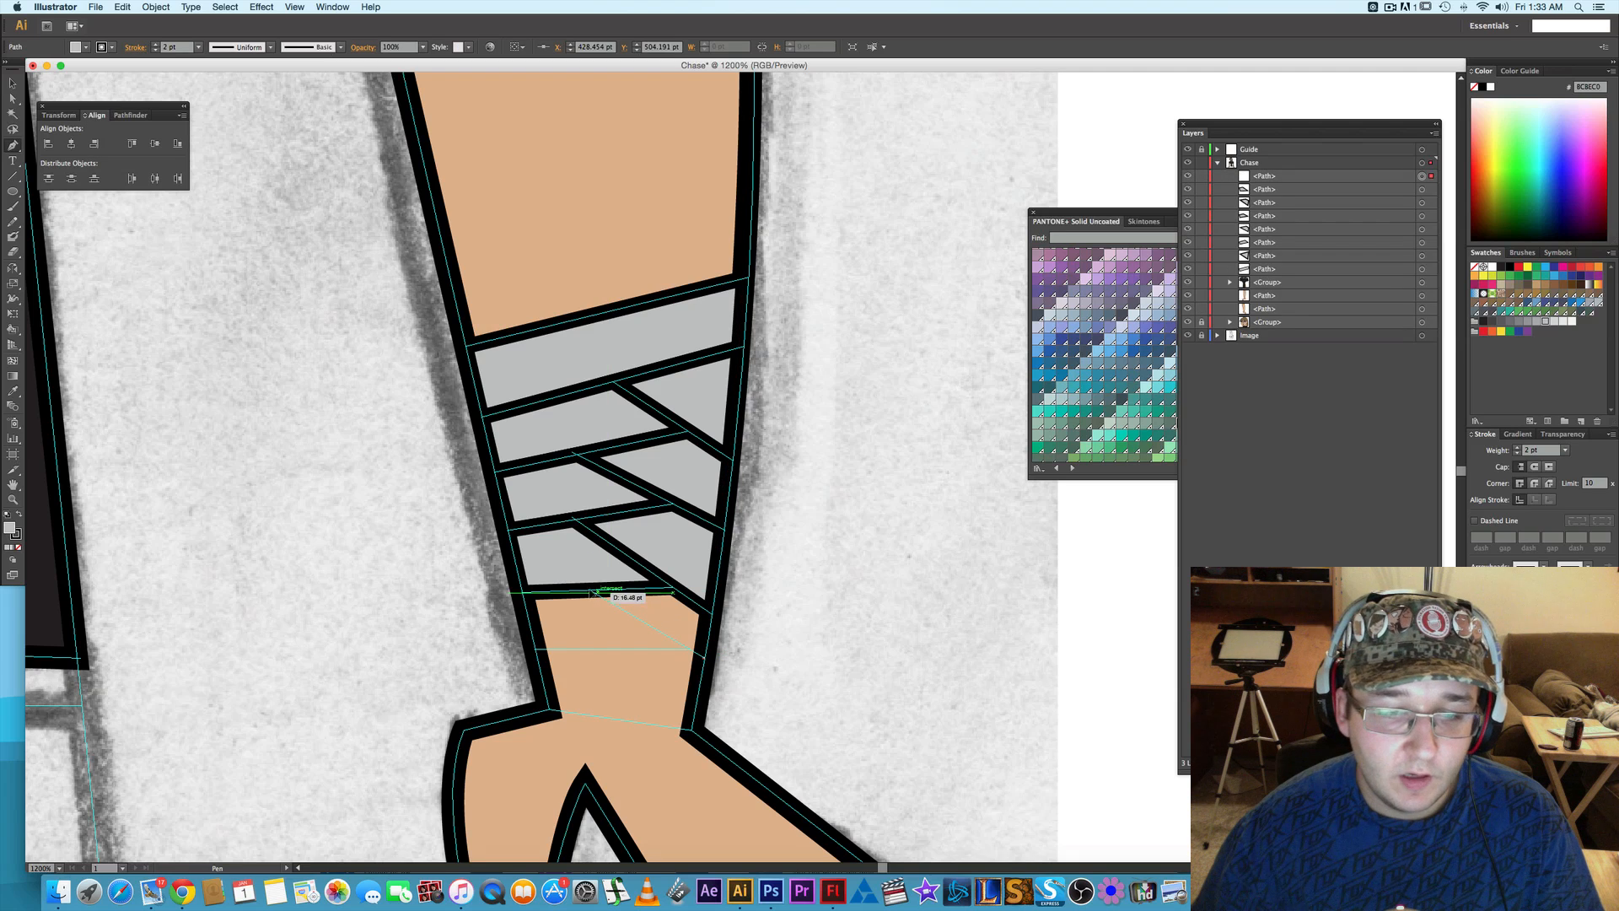
left_click(590, 591)
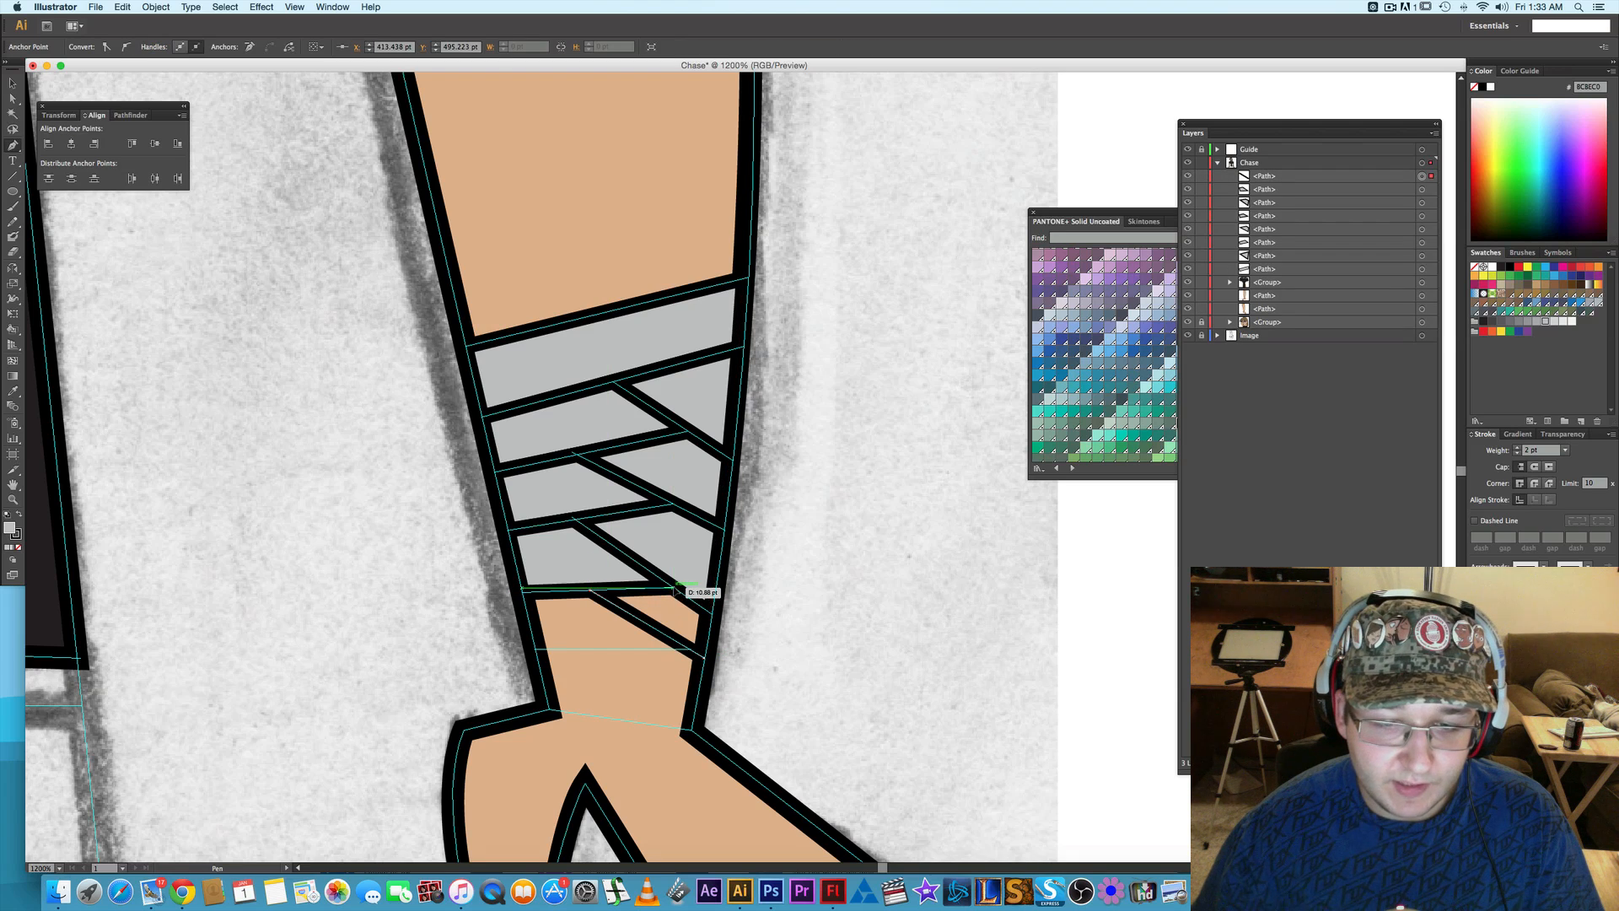
left_click(711, 613)
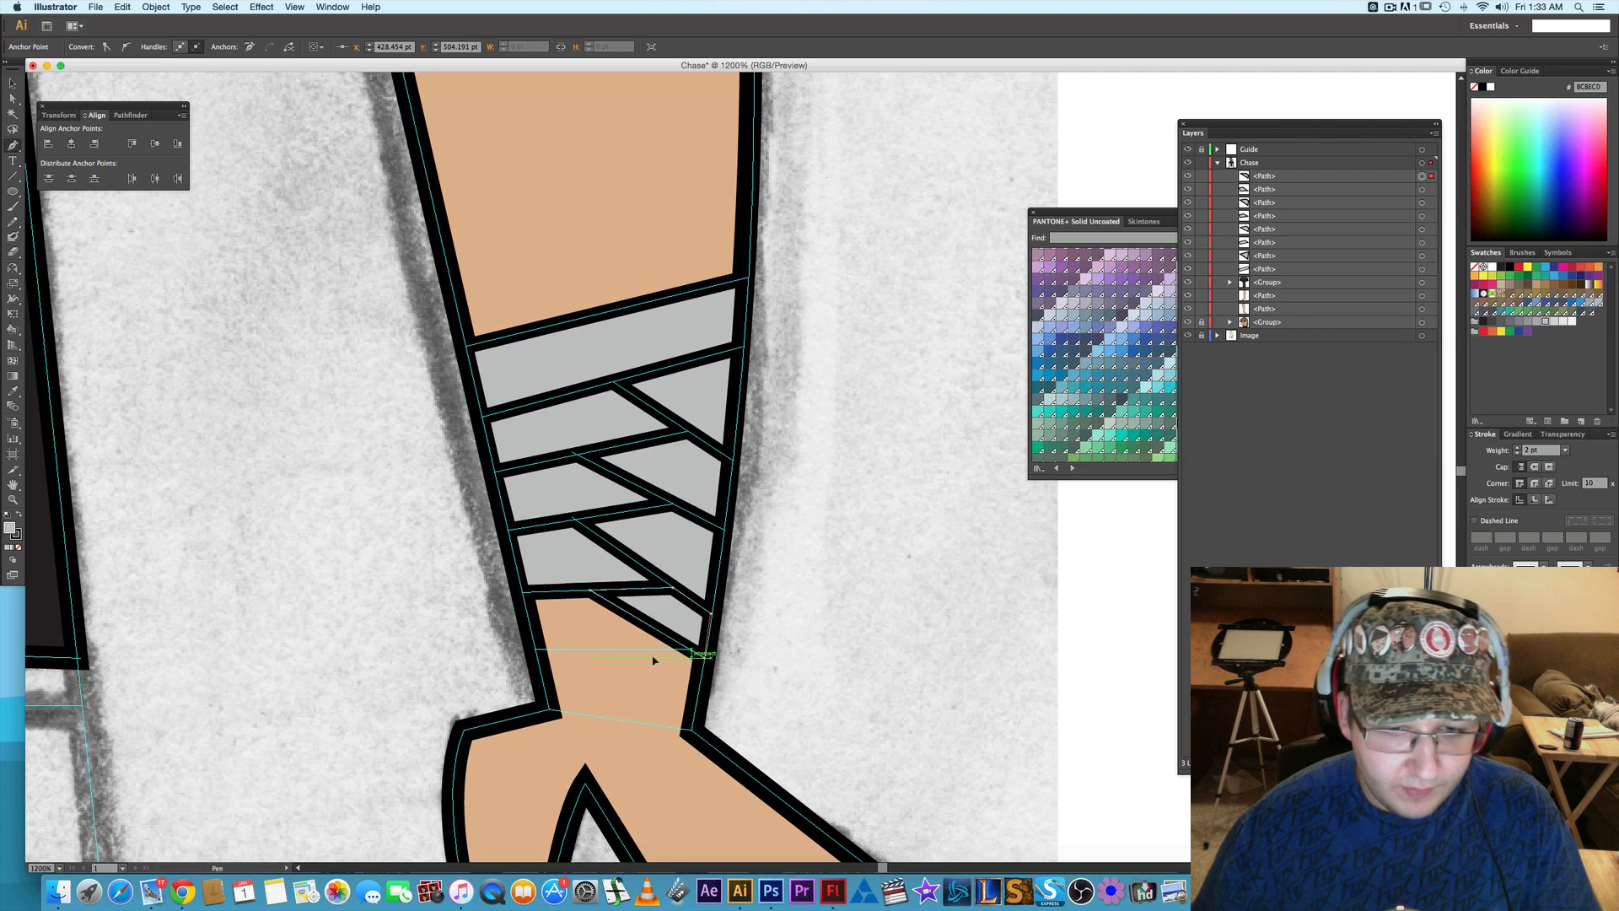
- Draw the fourth inner-edge wrap piece as a closed four-cornered path between the lowest slanted piece and the horizontal guide line
left_click(536, 649)
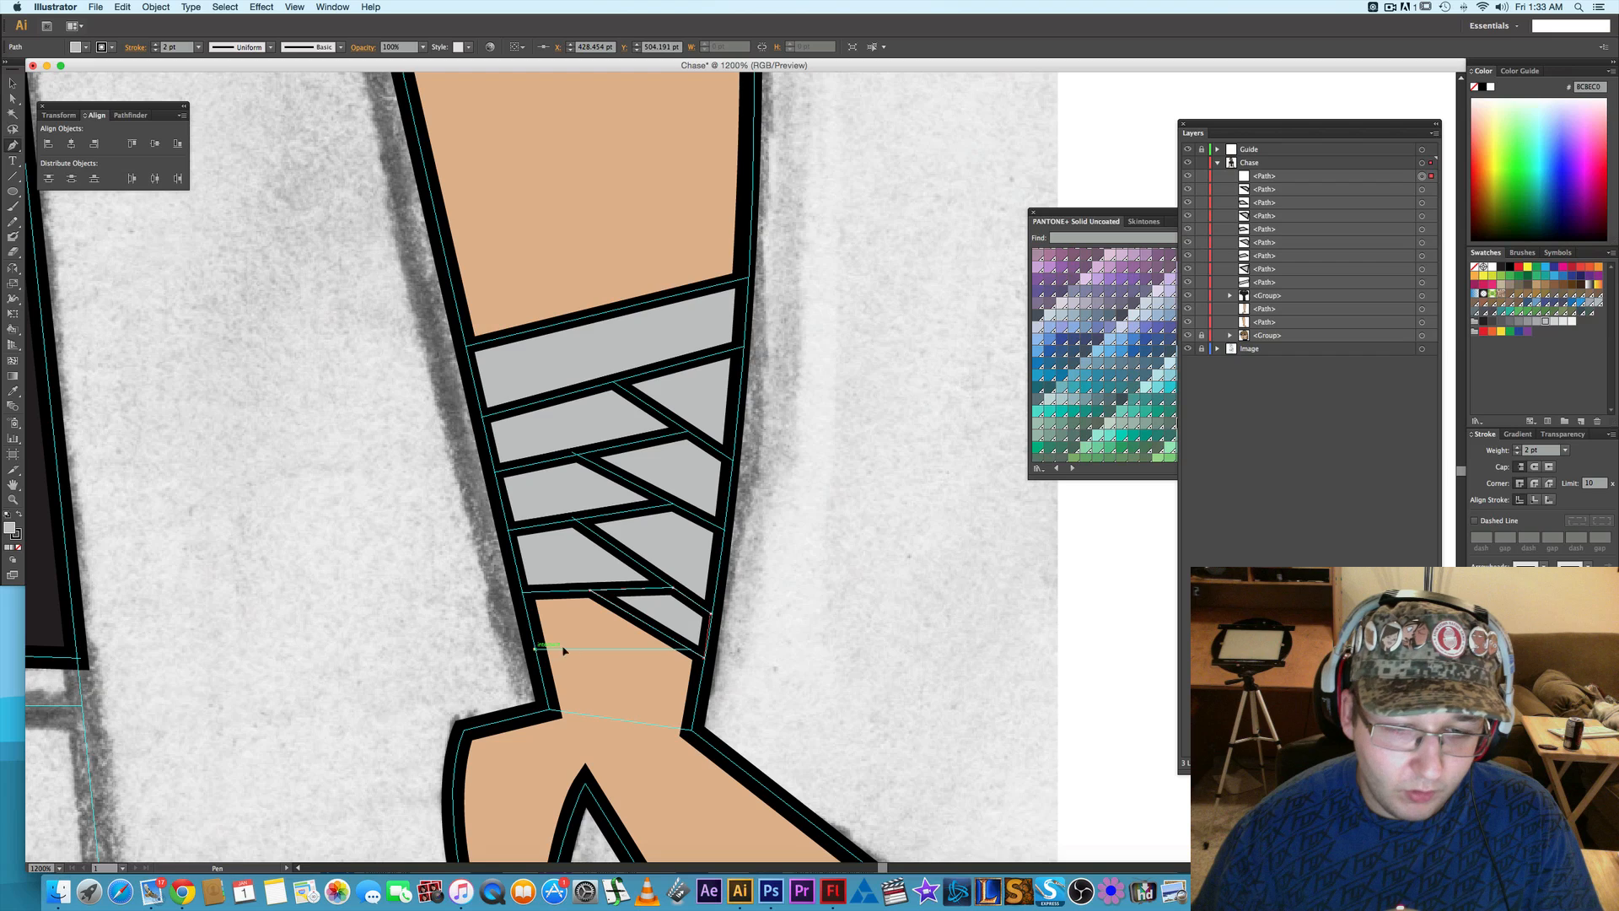
left_click(696, 649)
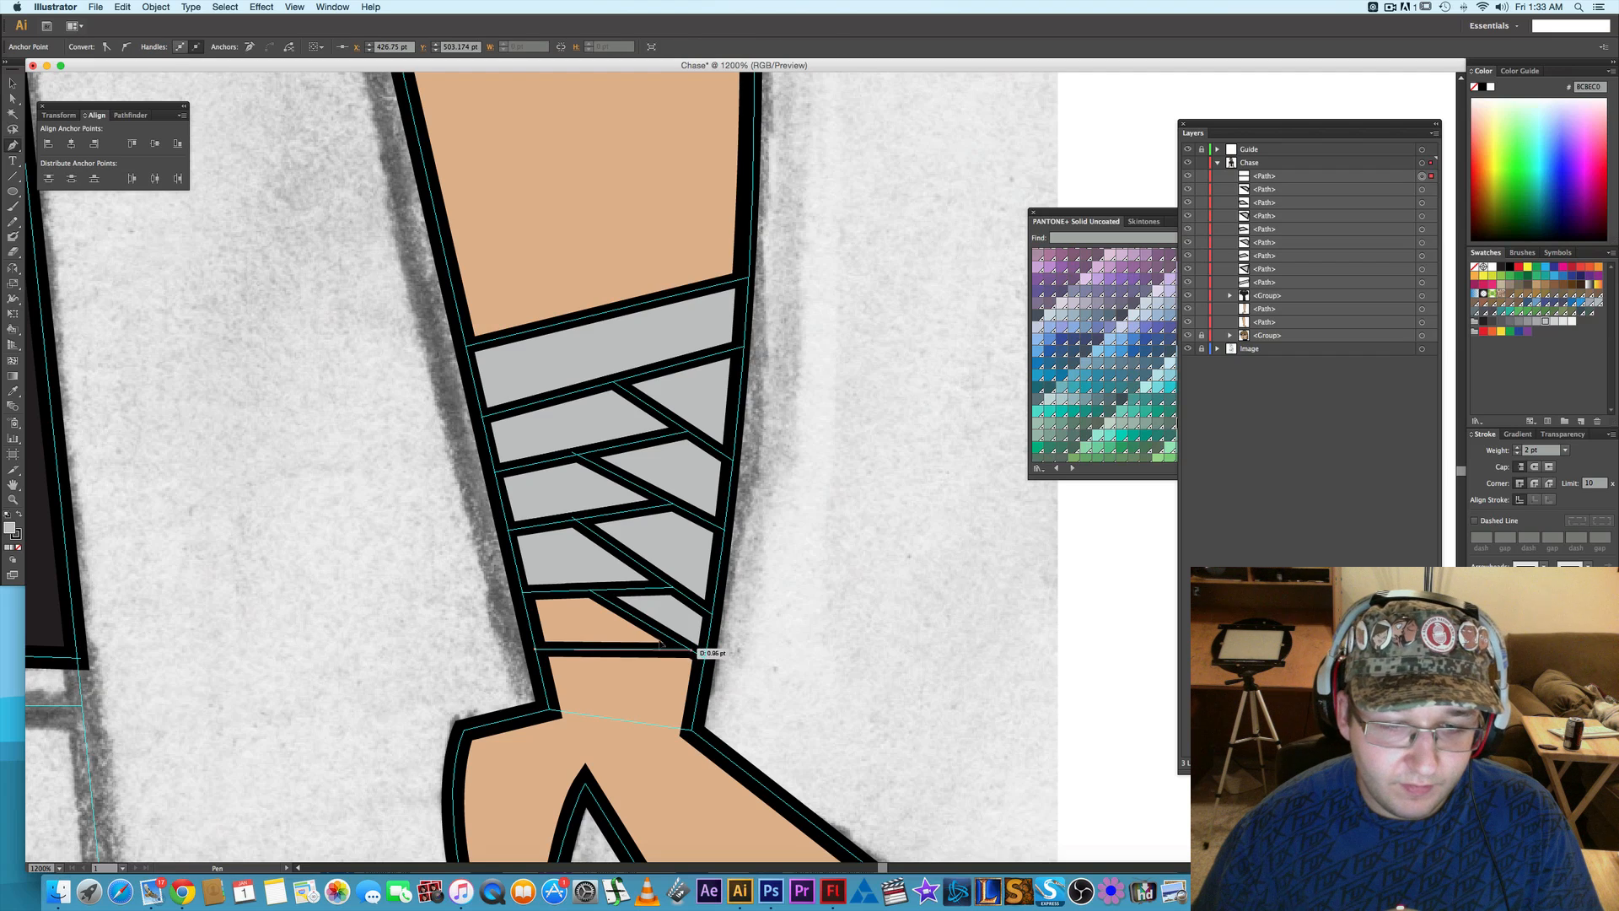
left_click(590, 591)
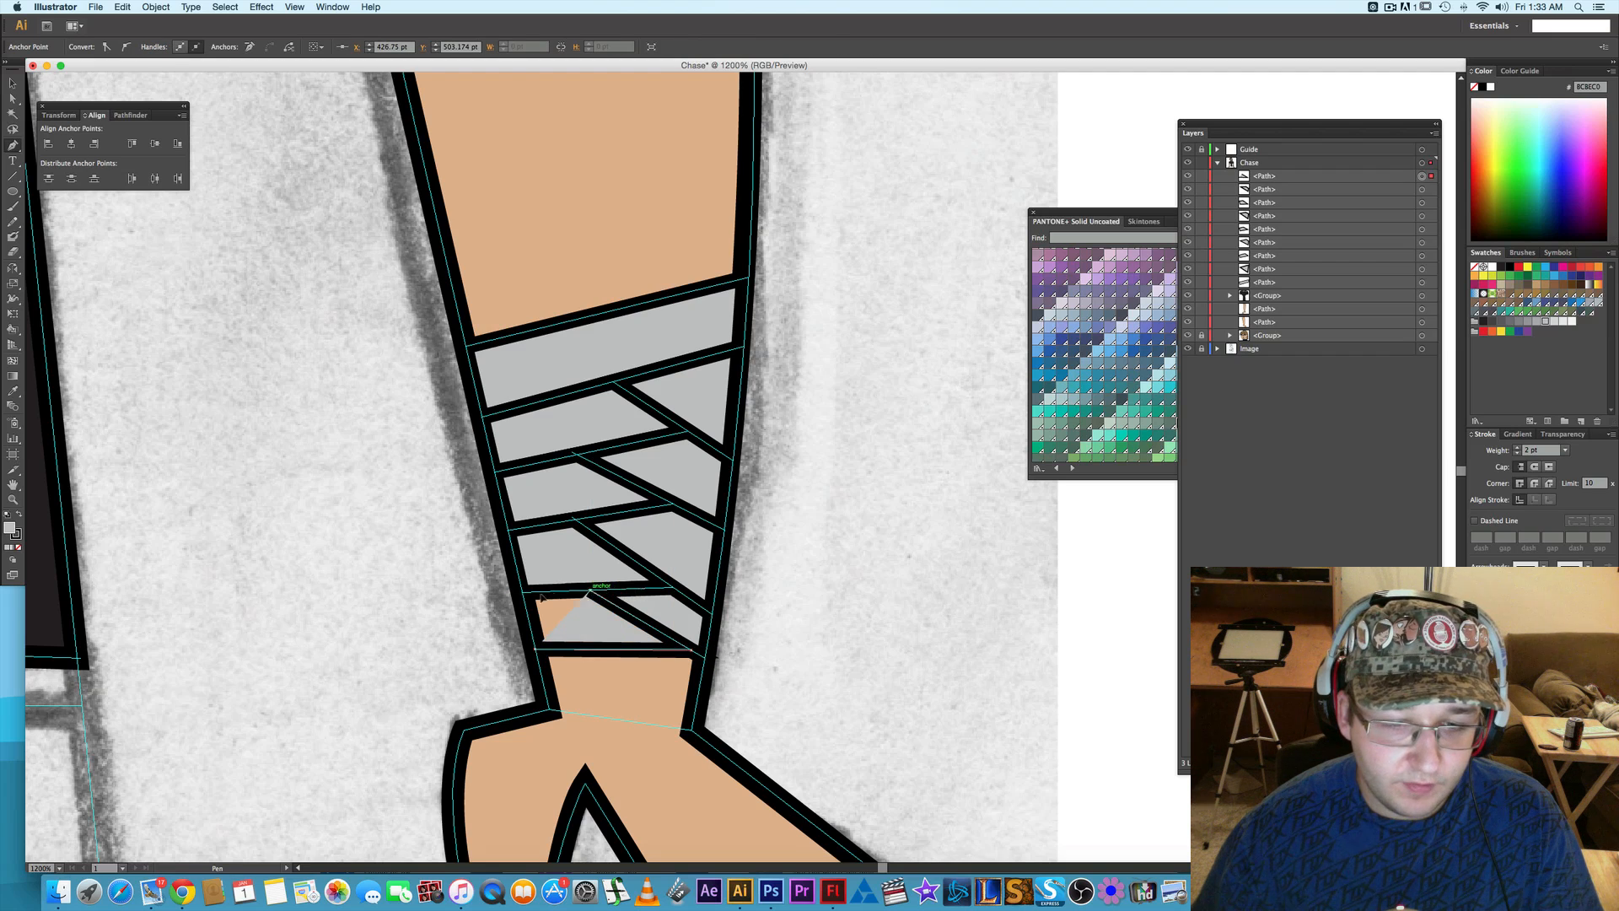
left_click(522, 593)
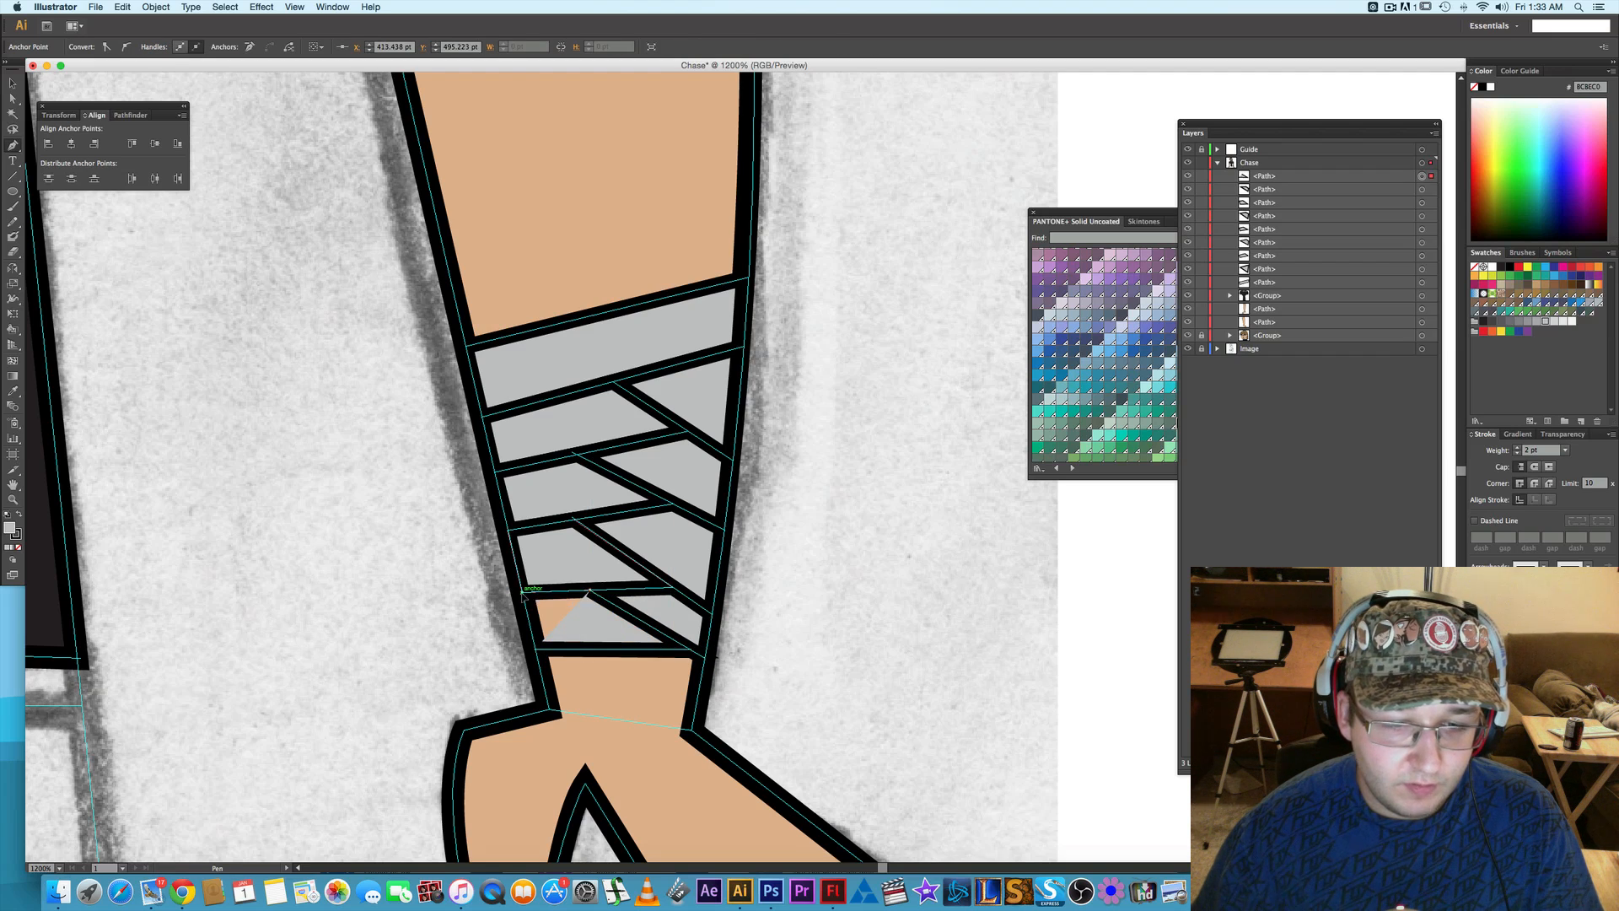
left_click(536, 649)
- Draw the bottom wrist band as a closed four-cornered path between the horizontal guide line and the top of the hand
key("space")
left_click_drag(603, 650, 574, 584)
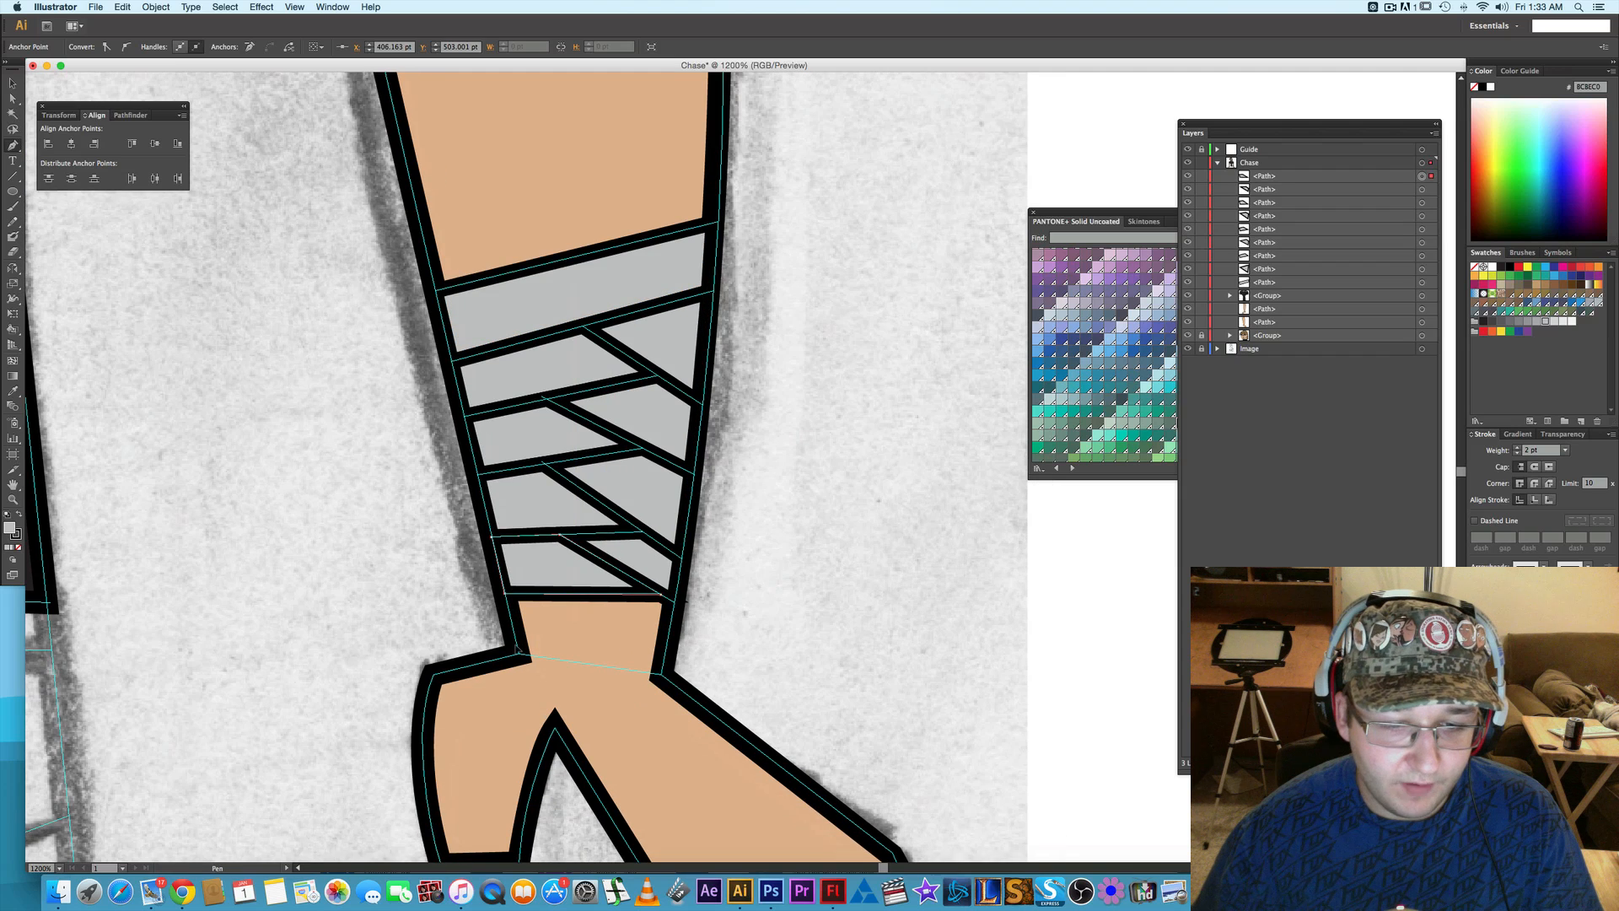
left_click(519, 657)
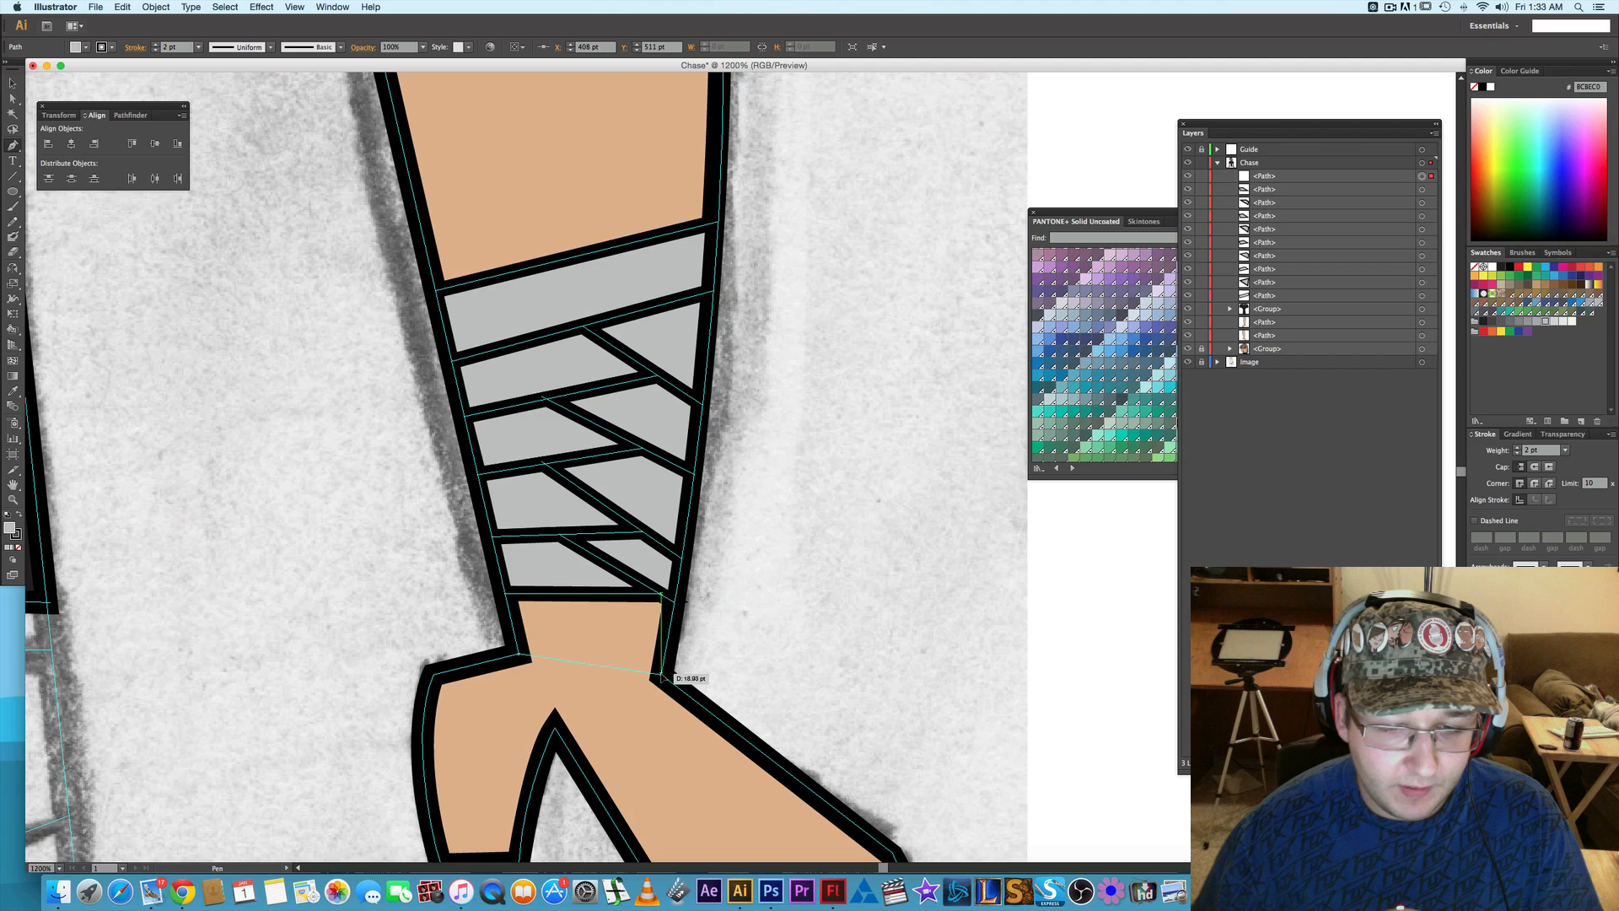
left_click(659, 673)
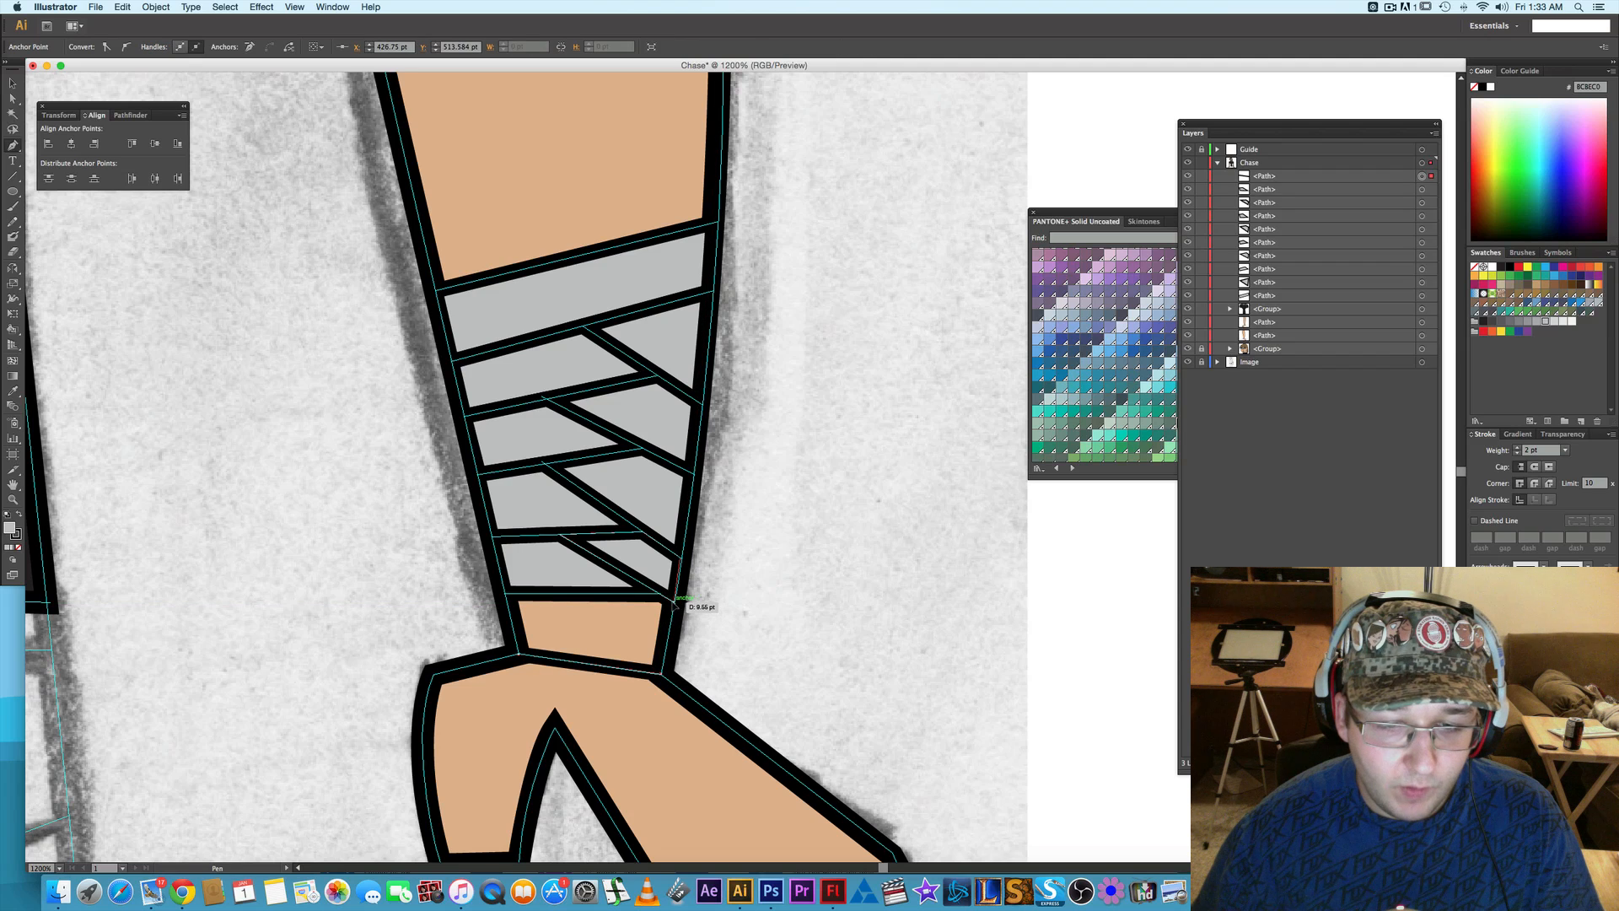
left_click(663, 599)
left_click(661, 594)
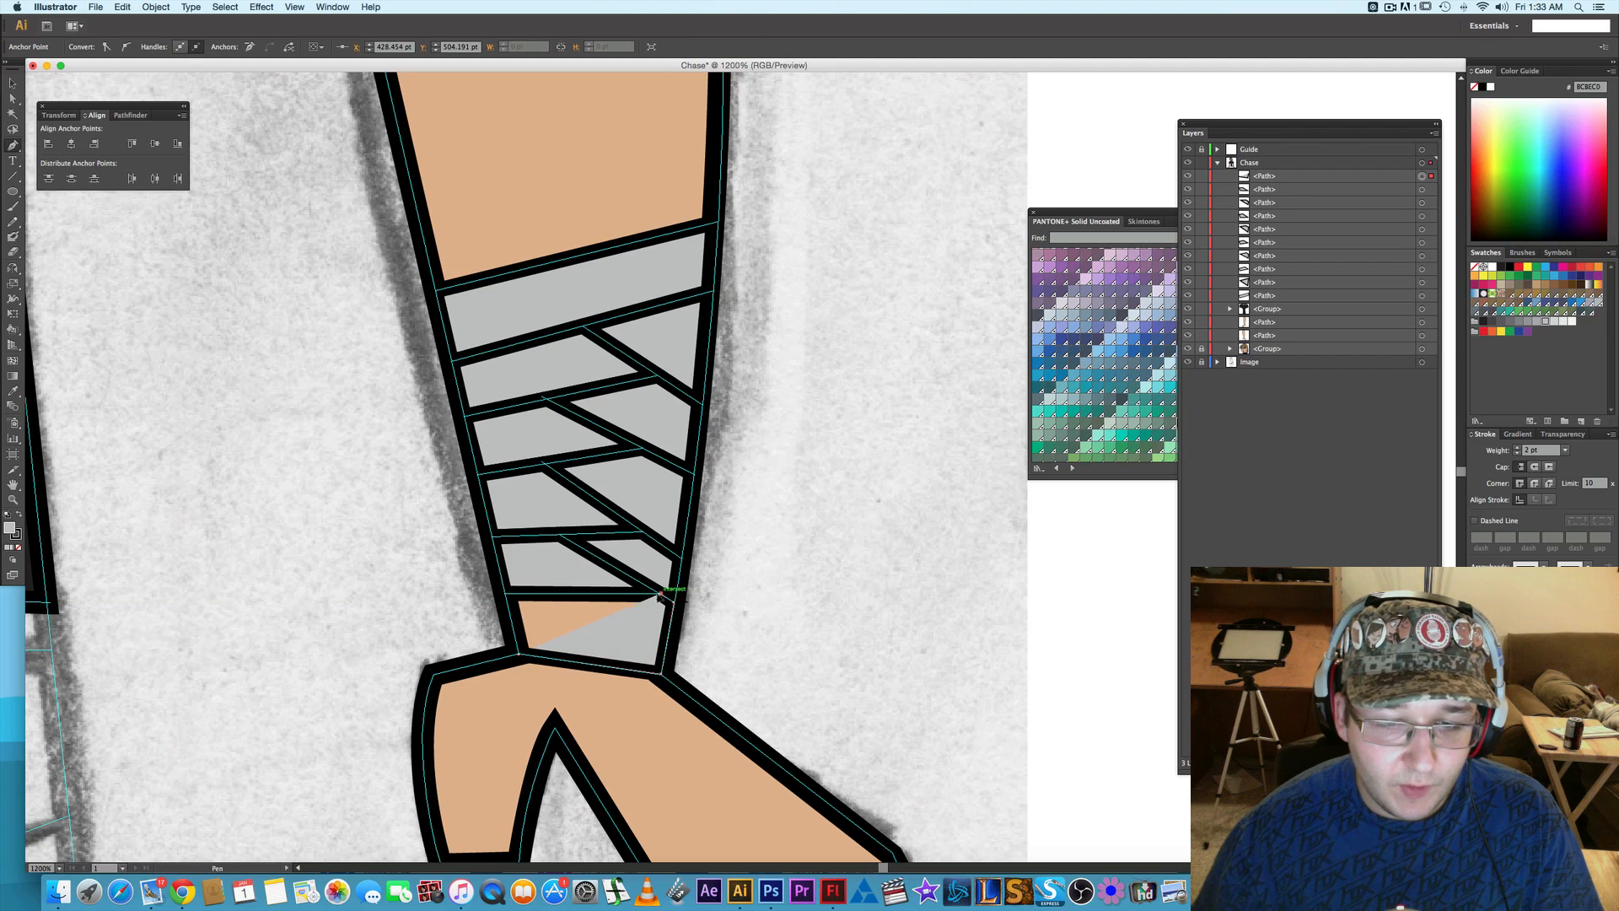
left_click(507, 595)
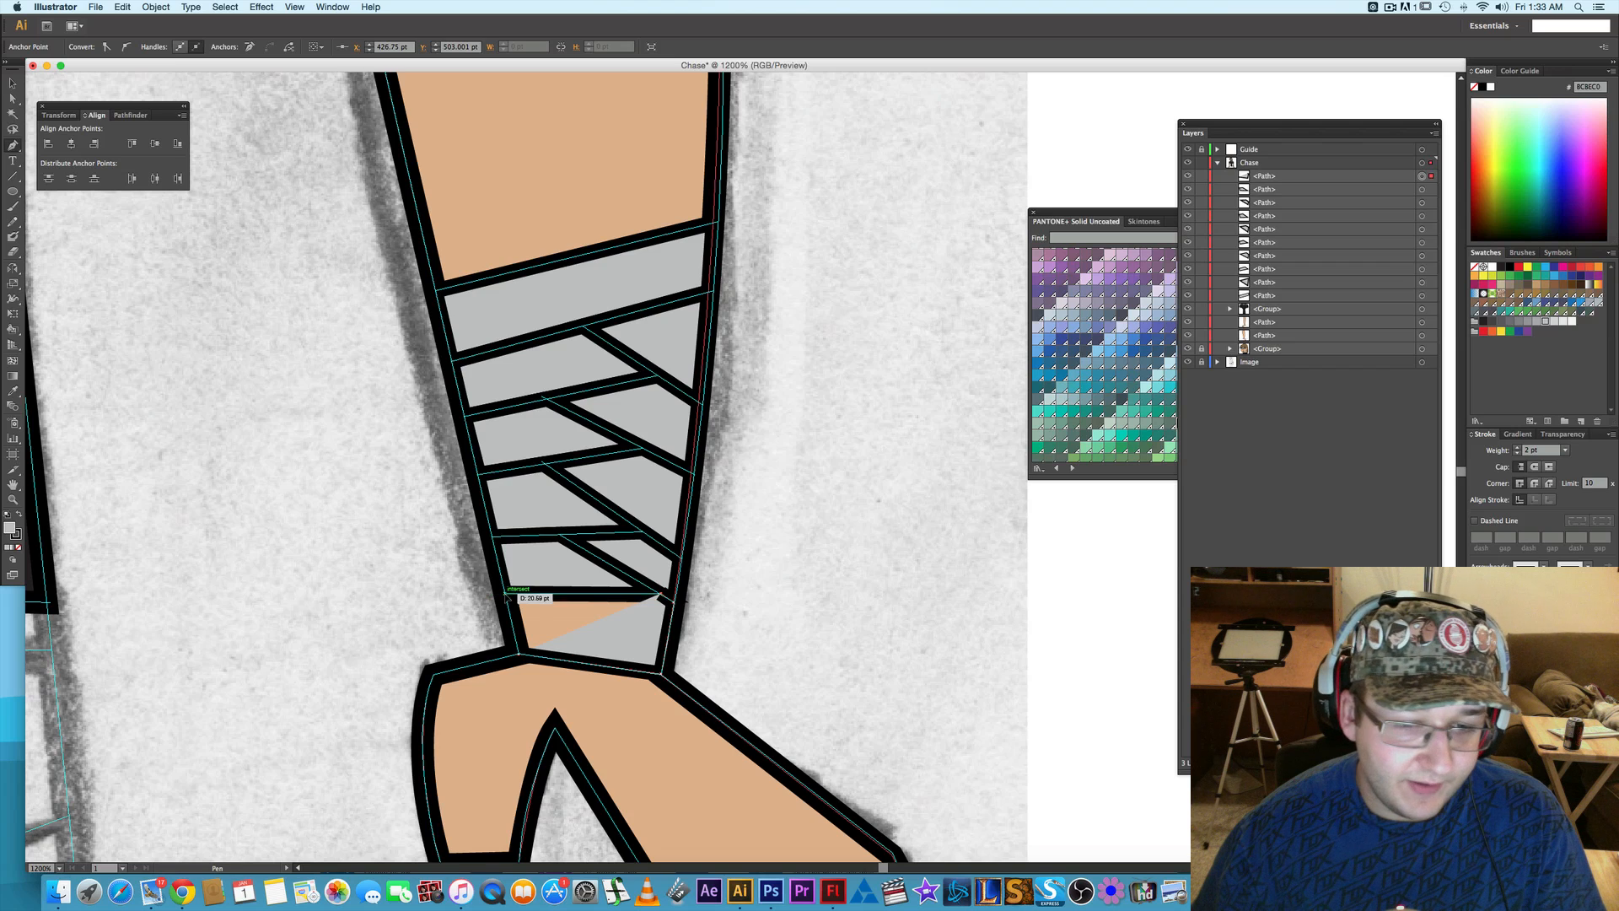
left_click(519, 653)
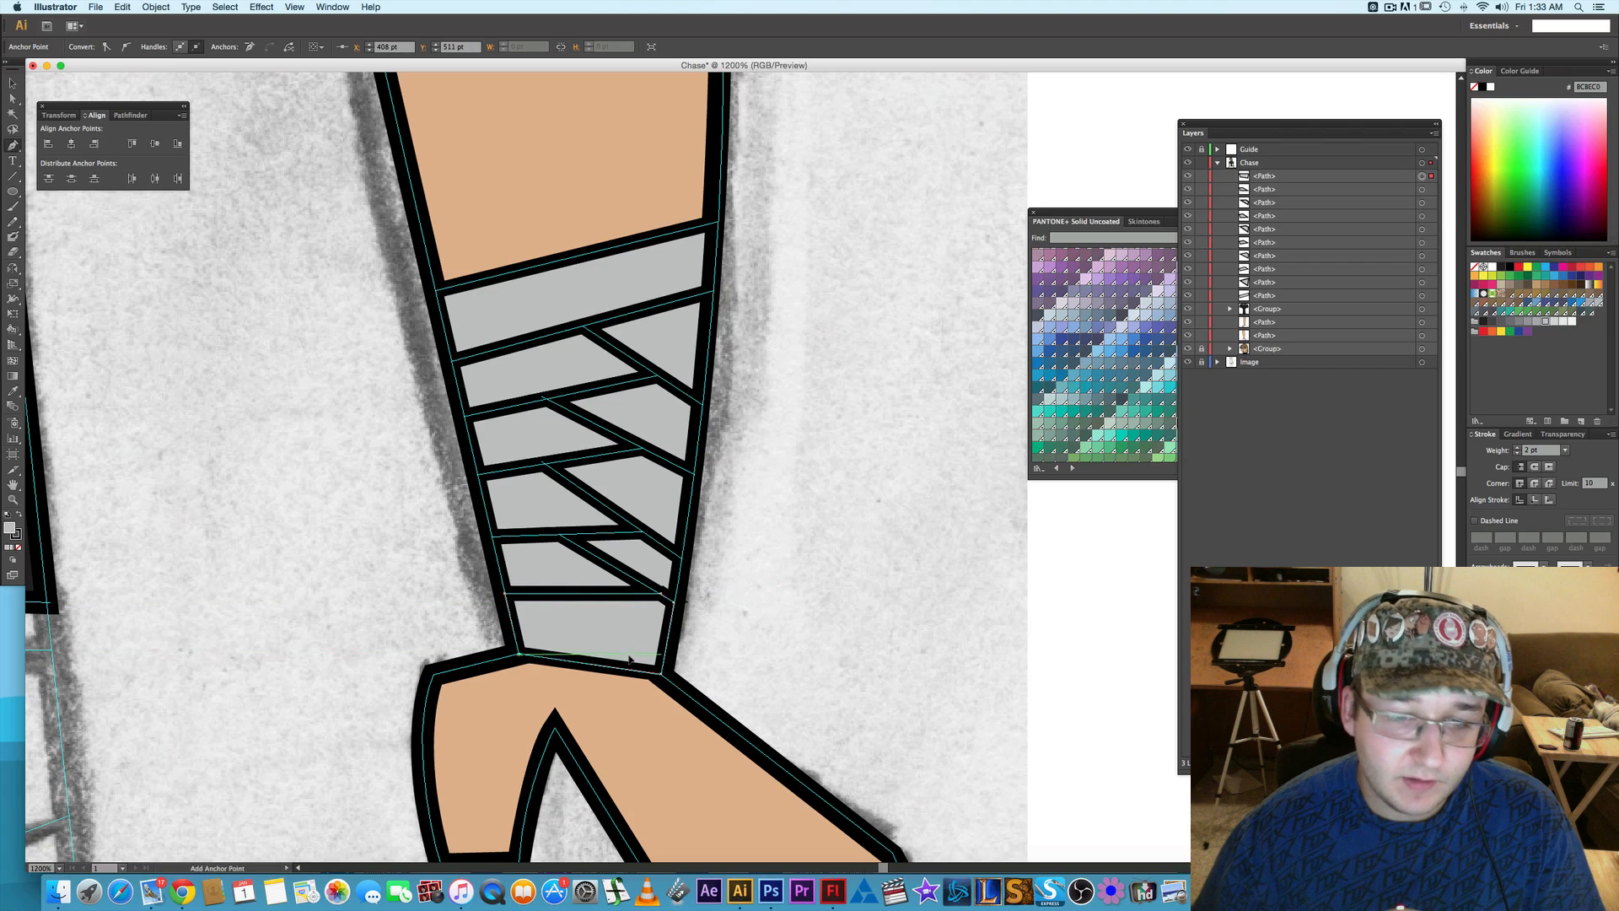
- Move the lowest outer-edge wrap piece to the front of the Chase layer's stacking order
left_click(800, 584, "super")
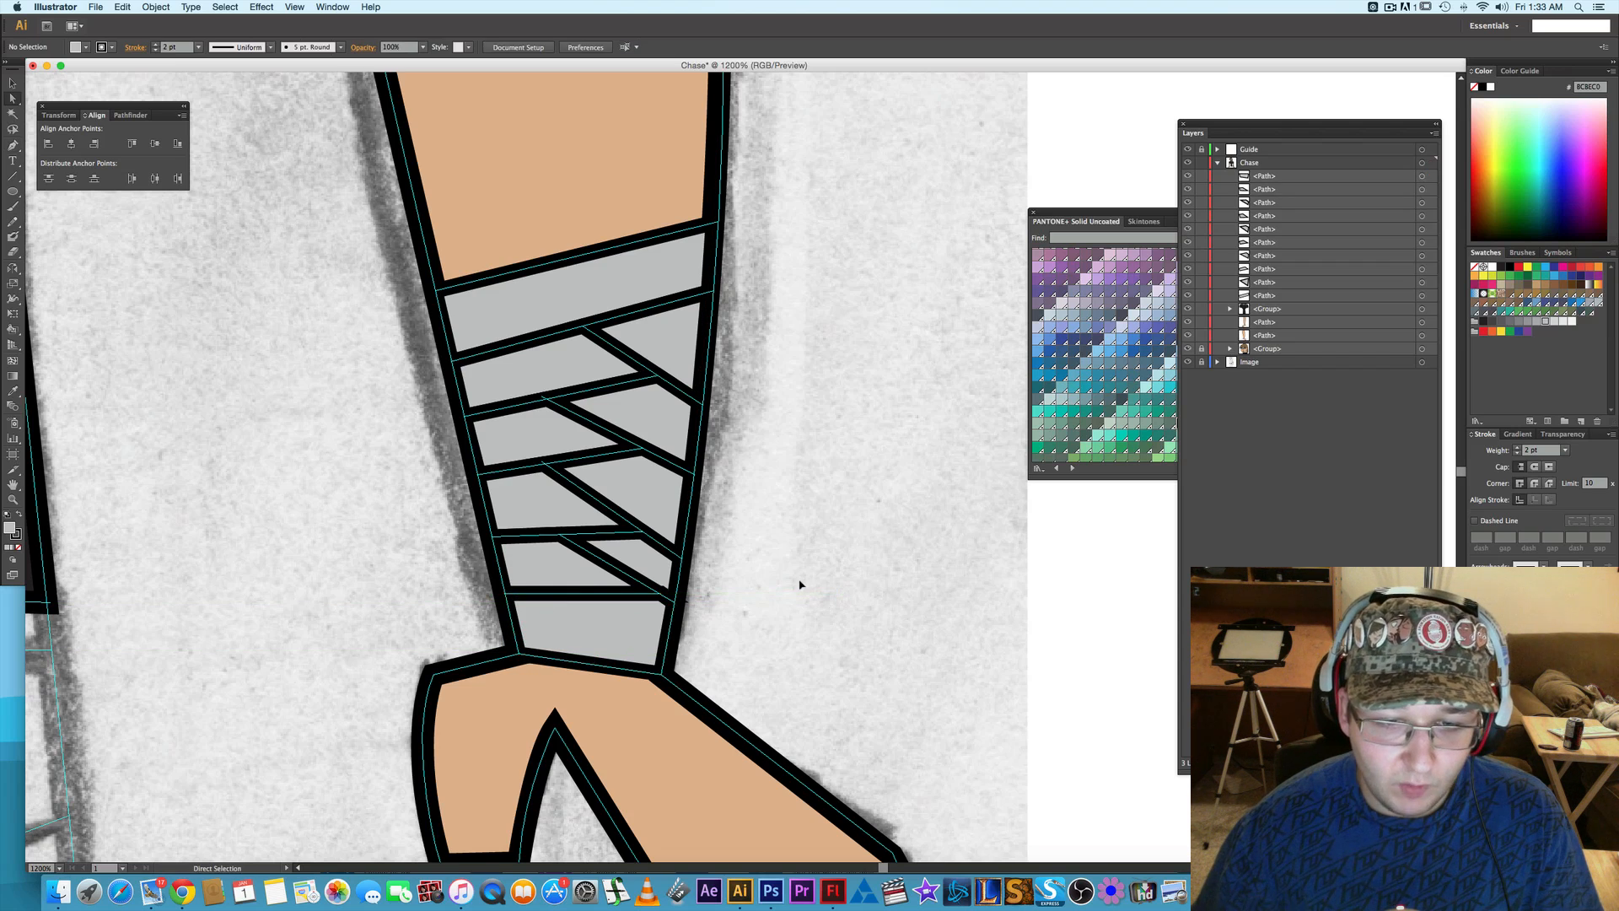
left_click(648, 569)
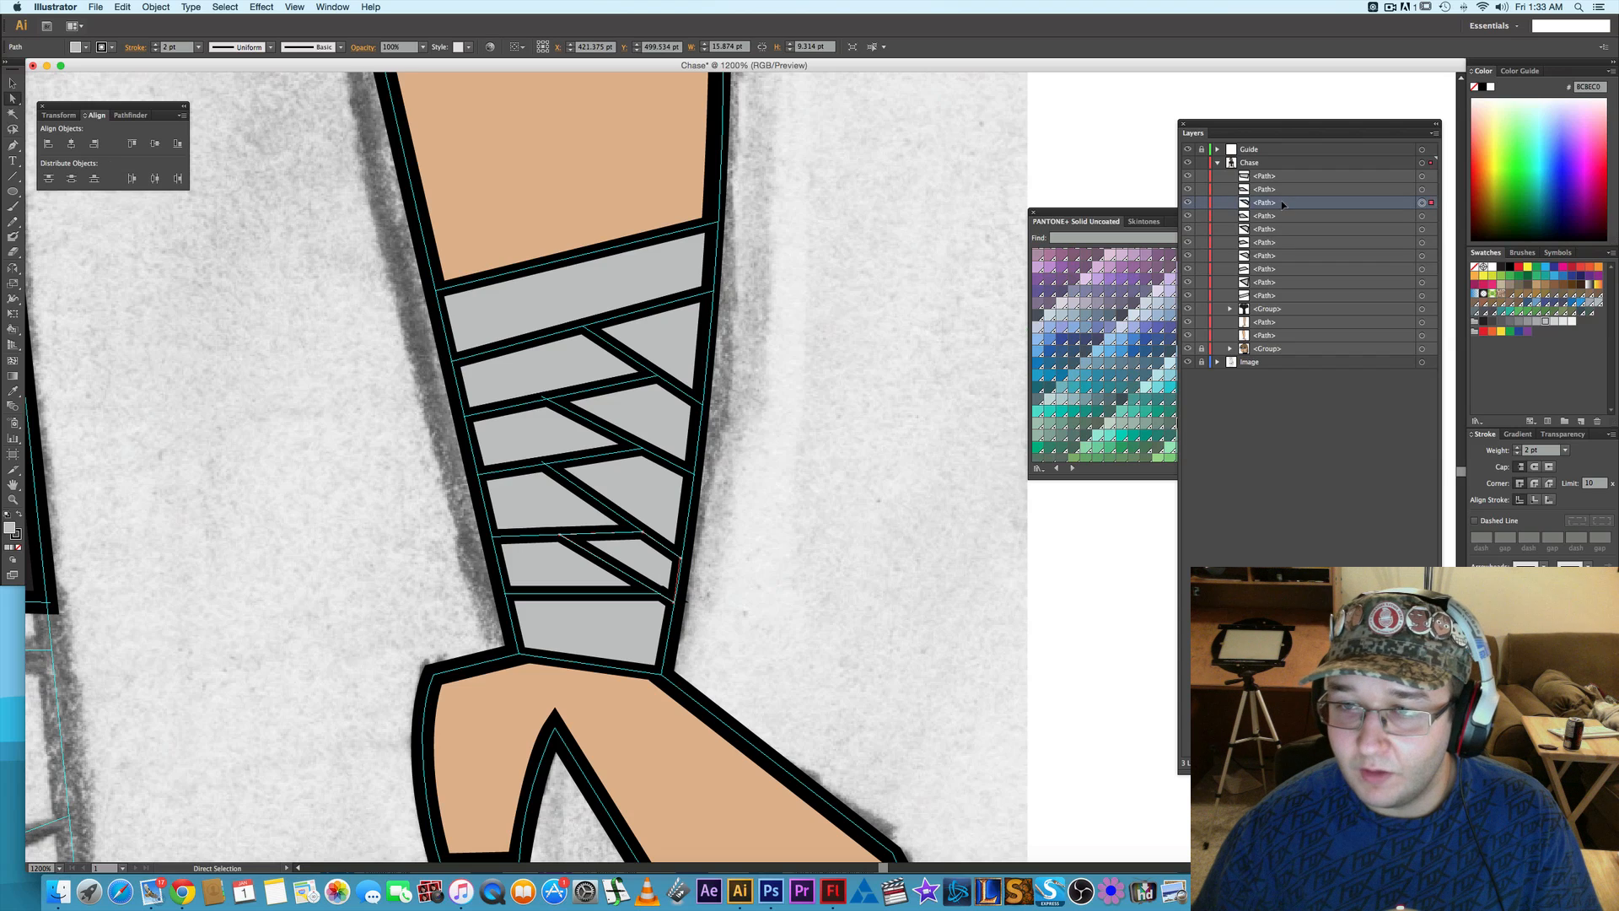
left_click_drag(1283, 204, 1276, 178)
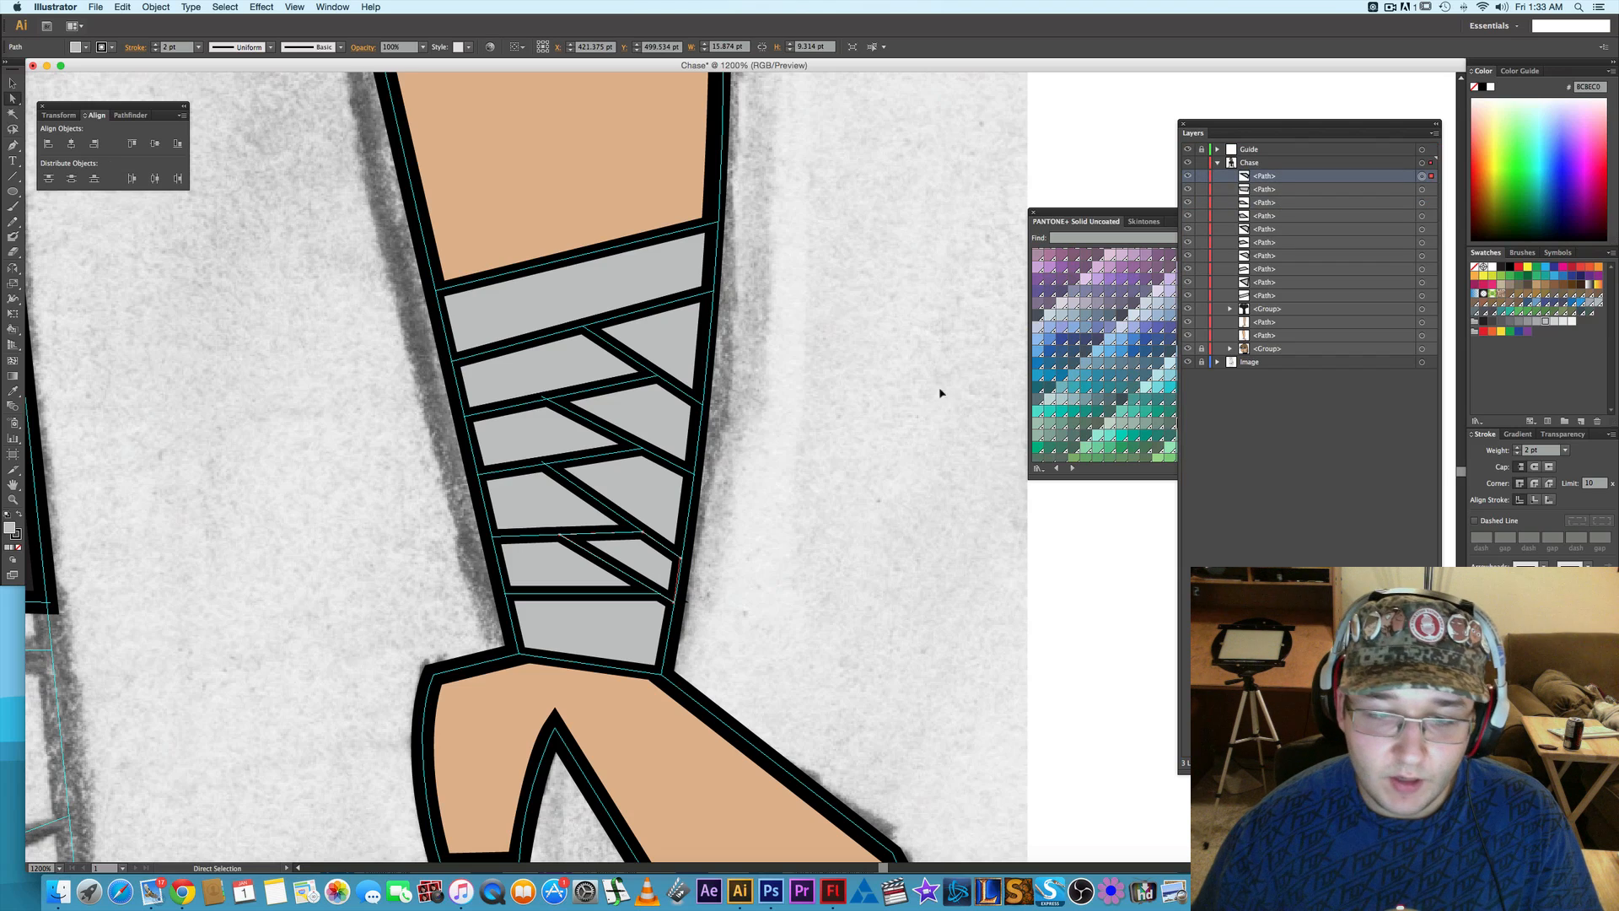
left_click(933, 396)
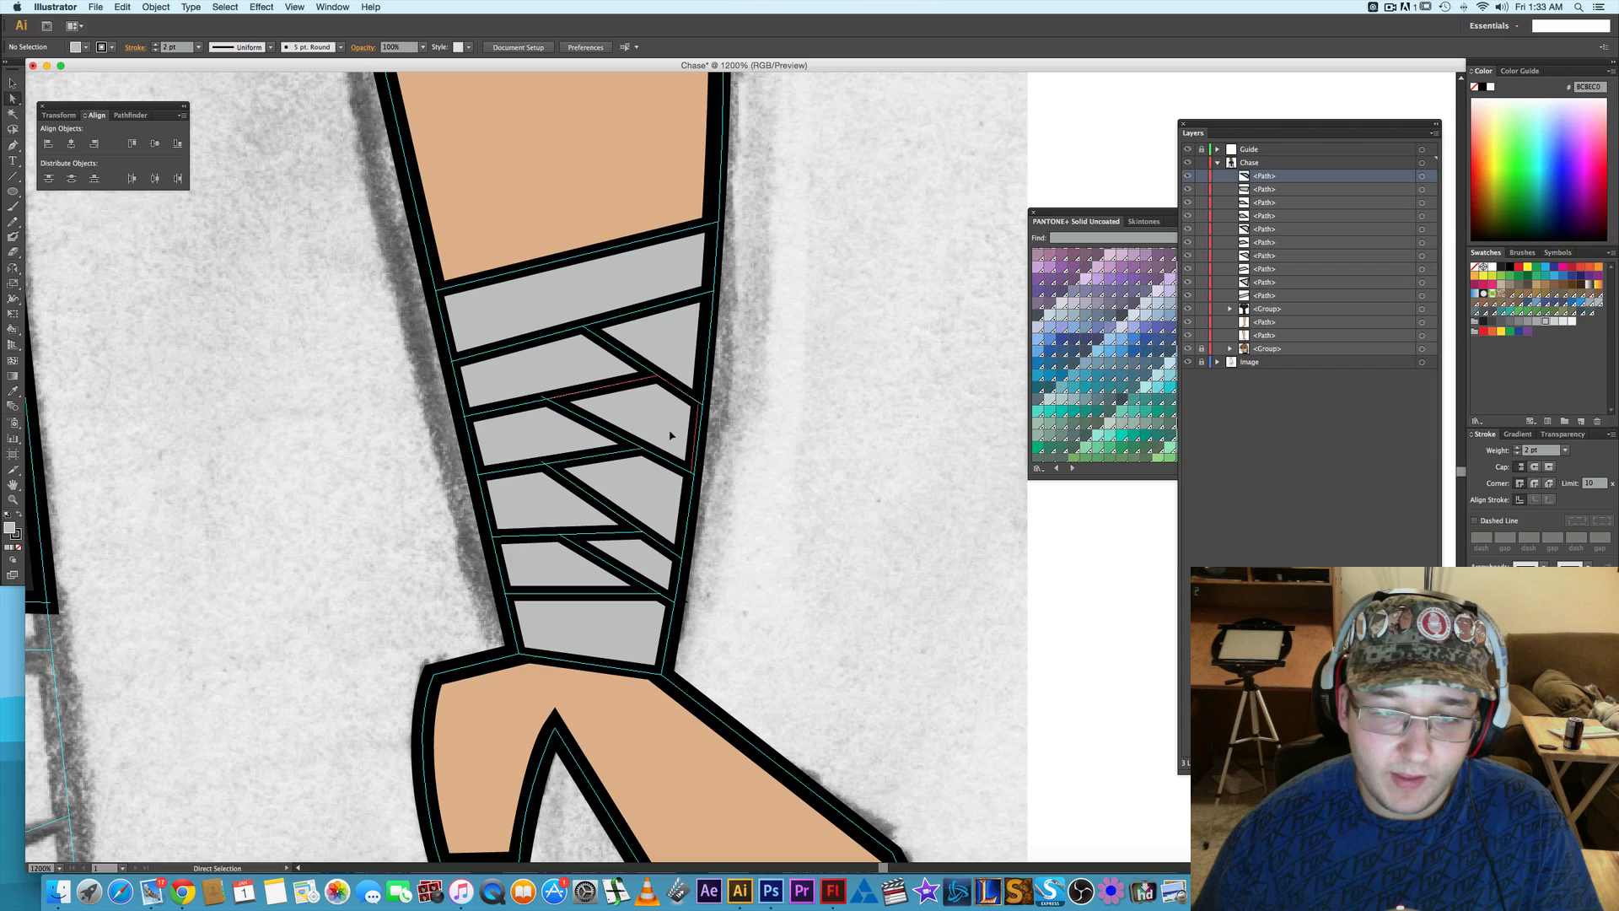
- Select all the gray wrap pieces on this forearm and group them
left_click(685, 355)
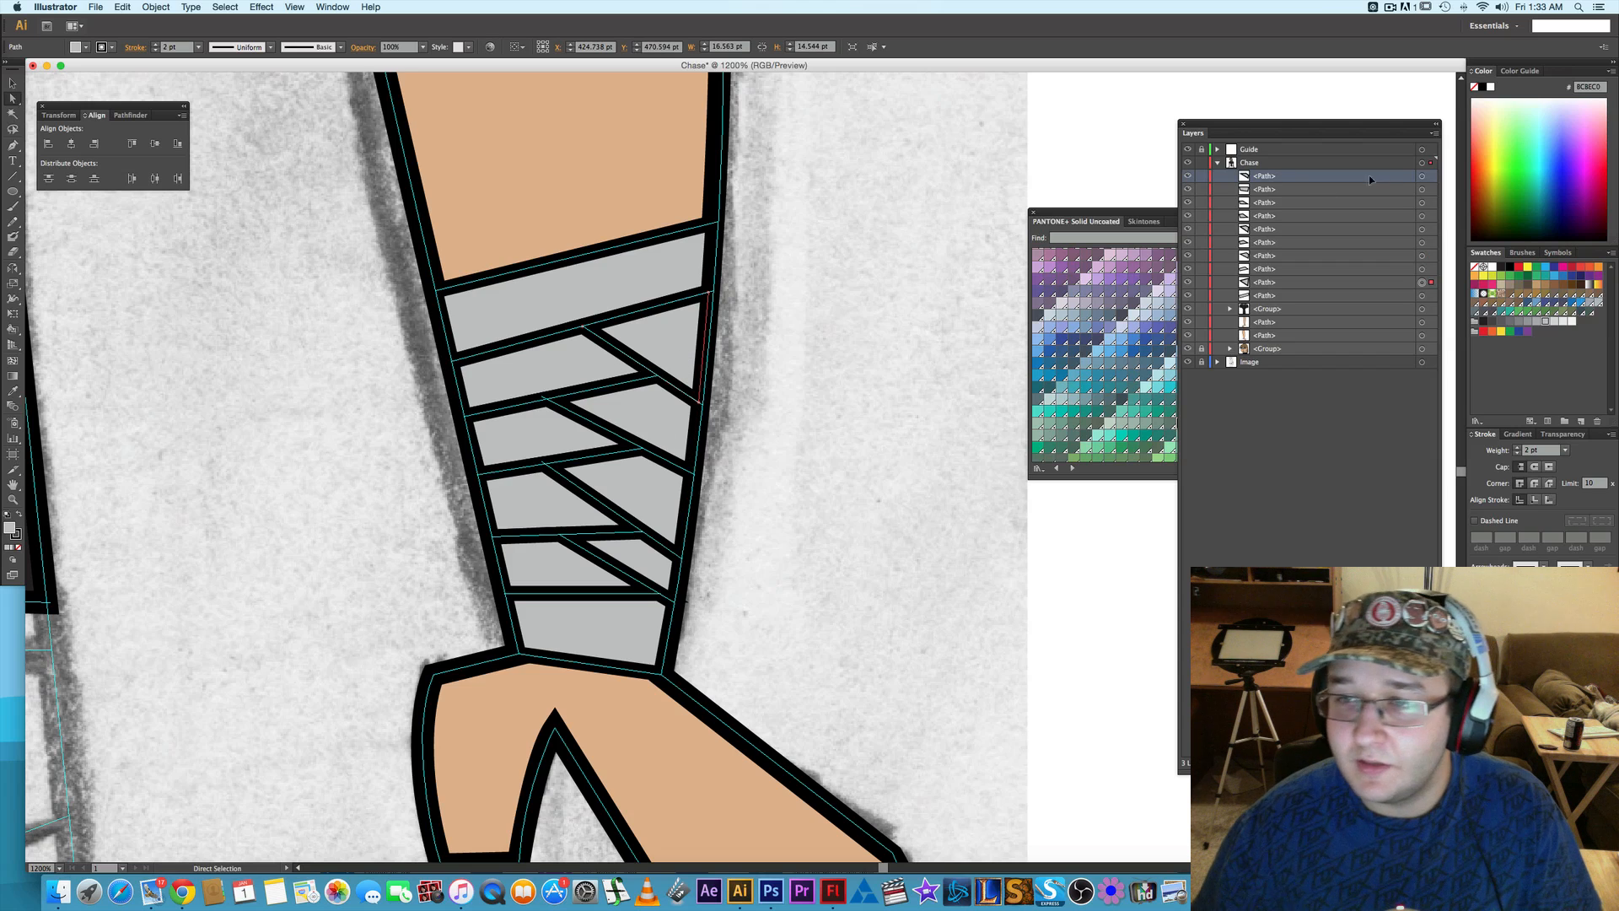
left_click(600, 279)
left_click(629, 401, "shift")
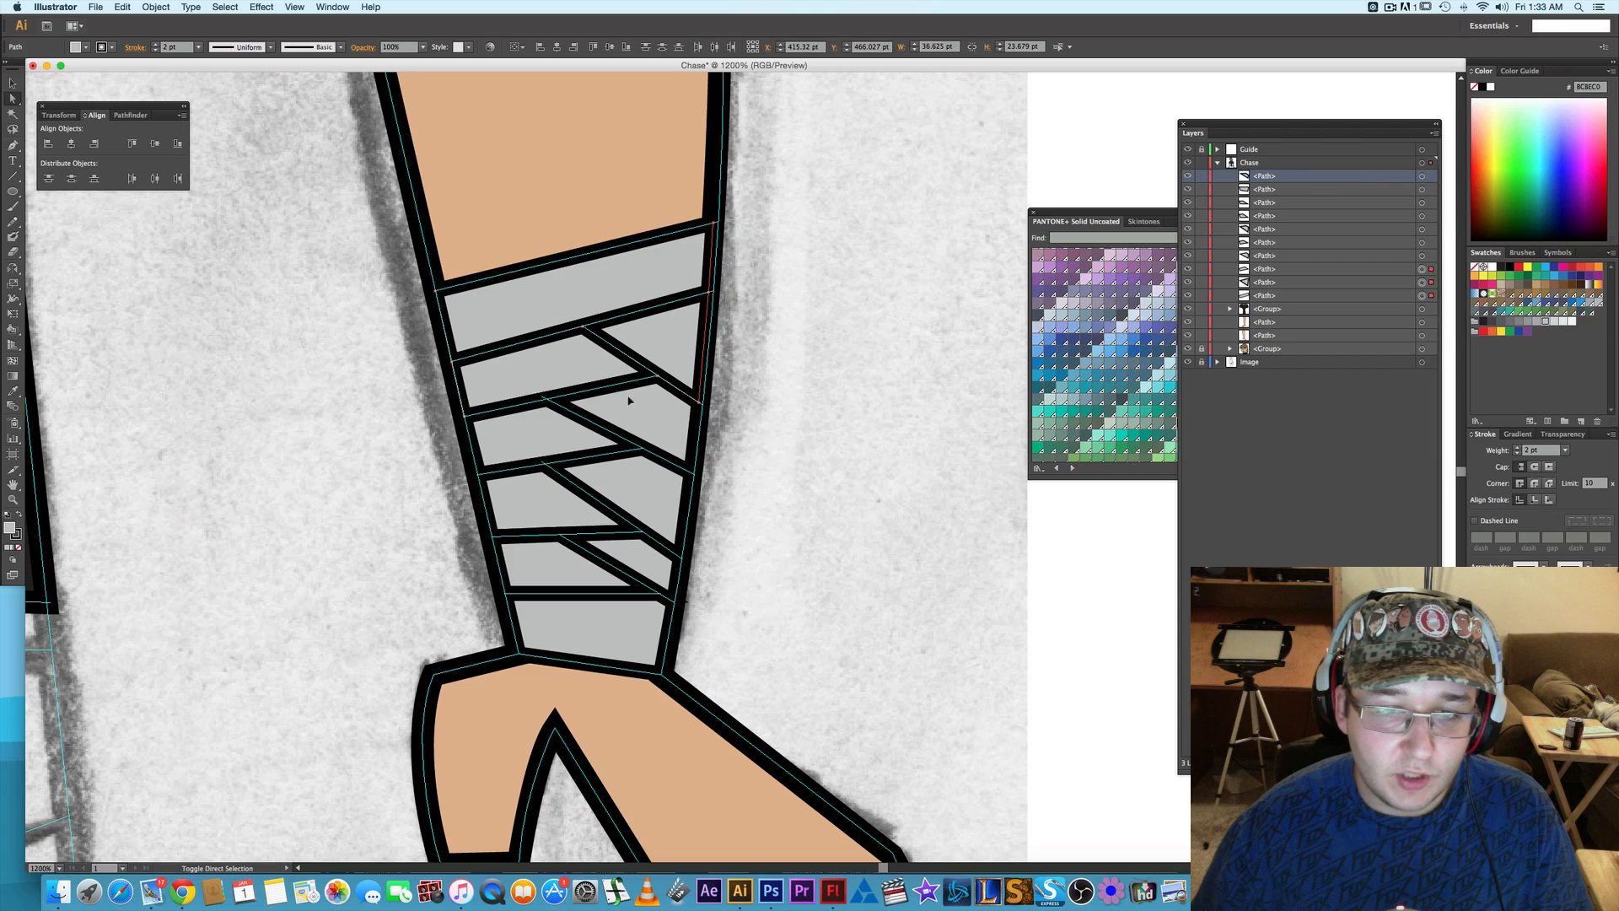
left_click(647, 469, "shift")
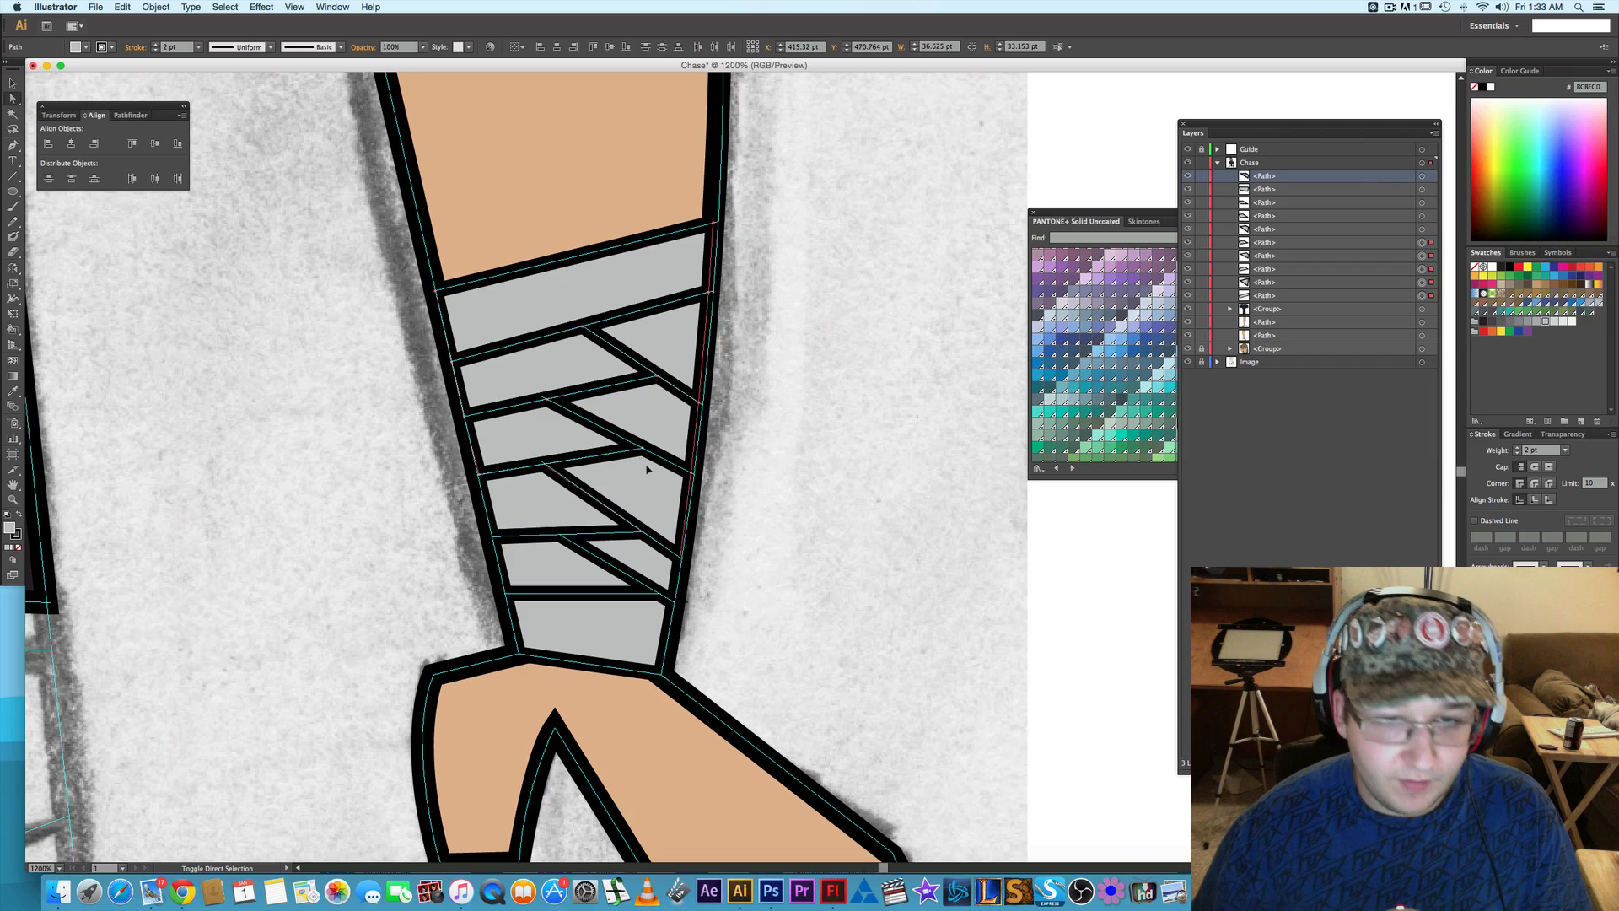
left_click(531, 500, "shift")
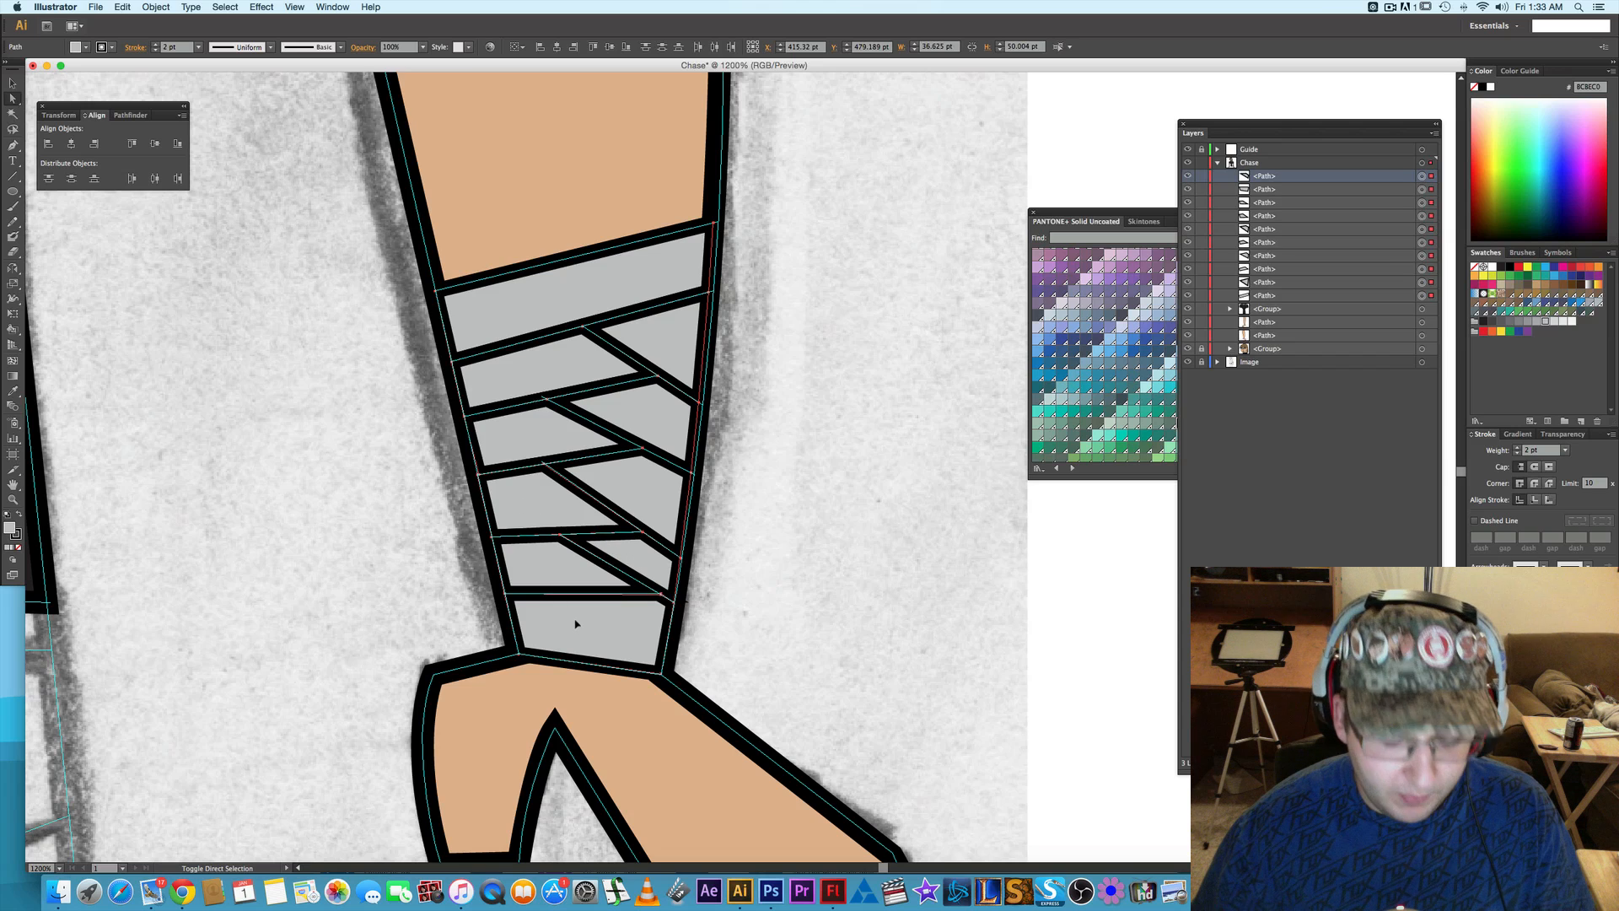
key("ctrl+g")
left_click(878, 535)
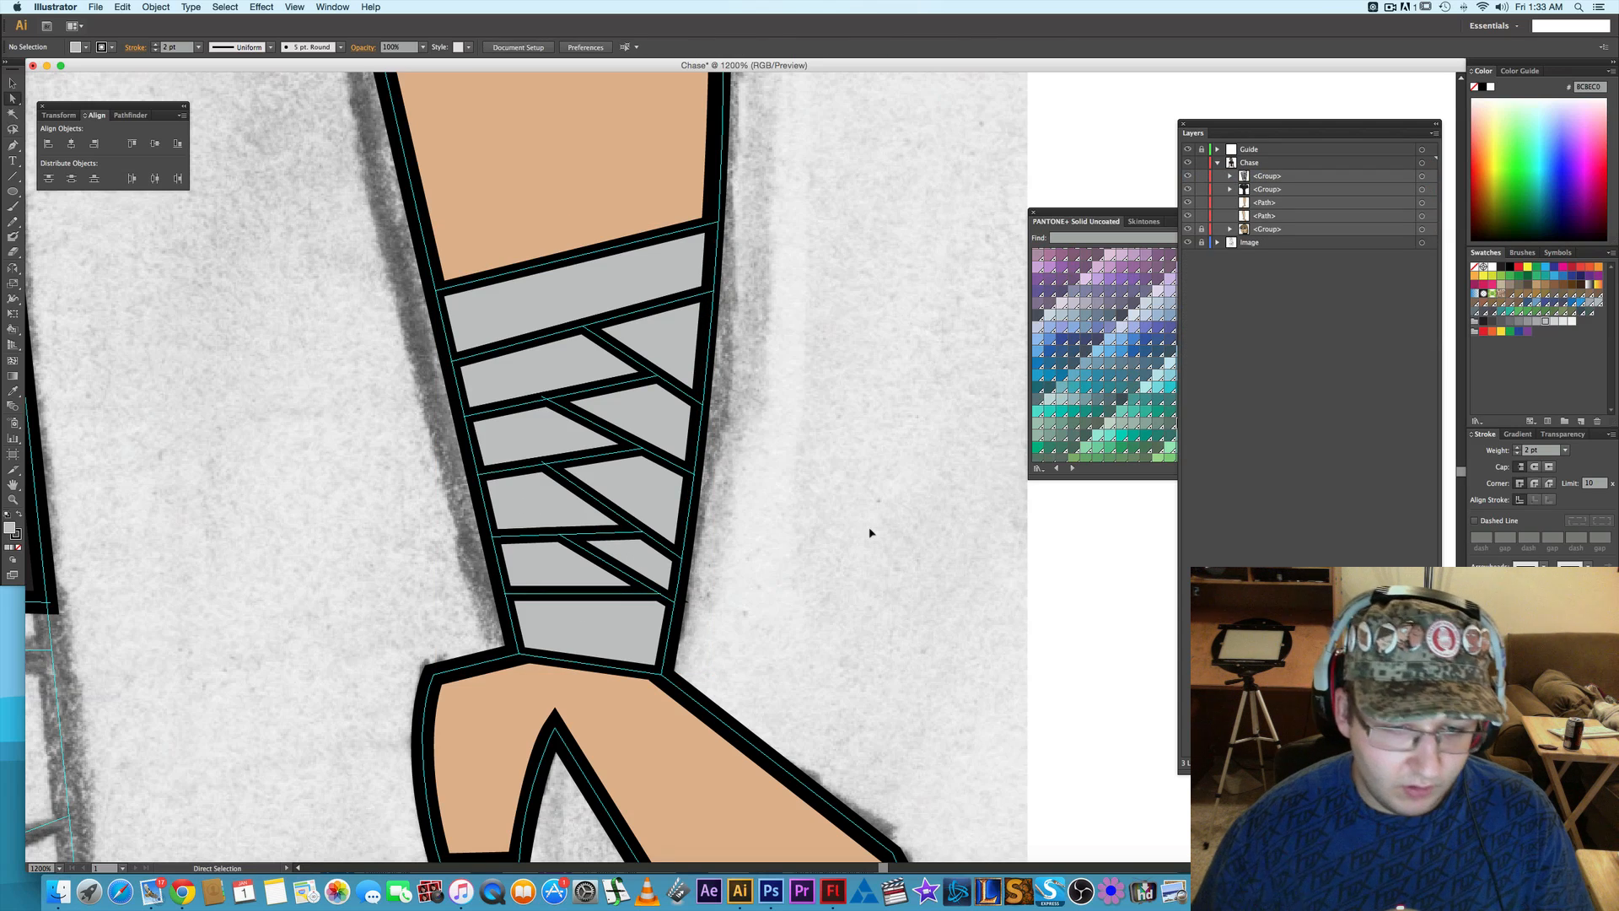
- In outline view, draw the top wrap band on the other forearm as a closed four-cornered path between the first two guide lines
scroll(868, 533, "down", 1)
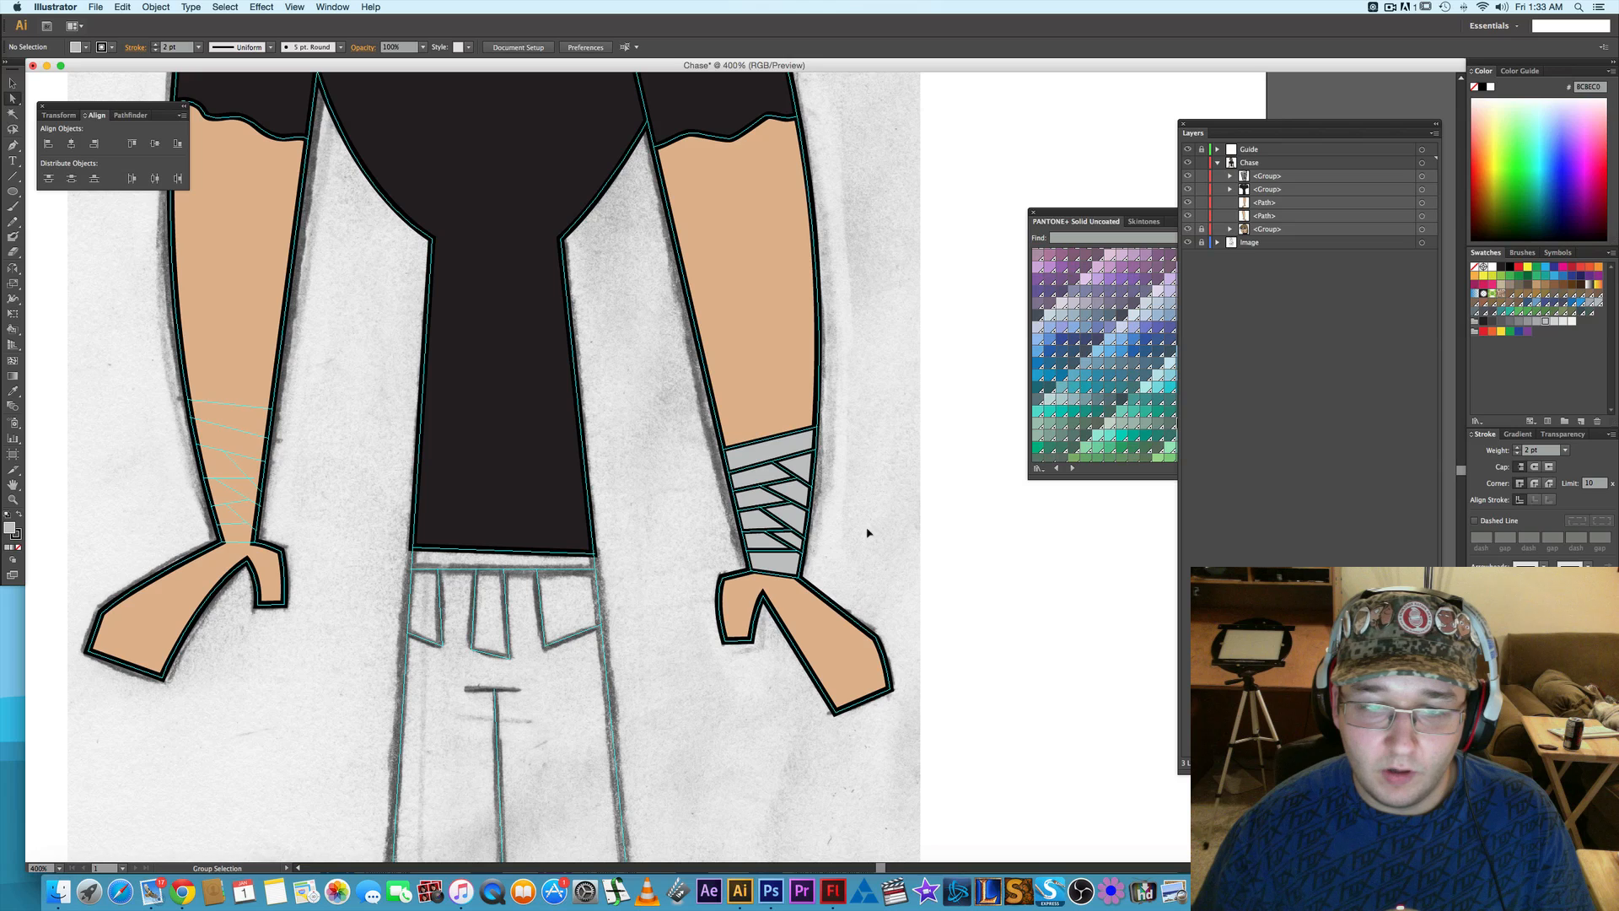
scroll(644, 533, "left", 5)
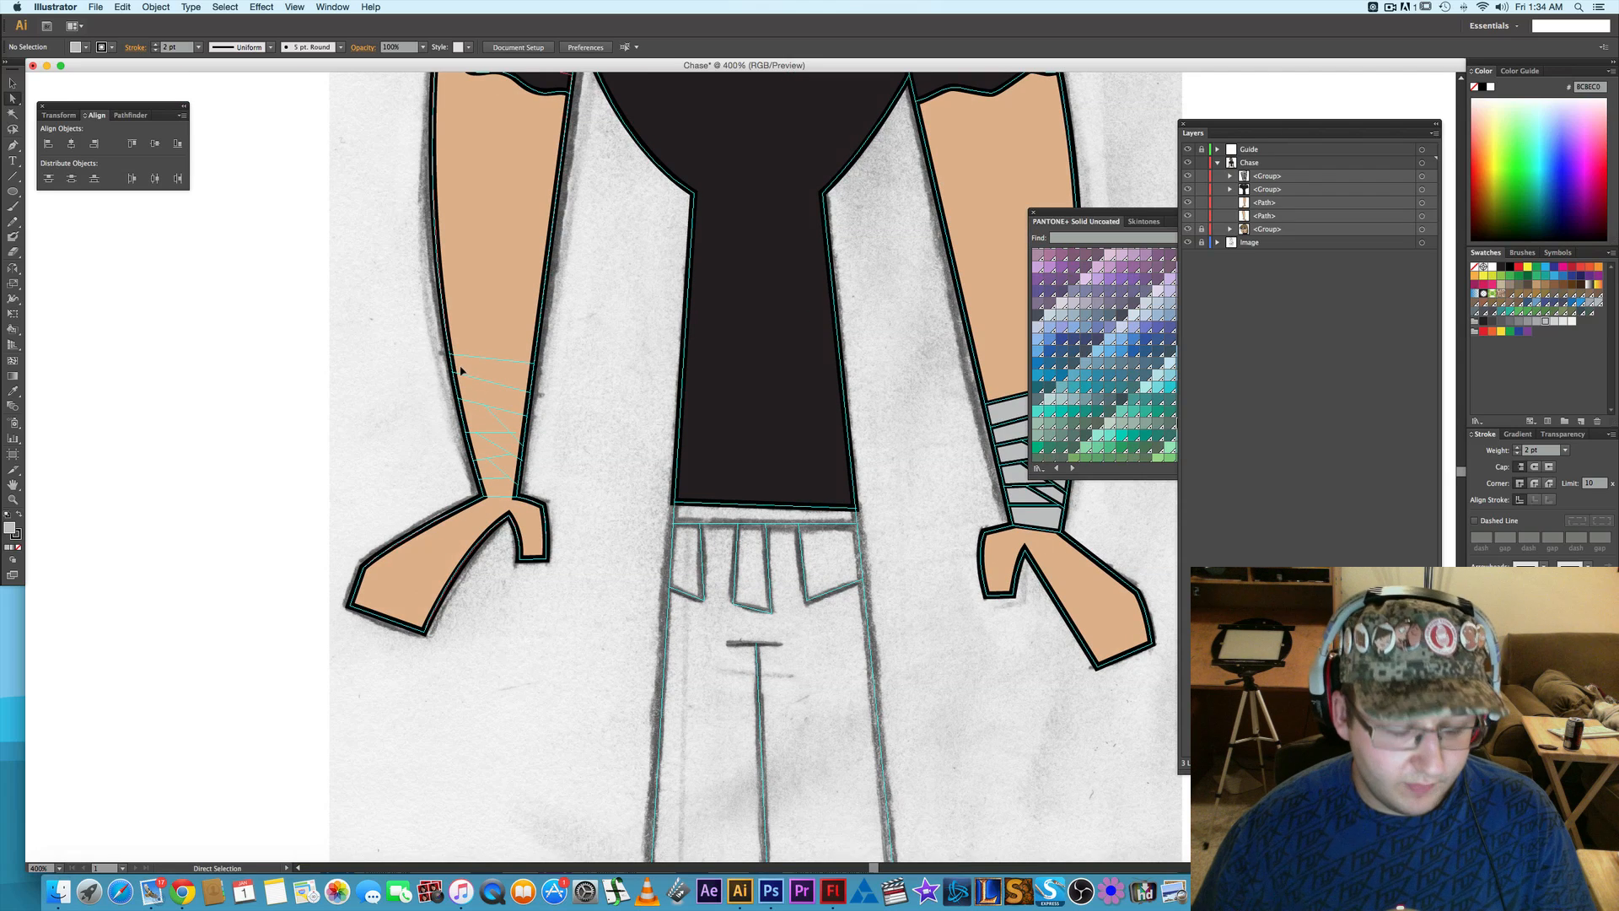
scroll(462, 363, "down", 1)
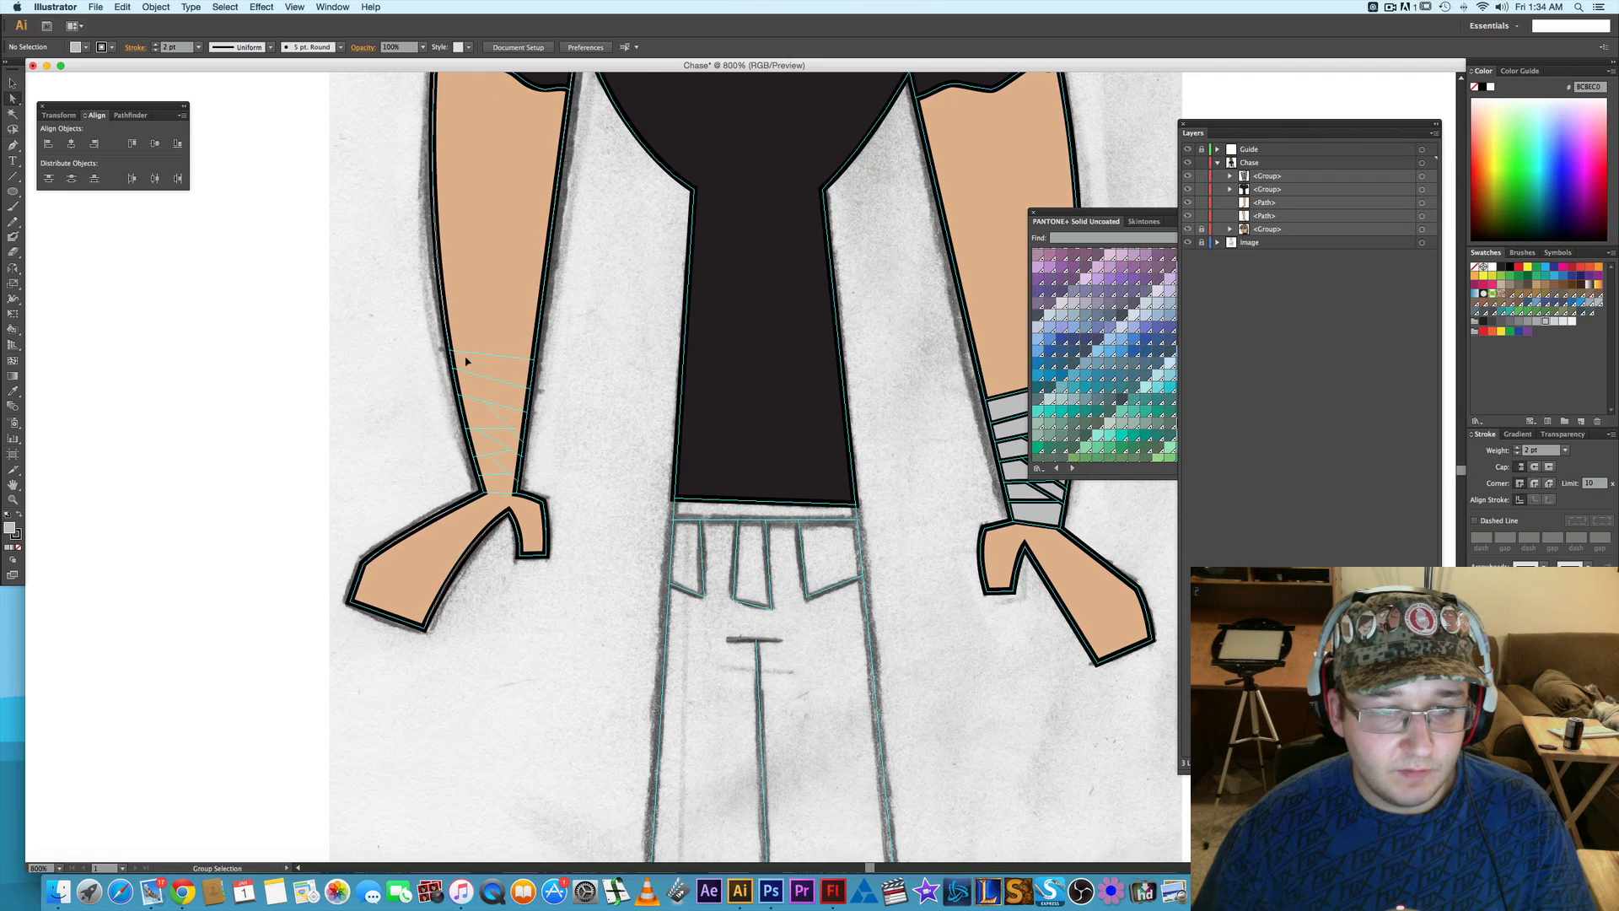
scroll(466, 361, "up", 2)
scroll(490, 382, "up", 3)
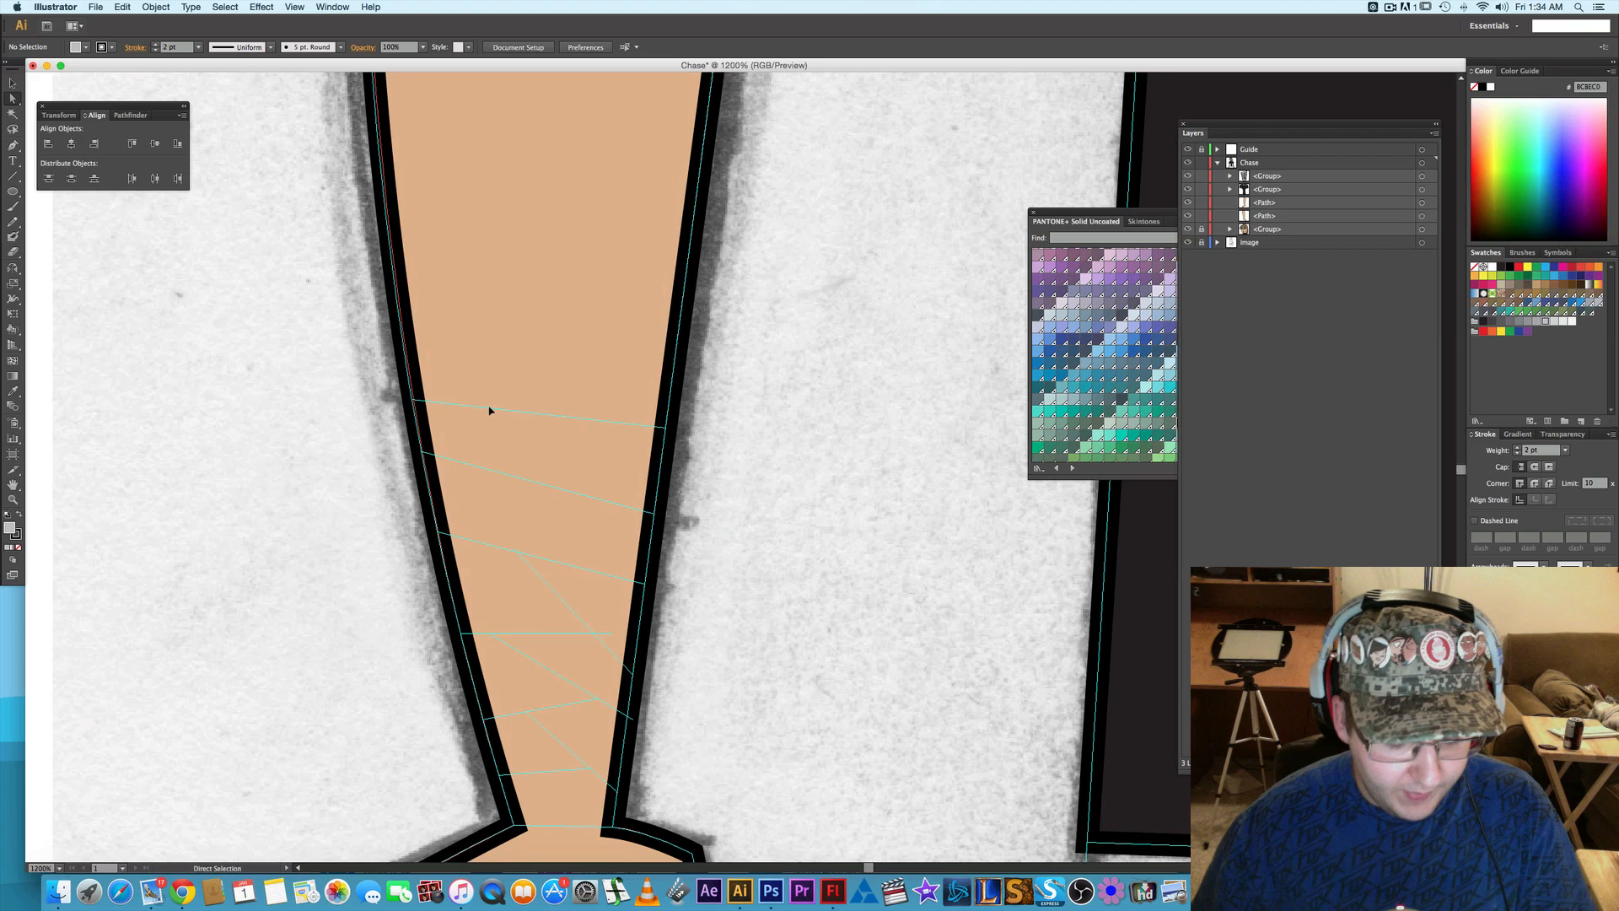
key("p")
key("ctrl+y")
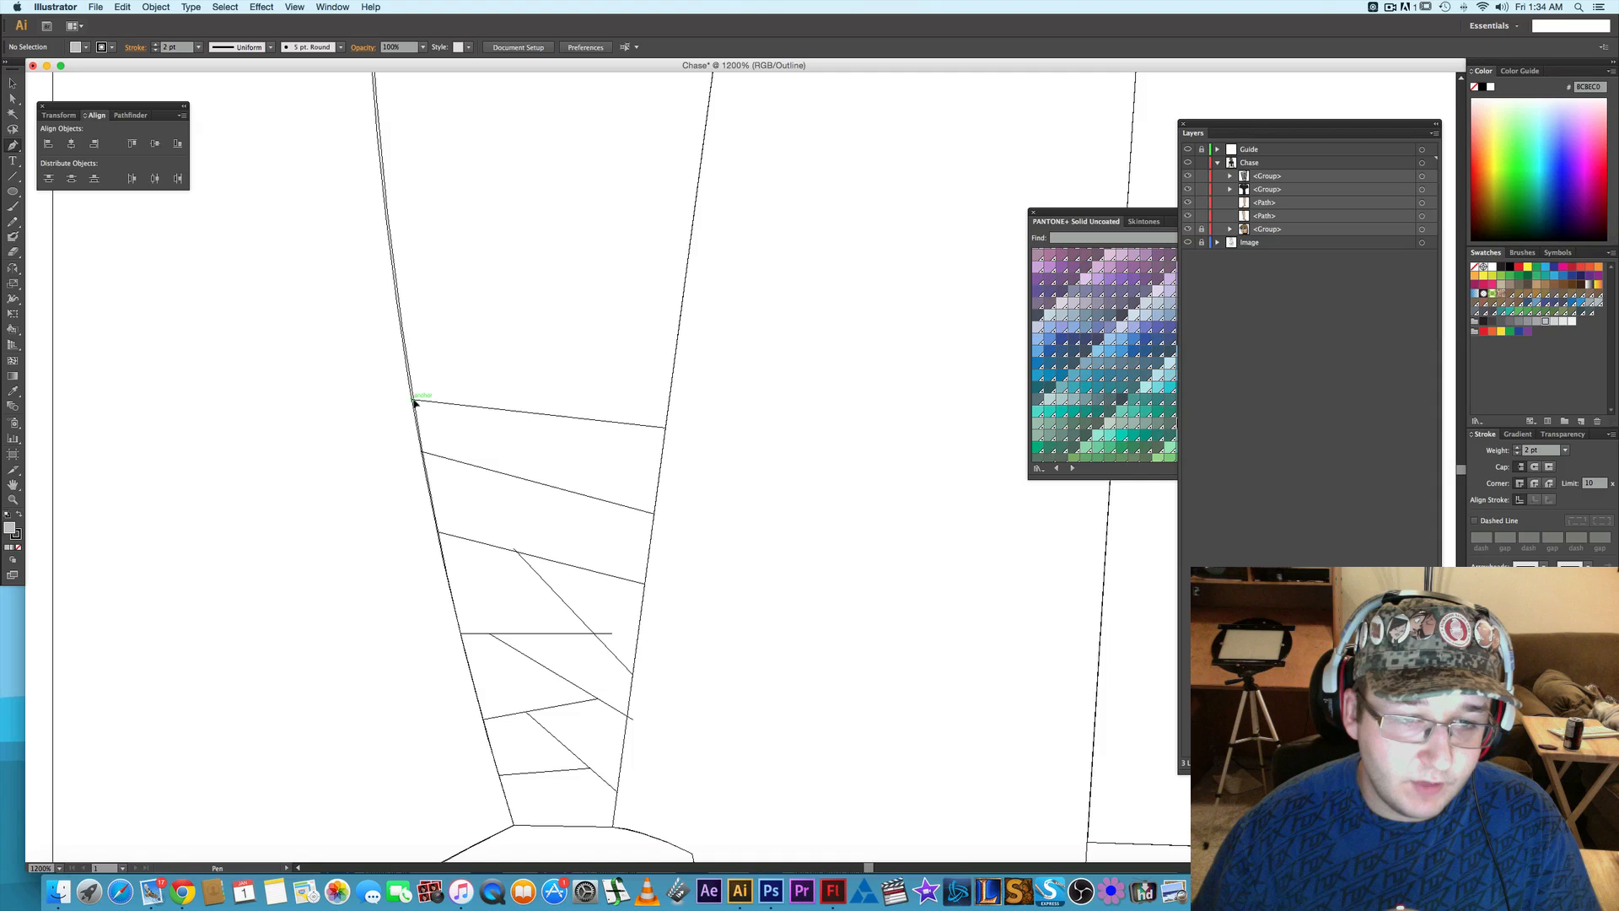
left_click(414, 401)
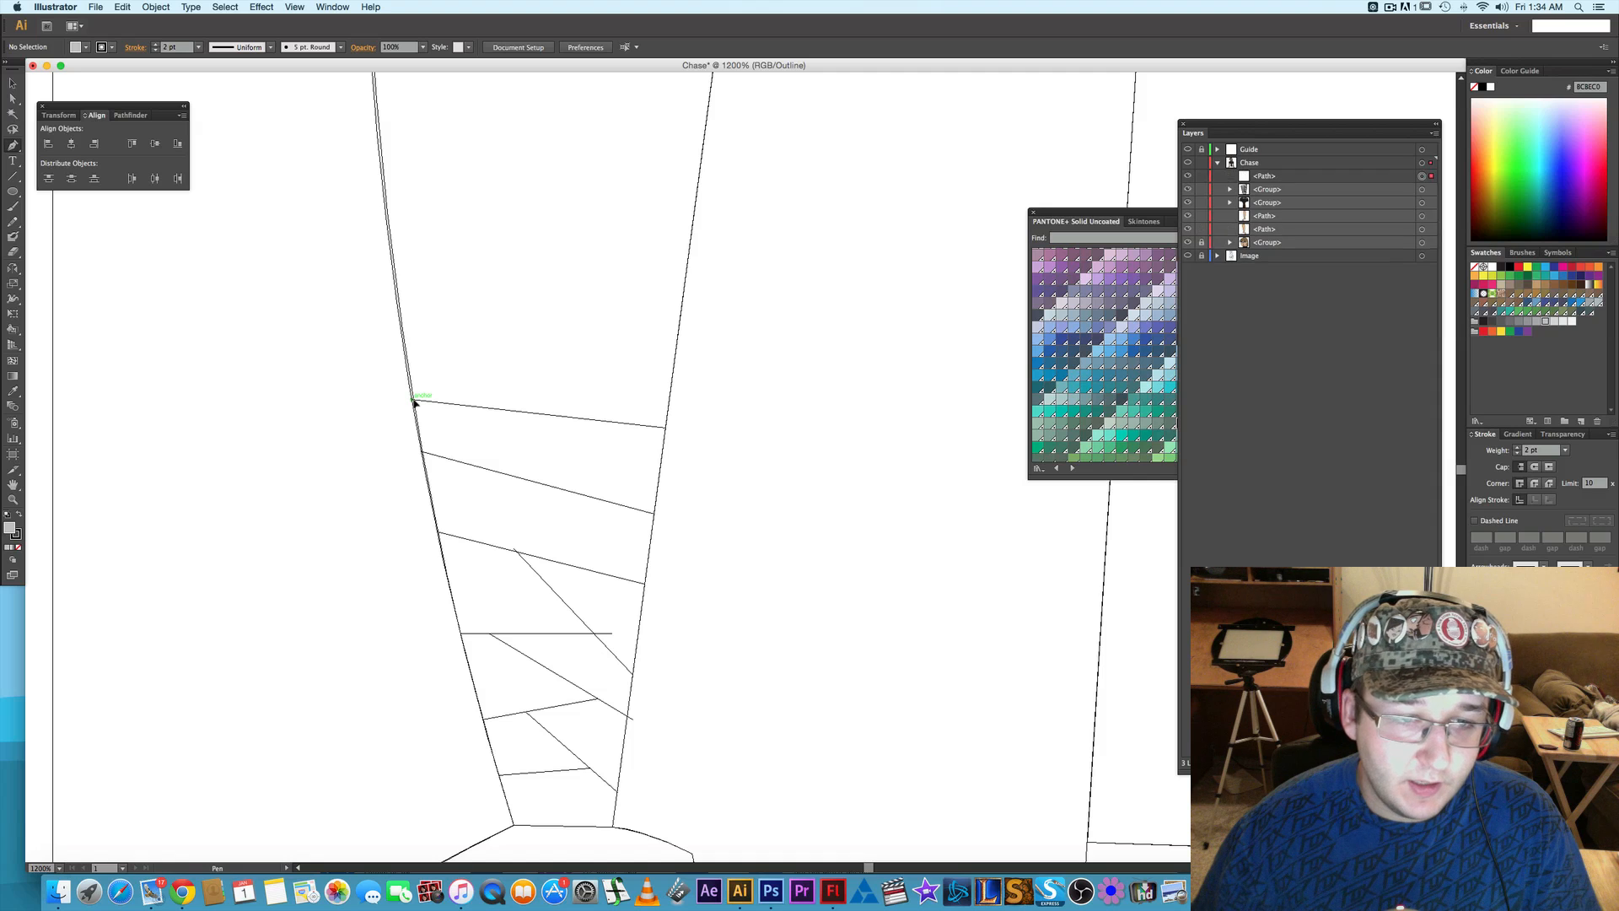
left_click(665, 428)
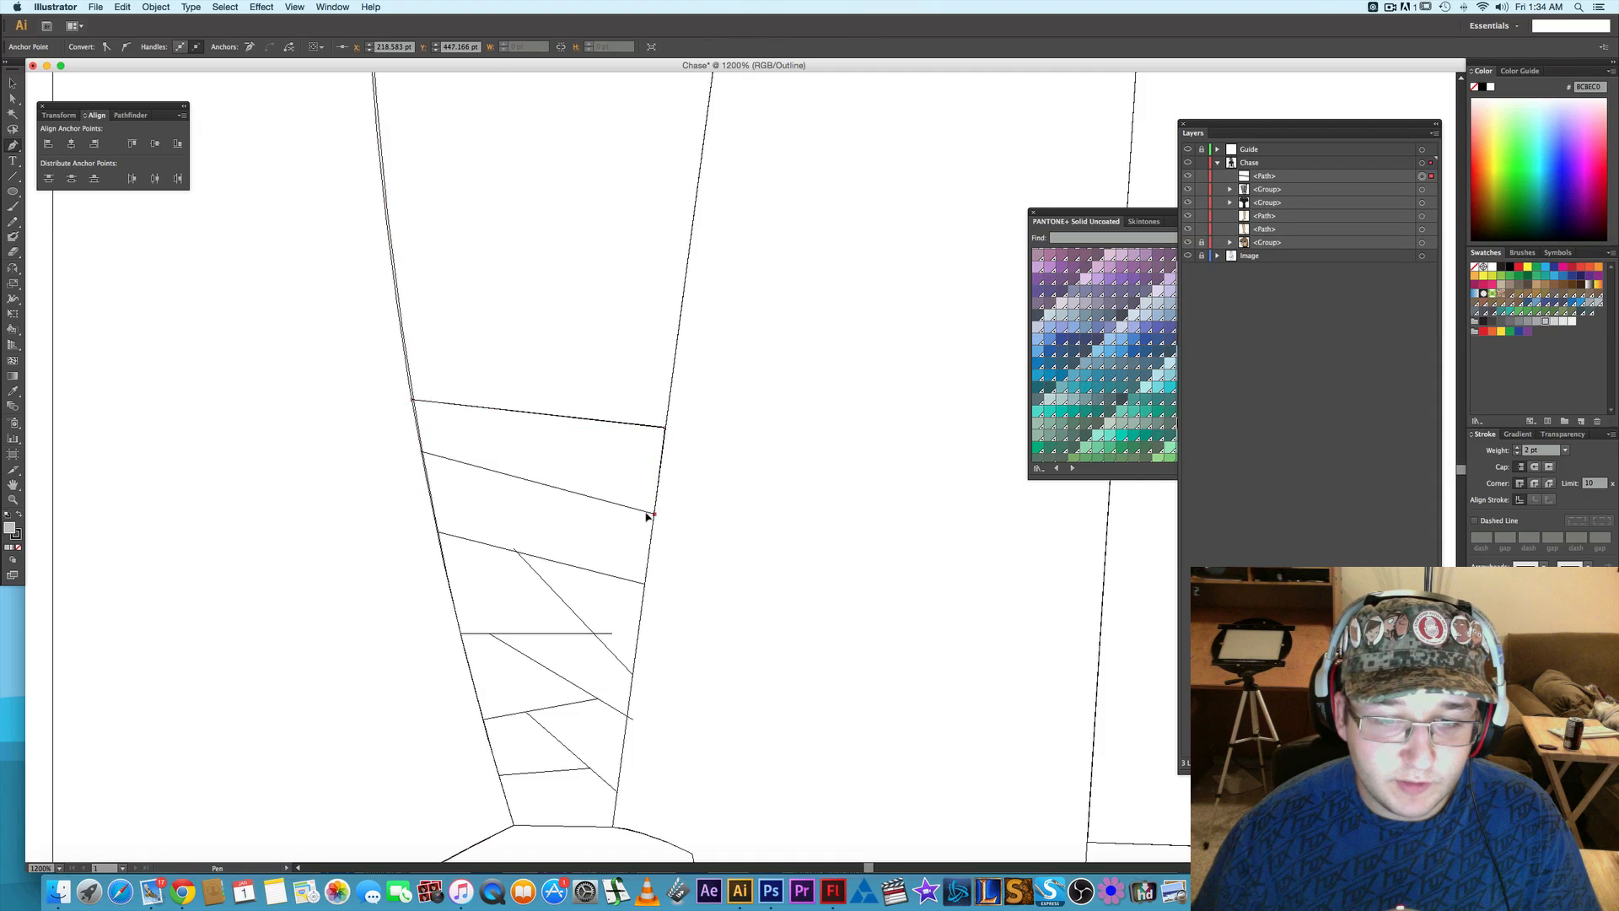
left_click(424, 455)
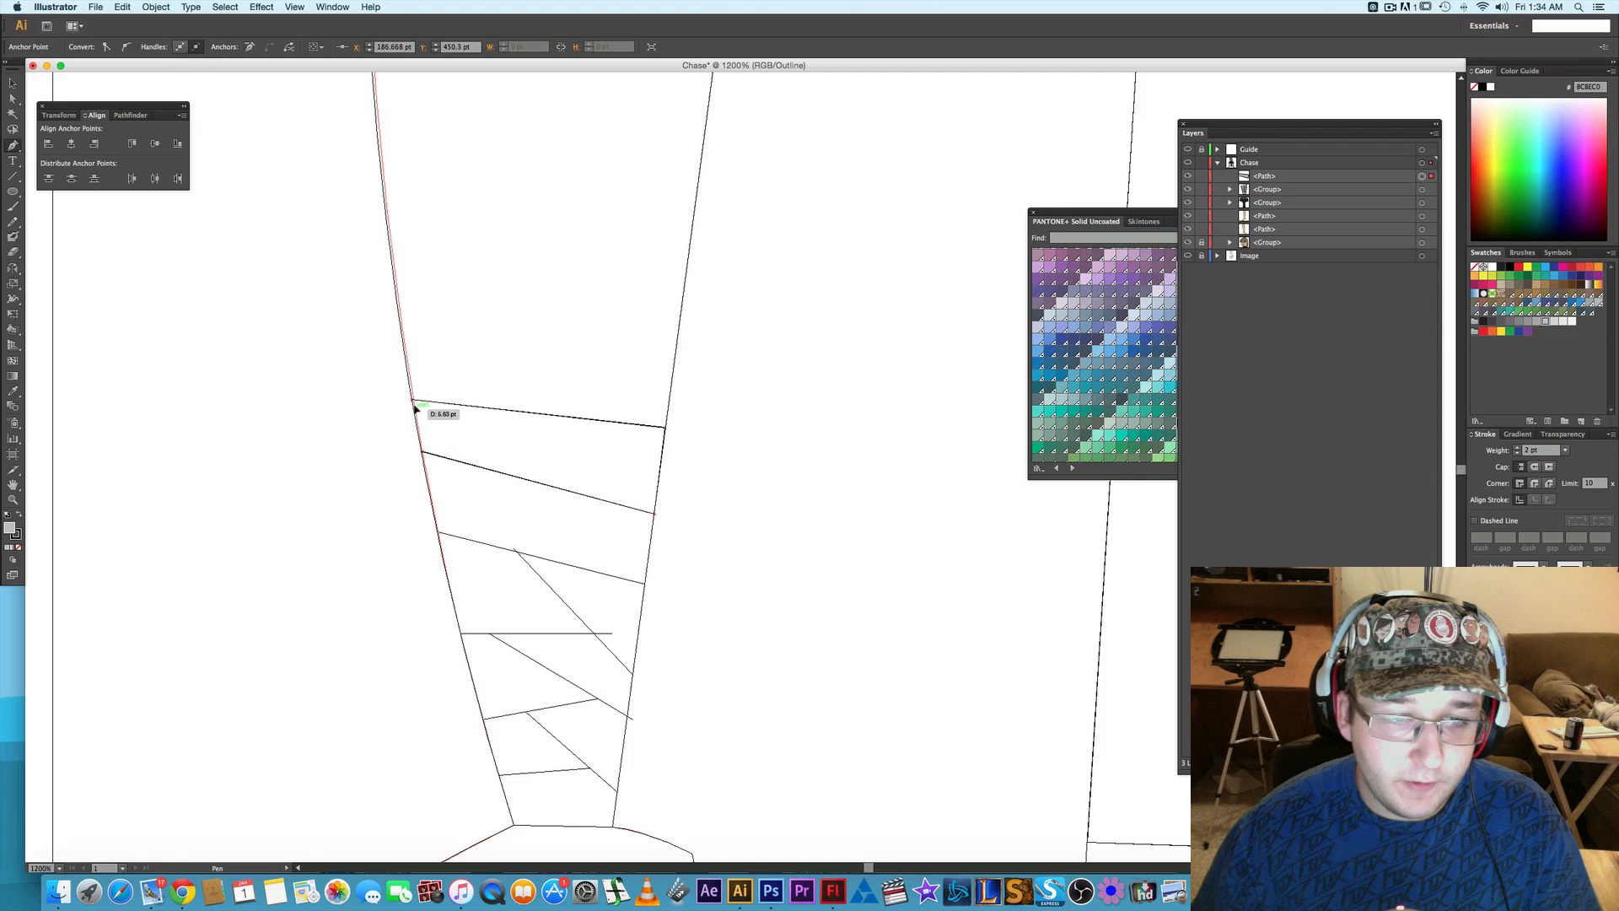
left_click(412, 402)
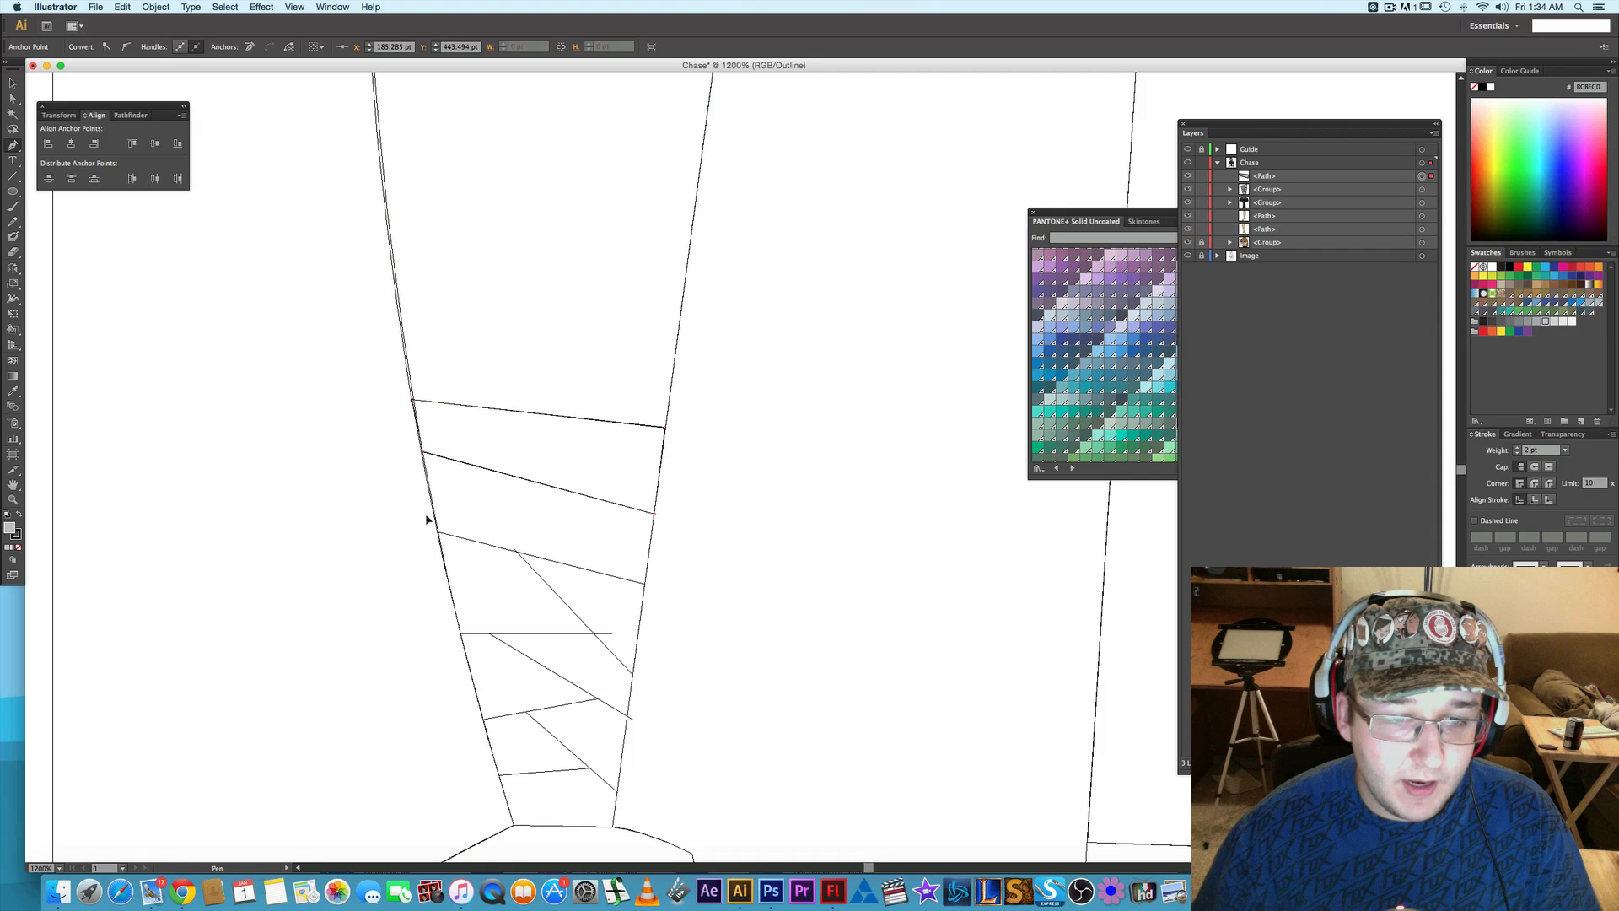
- Draw the second wrap band as a closed four-cornered path between the second and third guide lines, sharing the top band's lower corners
left_click(645, 584)
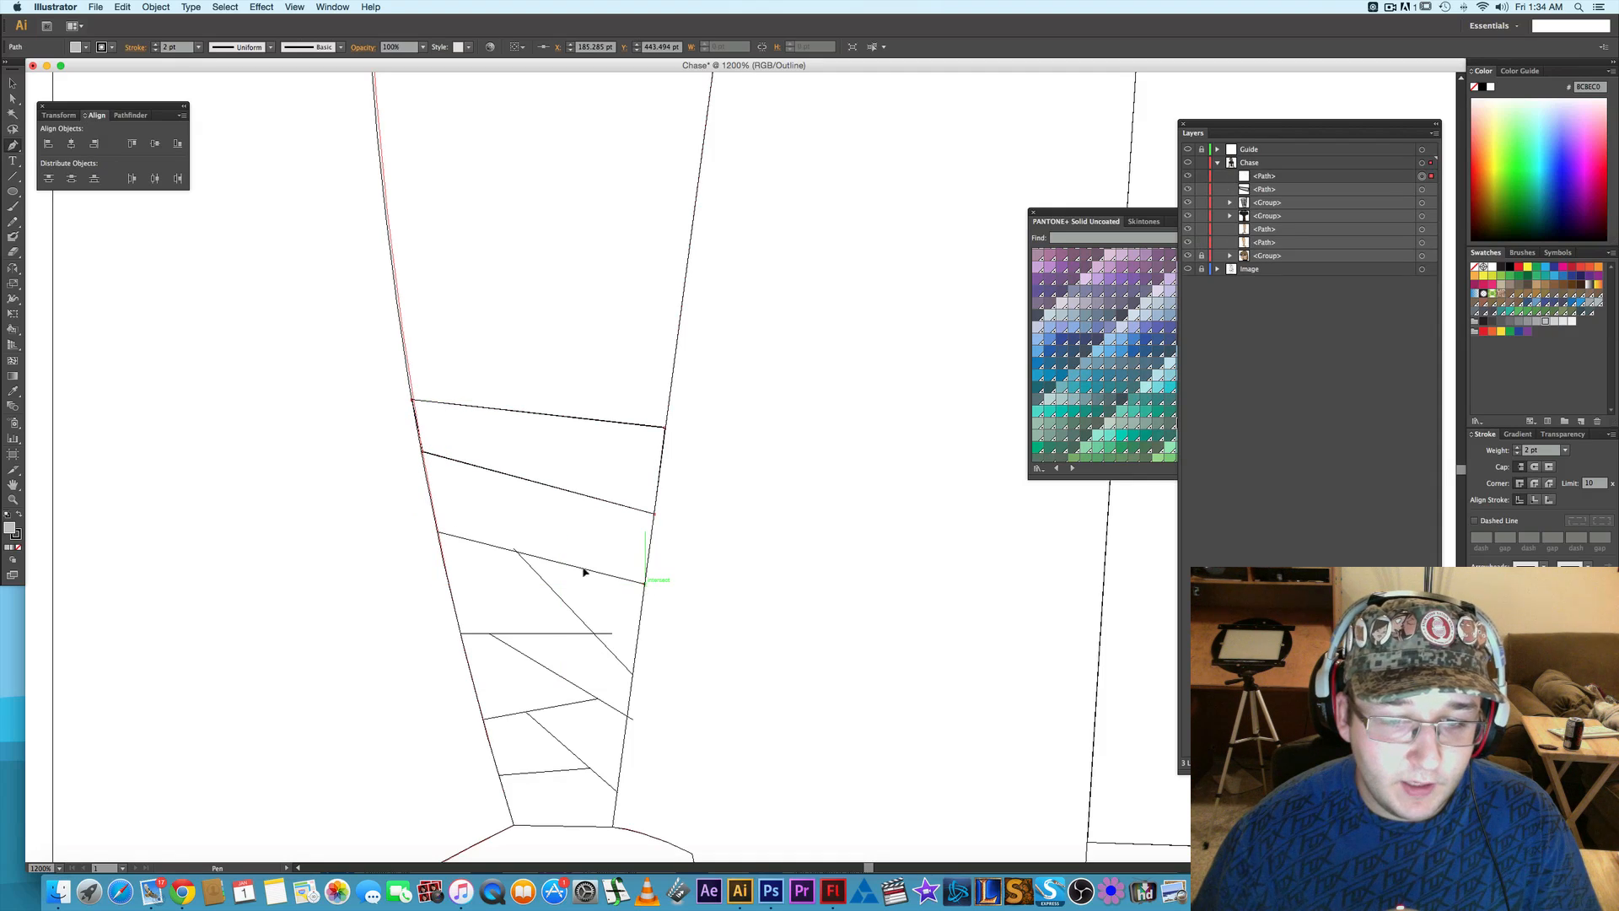
left_click(437, 527)
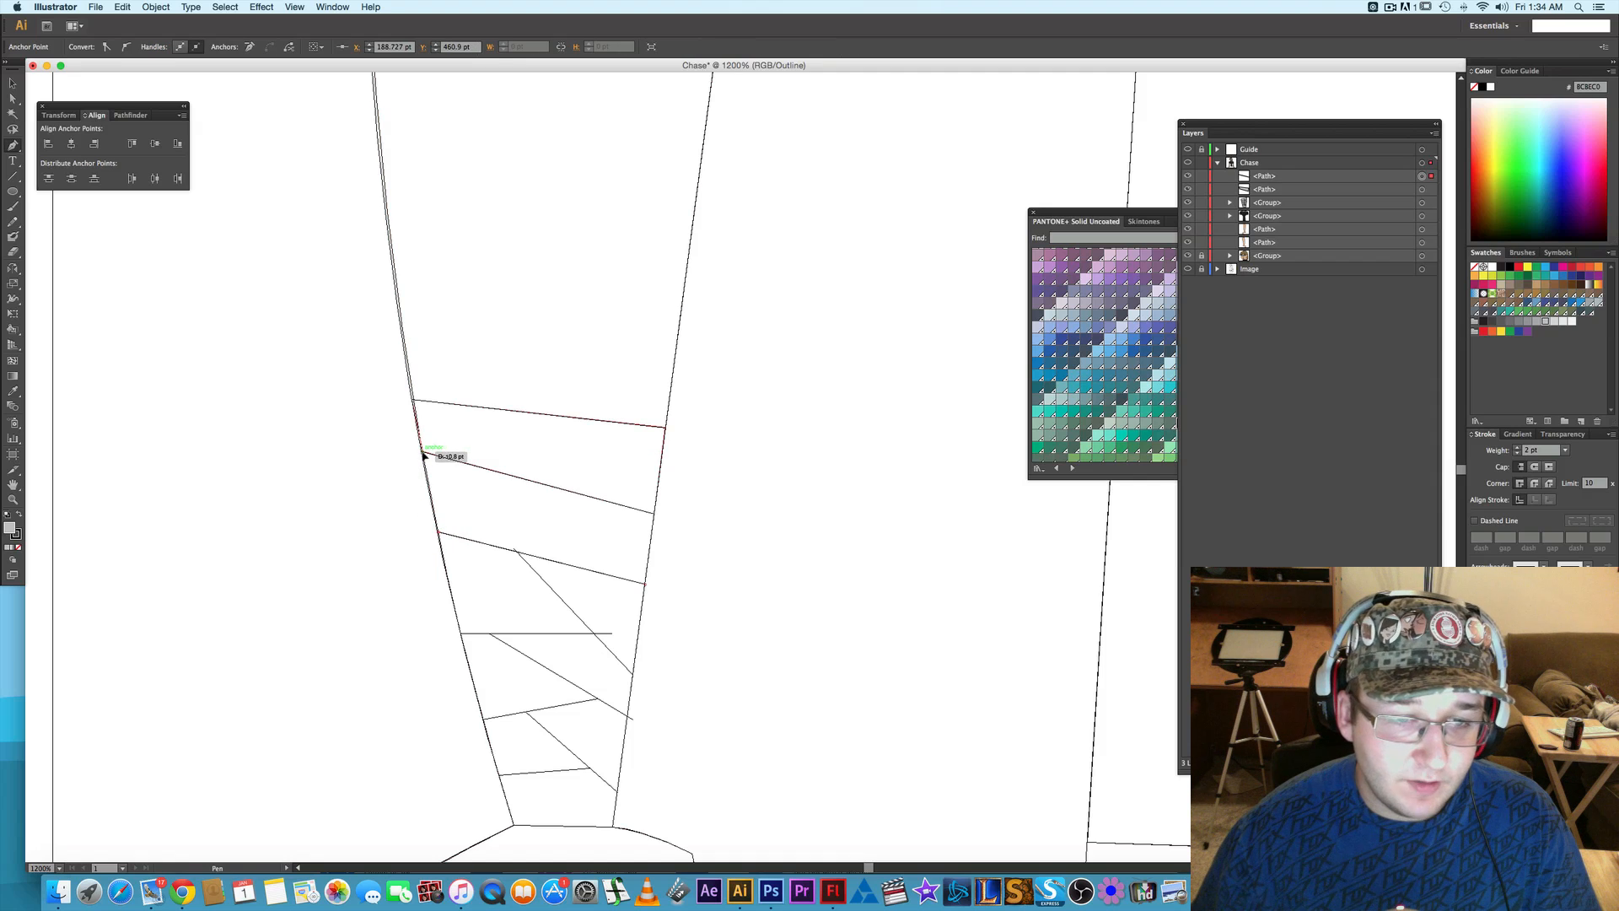
left_click(422, 451)
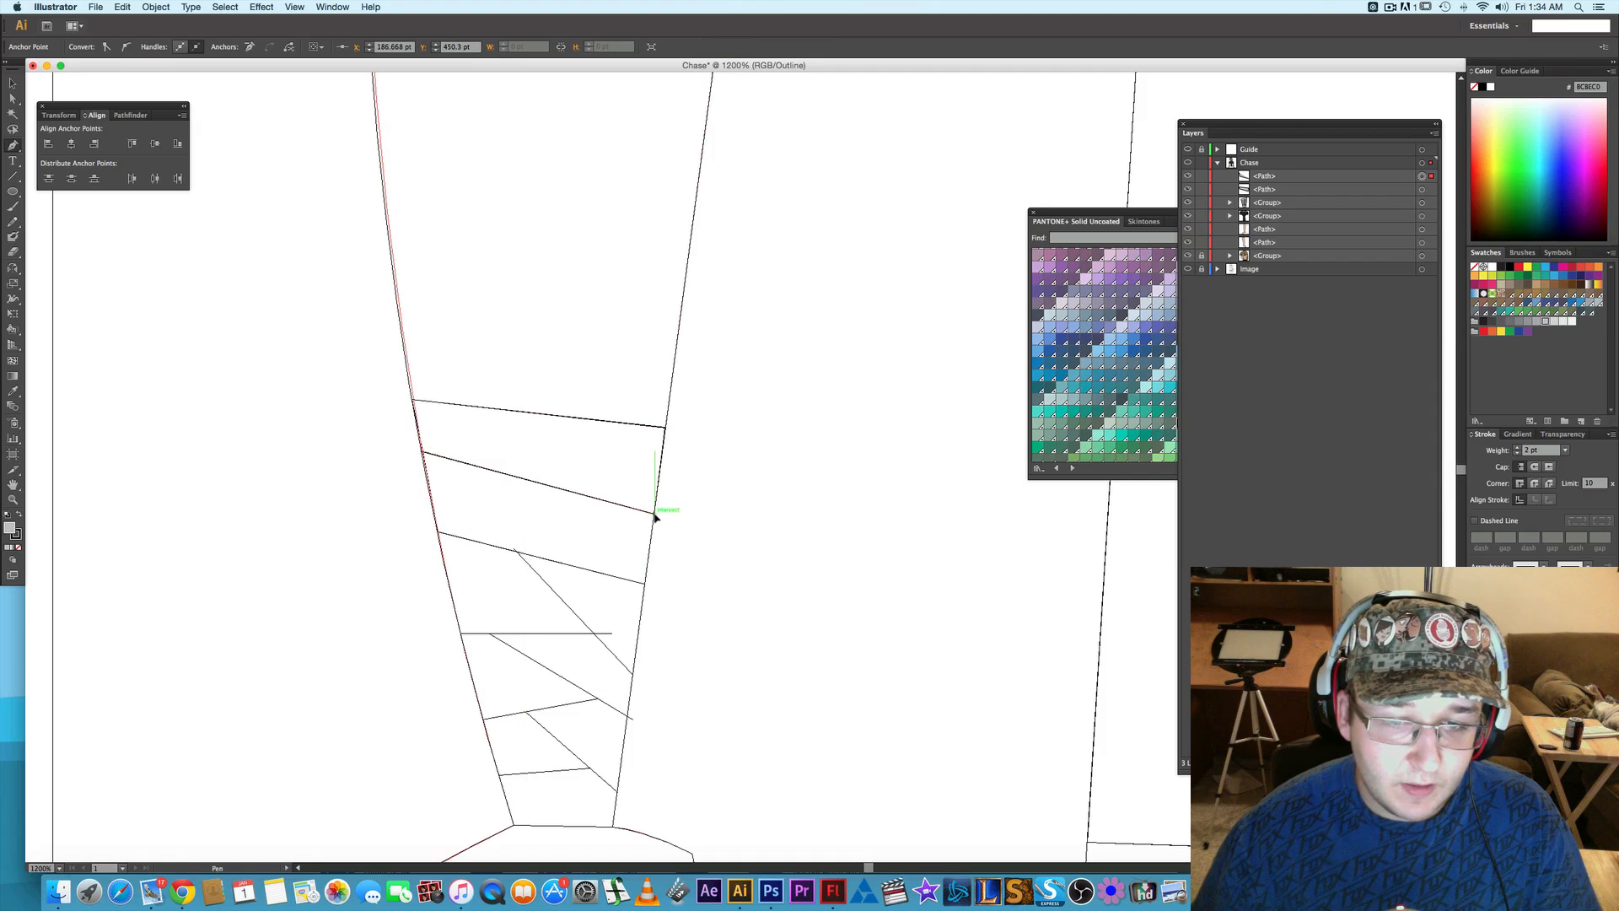
left_click(645, 584)
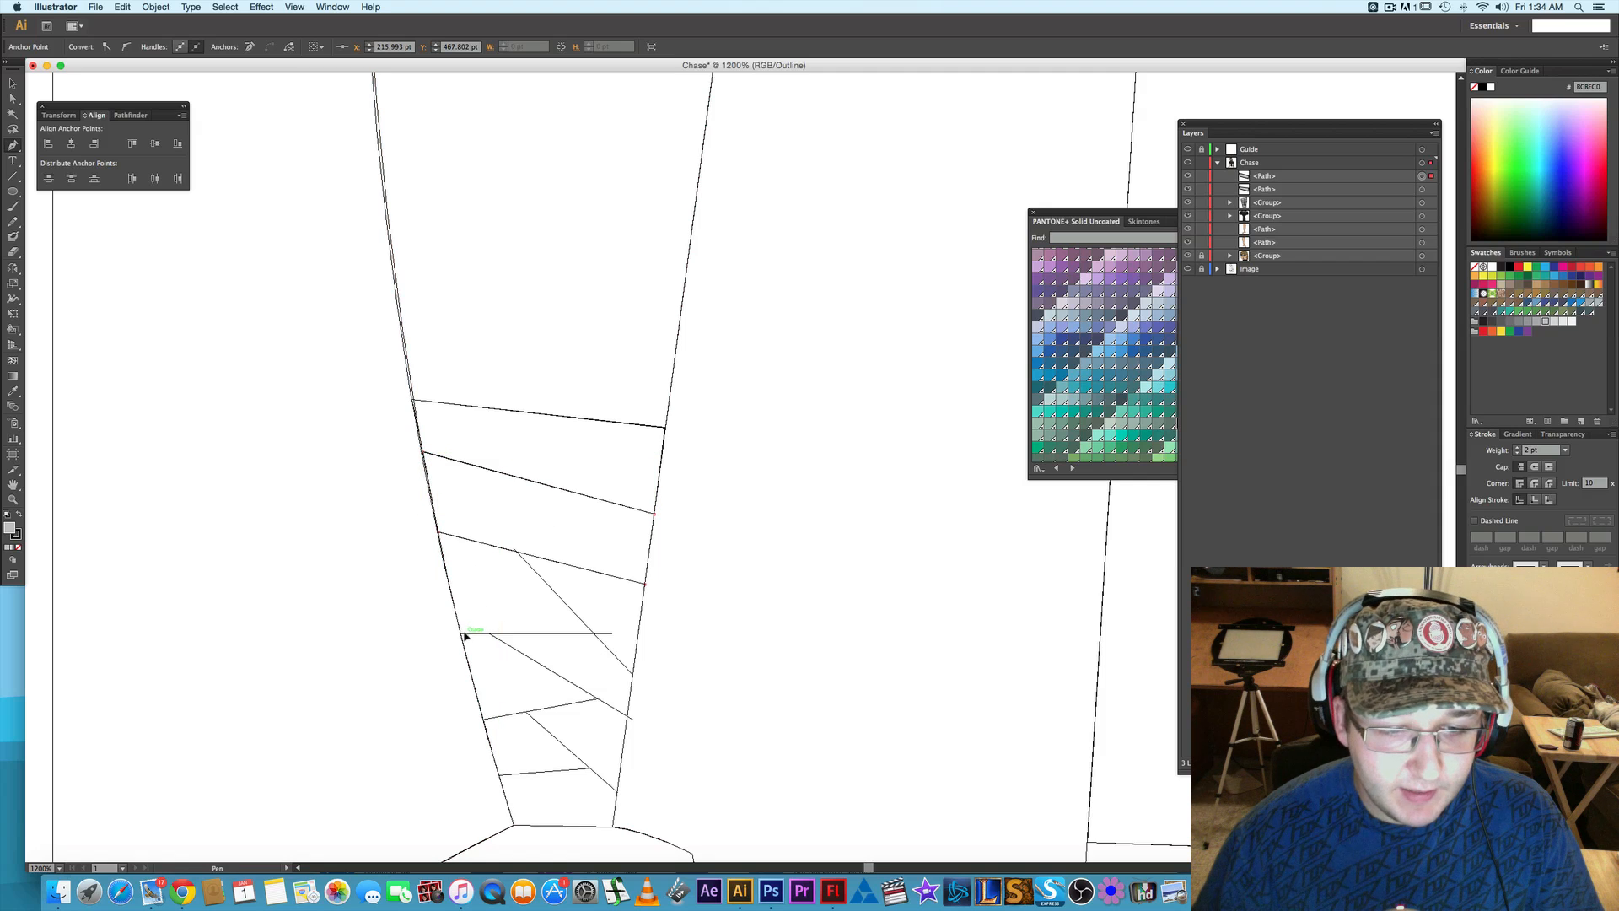
- Draw the first inner-edge wrap piece as a closed triangle below the second band, along the first steep slanted guide line
left_click(633, 674)
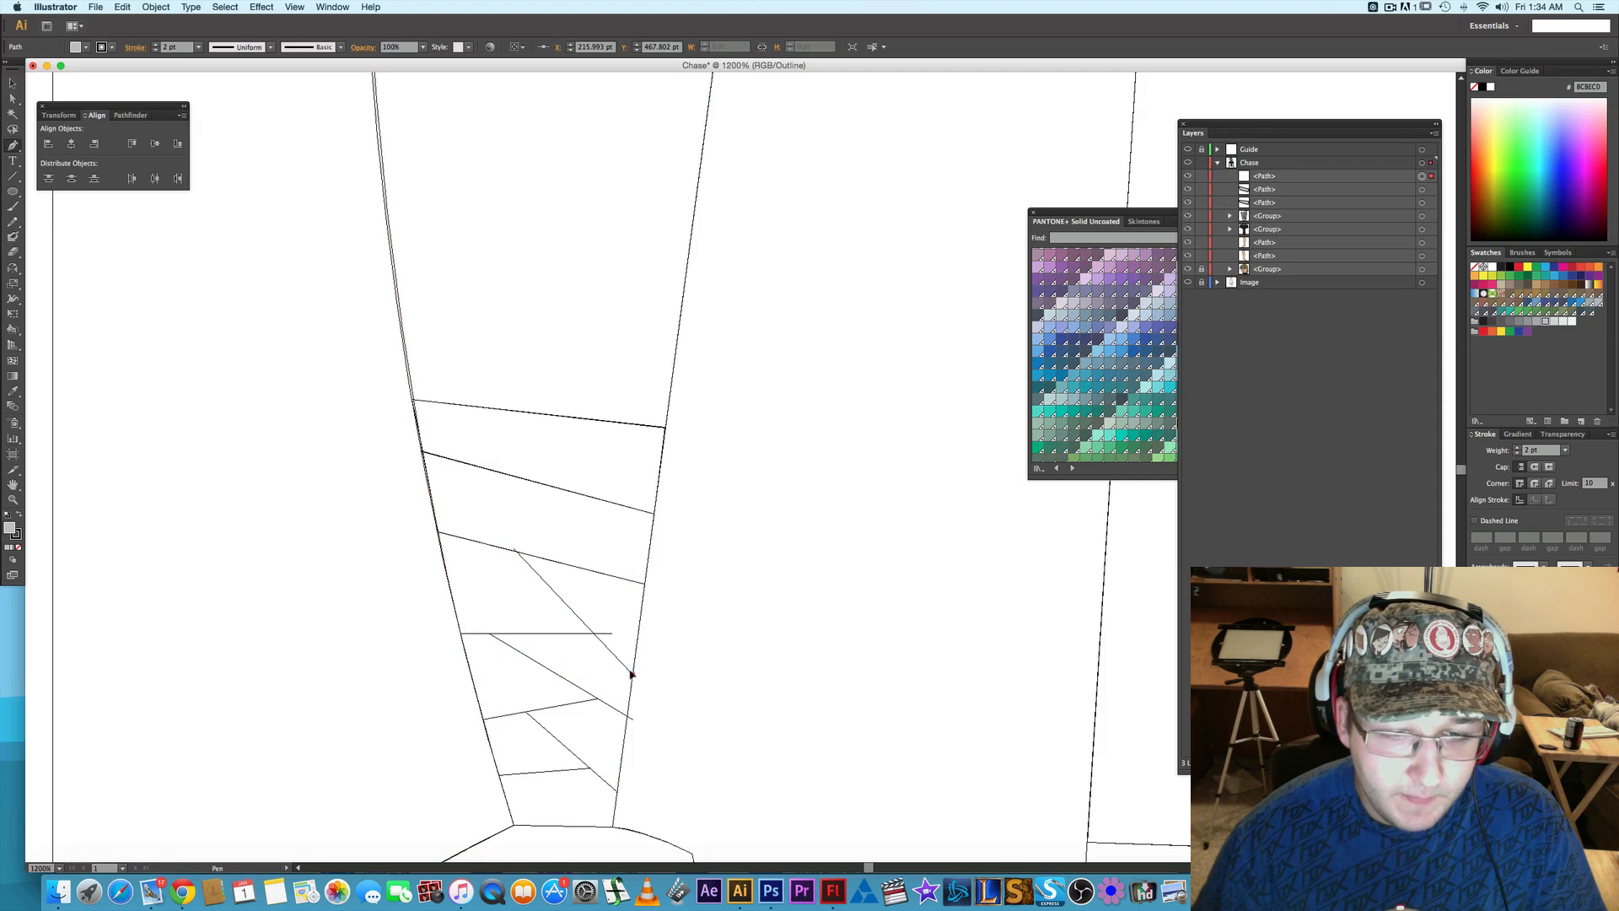
left_click(517, 552)
left_click(646, 585)
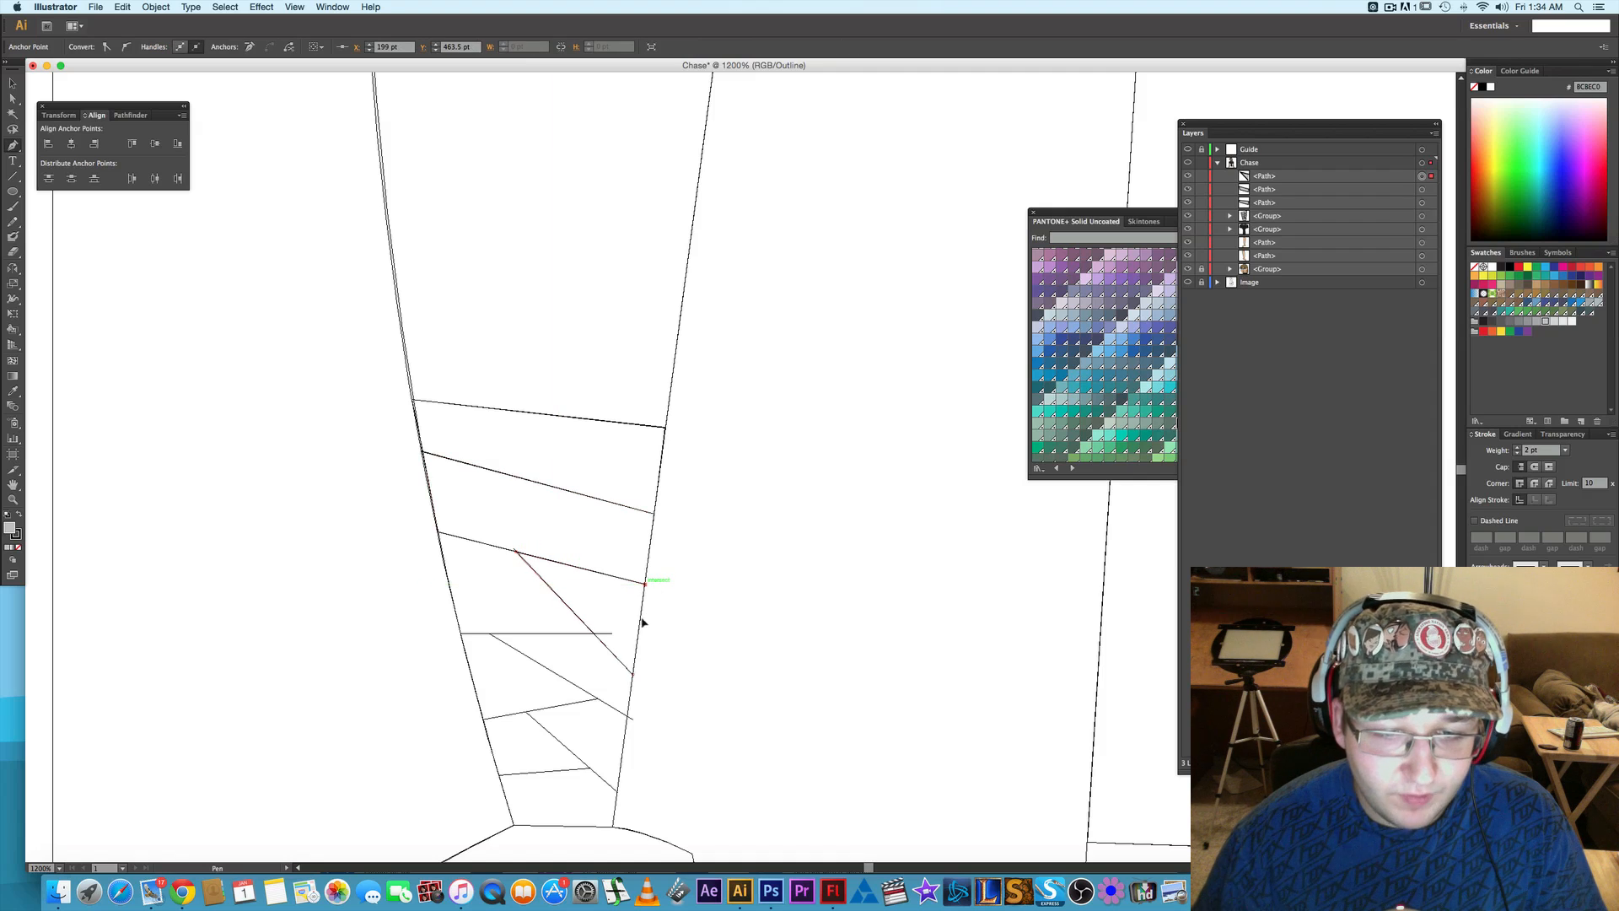
- Draw the outer-edge wrap piece below the second band as a closed four-cornered path down to the horizontal guide line
left_click(462, 632)
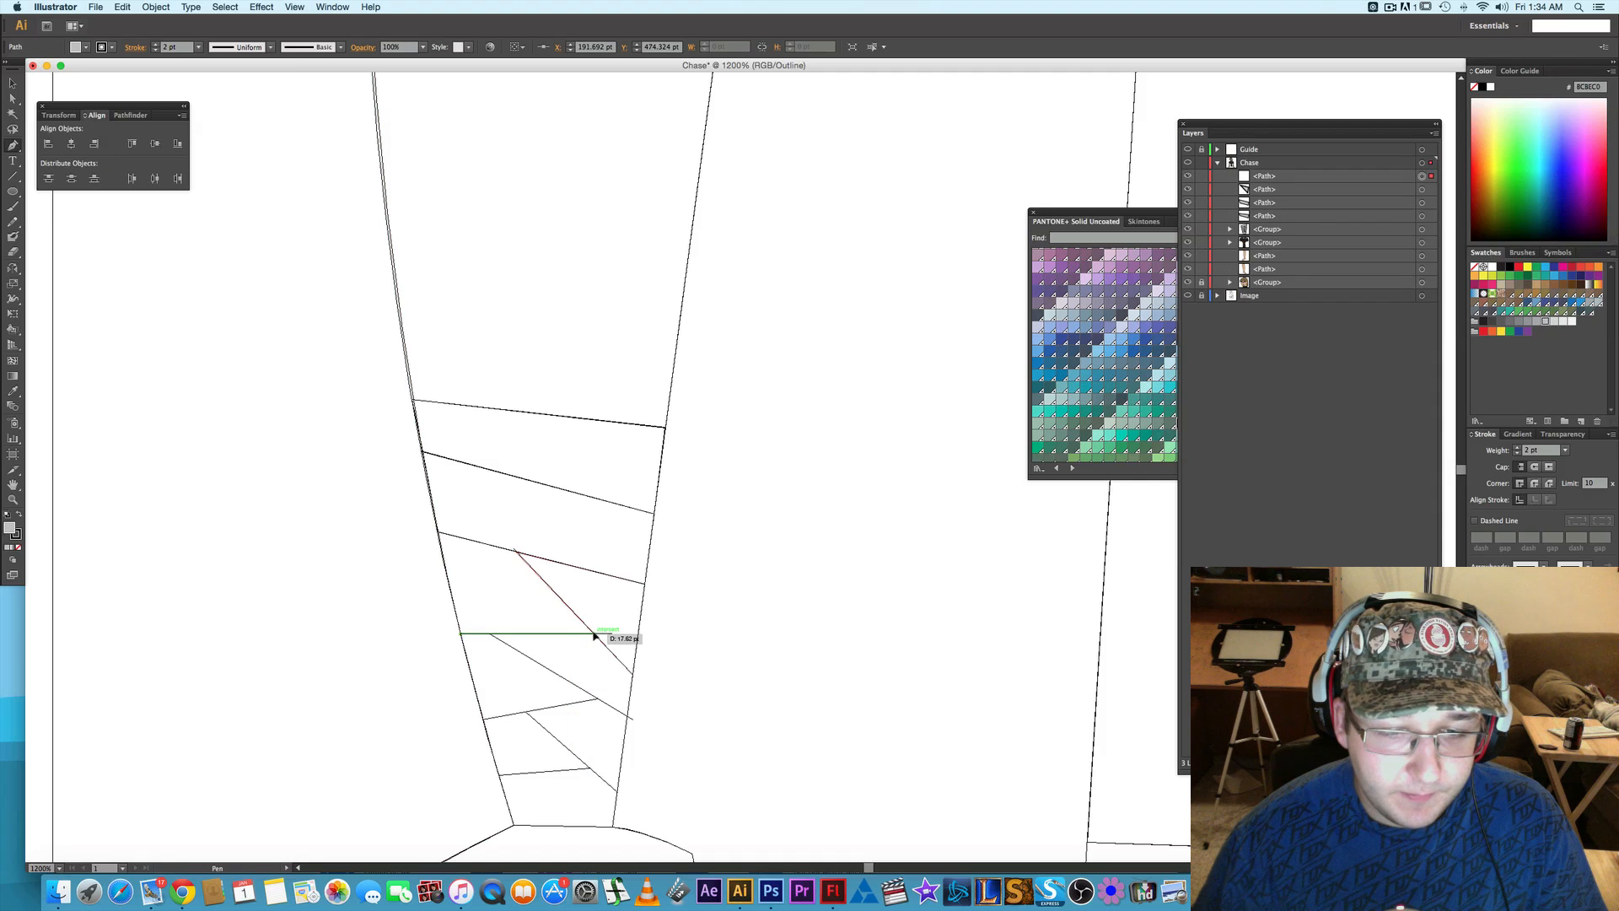
left_click(594, 633)
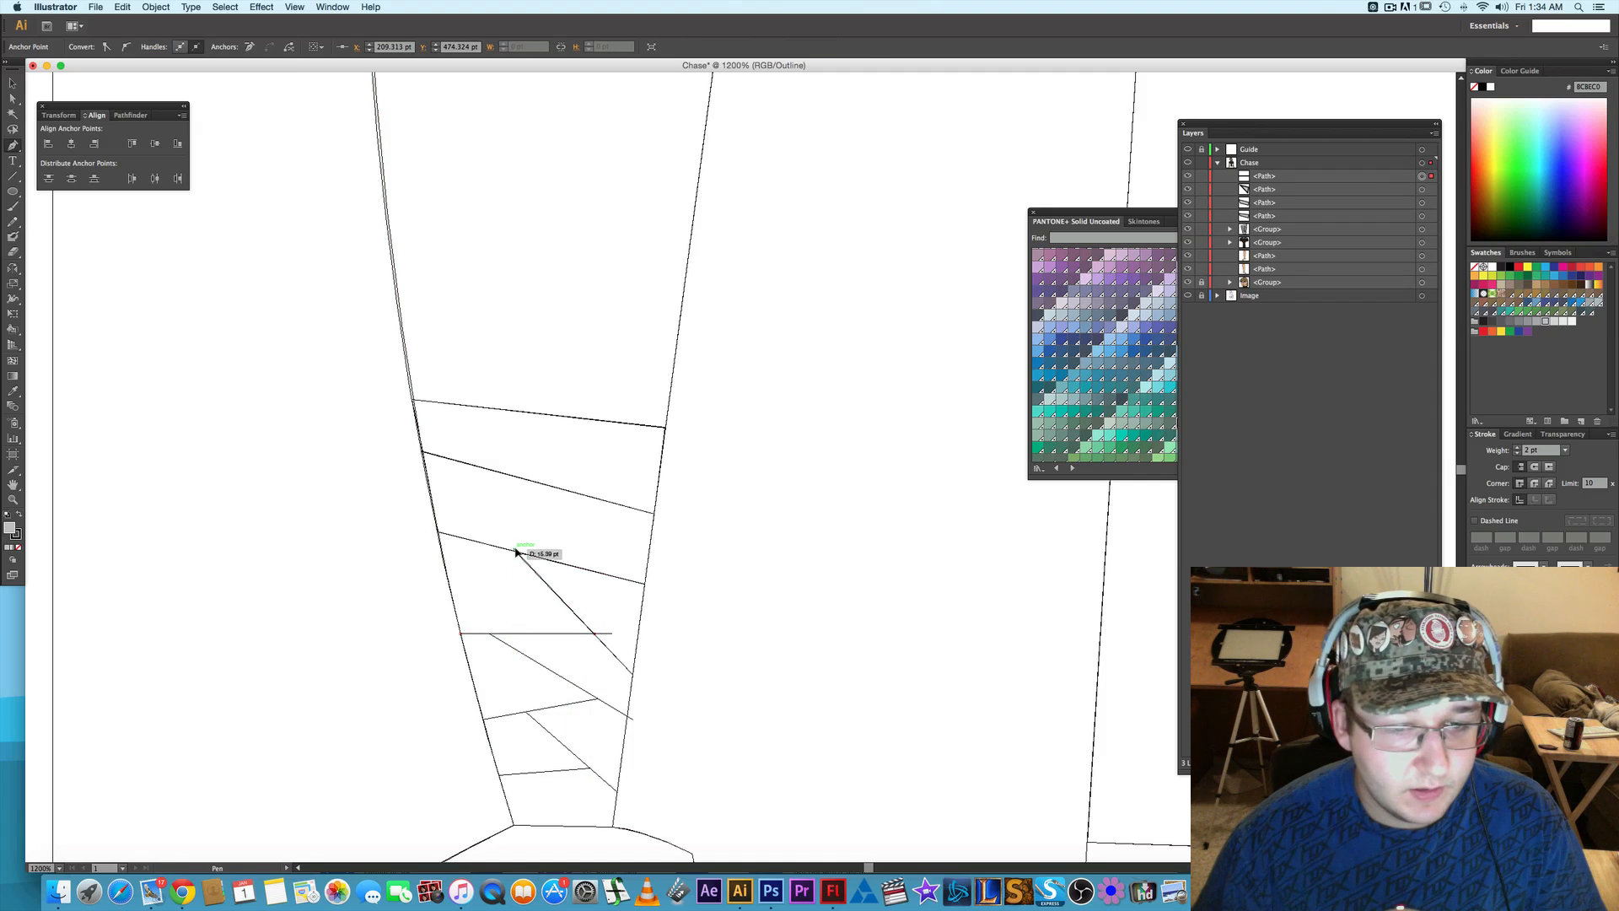
left_click(515, 554)
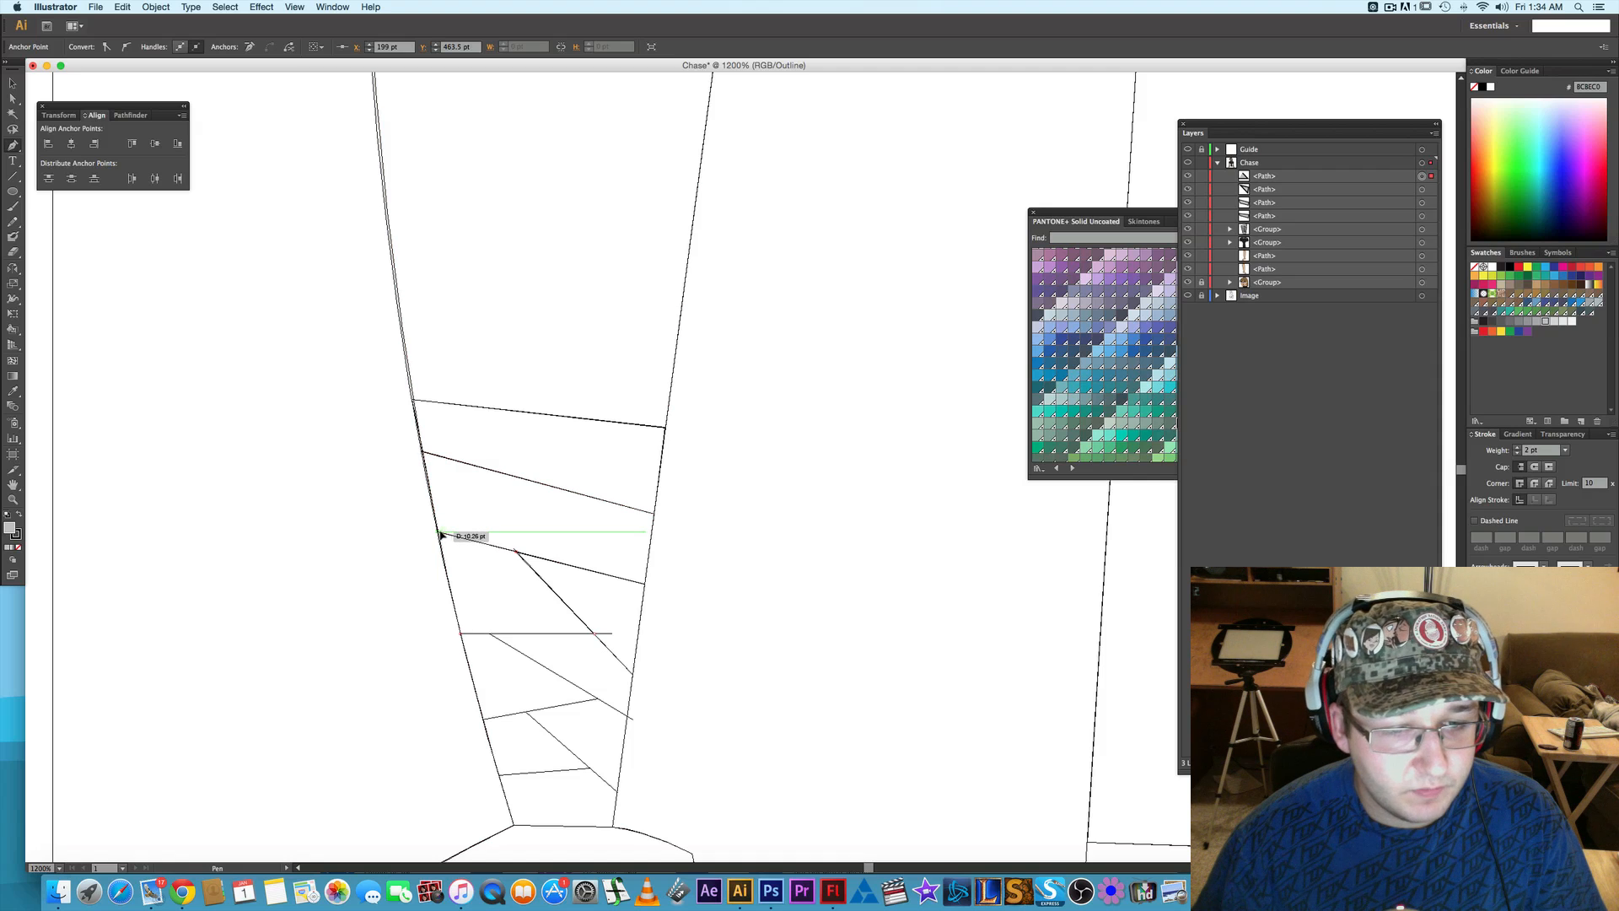
left_click(438, 535)
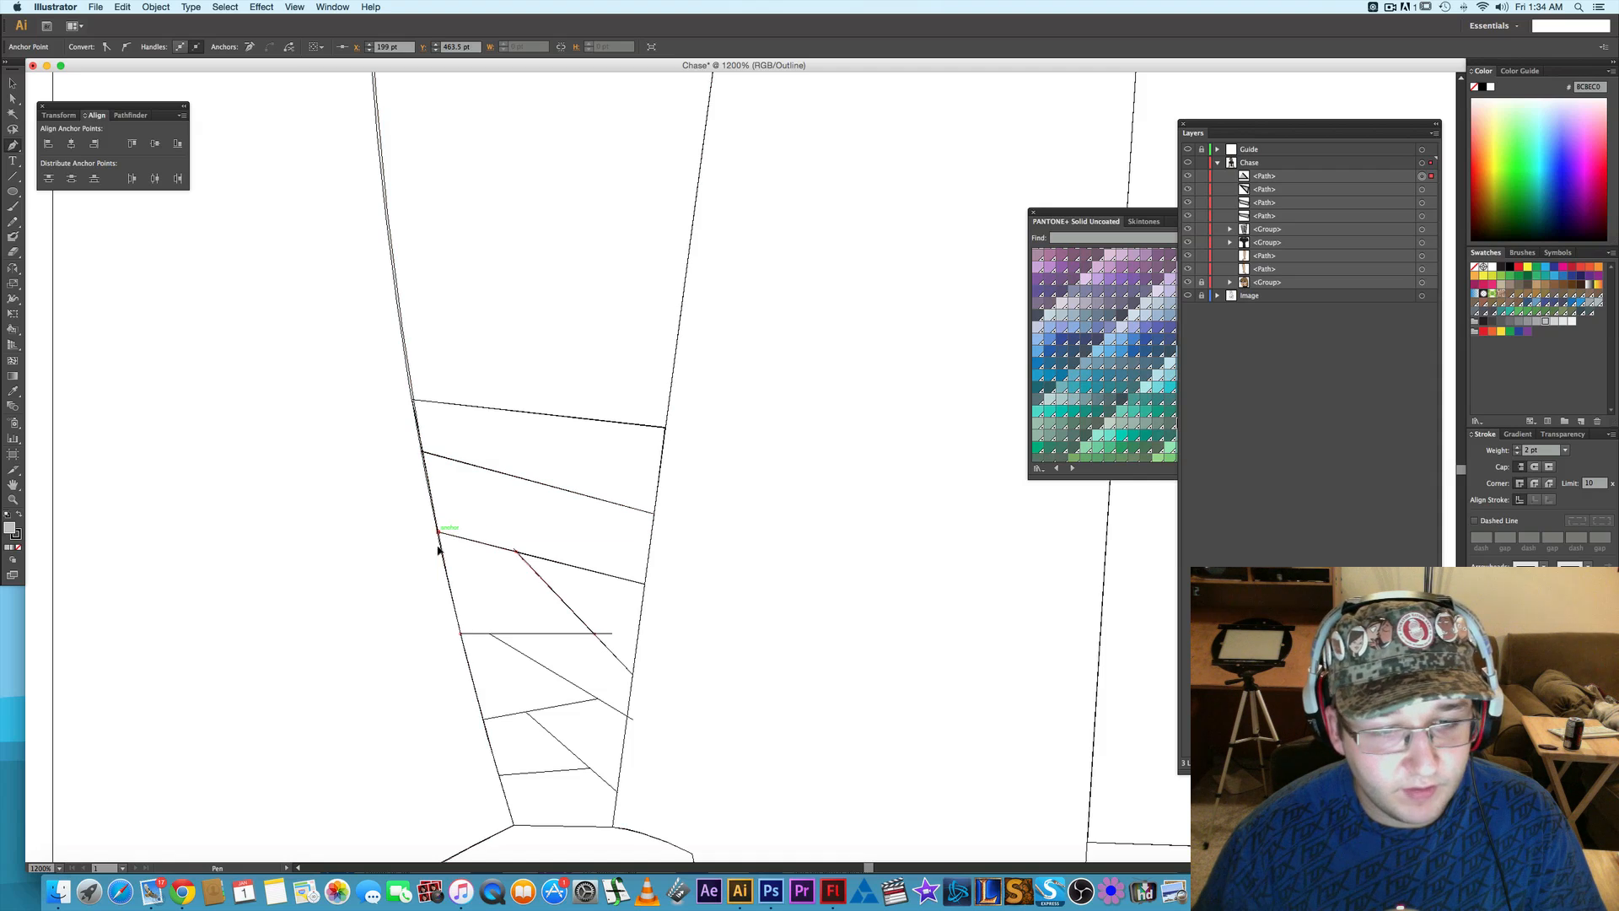
left_click(461, 635)
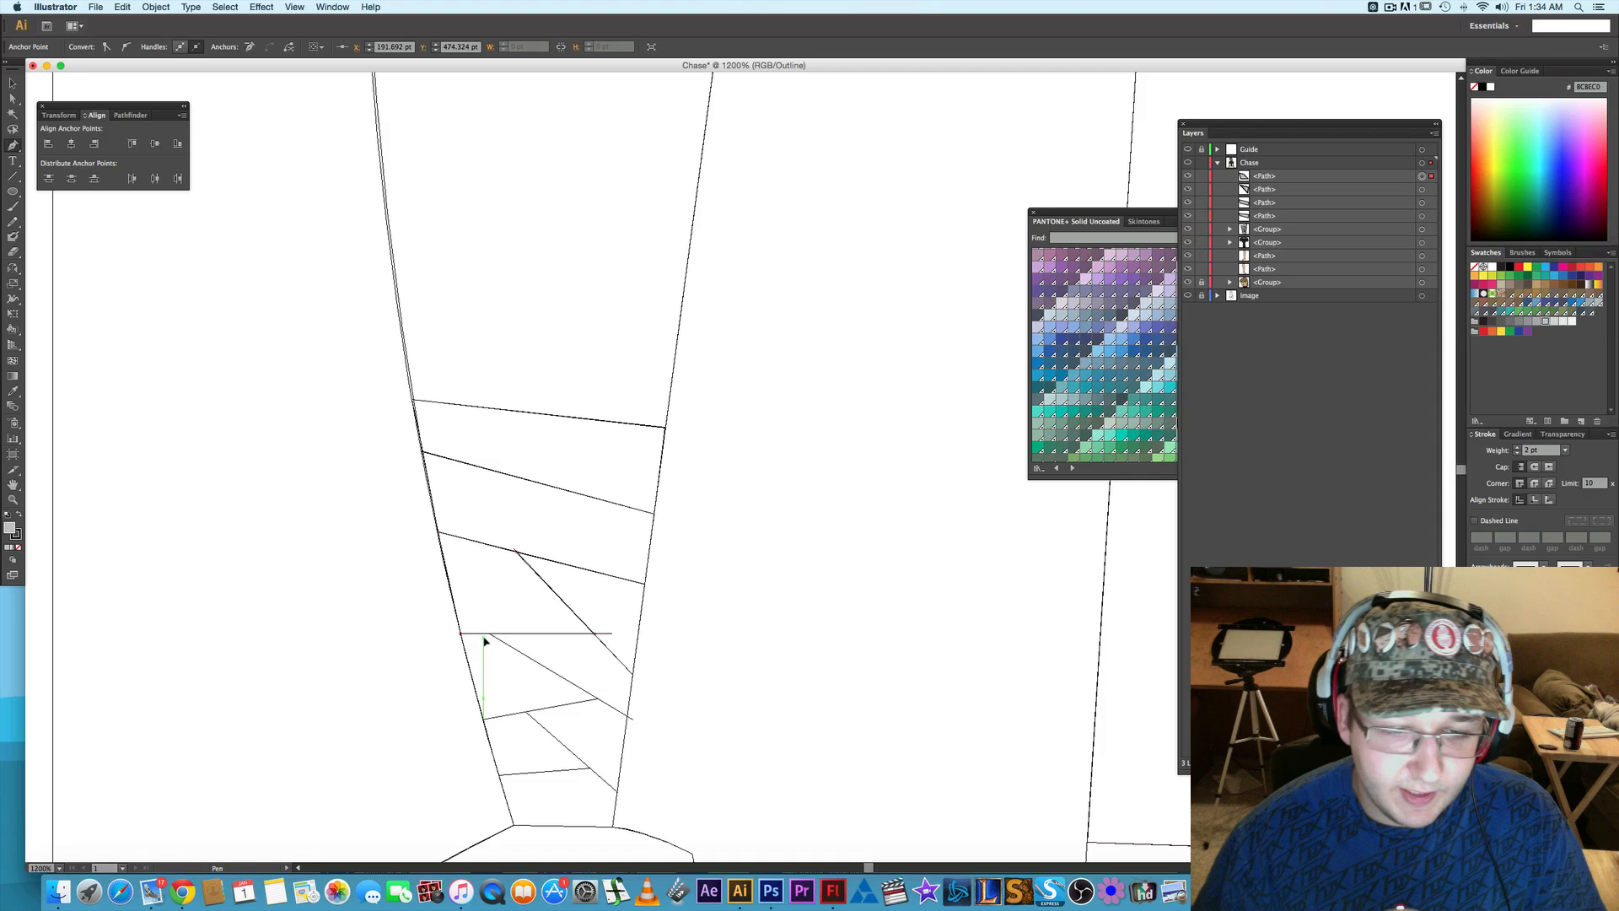
- Draw the second inner-edge wrap piece as a closed four-cornered path between the first and second steep slanted guide lines, below the horizontal line
left_click(627, 717)
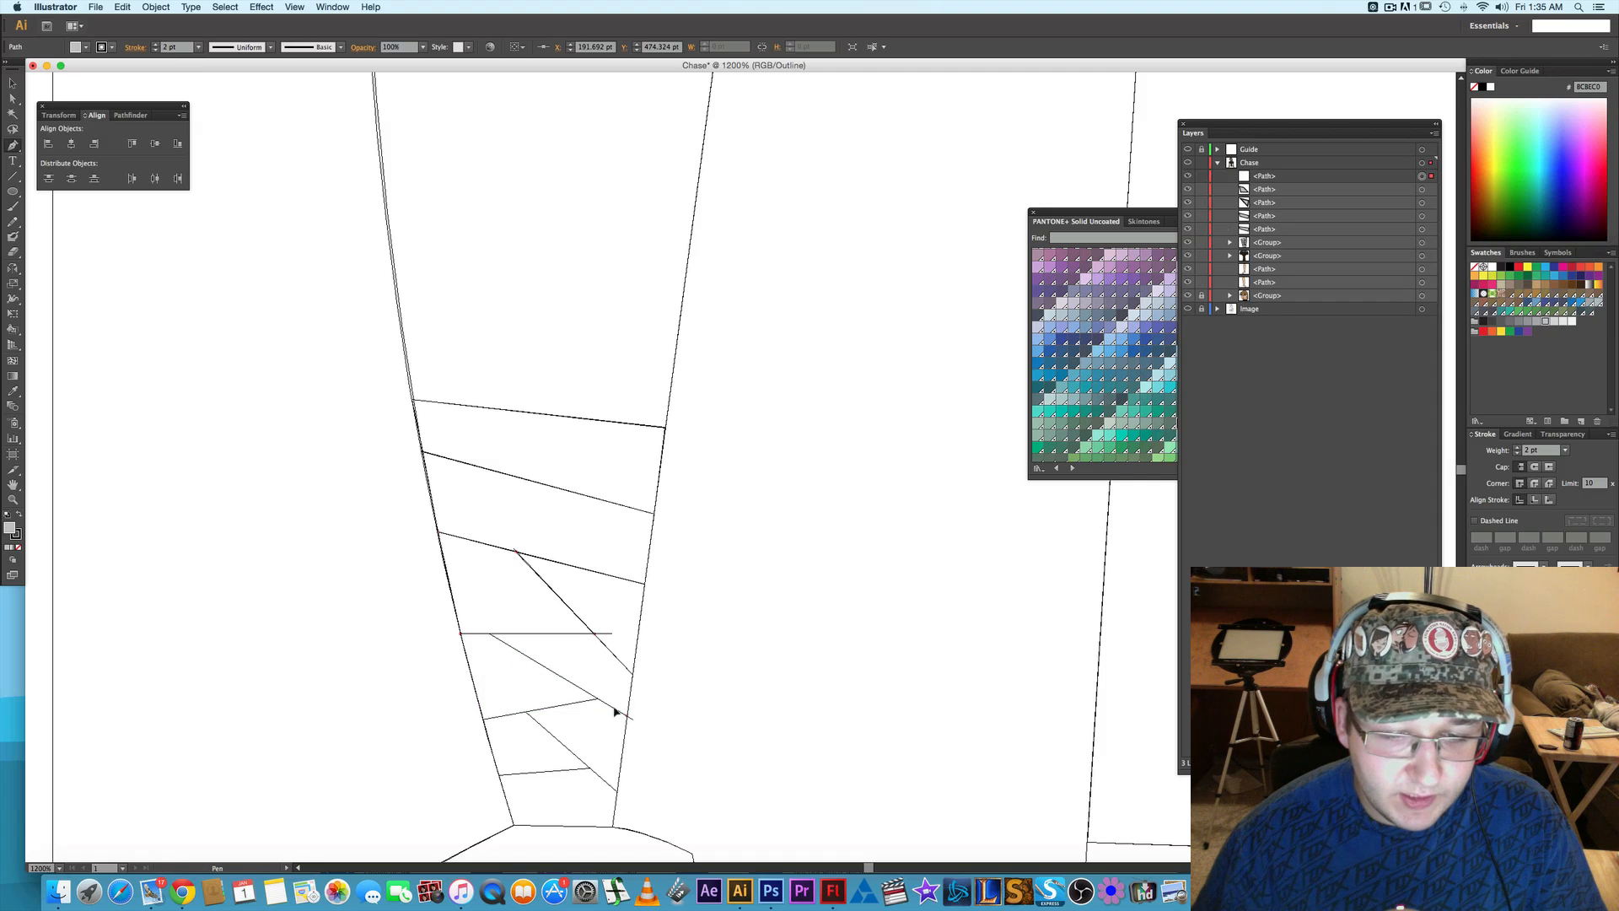
left_click(490, 637)
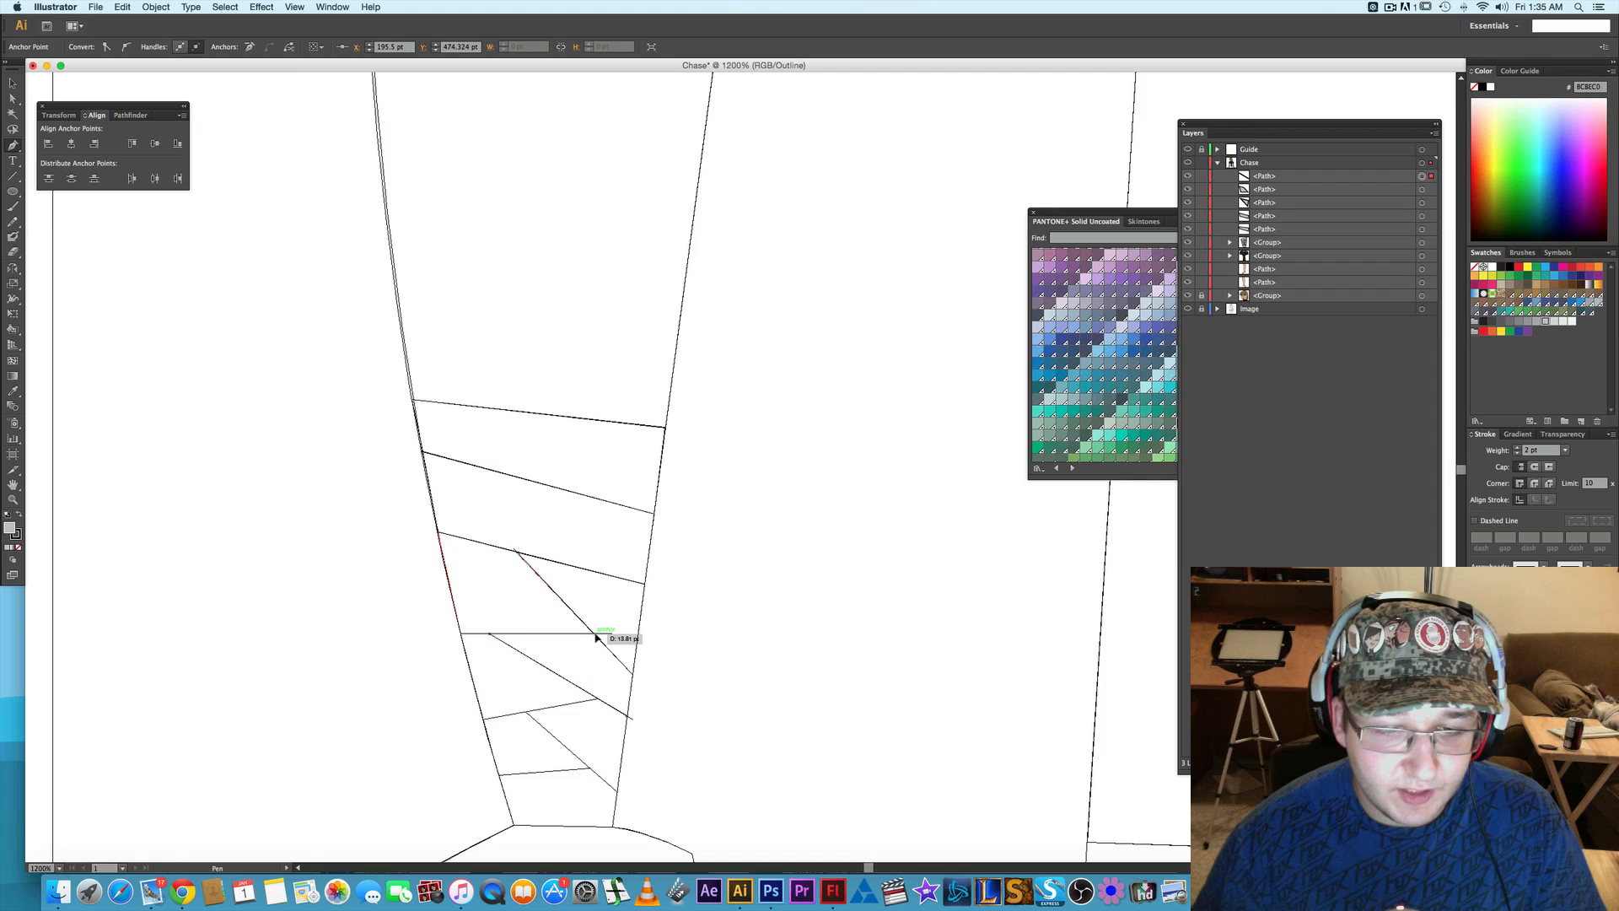
left_click(596, 634)
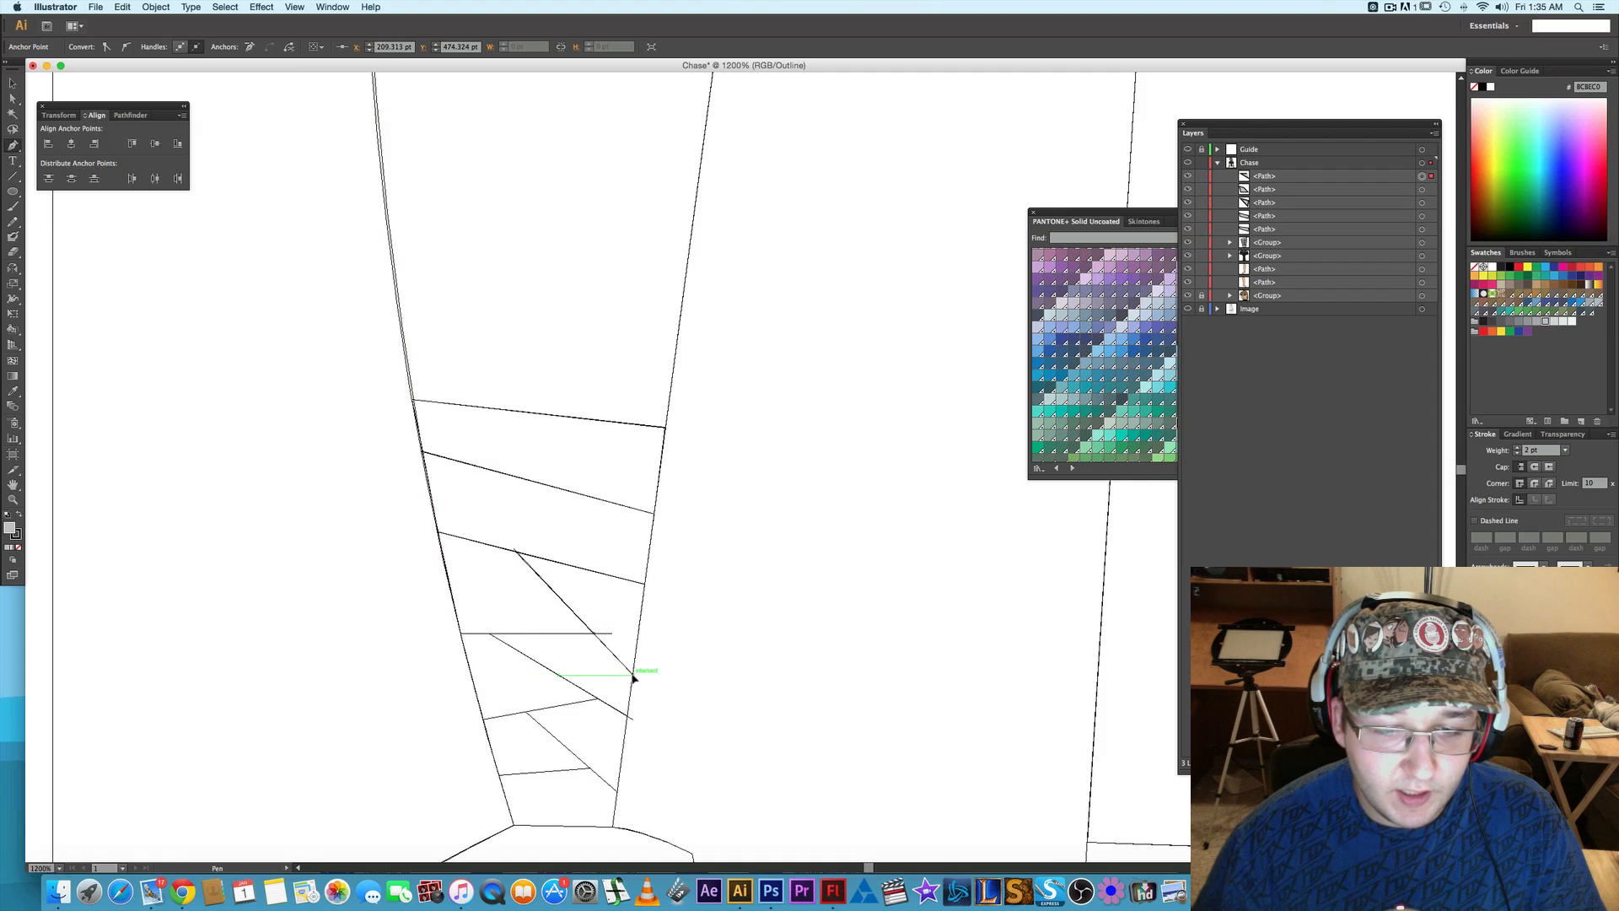
left_click(634, 676)
left_click(628, 718)
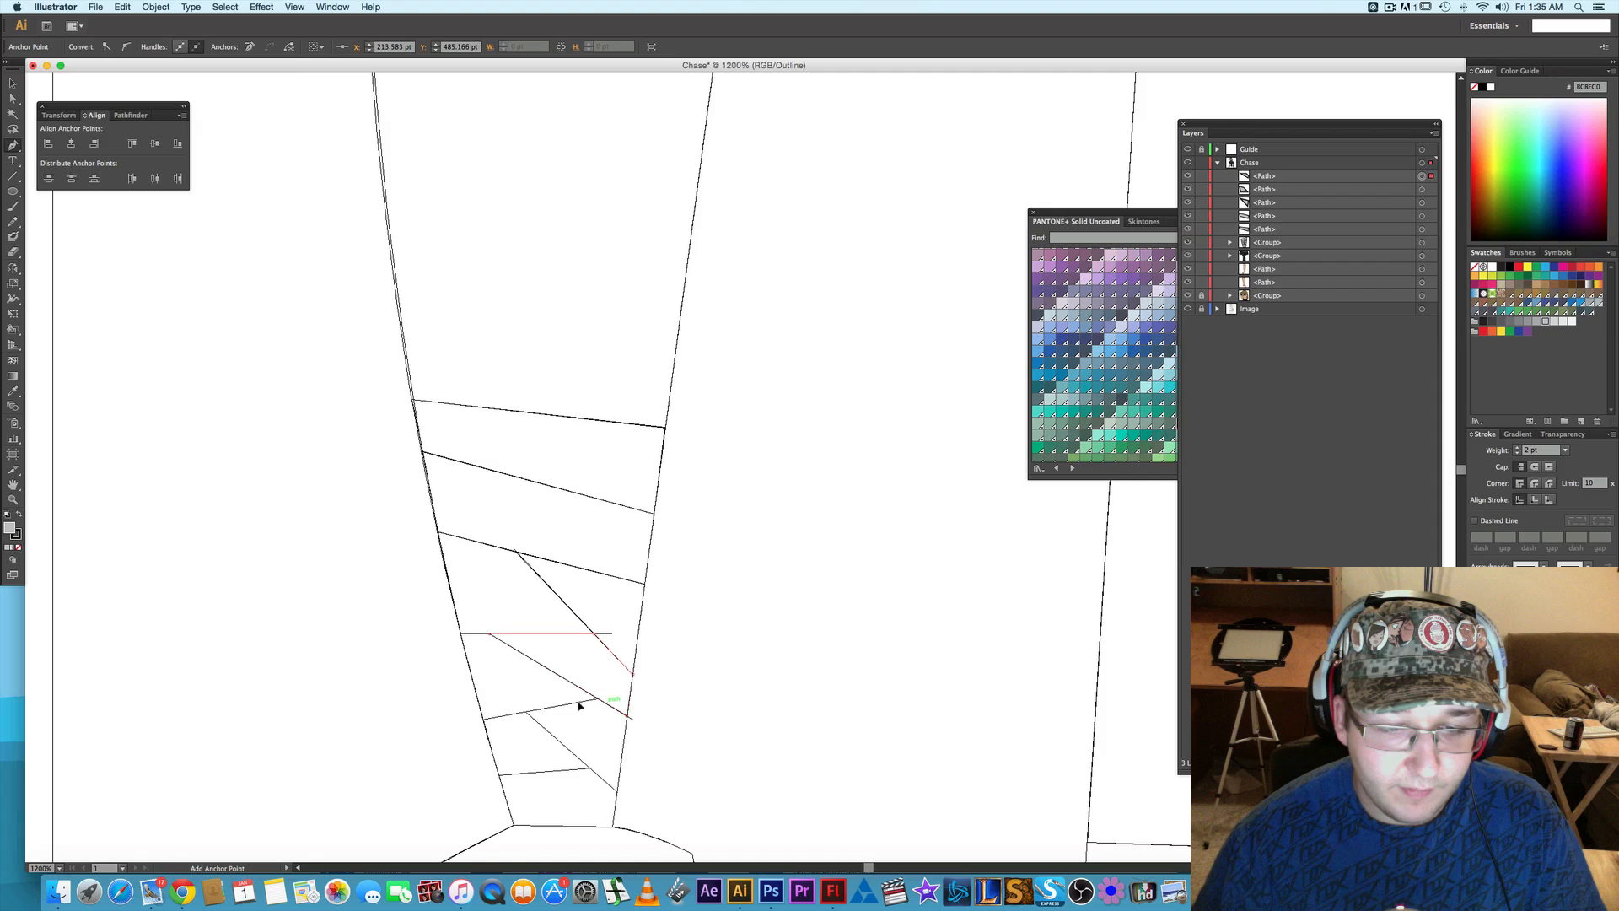
- Draw the outer-edge wrap piece below the horizontal guide line as a closed four-cornered path down to the short upward-slanting line
left_click(484, 720)
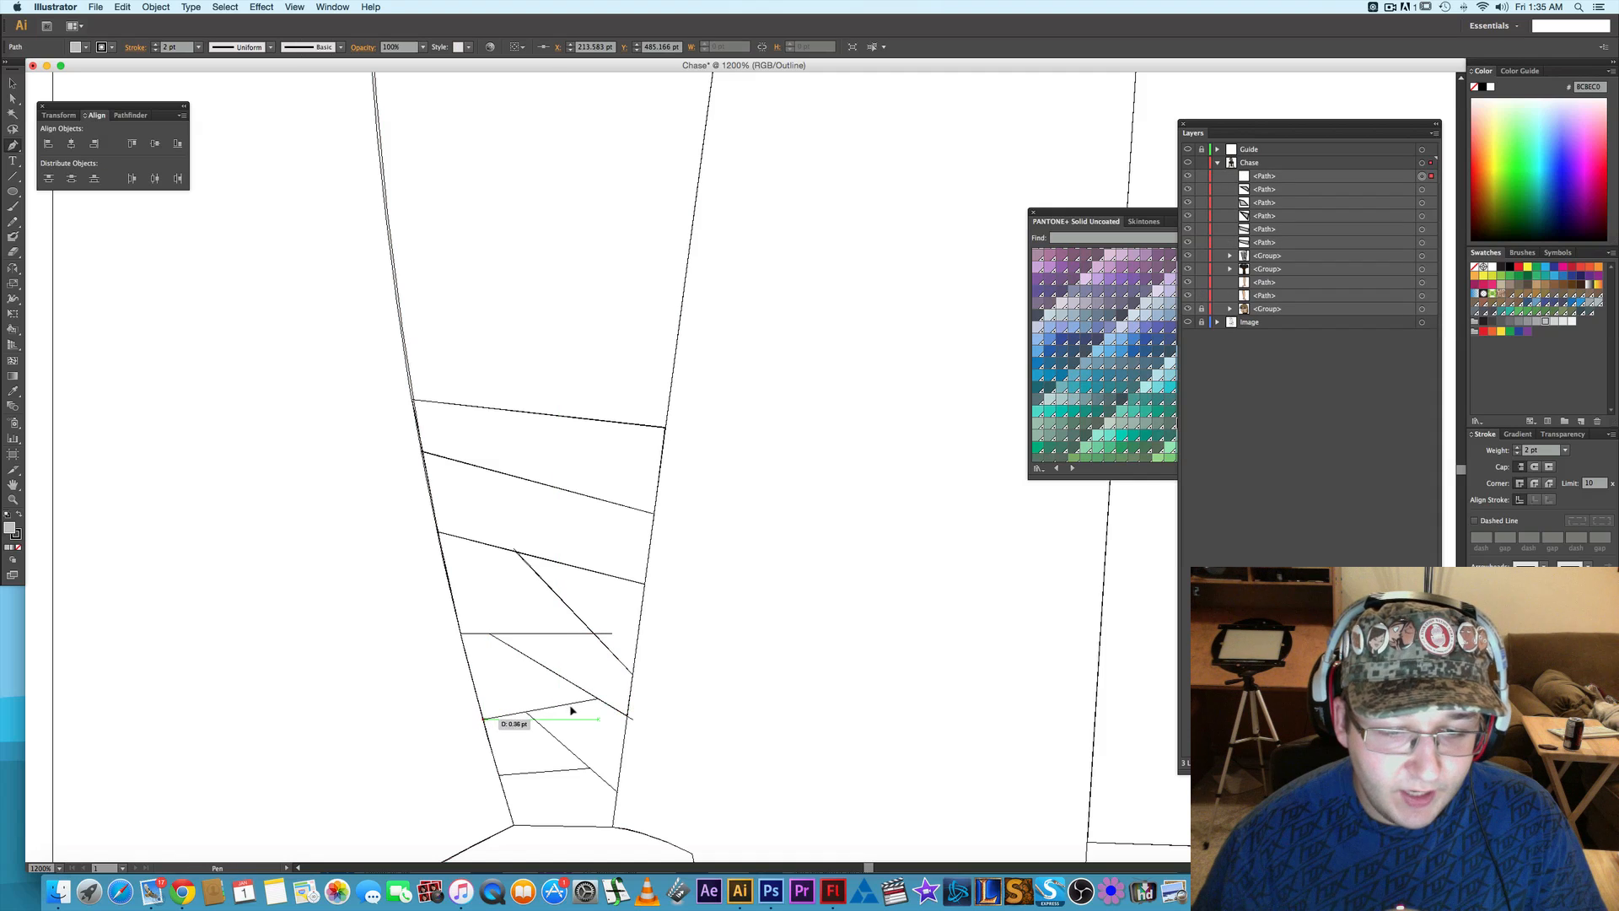
left_click(599, 701)
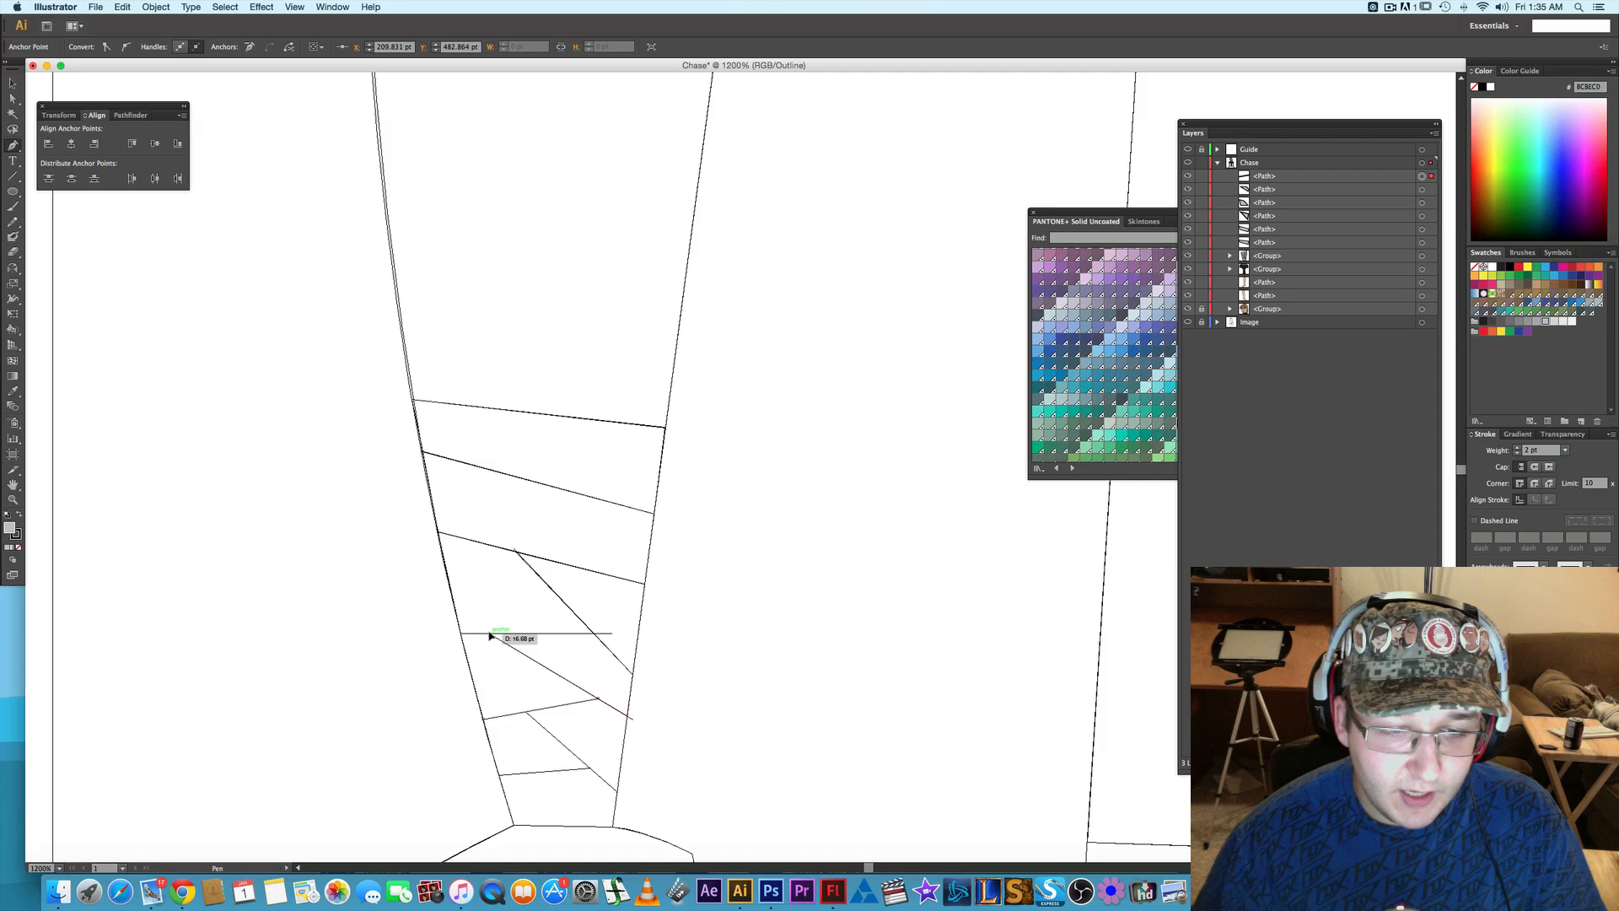
left_click(489, 634)
left_click(461, 633)
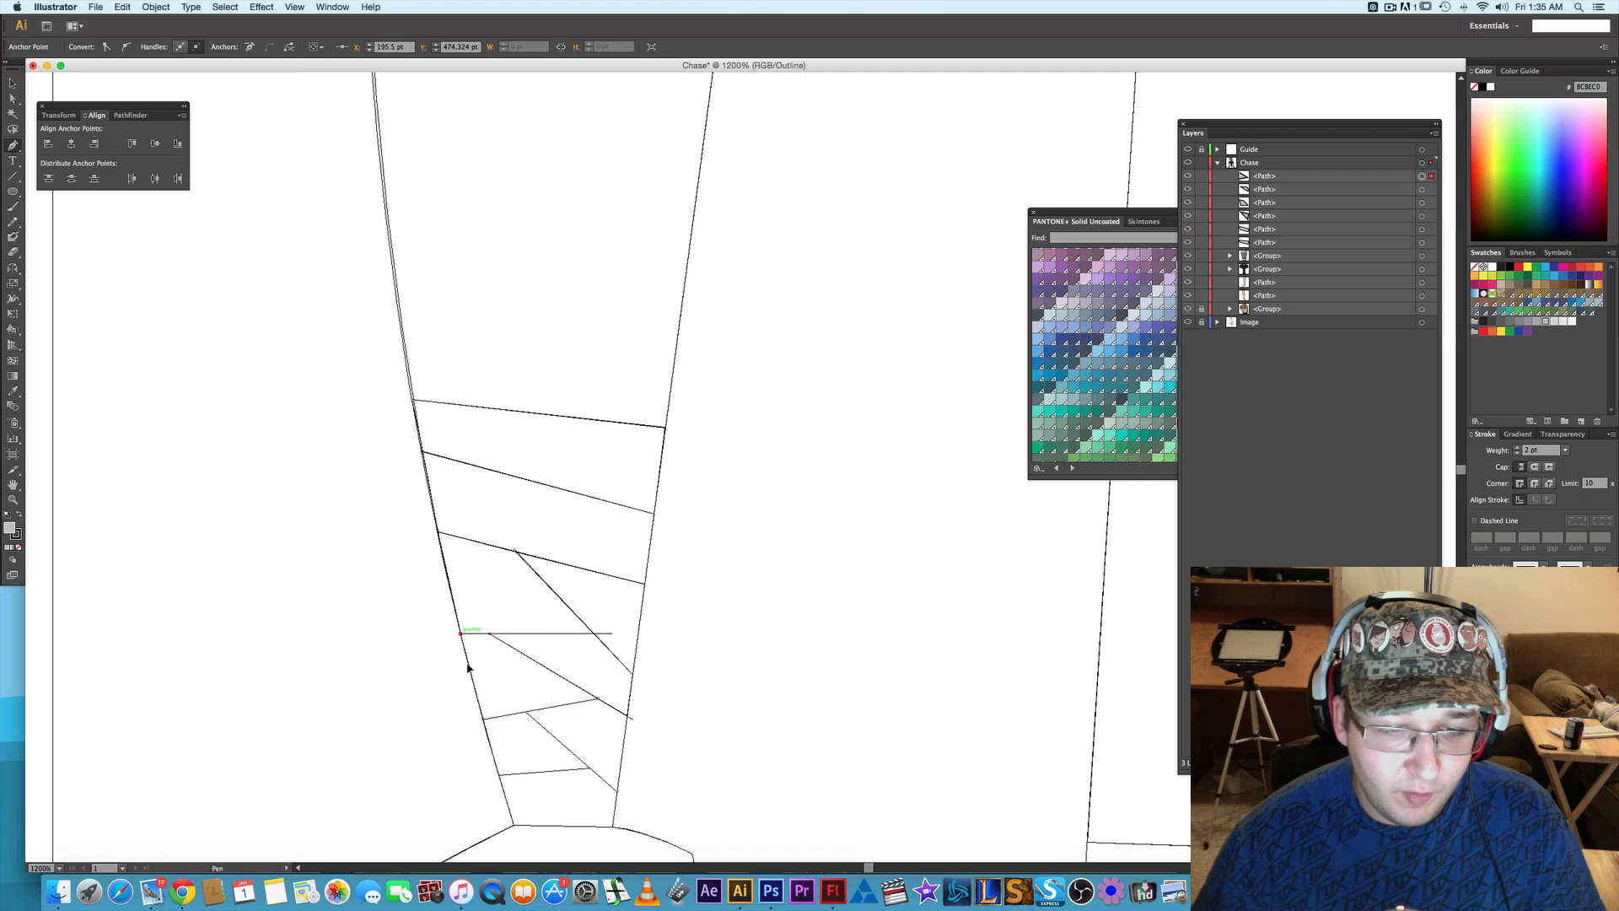
left_click(483, 720)
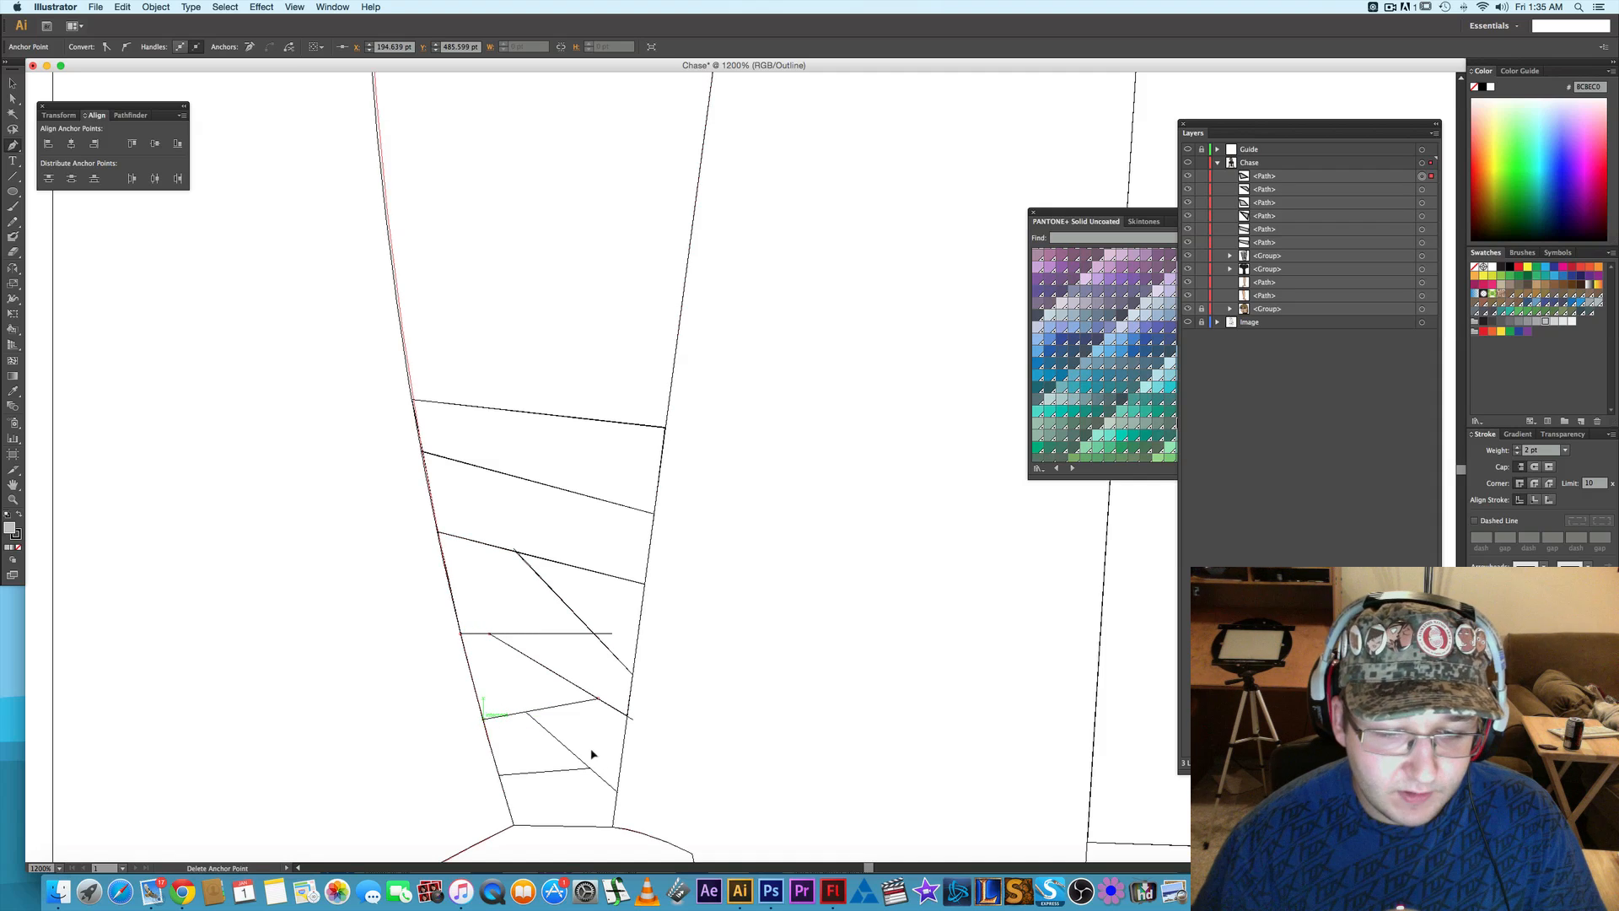
- Draw the third inner-edge wrap piece as a closed four-cornered path between the second and third steep slanted guide lines
left_click(619, 791)
left_click(633, 718)
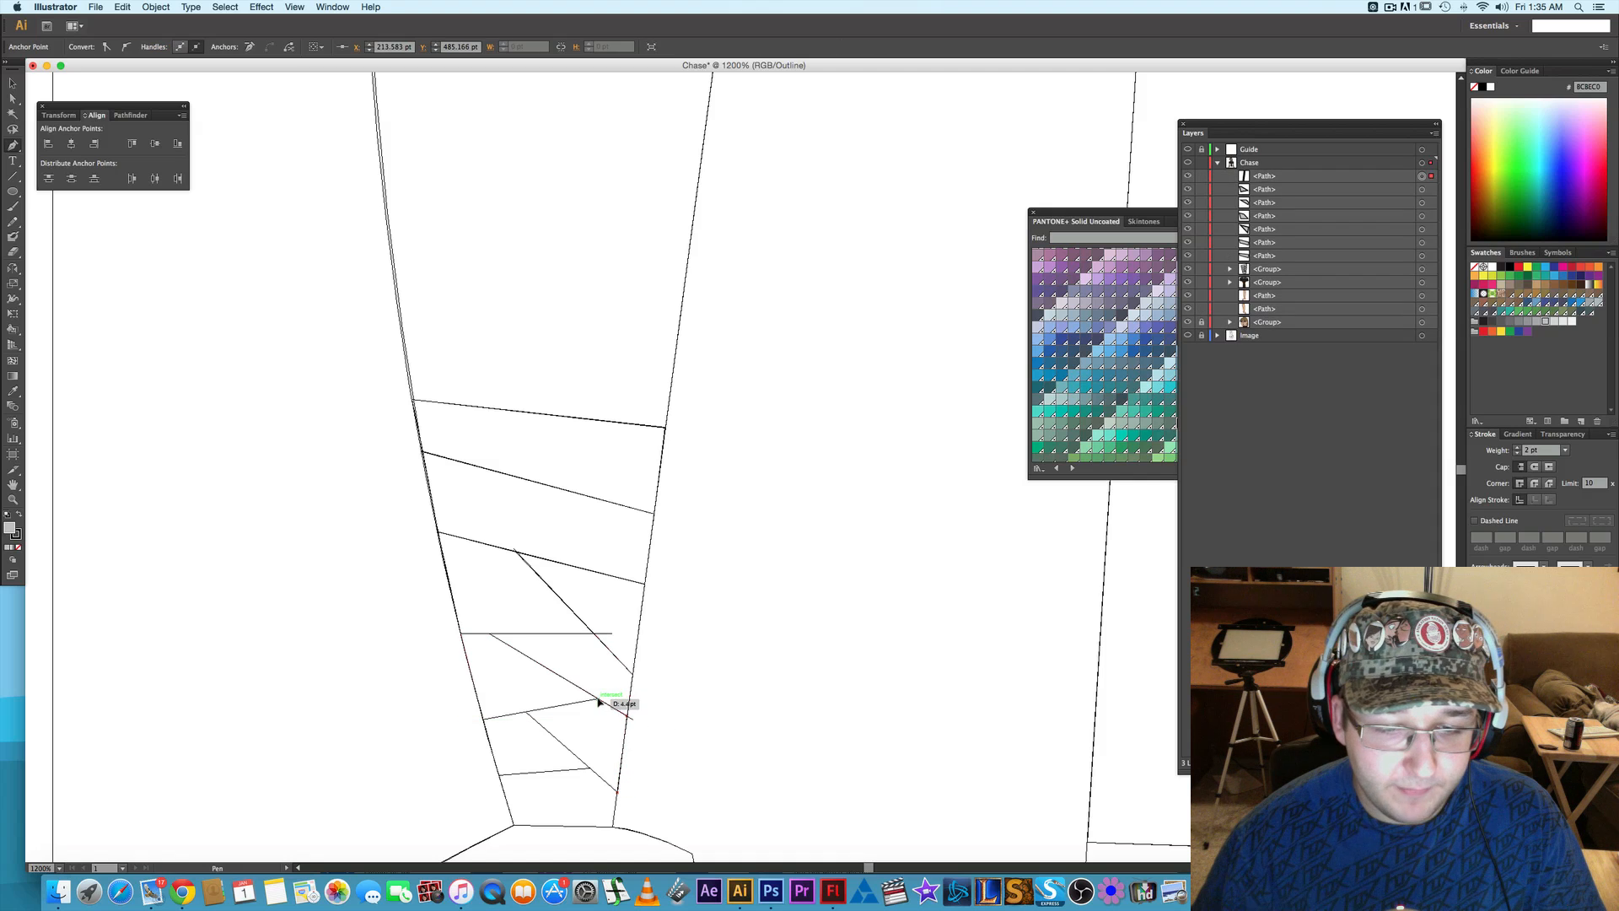
left_click(598, 699)
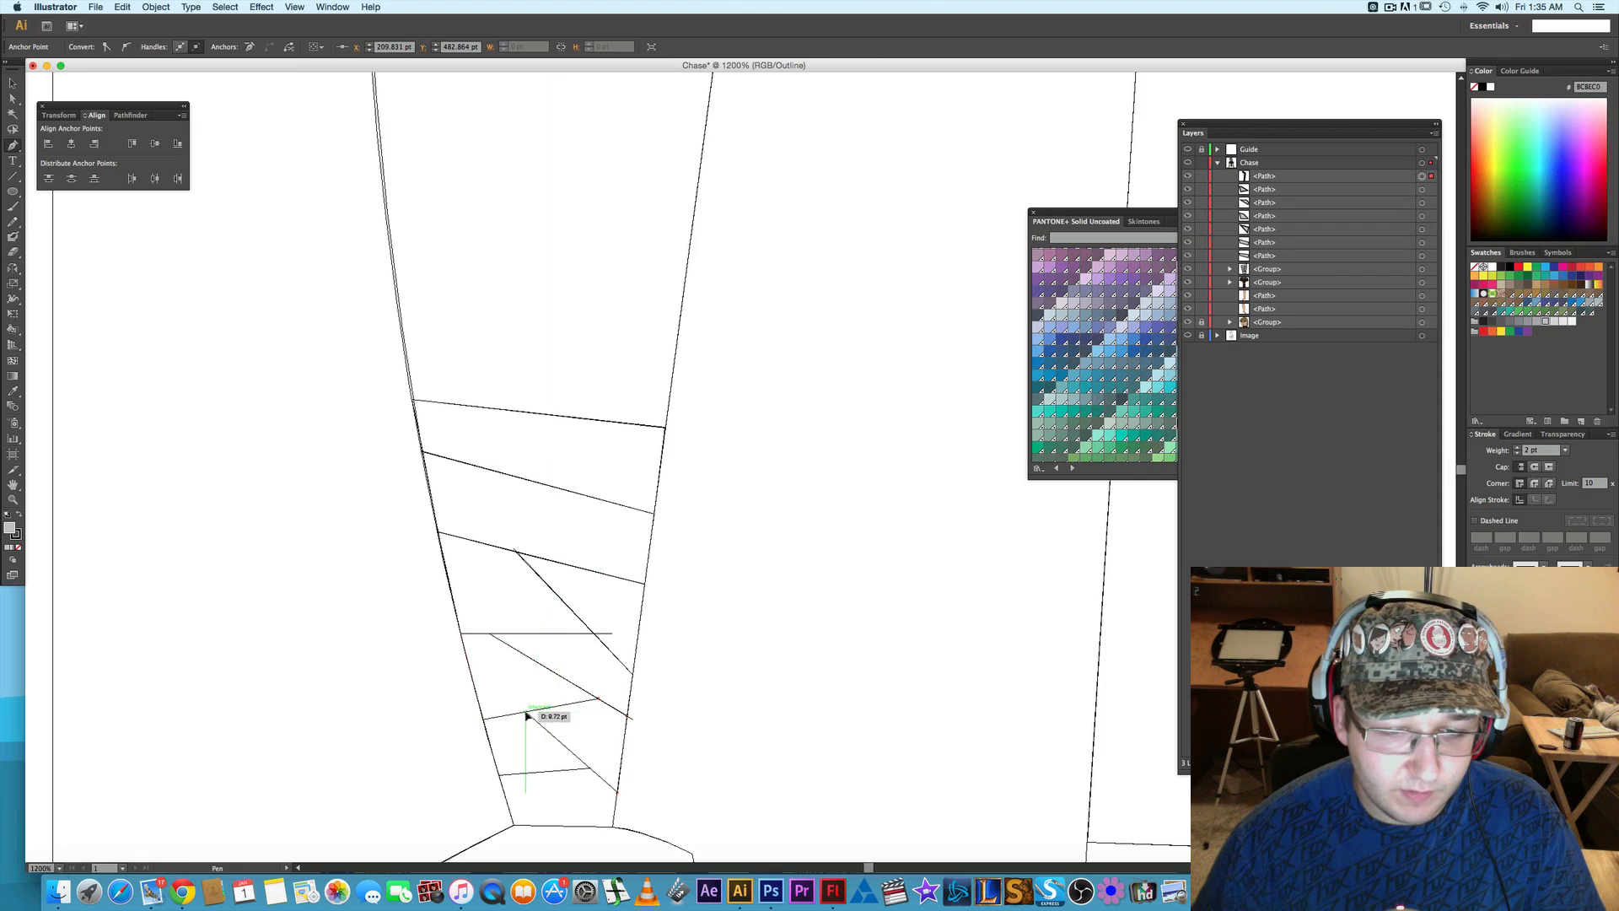
left_click(526, 715)
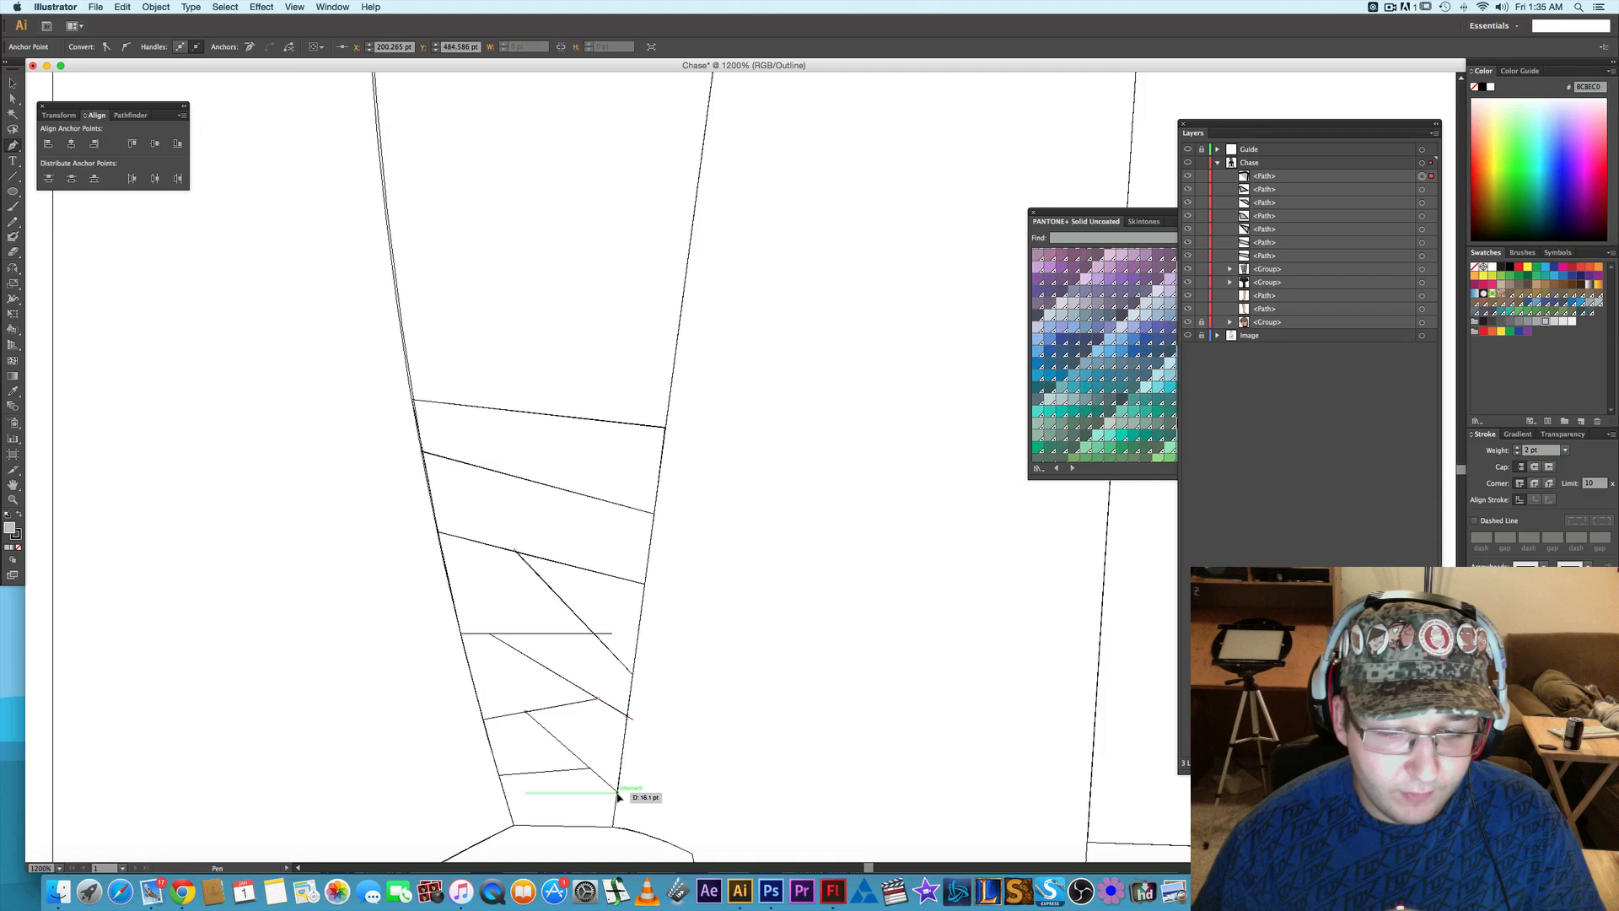
left_click(615, 791)
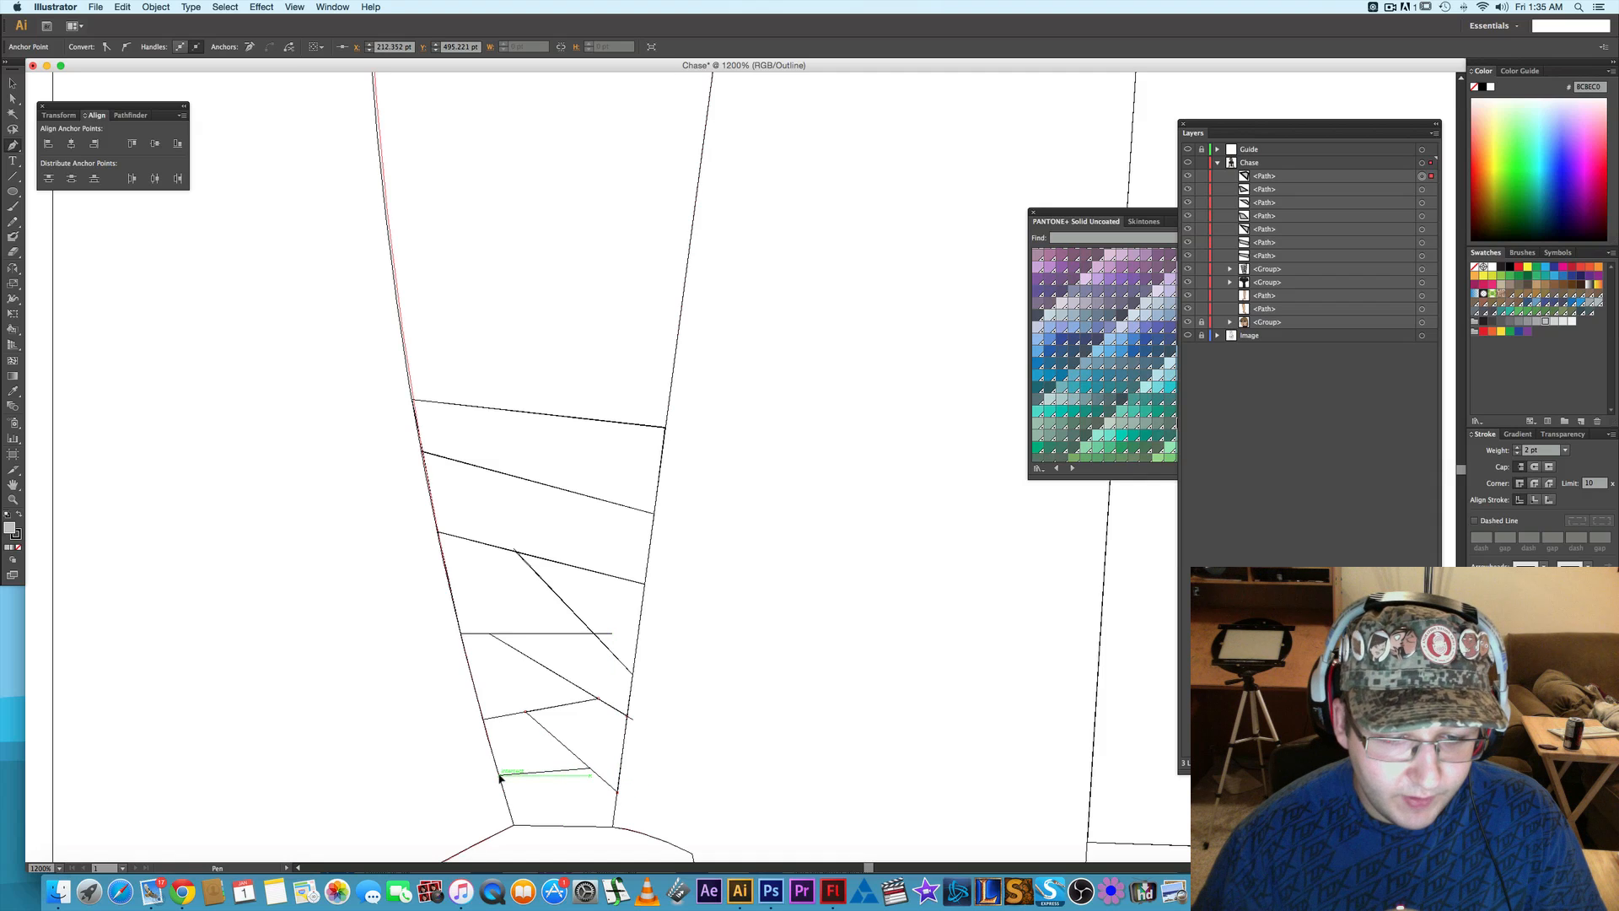
- Draw the lowest outer-edge wrap piece as a closed four-cornered path between the last two short upward-slanting guide lines
left_click(499, 774)
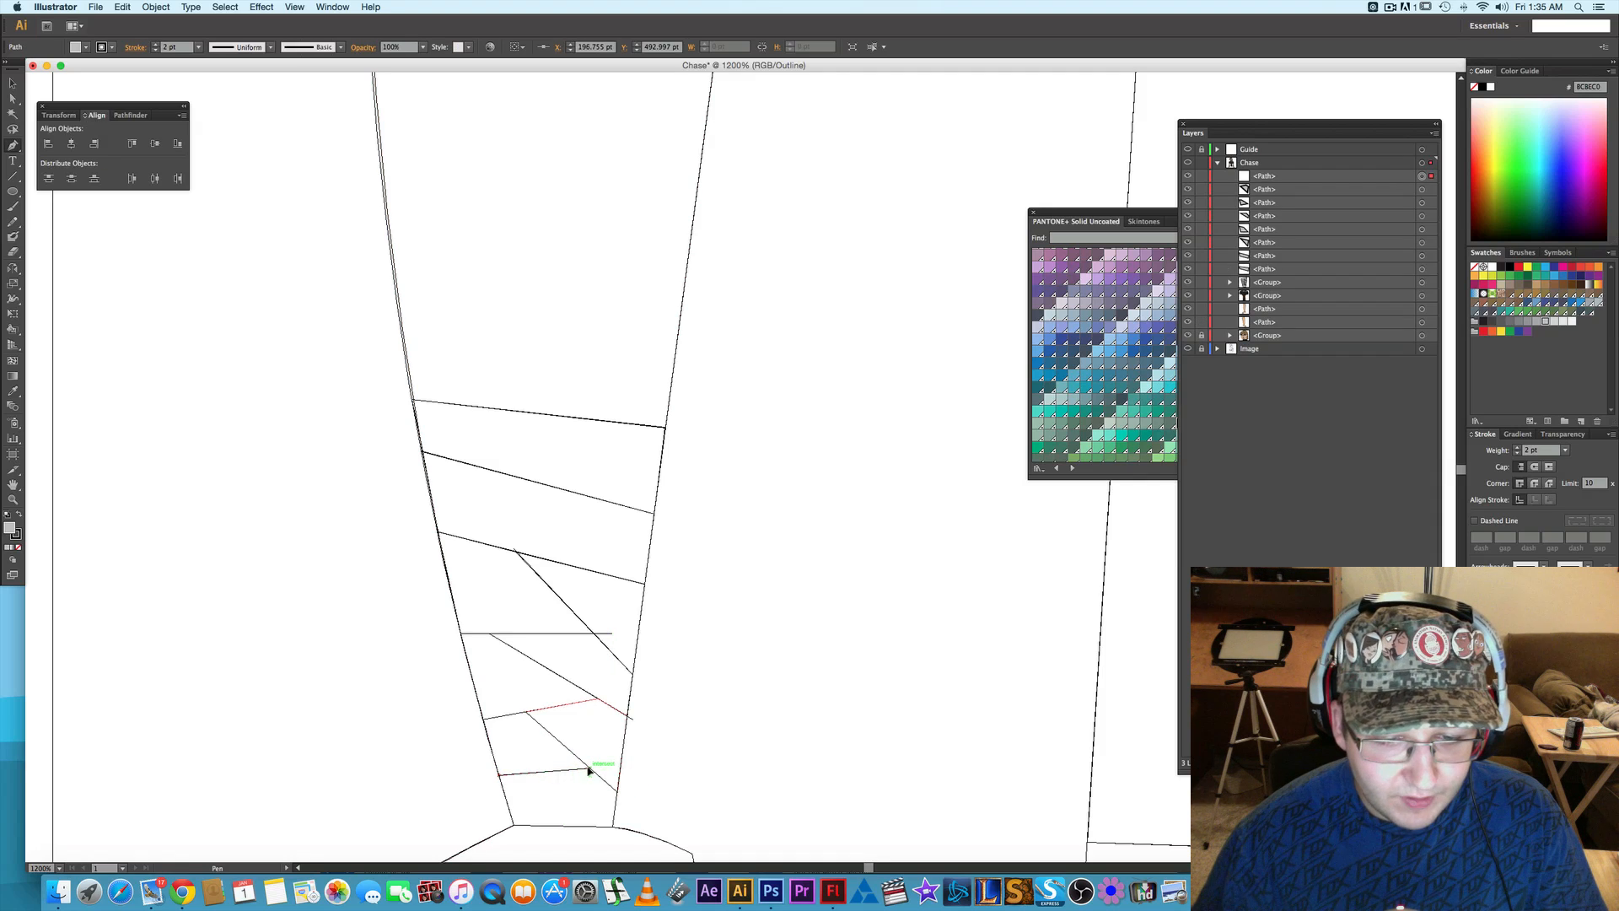
left_click(591, 769)
left_click(528, 713)
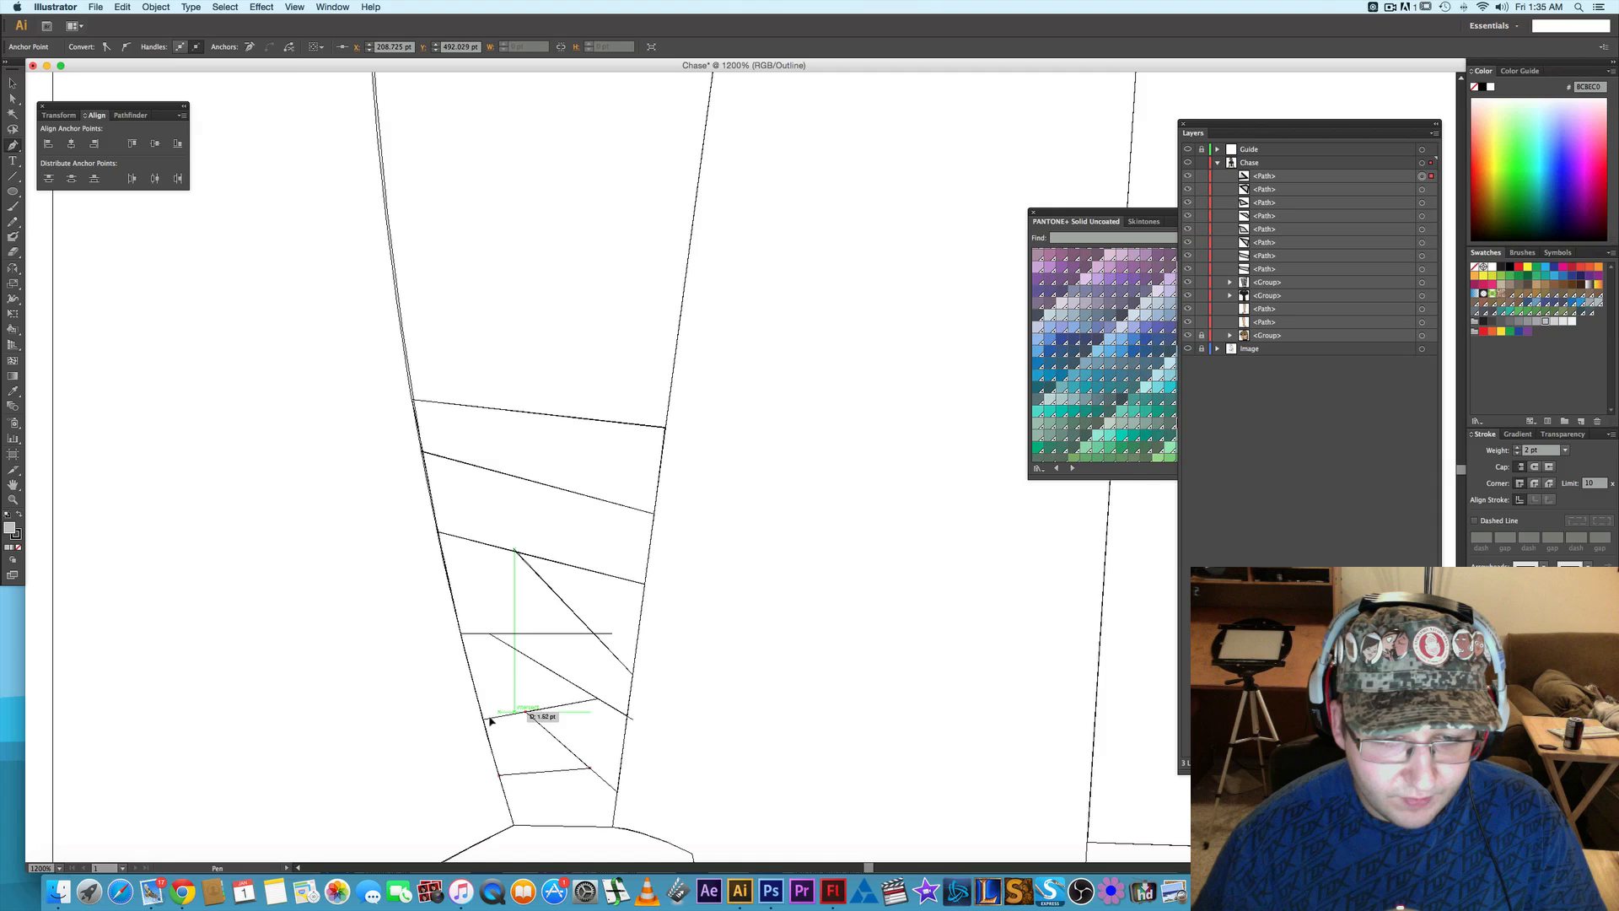
left_click(485, 721)
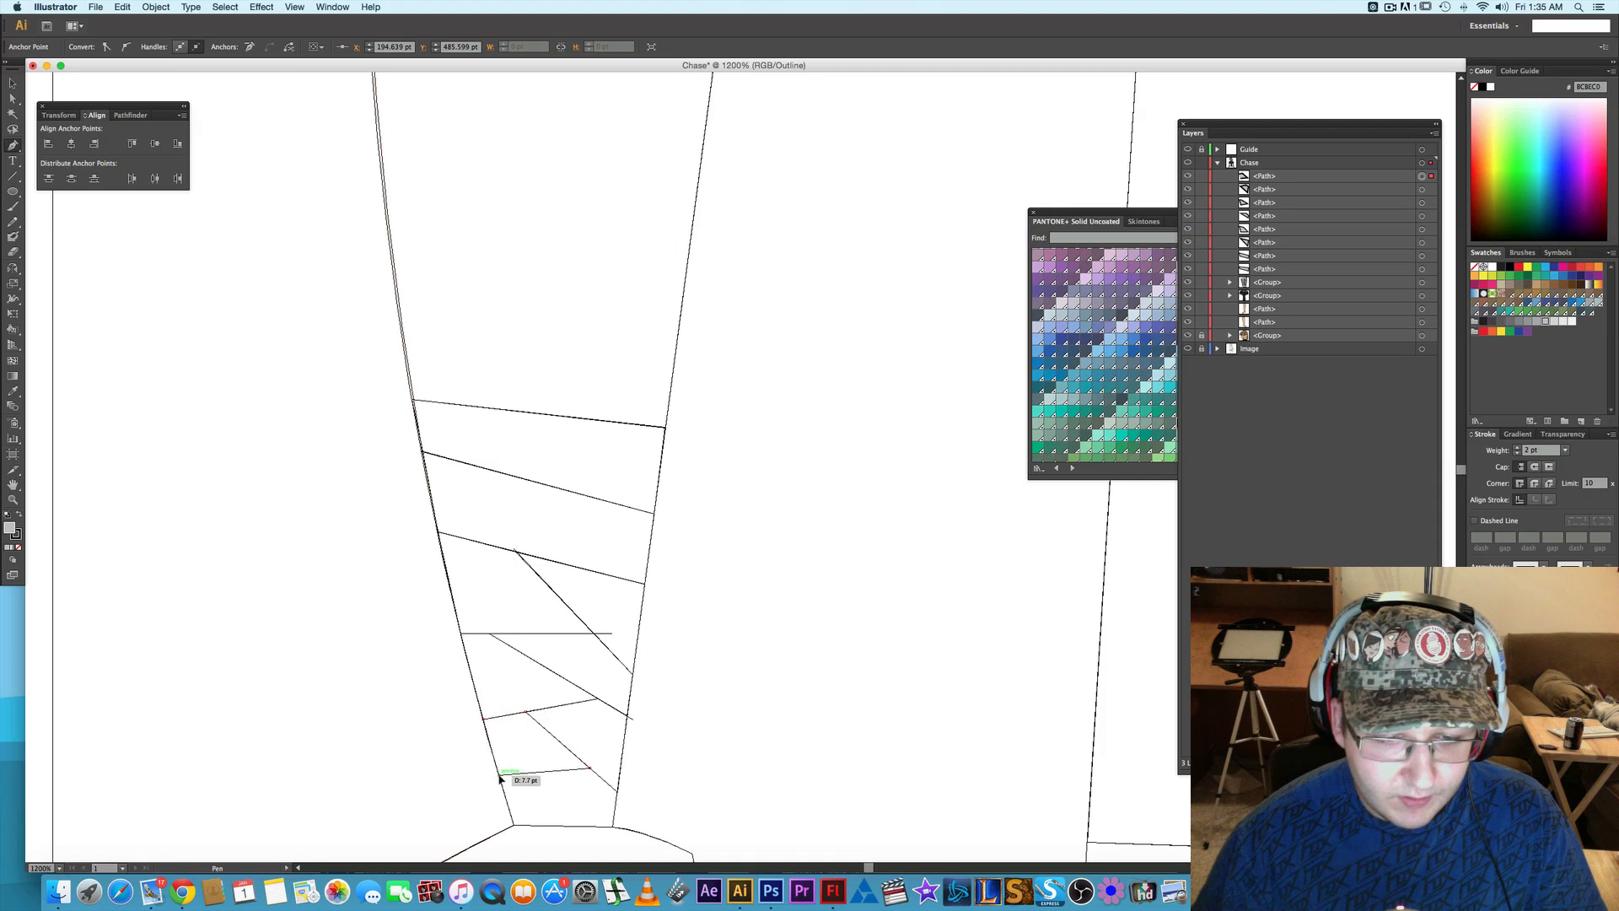
left_click(499, 776)
scroll(633, 751, "down", 5)
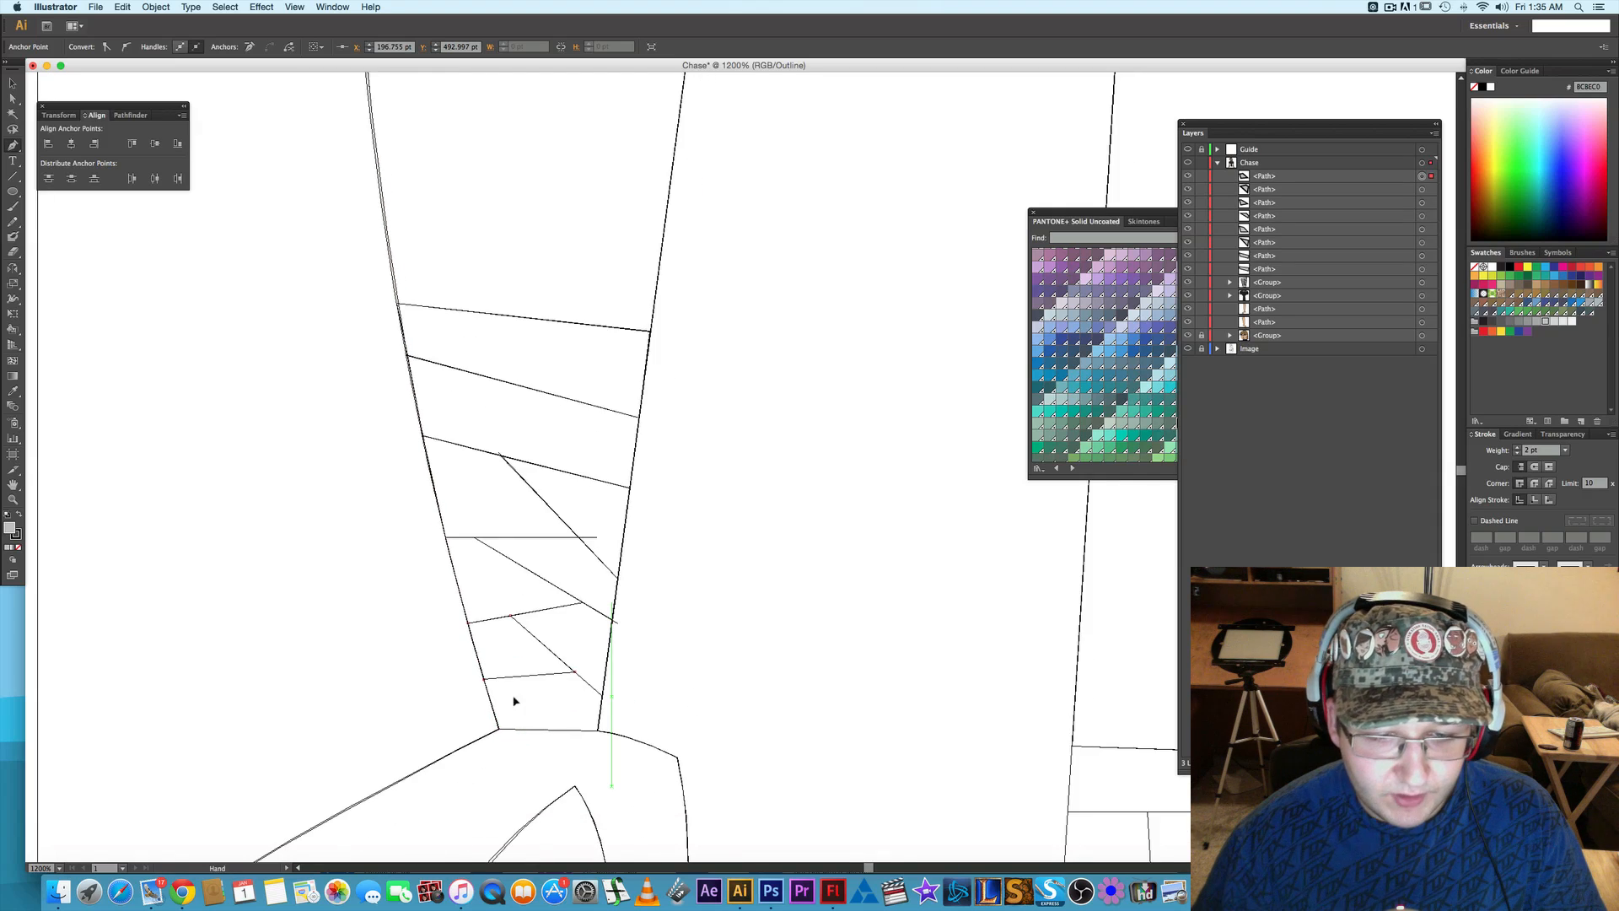
left_click(498, 728)
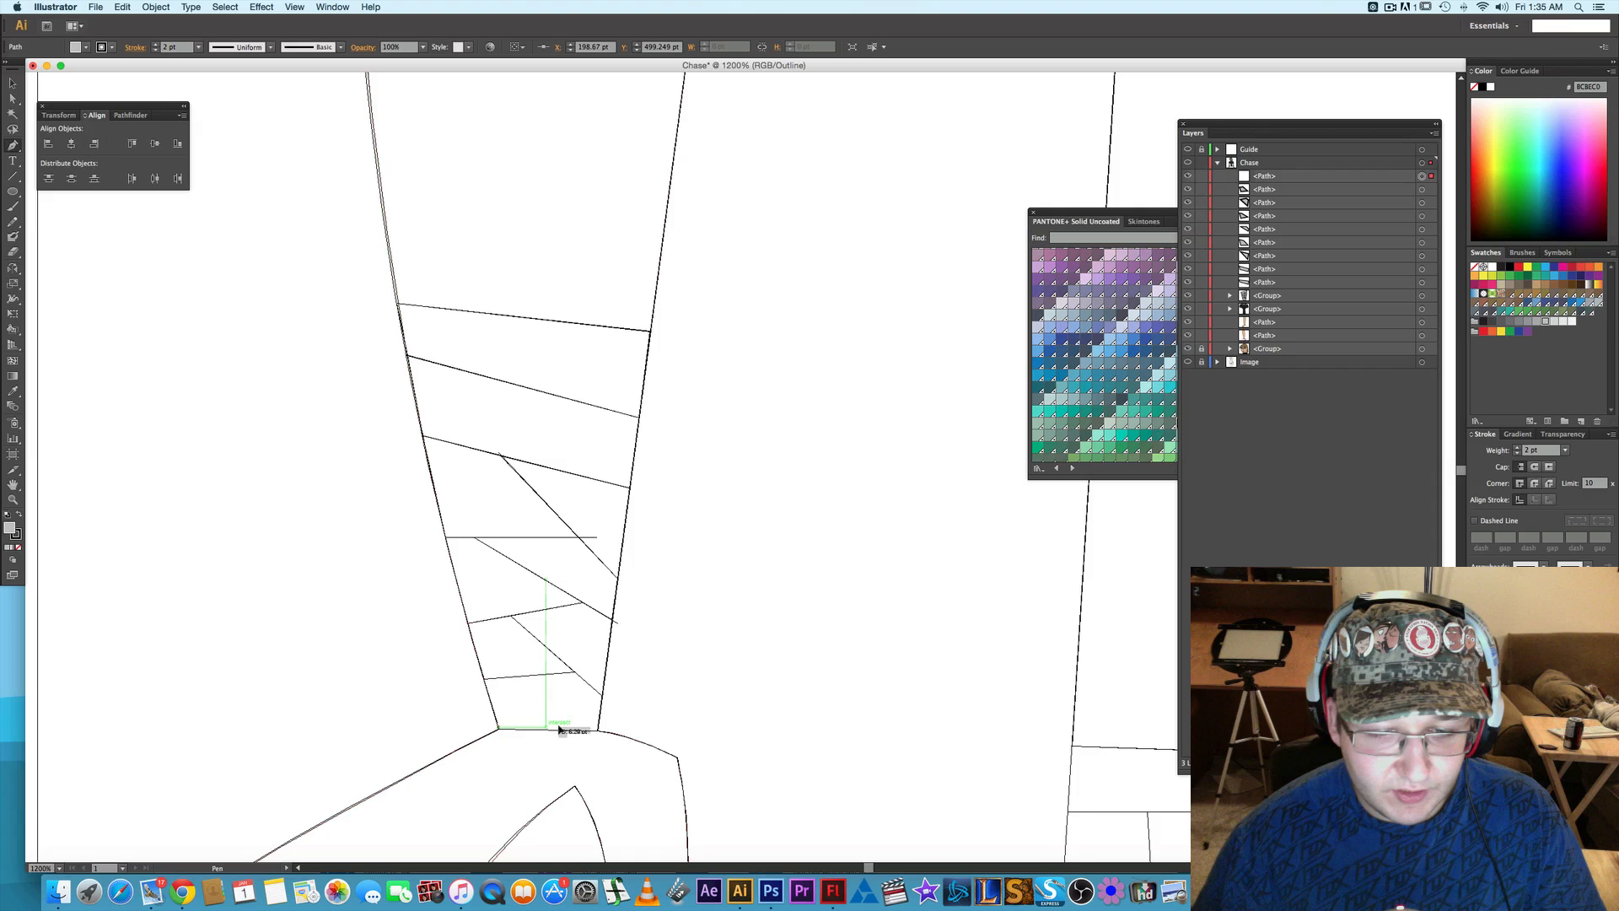
left_click(597, 731)
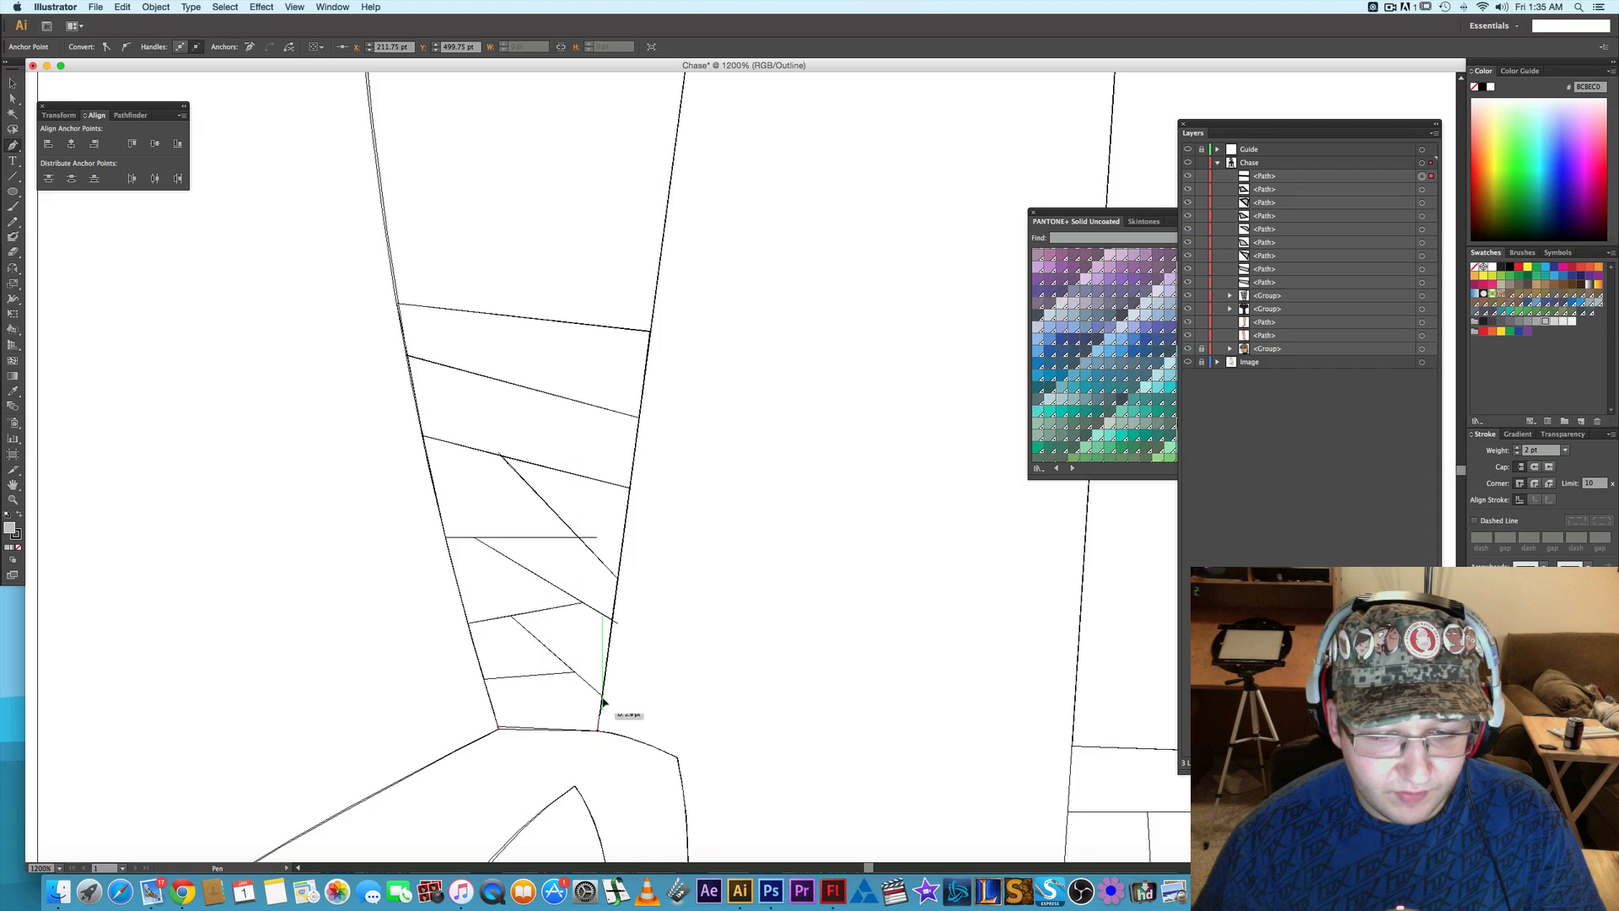
key("super+z")
key("super+z")
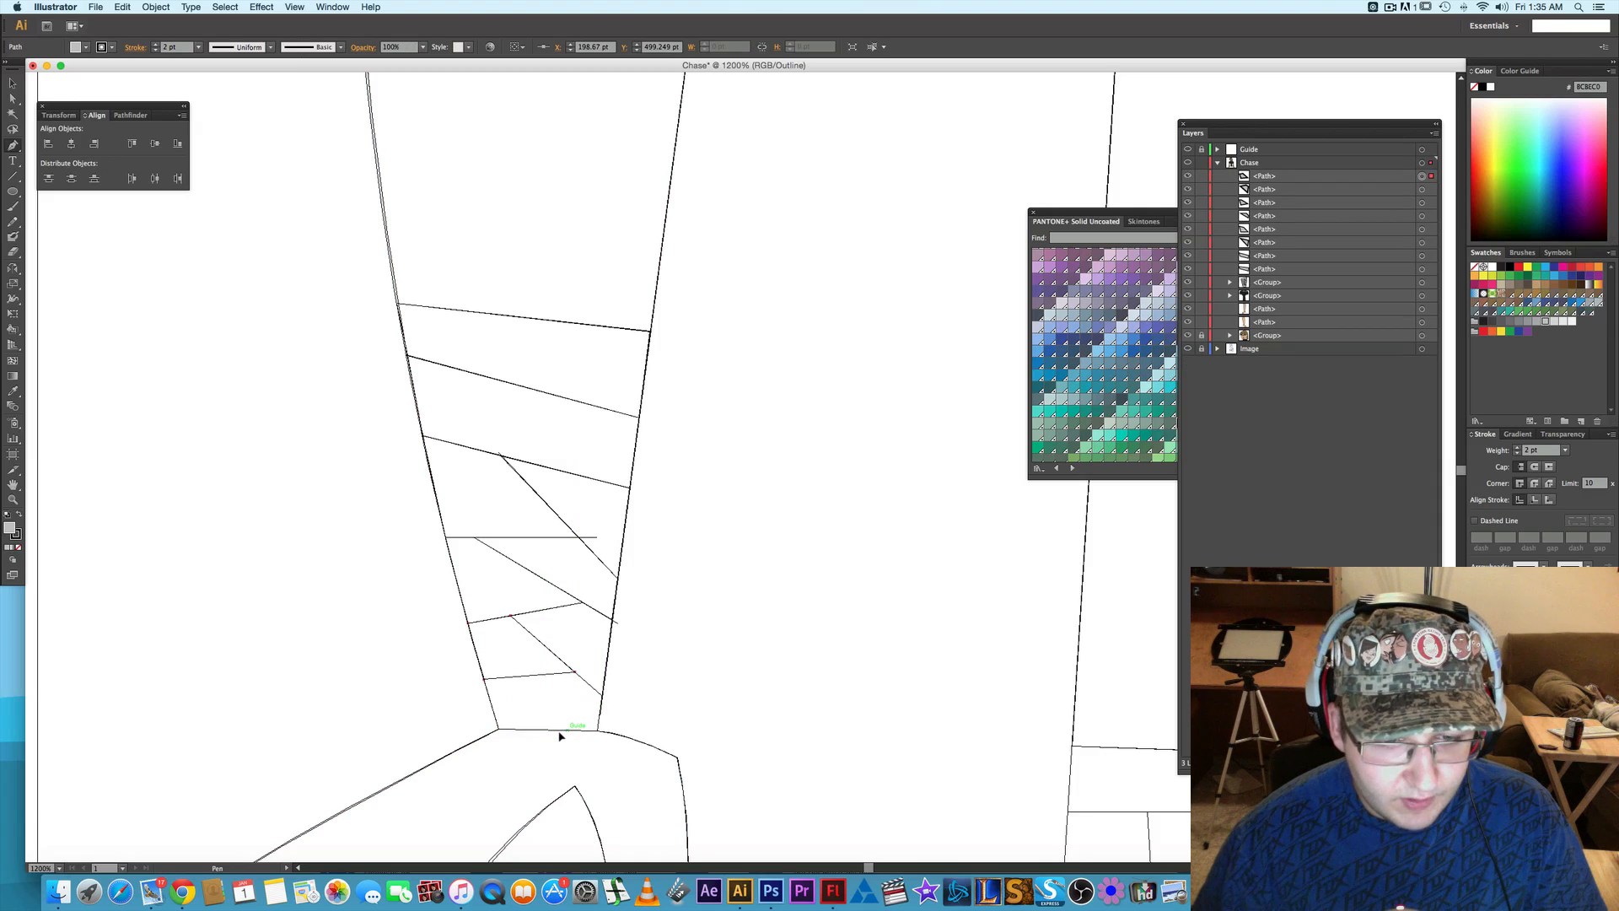
- Draw the bottom wrap piece as a closed path between the wrist line and the lowest guide lines, and return to preview display
left_click(500, 730)
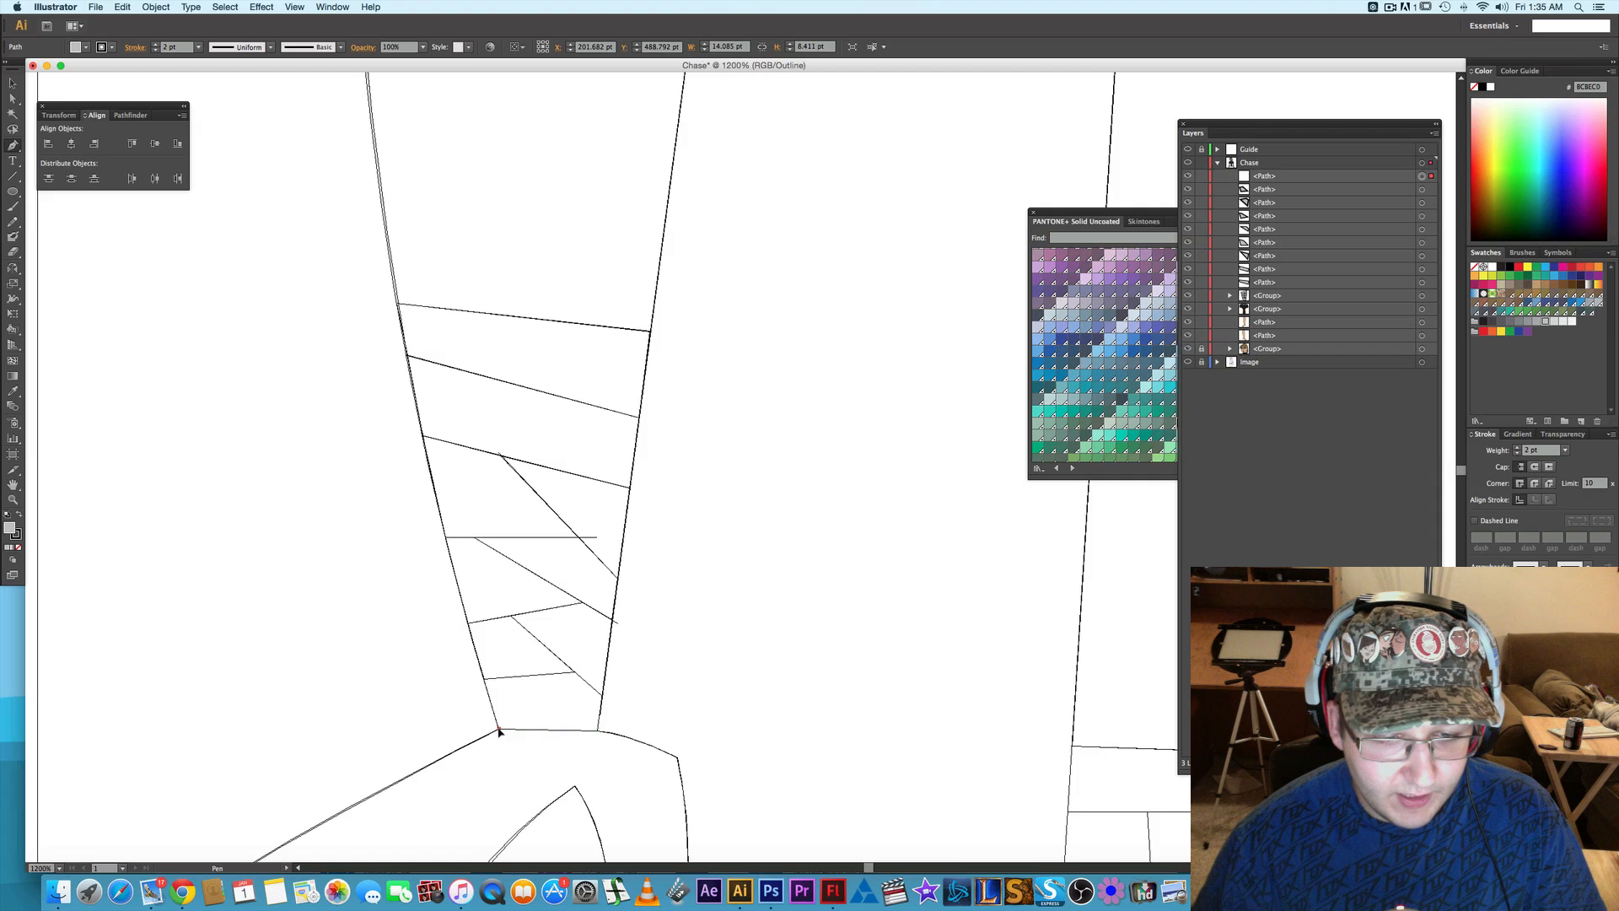
left_click(598, 732)
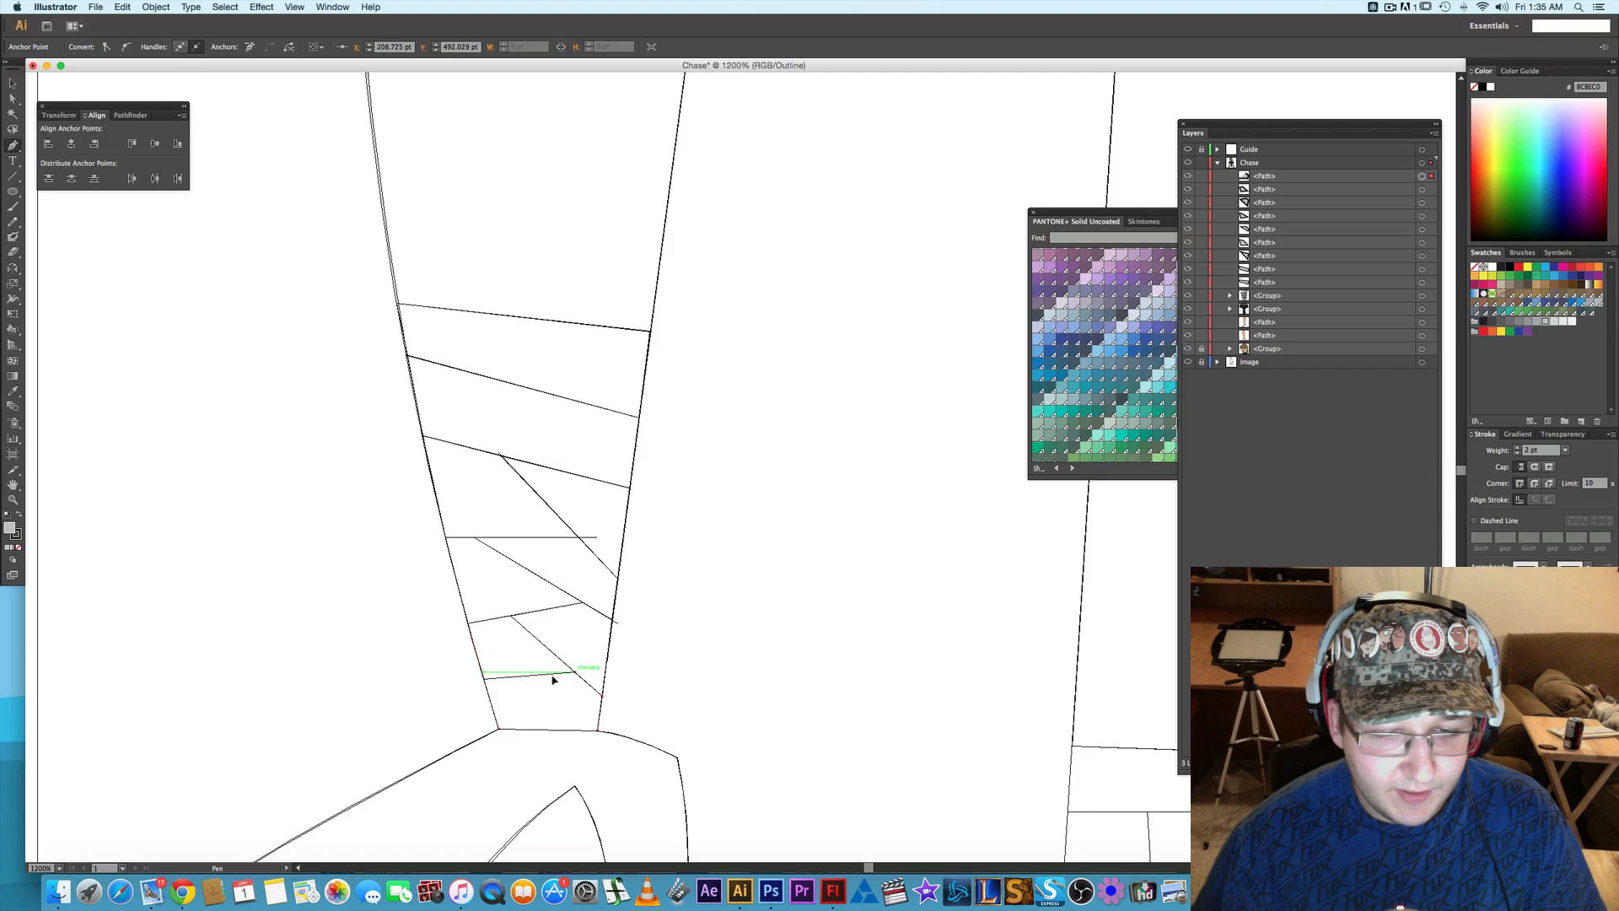
left_click(485, 680)
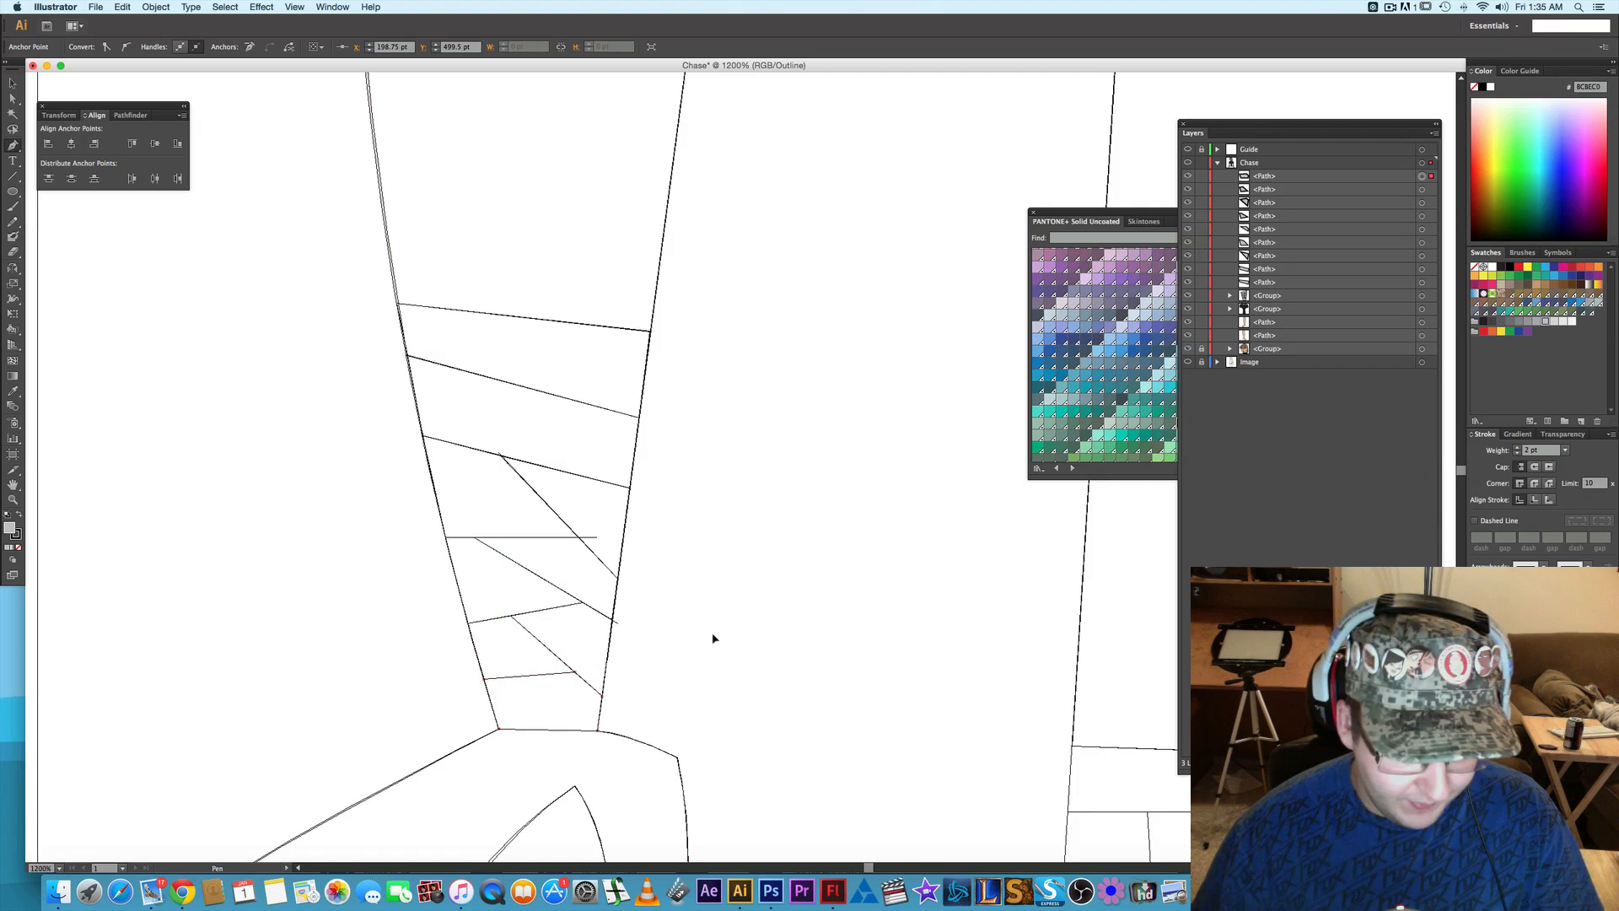
key("super+y")
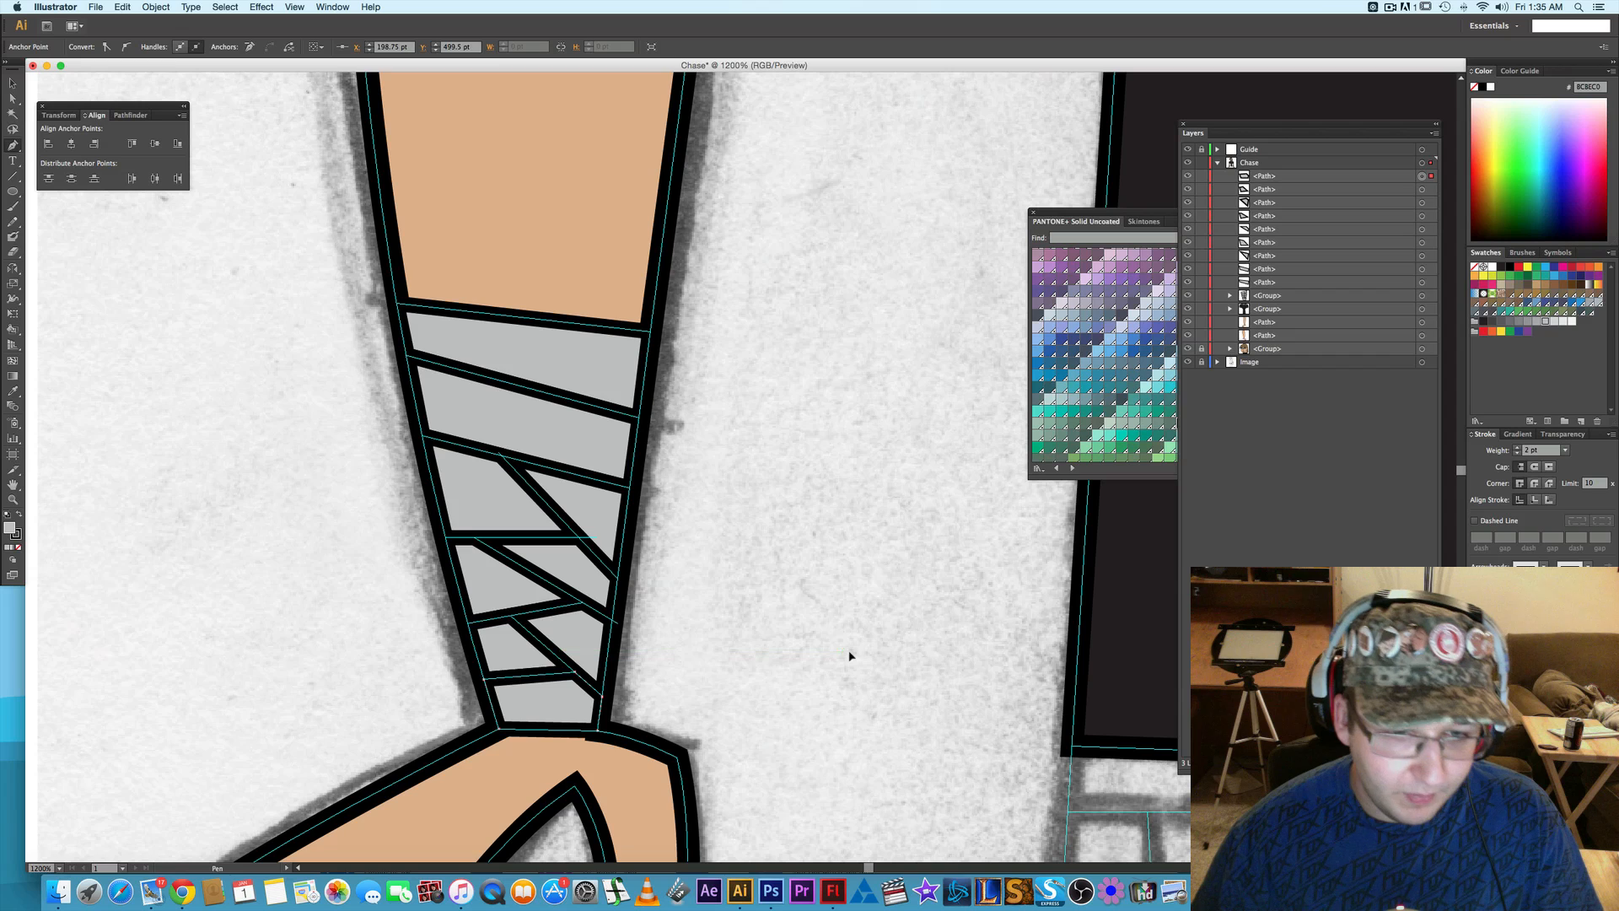
left_click(850, 629, "super")
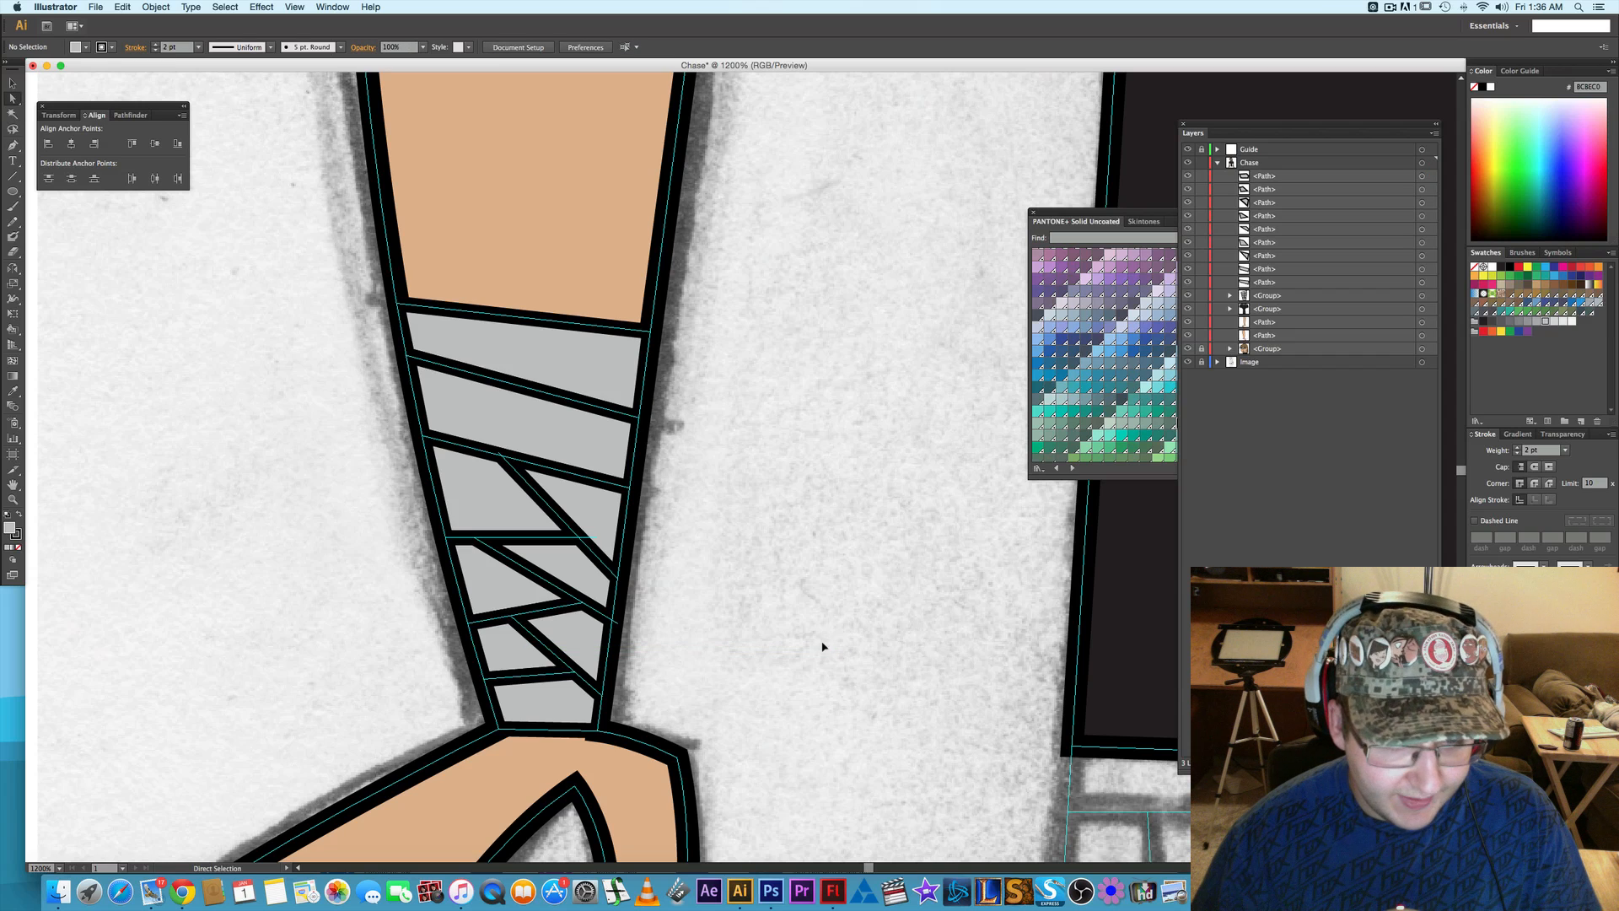
- Hide the Guide layer and review the whole colored character, from the wrapped forearms up to the head
scroll(804, 662, "down", 2)
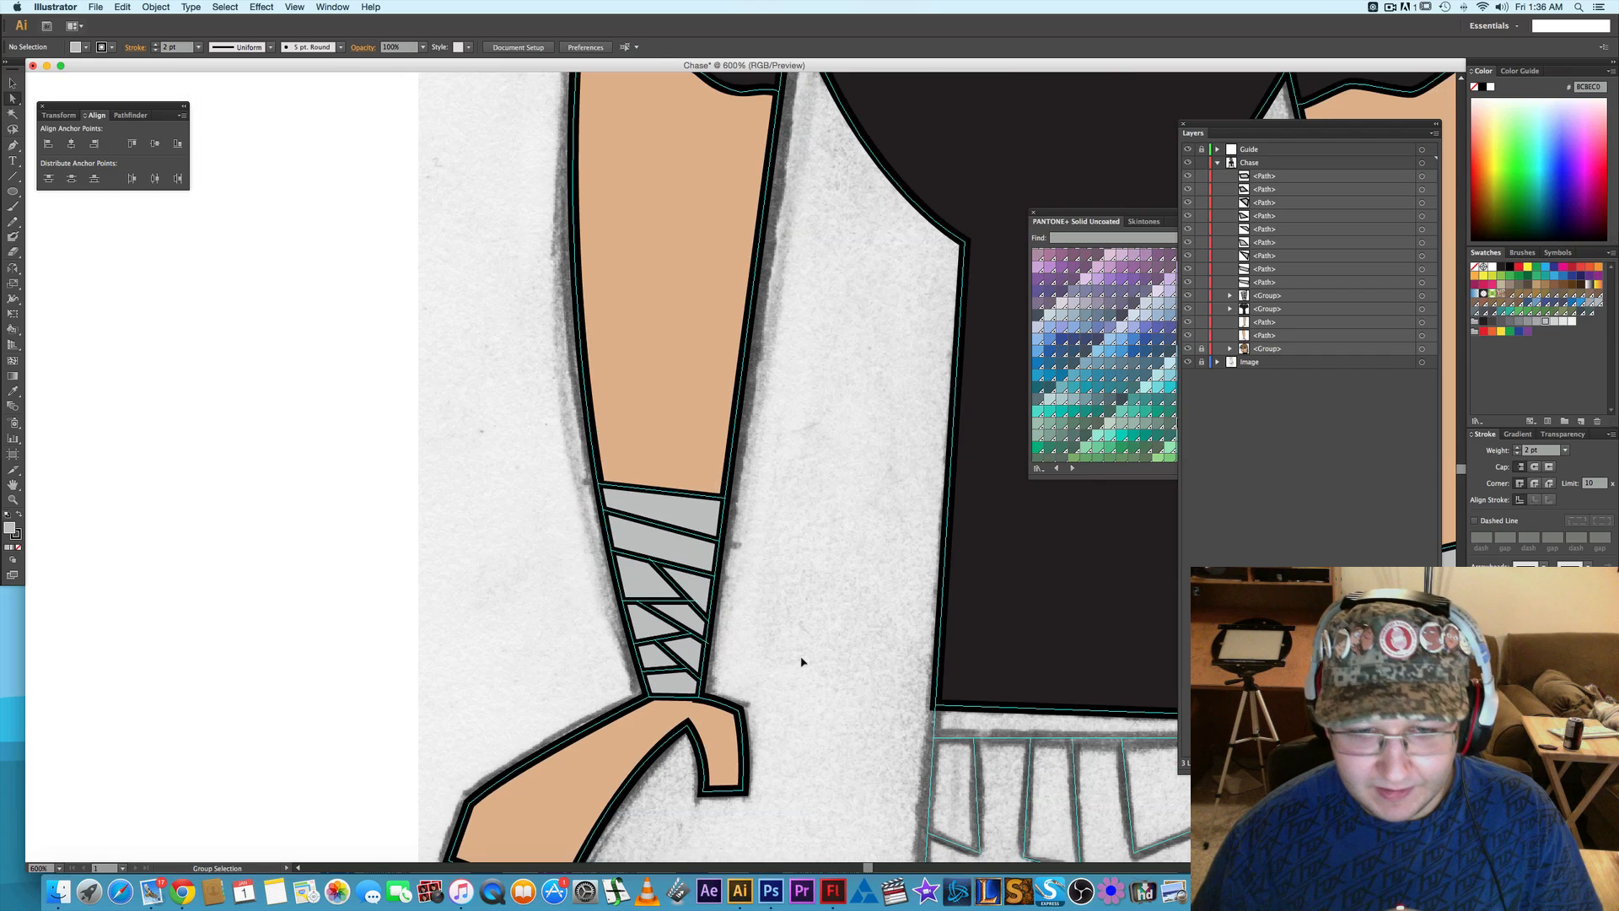
left_click_drag(760, 638, 282, 599)
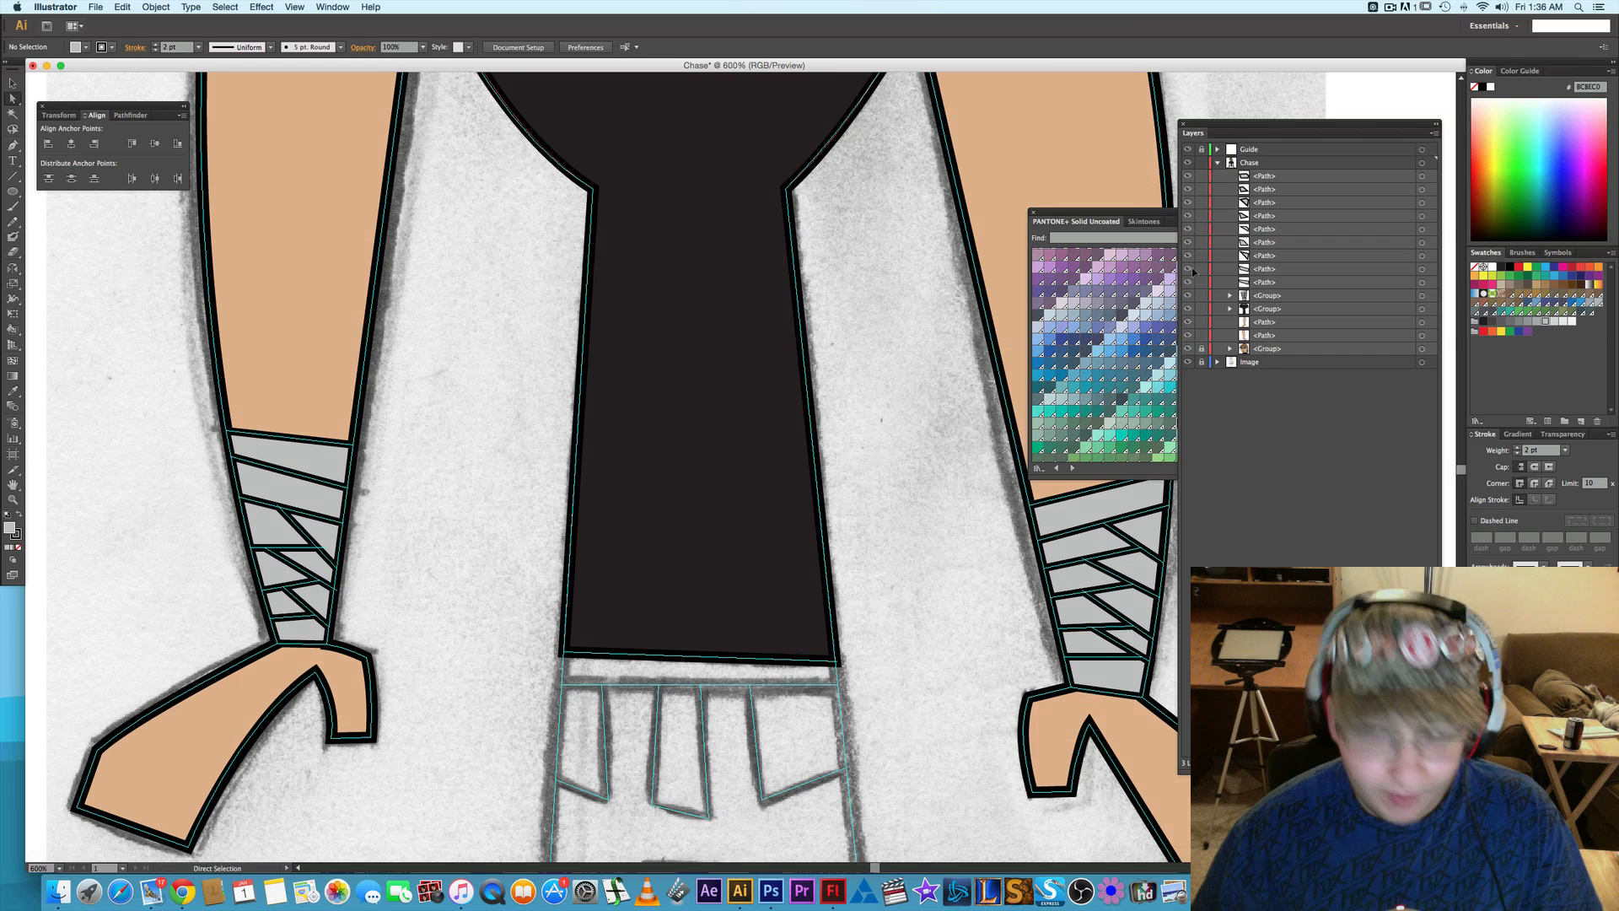
left_click(1189, 149)
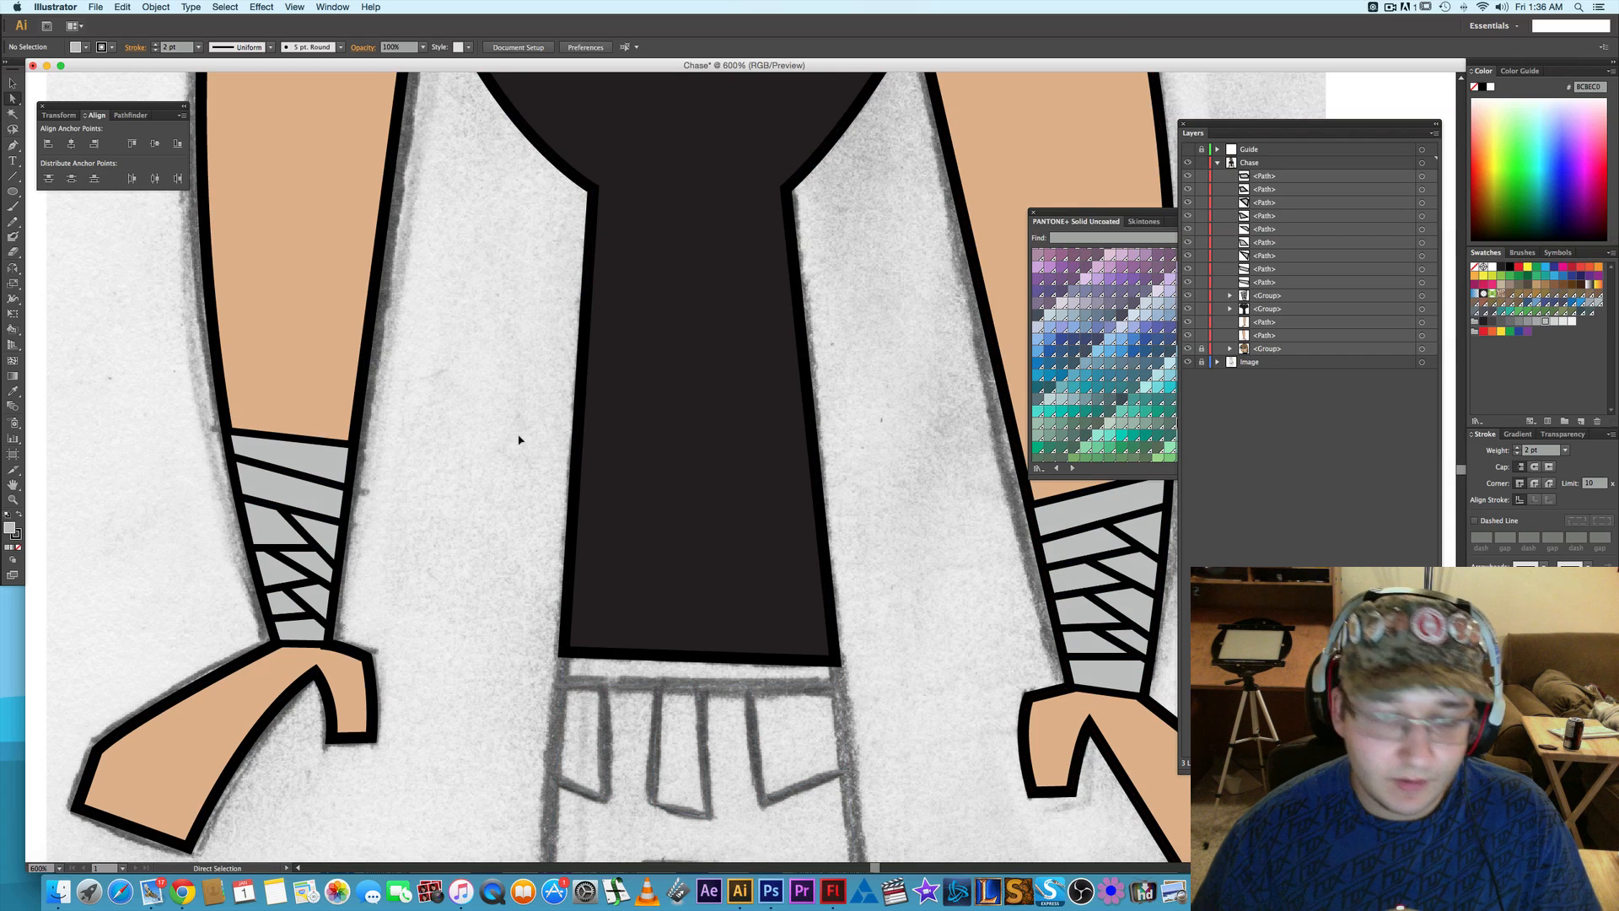
key("super+0")
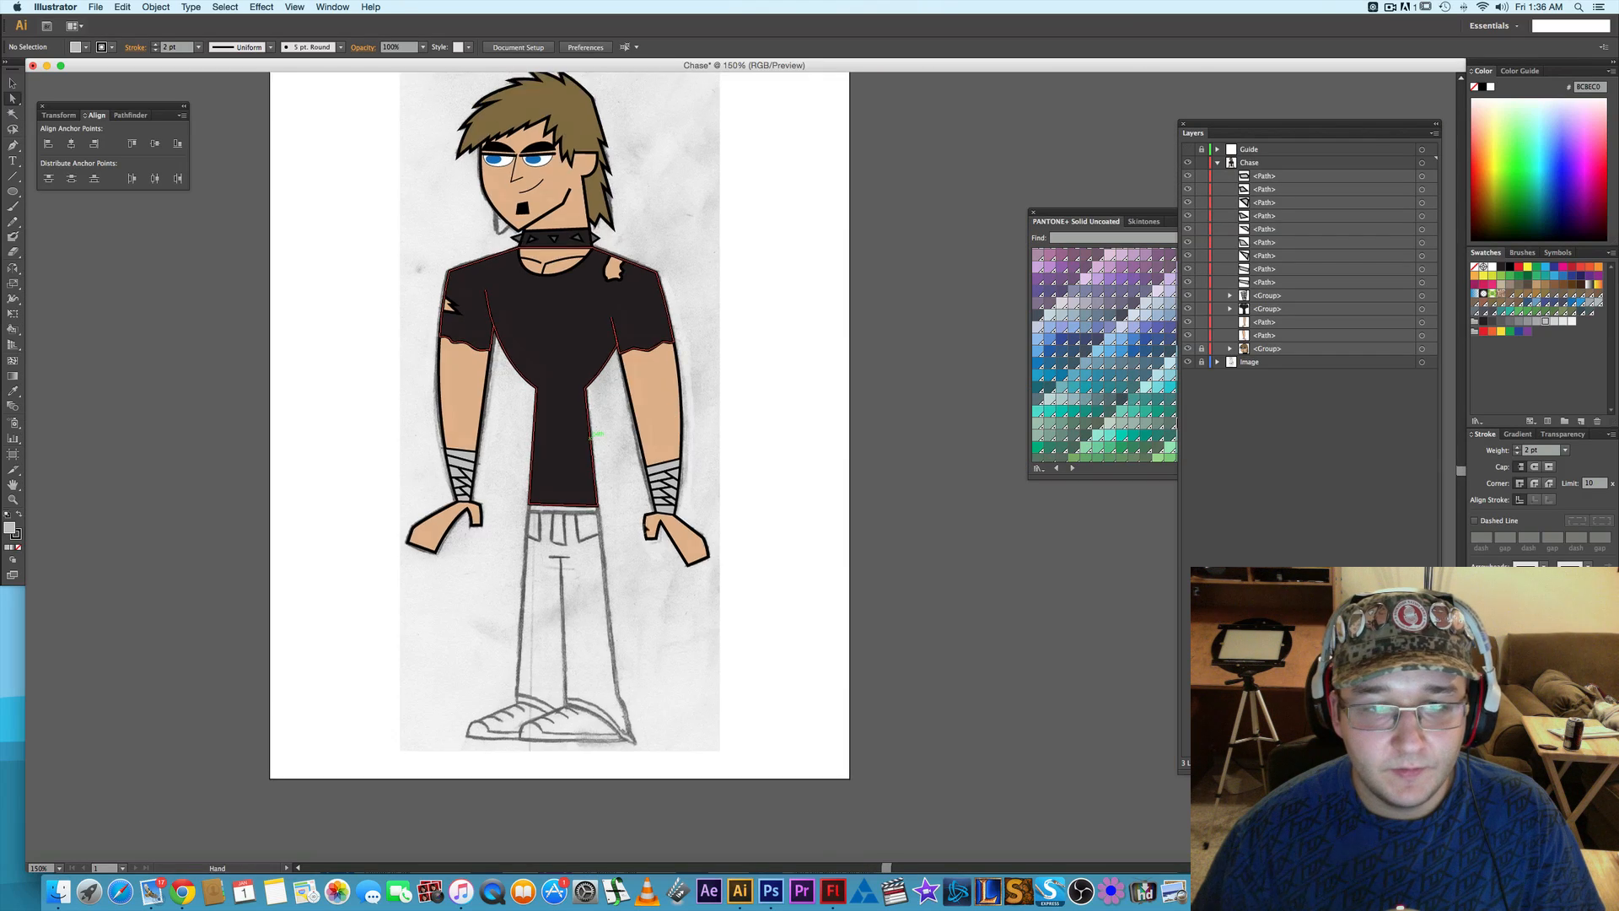
left_click_drag(695, 400, 748, 381)
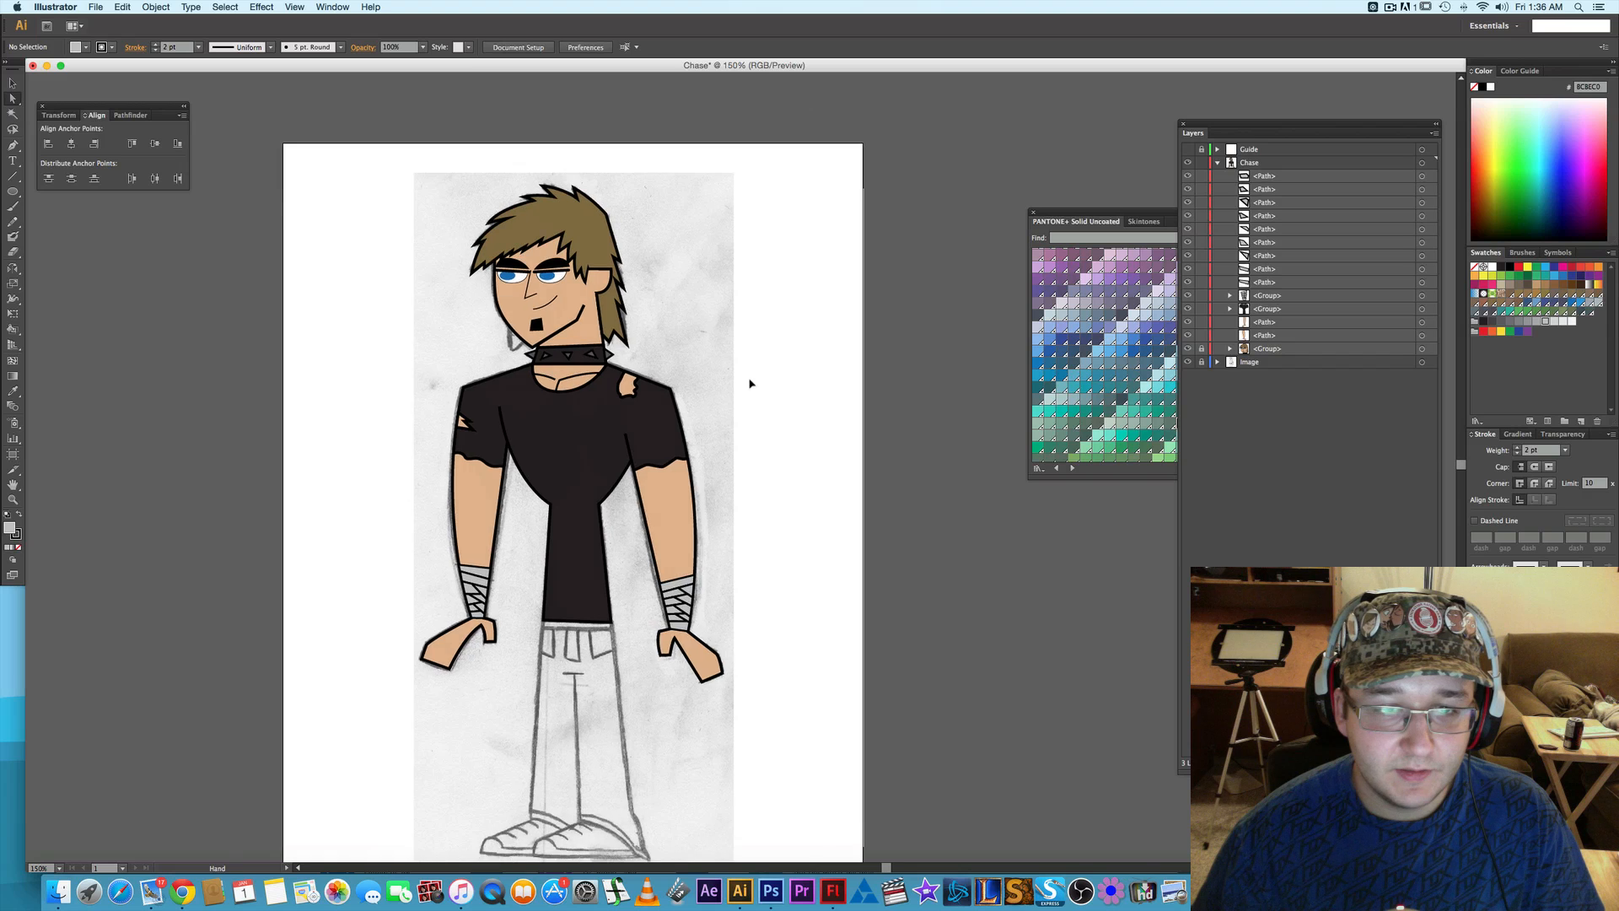
scroll(537, 275, "up", 4)
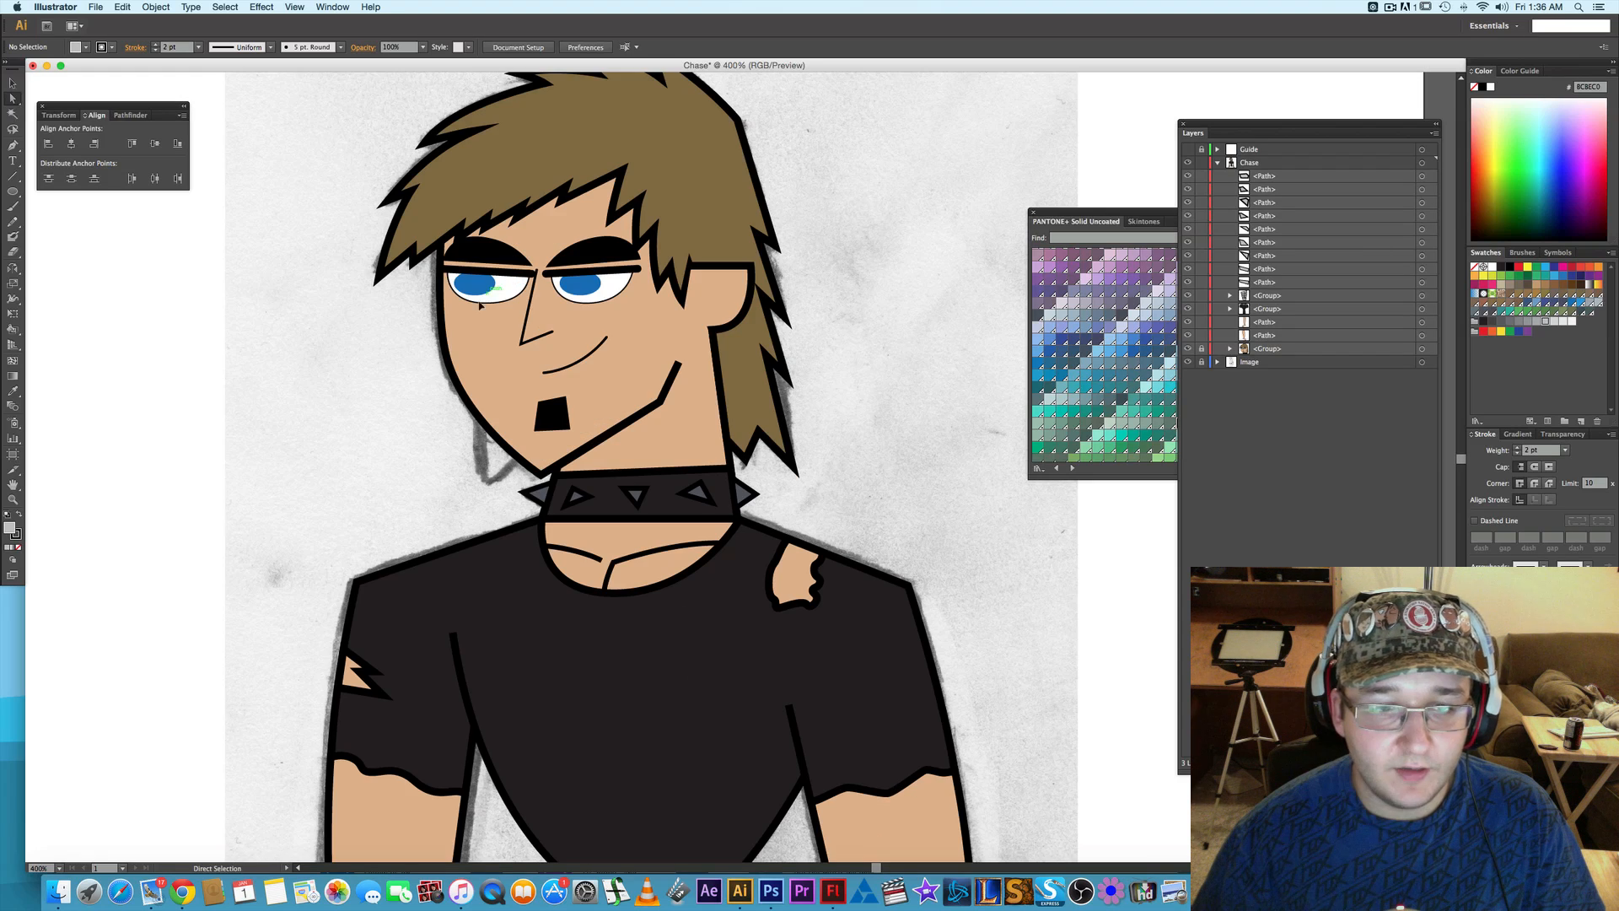
- Unlock the group containing the head and check the iris and white shapes of the left-side eye up close
scroll(506, 291, "up", 1)
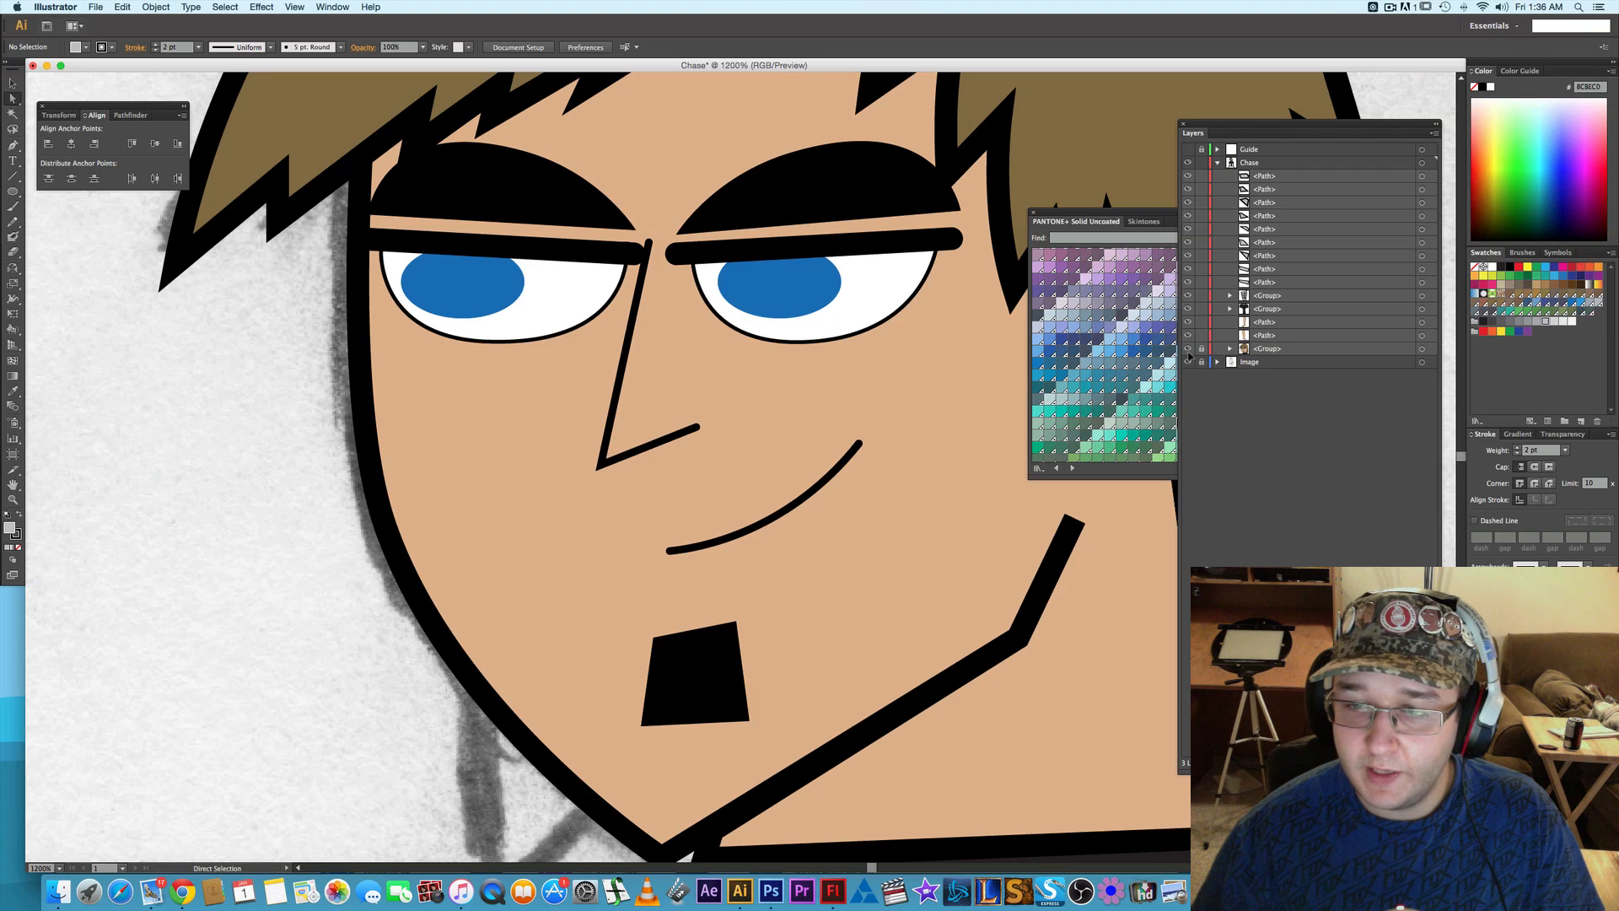
left_click(466, 268)
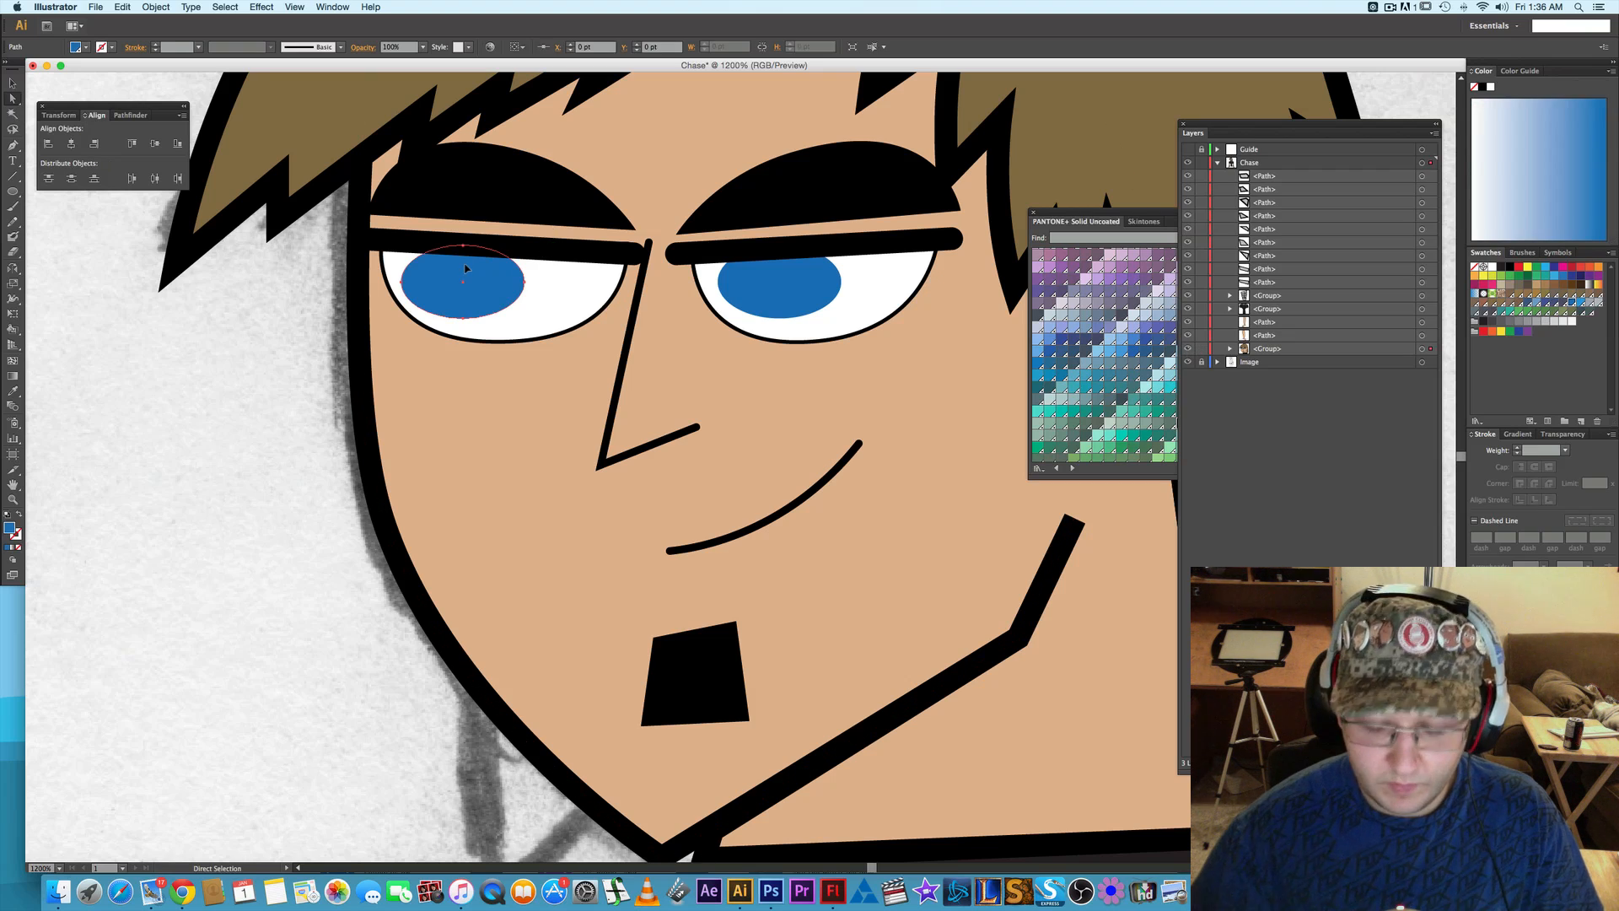
key("Left")
key("Left")
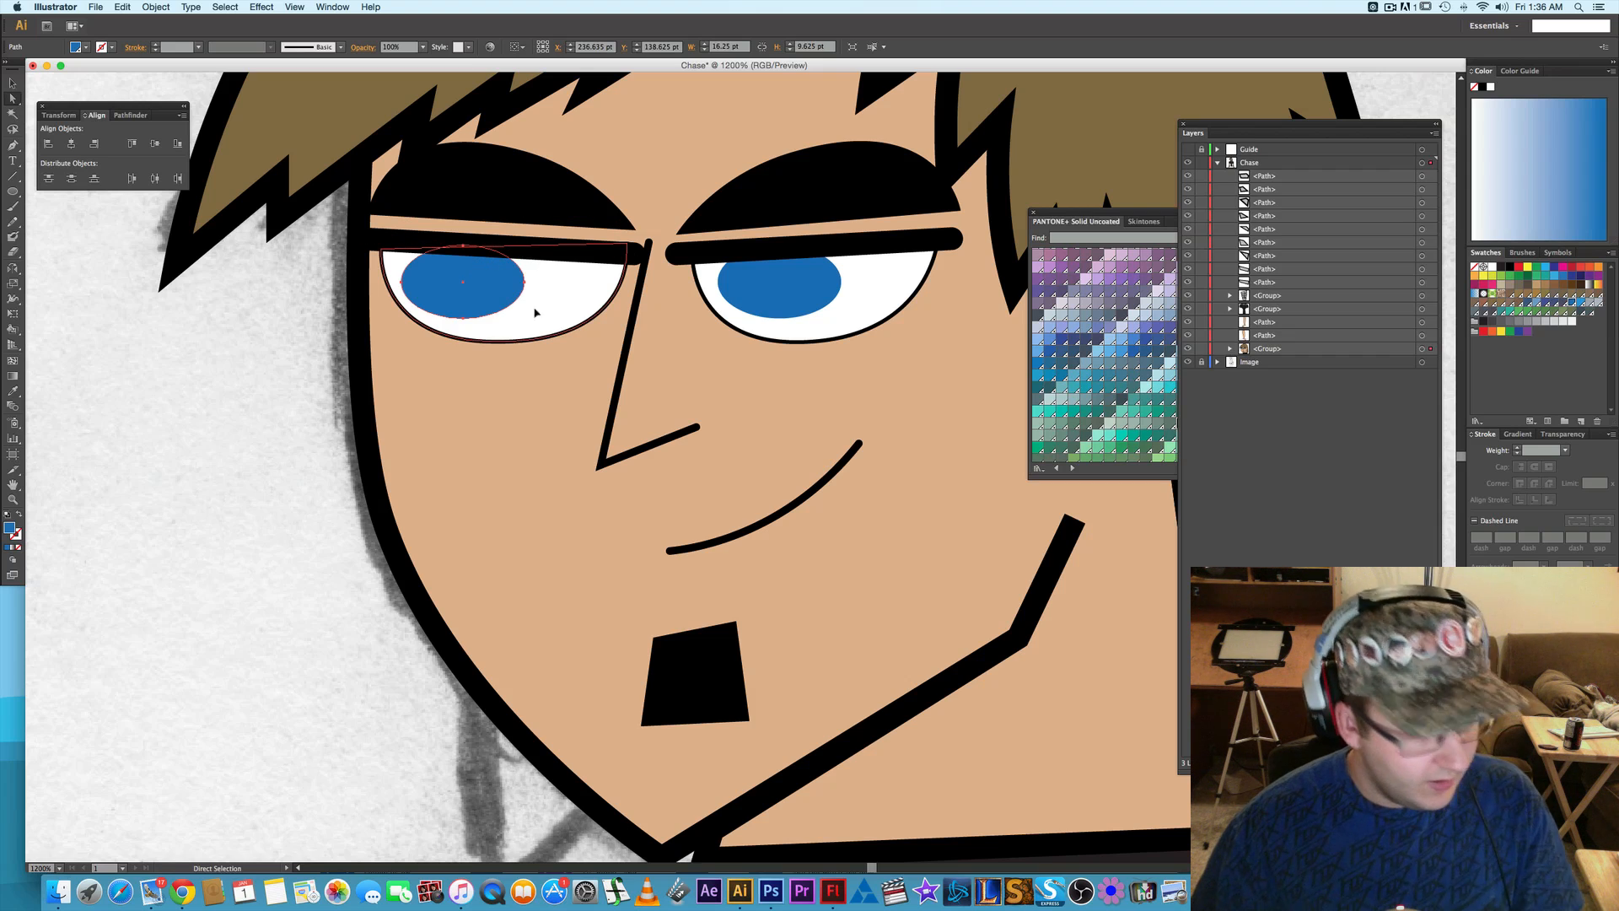
left_click(499, 342)
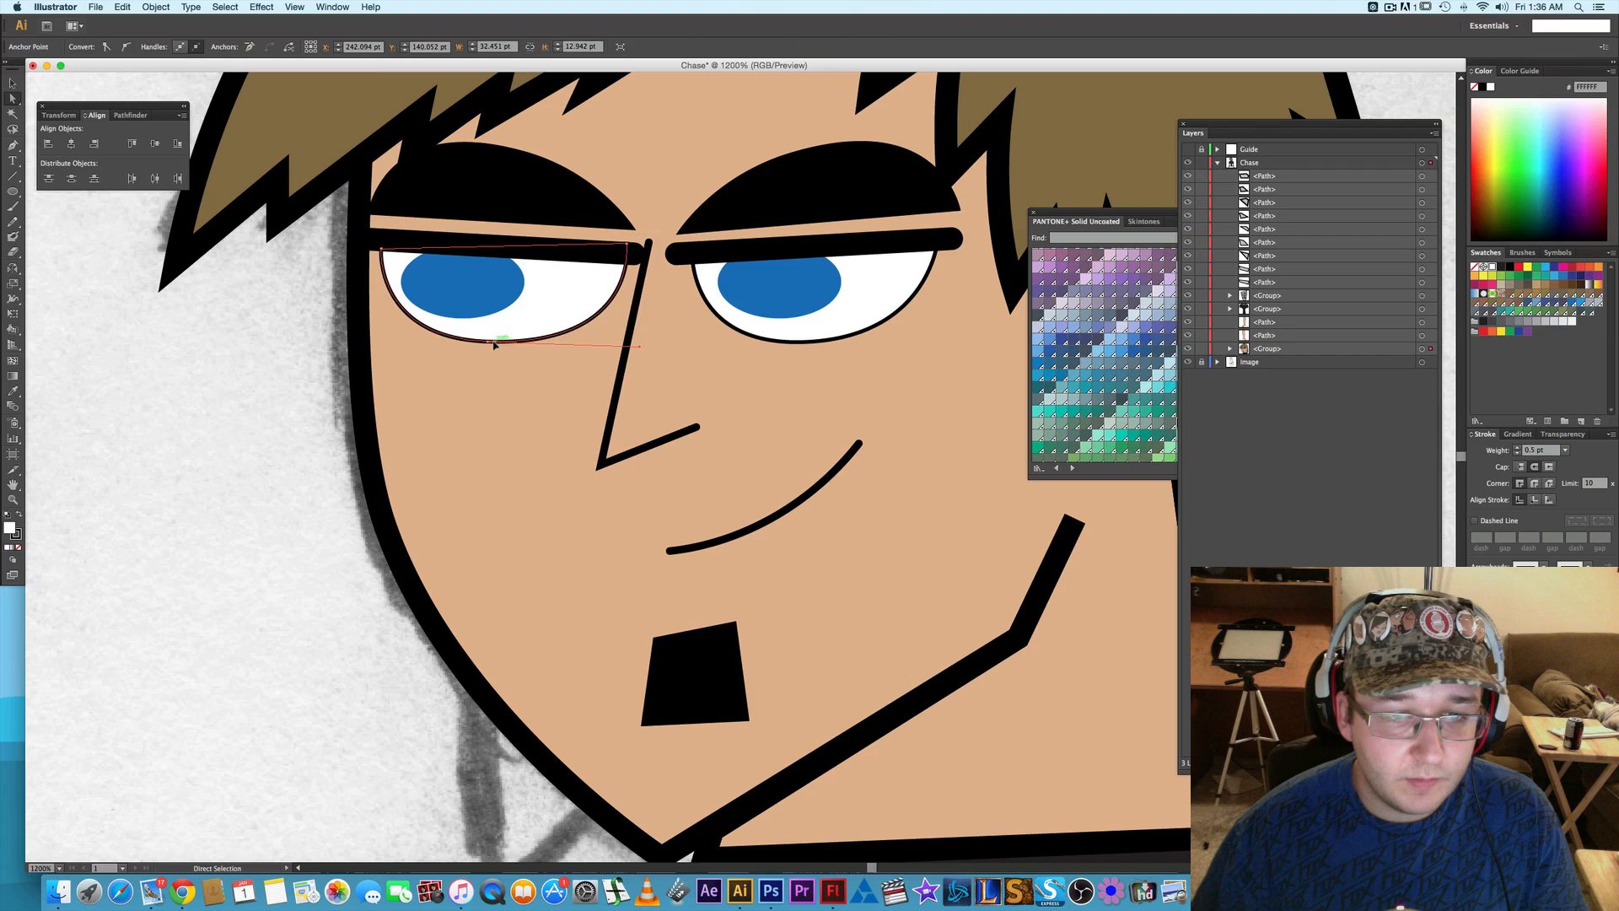
left_click(509, 341)
left_click(274, 440)
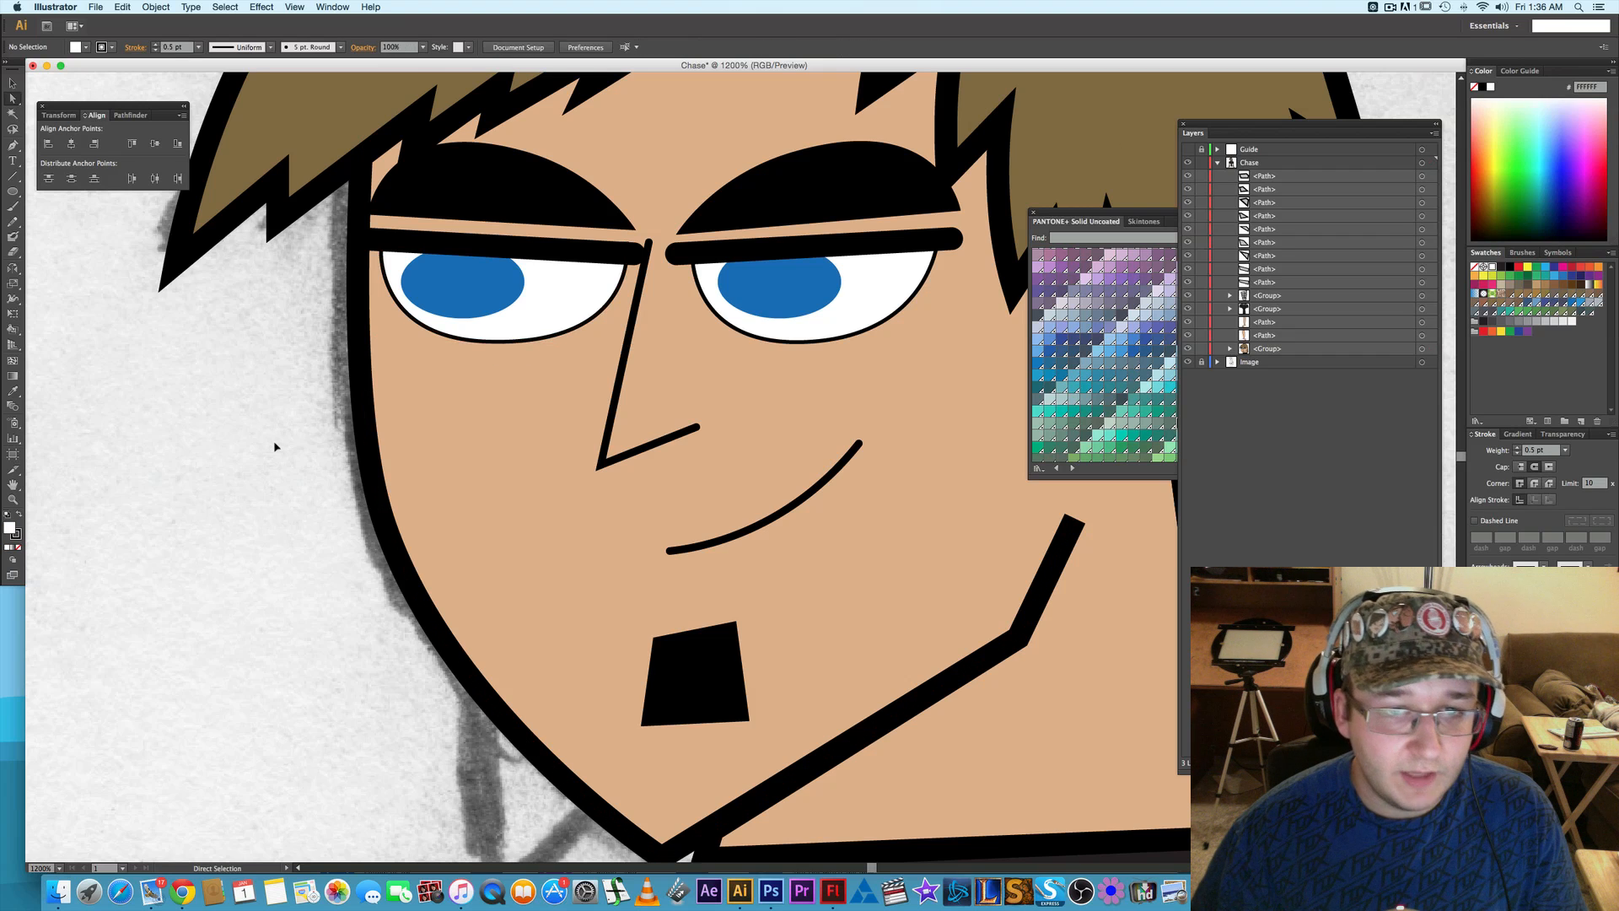
- Group the loose light gray wrap paths on the left-side forearm
scroll(273, 440, "up", 1)
scroll(280, 445, "down", 2)
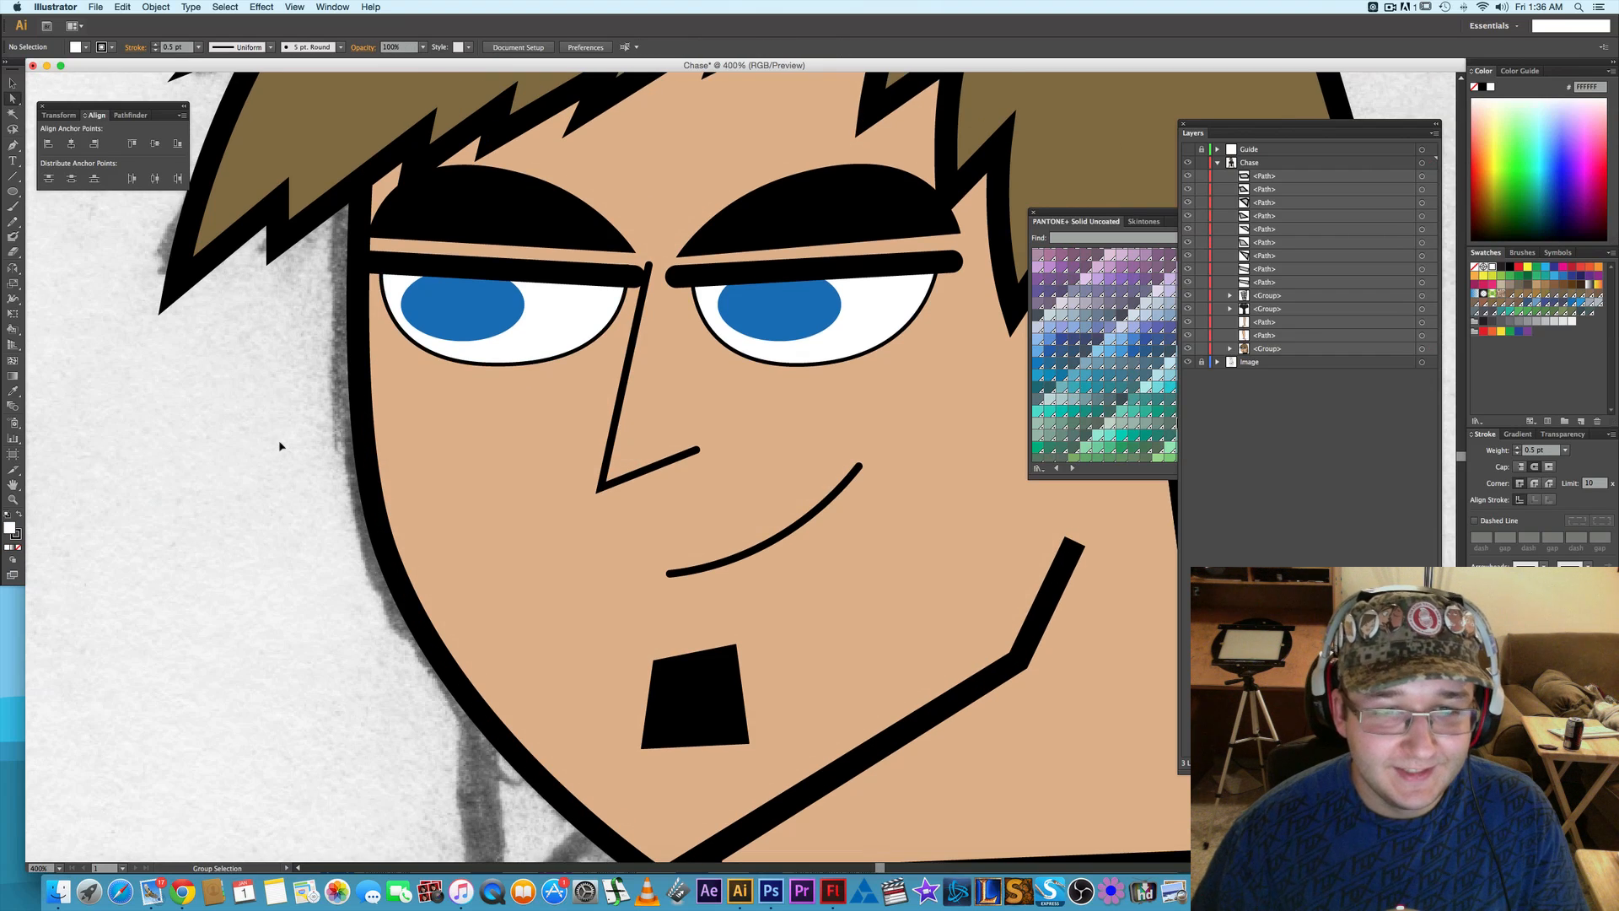
scroll(280, 446, "down", 2)
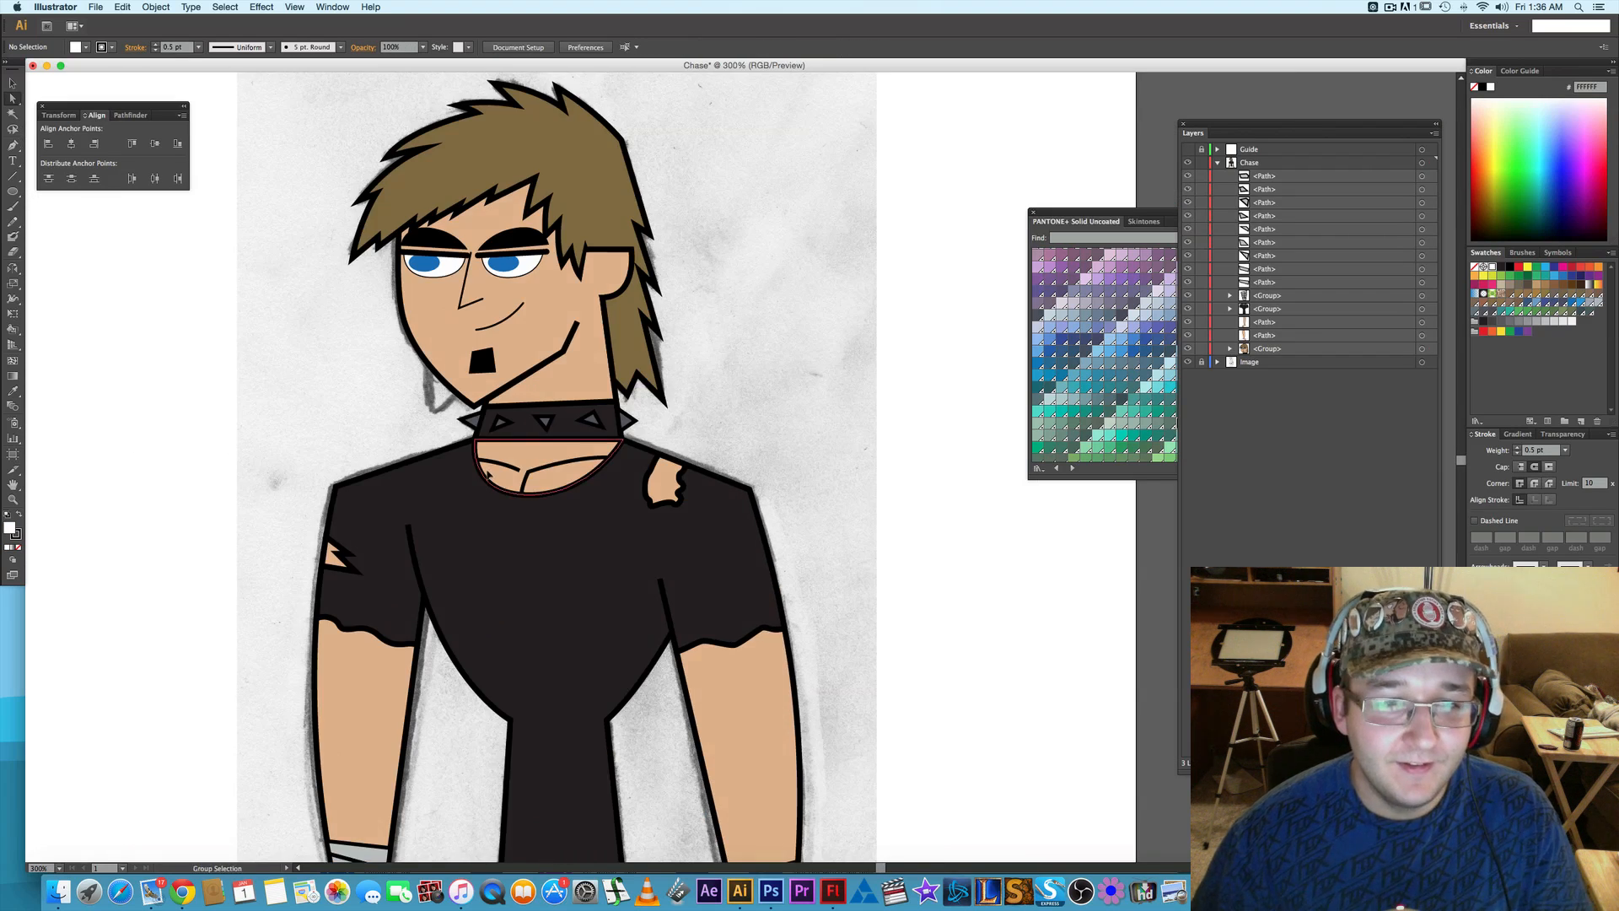
scroll(488, 475, "down", 1)
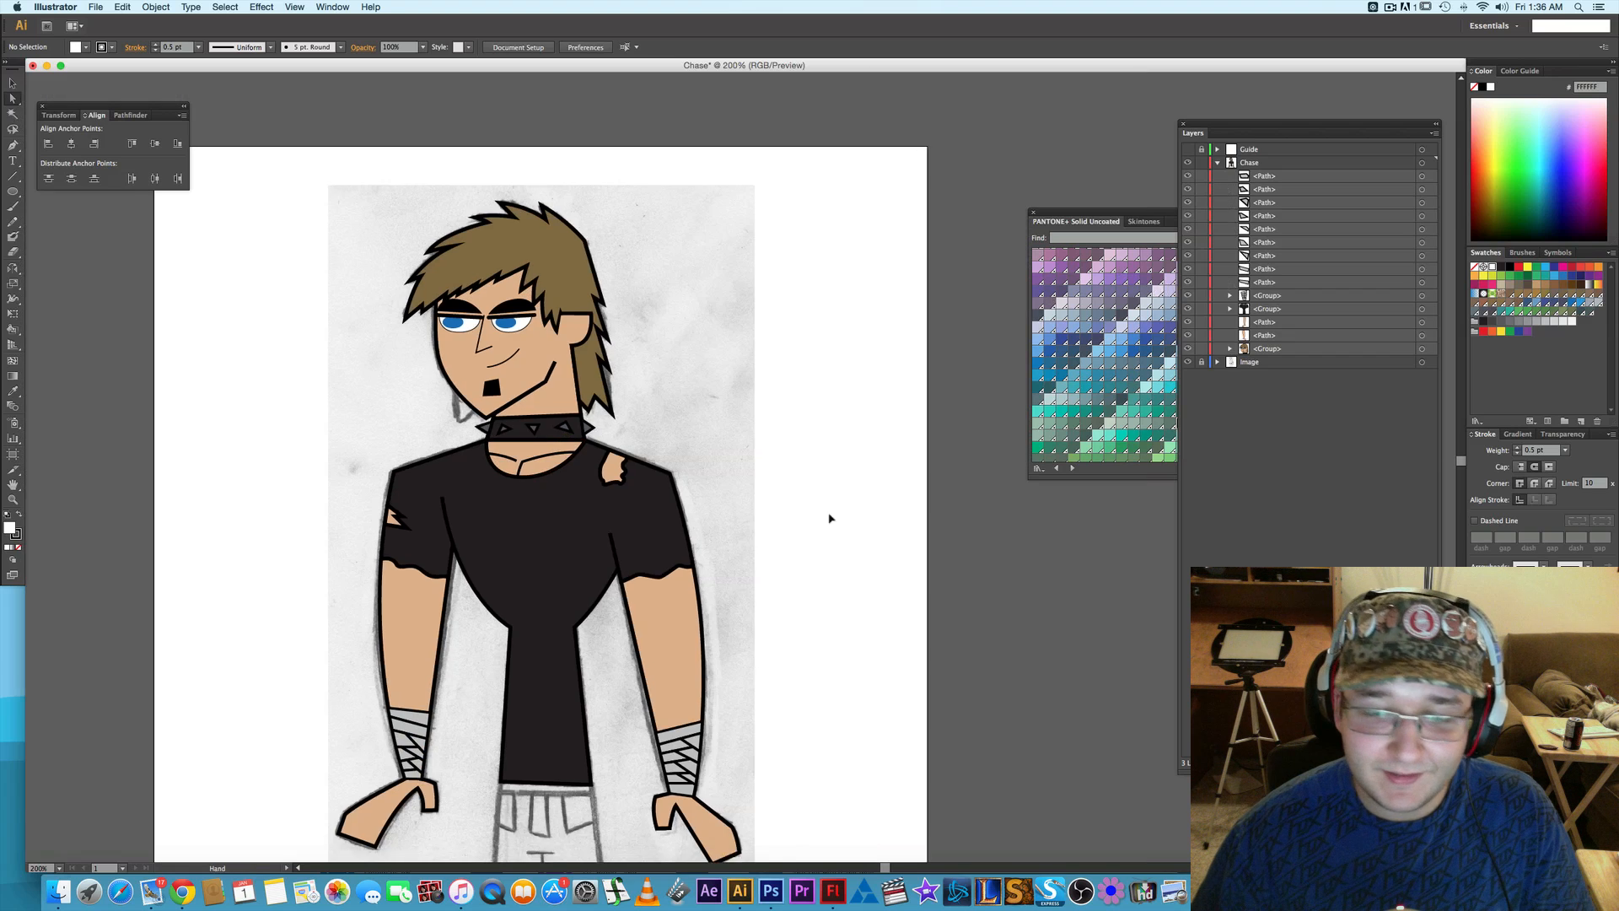
scroll(827, 517, "down", 3)
scroll(827, 517, "left", 2)
left_click(1422, 177)
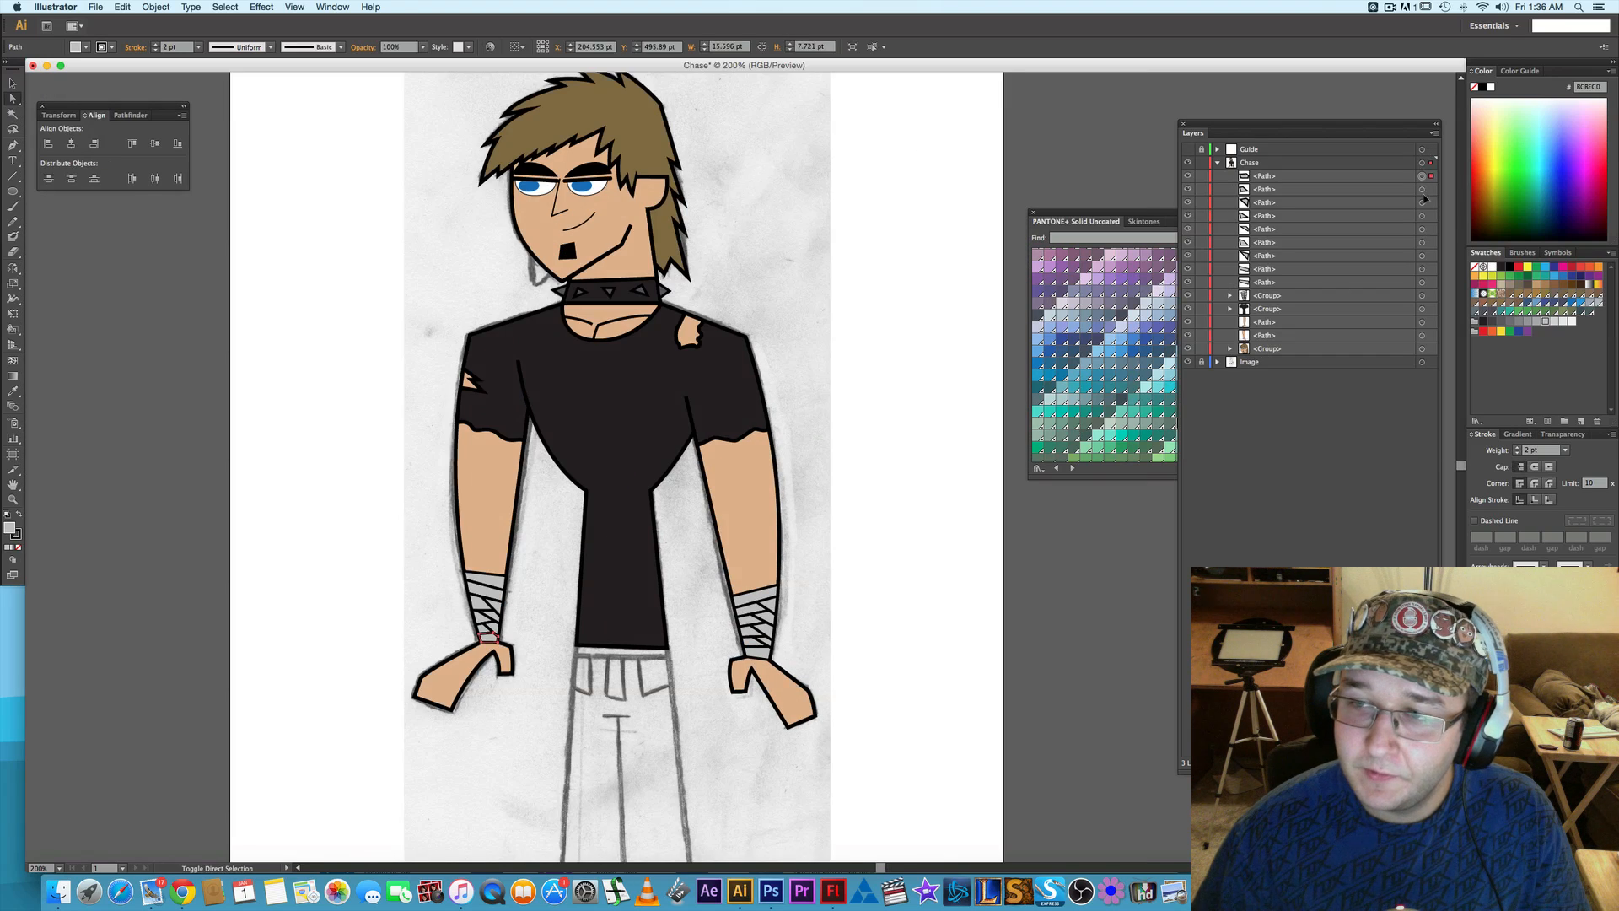
left_click(1422, 190, "shift")
left_click(1422, 203, "shift")
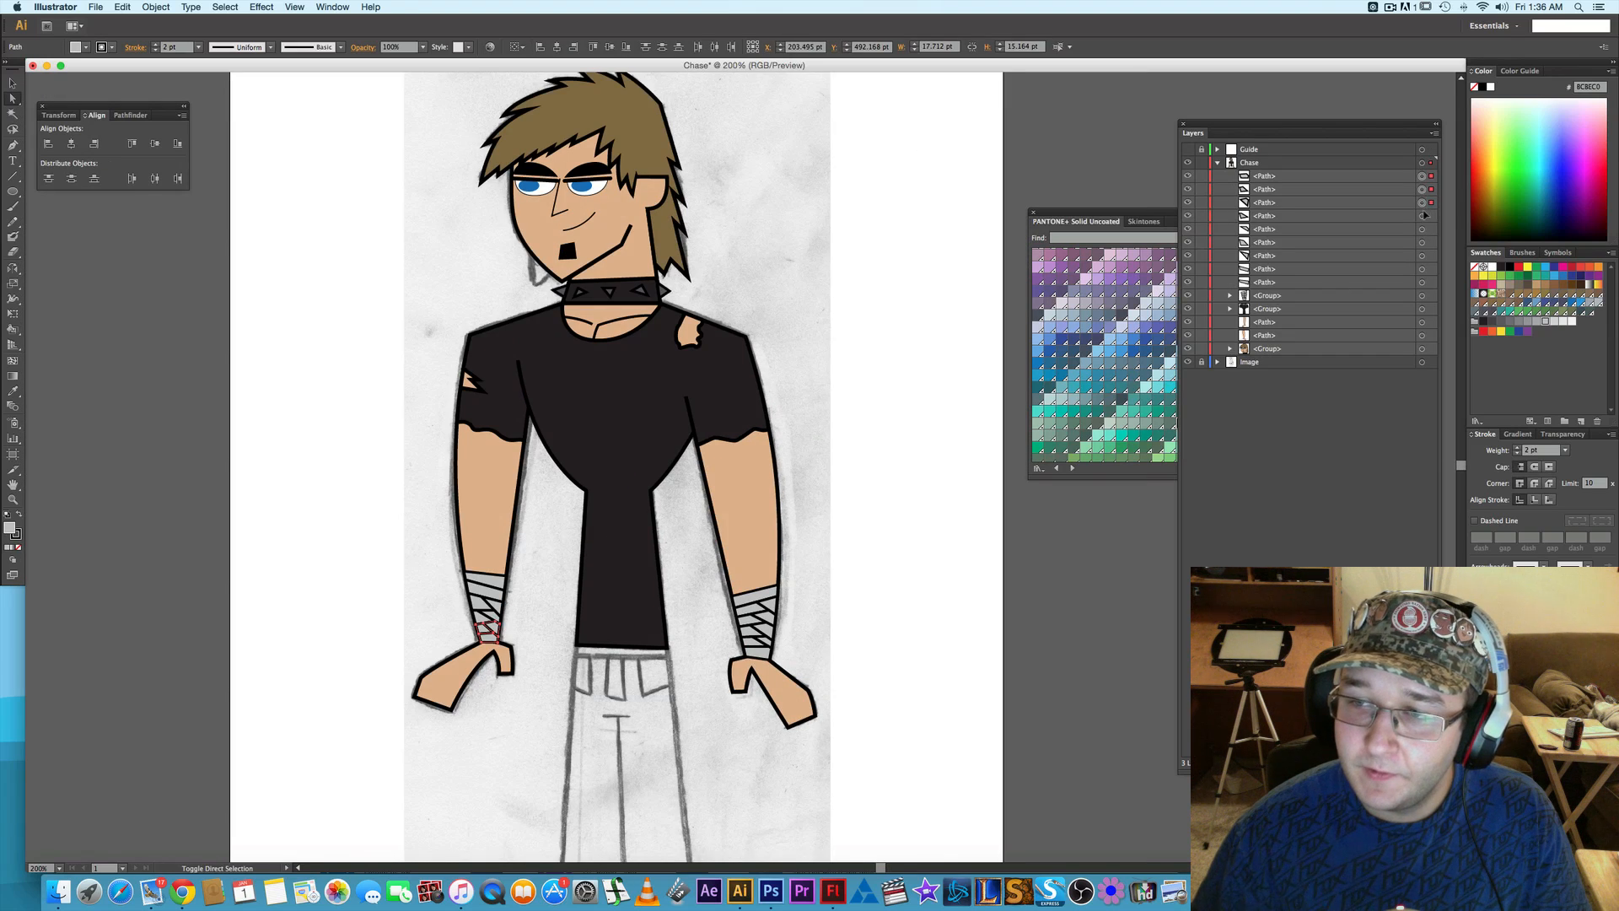
left_click(1421, 269, "shift")
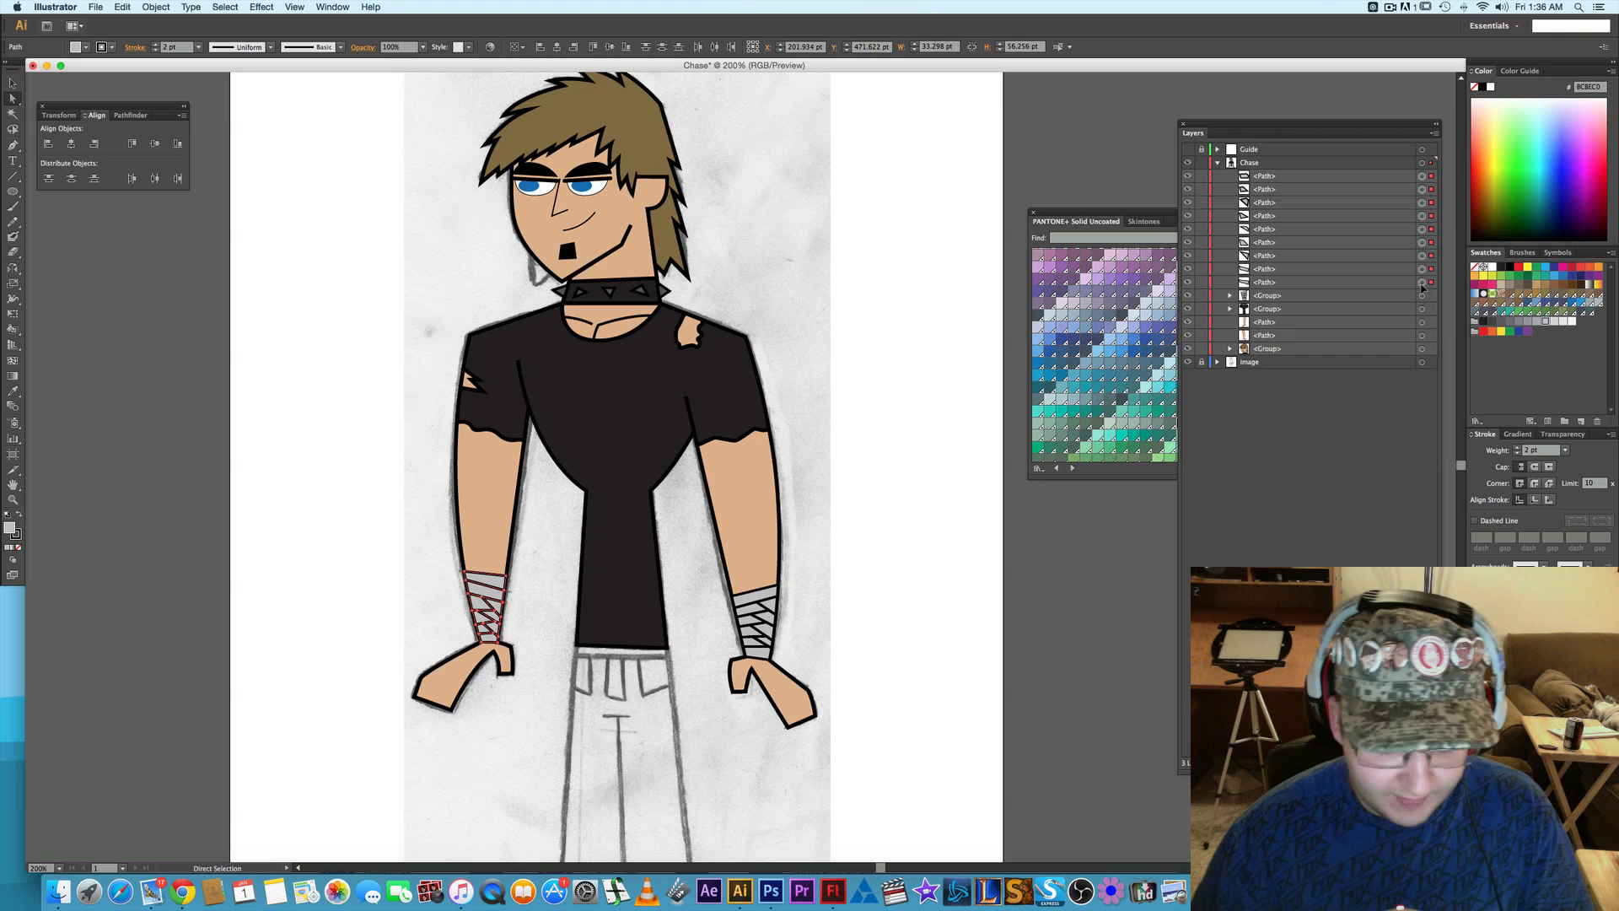
key("super+g")
left_click(1422, 216)
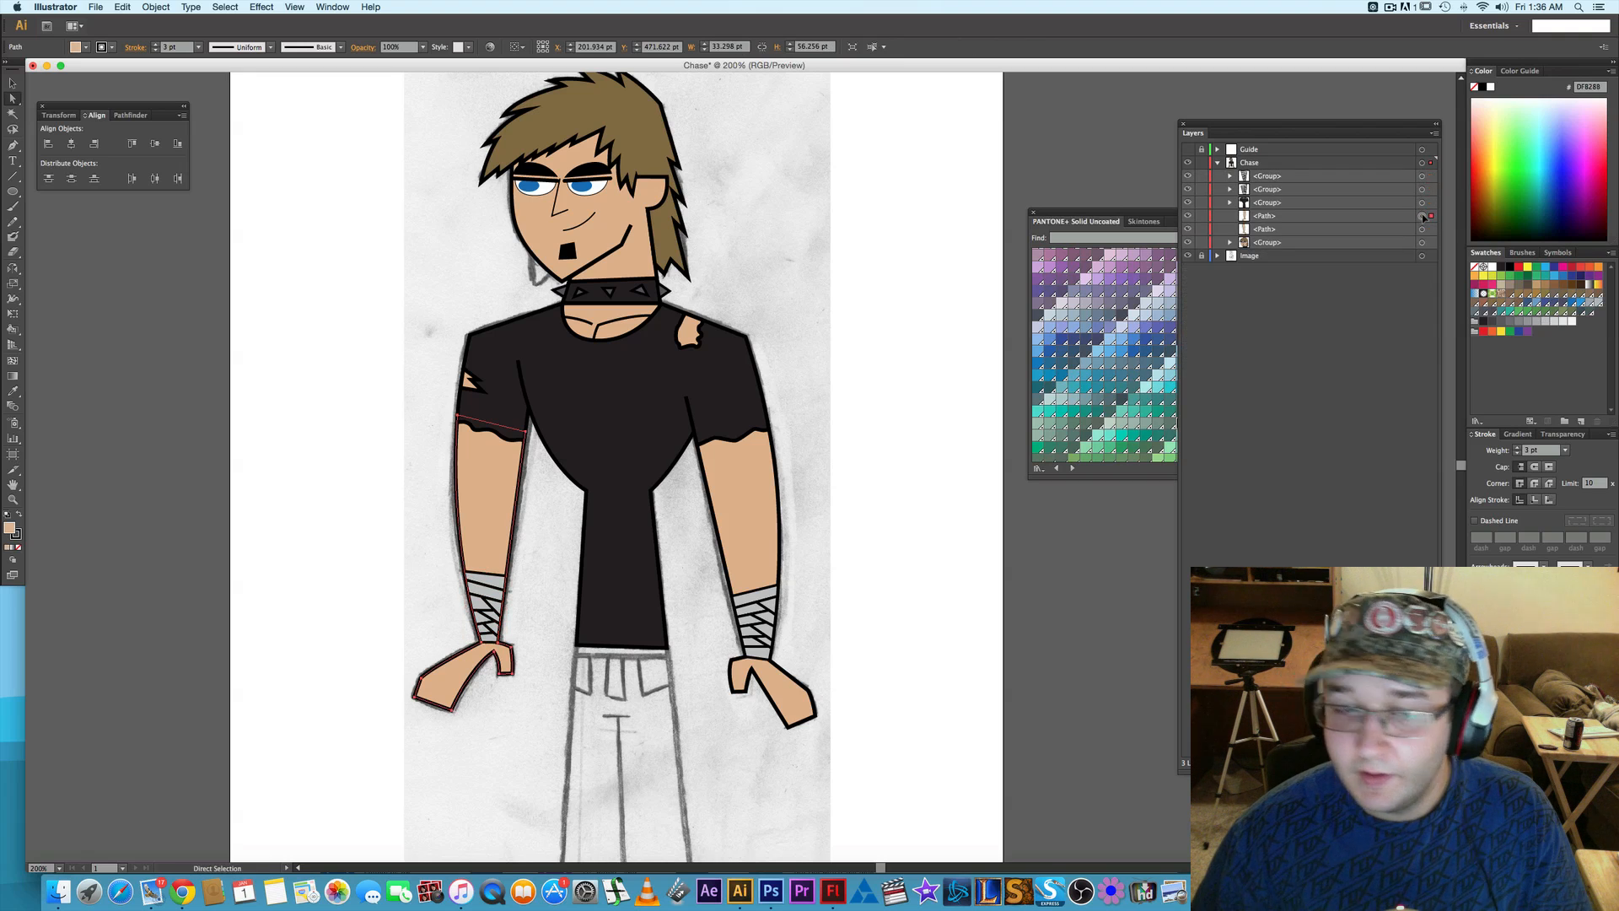
left_click(1423, 176, "shift")
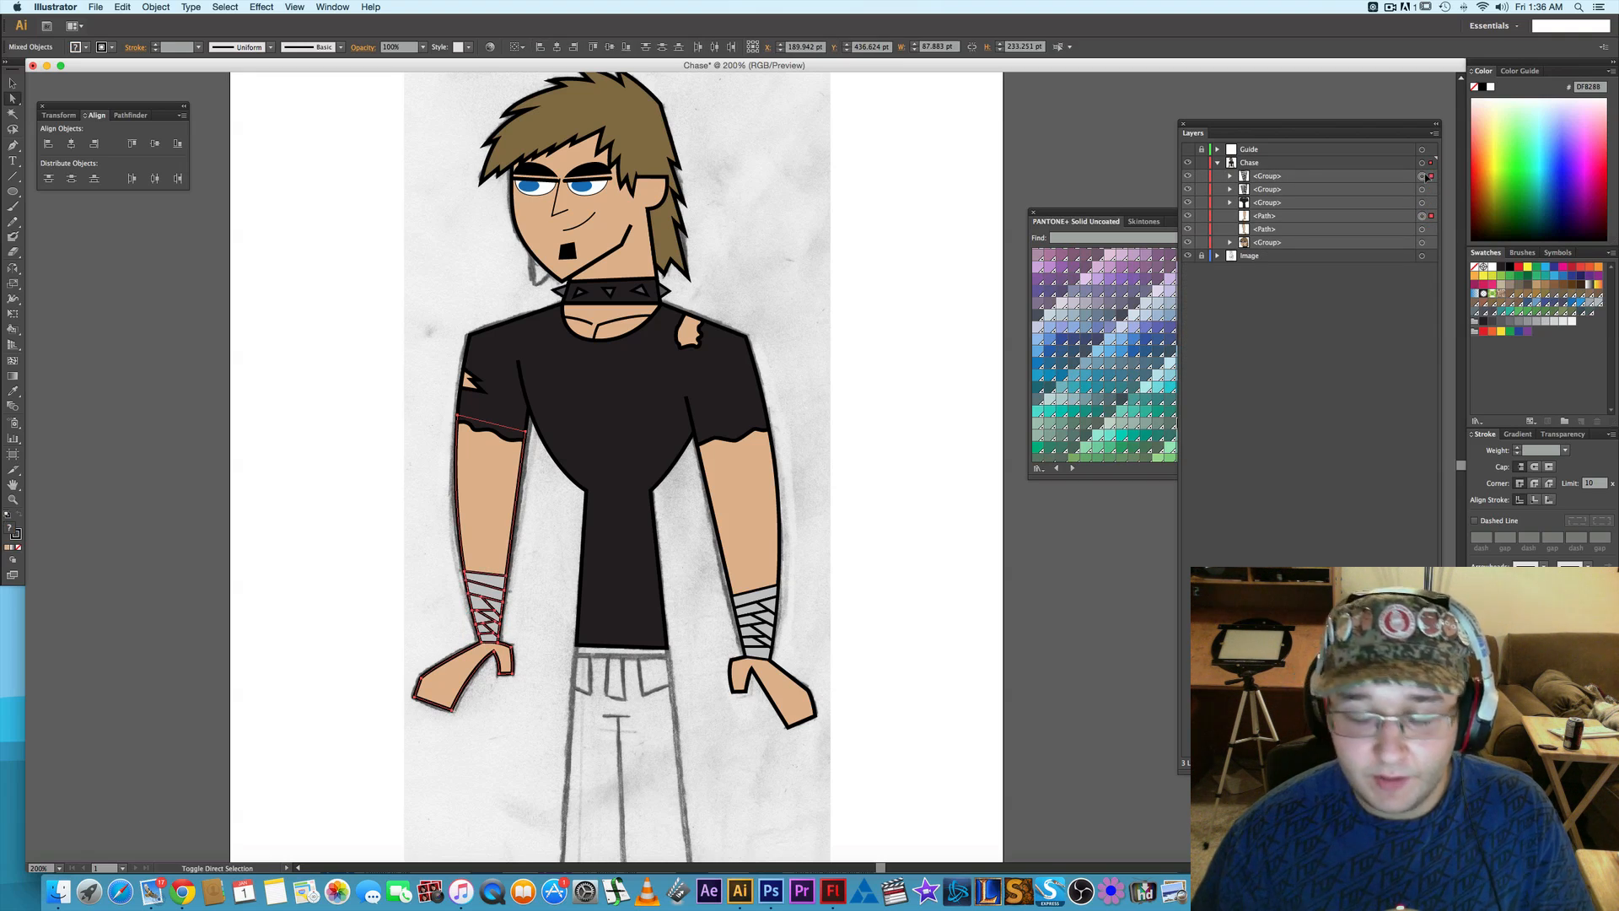
left_click(990, 549)
- Lower the opacity of the left-side arm and hand path to 30% to reveal the sketched finger lines
key("space")
left_click_drag(604, 593, 609, 589)
scroll(524, 622, "down", 3)
scroll(524, 622, "left", 2)
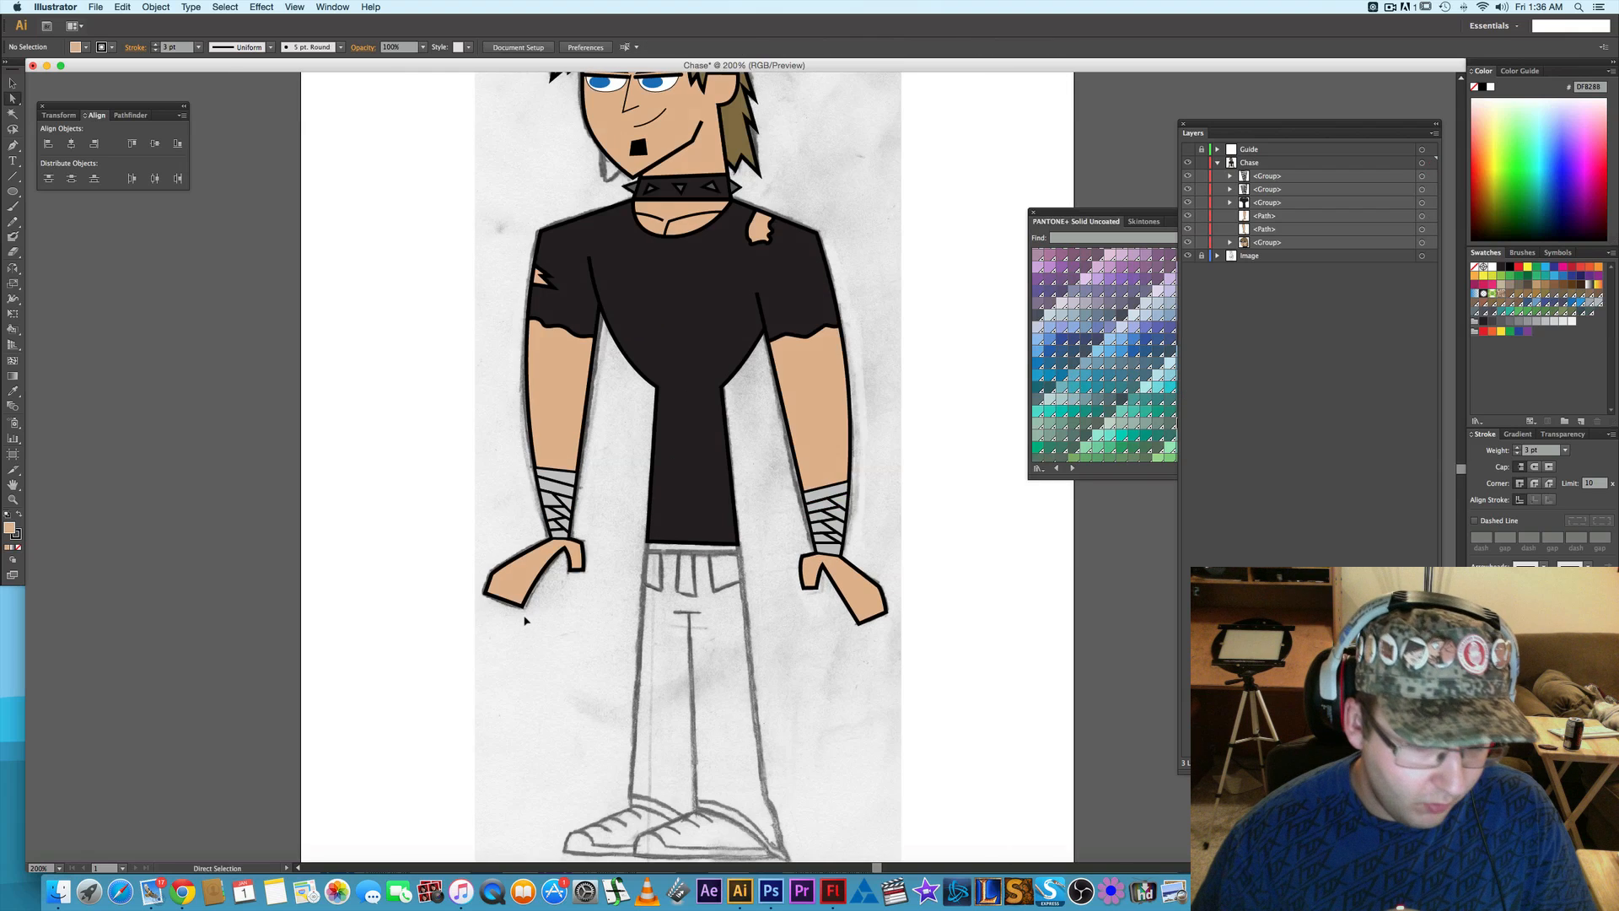
scroll(525, 622, "up", 3)
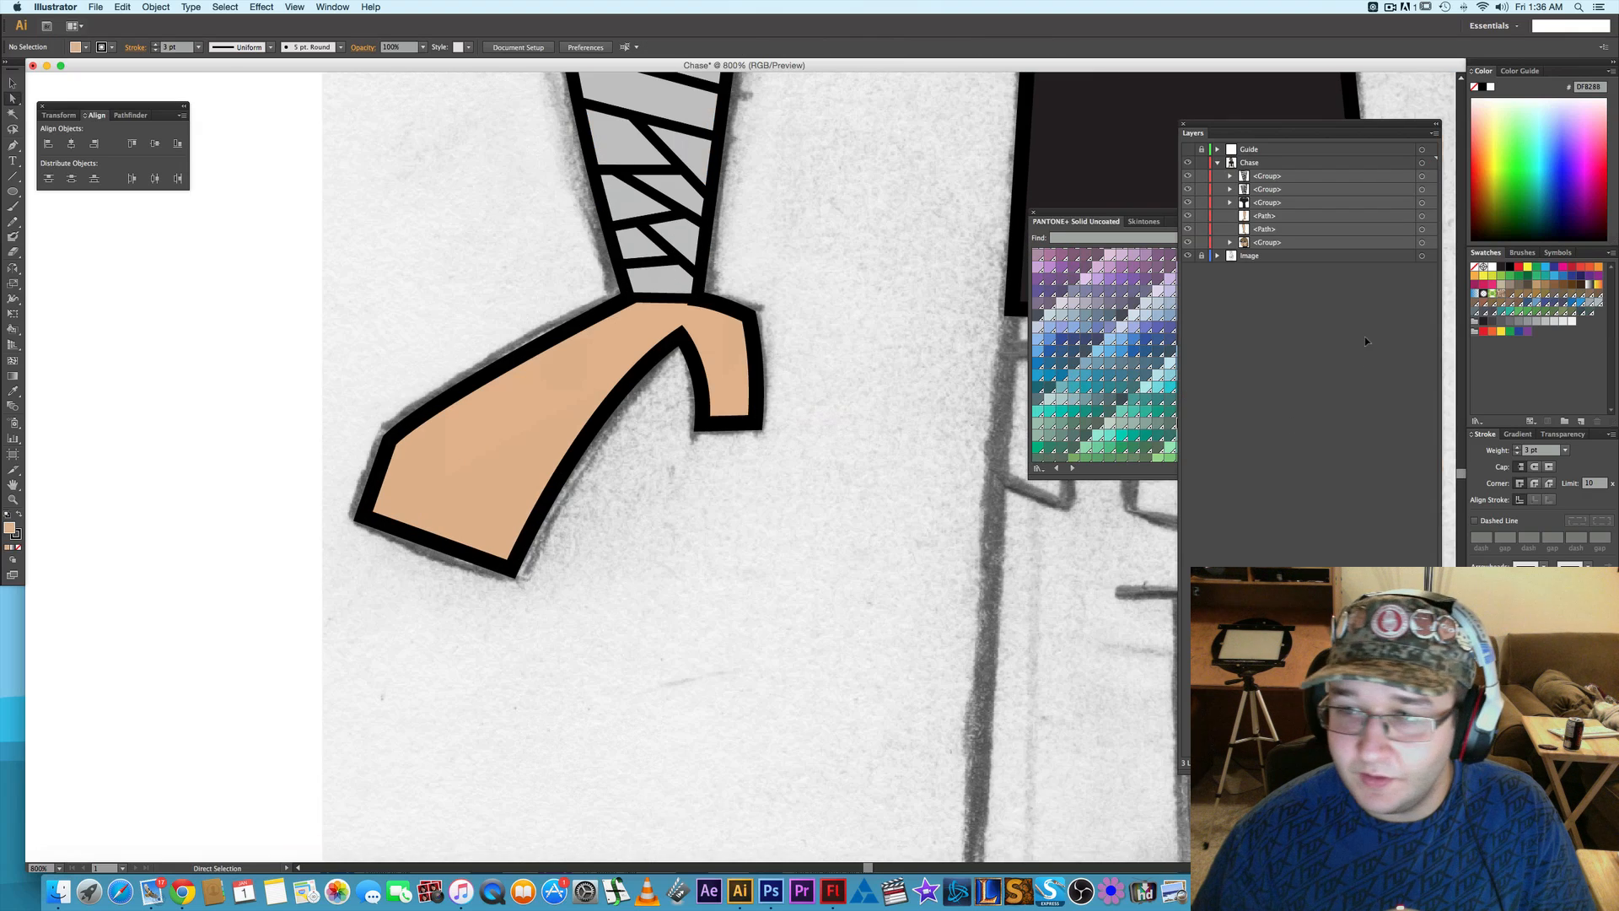
left_click(1421, 215)
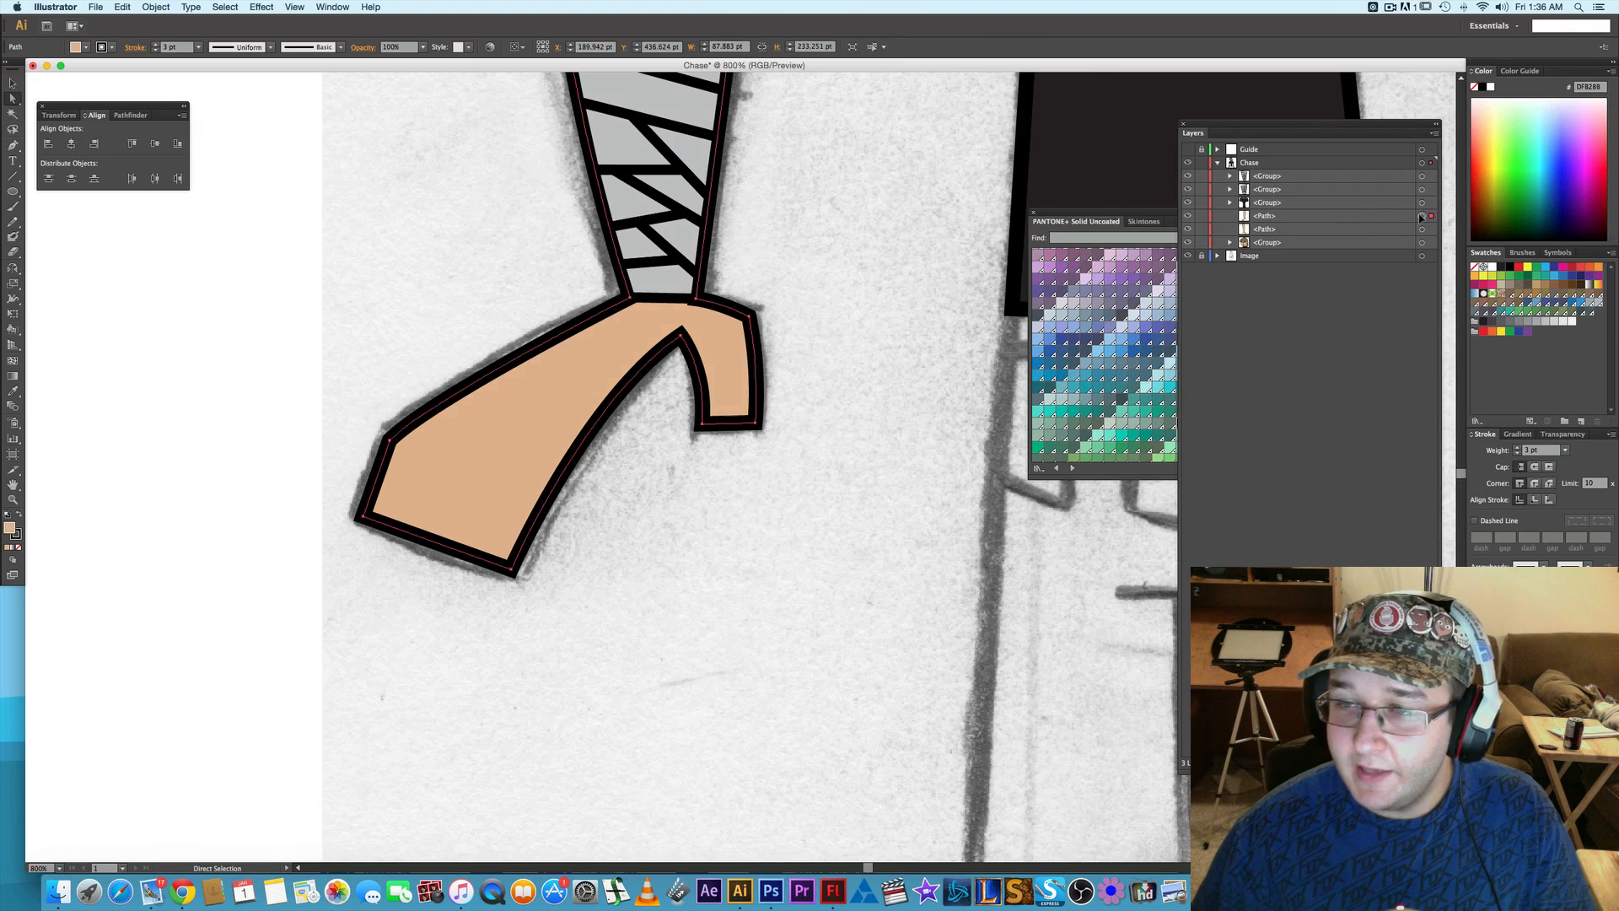
left_click(1562, 433)
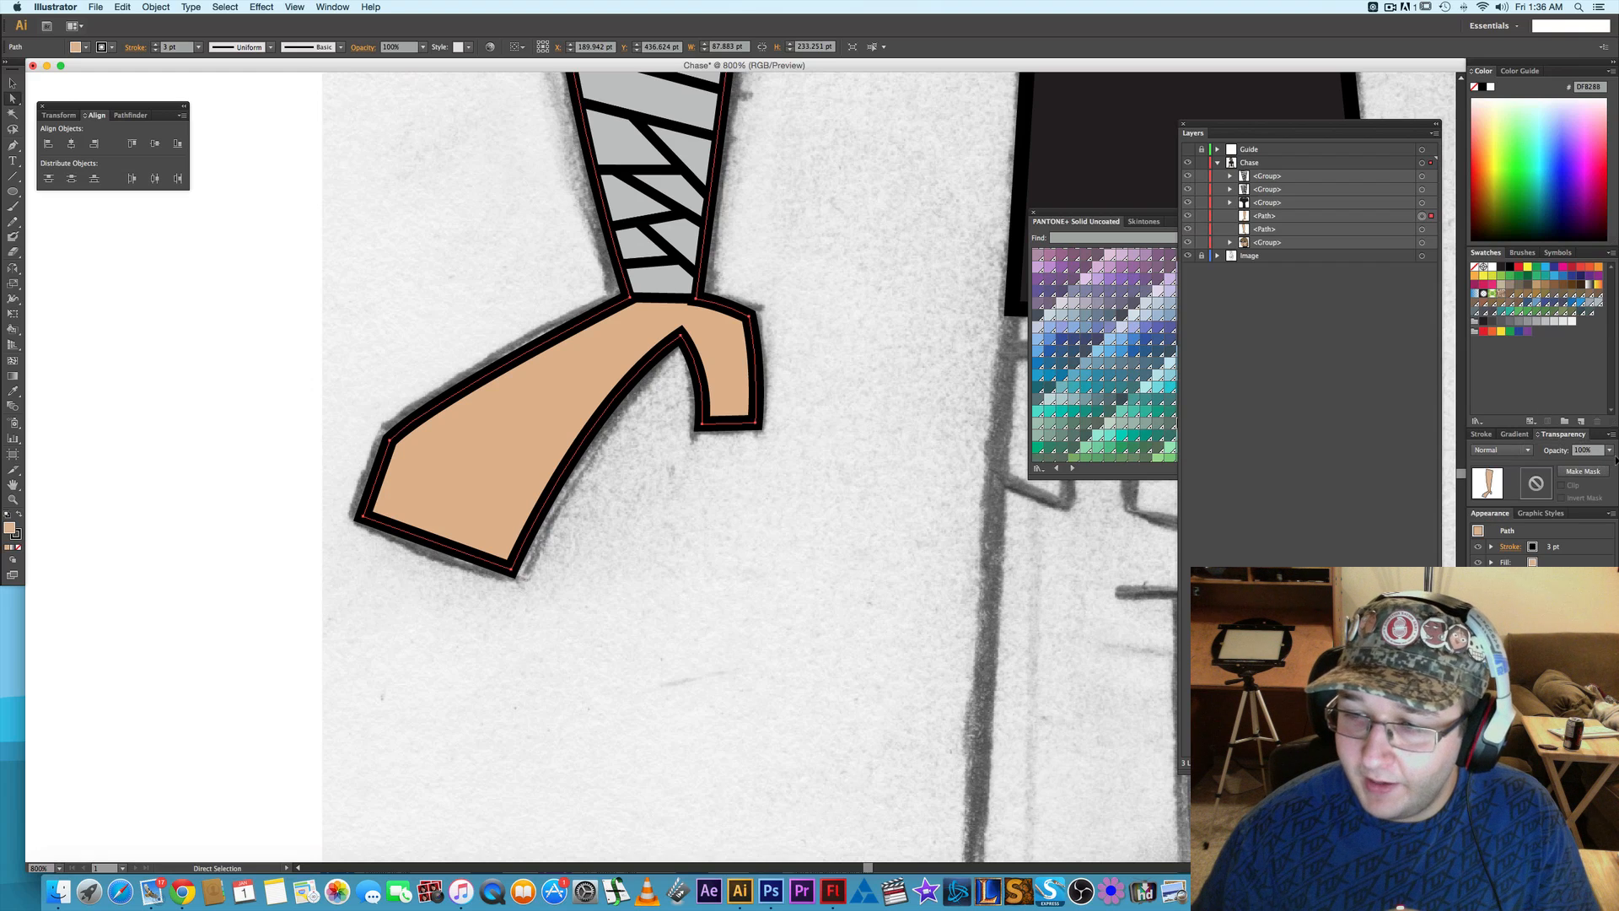
left_click(1611, 451)
left_click(1594, 505)
left_click(676, 579)
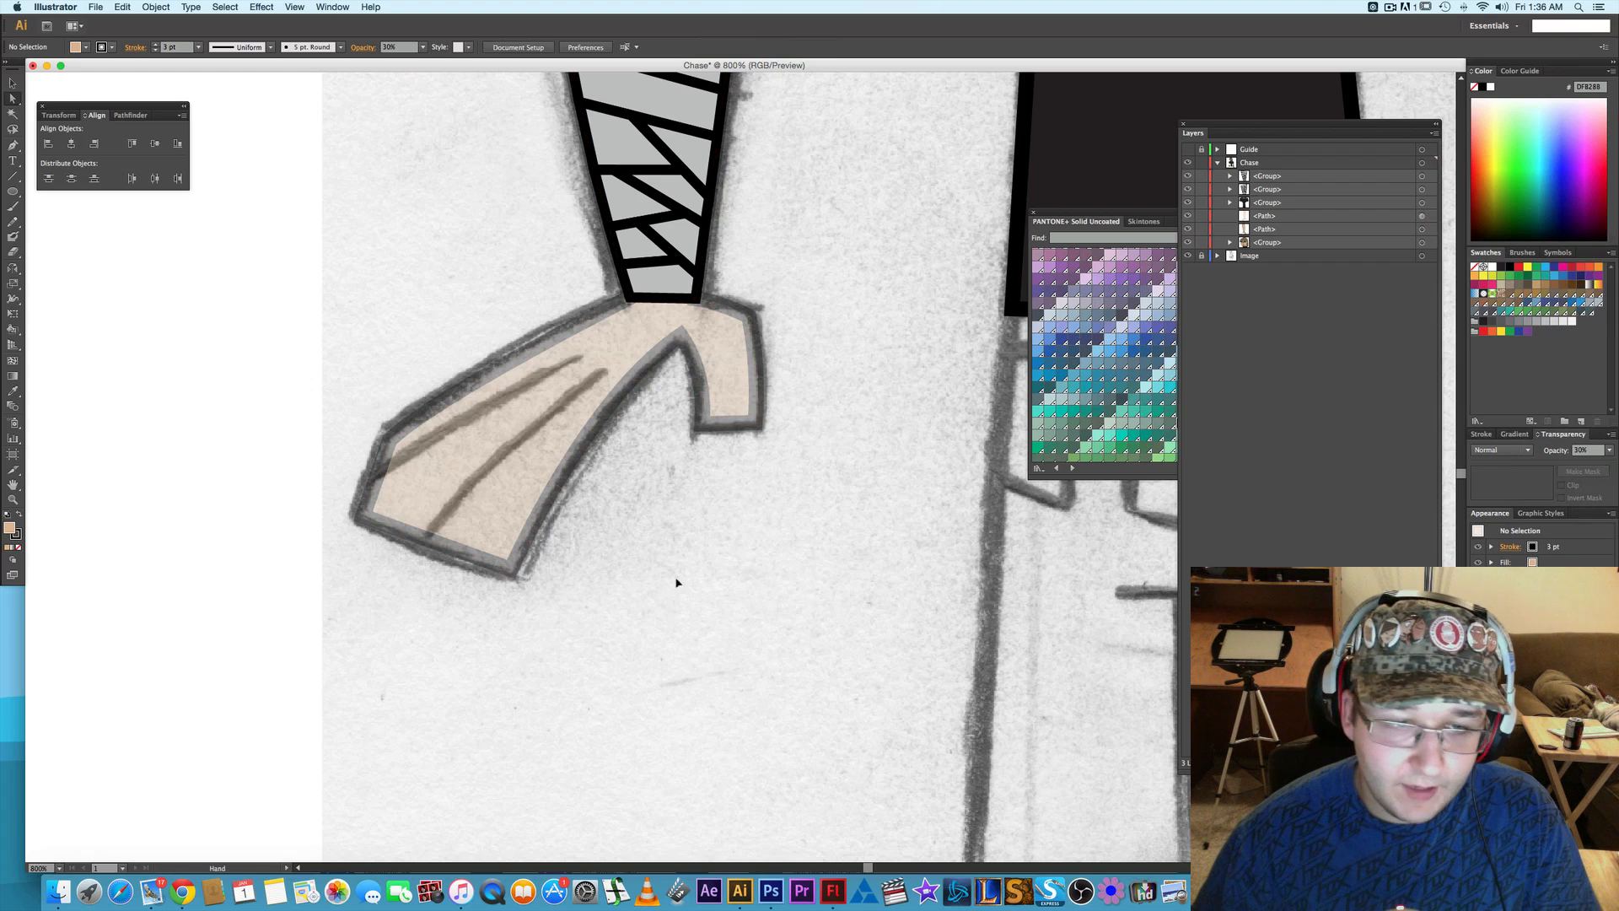
- Draw the upper finger line as a curved path along the sketch on the left-side hand, with a 1 pt stroke
mouse_move(676, 578)
left_mouse_down()
mouse_move(703, 622)
mouse_move(784, 632)
left_mouse_up()
key("p")
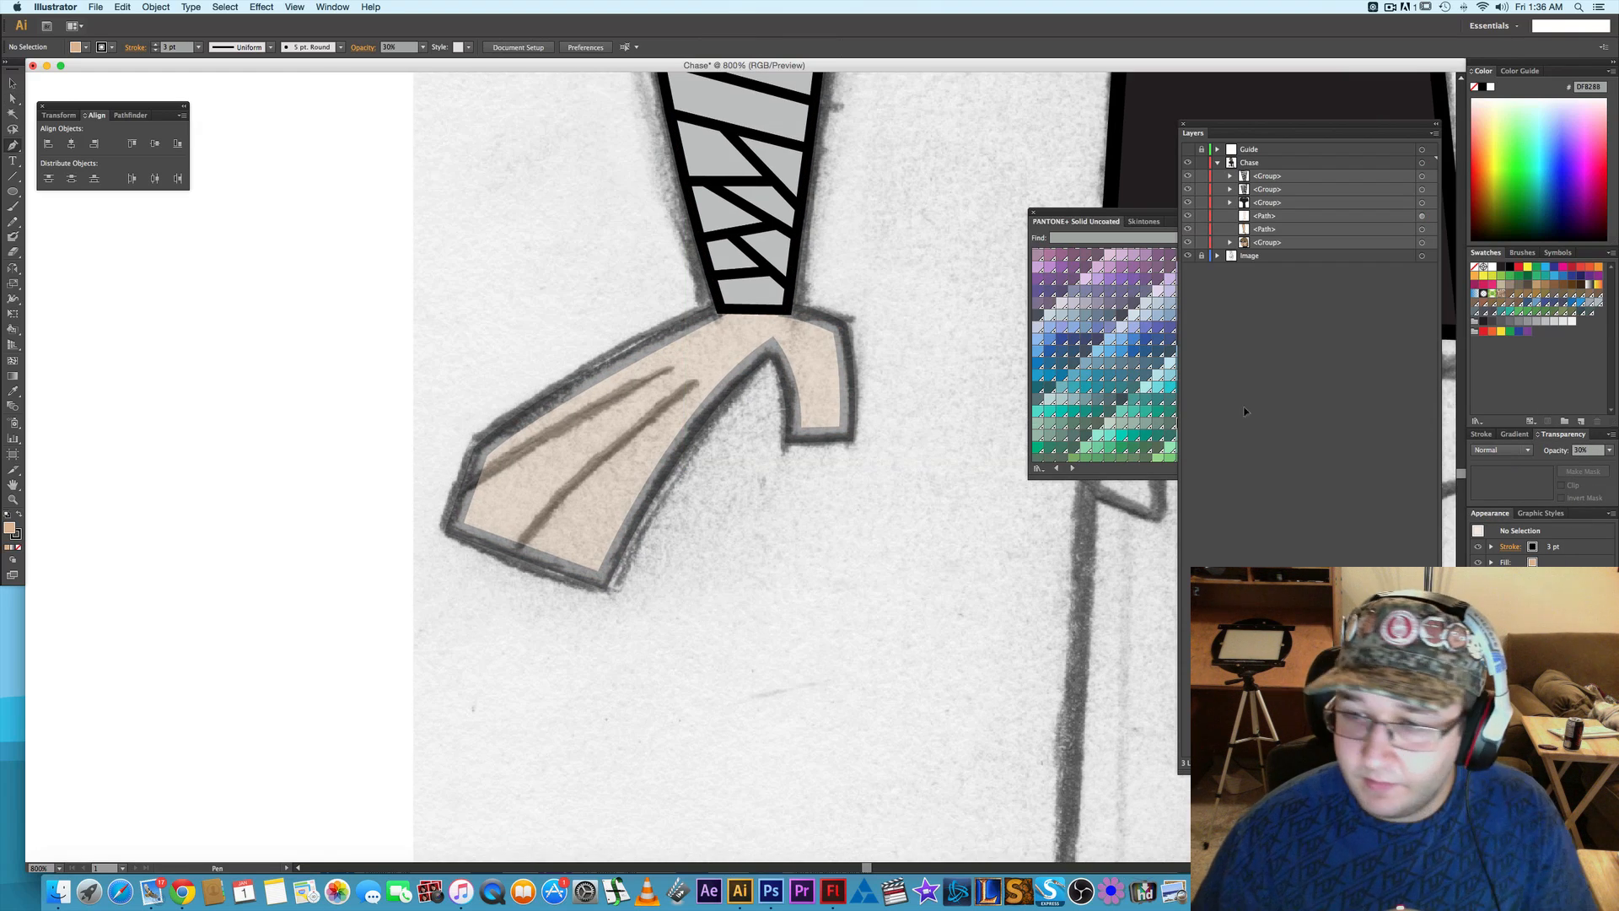
left_click(1485, 434)
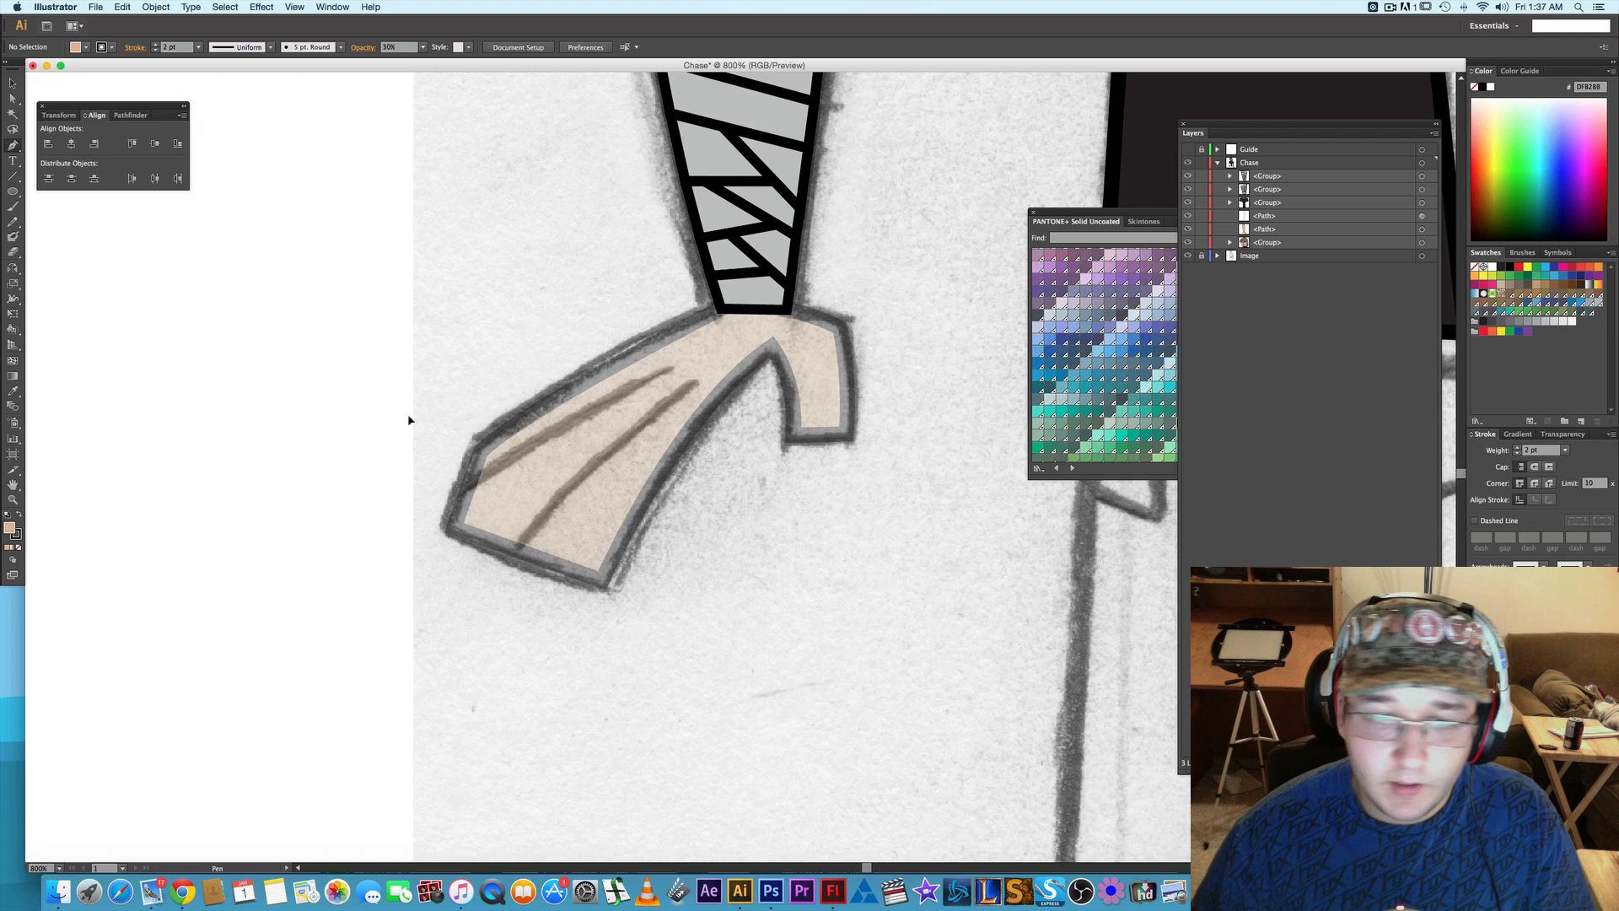
left_click(669, 373)
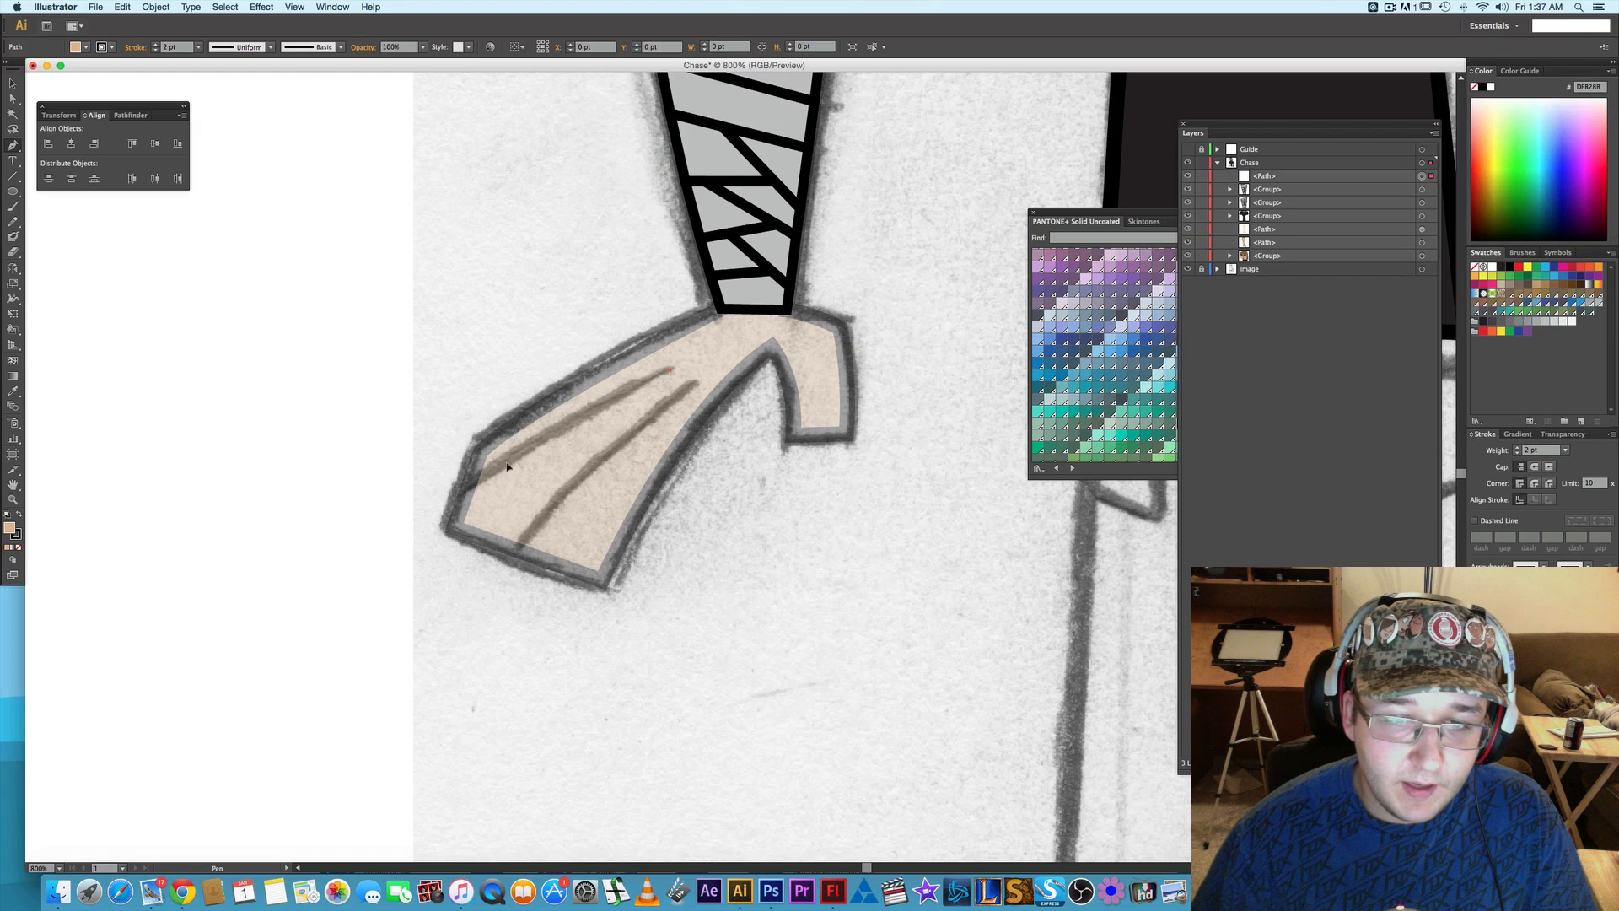
left_click(464, 489)
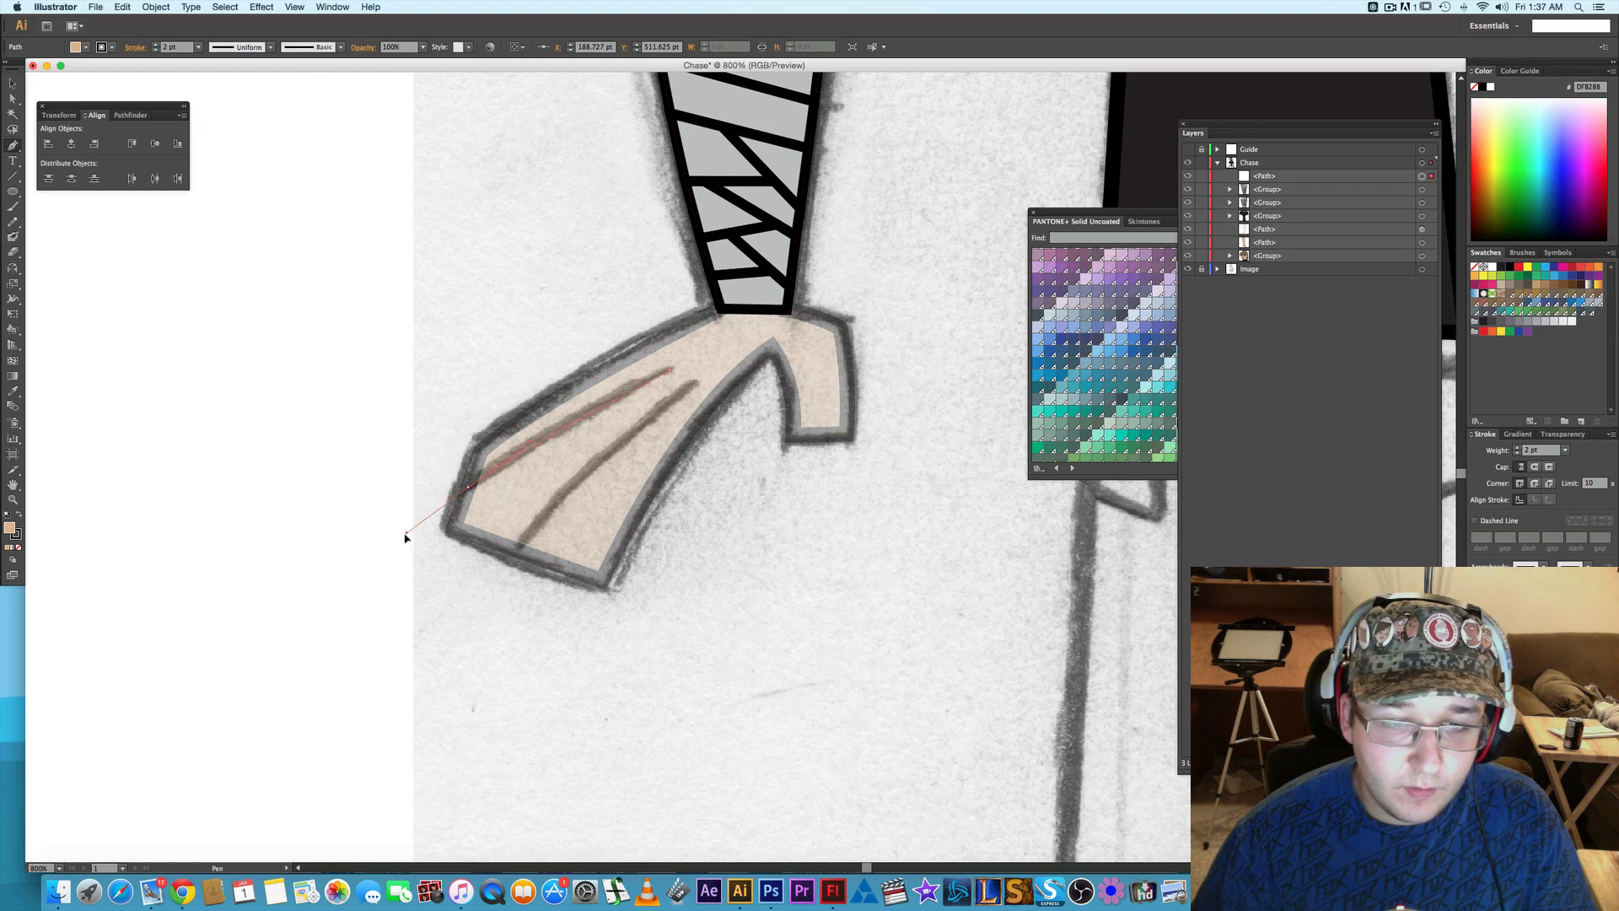
left_click_drag(468, 486, 400, 542)
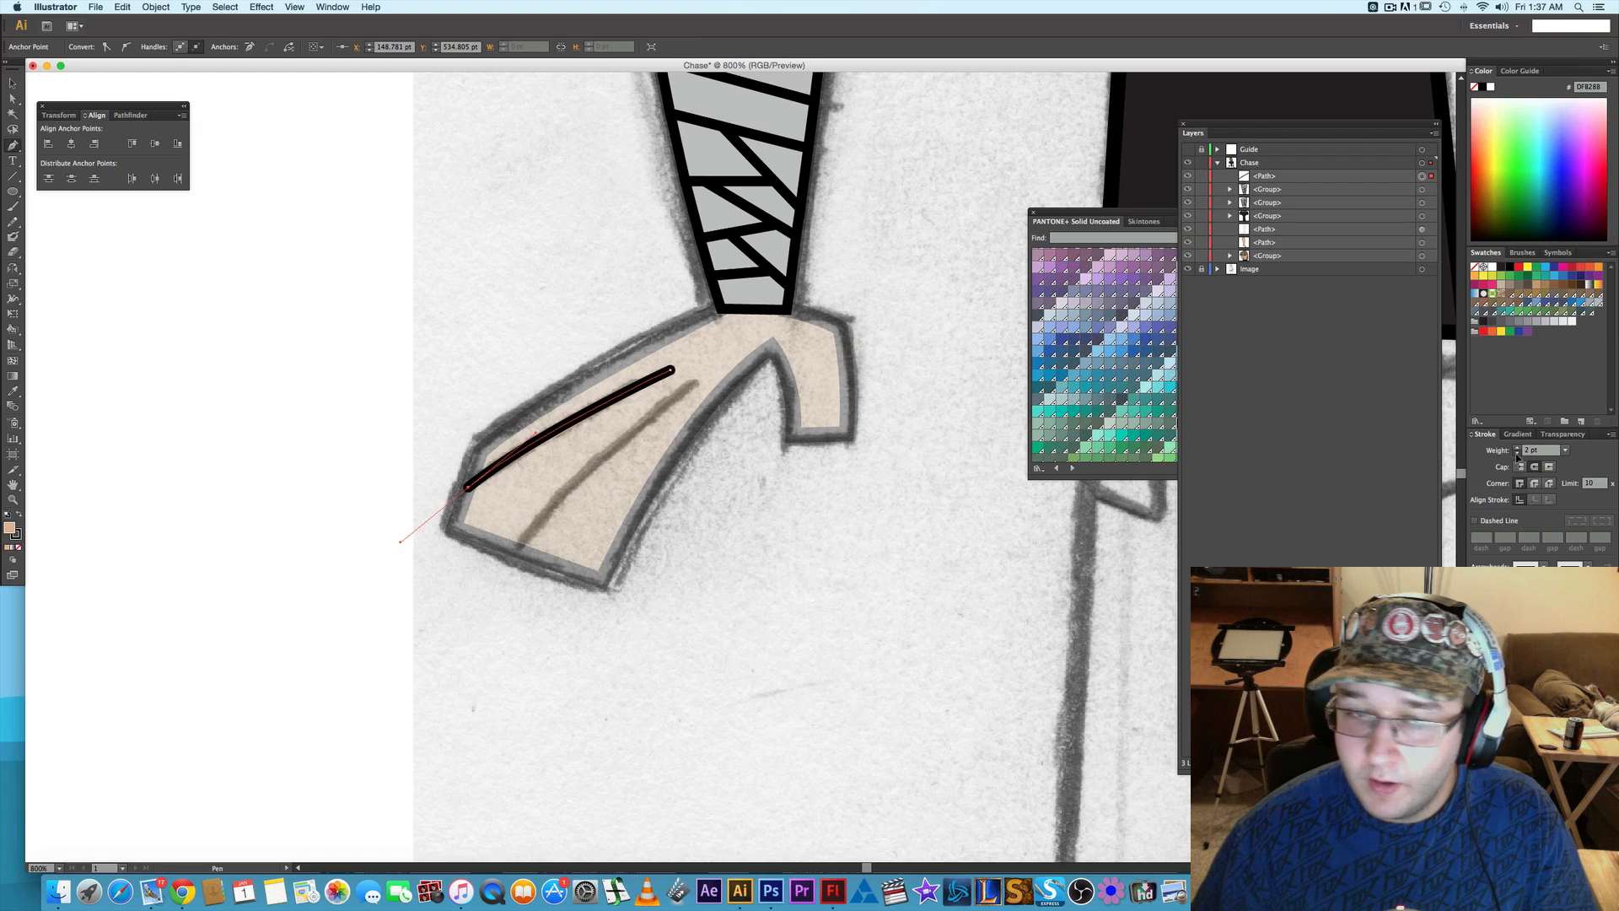
left_click(1517, 455)
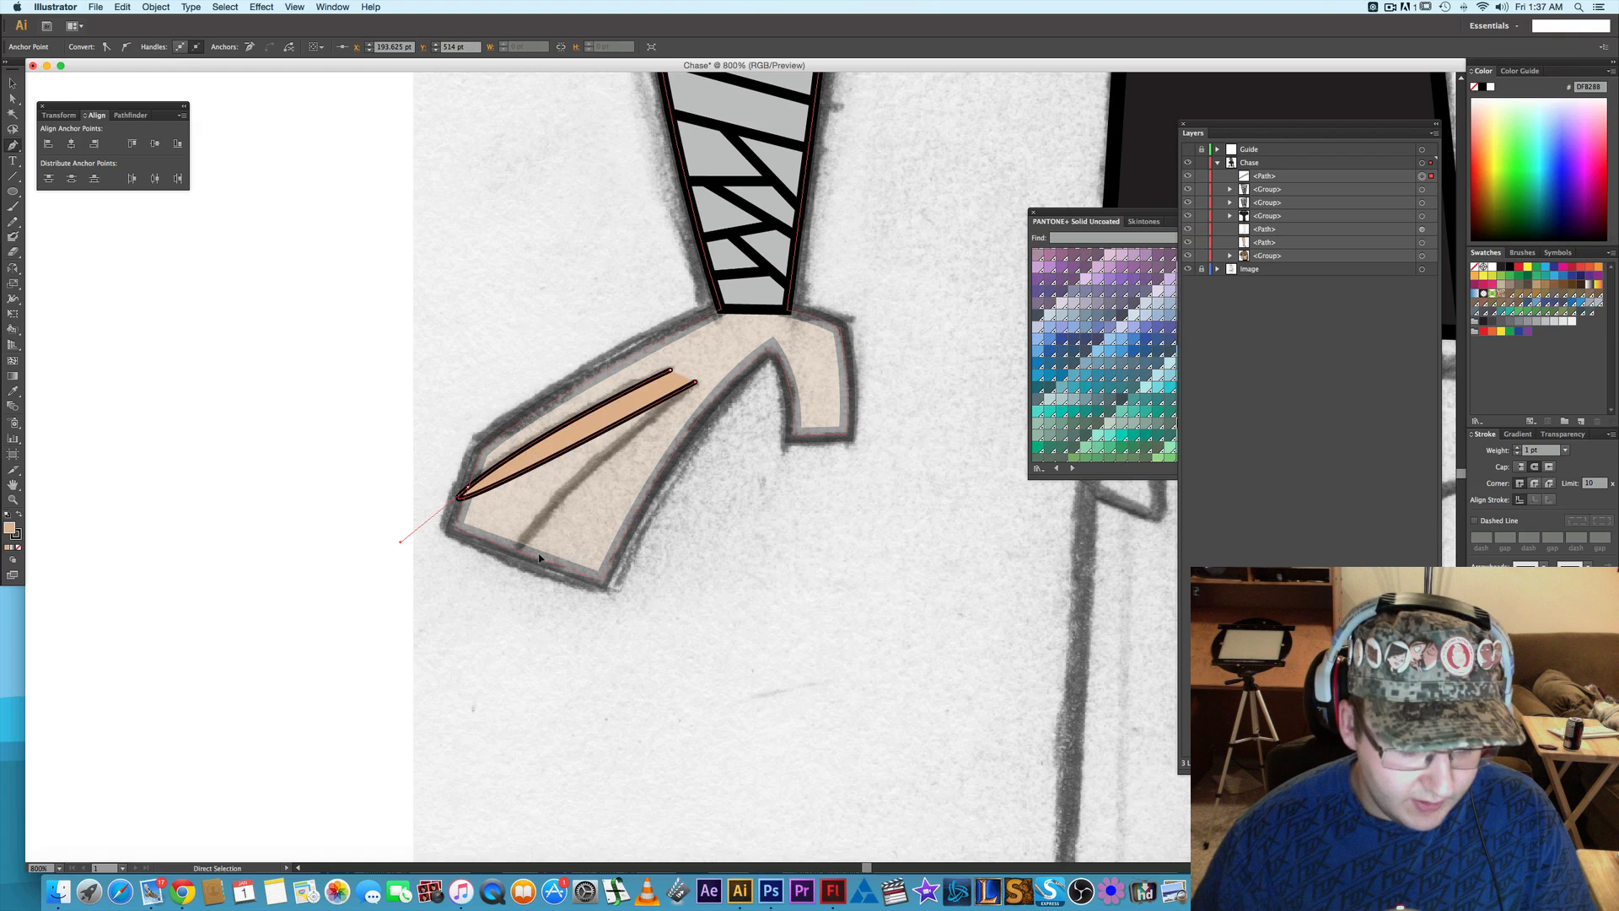
left_click(468, 488)
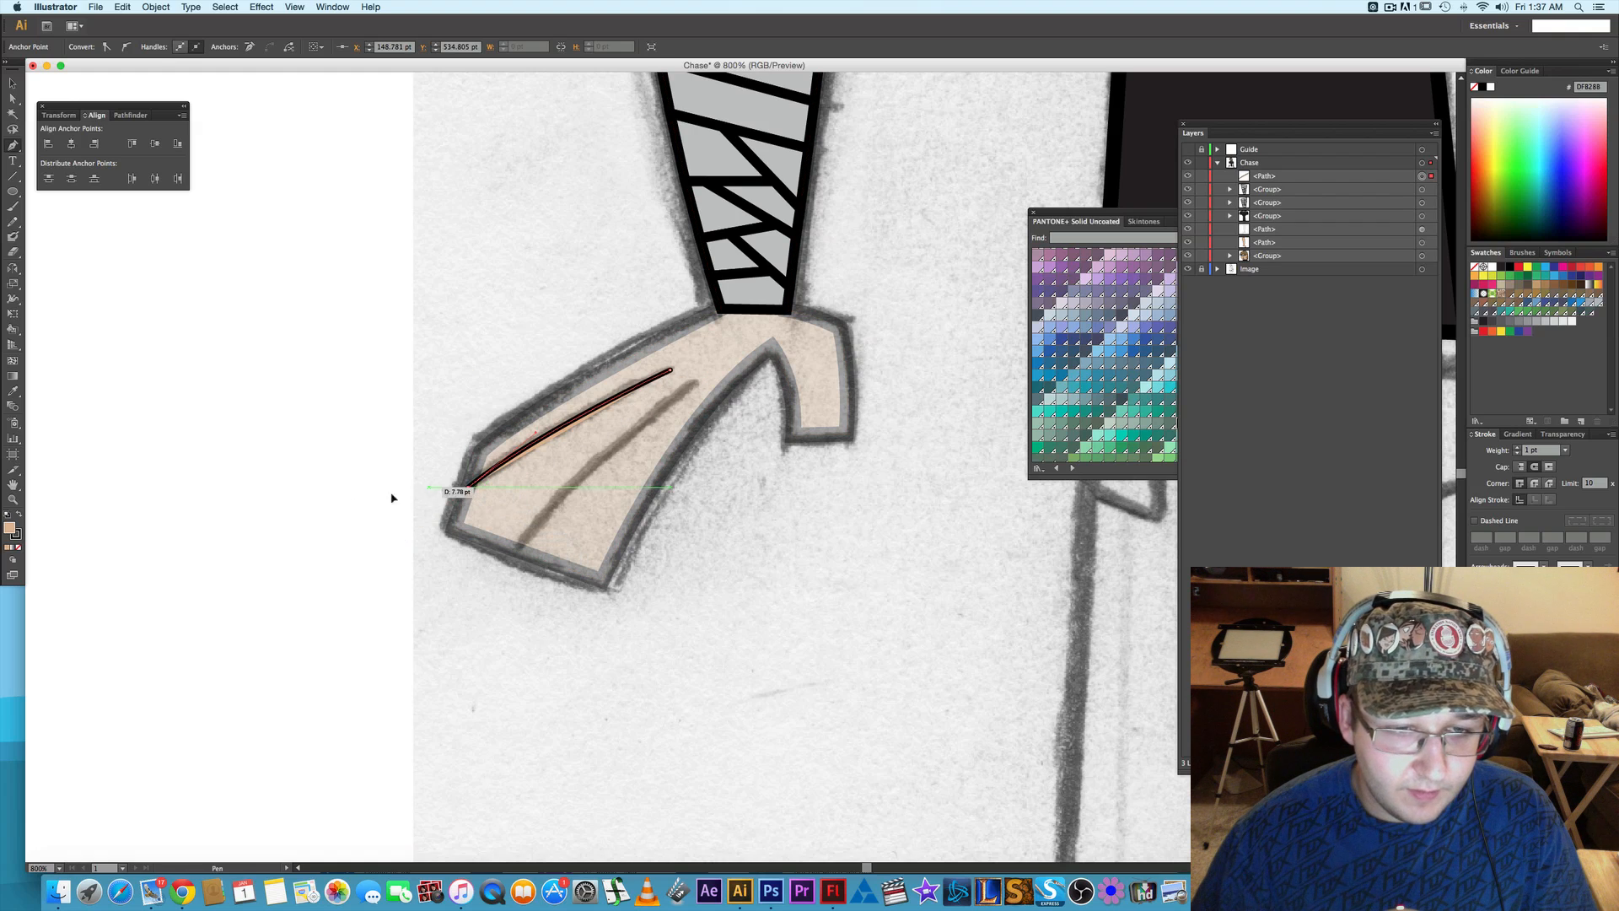
key("a")
left_click(313, 510)
left_click(314, 509)
- Draw the lower finger line as a second curved path running down to the hand's fingertip edge
key("p")
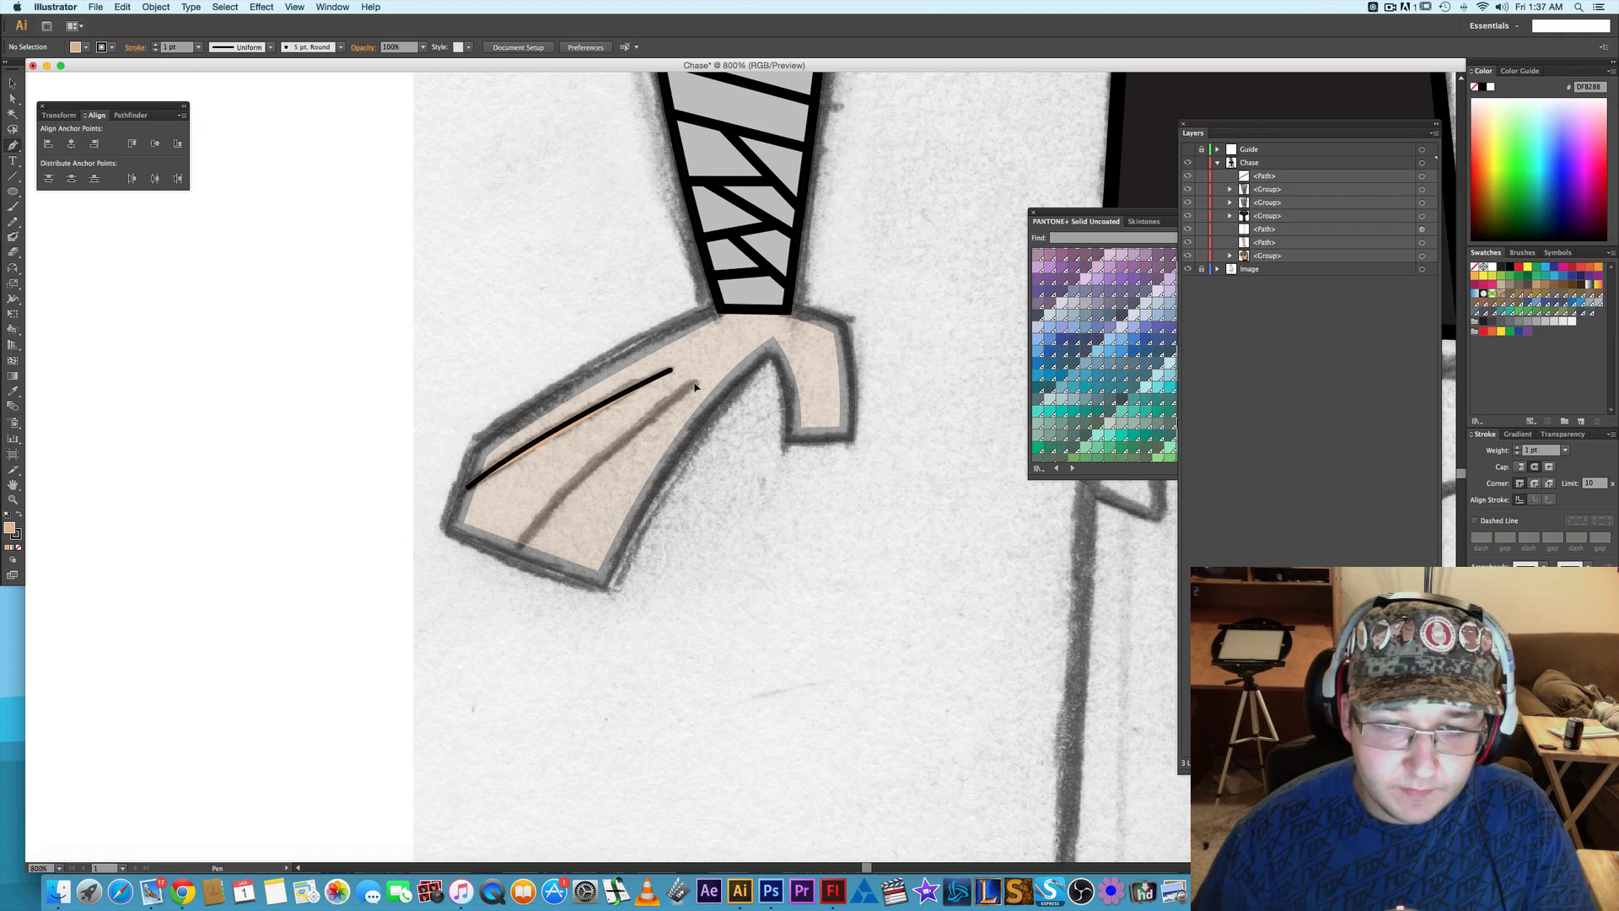
left_click(695, 386)
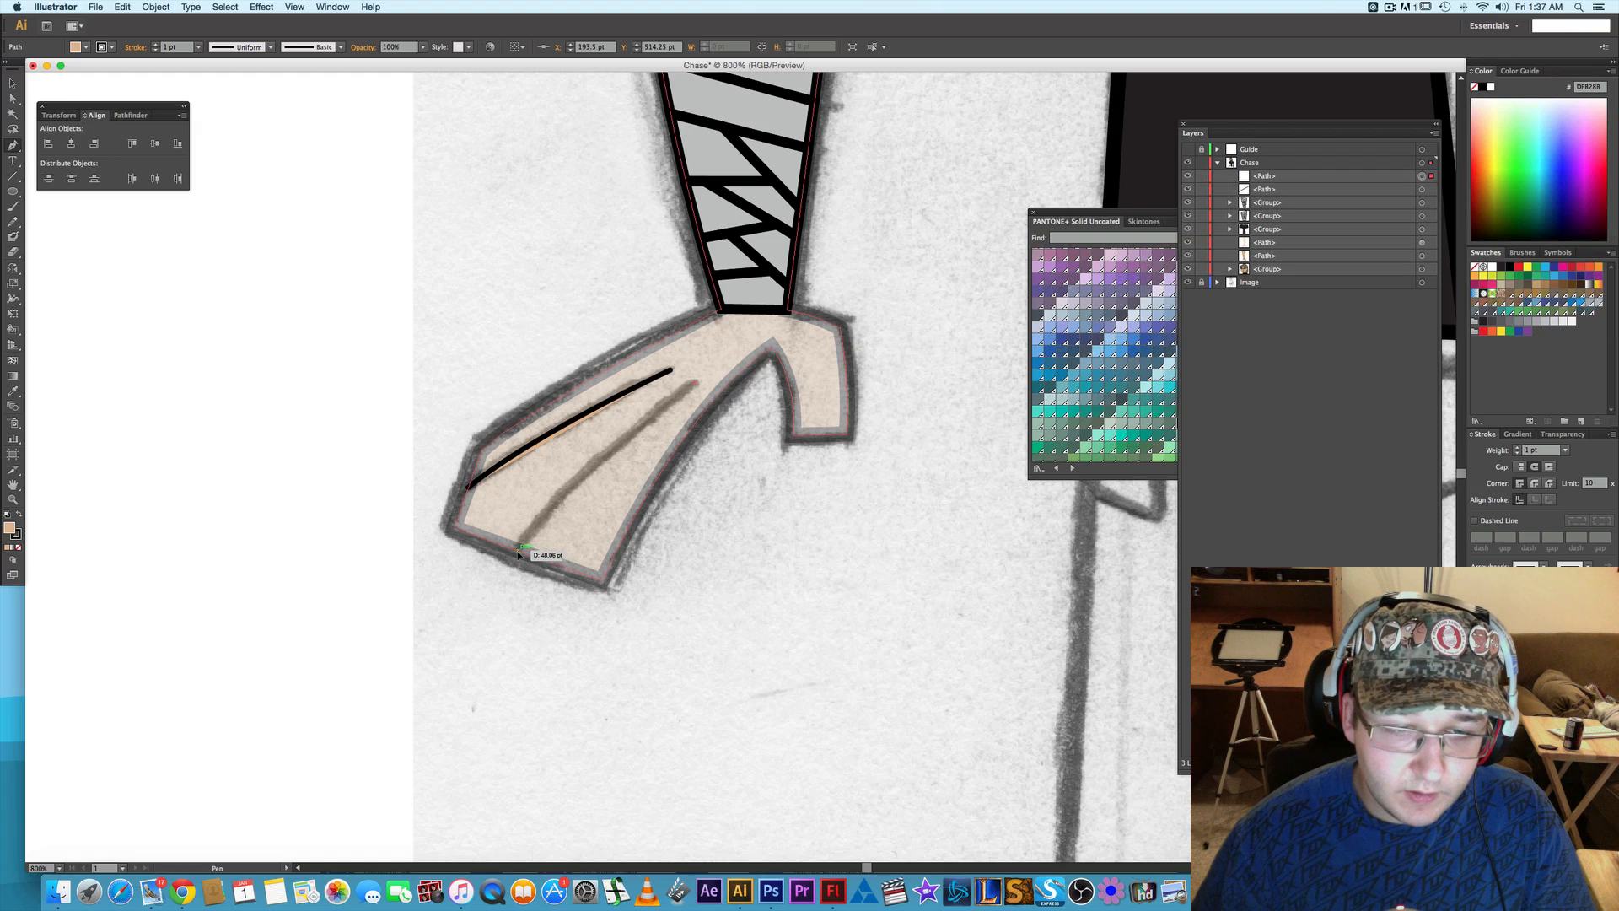
left_click_drag(518, 550, 459, 642)
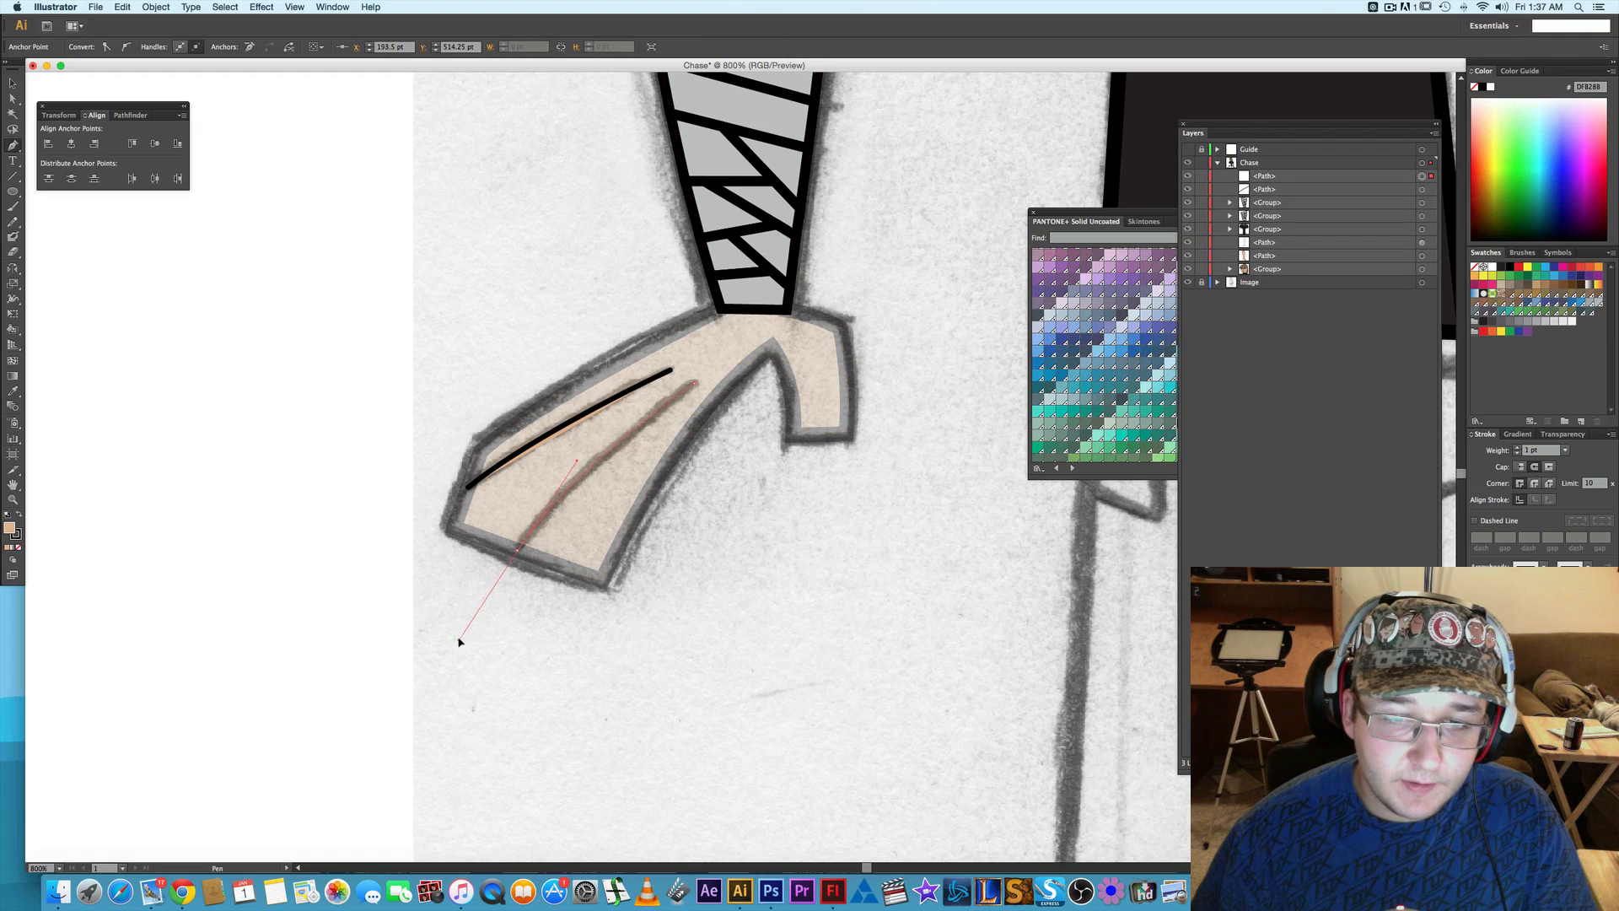
- Remove the fill from both finger lines so only their black strokes remain
key("v")
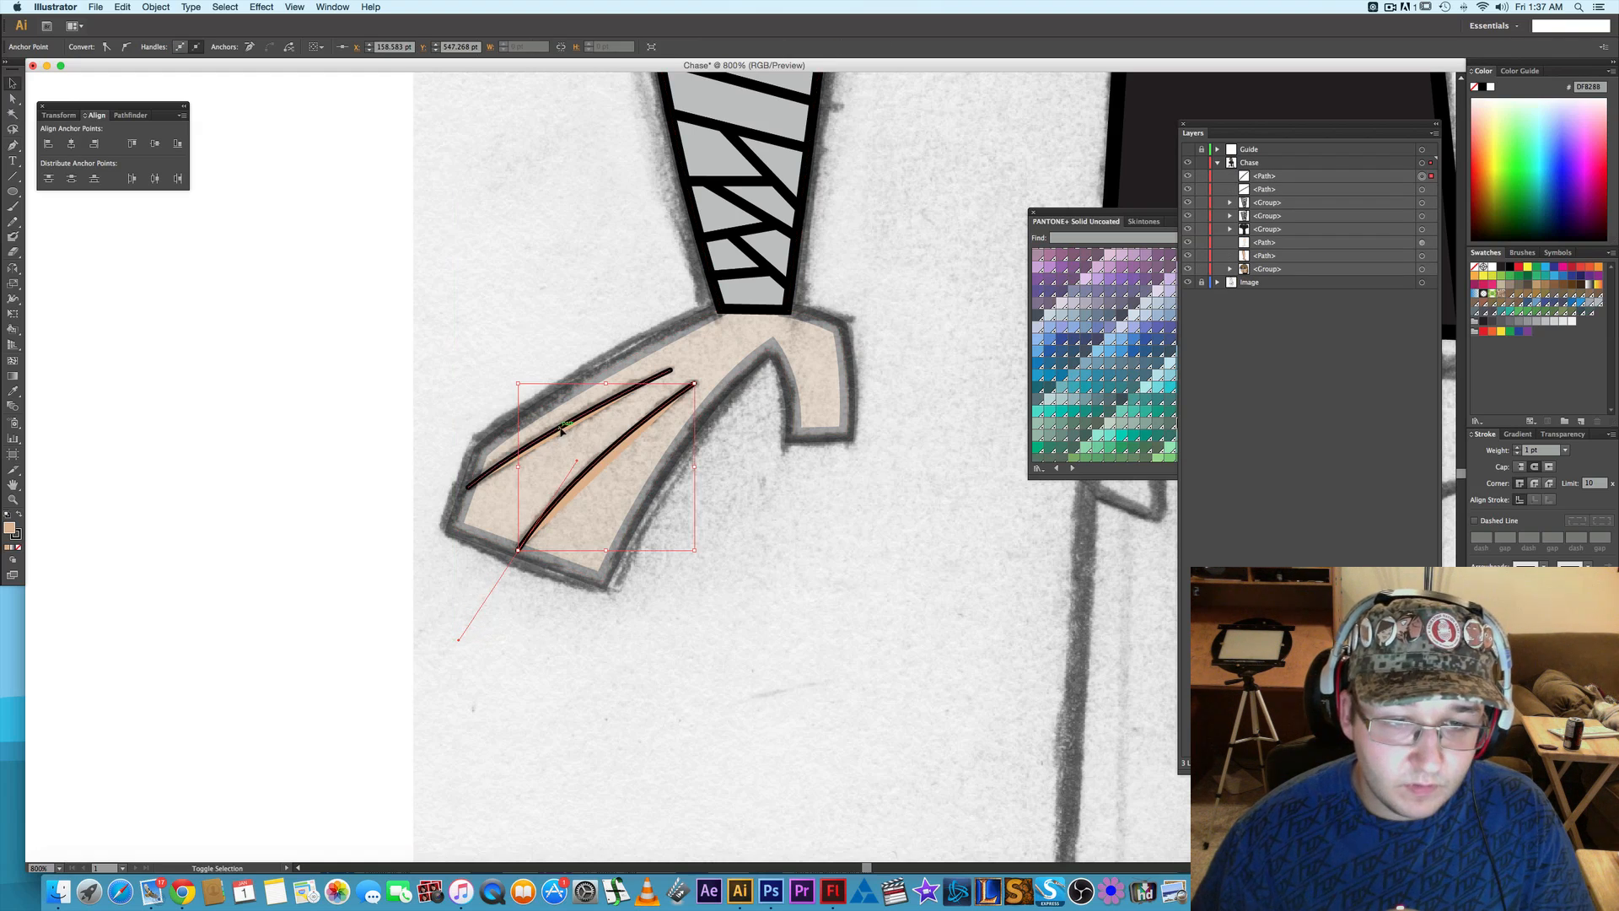
left_click(555, 435, "shift")
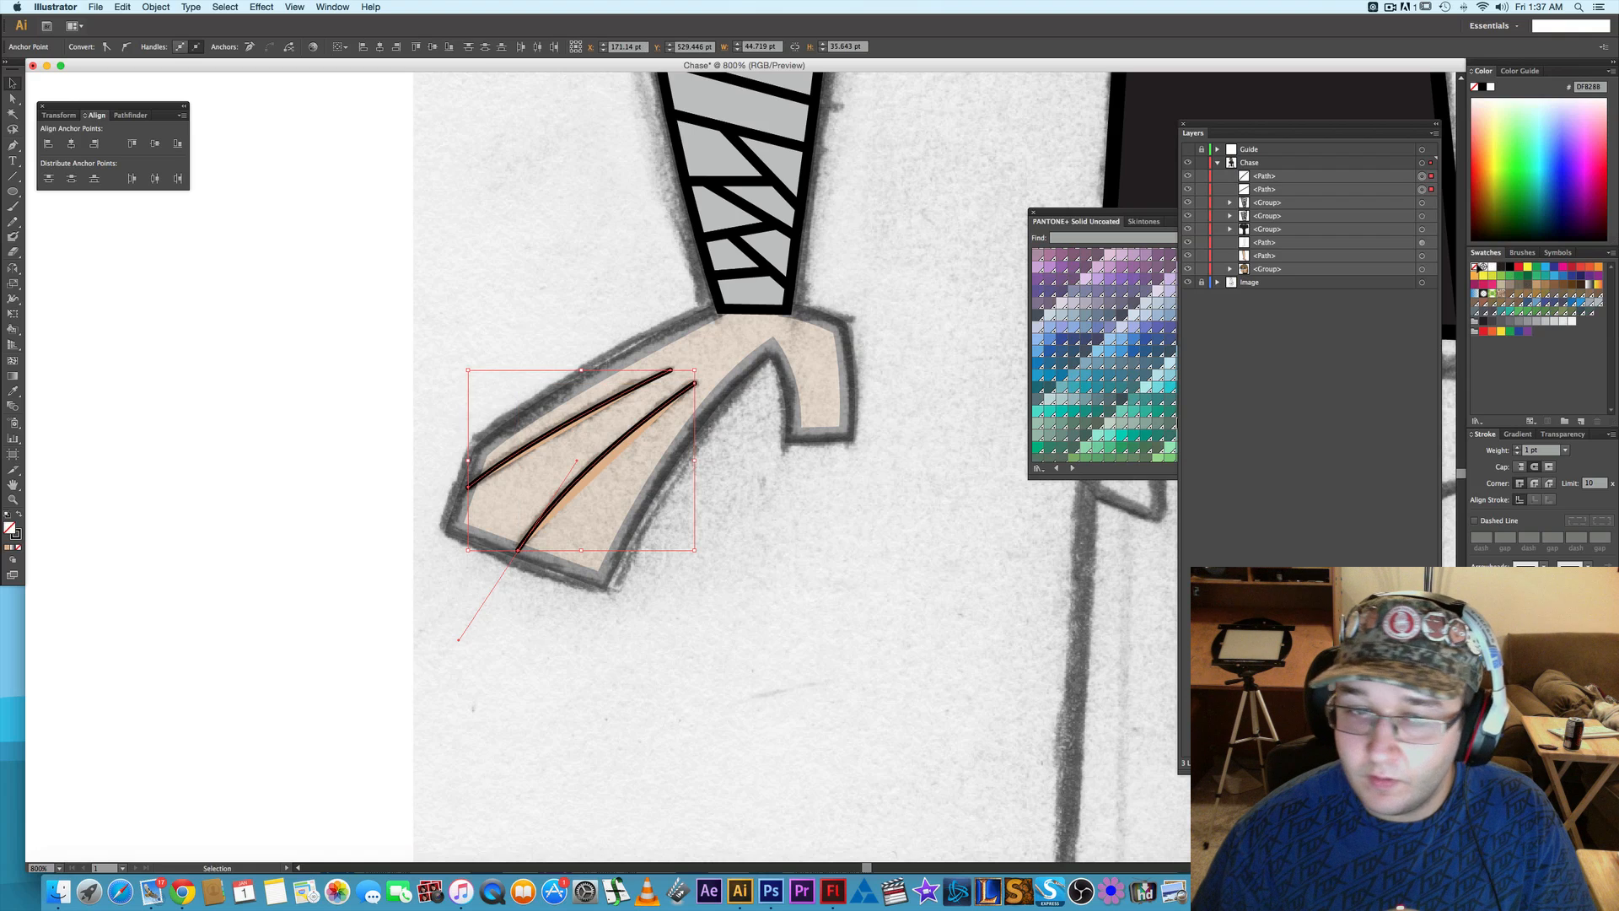
left_click(866, 554)
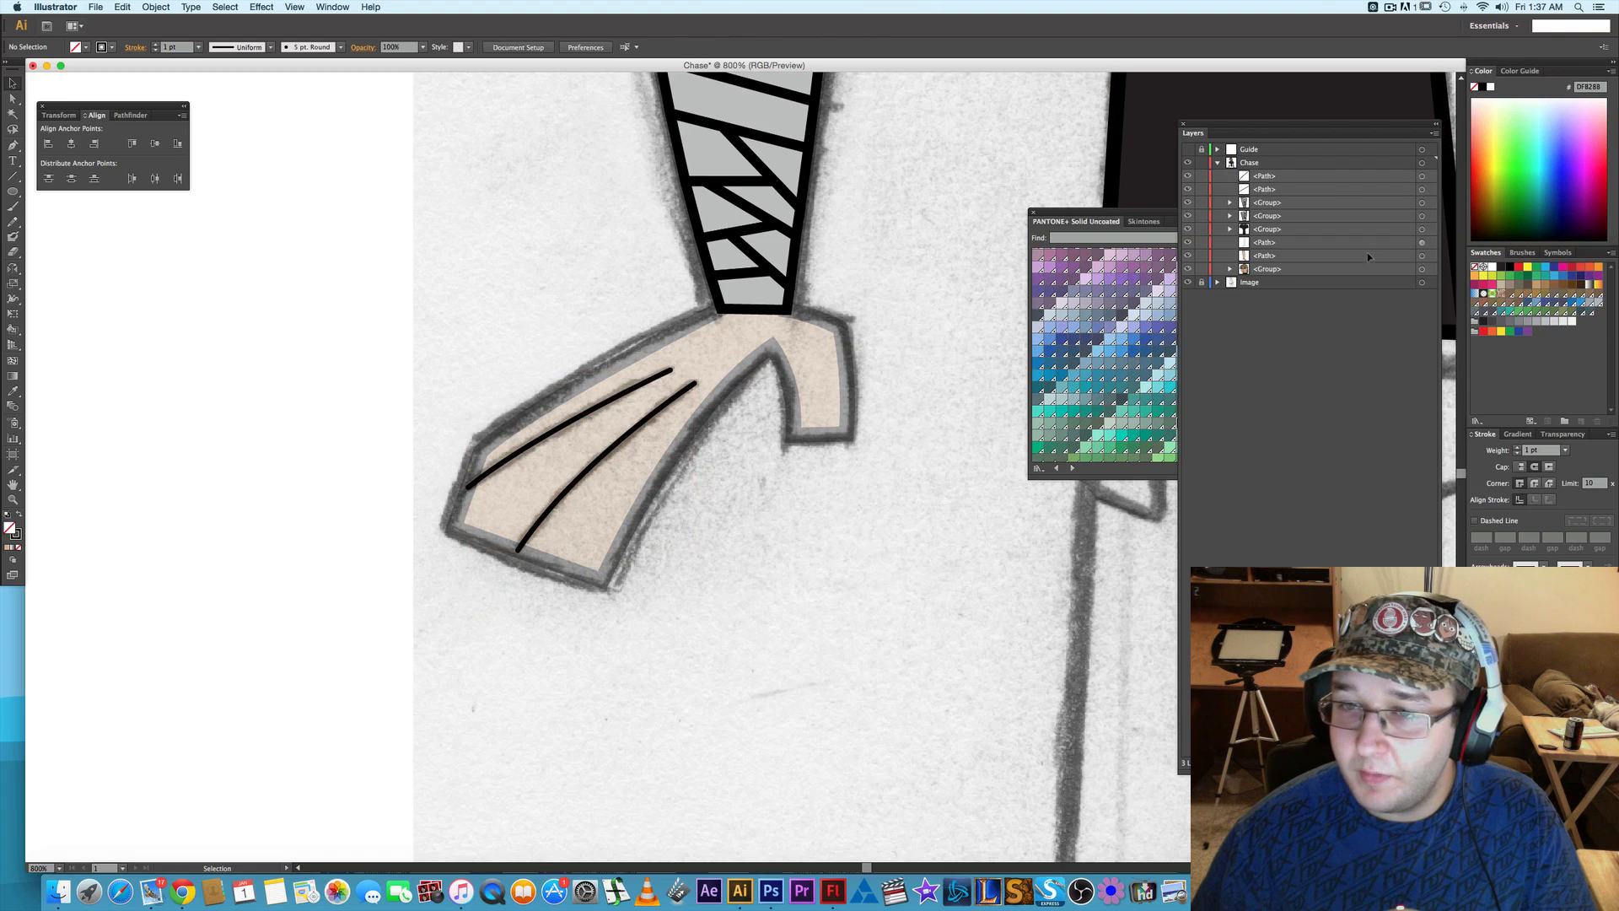
- Restore the left-side arm and hand path to 100% opacity
left_click(1421, 243)
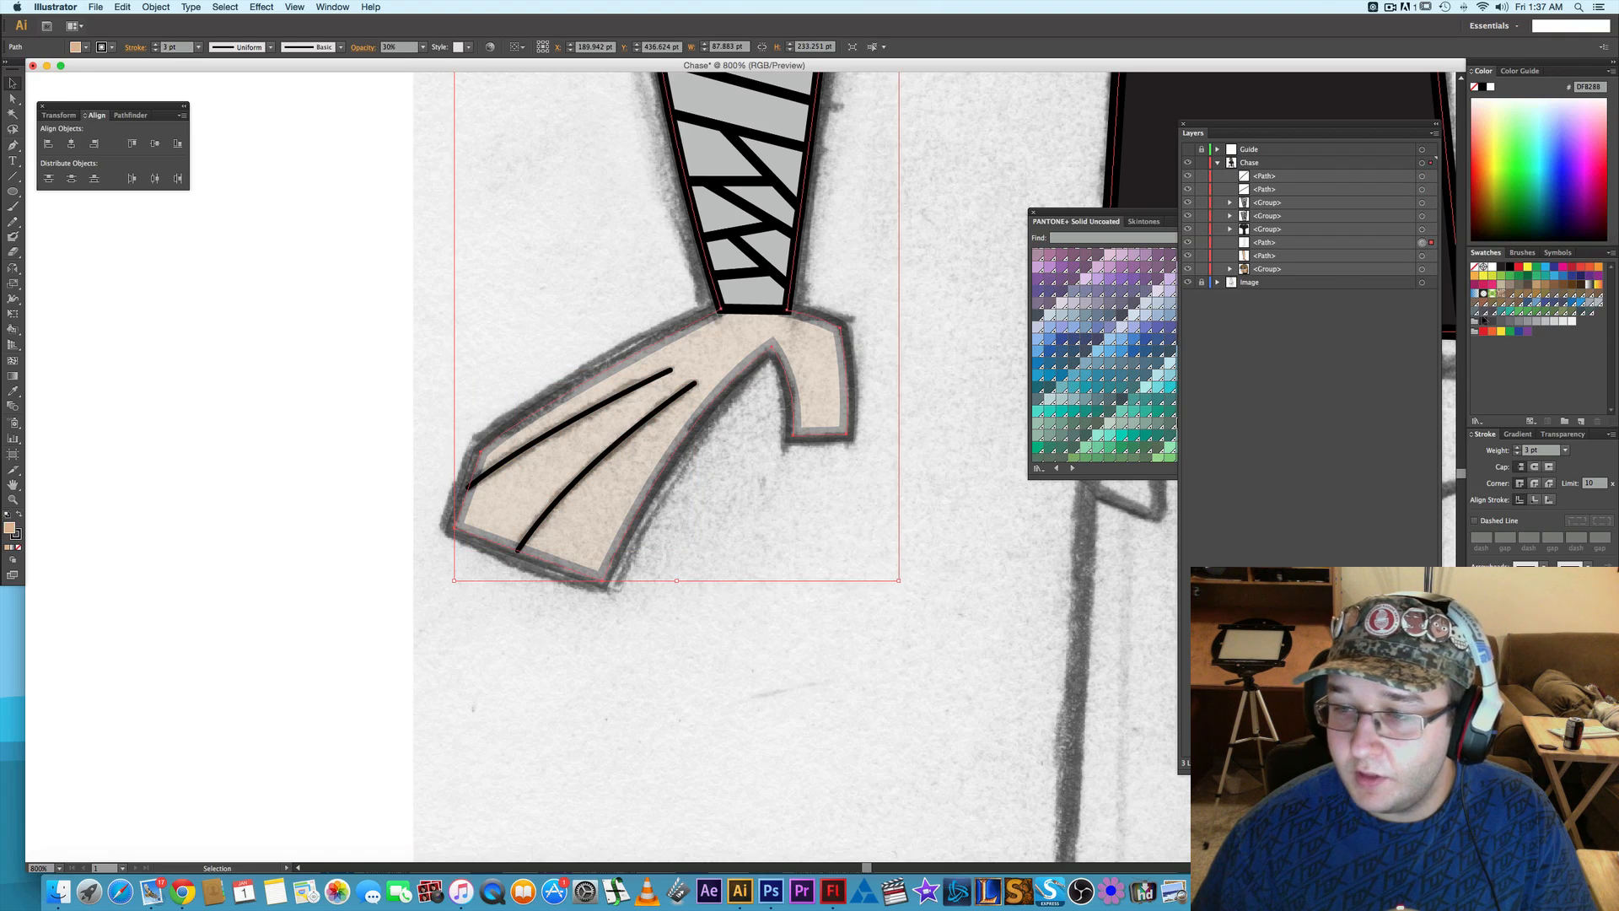
left_click(1563, 435)
left_click(1609, 451)
left_click(1593, 602)
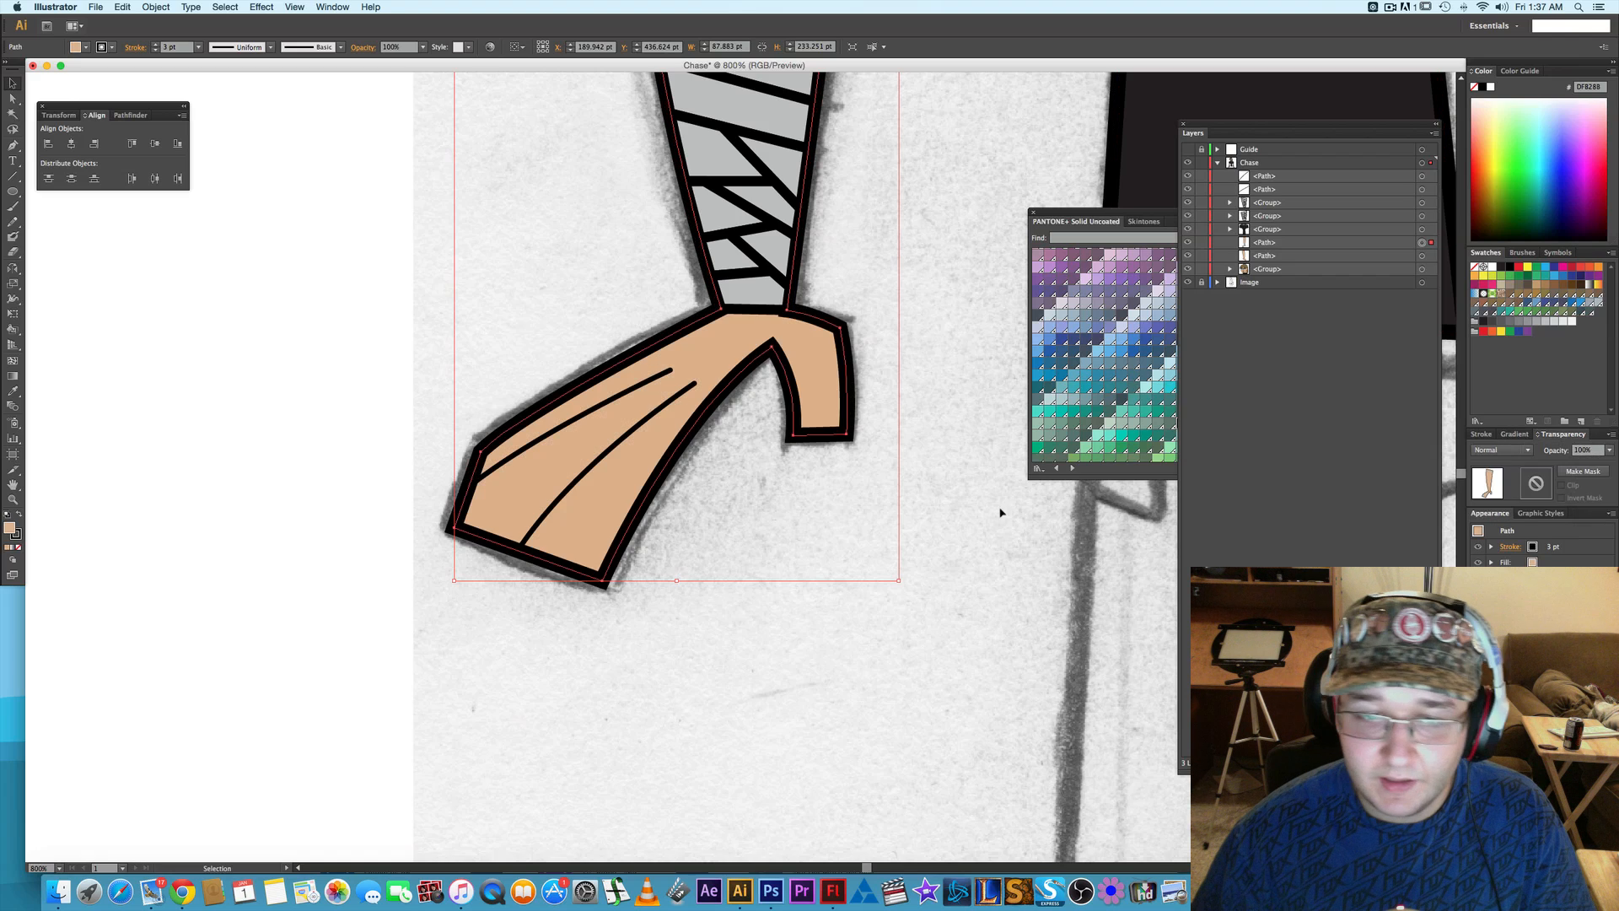
left_click(840, 470)
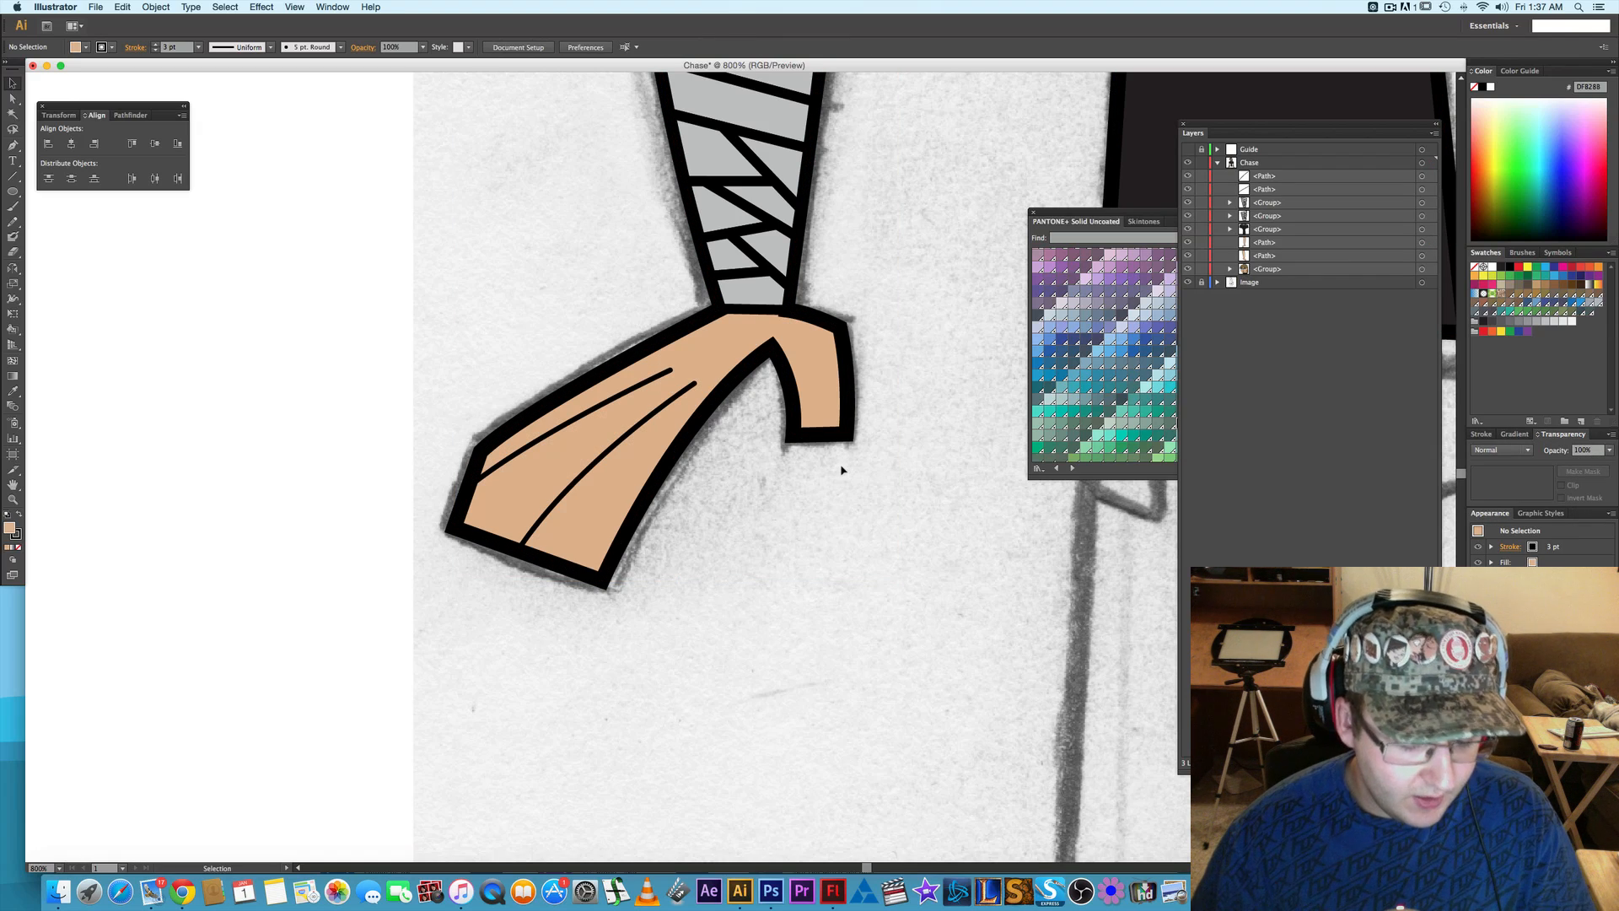
- Move both finger lines directly above the left-side arm path in the layer order and group all three paths
left_click(1421, 176)
left_click(1421, 189, "shift")
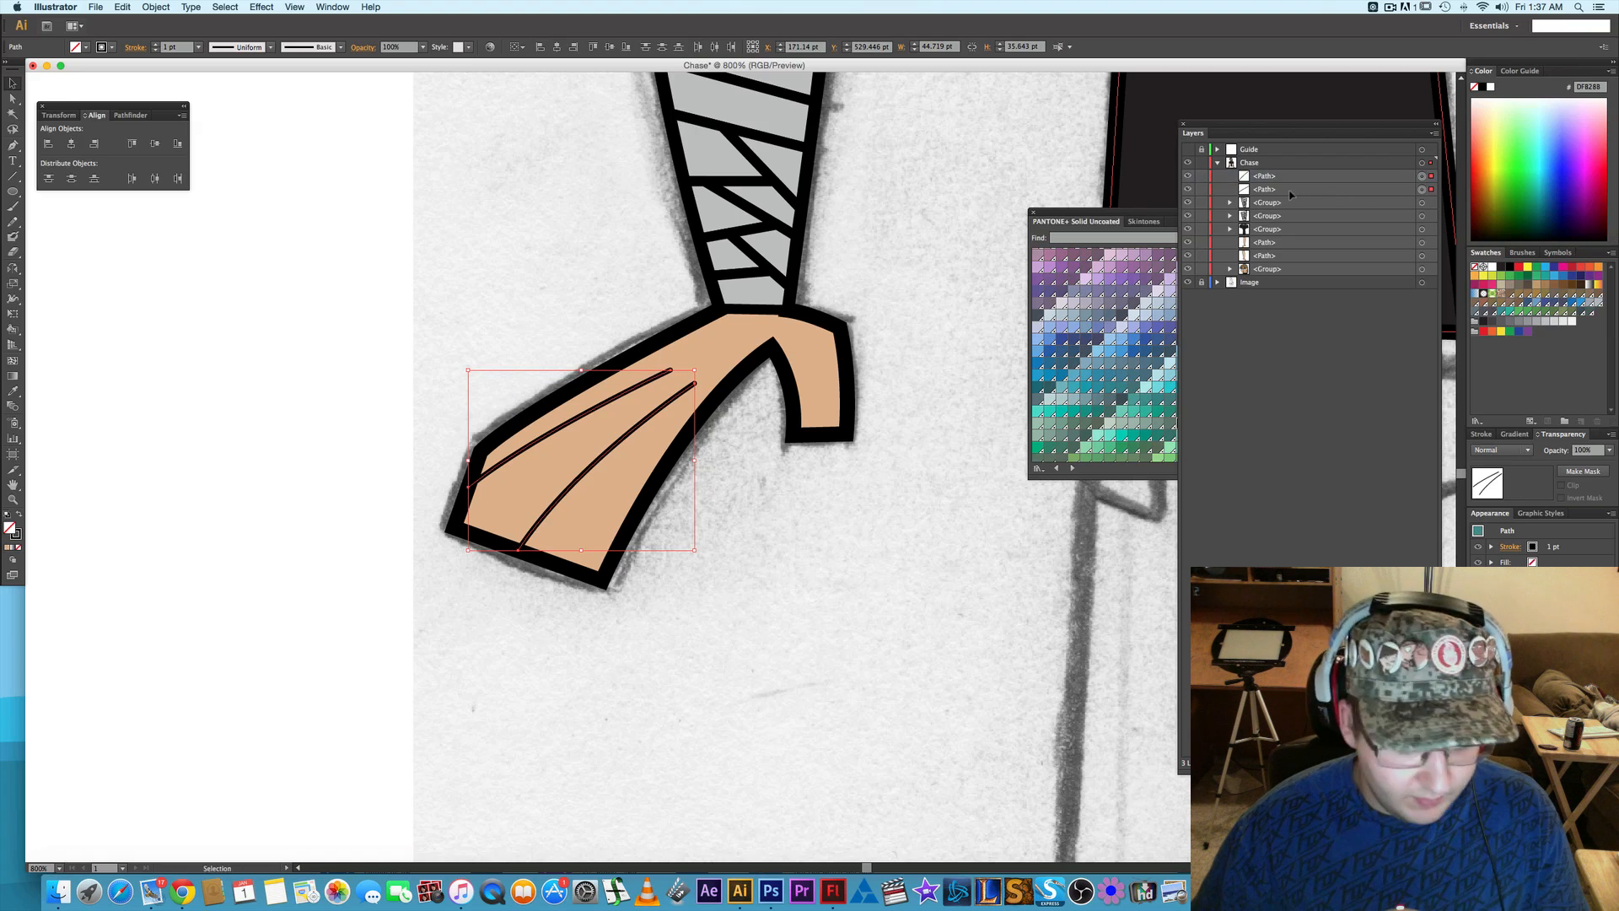
left_click(1294, 177)
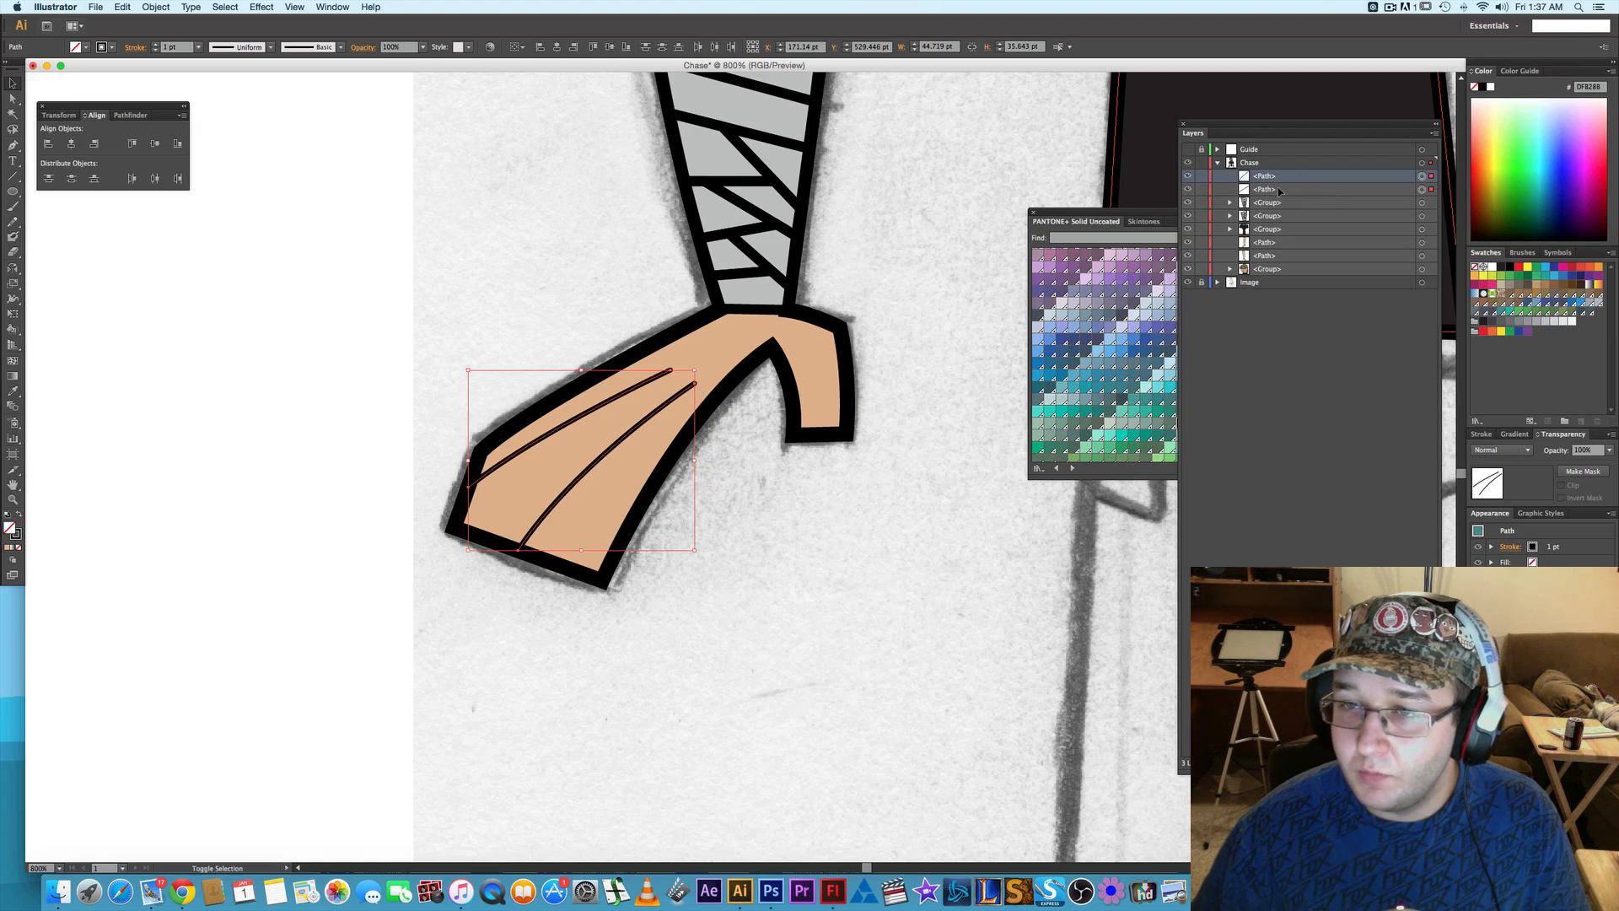
left_click(1279, 192, "shift")
left_click_drag(1280, 191, 1268, 243)
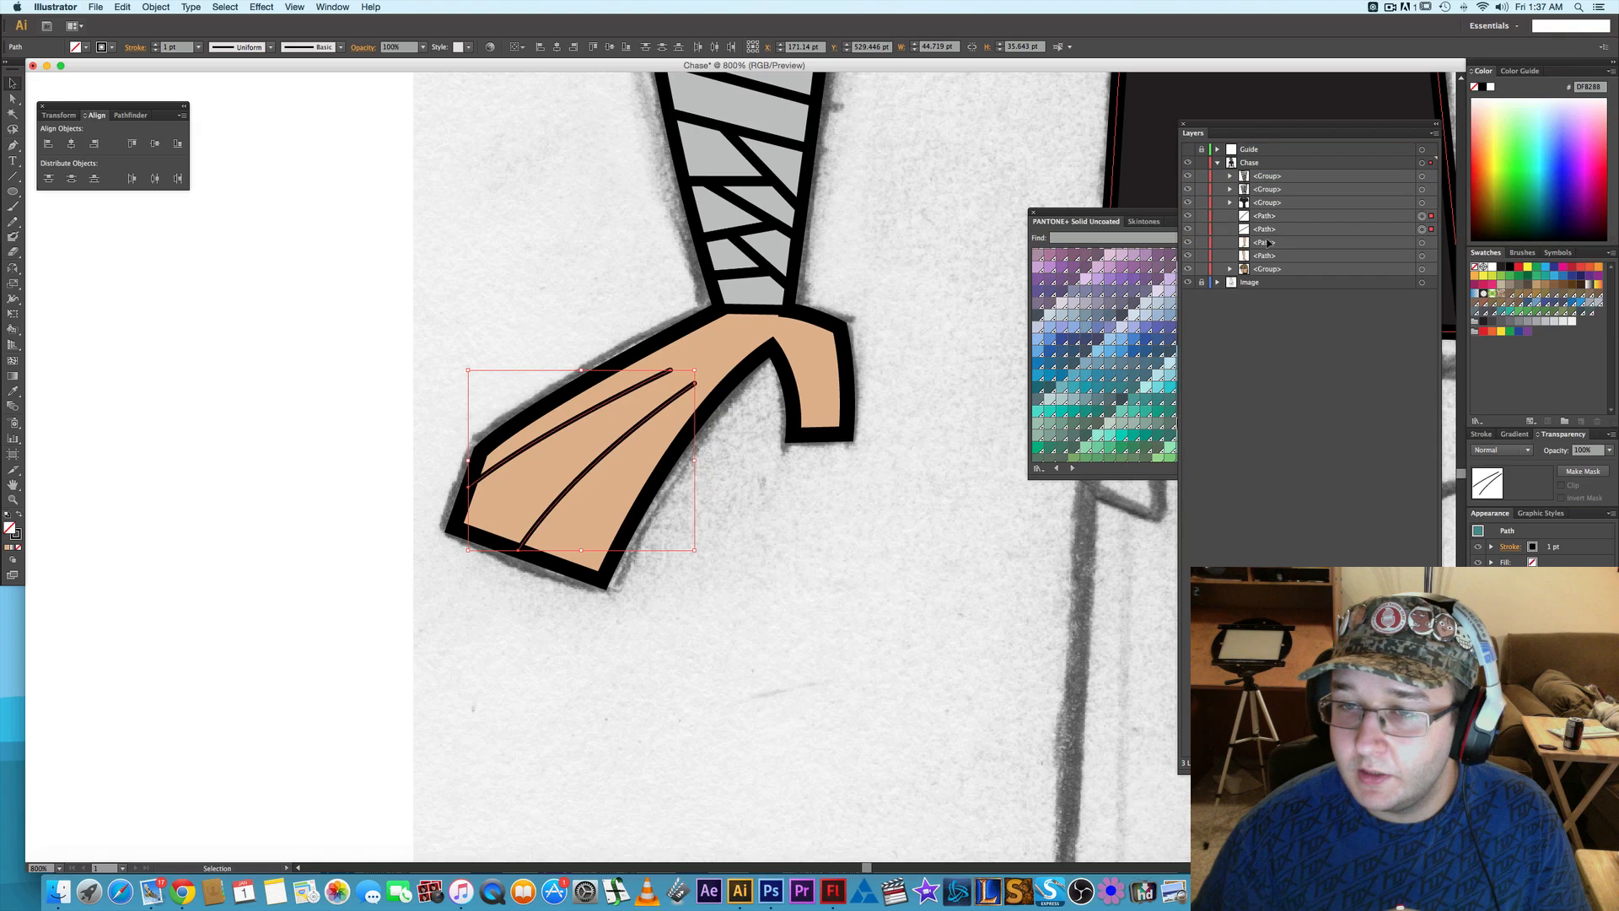
left_click(1421, 242, "shift")
key("super+g")
key("v")
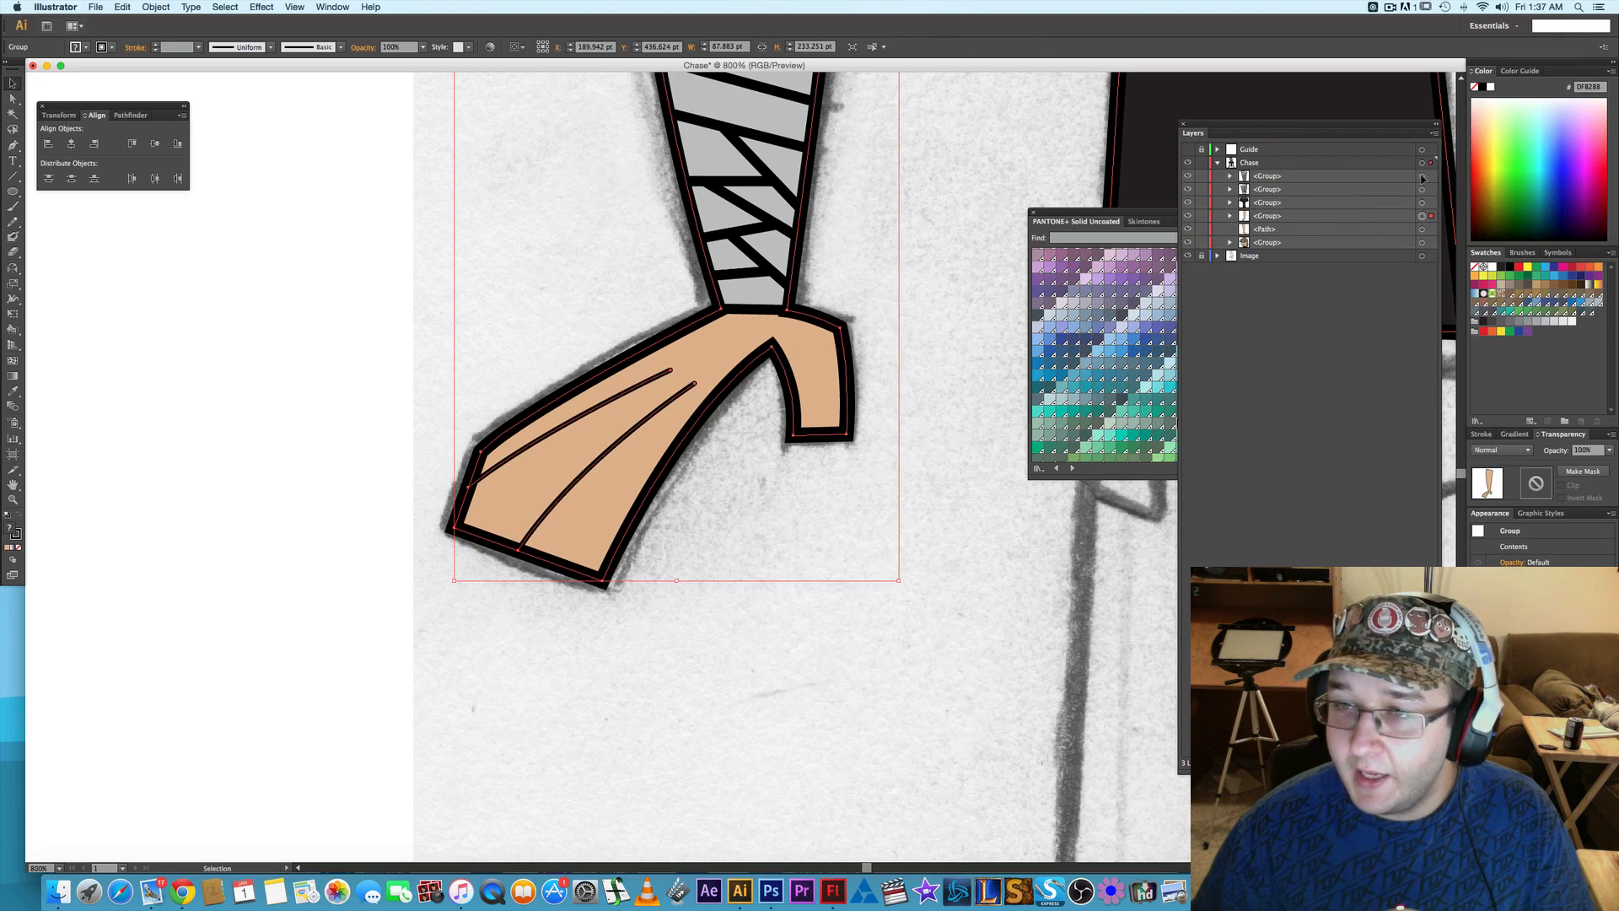
- Move the left-side wrist wrap group directly above the left-side arm and hand group, and group the two together
left_click(1422, 176)
left_click(1289, 175)
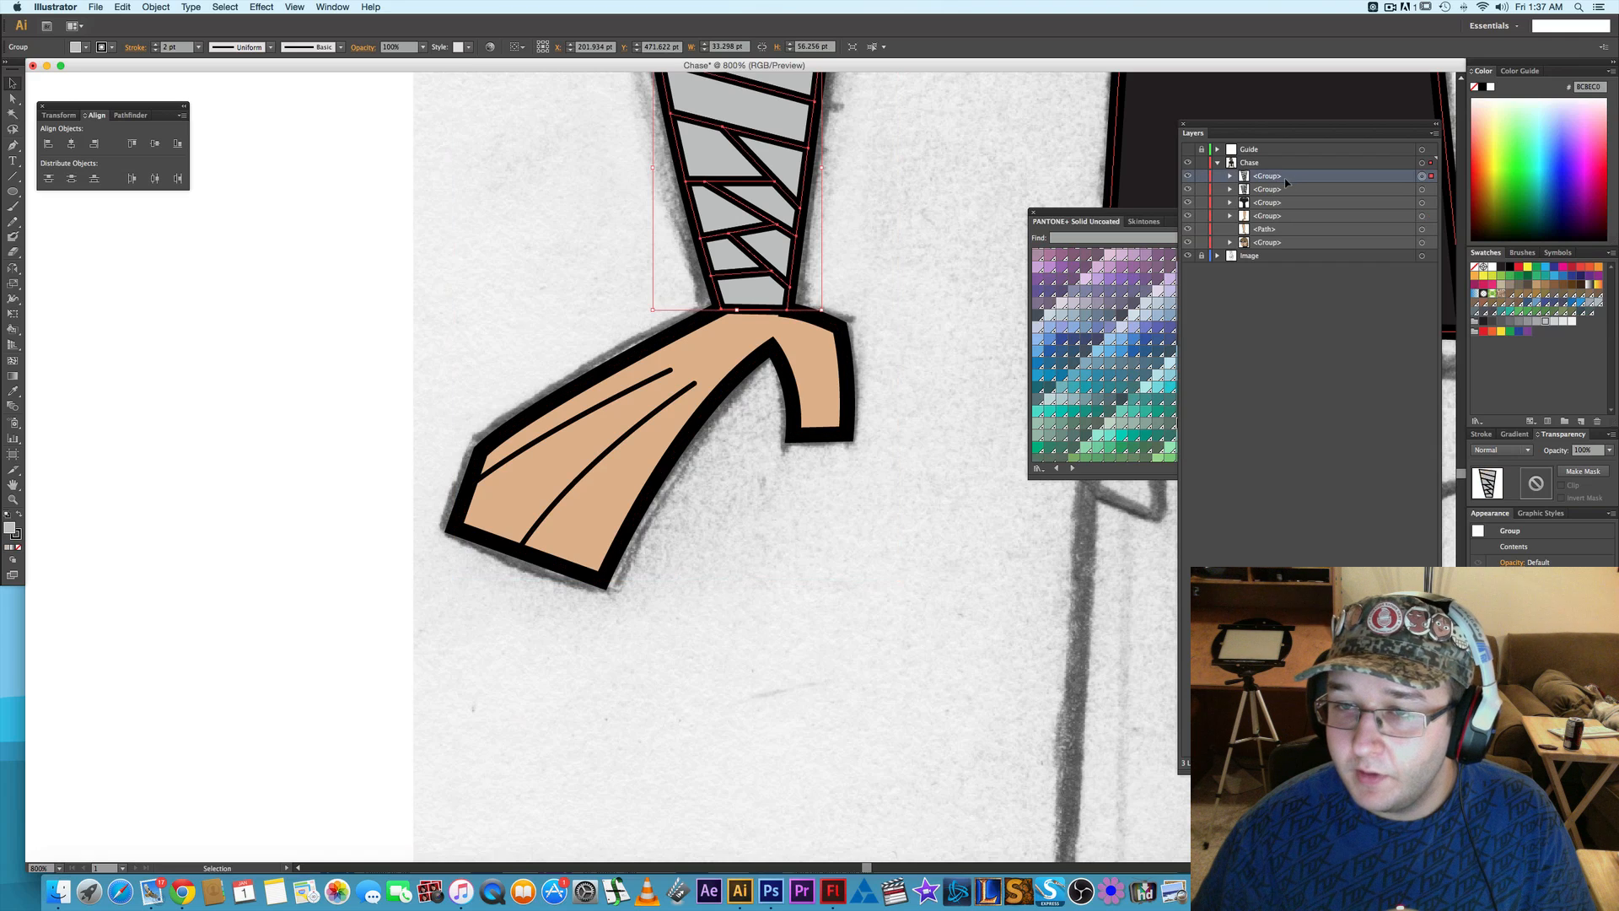
mouse_move(1286, 181)
left_mouse_down()
mouse_move(1287, 211)
mouse_move(1414, 212)
left_mouse_up()
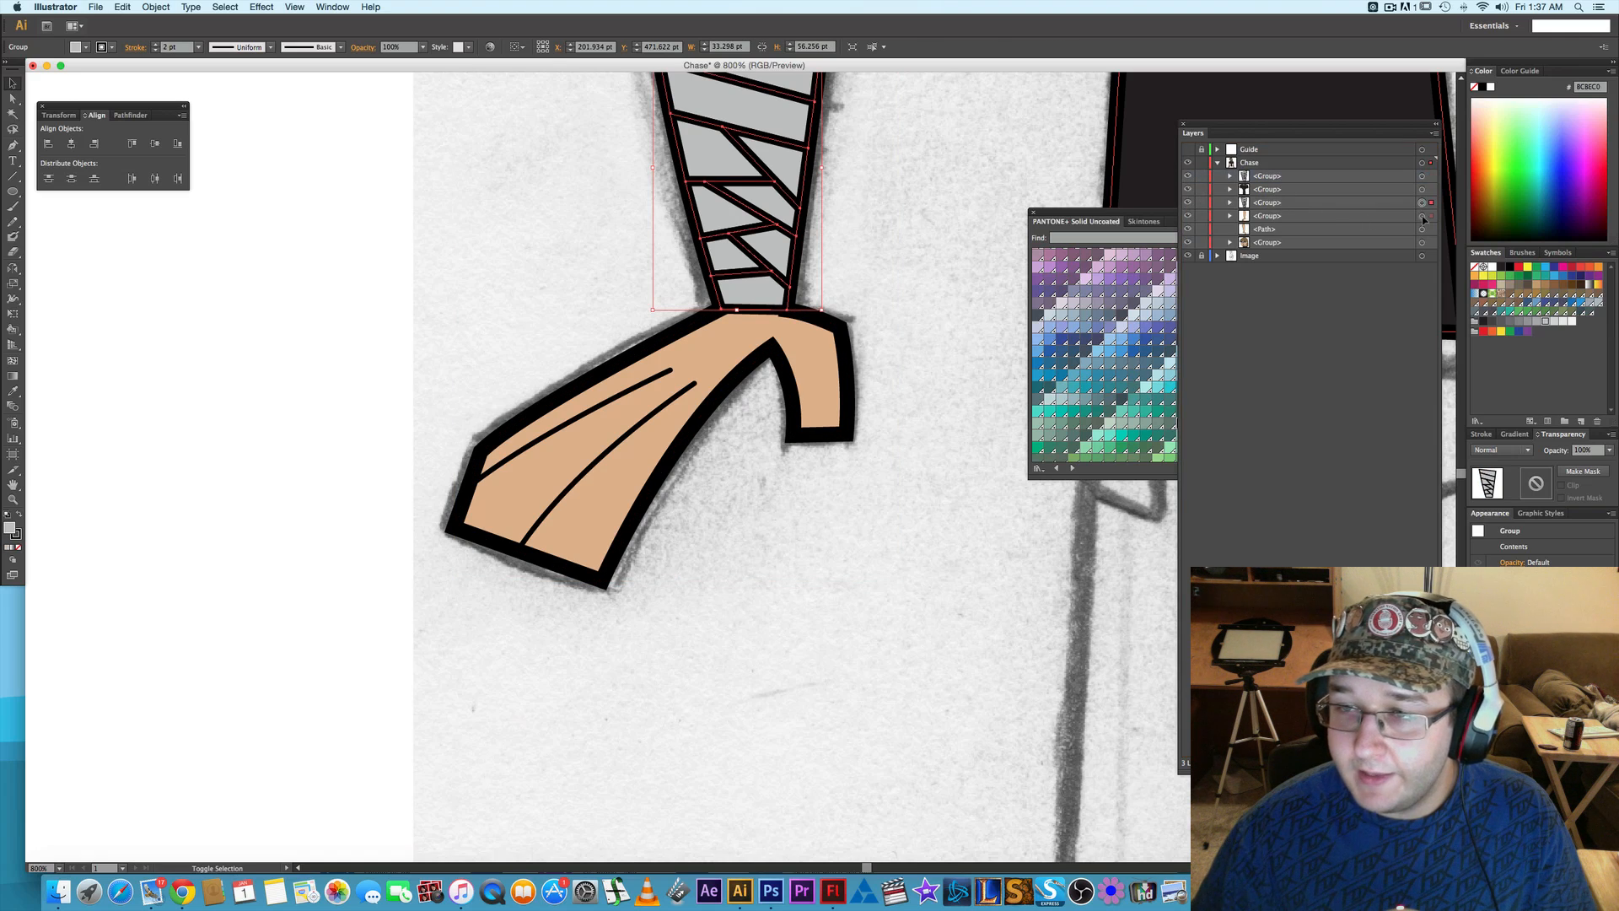
left_click(1423, 216, "shift")
key("super+g")
left_click(850, 502)
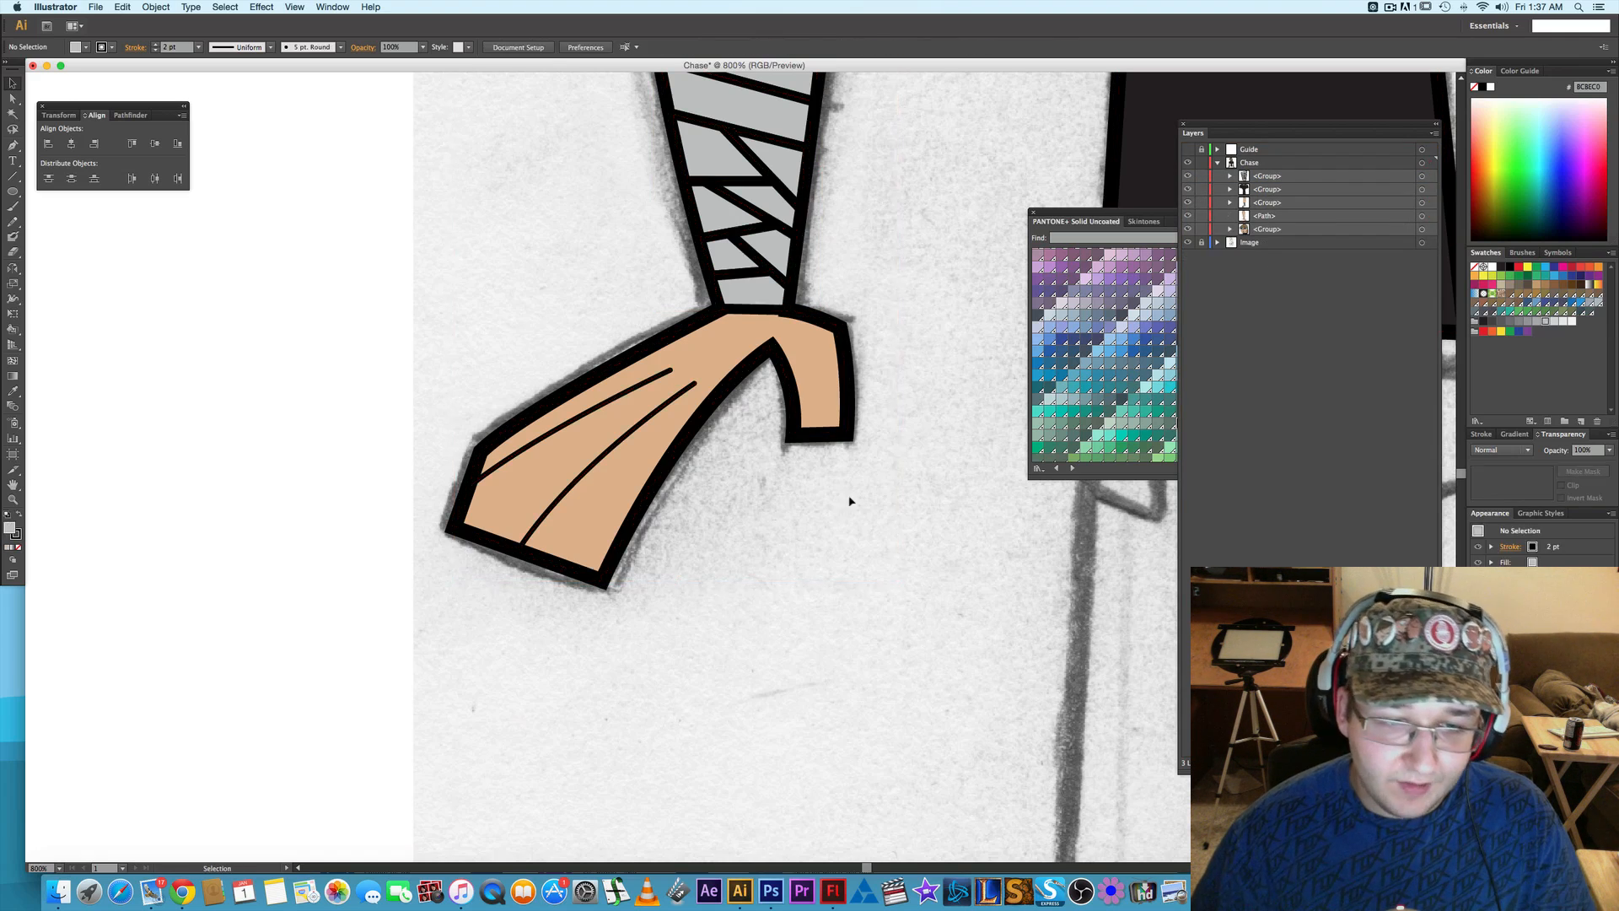
- Lower the right-side arm and hand path's opacity to 30% to expose the sketched finger lines
scroll(862, 497, "down", 1)
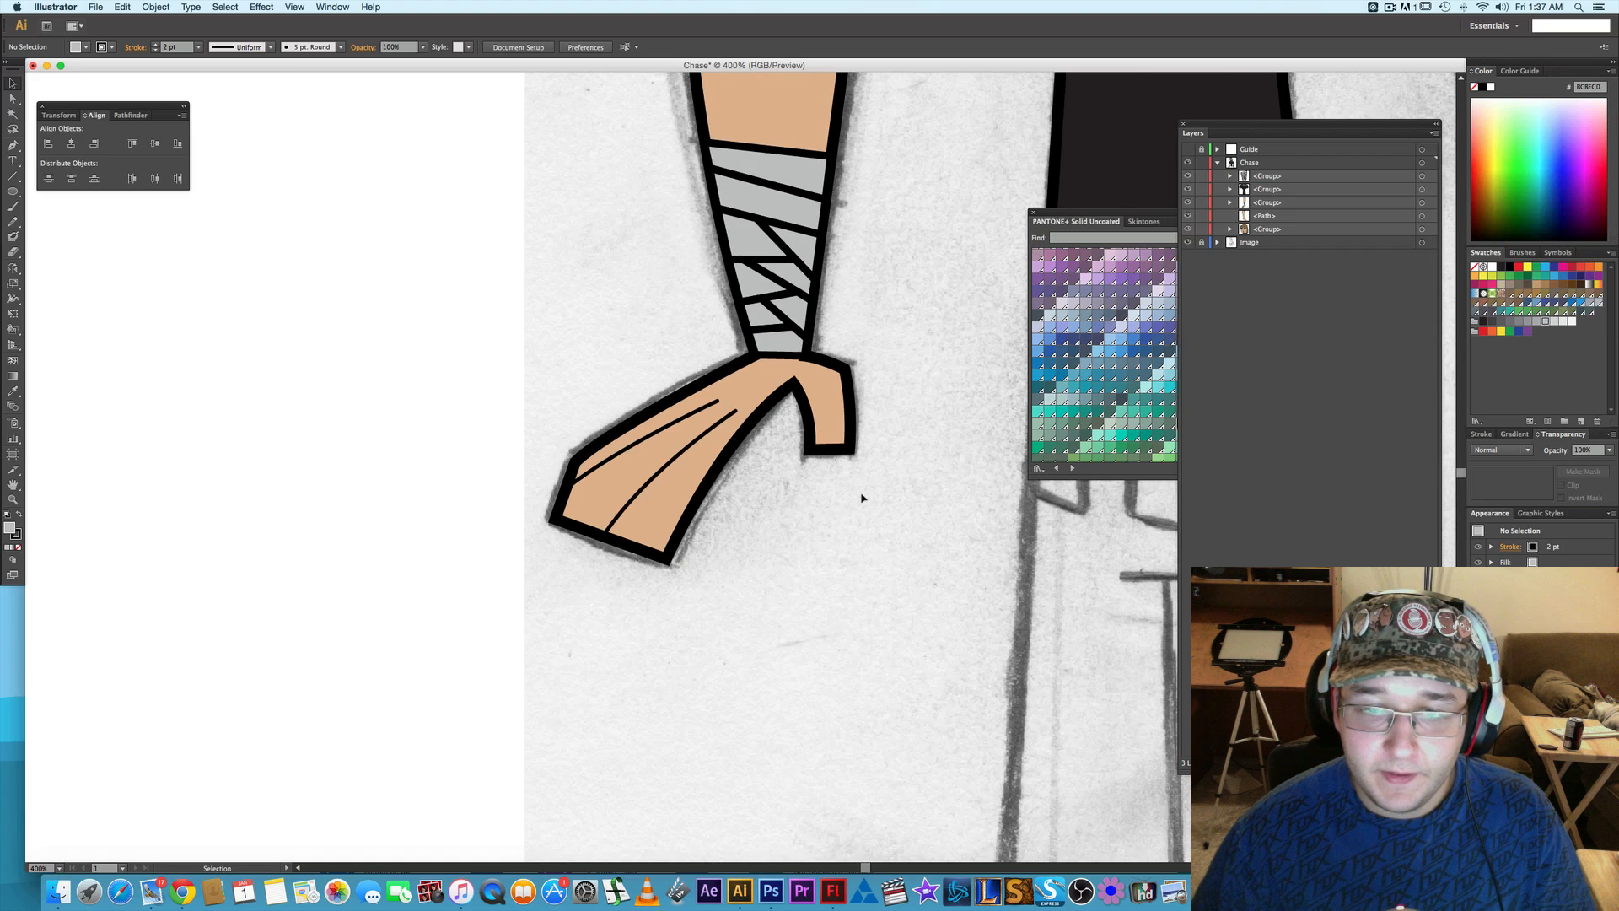
scroll(862, 498, "down", 2)
left_click_drag(893, 480, 581, 445)
scroll(806, 440, "up", 2)
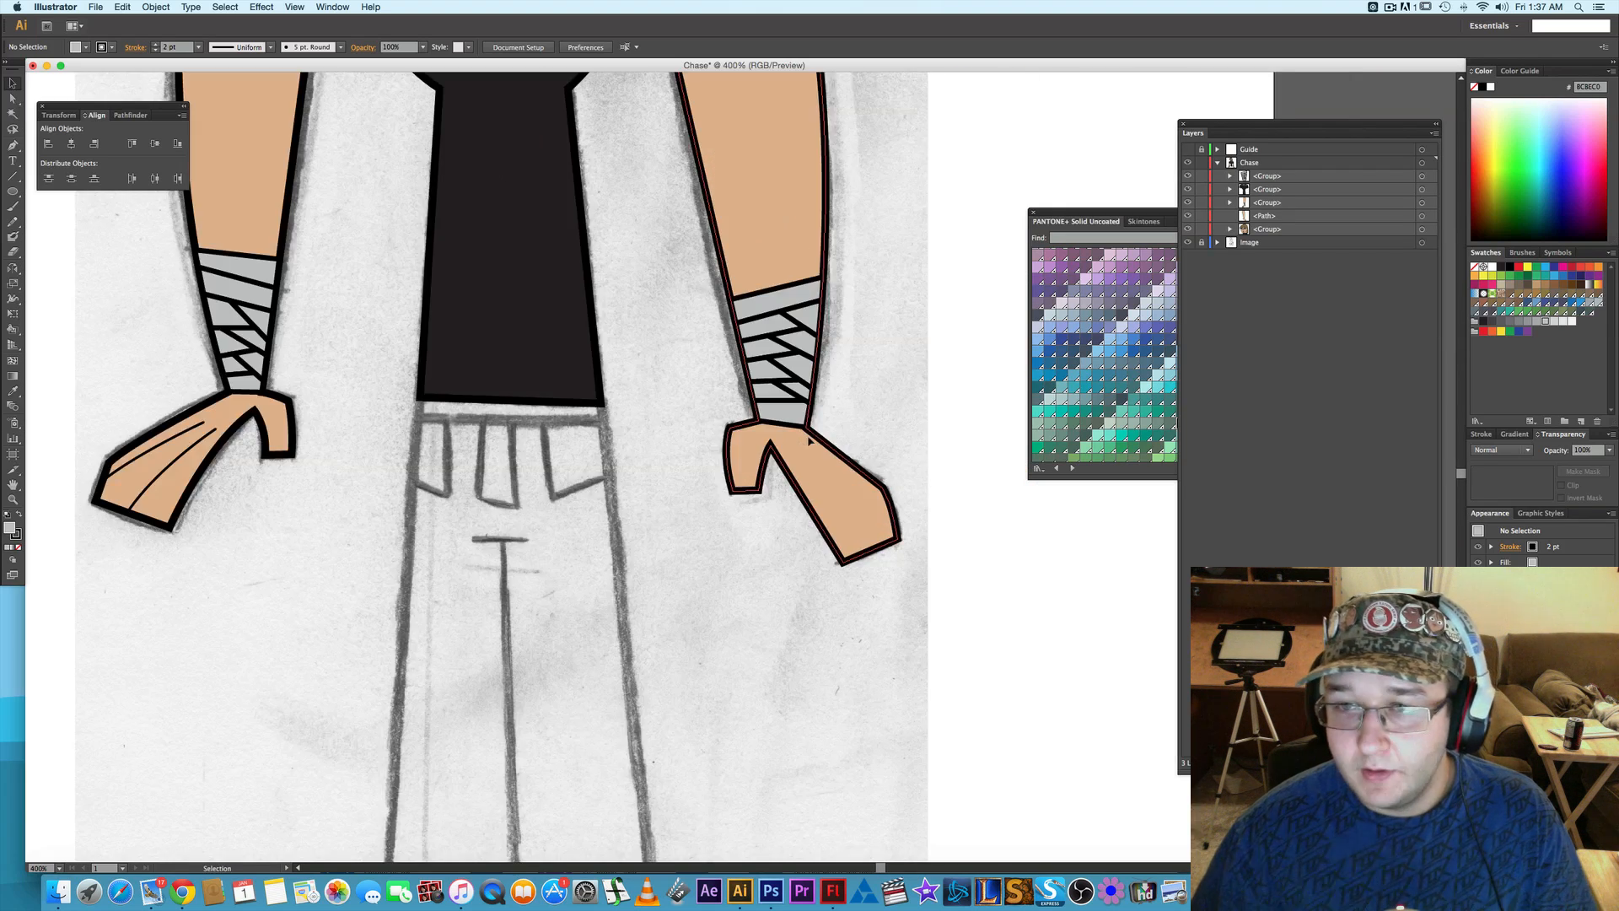
left_click(1422, 217)
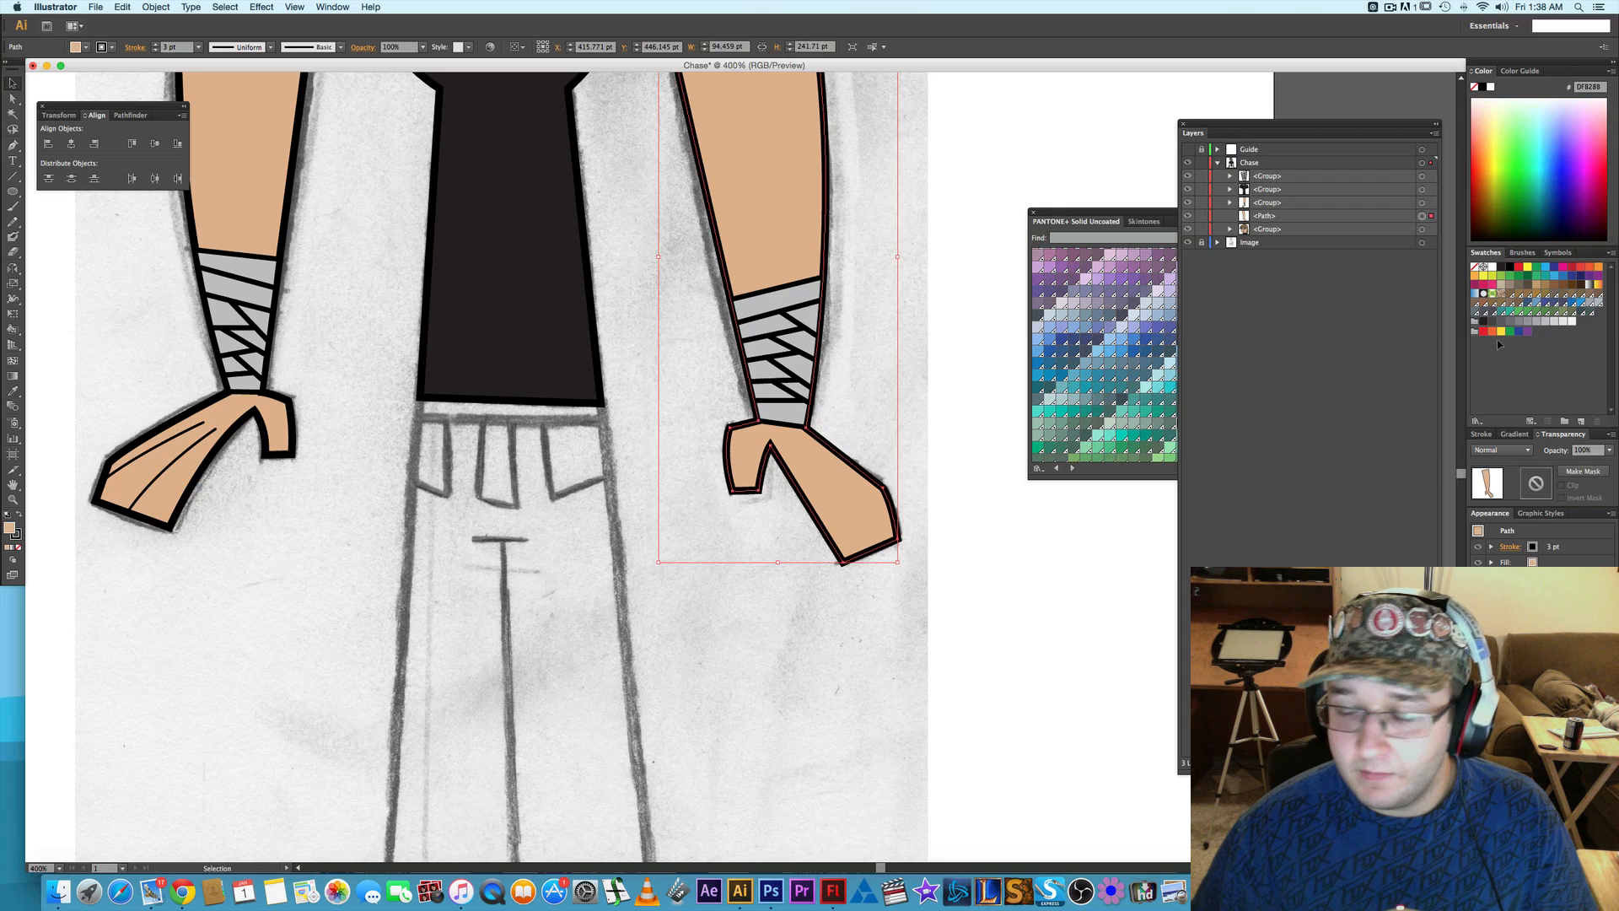
left_click(1609, 451)
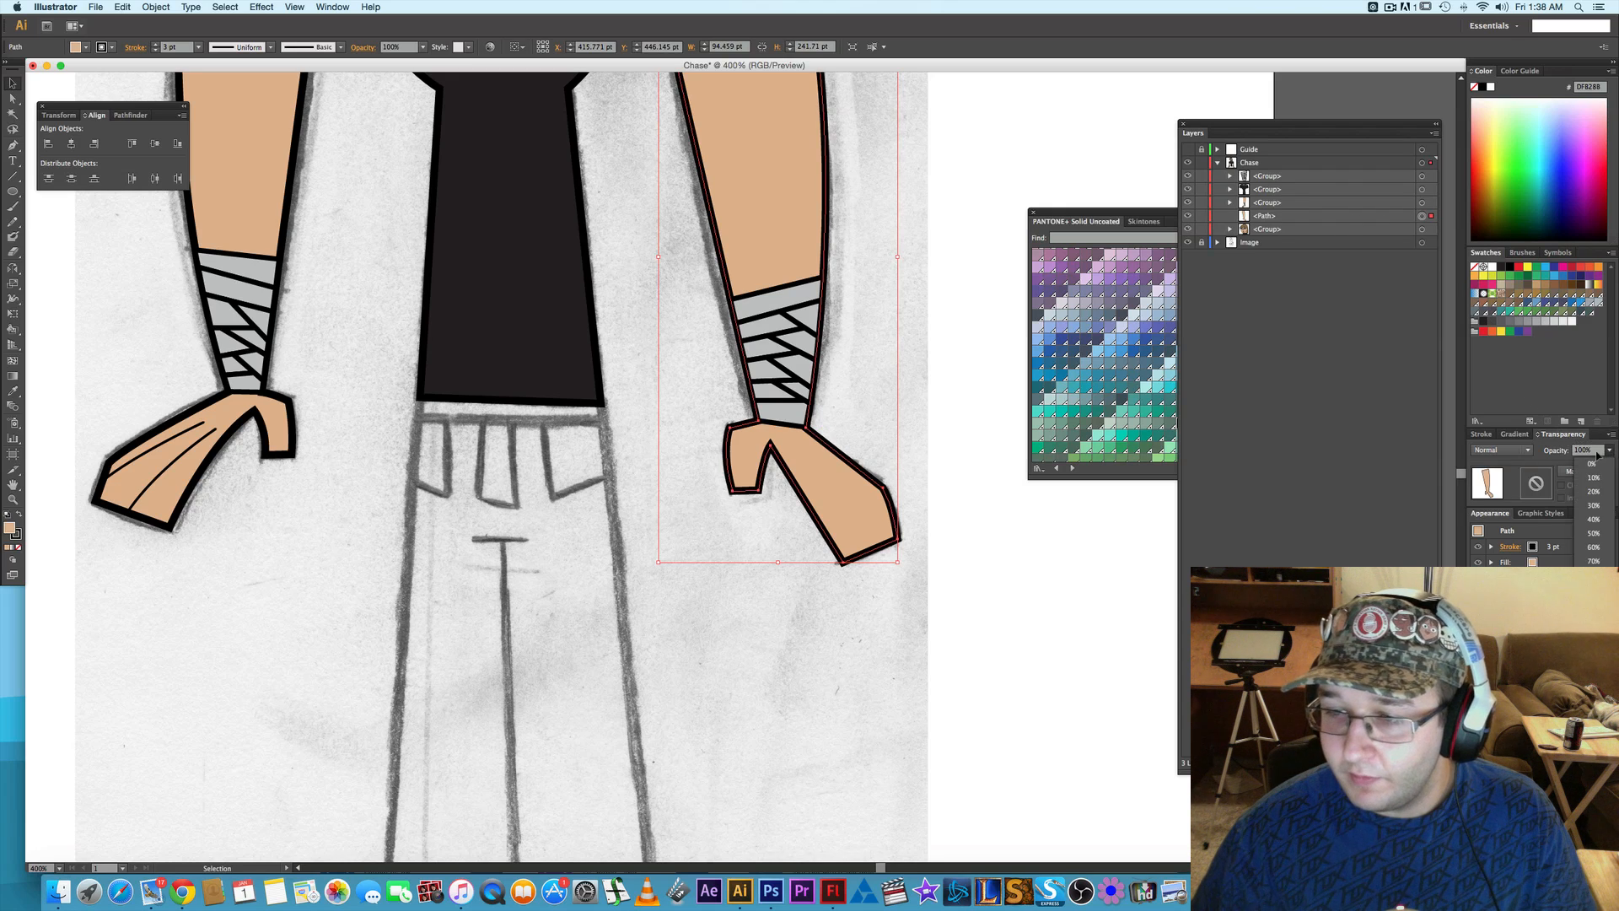
left_click(1594, 506)
left_click(984, 552)
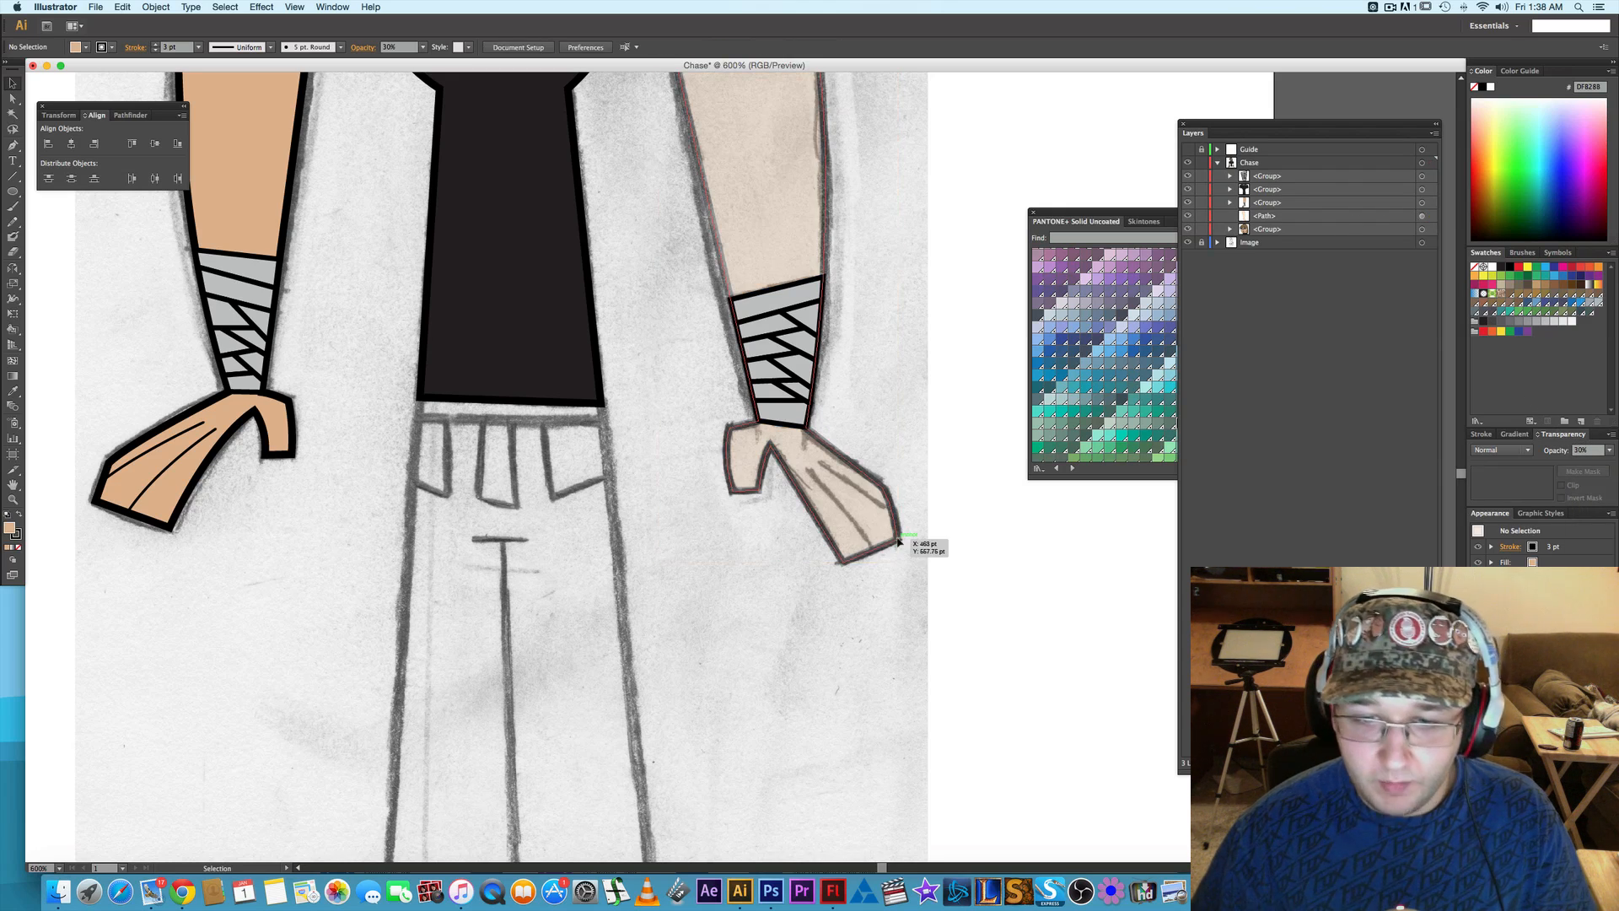
- Draw the upper finger line on the right-side hand as a curved path along the sketch to the hand's outer edge
scroll(899, 542, "up", 4)
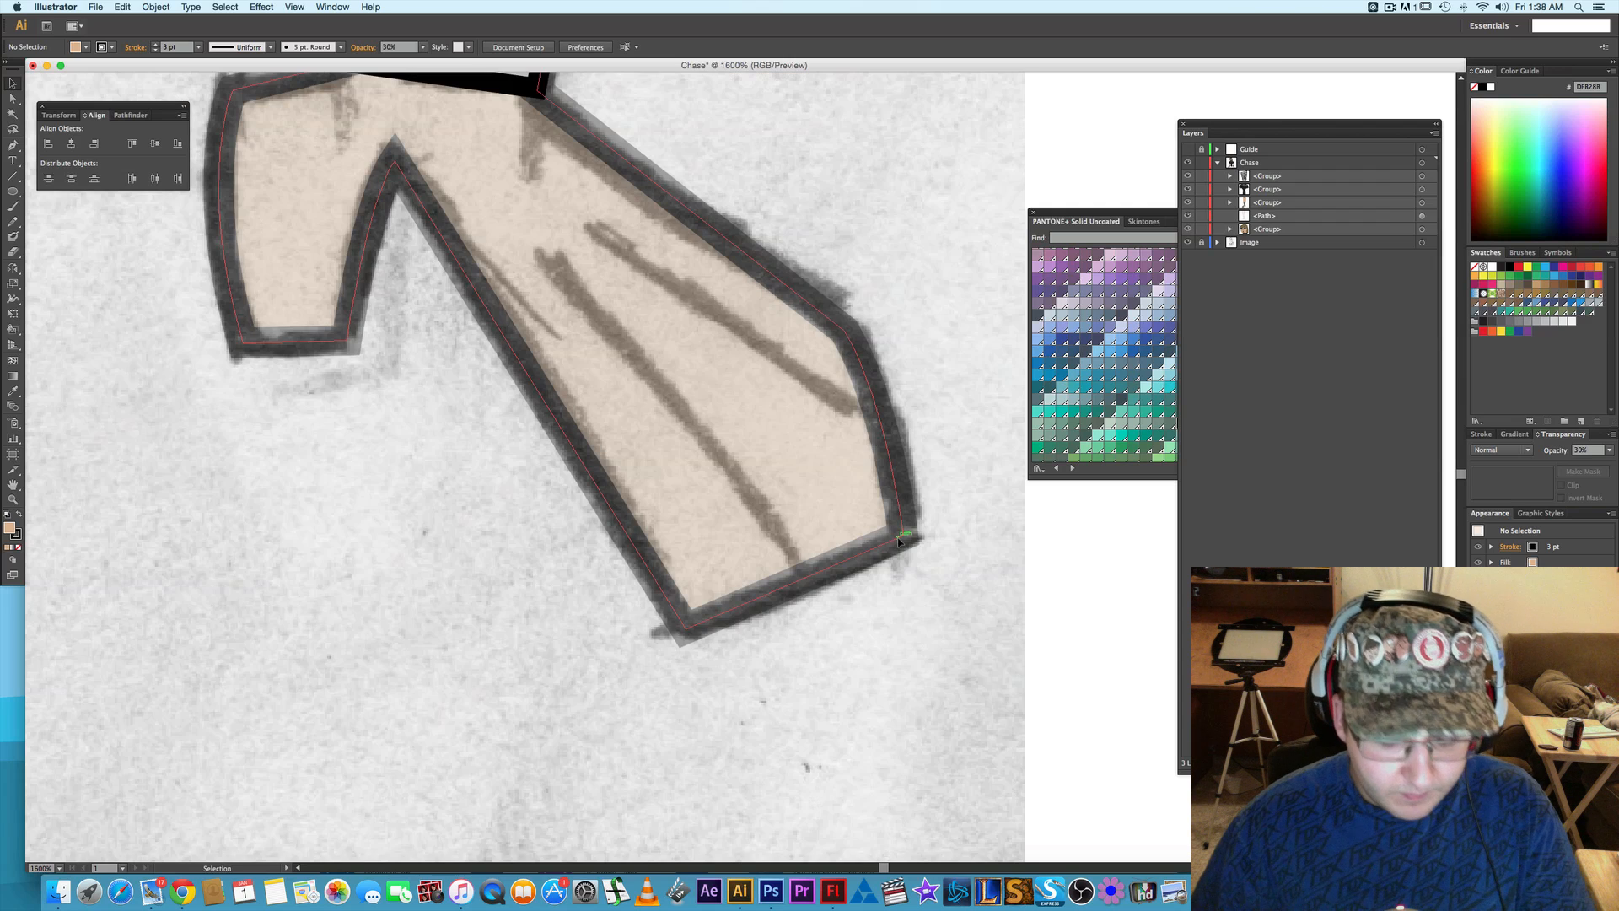
key("p")
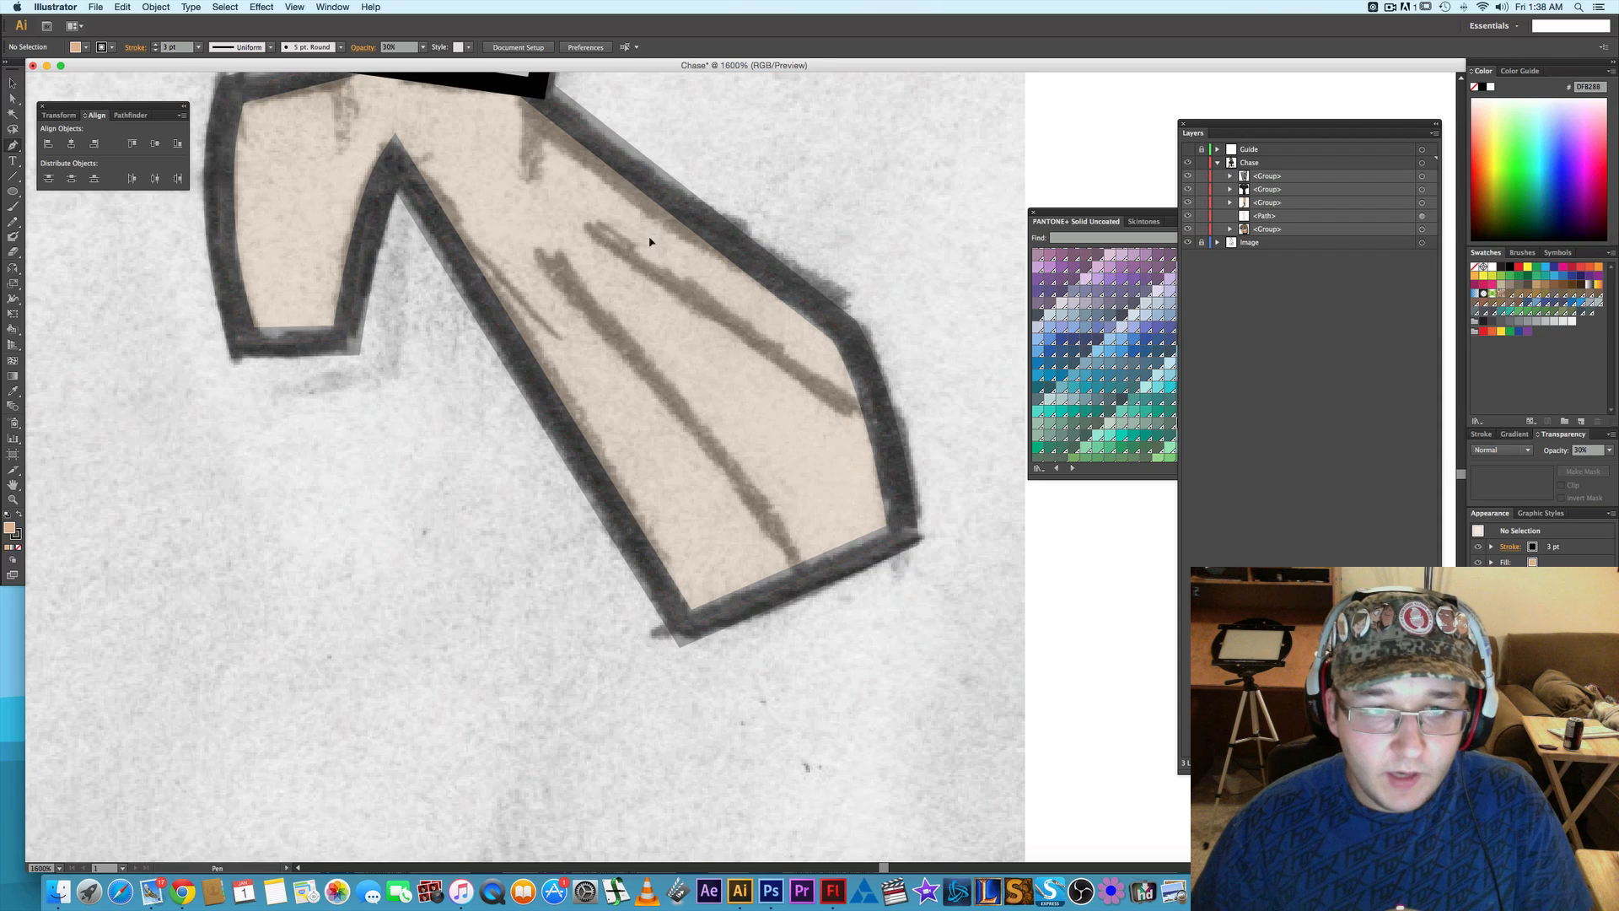
left_click(587, 228)
left_click_drag(886, 441, 917, 488)
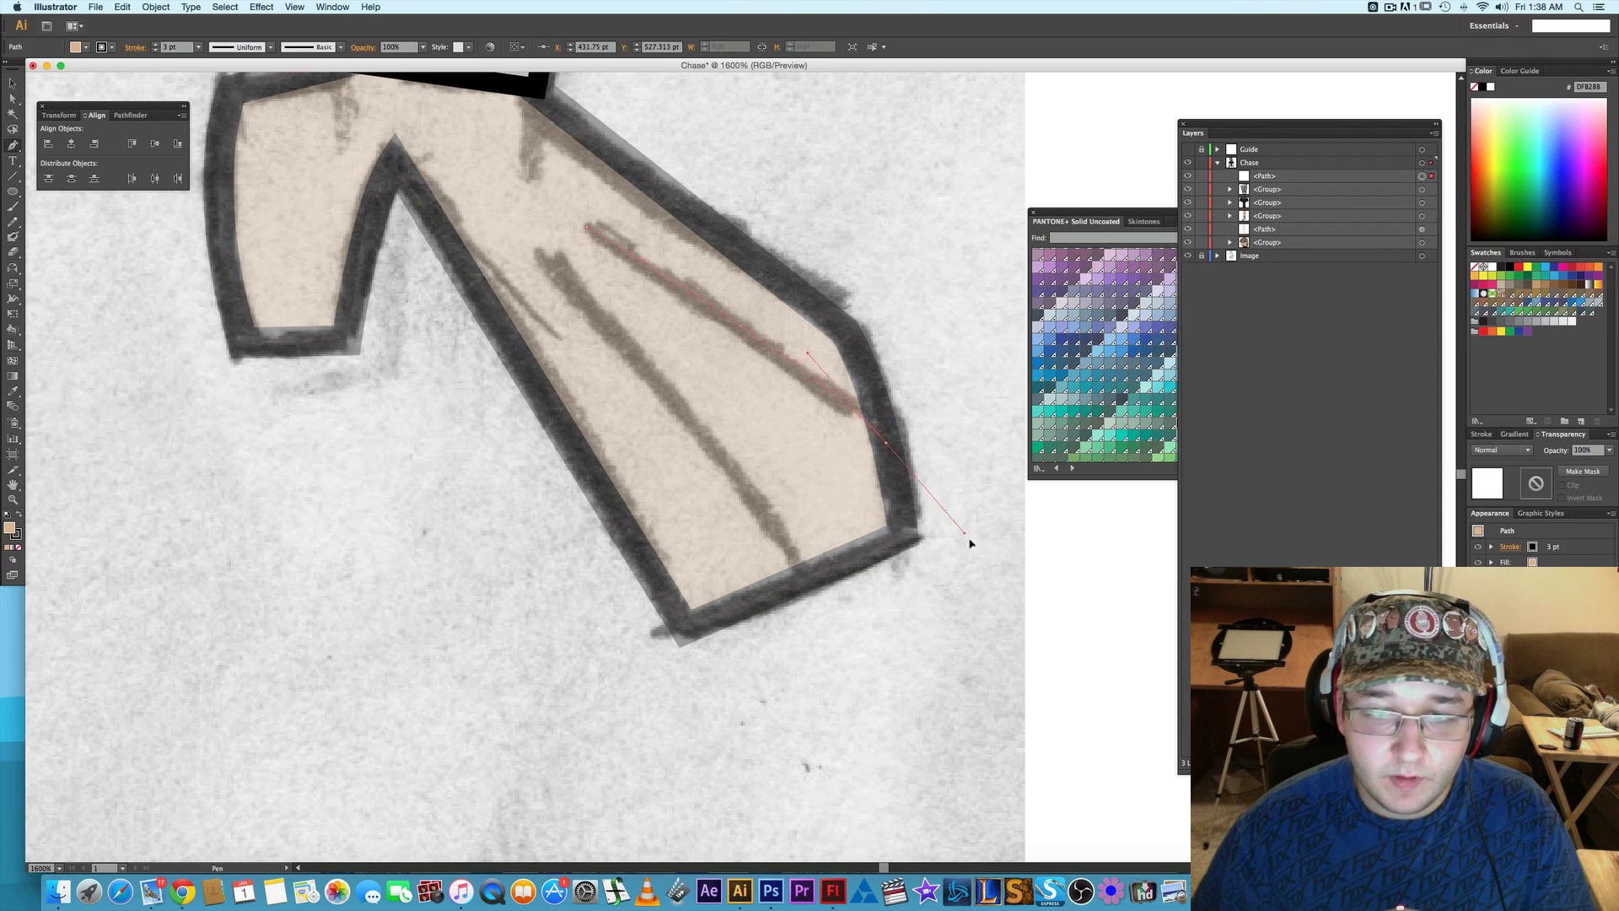
left_click_drag(970, 543, 977, 546)
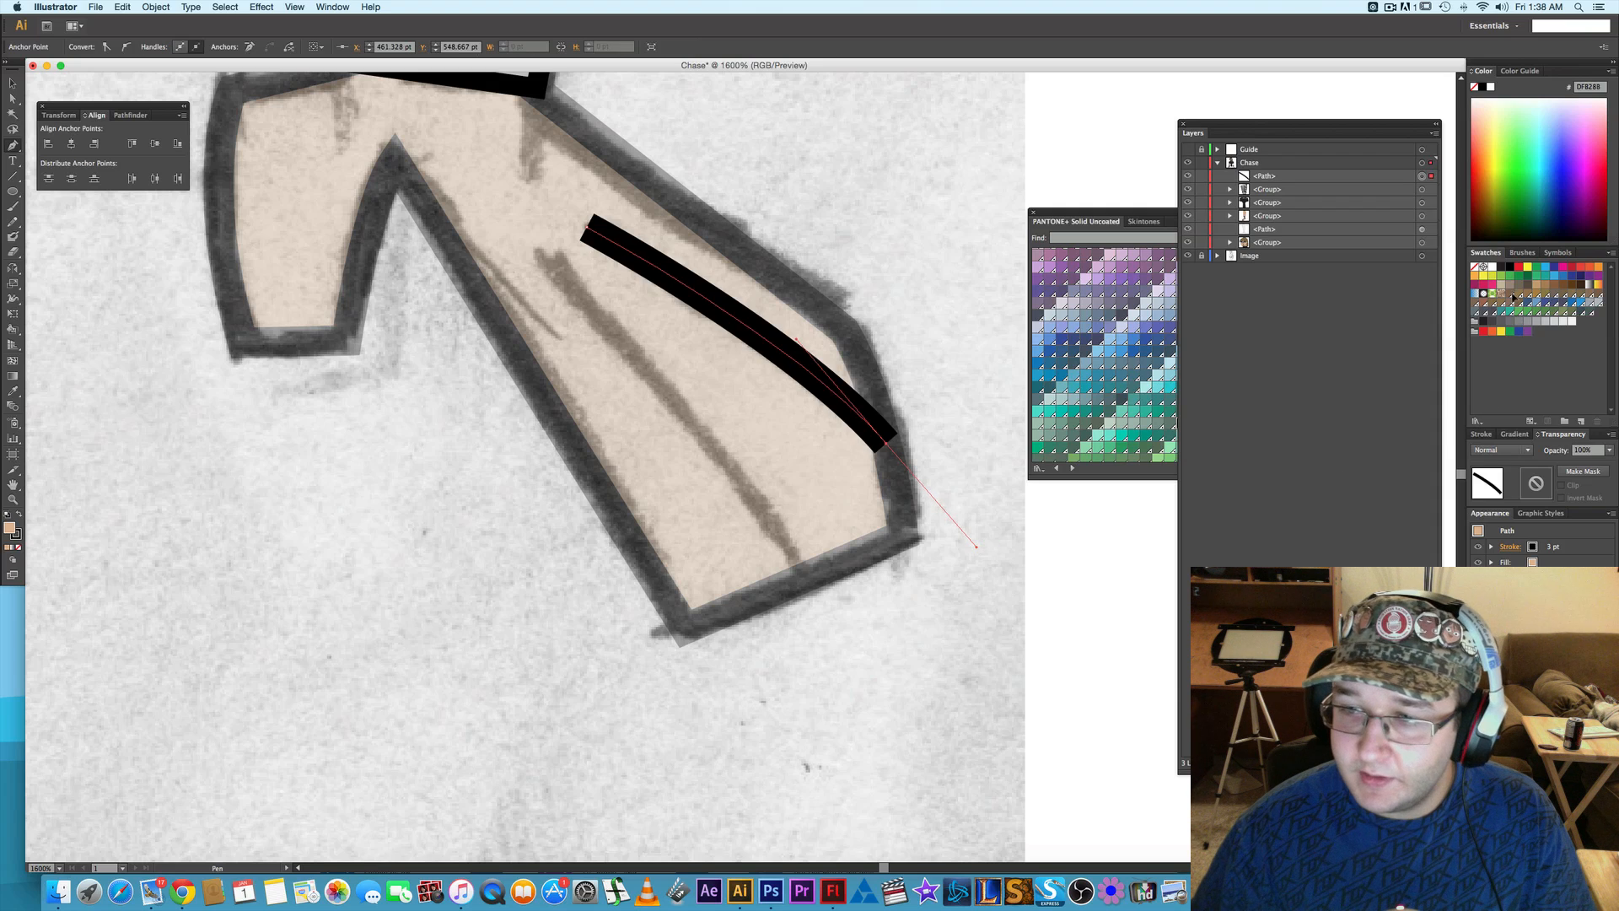
- Give the upper finger line a 1 pt stroke with round caps and remove its fill
left_click(1483, 435)
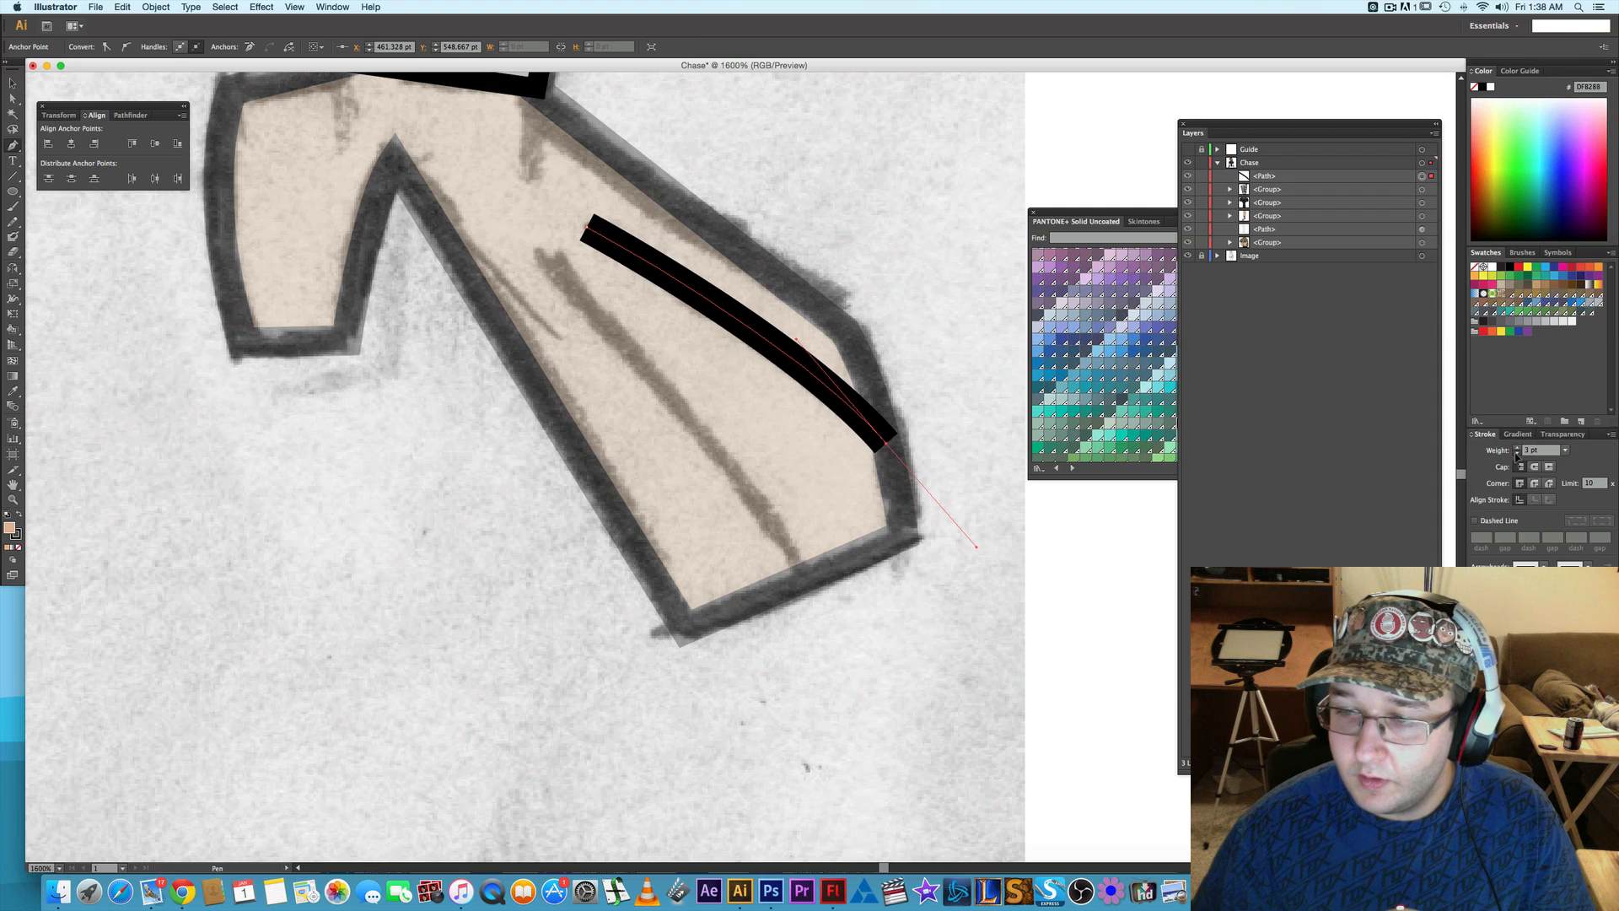
left_click(1517, 454)
left_click(1517, 454)
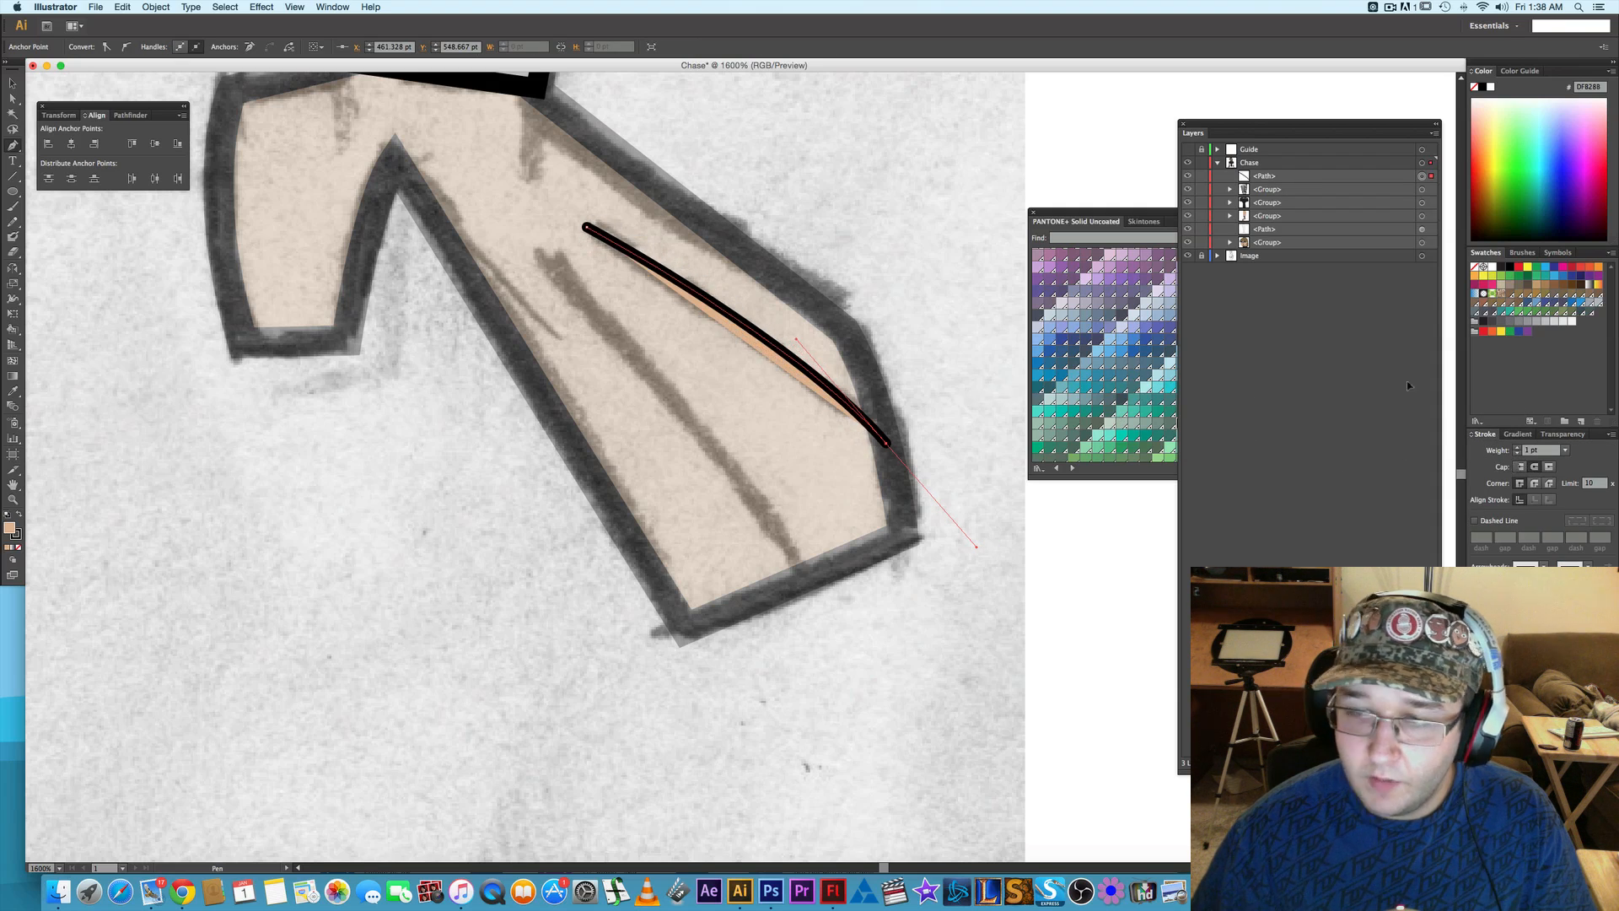
left_click(1476, 268)
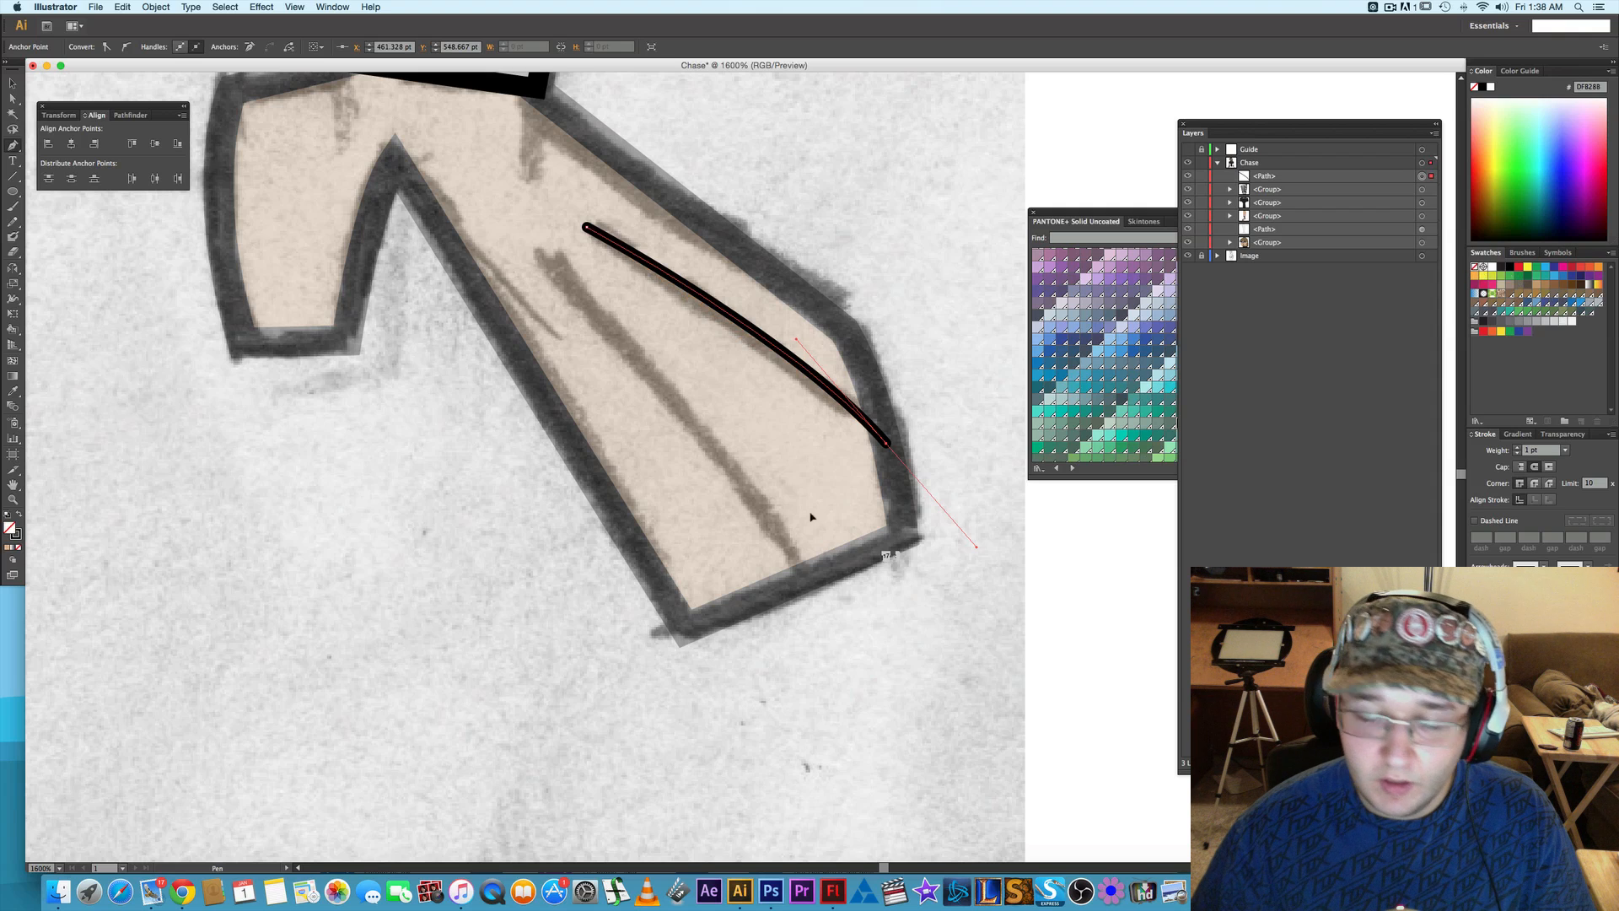
key("a")
left_click(942, 659)
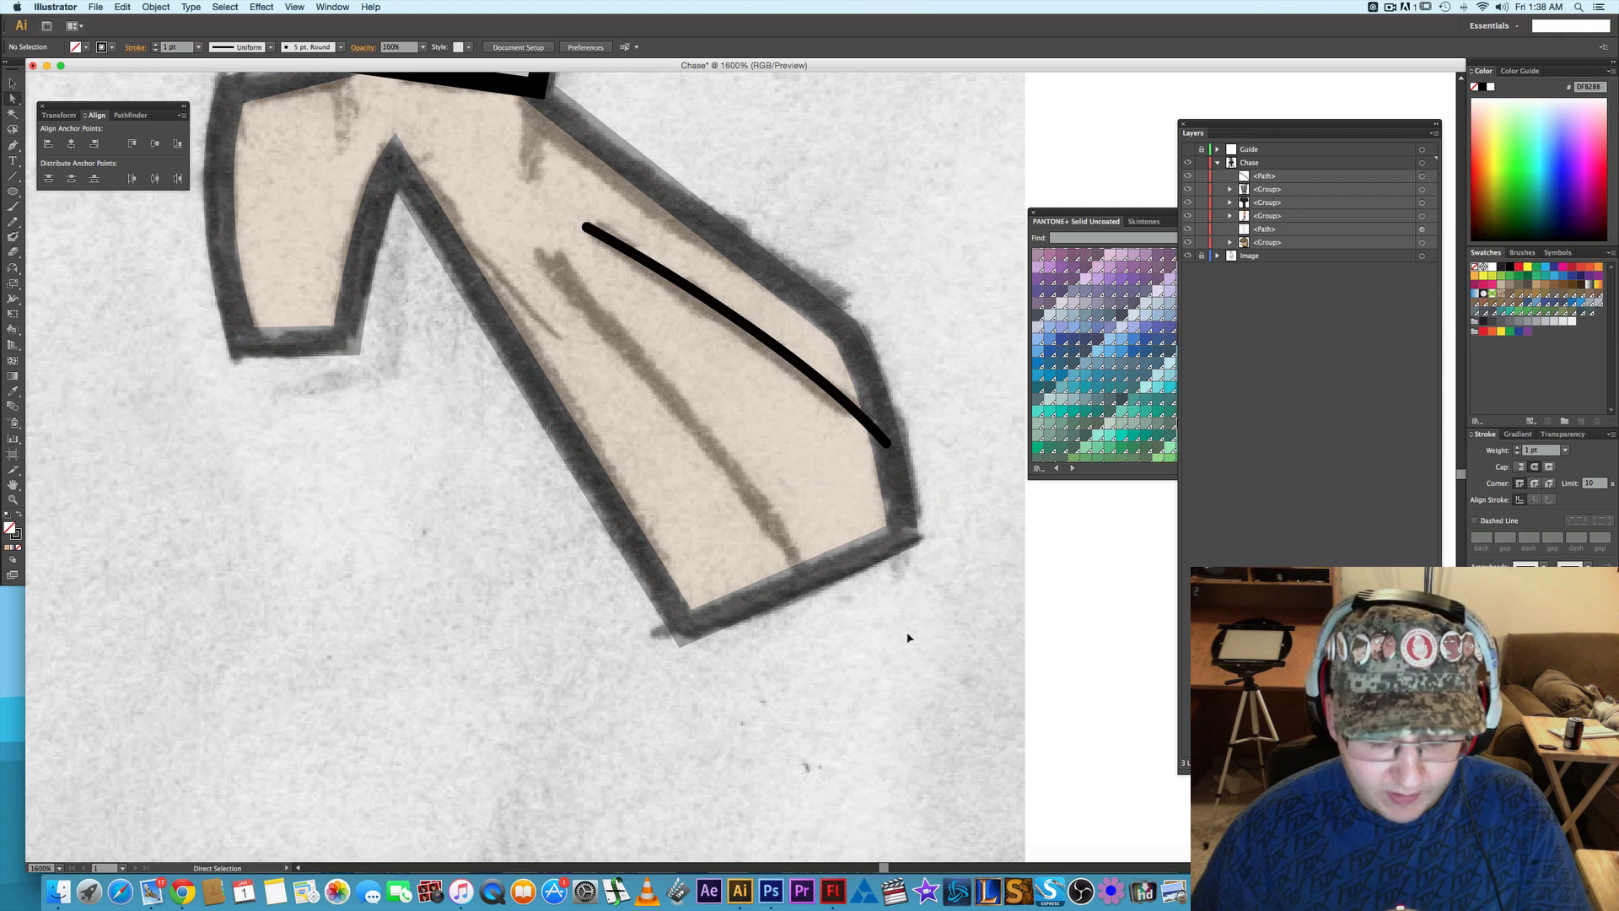
- Draw the lower finger line on the right-side hand as a curved path along the sketch to the fingertip edge
key("p")
left_click(550, 265)
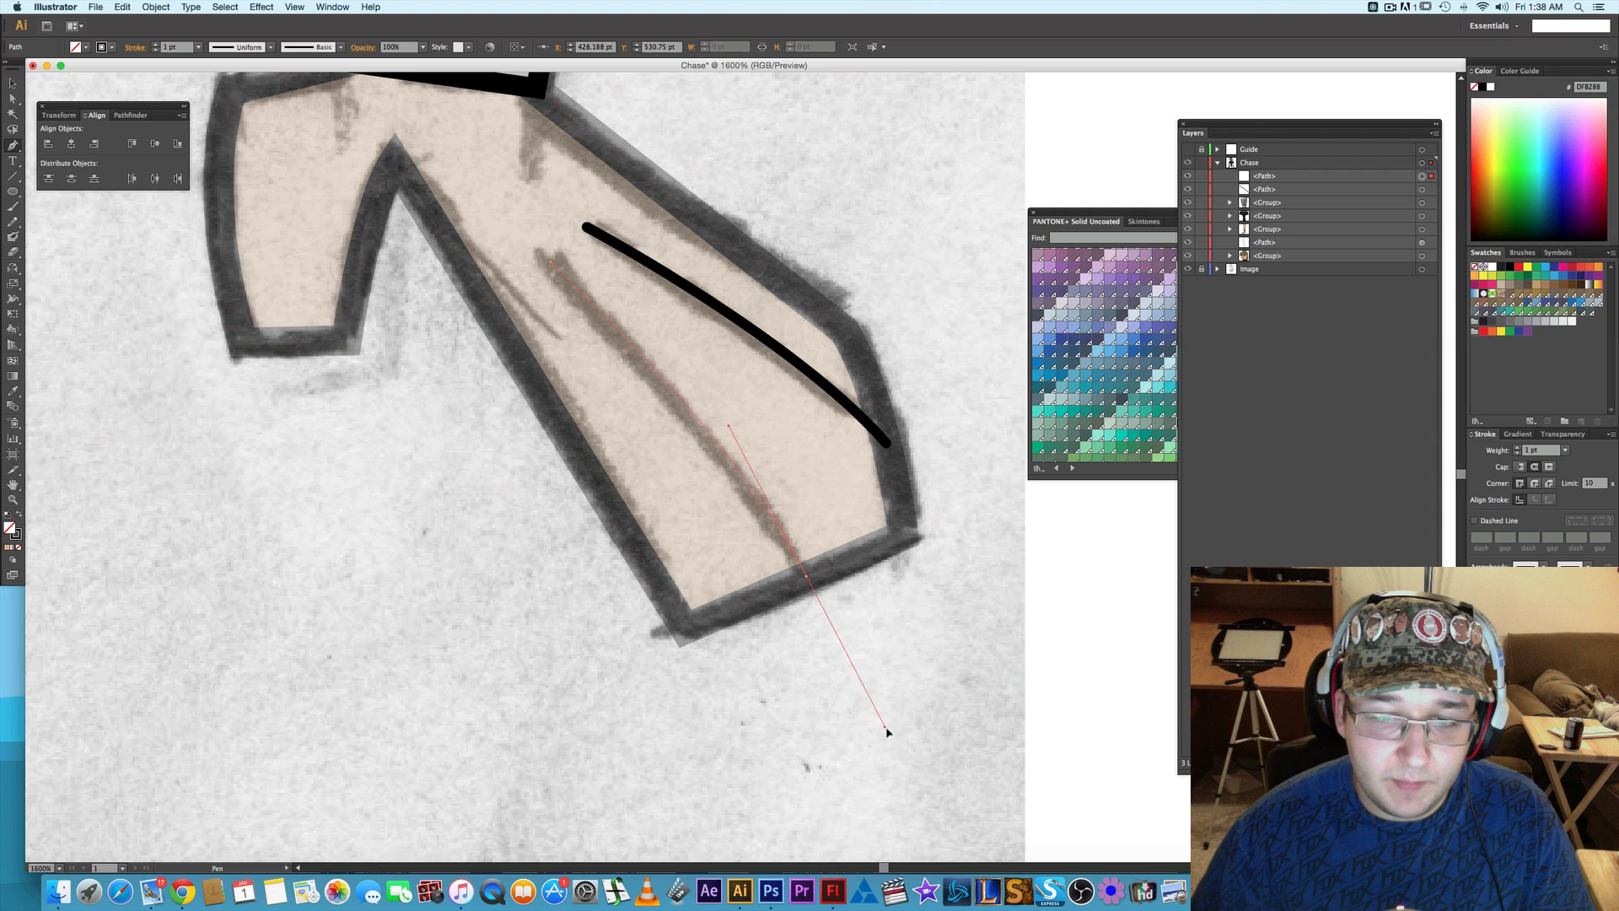
left_click_drag(888, 734, 892, 726)
key("a")
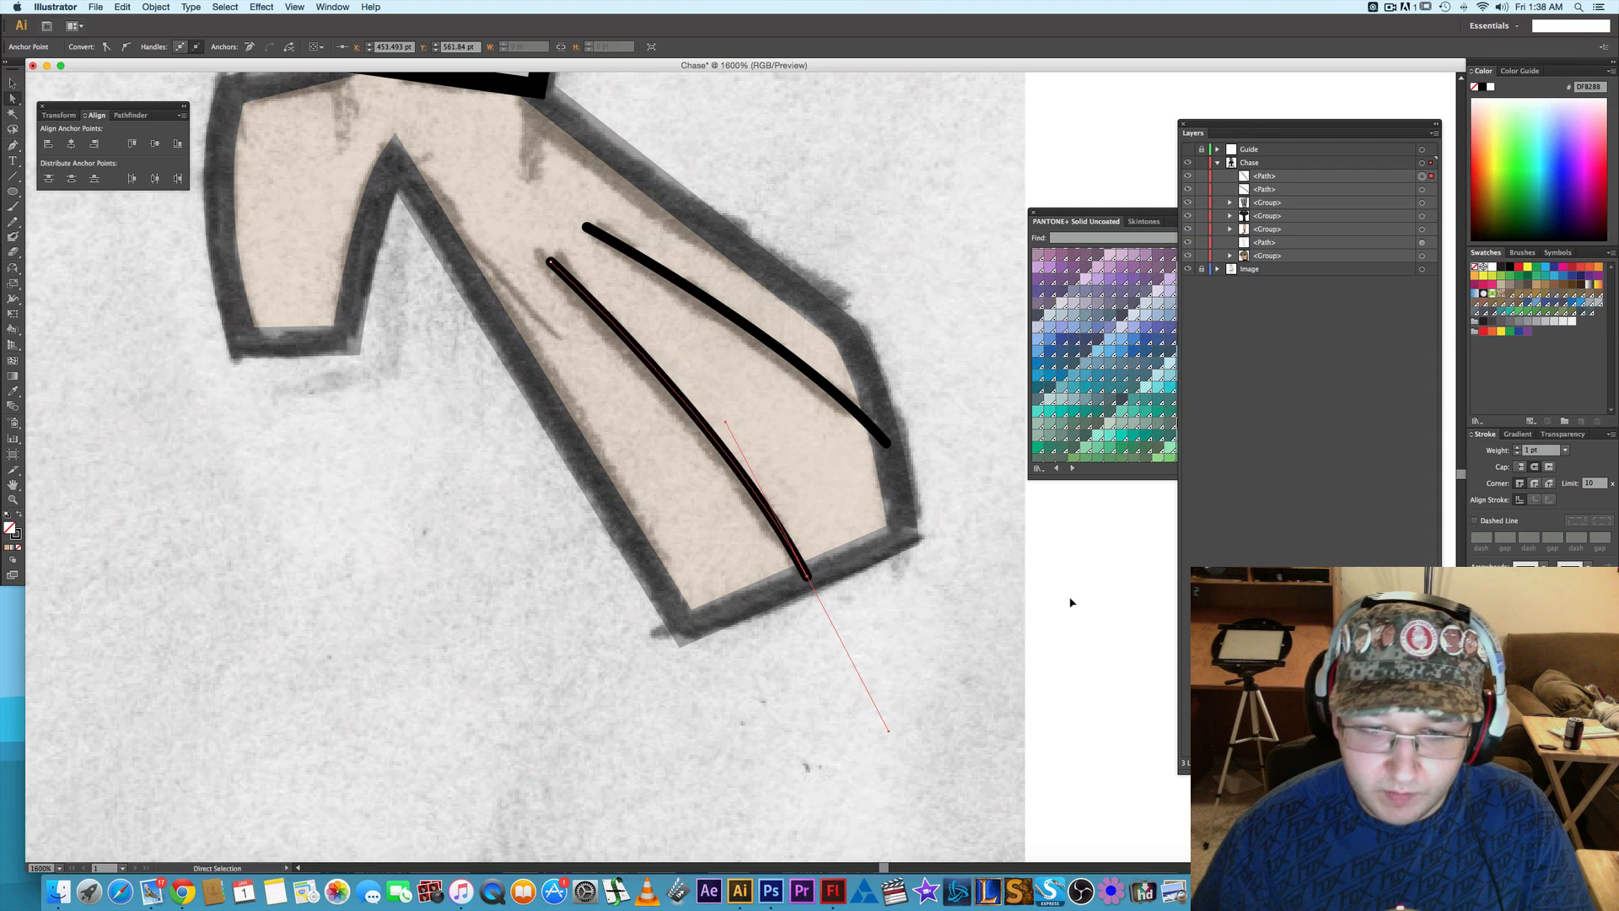
left_click(1071, 599)
- Restore the right-side arm and hand path to 100% opacity
left_click(1423, 243)
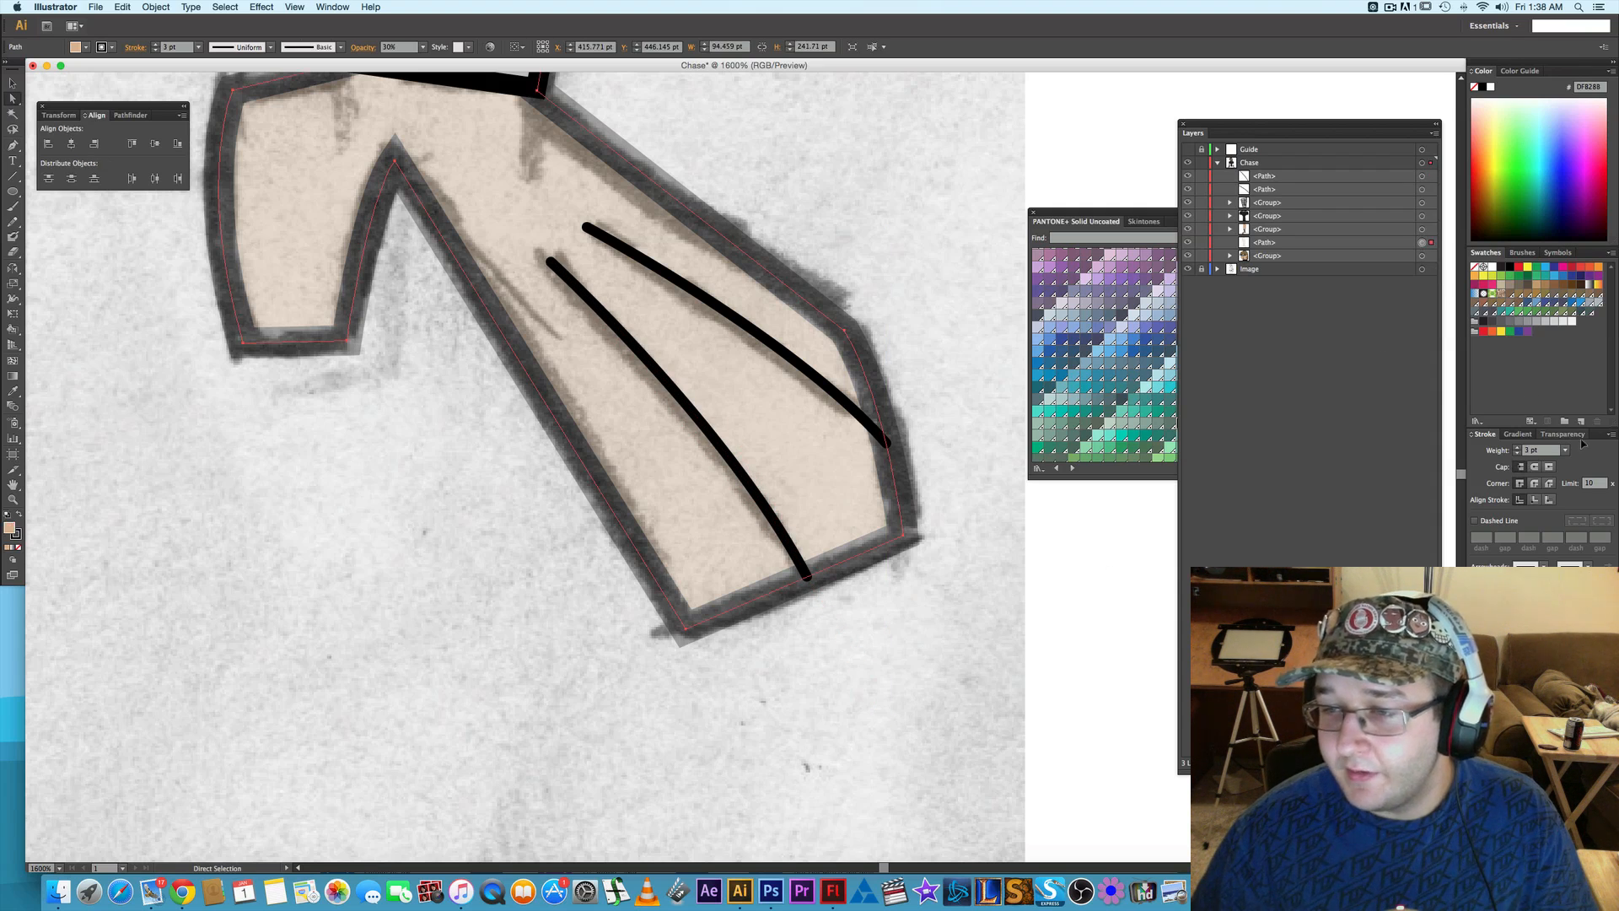
left_click(1564, 434)
left_click(1611, 451)
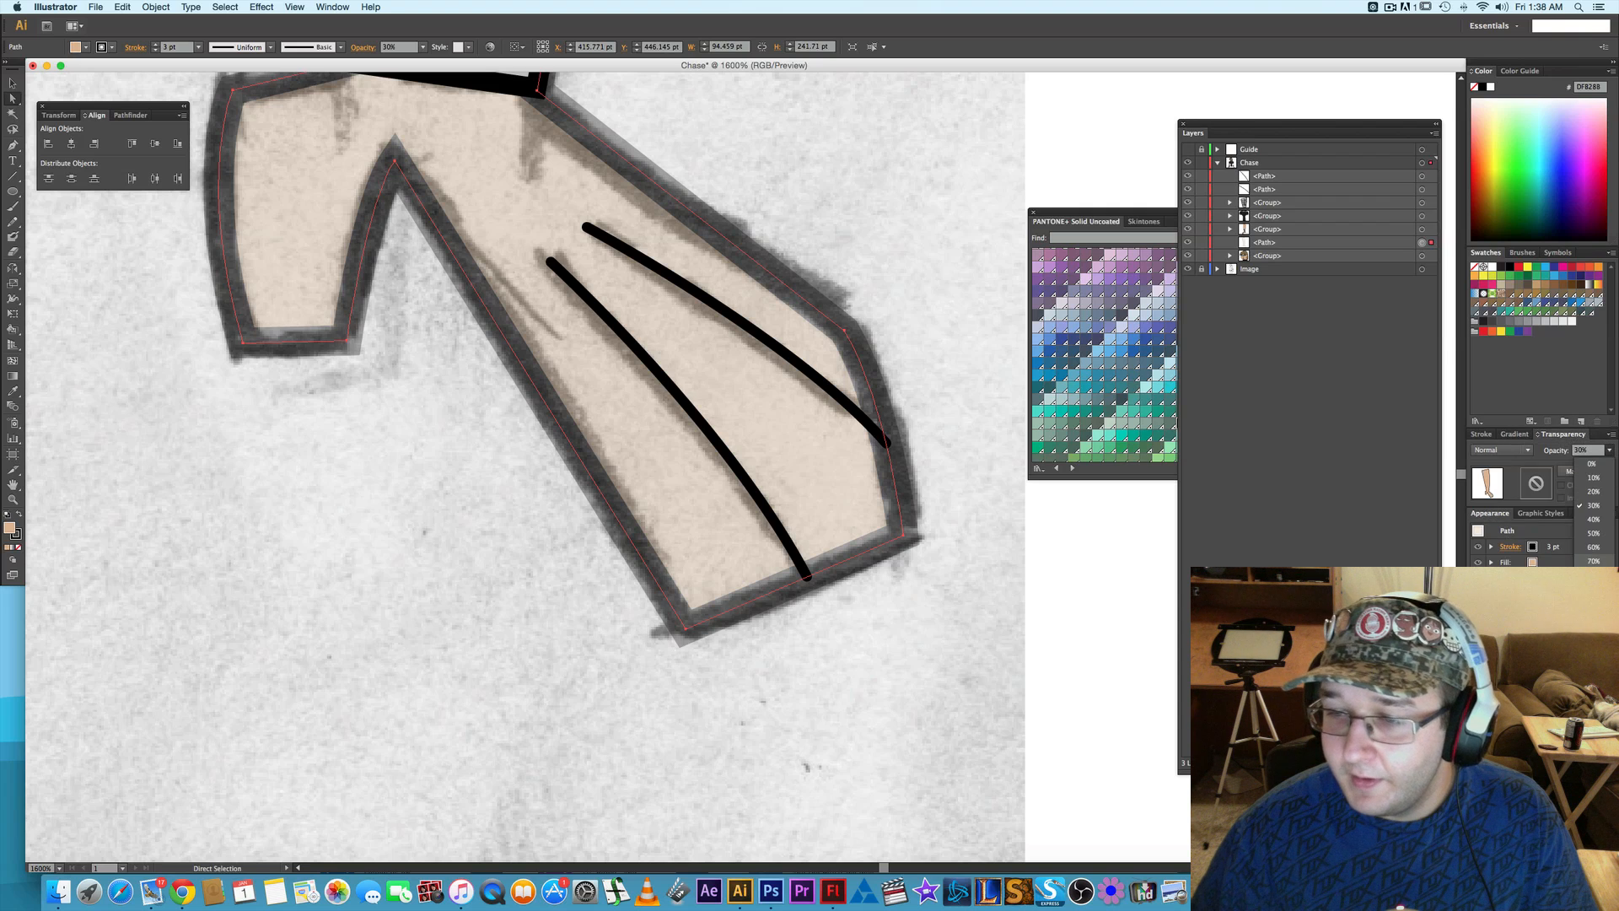
left_click(1593, 583)
left_click(1104, 152)
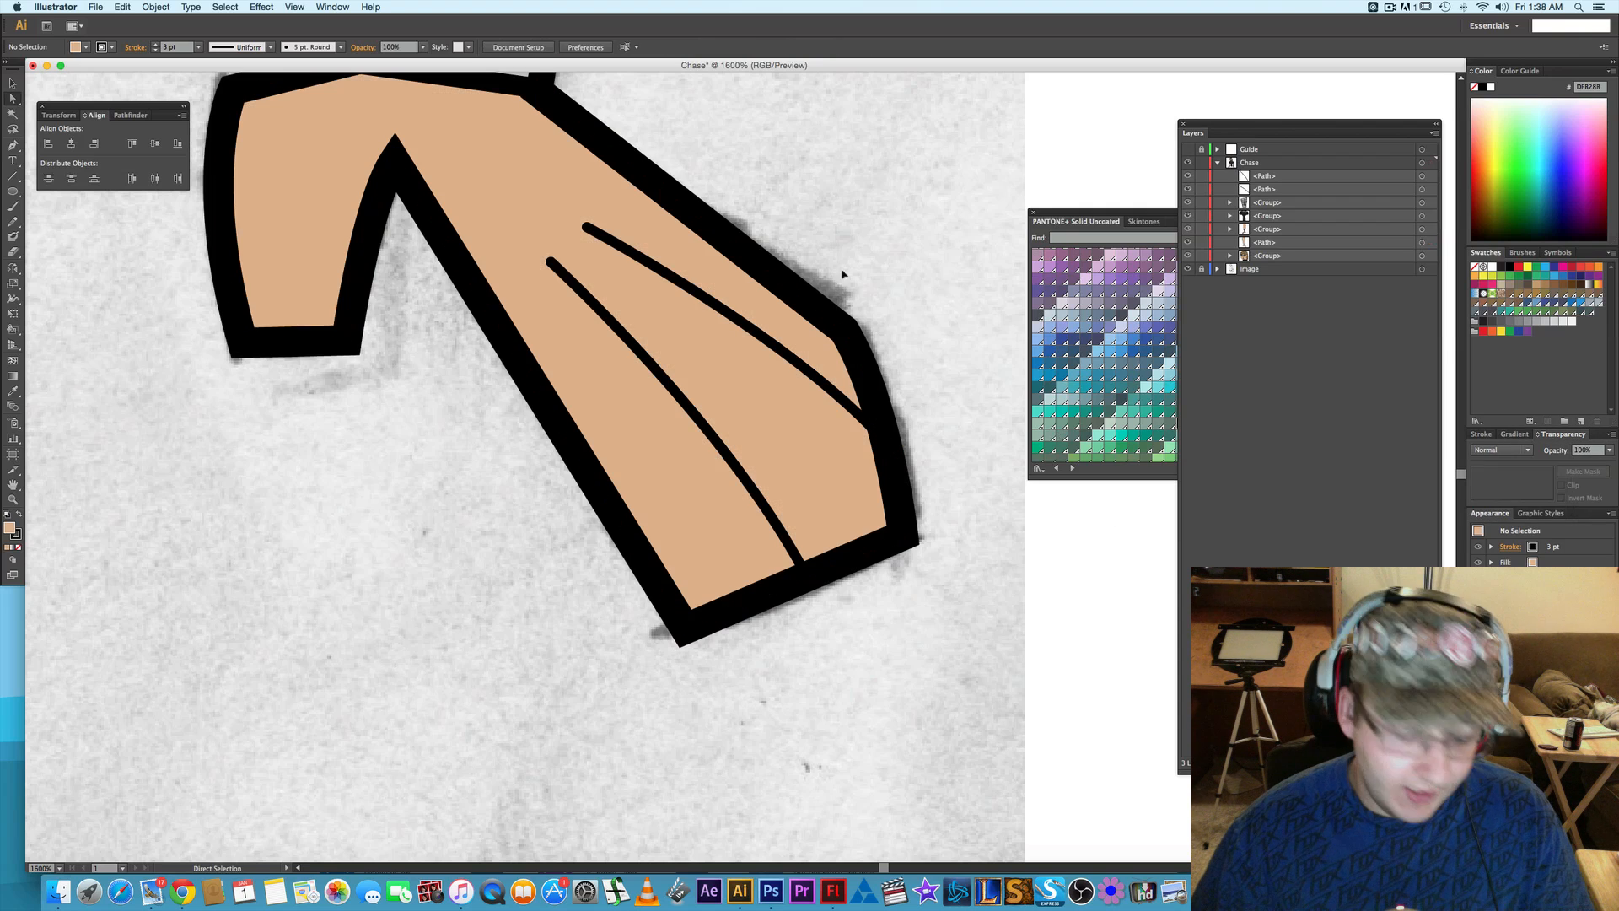
- Shift the starting anchor points of both finger lines on the right-side hand slightly to refine their spacing
scroll(782, 338, "down", 1)
scroll(782, 339, "down", 3)
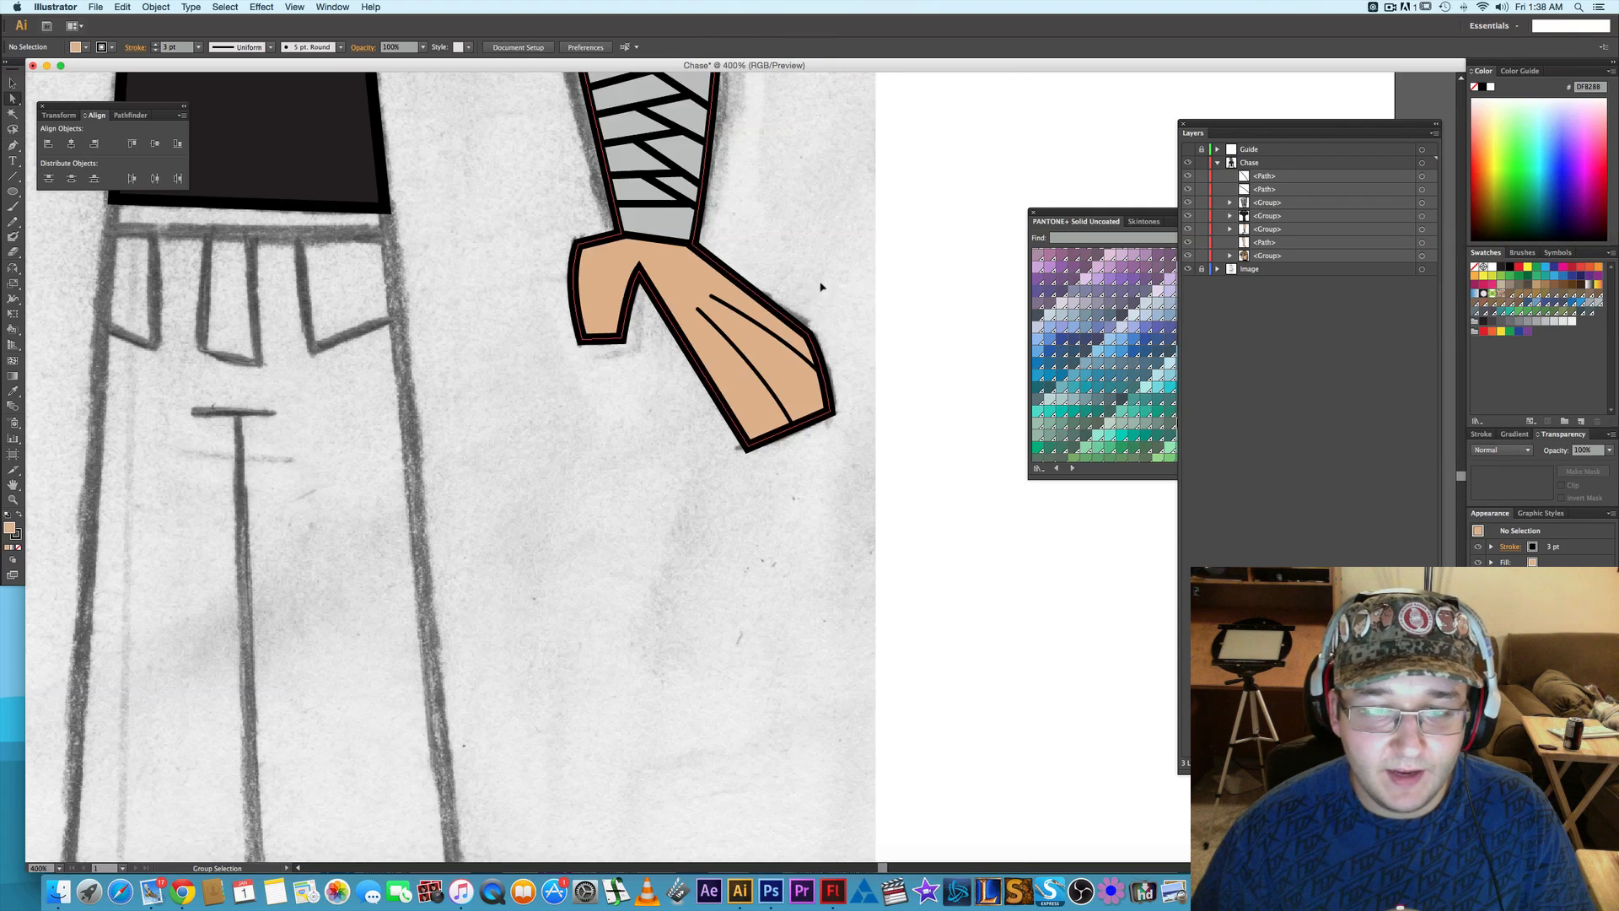
scroll(761, 397, "up", 1)
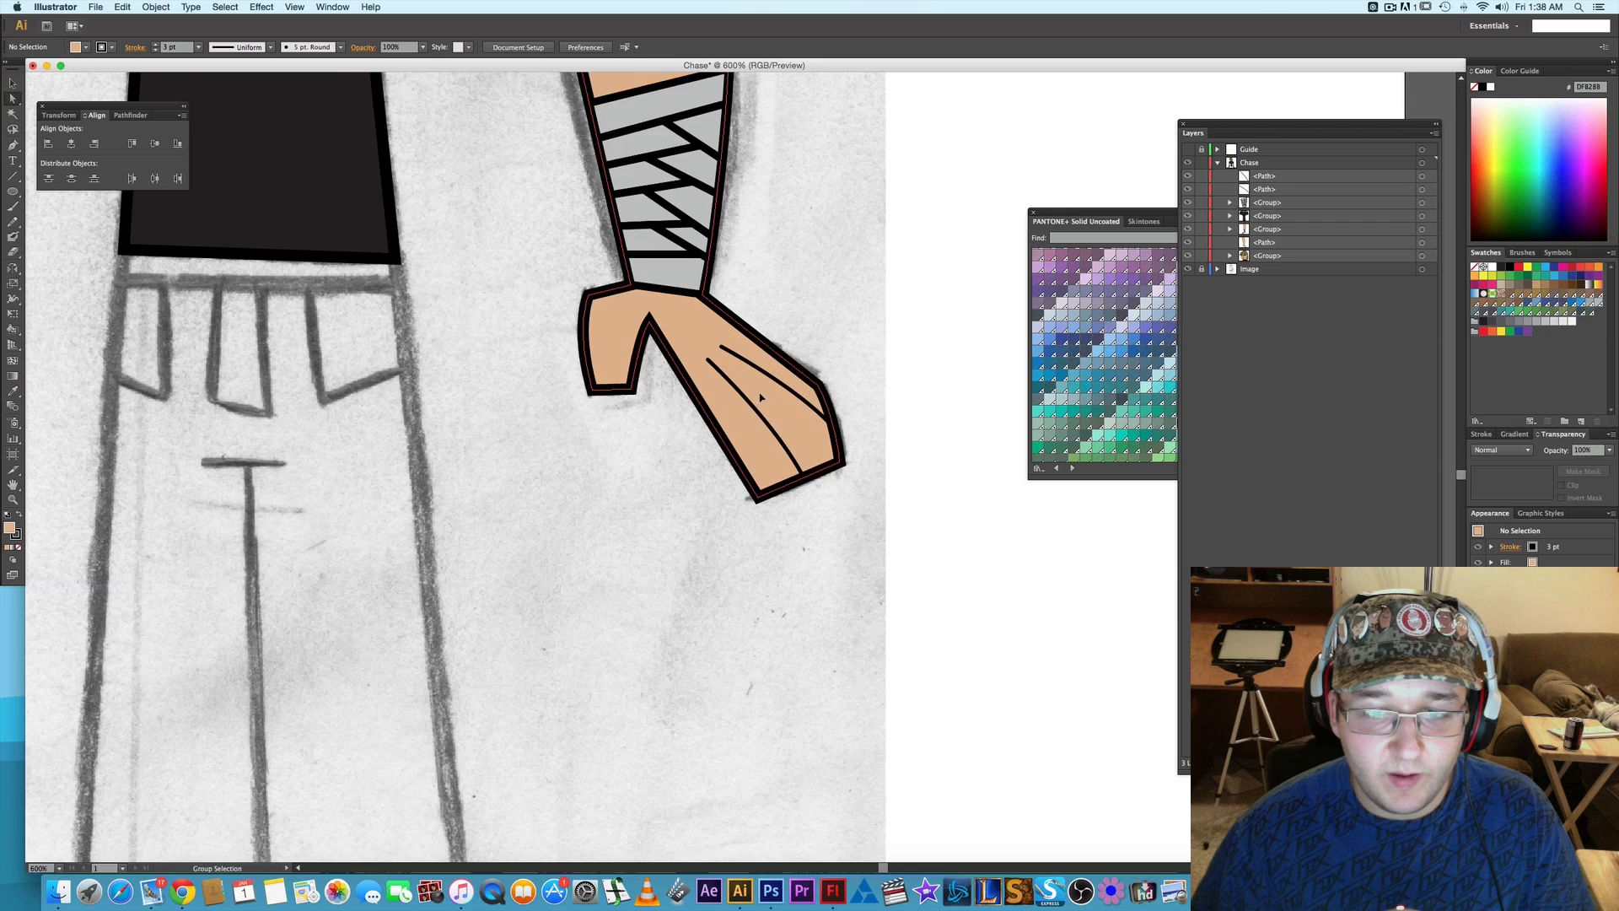
left_click(722, 350)
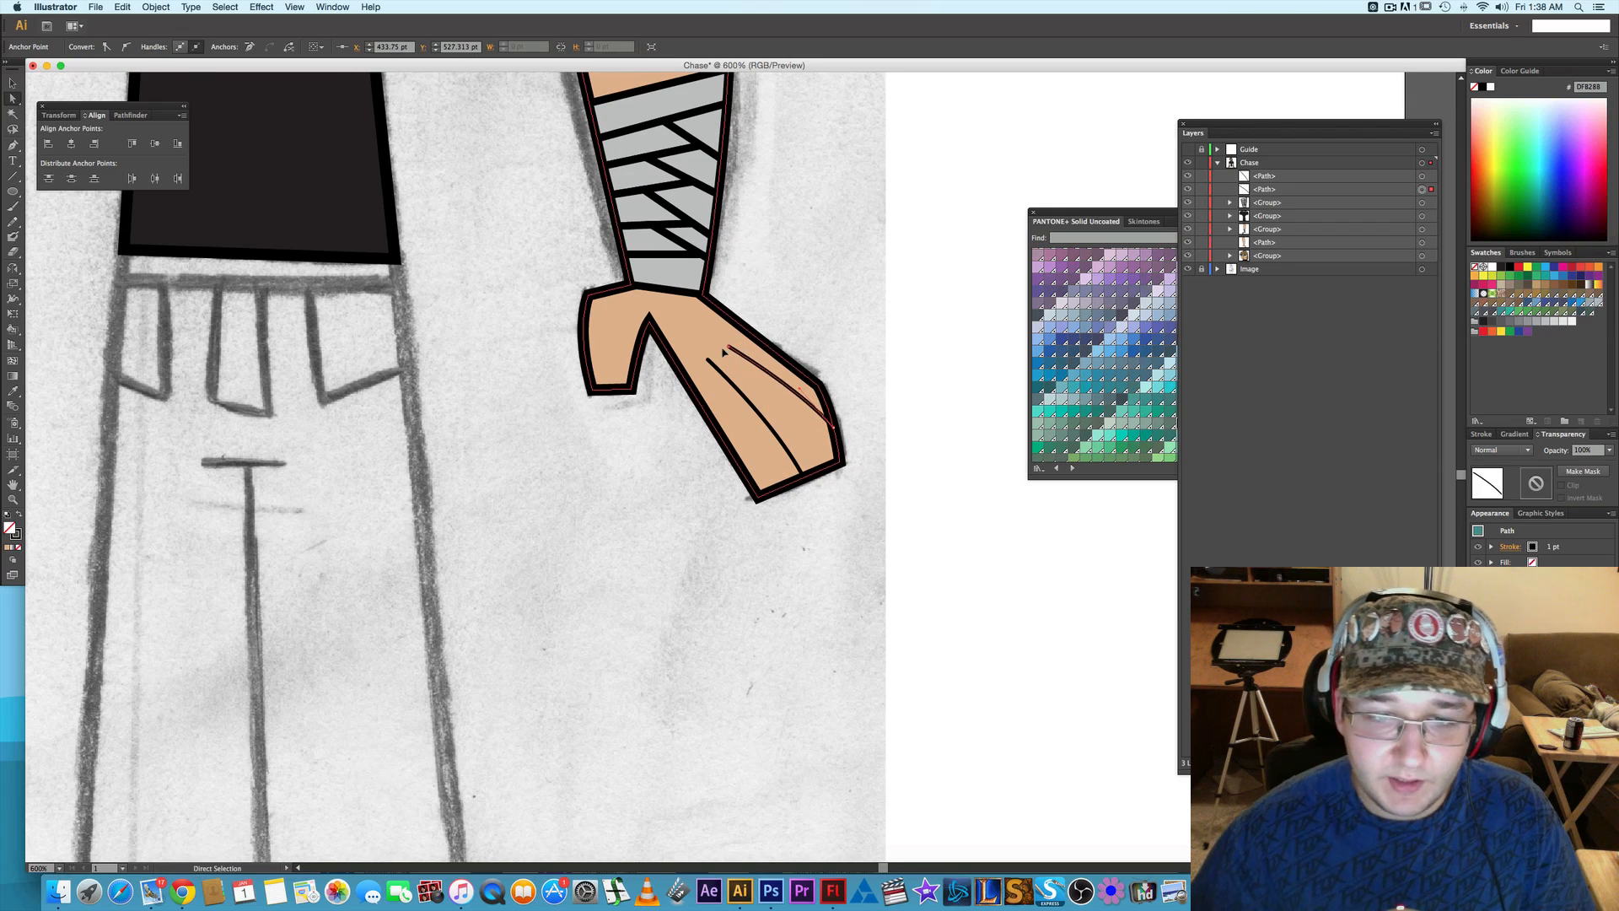
left_click(708, 361)
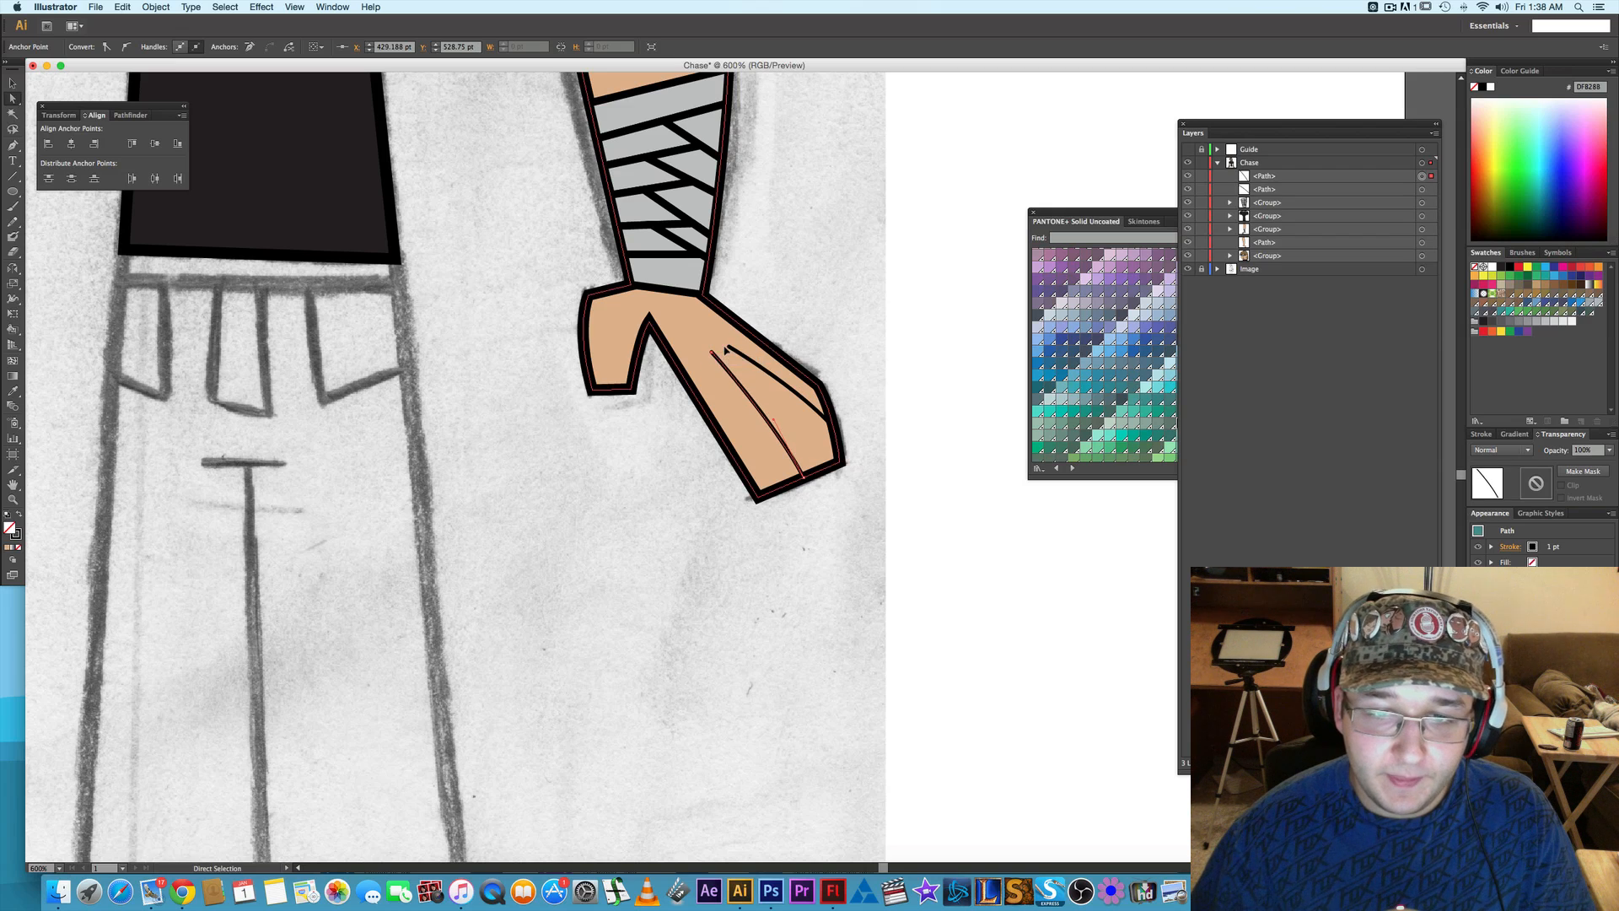
left_click_drag(711, 354, 708, 352)
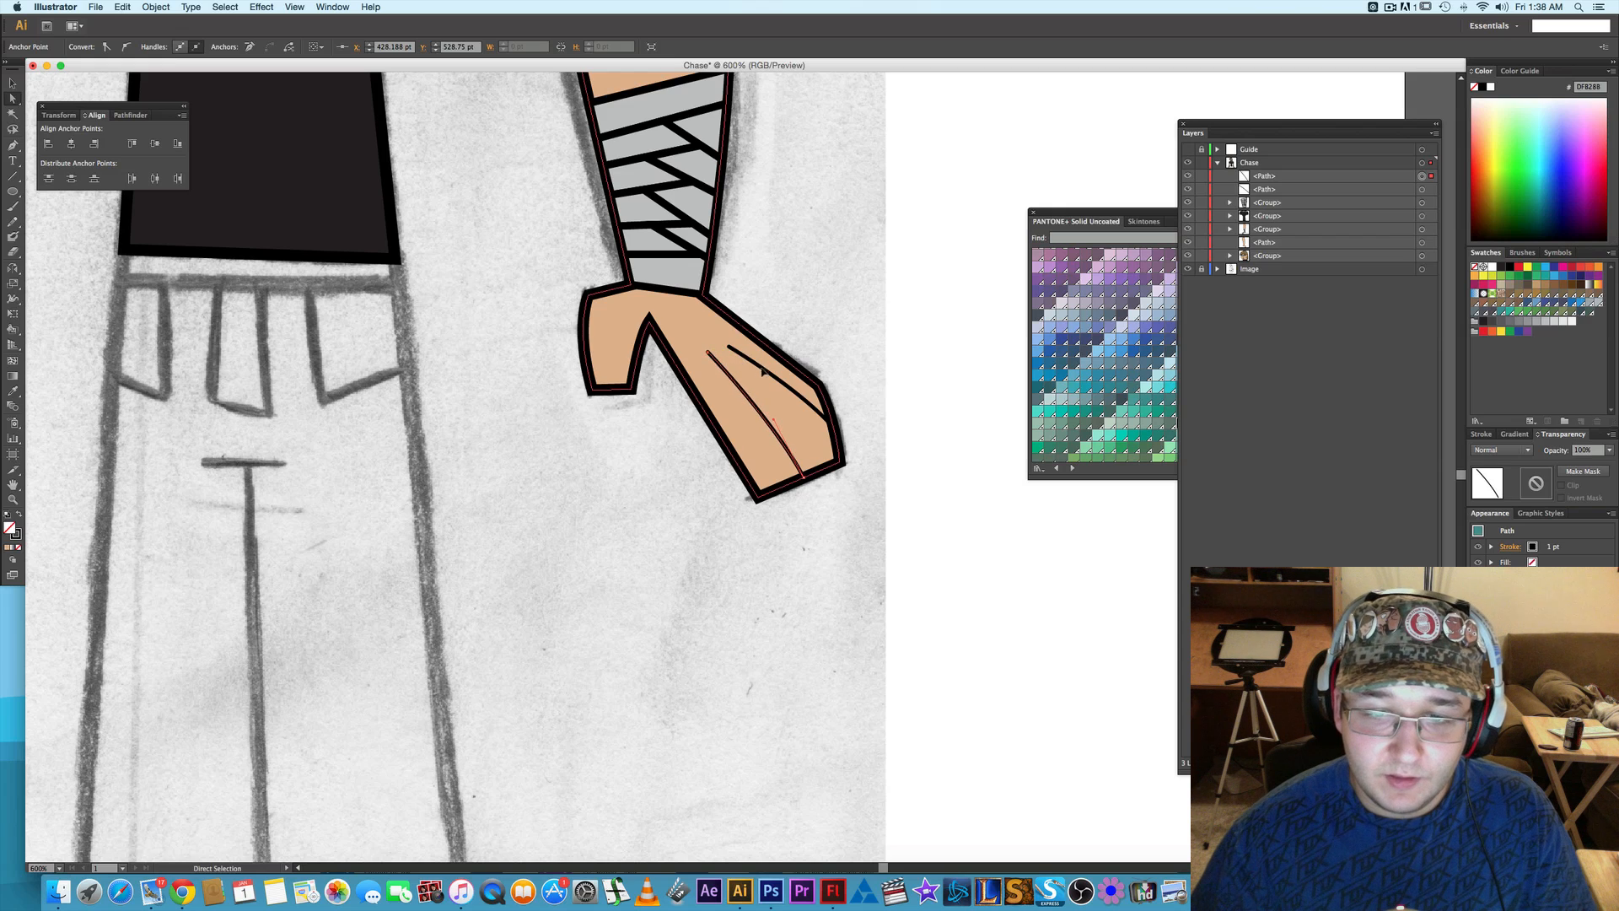
left_click(811, 336)
left_click_drag(730, 348, 732, 345)
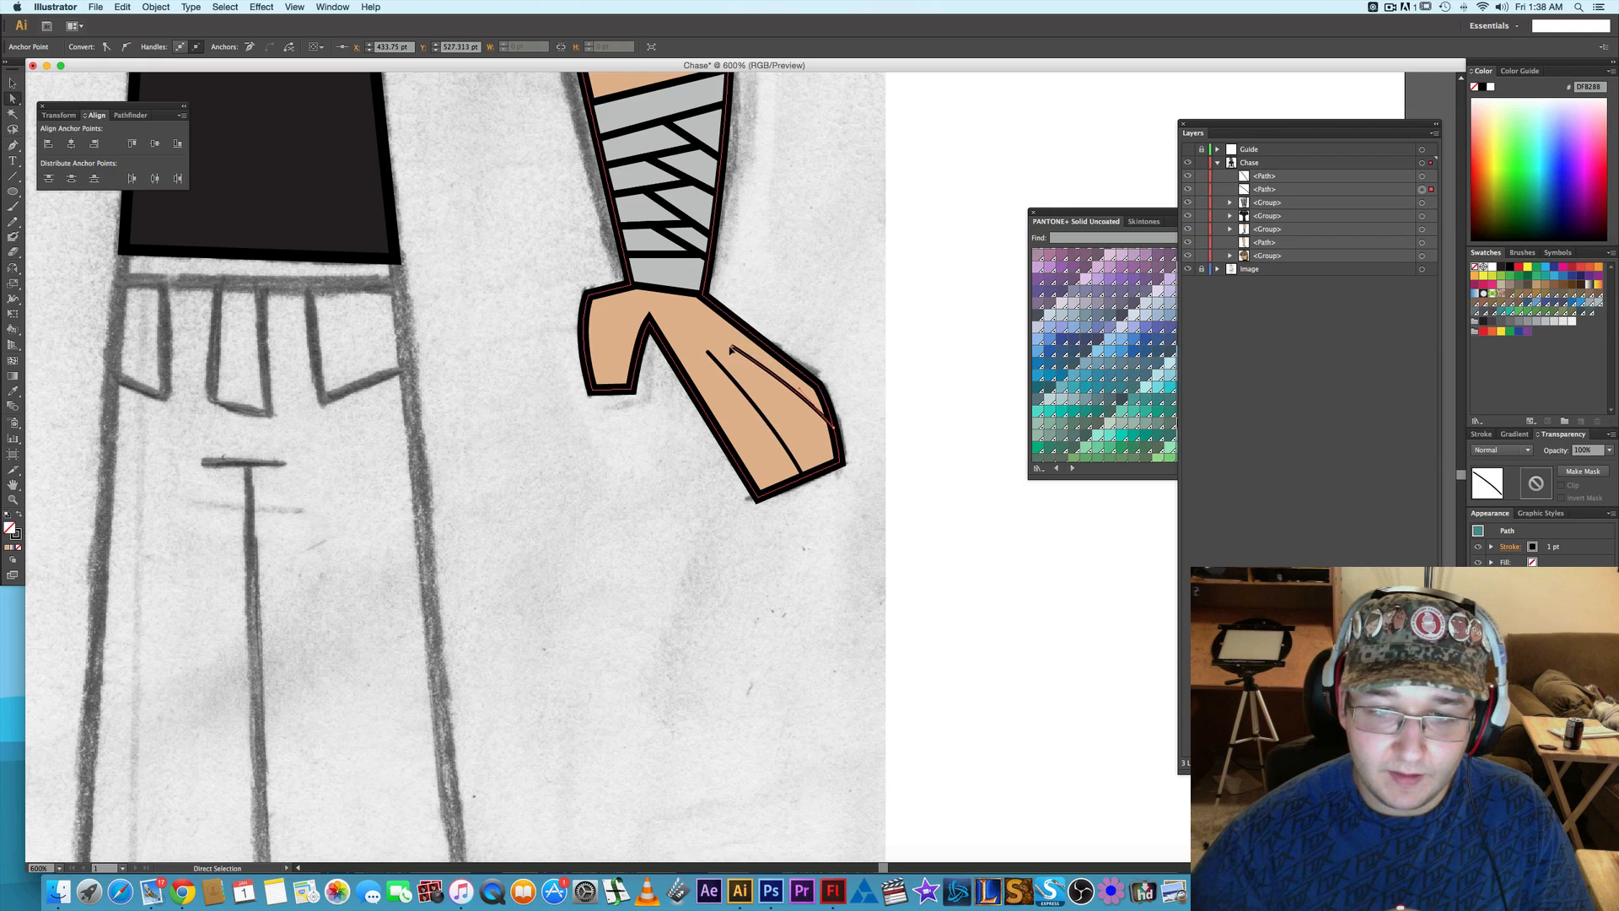
left_click(666, 430)
- Move the two finger-line paths of the right-side hand directly above the right-side arm path in the Chase layer's stacking order
scroll(783, 435, "down", 2)
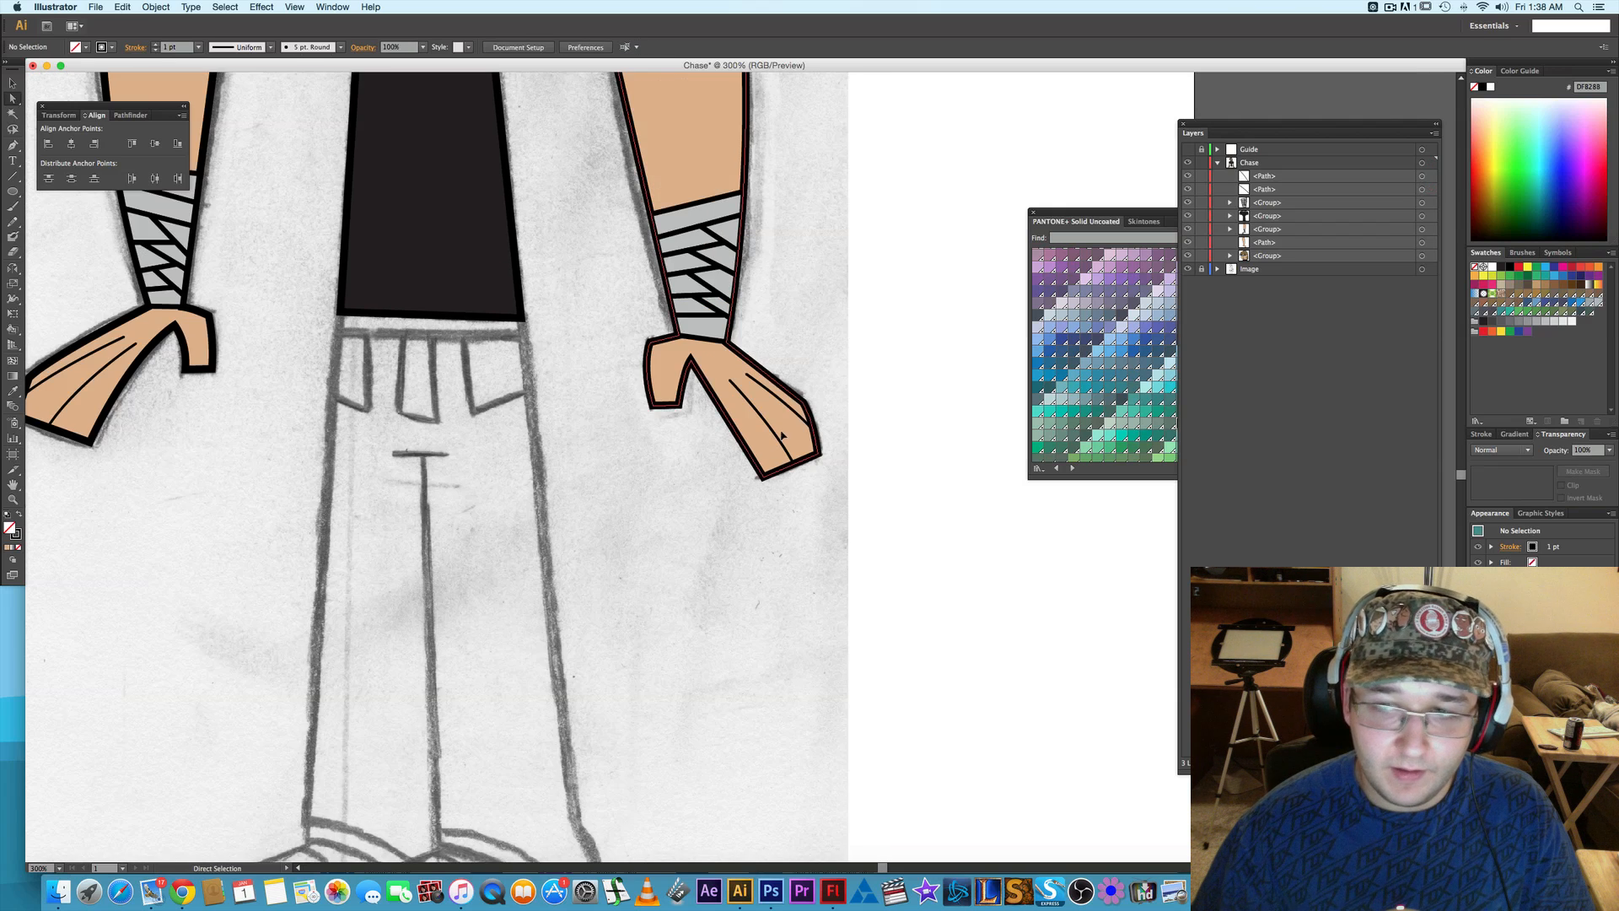
left_click(1344, 177)
left_click(1313, 188, "shift")
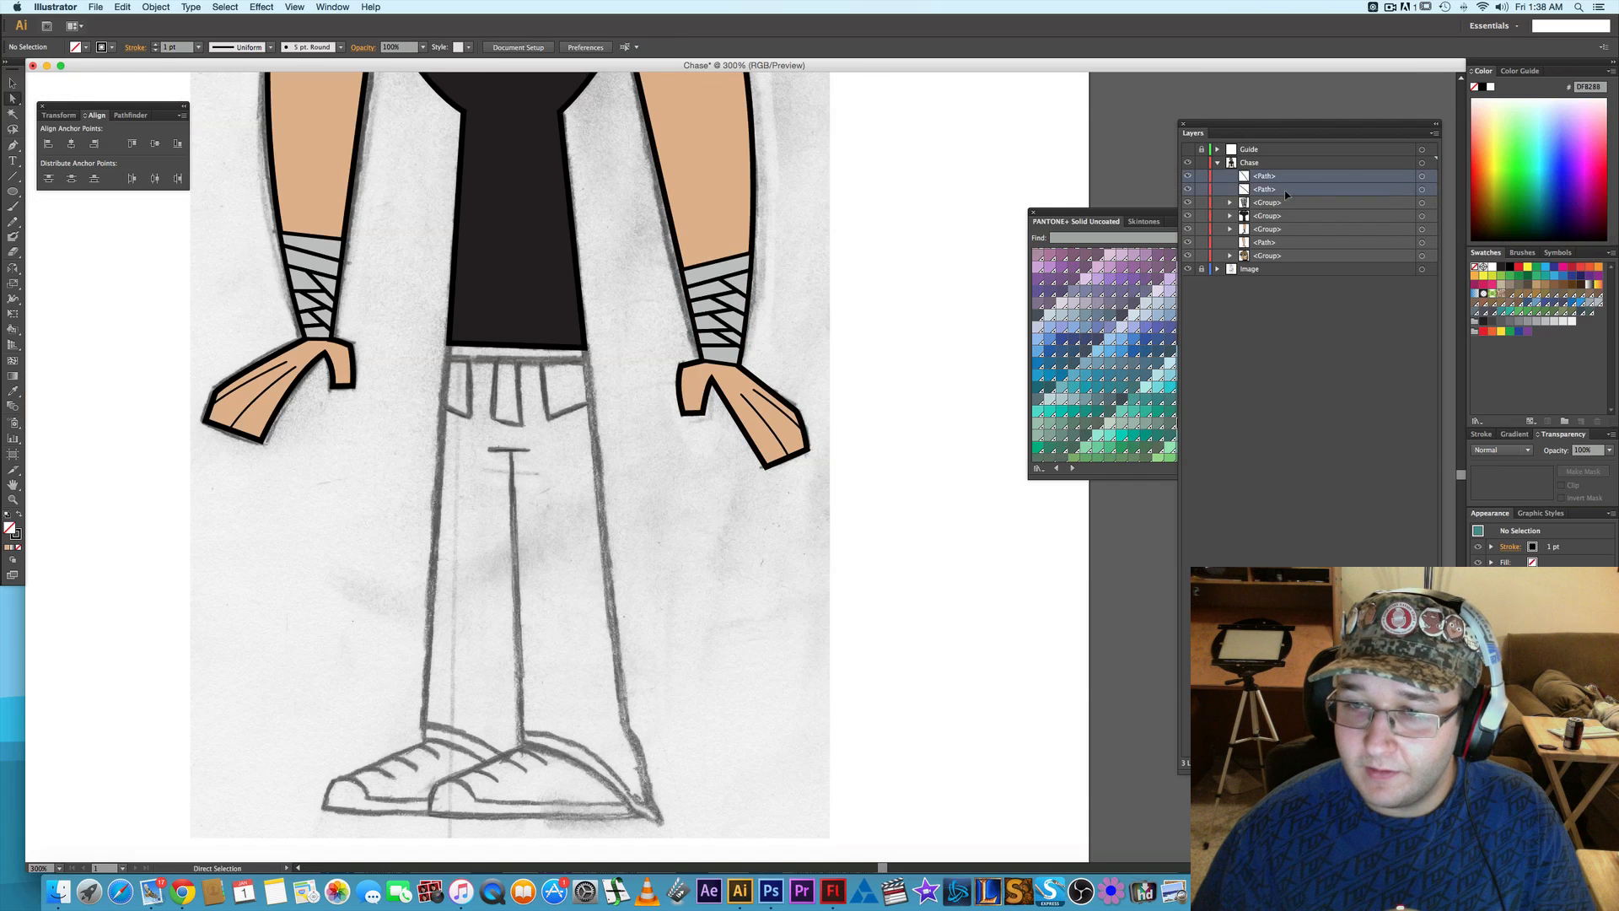
left_click_drag(1286, 194, 1320, 236)
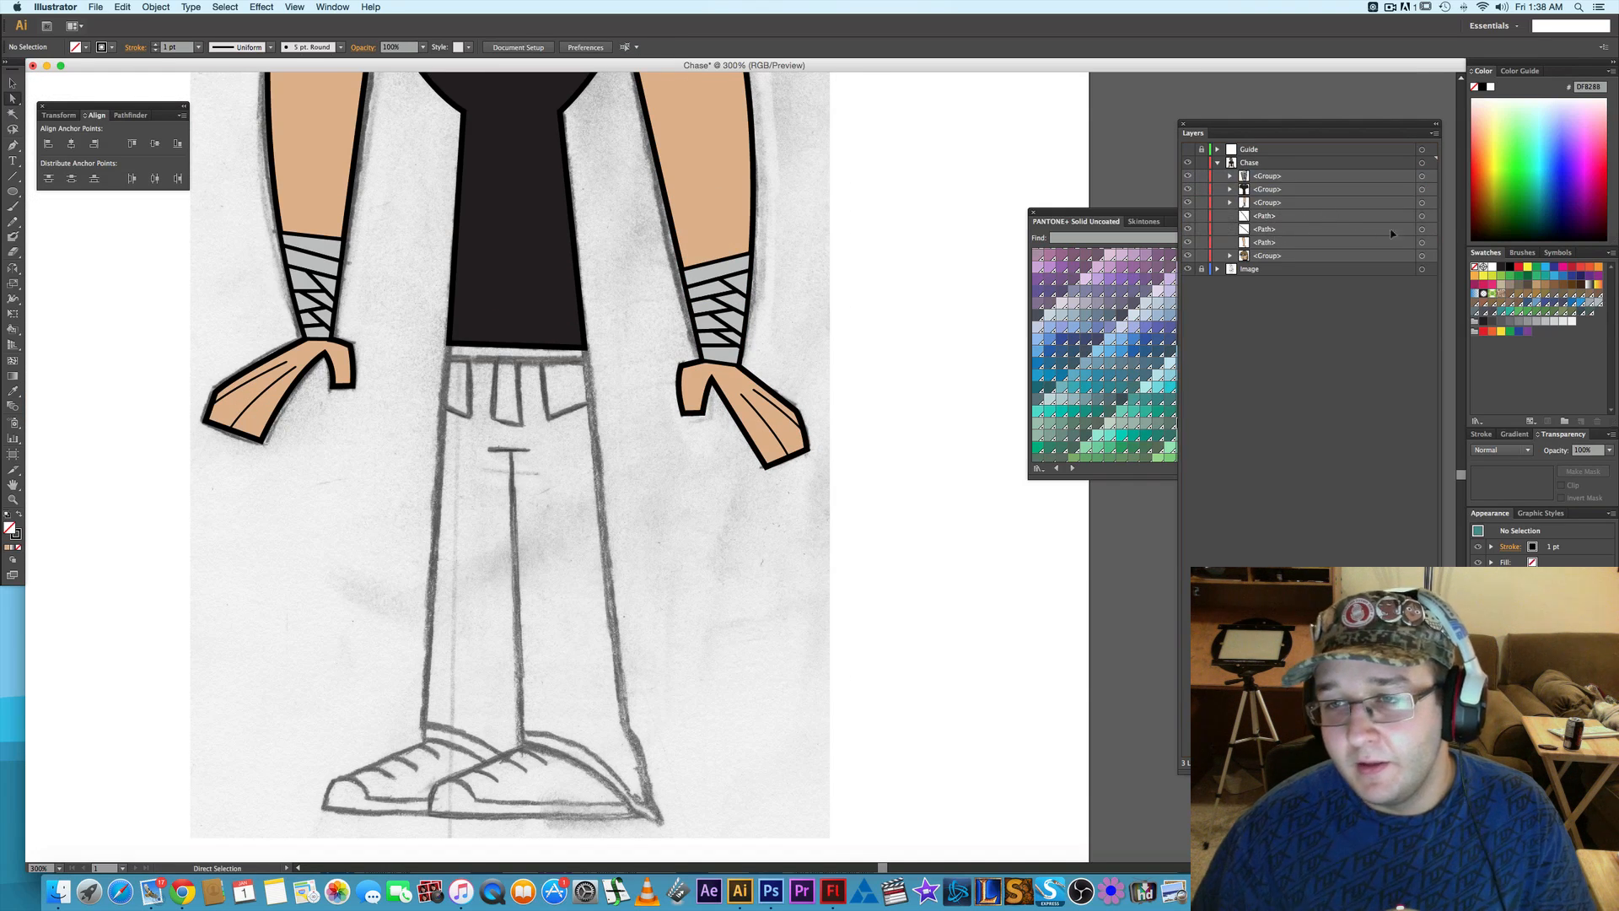
- Group both finger-line paths with the right-side arm and hand path
left_click(1422, 216)
left_click(1422, 229, "shift")
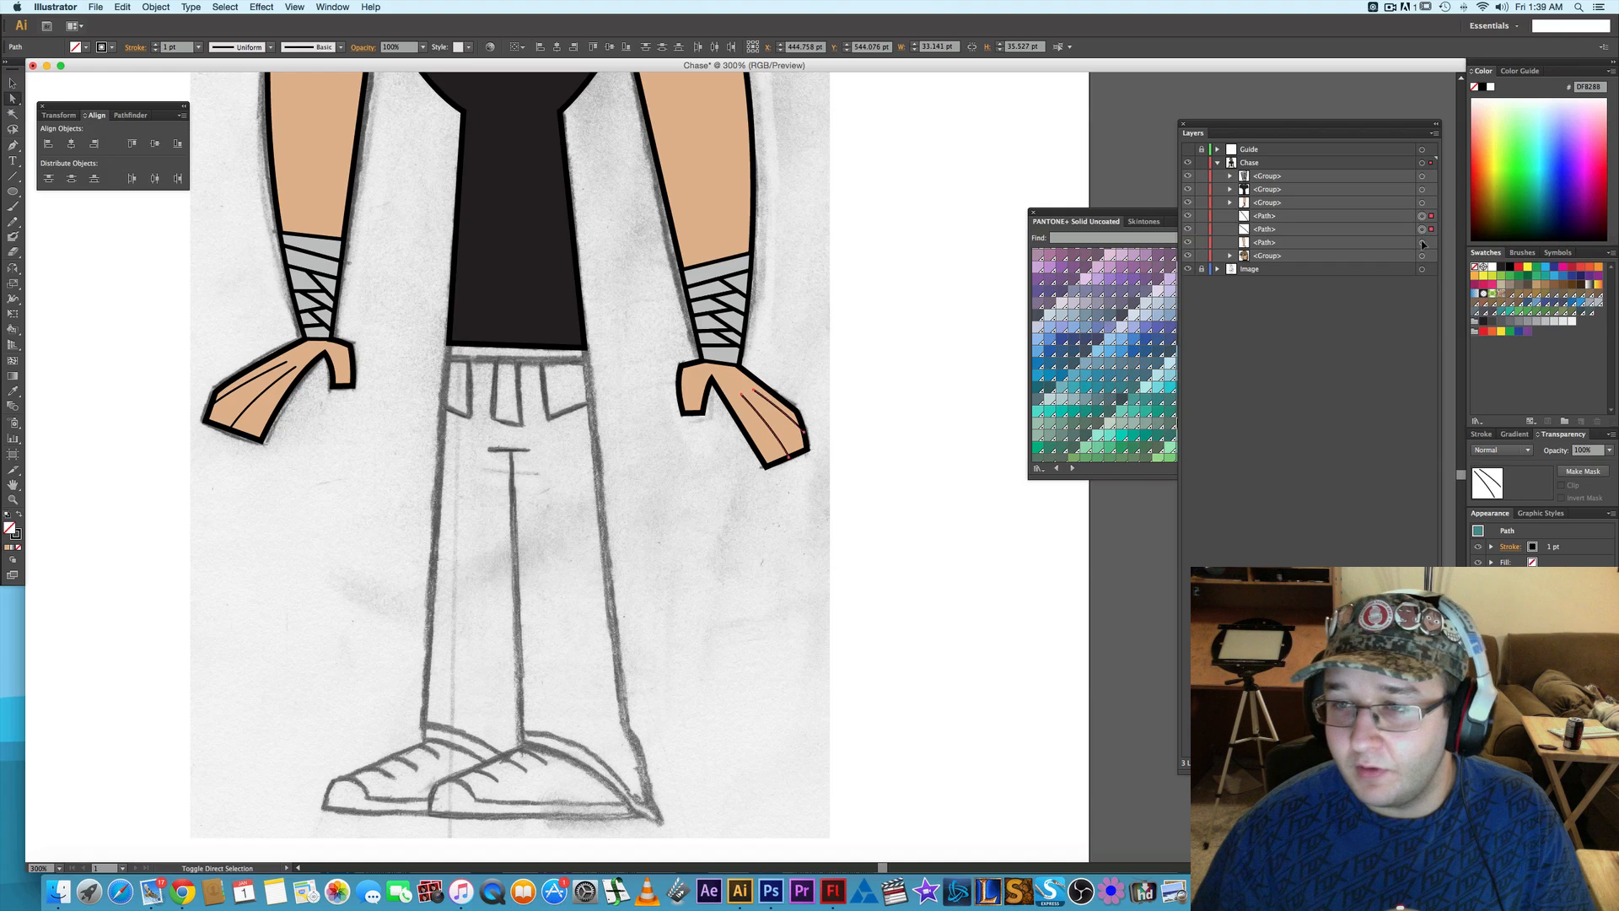
left_click(1422, 242, "shift")
key("super+g")
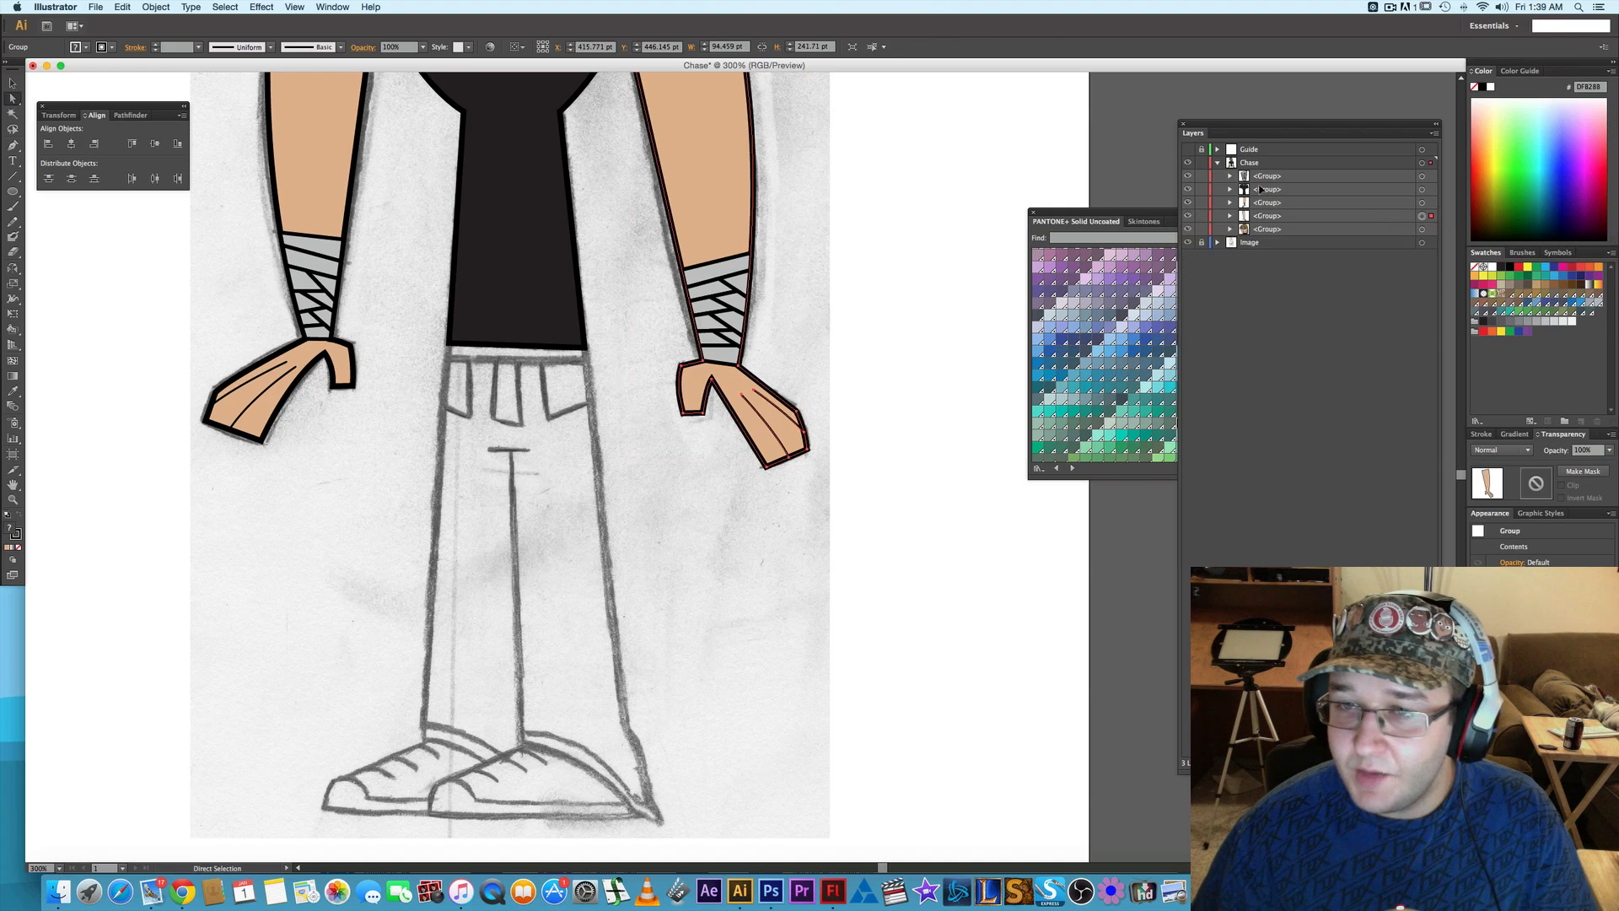
- Place the wrist-wrap group directly above the right-side arm group in the stacking order and group the two together
left_click_drag(1282, 177, 1286, 210)
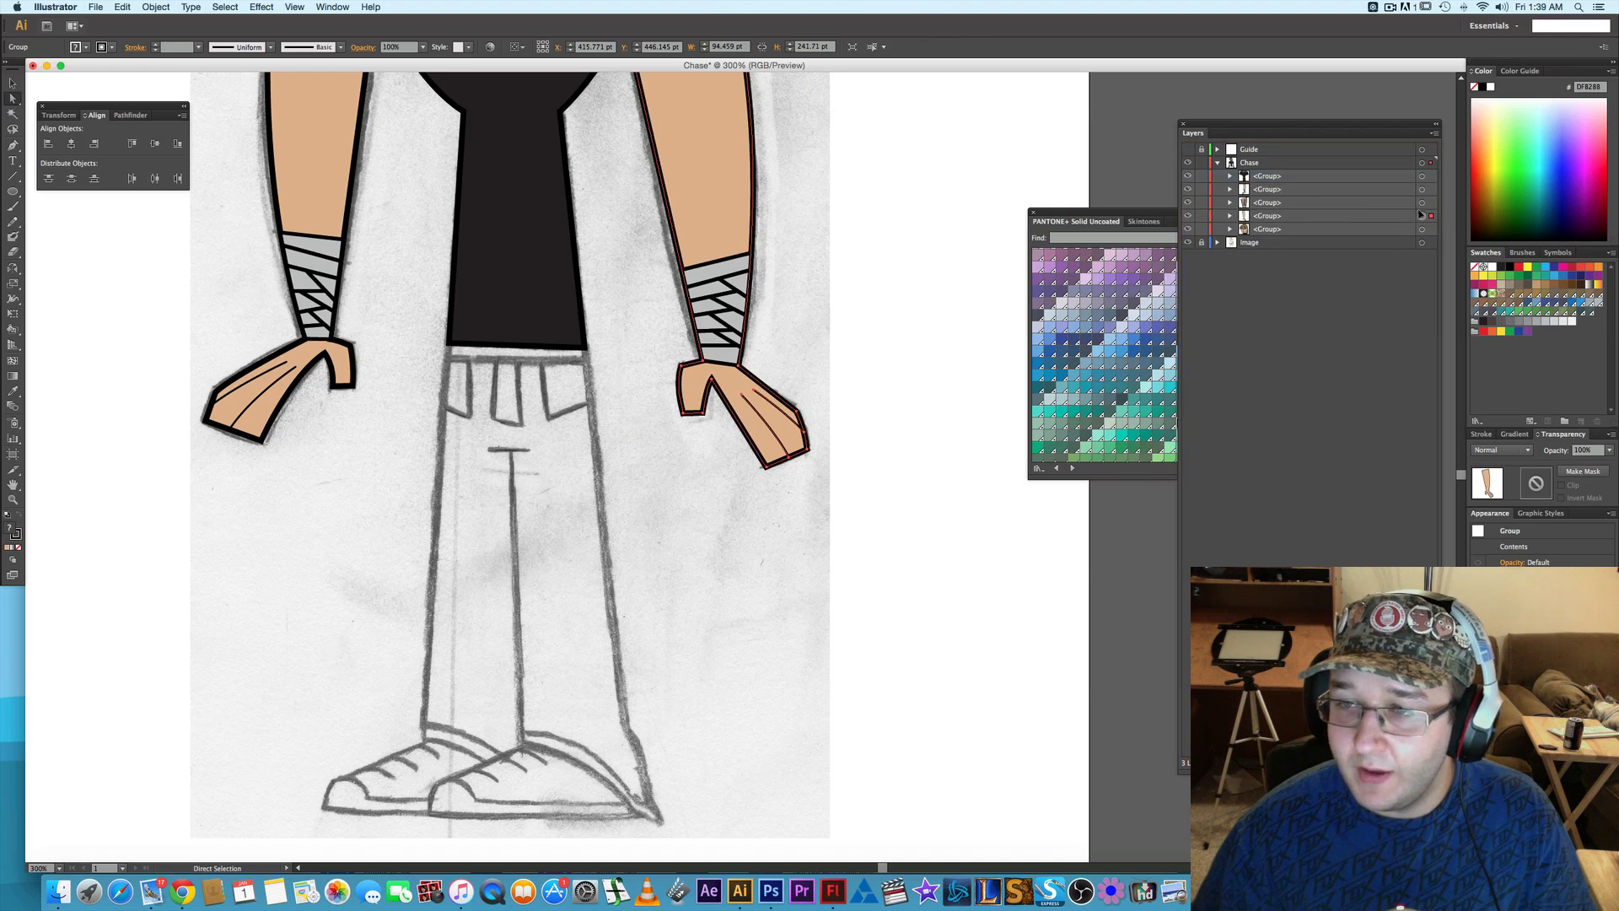
left_click(1422, 202, "shift")
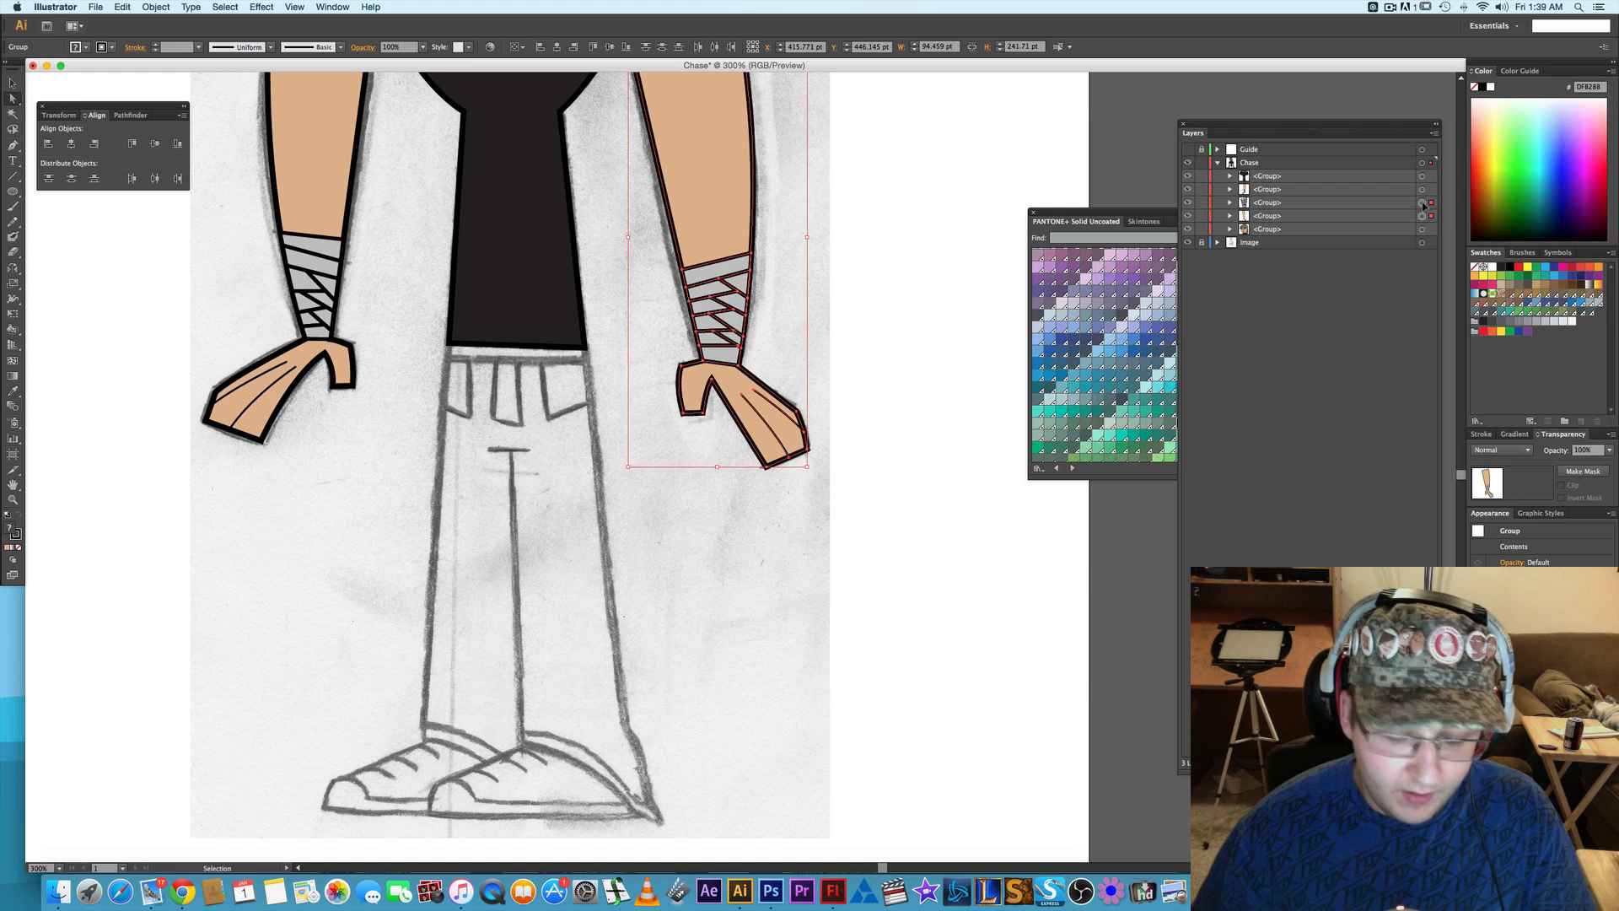
key("super+g")
- Group the two completed arms together, and group the result with the shirt to form one body group
left_click(1422, 189, "shift")
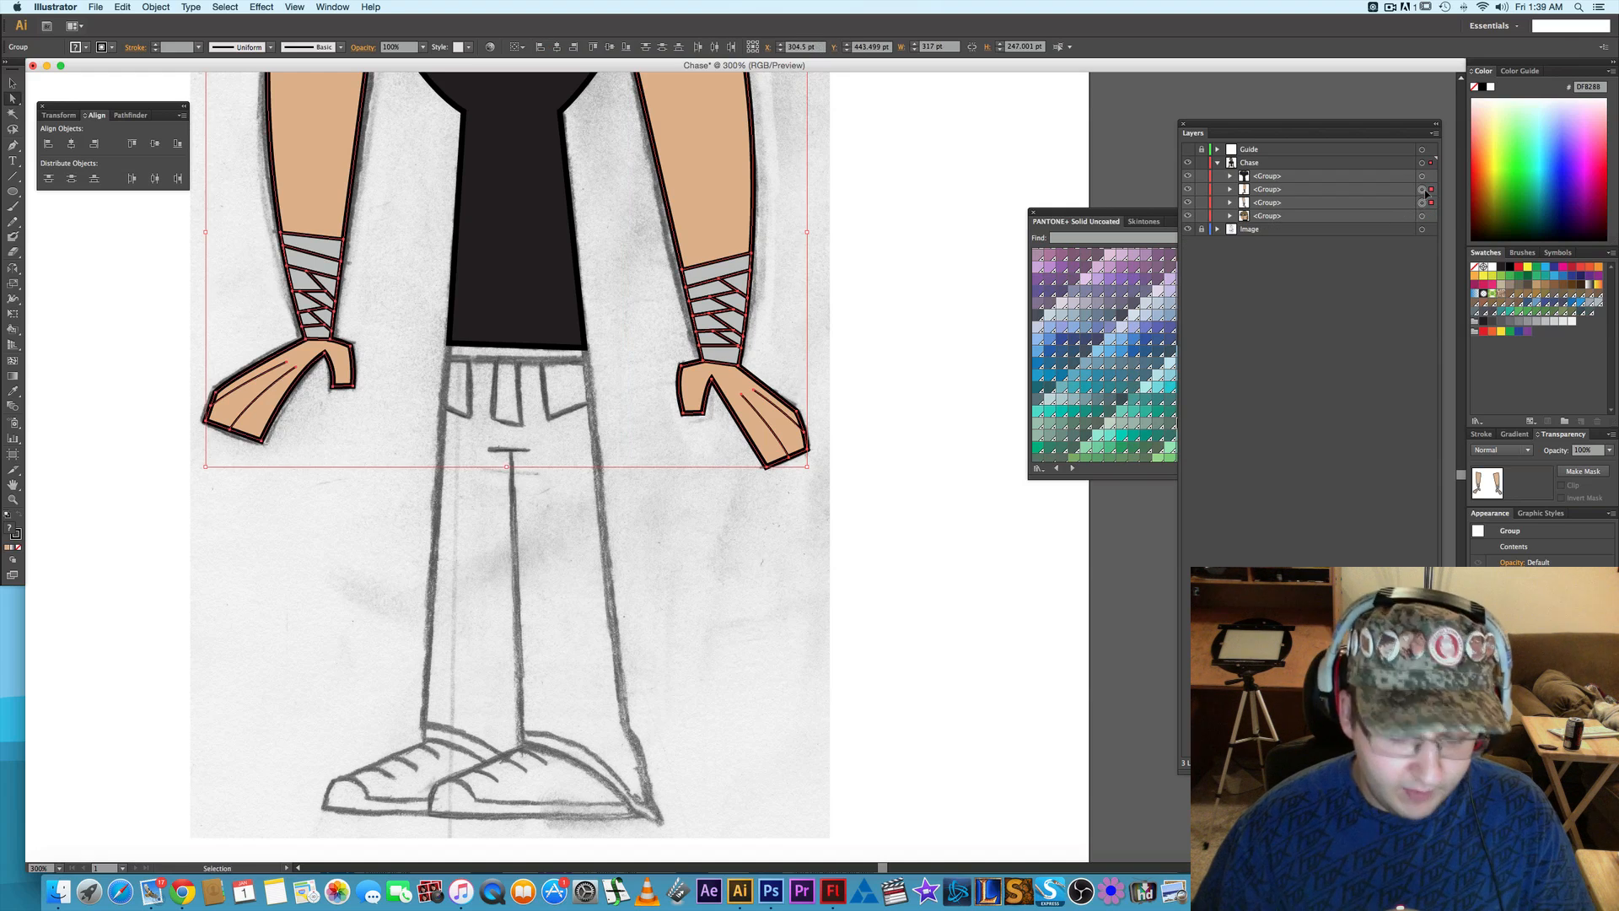
key("super+g")
left_click(1422, 177, "shift")
key("super+g")
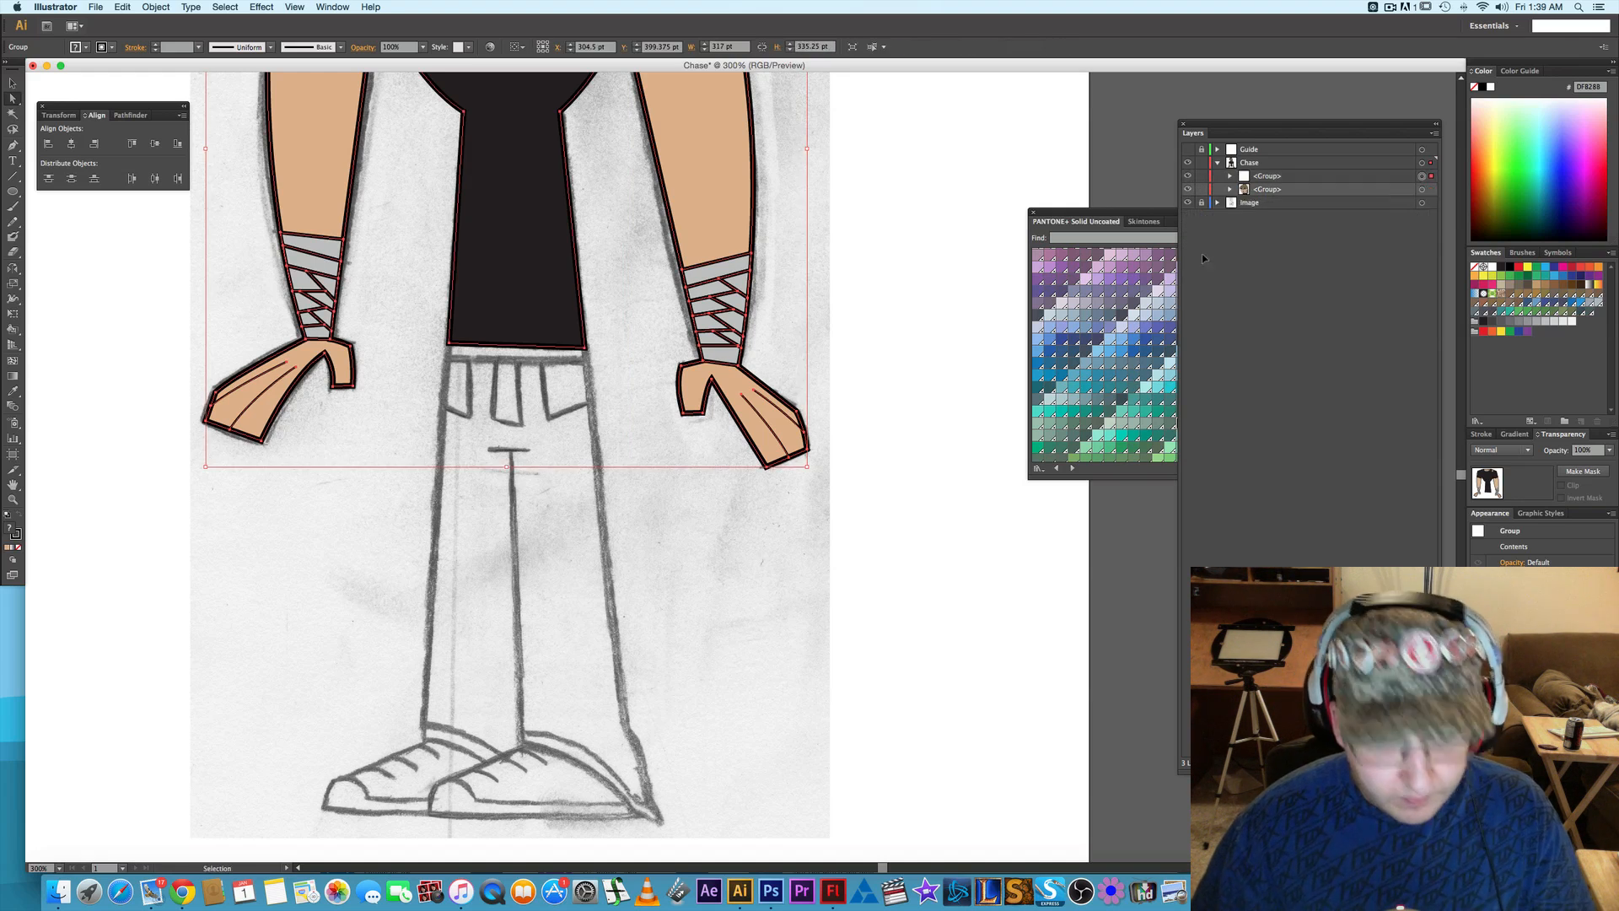
left_click(870, 289)
- Nudge the fingertip anchor points of the right-side hand outline slightly up and outward, away from the body
scroll(601, 284, "up", 2)
scroll(601, 284, "left", 3)
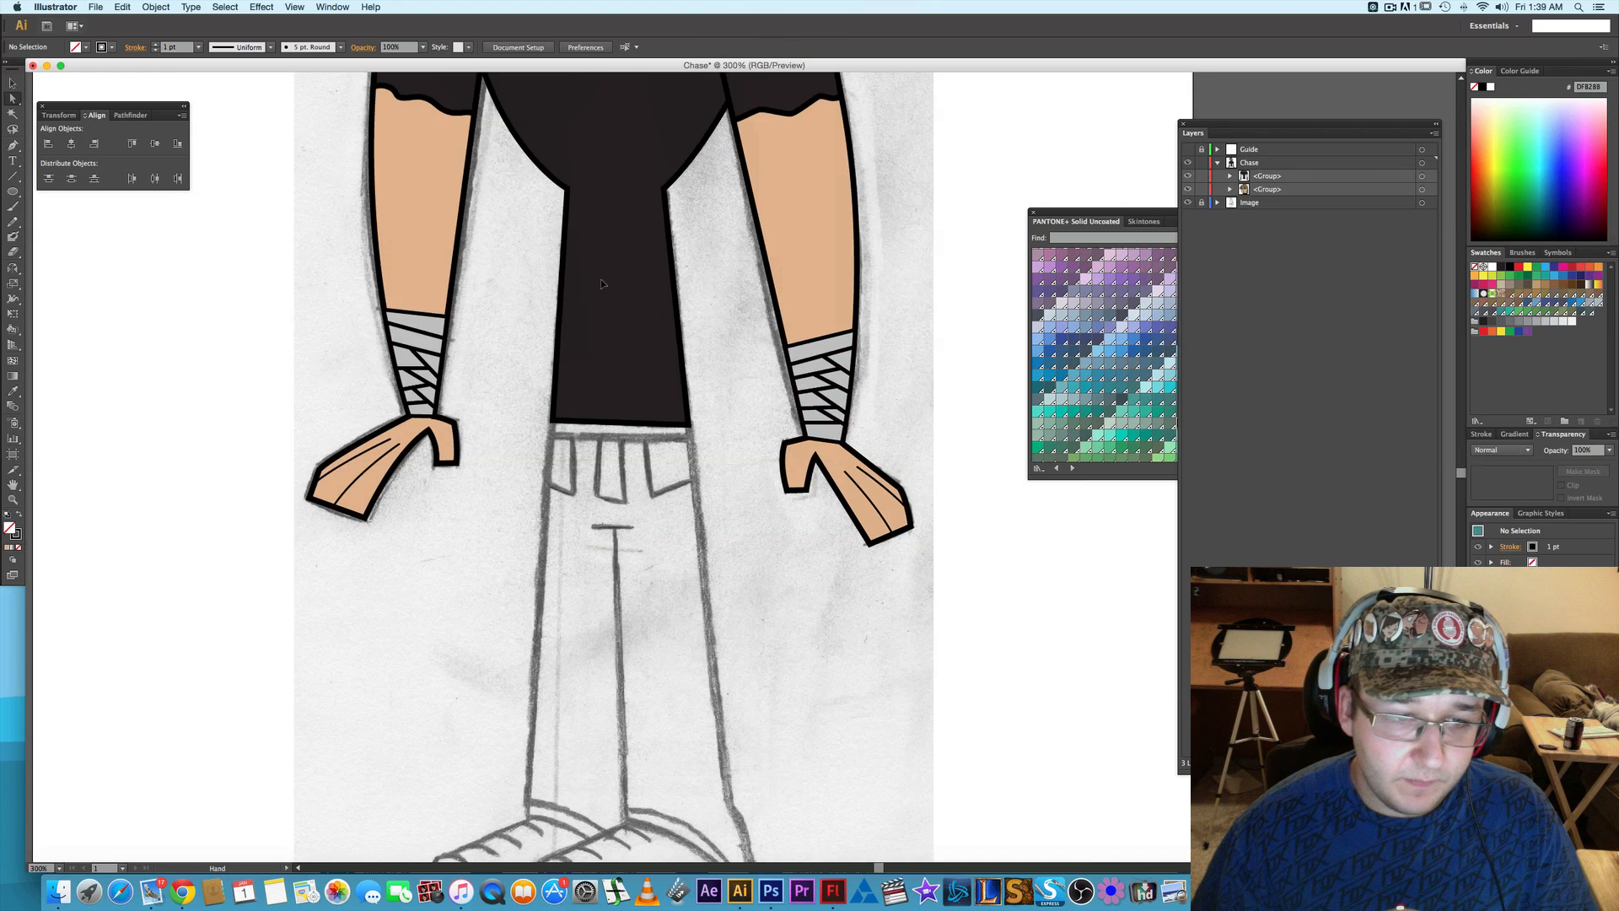
scroll(465, 443, "up", 3)
scroll(466, 443, "left", 3)
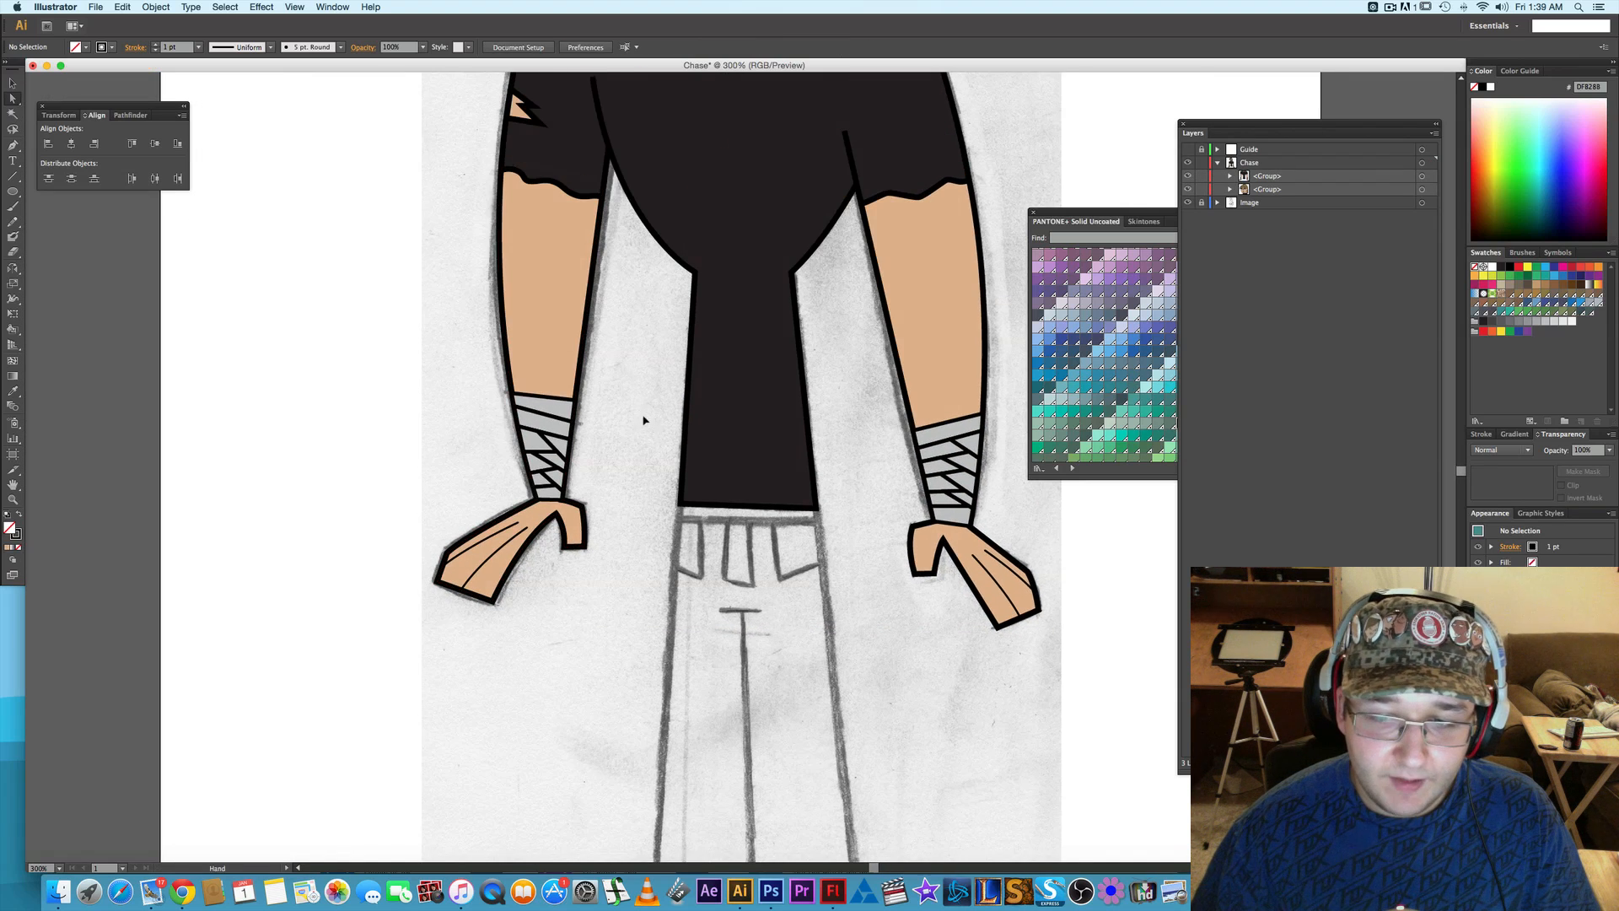
scroll(598, 499, "up", 2)
scroll(597, 477, "right", 2)
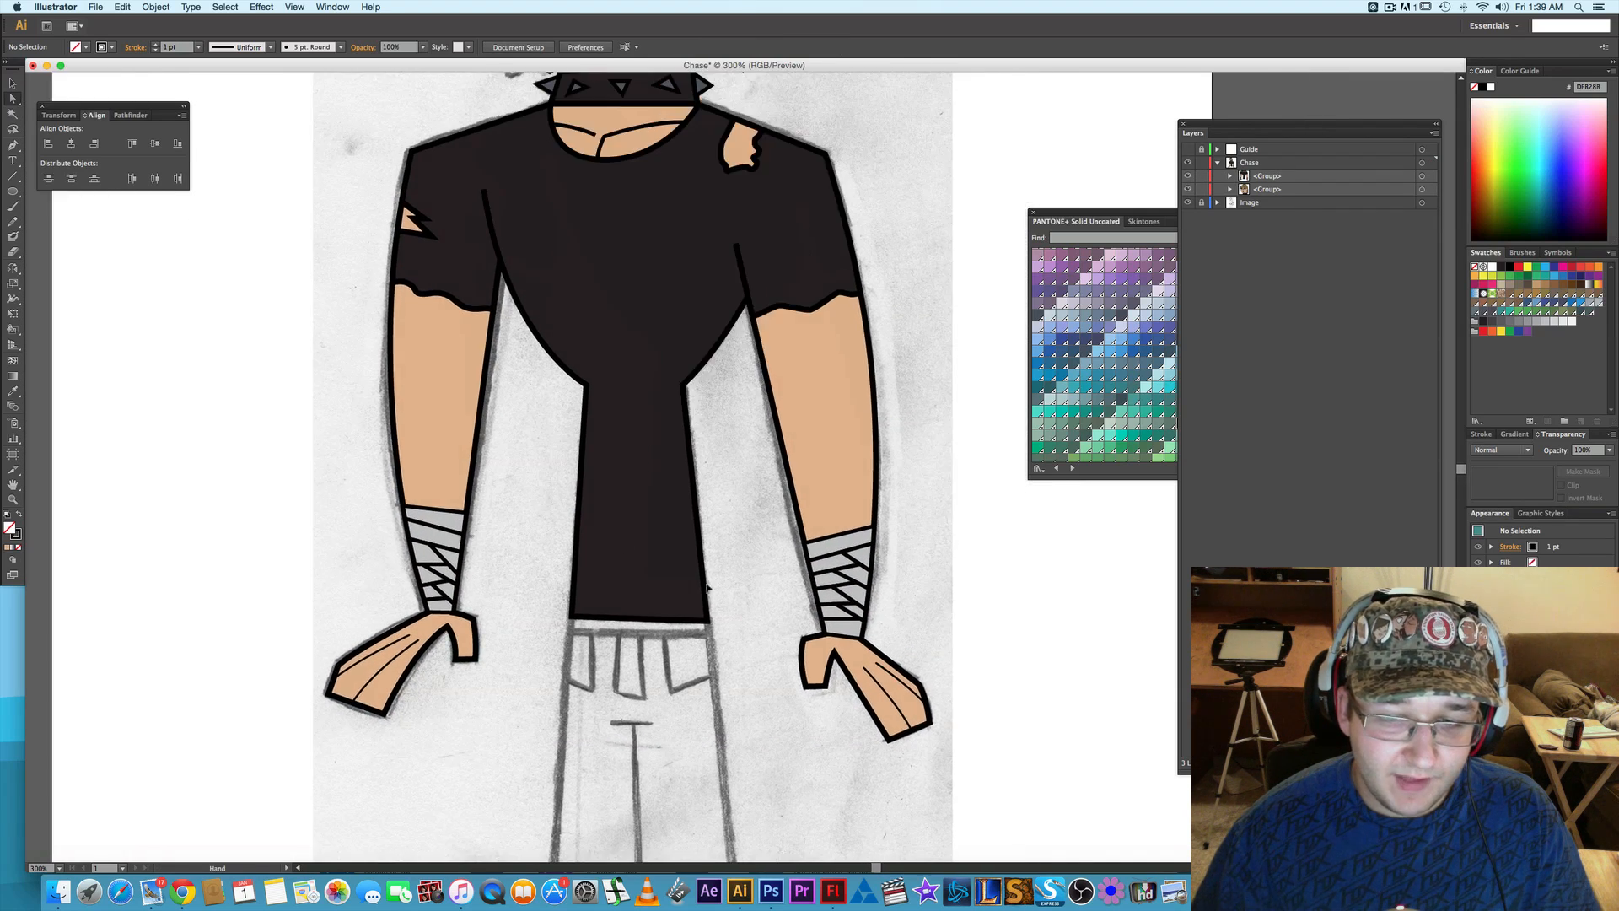
scroll(725, 569, "down", 3)
scroll(725, 569, "right", 4)
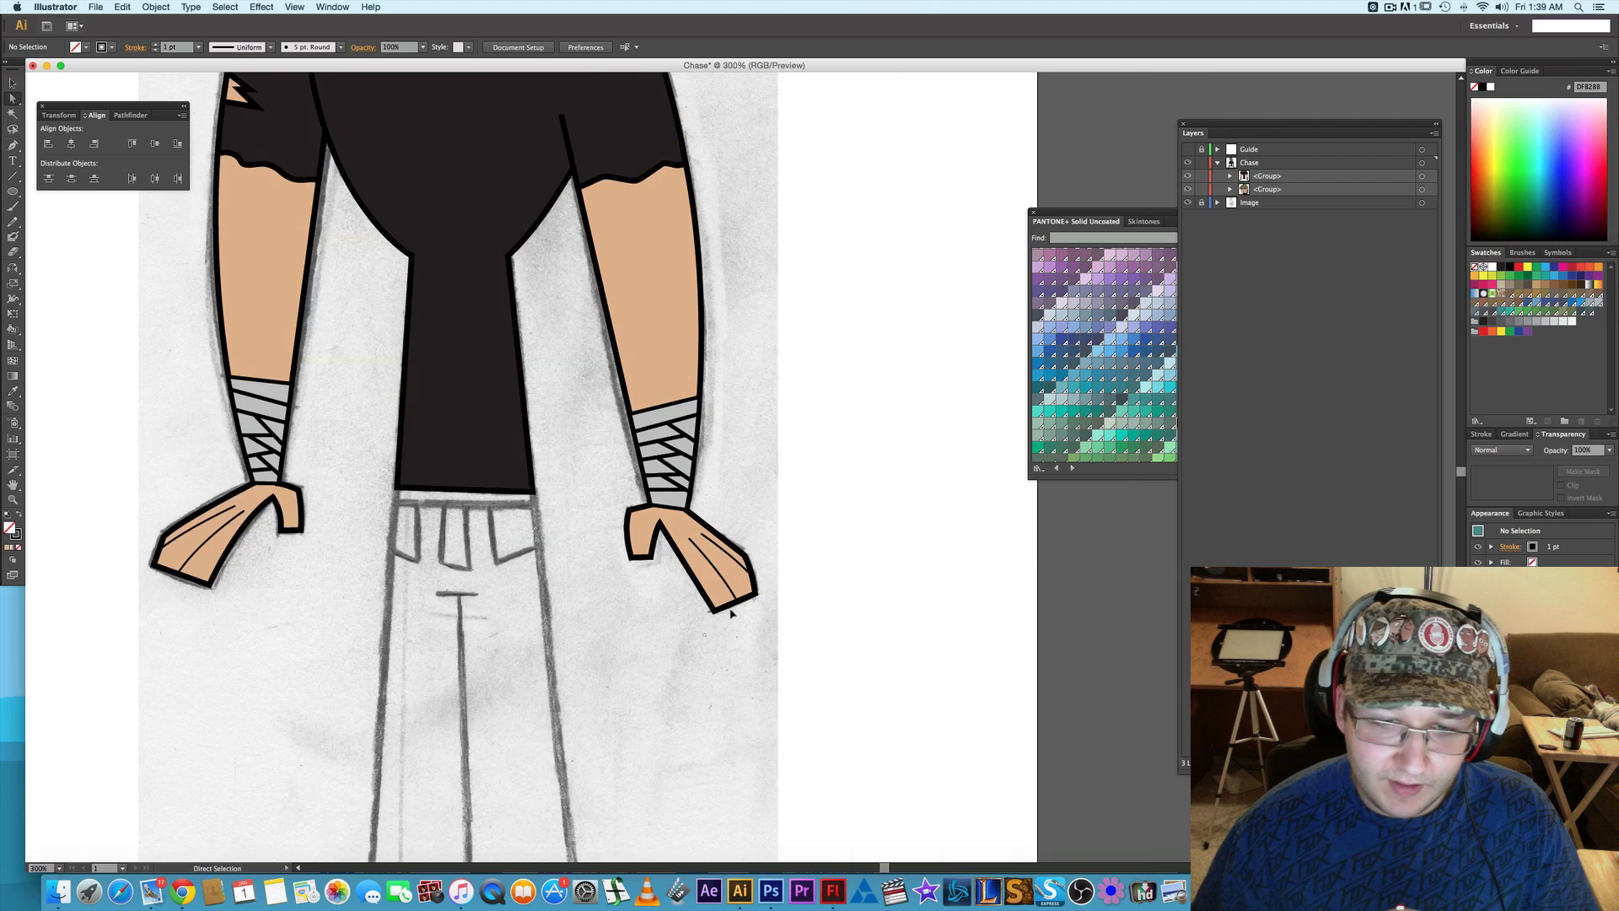
left_click_drag(703, 636, 798, 539)
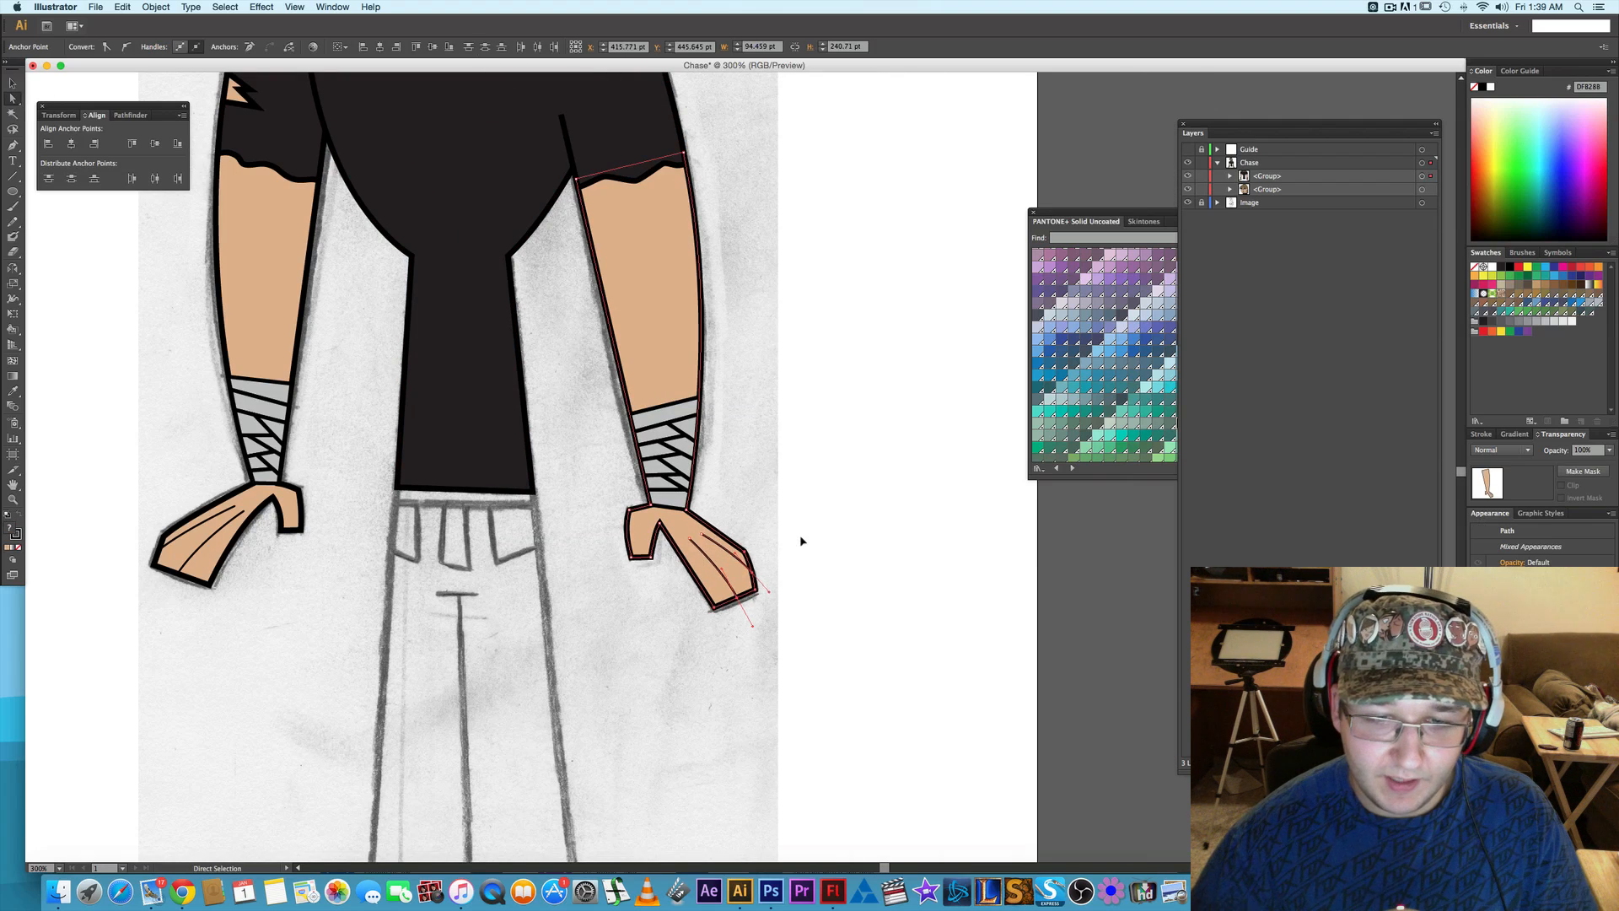
key("Right")
key("Right")
key("Right")
key("Right")
key("Right")
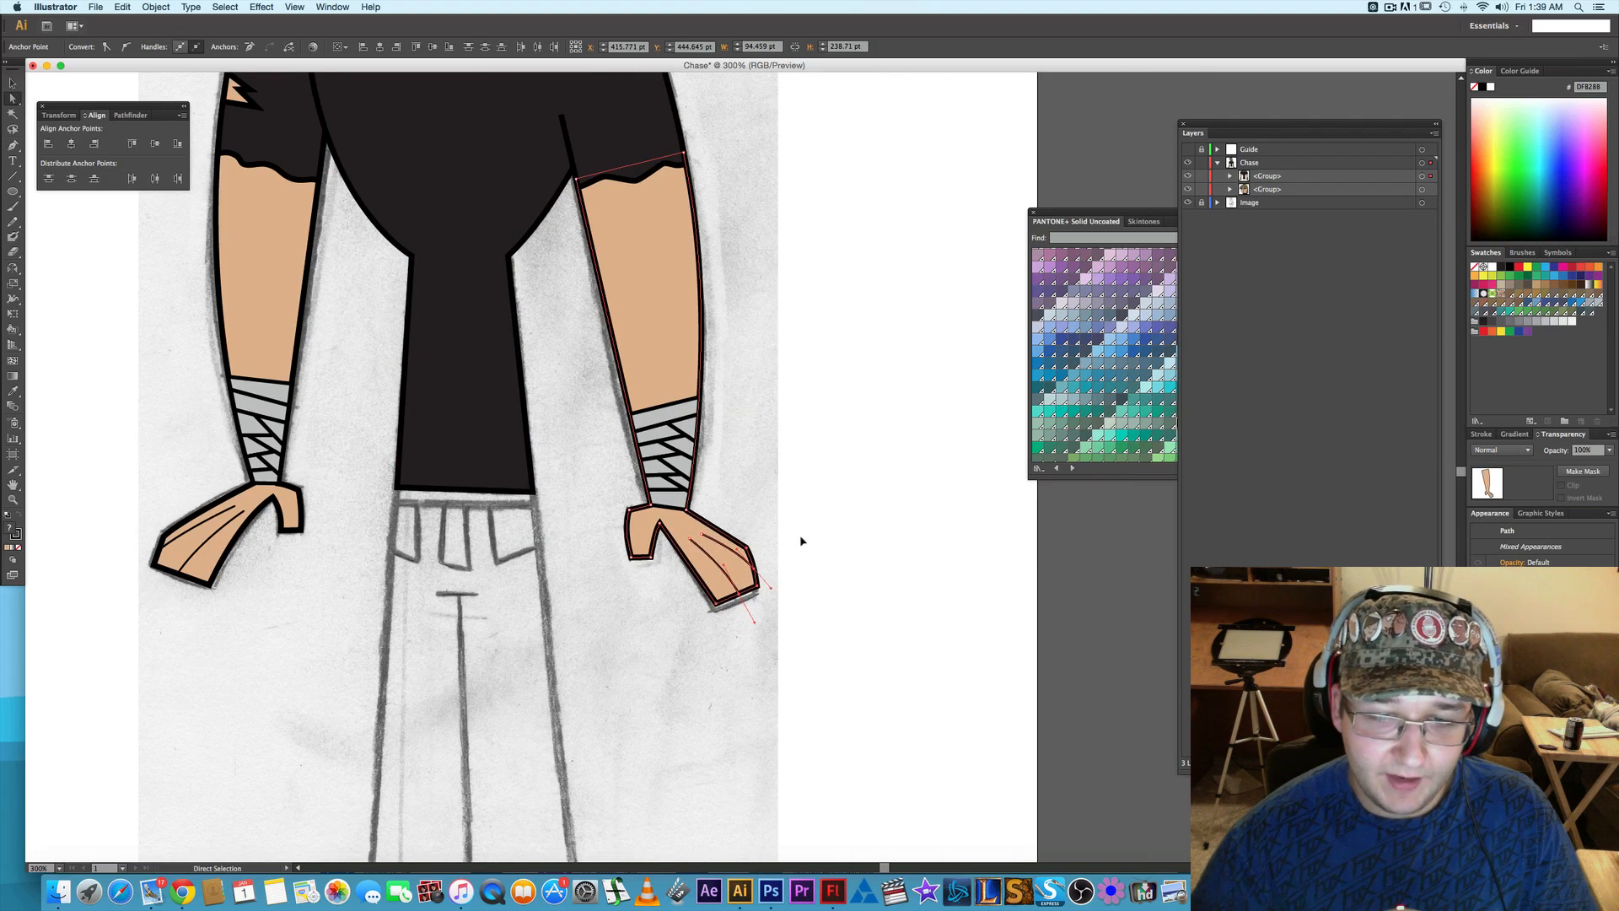
key("Up")
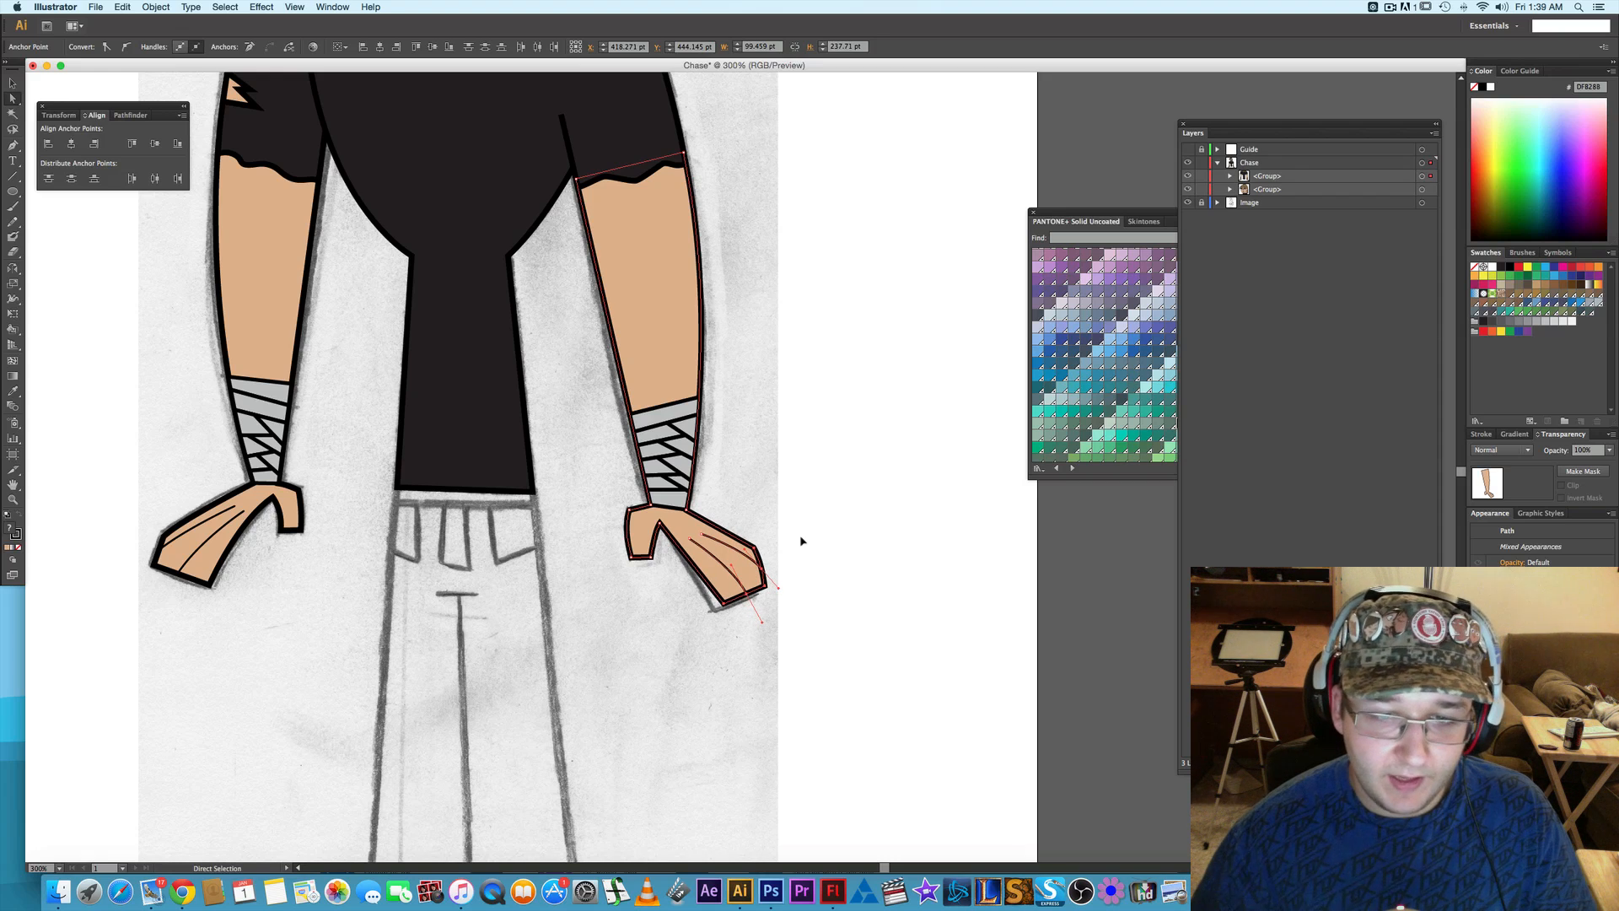
left_click(926, 634)
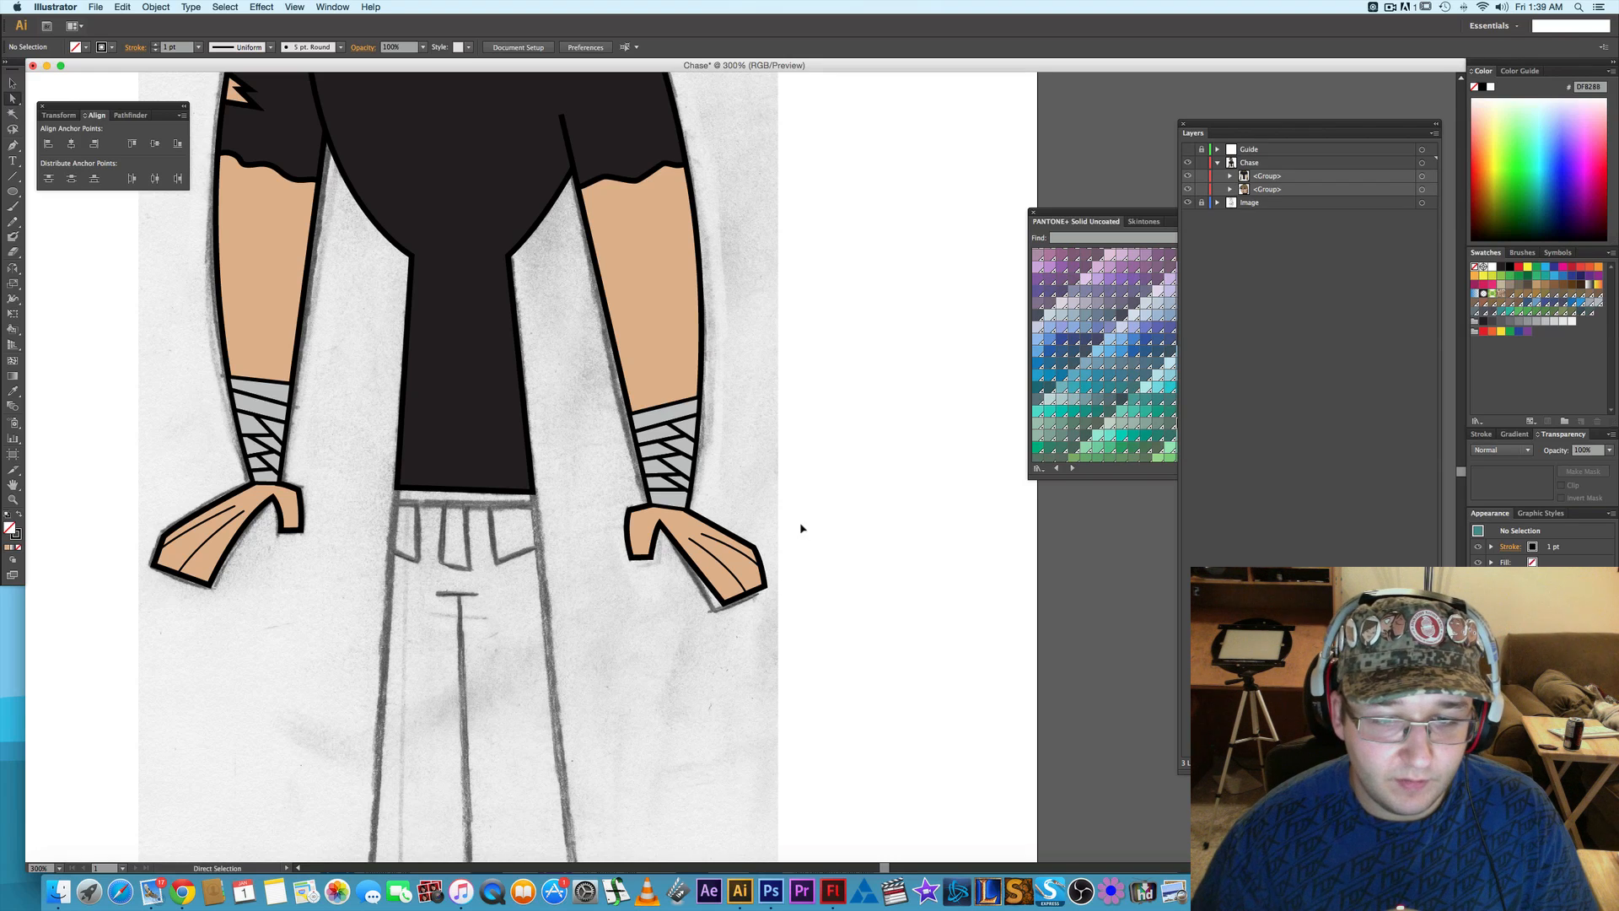
- Nudge the outer fingertip anchor point of the right-side hand outline down slightly to refine its shape
left_click(748, 568)
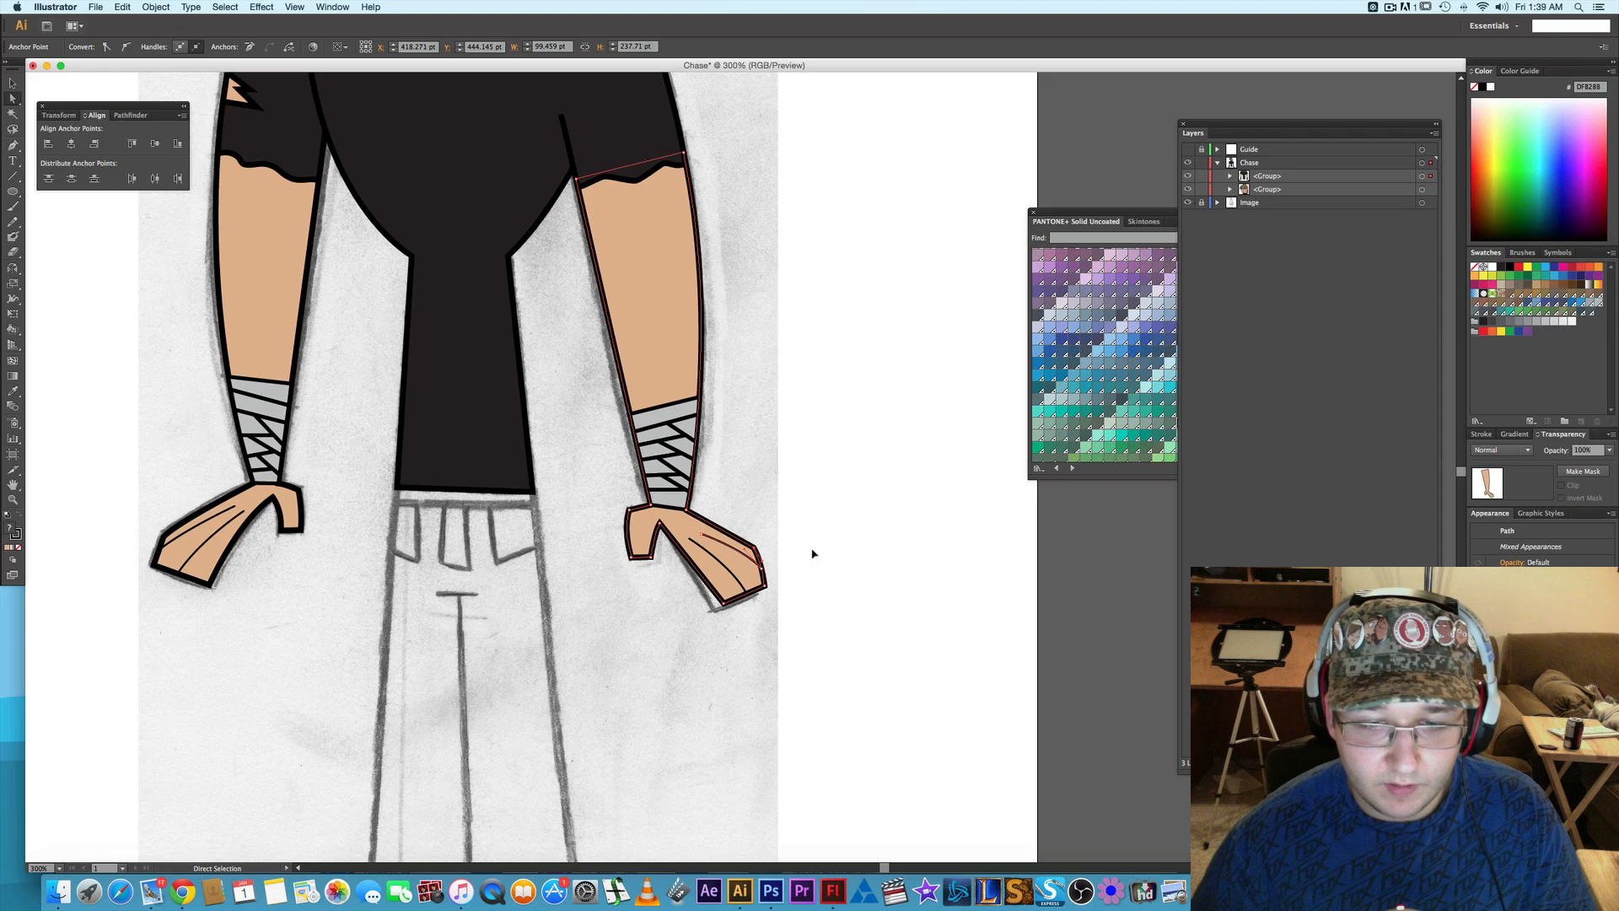
left_click_drag(808, 532, 739, 576)
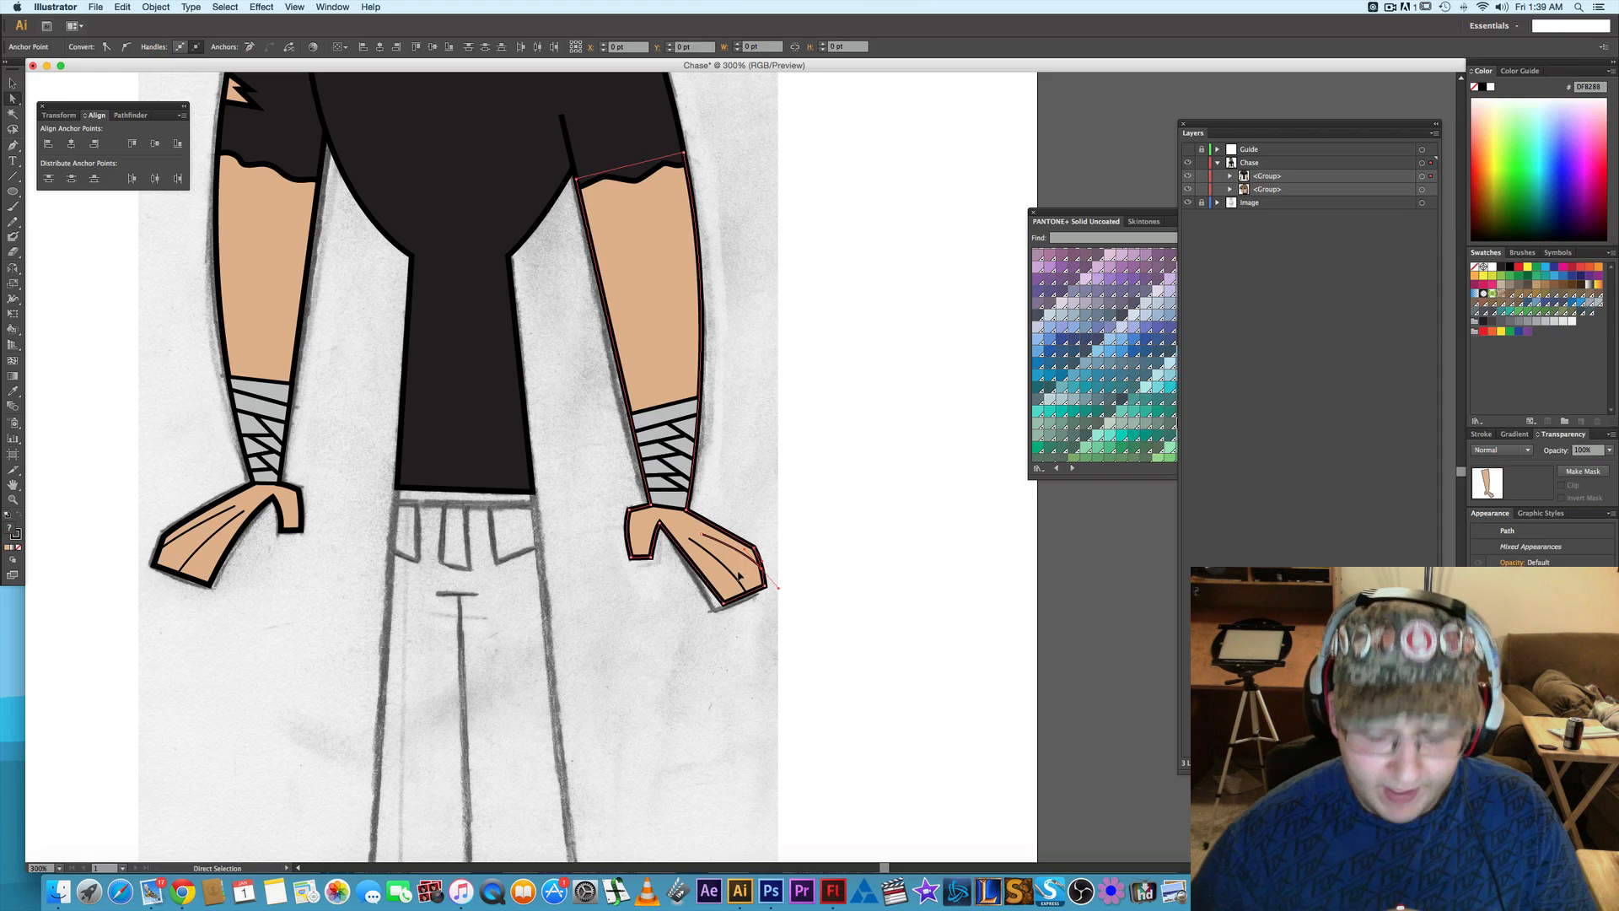
key("Down")
key("Down")
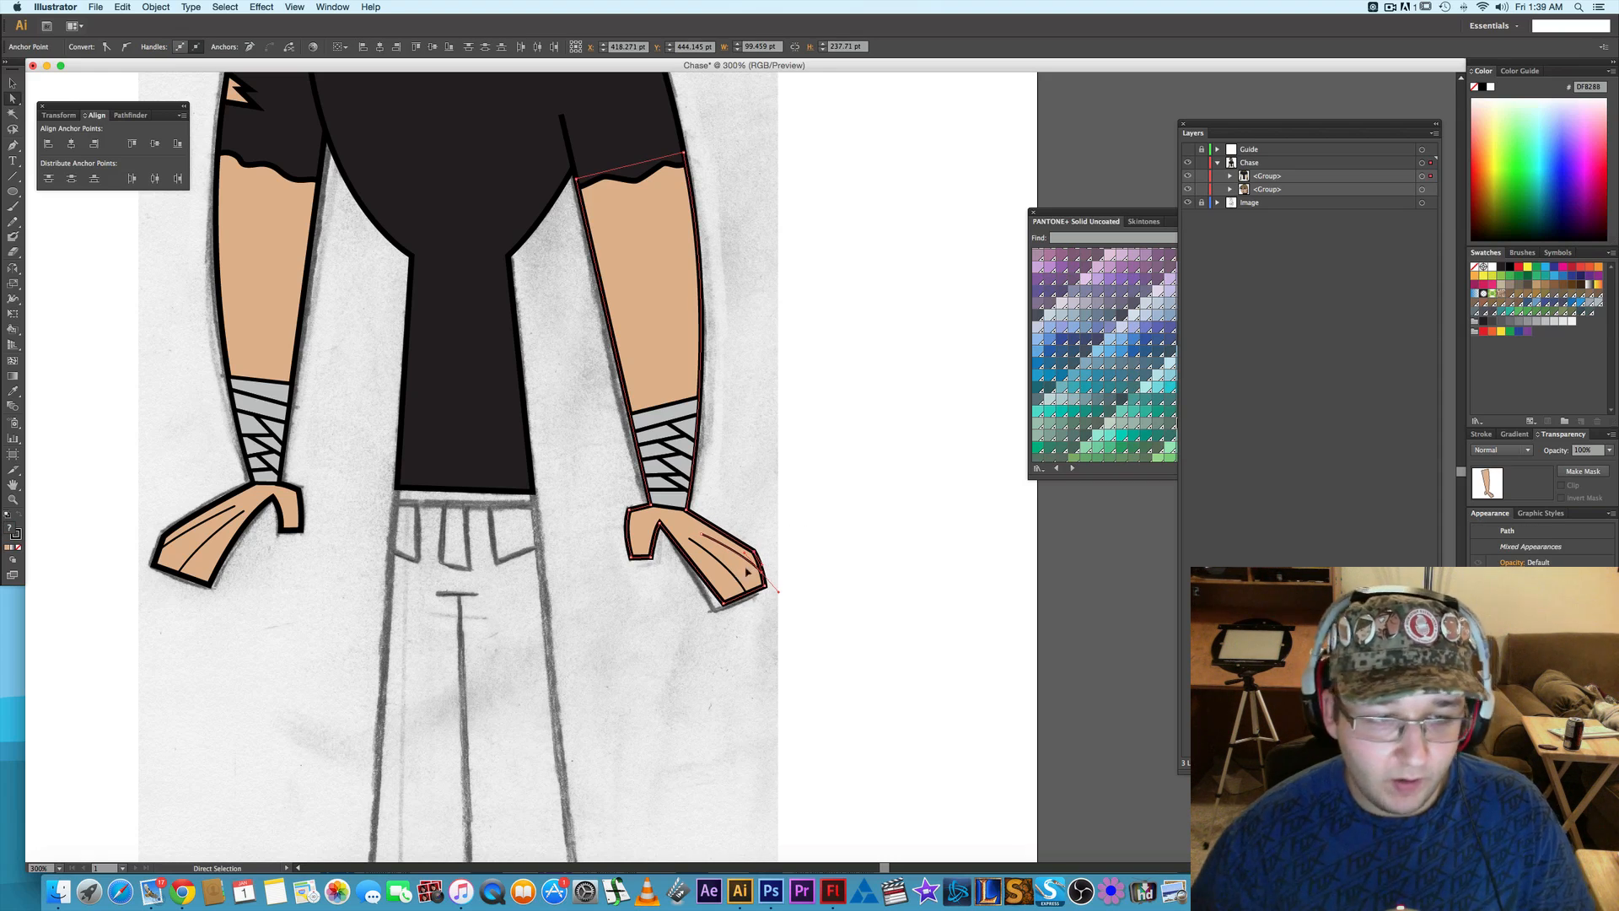
left_click(844, 524)
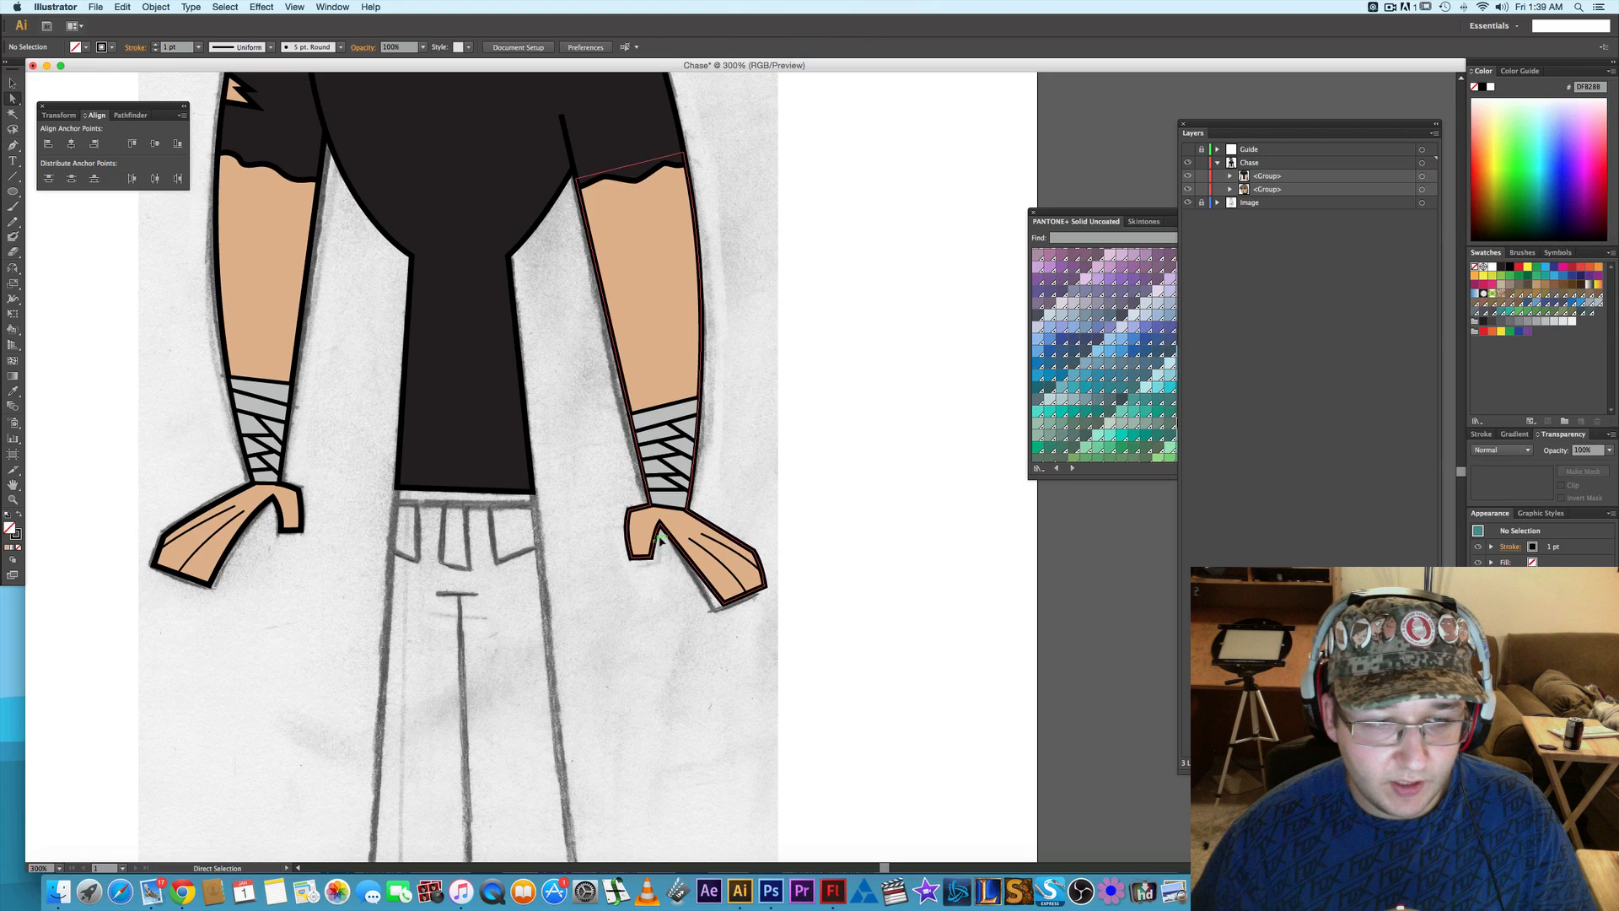
- Nudge the starting anchor point of the right-side hand's upper finger line up and toward the wrist
left_click_drag(307, 577, 434, 564)
key("super+equal")
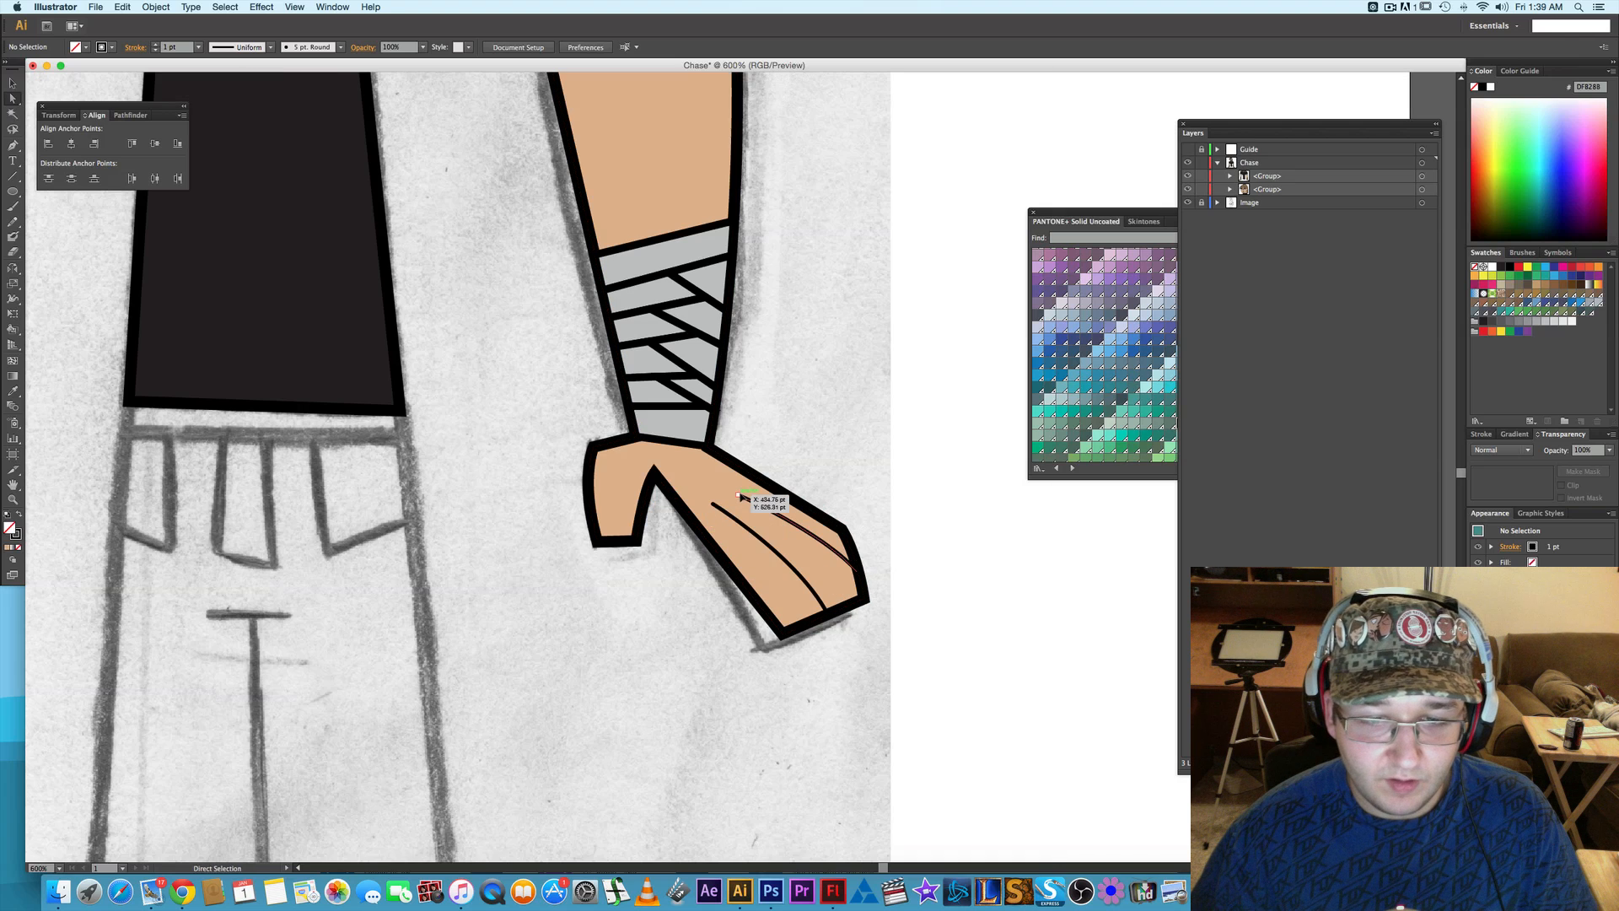
left_click(740, 497)
key("Up")
key("Up")
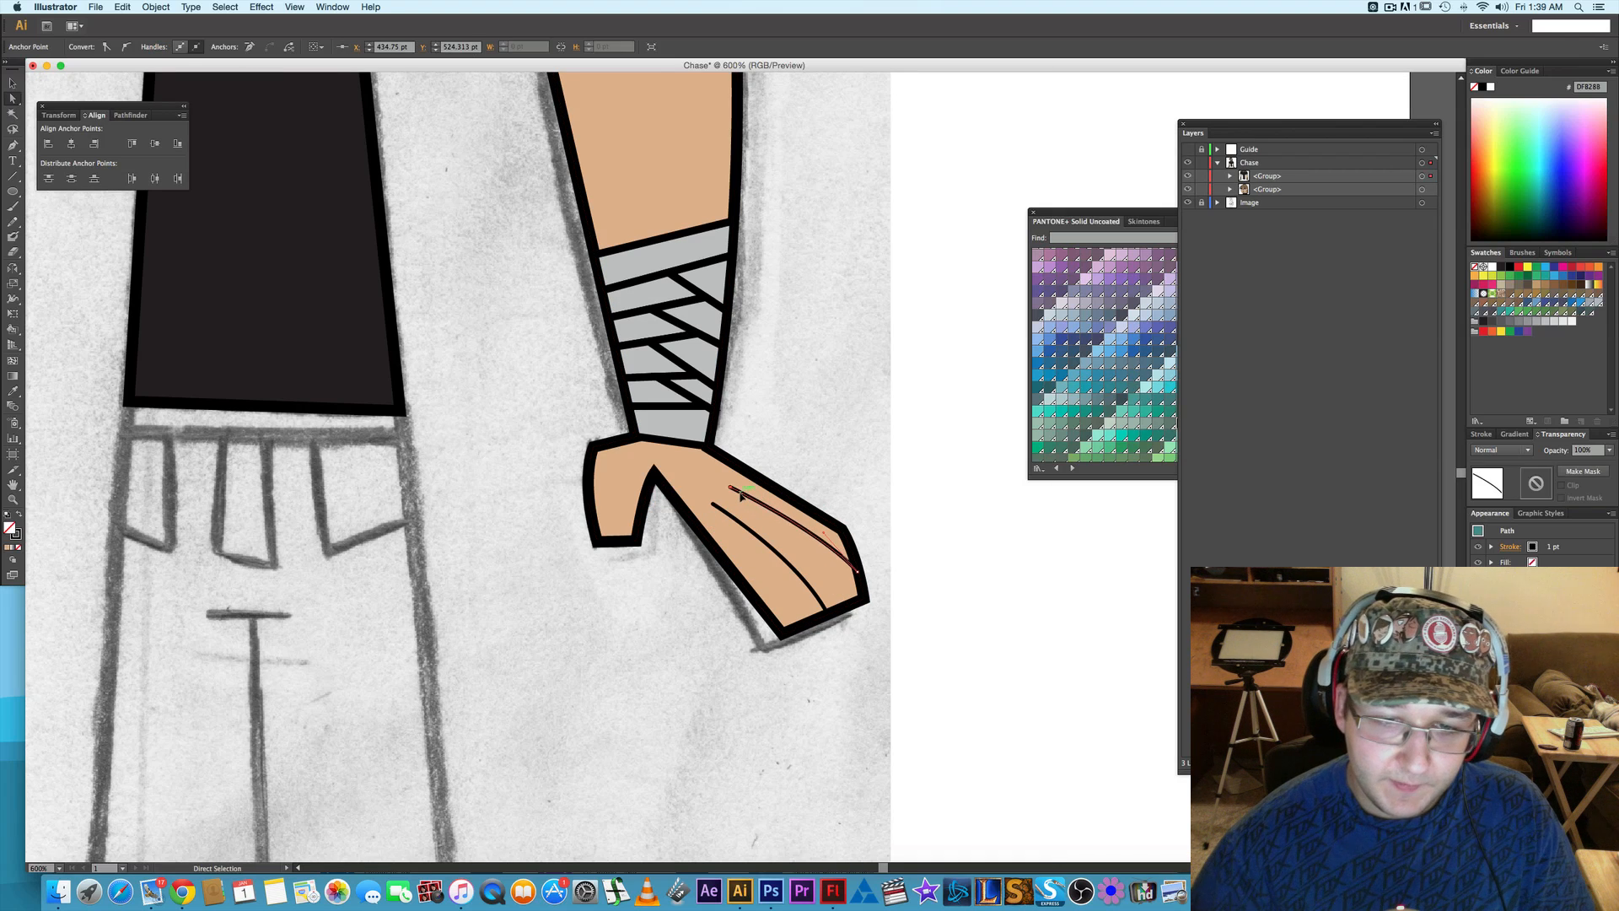
key("Left")
key("Left")
key("Up")
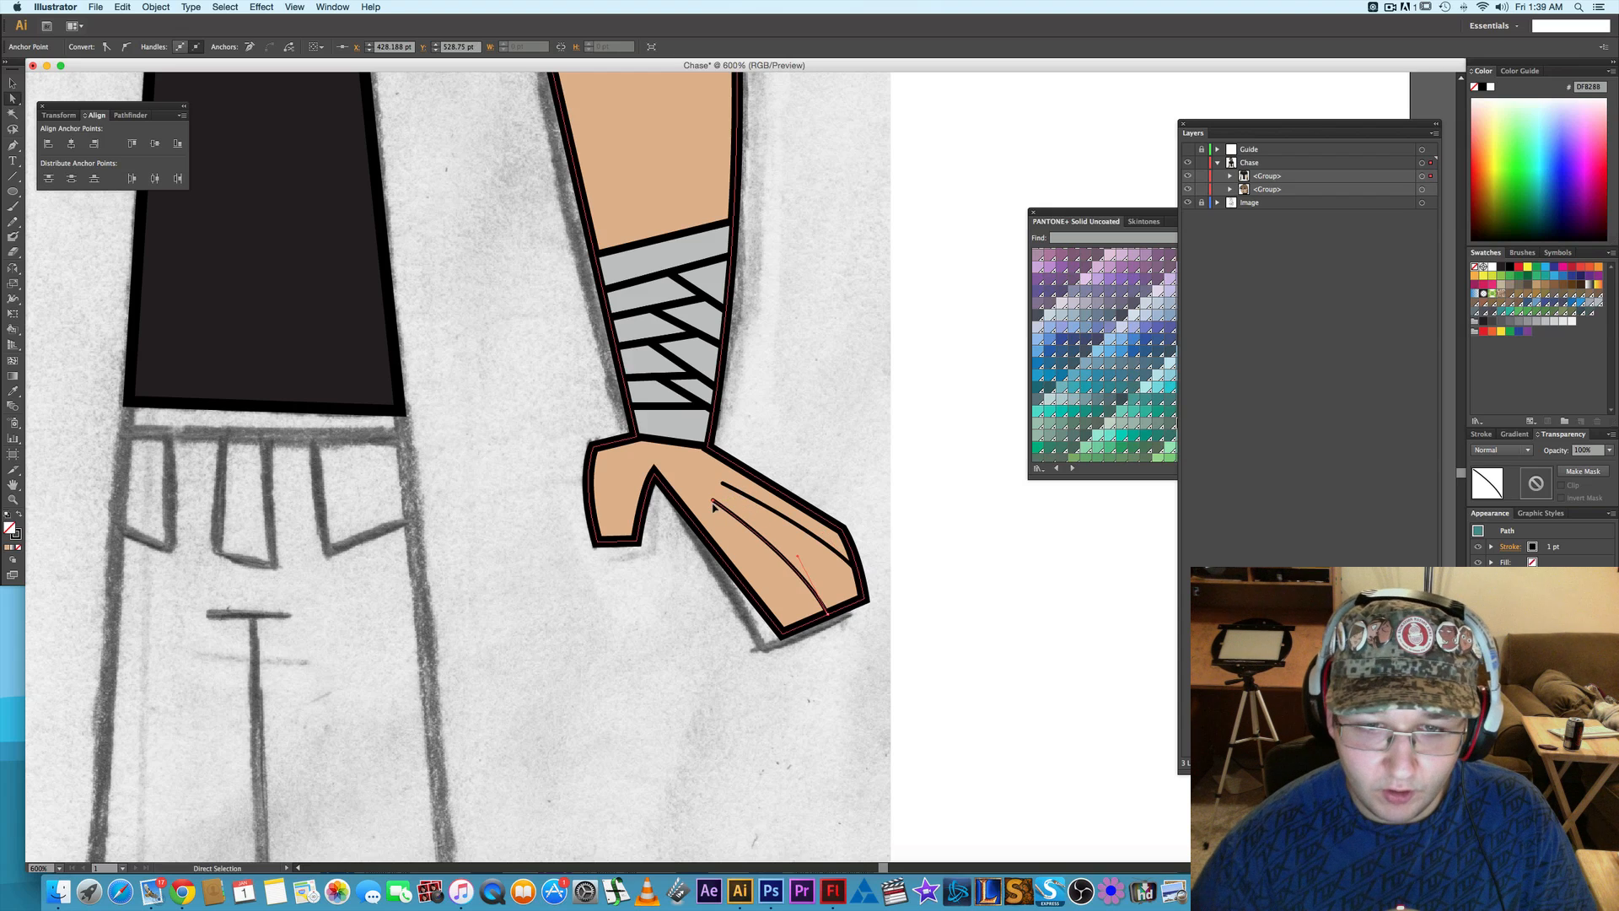
- Nudge the starting anchor point of the right-side hand's lower finger line up and toward the wrist
left_click(713, 504)
key("Left")
key("Left")
key("Up")
key("Up")
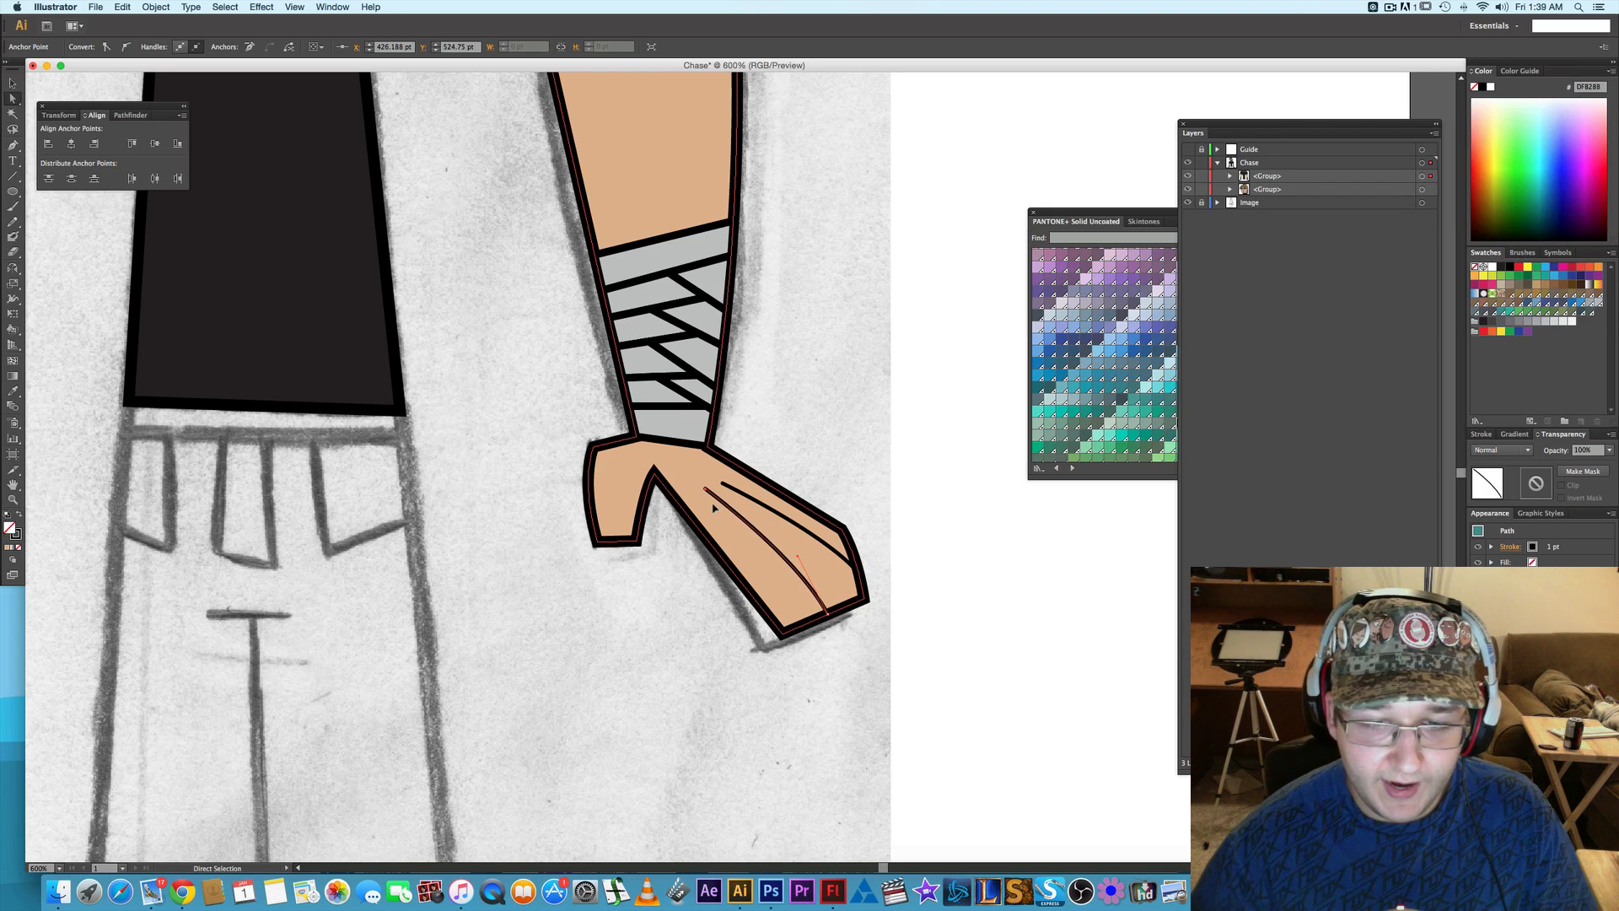
left_click(951, 536)
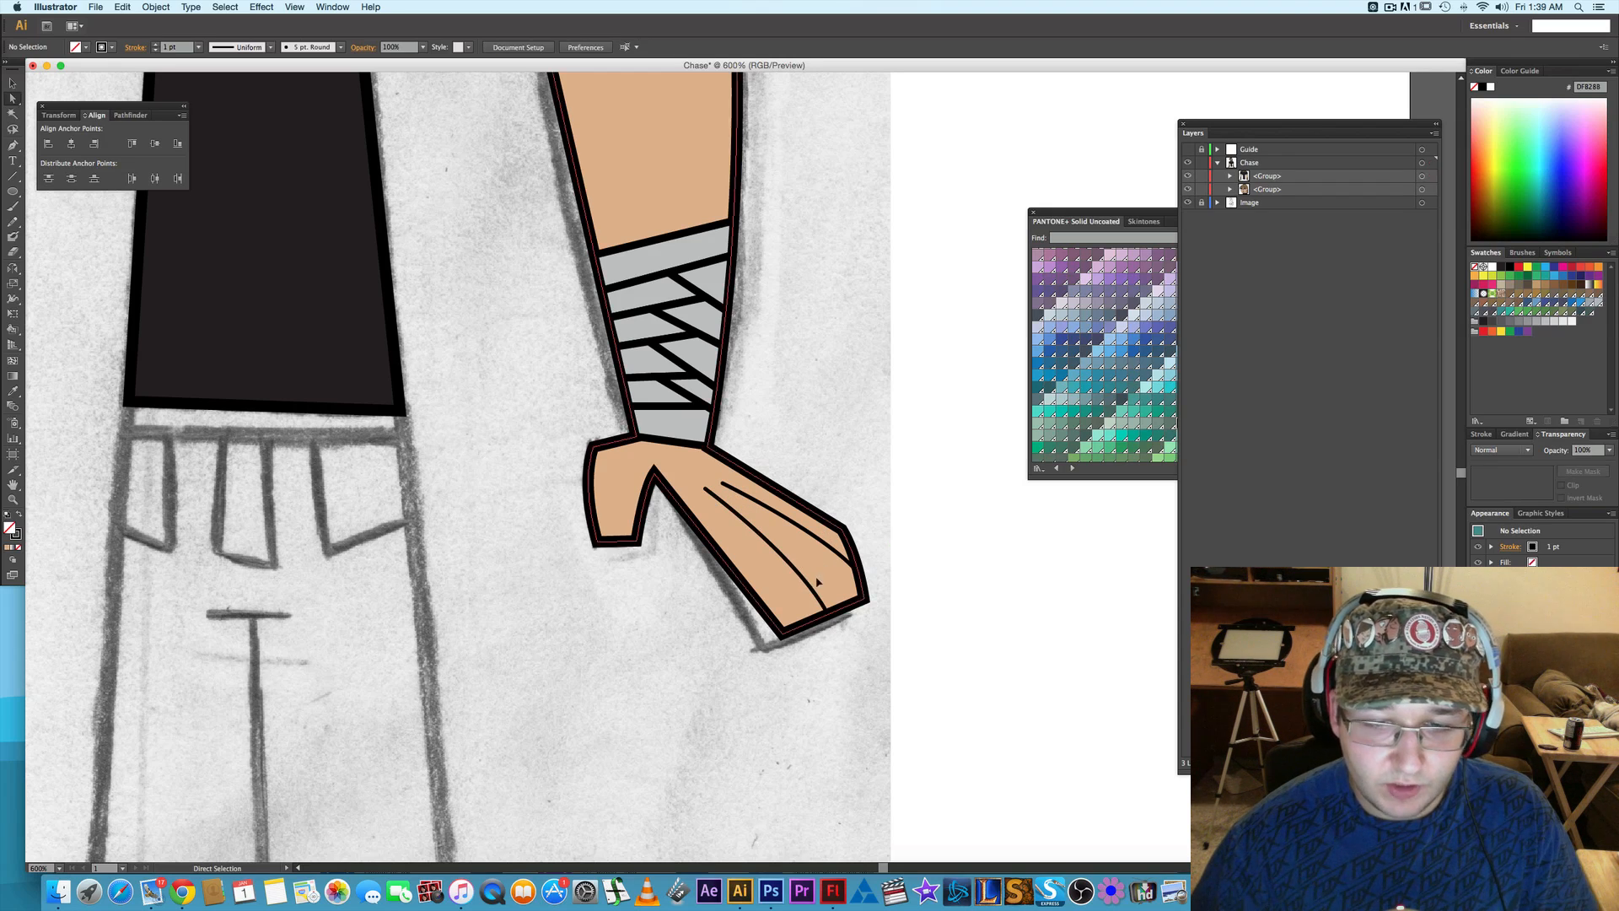
- Compare the finger lines on both hands and check the traced upper body against the sketch
scroll(671, 625, "down", 1)
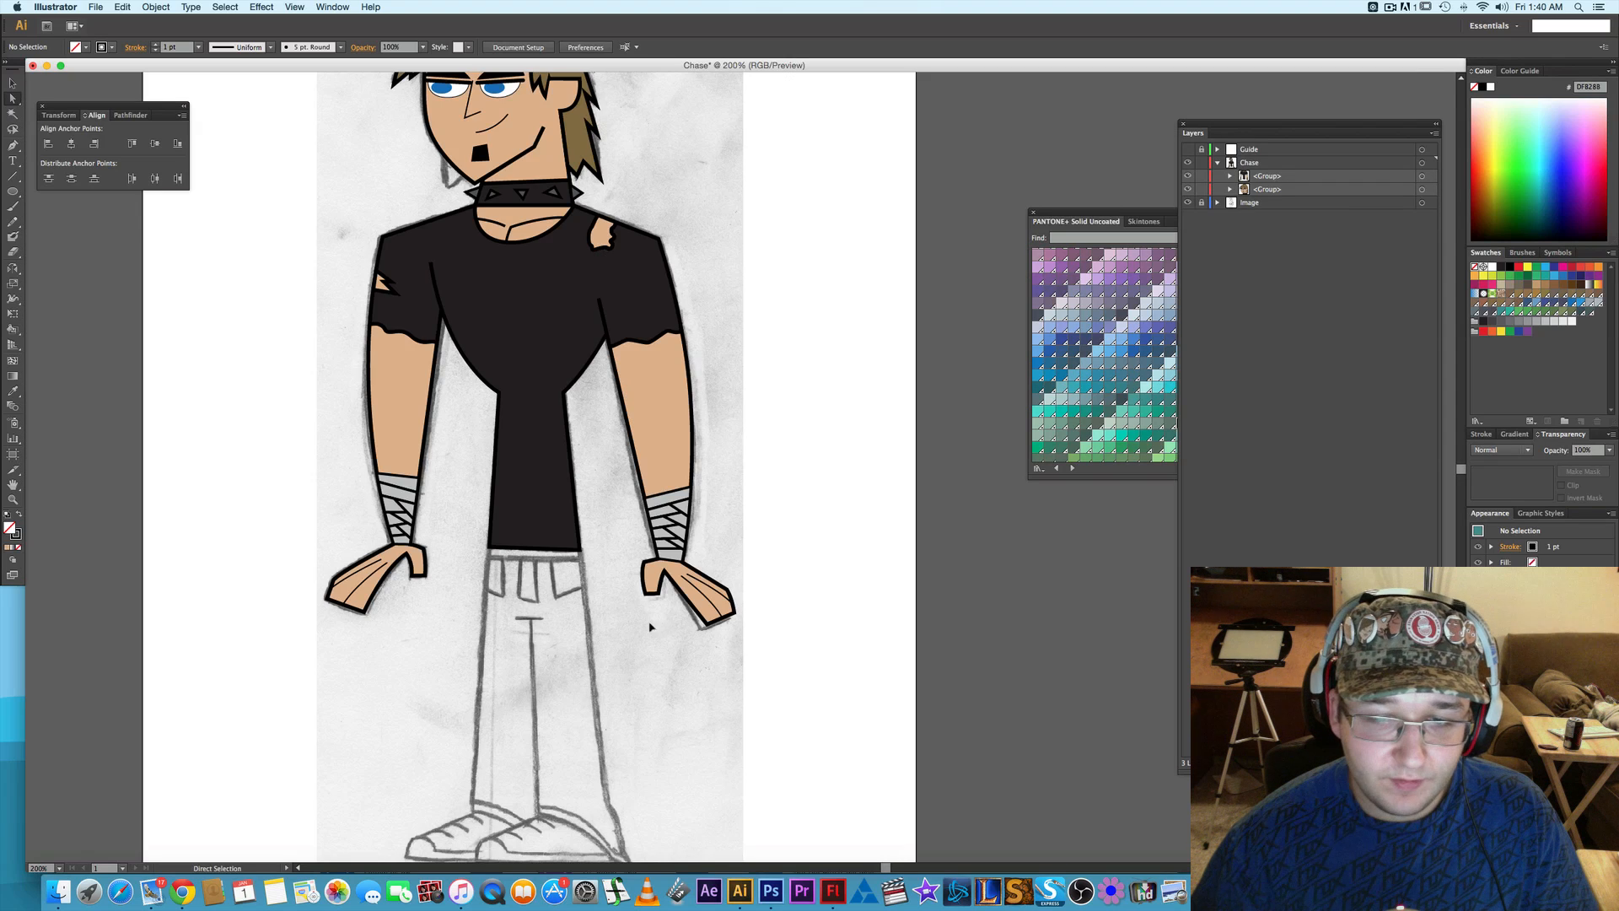
left_click_drag(535, 616, 613, 622)
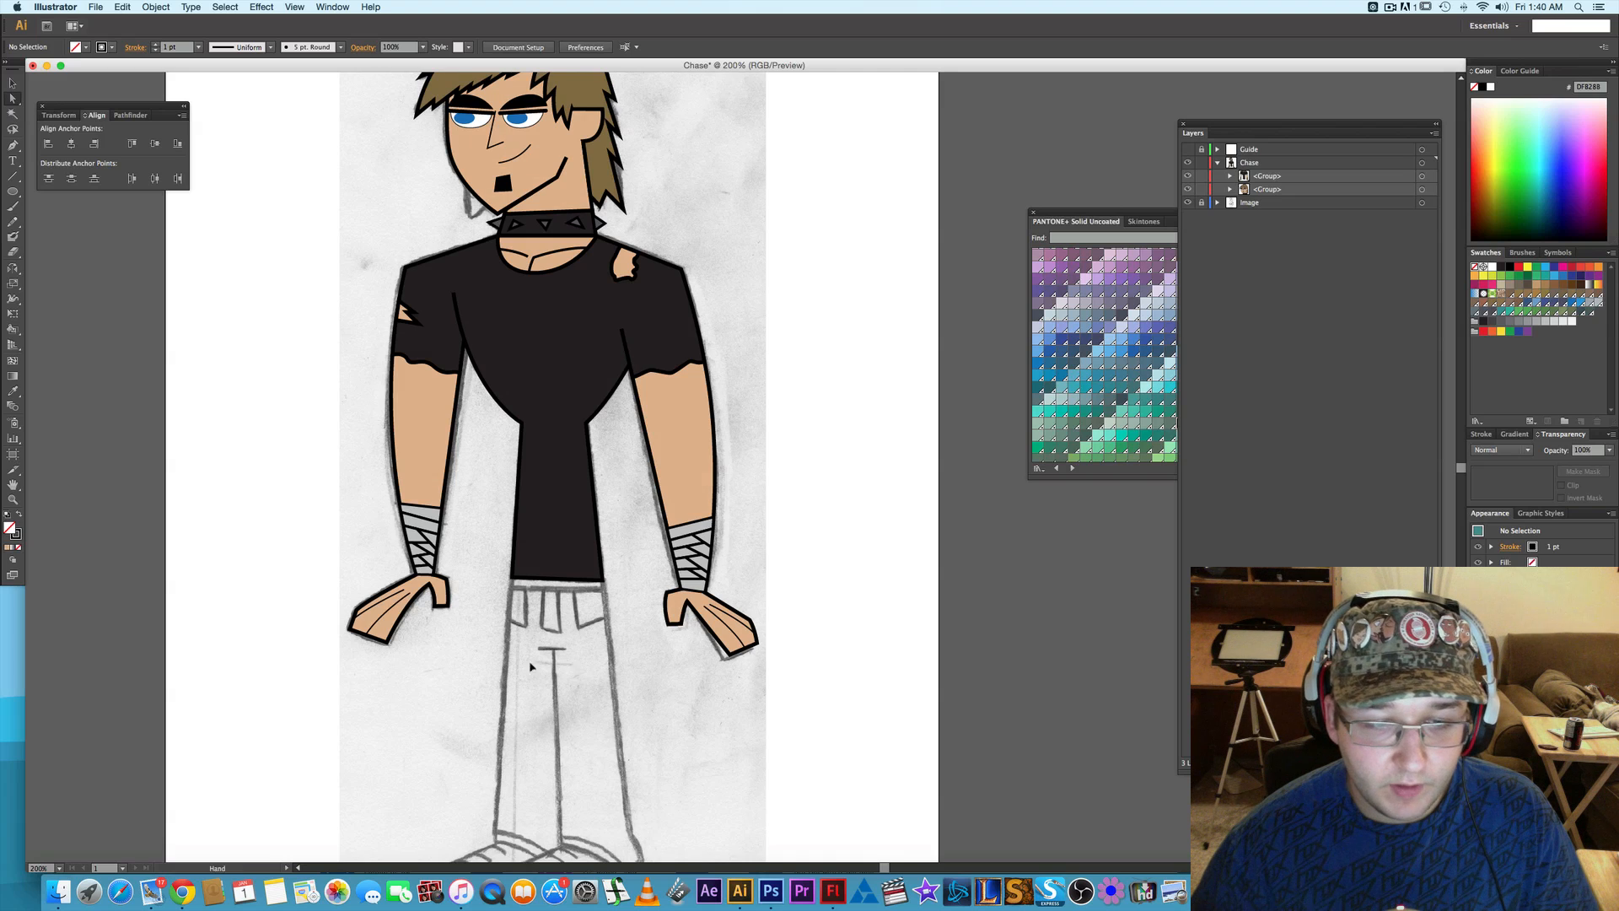
left_click_drag(531, 665, 580, 628)
scroll(461, 567, "up", 3)
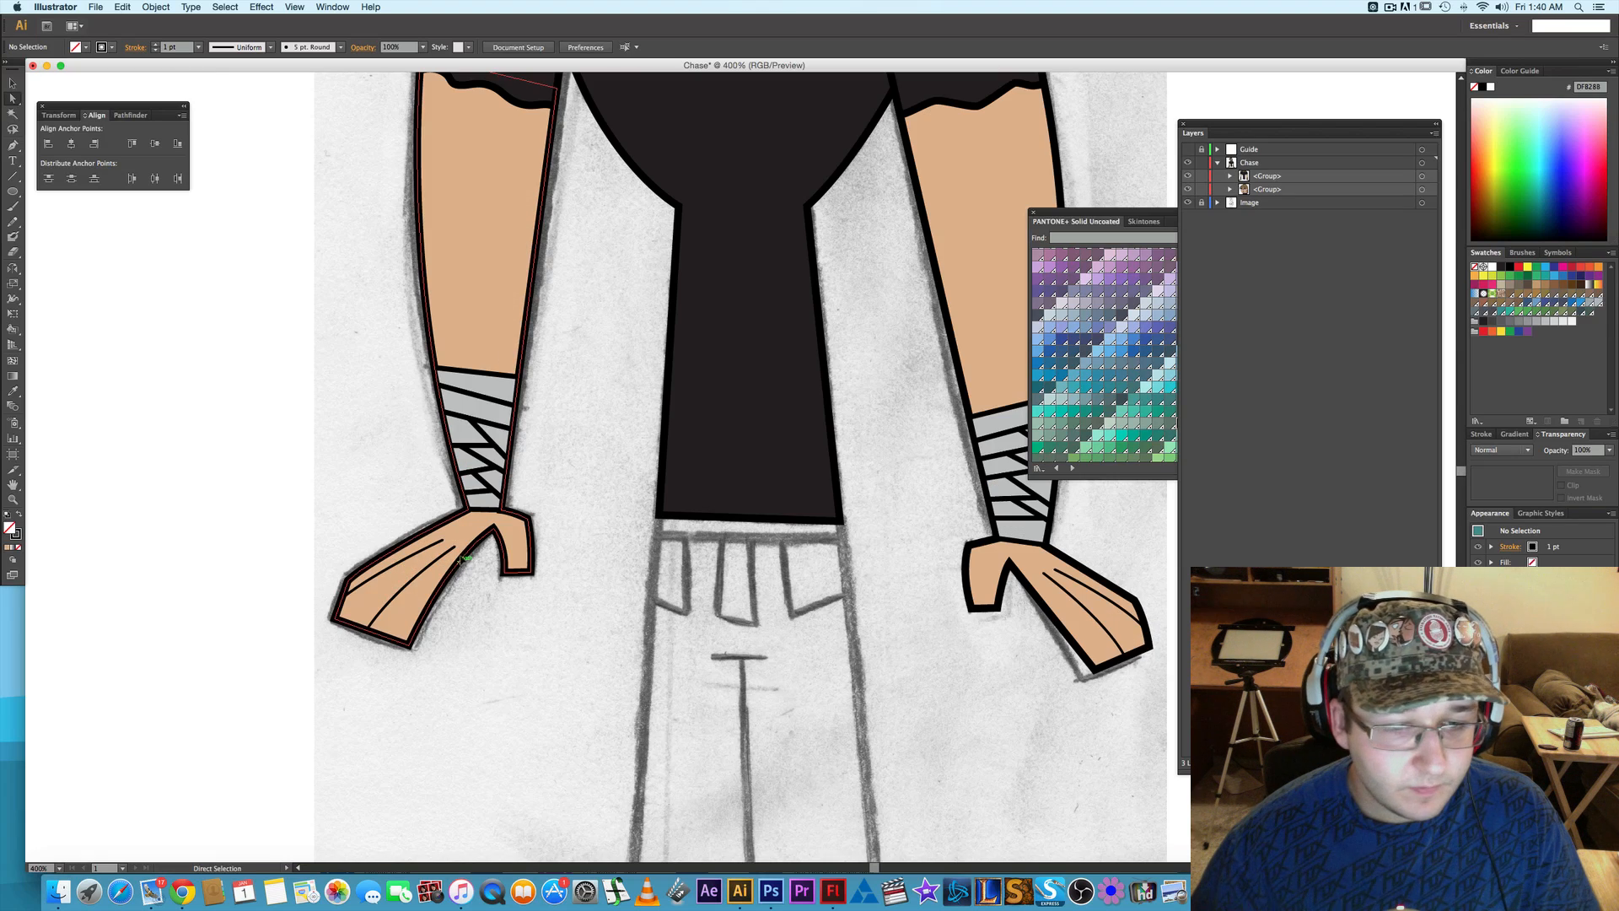
left_click(457, 550)
left_click(456, 549)
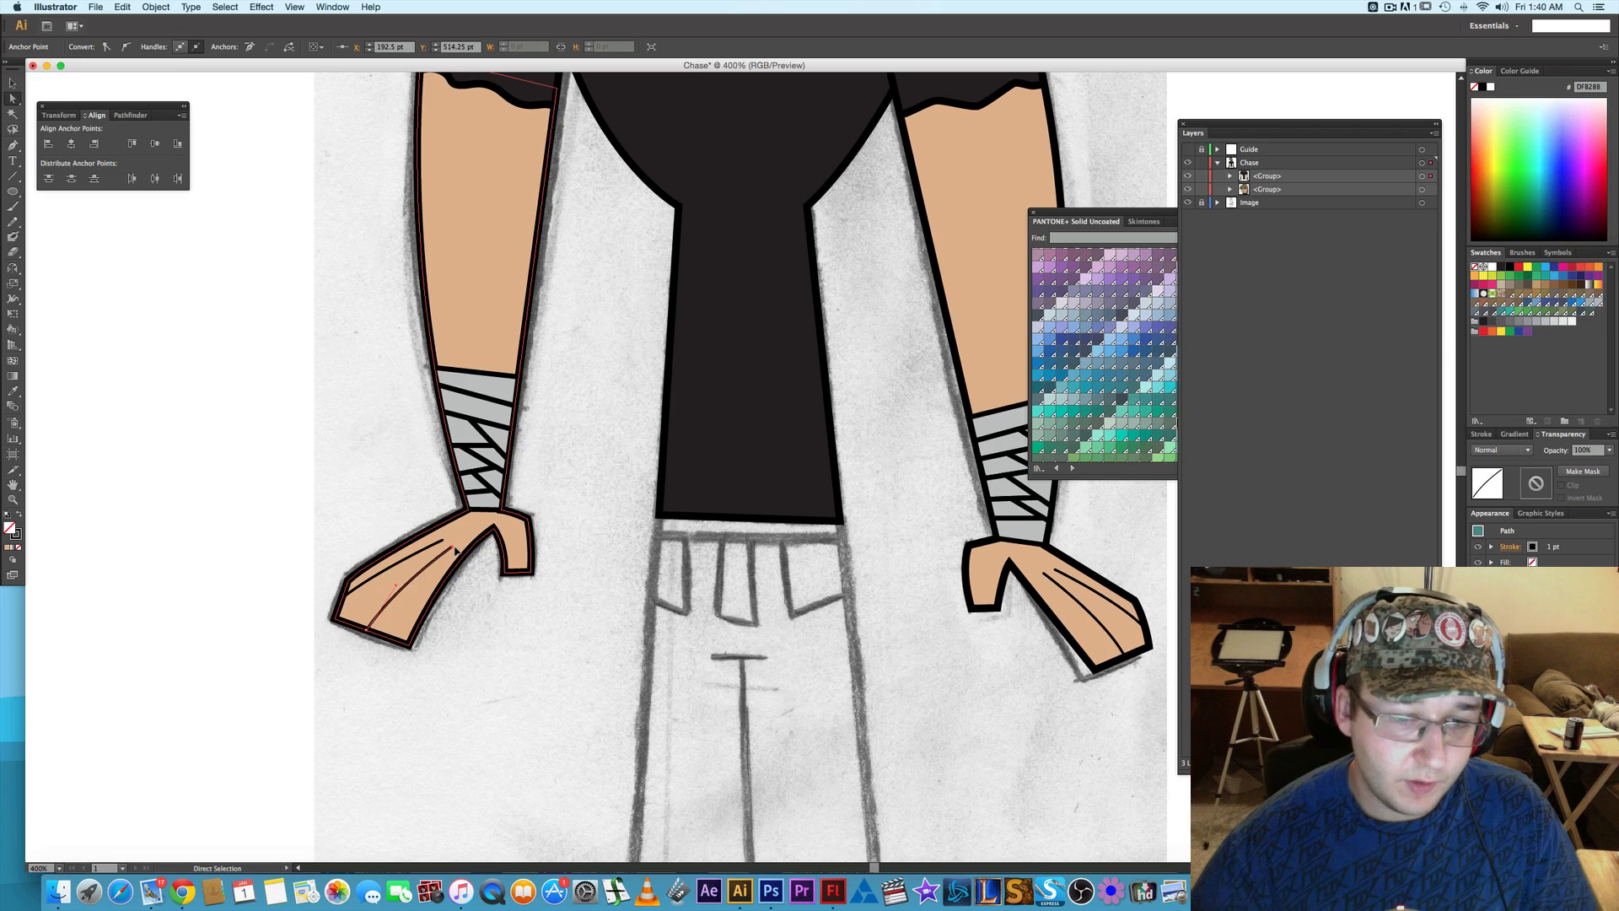
left_click(517, 655)
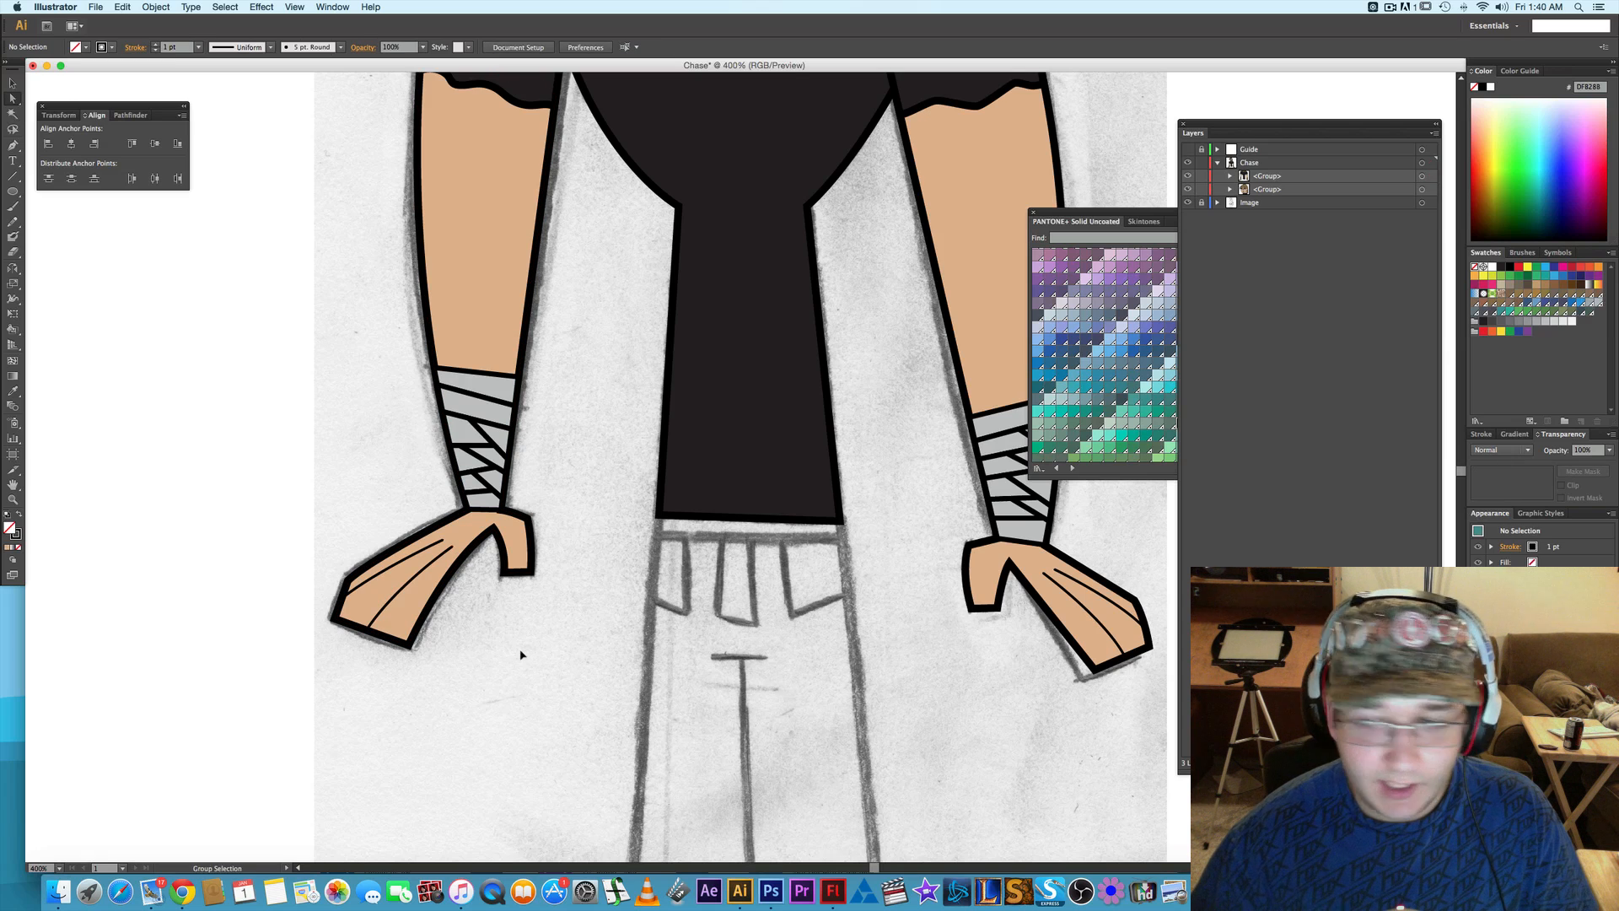
scroll(548, 651, "down", 2)
scroll(551, 649, "down", 2)
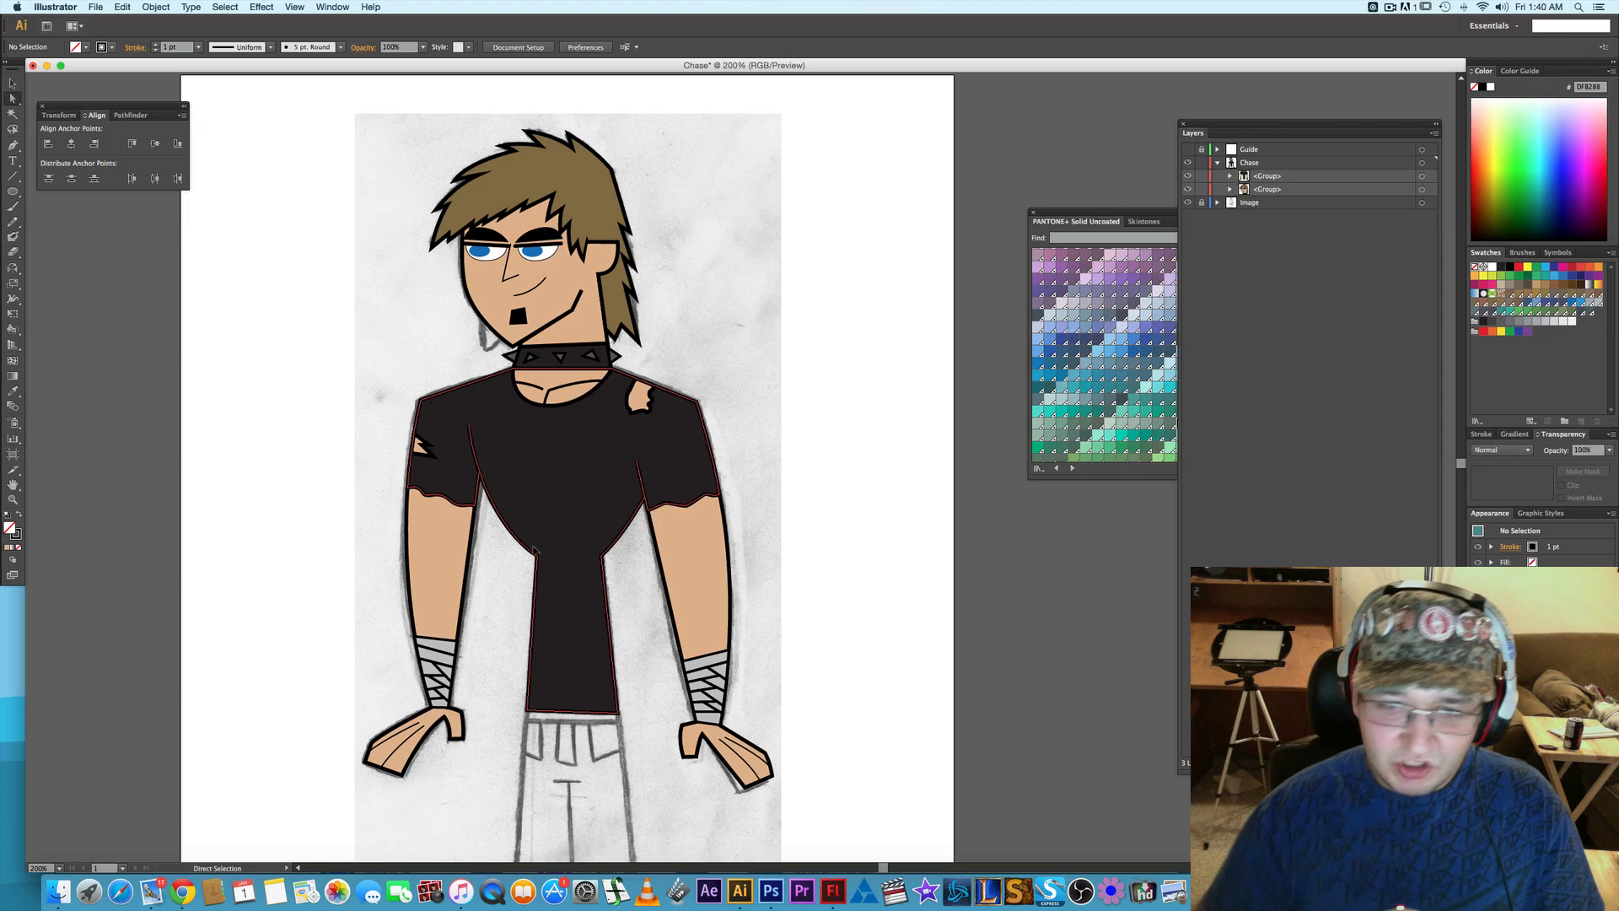
- Examine the sketched trousers below the shirt, closing in on the waistband, pockets and fly
key("space")
mouse_move(847, 562)
left_mouse_down()
mouse_move(839, 432)
mouse_move(747, 463)
mouse_move(827, 330)
left_mouse_up()
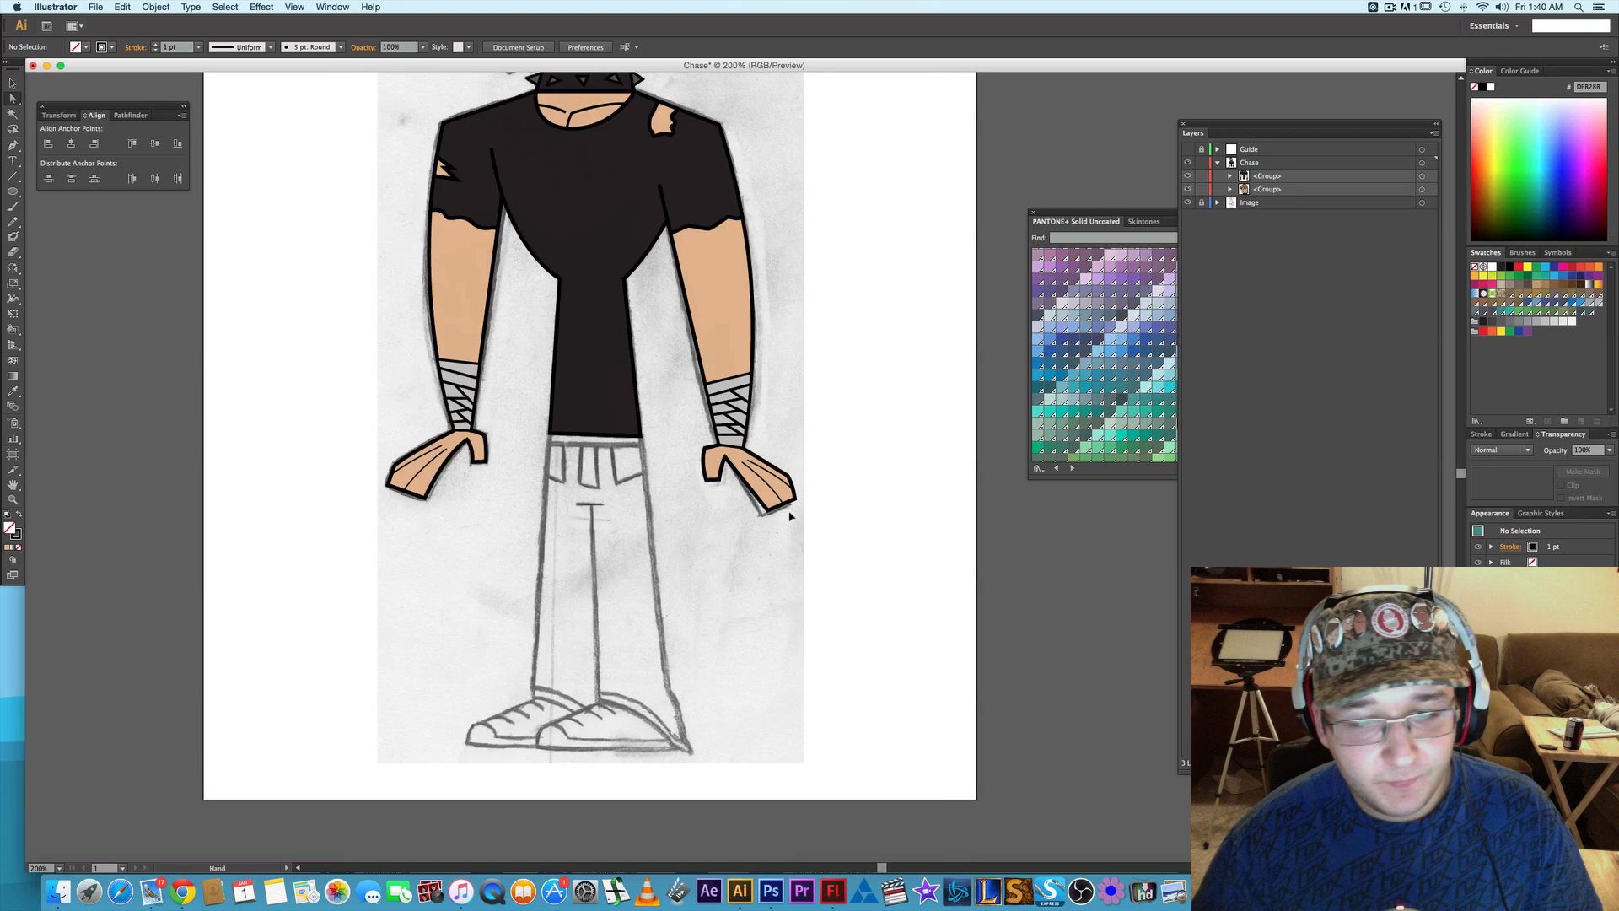
left_click_drag(792, 514, 807, 463)
scroll(554, 380, "up", 1)
scroll(554, 380, "up", 1)
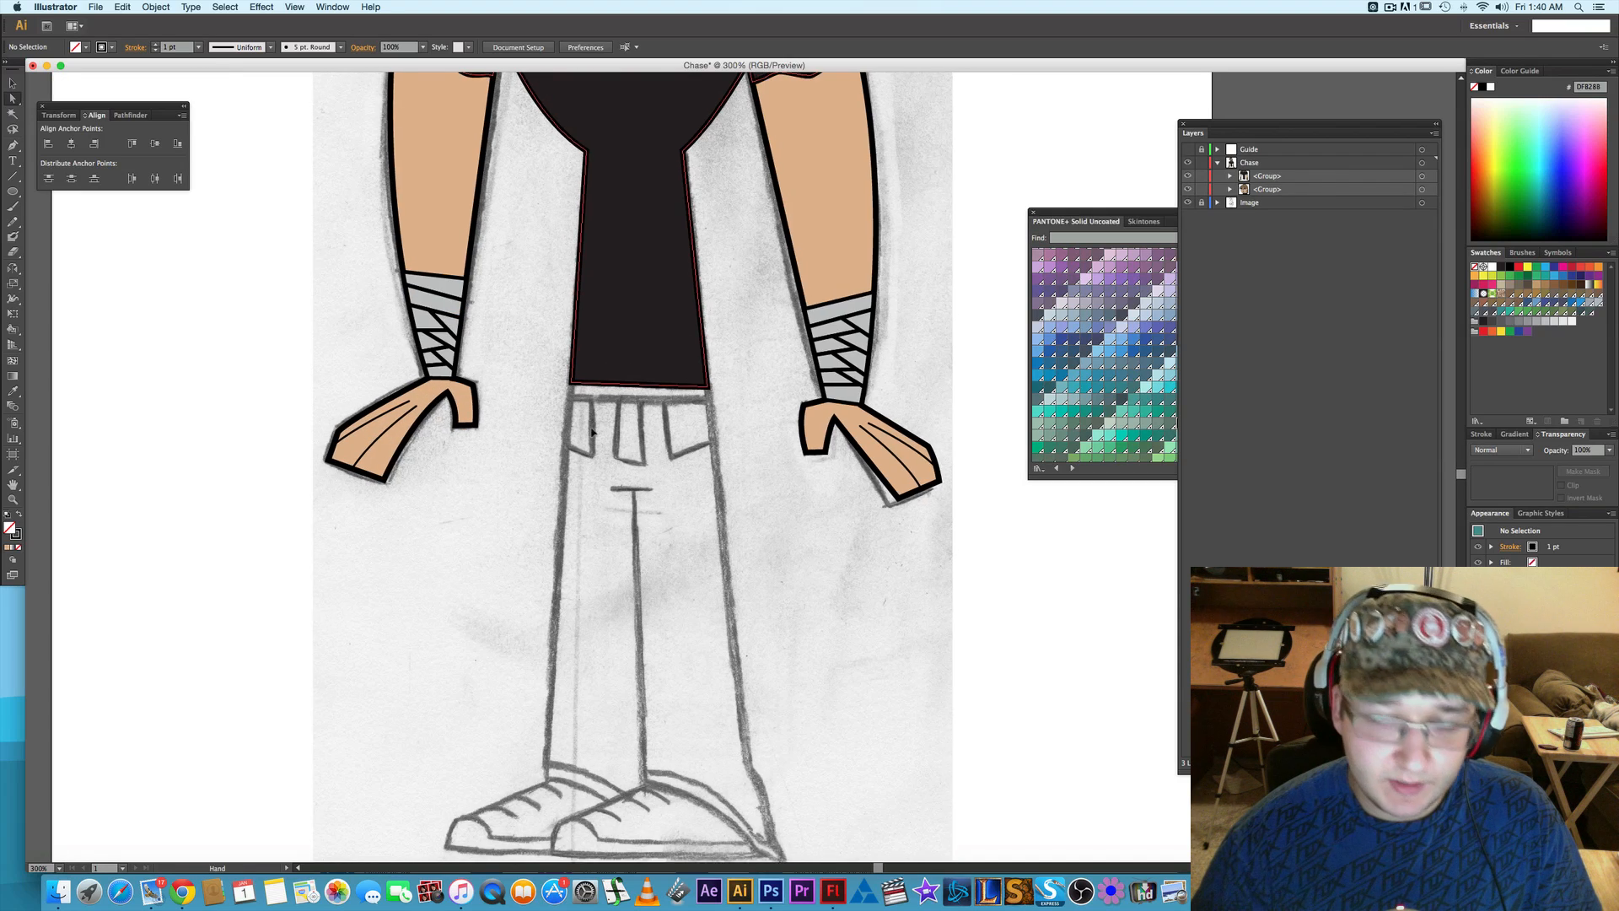
scroll(593, 427, "up", 1)
scroll(592, 428, "up", 1)
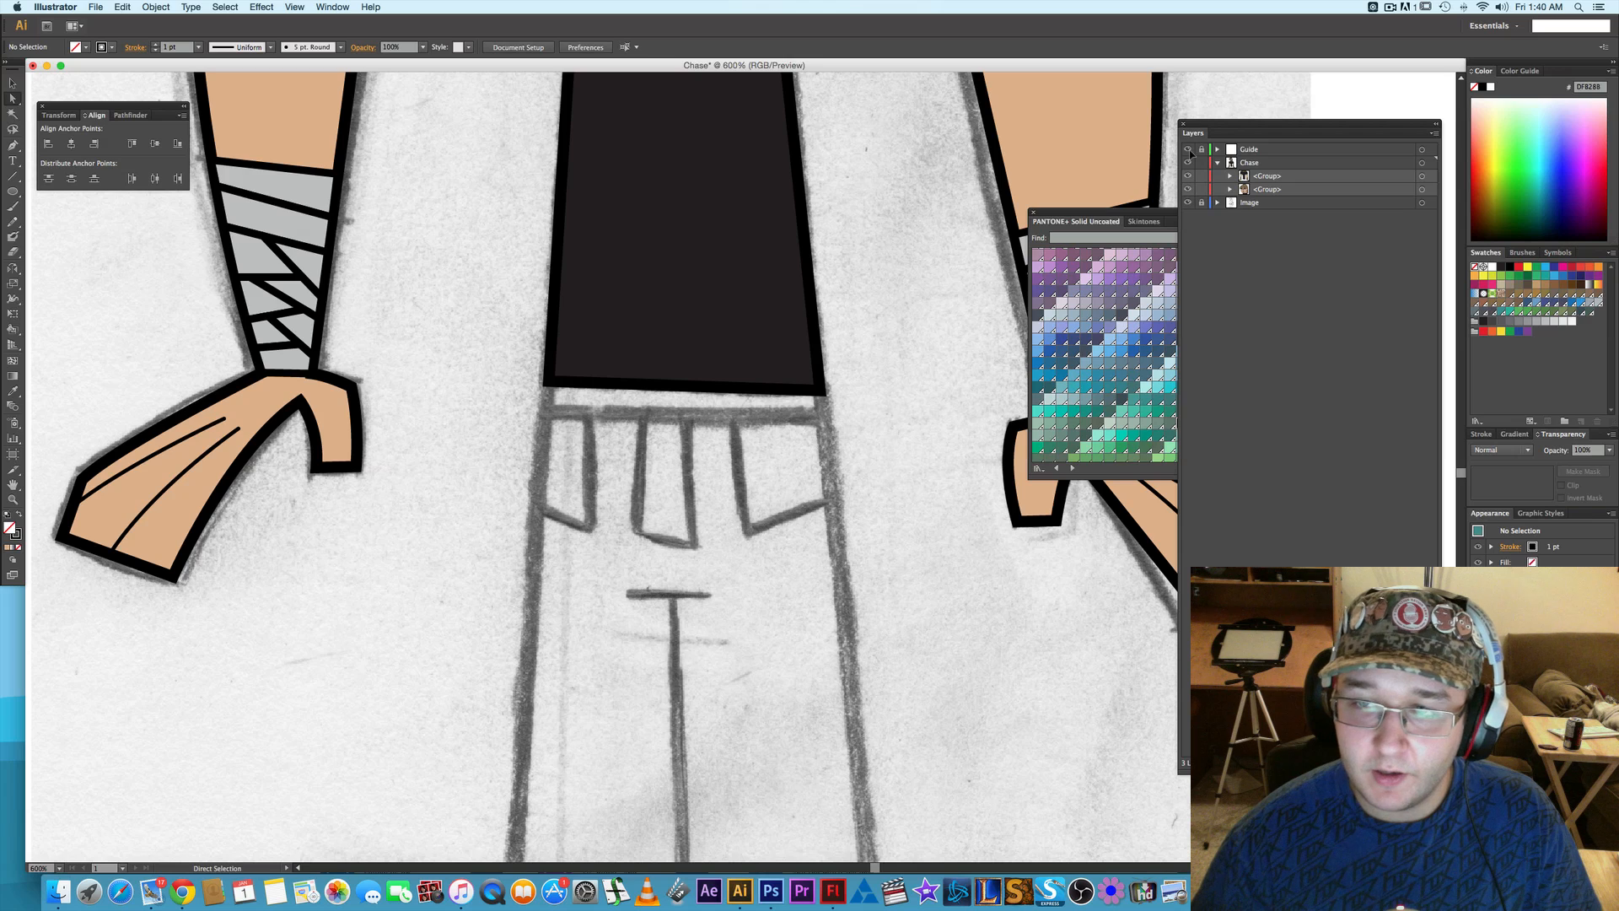
- Show the Guide layer and trace the waistband directly below the shirt hem as a closed four-point shape with the Pen tool
left_click(1188, 150)
key("p")
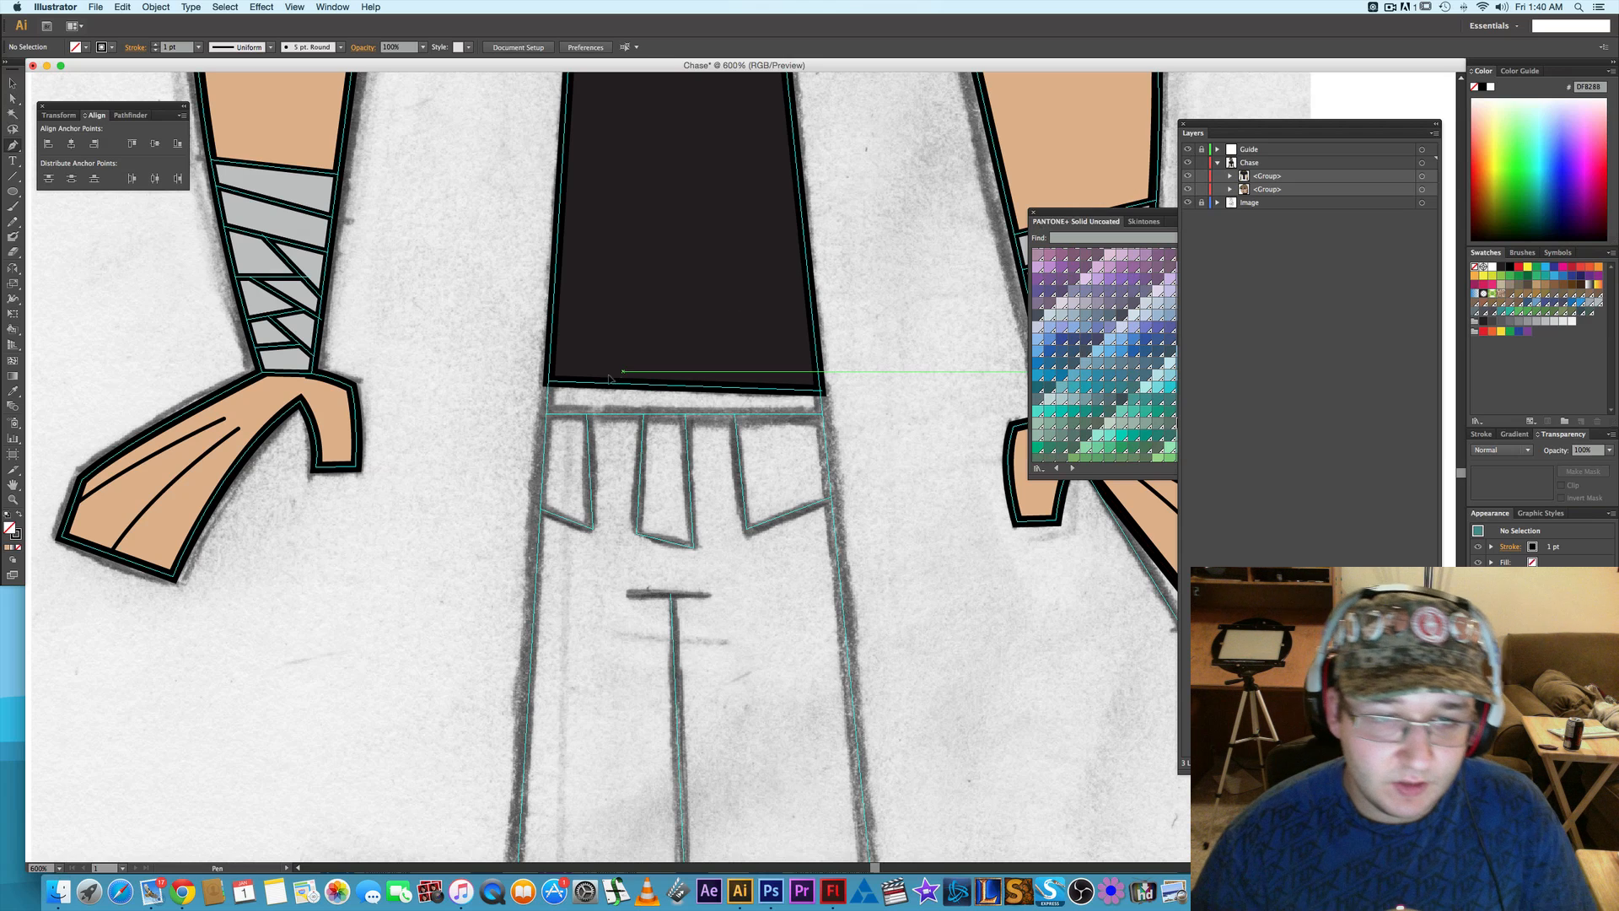
left_click(551, 384)
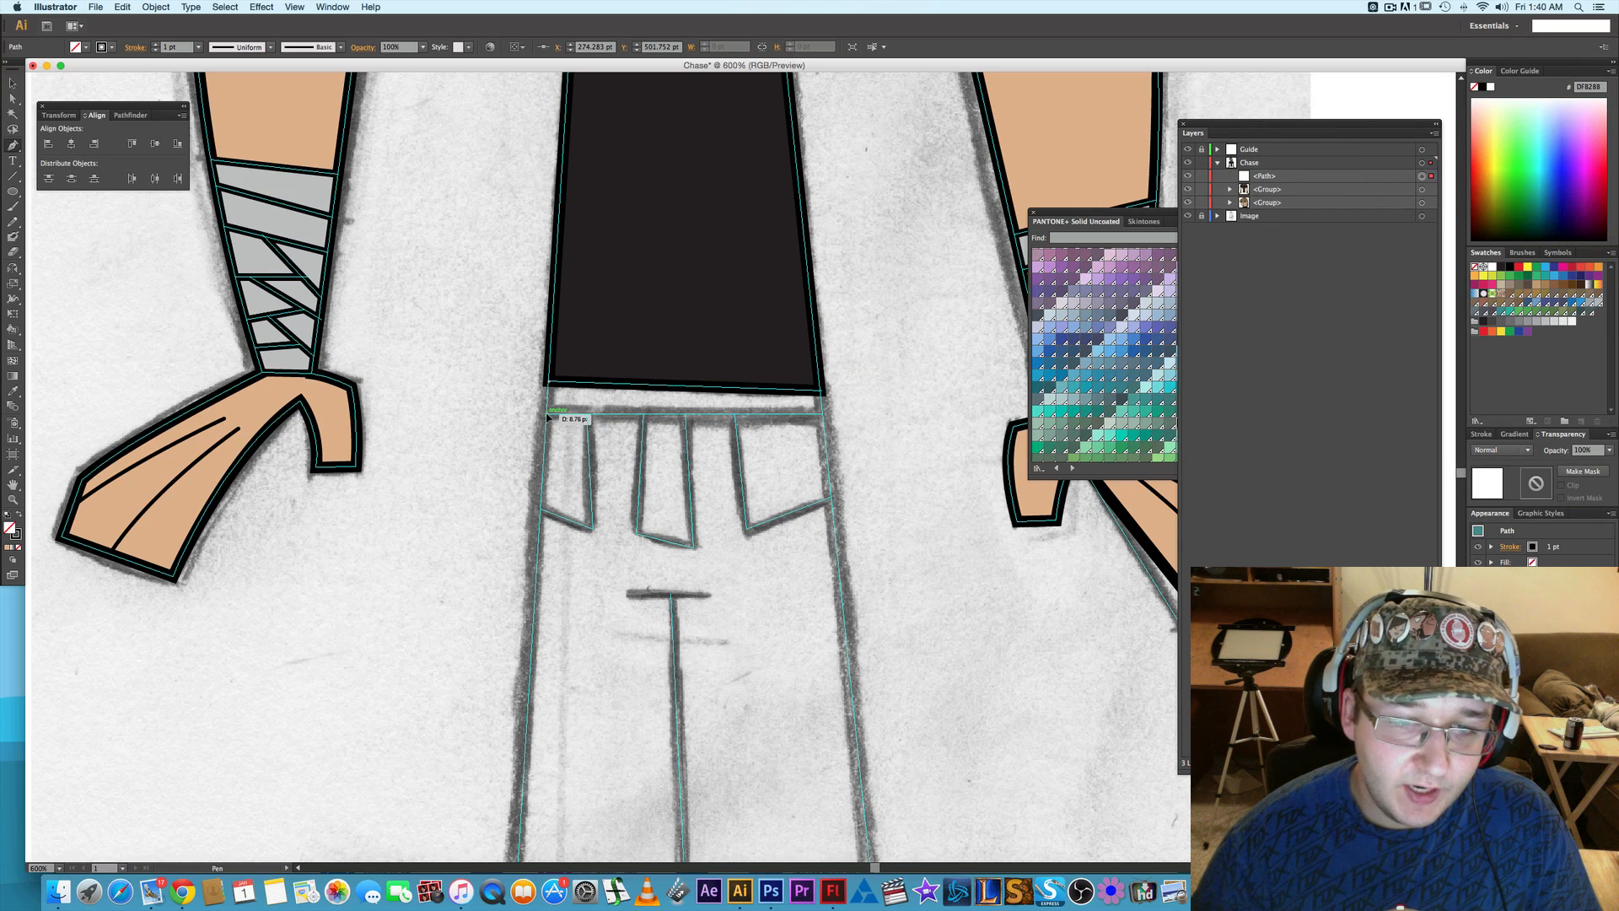
left_click(548, 417)
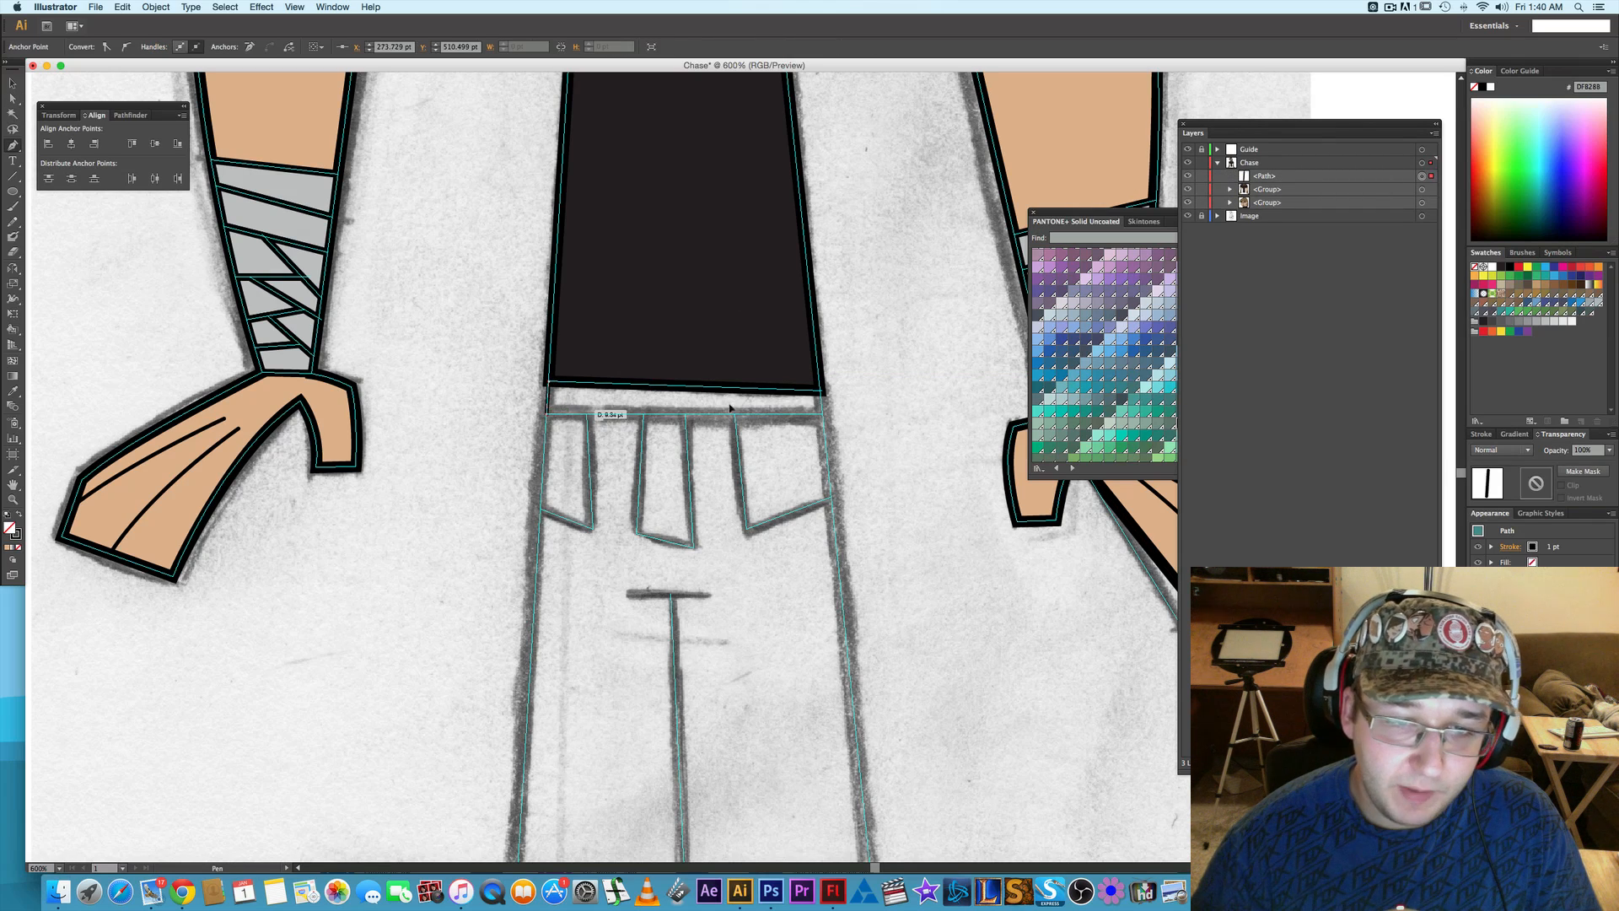
left_click(820, 411)
left_click(822, 391)
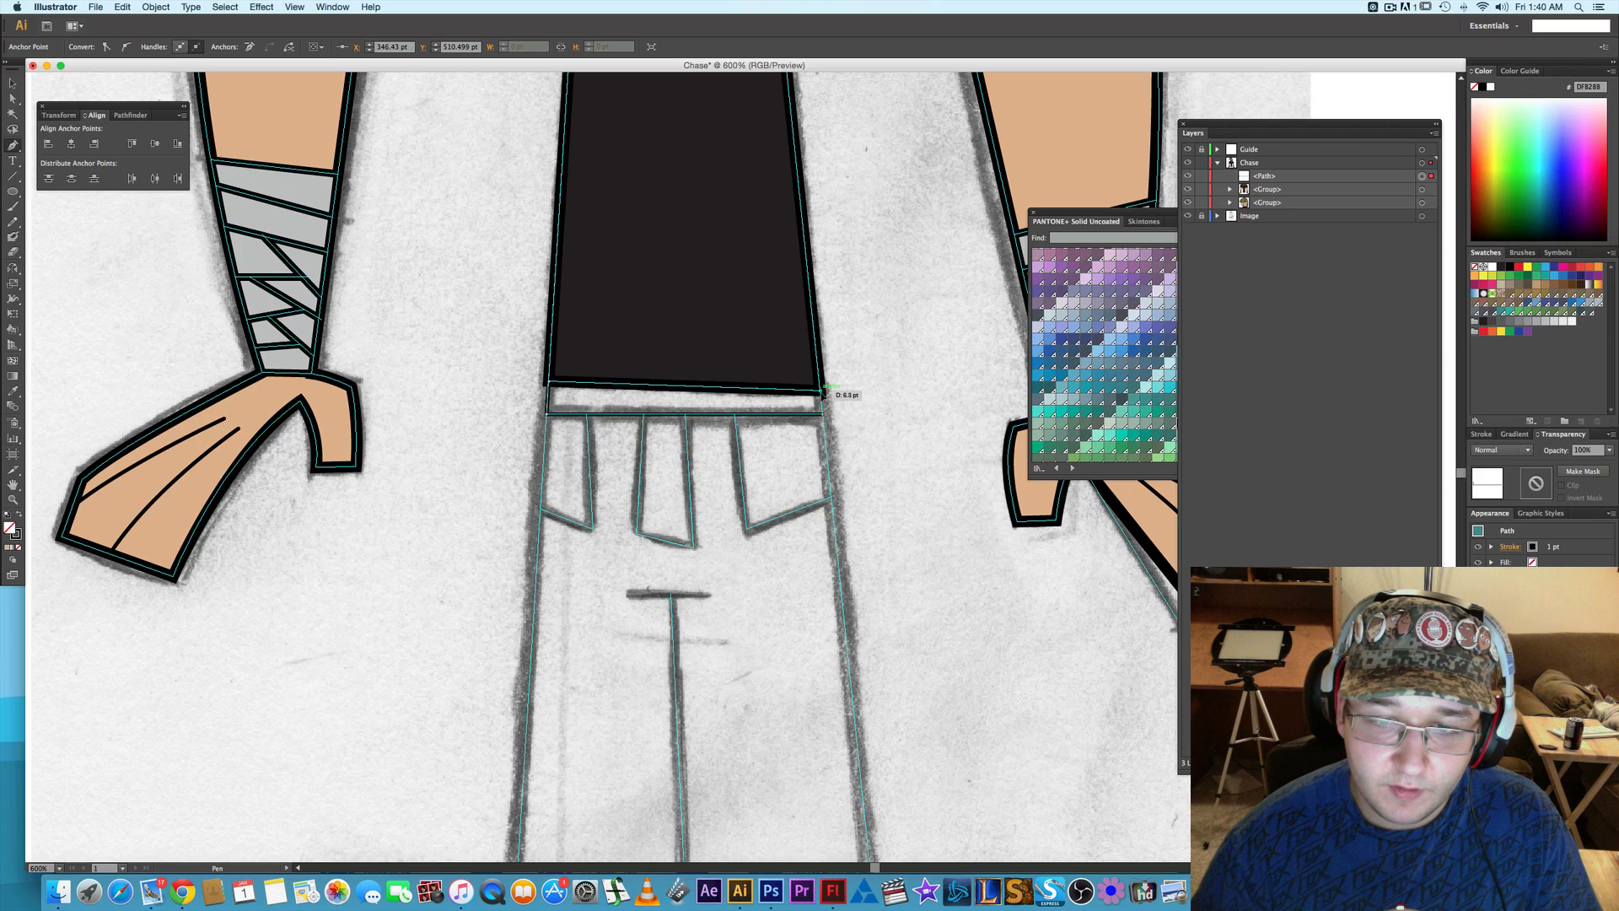
left_click(549, 384)
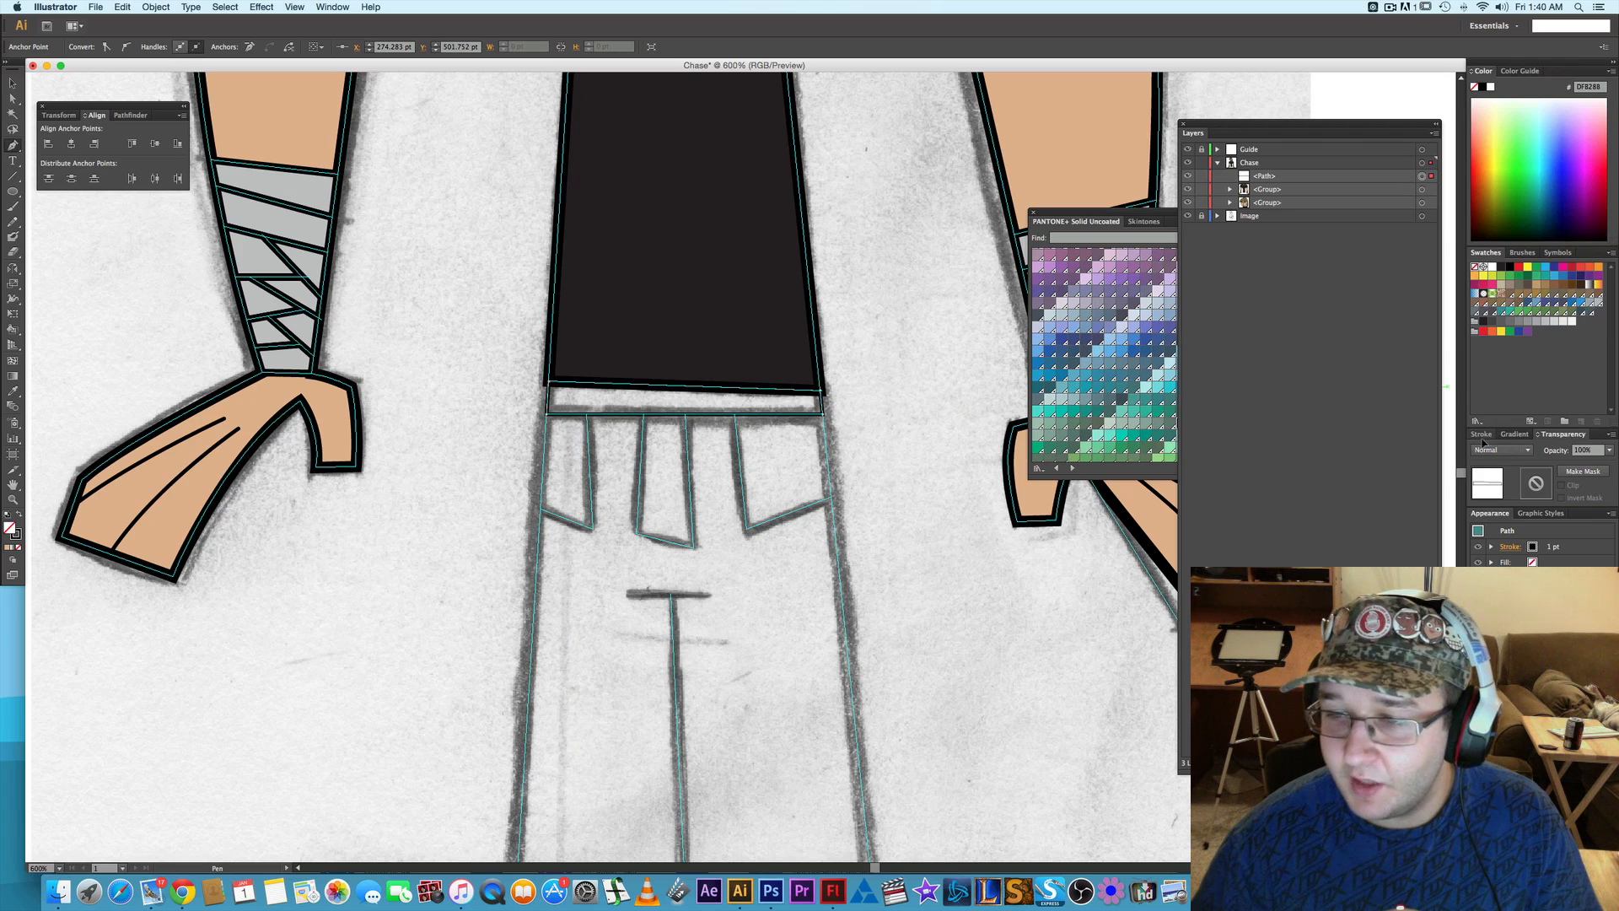
- Set the waistband shape's stroke weight to 3 pt and sample the shirt's dark fill onto it with the Eyedropper
left_click(1481, 434)
left_click(1516, 448)
left_click(1516, 448)
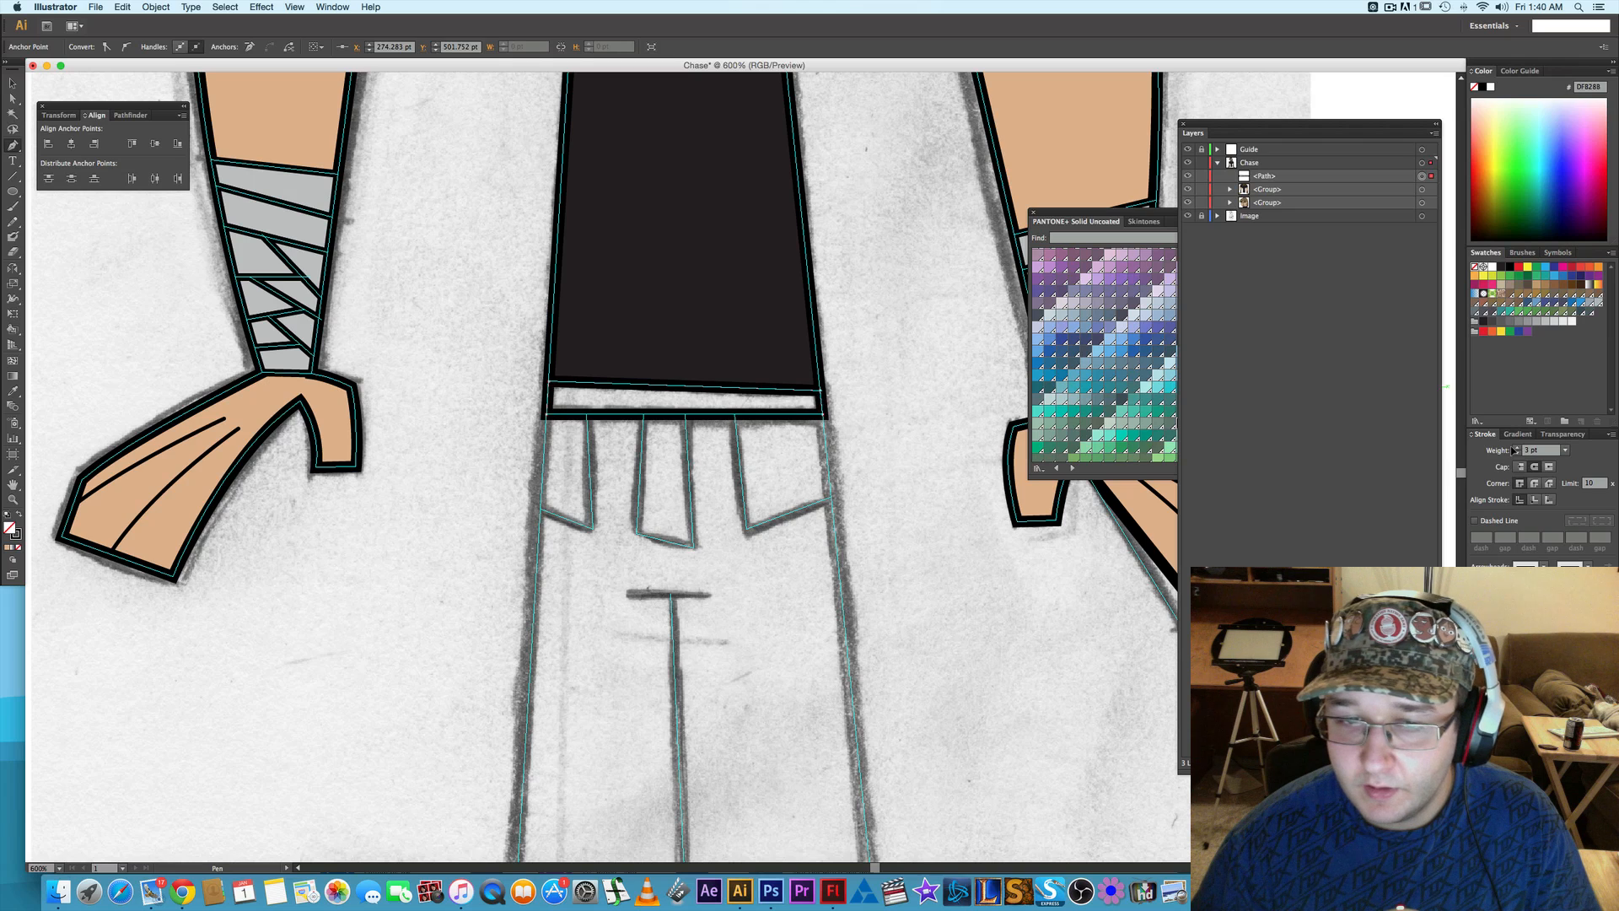
key("i")
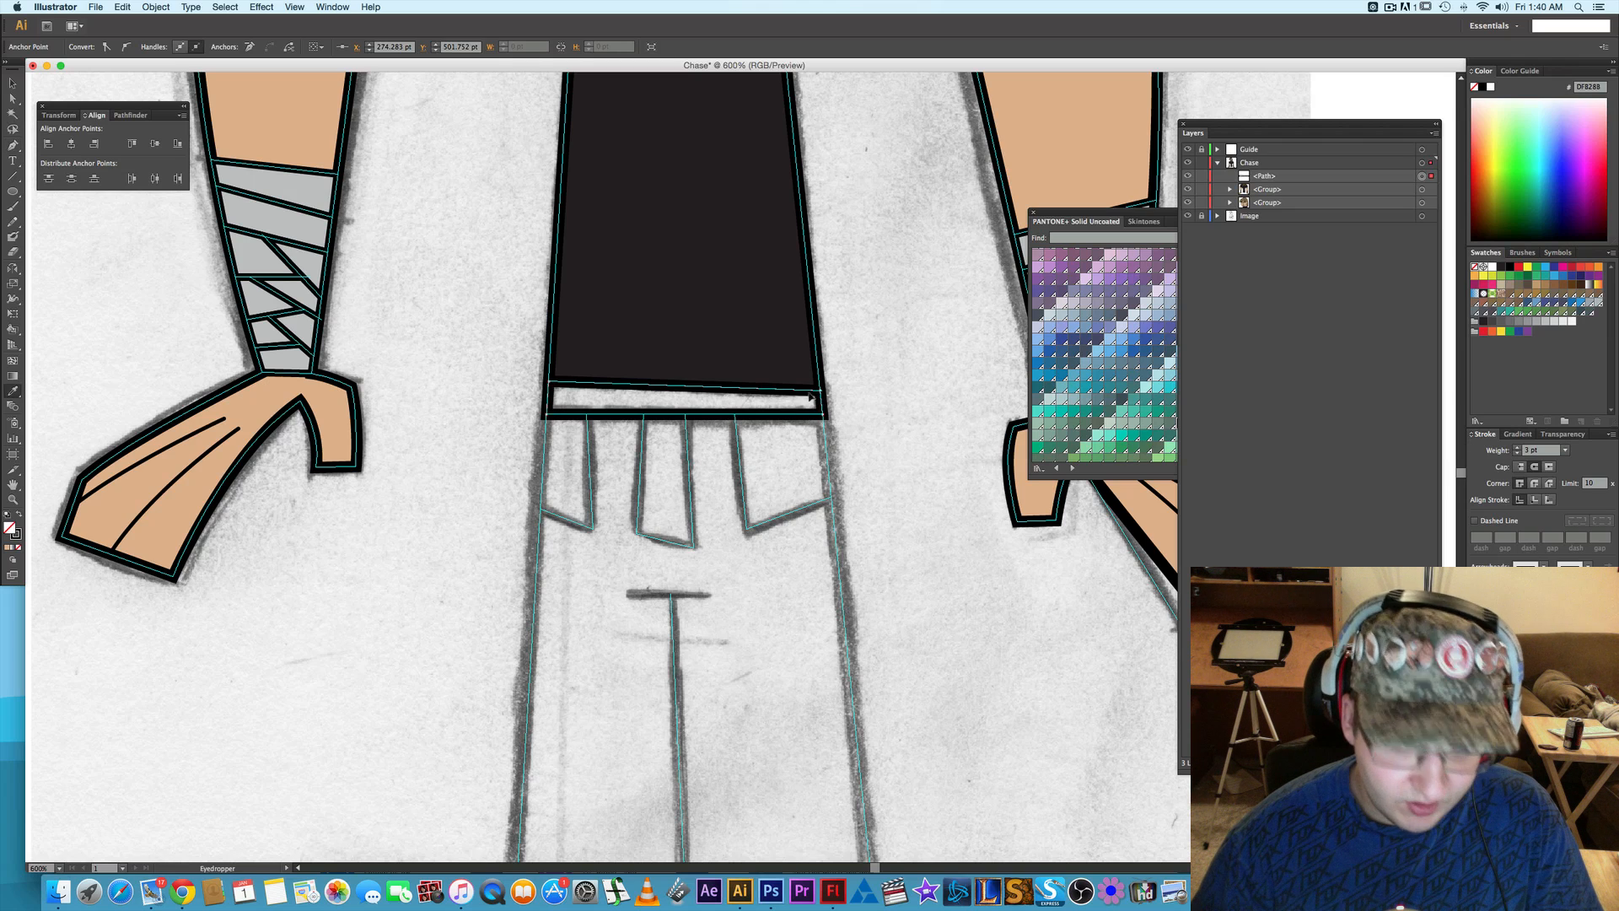
left_click(734, 317)
- Create a new CMYK process swatch from the waistband's fill with black (K) set to 63%, and deselect the shape
left_click(1151, 215)
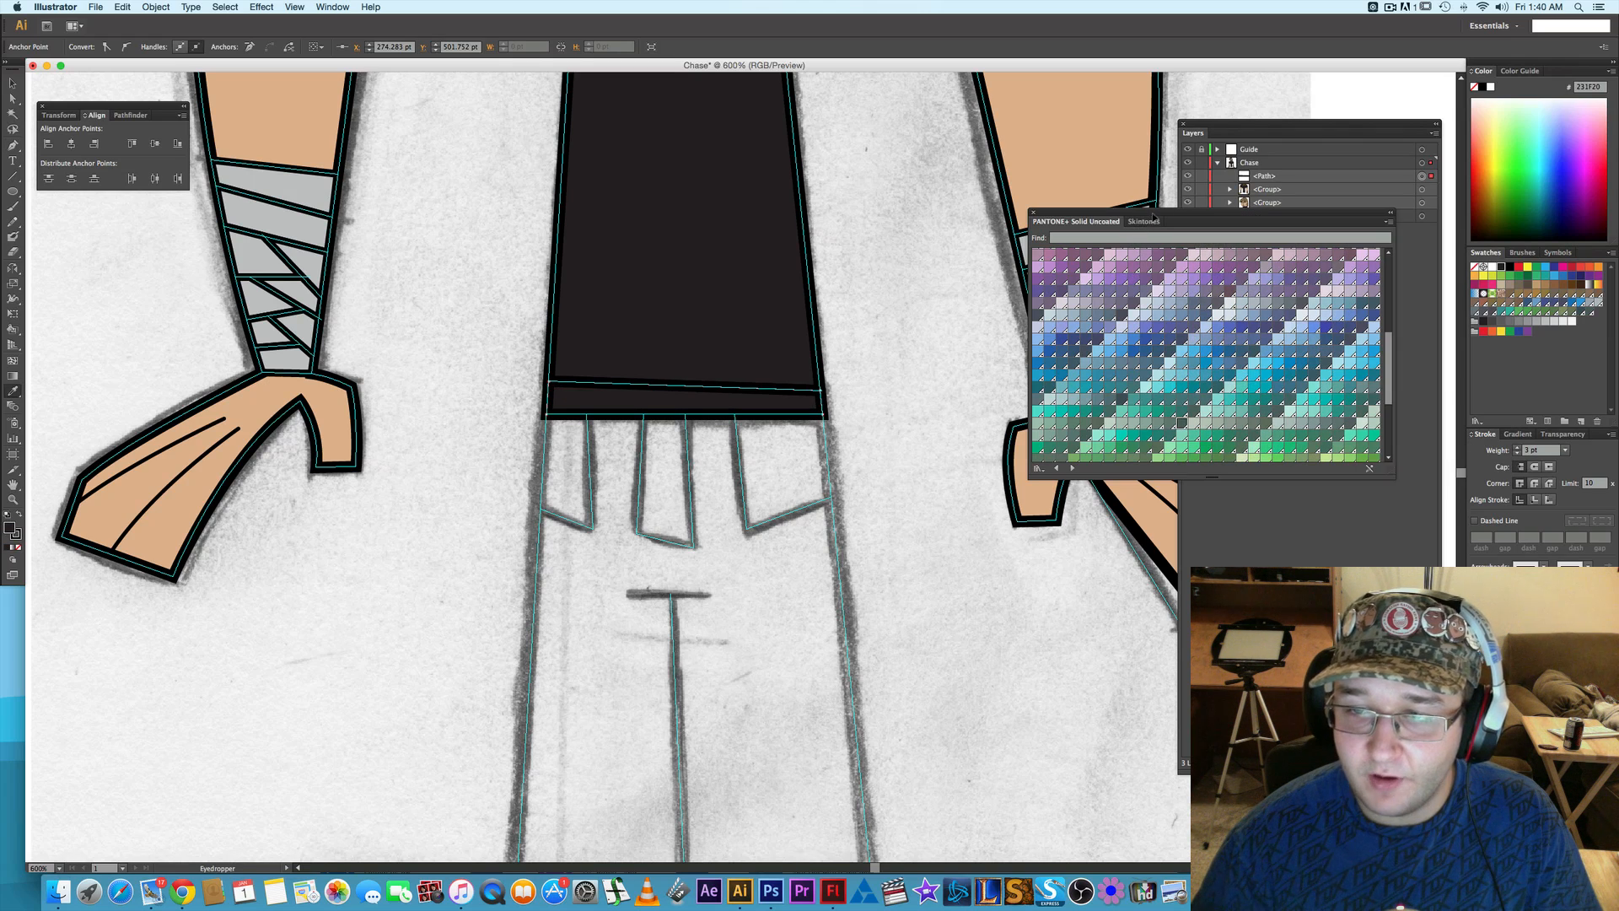
left_click(1582, 422)
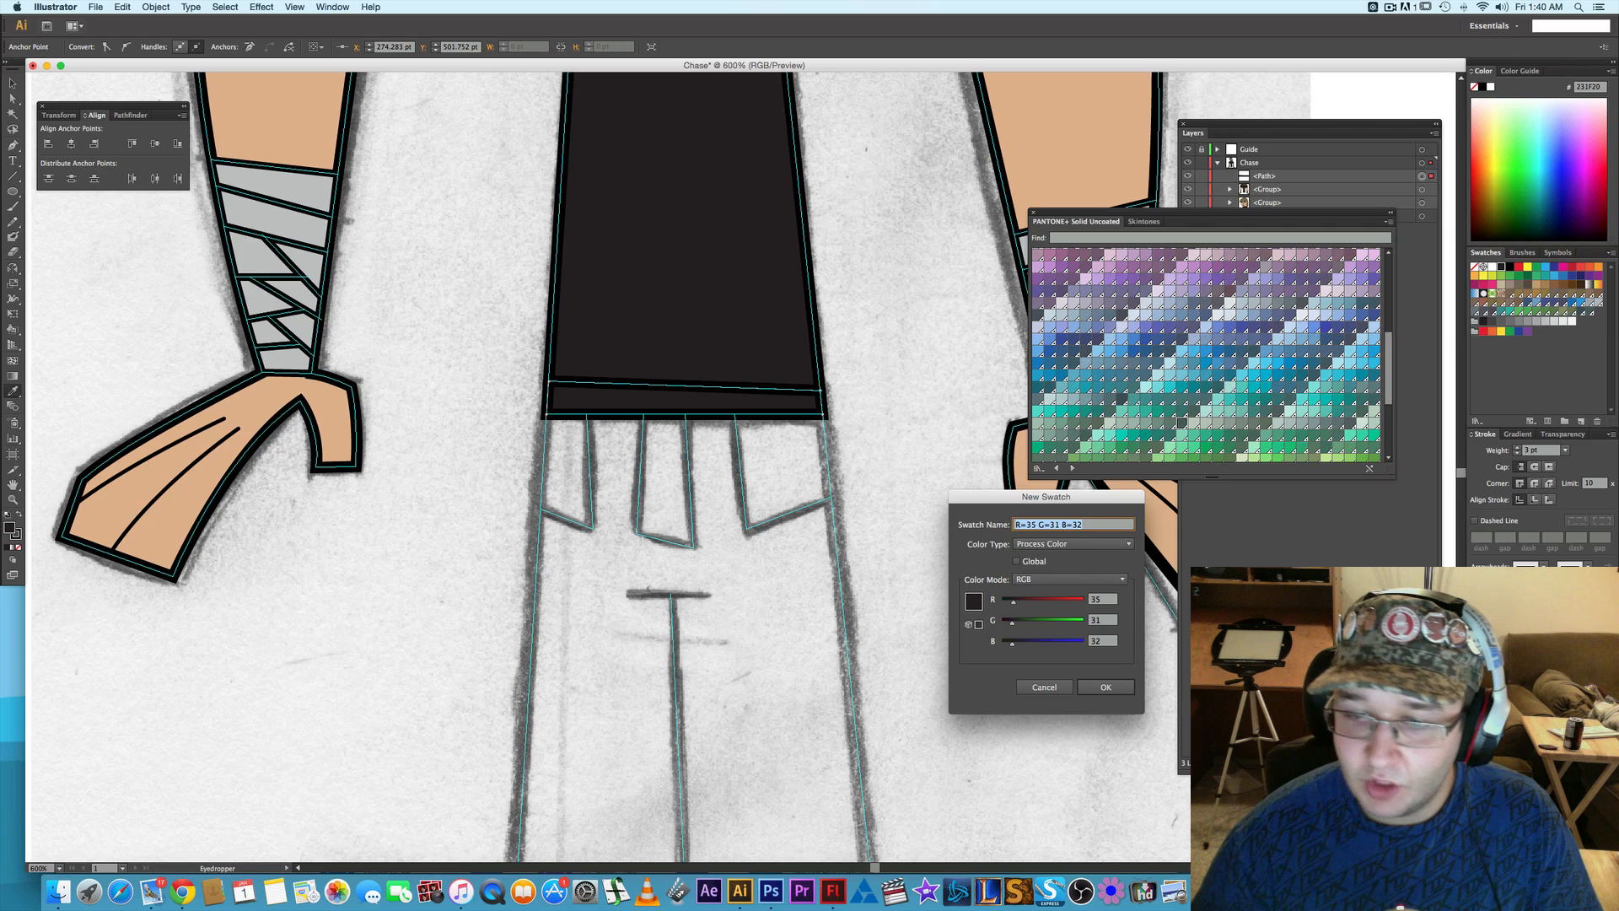
left_click(1054, 579)
left_click(1056, 621)
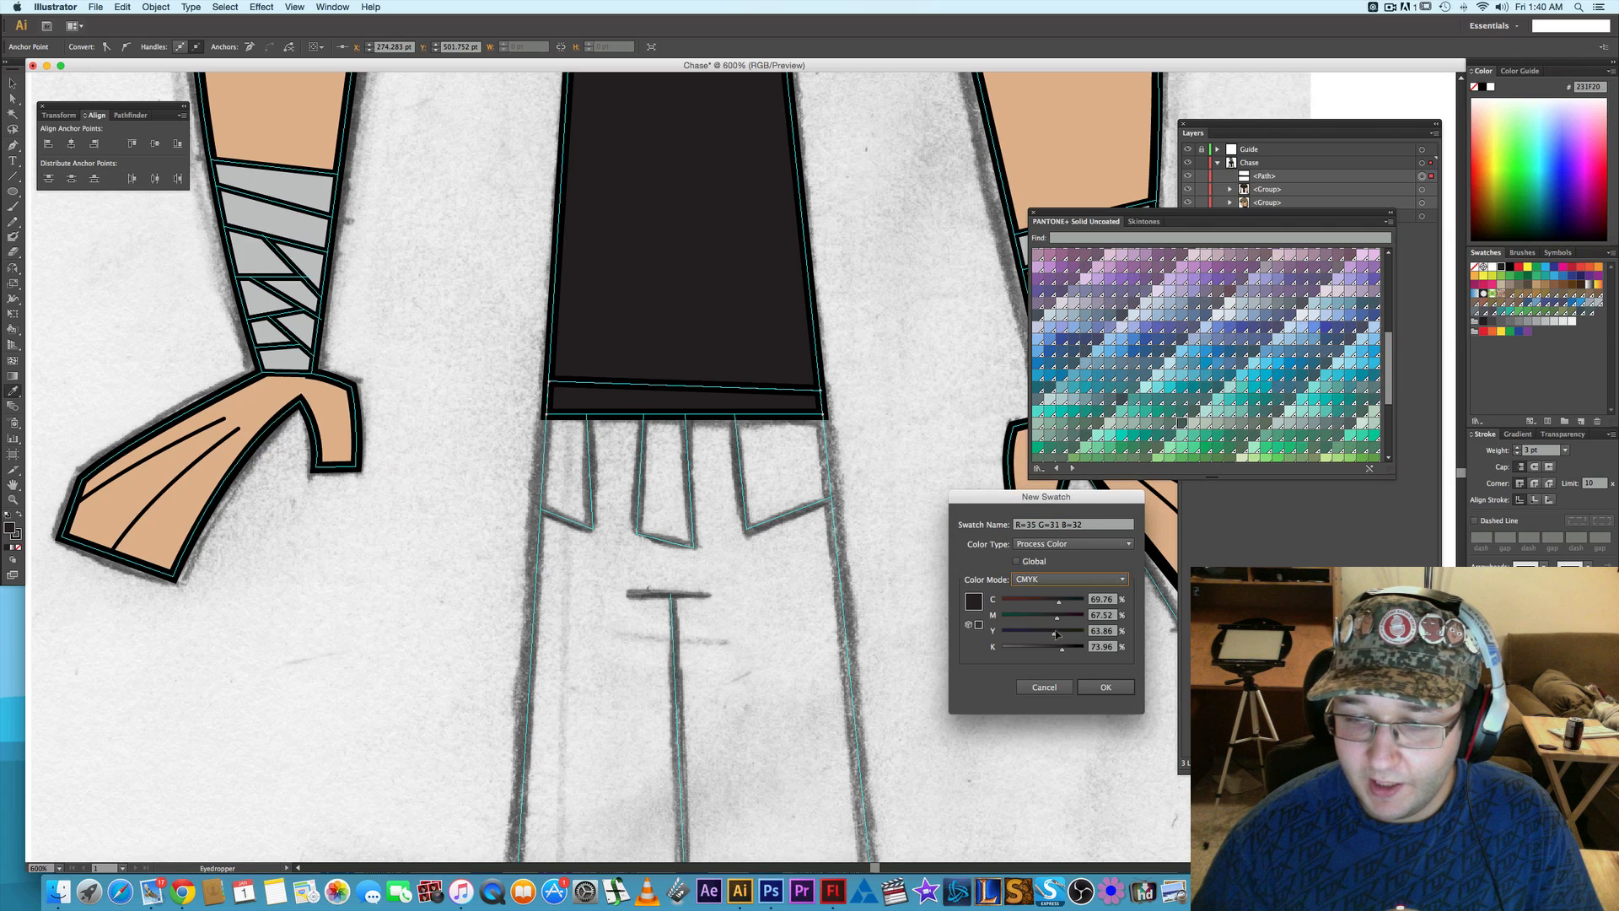
left_click_drag(1062, 651, 1056, 653)
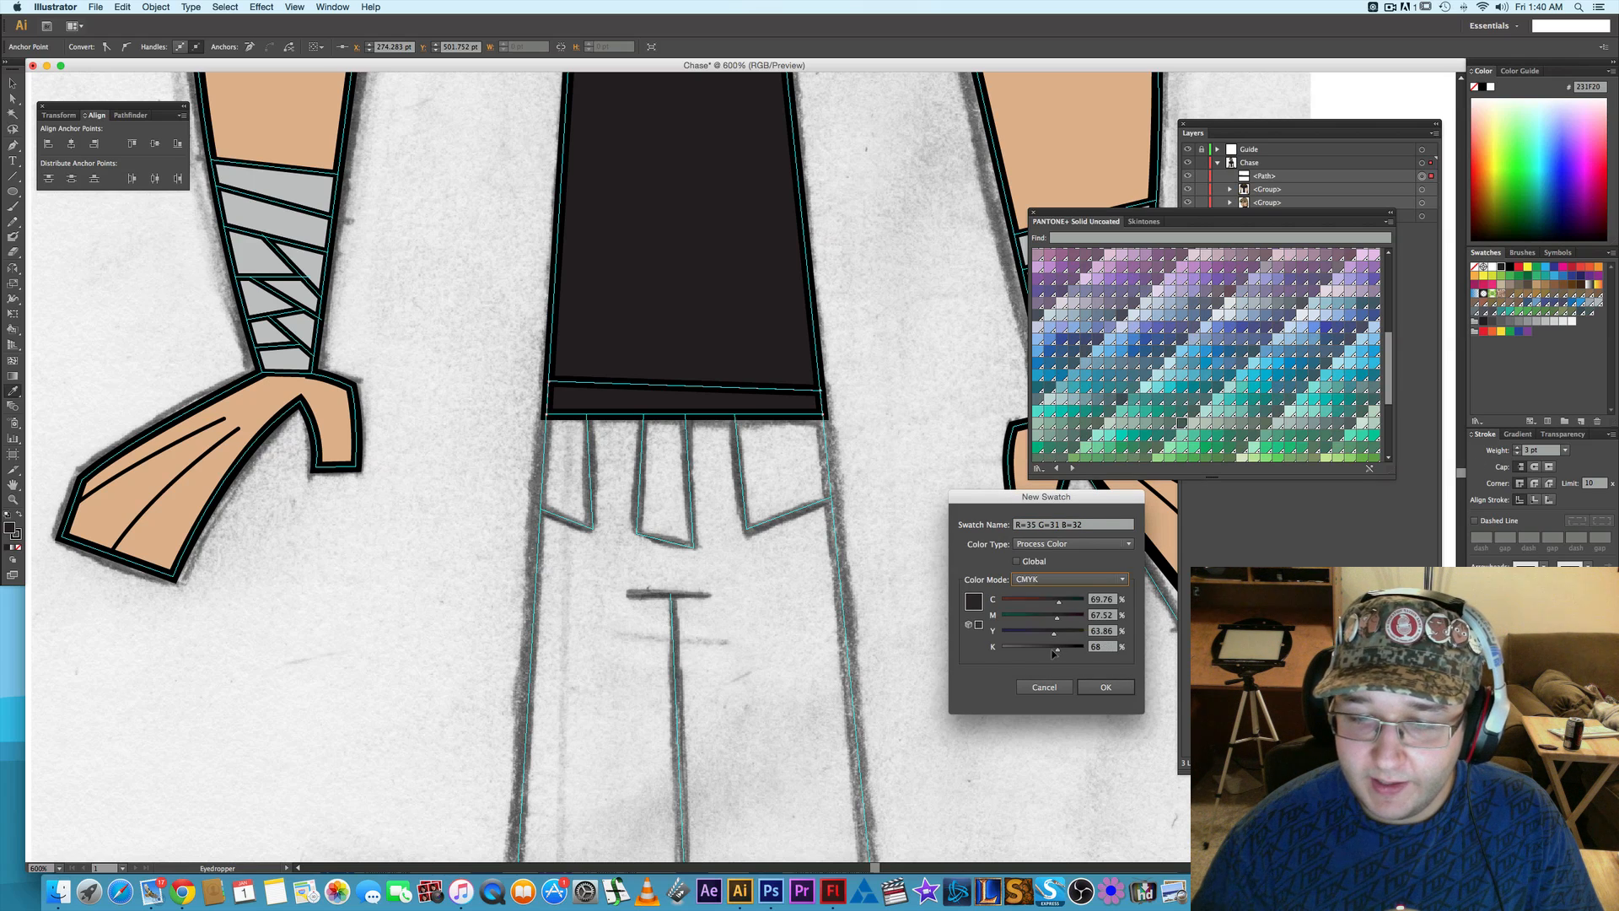
left_click(1106, 687)
key("a")
left_click(922, 580)
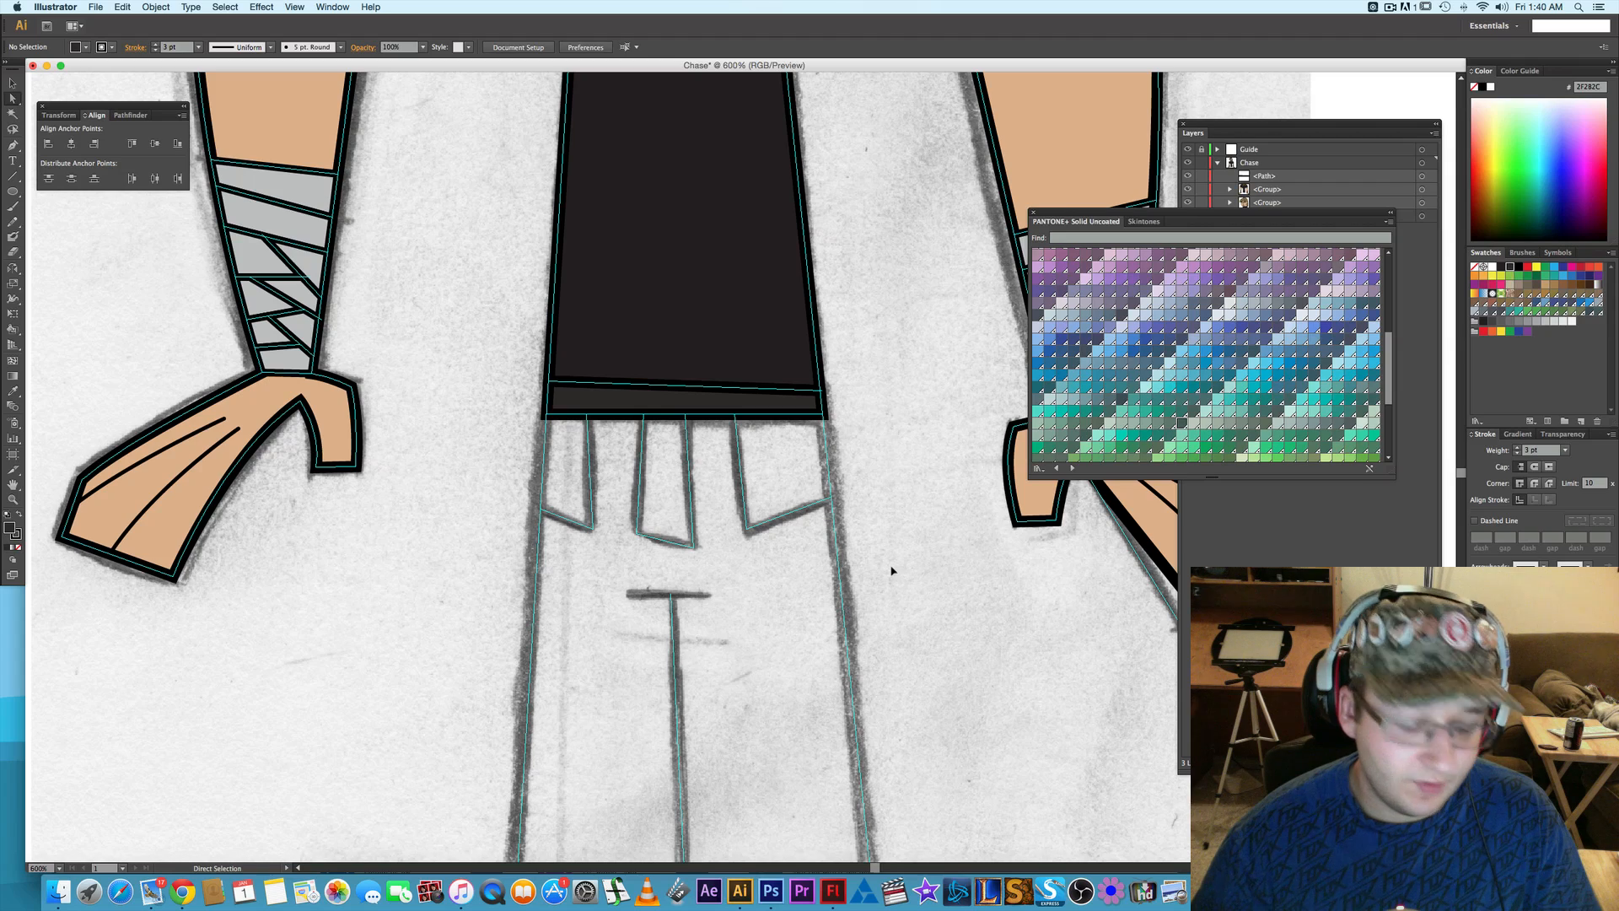
- Examine the sketched legs from the new waistband down to the shoes, comparing the trouser edges, pockets and center seam with the guide lines
scroll(893, 567, "down", 1)
left_click_drag(893, 351, 860, 525)
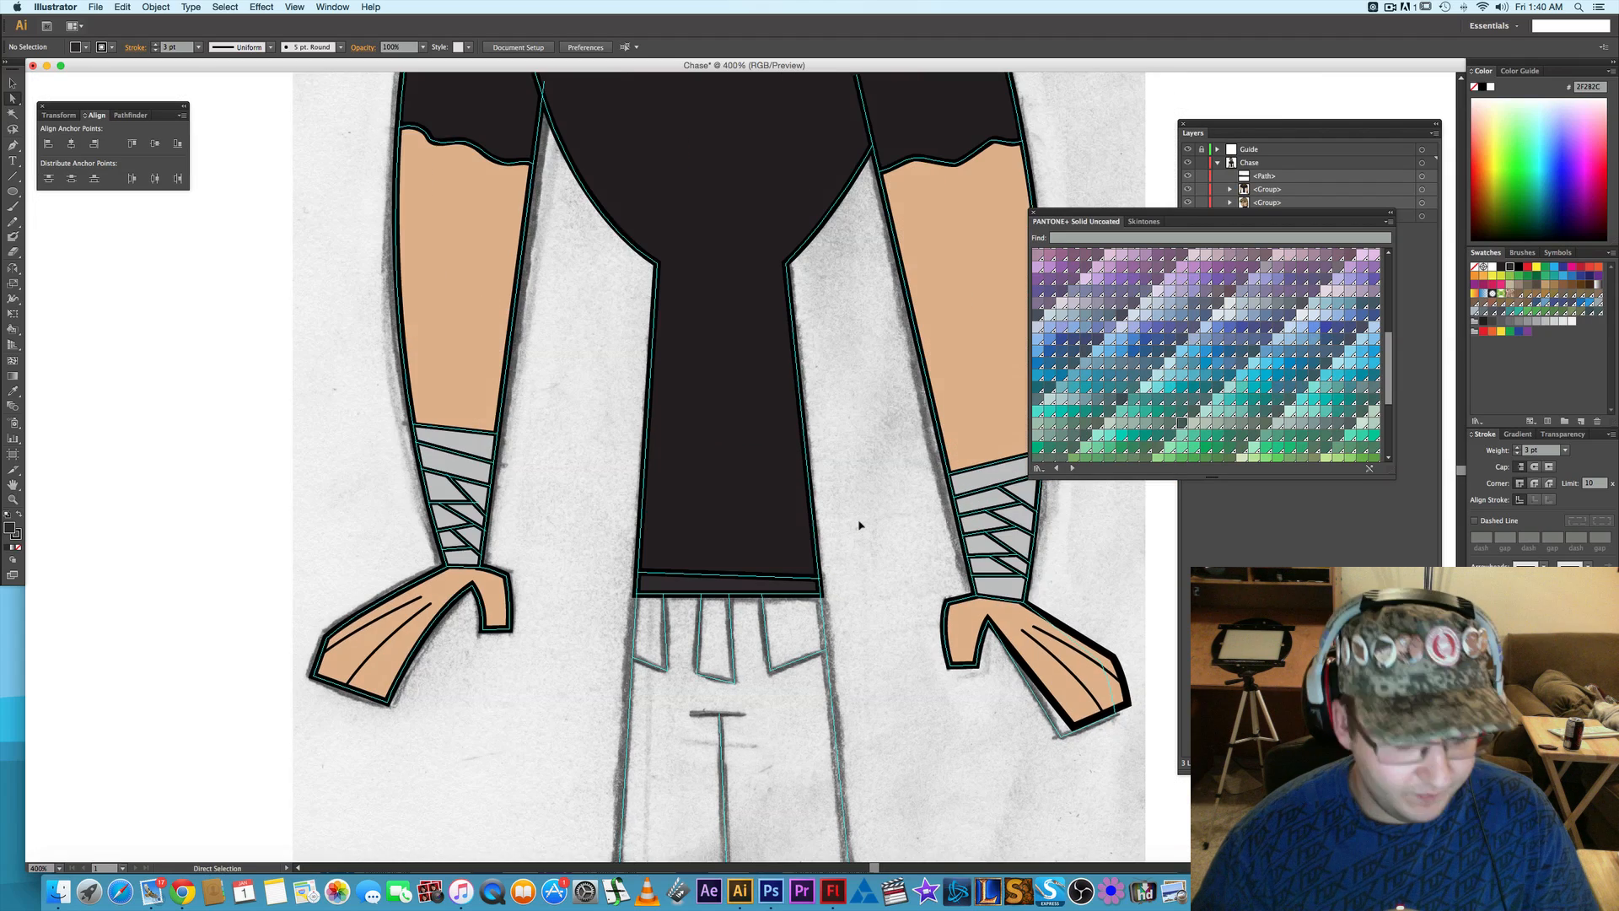
scroll(860, 528, "down", 1)
scroll(853, 579, "down", 5)
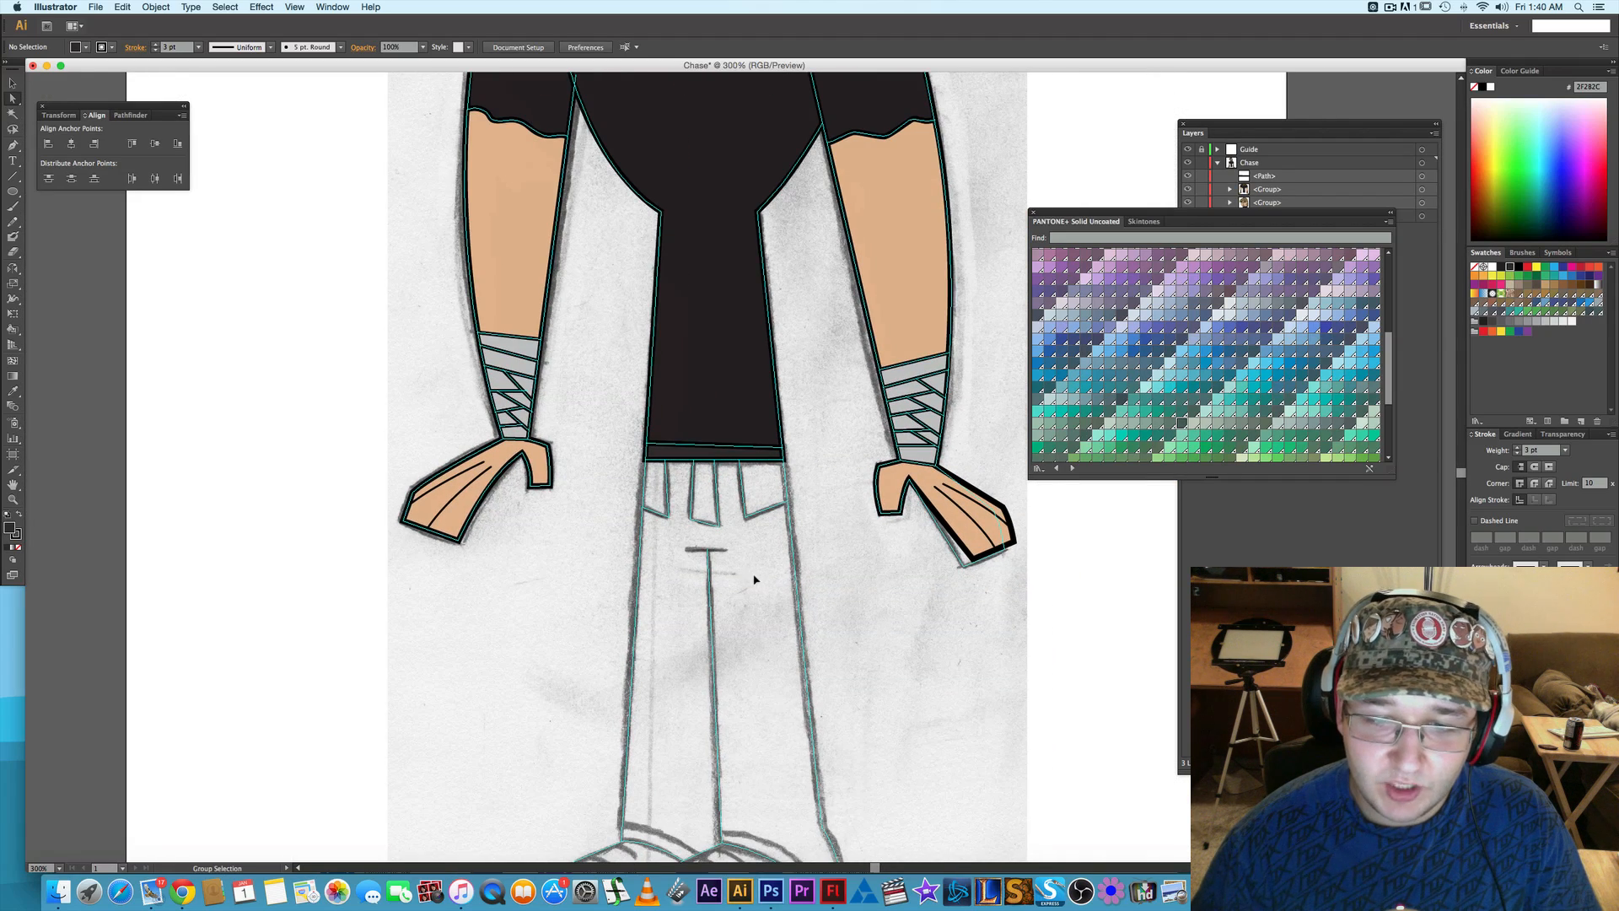
left_click(1227, 128)
scroll(905, 277, "down", 1)
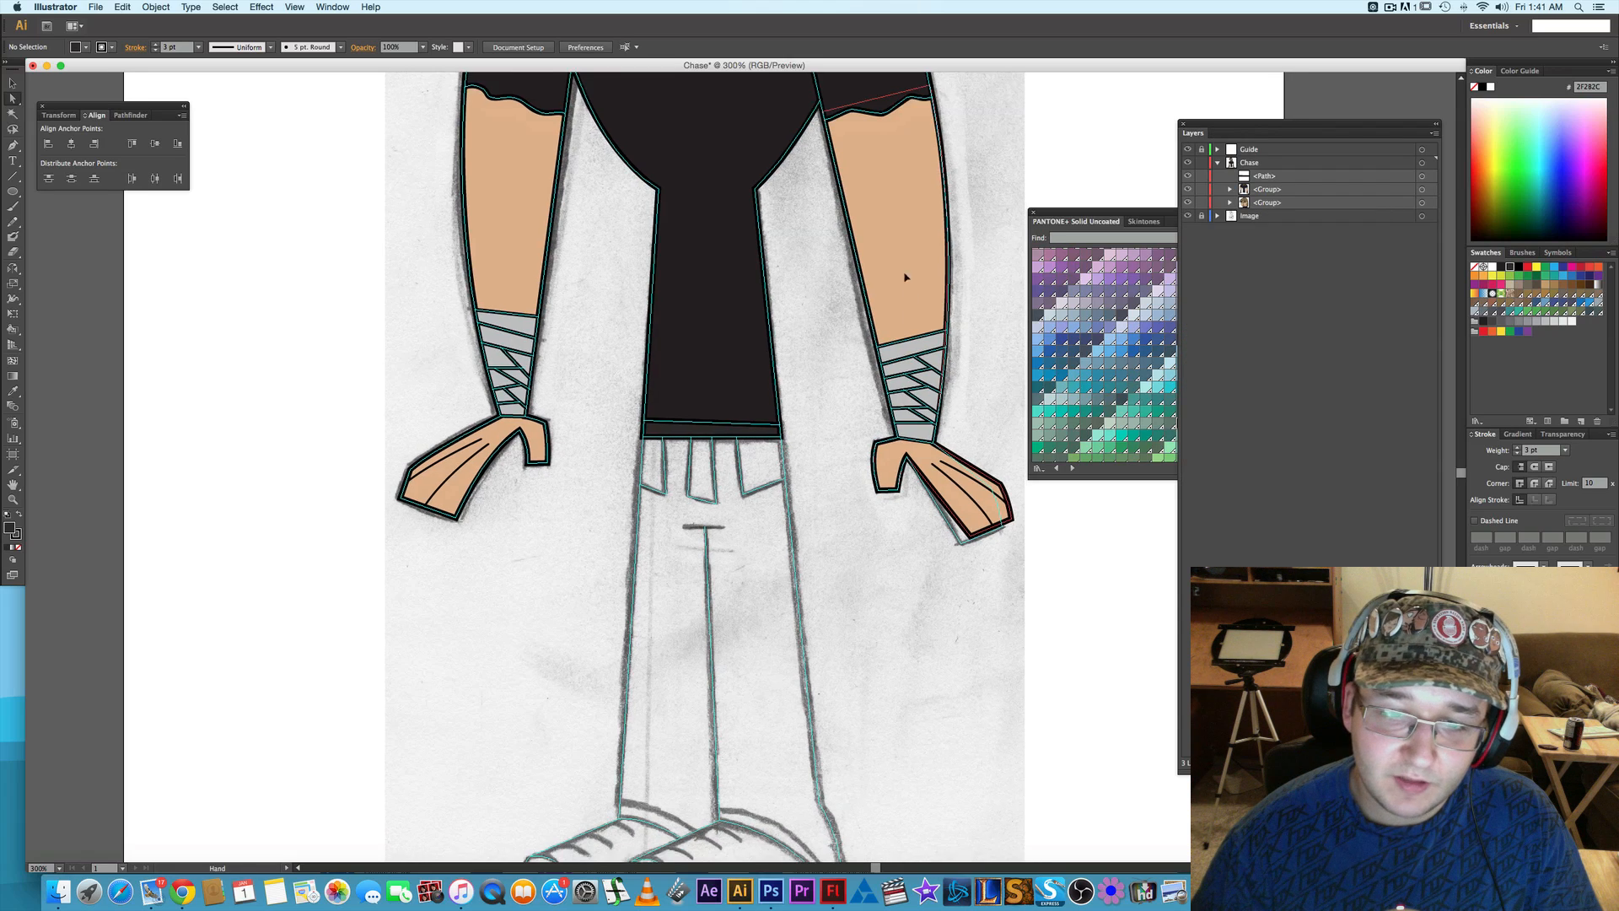
scroll(796, 414, "down", 1)
scroll(796, 414, "up", 2)
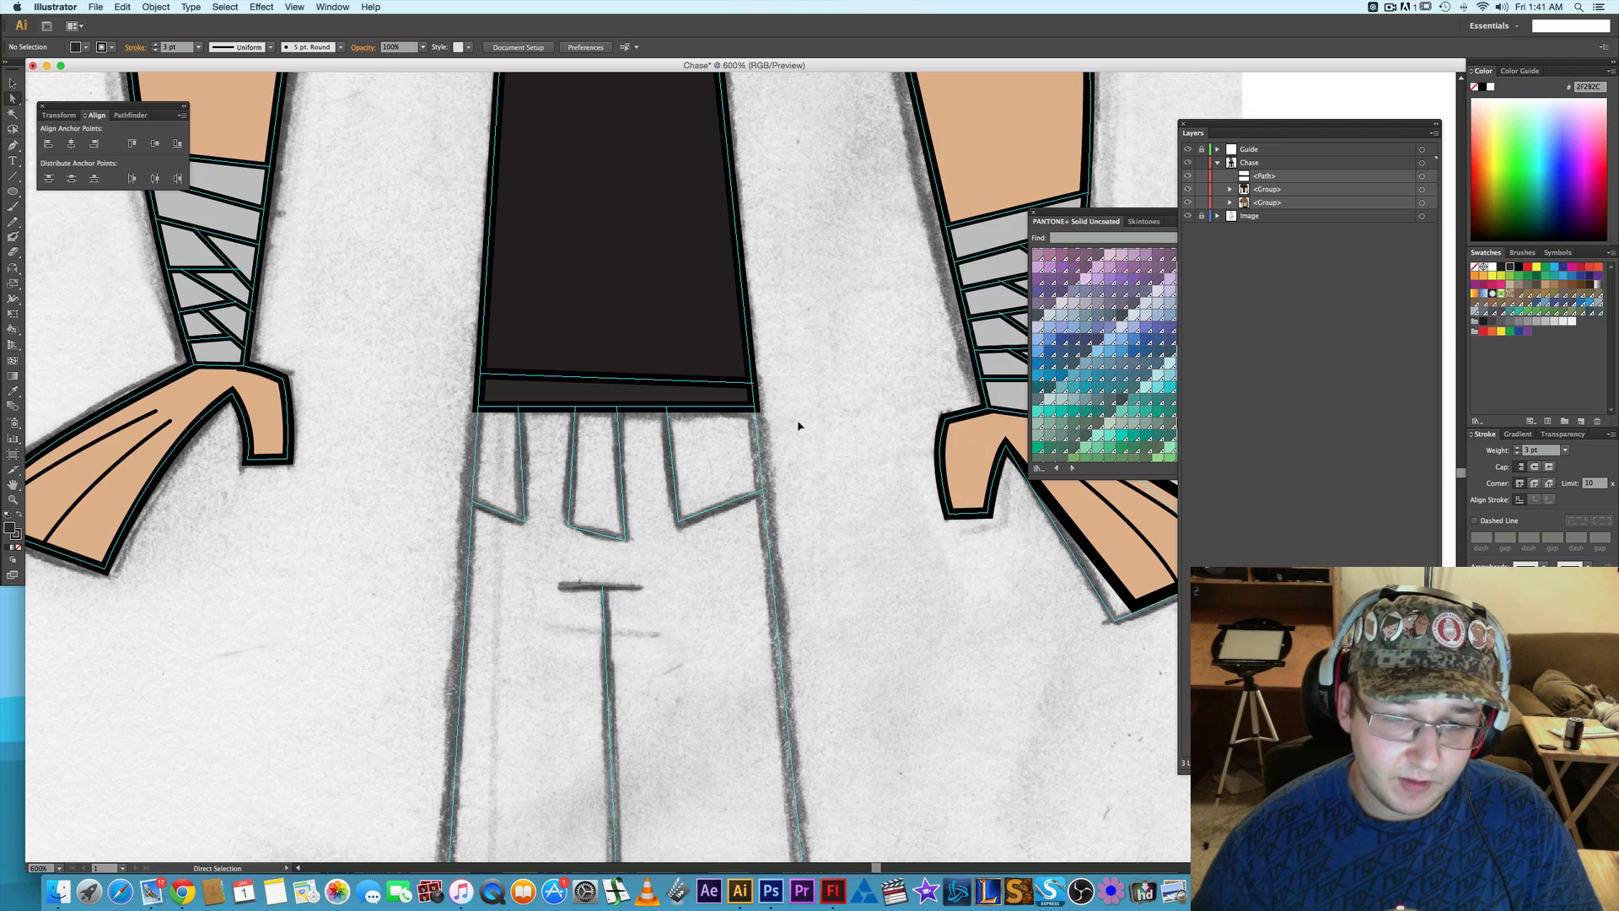
scroll(814, 443, "down", 2)
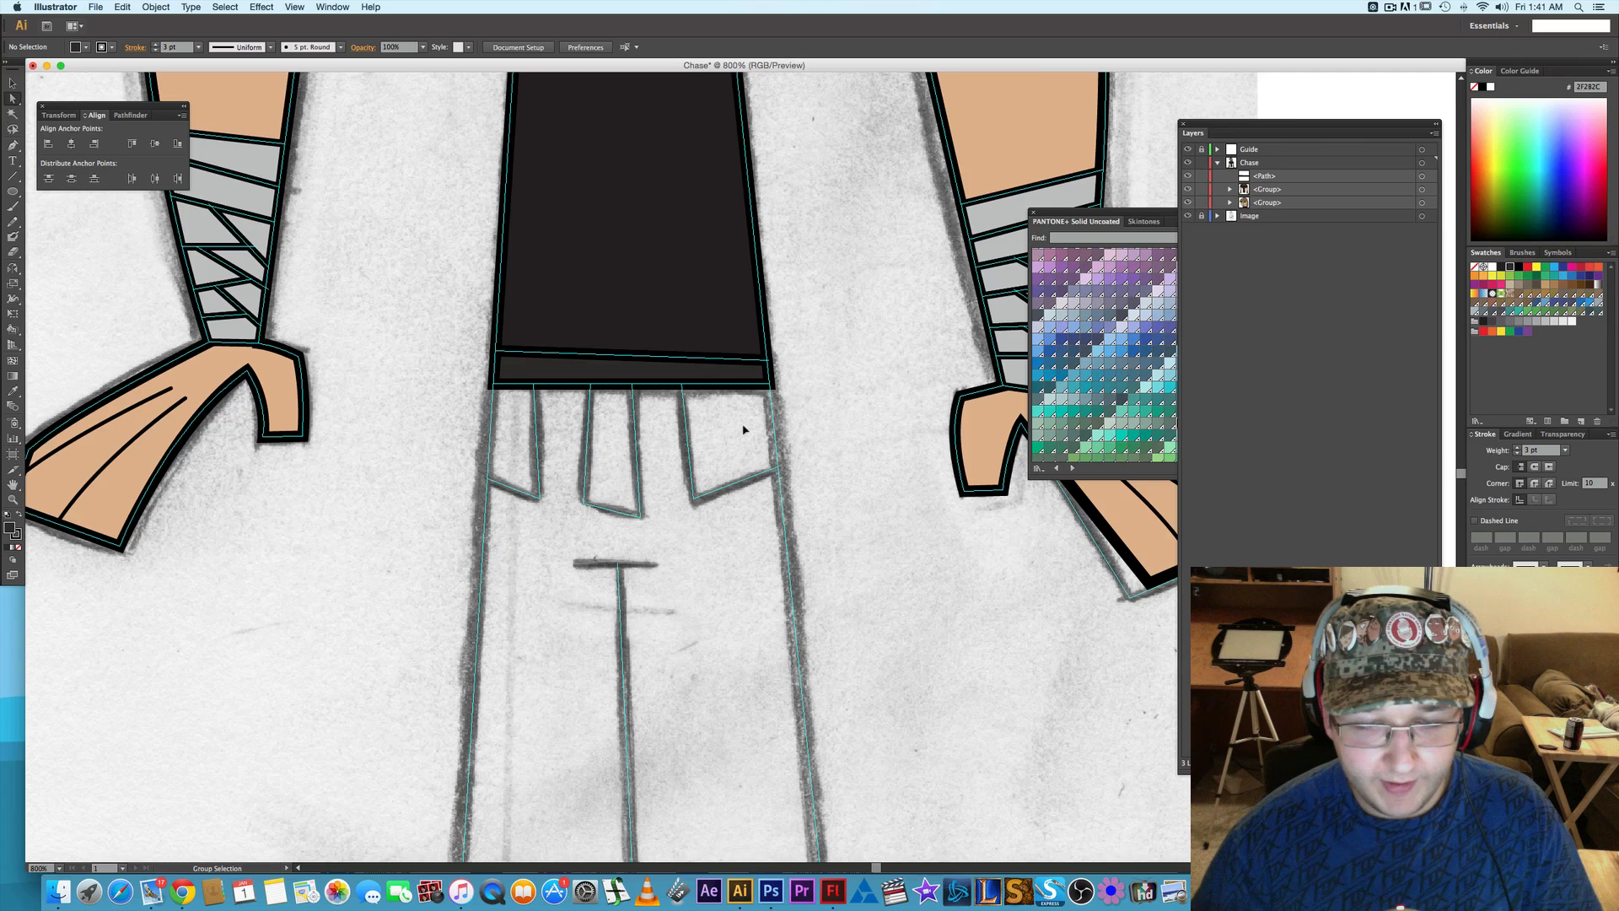
scroll(744, 430, "up", 1)
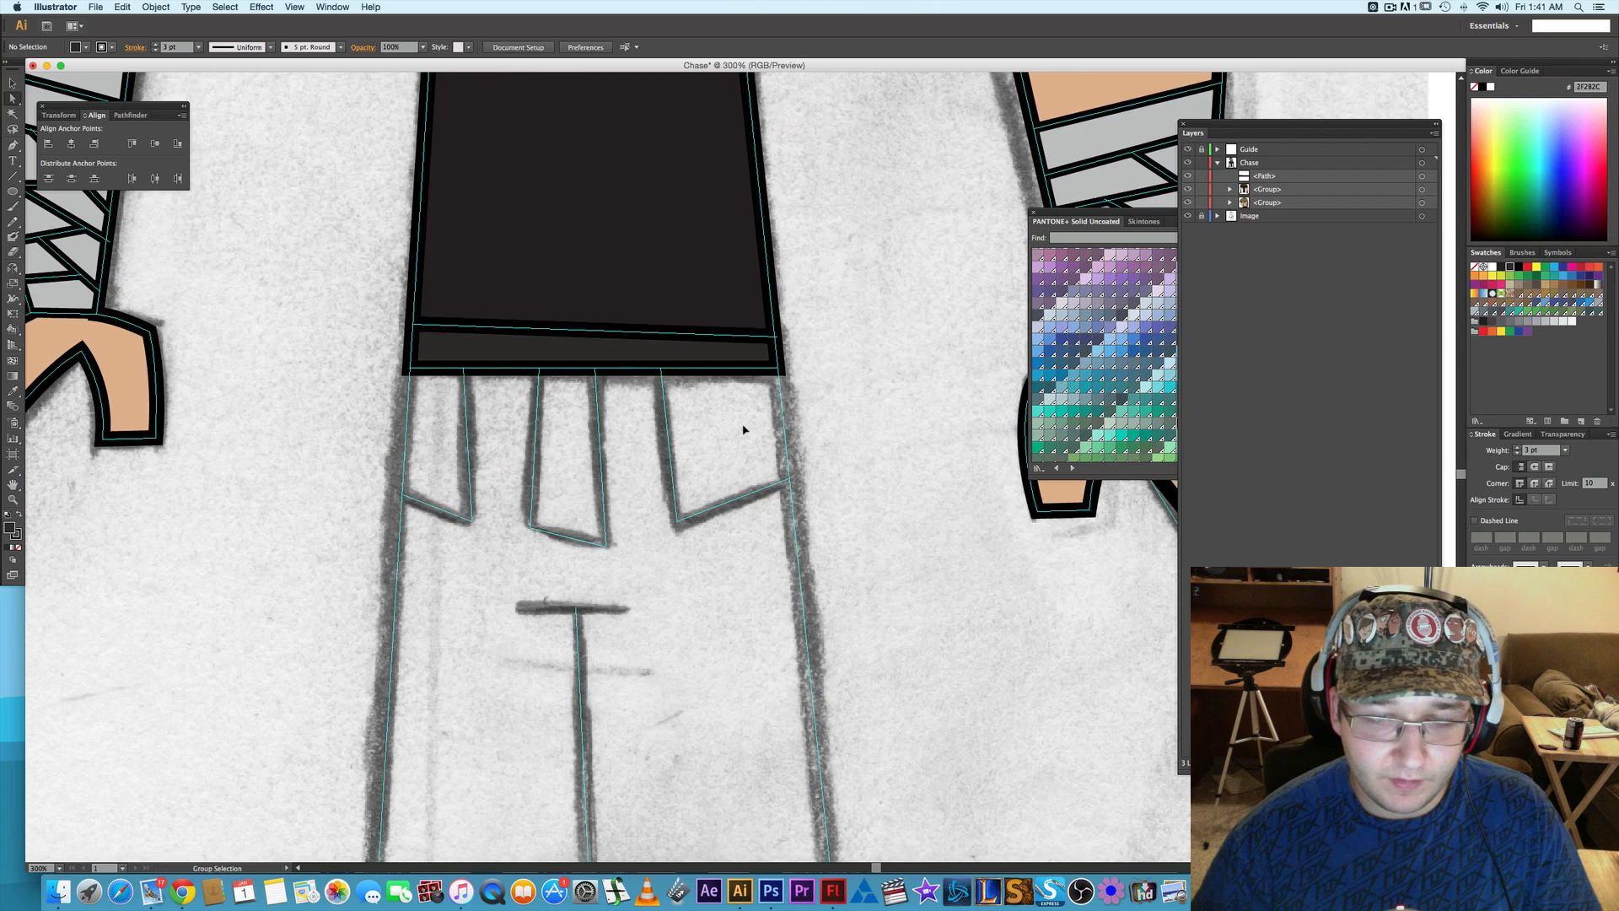
scroll(744, 430, "down", 3)
scroll(809, 473, "down", 1)
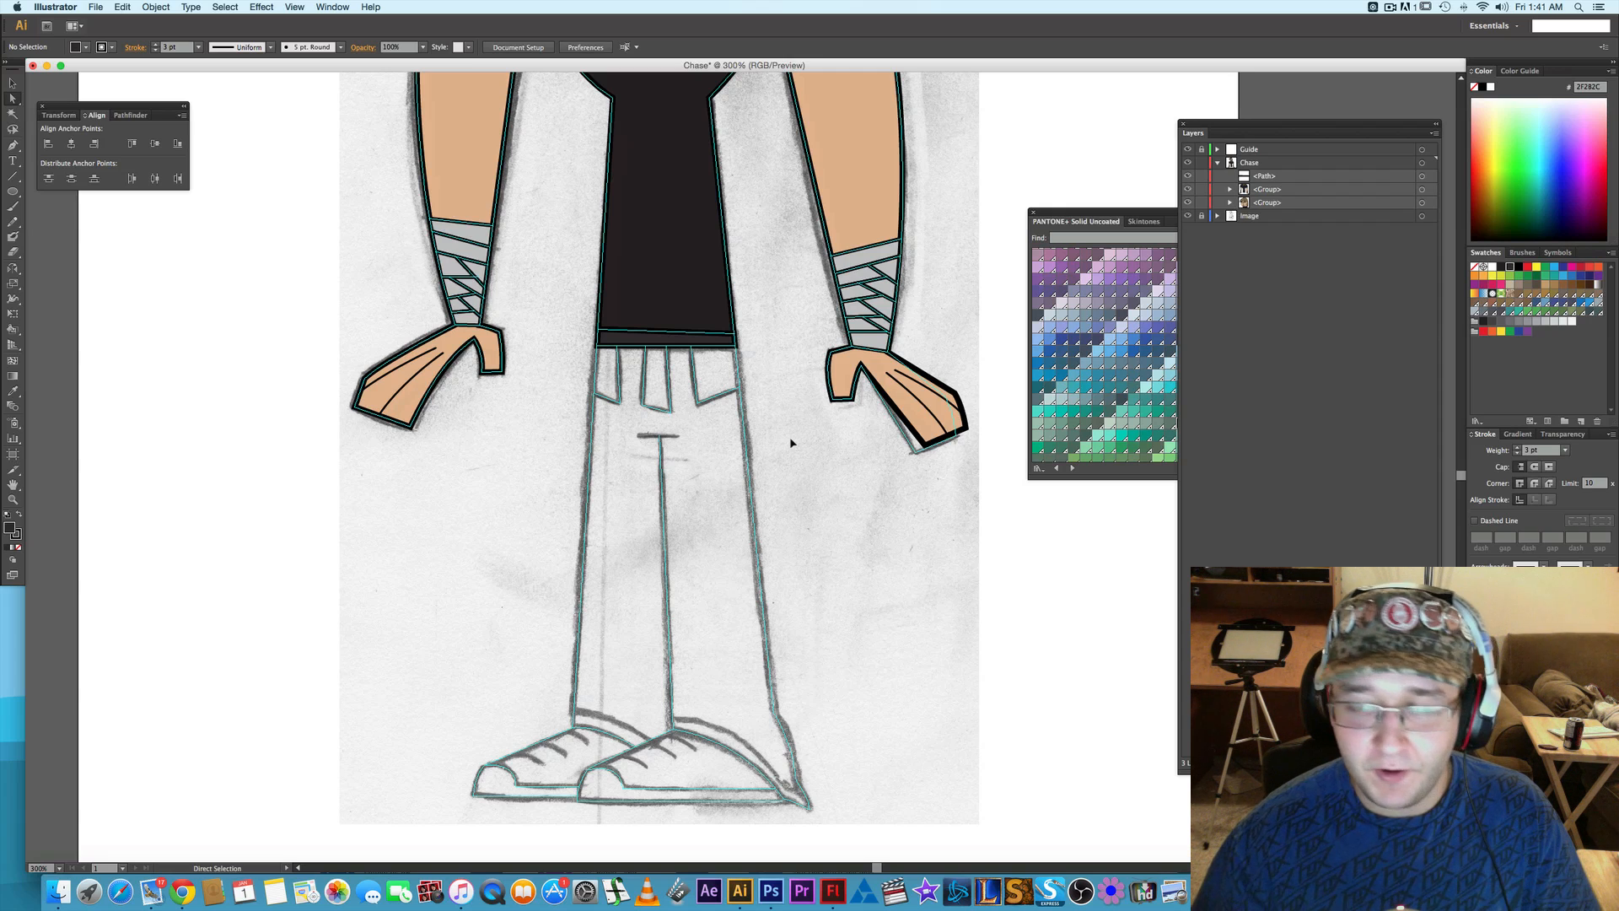
scroll(791, 443, "up", 2)
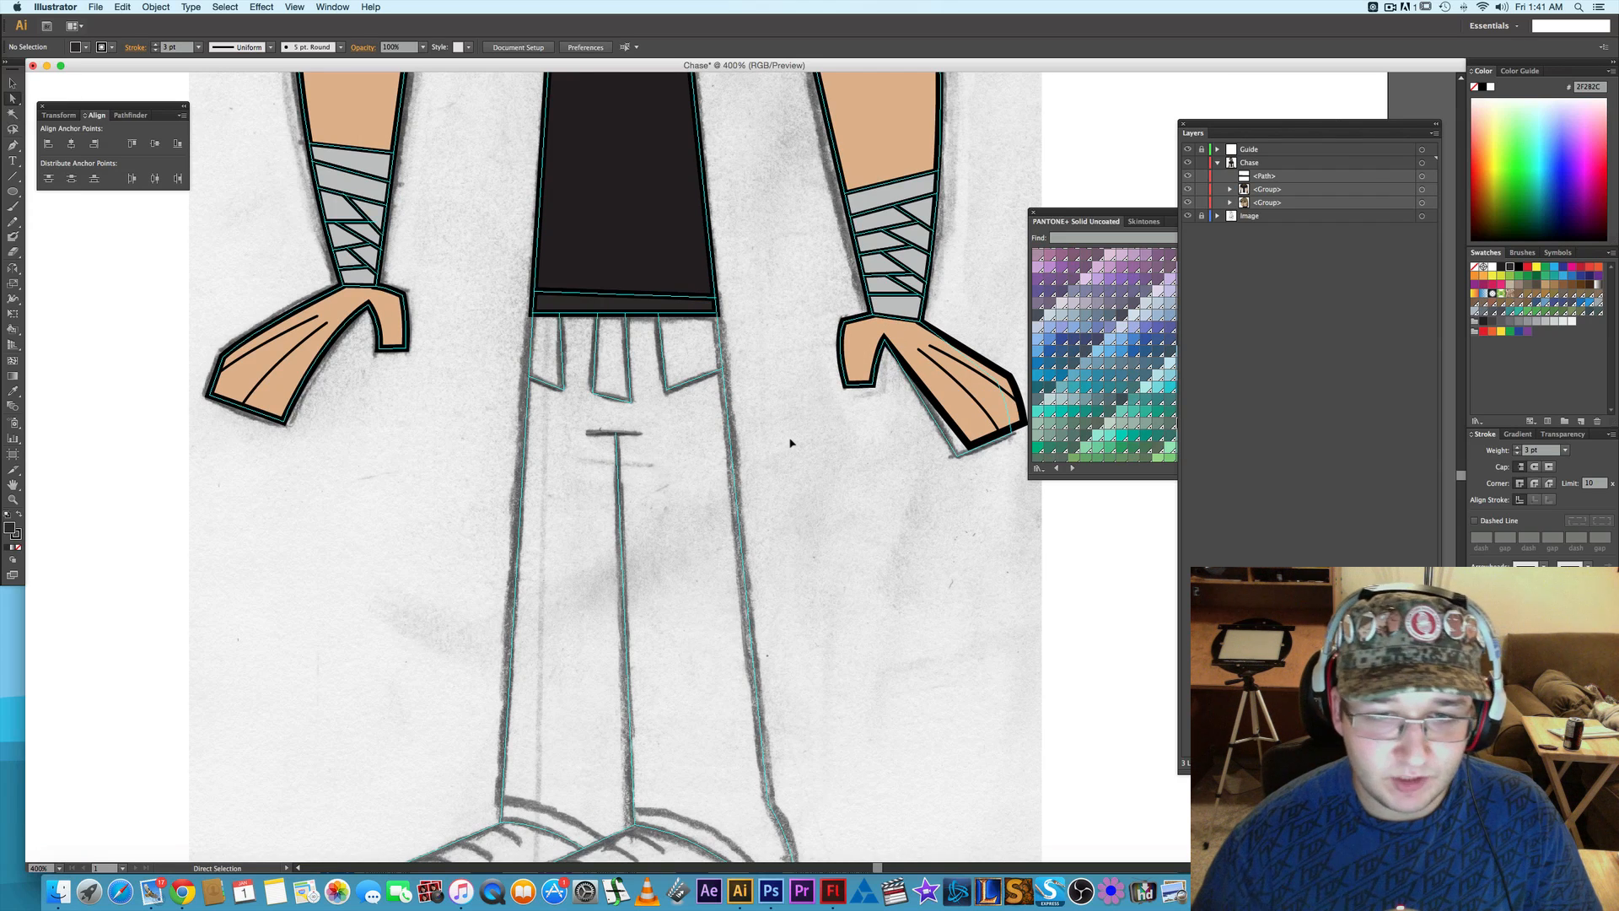
- Trace the trousers' outline with the Pen tool, beginning at the waistband's lower corner
key("p")
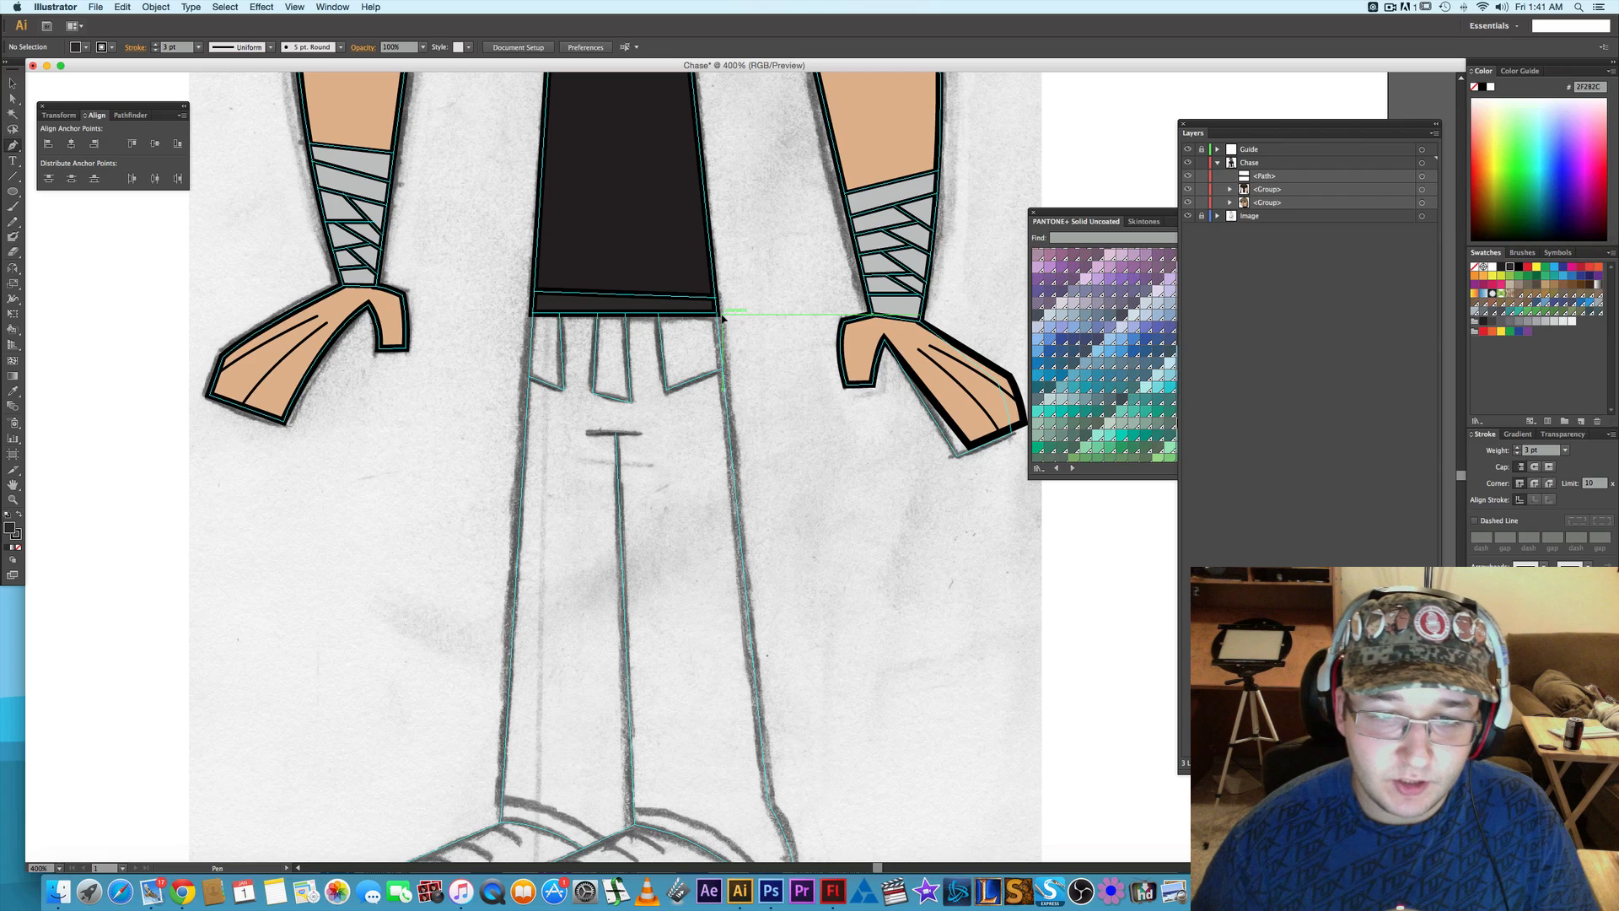
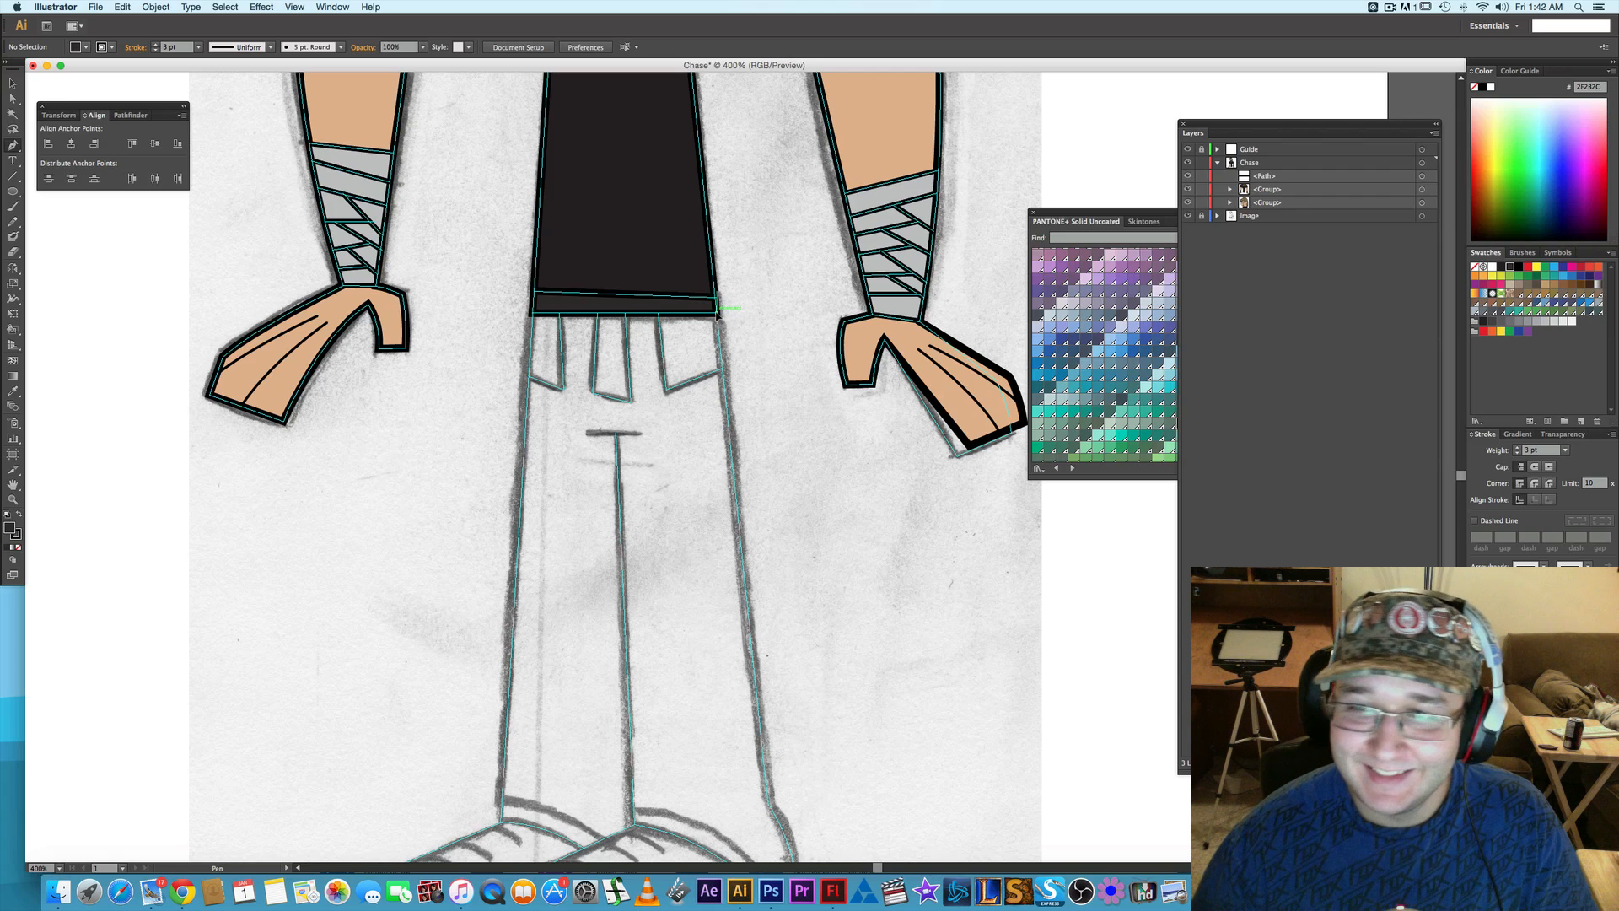
- Trace the trousers' outer edge with the Pen tool from the waistband's lower corner down to the flared tip behind the front shoe
left_click(718, 313)
scroll(759, 337, "down", 5)
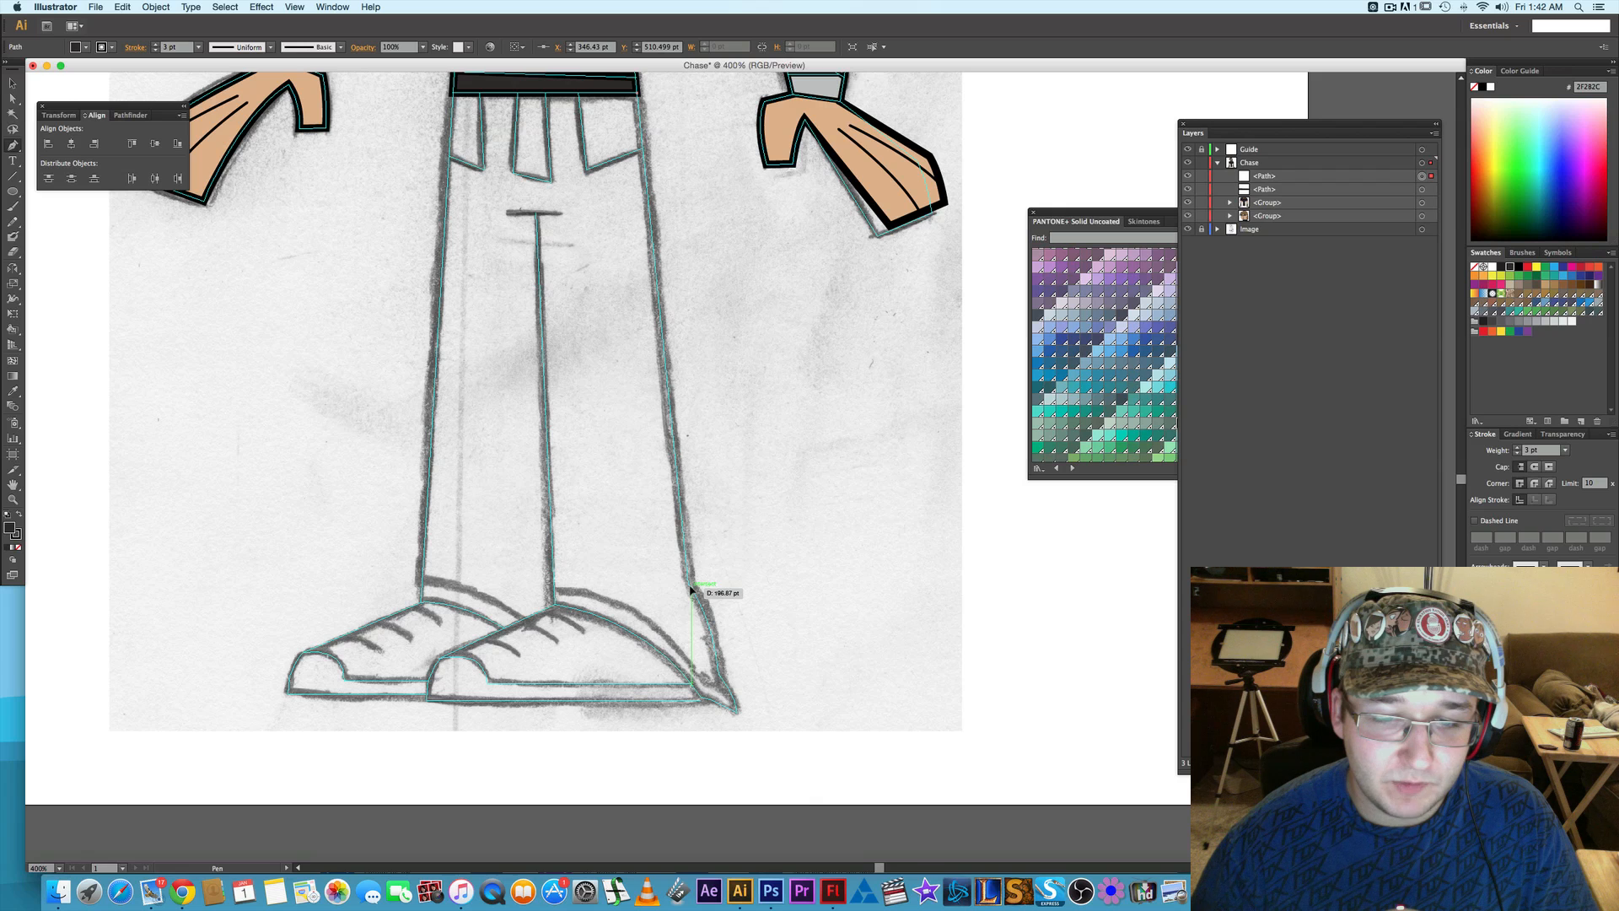
left_click(688, 582)
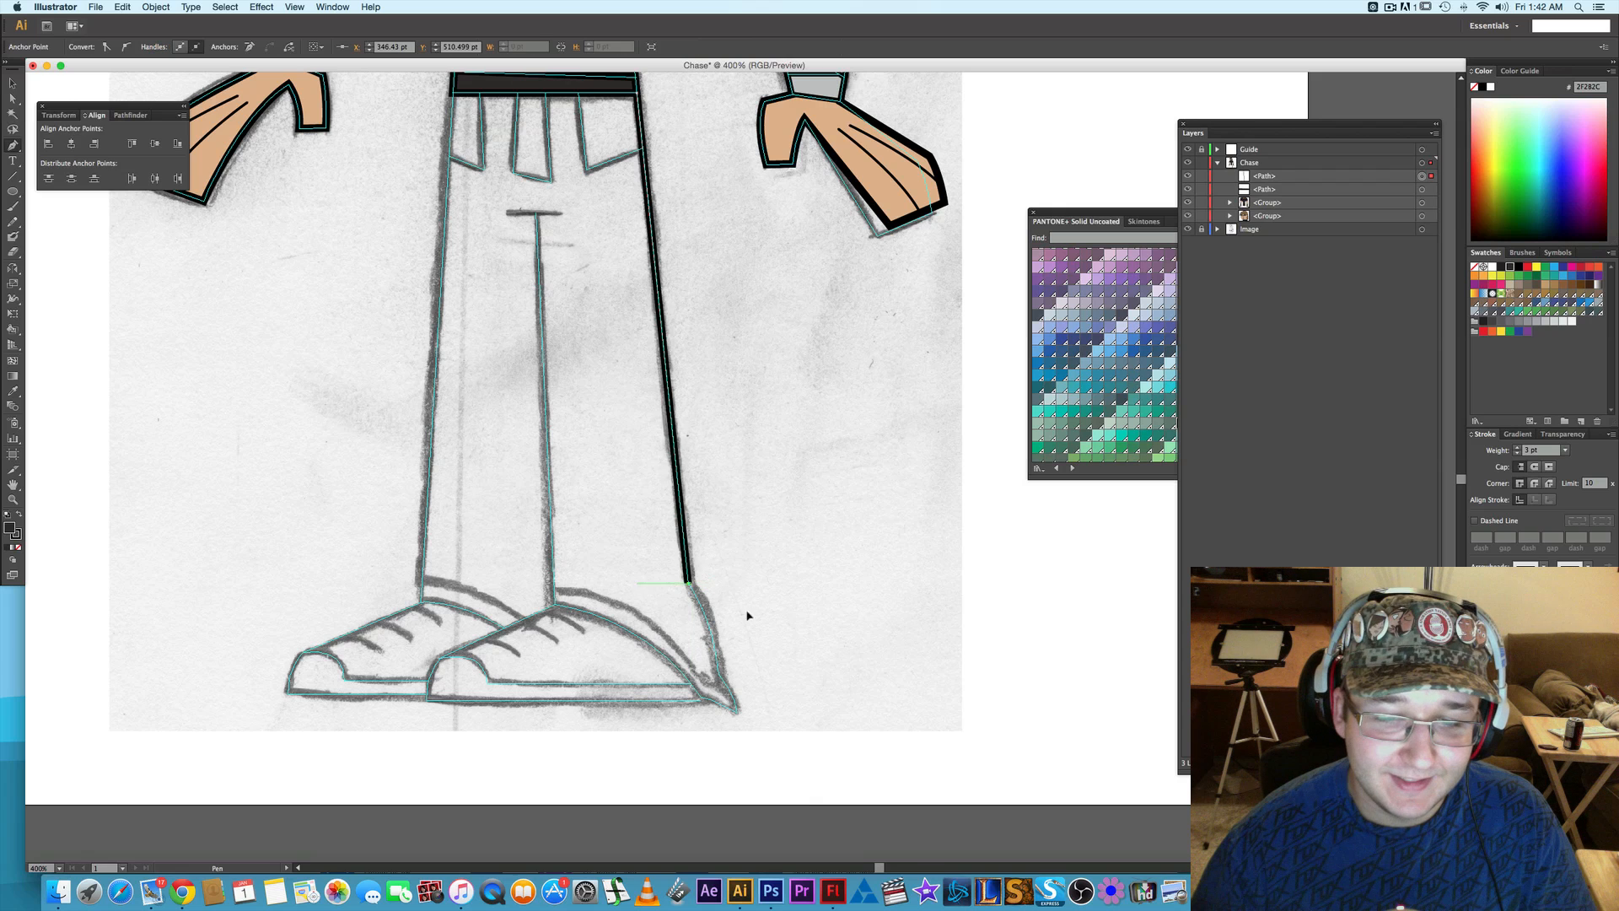
scroll(759, 598, "down", 1)
scroll(777, 581, "down", 1)
scroll(712, 586, "up", 2)
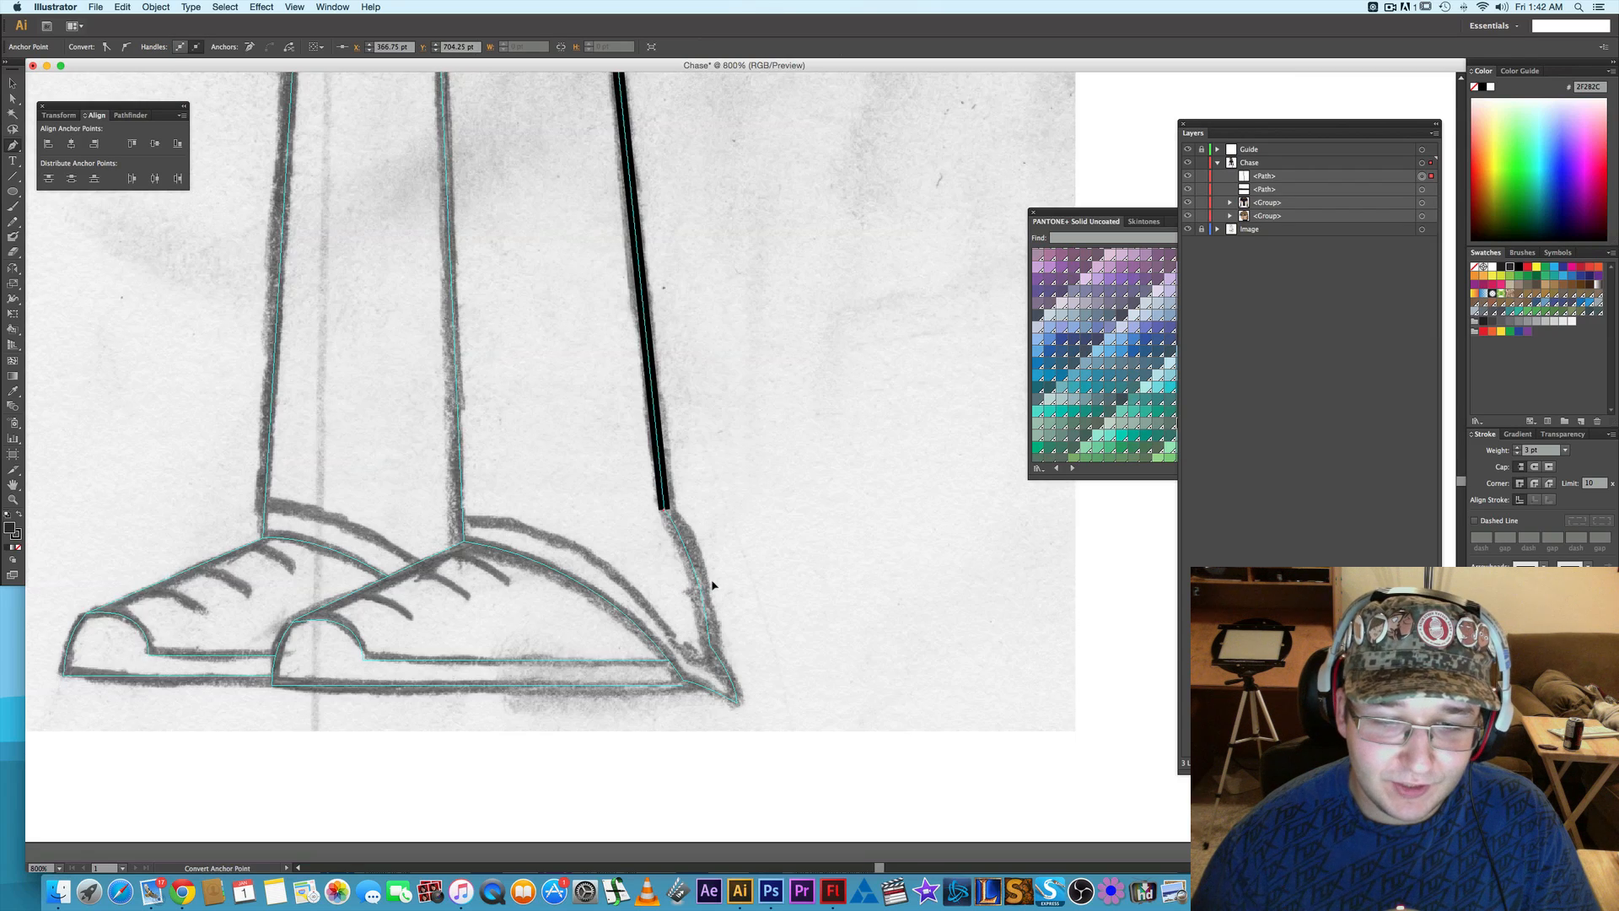
scroll(769, 563, "down", 2)
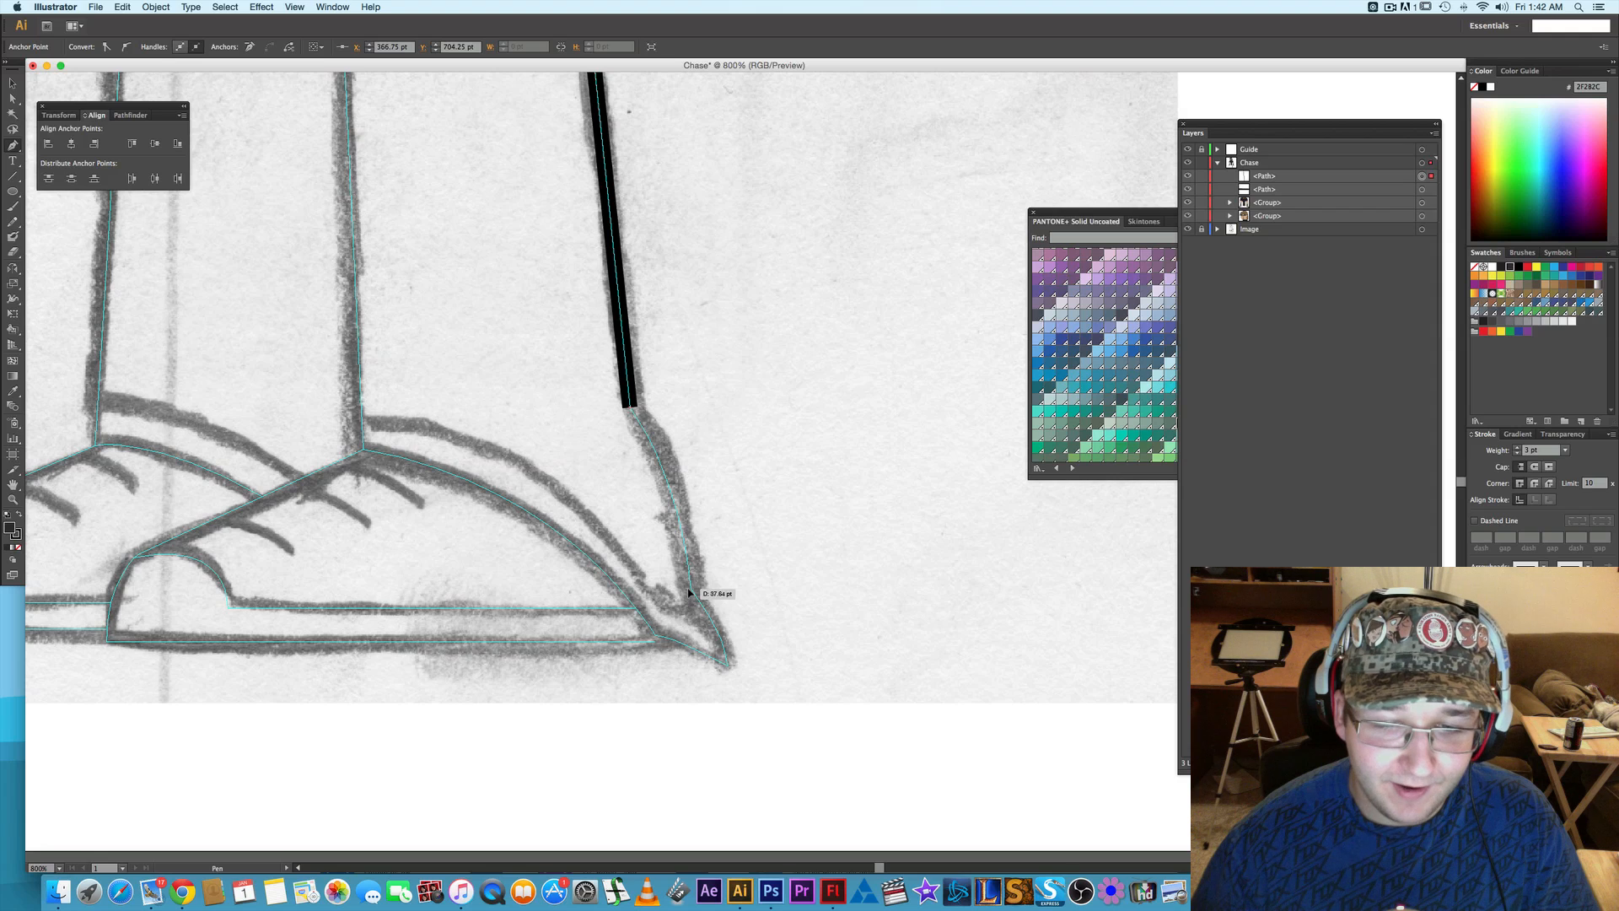
mouse_move(690, 593)
left_mouse_down()
mouse_move(700, 702)
mouse_move(729, 707)
left_mouse_up()
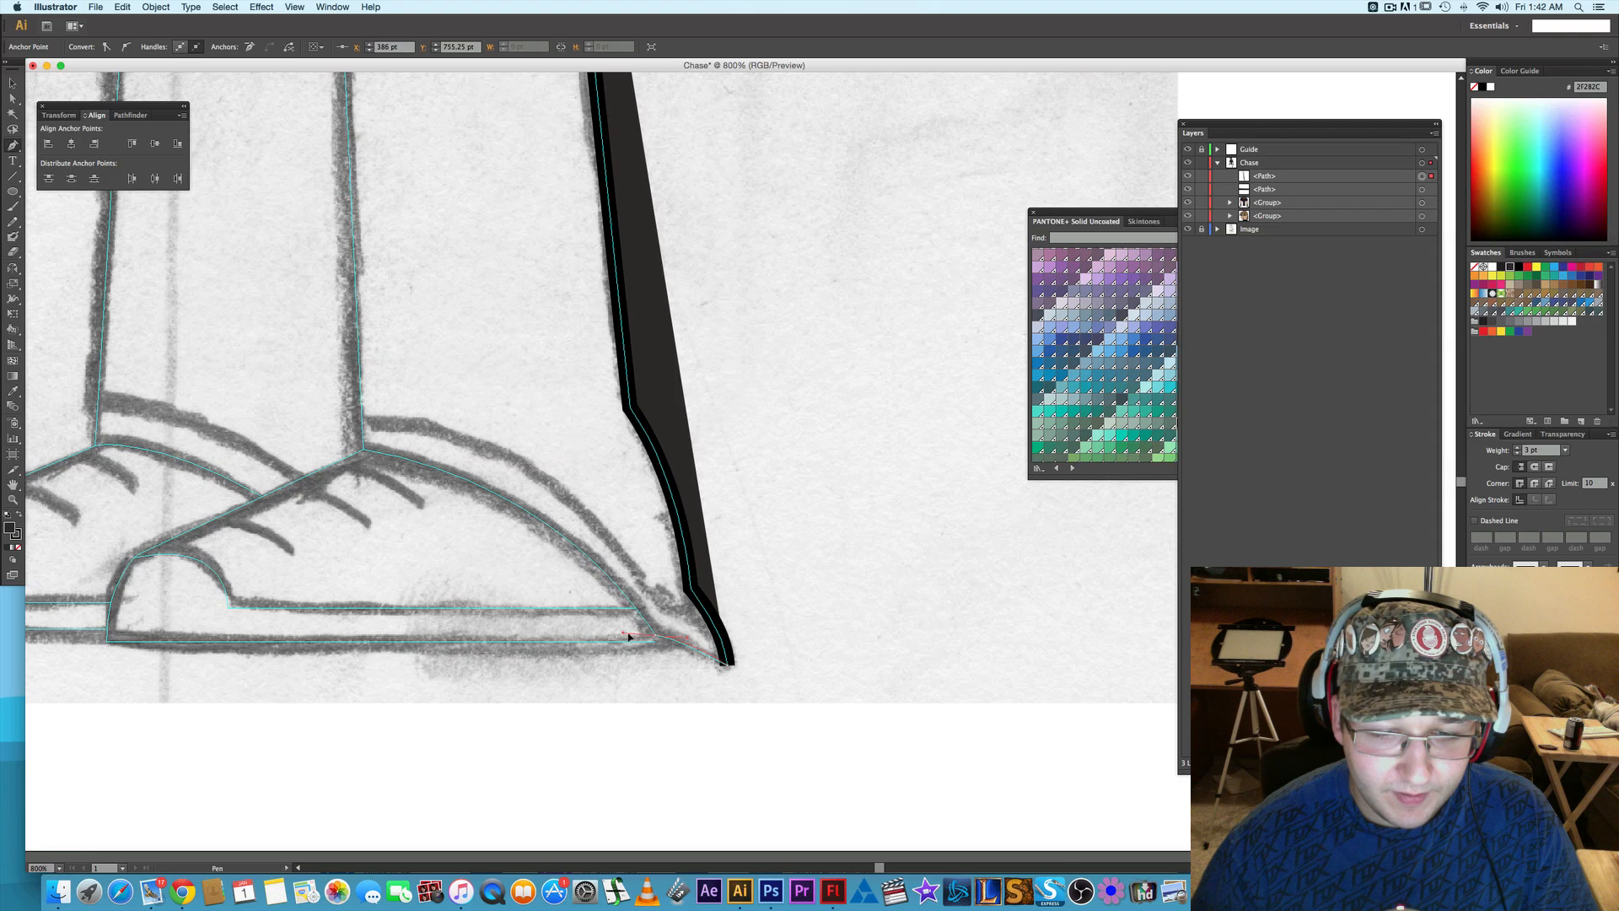
- Continue the trouser outline along the hem, curving over the front shoe to the base of the center seam
left_click_drag(626, 633, 624, 632)
left_click(656, 636)
left_click_drag(510, 585, 586, 623)
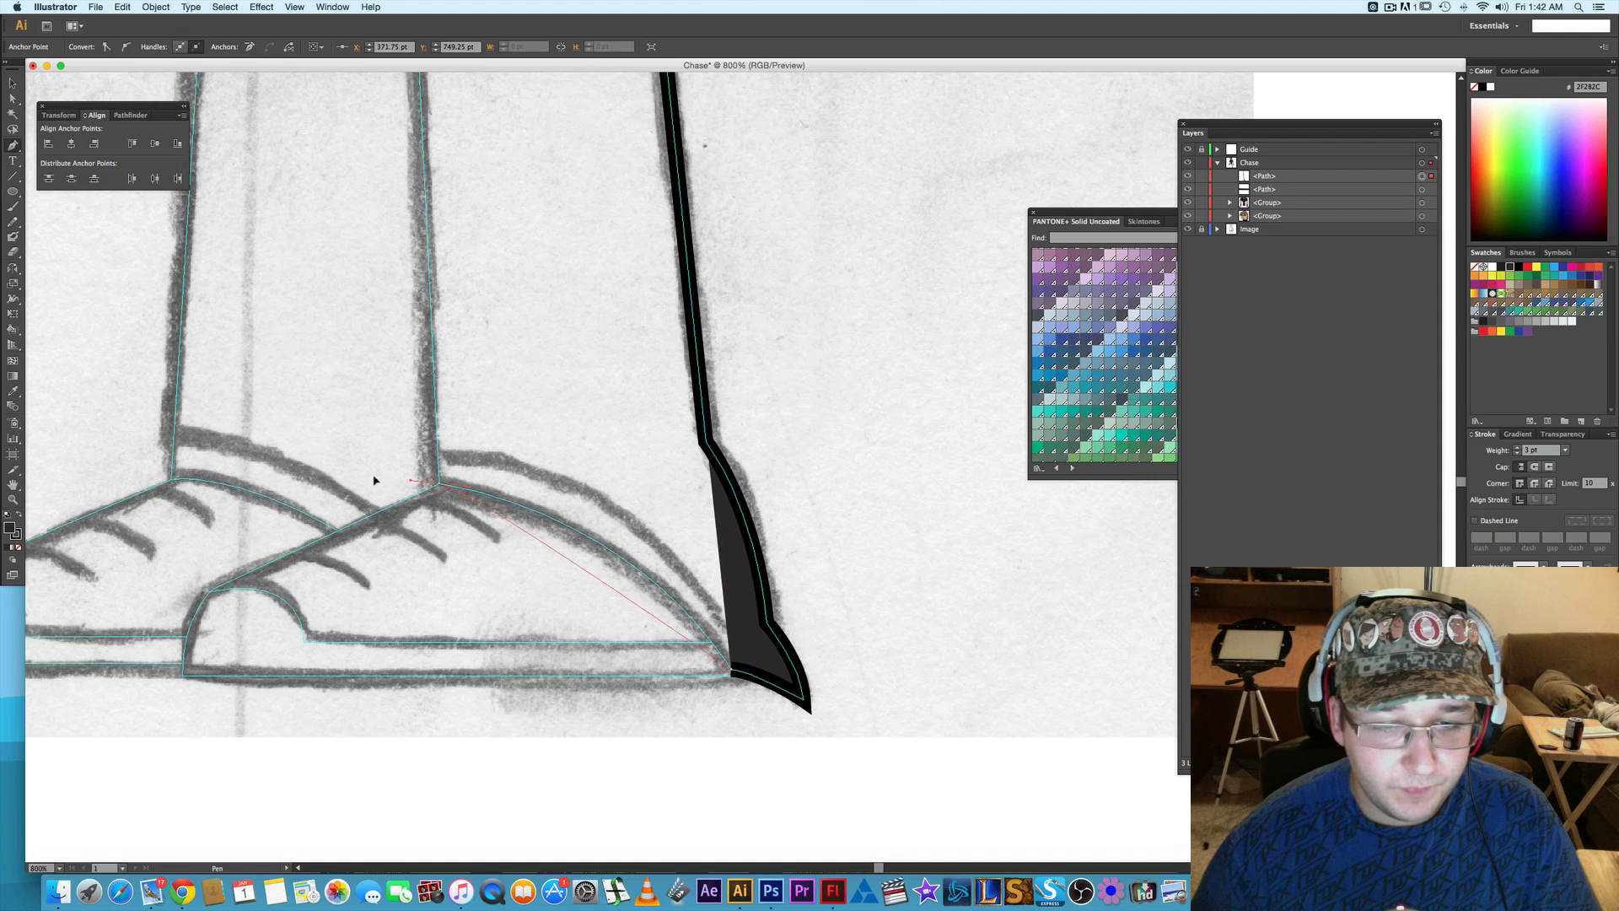
left_click_drag(374, 480, 225, 443)
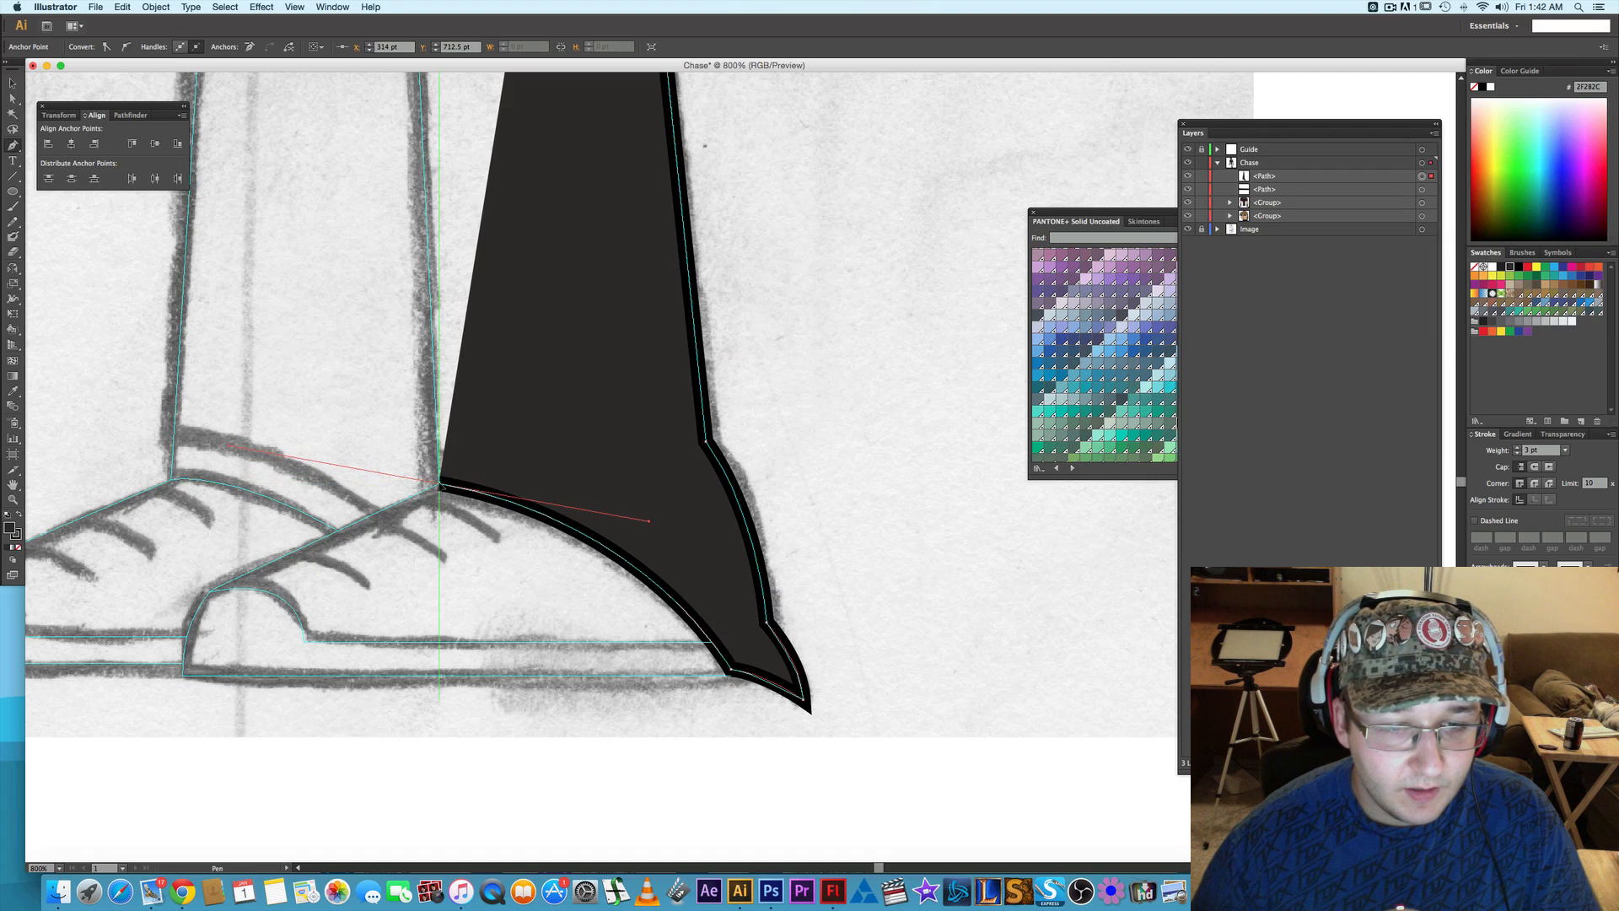
left_click(440, 484)
- Extend the trouser outline up the center seam to the sketched crotch line
scroll(423, 358, "up", 5)
scroll(412, 272, "up", 10)
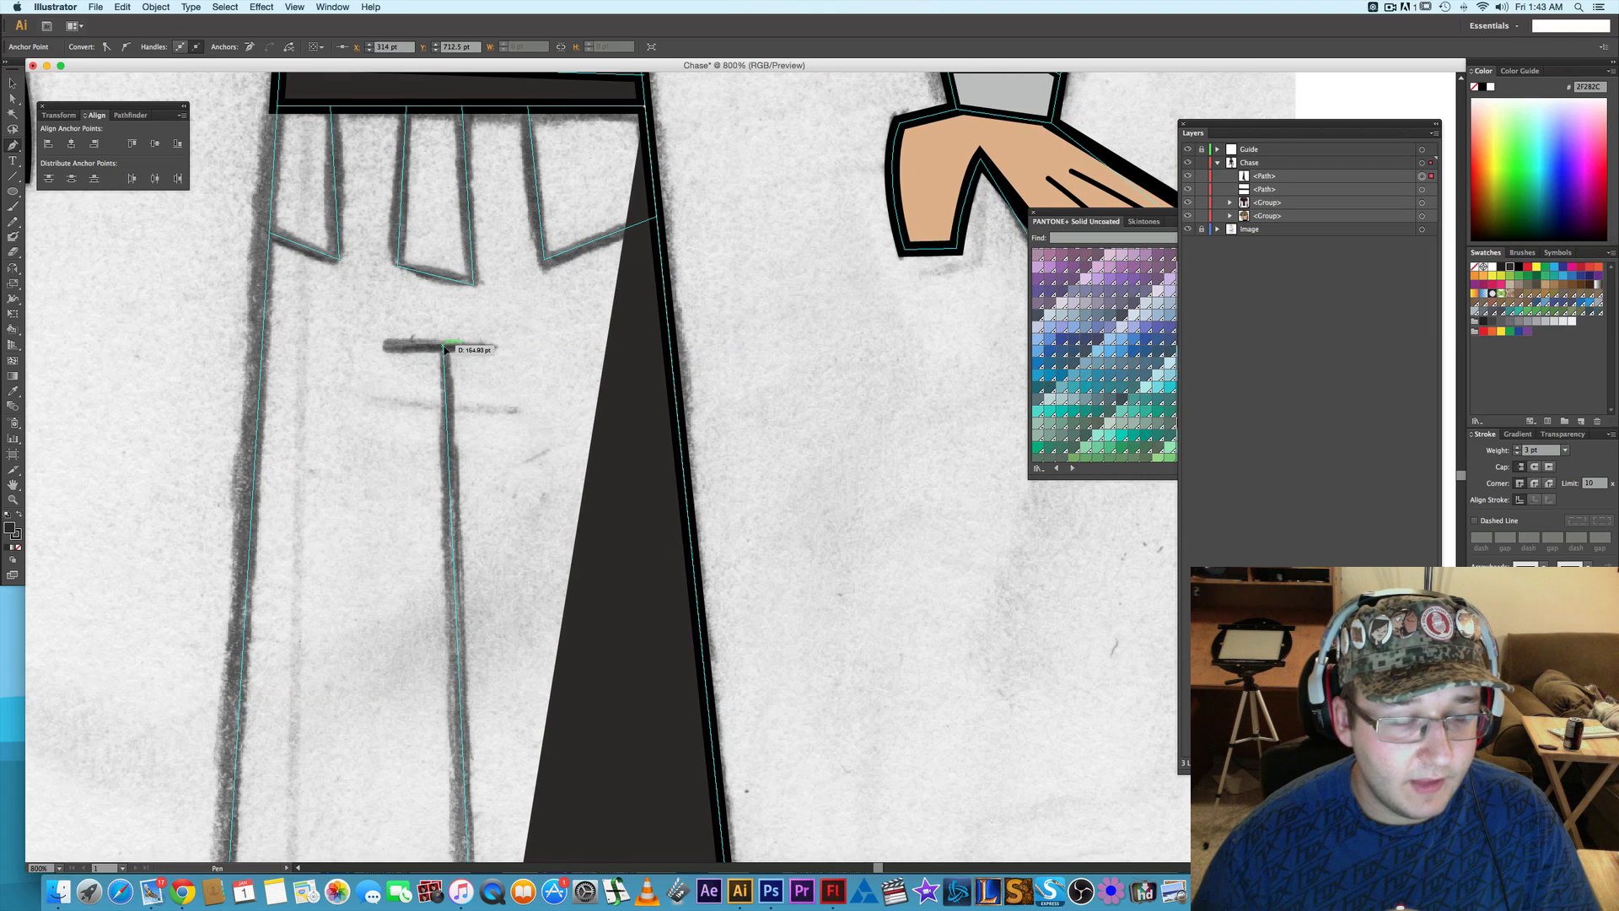
left_click(444, 347)
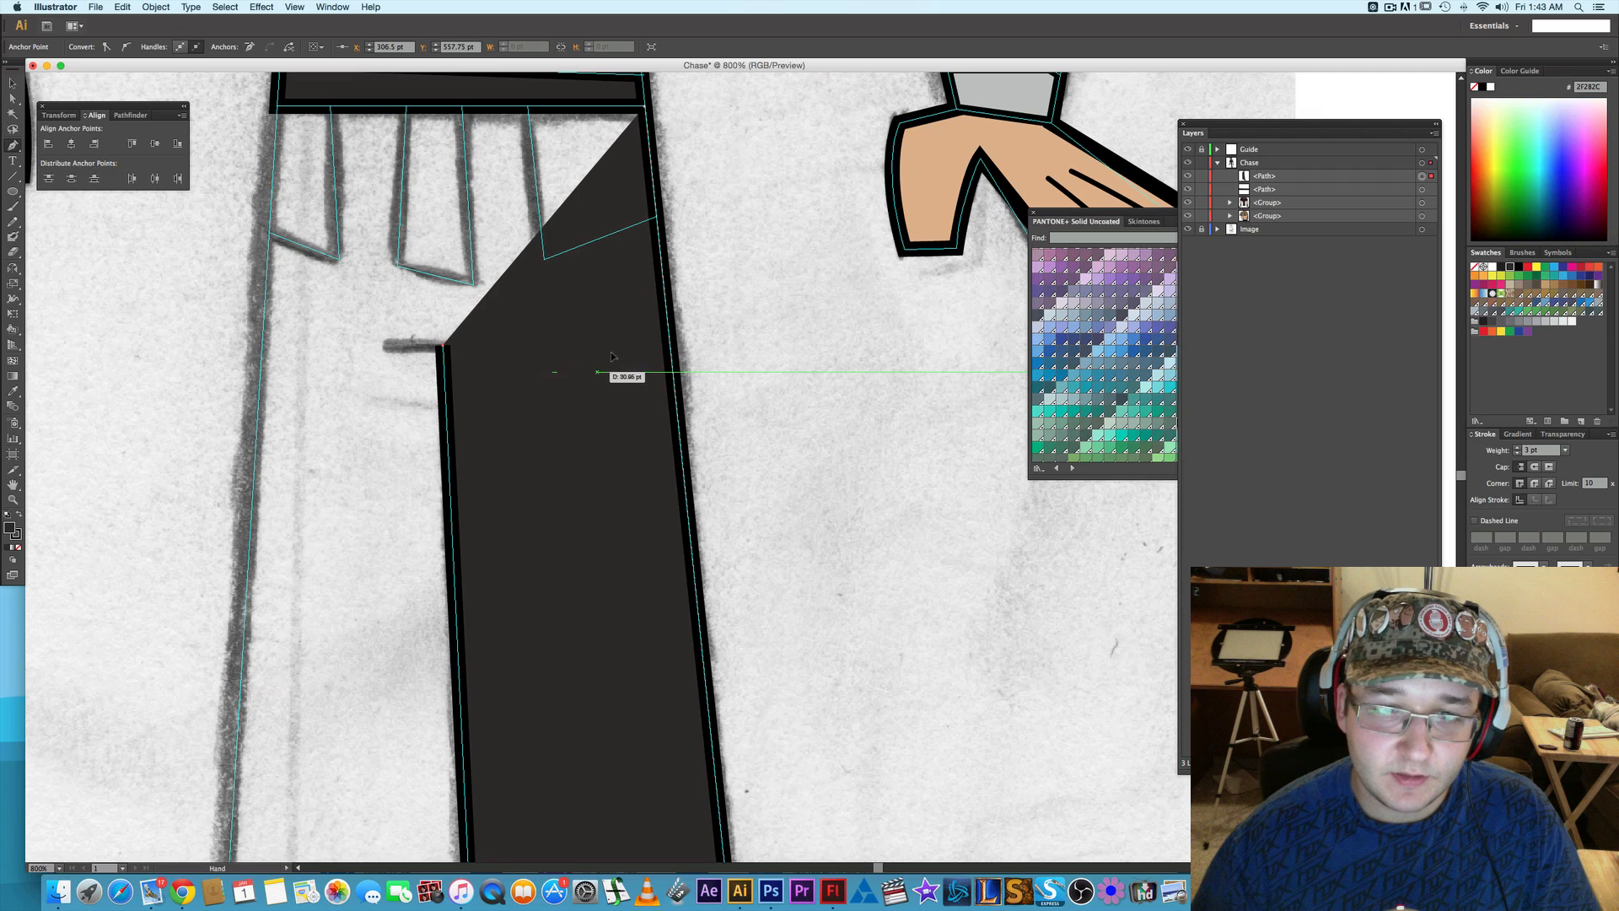
left_click_drag(621, 369, 667, 307)
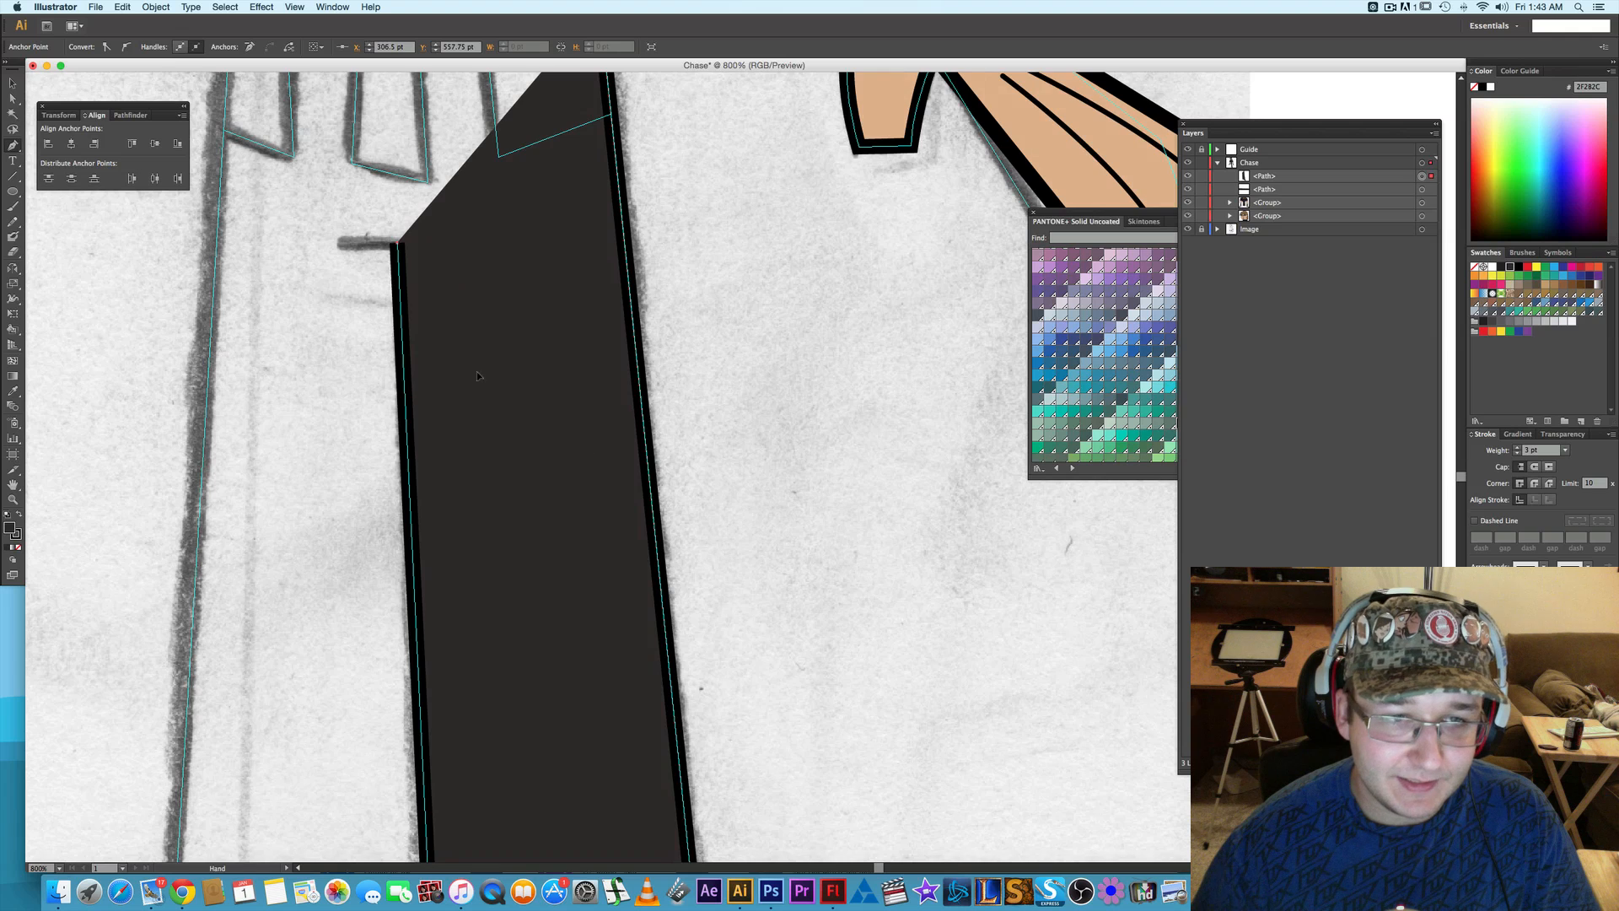
left_click_drag(477, 371, 671, 554)
- Group the waistband path with the shirt group beneath it in the Chase layer
key("a")
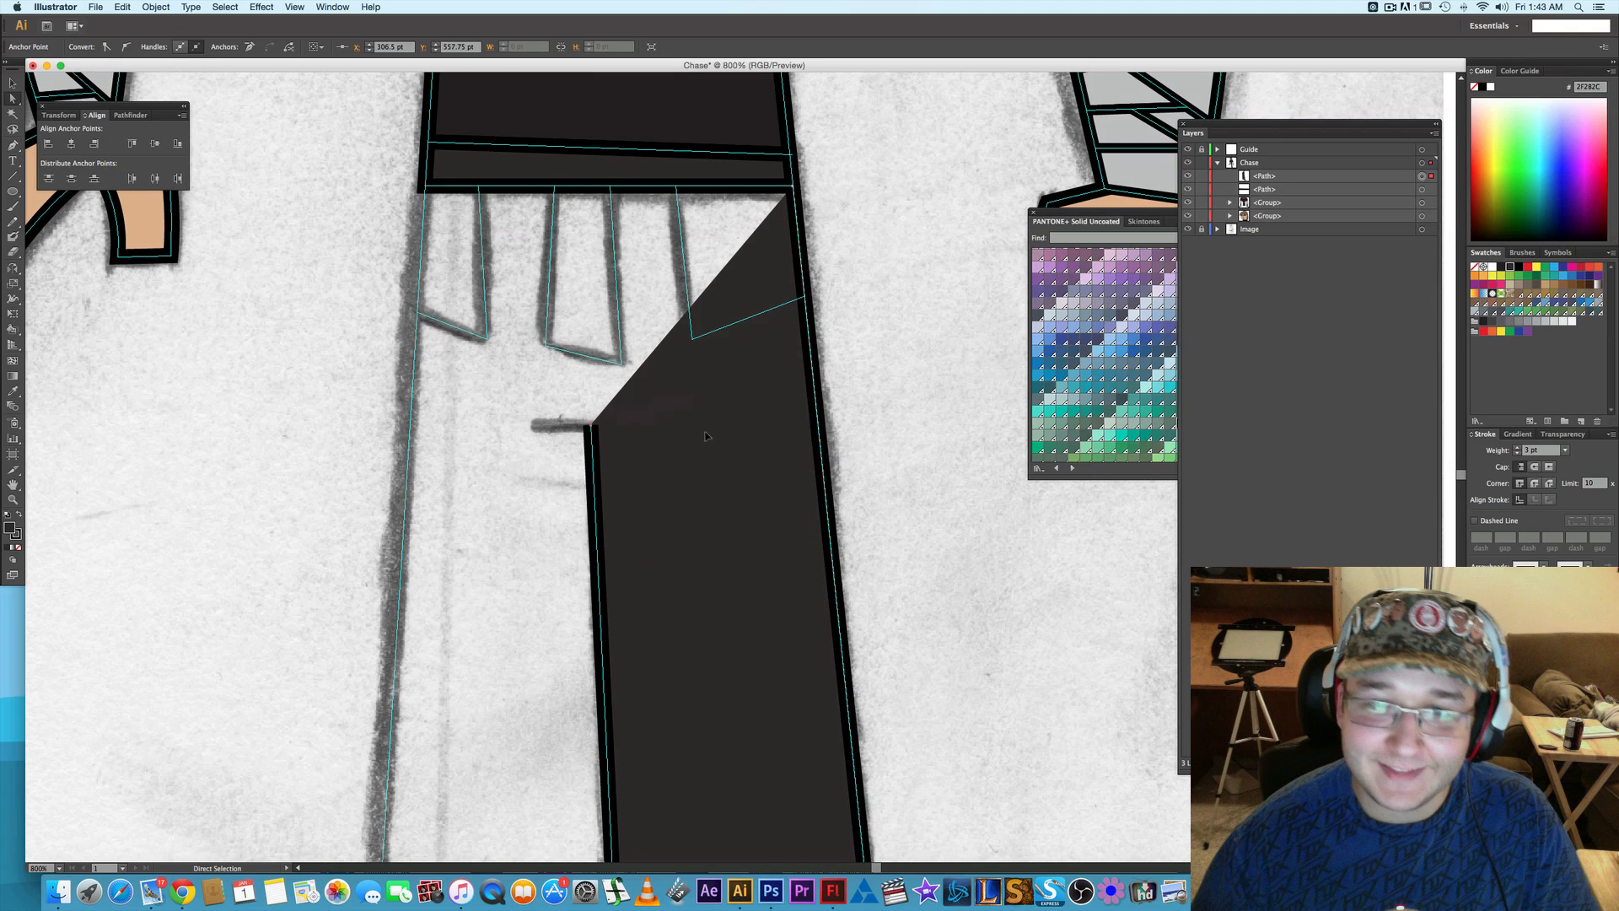
left_click(706, 435)
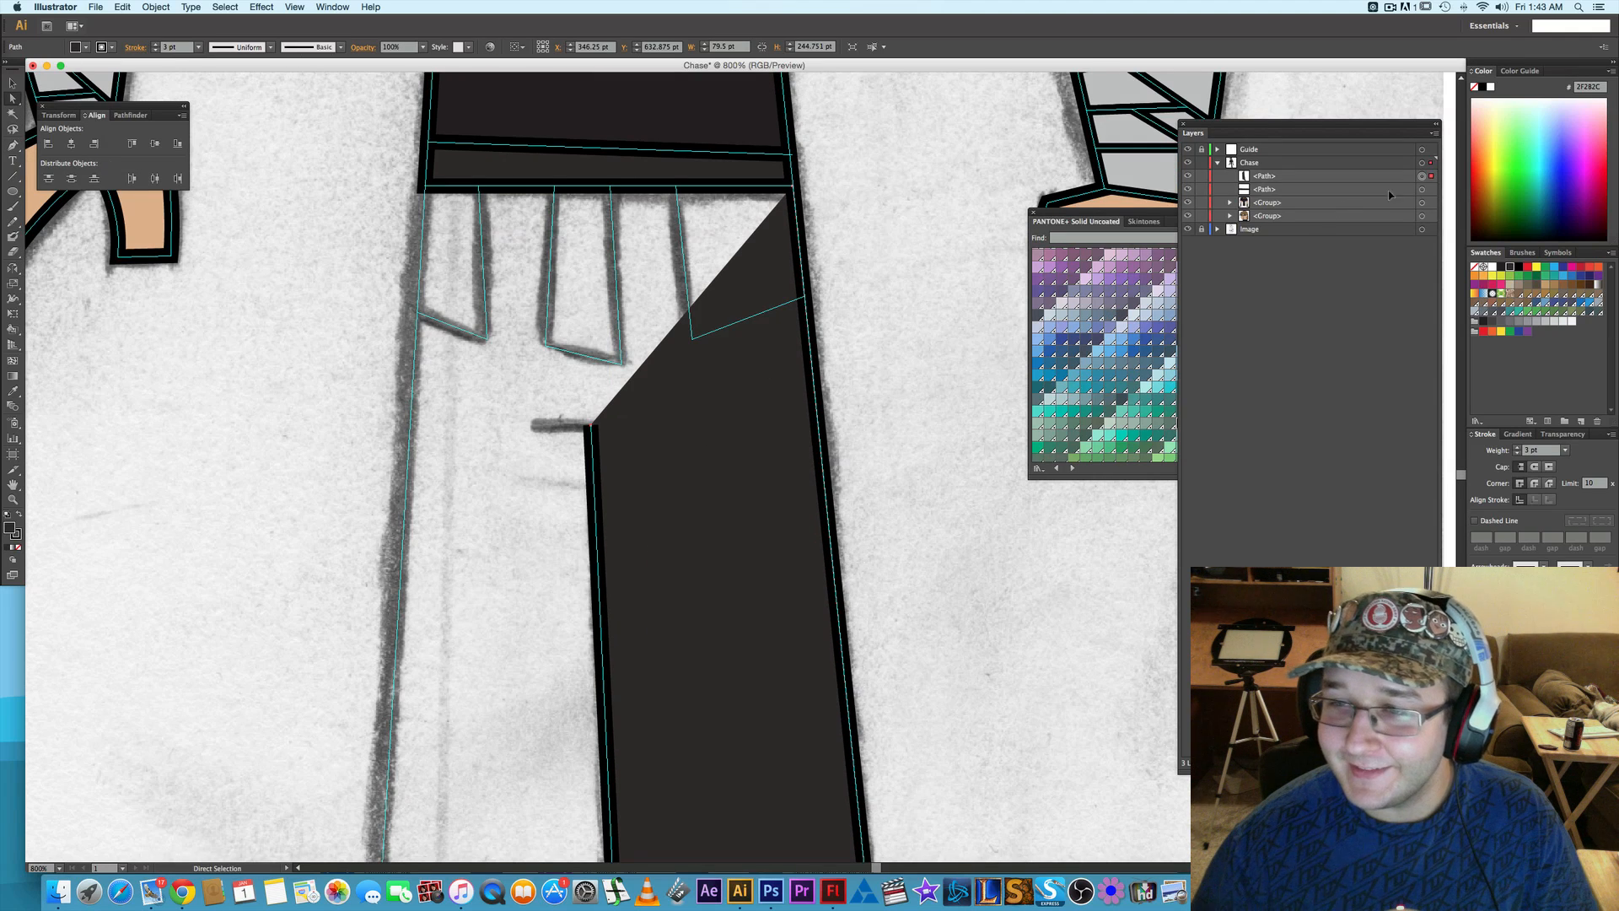
left_click(1422, 189)
left_click(1422, 203, "shift")
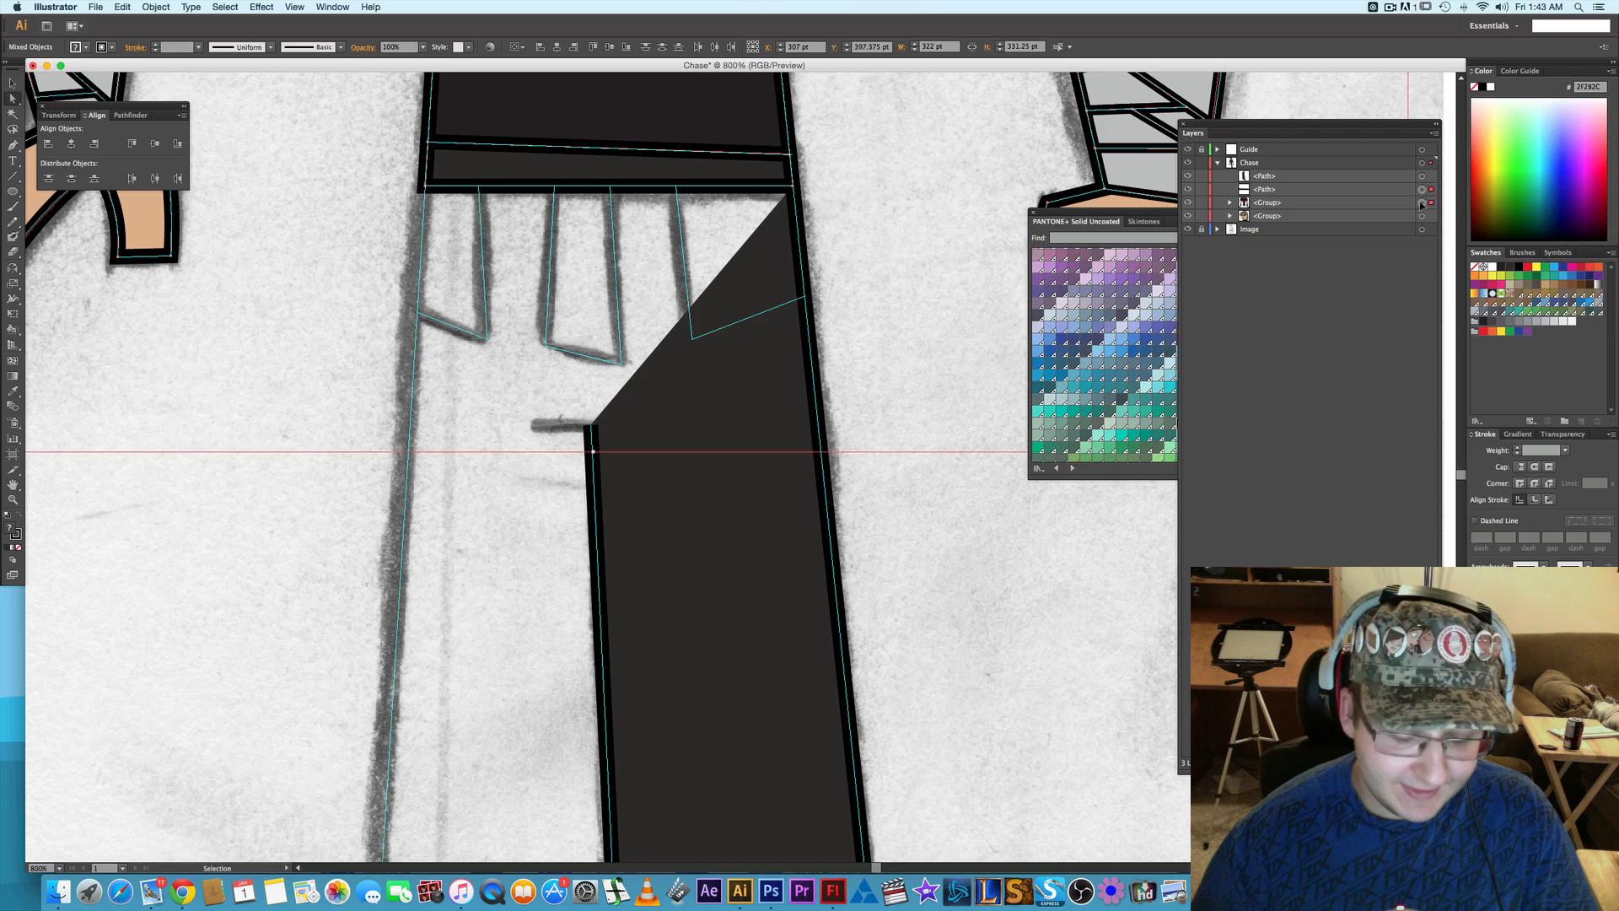
key("super+g")
left_click(1400, 177)
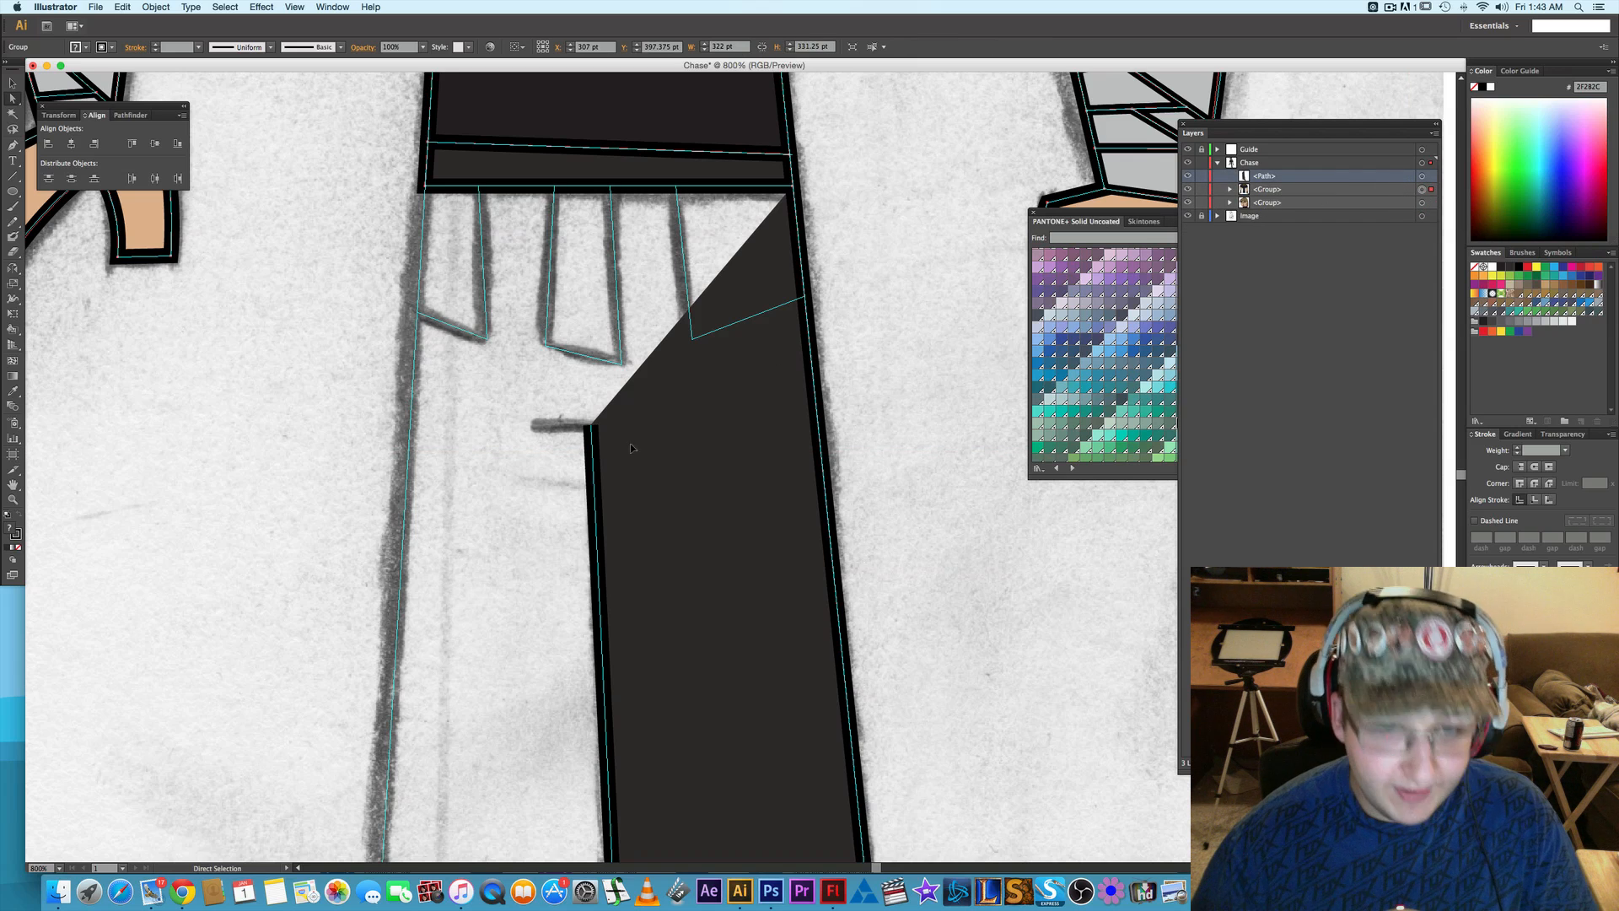
- Resume the trouser outline at its waistband starting point, running along the waistband's lower edge and down the back leg to its shoe
key("p")
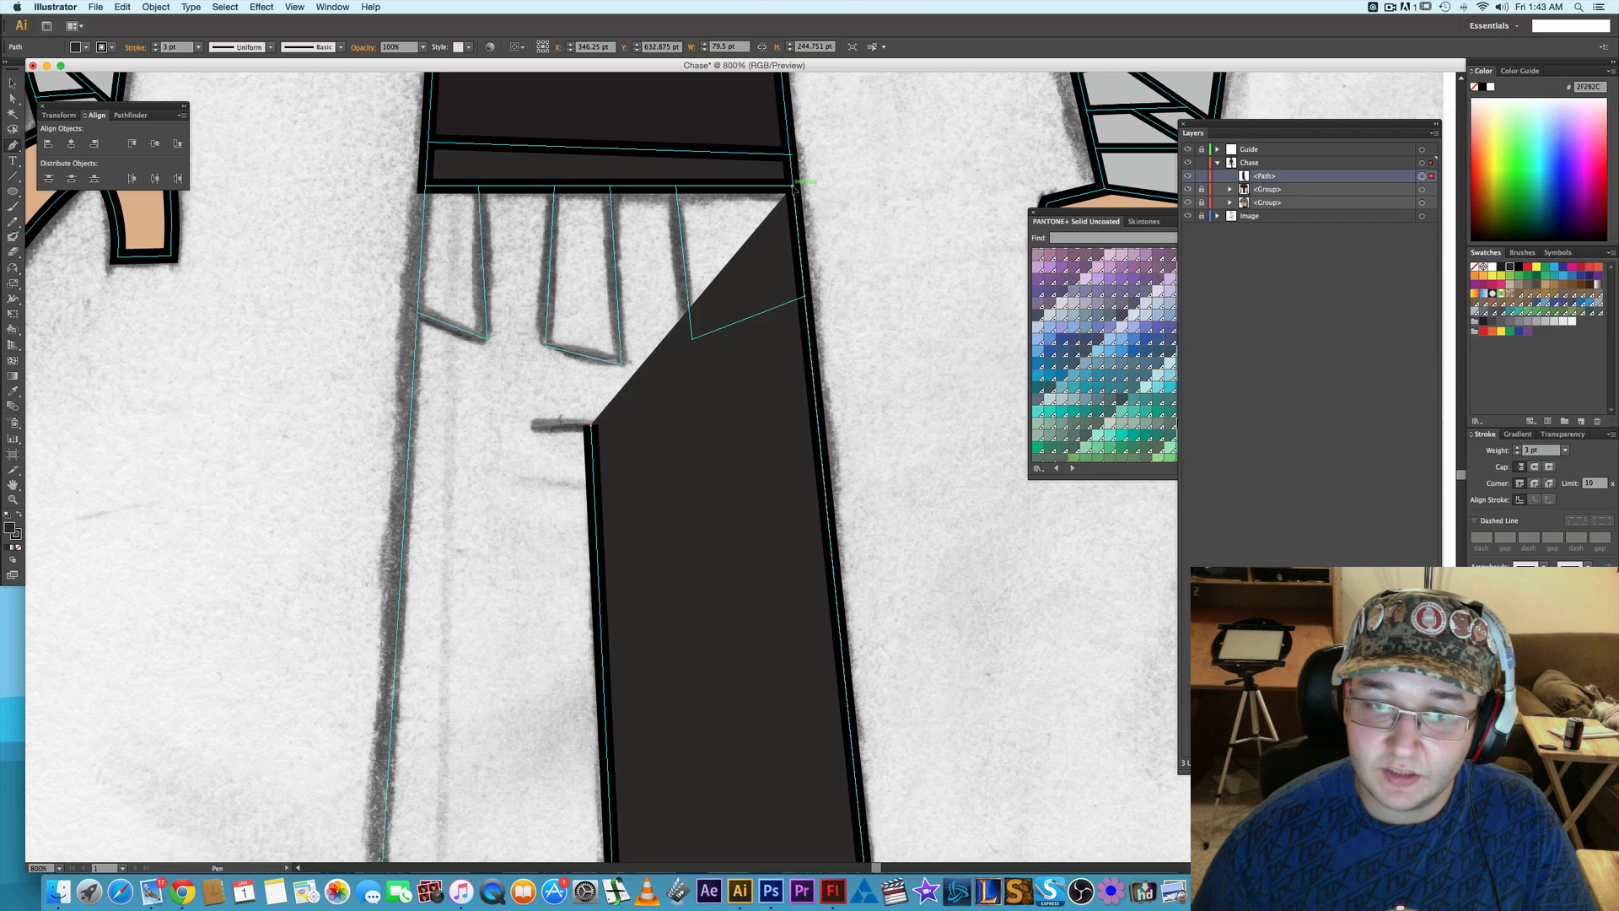
left_click(793, 187)
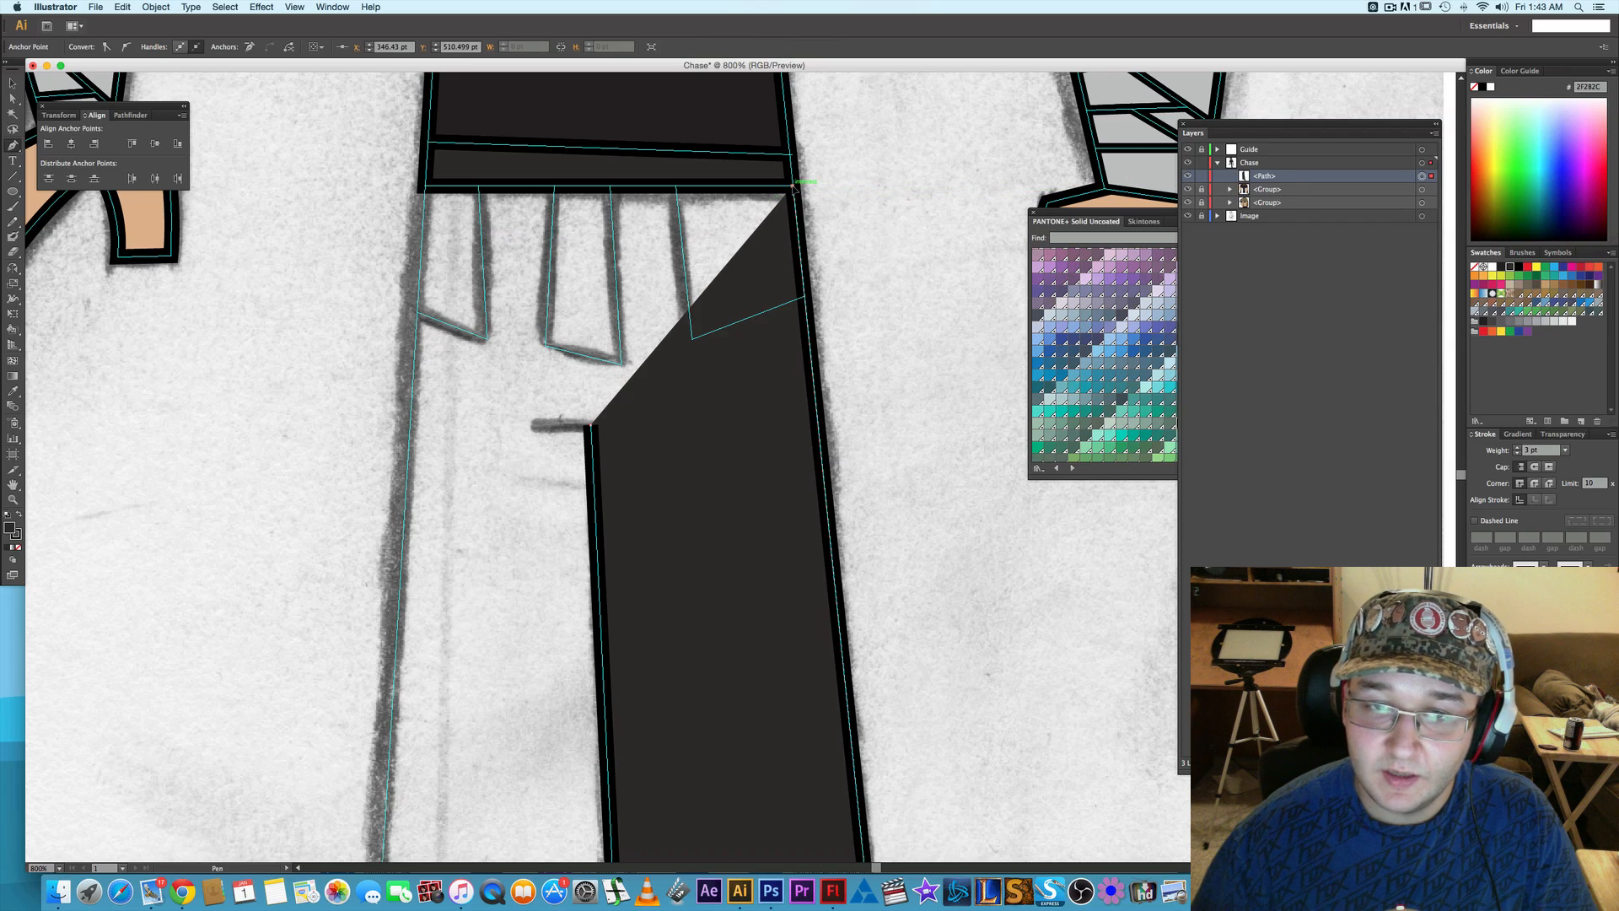
left_click(427, 184)
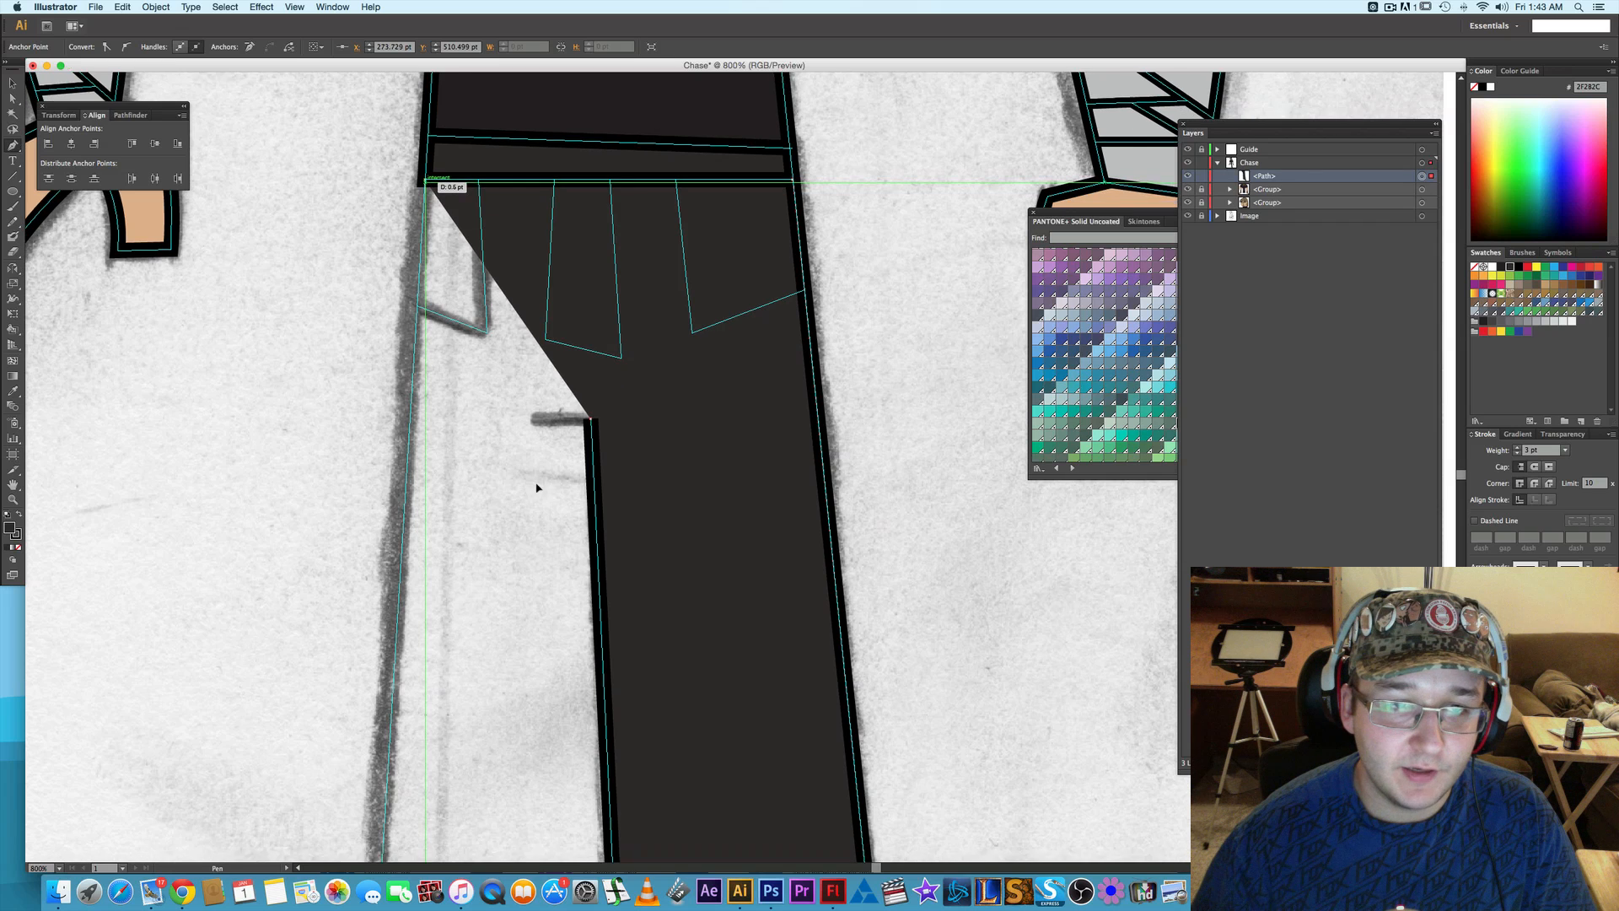
left_click_drag(536, 488, 603, 278)
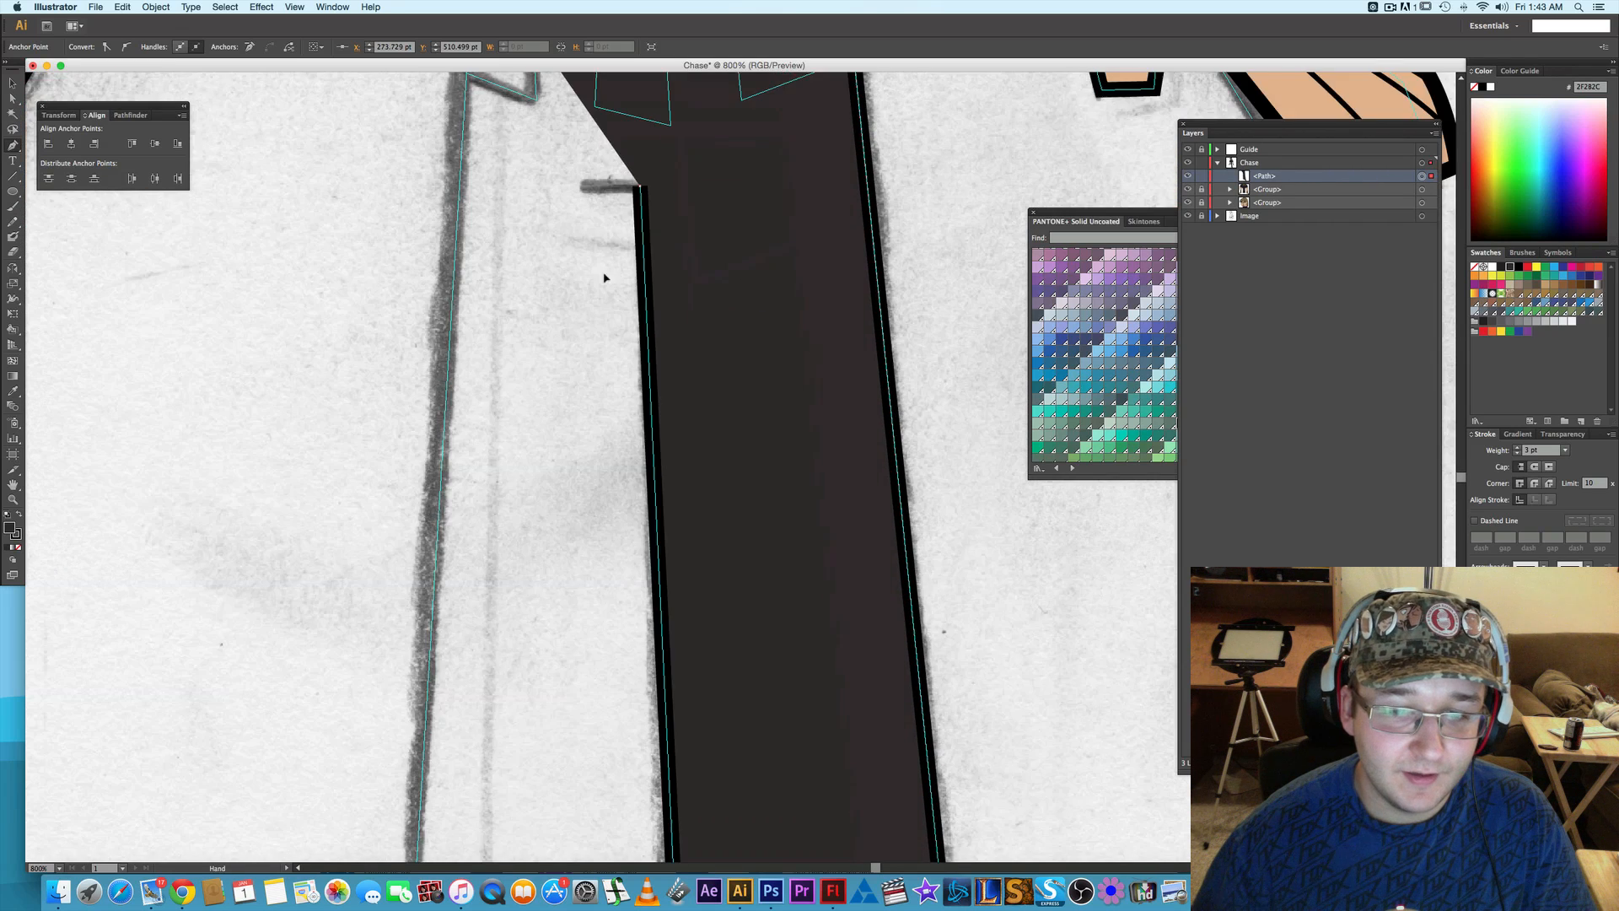
scroll(574, 443, "down", 5)
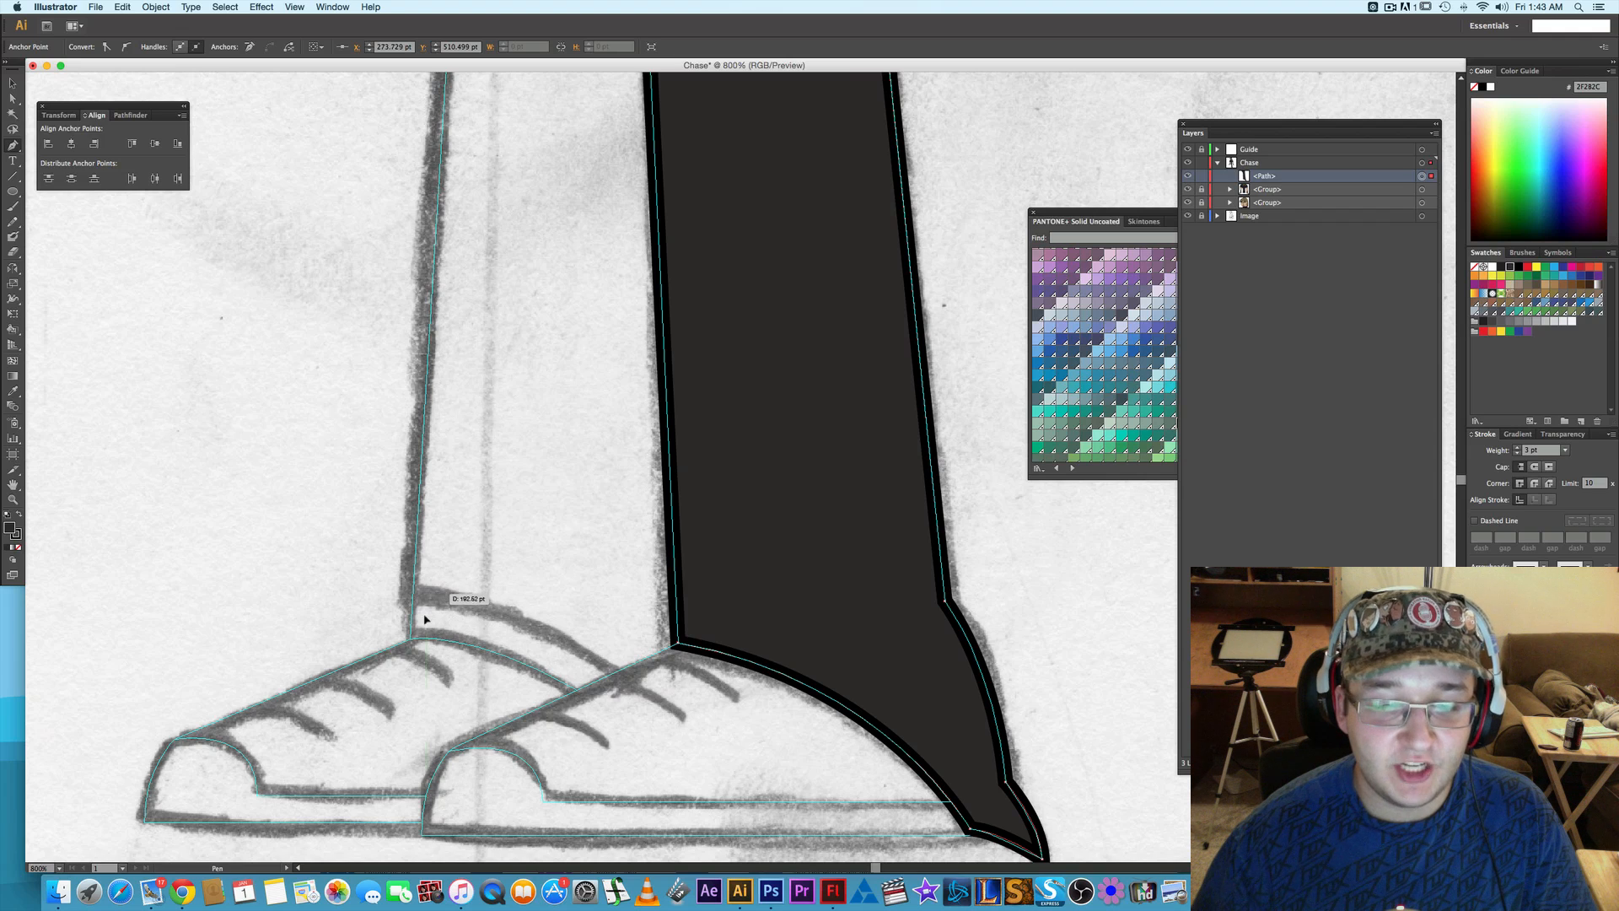
left_click(410, 638)
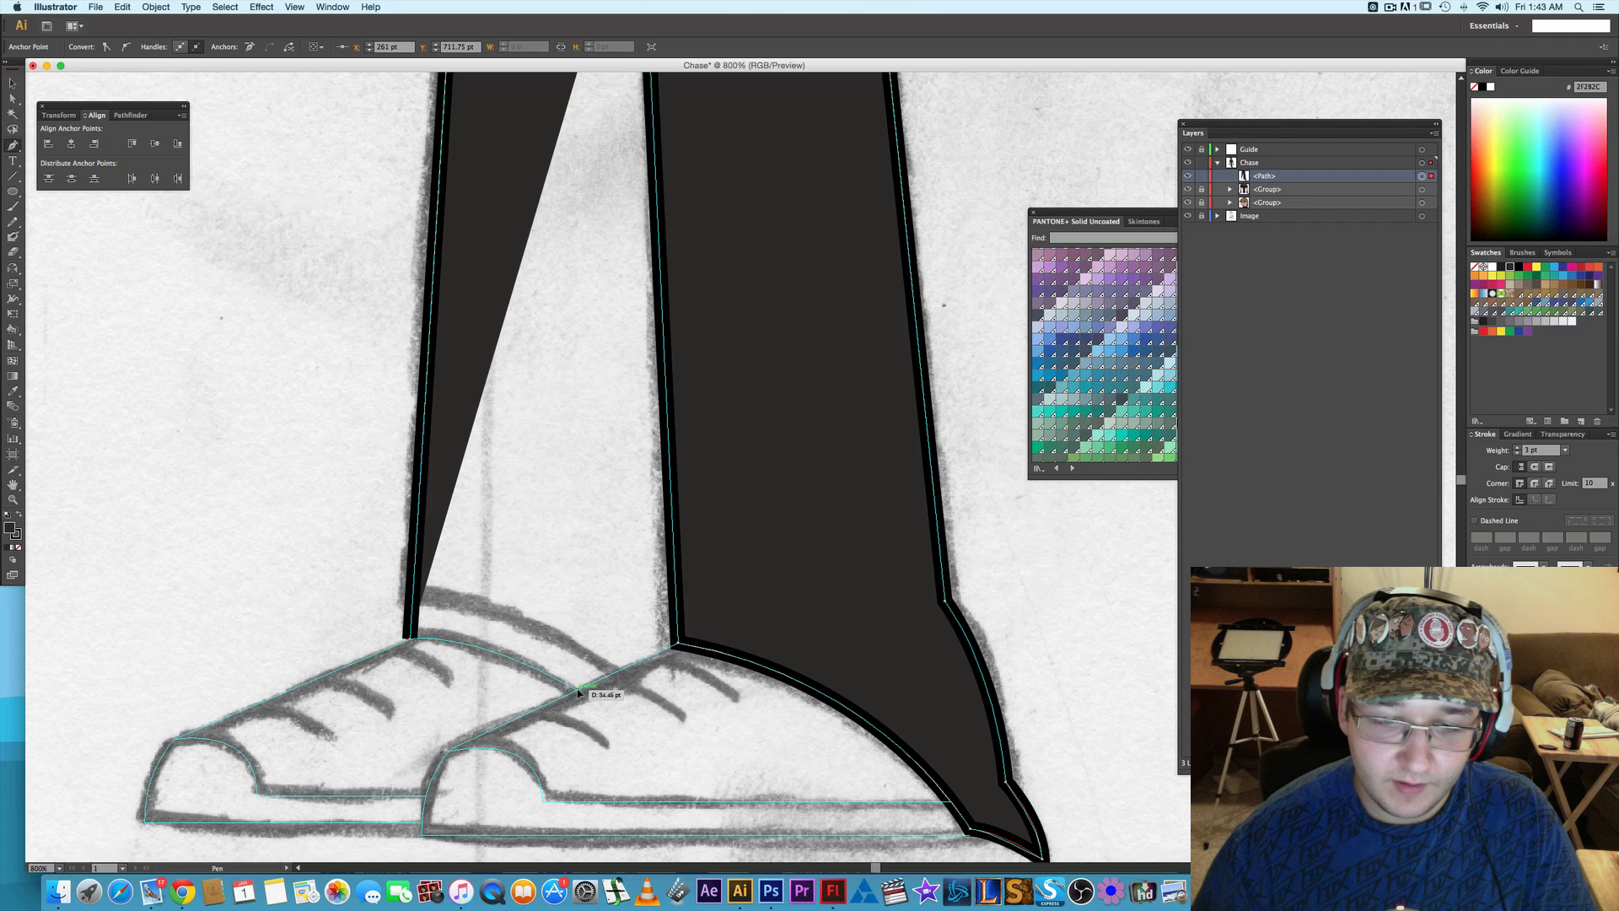
- Trace the back leg's curved hem to the front shoe and center seam, and close the trouser outline at the seam's upper end
left_click_drag(577, 692, 675, 750)
left_click(577, 691)
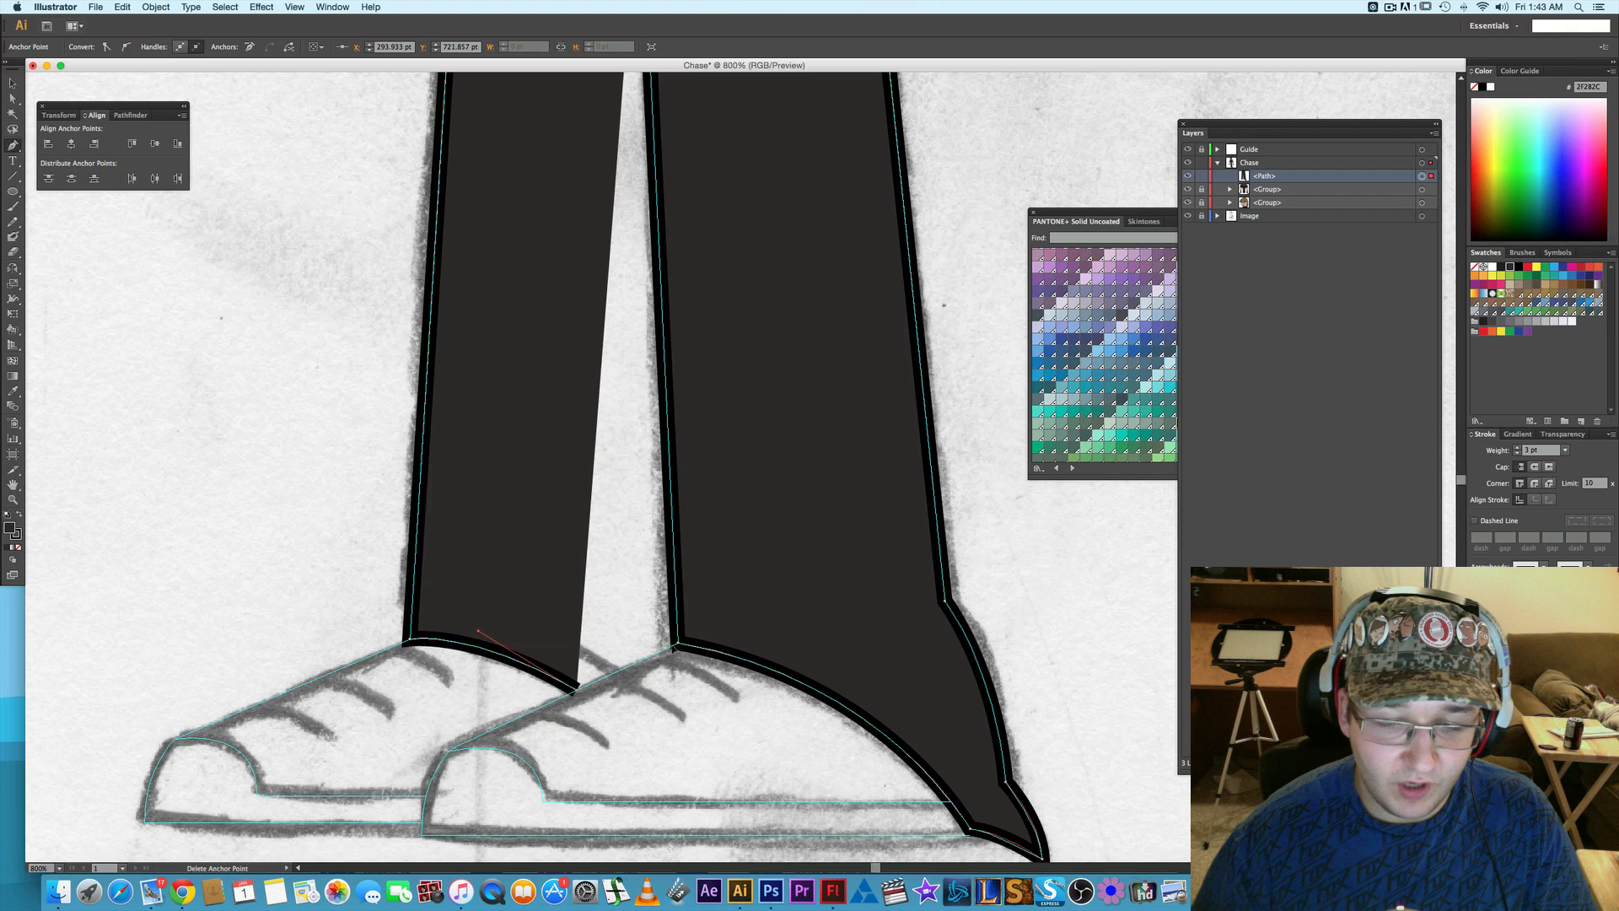
left_click(672, 645)
left_click_drag(697, 455, 715, 801)
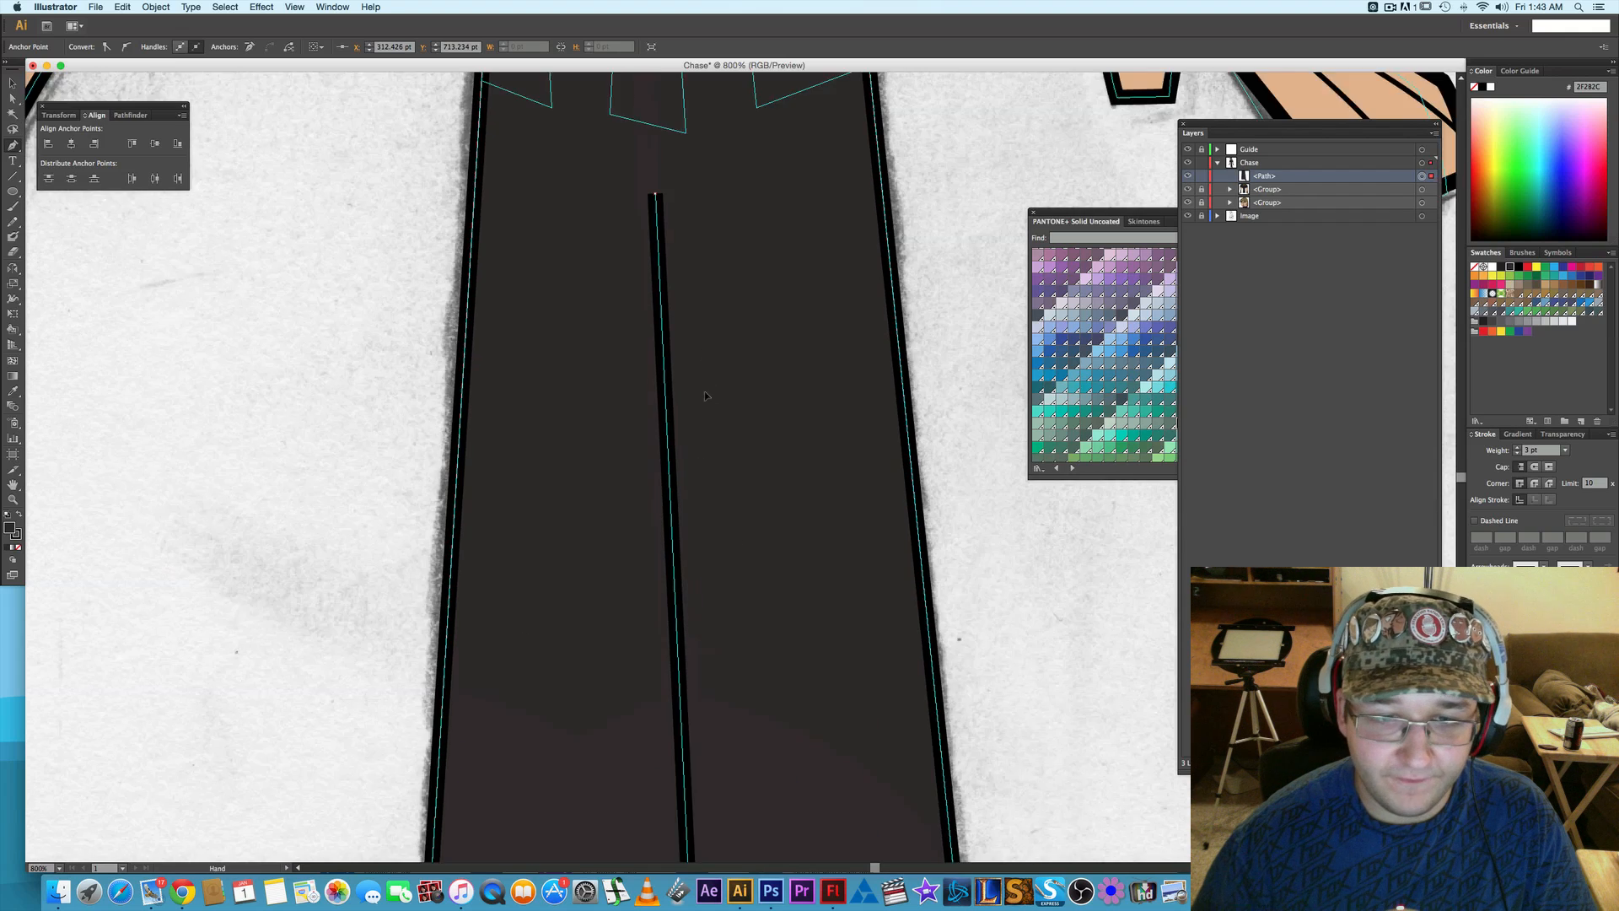
left_click_drag(705, 391, 702, 554)
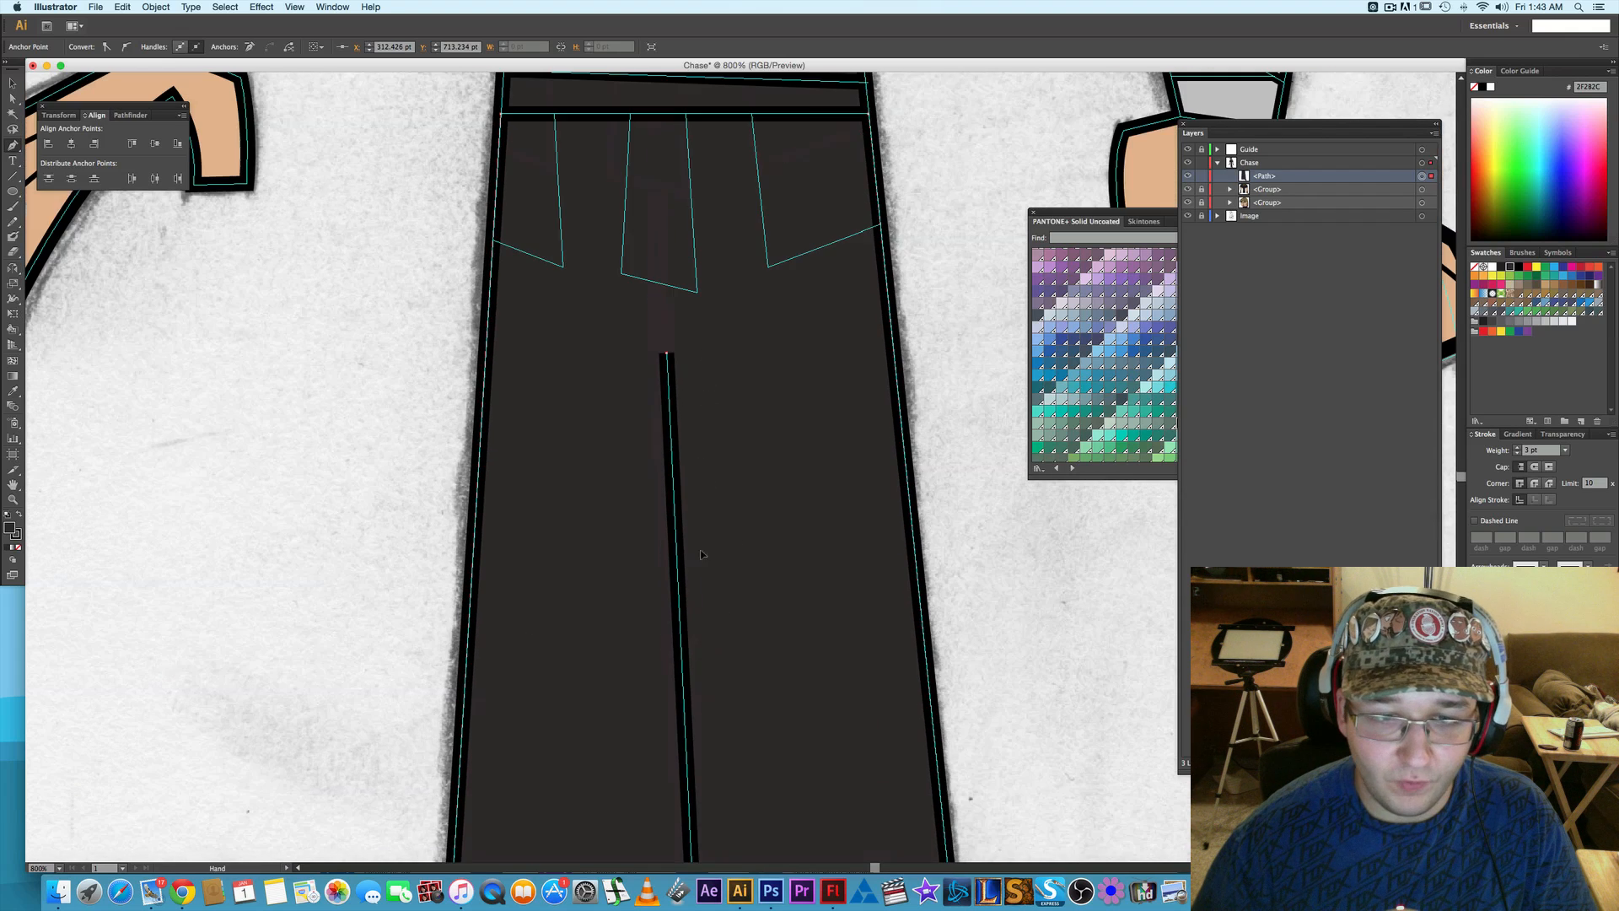
left_click(667, 355)
- Move the misplaced anchor at the base of the center seam onto the guide corner where both legs meet, and deselect the path
left_click_drag(780, 589, 732, 337)
key("a")
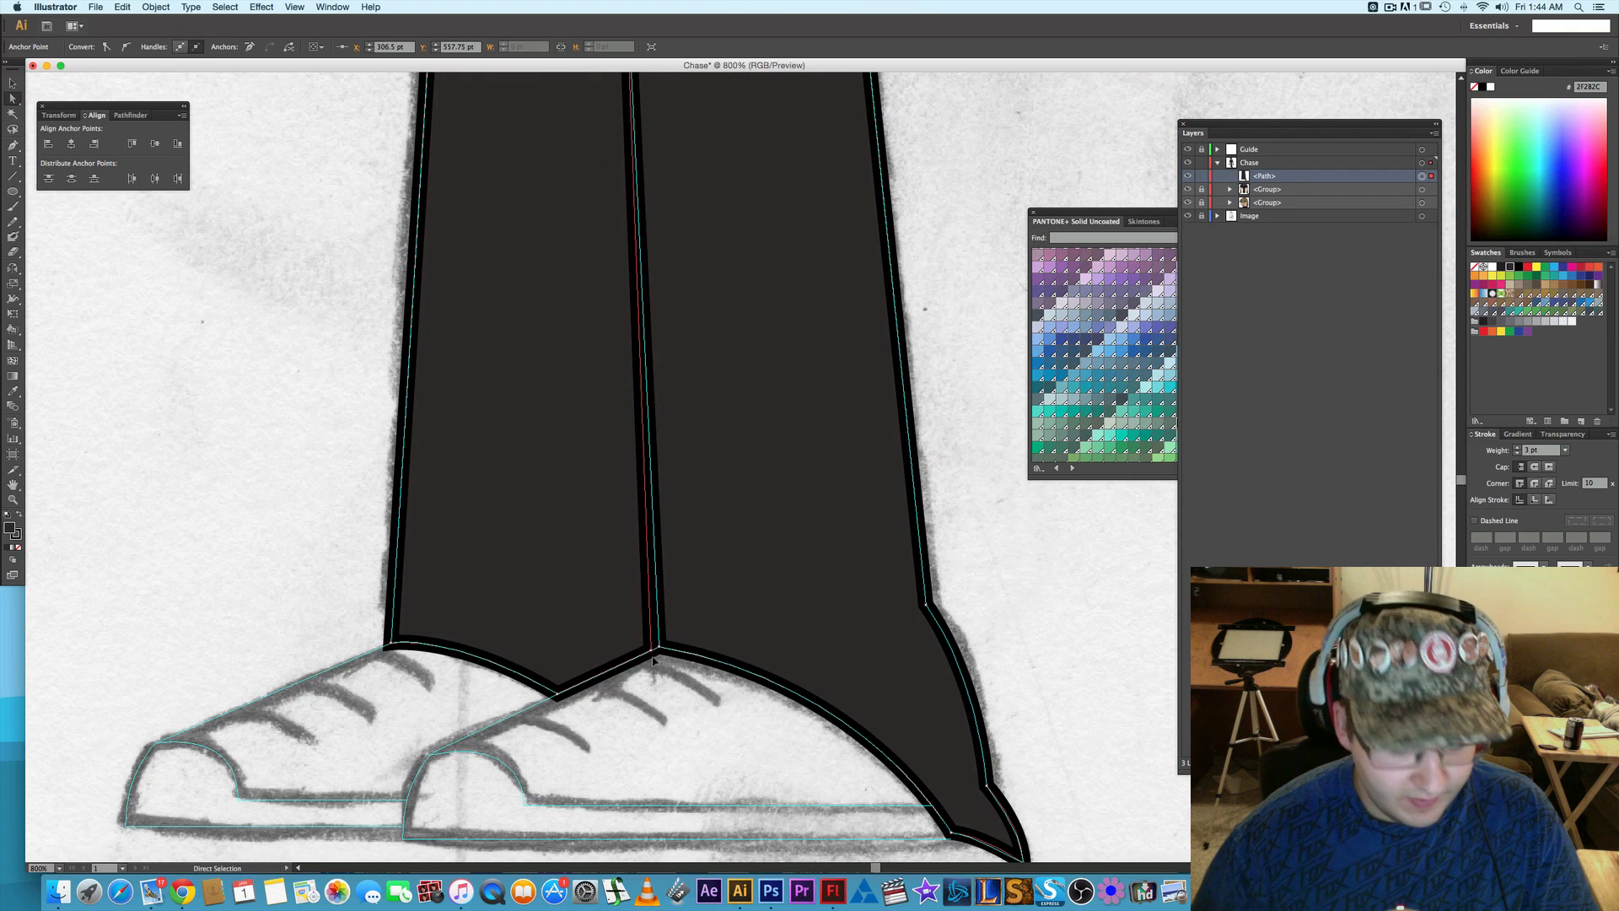
scroll(656, 669, "up", 1)
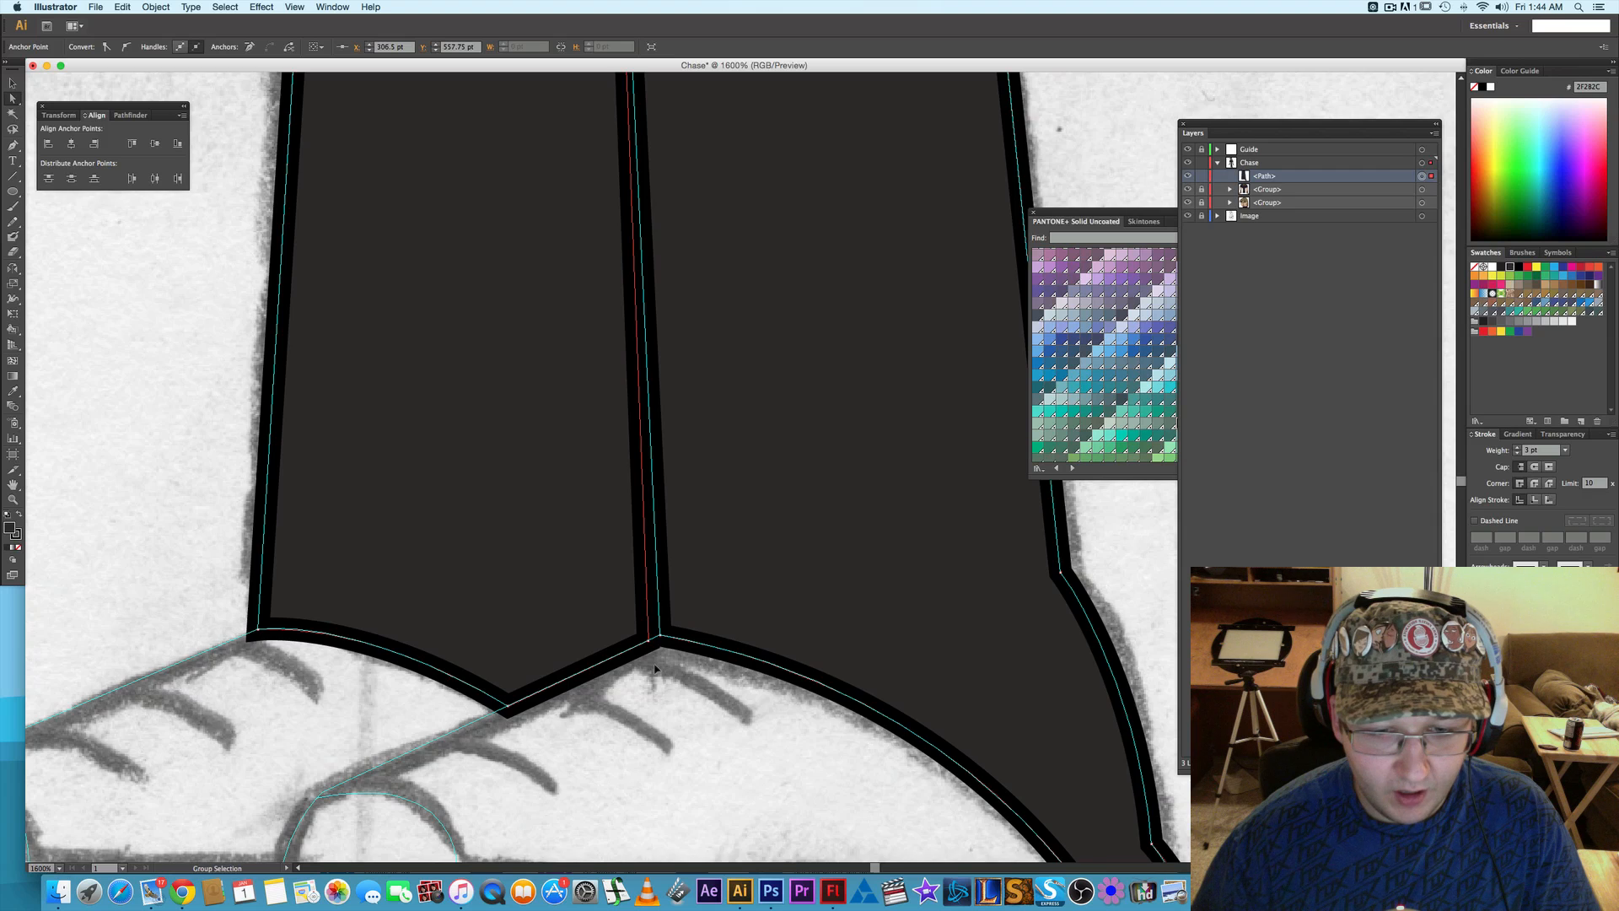
scroll(655, 668, "up", 1)
left_click(633, 604)
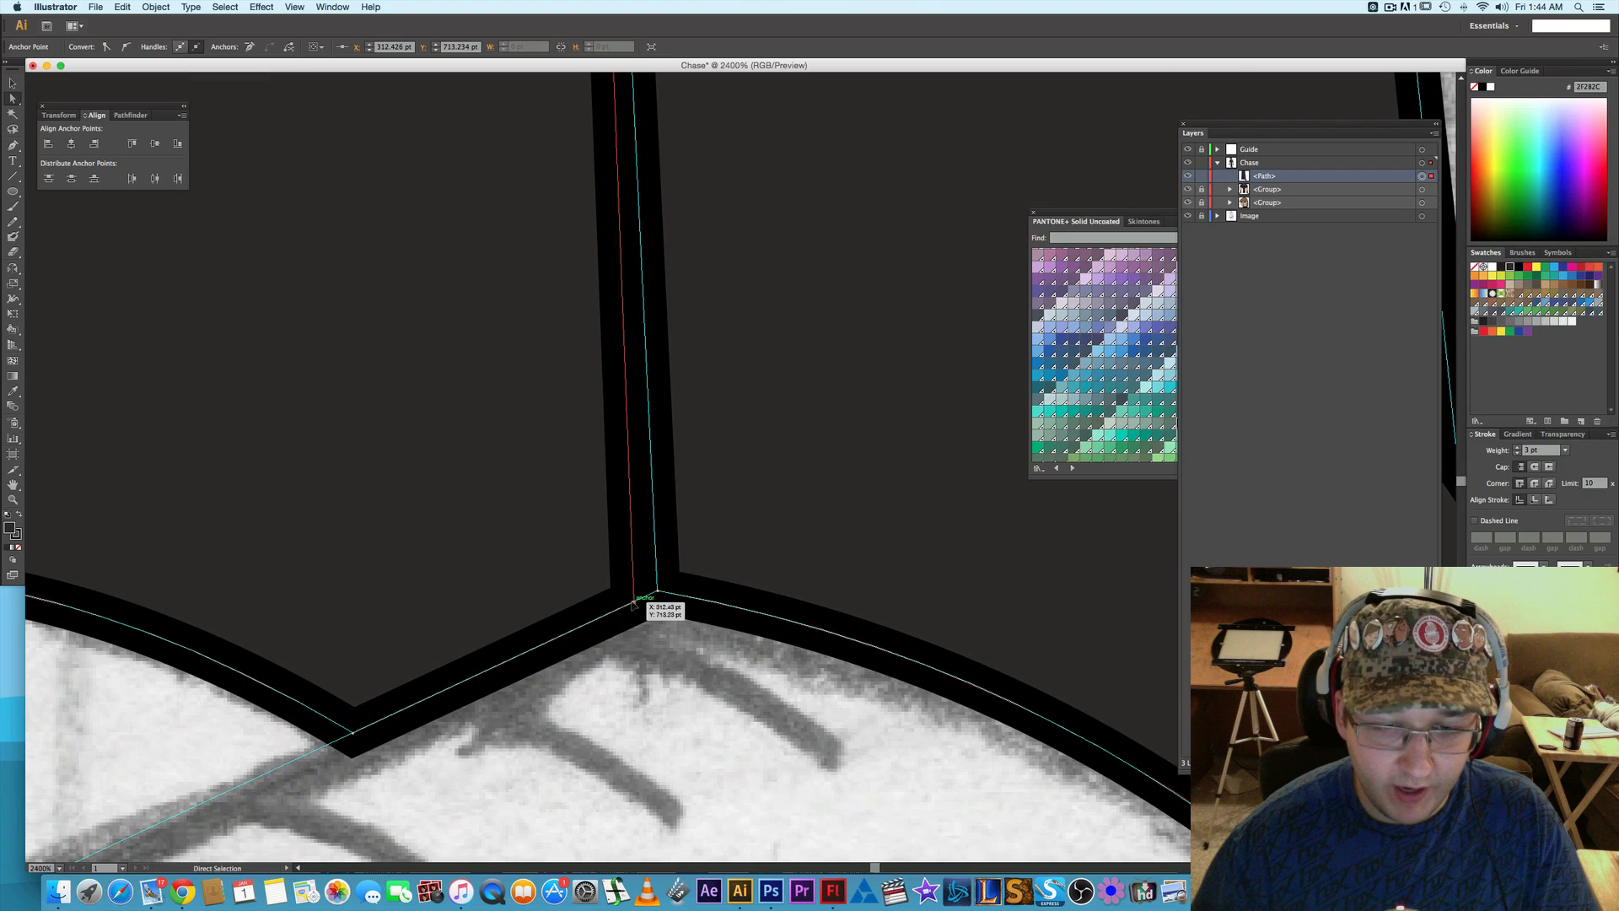
left_click_drag(633, 604, 657, 591)
left_click(708, 675)
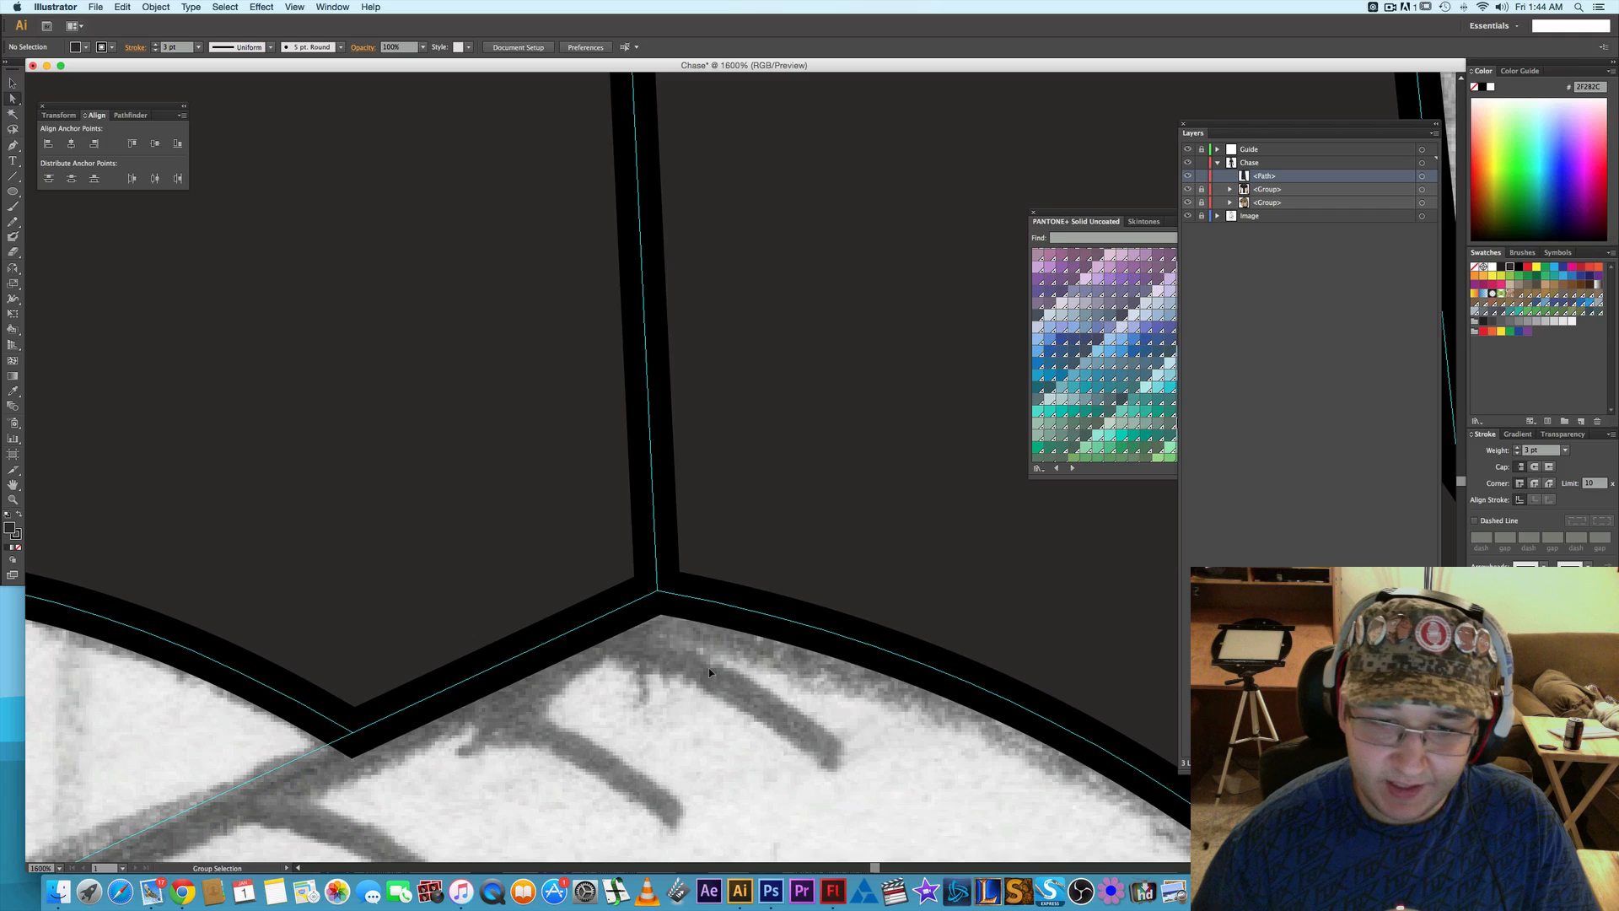
- Set the trousers' fill to None so the sketched pockets and cuffs can be traced, and deselect the shape
scroll(708, 668, "down", 3)
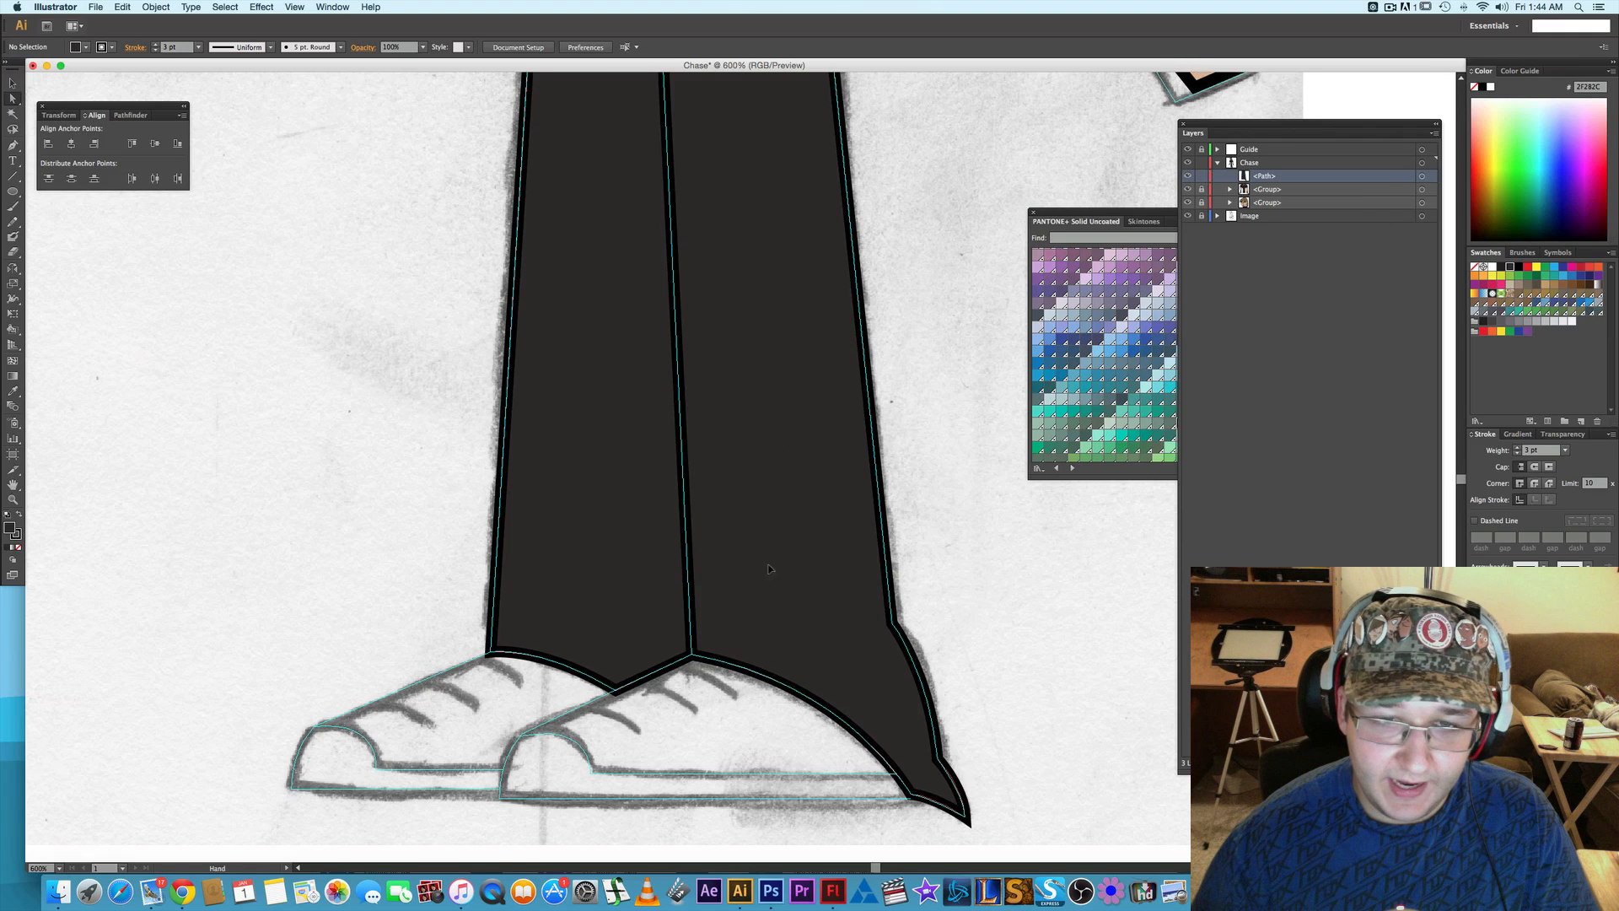
scroll(768, 569, "up", 10)
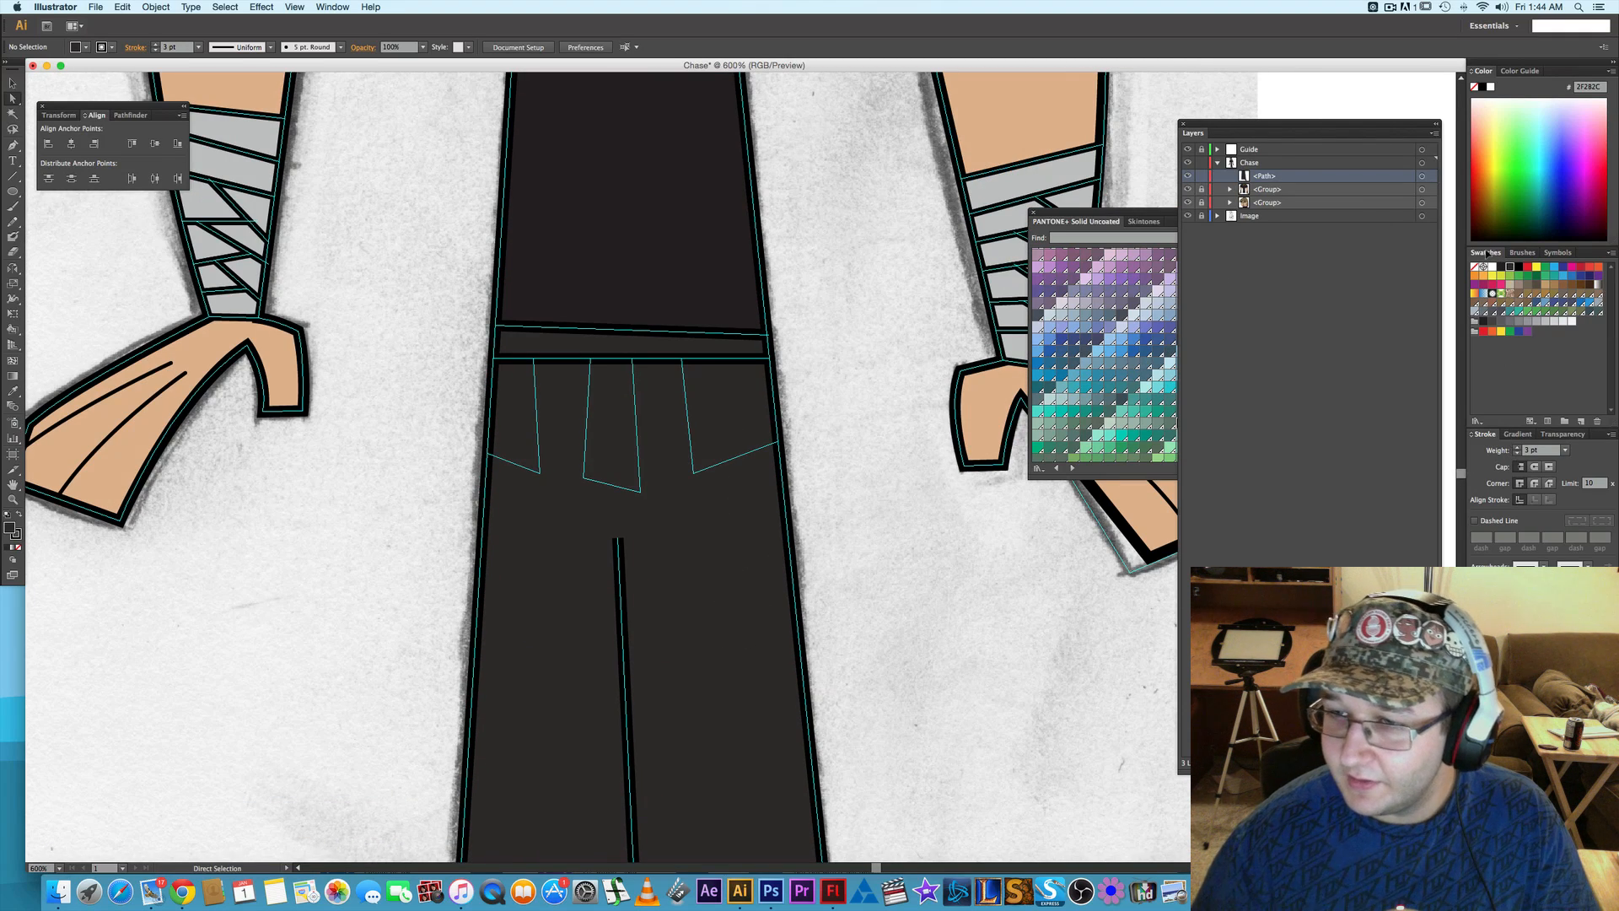
left_click(725, 506)
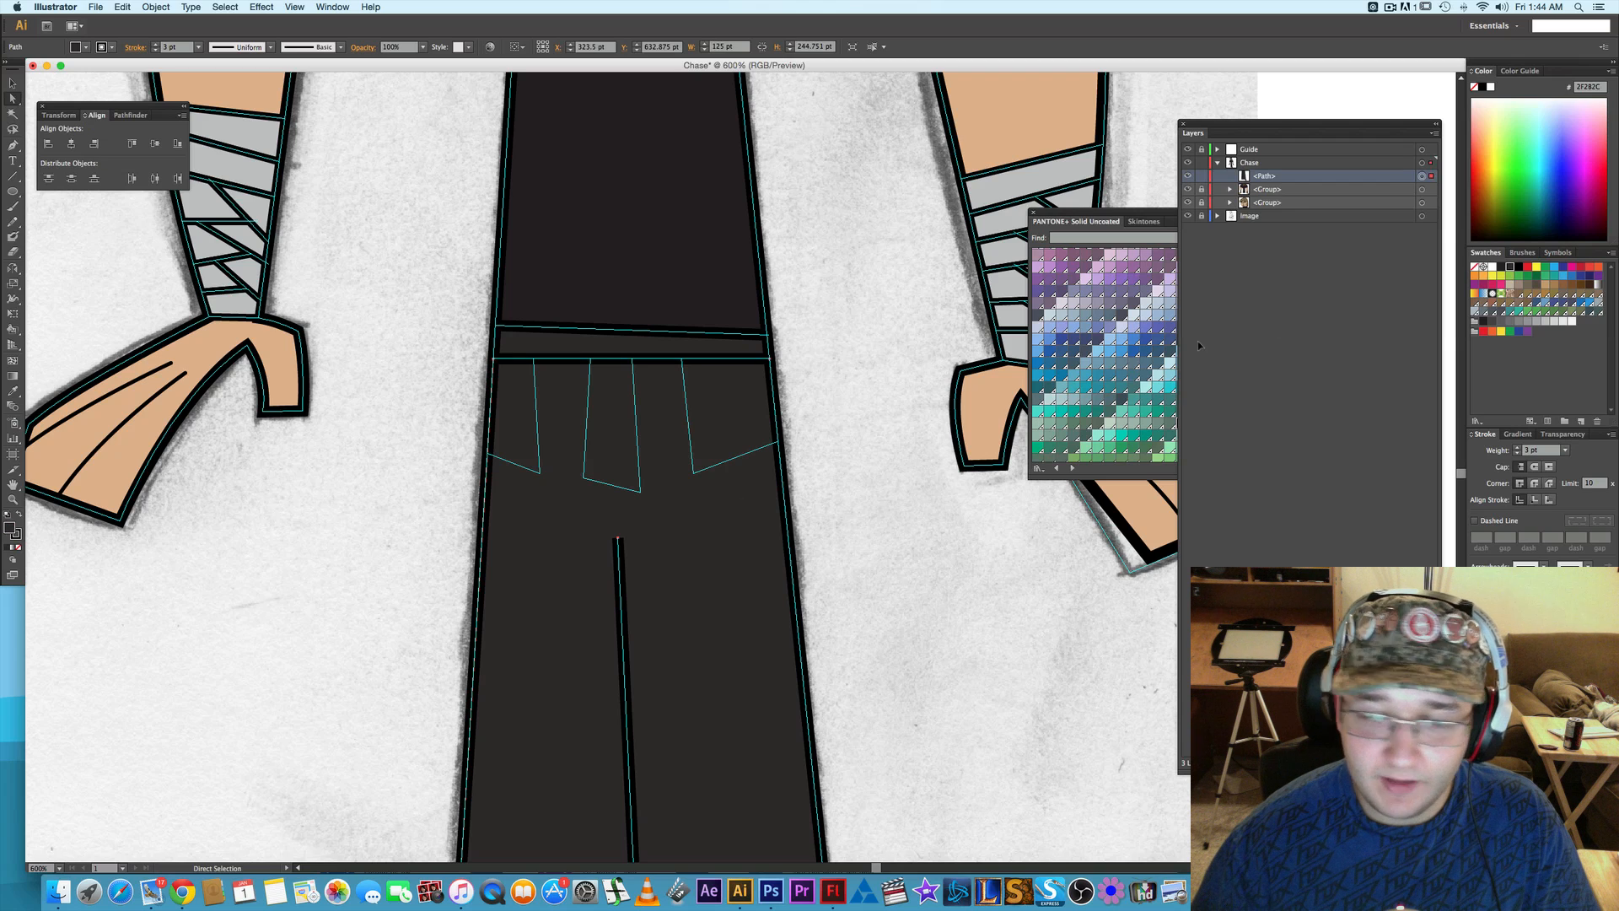
left_click(1476, 269)
left_click(891, 452)
key("space")
left_click_drag(805, 525, 788, 473)
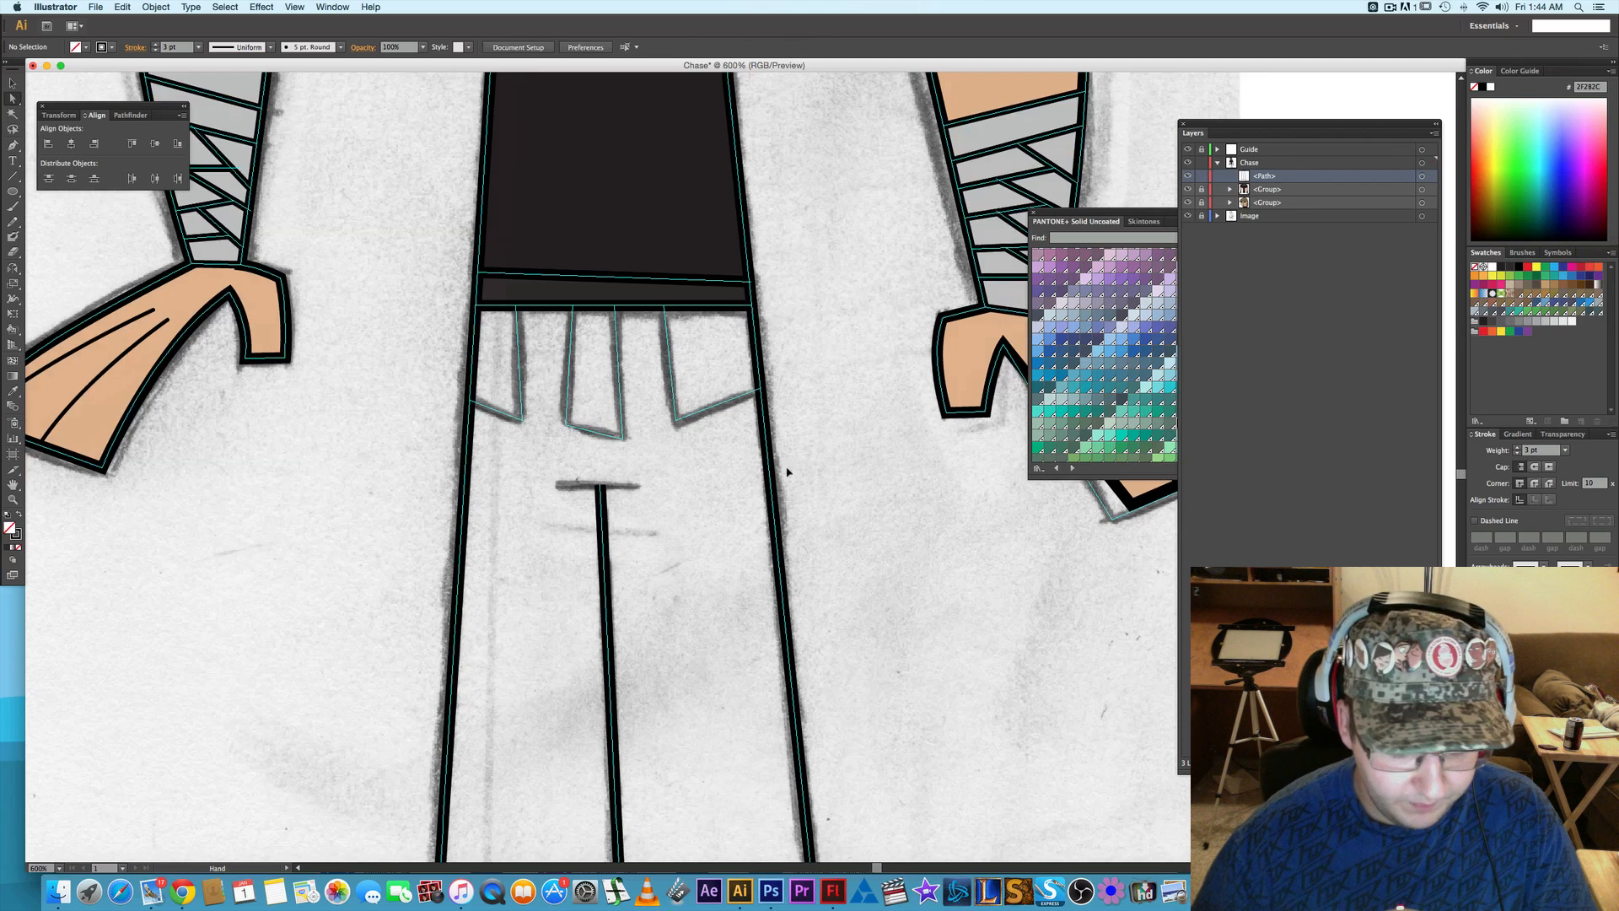
- Draw a horizontal line about 22 pt wide across the upper end of the center seam with the Line Segment tool
key("backslash")
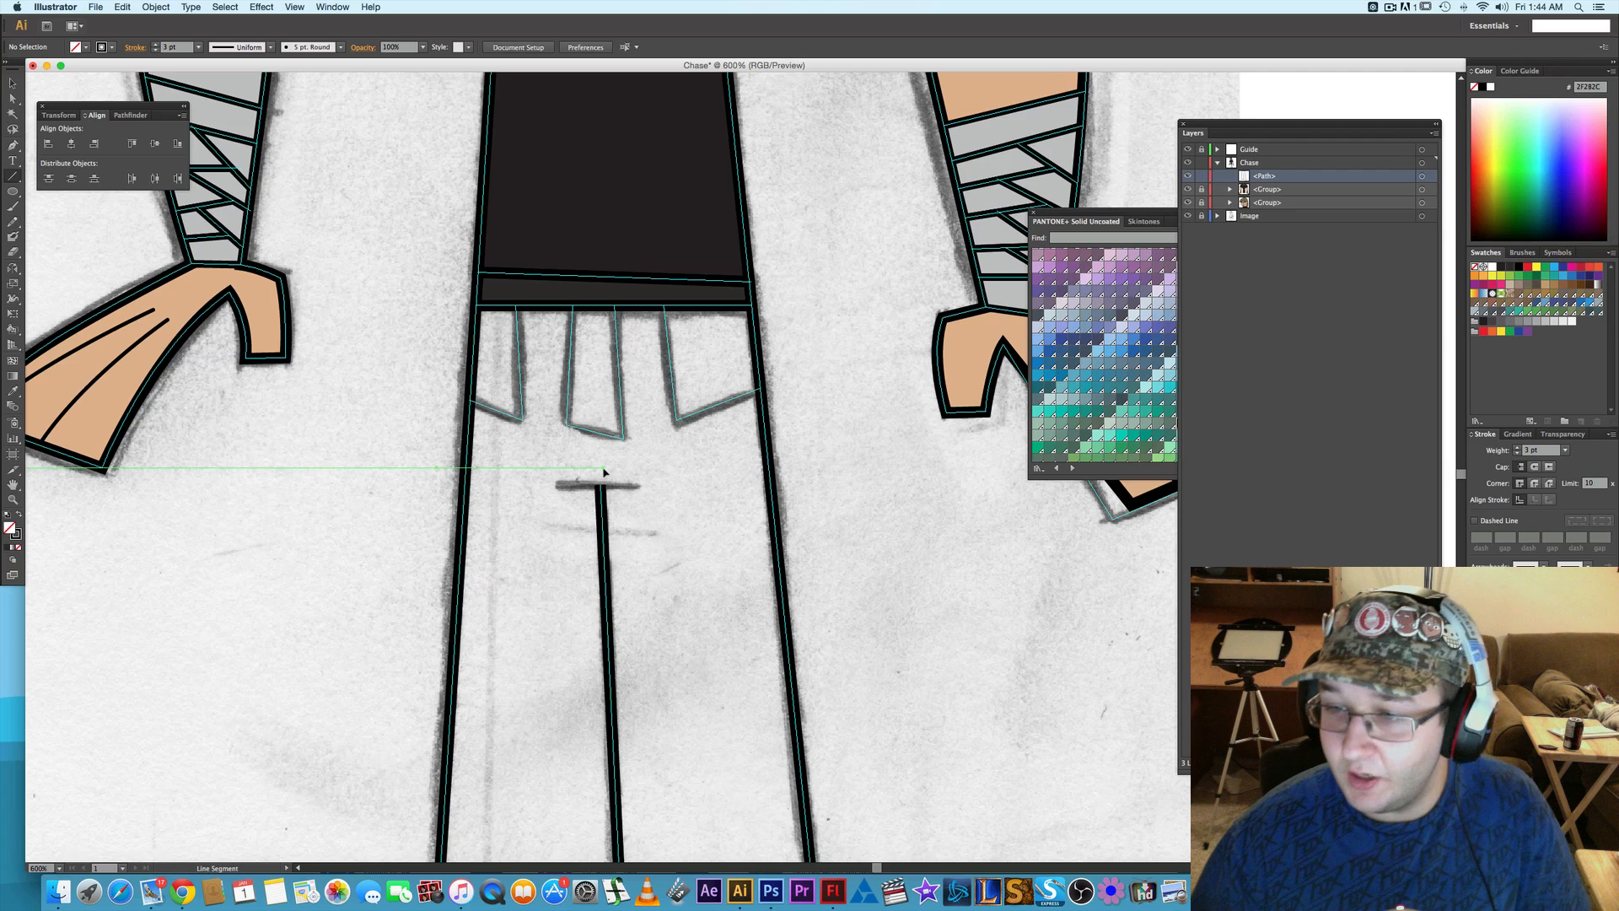
left_click_drag(554, 486, 638, 485)
key("super+shift+a")
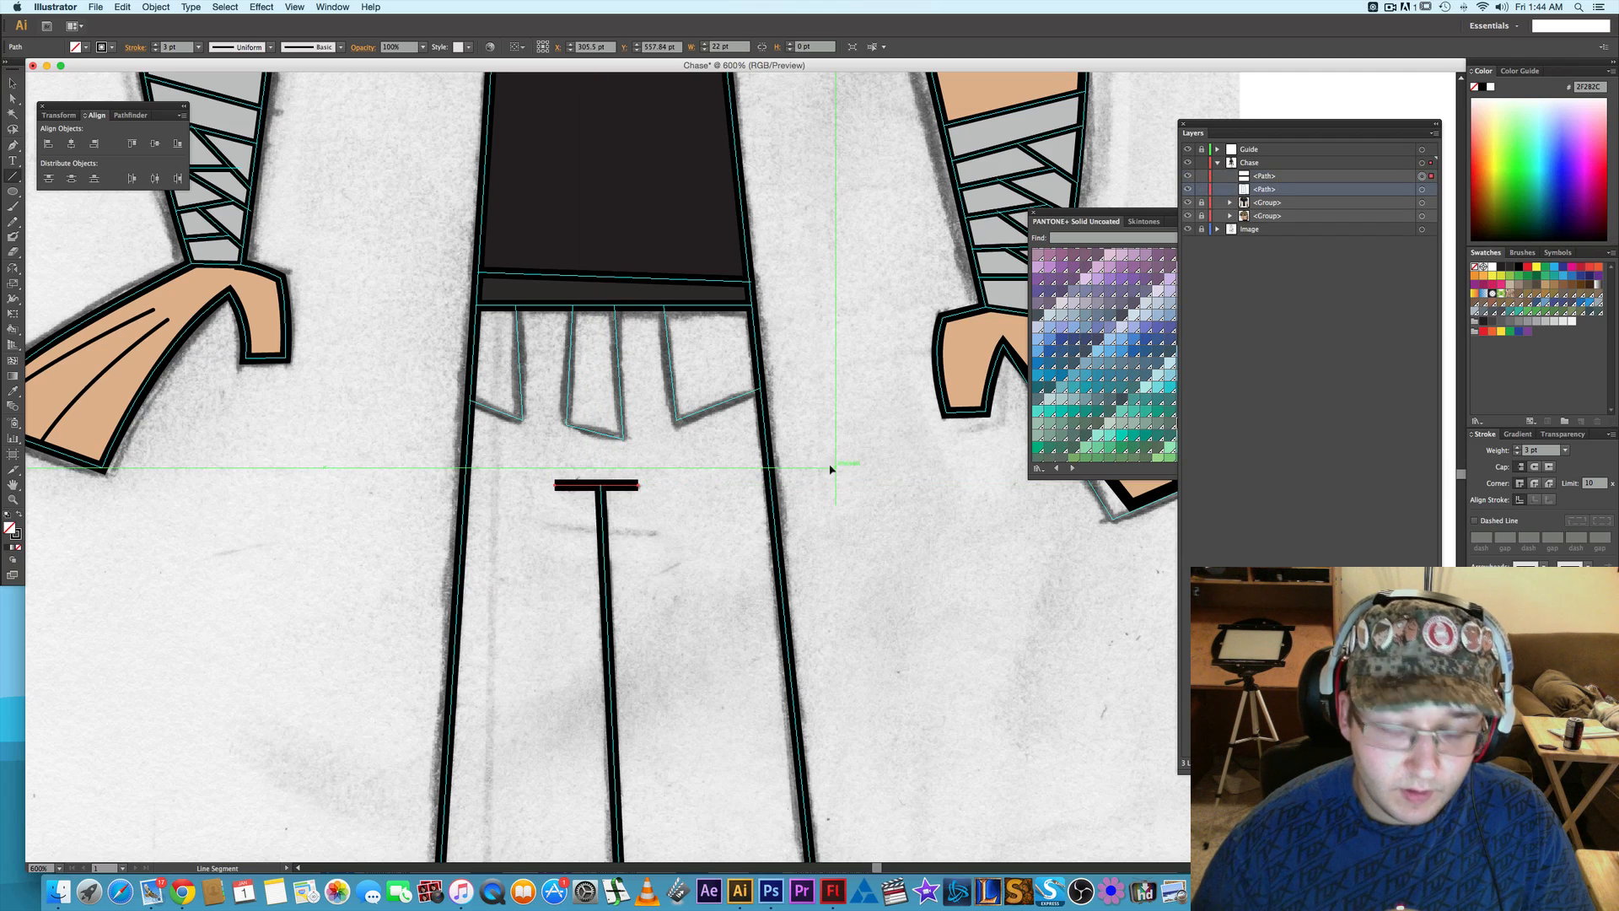
key("a")
left_click_drag(806, 622, 717, 304)
left_click_drag(716, 469, 723, 395)
key("p")
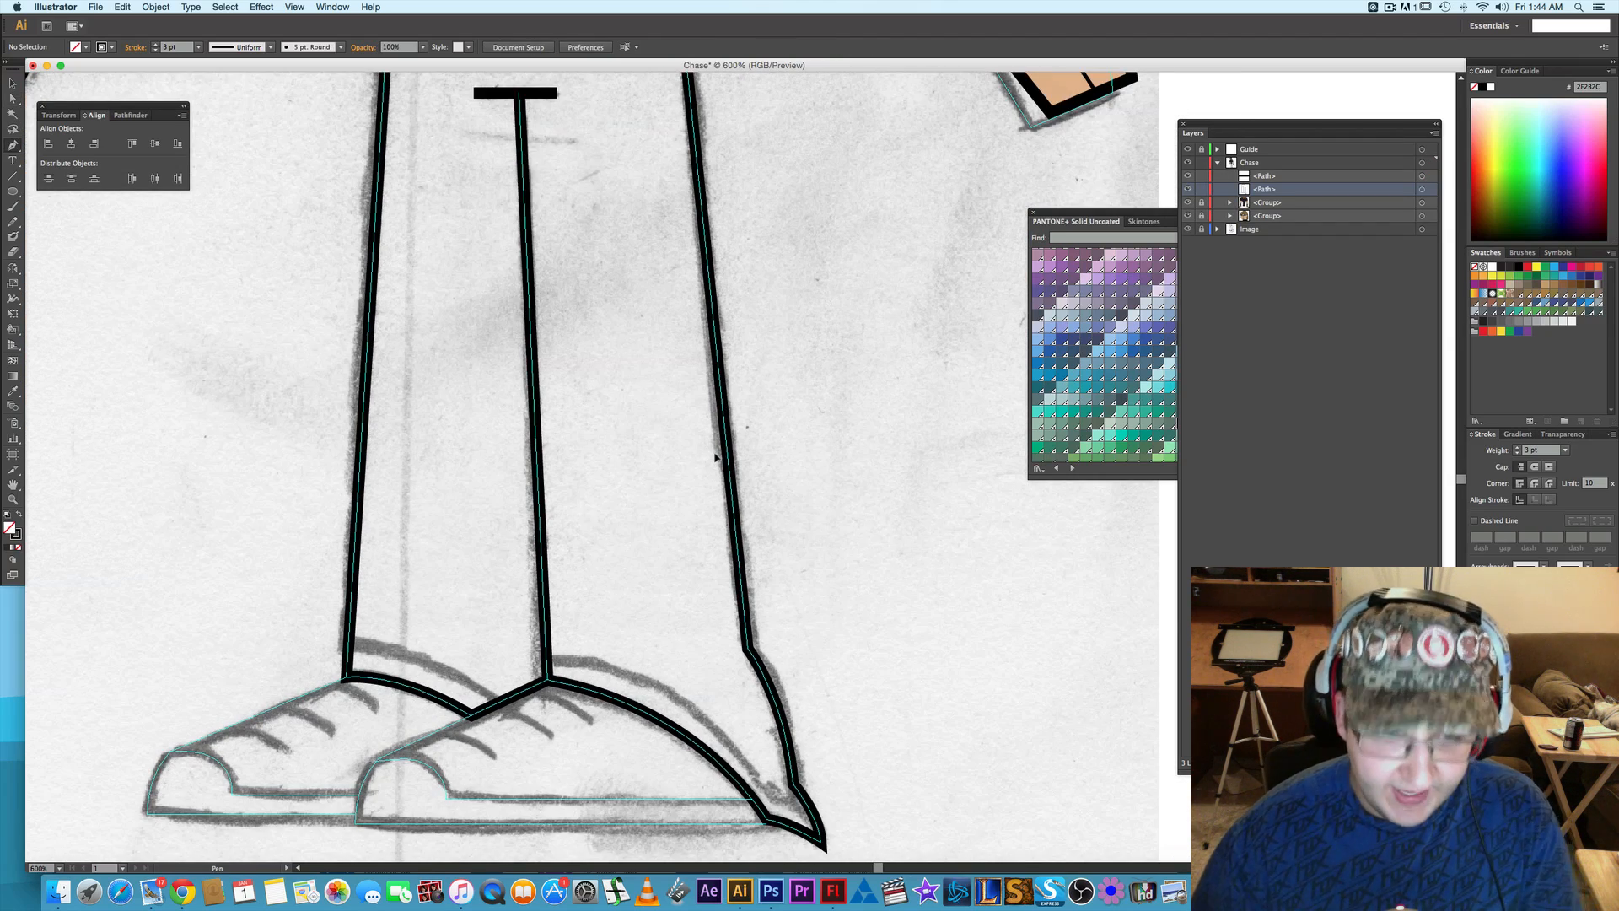
left_click(350, 642)
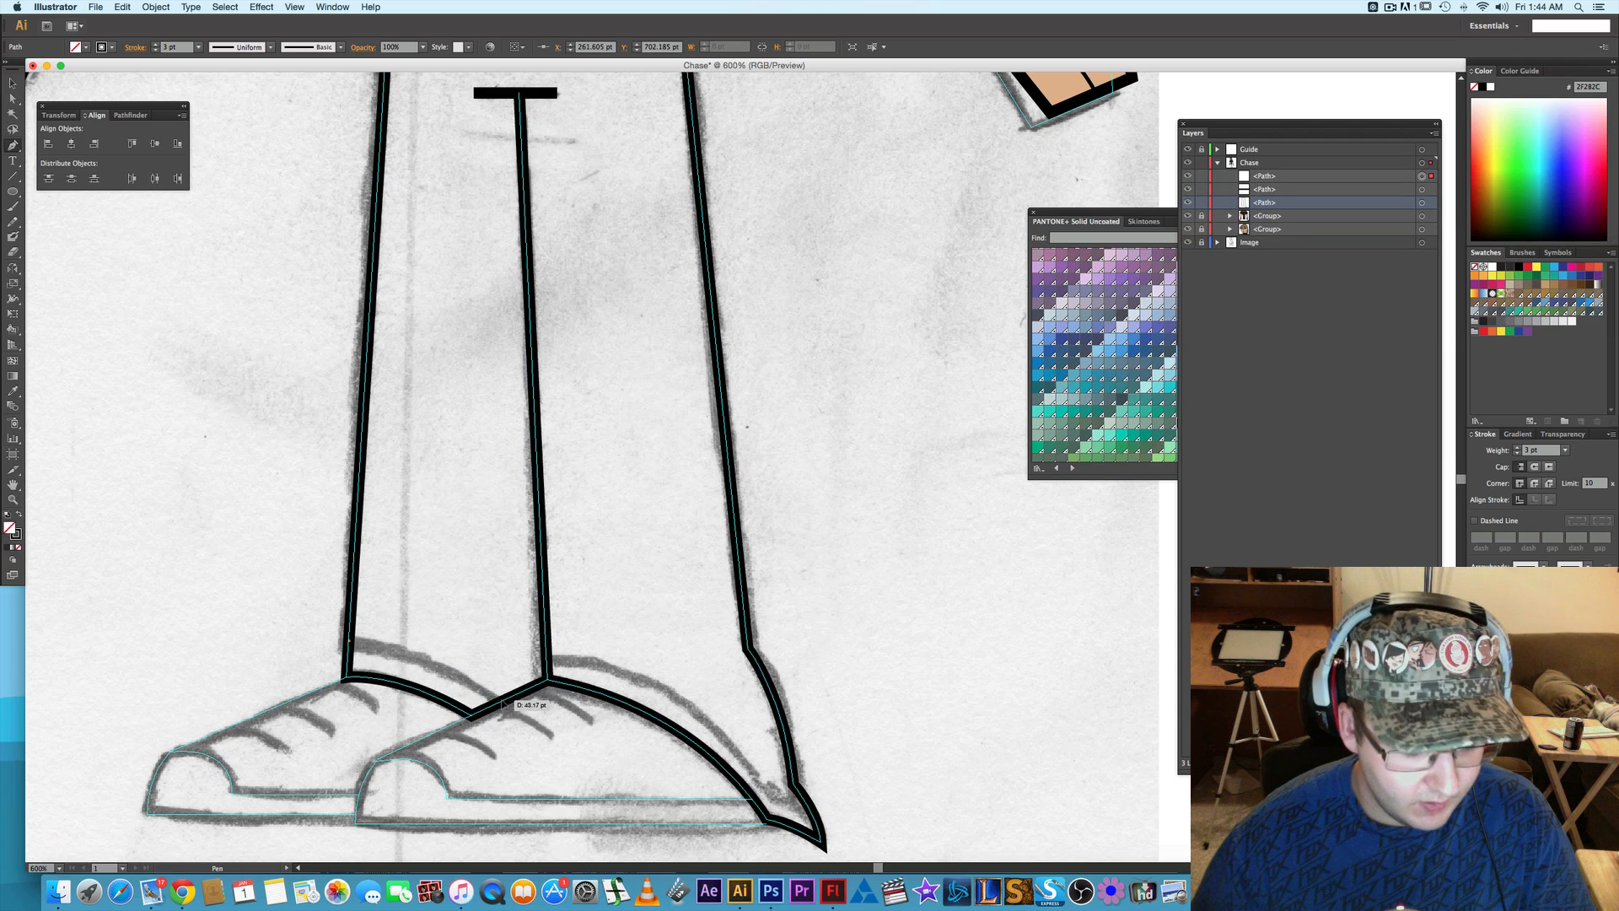
key("super+z")
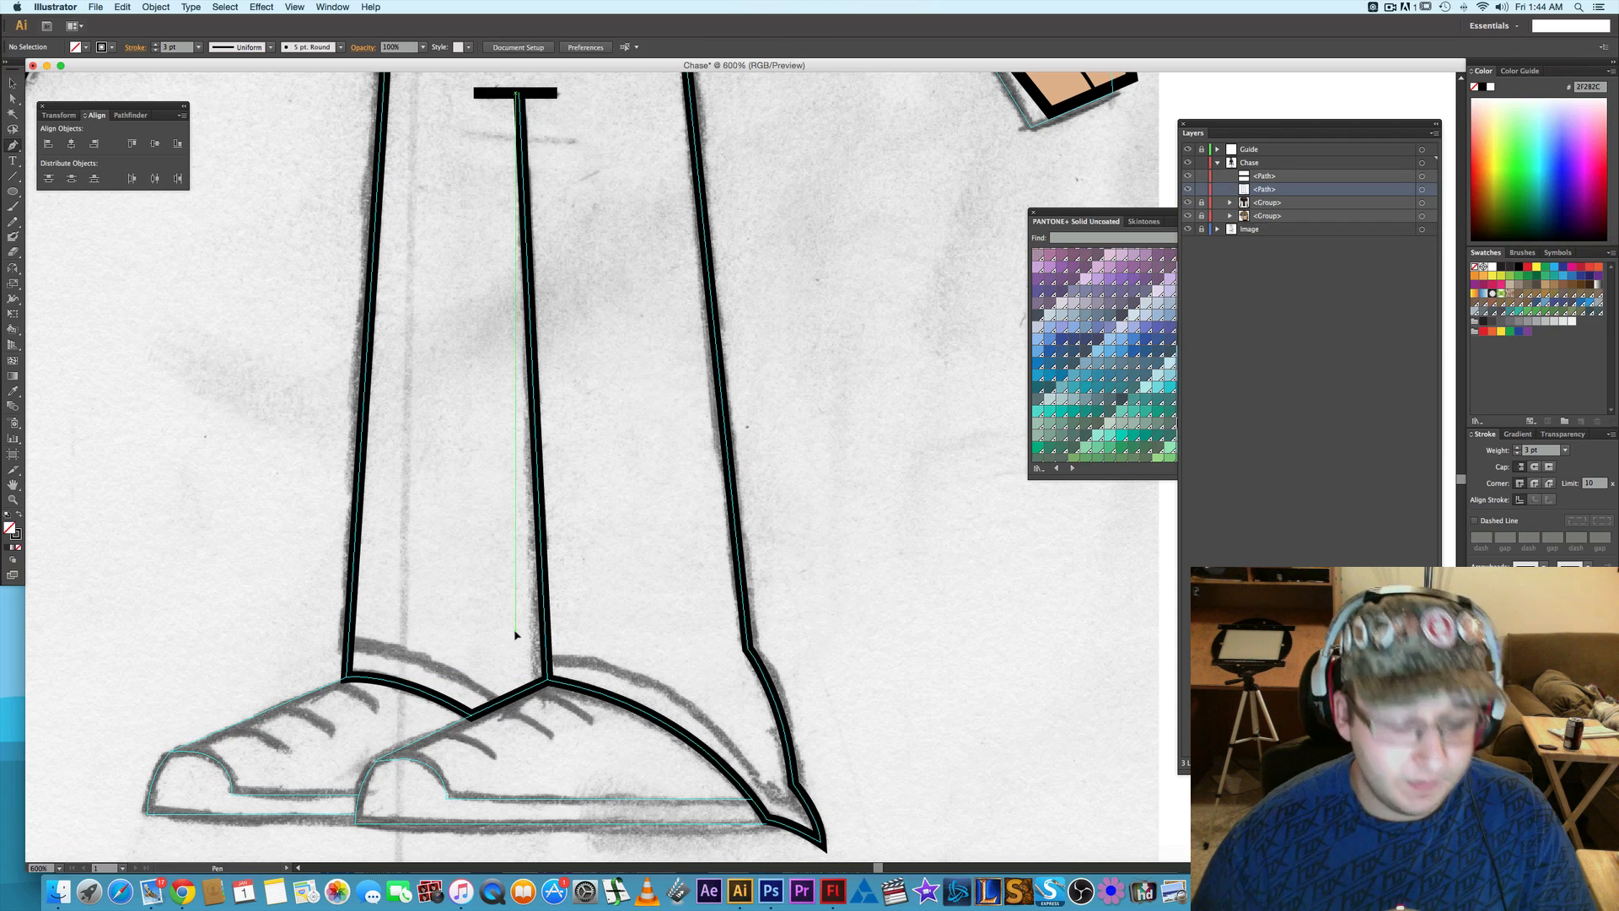
- Paste a copy of the trousers outline in front and add an anchor on the back leg at the cuff's upper edge
left_click(1424, 191)
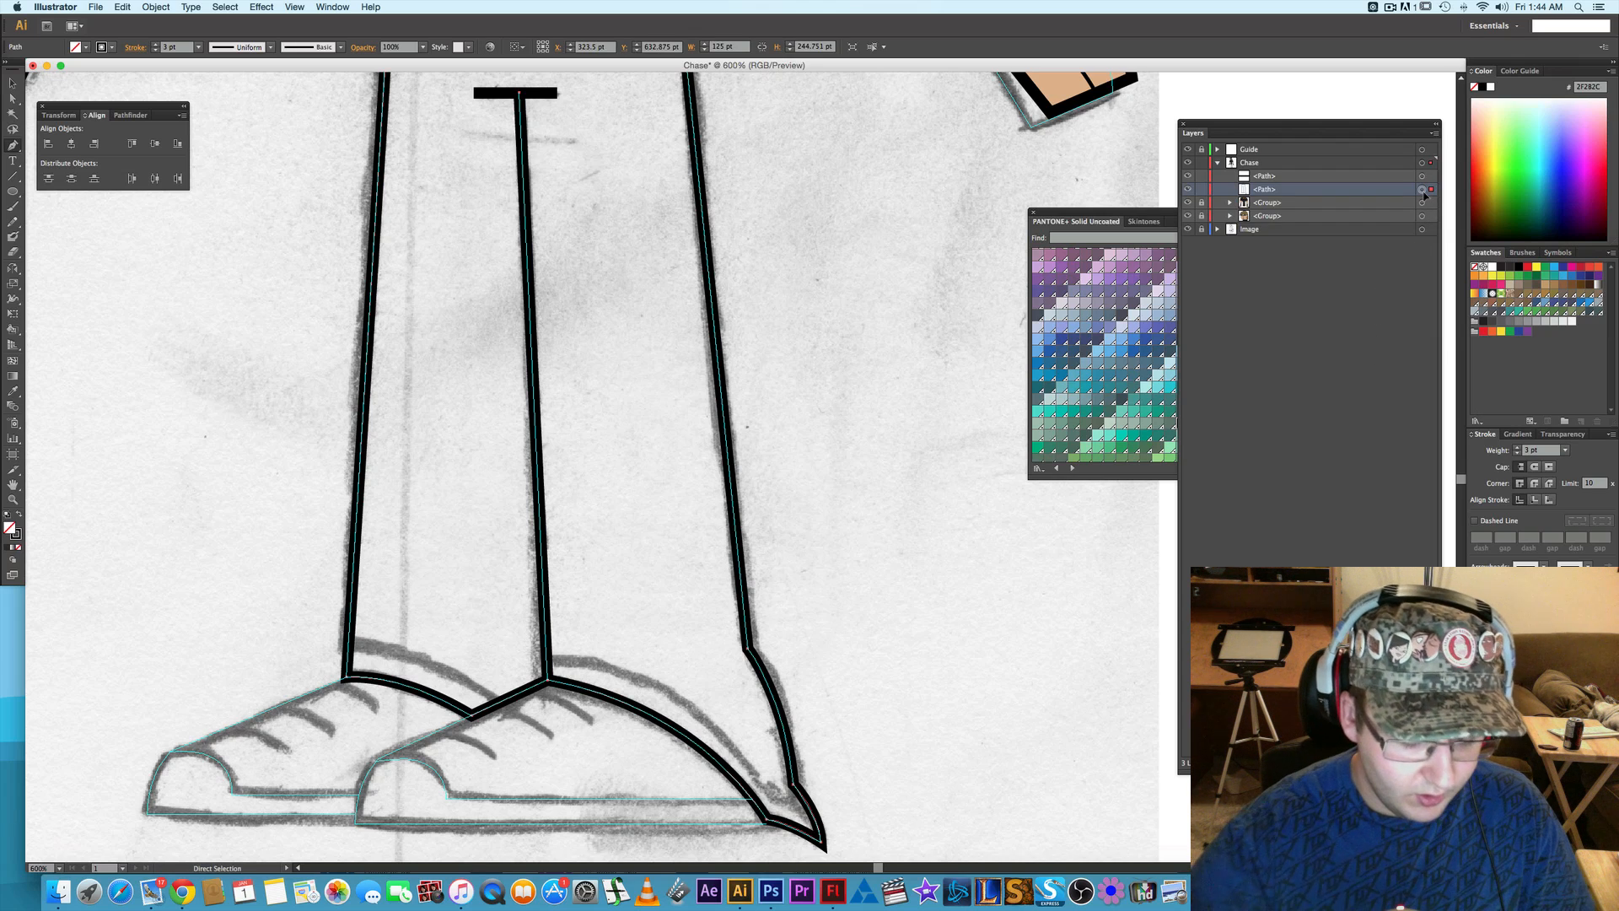
key("super+c")
key("super+f")
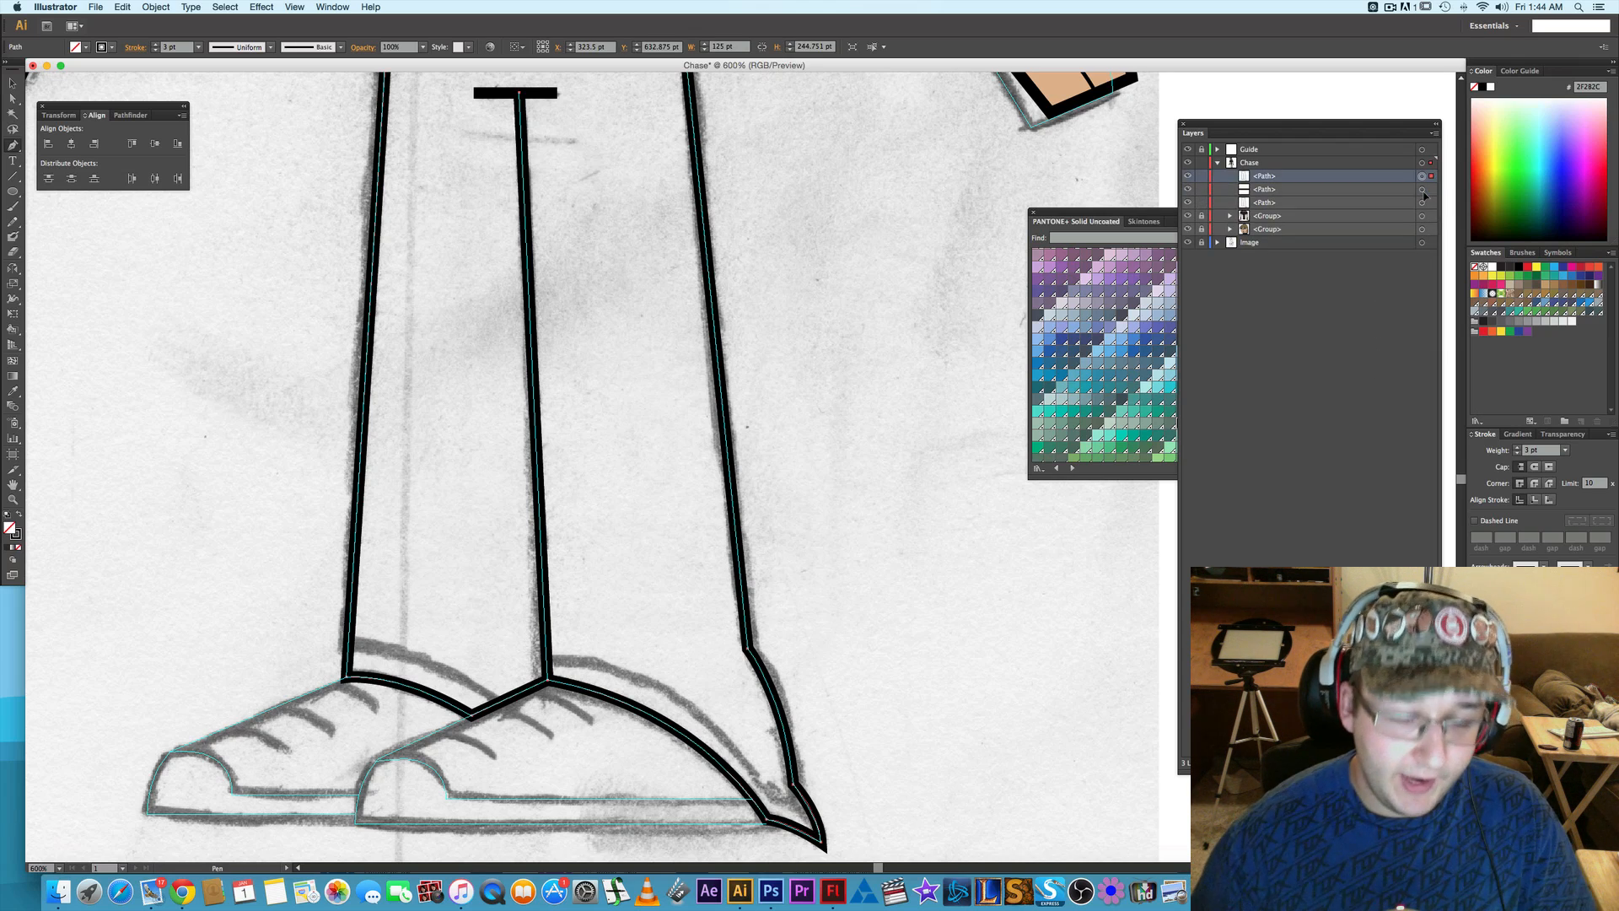
left_click(351, 644)
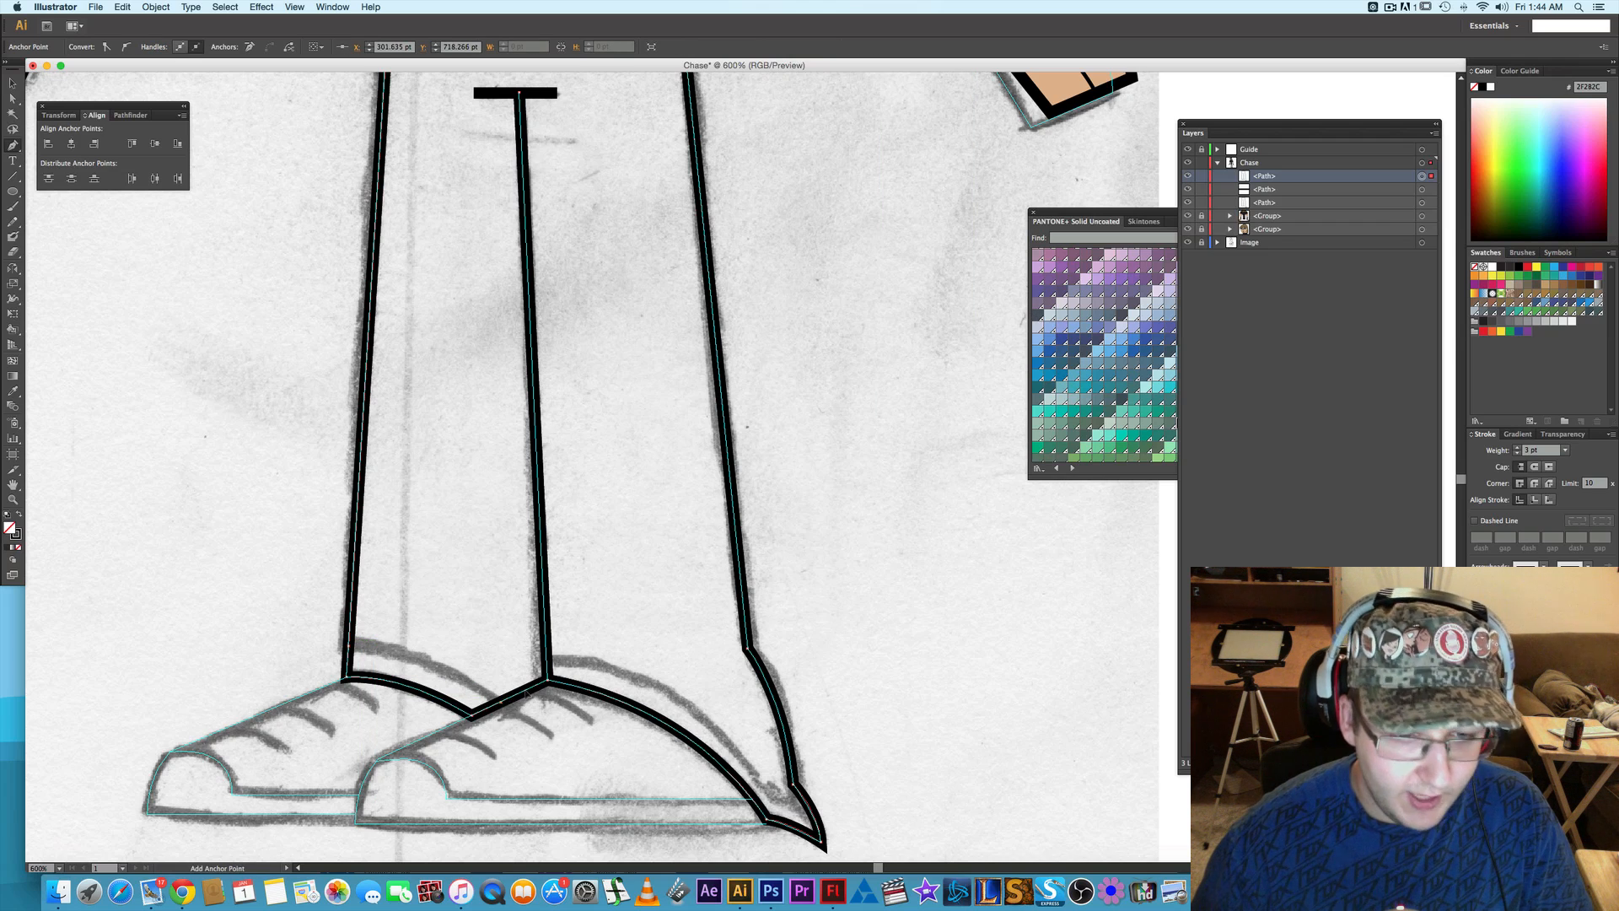
scroll(480, 459, "up", 5)
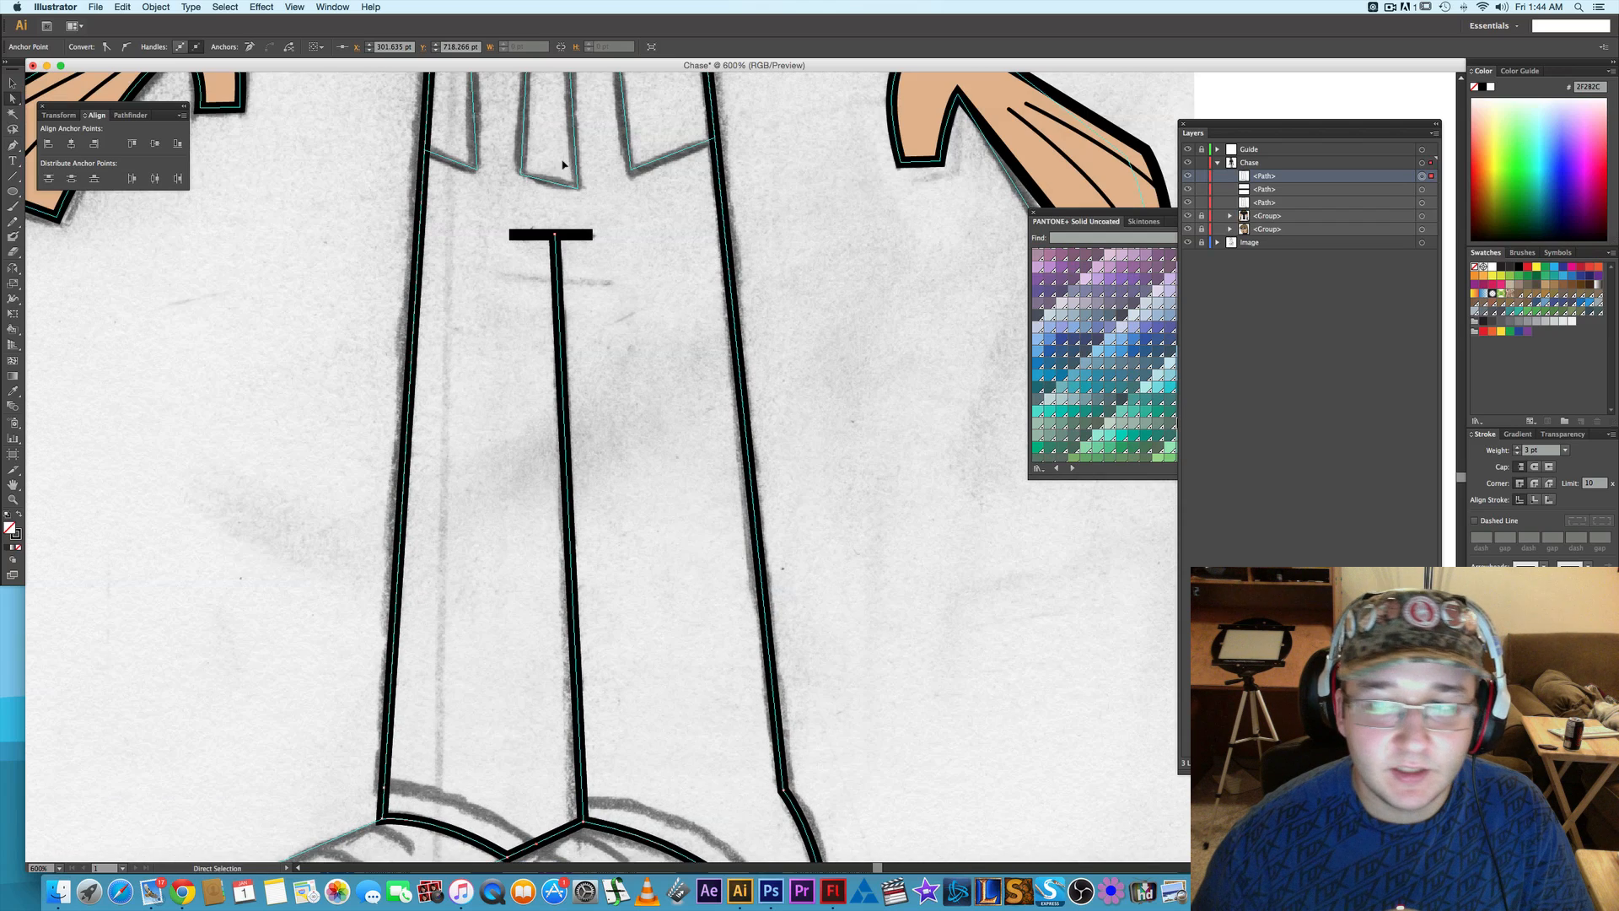
- Lock the short horizontal line, and try removing the waist and seam-top anchors from the trousers outline
scroll(563, 308, "up", 3)
left_click_drag(513, 161, 724, 176)
left_click(256, 48)
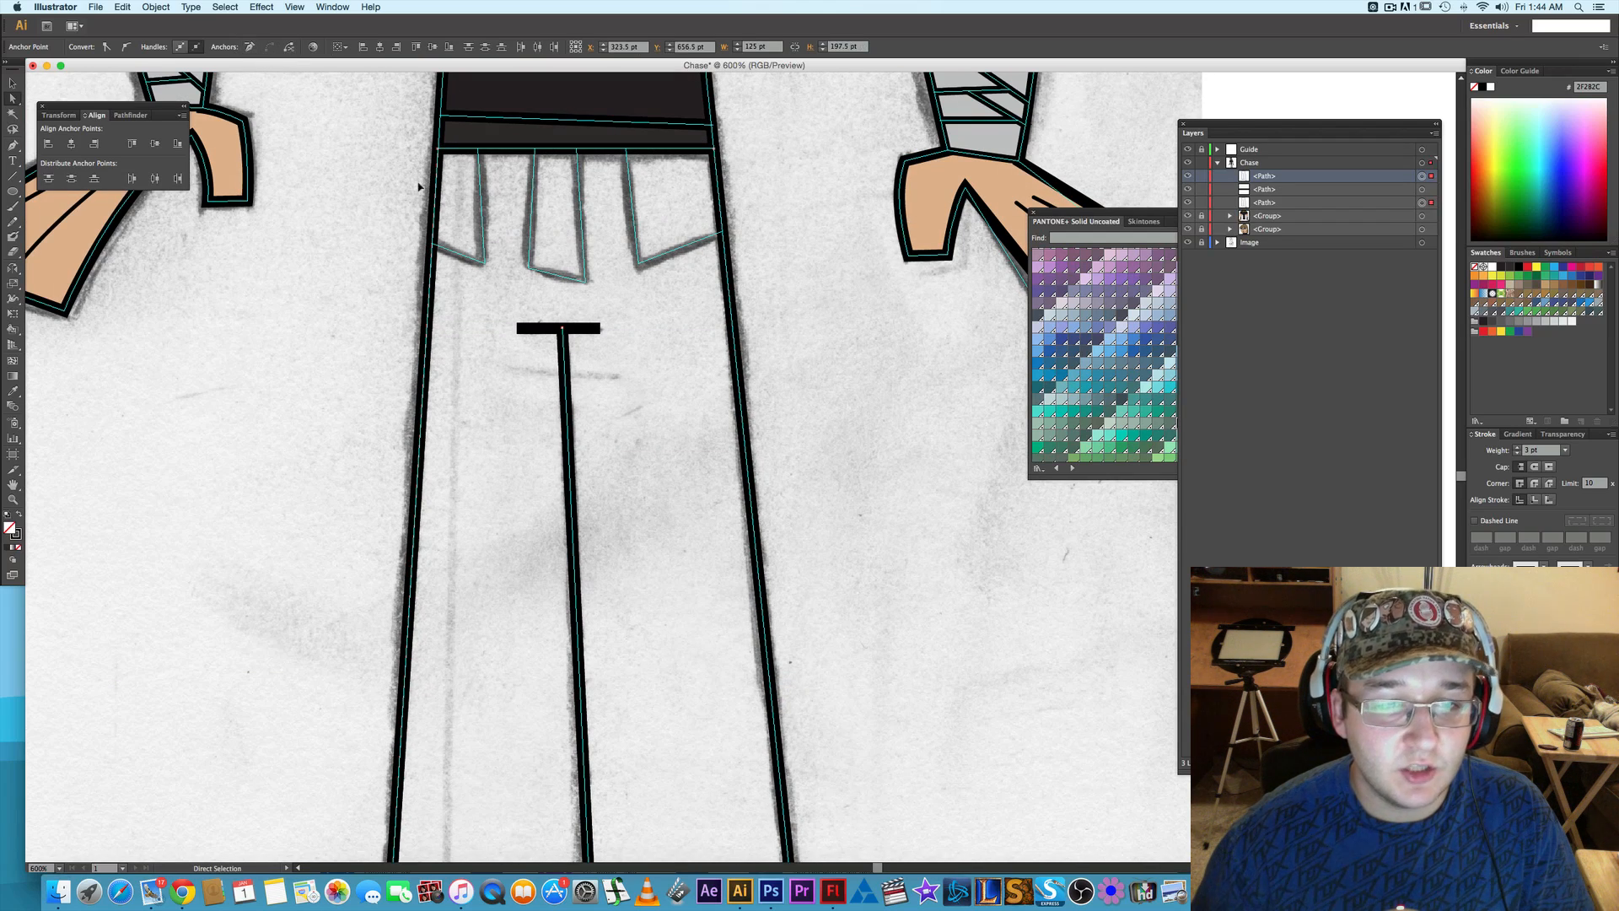
left_click(1202, 190)
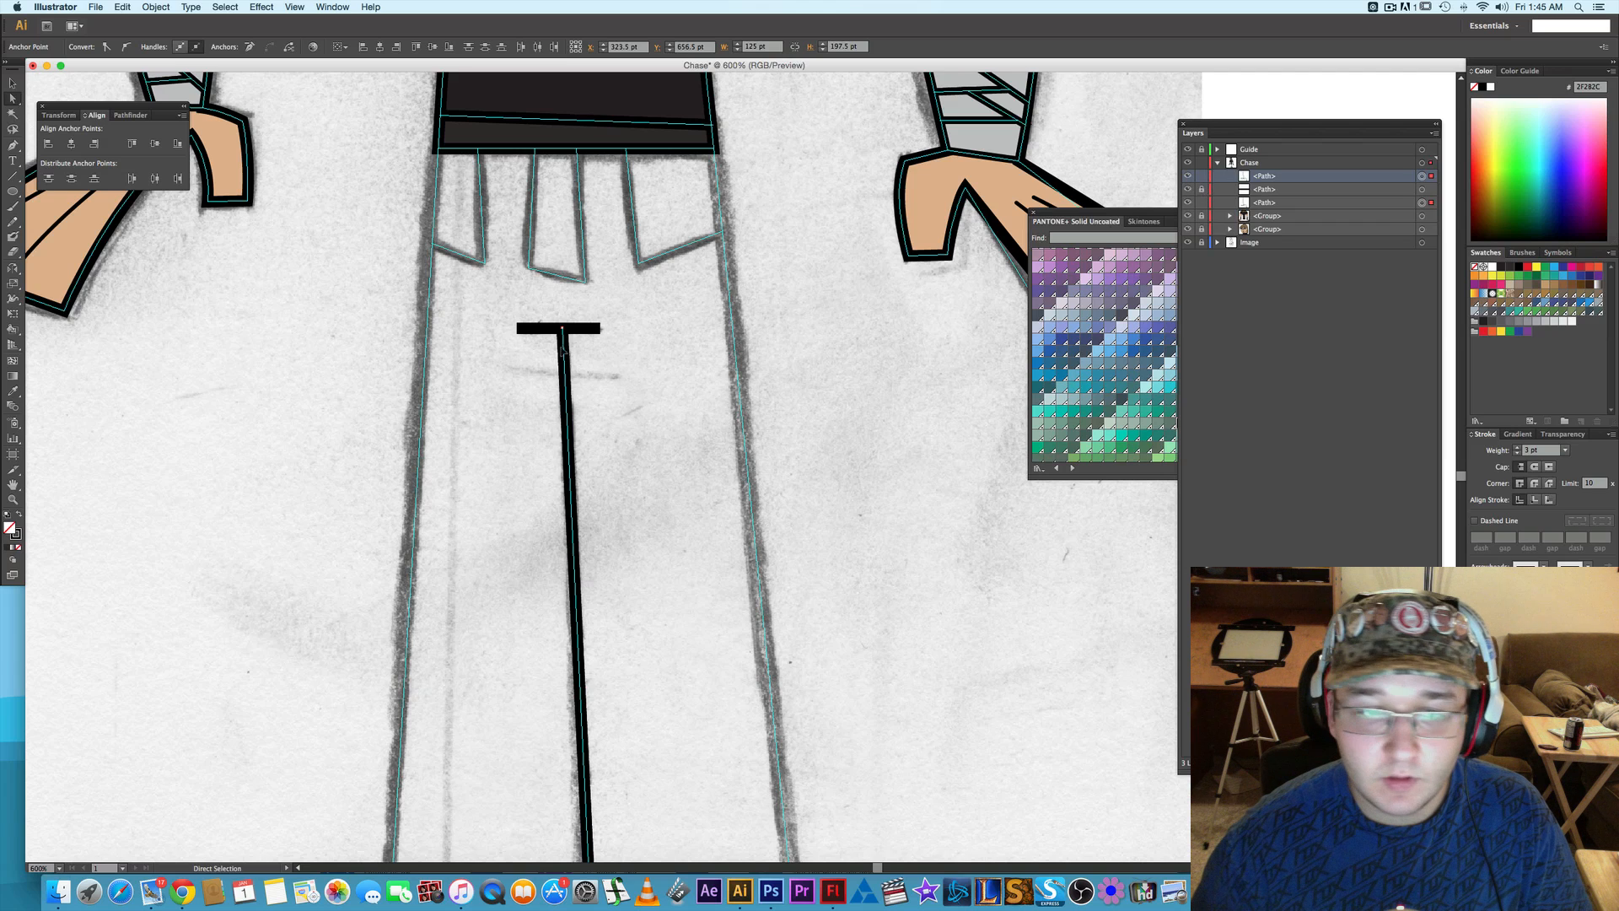
left_click_drag(638, 313, 506, 348)
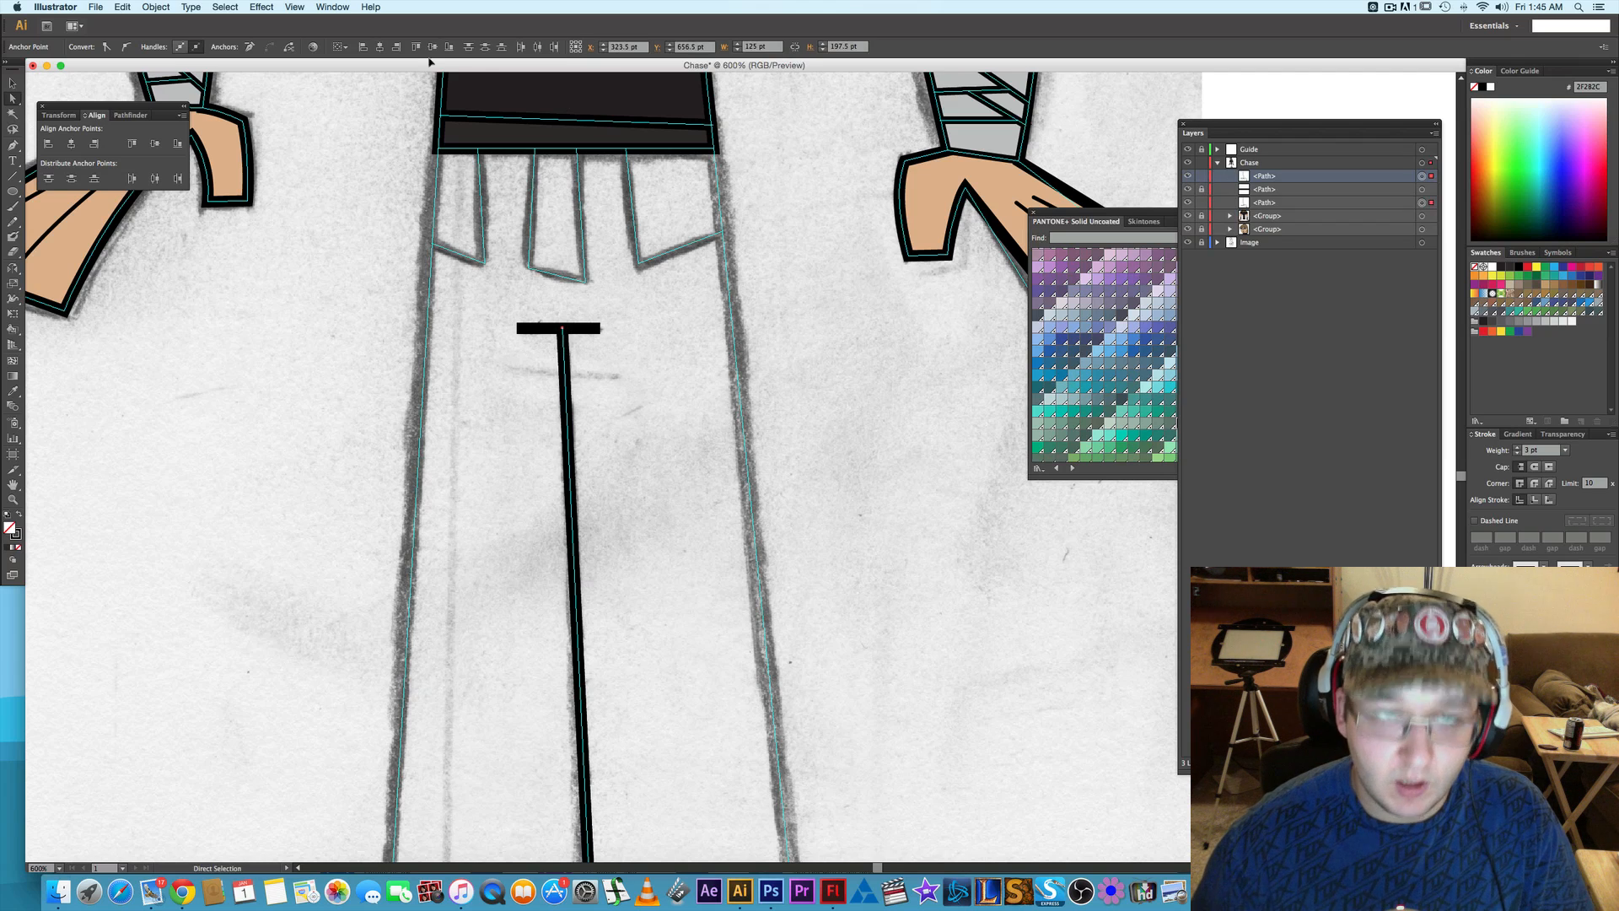
left_click(256, 48)
scroll(753, 463, "down", 10)
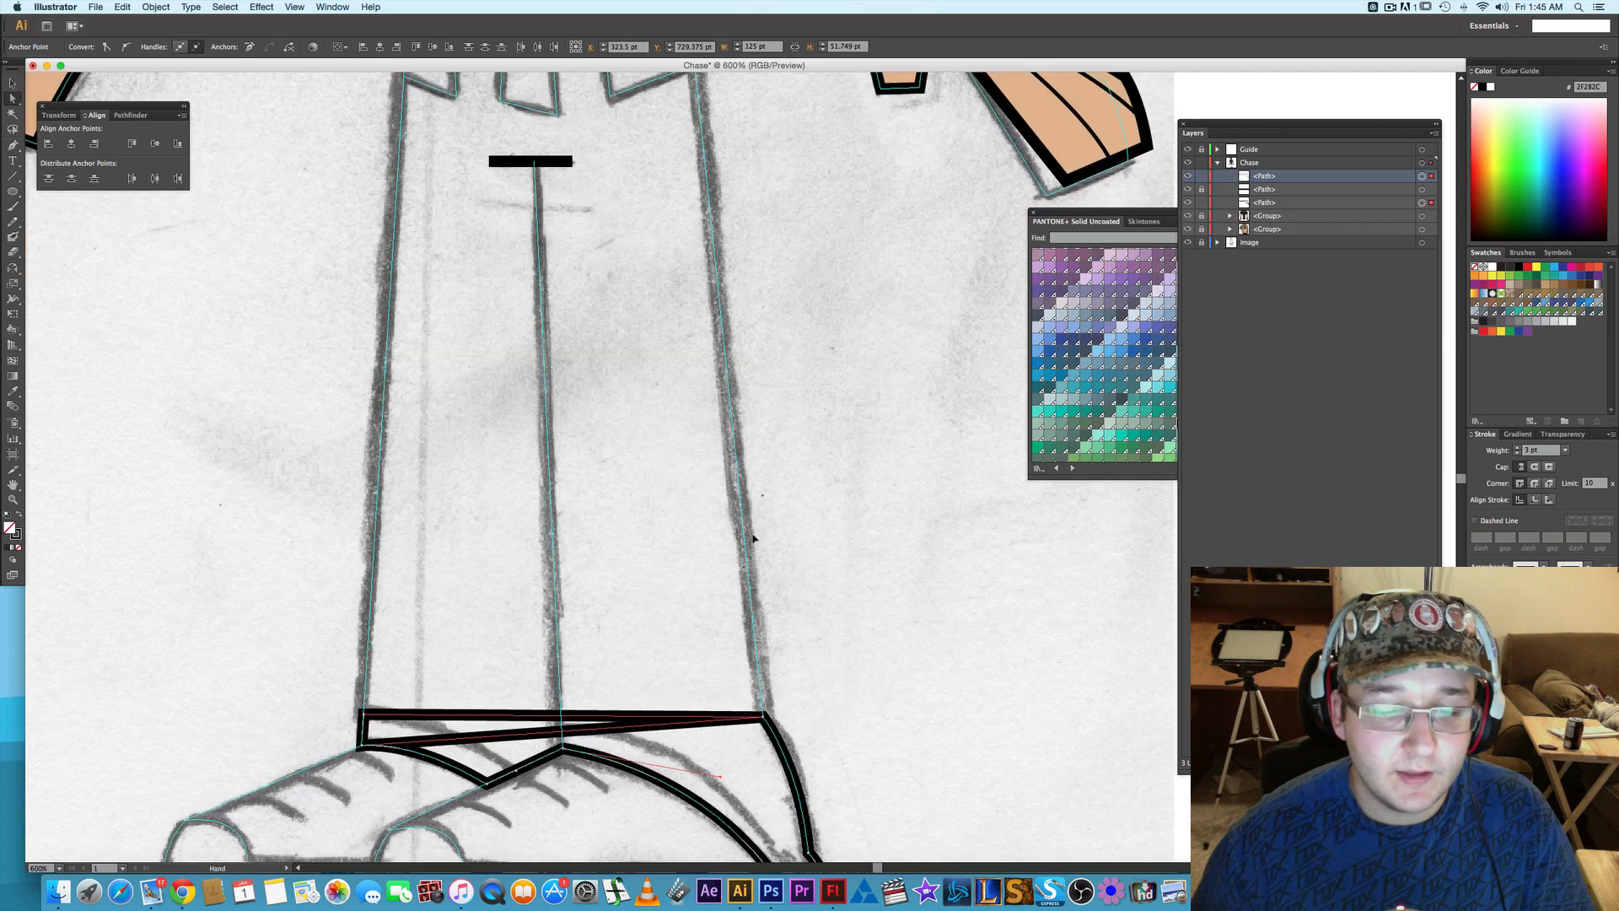
- Try removing the front leg's heel and seam-base anchors so that only the back leg's cuff remains
scroll(841, 624, "down", 3)
left_click_drag(685, 460, 842, 732)
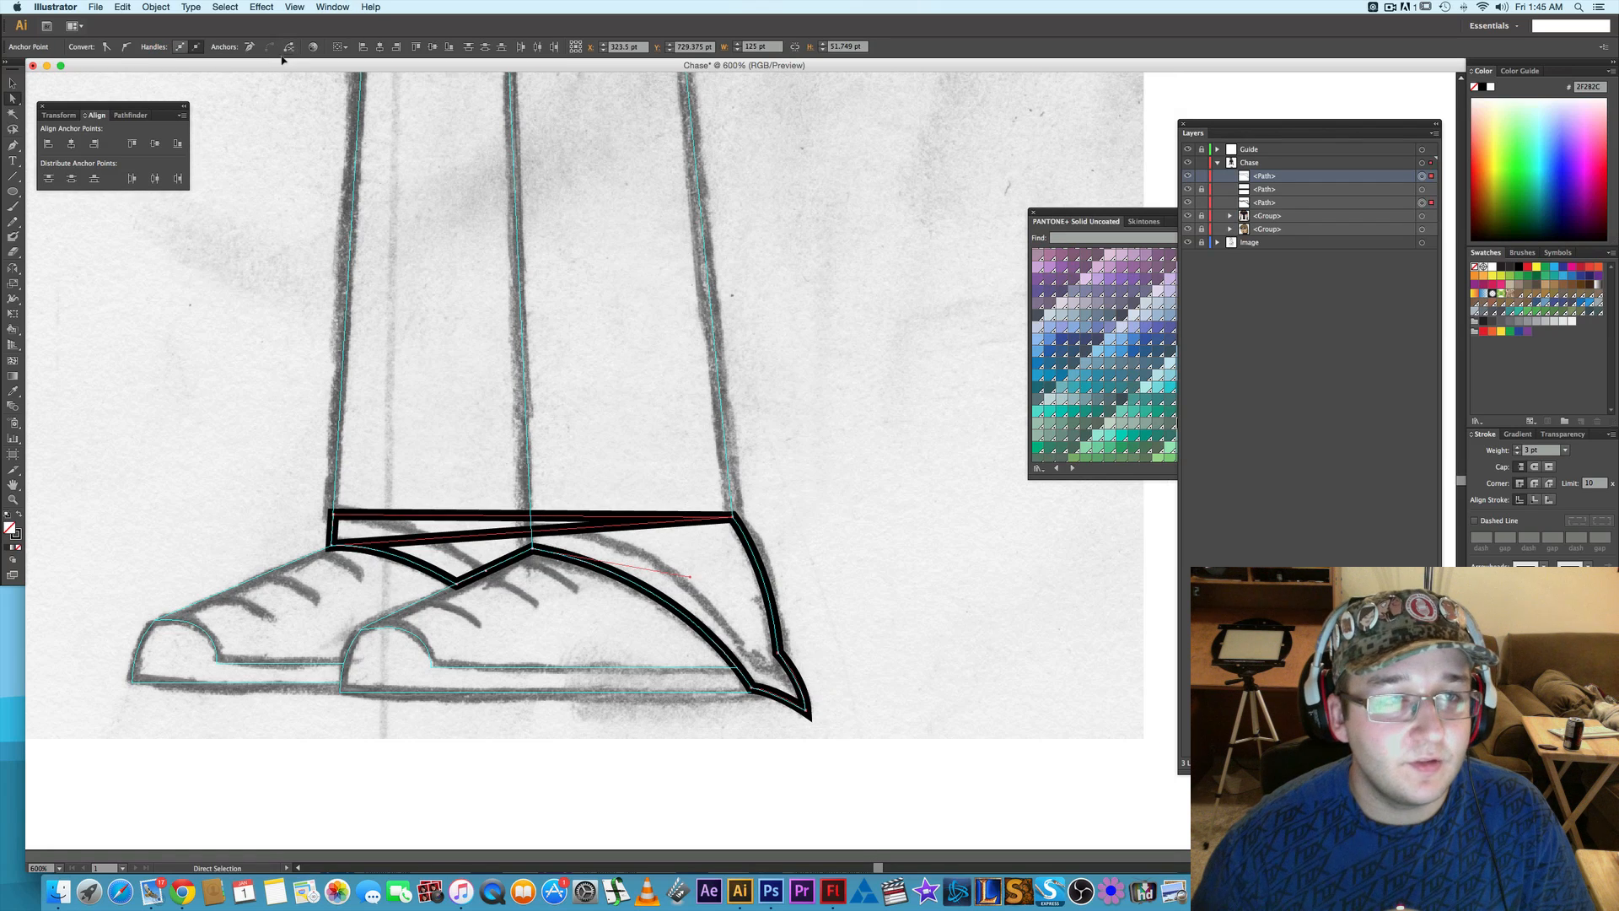
left_click(254, 48)
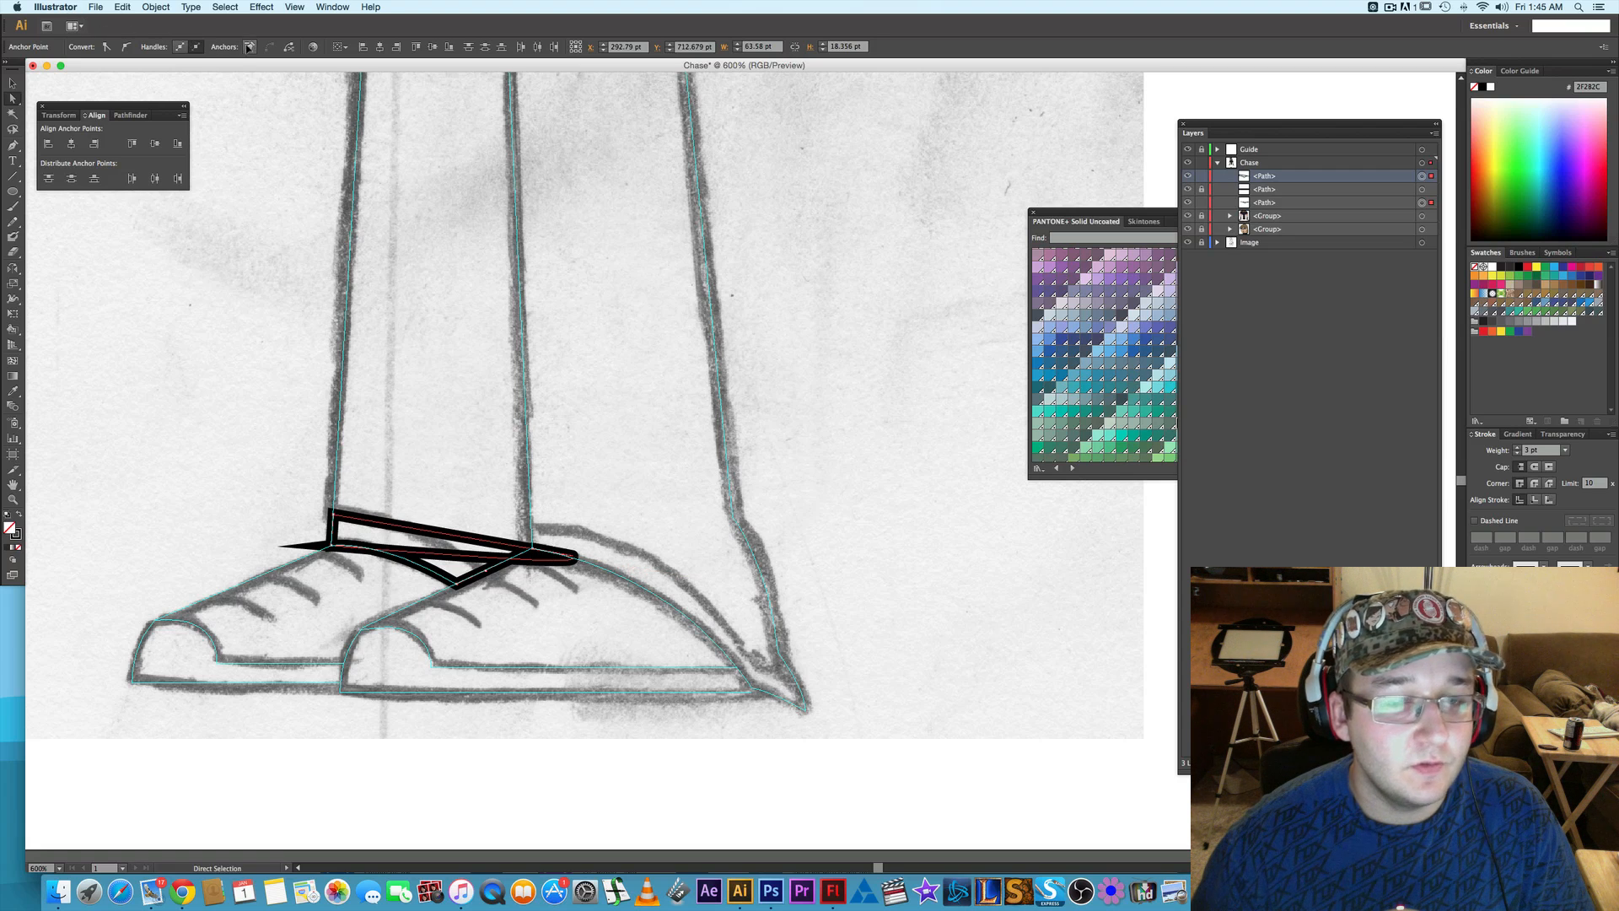
left_click(250, 48)
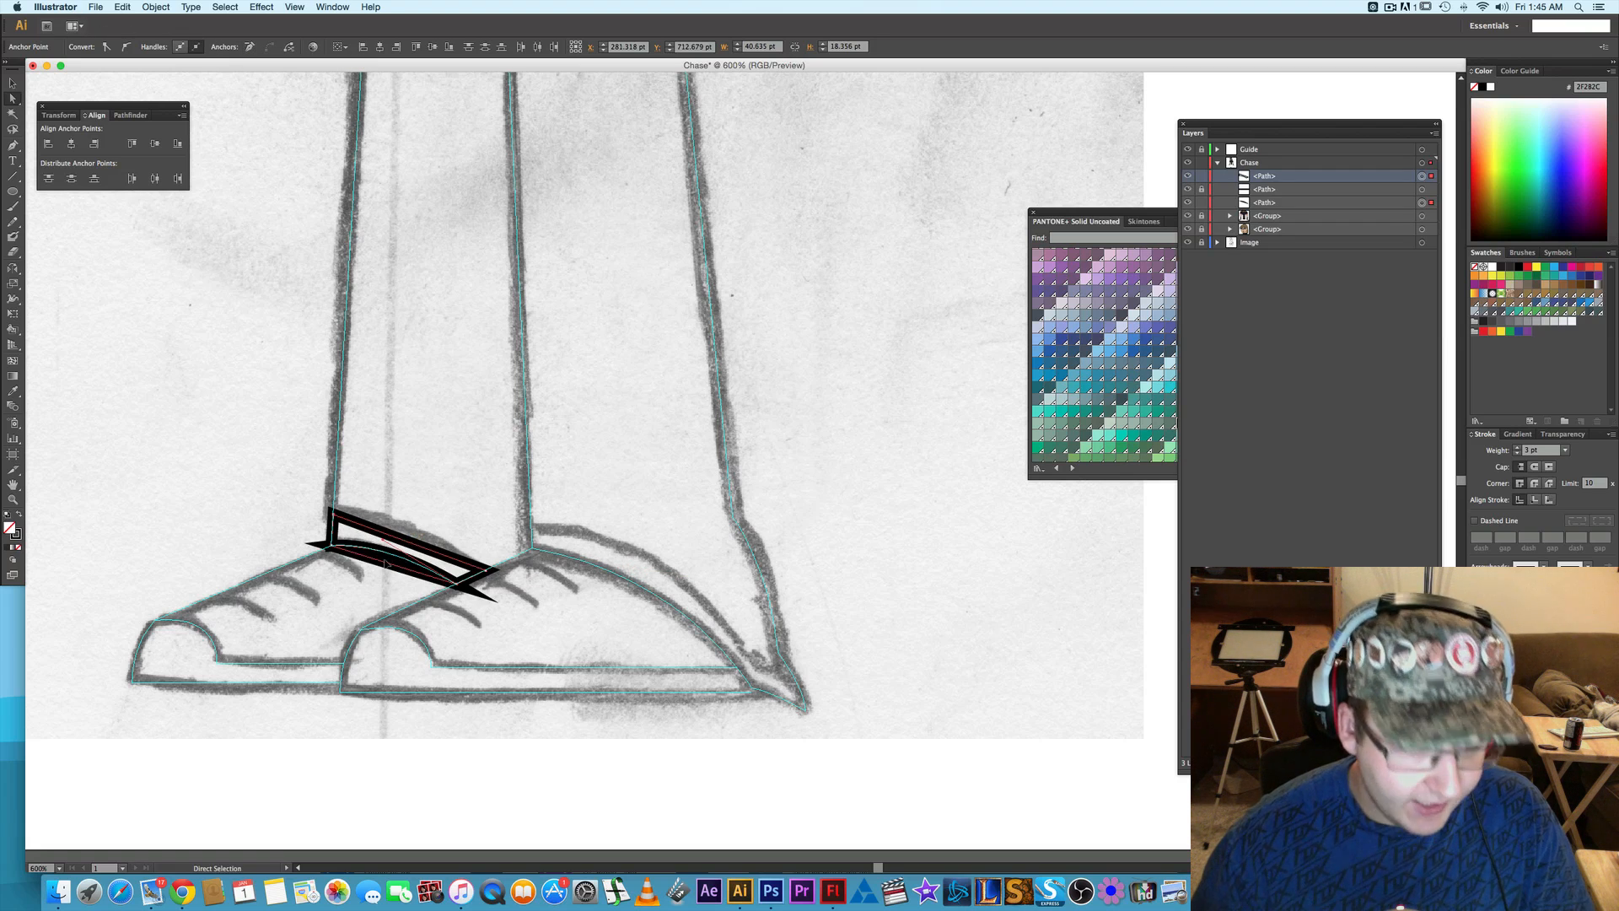
- Try to clean up the overlapping hem curve by removing the surplus anchor along the back leg's cuff
scroll(385, 564, "up", 2)
scroll(365, 557, "up", 2)
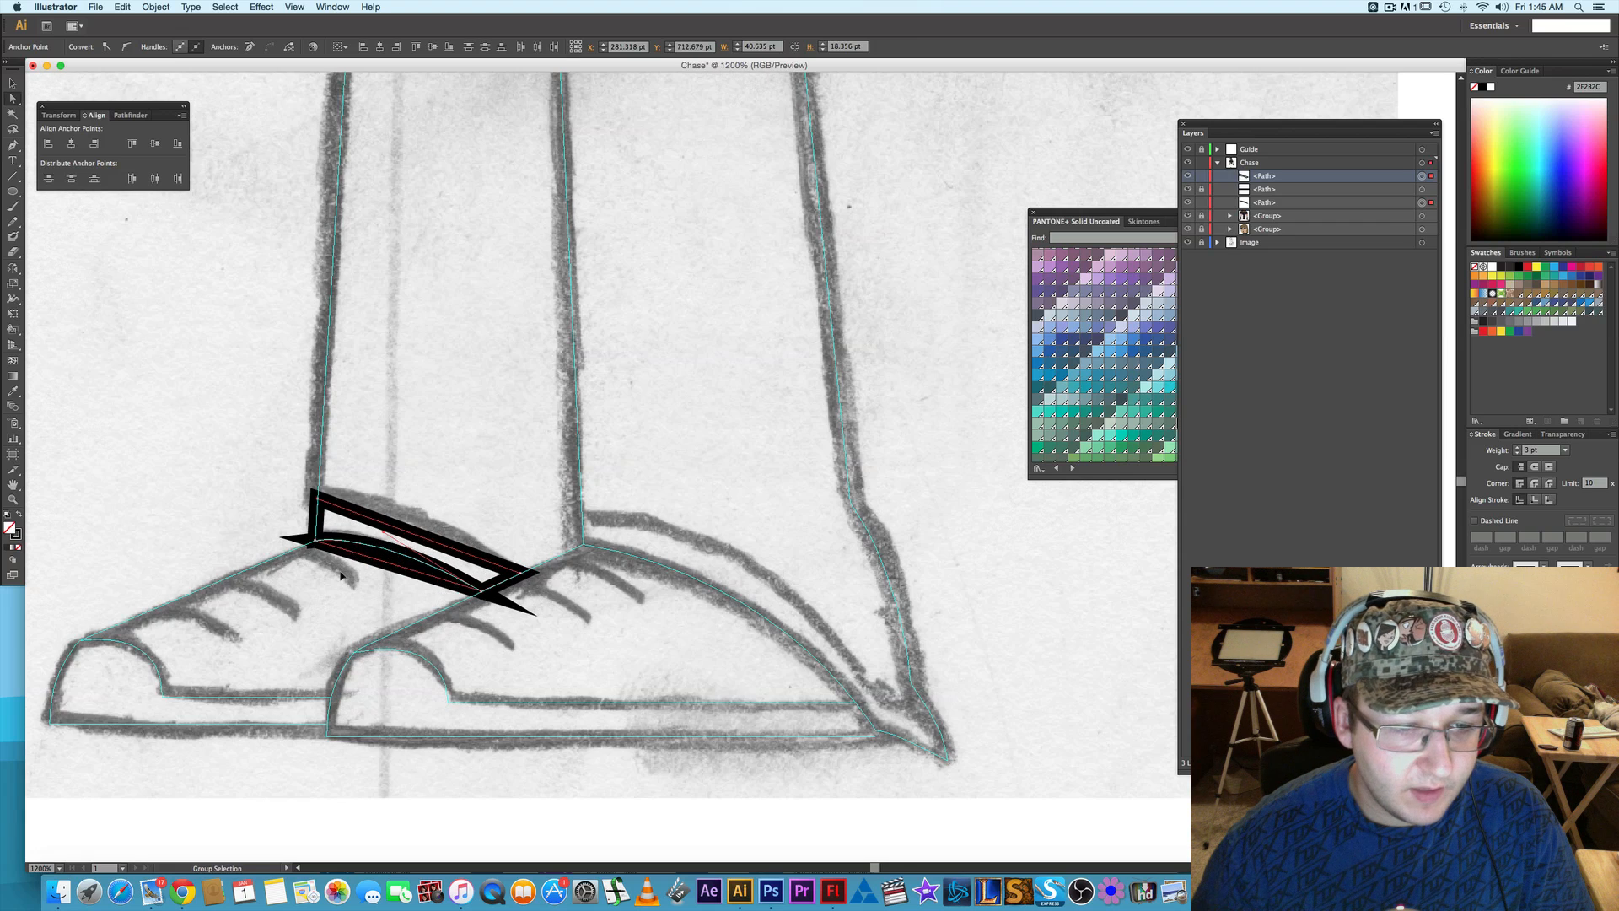
left_click_drag(401, 515, 391, 554)
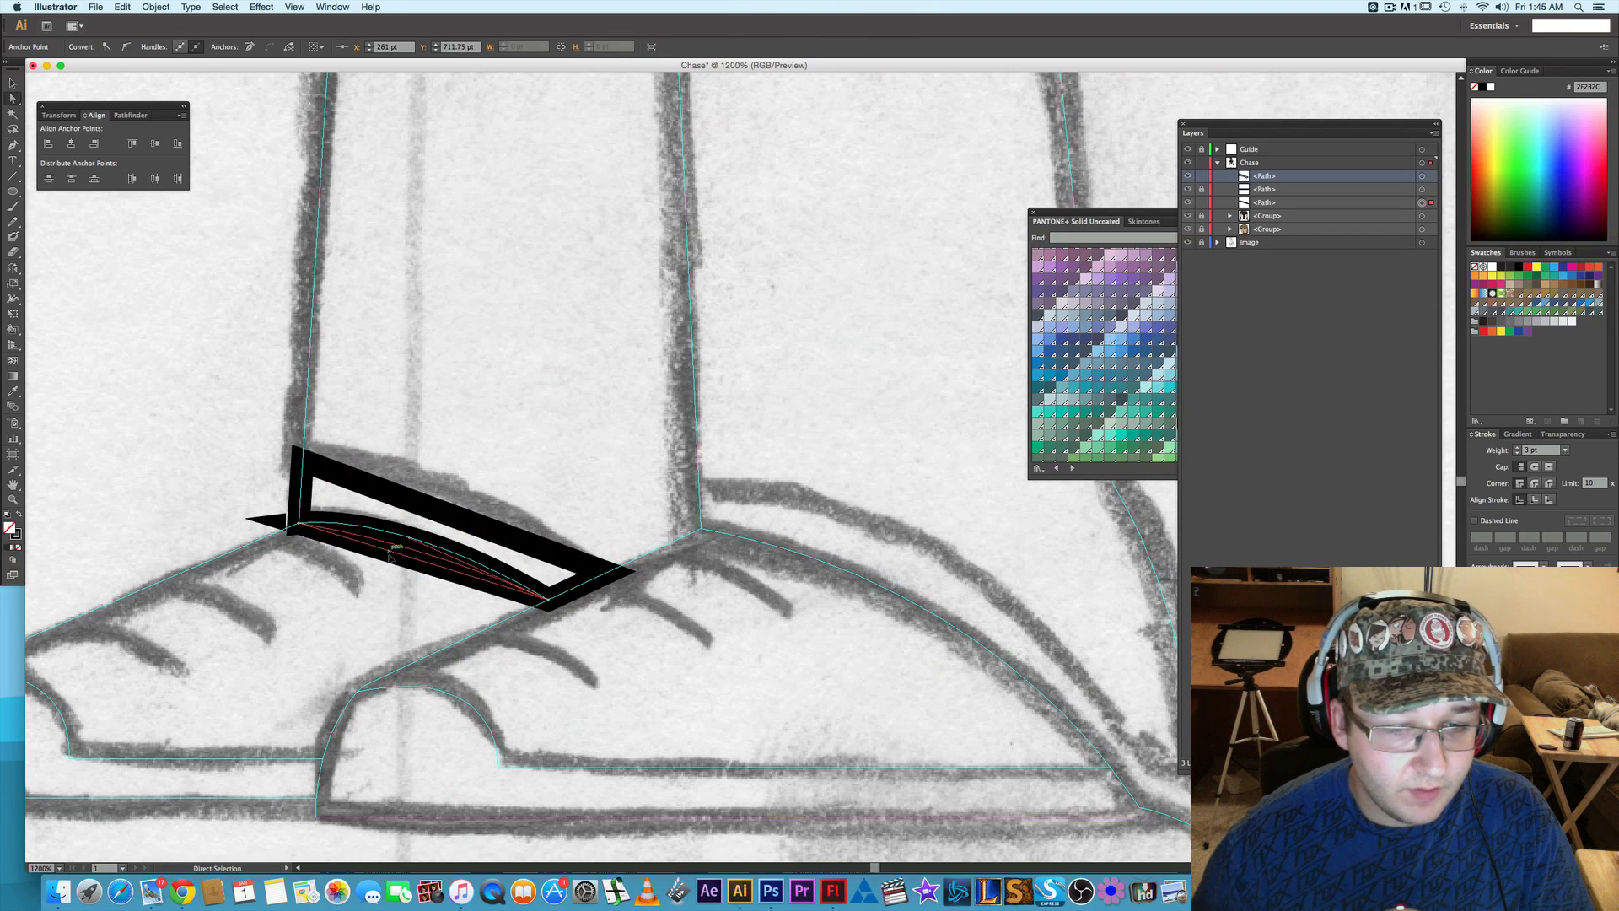
left_click(252, 47)
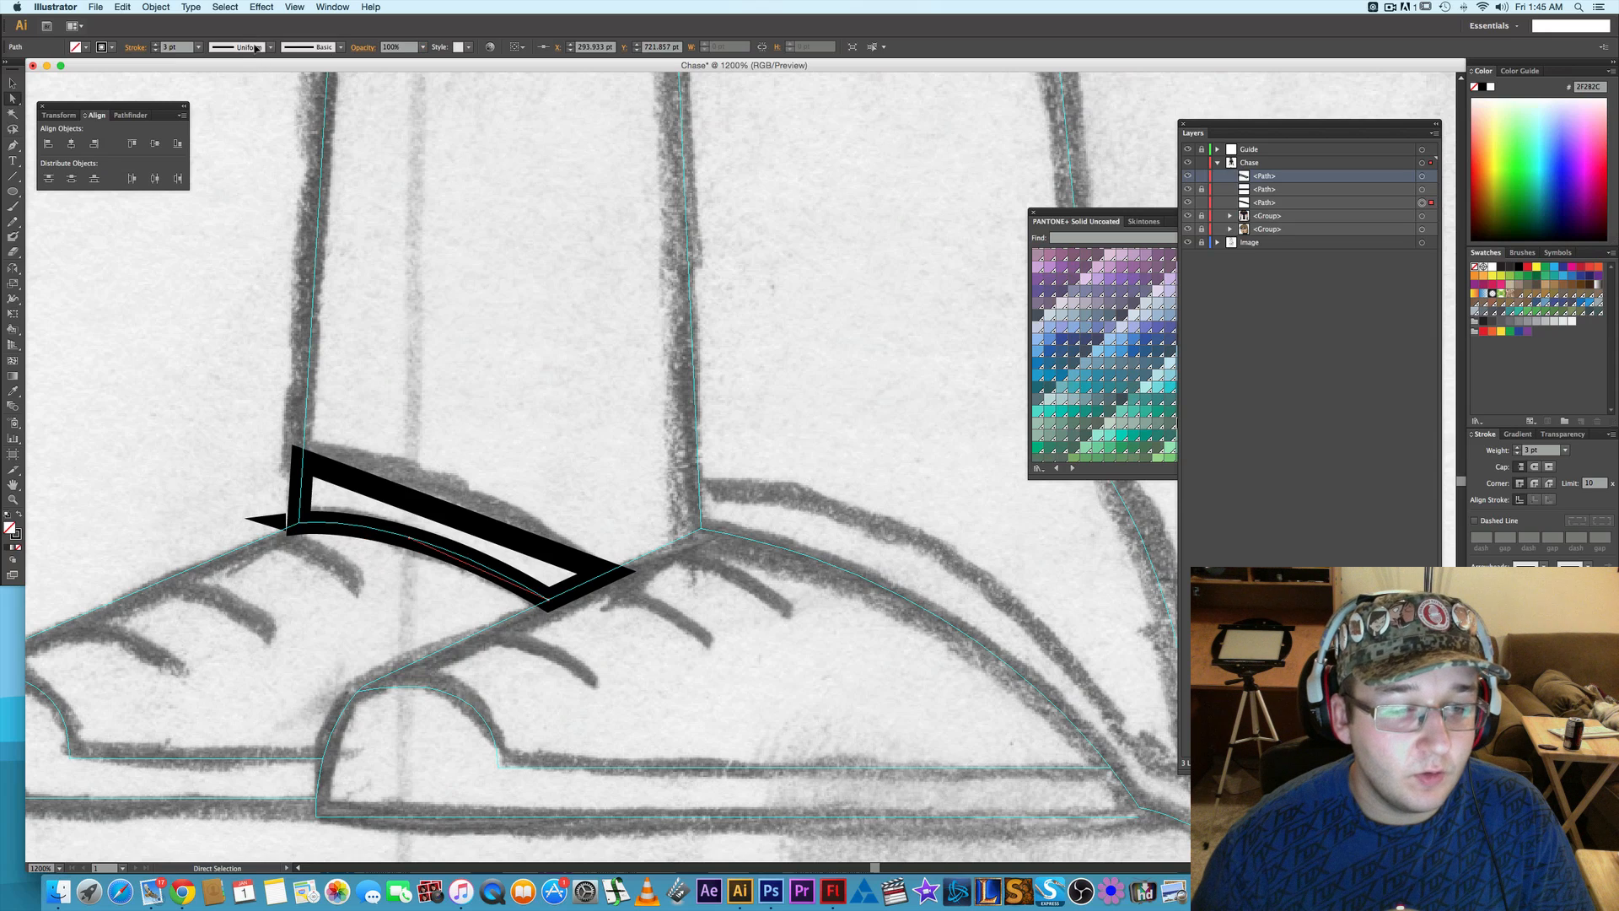
left_click(301, 526)
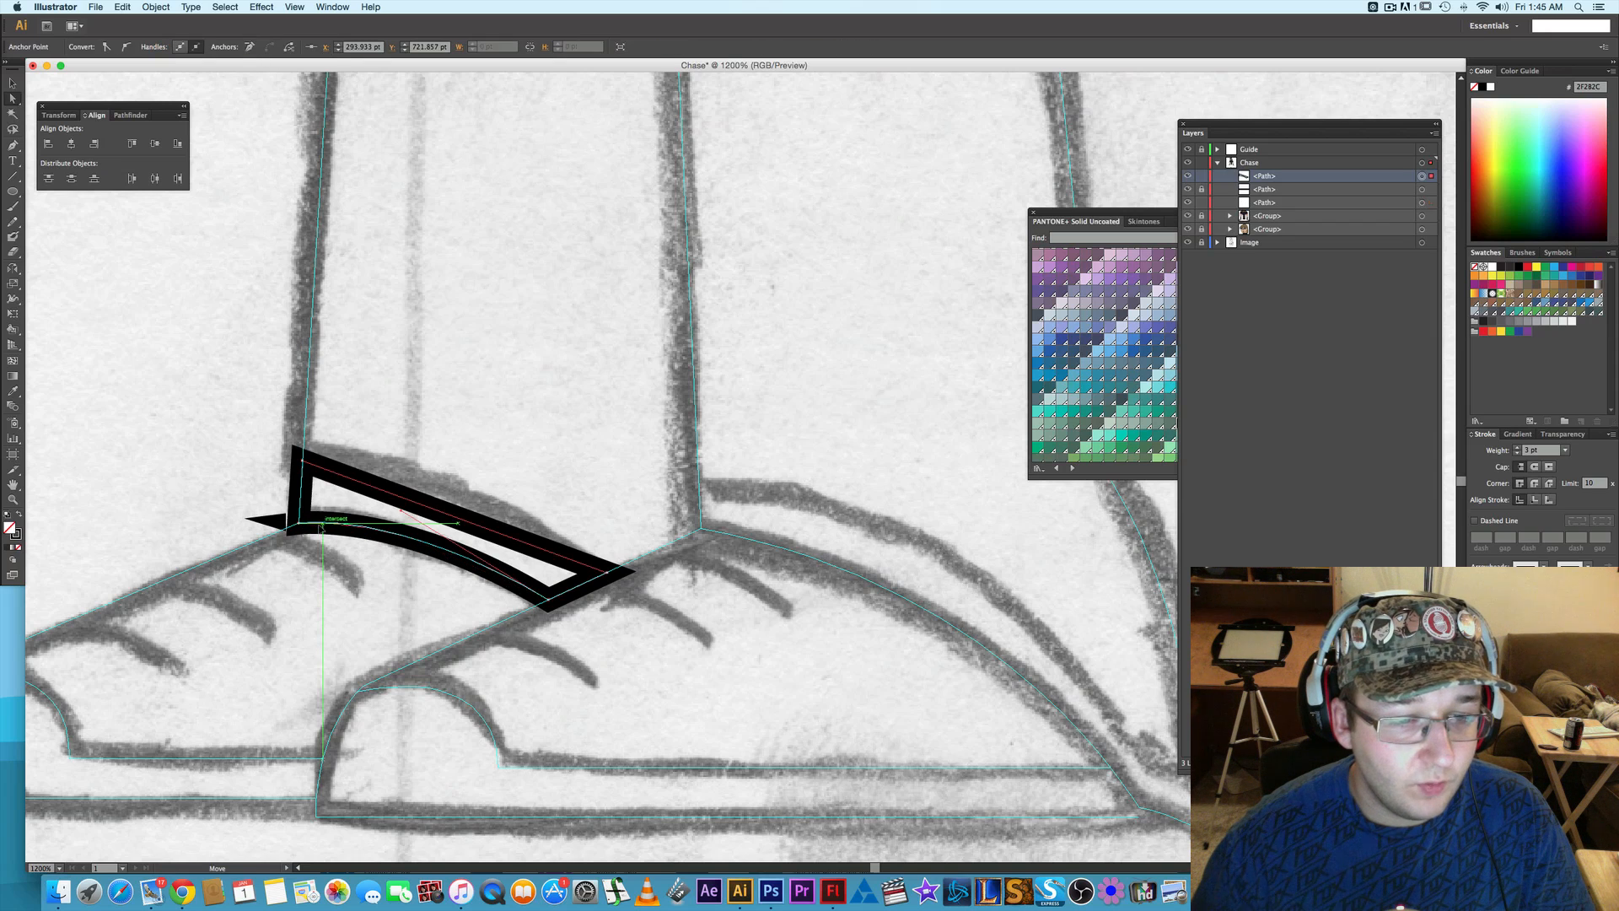
left_click(287, 525)
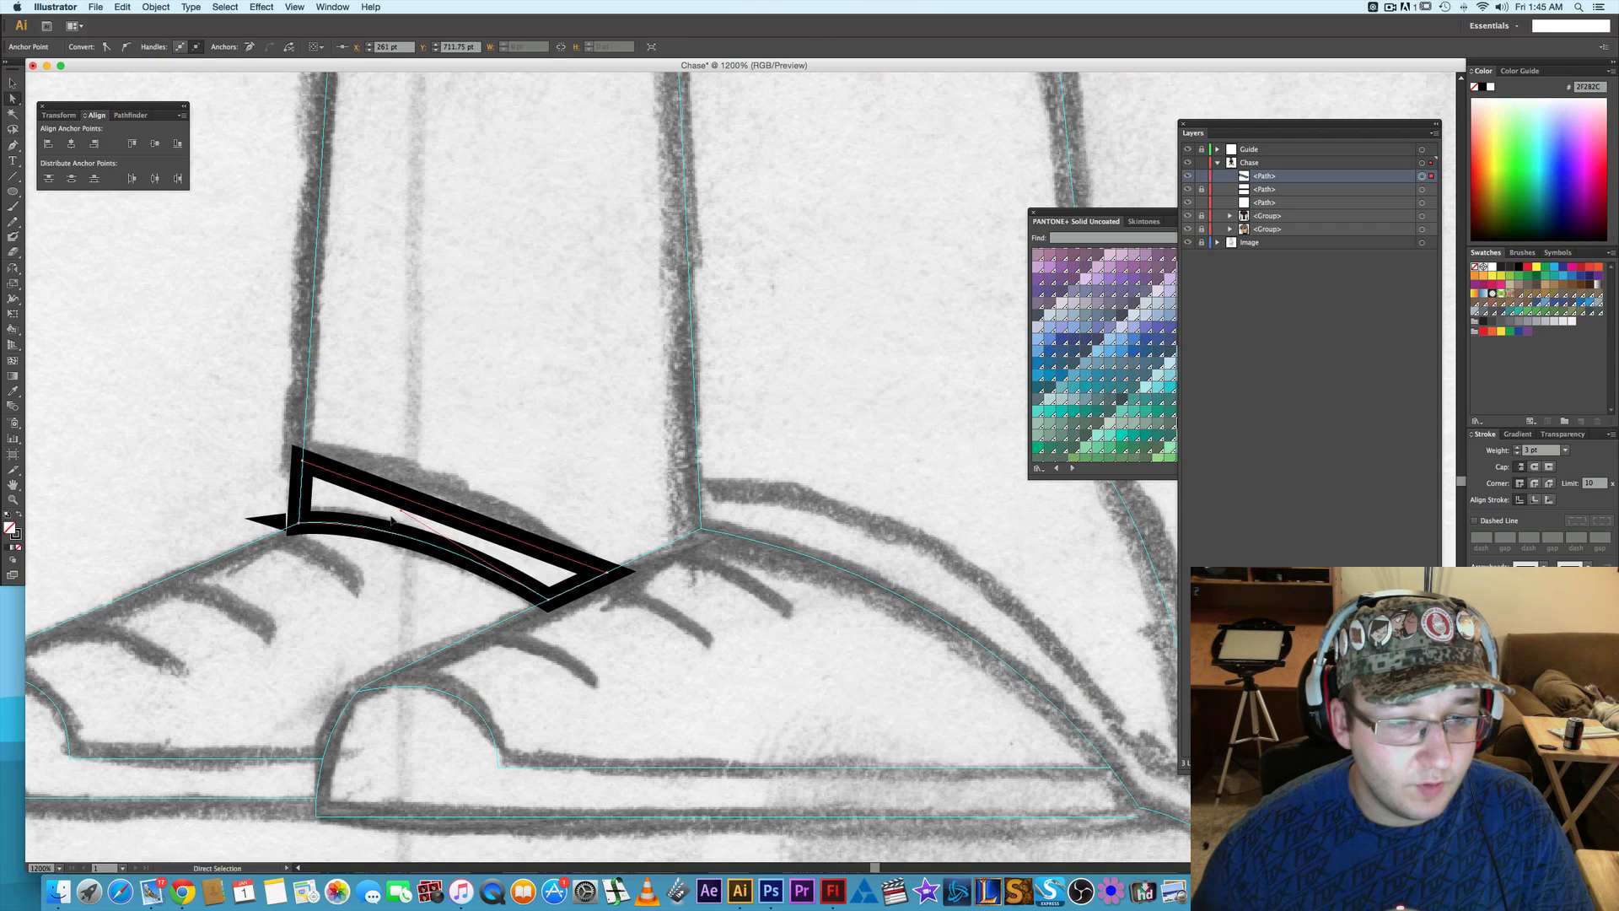
left_click_drag(401, 511, 381, 554)
left_click(382, 550, "super")
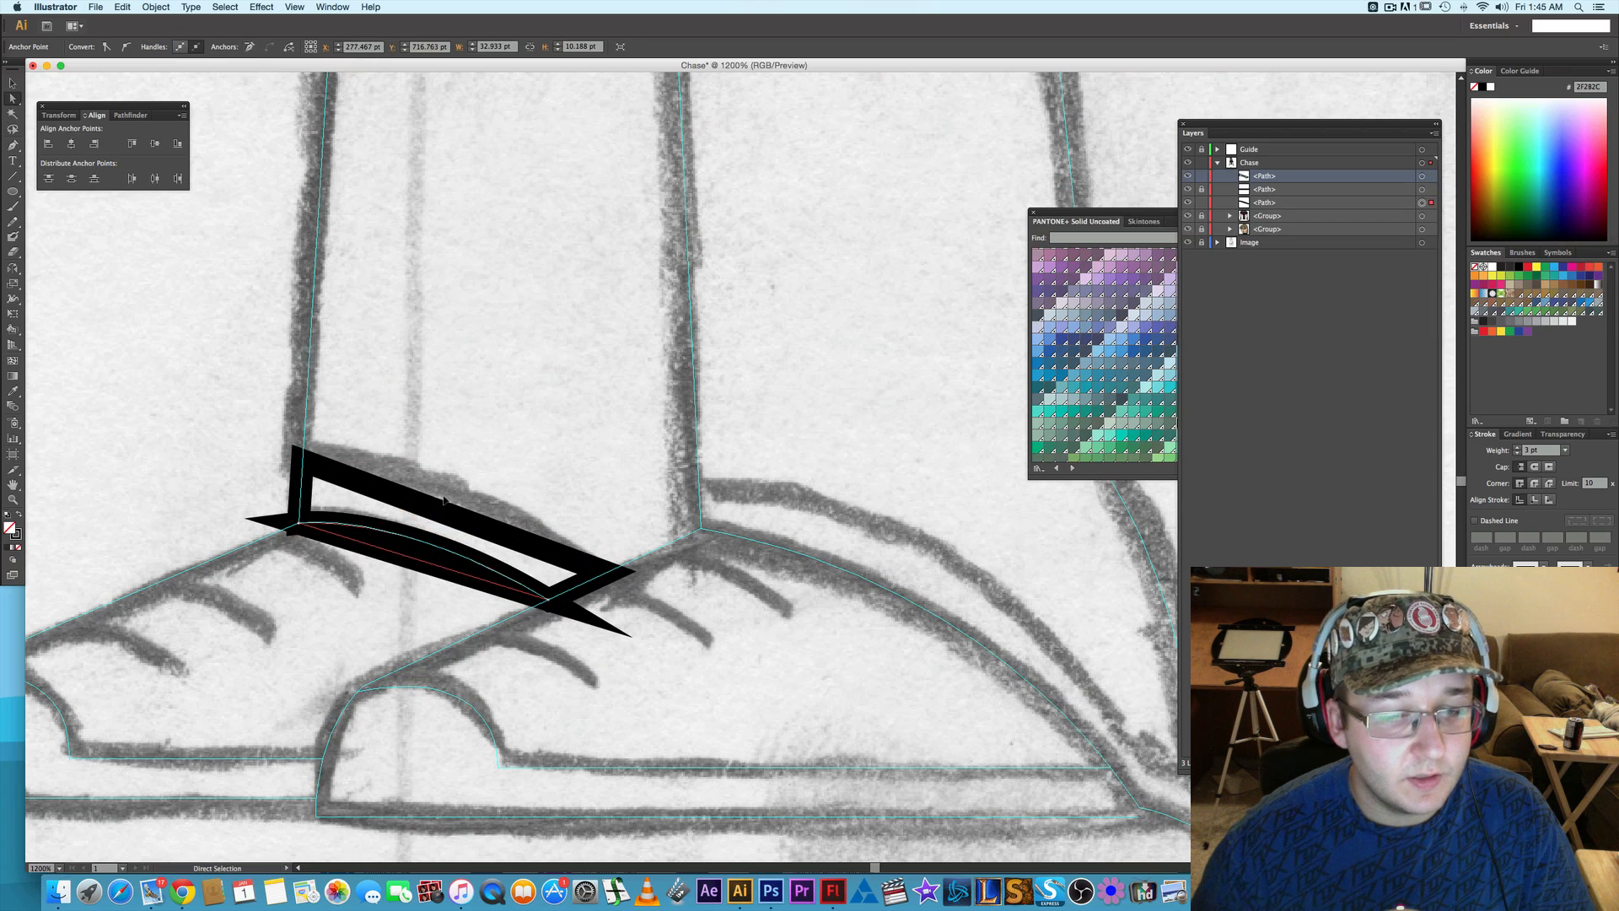
left_click(394, 508)
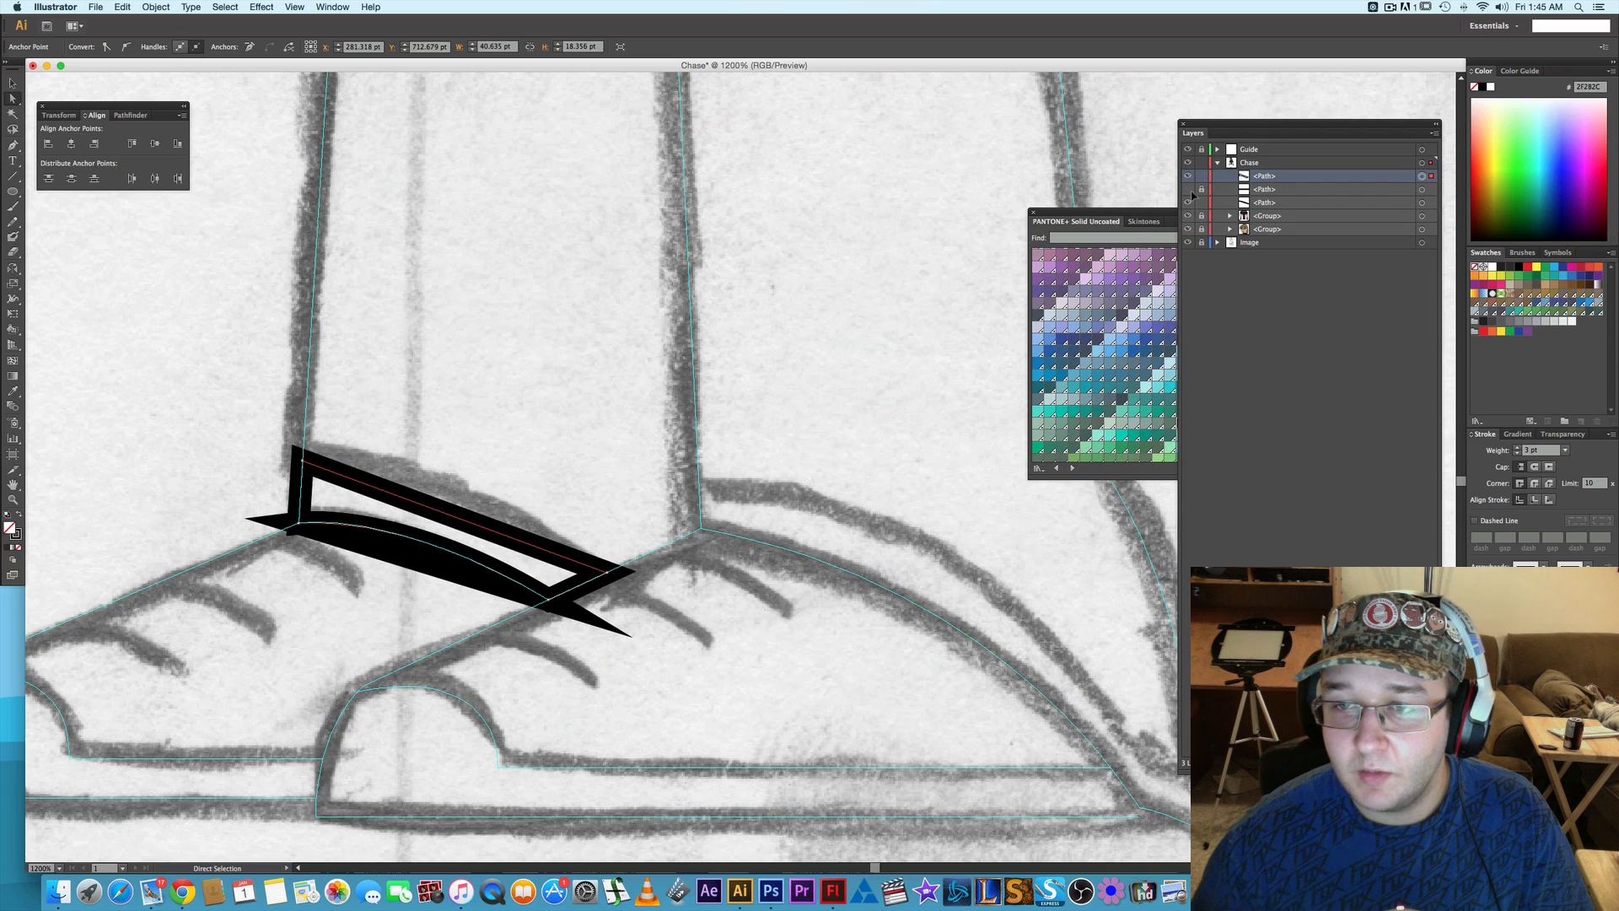
- Undo the anchor removals and the pasted copy, back to the full original trousers outline
key("super+z")
key("super+z")
key("super+z")
key("super+z")
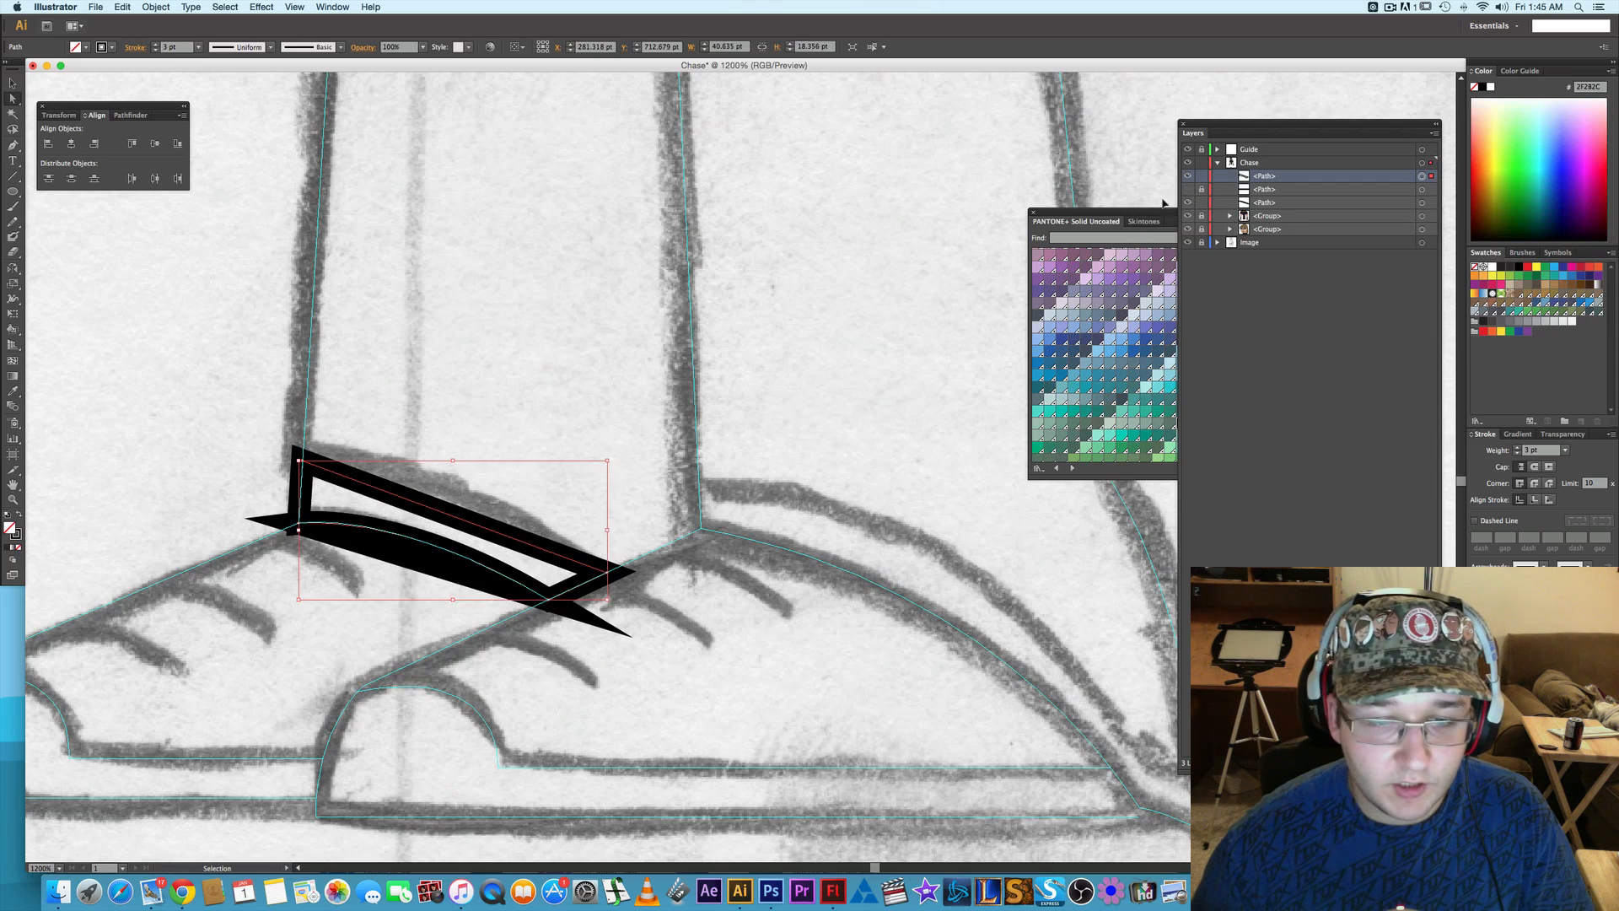
key("super+z")
key("super+z")
key("super+z")
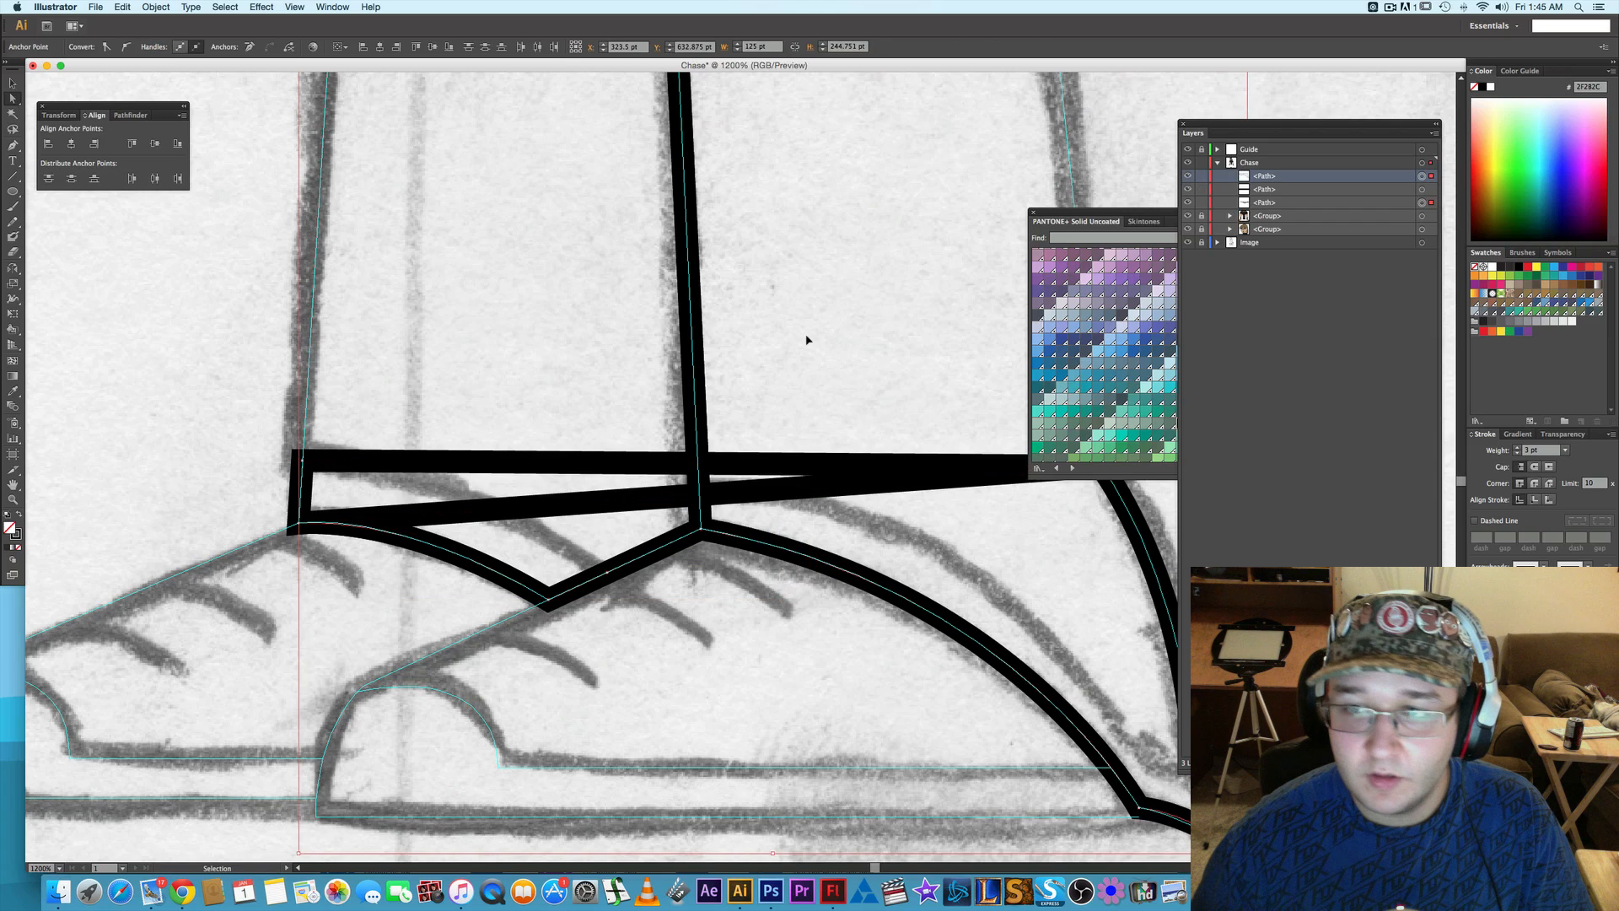
key("super+z")
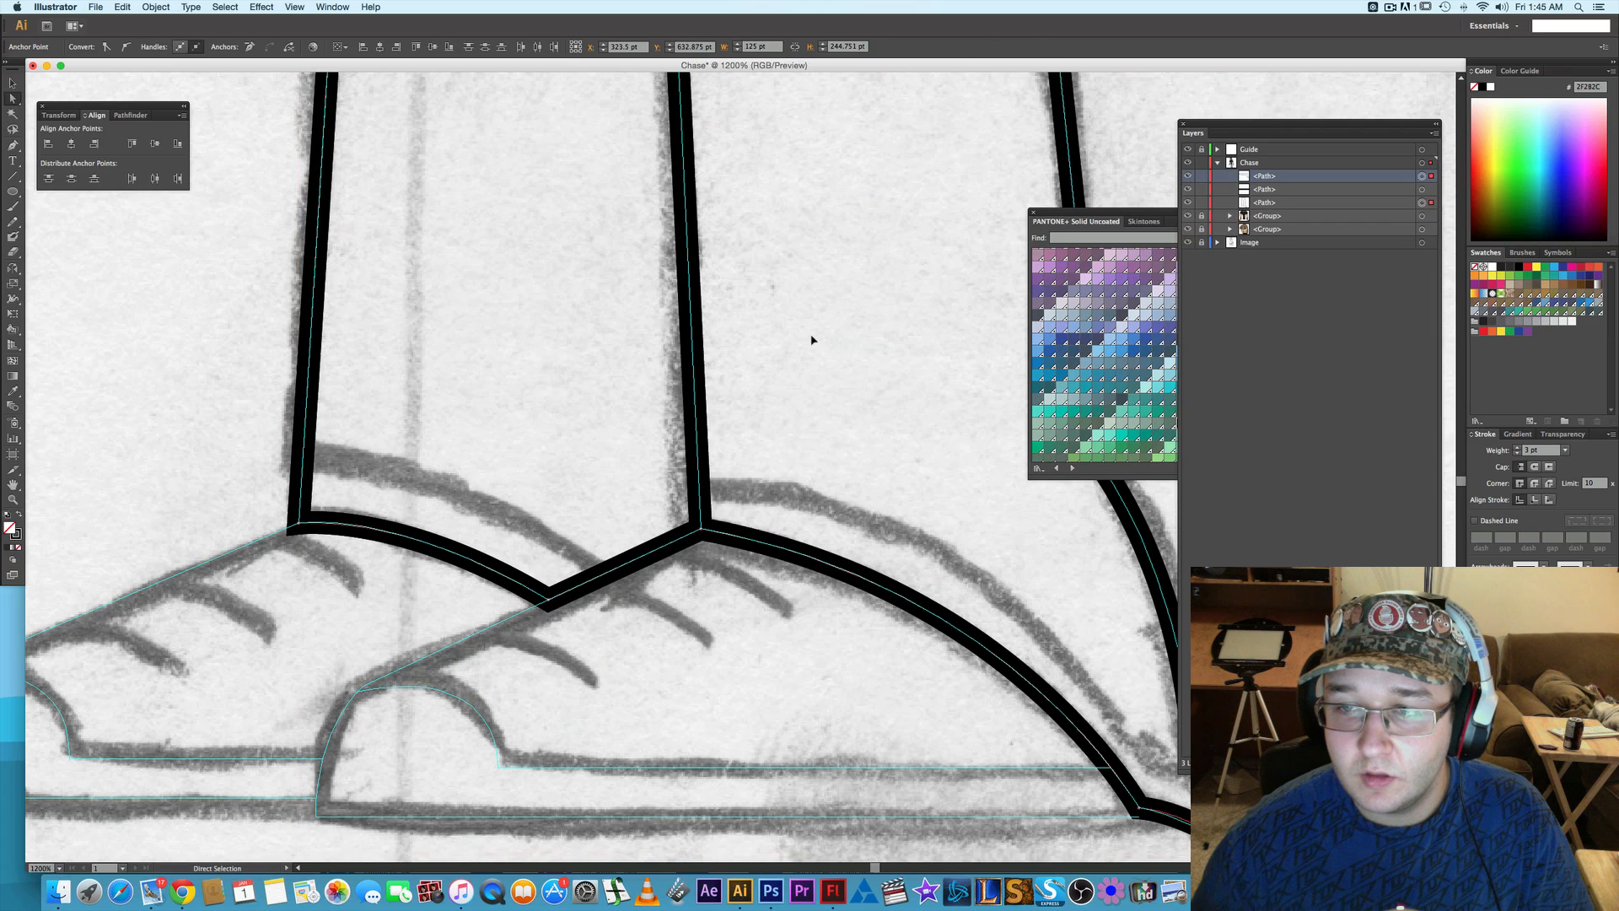
key("super+shift+z")
key("super+z")
scroll(873, 253, "down", 1)
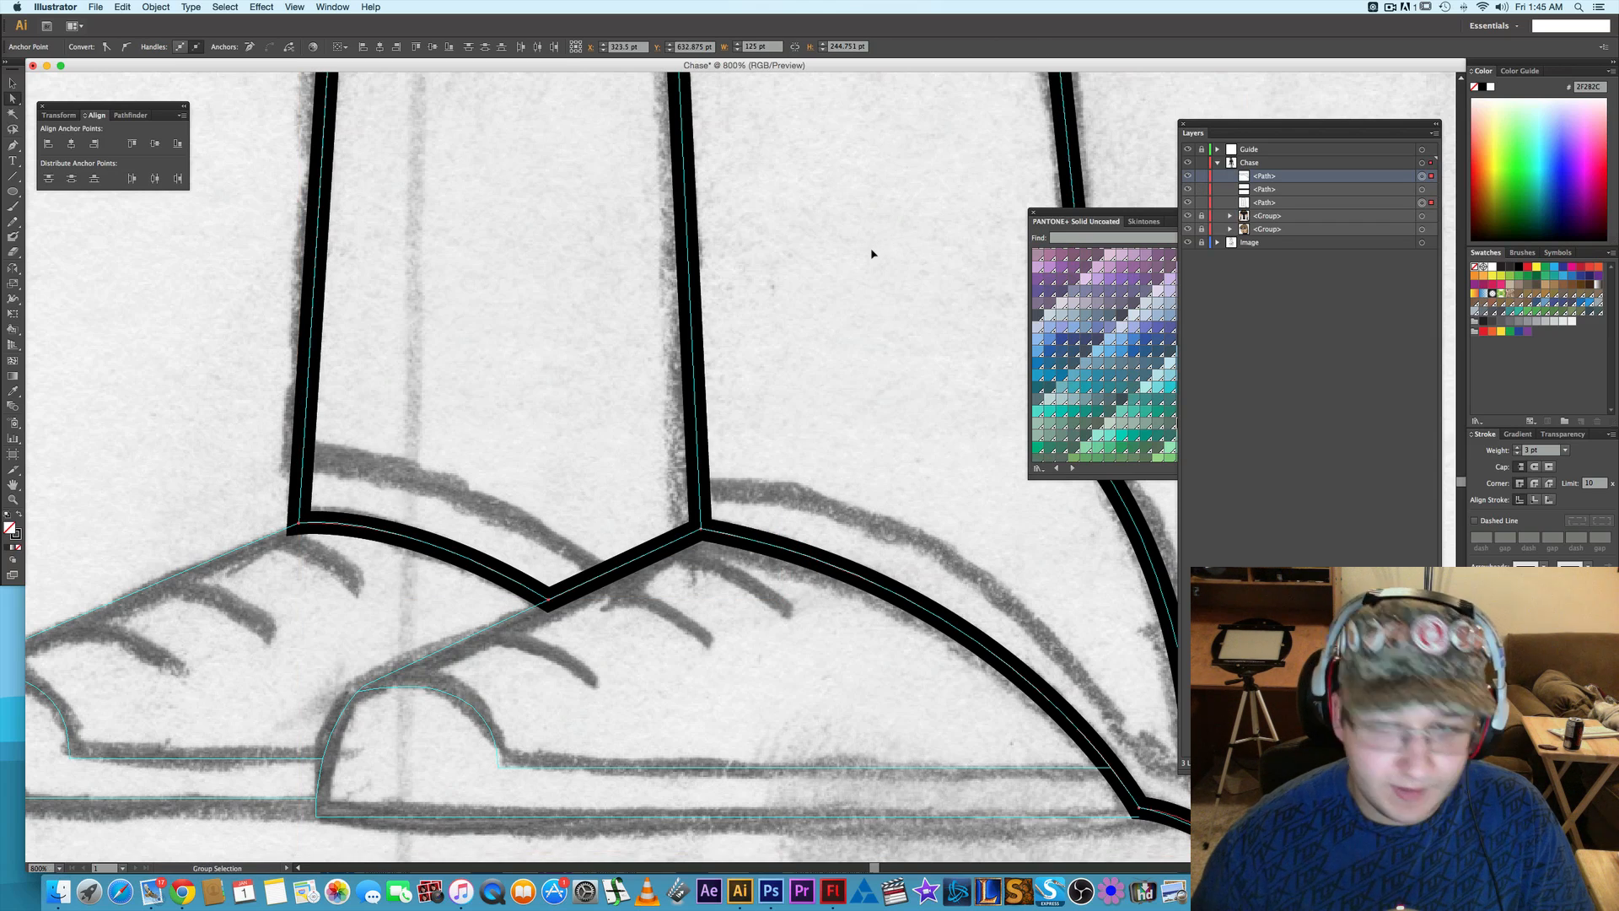
scroll(873, 254, "down", 1)
key("super+z")
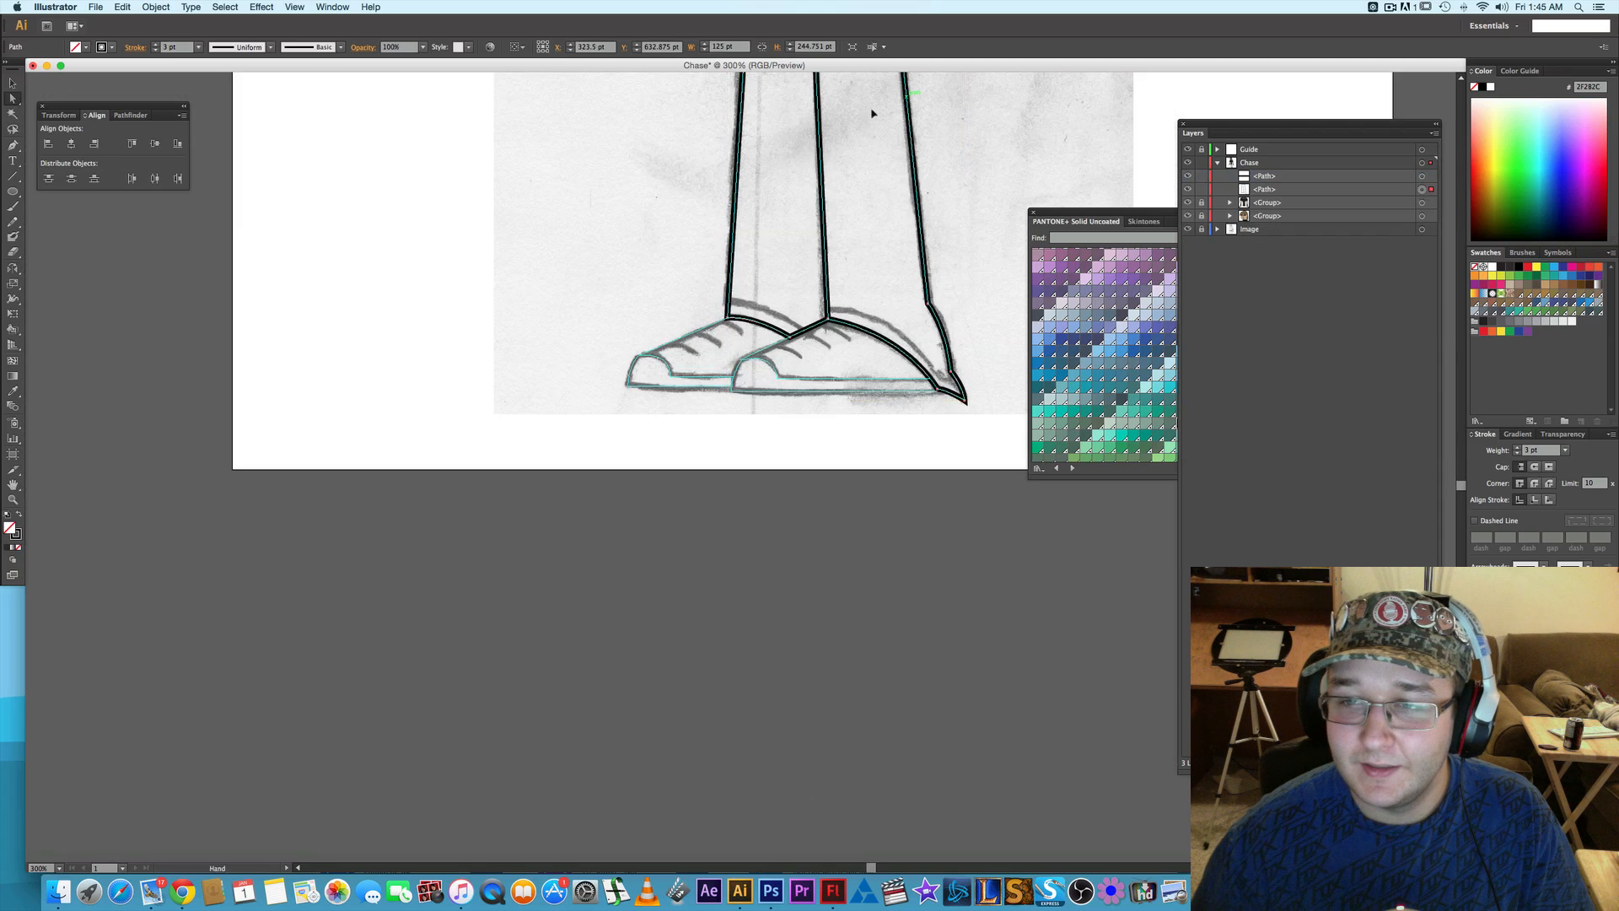
- Duplicate the trousers outline in place, lock the original and the short horizontal line, and select the copy's back waist corner
left_click_drag(871, 110, 857, 366)
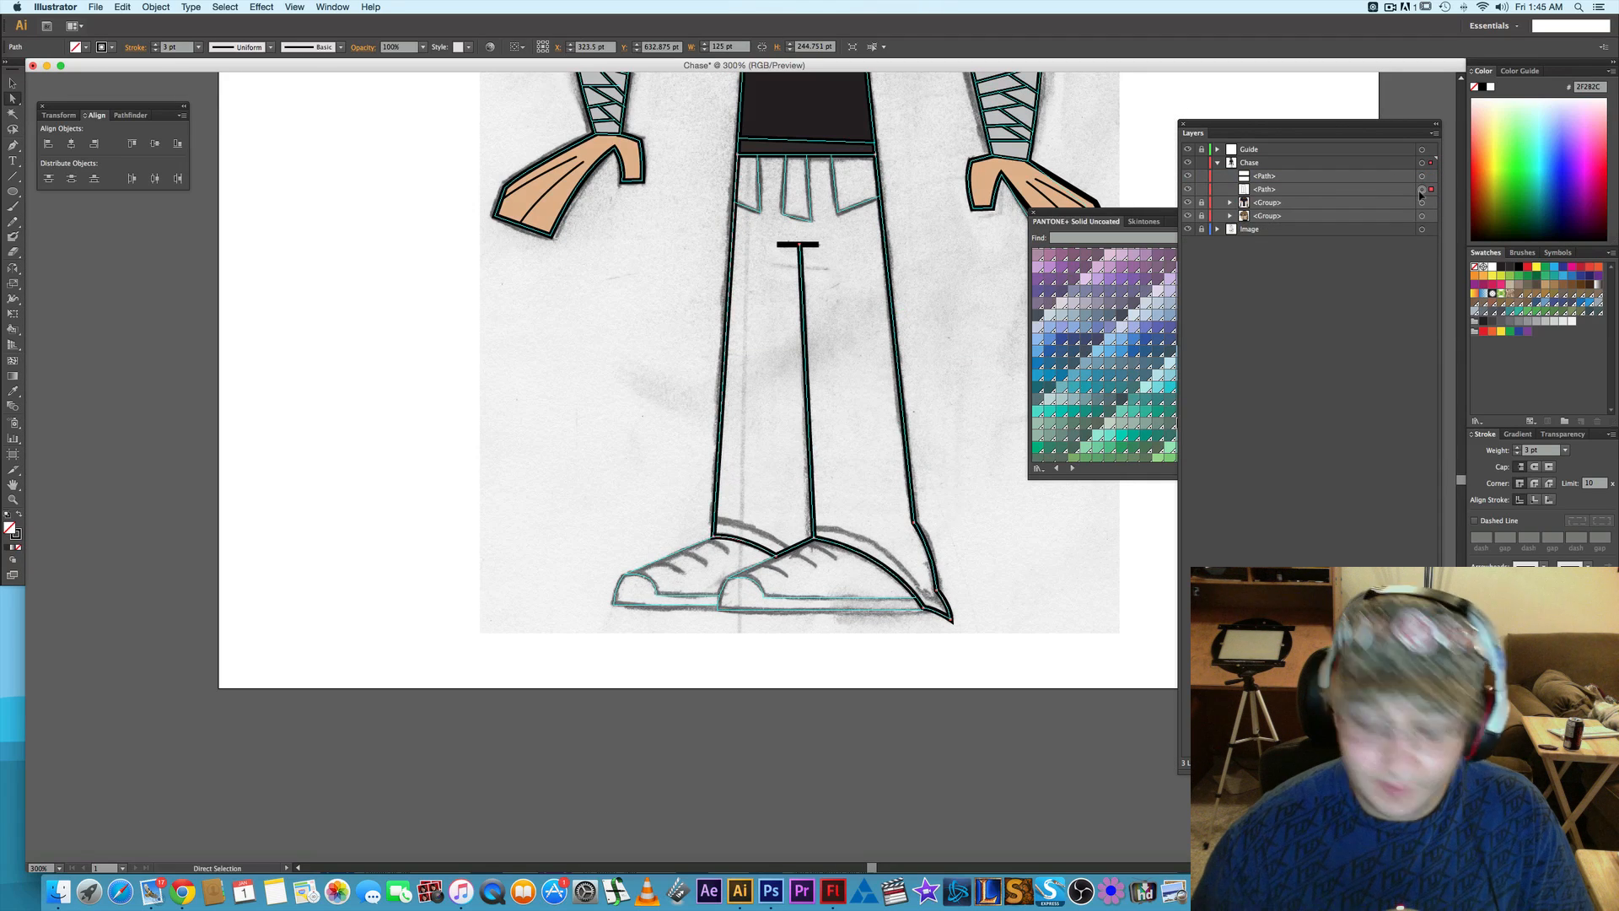
key("v")
key("super+c")
key("super+shift+v")
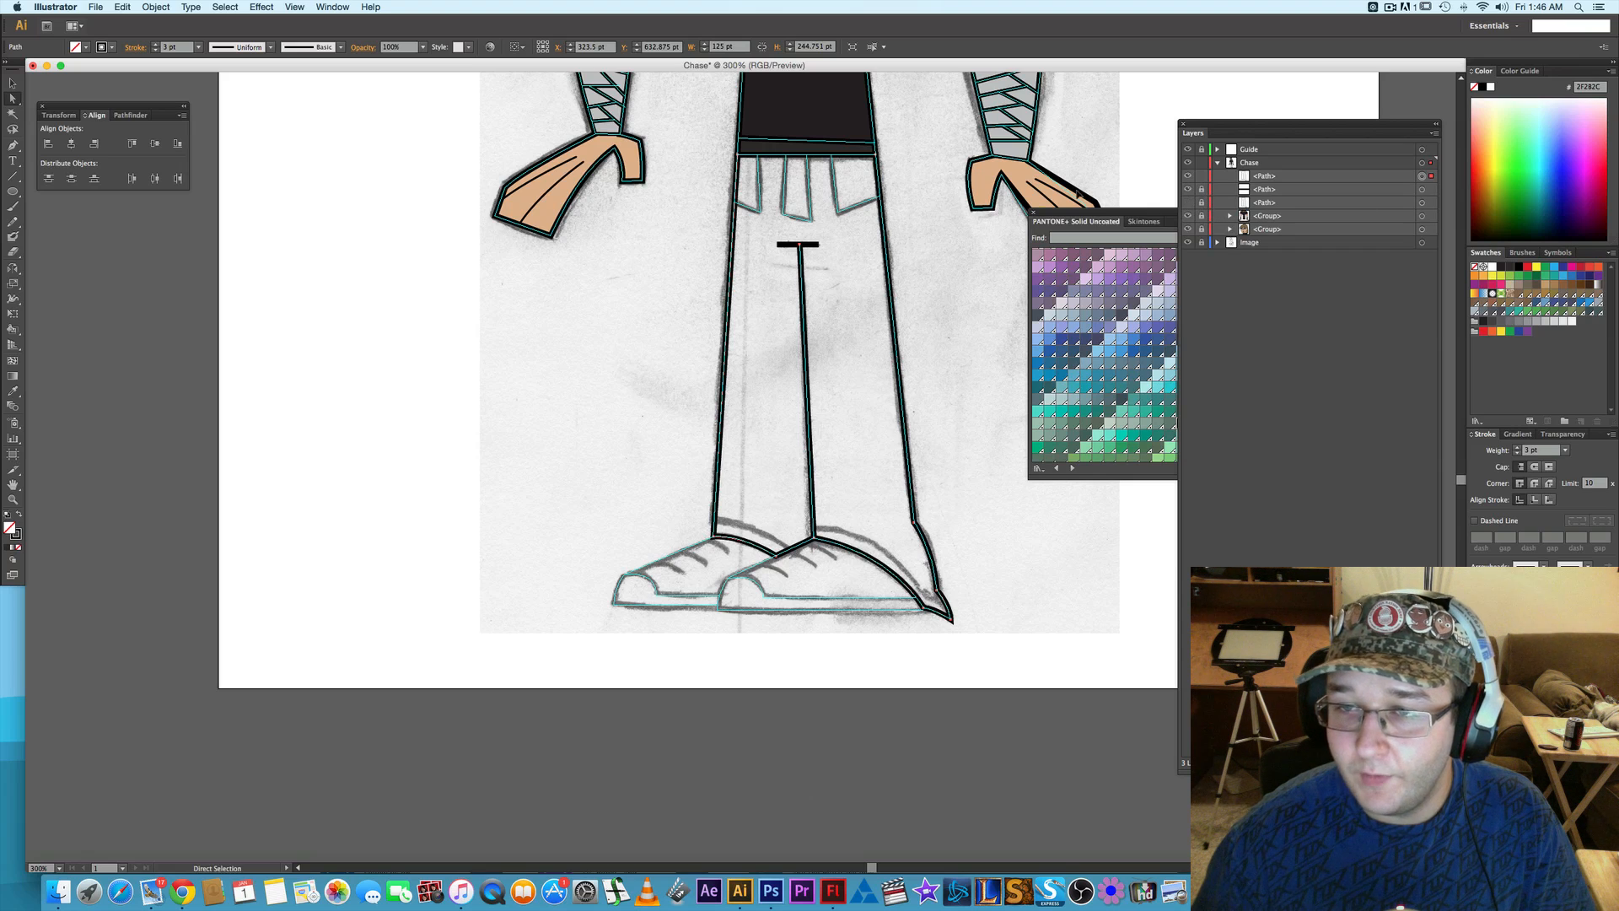
left_click(714, 157)
left_click(739, 155)
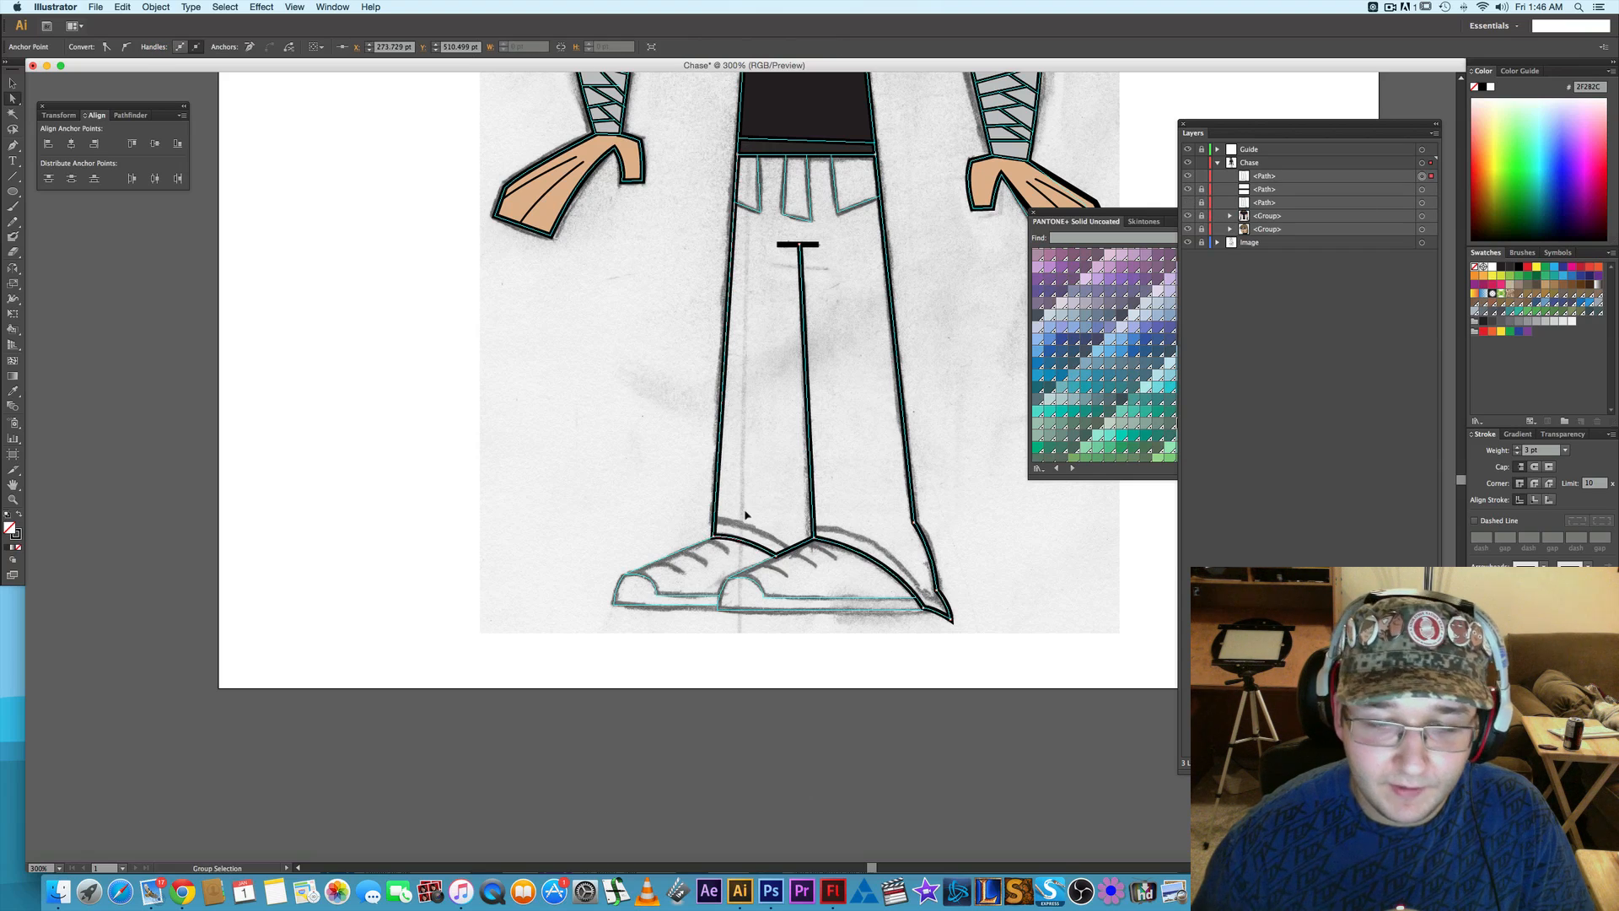
- Add anchors to the copied outline where the back cuff's upper edge meets the back leg and the front shoe
scroll(746, 514, "up", 2)
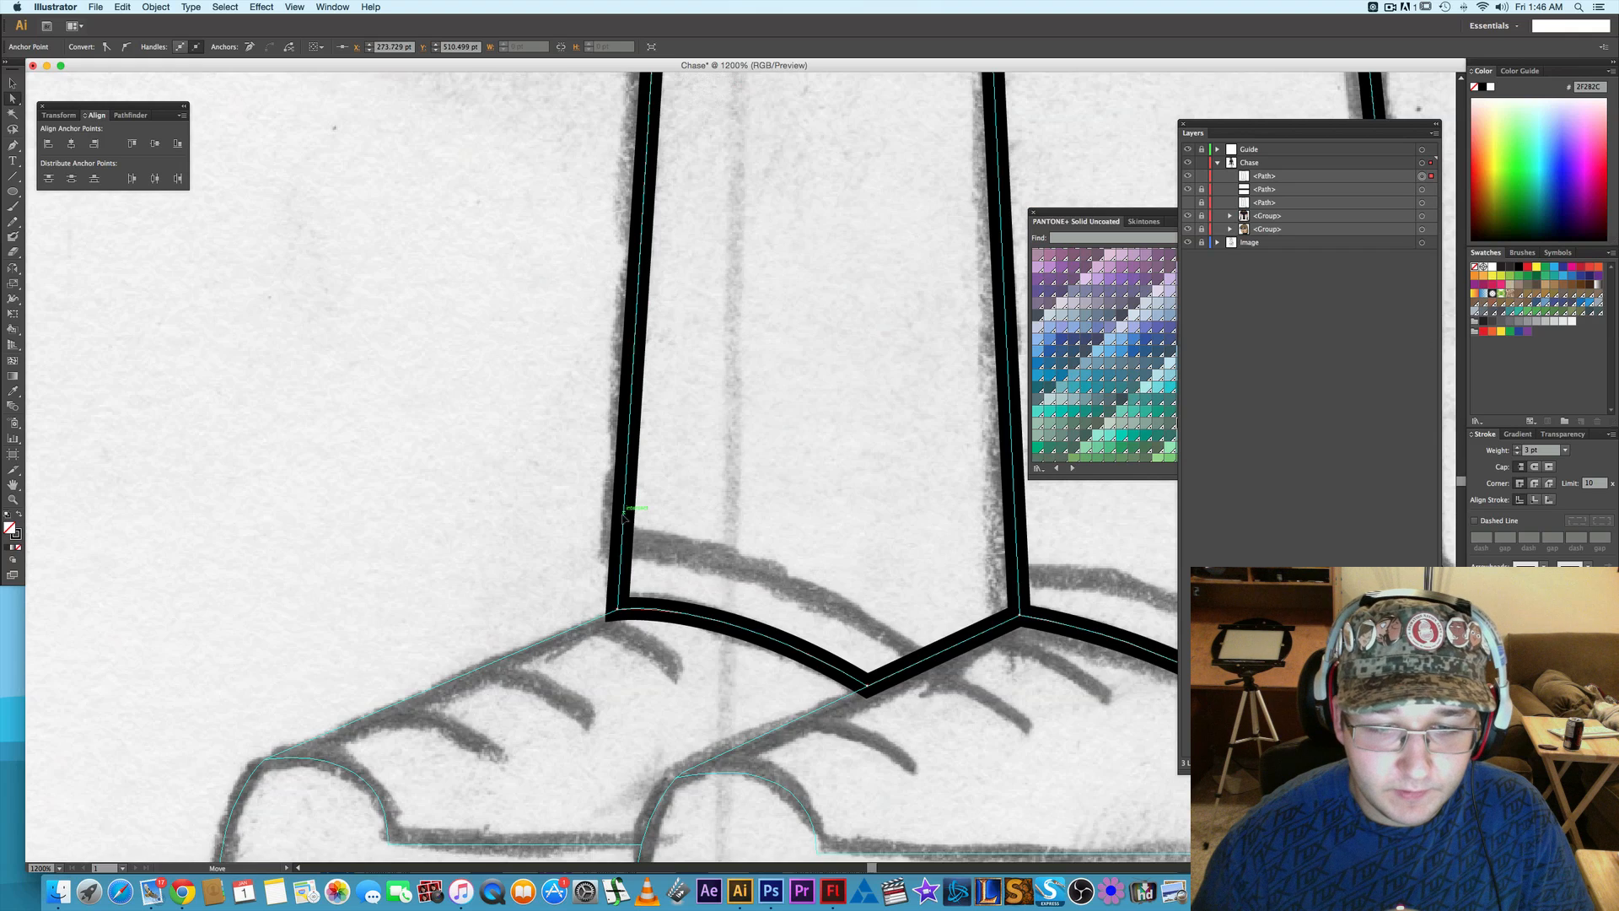
key("plus")
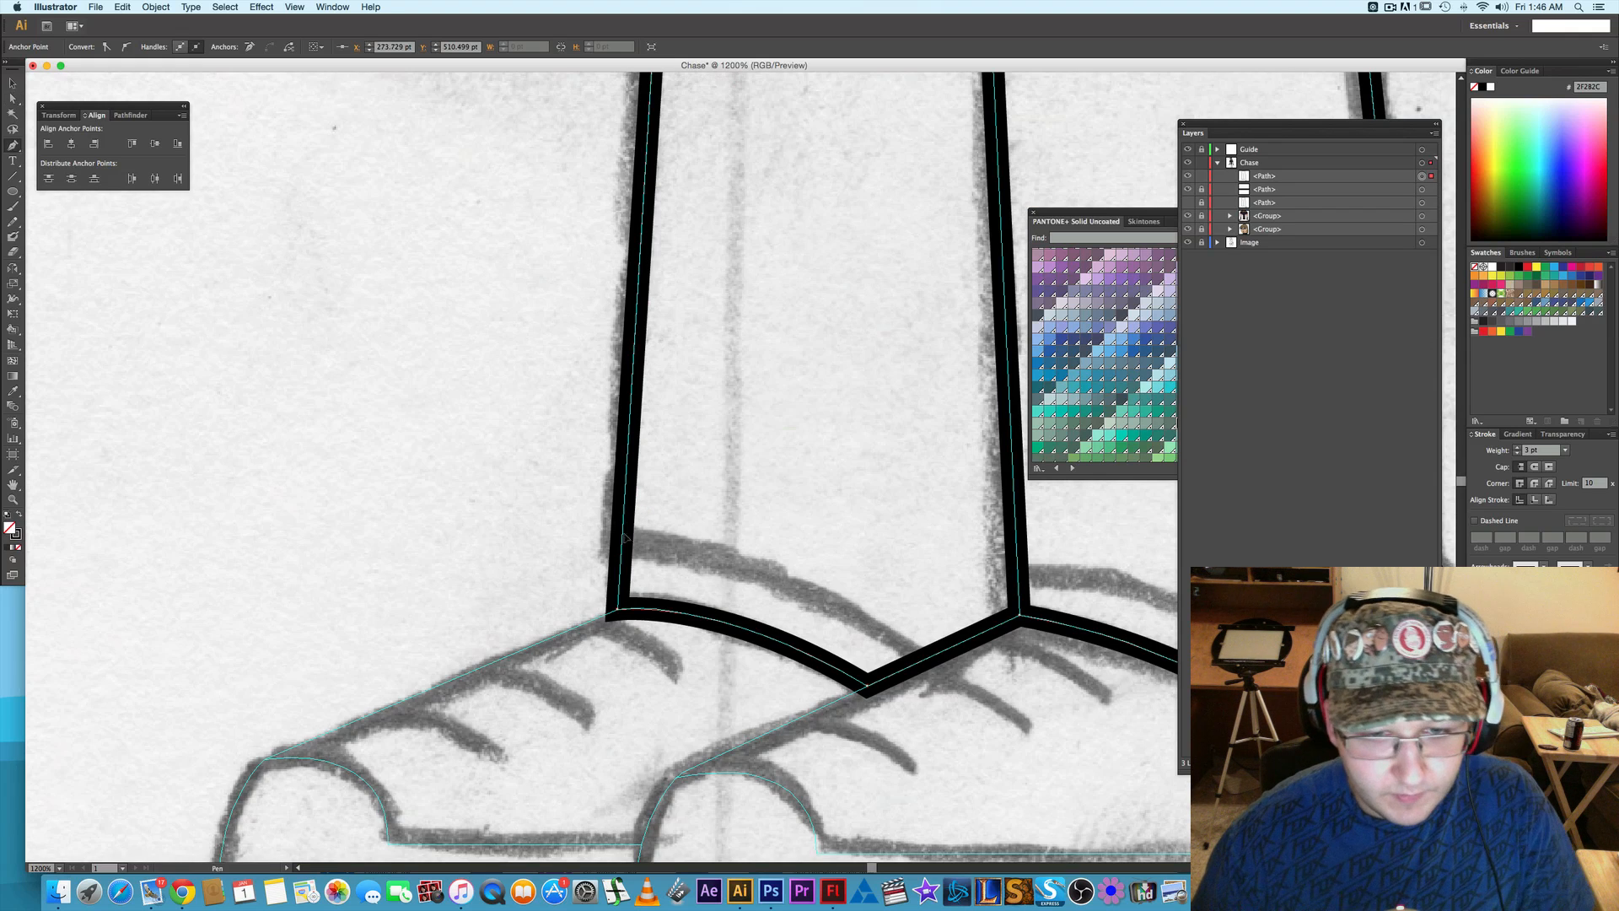
left_click(624, 542)
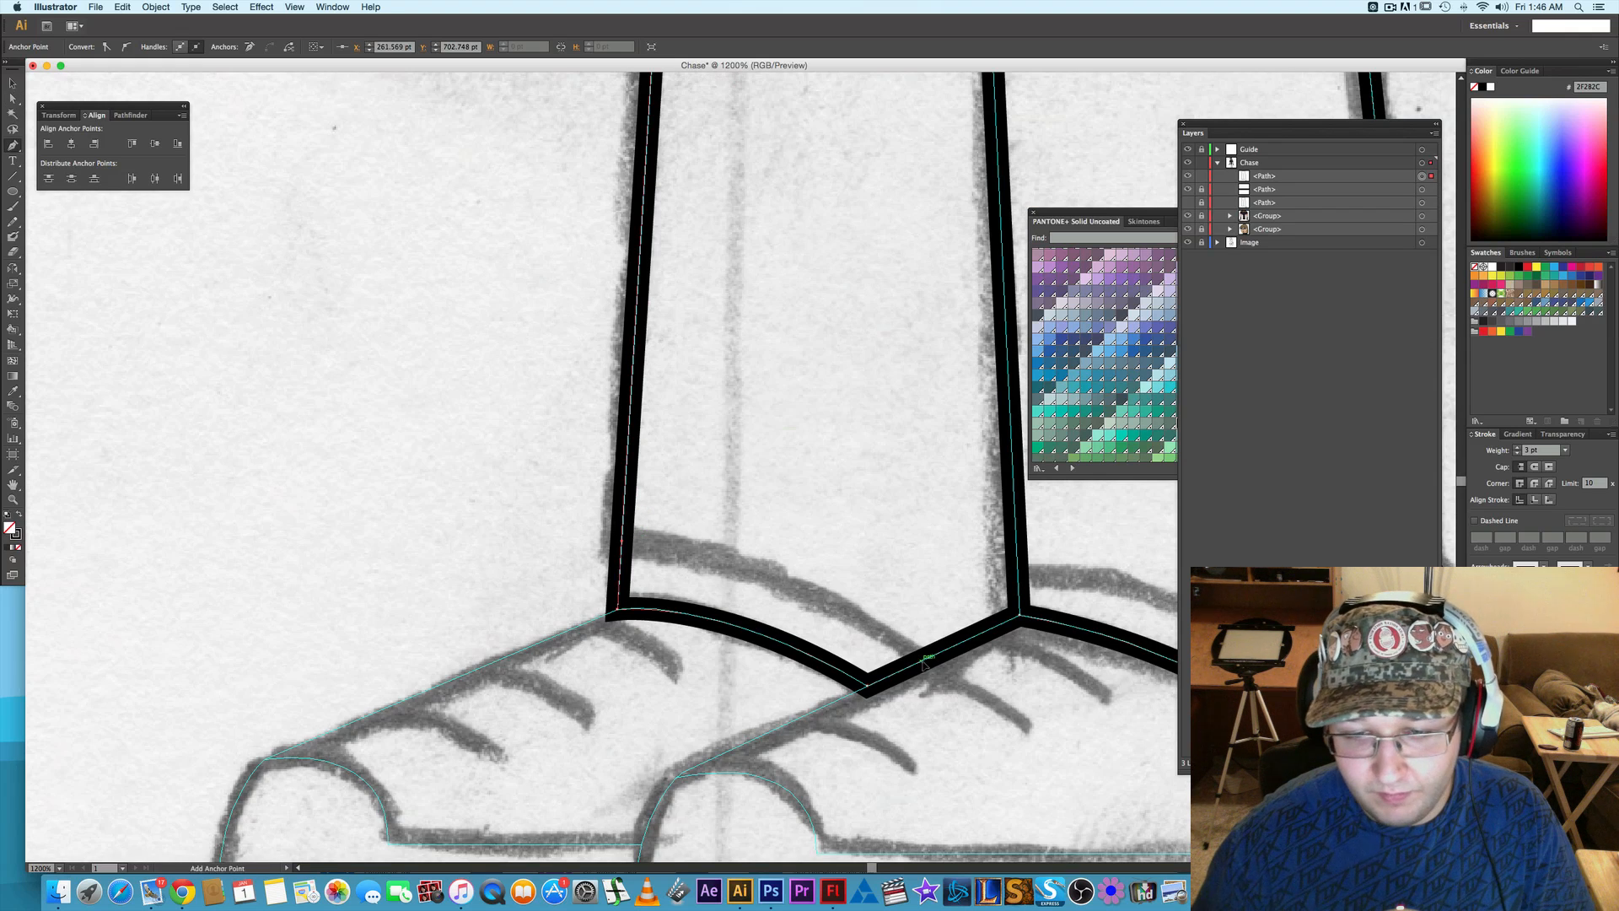
left_click_drag(903, 481, 742, 769)
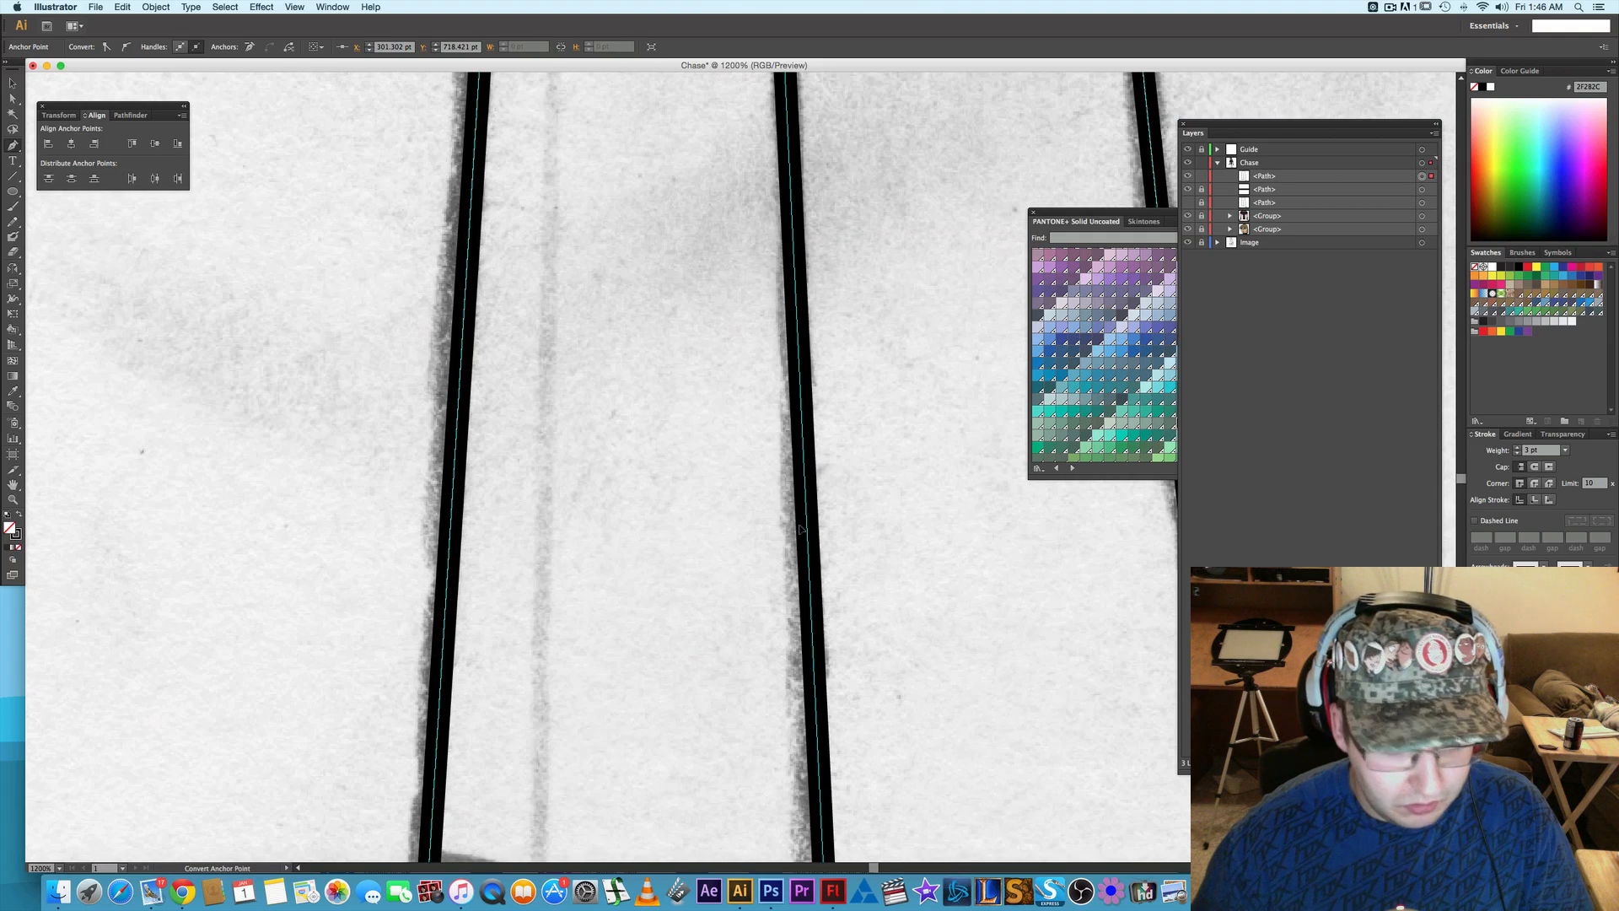
- Remove the waist and seam-top anchors from the copied outline, leaving only its cuff area above the shoes
scroll(801, 530, "down", 2)
scroll(801, 529, "down", 1)
key("a")
left_click_drag(805, 441, 795, 519)
left_click_drag(665, 204, 910, 332)
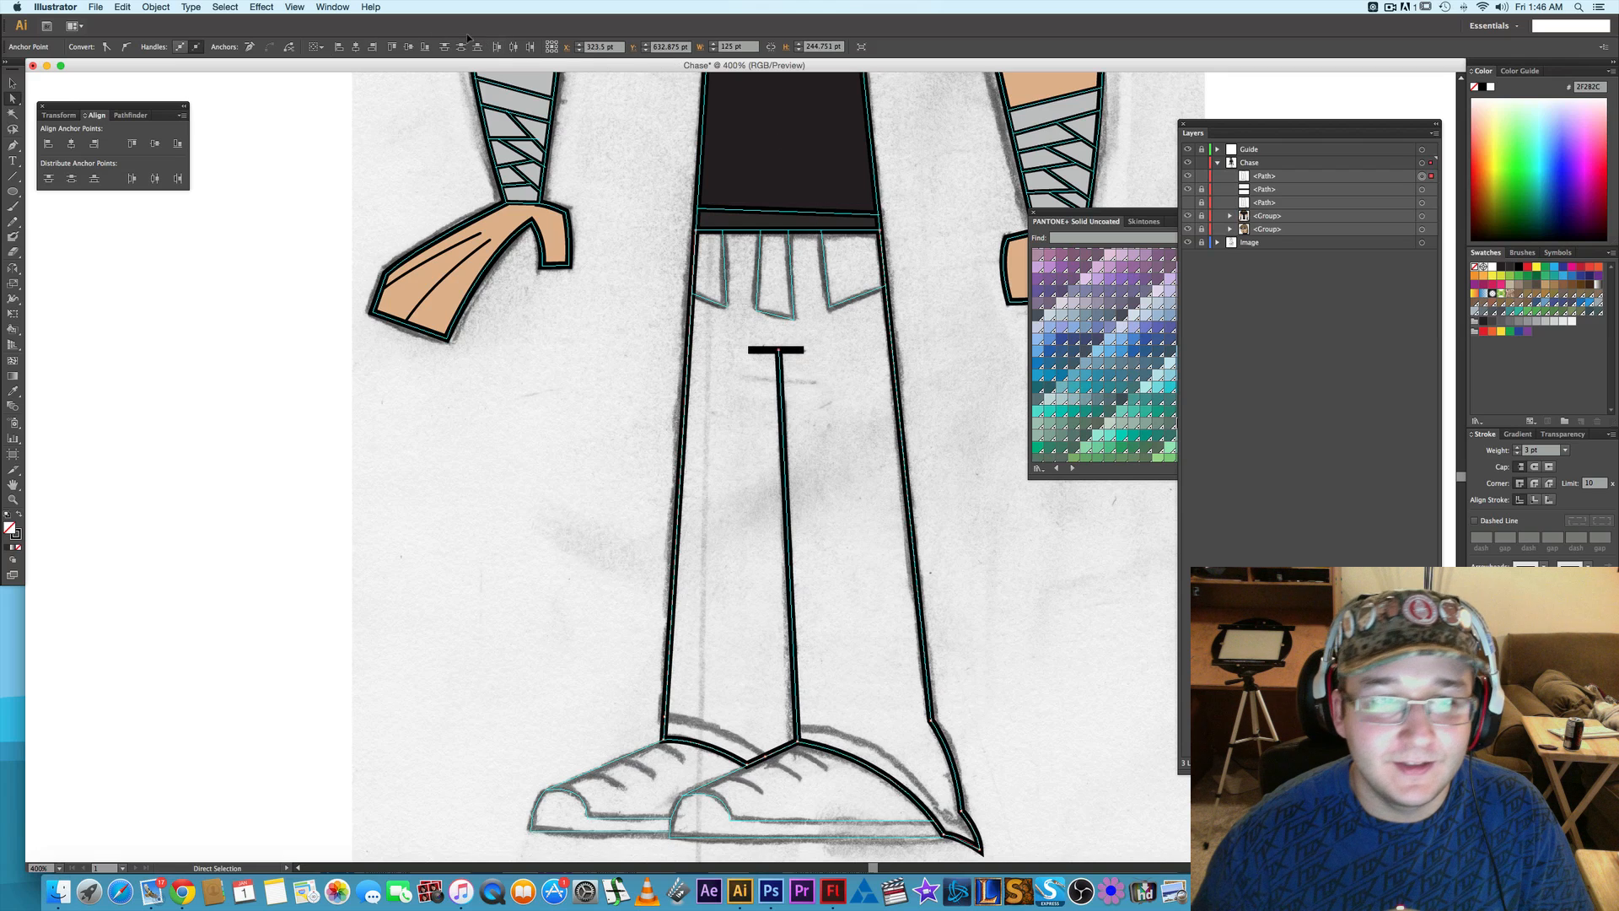
left_click(250, 48)
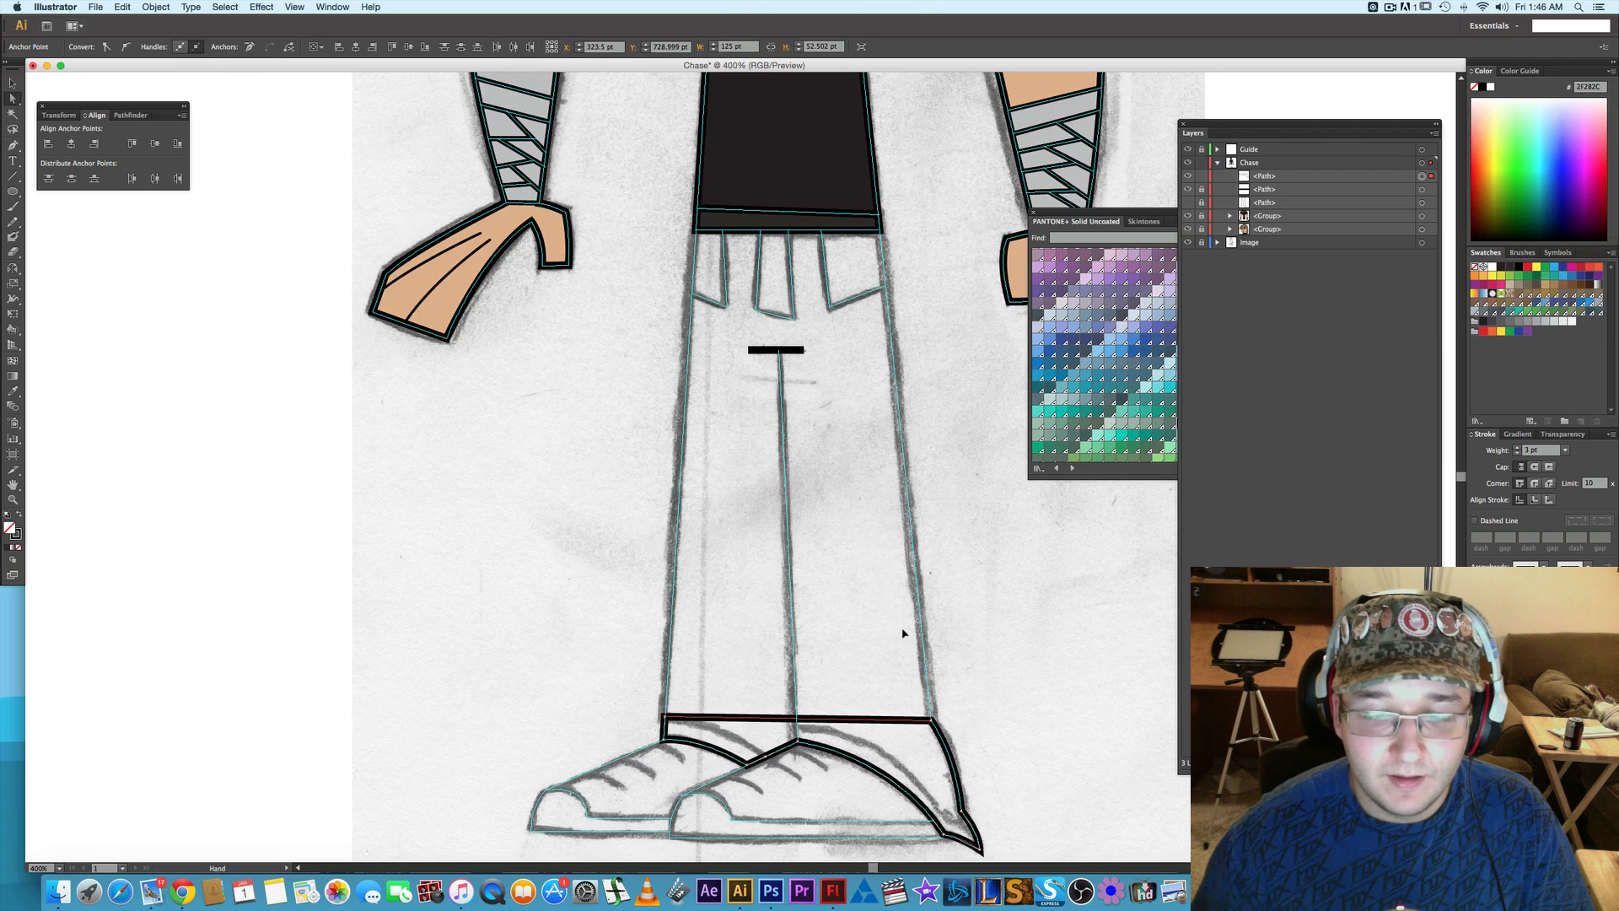
- Remove the front leg and shoe anchors from the copied outline, leaving only the back cuff's shape
left_click_drag(896, 723, 820, 615)
left_click_drag(820, 770, 928, 590)
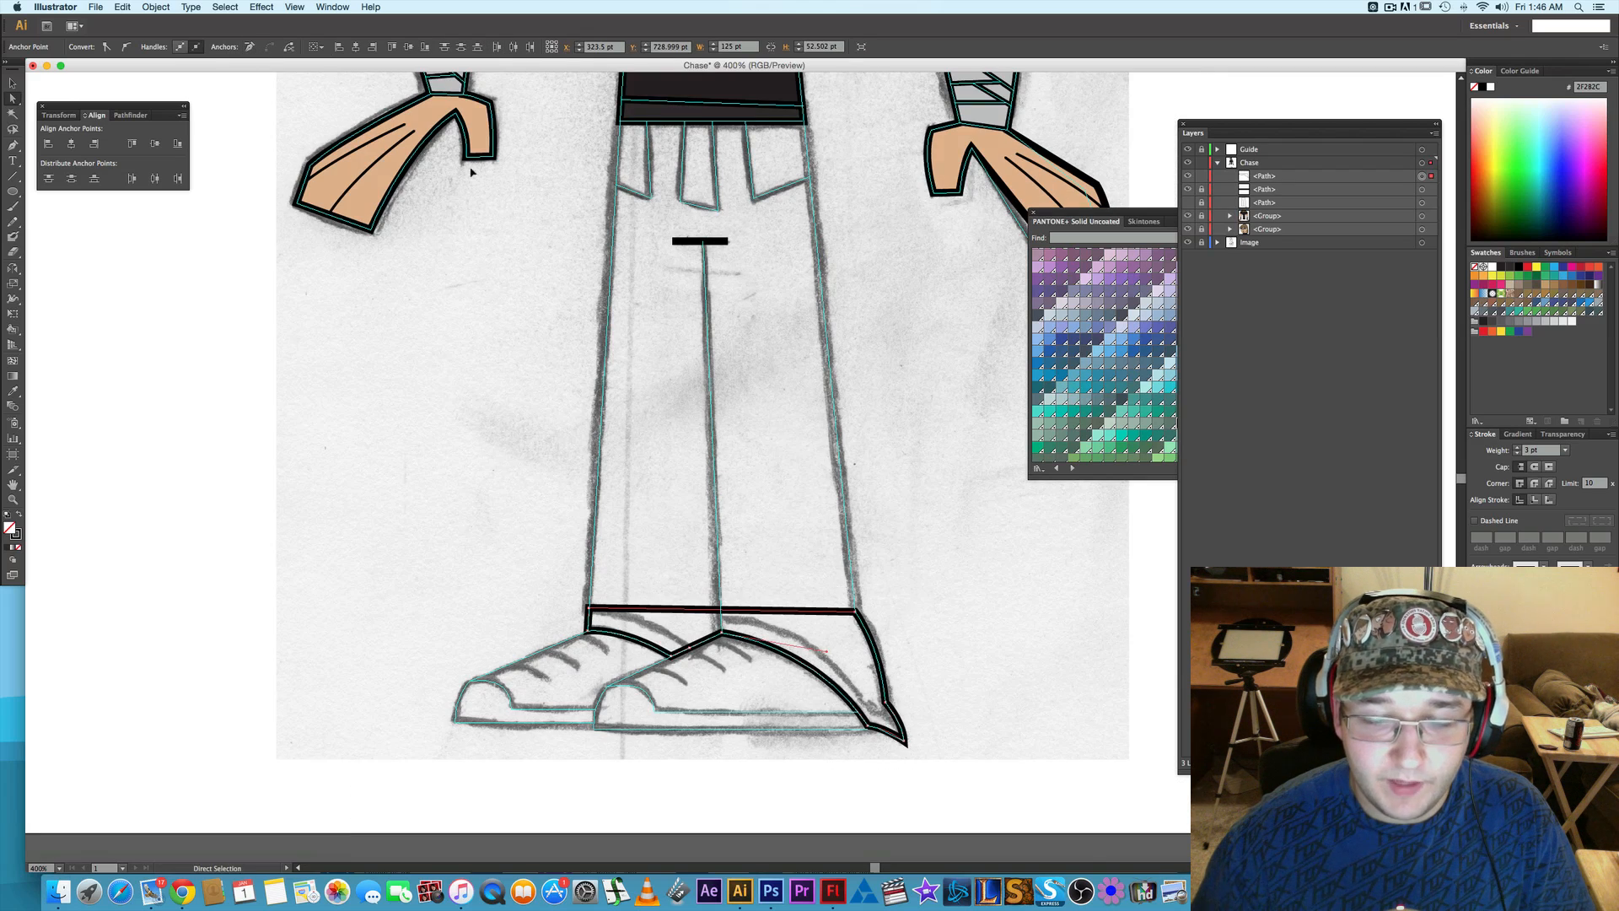
left_click(250, 47)
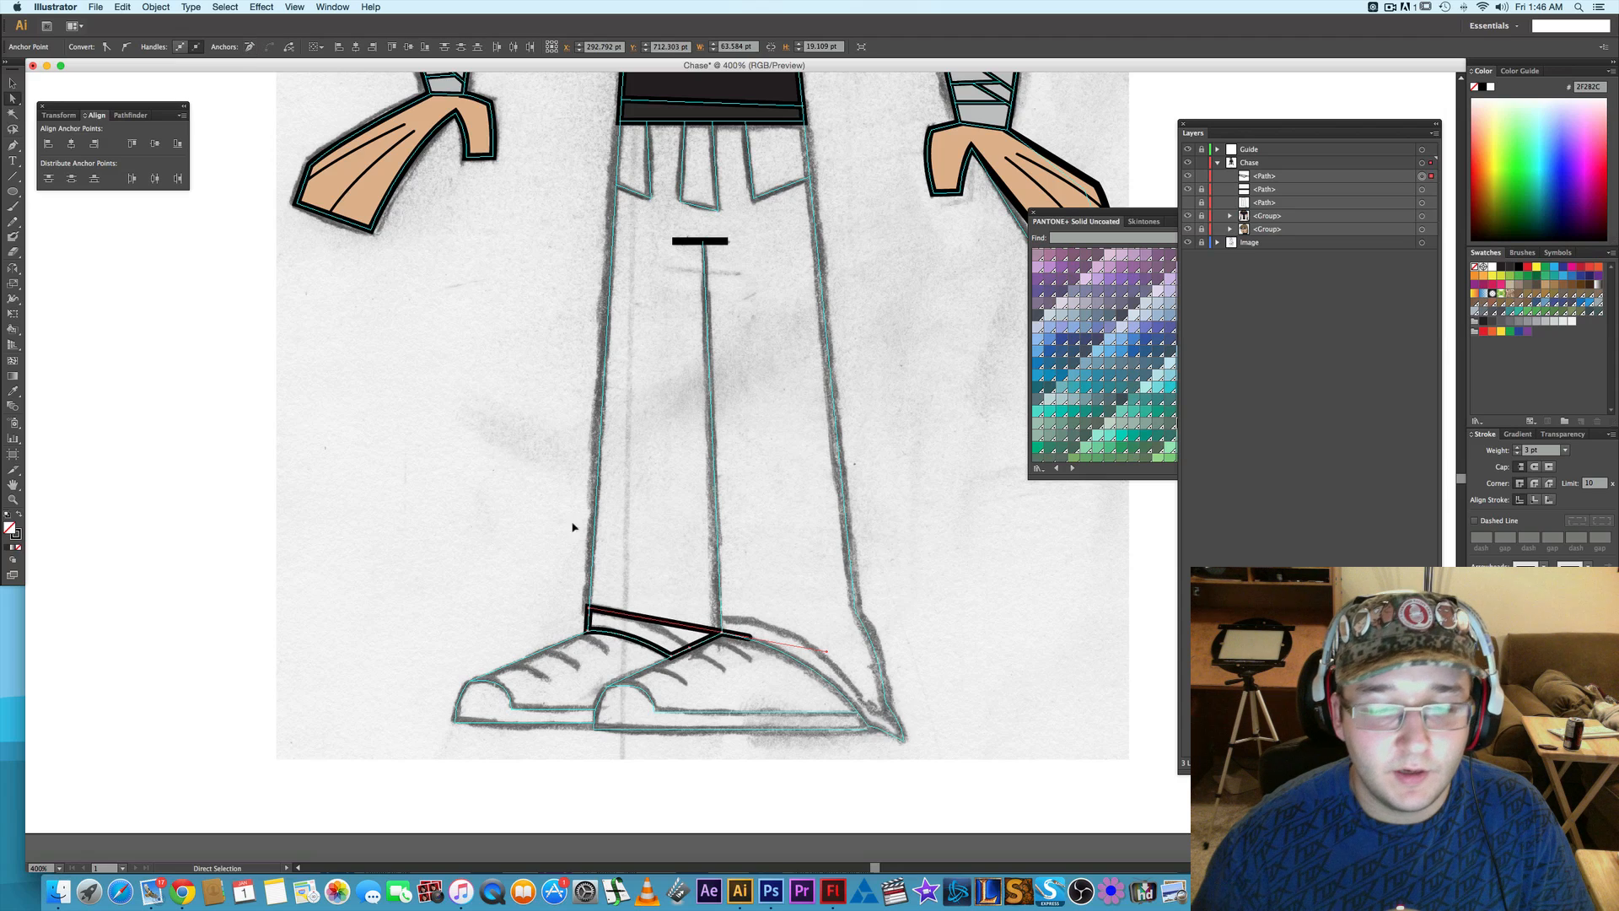
left_click(722, 633)
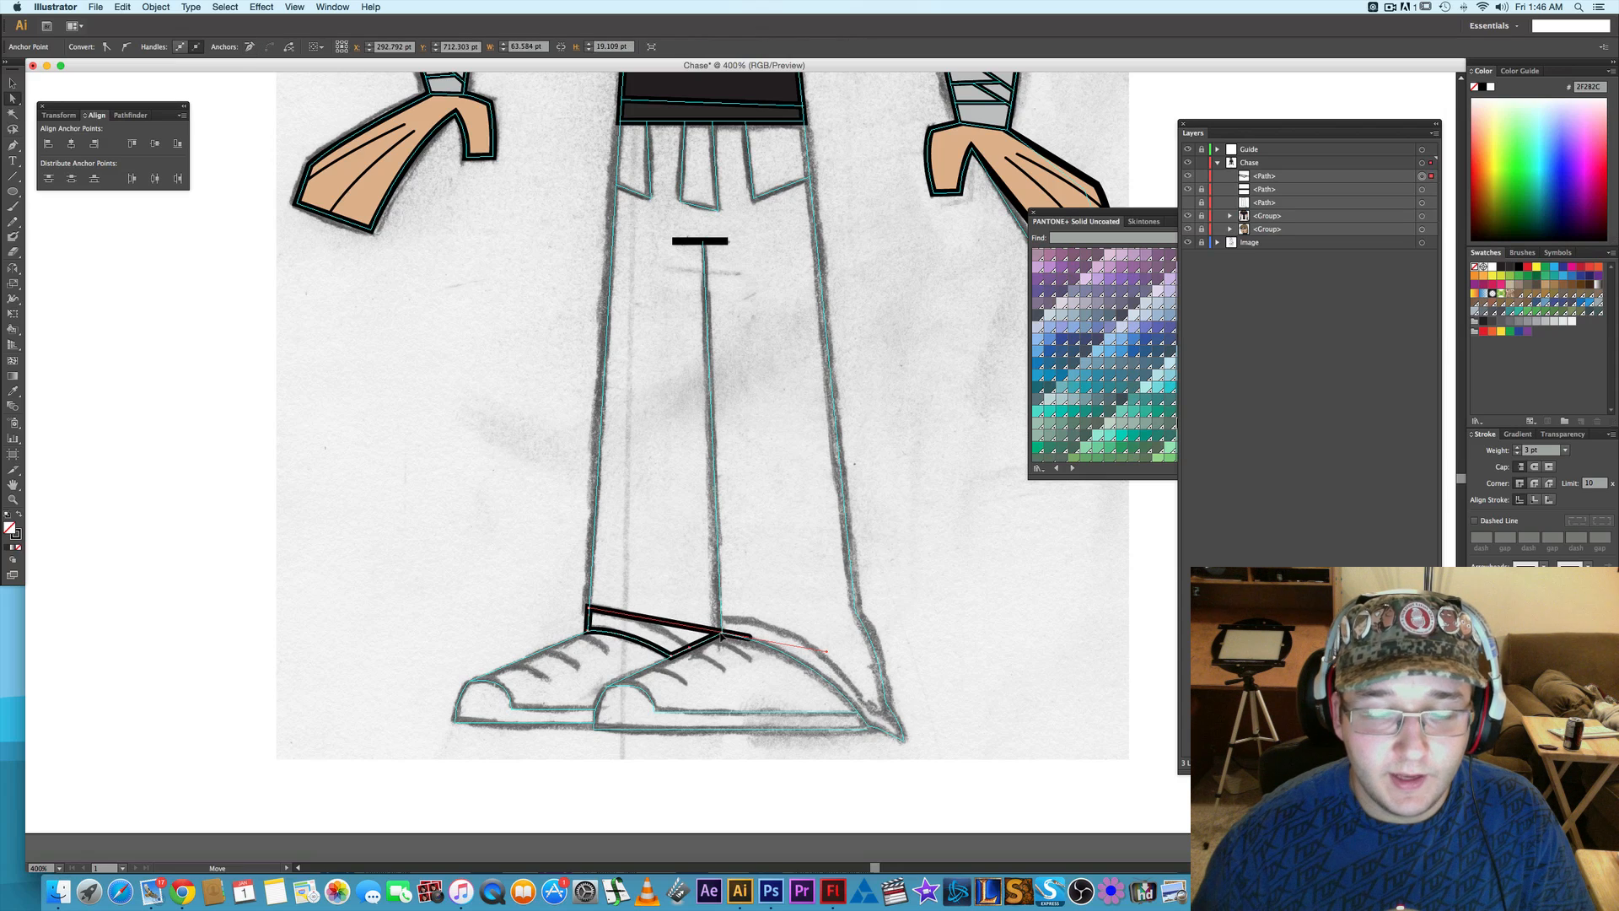
left_click(250, 47)
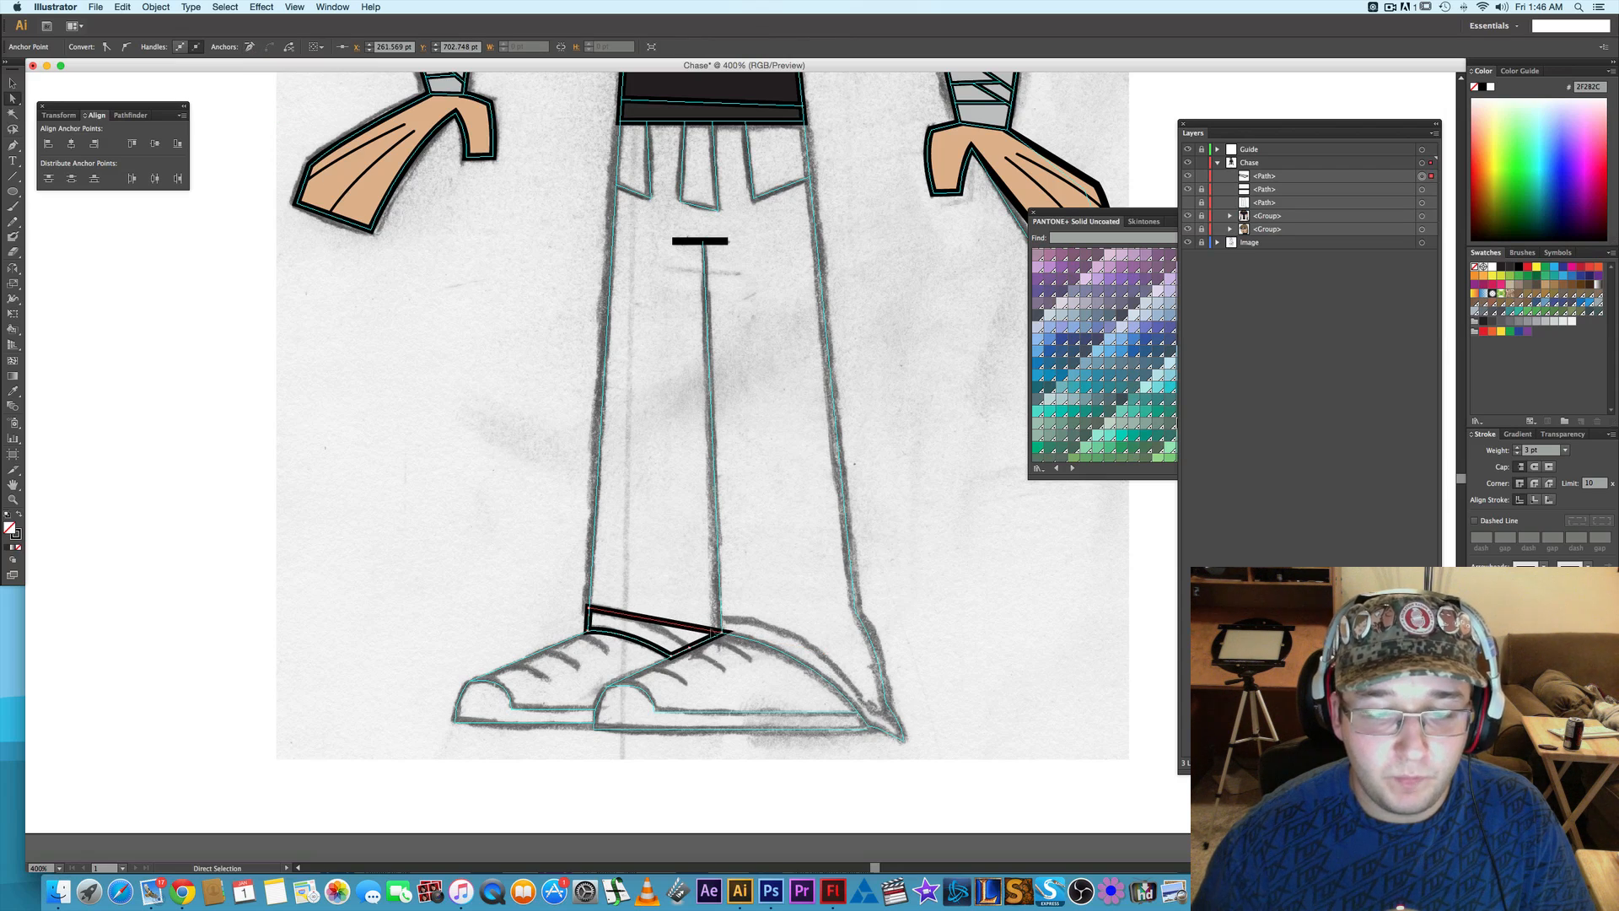
left_click(717, 648)
left_click(250, 47)
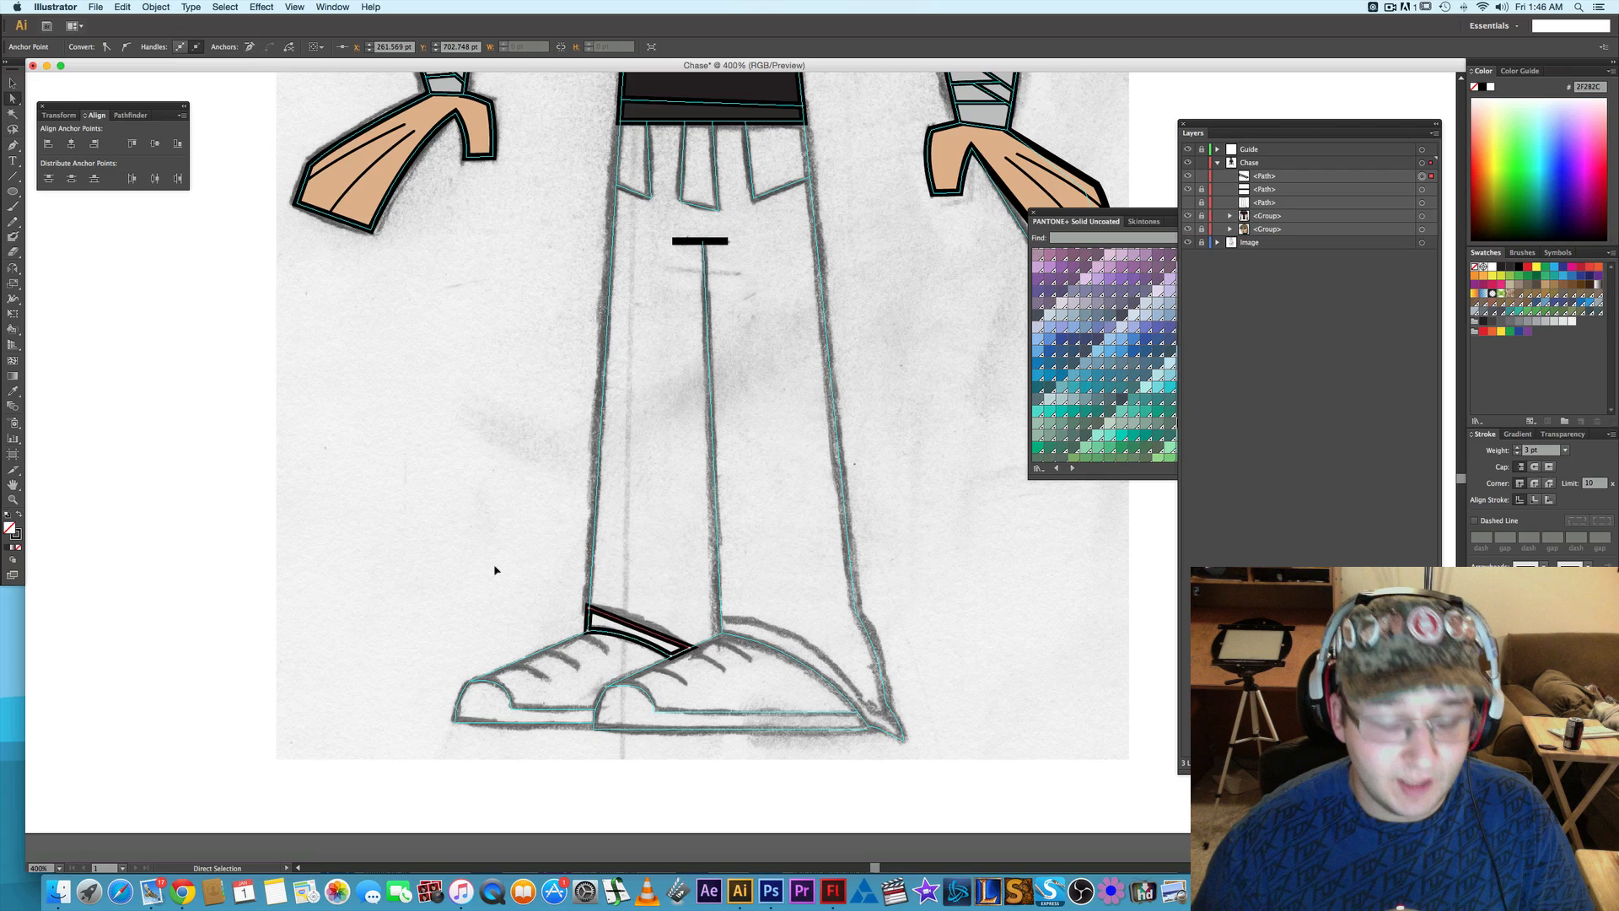
- Convert the back cuff's upper corner to smooth, retract its lower handle, and reshape the other handle to curve the top edge along the sketch
left_click(666, 641)
scroll(665, 642, "up", 2)
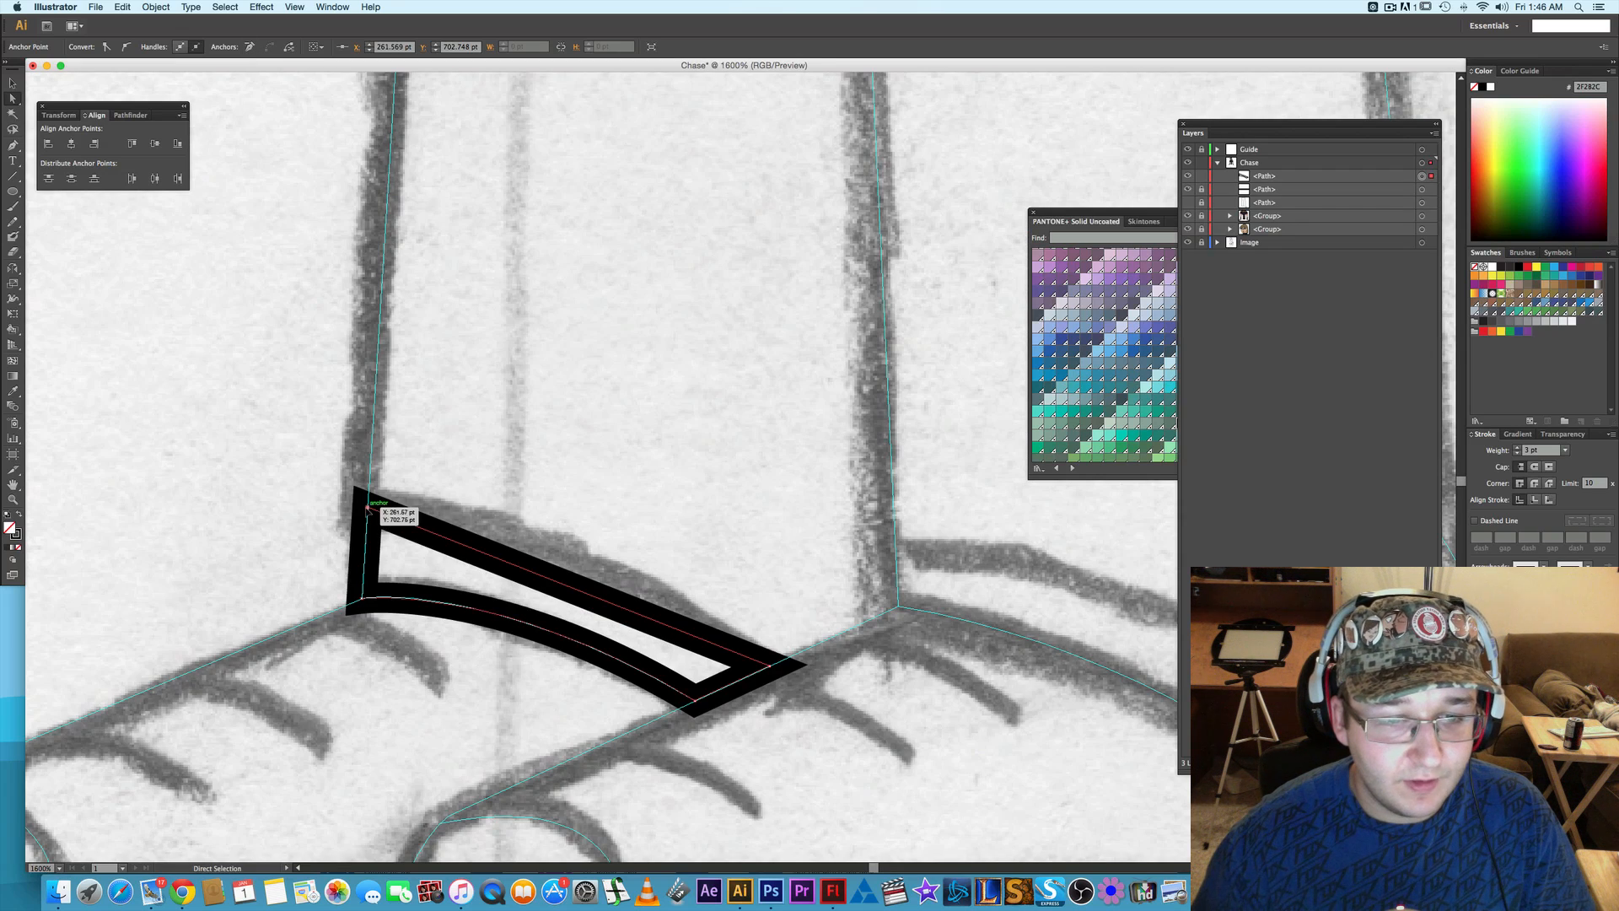
left_click(125, 46)
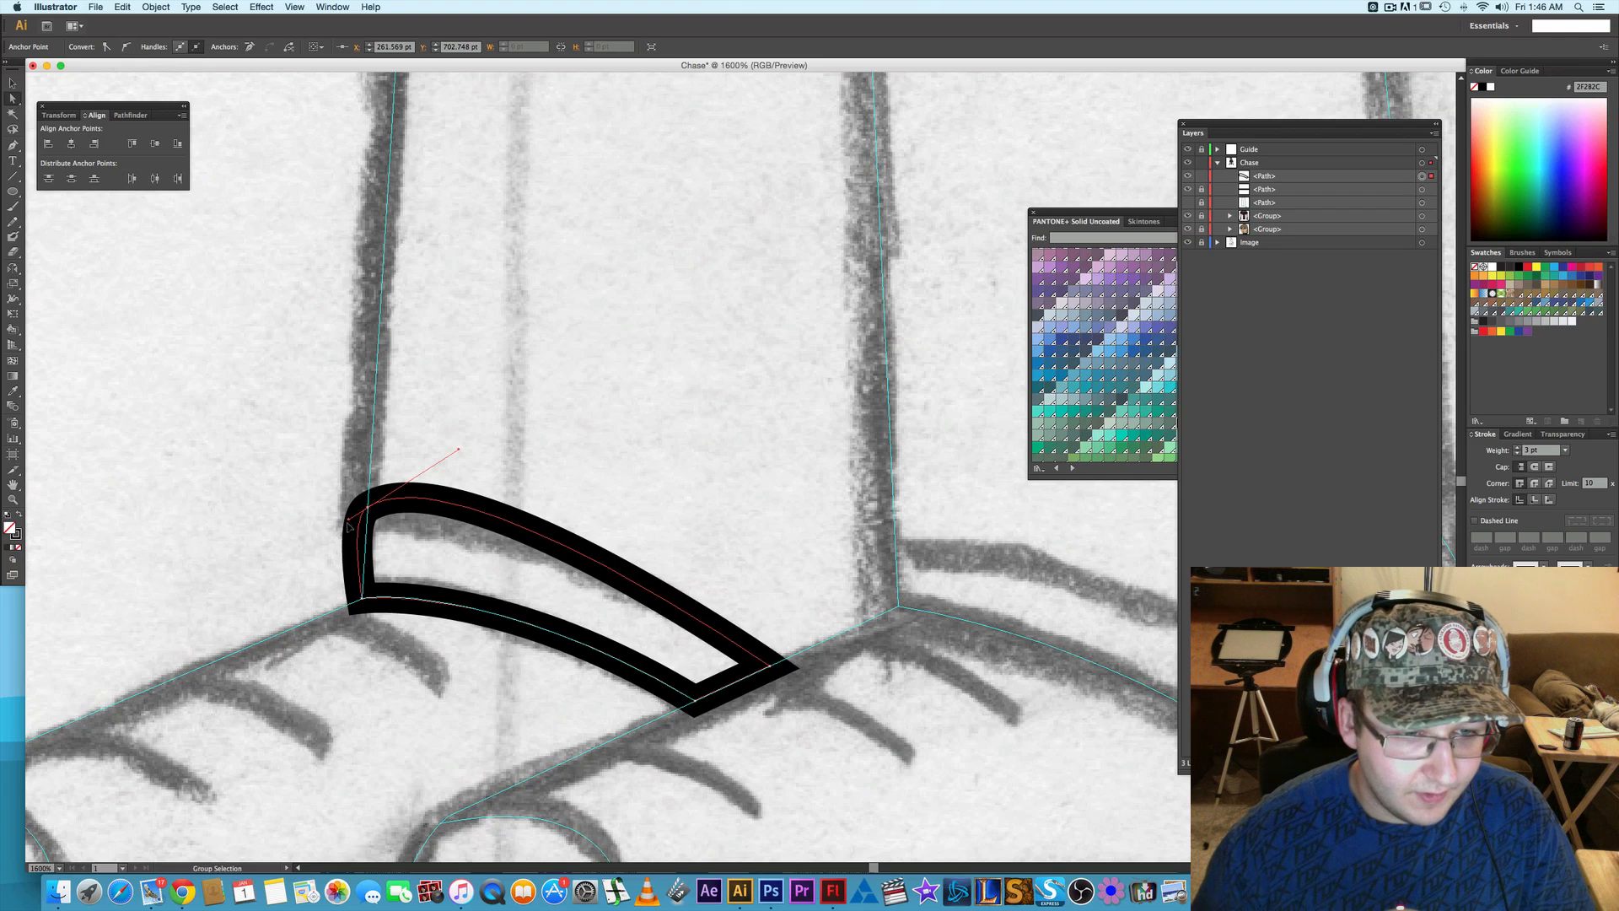
left_click_drag(348, 519, 363, 598)
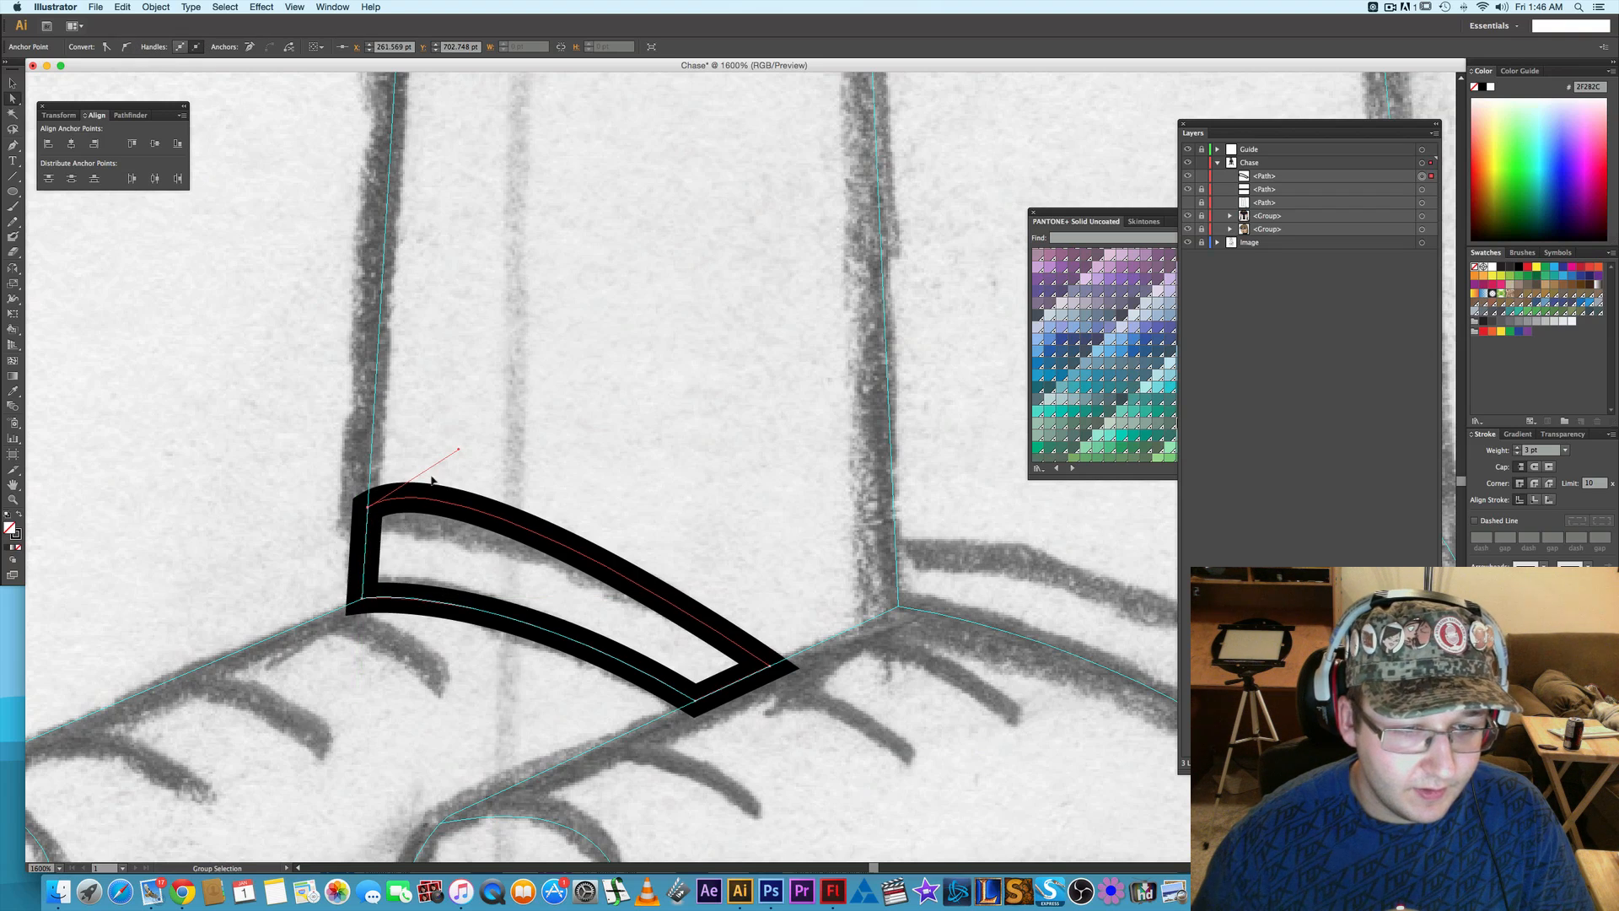
mouse_move(458, 452)
left_mouse_down()
mouse_move(574, 531)
mouse_move(612, 530)
left_mouse_up()
key("super+minus")
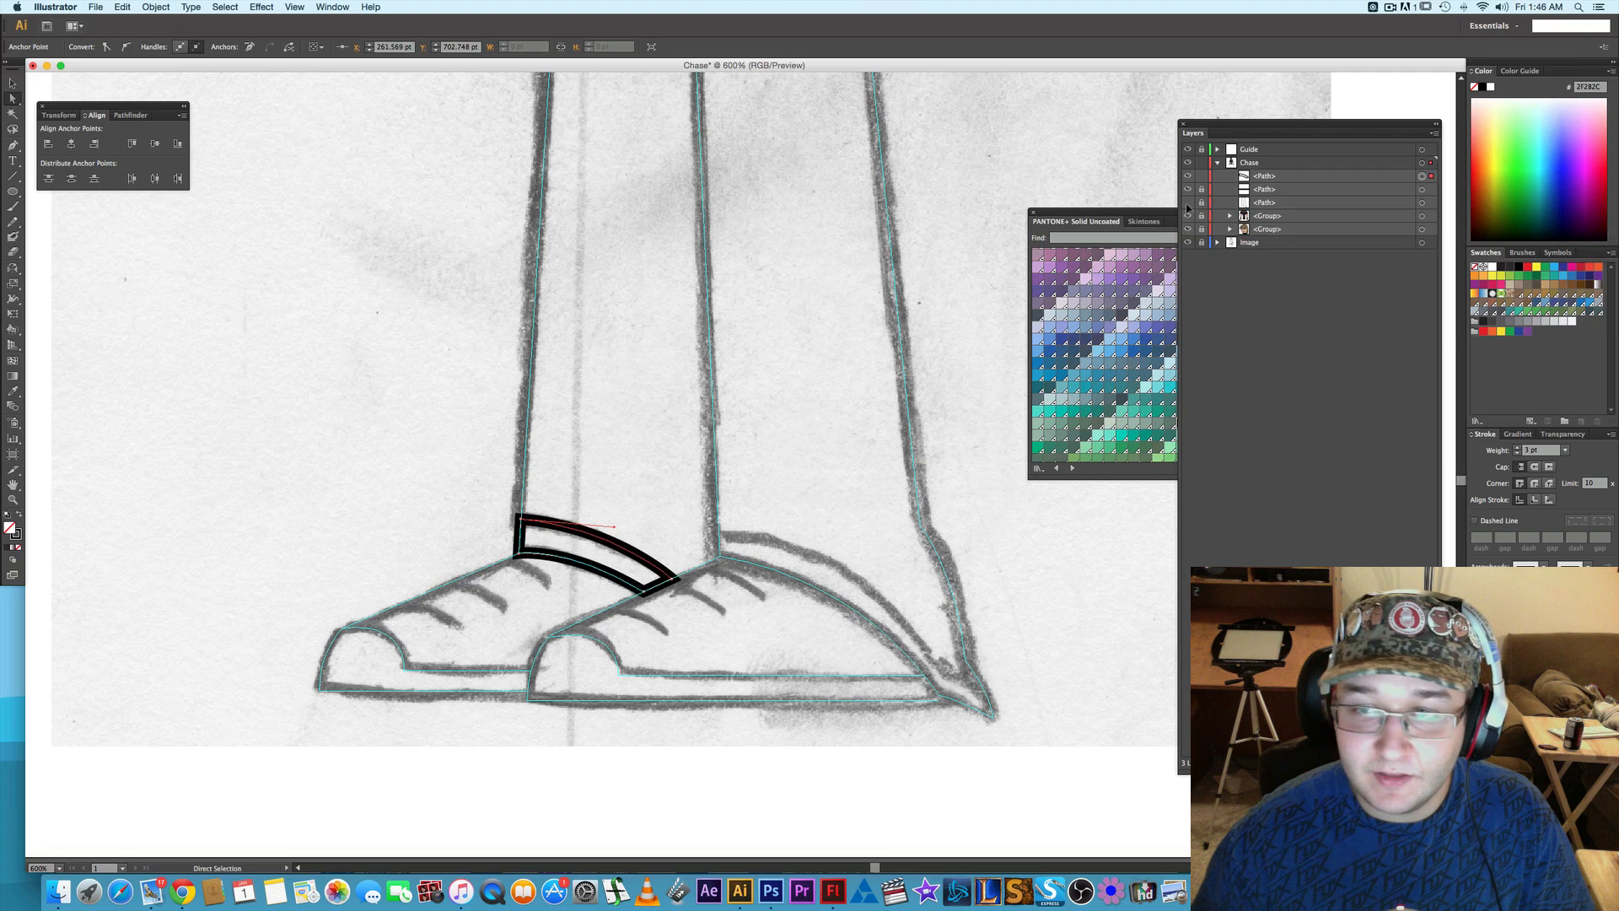
- Show the original trousers outline, paste another copy of it in place, and lock the back cuff path
left_click(1188, 202)
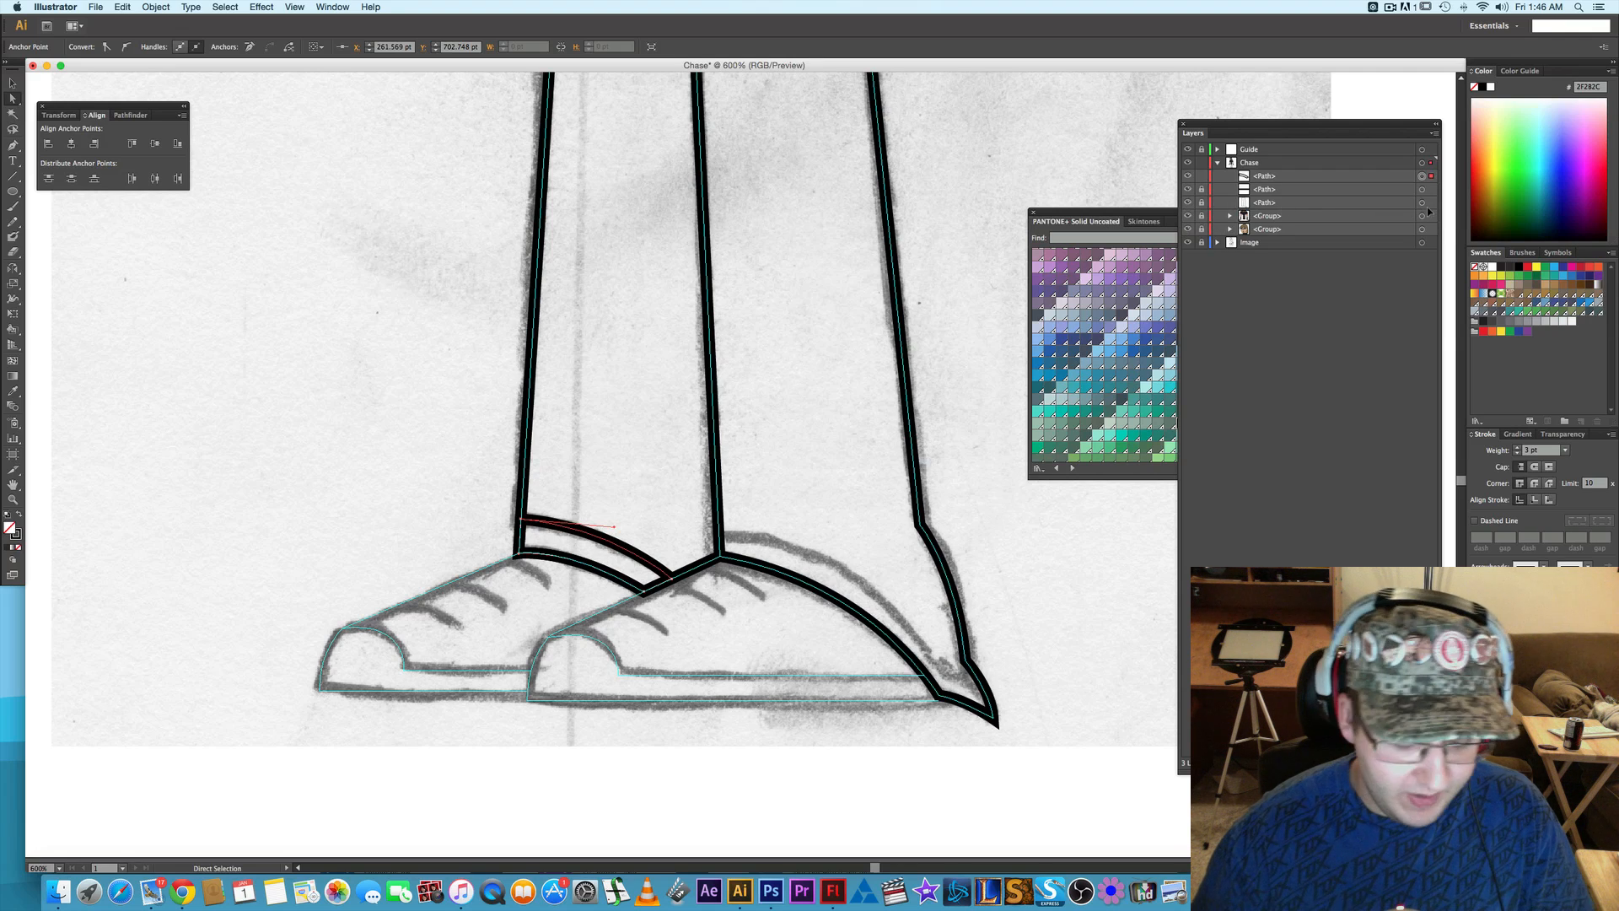
key("shift+super+v")
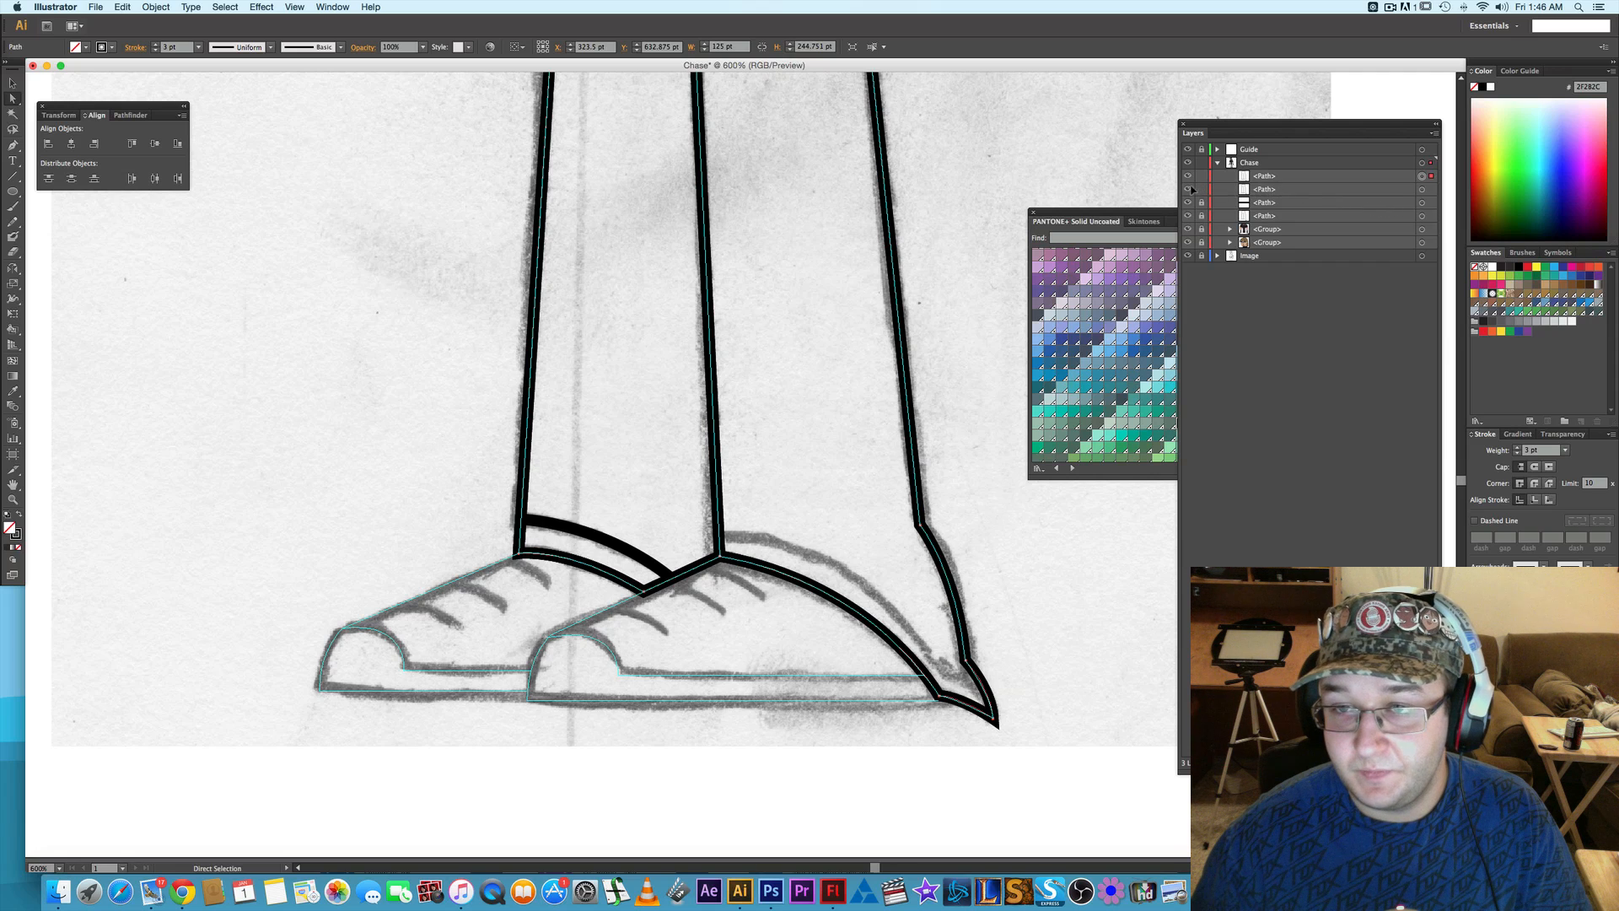
left_click(594, 537)
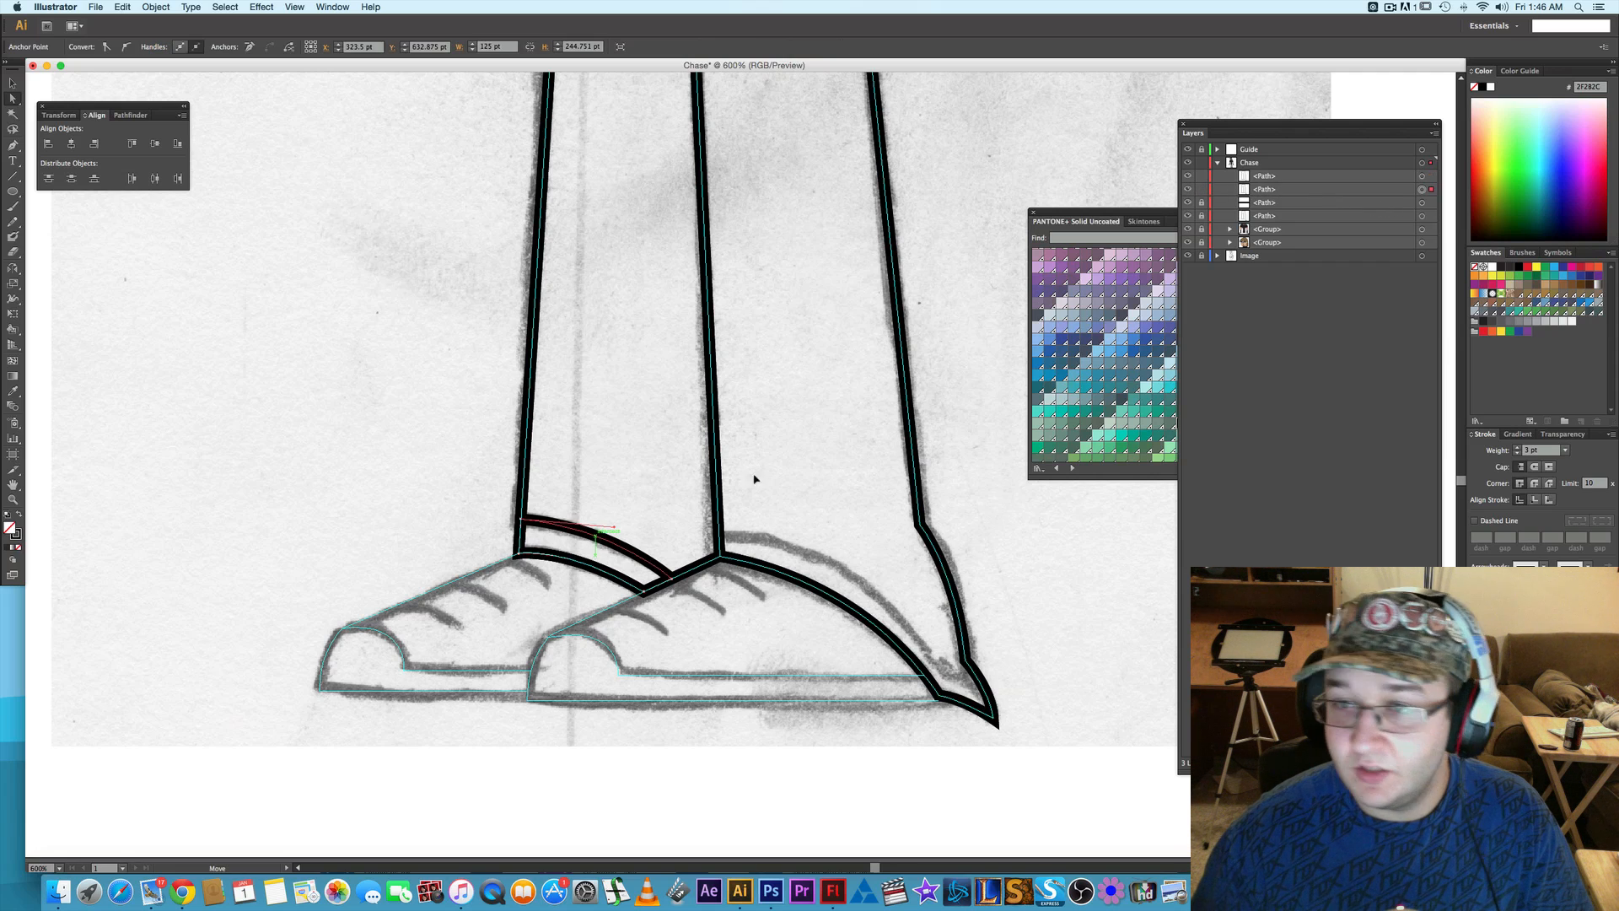
left_click(1189, 189)
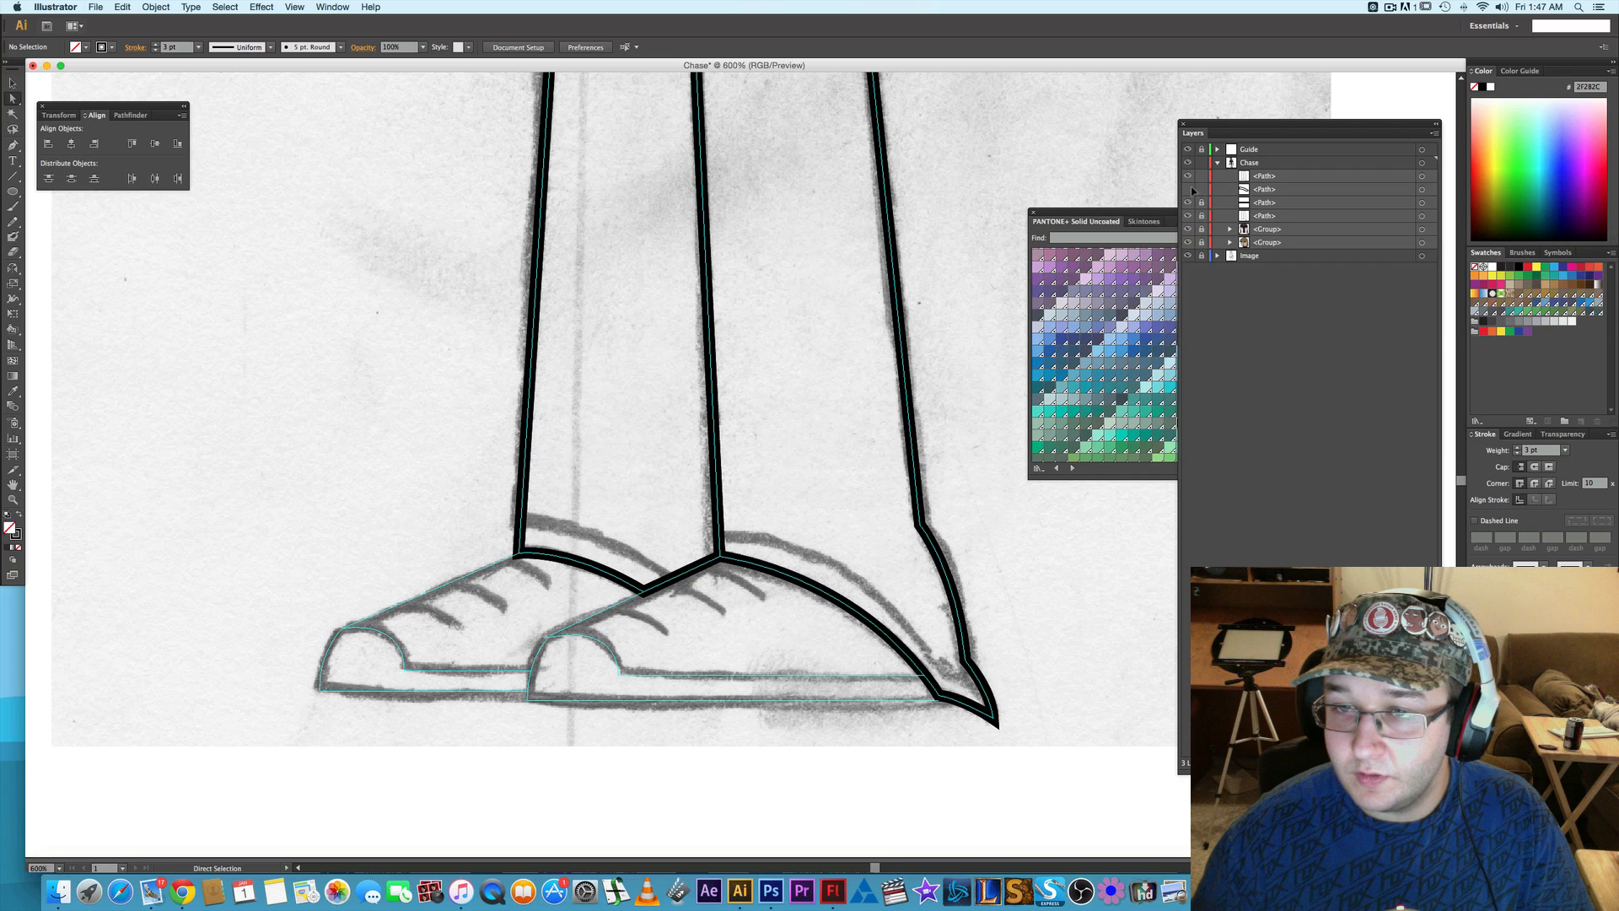
left_click(1189, 190)
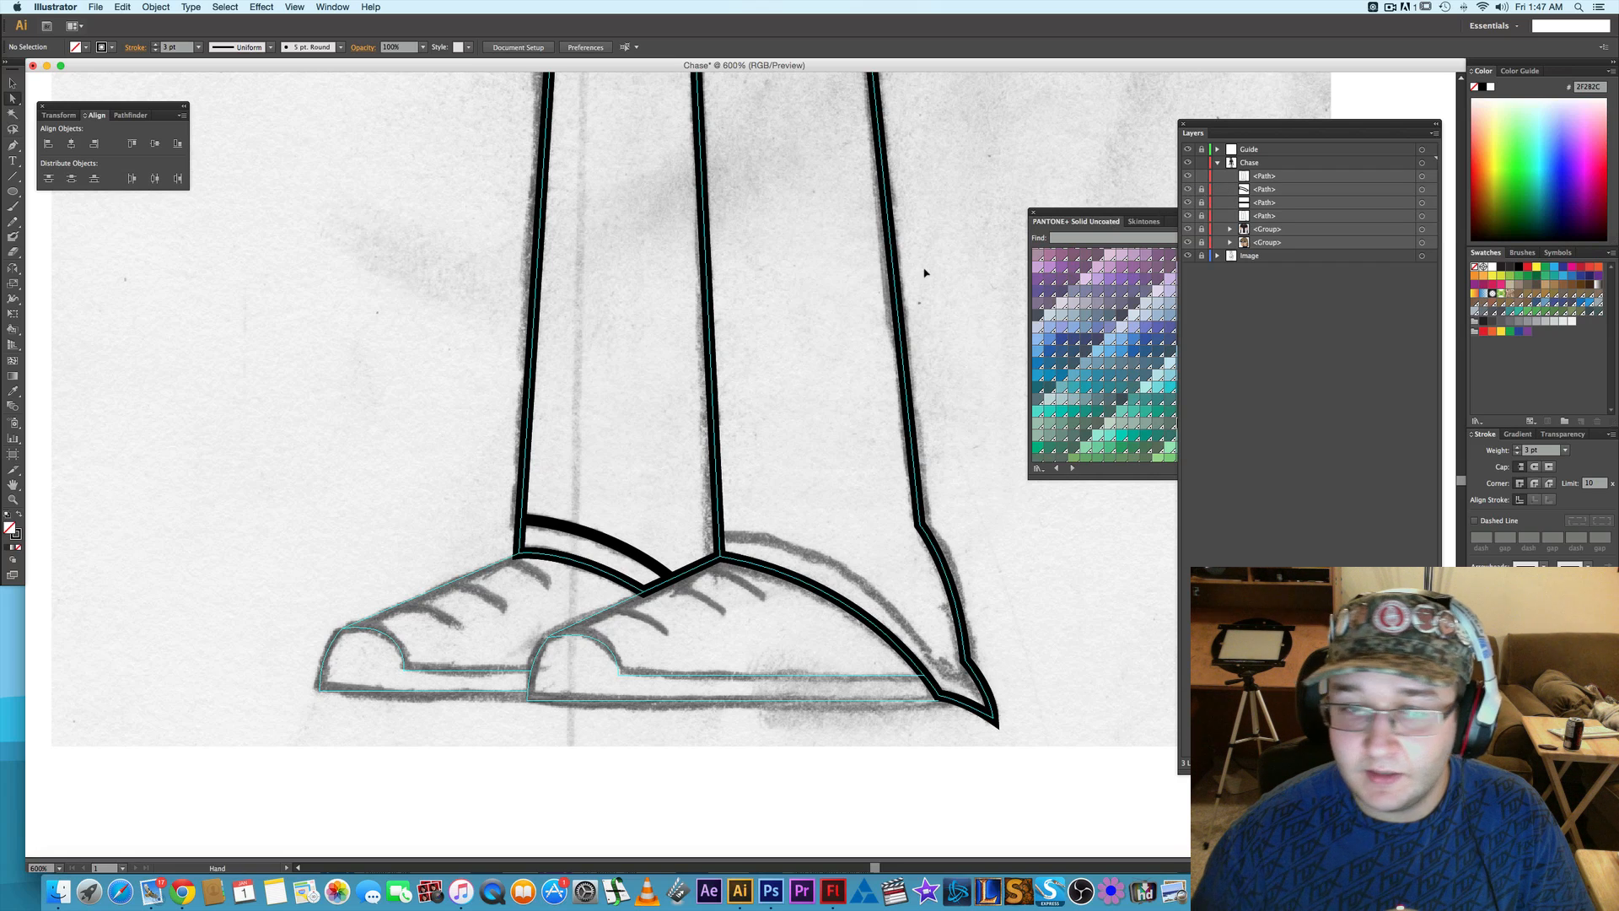
- Add anchors to the new trousers copy on the inner seam just above the front shoe and on the heel edge
left_click_drag(922, 268, 886, 309)
left_click_drag(699, 376, 631, 331)
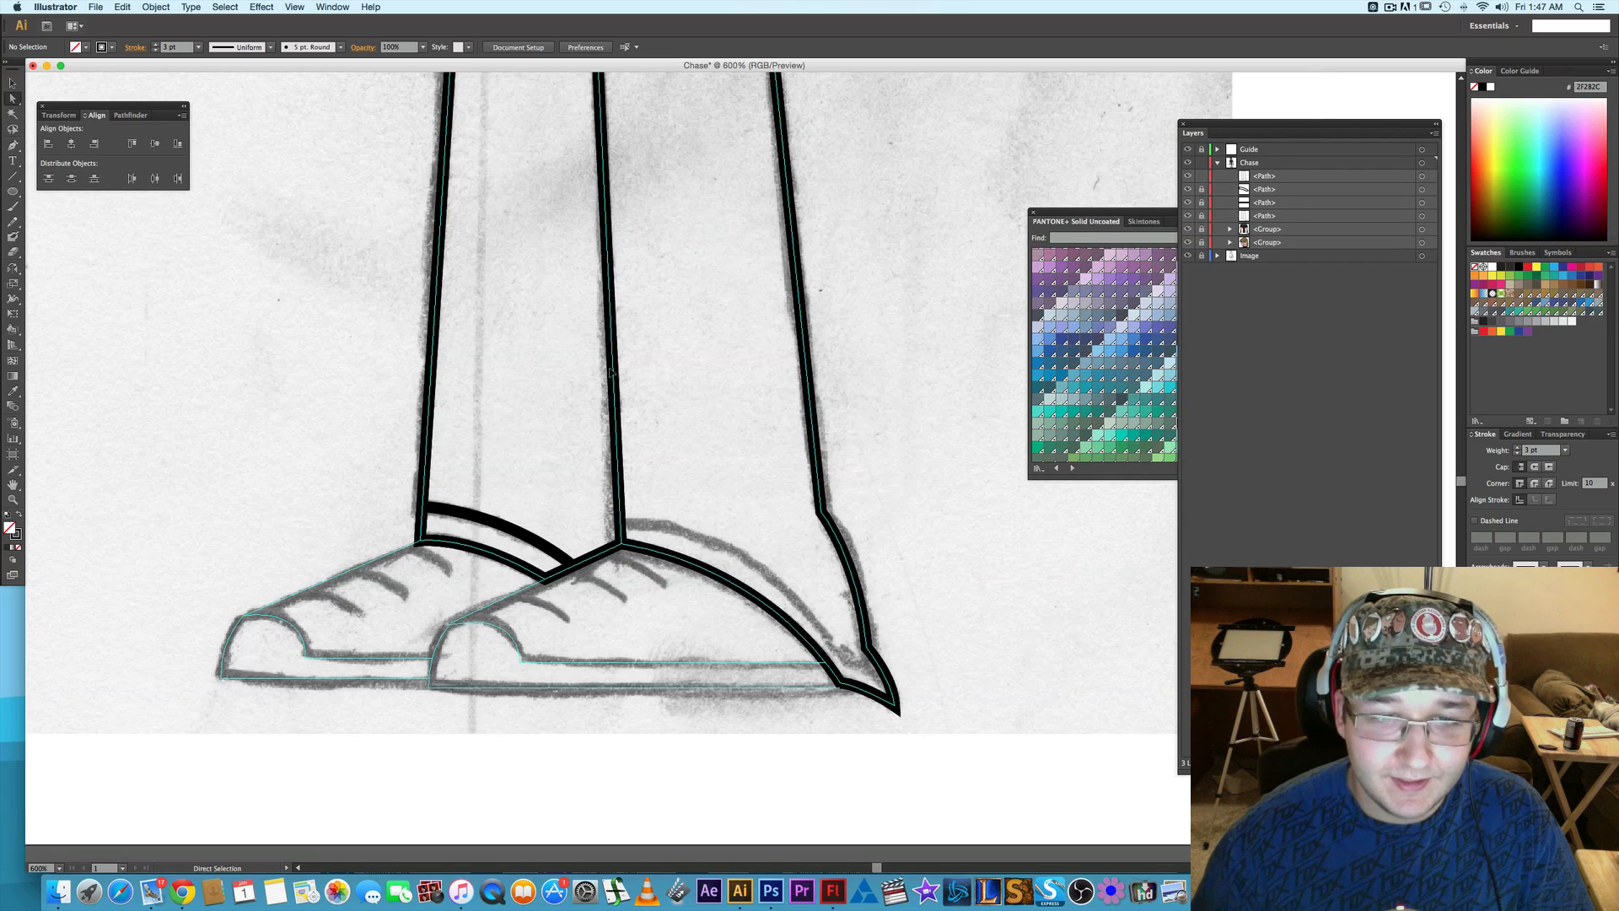
left_click(614, 372)
key("plus")
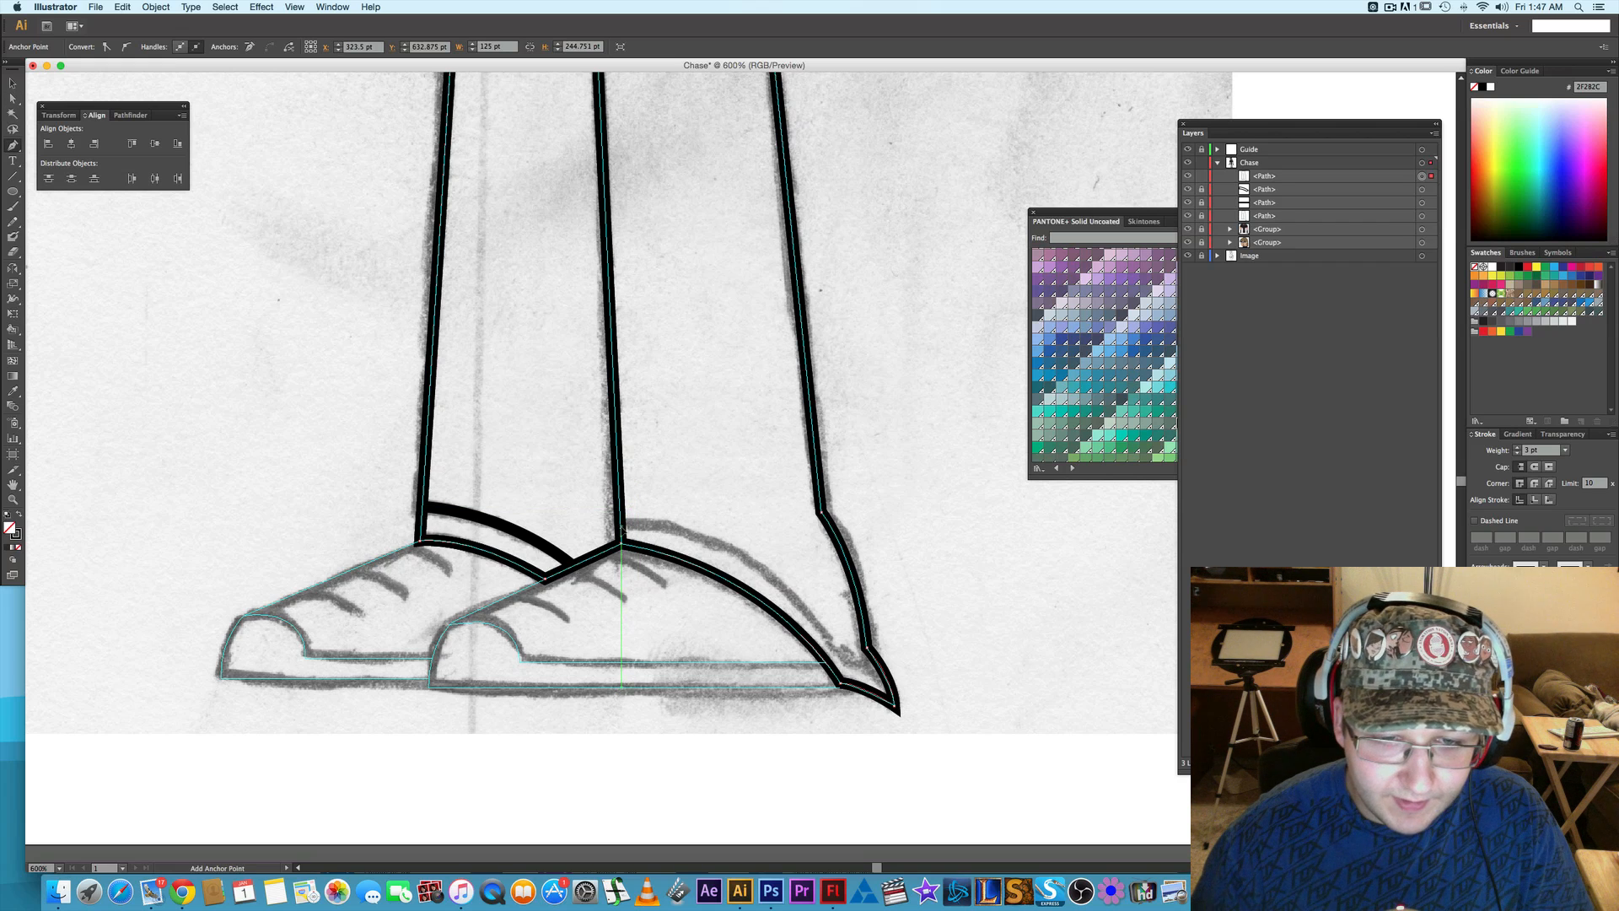
left_click(622, 540)
key("p")
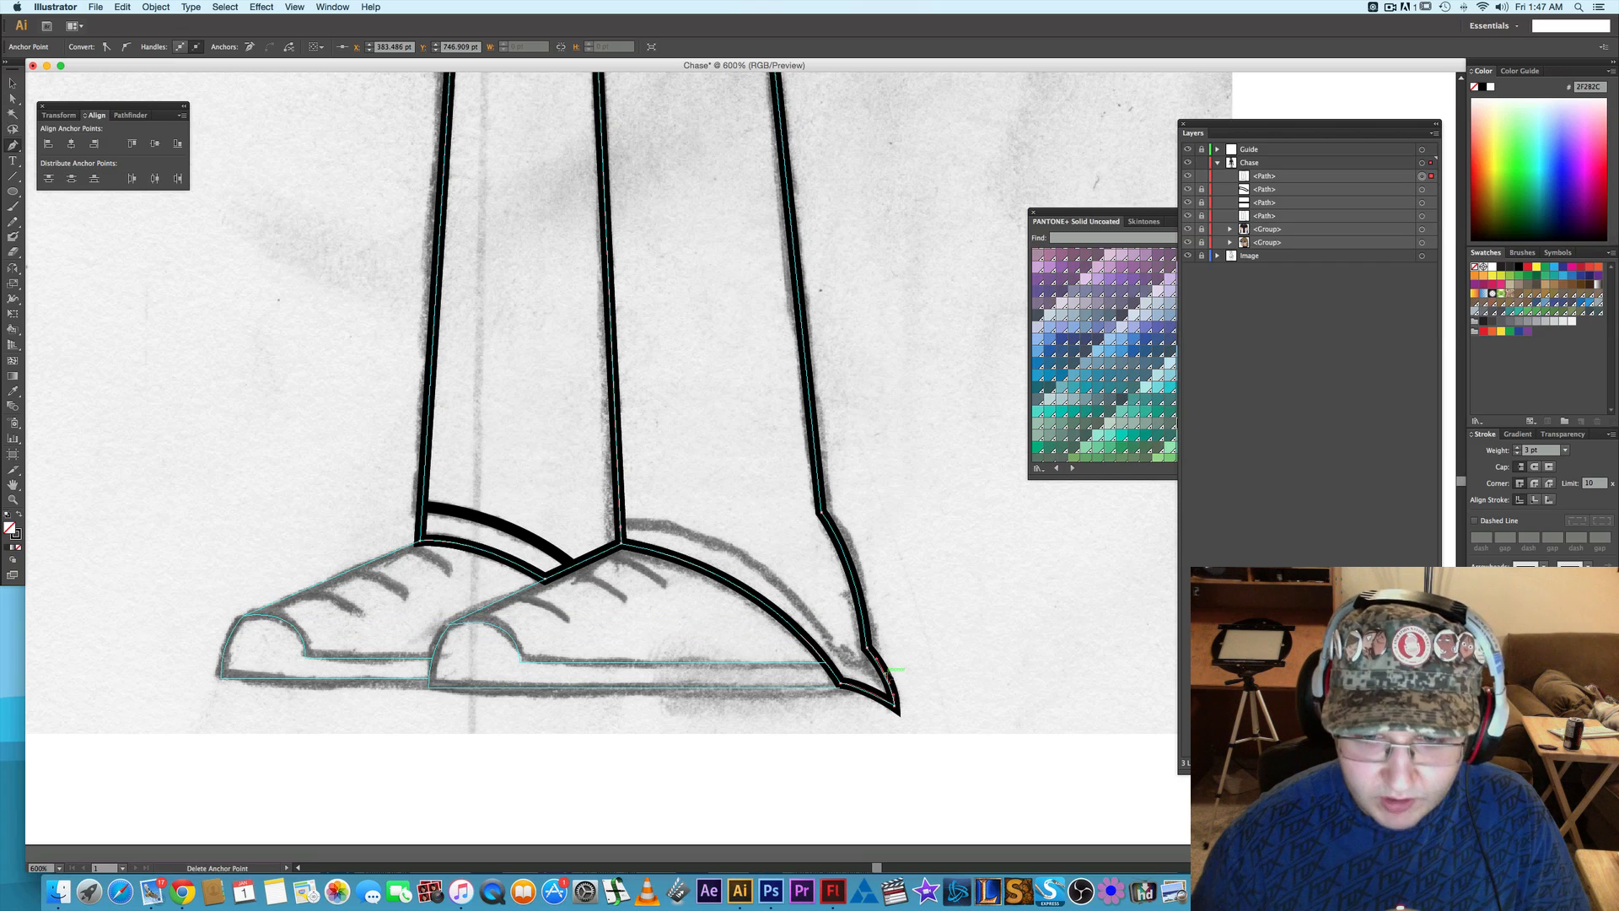
key("a")
- Remove the waist and seam-top anchors from the new trousers copy
scroll(597, 438, "up", 3)
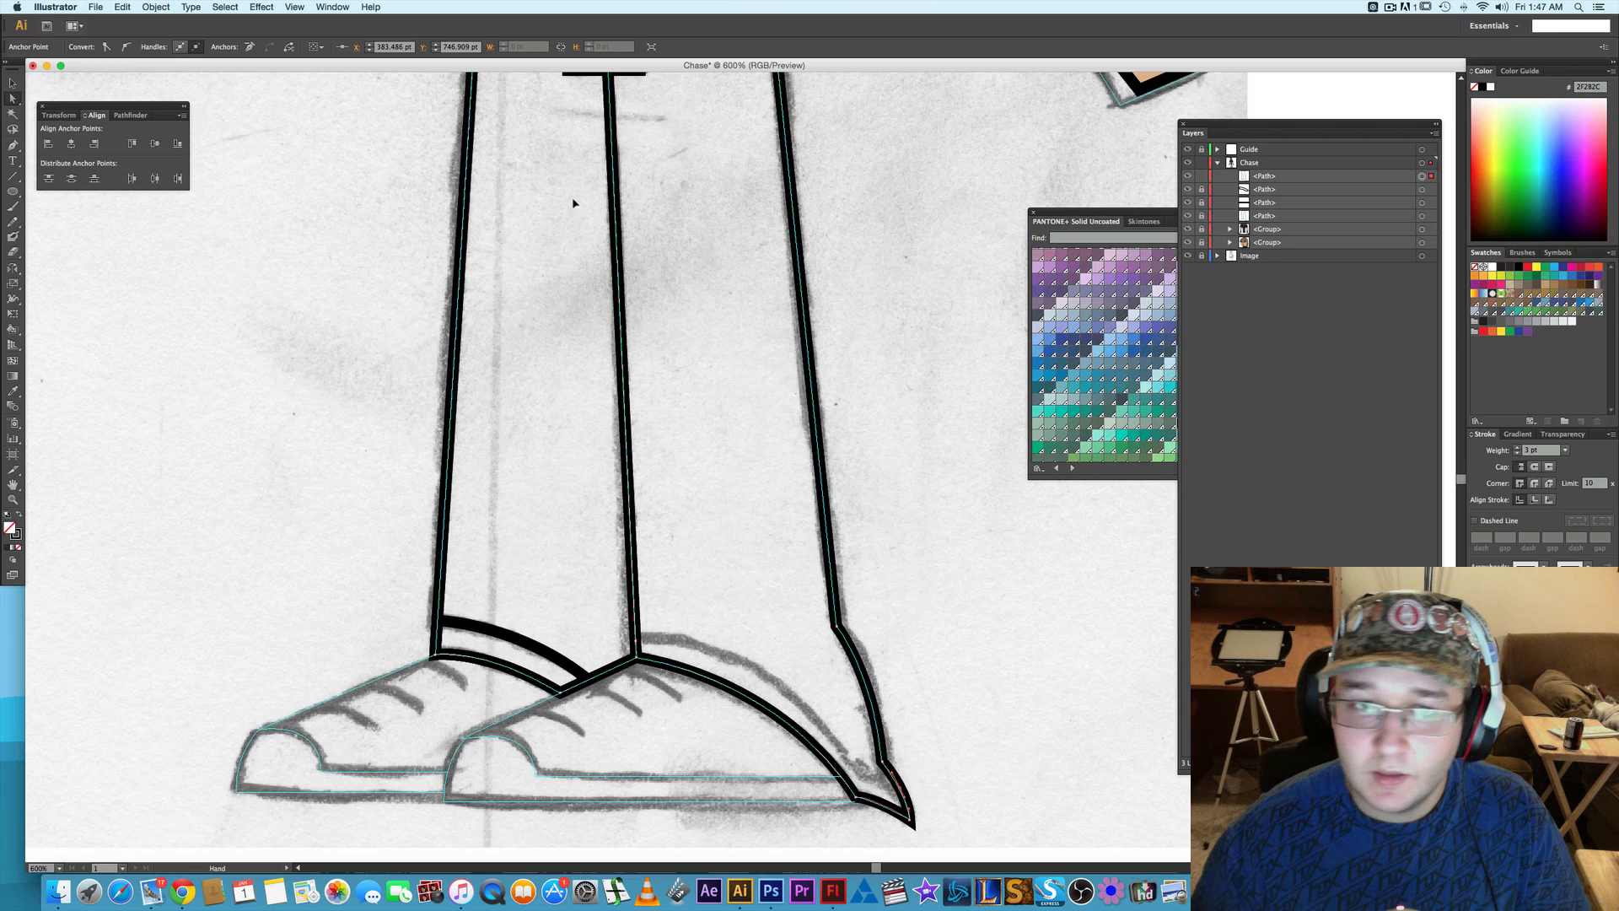
scroll(864, 437, "up", 5)
left_click_drag(863, 437, 919, 485)
left_click(250, 47)
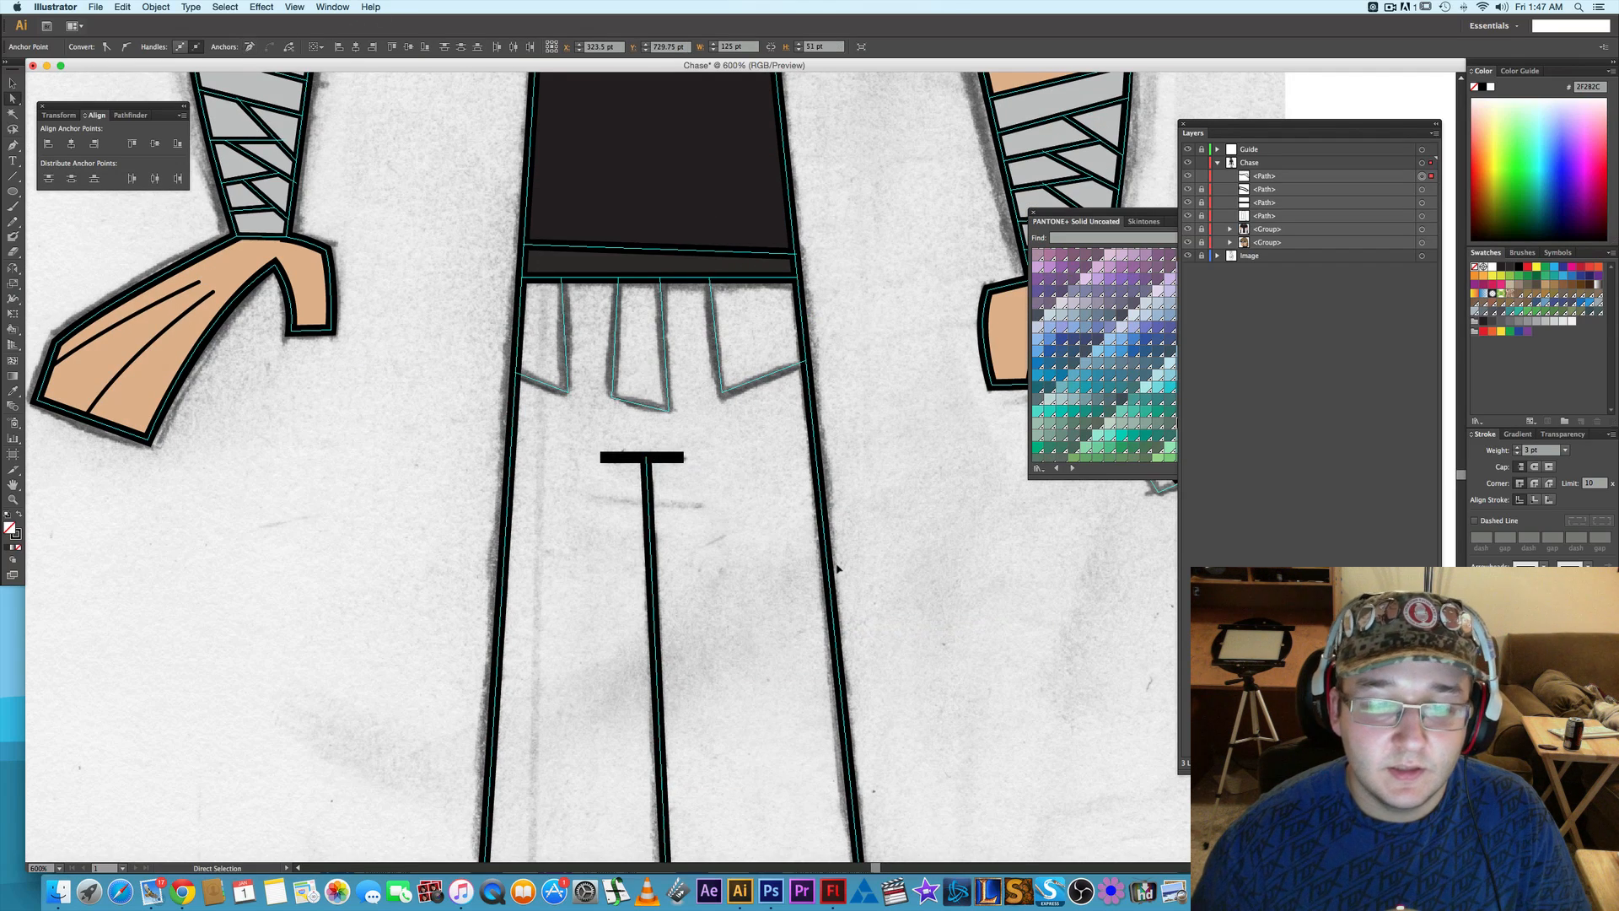
- Hide the original trousers outline and remove the copy's anchors around the back cuff, leaving only the front cuff area
scroll(846, 343, "down", 3)
scroll(846, 344, "right", 2)
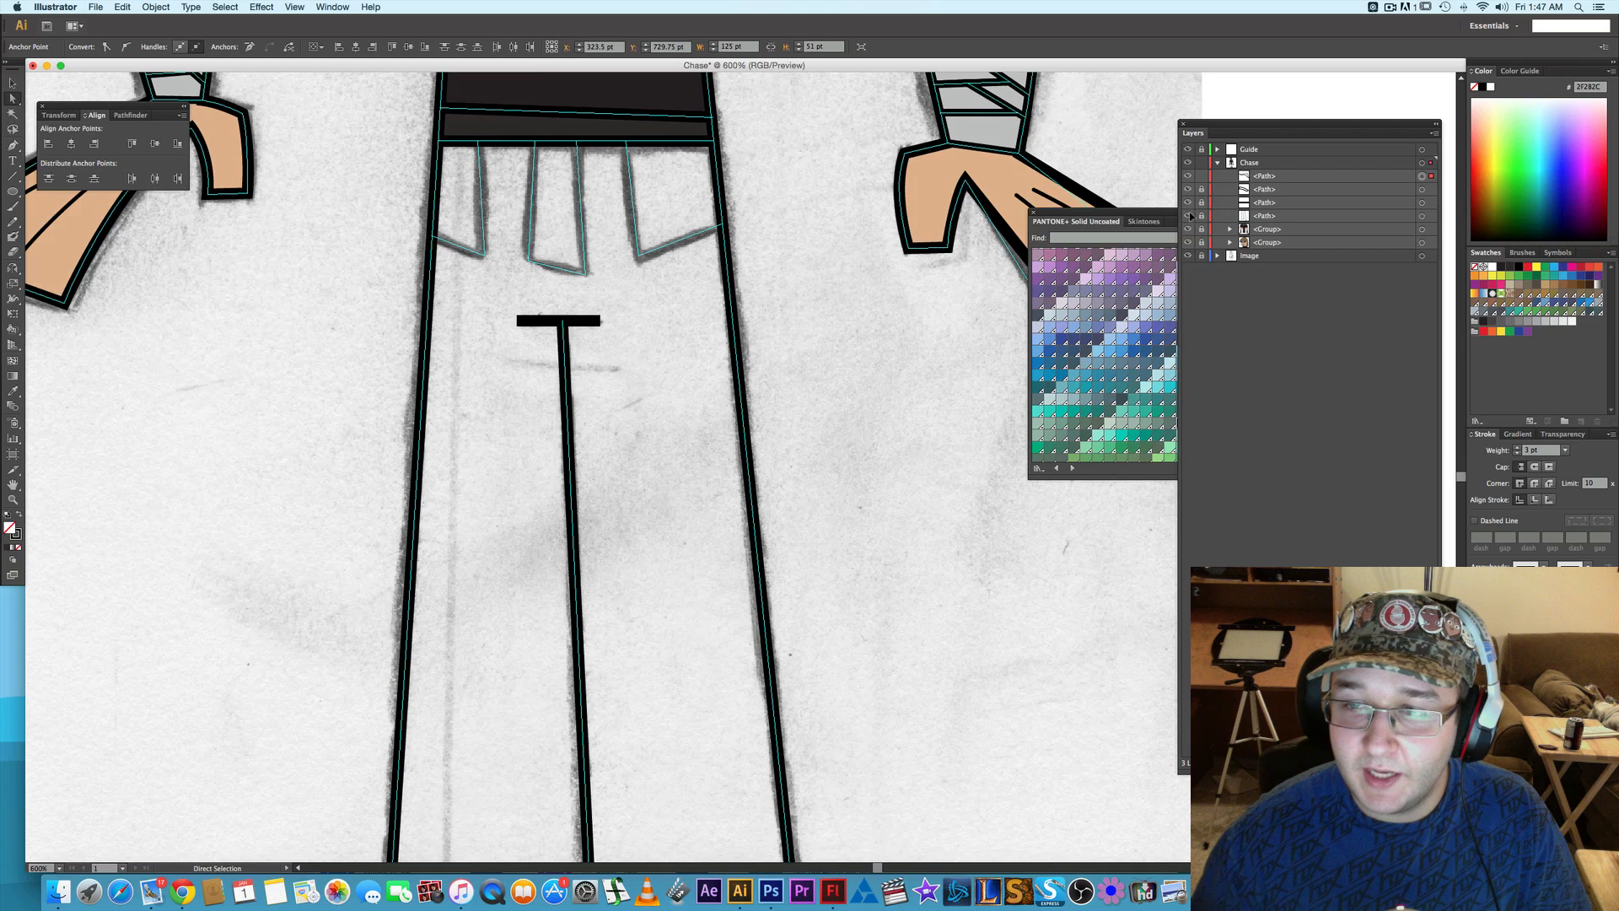
left_click(1188, 203)
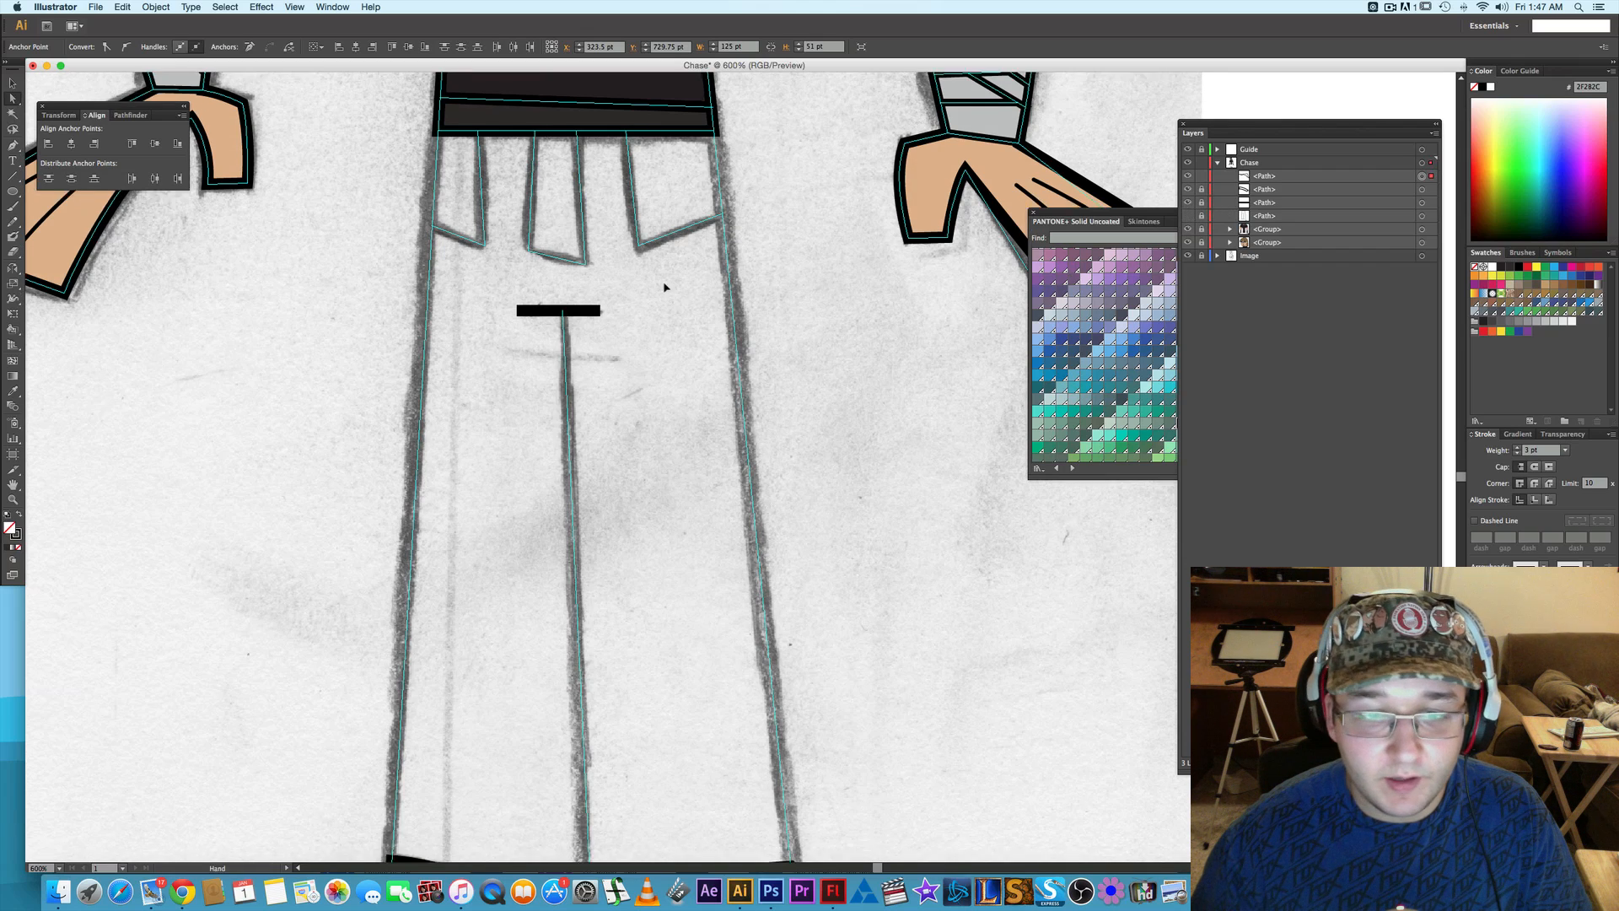
scroll(662, 286, "down", 8)
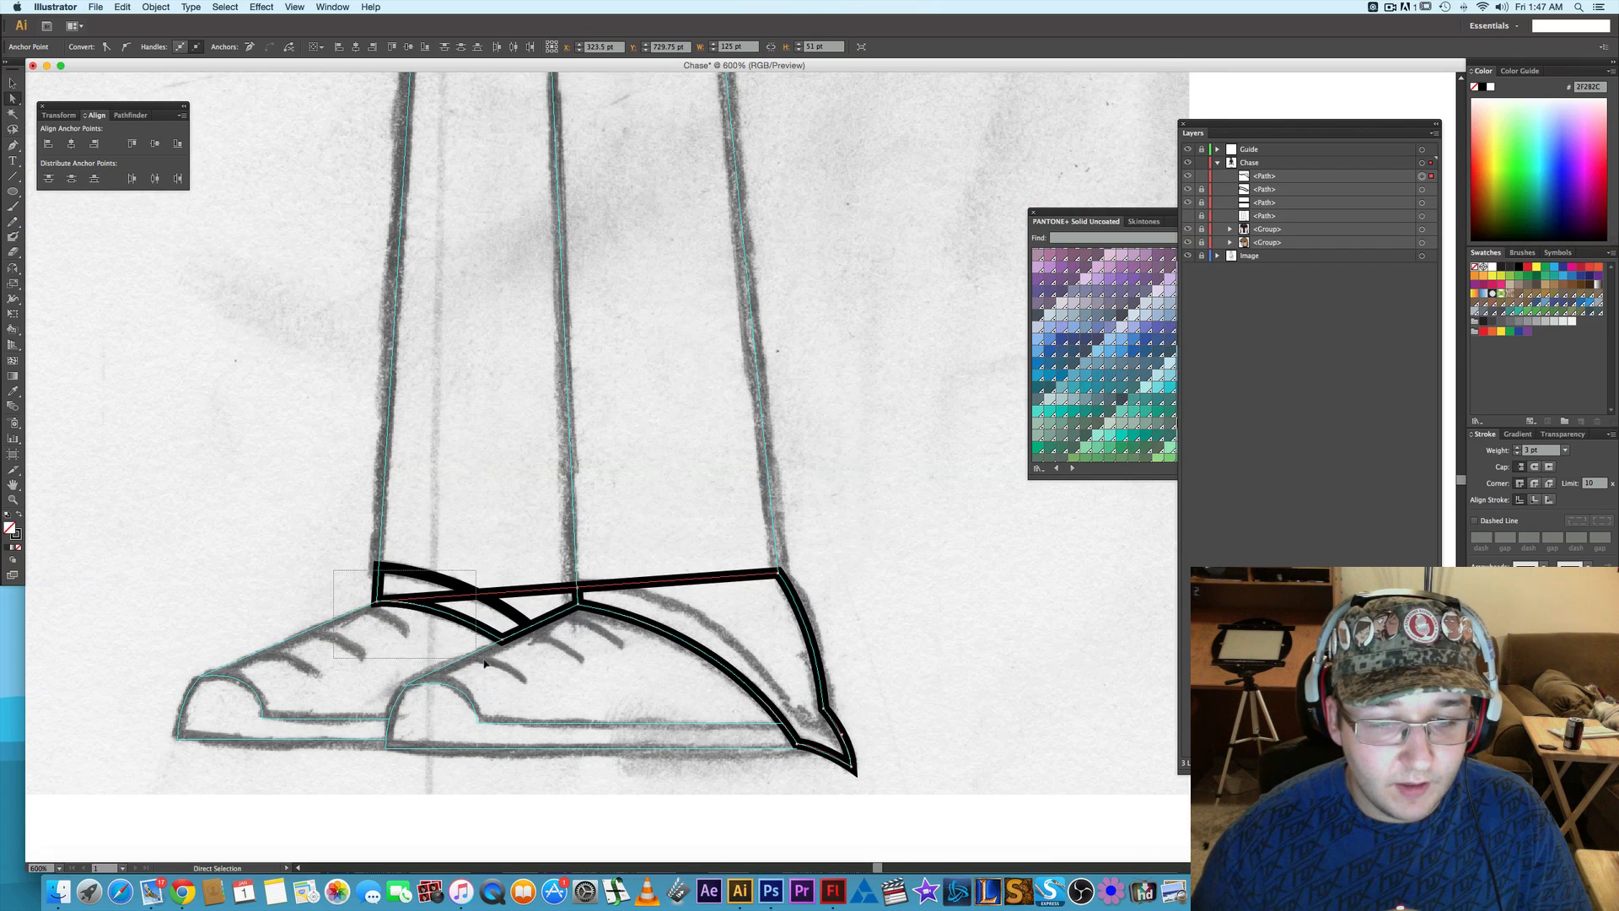
left_click(247, 46)
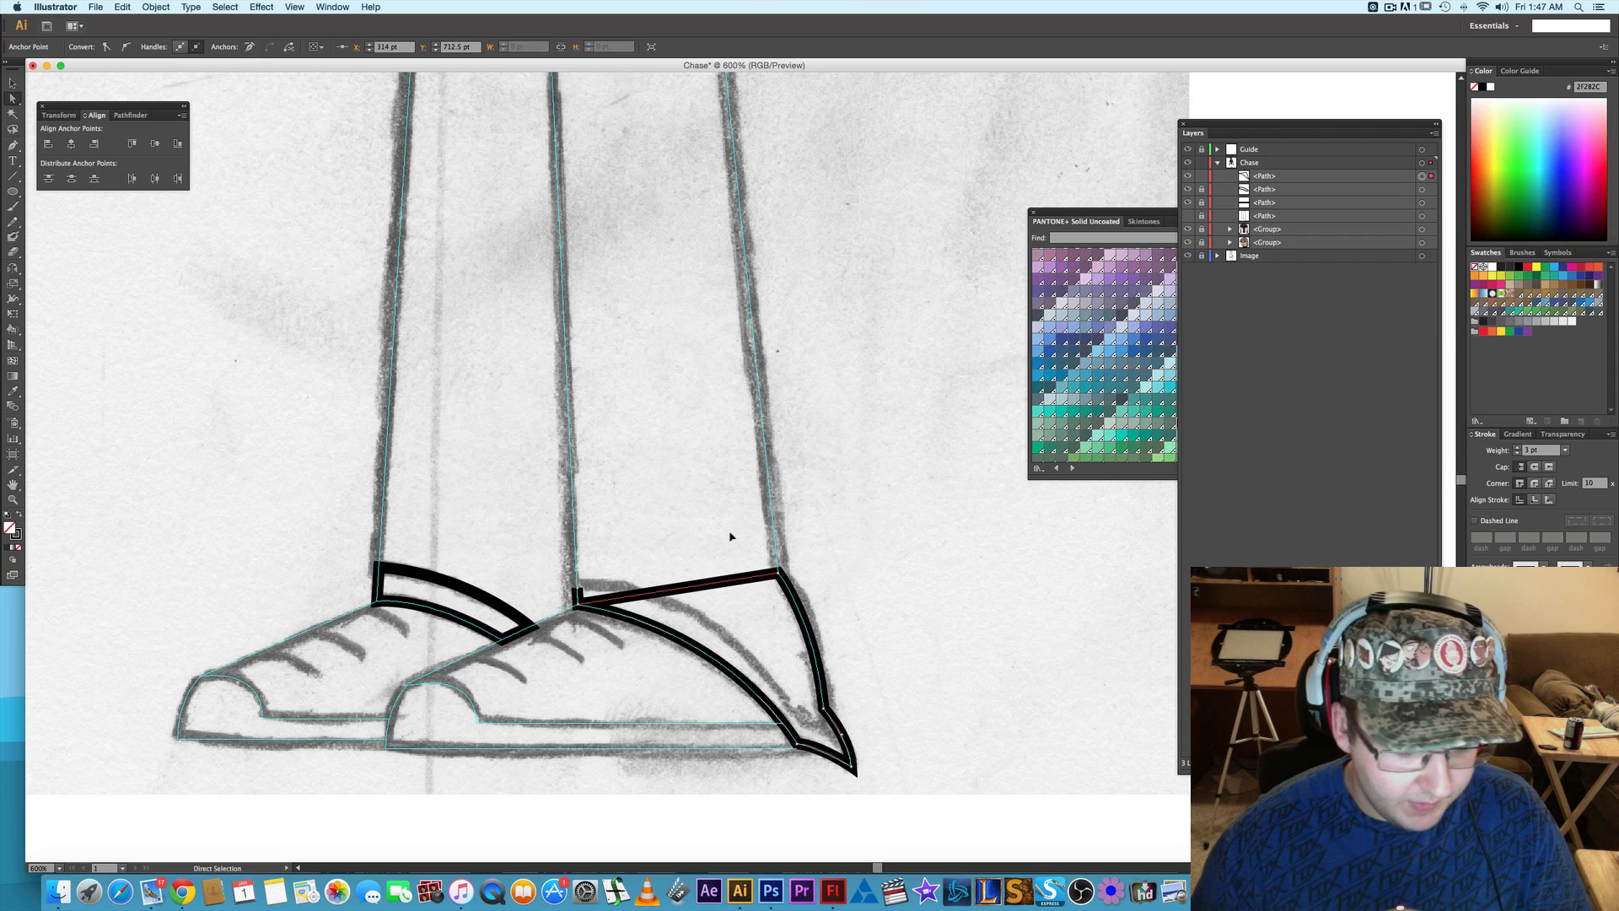
- Remove the extra overlapping anchor at the front cuff's shoe corner, nudging the kept anchor up 1 pt to separate them and back down
key("super+equal")
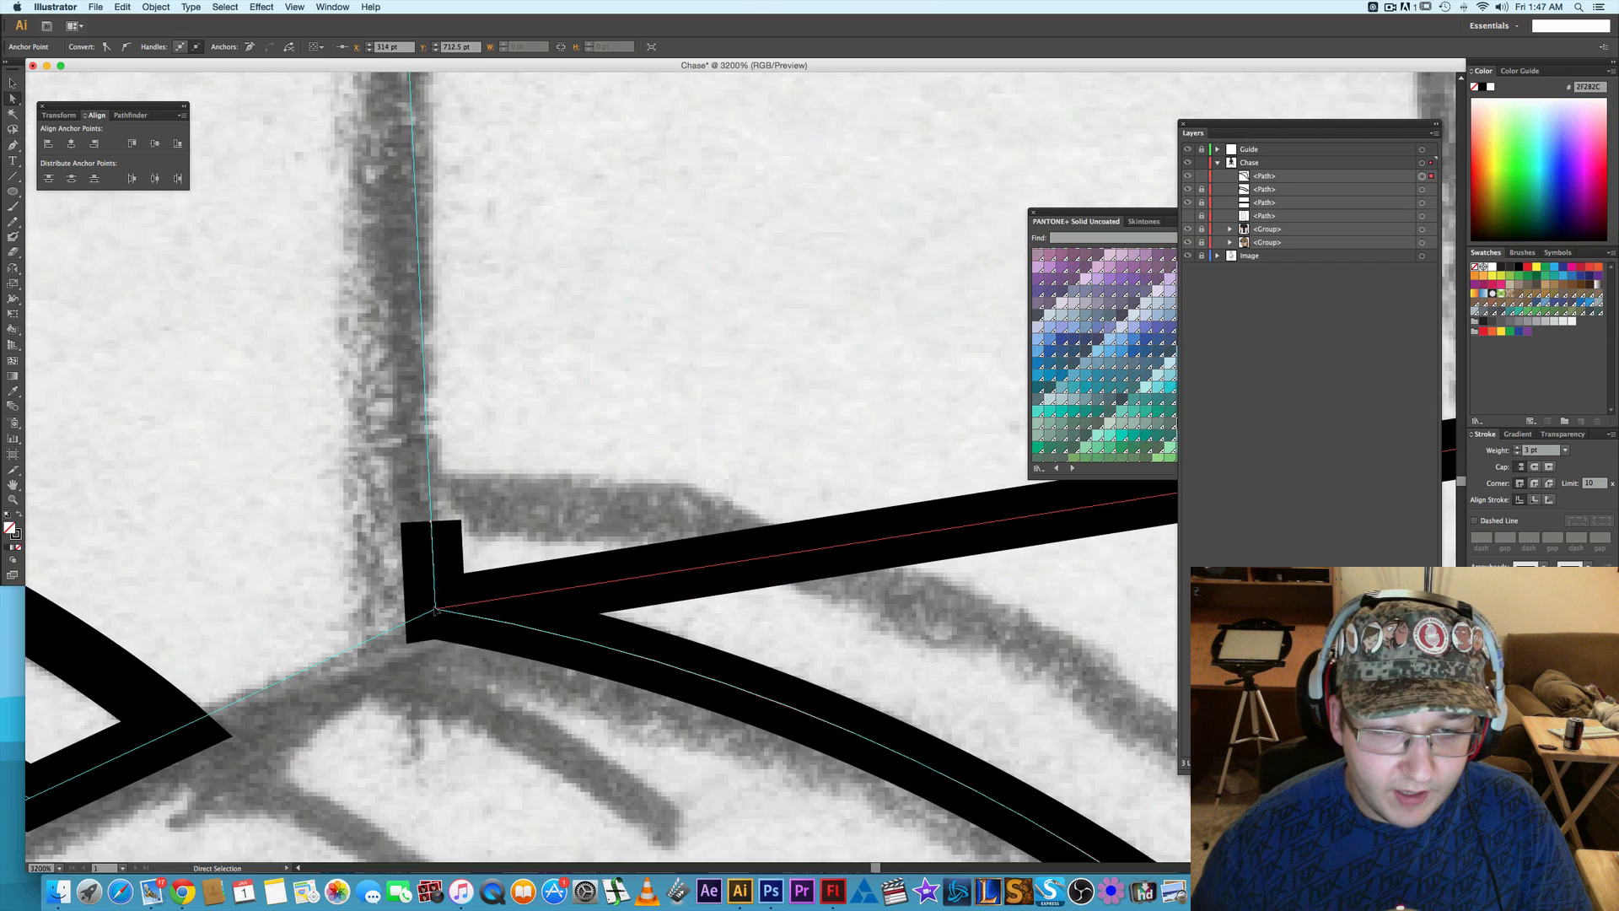
left_click(249, 46)
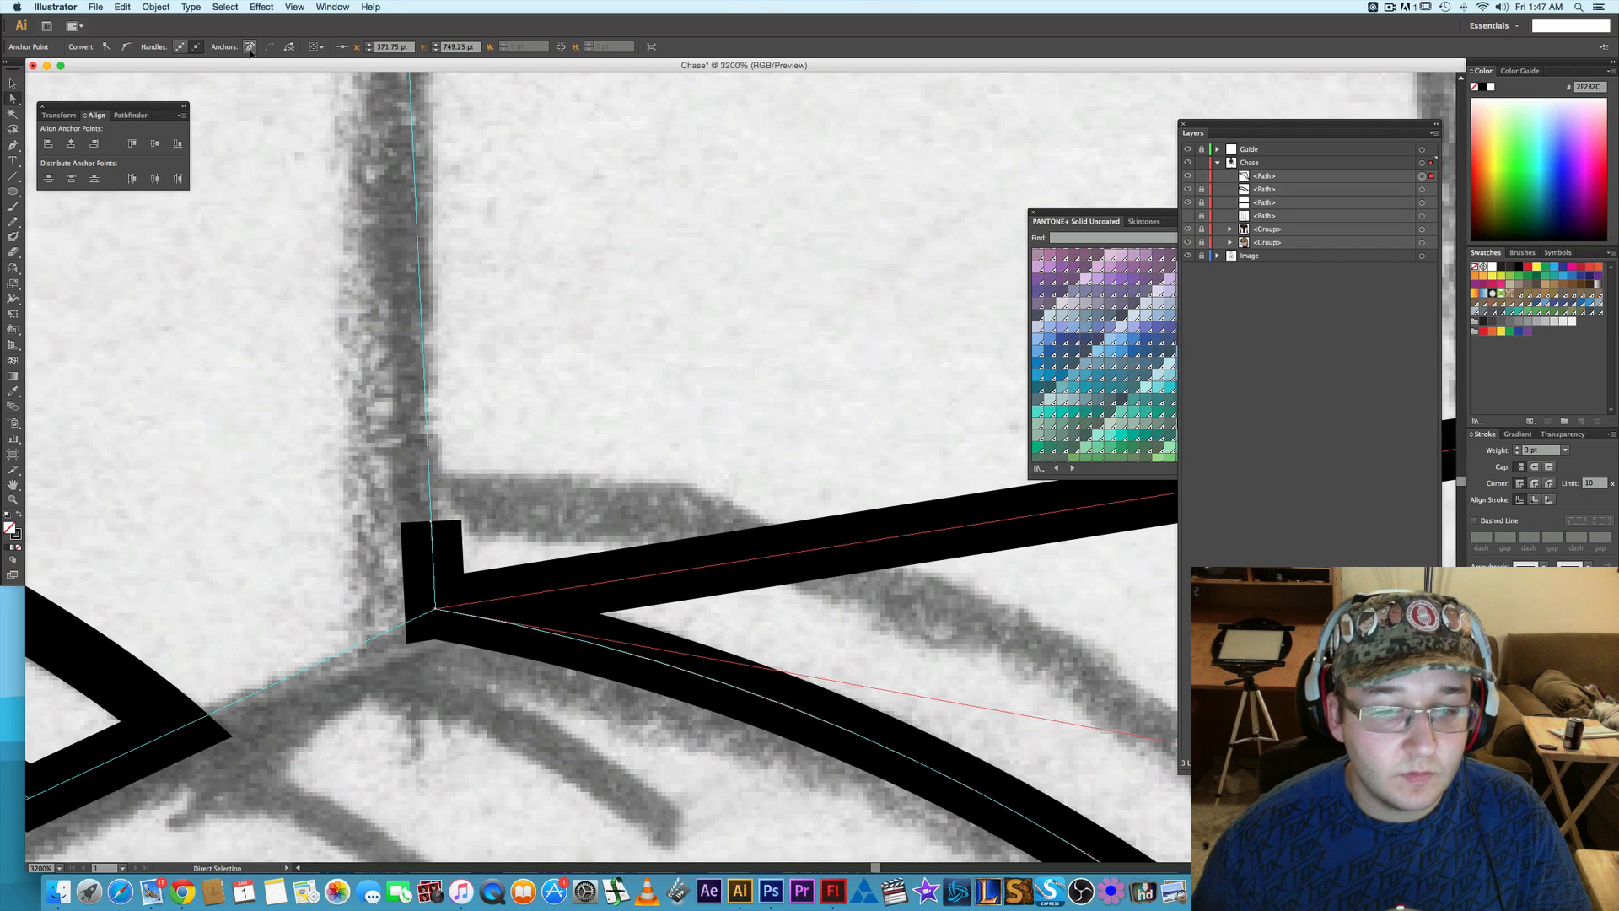
key("super+z")
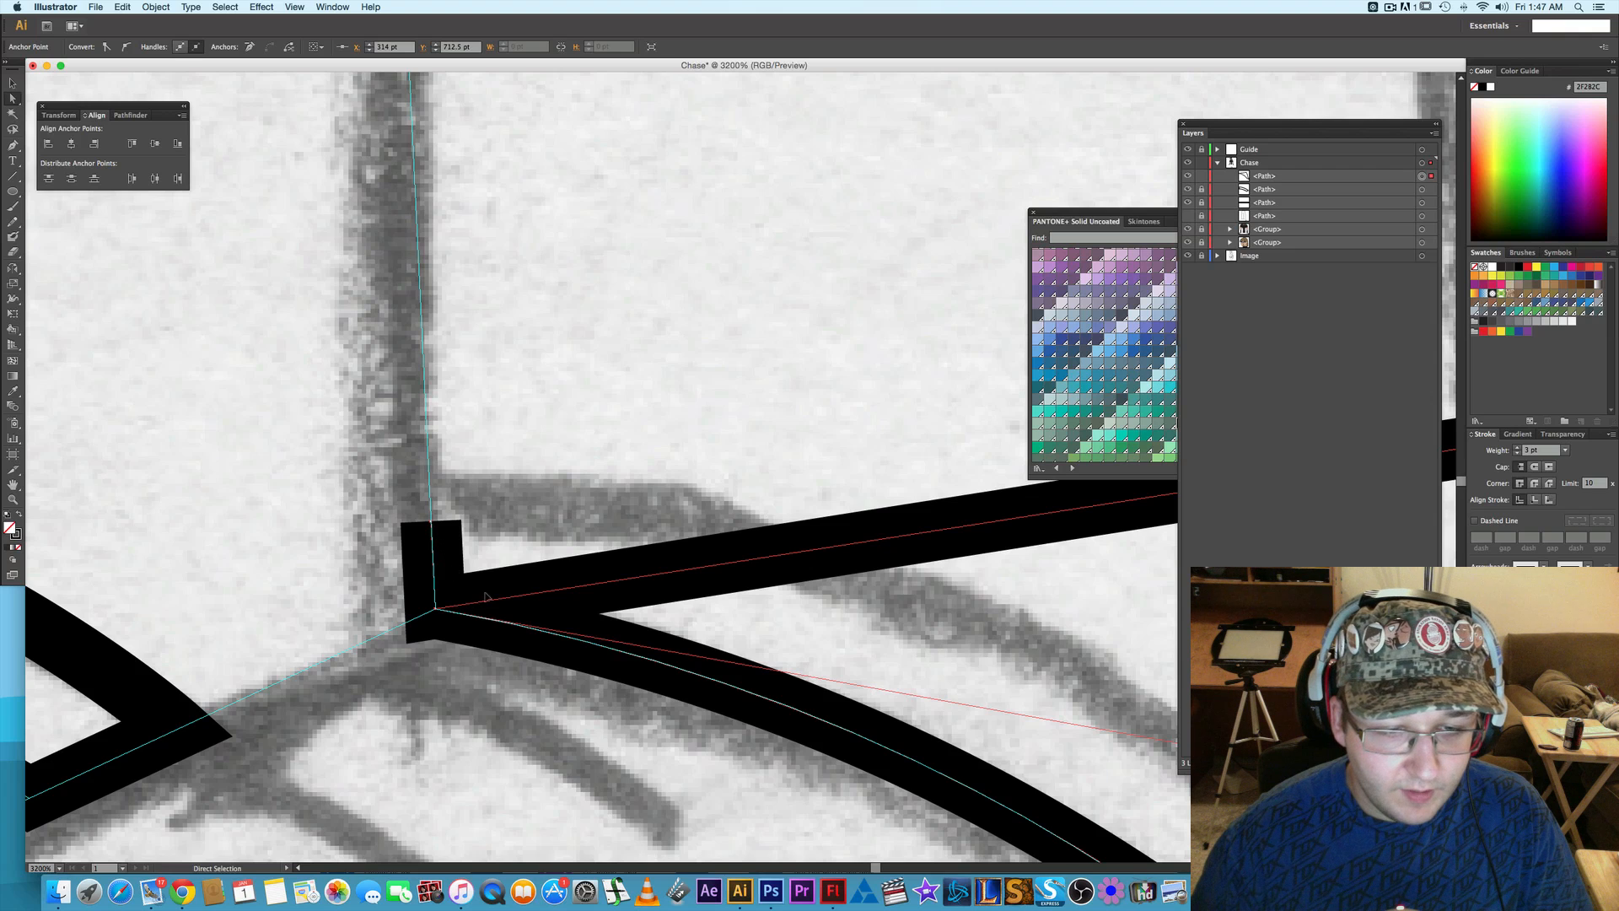
scroll(487, 597, "down", 1)
key("Up")
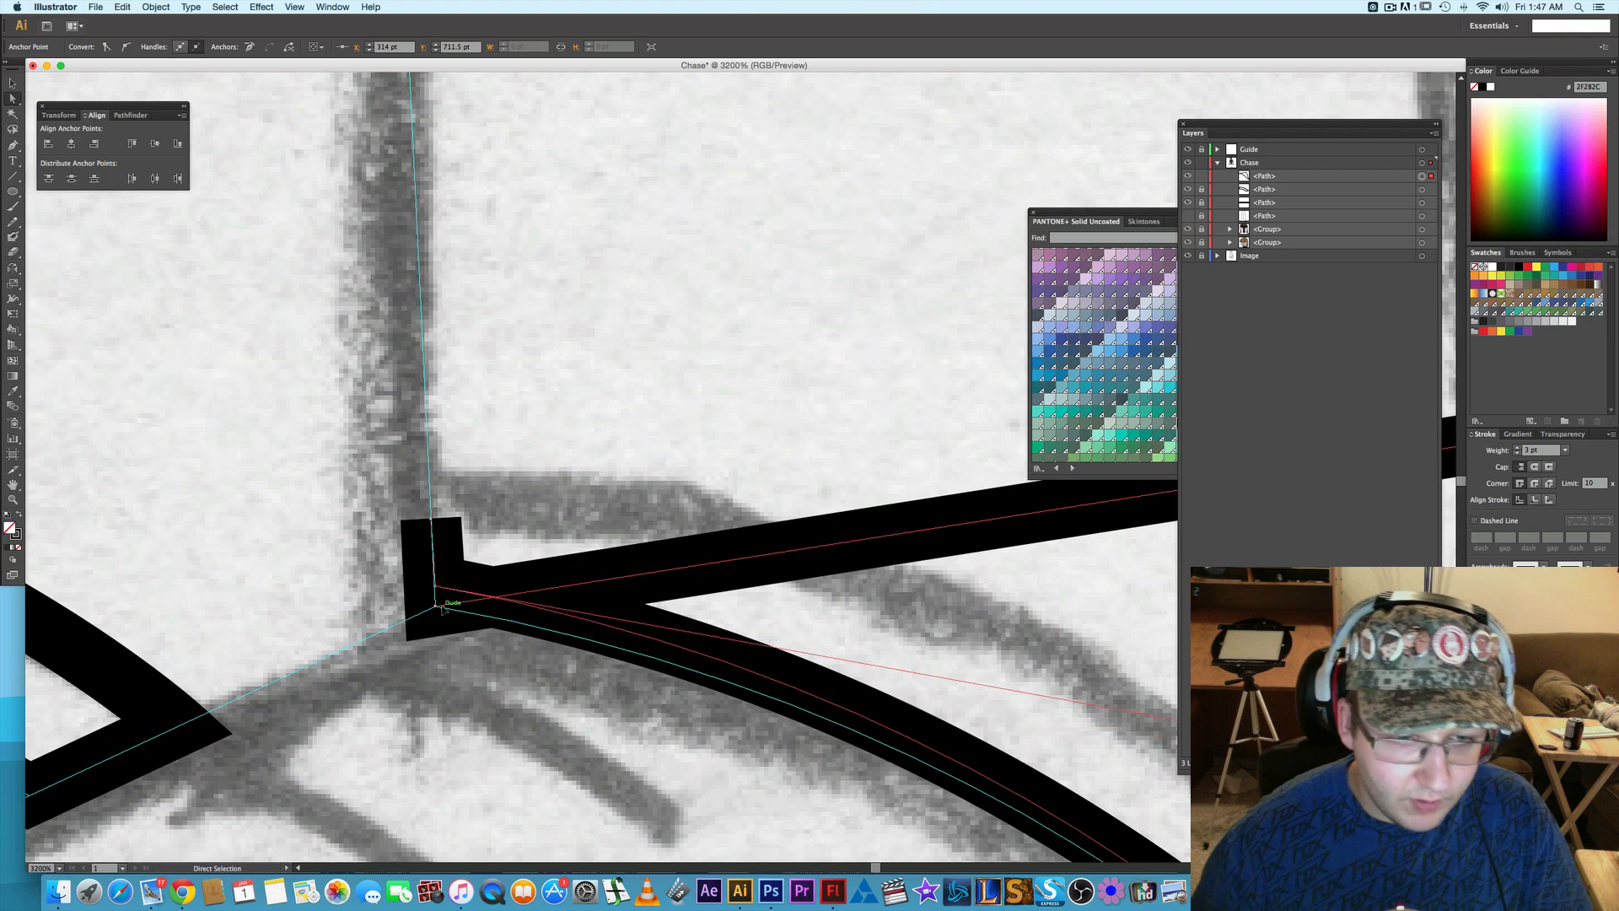
key("super+z")
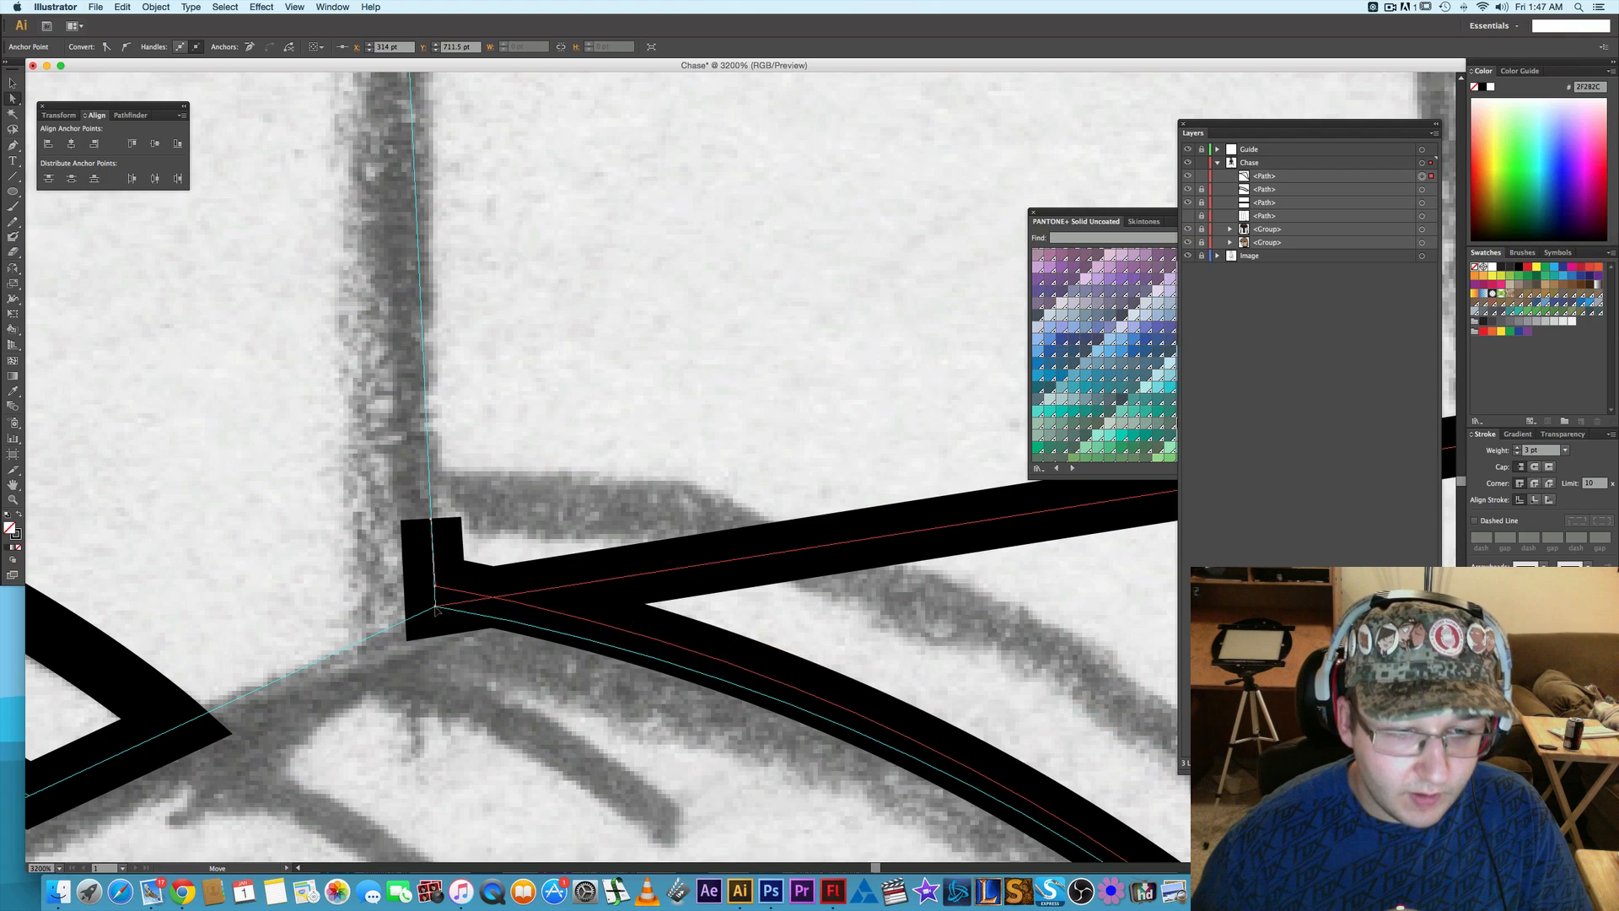
left_click(251, 49)
left_click(436, 587)
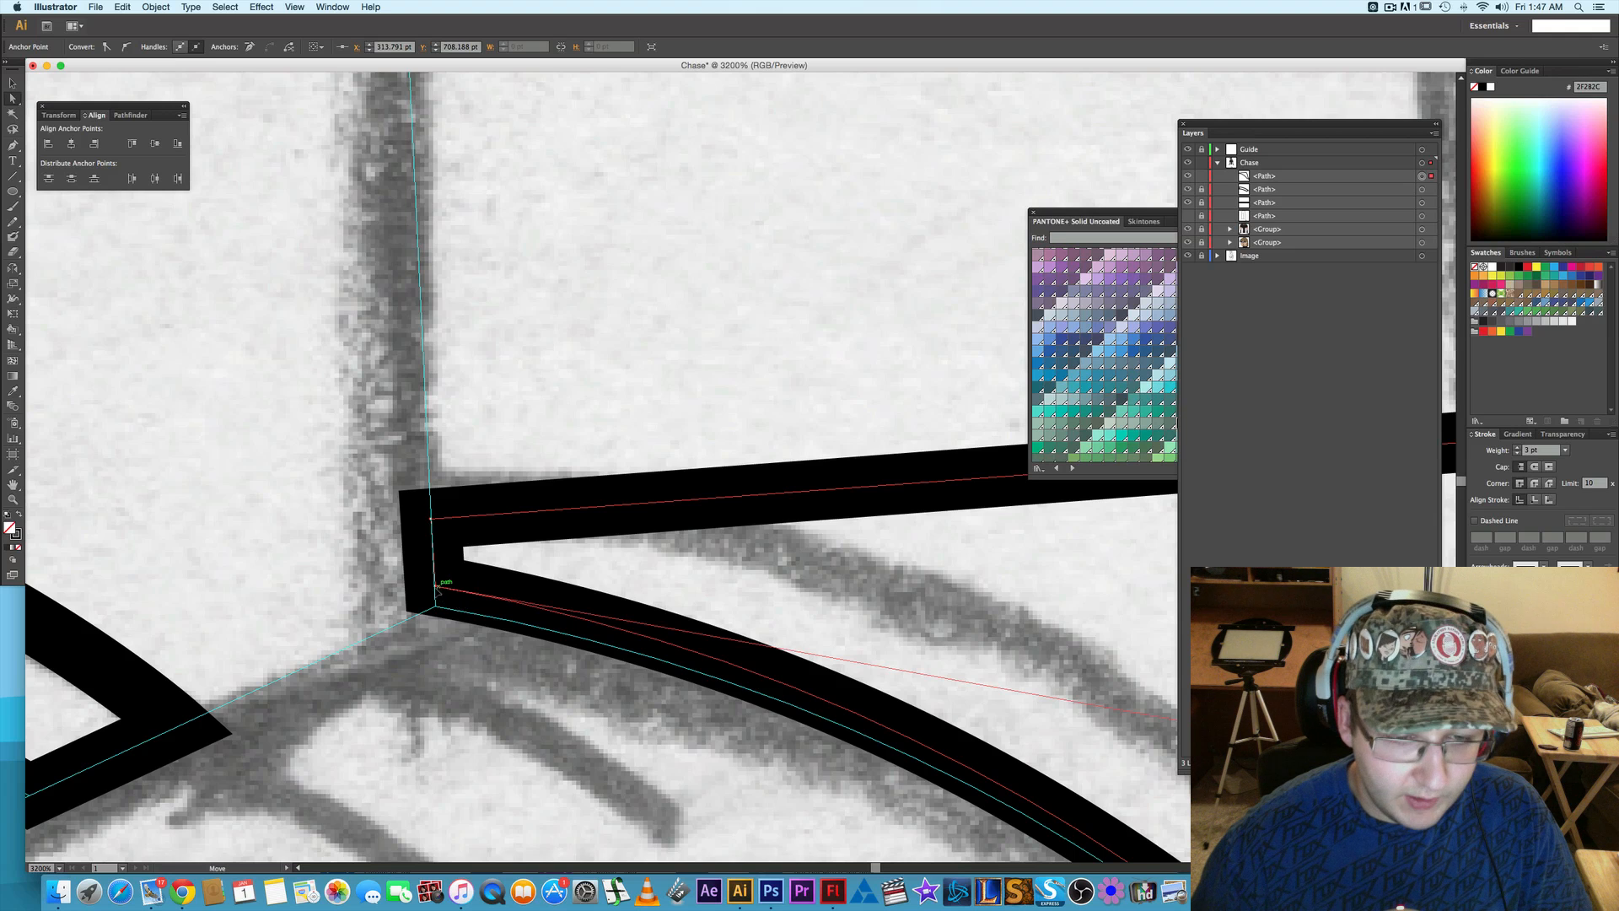
key("Down")
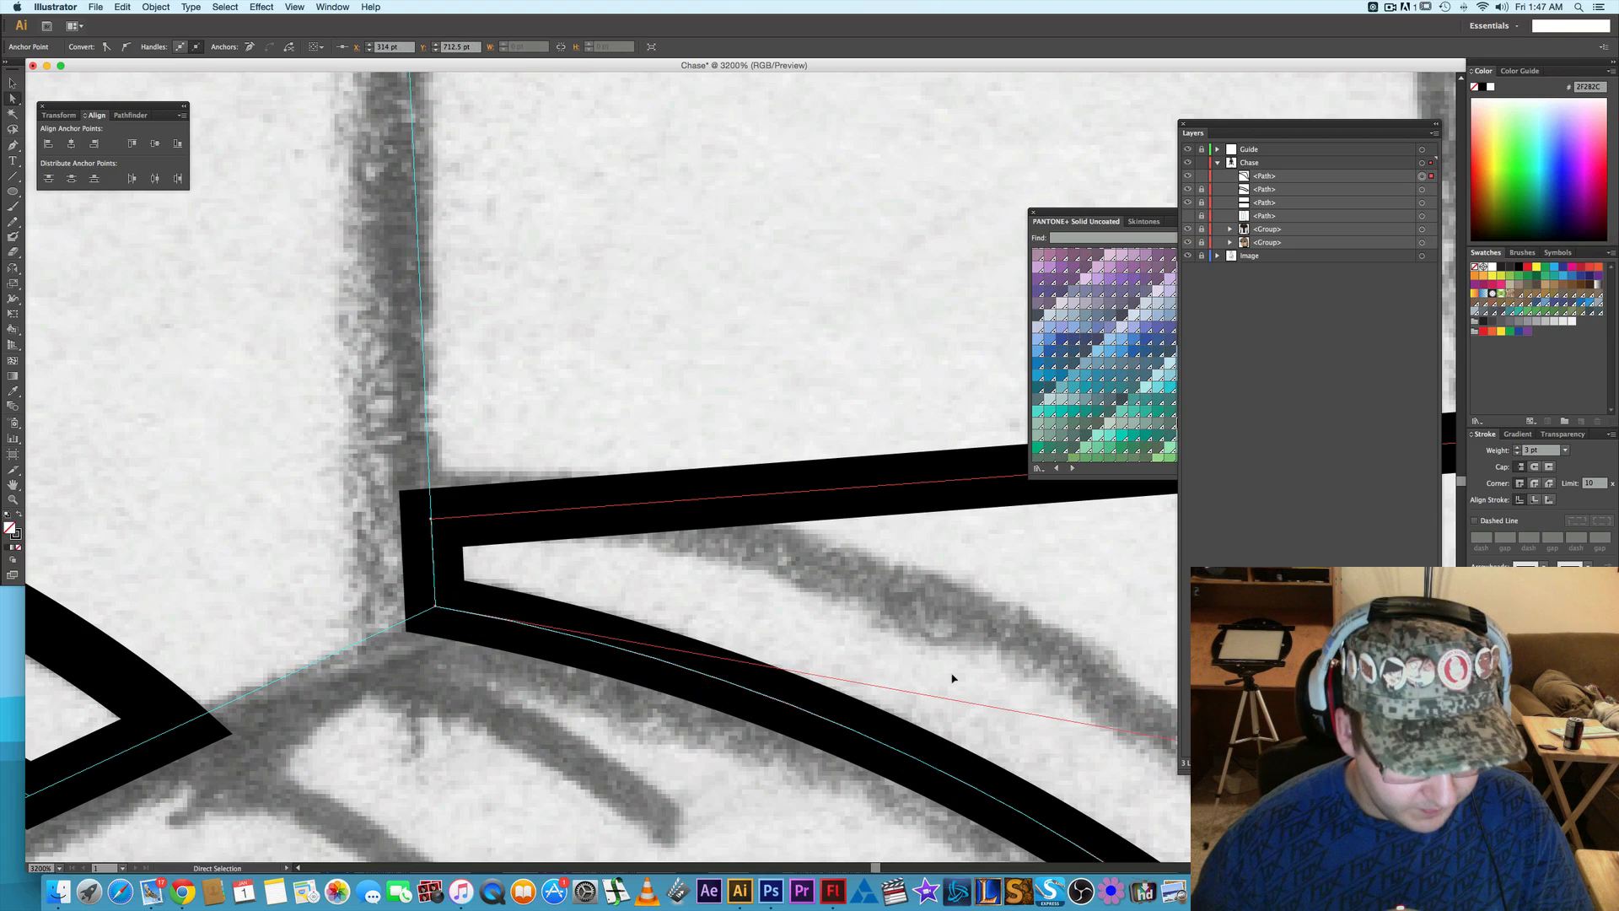
- Remove the two anchors on the back edge above the heel from the front cuff outline
scroll(948, 678, "down", 4)
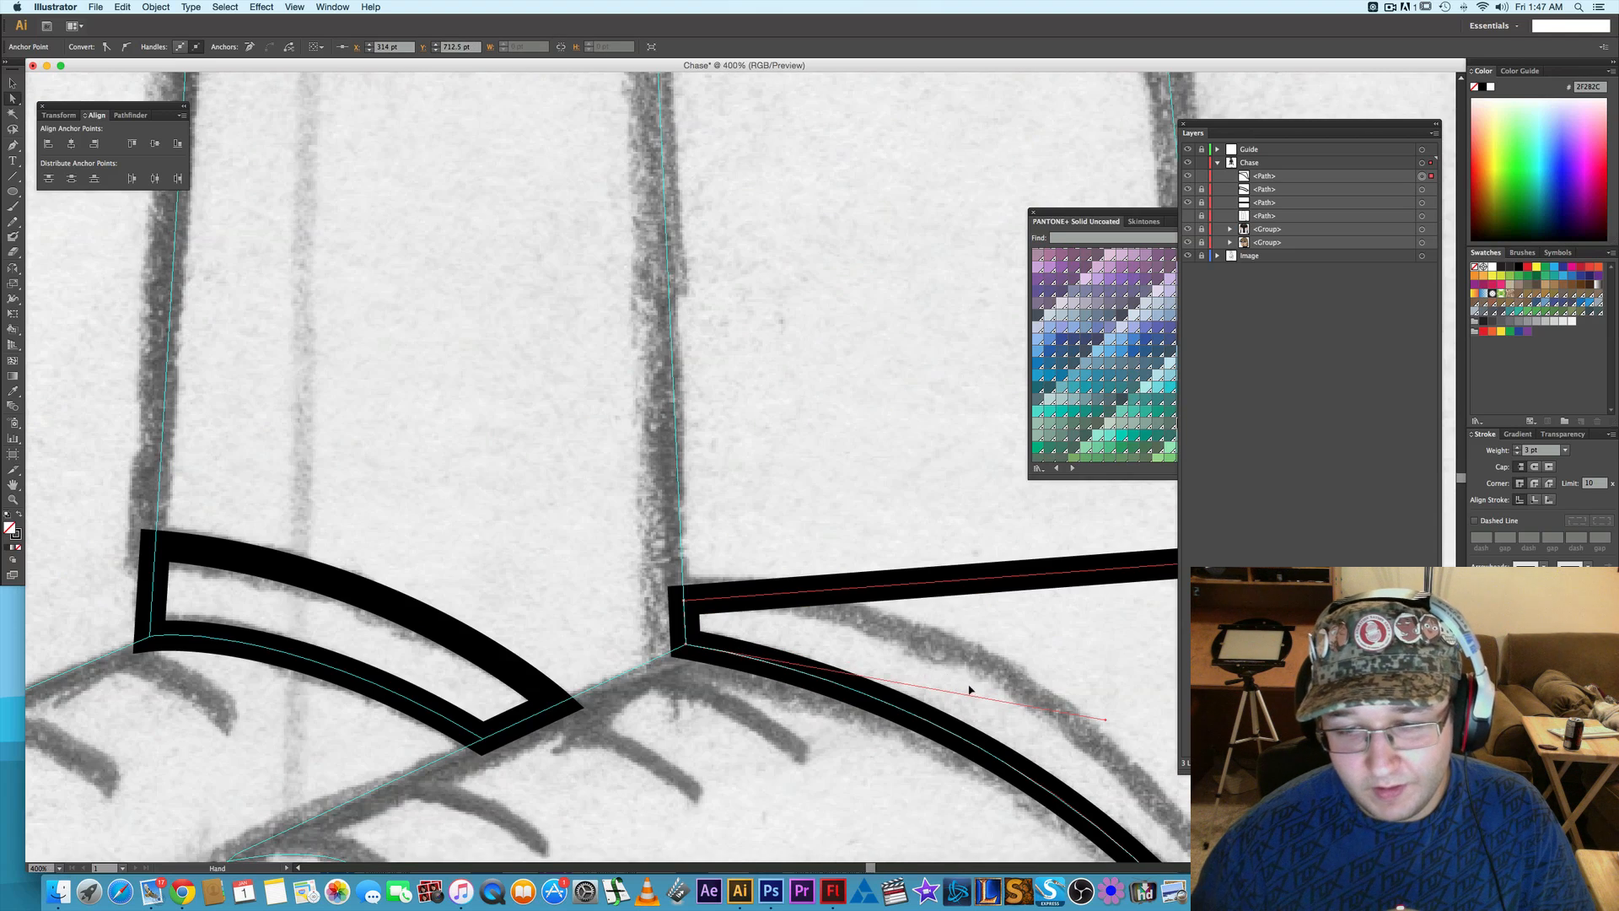
left_click_drag(915, 683, 593, 571)
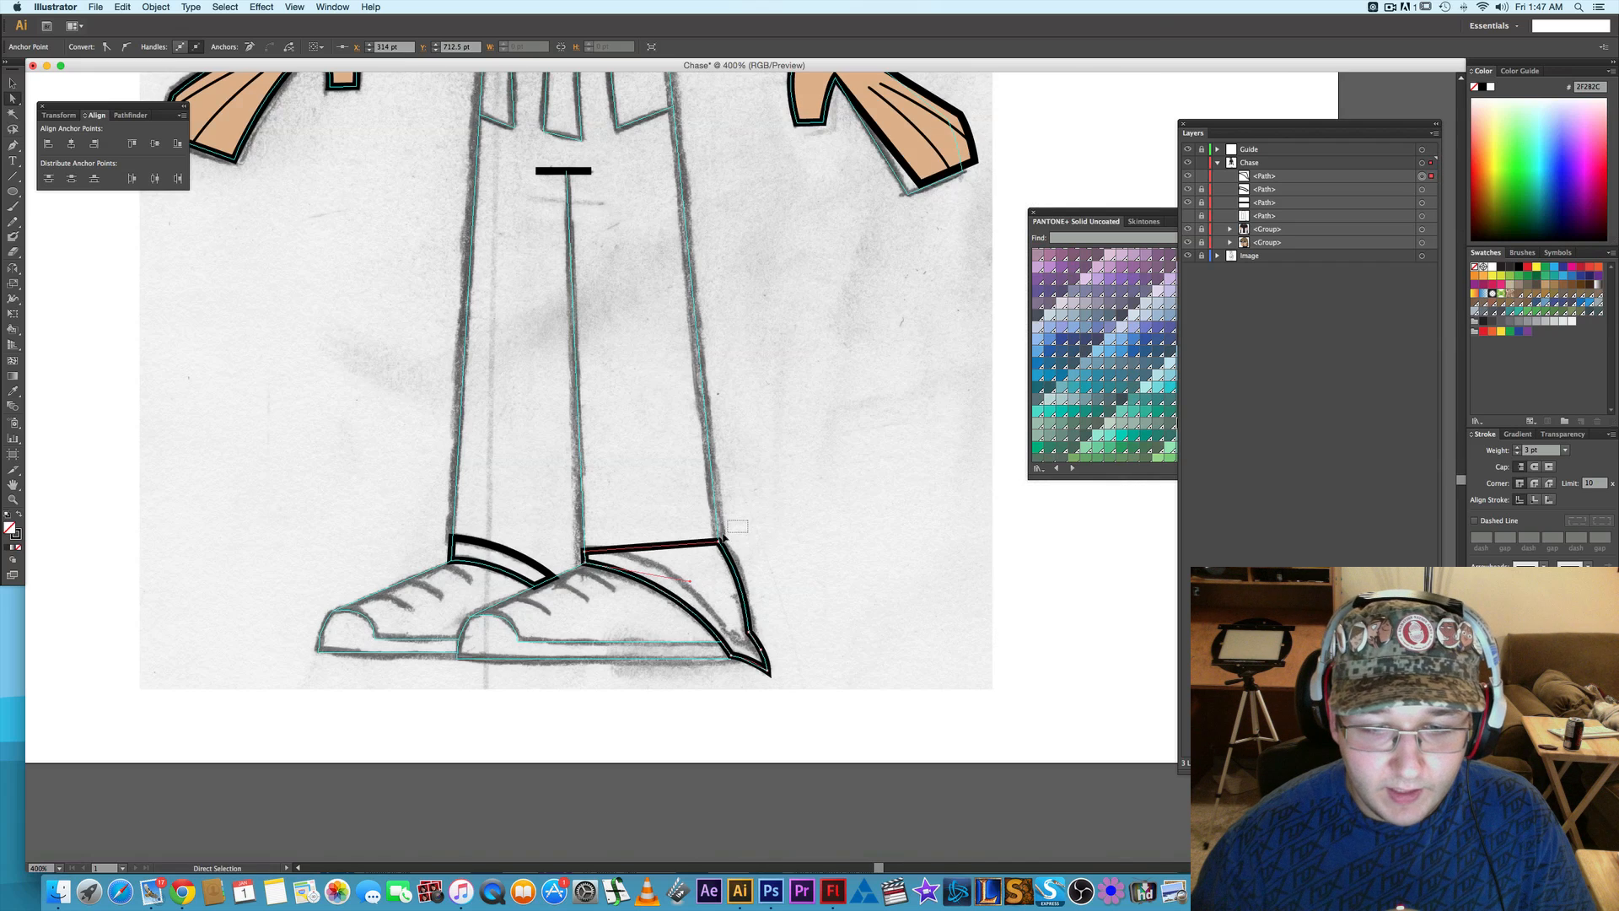
left_click(718, 541)
left_click(250, 46)
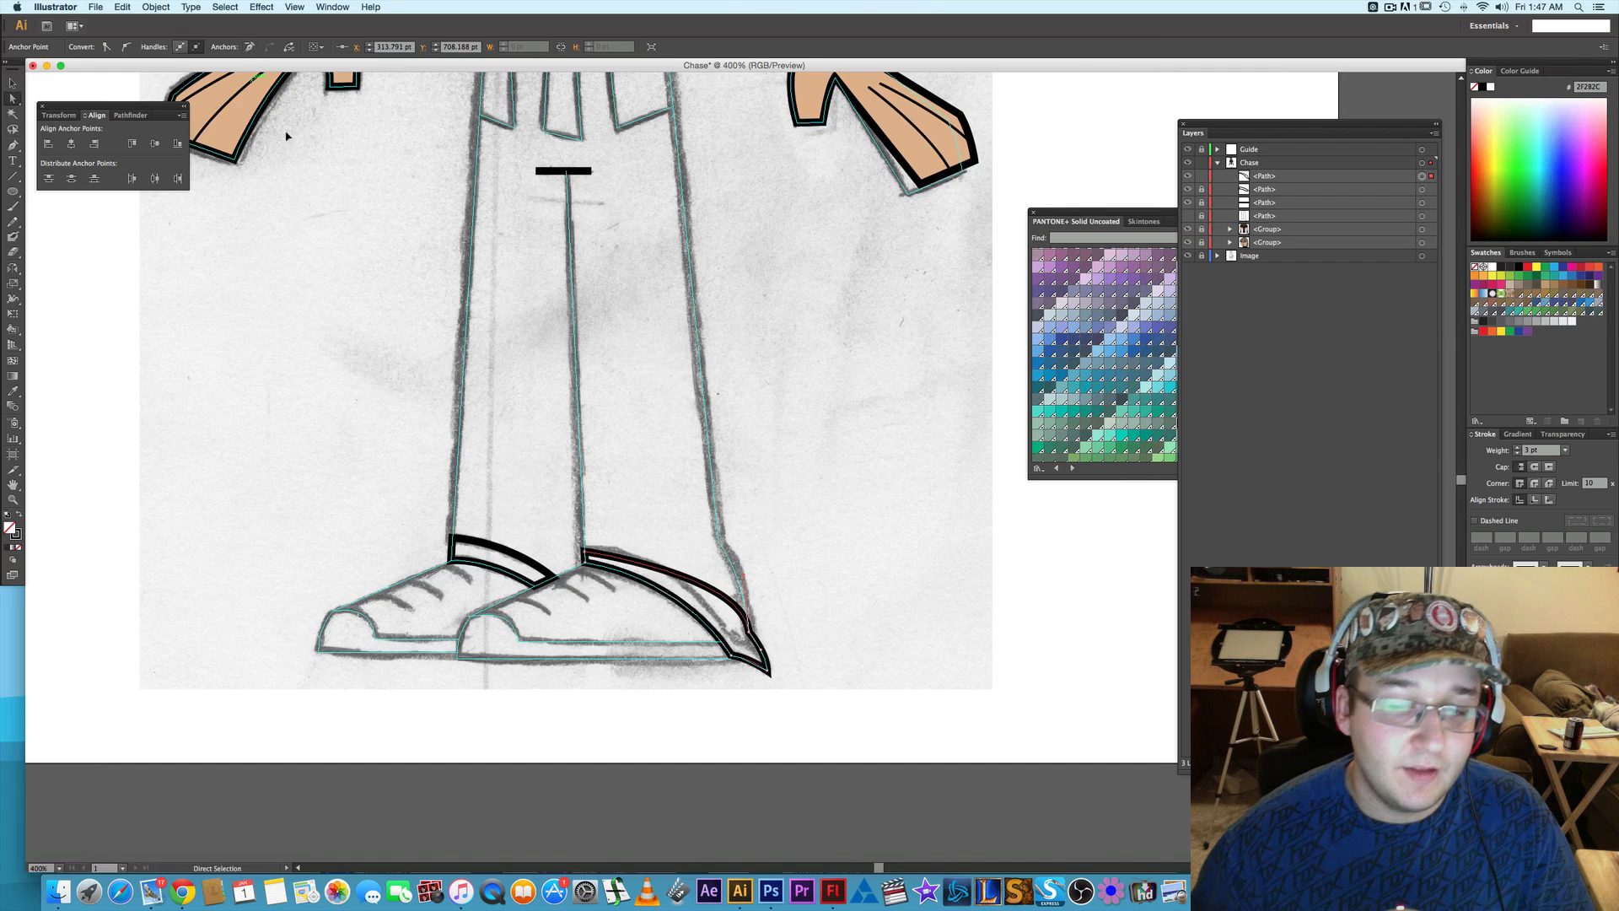
scroll(767, 649, "up", 2)
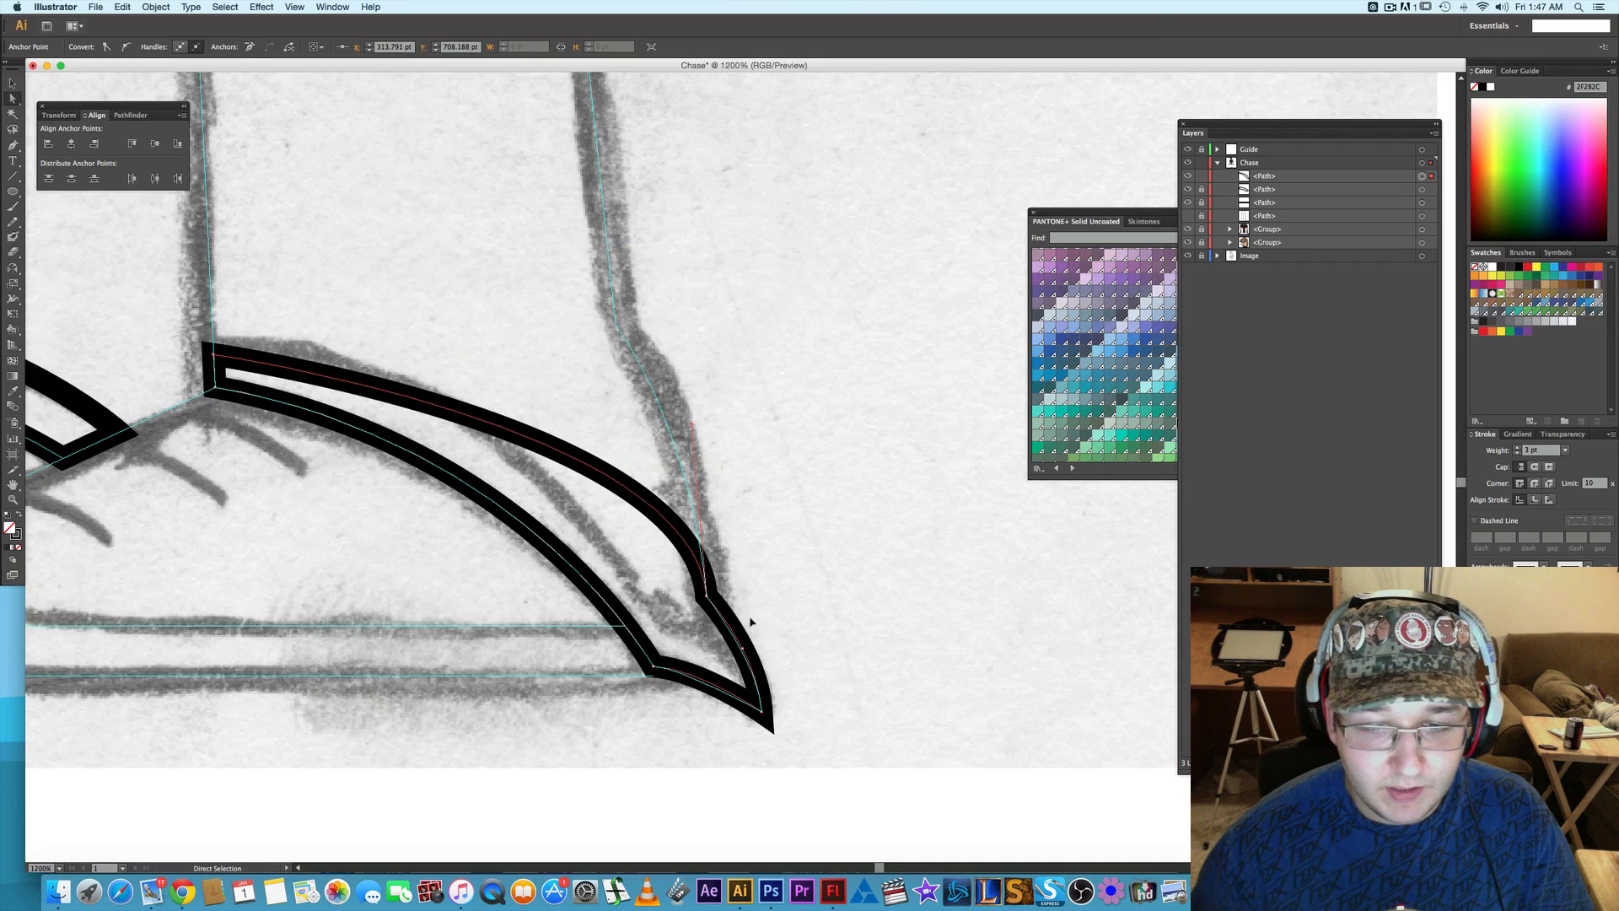
left_click(689, 618)
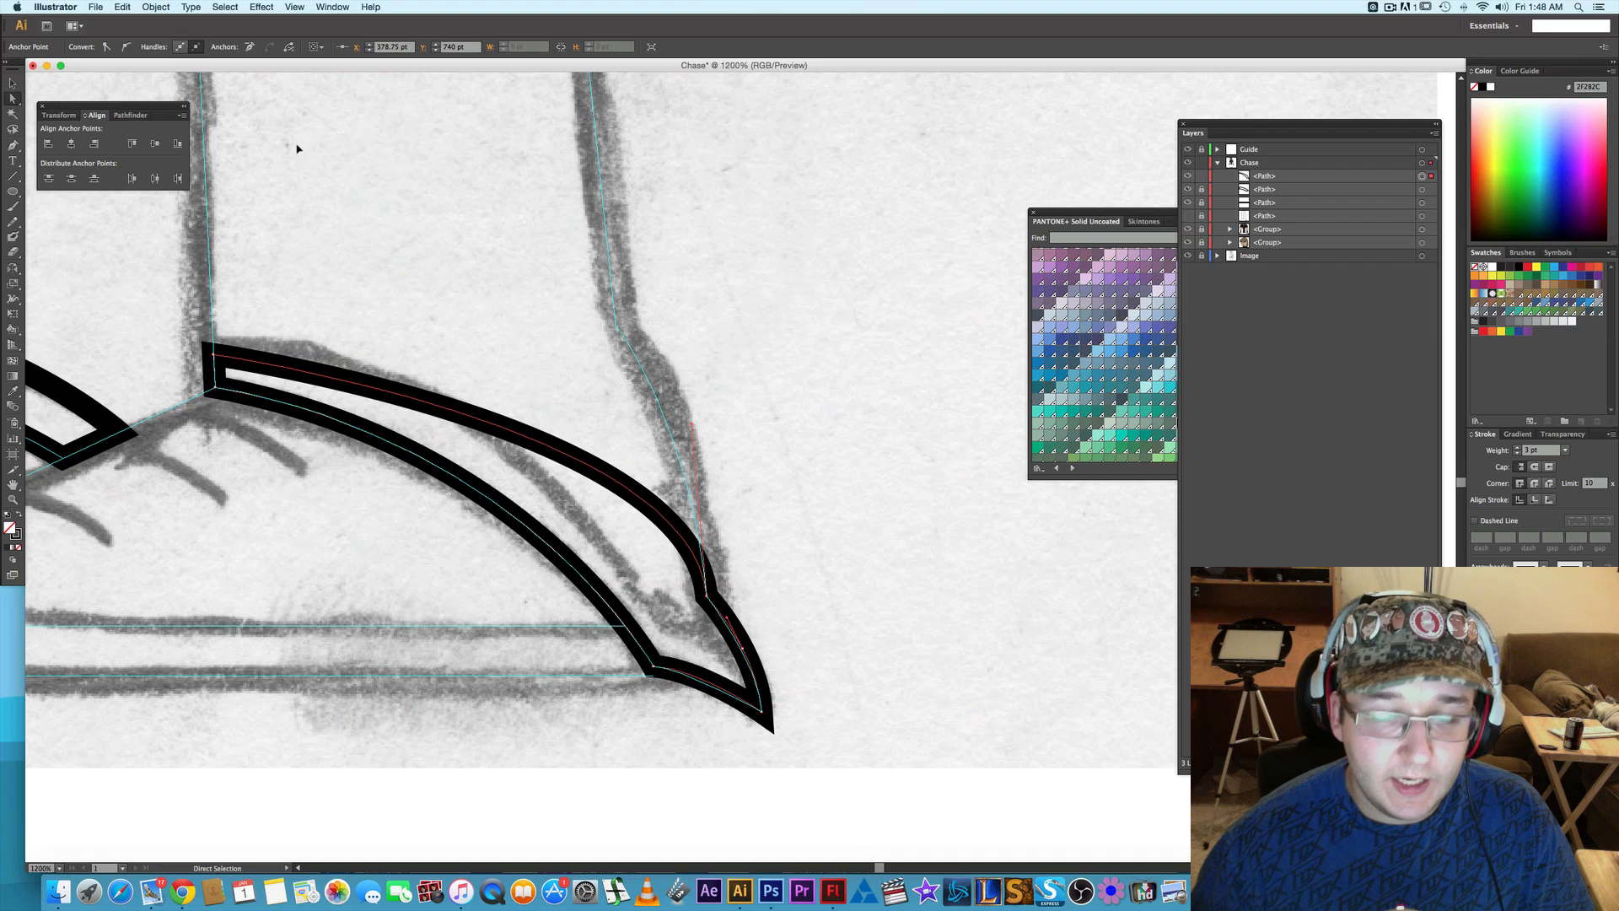
left_click(250, 47)
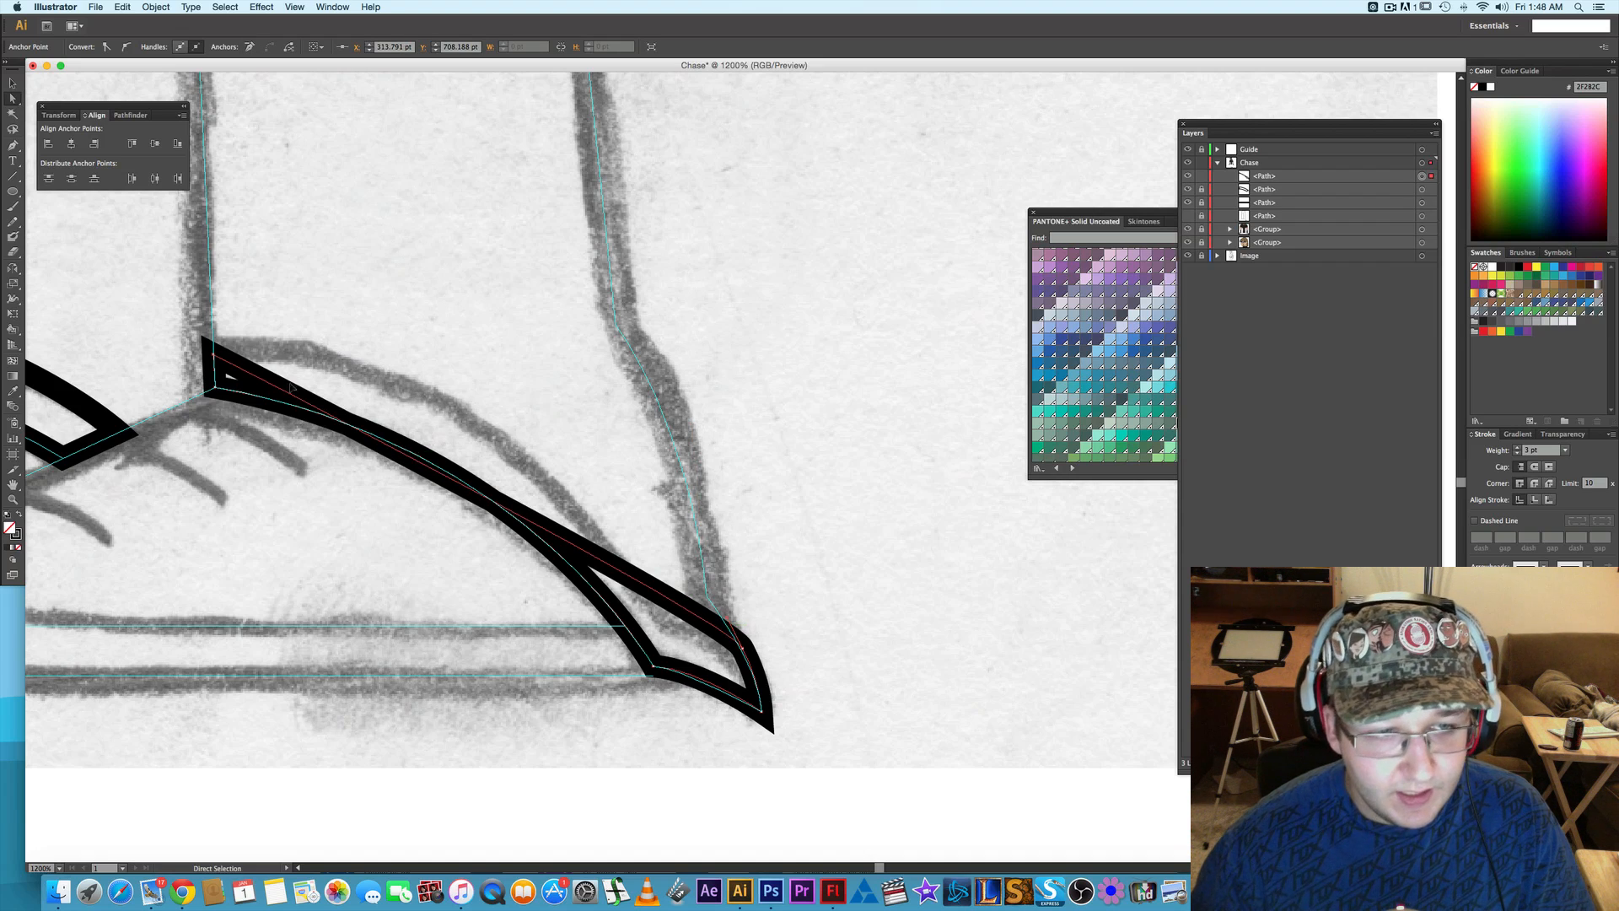
- Add an anchor on the front cuff's upper edge near the heel, lower it, and curve the edge to follow the sketched cuff line
key("plus")
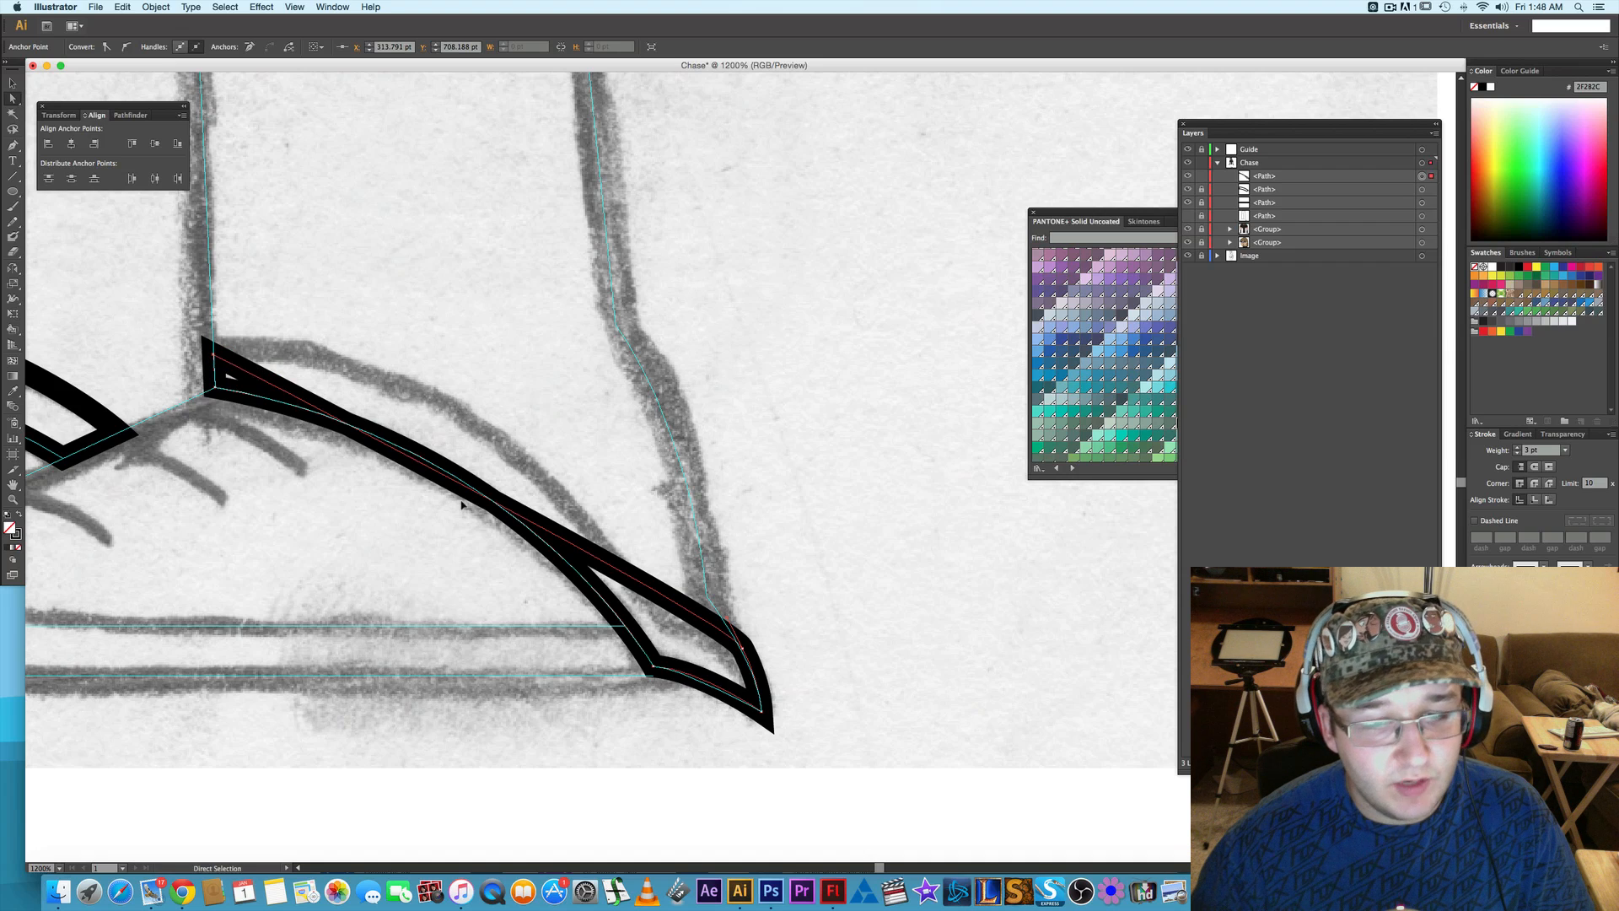
left_click(659, 592)
key("a")
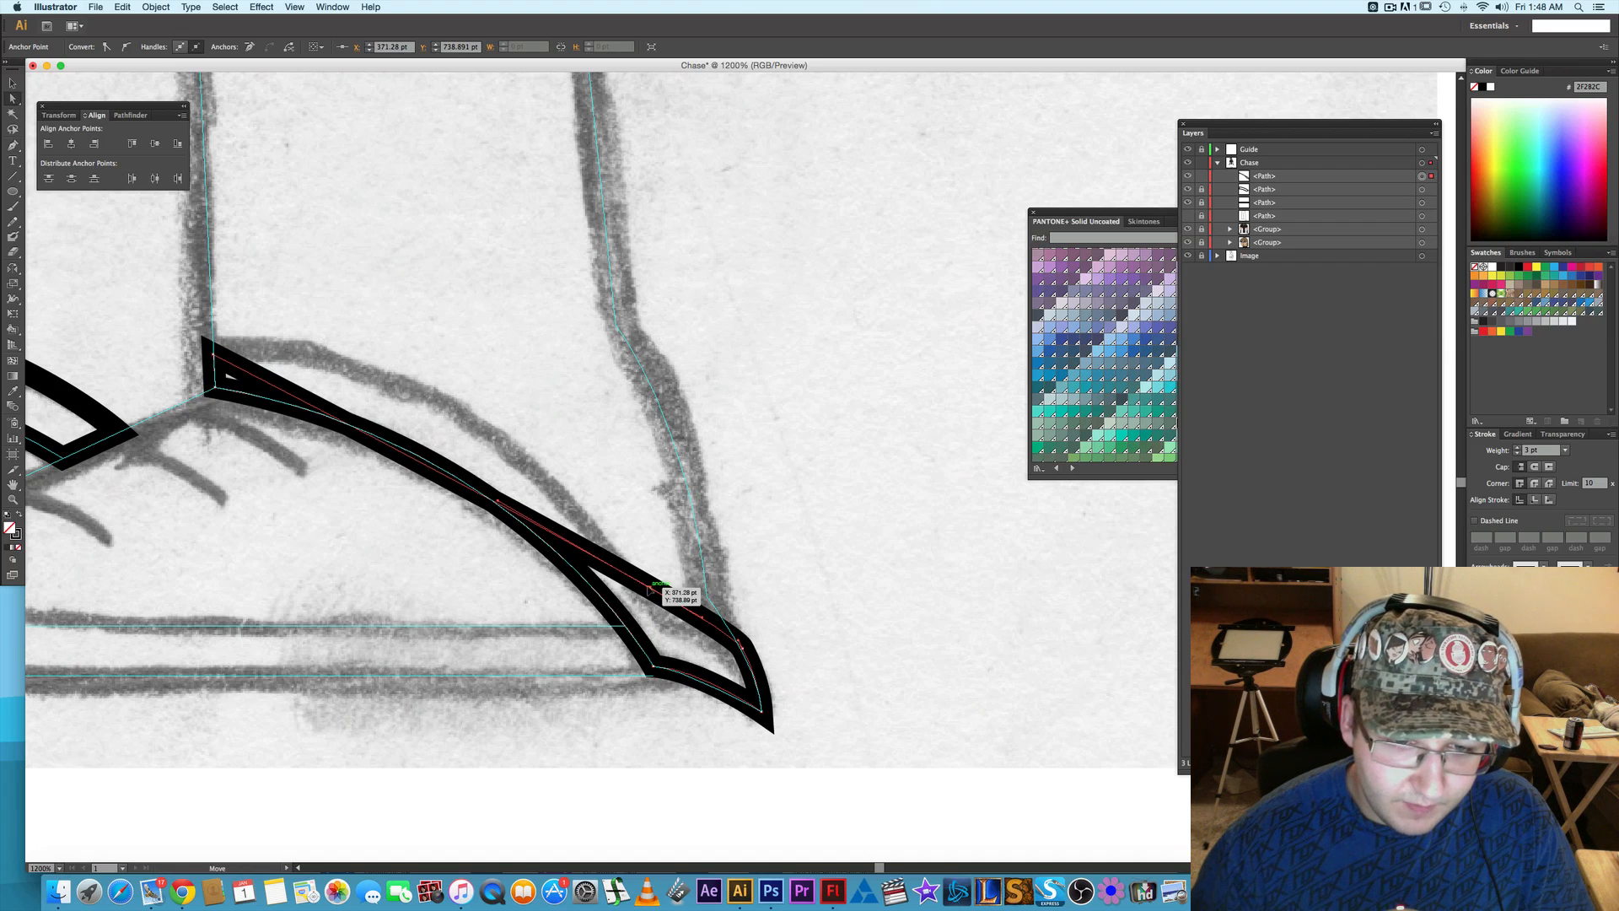
left_click_drag(662, 595, 666, 626)
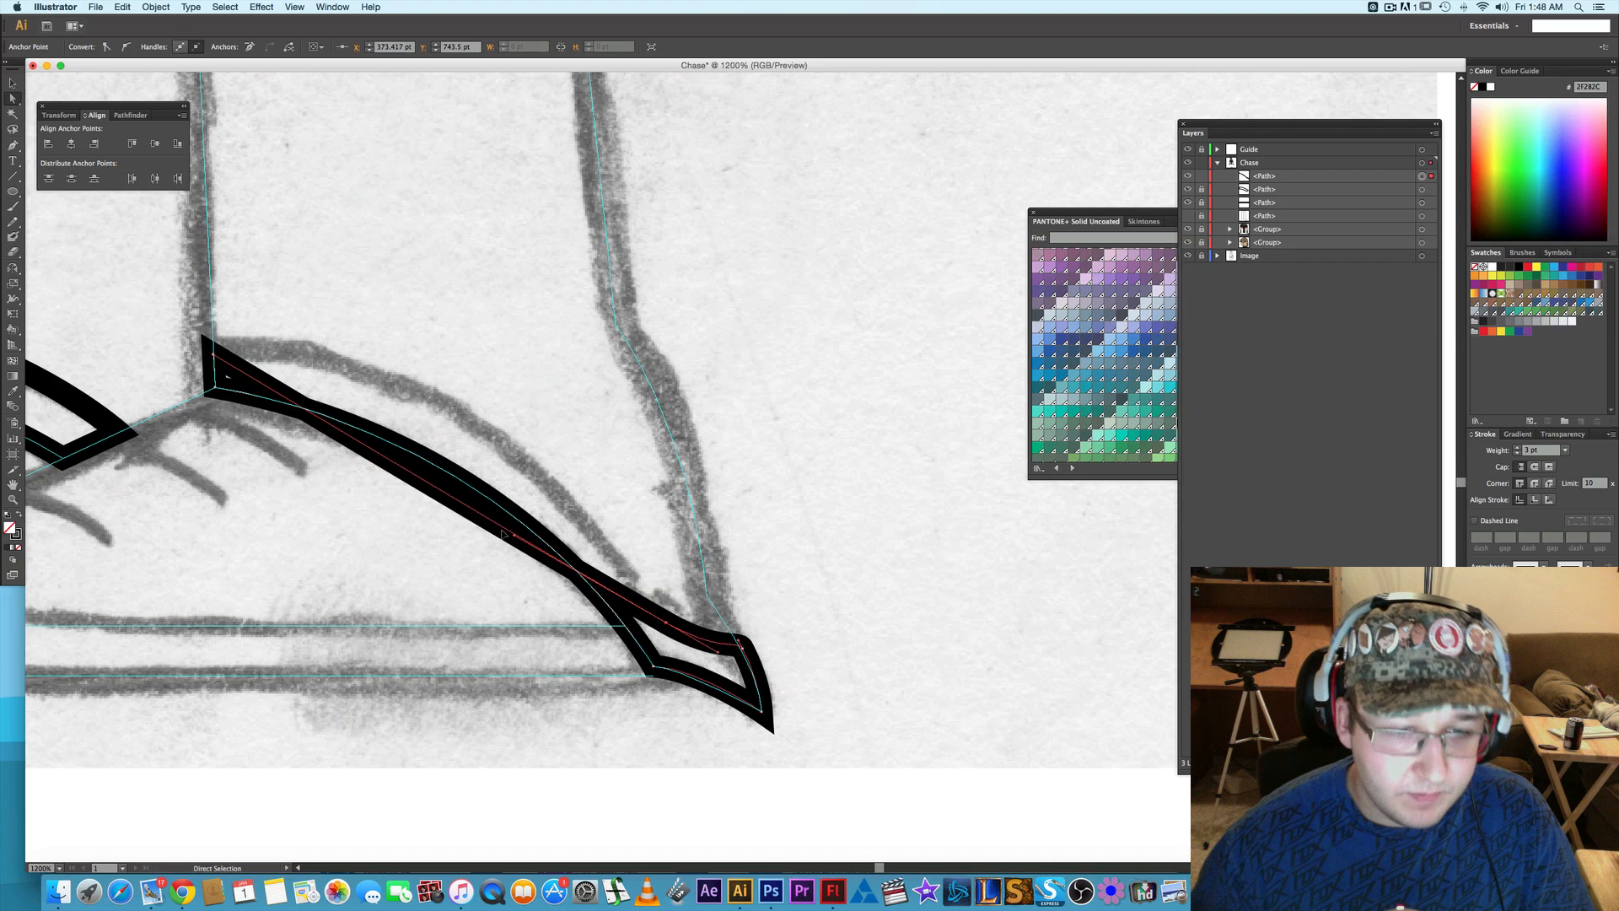
left_click_drag(520, 476, 479, 320)
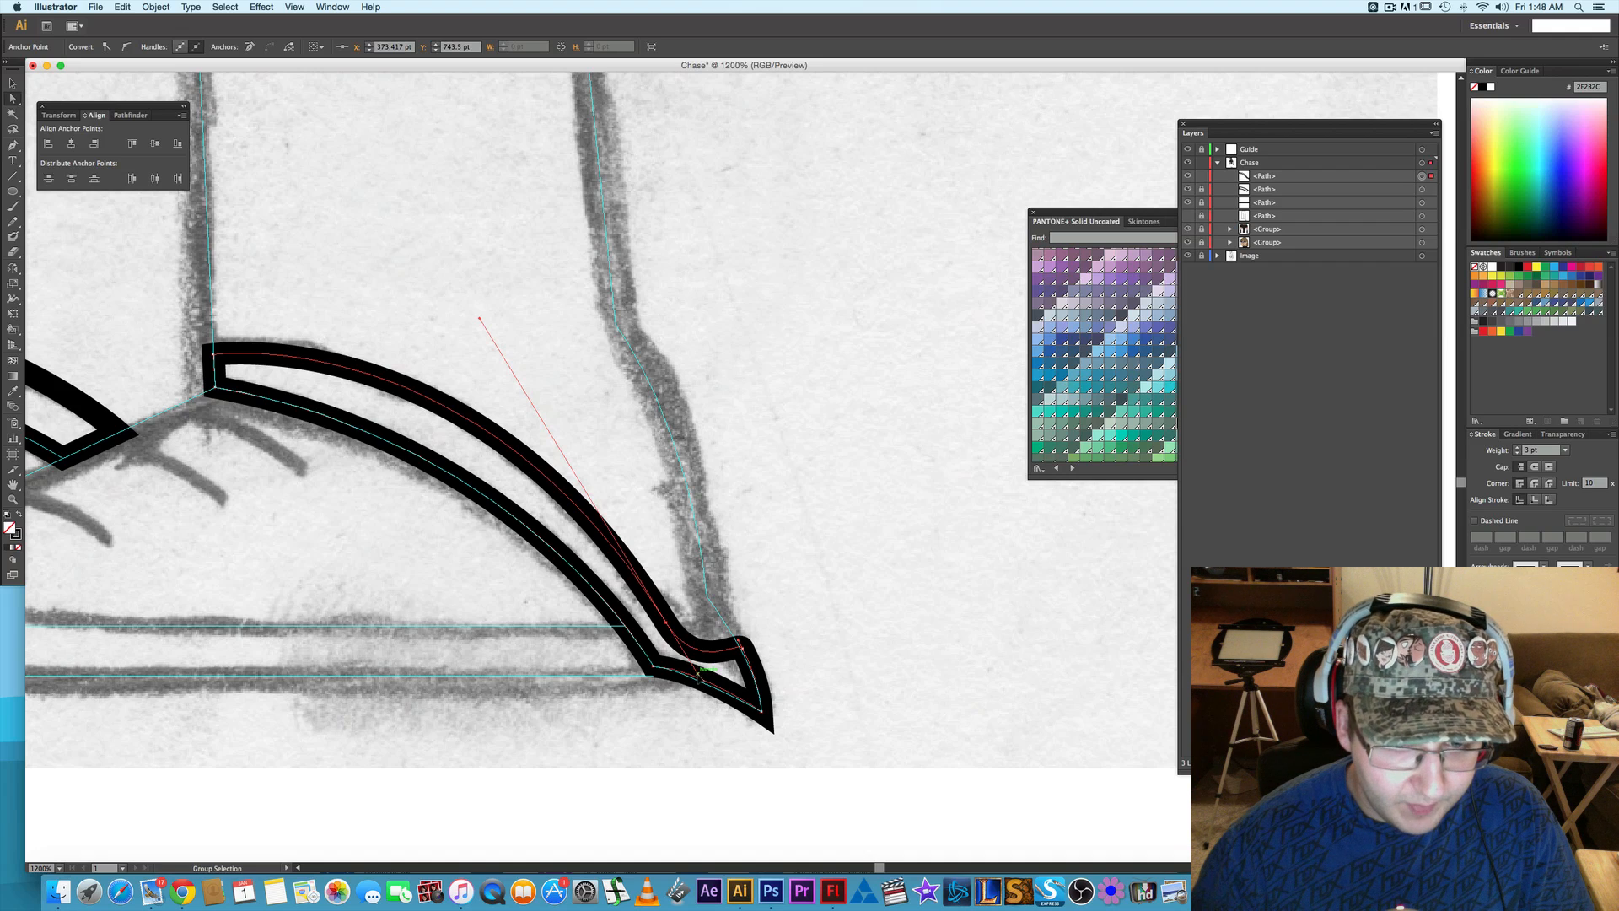
left_click_drag(698, 675, 687, 655)
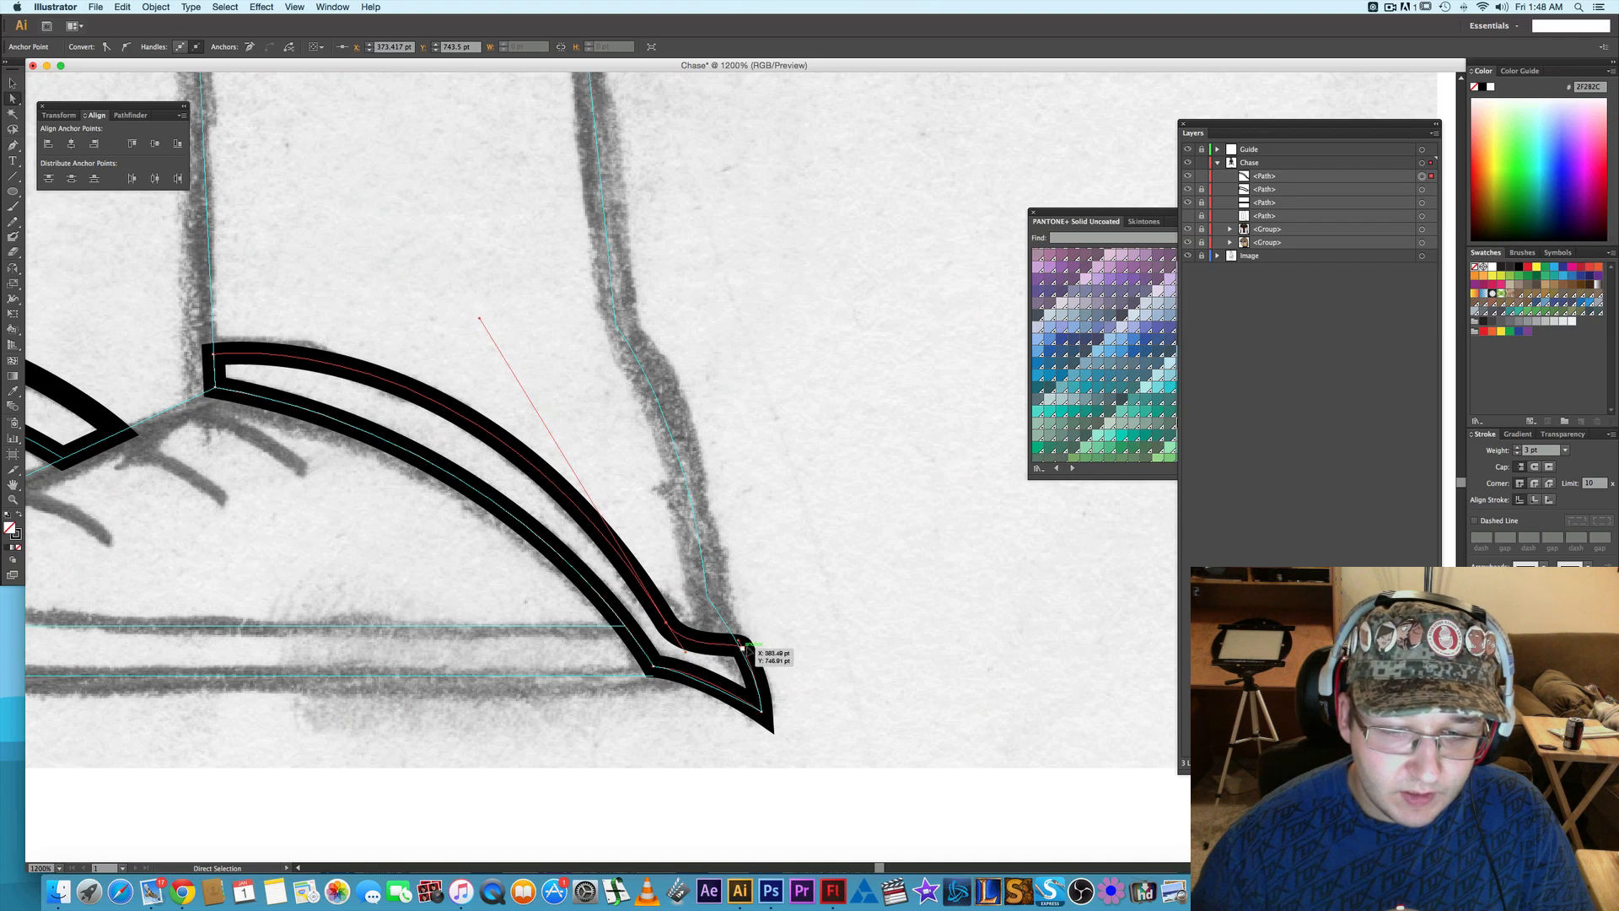
left_click(932, 430)
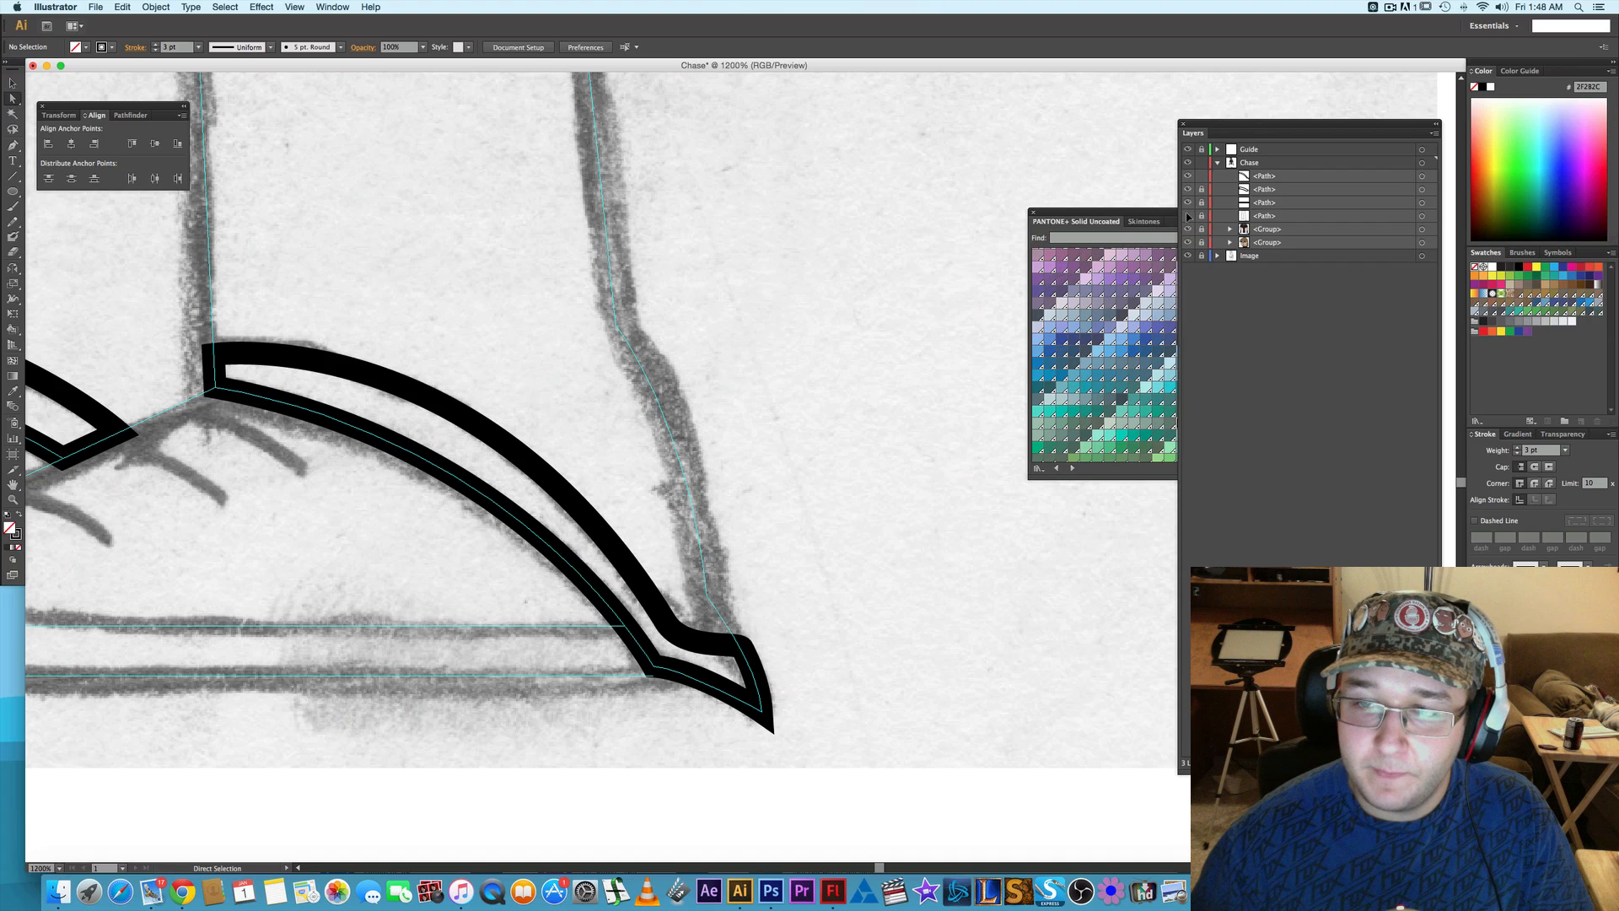
- Show the original trousers outline again and lock the front cuff path
scroll(841, 373, "down", 1)
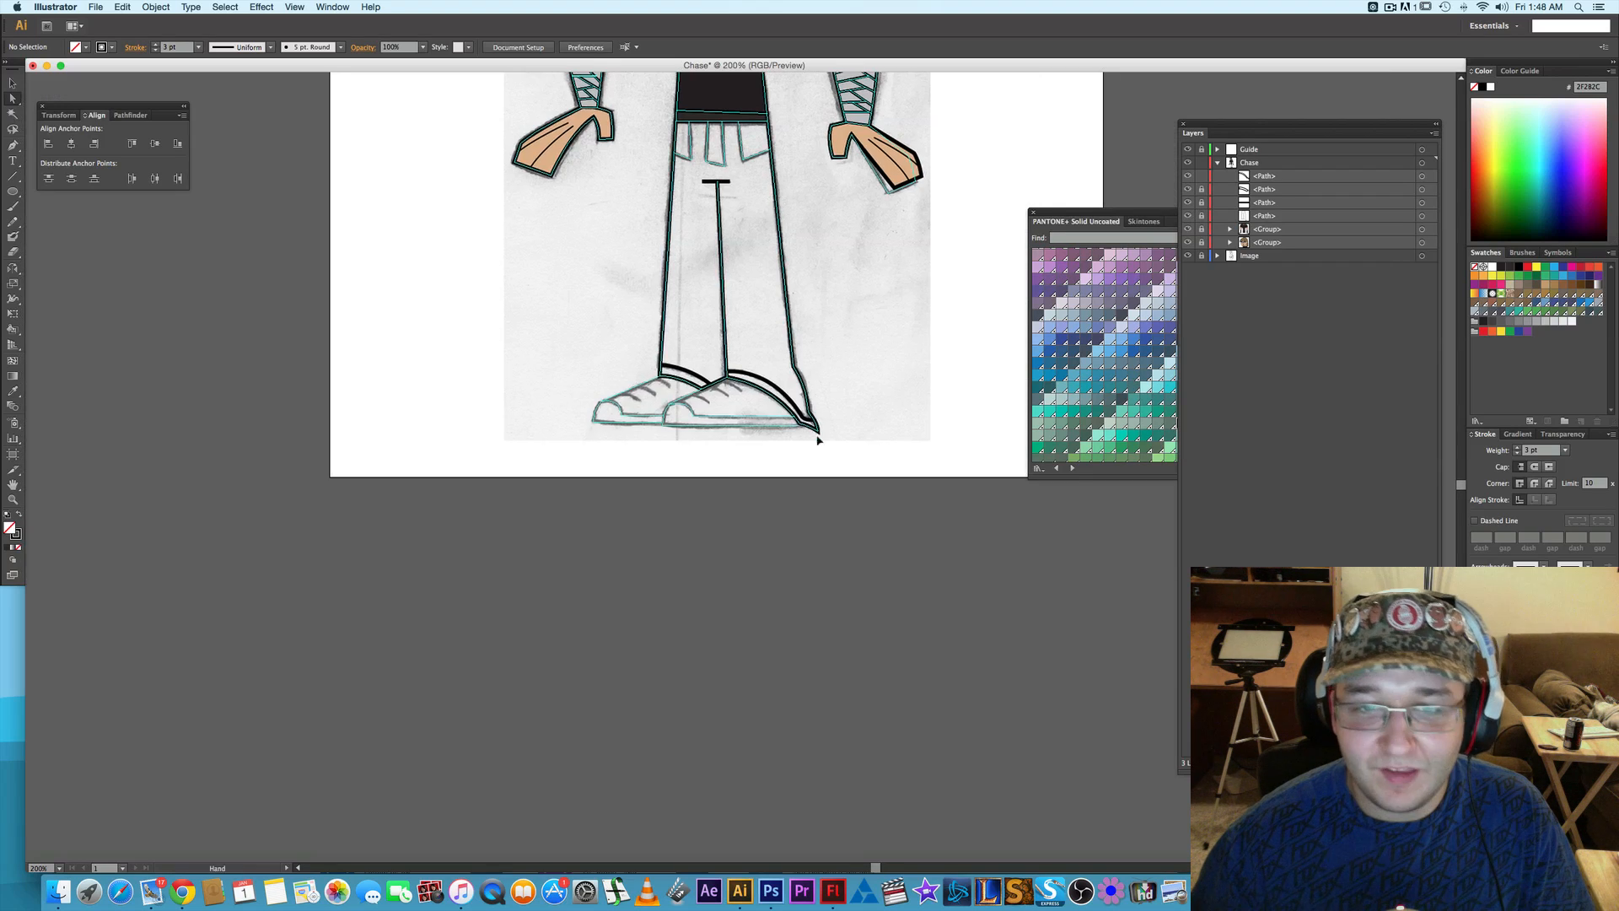
left_click(1091, 212)
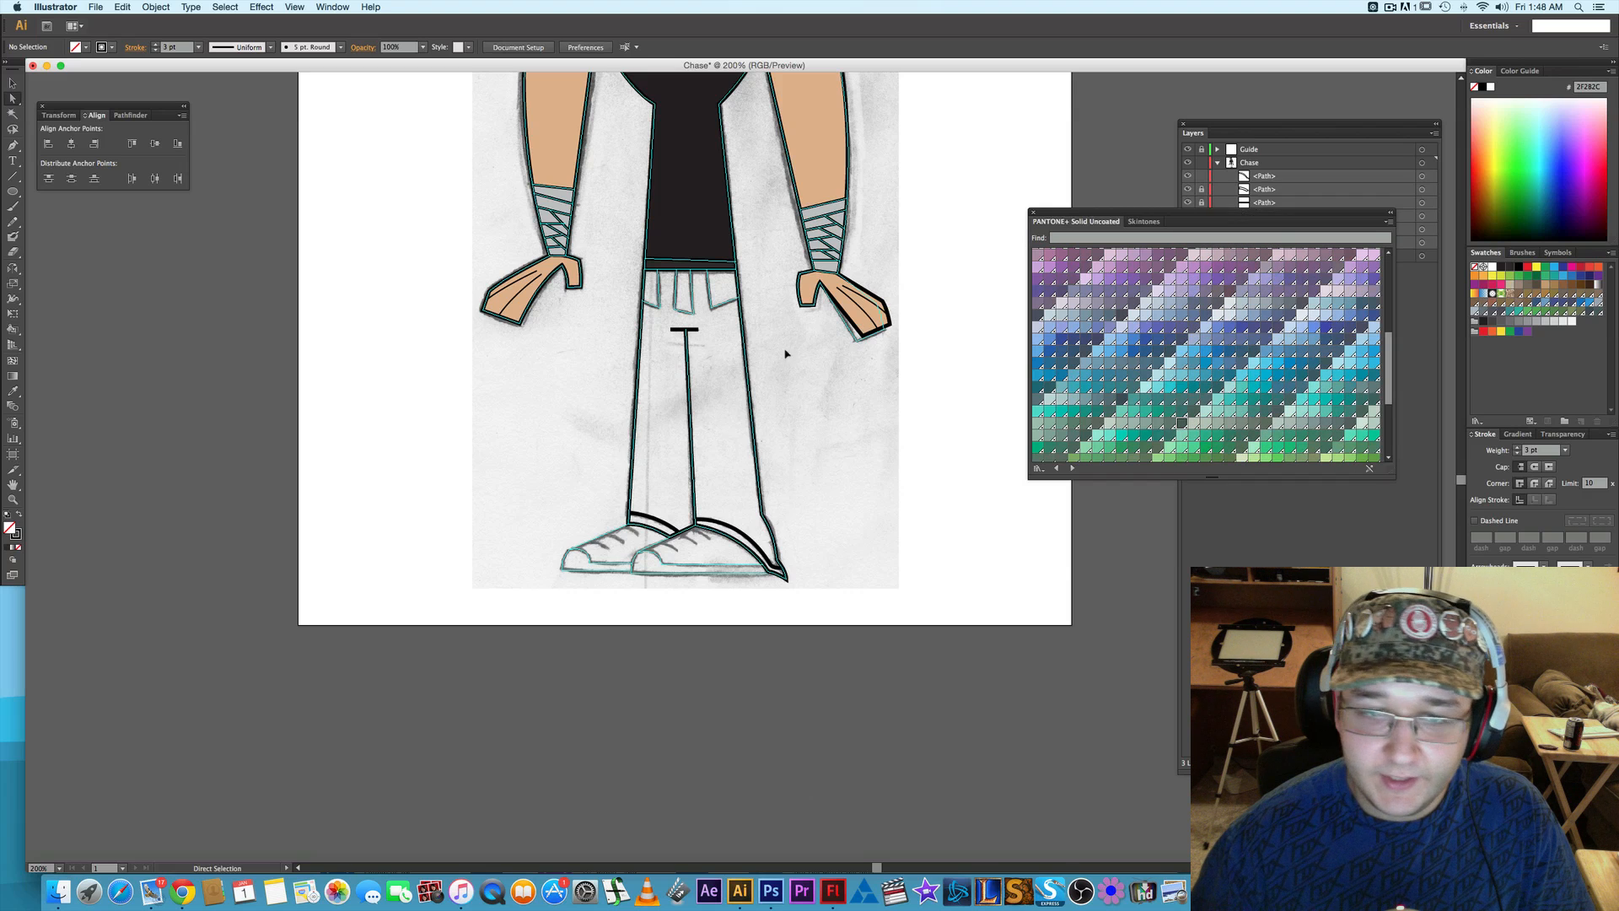
left_click(1404, 378)
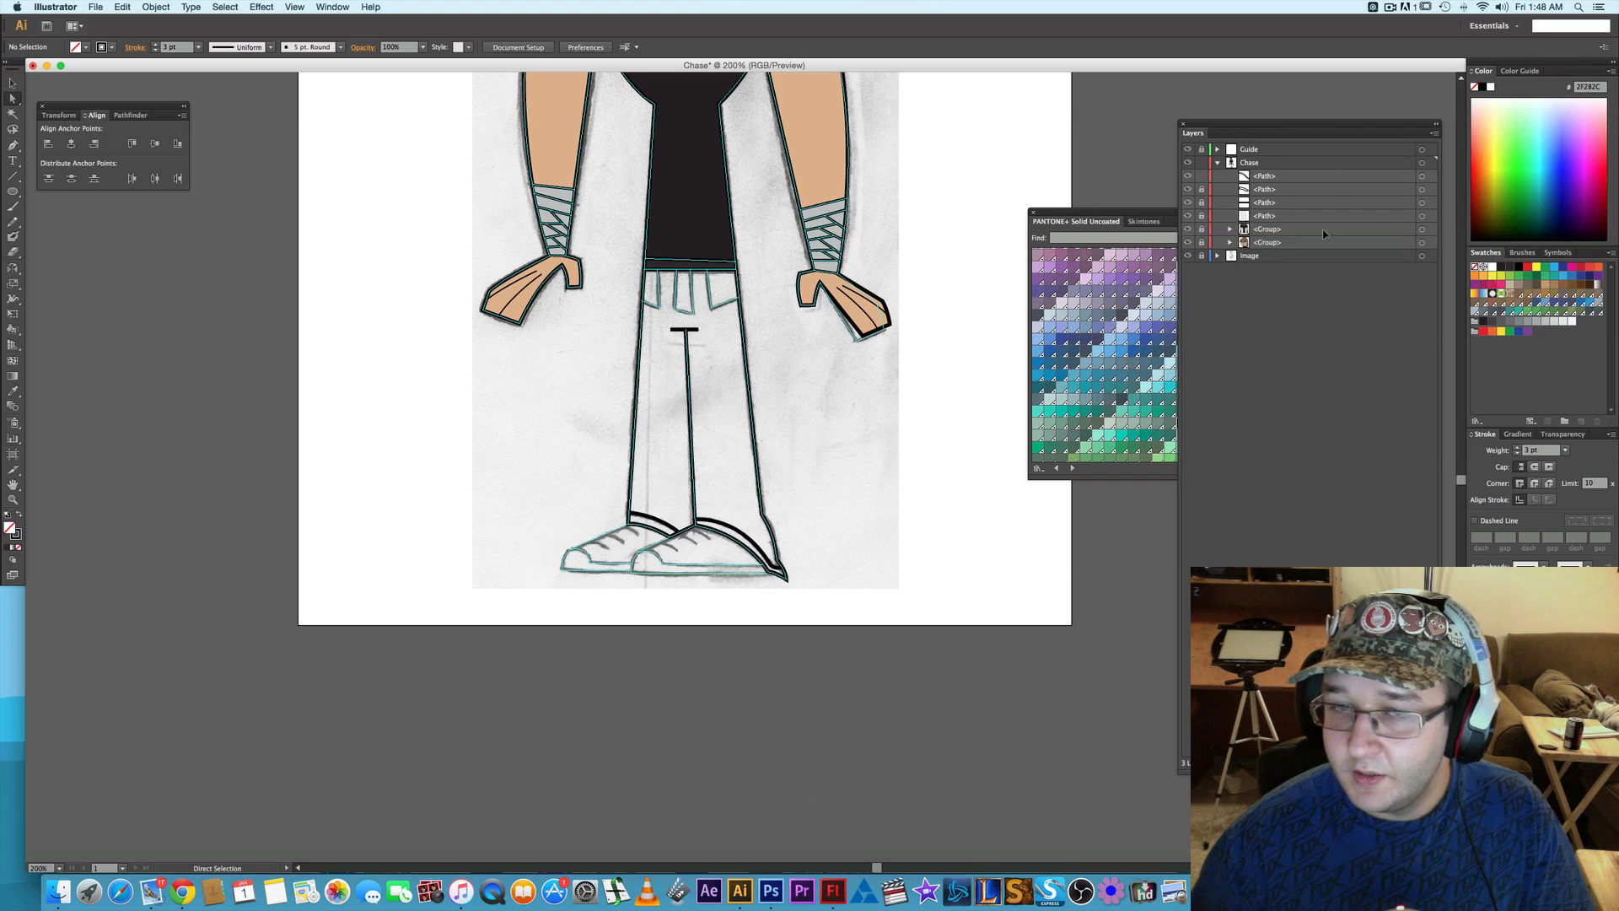
scroll(718, 298, "up", 3)
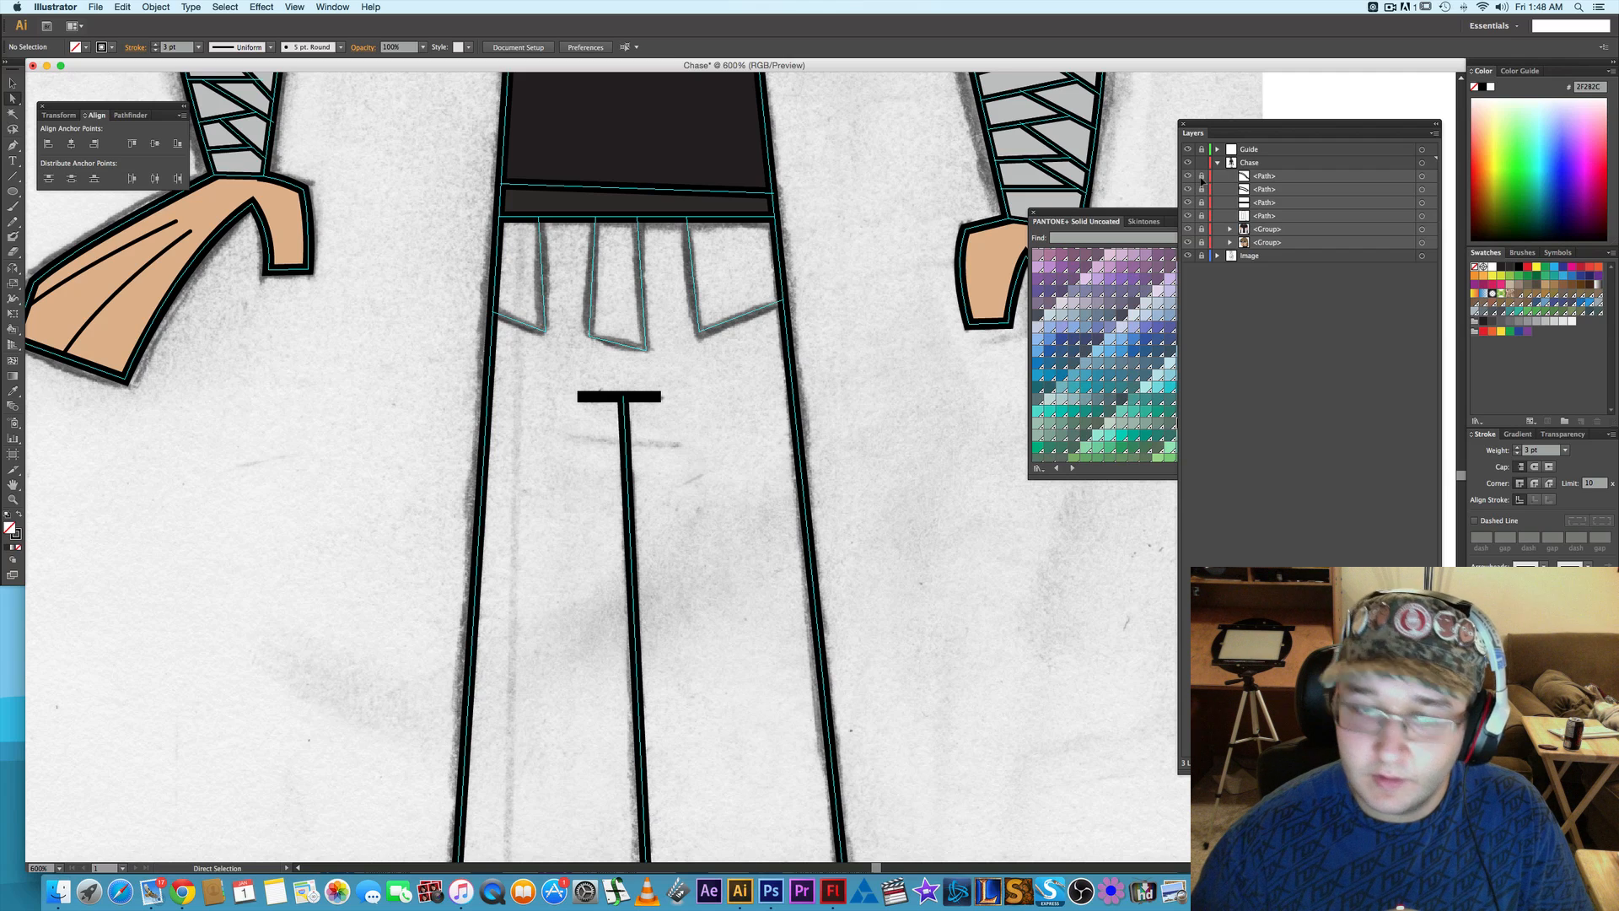
- Trace the sketched pocket on the trousers' right side as a closed four-cornered path from the waistband to the outer seam
key("p")
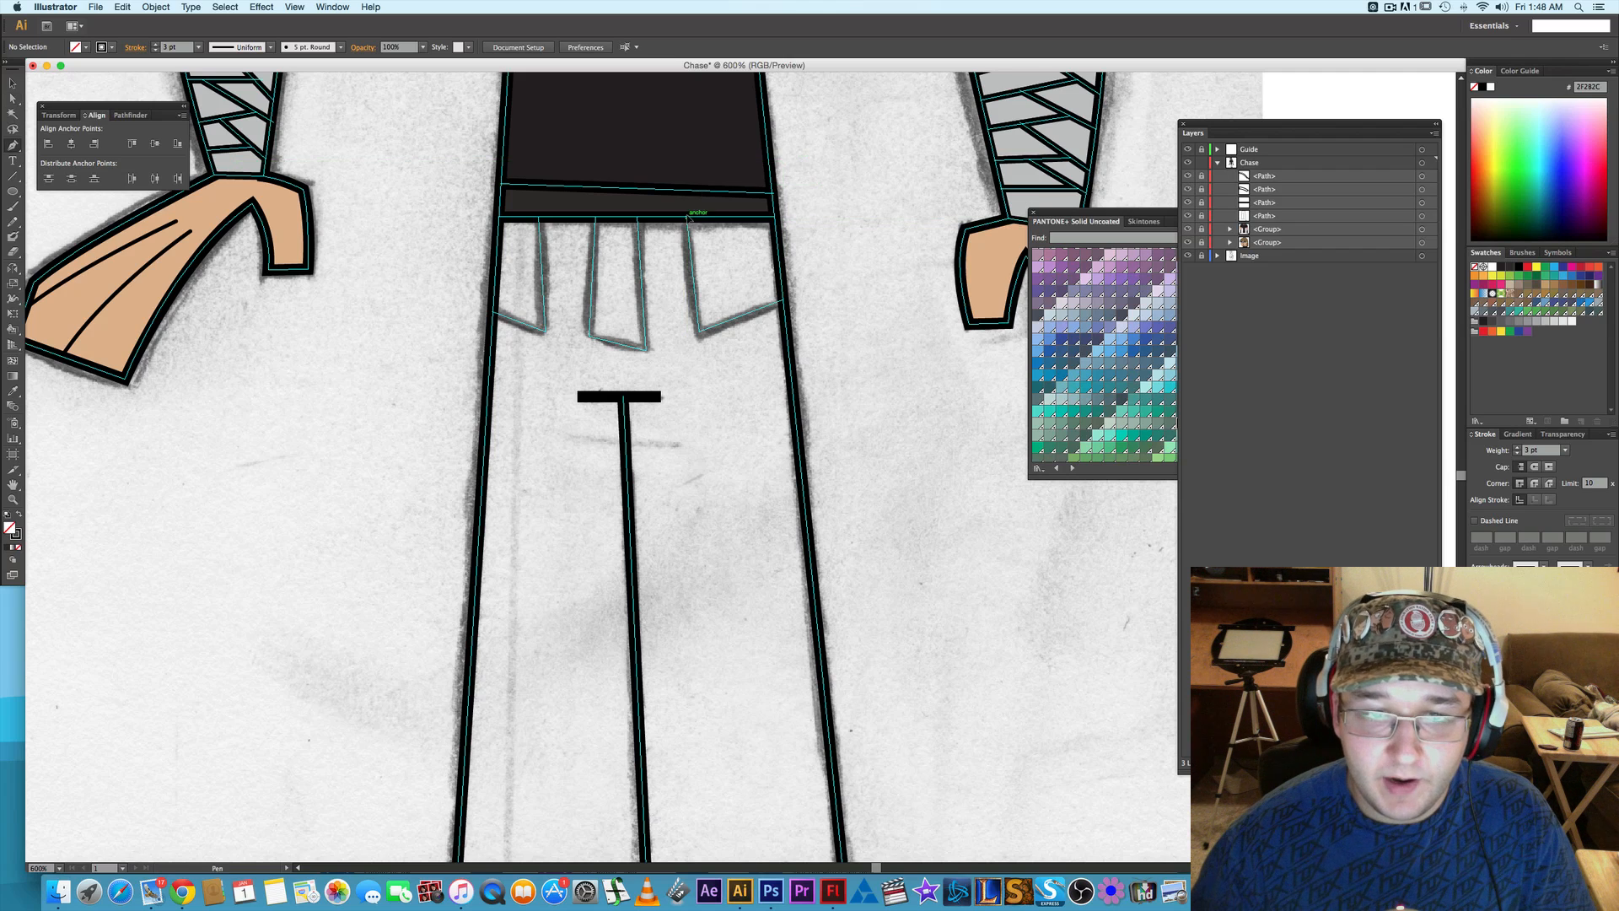
left_click(699, 332)
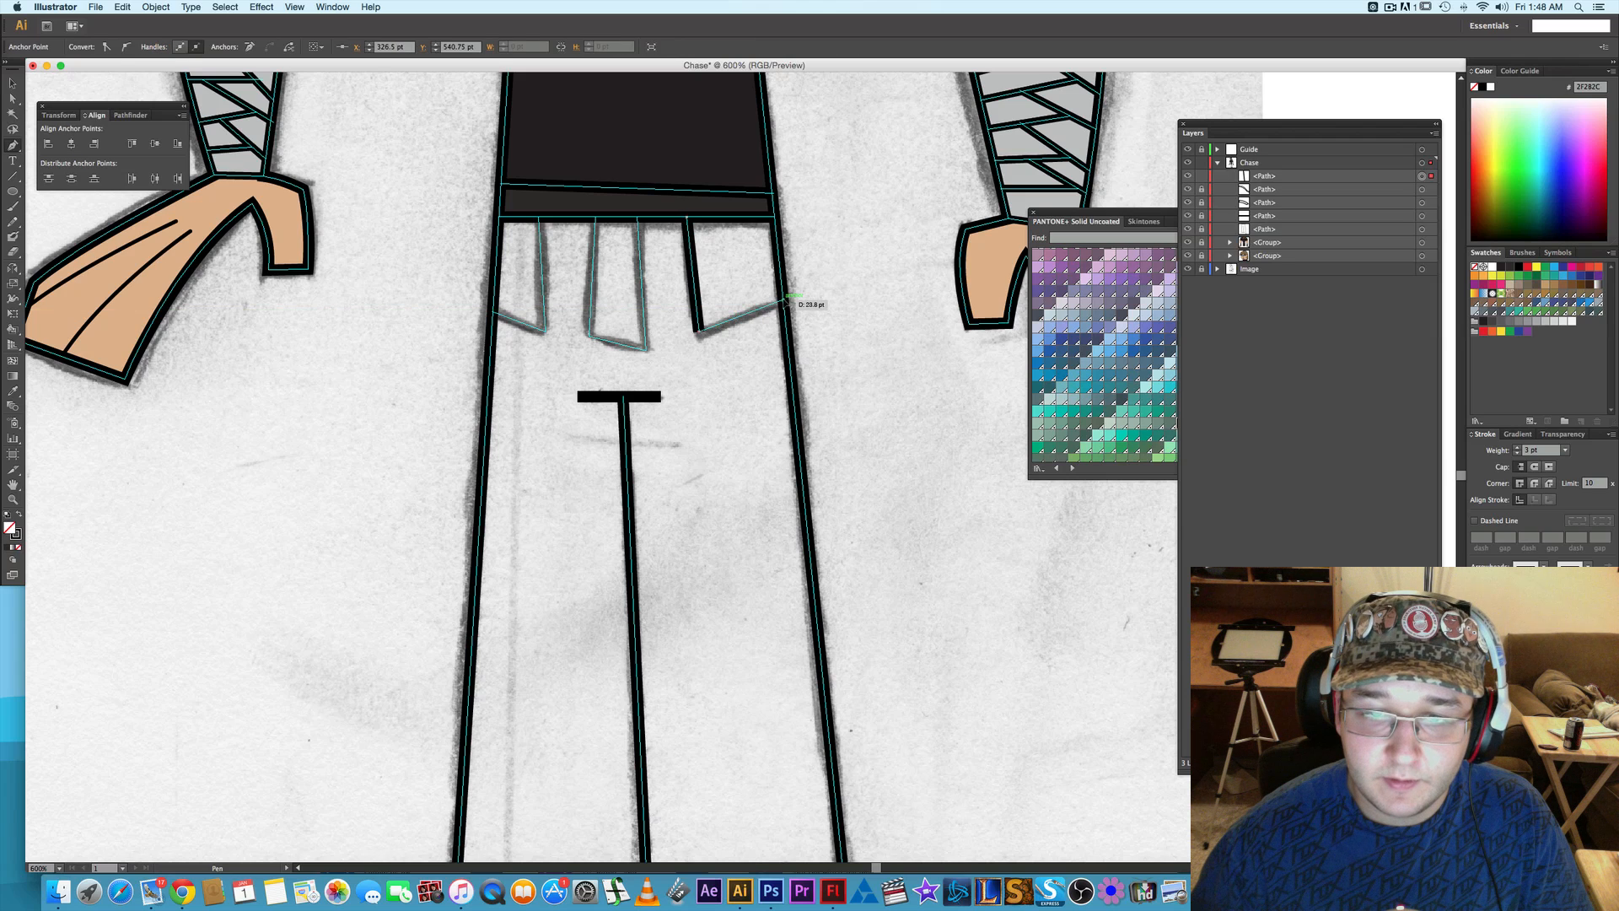
left_click(785, 300)
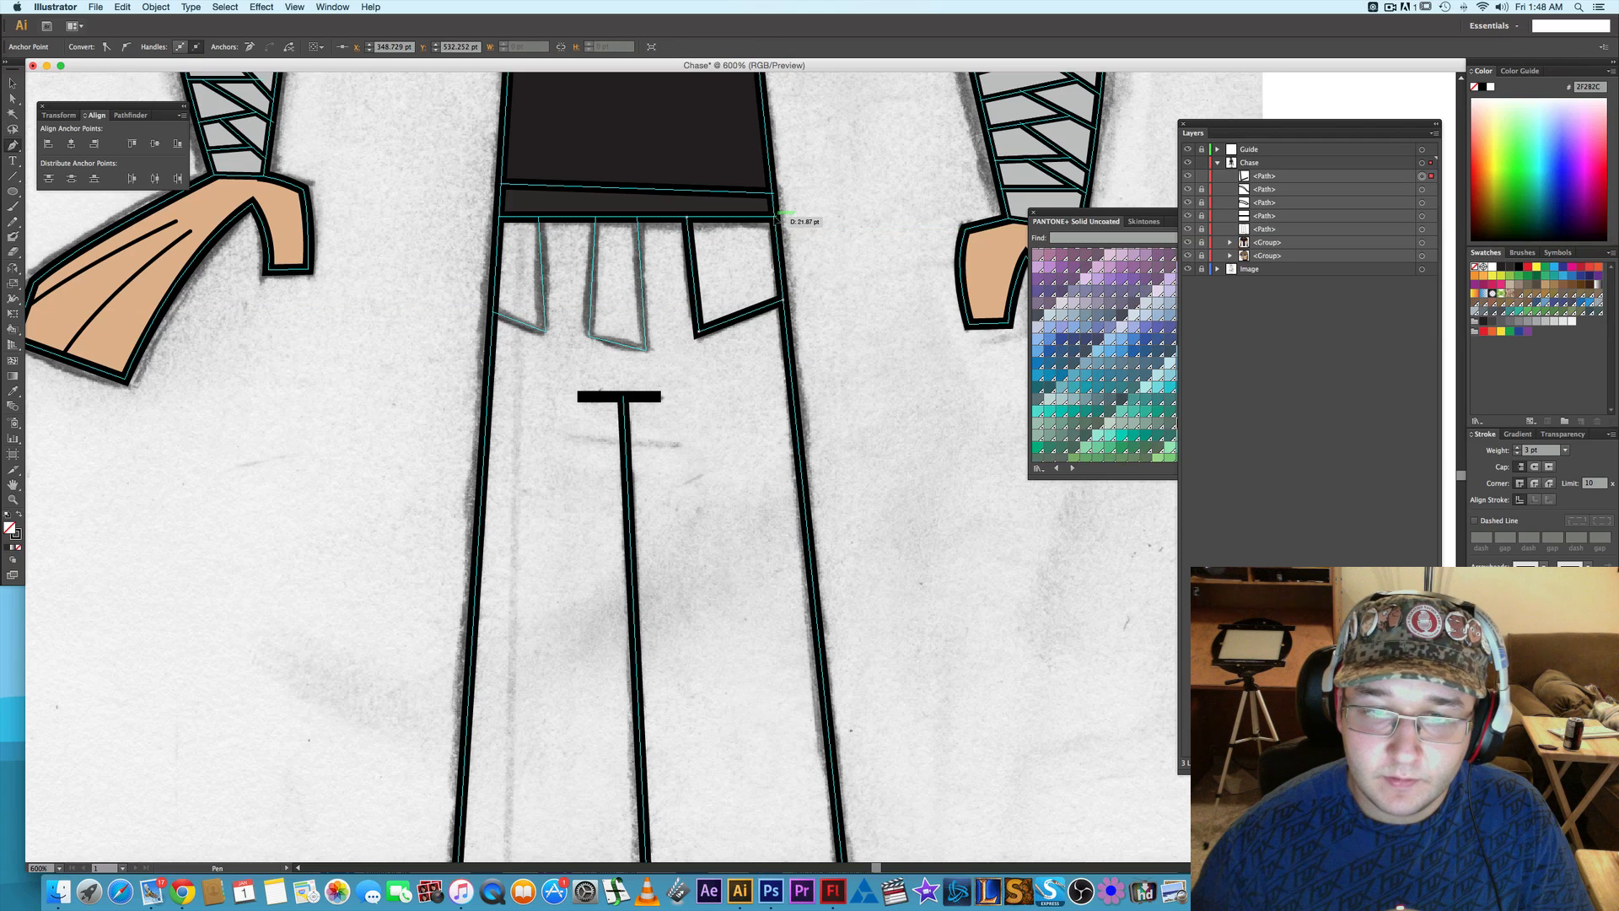
left_click(779, 216)
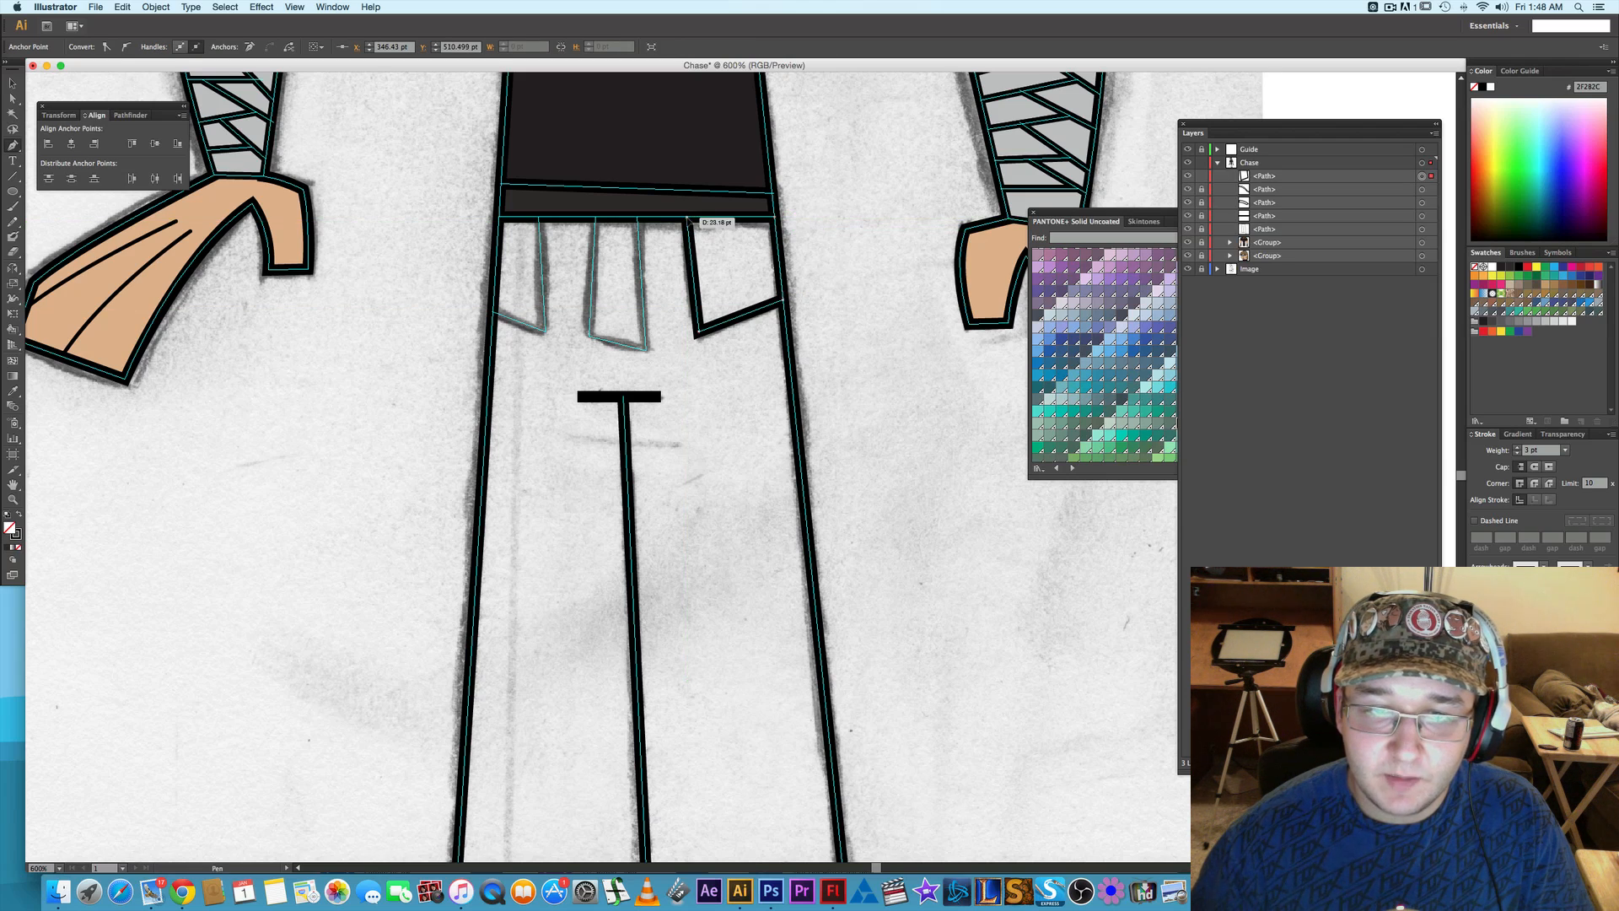
left_click(687, 219)
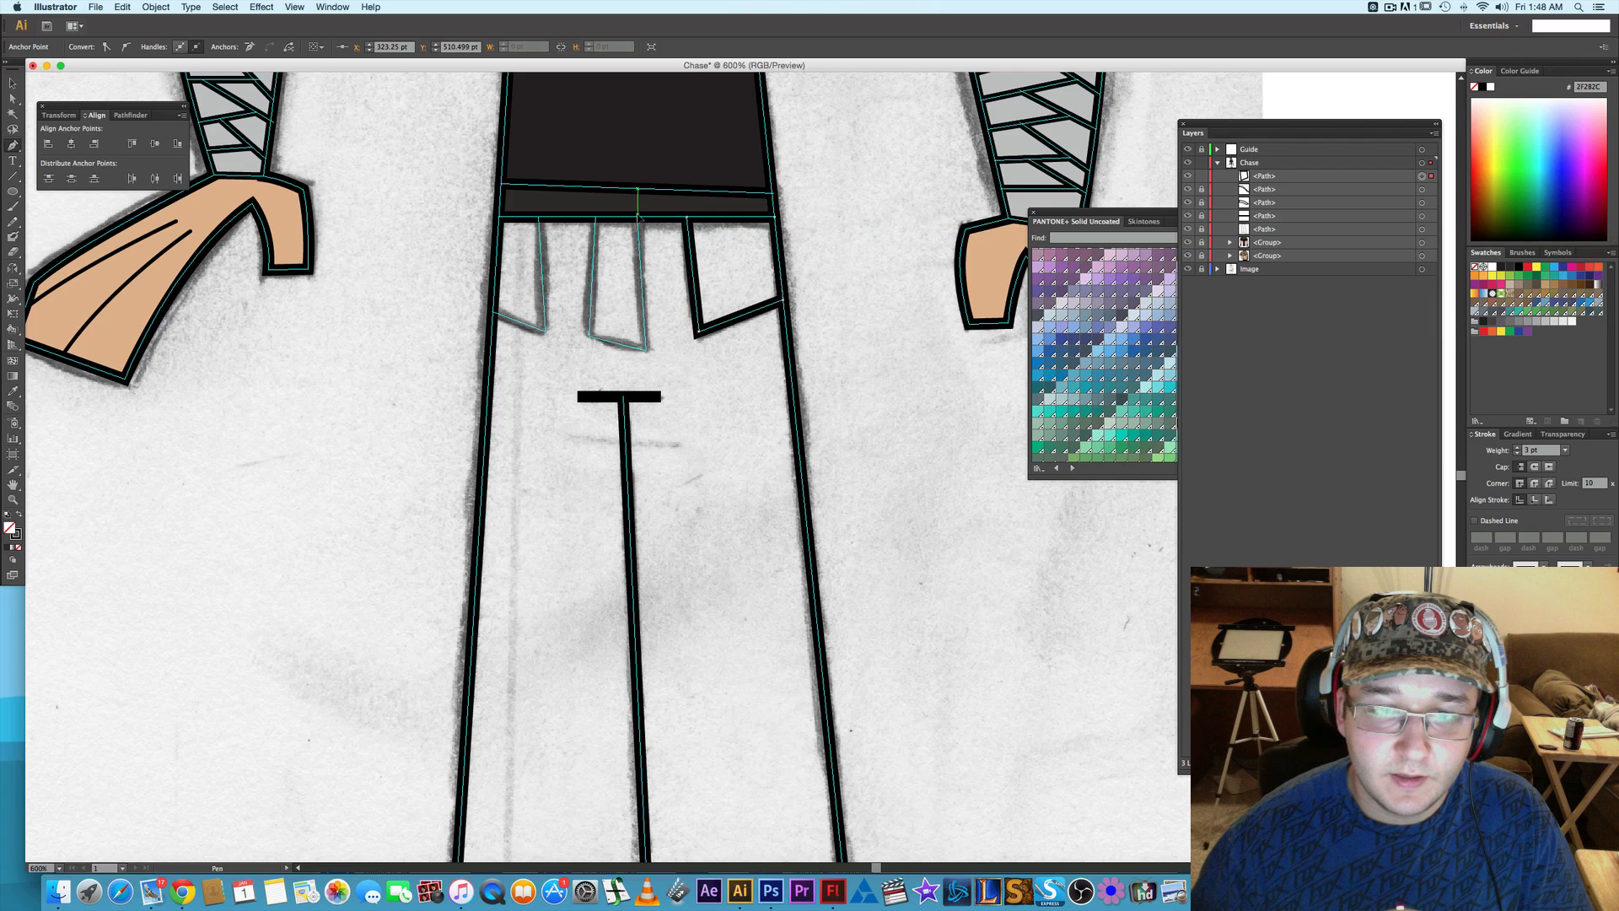
- Trace the sketched middle flap below the waistband as a closed four-cornered path
left_click(638, 217)
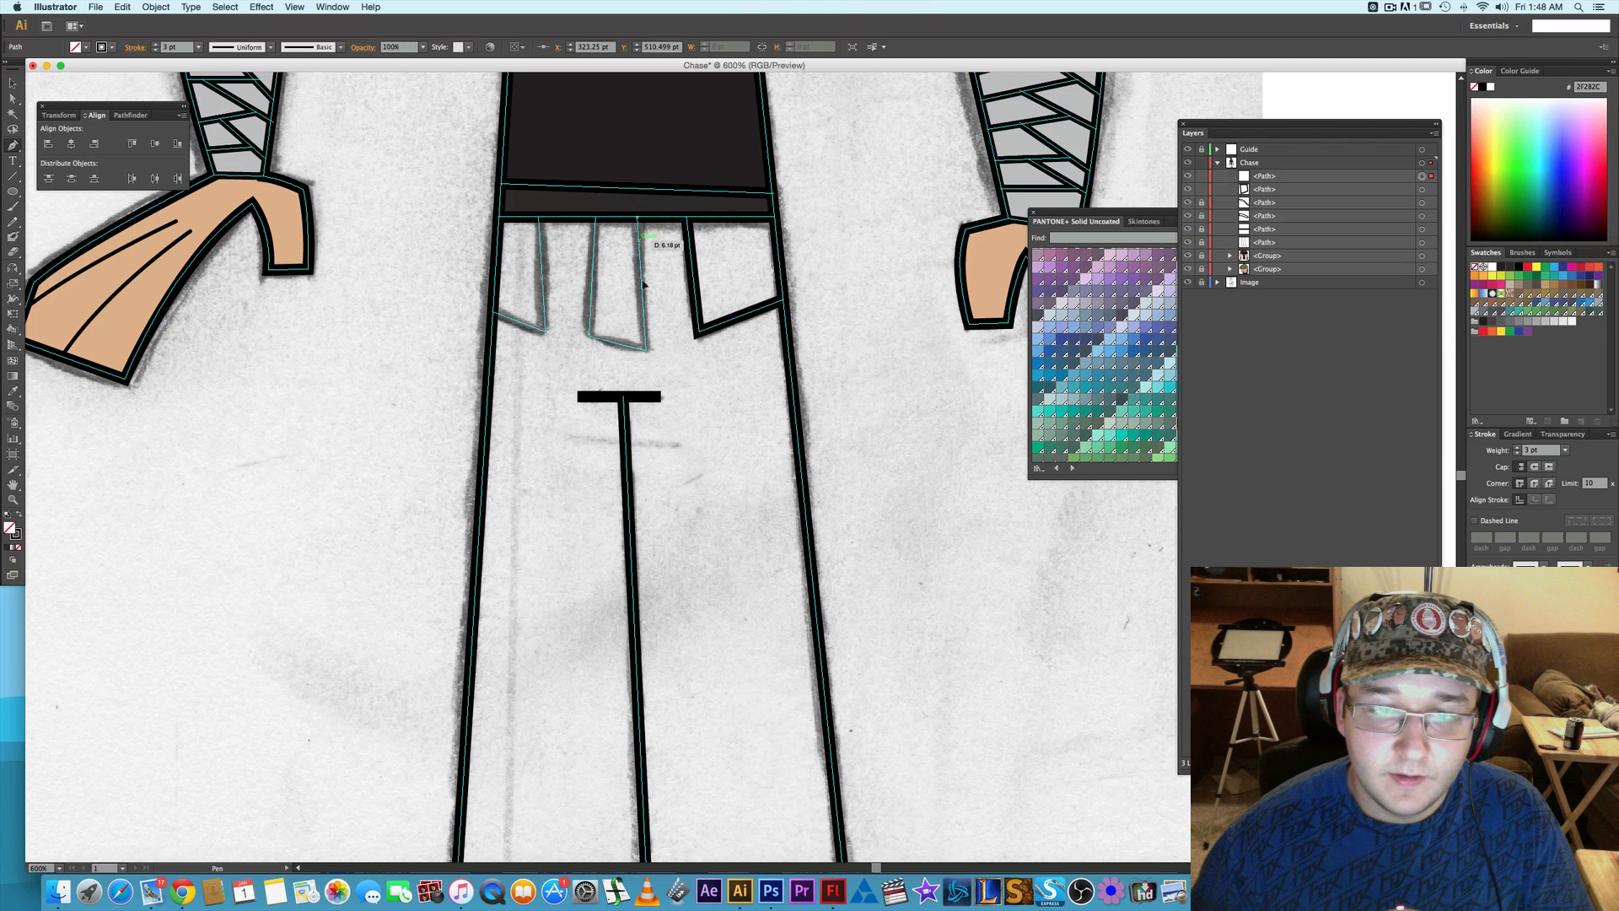
left_click(648, 349)
left_click(590, 338)
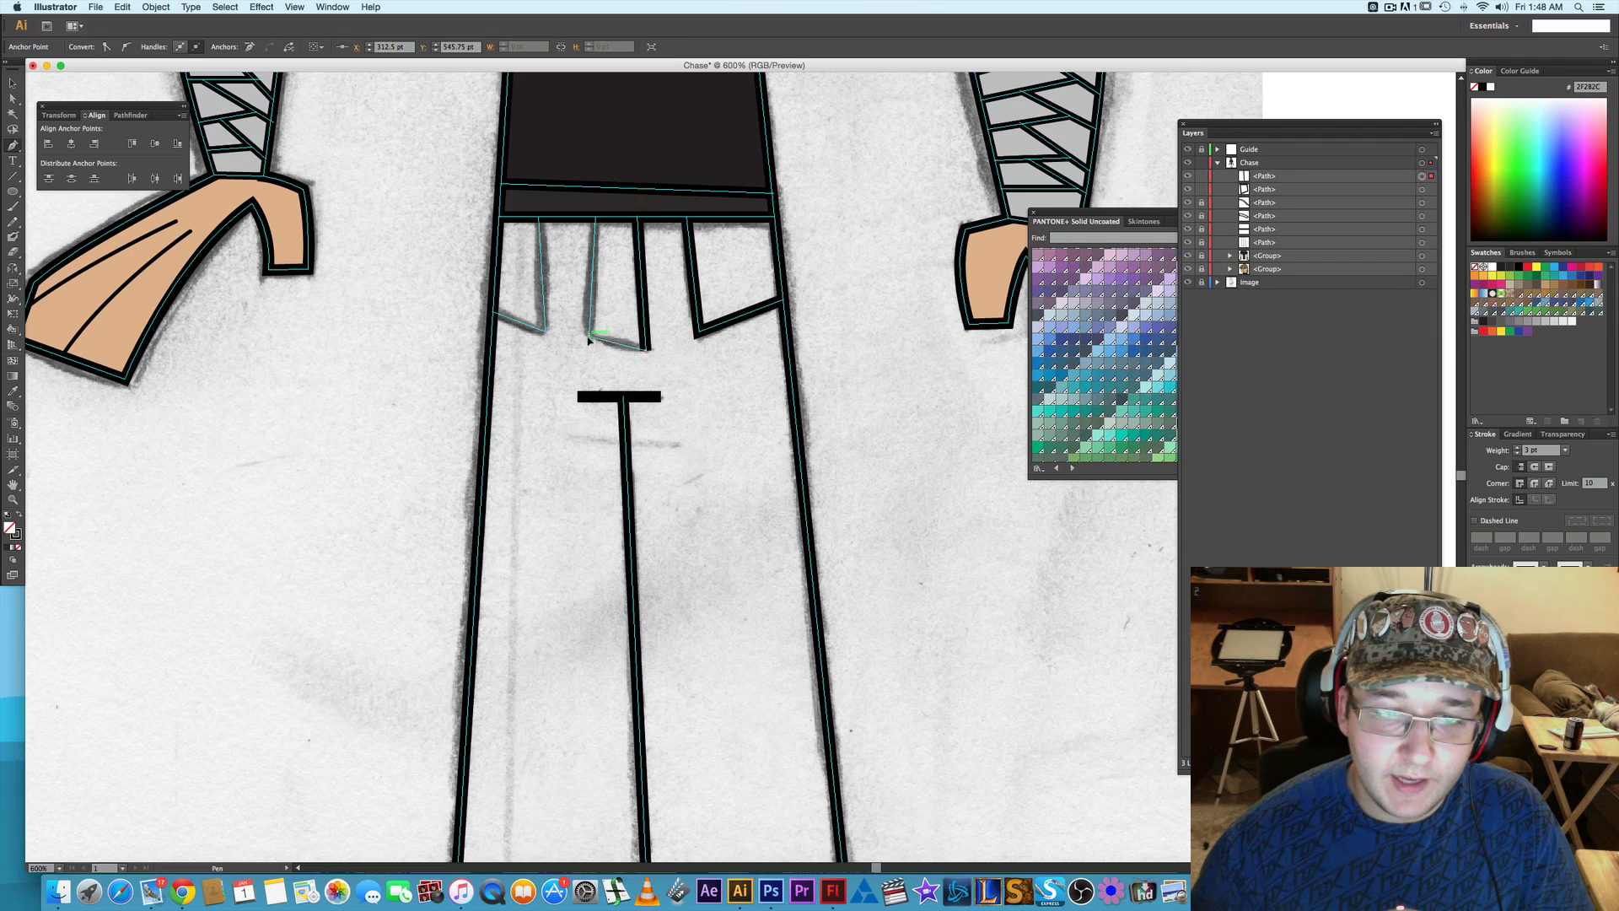
left_click(594, 219)
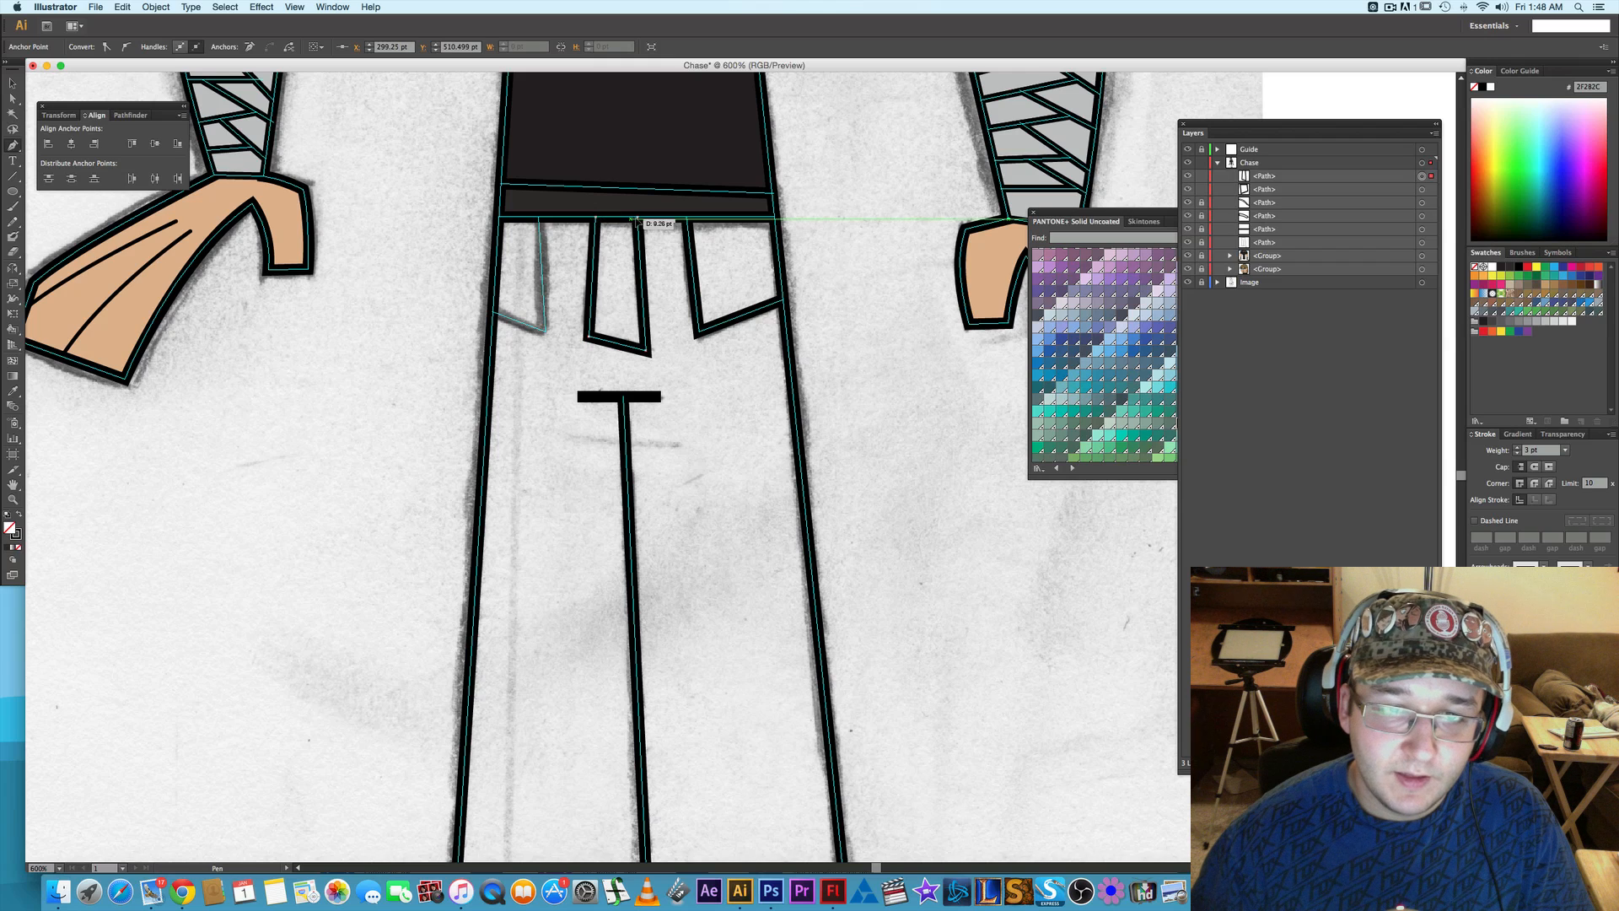
left_click(638, 219)
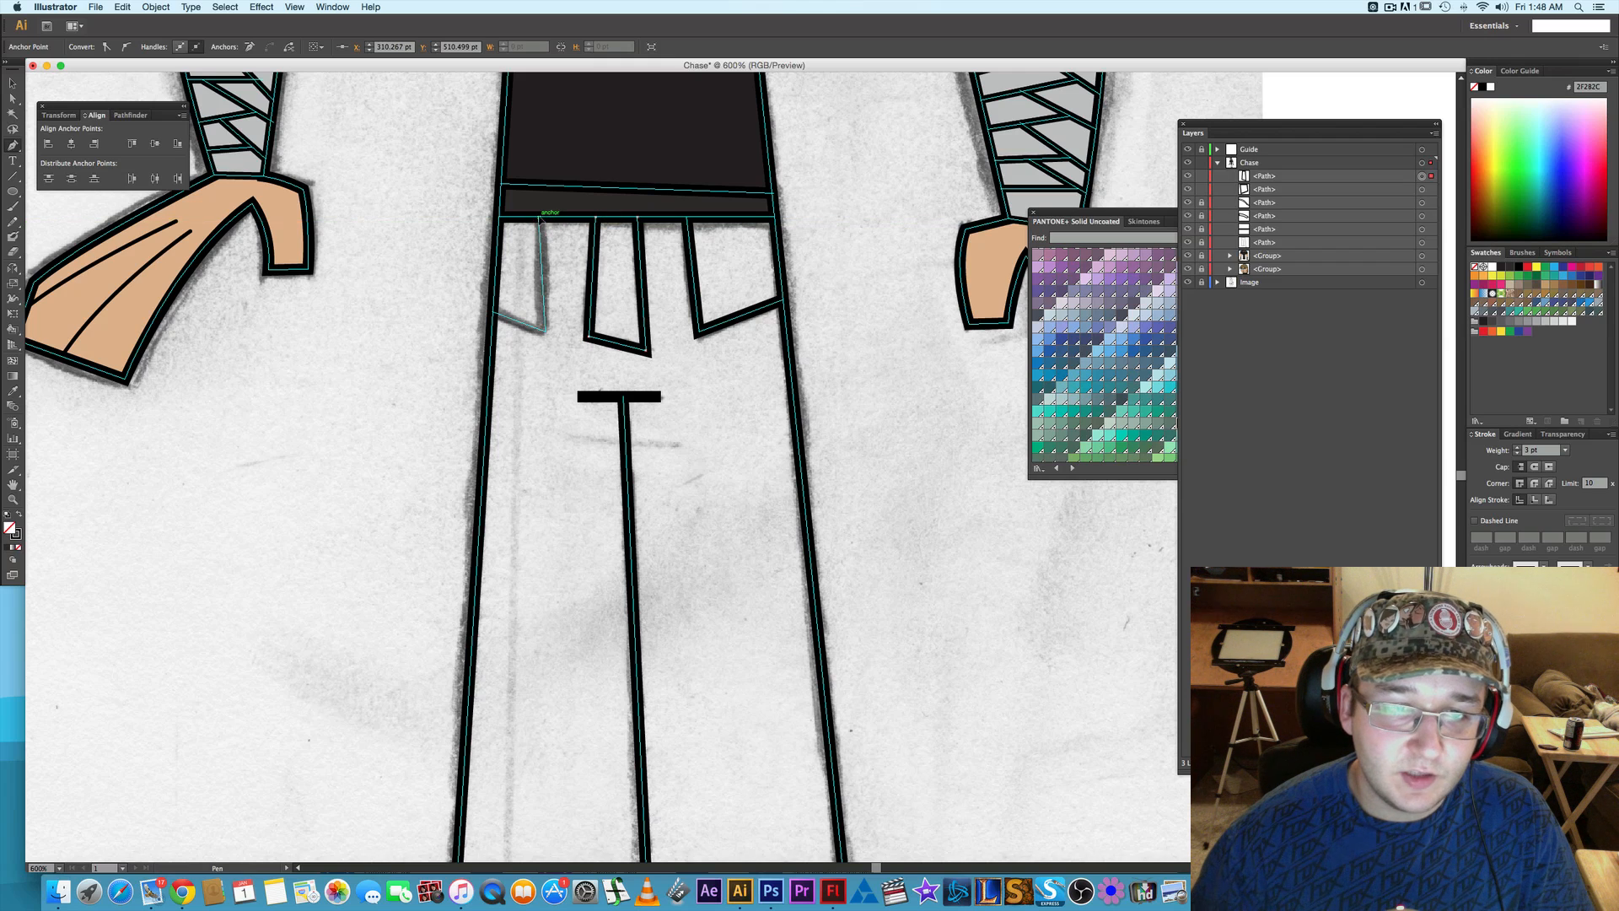
- Trace the sketched pocket on the trousers' left side as a closed four-cornered path between waistband and outer seam
left_click(540, 218)
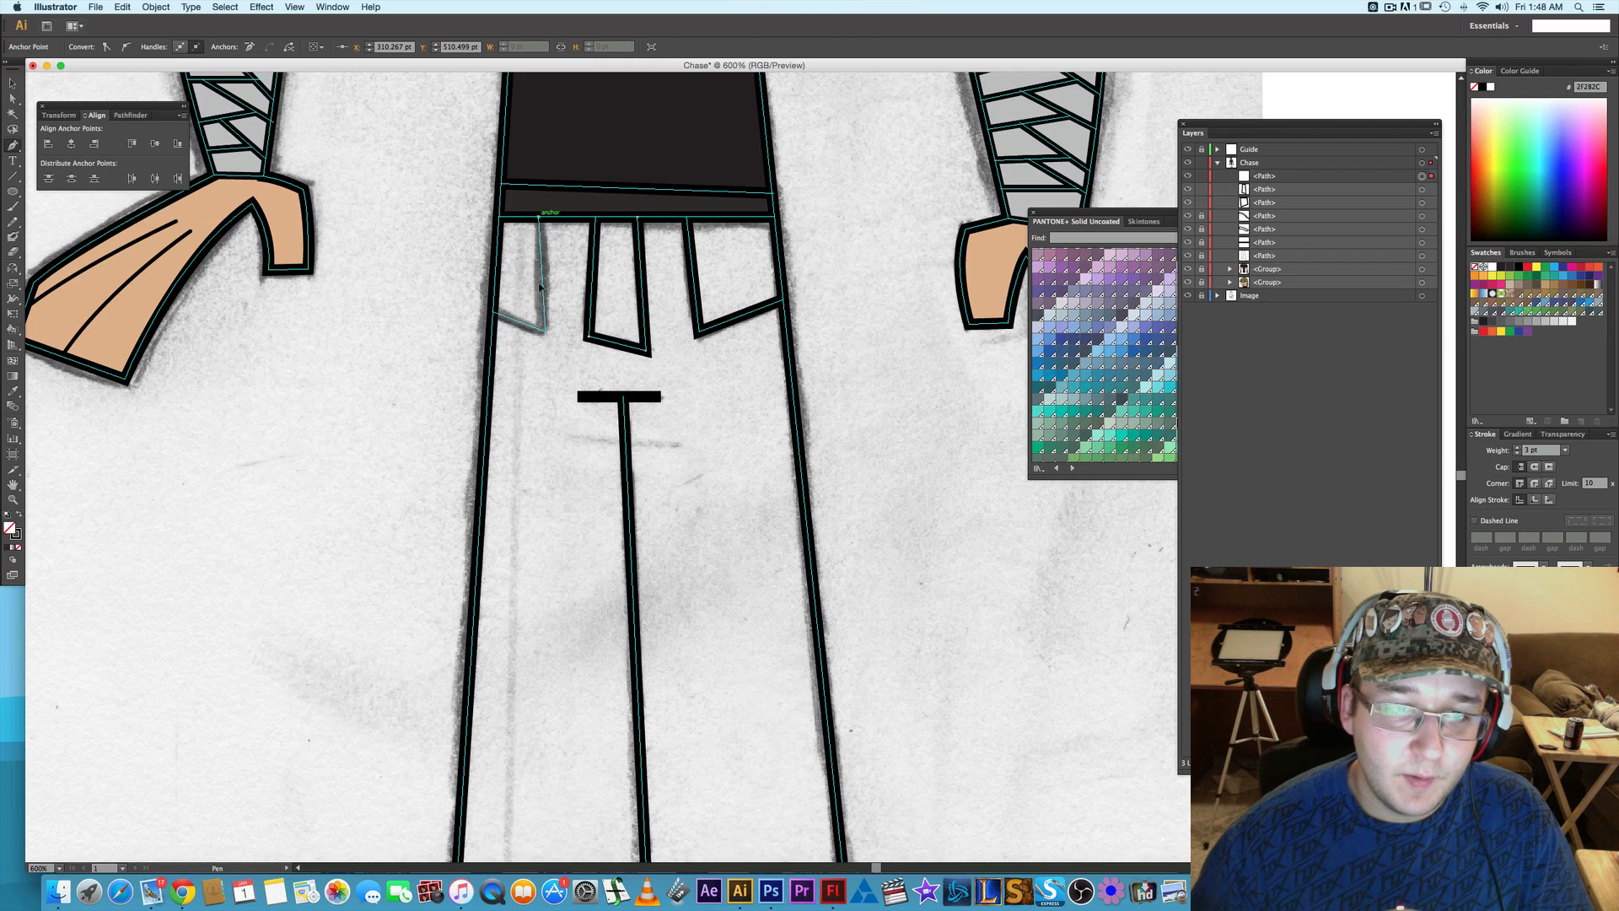
left_click(544, 329)
left_click(496, 312)
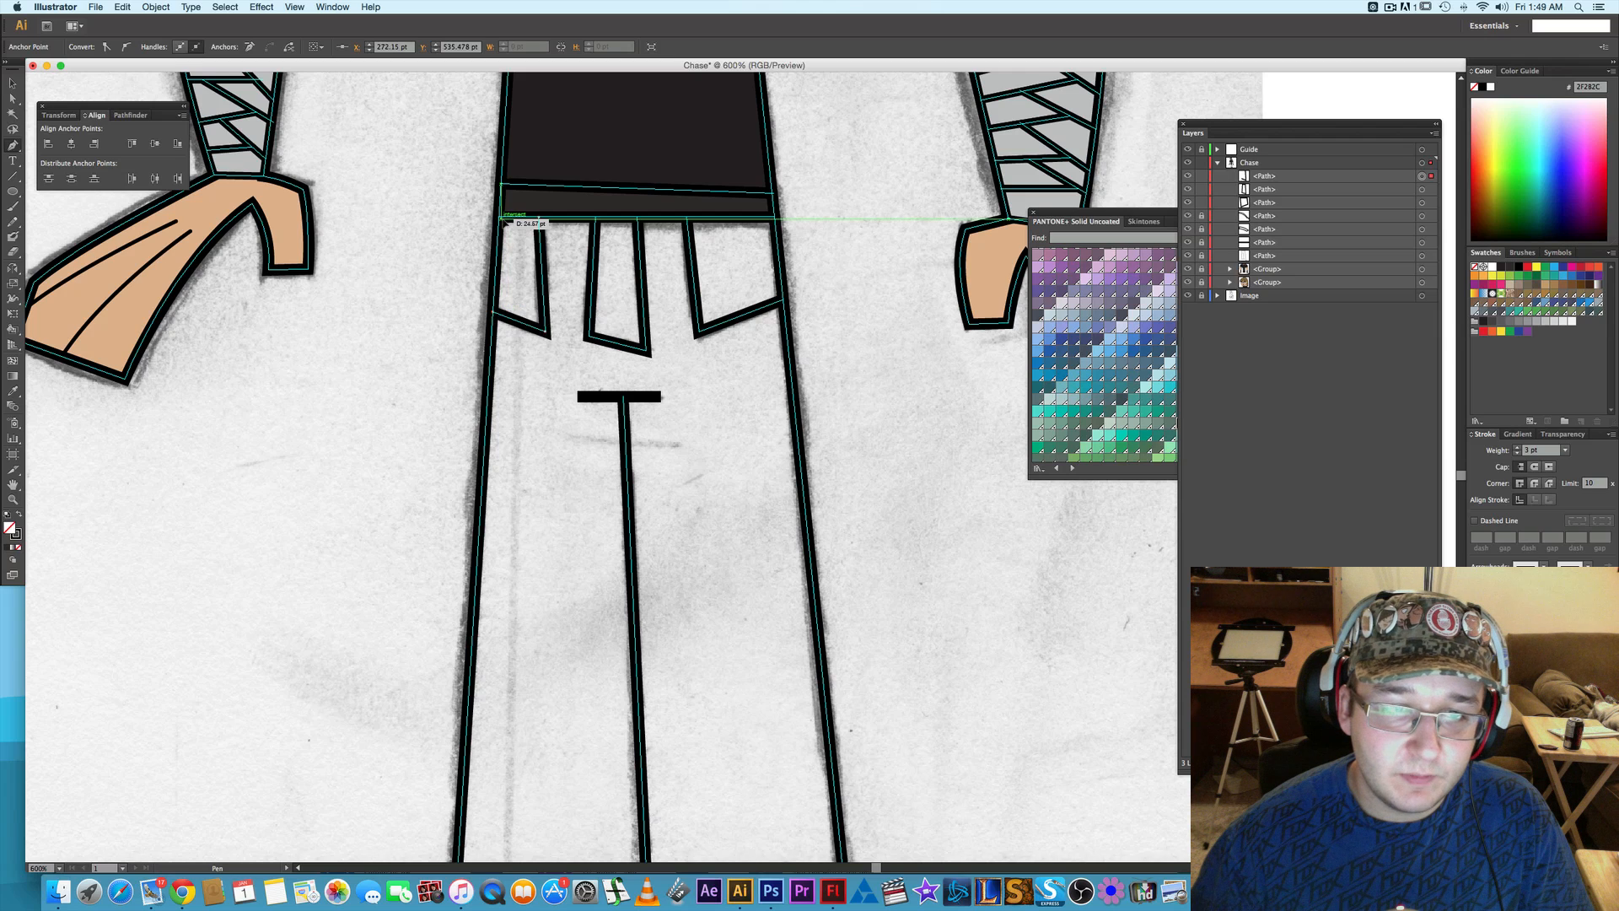
left_click(502, 217)
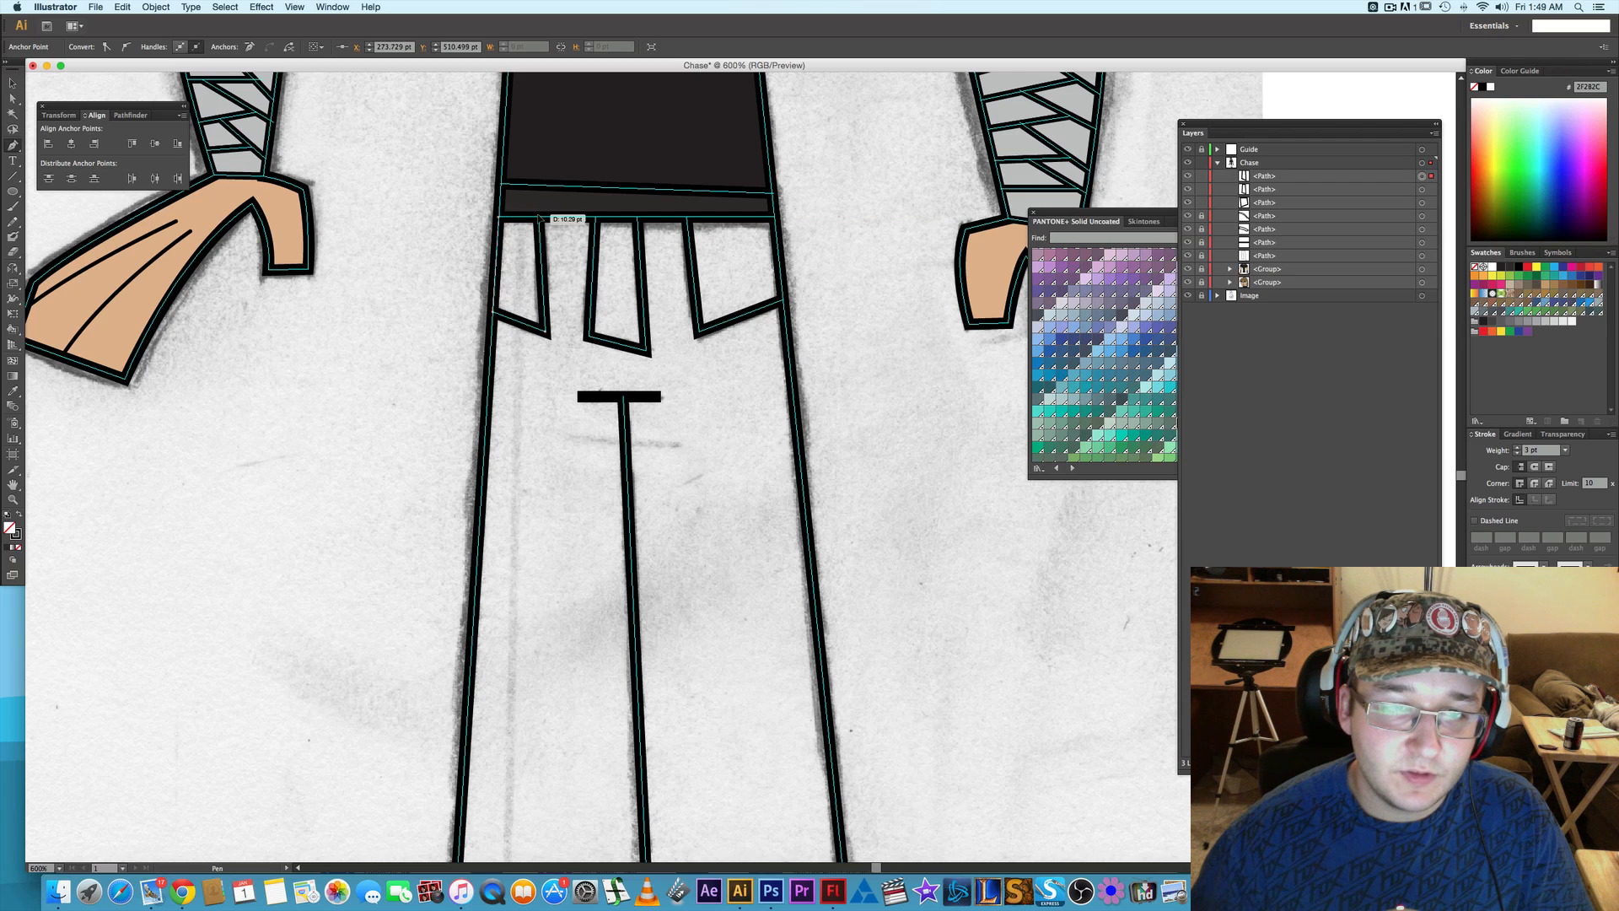
left_click(540, 218)
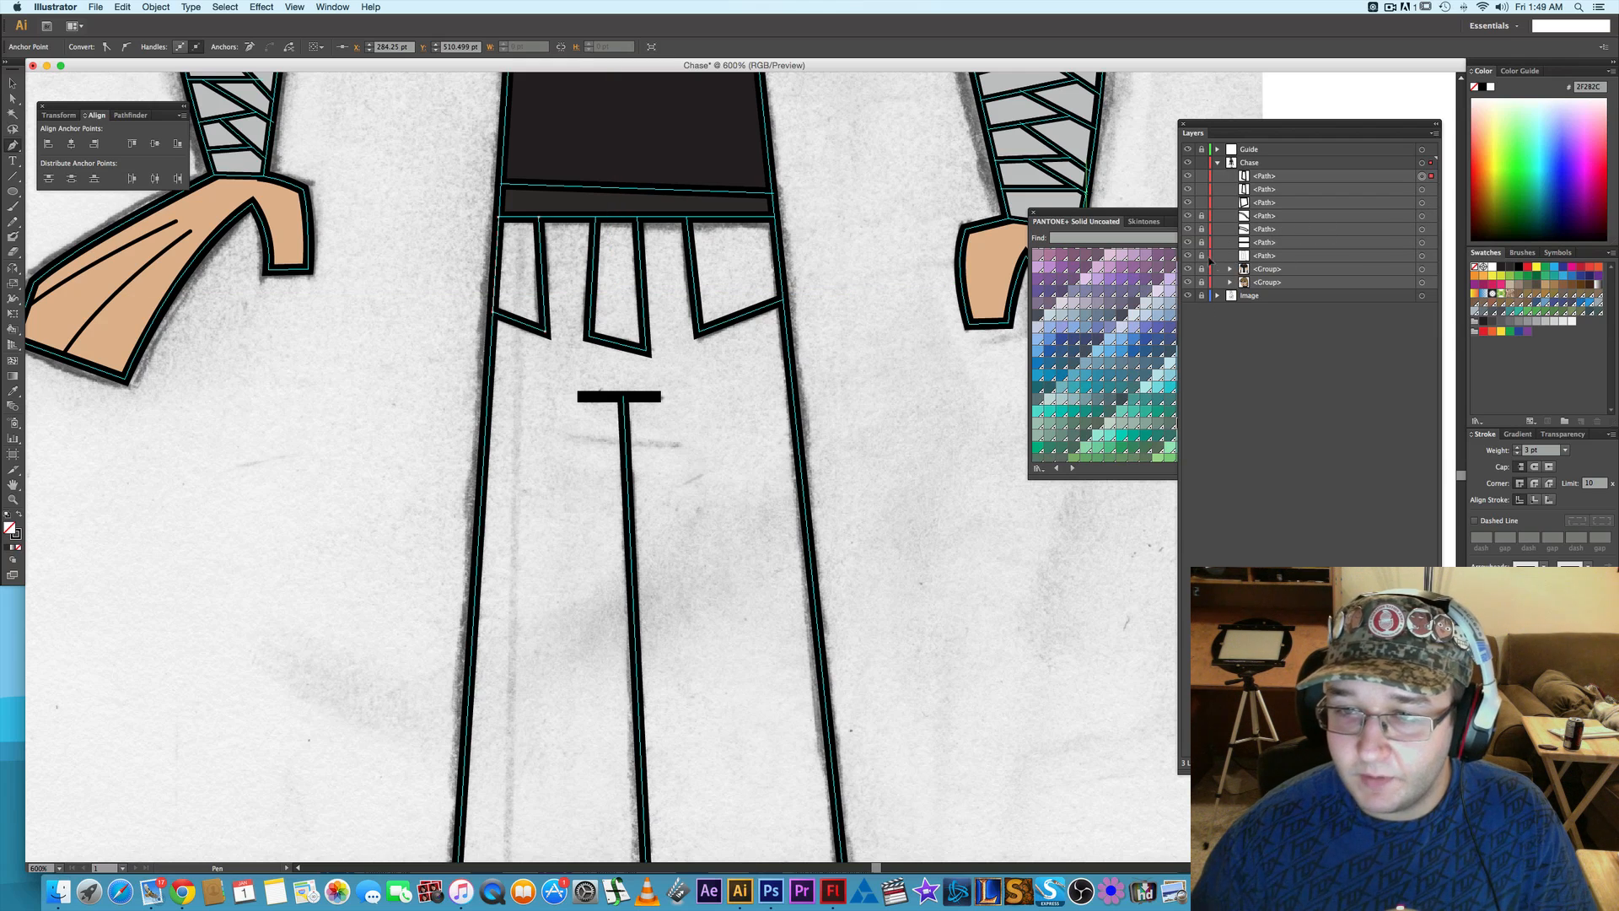
- Fill the trousers outline with a medium blue PANTONE+ Solid Uncoated swatch after trying teal, light blue and slate blue
left_click(1422, 256)
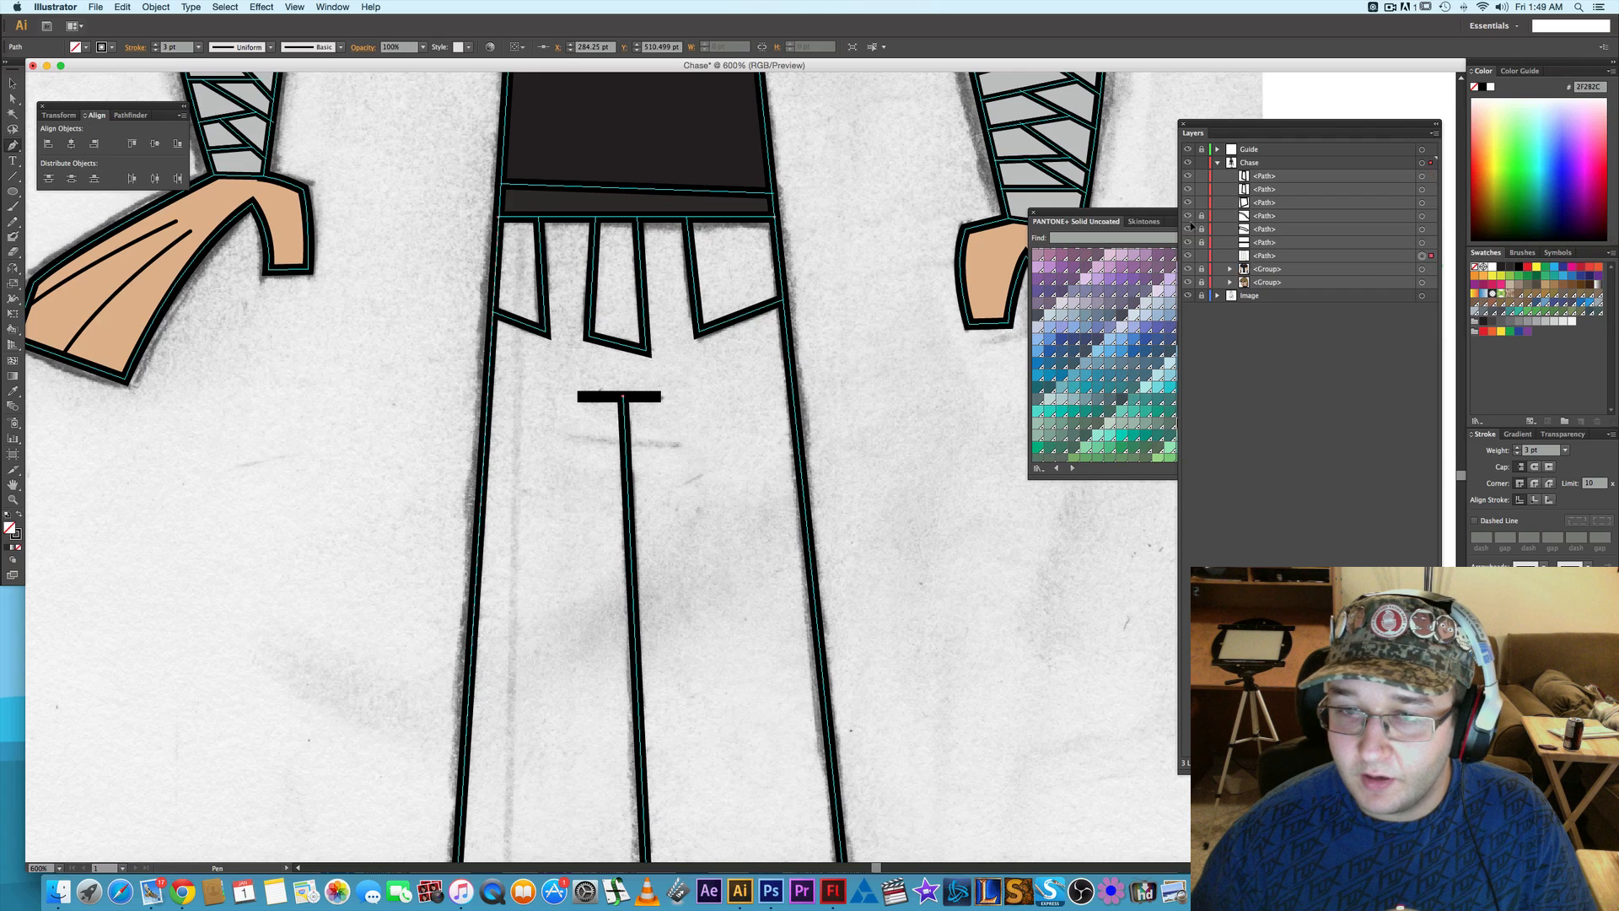
left_click_drag(1118, 212, 968, 251)
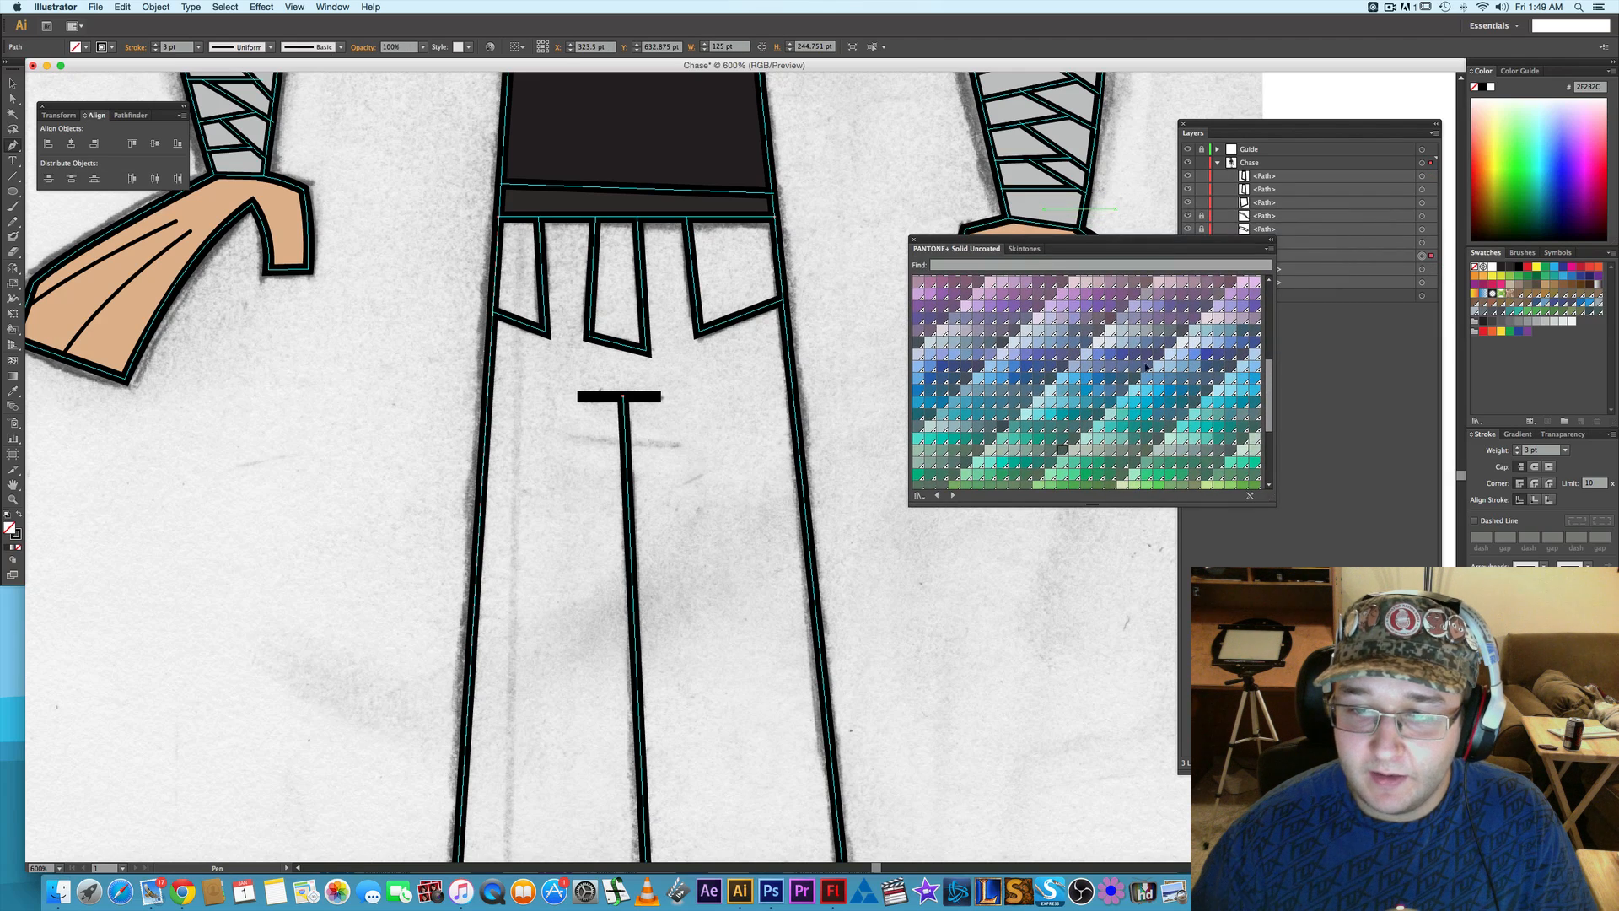
left_click(1194, 390)
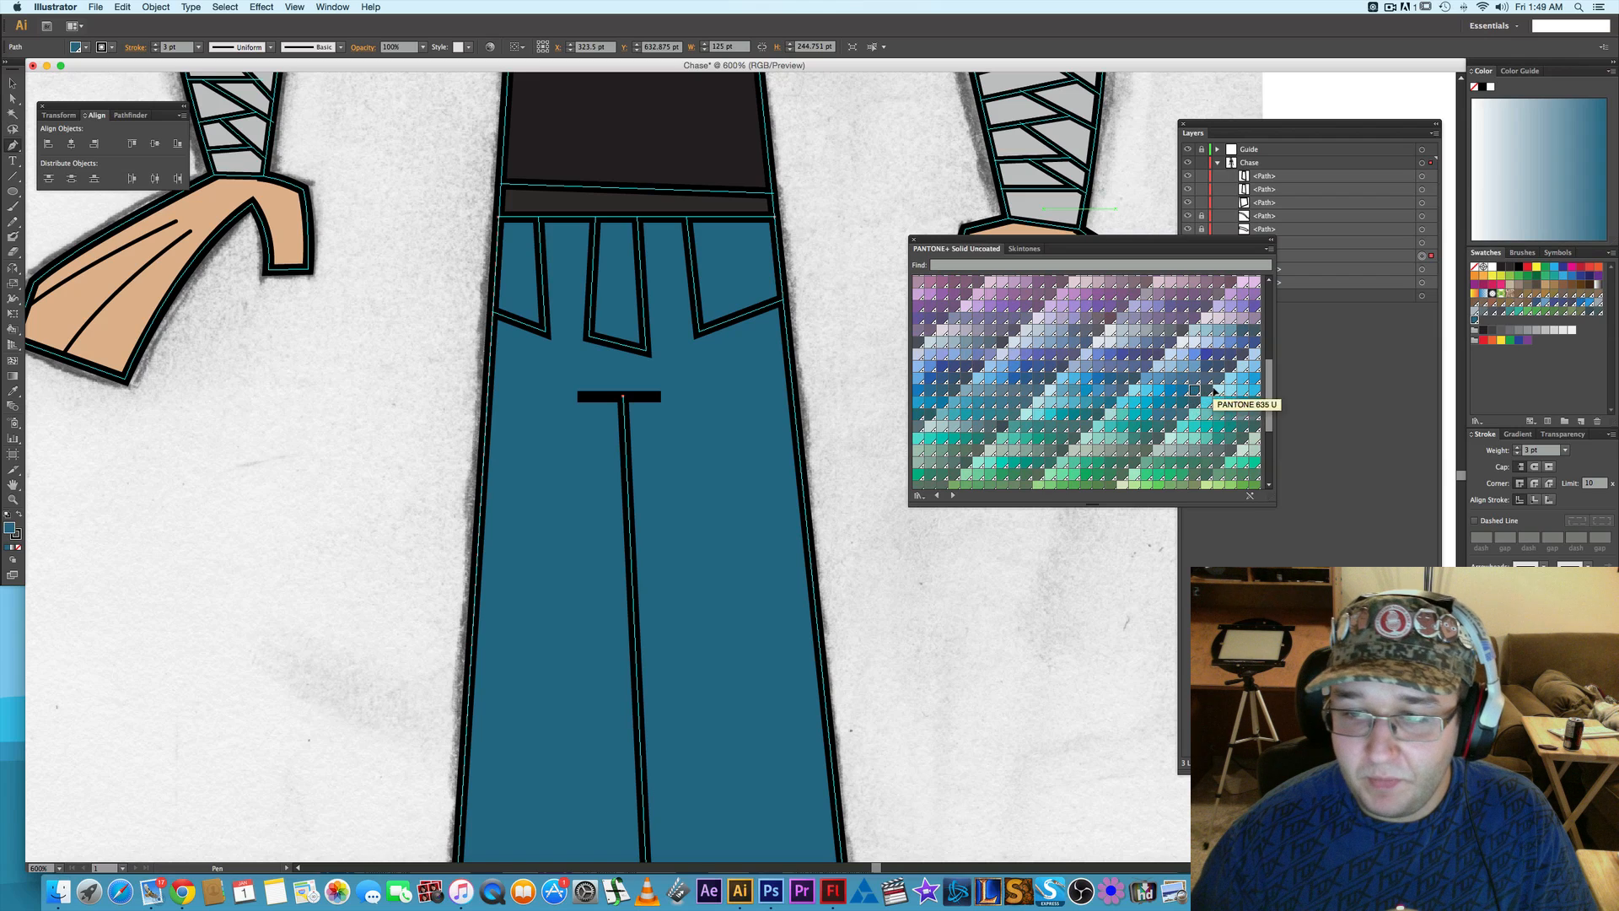
left_click(1224, 390)
left_click(1233, 372)
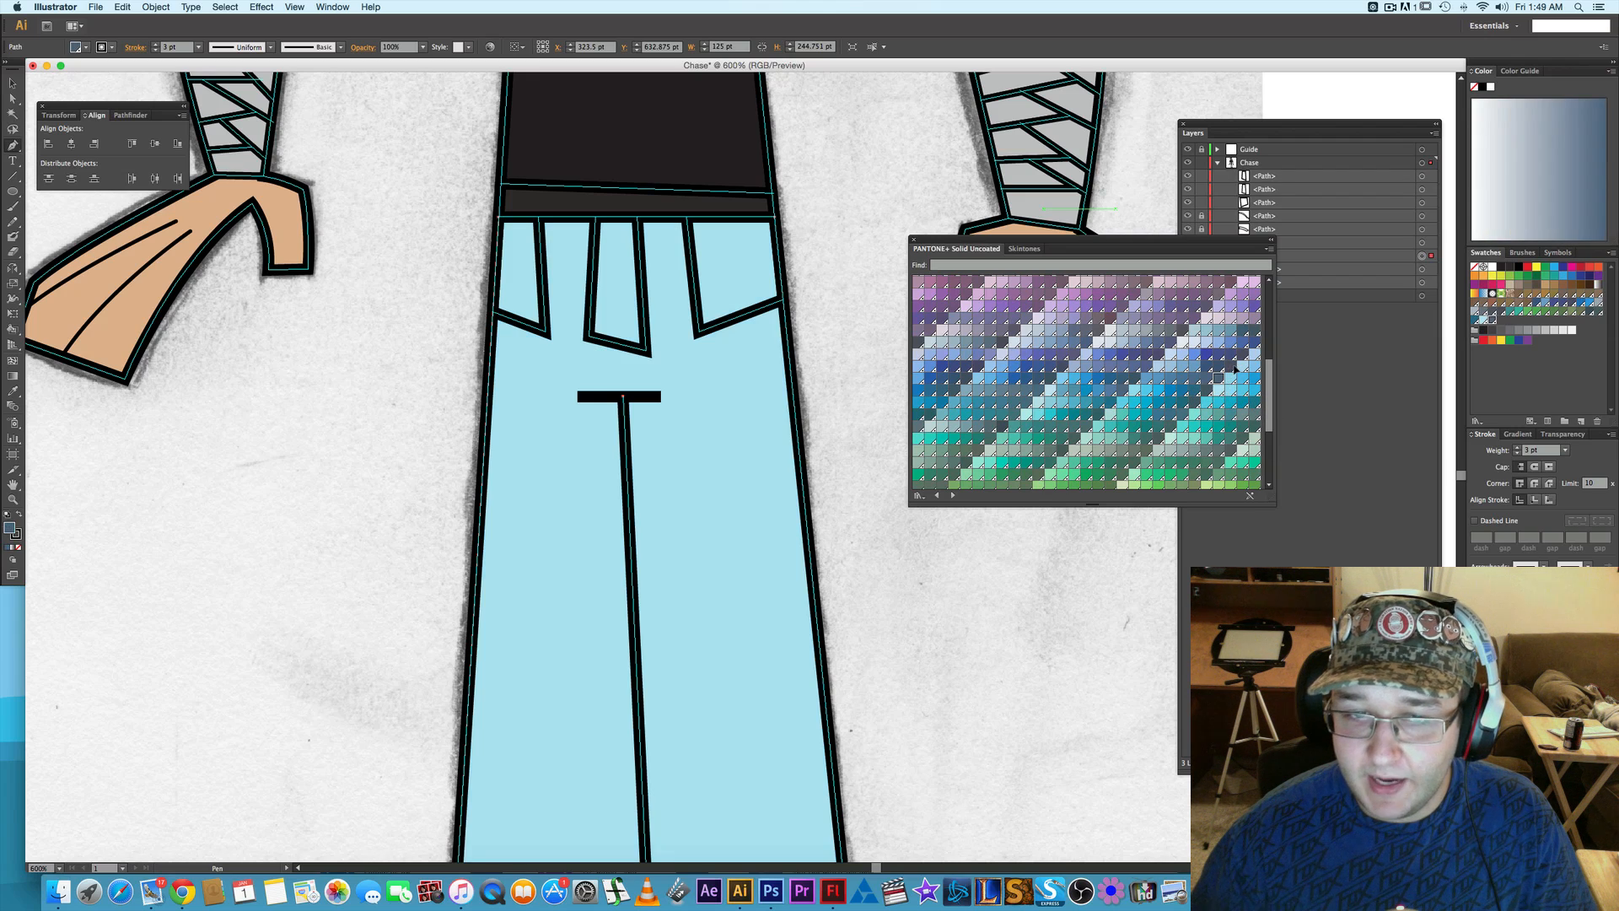
left_click(1248, 364)
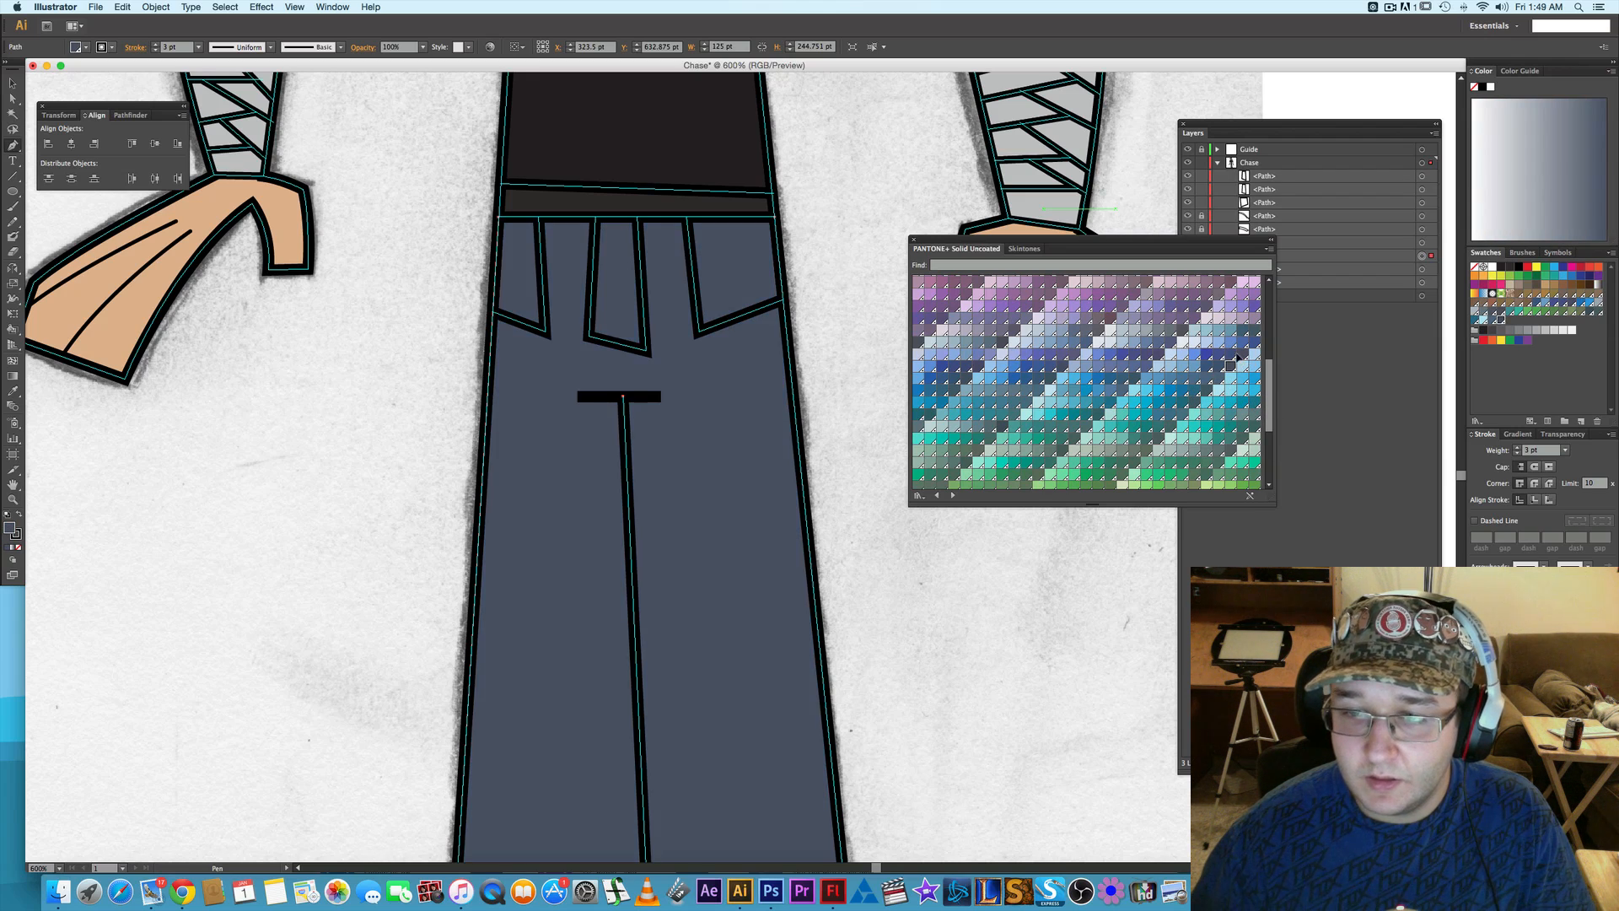
left_click(1099, 380)
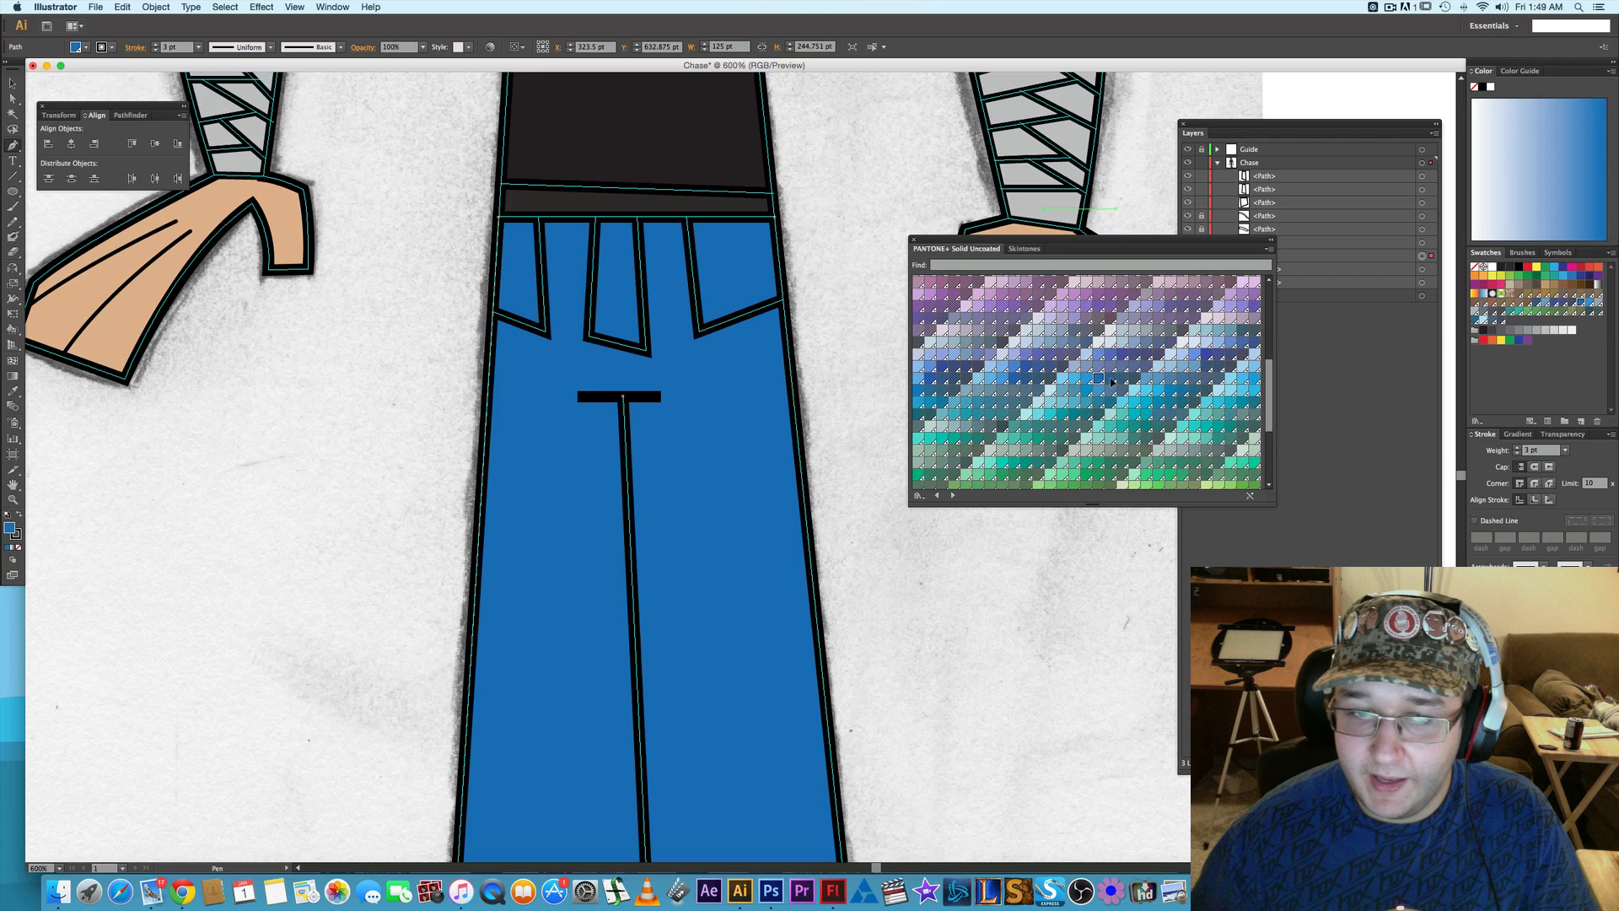
- Change the trousers' fill to the muted dark blue PANTONE 302 U swatch
left_click(1120, 380)
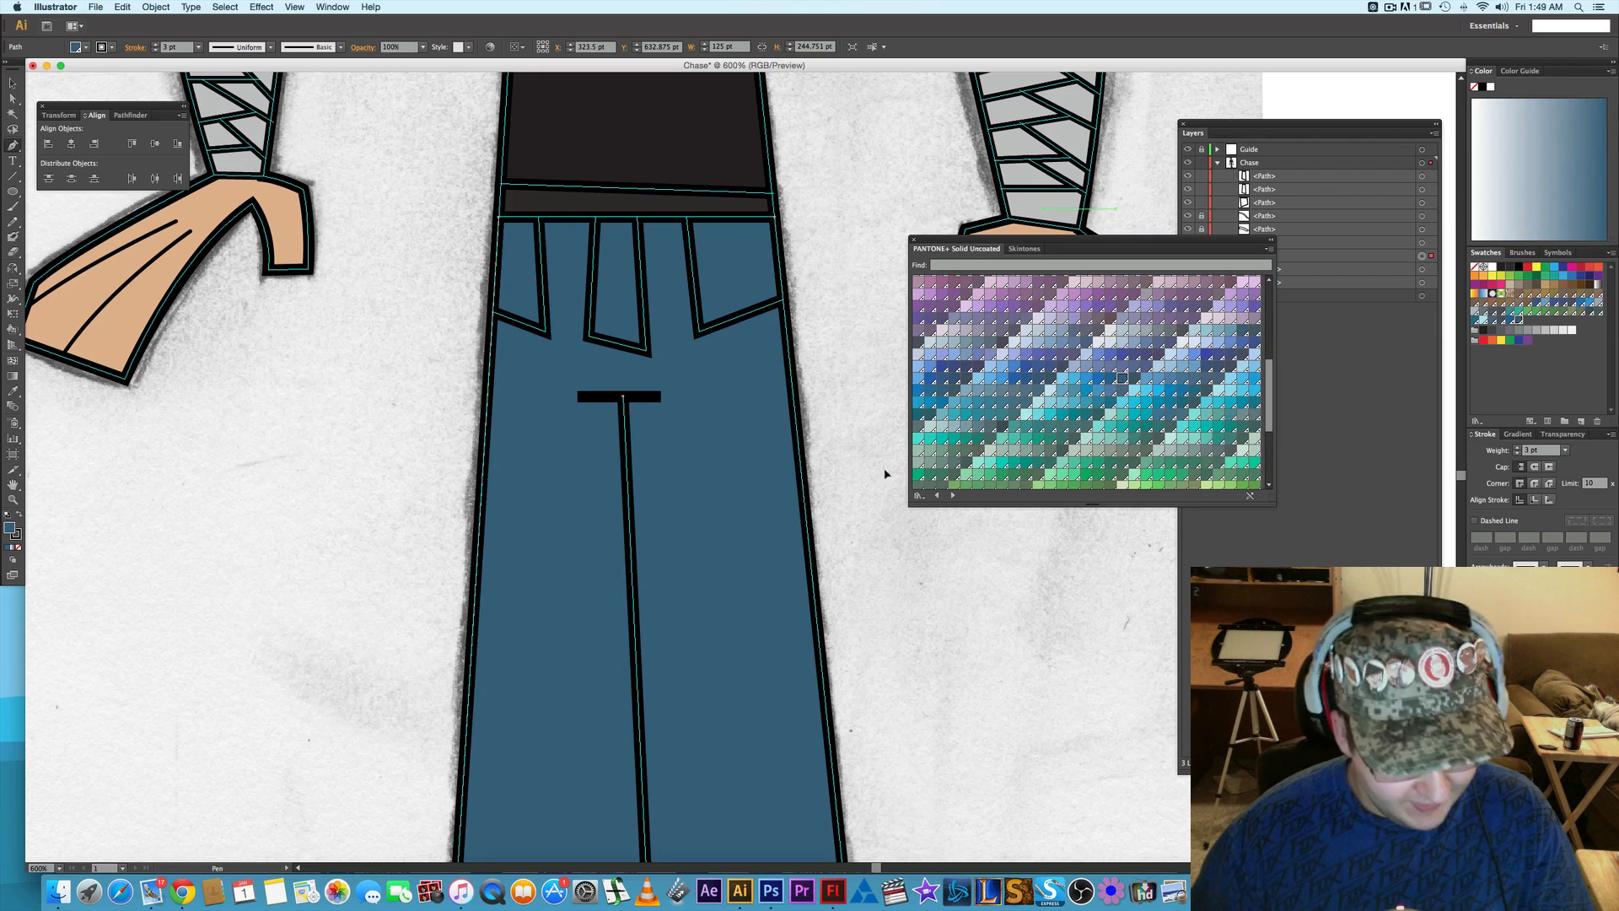
scroll(744, 463, "down", 2)
scroll(743, 464, "down", 1)
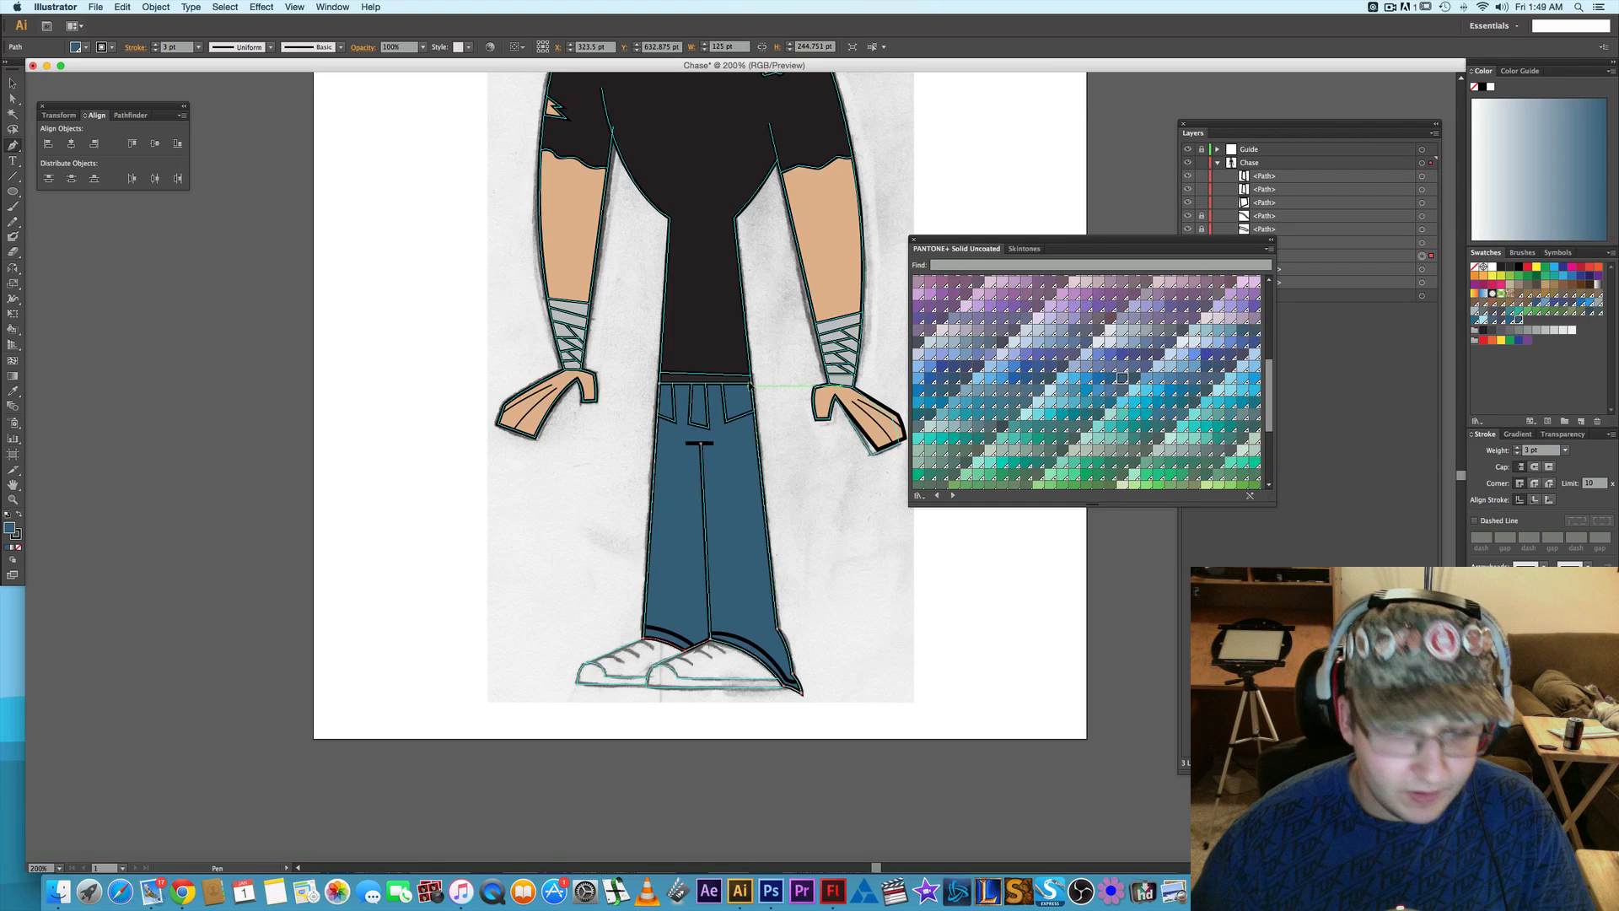
- Select both side pocket paths and sample the trousers' blue fill and black stroke onto them with the Eyedropper
key("a")
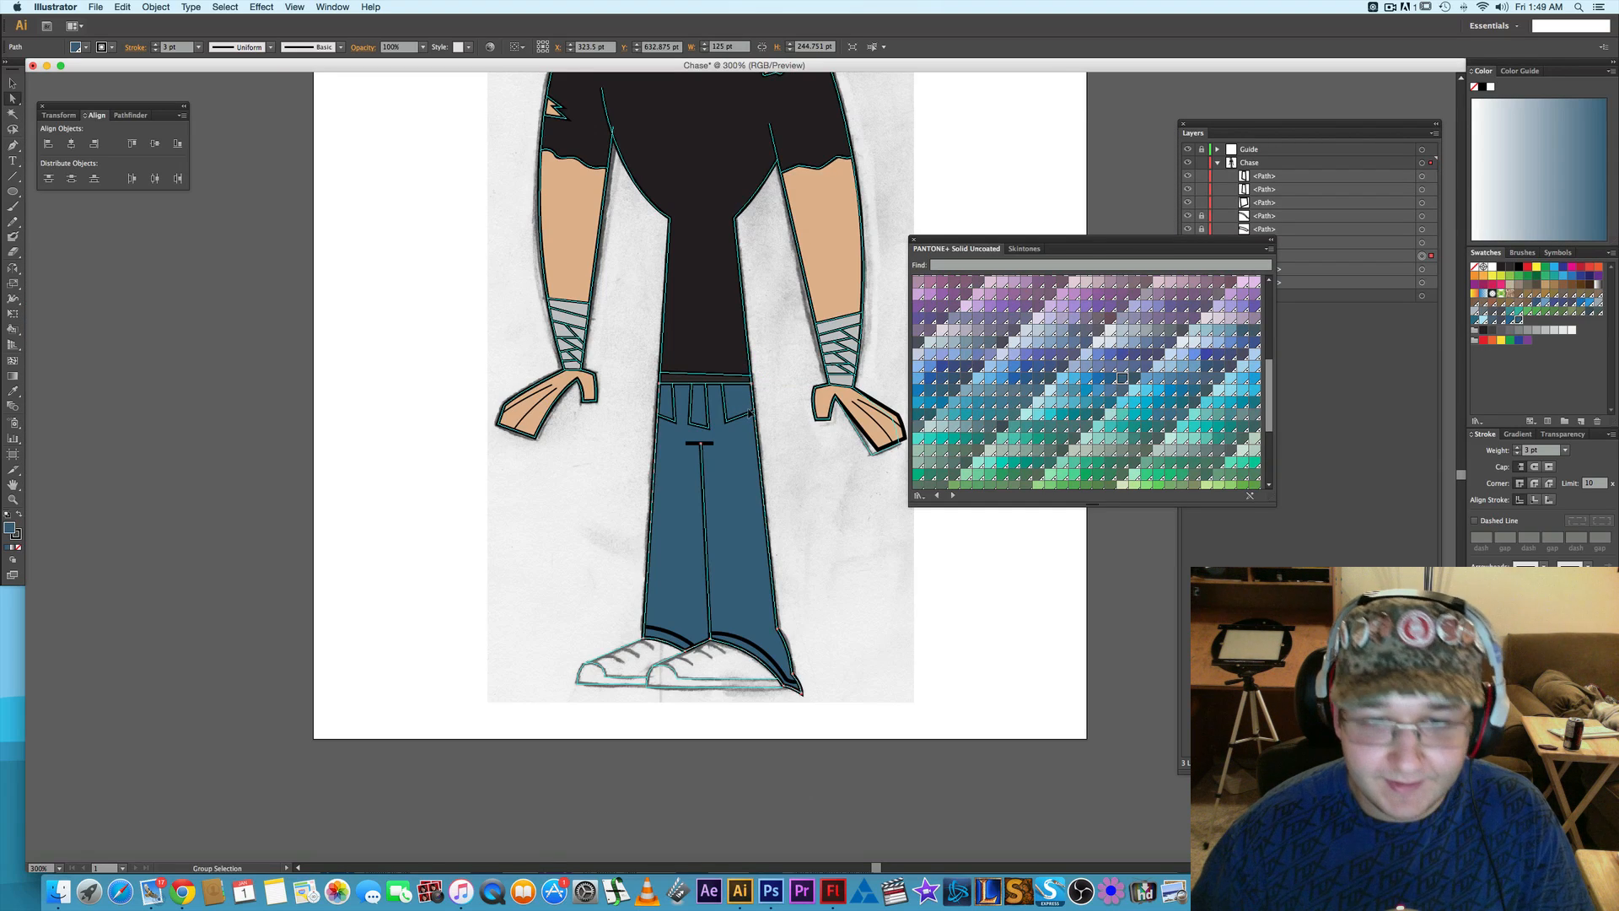
scroll(746, 409, "up", 2)
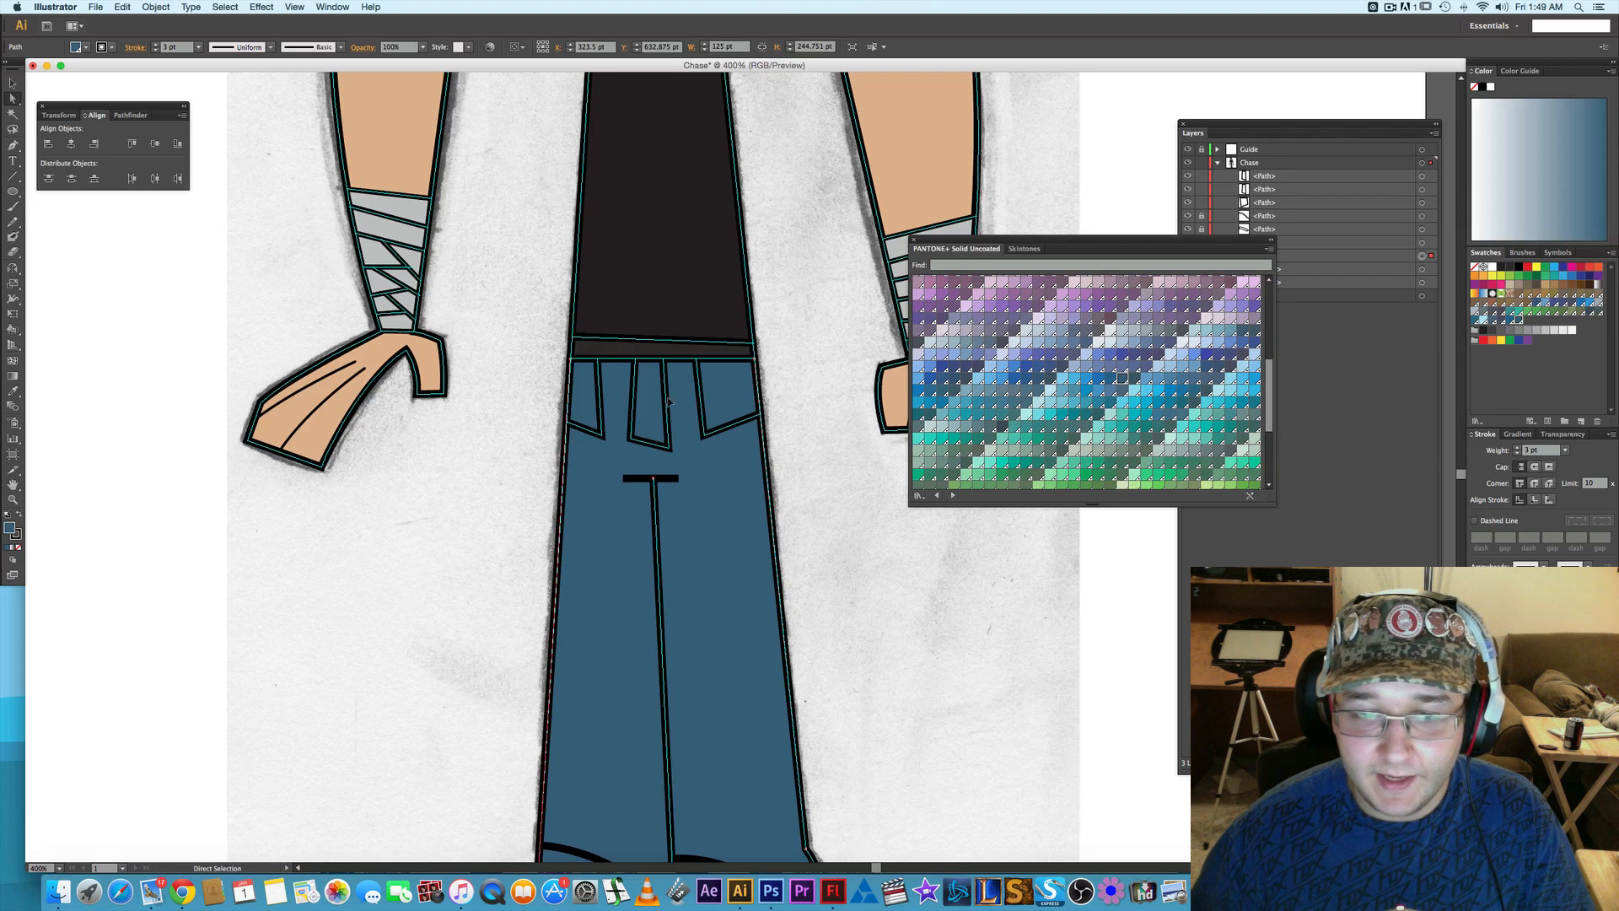
left_click(1352, 360)
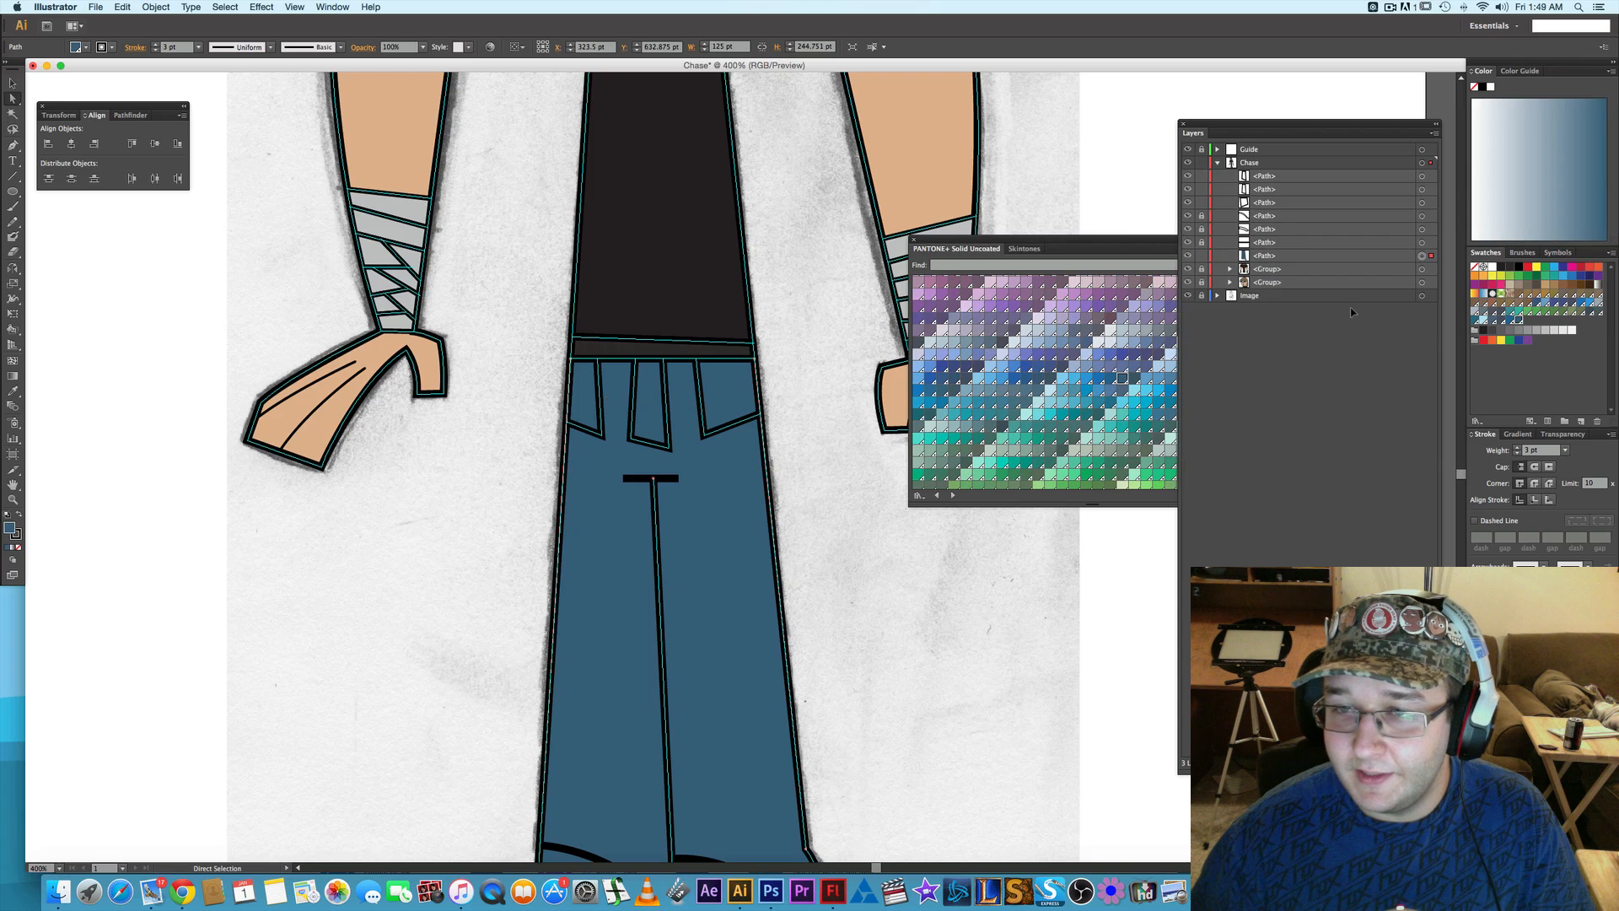
left_click(1423, 190)
left_click(1423, 177)
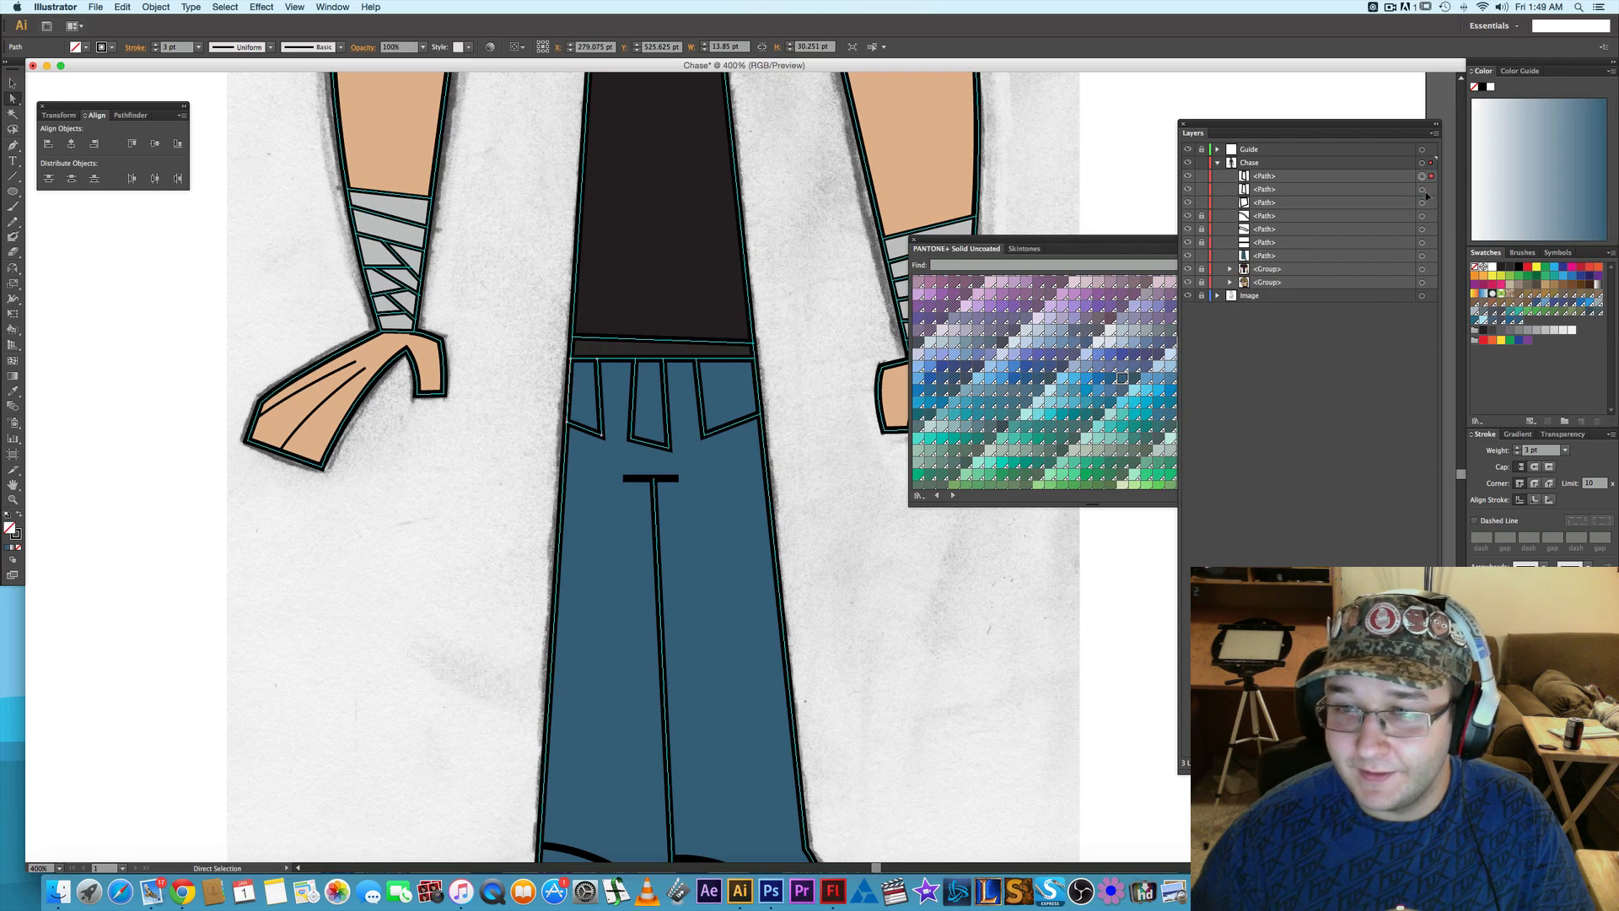
left_click(1422, 202, "shift")
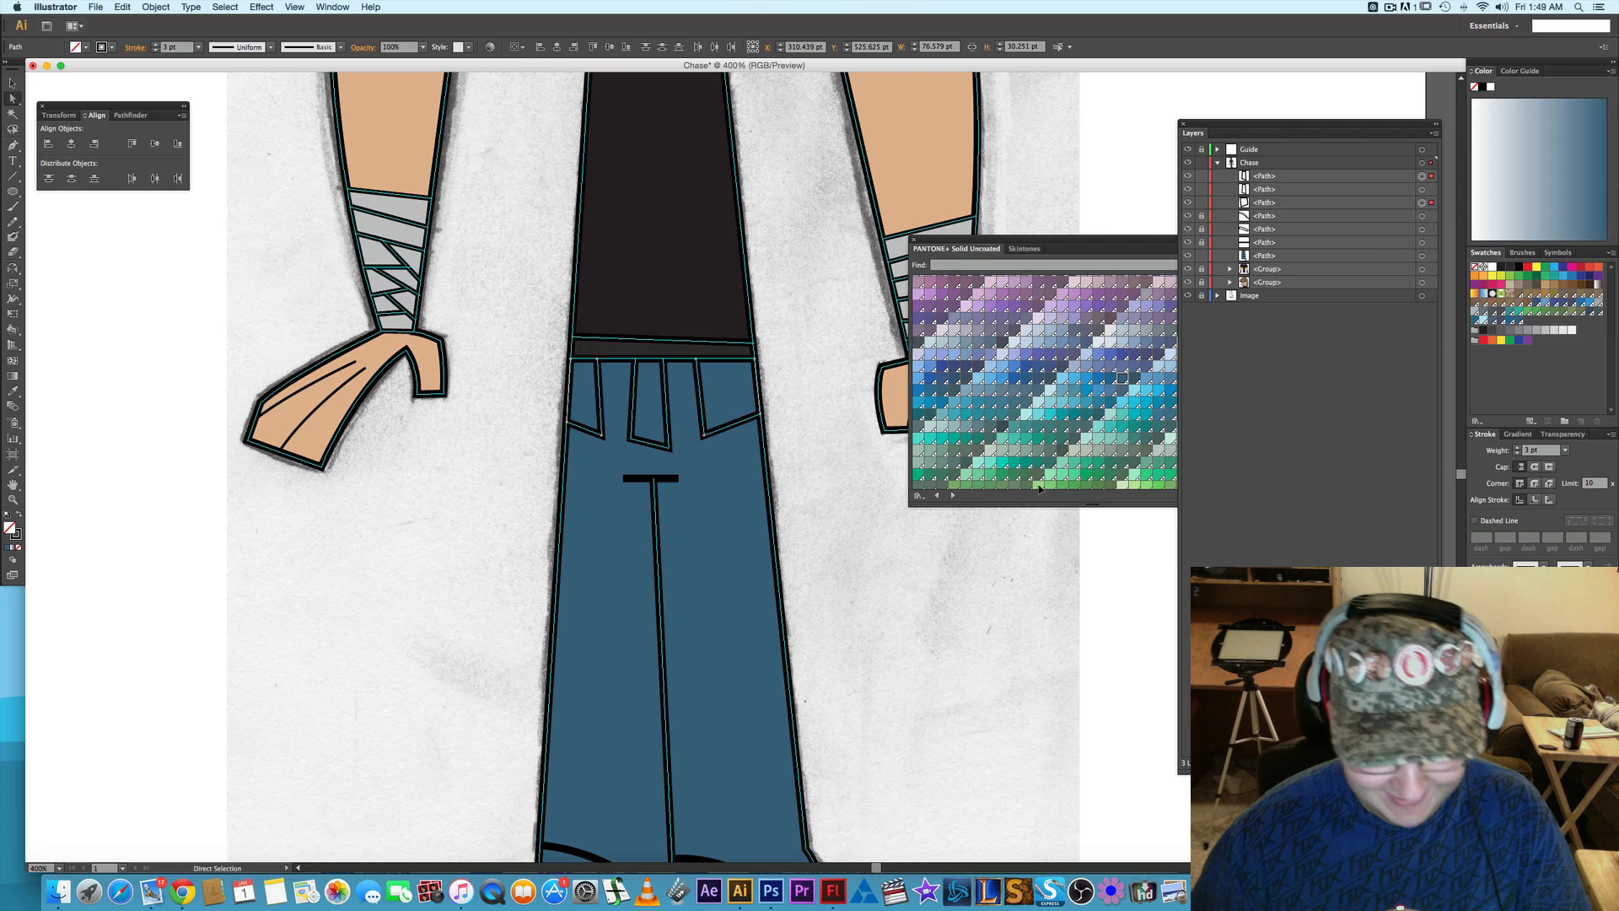
key("i")
left_click(744, 563)
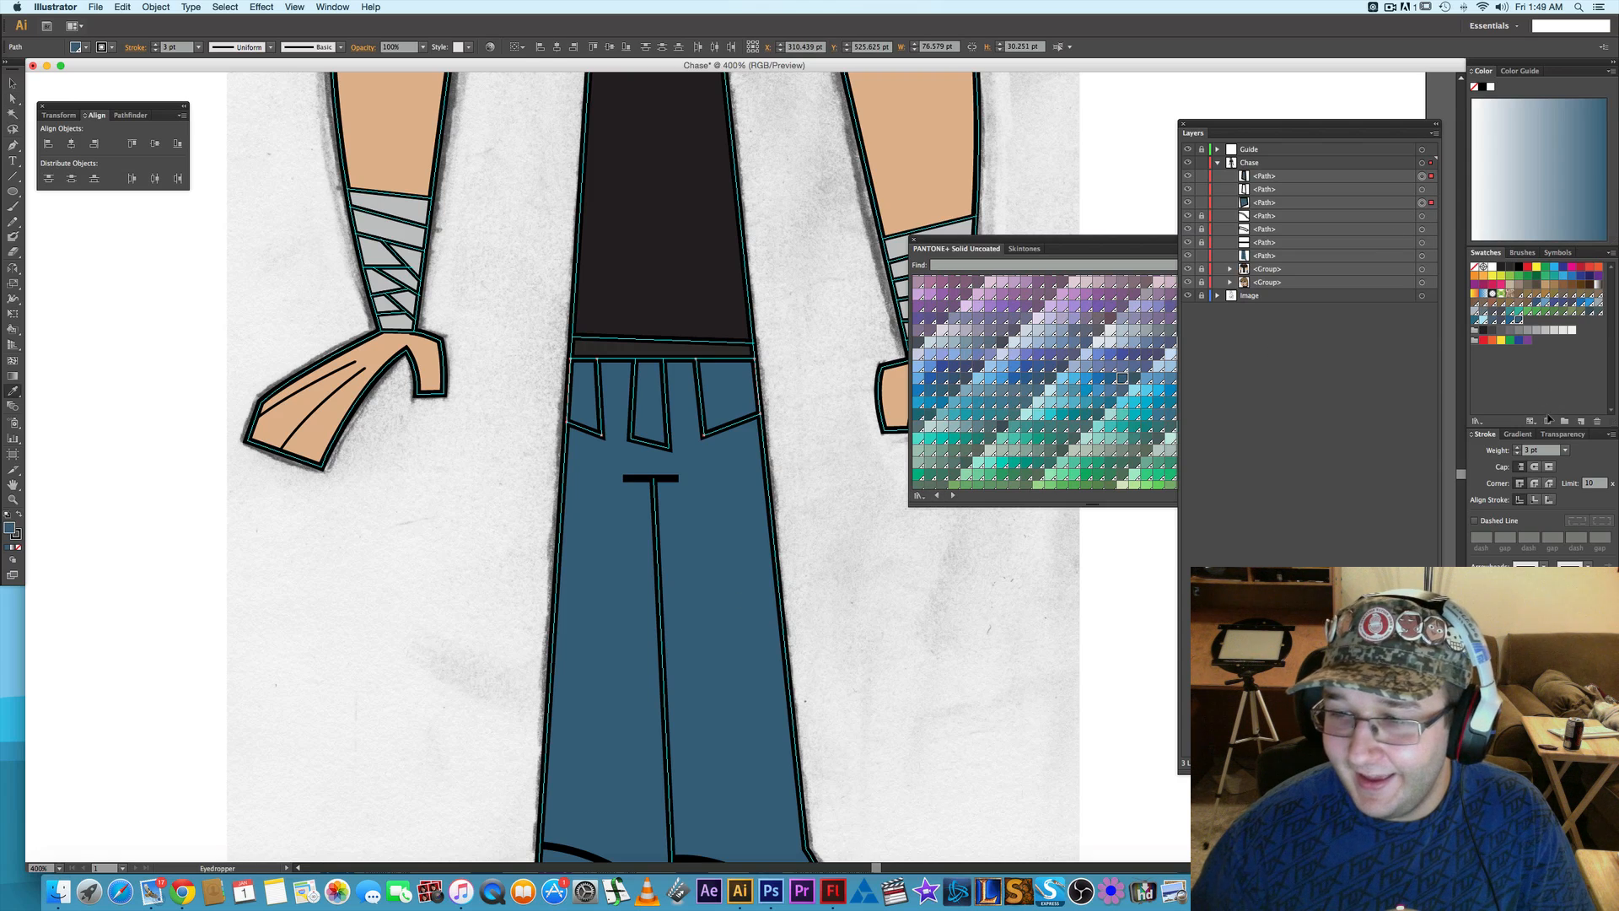
- Create a new spot swatch from PANTONE 302 U with slightly lower Lab lightness to darken the two side pockets
left_click(1579, 421)
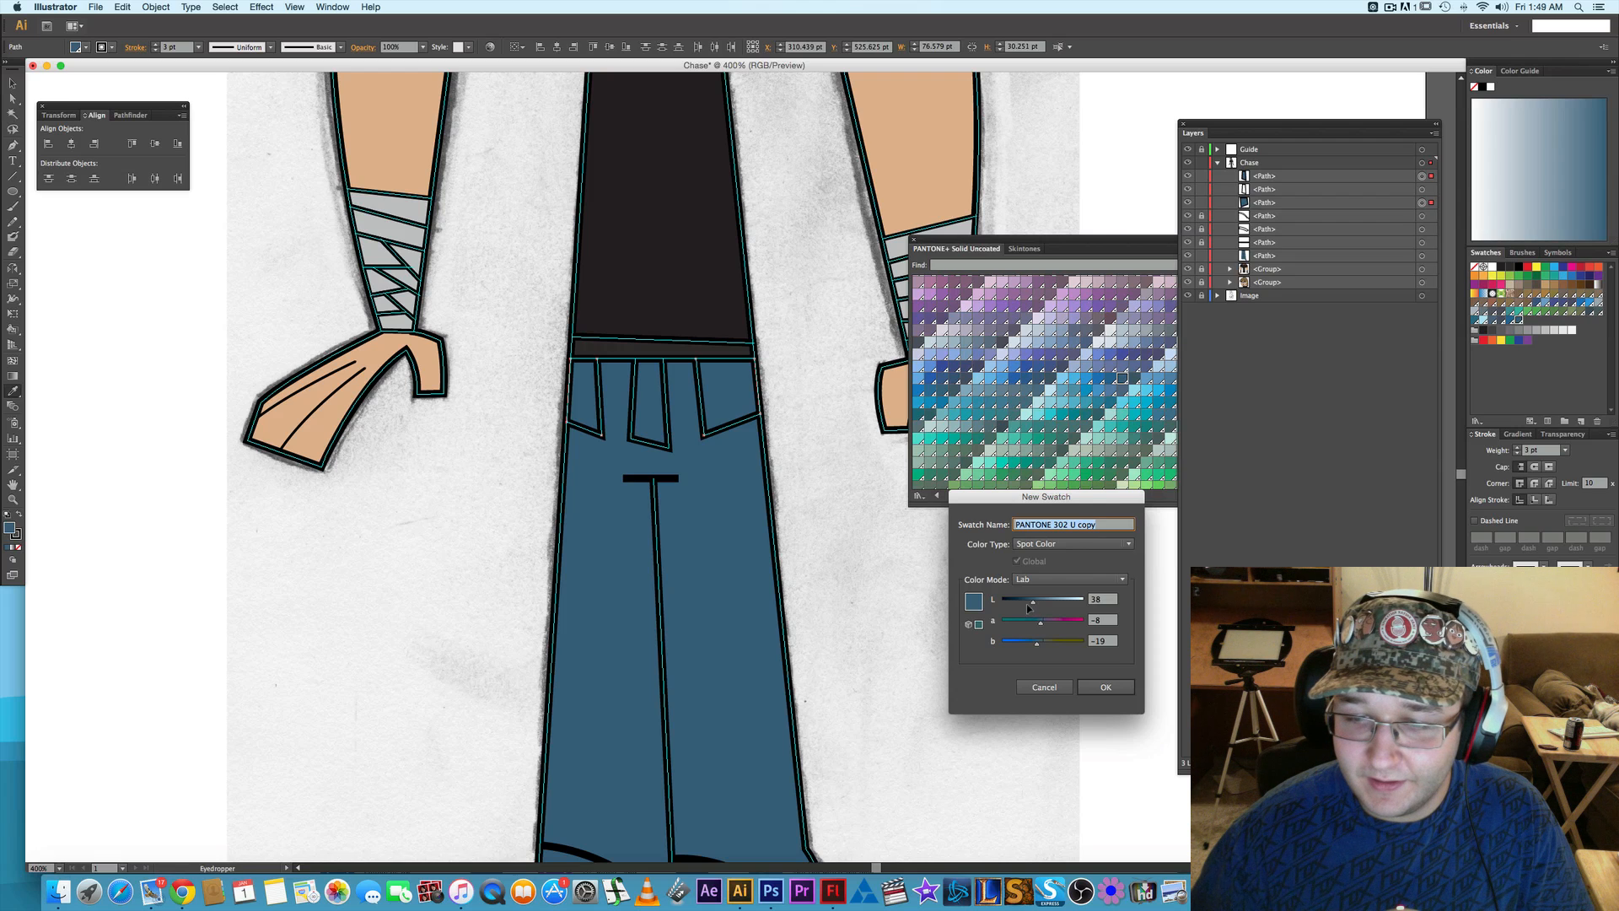
left_click_drag(1030, 606, 1025, 607)
left_click(1106, 687)
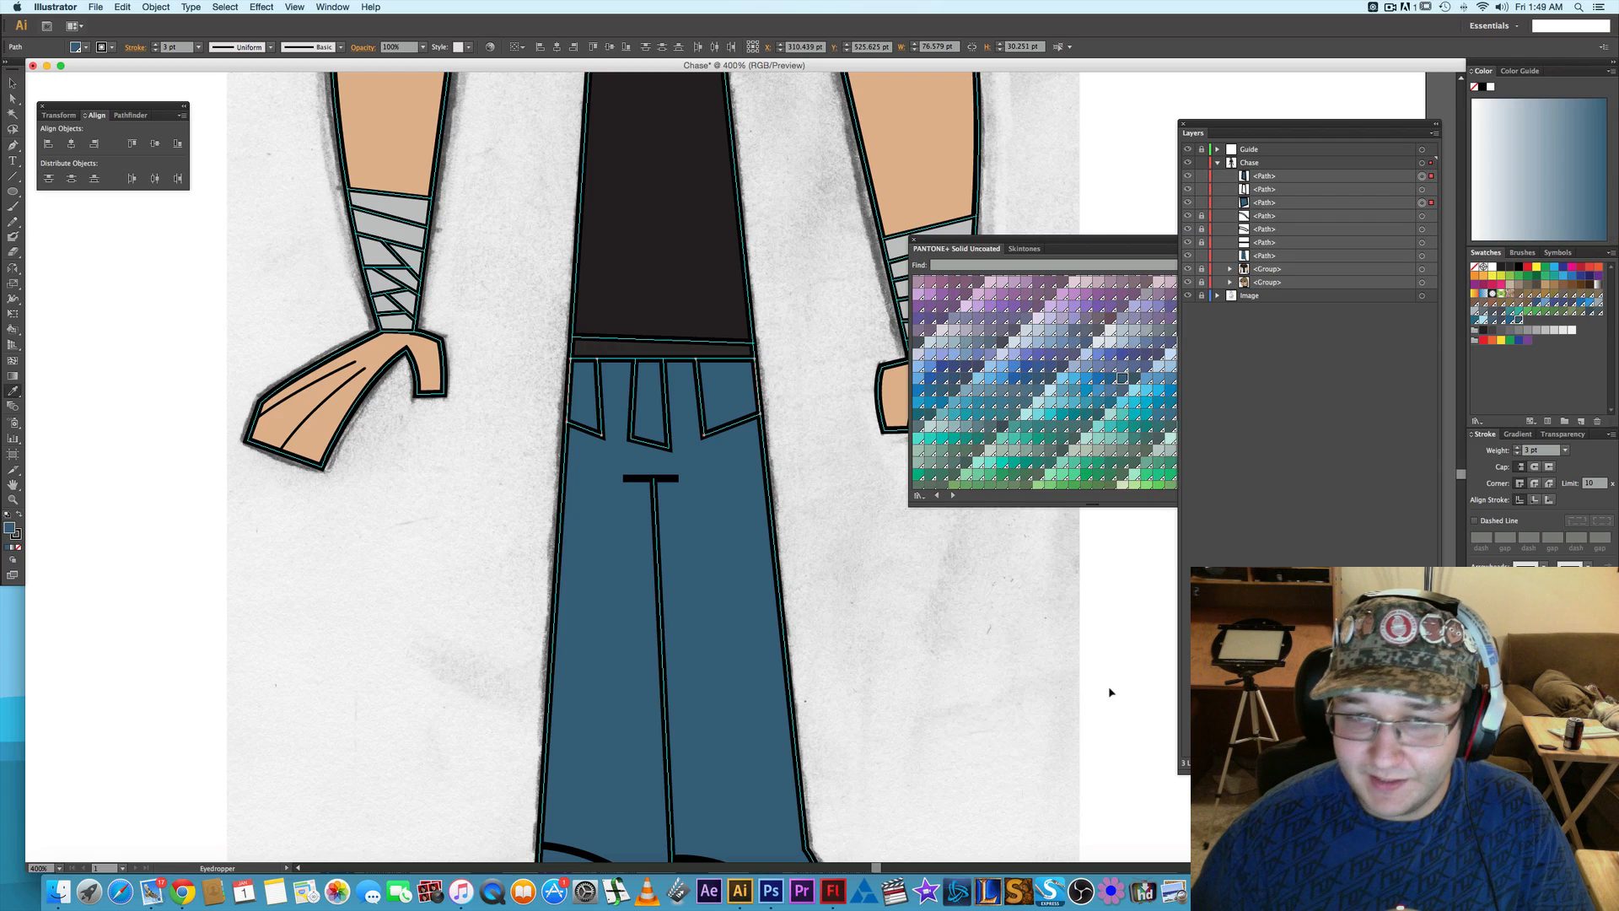
key("a")
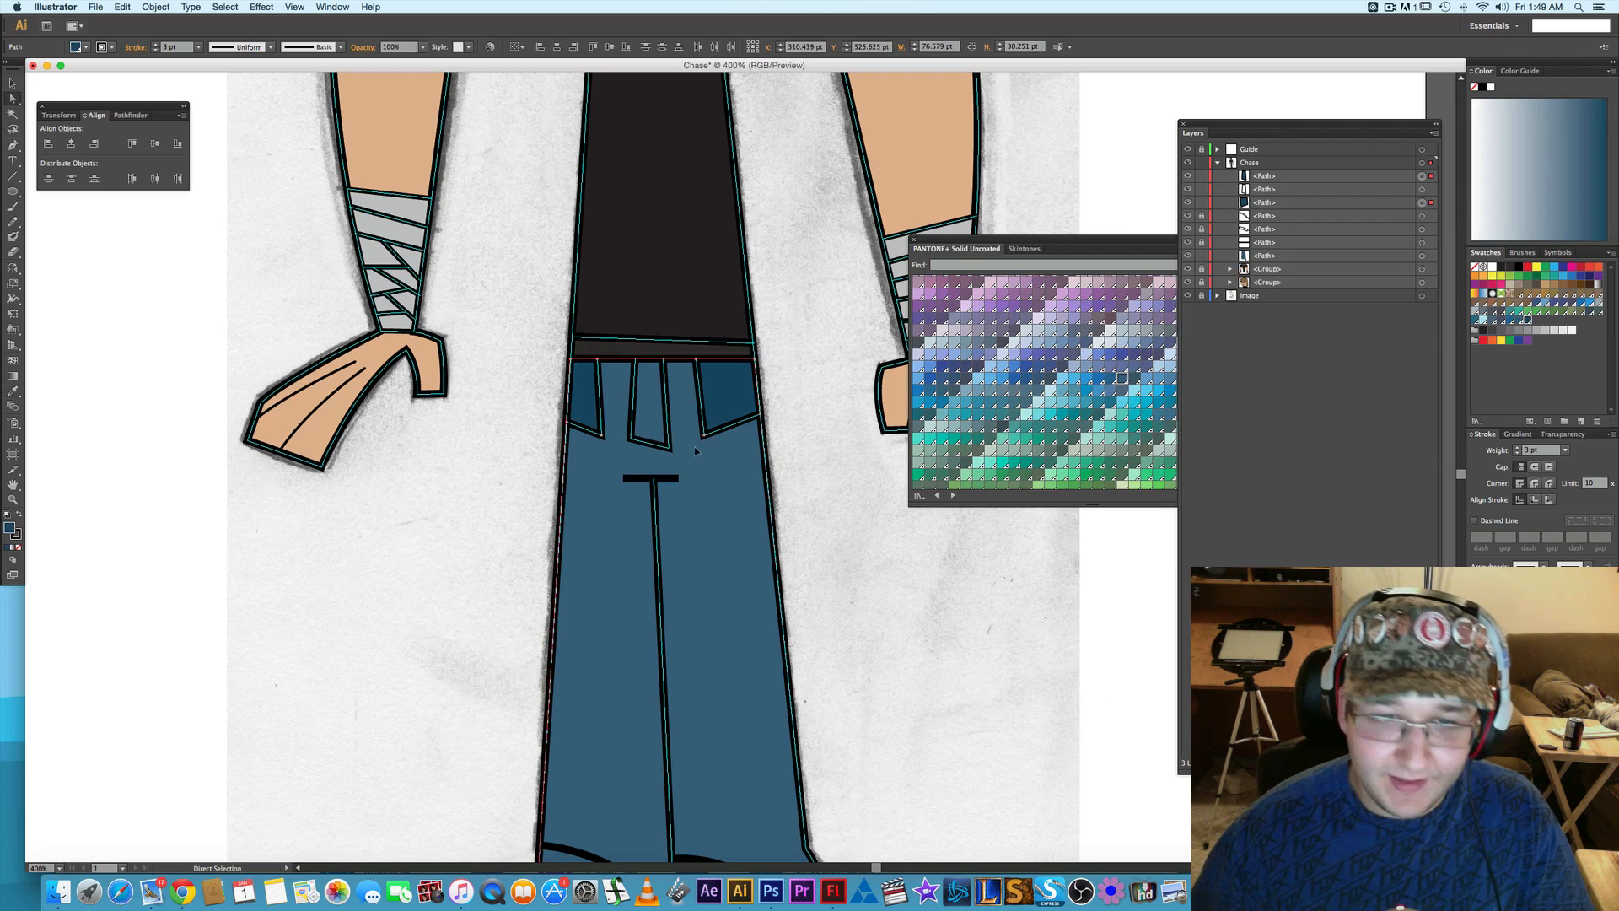
- Try to fill the middle flap with the side pockets' darker blue using the Eyedropper
left_click(642, 433)
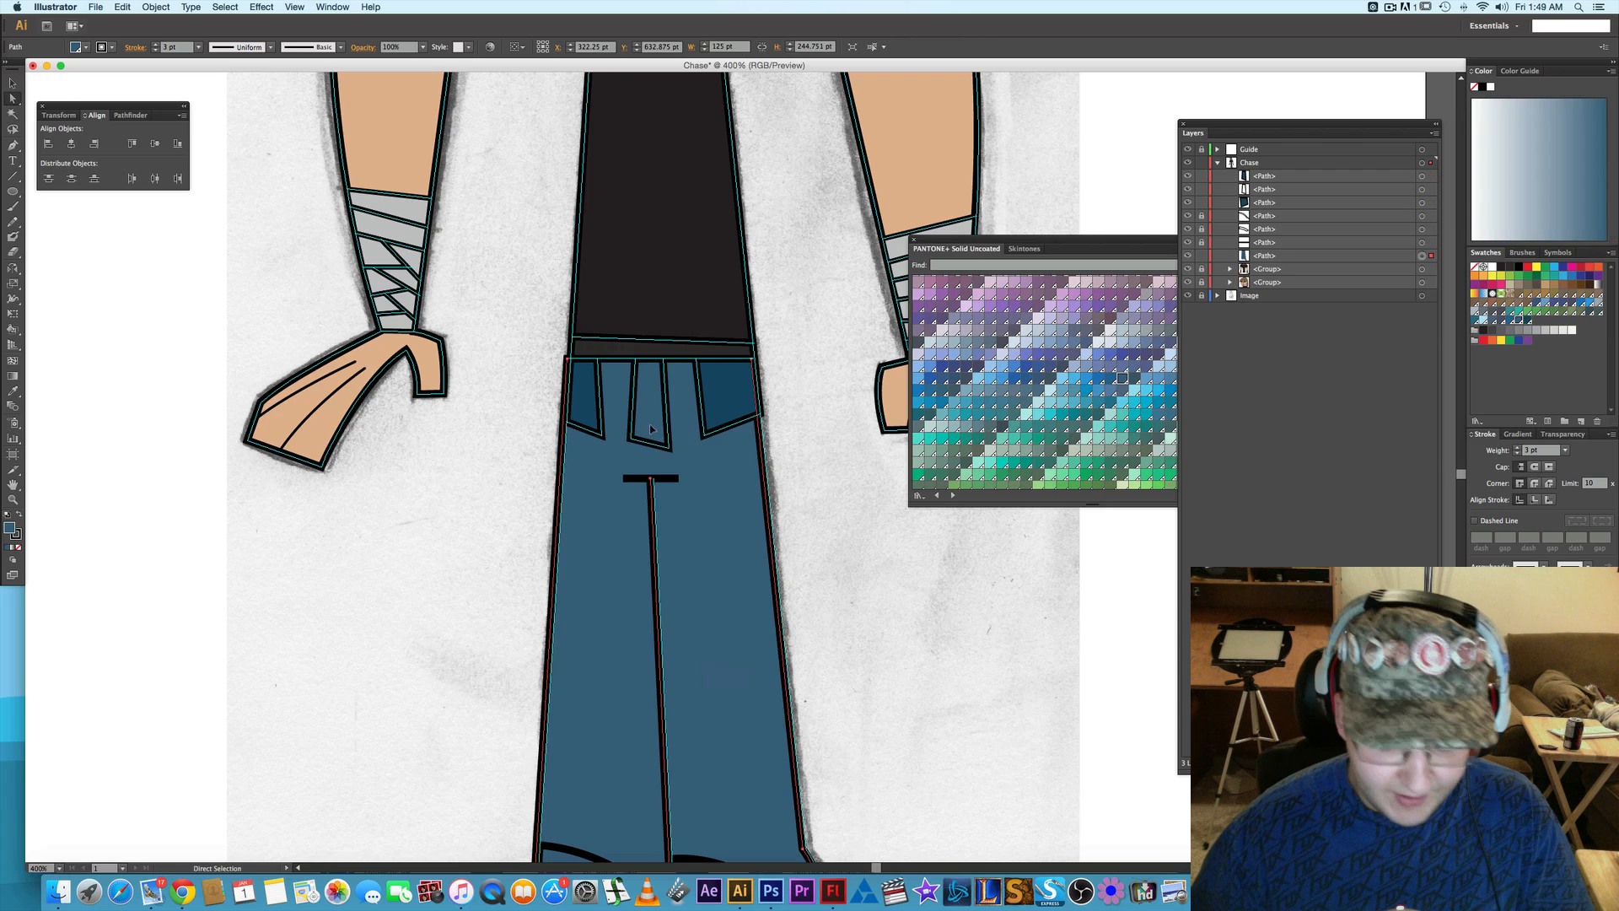
left_click(1422, 189)
key("i")
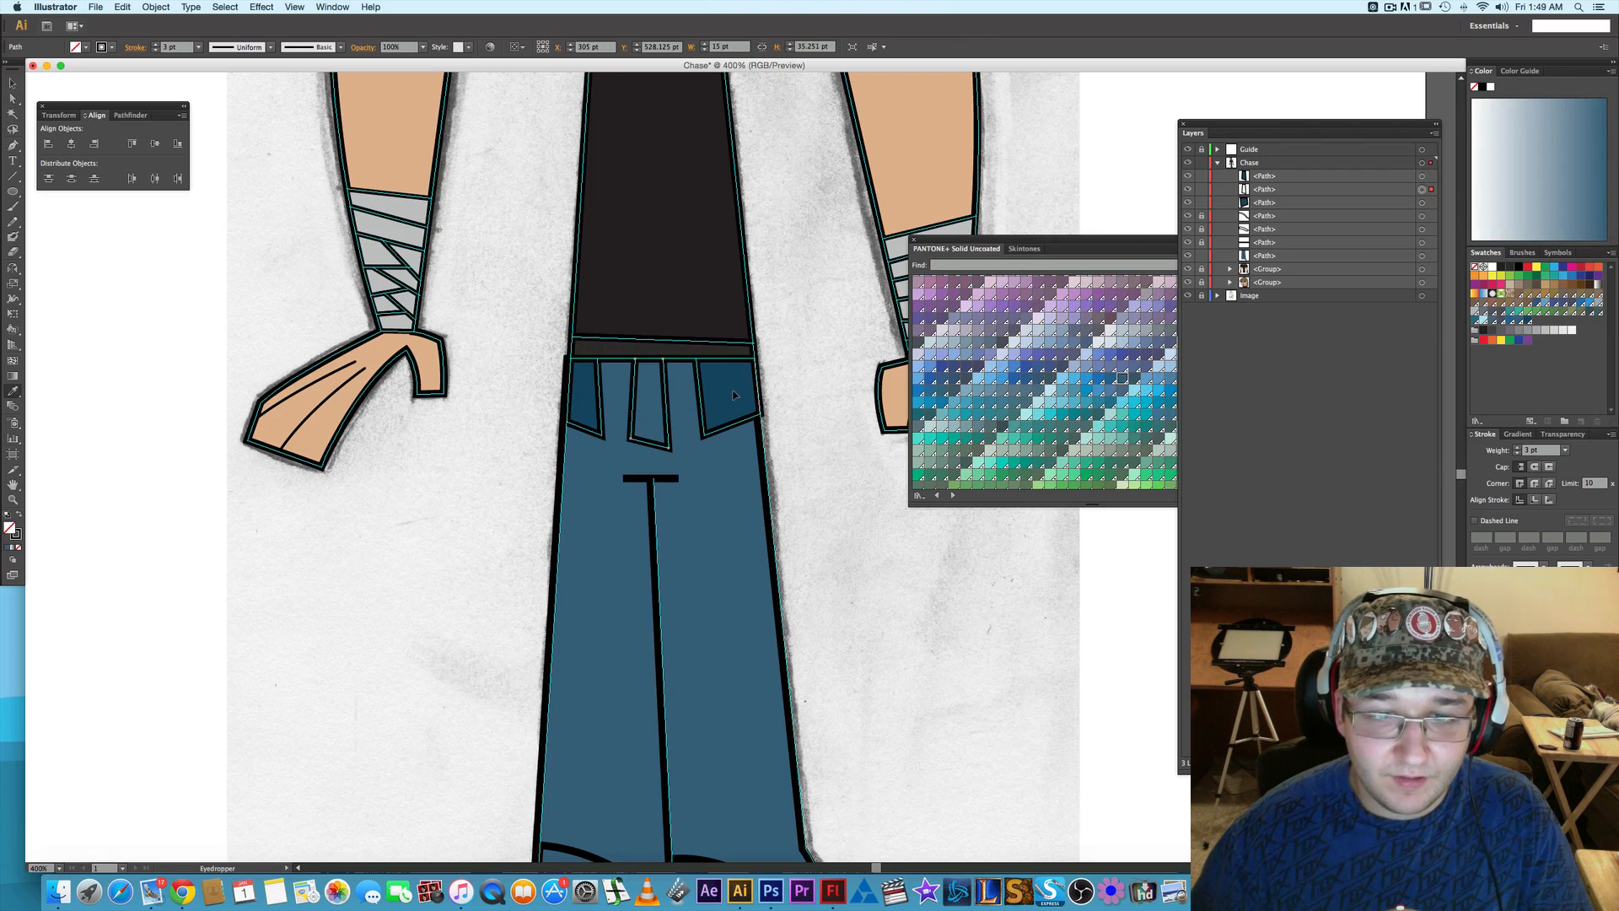
left_click(733, 395)
key("a")
left_click(734, 483)
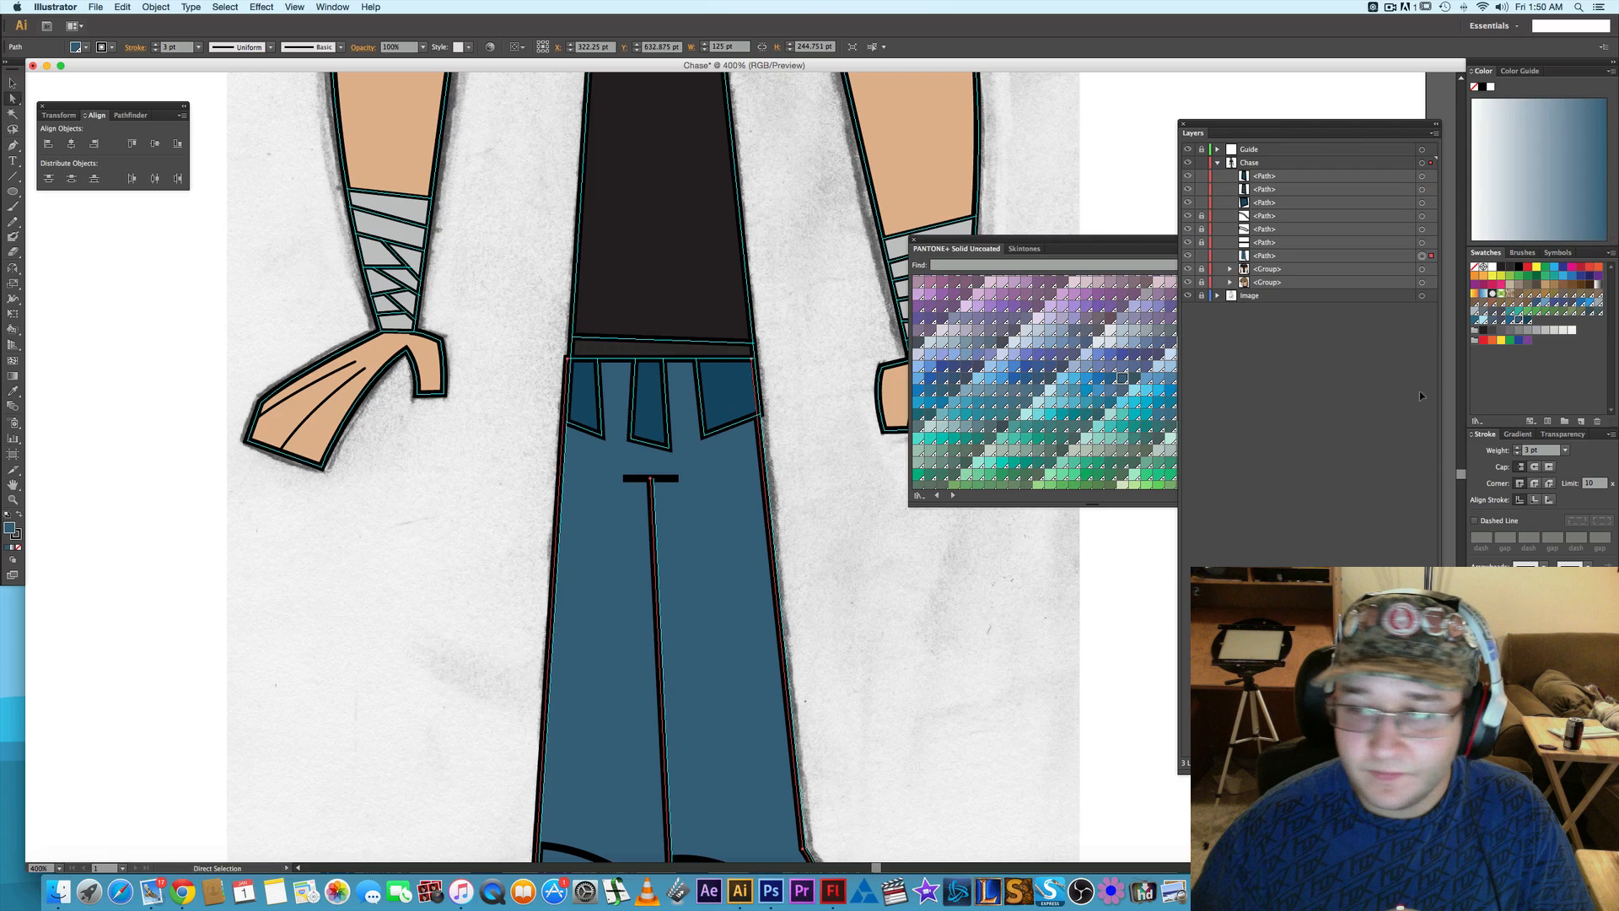
left_click(1519, 499)
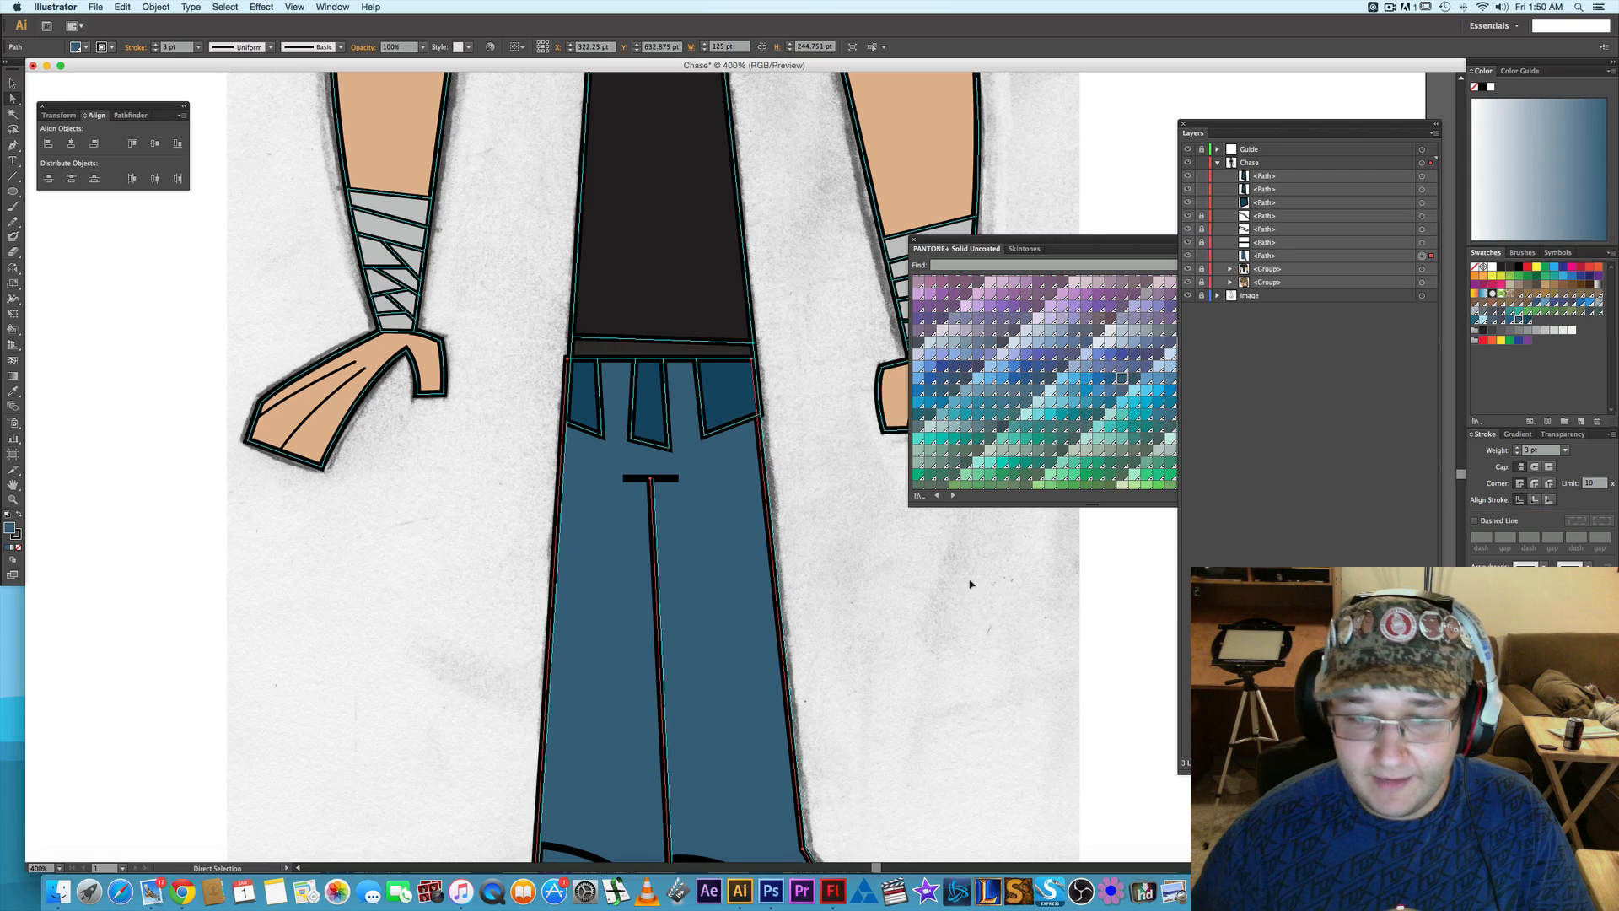
- Undo the middle flap's fill and the accidental shift of the trousers path
key("super+z")
key("super+z")
key("super+z")
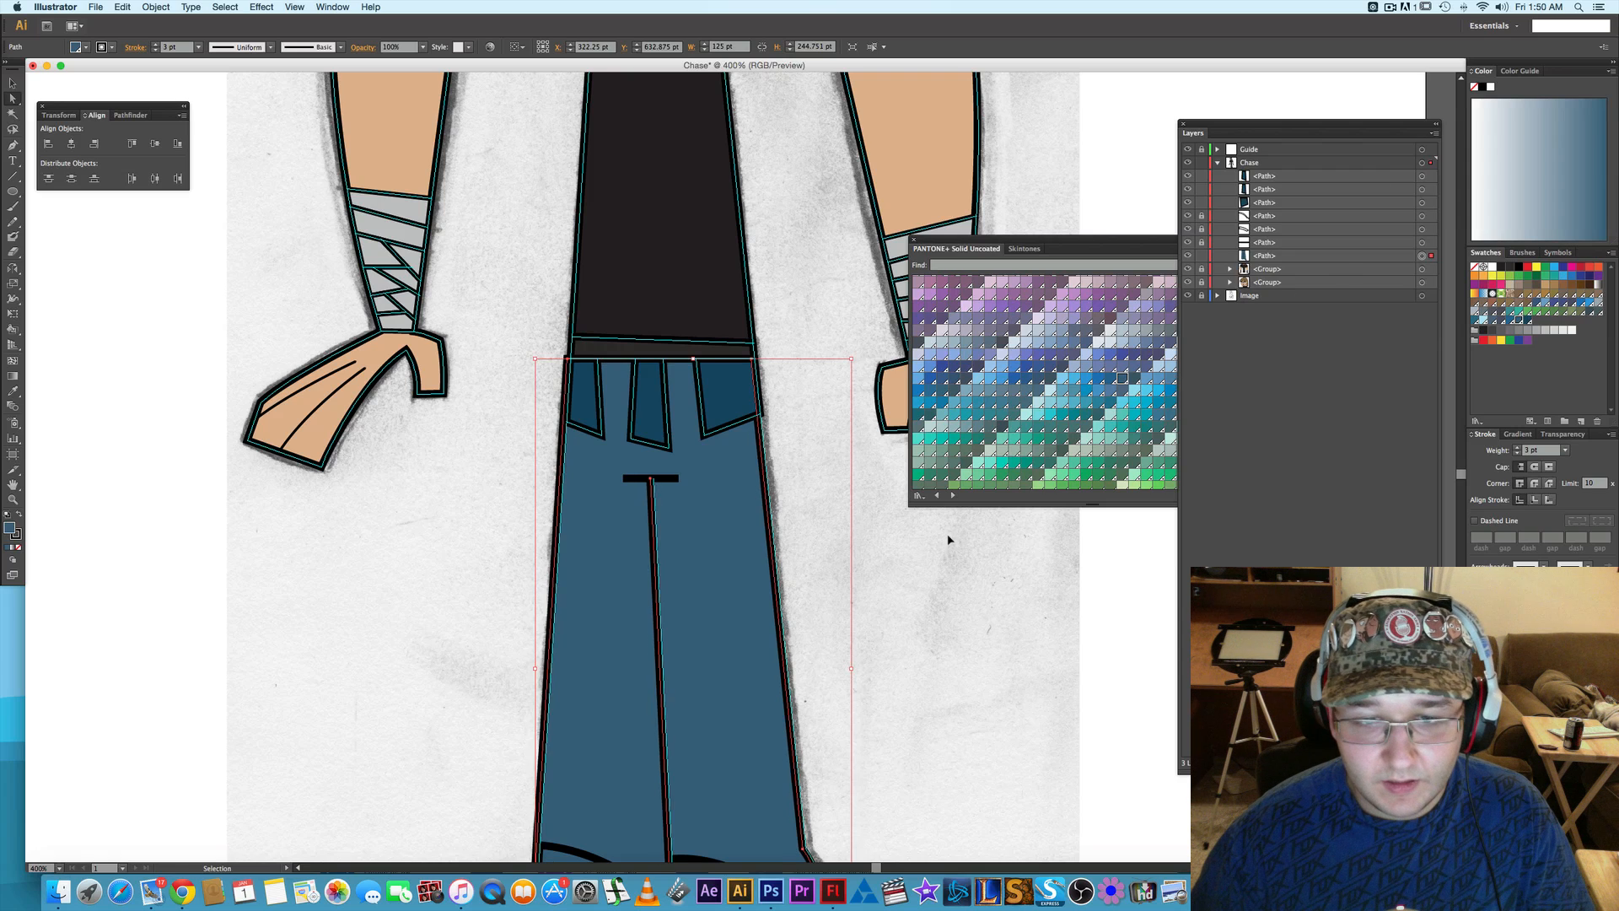
key("super+z")
left_click(969, 548)
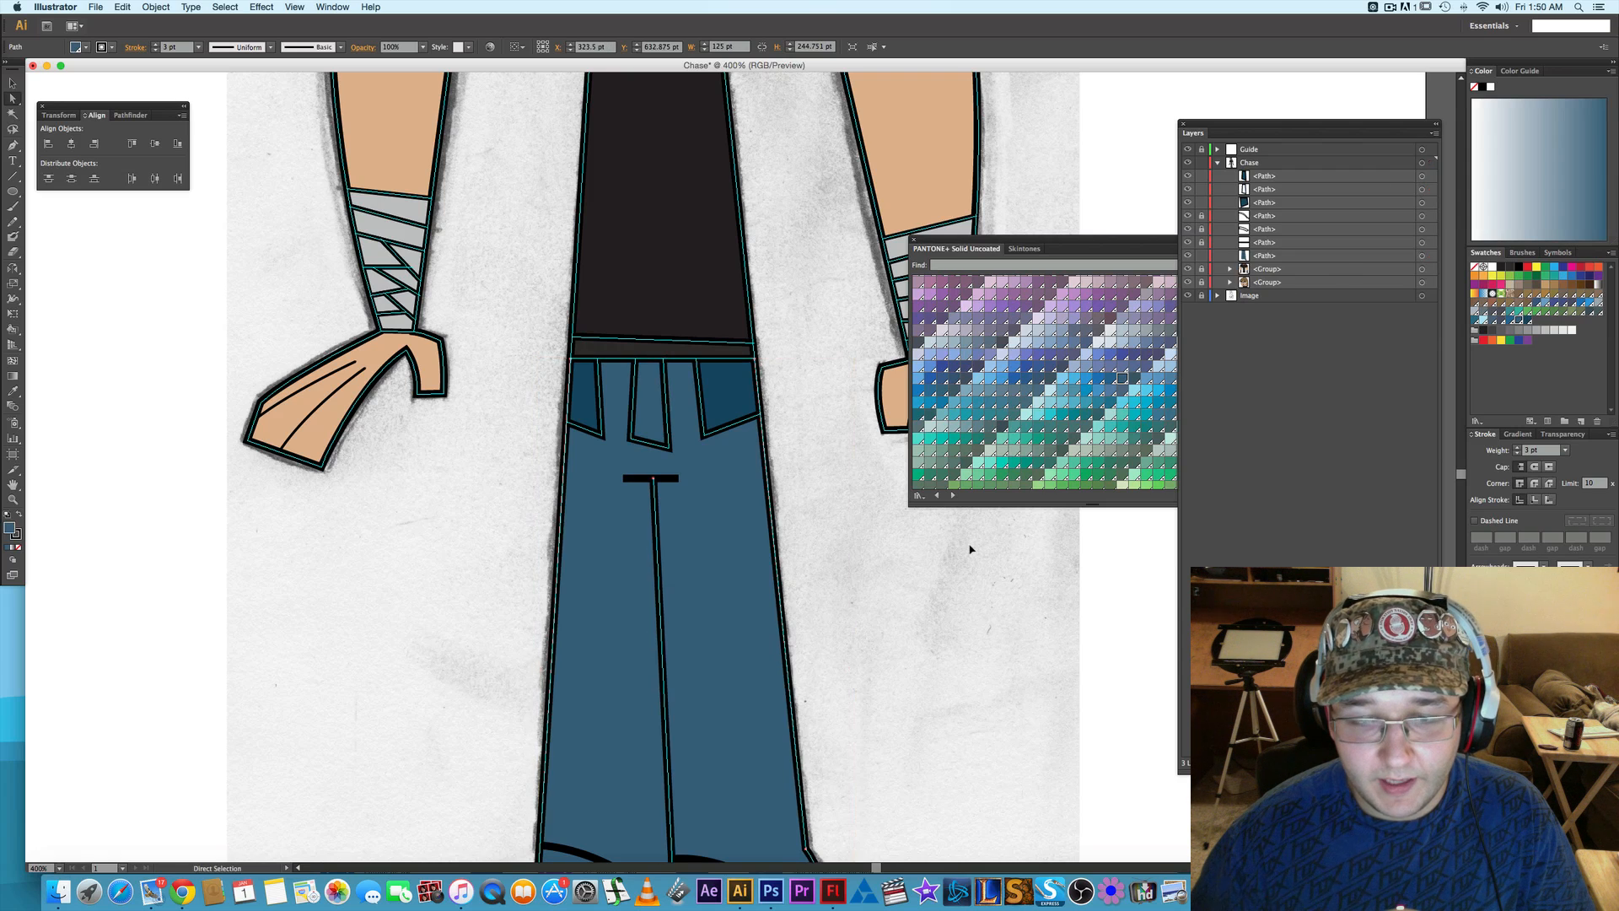
- Select the middle flap path and sample the side pocket's darker blue onto it with the Eyedropper
left_click(656, 413)
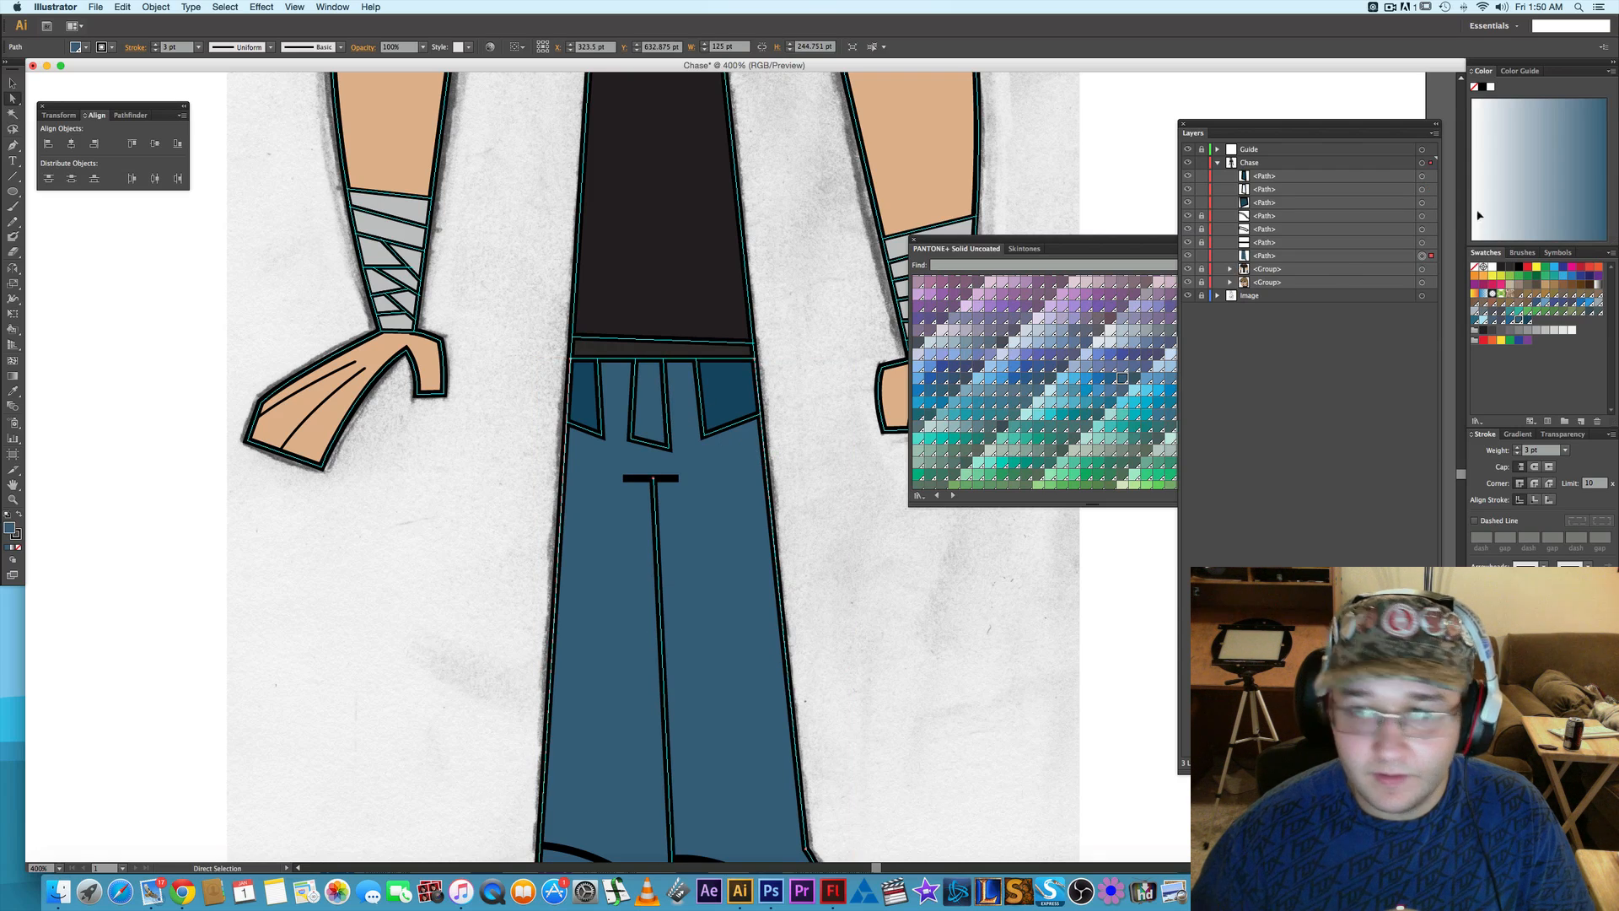
left_click(1425, 189)
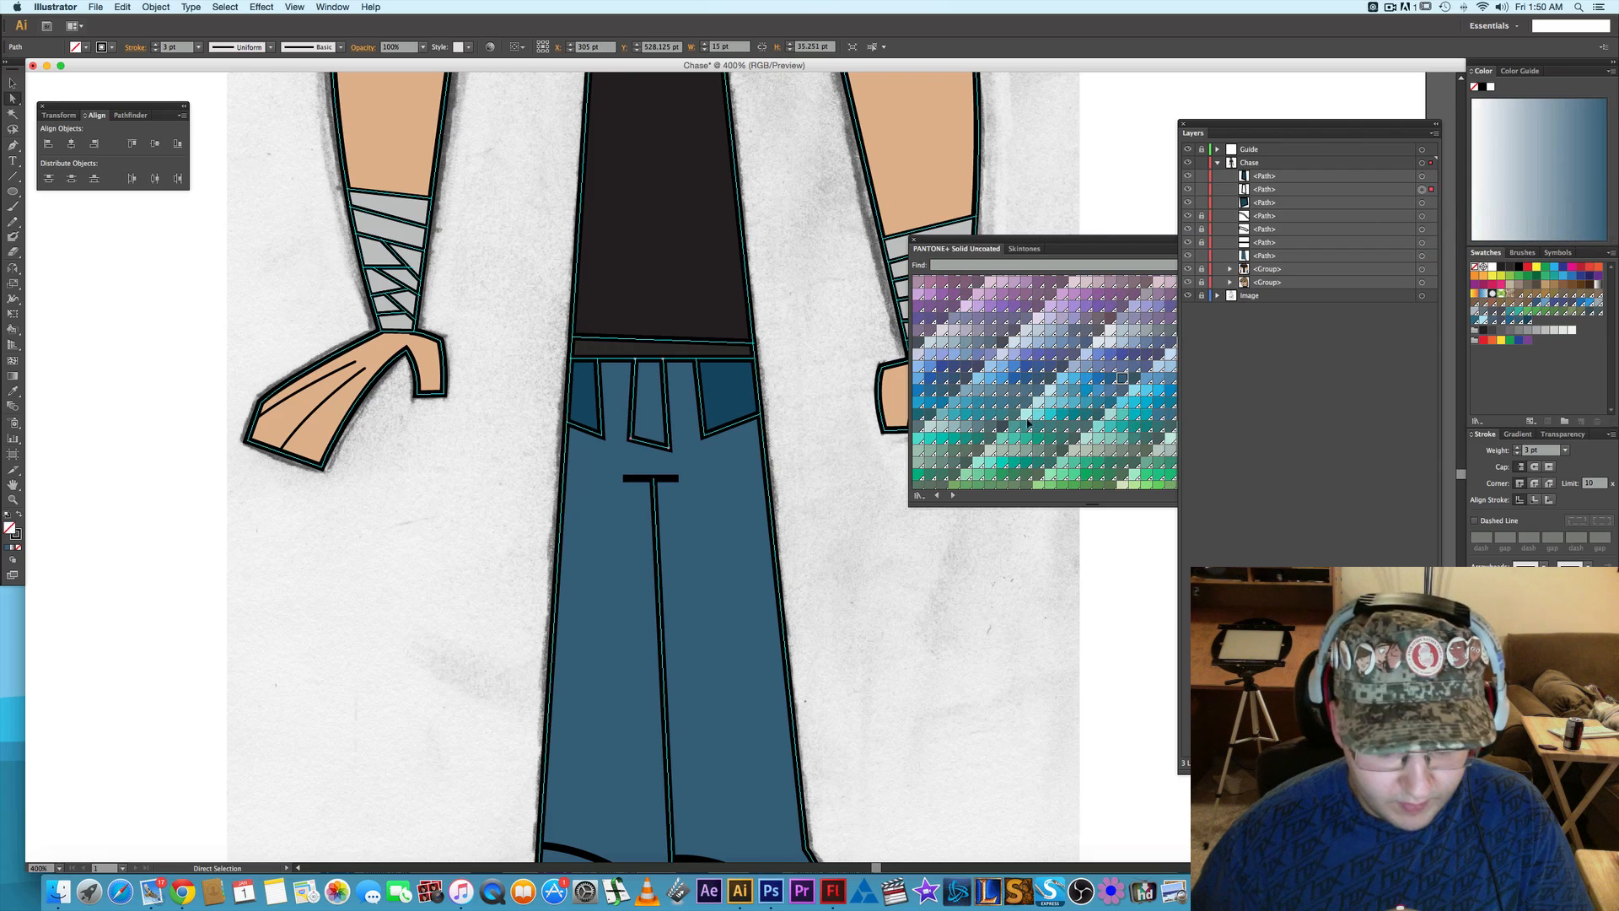
key("i")
left_click(723, 392)
key("a")
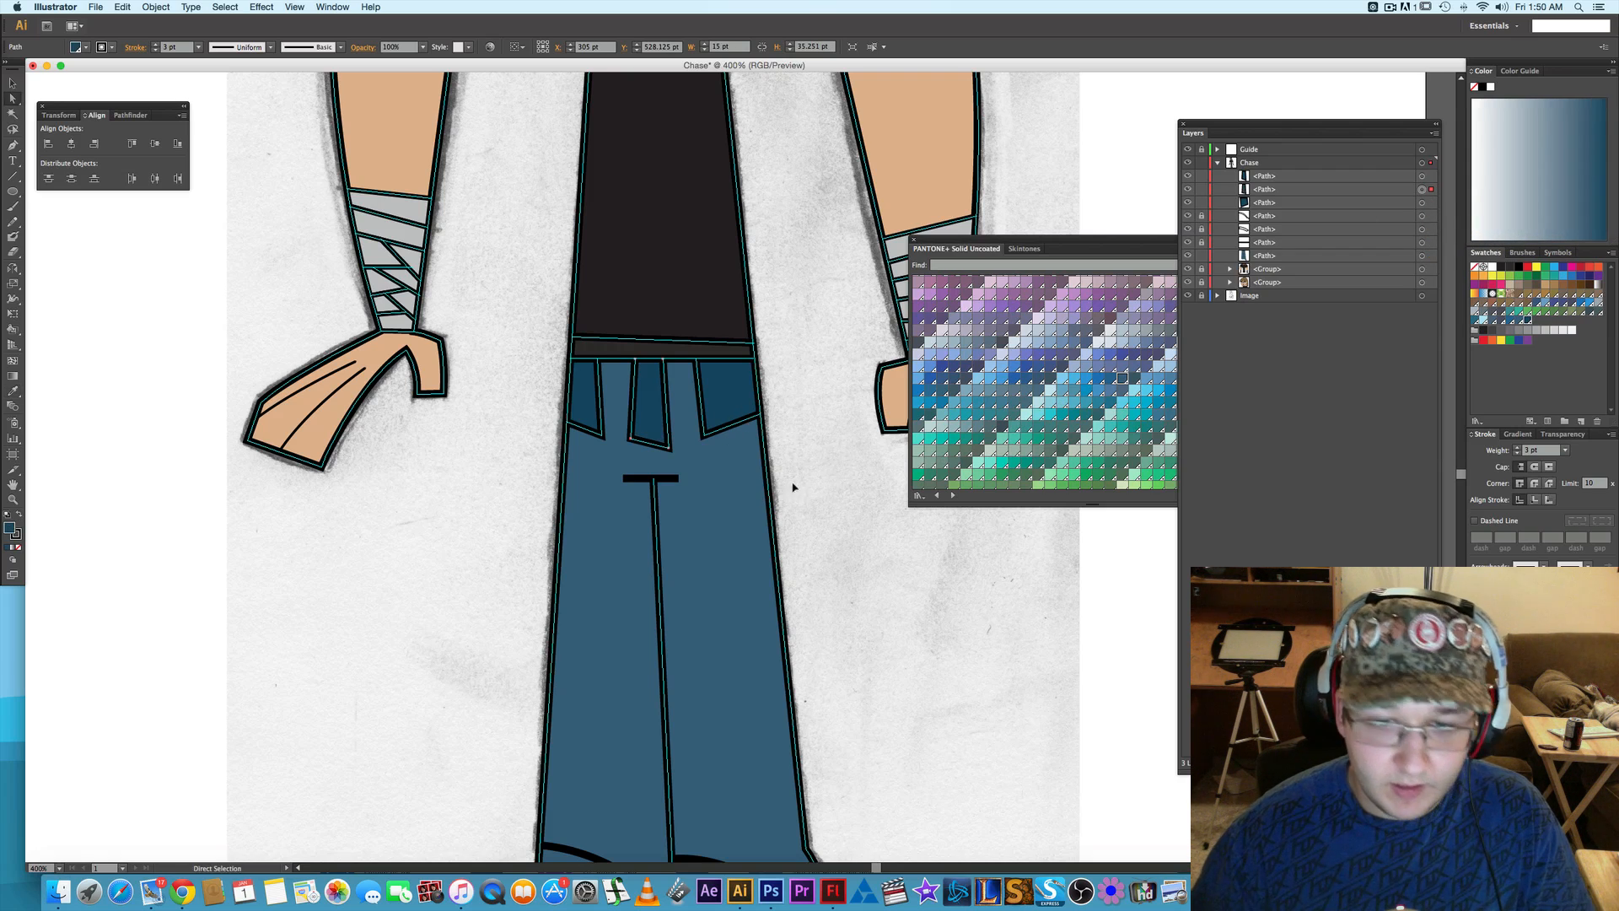
left_click(821, 478)
- Unlock the locked trouser detail paths and fill both cuffs with the pockets' darker blue using the Eyedropper
left_click_drag(835, 466, 770, 336)
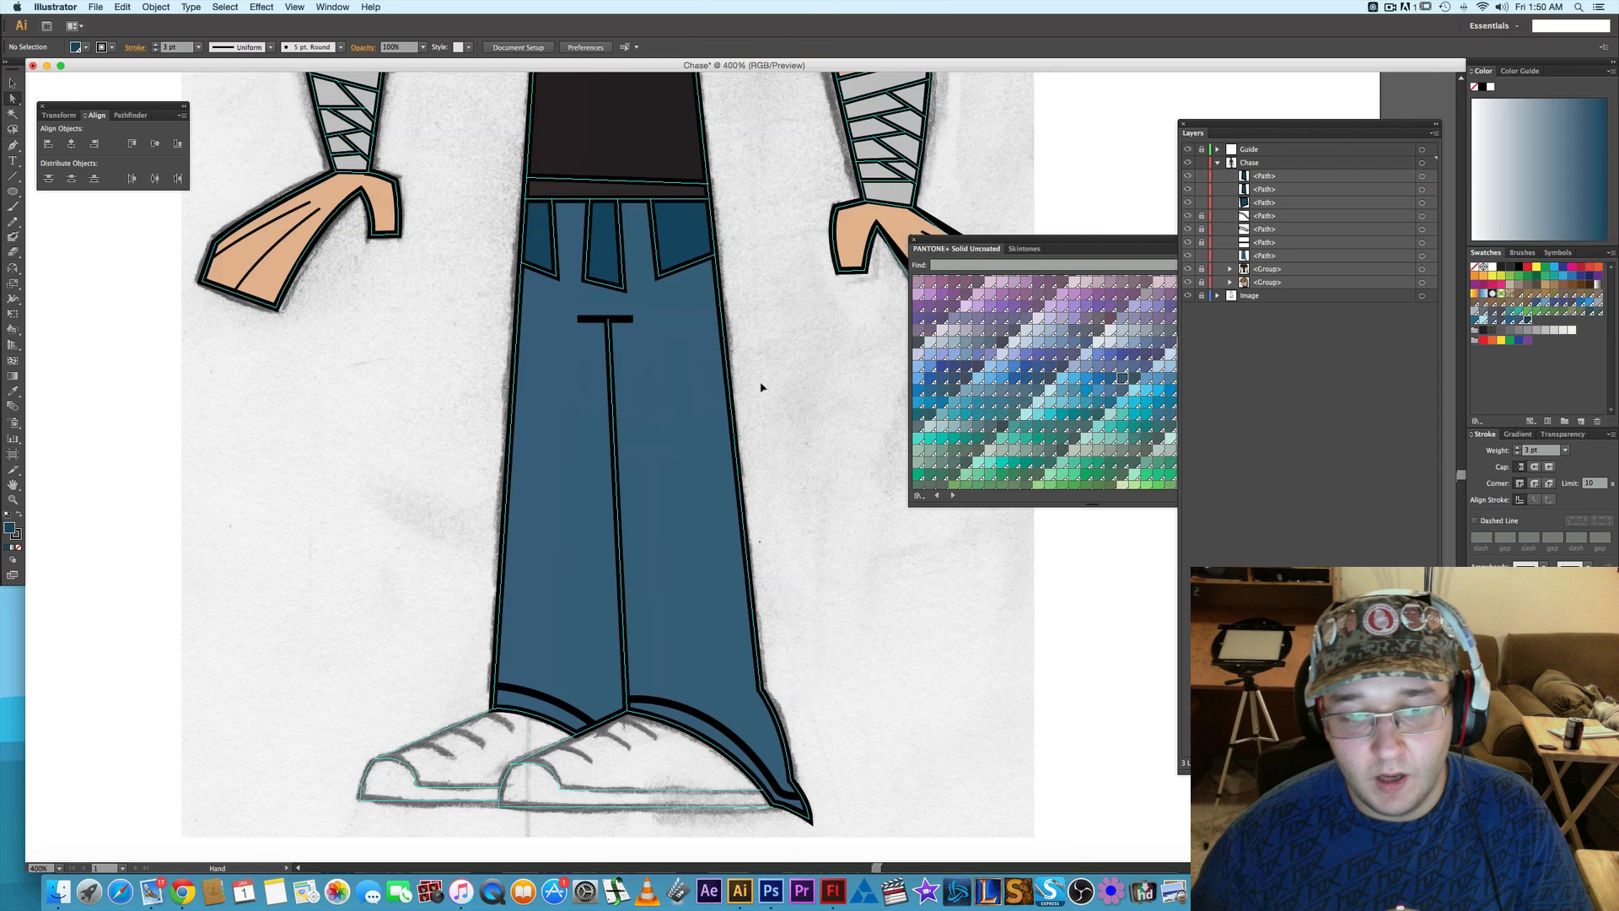
left_click_drag(764, 527, 758, 474)
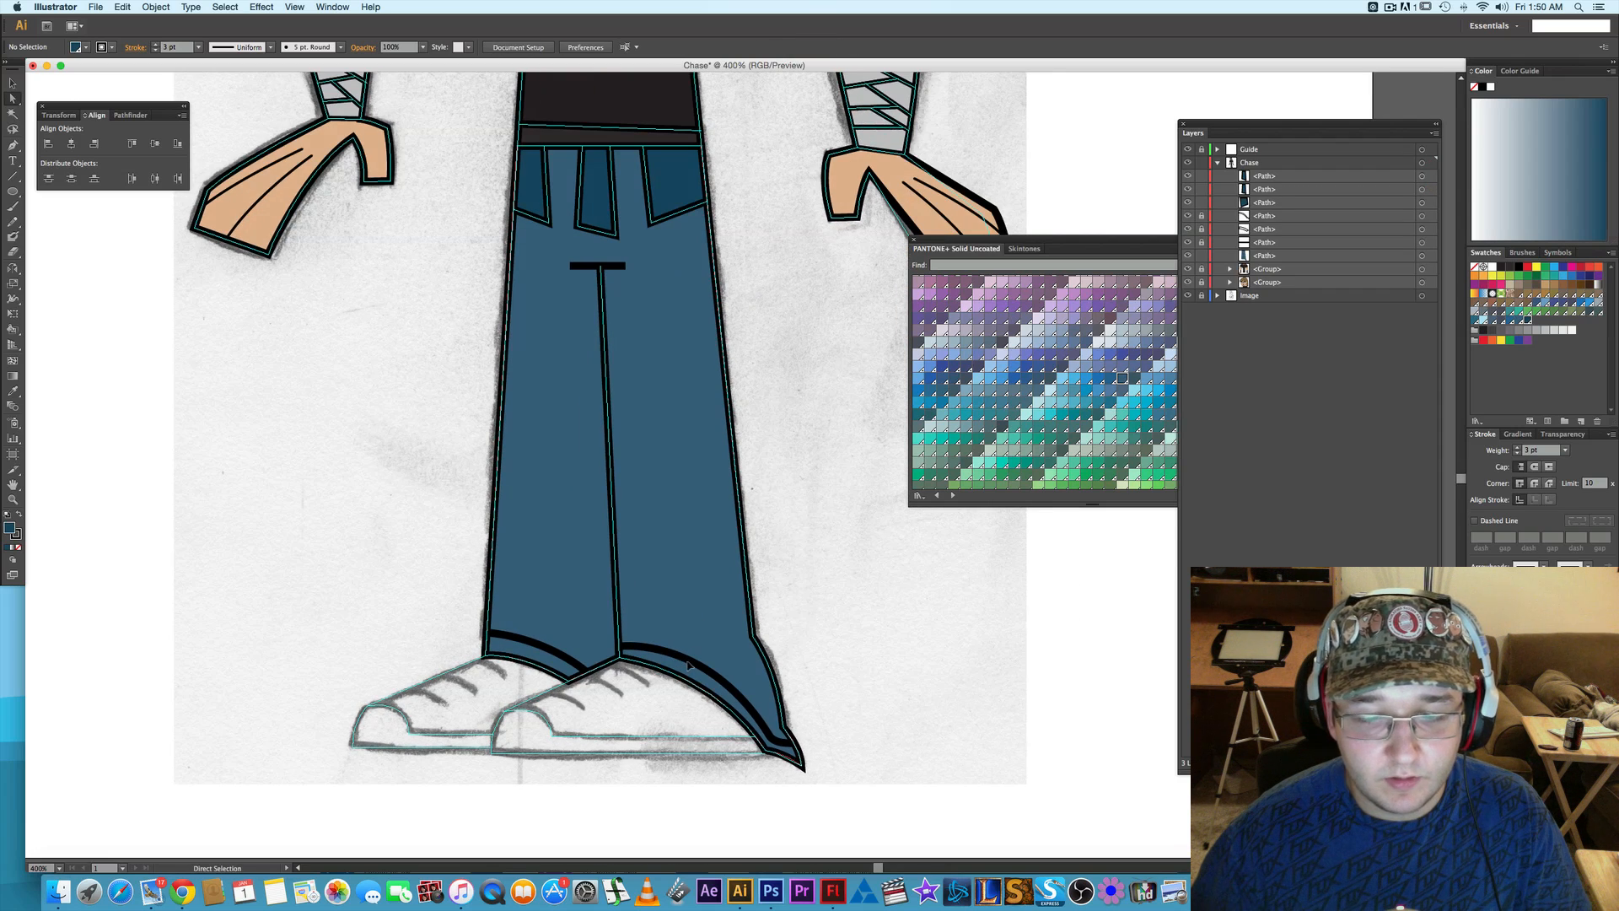
left_click(1202, 216)
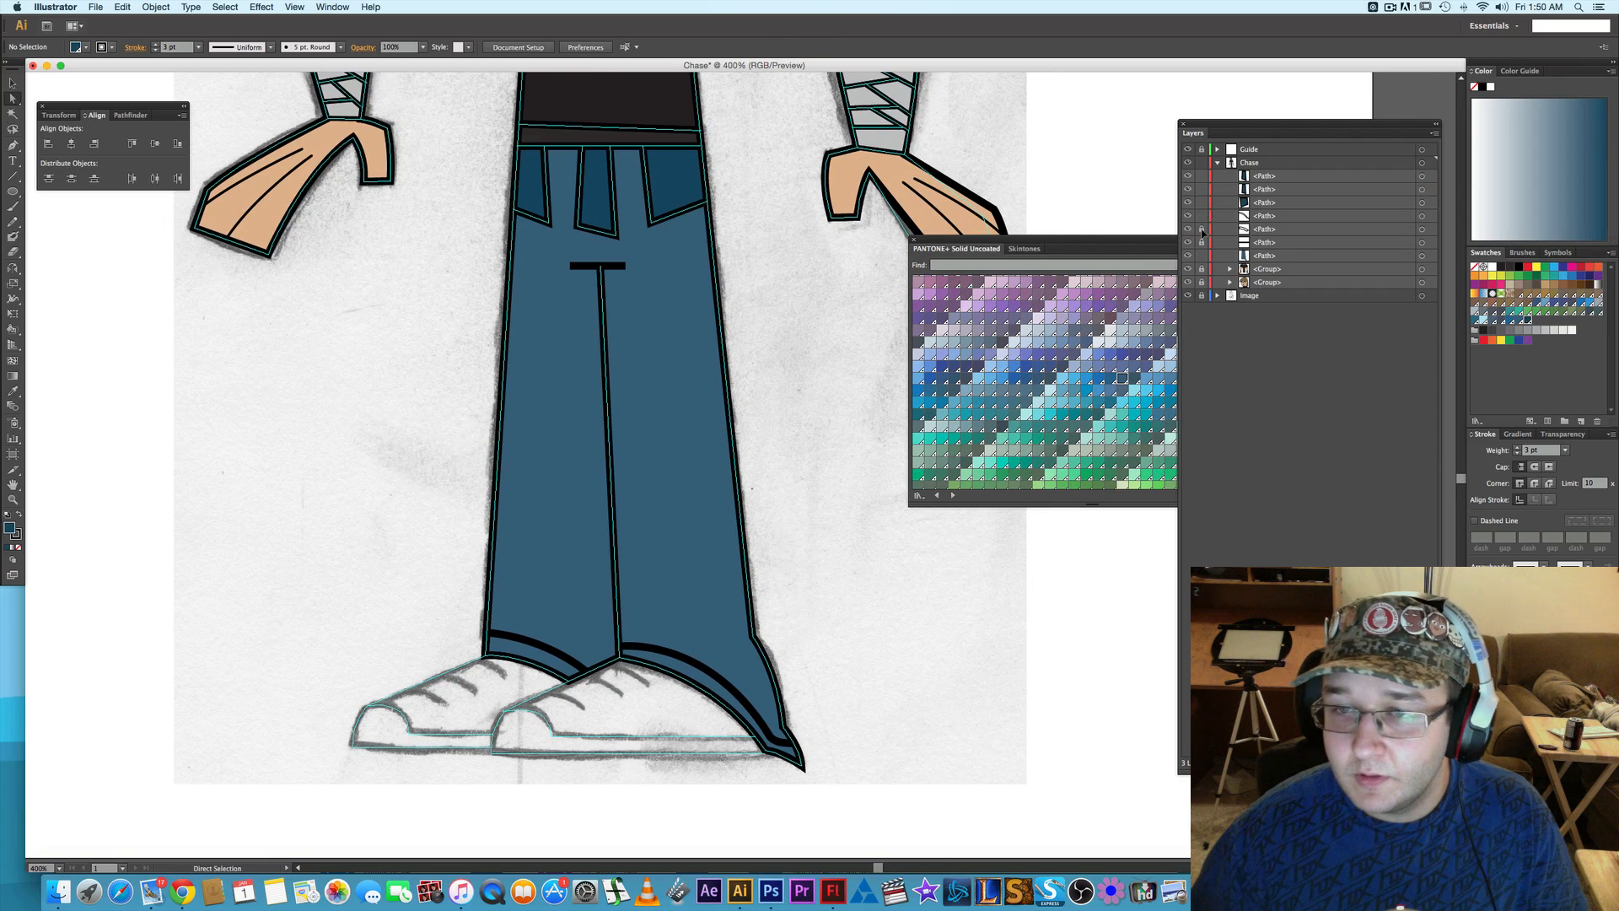
left_click(1423, 228)
left_click(1423, 216, "shift")
key("i")
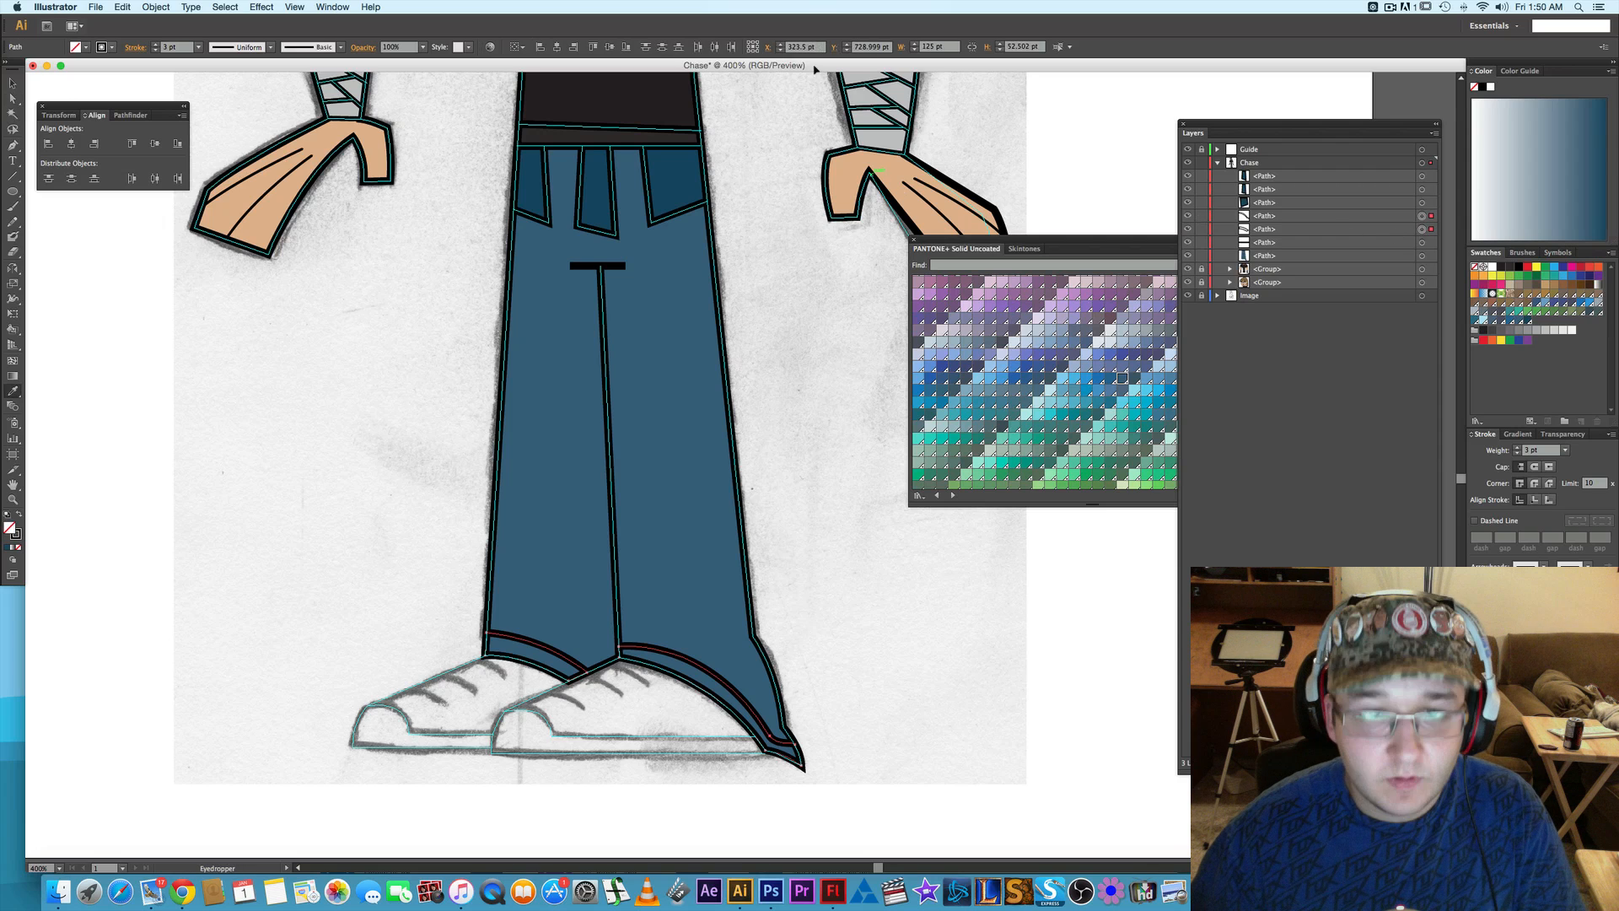
left_click(673, 175)
key("a")
left_click(824, 334)
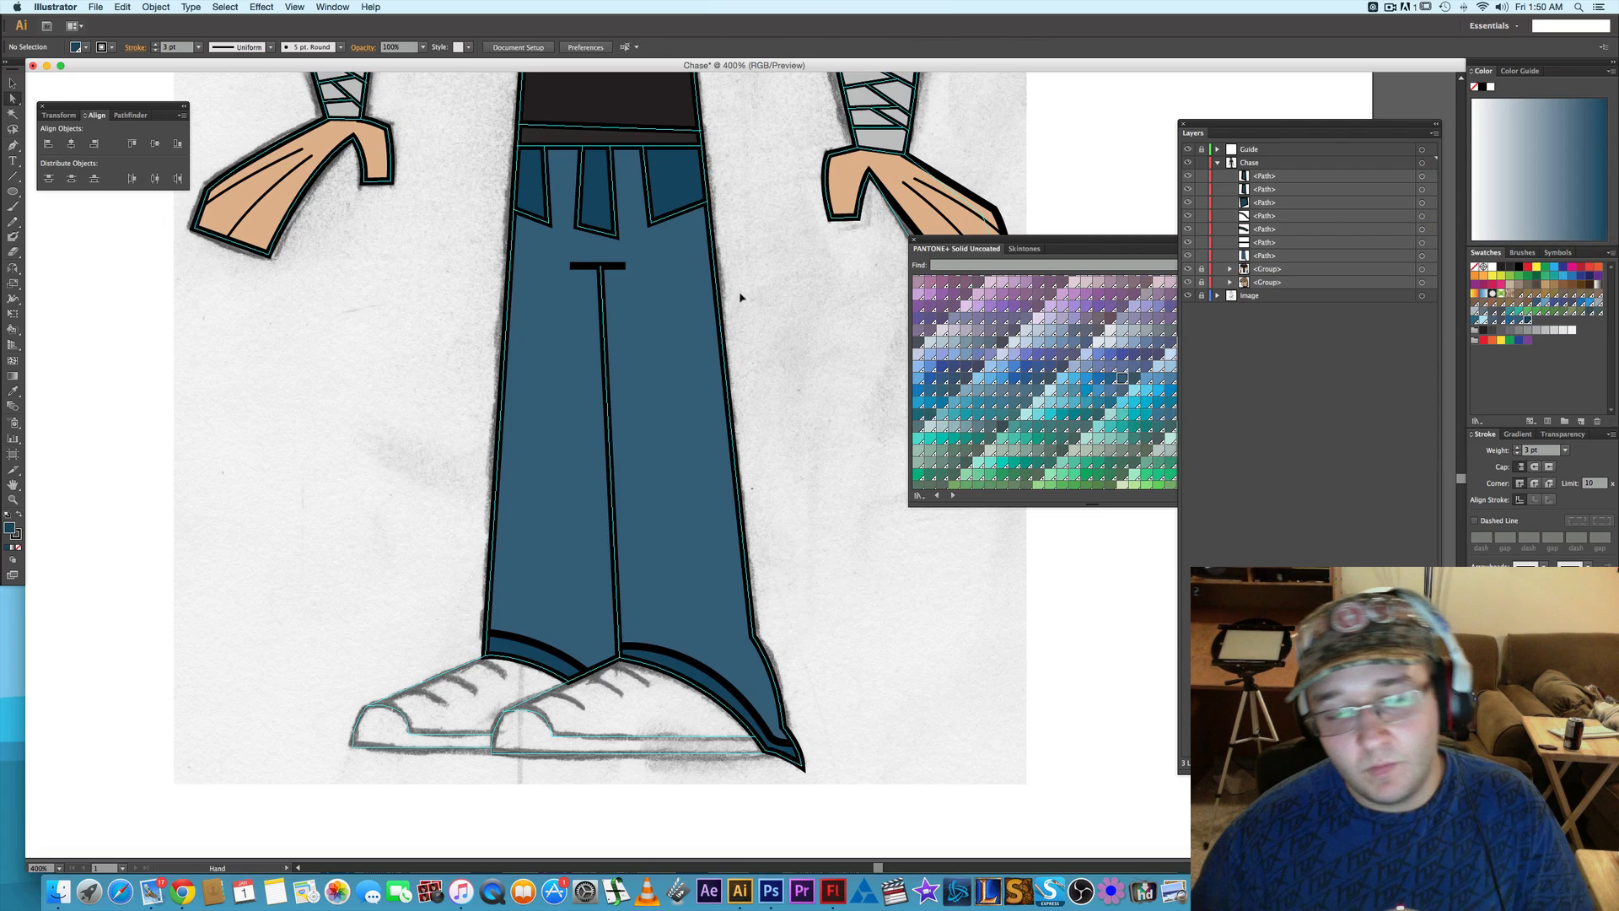
- Set the stroke weight of both trouser cuff paths to 2 pt
mouse_move(741, 297)
left_mouse_down()
mouse_move(721, 382)
mouse_move(734, 293)
left_mouse_up()
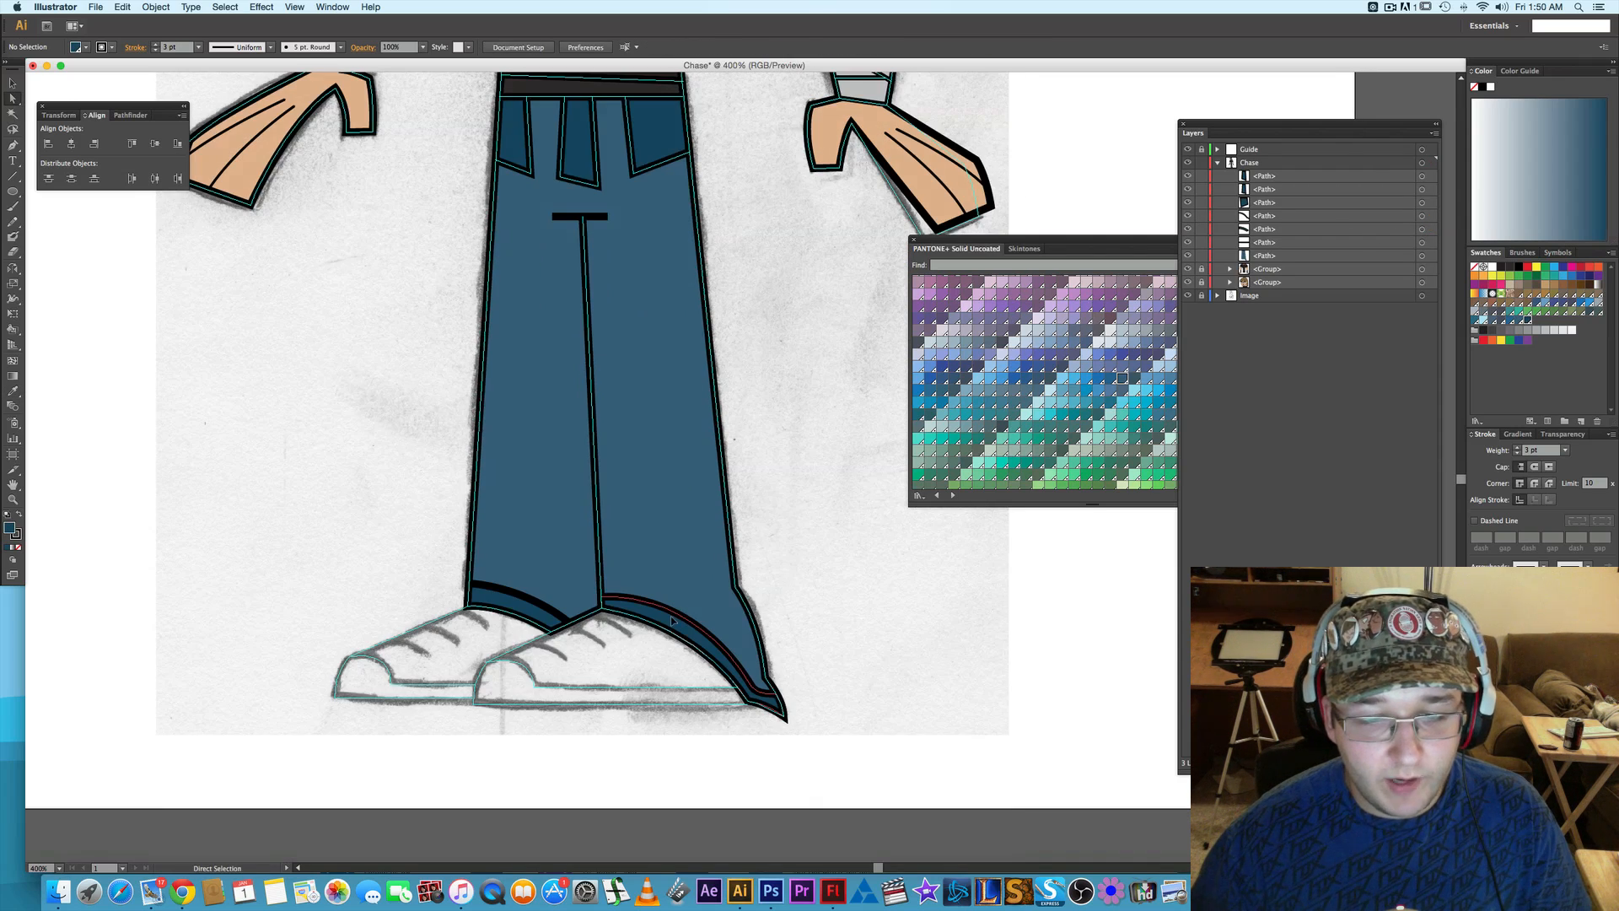
left_click(673, 621)
left_click(516, 597, "shift")
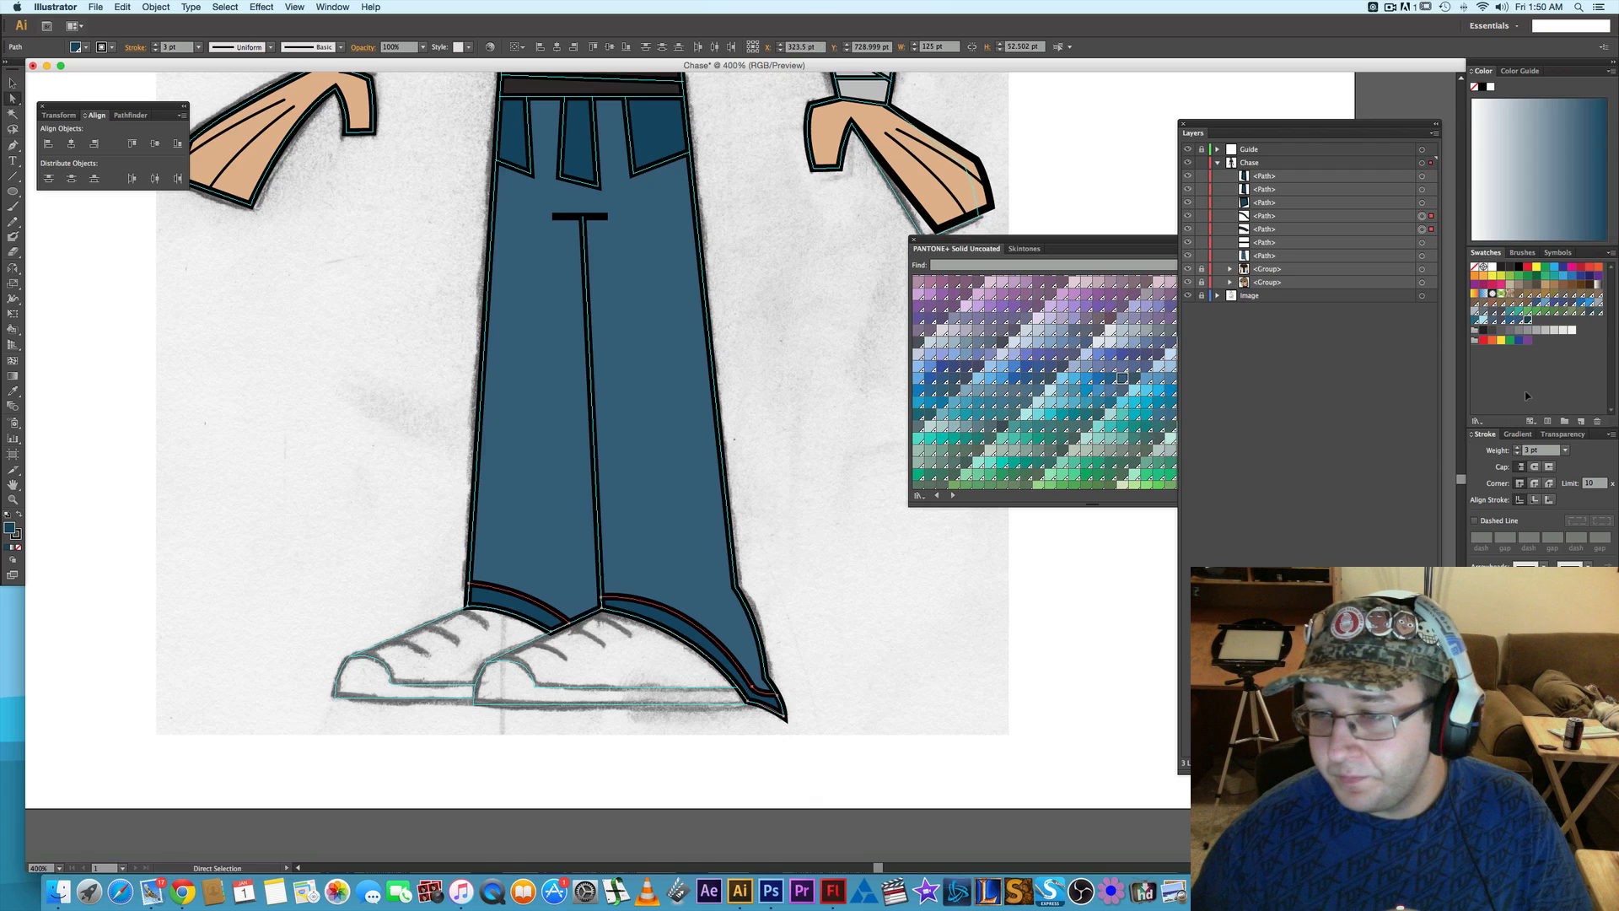
left_click(1517, 453)
left_click(959, 616)
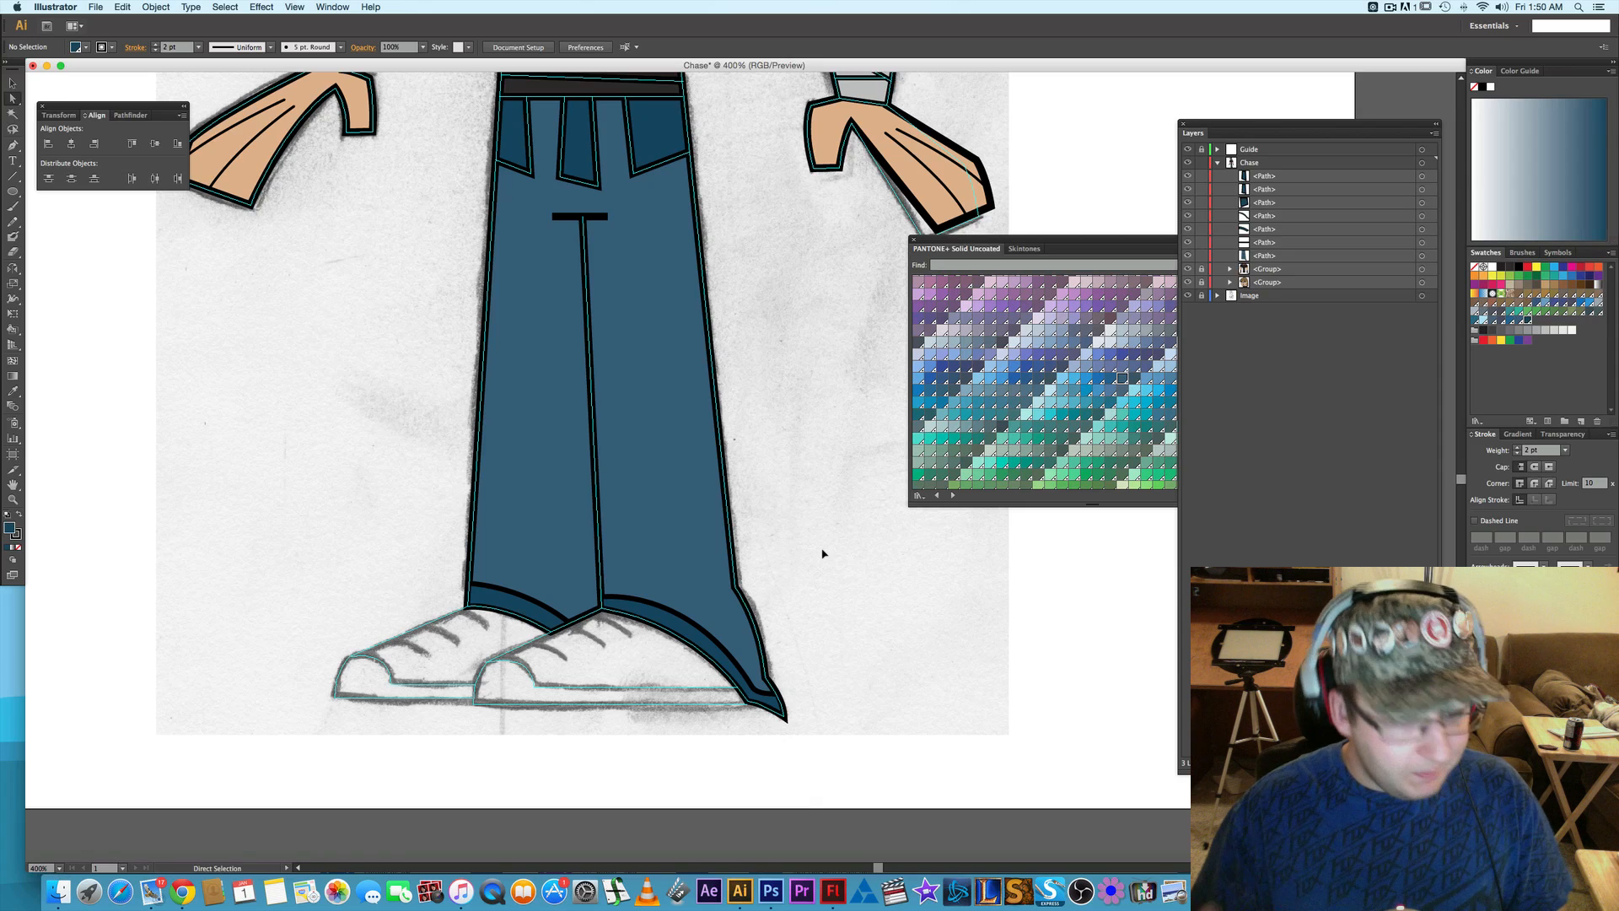
- Select all seven loose trouser paths in the Chase layer, including the main trousers shape, and group them
key("space")
scroll(755, 371, "up", 5)
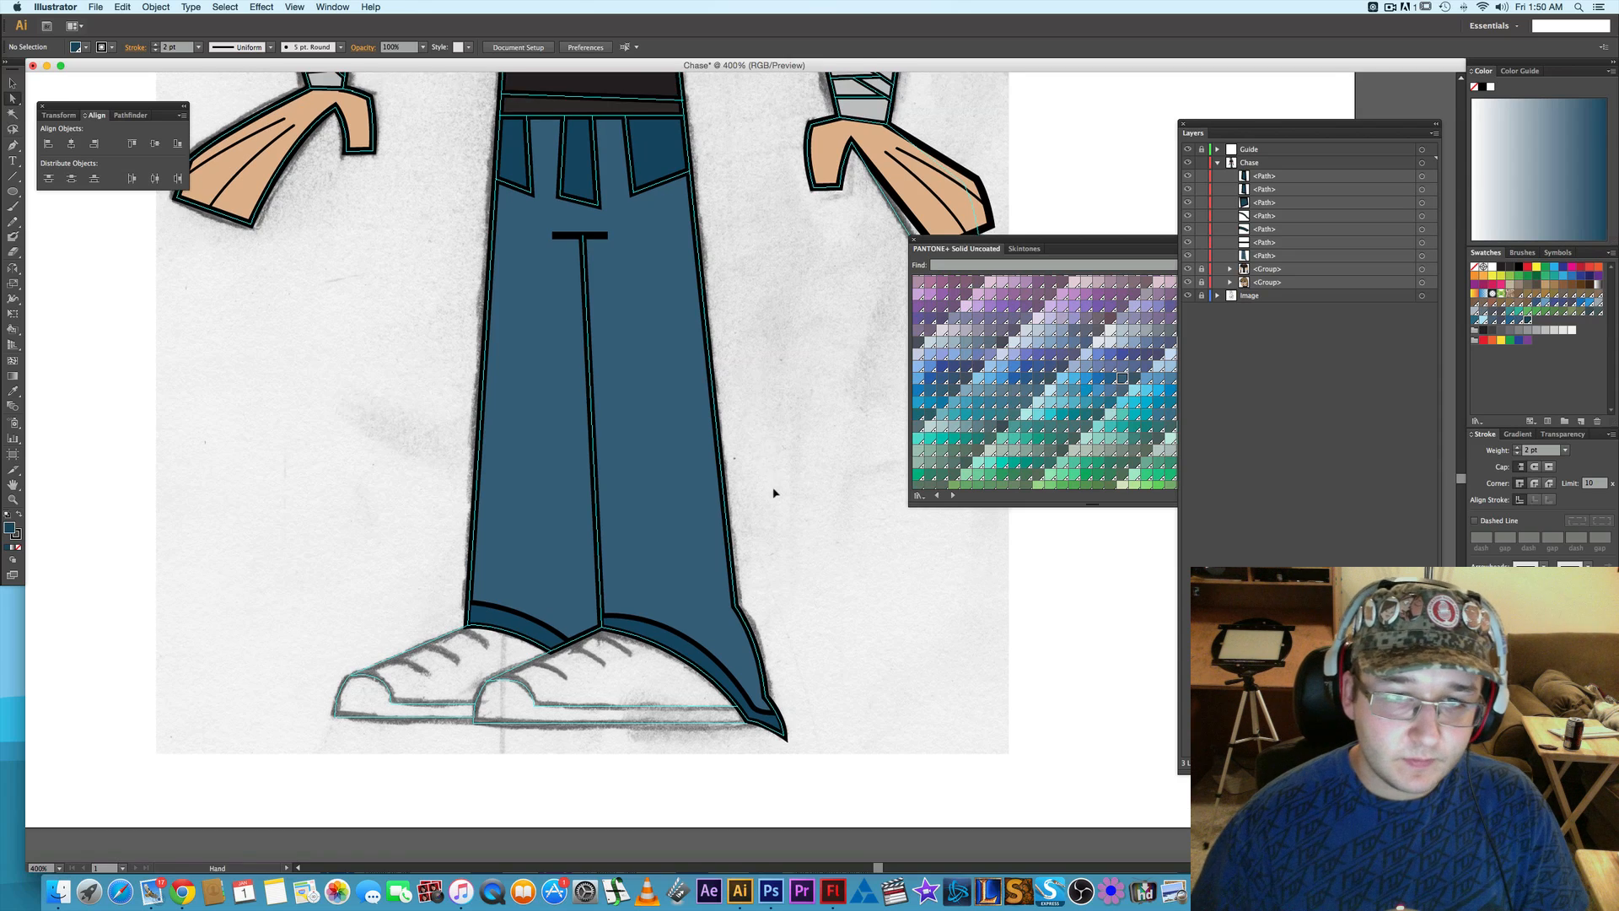
left_click_drag(764, 525, 748, 443)
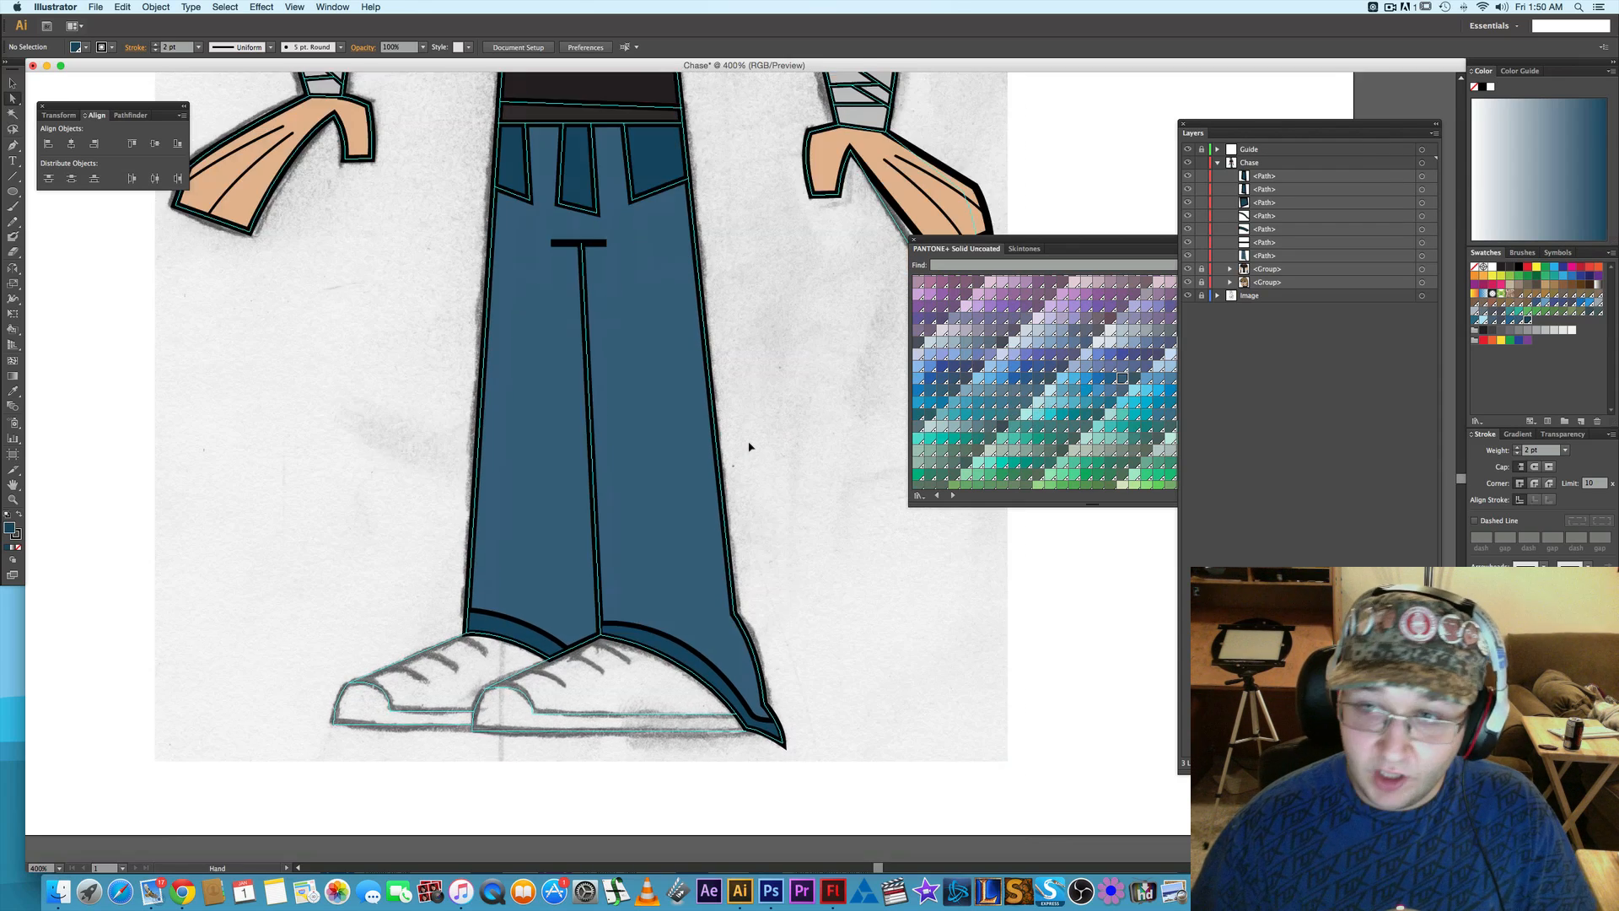
left_click_drag(746, 517, 750, 431)
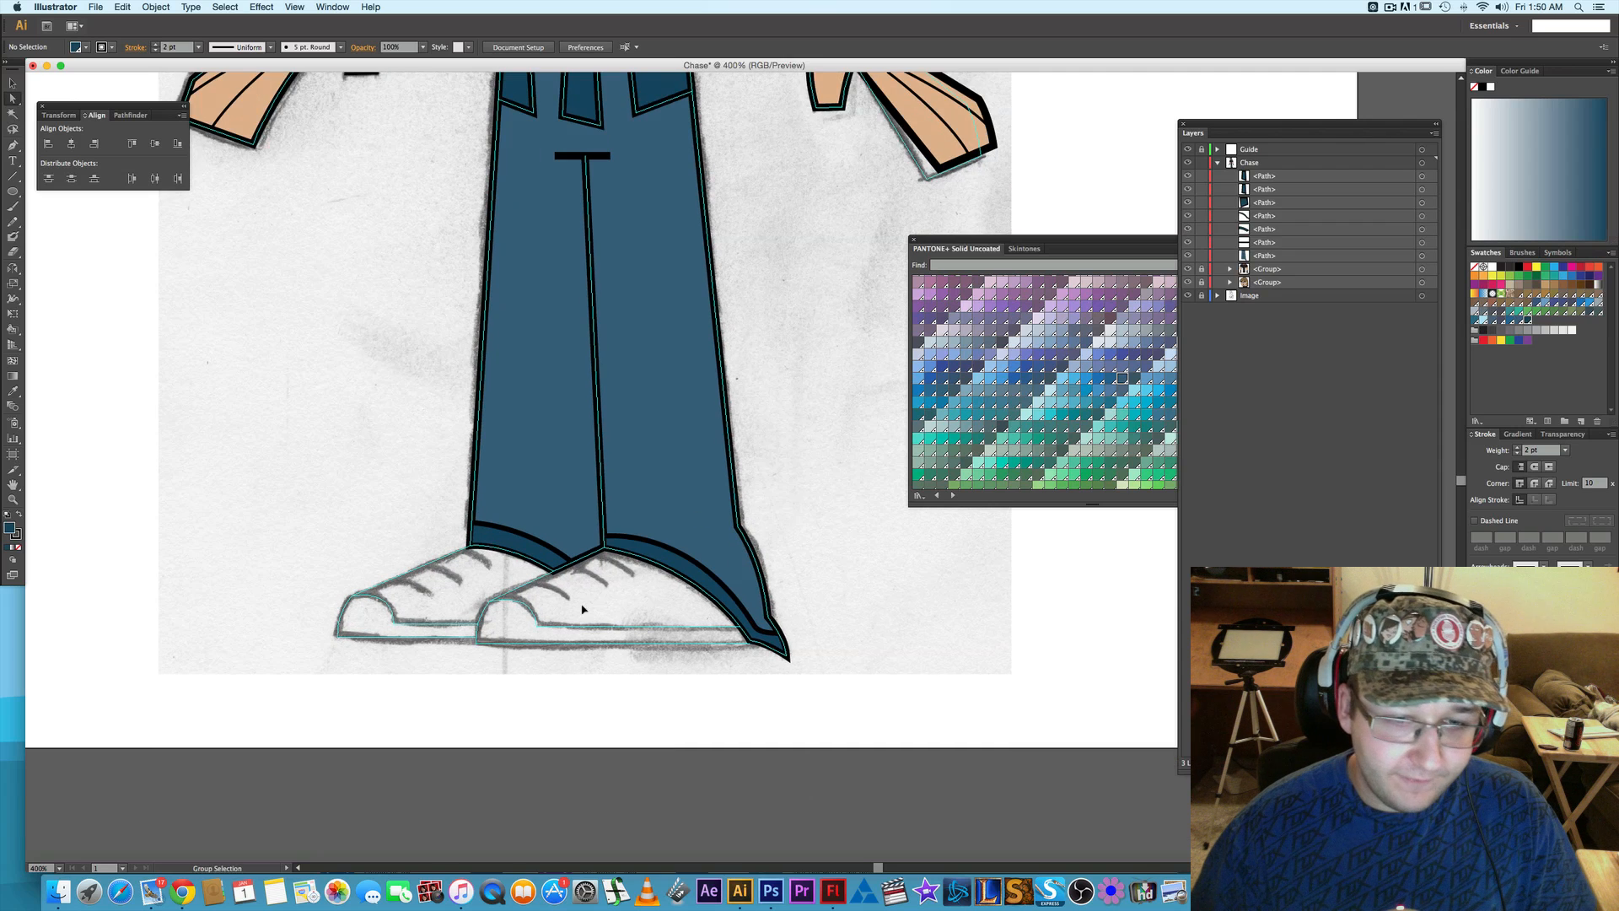
scroll(581, 605, "up", 2)
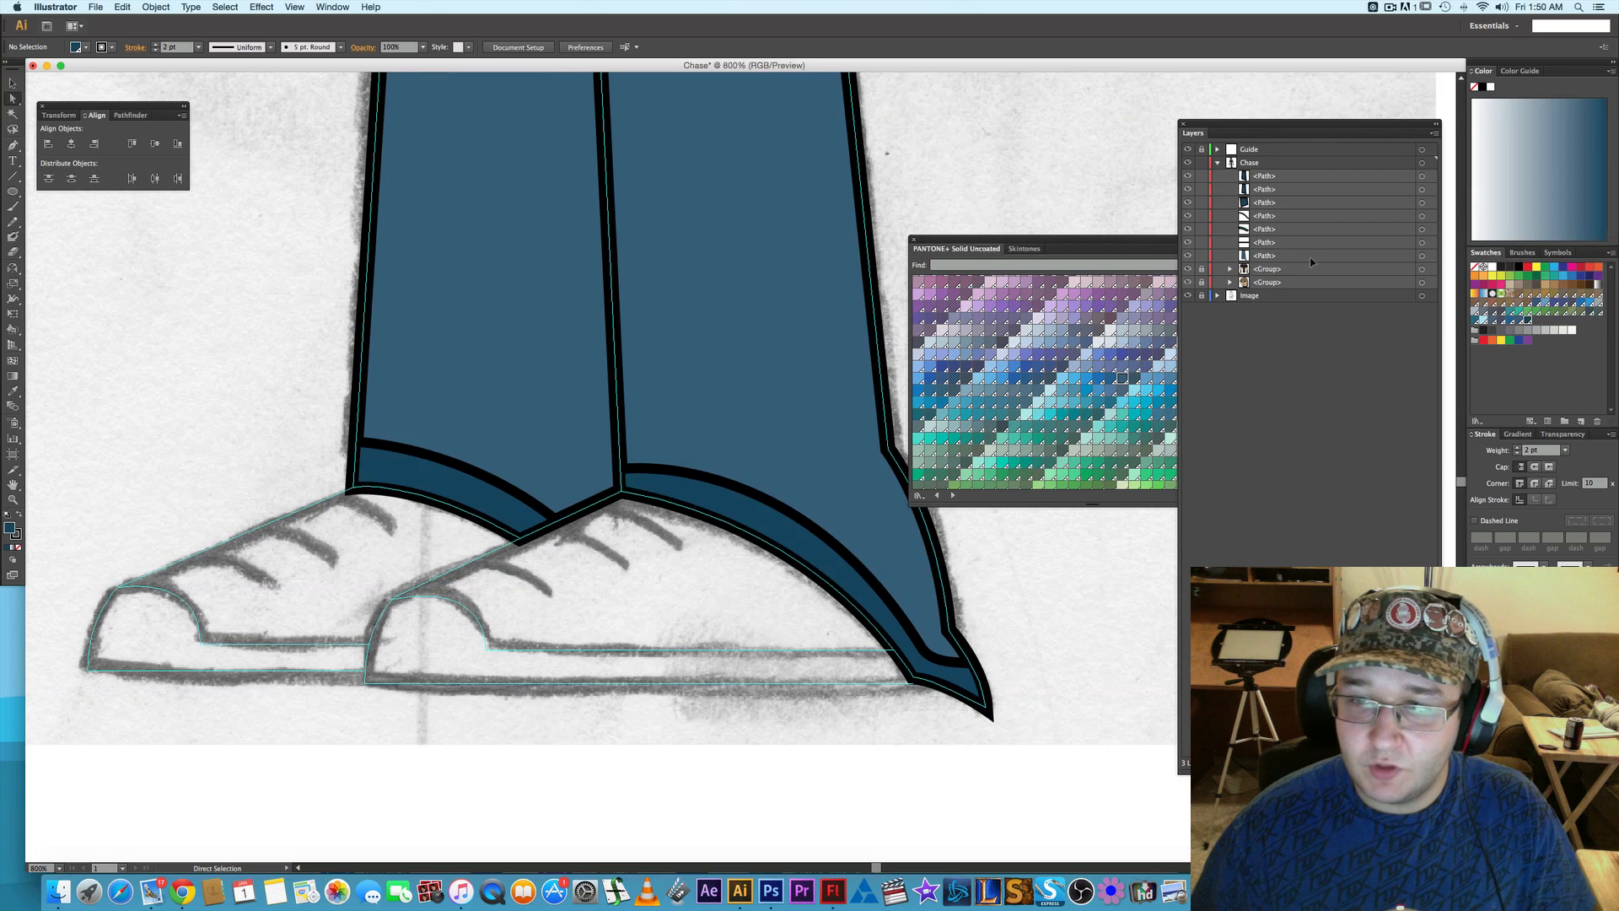
left_click(1422, 175)
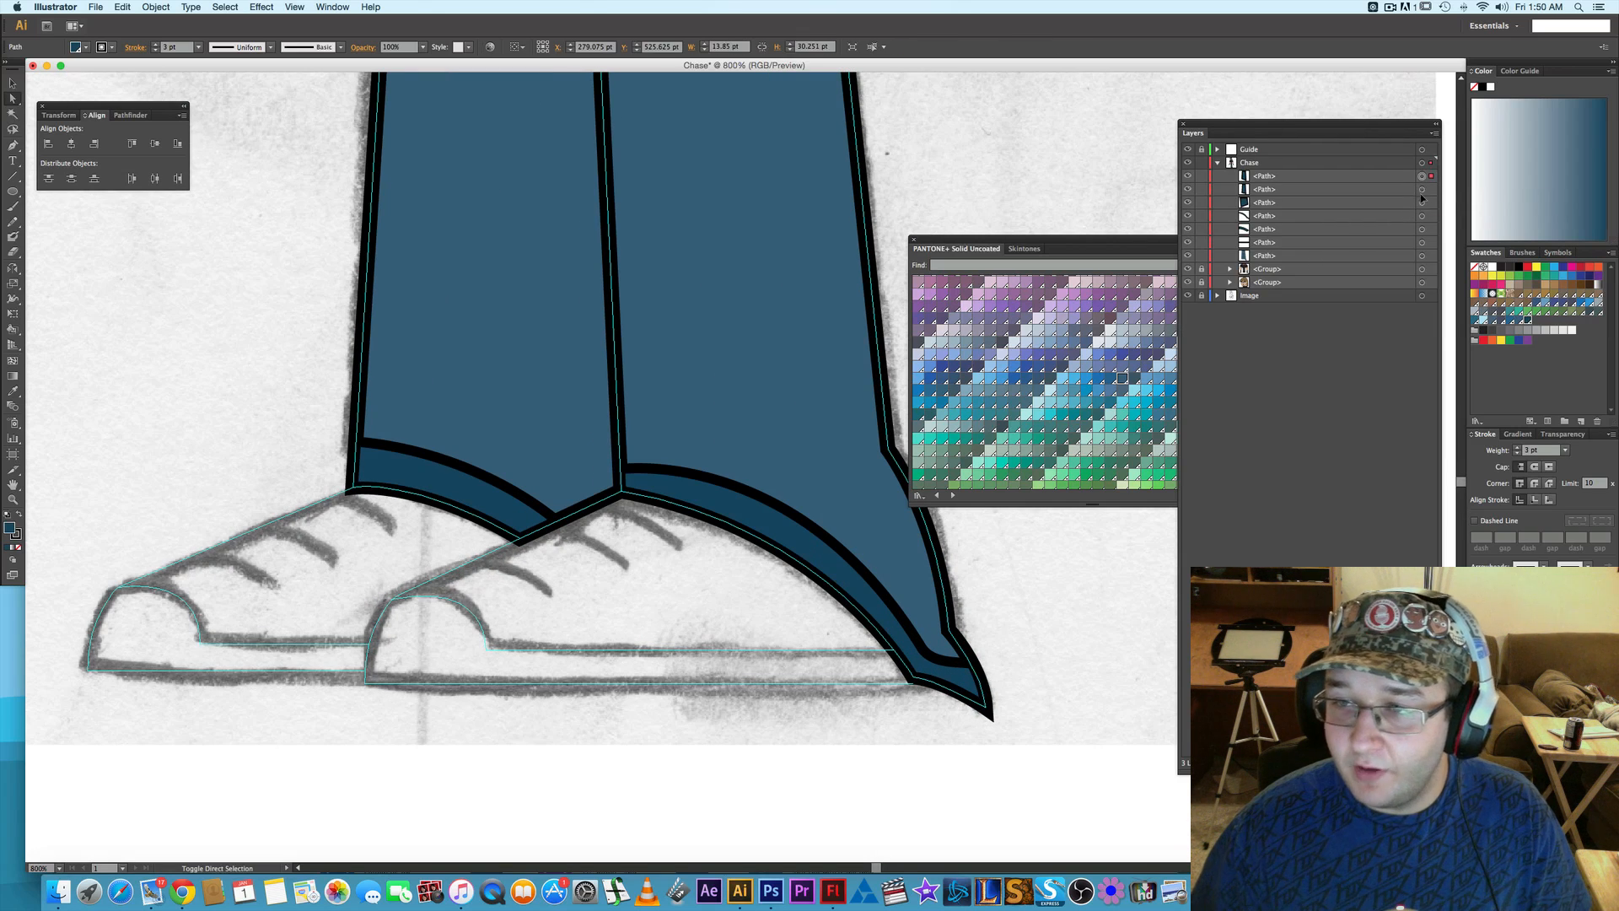
left_click(1421, 189, "shift")
left_click(1421, 203, "shift")
left_click(1422, 215, "shift")
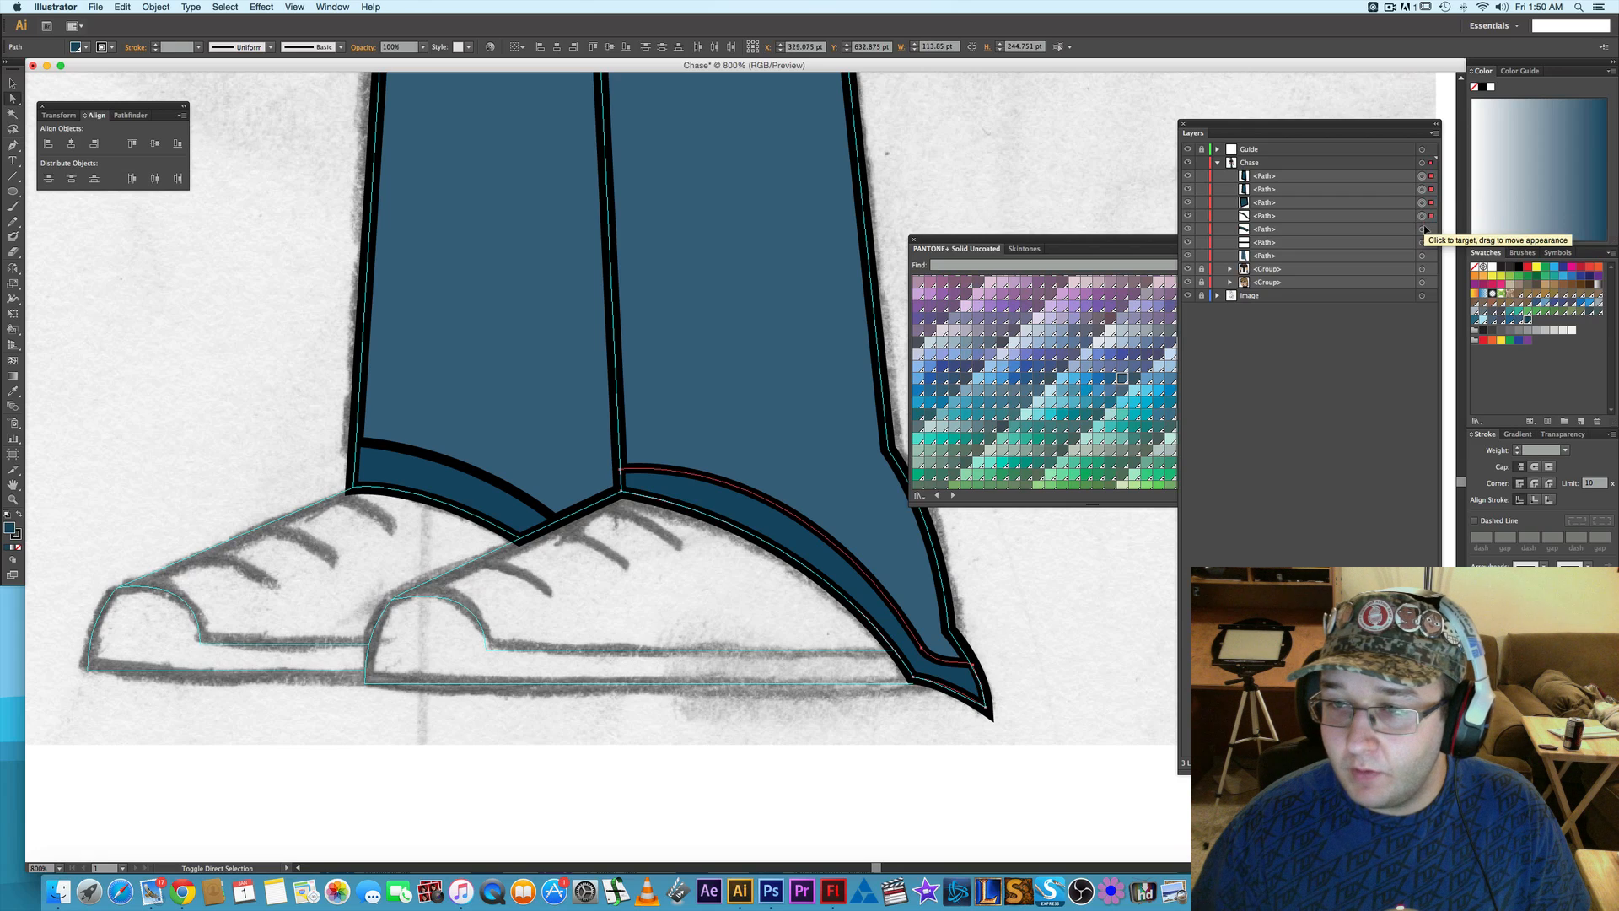
left_click(1423, 230, "shift")
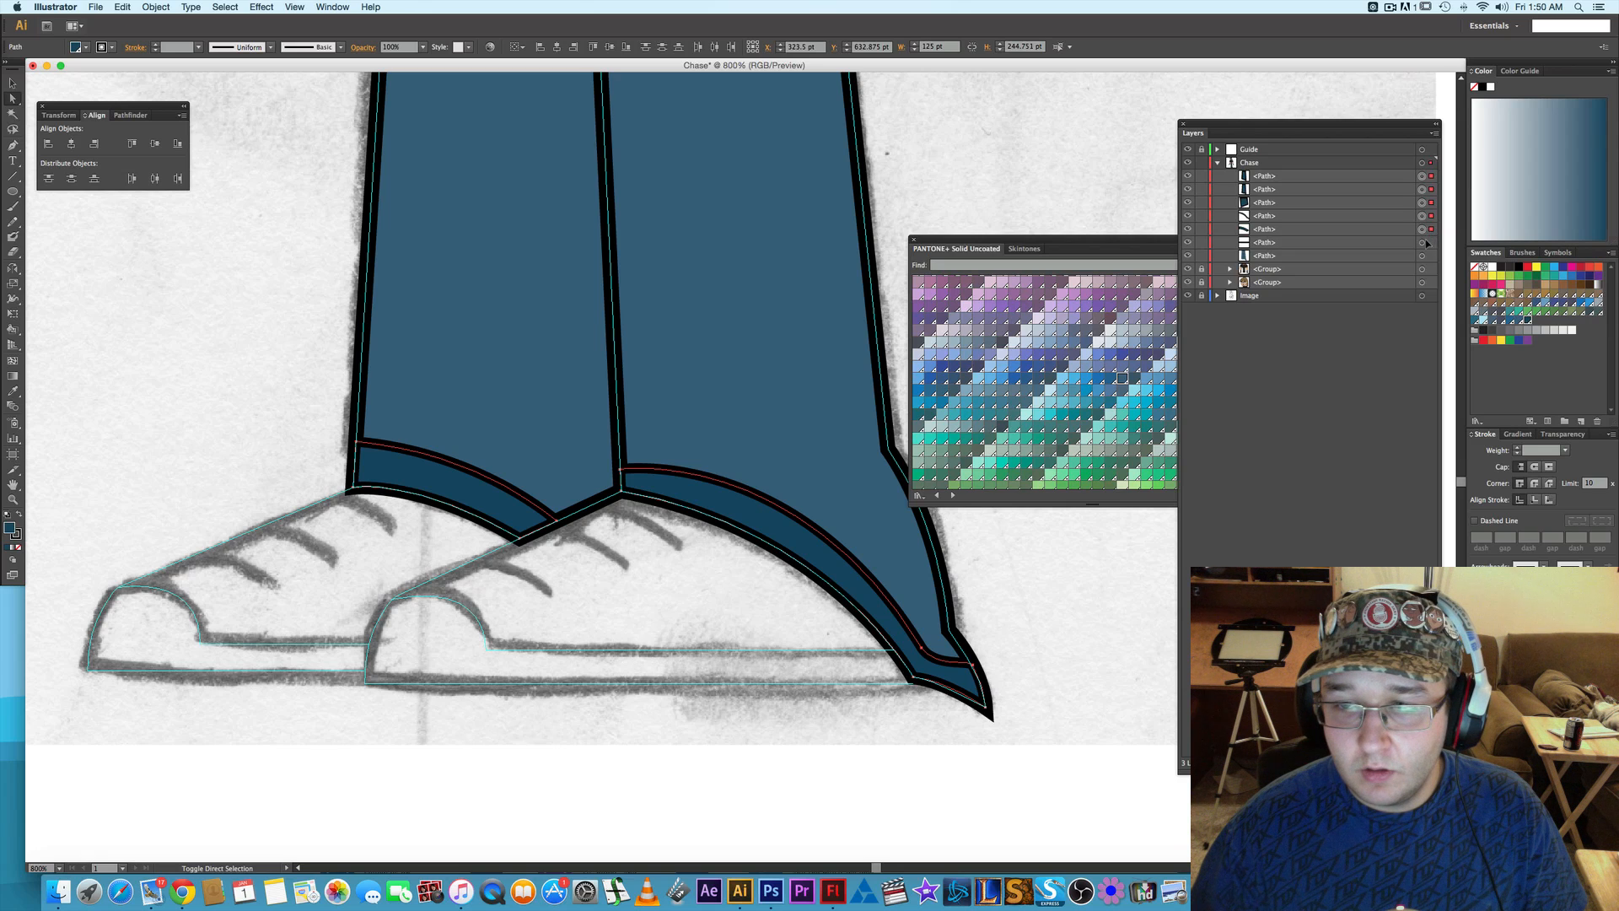
key("super+g")
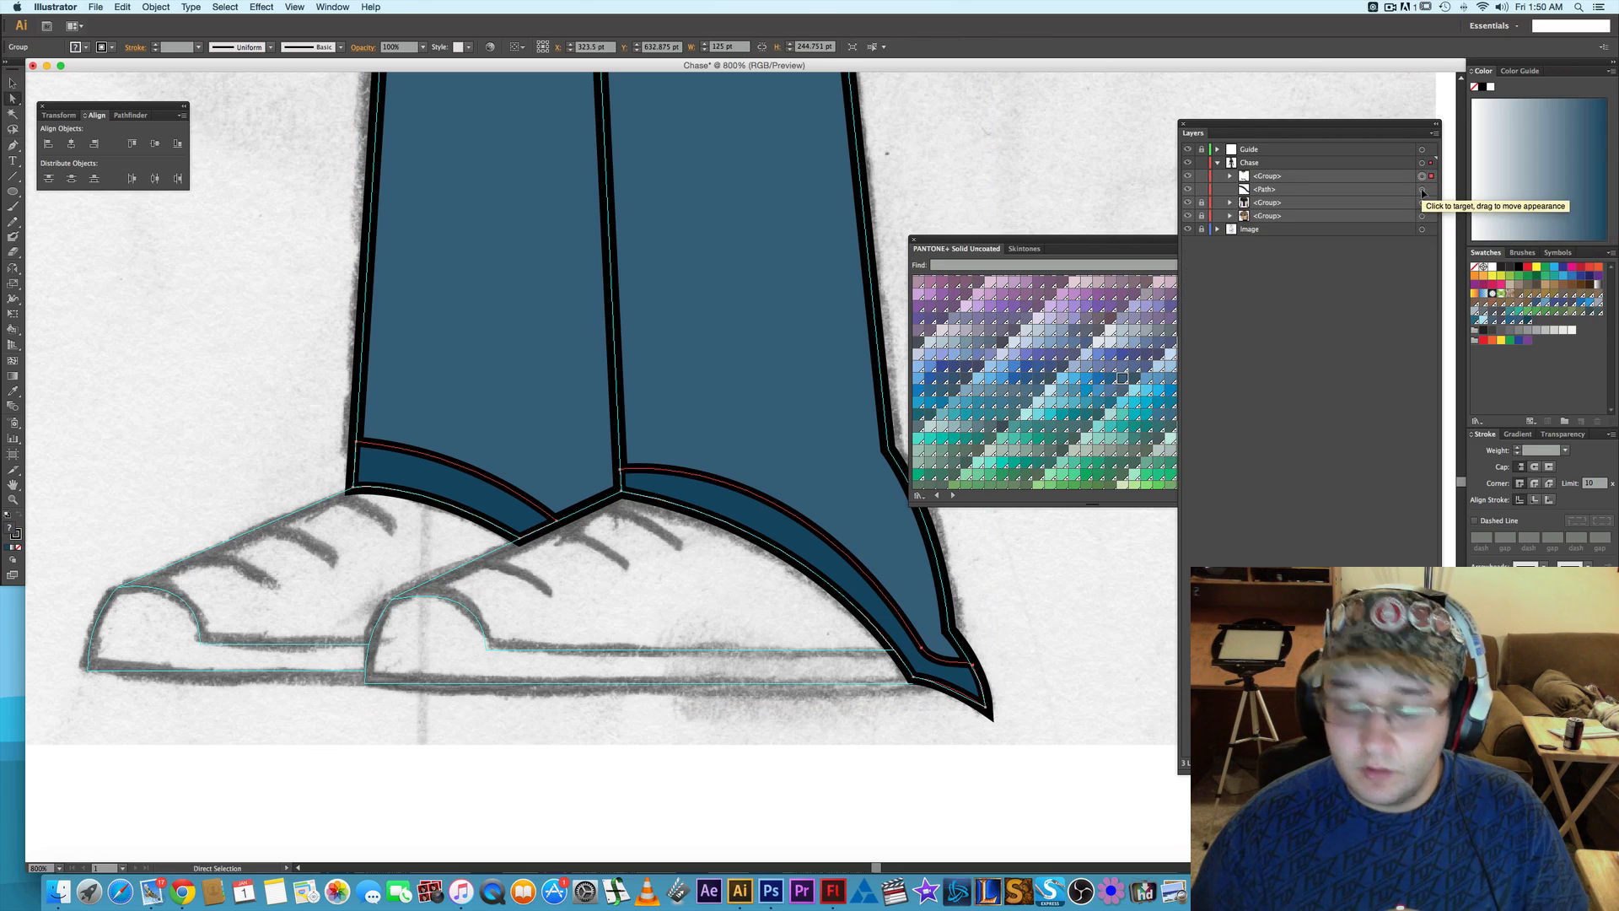
key("super+z")
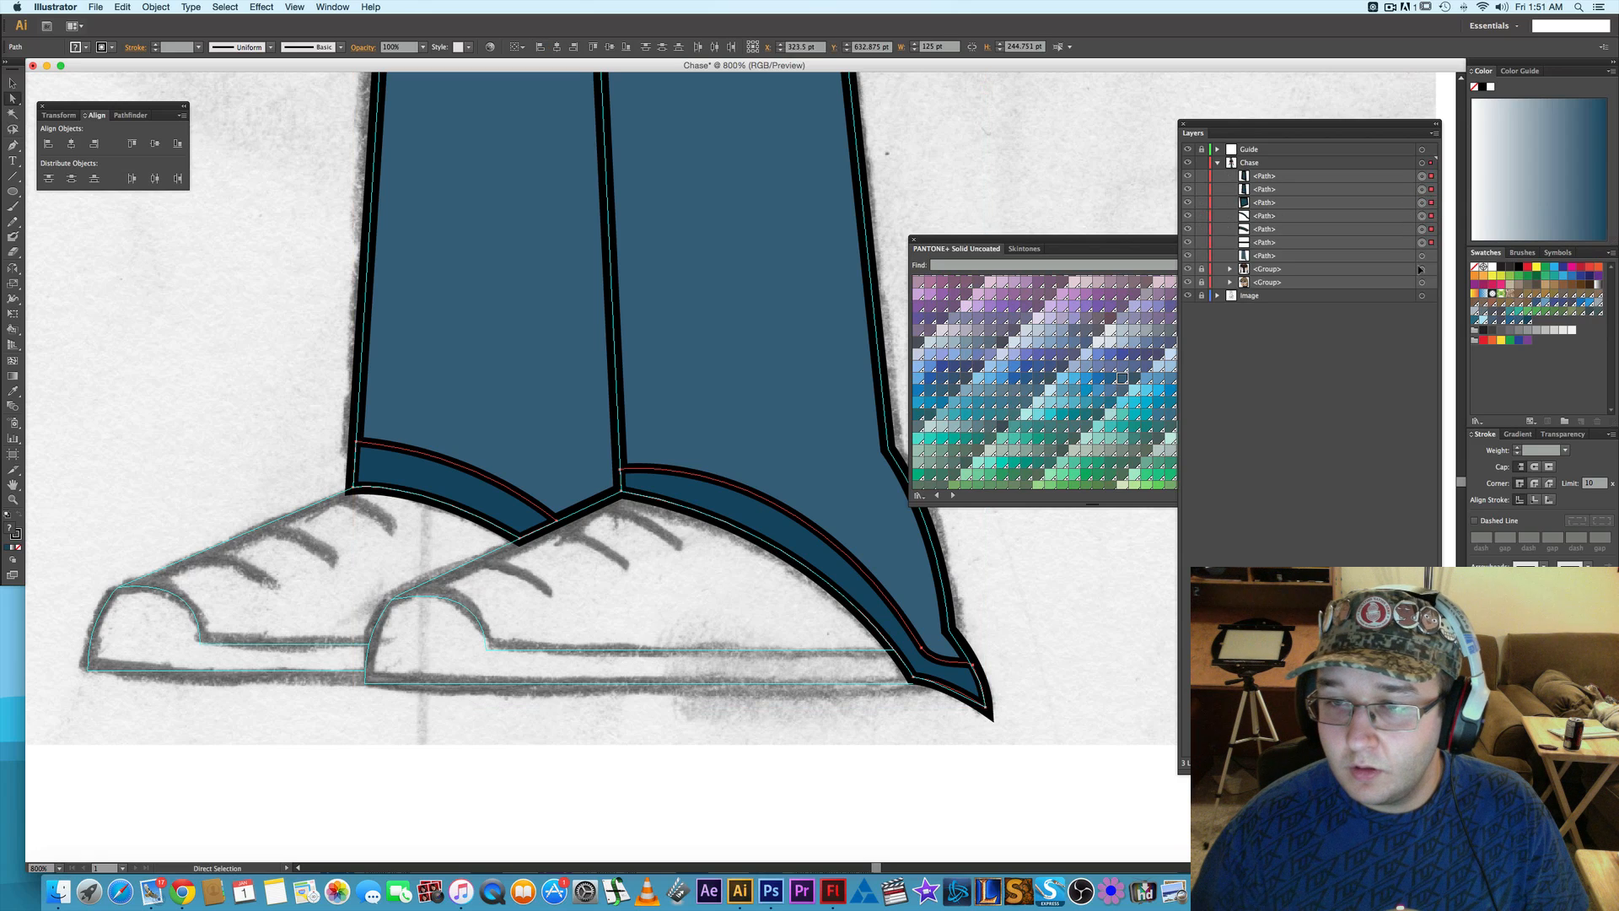
left_click(1421, 257, "shift")
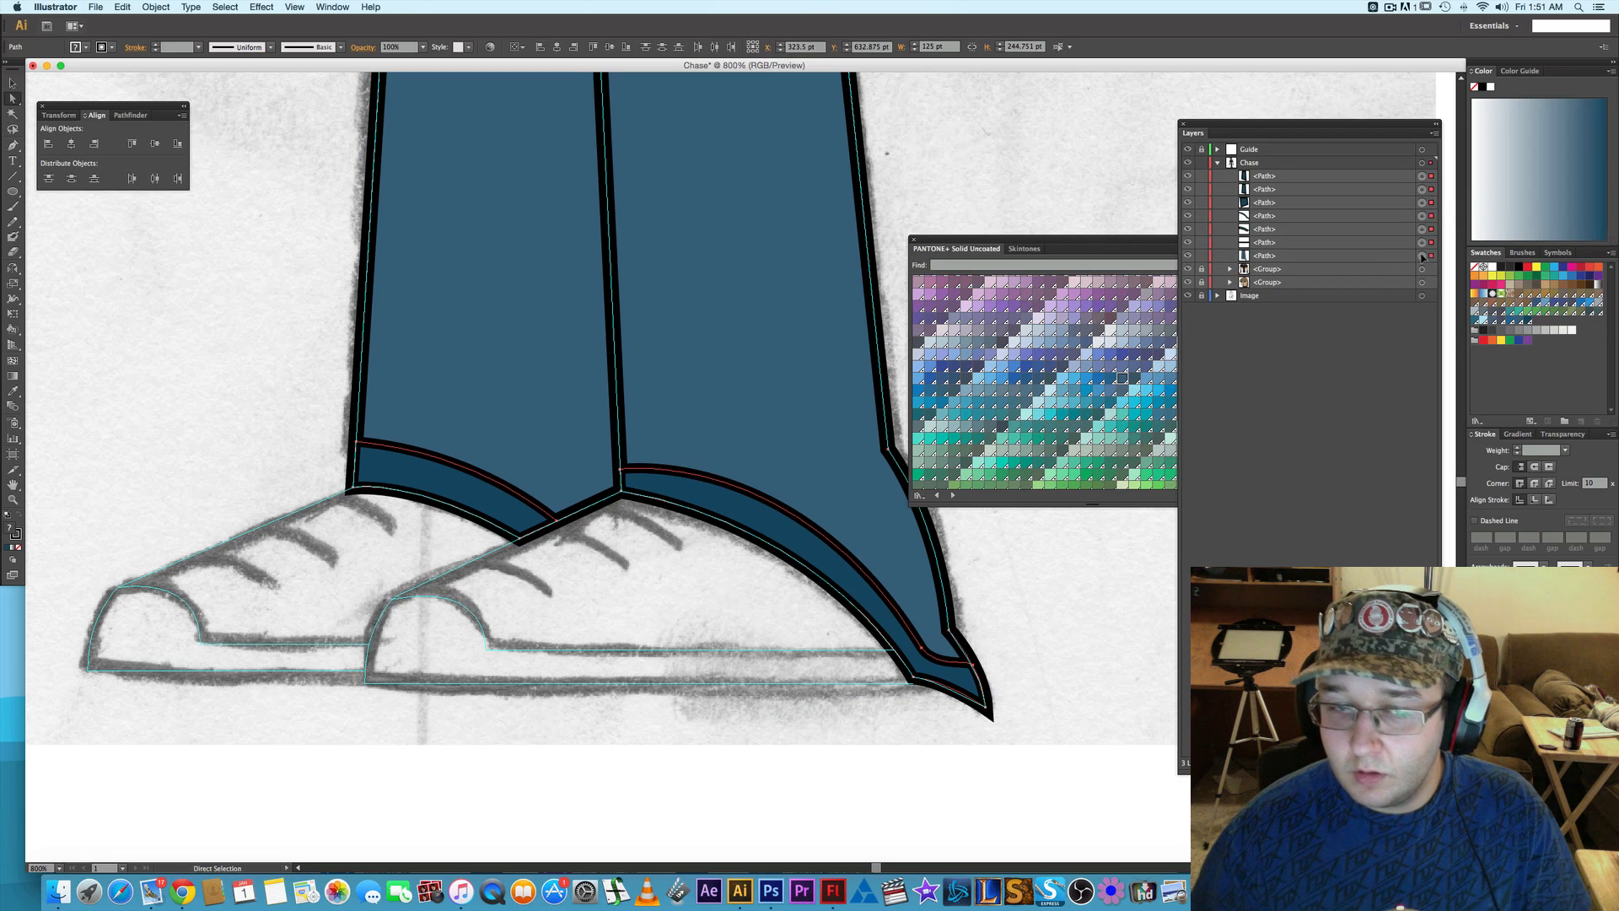
key("super+g")
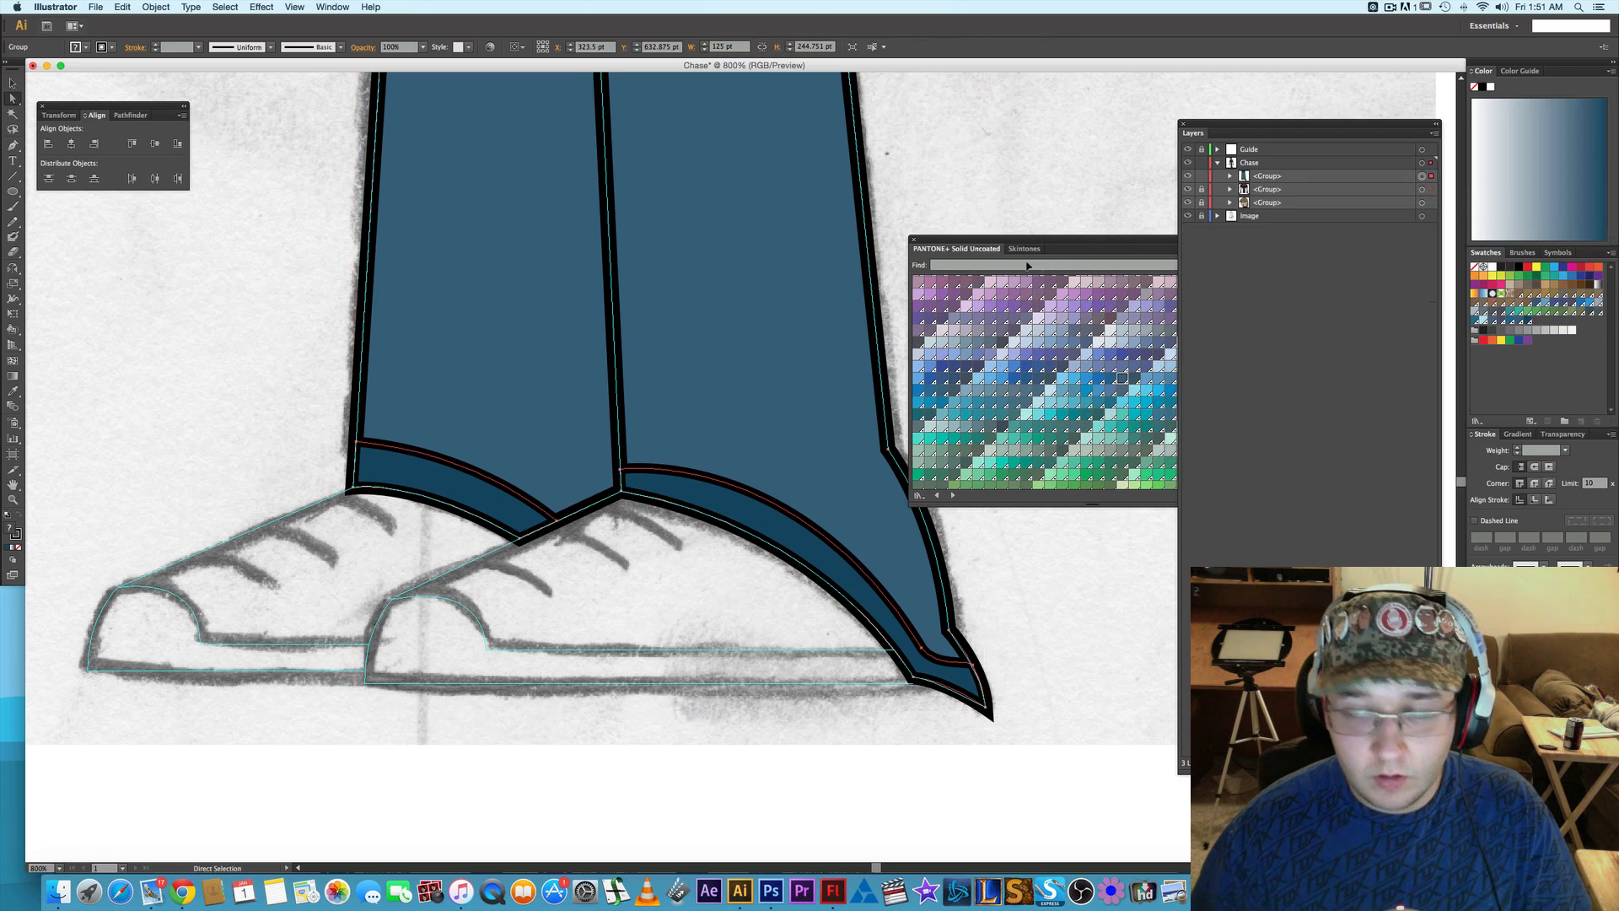
- Lock the trousers group in the Chase layer and clear the selection
scroll(900, 241, "up", 5)
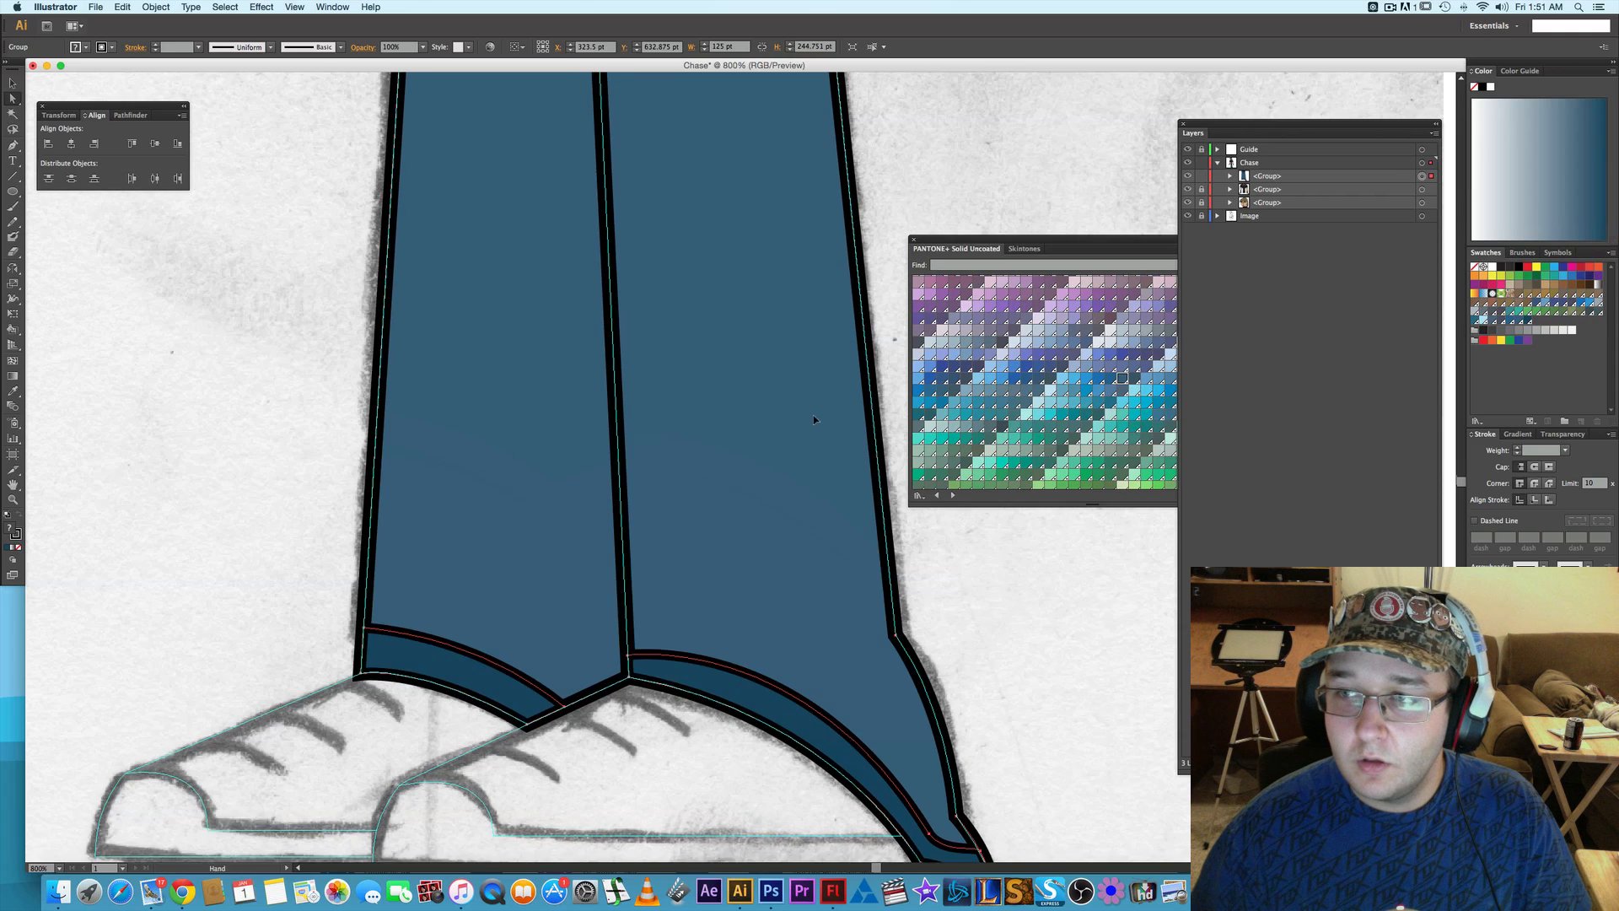
scroll(731, 279, "up", 10)
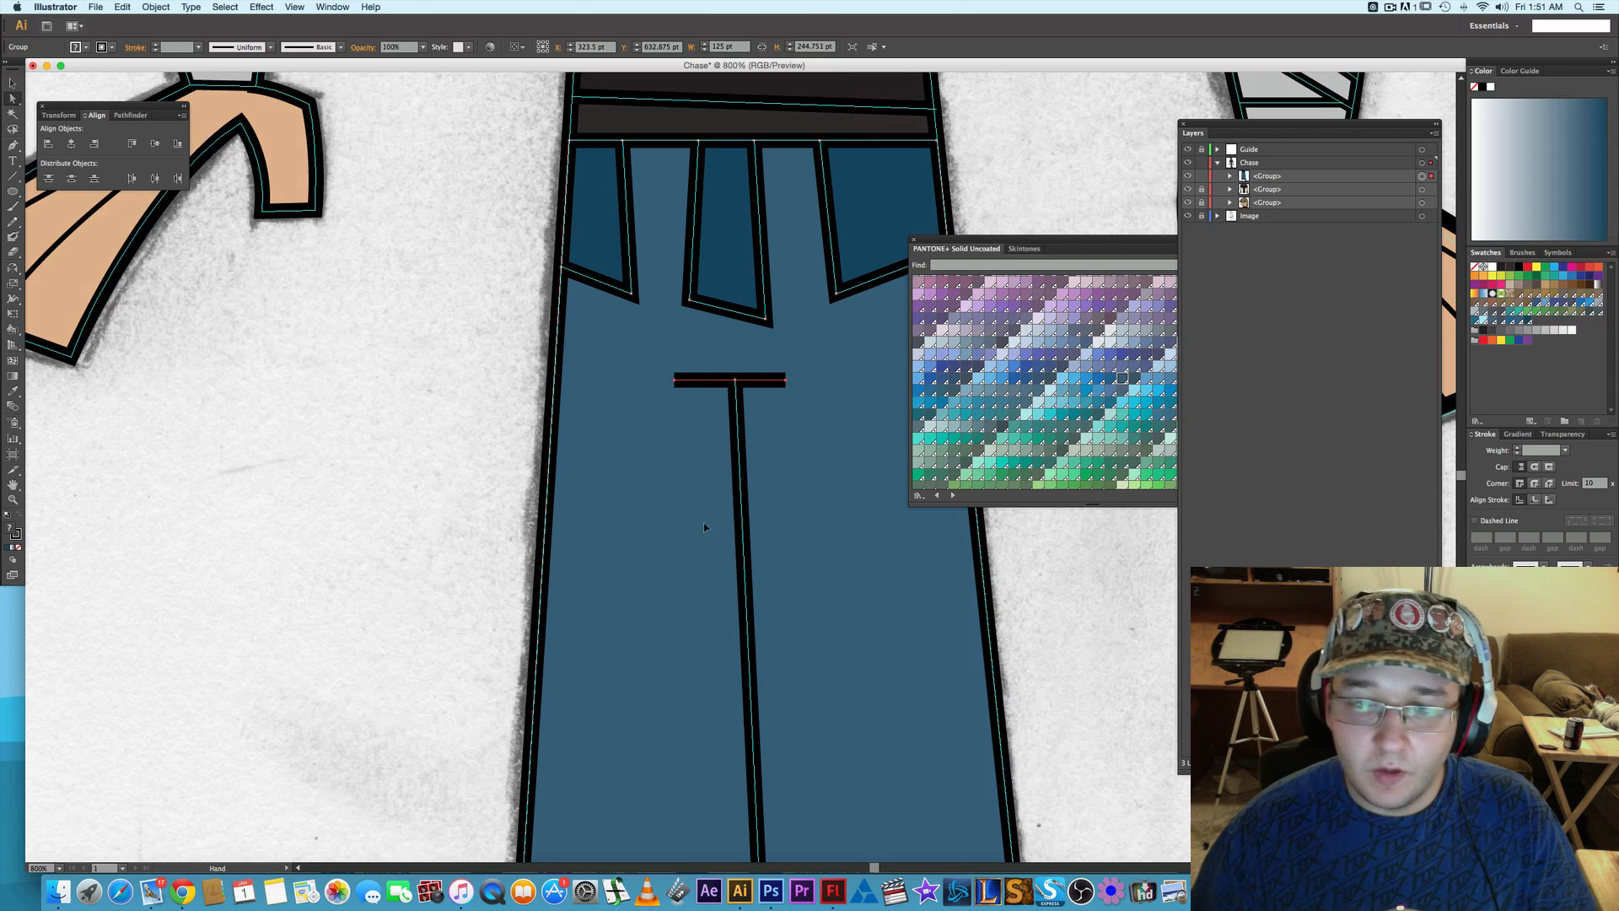
scroll(703, 522, "down", 10)
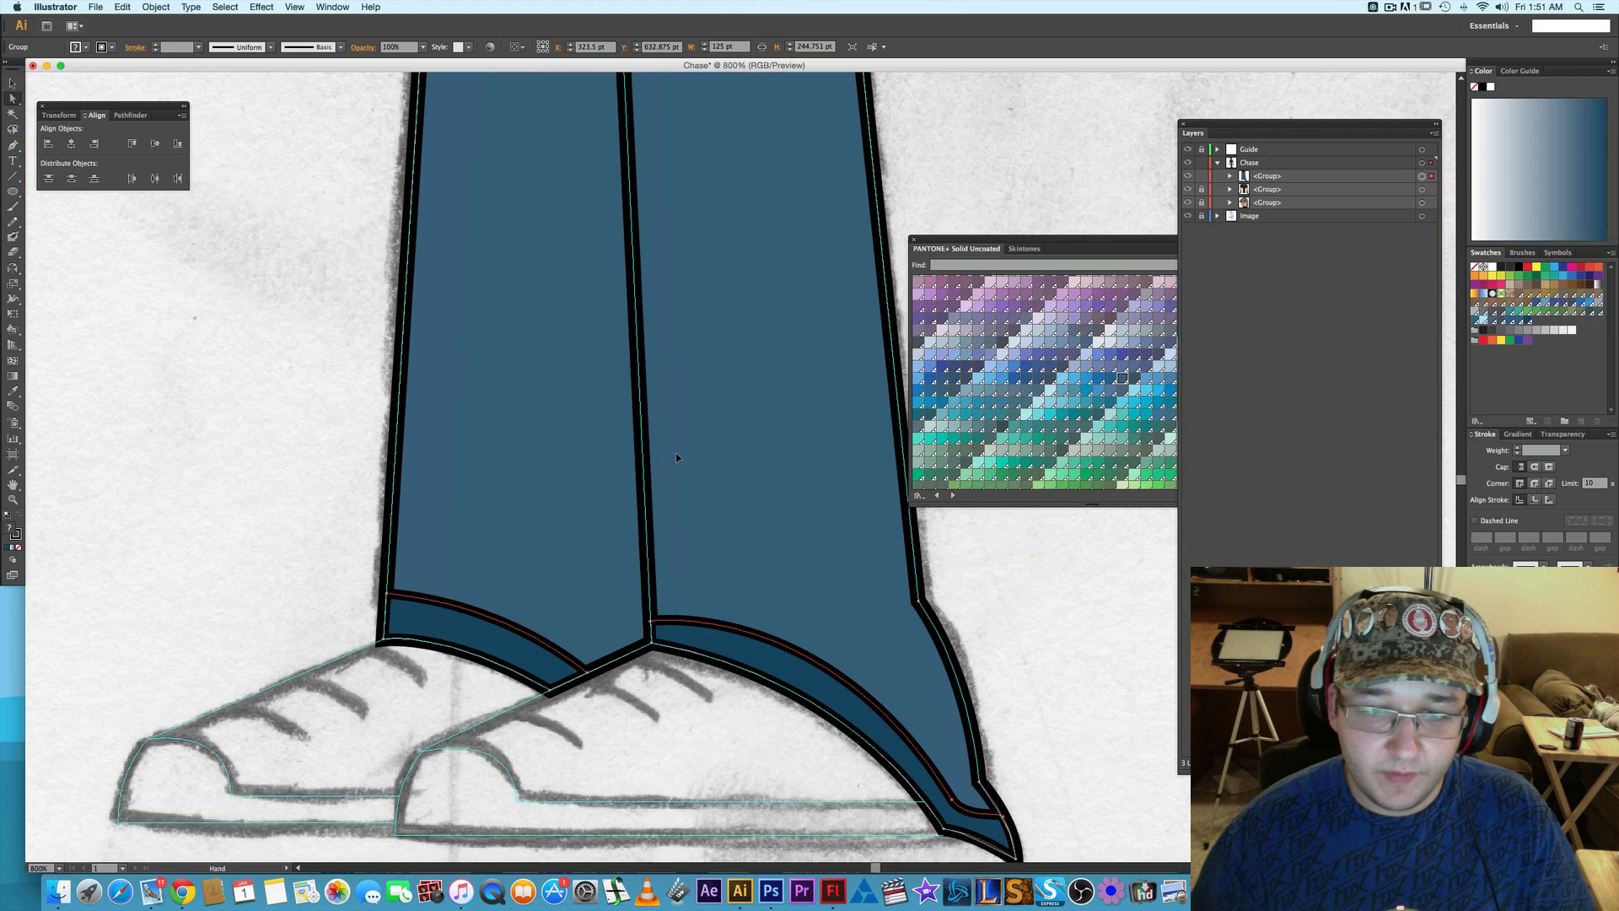
scroll(663, 430, "down", 3)
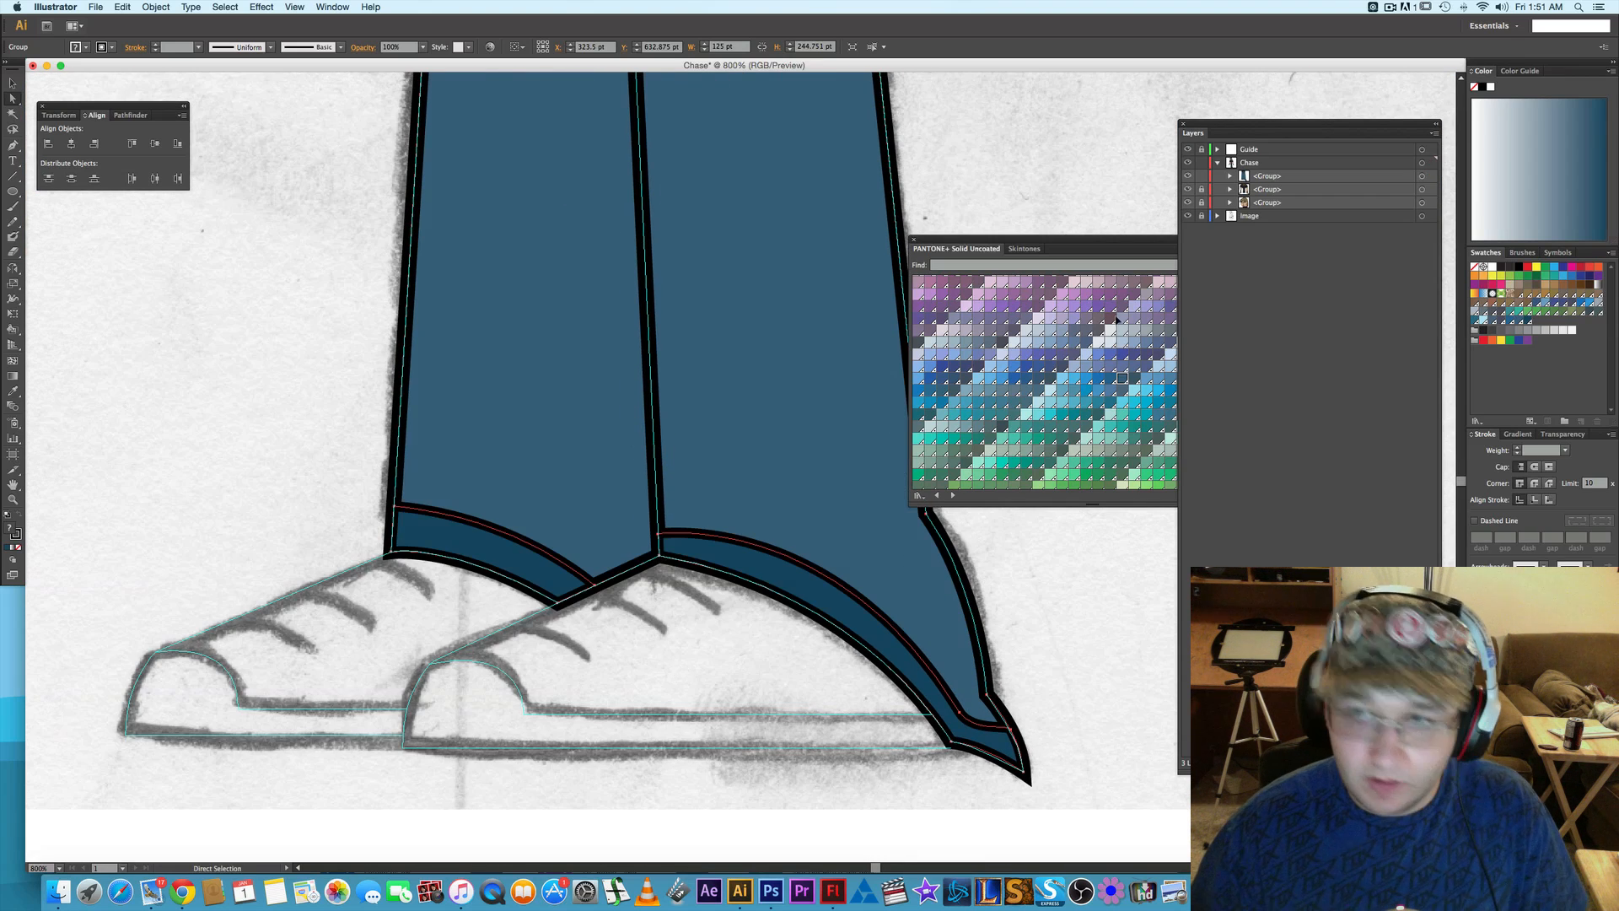
key("shift+super+a")
- Trace the front shoe as a closed Pen path from the trouser seam around the toe, along the sole and back under the cuff
scroll(840, 509, "down", 2)
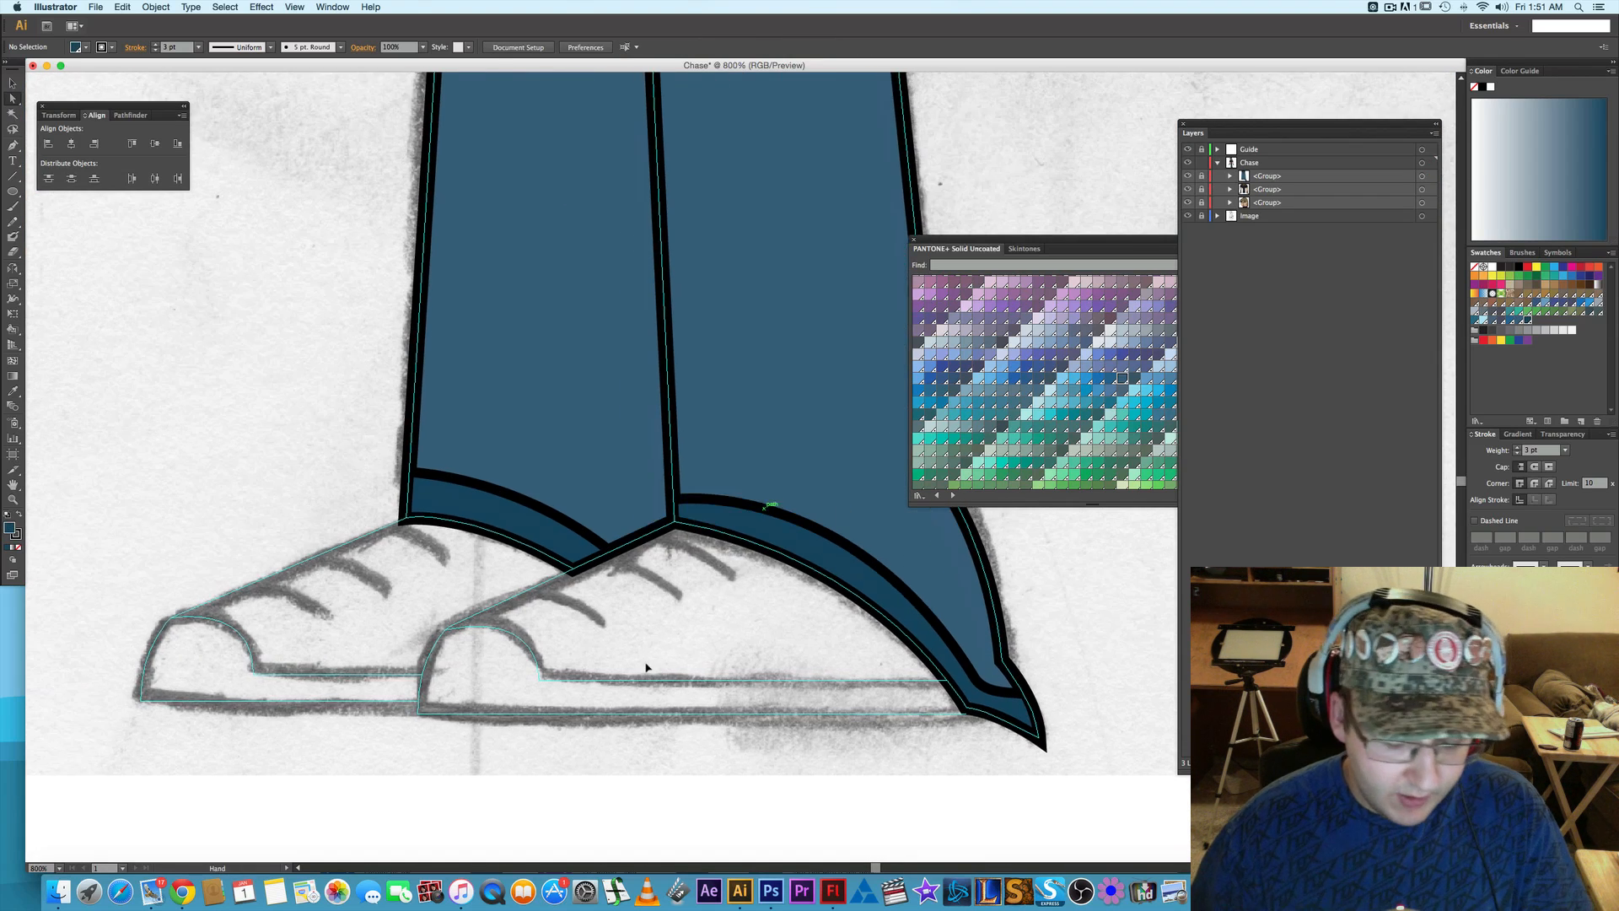
key("p")
left_click(673, 521)
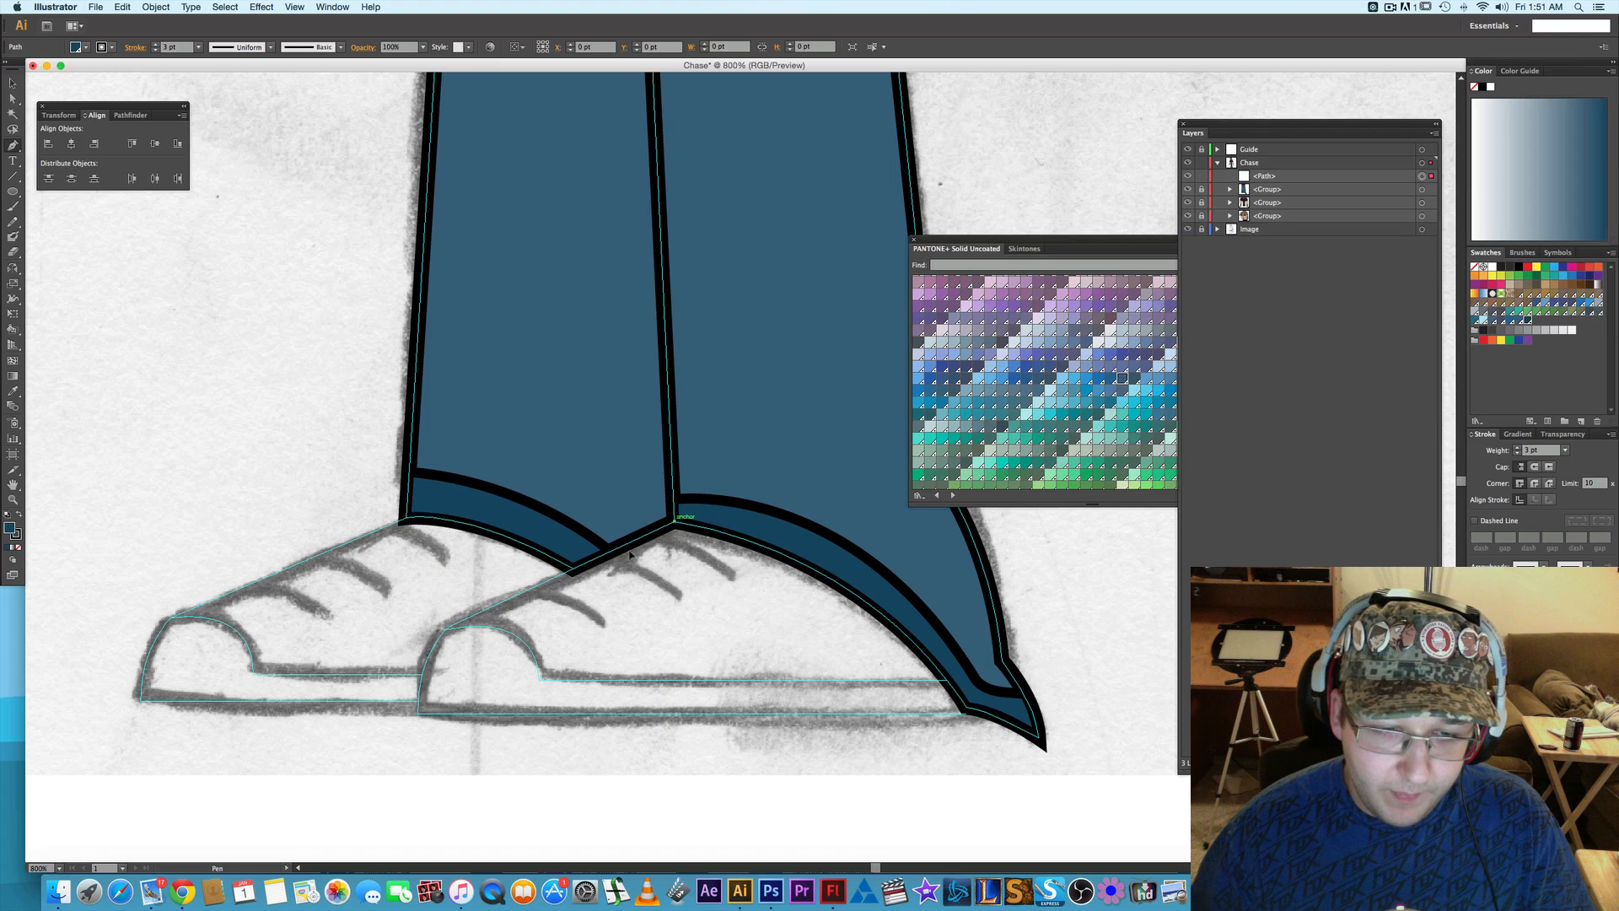
left_click(447, 630)
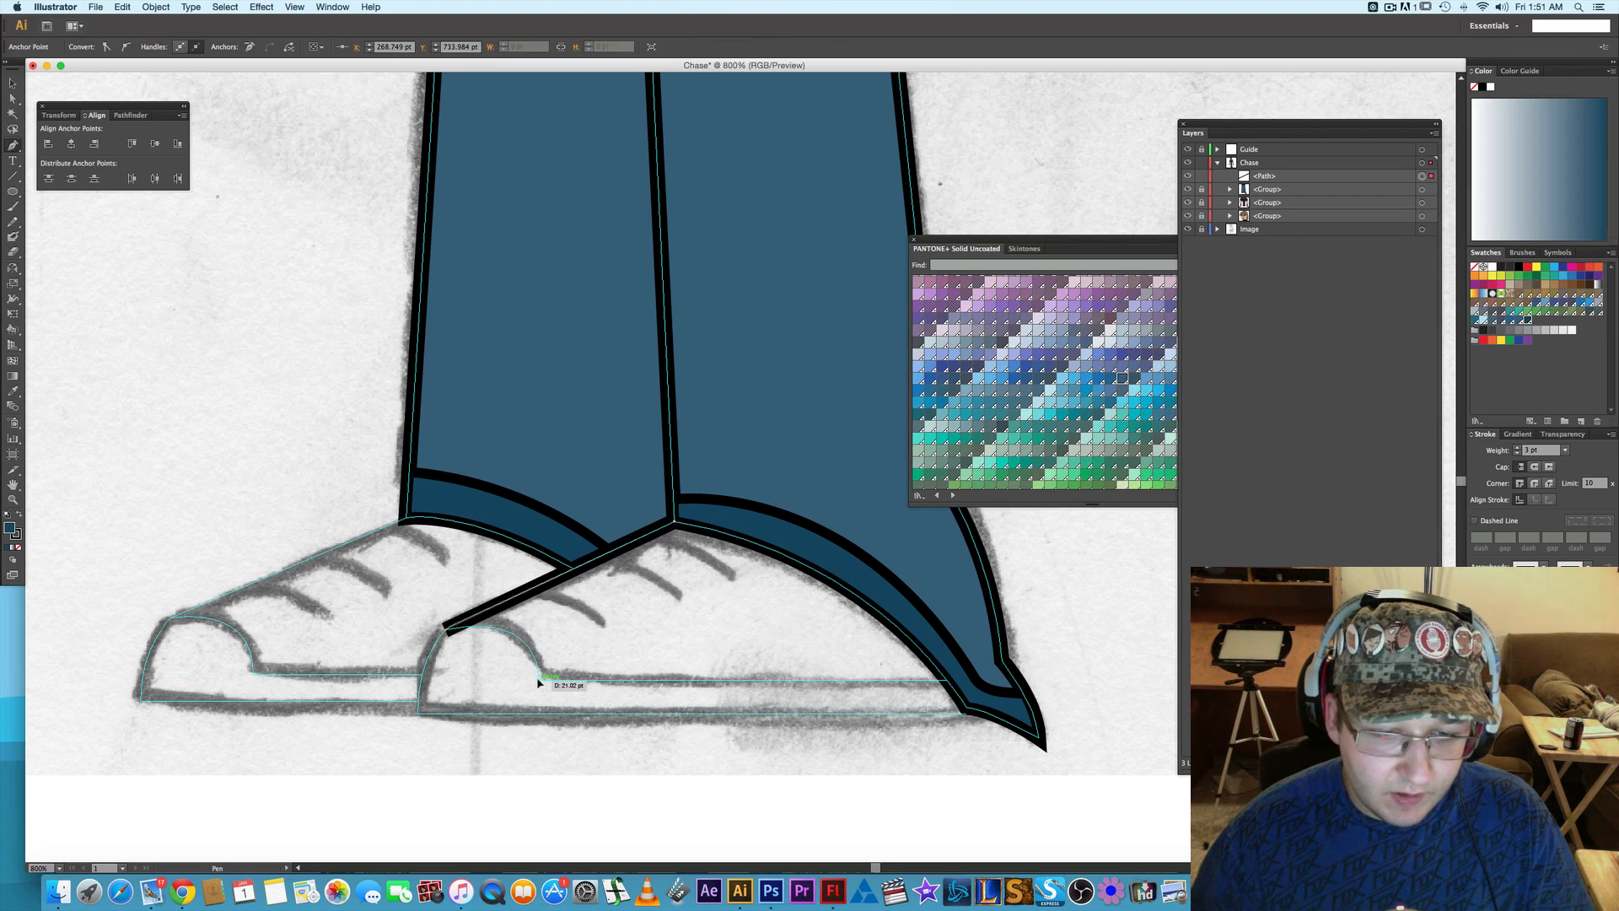
left_click_drag(540, 681, 545, 742)
key("super+z")
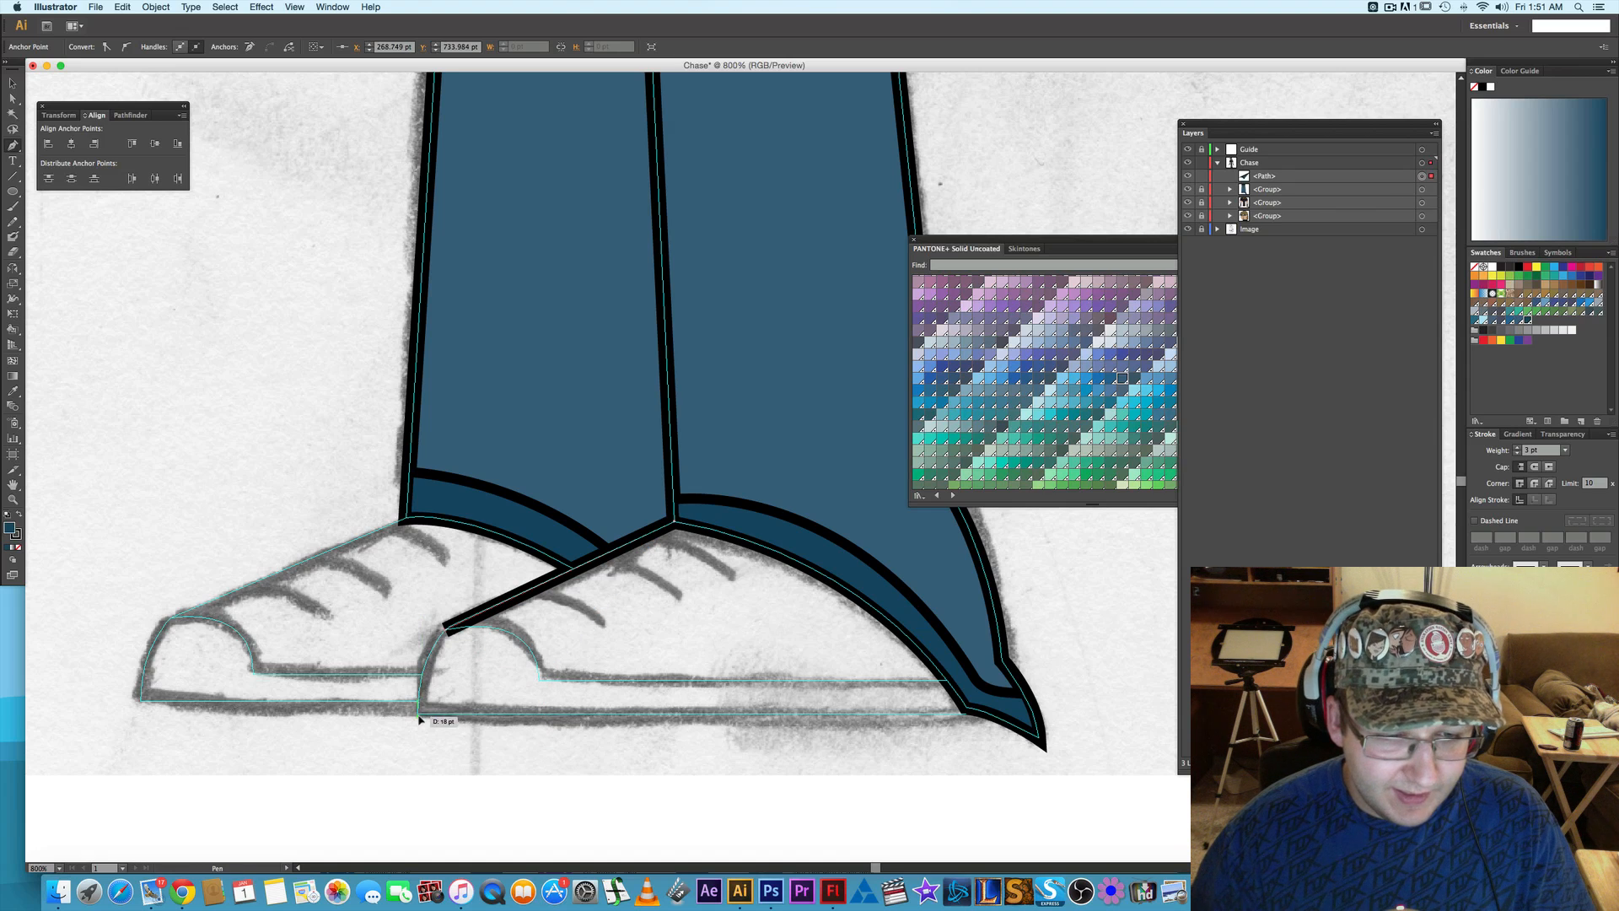
left_click_drag(419, 716, 416, 770)
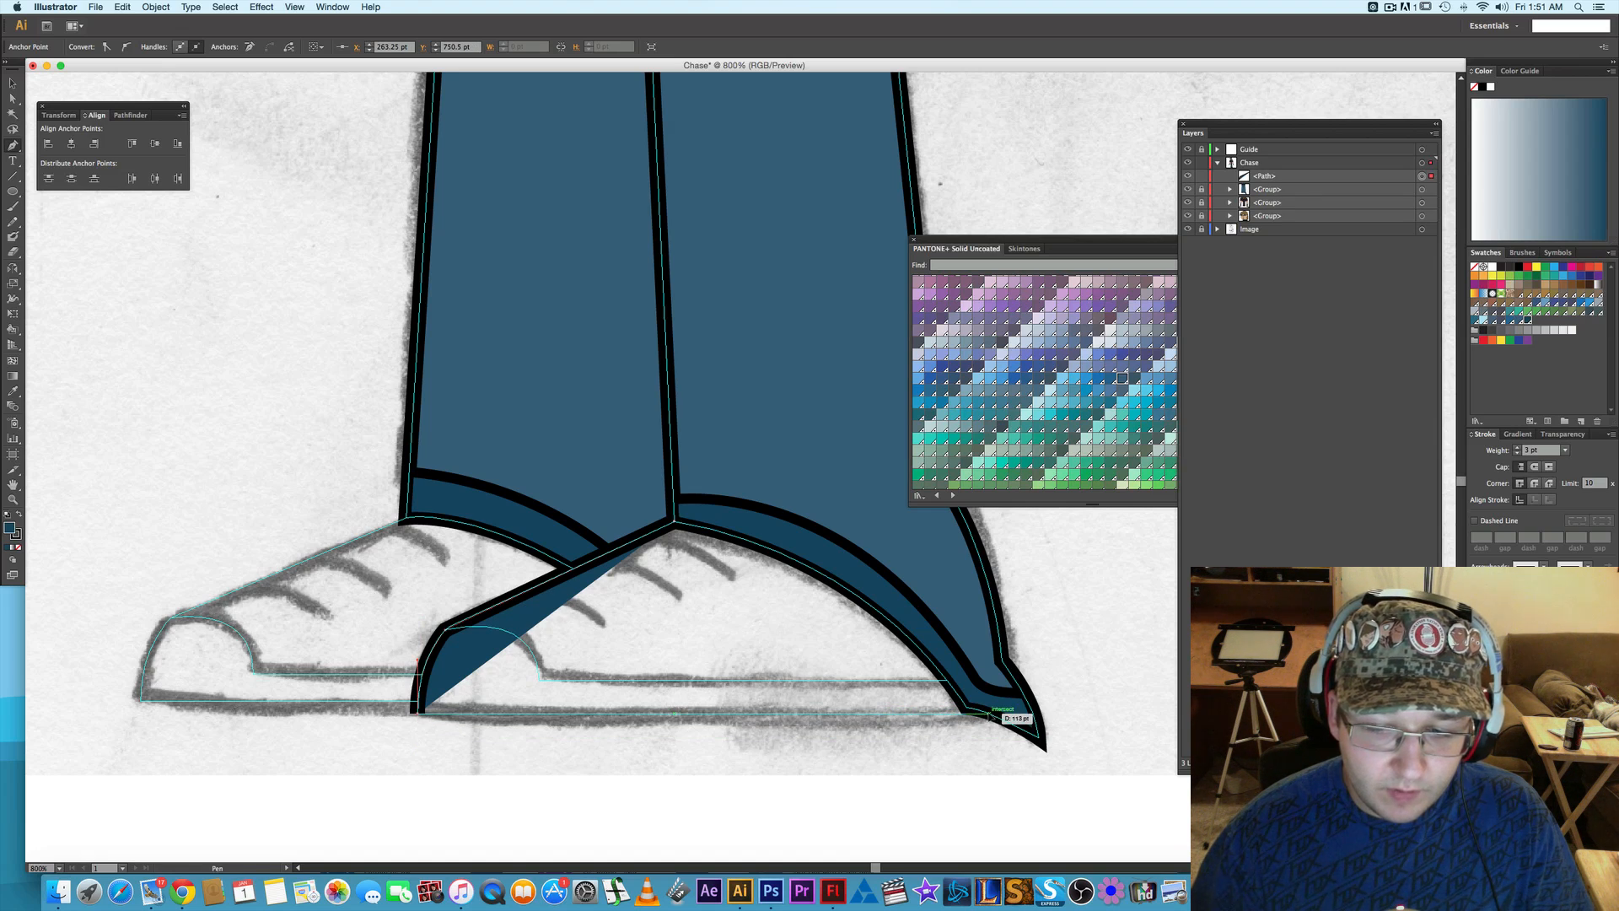
left_click(991, 714)
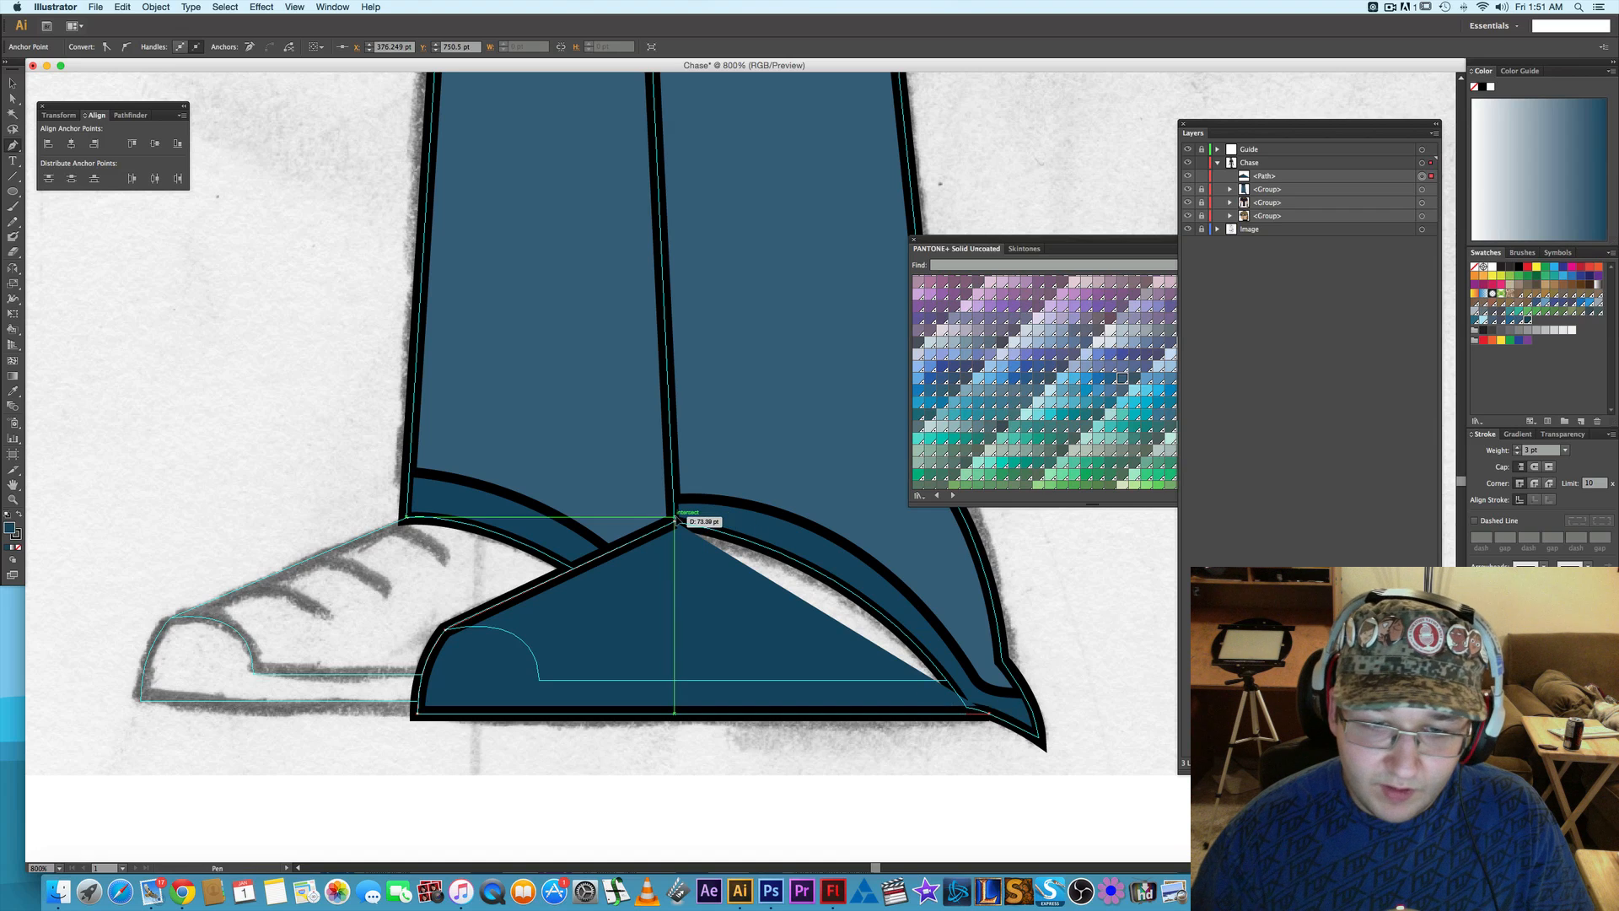
left_click(677, 522)
left_click_drag(675, 522, 422, 543)
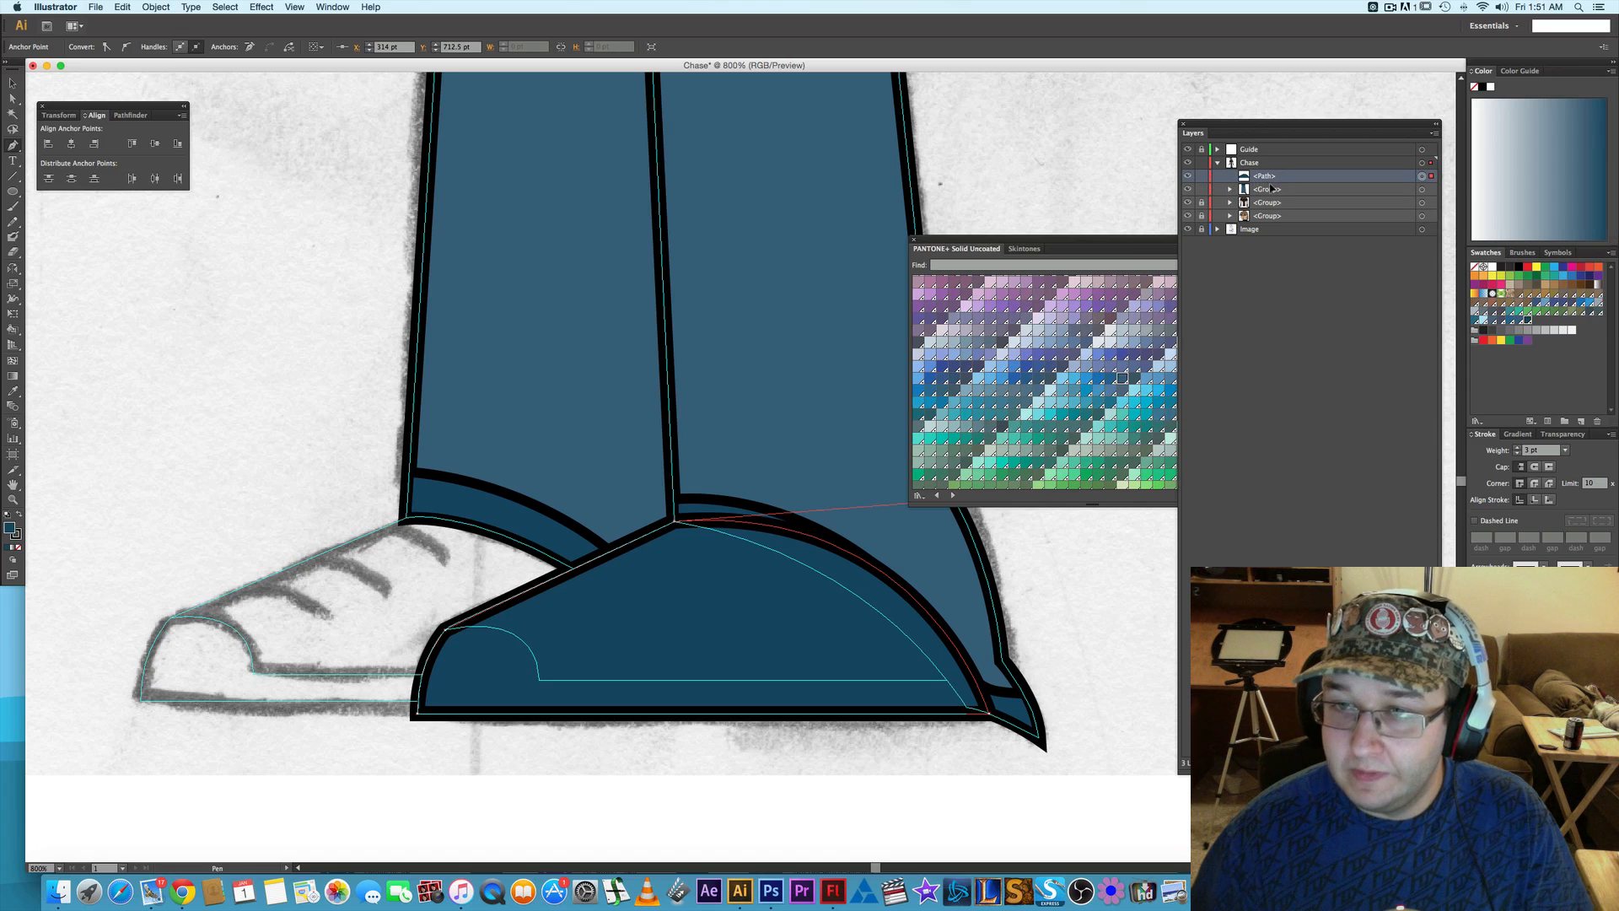
- Place the front shoe path beneath the trousers group and fill it with the near-black swatch #231F20
left_click_drag(1271, 187, 1269, 196)
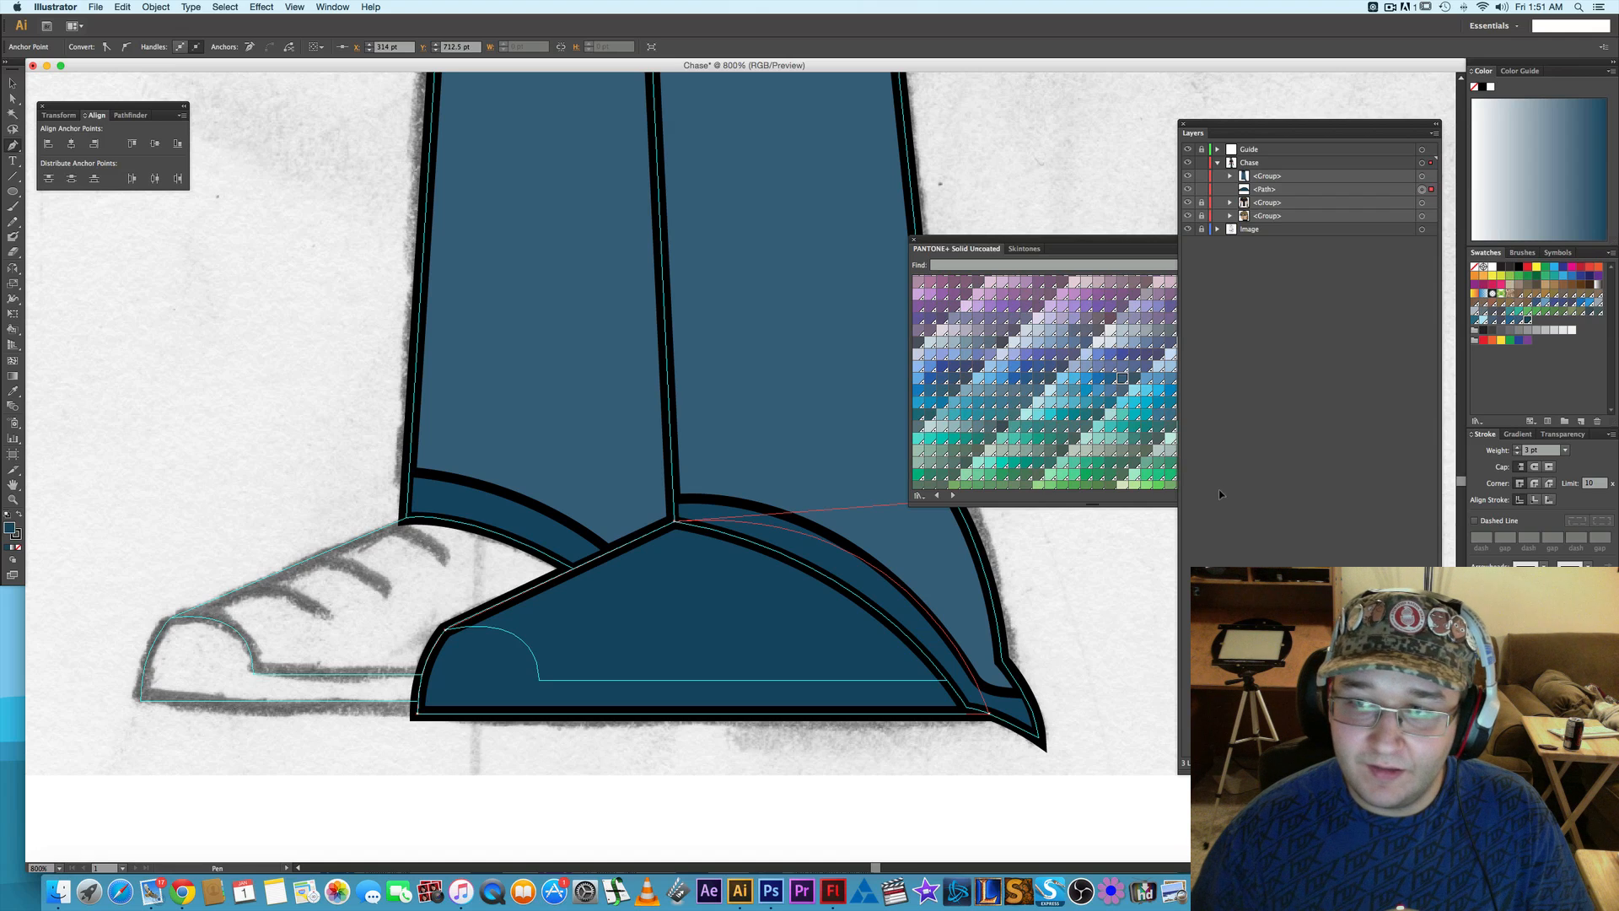
left_click(1519, 268)
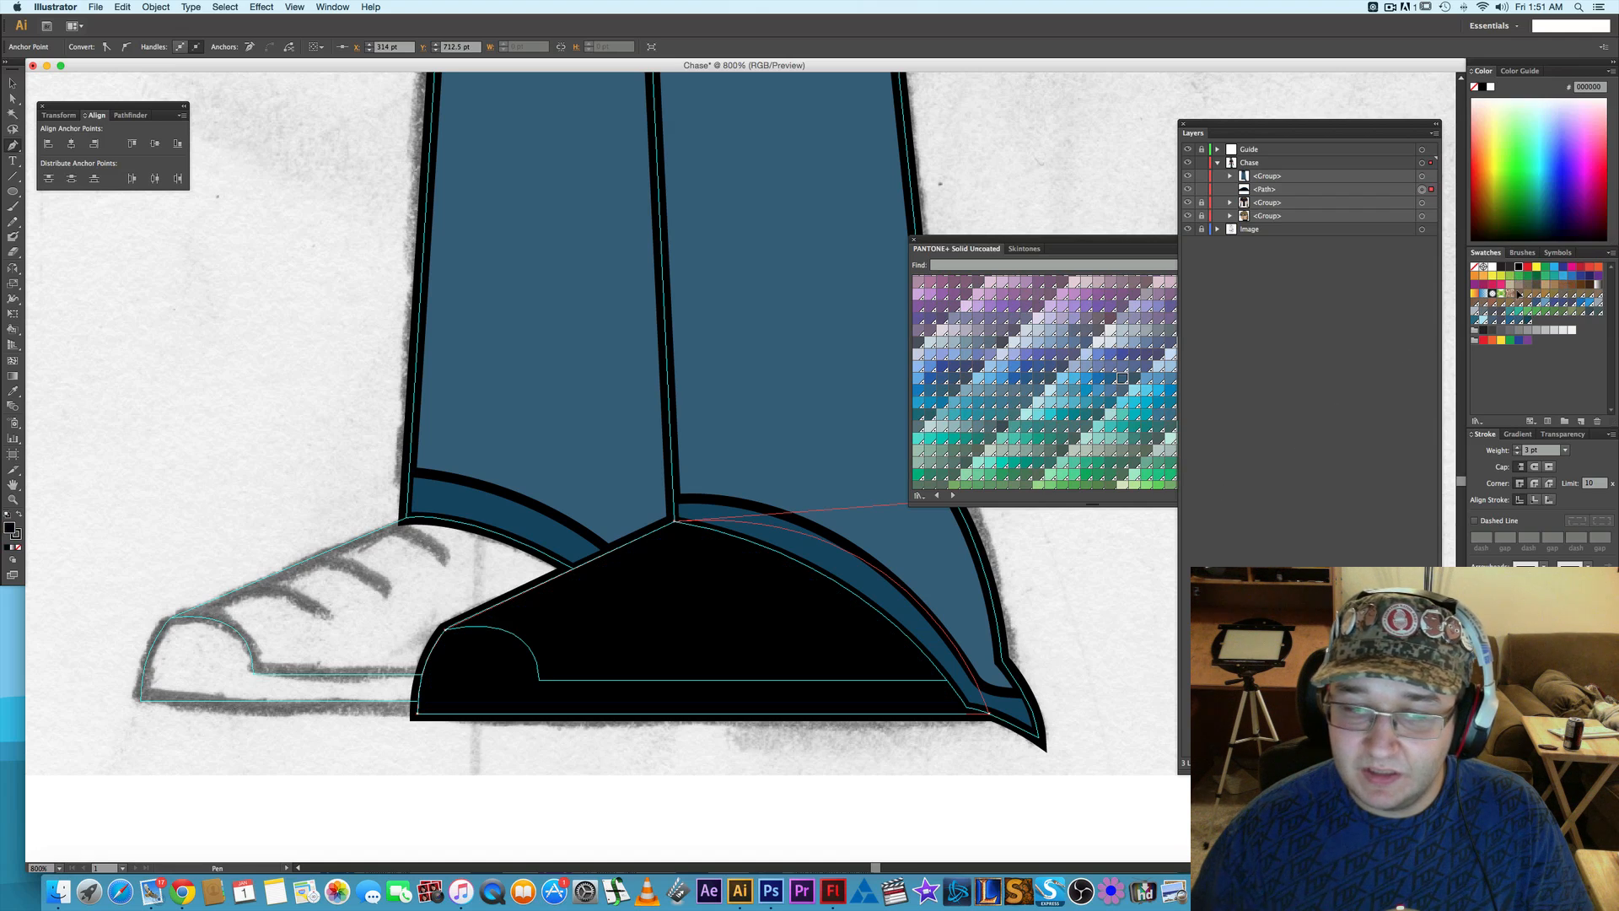
left_click(1484, 329)
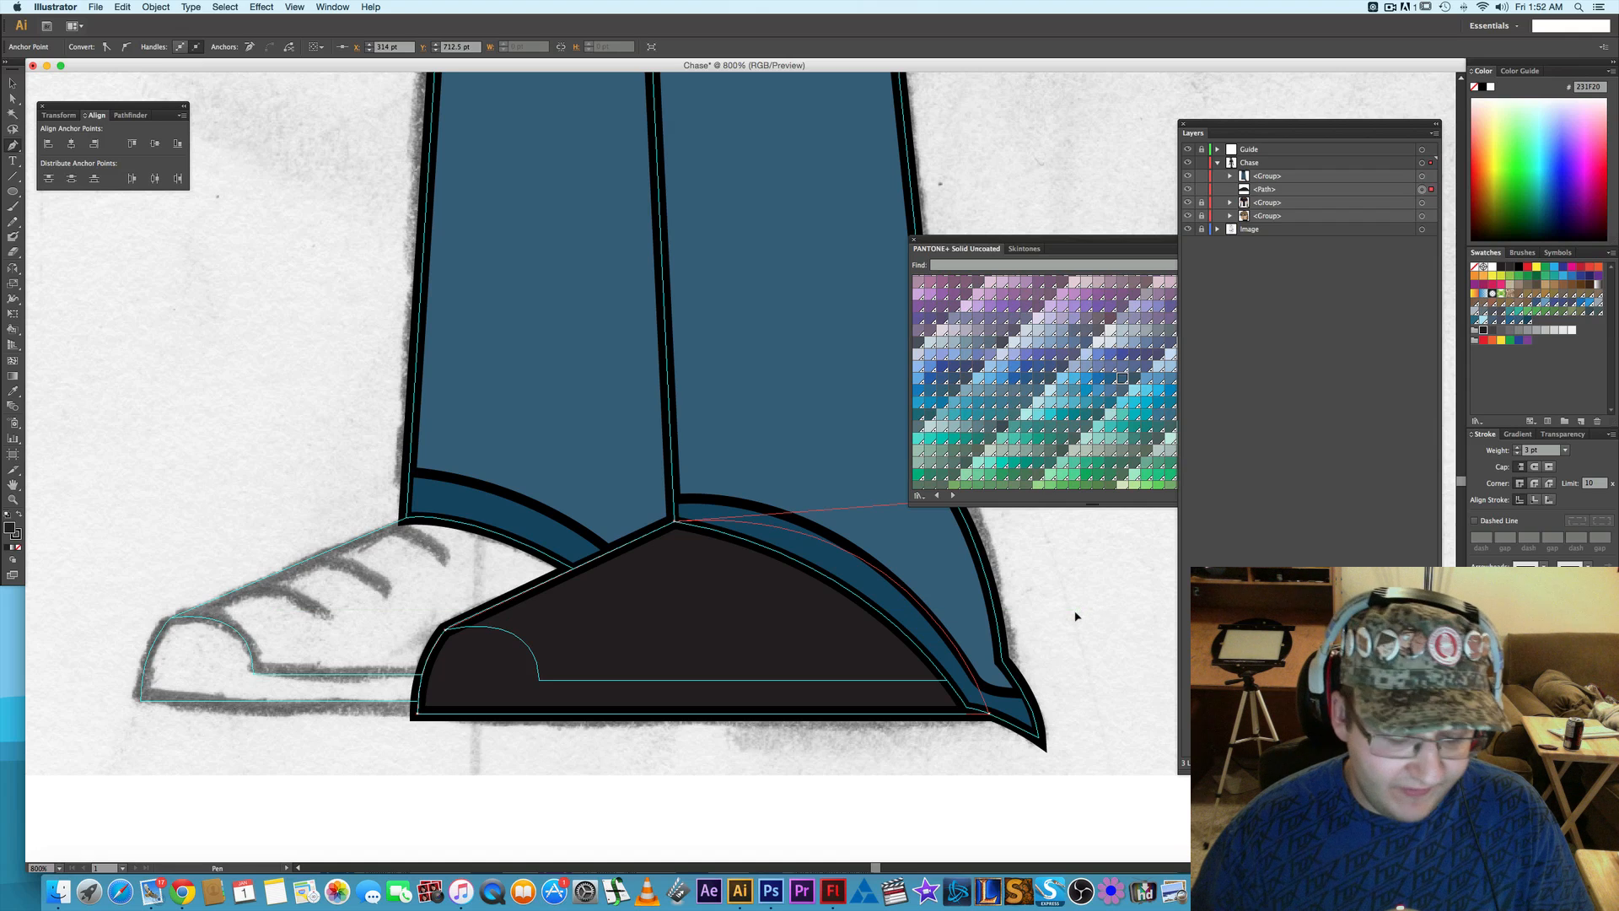
- Copy the front shoe shape, paste it in place in front, and lock the original shoe path
key("a")
left_click(756, 618)
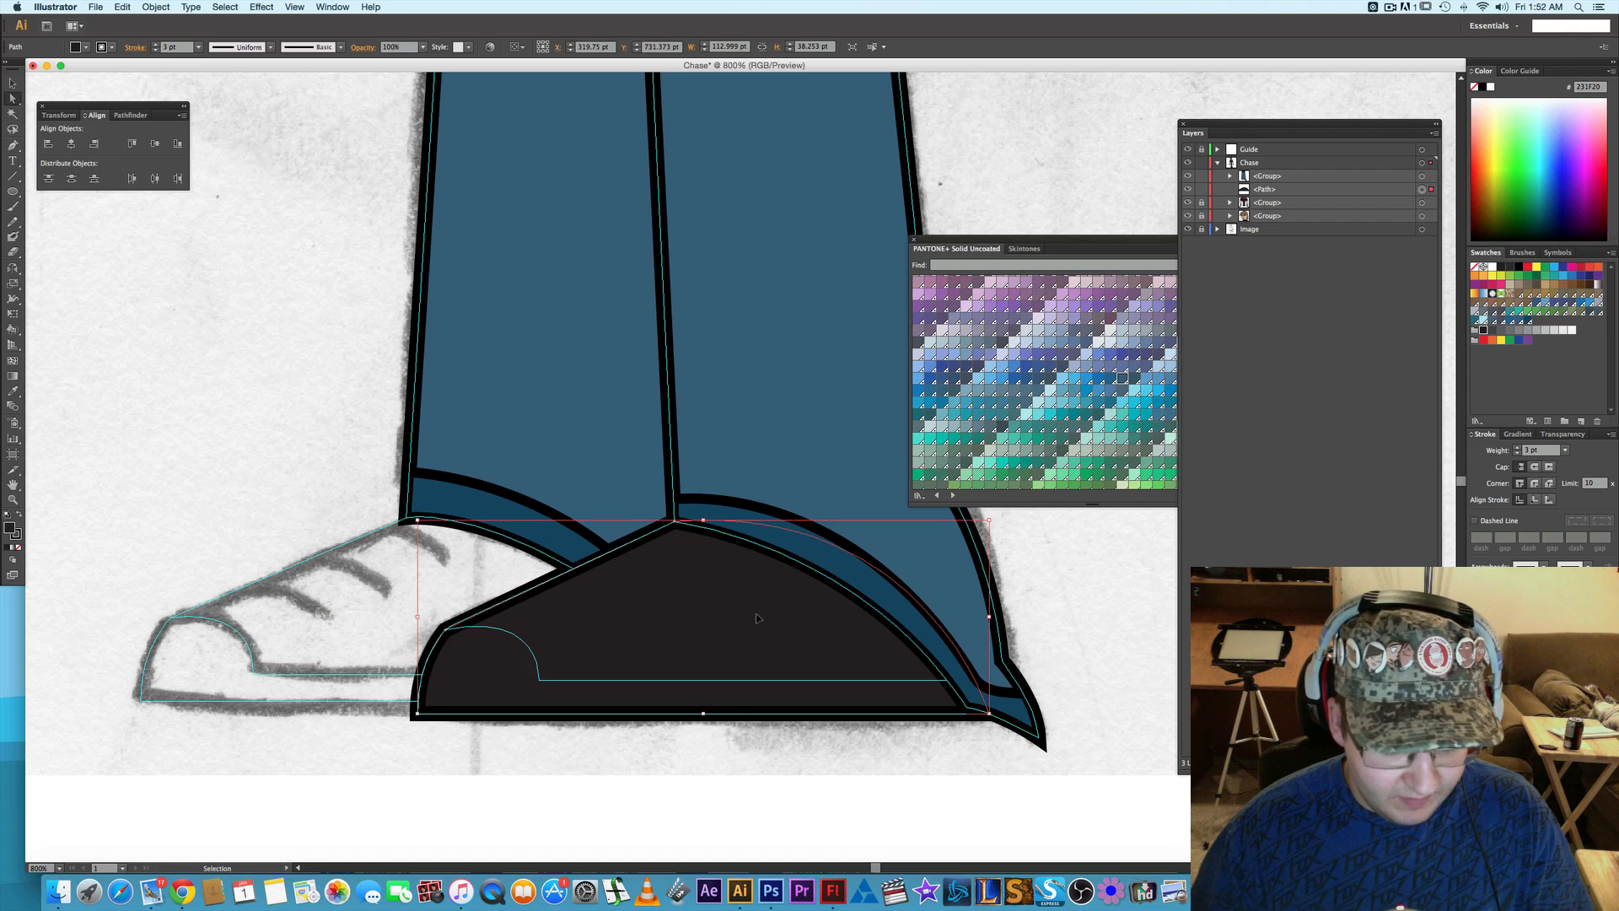
key("super+c")
key("super+f")
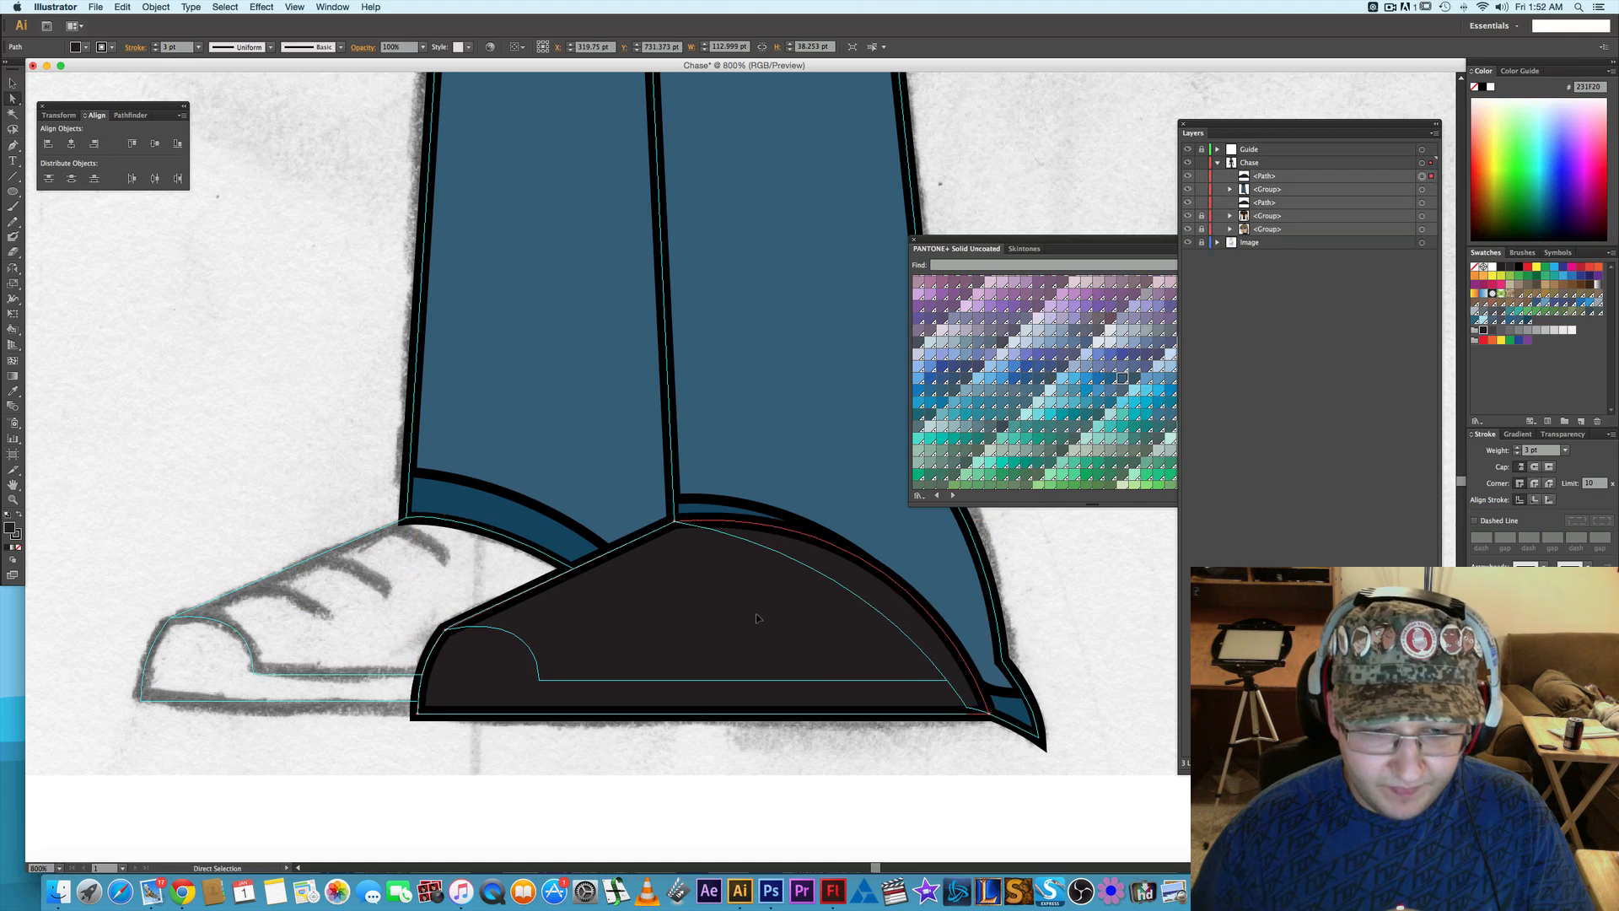
key("p")
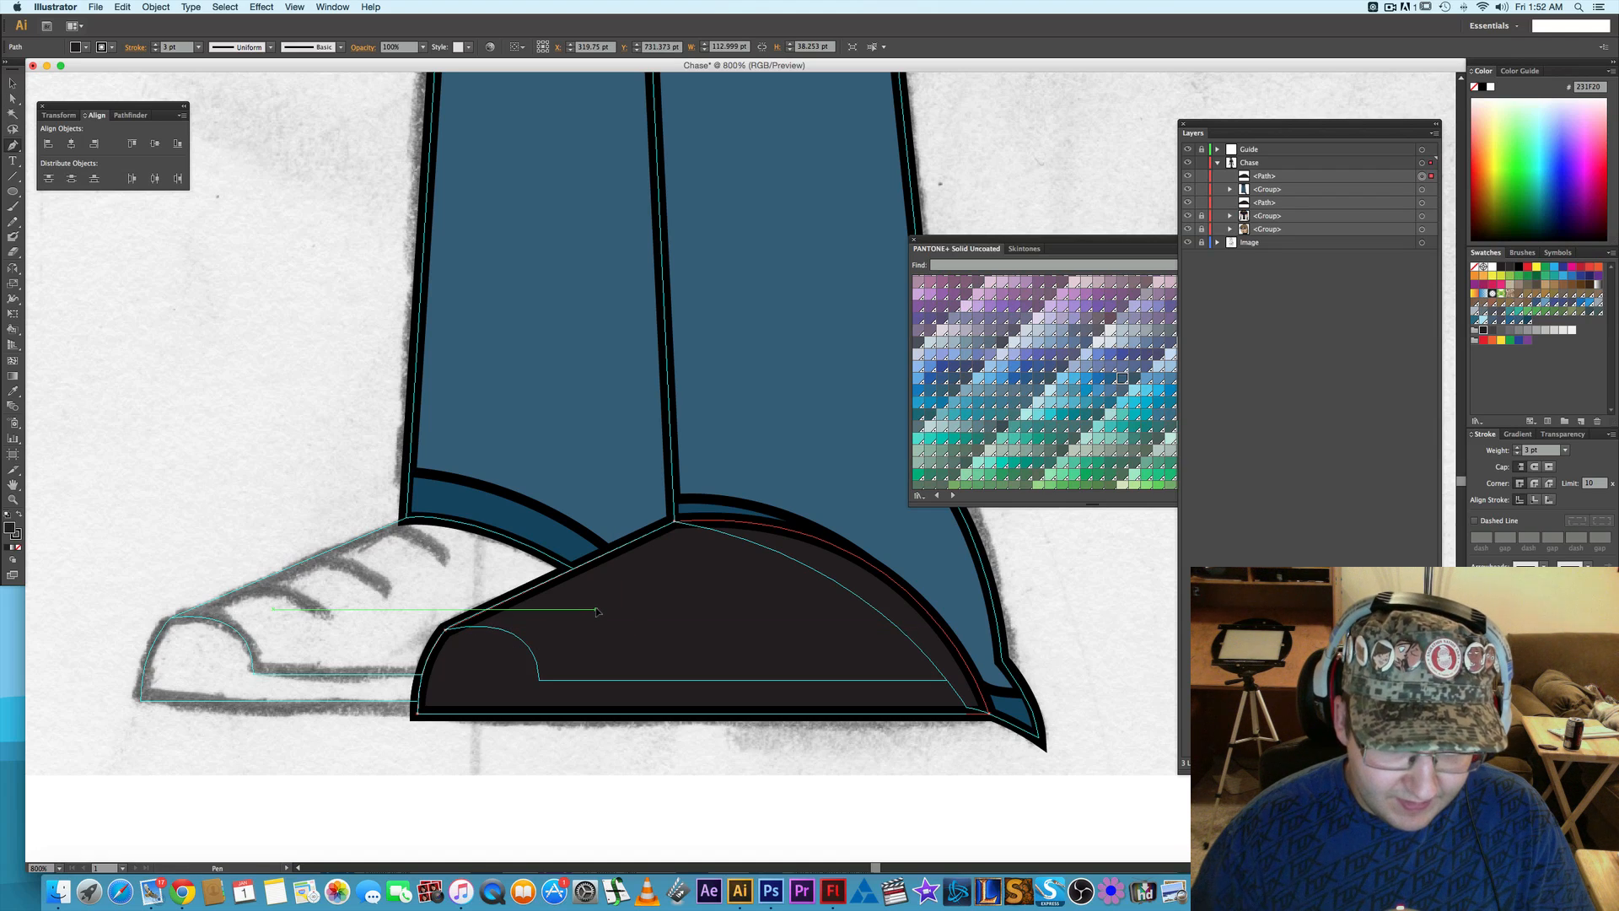
key("a")
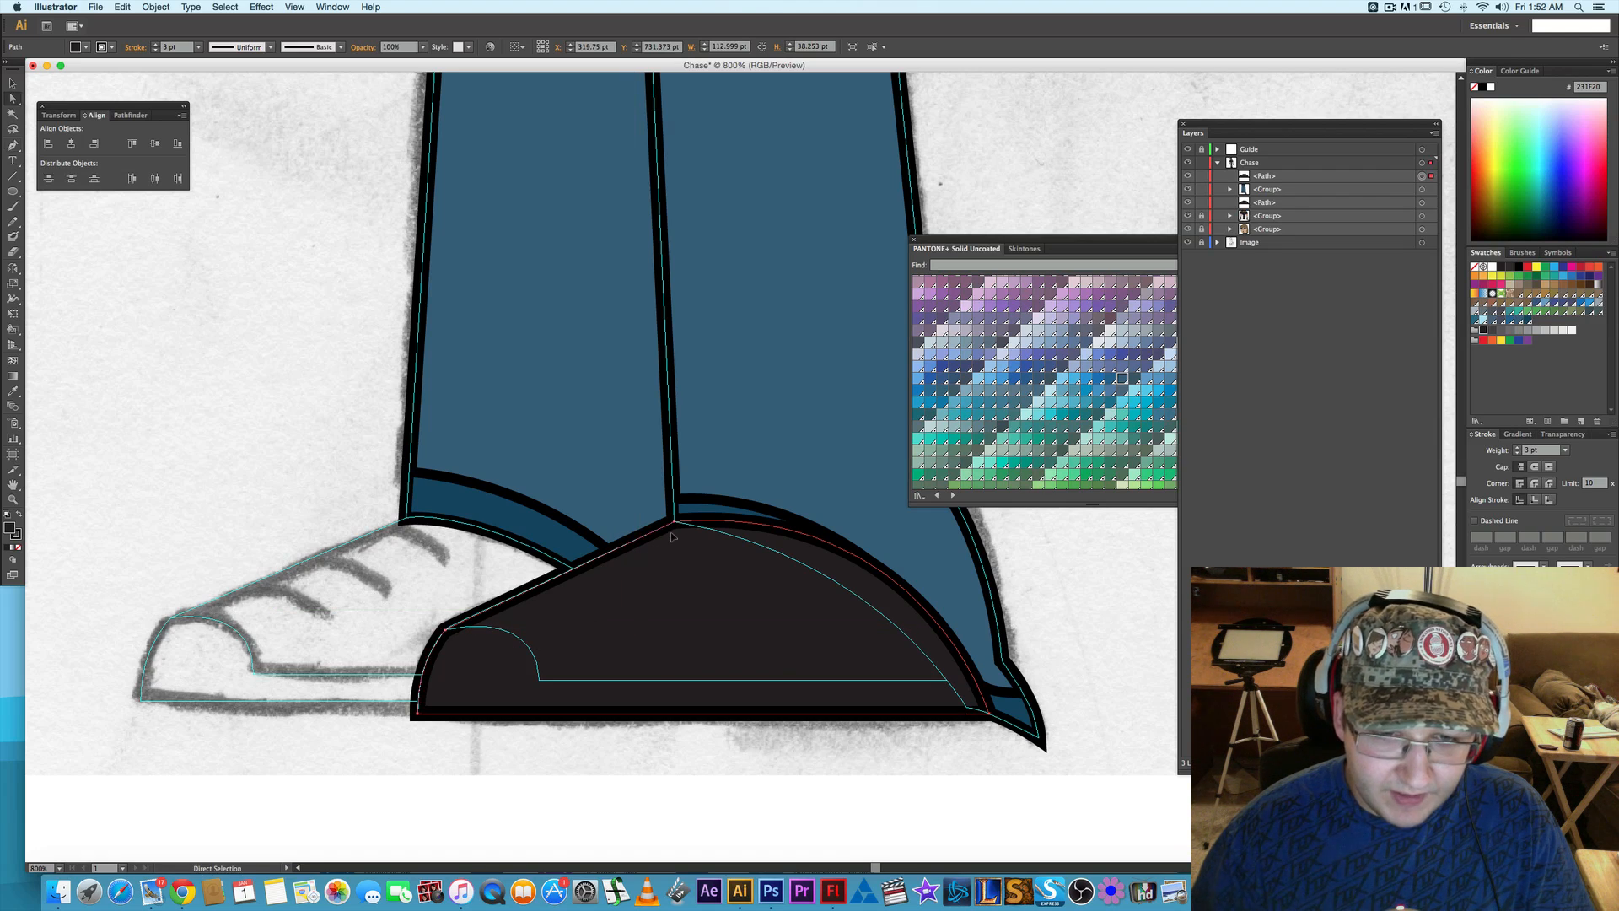
left_click(1205, 178)
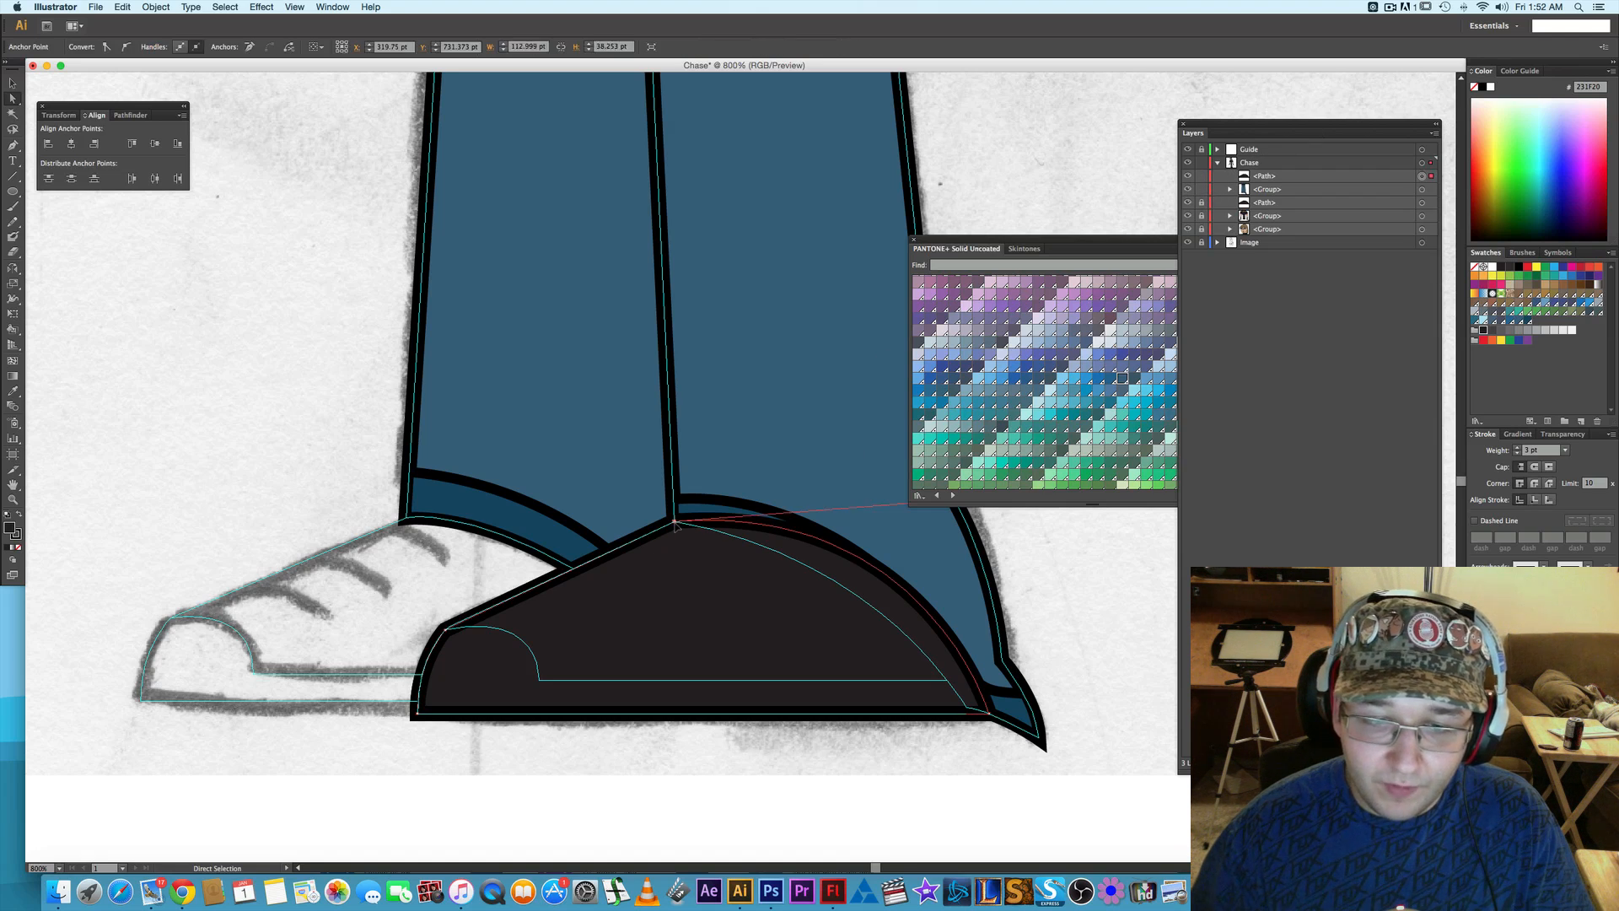
- Move the copied shoe shape's peak anchor down to the sketched toe-cap and sole corner, and straighten the sole's upper edge by adjusting its curve handles
left_click_drag(670, 529, 540, 684)
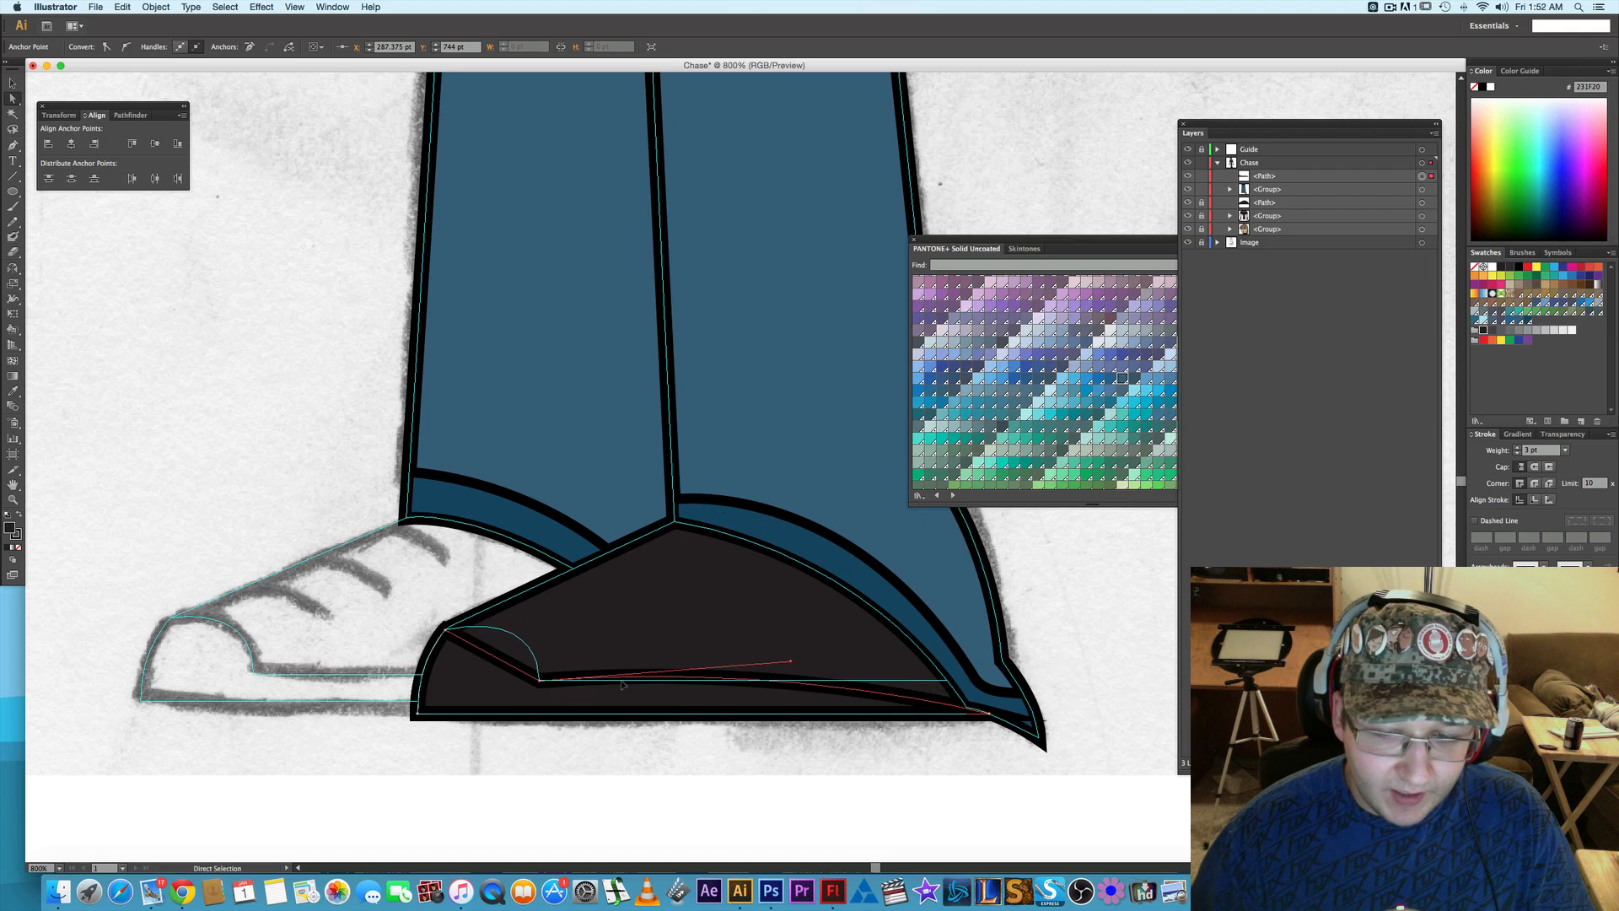
key("p")
left_click(900, 698)
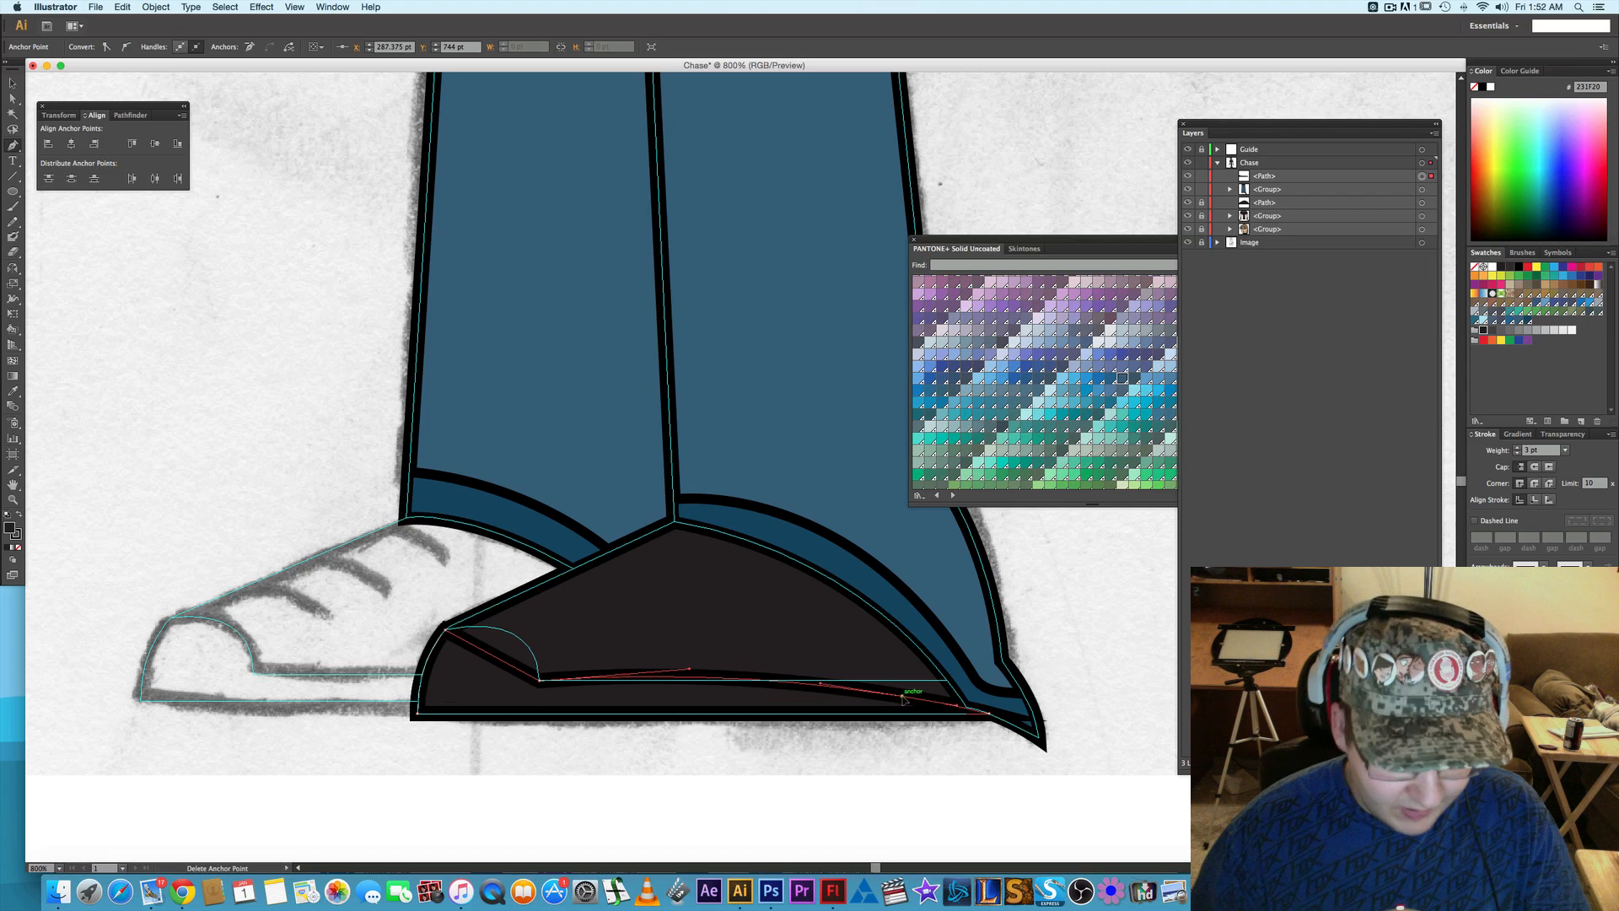
key("a")
left_click_drag(902, 698, 947, 680)
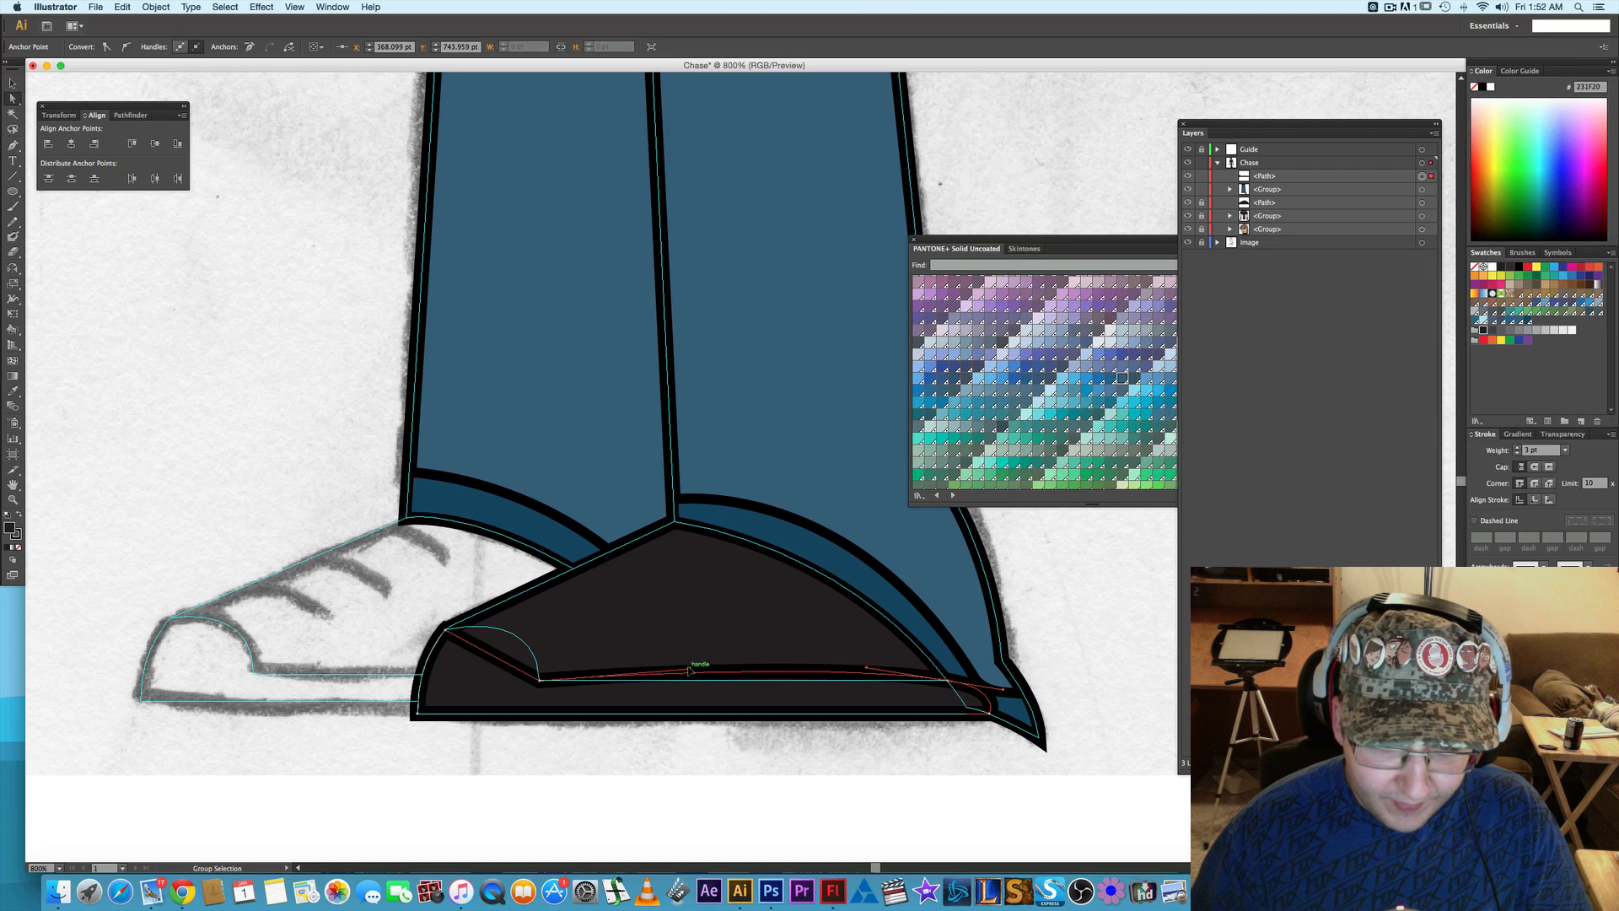
left_click_drag(691, 671, 541, 681)
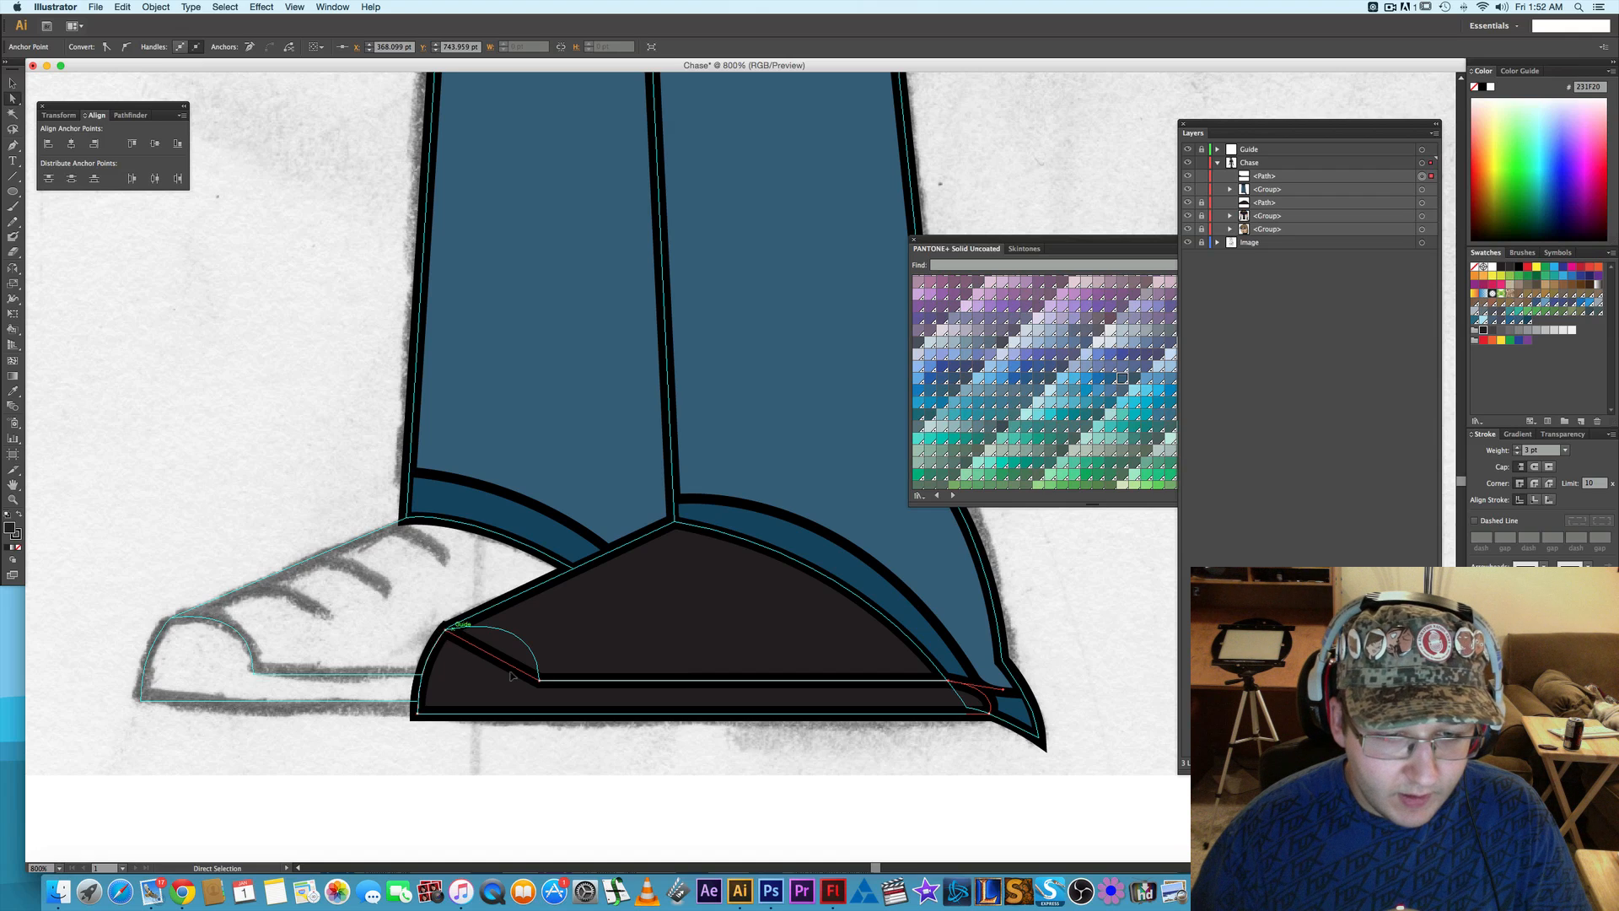
- Convert the anchor at the toe-cap and sole corner, and adjust its handles to round the toe cap along the sketch while keeping the sole straight
left_click(541, 683)
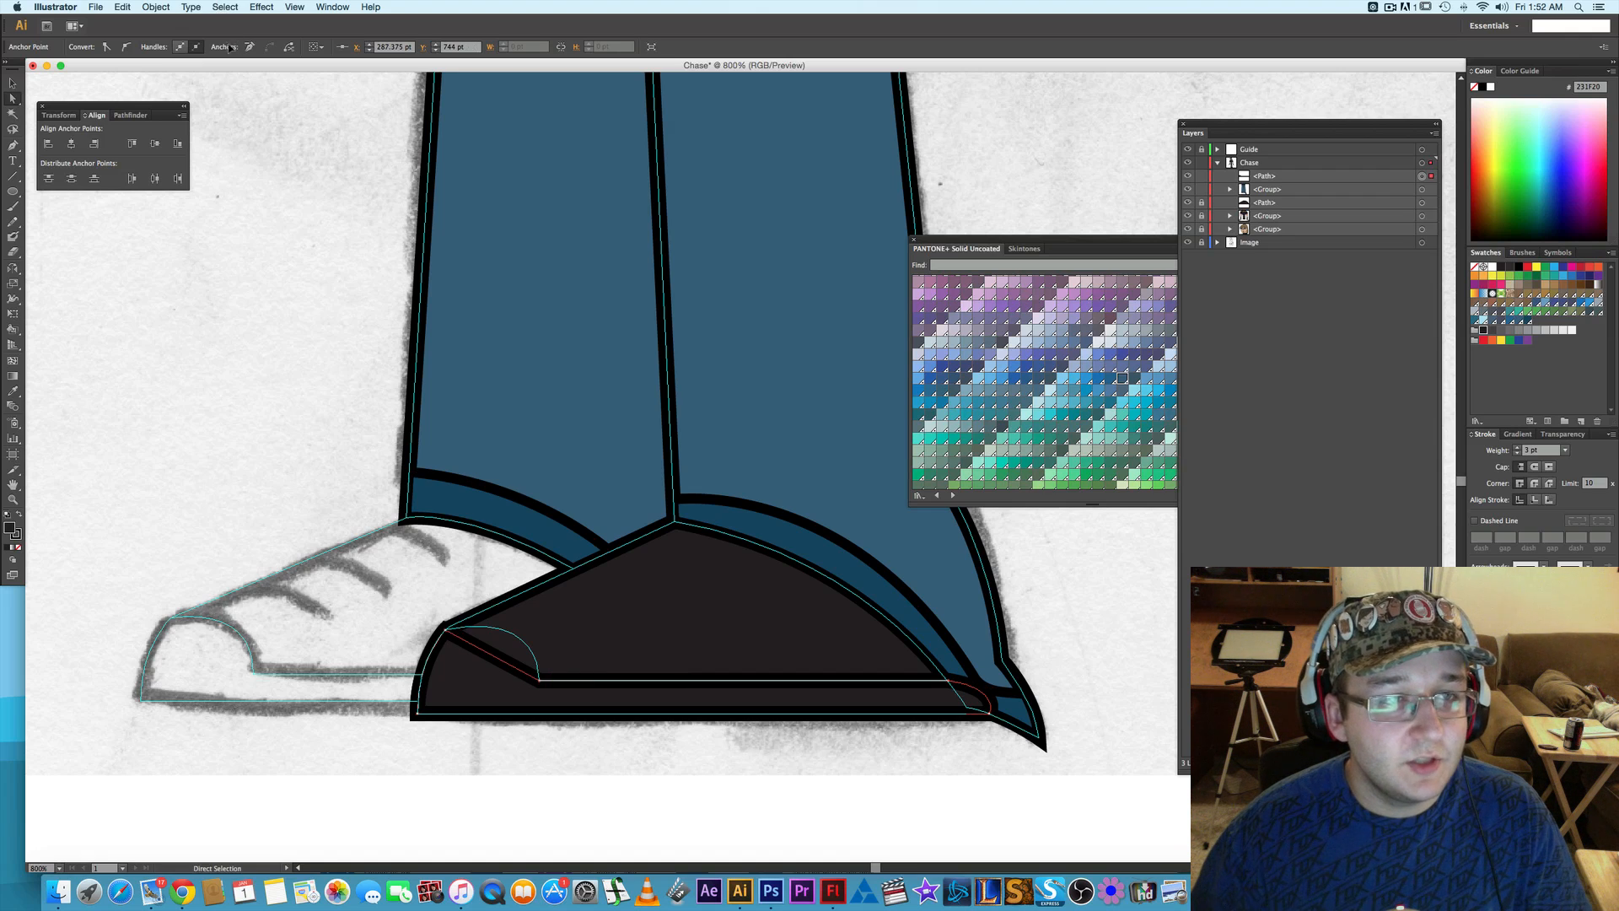
left_click(126, 47)
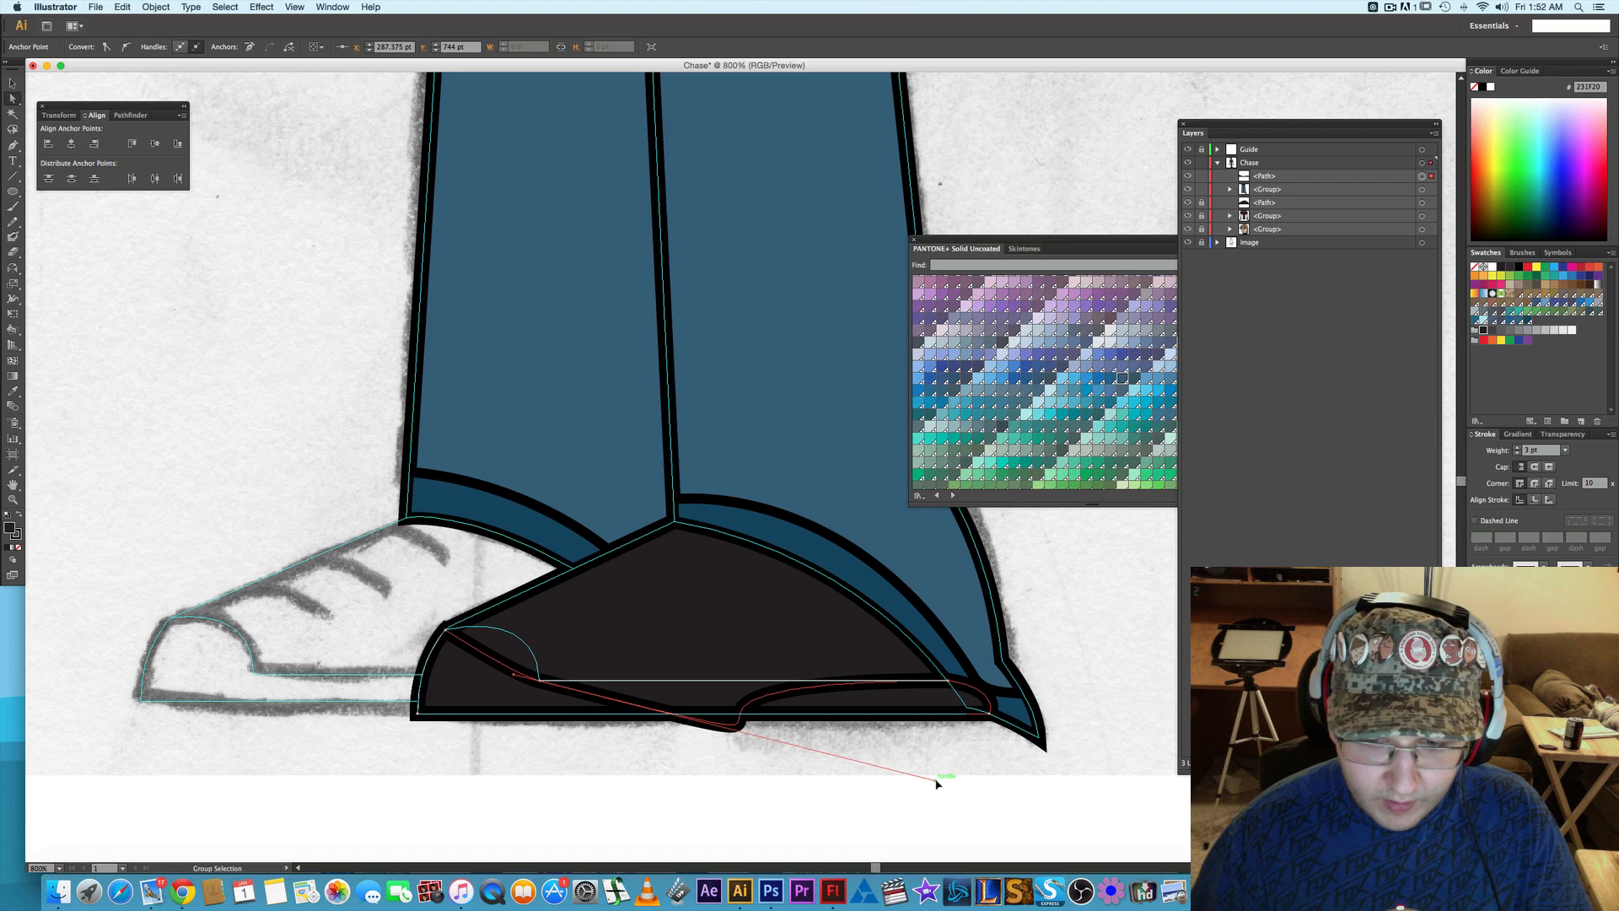
left_click_drag(936, 783, 949, 680)
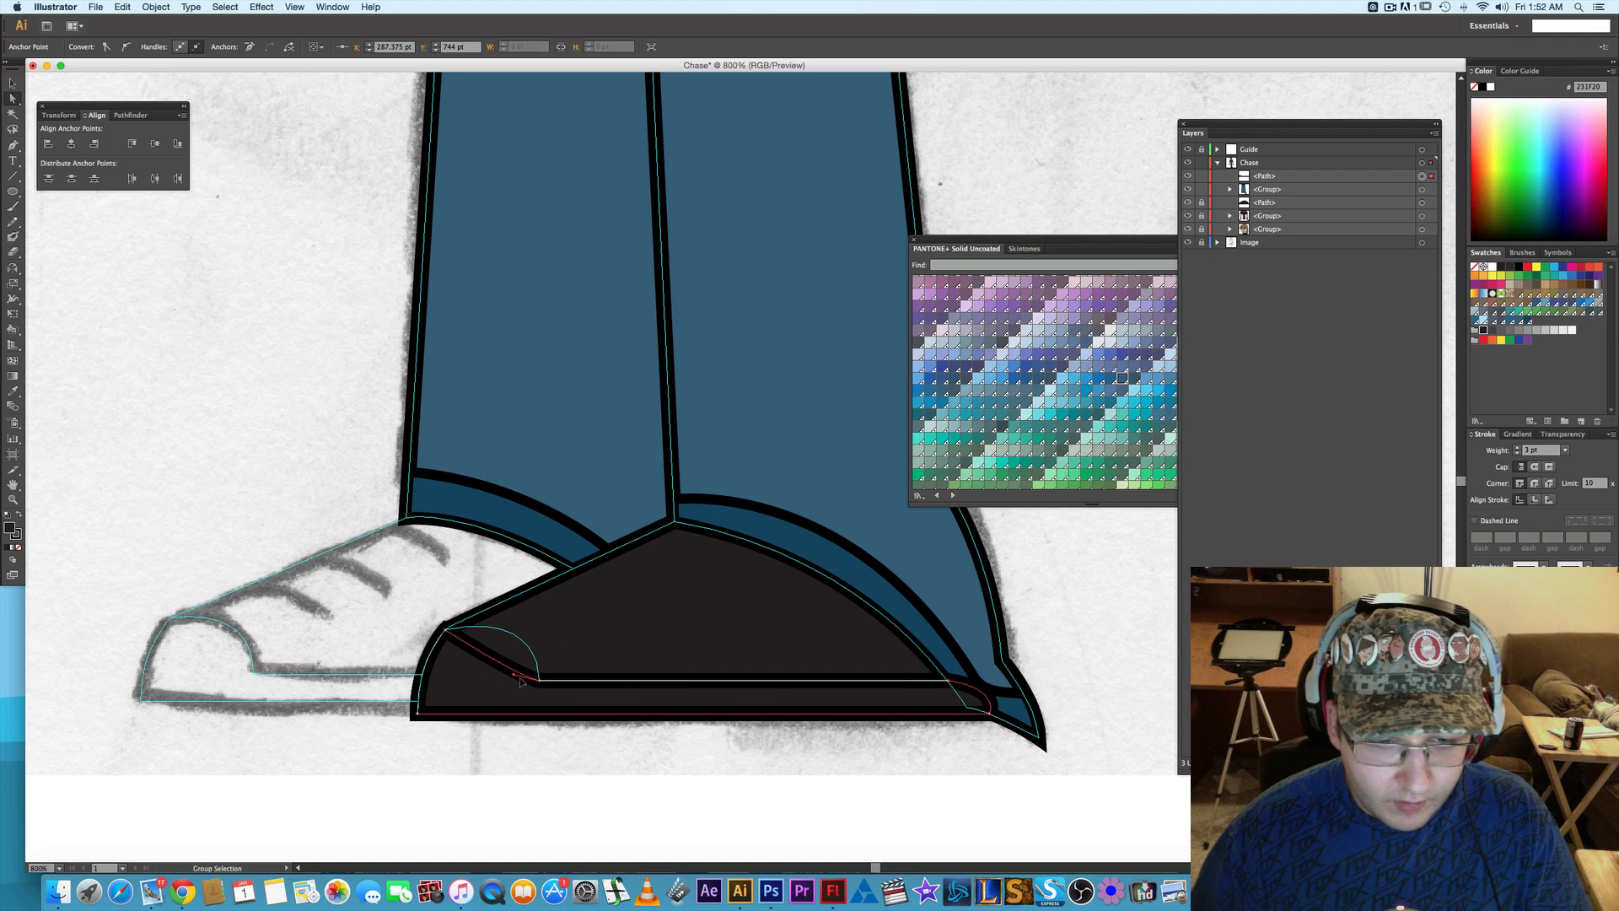
left_click_drag(517, 675, 535, 610)
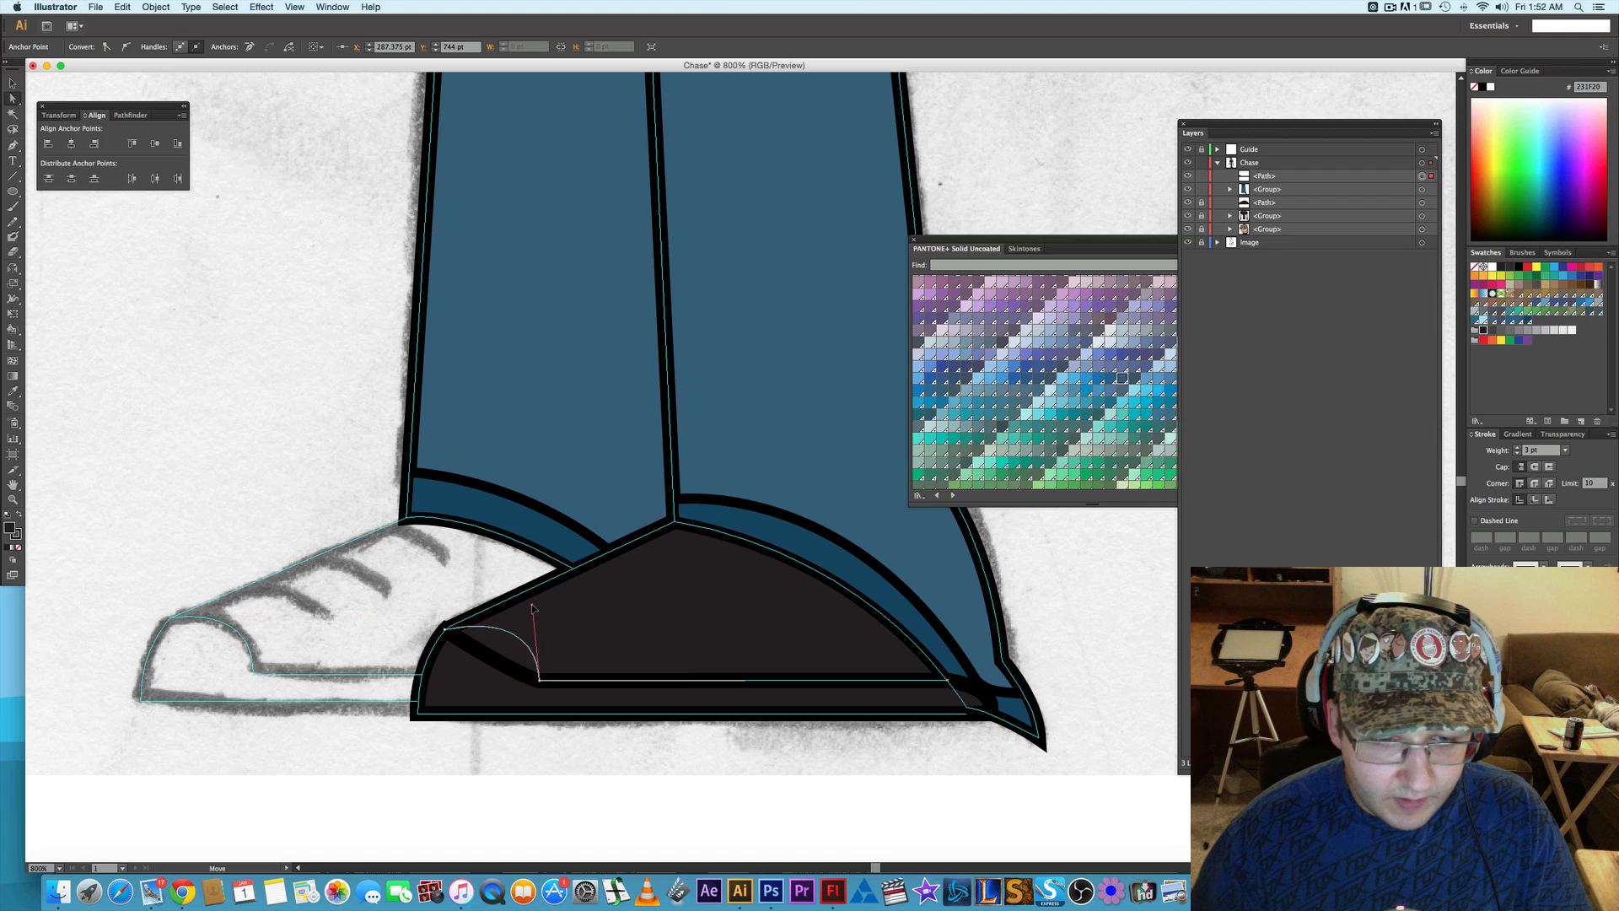
left_click_drag(533, 607, 533, 607)
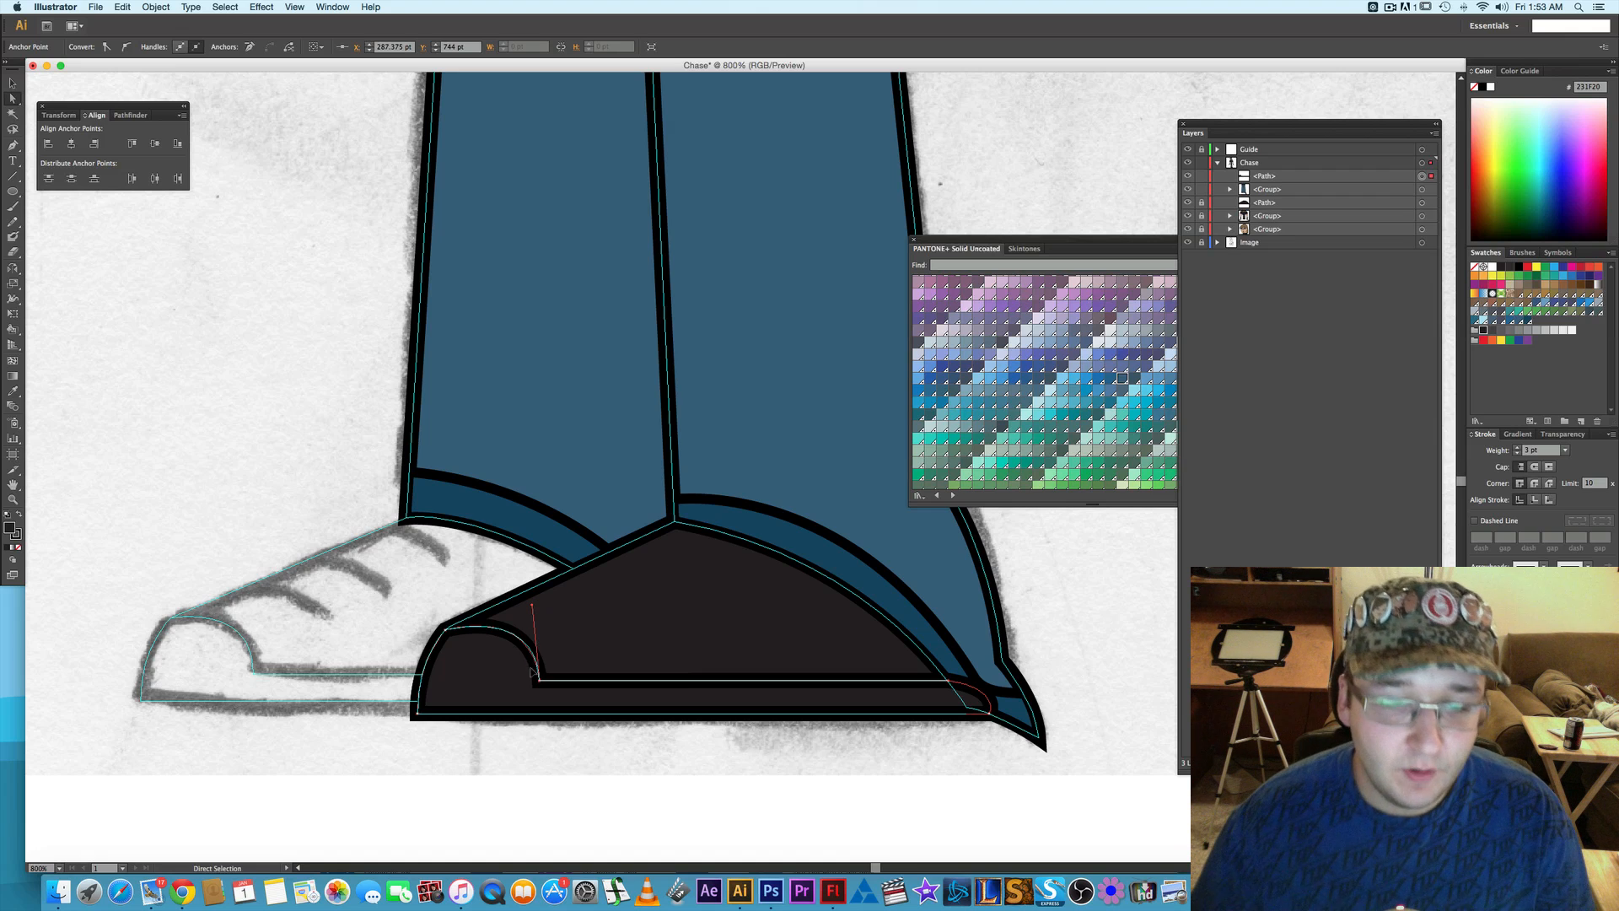
- Fill the toe-cap and sole shape with a mid-gray swatch and place its path beneath the trousers group
left_click(1531, 331)
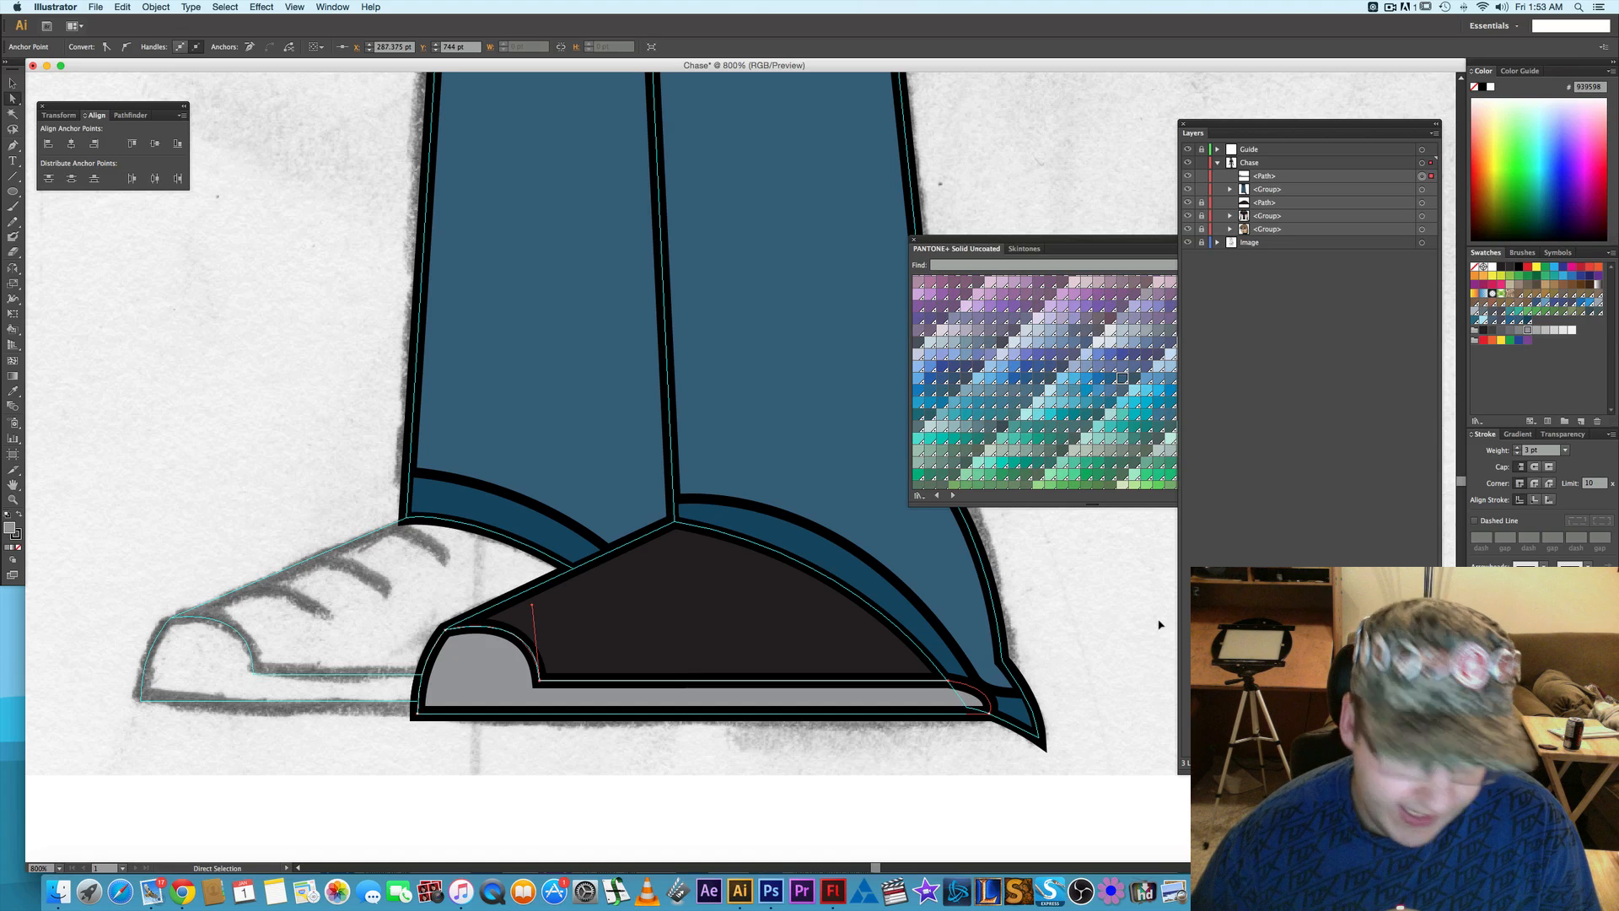
left_click(1107, 604)
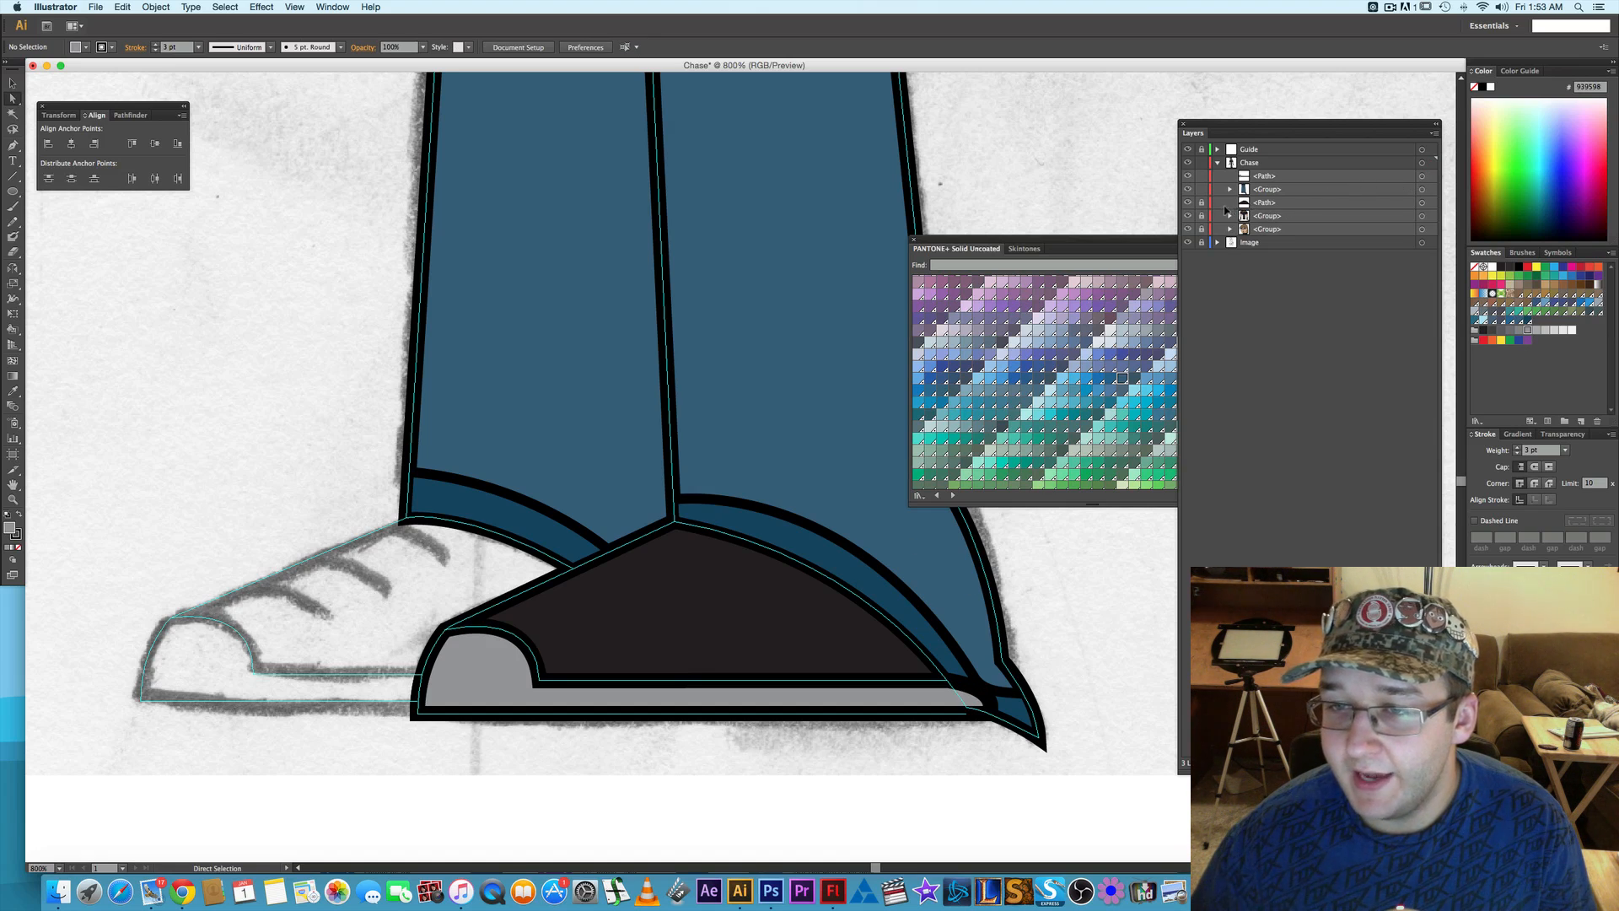
left_click(1278, 176)
left_click_drag(1276, 177, 1273, 200)
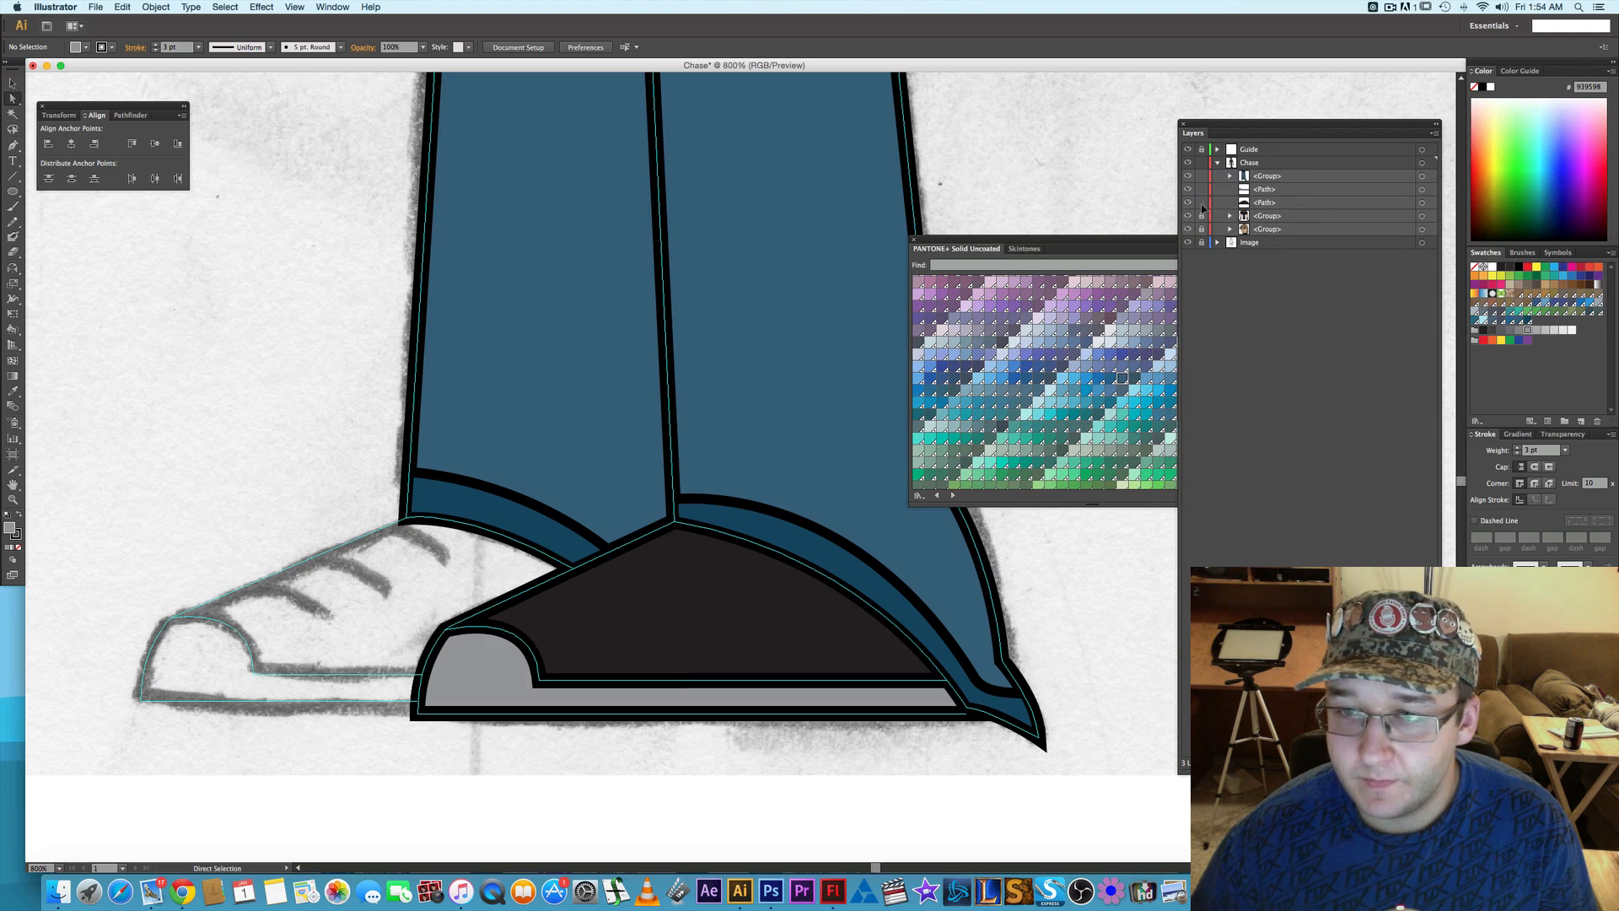
- Set the opacity of the near-black front shoe path to 30% and clear the selection
left_click(1422, 190)
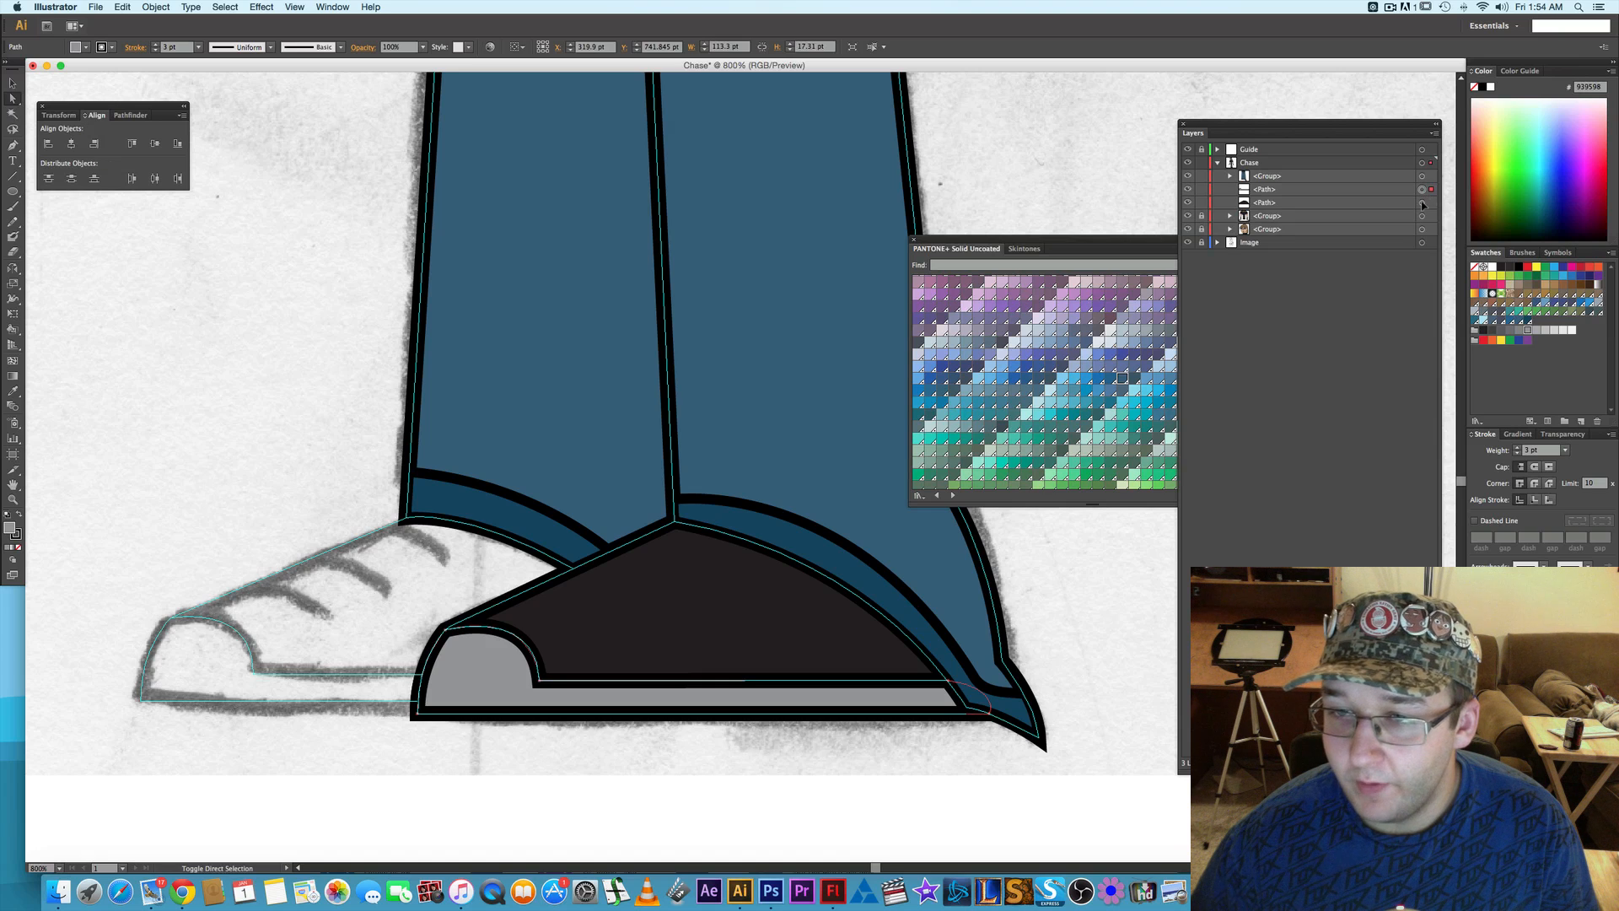
left_click(1422, 203, "shift")
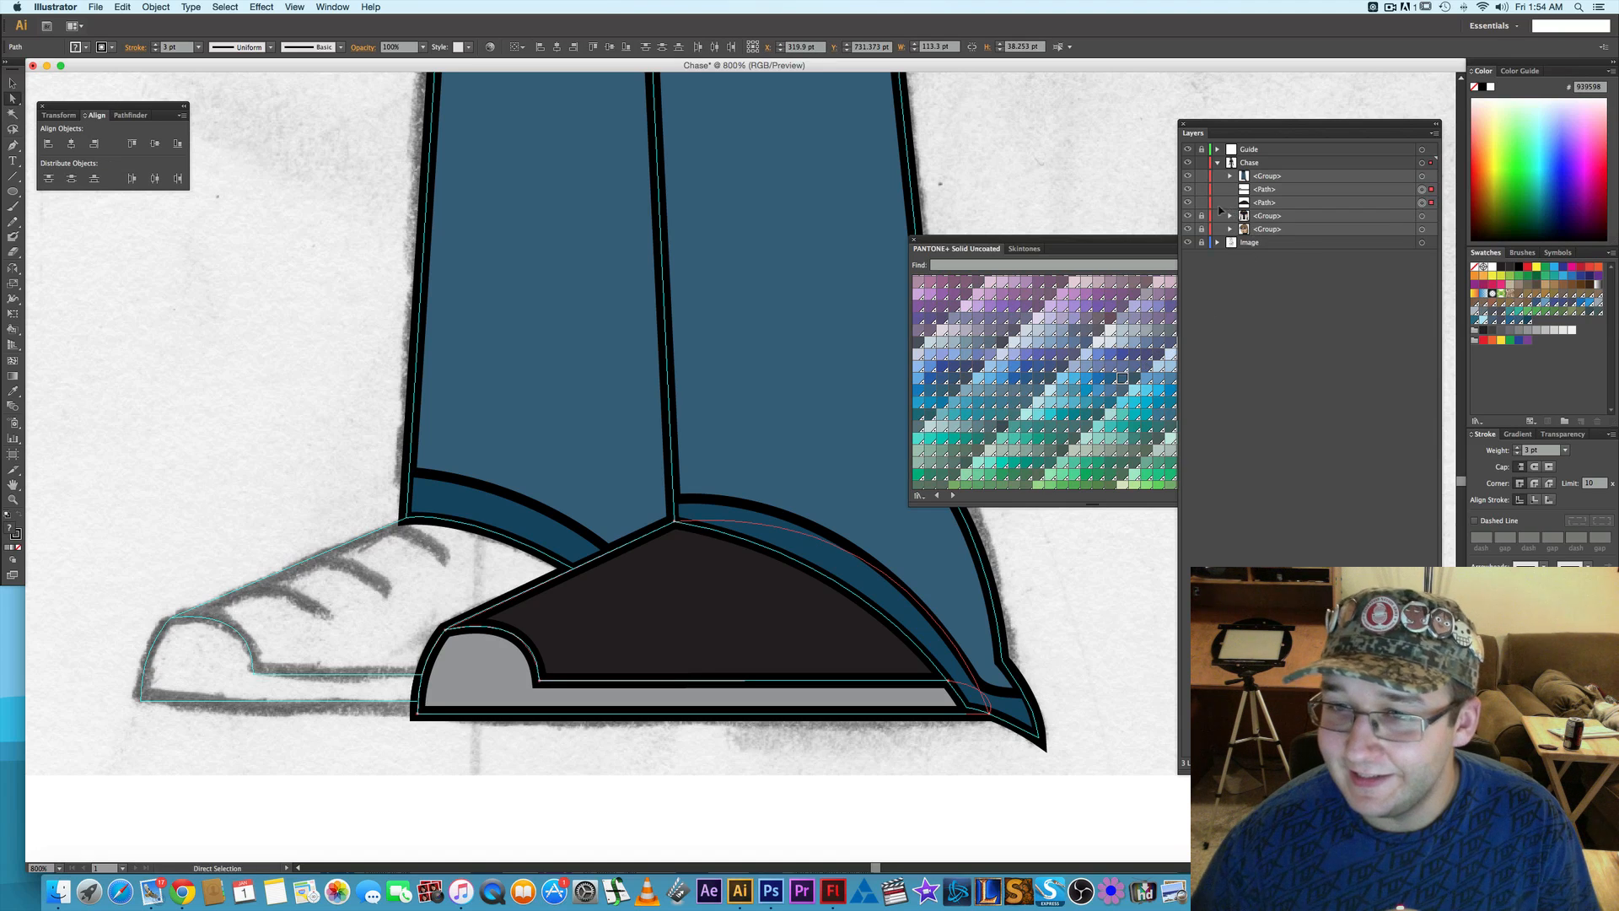
left_click(1188, 204)
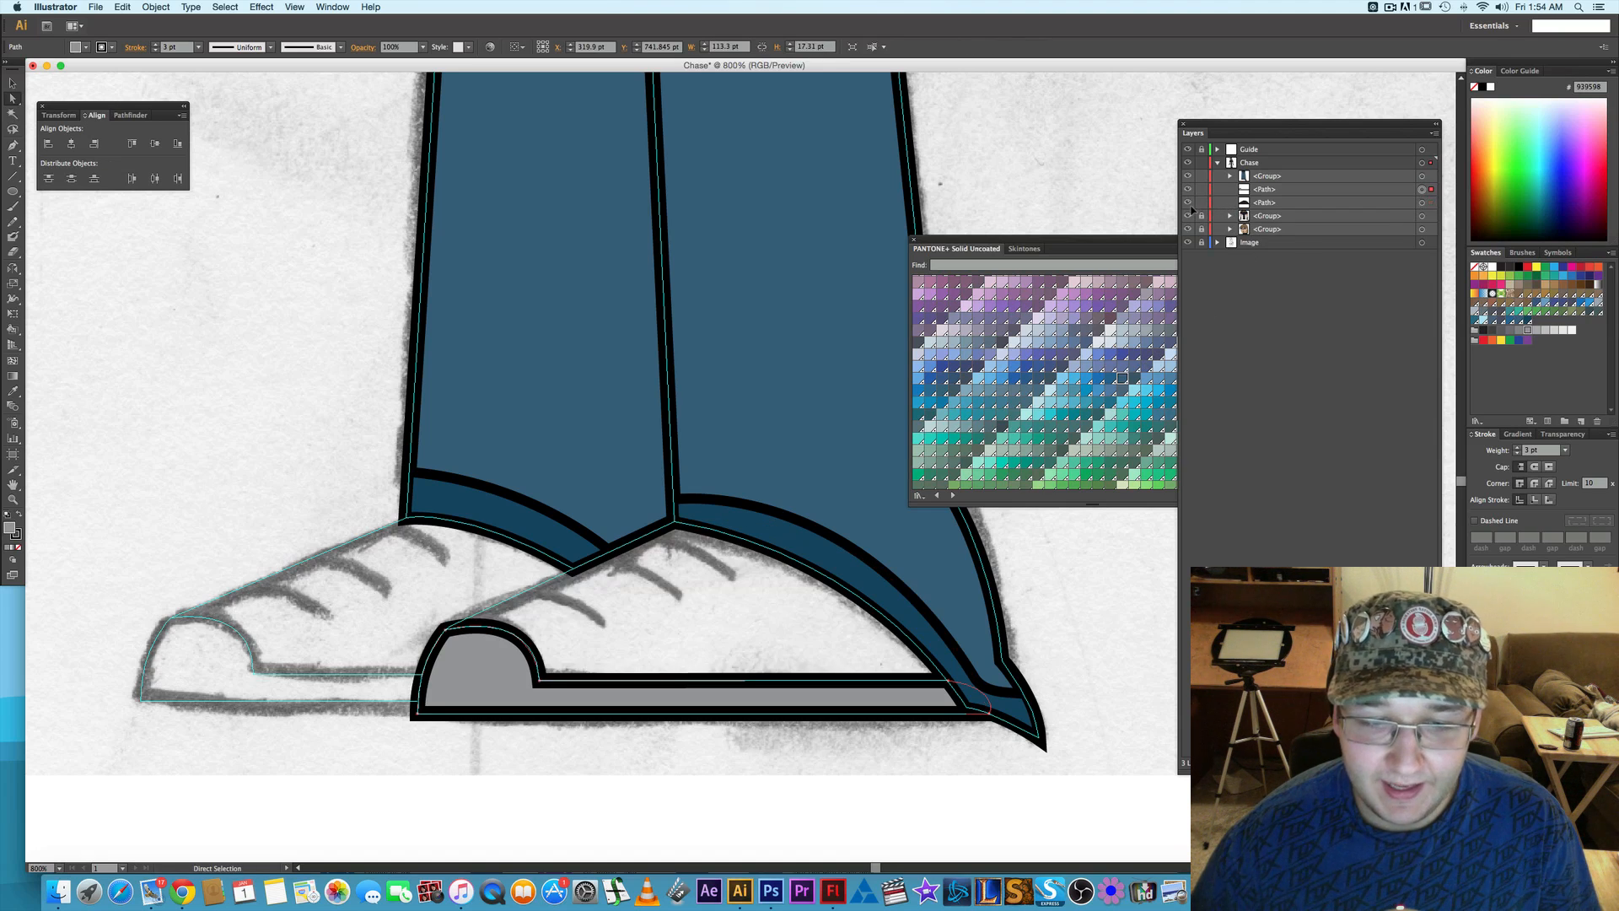
left_click(1189, 203)
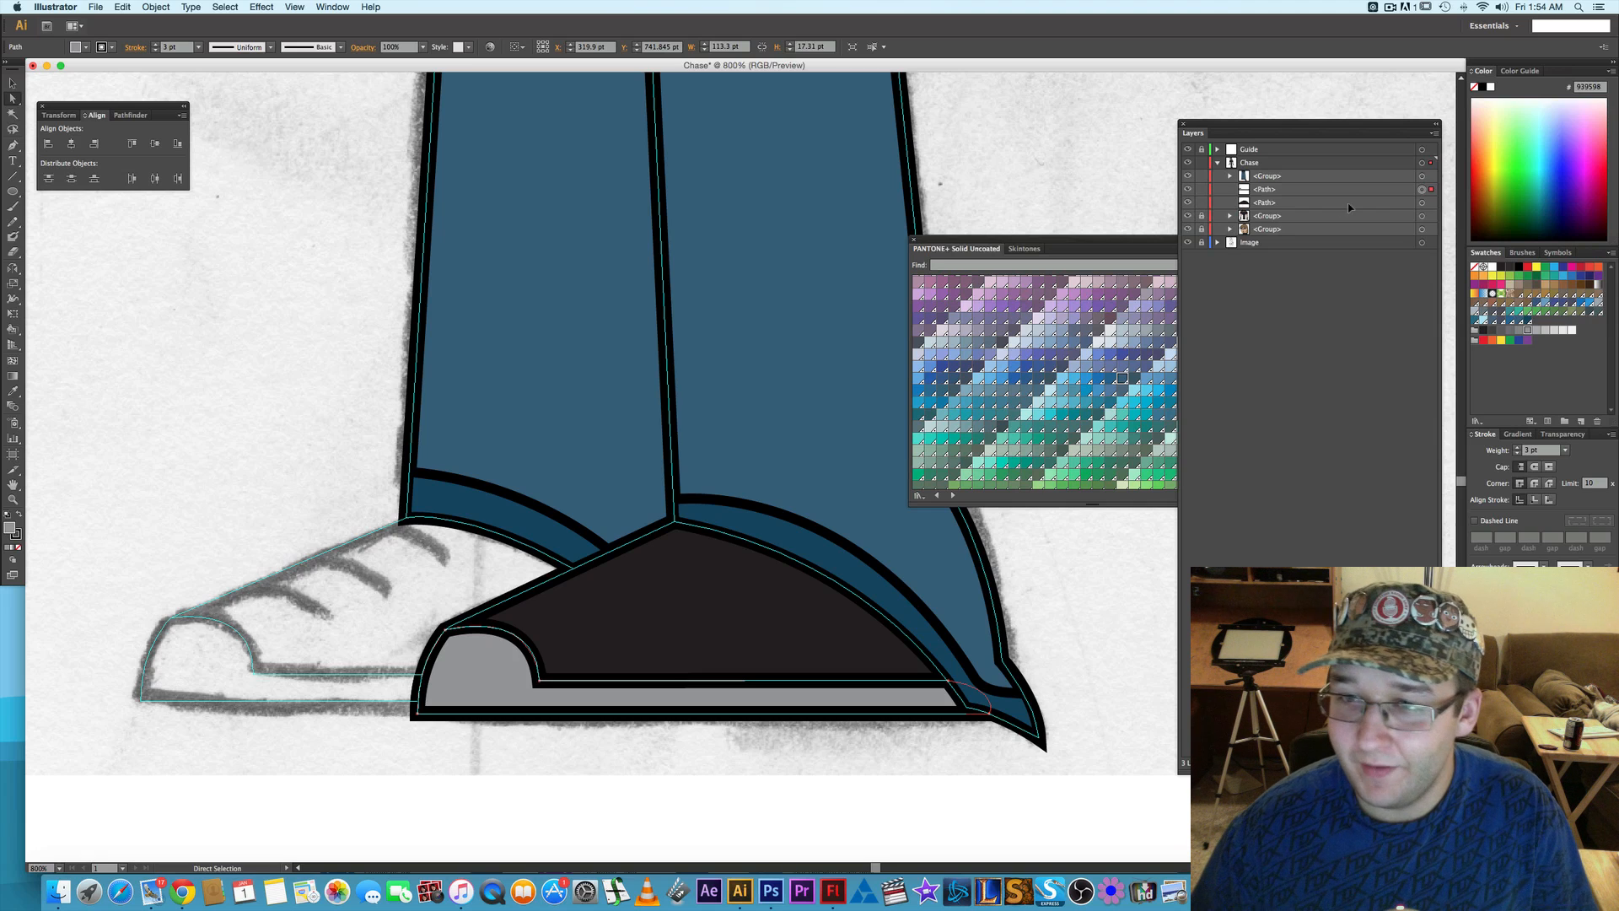
left_click(1422, 203)
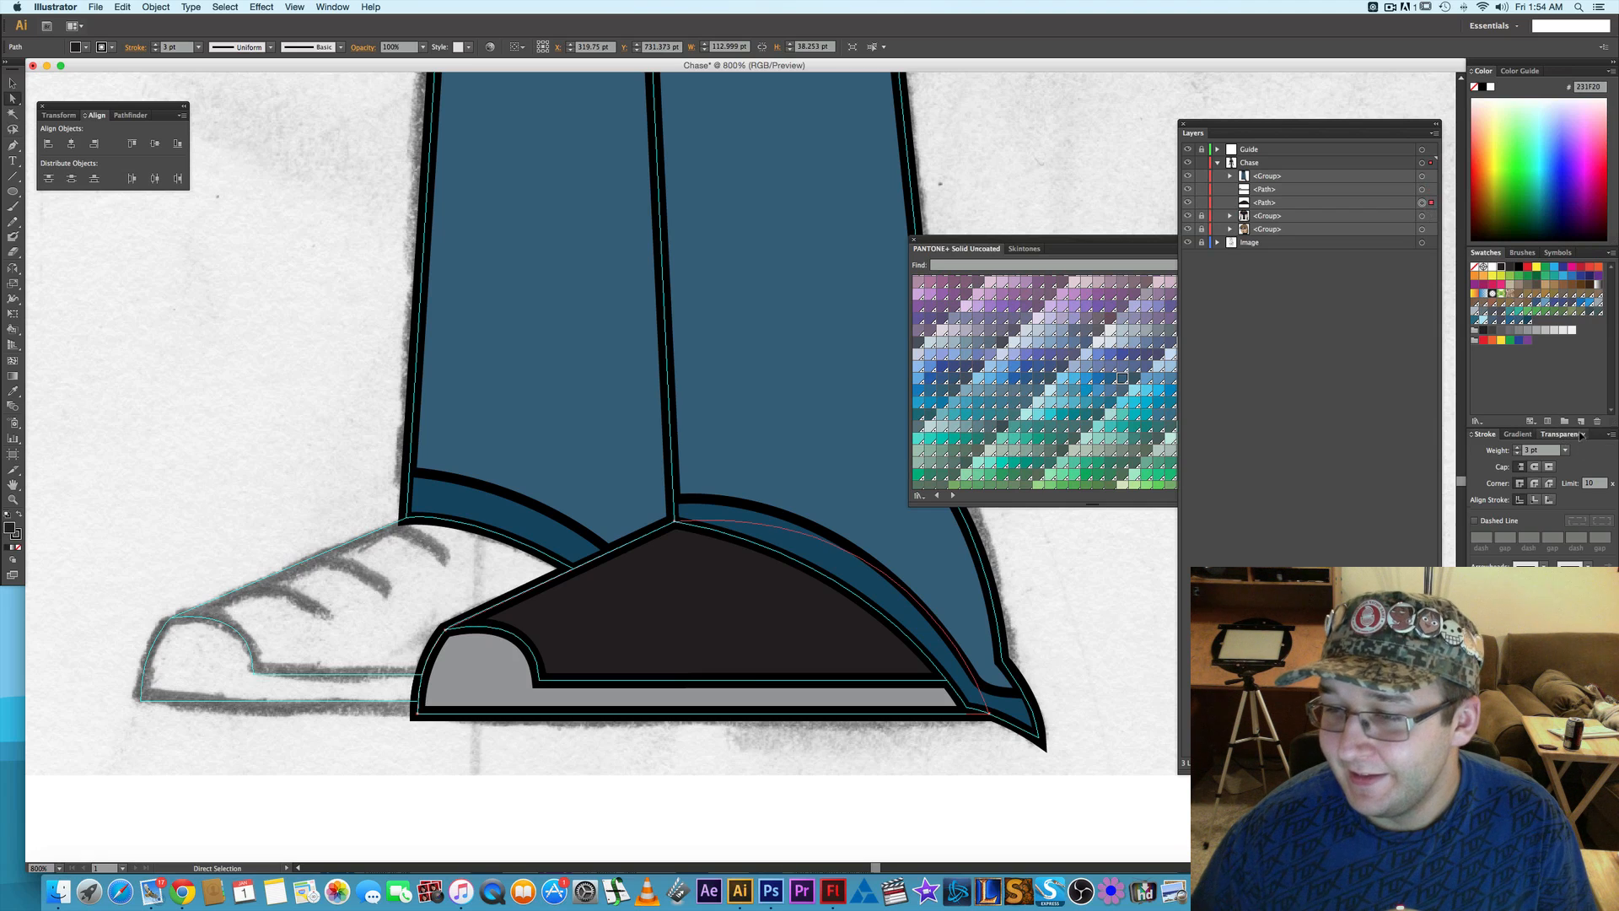
left_click(1581, 436)
left_click(1610, 450)
left_click(1594, 507)
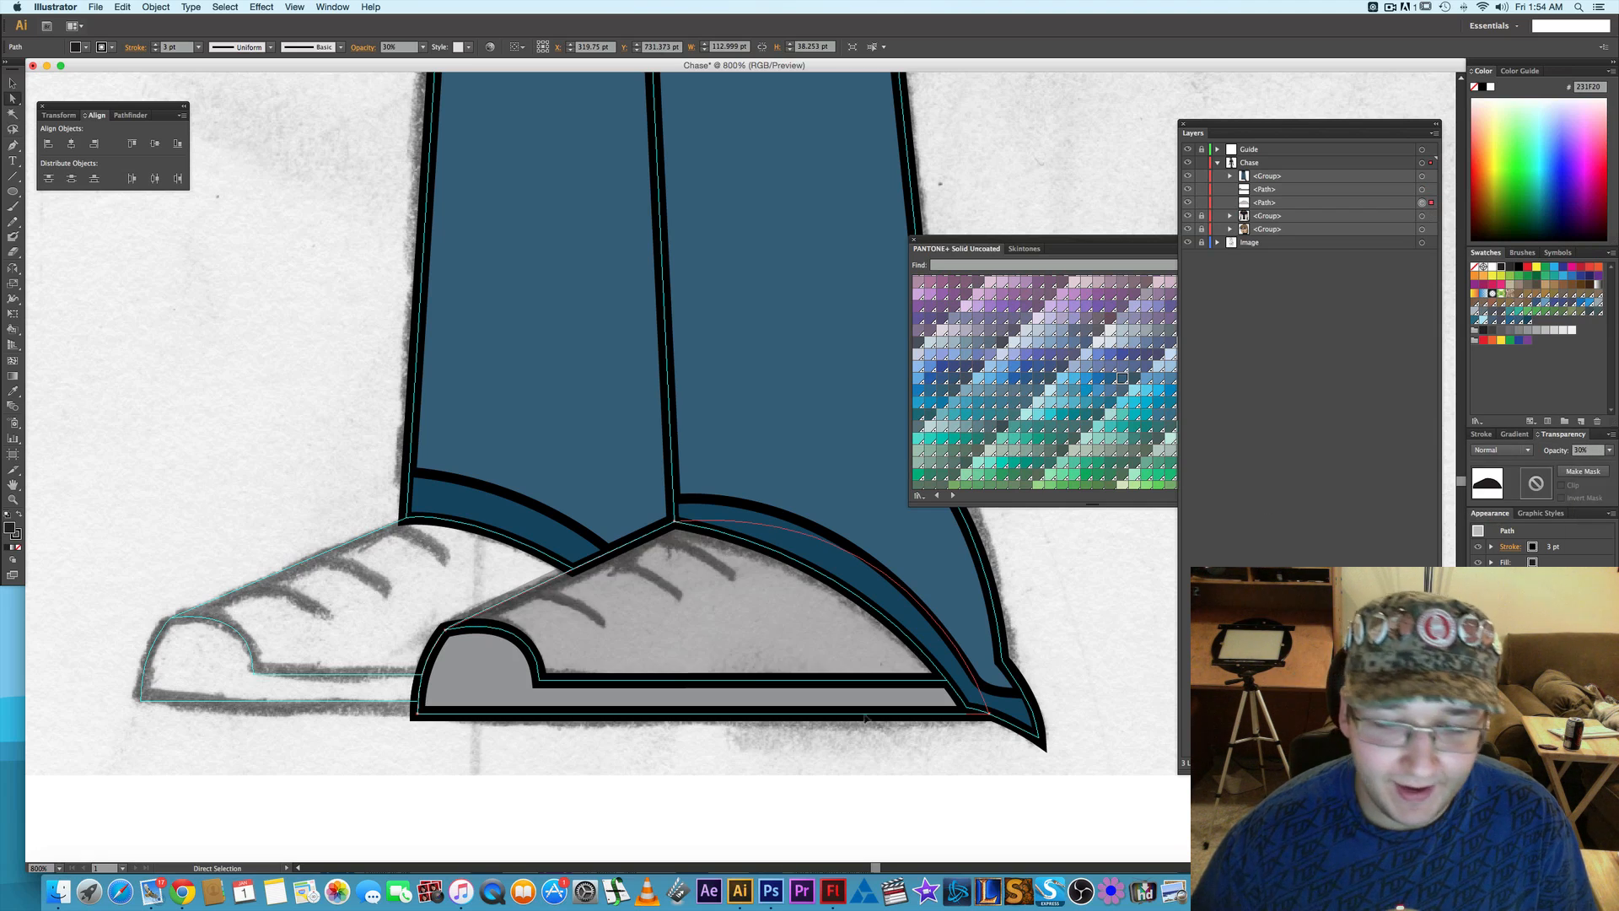
left_click(822, 803)
- Trace the lace line nearest the toe as a curved Pen path, with a 2 pt round-capped stroke and no fill
key("p")
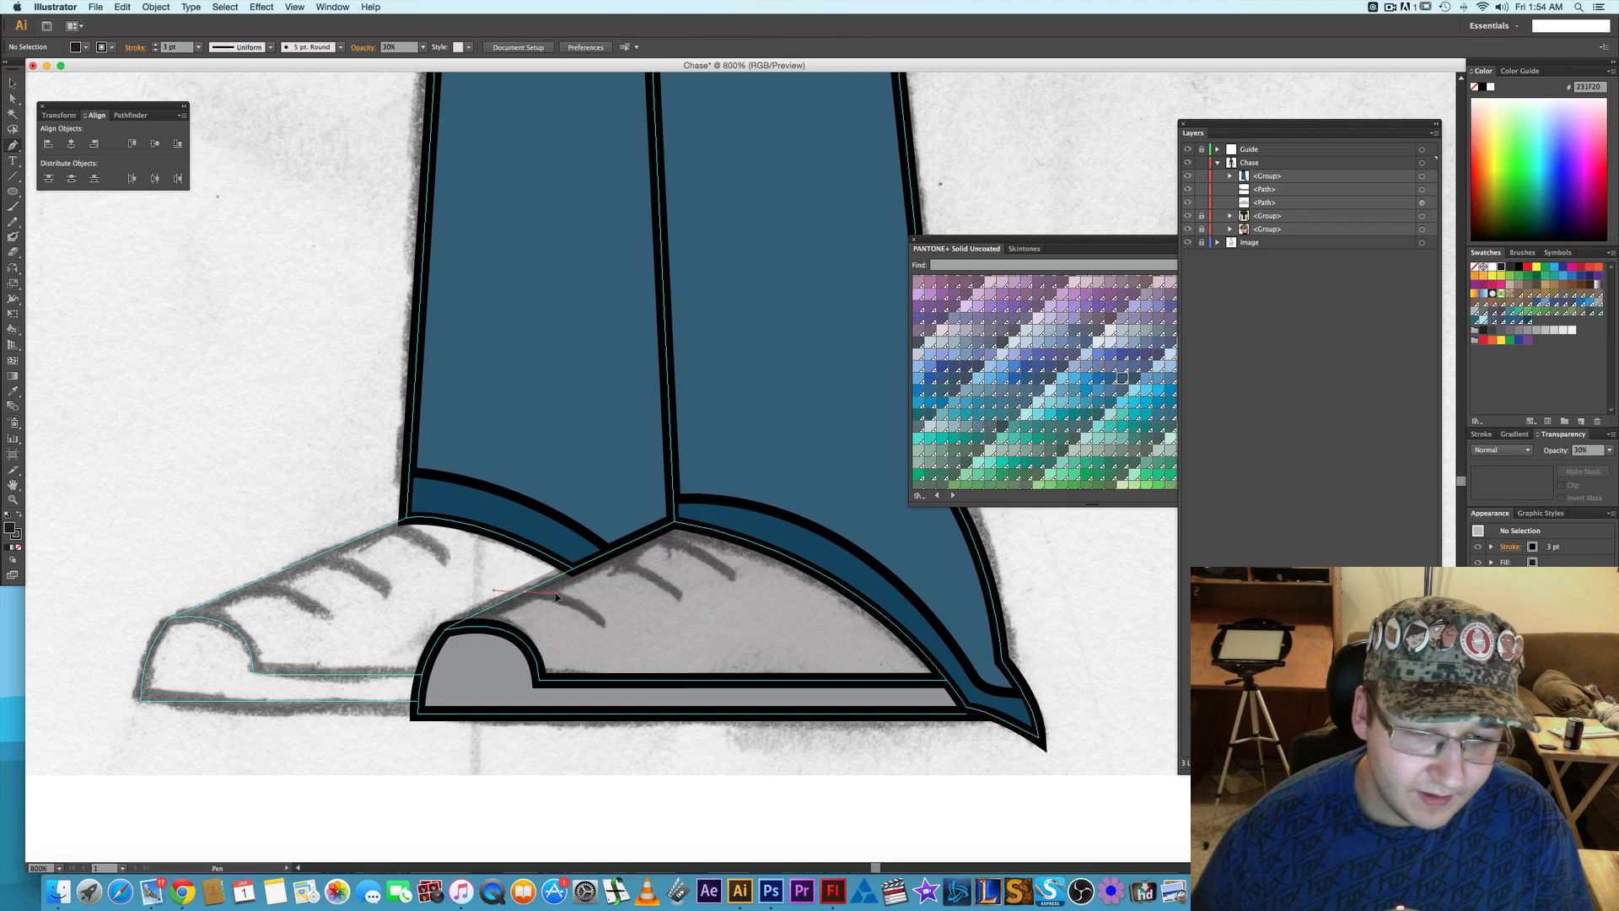
mouse_move(526, 591)
left_mouse_down()
mouse_move(557, 591)
mouse_move(608, 643)
left_mouse_up()
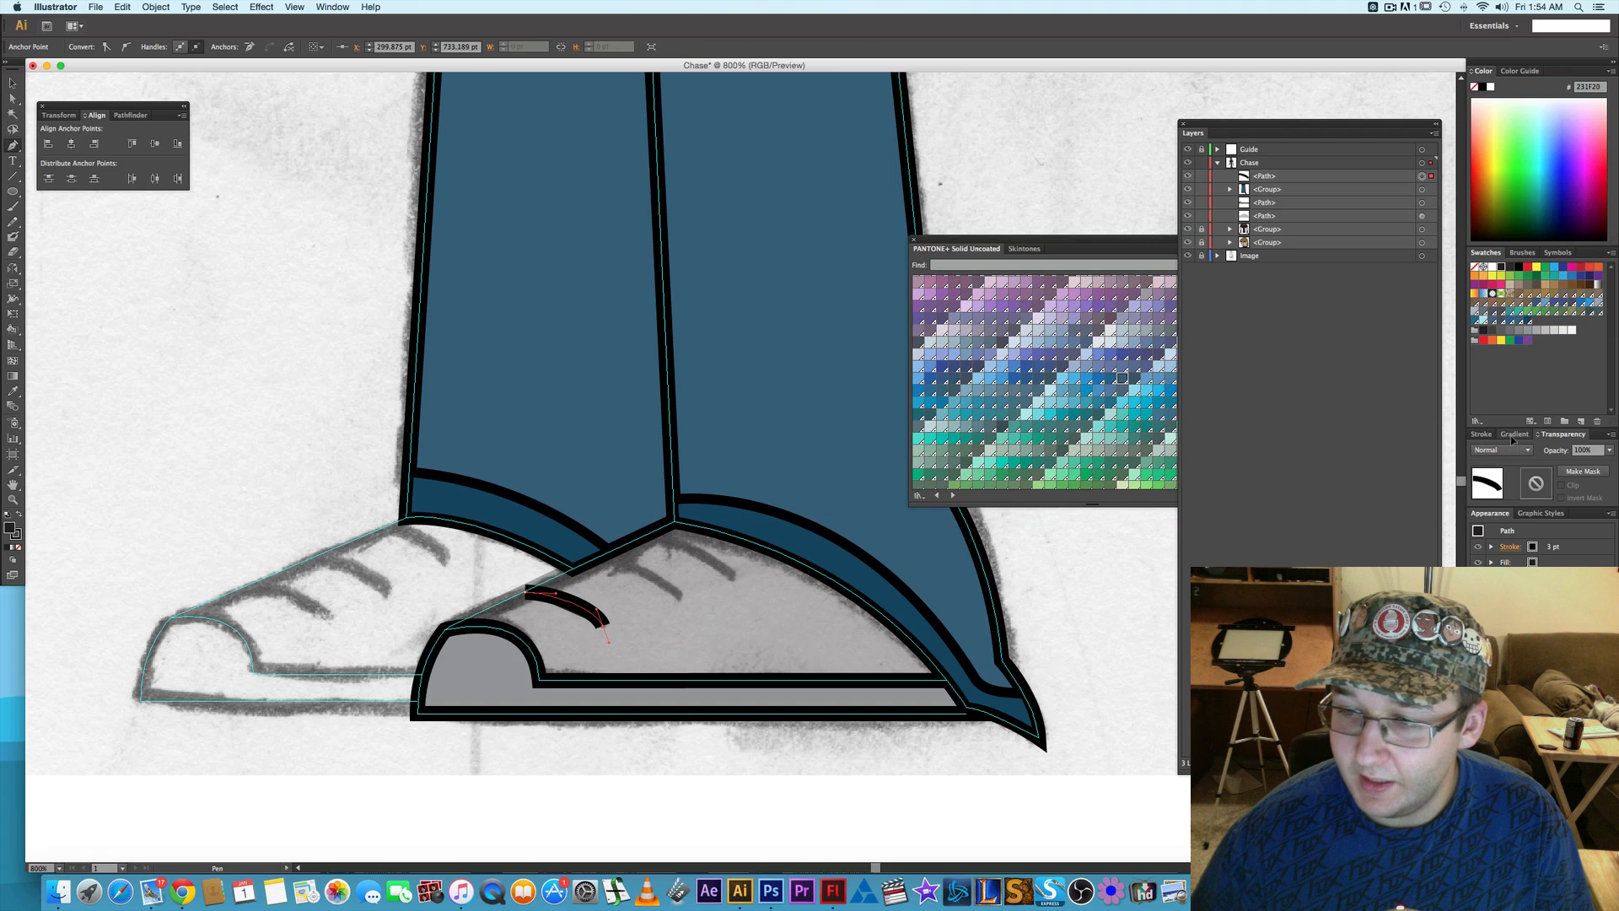
left_click(1480, 435)
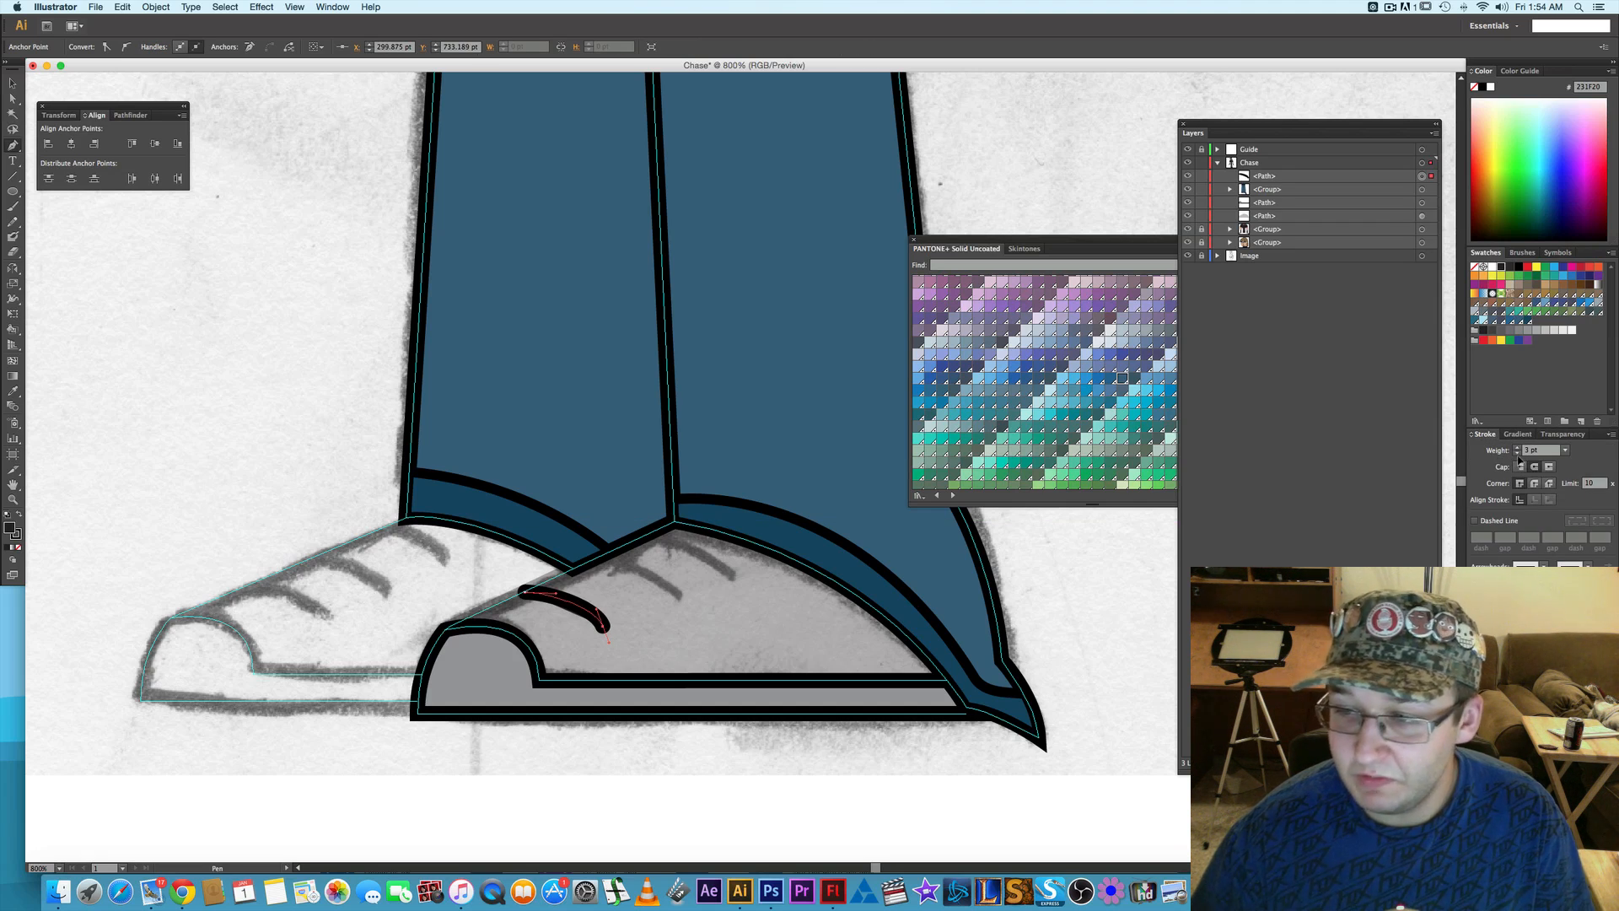
left_click(1517, 454)
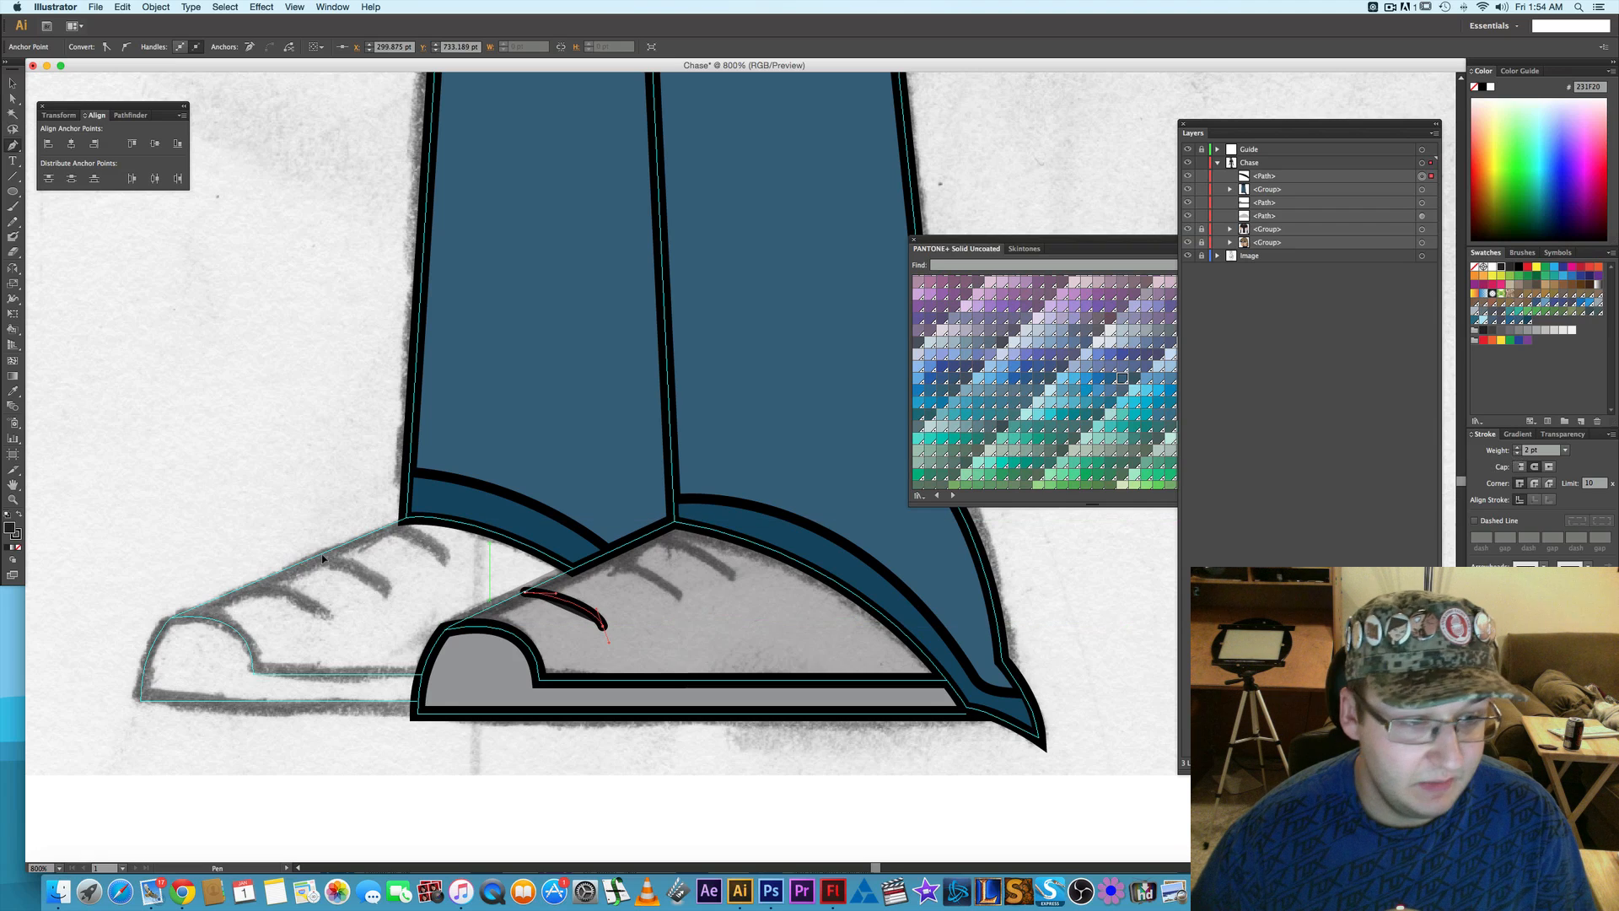
left_click(19, 547)
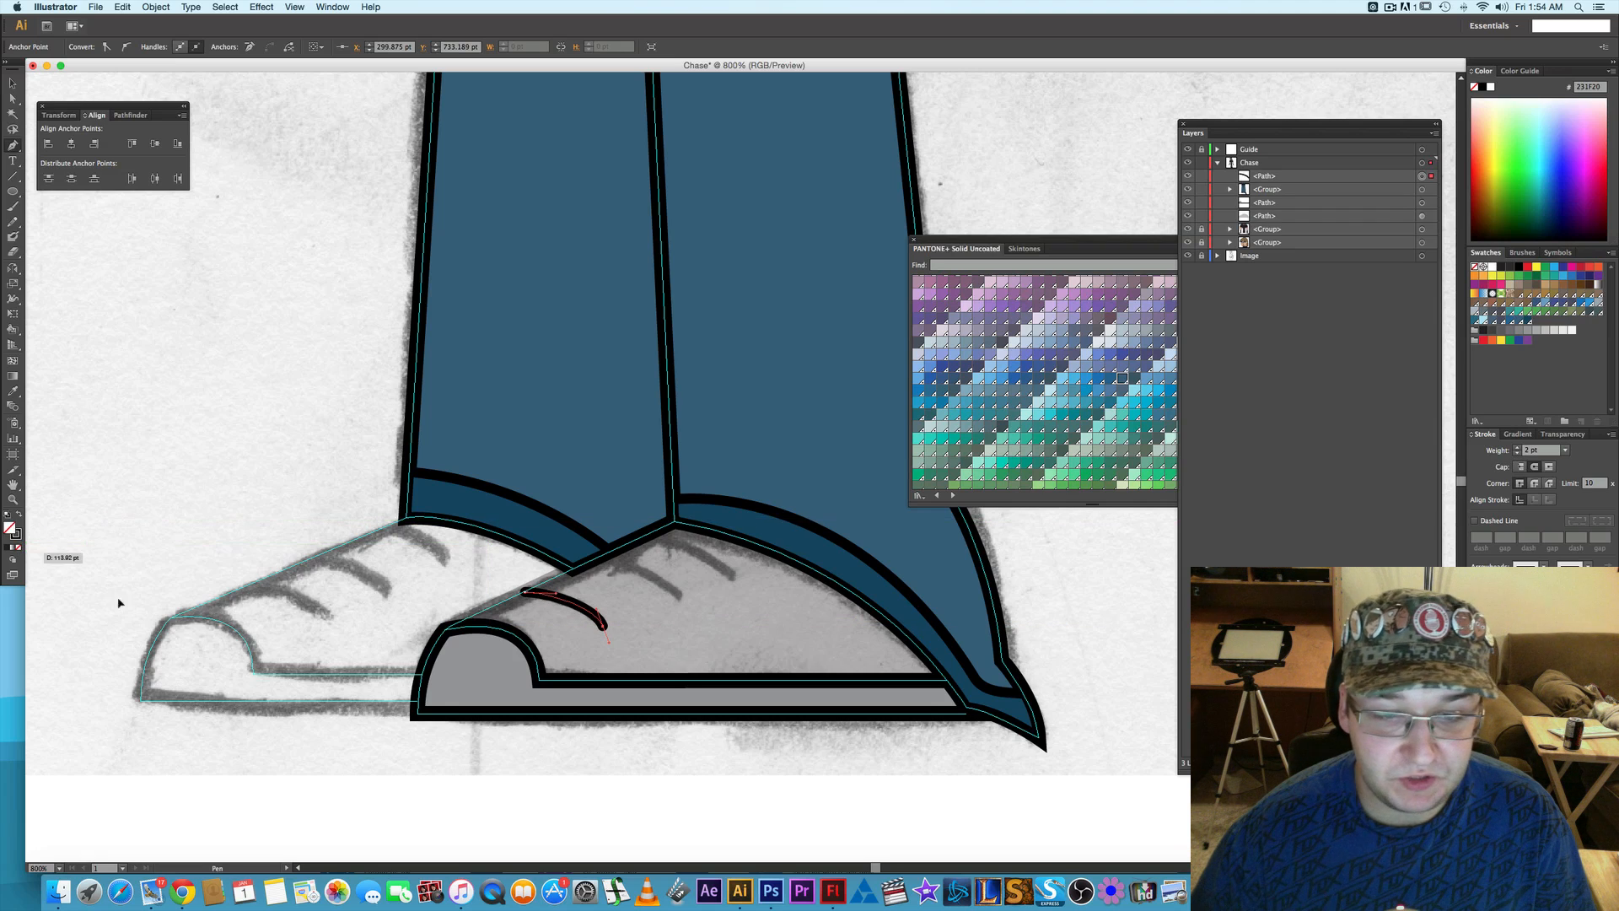
key("a")
left_click(544, 834)
- Refine the curve of the lace line by adjusting its direction handles
scroll(582, 640, "up", 1)
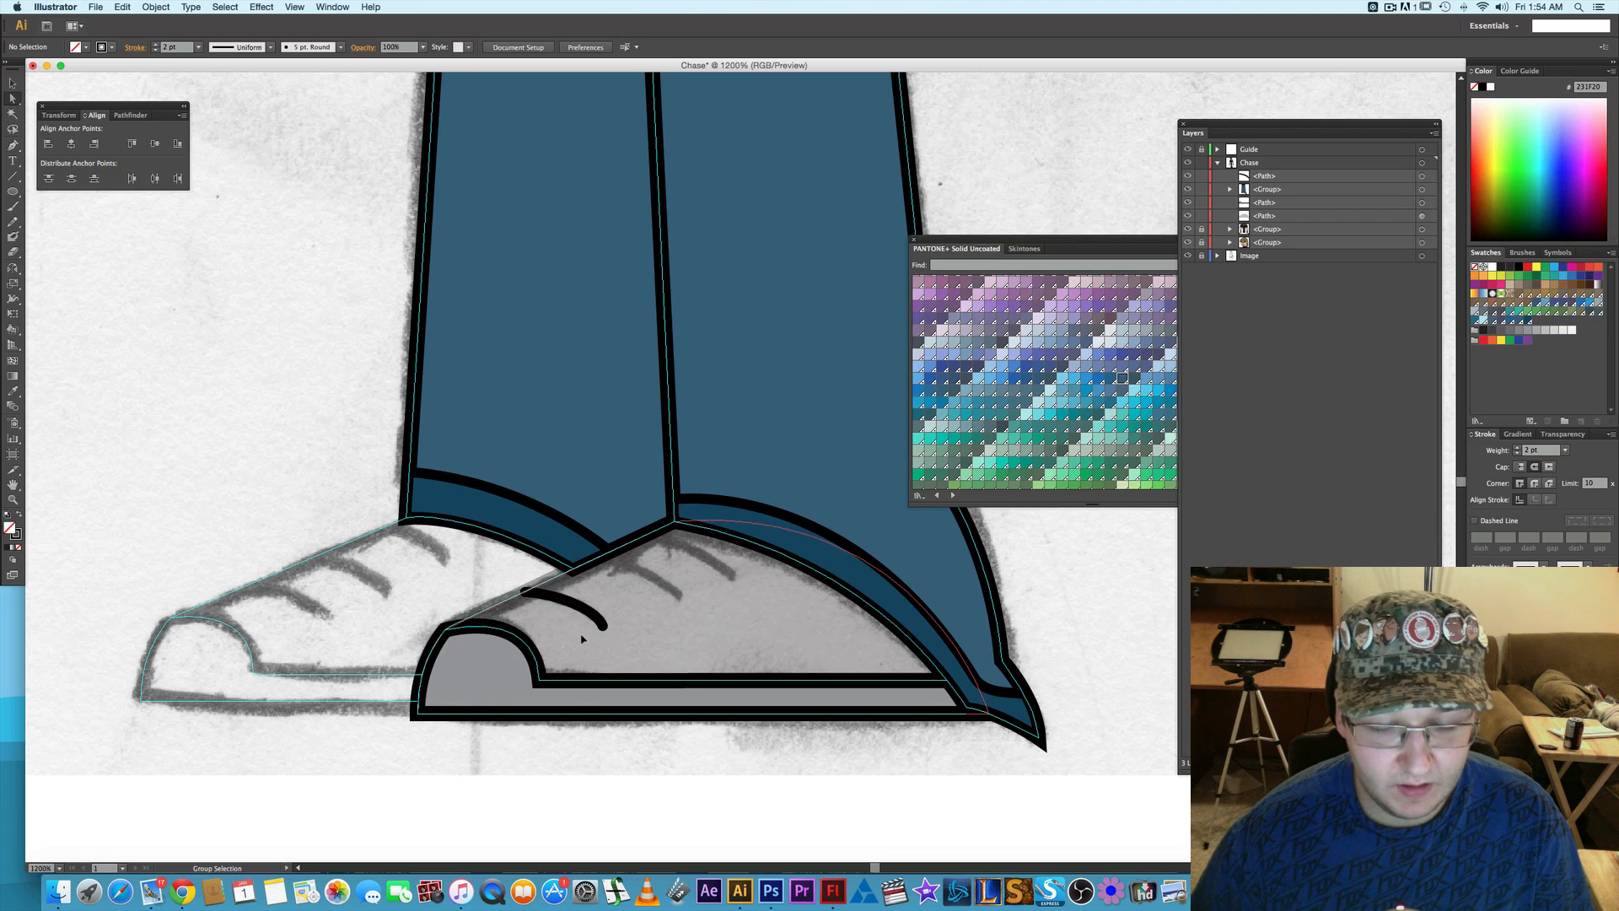
scroll(571, 601, "up", 2)
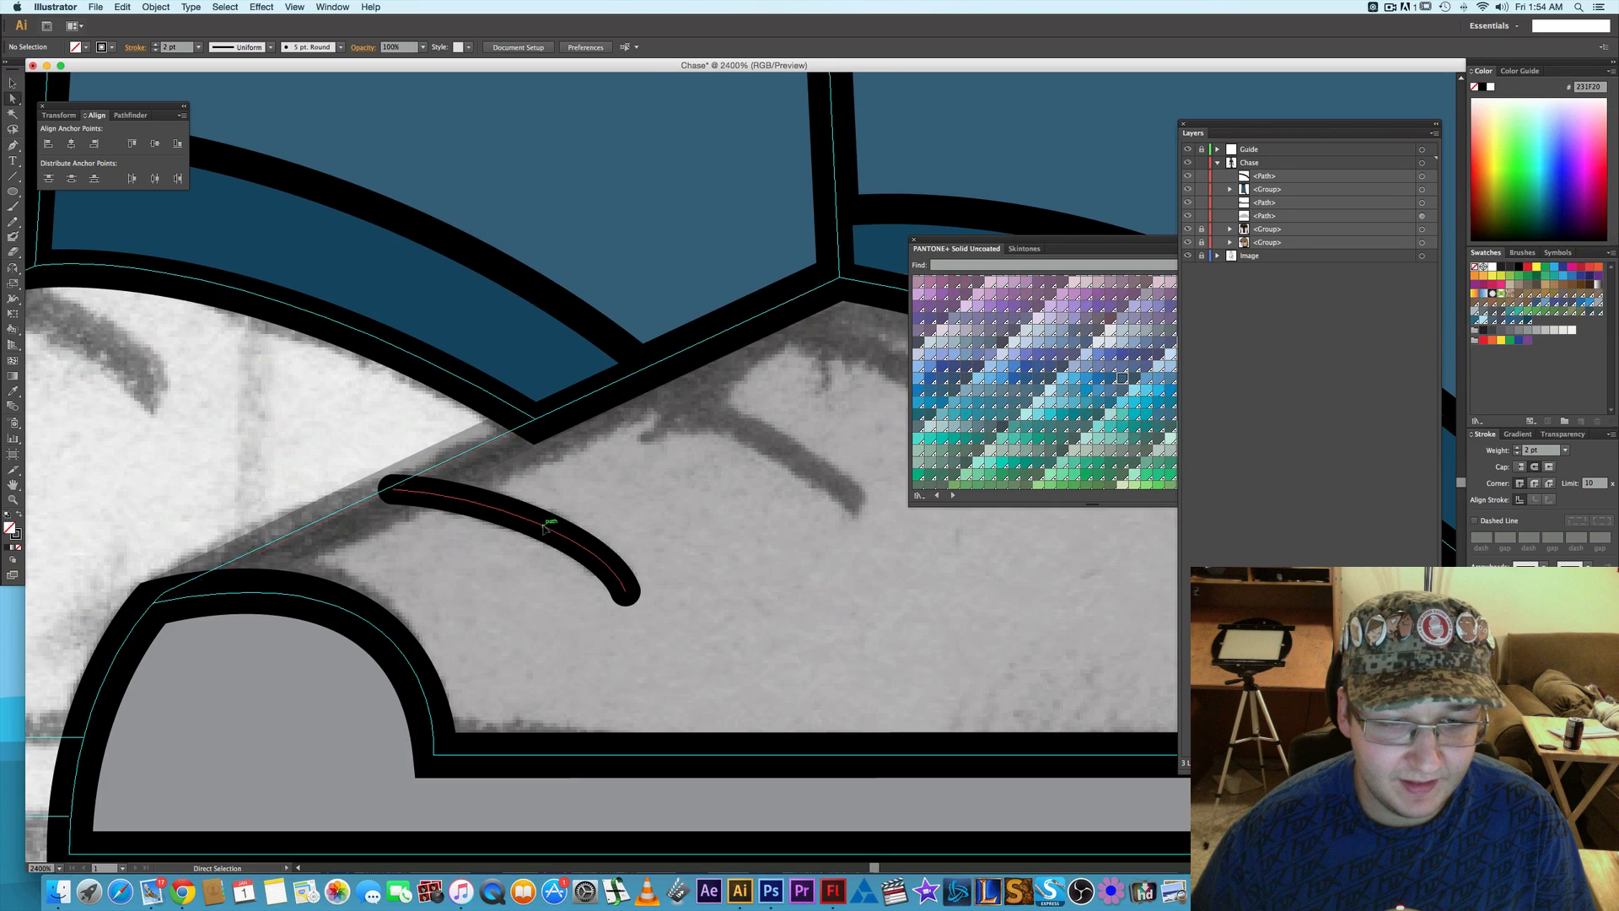
left_click(532, 523)
left_click(532, 523)
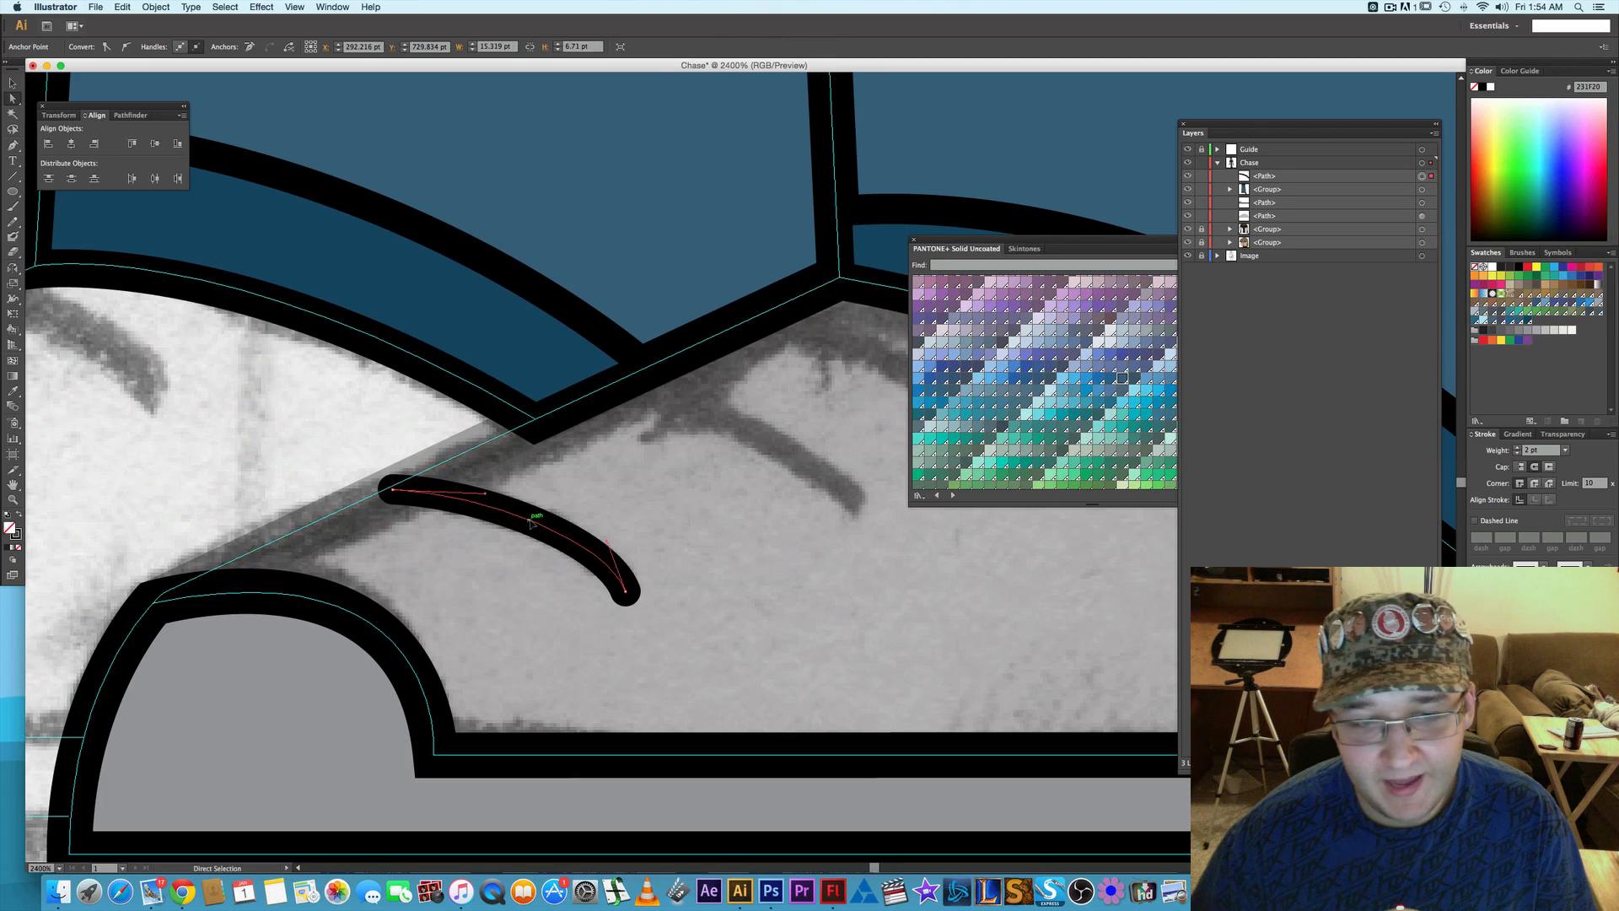
left_click_drag(486, 497, 484, 493)
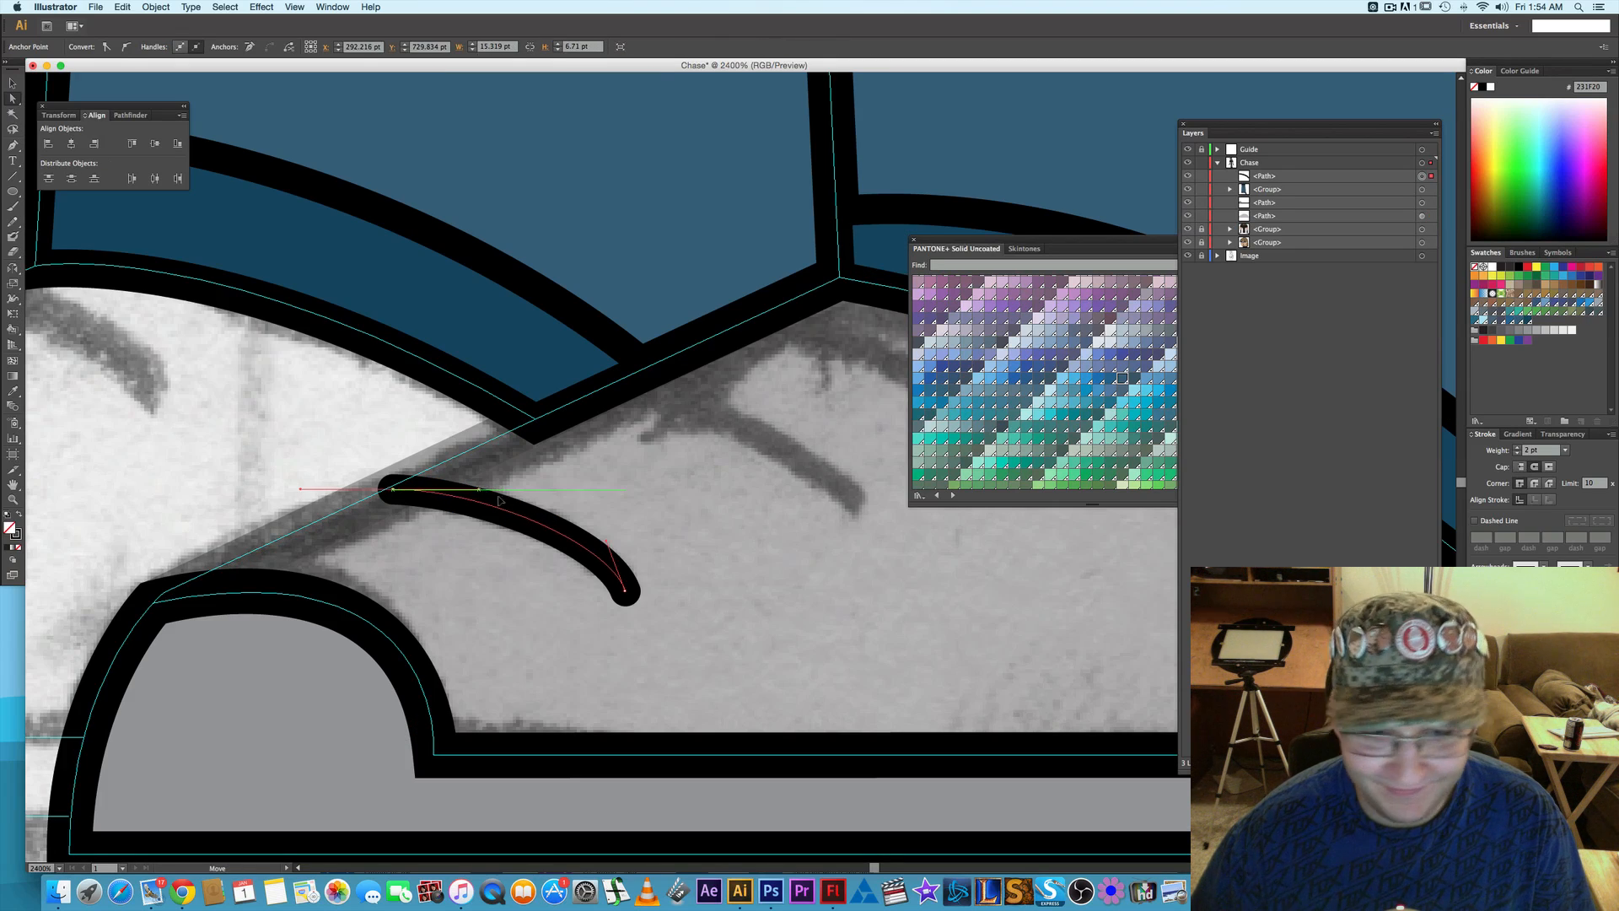
left_click_drag(606, 542, 568, 594)
- Duplicate the lace line twice up the front shoe, placing the copies over the other two sketched lace marks
key("v")
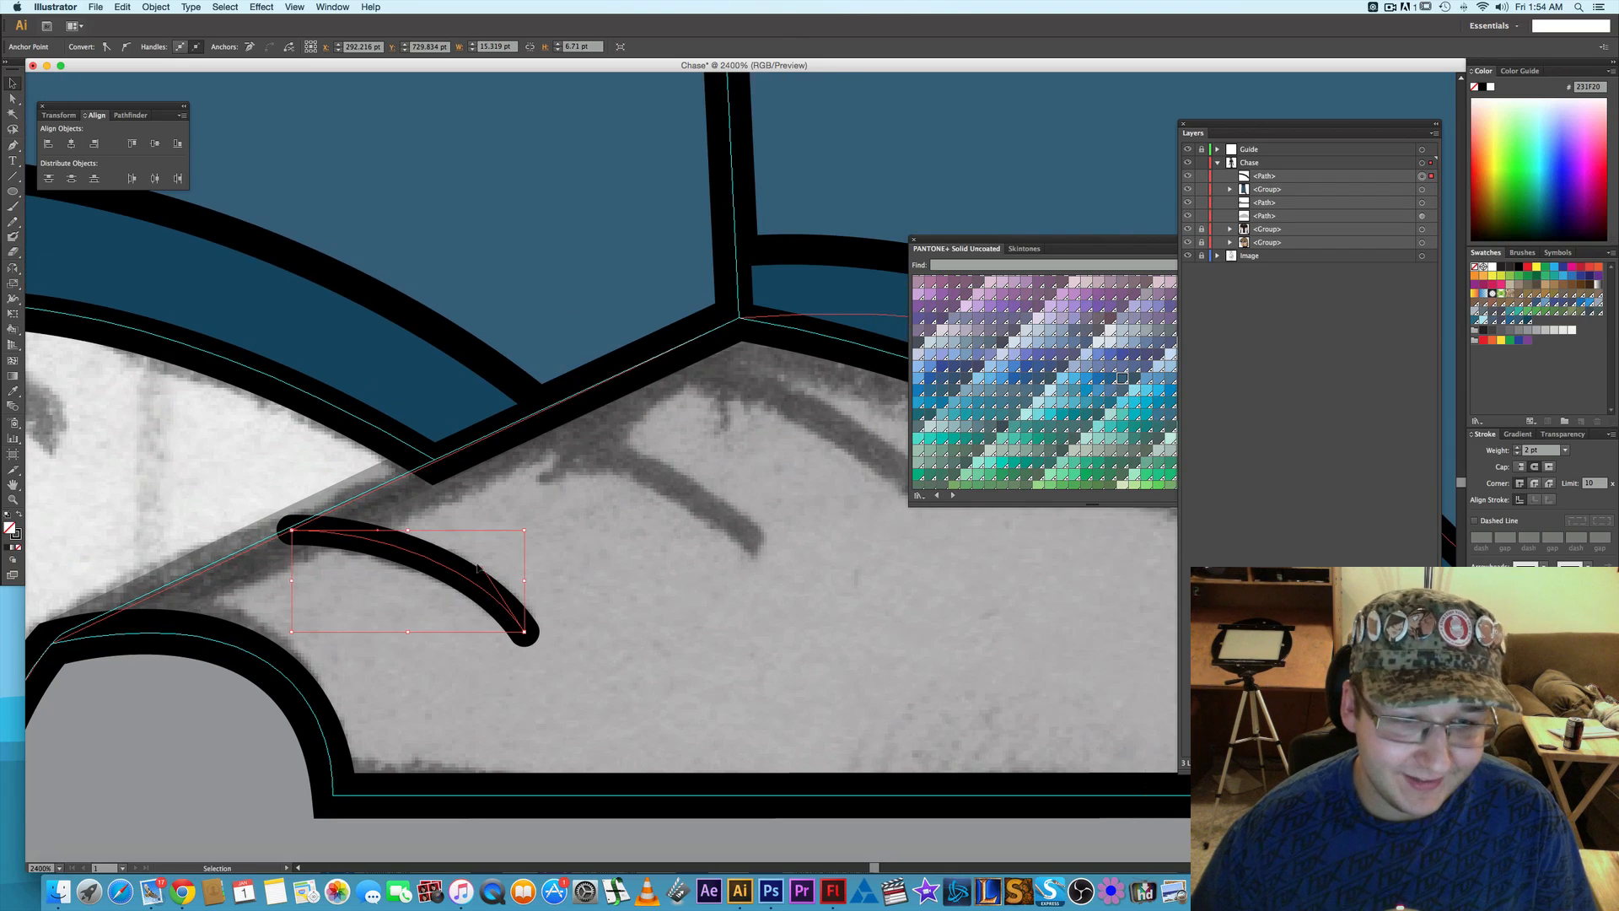
left_click(453, 574)
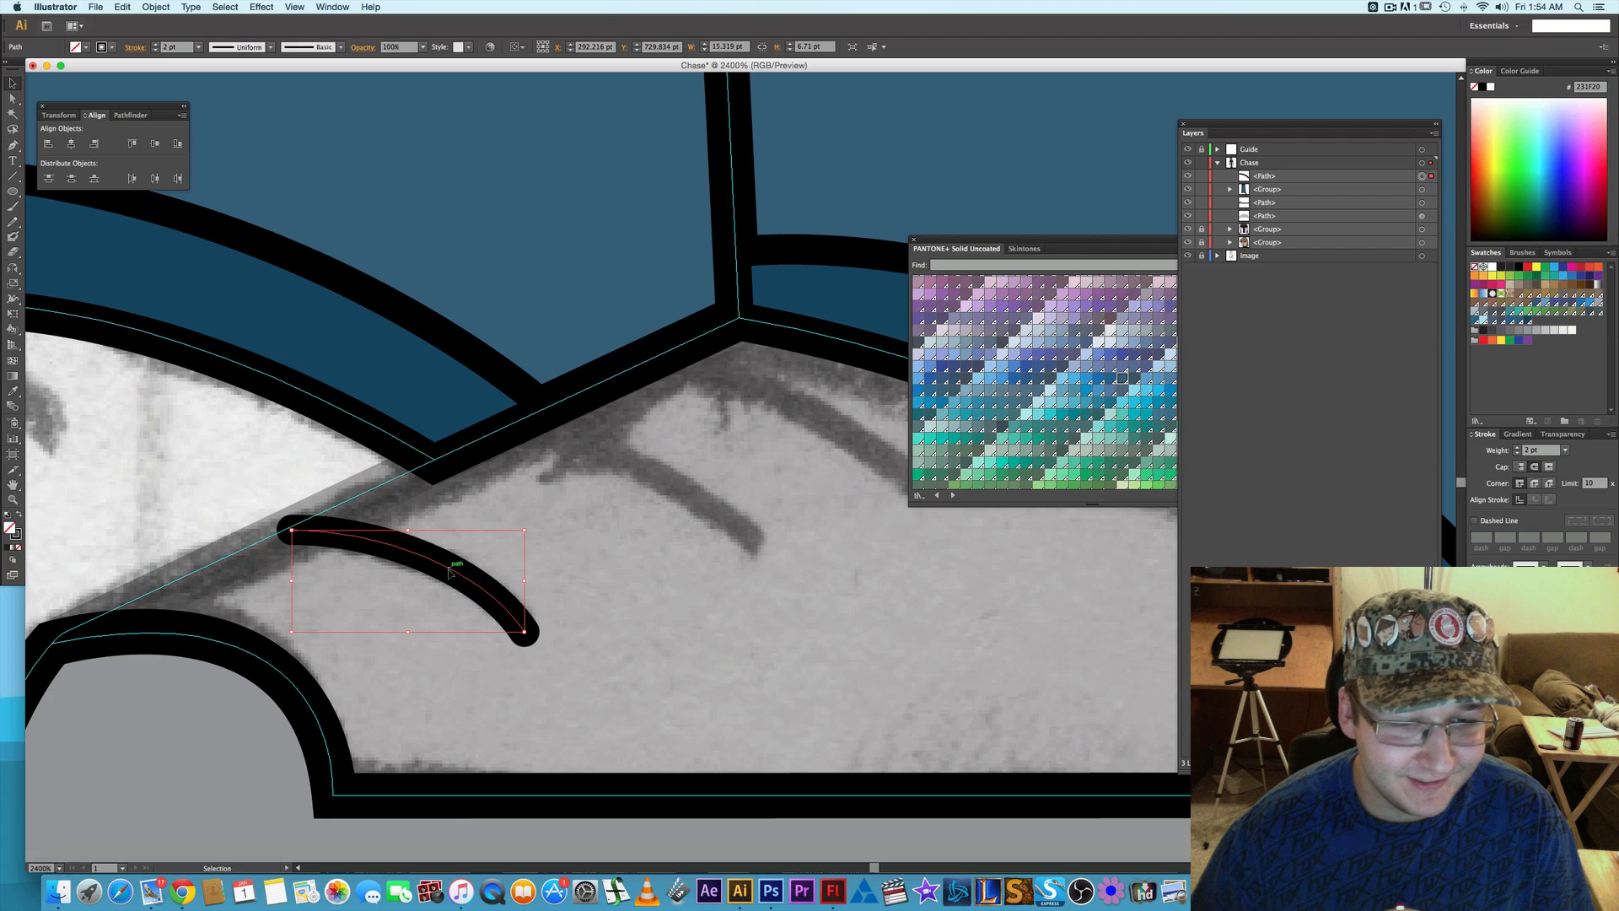
left_click_drag(455, 572, 749, 423)
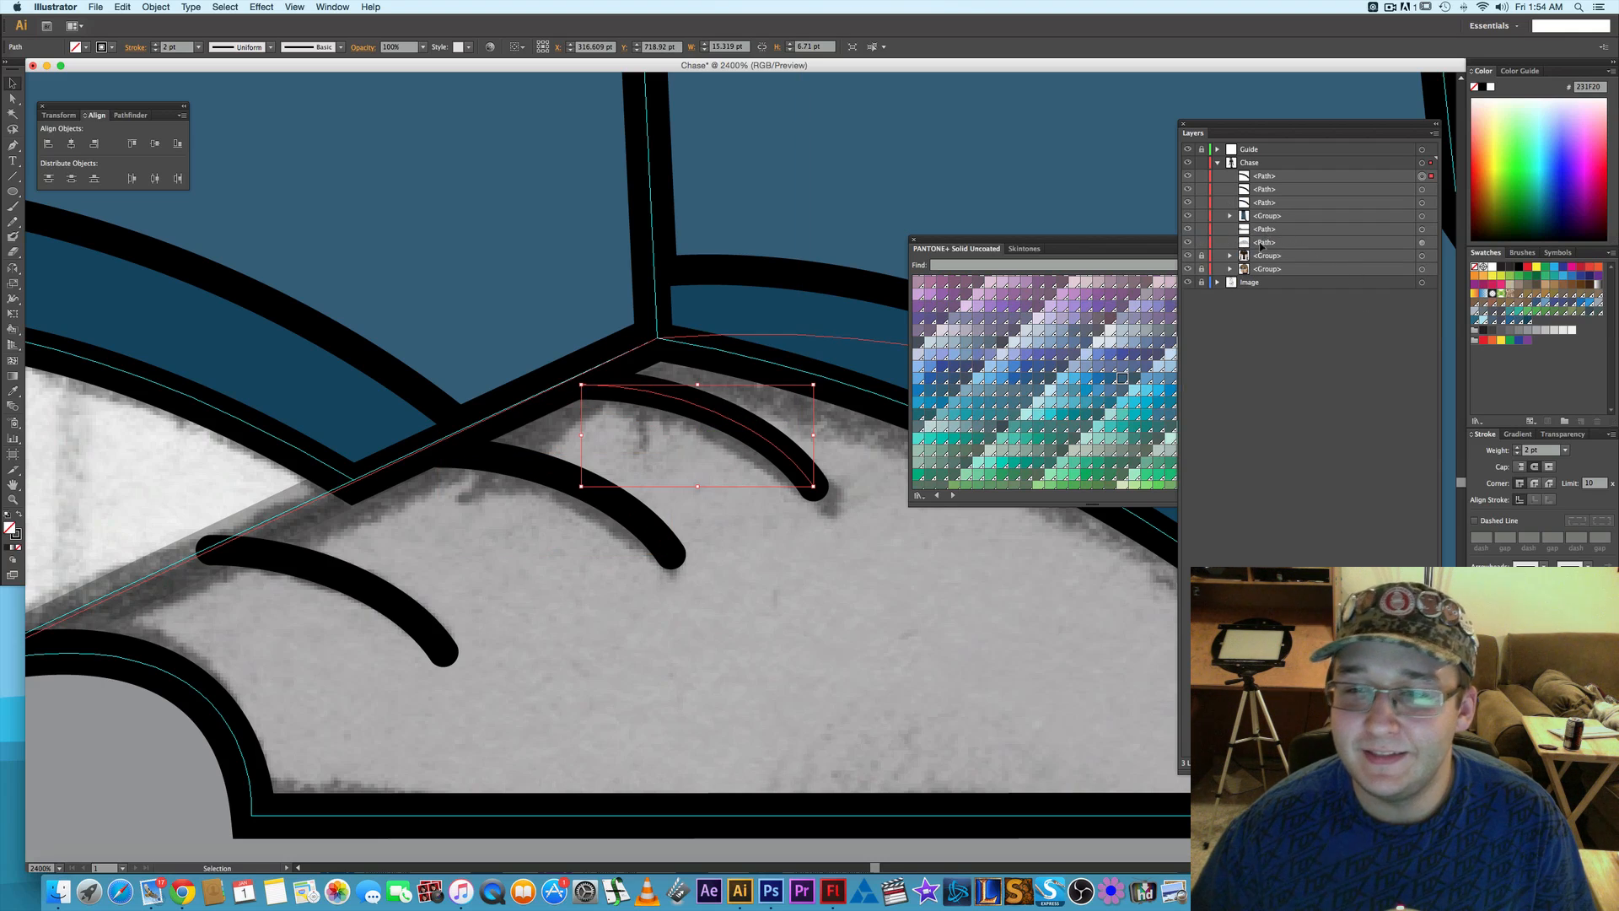
- Set the near-black front shoe path's opacity to 100%
left_click(1422, 244)
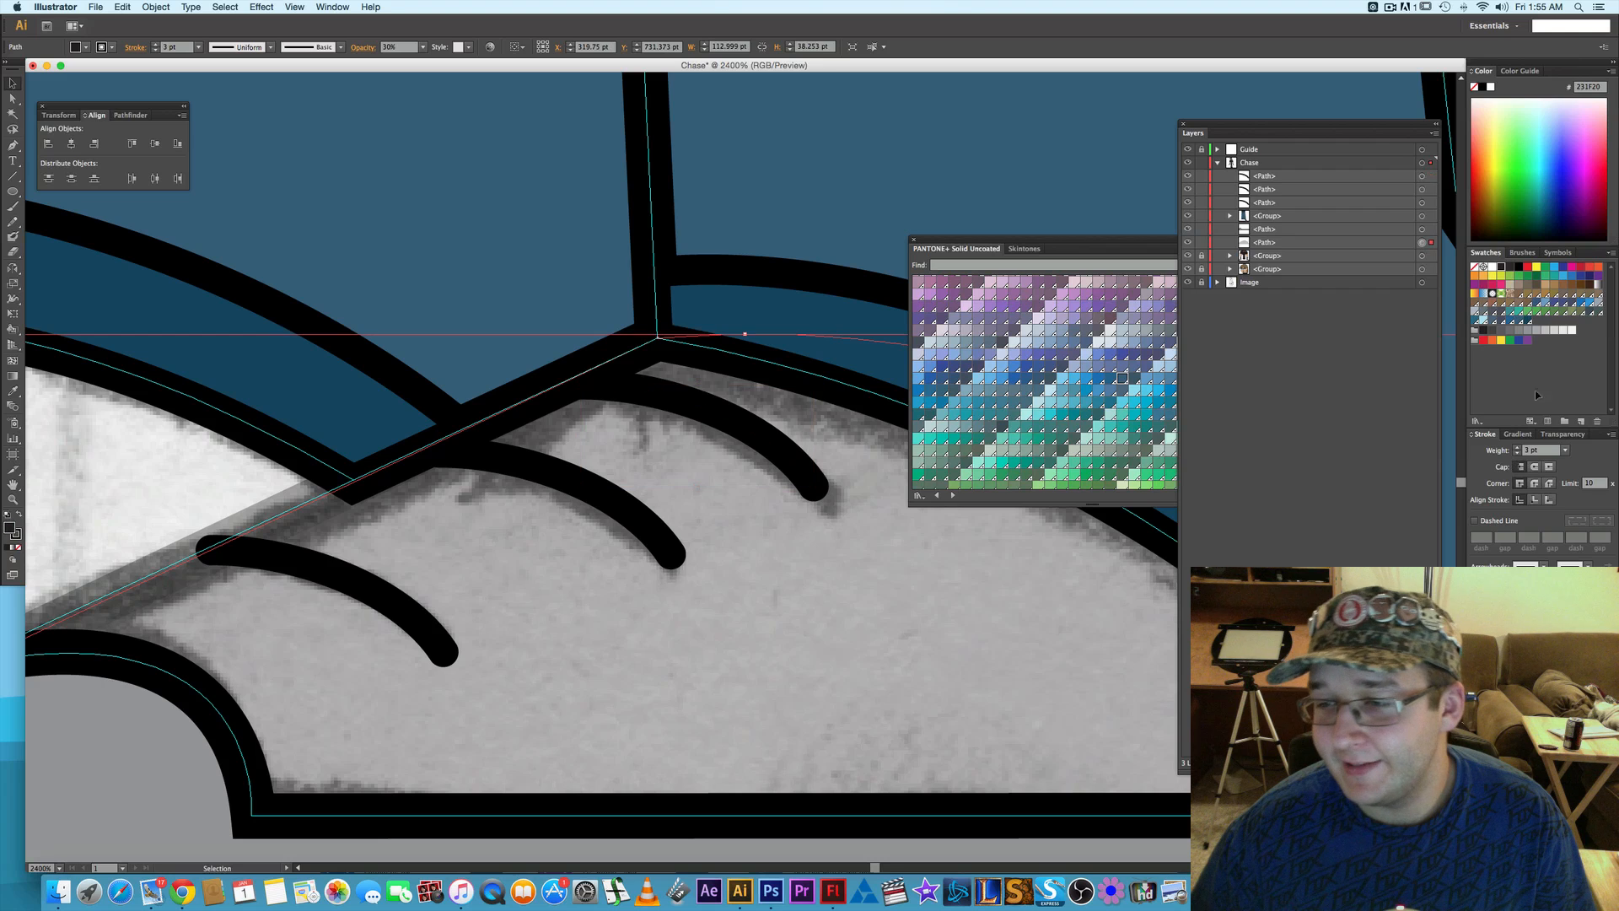
left_click(1562, 435)
left_click(1610, 451)
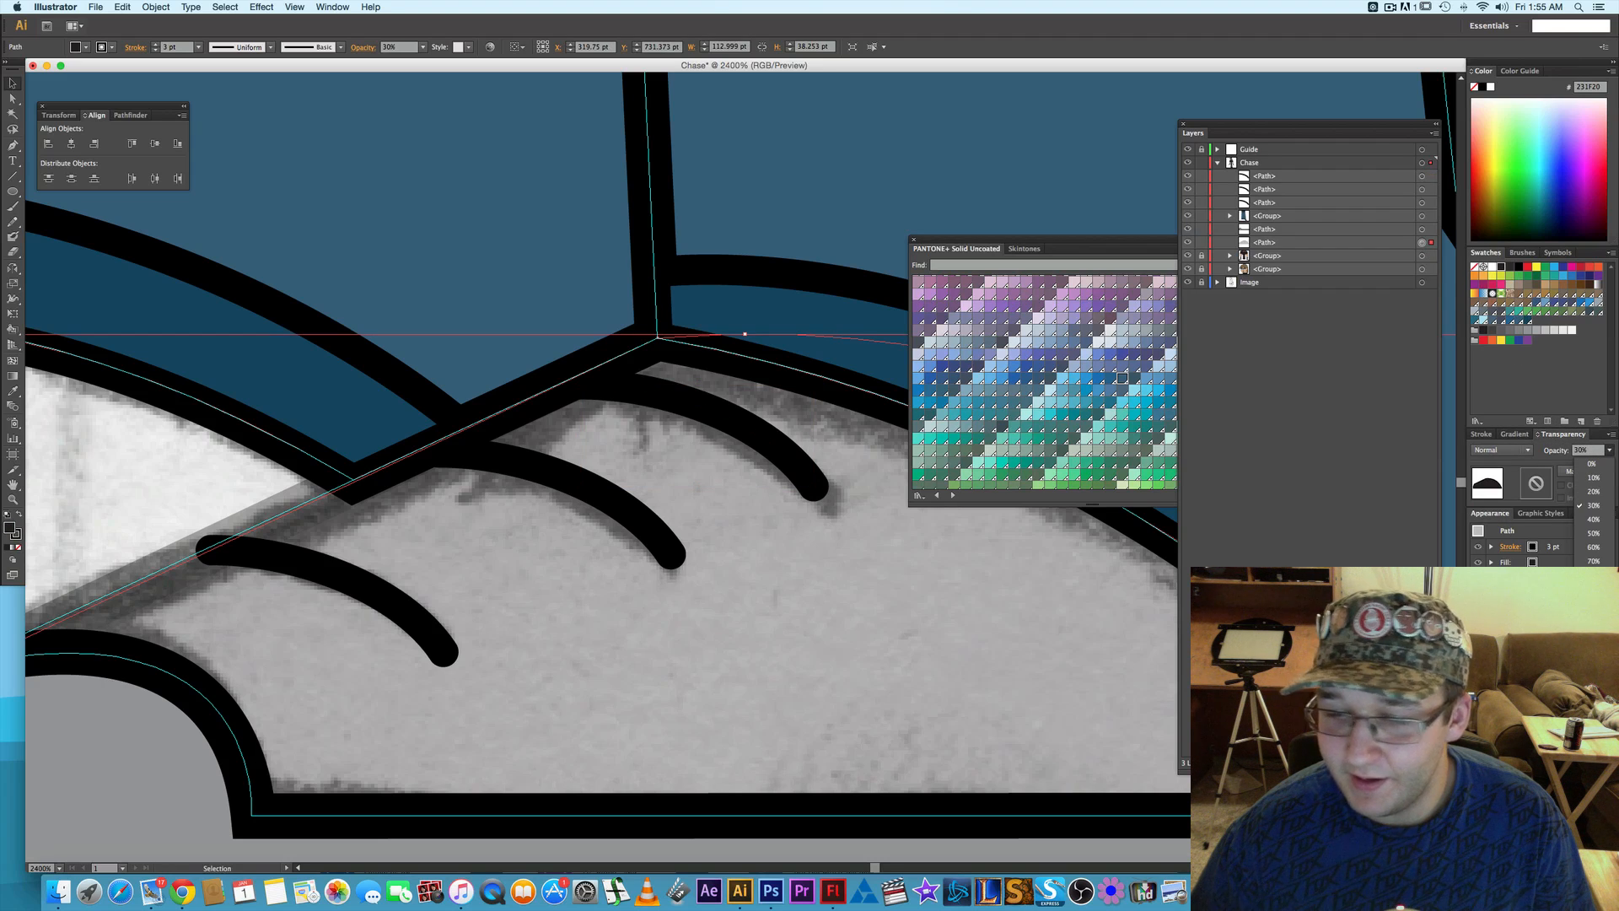
left_click(1594, 602)
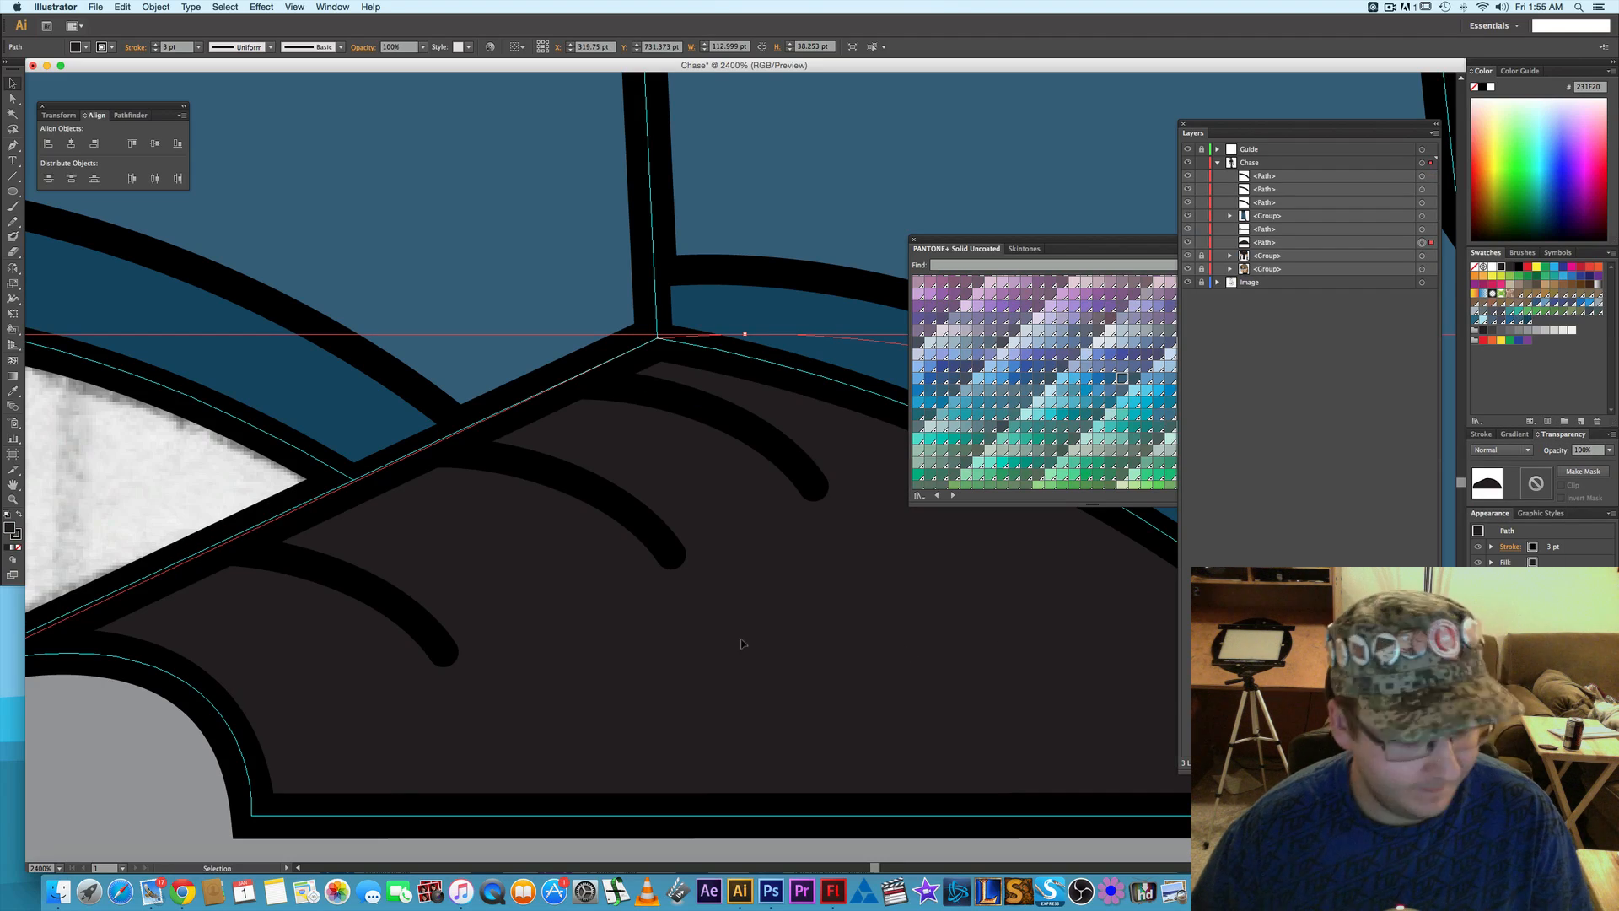
- Group the three lace lines and place the group directly beneath the trousers group in the Chase layer
left_click(1421, 176)
left_click(1422, 189, "shift")
left_click(1422, 203, "shift")
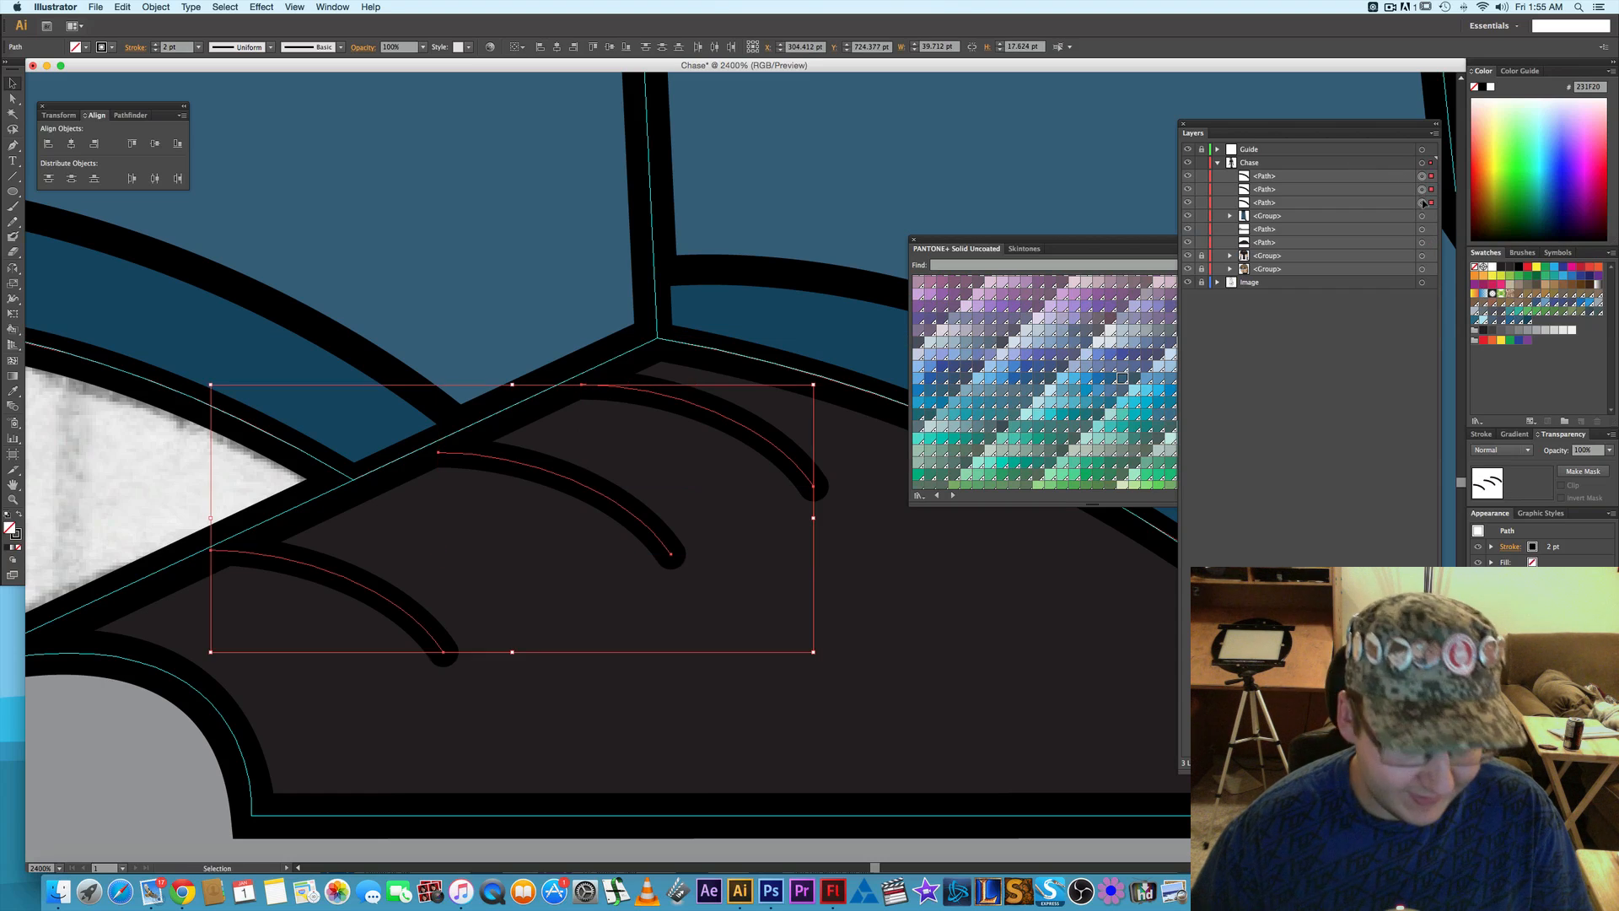
key("super+g")
left_click_drag(1280, 178, 1286, 199)
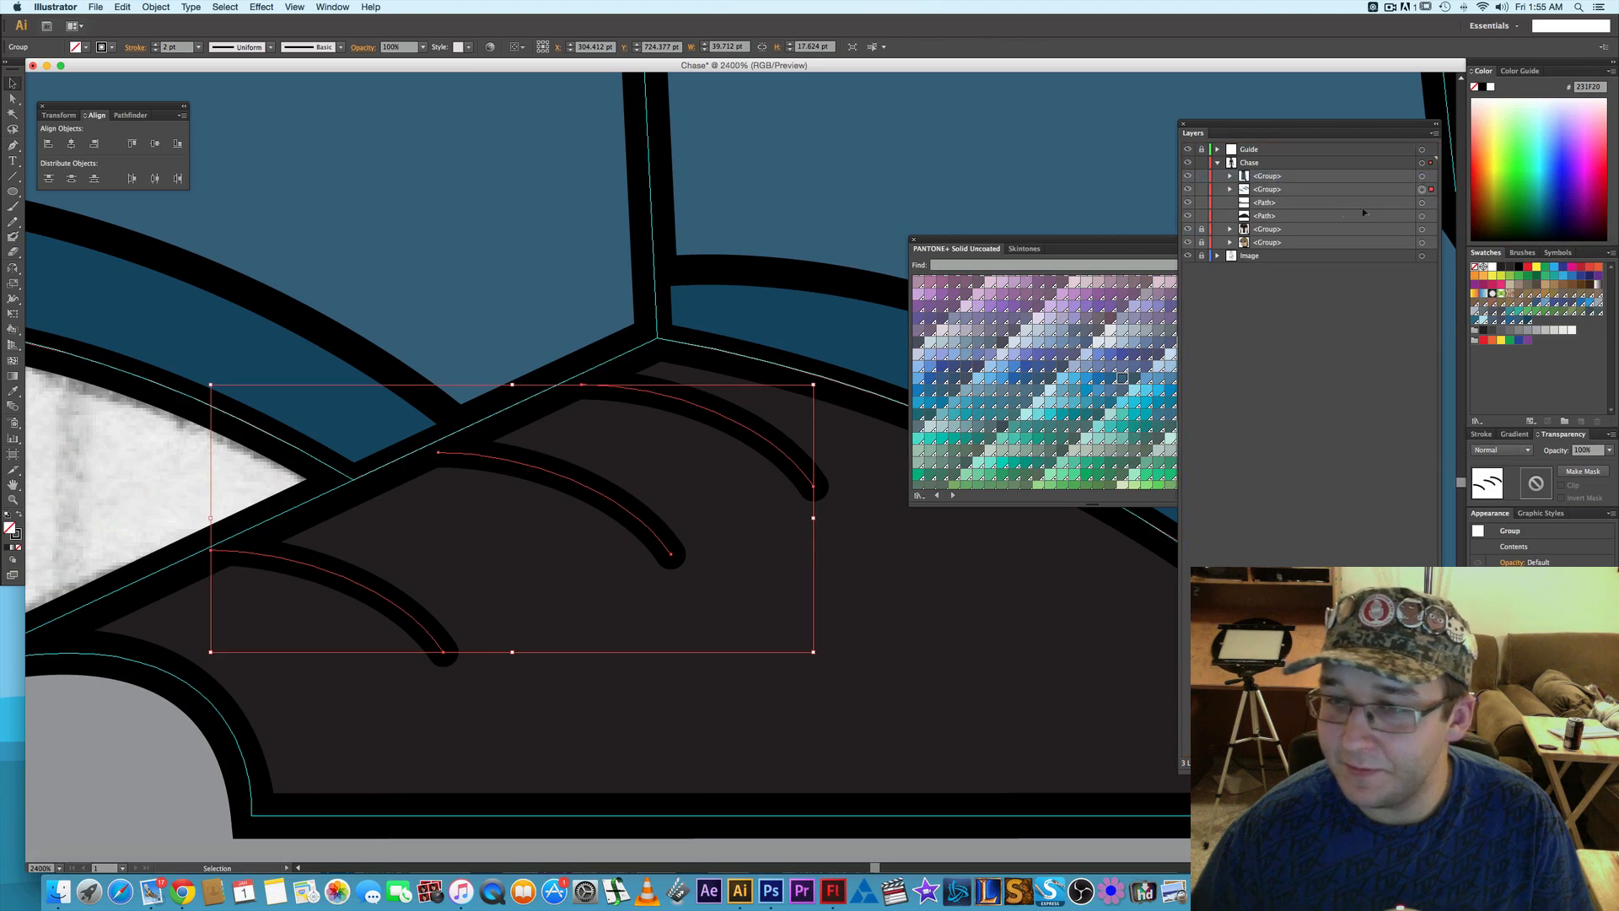
- Group the lace lines together with the two front shoe paths into a single shoe group
left_click(1422, 202)
left_click(1421, 216, "shift")
key("super+g")
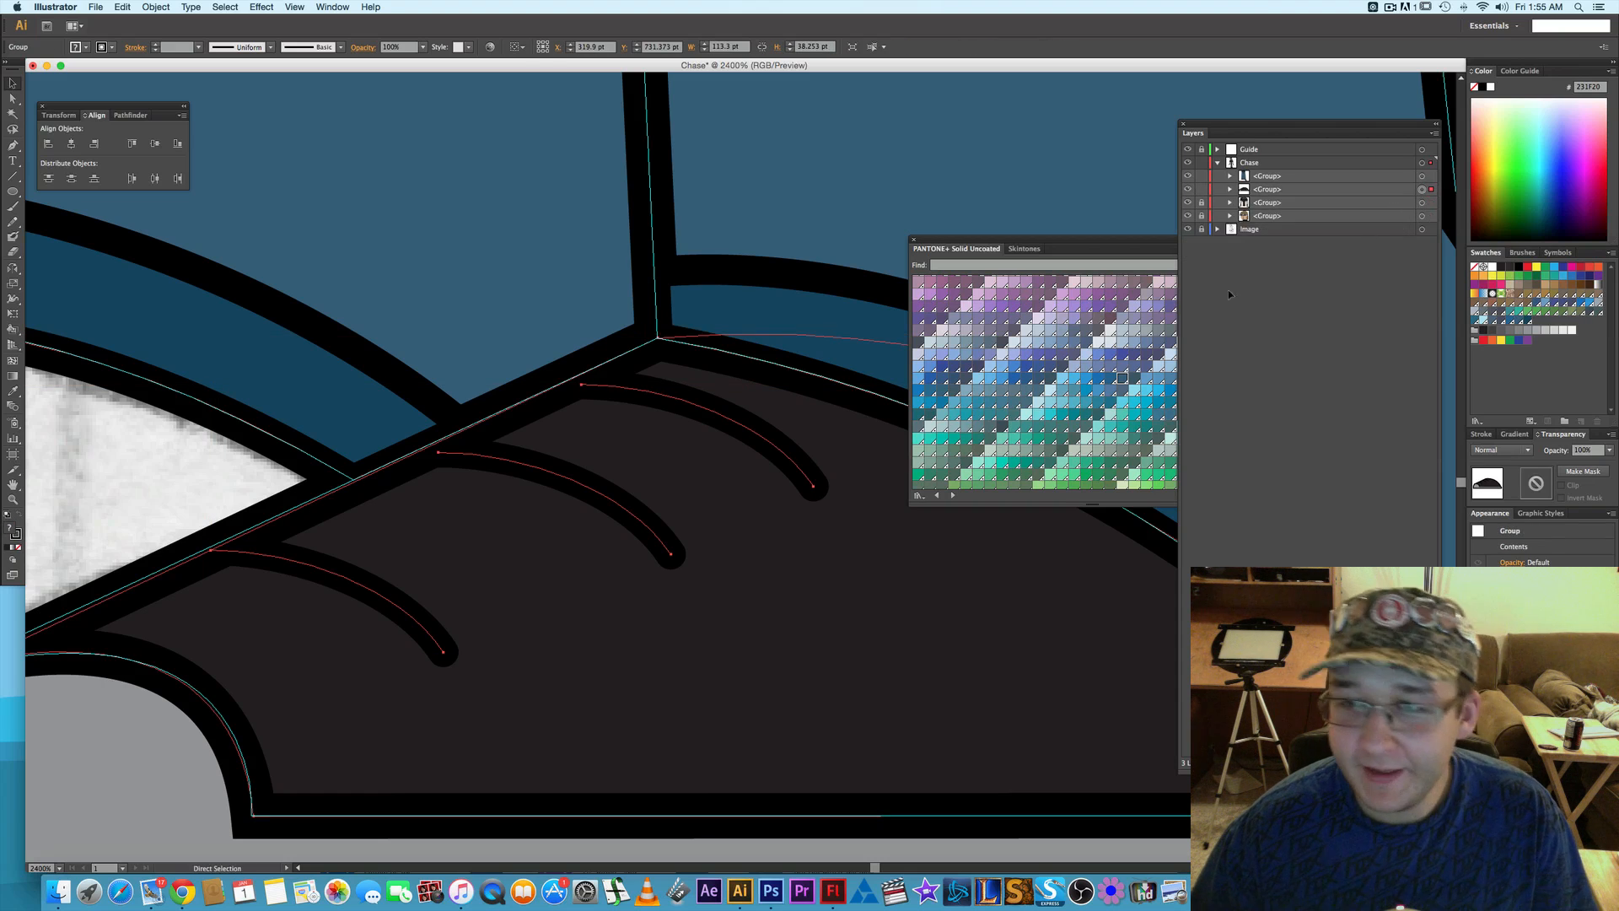
- Duplicate the front shoe group onto the sketched back shoe and place the copy directly beneath the front shoe group in the Chase layer
key("v")
key("super+minus")
key("super+minus")
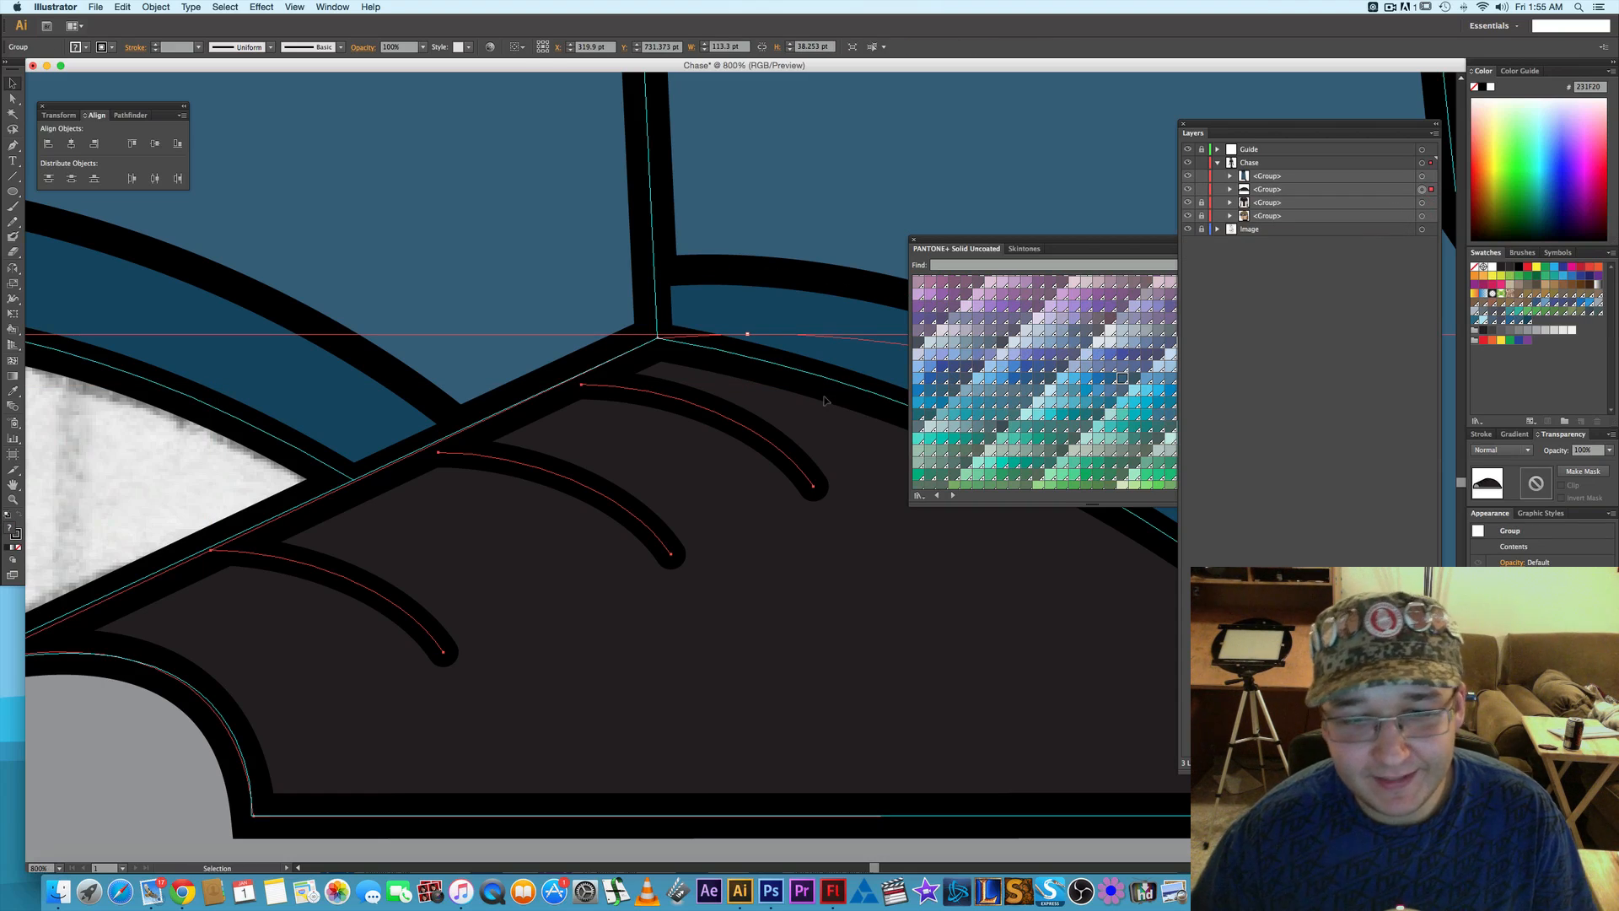
left_click_drag(1006, 670, 958, 665)
left_click(13, 83)
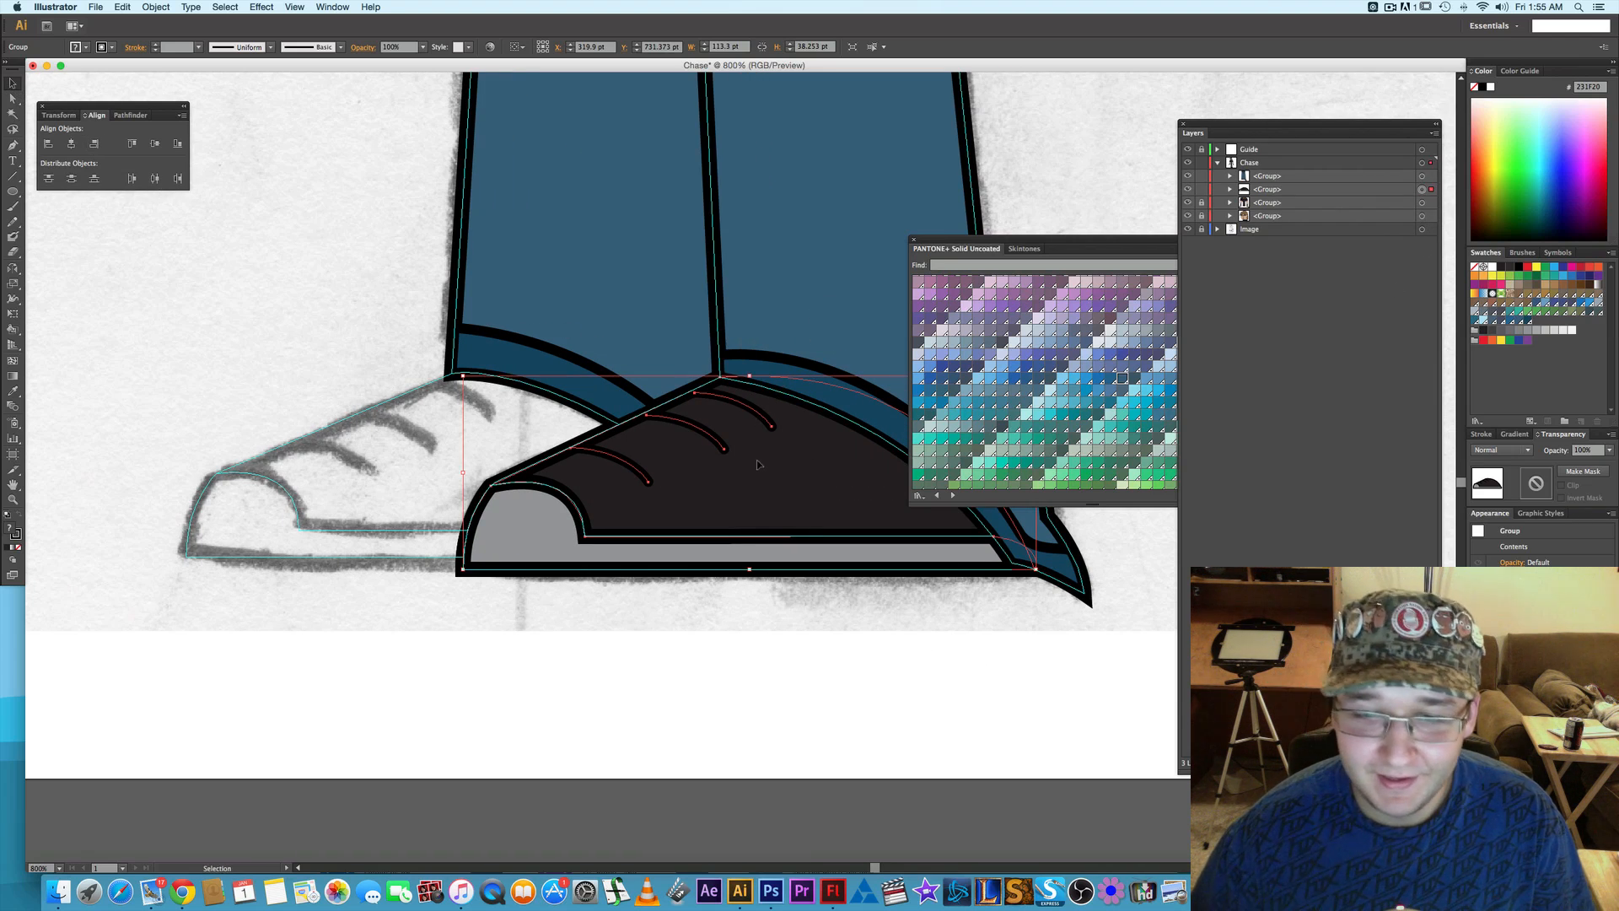
mouse_move(757, 464)
left_mouse_down()
mouse_move(481, 452)
mouse_move(497, 453)
left_mouse_up()
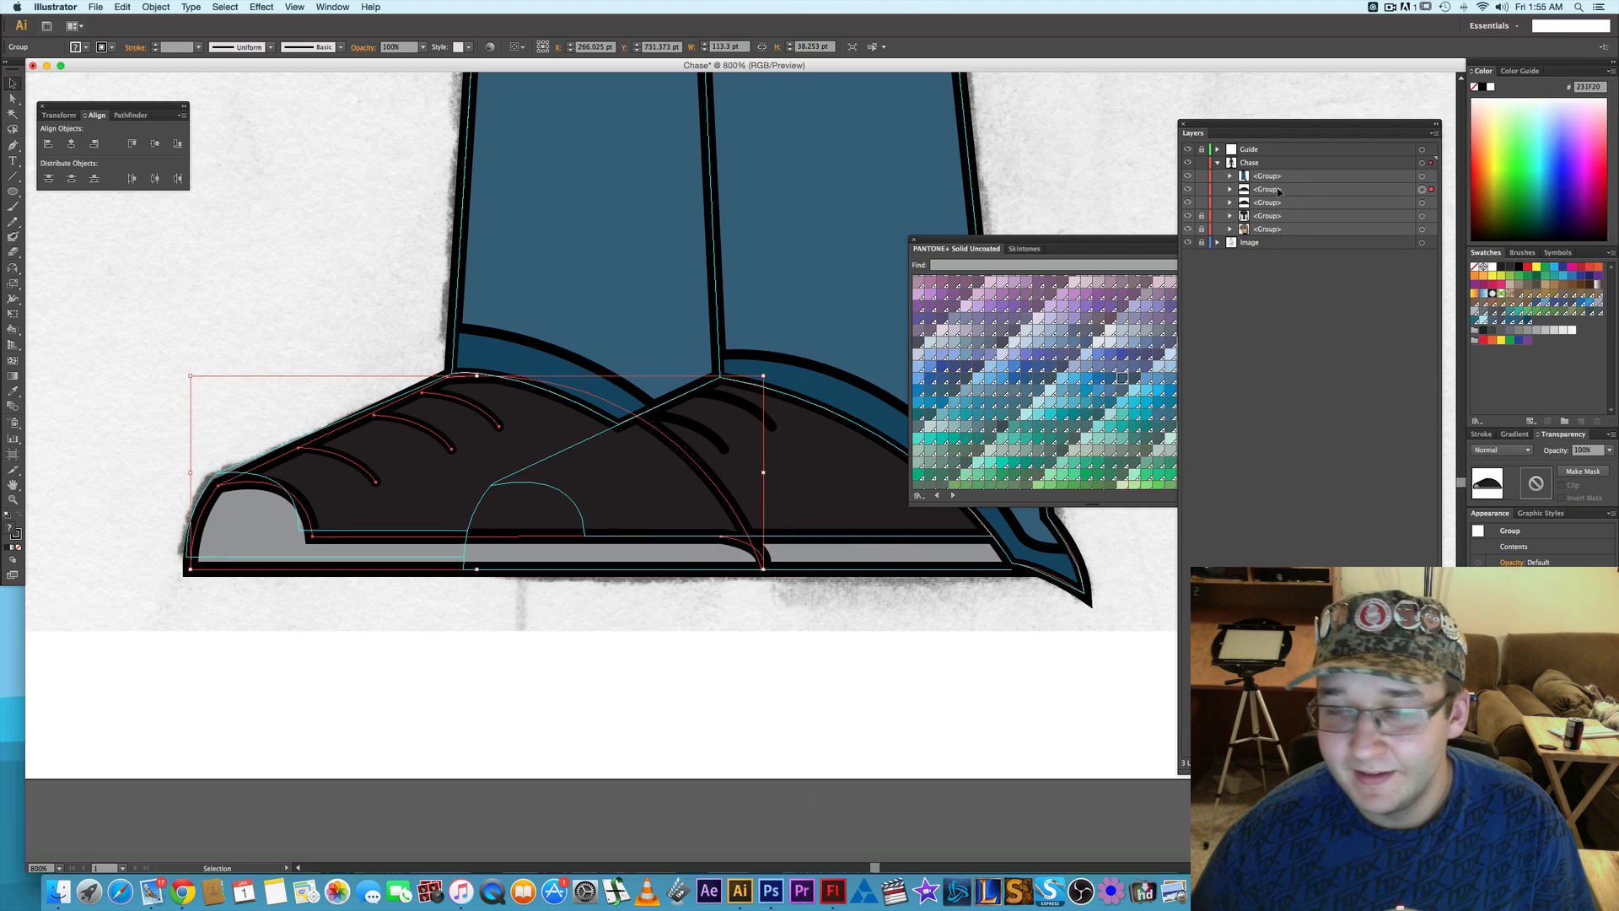
left_click_drag(1284, 188, 1104, 481)
left_click(942, 662)
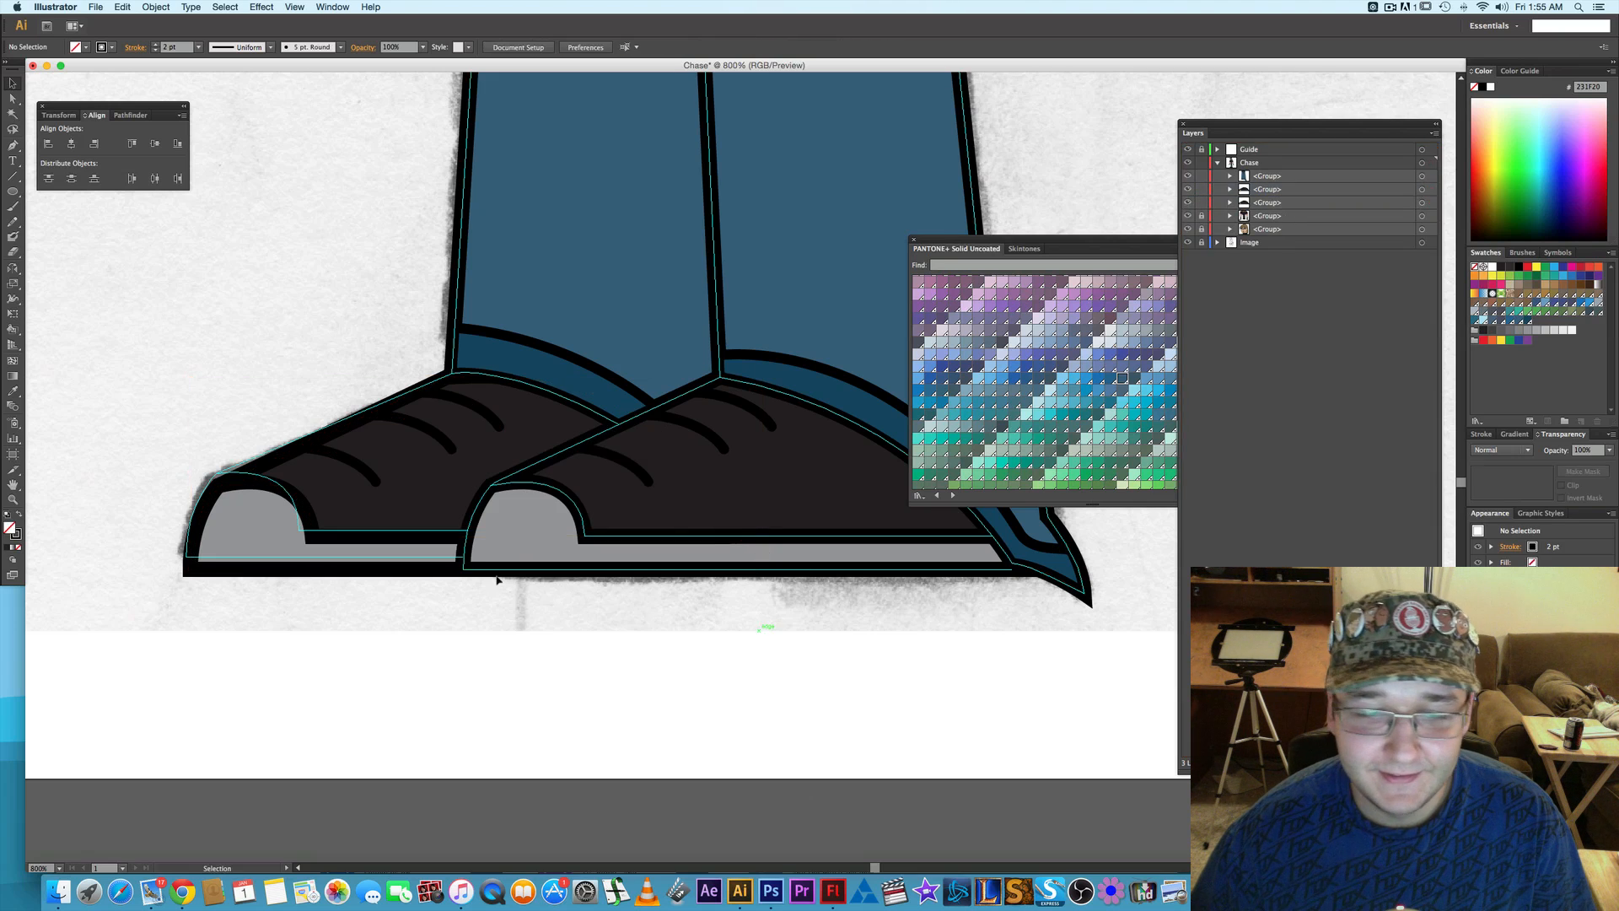
- Nudge the back shoe group about 3 pt to the right and 2 pt up, leaving nothing selected
left_click(406, 448)
key("Right")
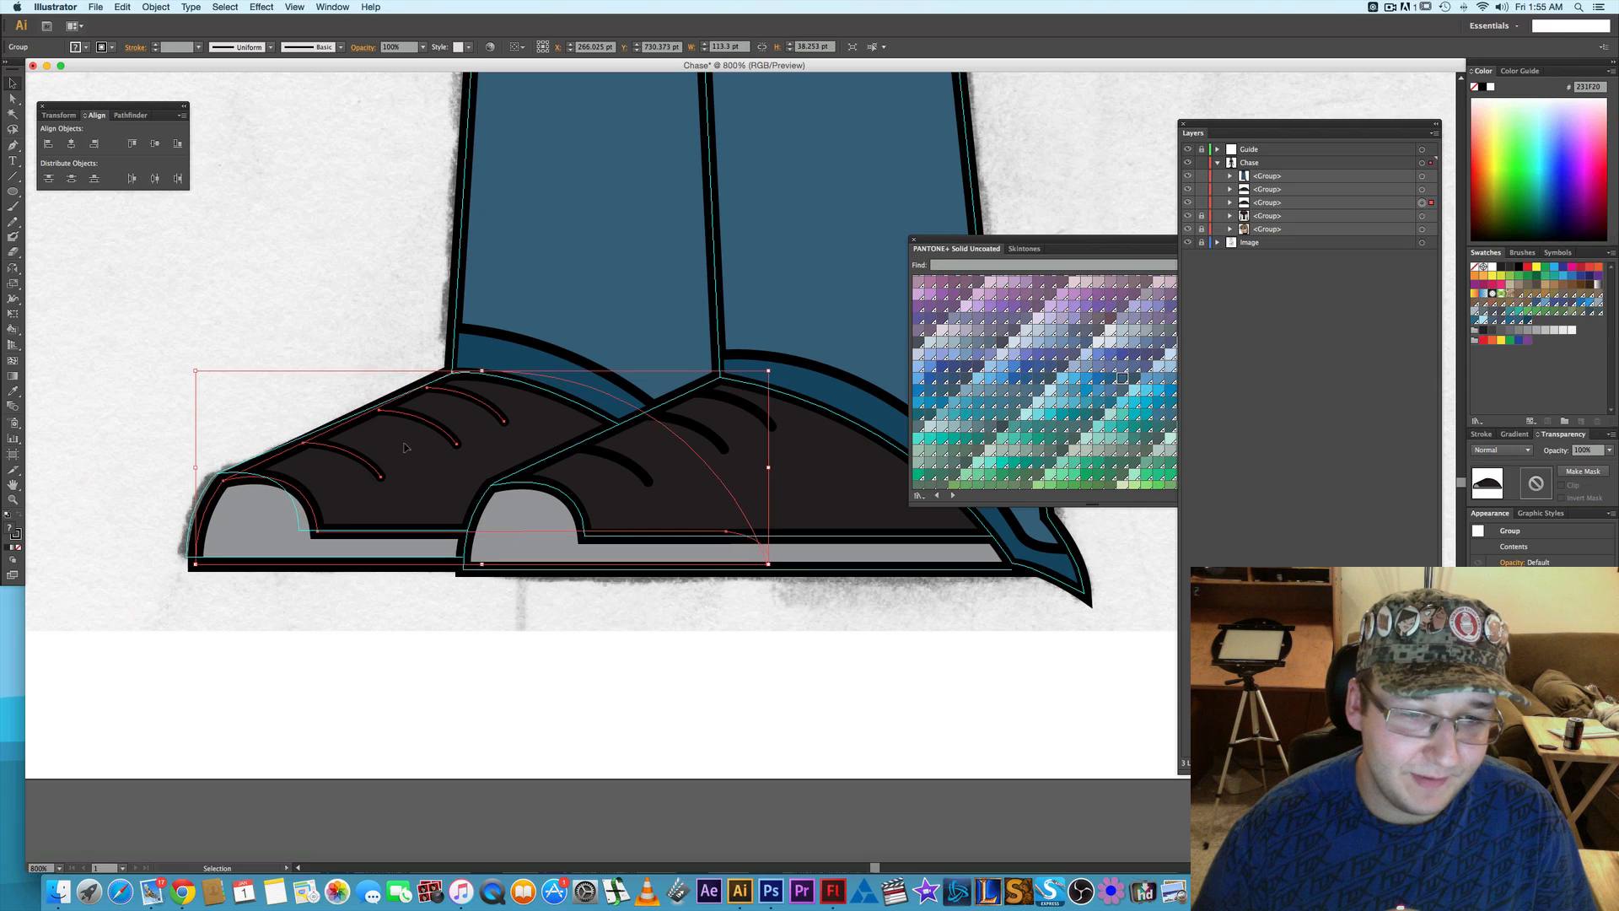
key("Up")
key("Right")
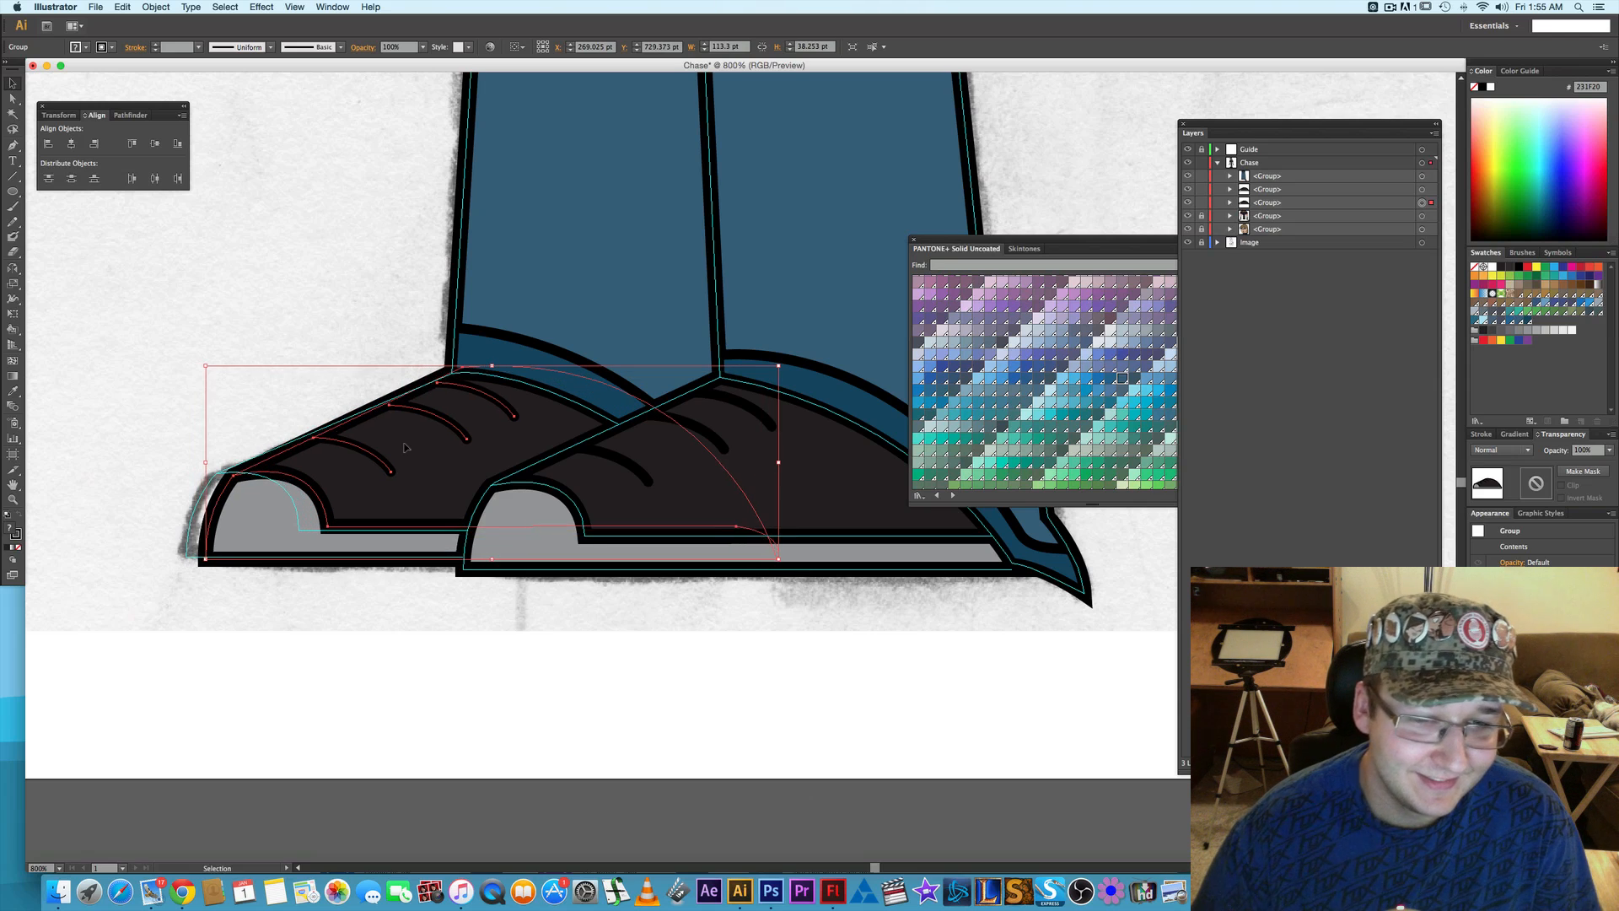
left_click(472, 723)
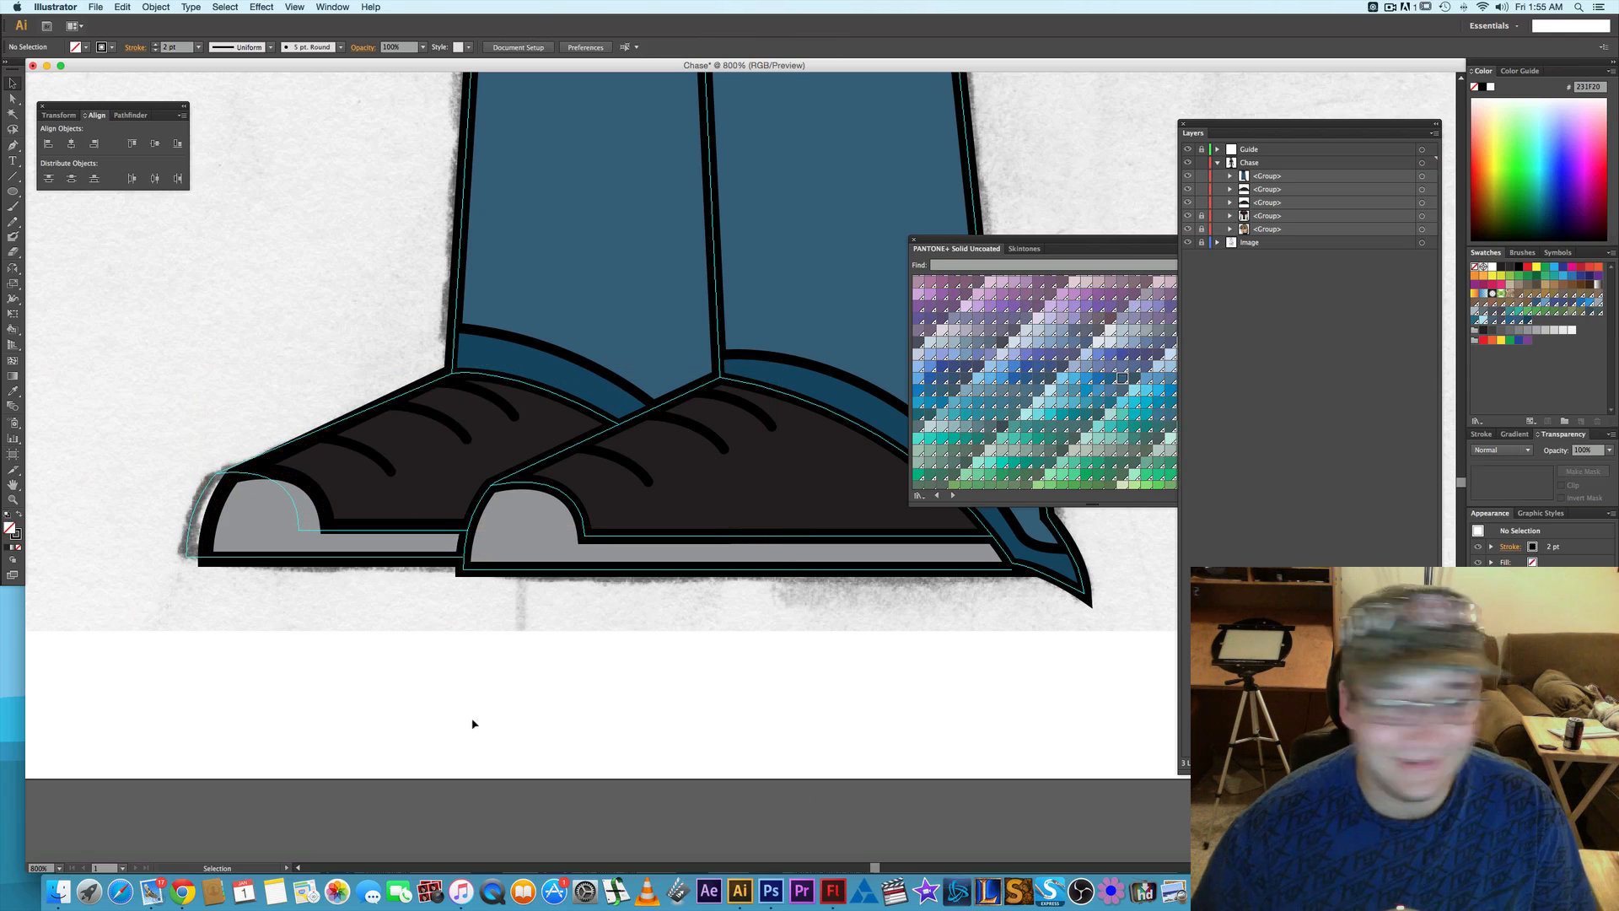
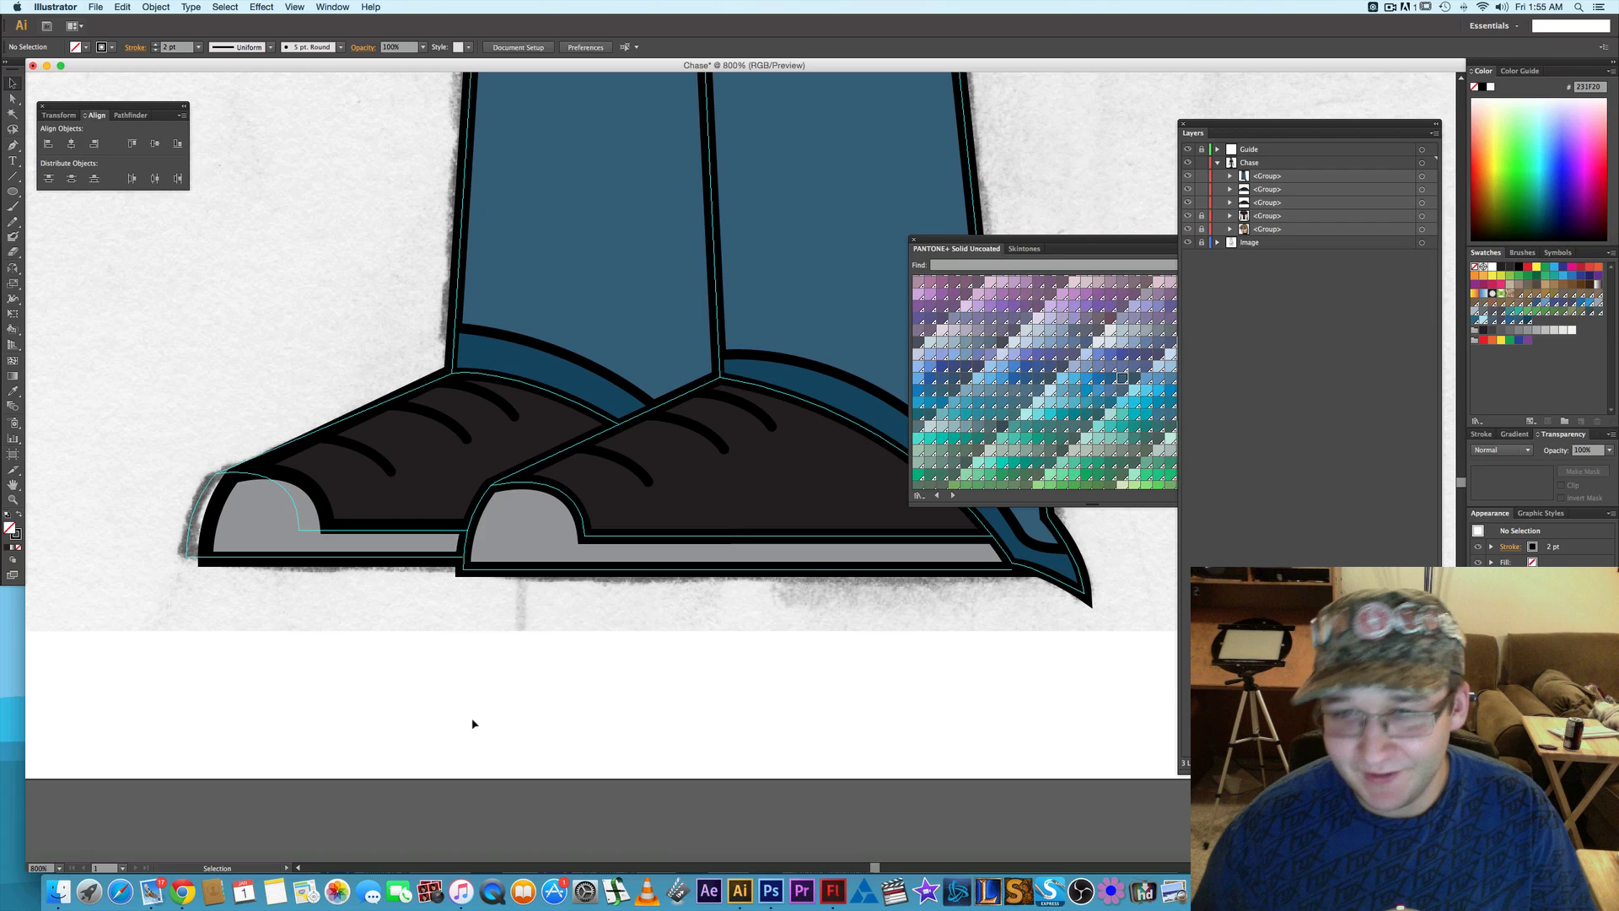
- Try to nudge the heel tip anchor points of the front trouser cuff up by 1 pt
scroll(722, 766, "right", 5)
scroll(722, 766, "up", 1)
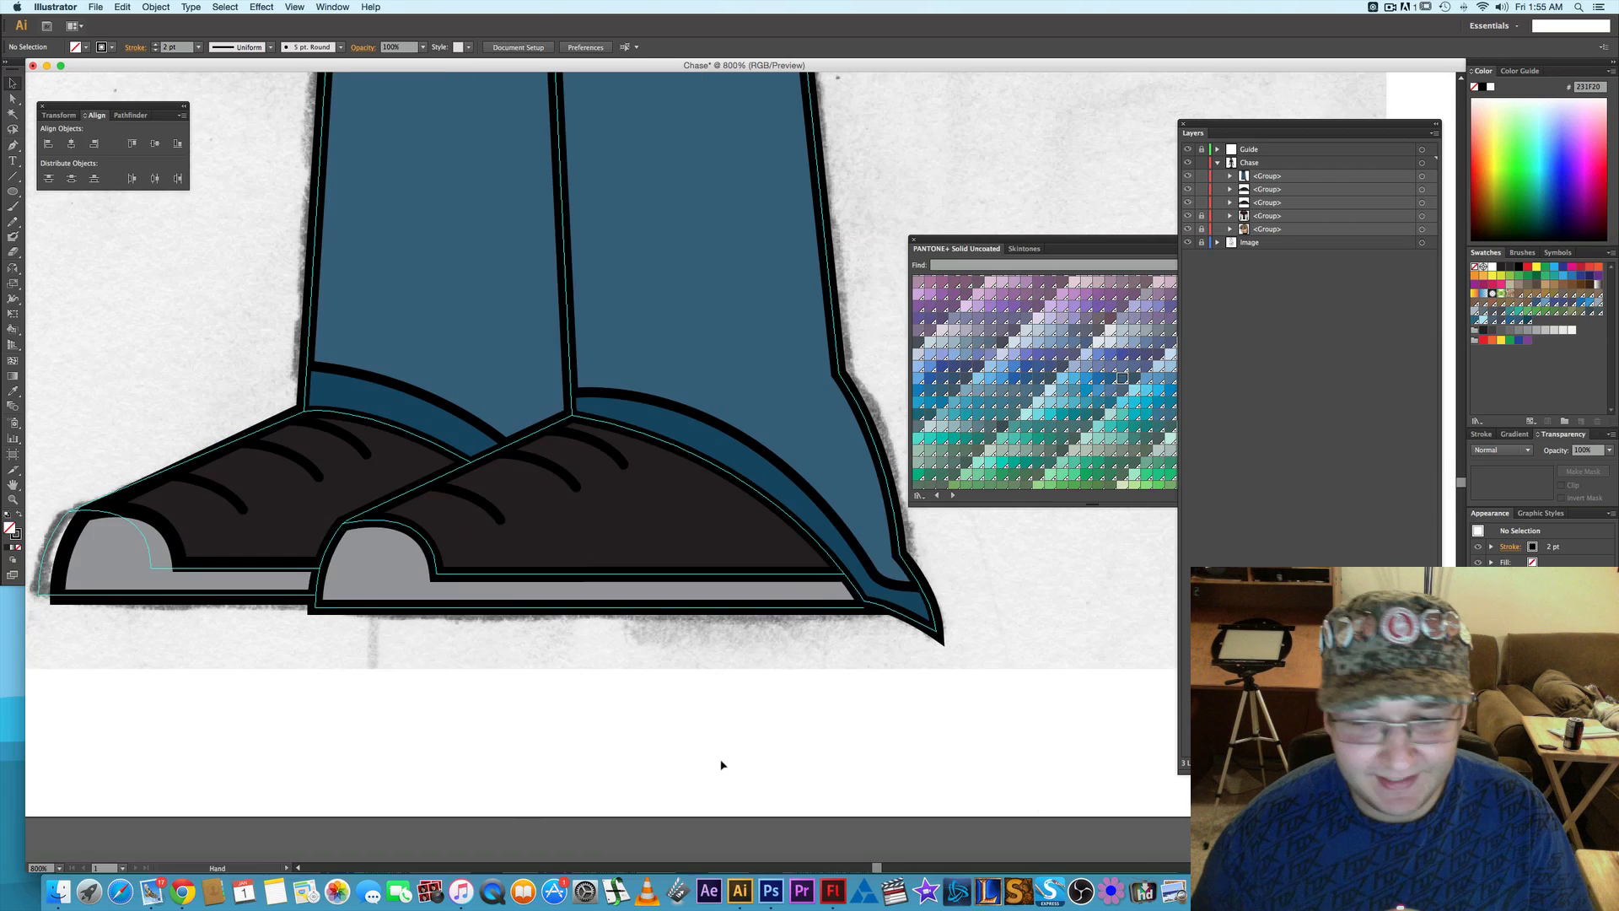
key("a")
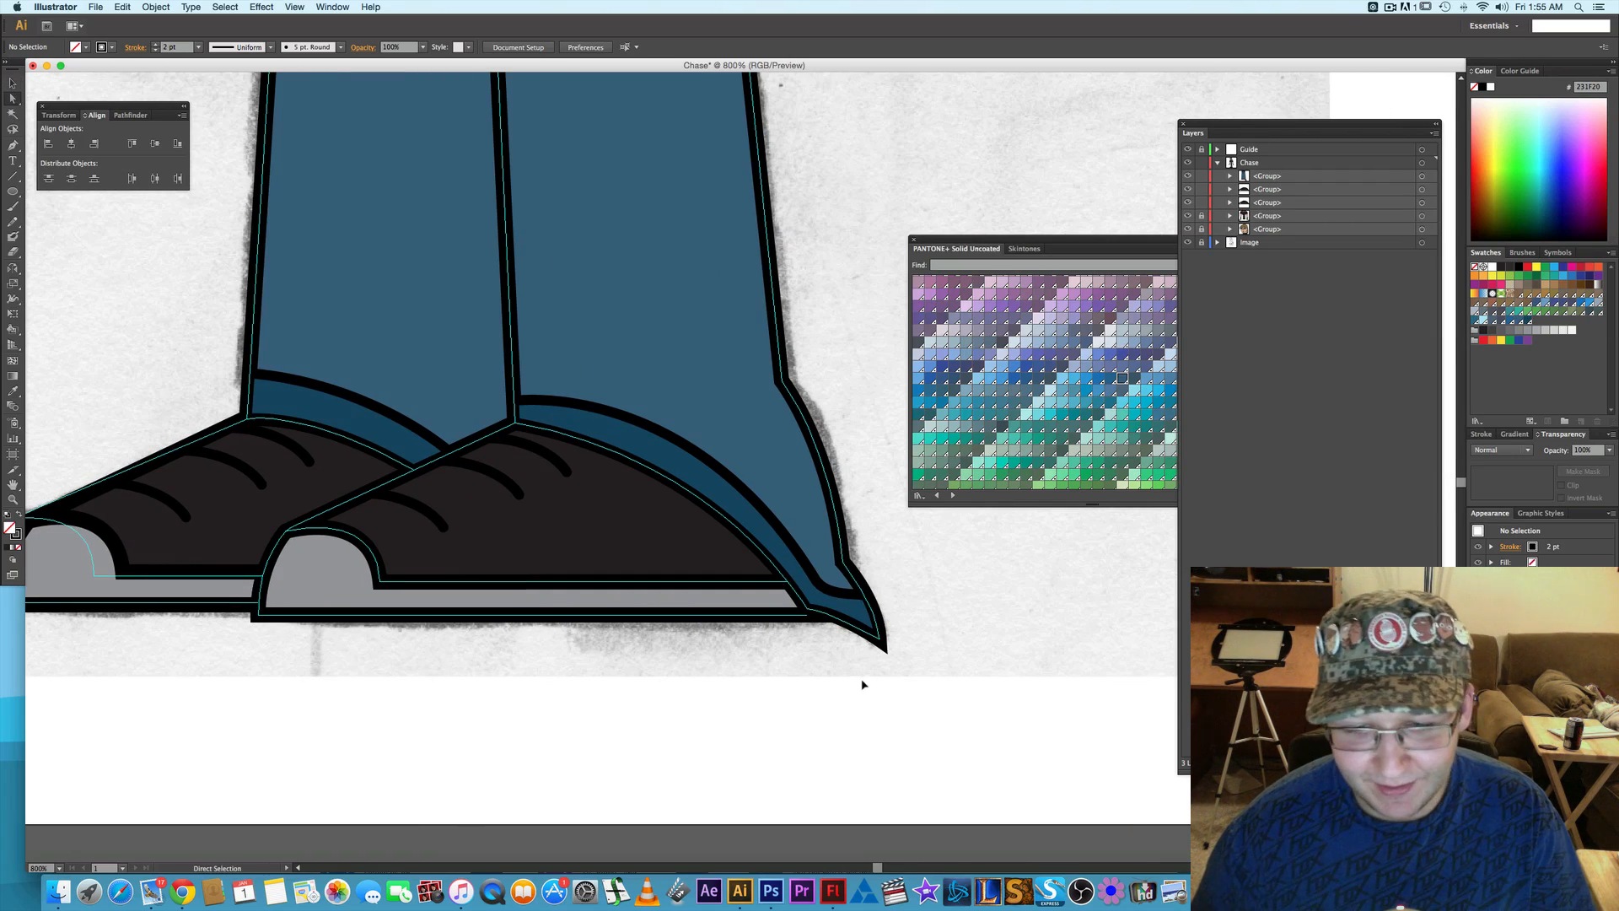
left_click_drag(862, 684, 910, 622)
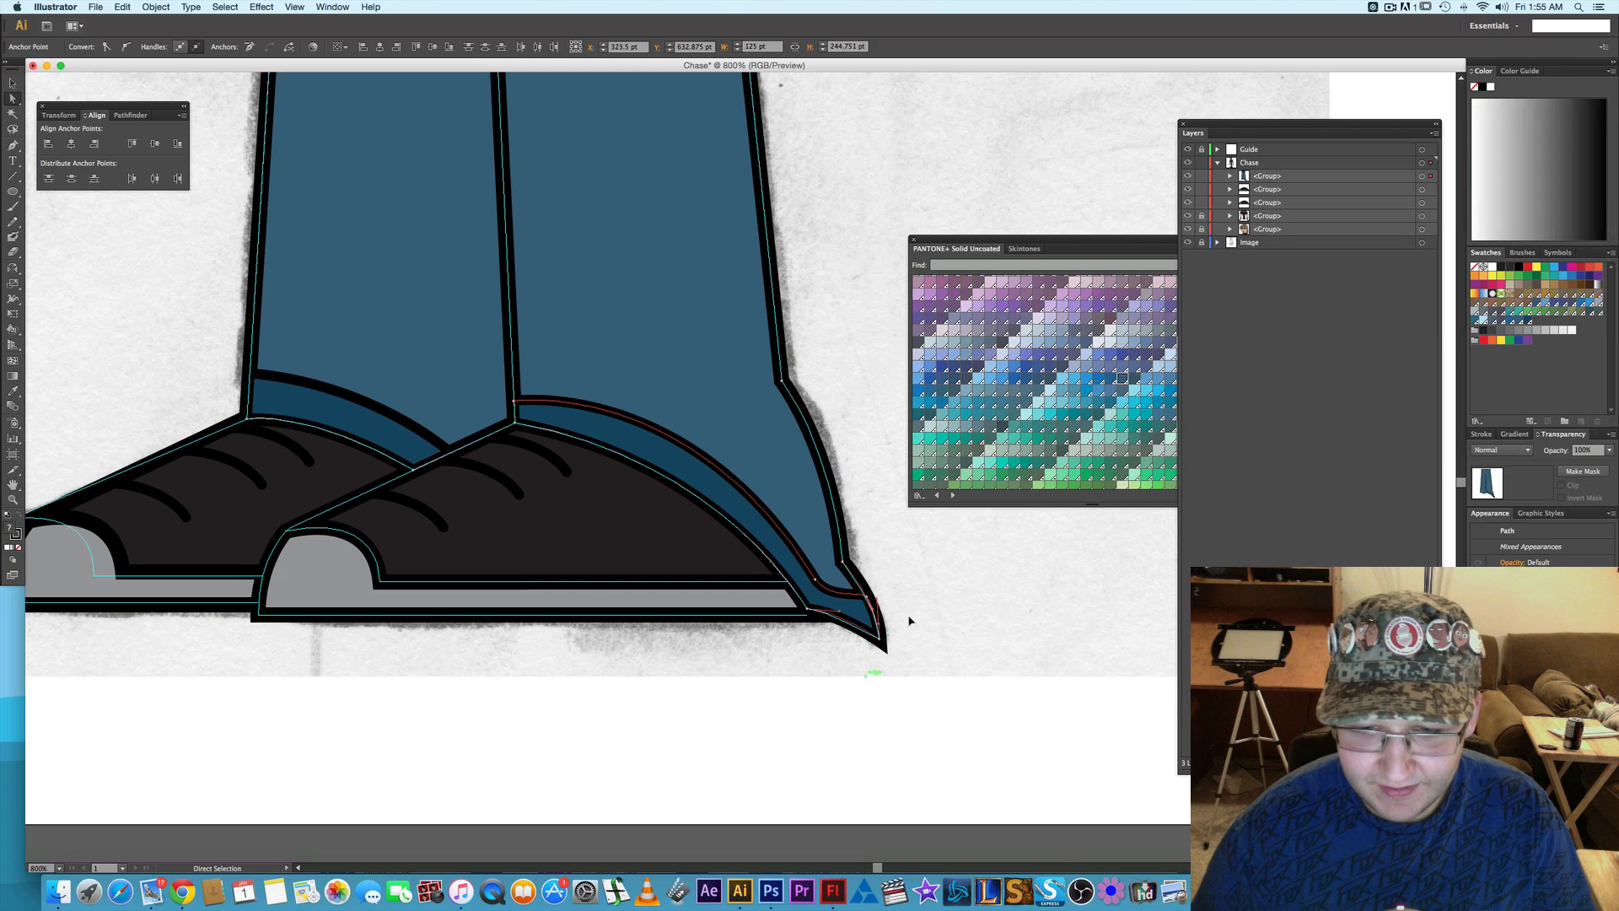
key("v")
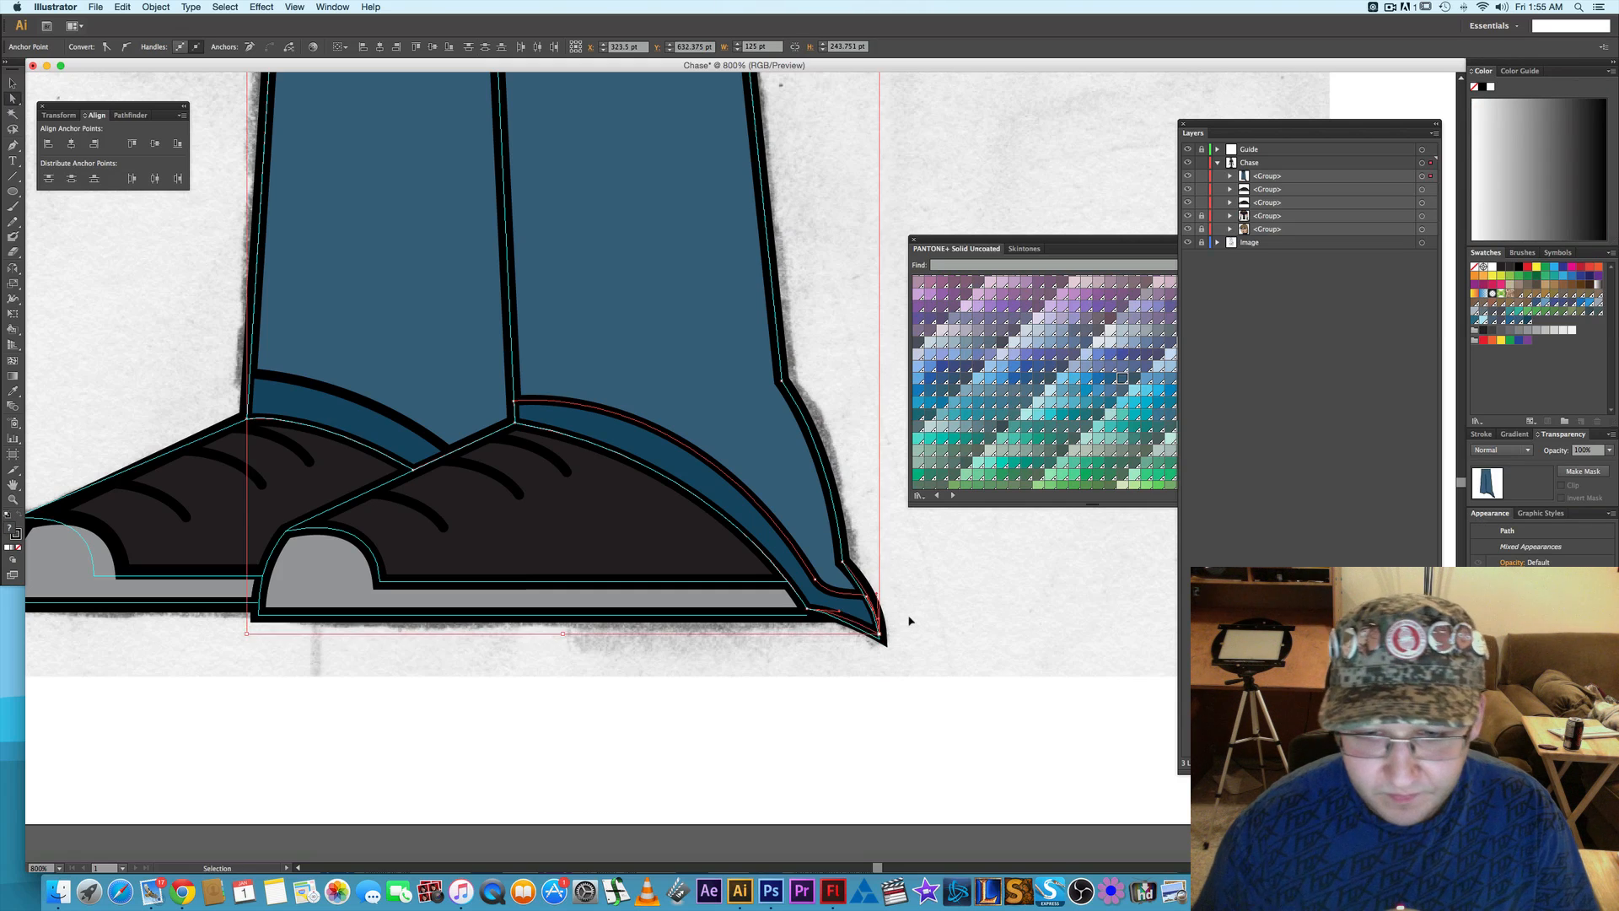
key("a")
left_click(913, 712)
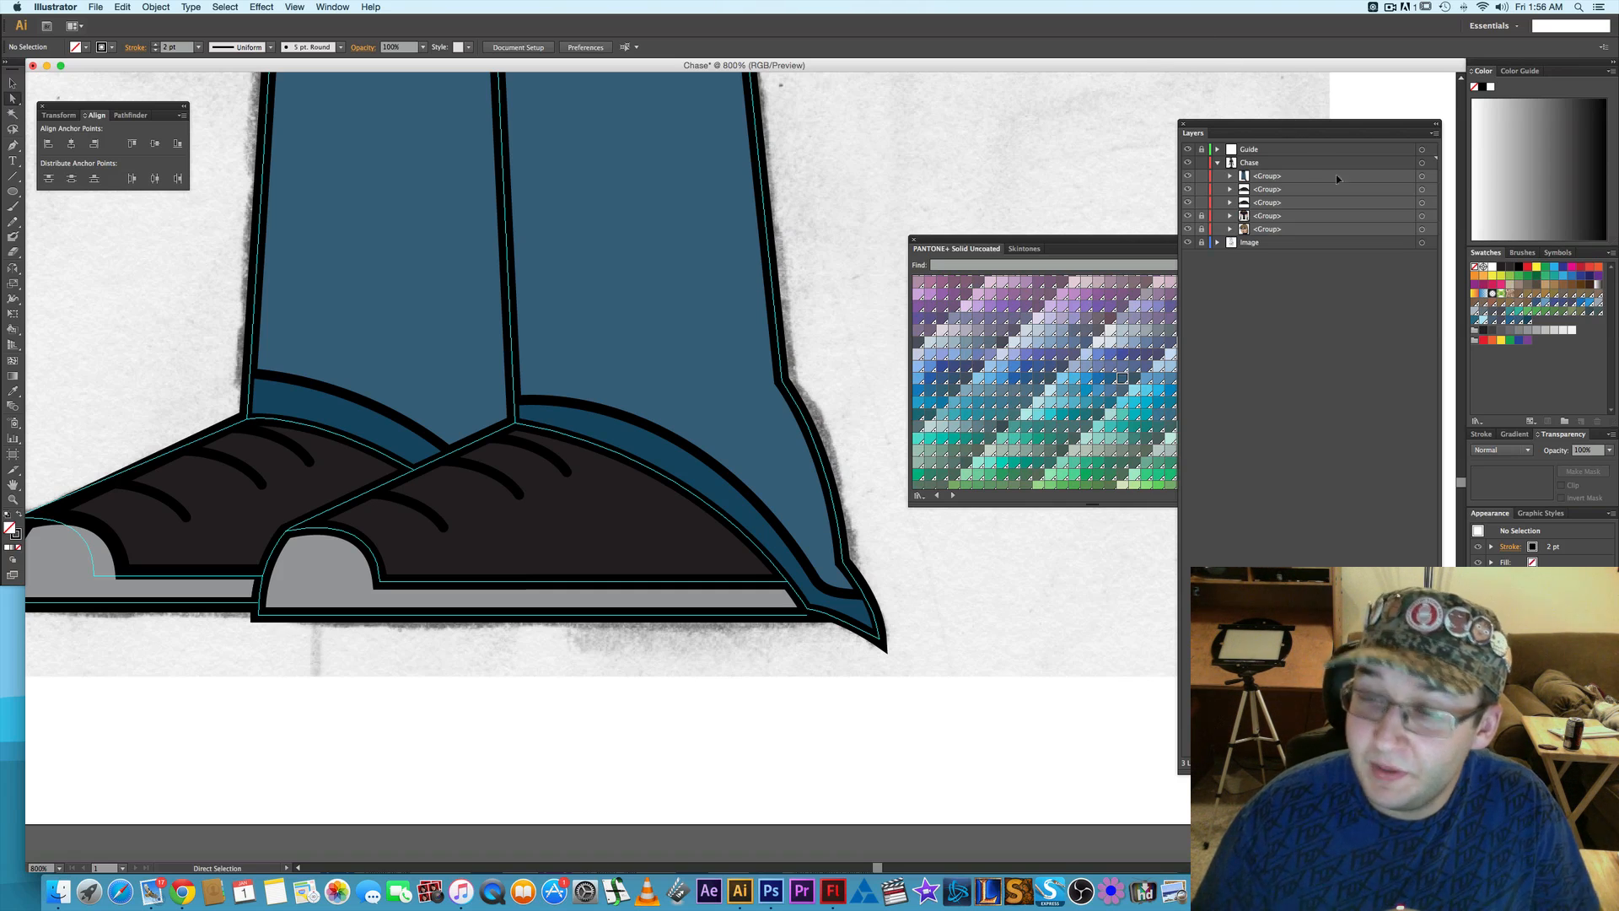
- Group the two shoe groups together and combine them with the trousers group into one group, leaving nothing selected
left_click(1422, 176)
left_click(1421, 189, "shift")
left_click(1422, 202, "shift")
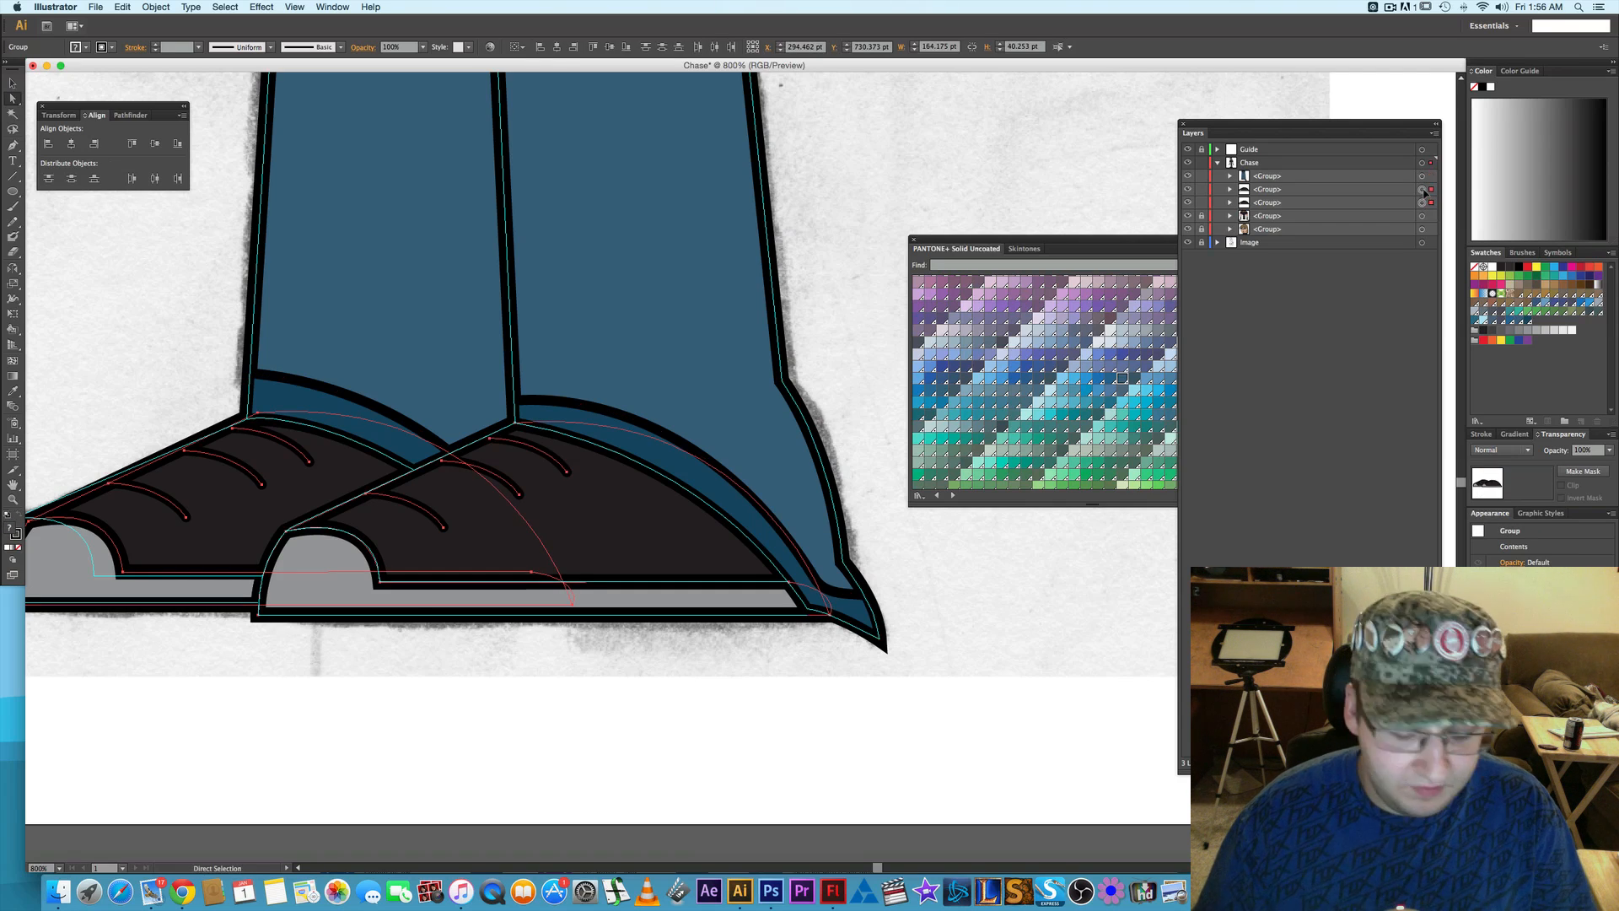
key("super+g")
left_click(1422, 176, "shift")
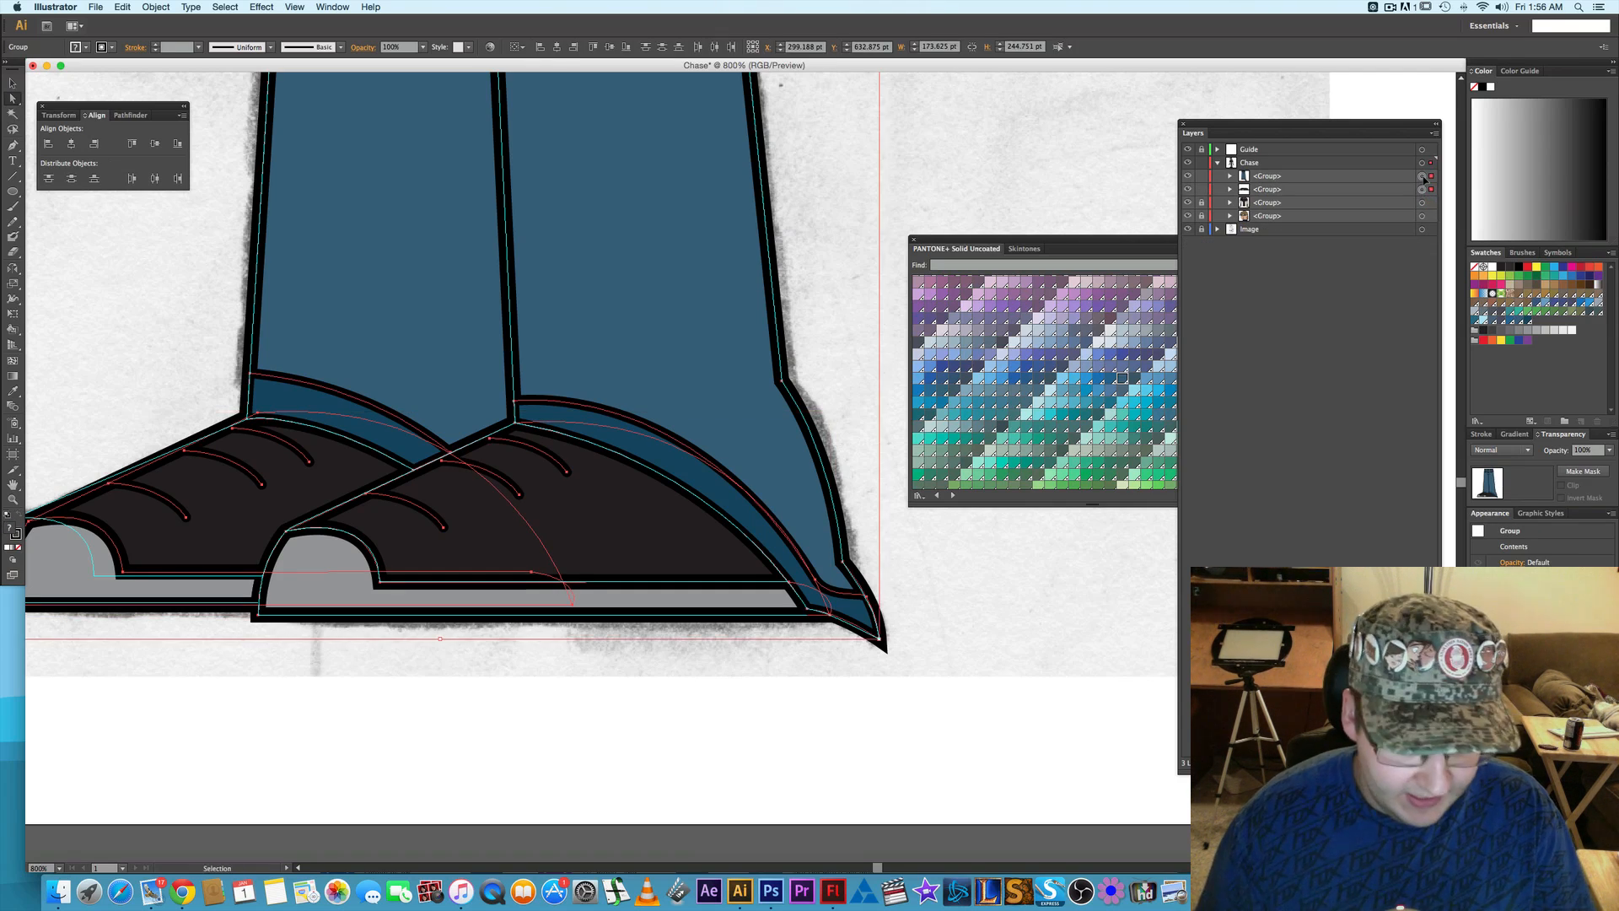
key("super+g")
left_click(983, 553)
- Convert the corner anchor at the back of the front leg's lower calf, on the trousers outline, to a smooth point
key("a")
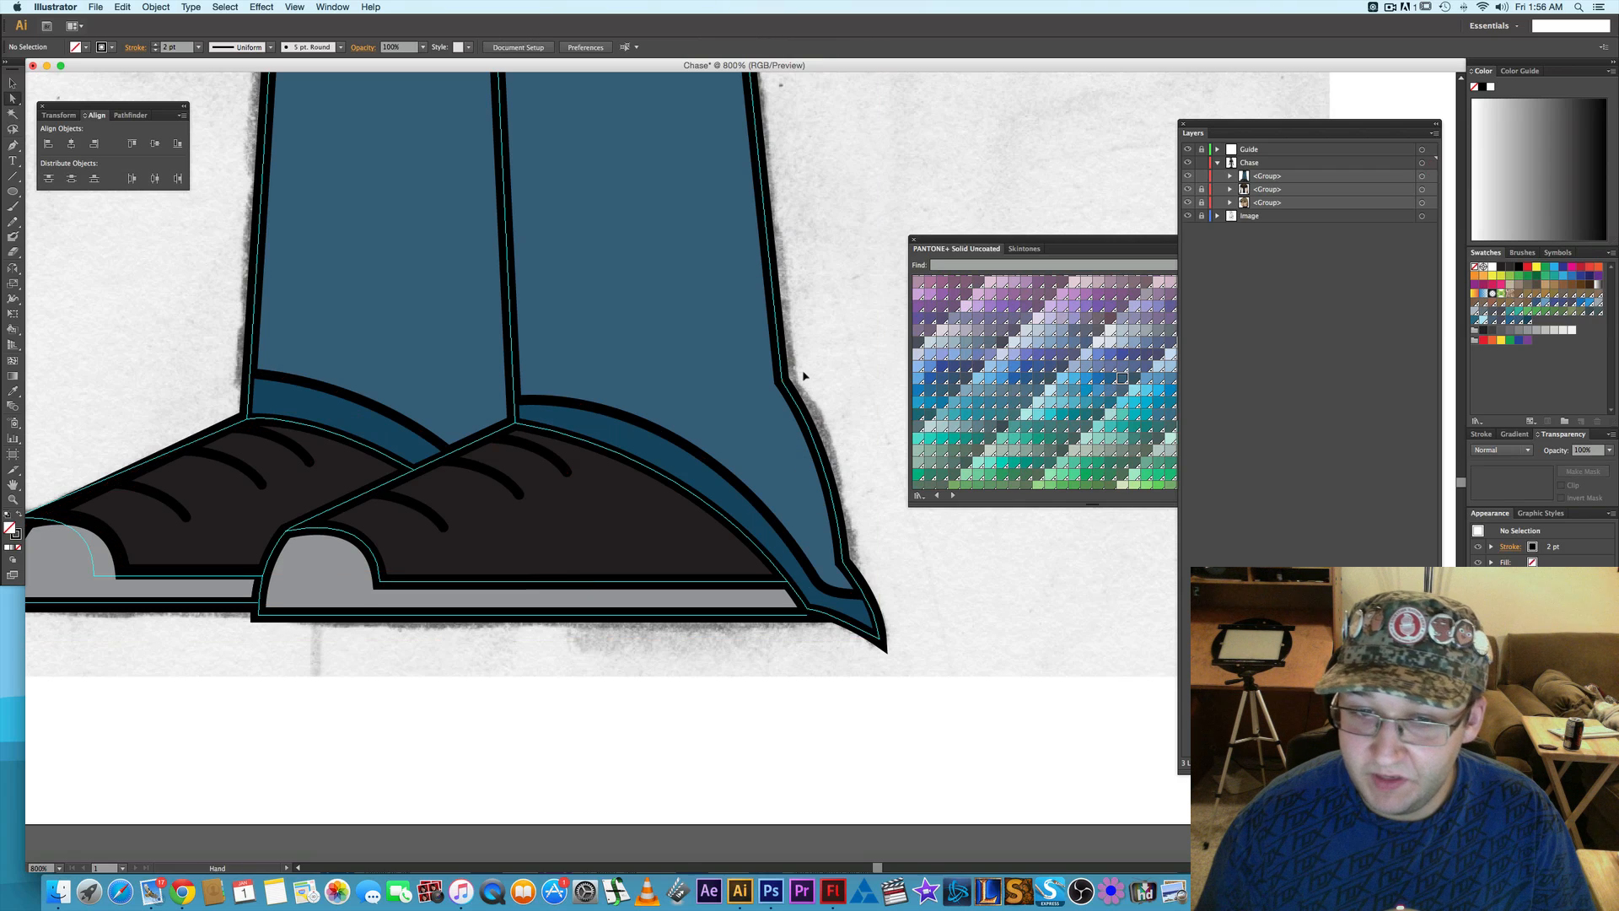
scroll(796, 402, "up", 1)
left_click(775, 407)
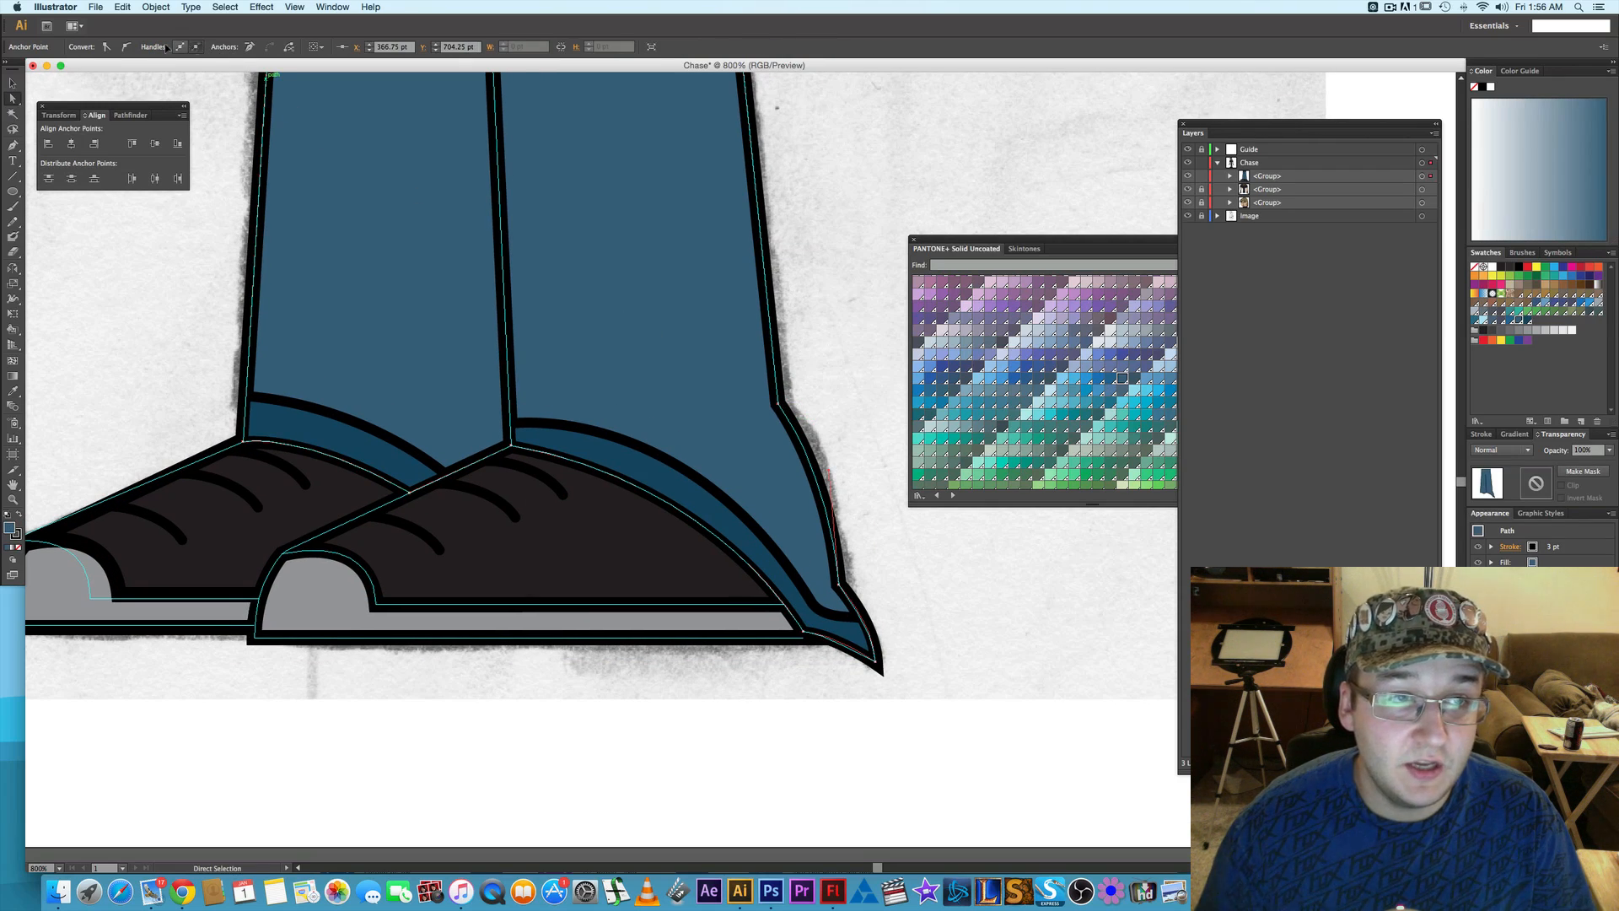
left_click(126, 48)
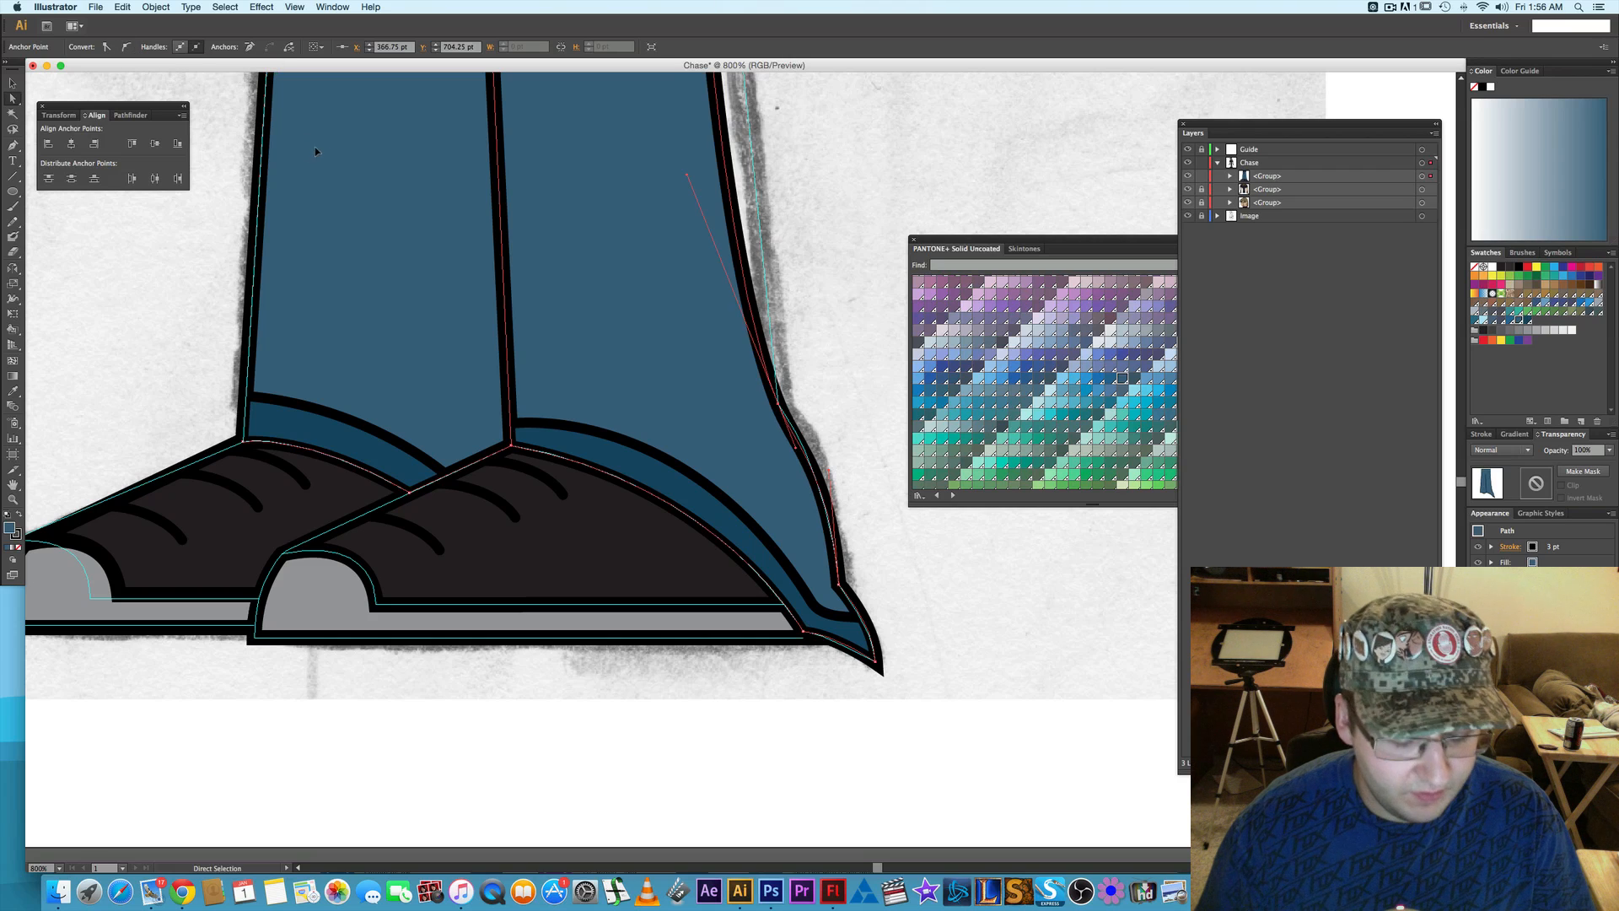
key("ctrl+z")
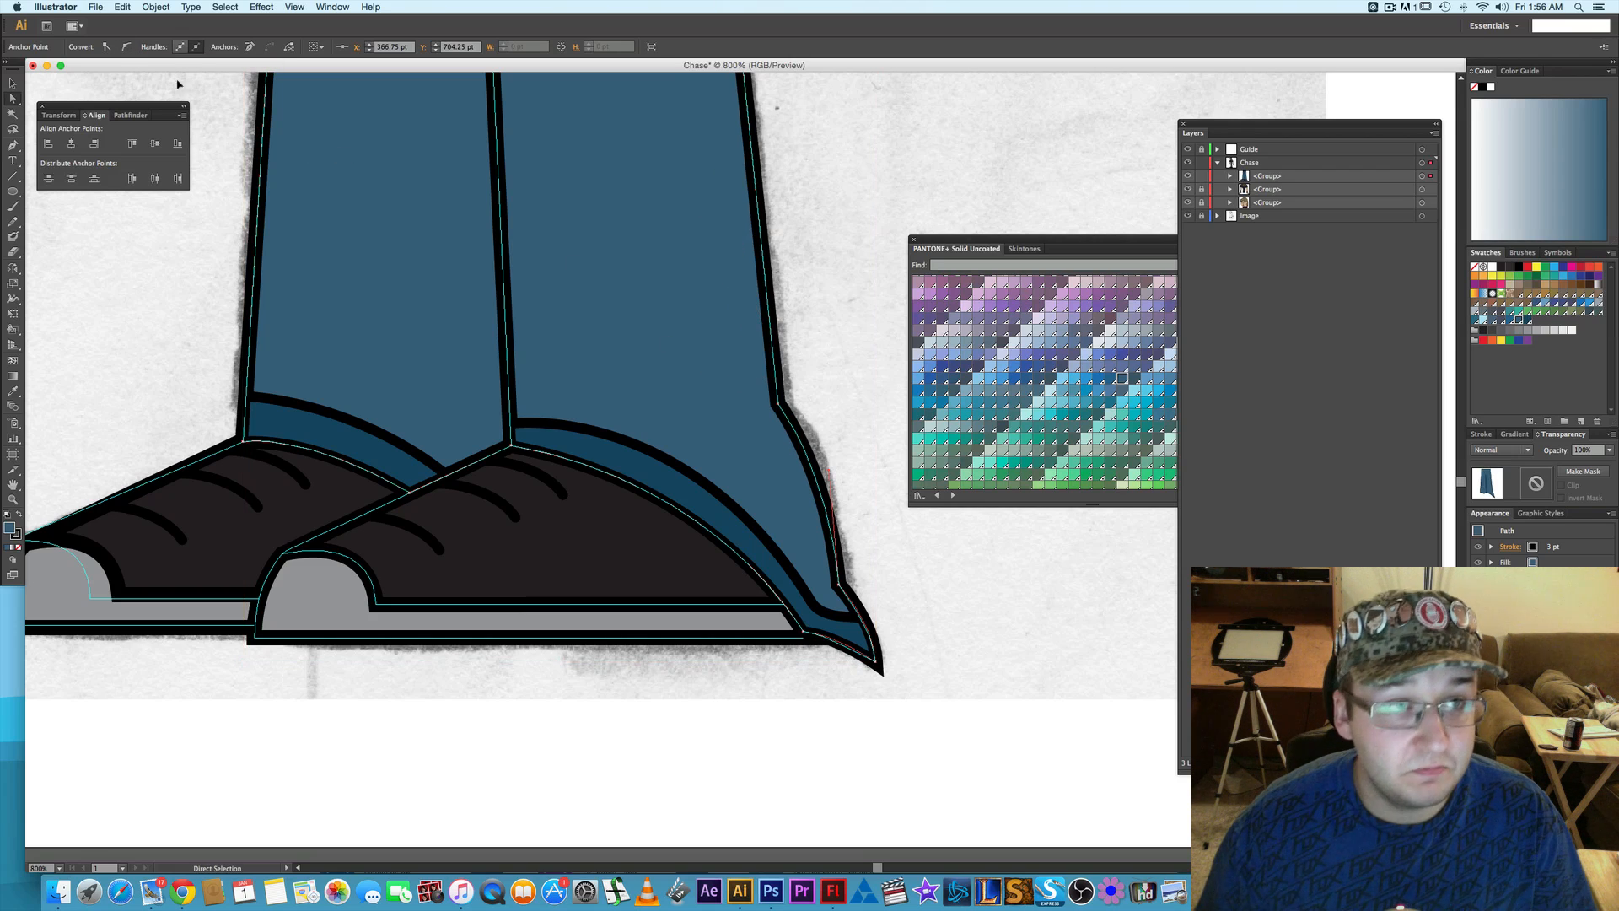
key("super+z")
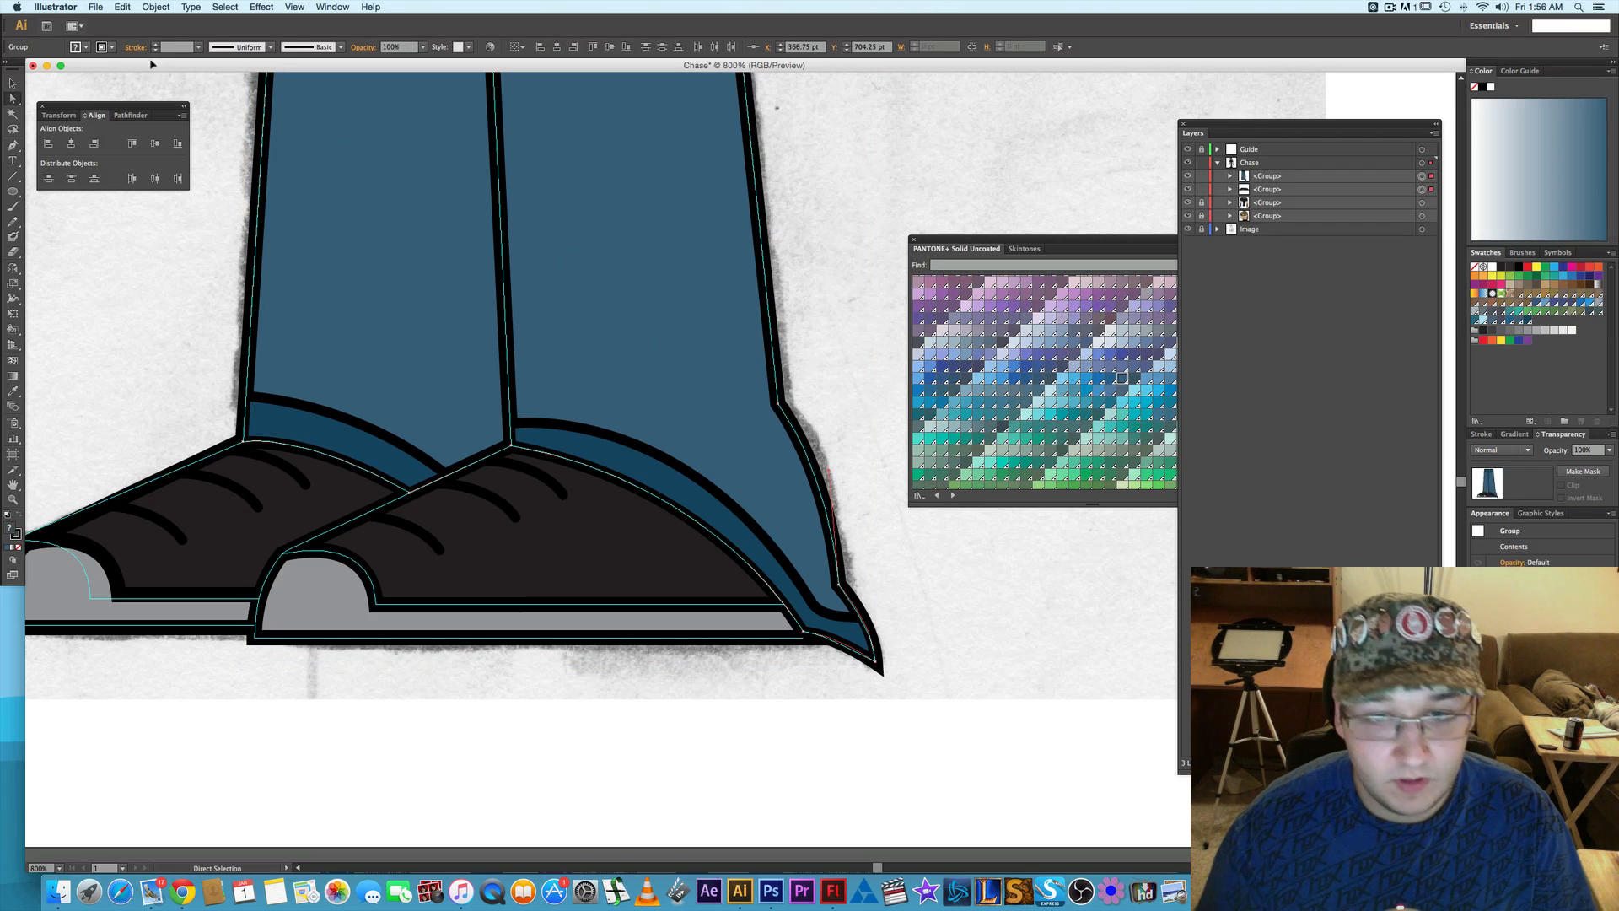
key("super+z")
key("super+shift+z")
key("super+shift+z")
key("super+shift+z")
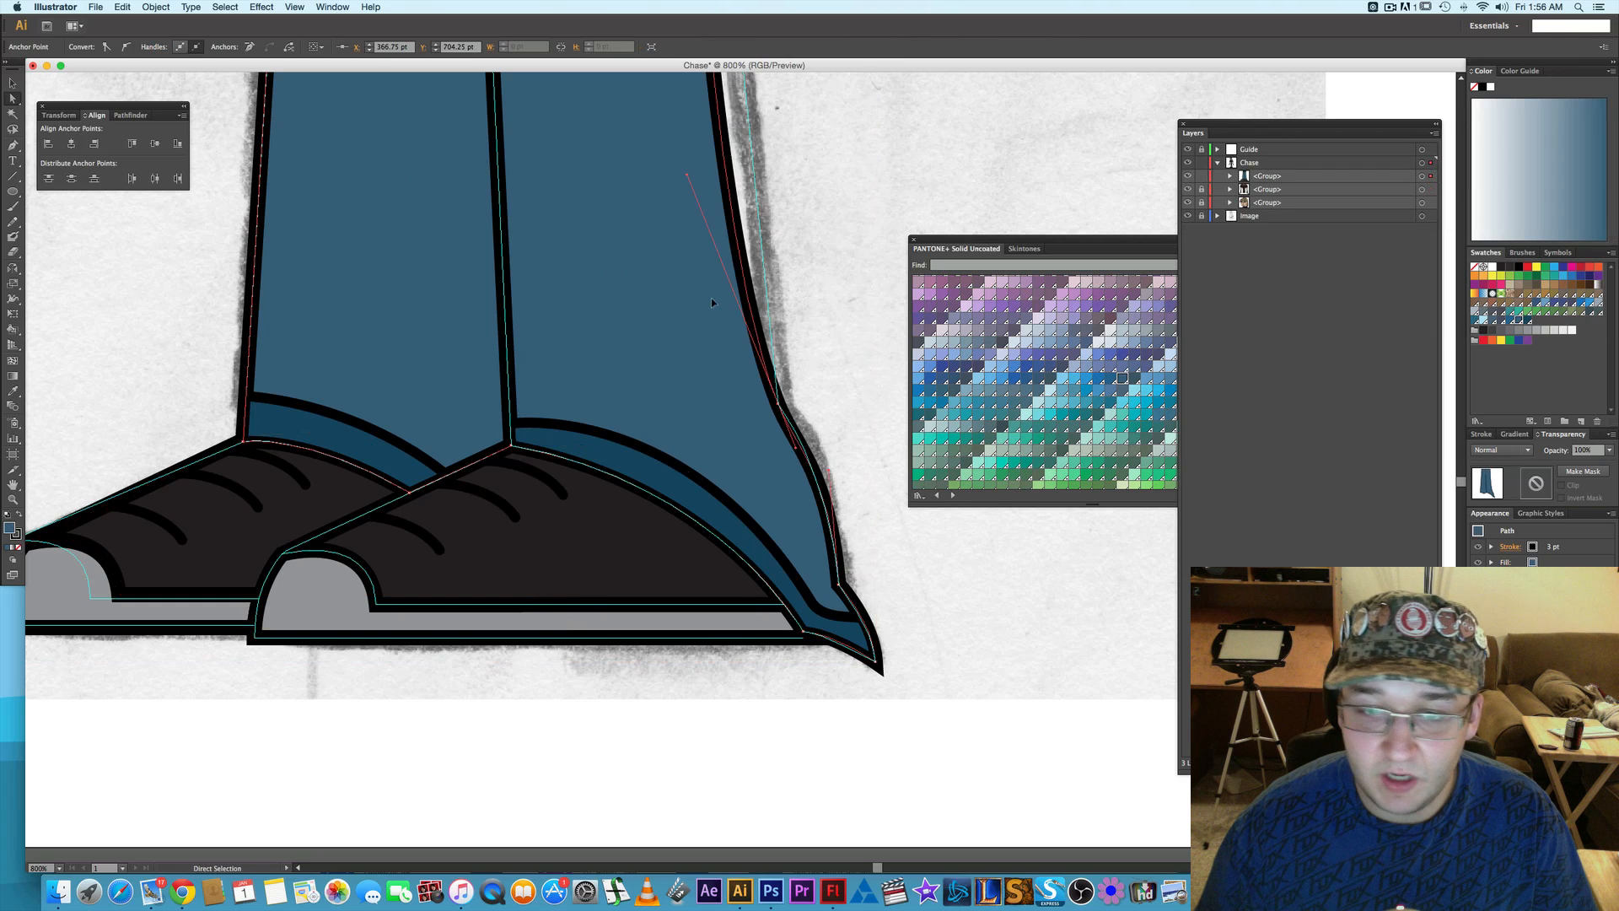
- Pull the calf anchor's upper direction handle up the leg so the trouser edge follows the sketched outline, and deselect the path
scroll(809, 315, "up", 5)
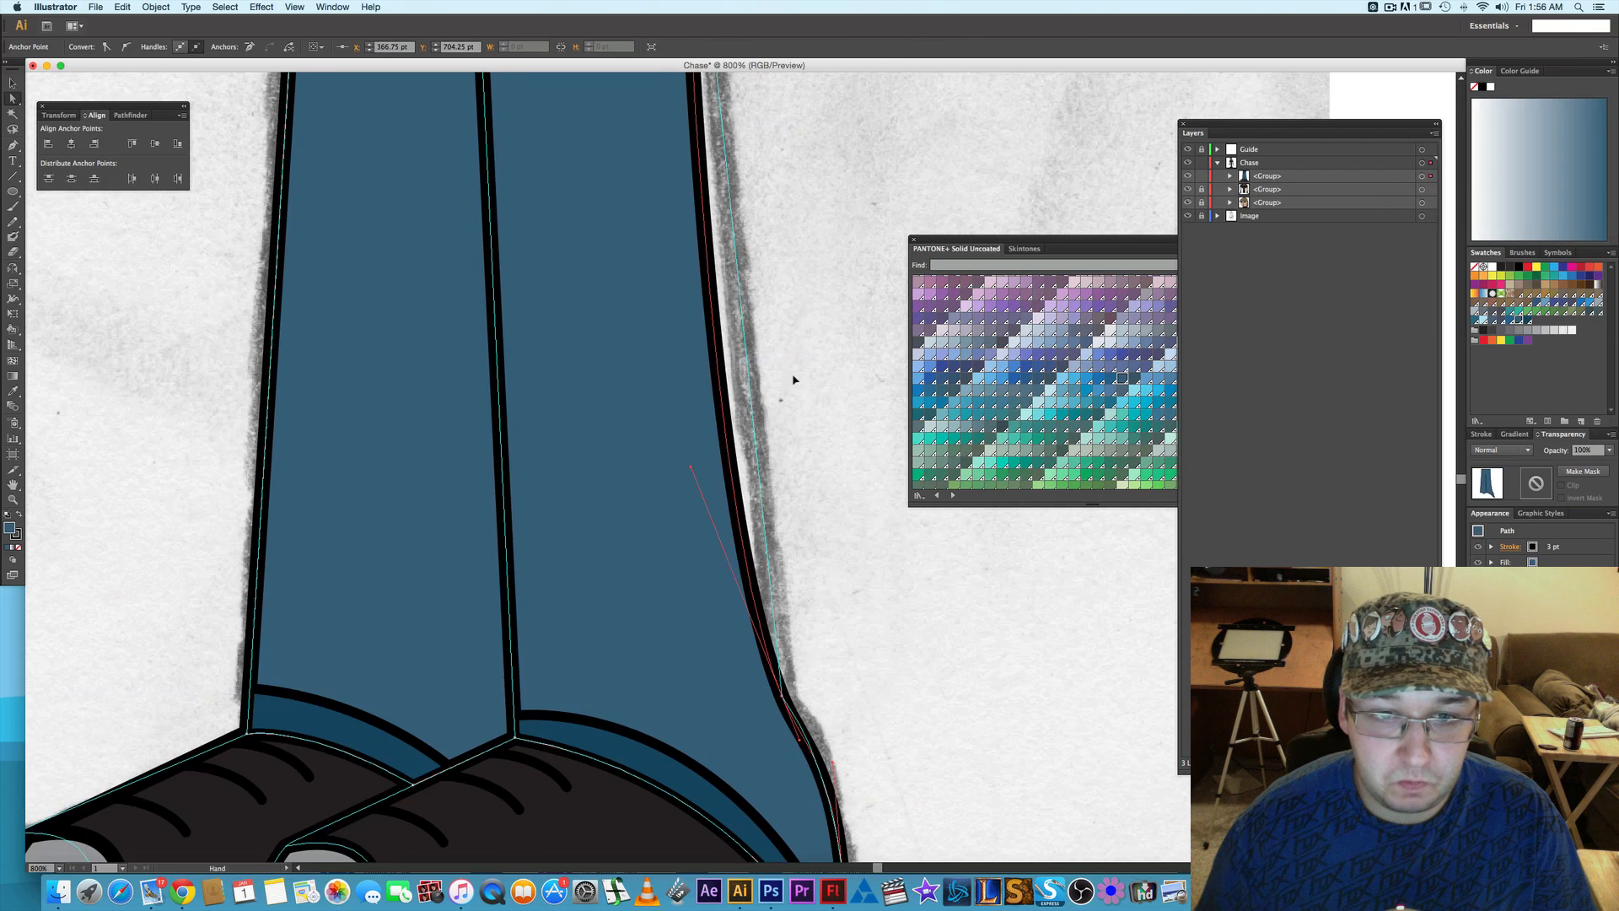
scroll(792, 379, "up", 3)
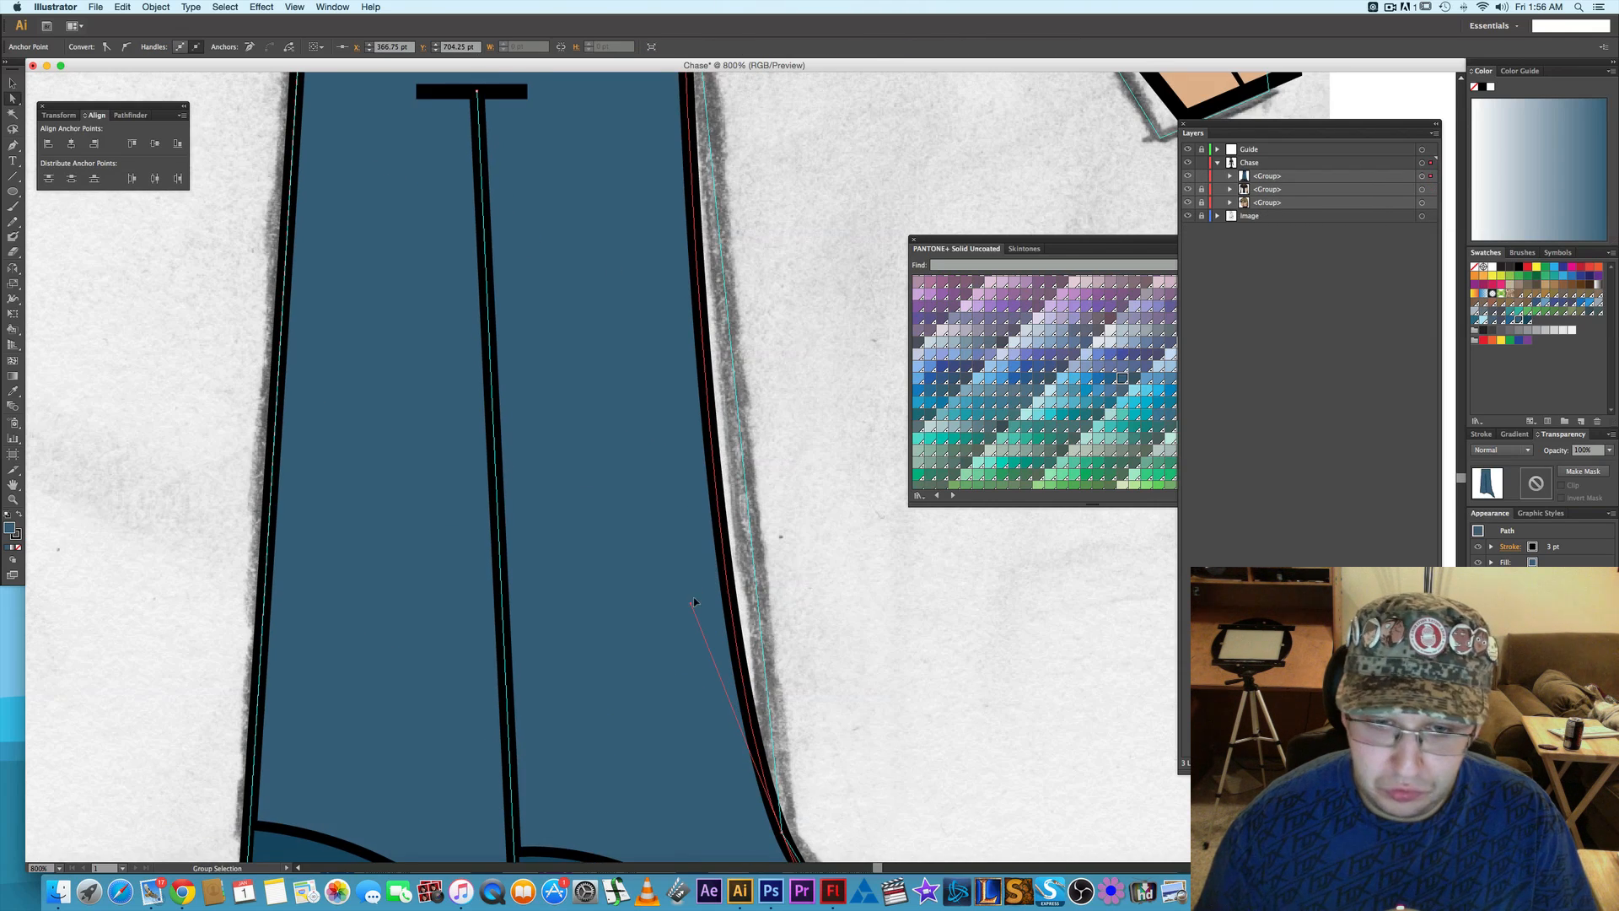
left_click_drag(690, 606, 680, 156)
left_click(758, 338)
- Try to smooth the trouser outline's anchor just above the heel flare and adjust its handle to the sketch, and undo both changes
scroll(746, 447, "down", 10)
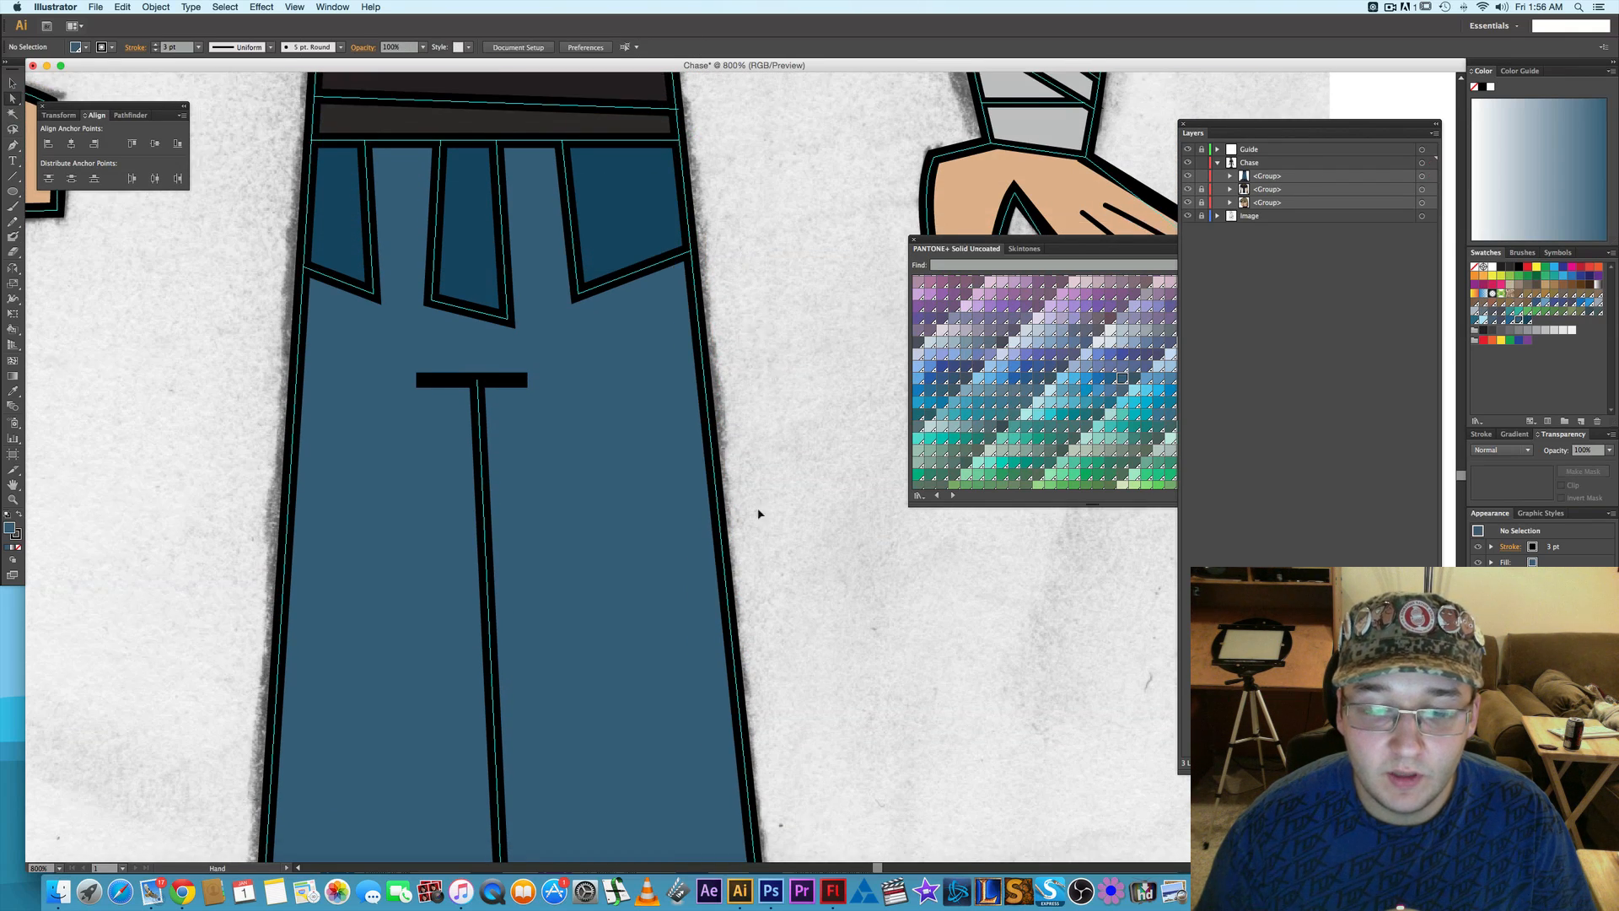
scroll(743, 455, "down", 5)
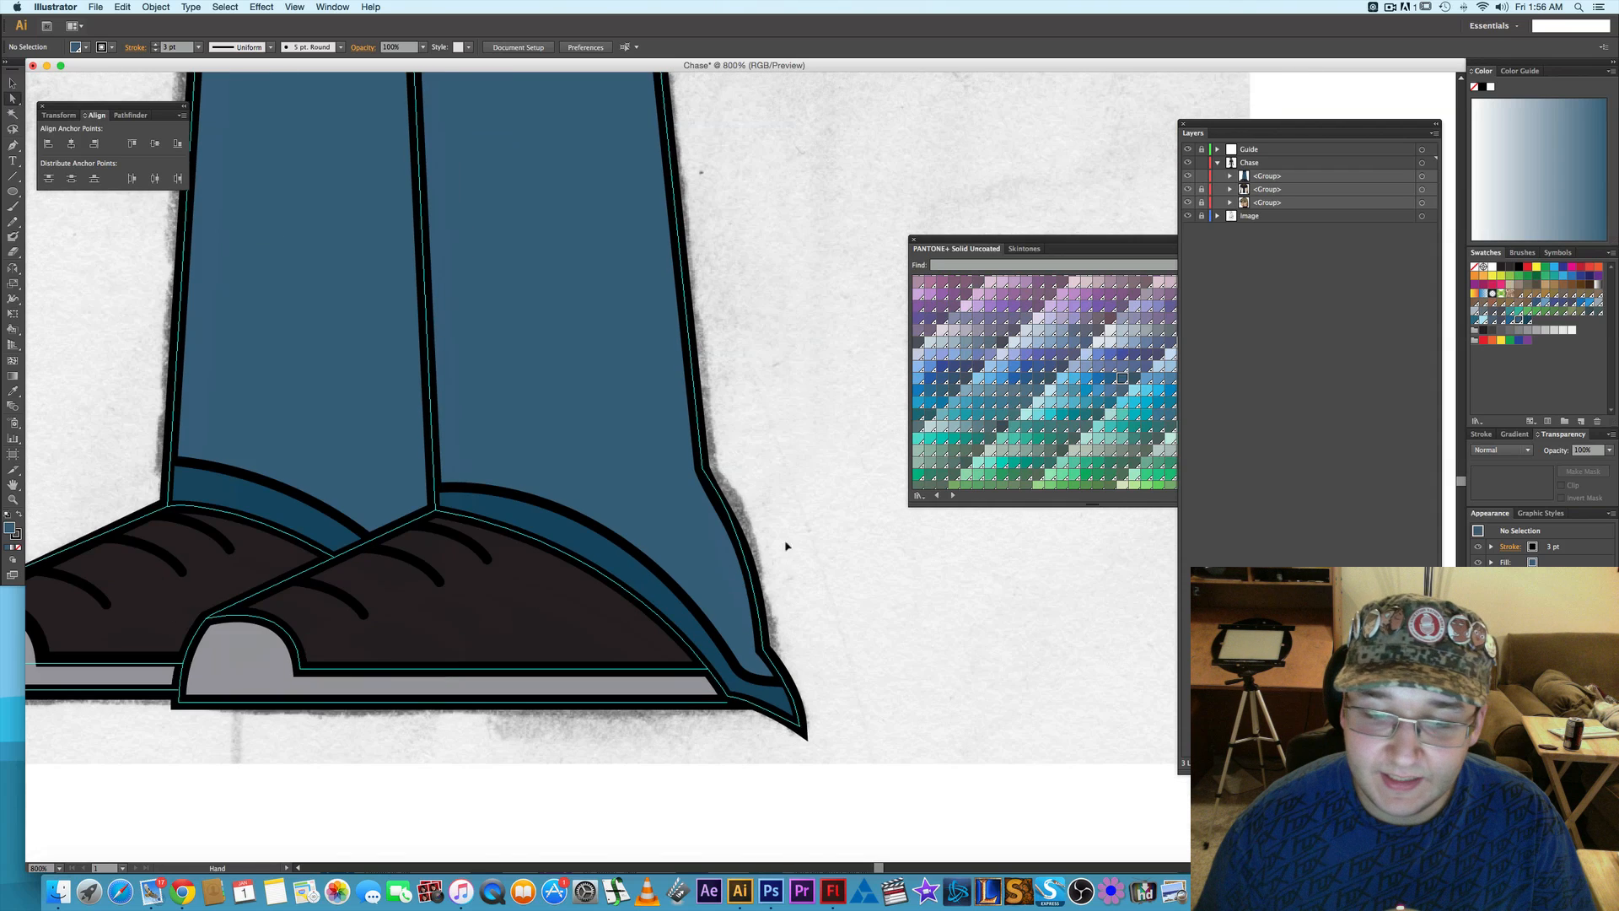
left_click(765, 647)
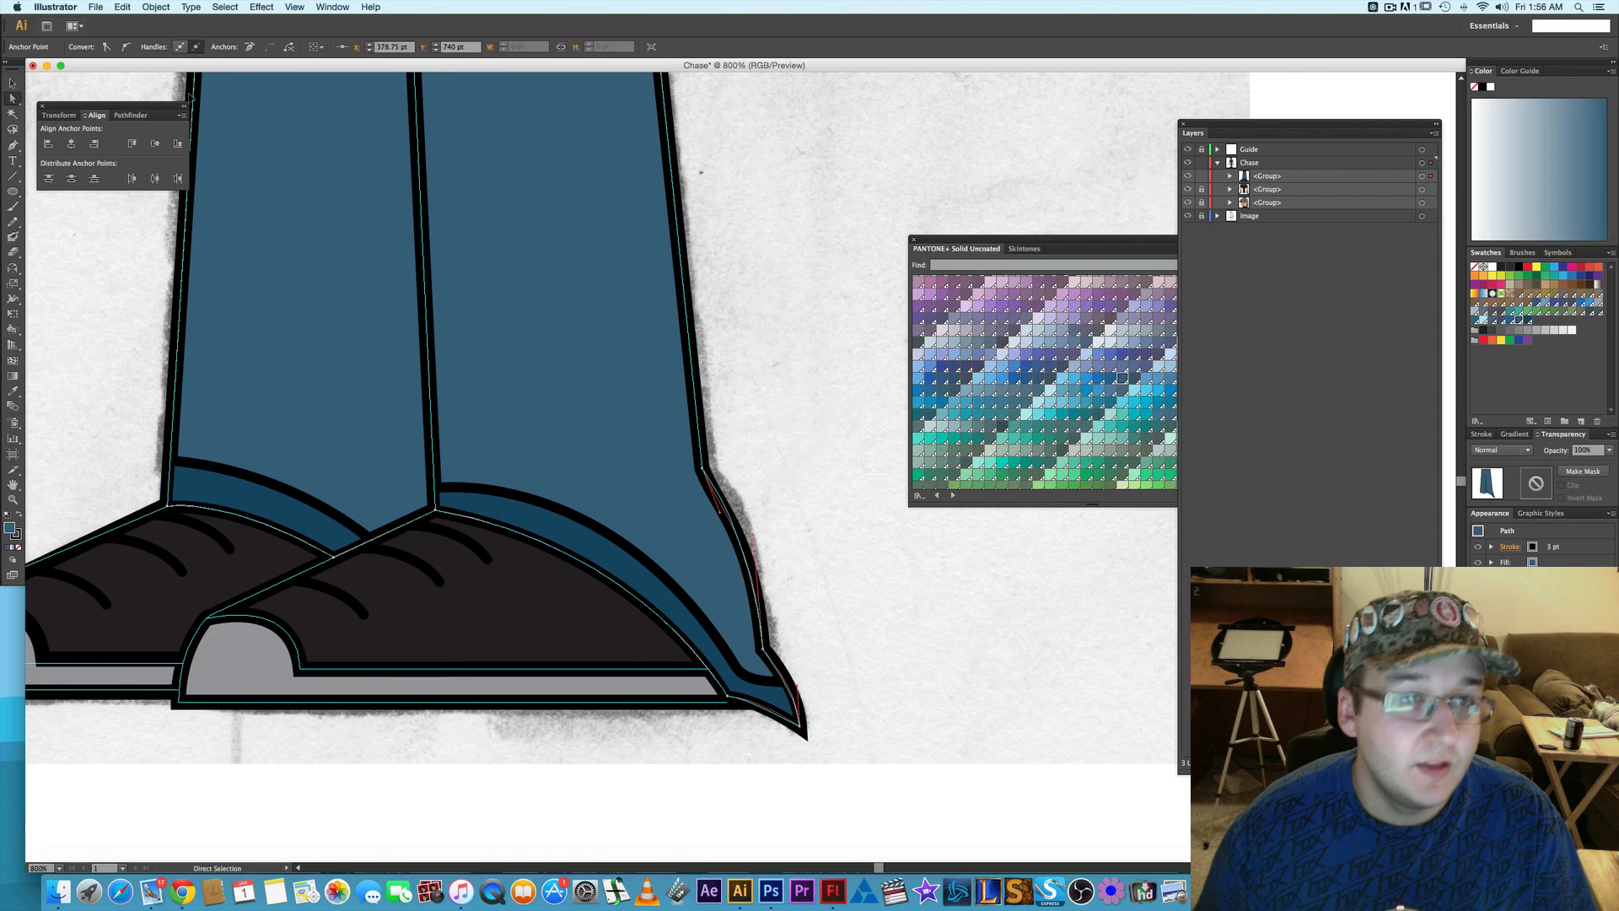
left_click(126, 46)
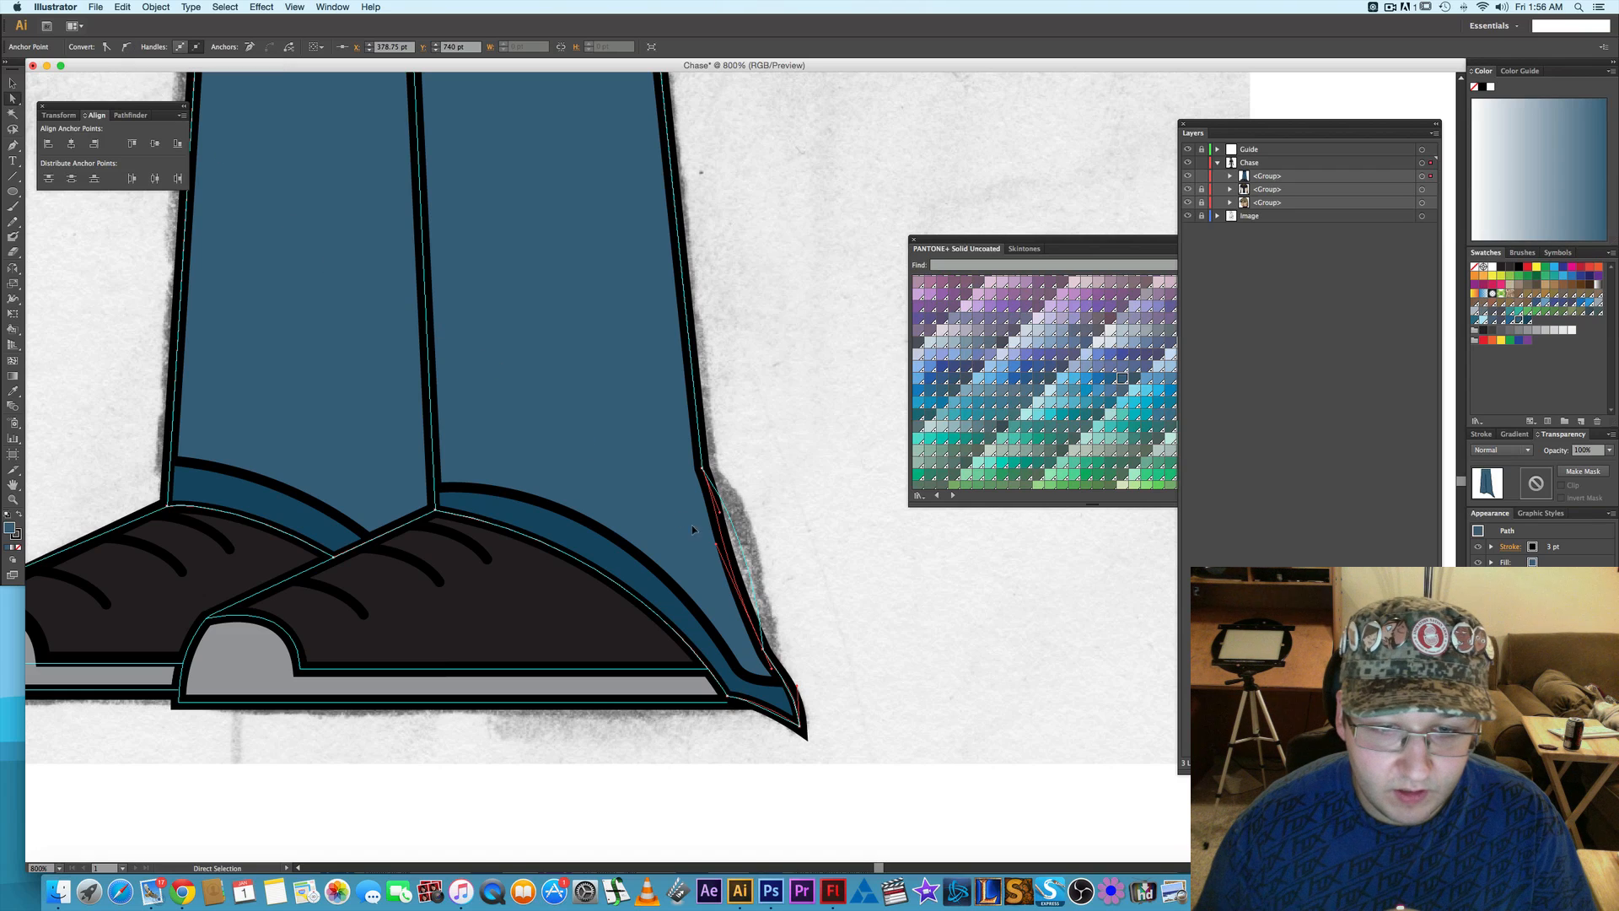
left_click_drag(716, 546, 724, 498)
left_click(787, 561)
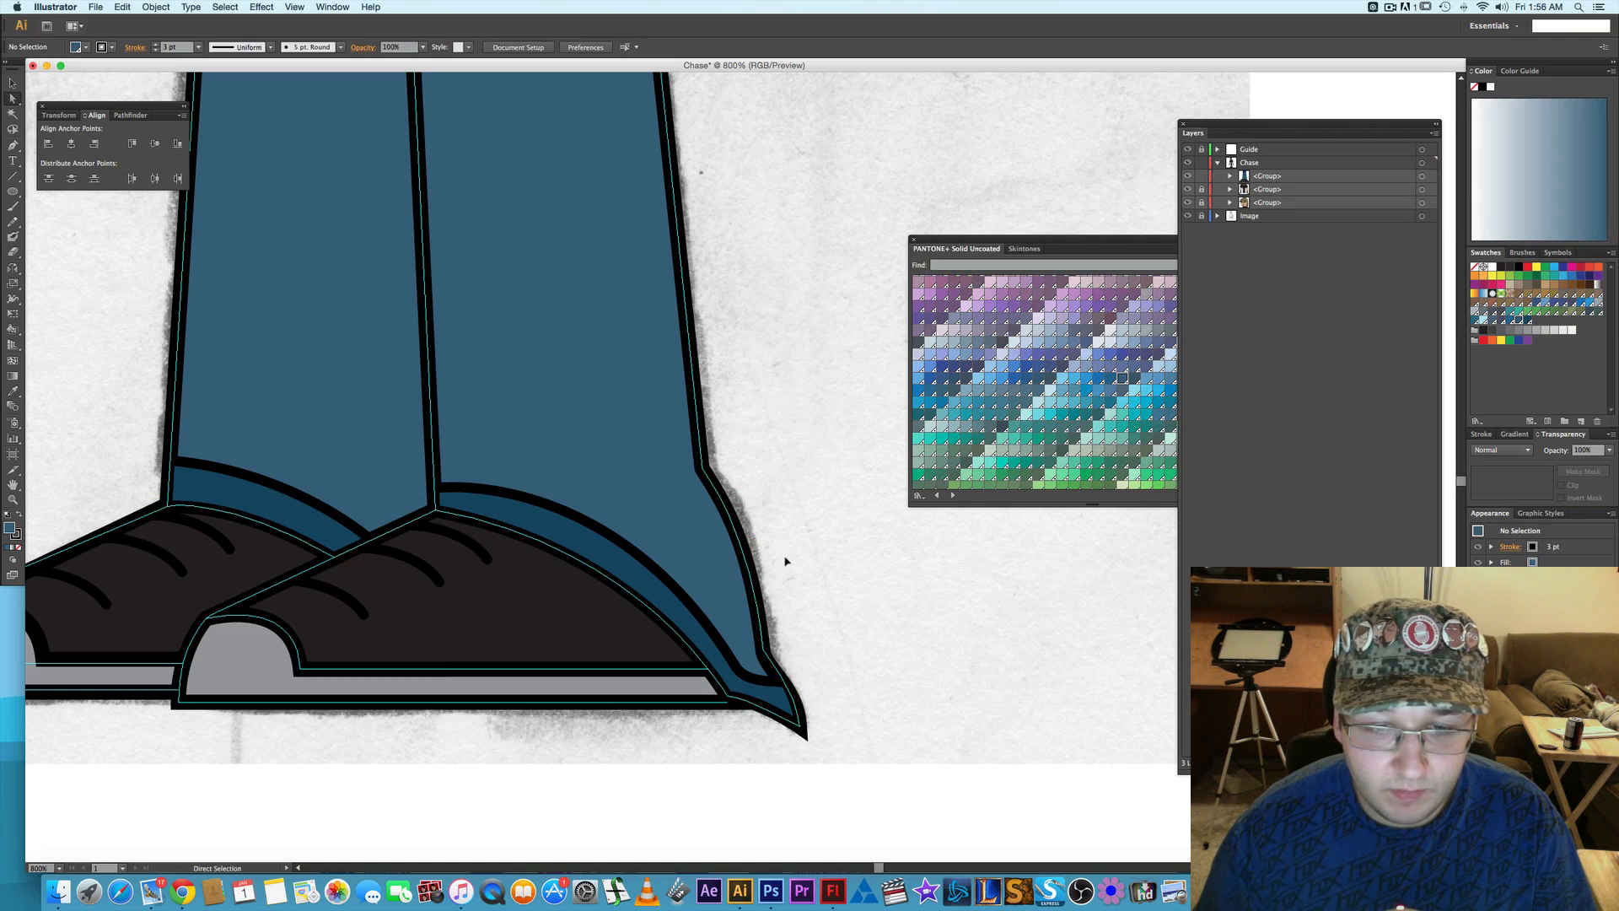
key("super+z")
key("super+z")
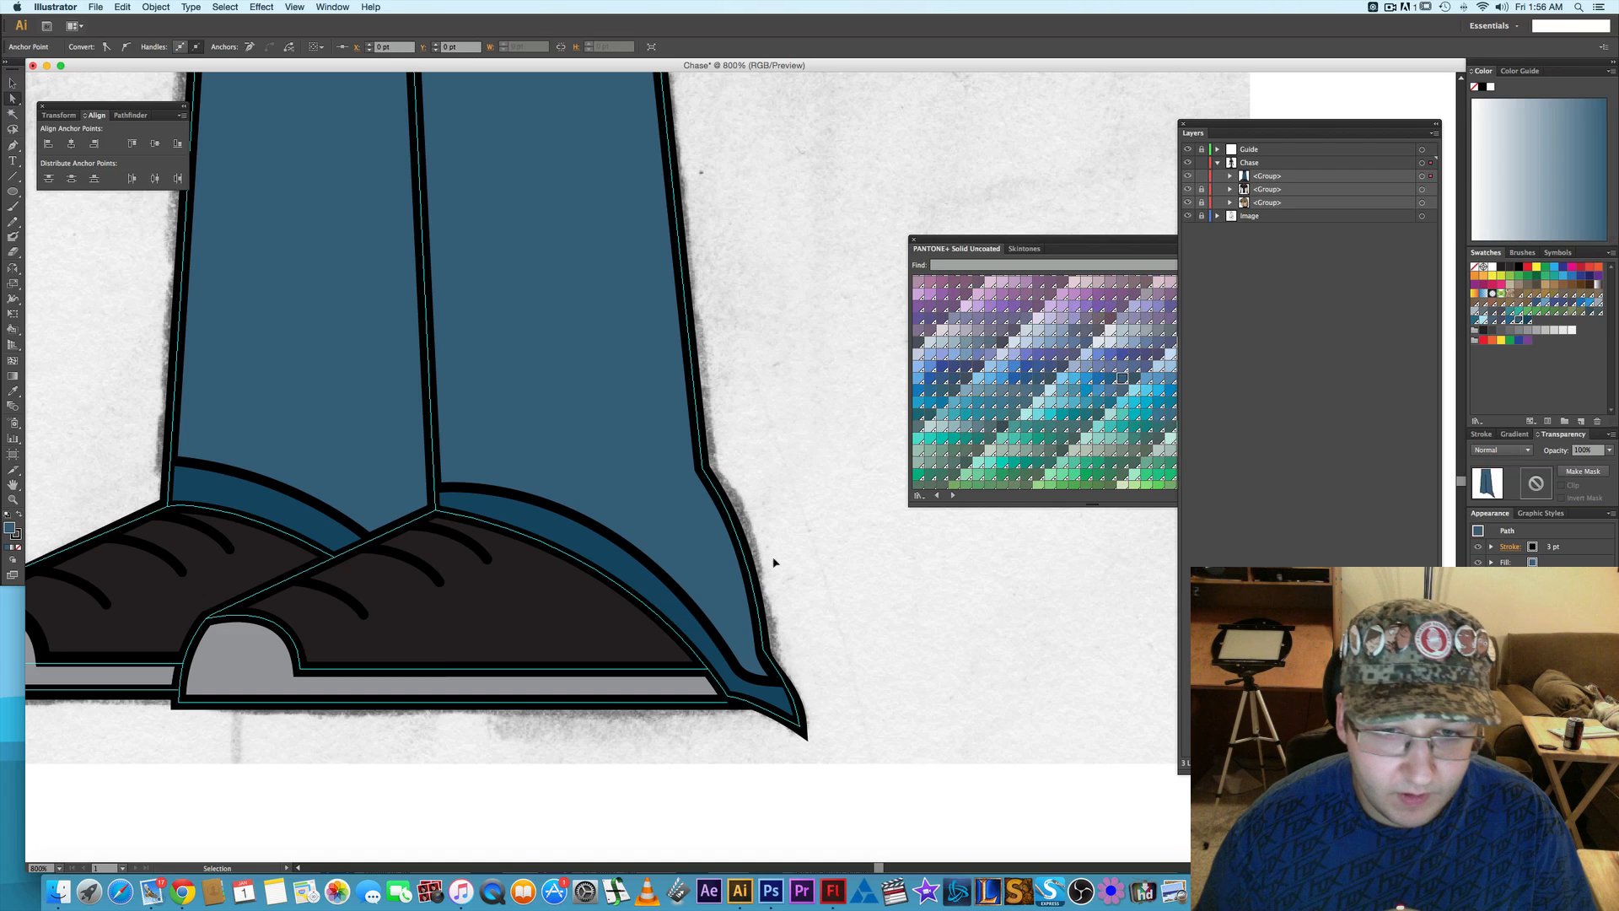
left_click(789, 554)
key("space")
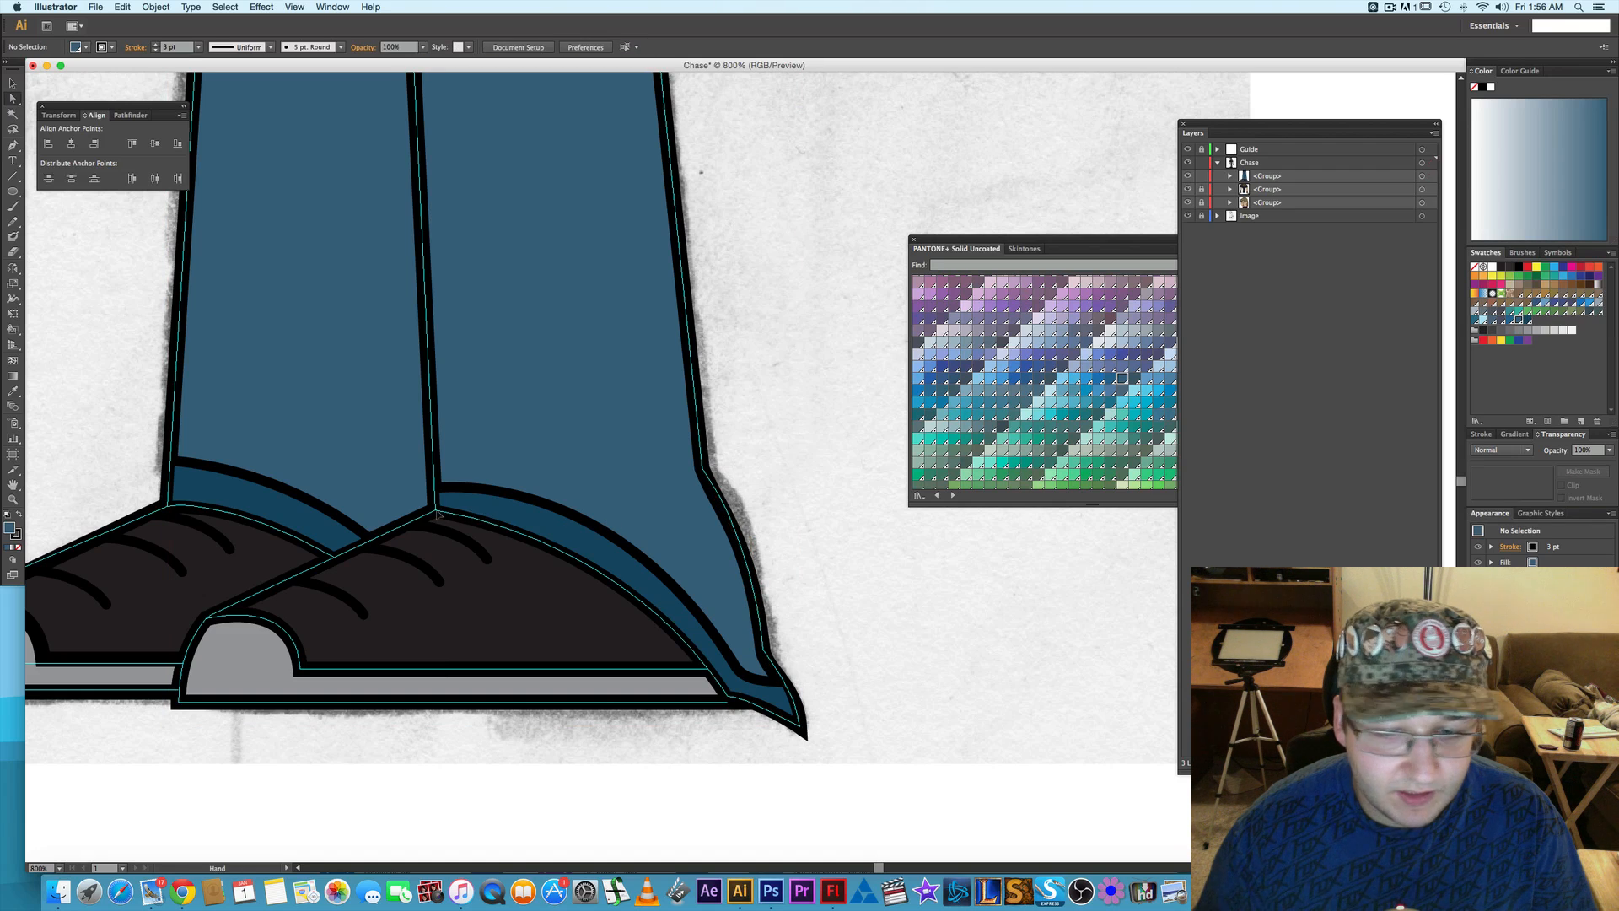
- Expand the combined trousers and shoes group in the Chase layer, nudge the back shoe group up 1 pt, and deselect it
left_click_drag(180, 353, 501, 327)
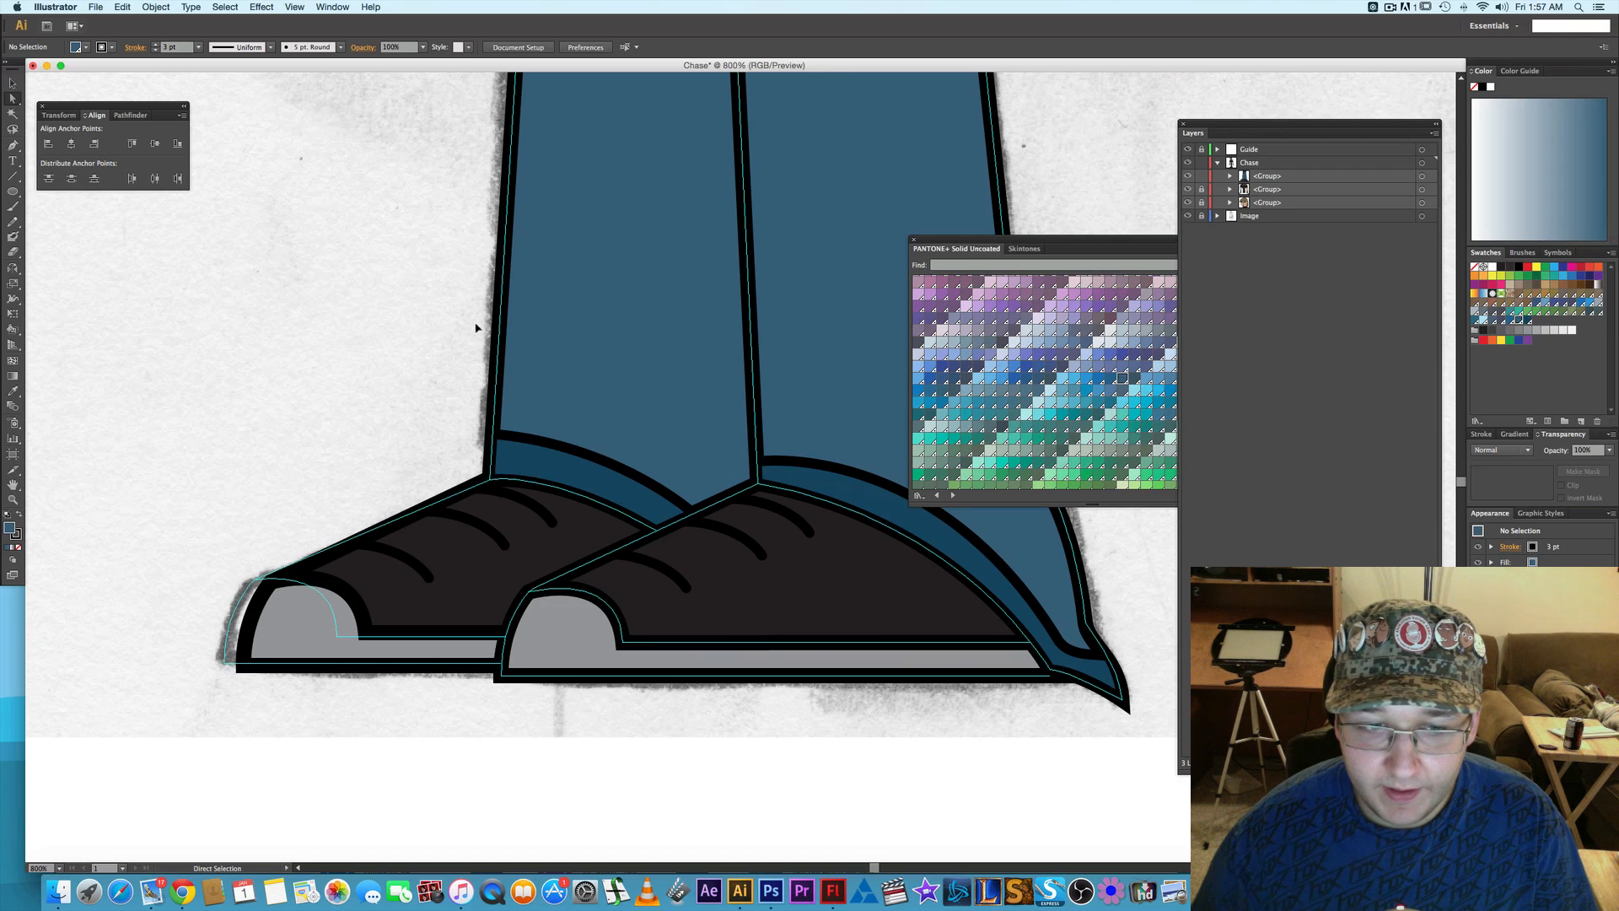
scroll(387, 358, "right", 2)
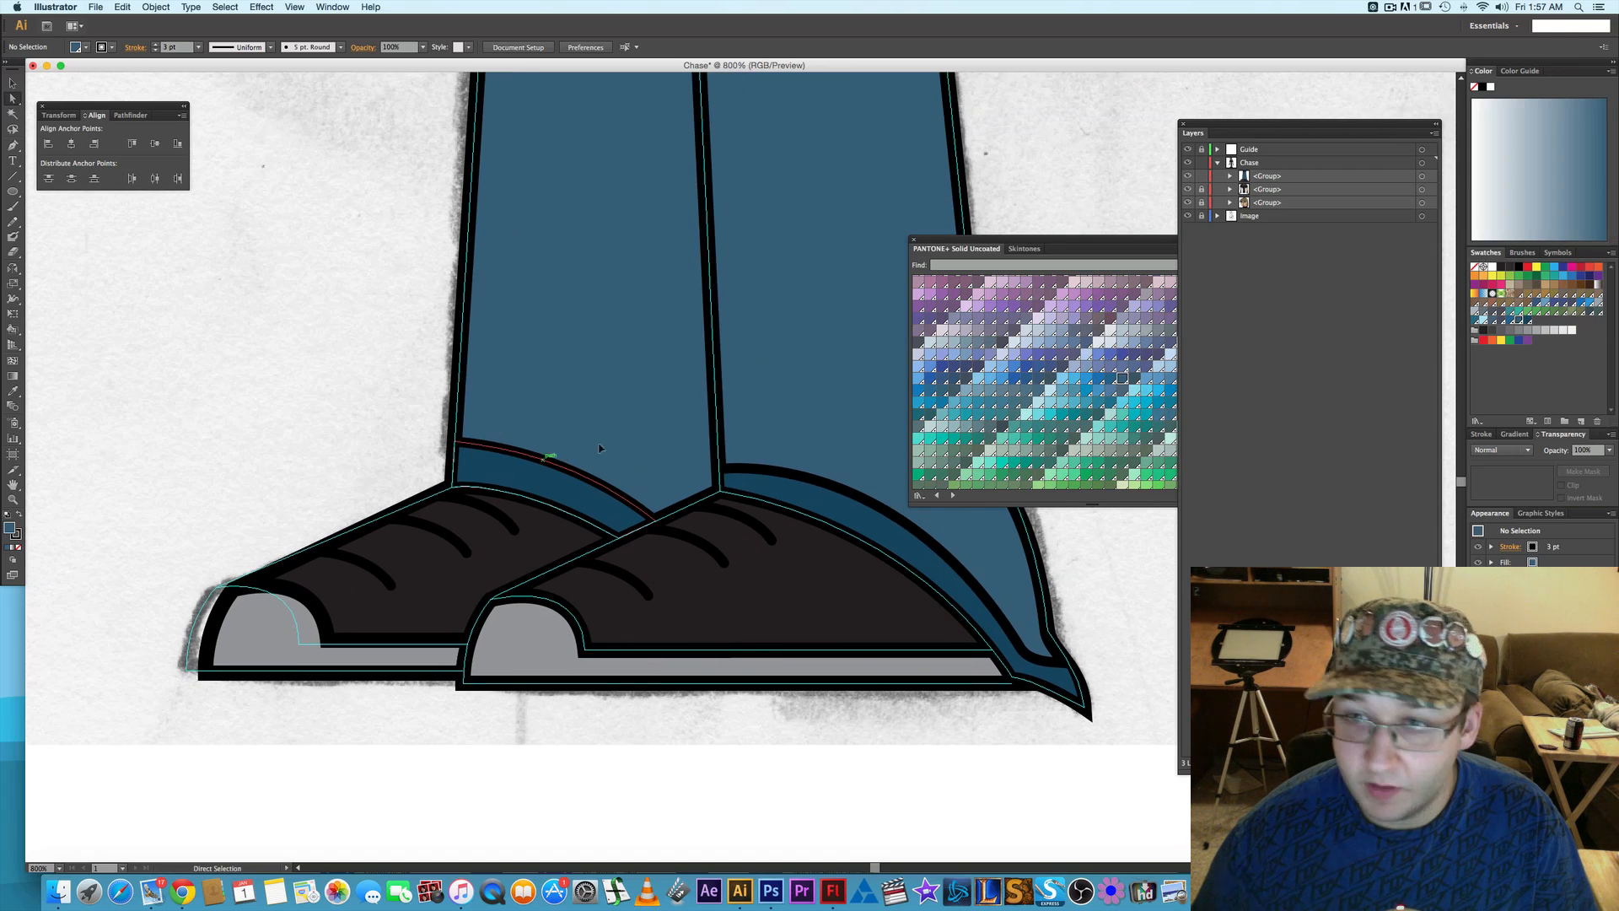
left_click(1231, 176)
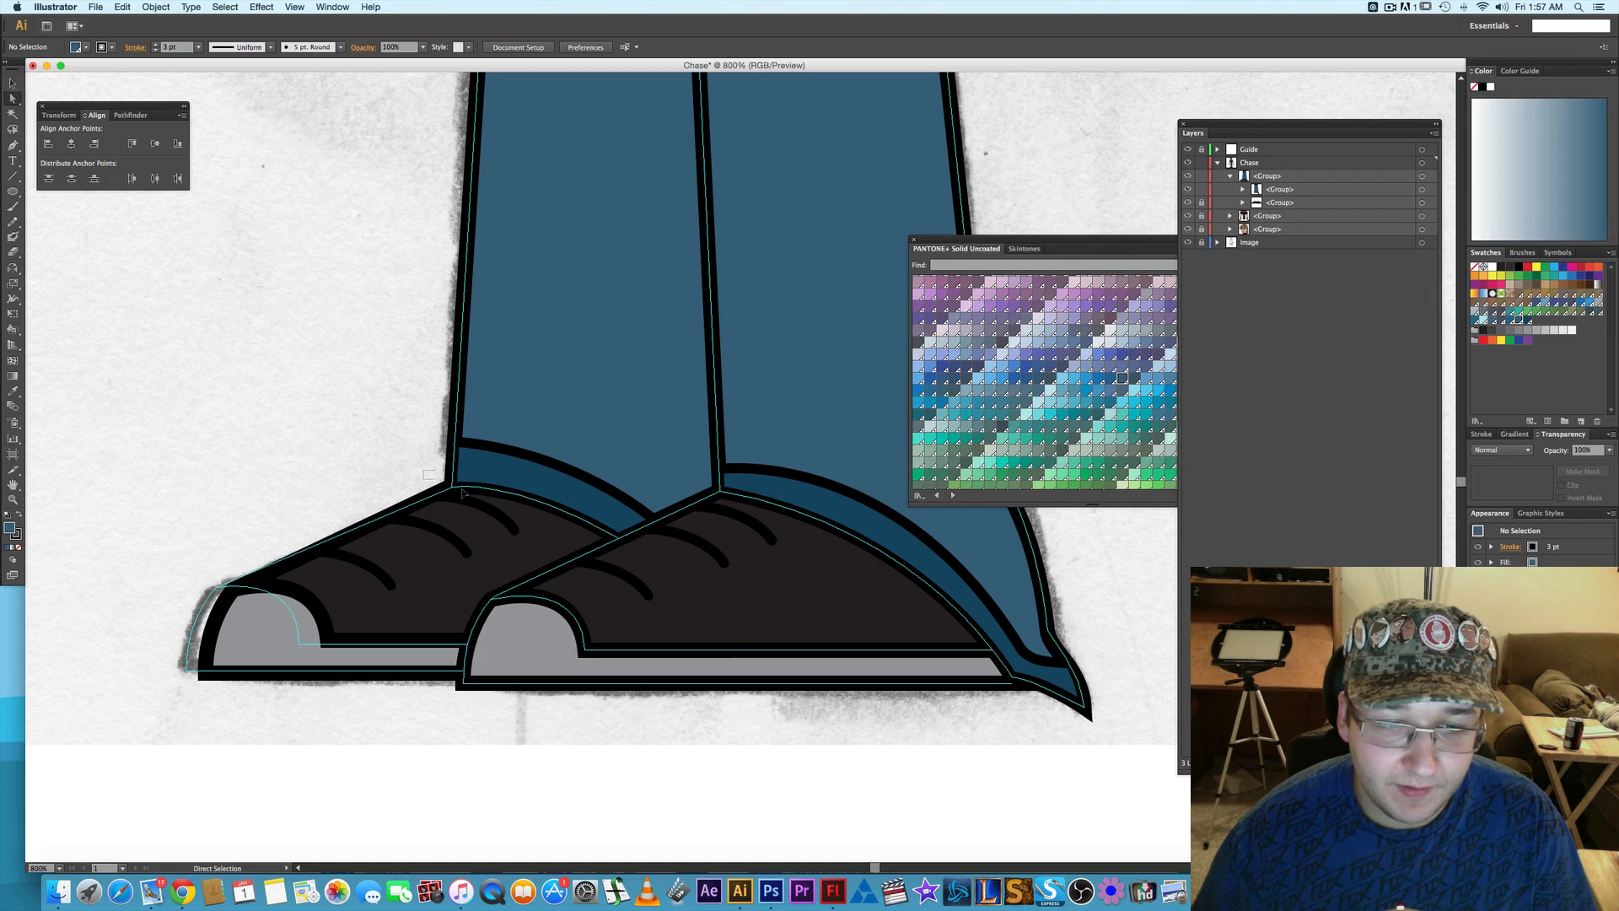
left_click_drag(463, 493, 464, 494)
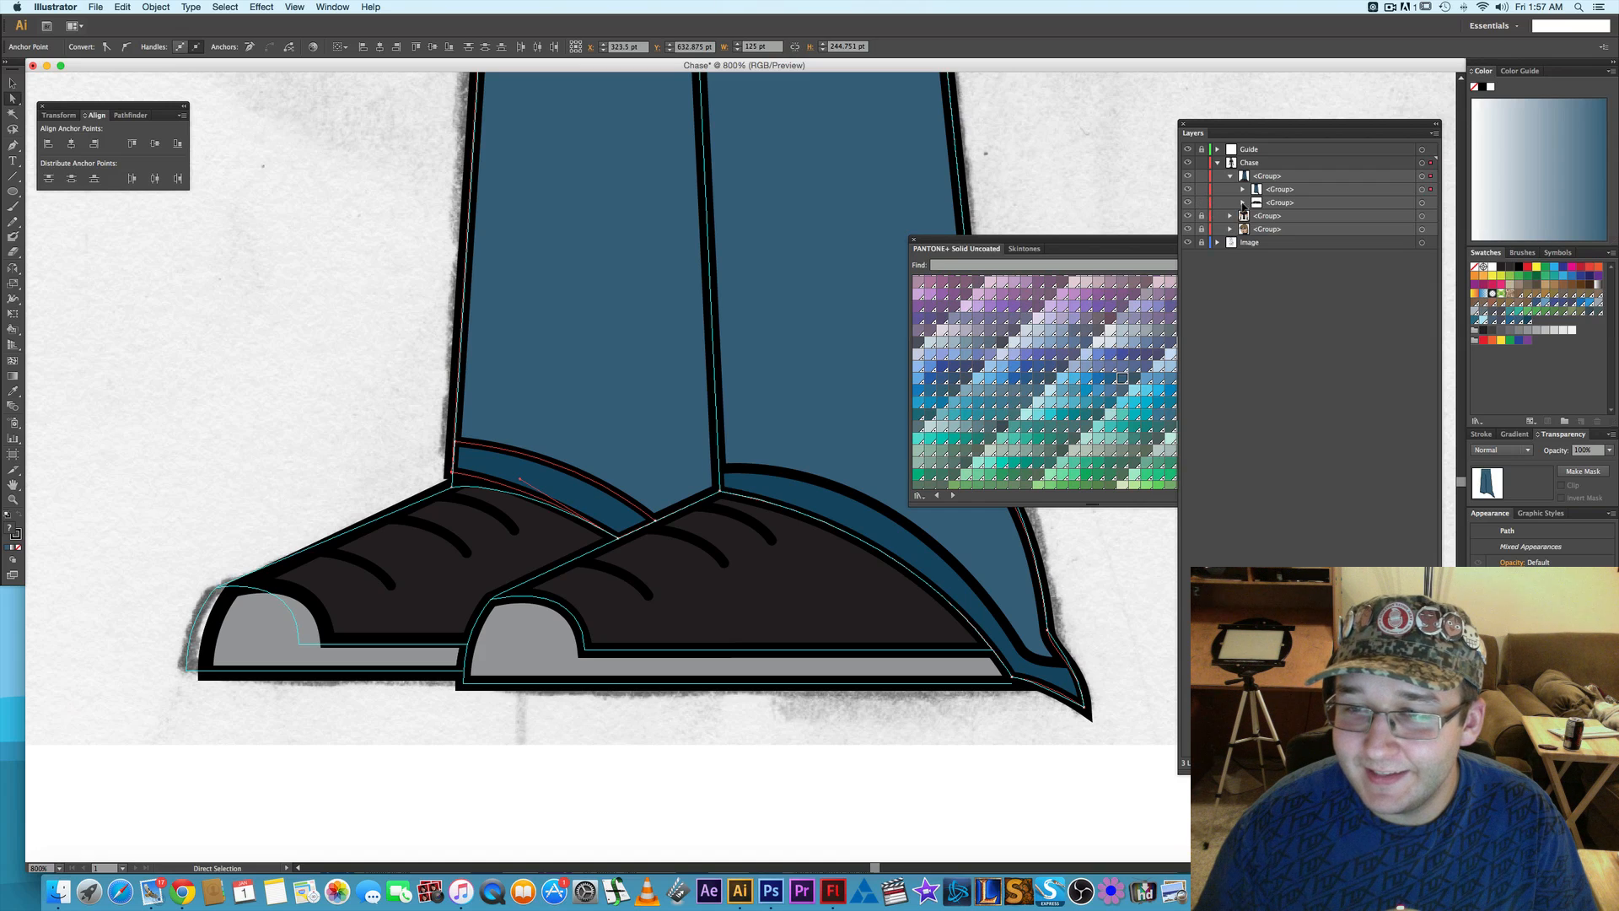
left_click(1243, 203)
left_click(1421, 216)
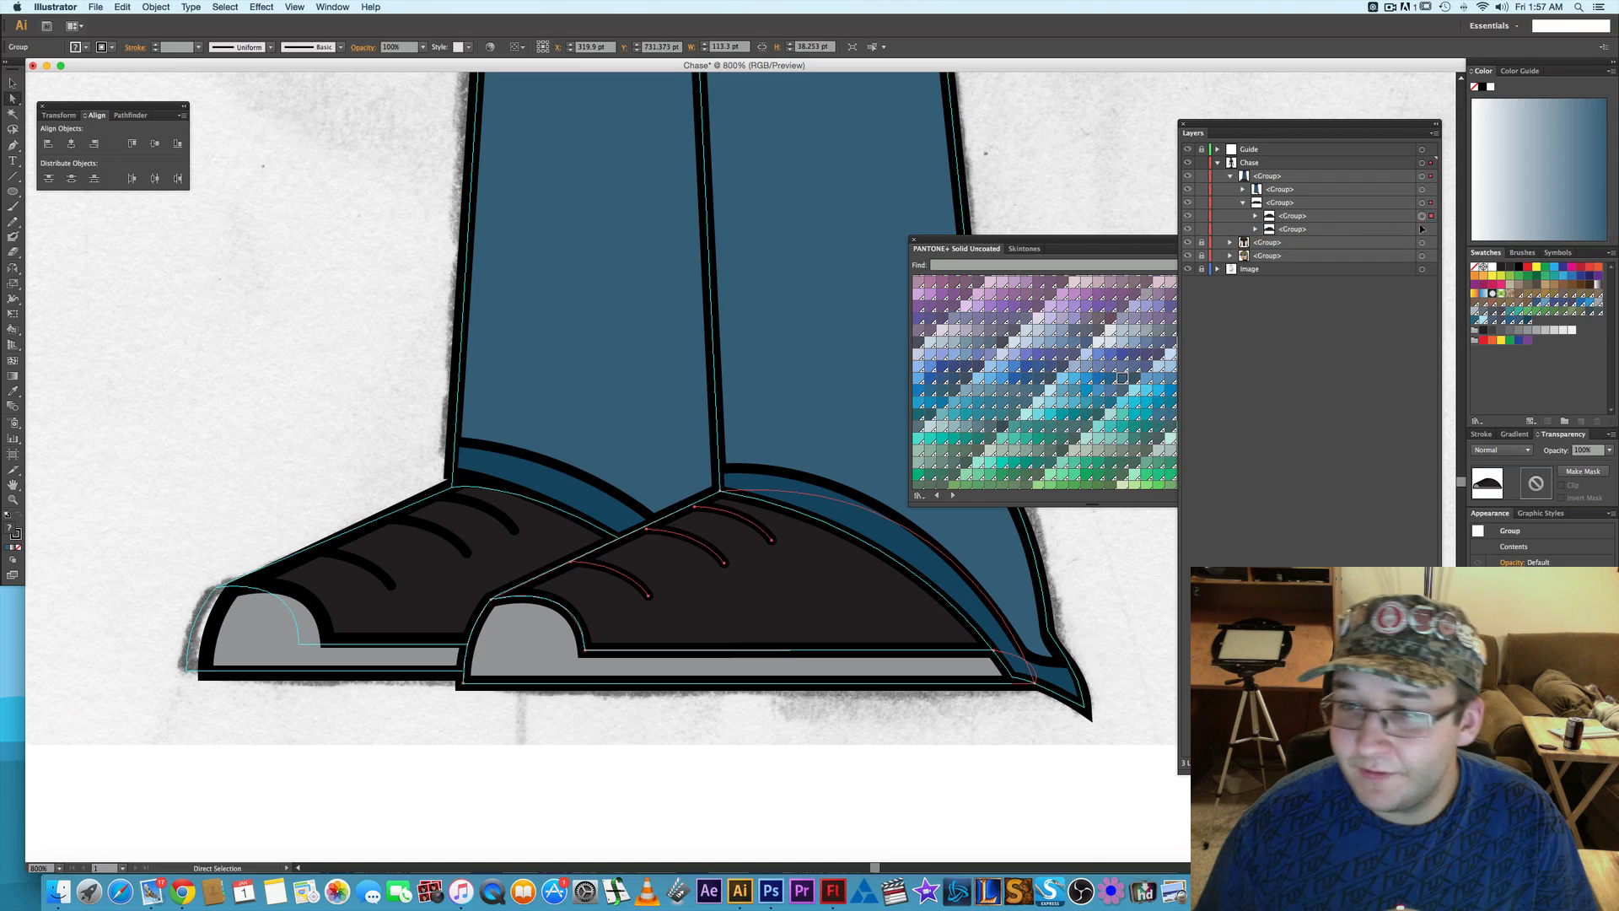
left_click(1421, 229)
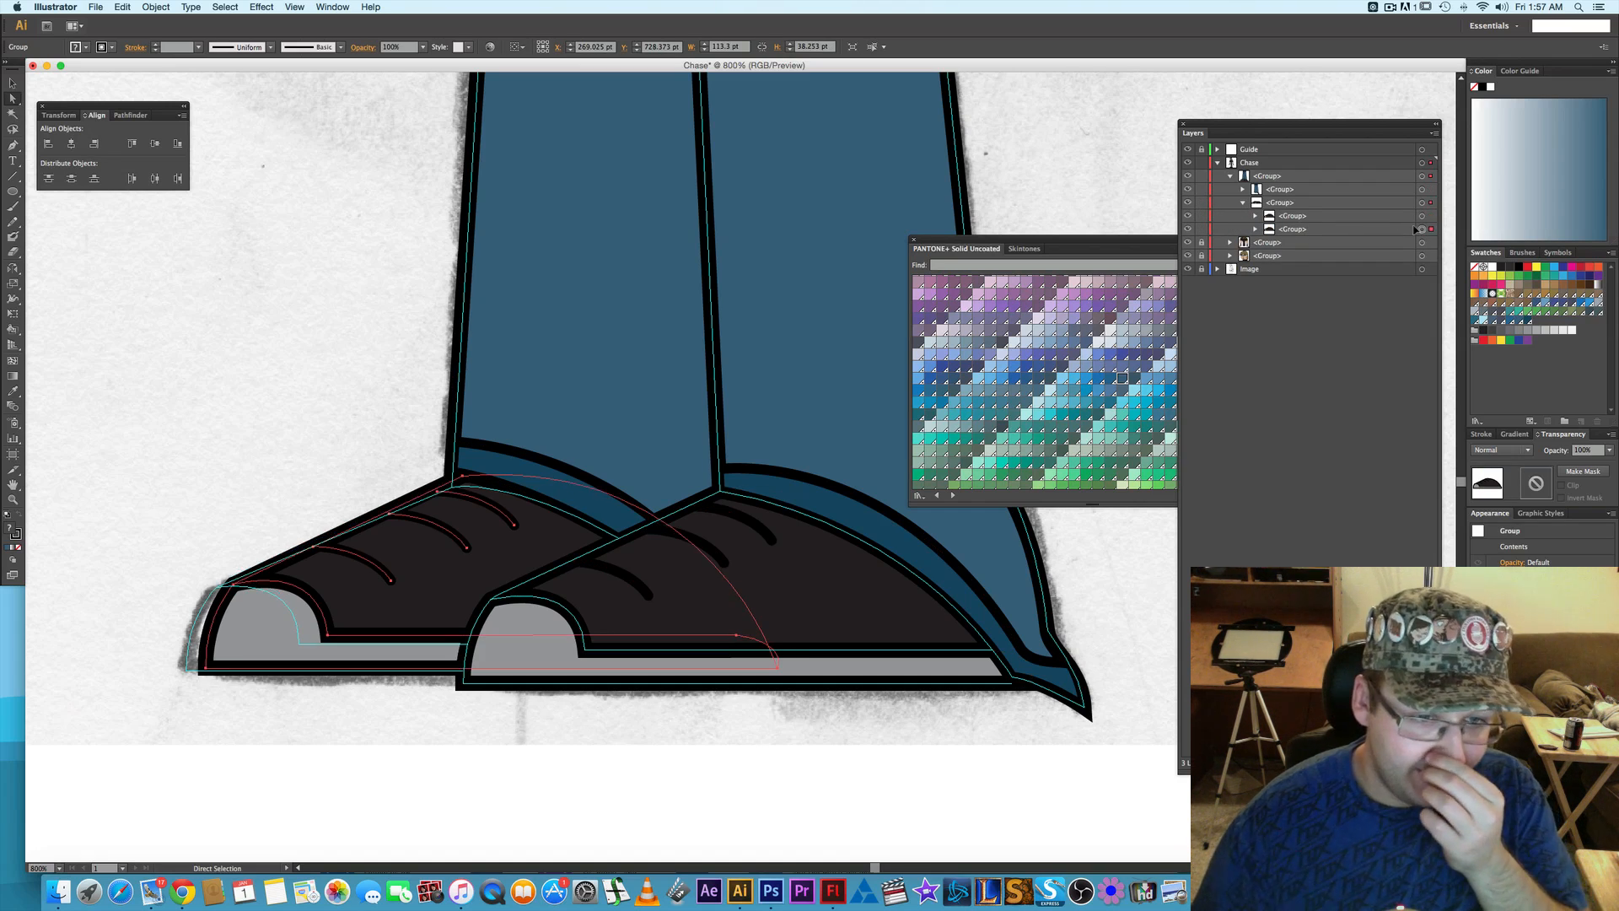
key("Up")
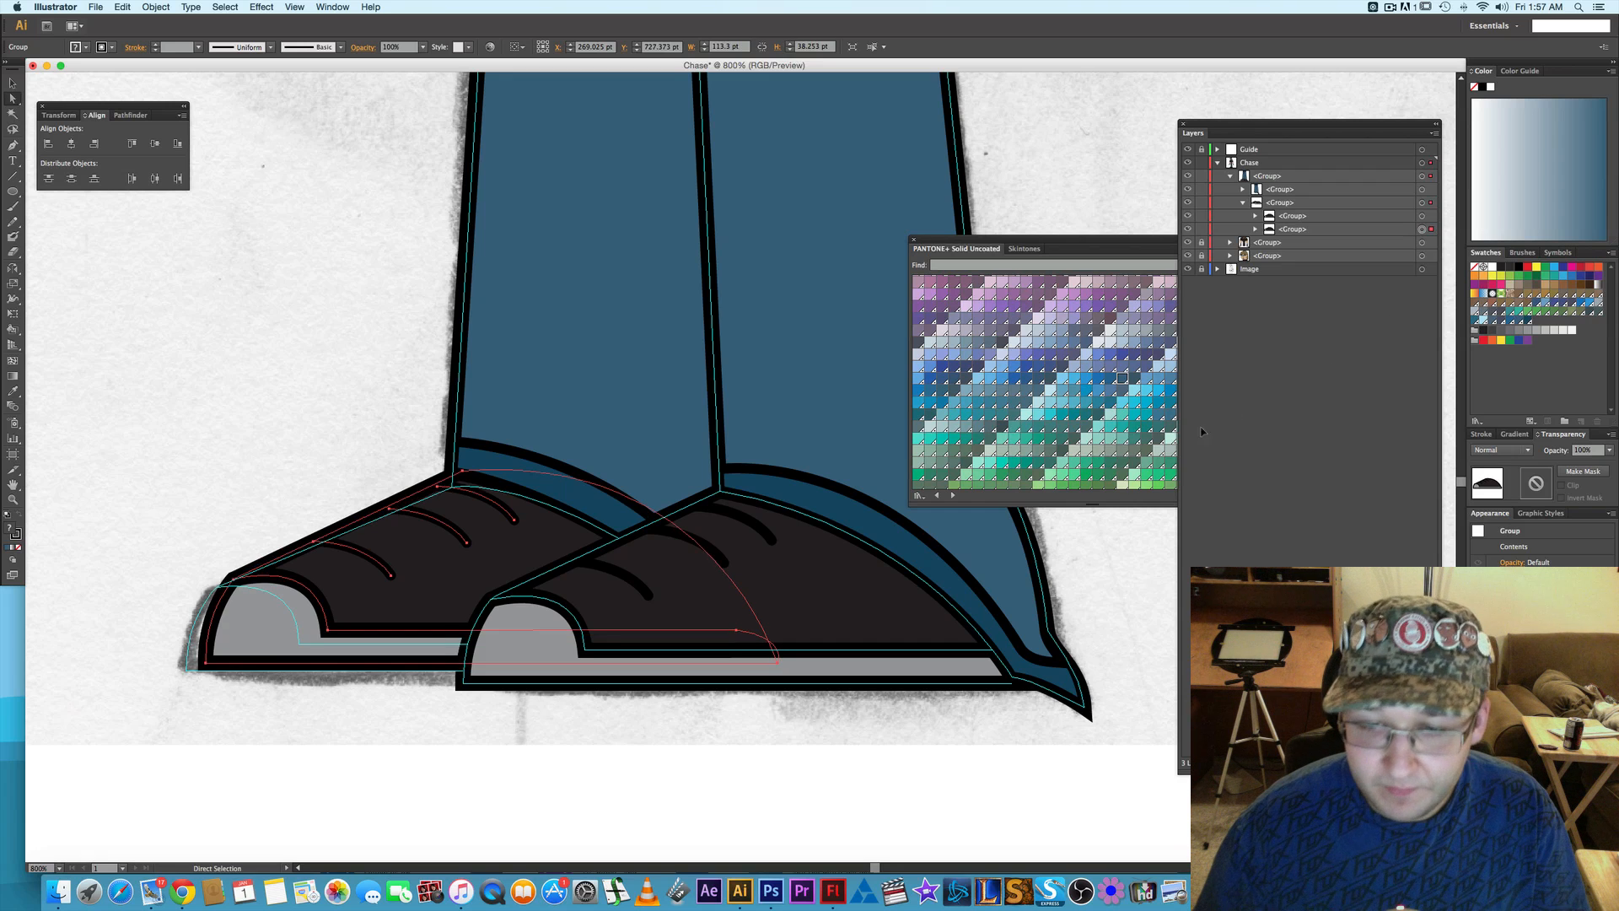
left_click(1131, 544)
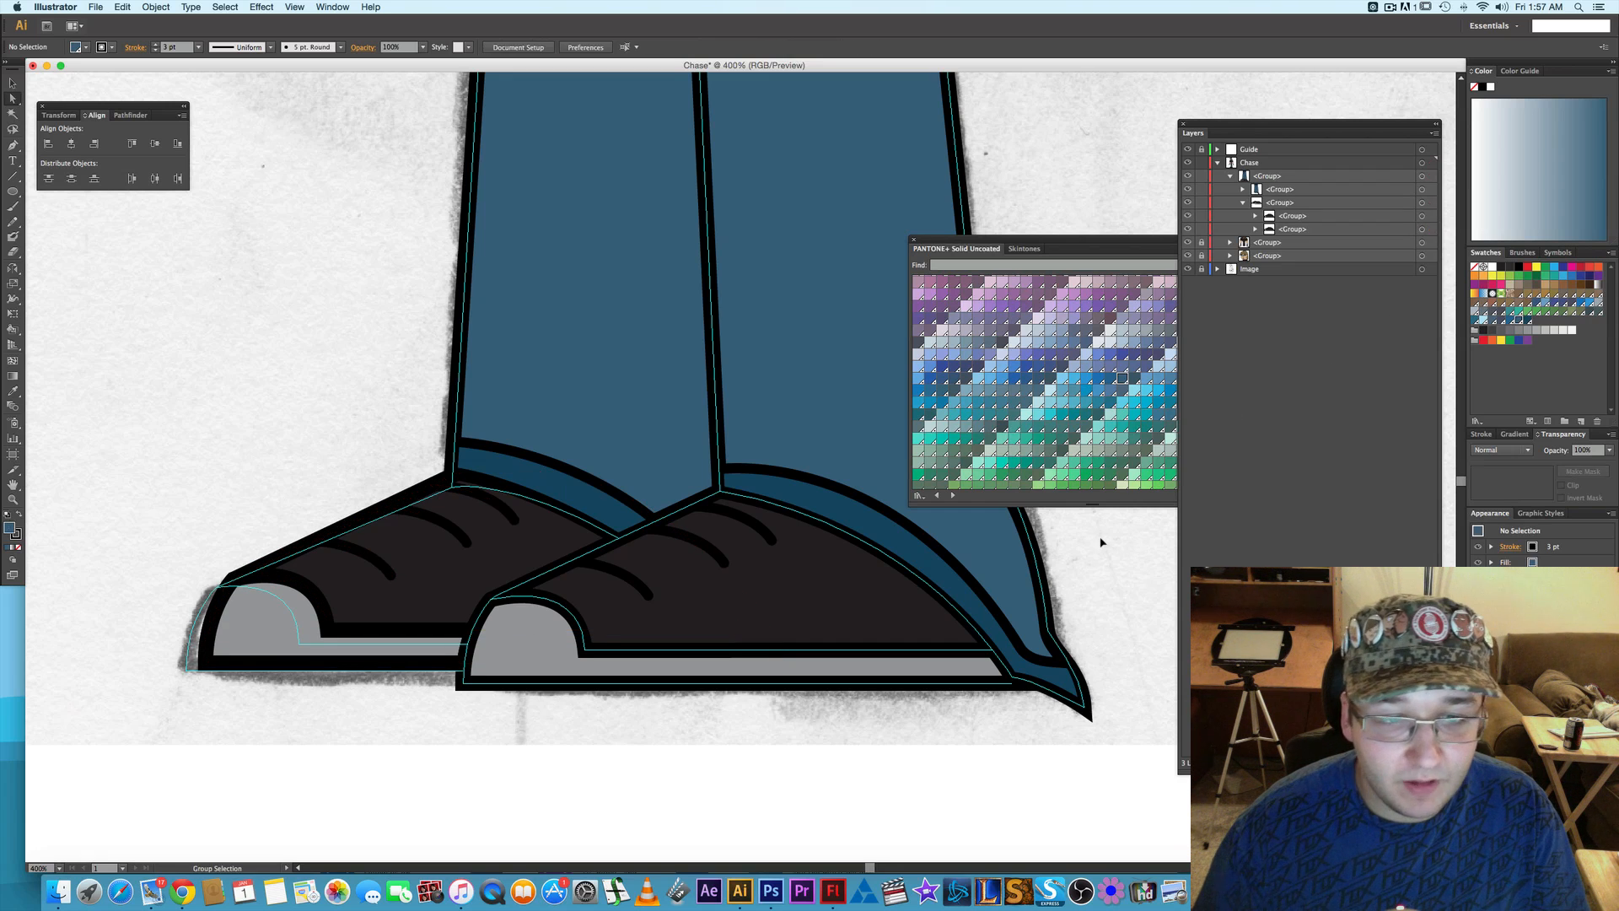
- Hide the Guide layer to check the colored character without the trace lines
scroll(1083, 541, "down", 3)
left_click_drag(1087, 539, 1010, 560)
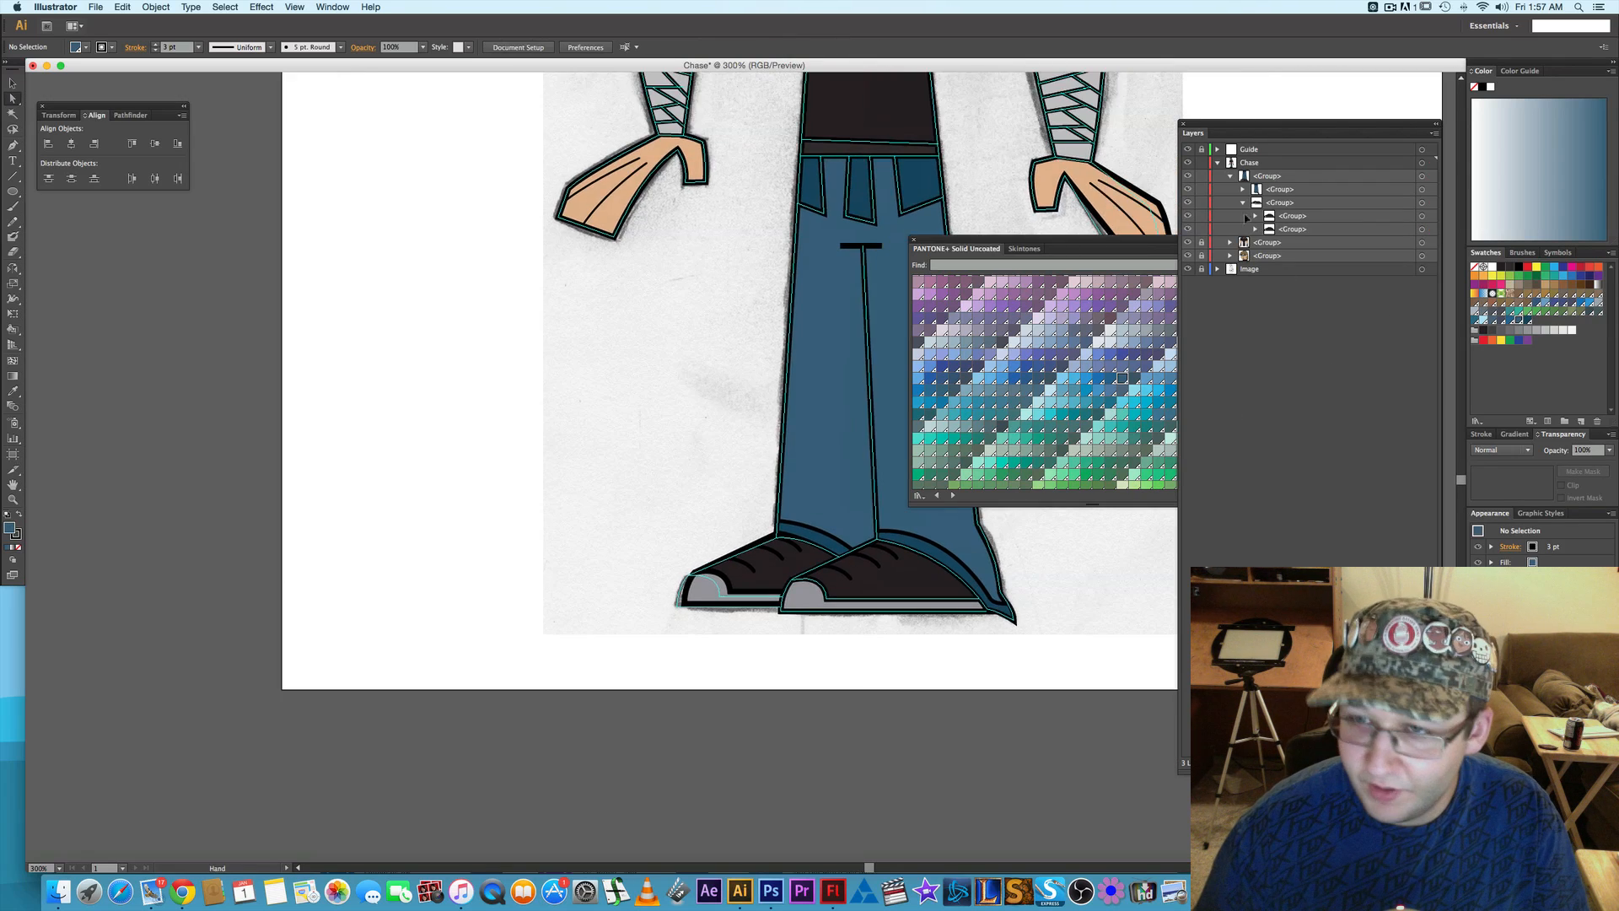
left_click(1188, 150)
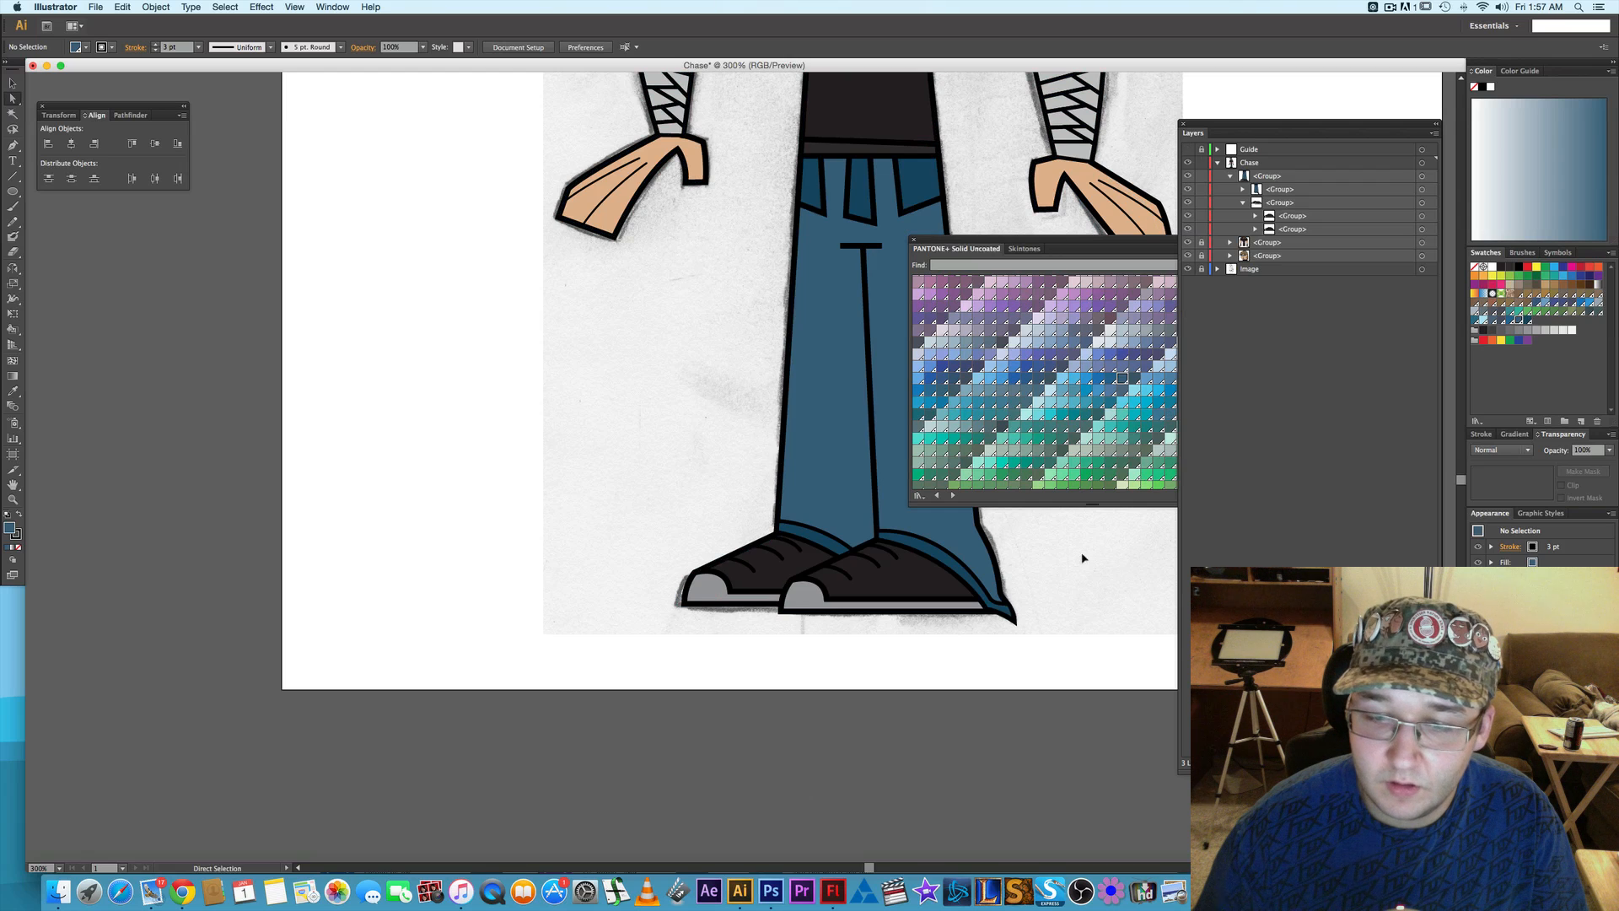
scroll(1075, 568, "up", 10)
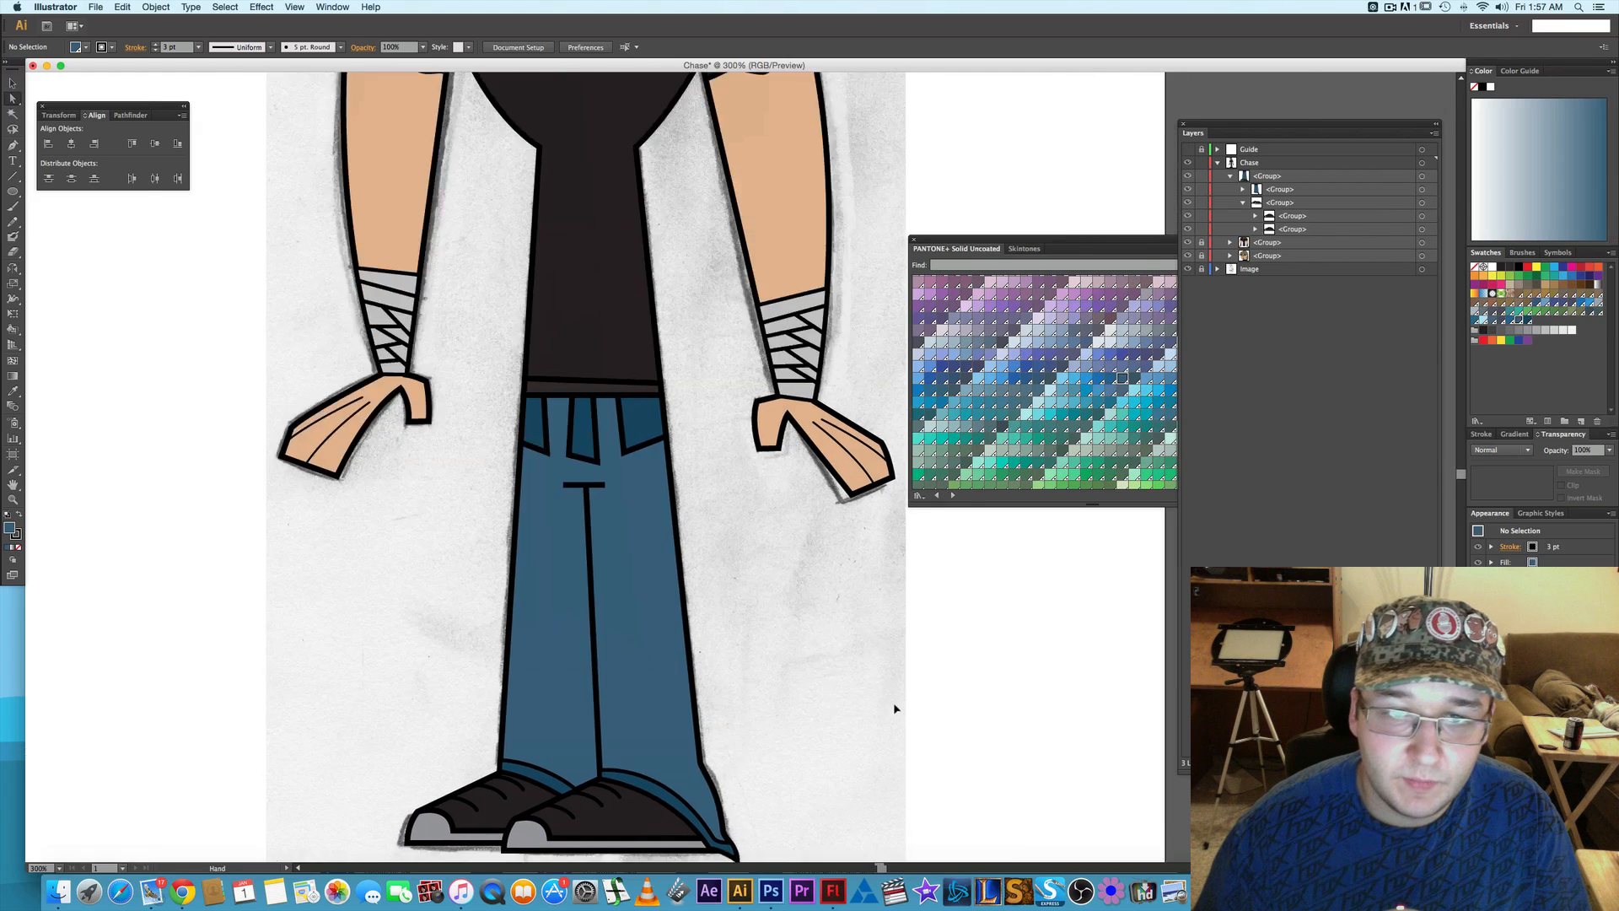
scroll(805, 548, "down", 3)
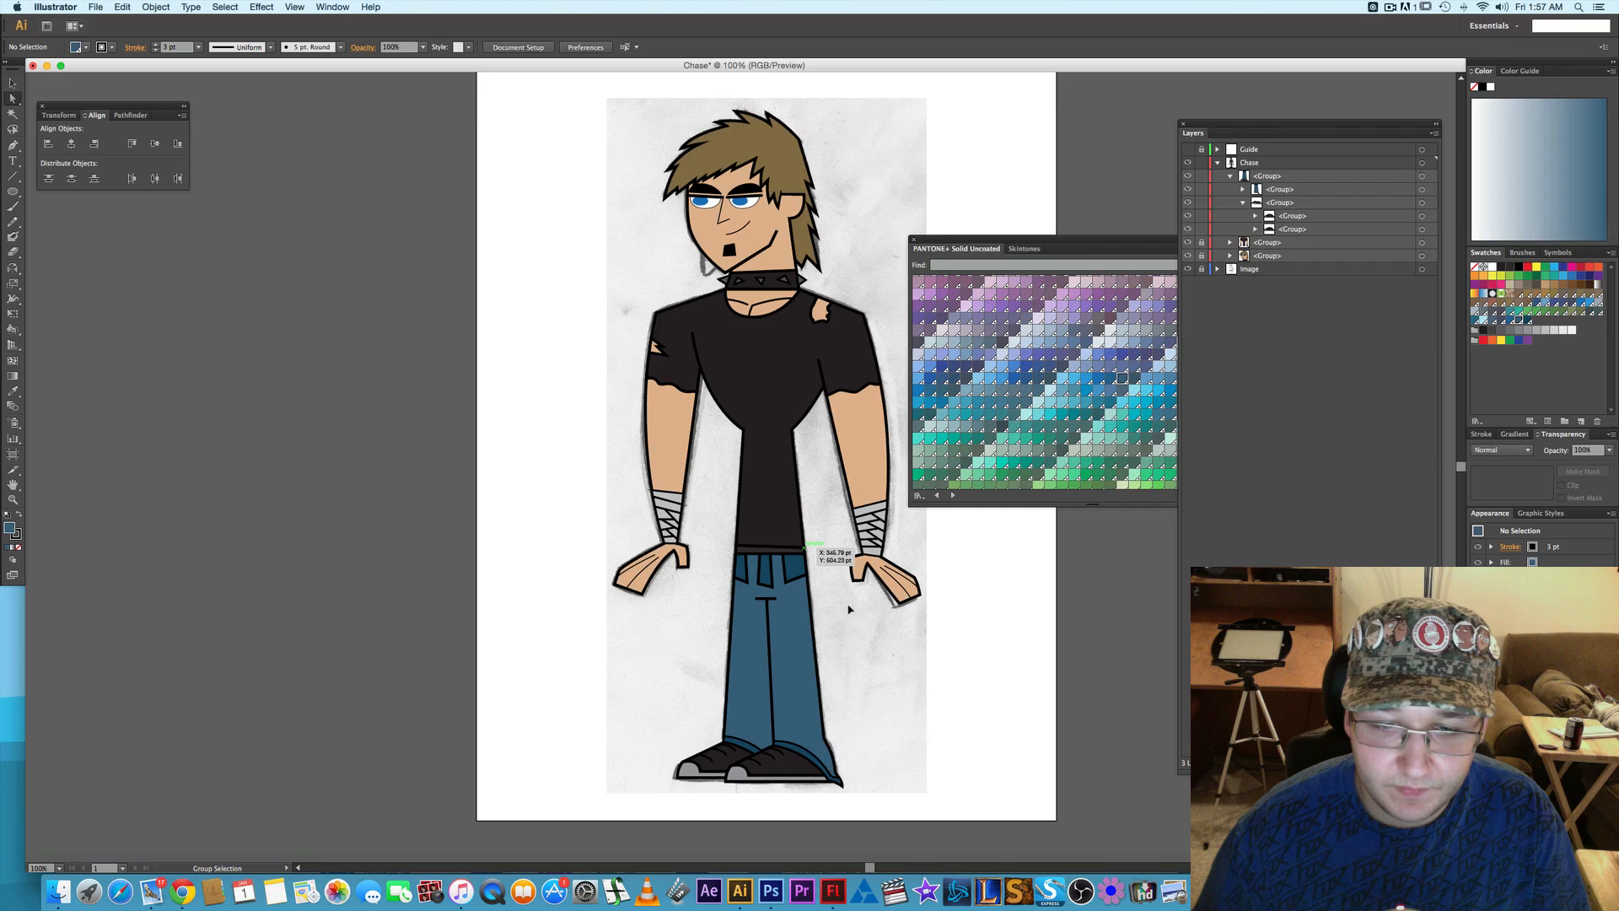
scroll(816, 623, "up", 2)
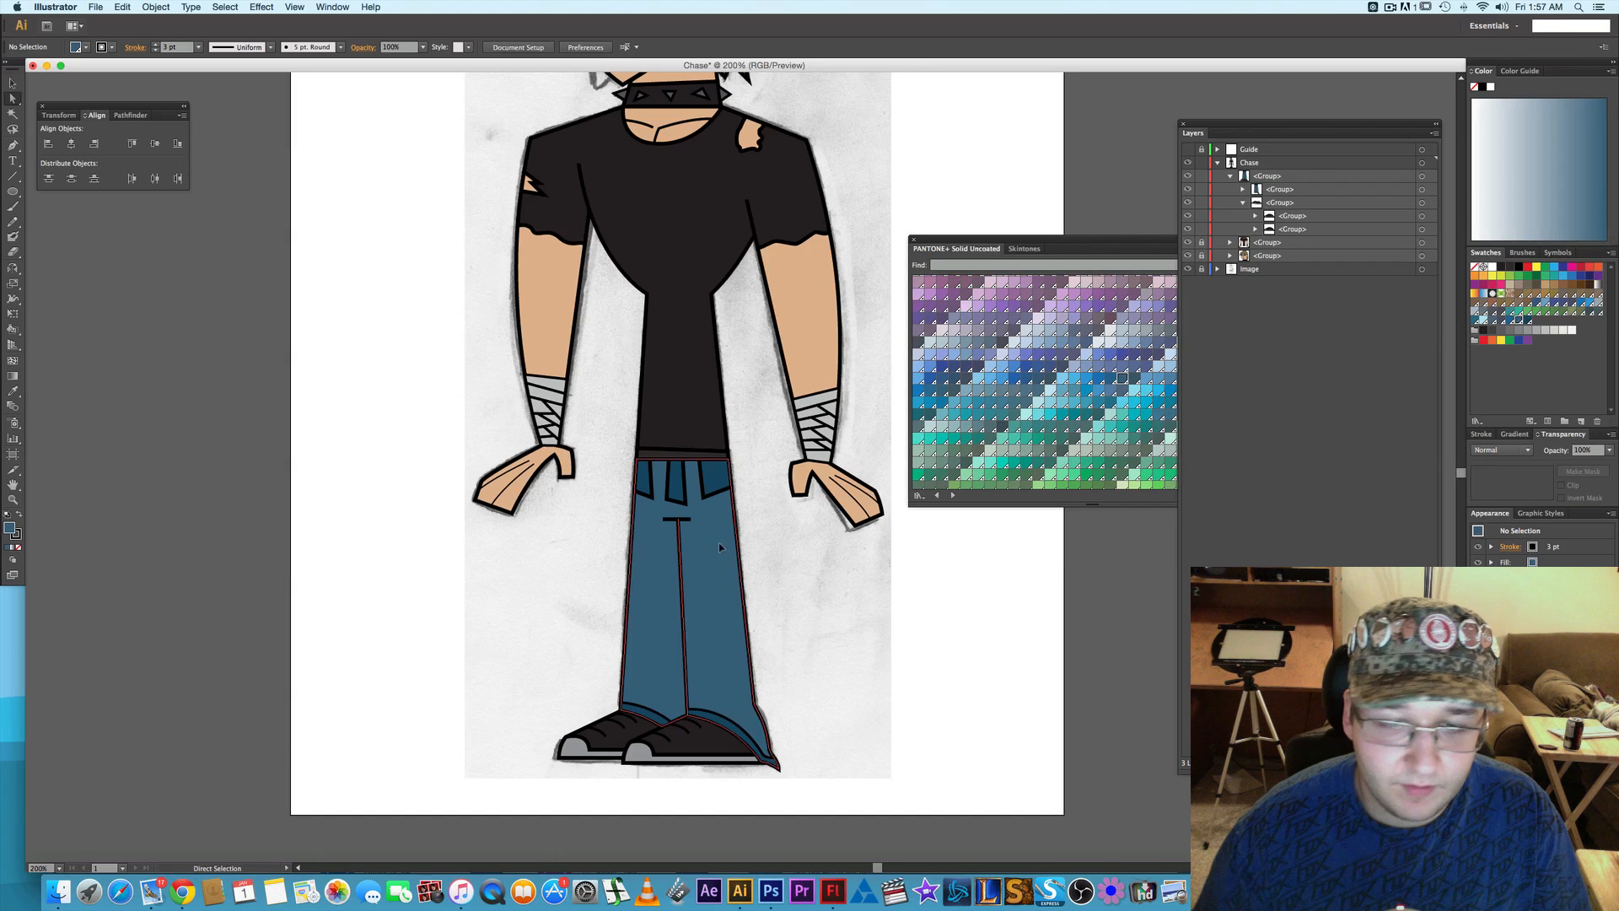
- Fill the main trouser shape with the pockets' blue using the Eyedropper, and deselect it
left_click(717, 528)
key("i")
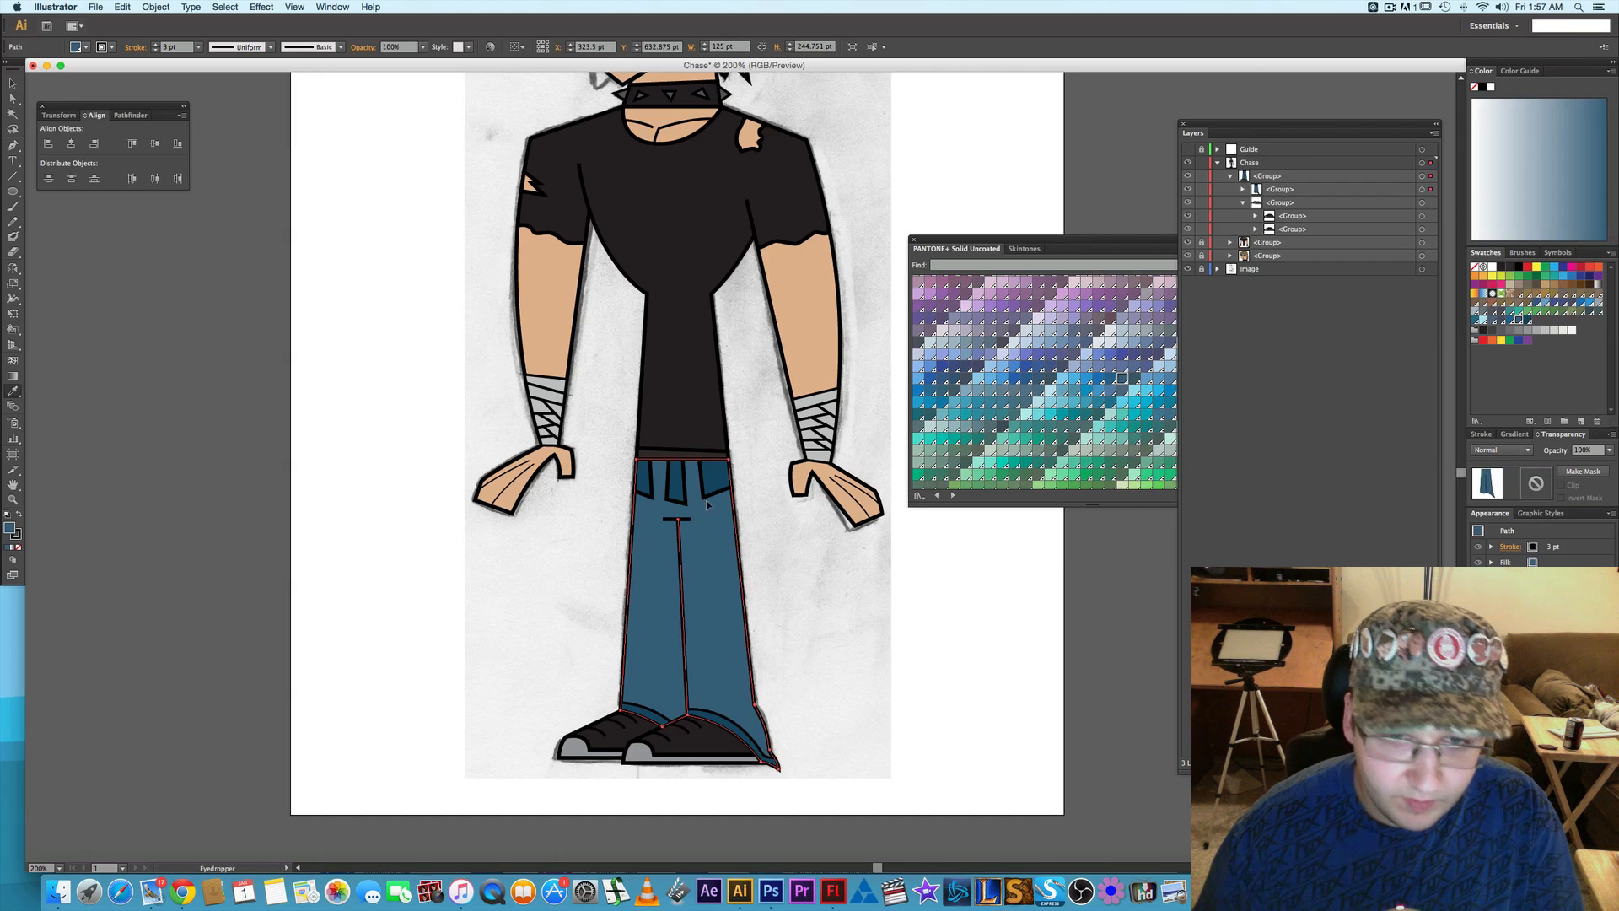
left_click(717, 474)
key("a")
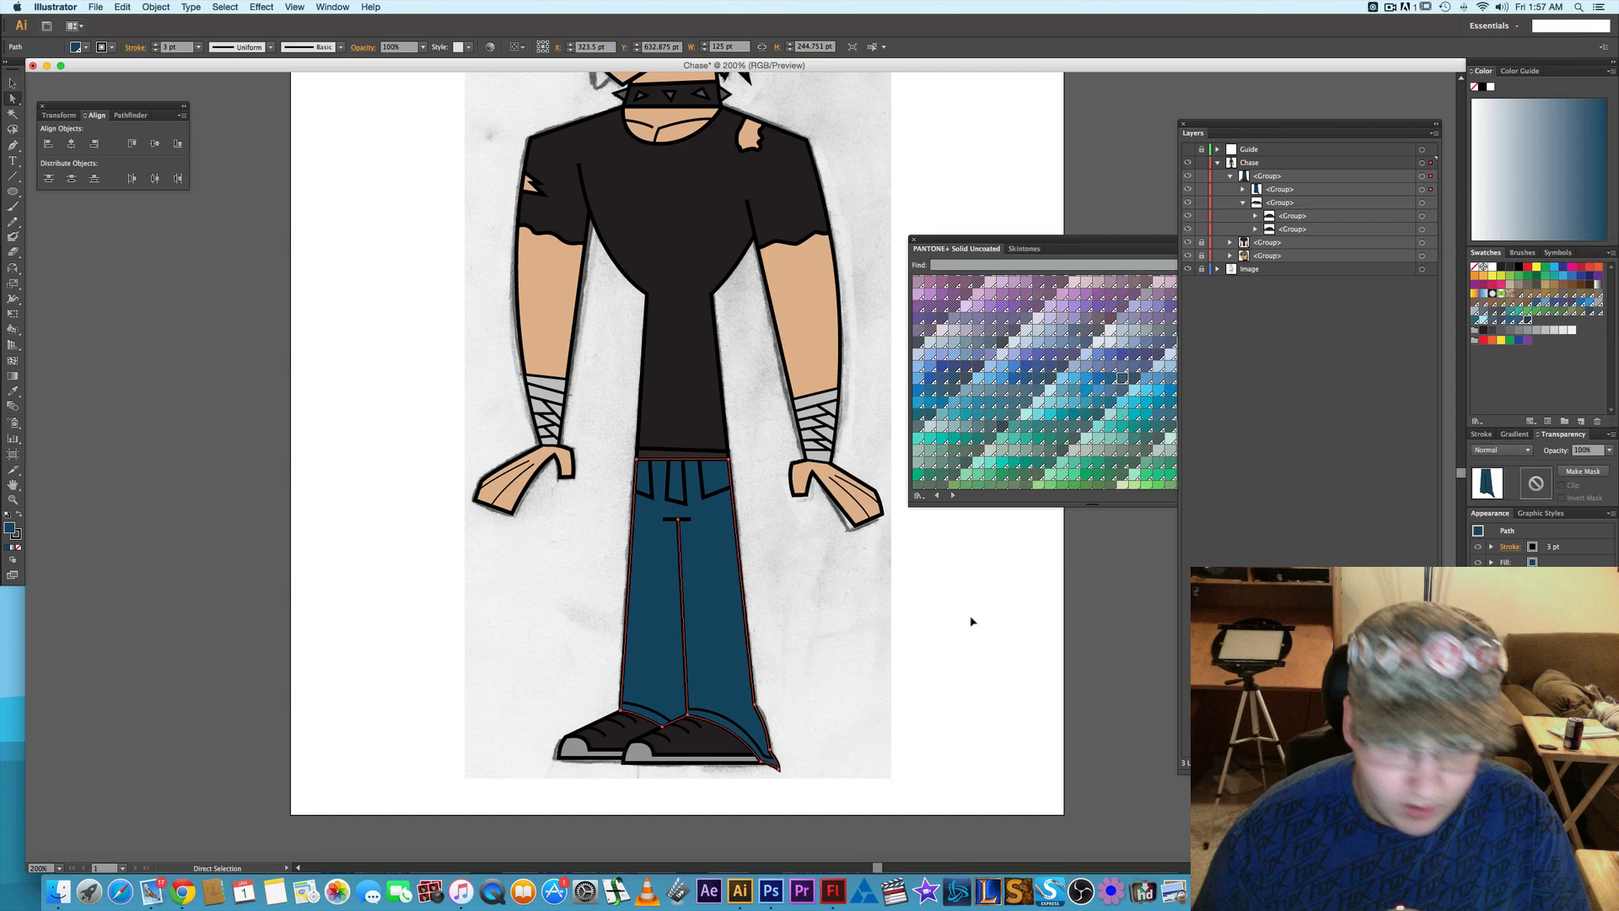
key("super+shift+a")
- Select all trouser pockets and give them a darker new spot swatch, PANTONE 302 U copy 2, with Lab 19, -8, -19
left_click(727, 486)
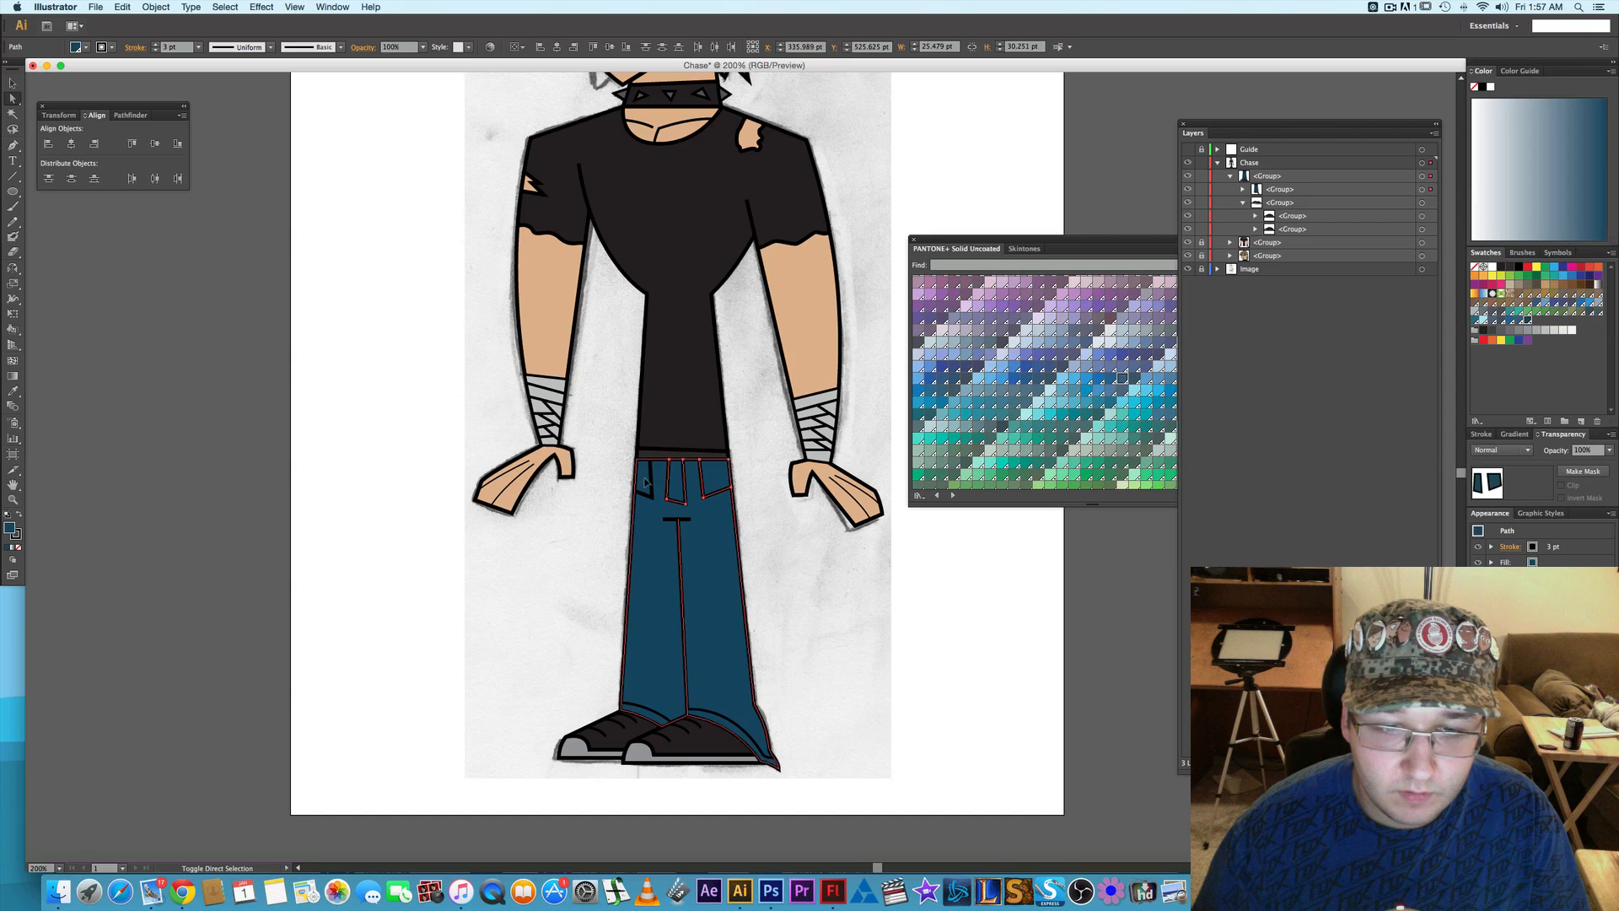
left_click(1581, 420)
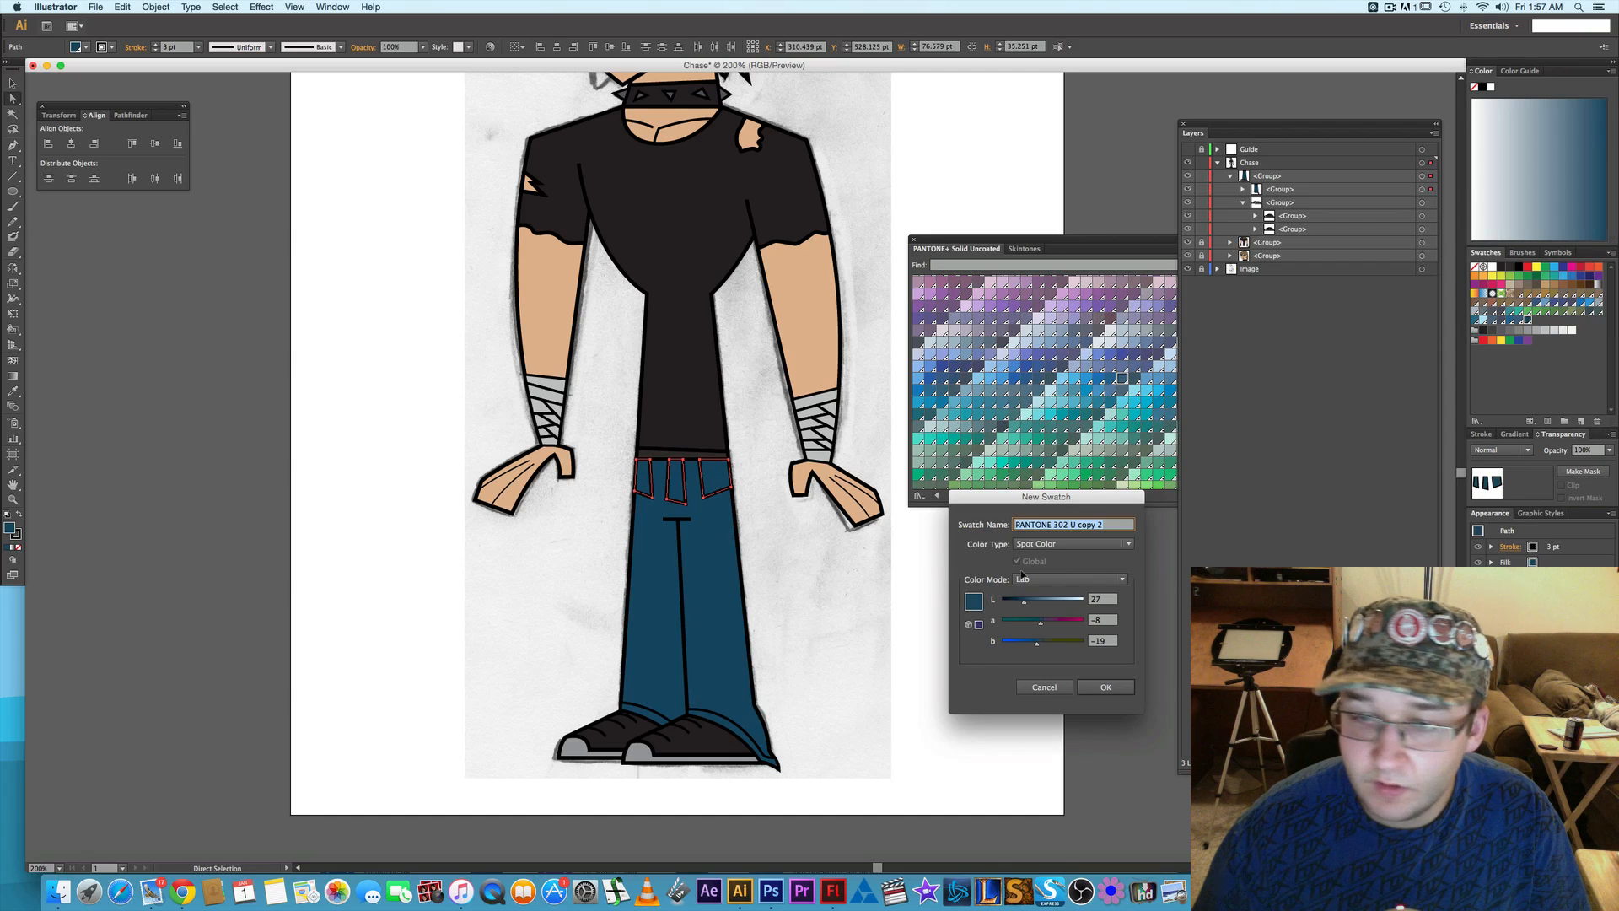
left_click(1106, 688)
left_click(1078, 631)
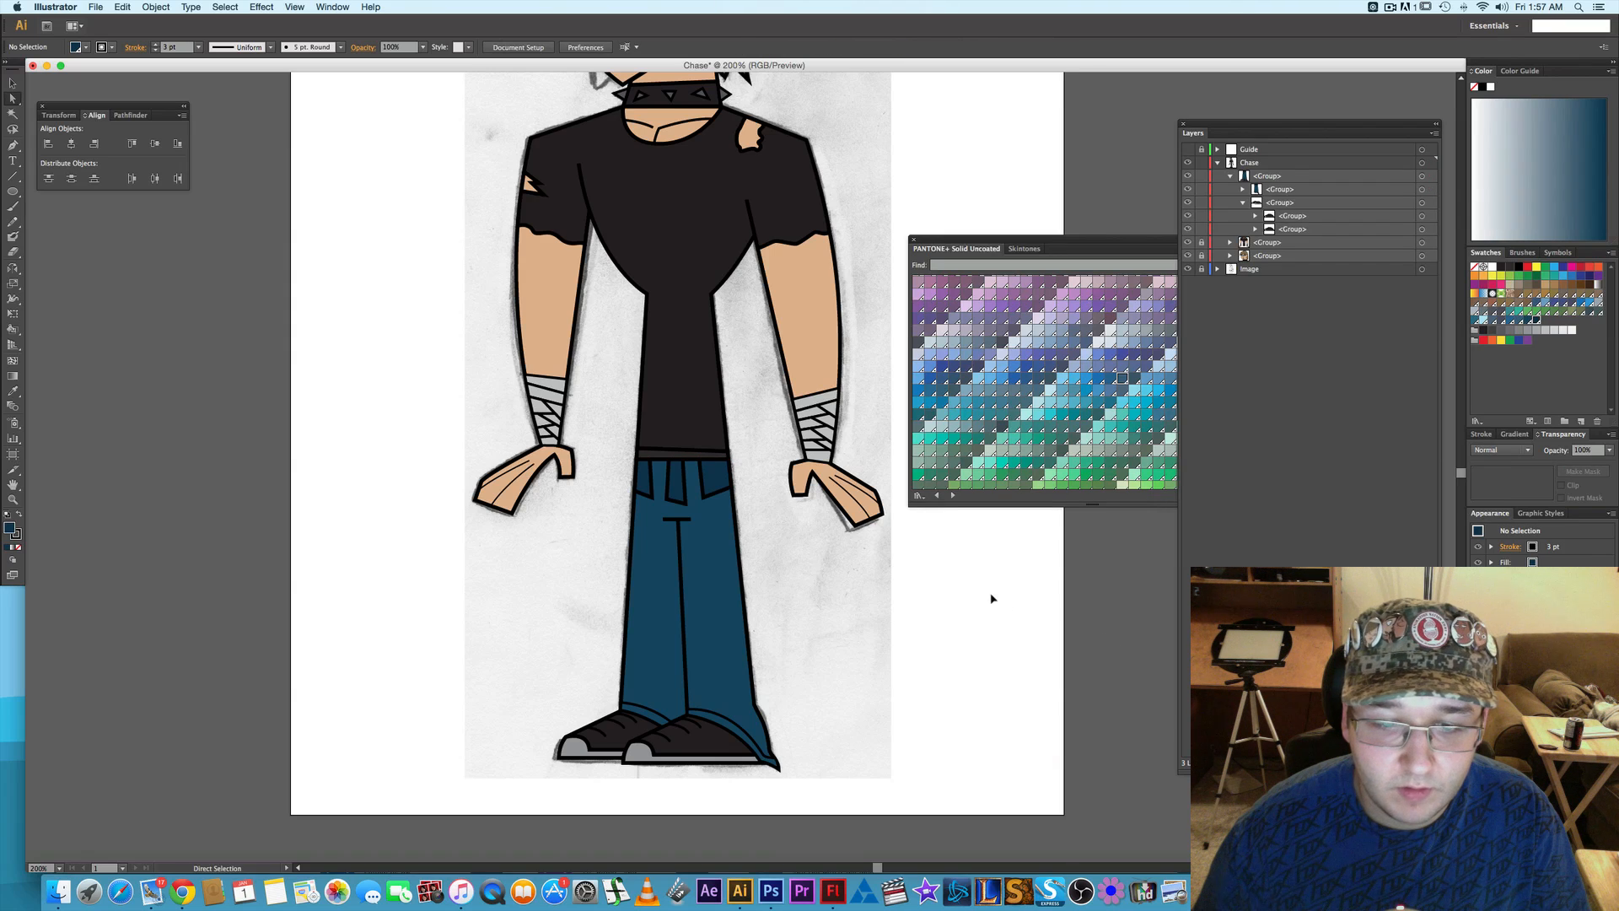
- Select the inner hem shapes of both trouser legs, match them to the pockets' darker blue with the Eyedropper, and deselect them
left_click(732, 732)
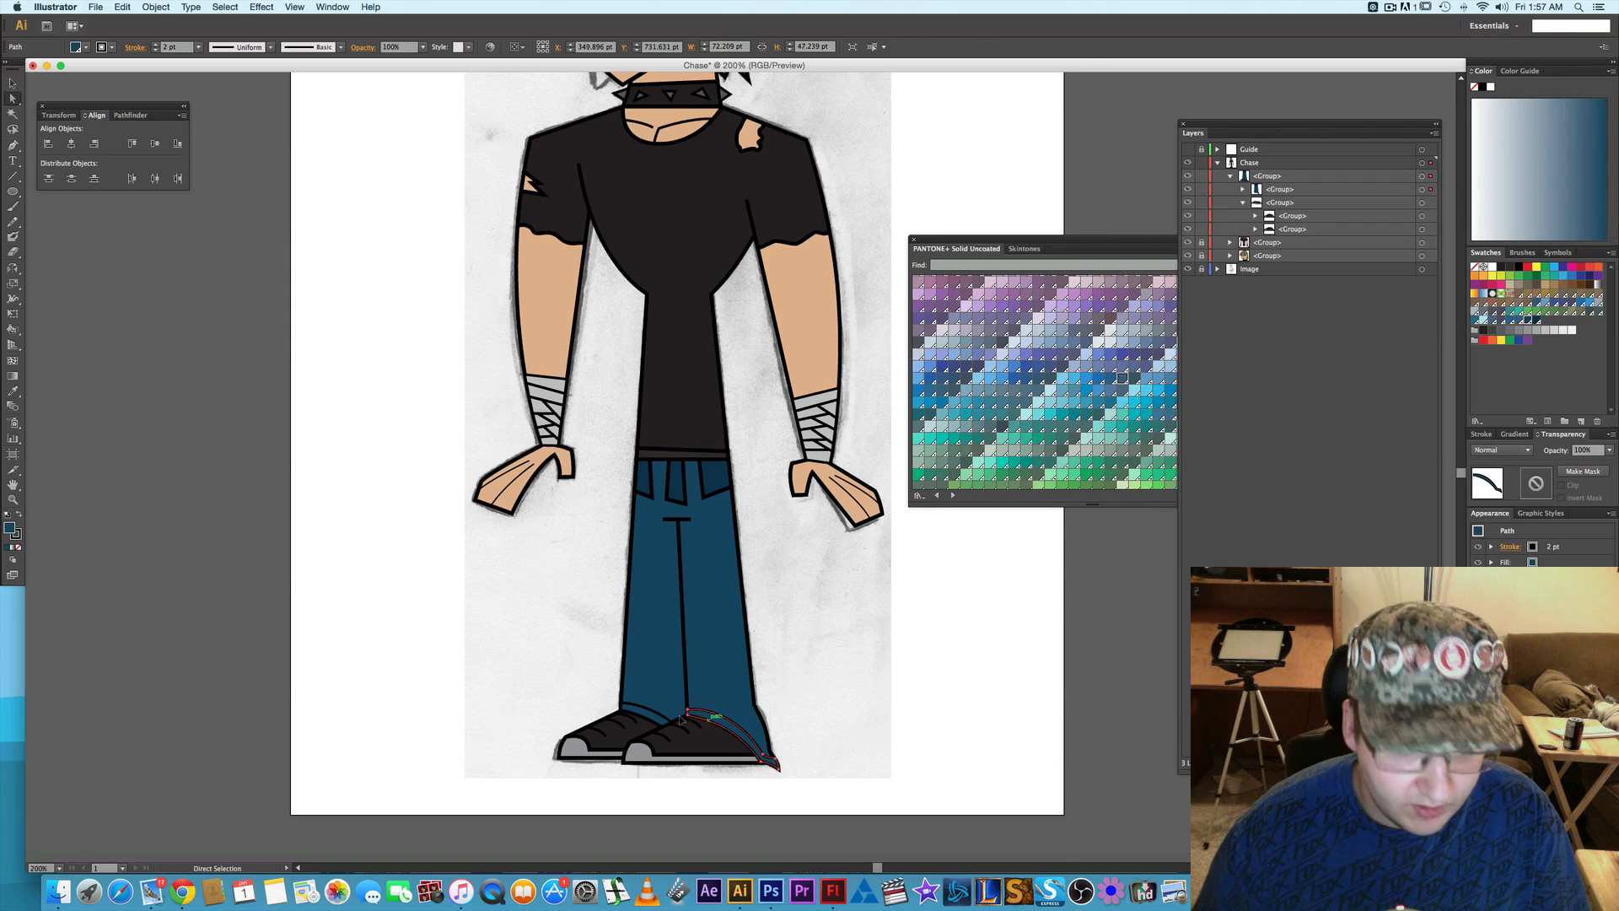
left_click(652, 715, "shift")
key("i")
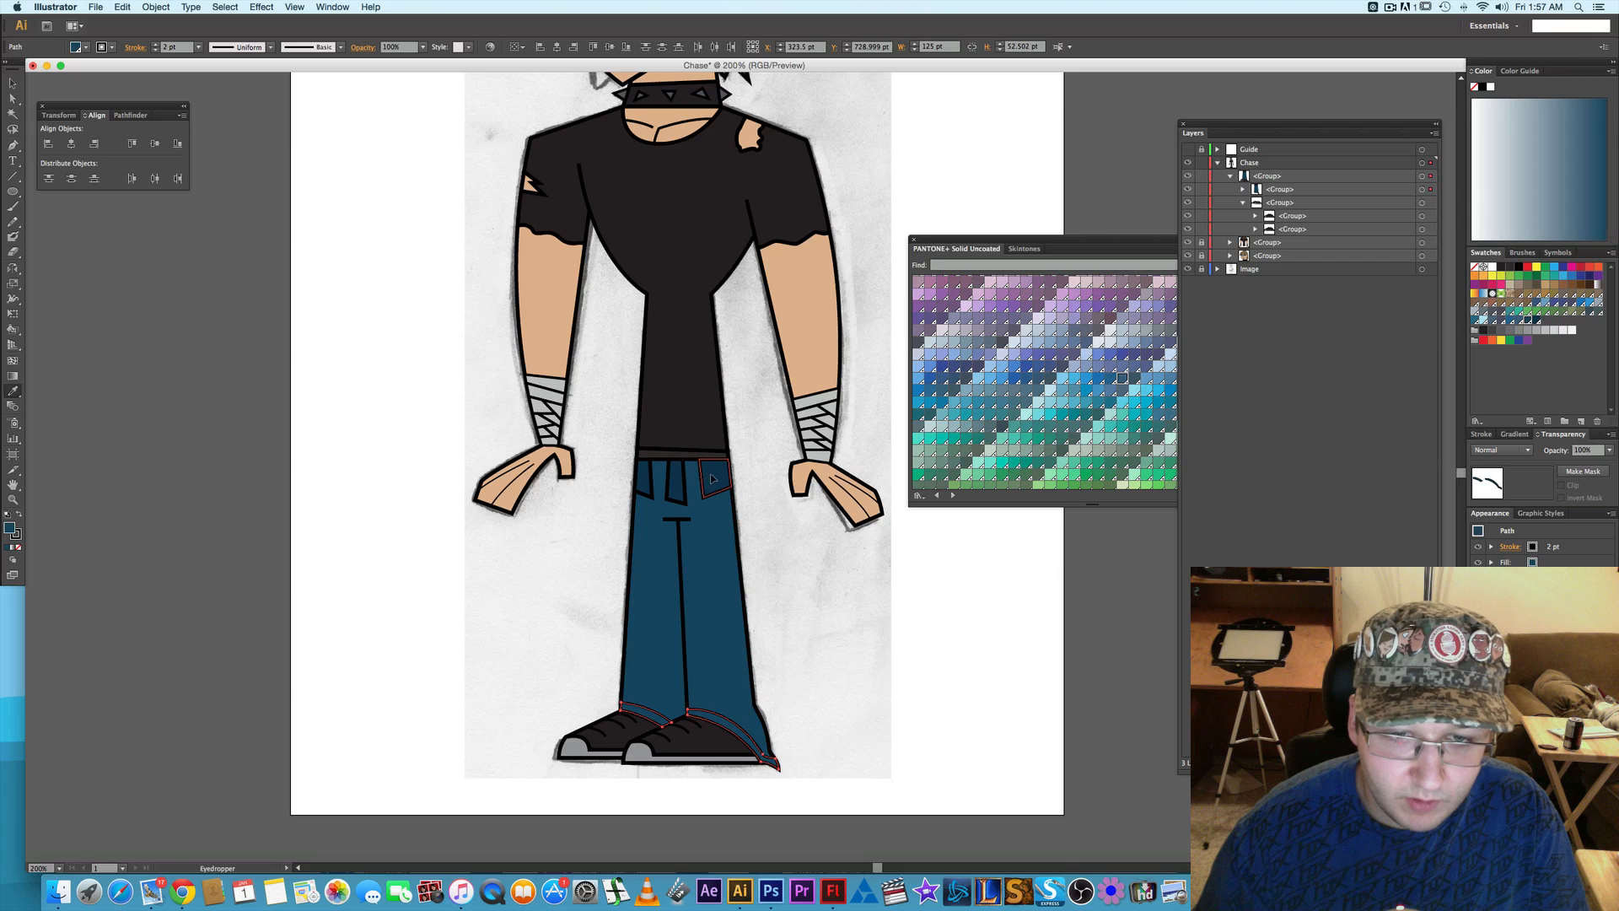
left_click(671, 508)
key("a")
left_click(993, 631)
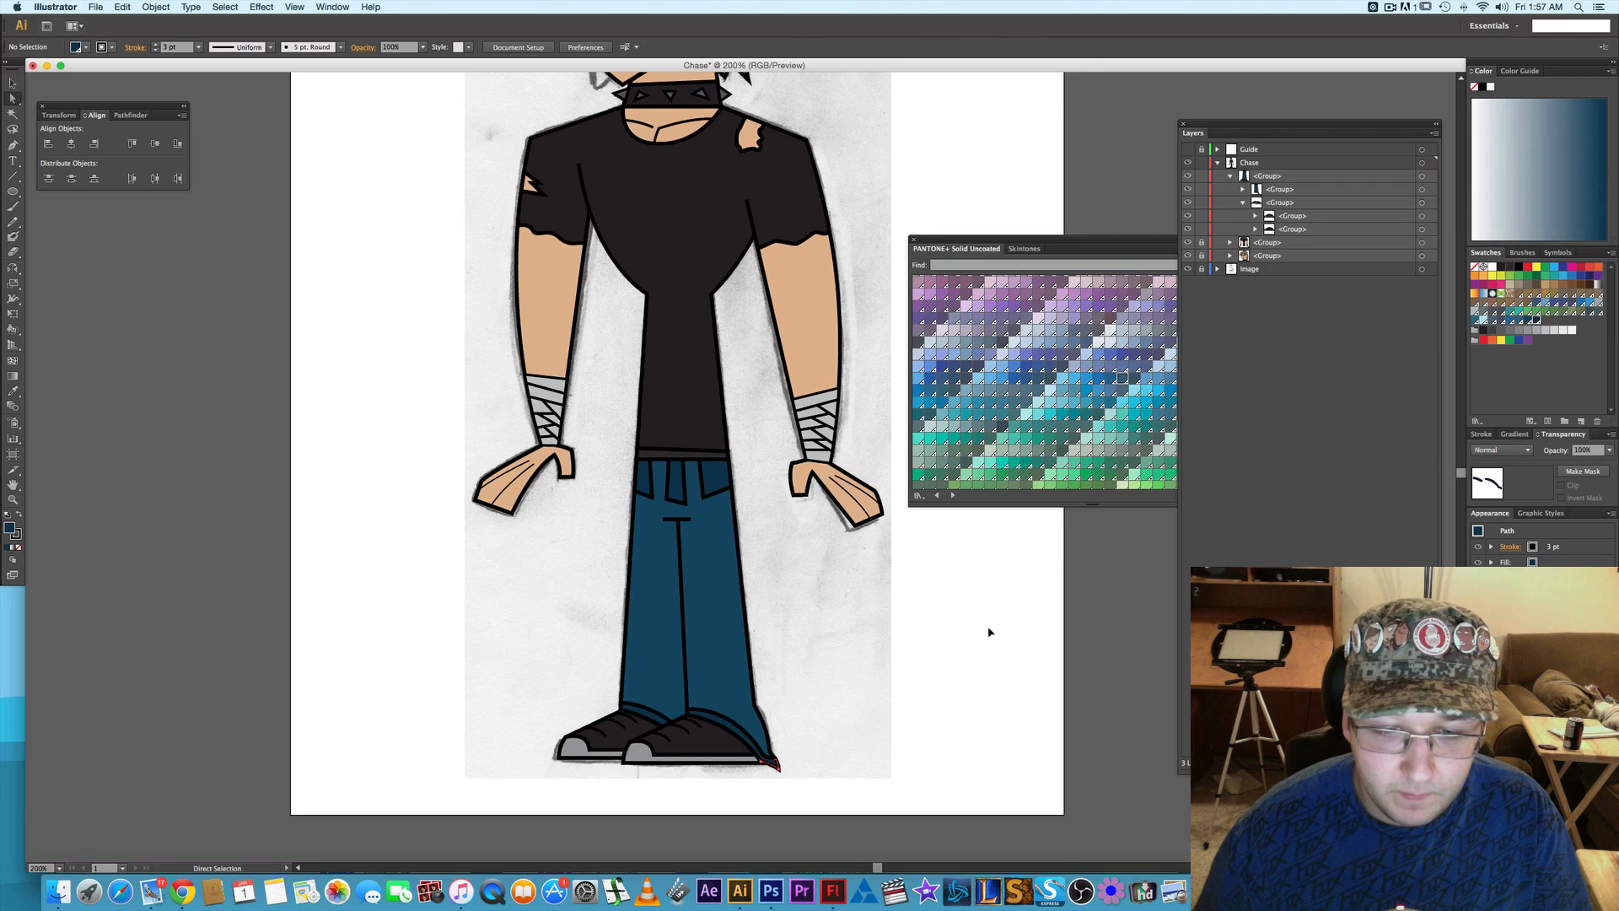
- Hide the Image layer and examine the whole colored figure, looking closely at the eyes and brows
scroll(901, 676, "up", 3)
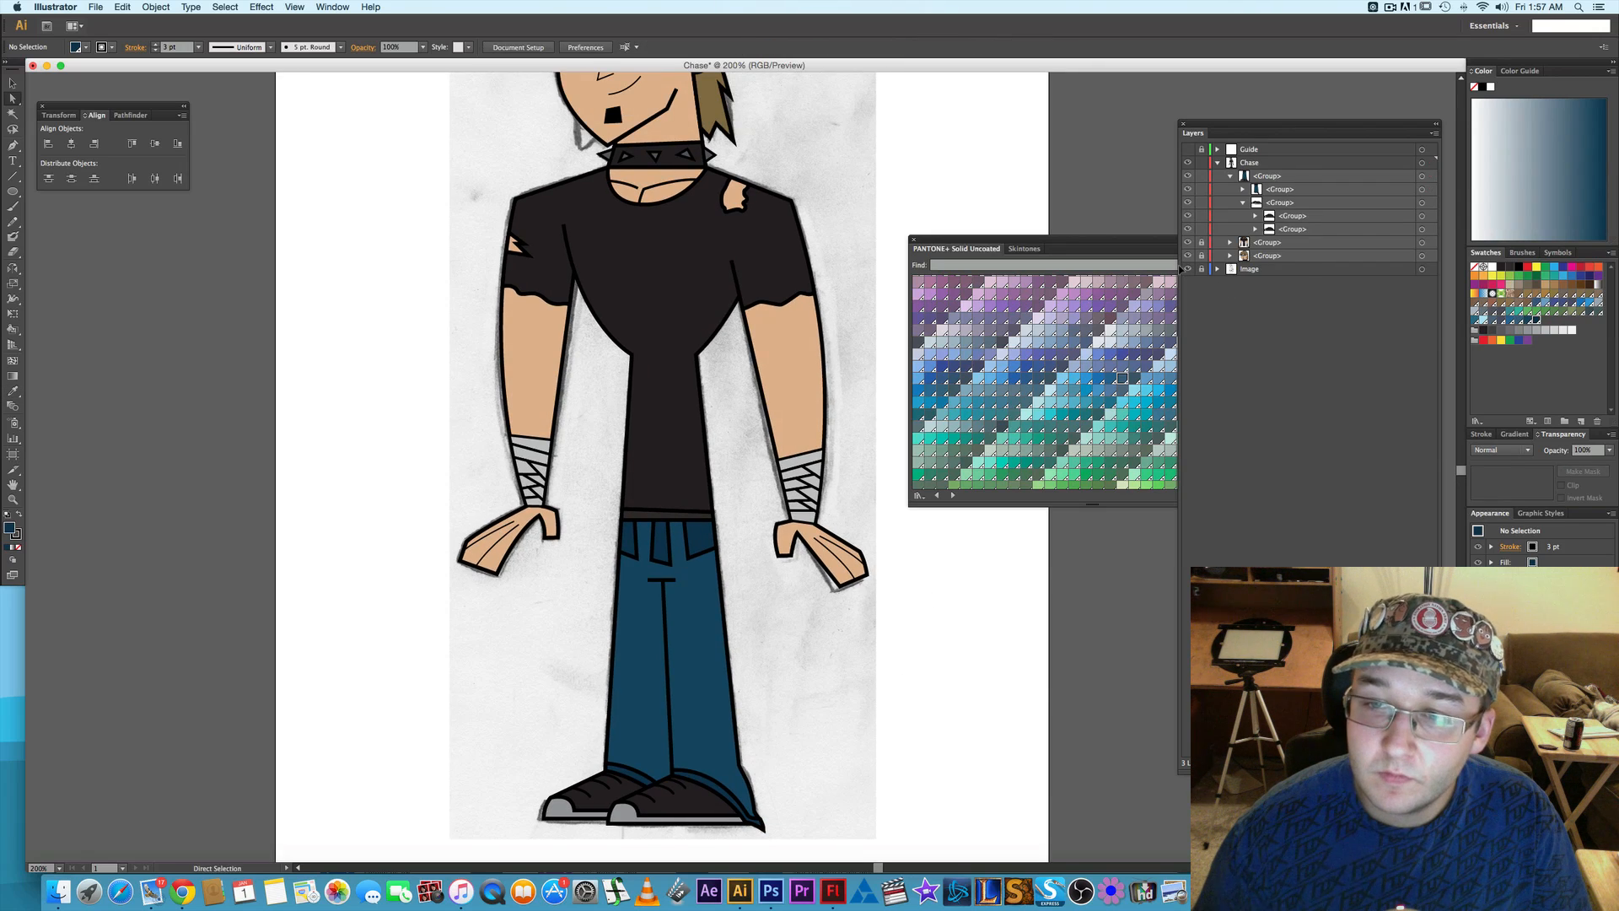
scroll(807, 278, "up", 2)
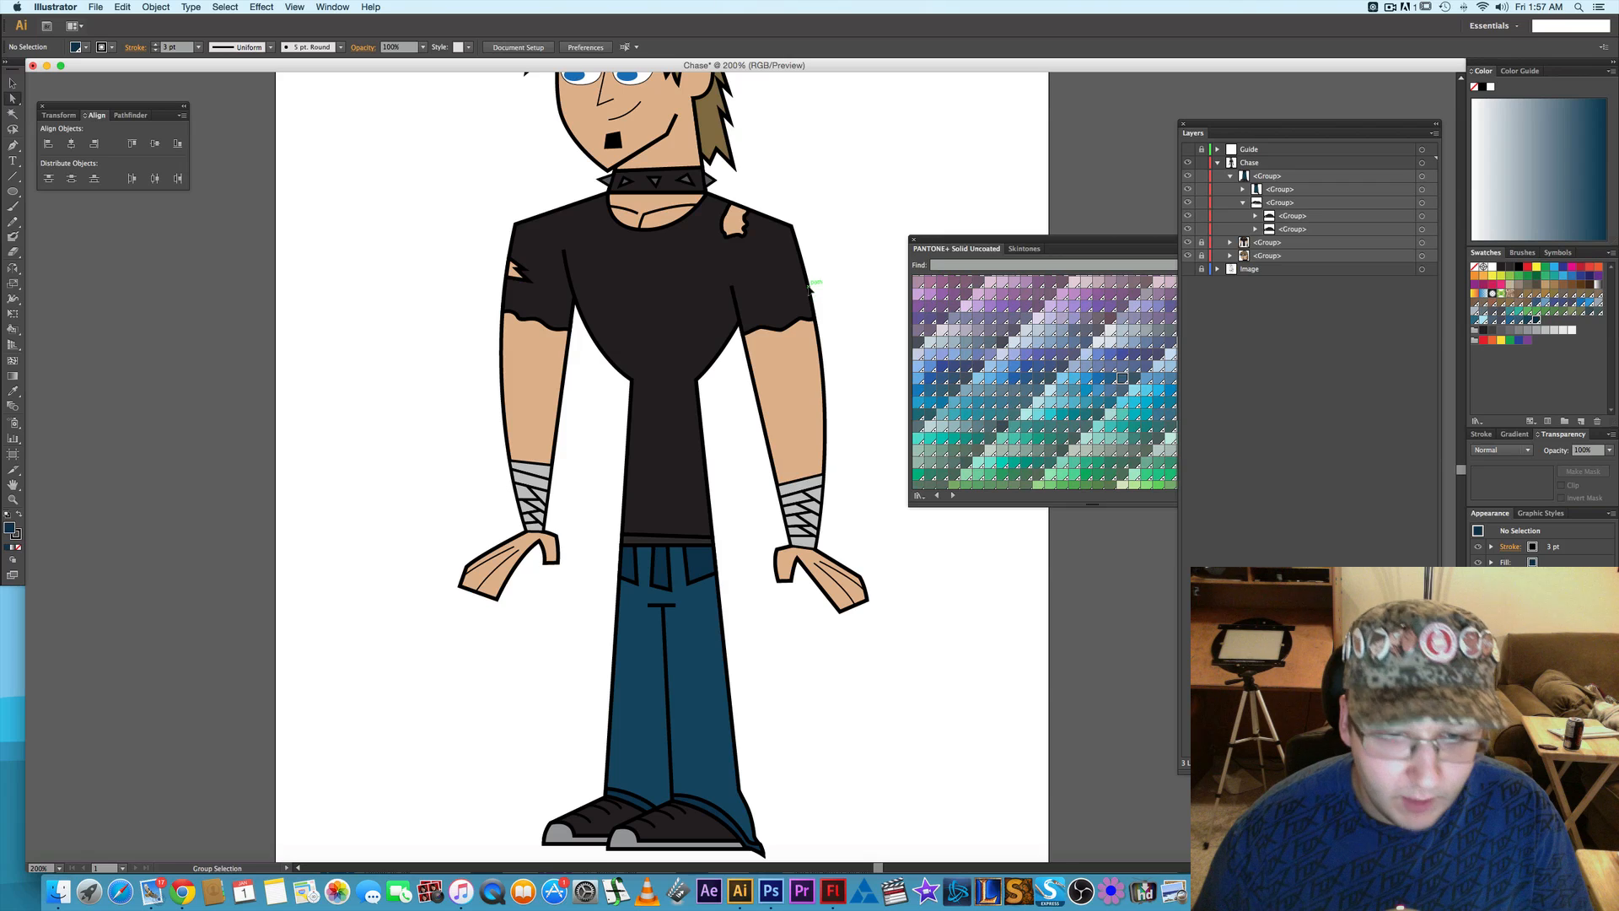
scroll(824, 277, "up", 2)
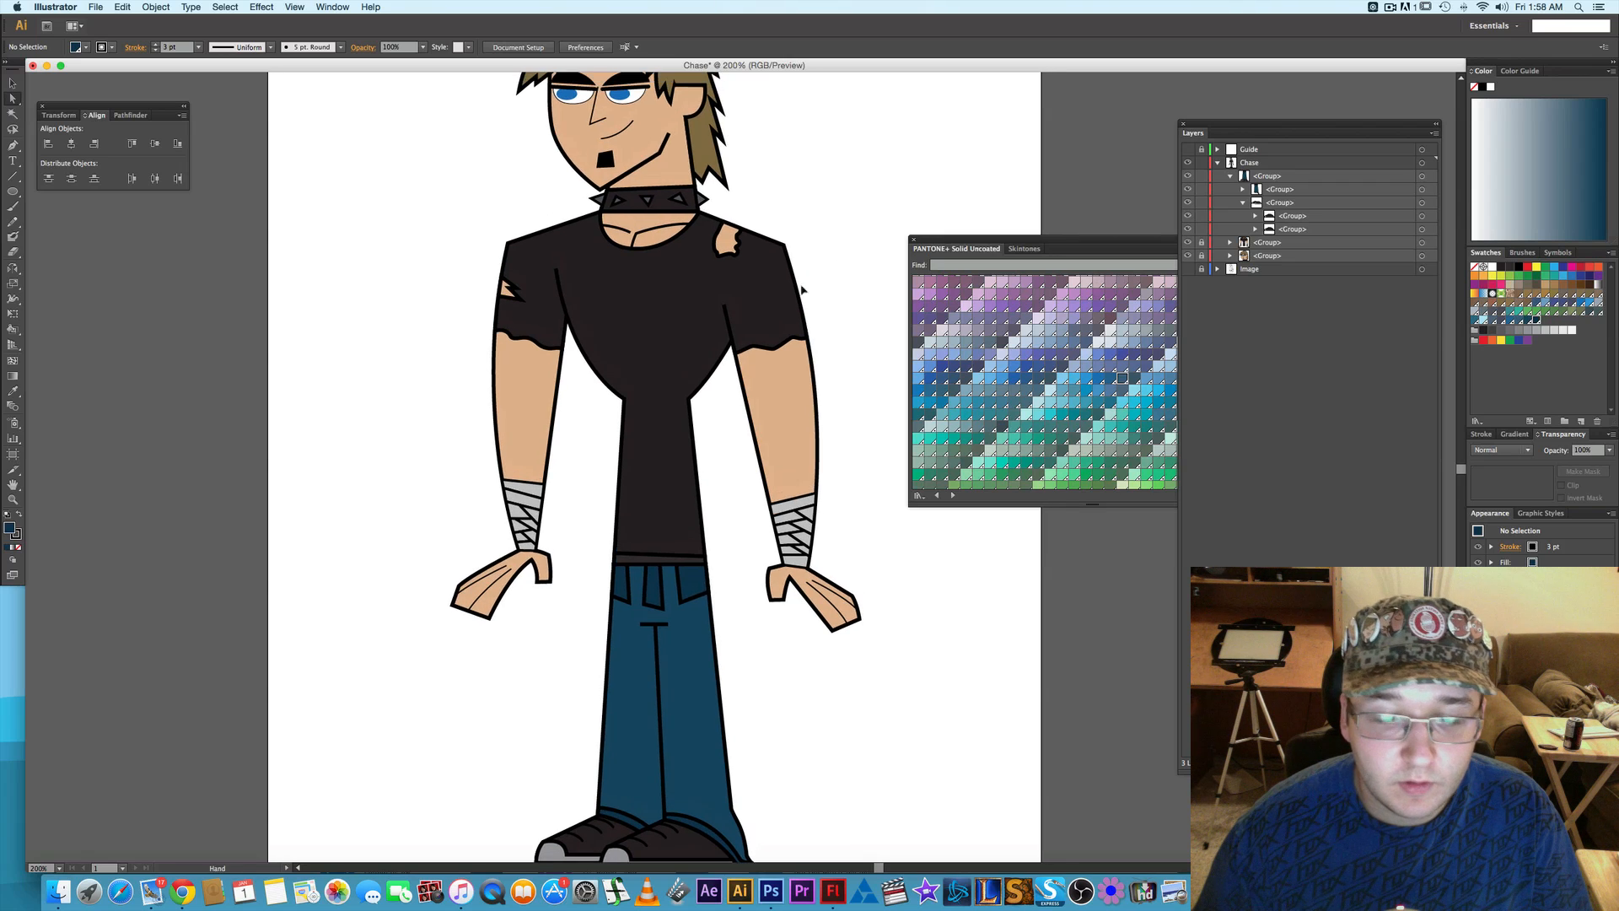
scroll(774, 305, "down", 1)
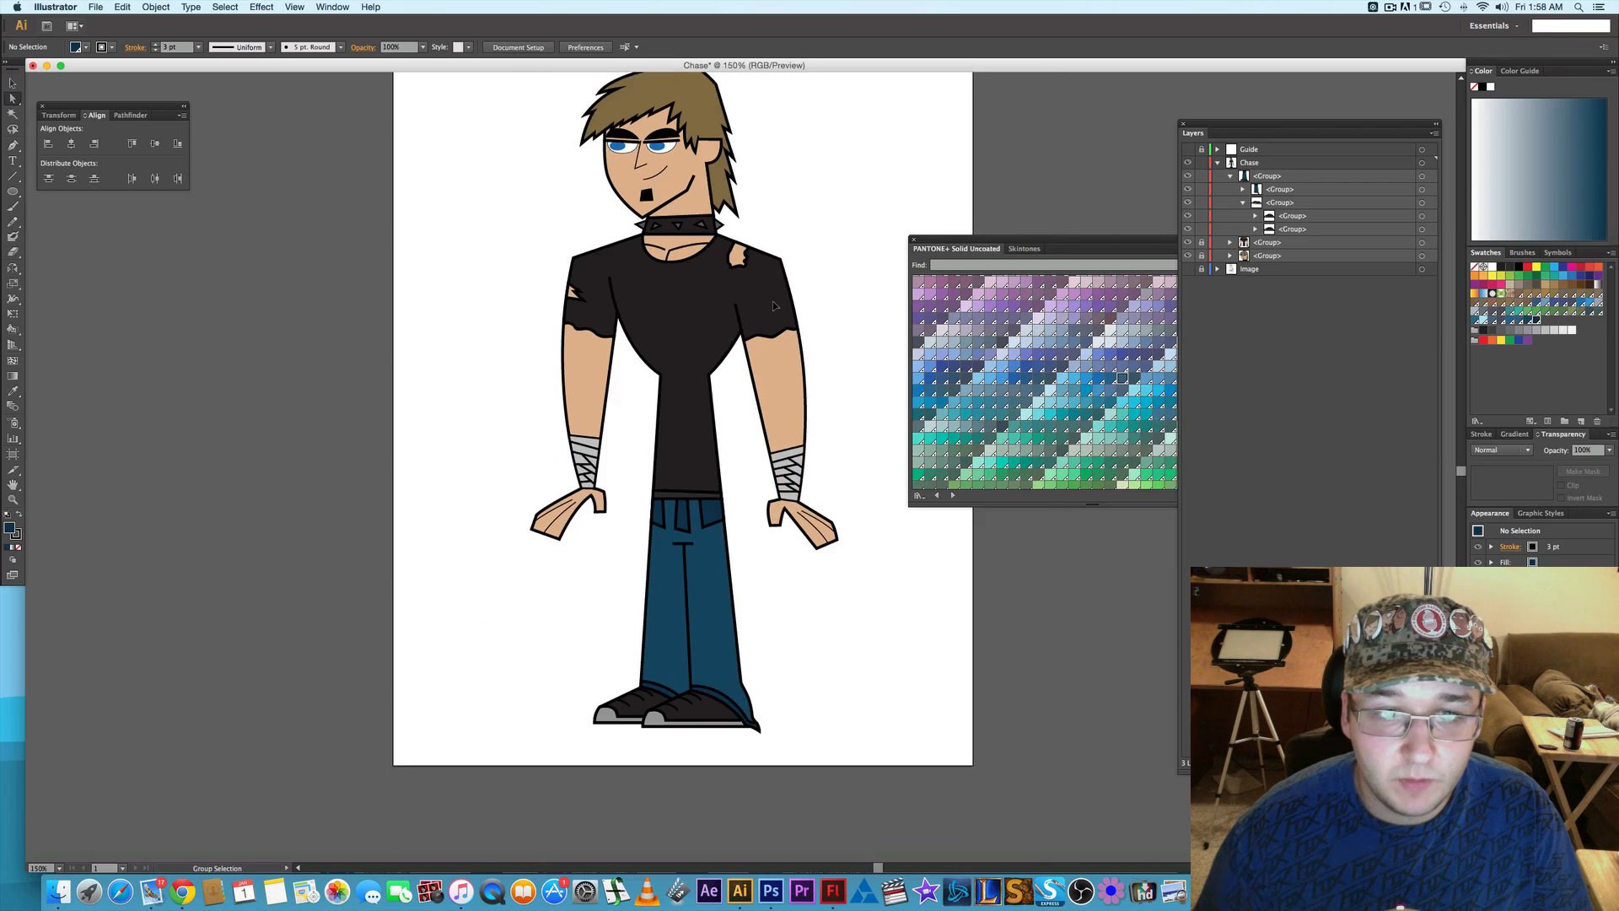
scroll(775, 306, "up", 3)
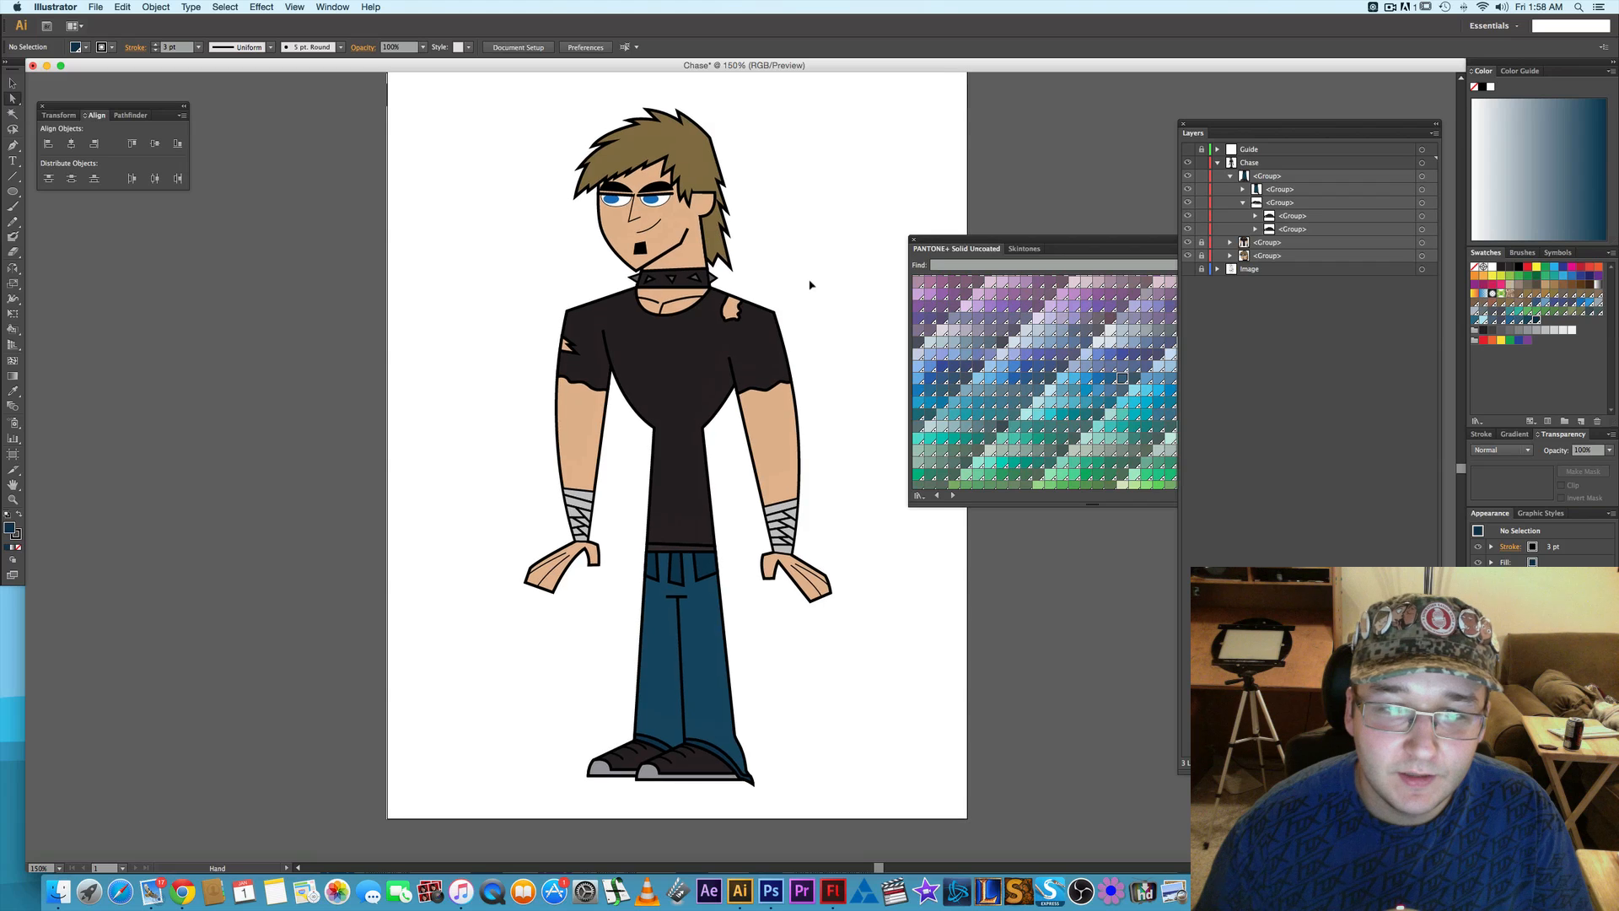
scroll(822, 295, "up", 1)
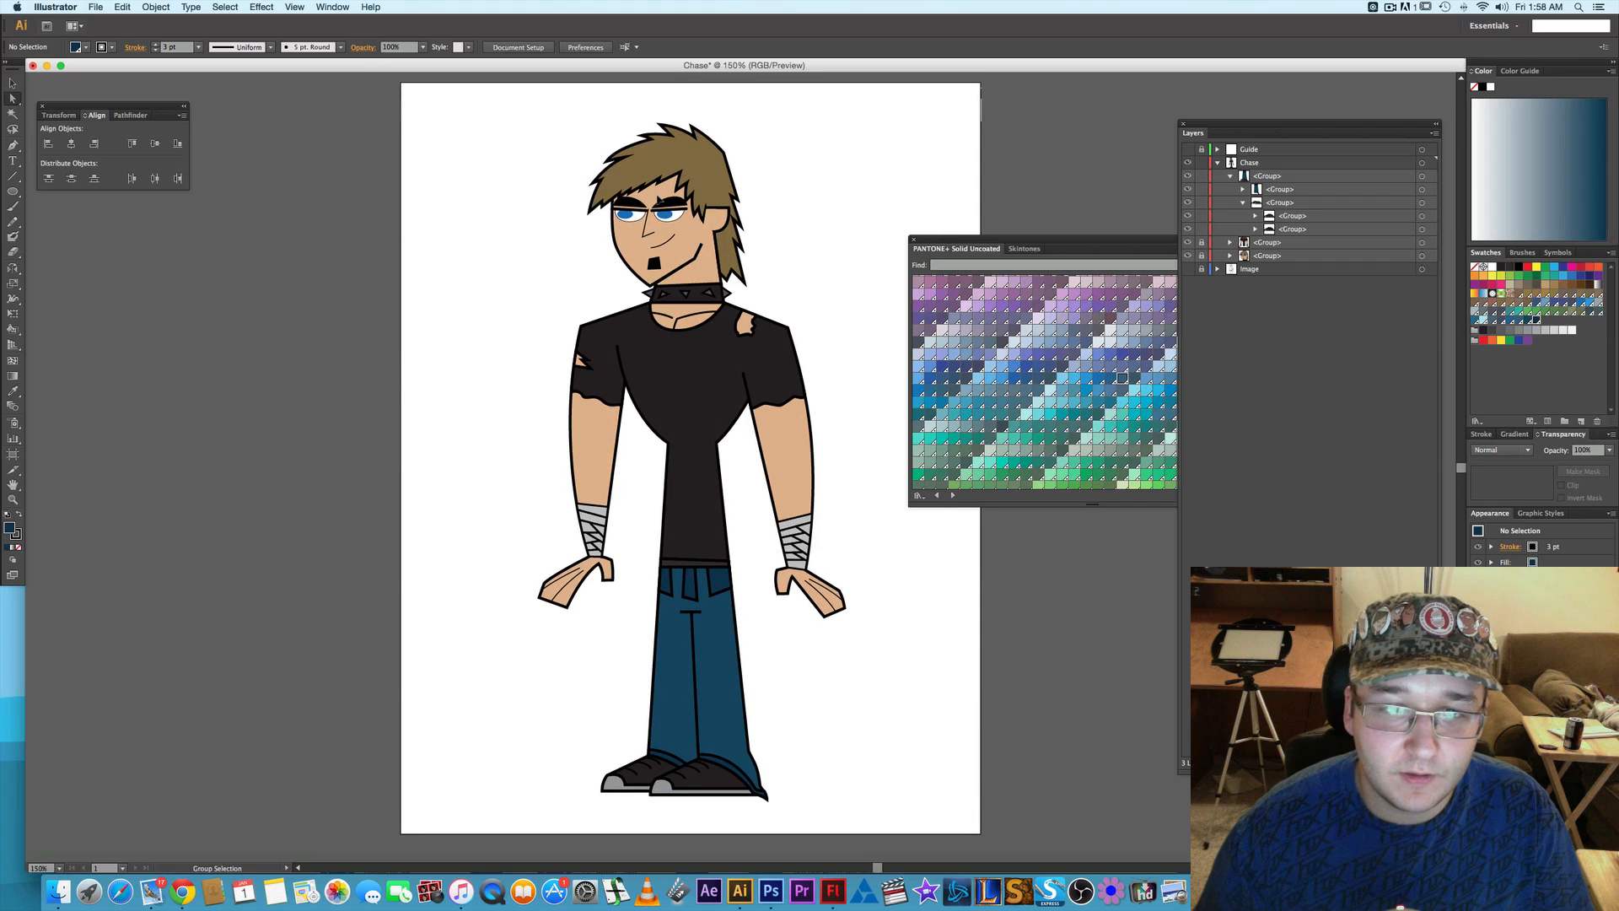
scroll(657, 226, "up", 4)
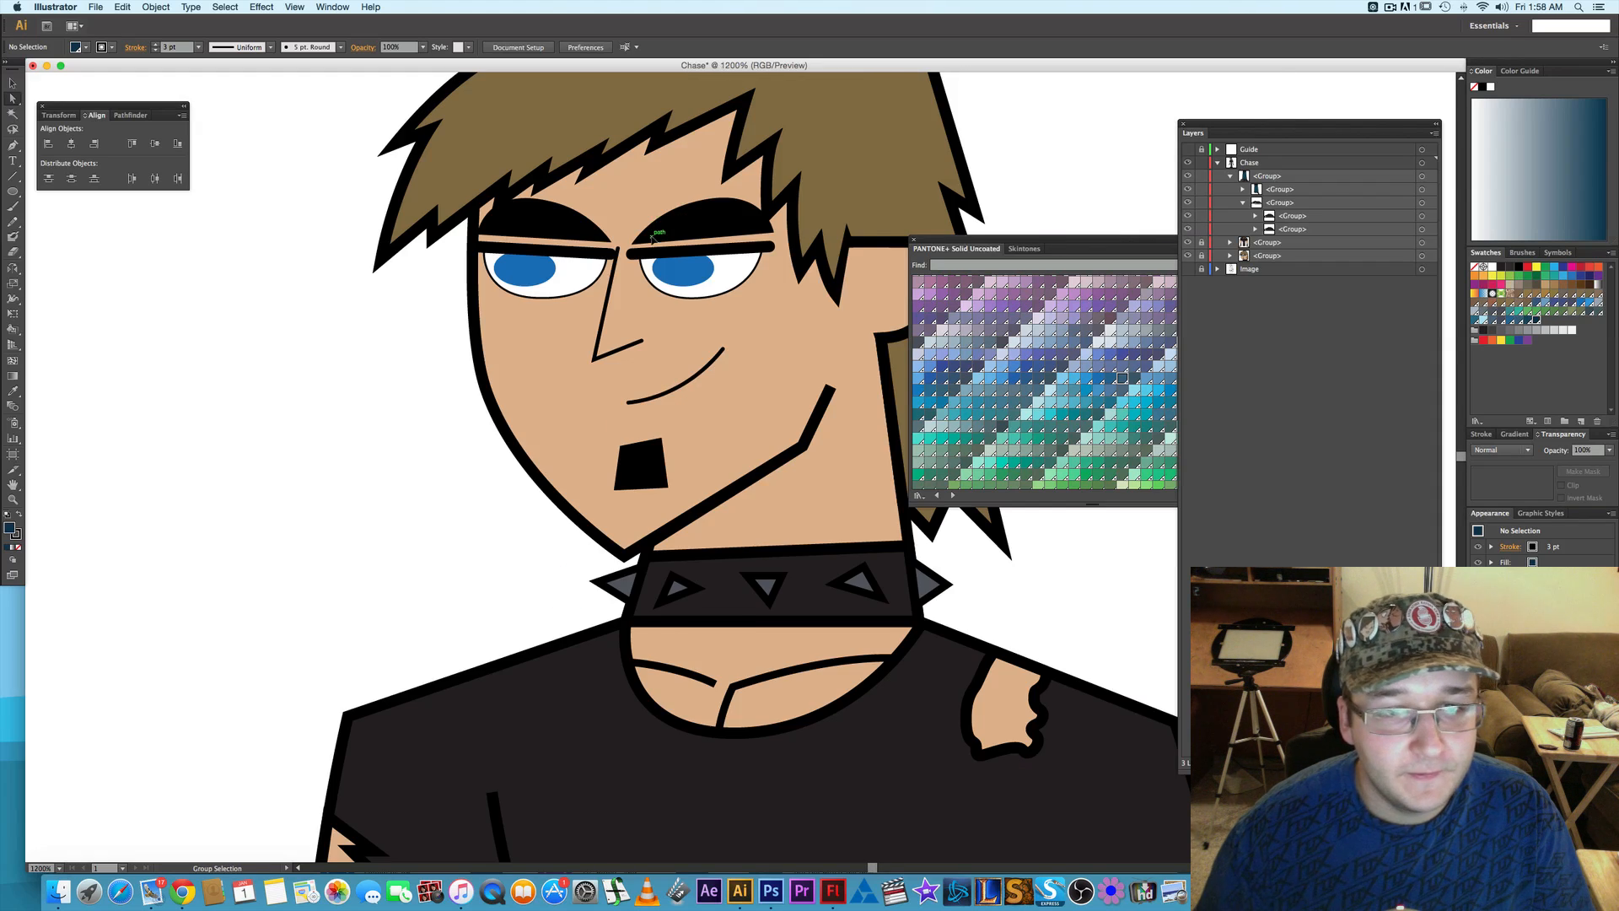
scroll(653, 238, "up", 1)
scroll(653, 239, "up", 2)
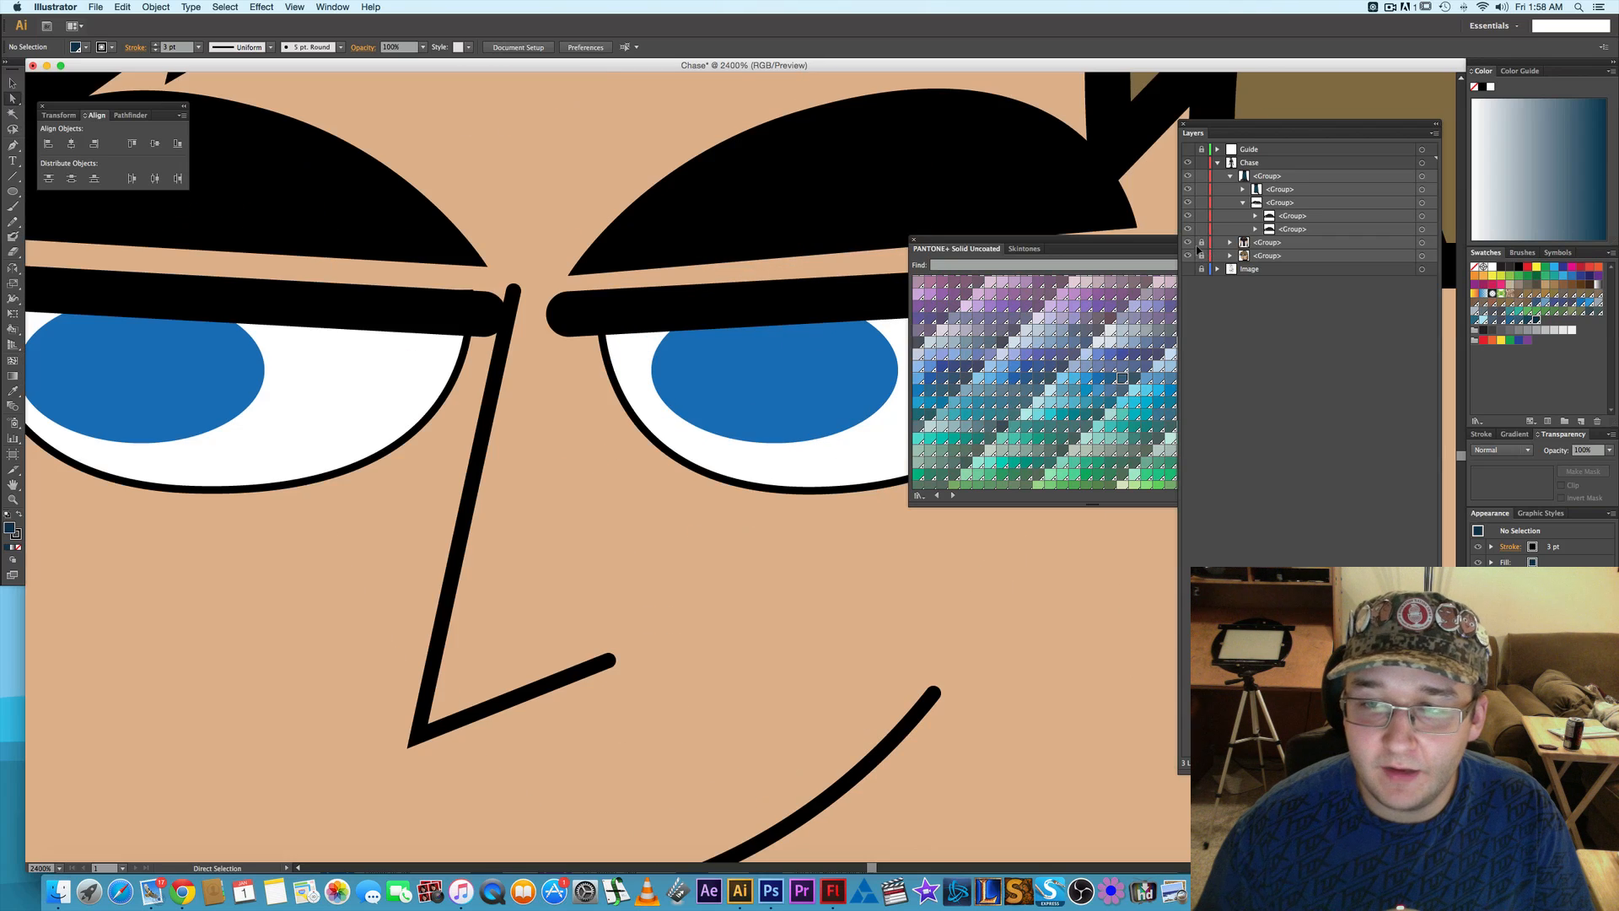
- Unlock the torso and head groups and adjust the viewer's-left eyelid line's inner anchor, nudging it 1 pt up and 1 pt left
scroll(654, 260, "down", 1)
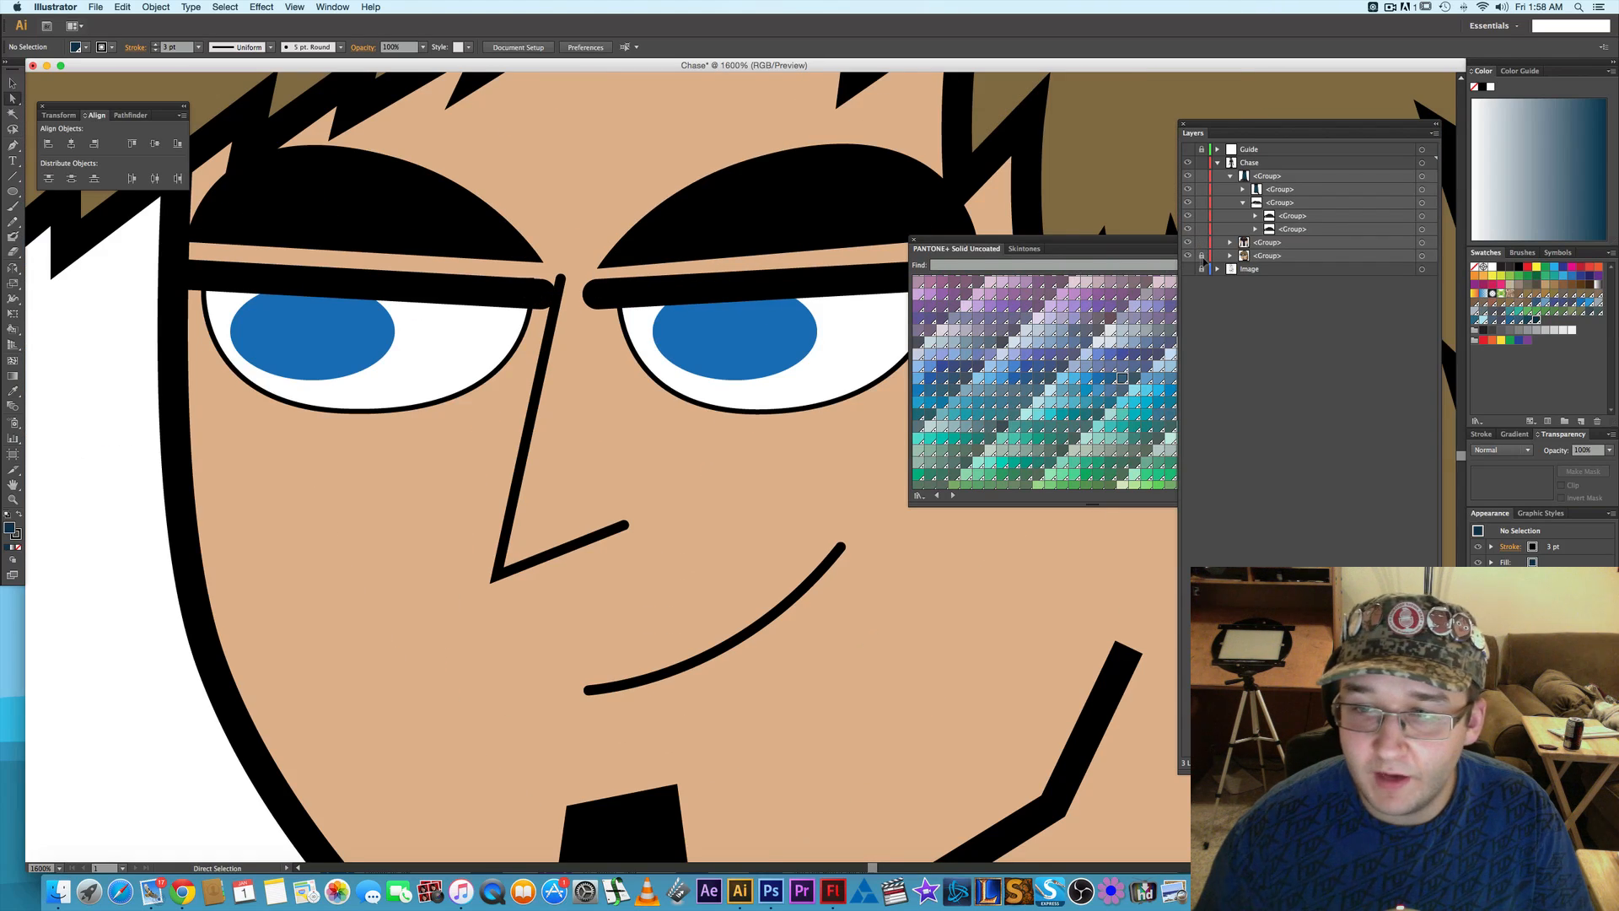
left_click(540, 291)
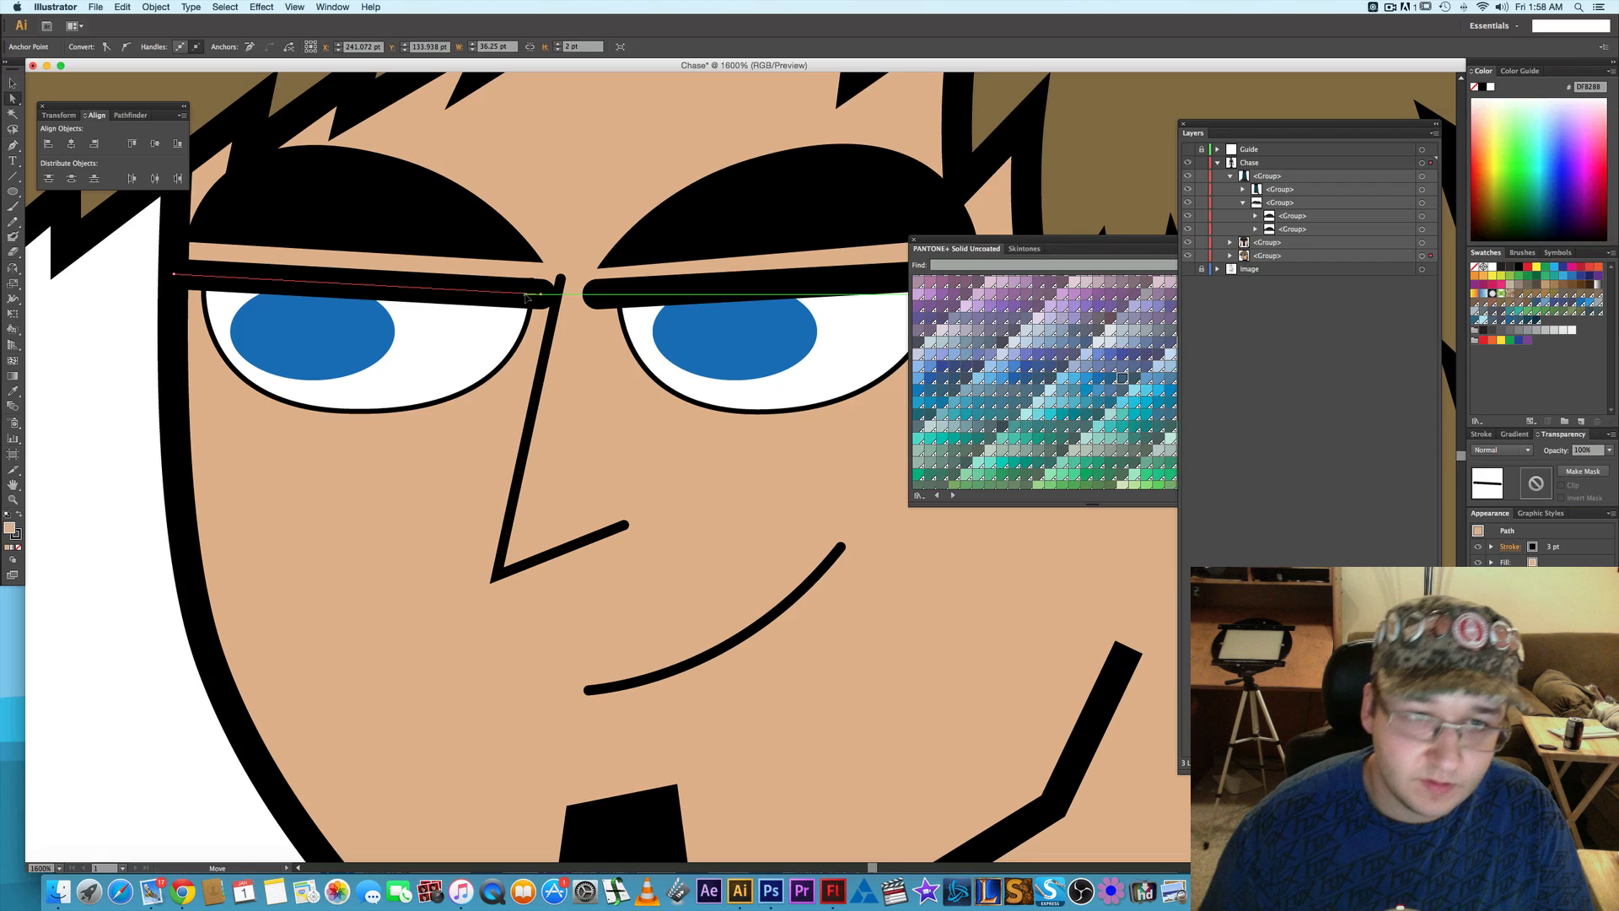
left_click(512, 308, "shift")
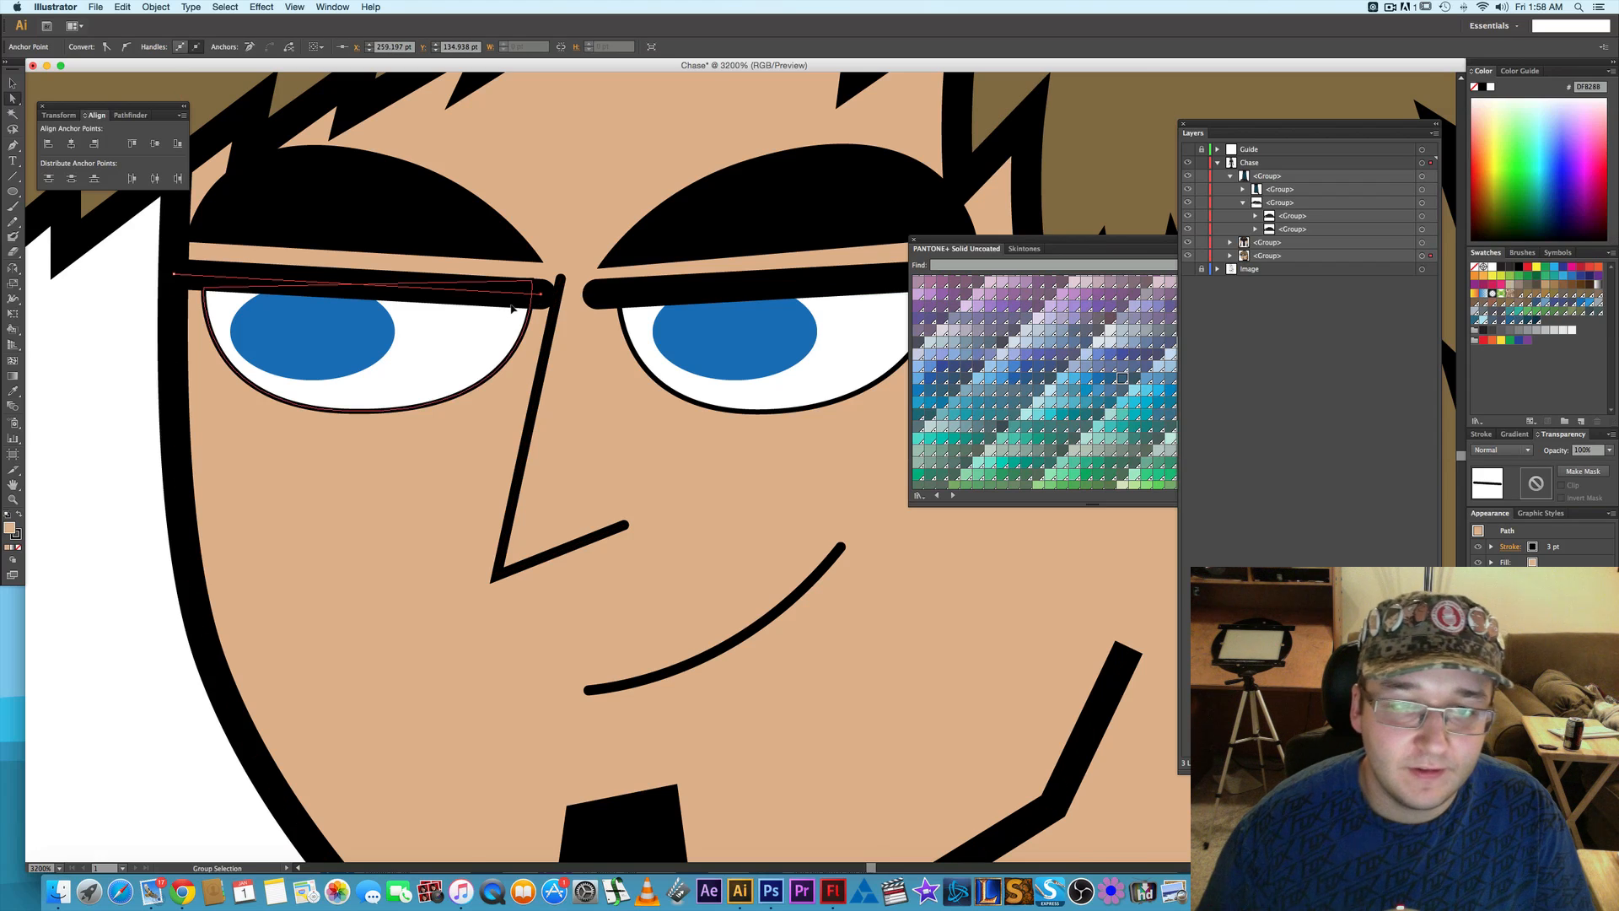
scroll(512, 308, "up", 2, "alt")
key("Up")
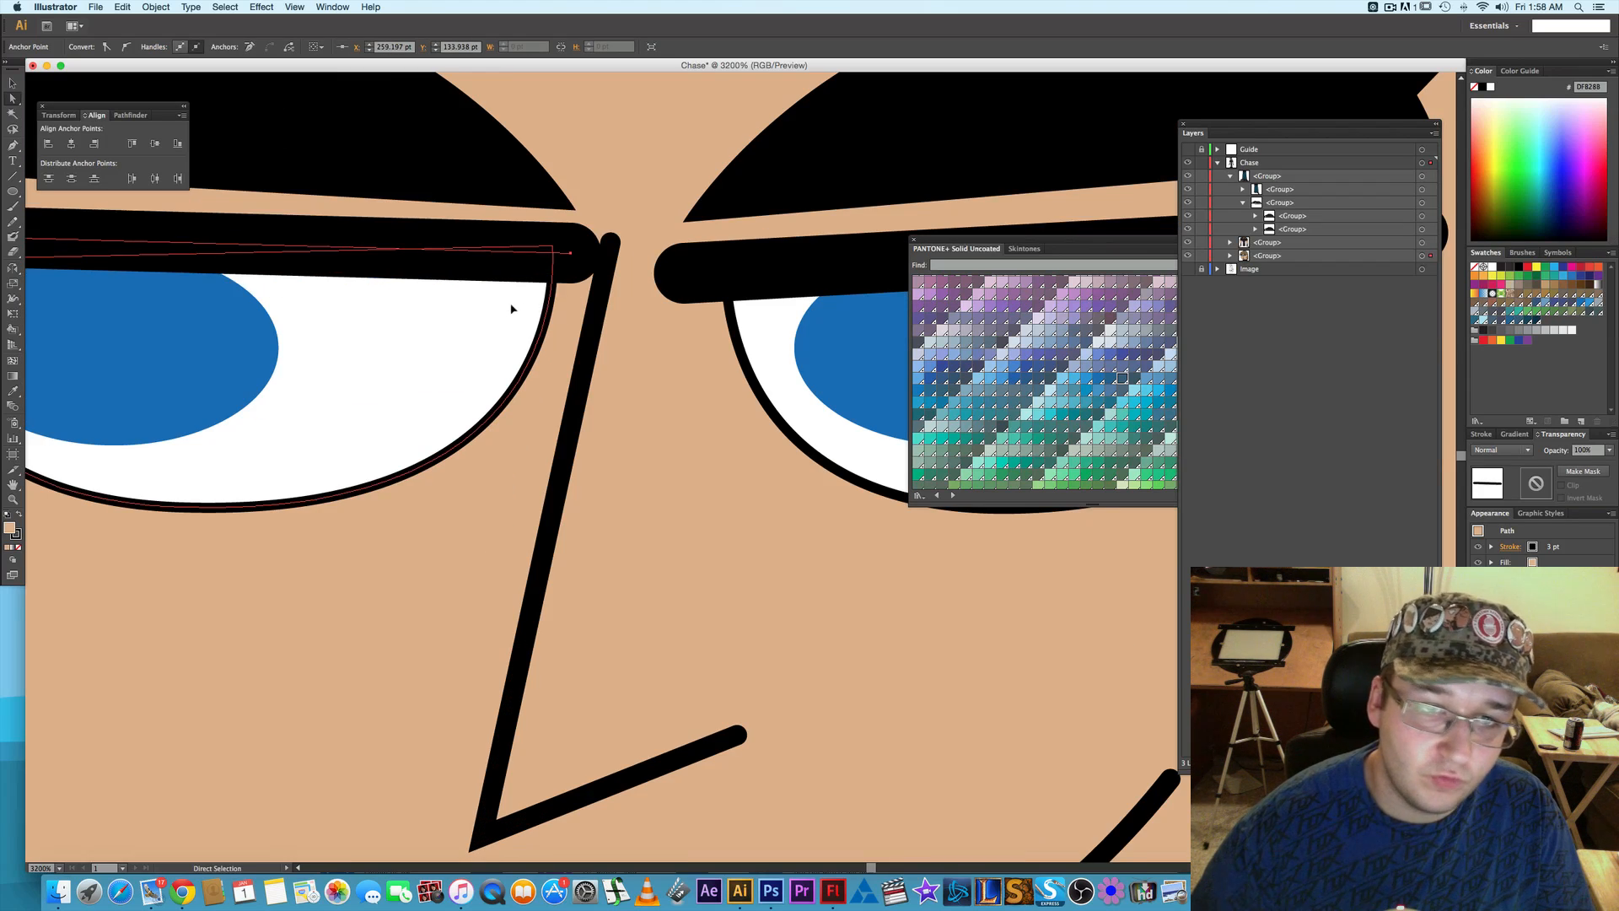
key("Down")
key("Left")
key("Up")
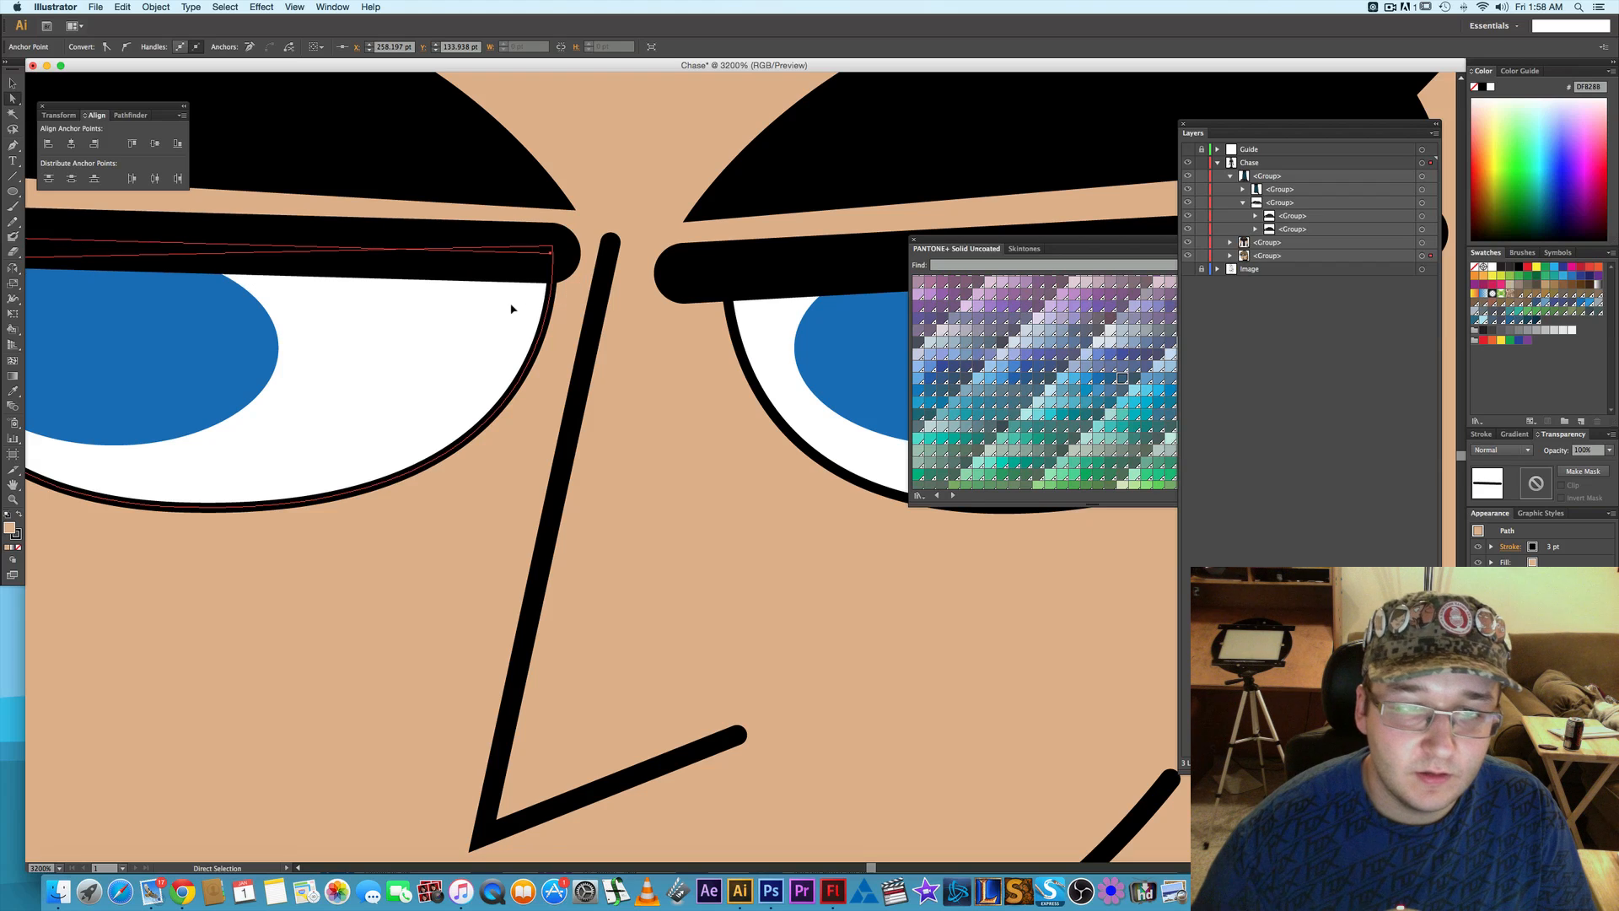
- Move the inner end anchor of the viewer's-right eyelid line up 1 pt
left_click(705, 274)
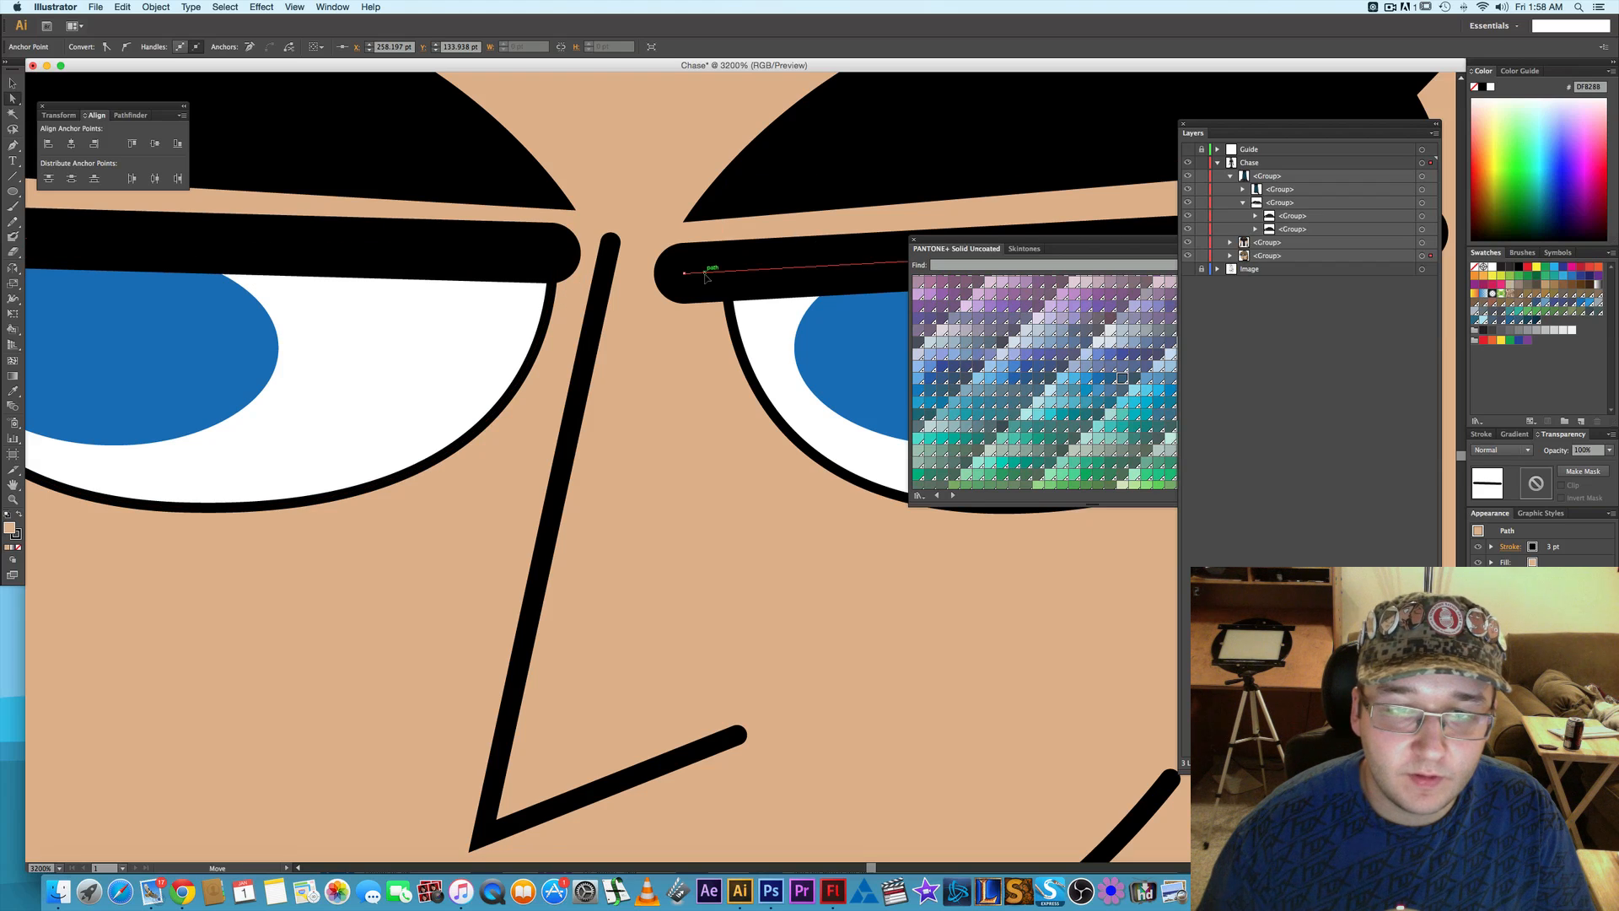
left_click(686, 275)
key("Up")
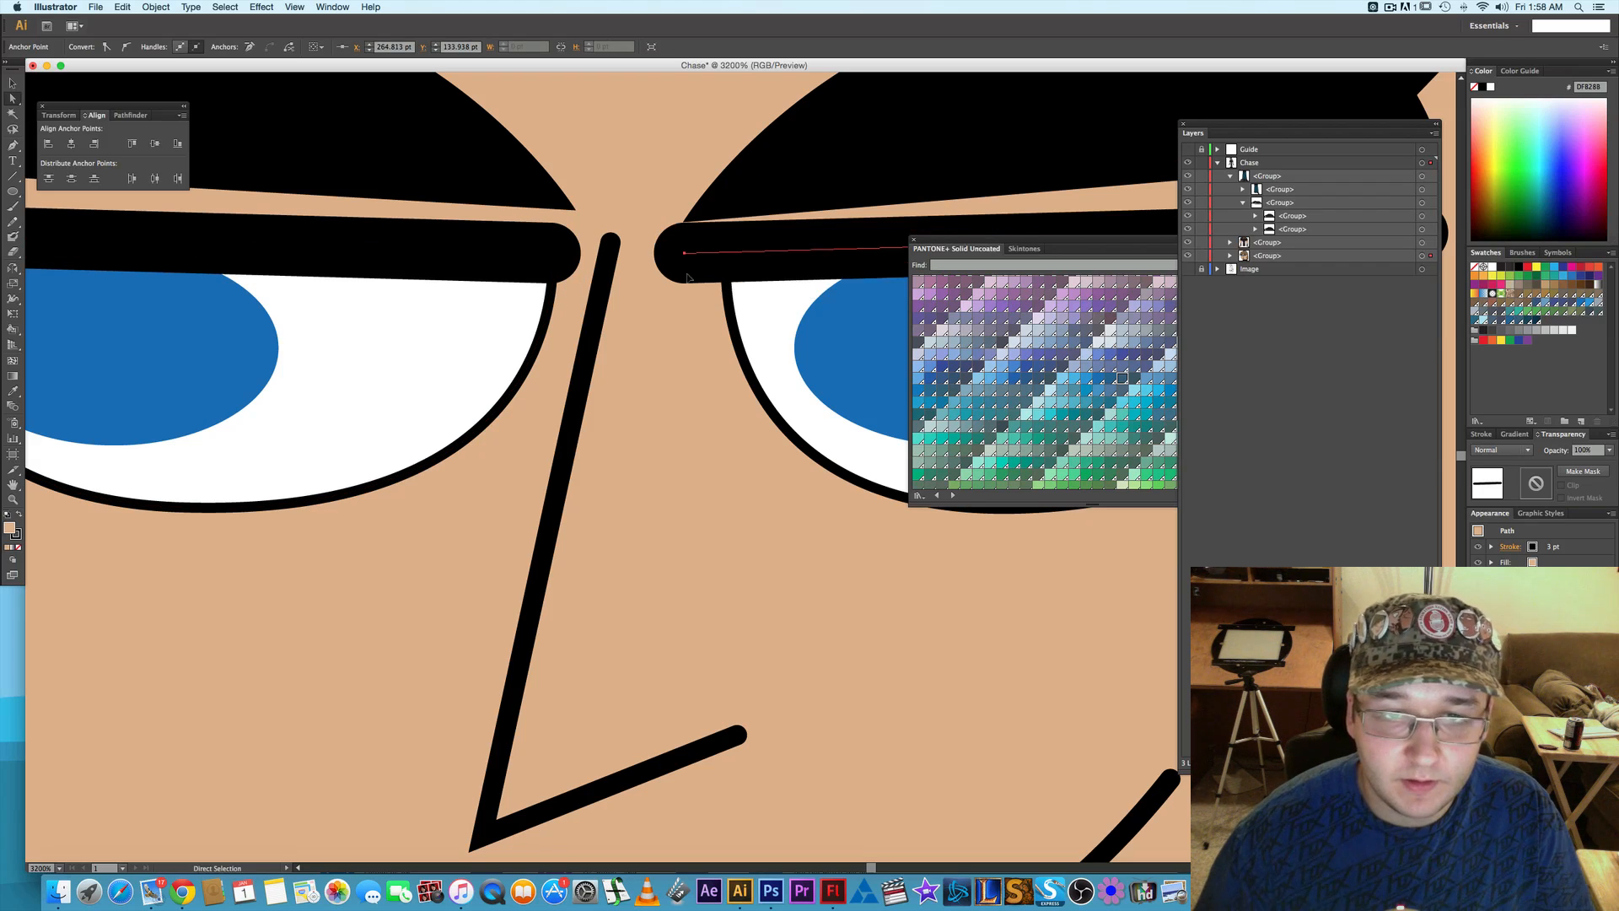
- Raise the inner corner anchor of the viewer's-right eyebrow by 1 pt and deselect the shape
left_click(684, 222)
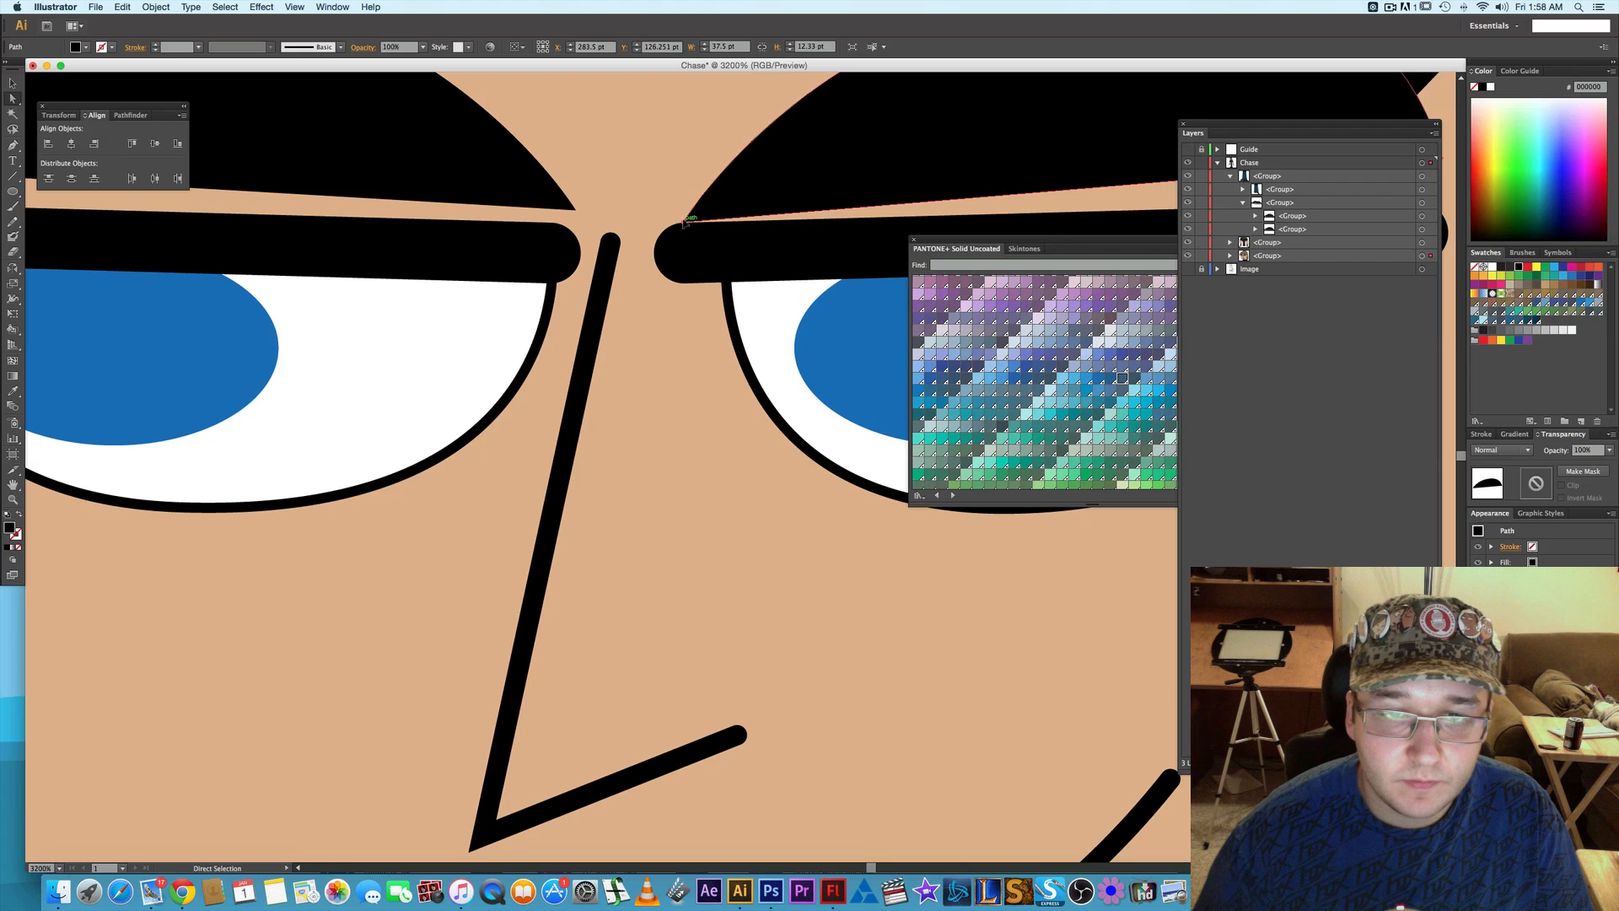
key("Up")
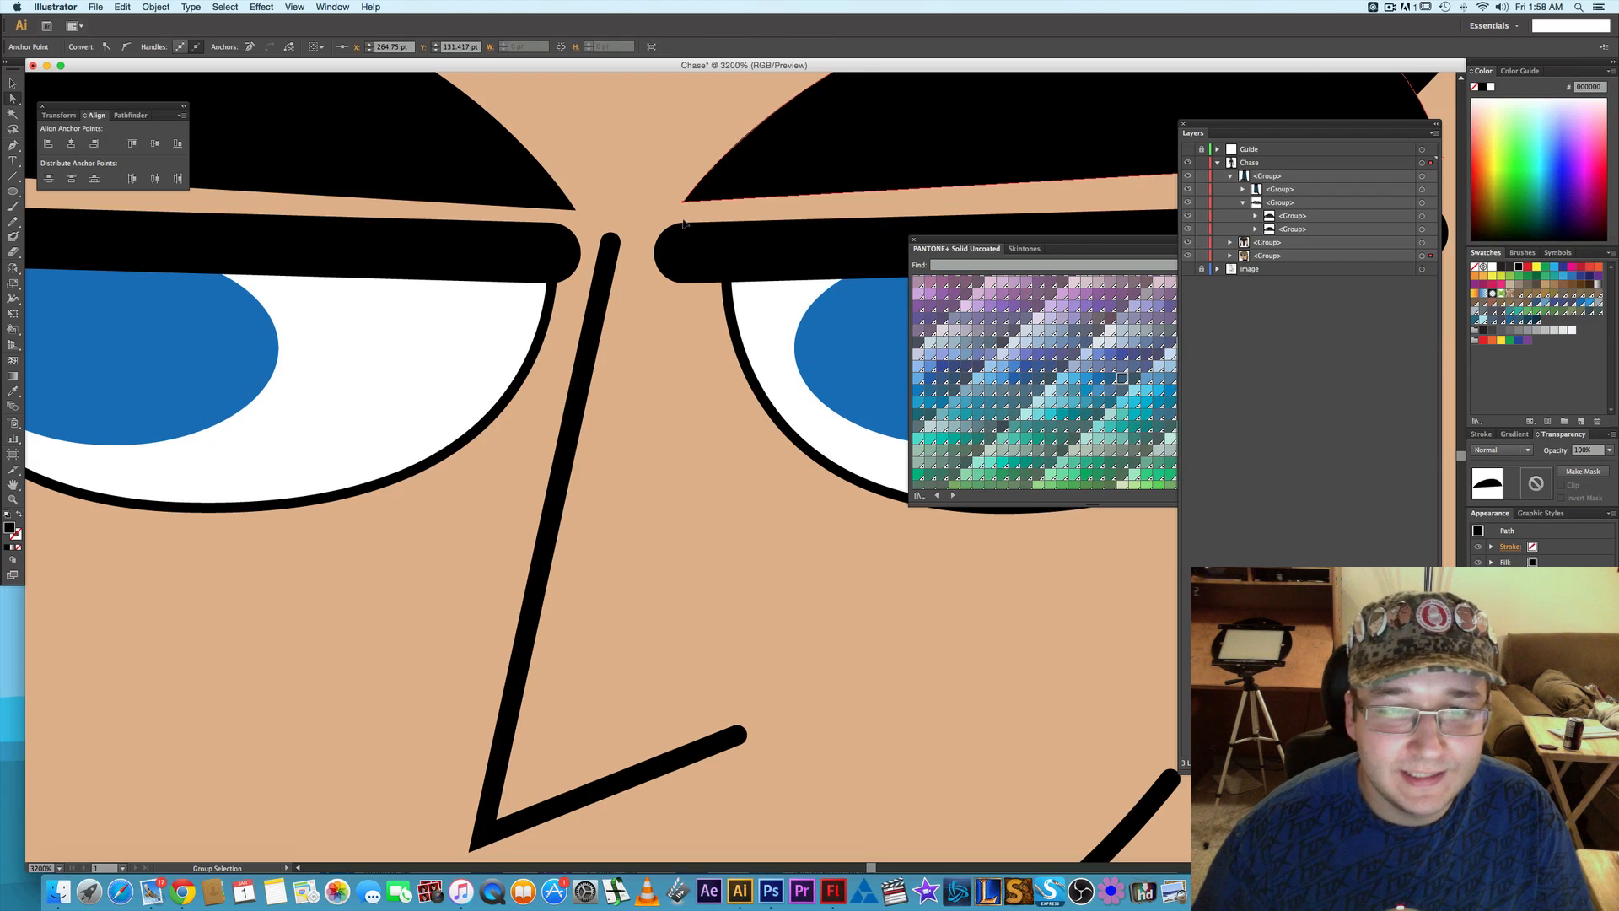
scroll(684, 222, "down", 1)
scroll(702, 207, "up", 2)
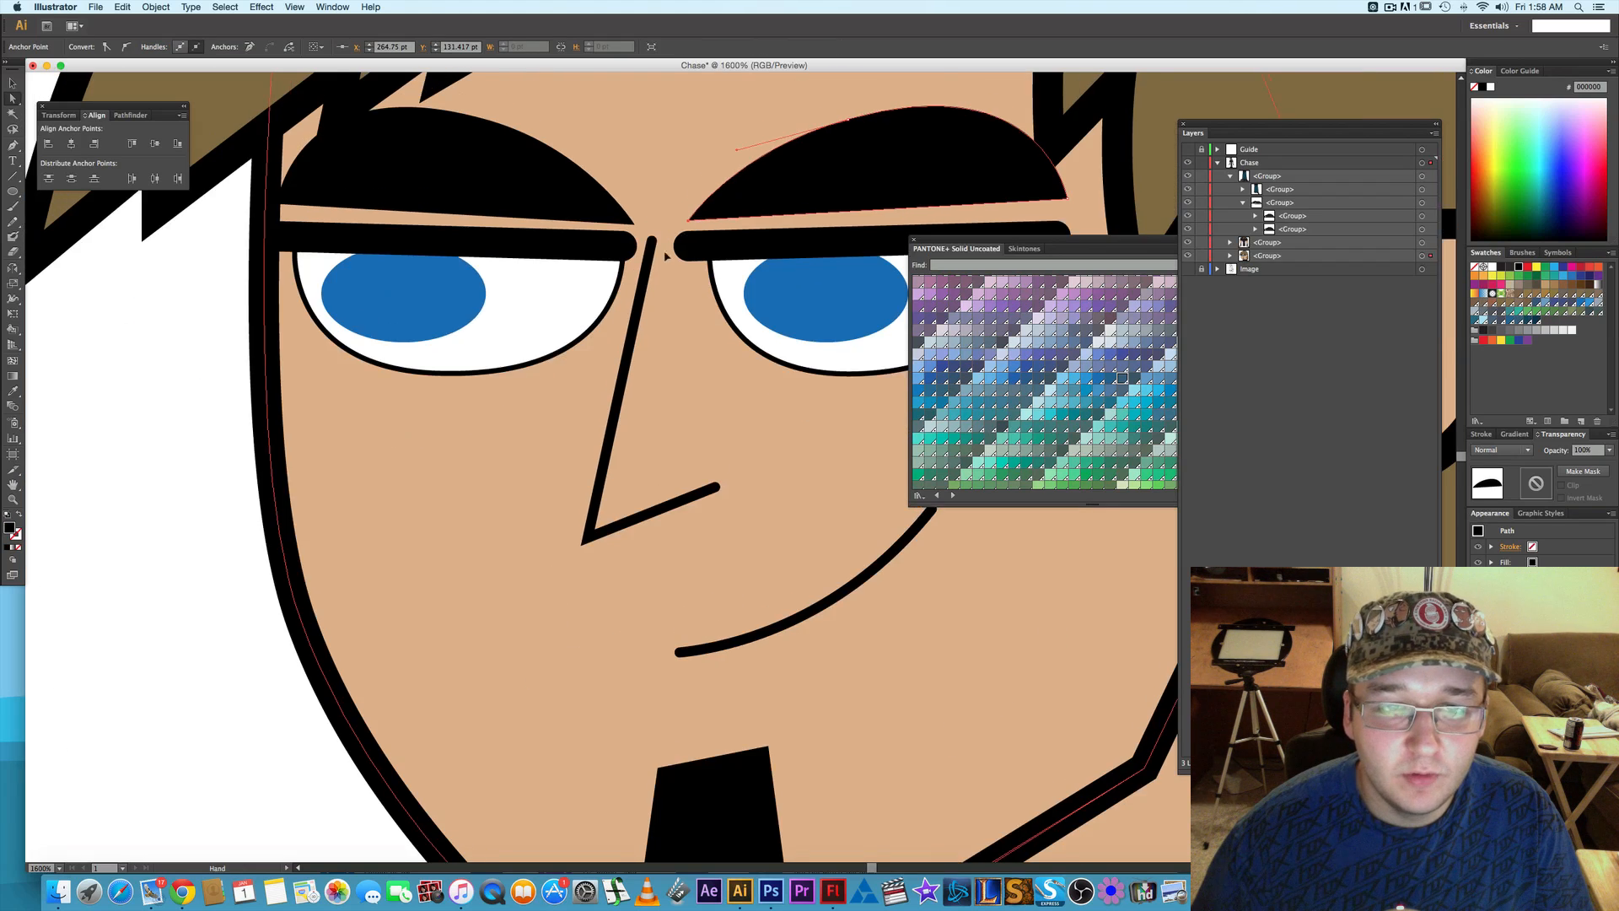
left_click(173, 344)
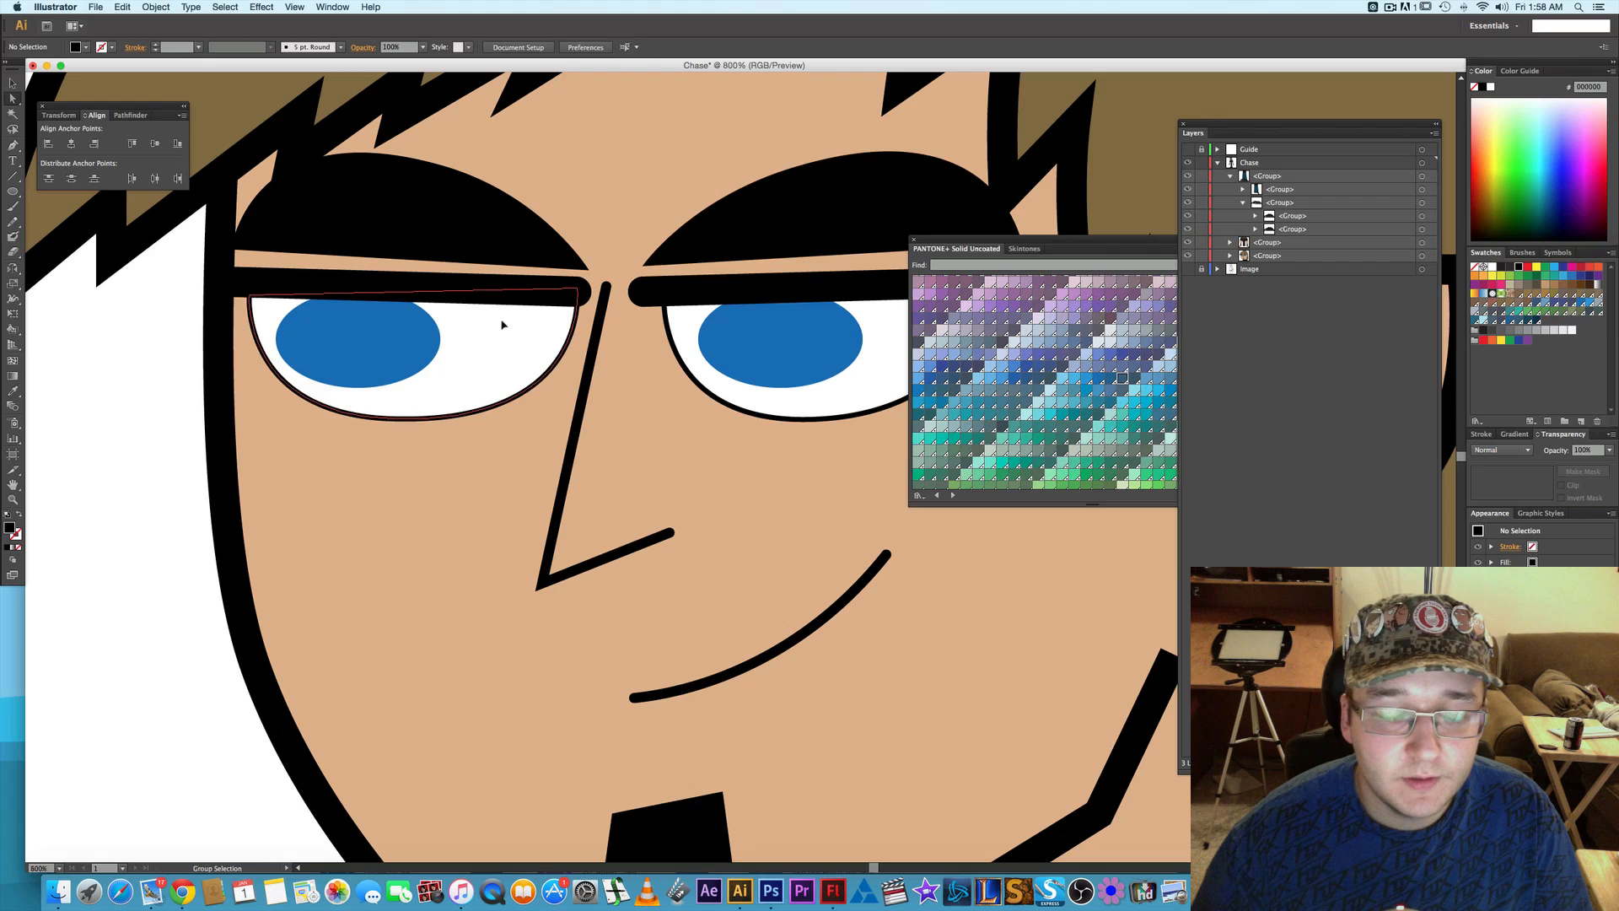
- Show the Image layer and toggle the head group's visibility to compare the colored face with the sketch
scroll(502, 325, "down", 2)
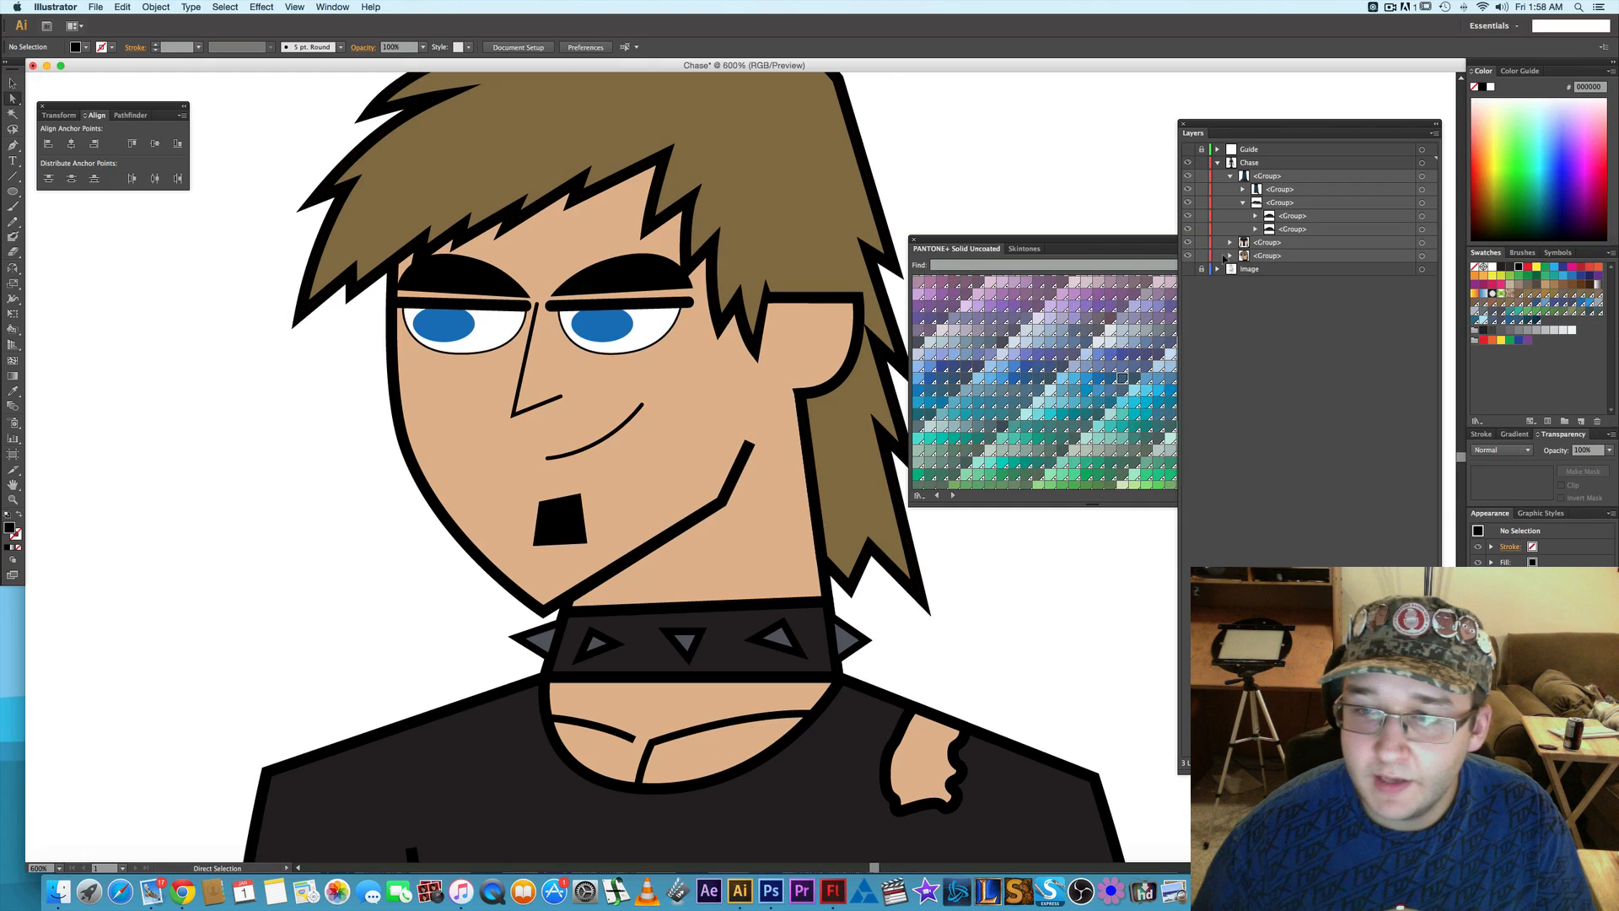
left_click(1189, 256)
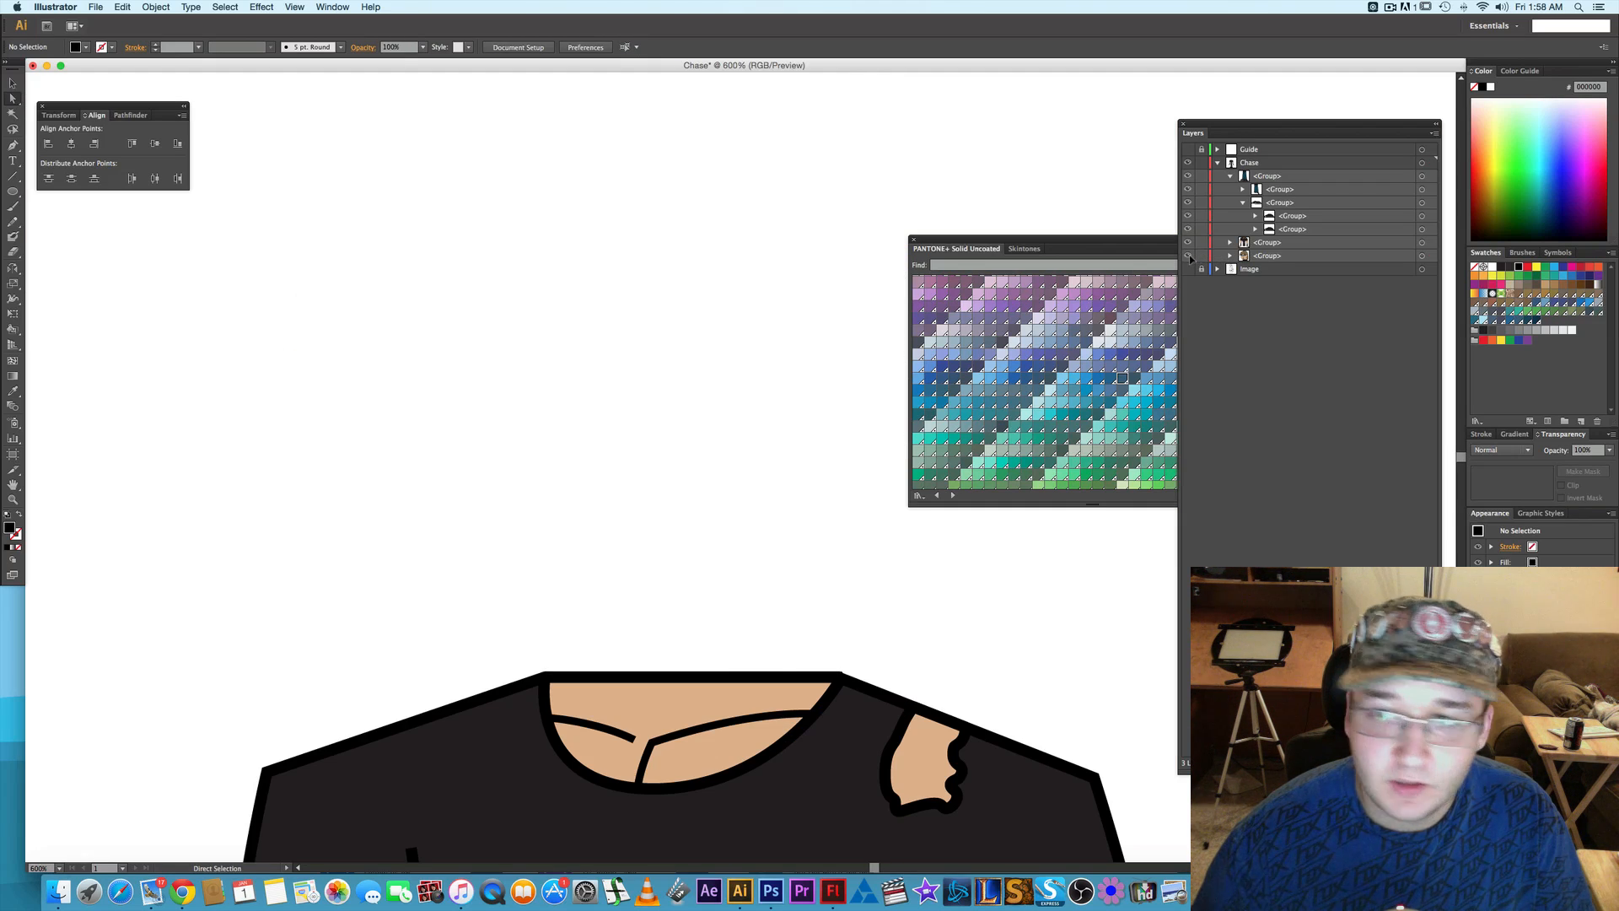
left_click(1189, 256)
left_click(1188, 256)
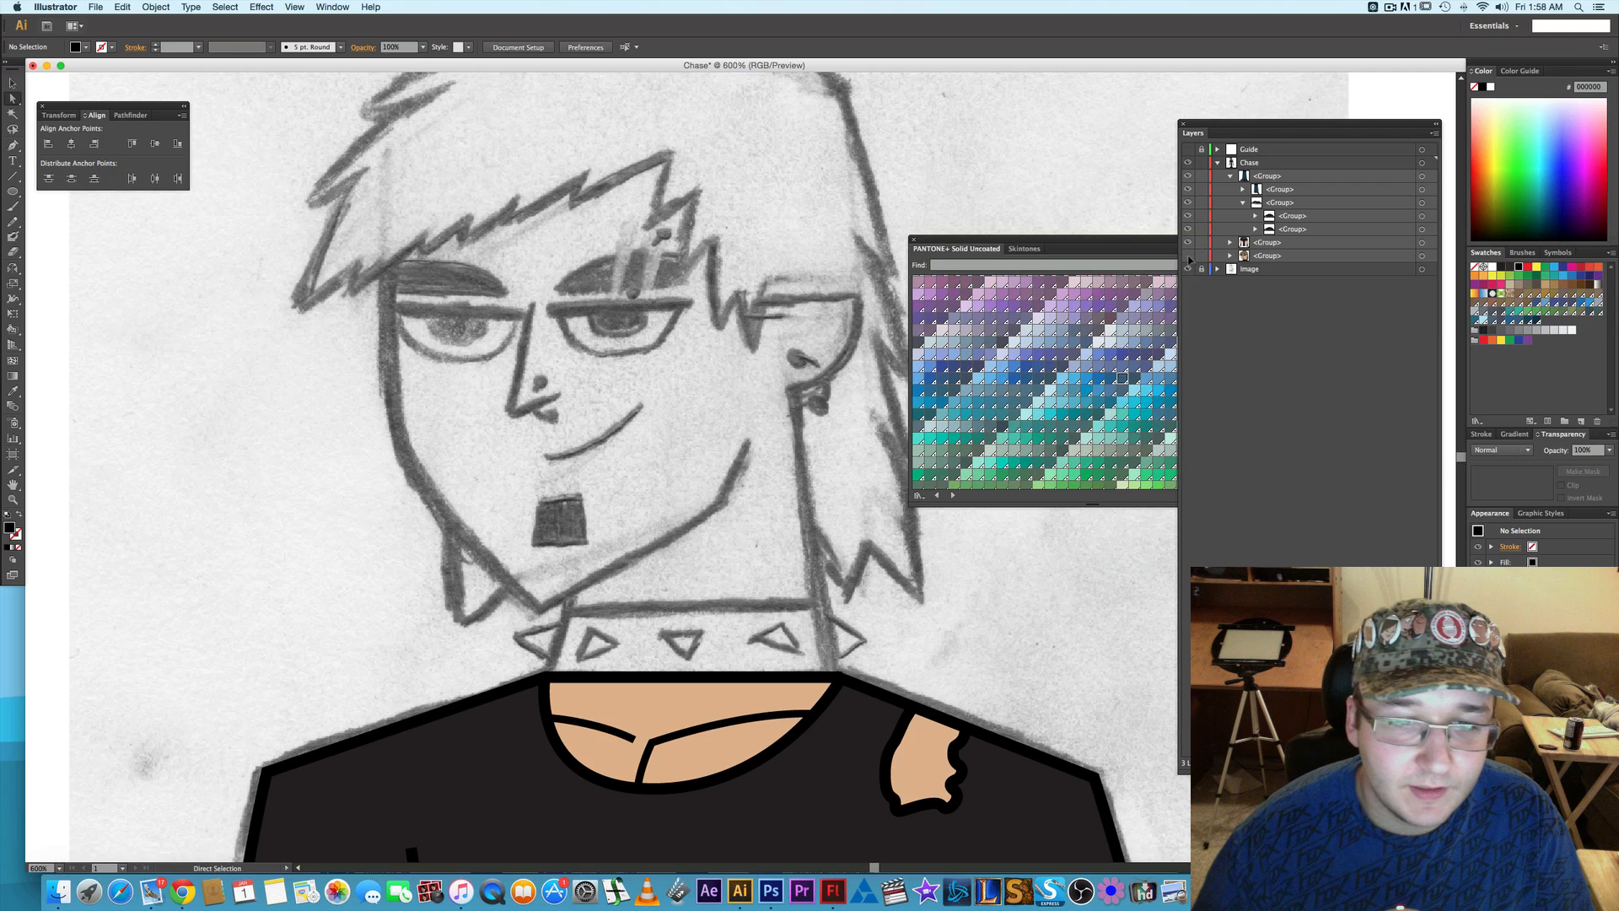
left_click(1188, 255)
left_click(1188, 256)
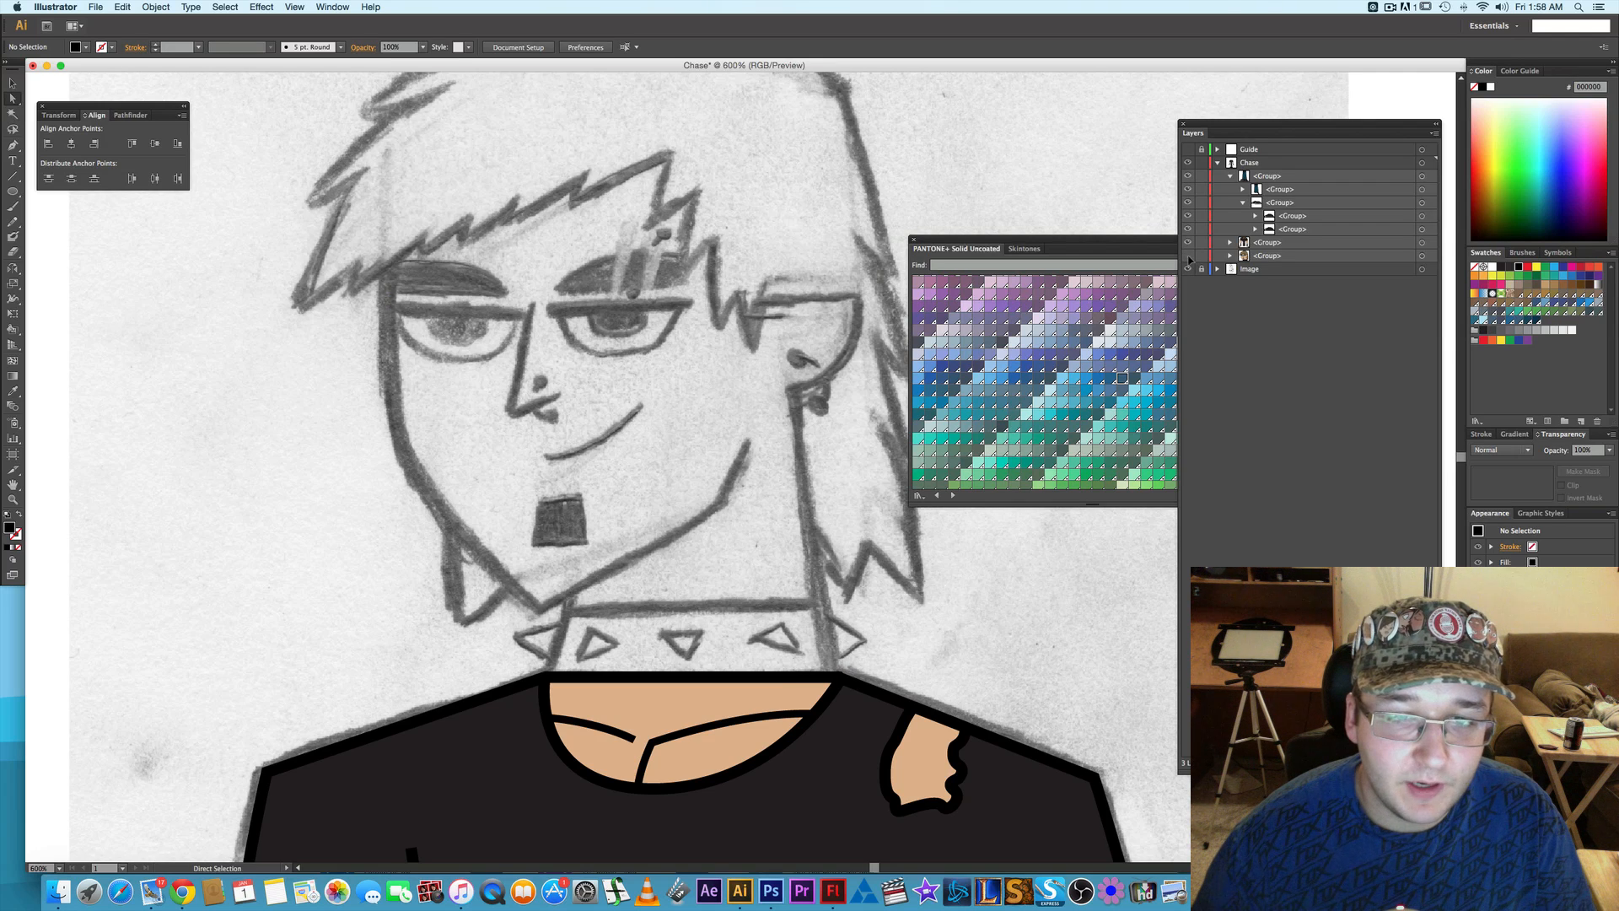
left_click(1188, 256)
left_click(1188, 255)
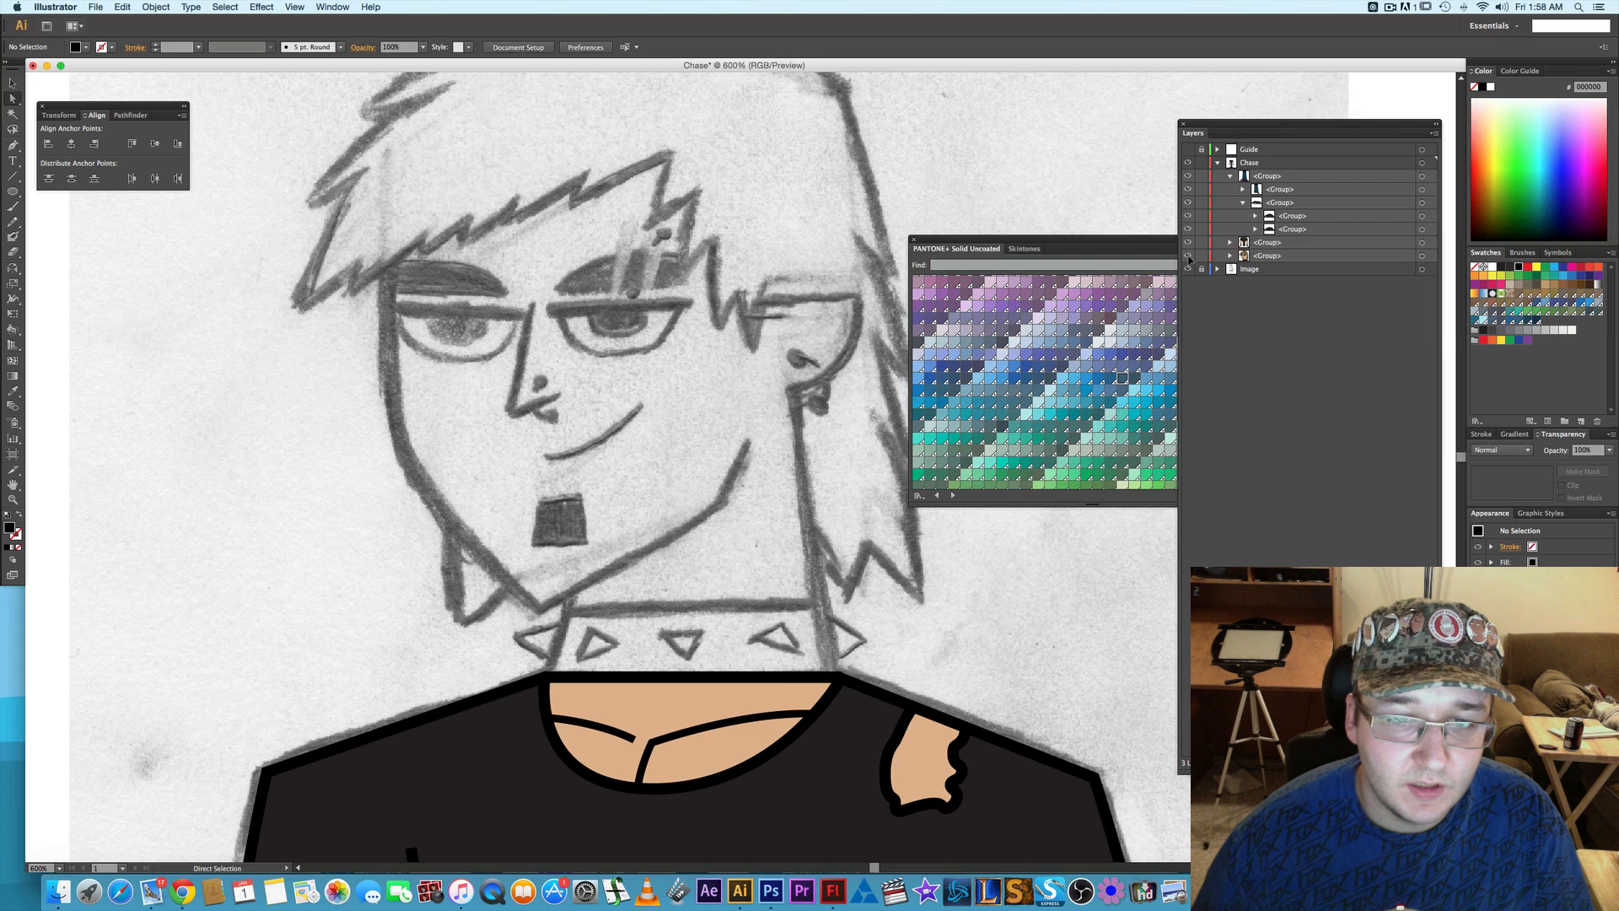
left_click(1188, 255)
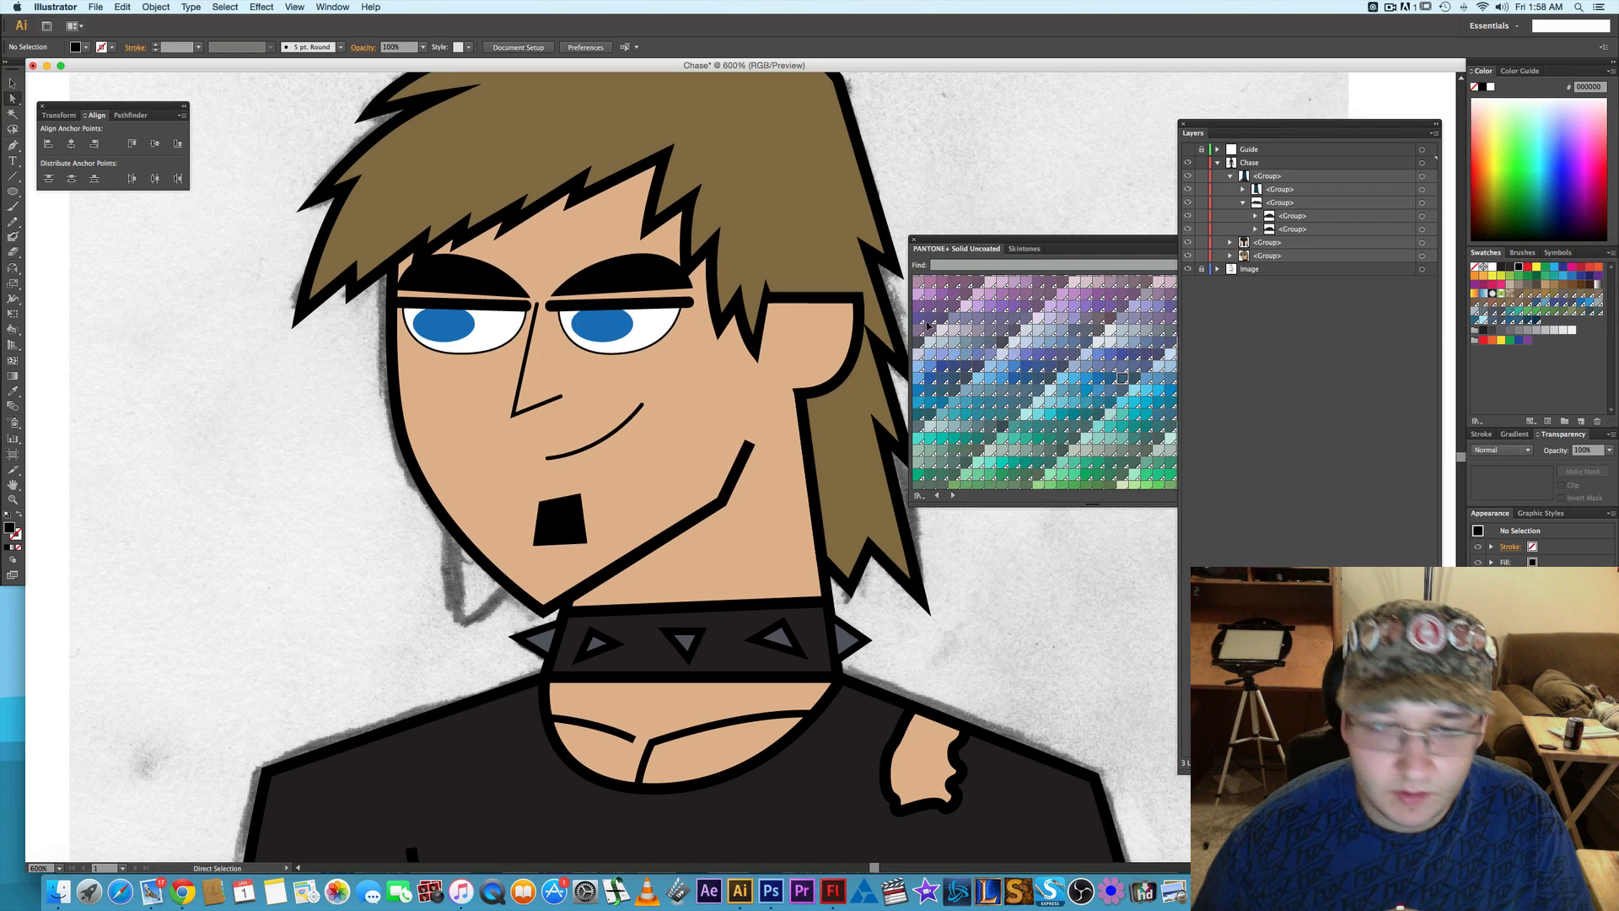
- Nudge both blue irises slightly toward the viewer's right and deselect them
left_click(450, 329)
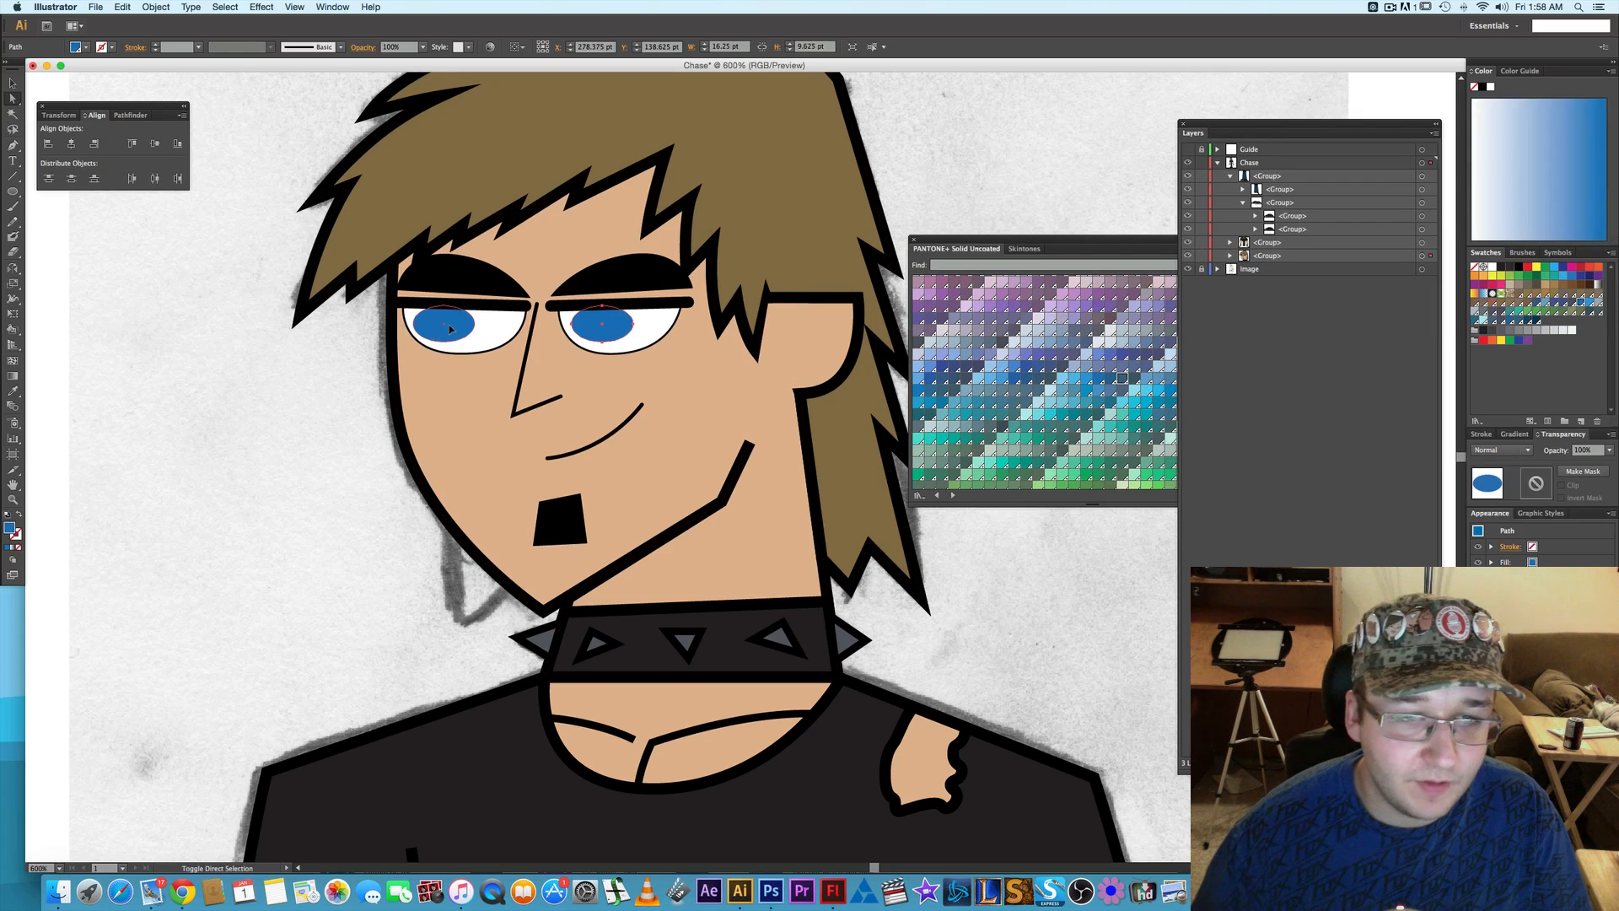
left_click(450, 329, "shift")
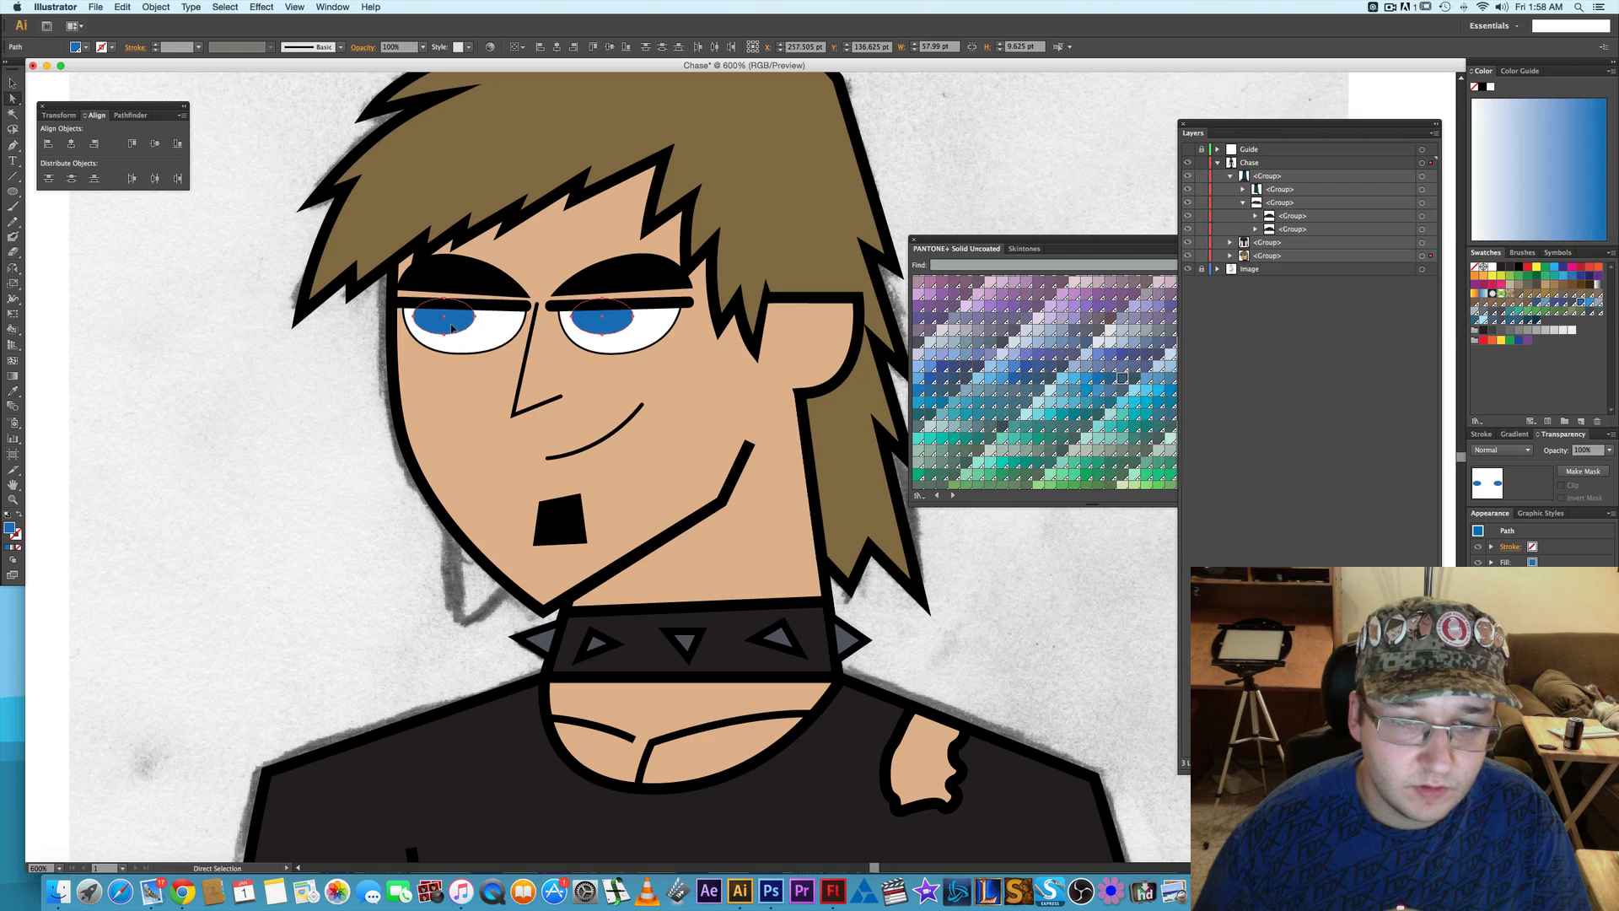
left_click(269, 393)
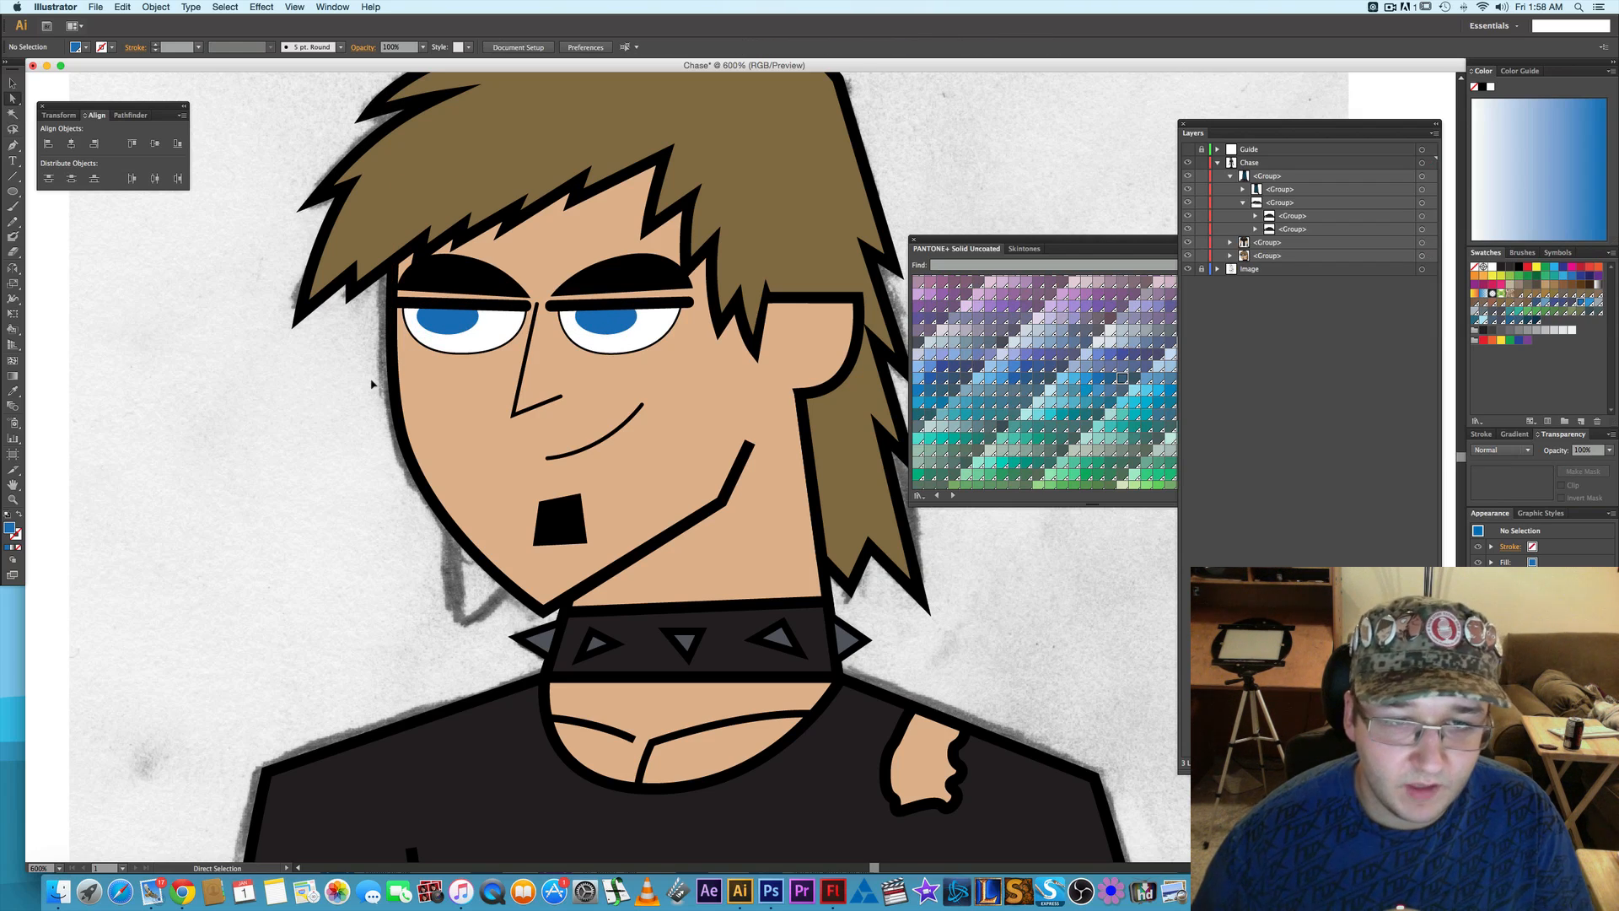
- Expand the head group down to the individual eye paths and lock the subgroup containing the face and neck shape
left_click(1230, 256)
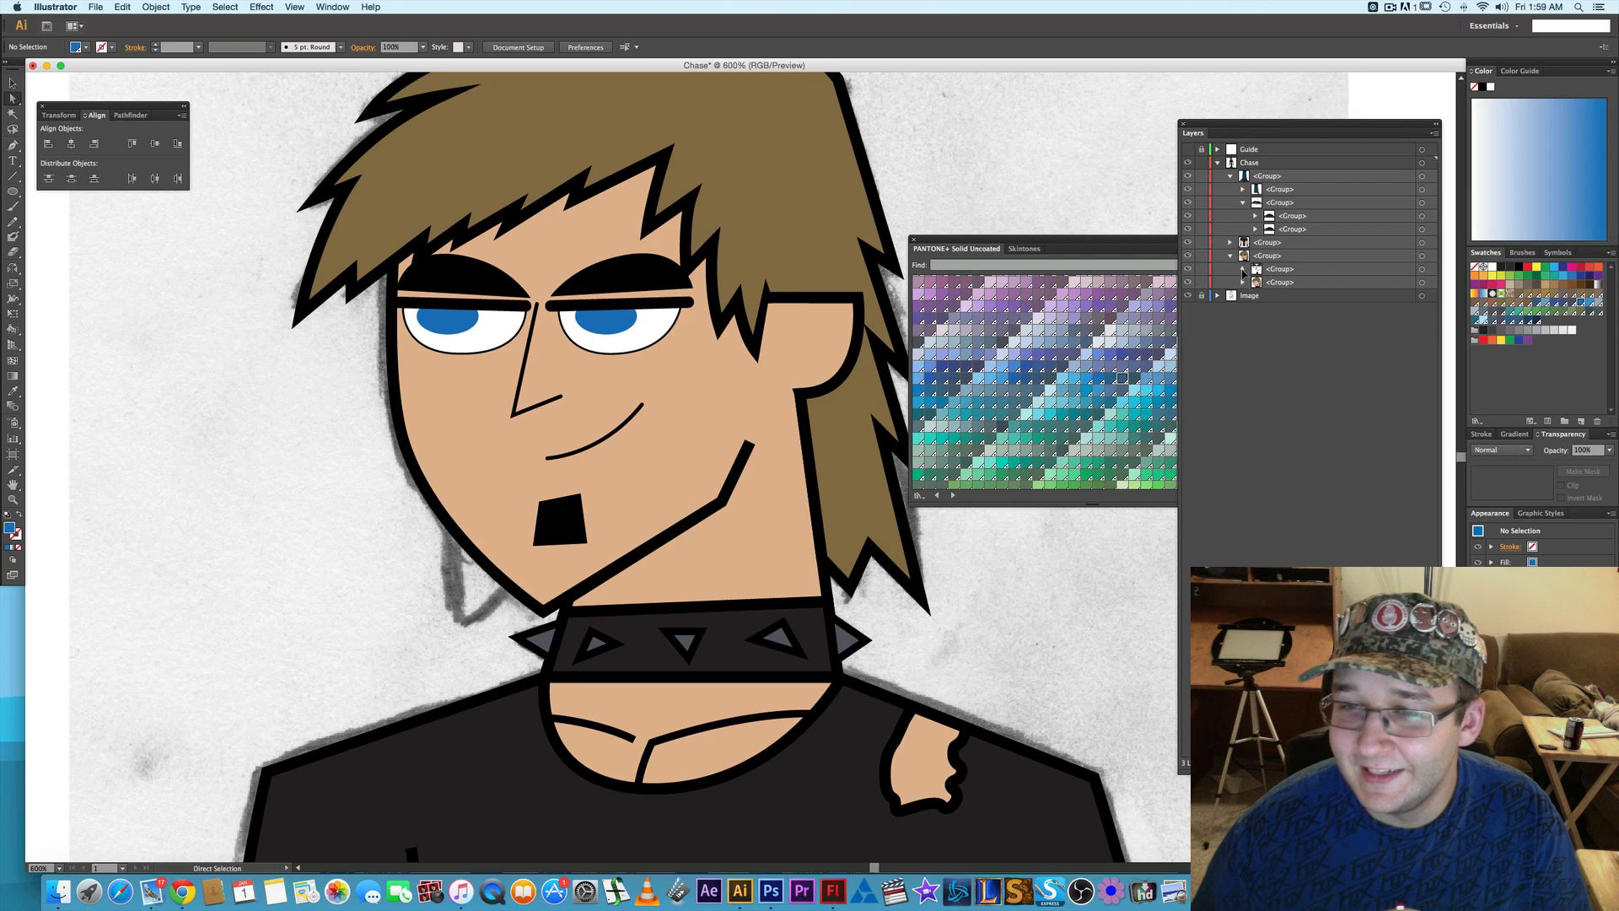
left_click(1243, 269)
left_click(1256, 284)
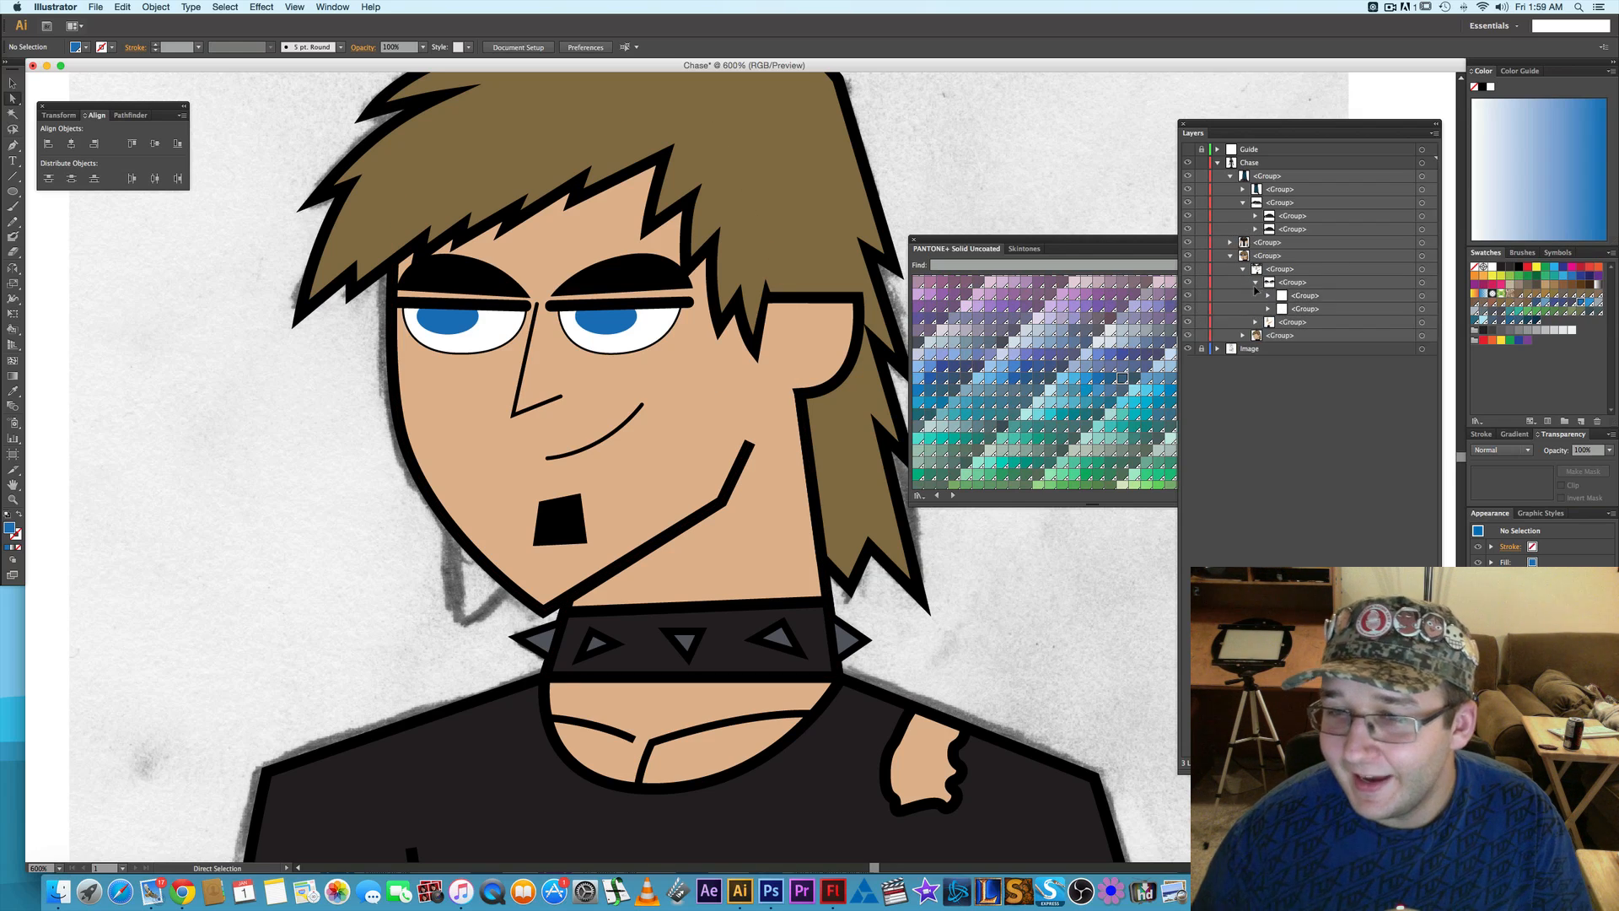
left_click(1268, 296)
left_click(1269, 336)
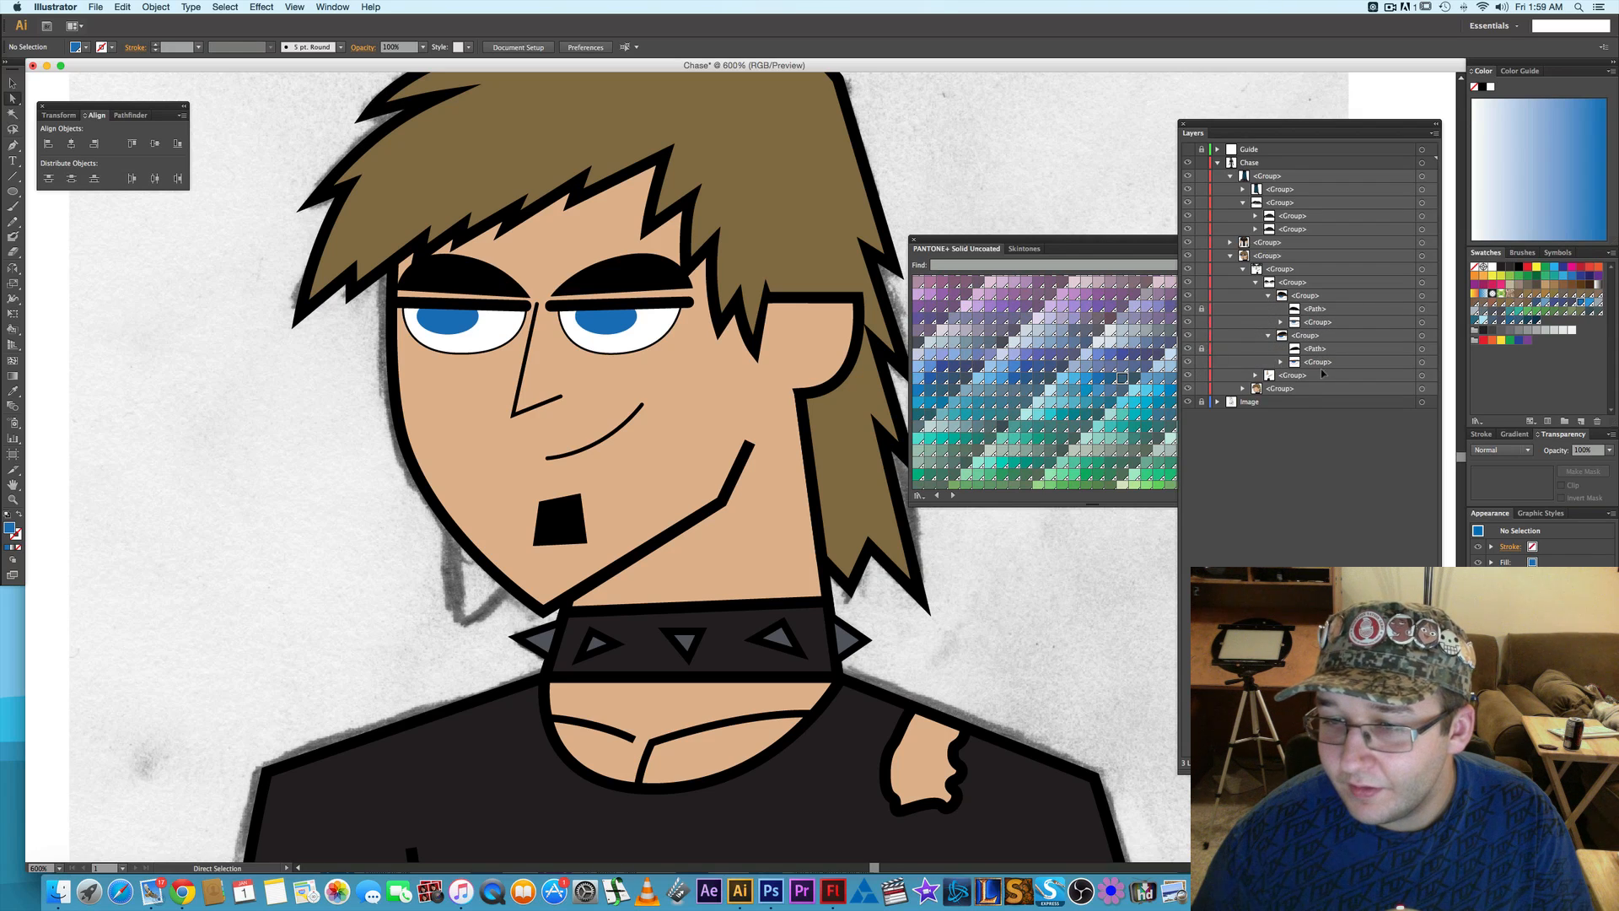
left_click(1281, 363)
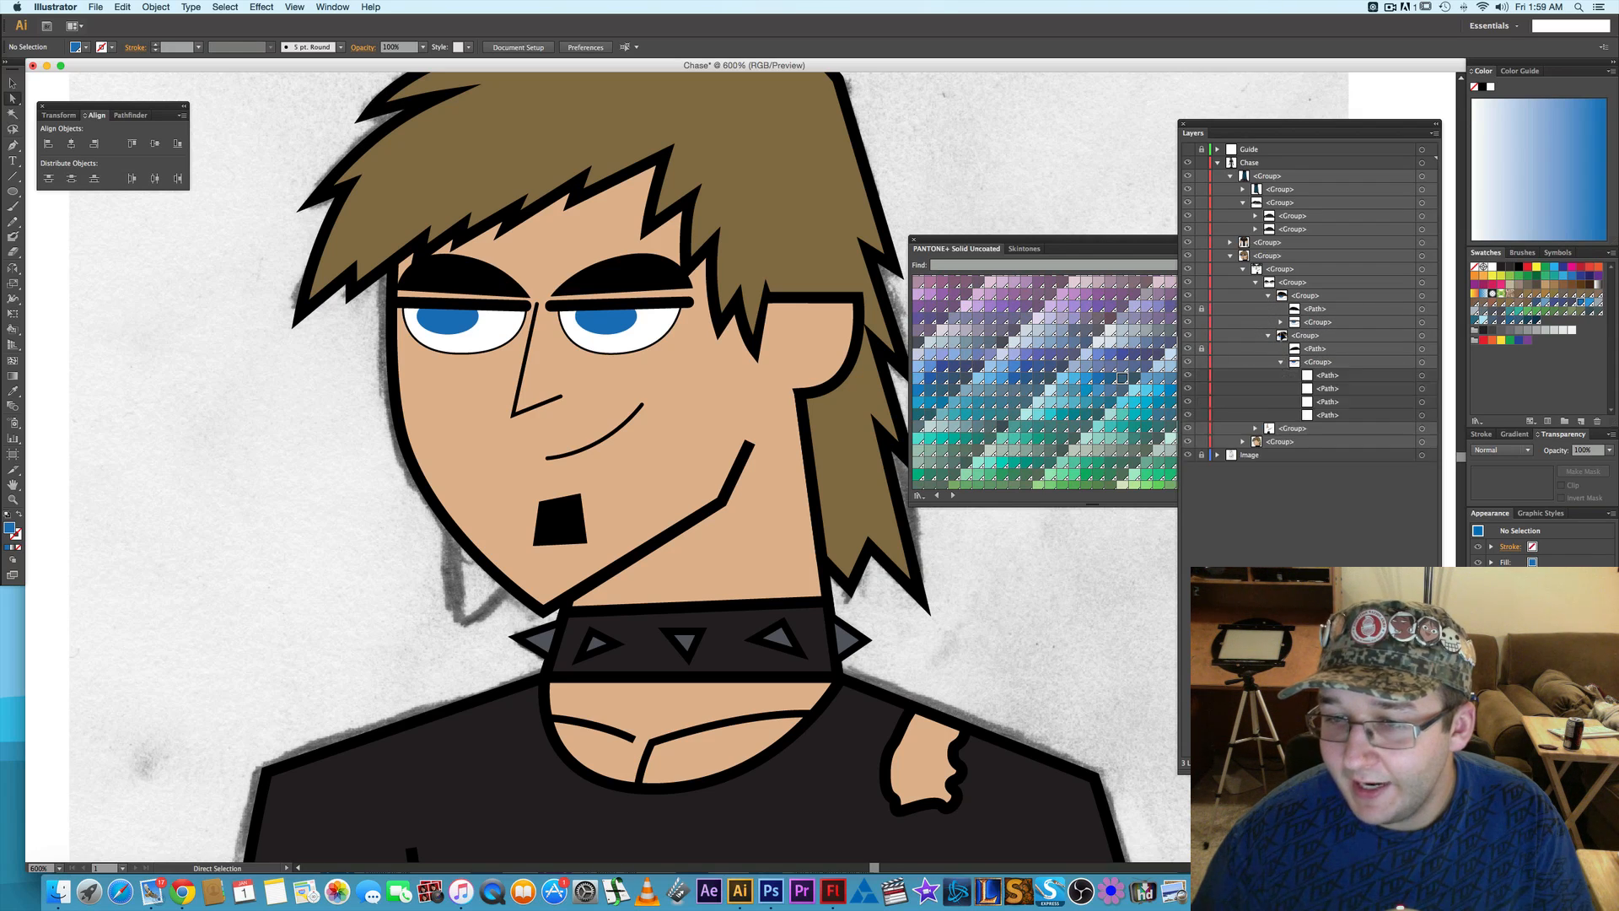
left_click(1281, 323)
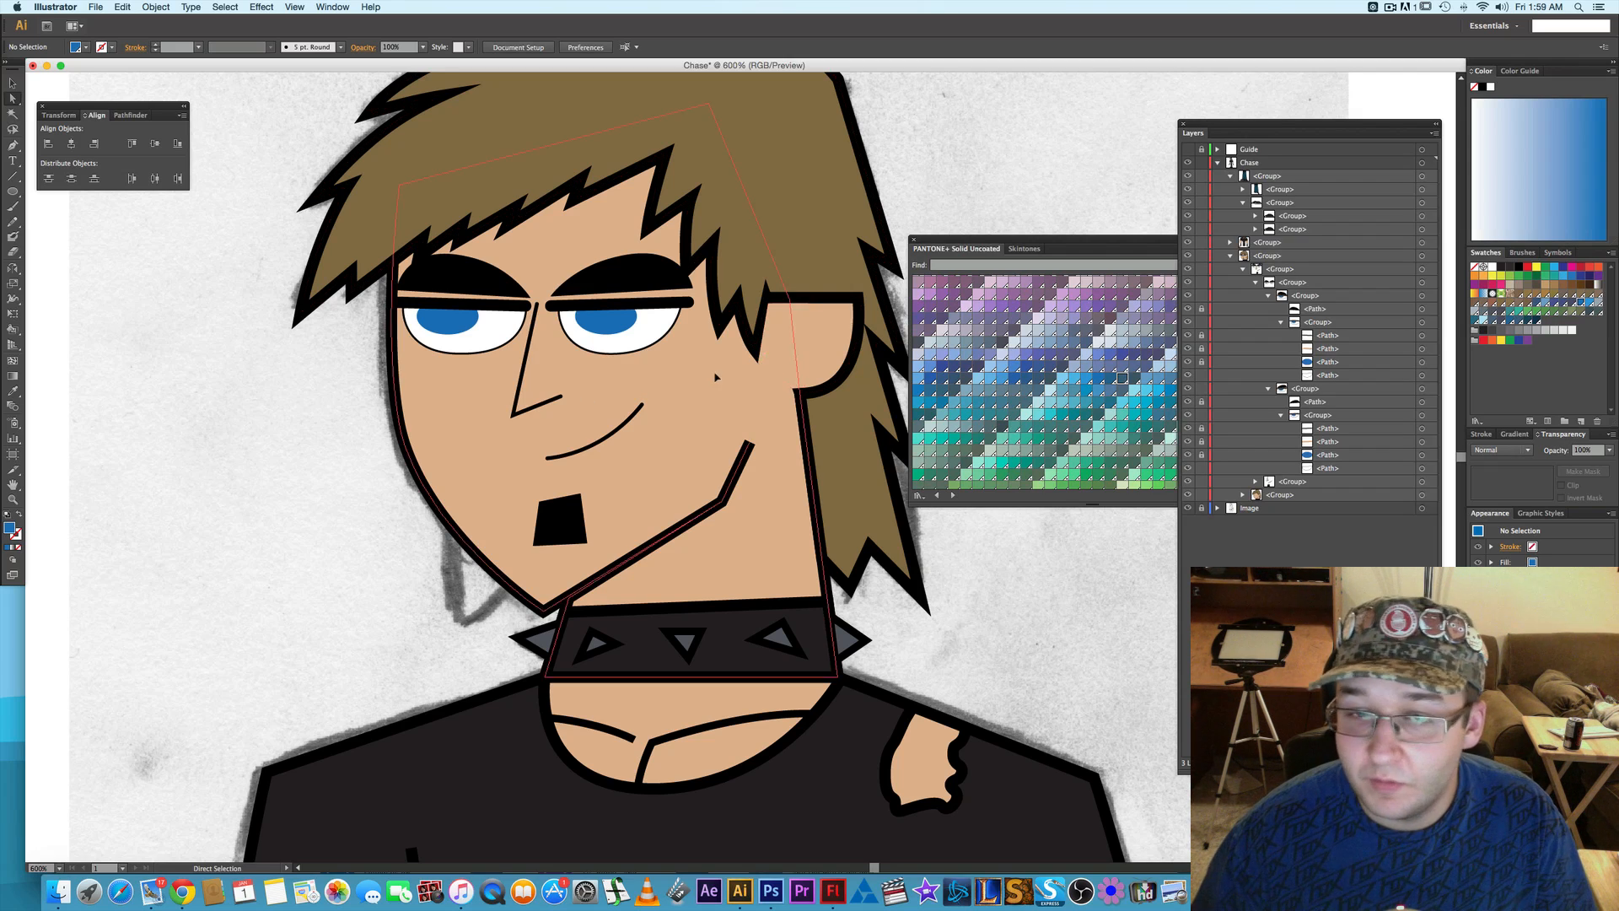
left_click(597, 385)
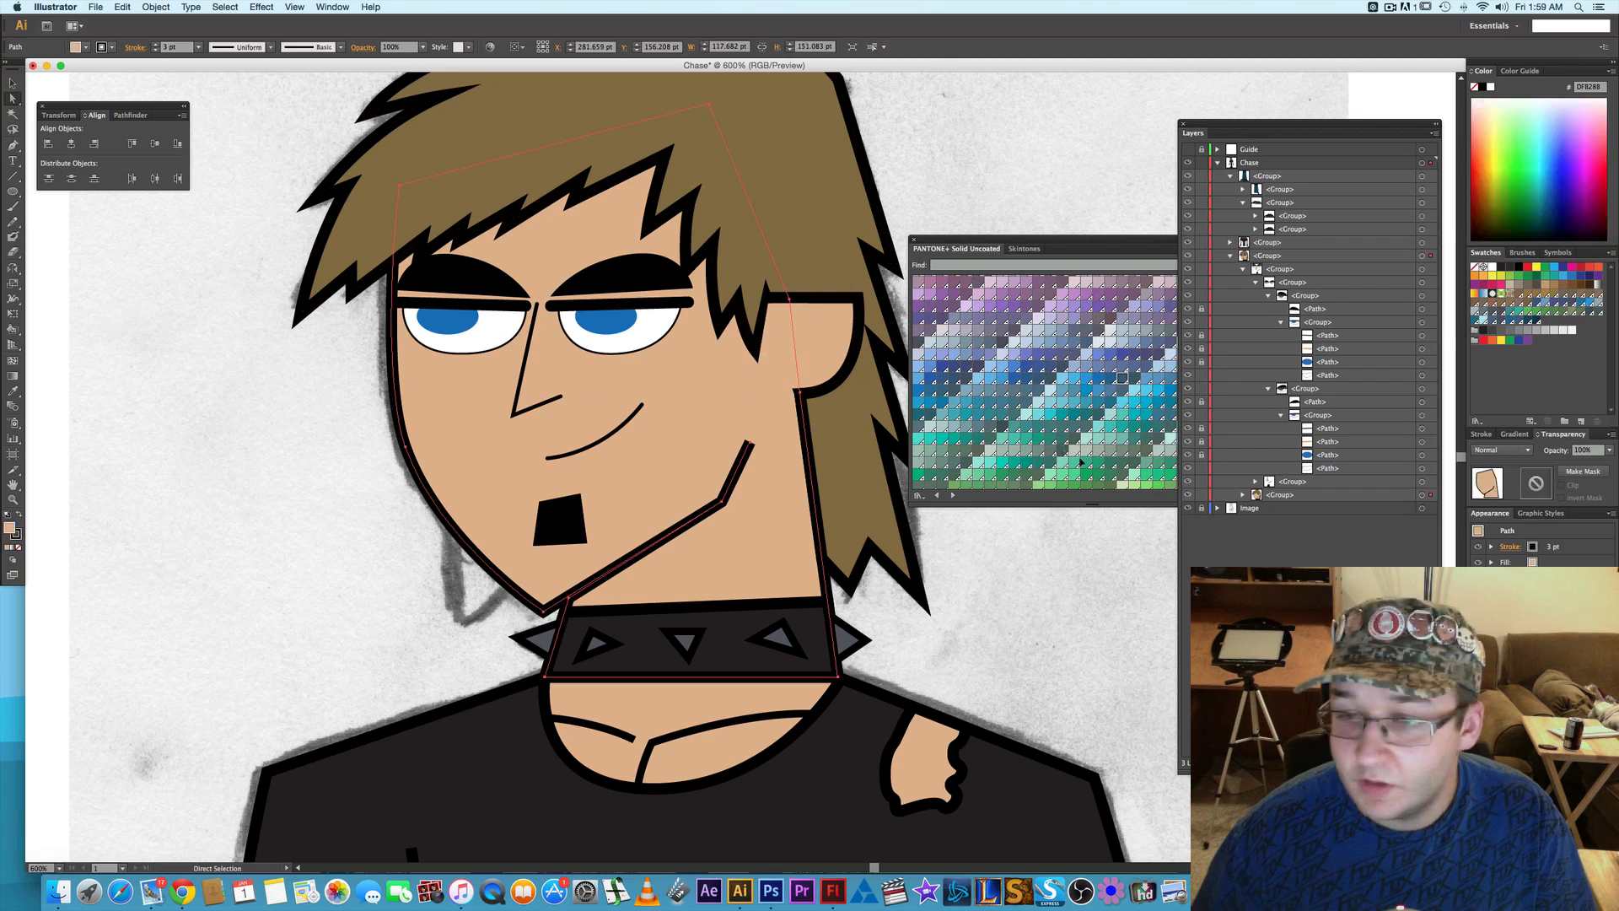
left_click(1201, 495)
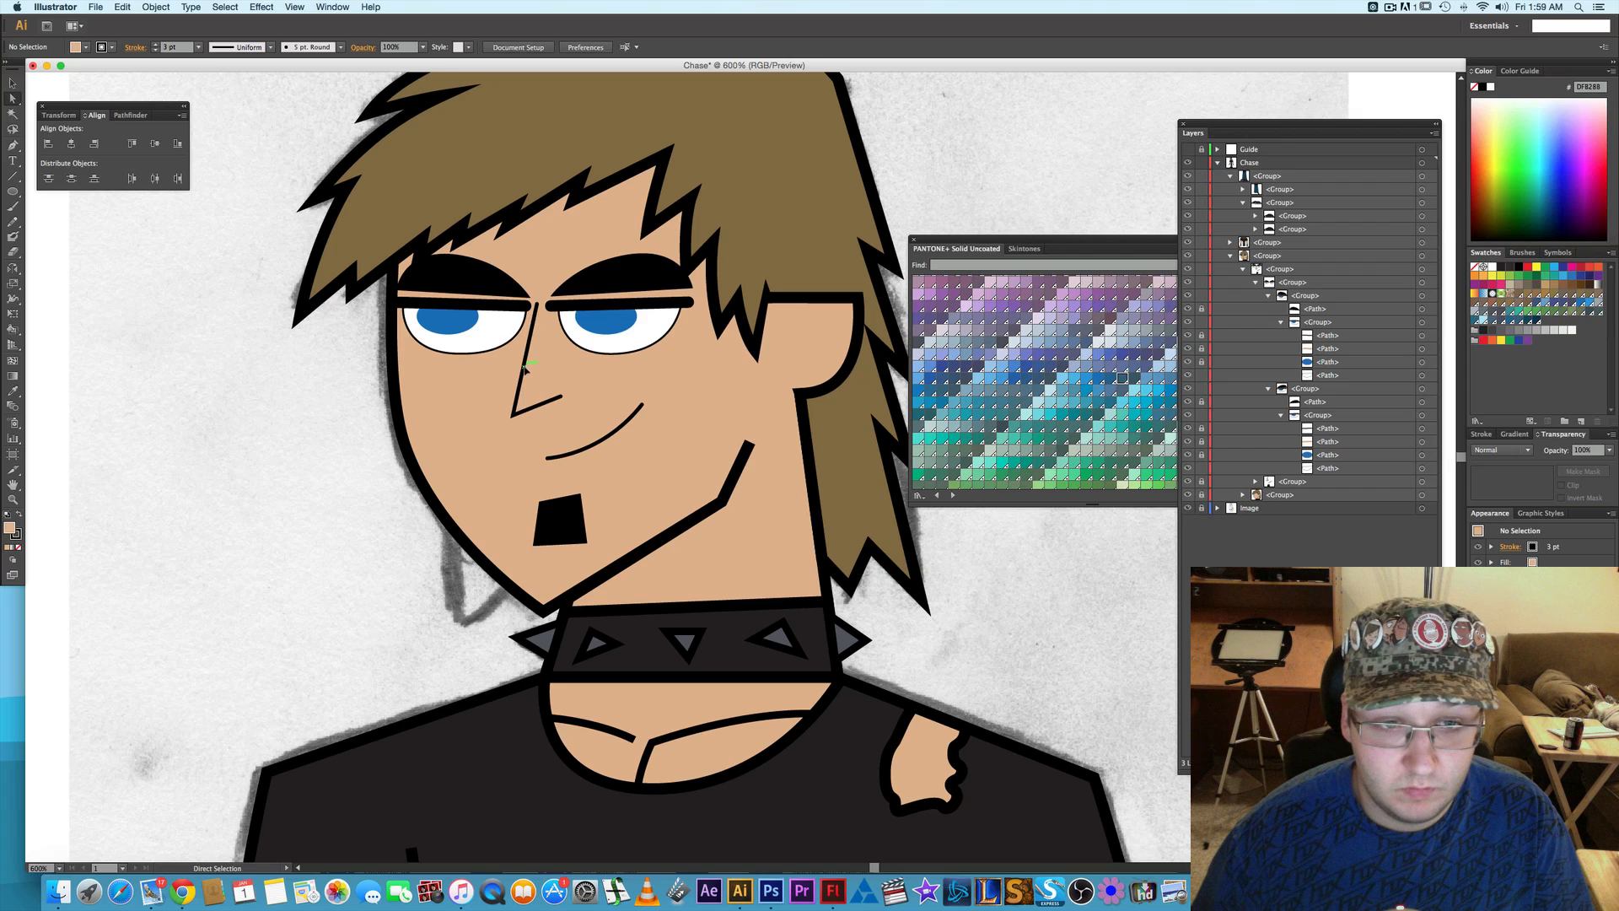
- Raise the lower anchors of both eye whites by 2 pt and deselect them
mouse_move(328, 394)
left_mouse_down()
mouse_move(337, 377)
mouse_move(502, 347)
mouse_move(685, 342)
left_mouse_up()
key("Up")
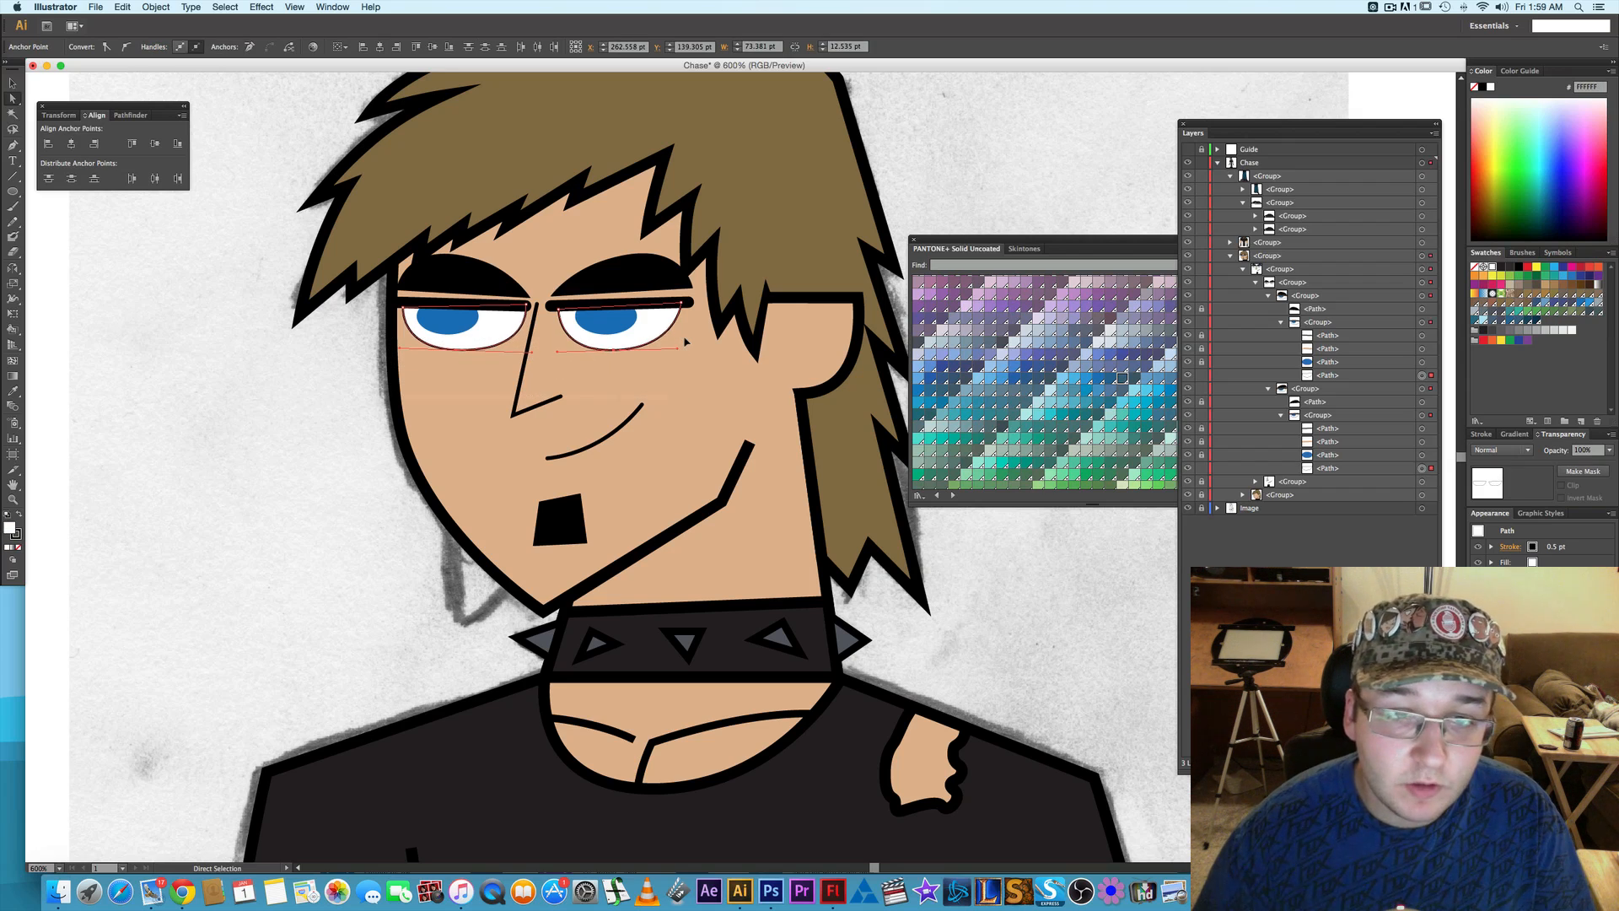
key("Up")
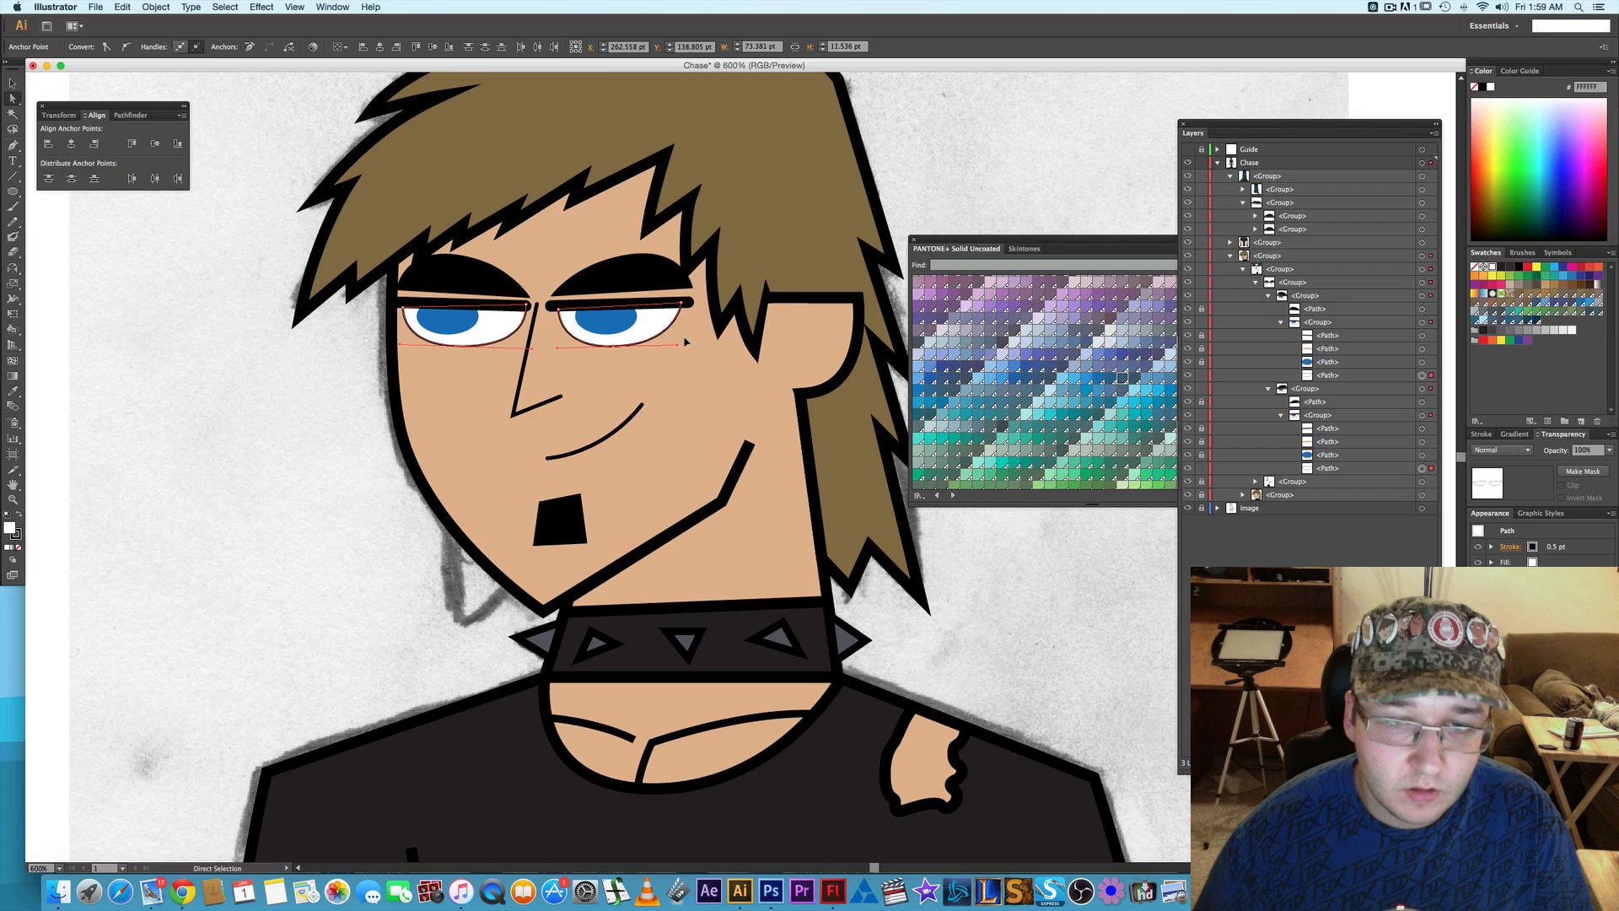
left_click(1006, 567)
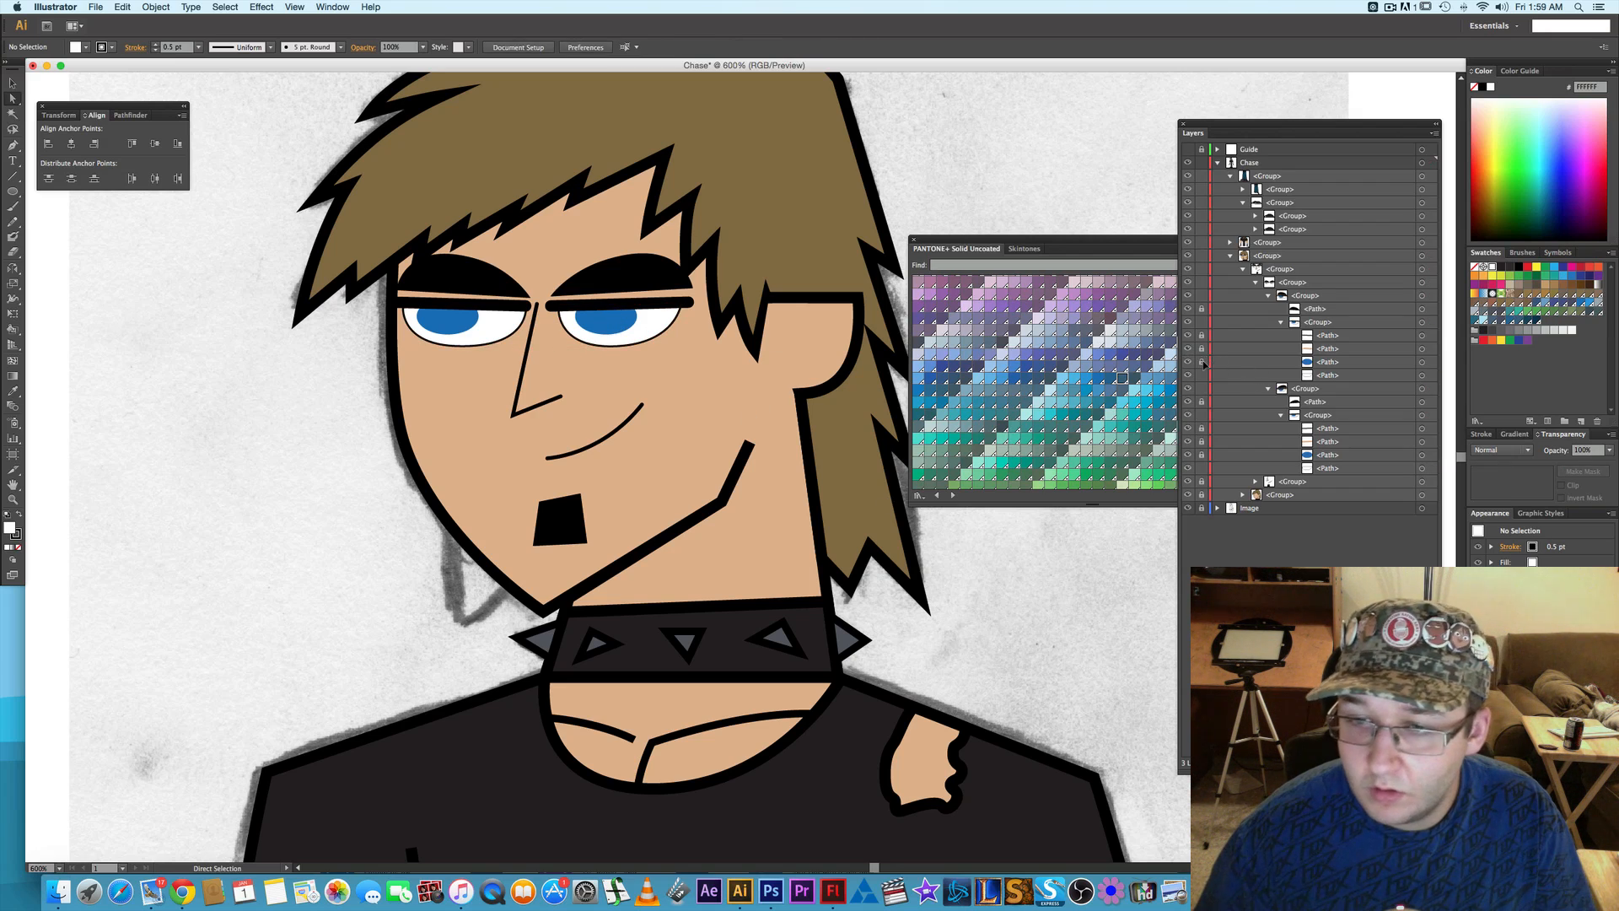
- Shift both irises a little further toward the viewer's right within the reshaped eye whites, then deselect
left_click(605, 323)
left_click(453, 323, "shift")
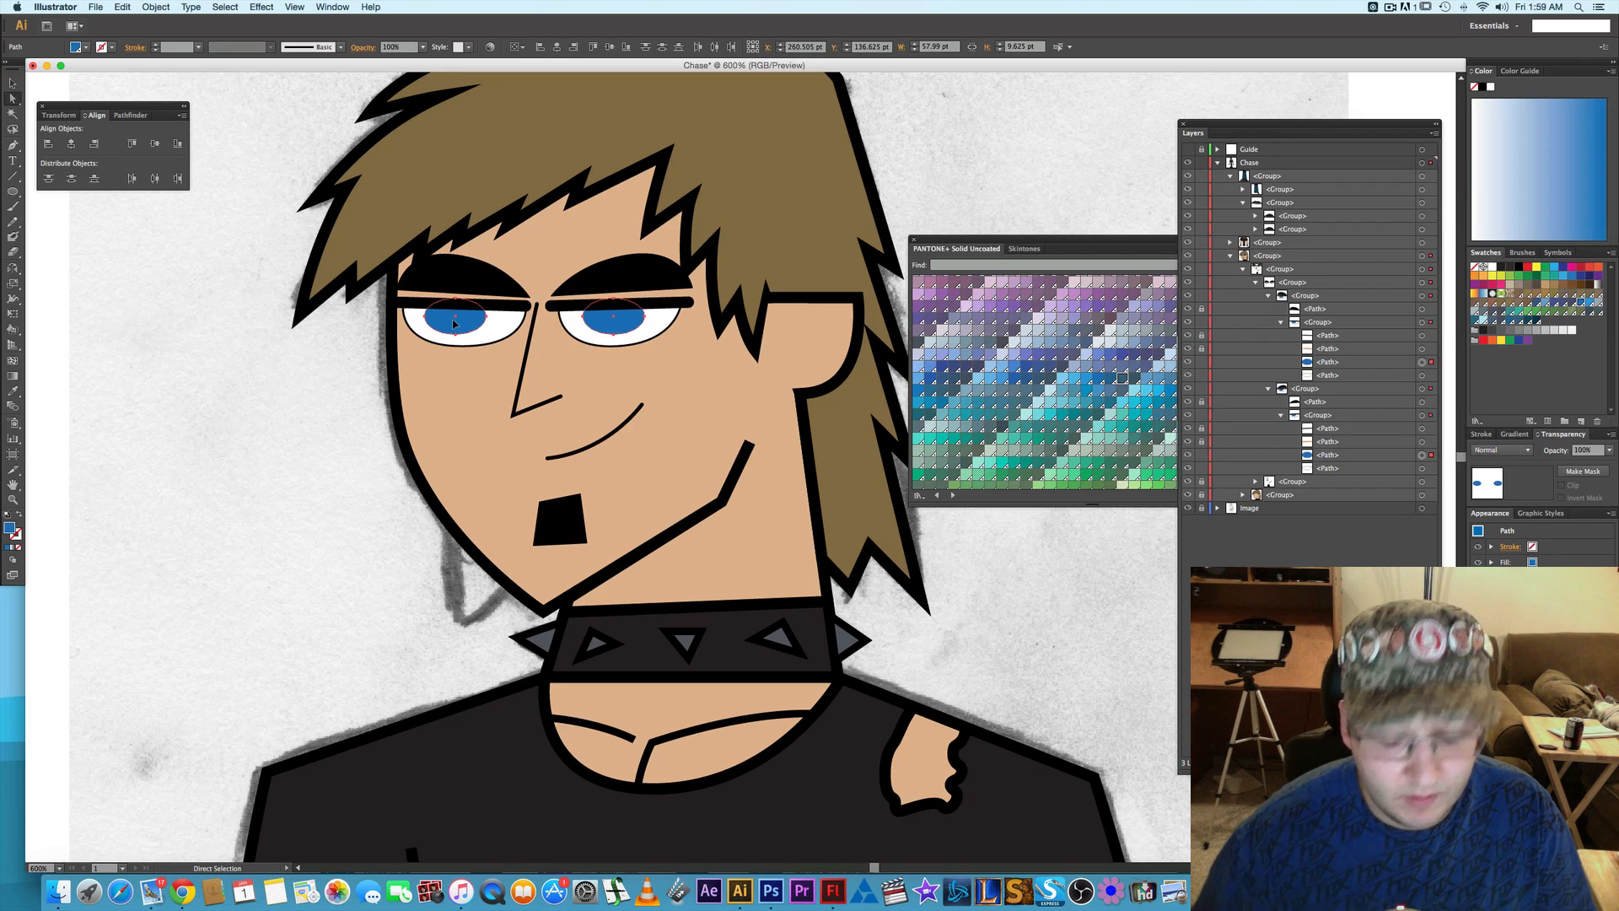
left_click(290, 411)
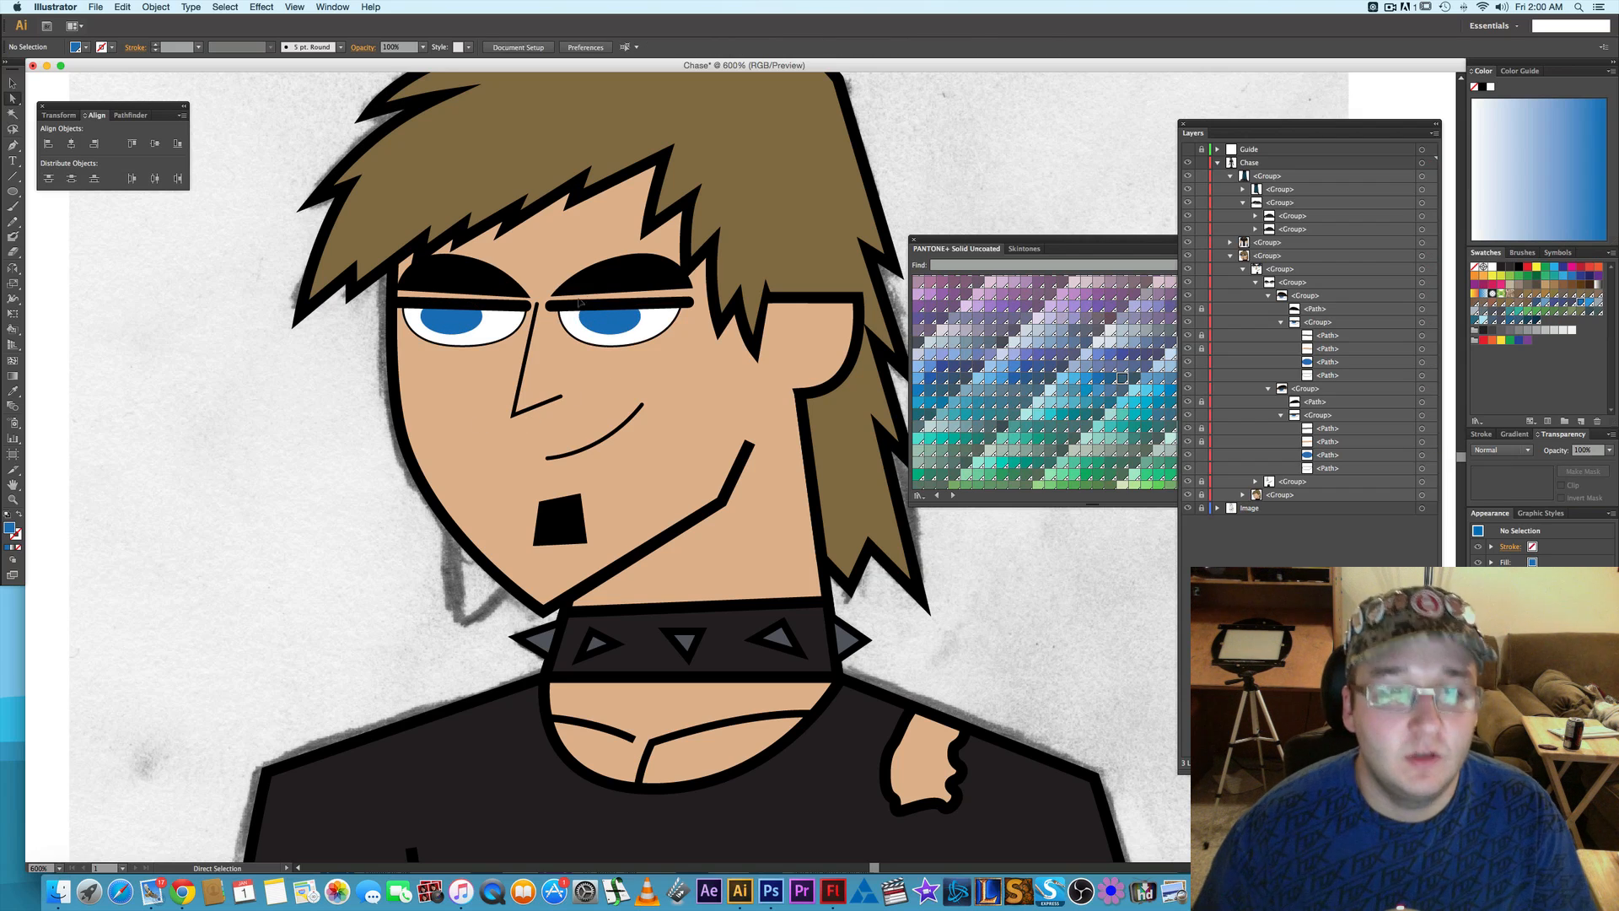
- Hide the face and hair subgroup and both eye groups so the sketch shows around the eyebrows
key("alt")
scroll(618, 279, "up", 1)
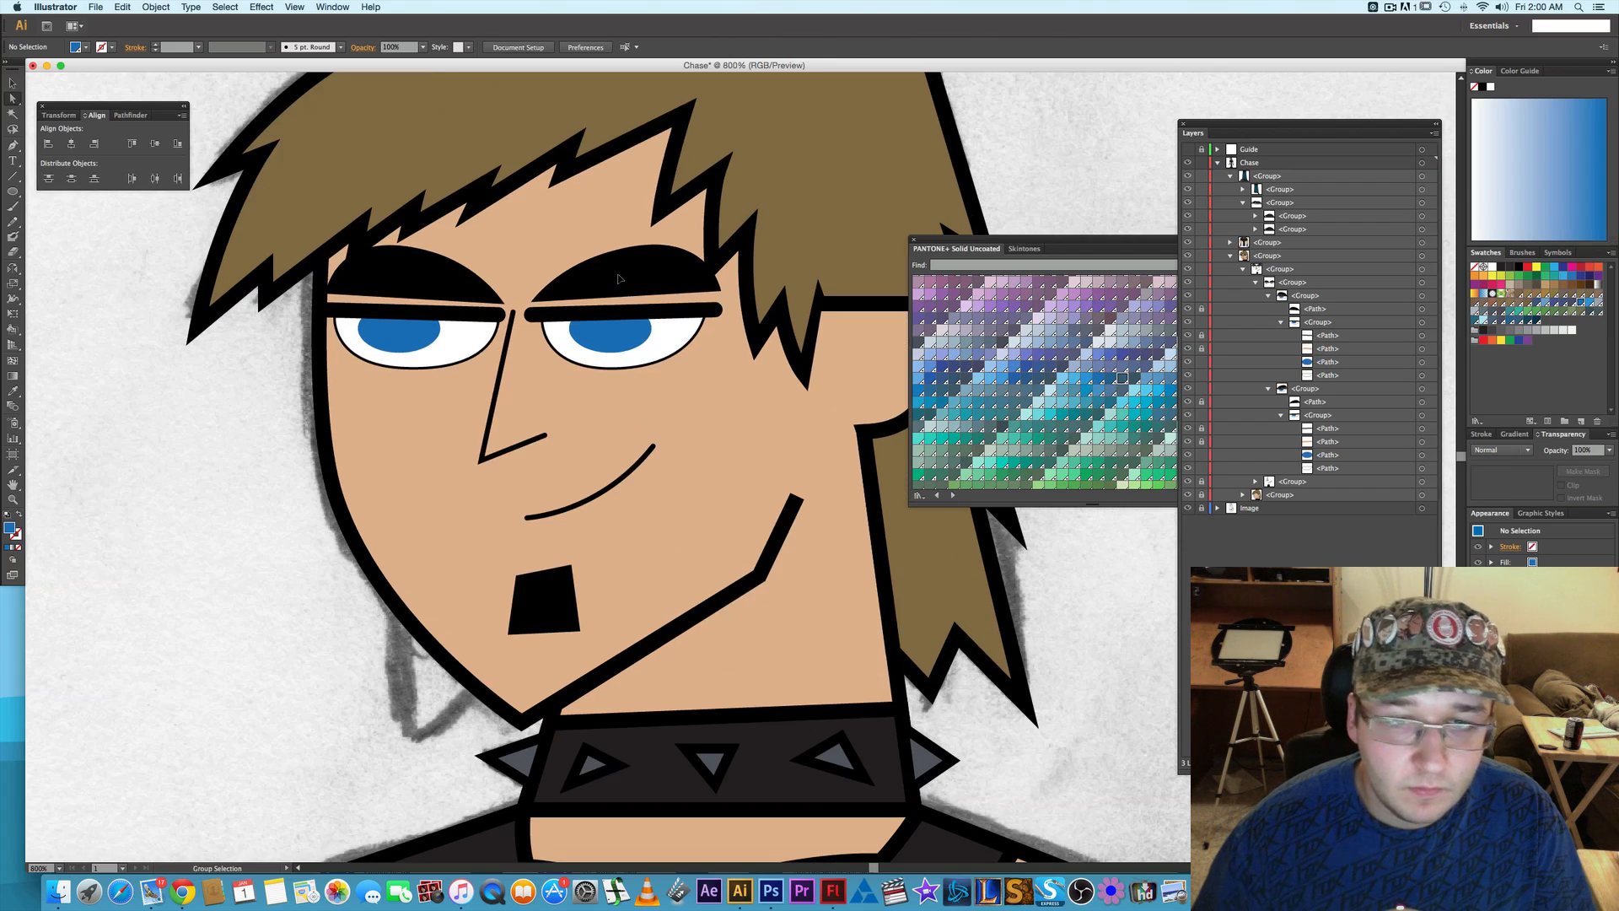
left_click(1189, 496)
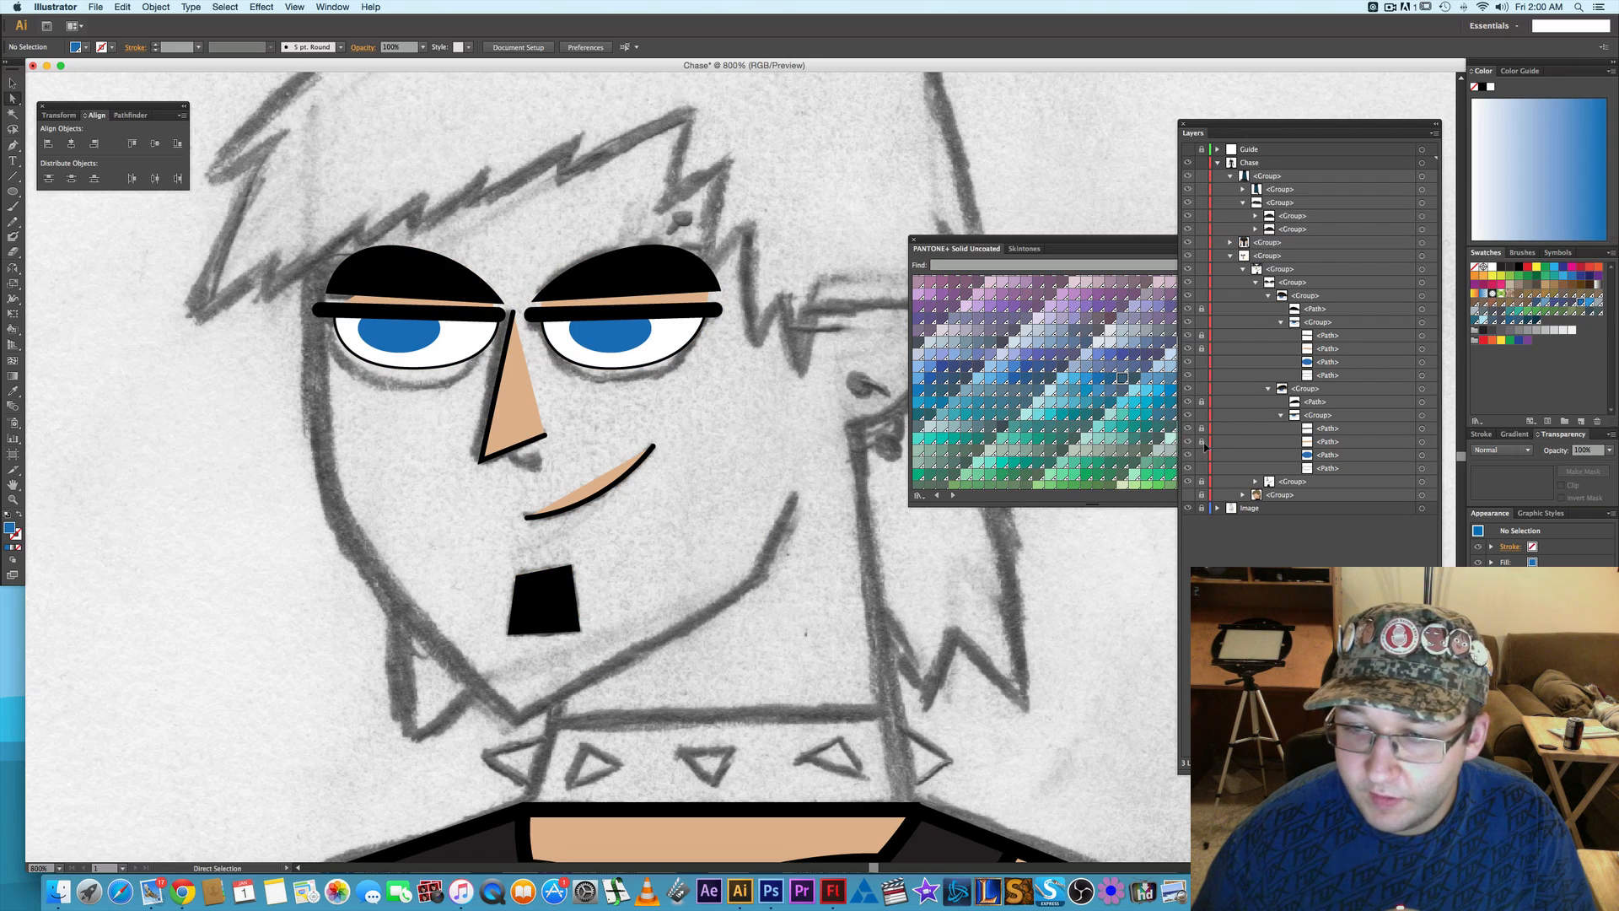
left_click_drag(1189, 439, 1190, 468)
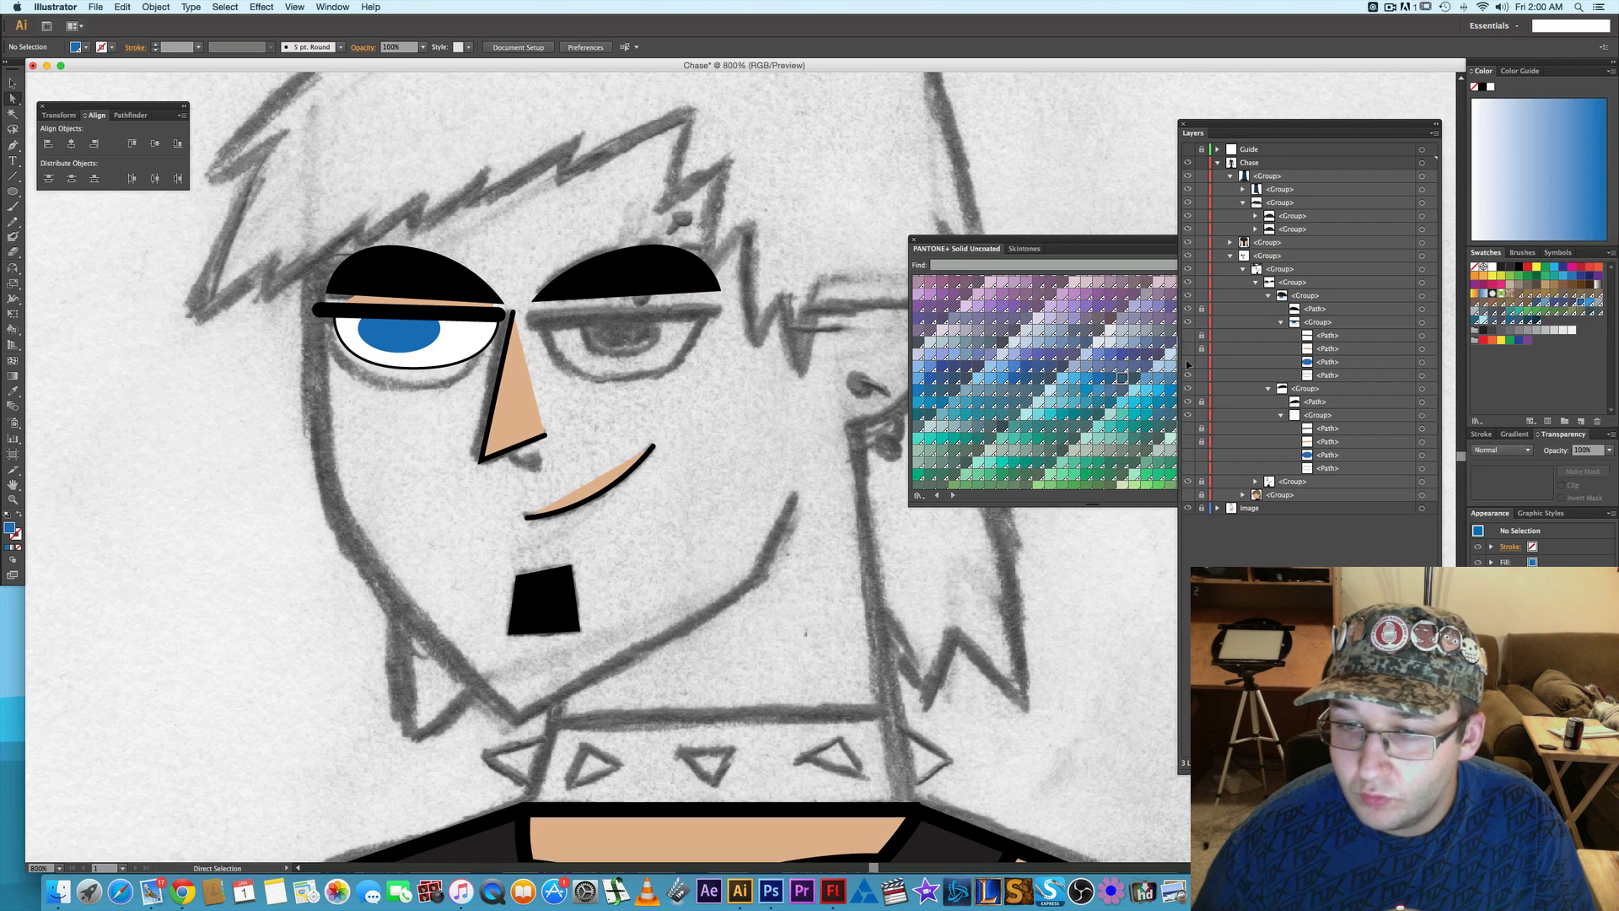
left_click(1189, 363)
left_click(1189, 376)
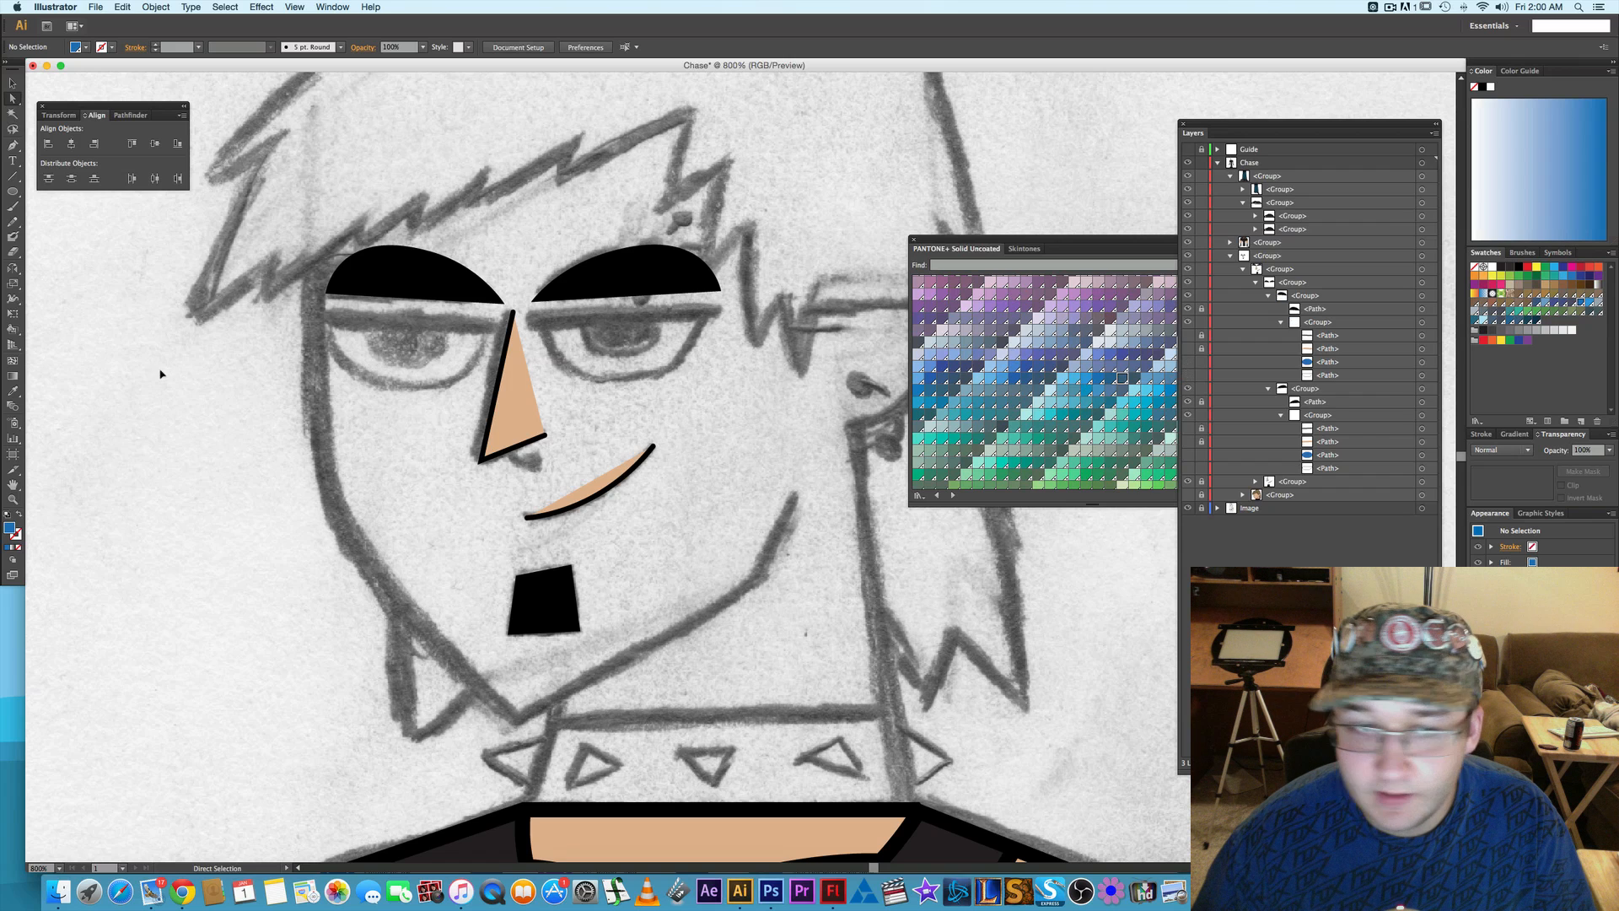
- Draw a slanted line about 14.6 pt tall across the viewer's-right eyebrow and give it a 3 pt stroke
scroll(604, 408, "up", 2)
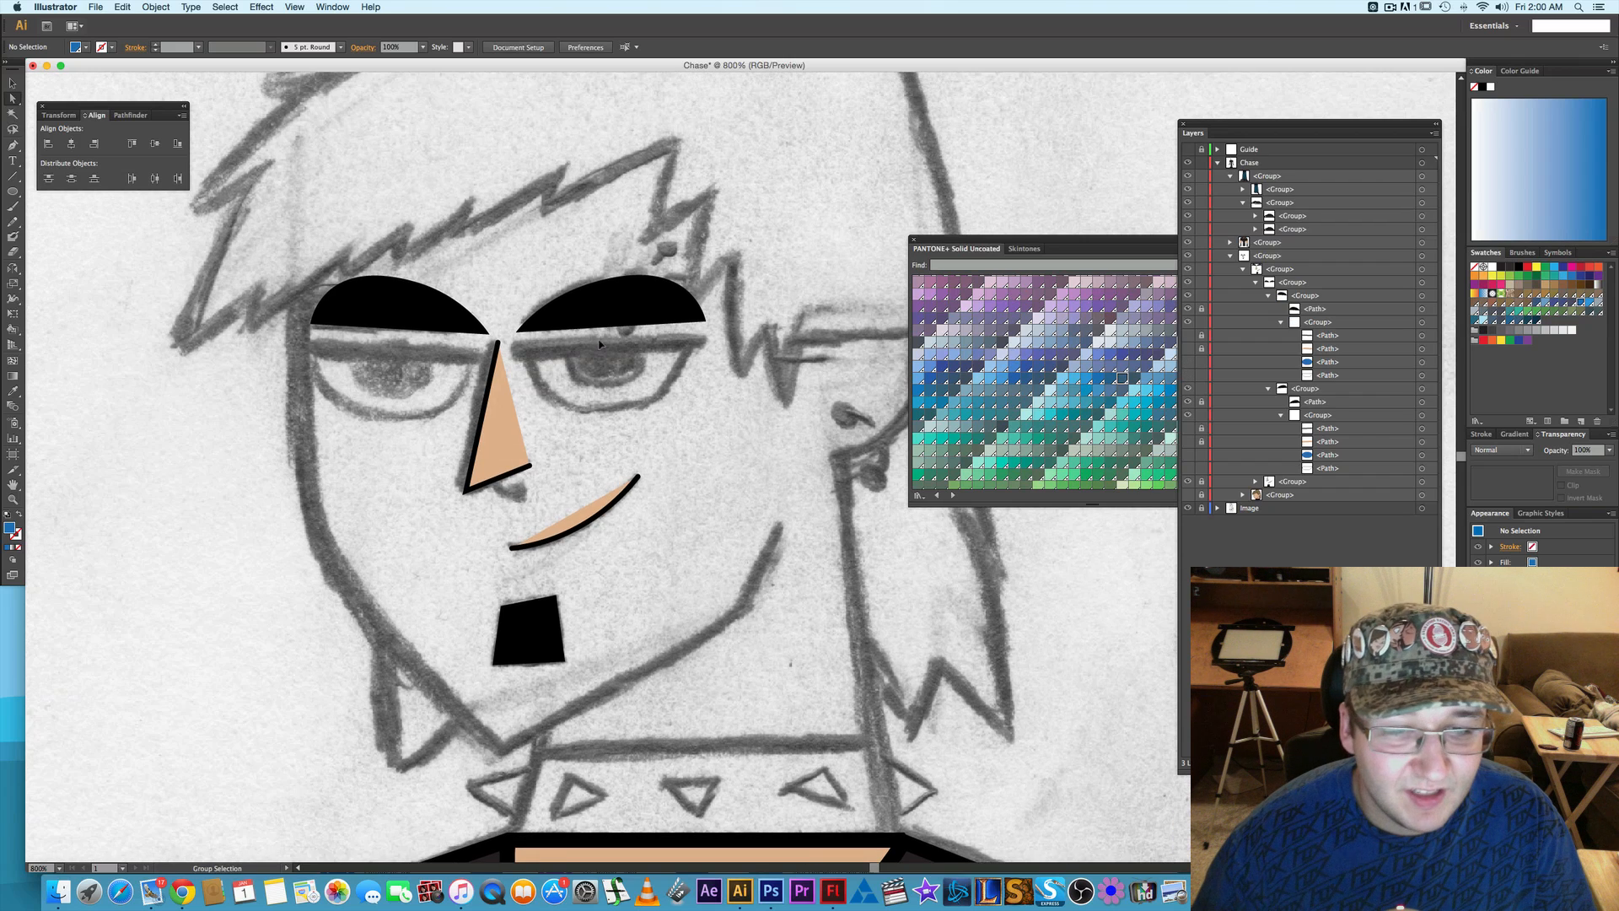
scroll(596, 348, "up", 3)
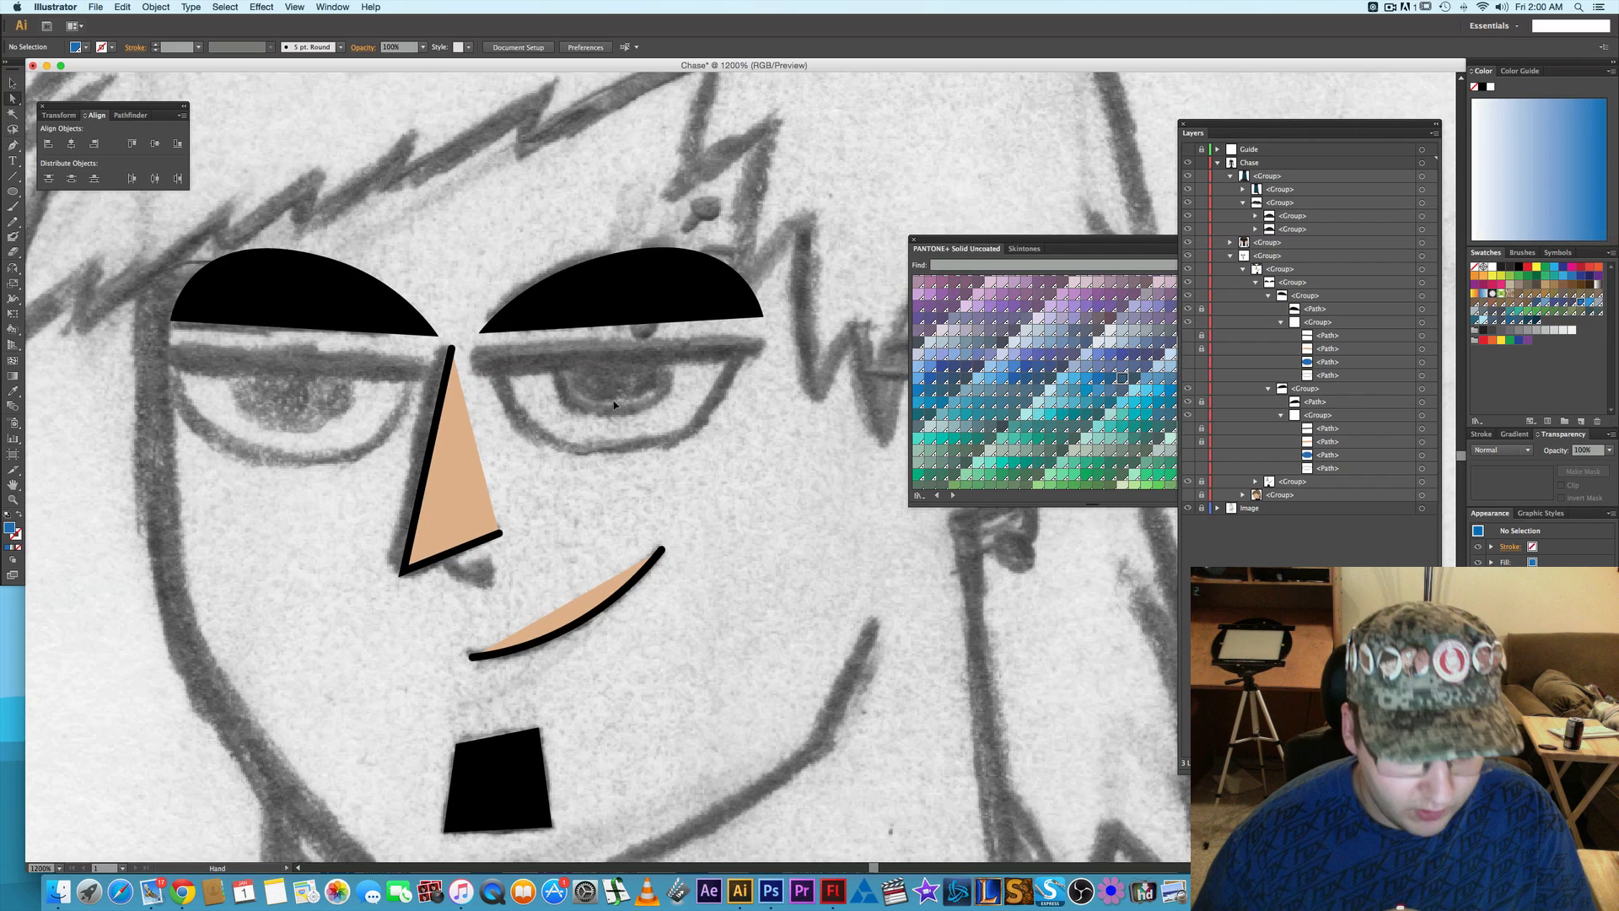
key("backslash")
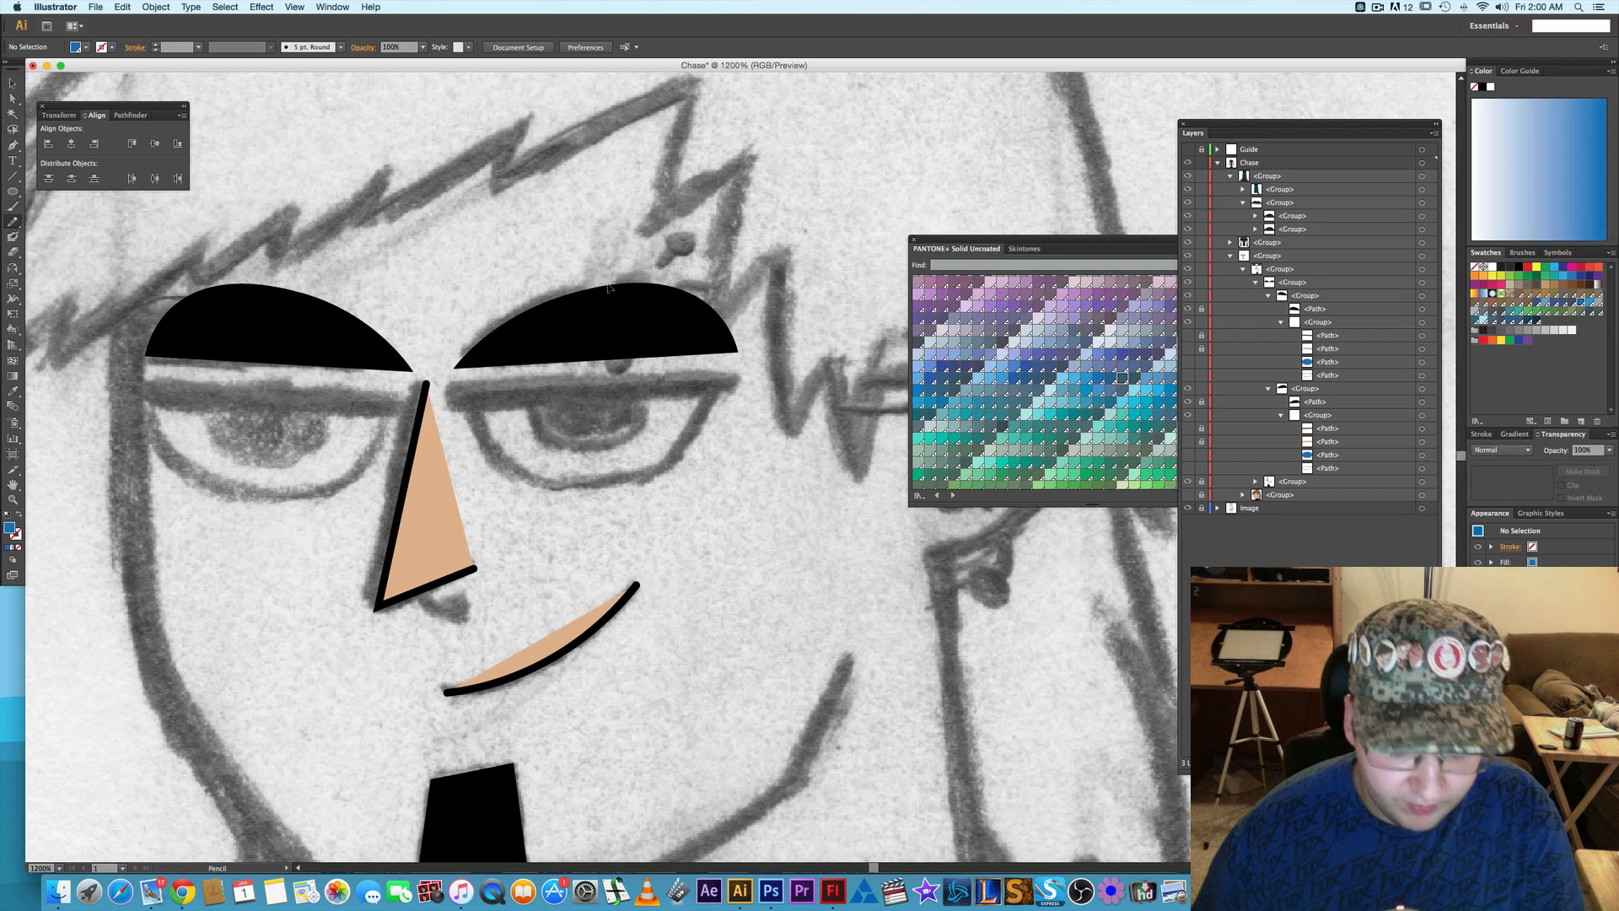
left_click_drag(608, 260, 583, 368)
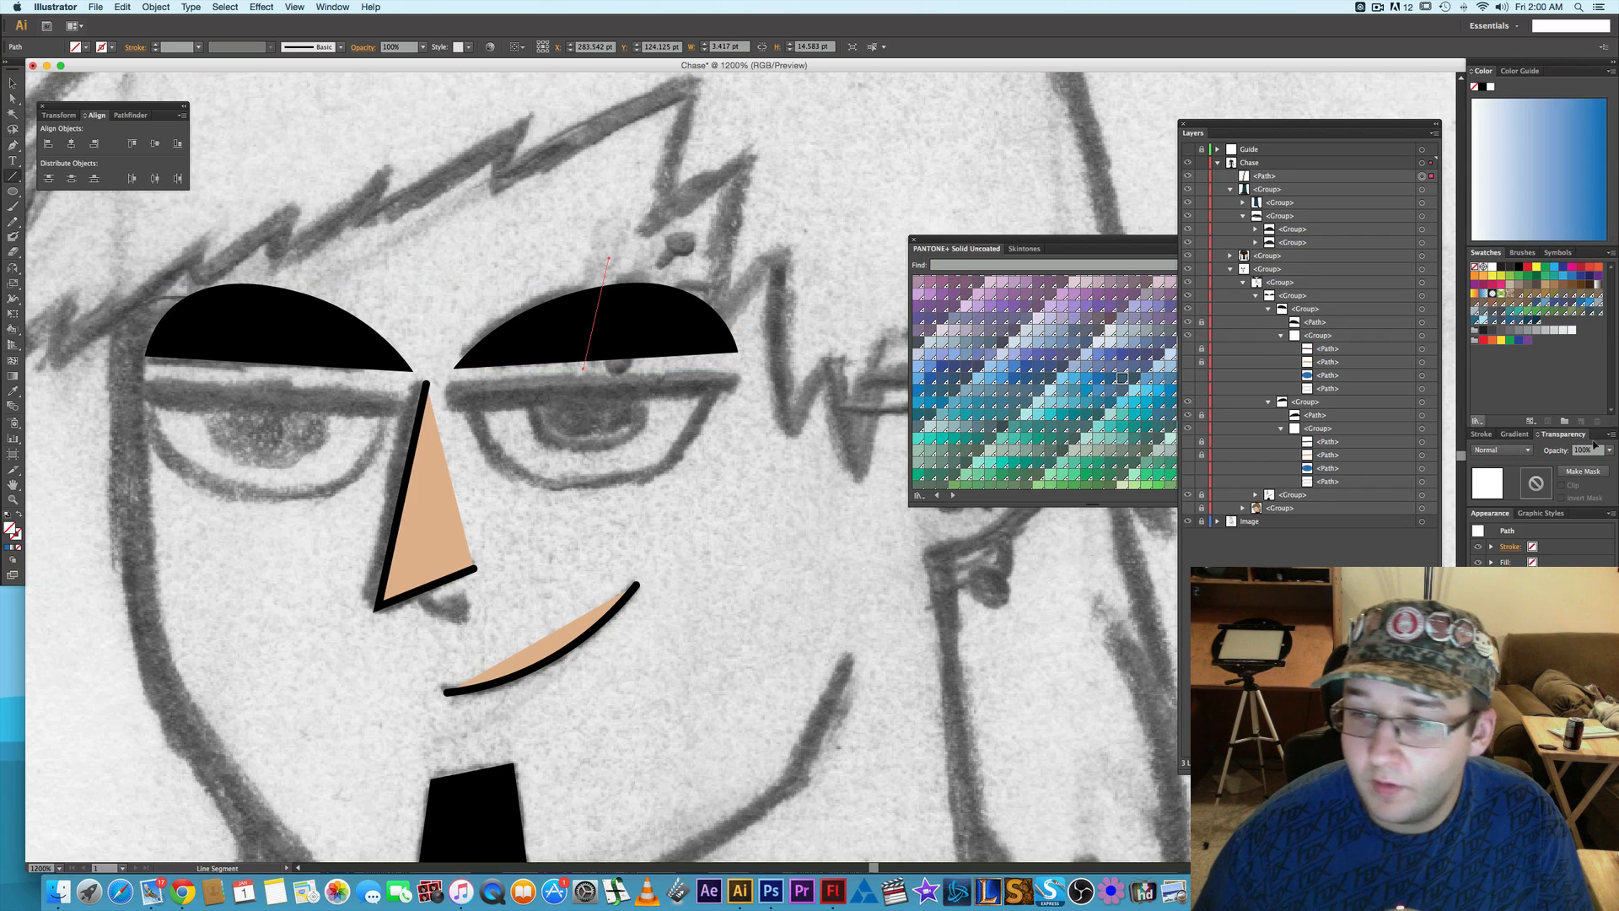
left_click(1493, 434)
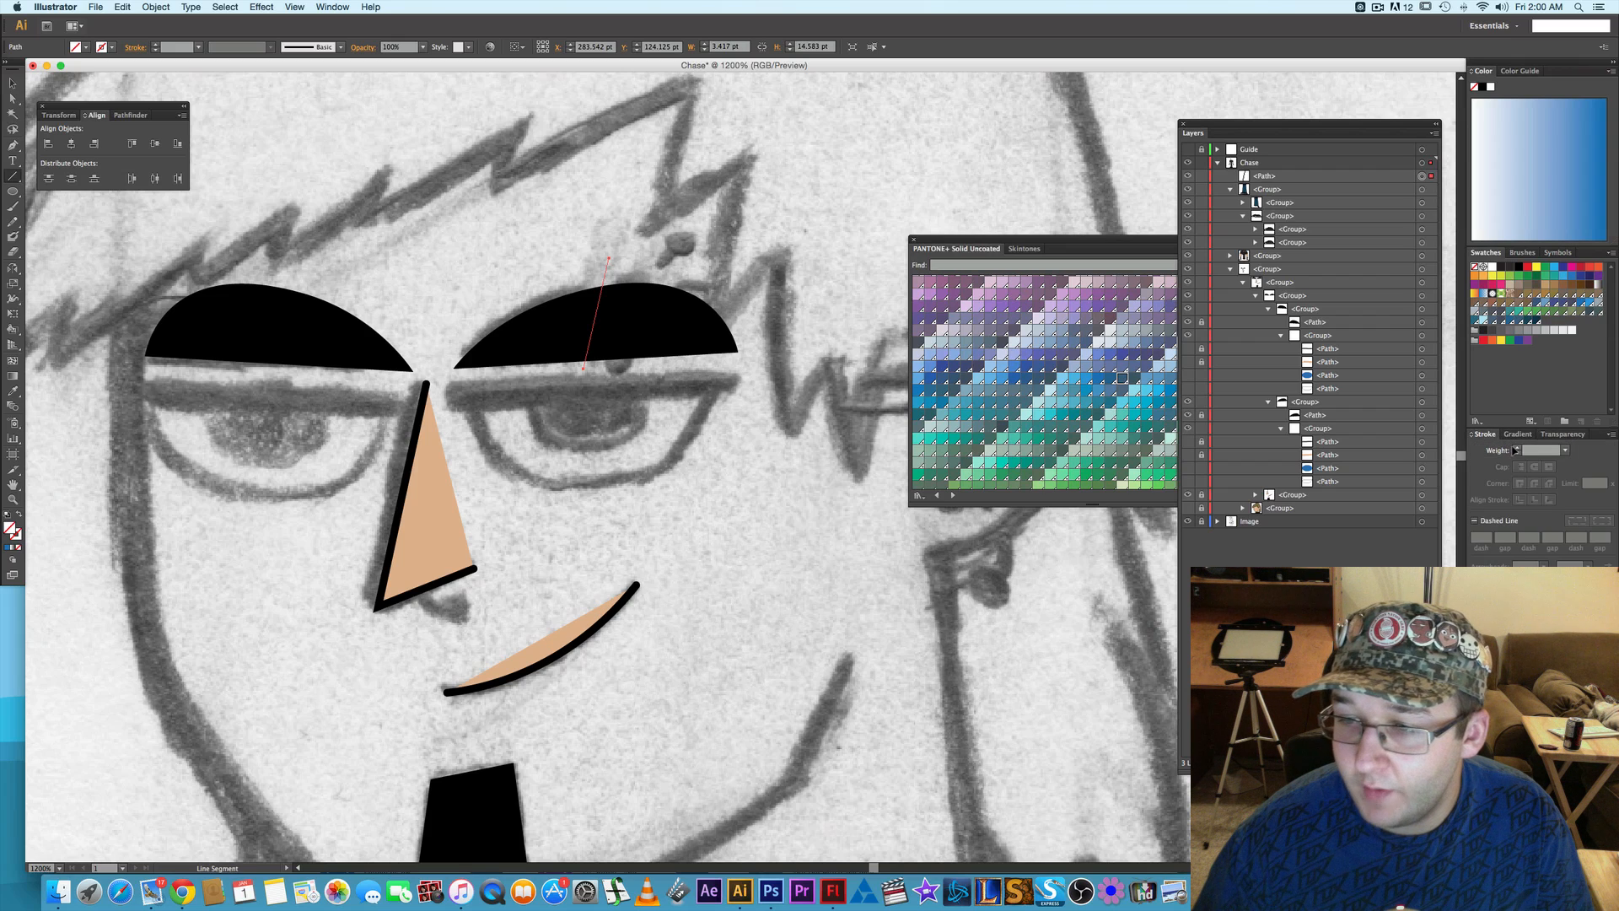
left_click(1516, 448)
left_click(1517, 449)
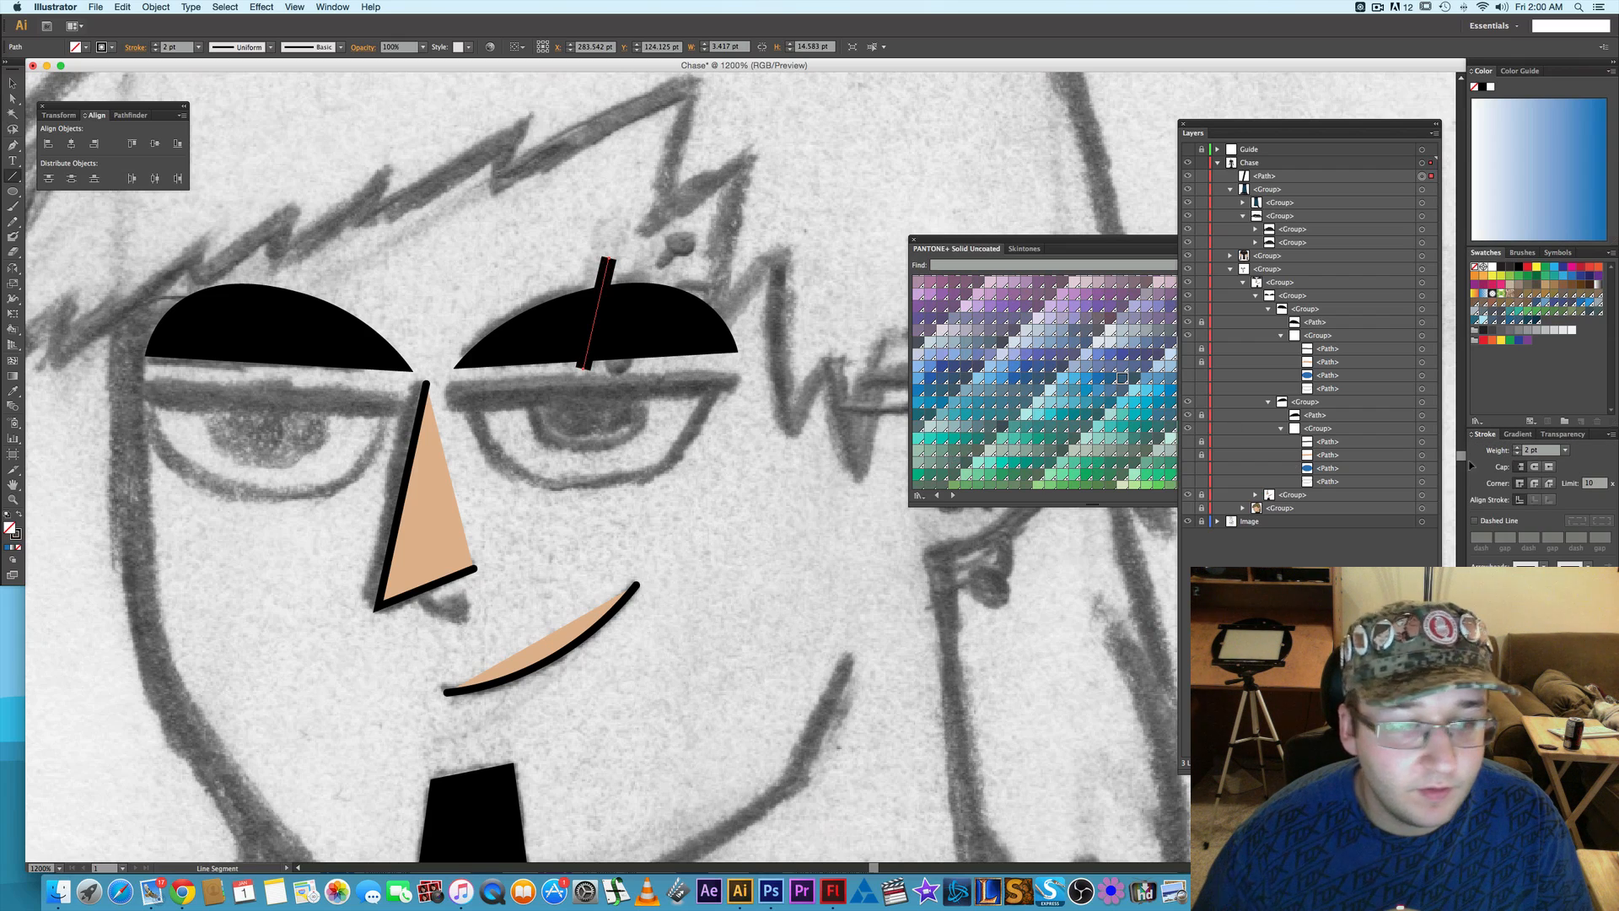
left_click(1516, 449)
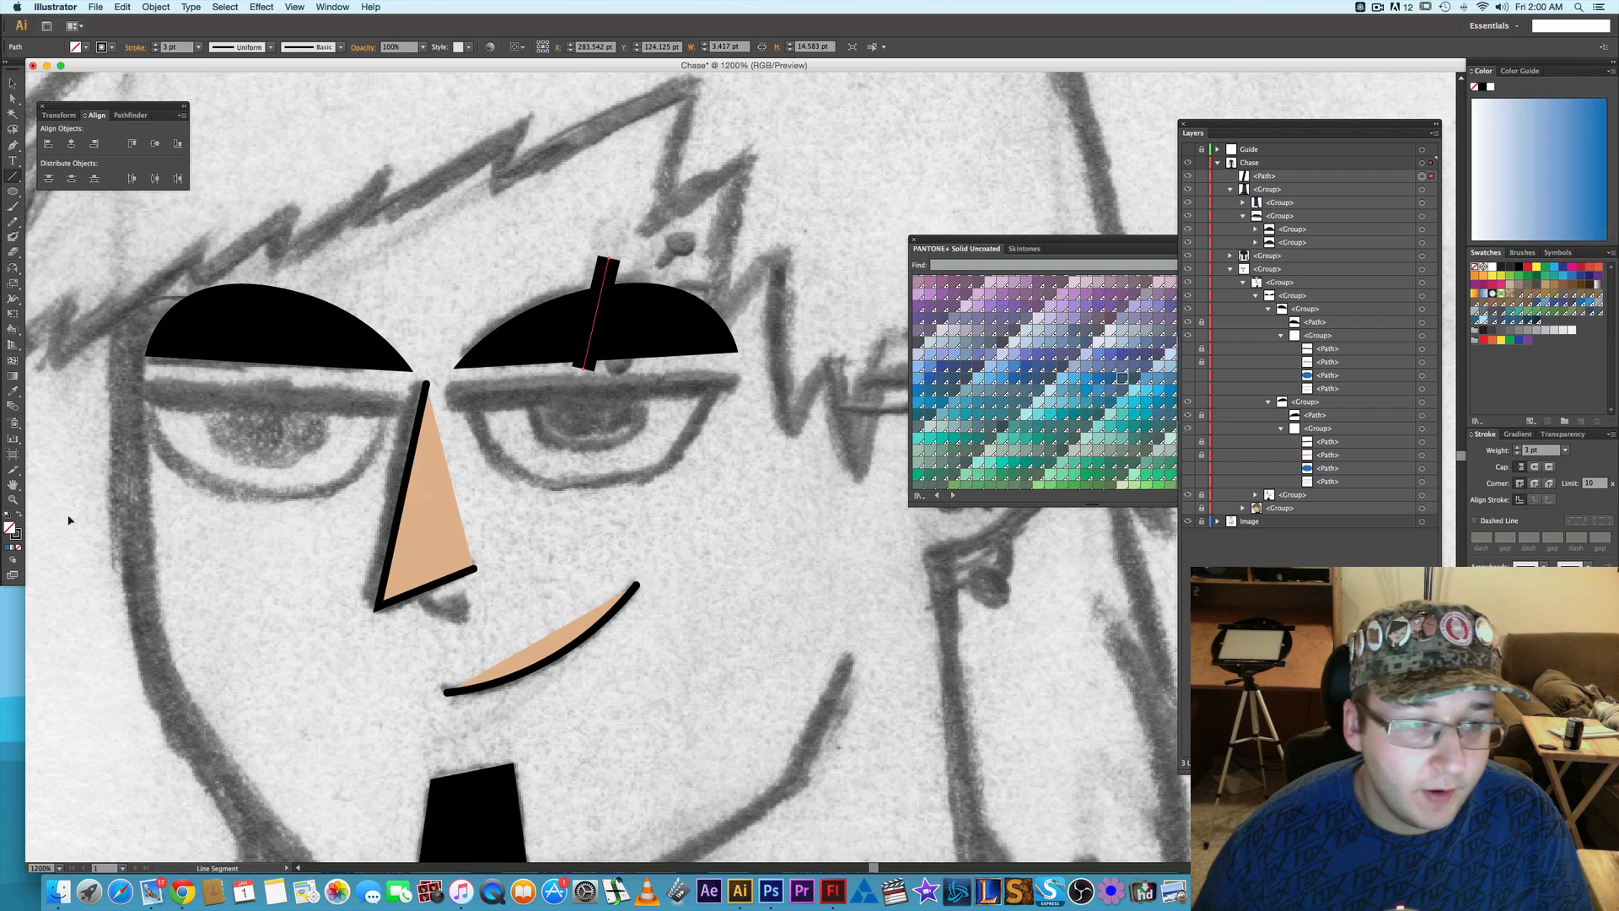
- Recolor the eyebrow line's stroke with the skin tone sampled from the nose, using no fill and a 3 pt weight
key("i")
left_click(444, 517)
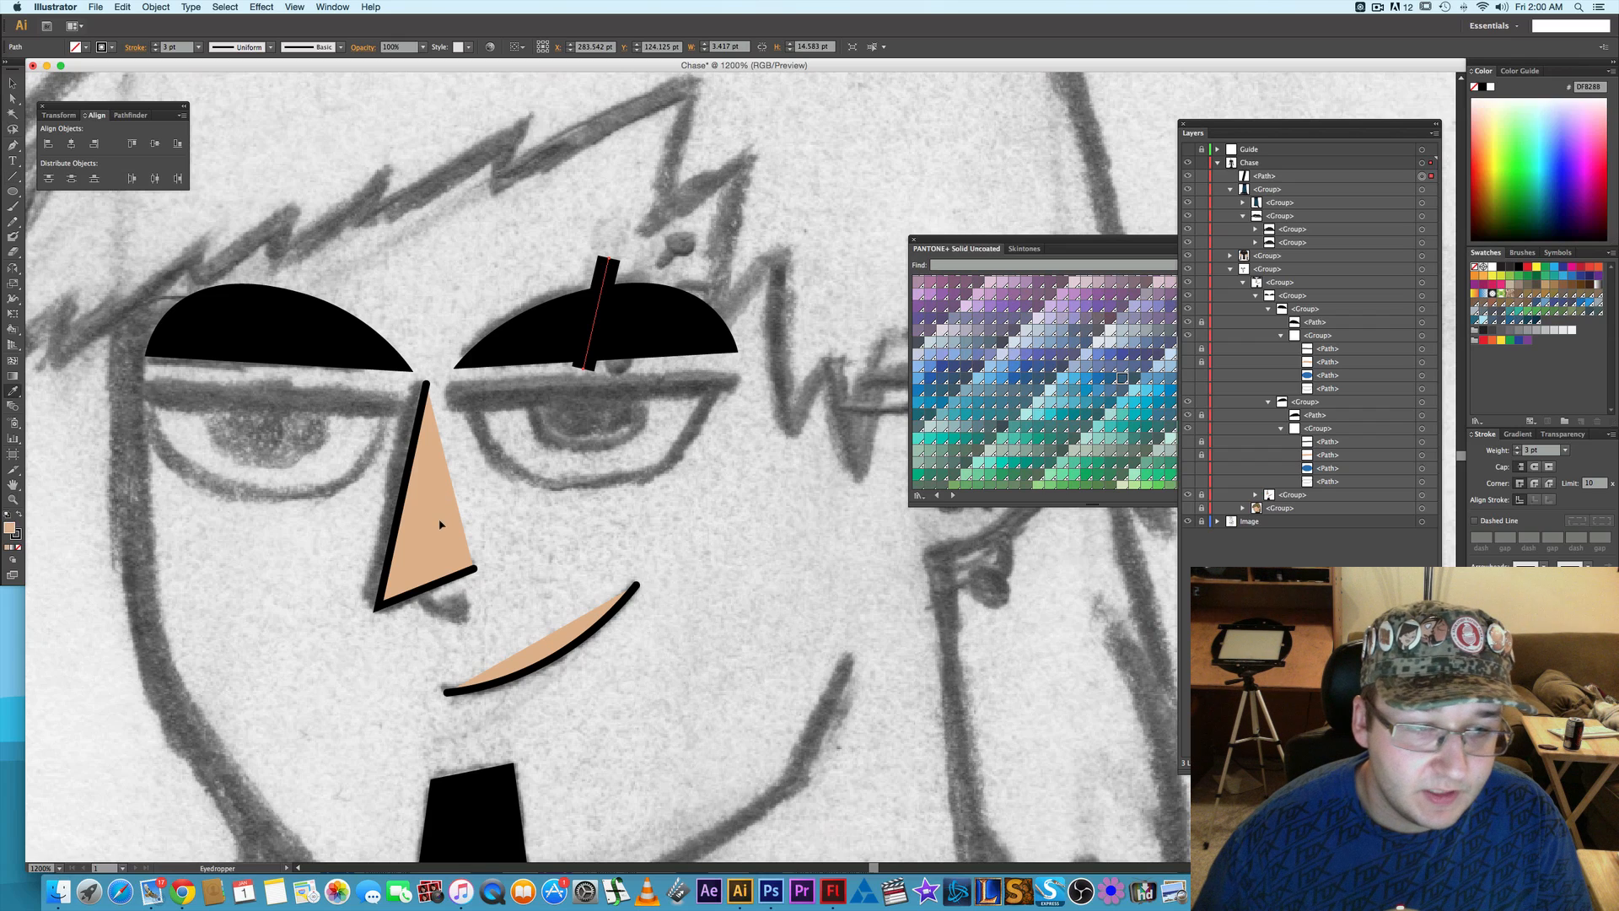
left_click(20, 515)
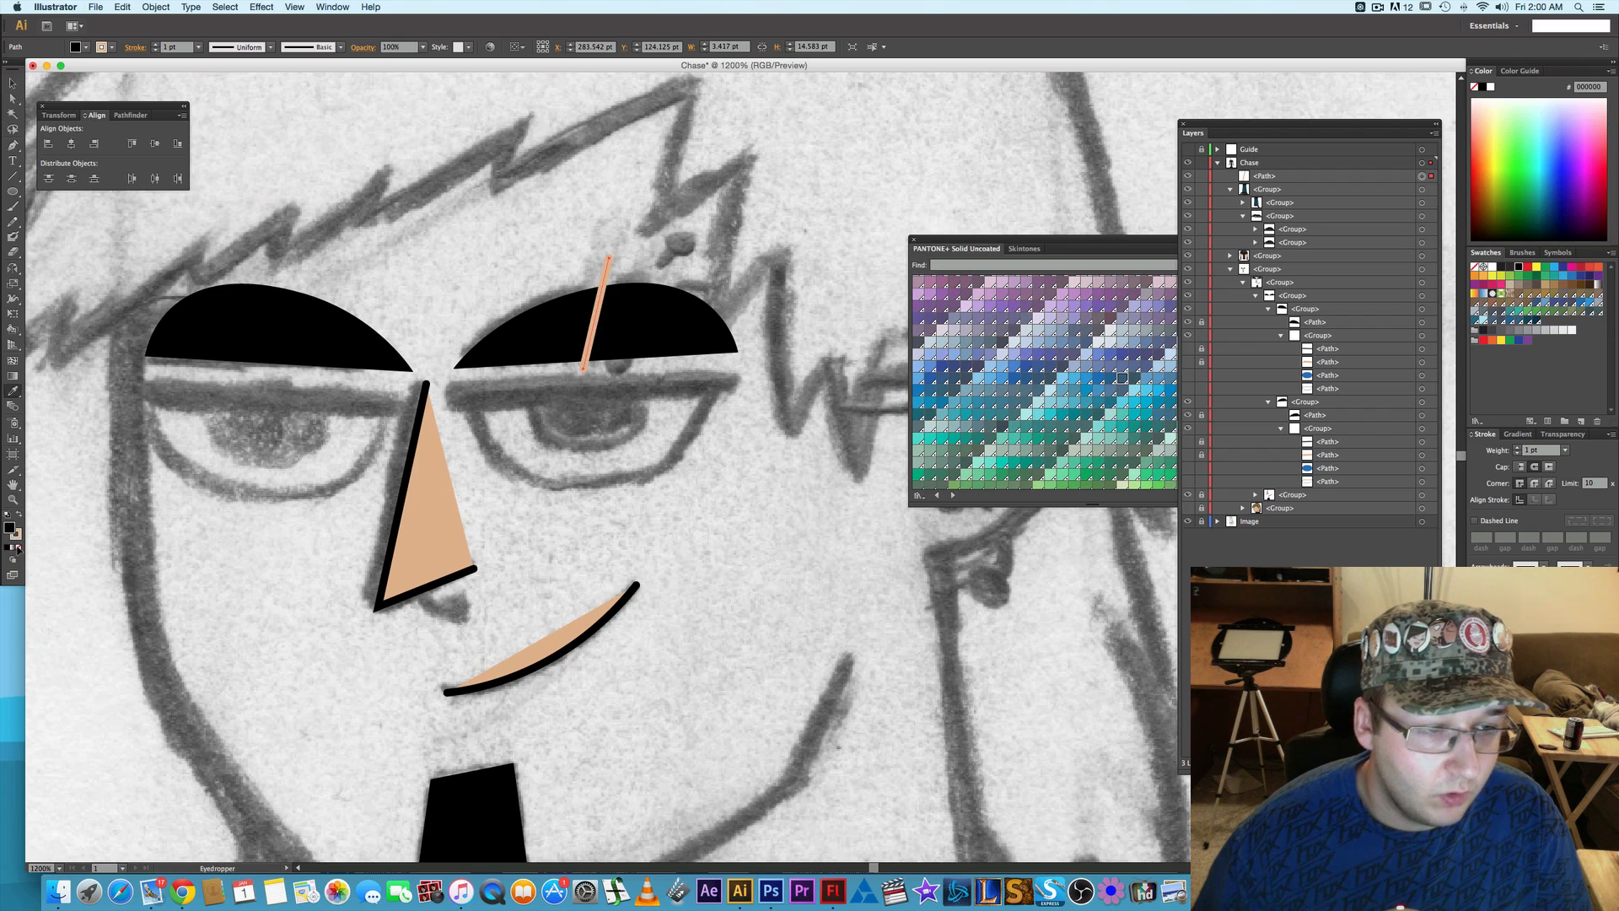
left_click(18, 547)
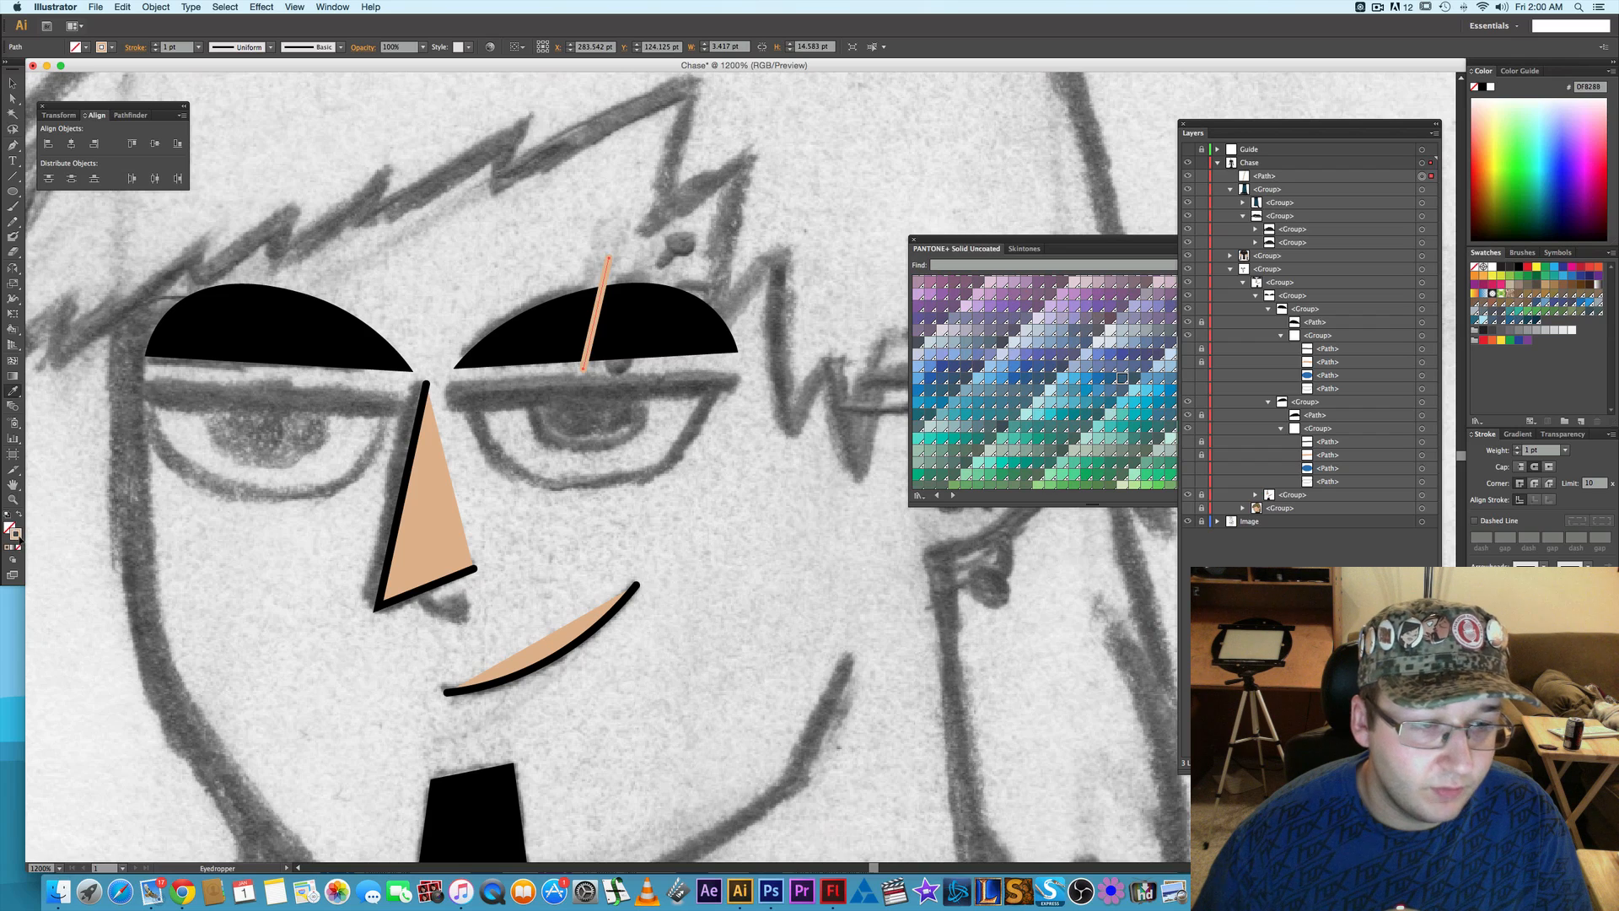
left_click(1518, 448)
left_click(1518, 448)
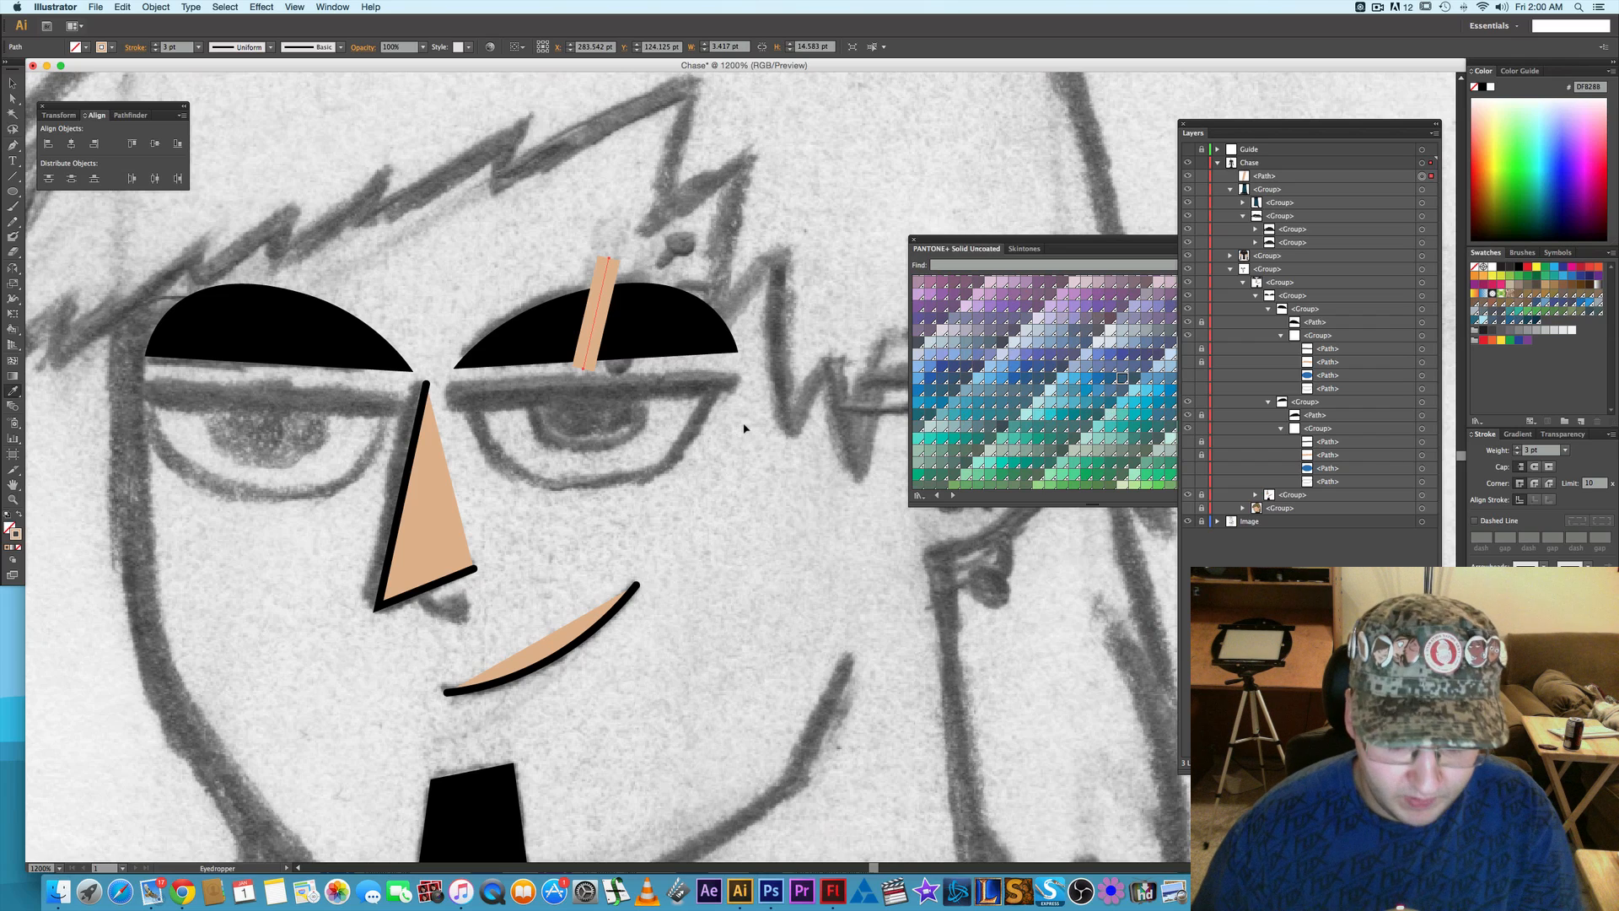
- Draw a second skin-tone line about 12.9 pt tall beside the first and move both lines into the viewer's-right eye and brow group
key("backslash")
mouse_move(667, 271)
left_mouse_down()
mouse_move(671, 354)
mouse_move(647, 368)
left_mouse_up()
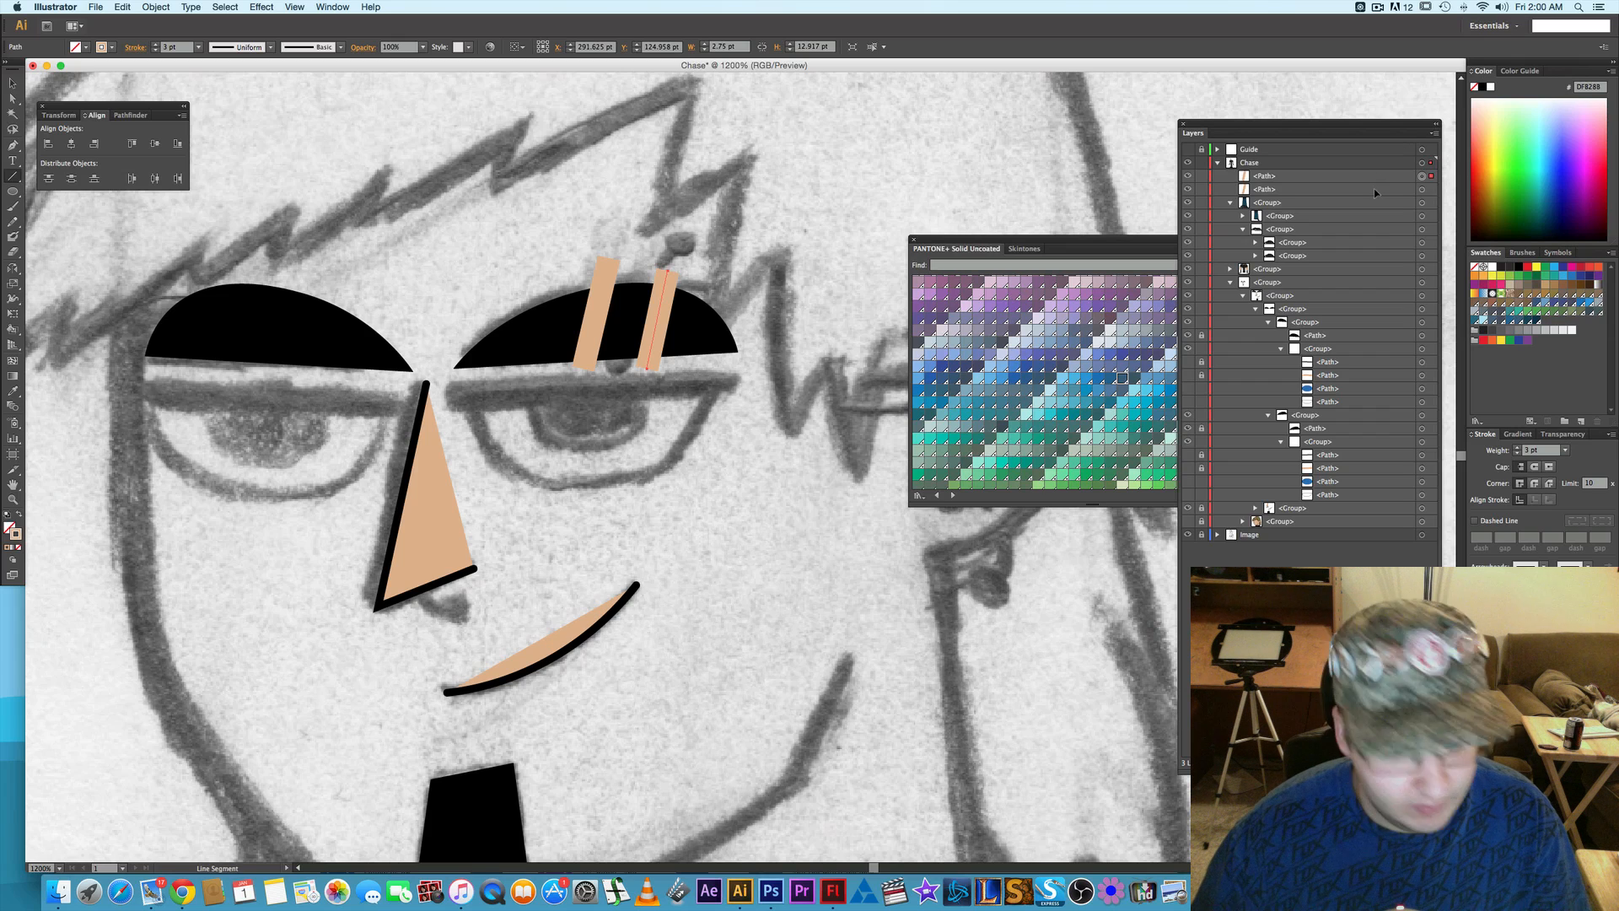
left_click(1299, 189, "shift")
left_click_drag(1299, 194, 1338, 427)
- Group the two skin-tone eyebrow slits together and deselect them
left_click(1425, 415, "shift")
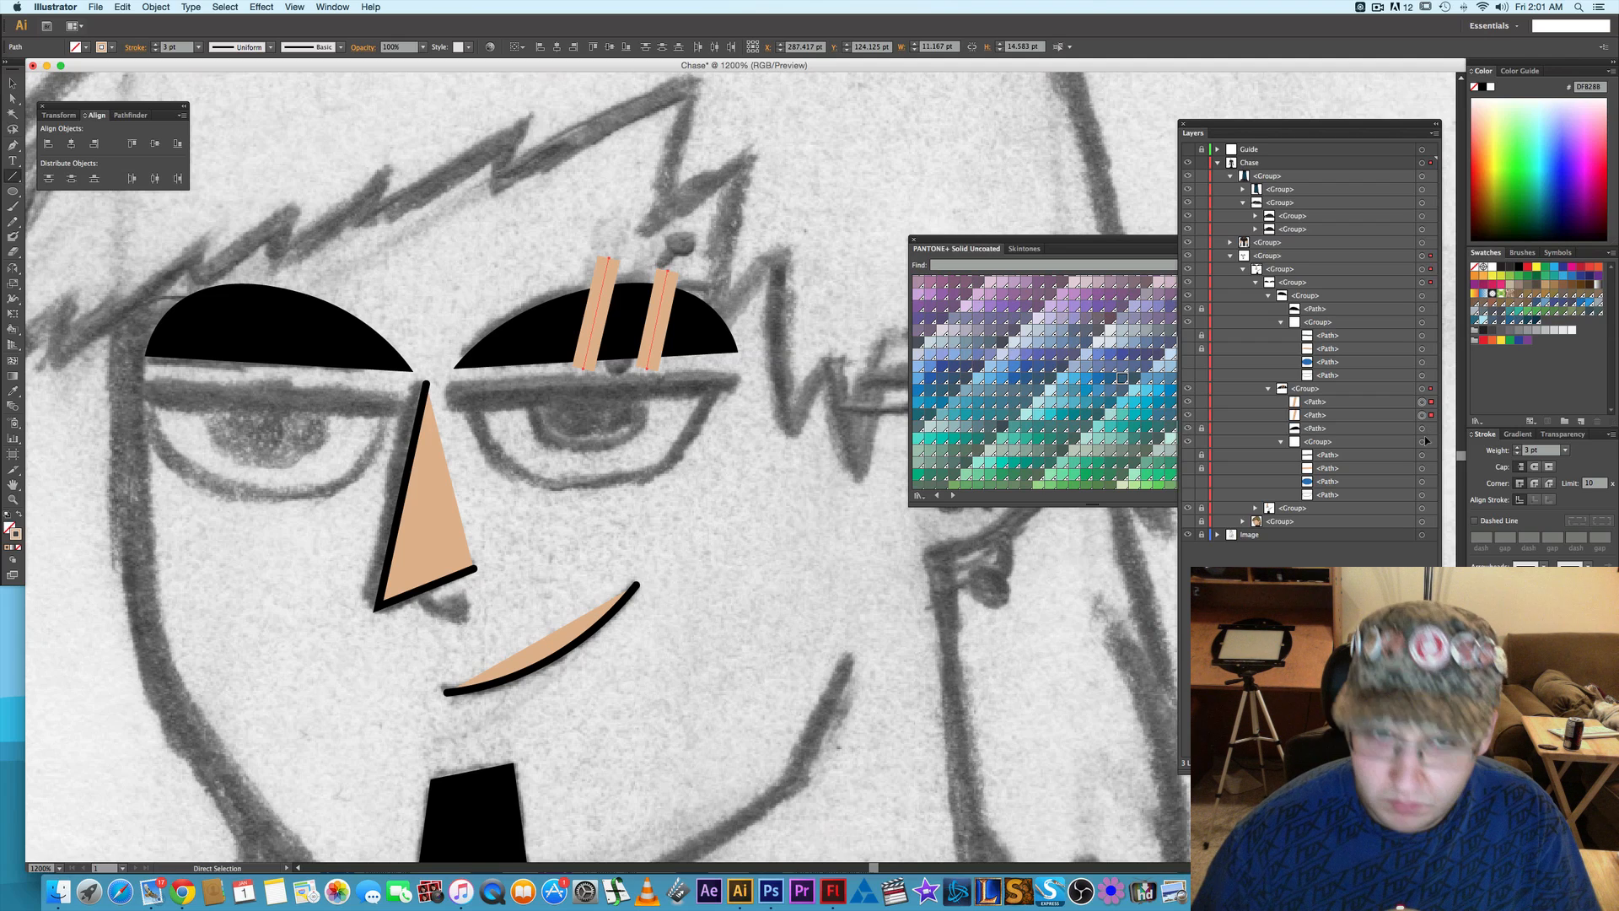
key("super+g")
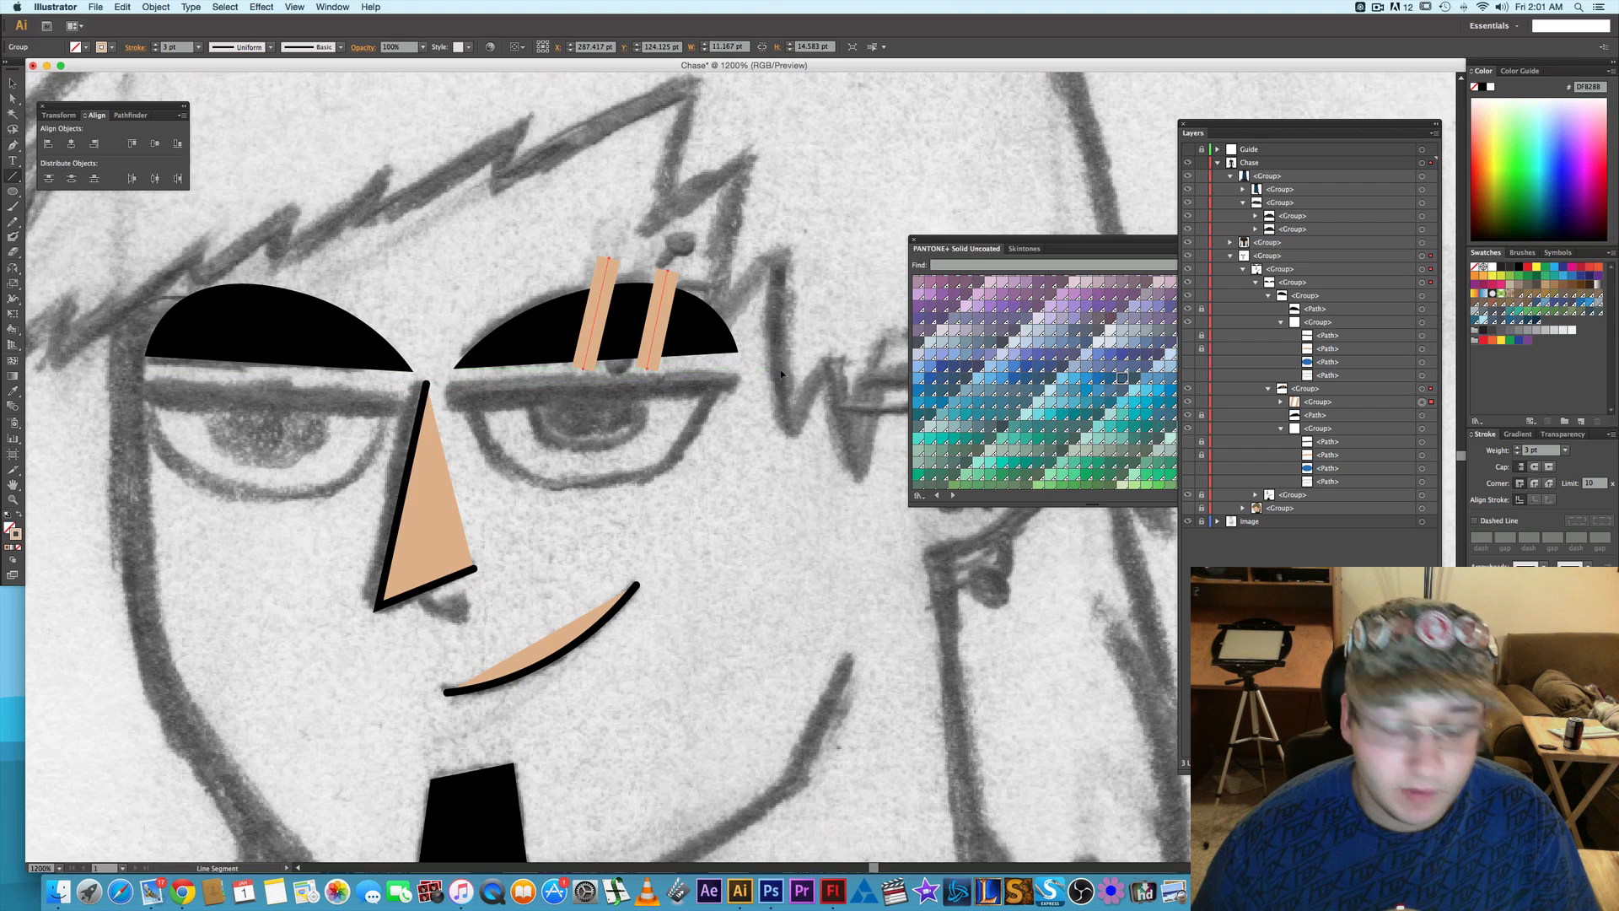
key("a")
left_click(766, 391)
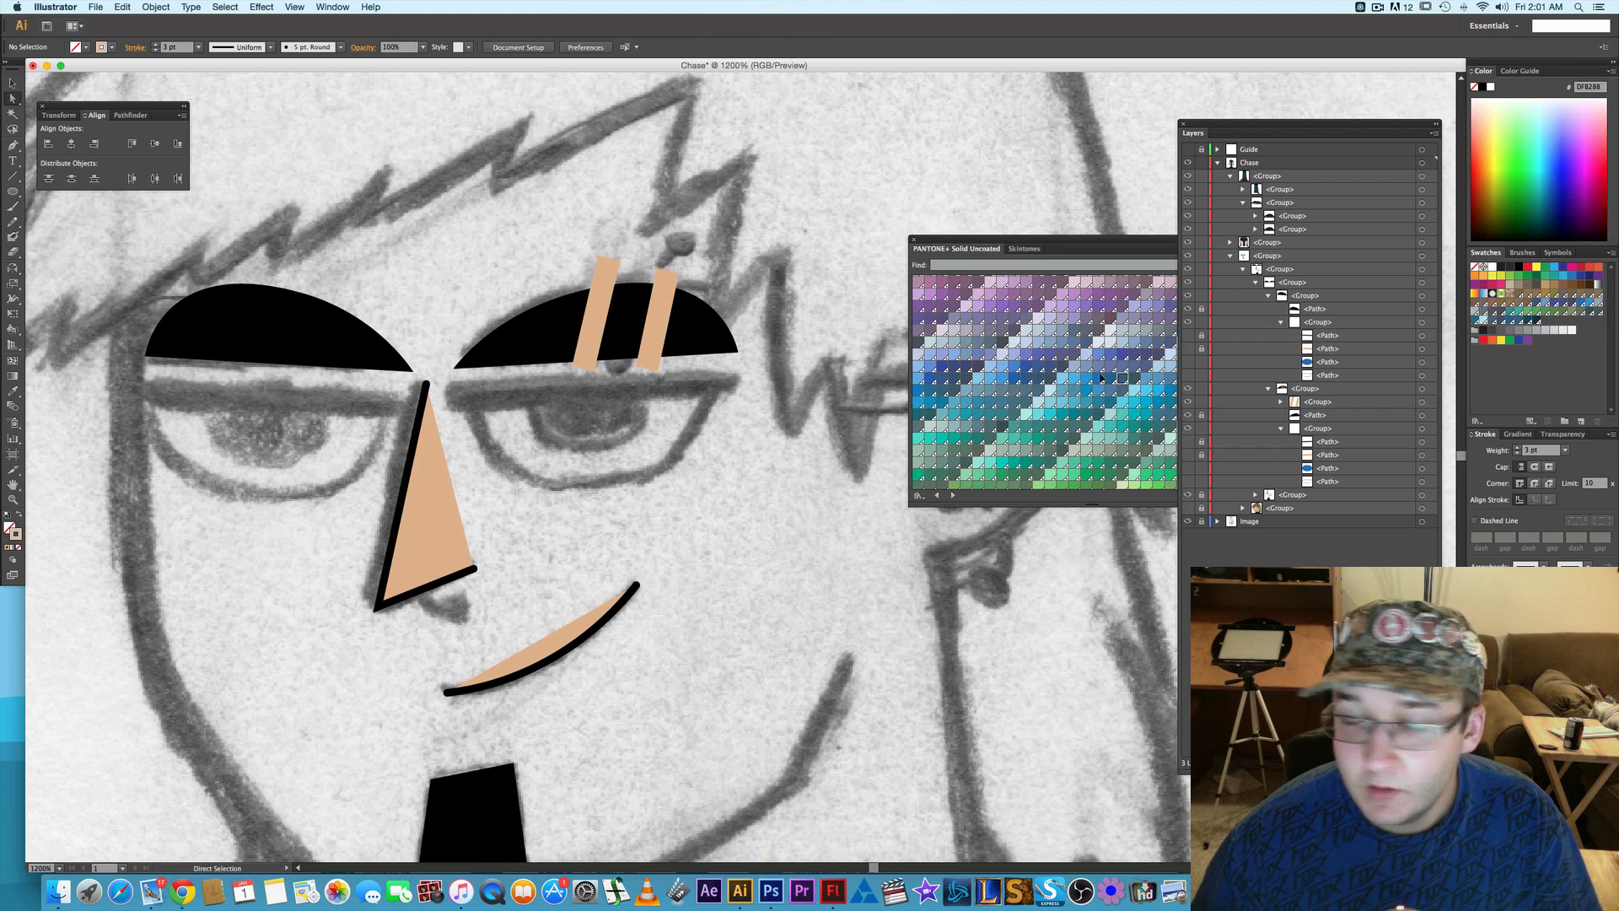
scroll(788, 354, "up", 2)
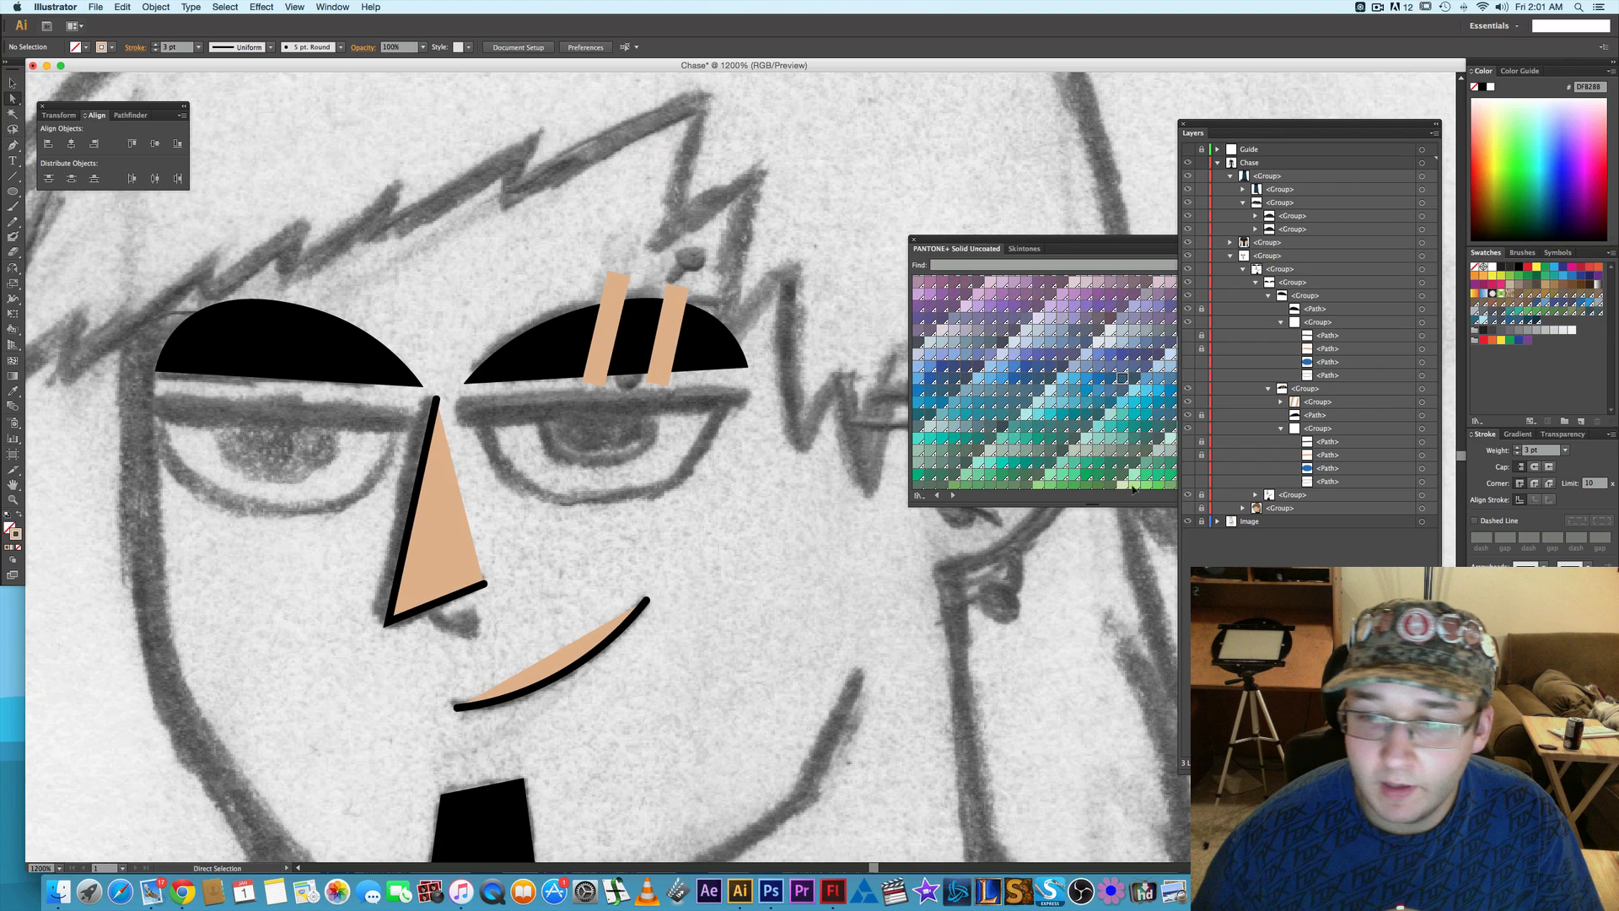
- Show the hidden head shapes and the parts of both eyes again
left_click(1188, 508)
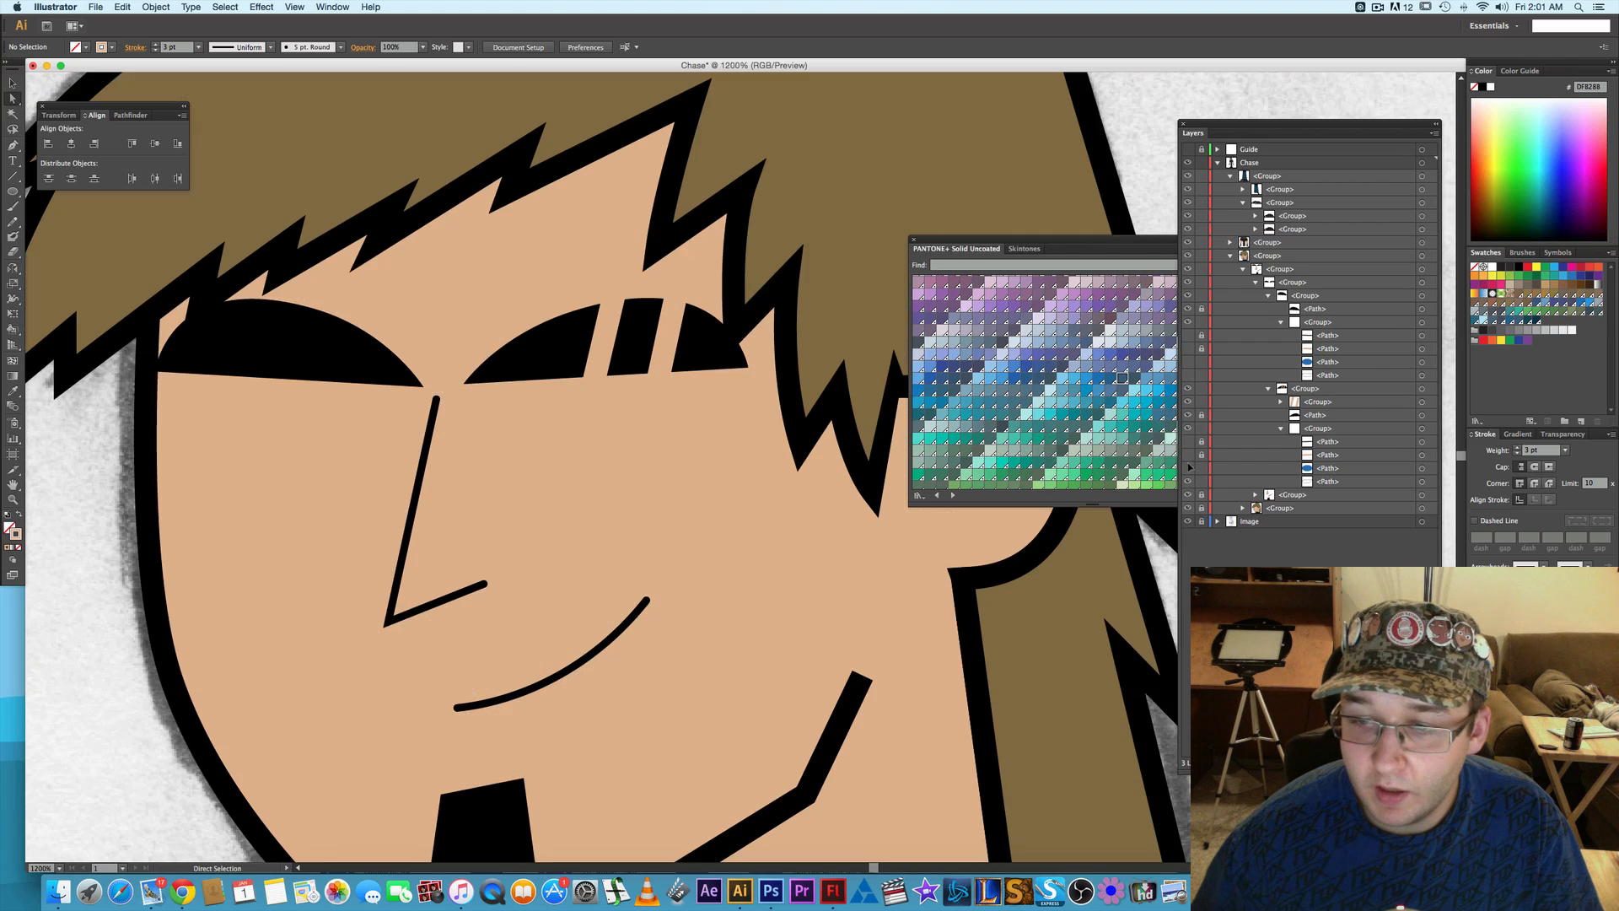
left_click_drag(1189, 443, 1189, 440)
left_click_drag(1189, 348, 1189, 335)
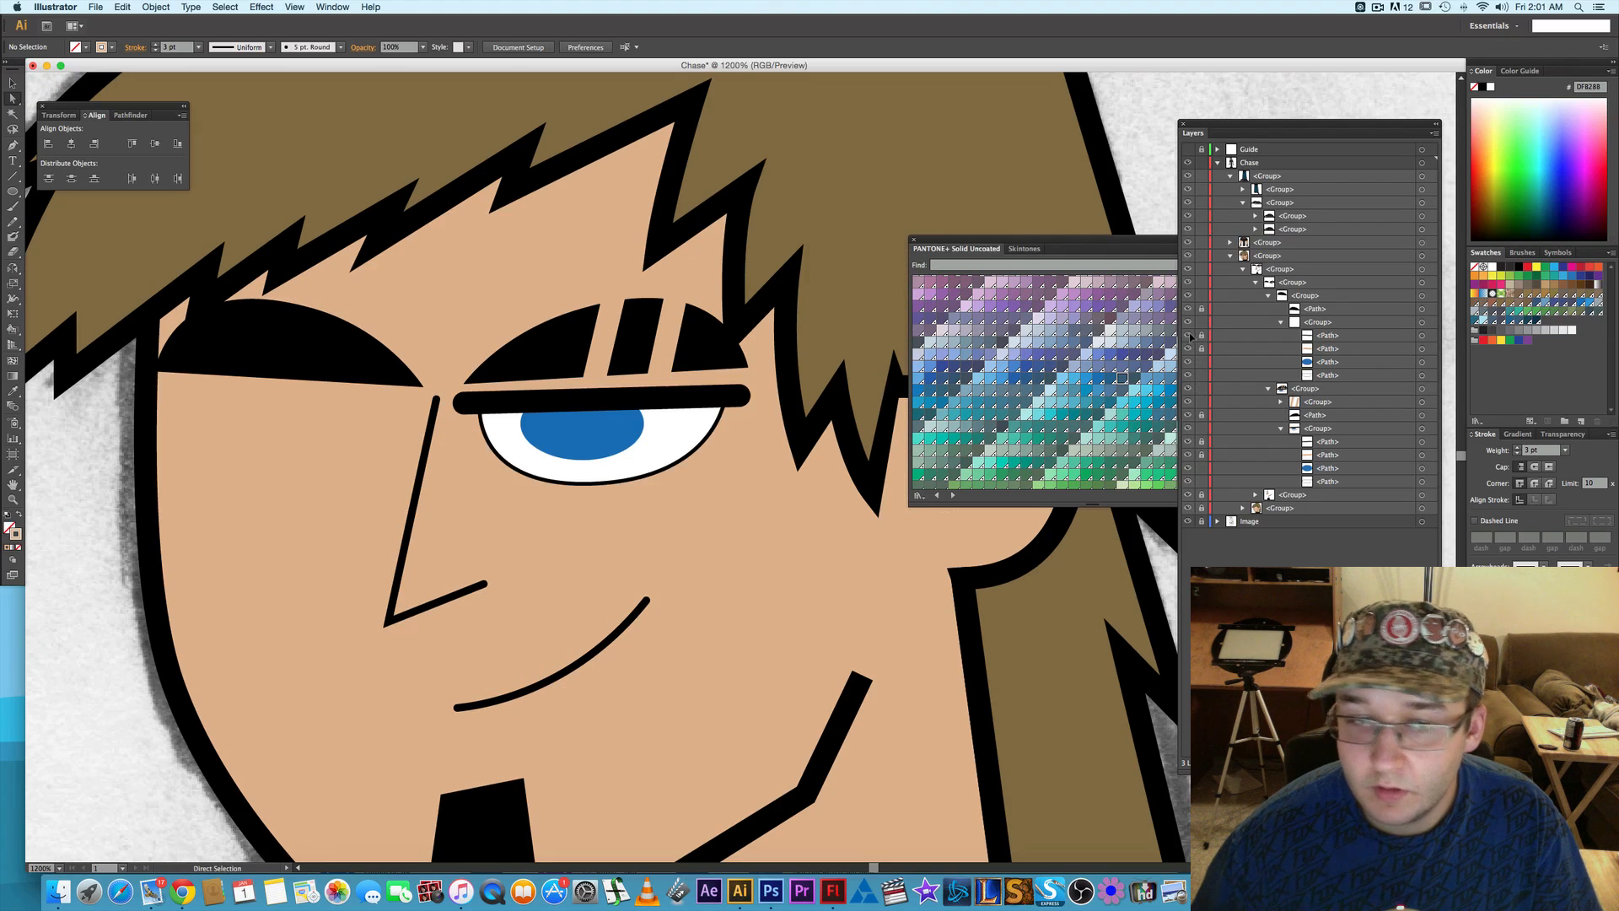
- Set the stroke weight of both skin-tone eyebrow slits to 2 pt and deselect them
left_click(608, 343)
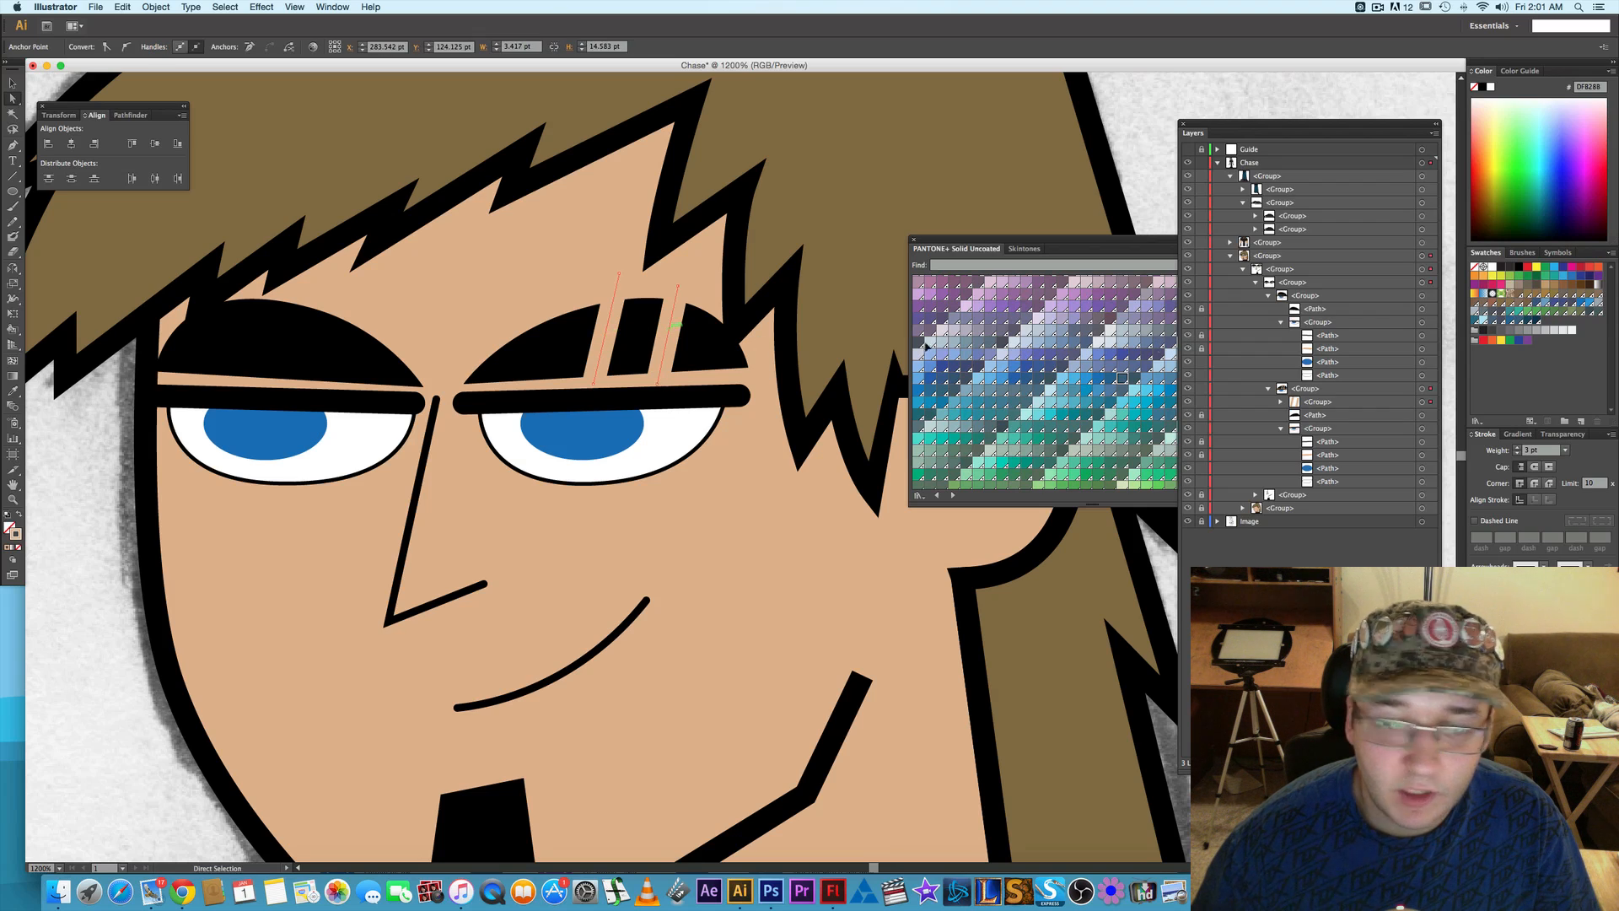
left_click(1517, 453)
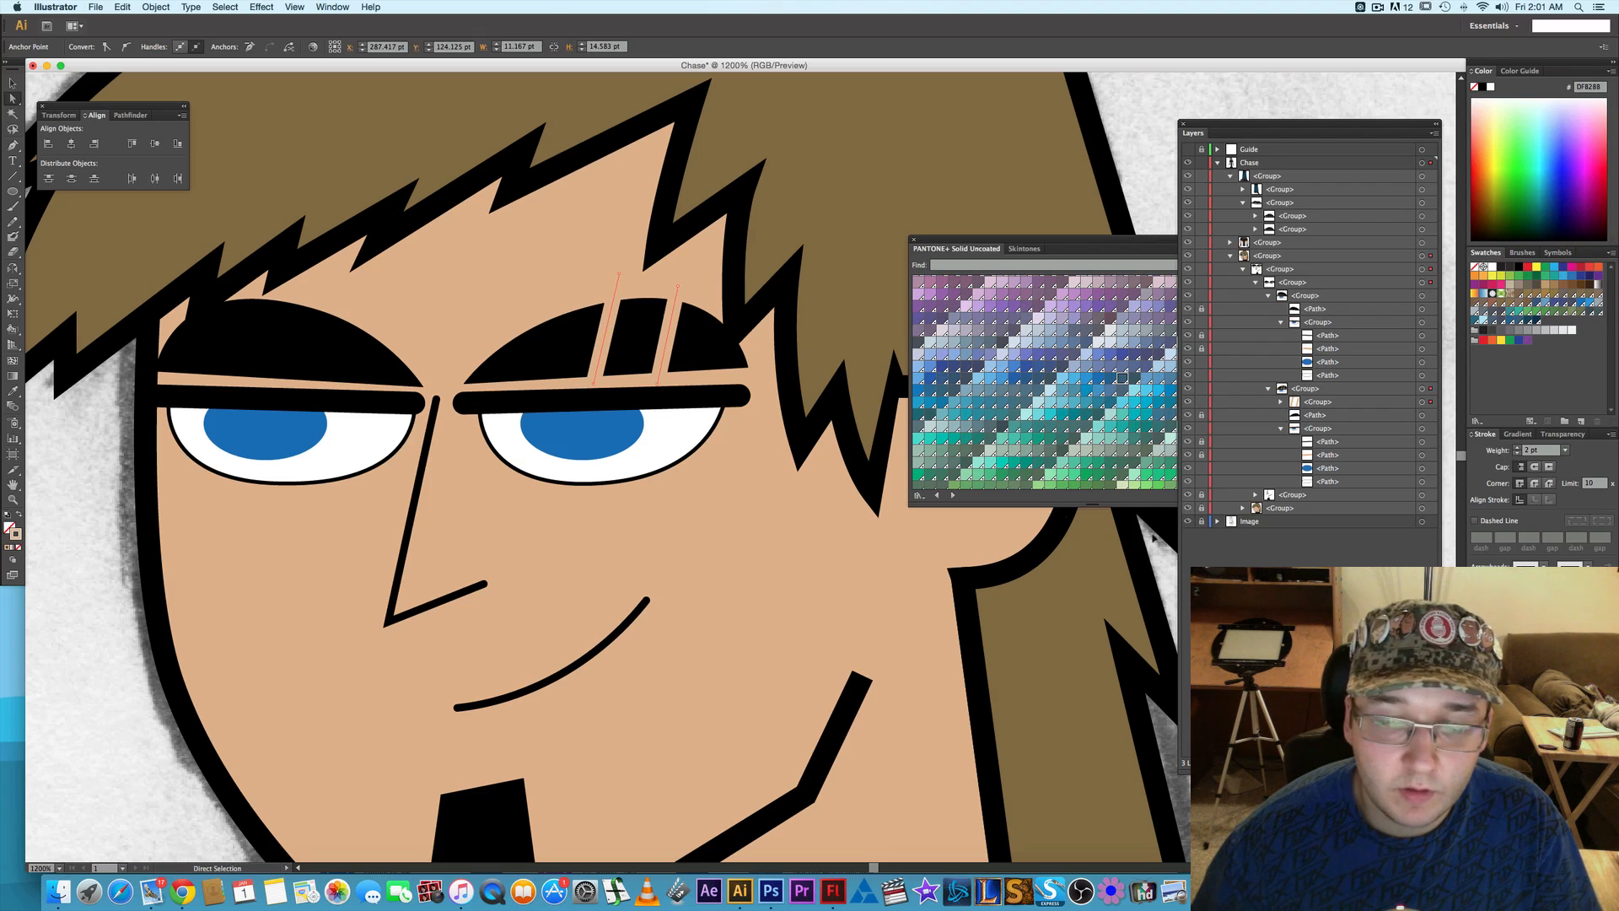
left_click(59, 476)
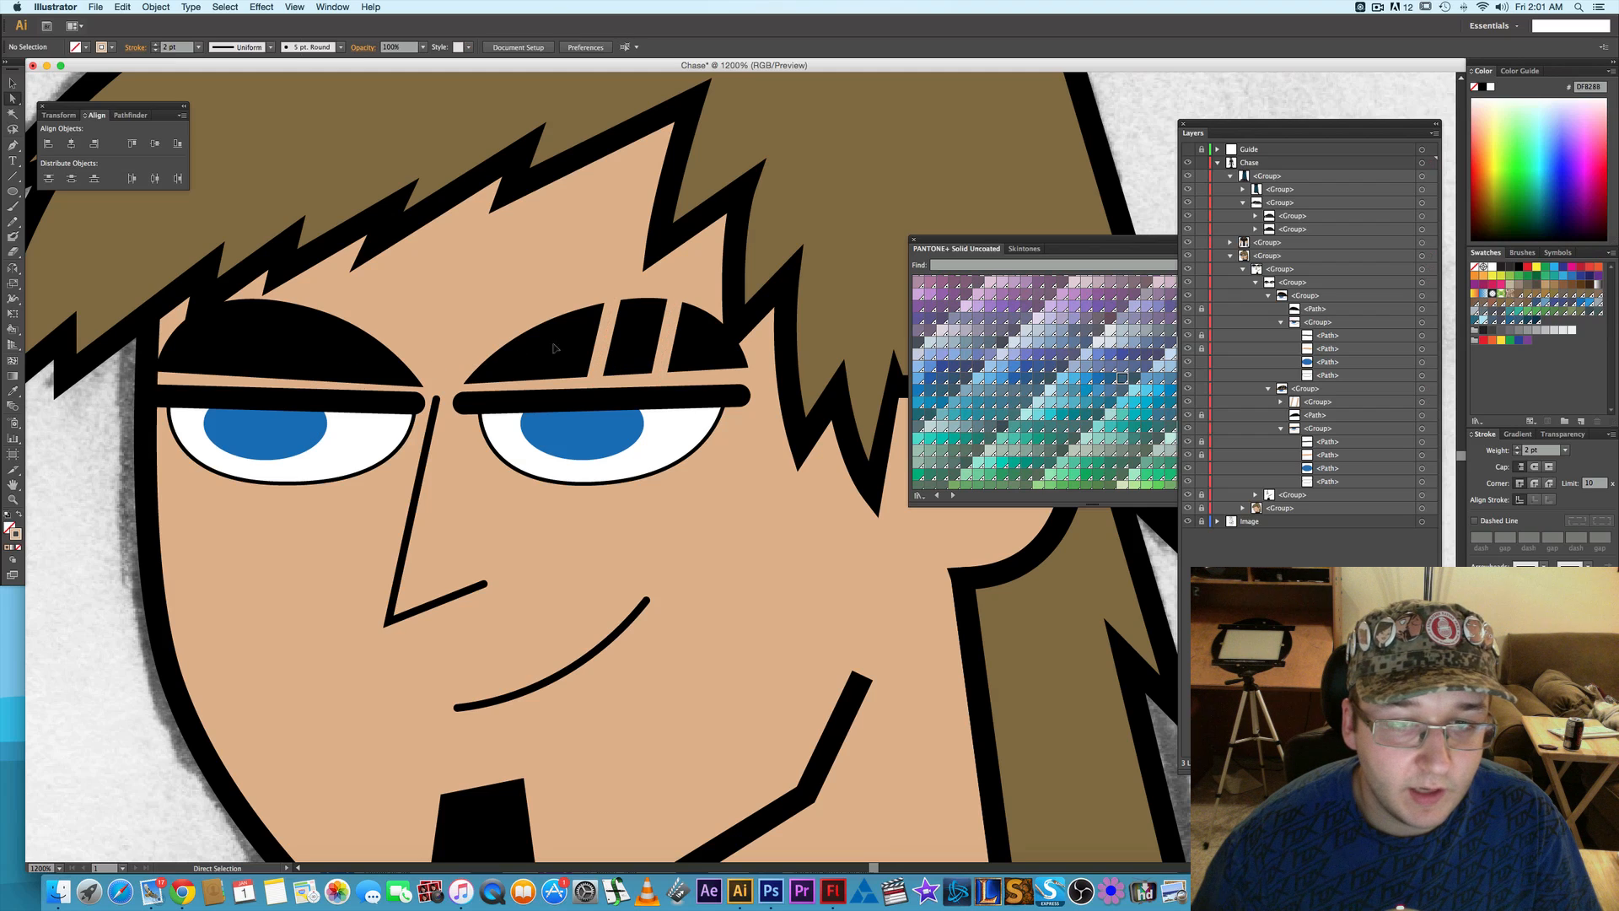
- Nudge the inner eyebrow slit about 4 pt outward, closer to the outer slit
left_click(602, 338)
key("Right")
key("Right")
key("Right")
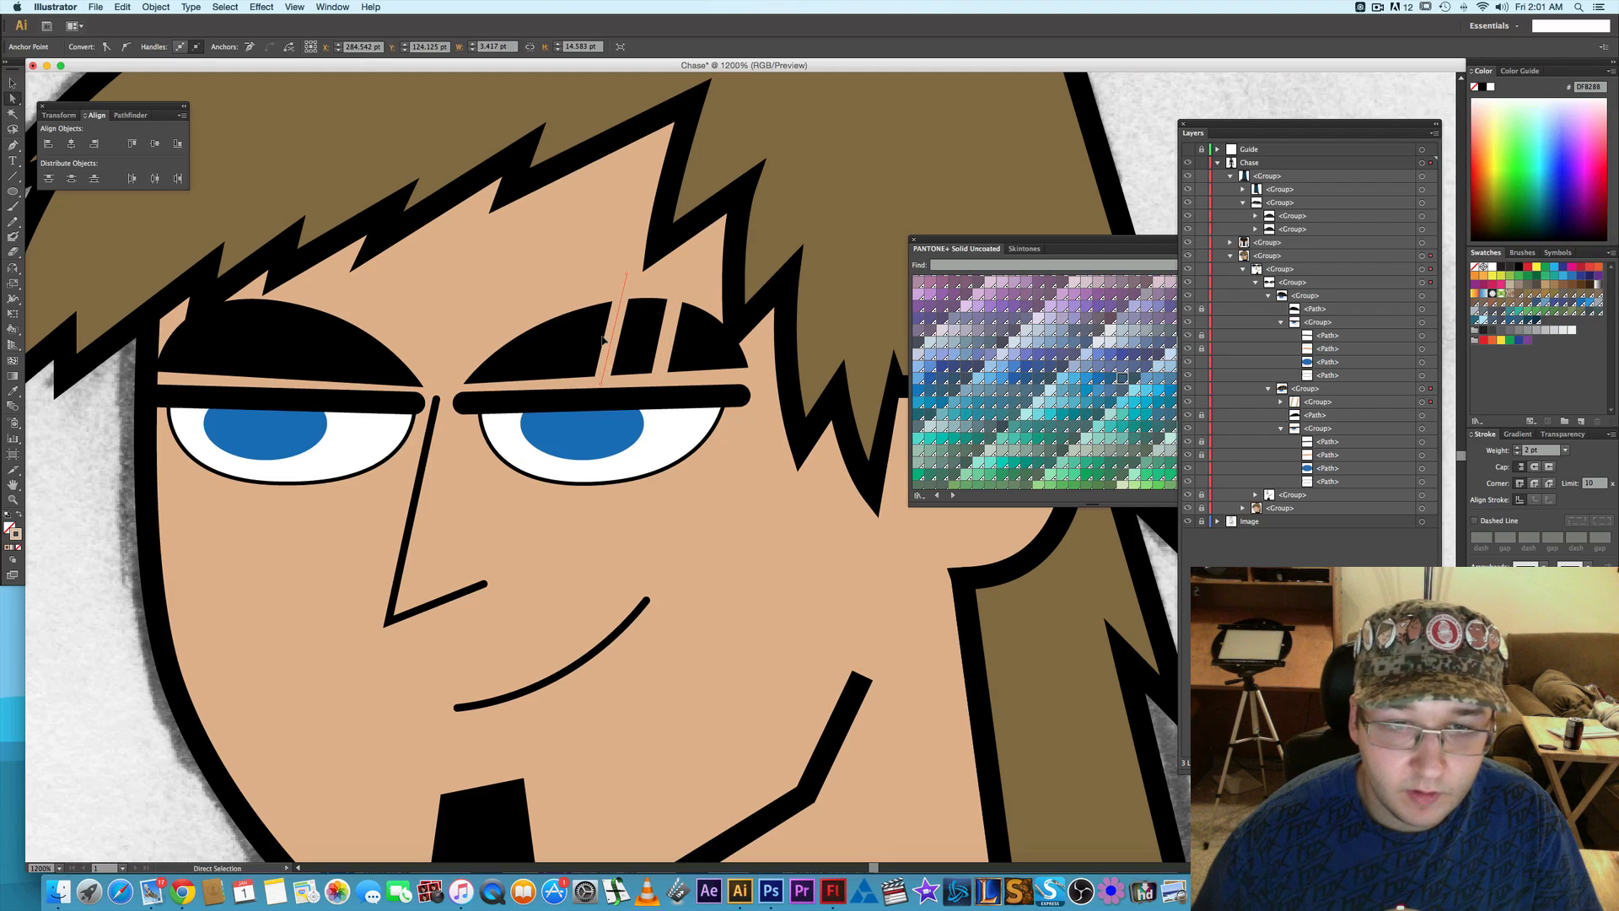
key("Right")
key("Right")
key("Right")
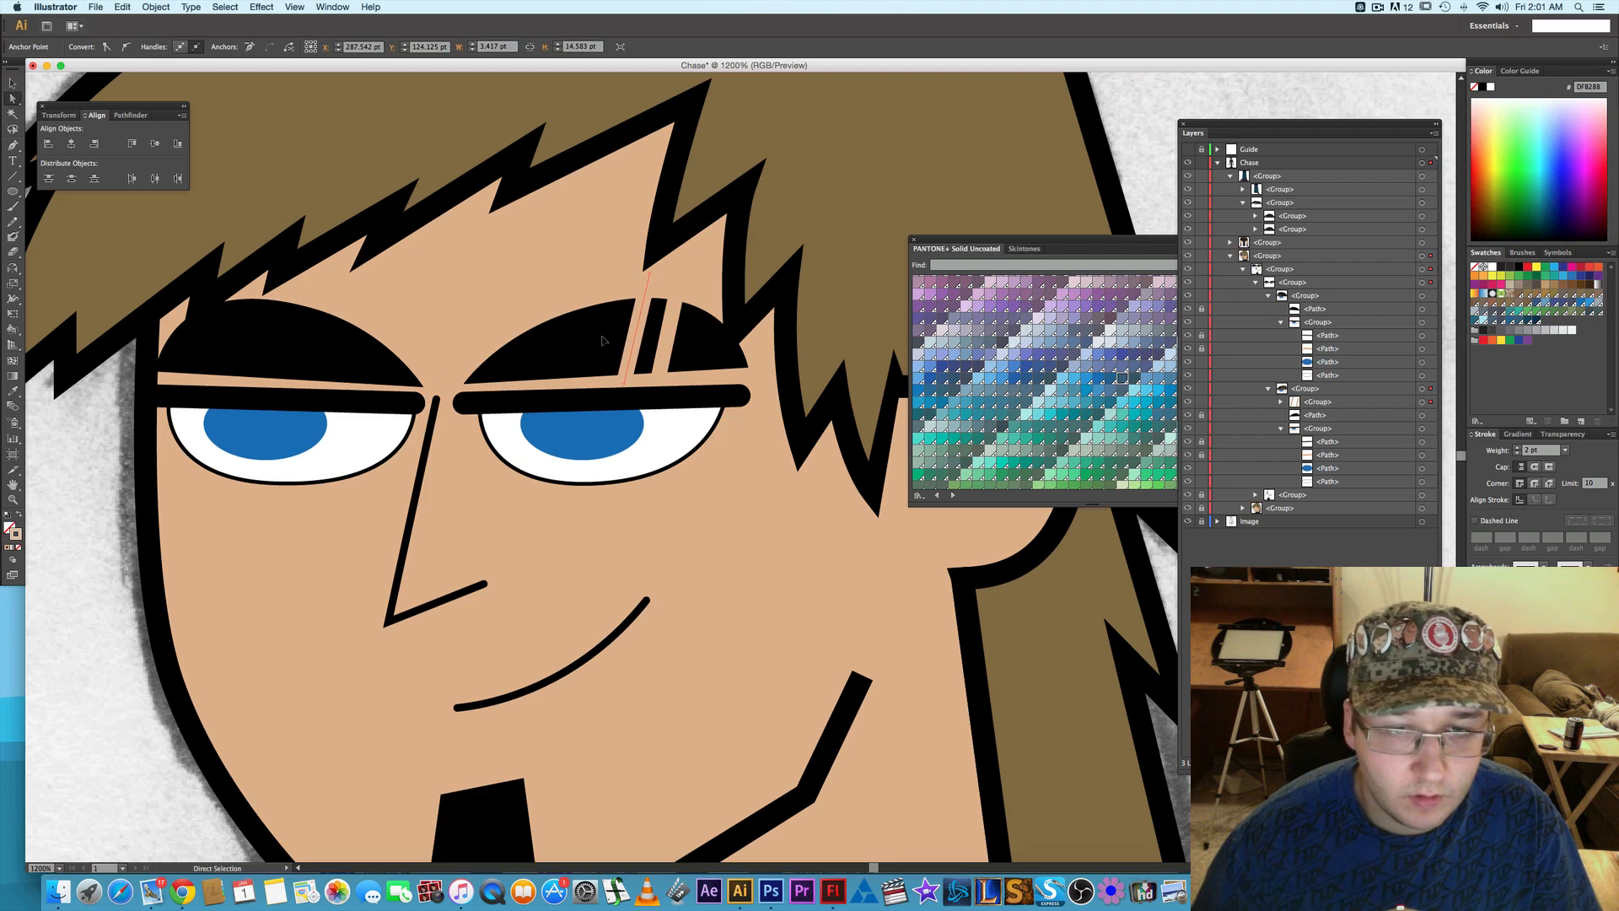
- Nudge both eyebrow slits together about 3 pt toward the outer end of the eyebrow and deselect them
left_click(669, 334, "shift")
key("Right")
key("Right")
key("Right")
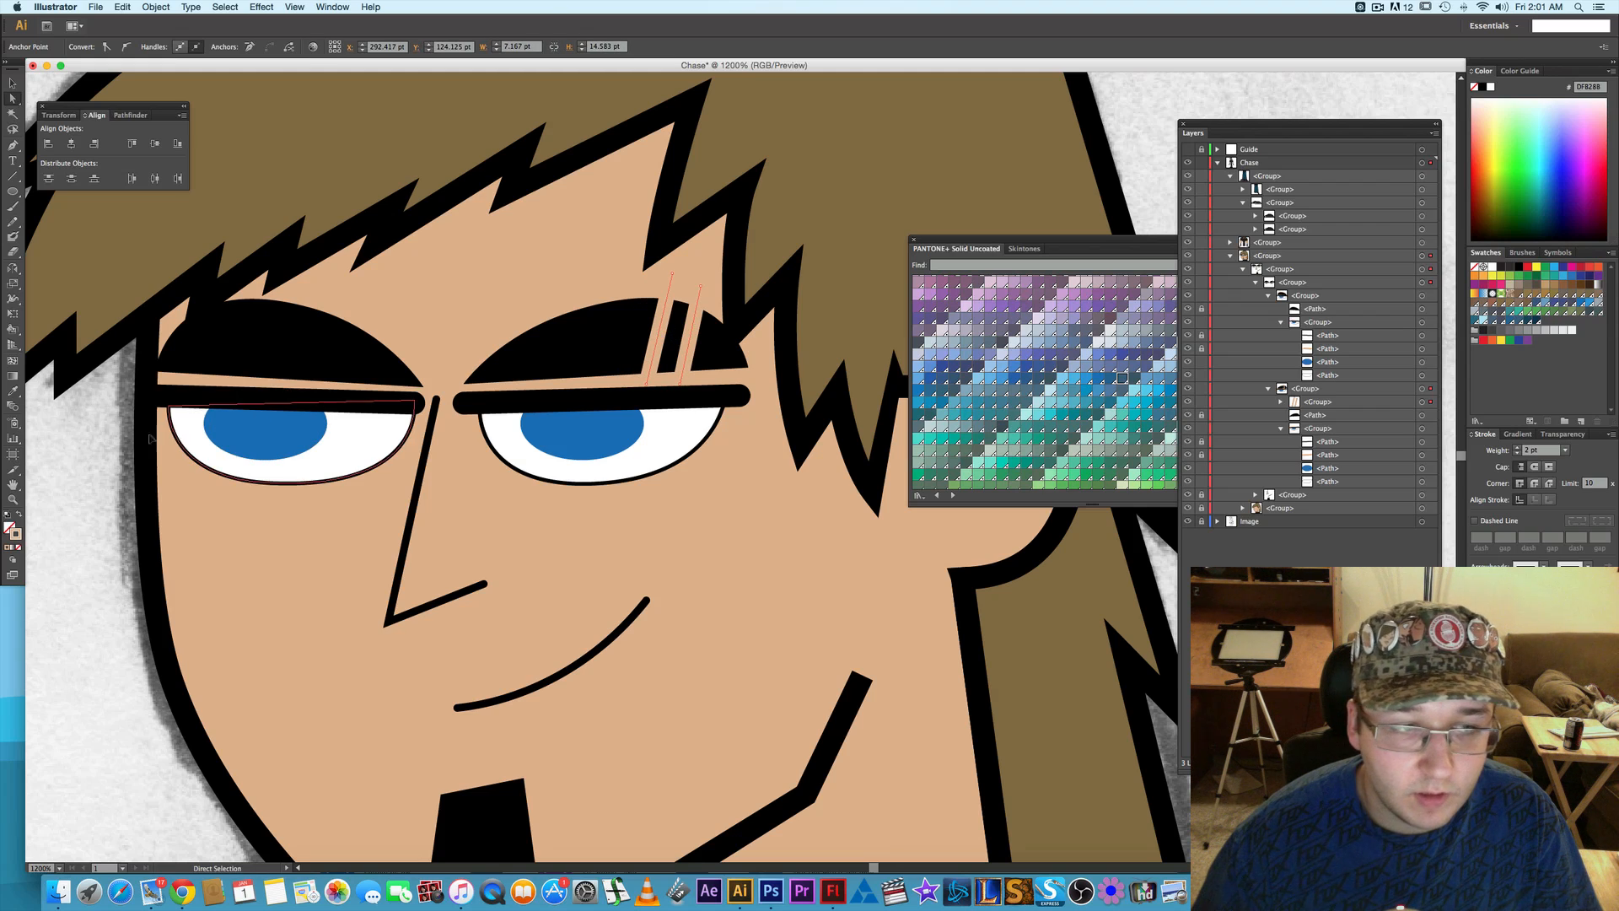
left_click(595, 345)
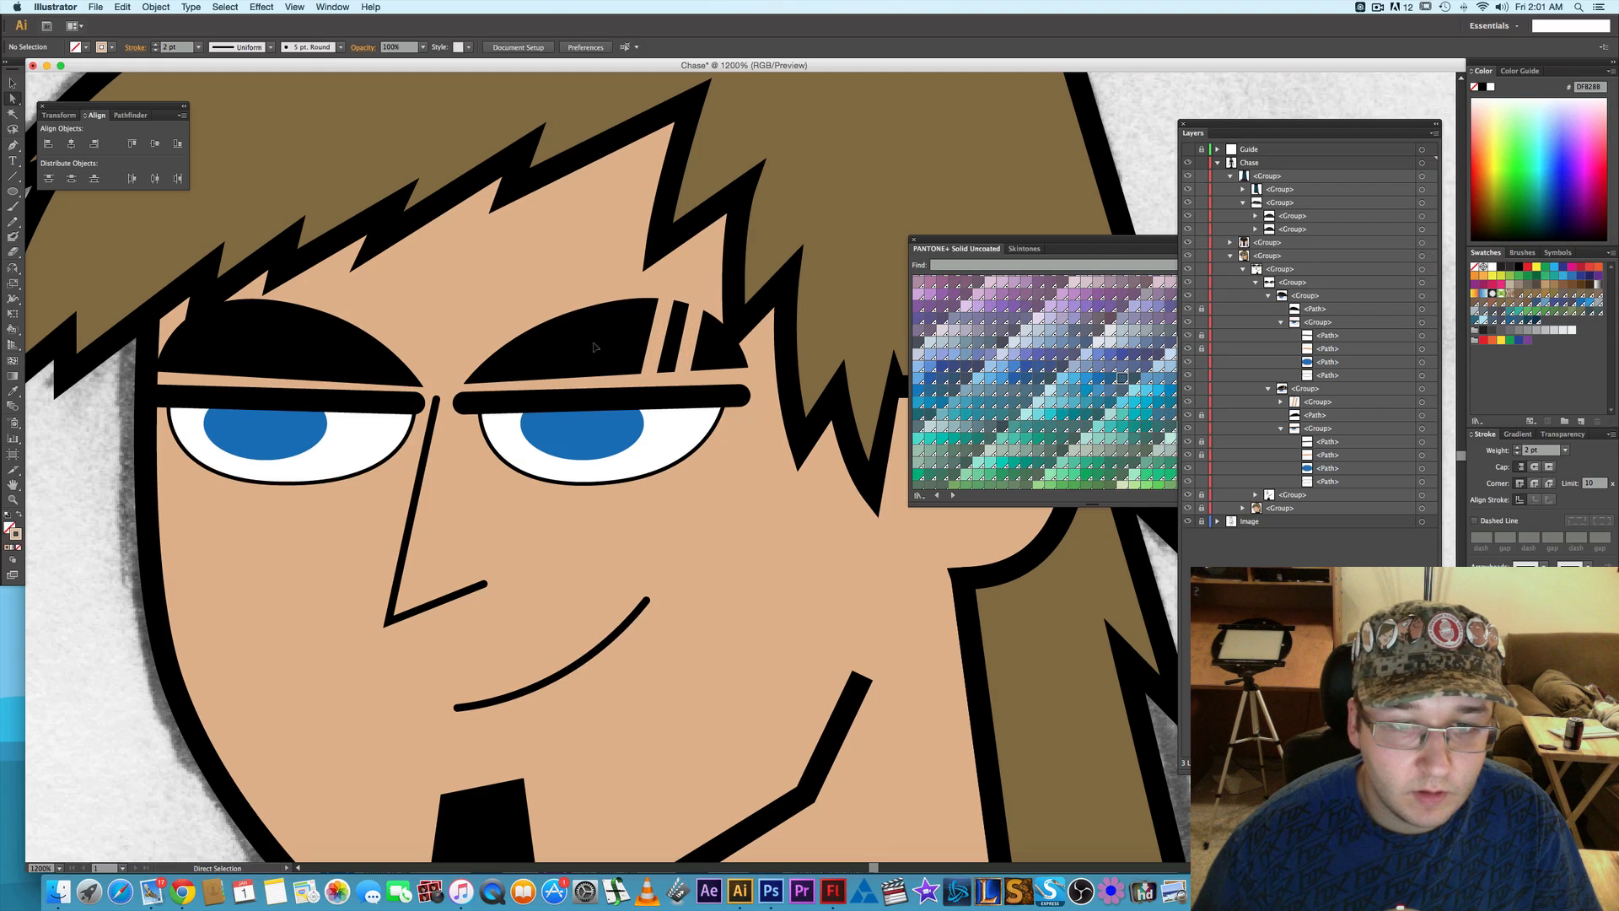
- Nudge only the inner slit about 2 pt back toward the nose to widen the gap, then deselect it
left_click(658, 332, "alt")
key("Left")
key("Left")
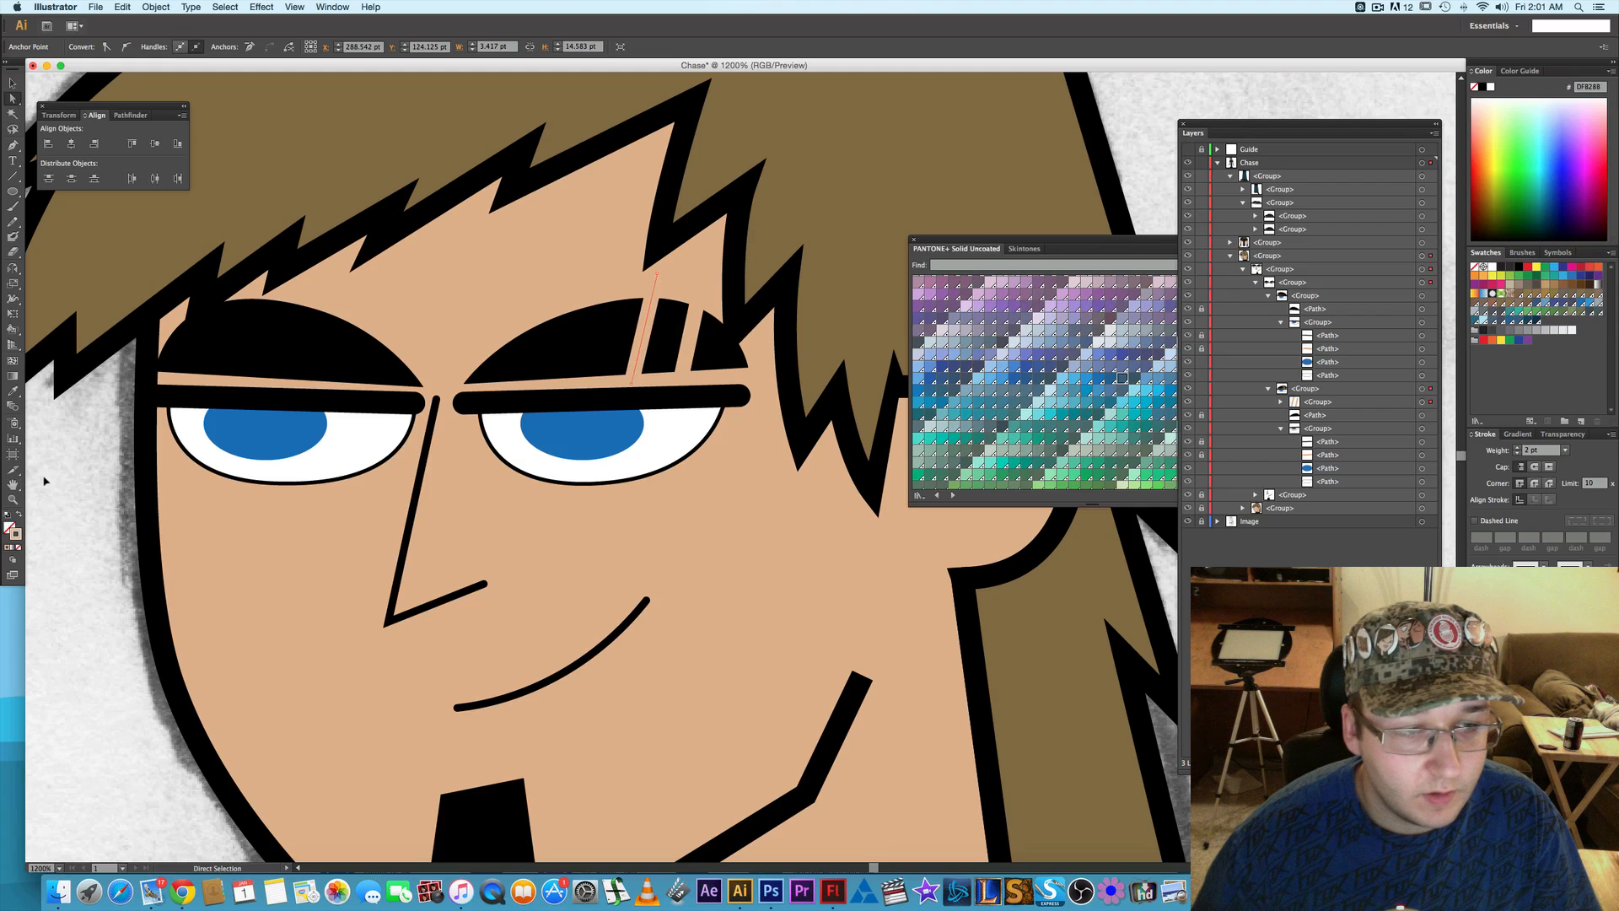
left_click(86, 463)
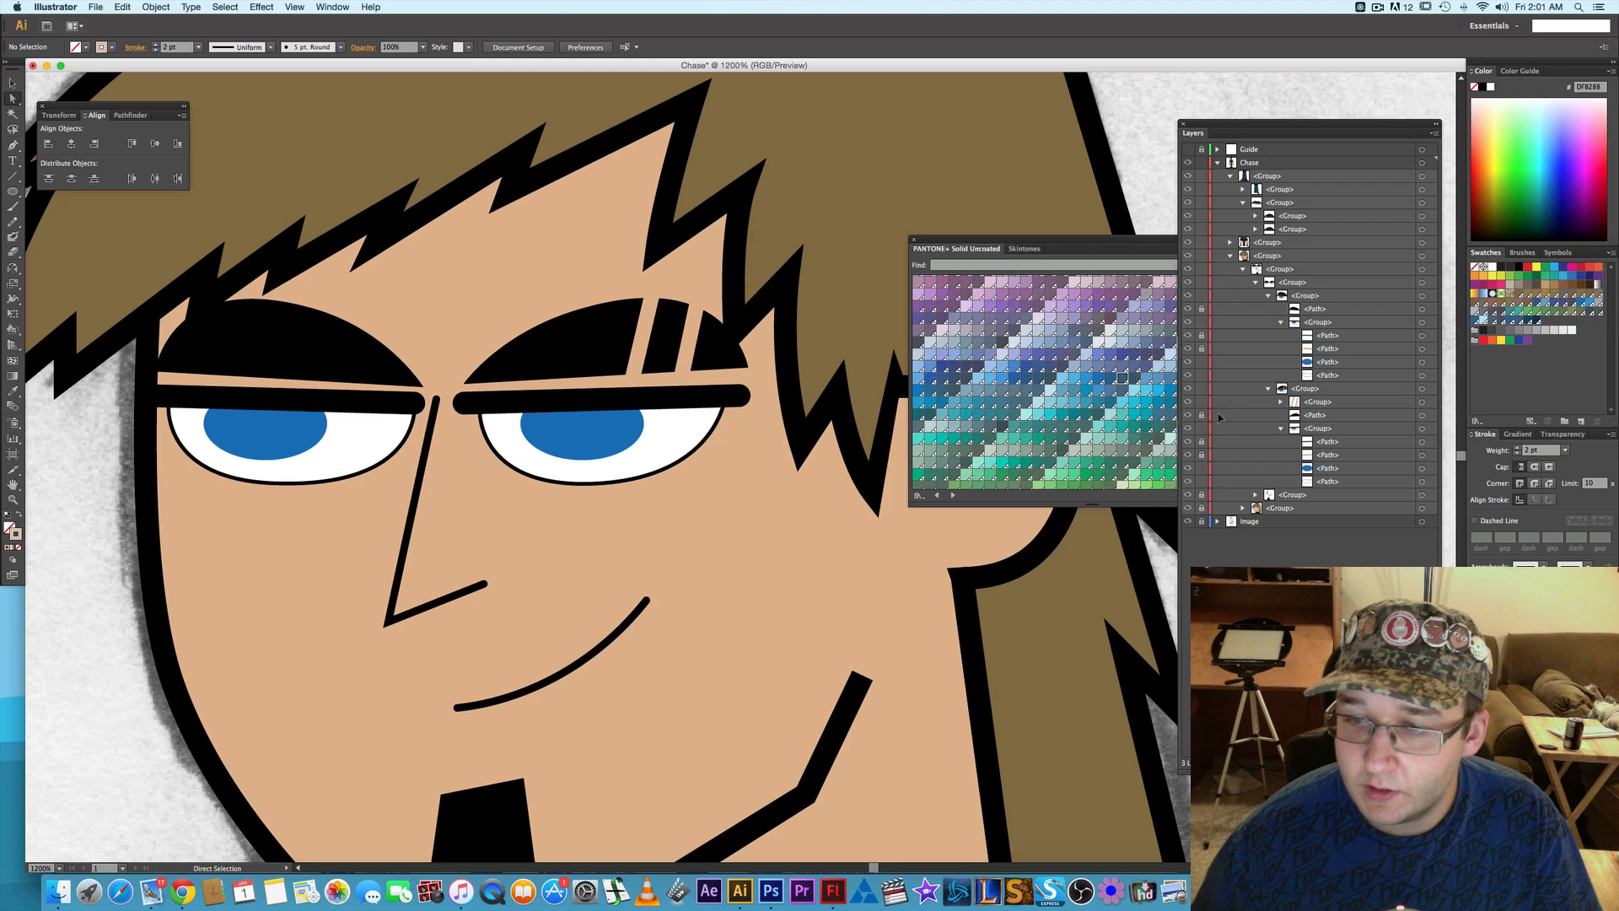
- Hide the head and eye shapes and draw a 2.75 pt circle with a 1 pt stroke over the sketched piercing dot above the viewer's-right eyebrow
left_click_drag(1187, 507, 1188, 415)
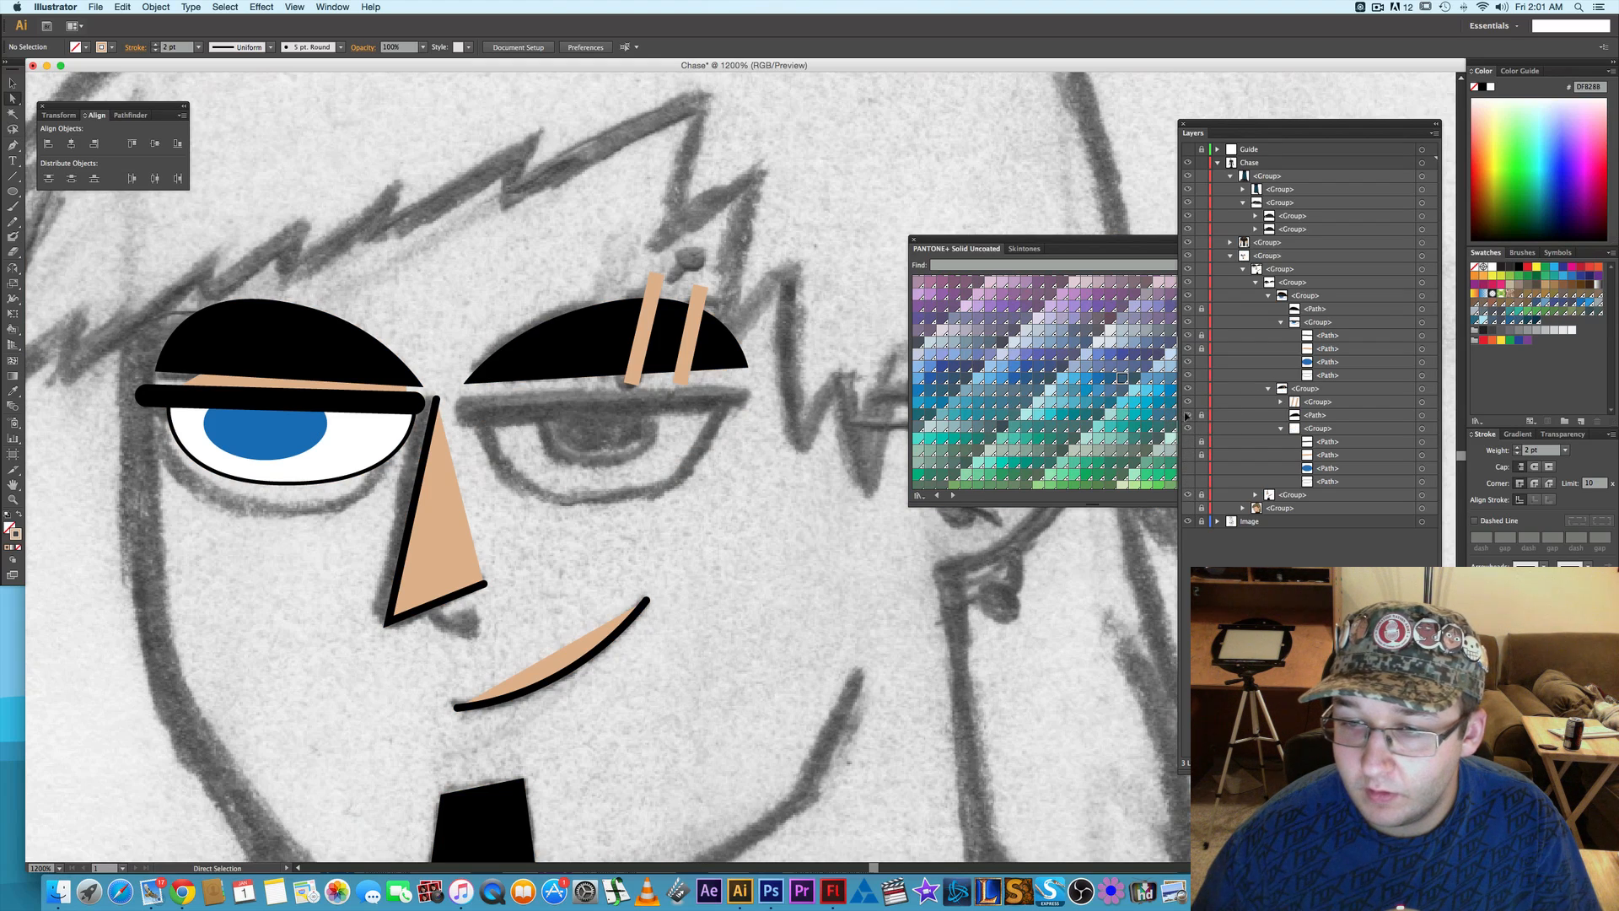
left_click(1189, 348)
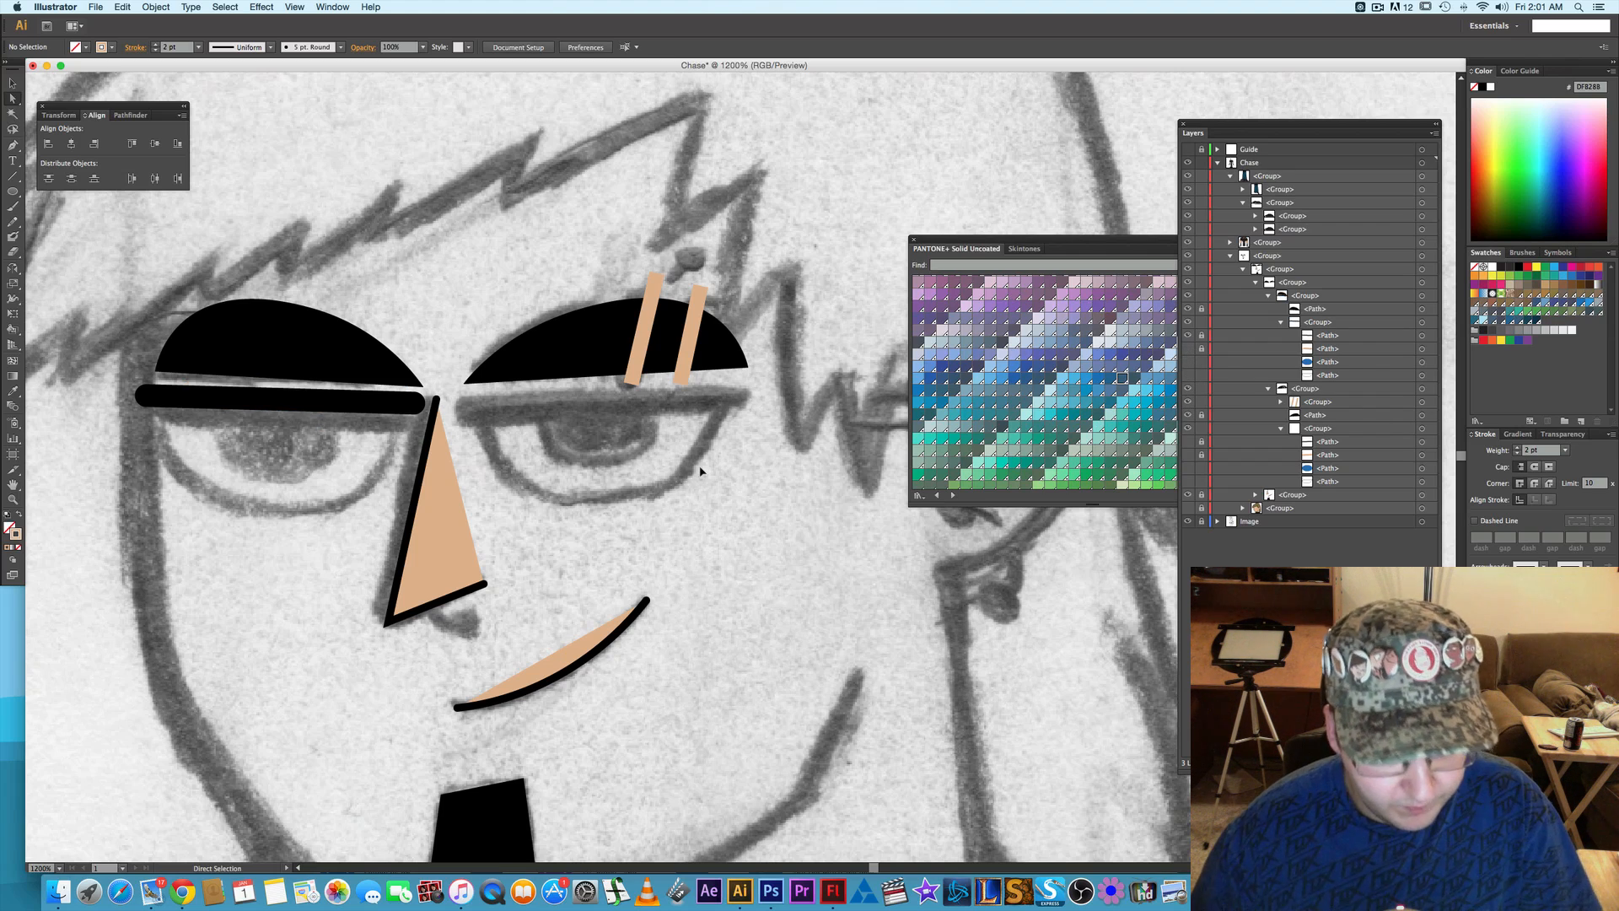
key("l")
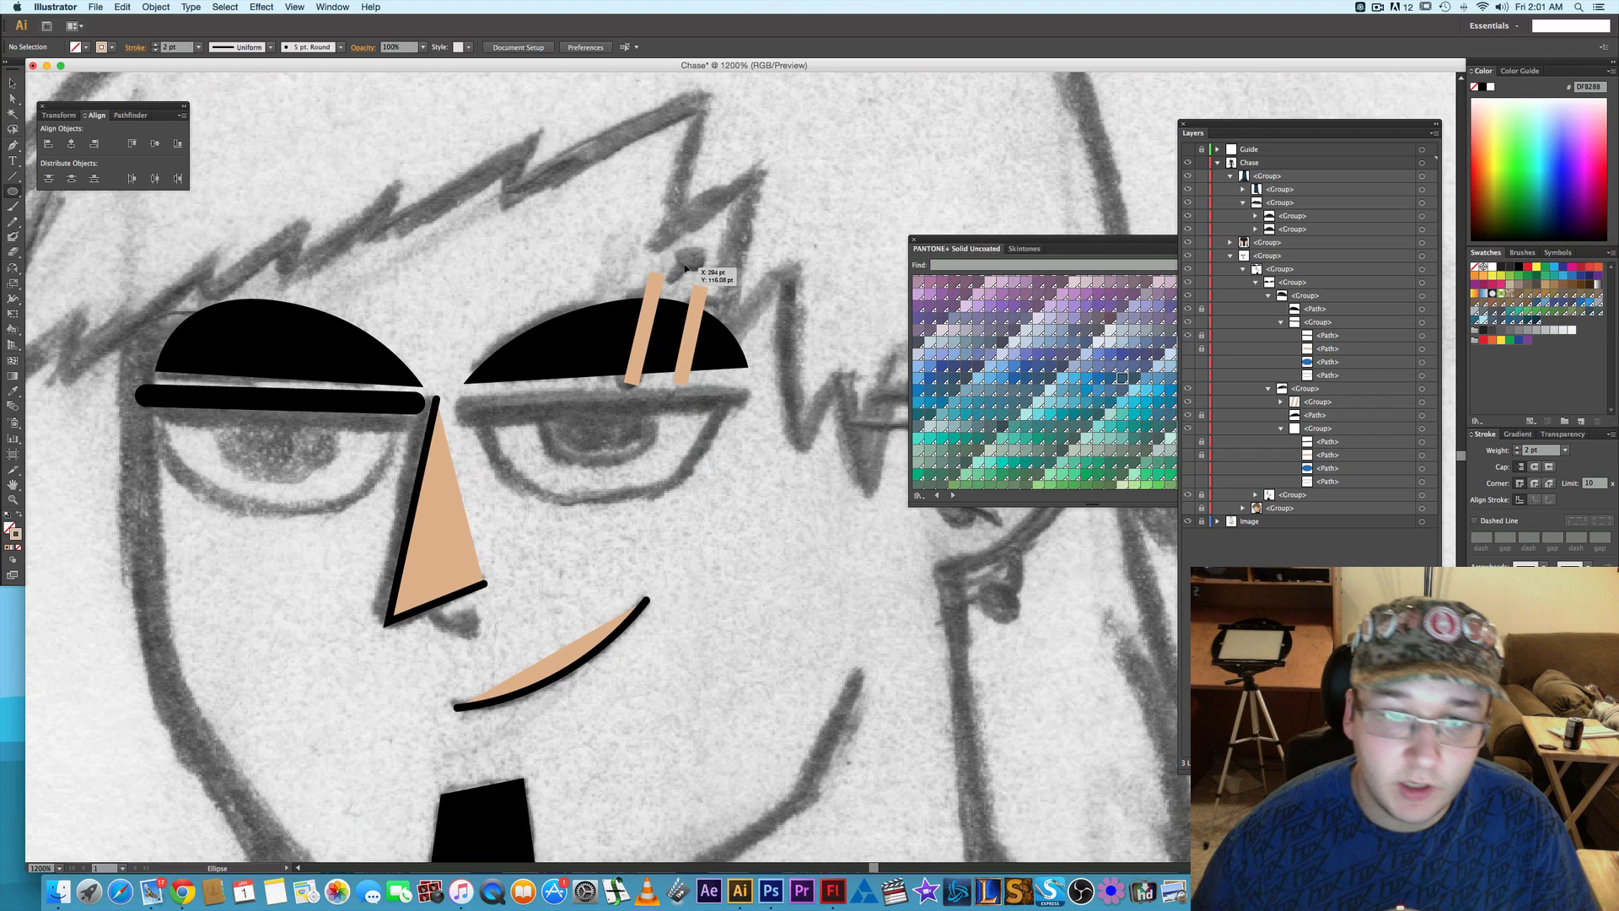
left_click_drag(693, 262, 704, 272)
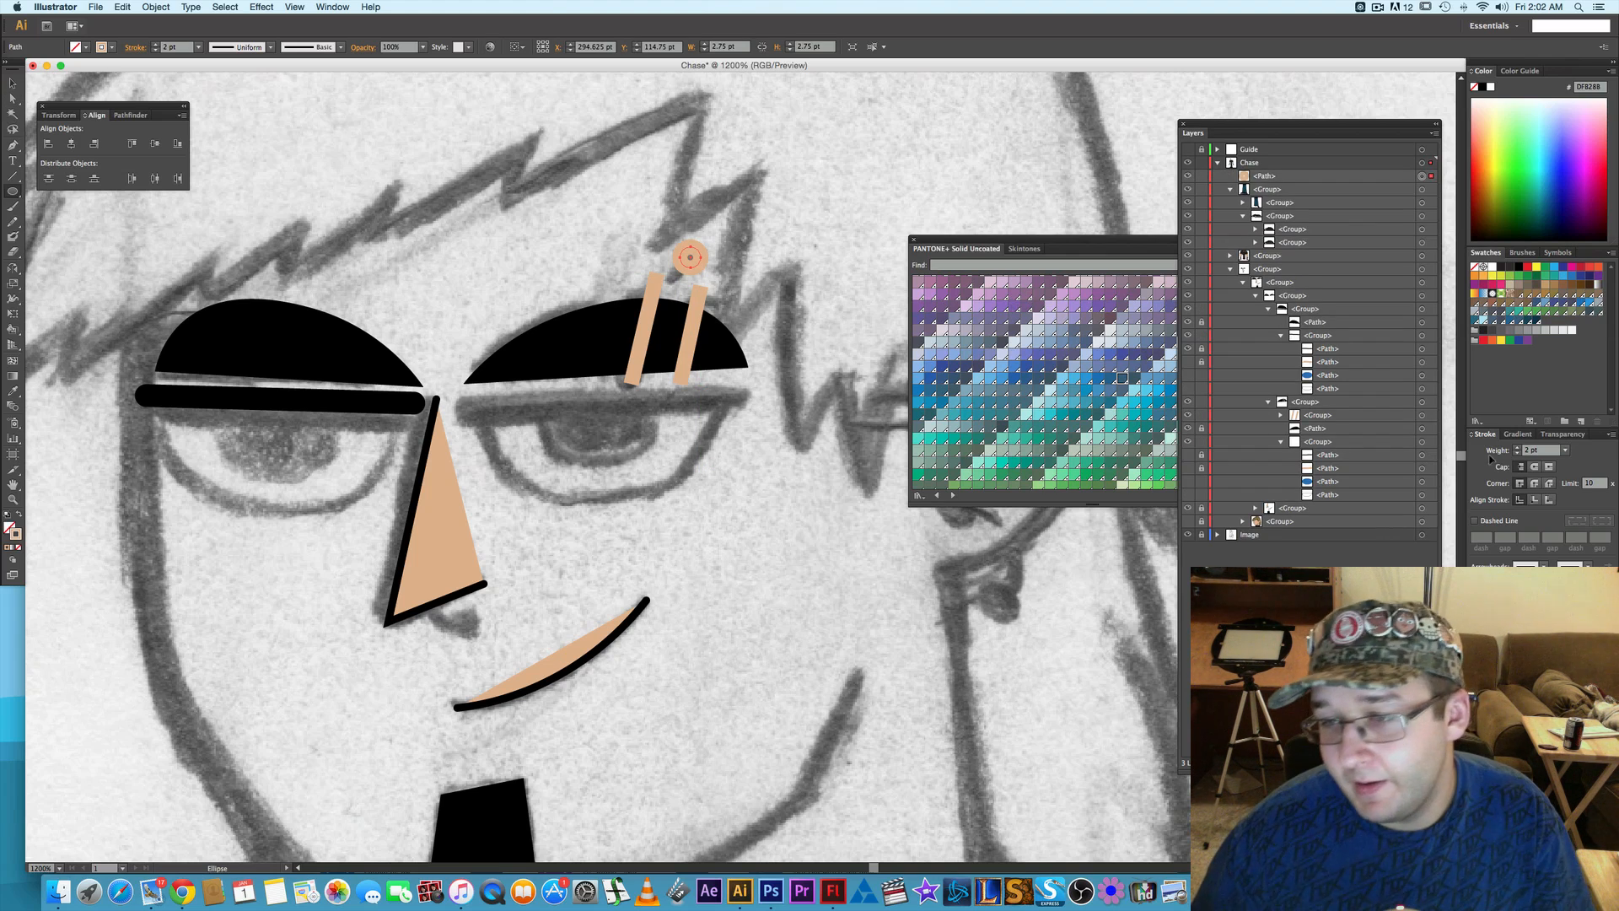
left_click(1516, 453)
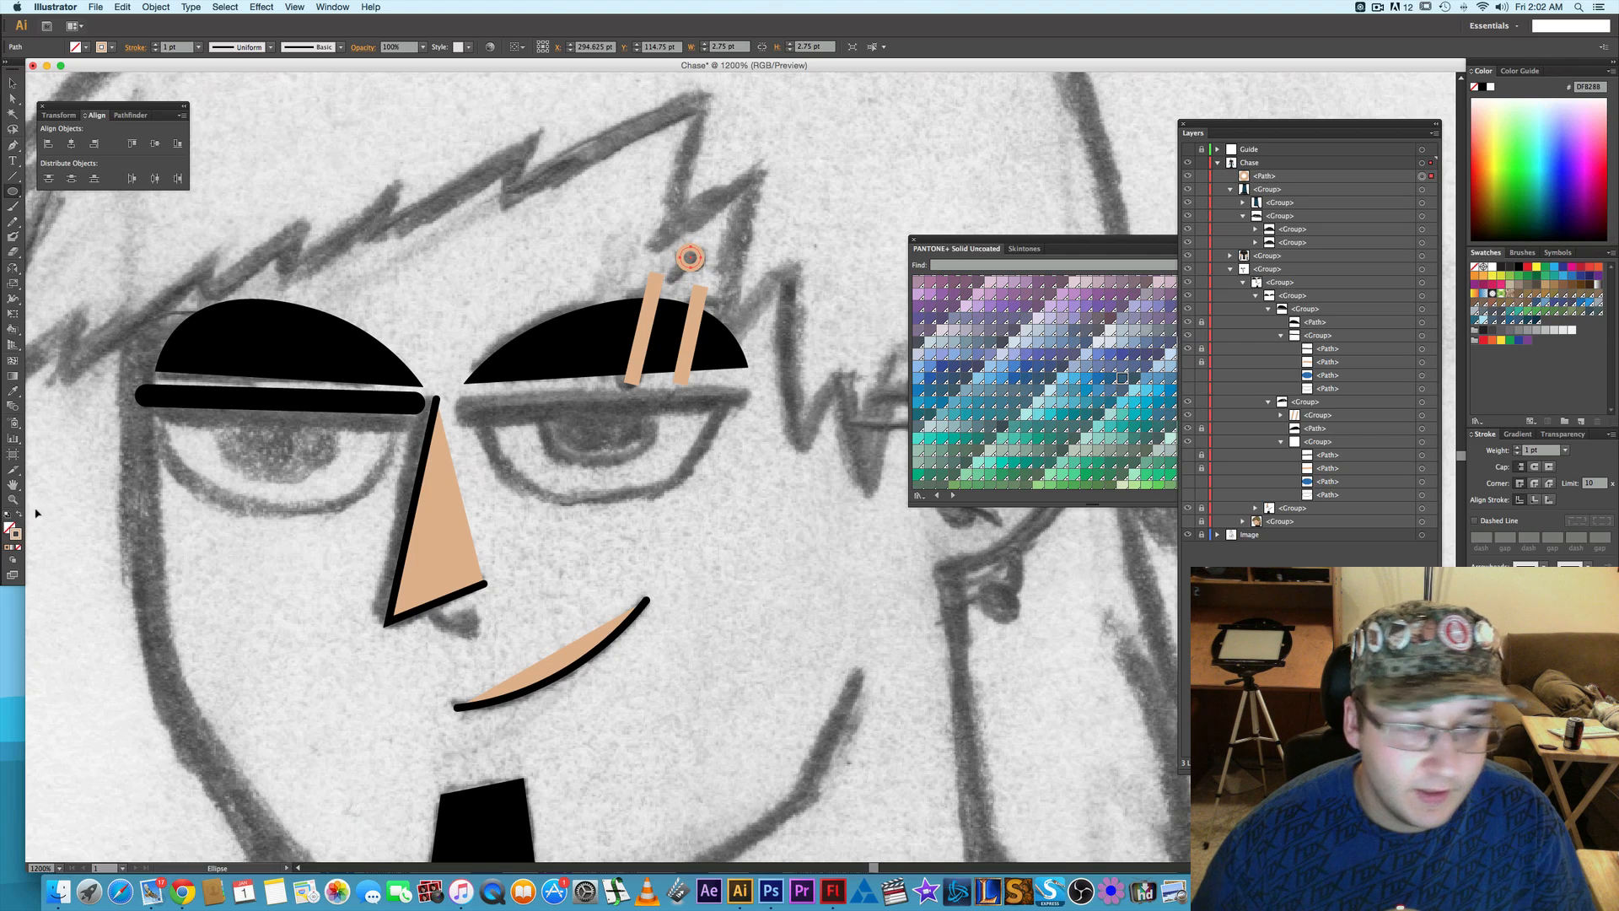
- Recolor the piercing circle with black sampled from the viewer's-left eyebrow, as a 1 pt stroke with no fill
key("i")
left_click(272, 350)
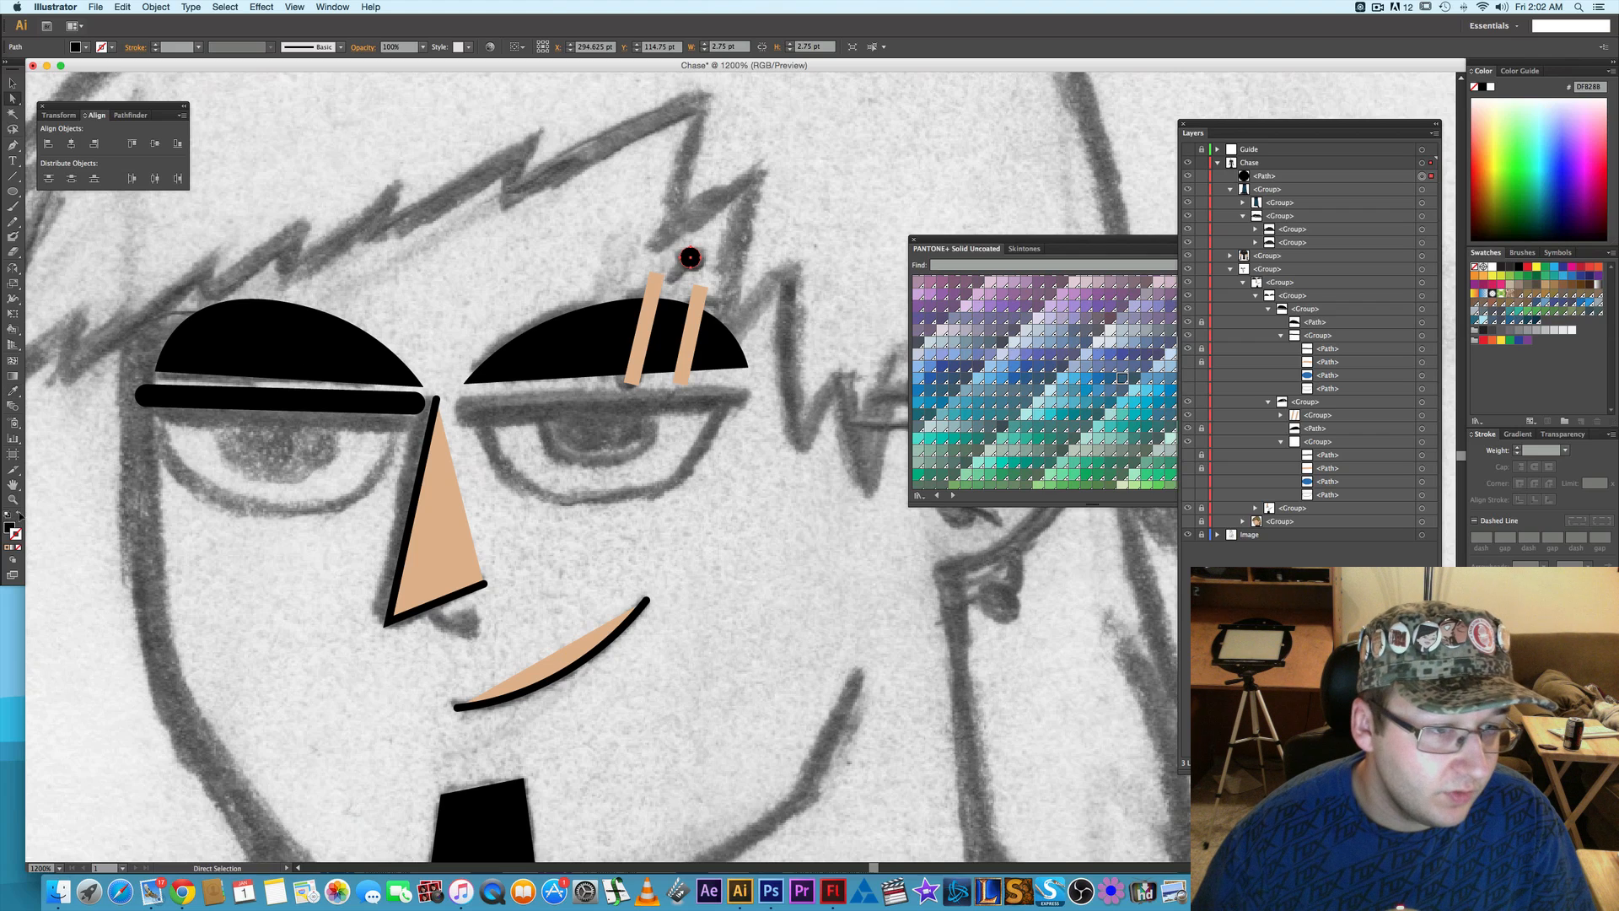
key("a")
key("shift+x")
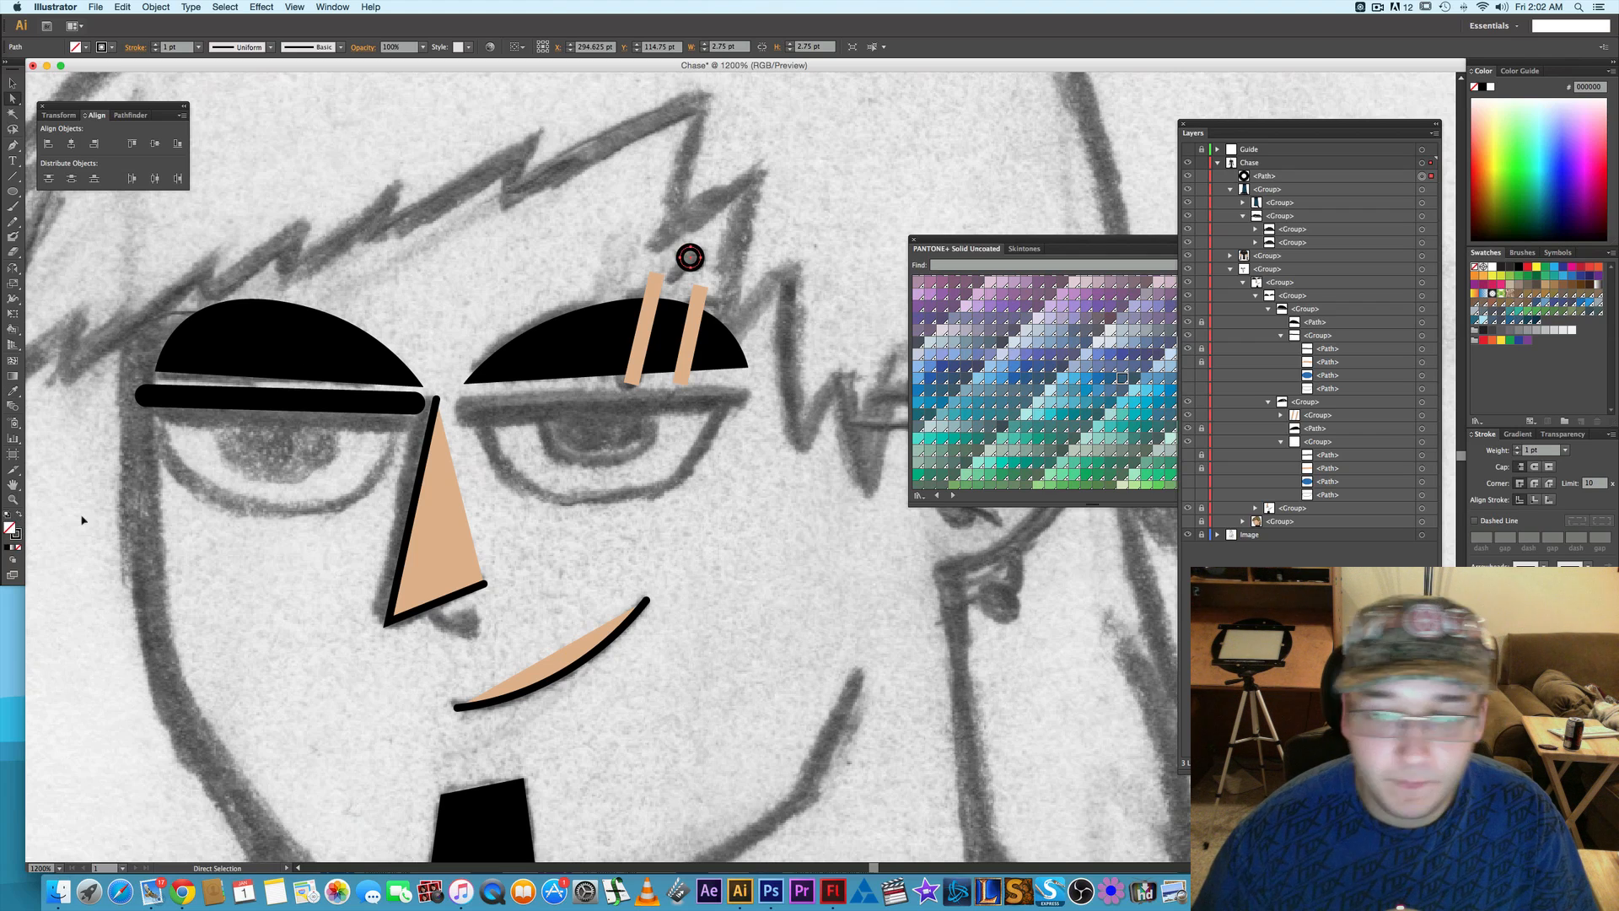
- Try several muted red swatches from the PANTONE+ Solid Uncoated library as the piercing circle's fill
left_click(1067, 245)
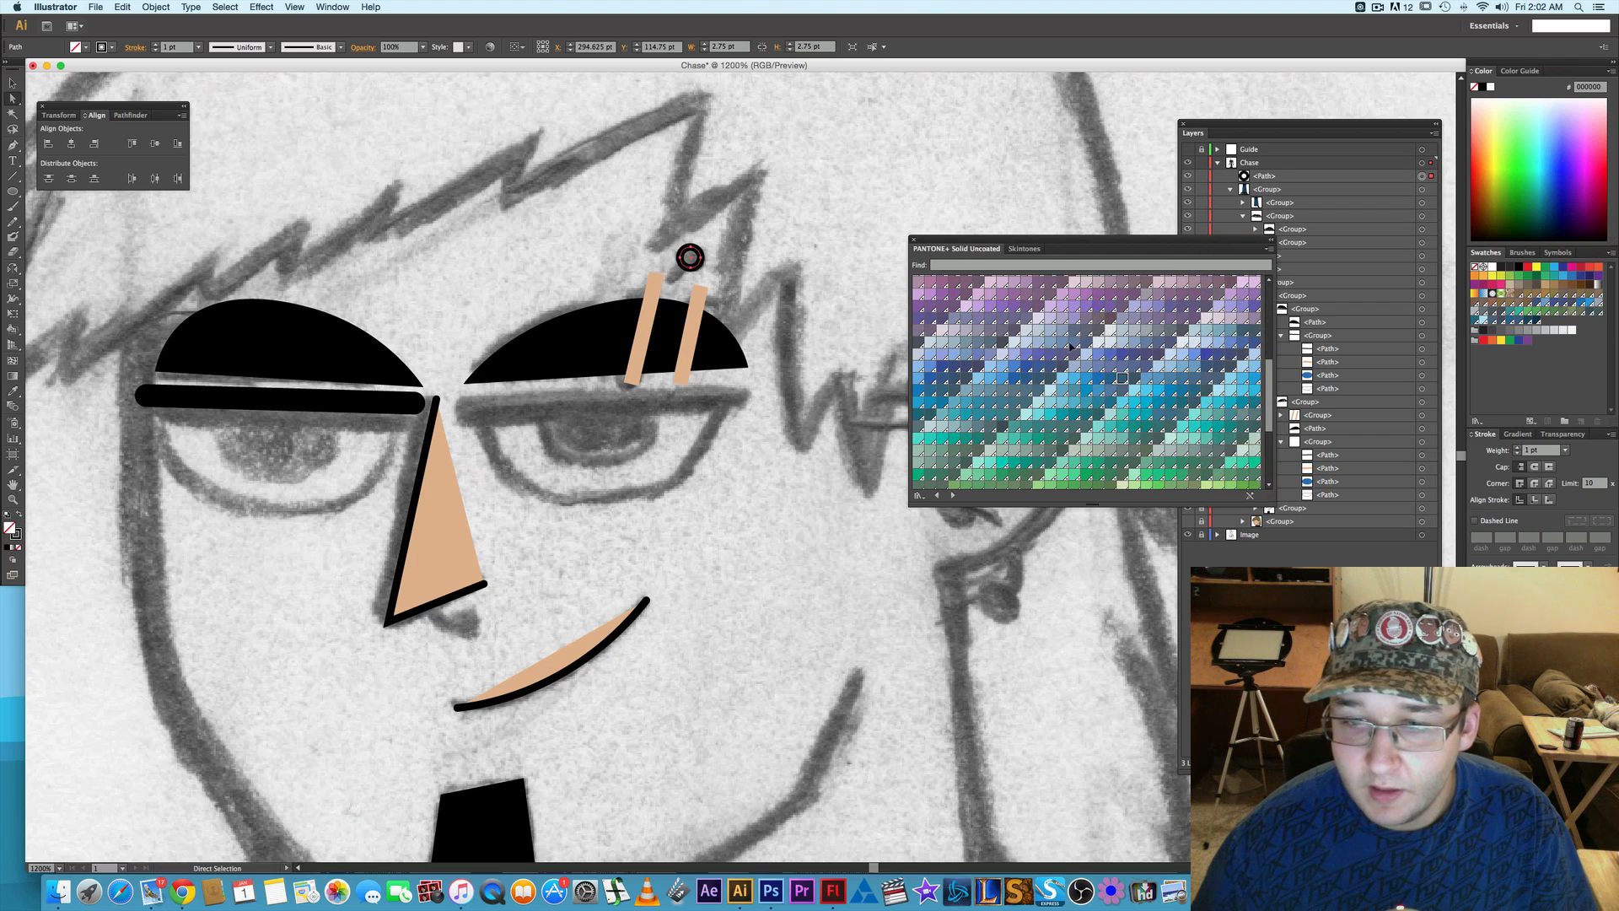
scroll(1070, 345, "up", 10)
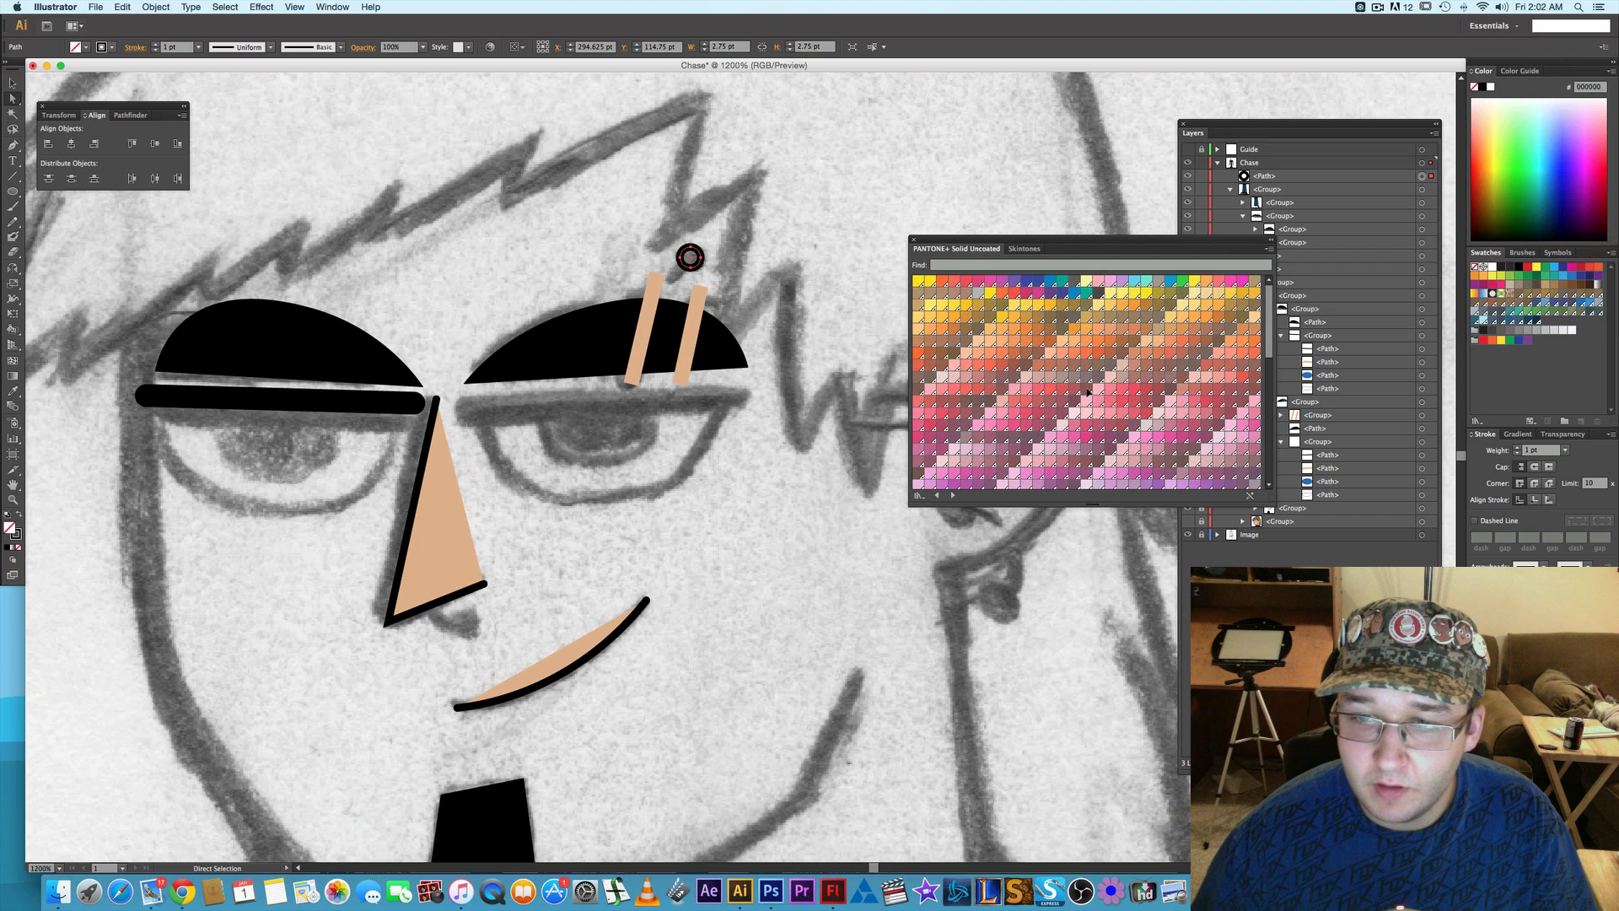
scroll(1083, 359, "down", 2)
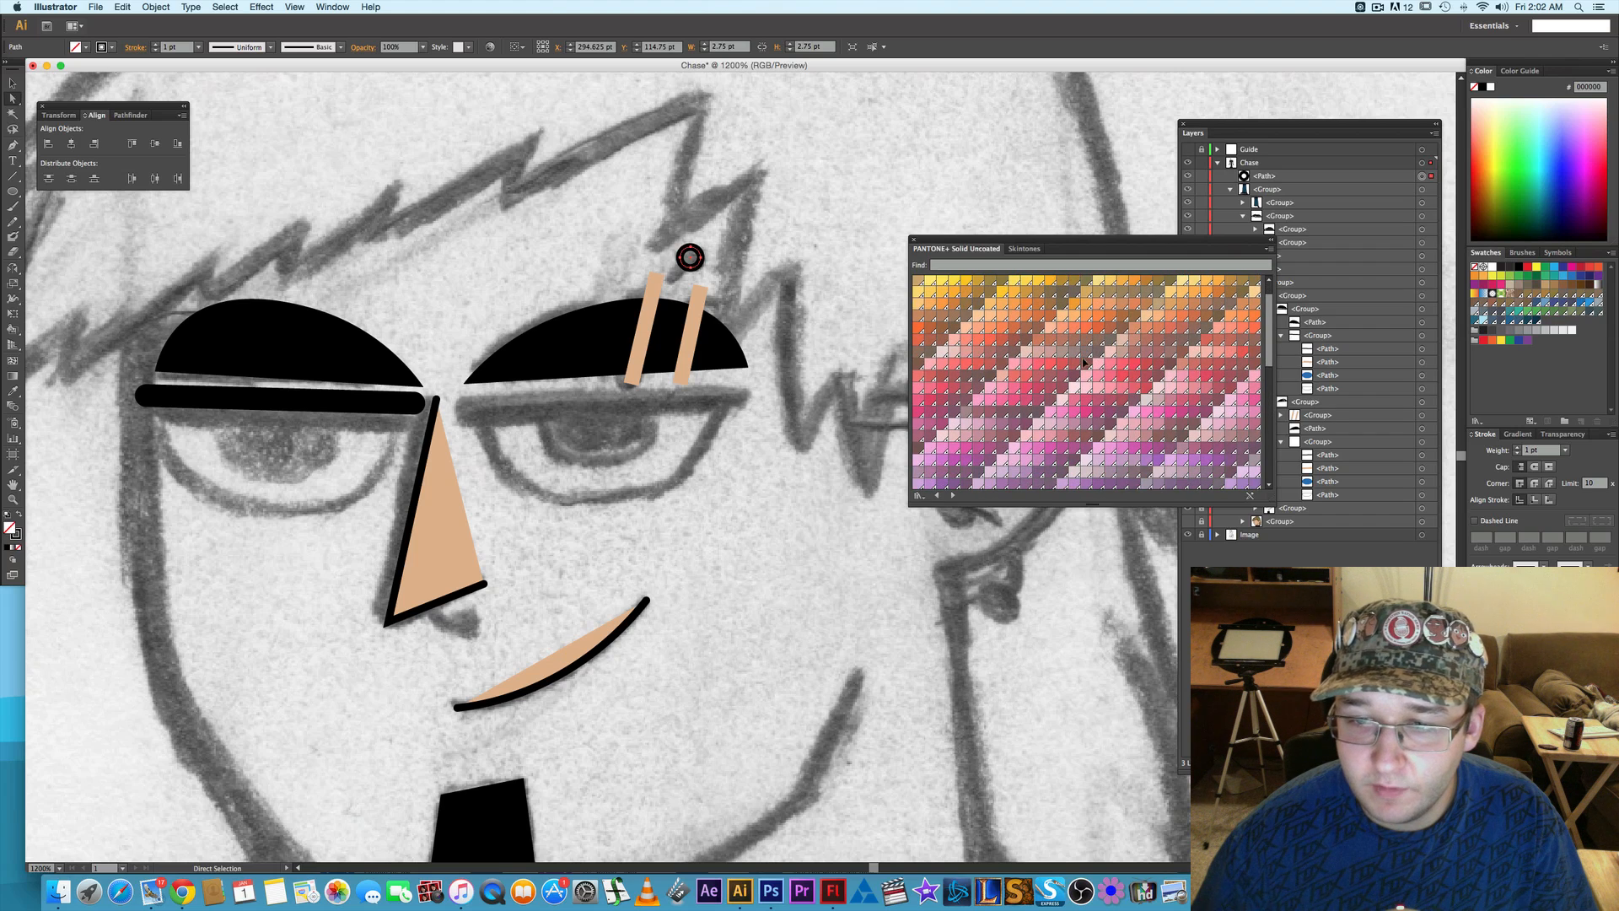
left_click(1147, 376)
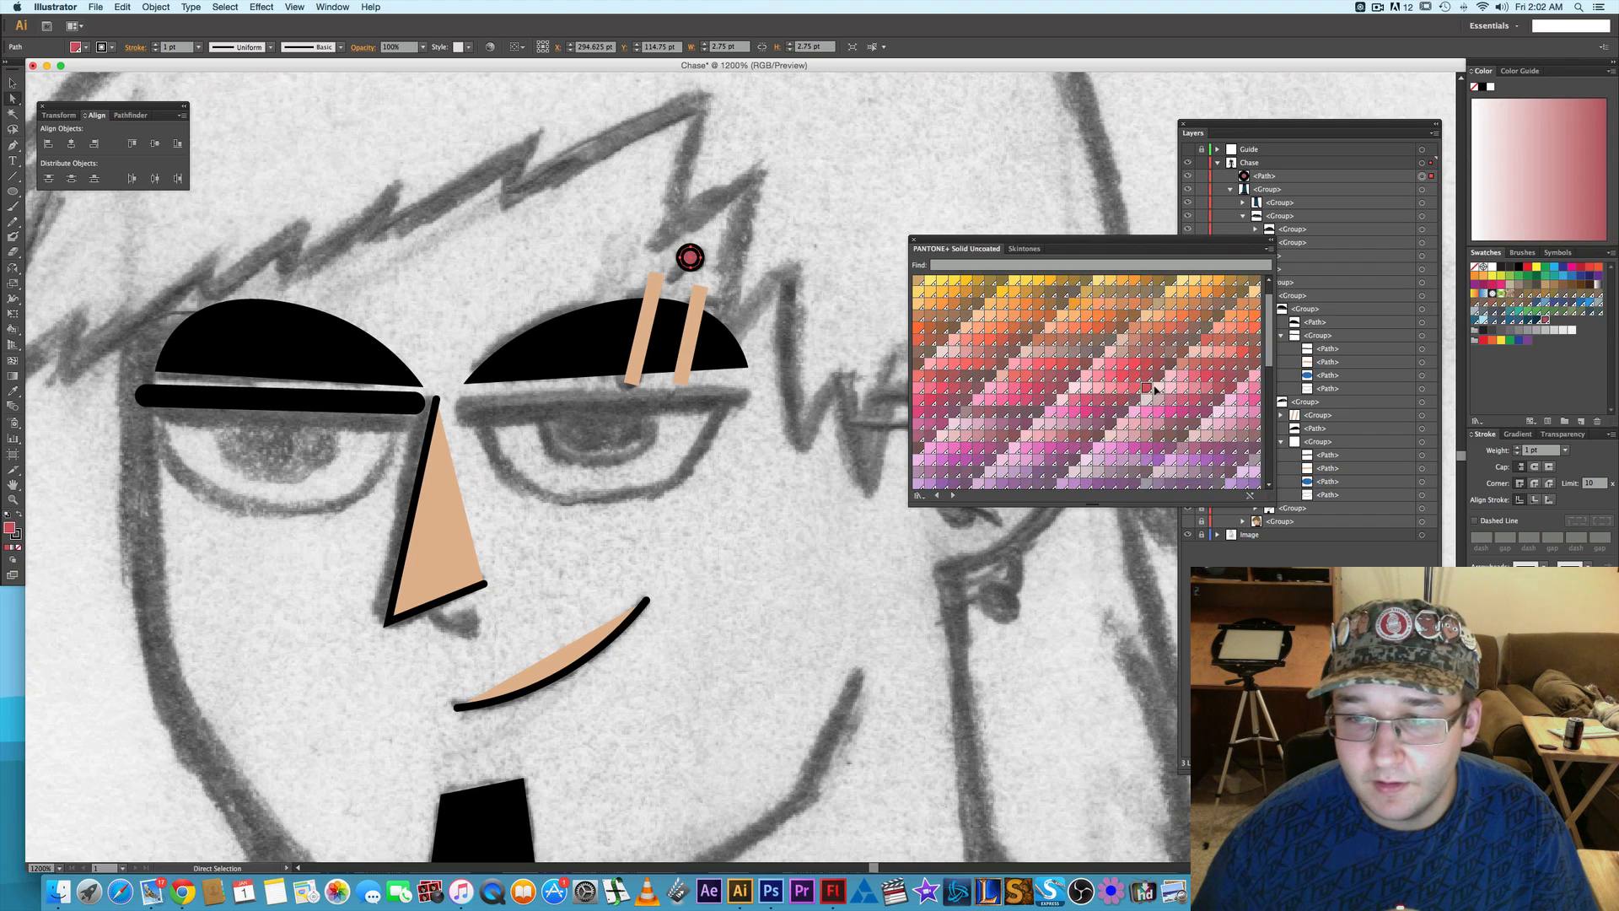
left_click(1157, 377)
left_click(1149, 368)
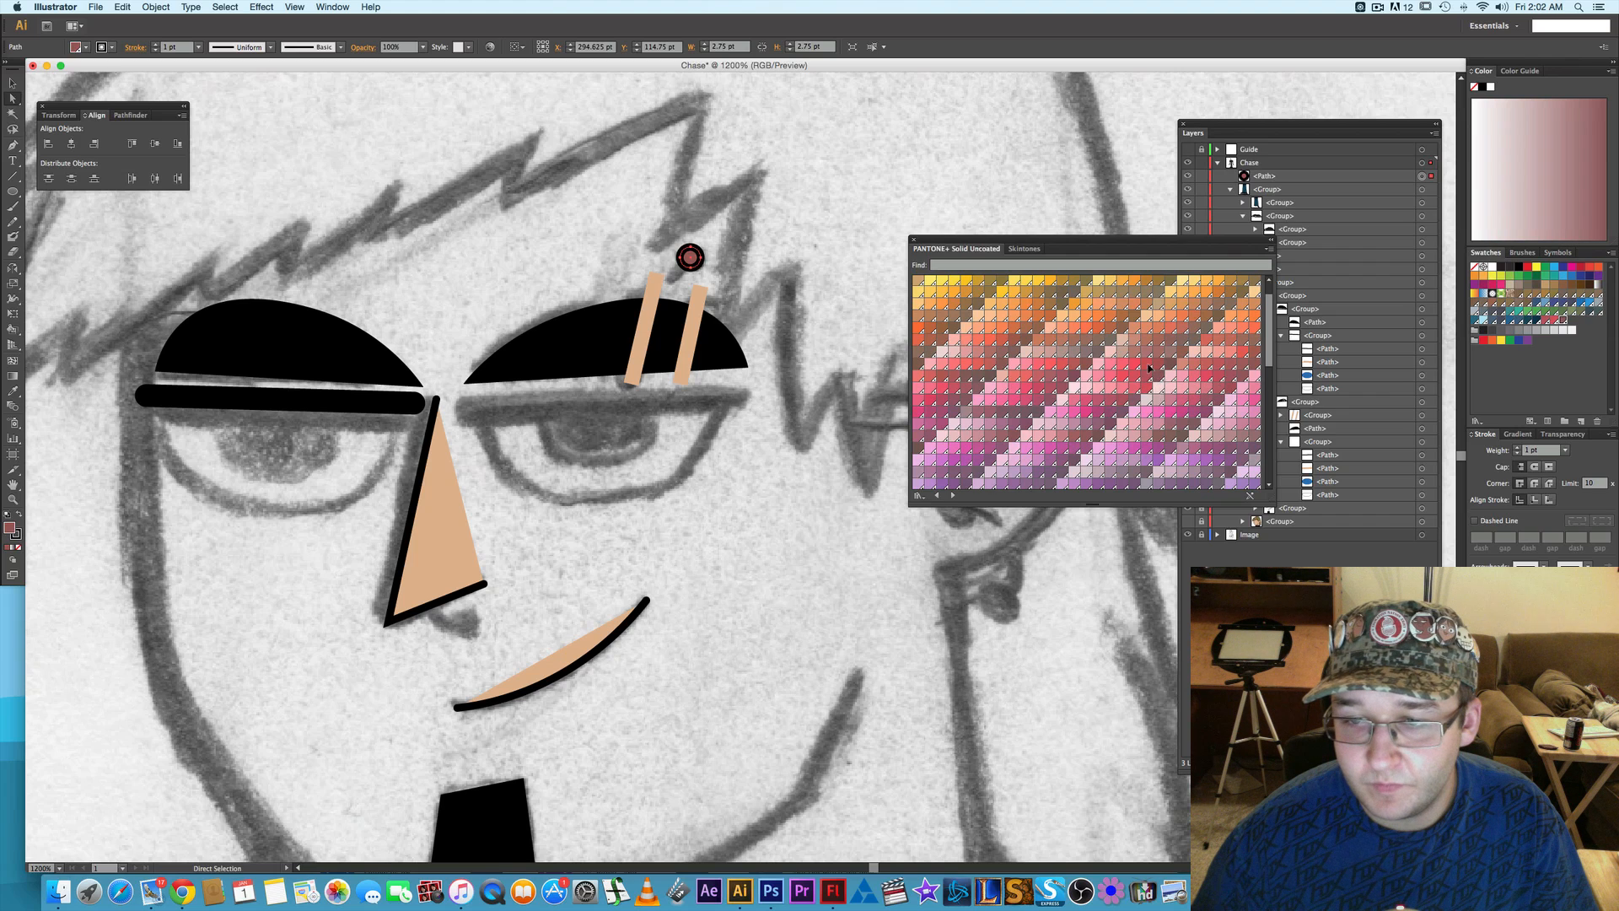
left_click(1148, 367)
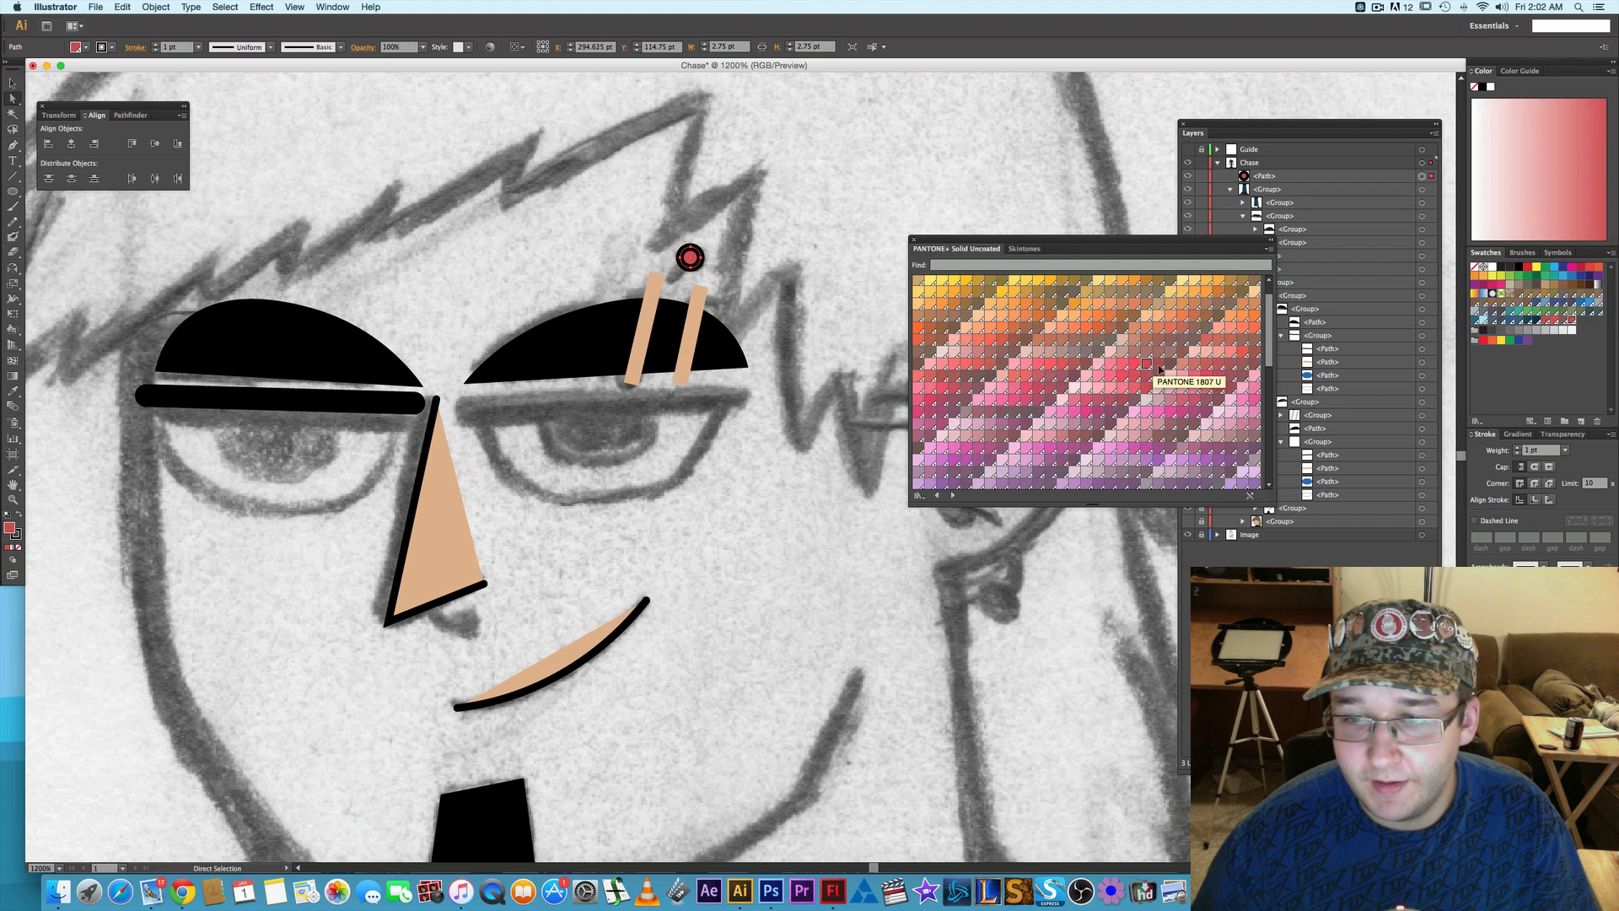
- Fill the piercing circle with a muted dark green from the PANTONE+ Solid Uncoated swatches and deselect it
scroll(1159, 368, "down", 8)
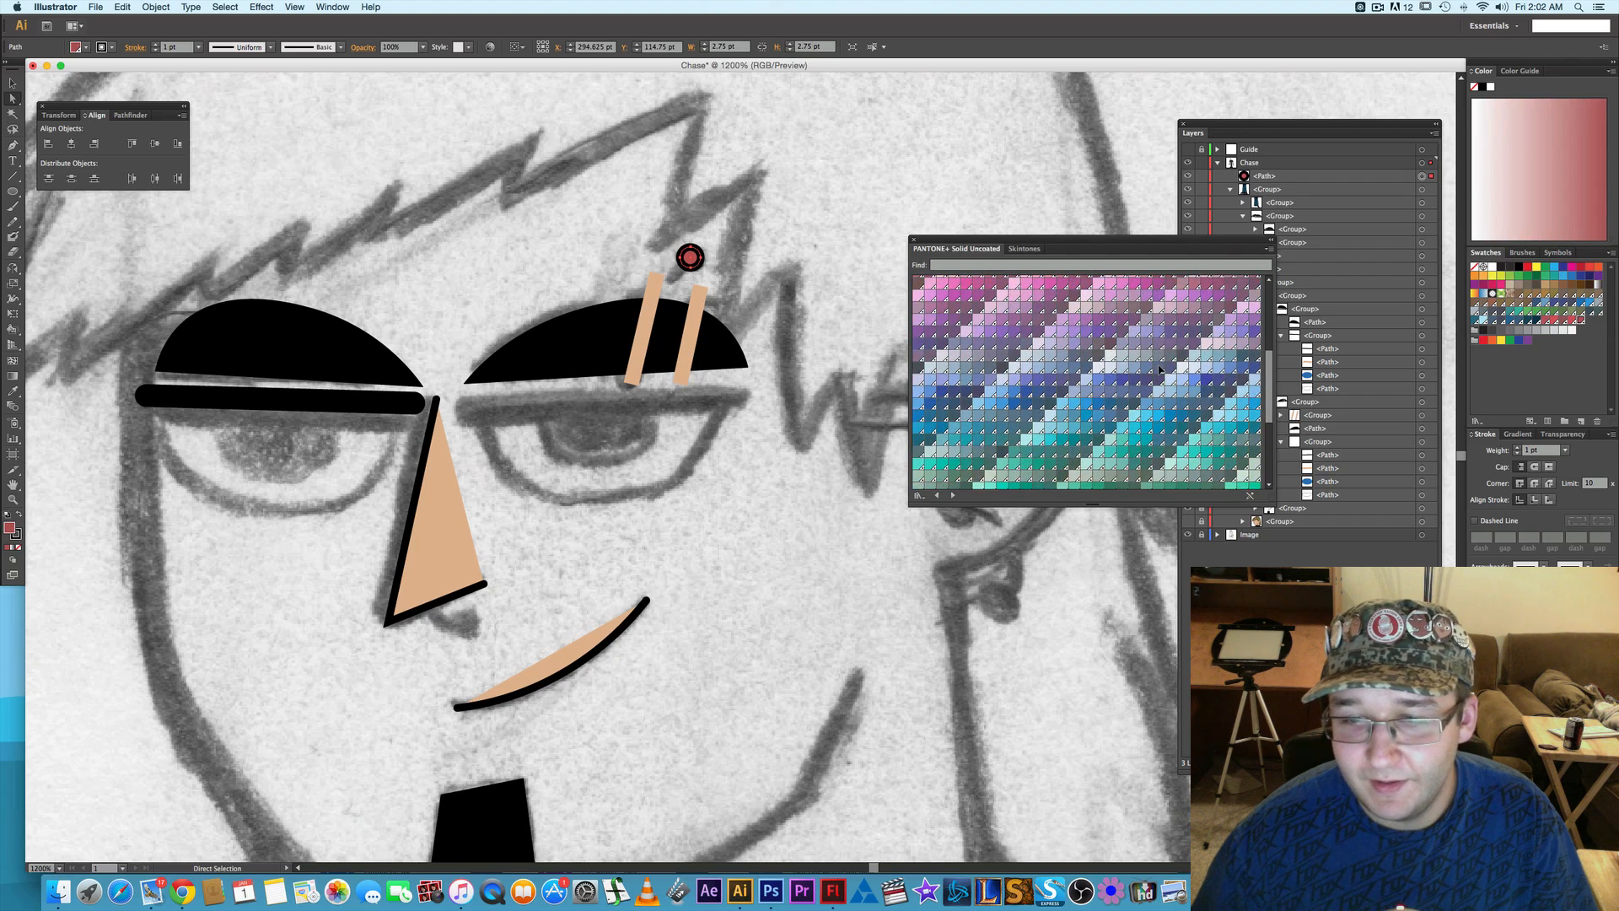
scroll(1159, 369, "down", 5)
left_click(1181, 340)
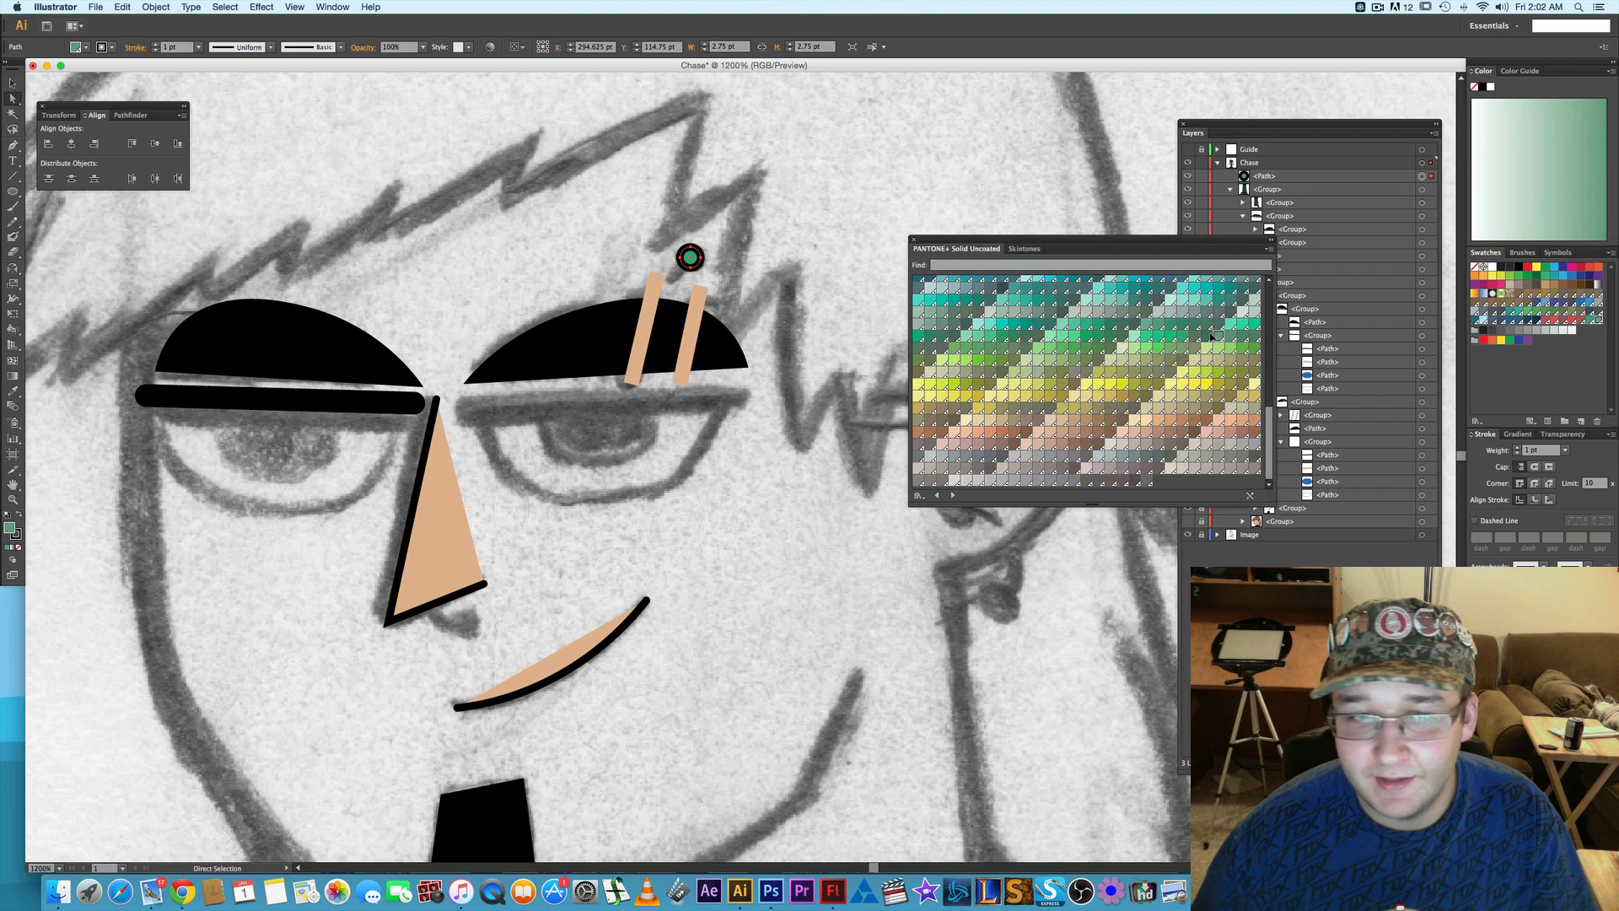
left_click(1208, 336)
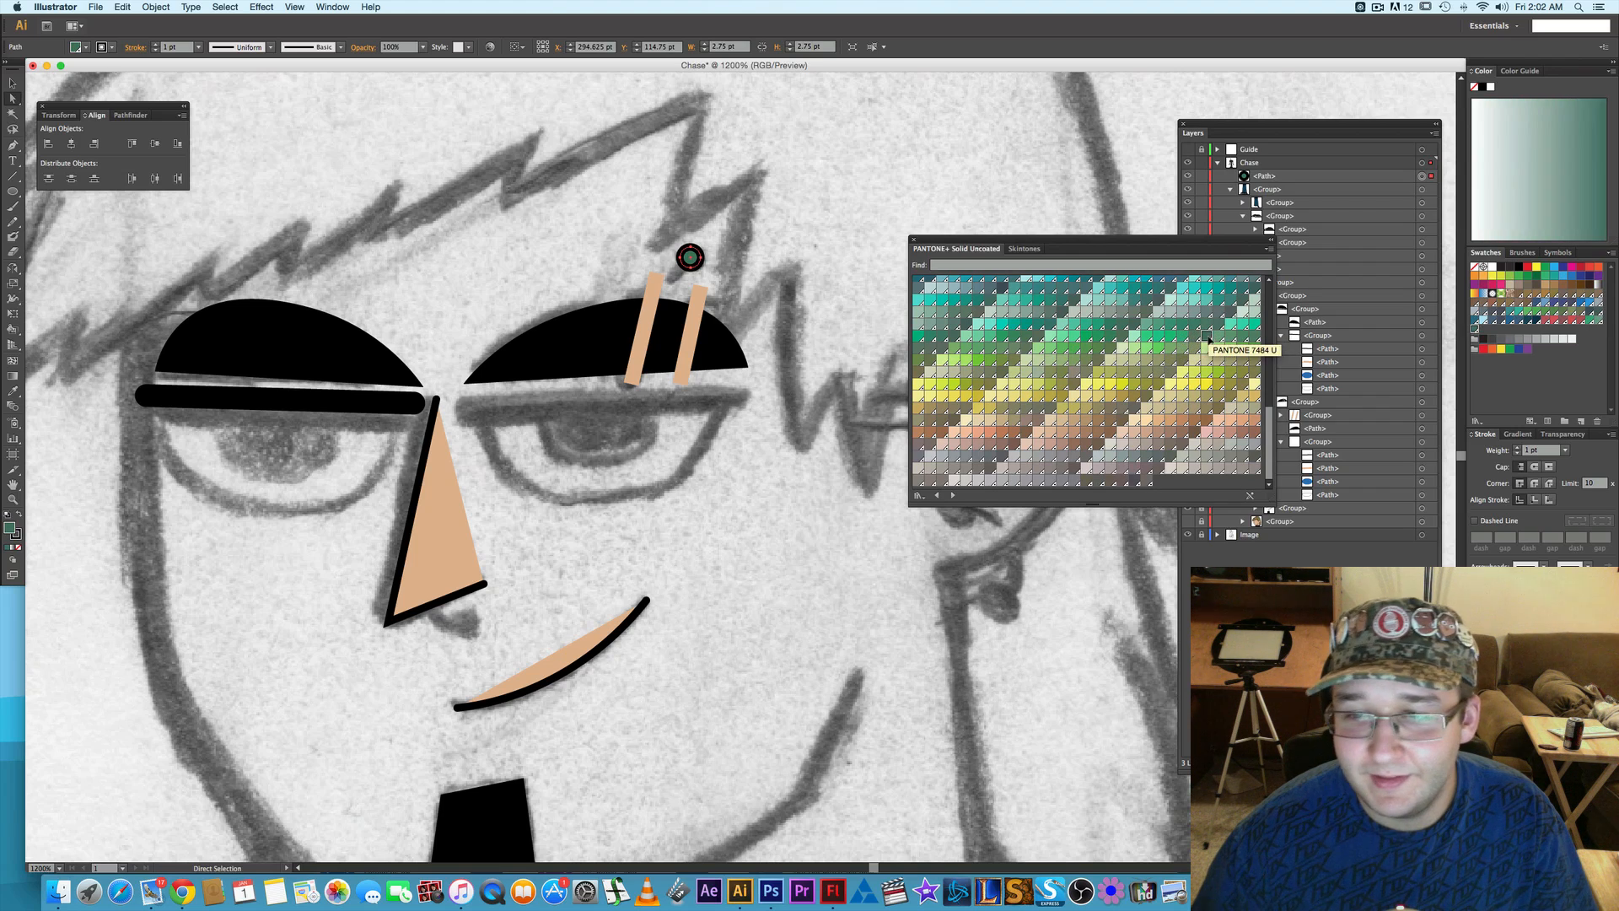
left_click(1254, 337)
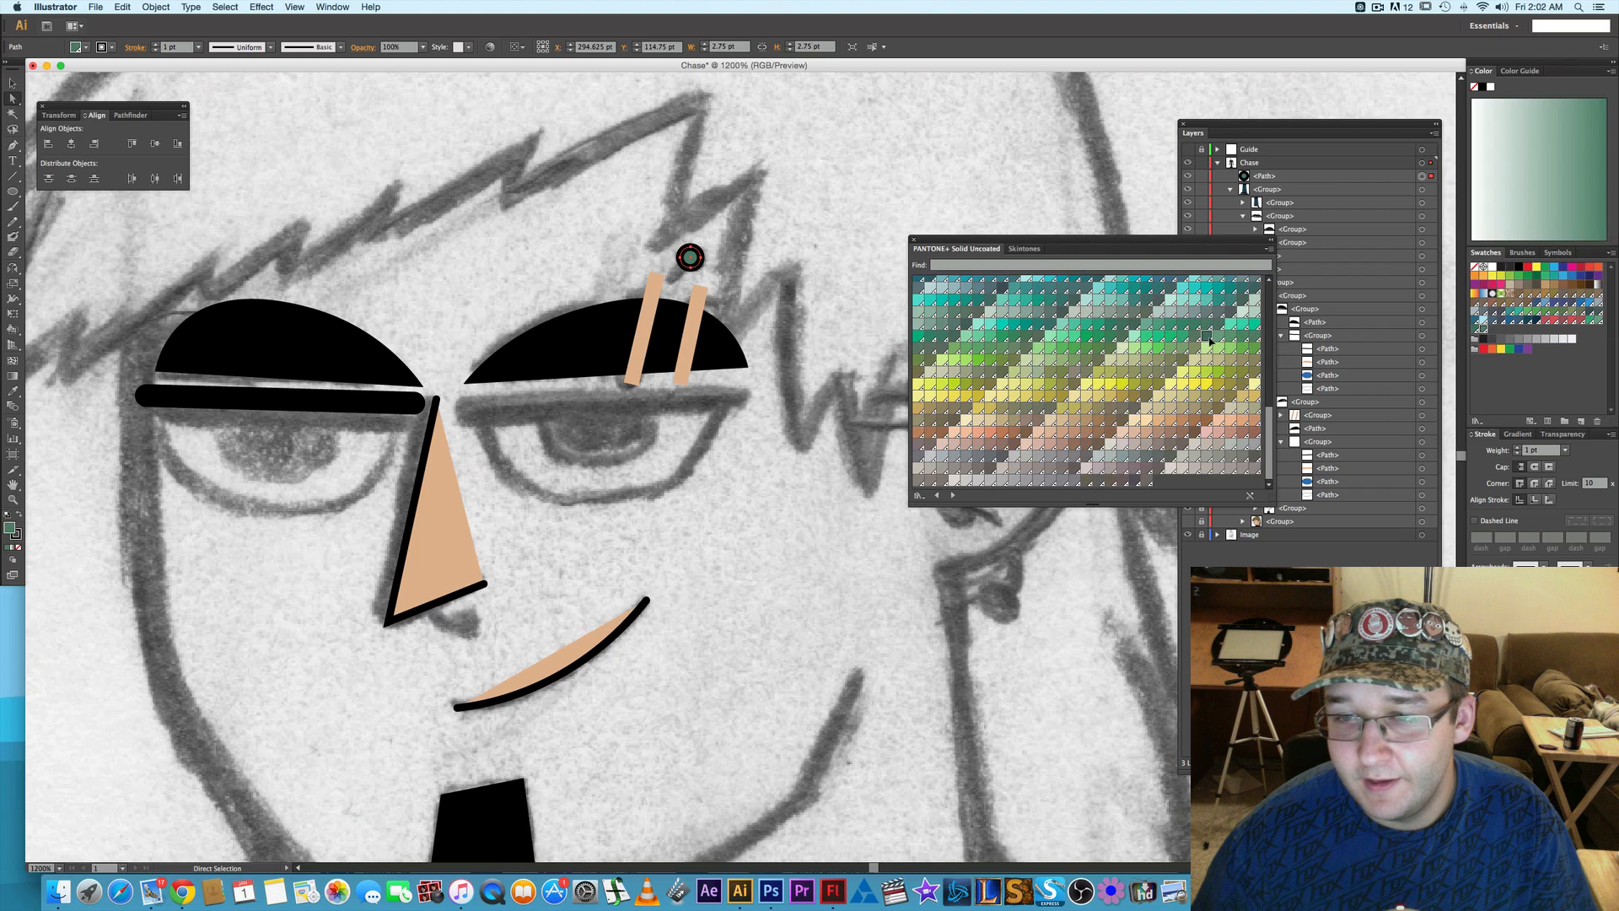
left_click(1208, 336)
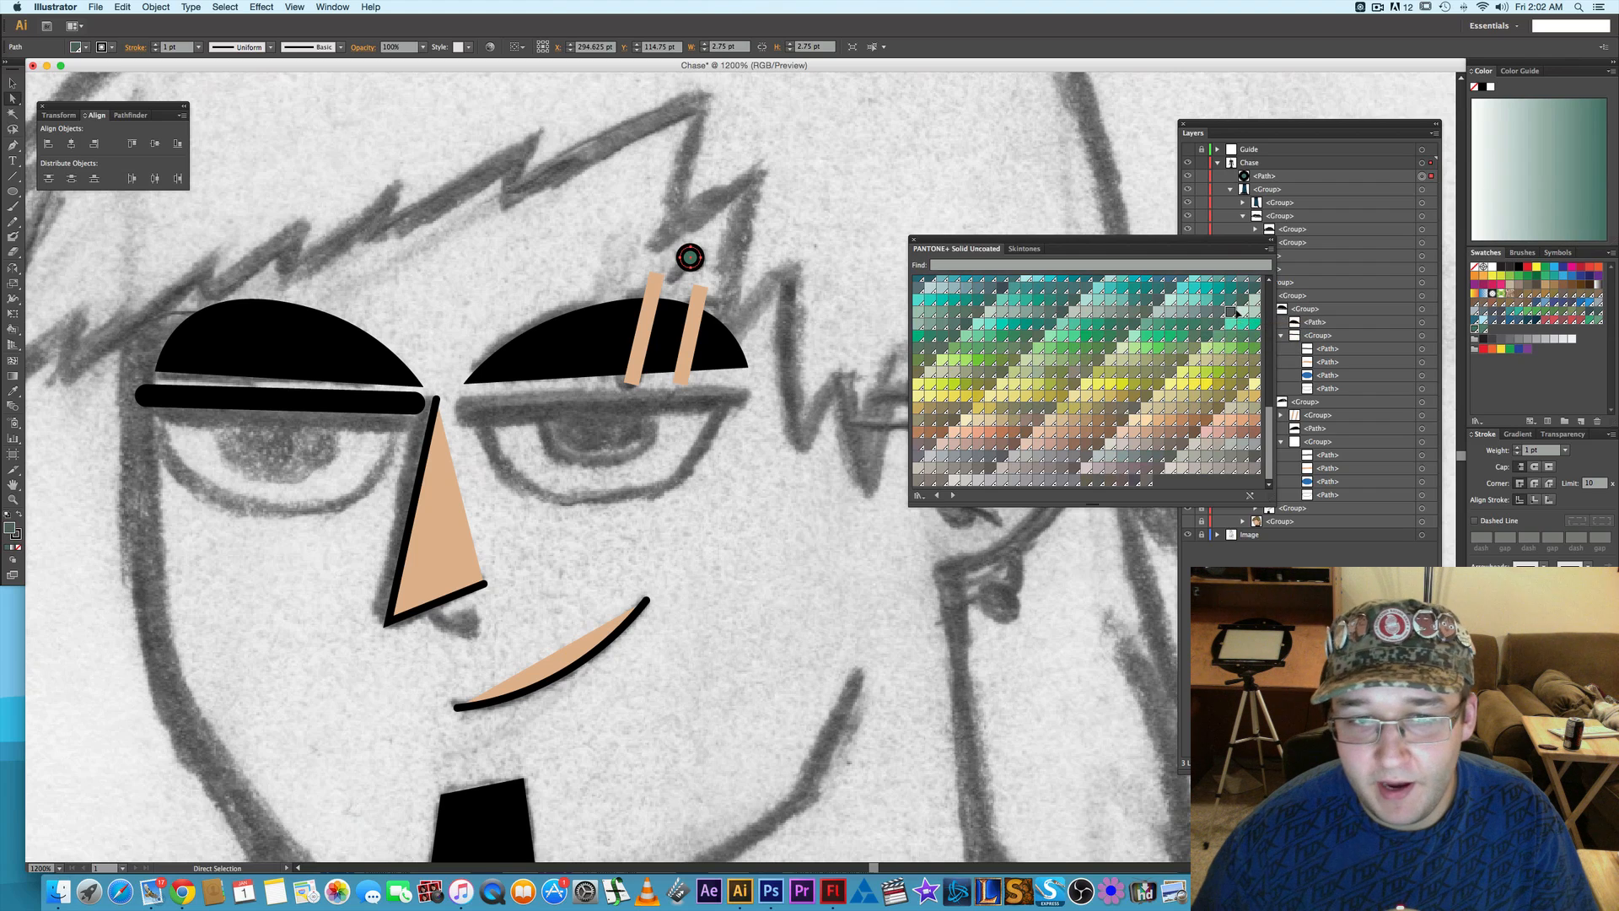
left_click(1208, 344)
left_click(1206, 340)
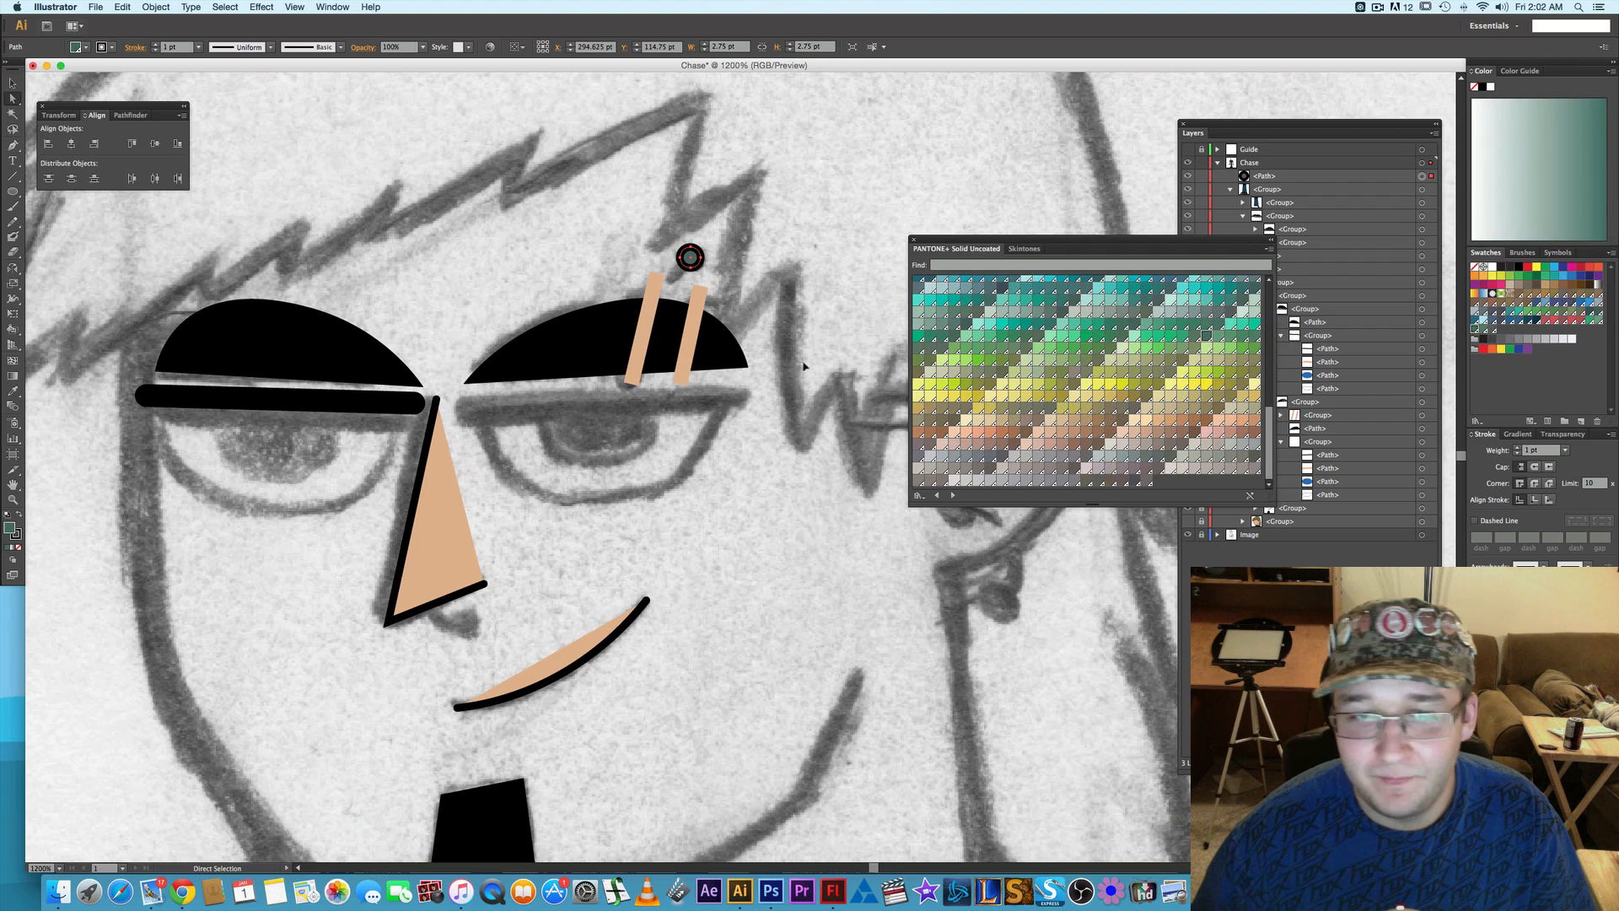
left_click(743, 313)
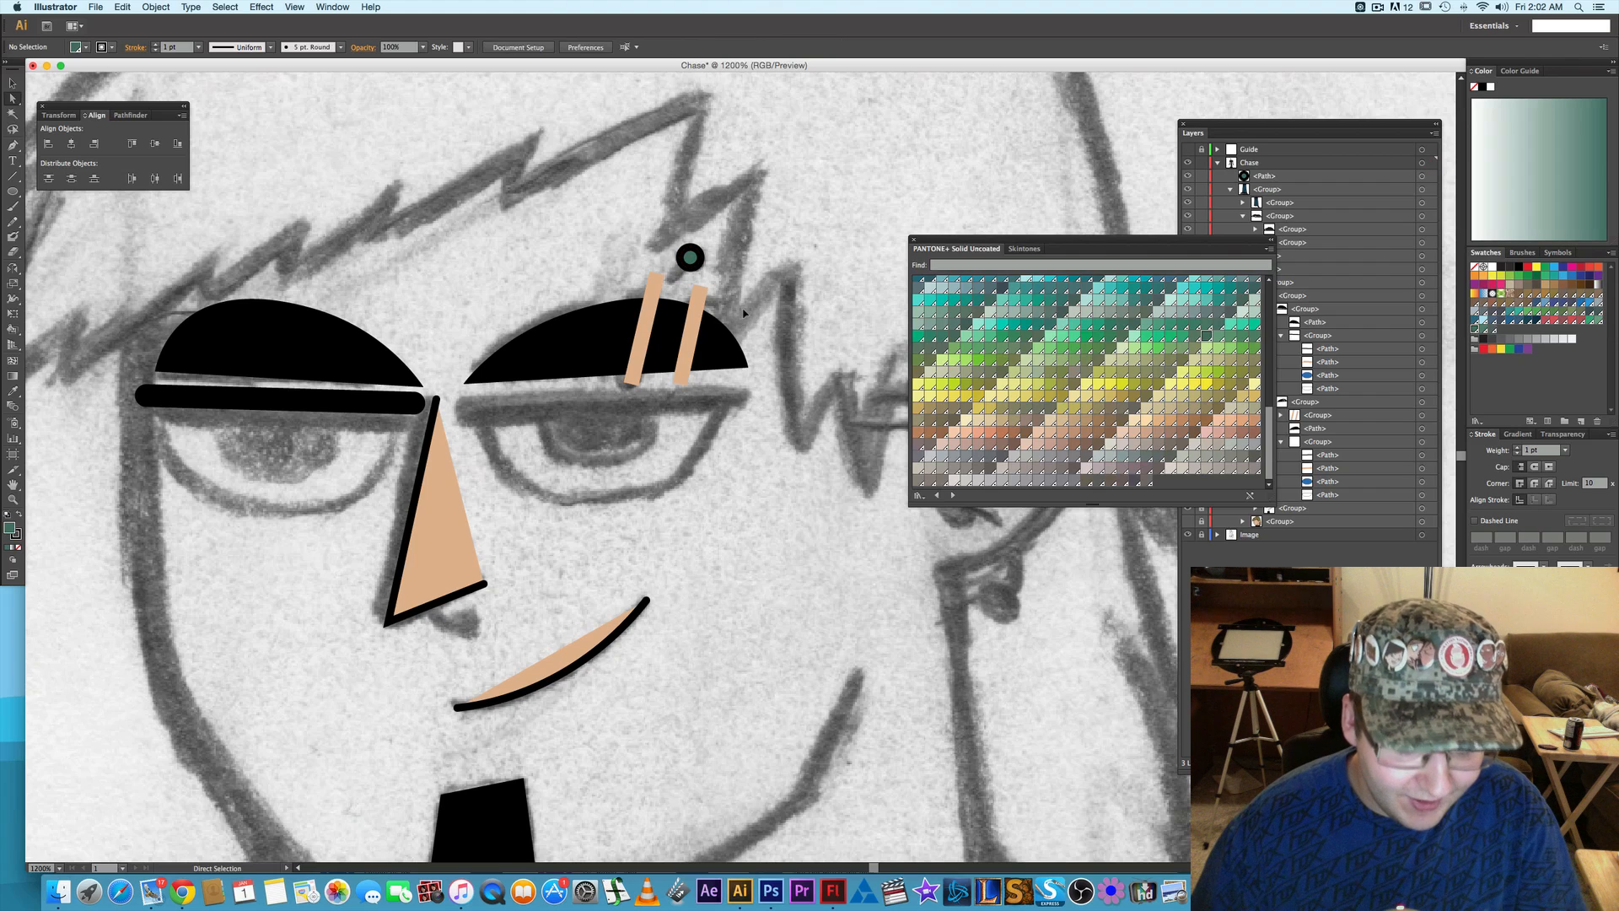
- Draw a curved Pen path from the piercing circle down to the lower edge of the viewer's-right eyebrow, bowing toward the nose
key("p")
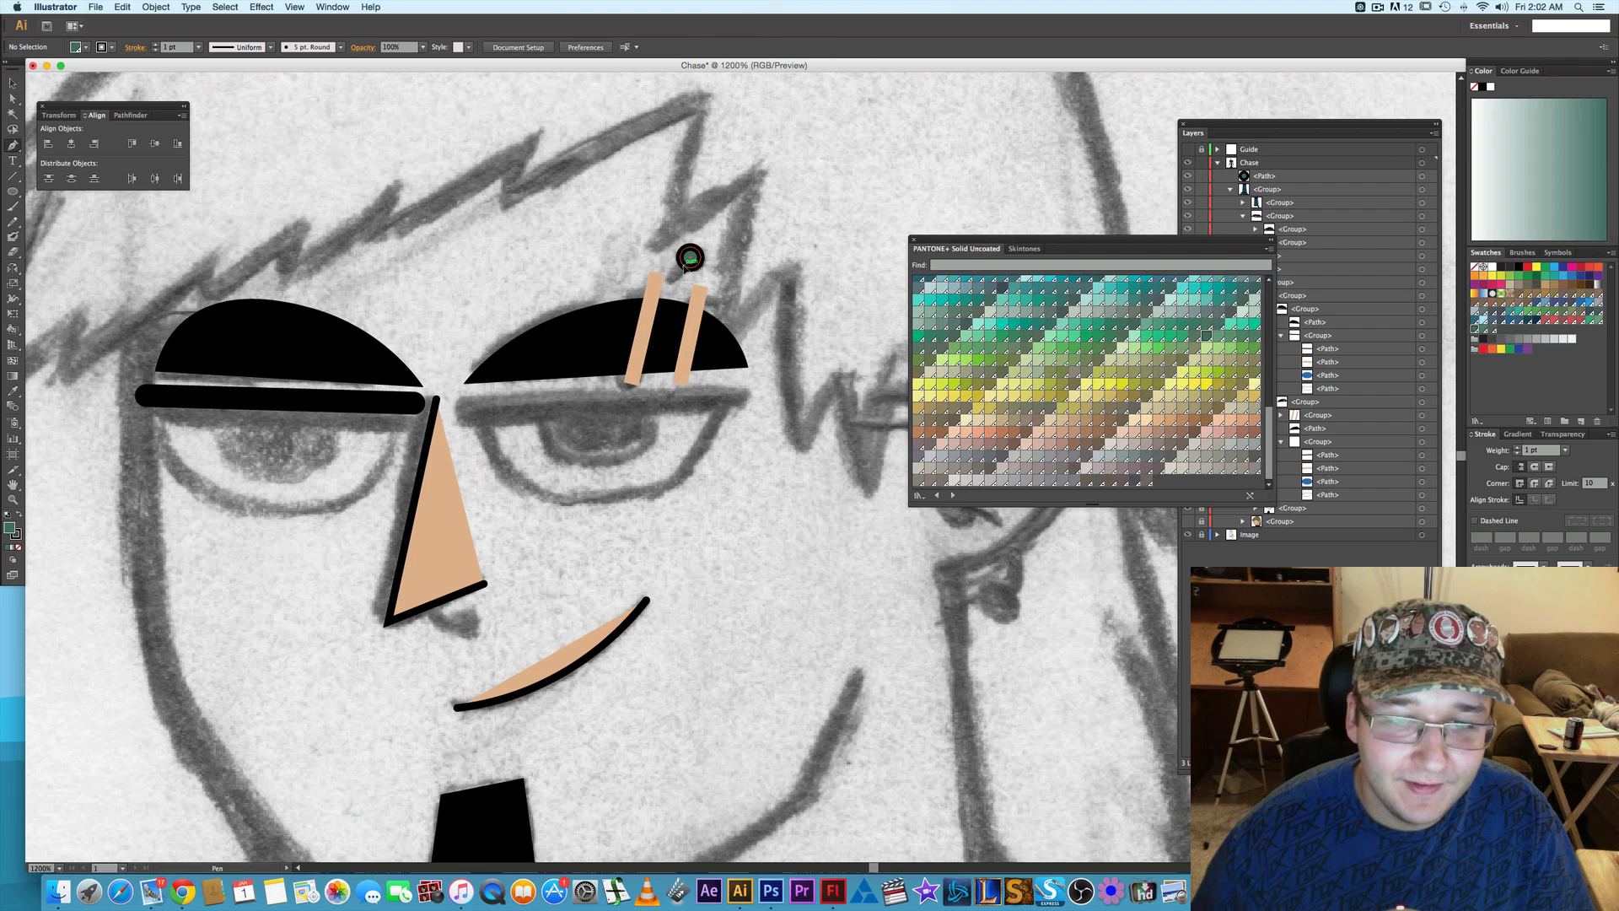
left_click(685, 267)
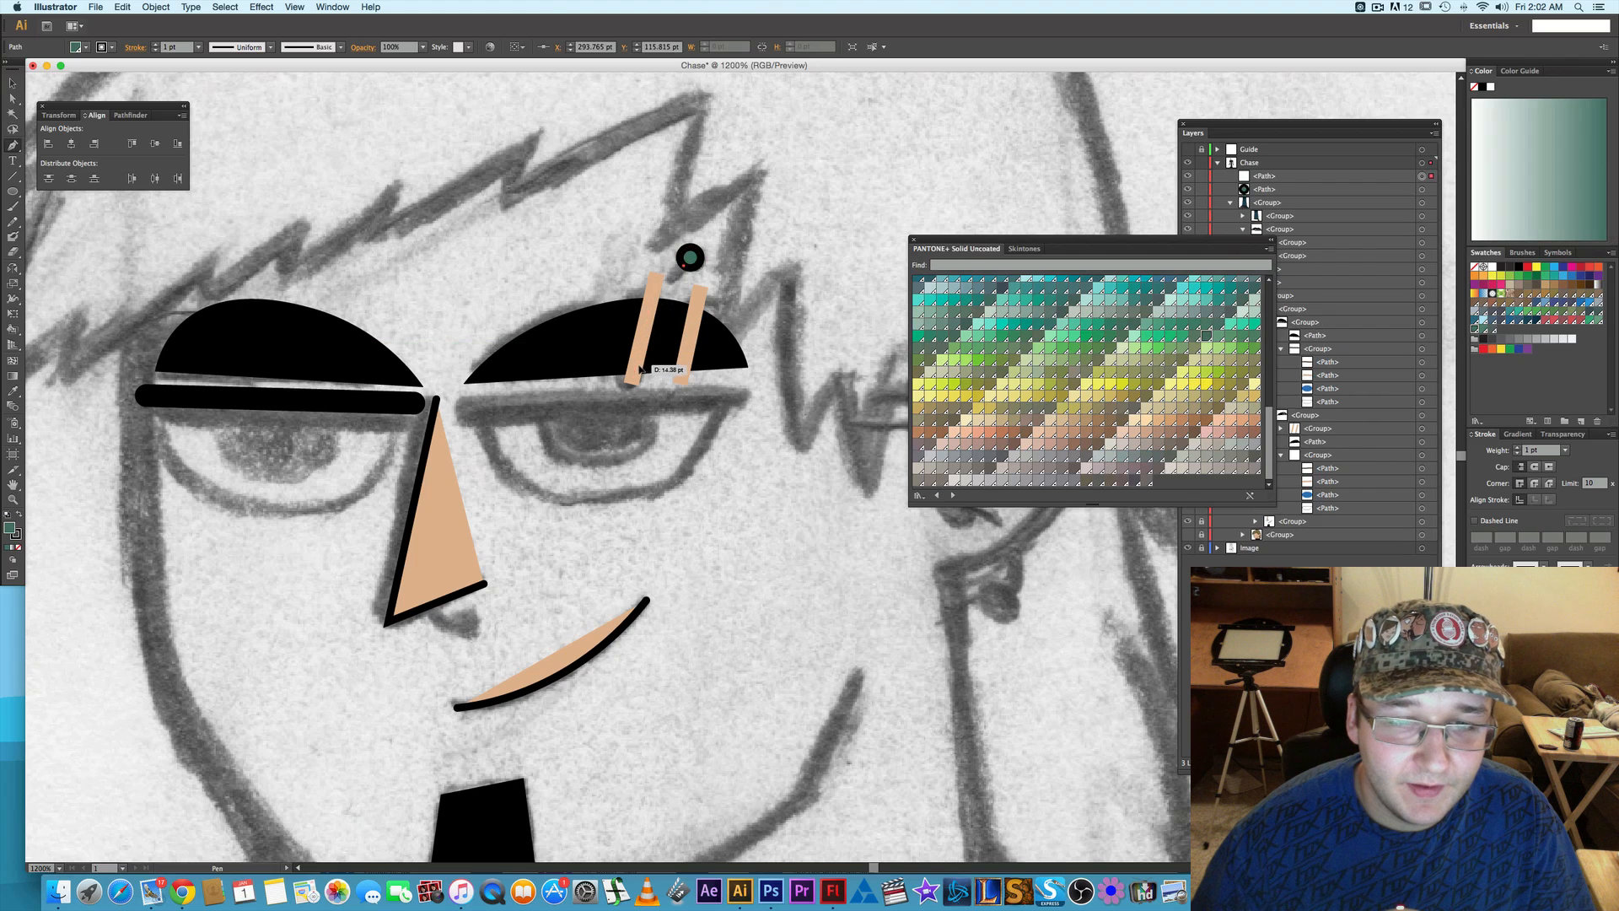
left_click(638, 373)
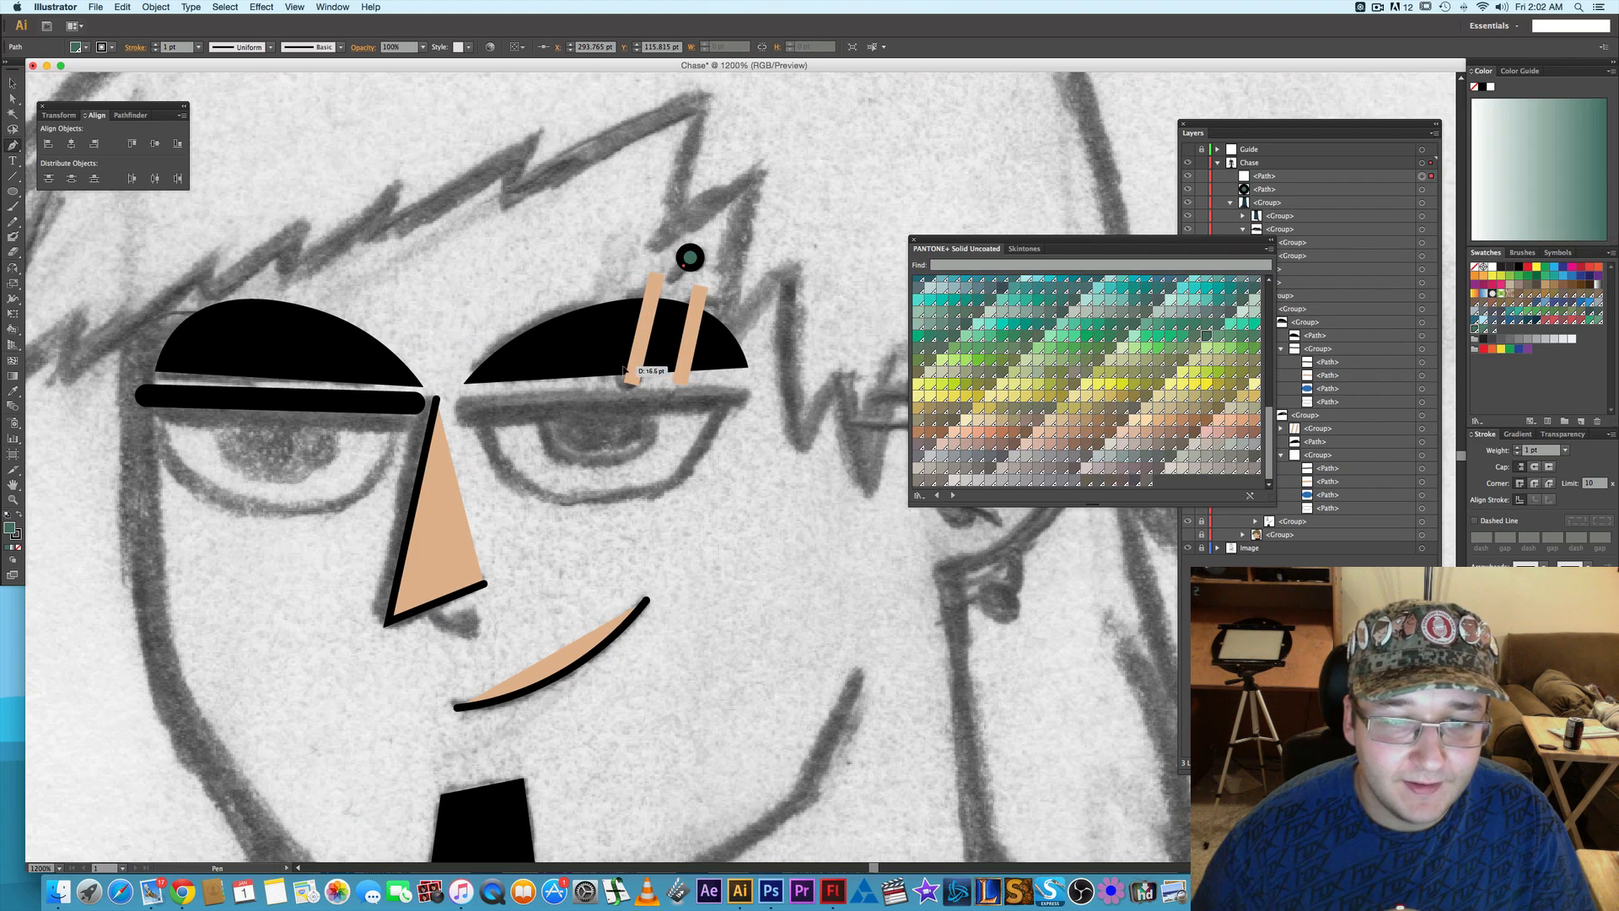
left_click_drag(626, 366, 643, 442)
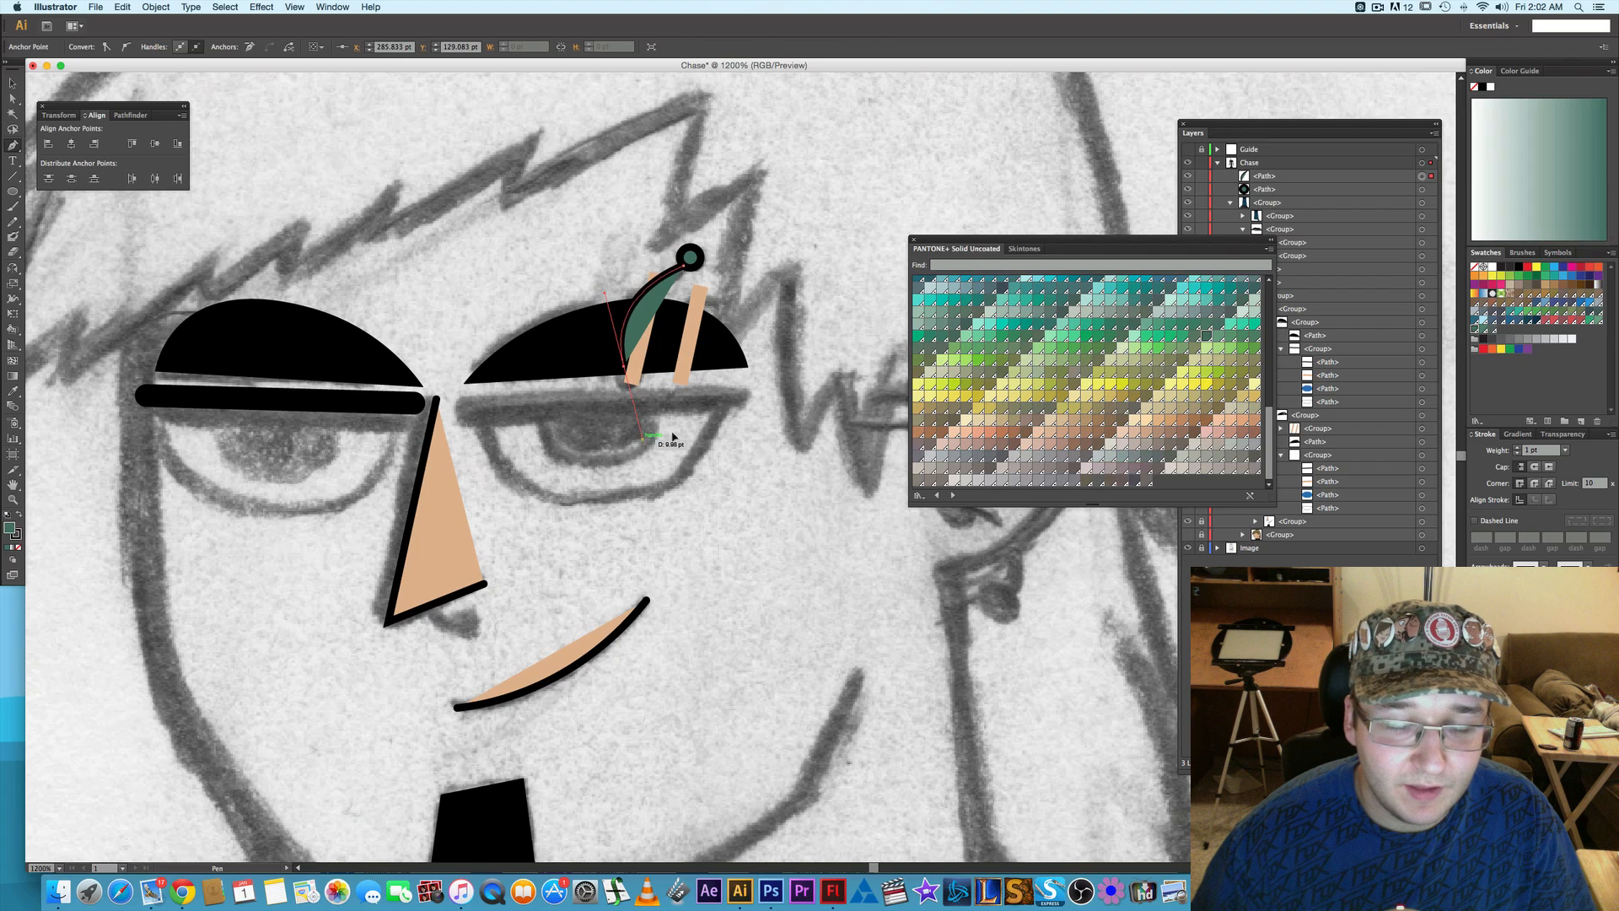
- Remove the fill from the curved piercing bar and stack the green circle above the bar
left_click(18, 547)
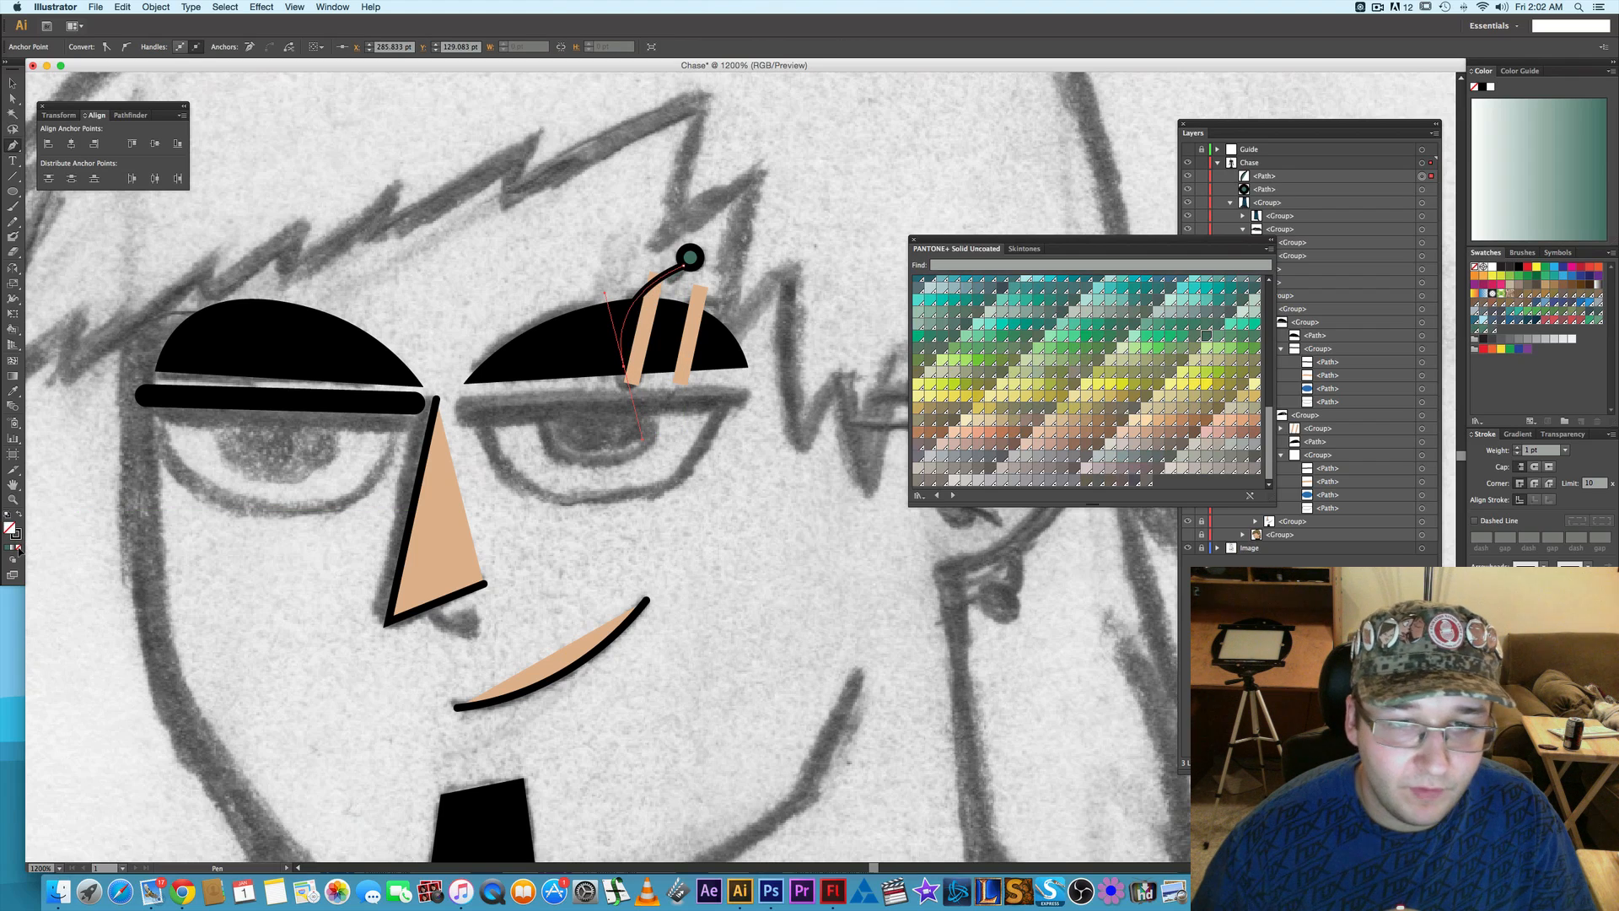
left_click(1518, 448)
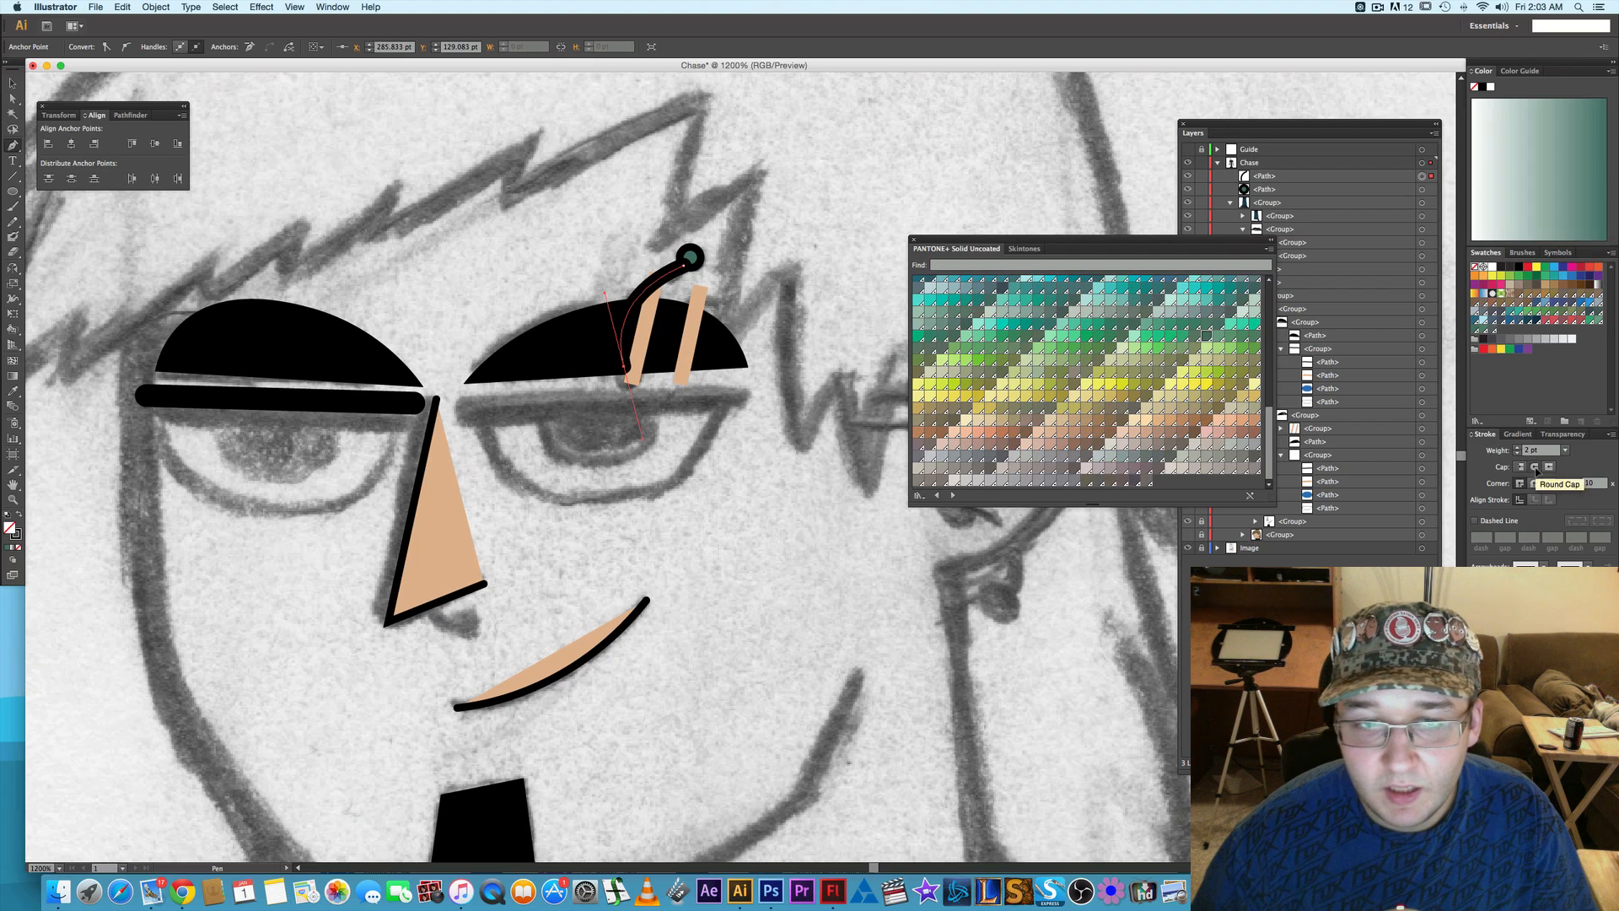
left_click(1313, 133)
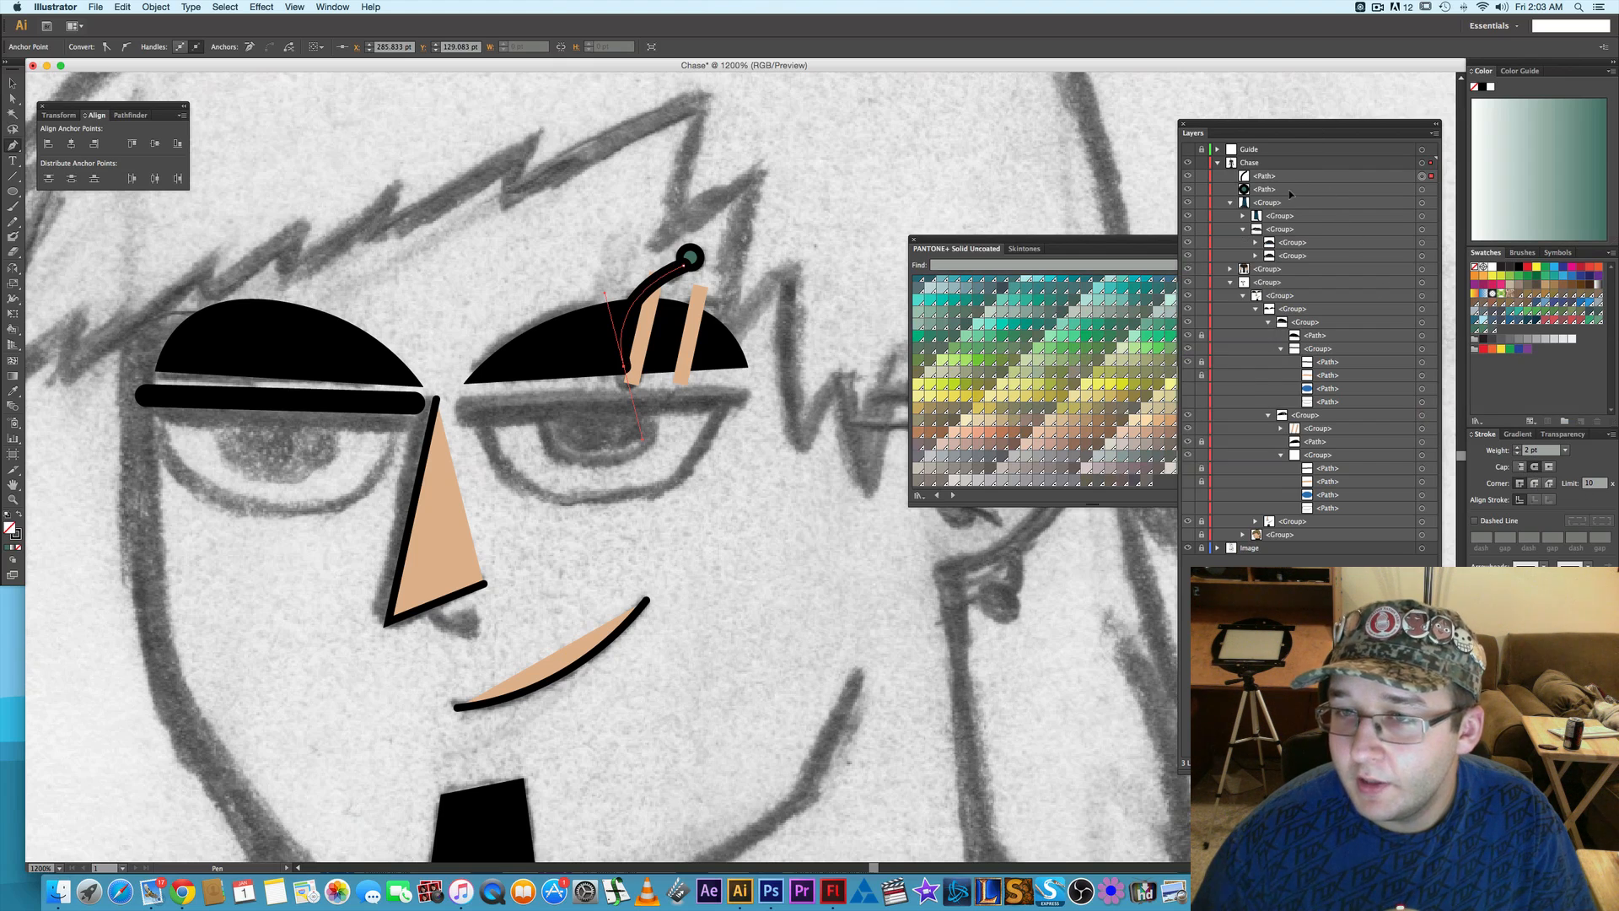
left_click_drag(1289, 190, 1287, 172)
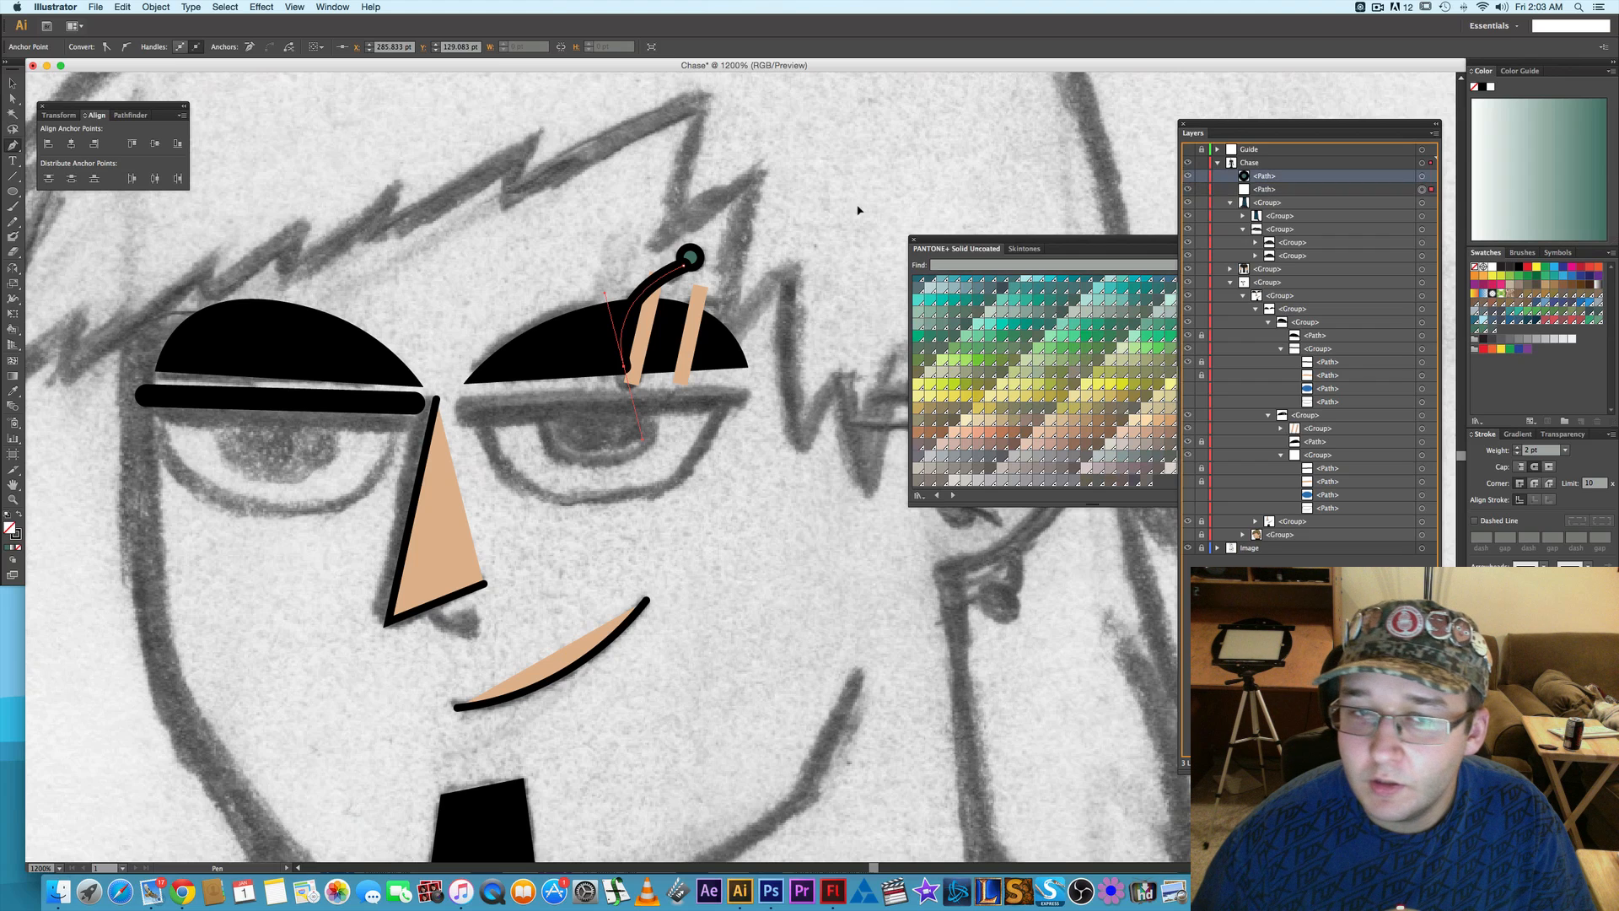
key("a")
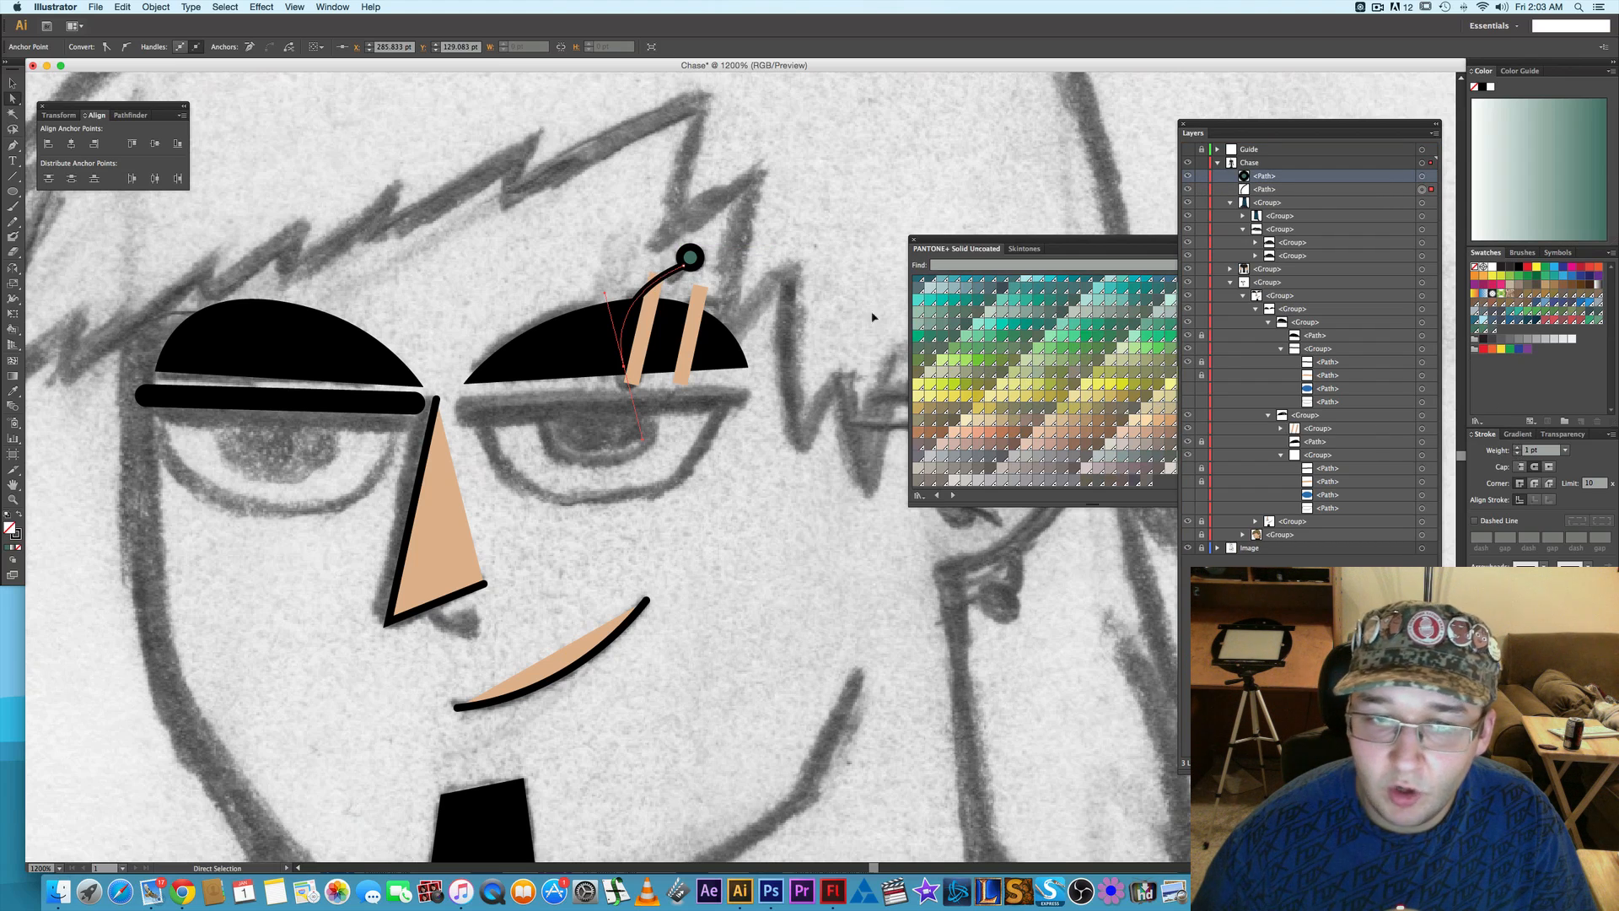
left_click(814, 280)
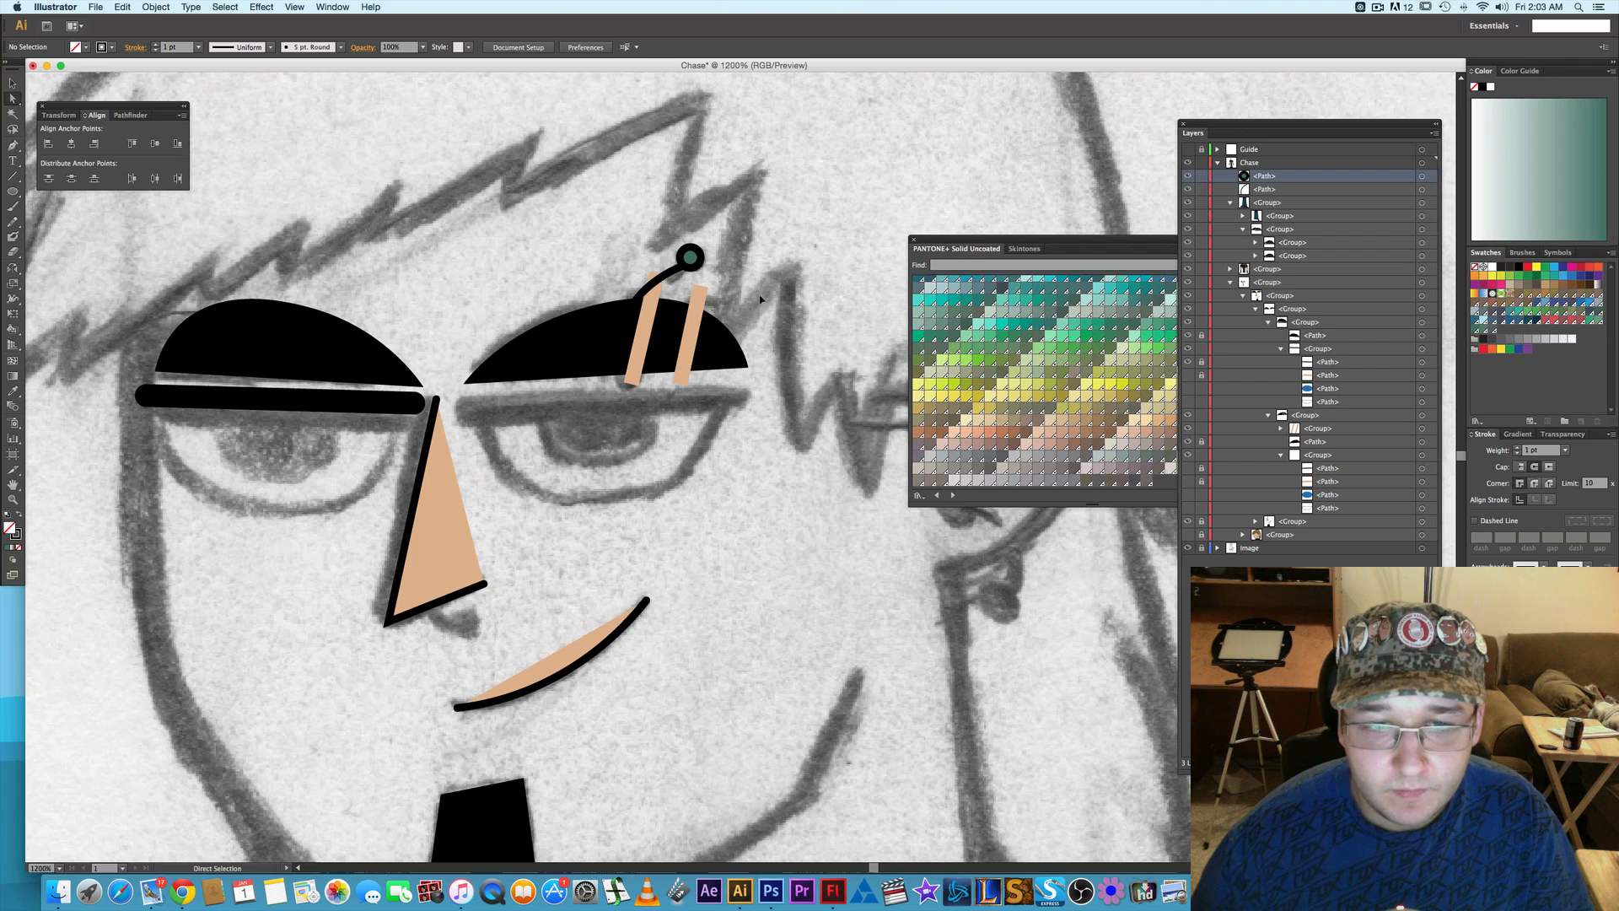
- Enlarge the green piercing circle at the bar's upper end to 3.75 pt wide and high
left_click(702, 266)
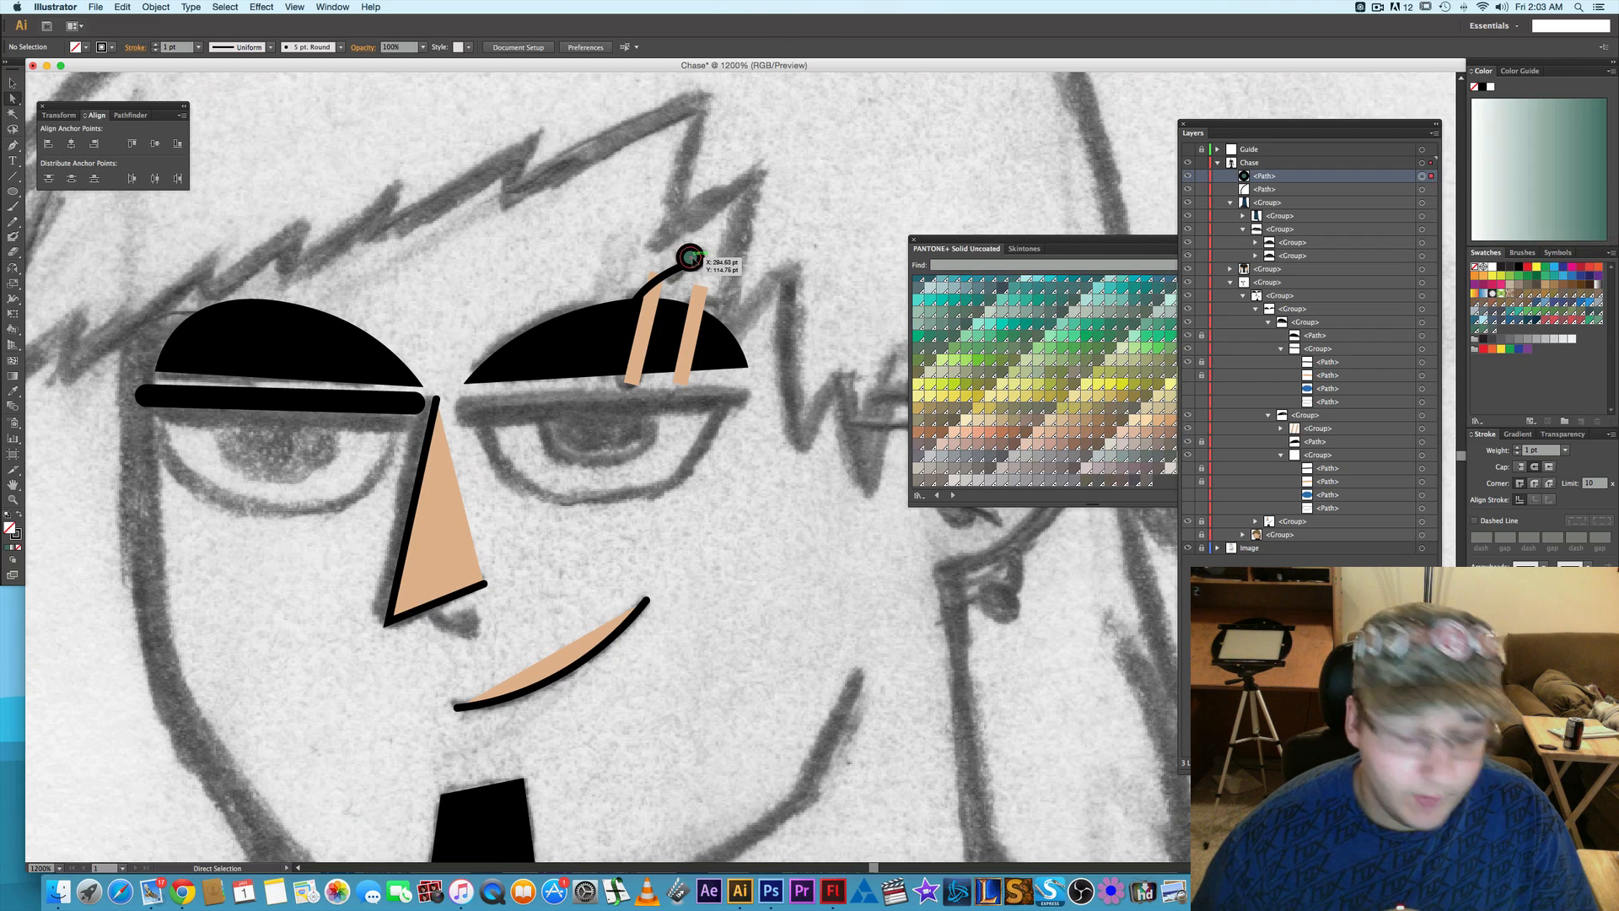
key("v")
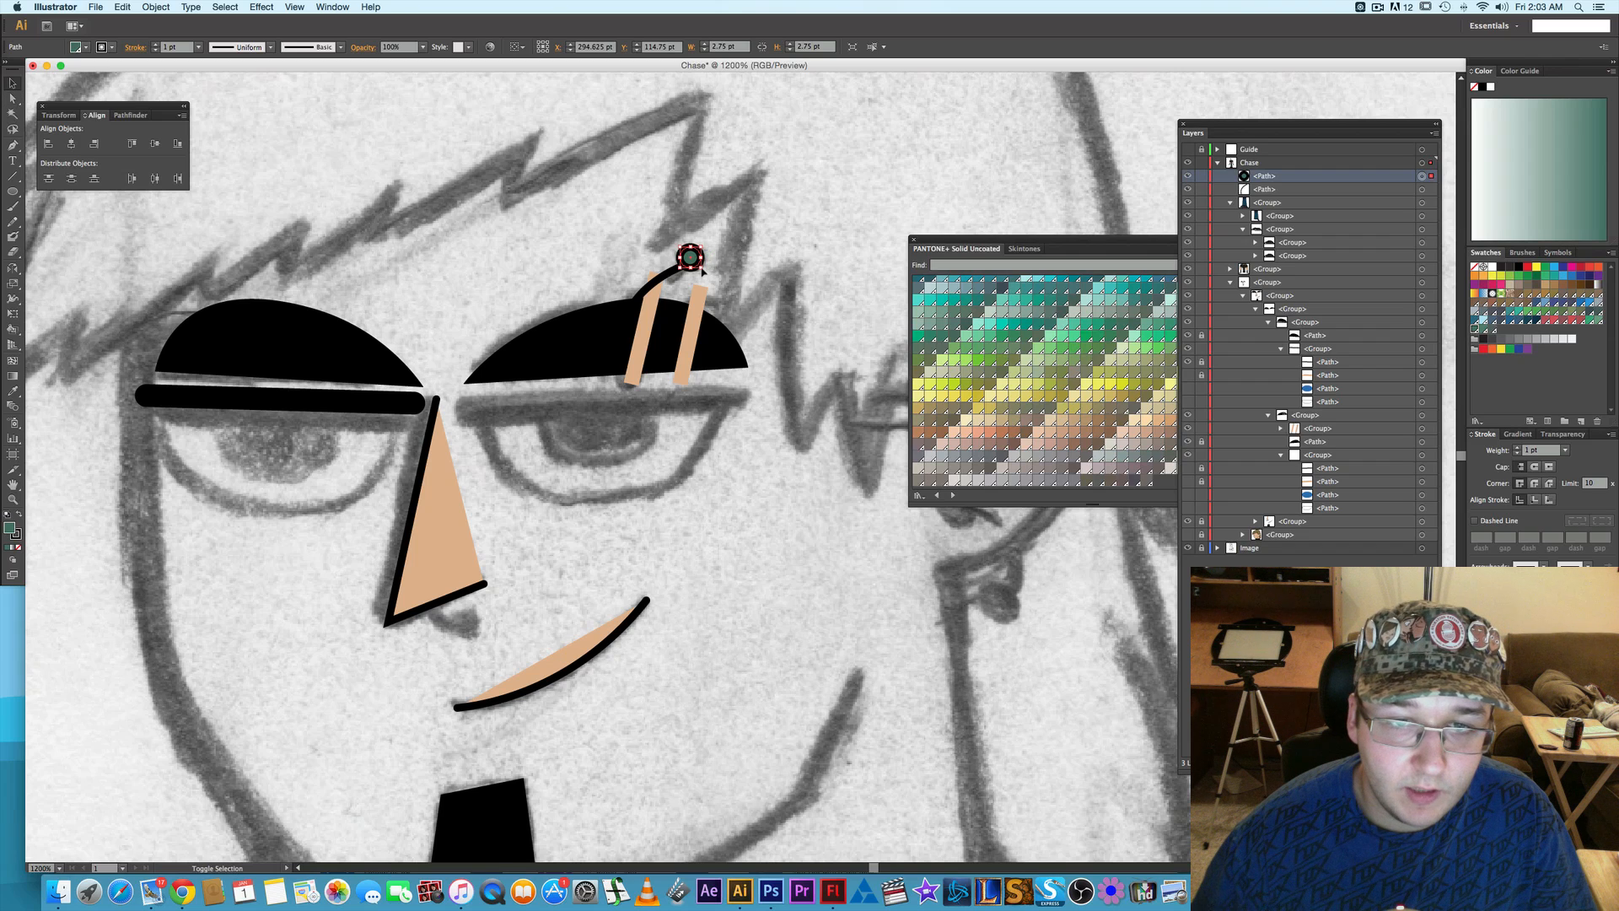
left_click(688, 257, "shift")
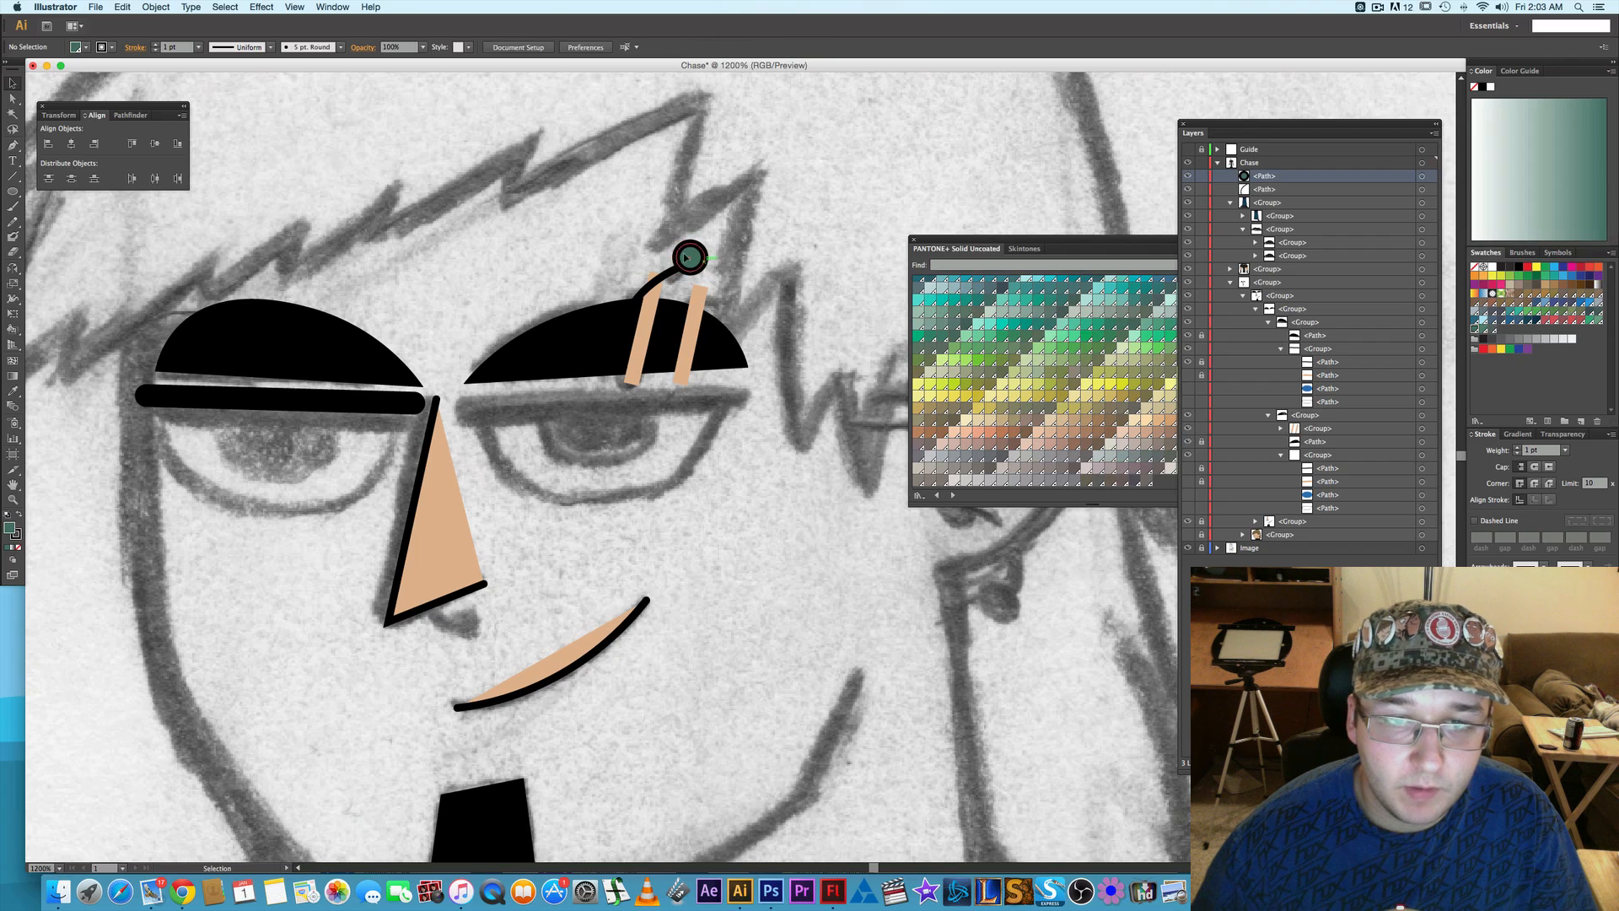
left_click_drag(689, 254, 690, 261)
left_click(802, 278)
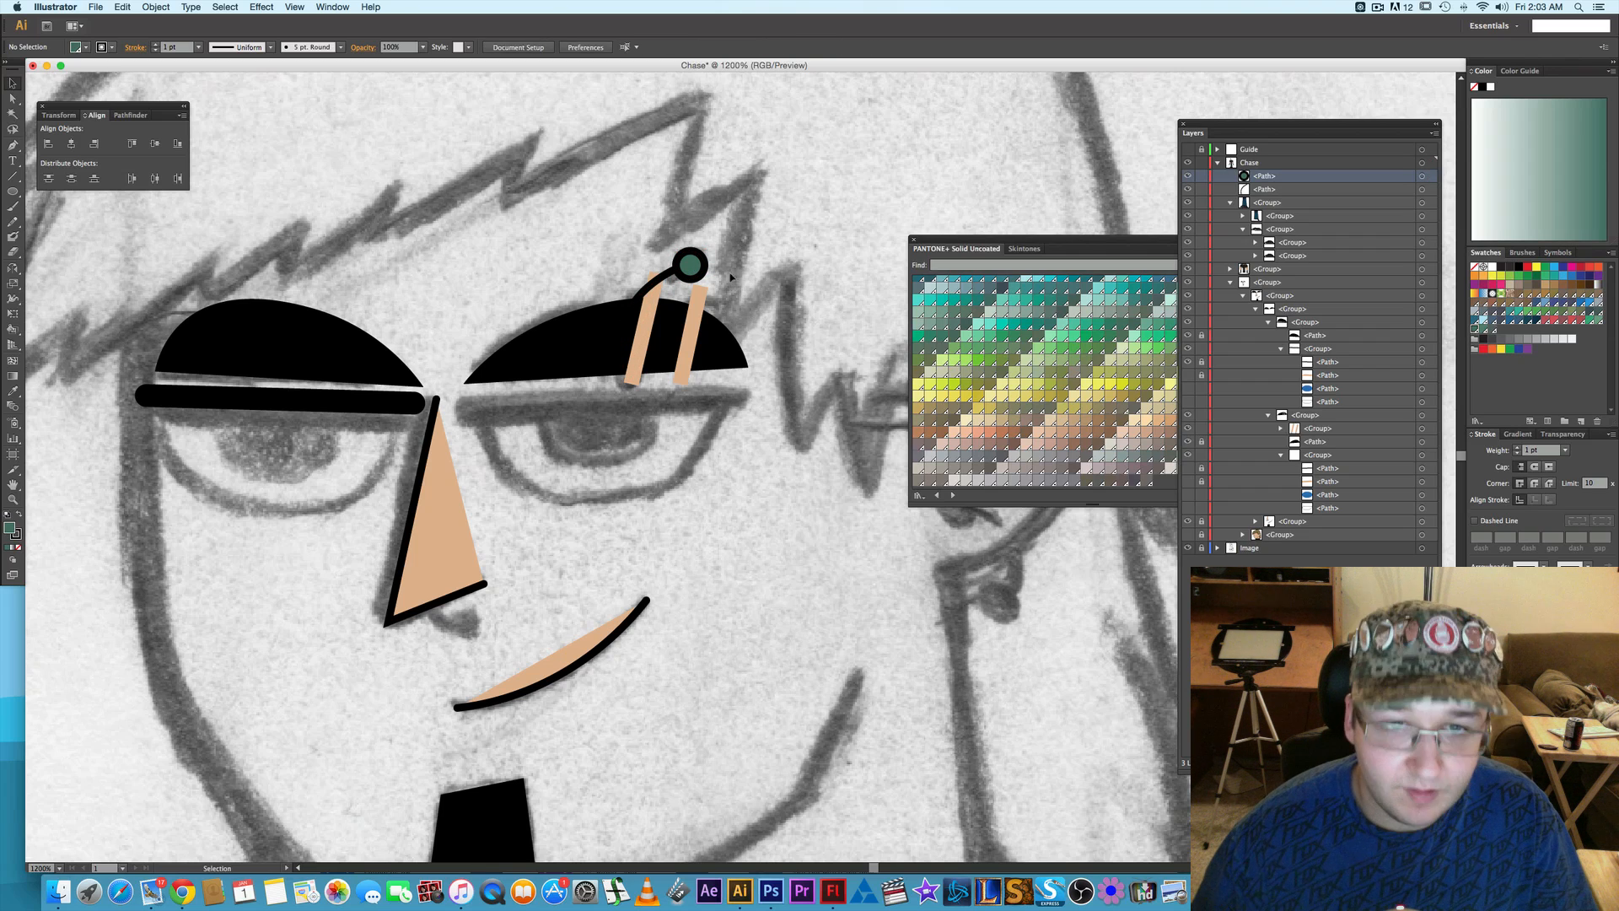
- Duplicate the green circle onto the bar's lower end at the eyebrow's lower edge and nudge the copy slightly away from the nose
left_click(690, 265)
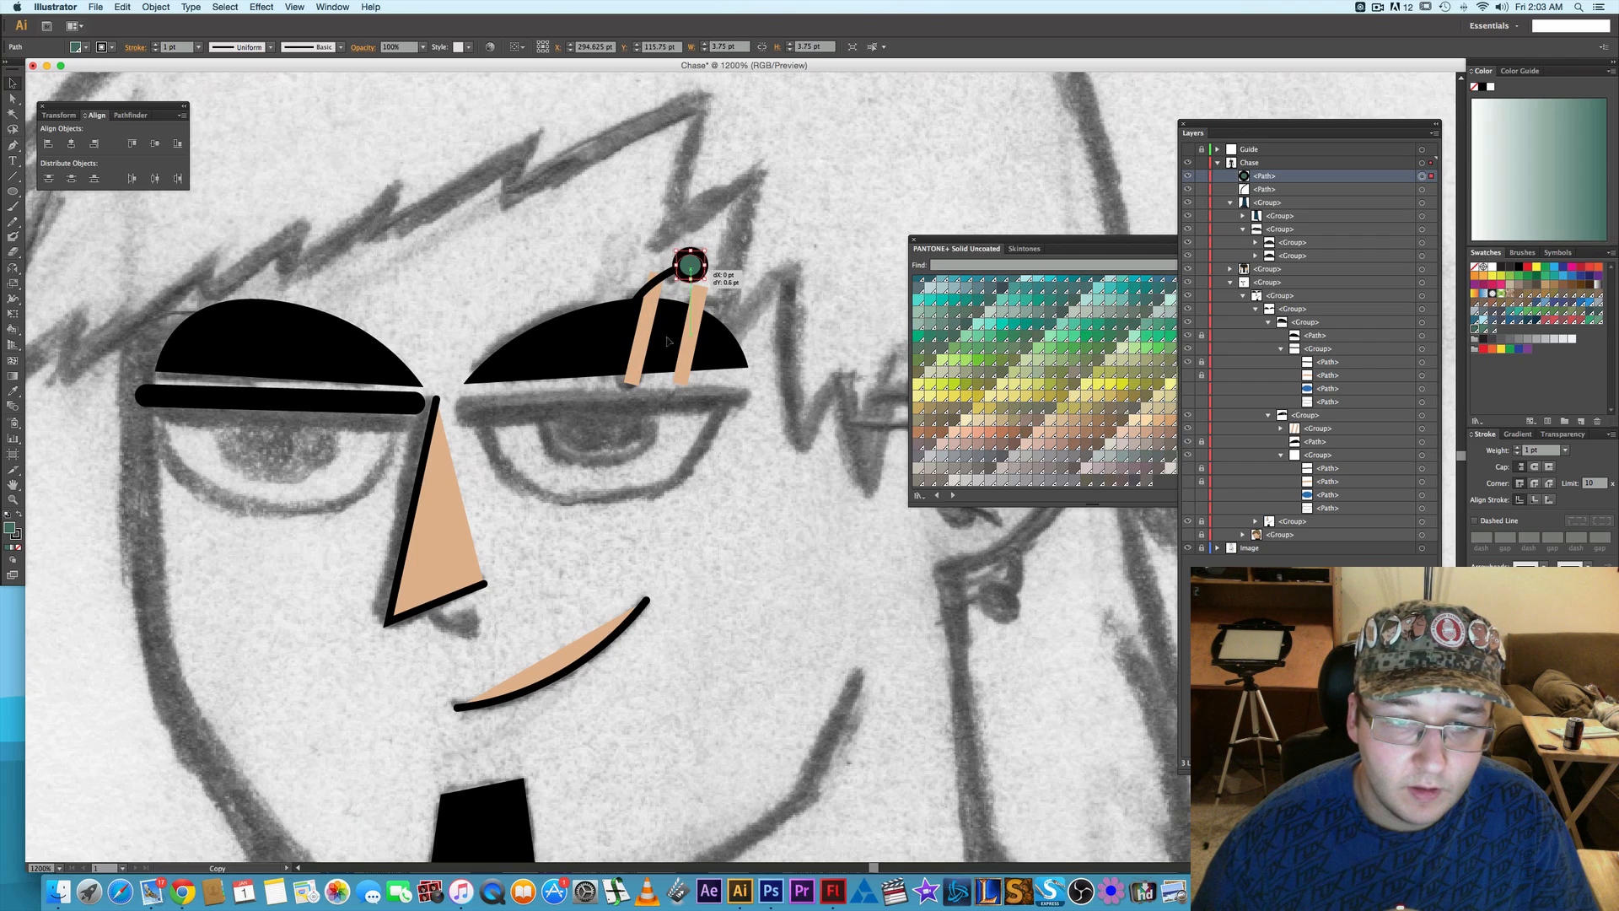
left_click_drag(694, 266, 634, 384)
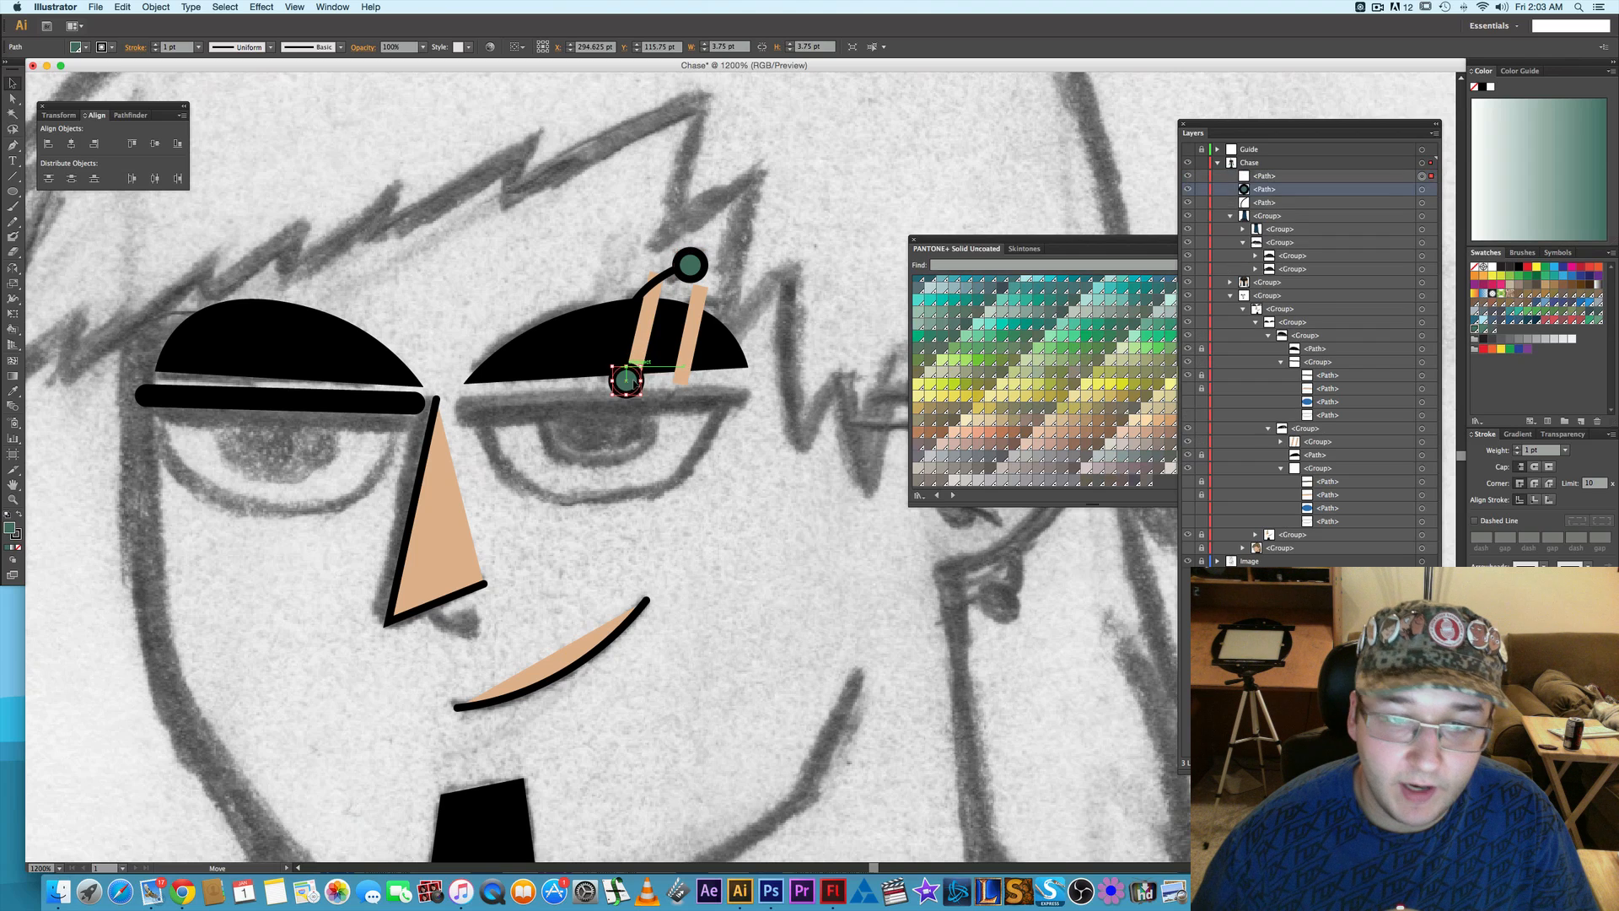
key("Right")
key("Right")
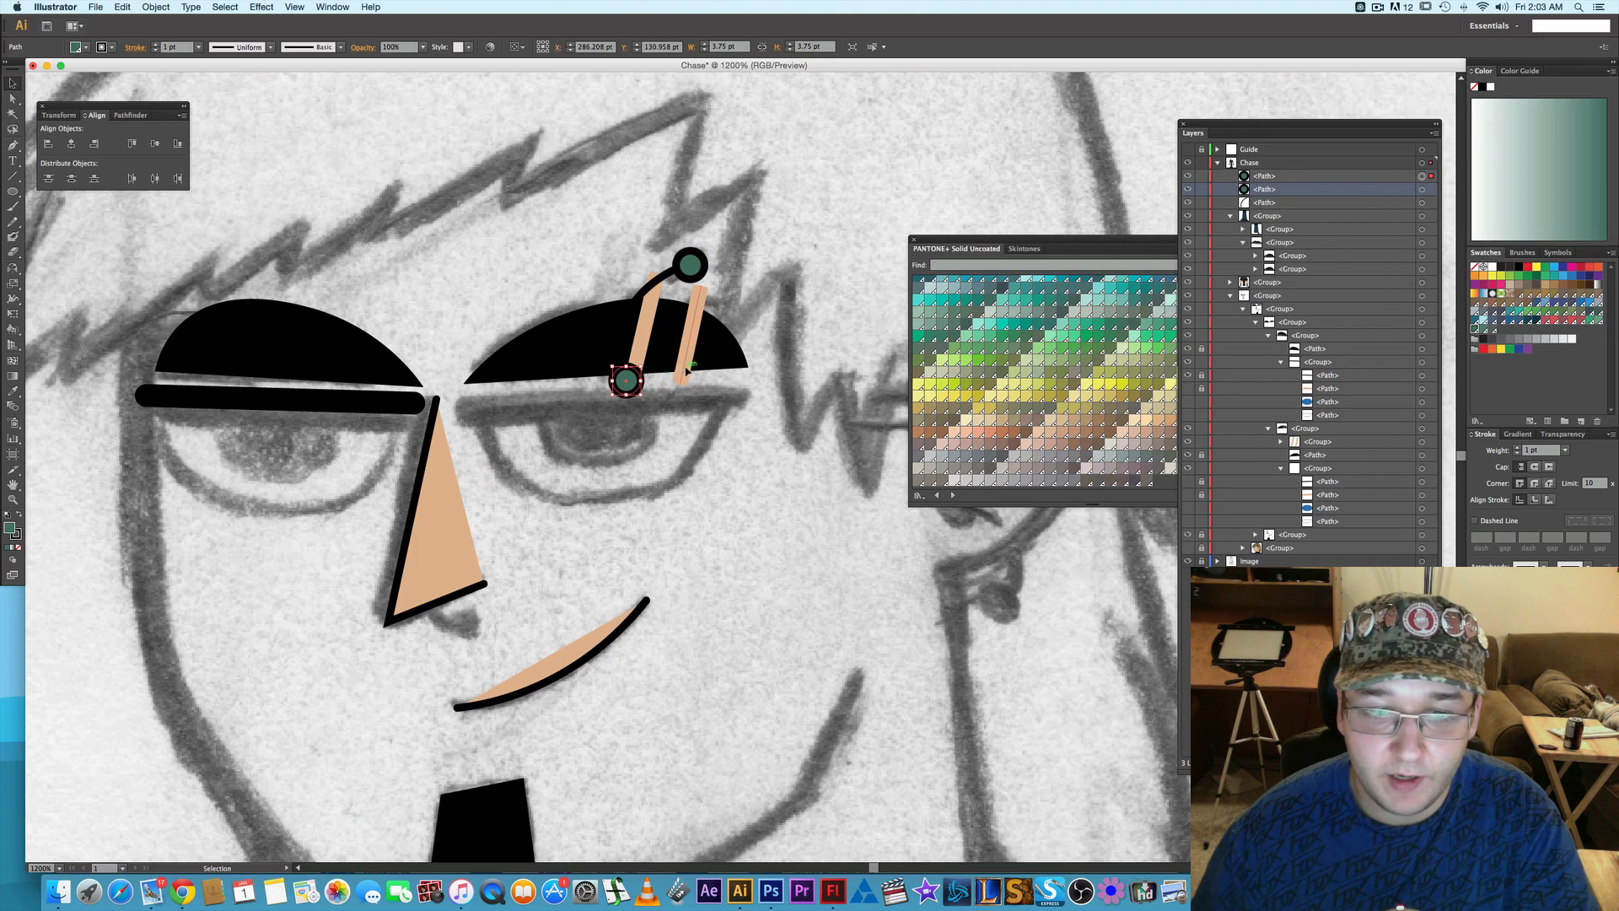
left_click(764, 311)
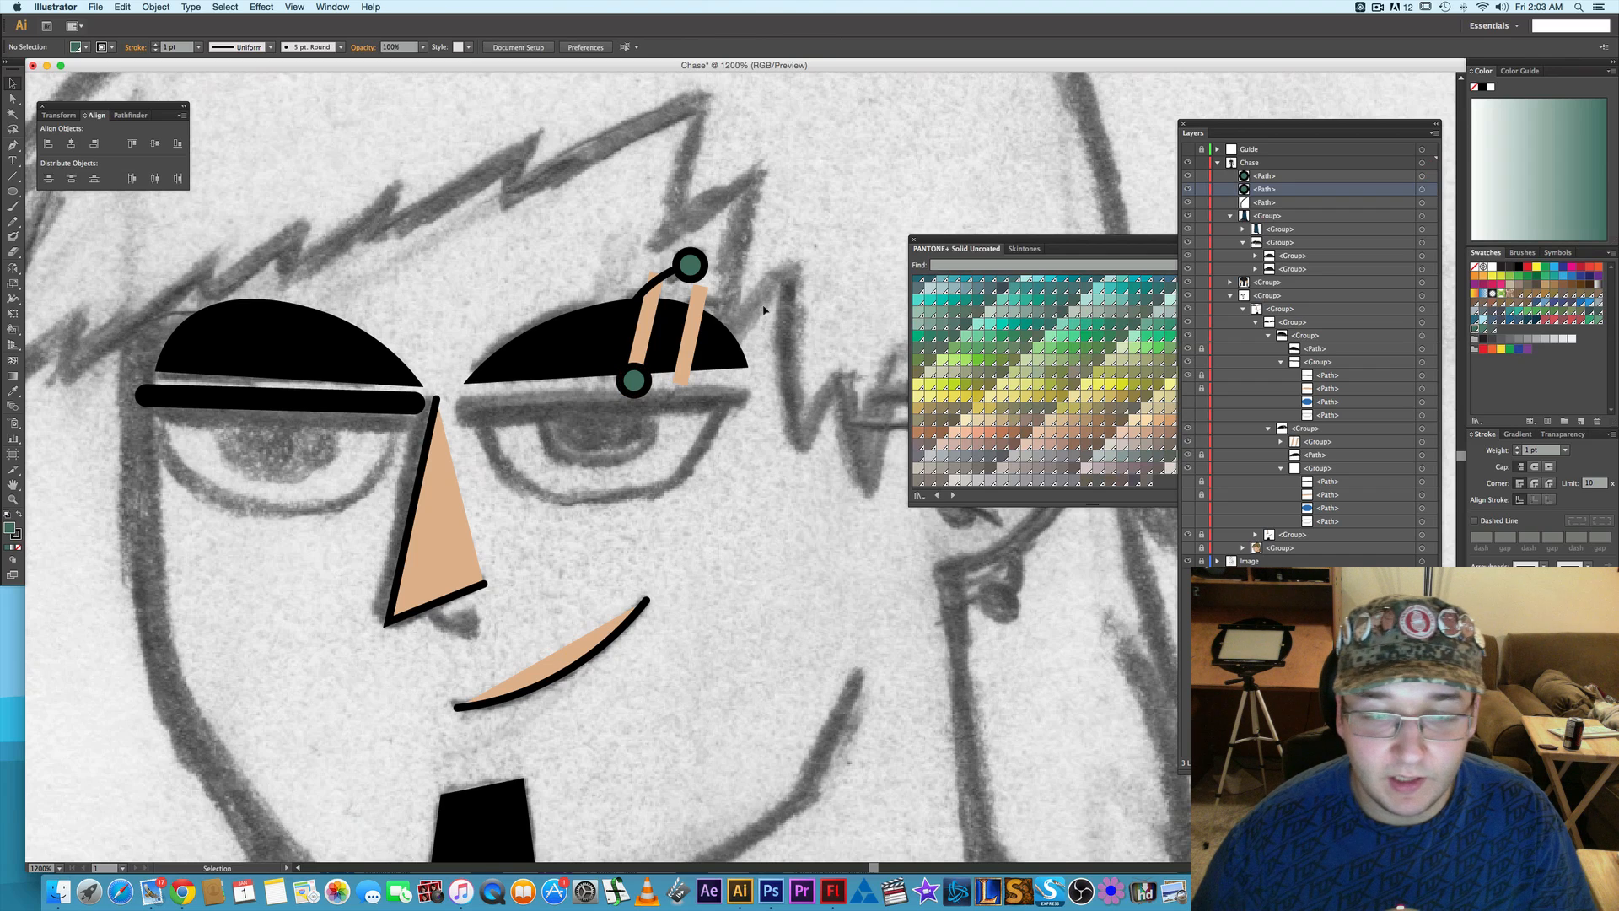
- Group the two piercing circles with the curved bar and move the group into the viewer's-right eyebrow's slits group
left_click(1423, 177)
left_click(1423, 190, "shift")
left_click(1423, 202, "shift")
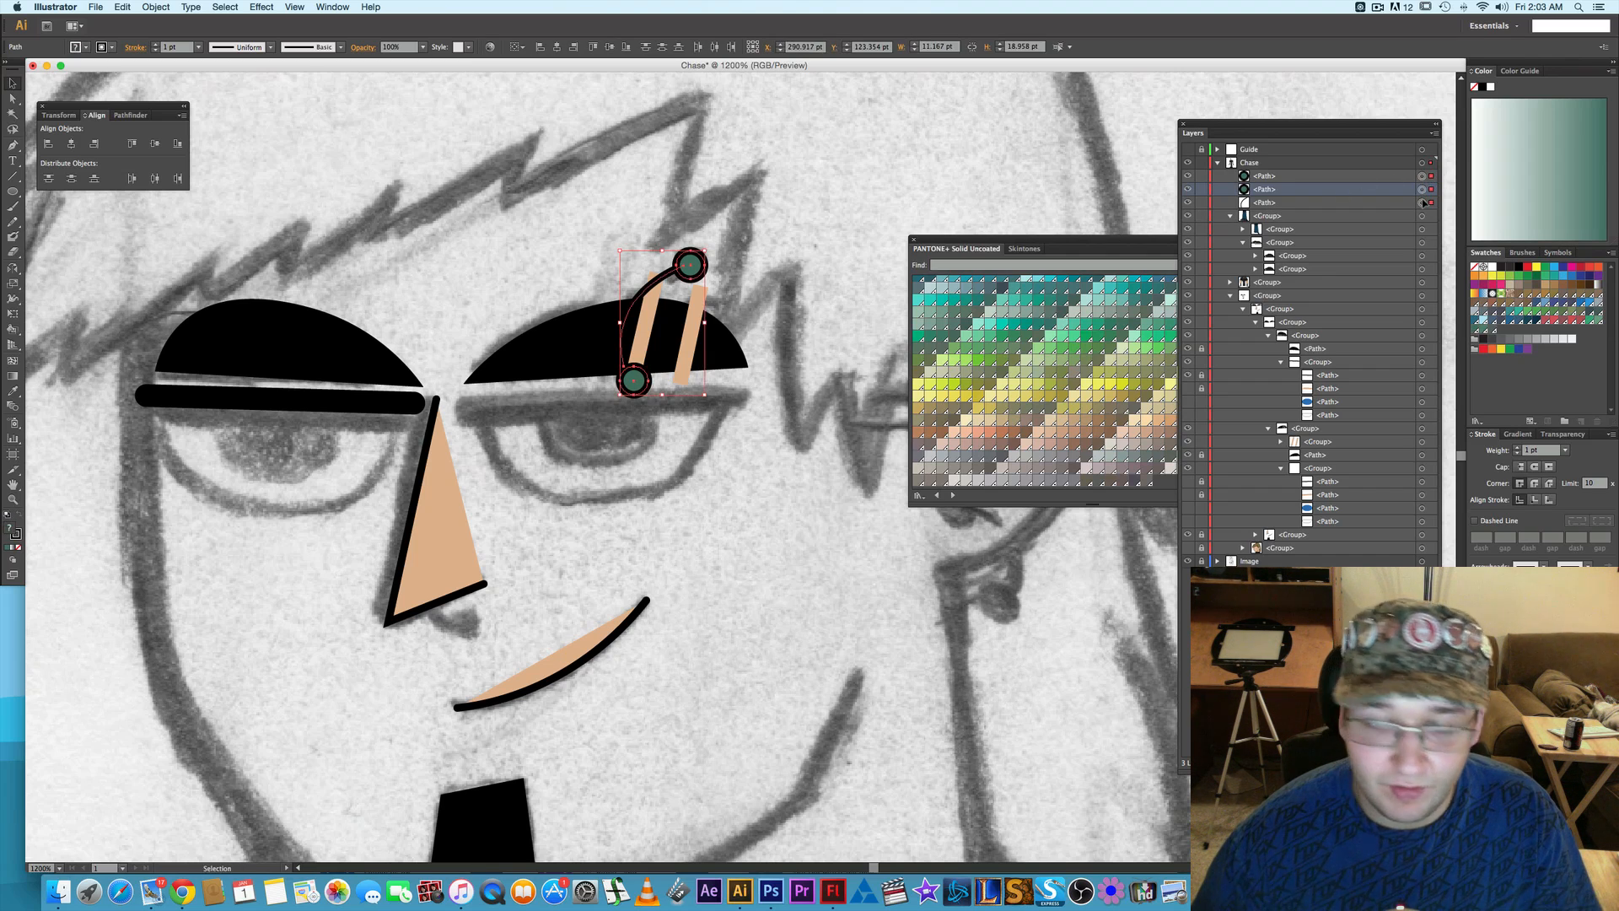
key("super+g")
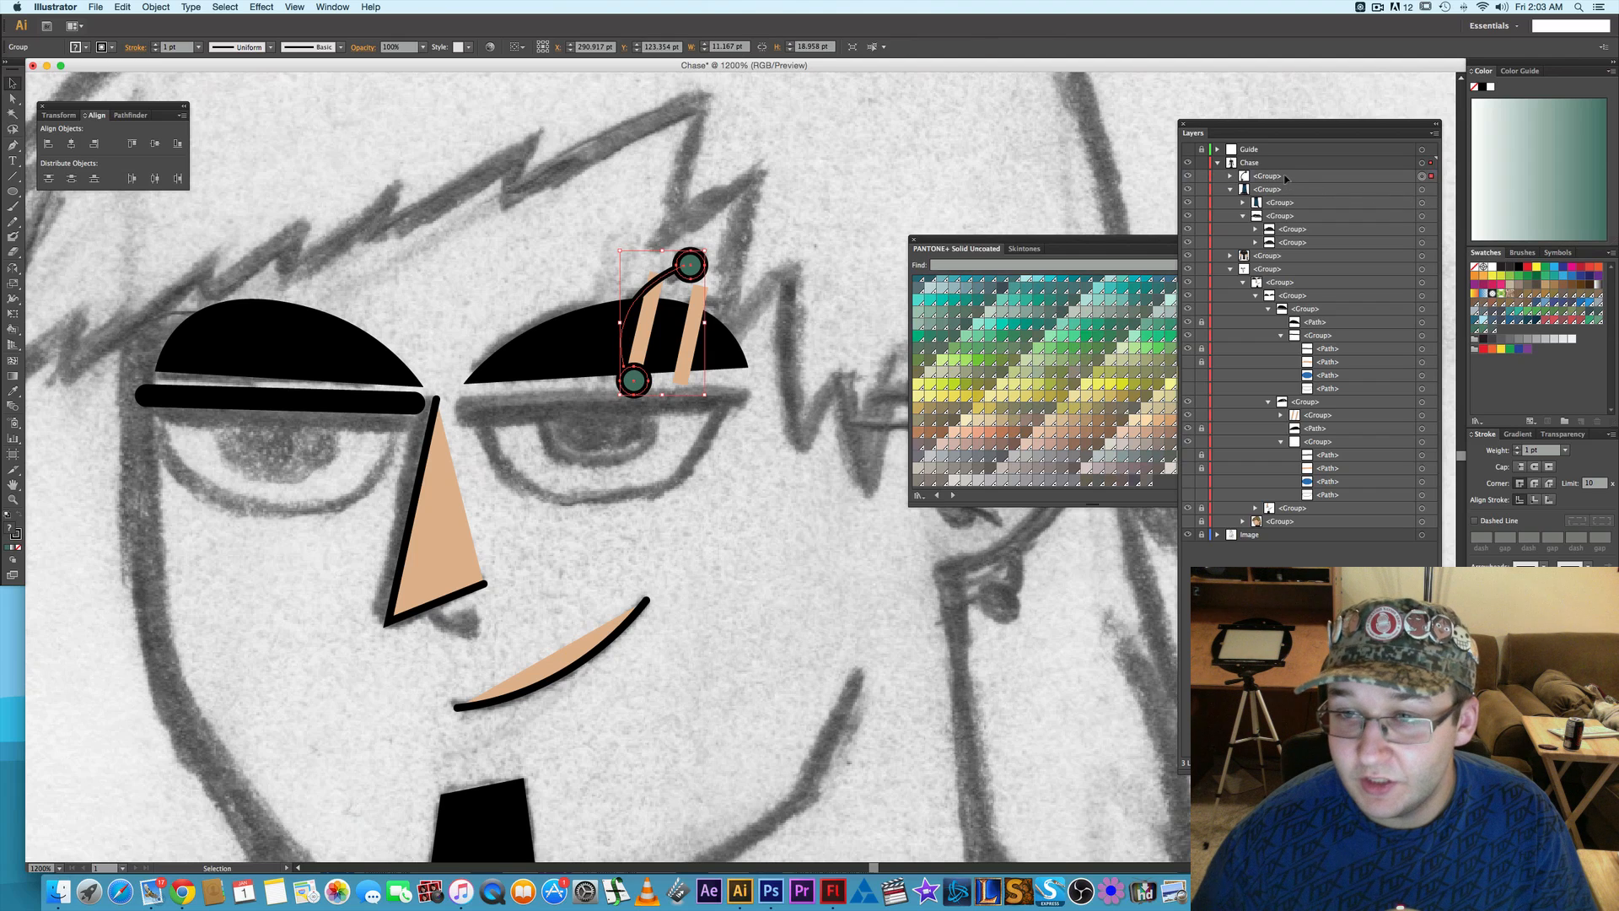
left_click(1283, 180)
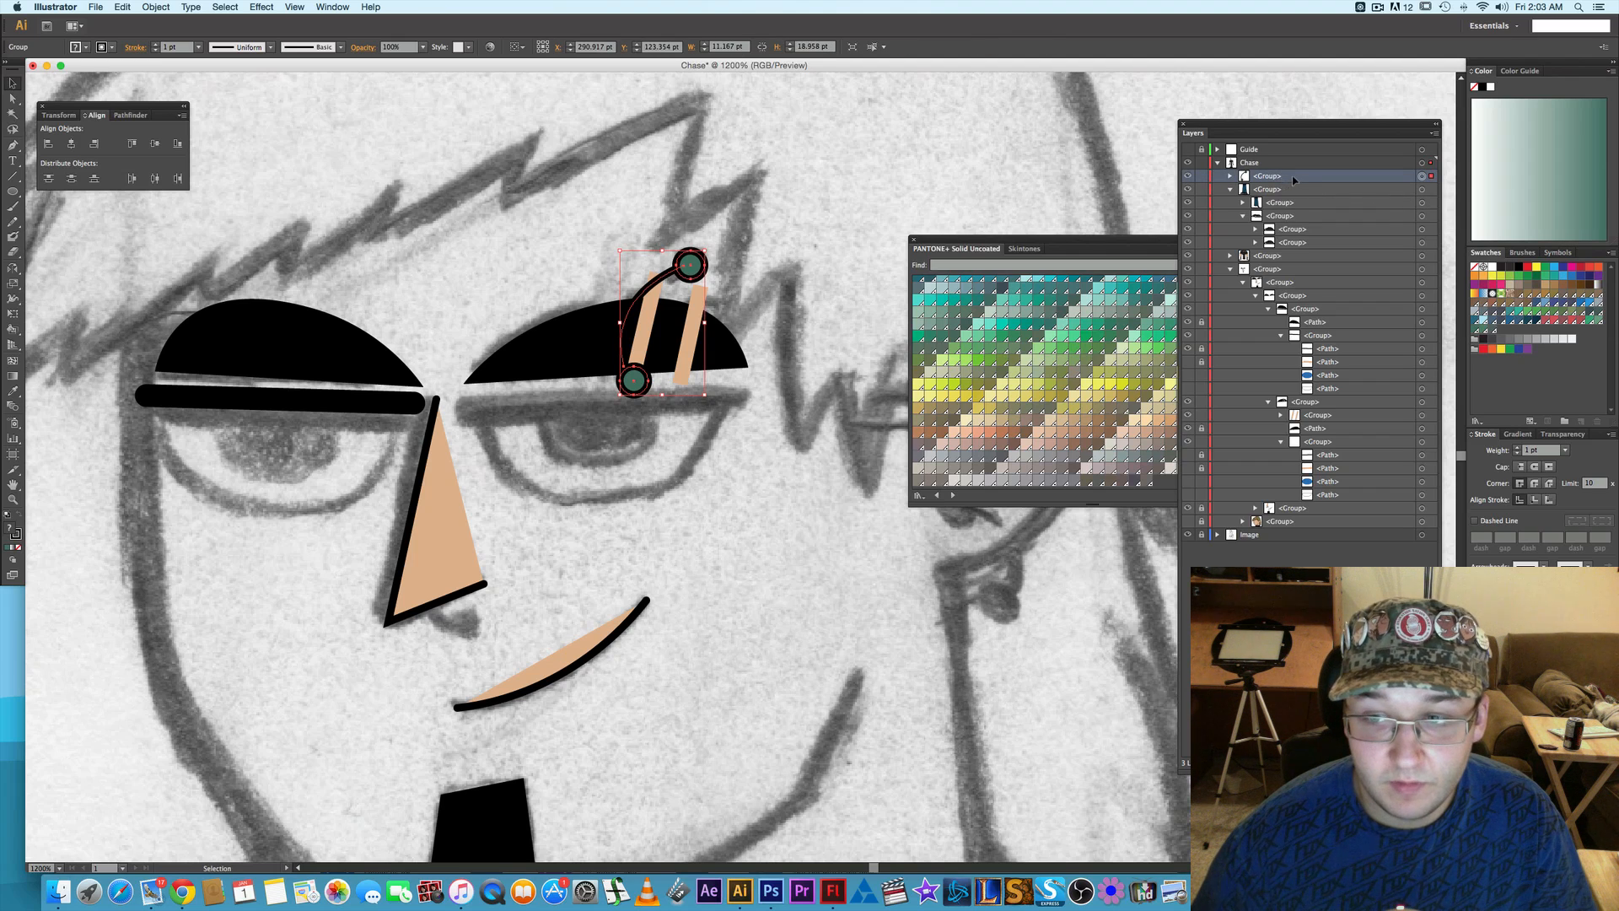
left_click_drag(1294, 180, 1322, 402)
left_click(861, 341)
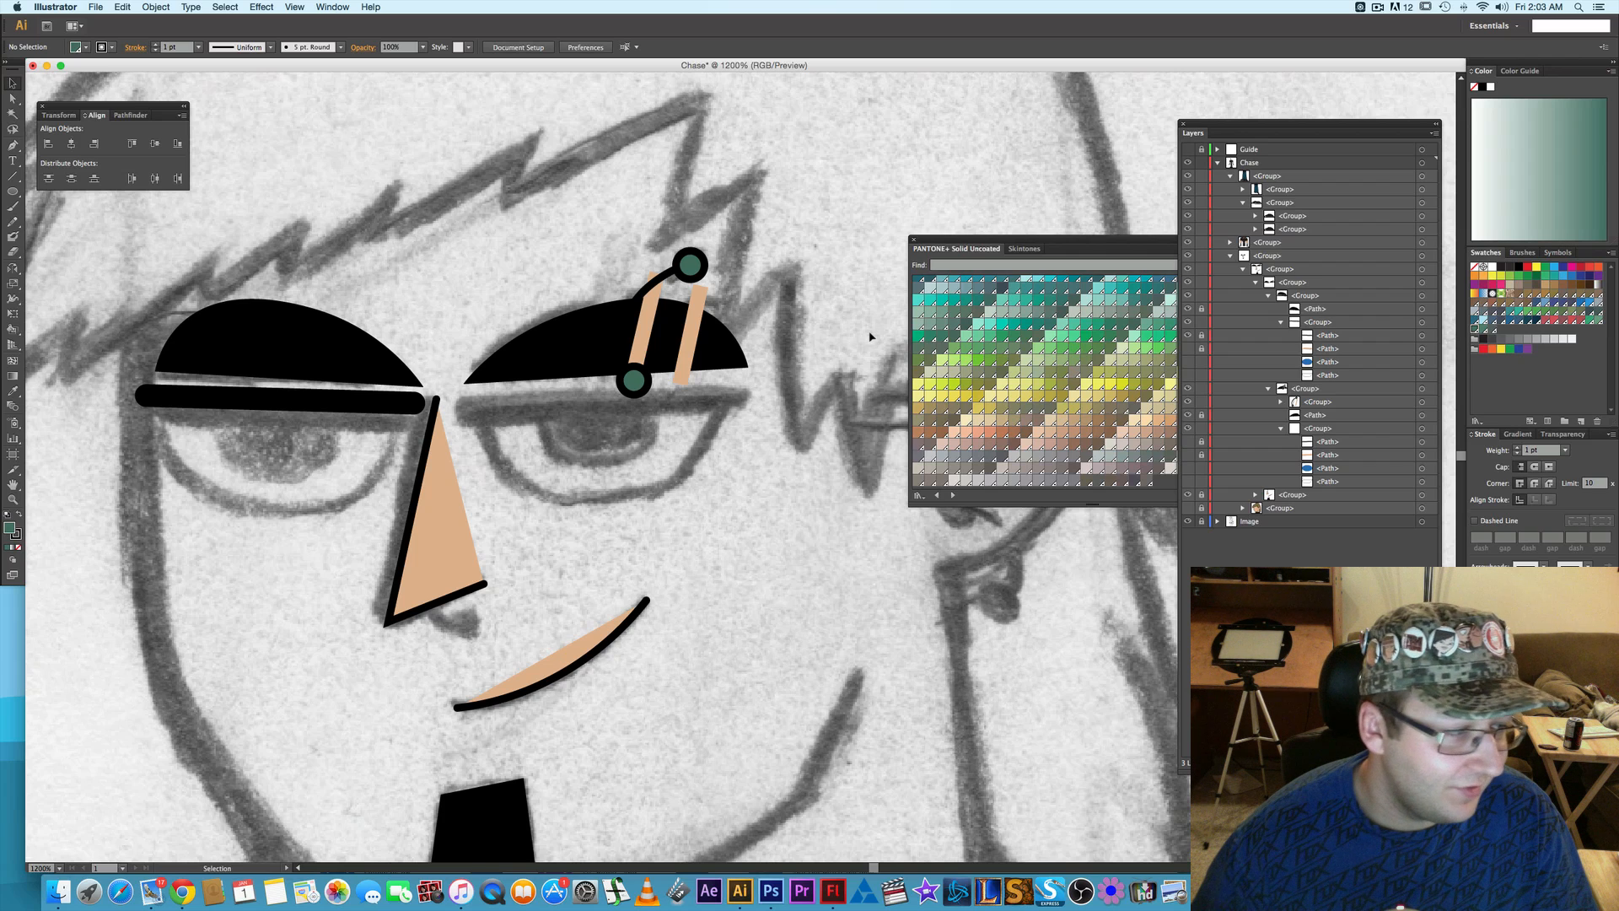
- Copy the eyebrow piercing group and paste the copy in place as the uppermost object of the Chase layer
left_click_drag(776, 449, 834, 445)
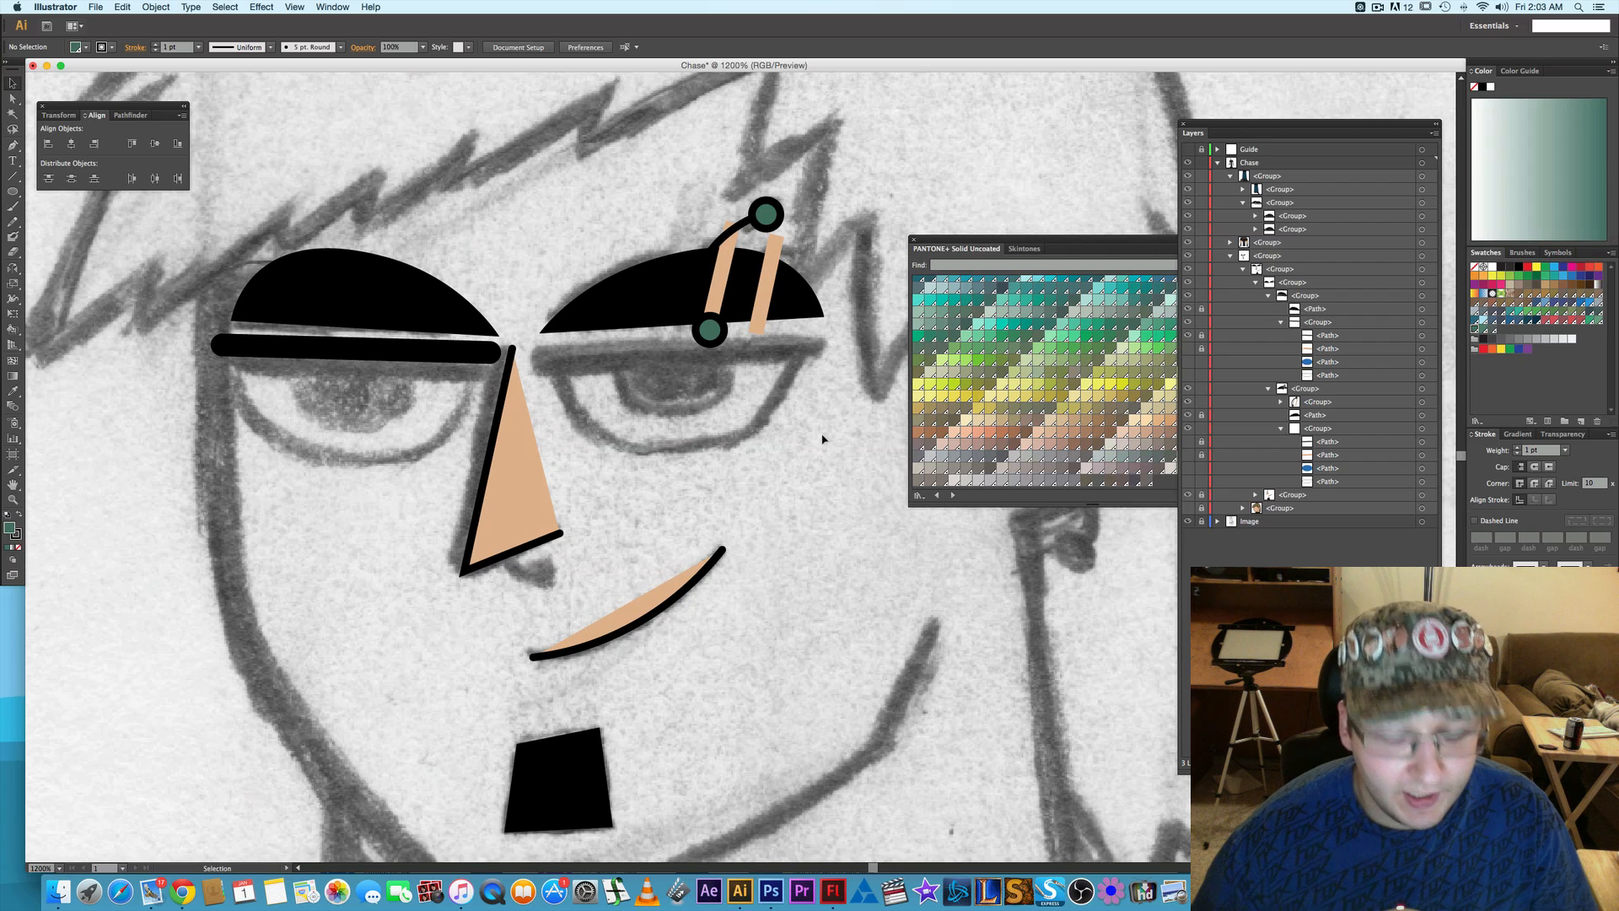
key("p")
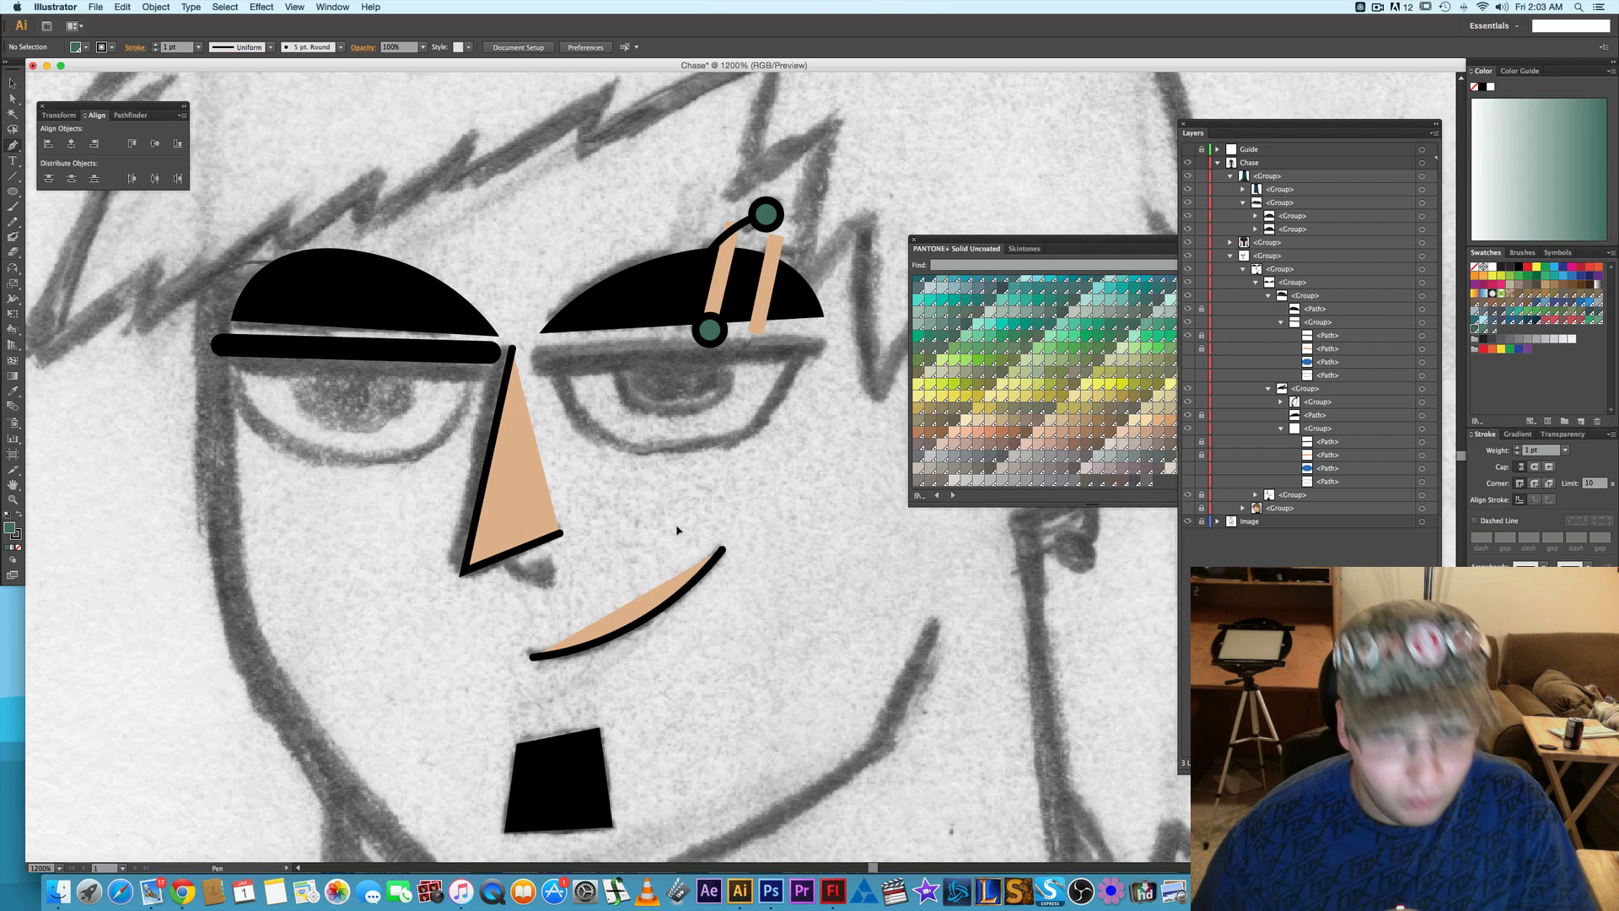
left_click(1423, 402)
left_click(1281, 403)
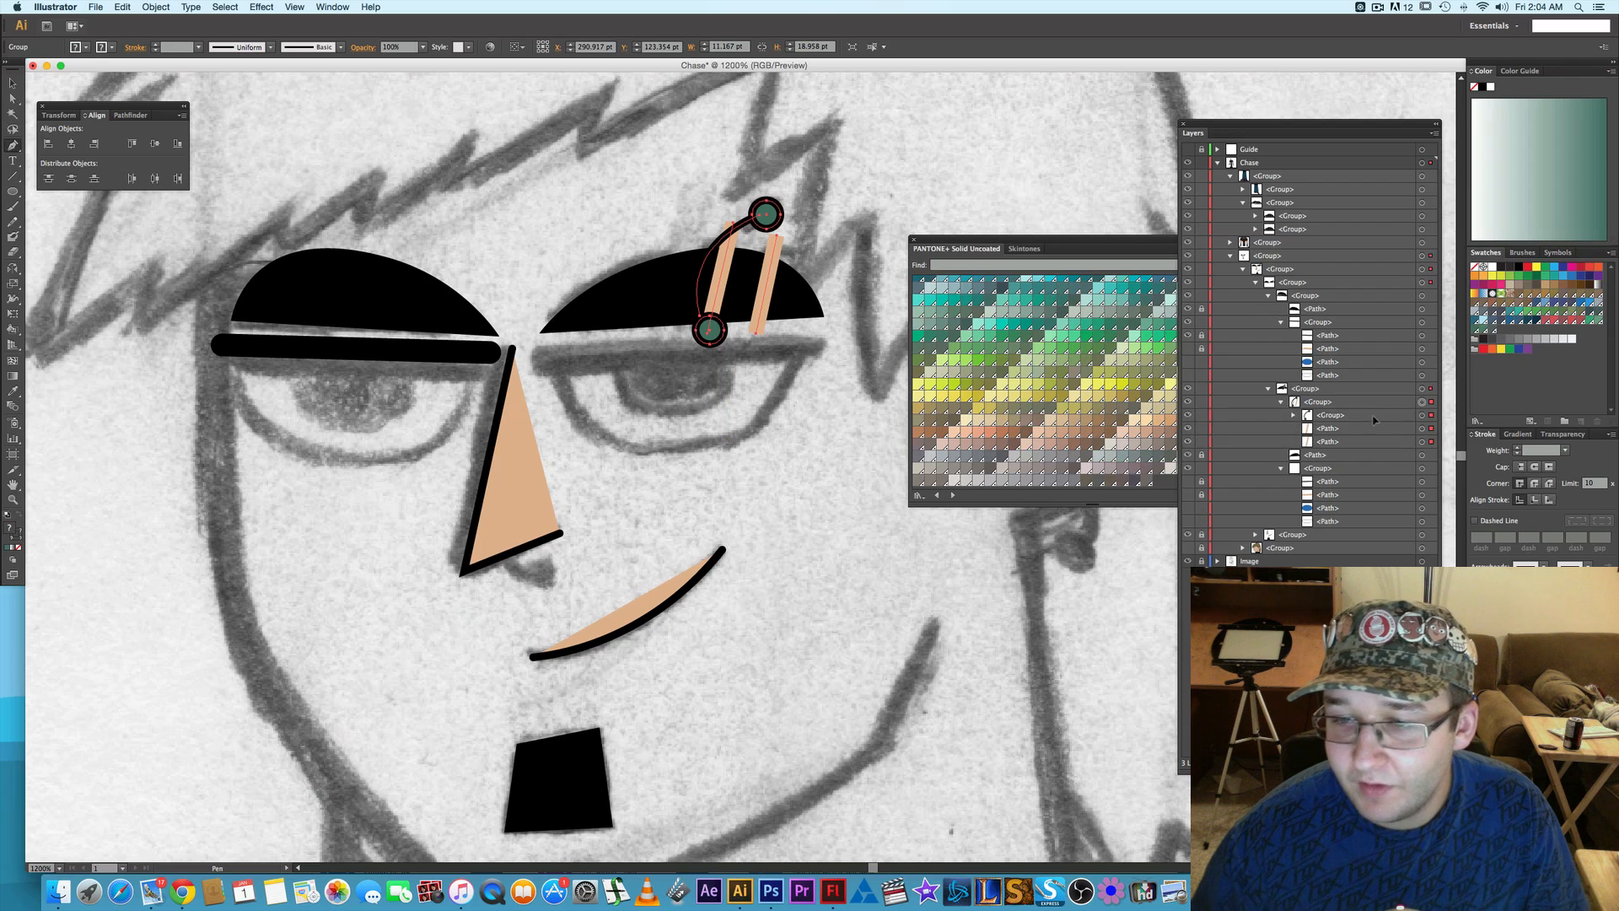
left_click(1423, 416)
key("v")
key("super+c")
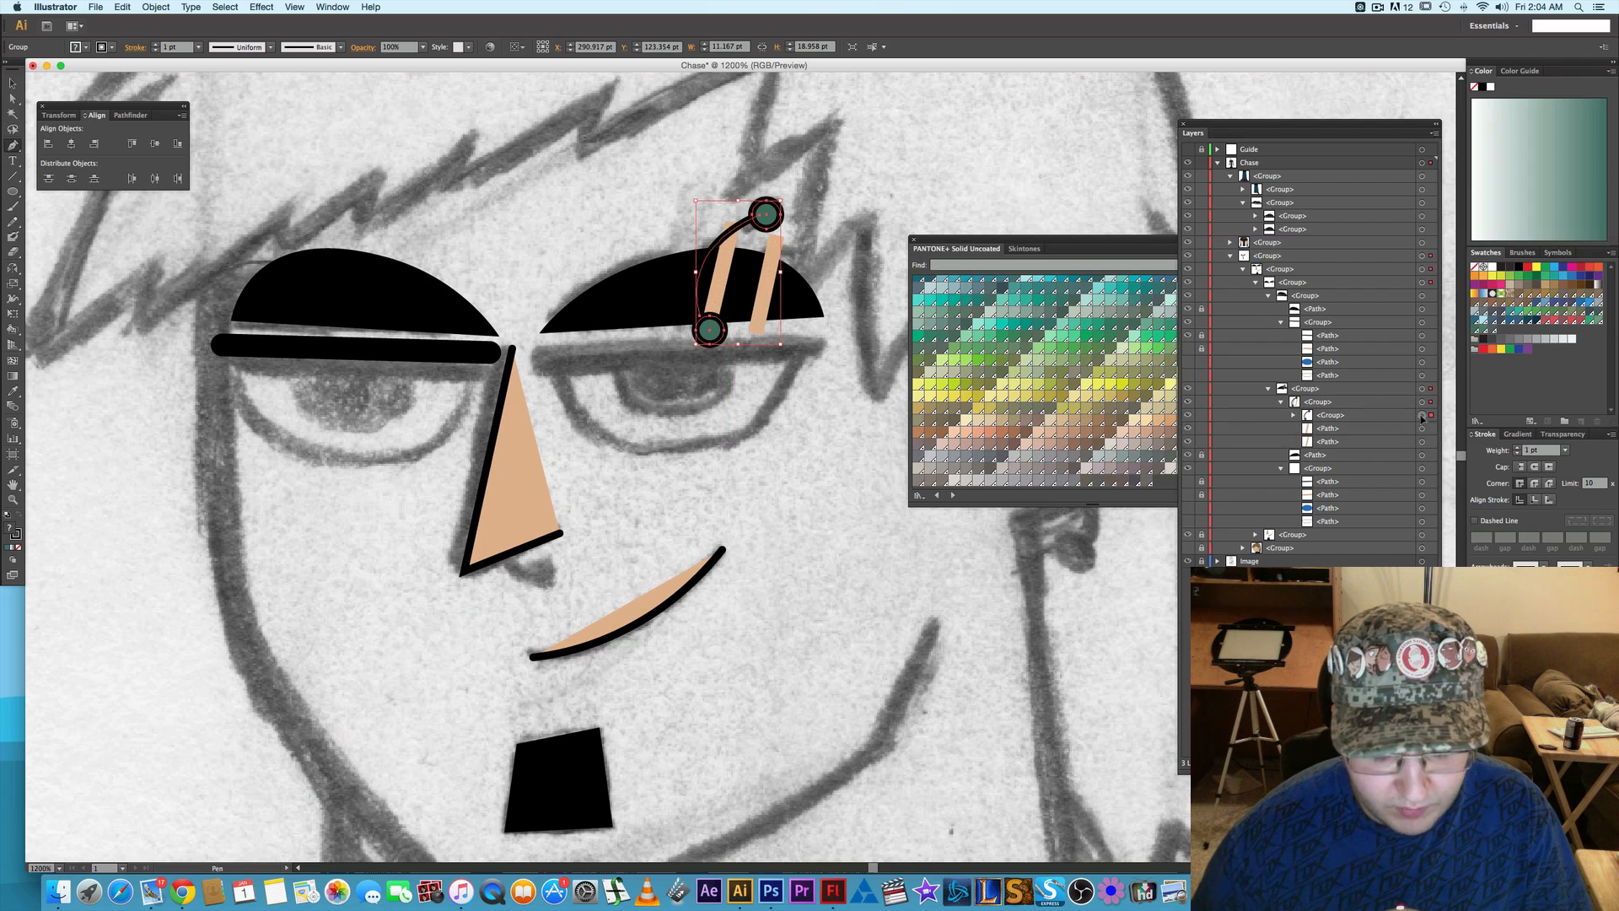
key("shift+super+v")
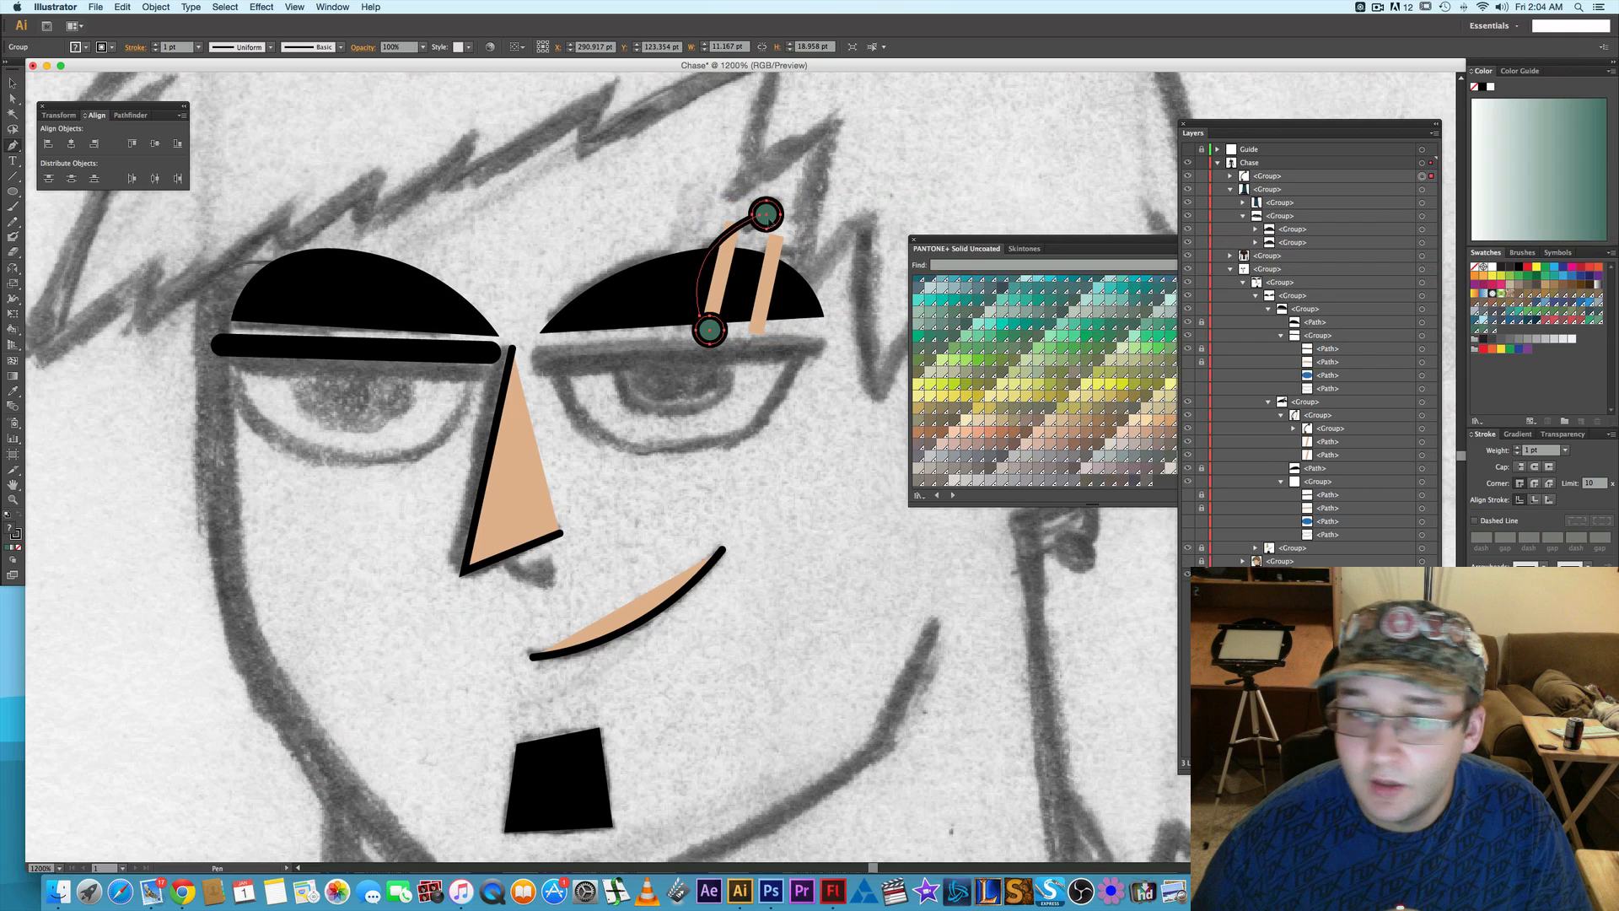
- Move the copied piercing onto the nostril, rotating and shrinking it to about 5.2 by 14.5 pt
left_click(12, 83)
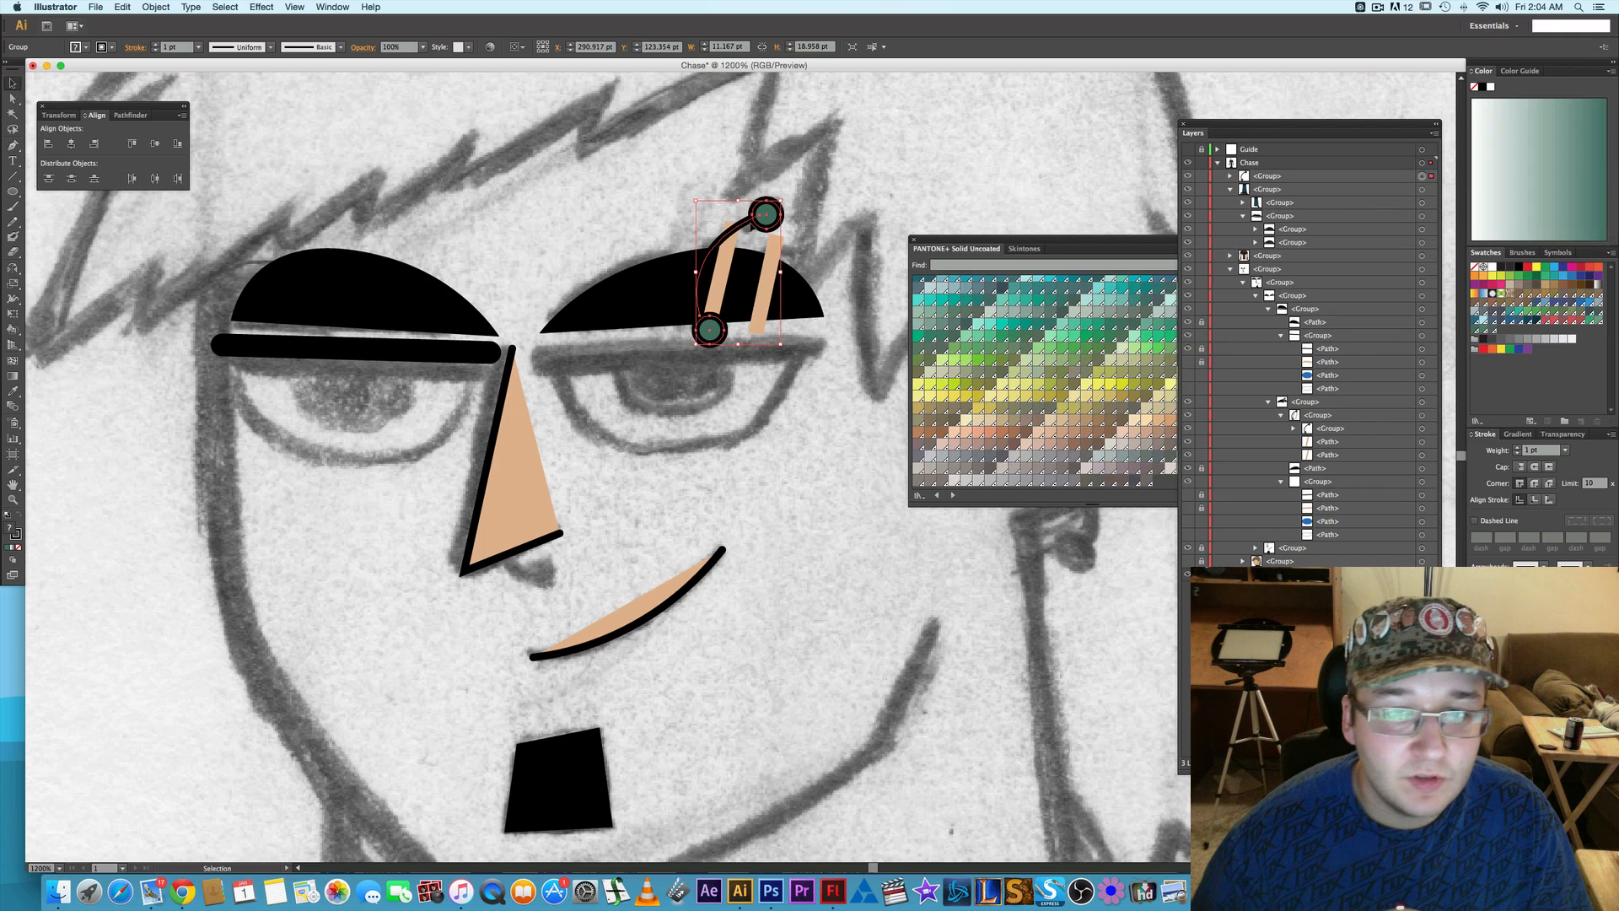
left_click_drag(768, 224, 533, 489)
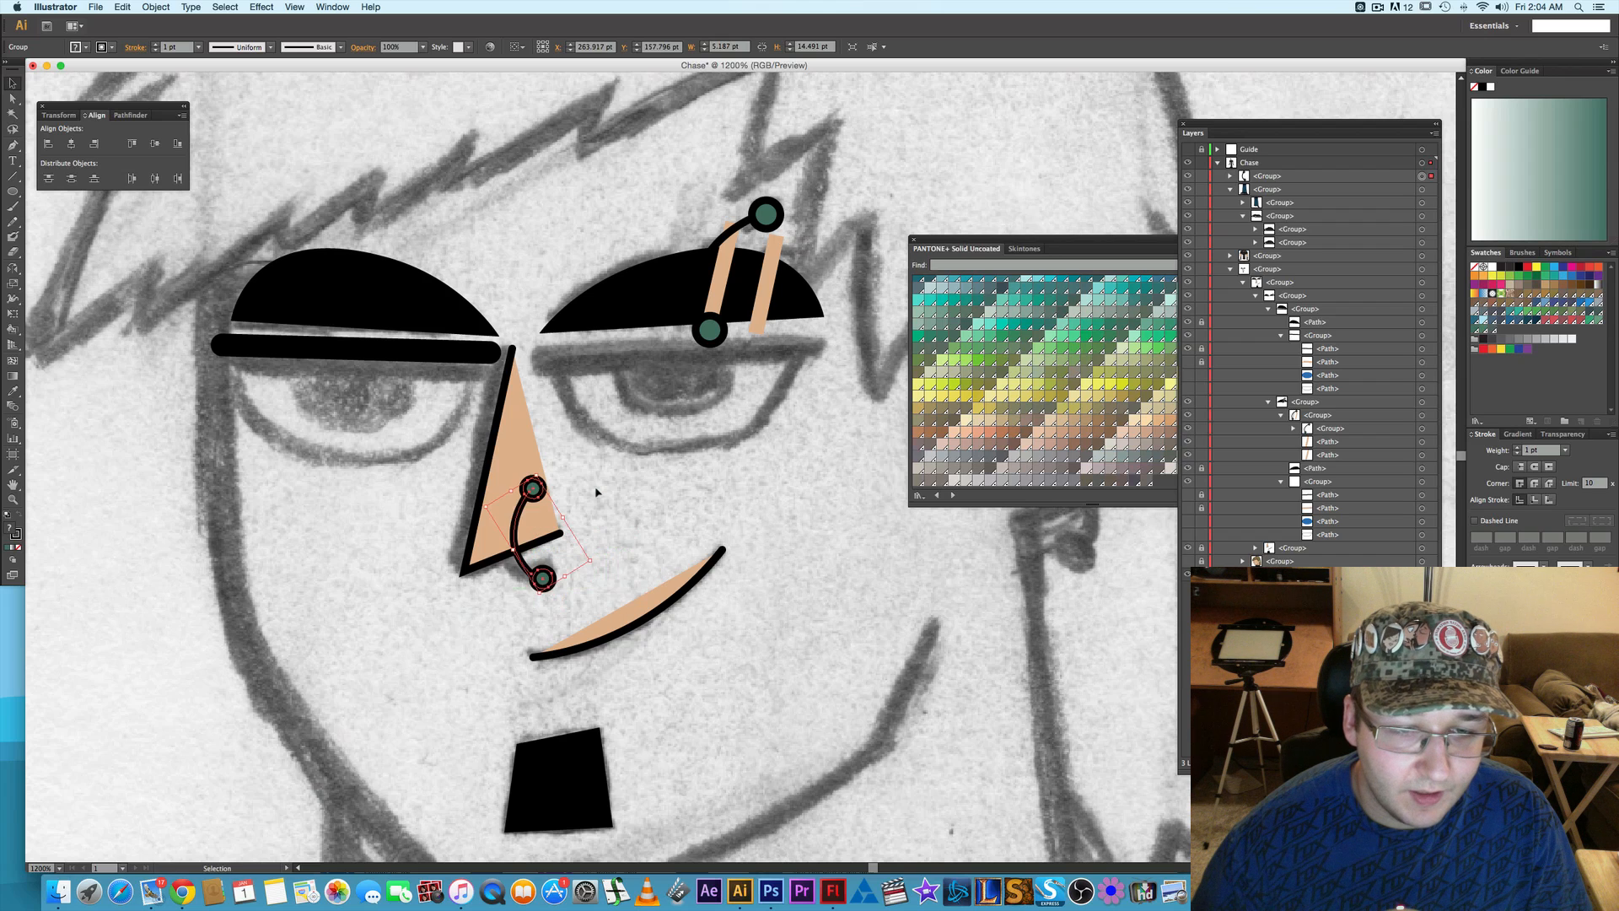
left_click(598, 492)
- Nudge the nose piercing's upper circle down toward the nostril line and its lower circle slightly up and left
key("a")
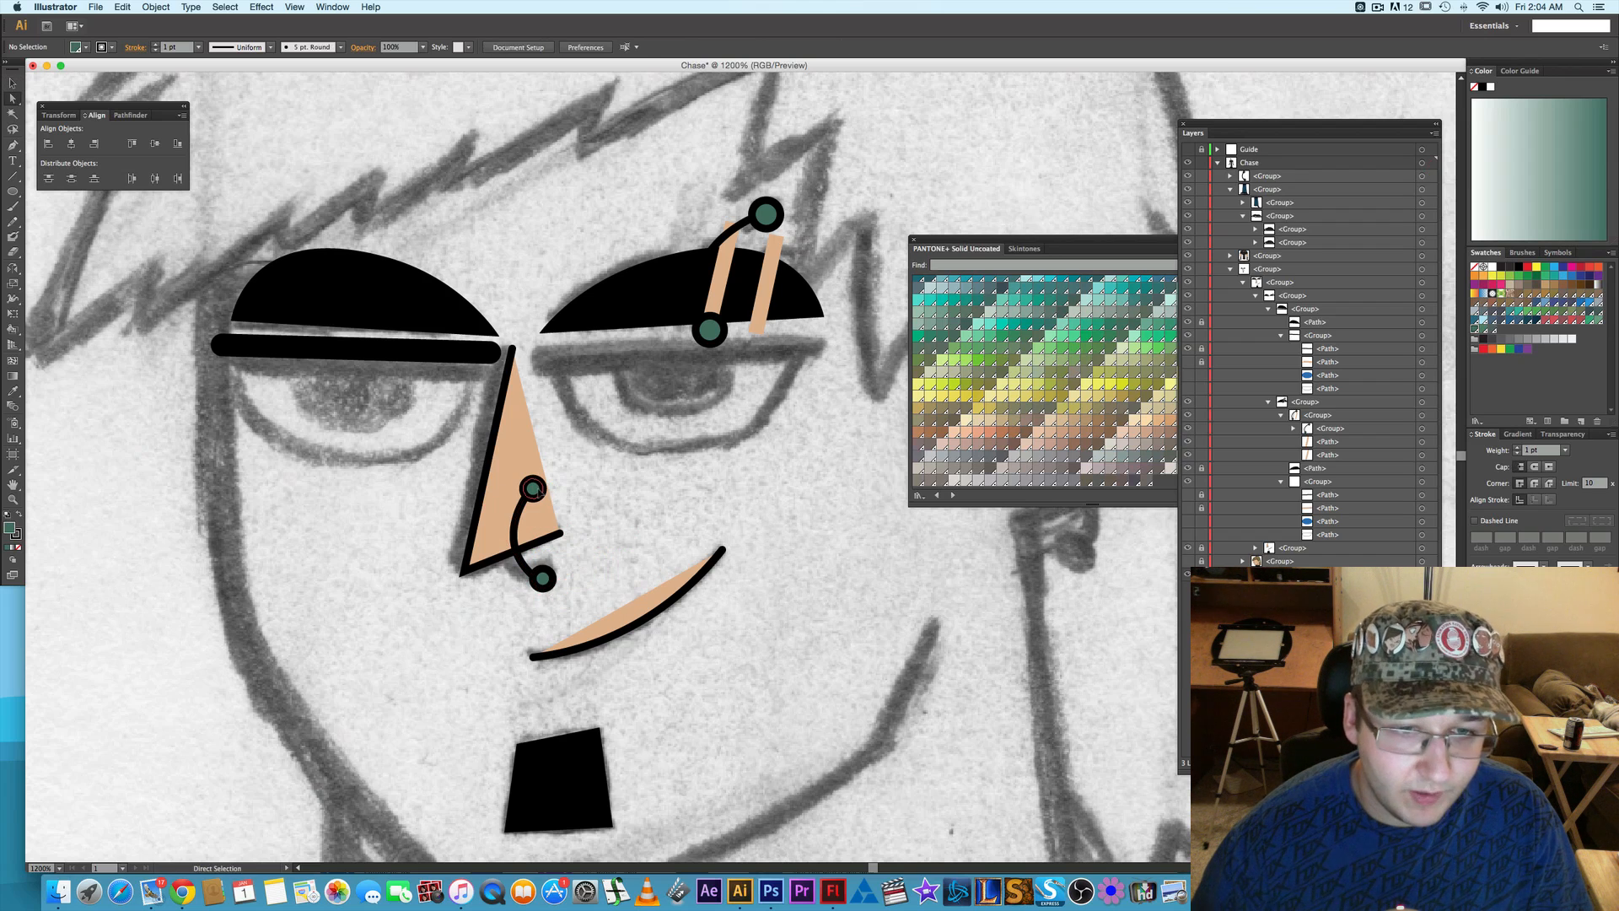
left_click(533, 489)
key("Down")
key("Down")
key("Down")
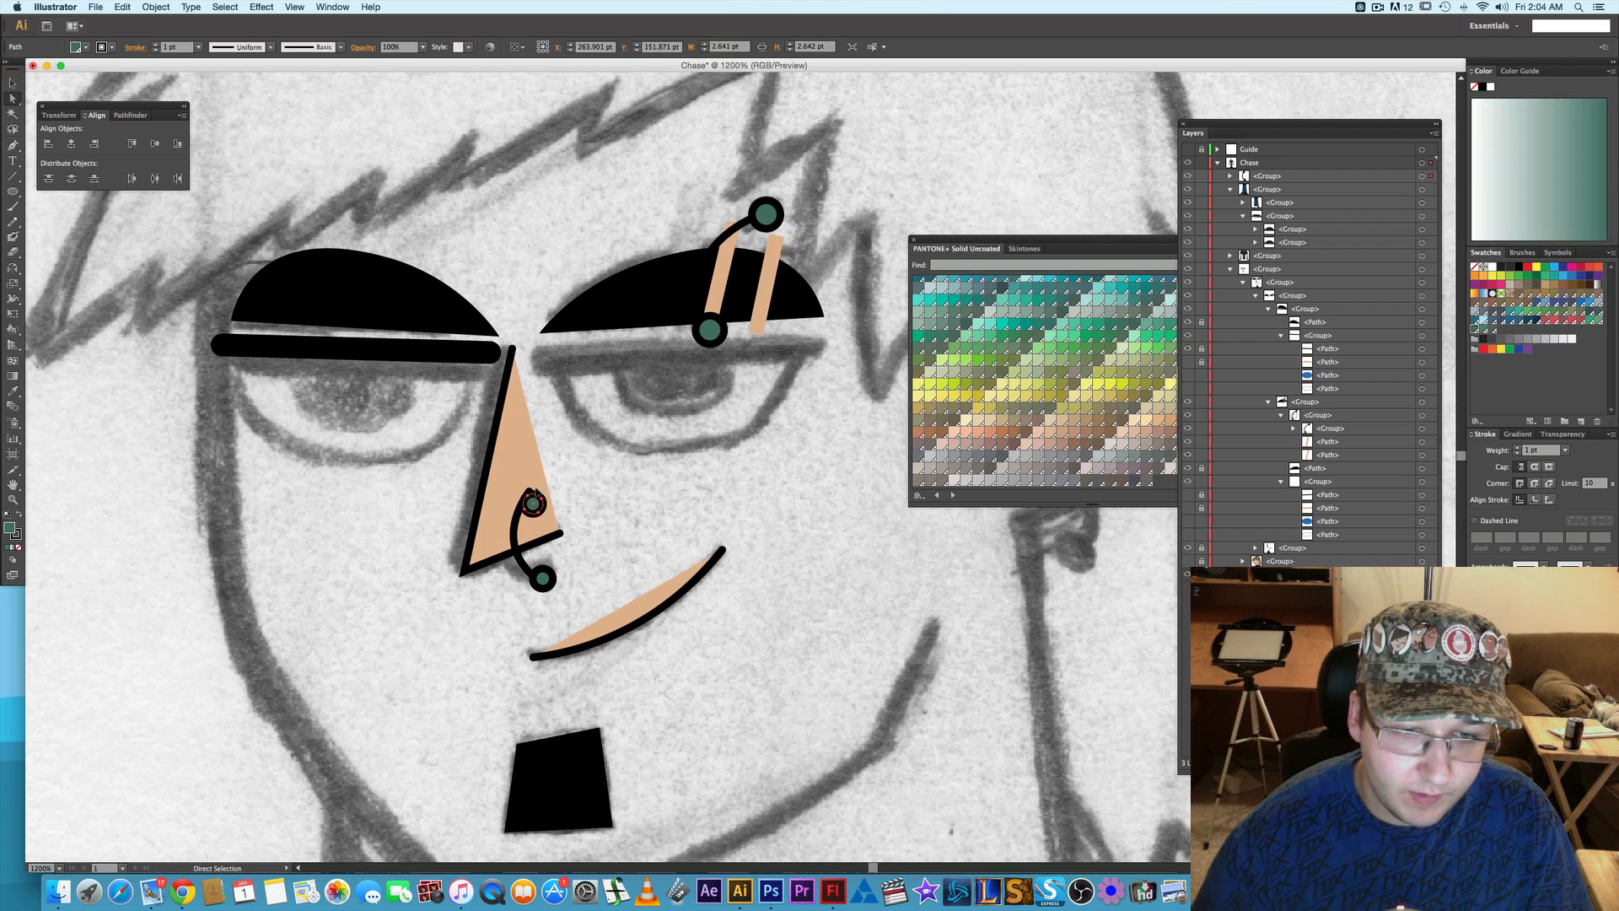
key("Down")
key("Down")
key("Down")
key("Down")
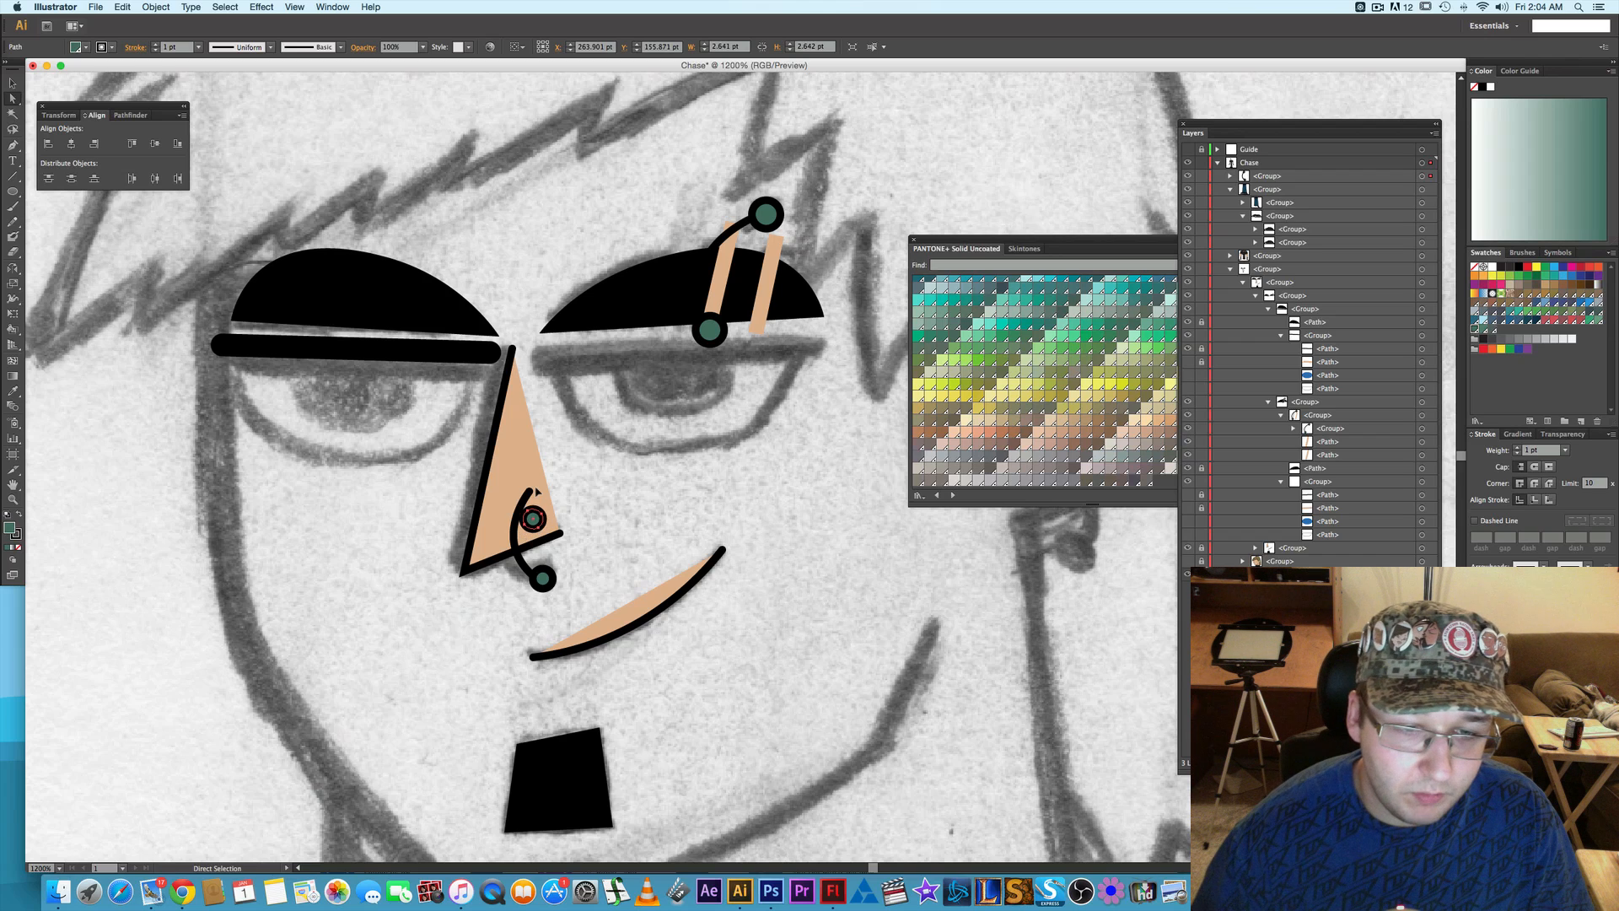
left_click(542, 577)
key("Up")
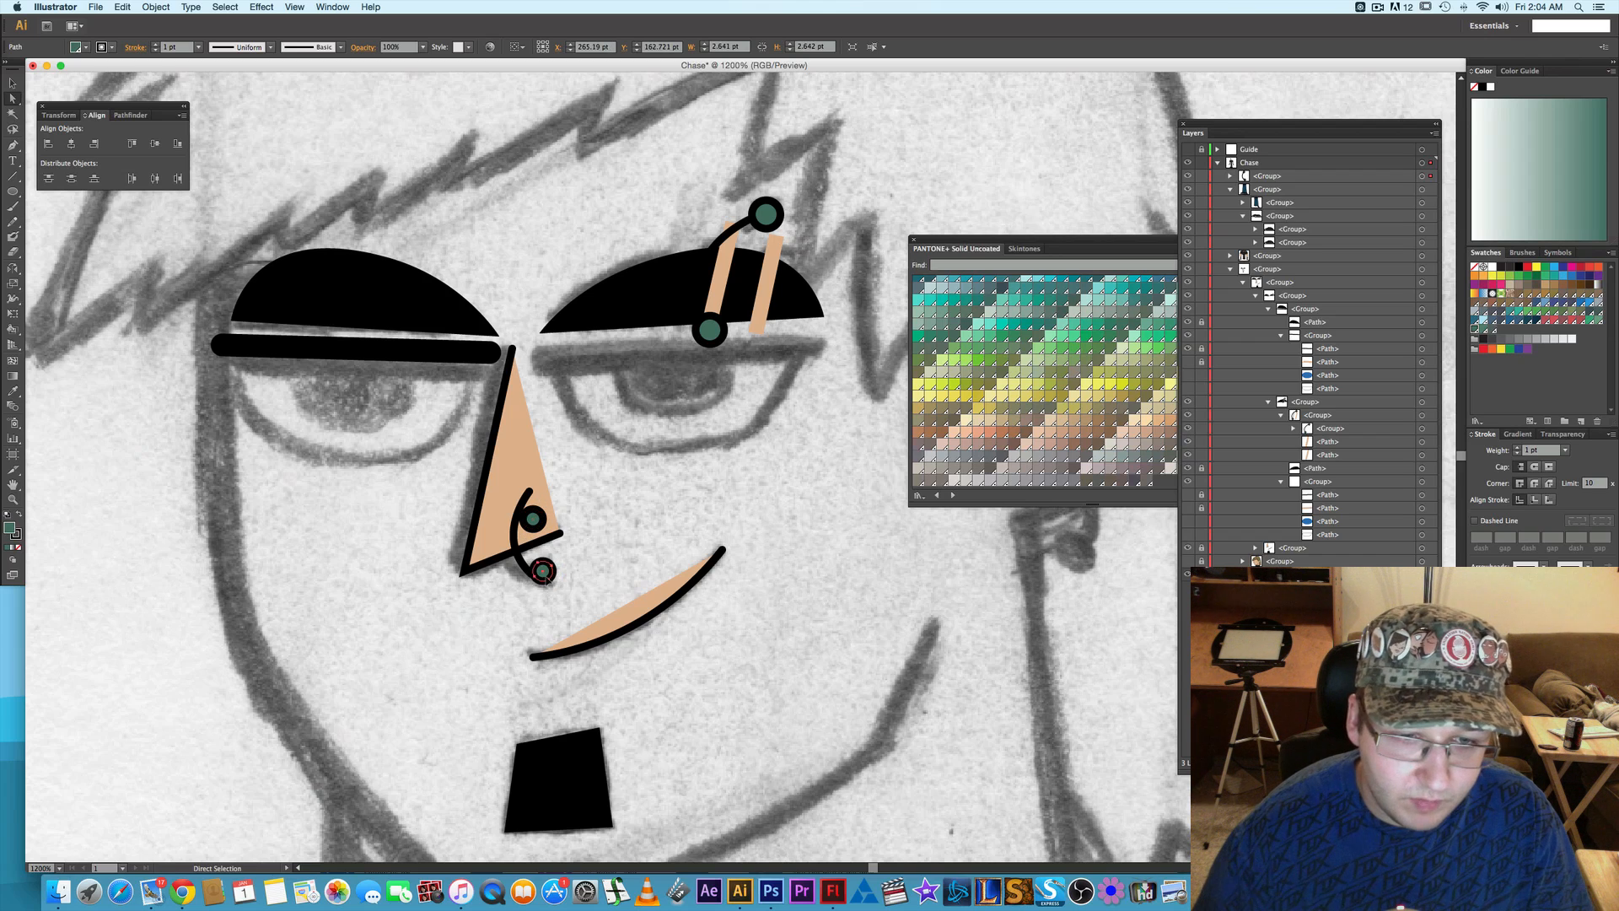
key("Left")
- Reshape the nose piercing's curved bar so its upper end meets the lowered circle and its bend hooks around the nostril line
left_click(520, 560)
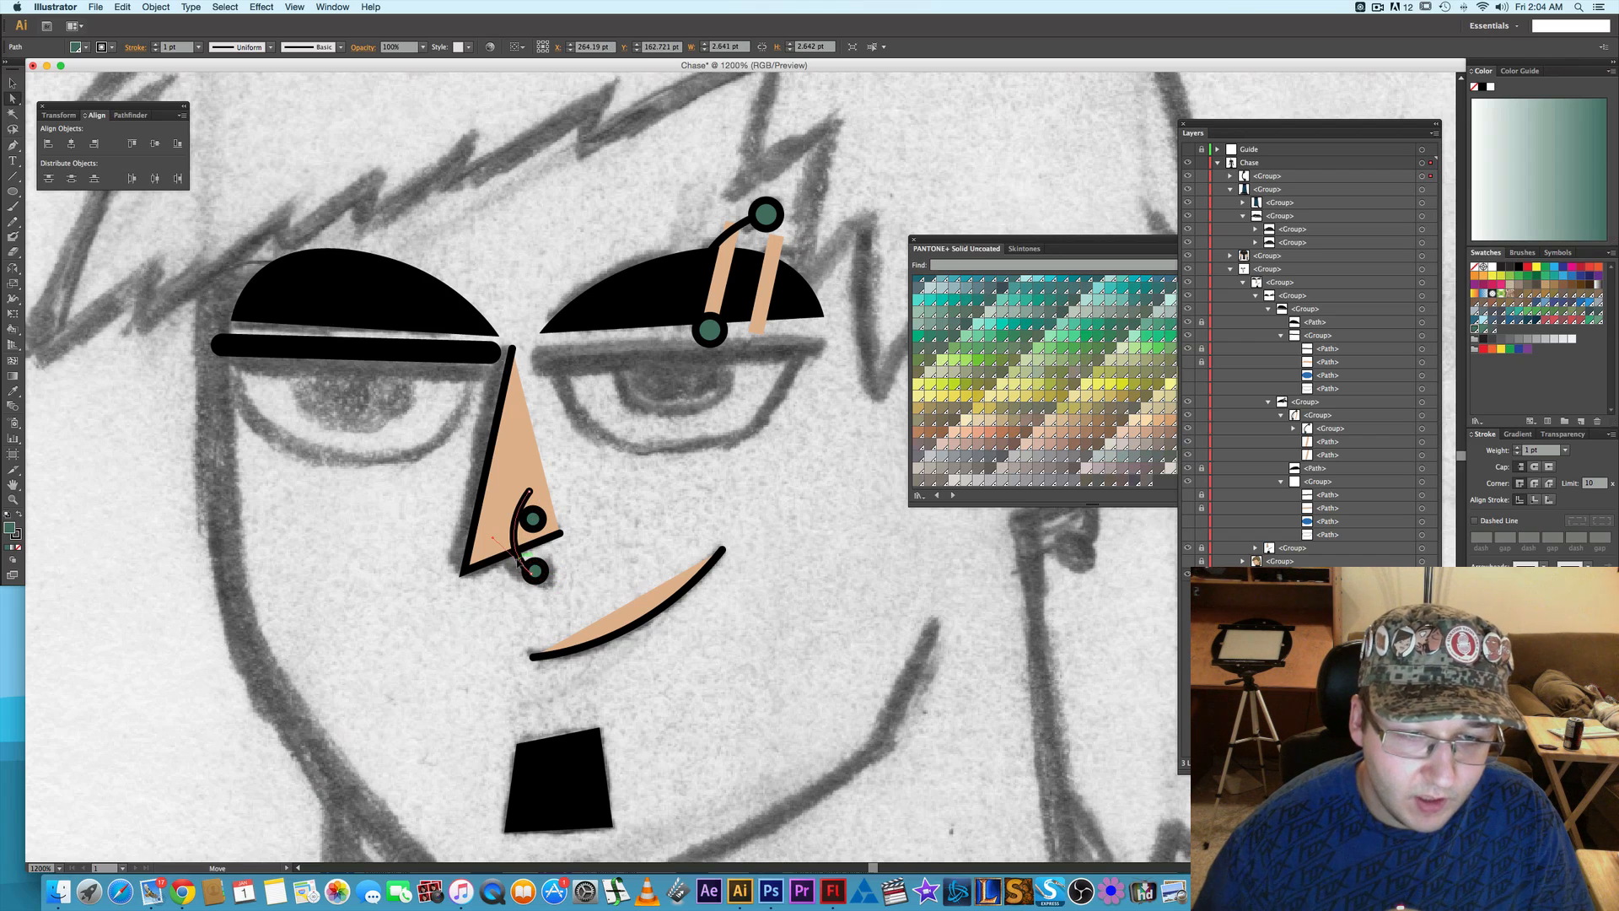
left_click_drag(529, 495, 533, 519)
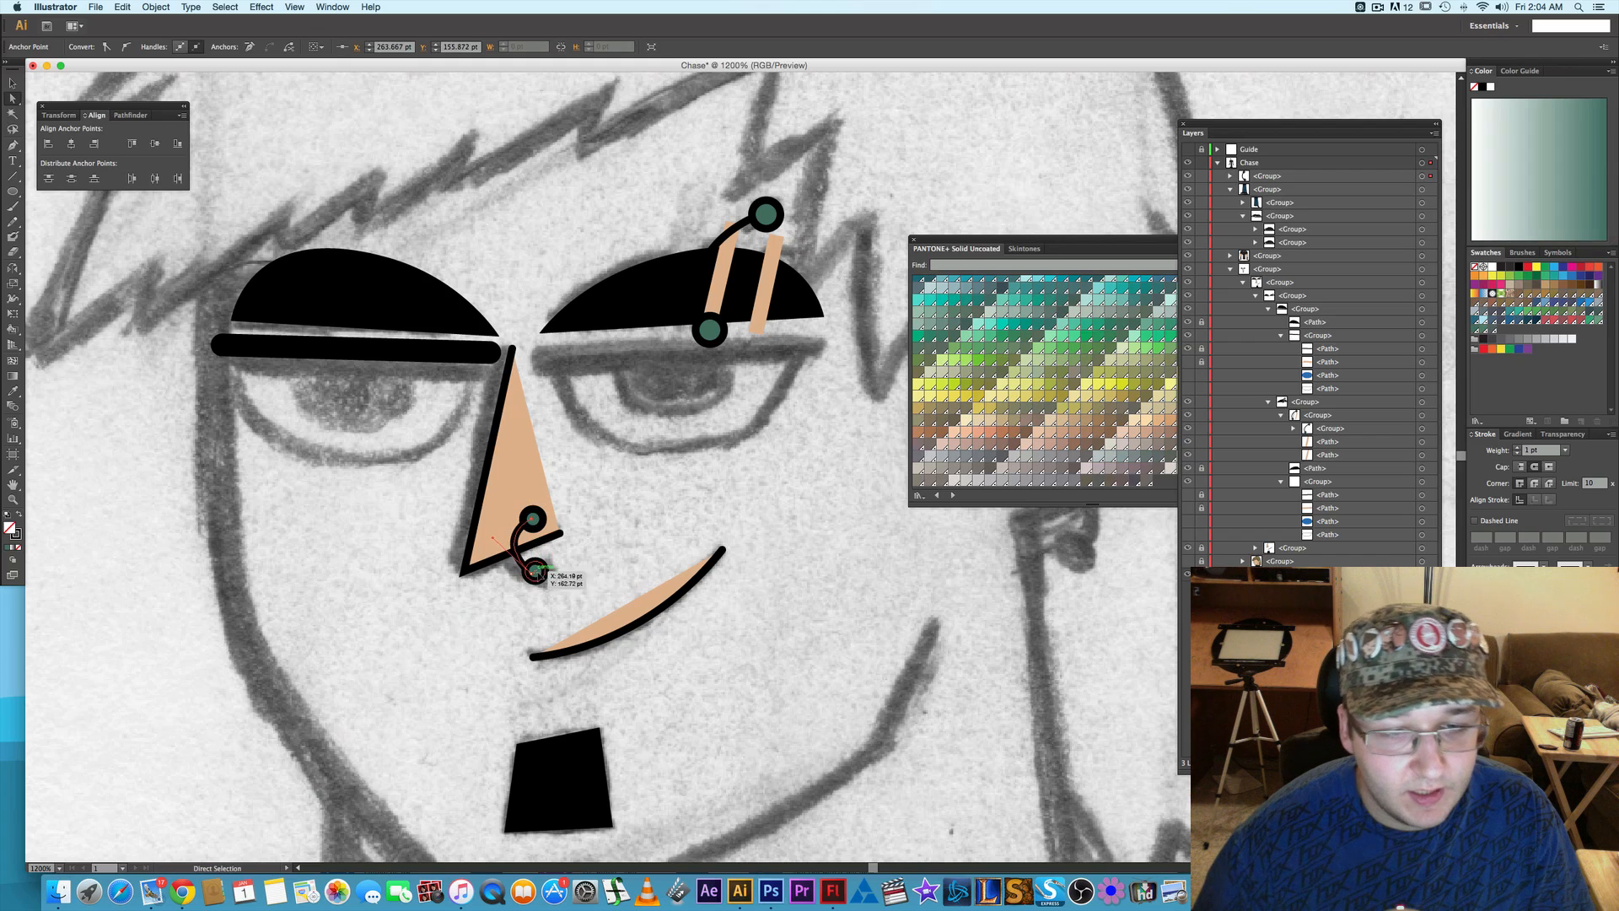
left_click(533, 576)
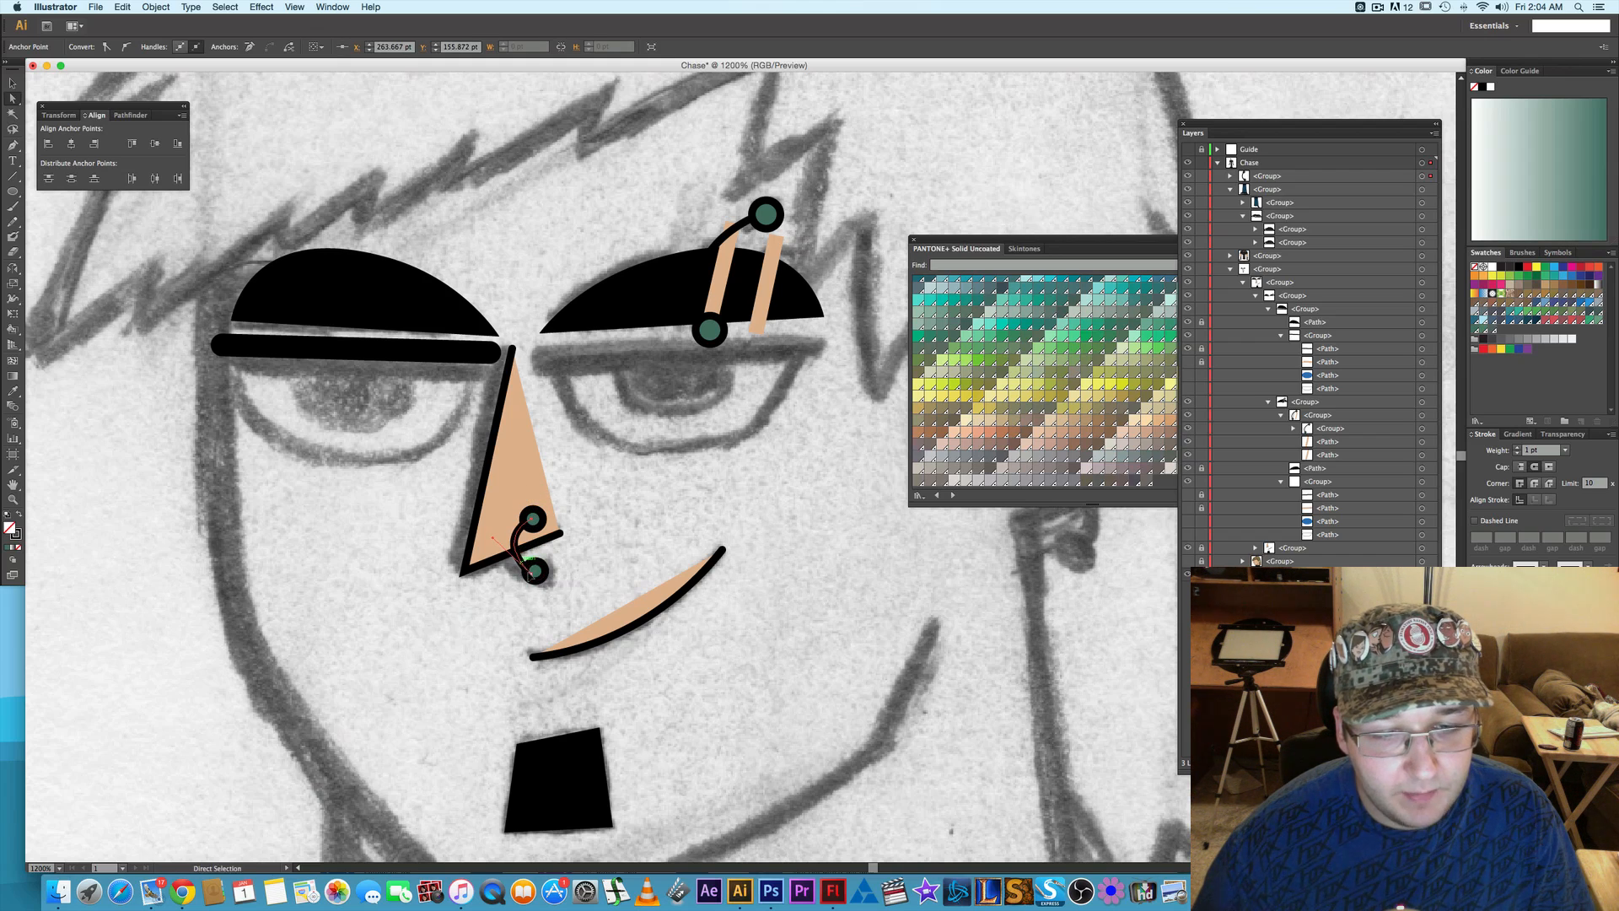
key("Up")
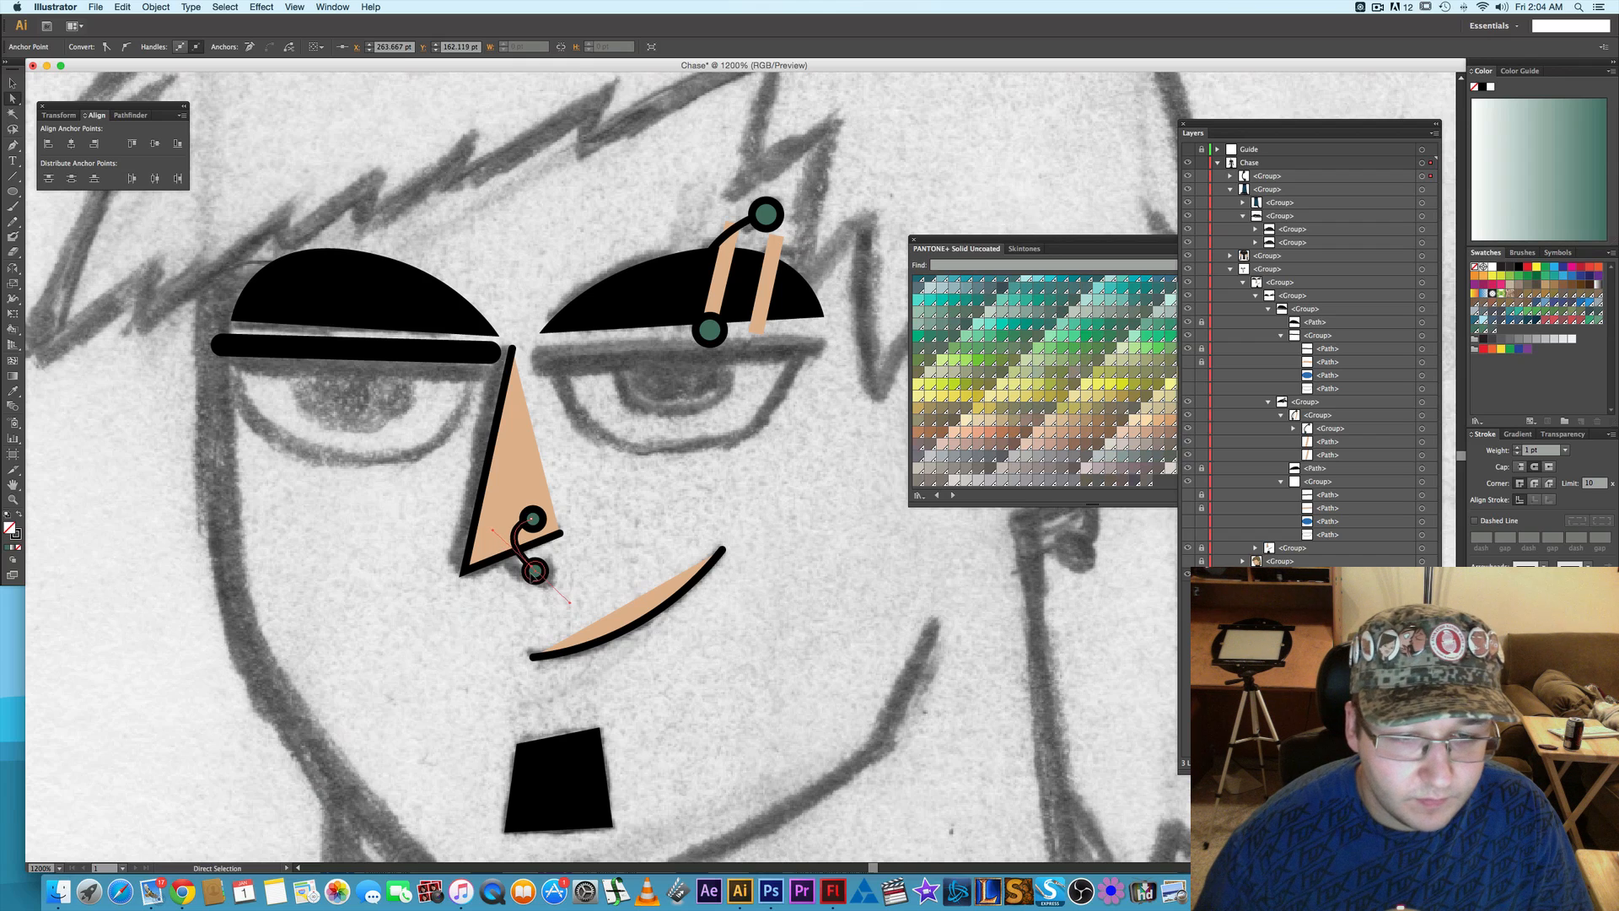
left_click_drag(494, 531, 495, 550)
left_click(649, 527)
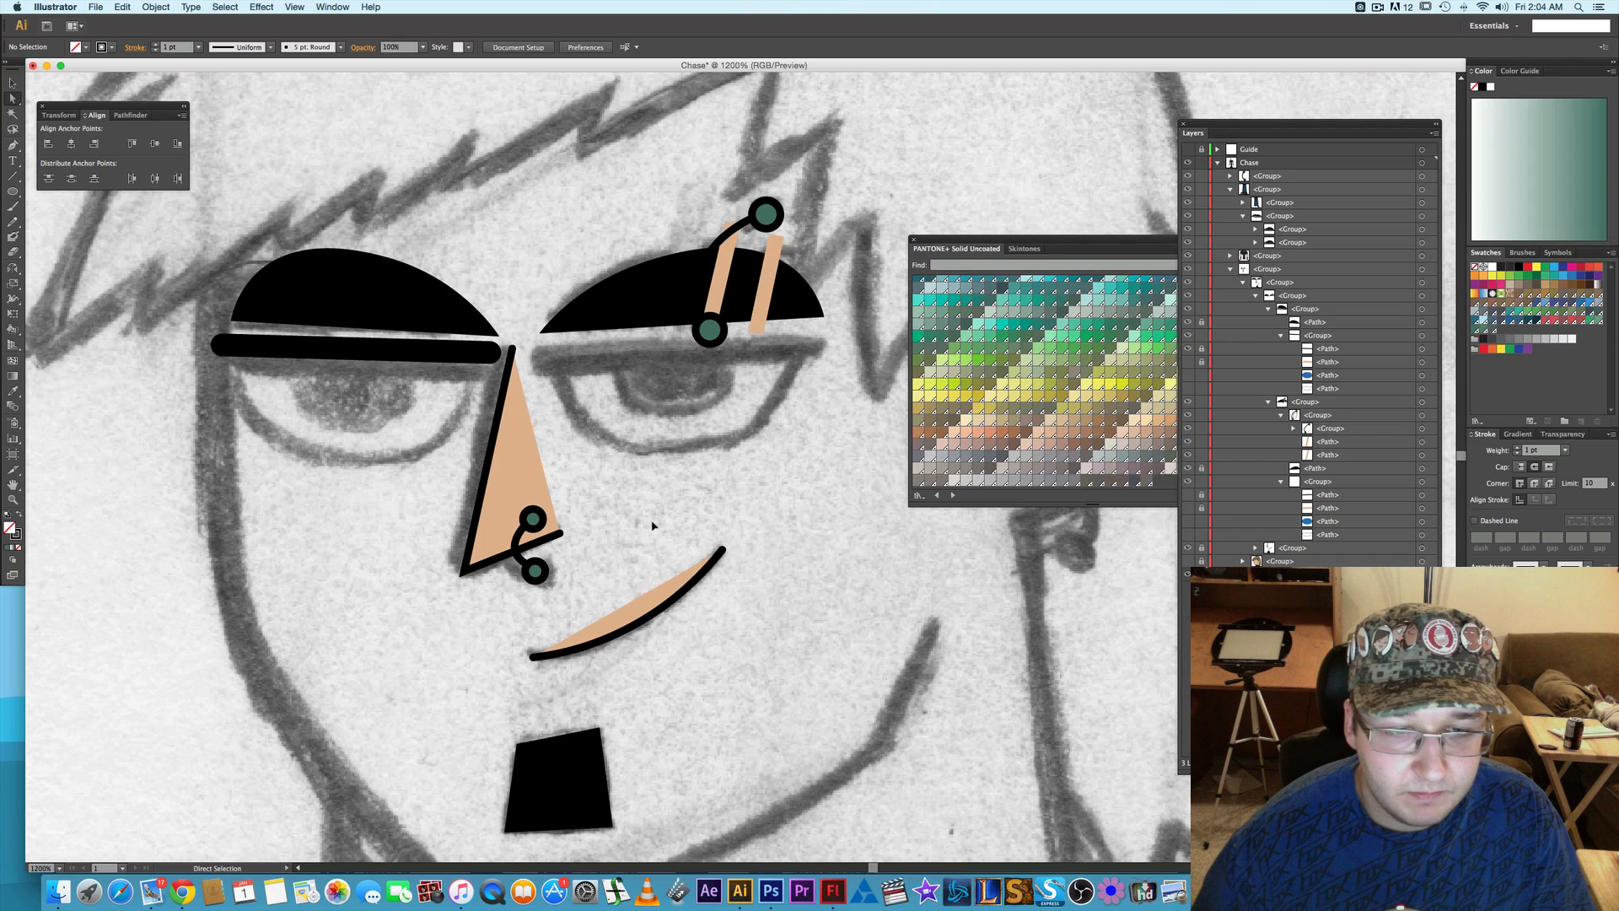
- Show the hidden eye parts, face and hair of the Chase layer again, checking the piercings against the sketch
left_click(1188, 535)
left_click(1188, 495)
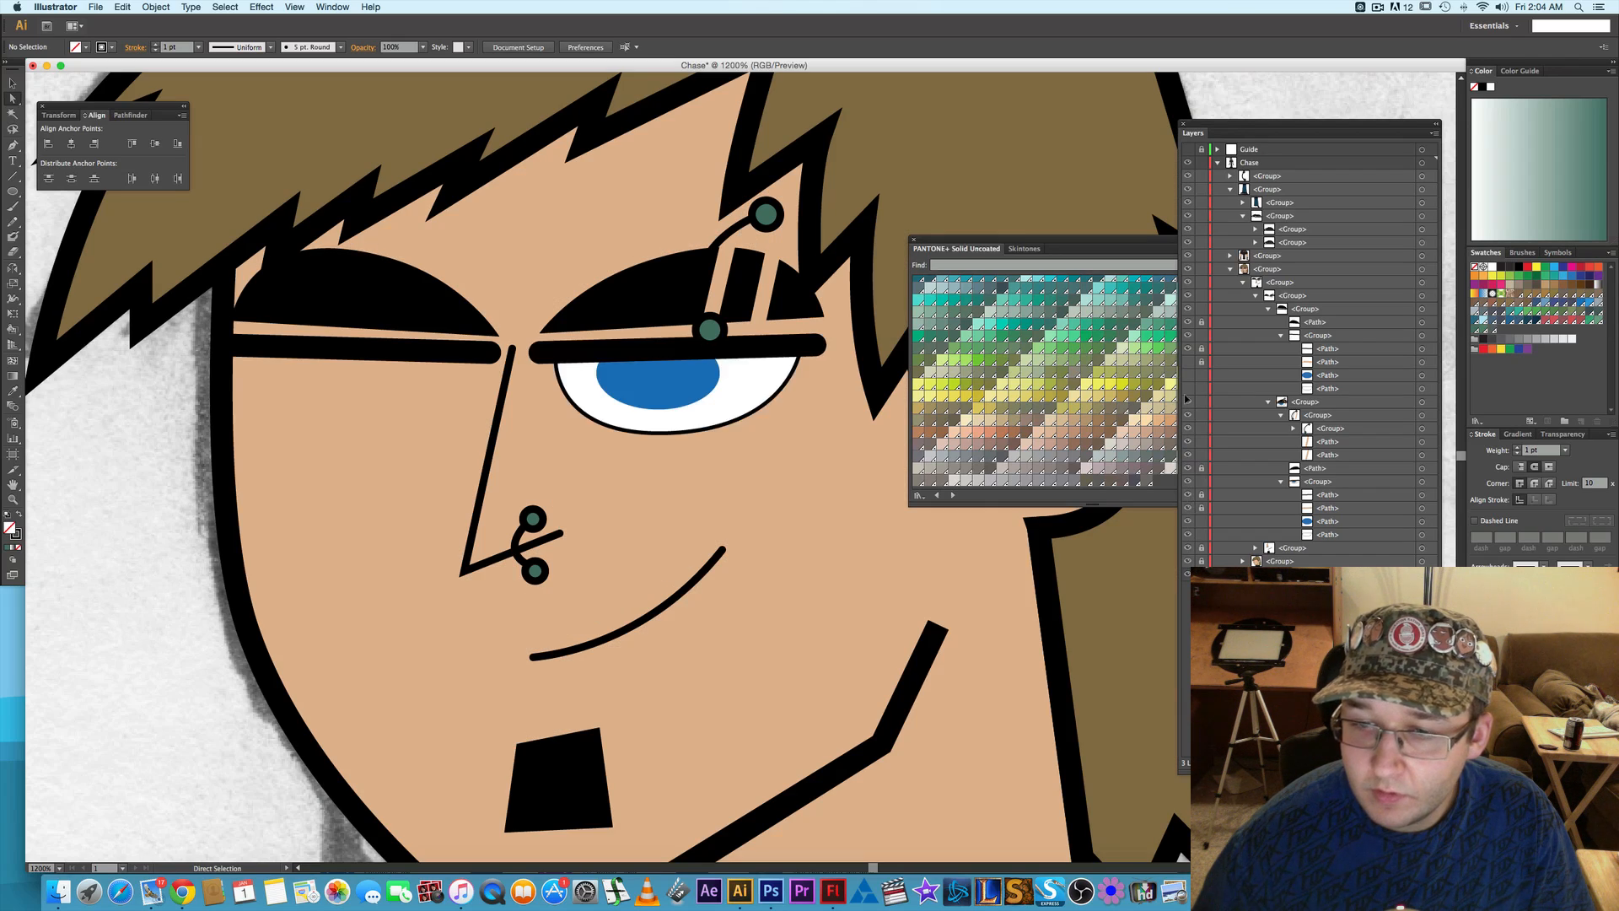
left_click(1188, 372)
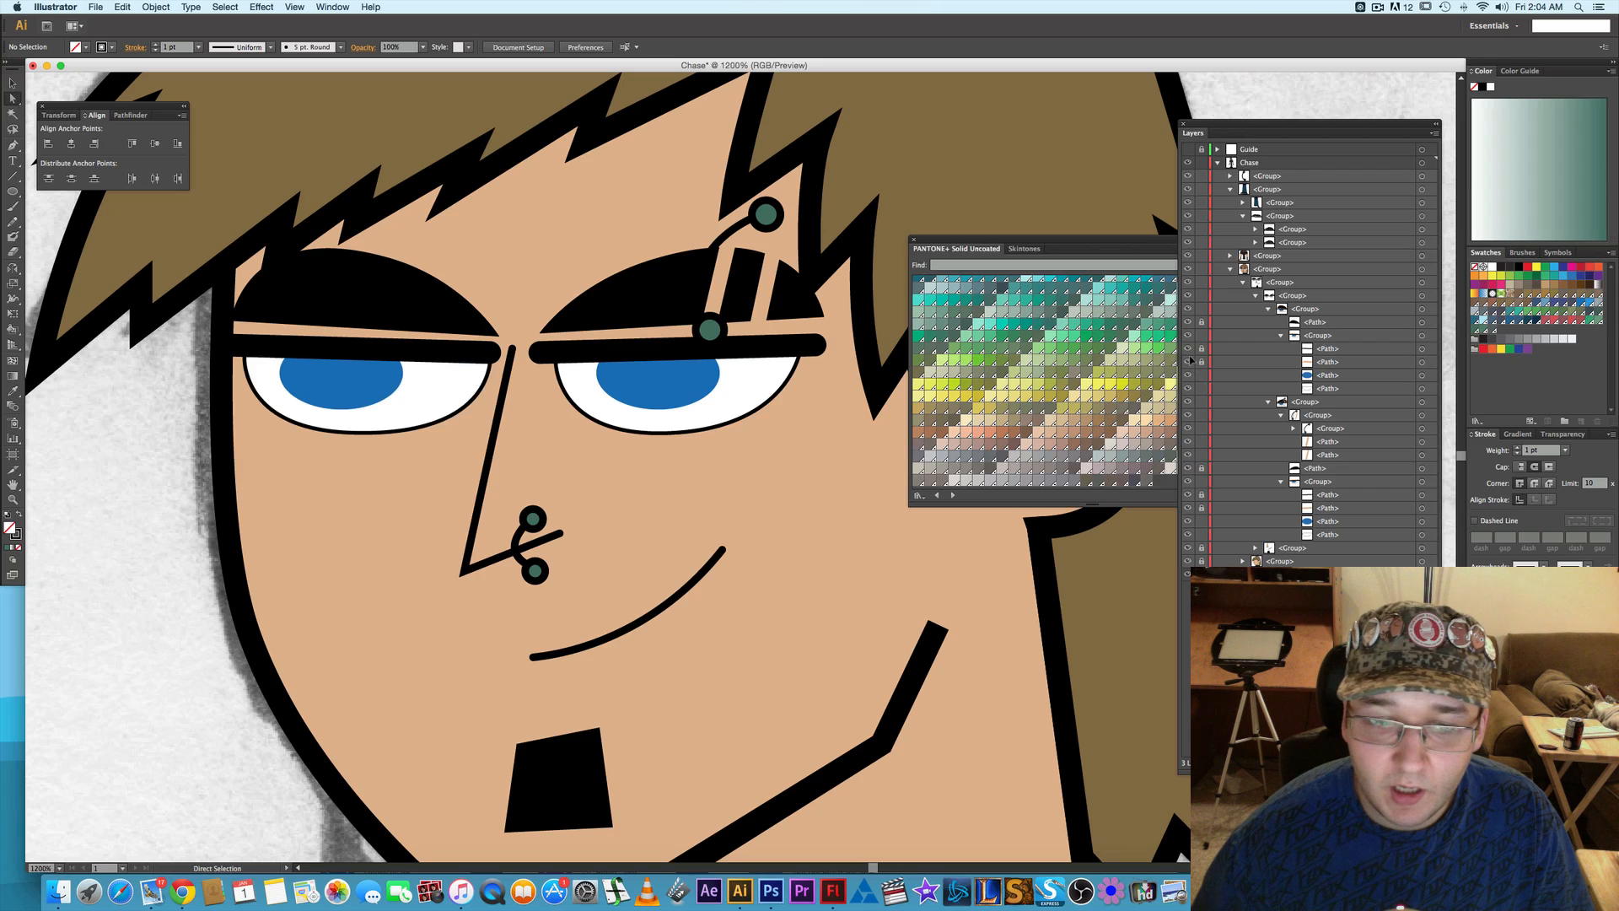
left_click(1282, 179)
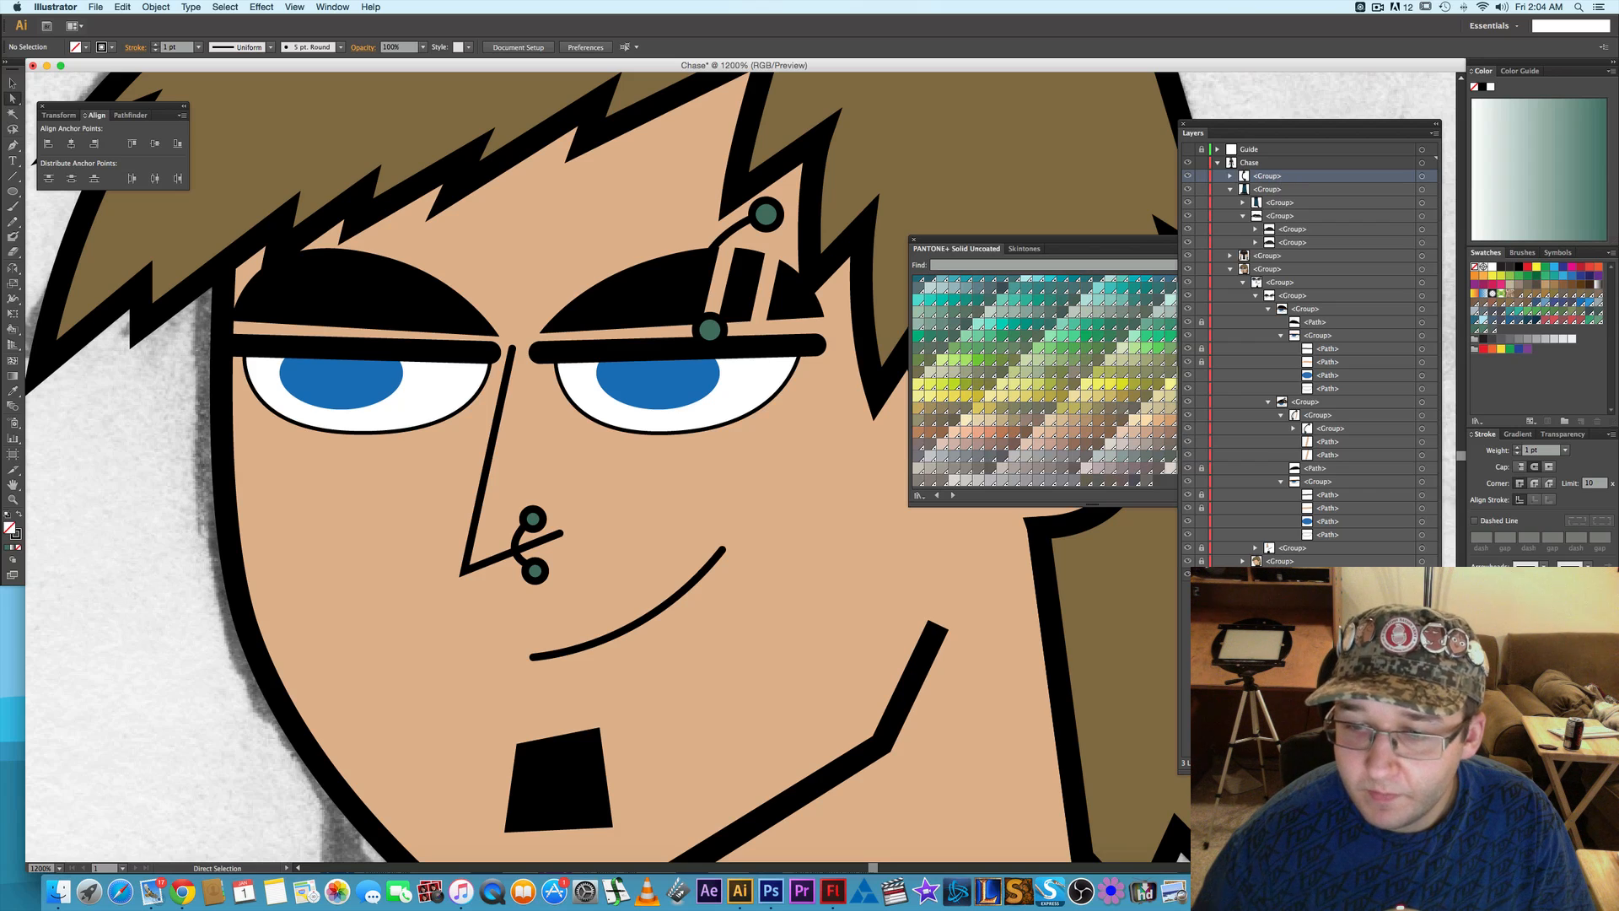
left_click(1188, 561)
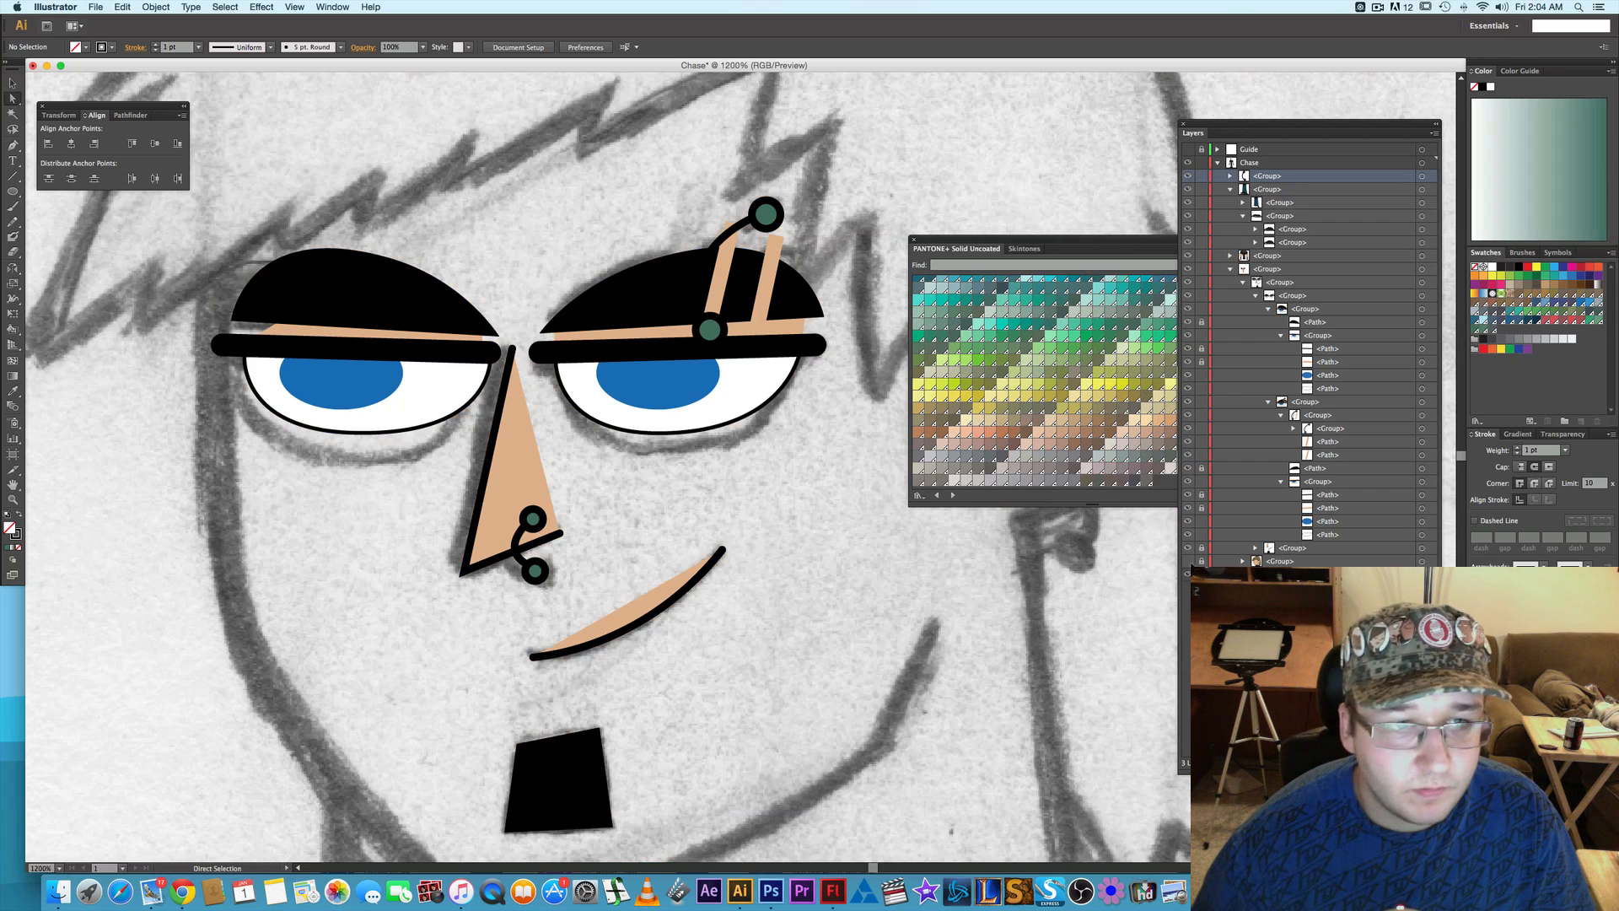
left_click(1188, 561)
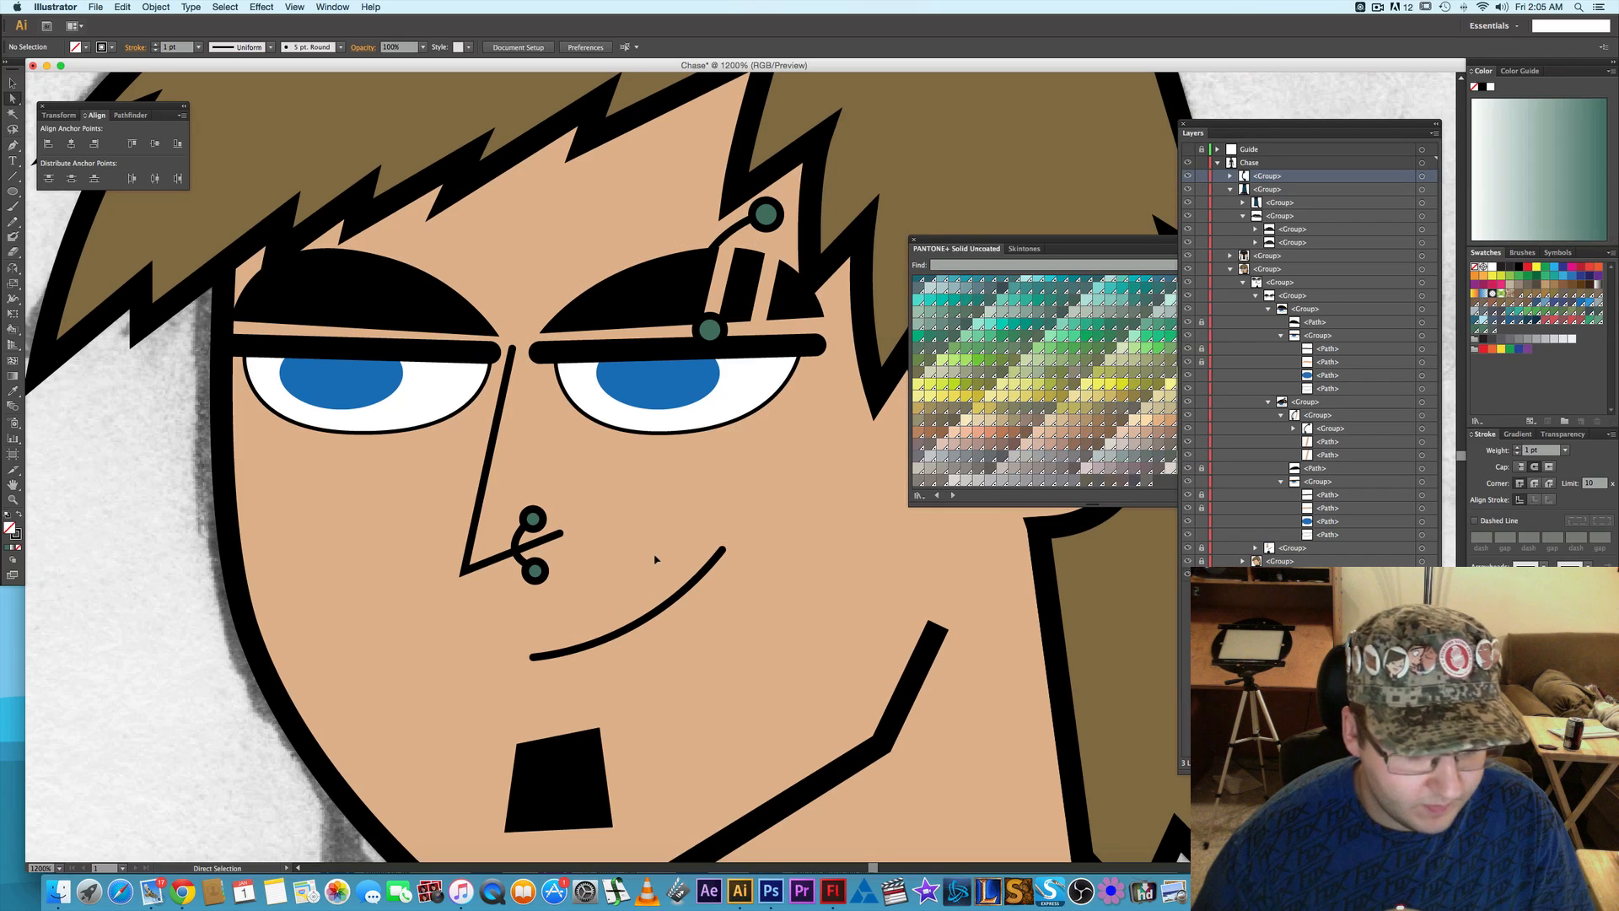
- Add an anchor point to the nose piercing's curved bar where it crosses the nostril line
scroll(662, 558, "down", 1)
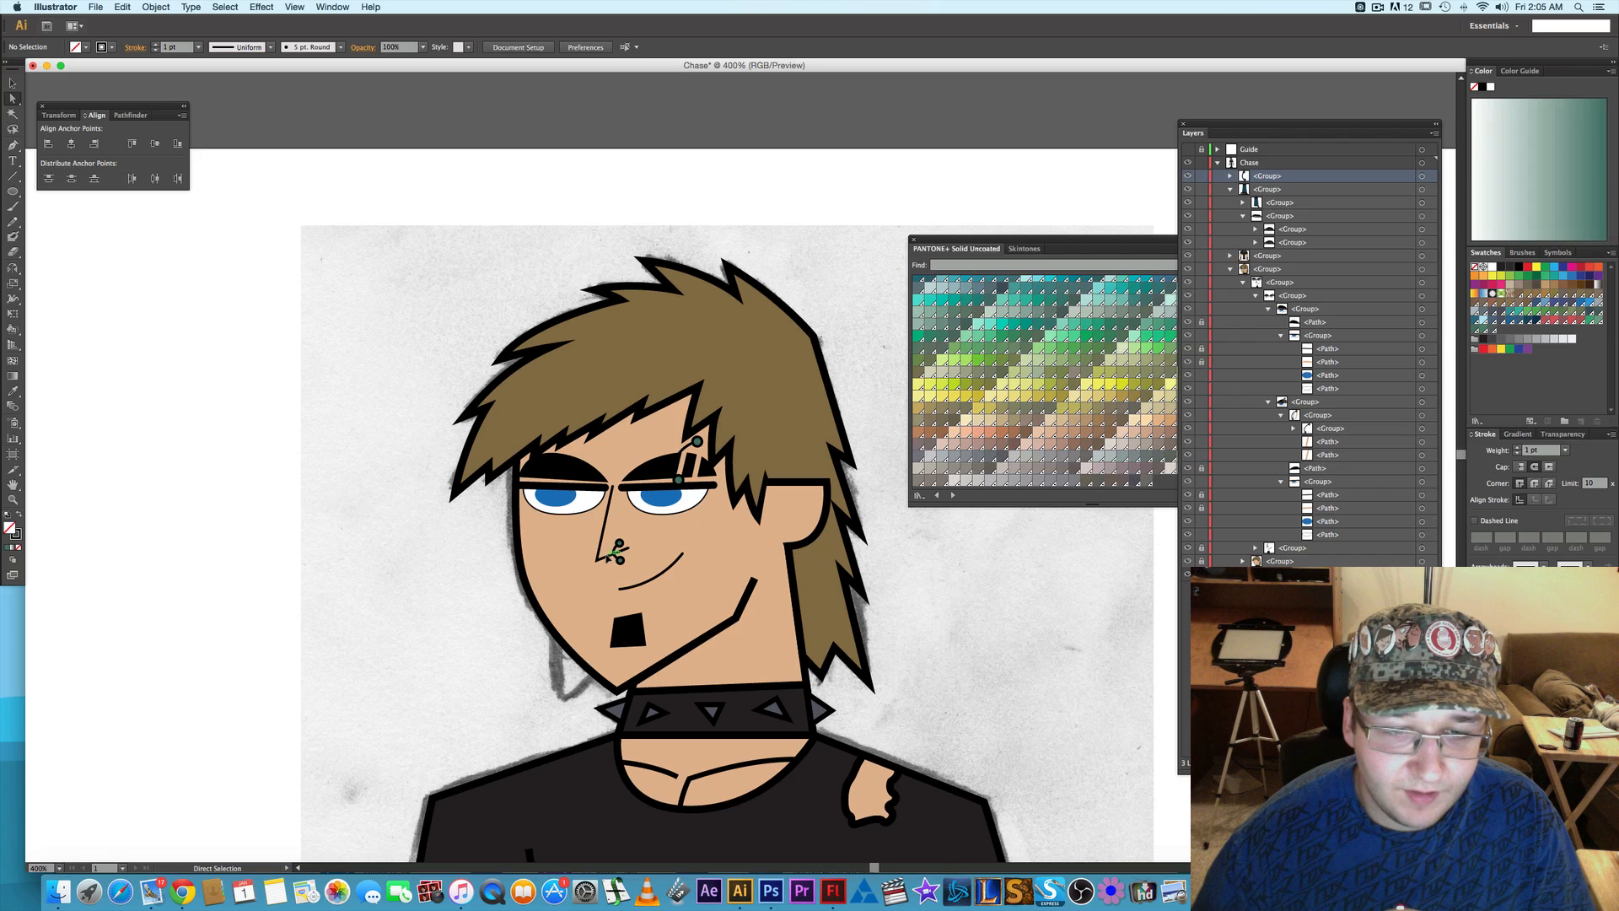
scroll(620, 562, "up", 1)
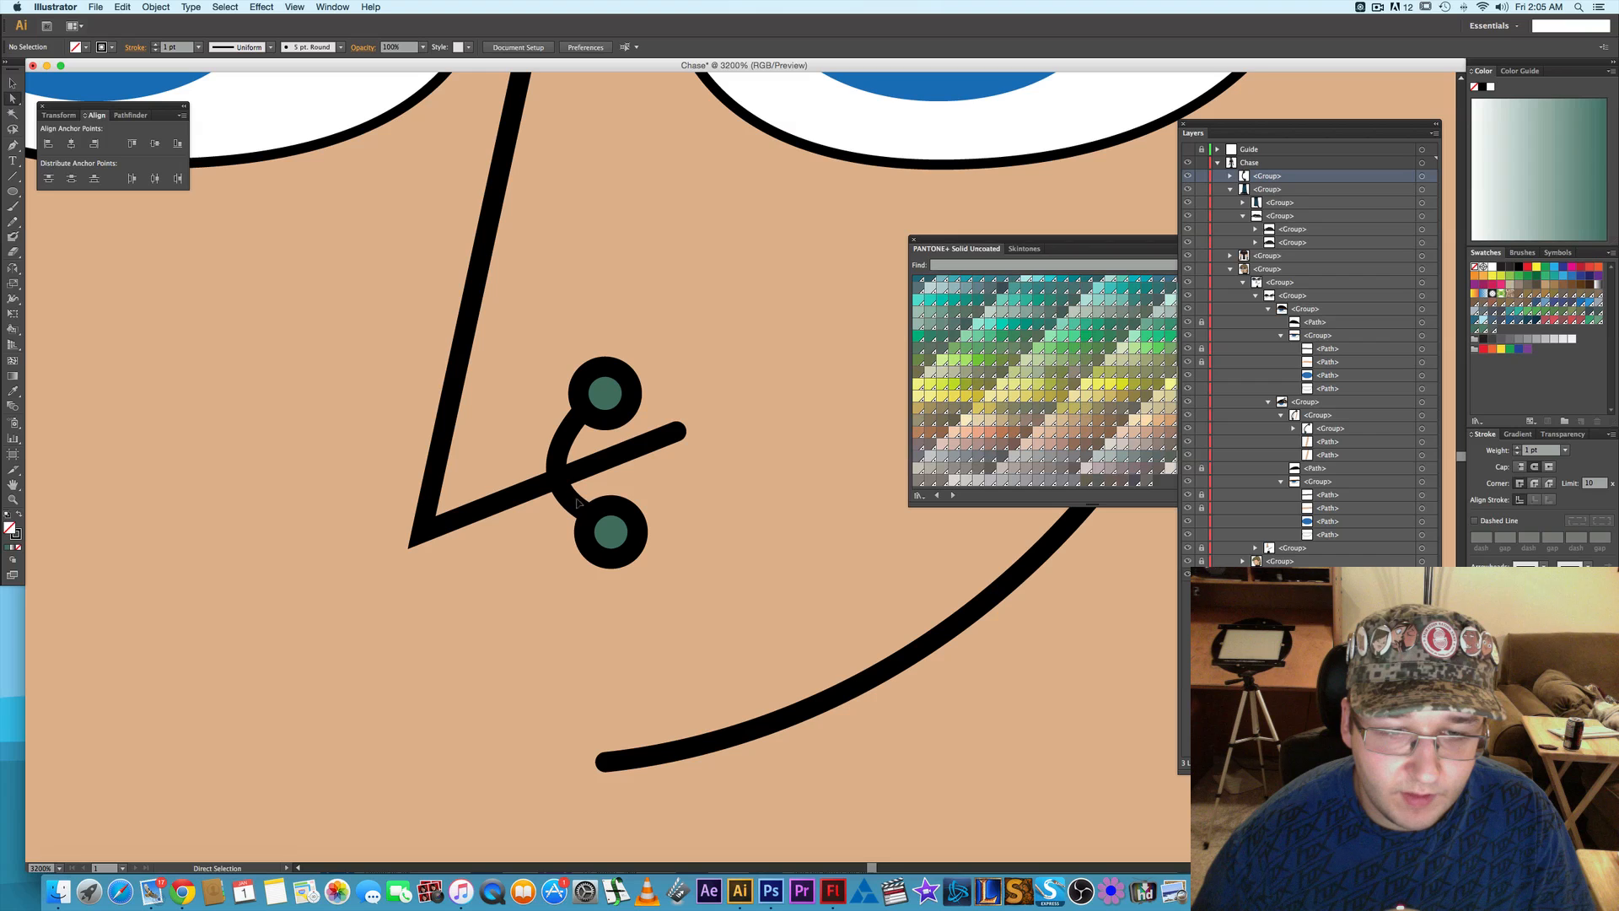
left_click(573, 501)
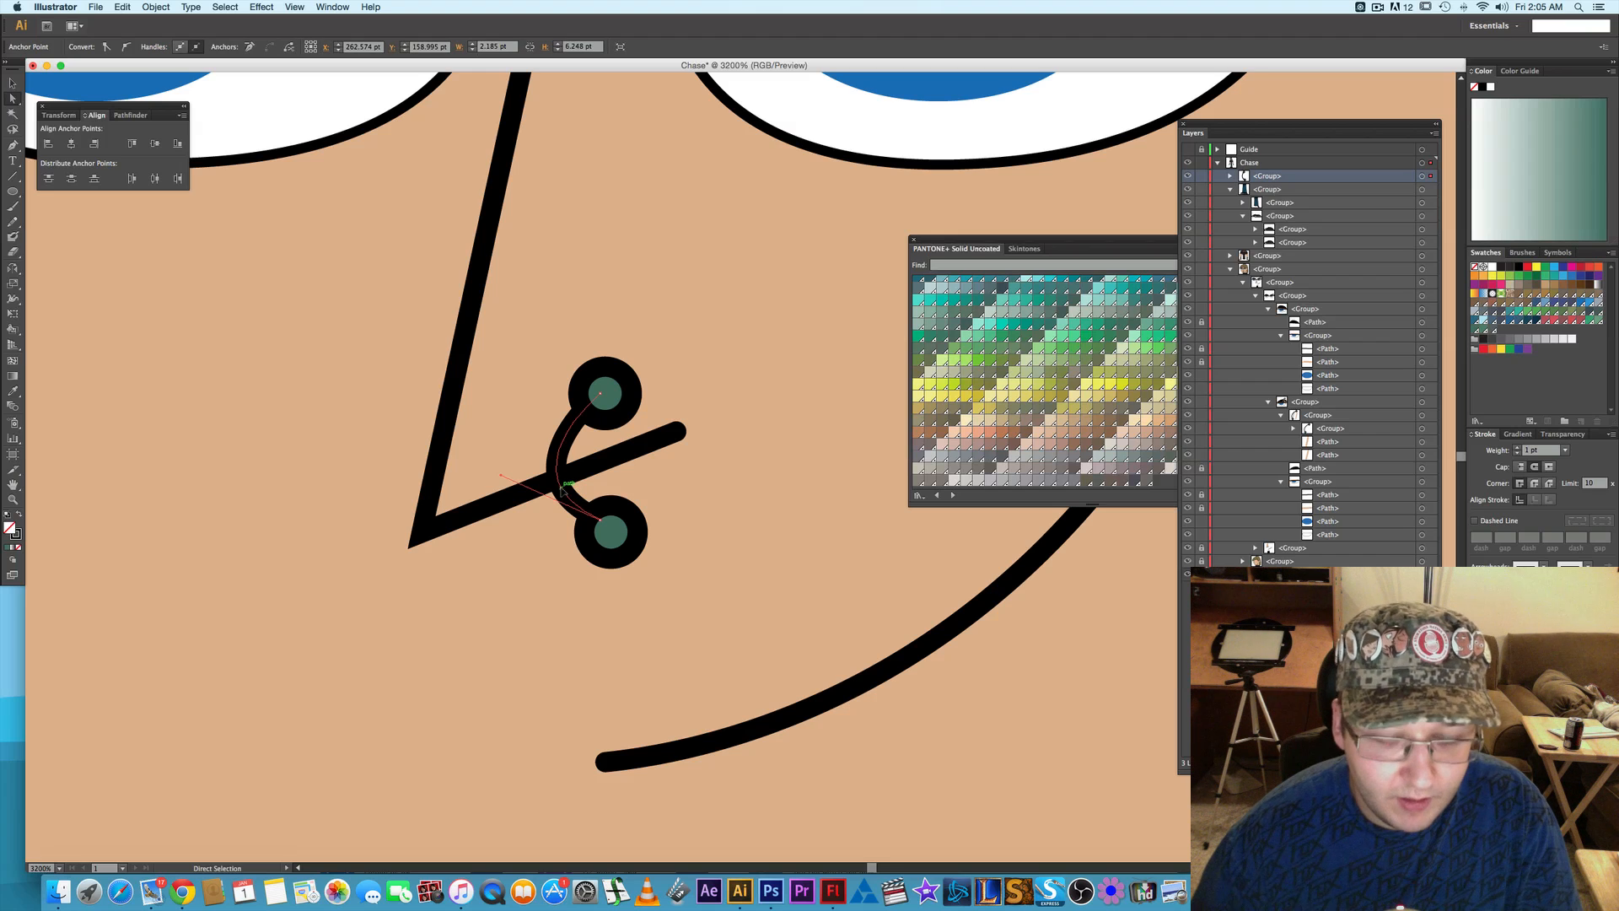
key("plus")
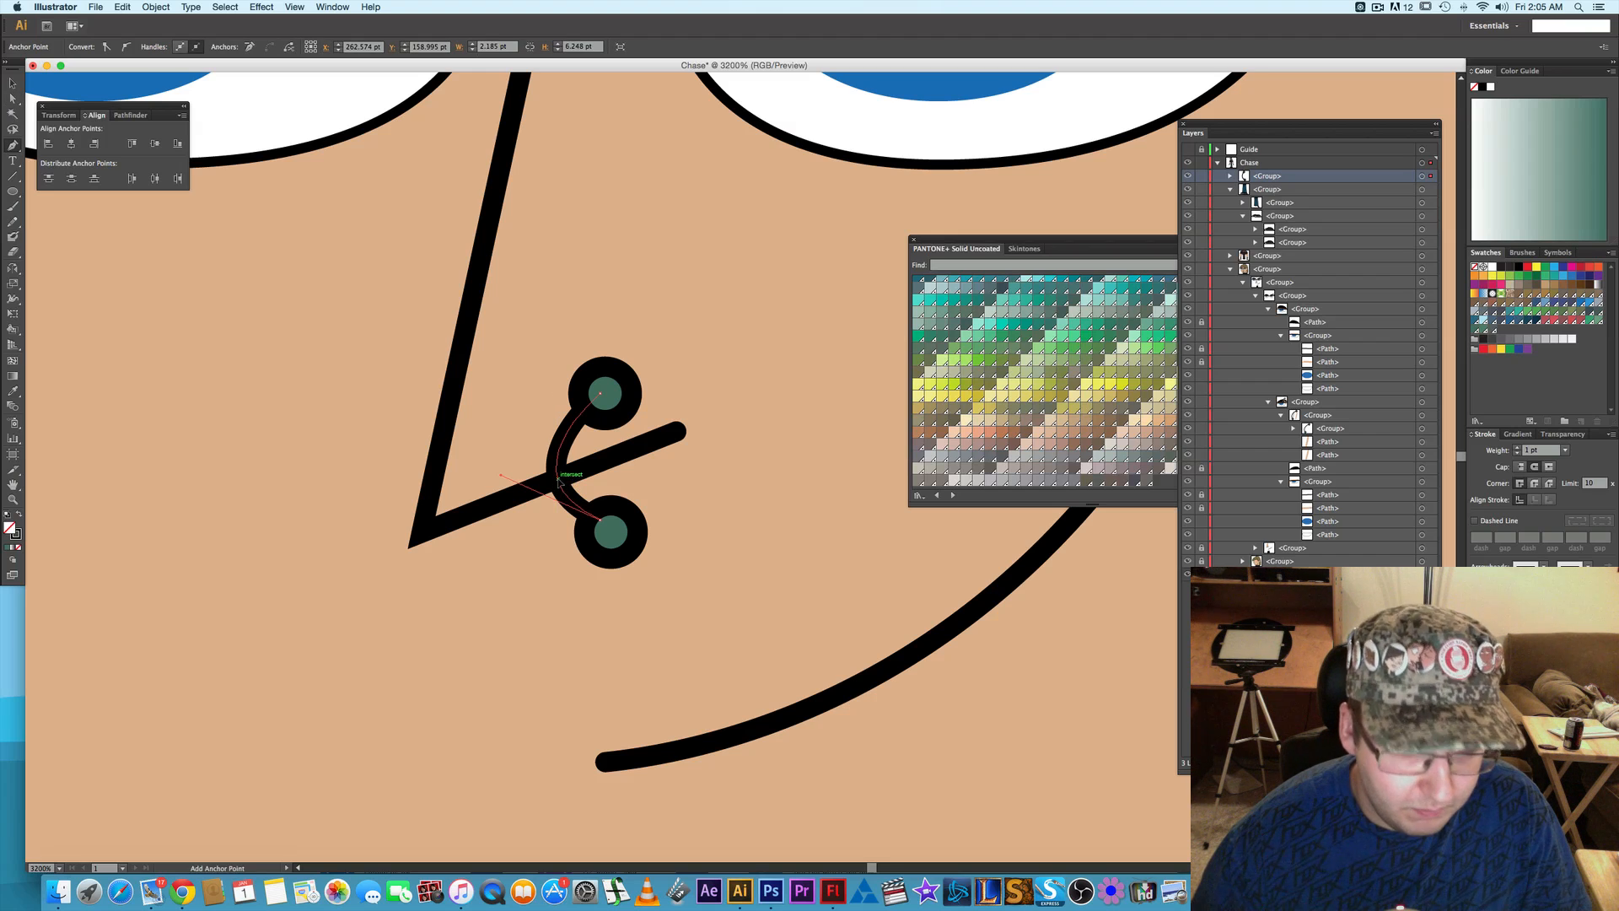
left_click(558, 481)
key("a")
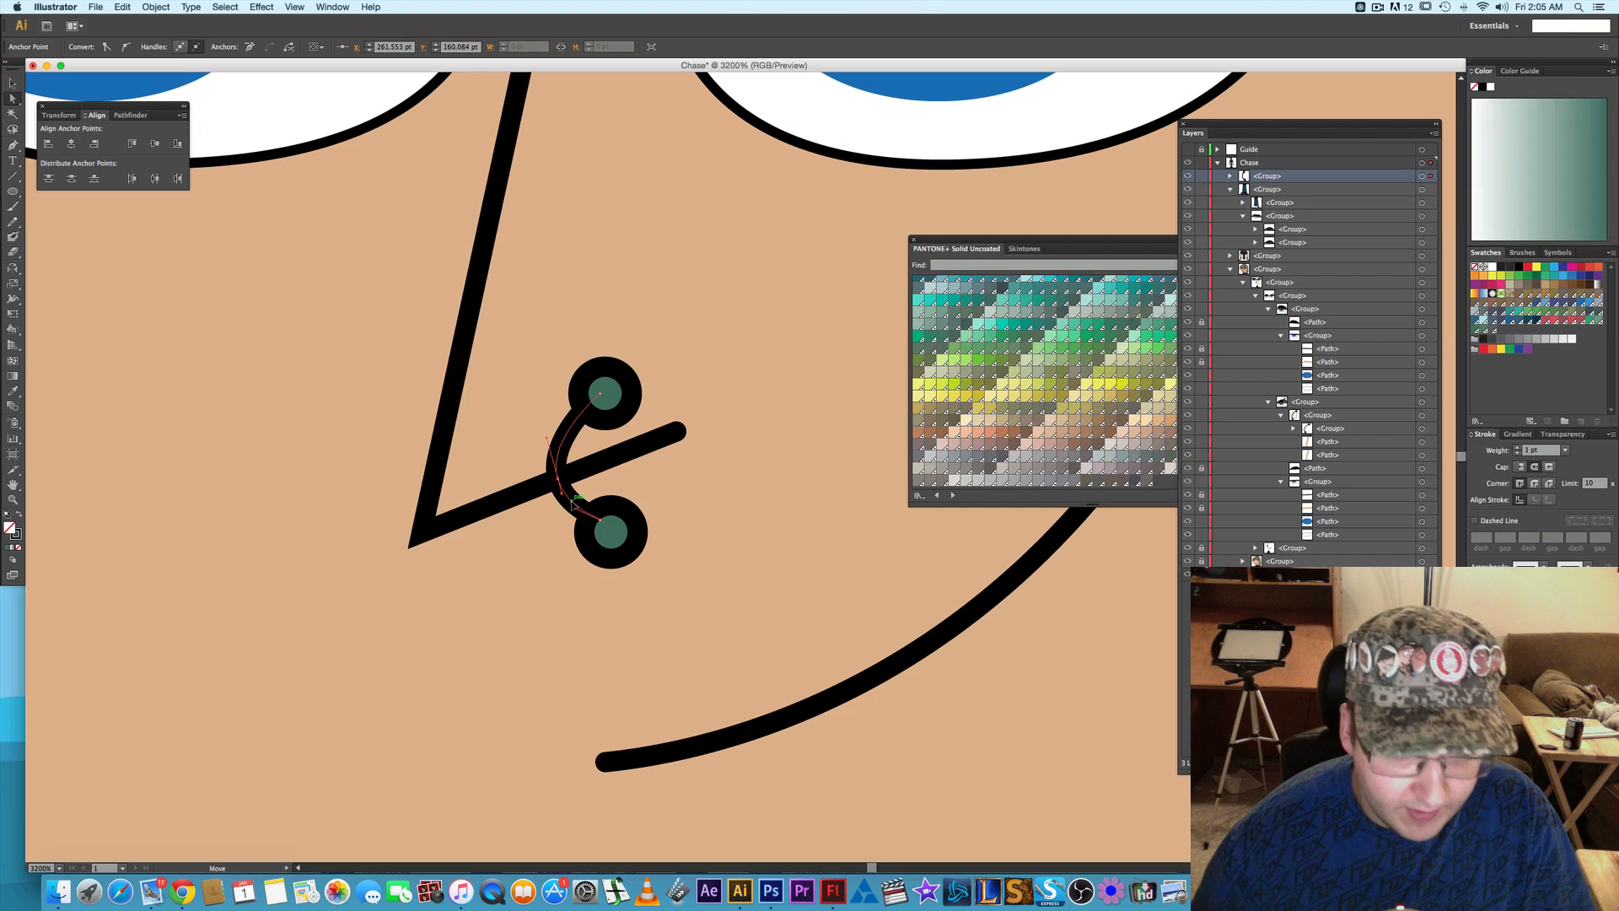
- Try to cut away the part of the piercing's bar below the nostril line by deleting its lower end
key("Delete")
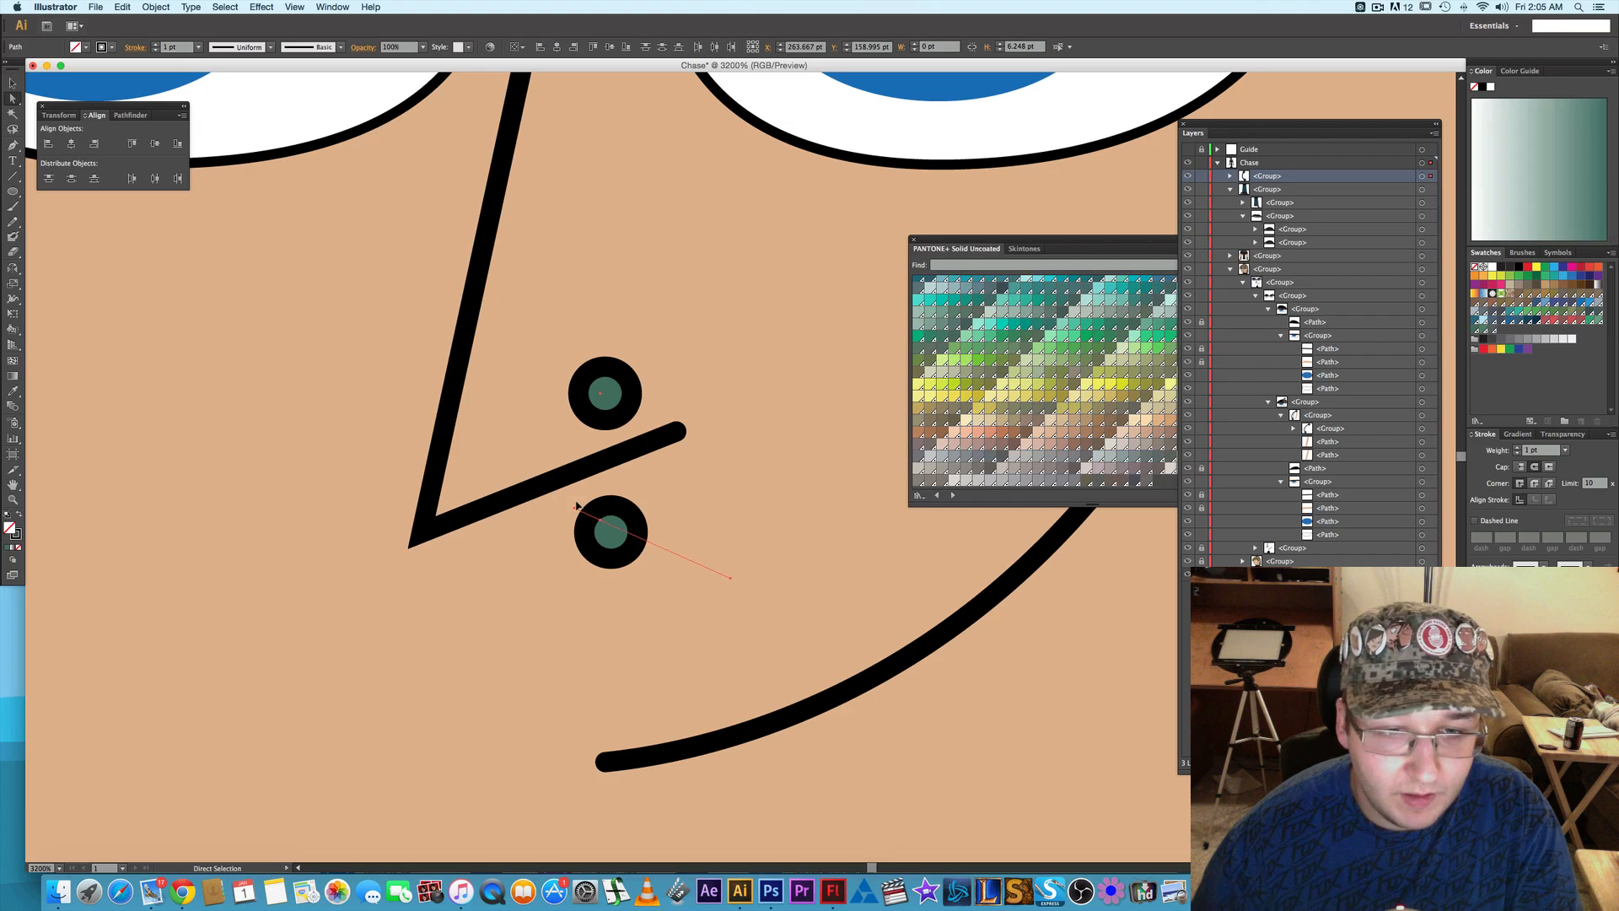
key("super+z")
left_click_drag(596, 515, 614, 535)
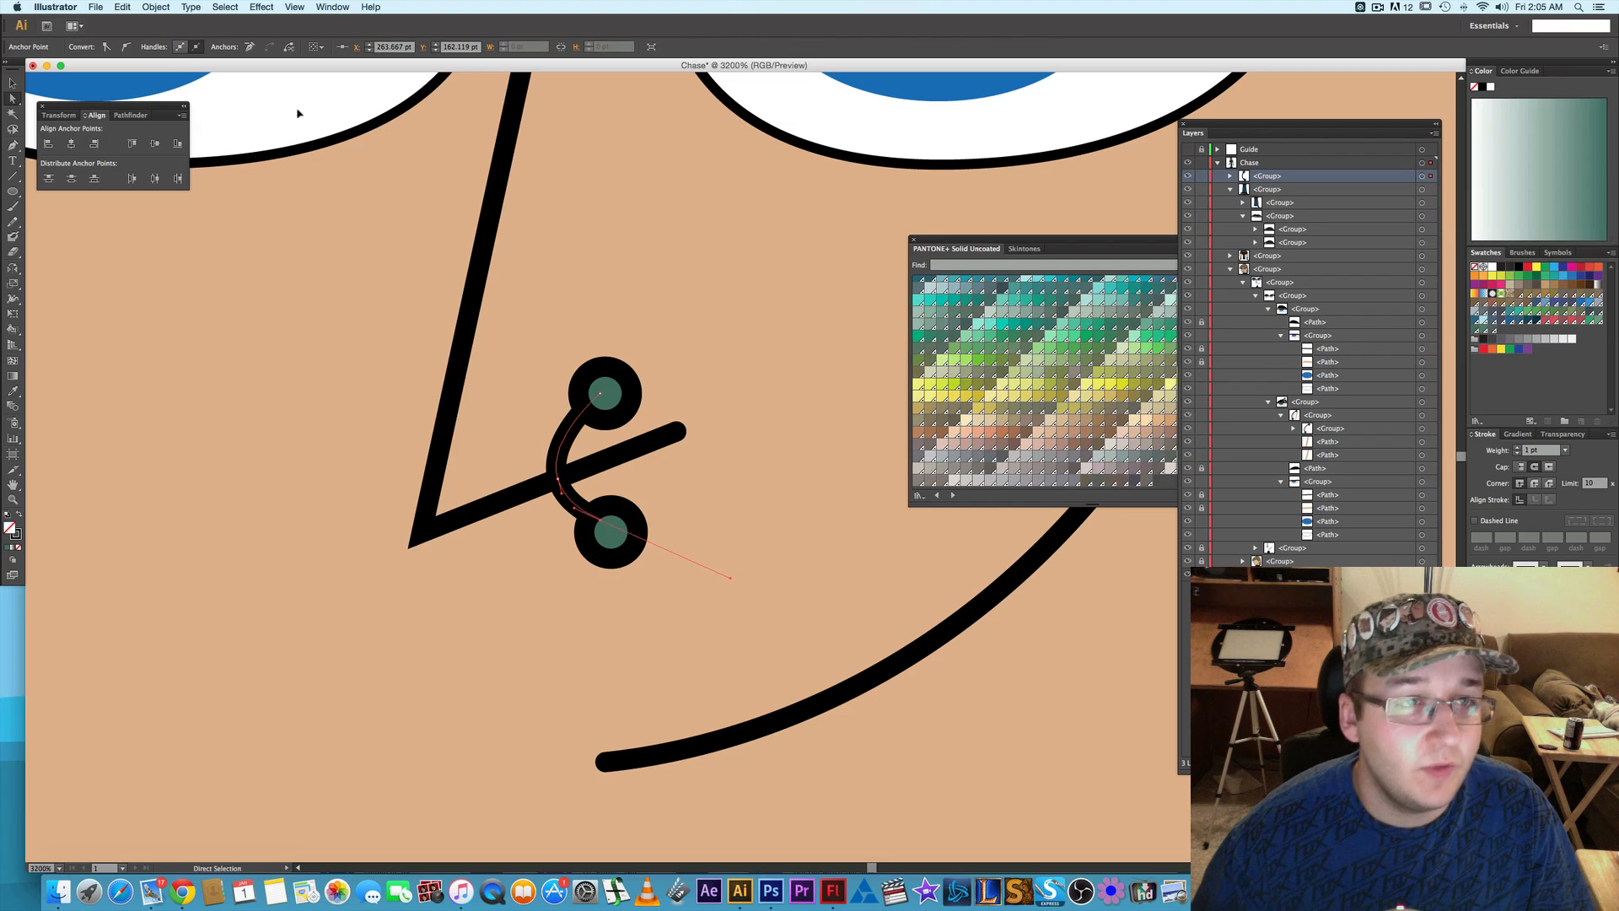
left_click(251, 49)
- Nudge the nose piercing's lower circle 1 pt left and 1 pt down
left_click(611, 532)
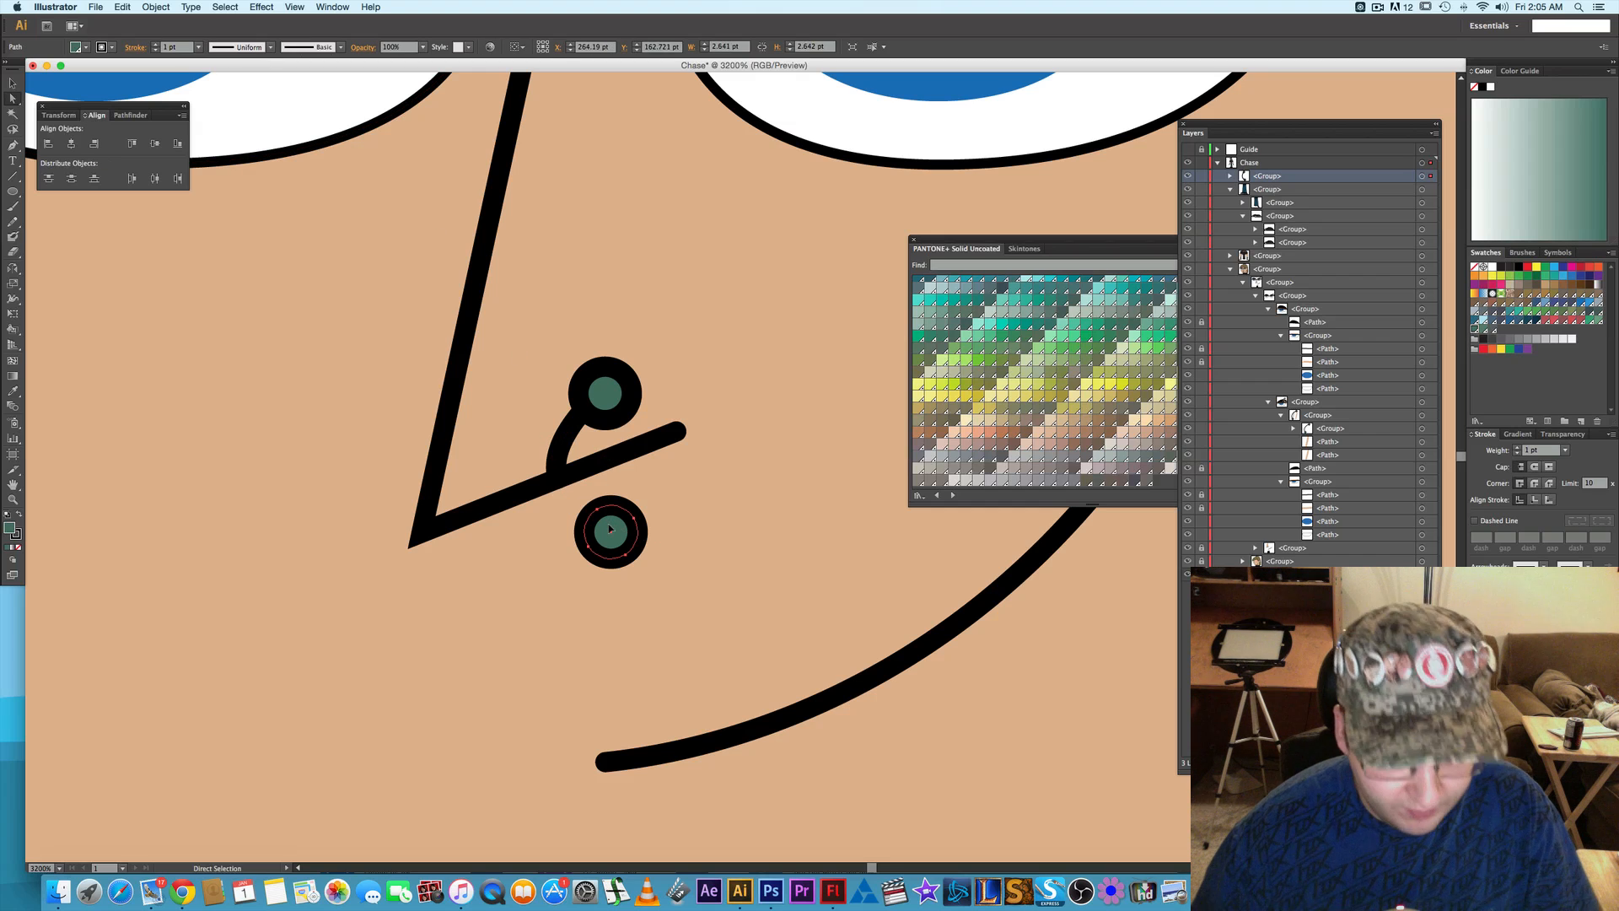
key("Left")
key("Down")
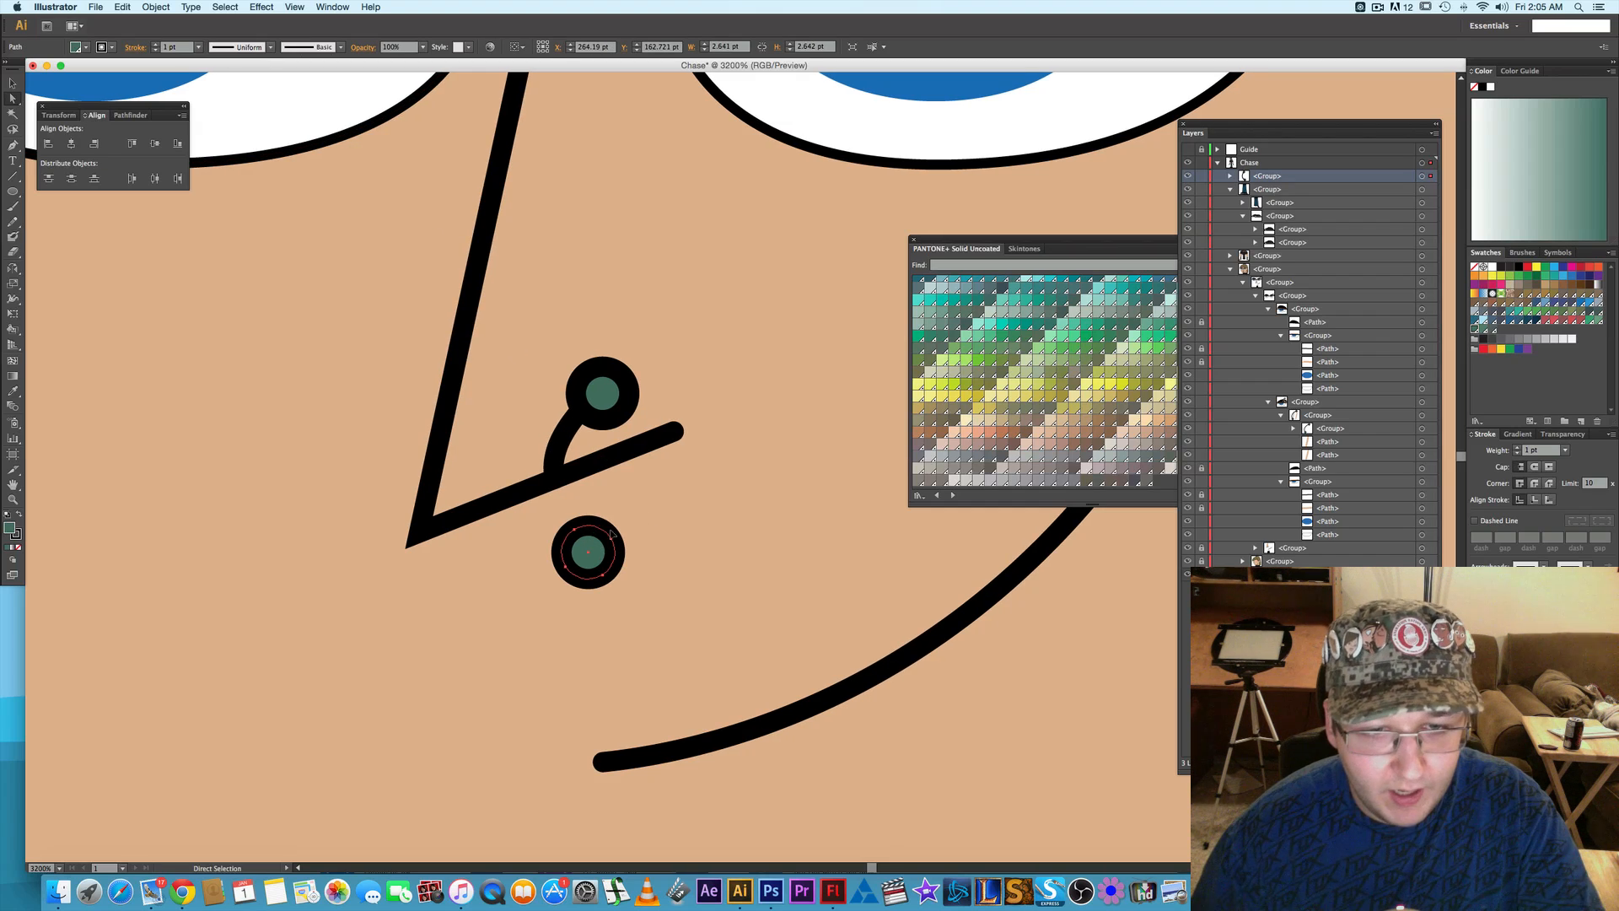
- Try nudging the bar and upper circle of the nose piercing upward together, then return them
left_click(557, 475)
left_click(620, 384, "shift")
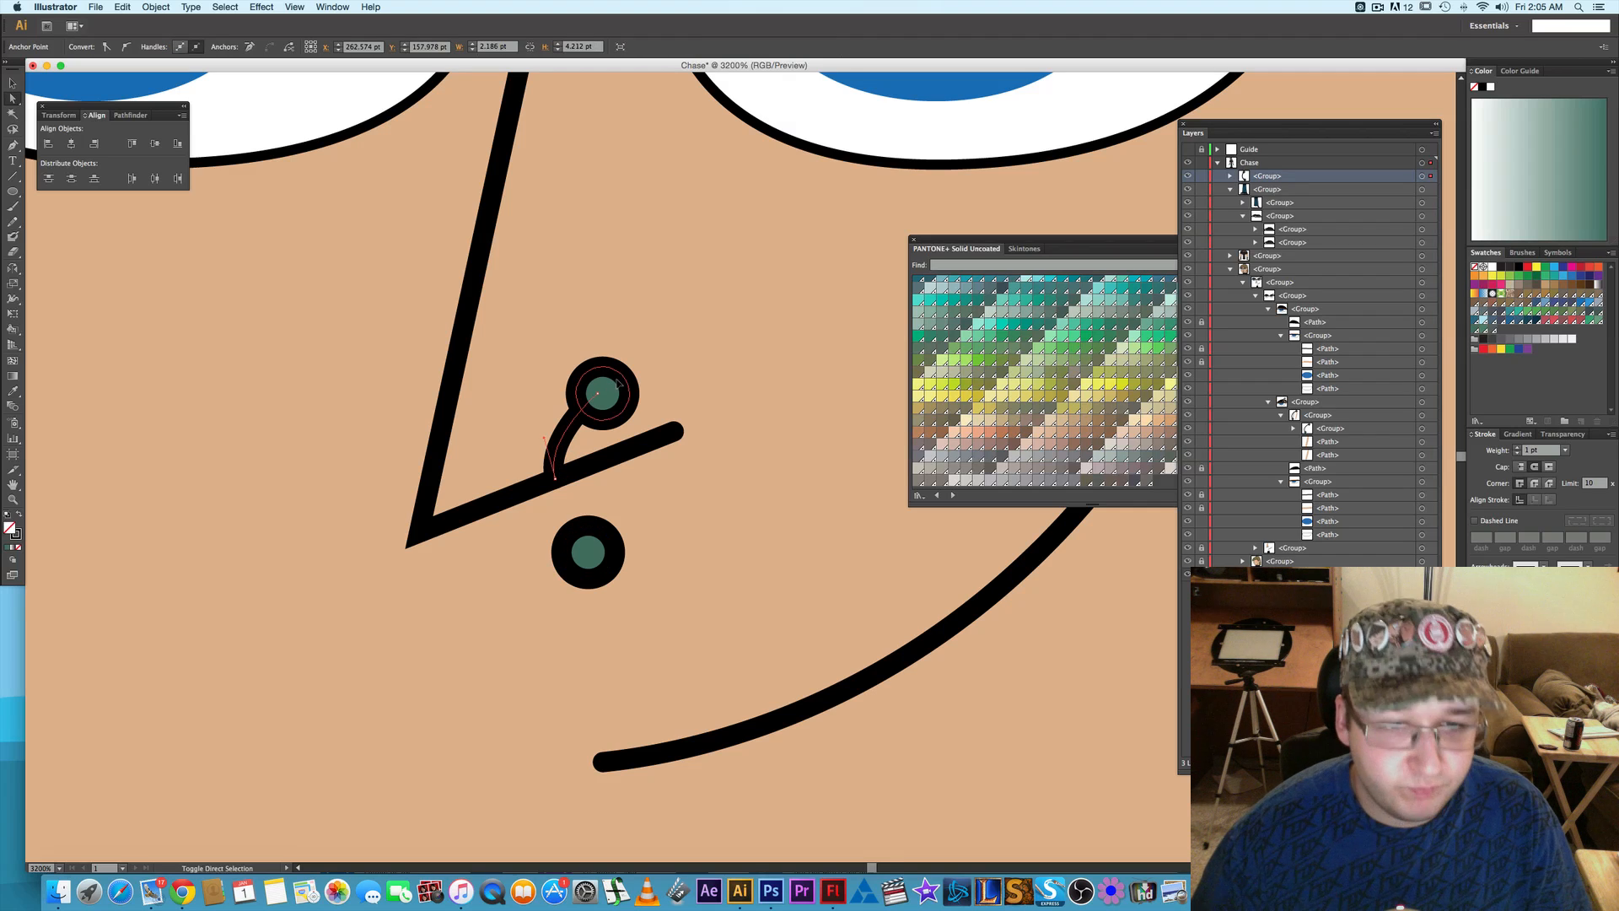
key("Up")
key("Up")
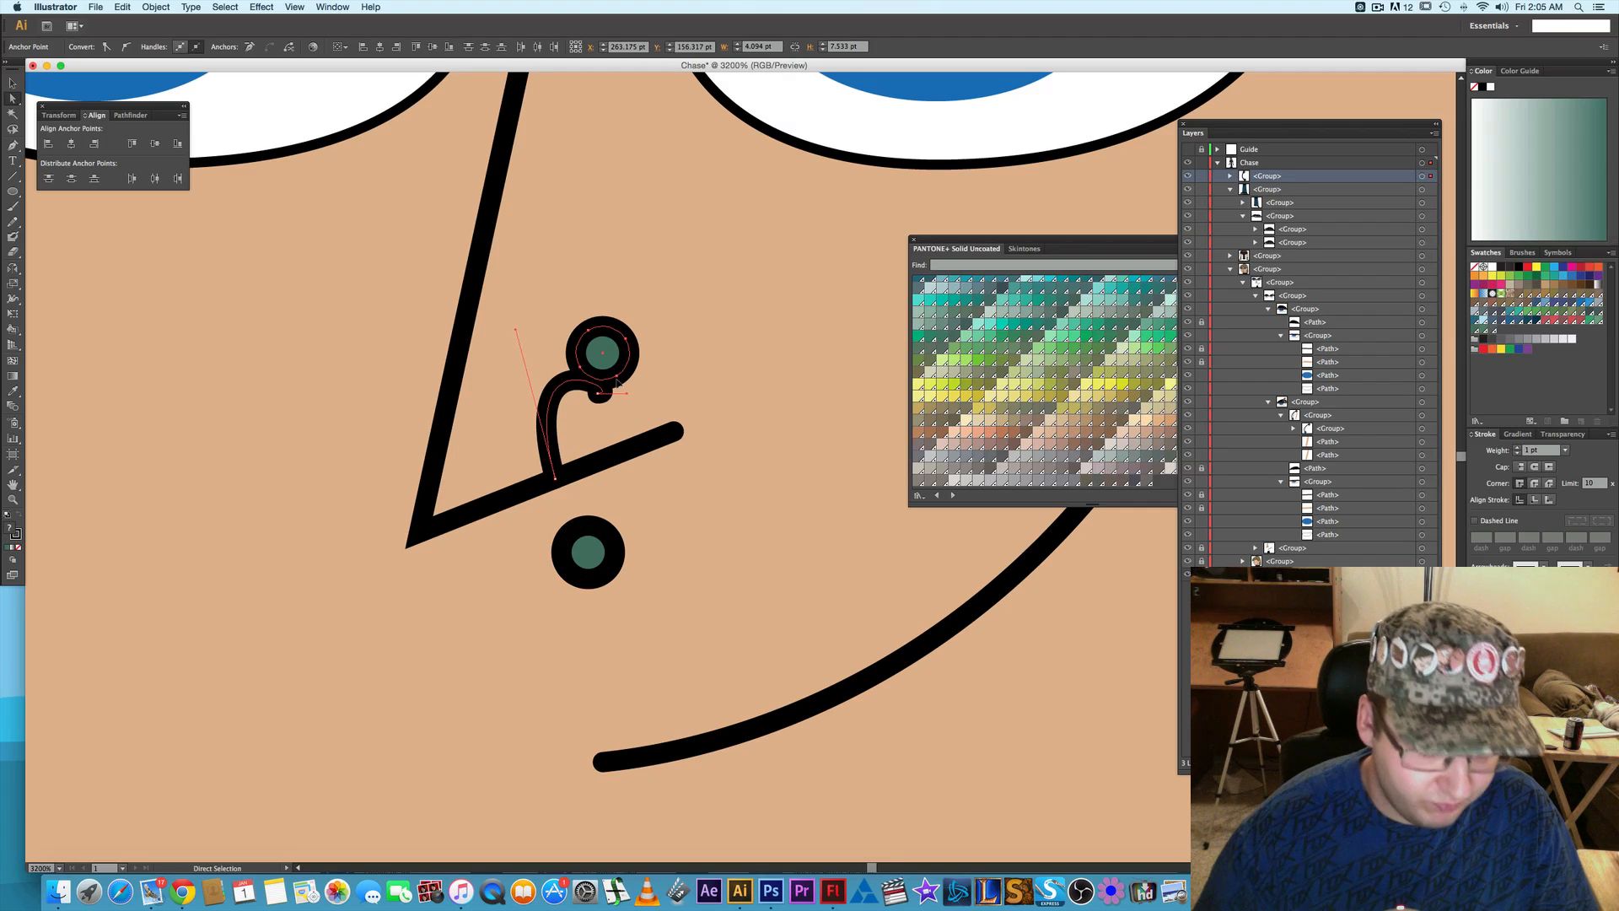
key("Down")
key("Down")
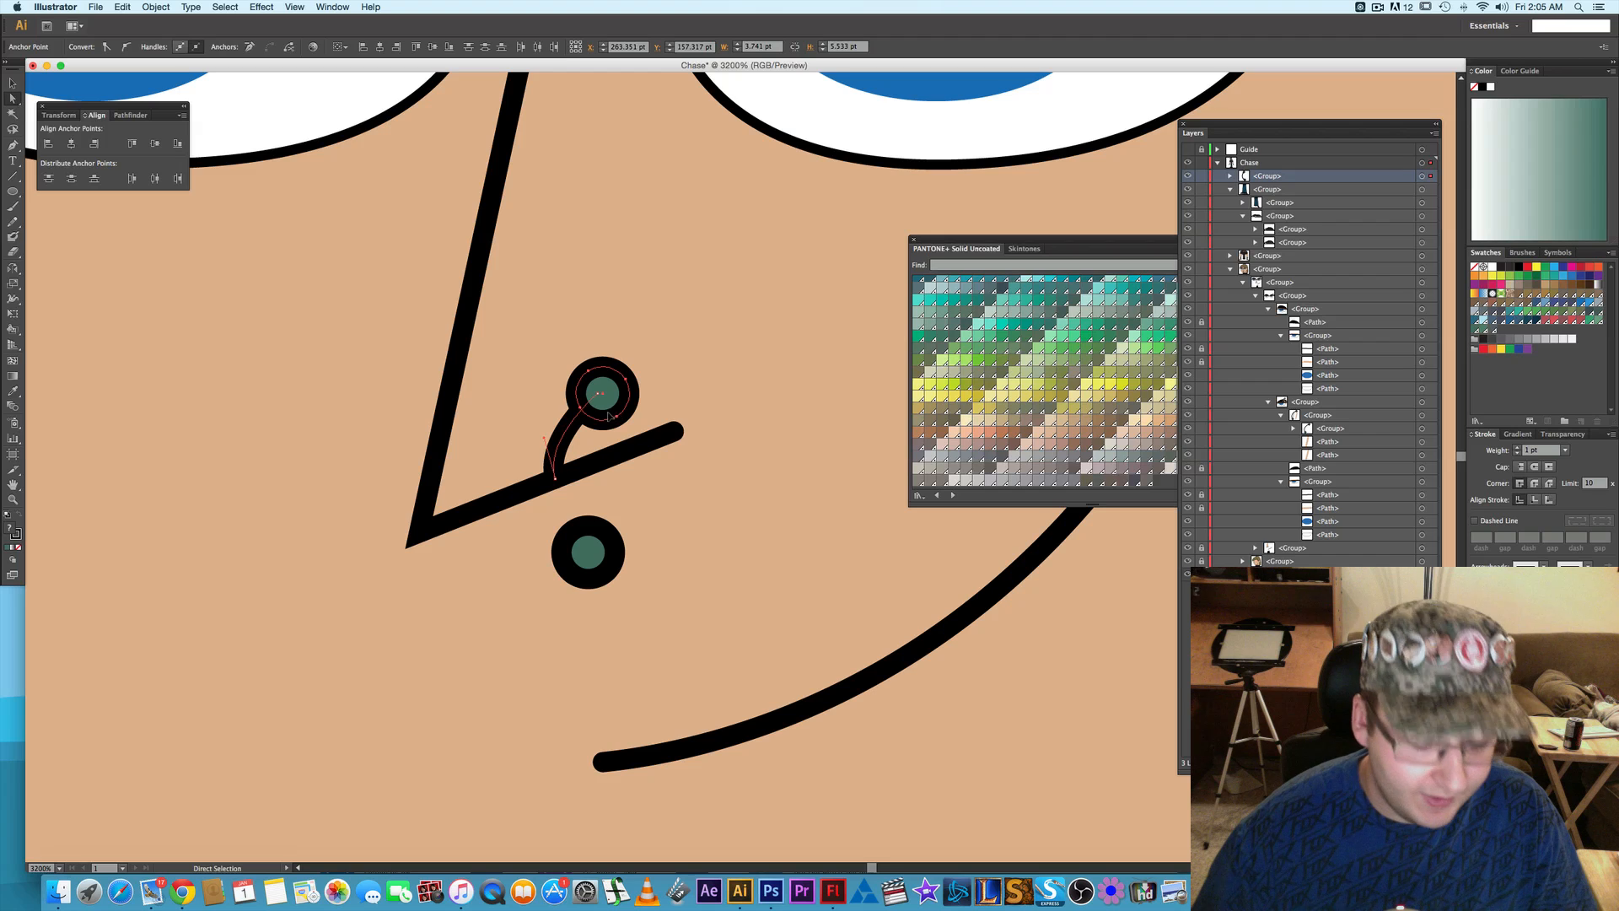
- Select the complete bar and upper circle inside the nose piercing group and shift them 2 pt up and 1 pt left
key("v")
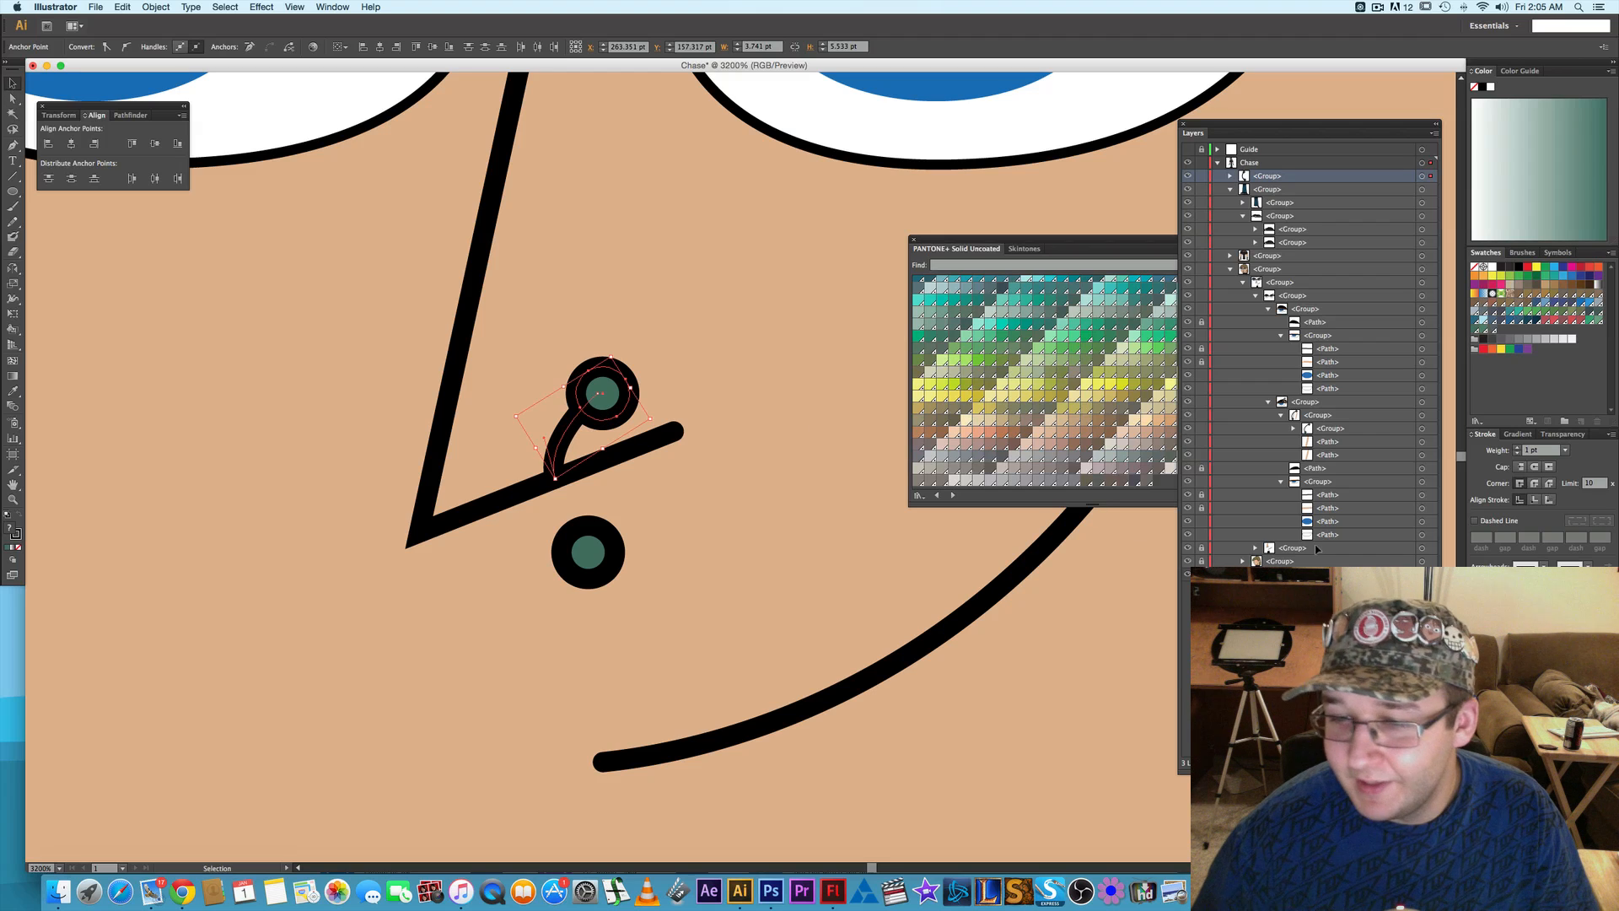
left_click(1422, 176)
left_click(1231, 176)
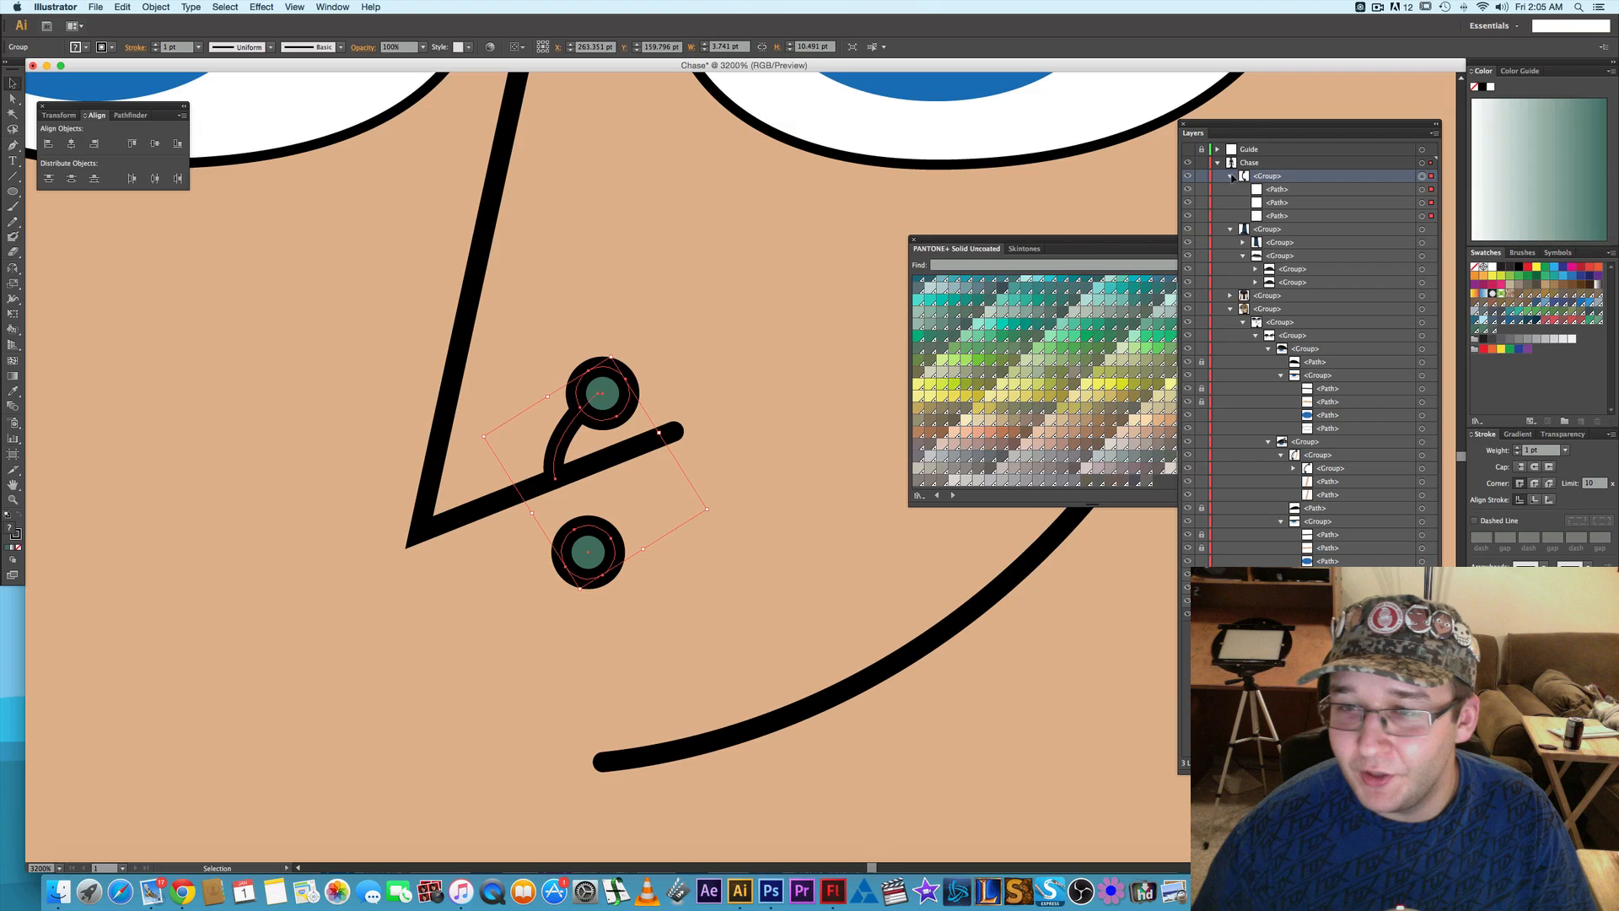
left_click(1421, 216)
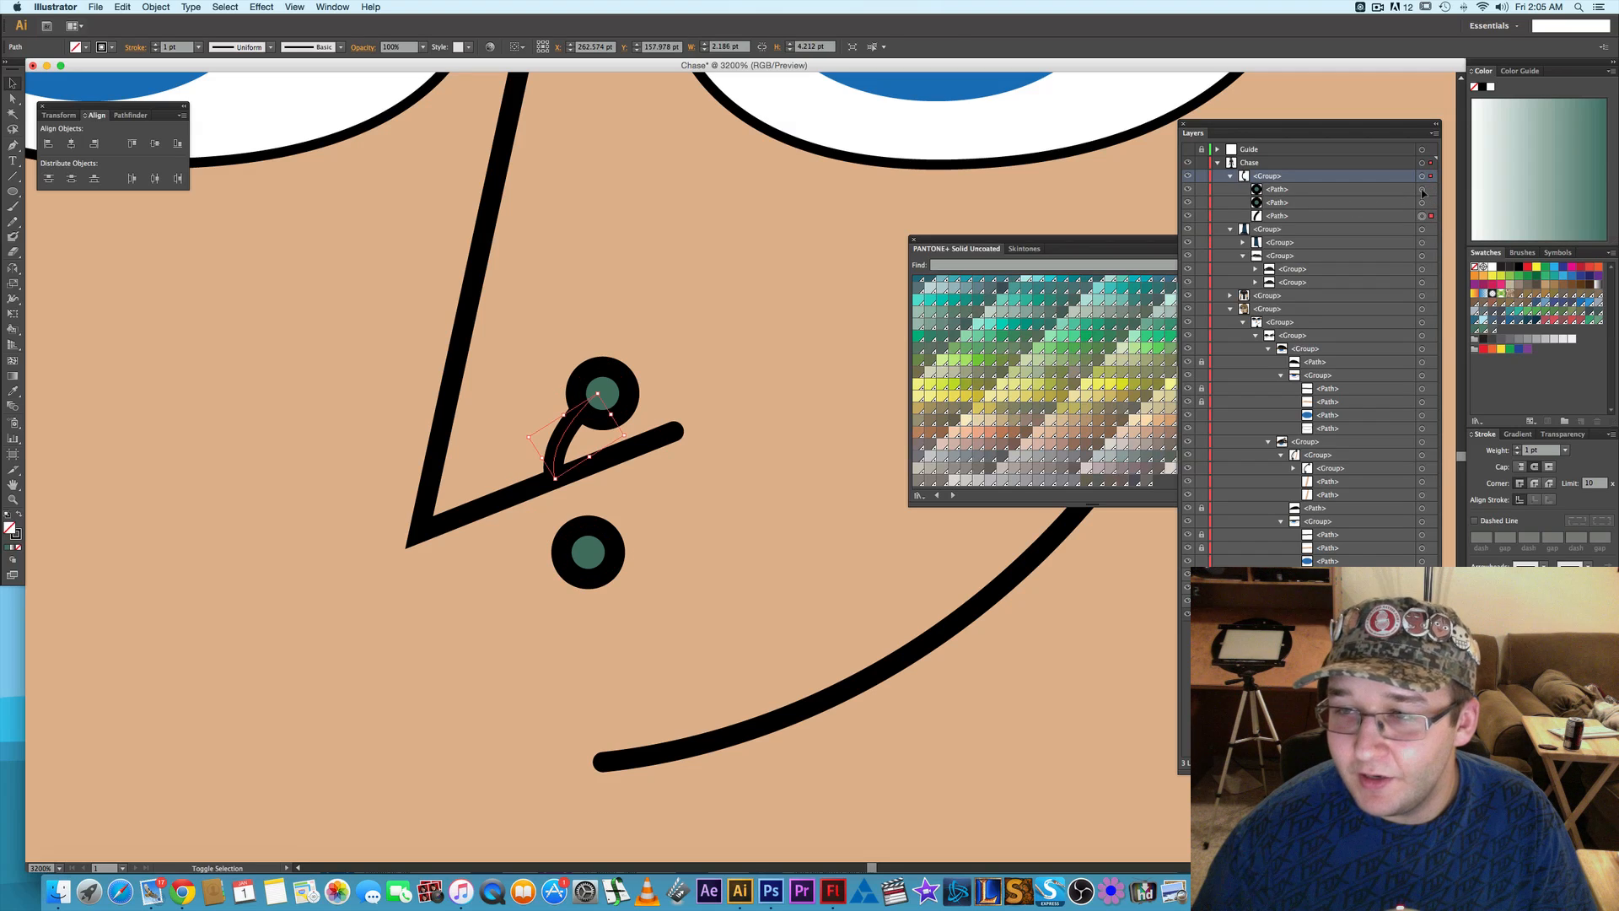
left_click(1422, 189, "shift")
left_click(1421, 188, "shift")
left_click(1422, 203, "shift")
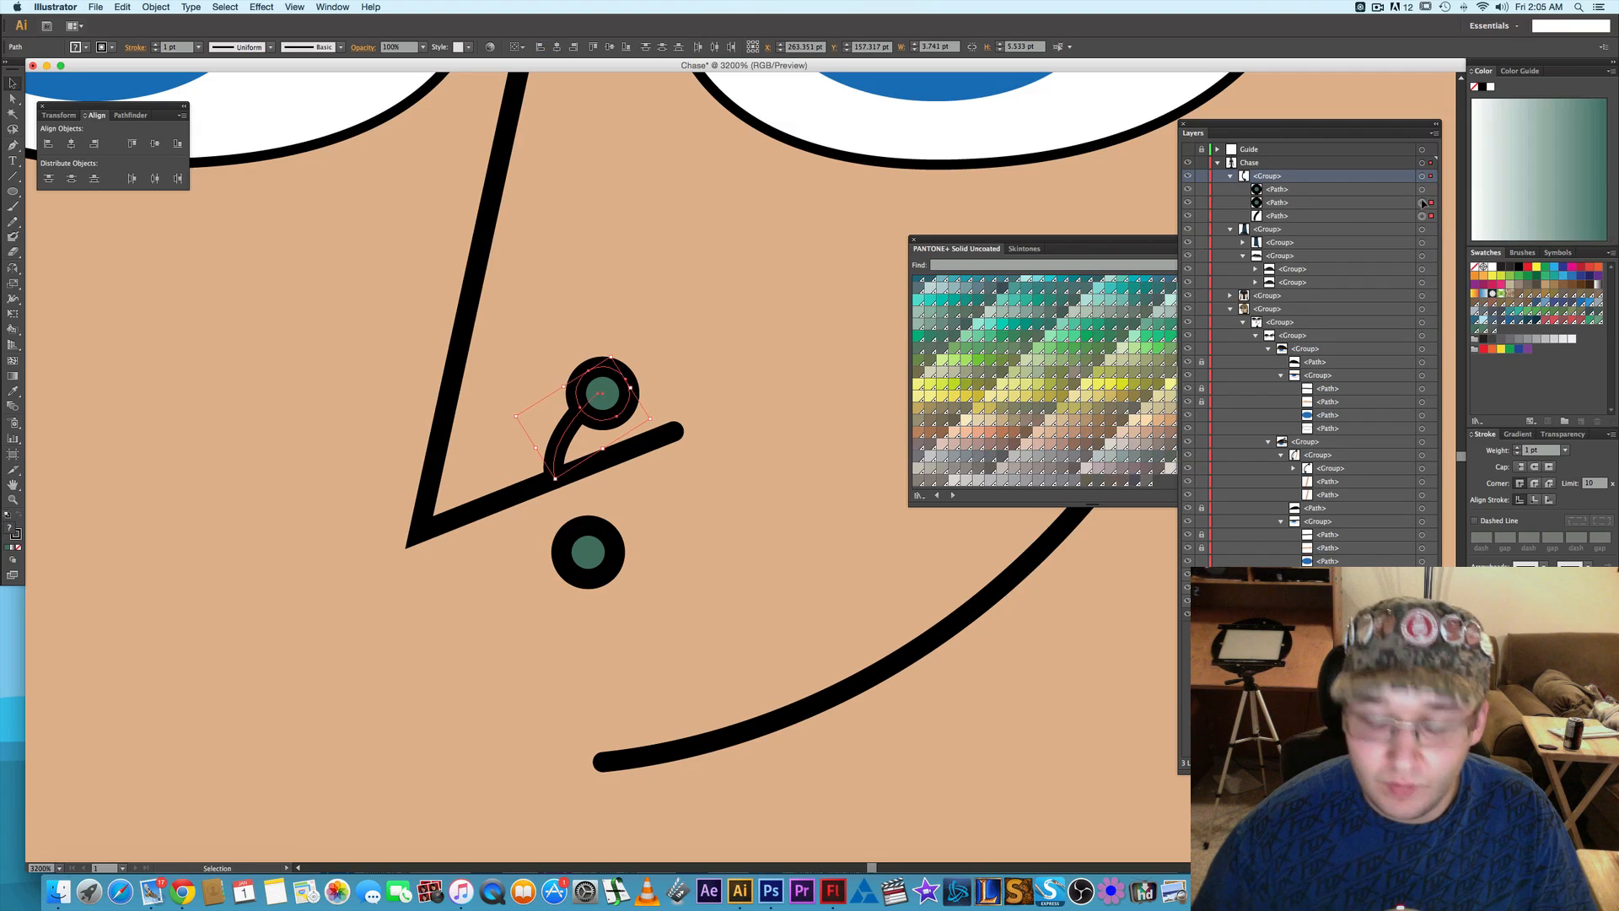
key("Up")
key("Up")
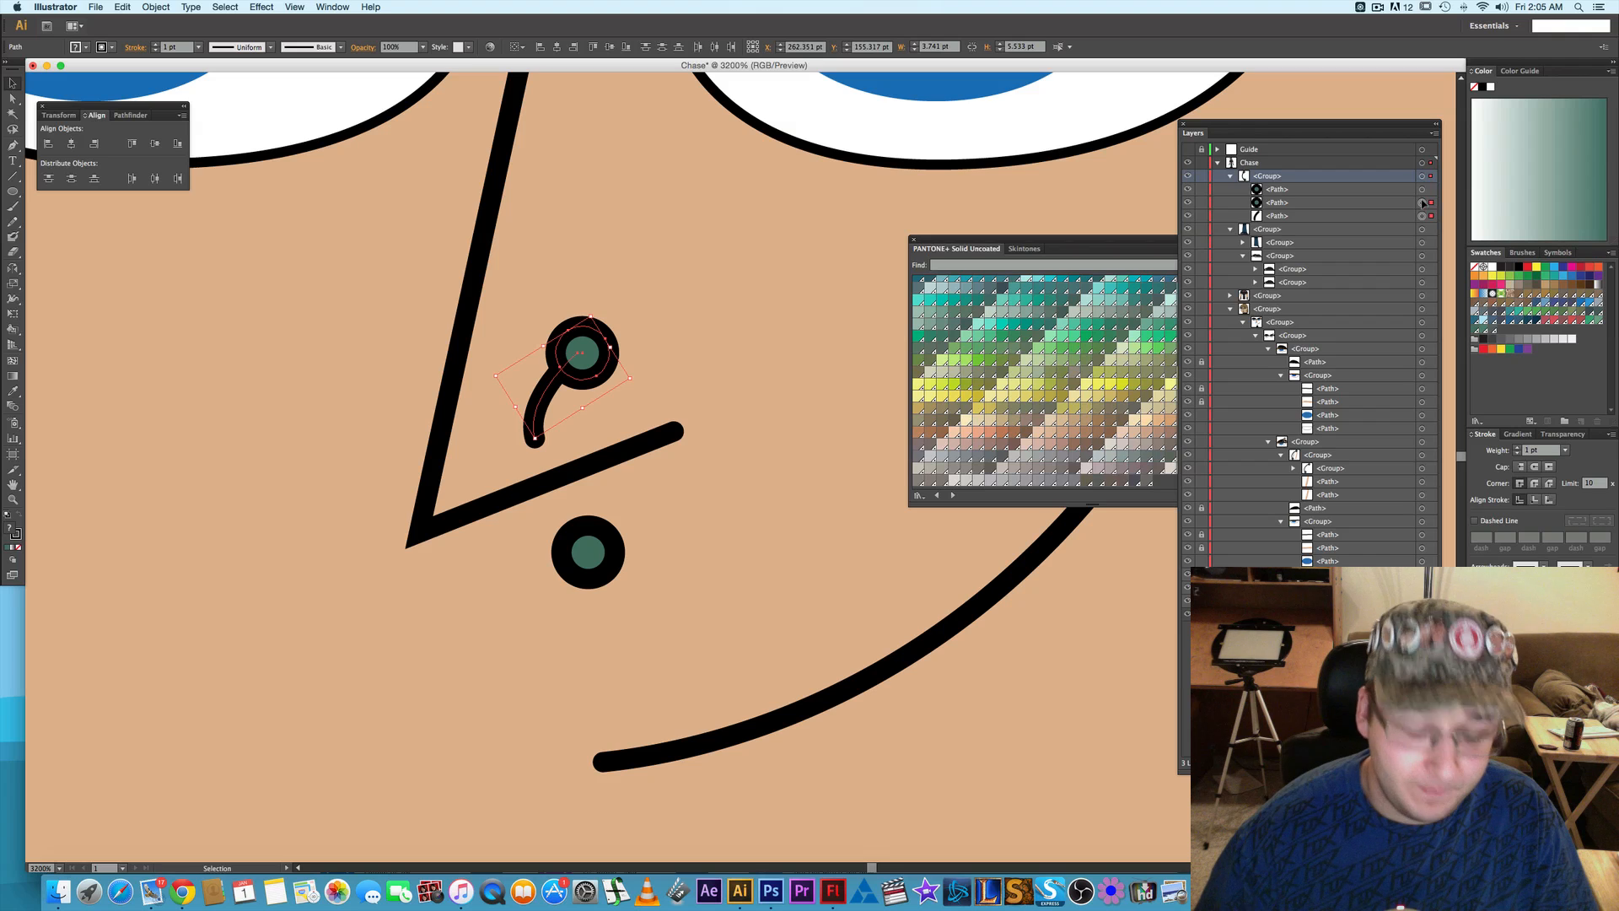
- Undo the circle moves and the bar's cut to restore the full nose piercing
key("a")
key("super+z")
key("super+z")
key("super+z")
key("super+z")
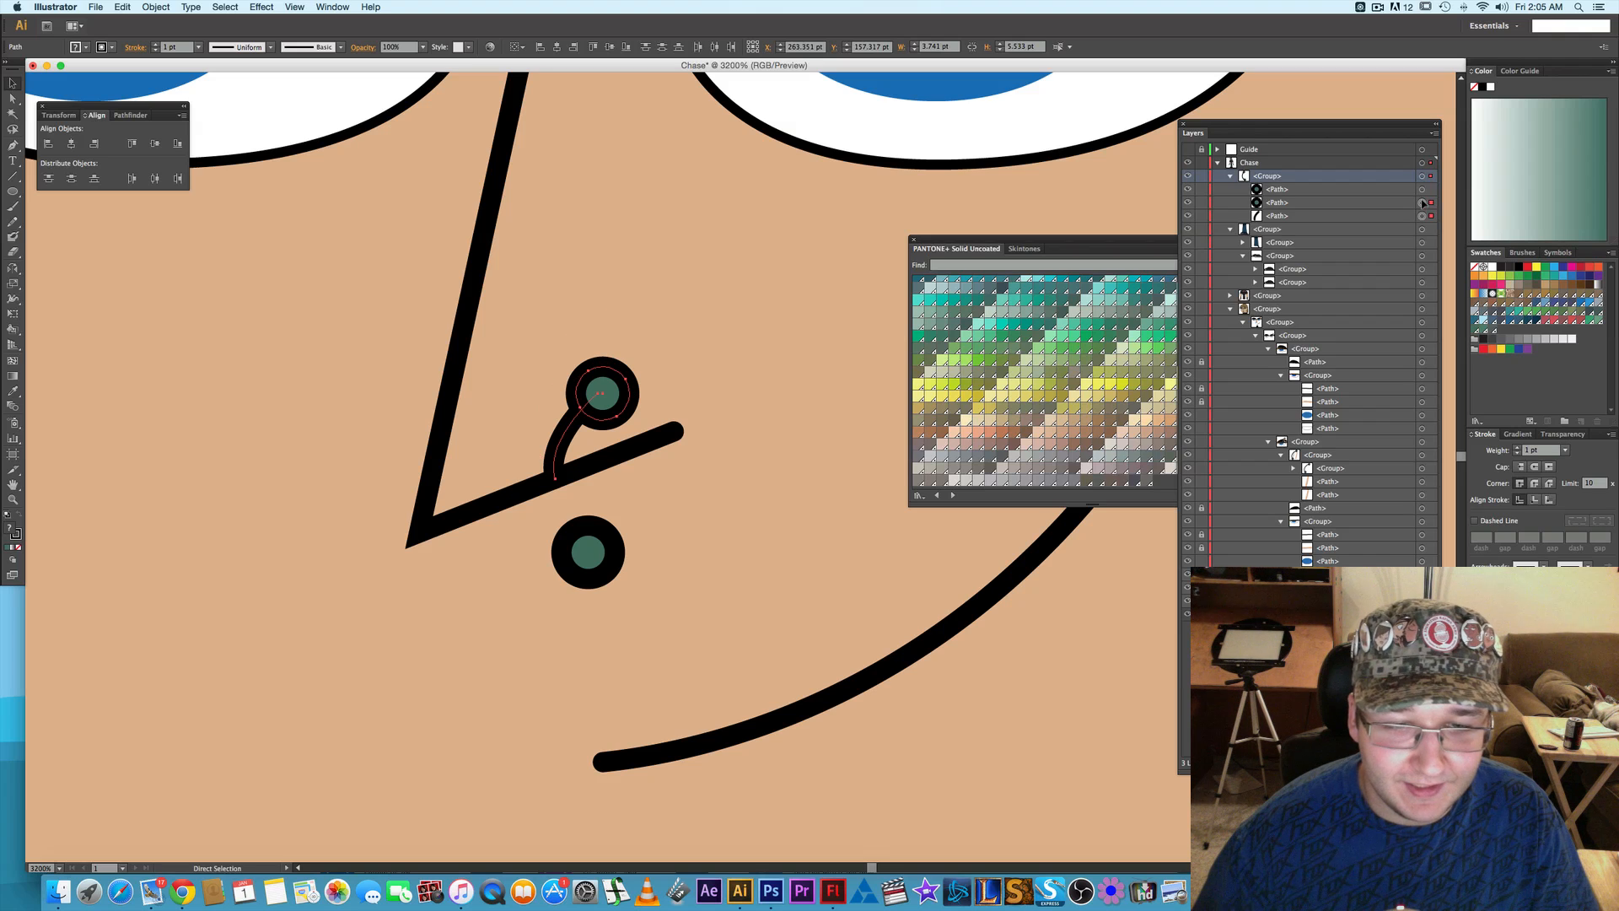
key("super+z")
key("super+z")
key("super+z")
key("super+z")
key("super+z")
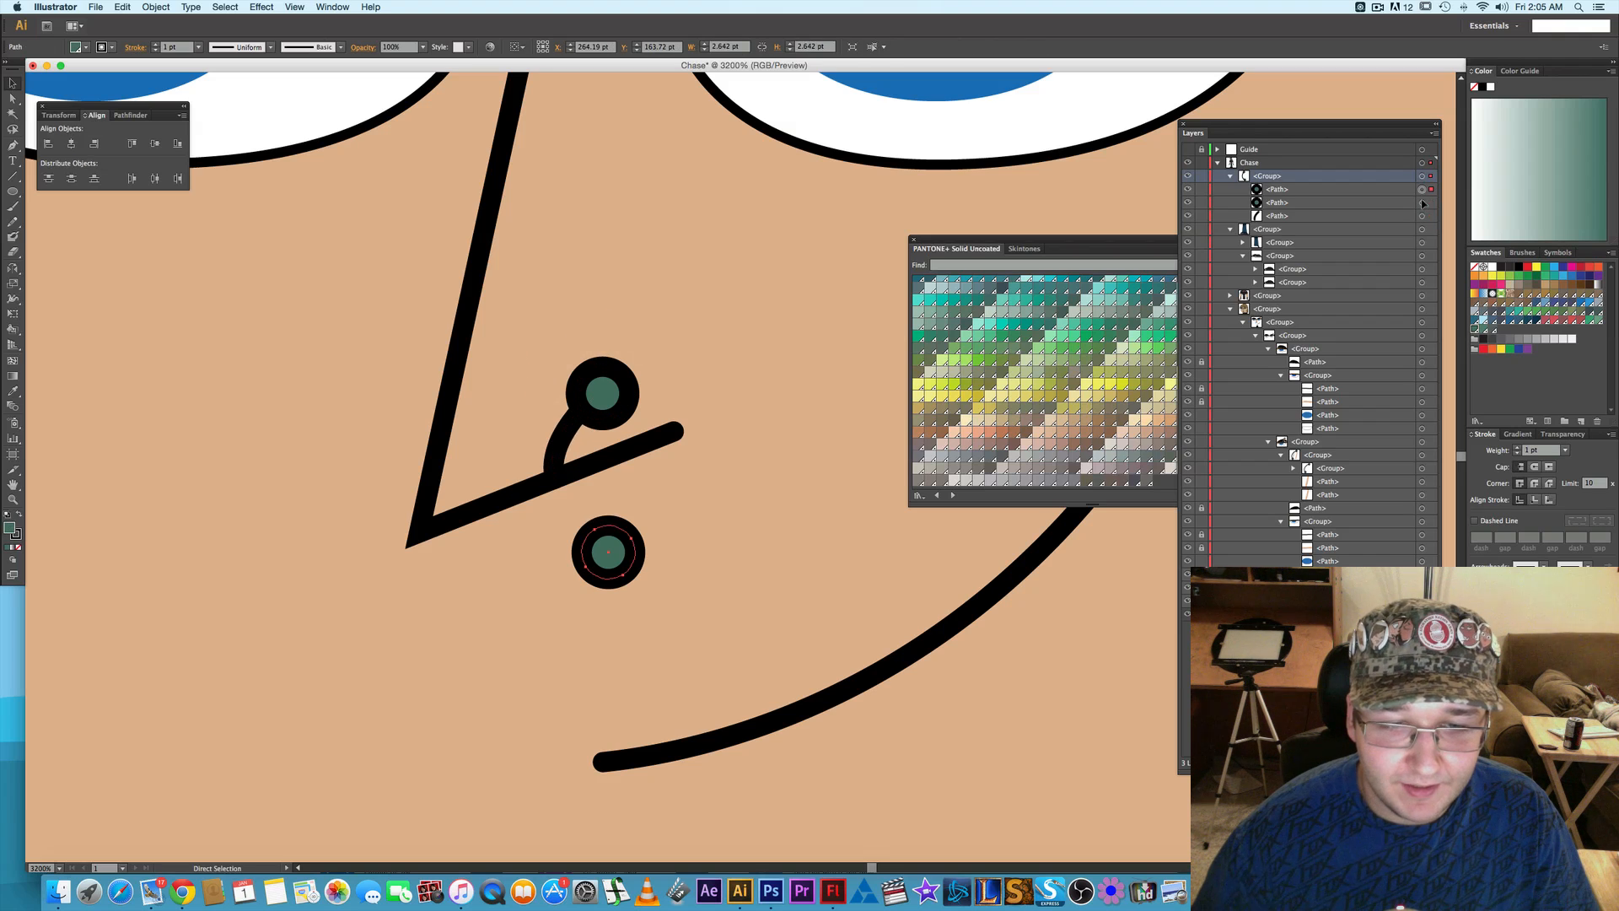
key("v")
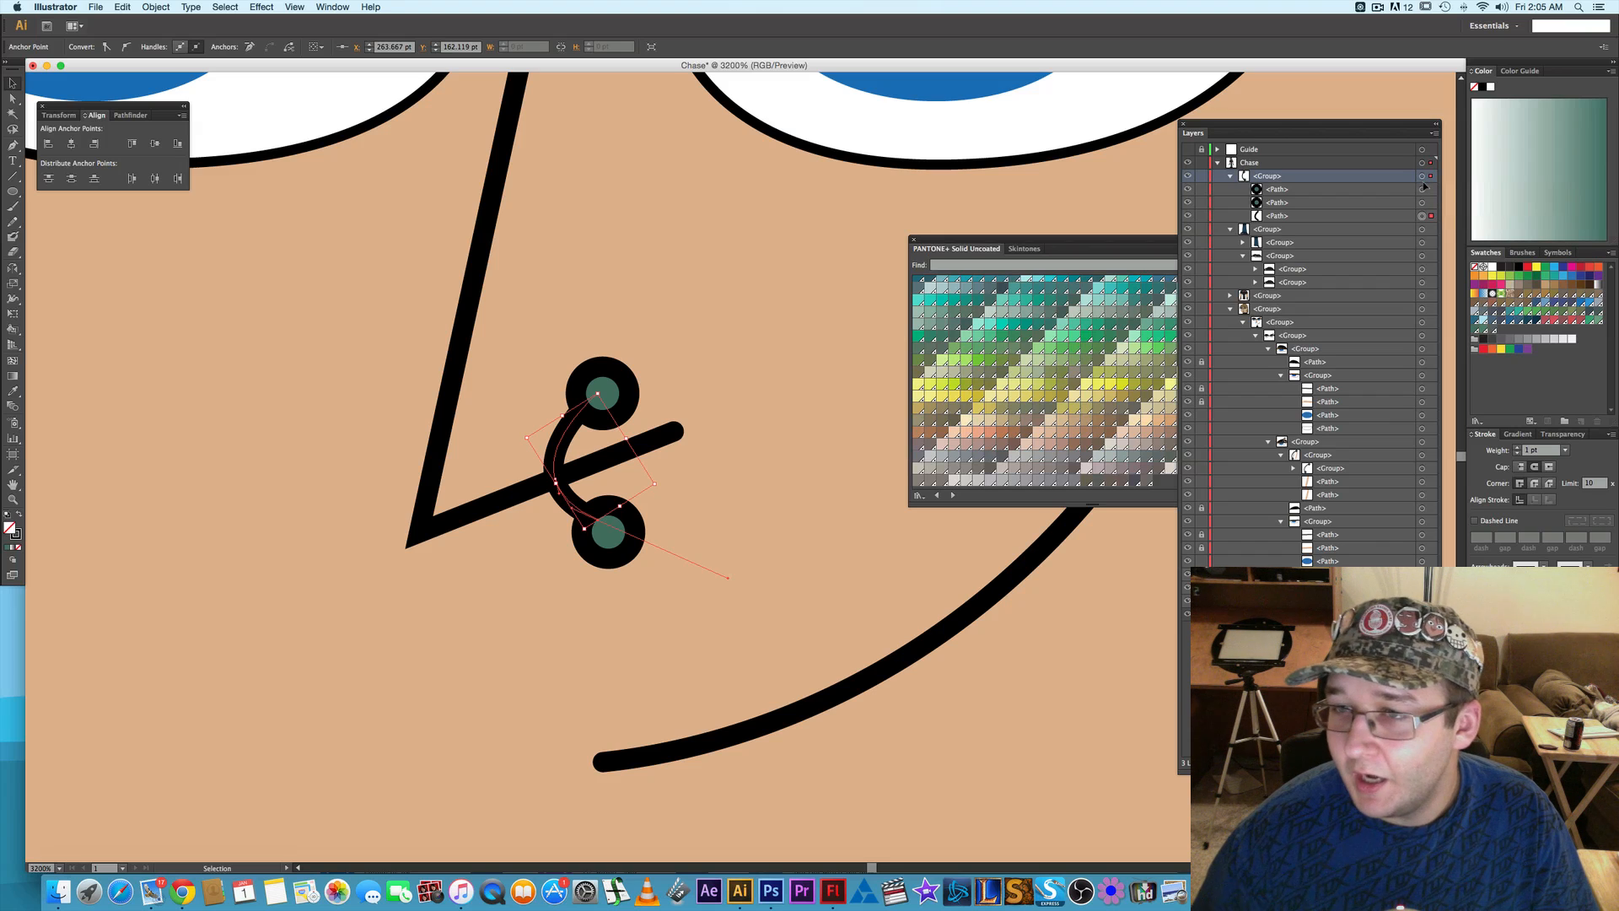
left_click(1422, 190)
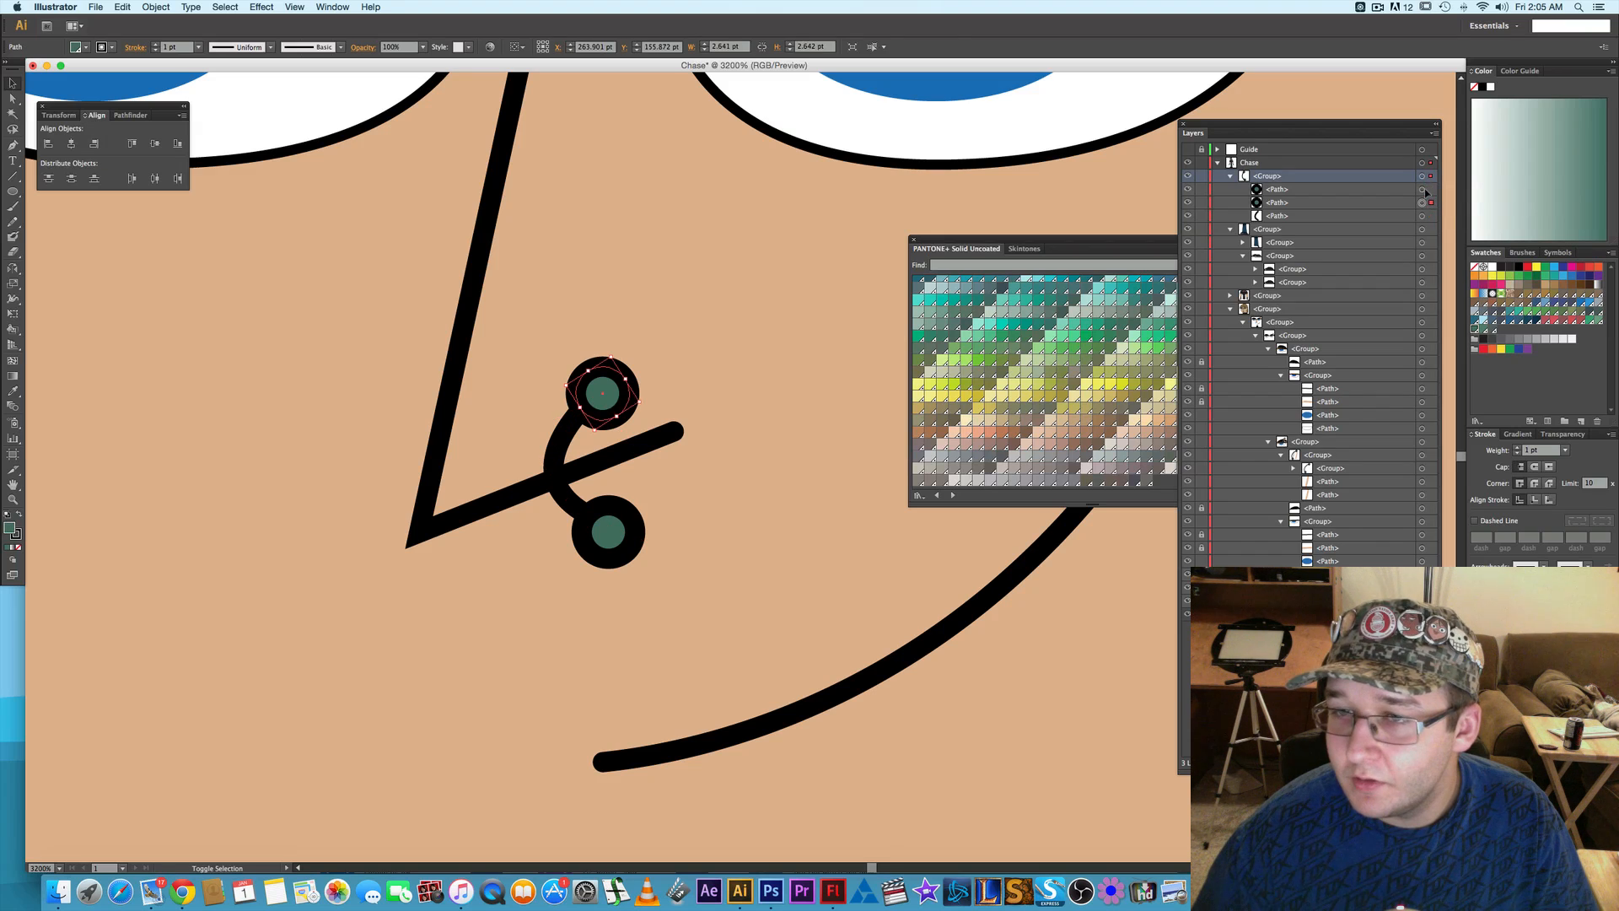
left_click(1423, 202, "shift")
left_click(1423, 216, "shift")
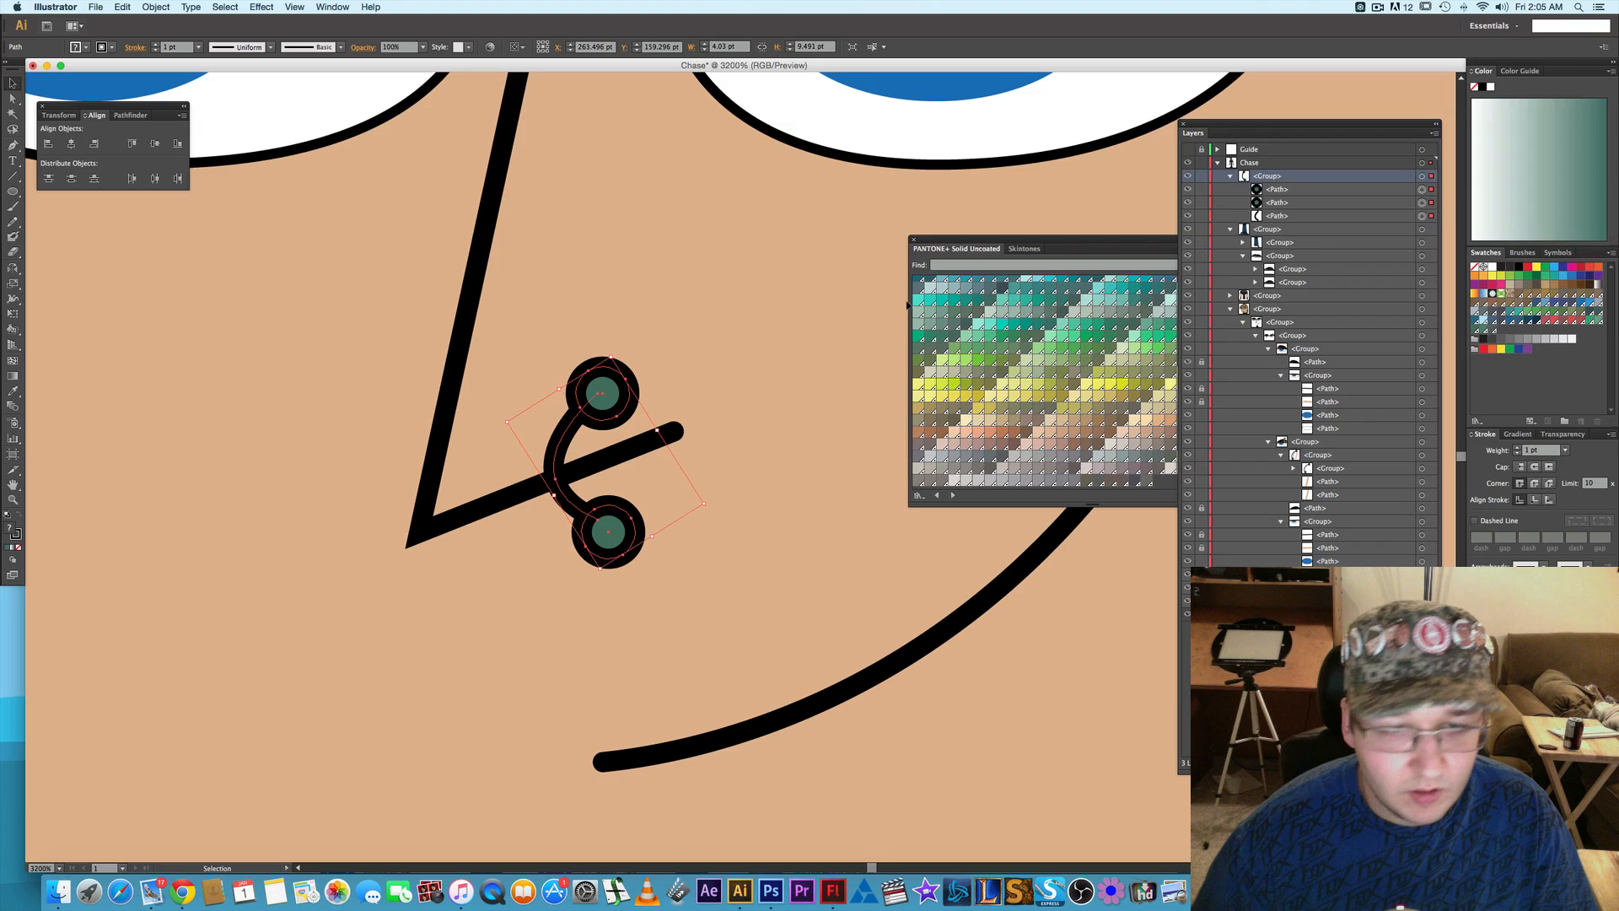
left_click_drag(604, 395, 602, 393)
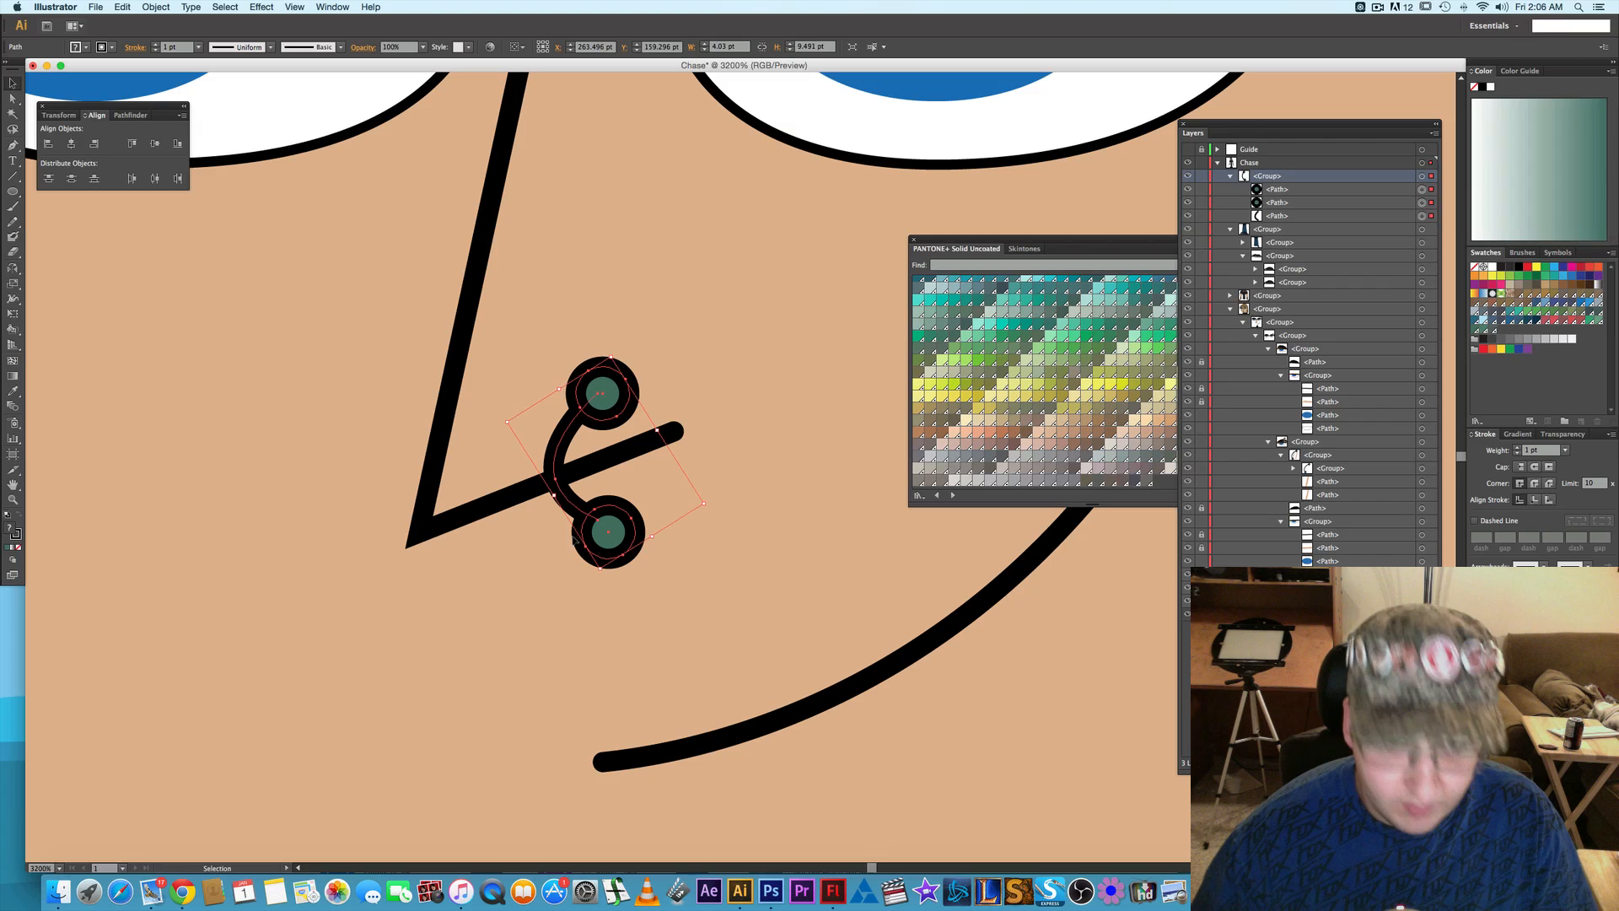
key("a")
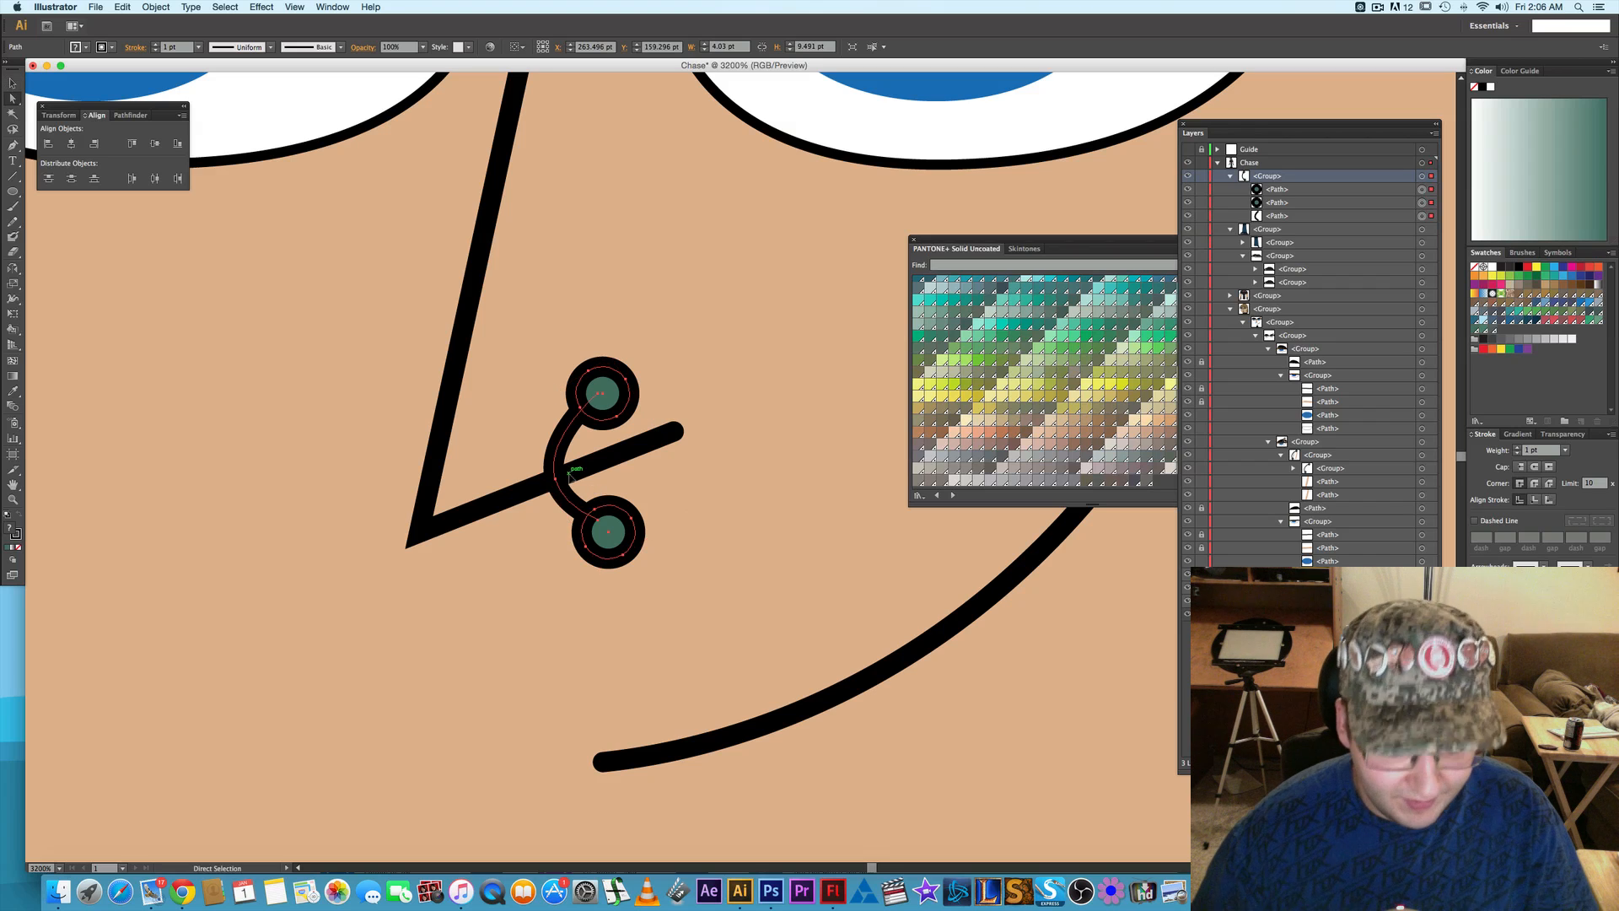
- Move the nose piercing group down the Chase layer's stacking order into the nested facial feature group below the eyes
left_click(640, 499)
left_click(565, 500)
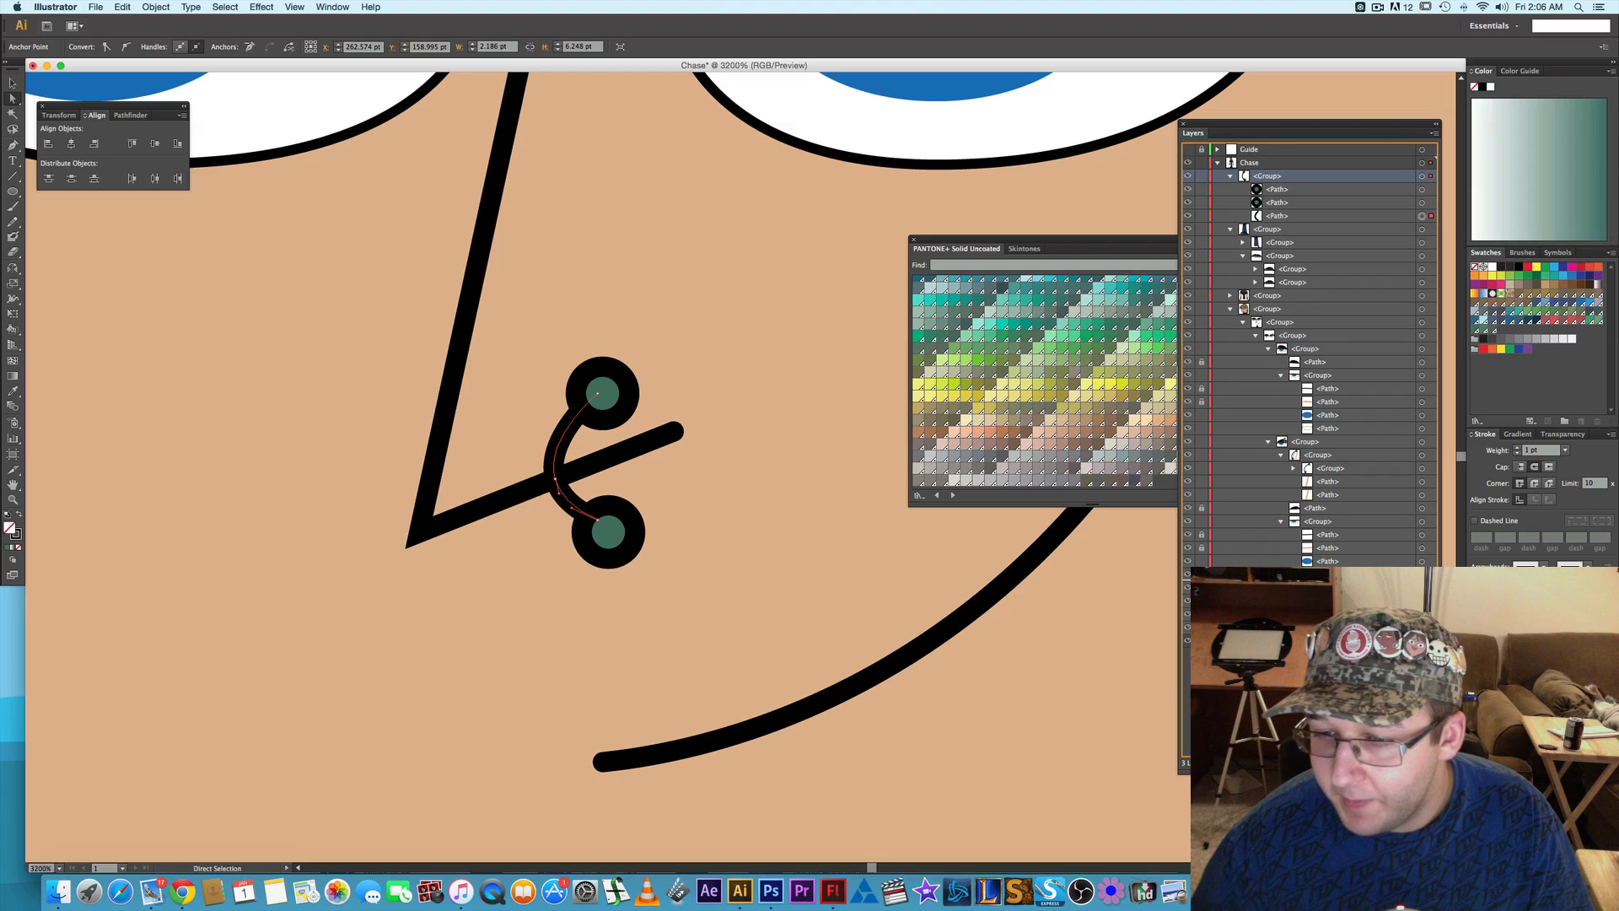
left_click_drag(1267, 176, 1320, 607)
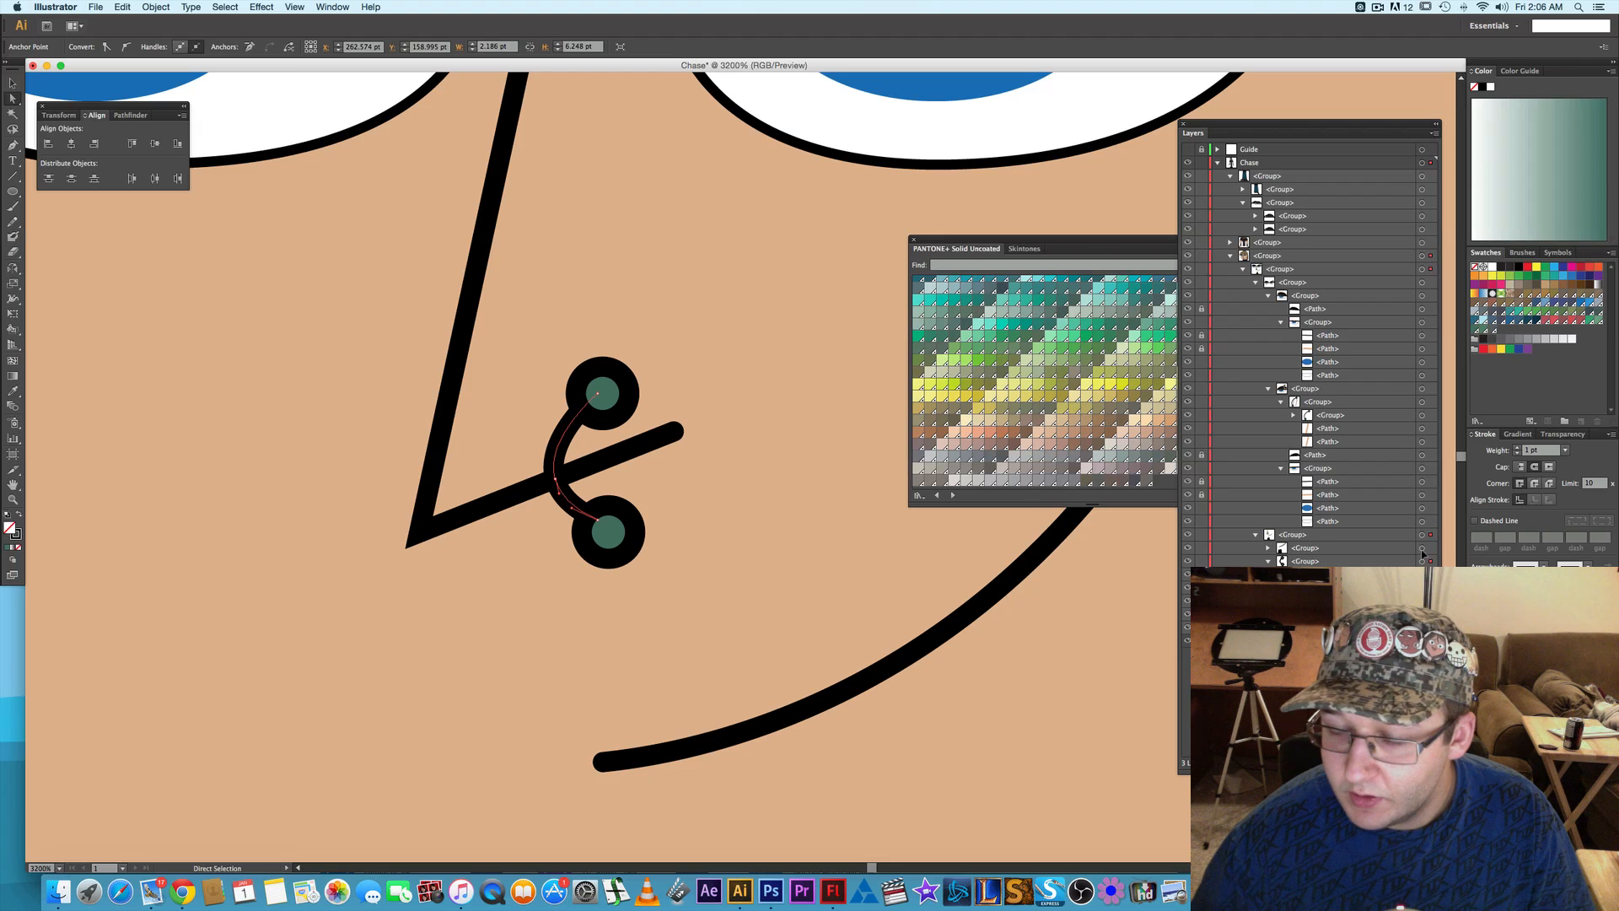
left_click(770, 532)
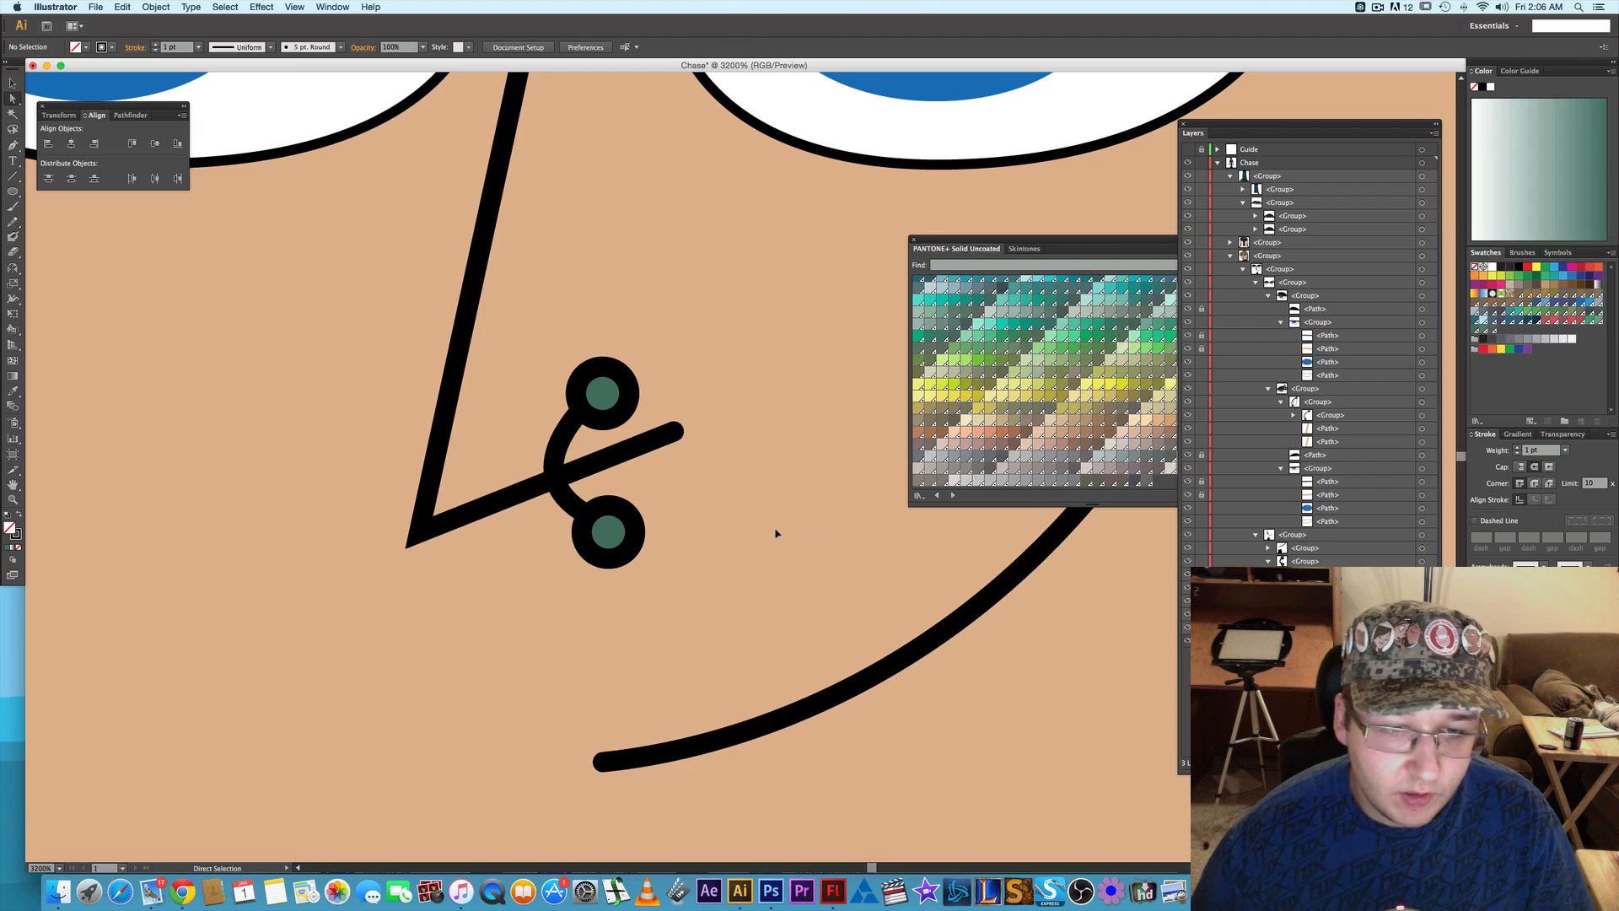
- Remove the lower end anchor of the nose piercing's bar so the bar ends at the nostril line
left_click(567, 499)
key("p")
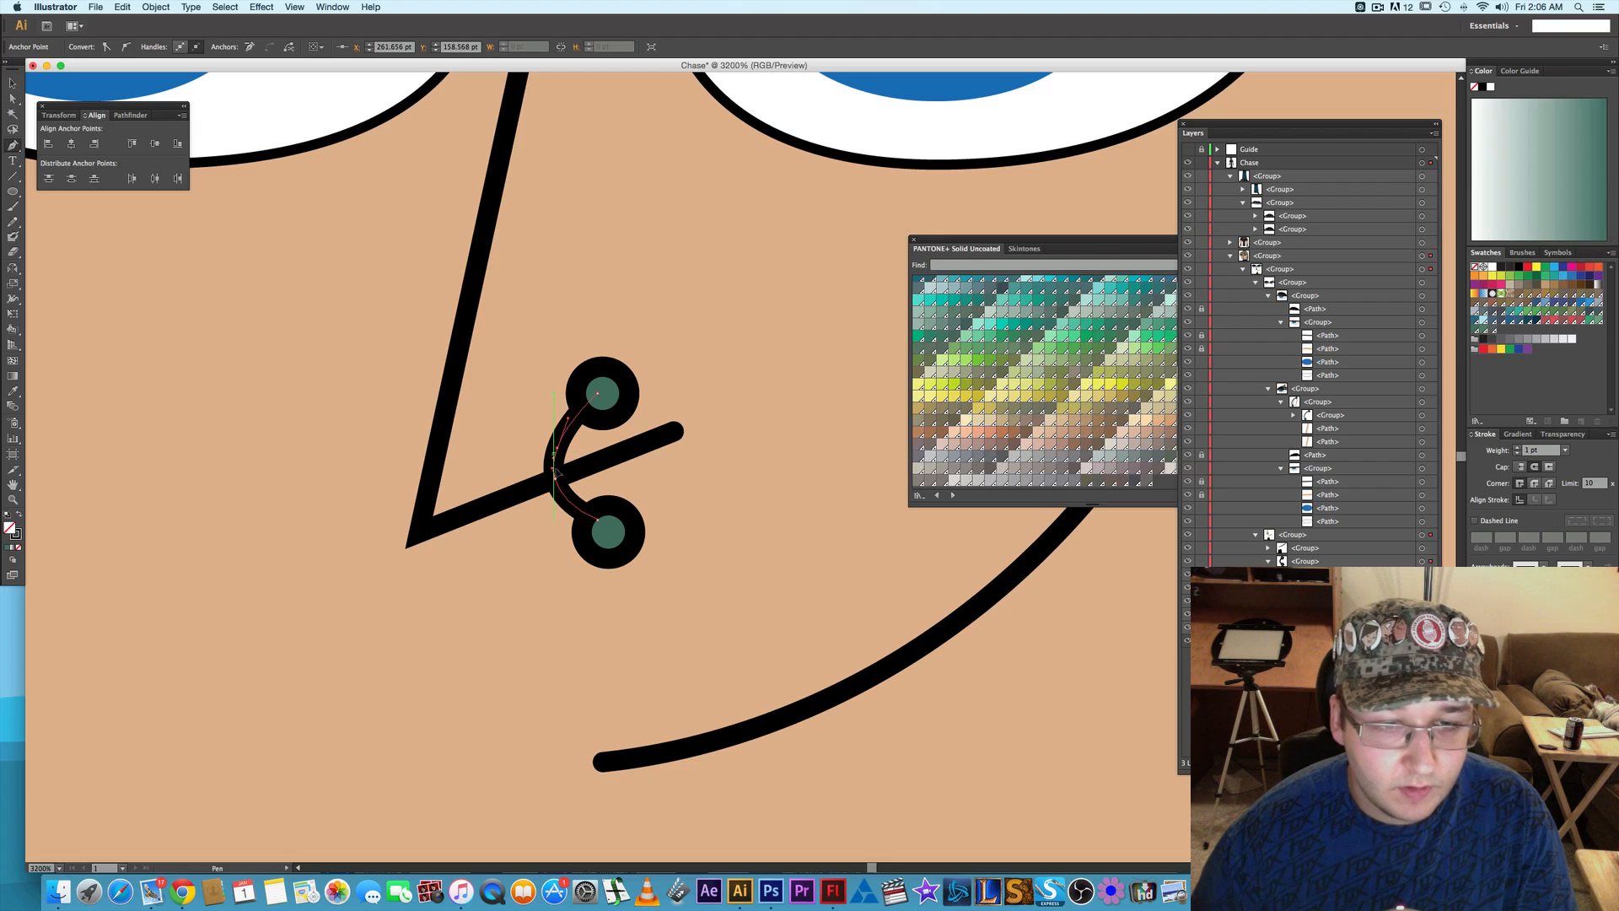
key("a")
left_click(601, 521)
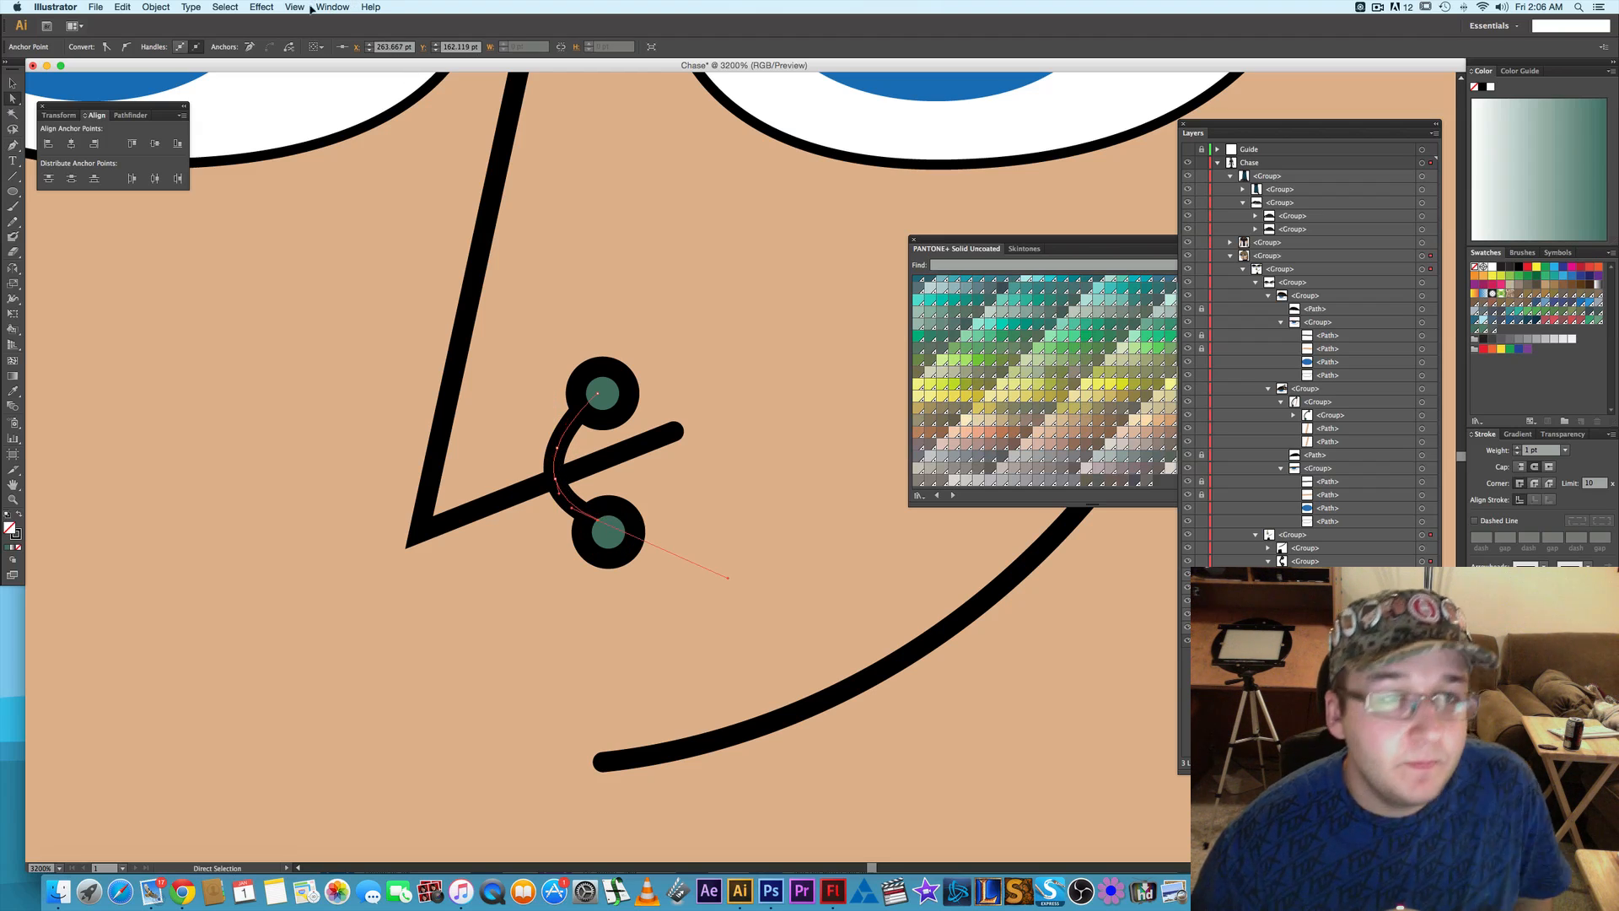
left_click(250, 47)
left_click(555, 478)
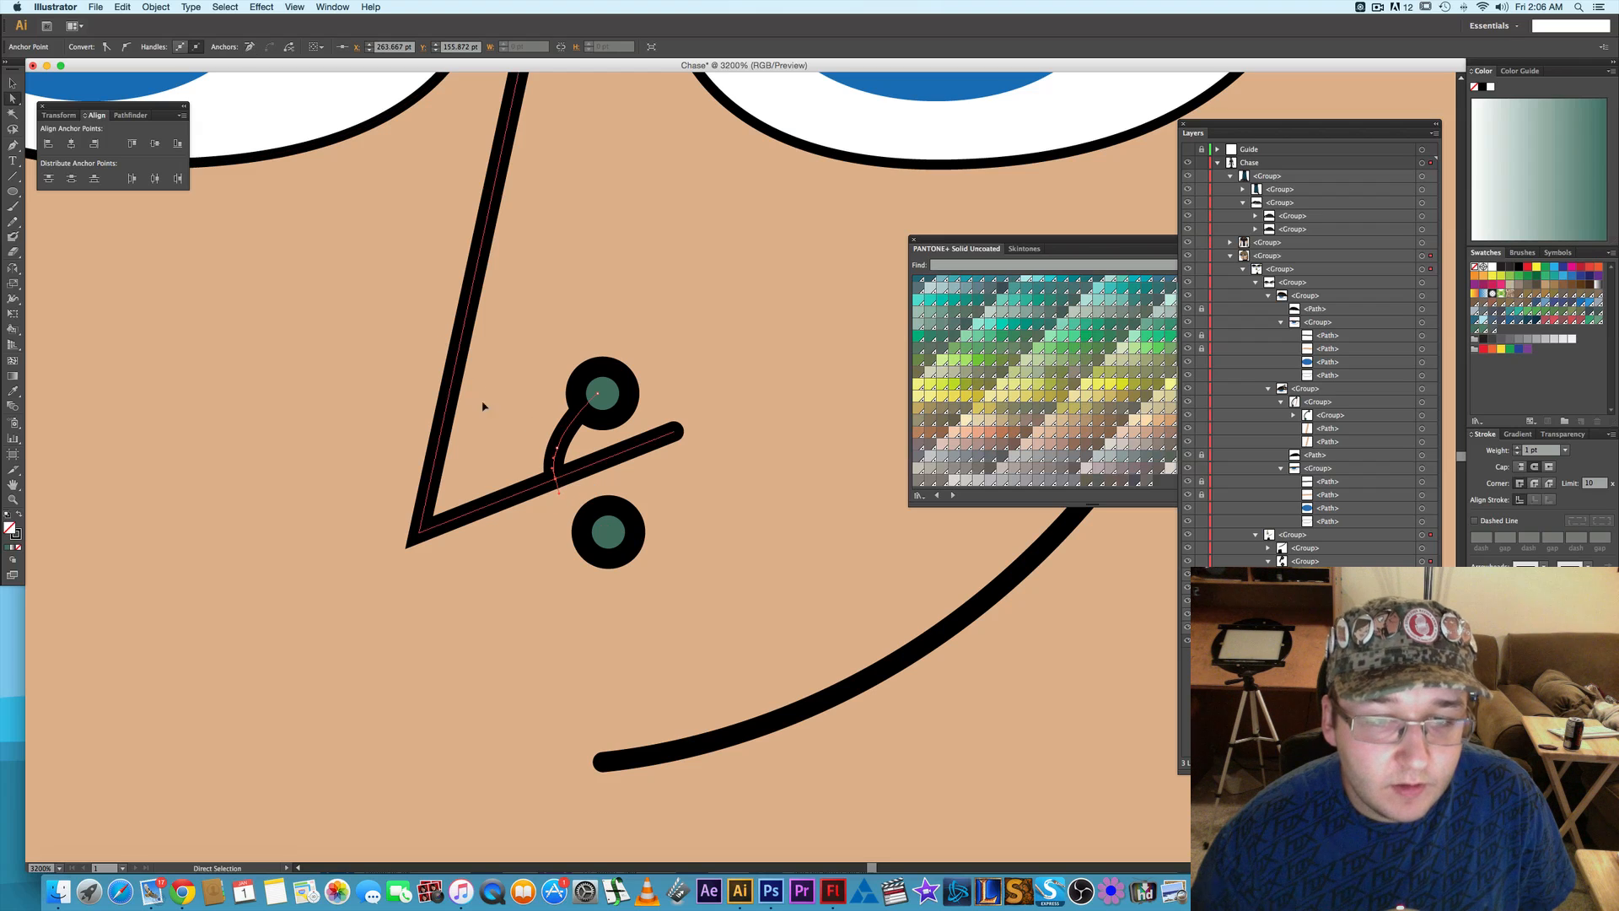
- Undo the anchor removals on the nose piercing's bar to restore its full curve
left_click(248, 47)
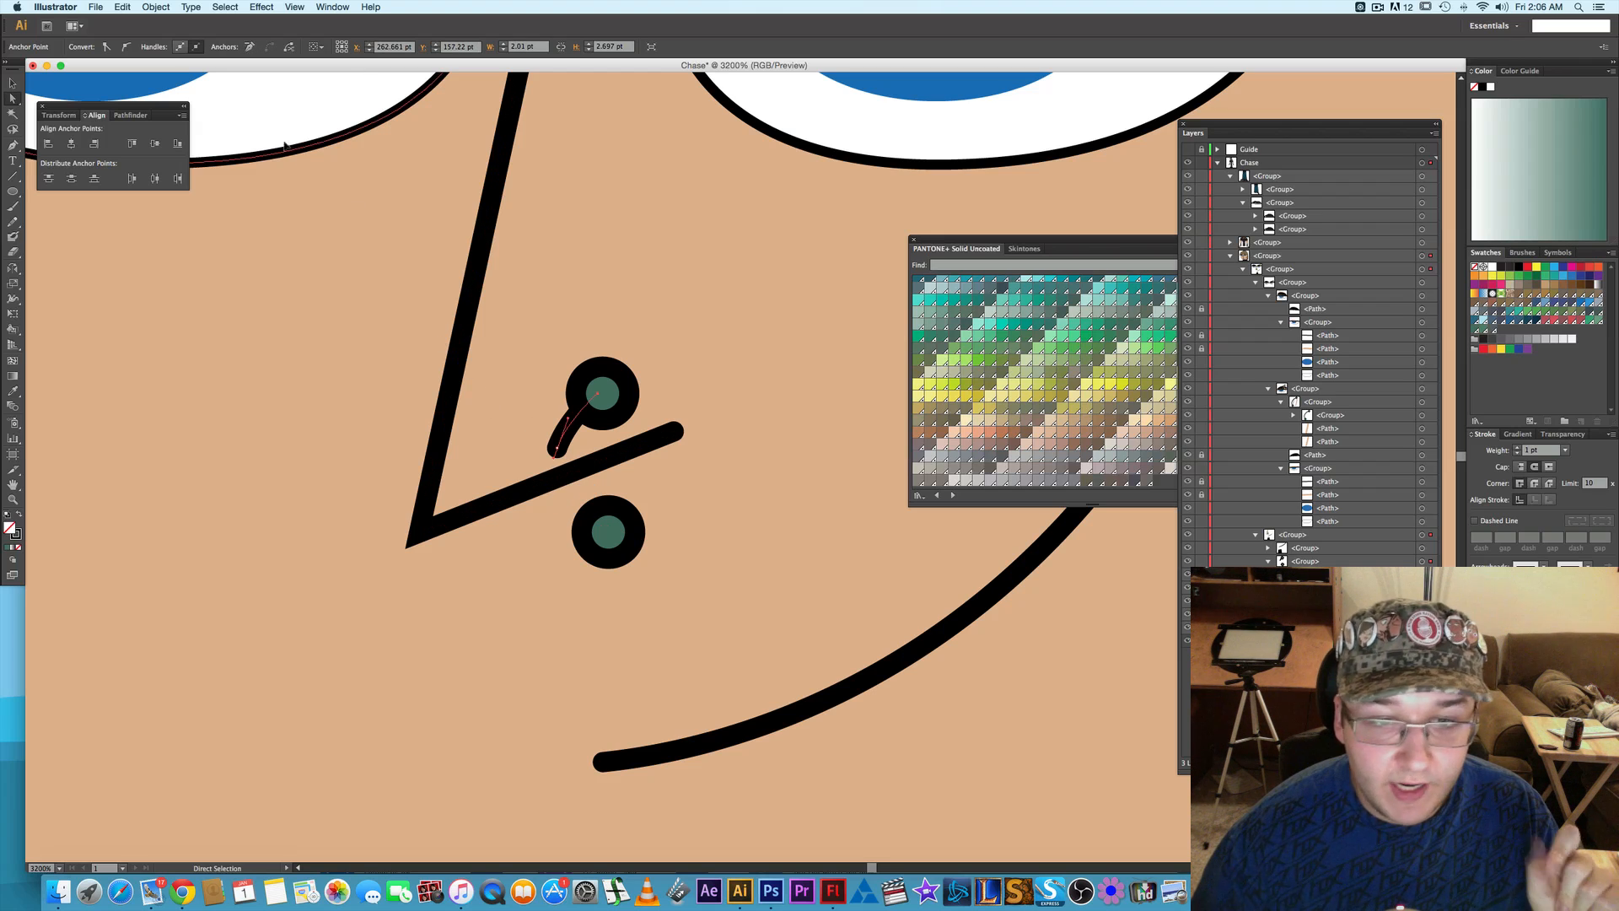
key("super+z")
key("super+z")
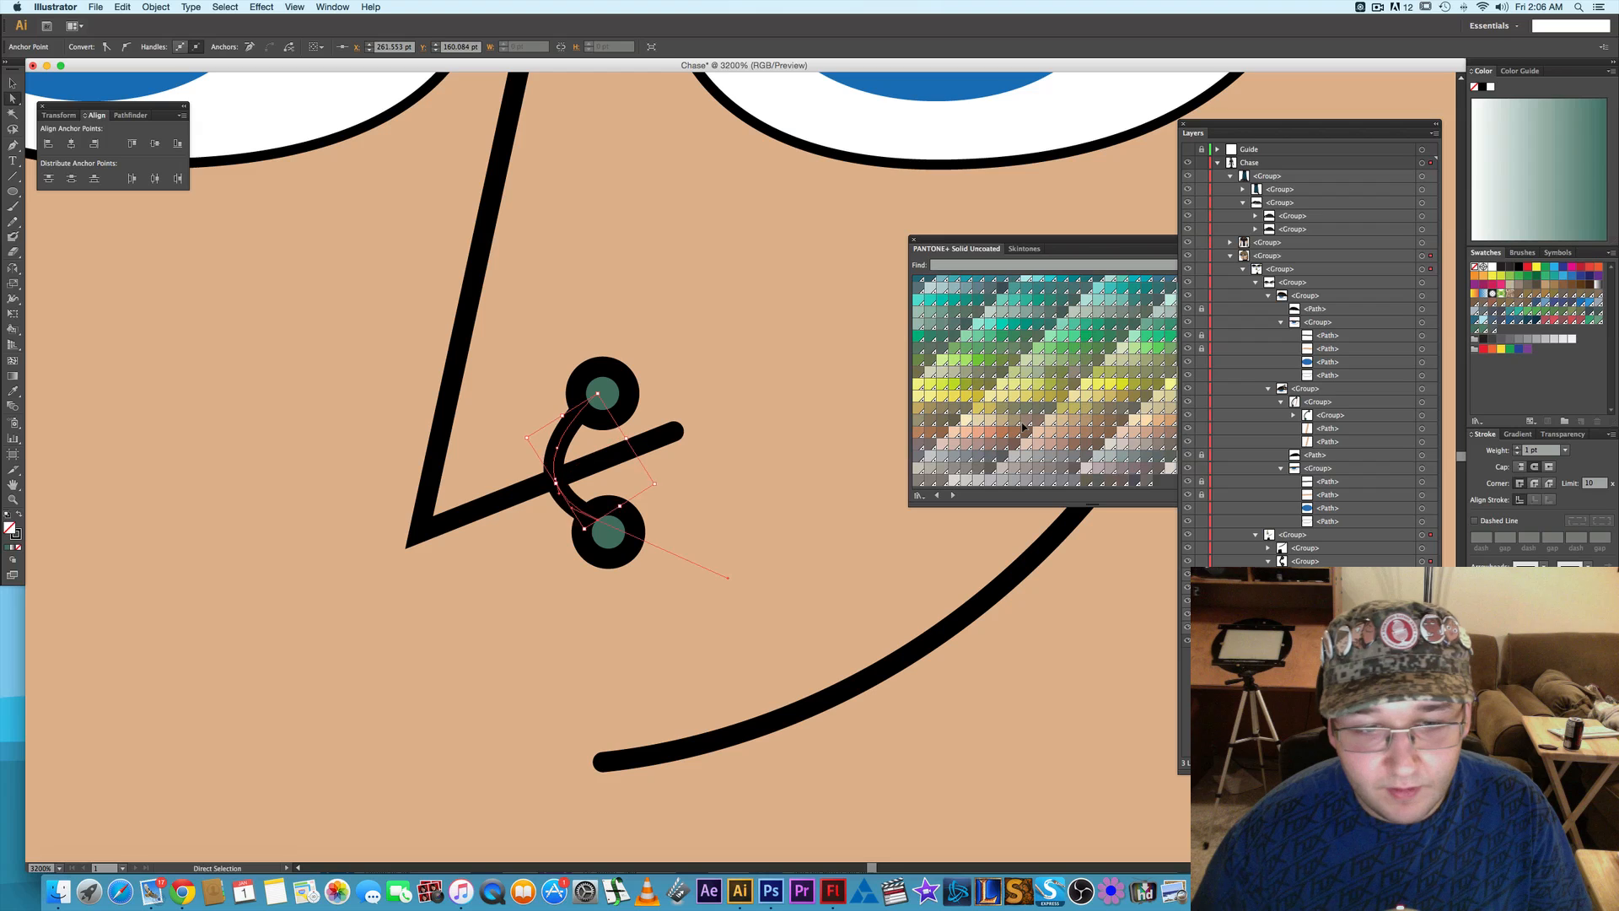
- Paste a copy of the piercing's bar in place and move it down the Chase layer into the nested facial feature group
key("super+z")
key("super+z")
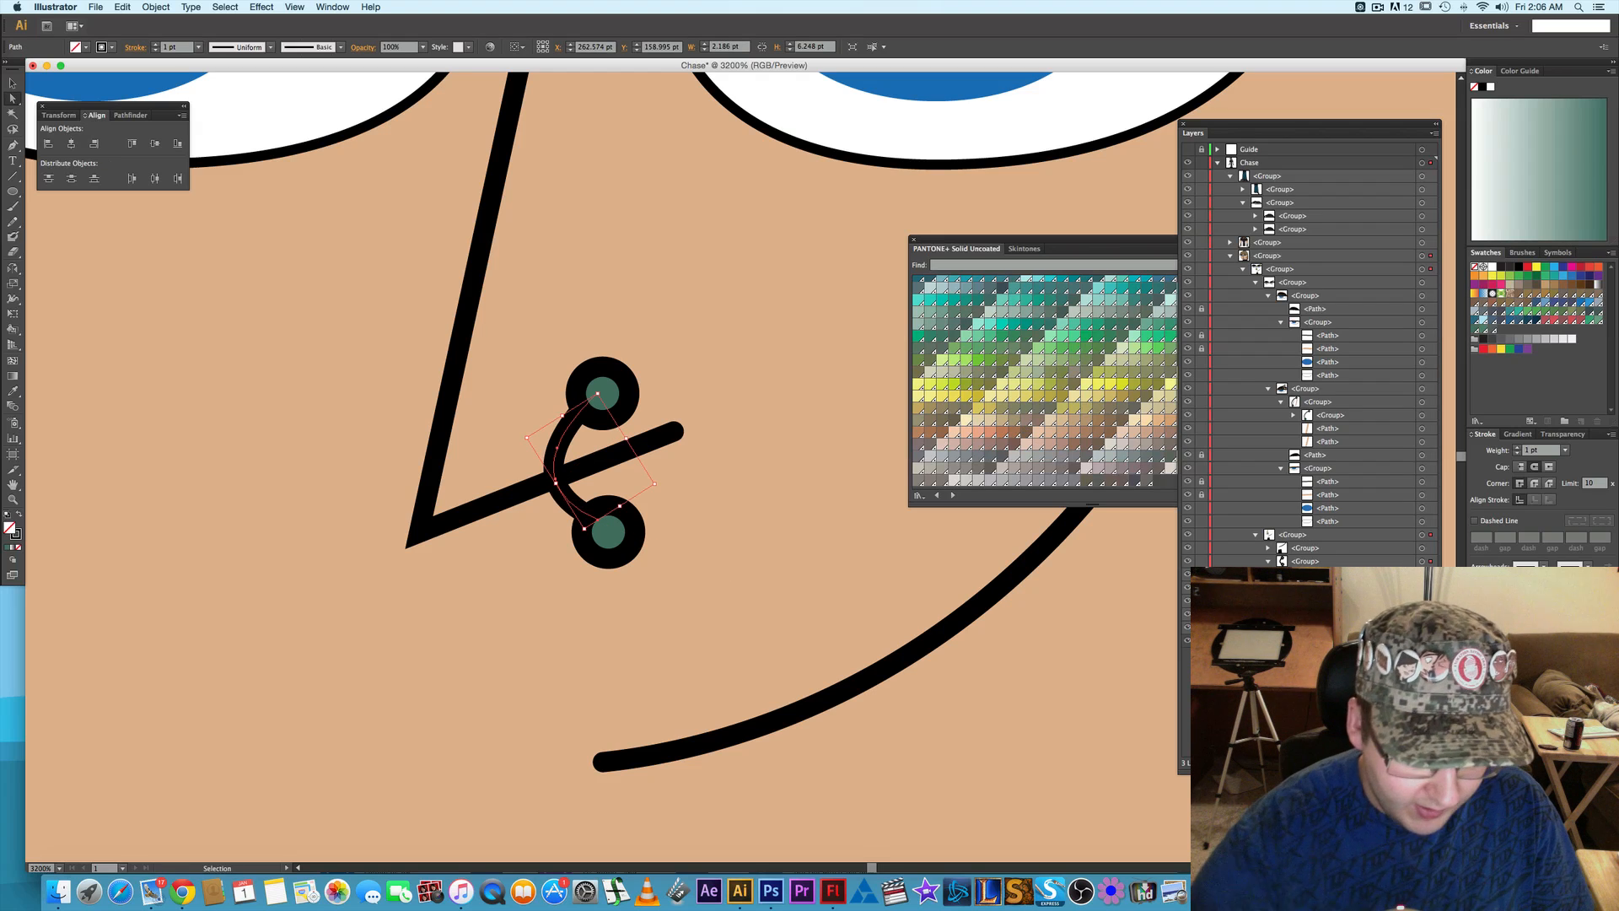
key("super+z")
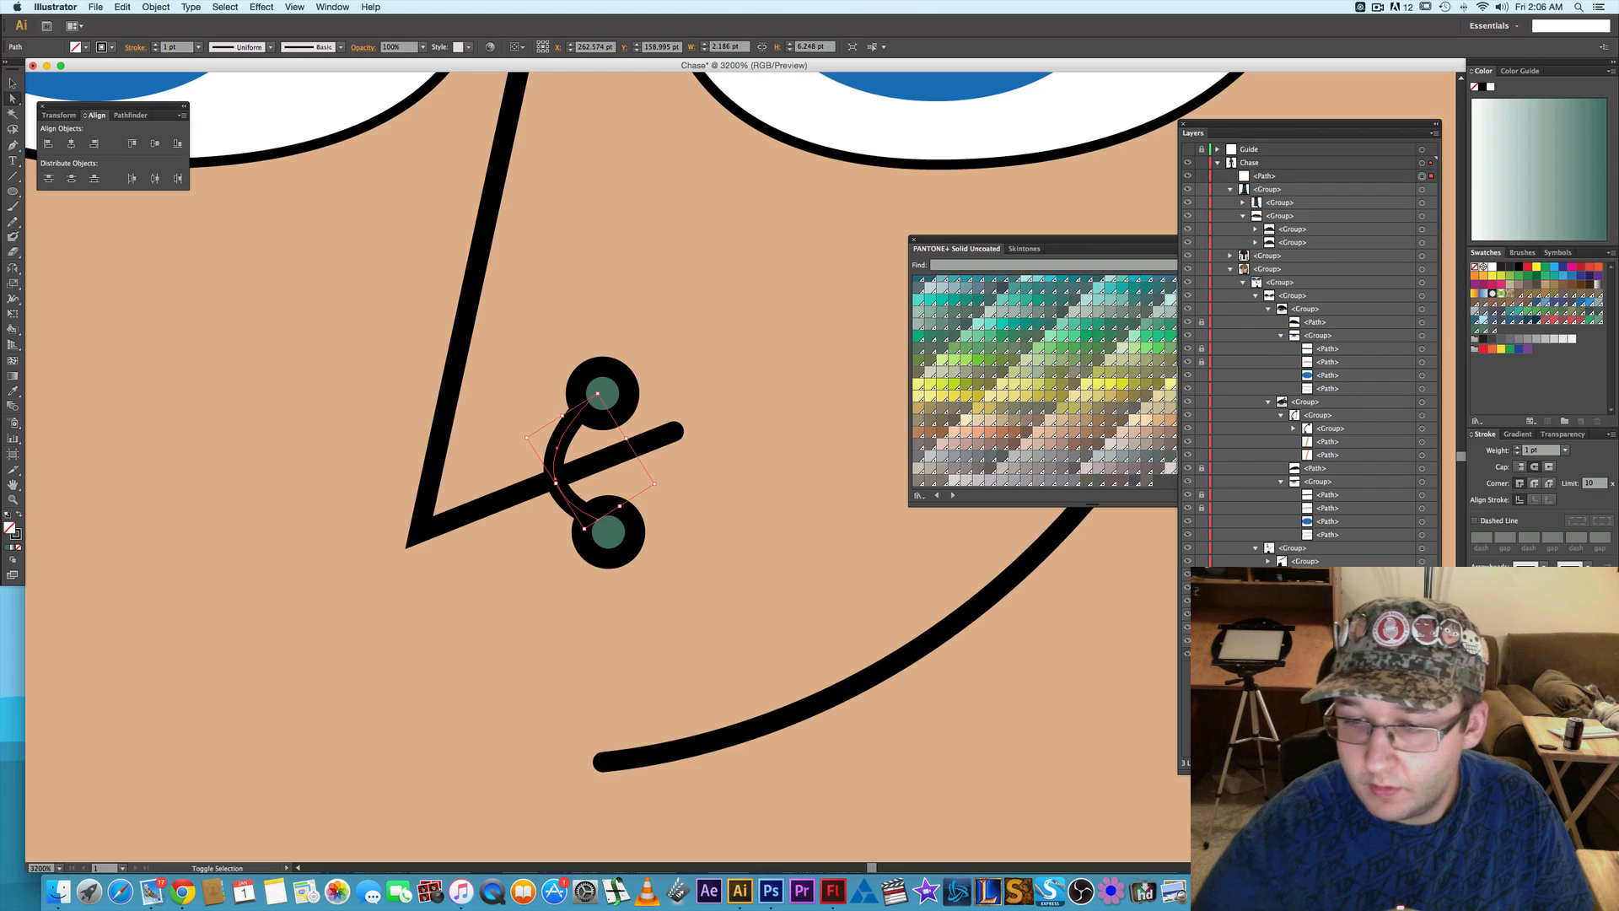
left_click(1288, 175)
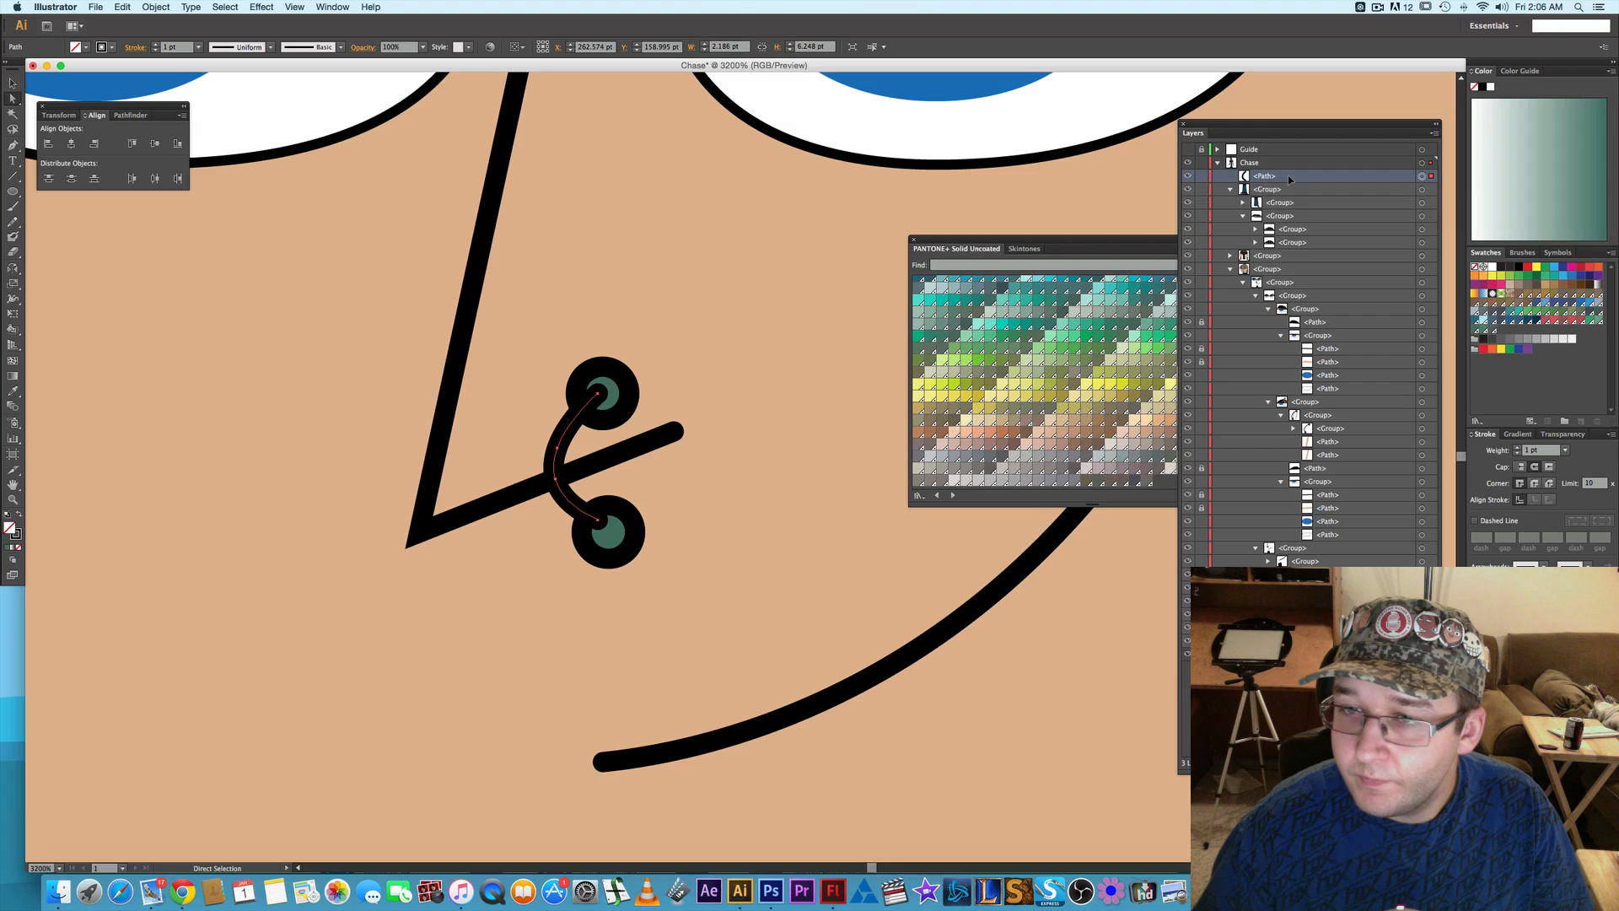
left_click_drag(1305, 182, 1311, 590)
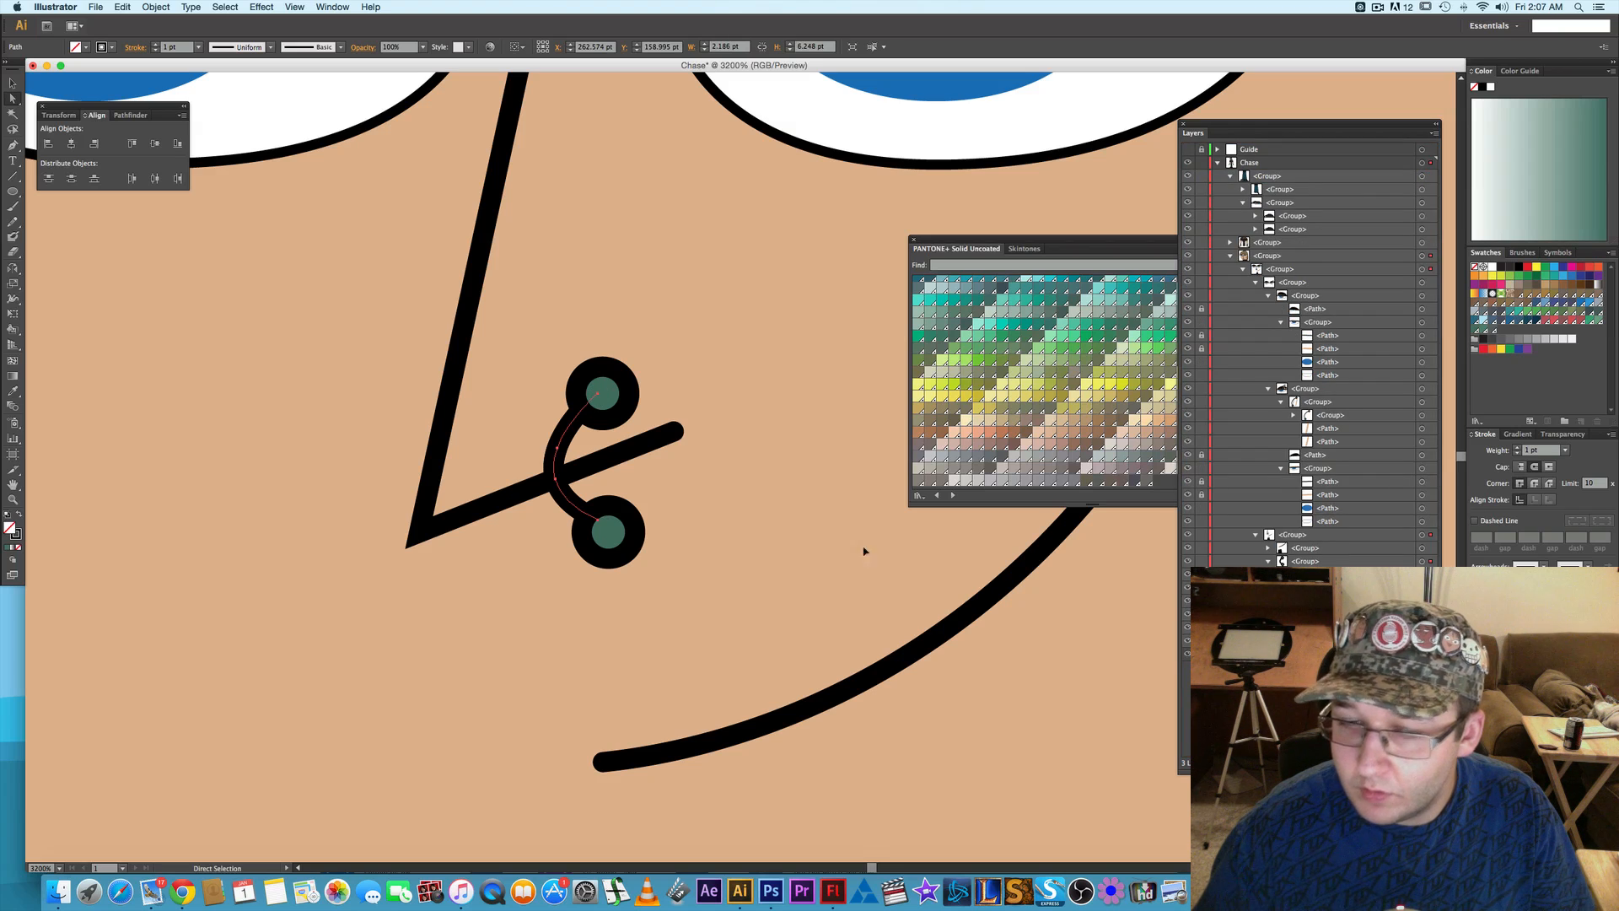
- Remove the two lower anchors of the front bar and move the full-length bar behind the nose outline
left_click(598, 521)
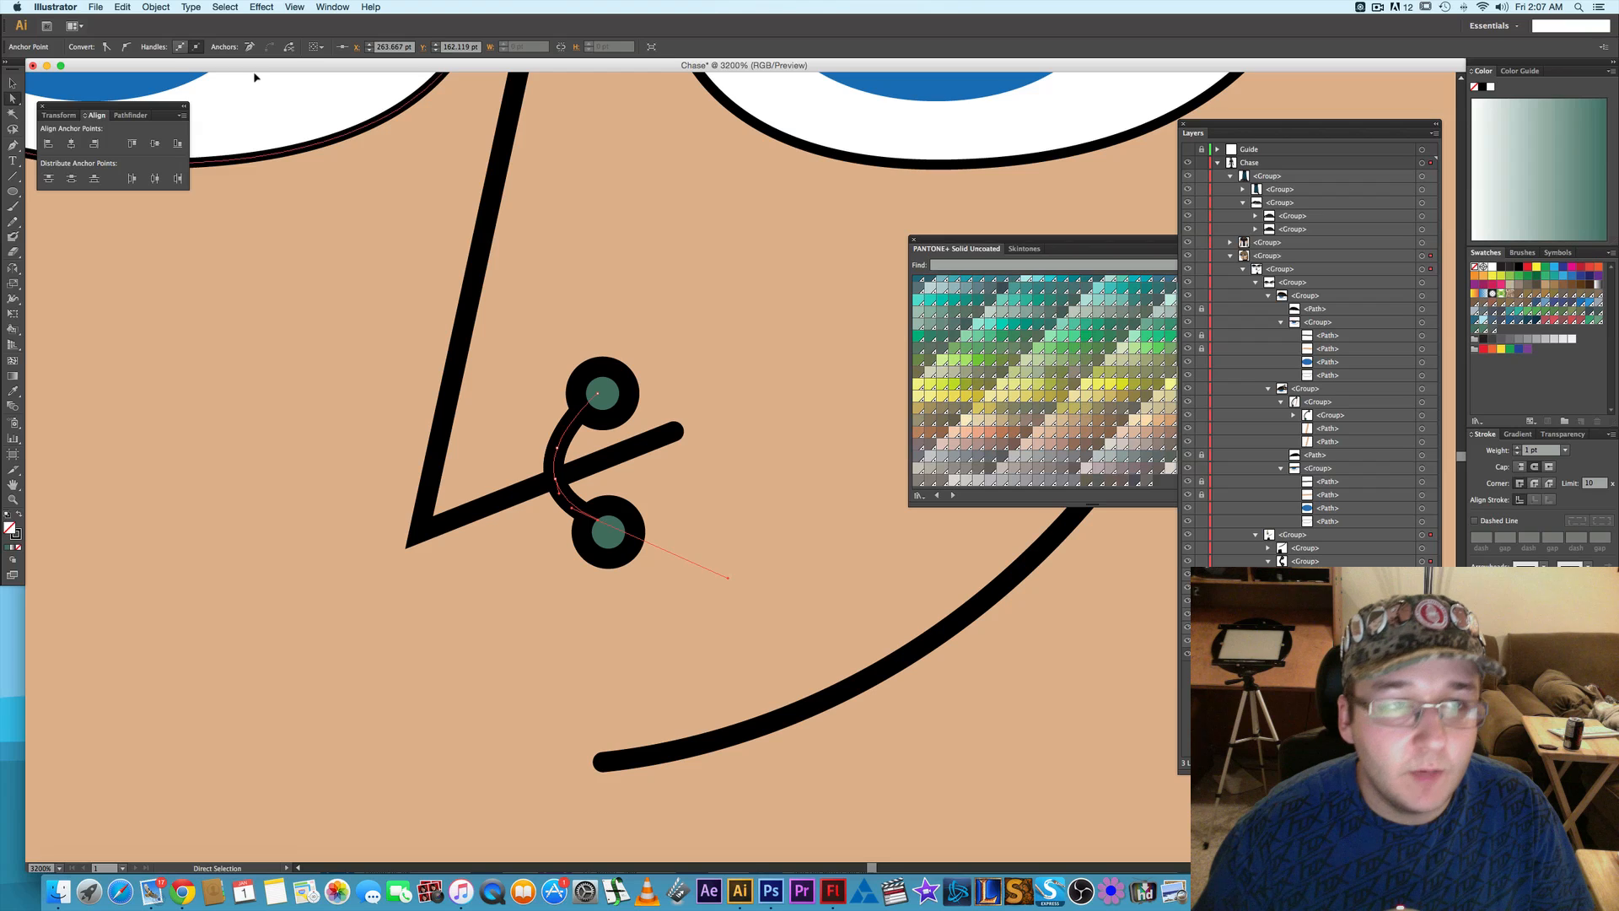
left_click(255, 49)
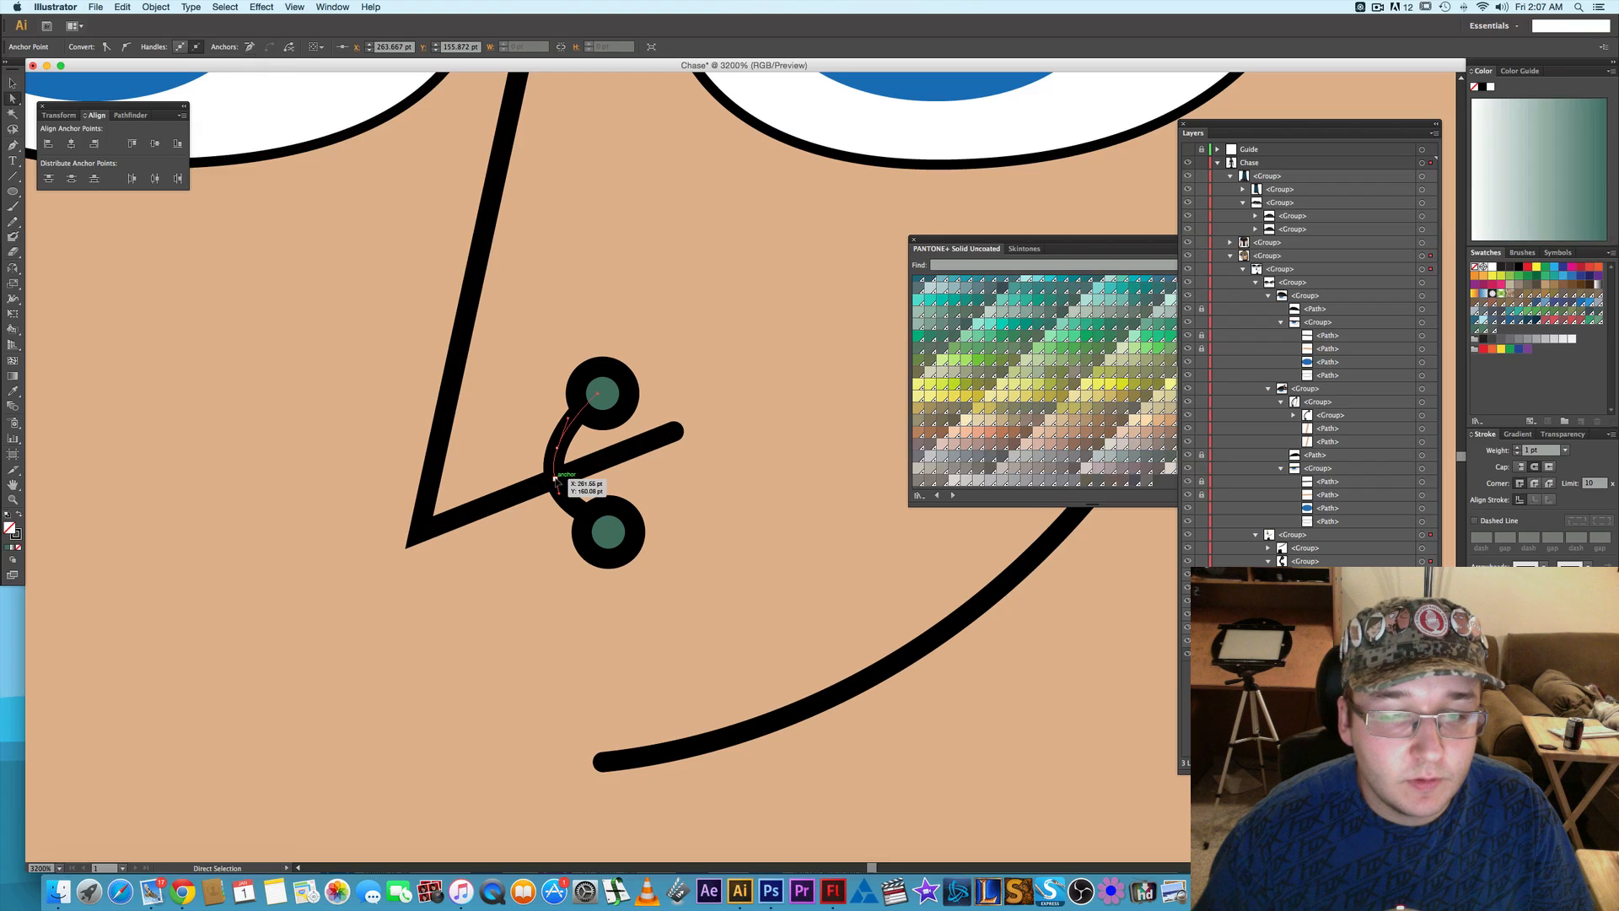
left_click(251, 48)
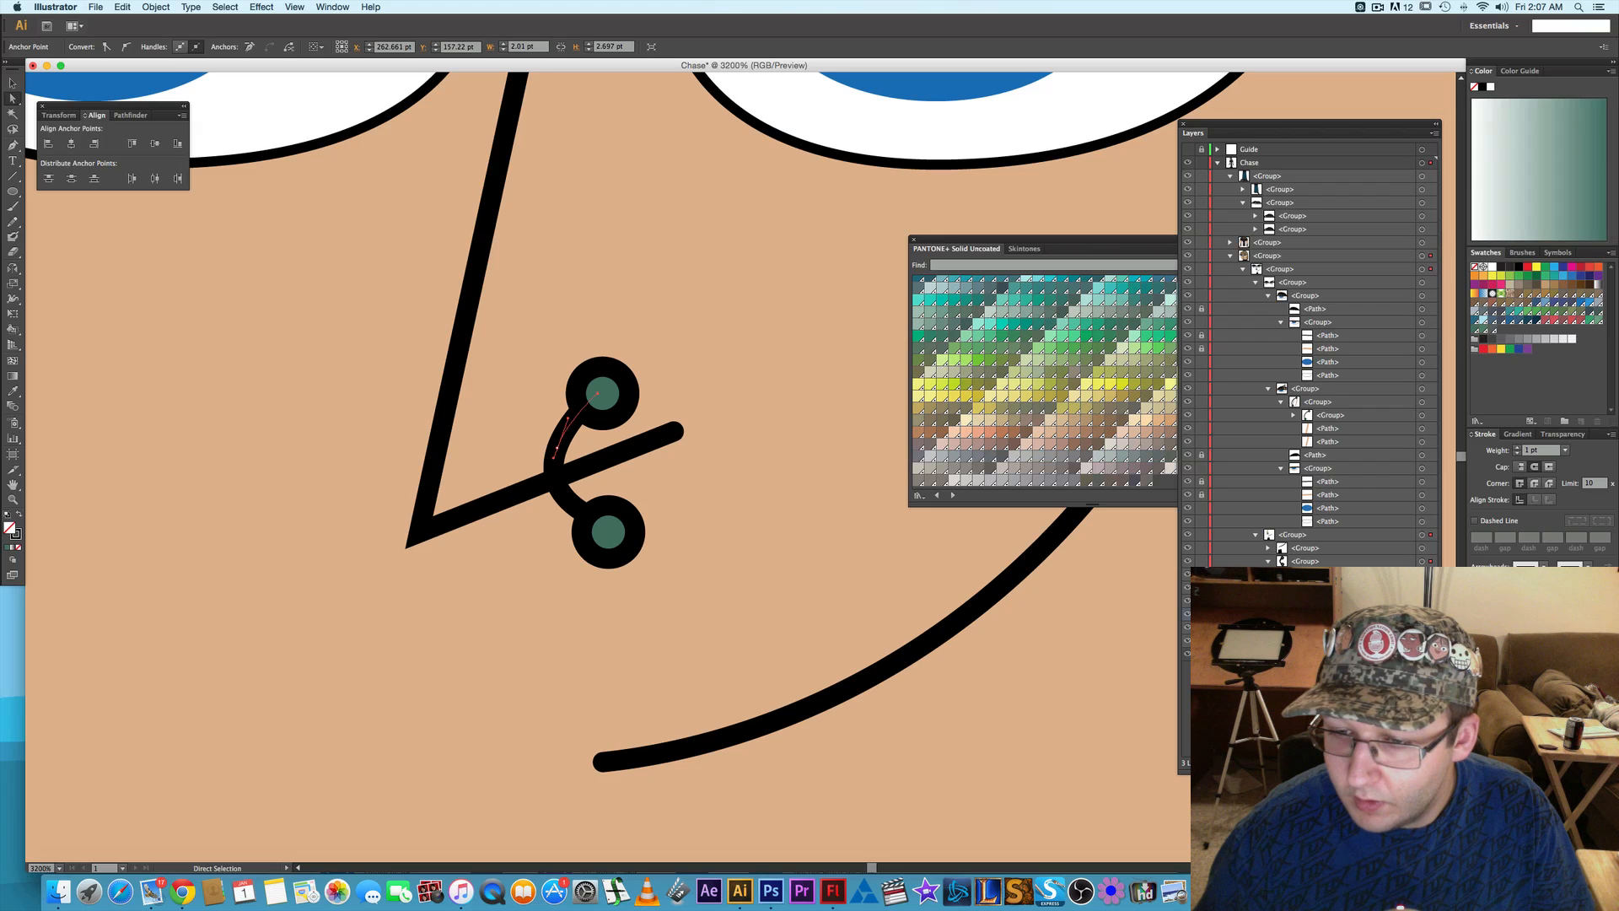
left_click_drag(1328, 615, 1328, 633)
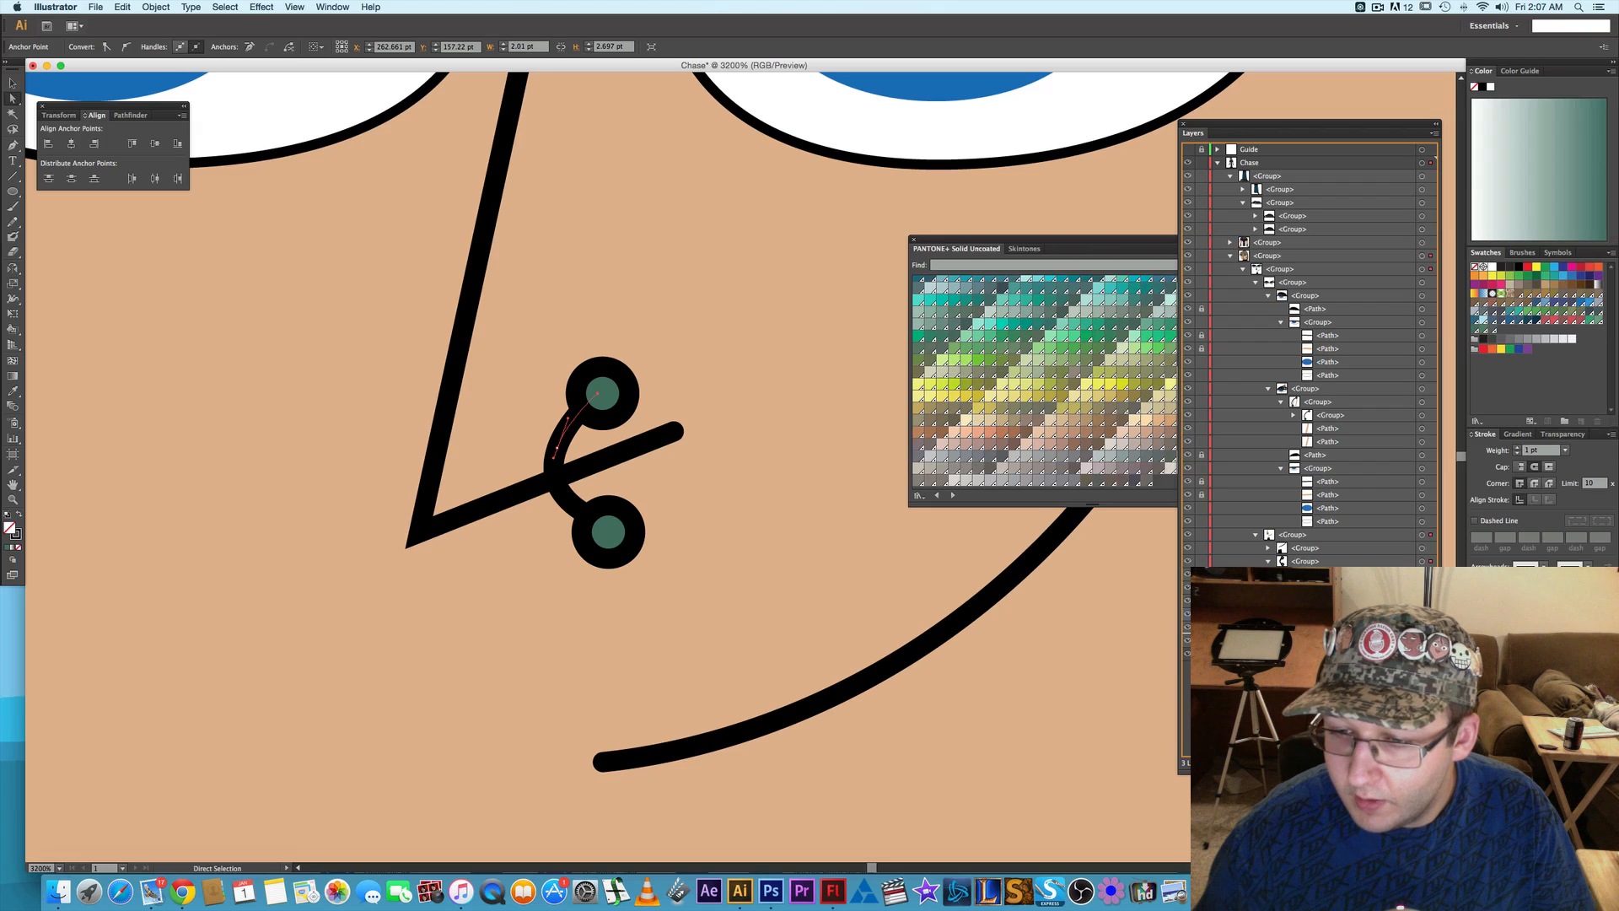
left_click(768, 508)
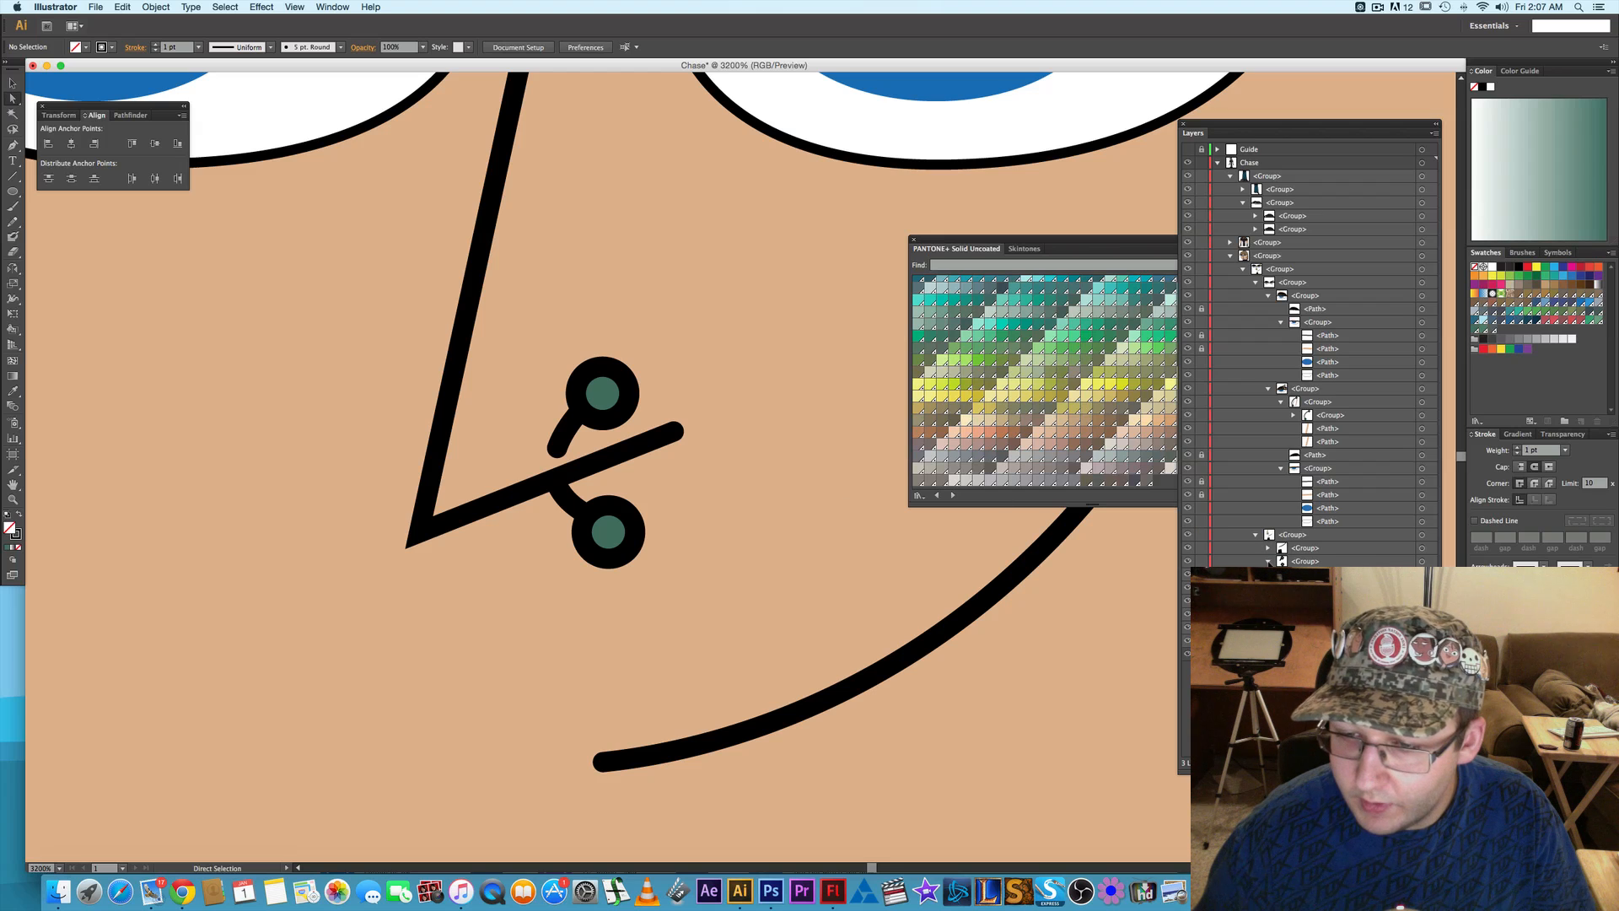
- Select the nose piercing group together with the full bar behind the nose and shift them 1 pt up and 1 pt right
left_click(1422, 561)
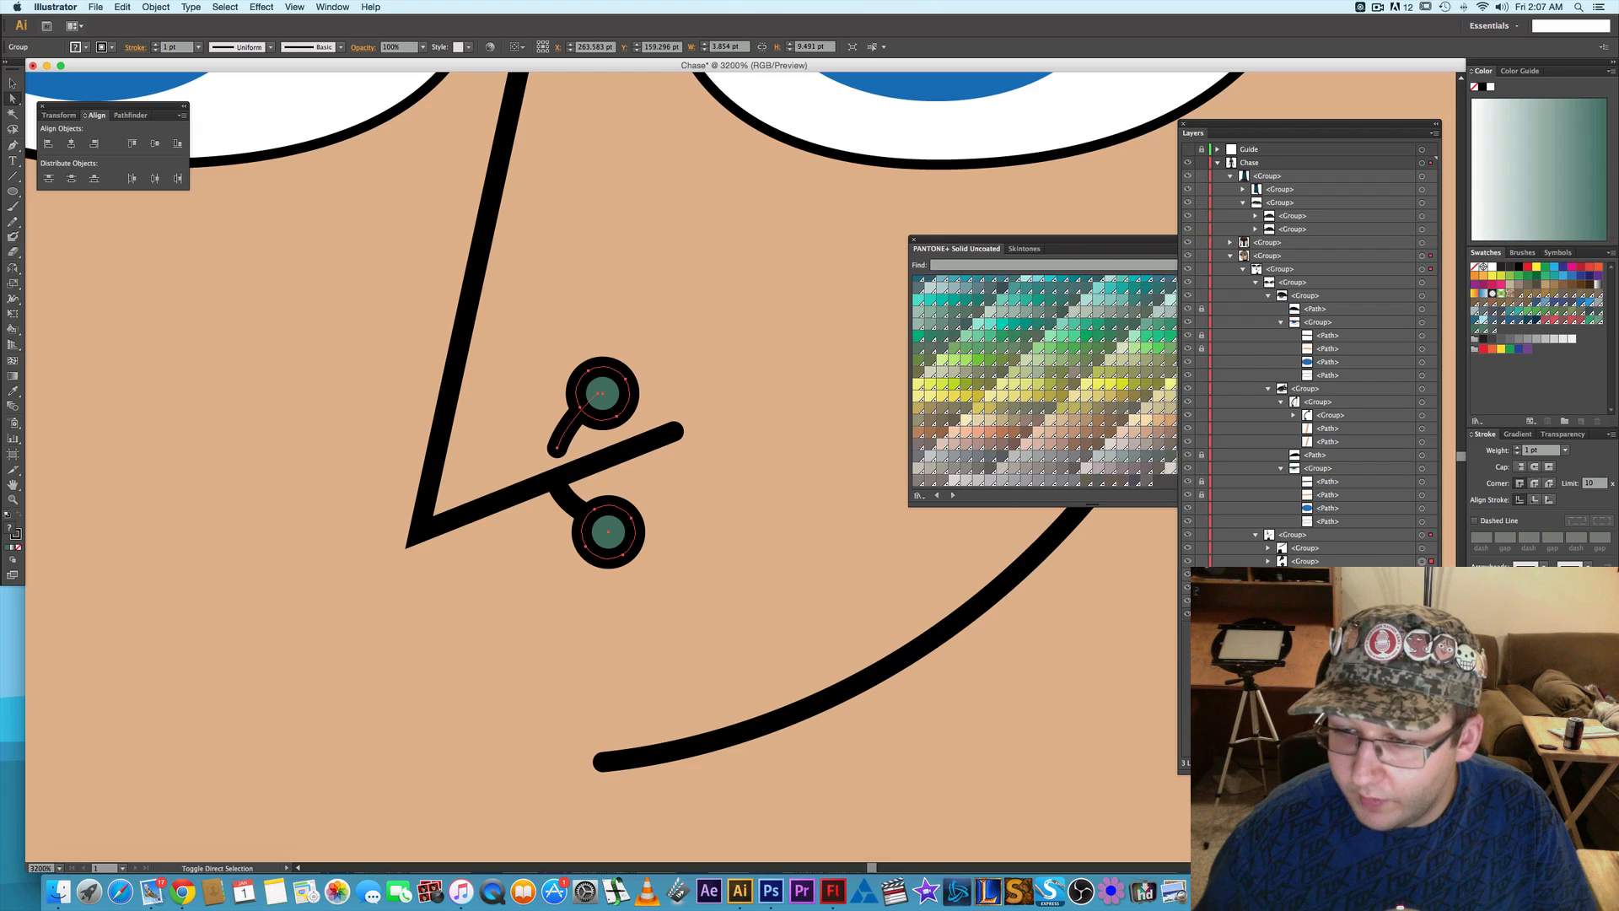
left_click(1422, 588, "shift")
key("Up")
key("Left")
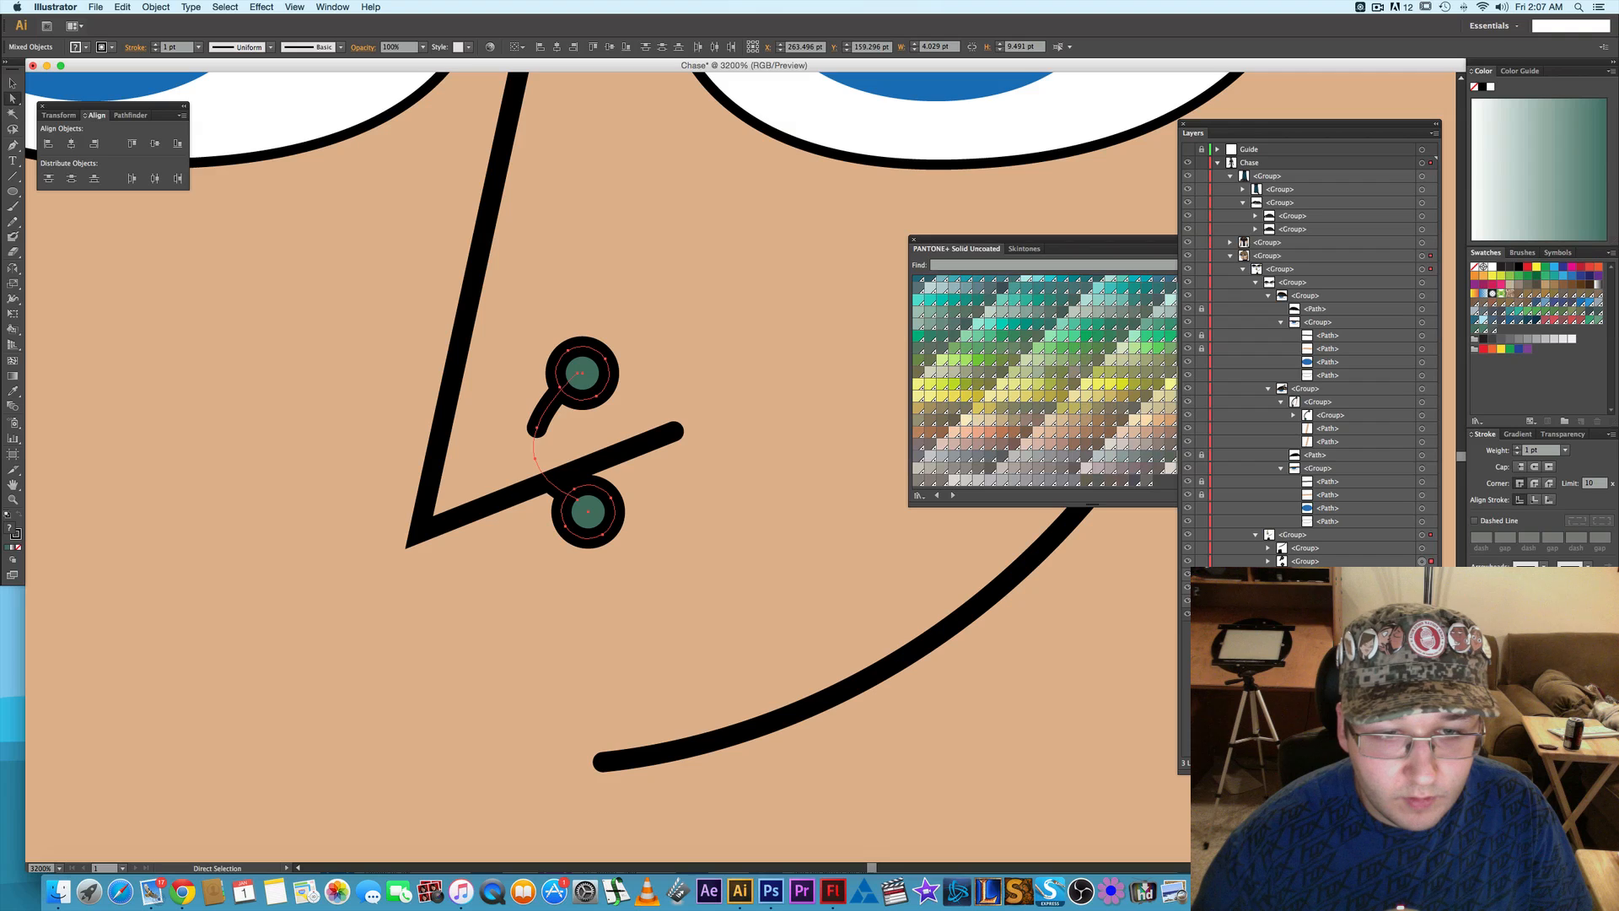
key("Right")
key("Right")
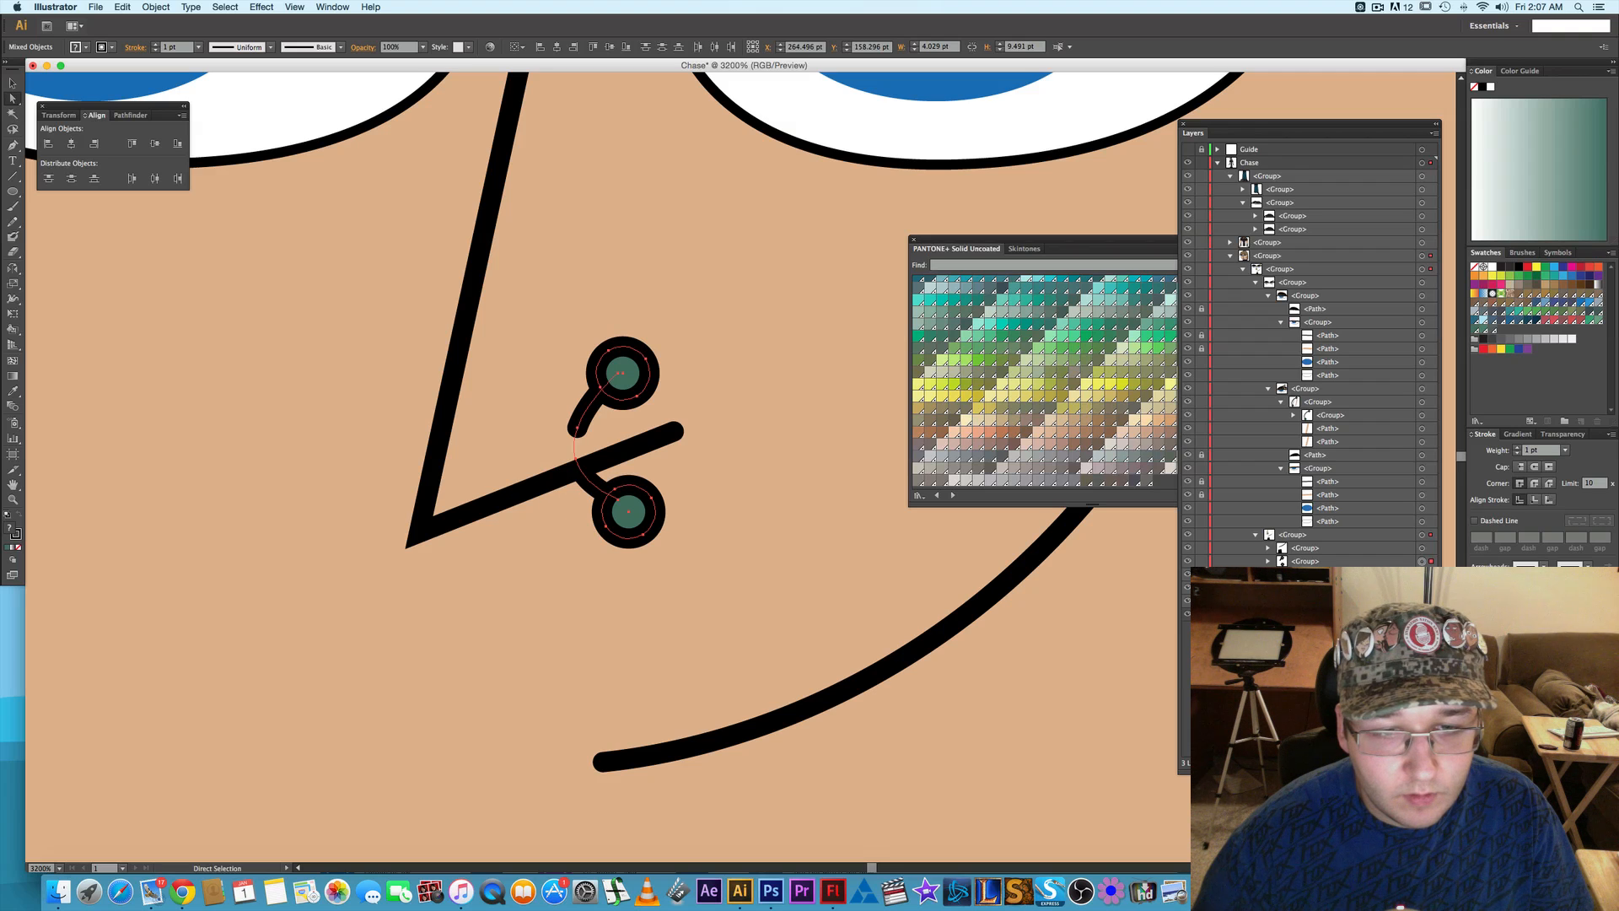
left_click(954, 590)
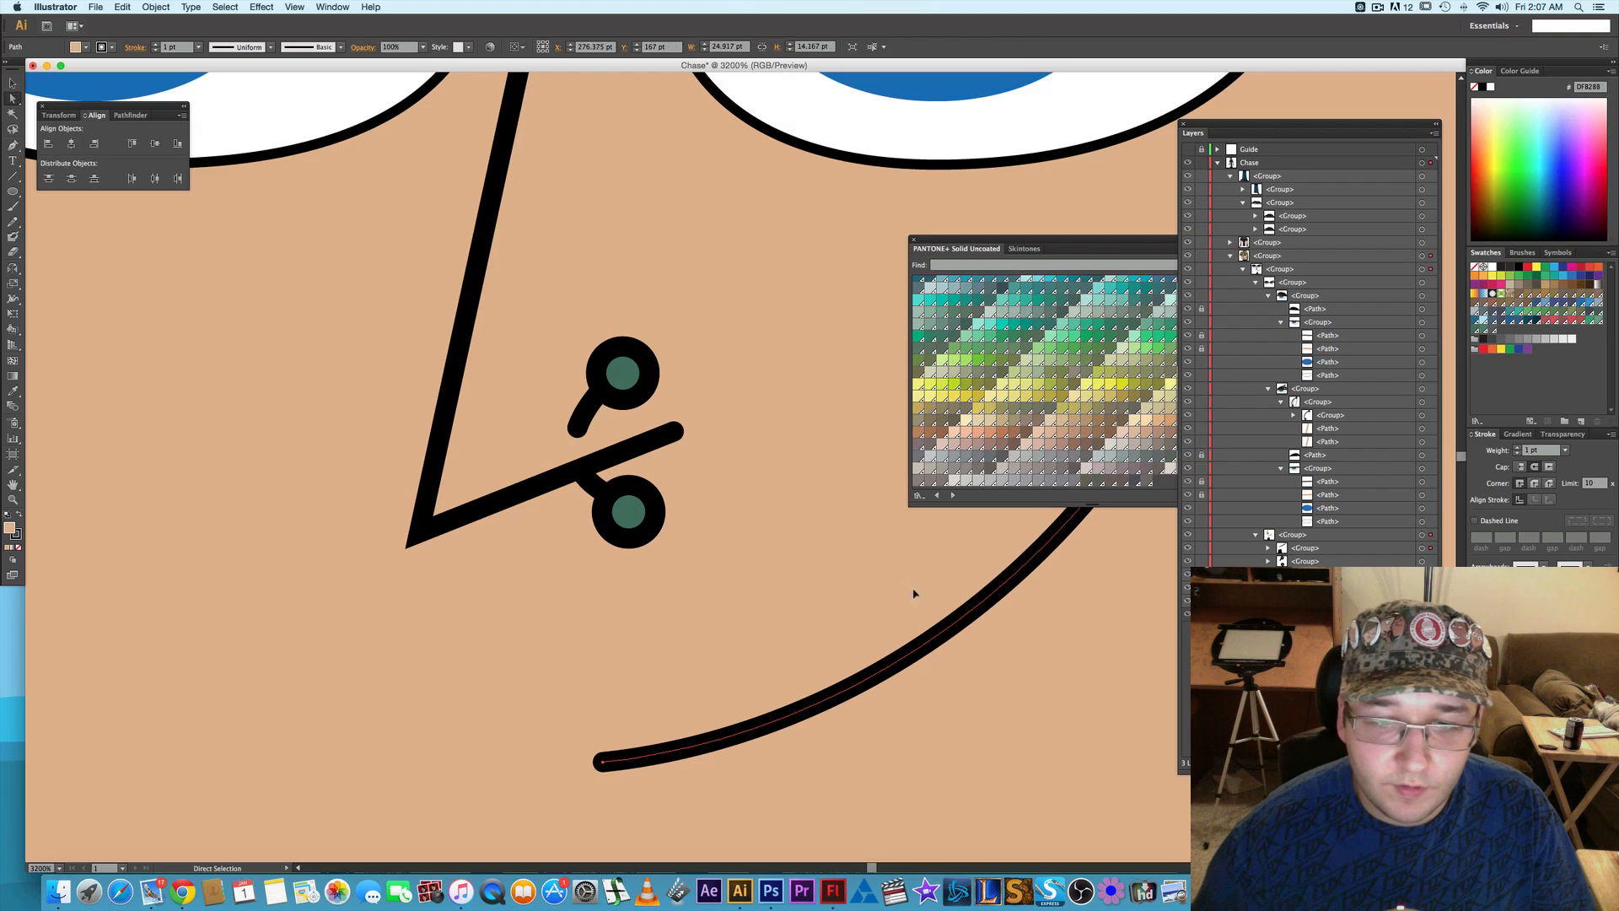
- Deselect the mouth line and save the Chase document
scroll(887, 583, "down", 3)
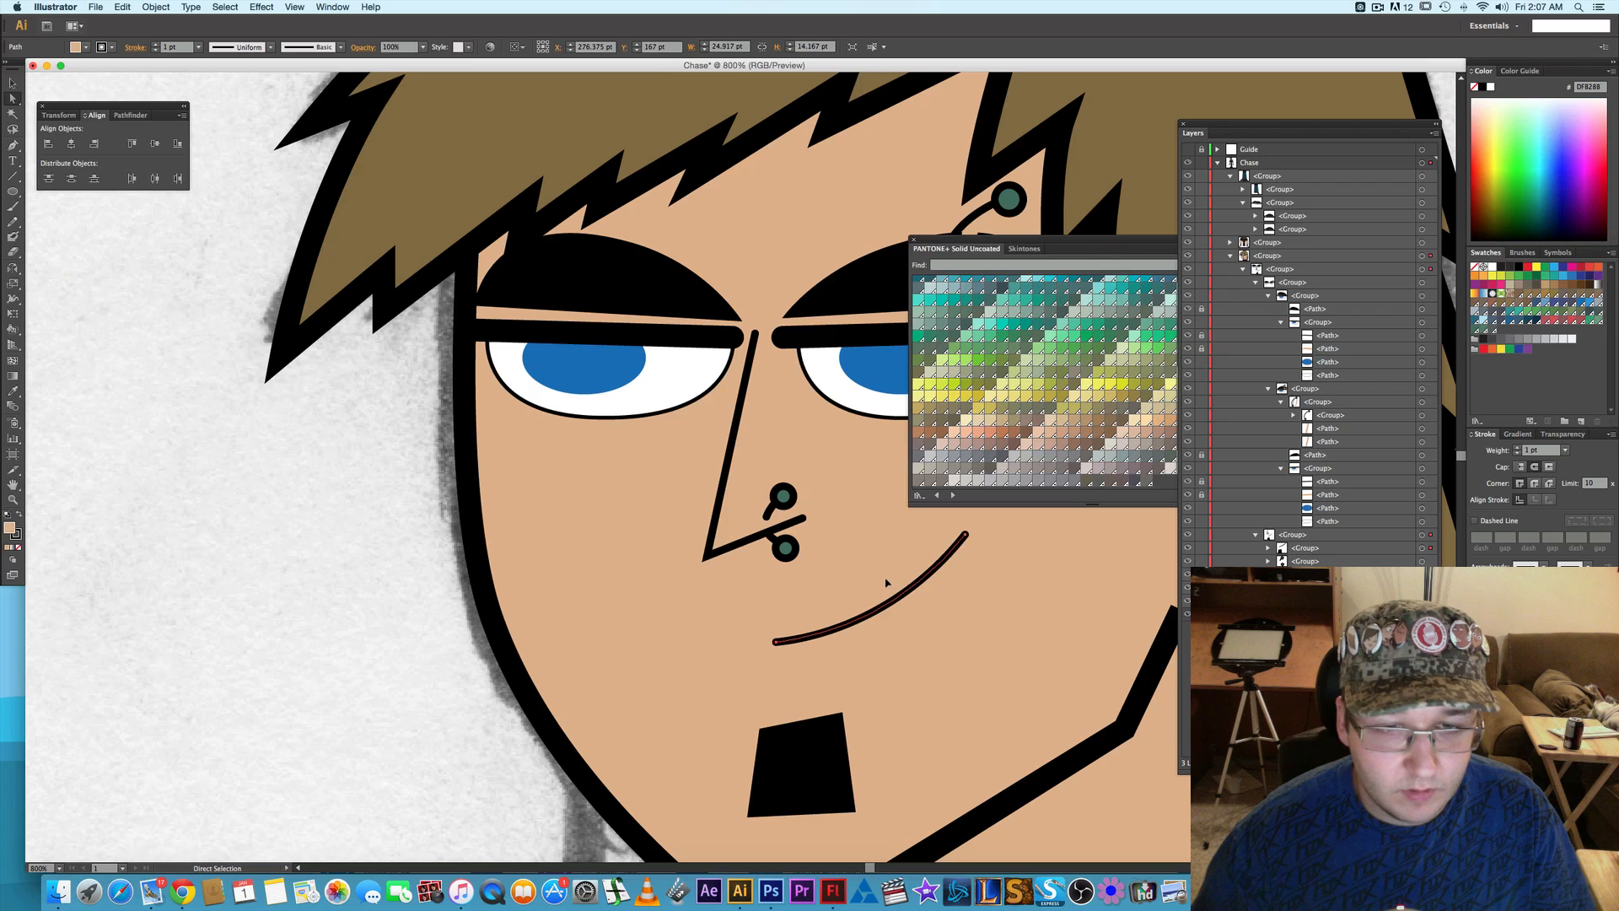
left_click(543, 563)
left_click_drag(543, 563, 326, 464)
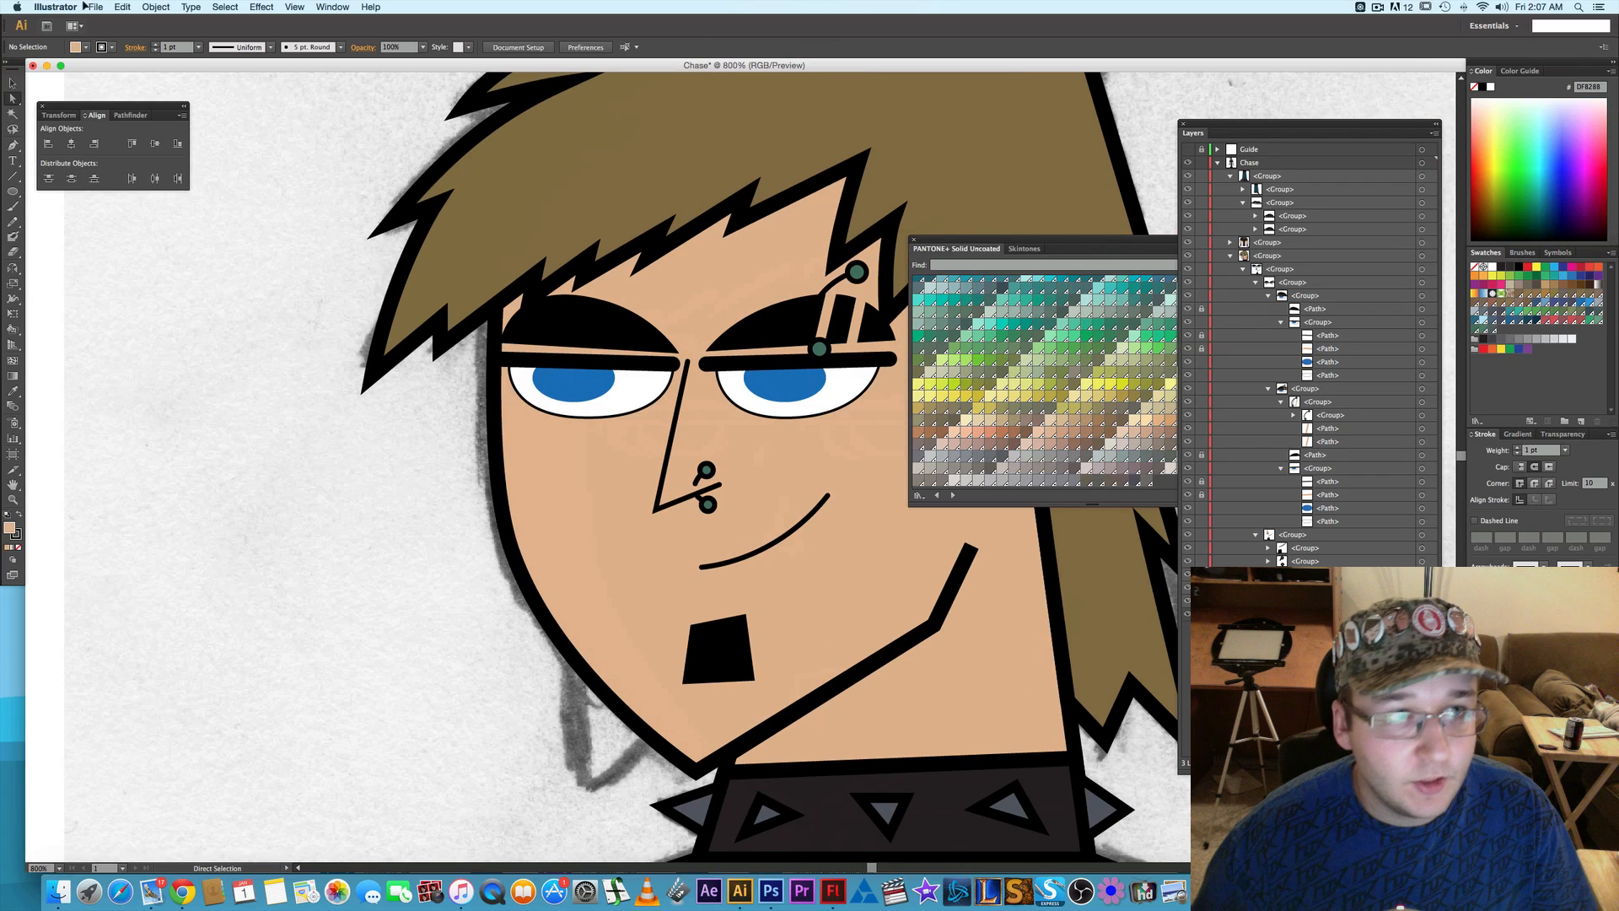
left_click(95, 7)
left_click(110, 106)
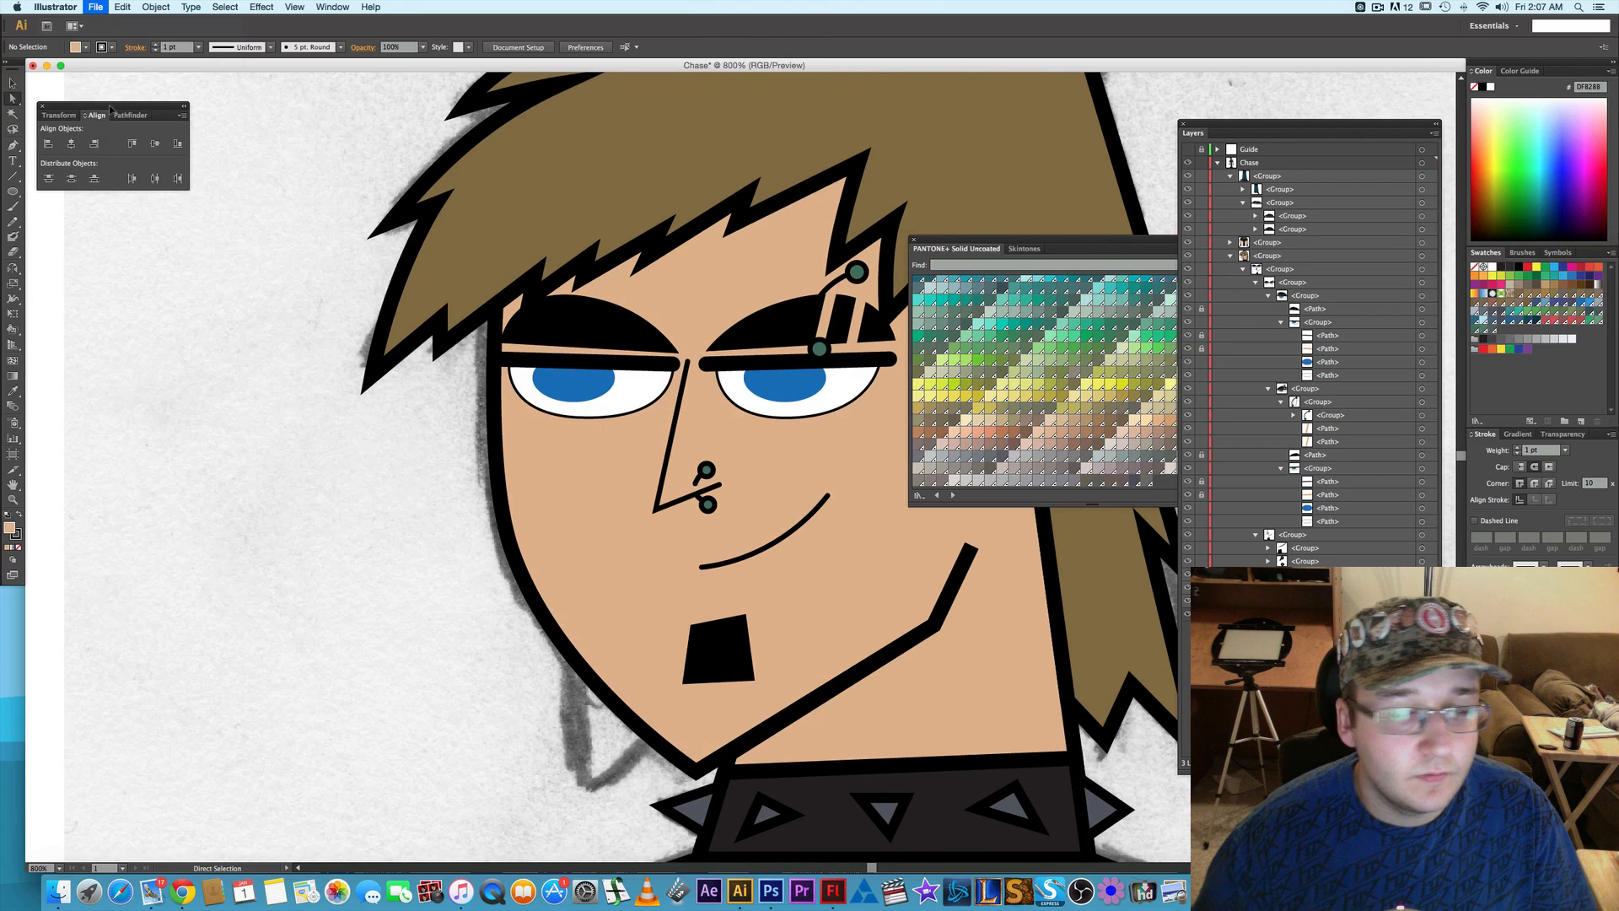
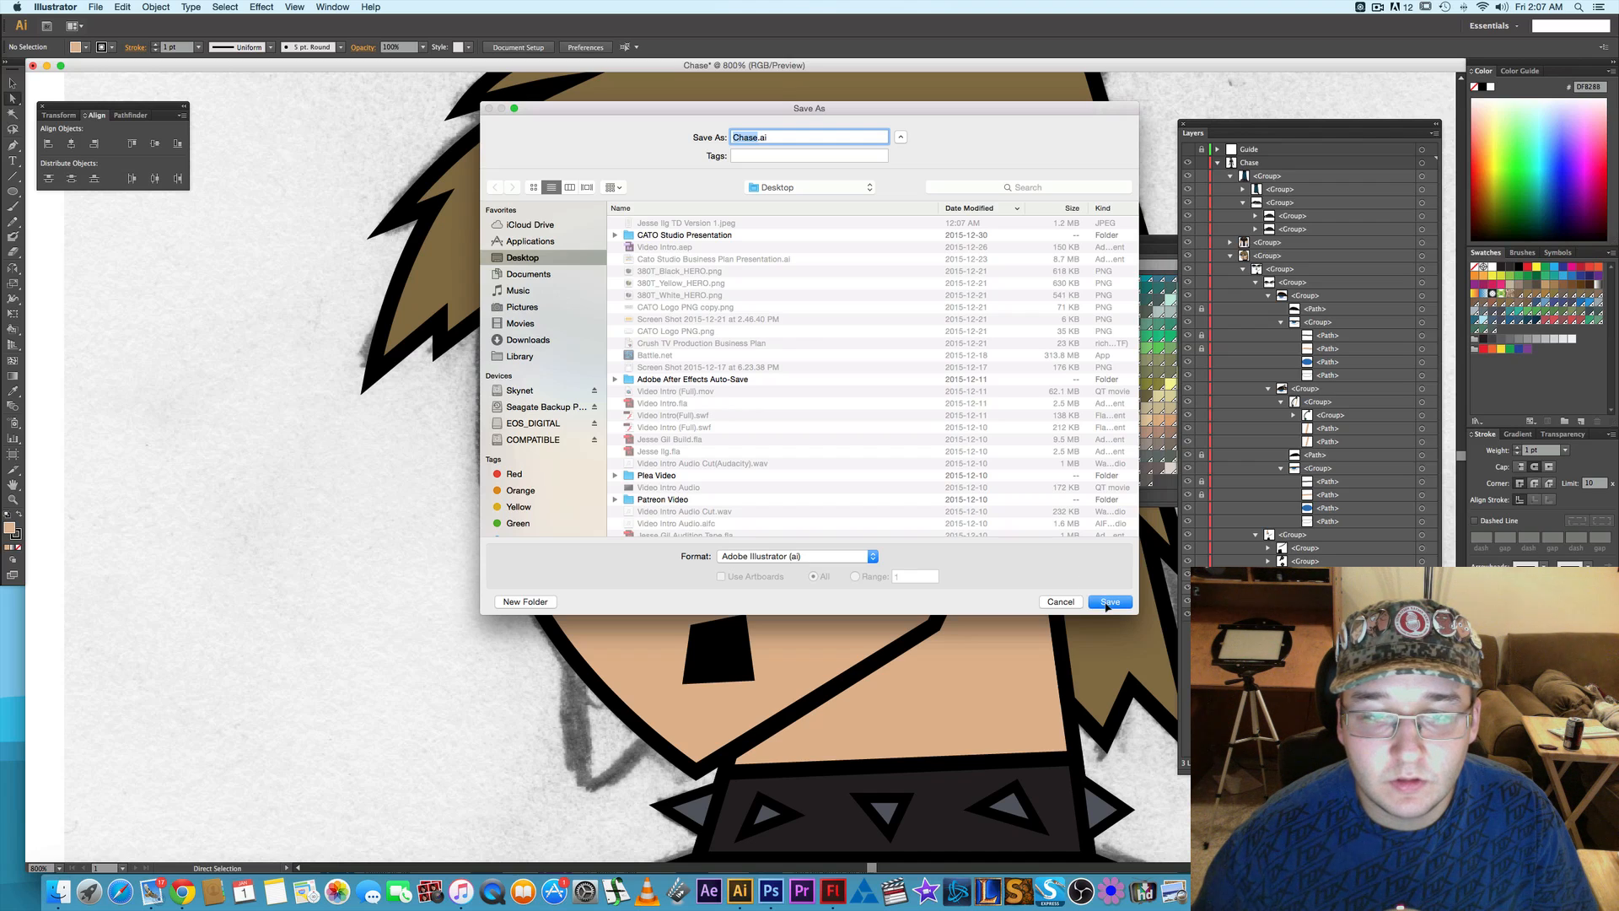
- Save the document to the Desktop as Chase.ai in Adobe Illustrator format, version Illustrator CS6
left_click(1109, 602)
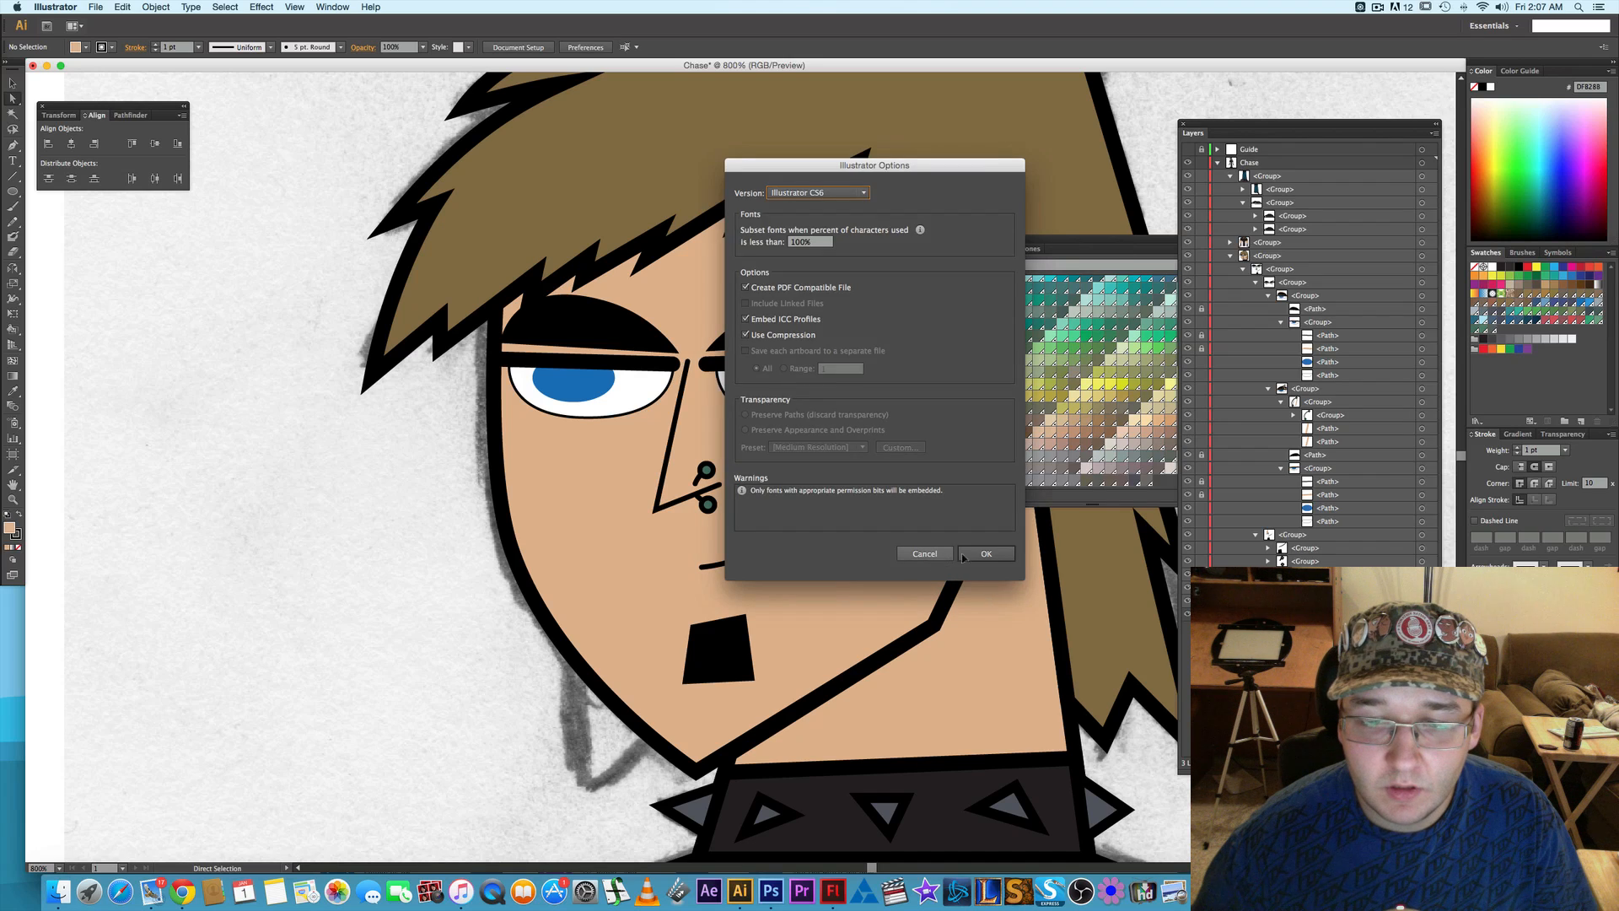
left_click(984, 553)
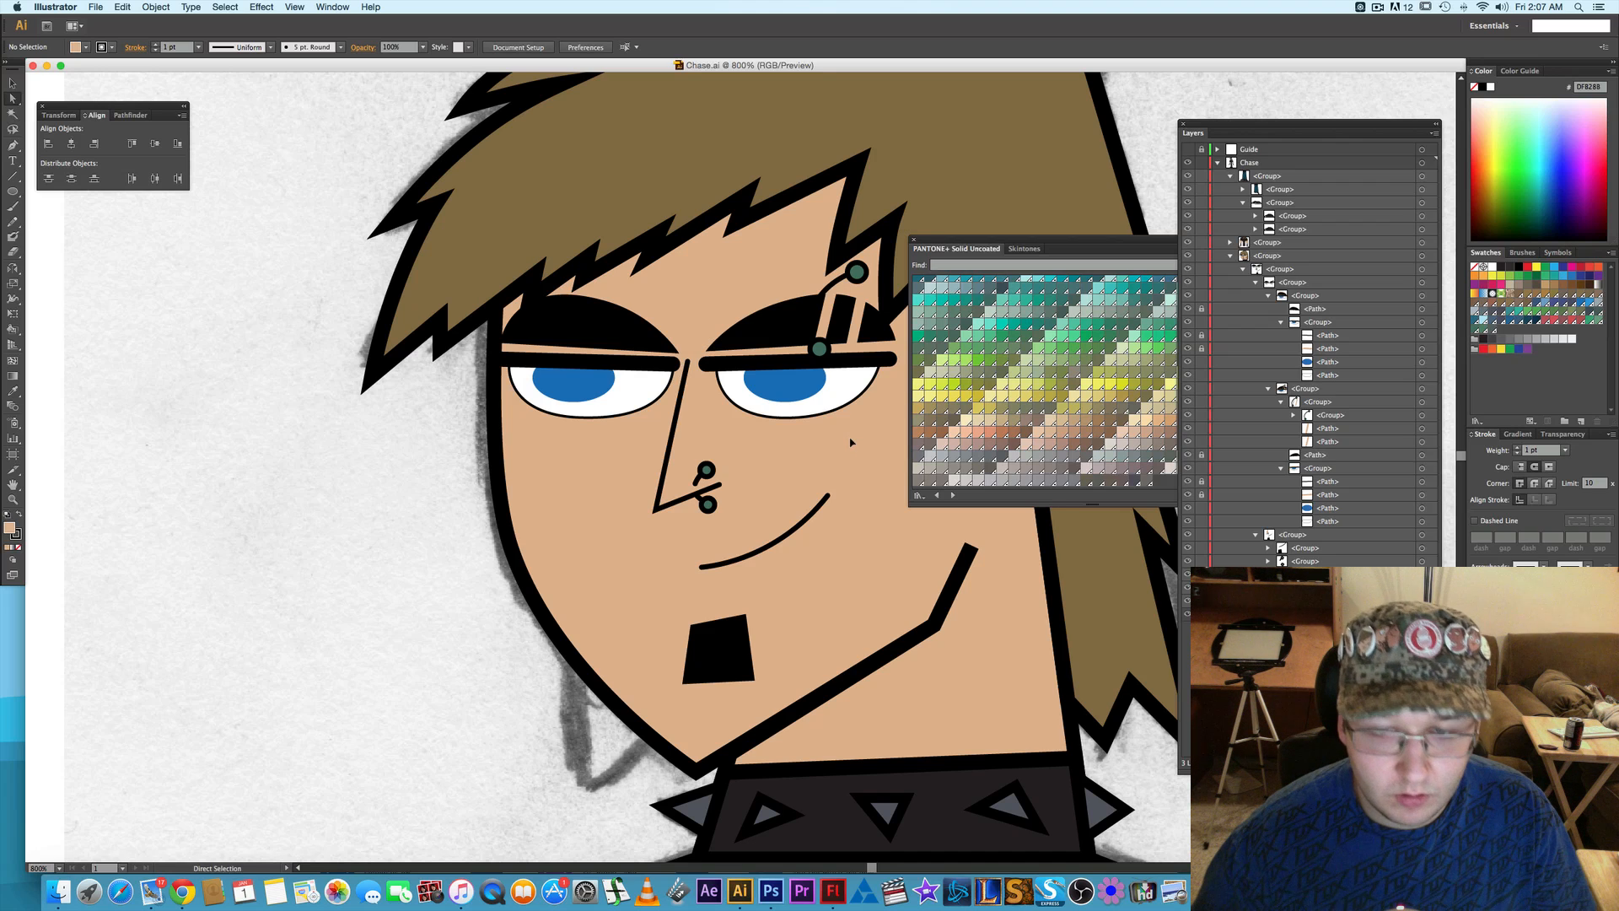
- Move the upper end of the eyebrow piercing's bar and its ball down toward the eyebrow
left_click_drag(811, 457, 743, 499)
scroll(745, 372, "up", 2)
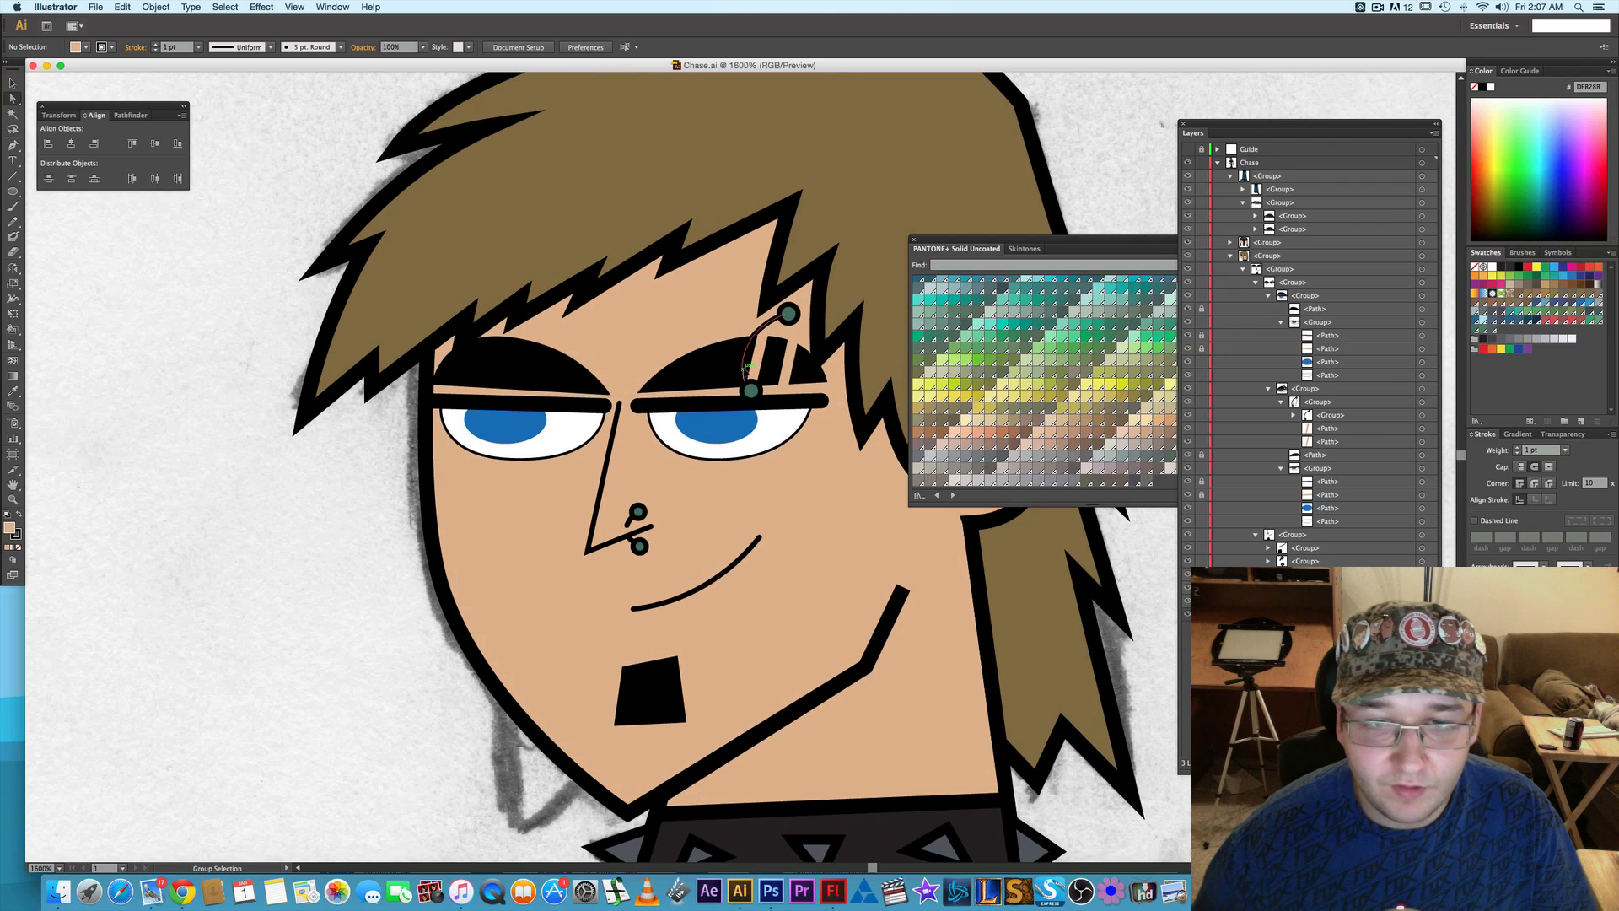
scroll(748, 374, "up", 1)
left_click_drag(785, 371, 674, 422)
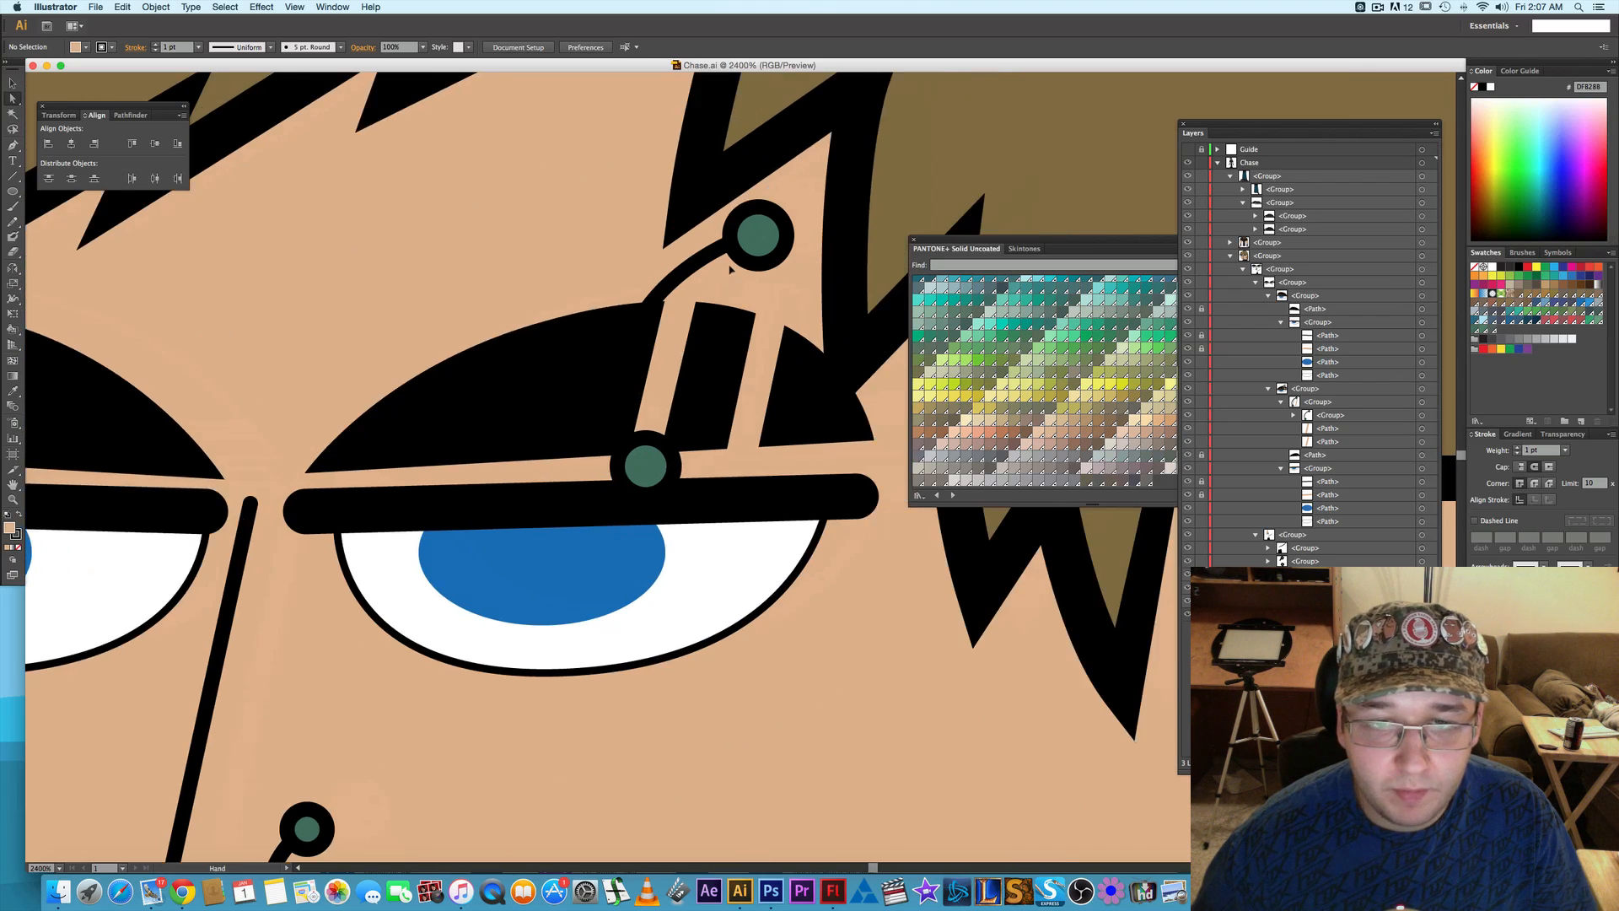
key("a")
left_click(746, 240)
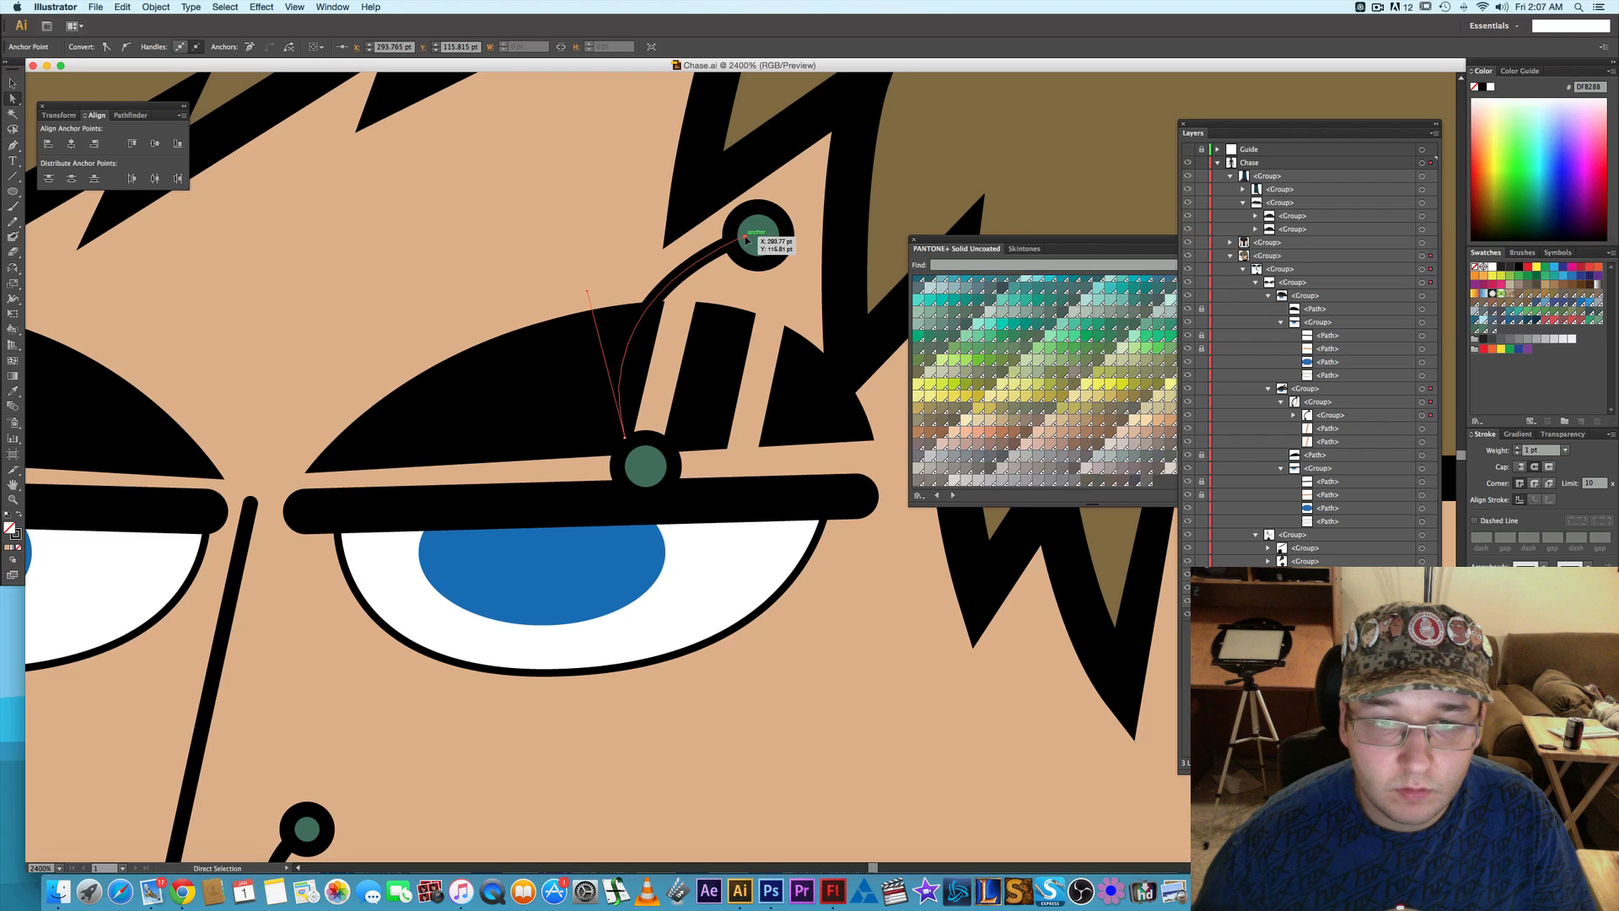
left_click_drag(746, 240, 711, 278)
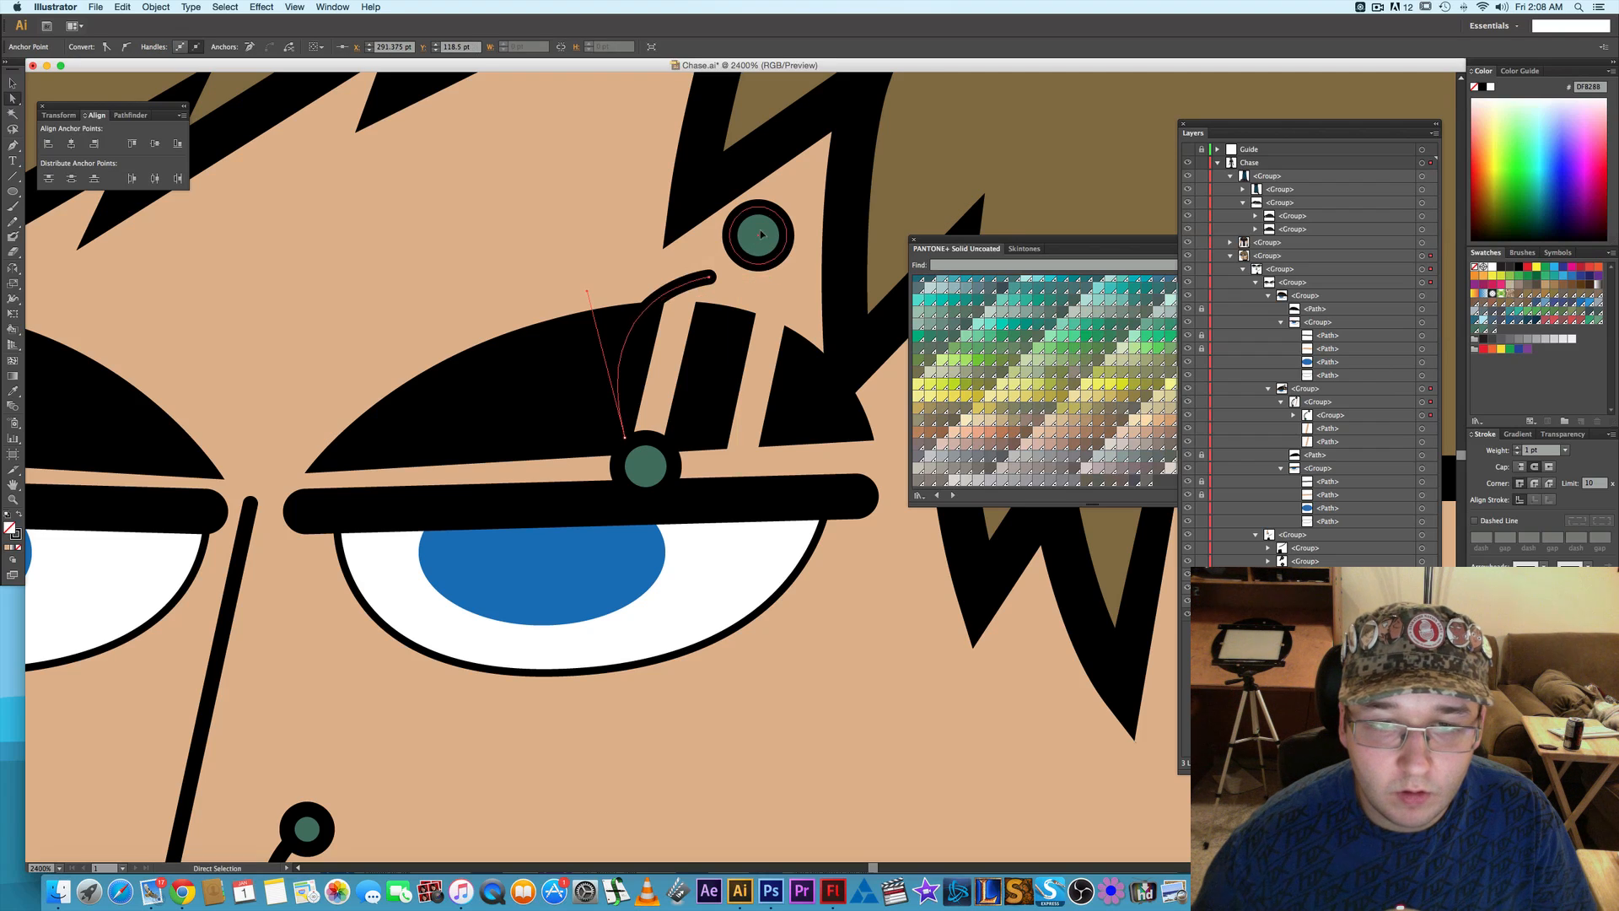
left_click(748, 248)
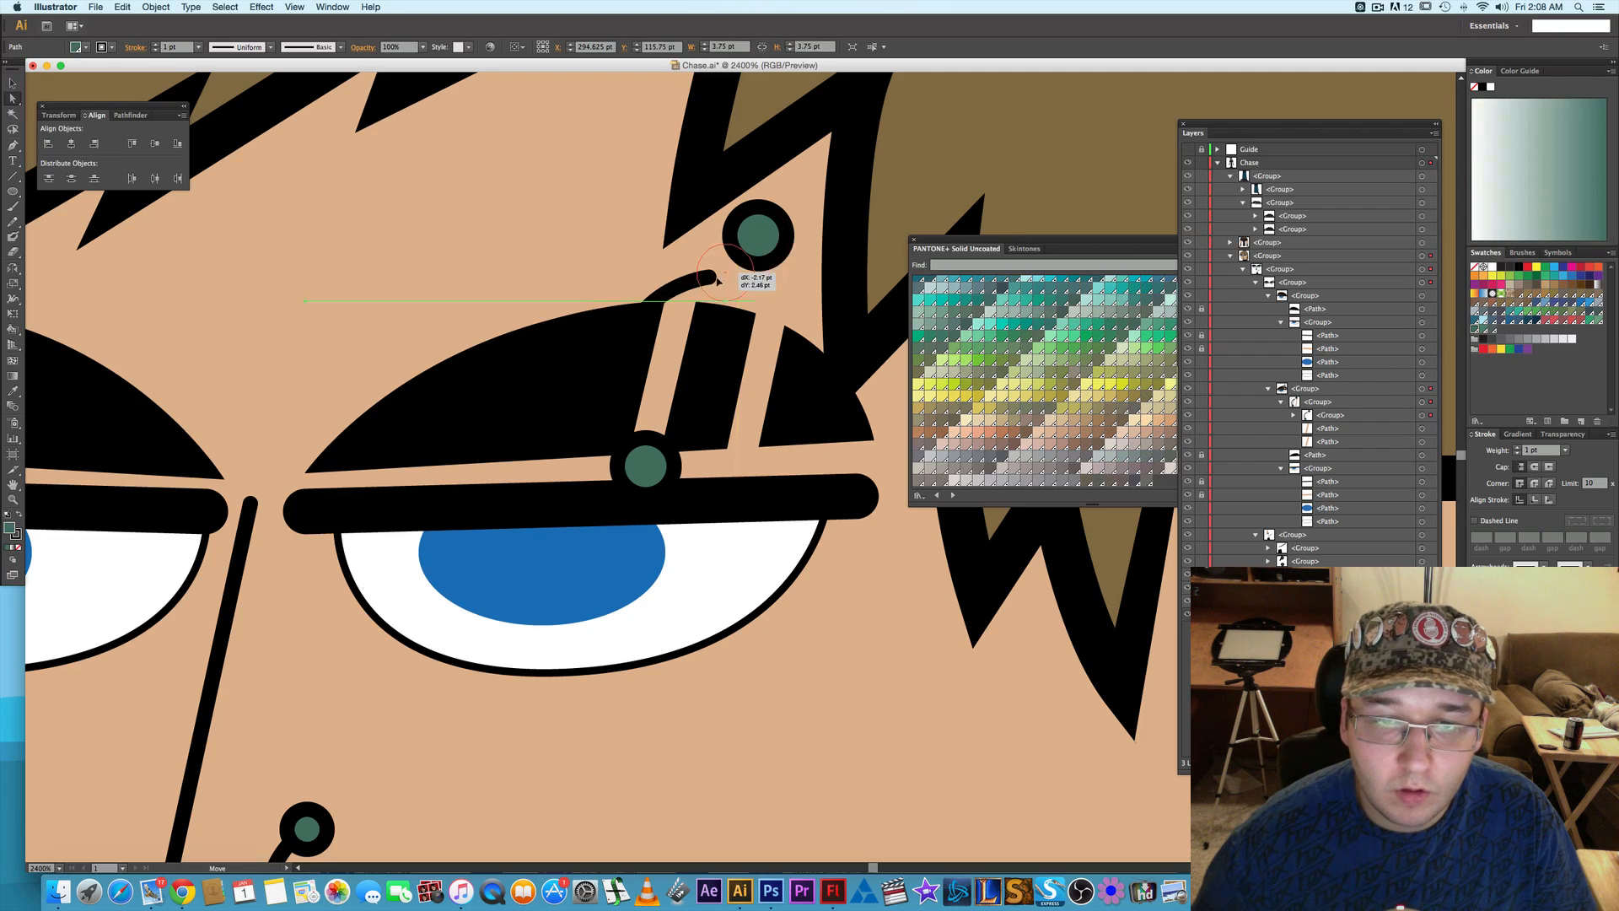
left_click_drag(758, 236, 715, 281)
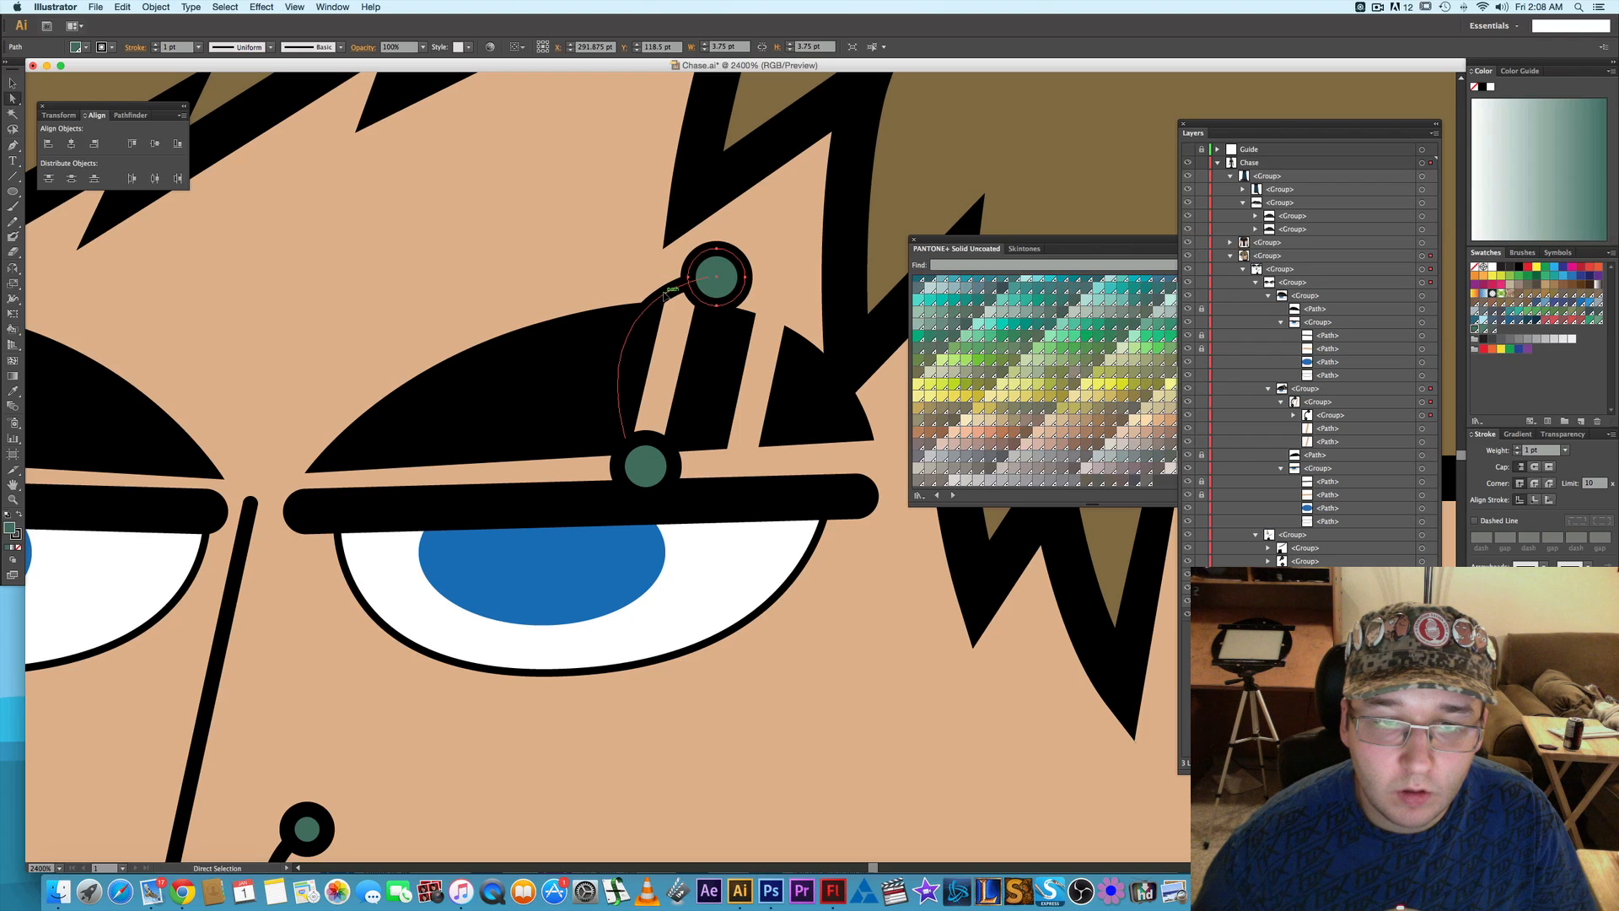
mouse_move(716, 273)
left_mouse_down()
mouse_move(729, 258)
mouse_move(711, 265)
left_mouse_up()
left_click(710, 275)
- Add anchor points to the eyebrow piercing's curved bar, one above the eyebrow and one partway down inside it
key("p")
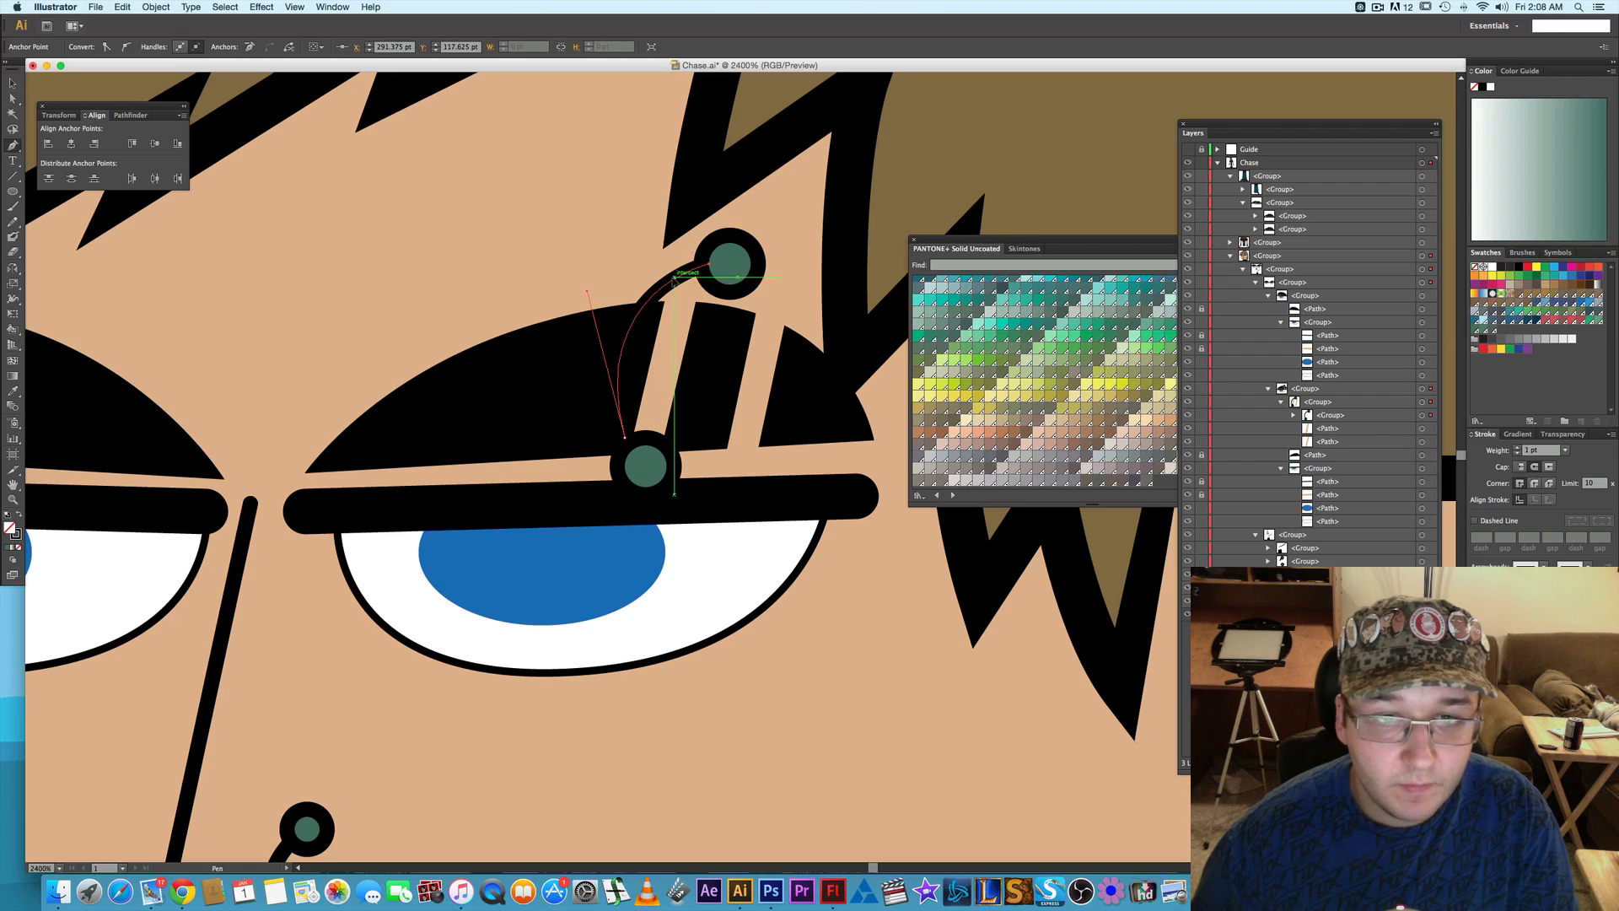
left_click(618, 369)
left_click(618, 367)
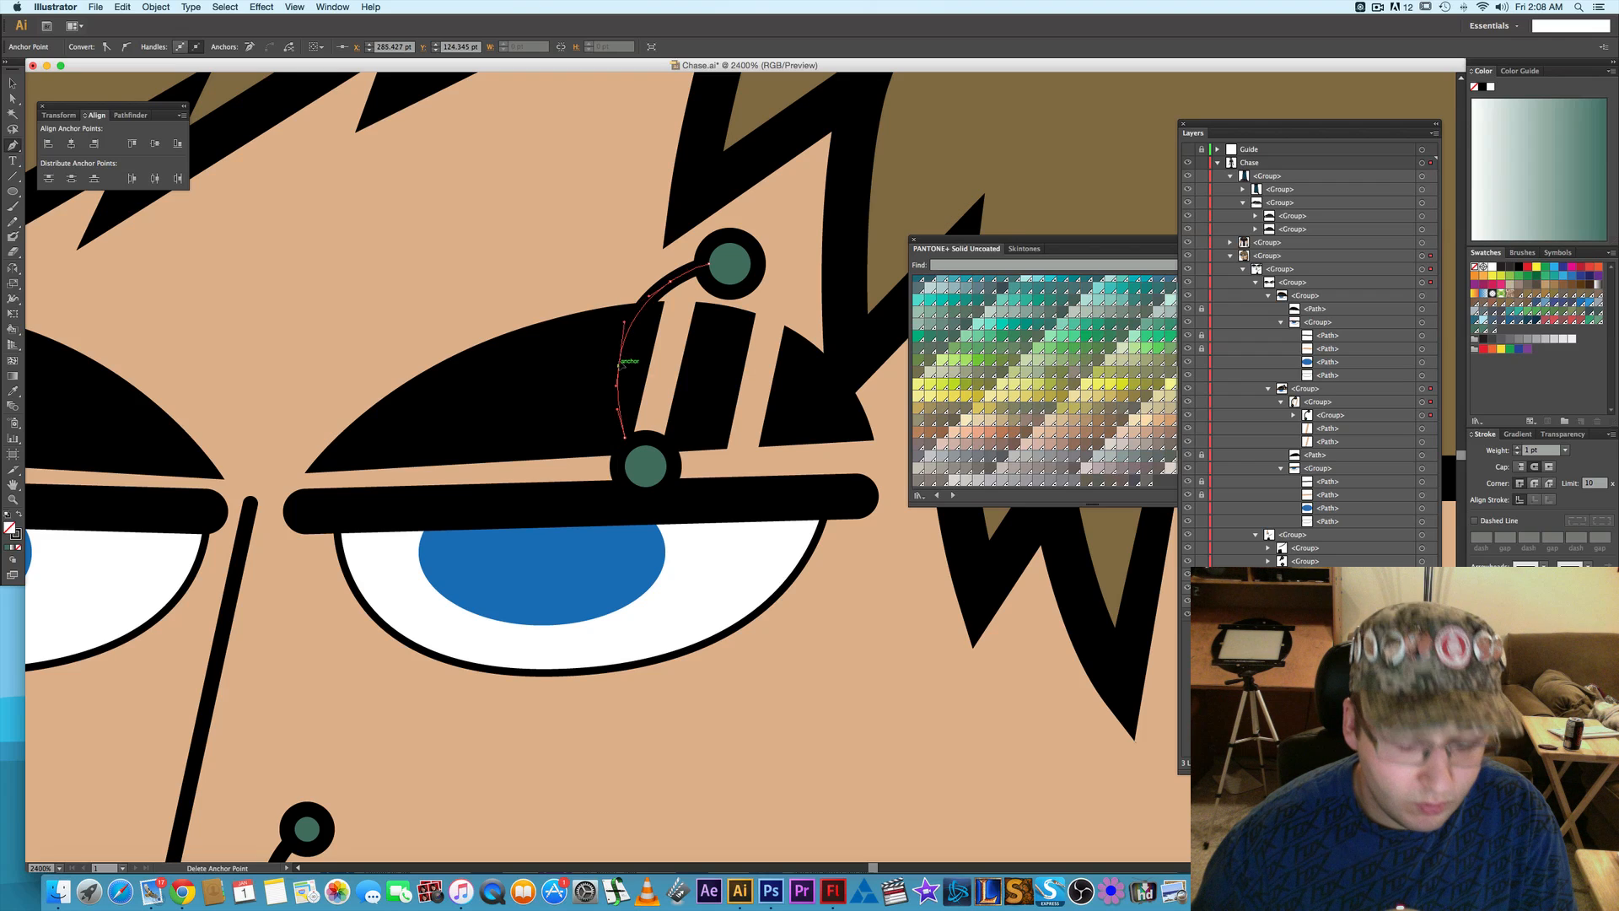
key("a")
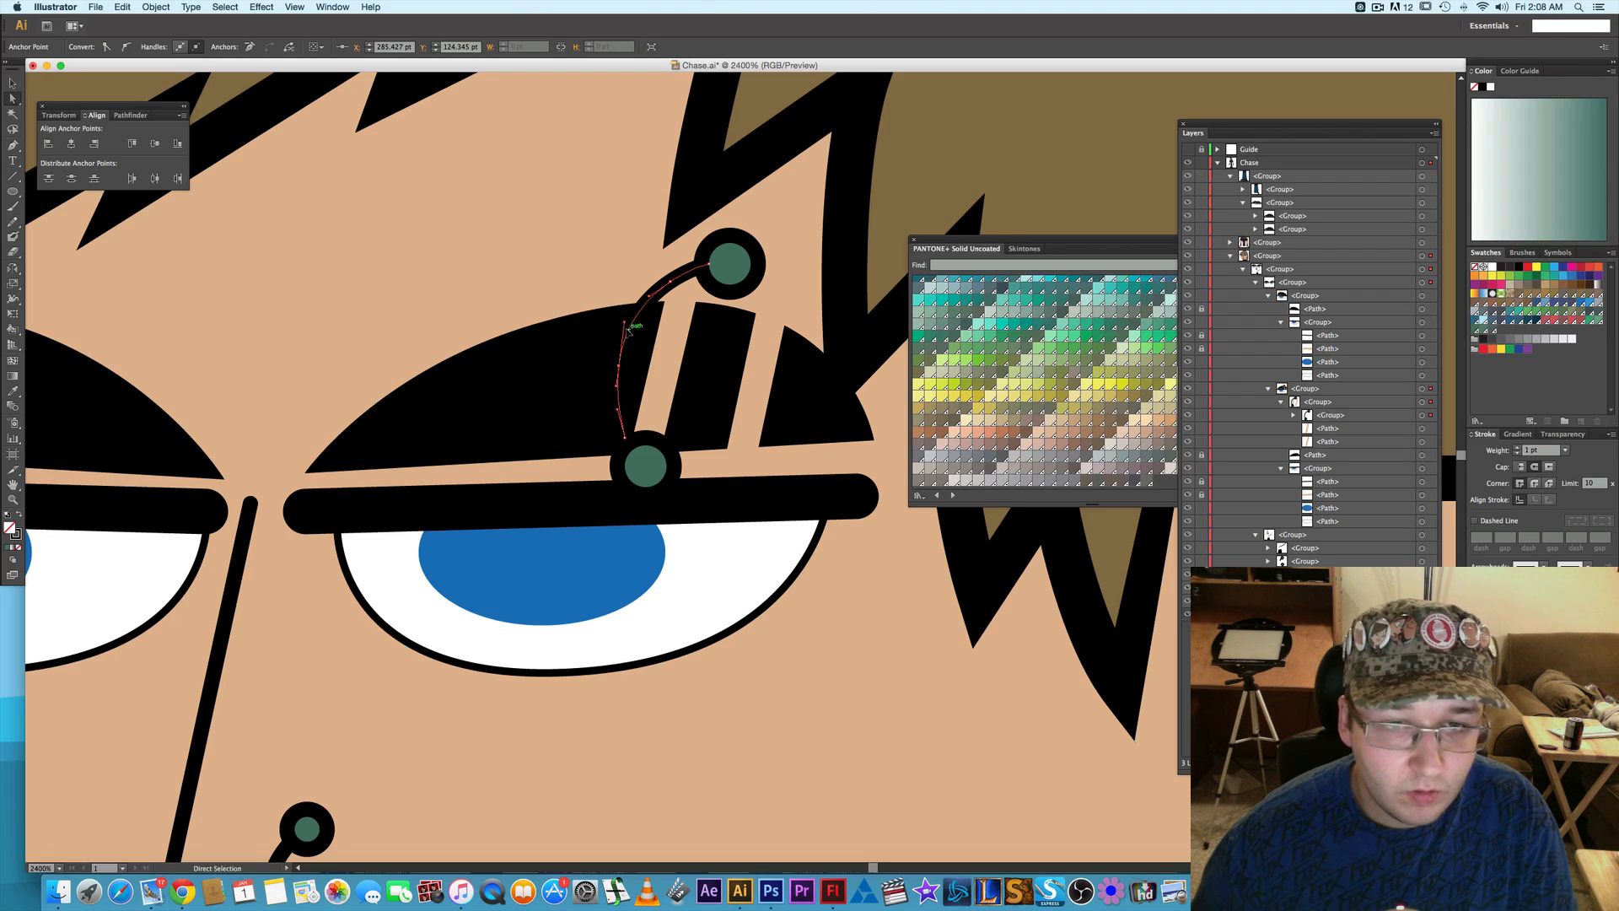
- Duplicate the eyebrow piercing's bar in place and move the copy into the piercing's group, directly above the original bar
left_click(1294, 415)
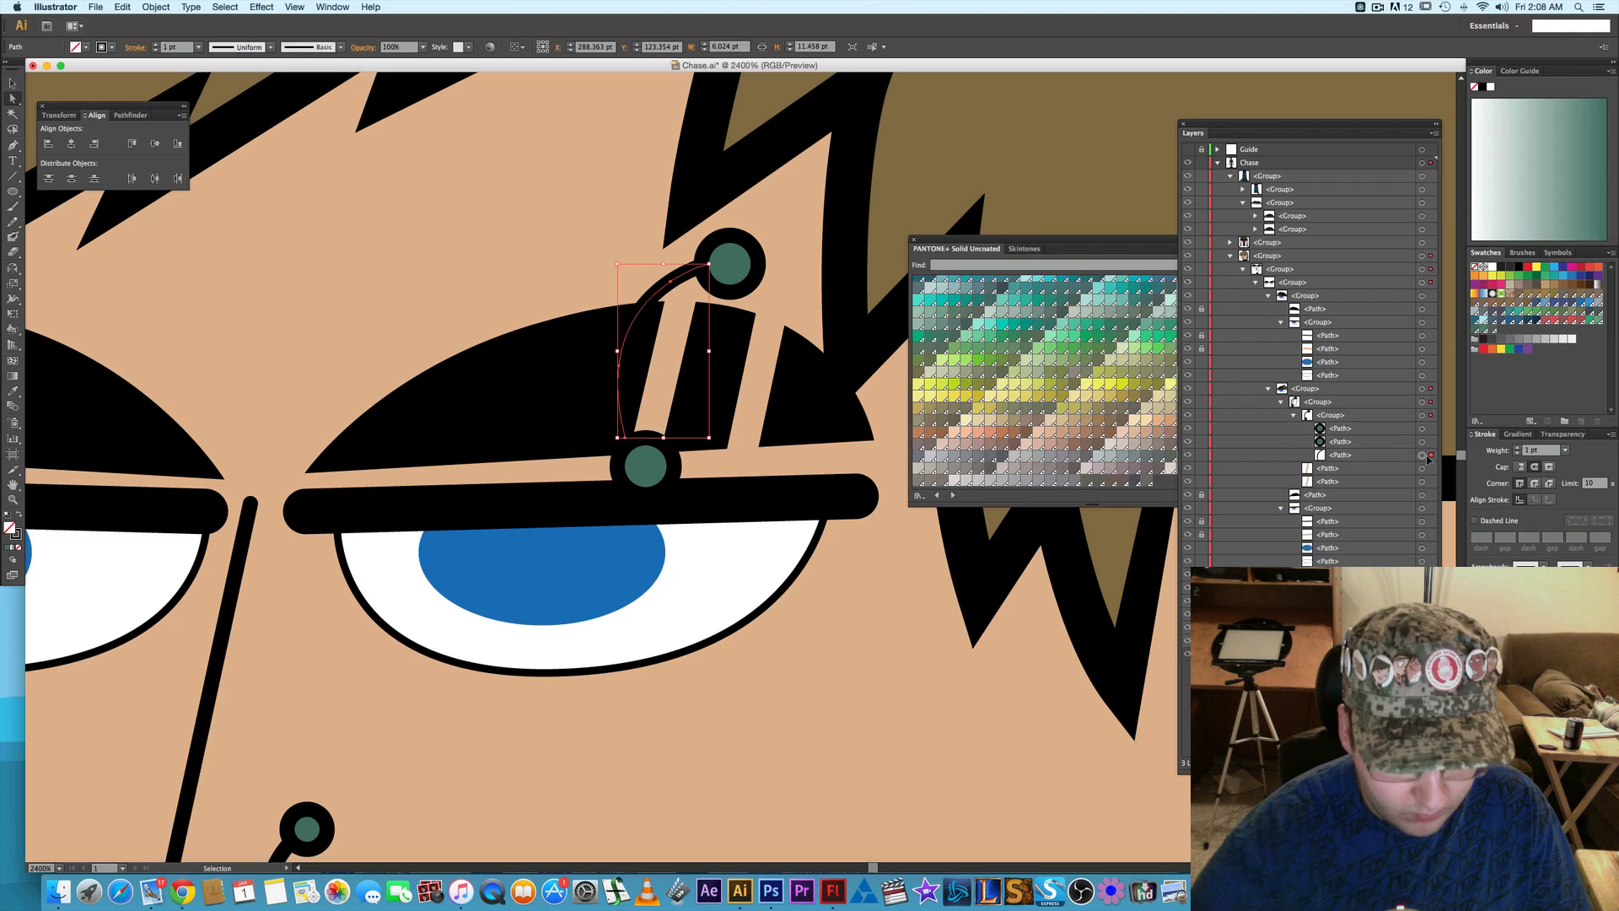
left_click(1427, 458)
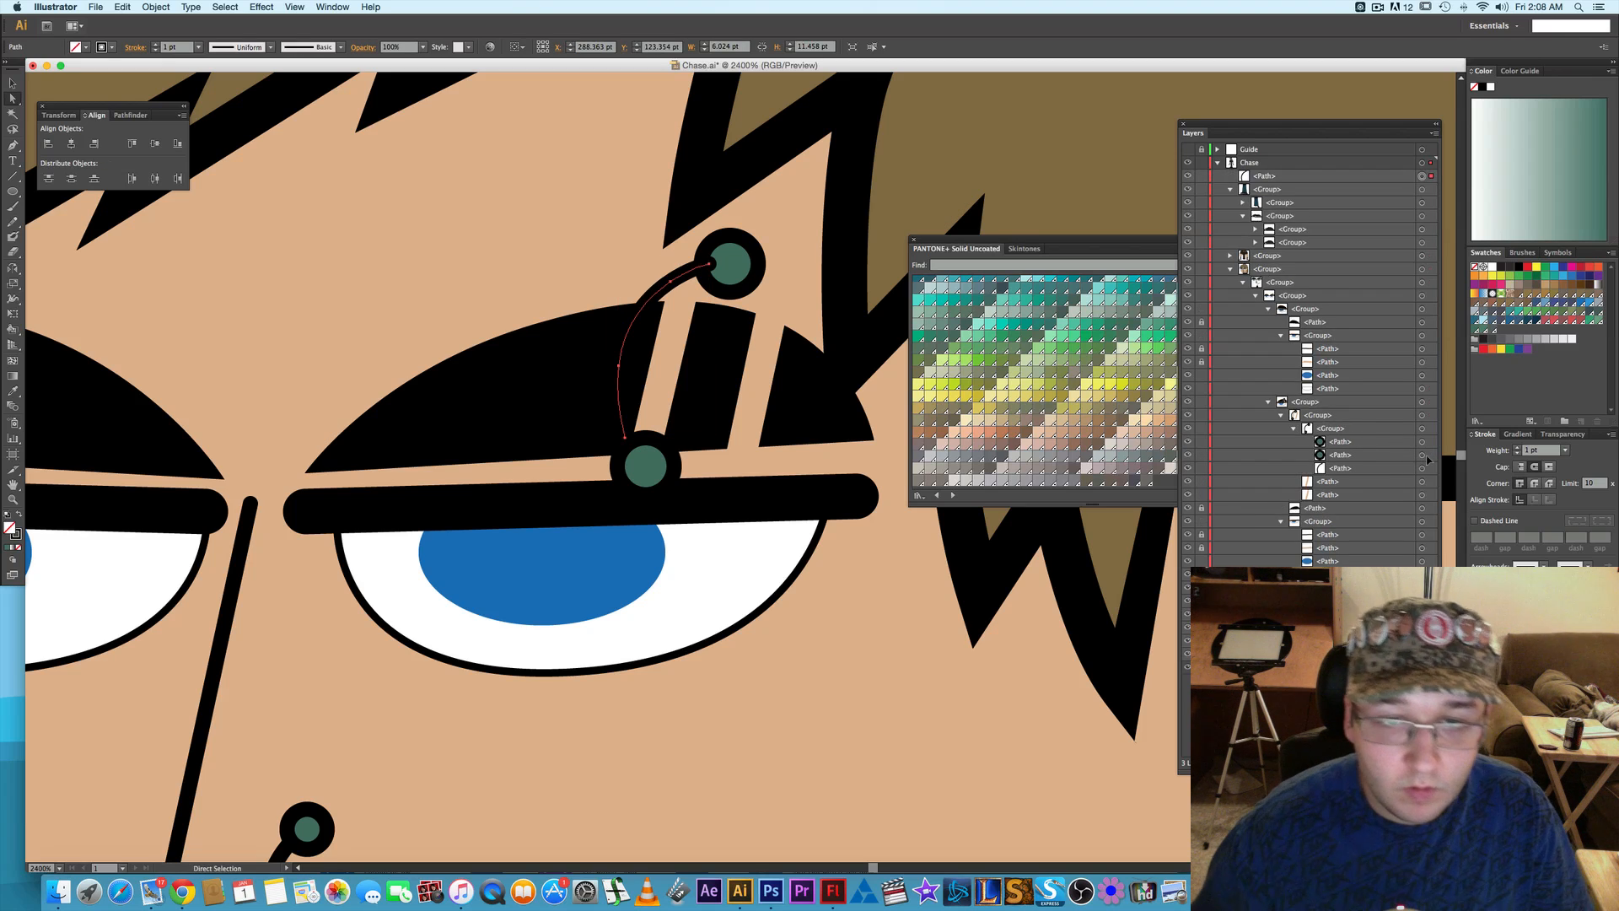
left_click(1302, 178)
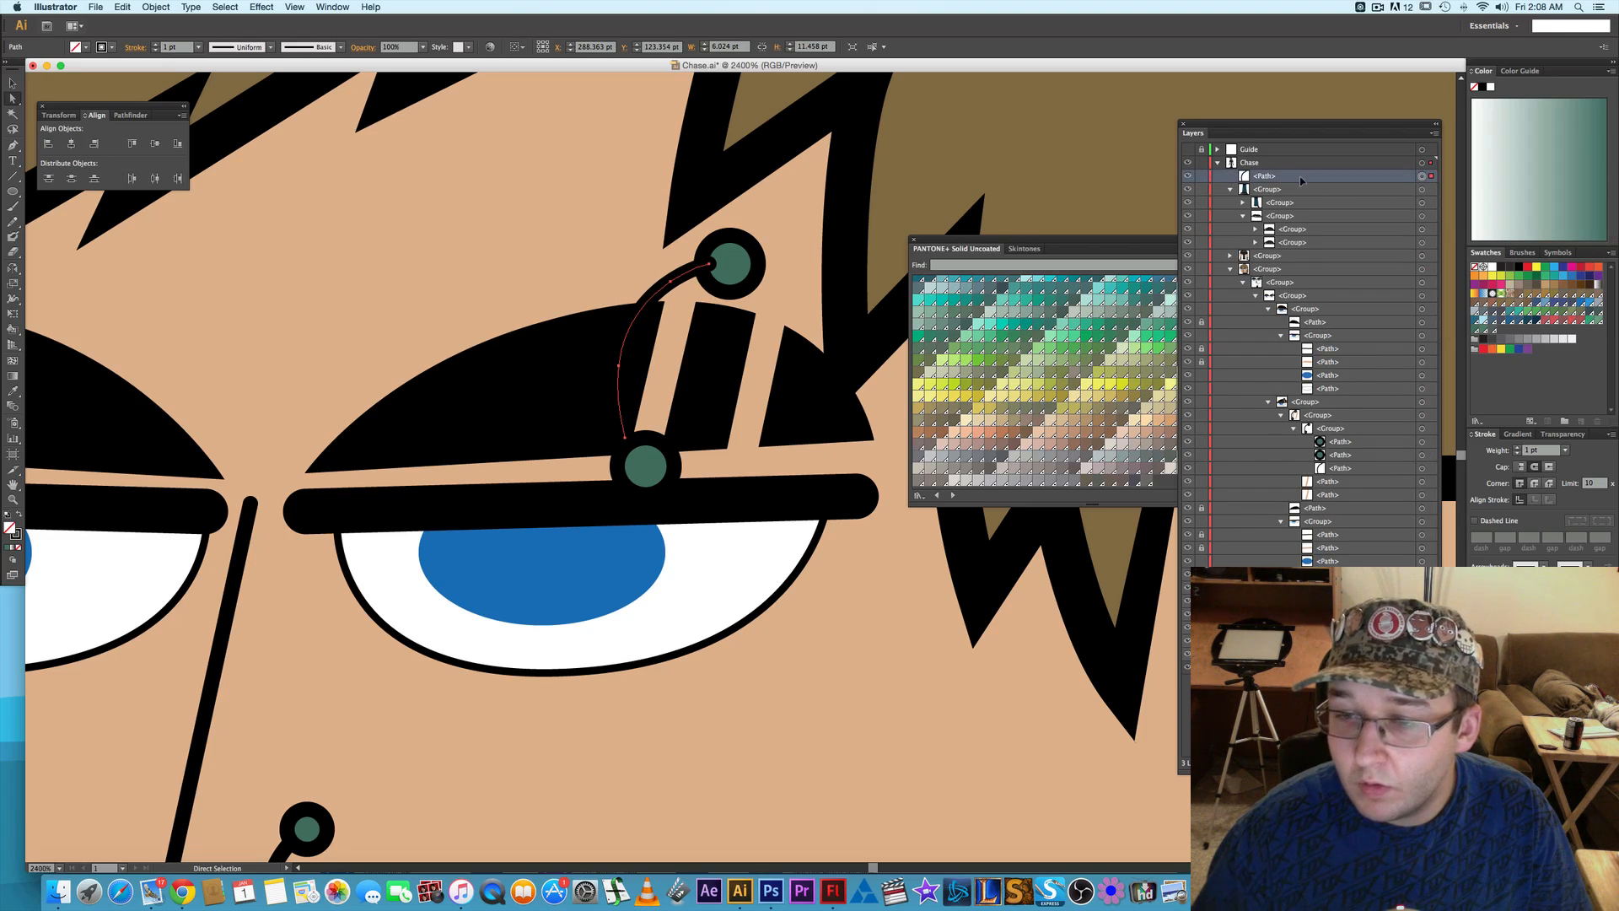
left_click_drag(1291, 180, 1347, 466)
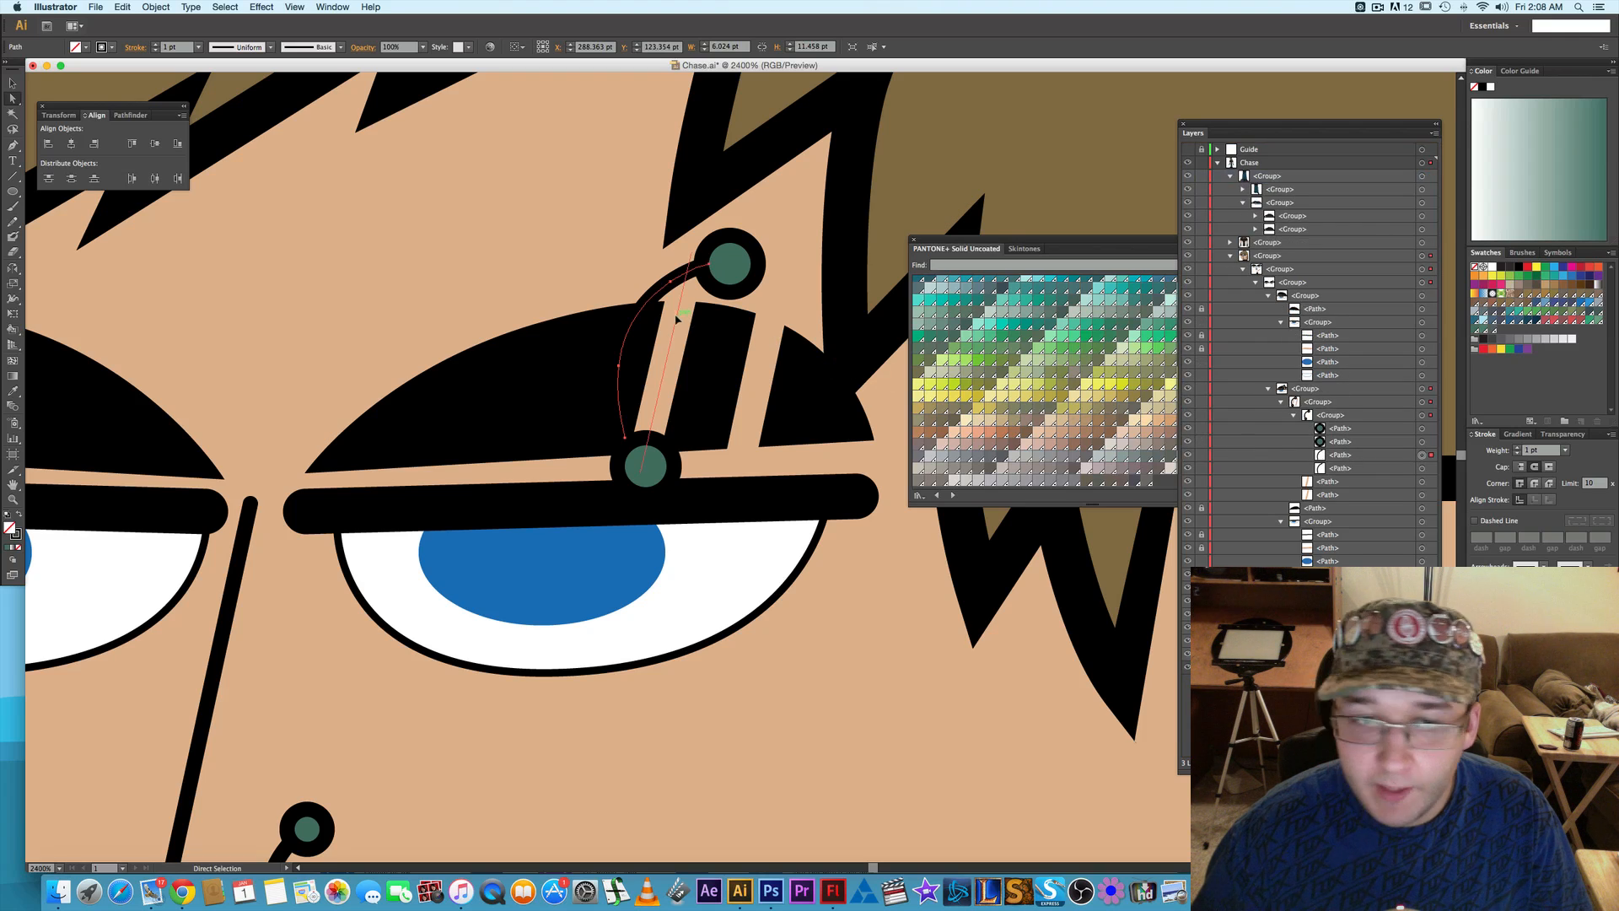
- Remove the two lower anchors of the duplicate bar, keeping only the short segment attached to the upper ball
left_click_drag(624, 435, 662, 582)
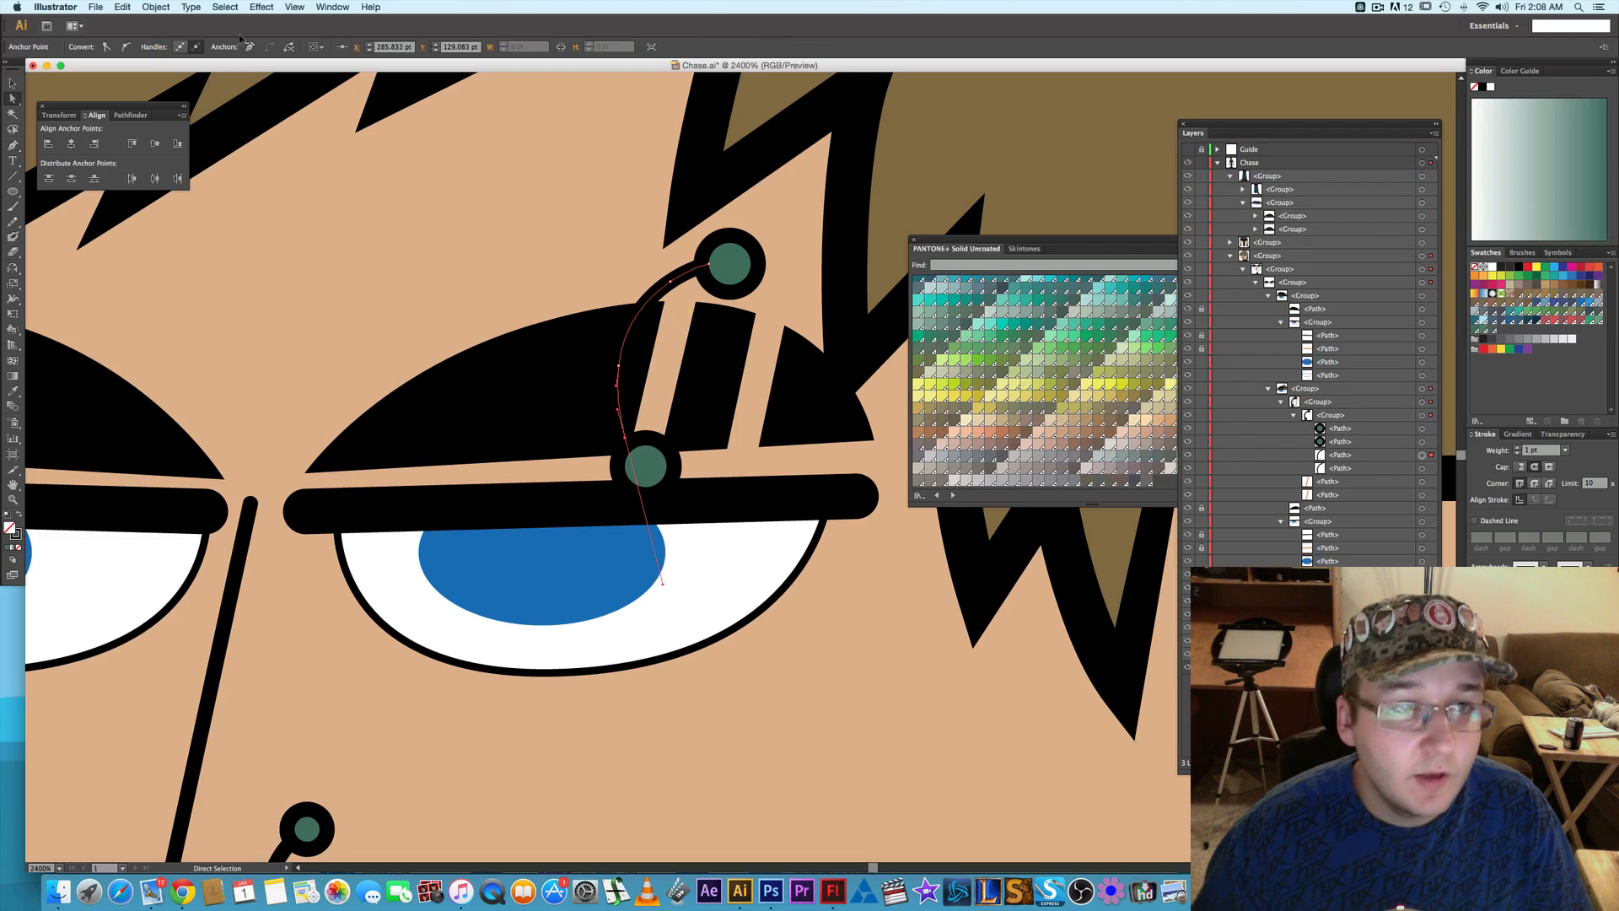
left_click(255, 50)
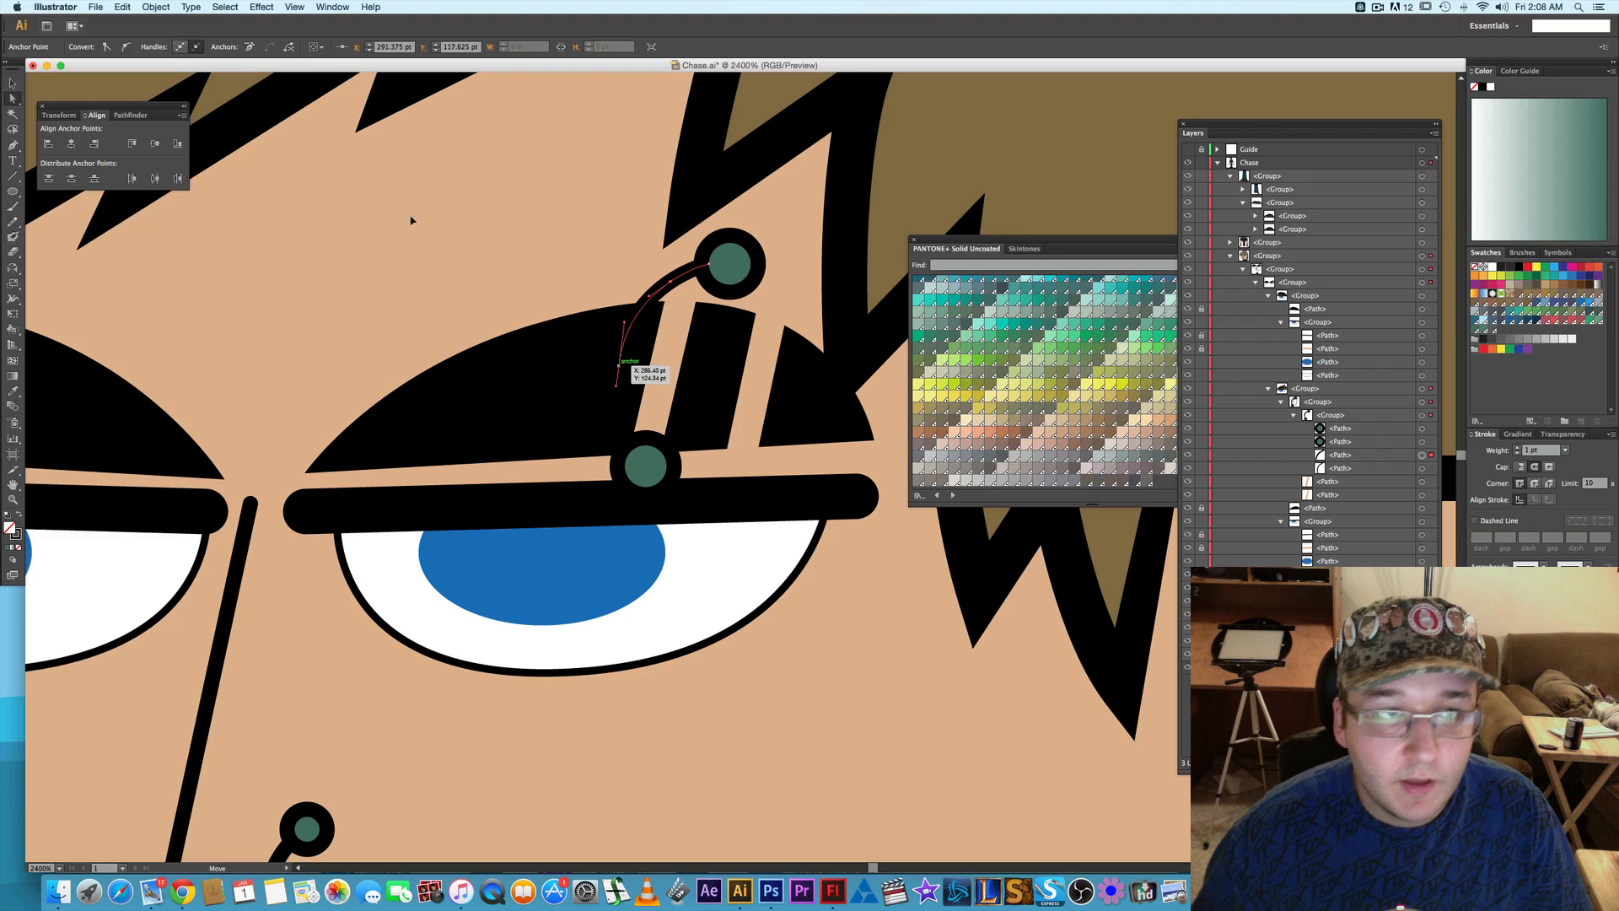
left_click(249, 47)
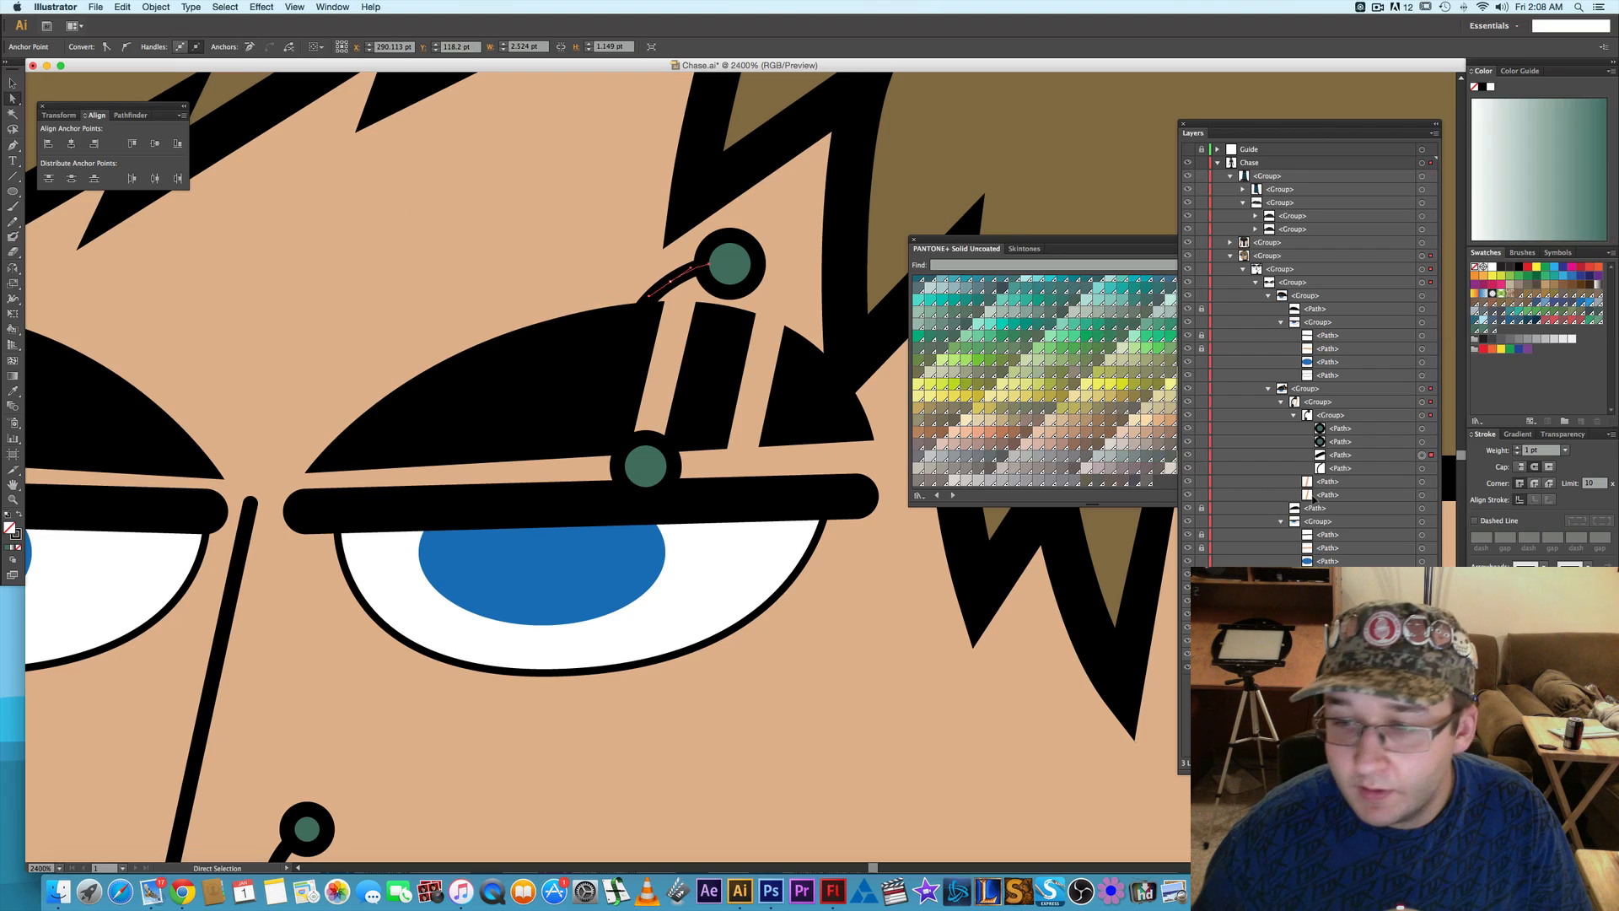
key("super+z")
key("super+z")
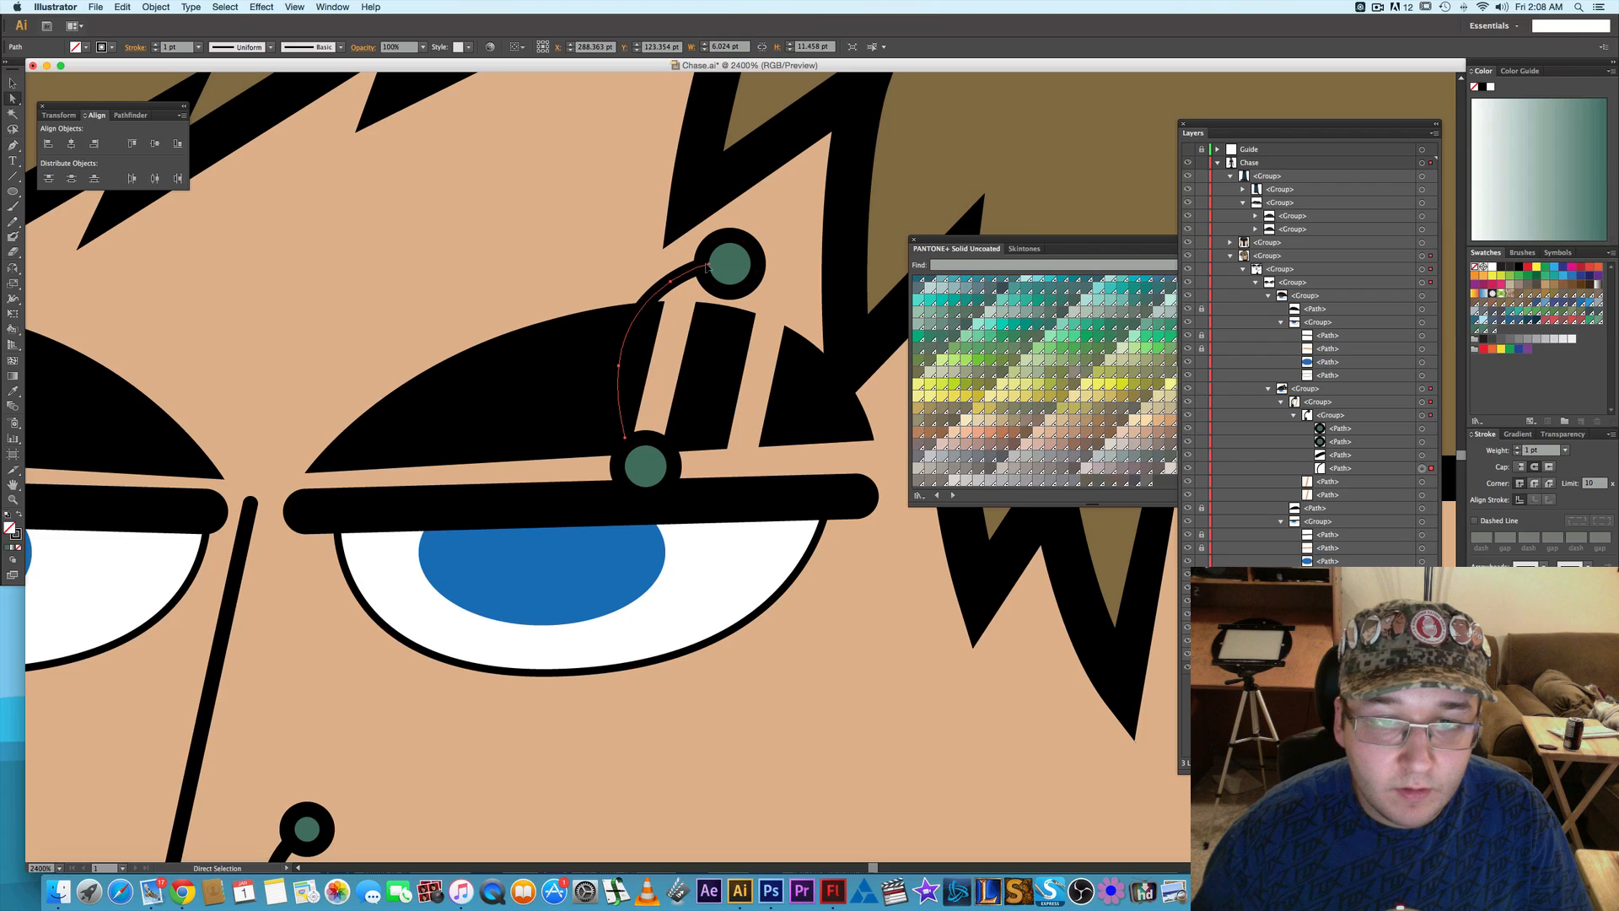
- Remove the upper anchors of the original bar, keeping only its lower segment, and deselect it
left_click(671, 283)
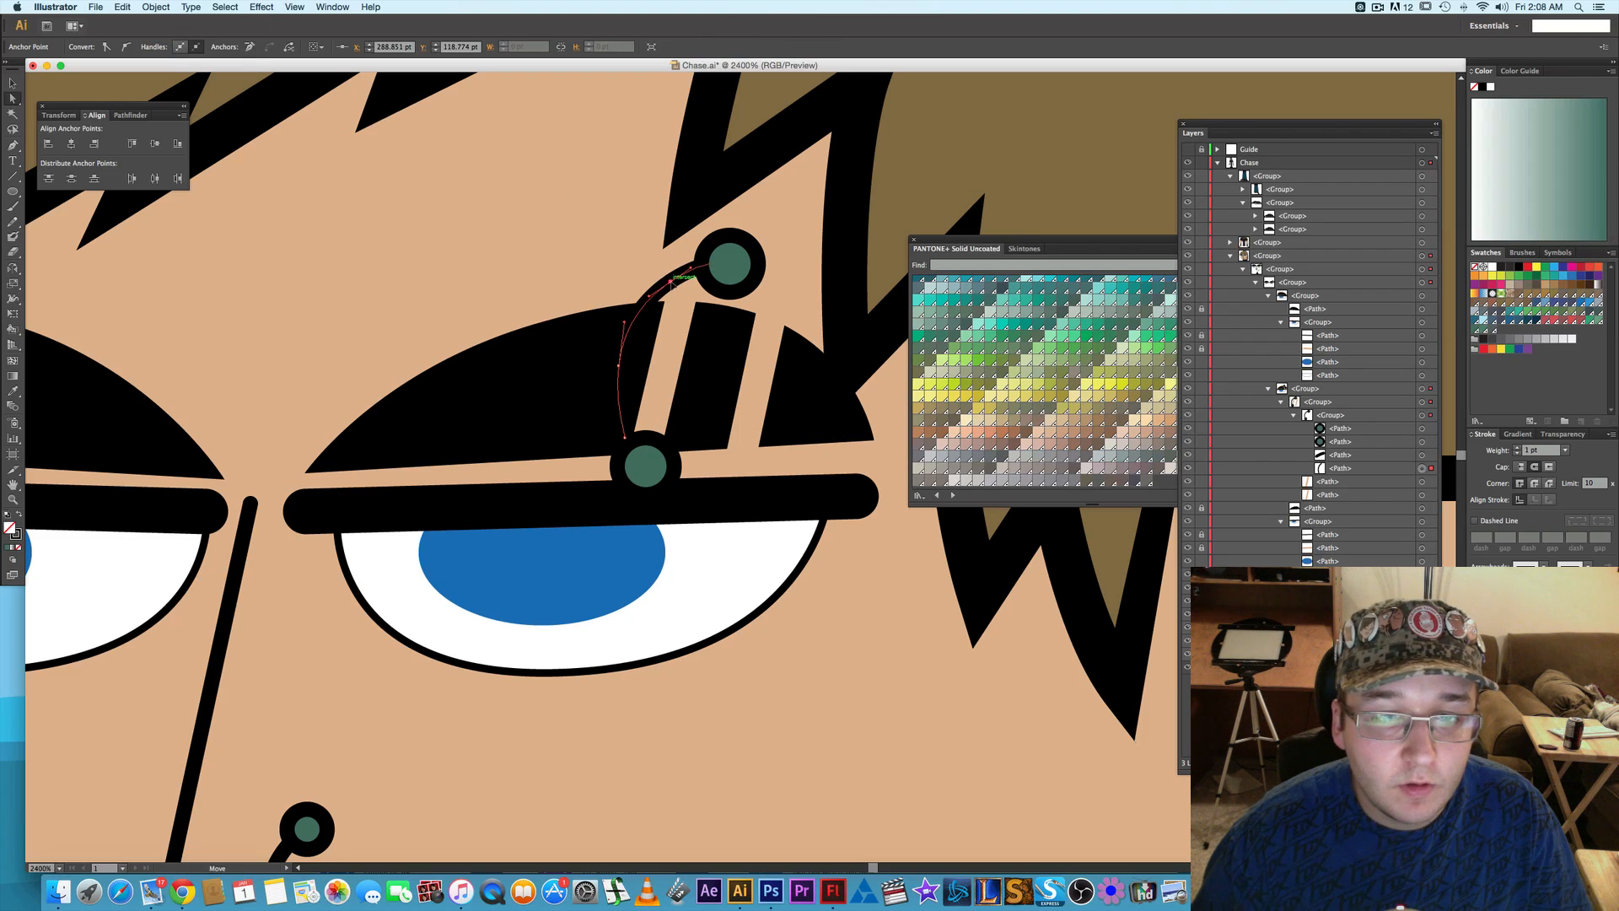
left_click(249, 47)
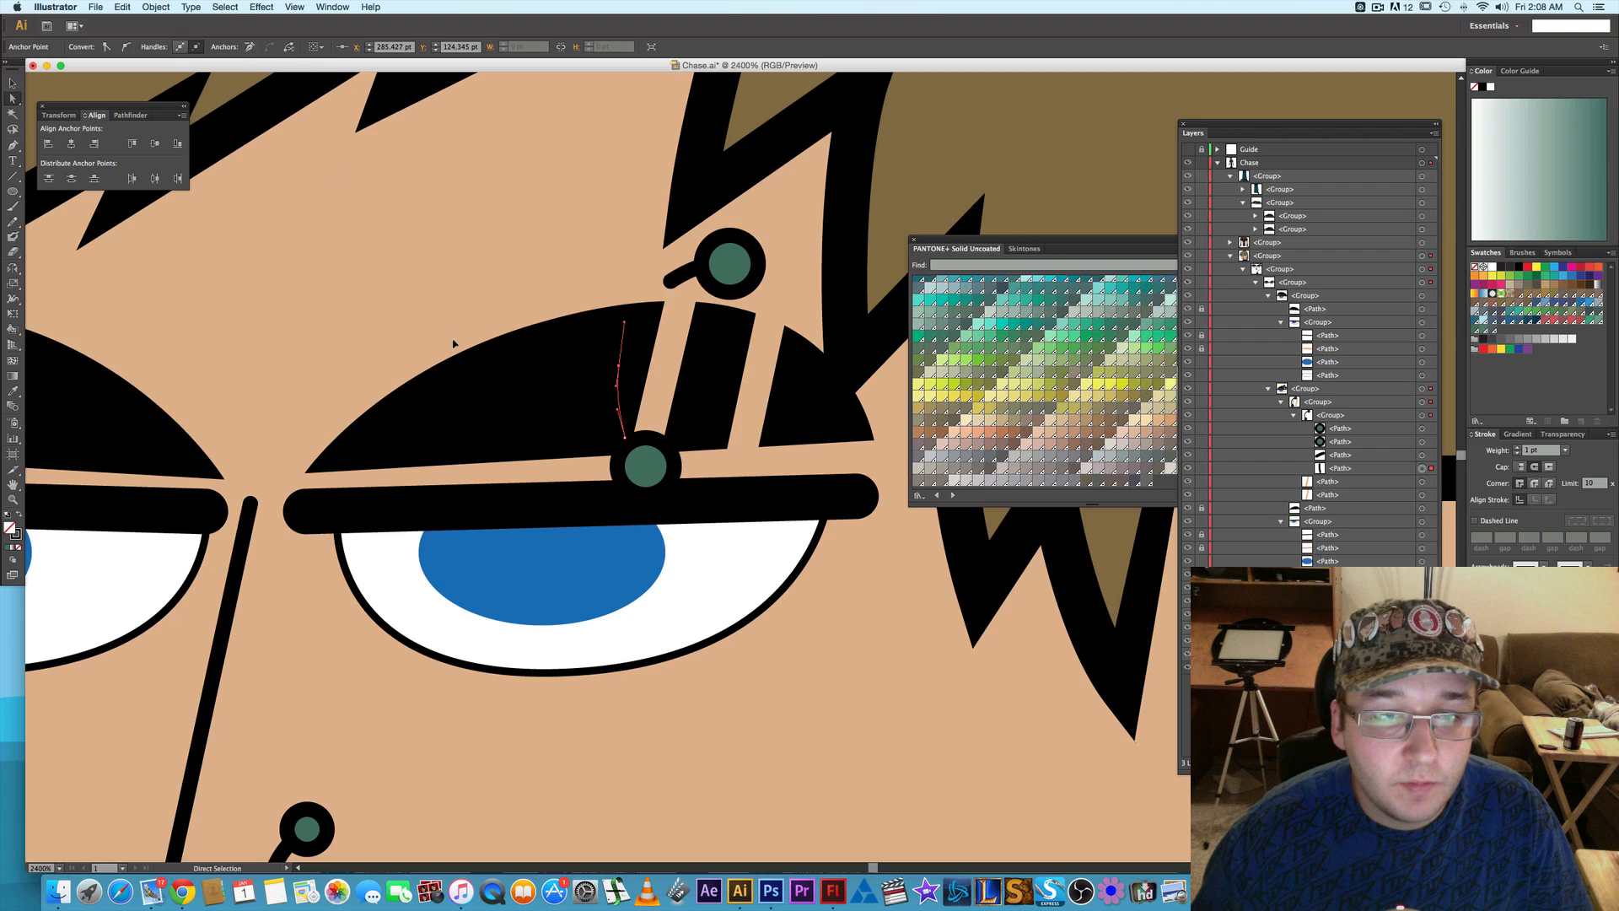
left_click(893, 661)
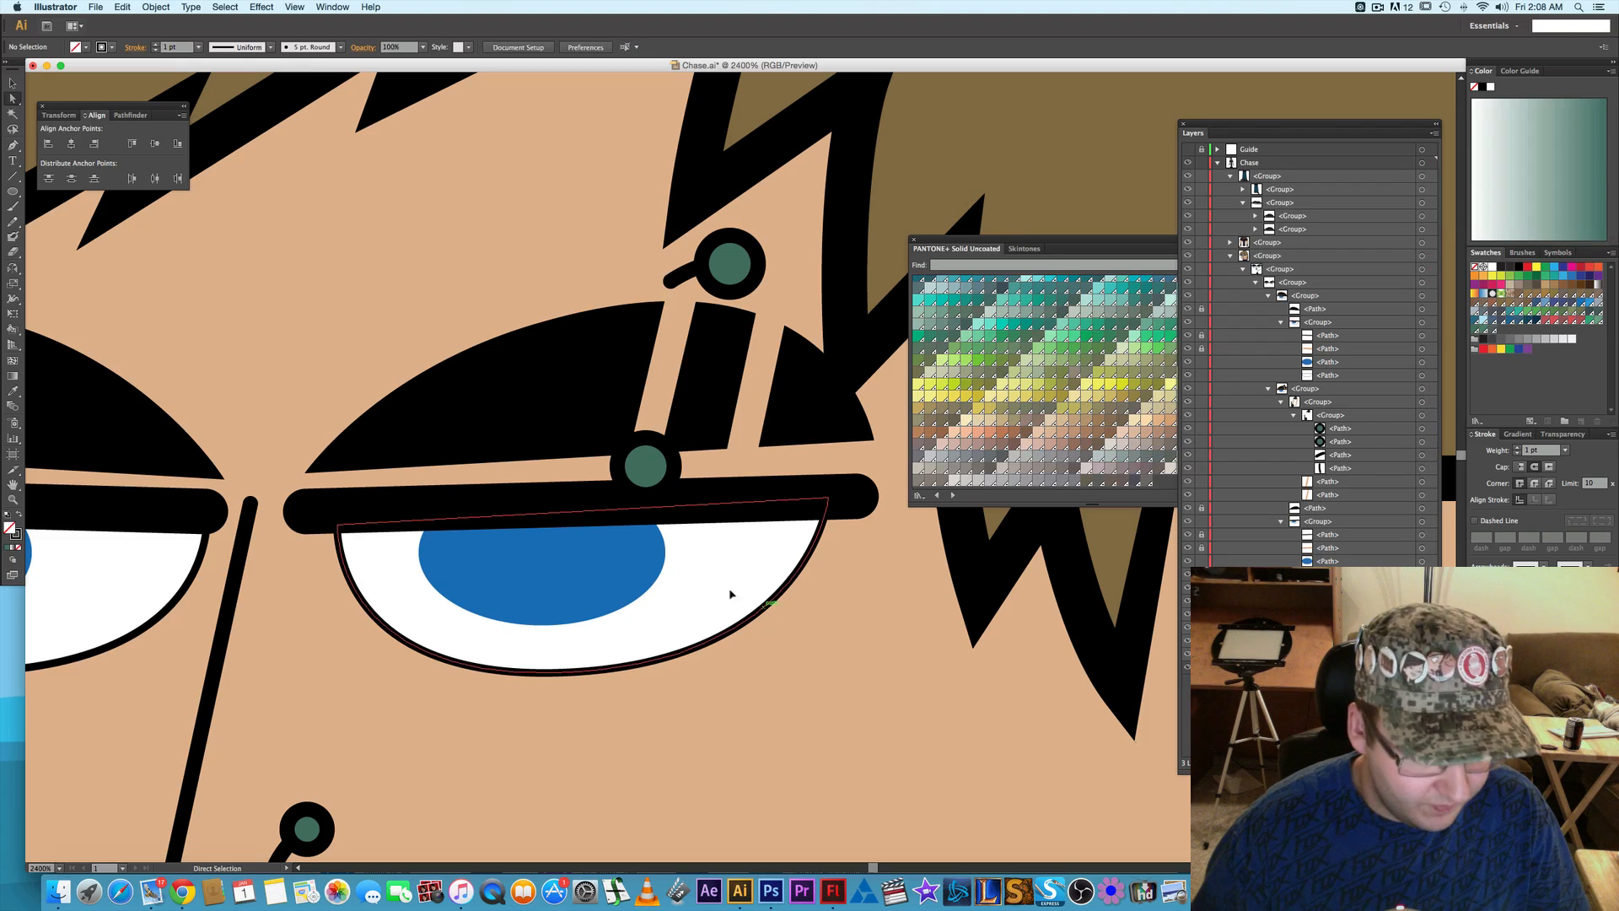
- Group each eyebrow piercing ball with its own bar segment and place the upper group above the lower one in the stacking order
left_click(645, 469)
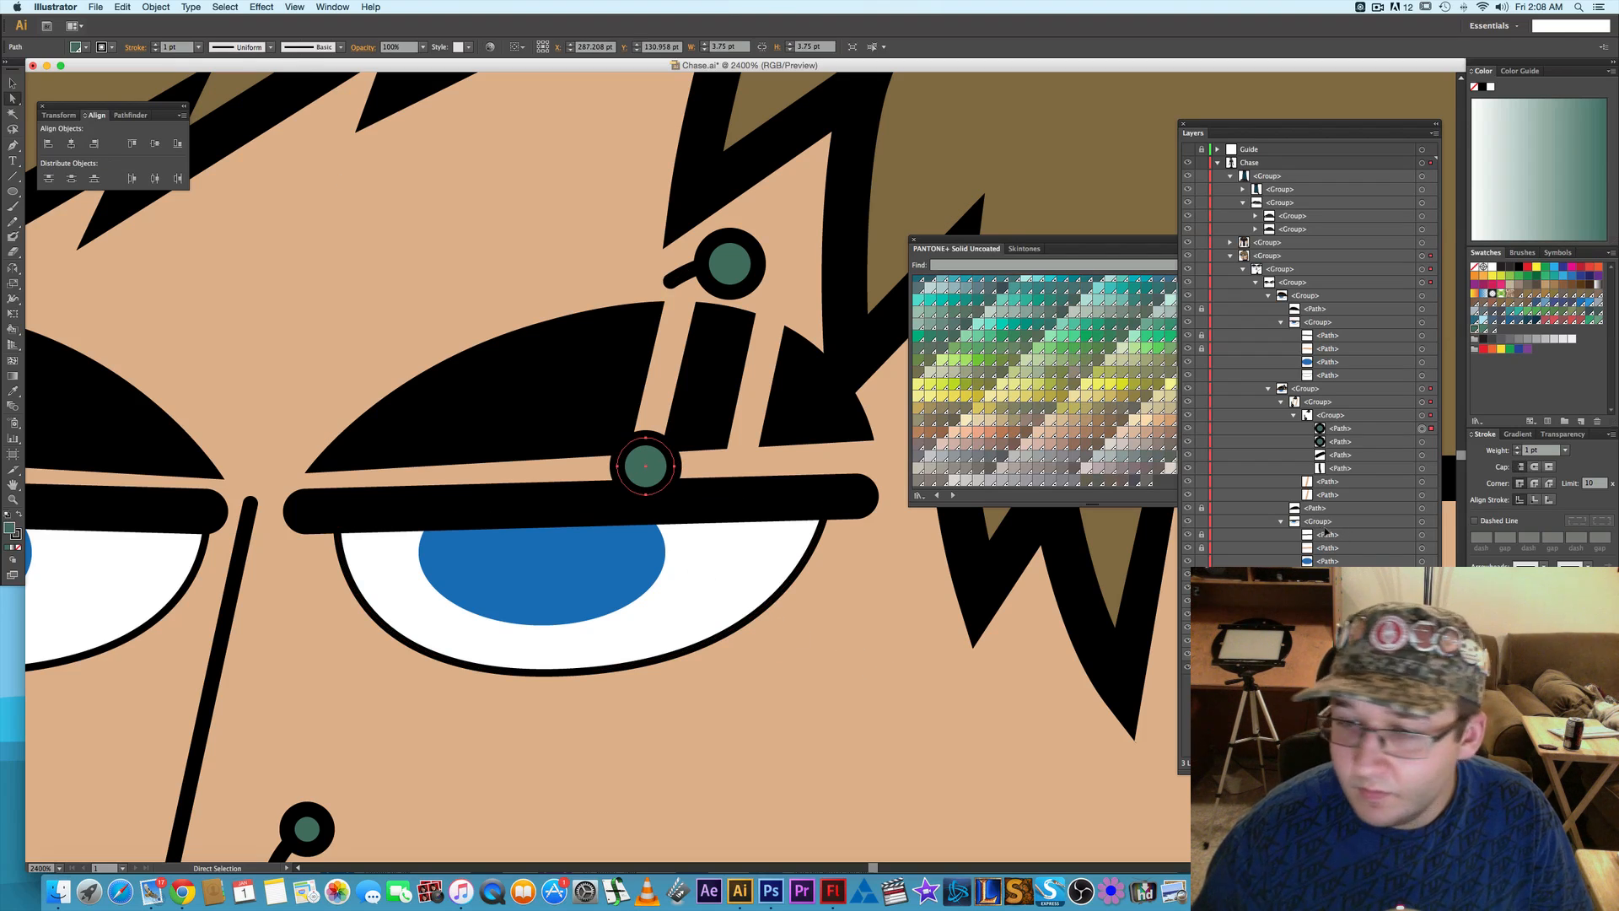
left_click(1422, 468, "shift")
key("ctrl+g")
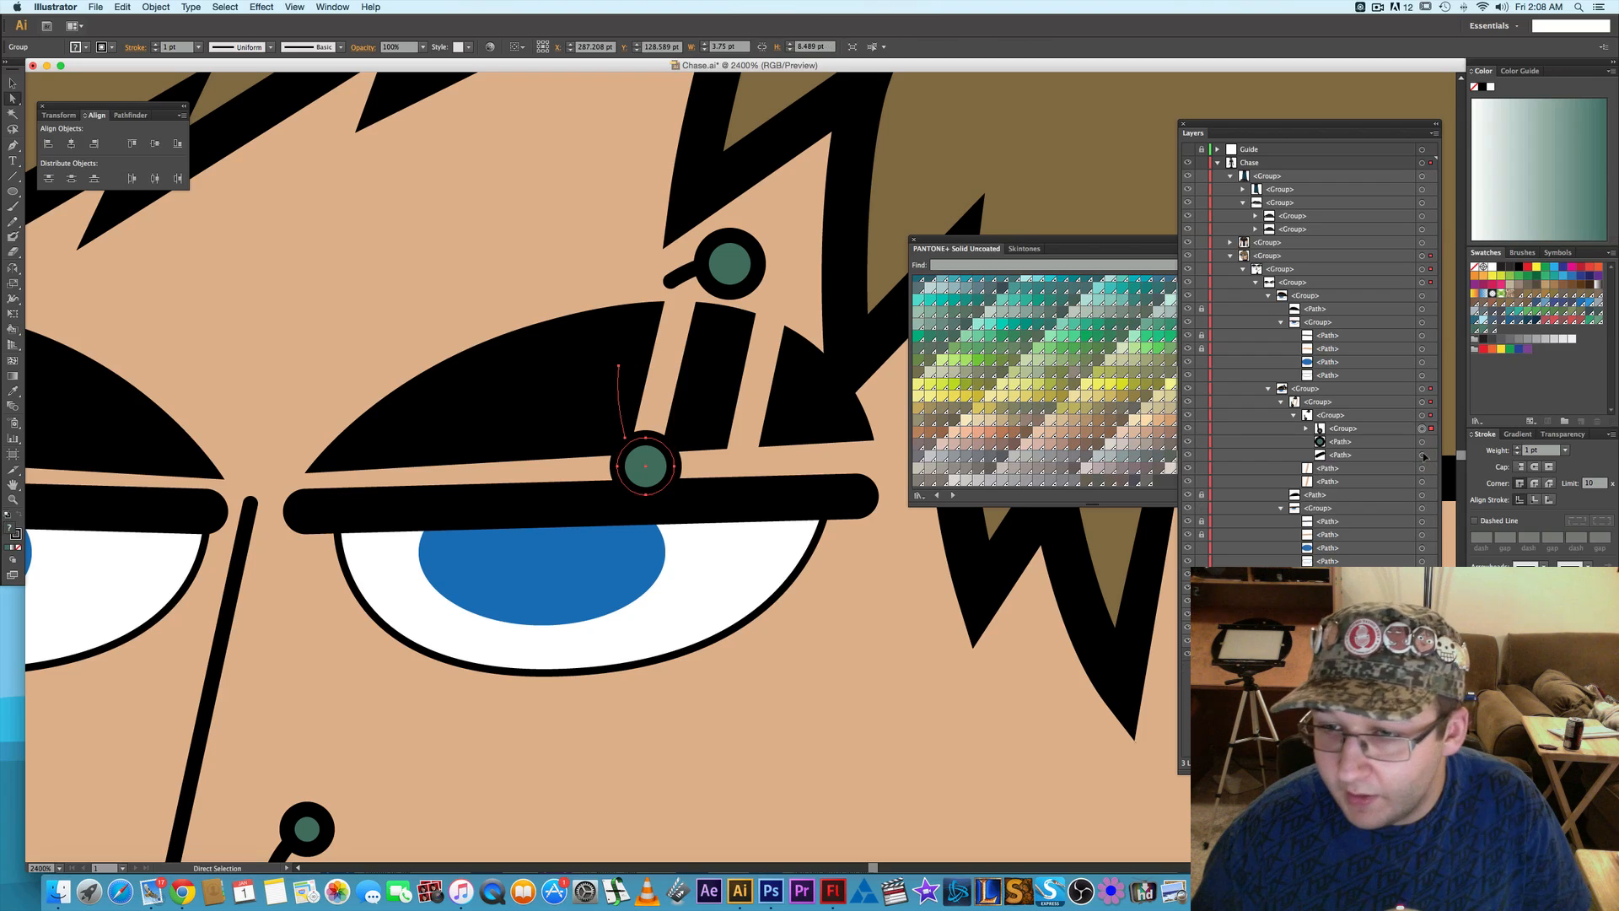
left_click(1422, 441)
left_click(1422, 455, "shift")
key("ctrl+g")
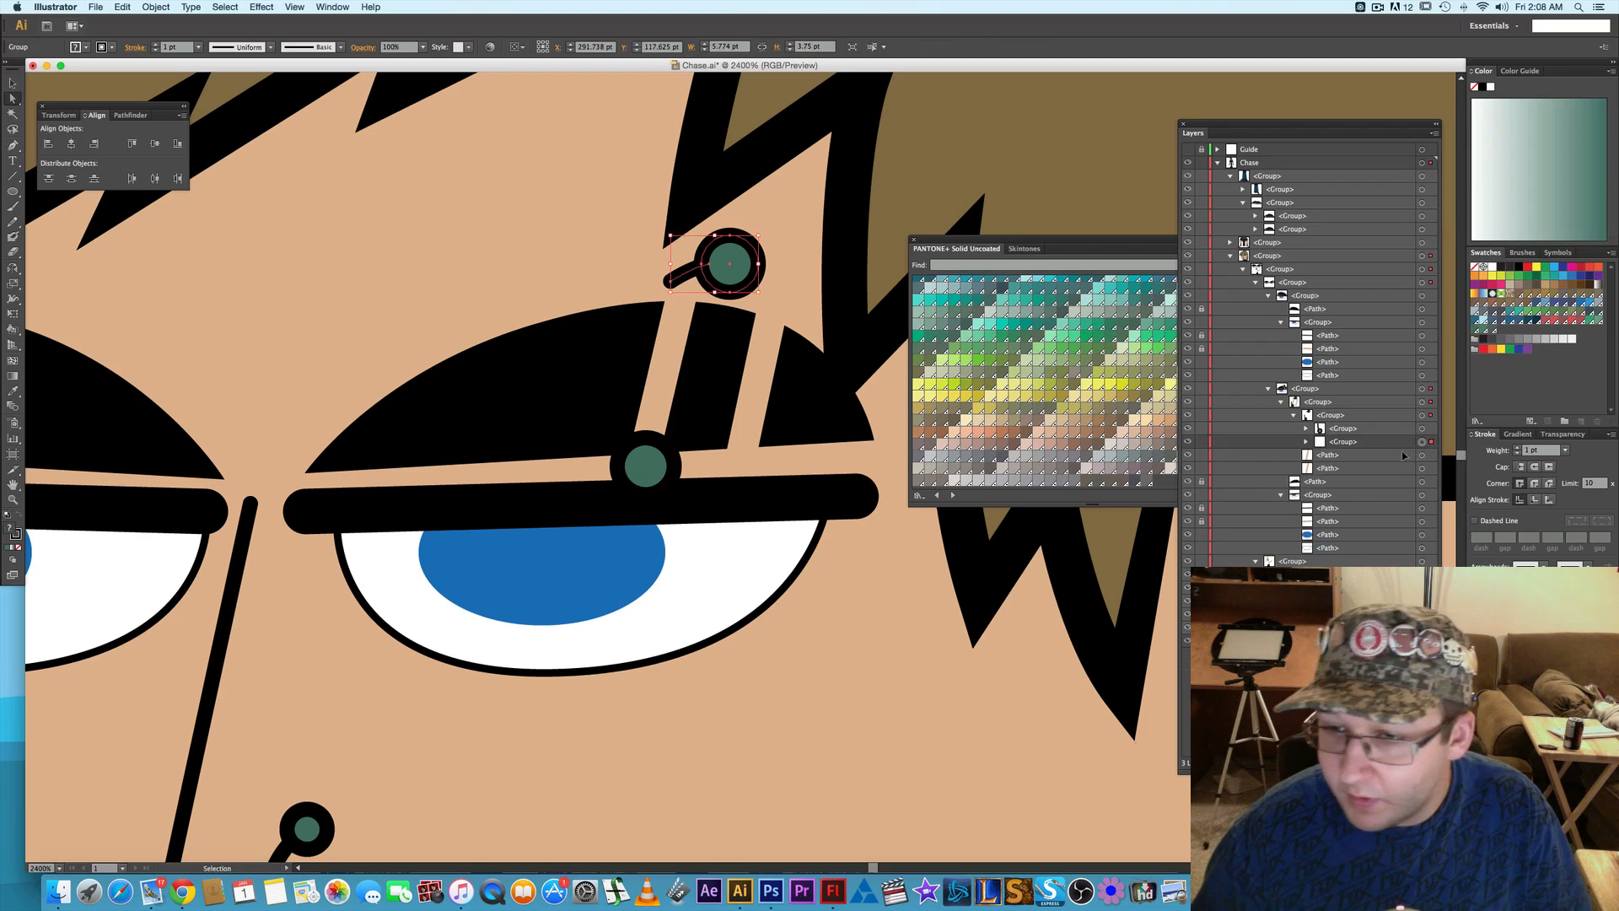
left_click(1377, 443)
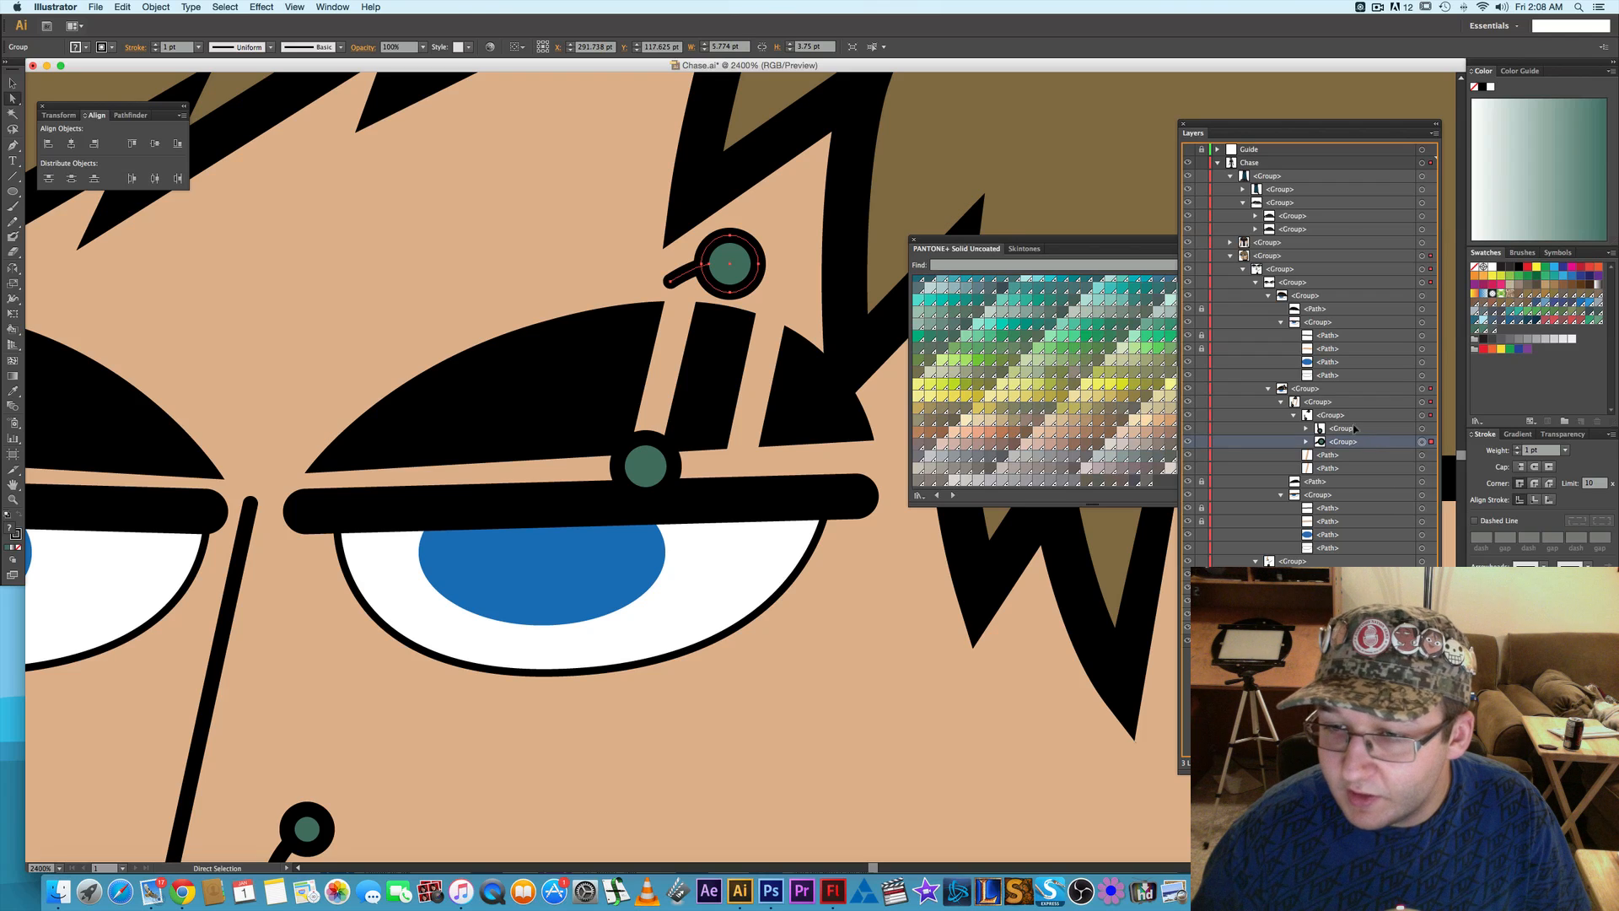
key("ctrl+]")
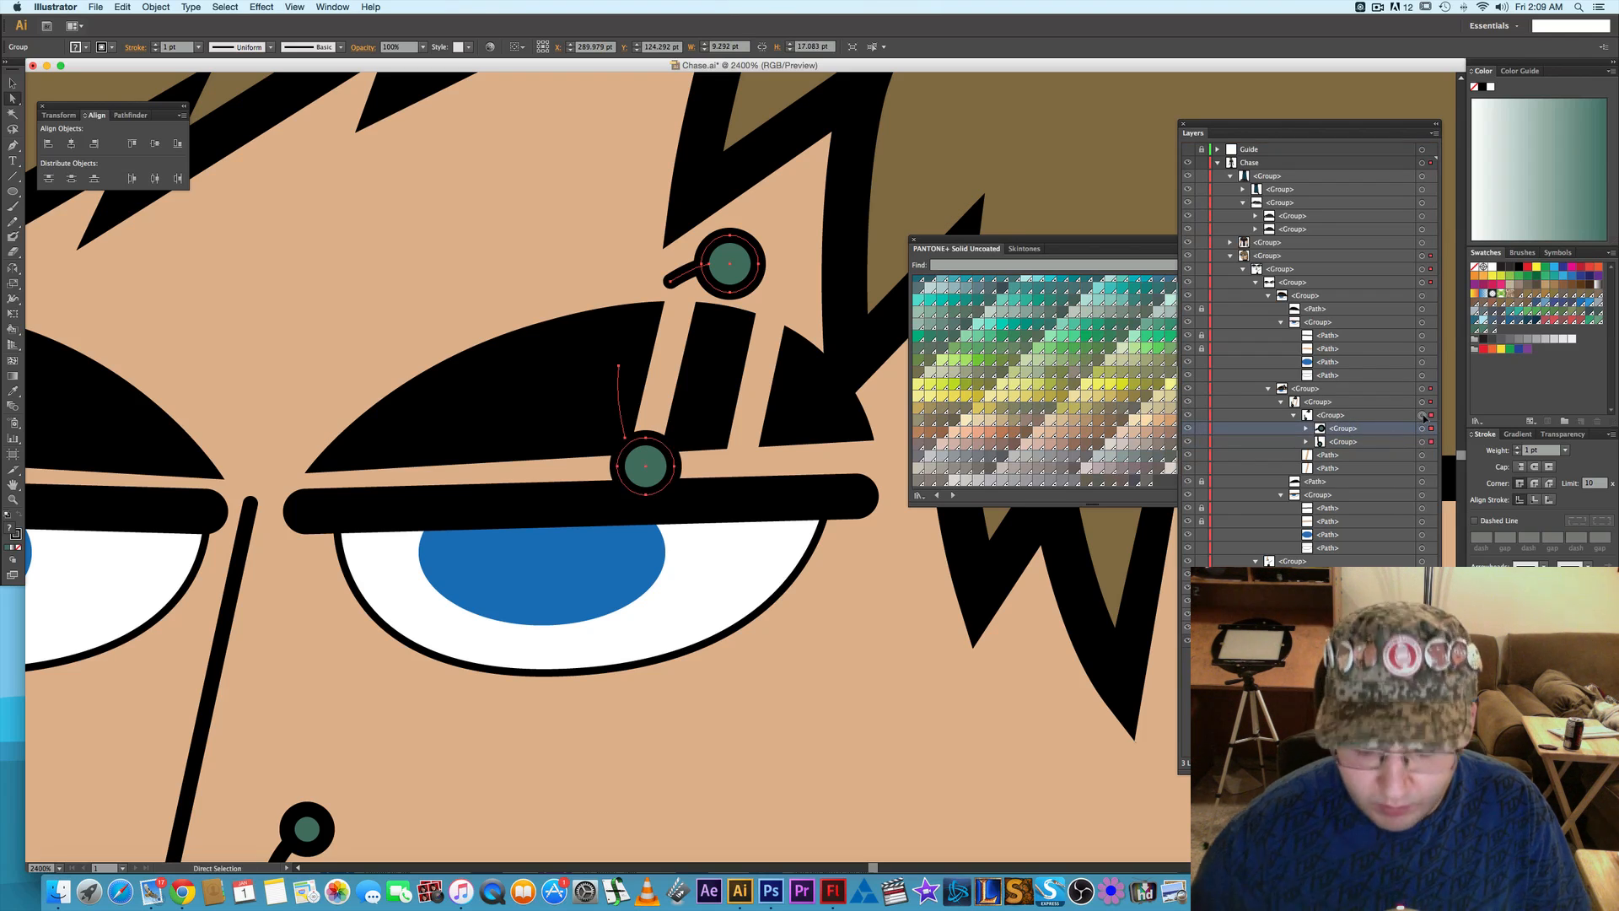
- Select the lower ball and bar group of the eyebrow piercing and shift it 1 pt right
left_click(1423, 415)
key("Up")
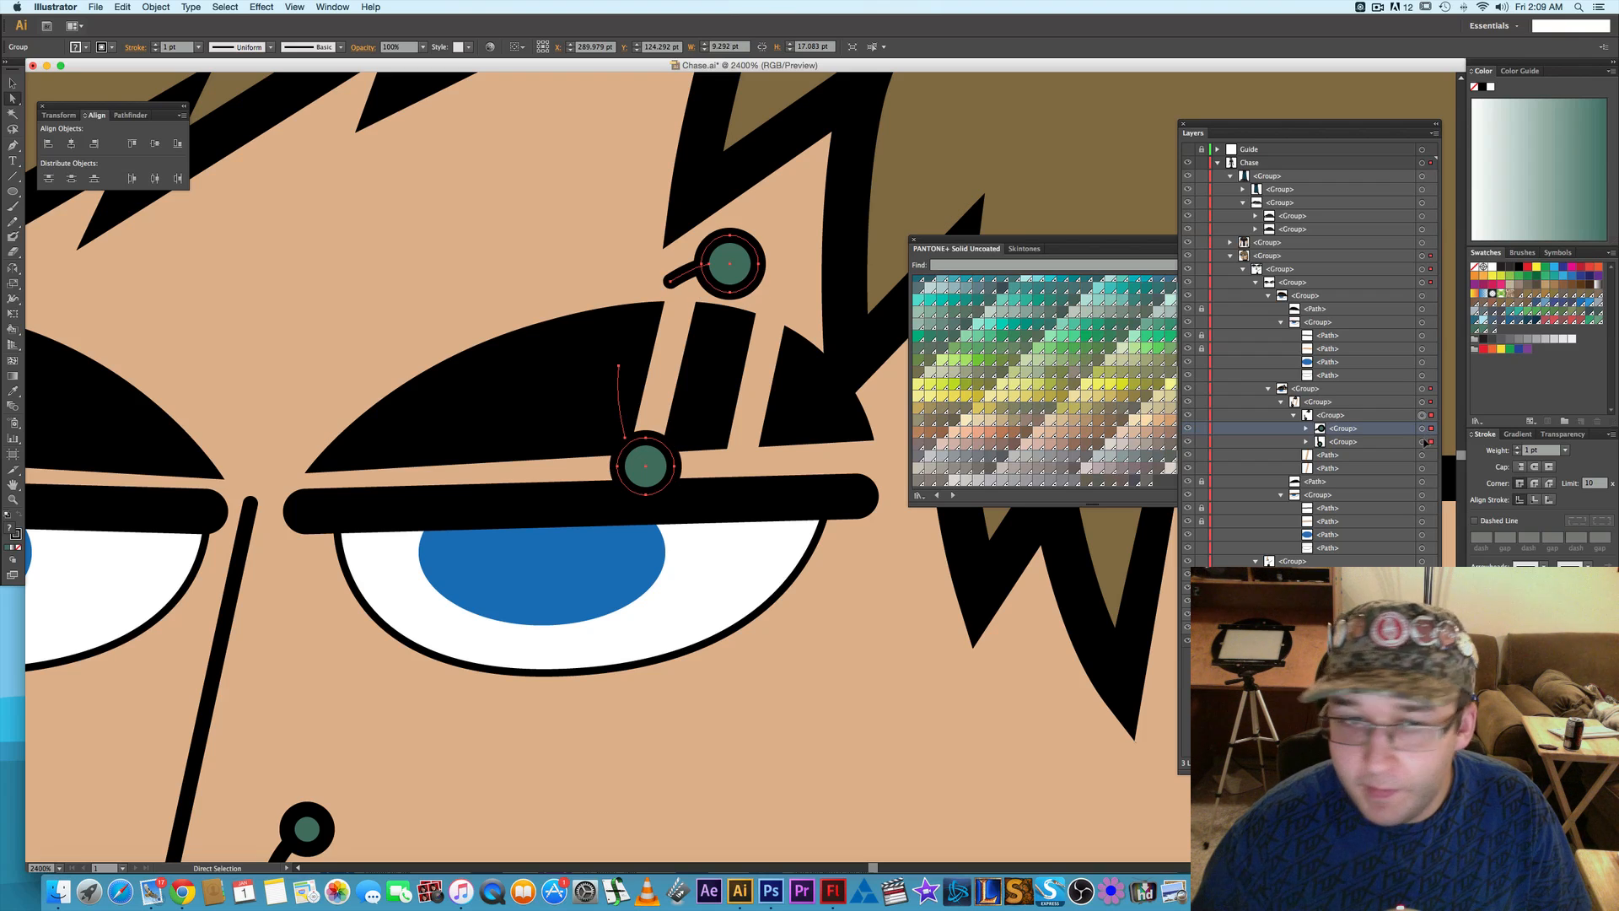
left_click(1423, 442)
key("Right")
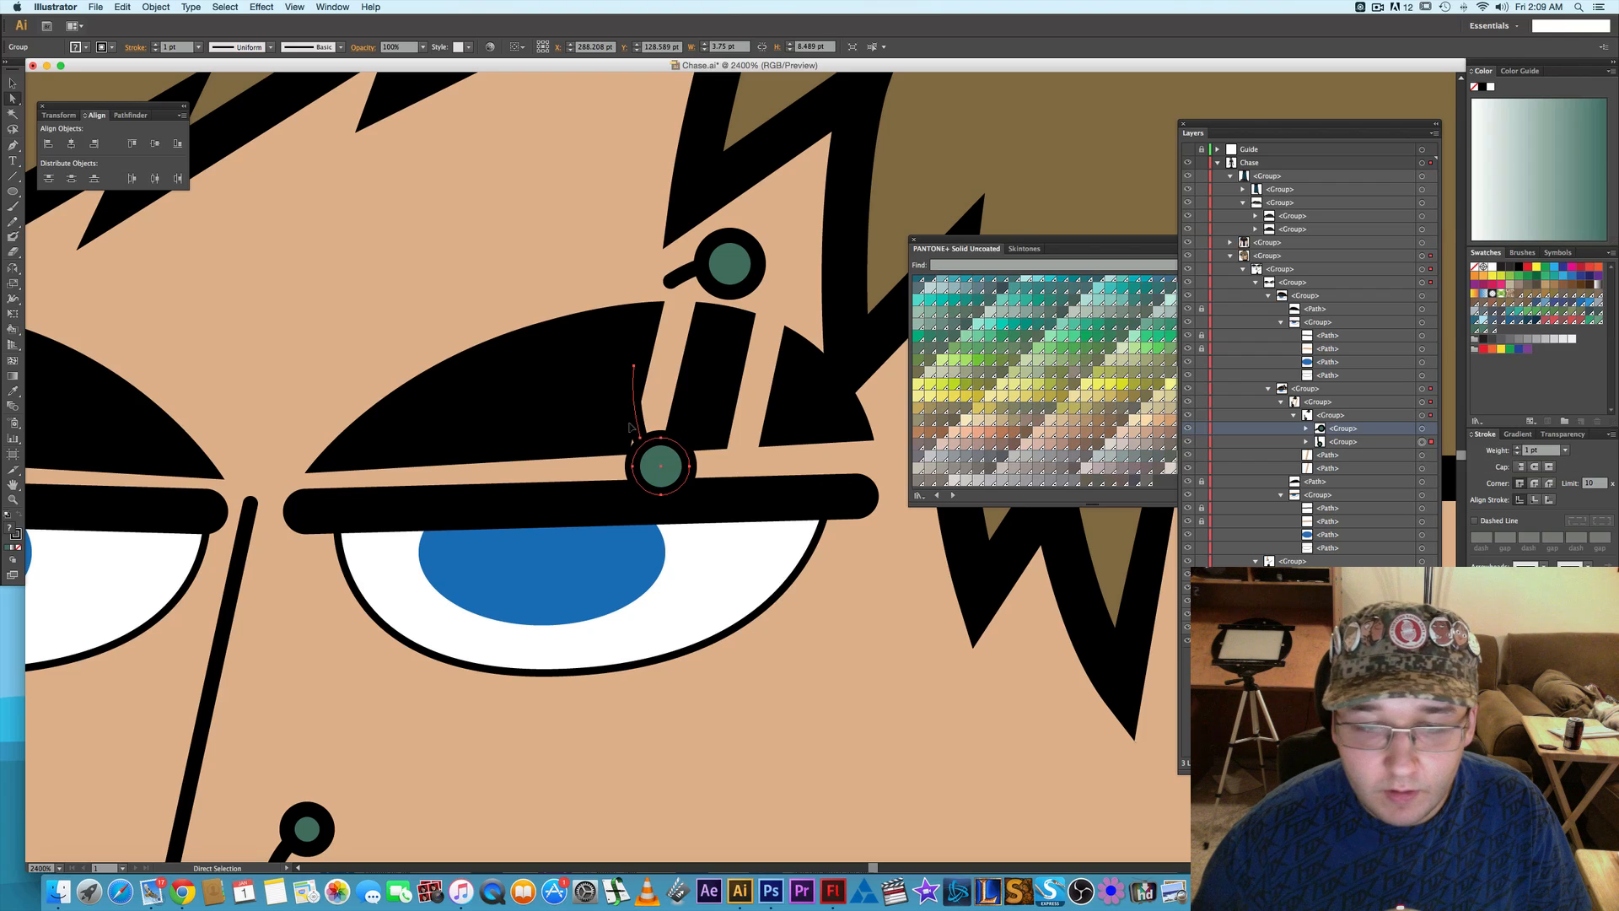
- Rotate the lower piercing group slightly counterclockwise and reposition it 2 pt lower and slightly left, over the upper eyelid line
key("v")
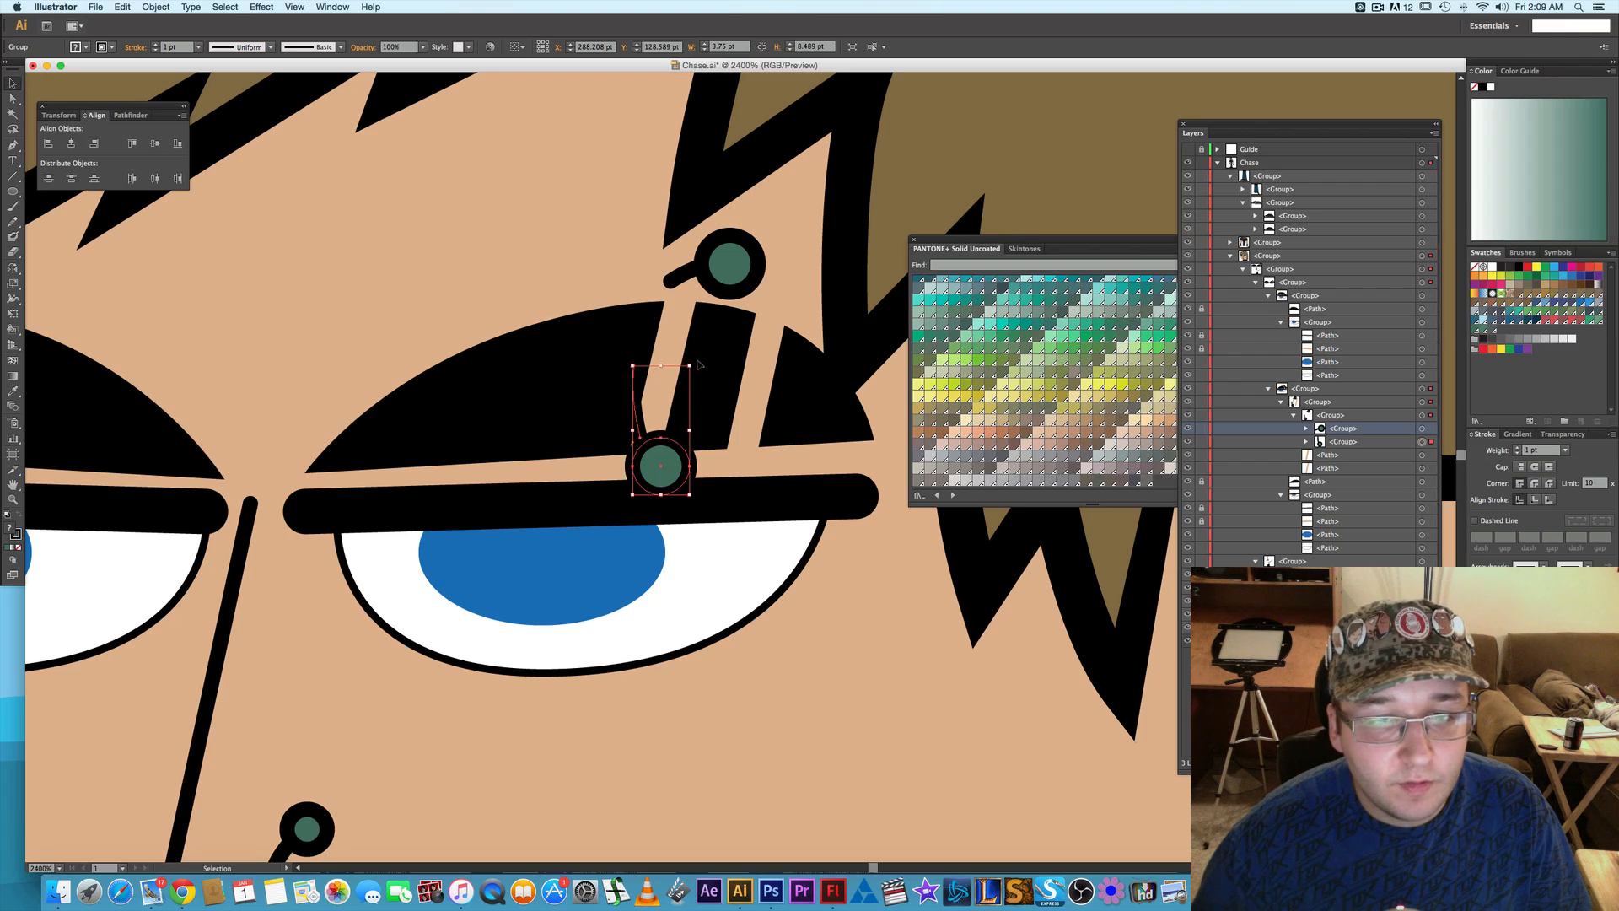
mouse_move(698, 364)
left_mouse_down()
mouse_move(696, 347)
mouse_move(679, 357)
left_mouse_up()
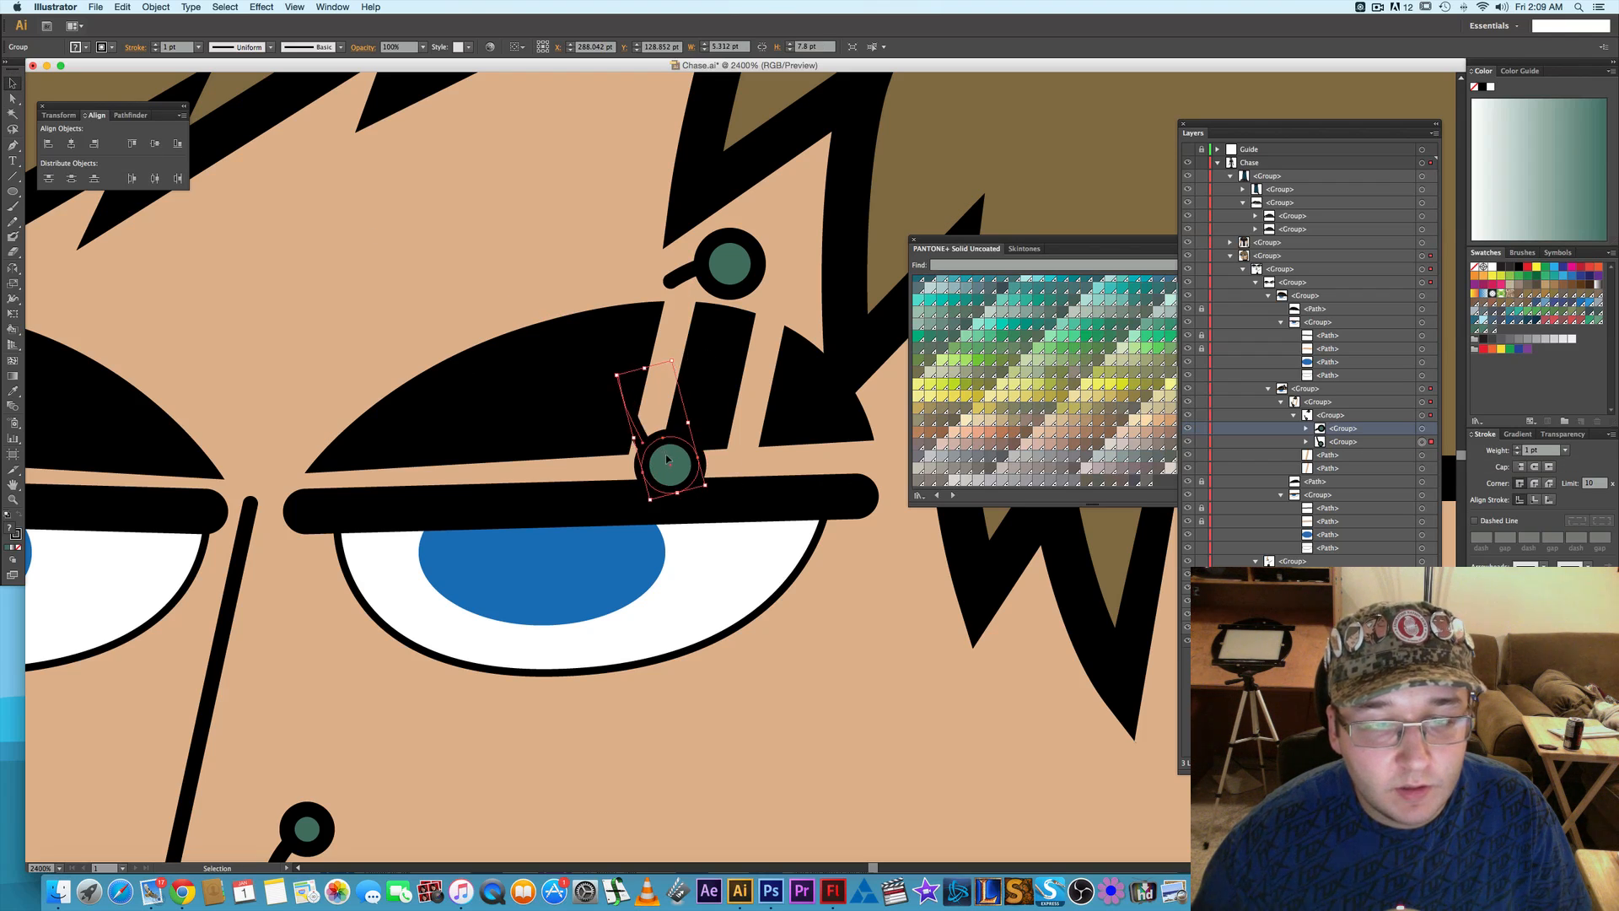
left_click_drag(667, 461, 697, 459)
key("Left")
key("Down")
key("Down")
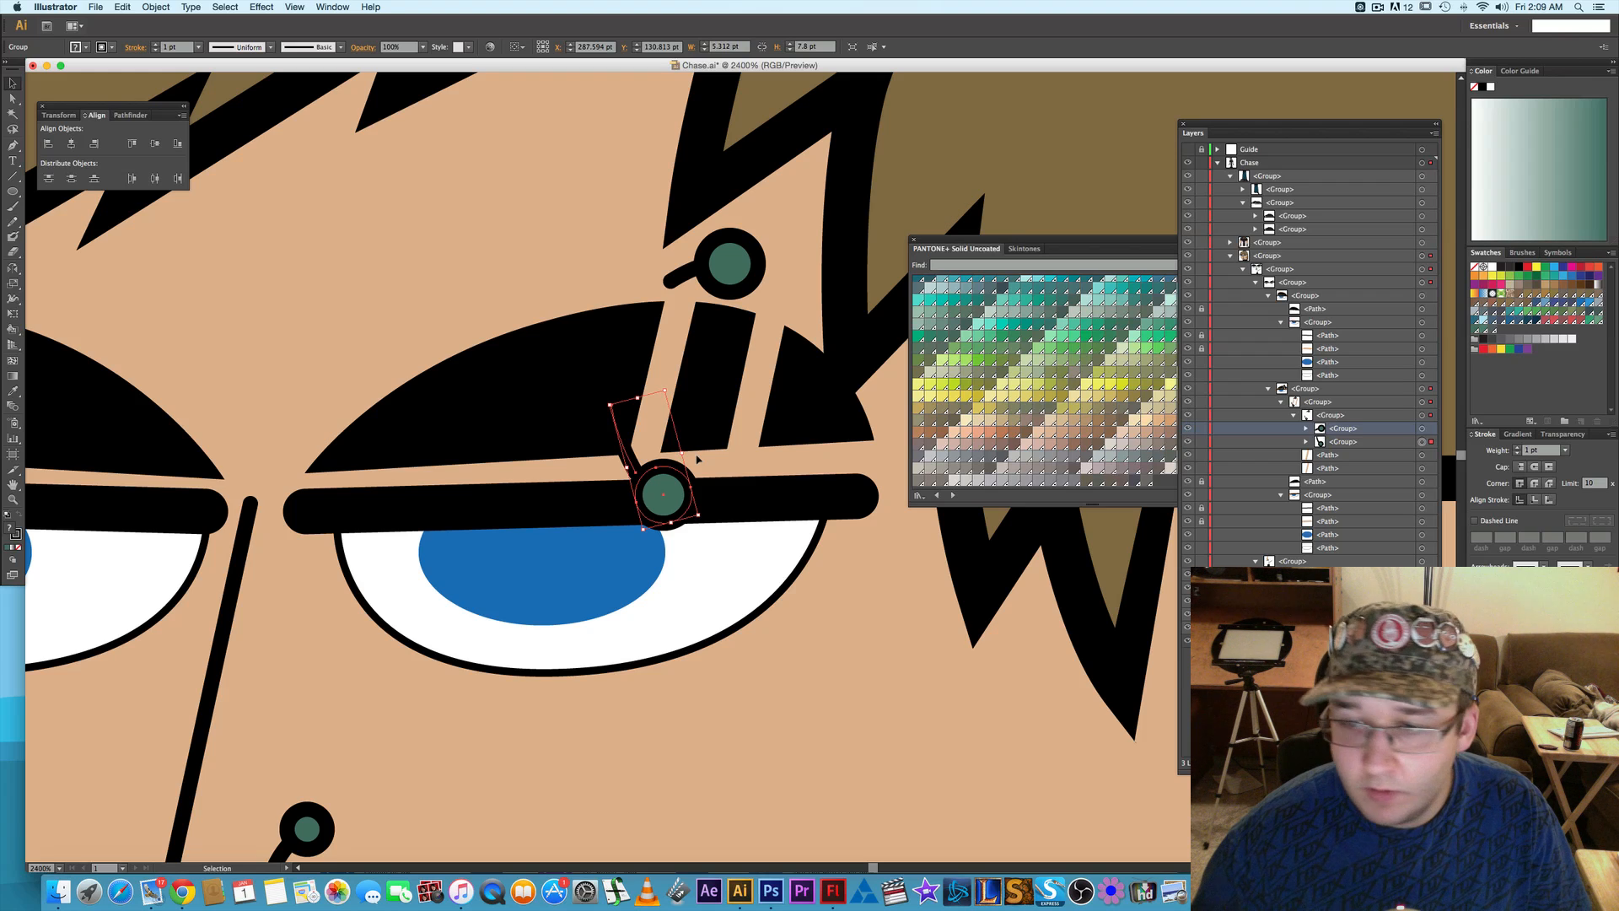
- Select the whole eyebrow piercing group and shift it 6 pt right
left_click(1423, 416)
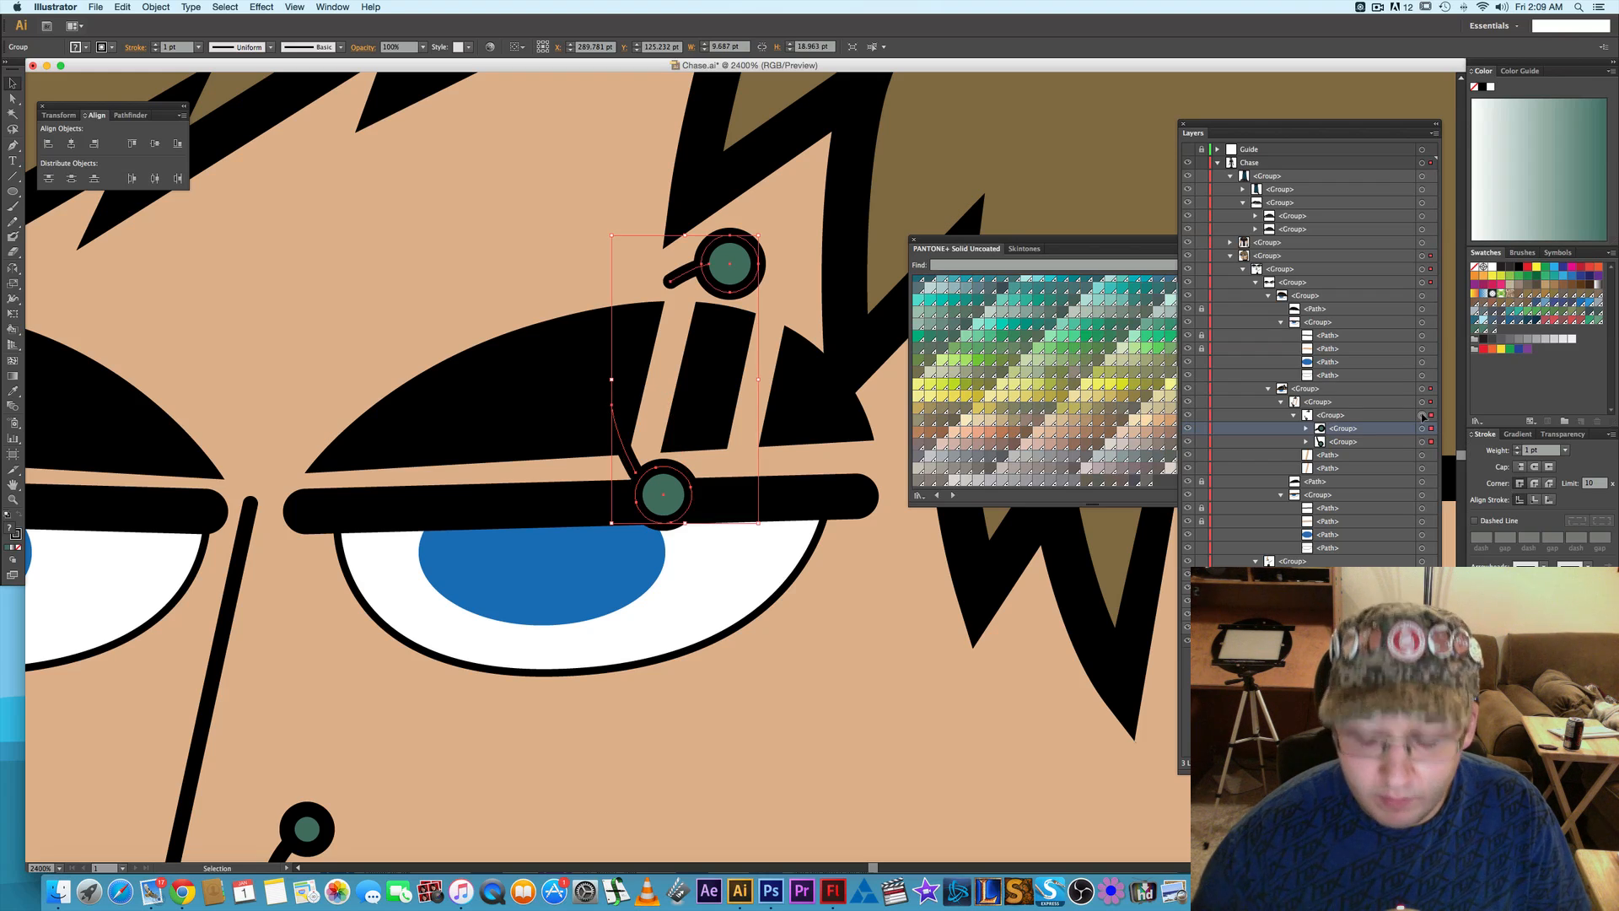
key("Right")
key("Right")
key("Right")
key("Right")
key("Right")
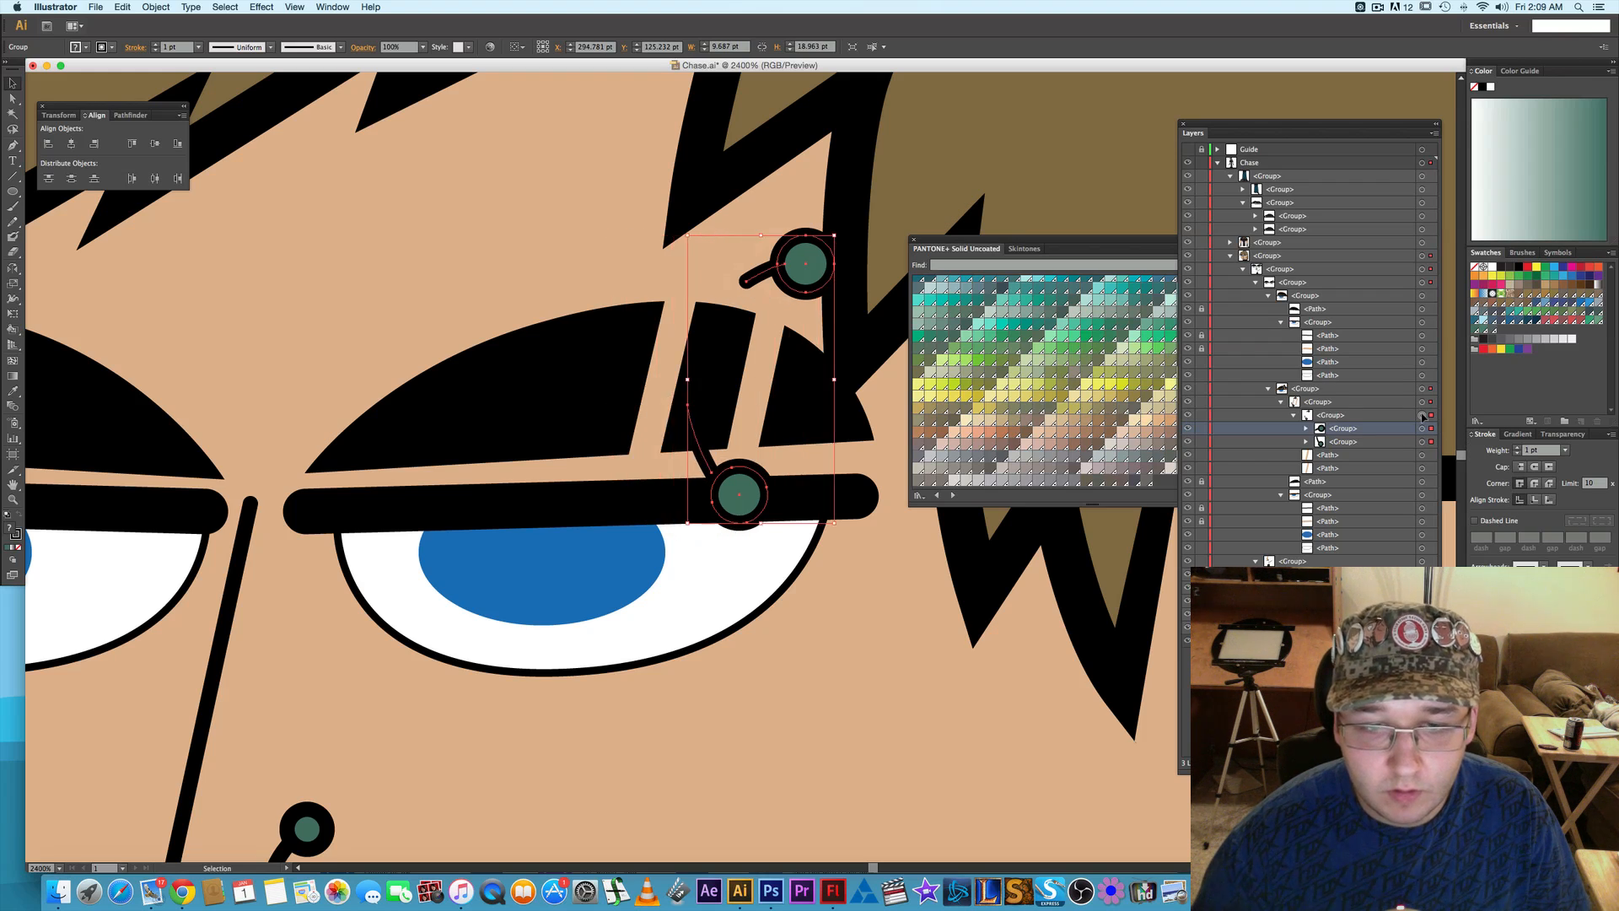
key("Right")
key("Right")
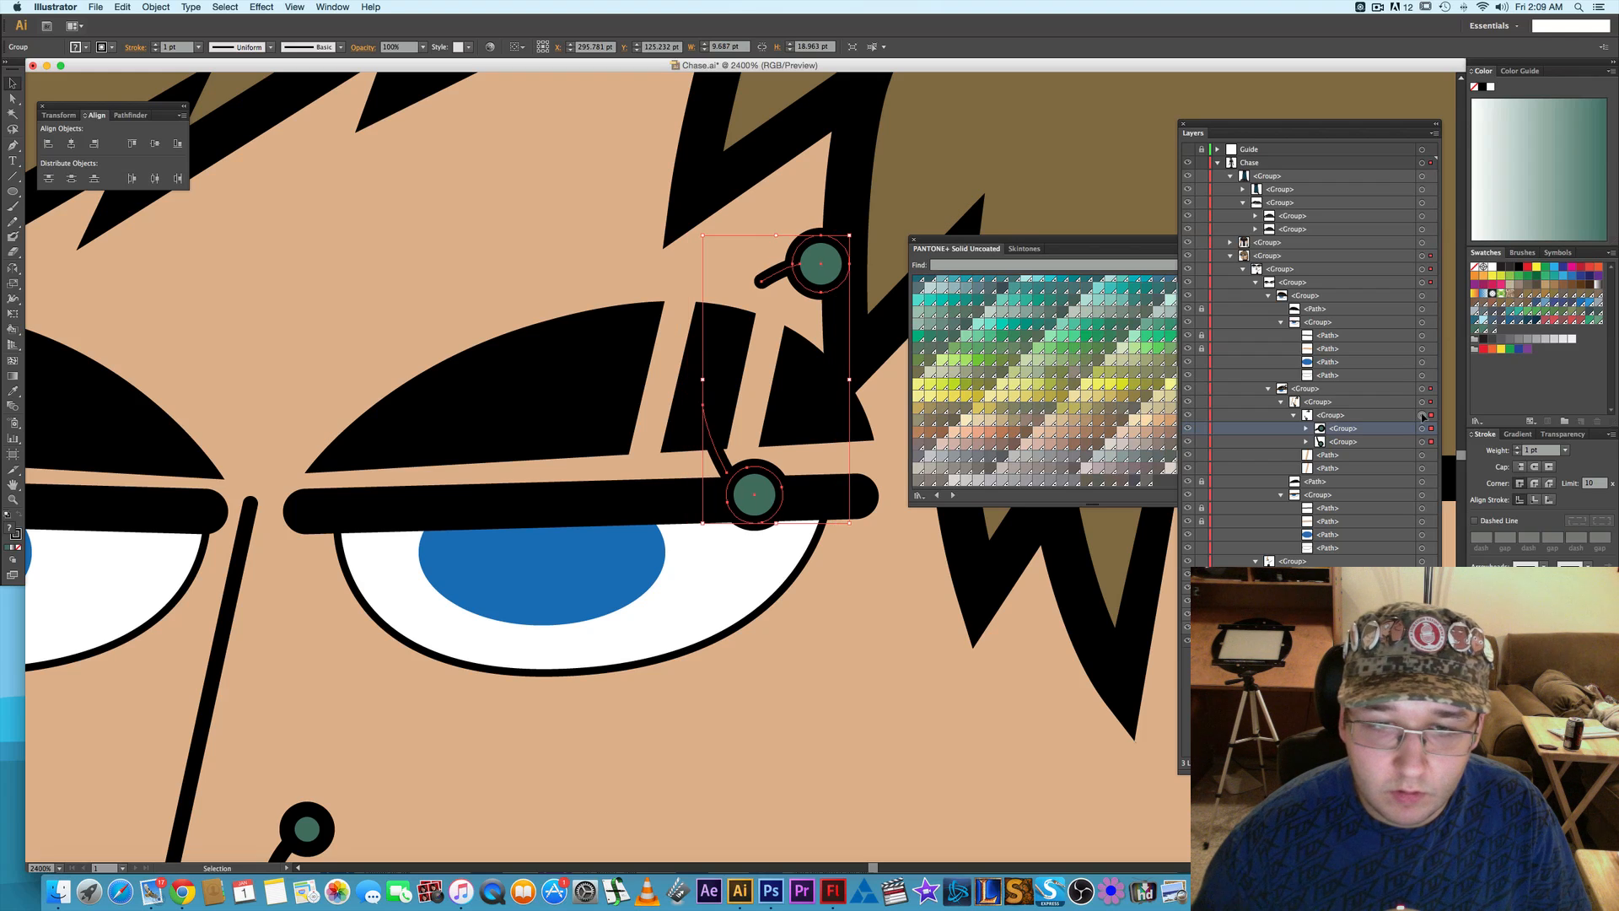
- Clear the piercing selection and examine the whole character at full-figure and head size
left_click(995, 589)
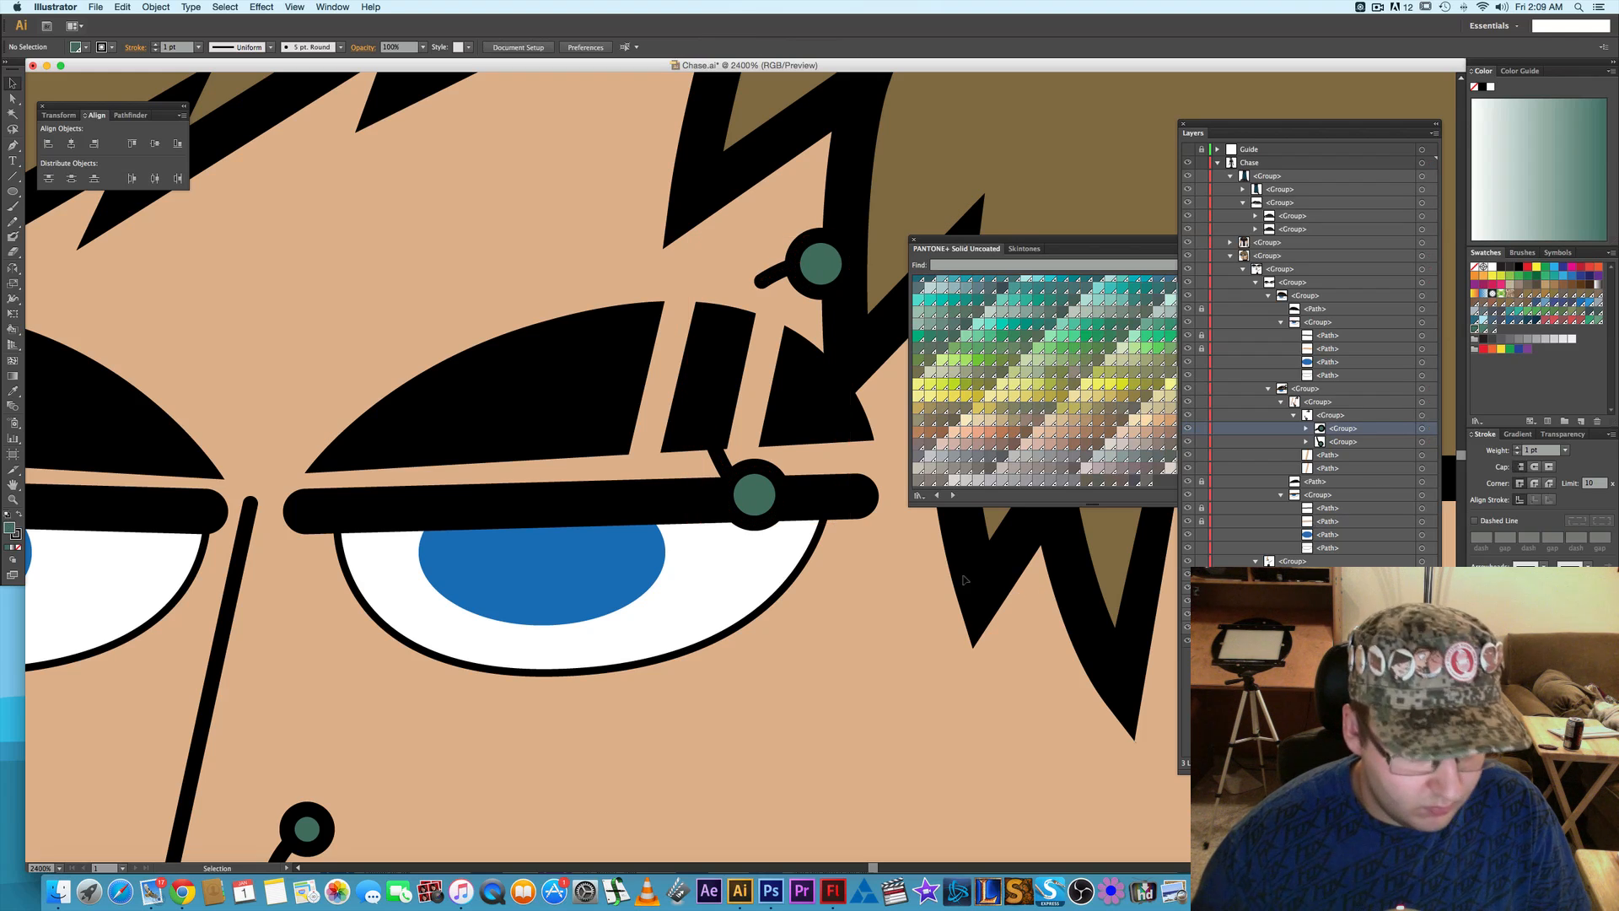
key("z")
key("a")
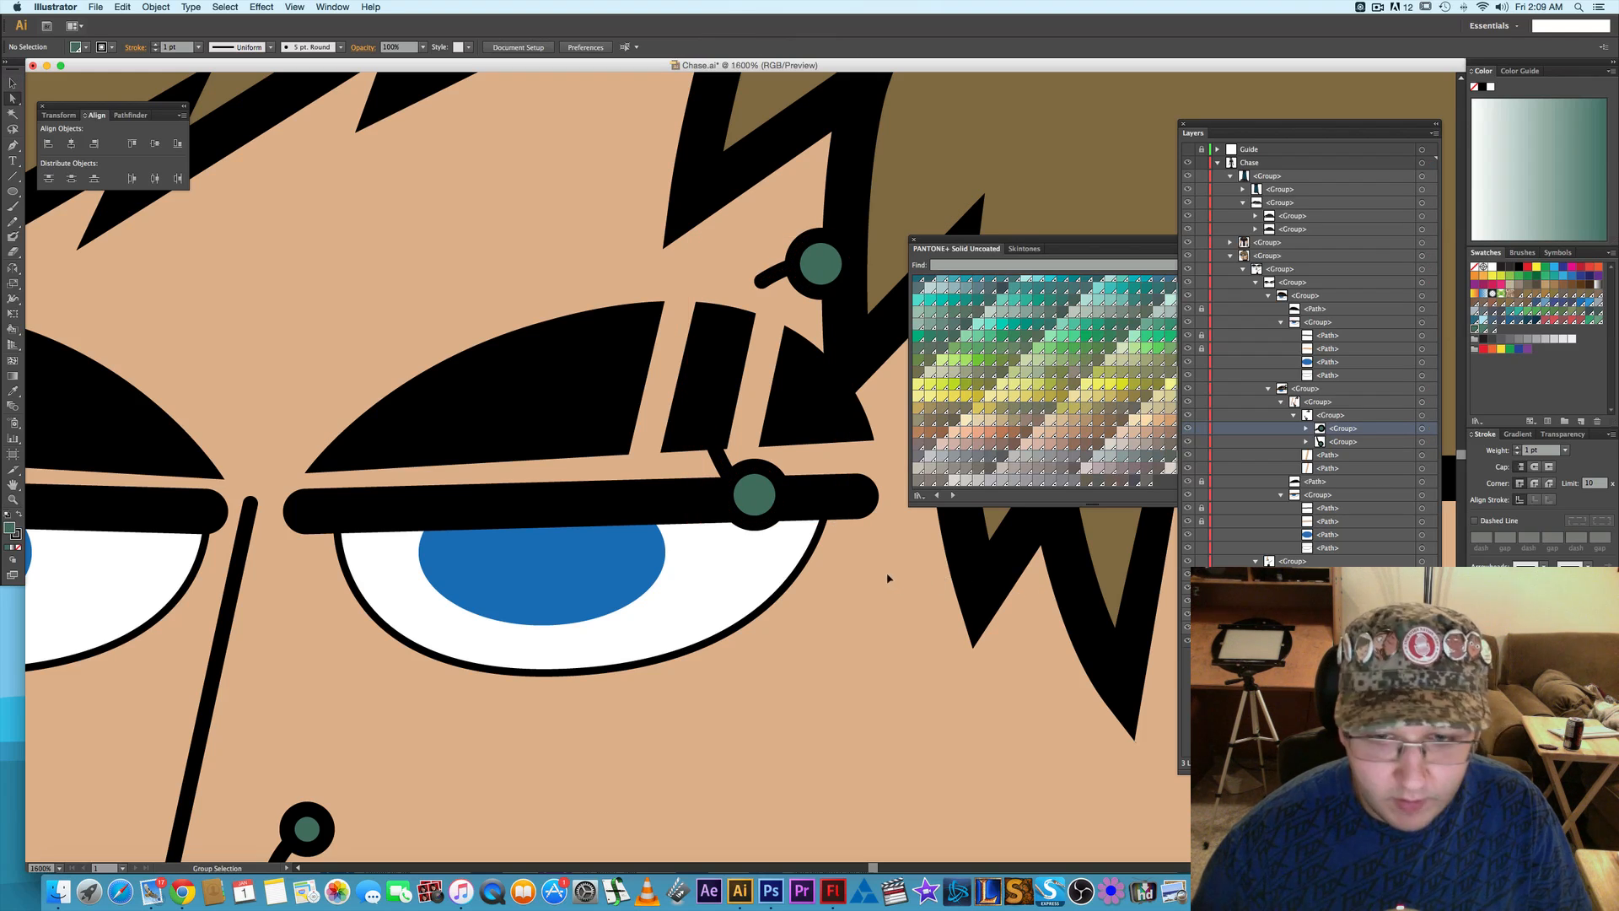
scroll(885, 574, "down", 3, "alt")
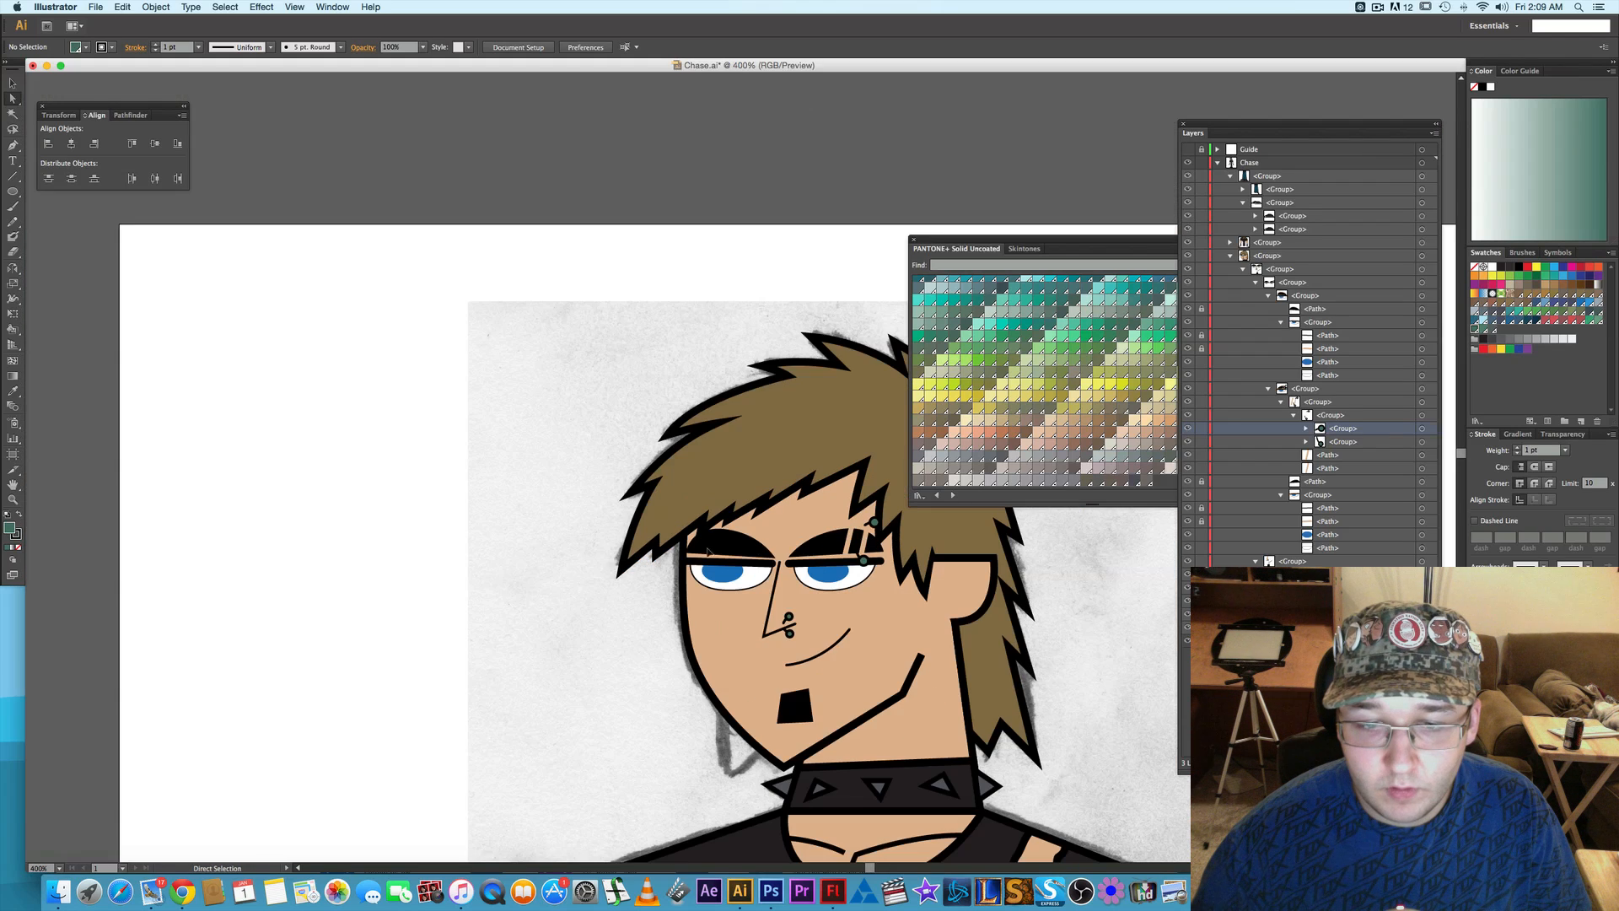
key("space")
left_click_drag(574, 588, 487, 497)
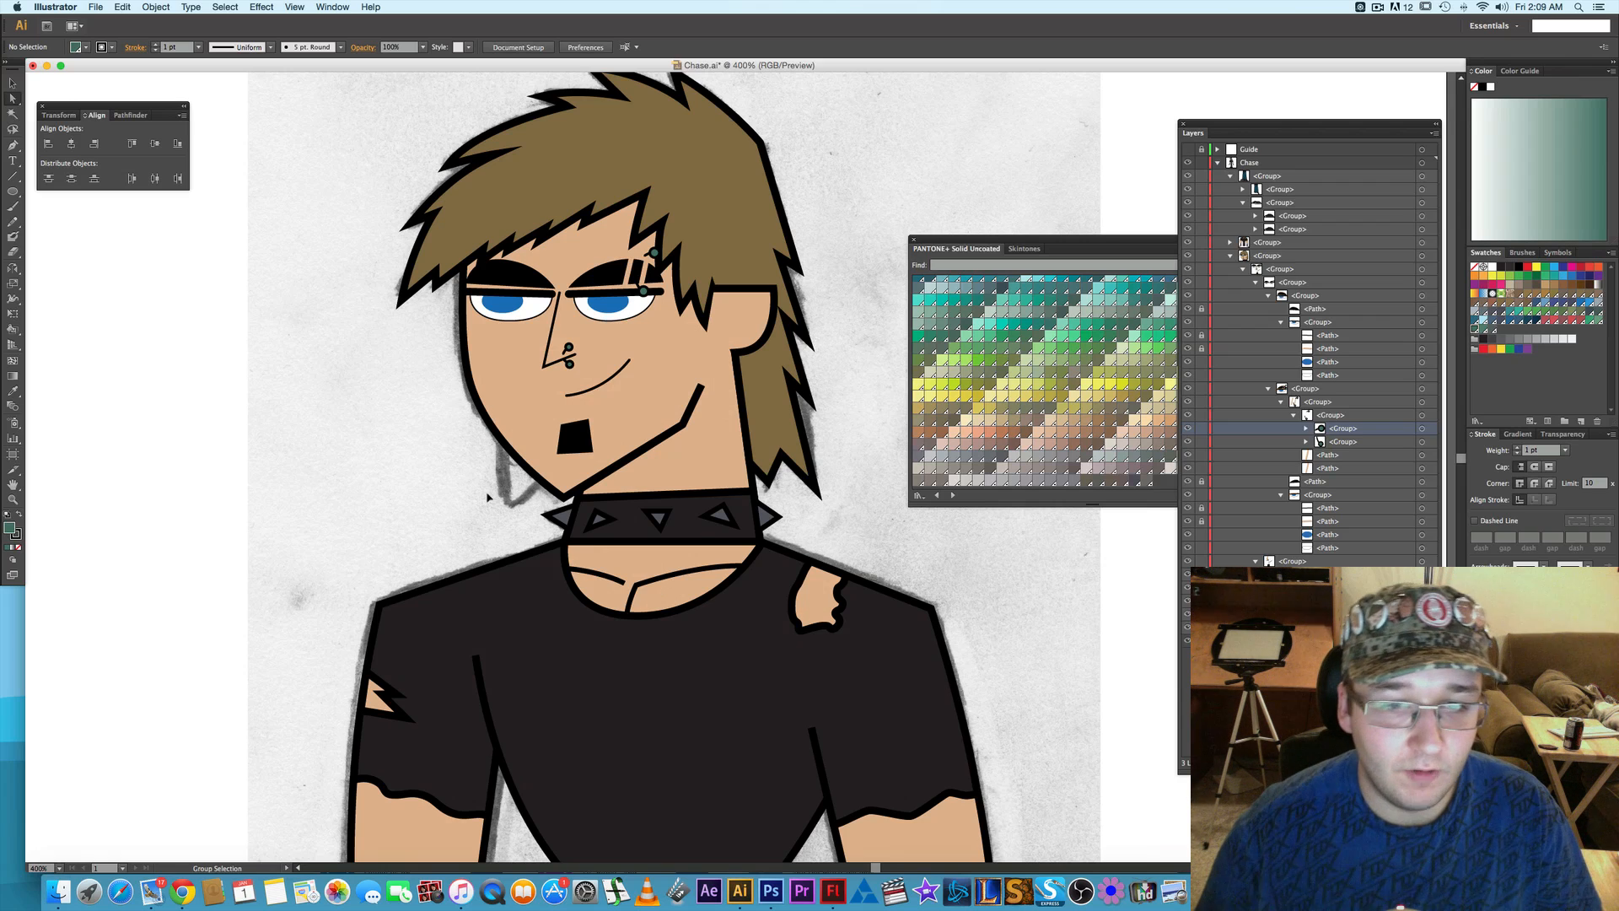
key("alt")
scroll(482, 479, "down", 2)
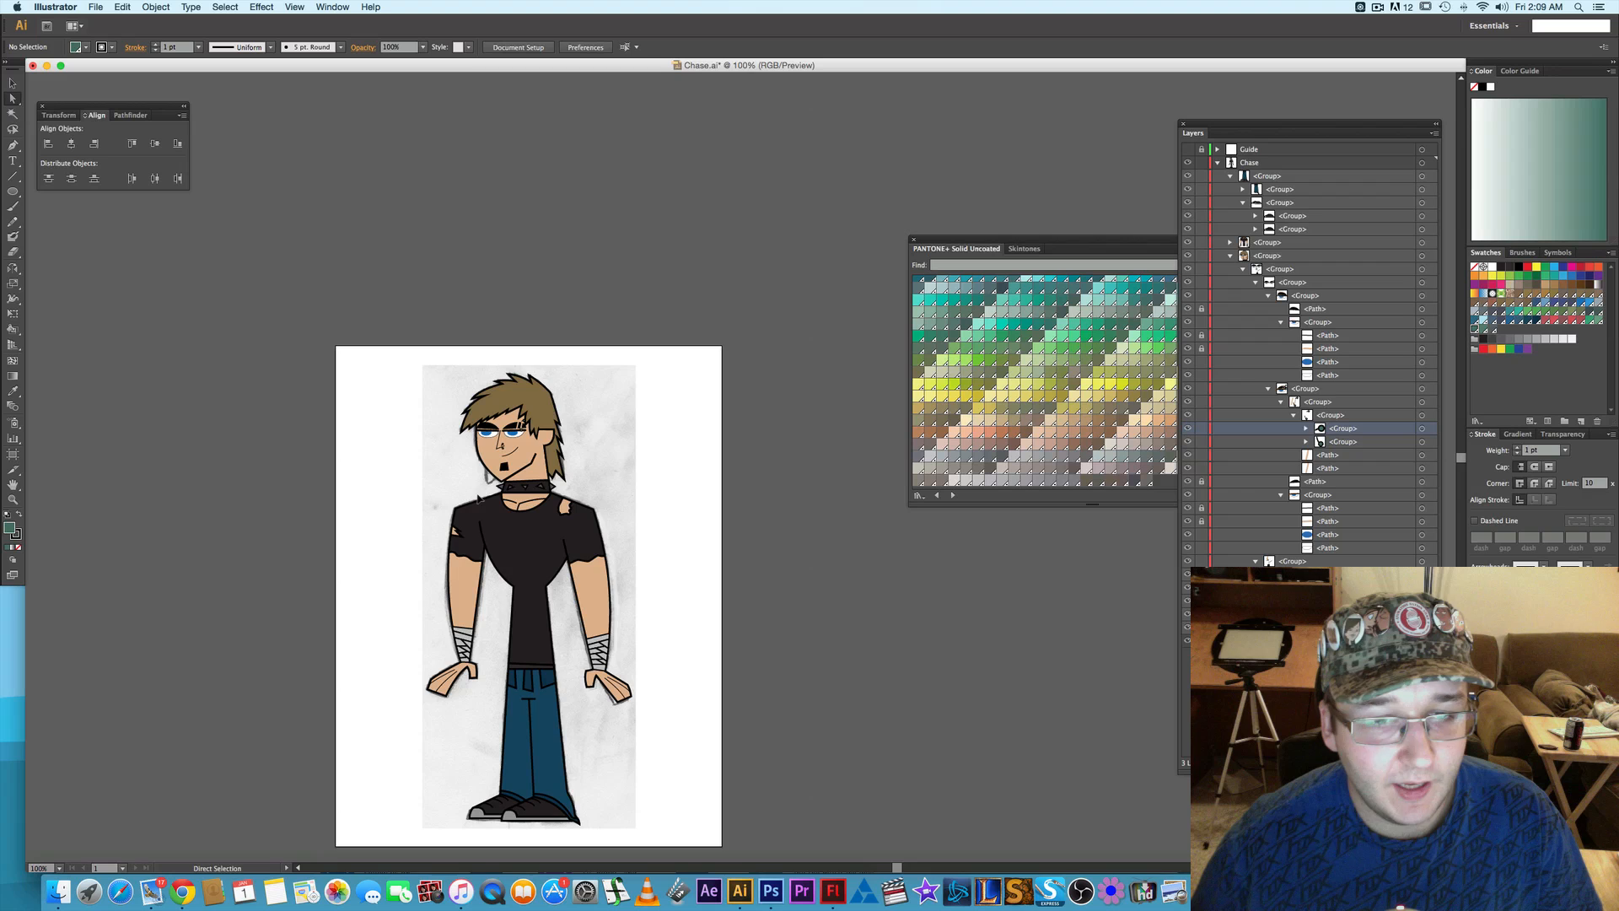
left_click_drag(484, 530, 505, 481)
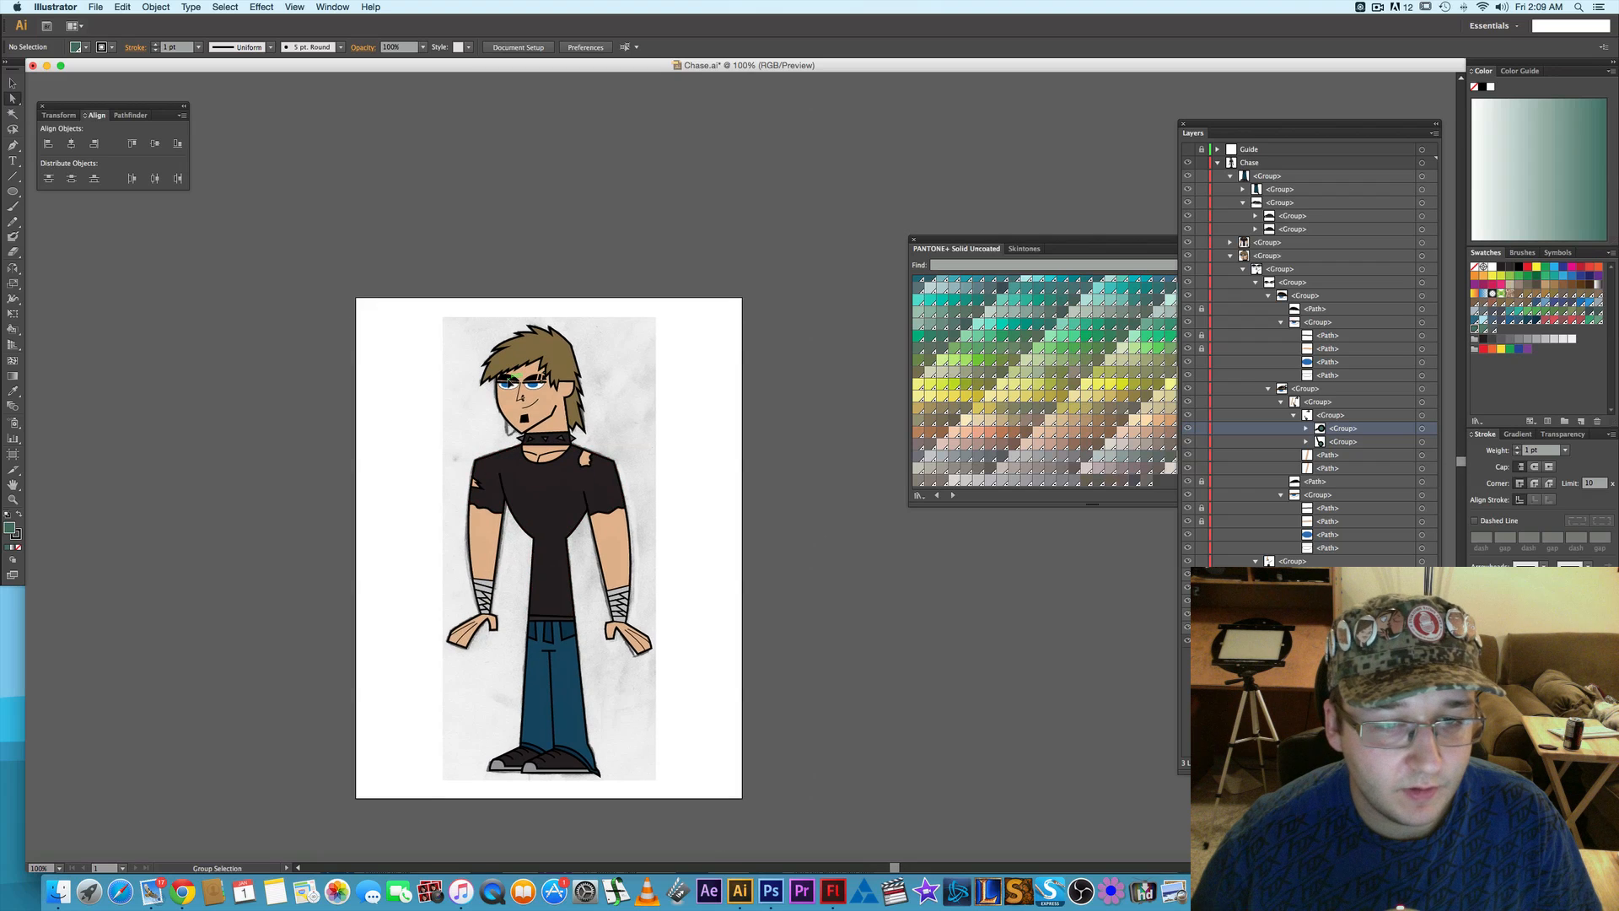
scroll(520, 398, "up", 1)
scroll(511, 385, "up", 1)
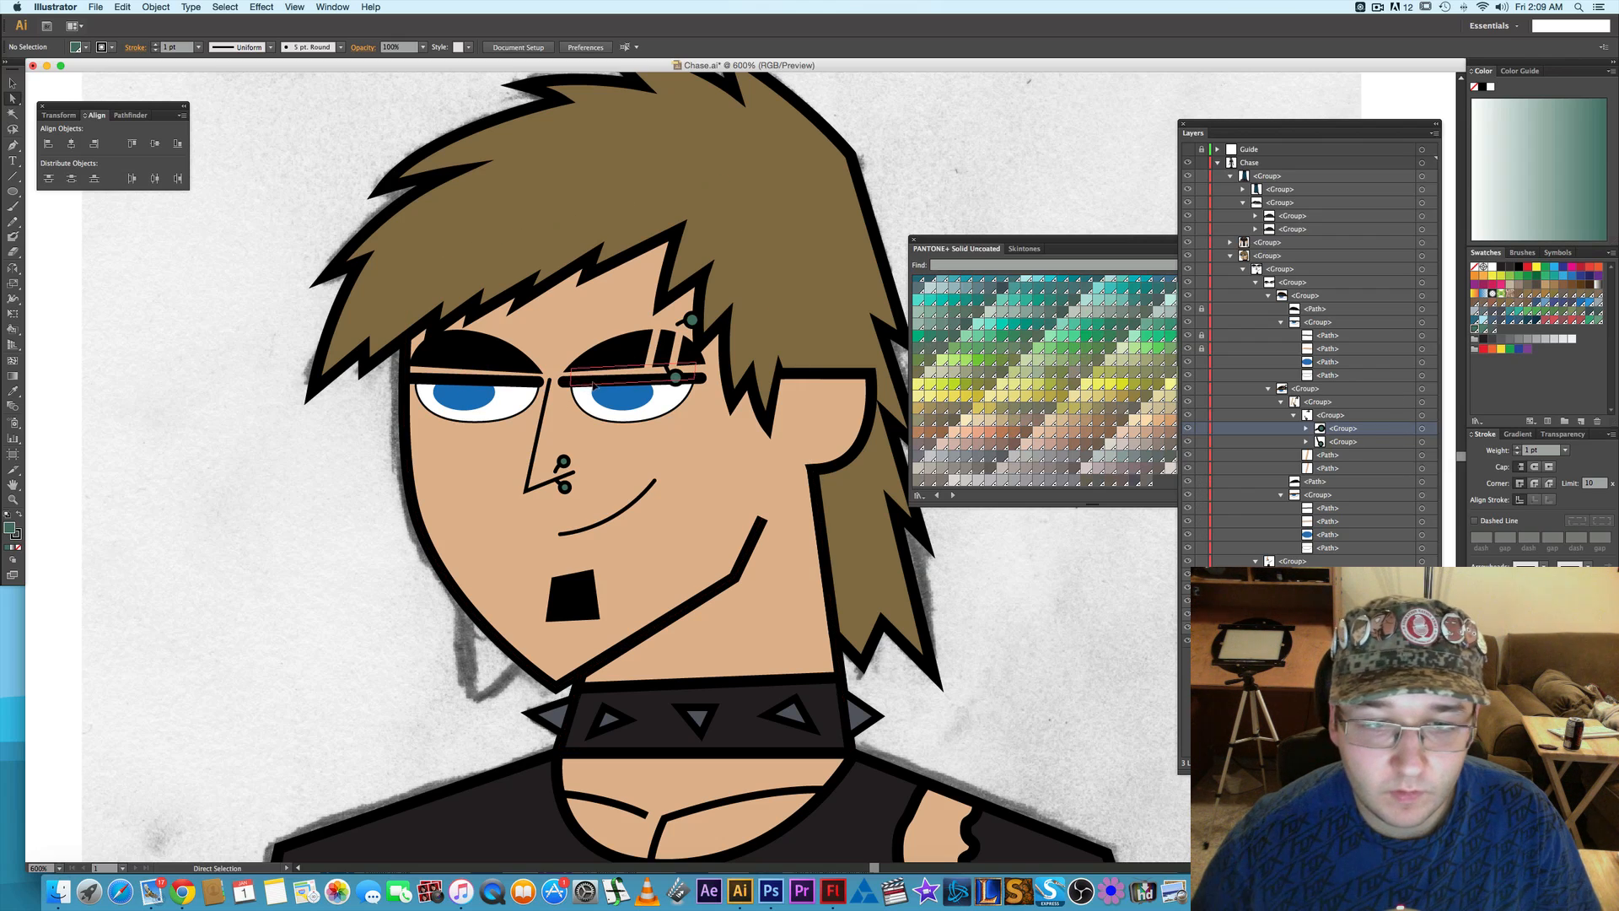
- Unlock the paths of both eyes and set the stroke weight of both upper eyelid lines to 2 pt
left_click(486, 381)
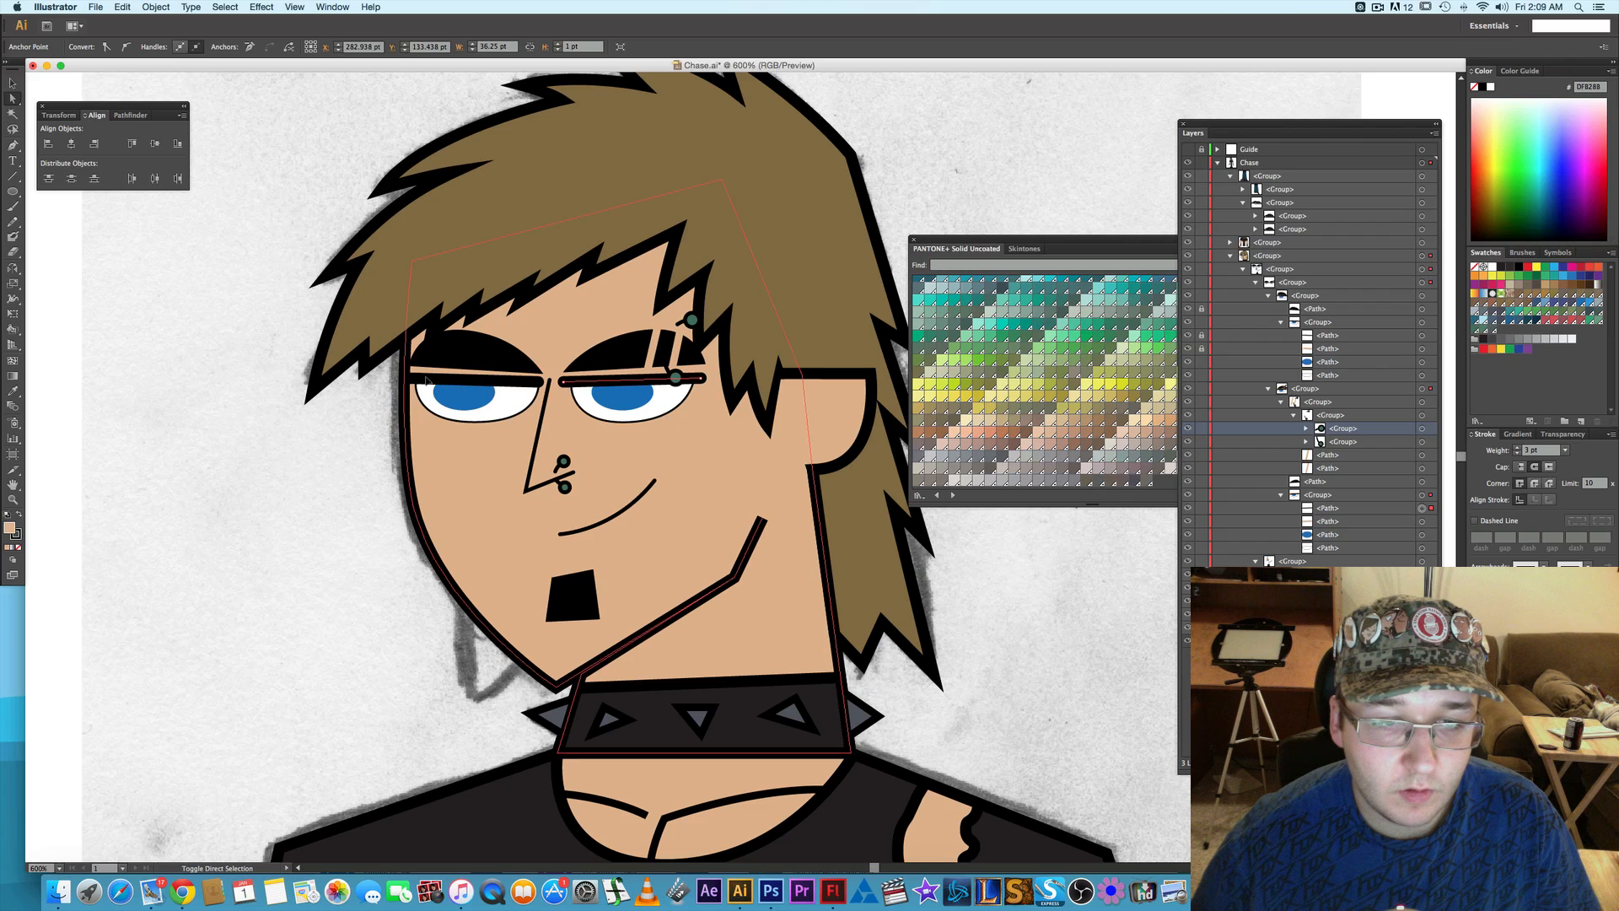
left_click(905, 469)
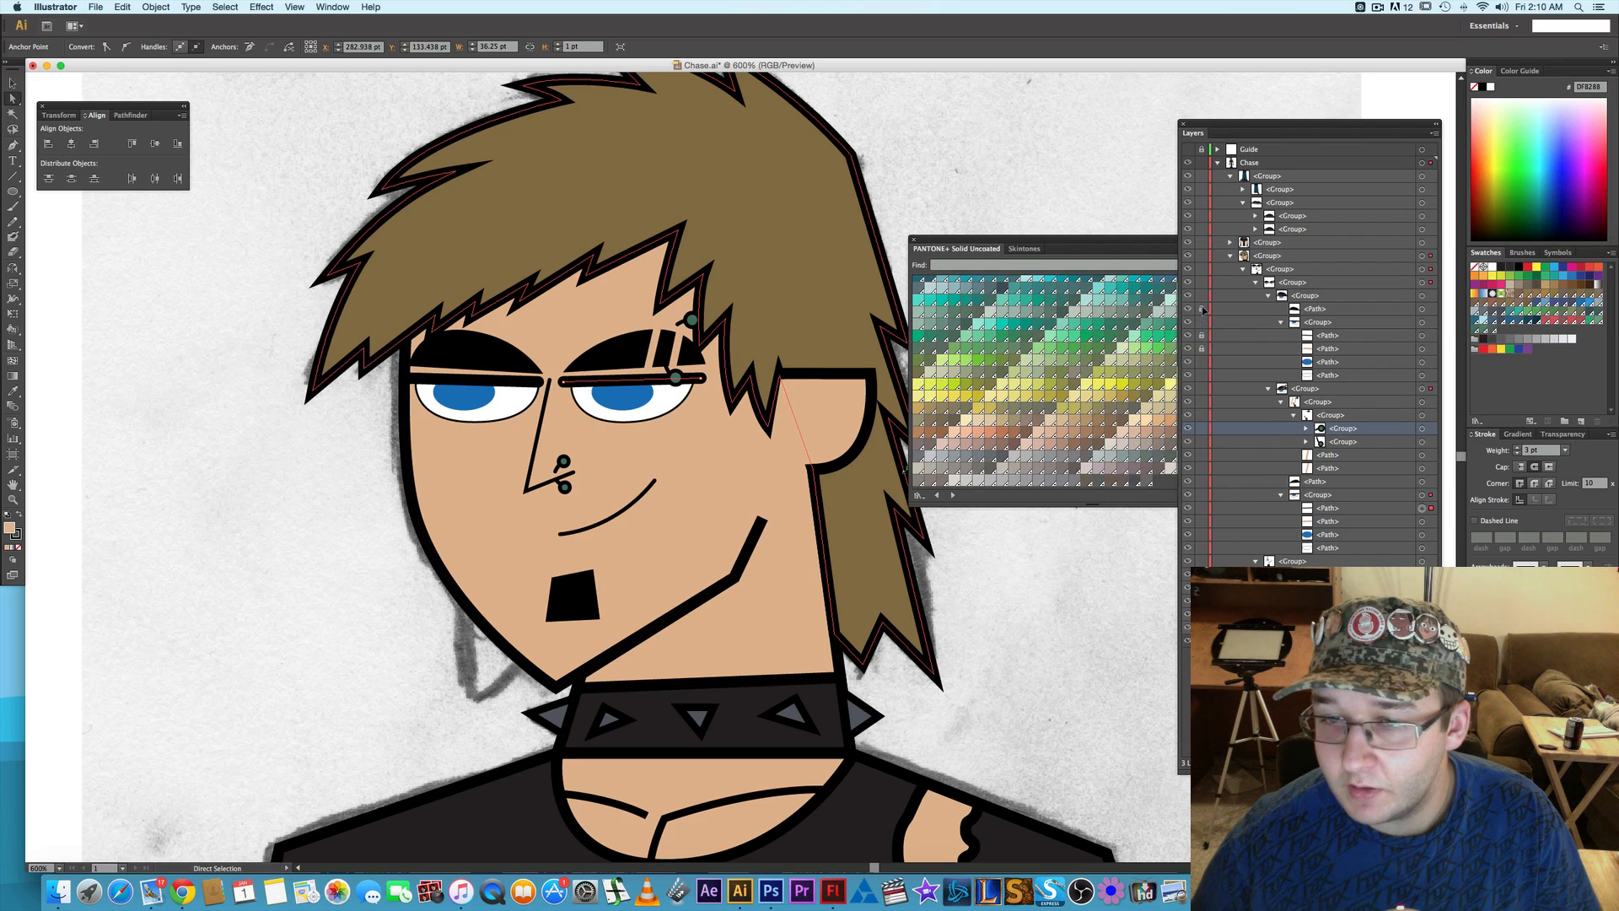
left_click(508, 383)
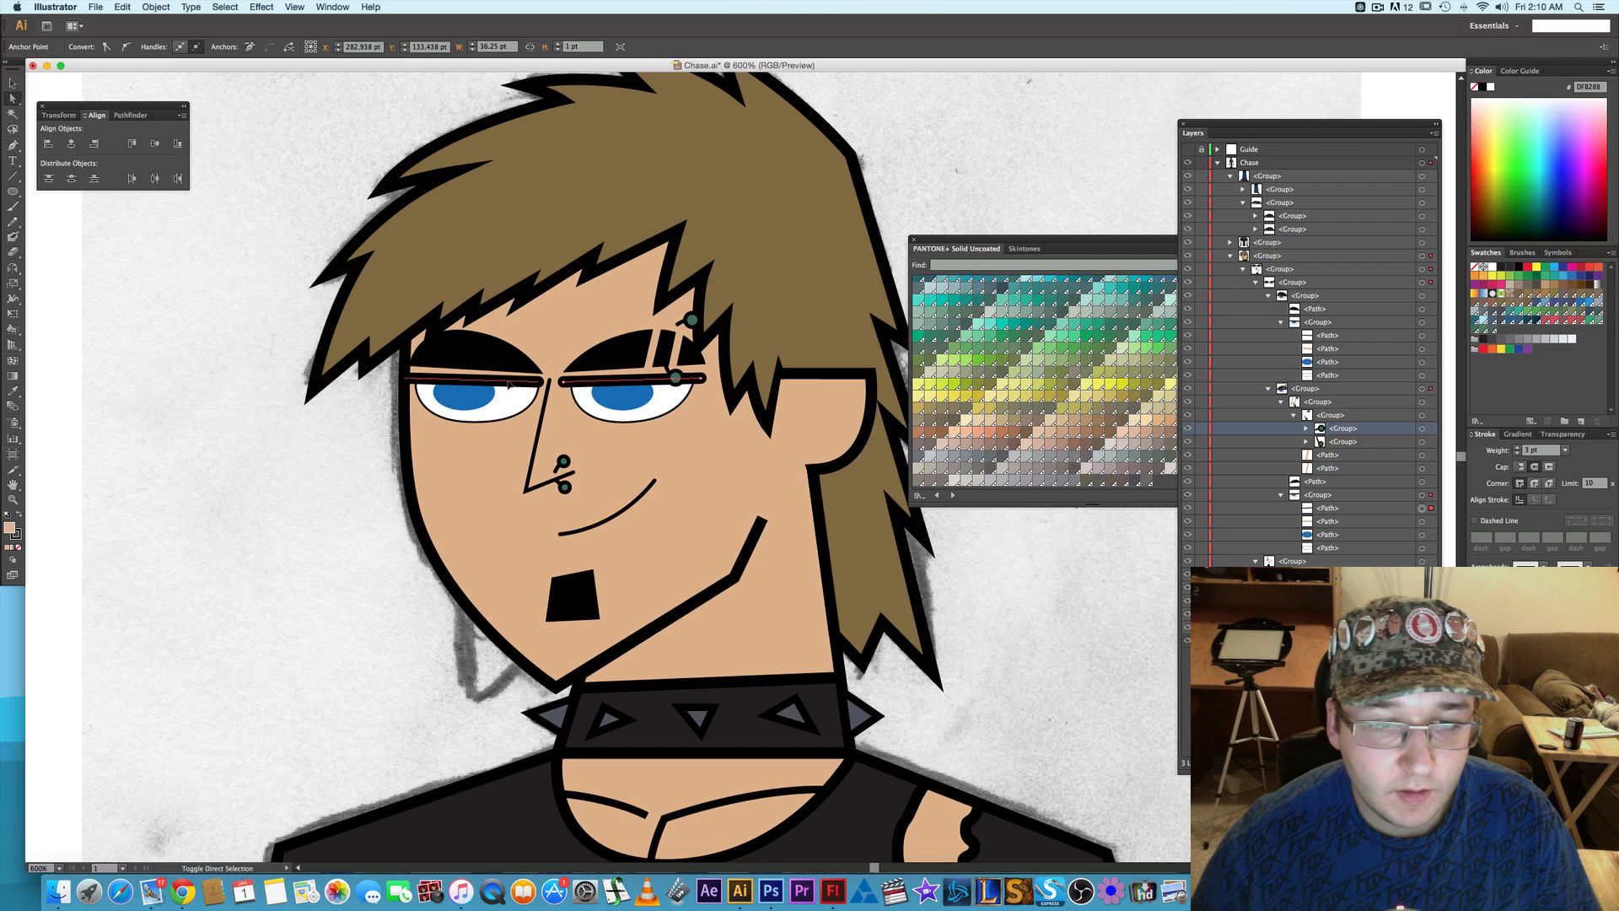
left_click(508, 384, "shift")
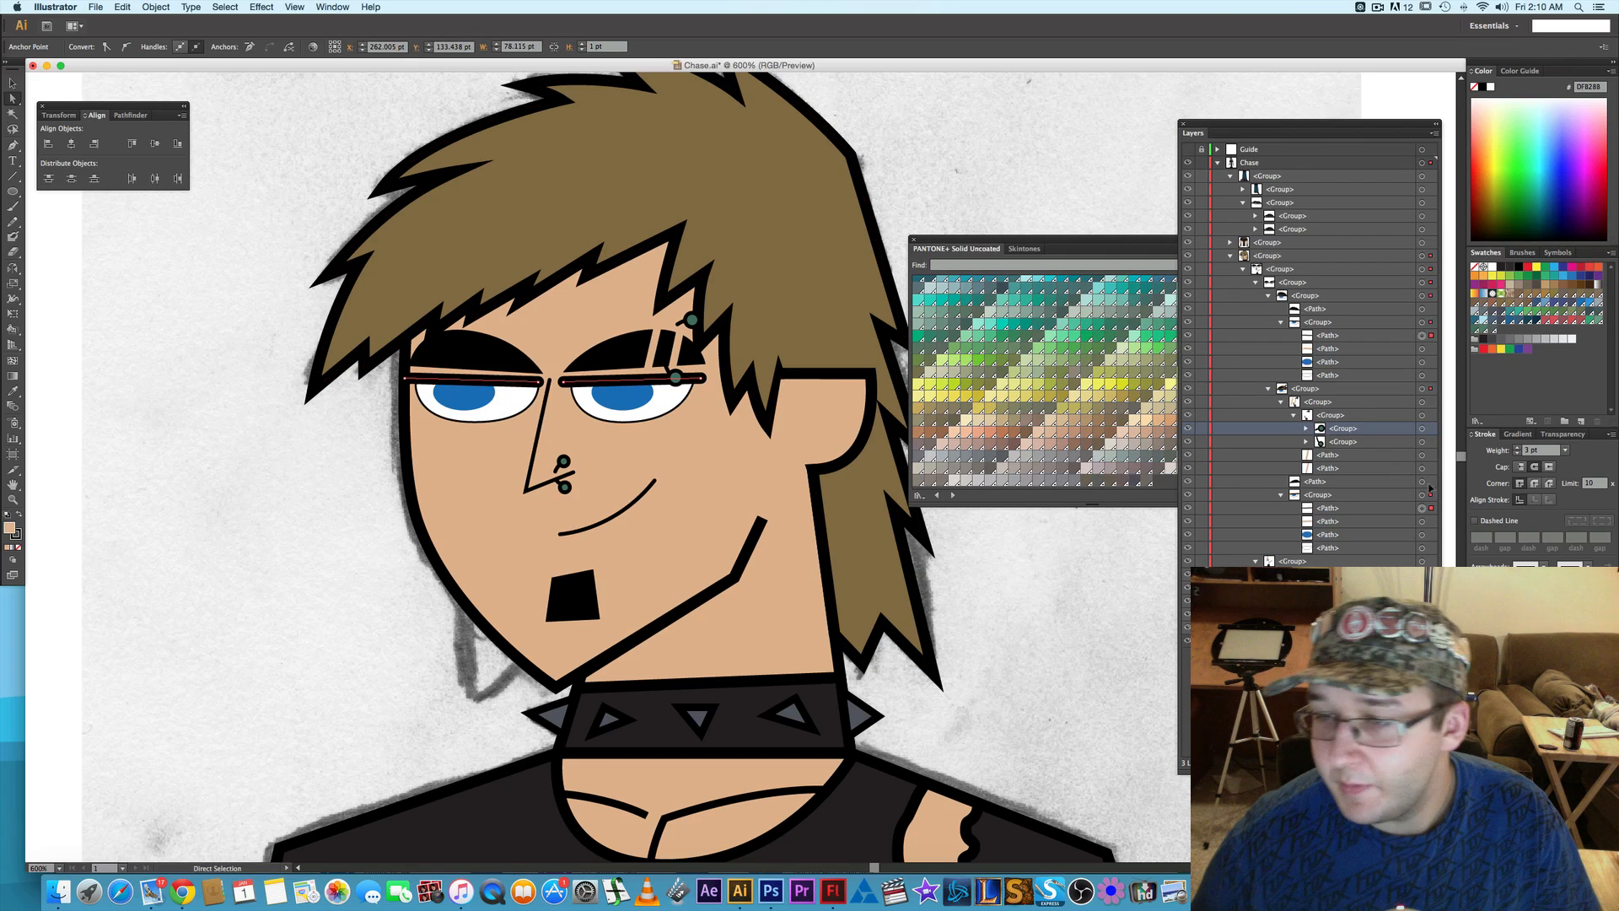
left_click(1517, 454)
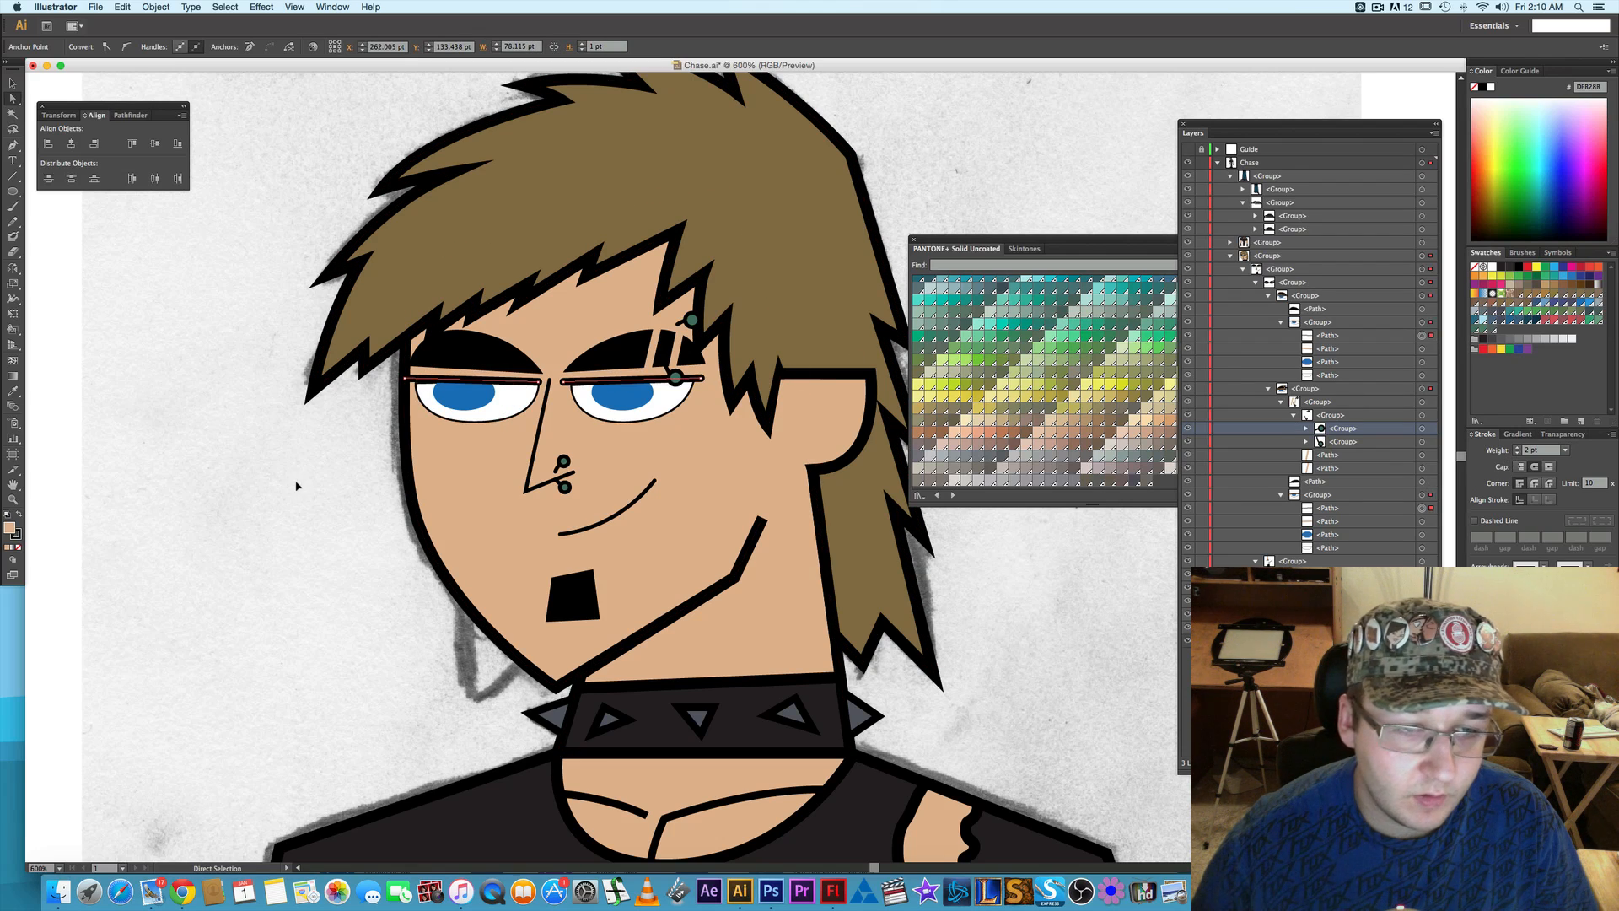
left_click(296, 485)
- Compare the eyelid lines at 3 pt and 2 pt by undoing and redoing the stroke change, keeping 2 pt
key("cmd+z")
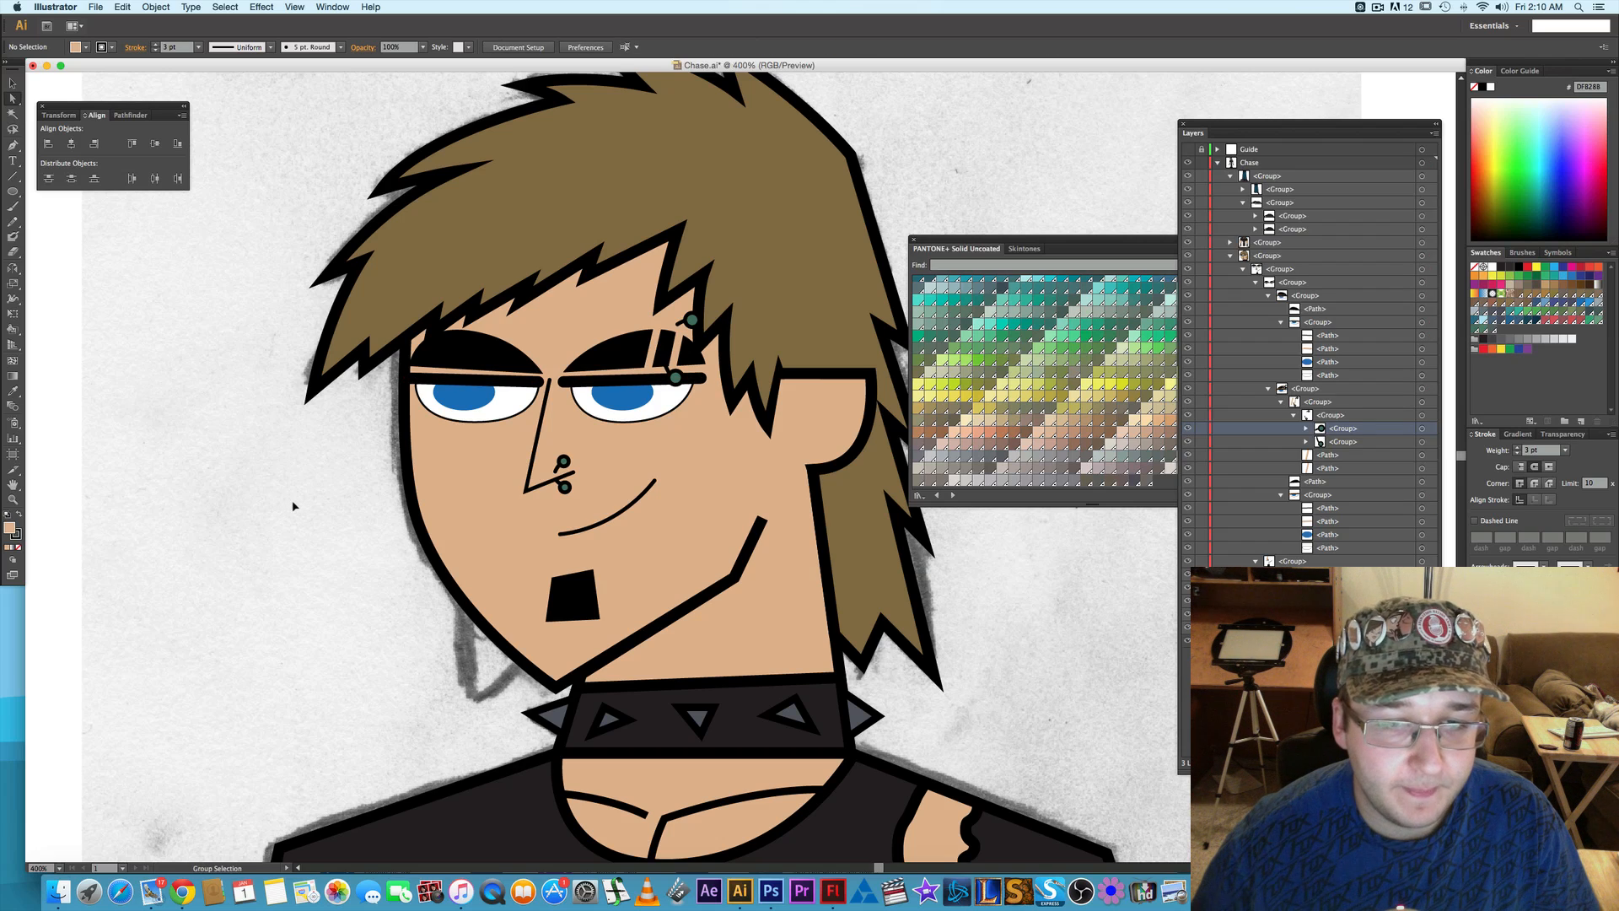
scroll(295, 507, "down", 3)
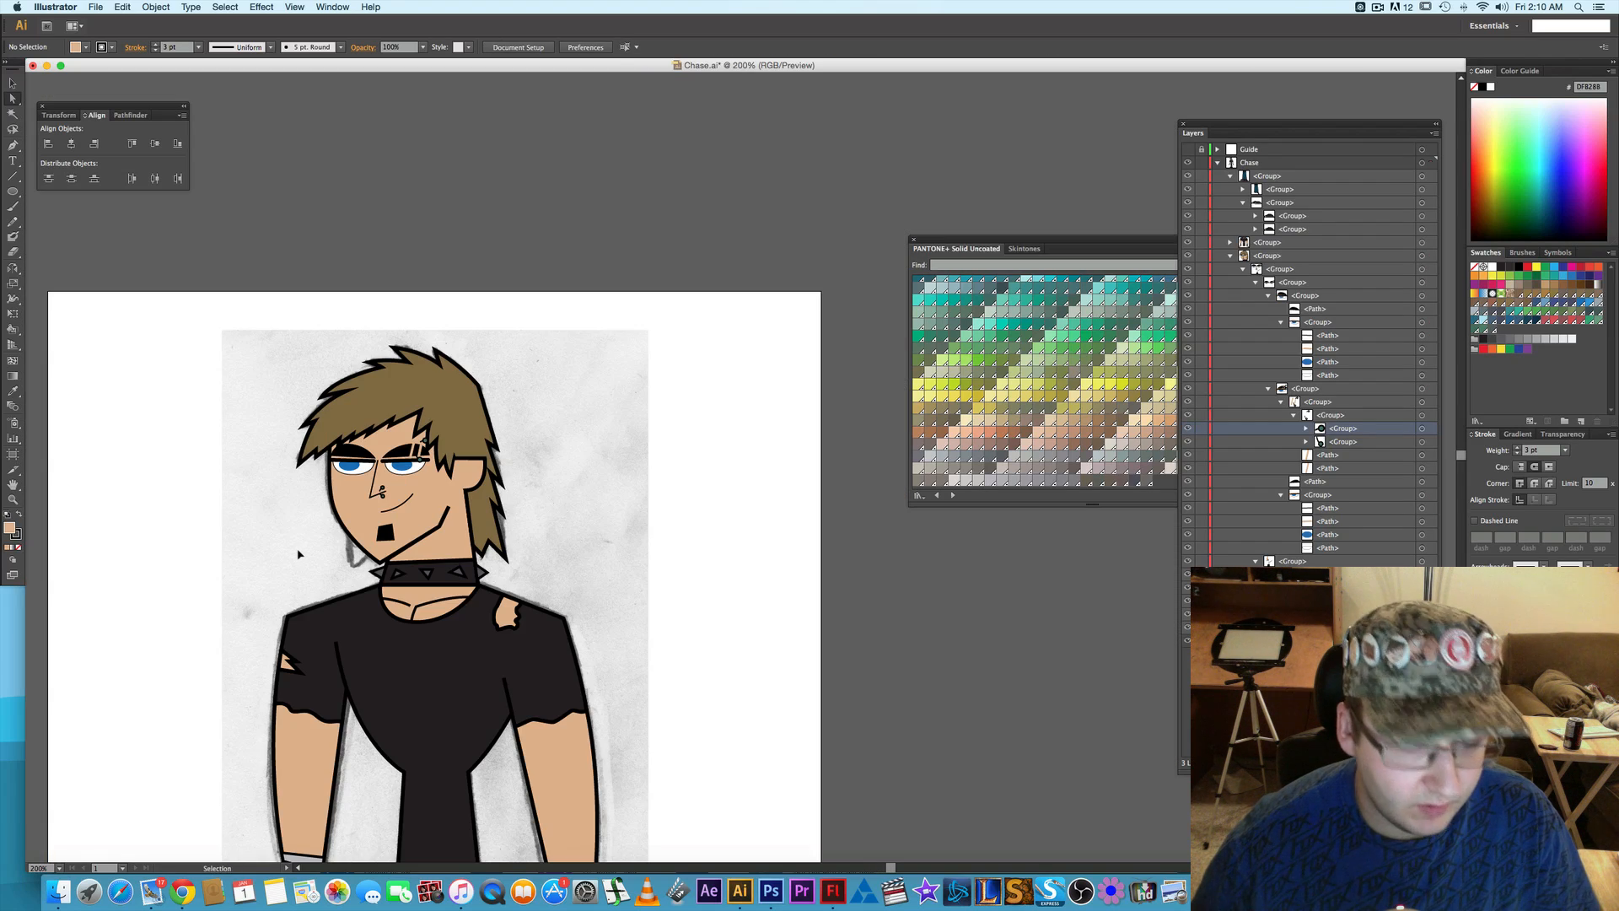
key("super+z")
key("super+z")
key("super+z")
key("super+z")
key("super+z")
key("super+z")
key("super+z")
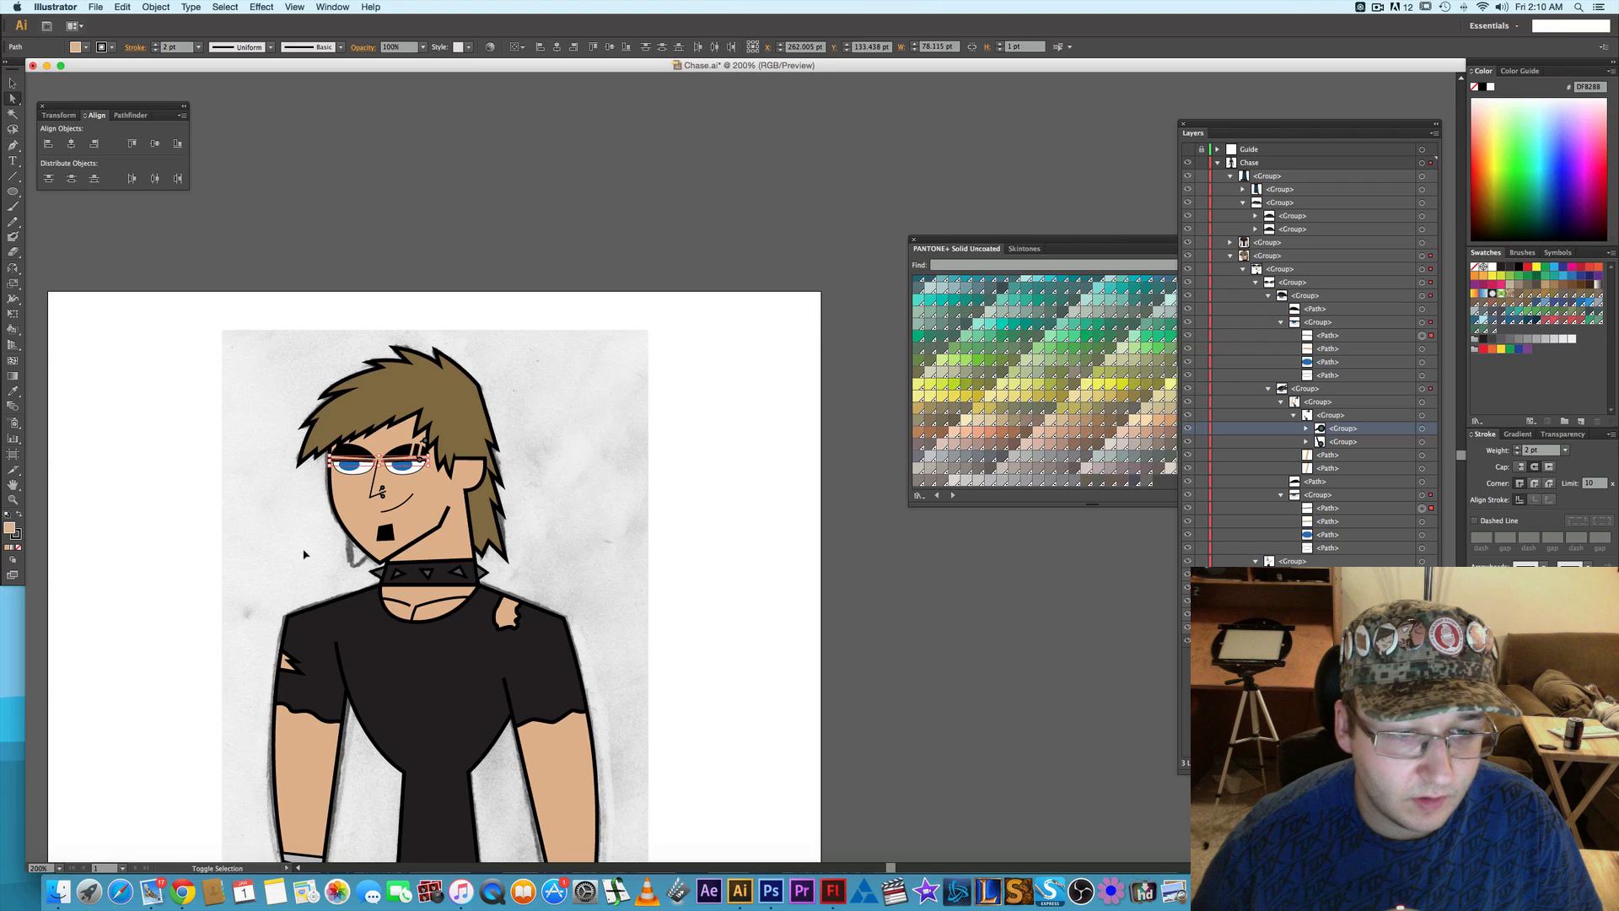
left_click(305, 554)
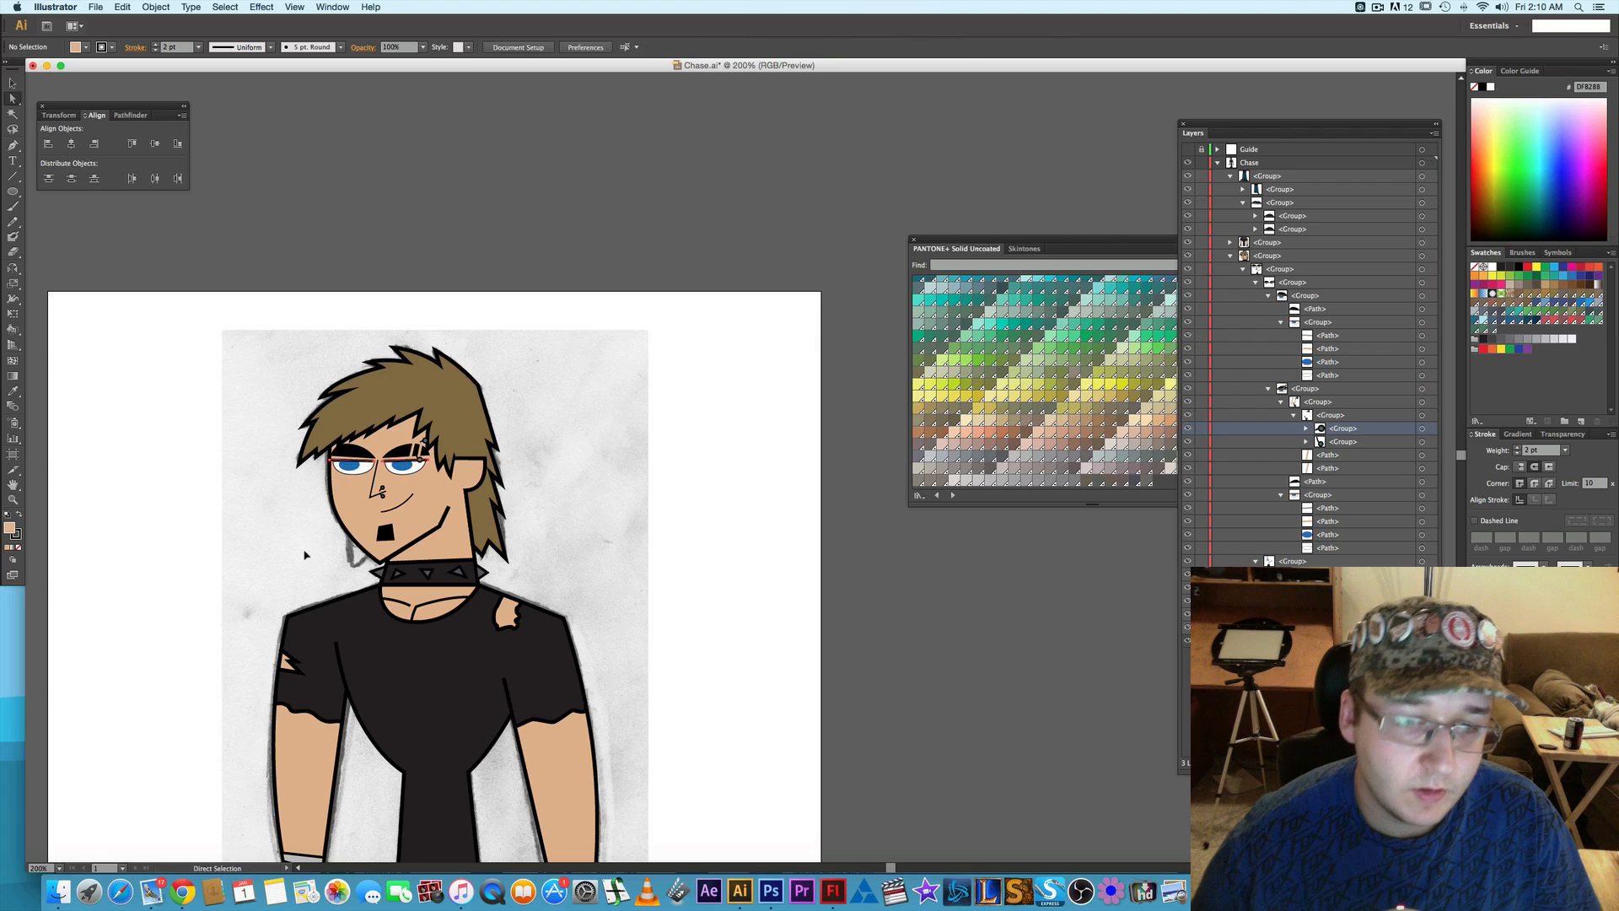
- Select both blue irises and nudge them slightly upward under the eyelid lines
scroll(335, 543, "up", 2)
scroll(335, 542, "up", 4)
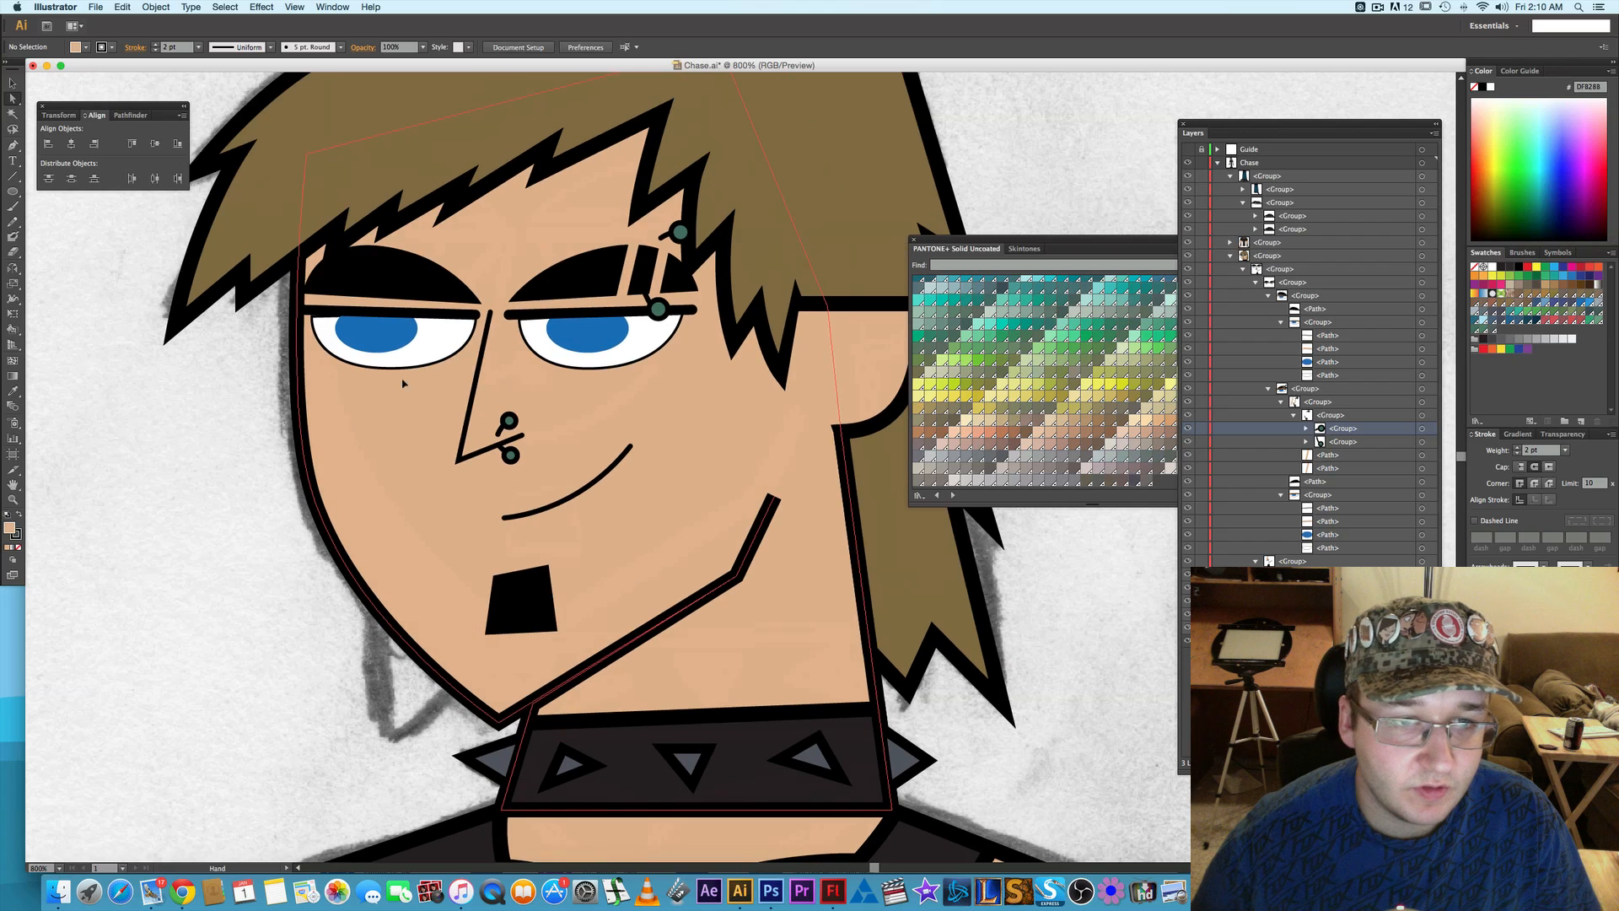
left_click(385, 337)
left_click(585, 337, "shift")
key("Up")
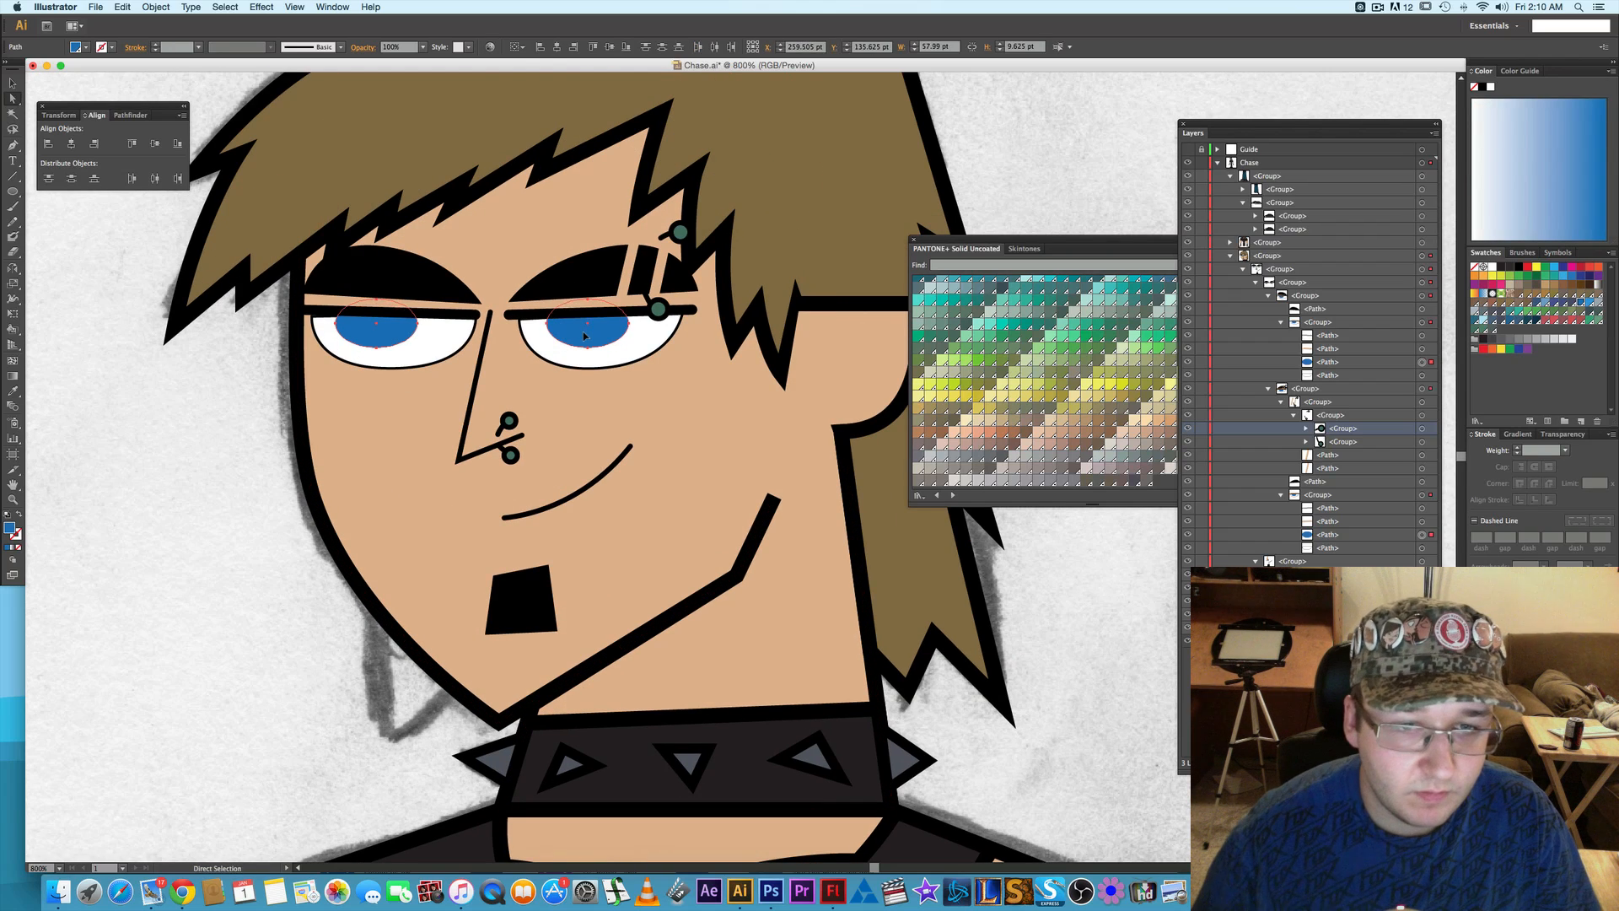
left_click(163, 449)
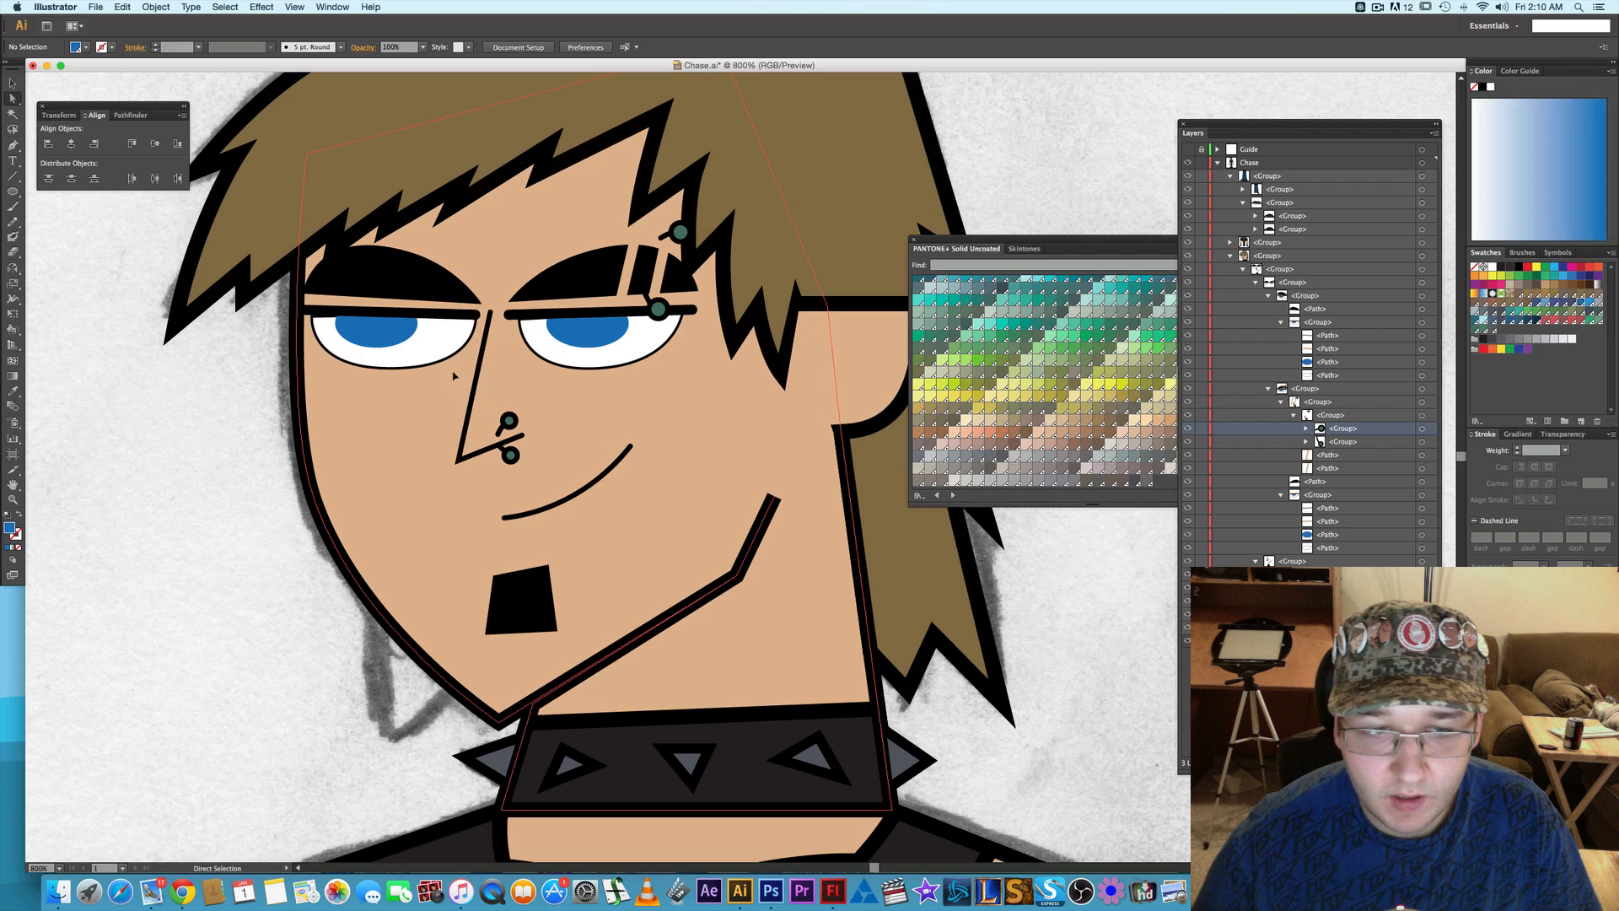
- Lock the eyelid lines and piercing groups, and raise the bottom anchor points of both eye whites slightly
left_click(497, 387)
left_click(497, 386)
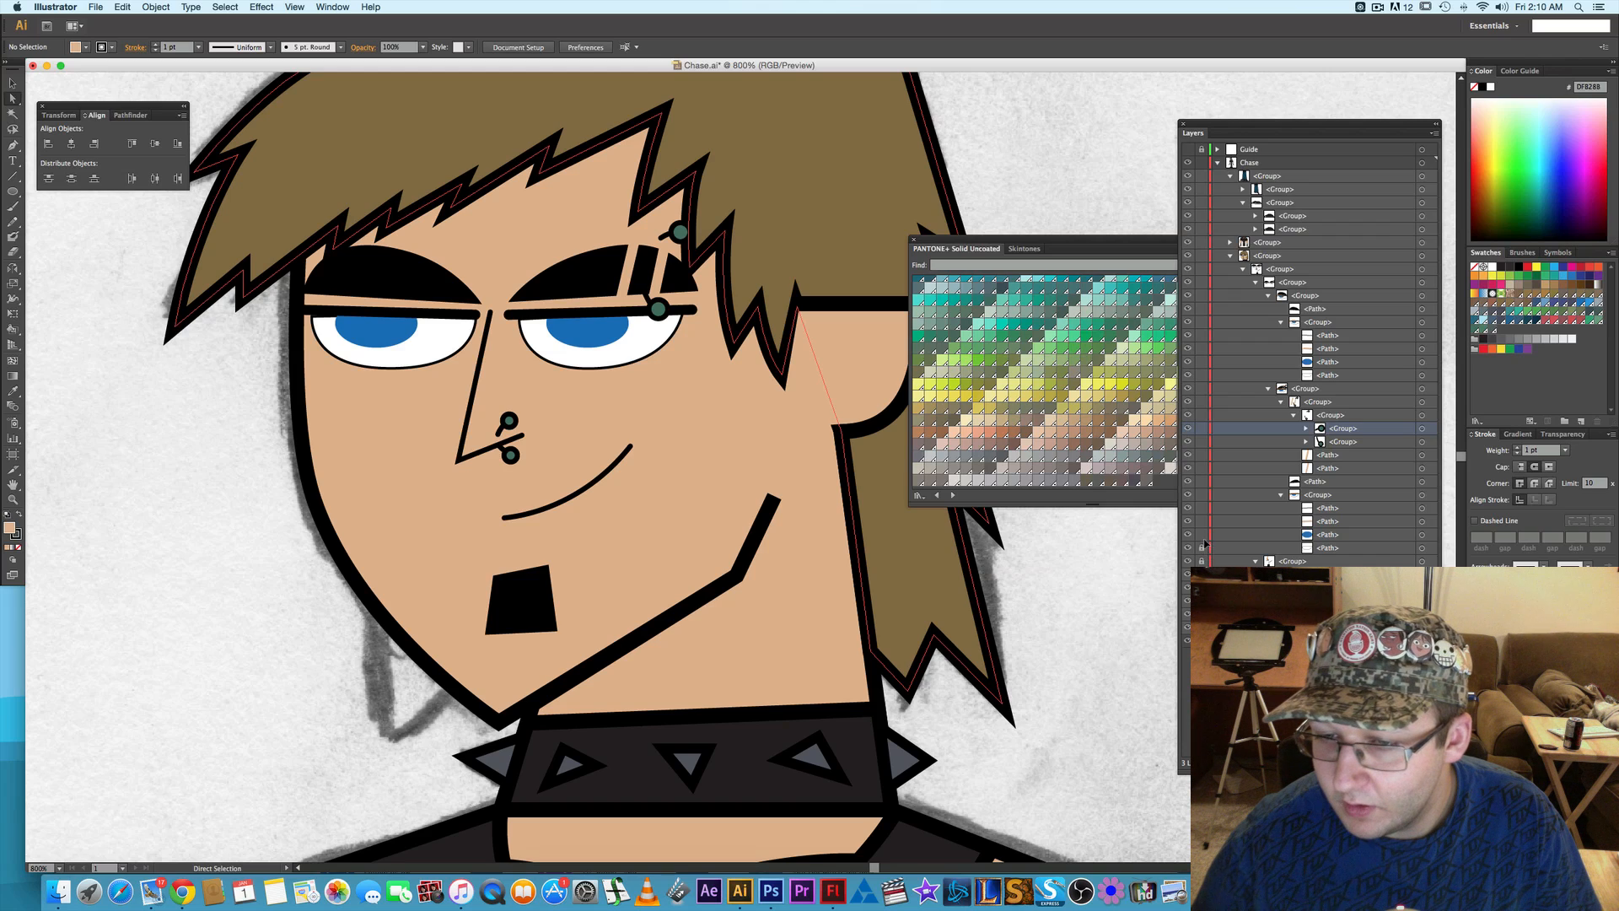
left_click(1204, 496)
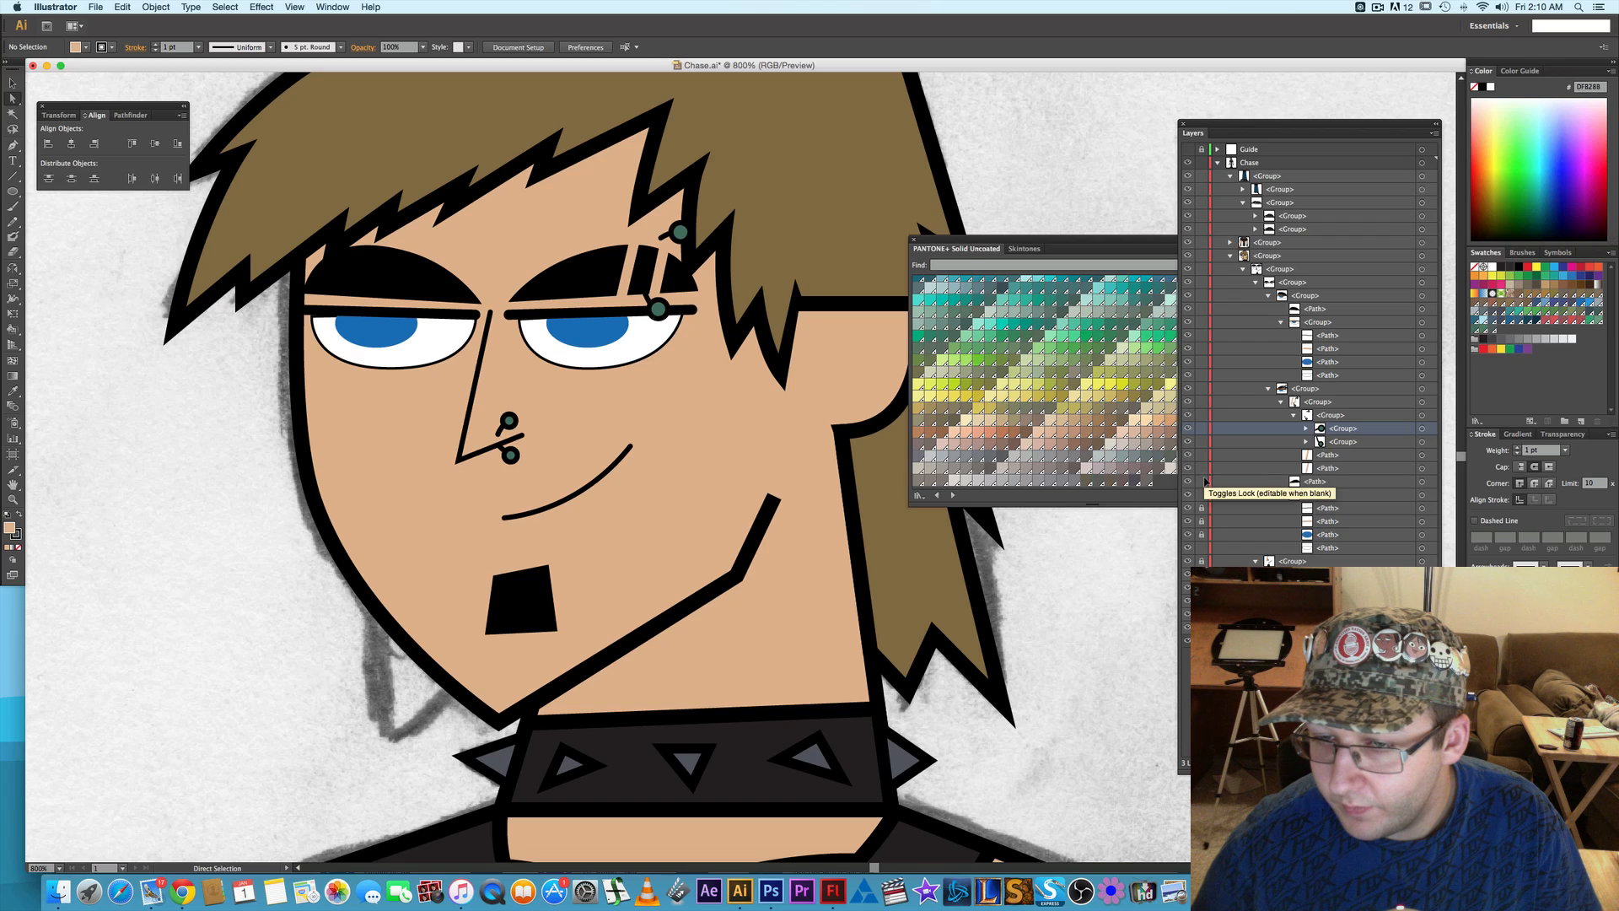
left_click(1203, 481)
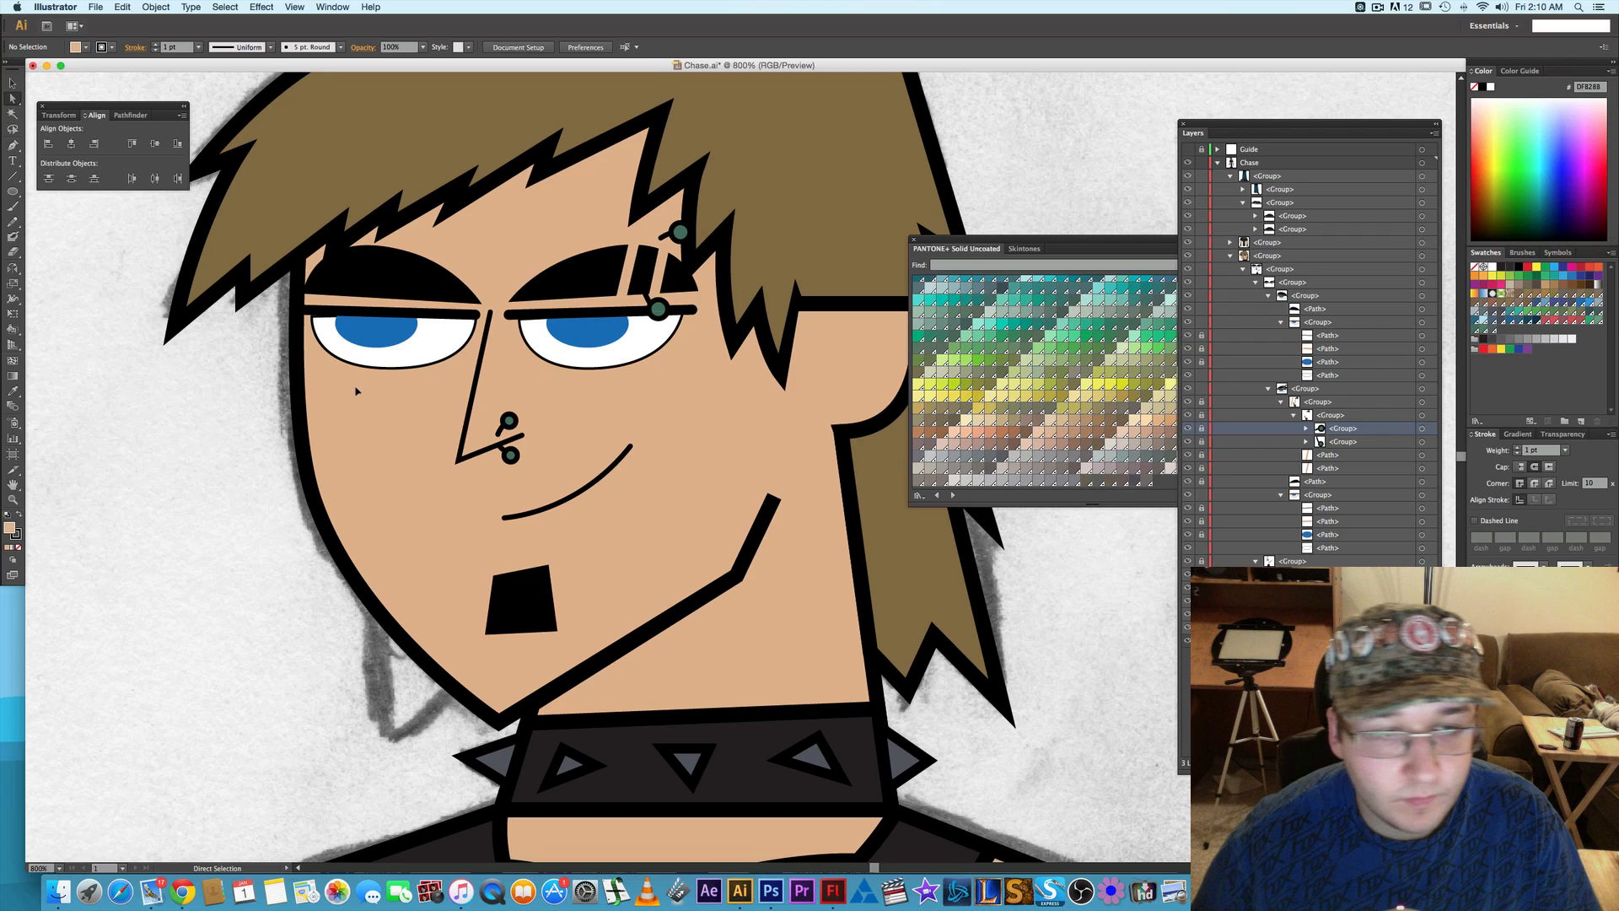
left_click_drag(220, 399, 689, 357)
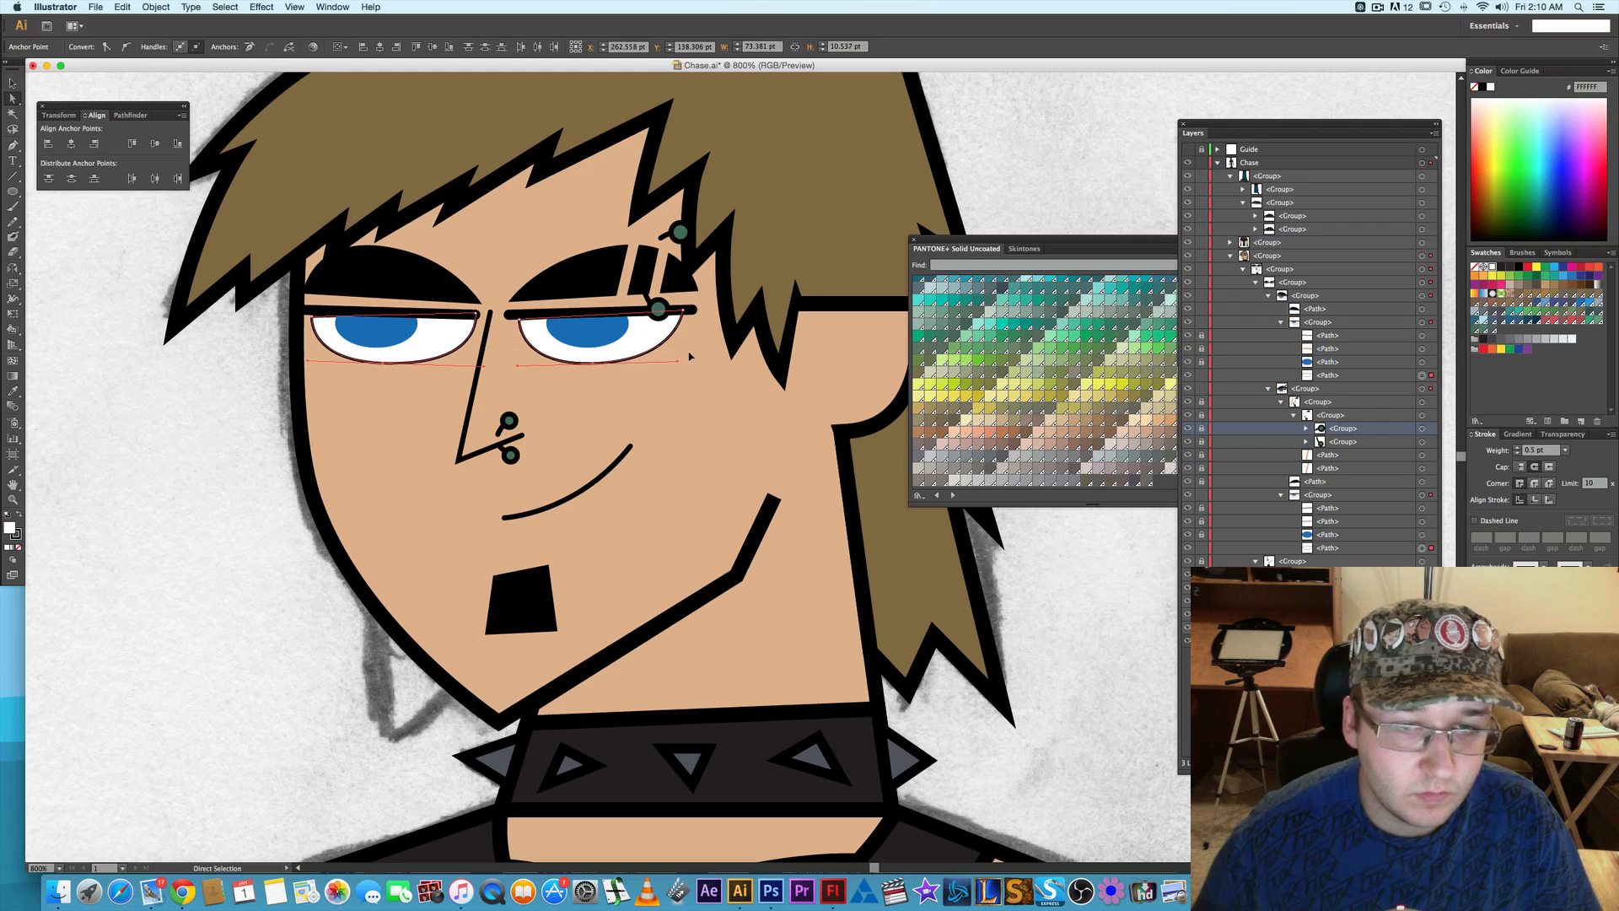
left_click(629, 332)
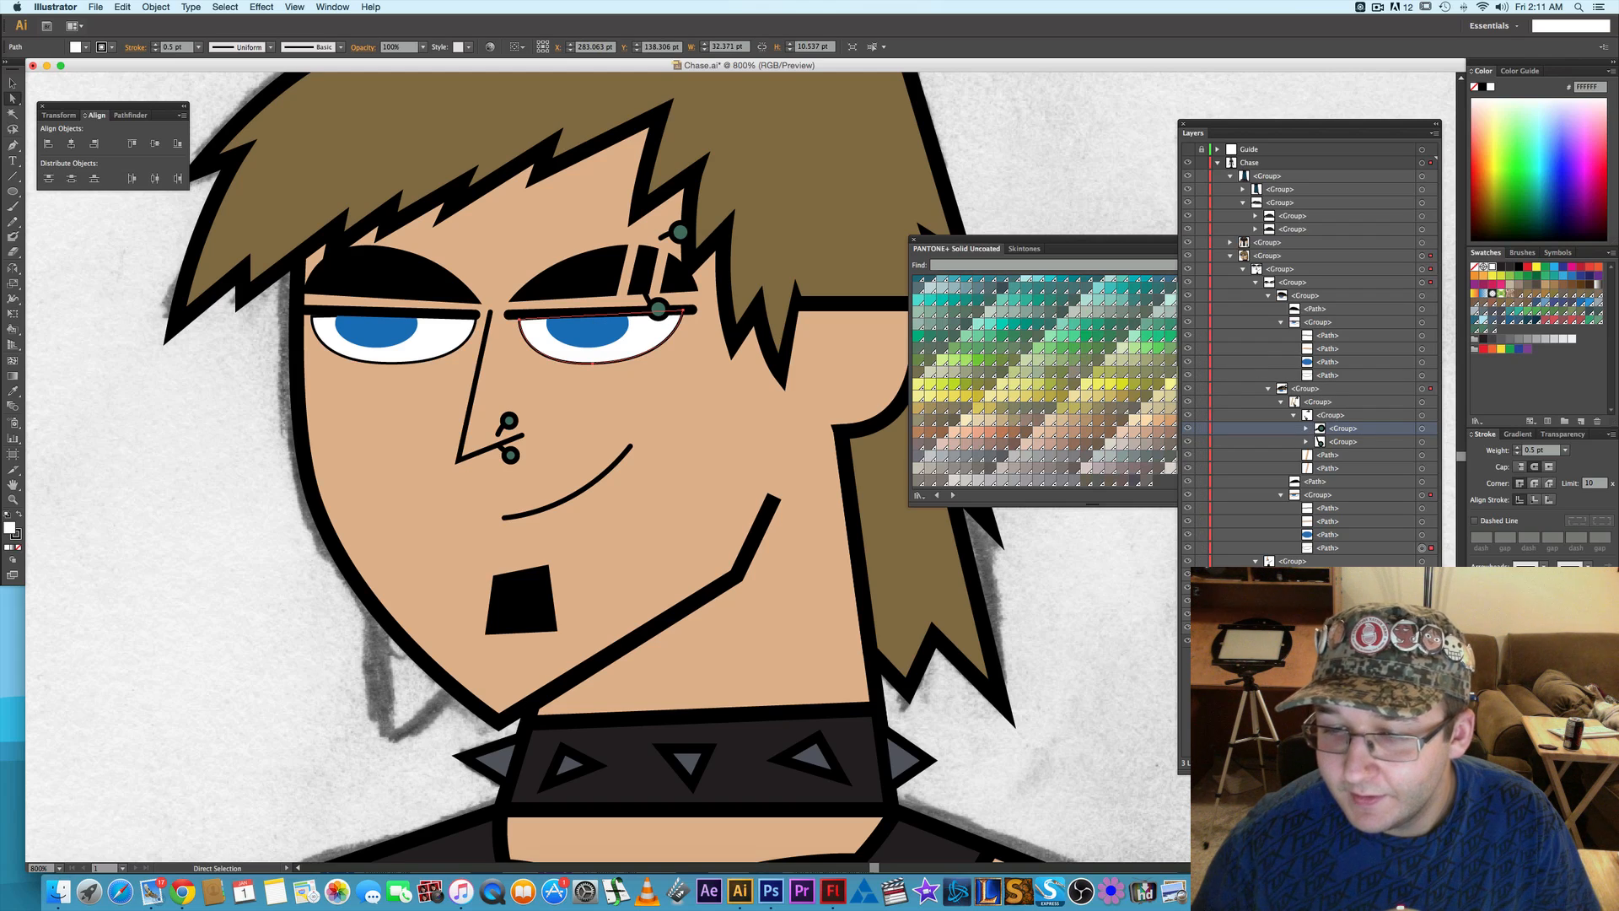
left_click(1422, 535)
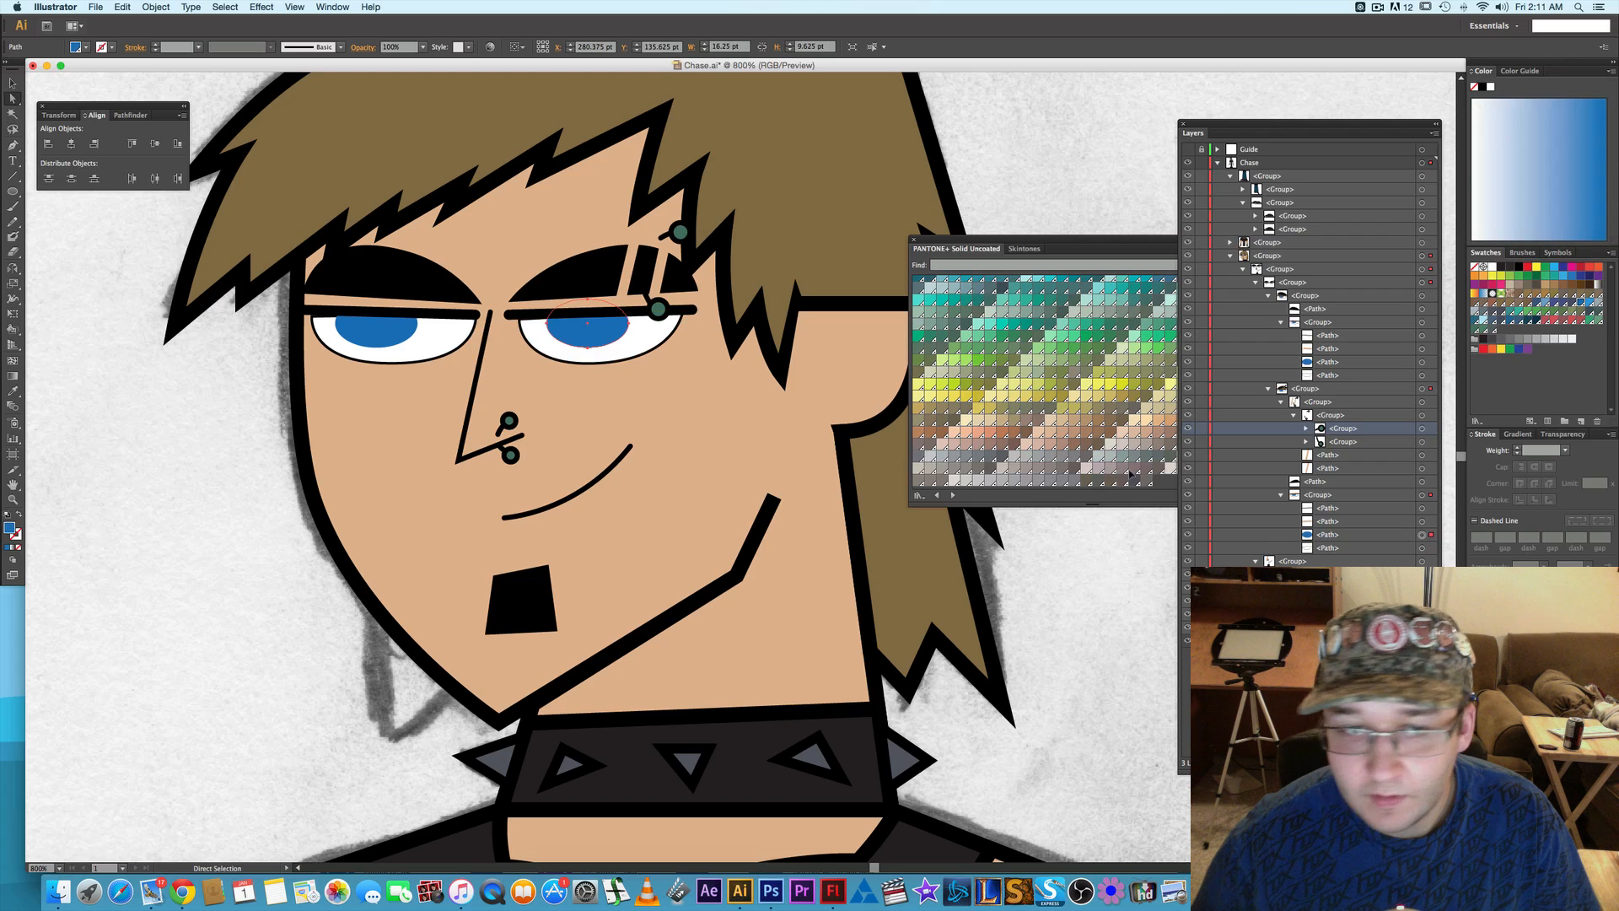
left_click(1422, 361, "shift")
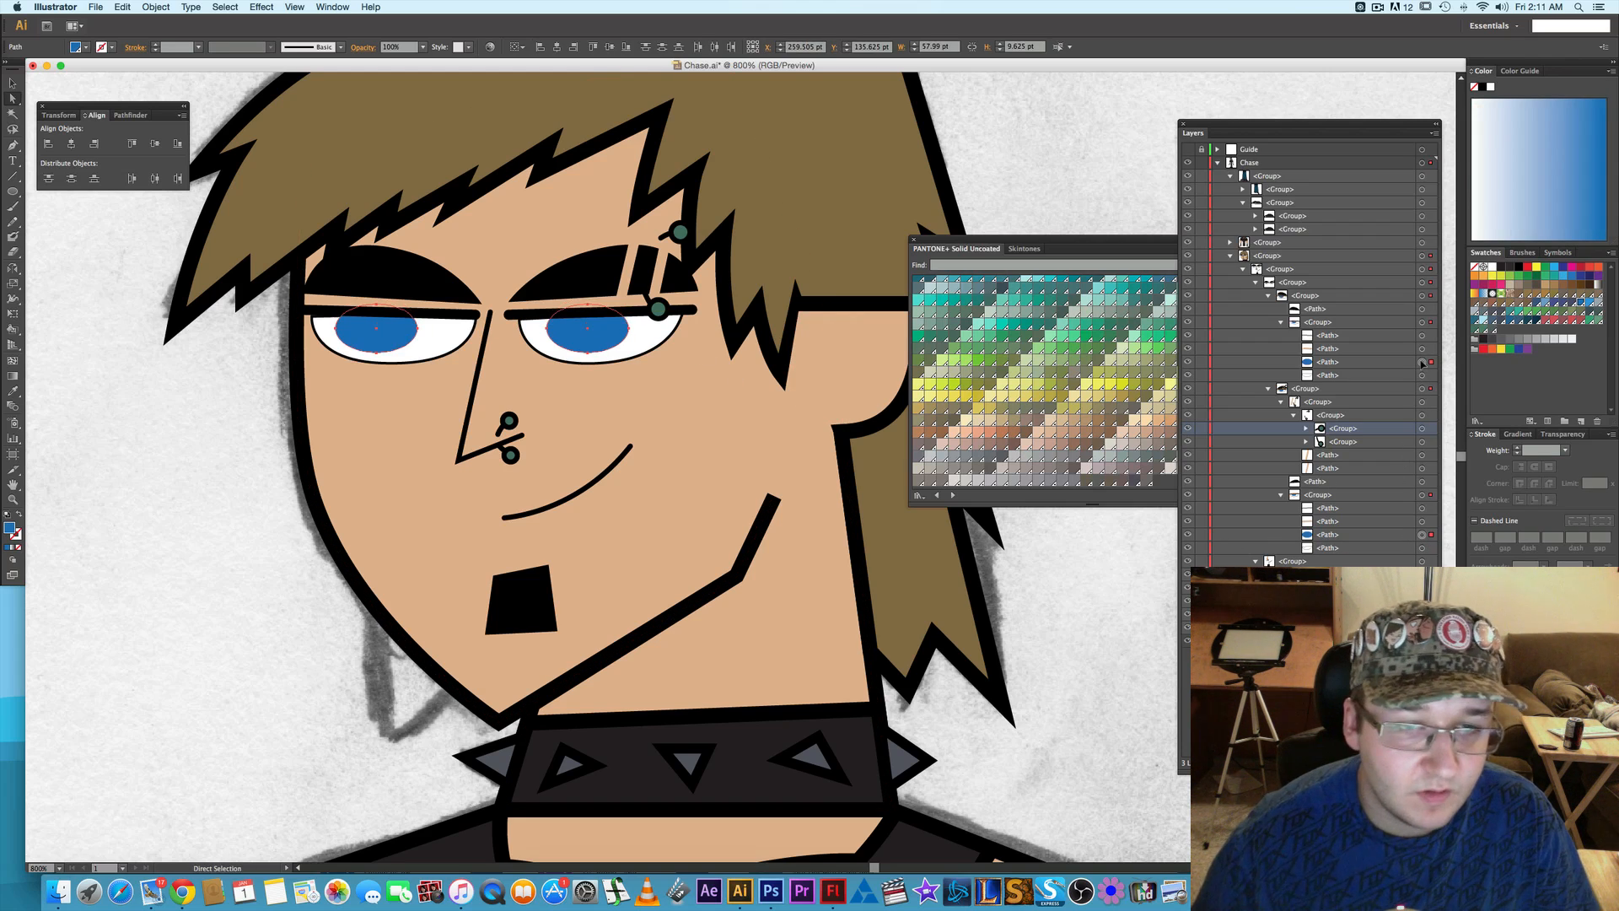
left_click(187, 468)
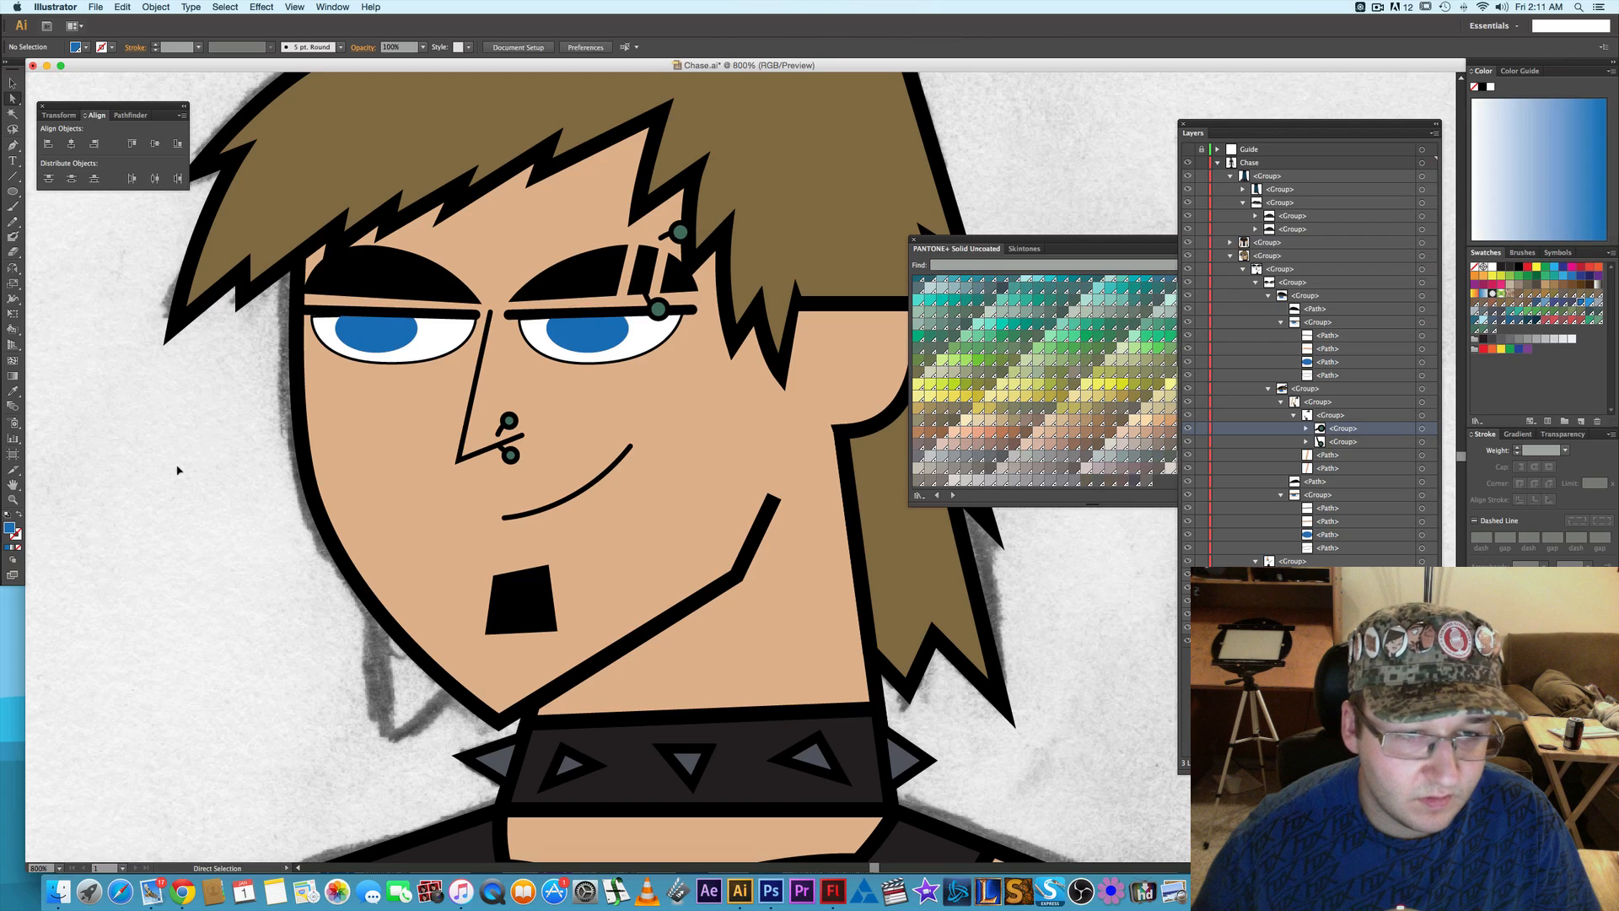
left_click(314, 320)
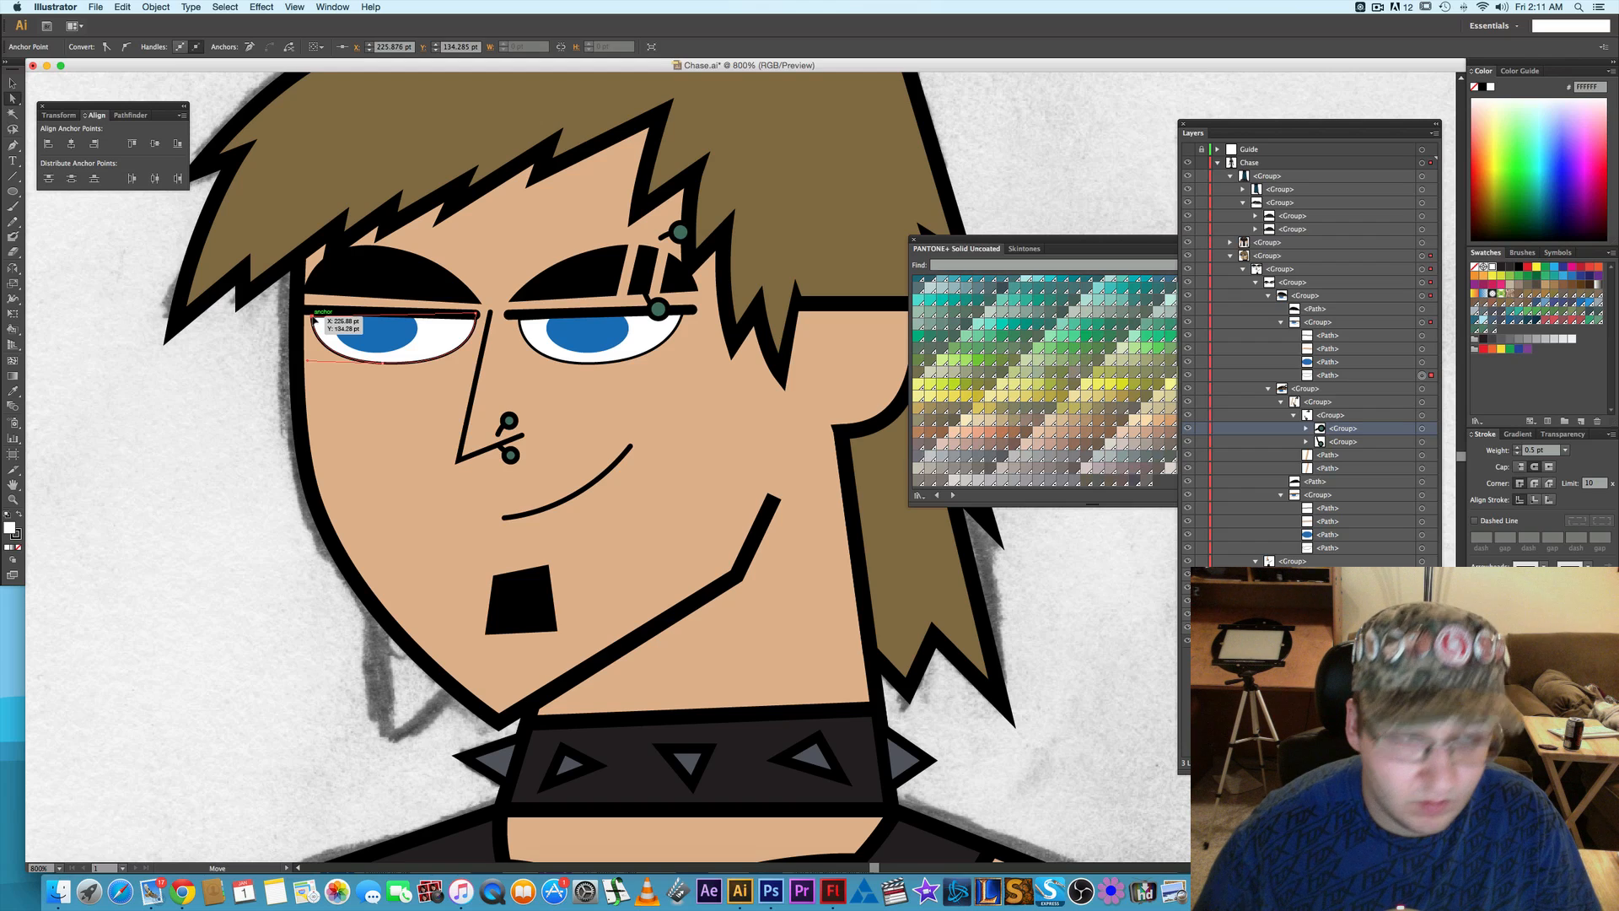
left_click(173, 433)
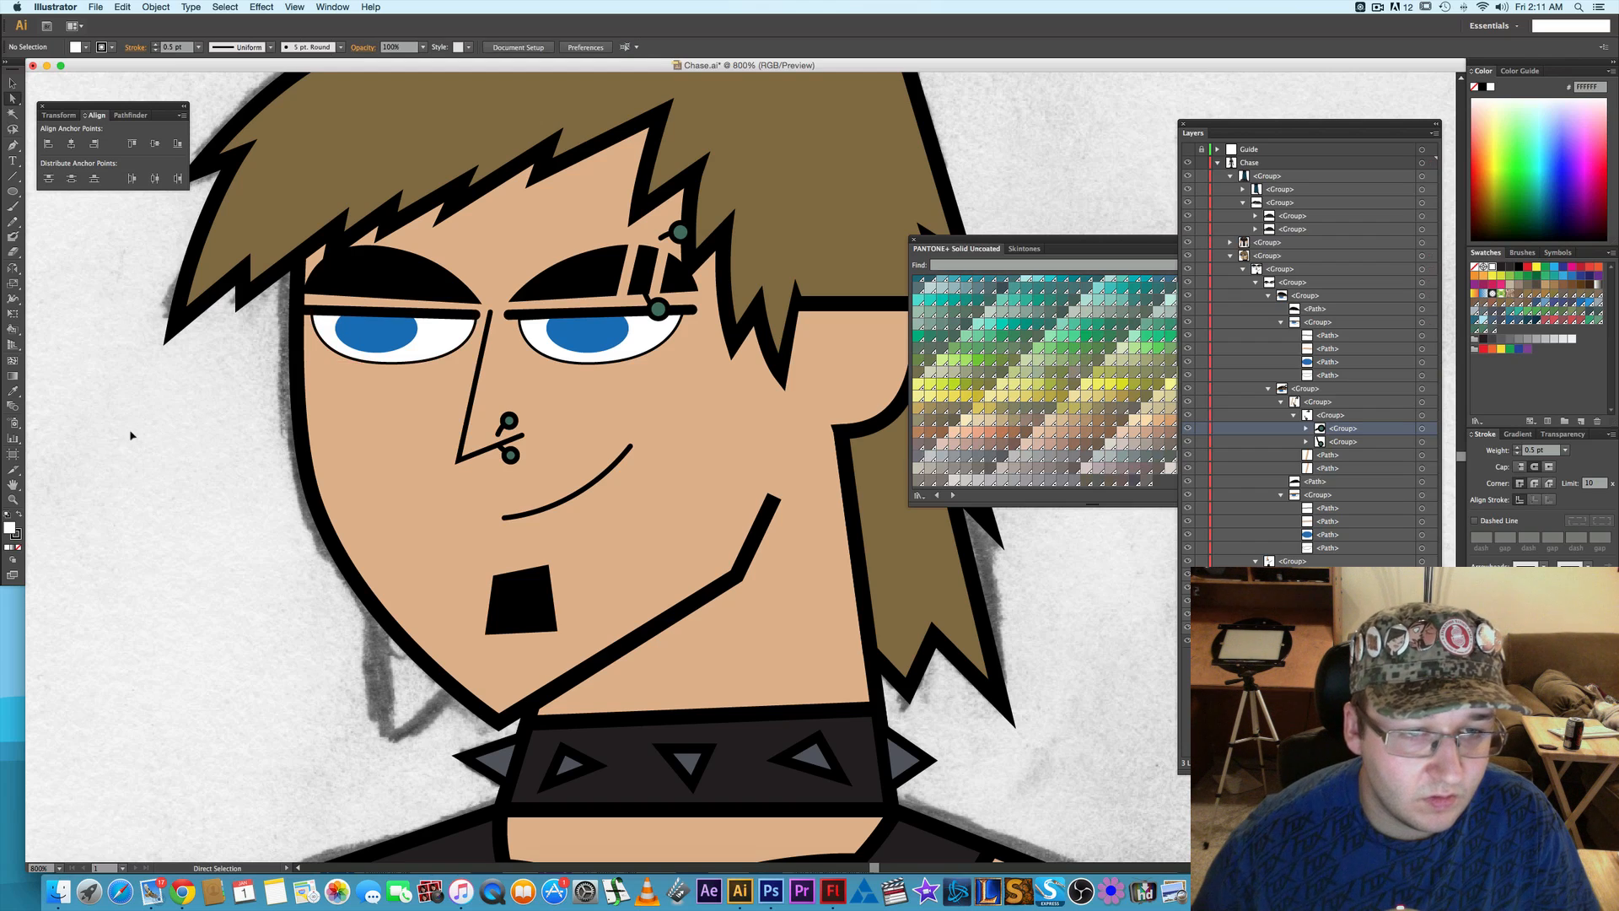
- Save the Chase.ai document
scroll(189, 473, "down", 3)
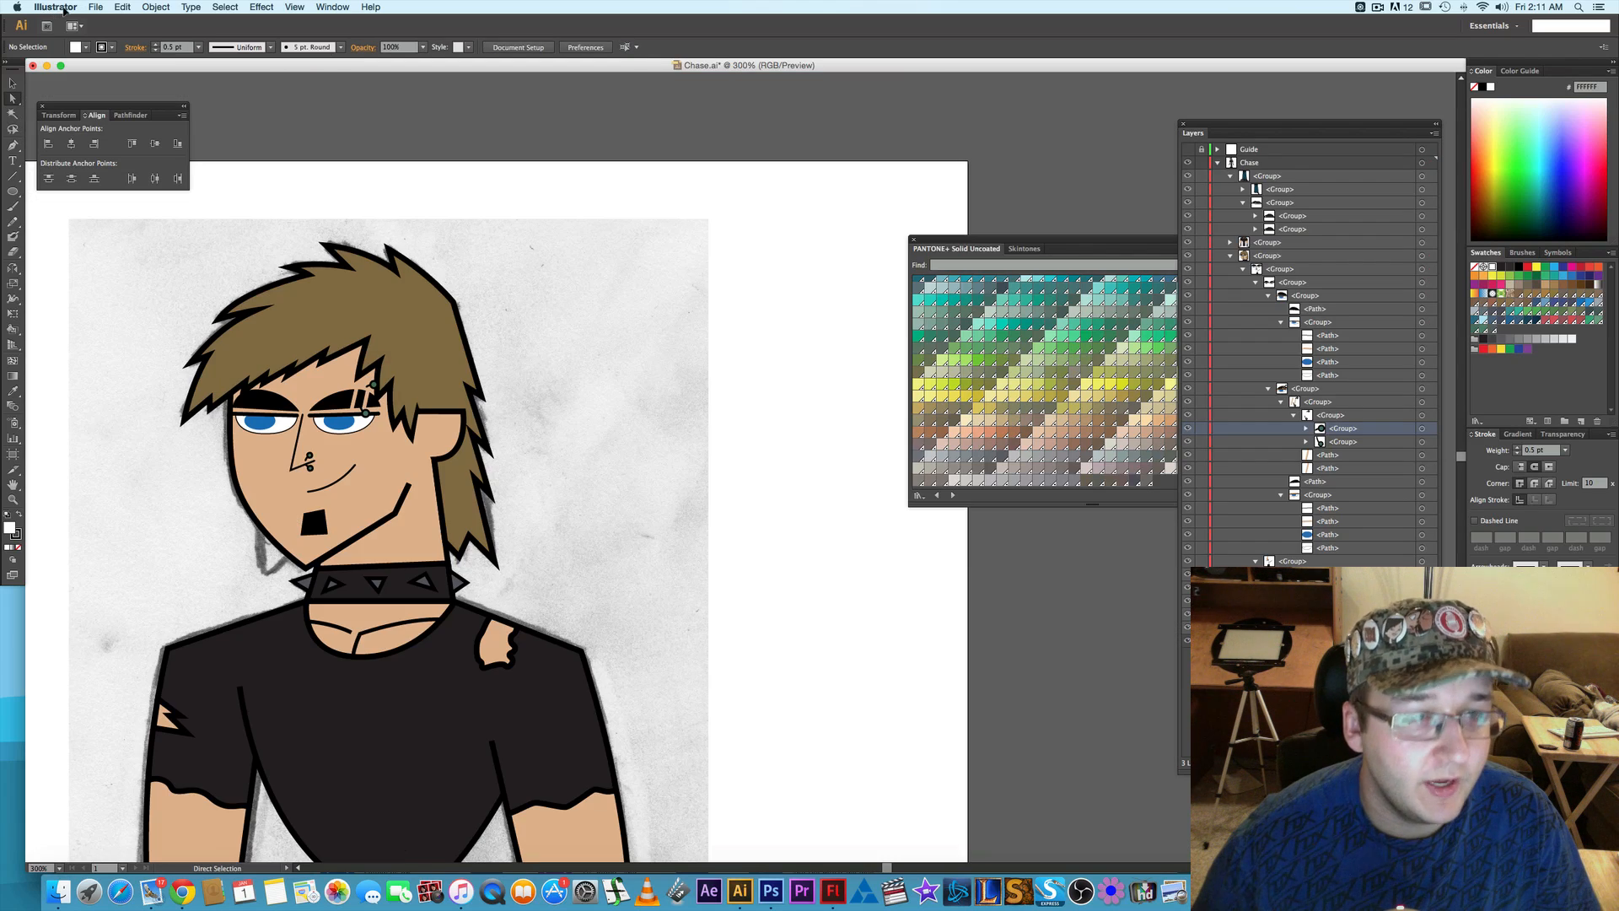
left_click(97, 6)
left_click(108, 103)
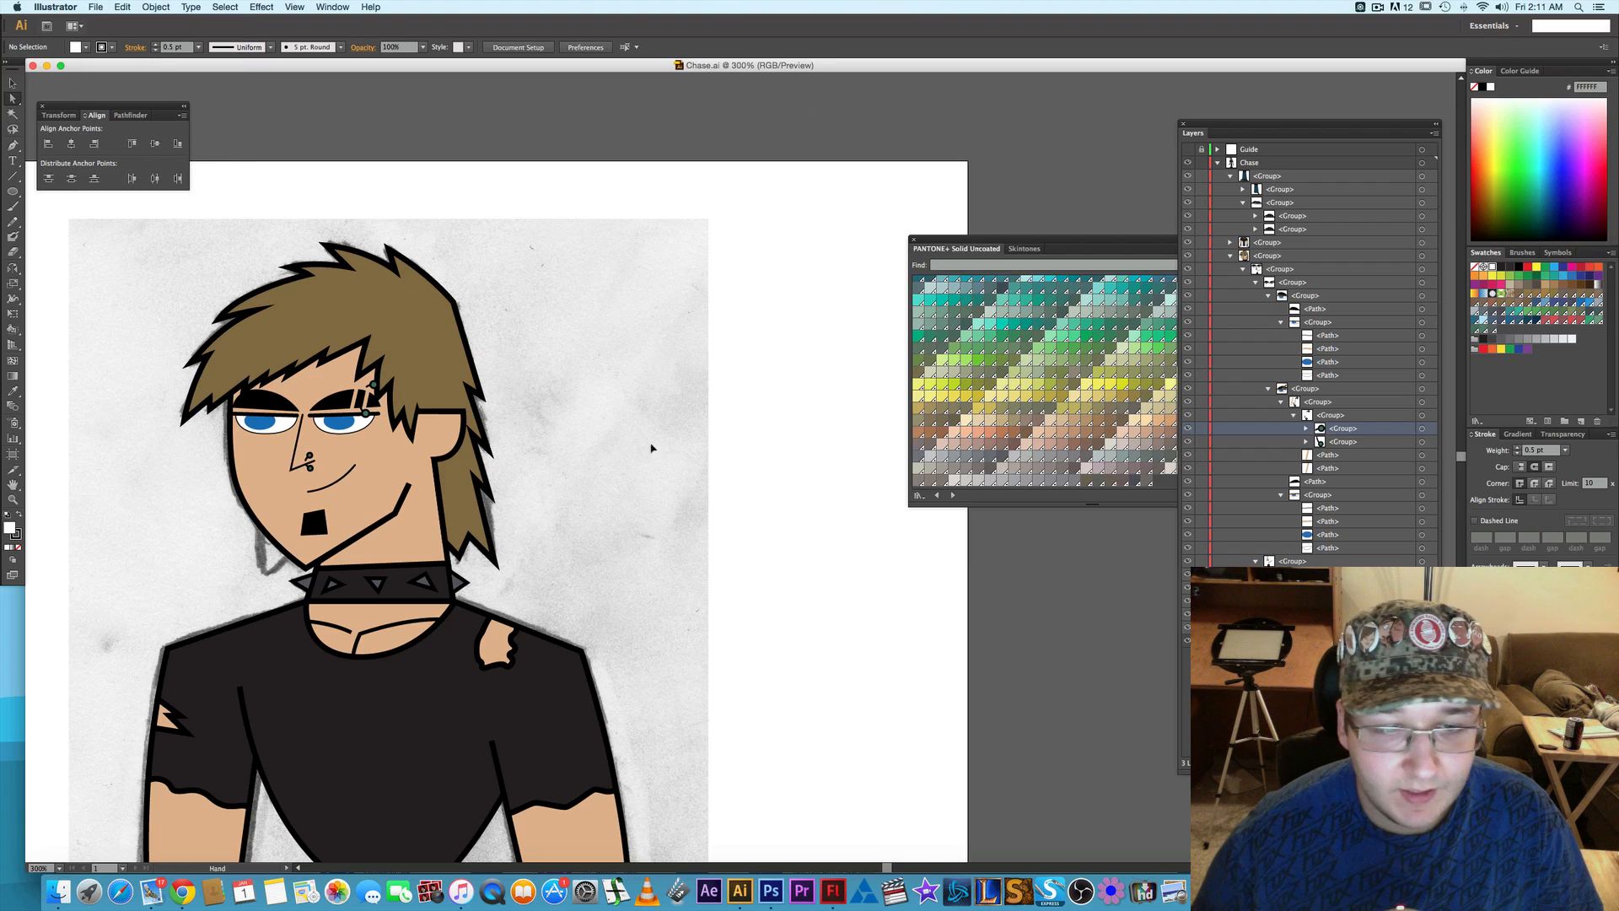
- Draw a triangular hair spike with the Pen tool over the sketched spike beside the chin
left_click_drag(650, 444, 694, 336)
scroll(799, 445, "left", 5)
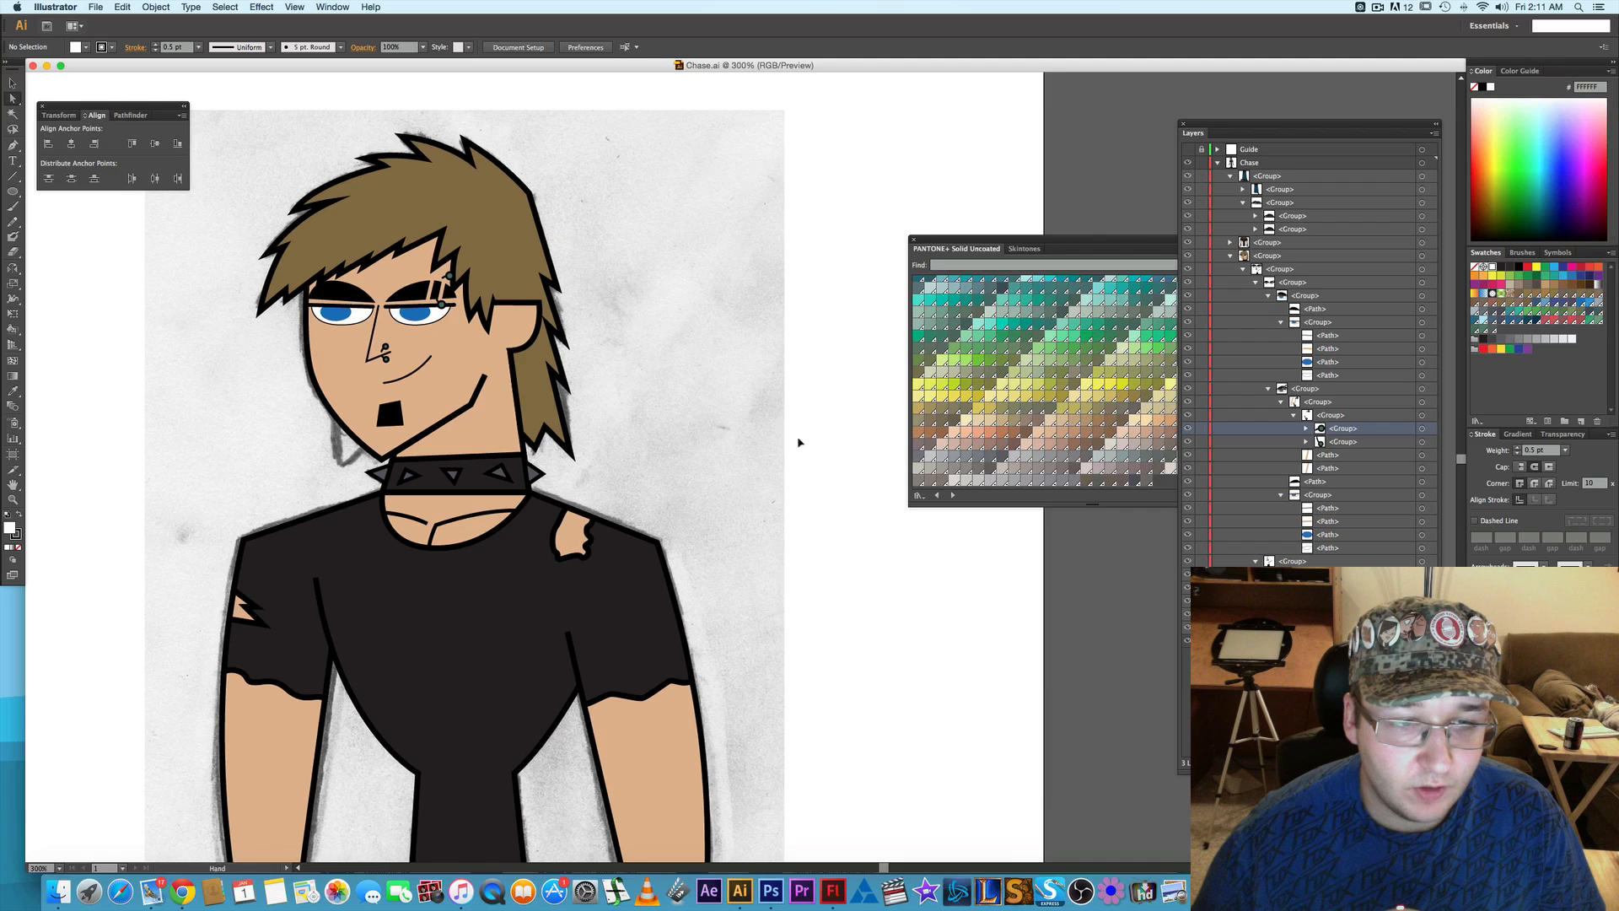
scroll(390, 467, "up", 1)
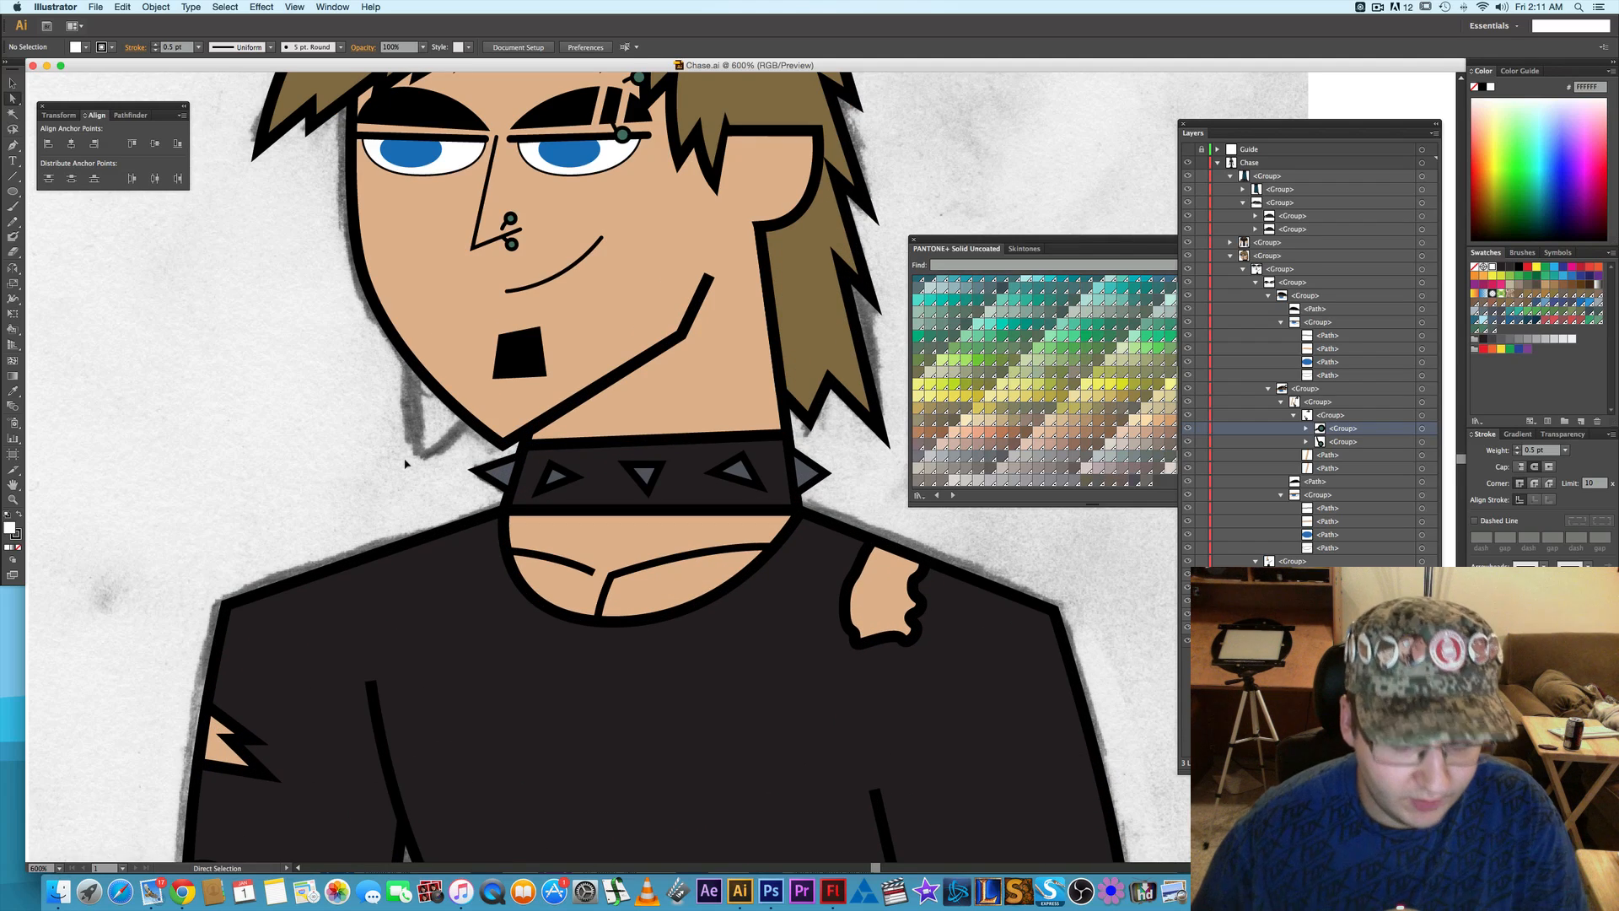
key("p")
left_click(412, 333)
left_click(420, 455)
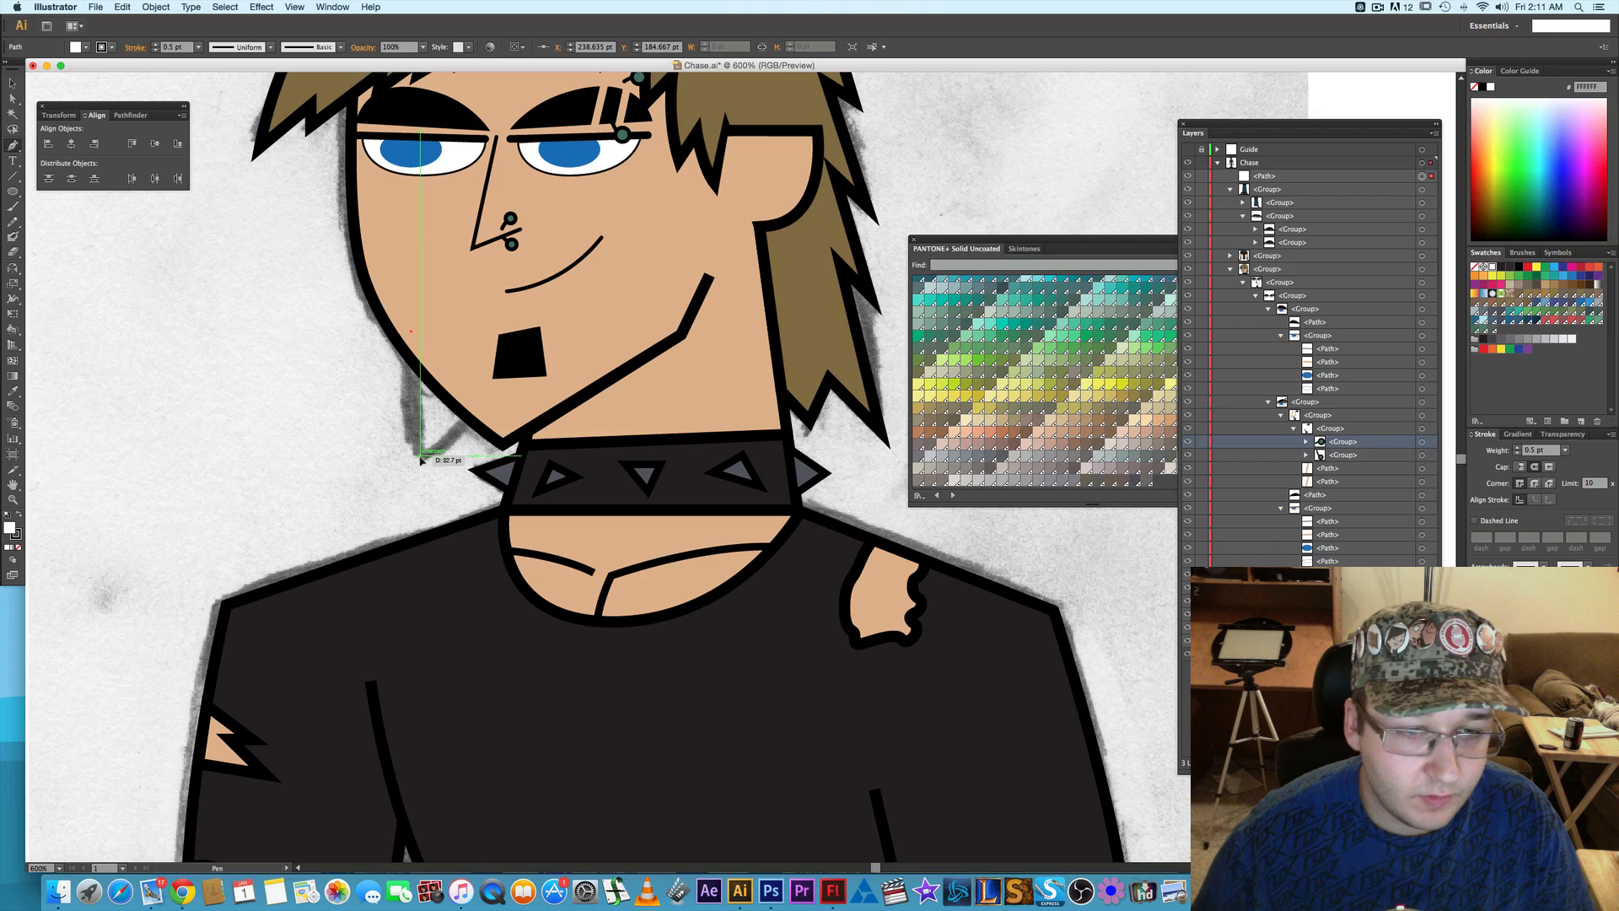
left_click(466, 394)
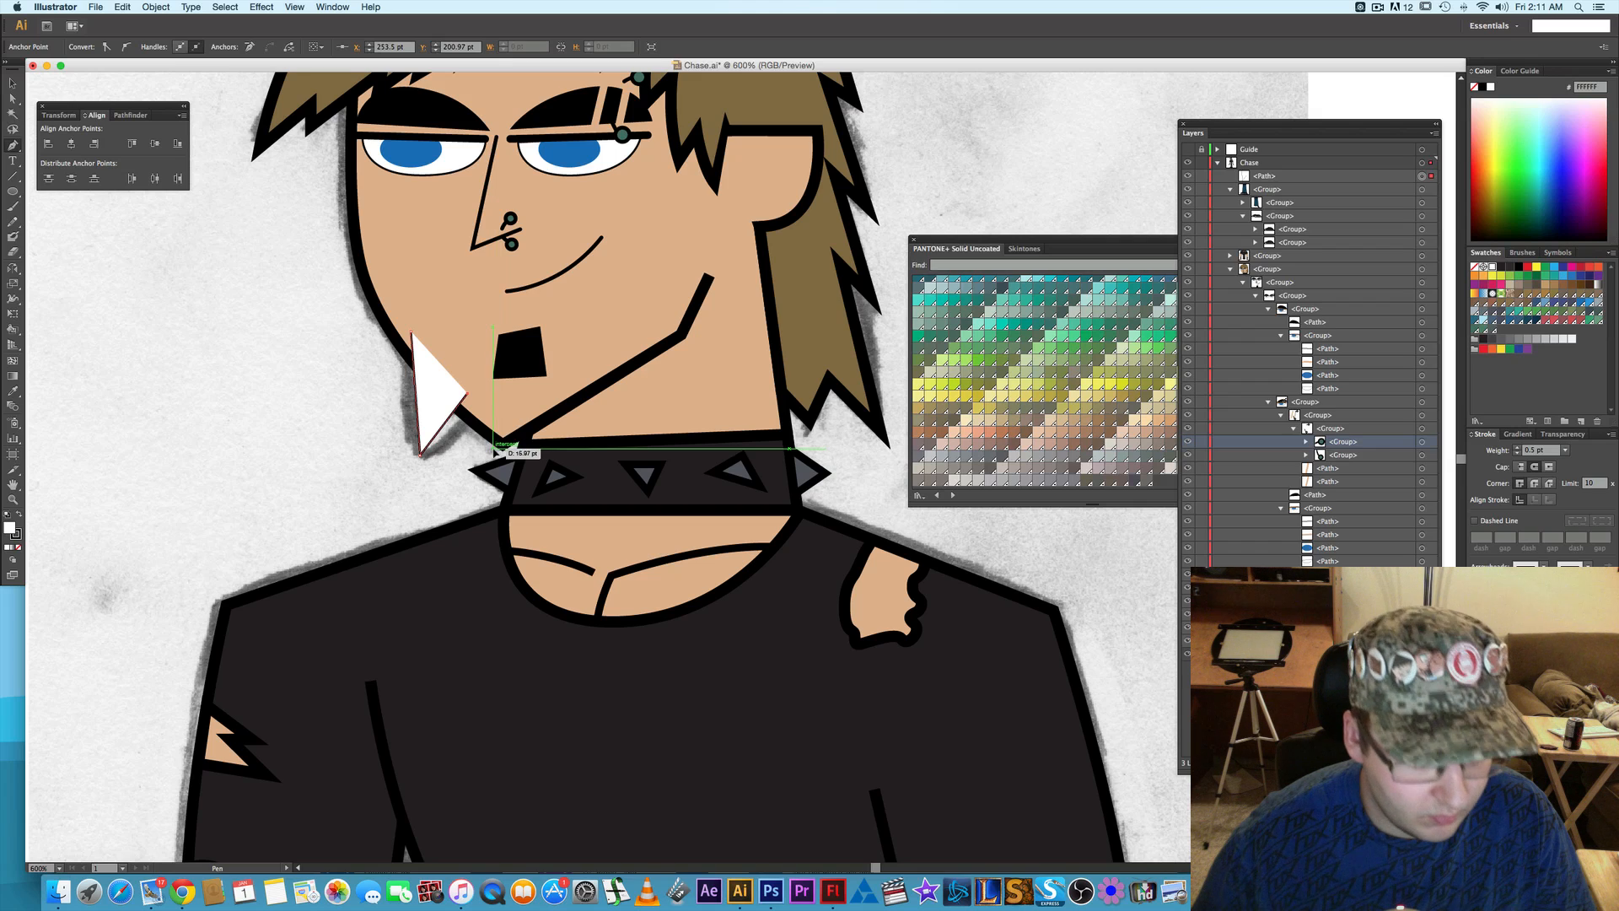
- Move the spike's upper and inner anchors further over the jaw and copy the brown hair's fill and stroke onto it with the Eyedropper
key("a")
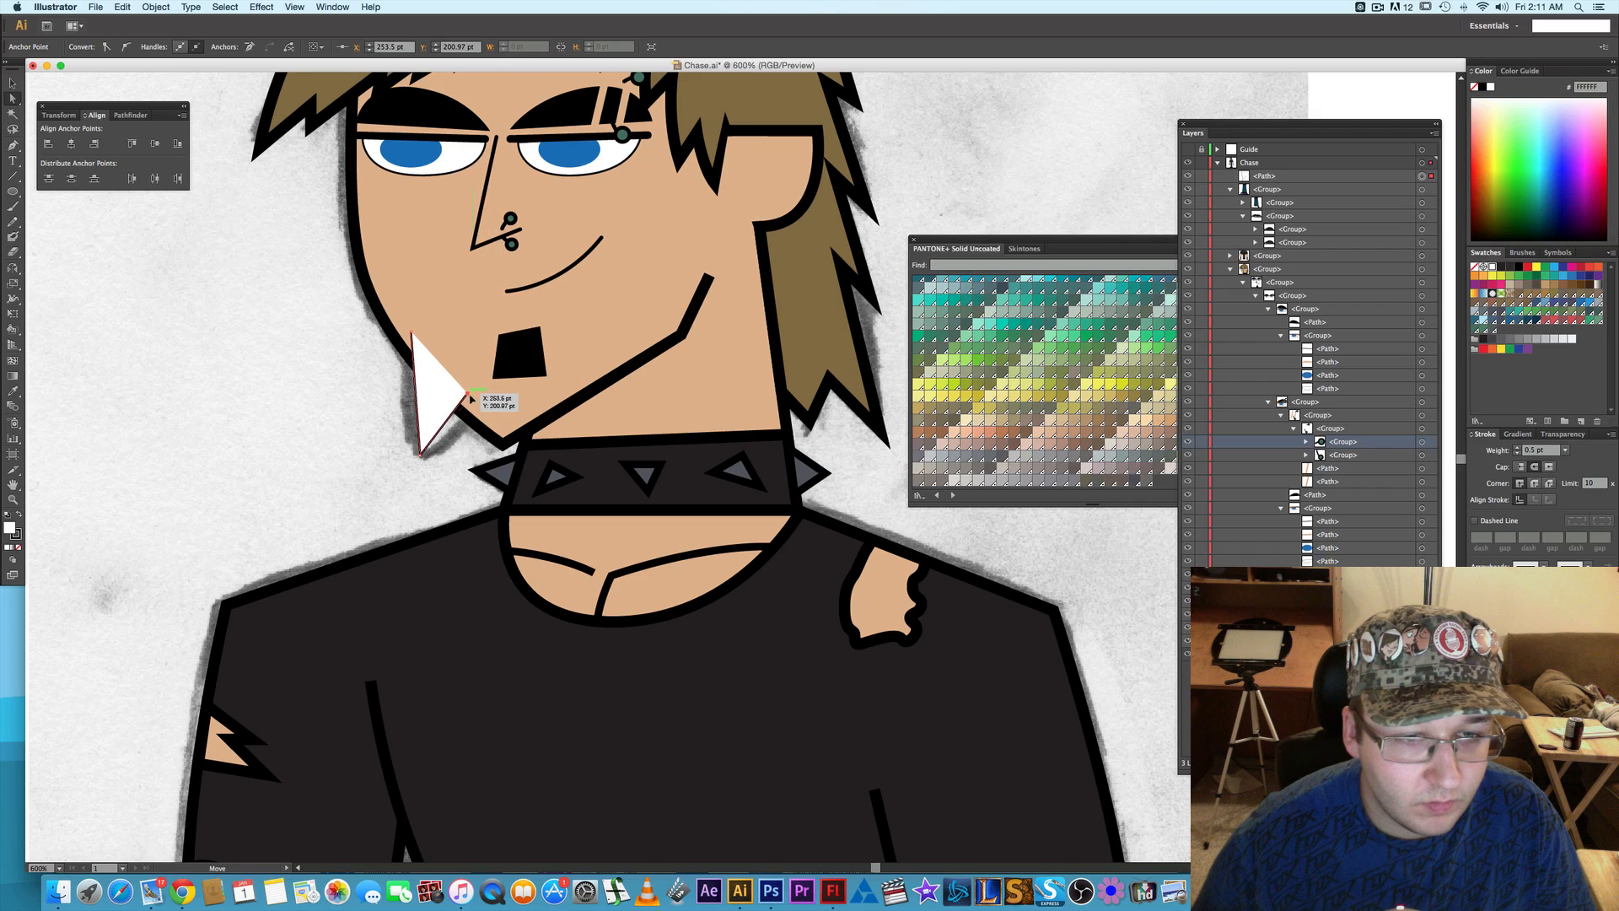
left_click_drag(470, 396, 493, 410)
left_click_drag(411, 331, 400, 323)
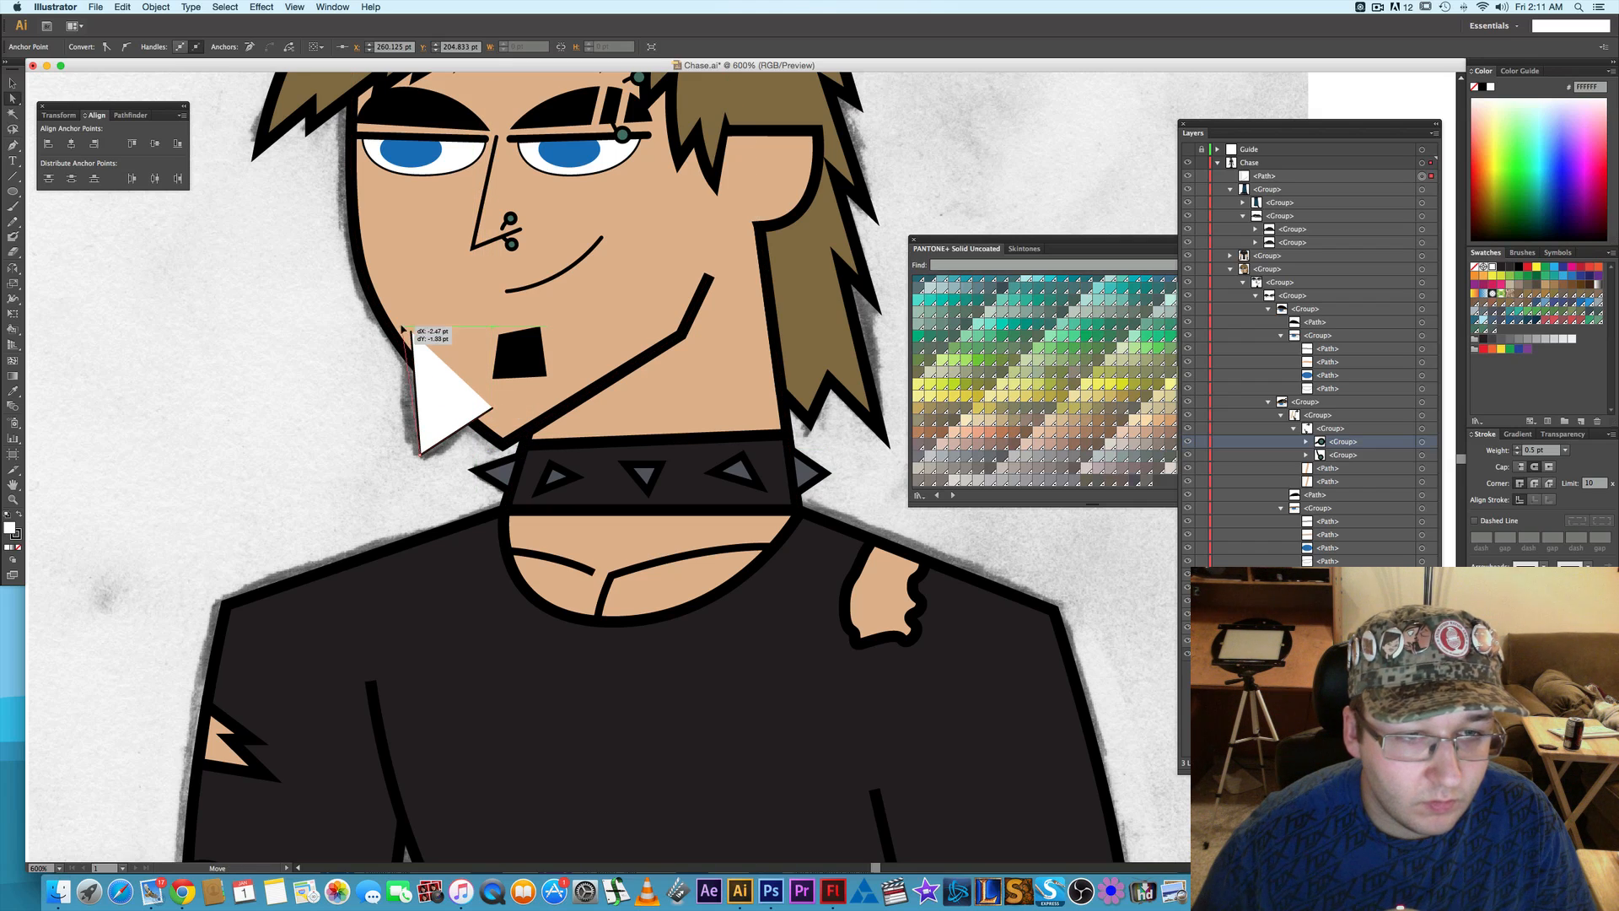
key("i")
left_click(804, 312)
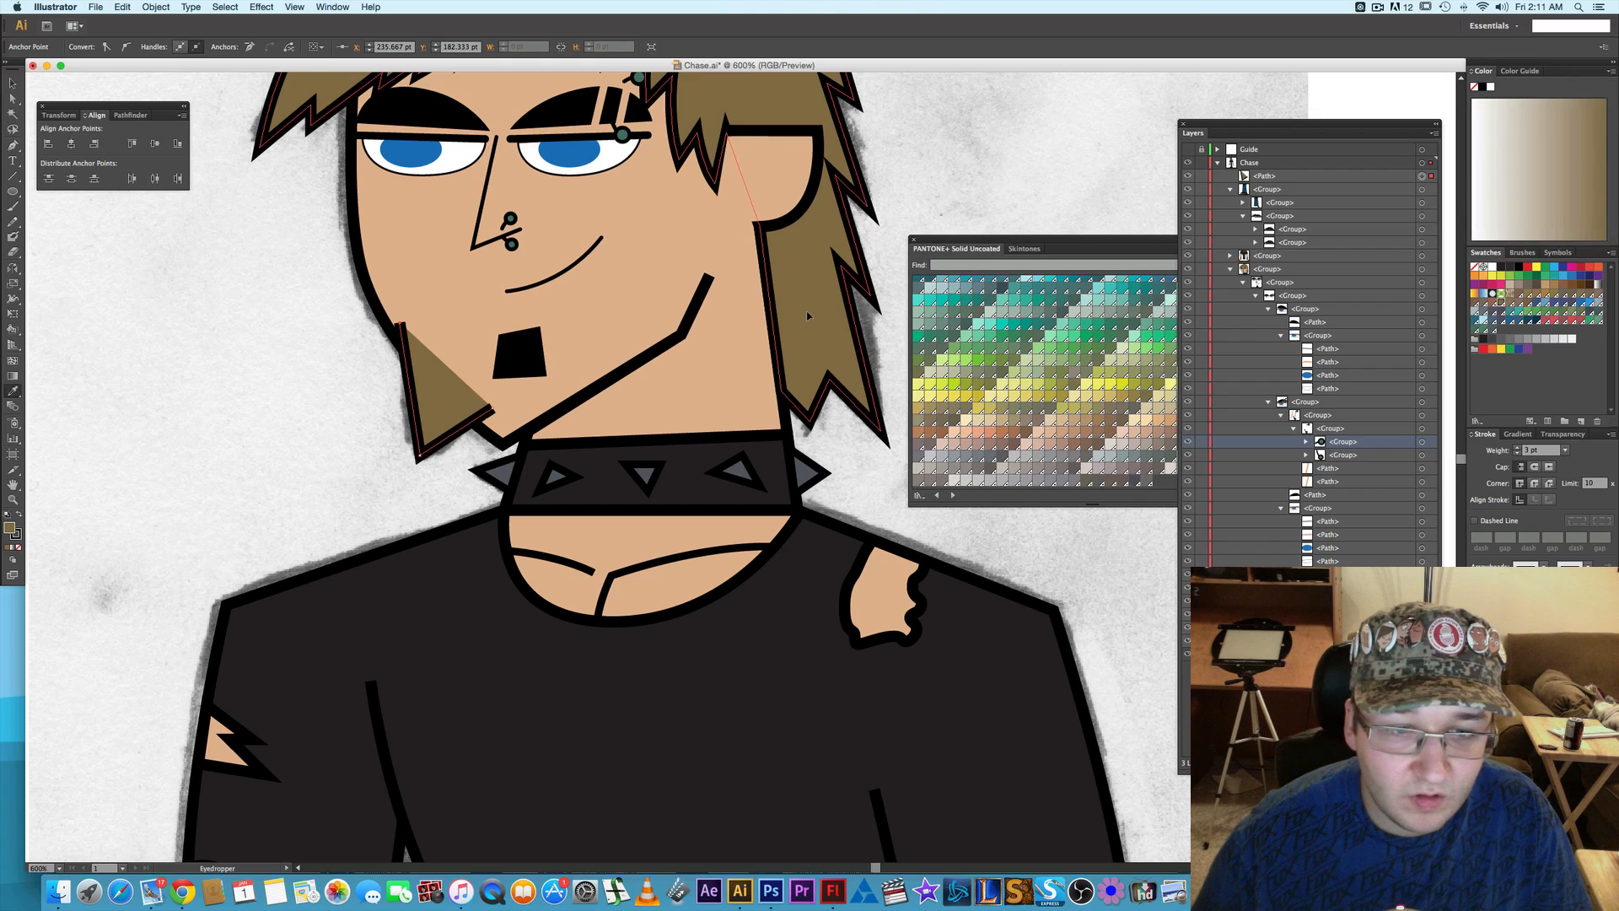
- Move the spike path below all the groups in the Chase layer so it sits behind the face, and deselect it
left_click(1286, 177)
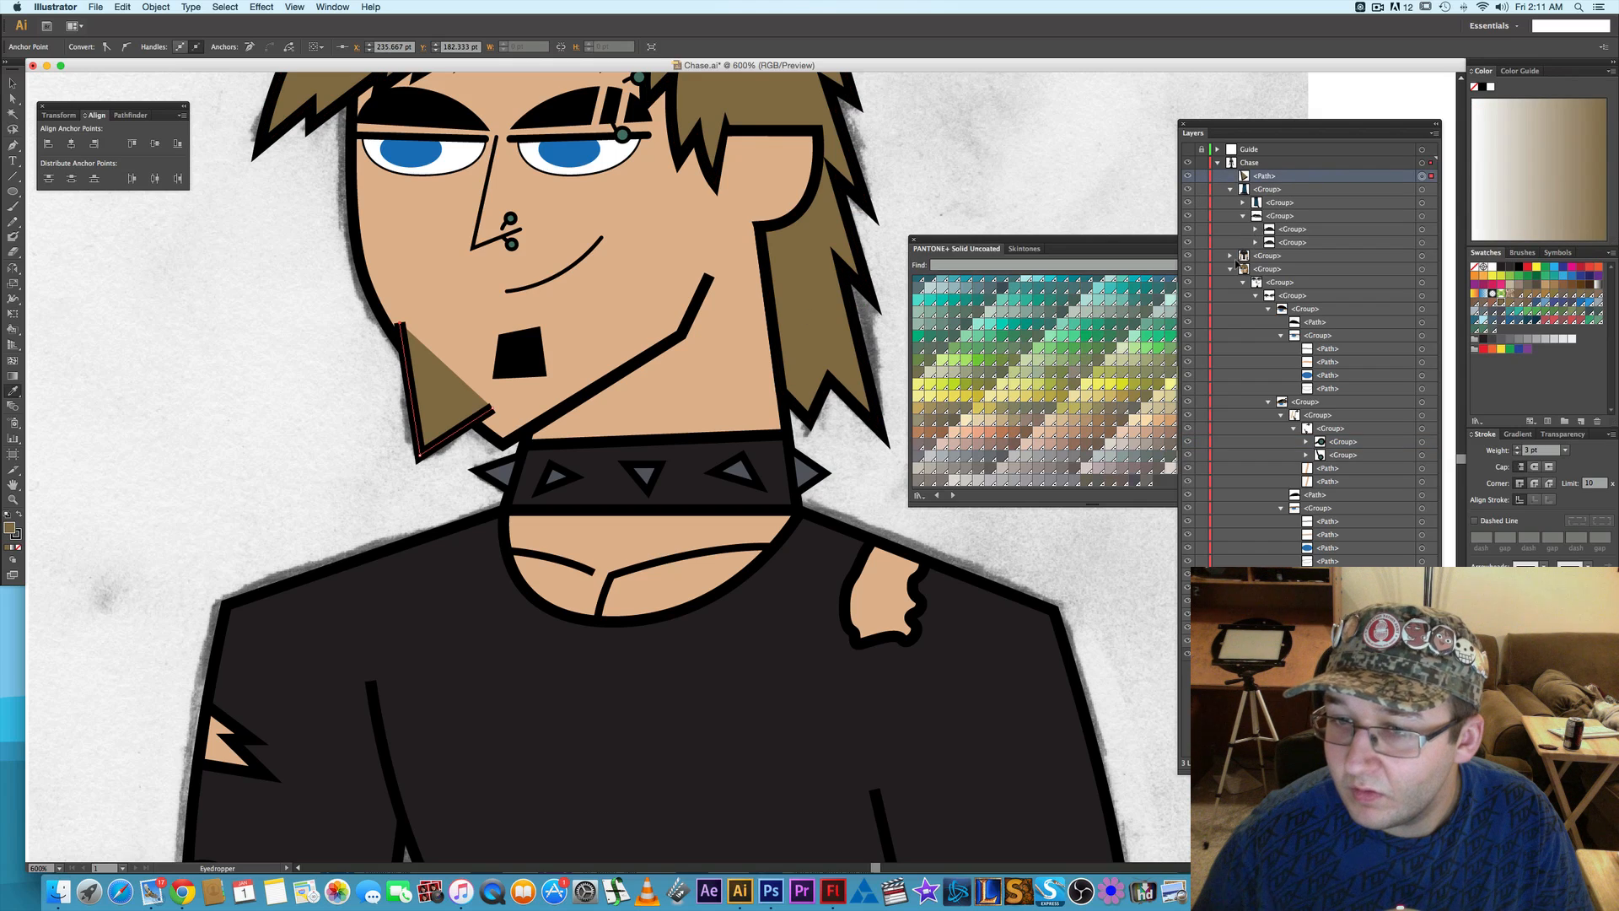
left_click(1231, 269)
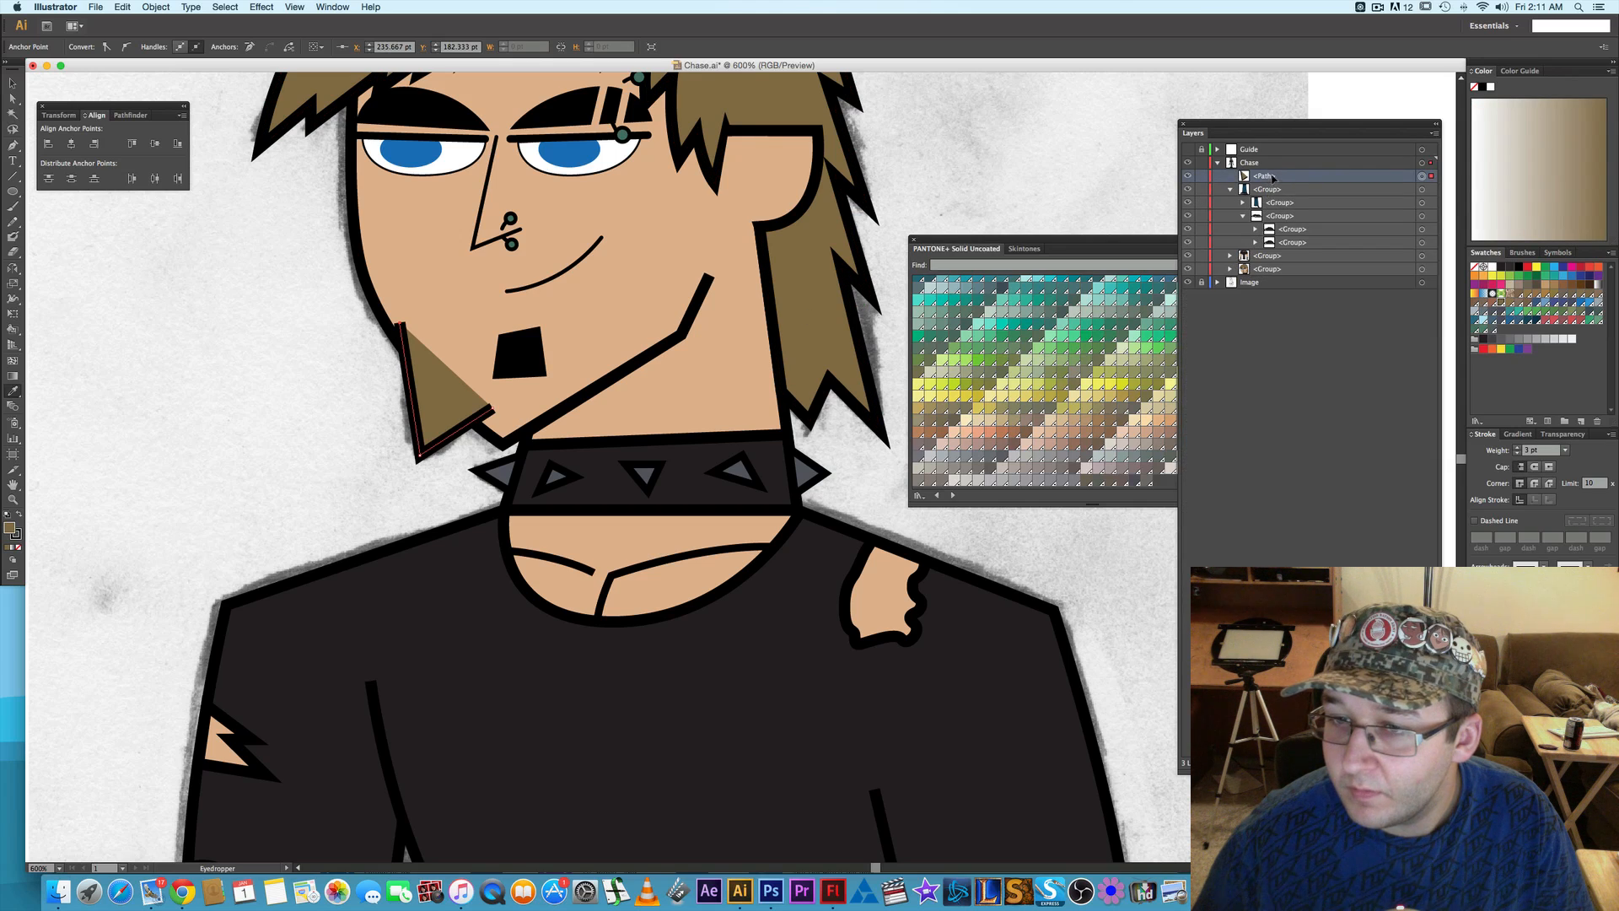
left_click_drag(1273, 178, 1268, 275)
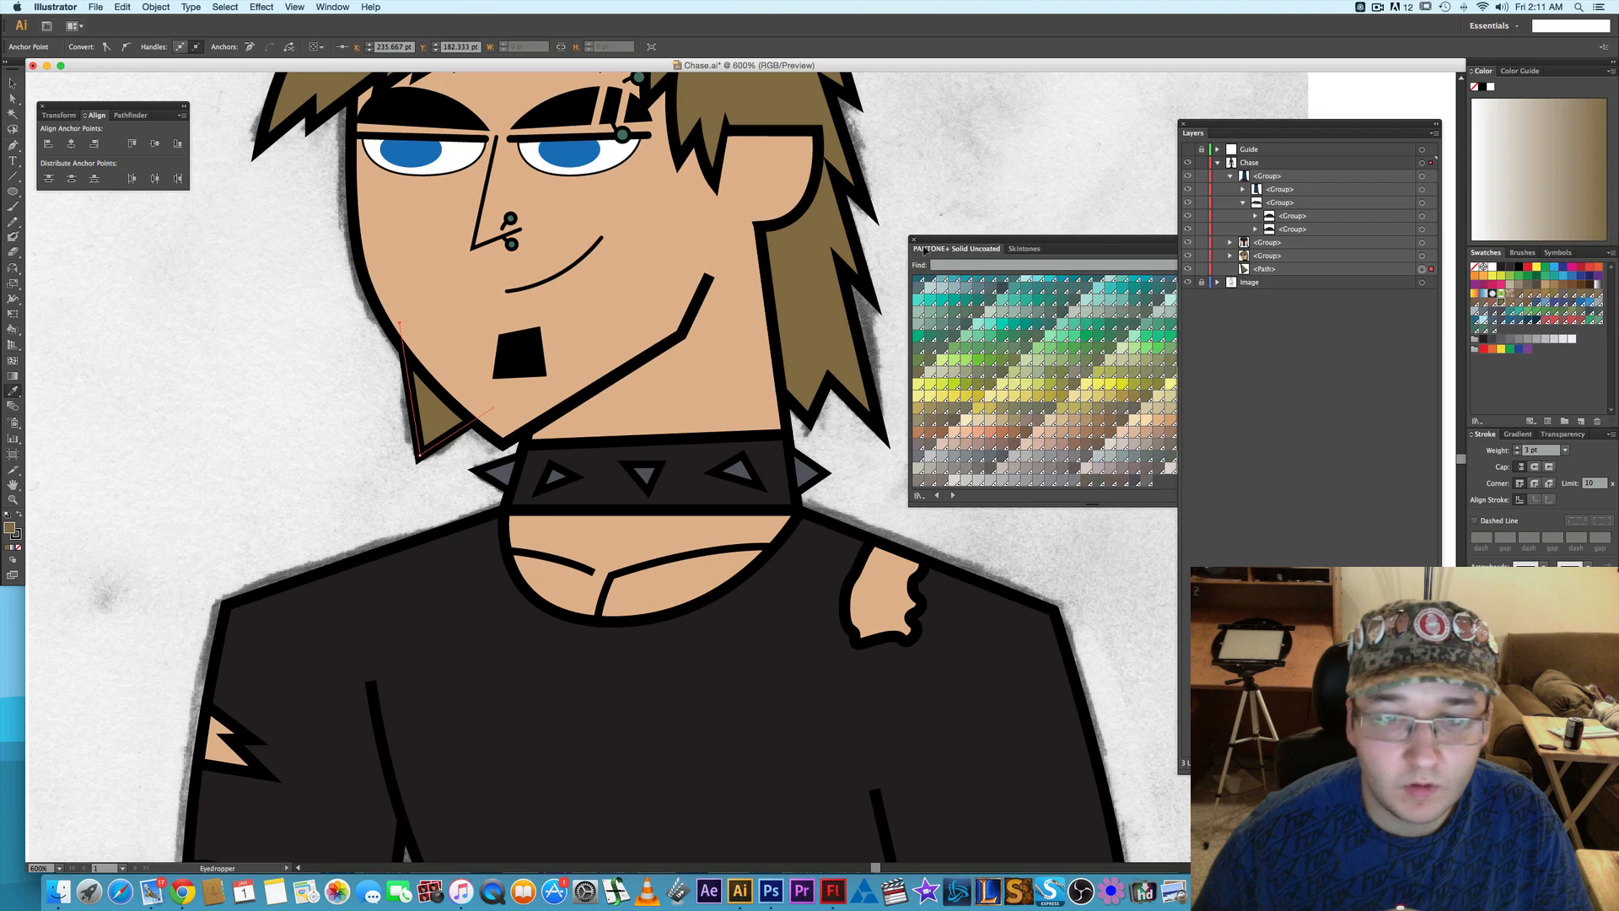
key("a")
left_click(957, 169)
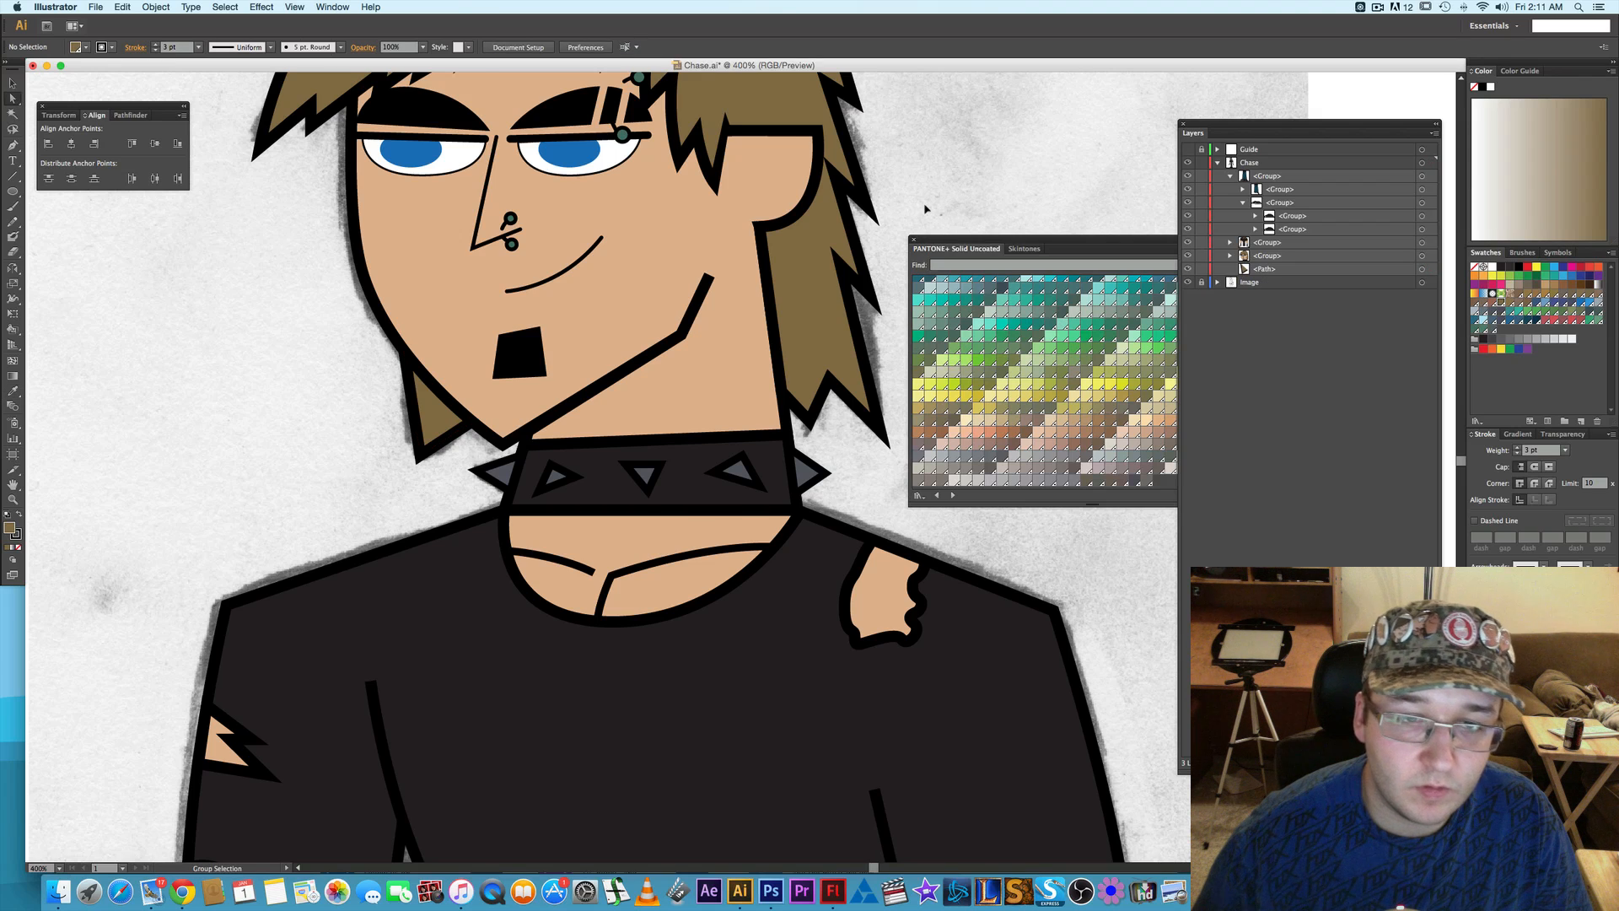
- Nudge the bottom tip anchor of the hair spike outward, away from the chin, and deselect it
scroll(925, 207, "down", 1)
left_click_drag(936, 183, 901, 215)
left_click(556, 405)
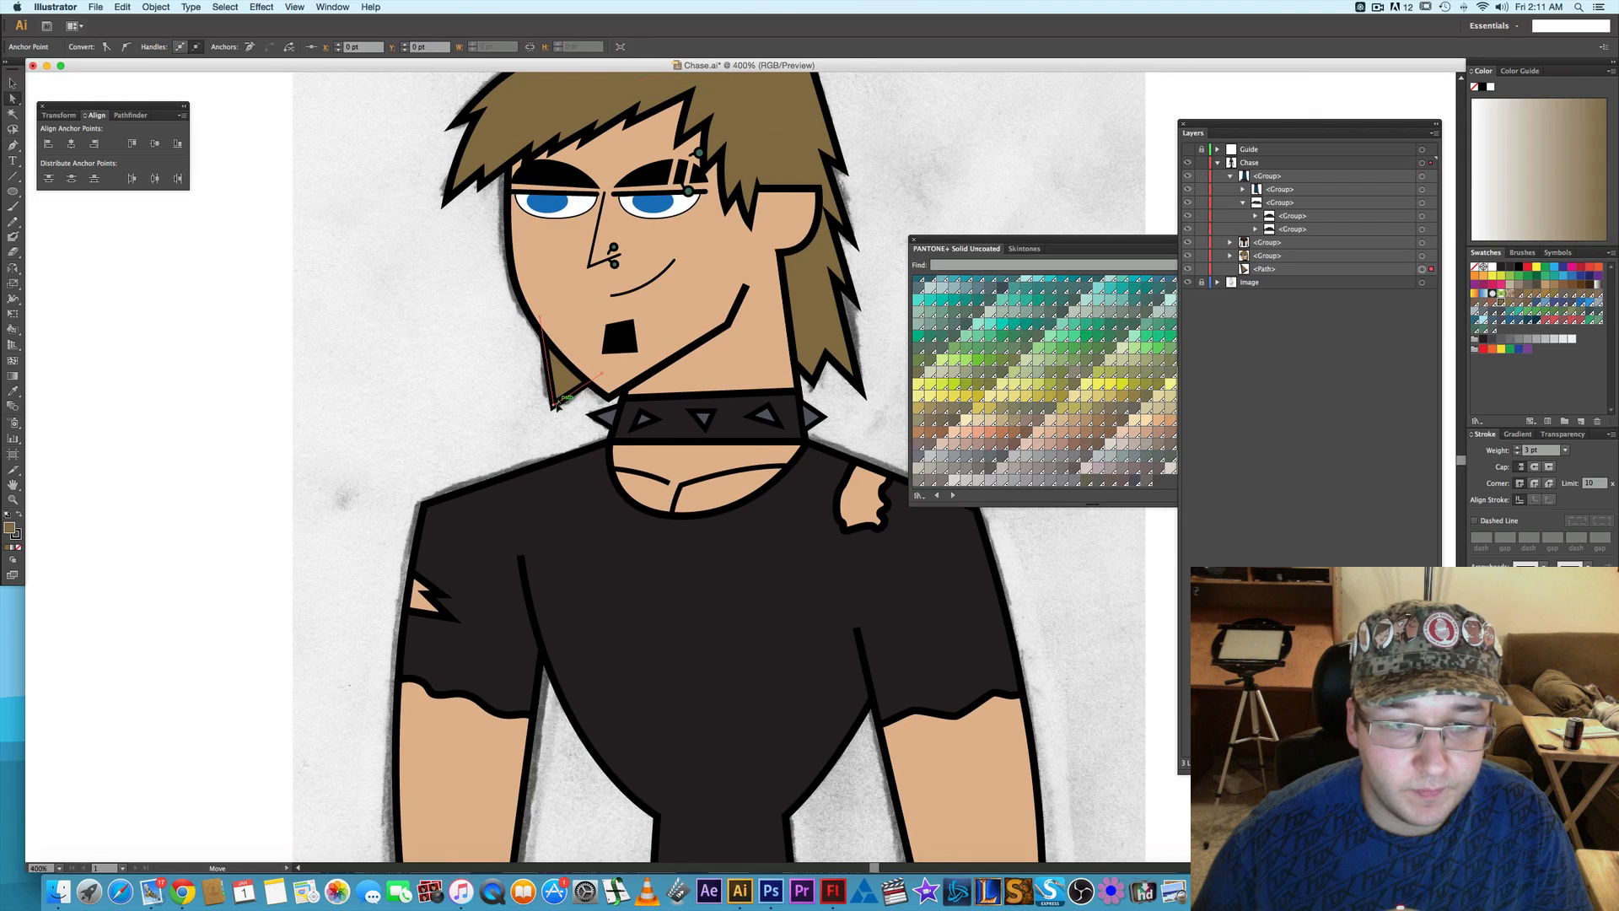
key("Left")
key("Left")
key("Left")
key("Left")
key("Left")
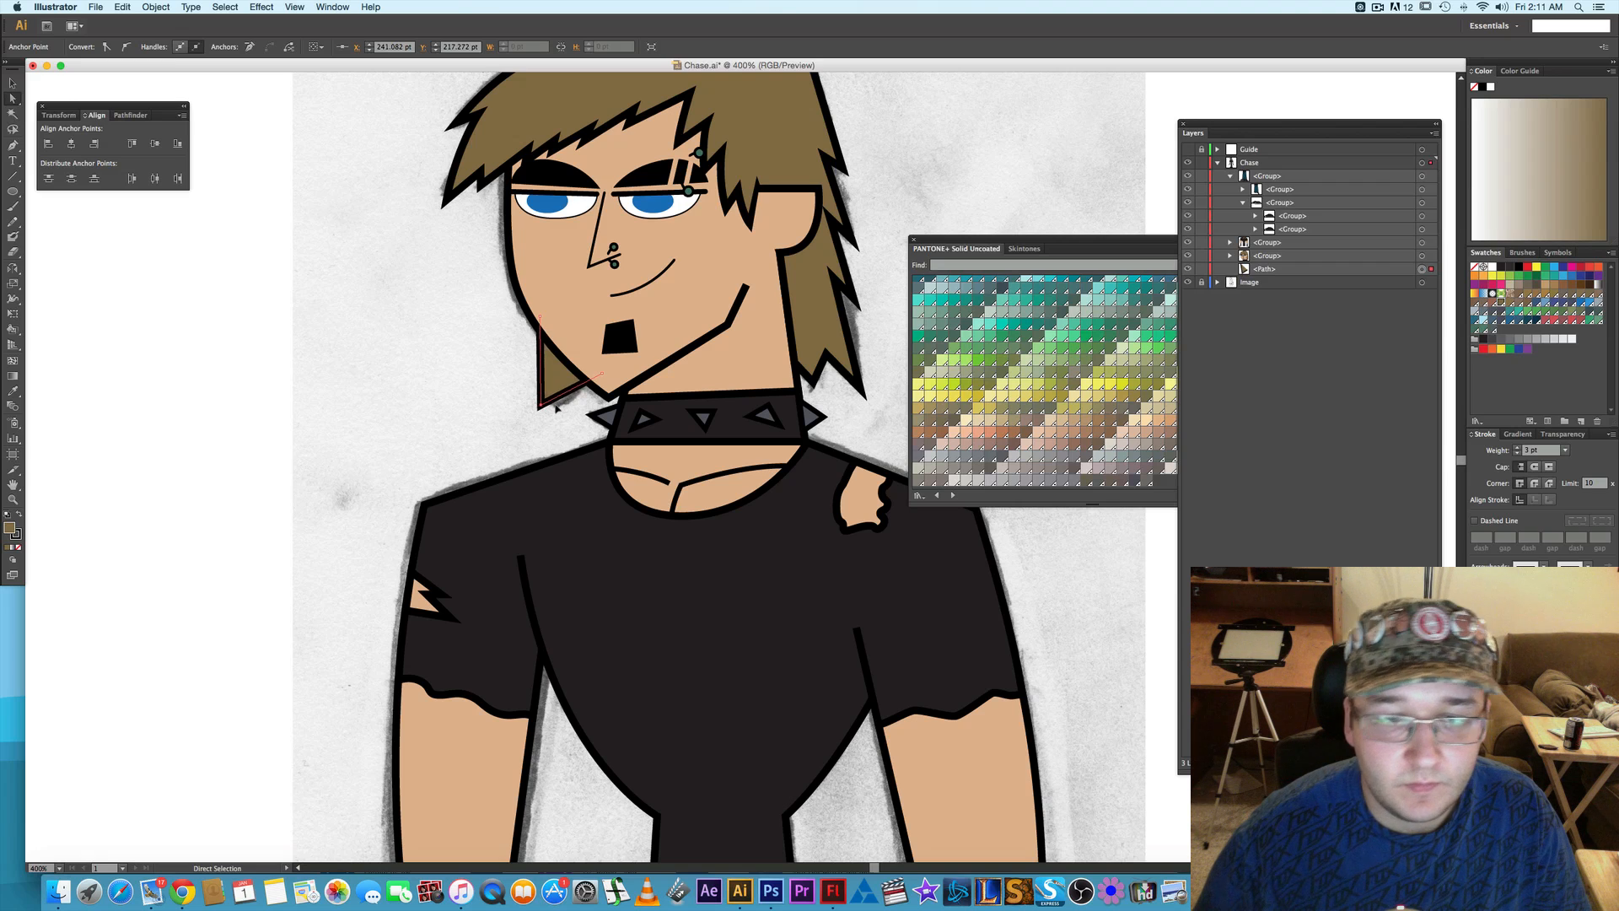
key("Left")
key("Left")
key("Left")
key("Left")
key("Left")
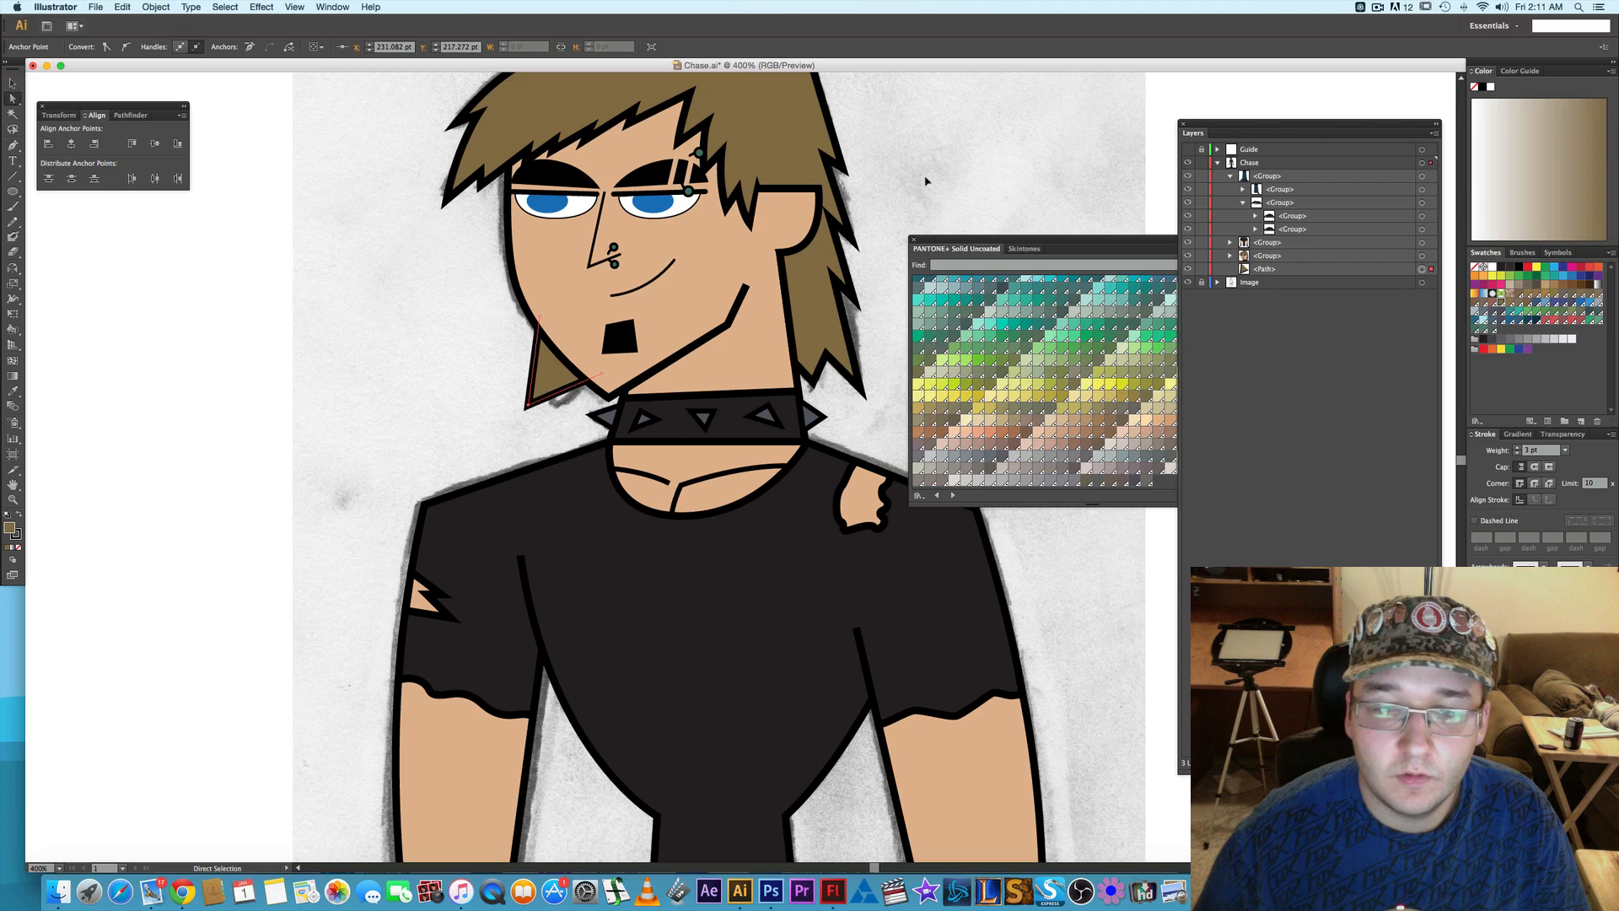
left_click(925, 181)
- Select both black eyelid lines and lock them so the shapes underneath can be edited
left_click_drag(898, 174, 846, 238)
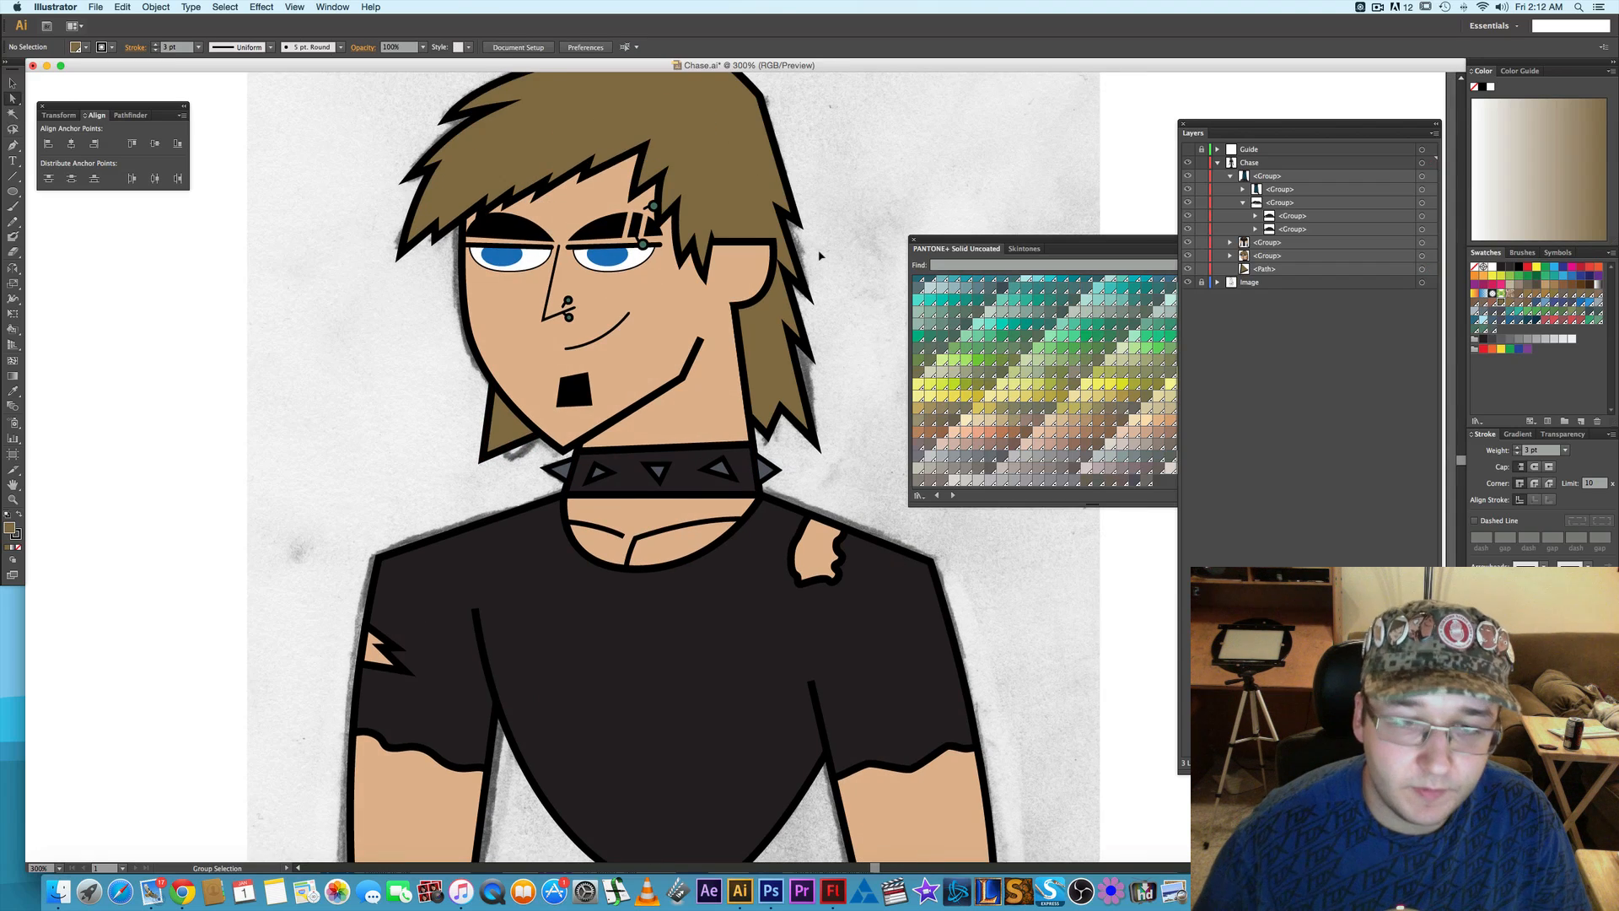
scroll(820, 255, "down", 4)
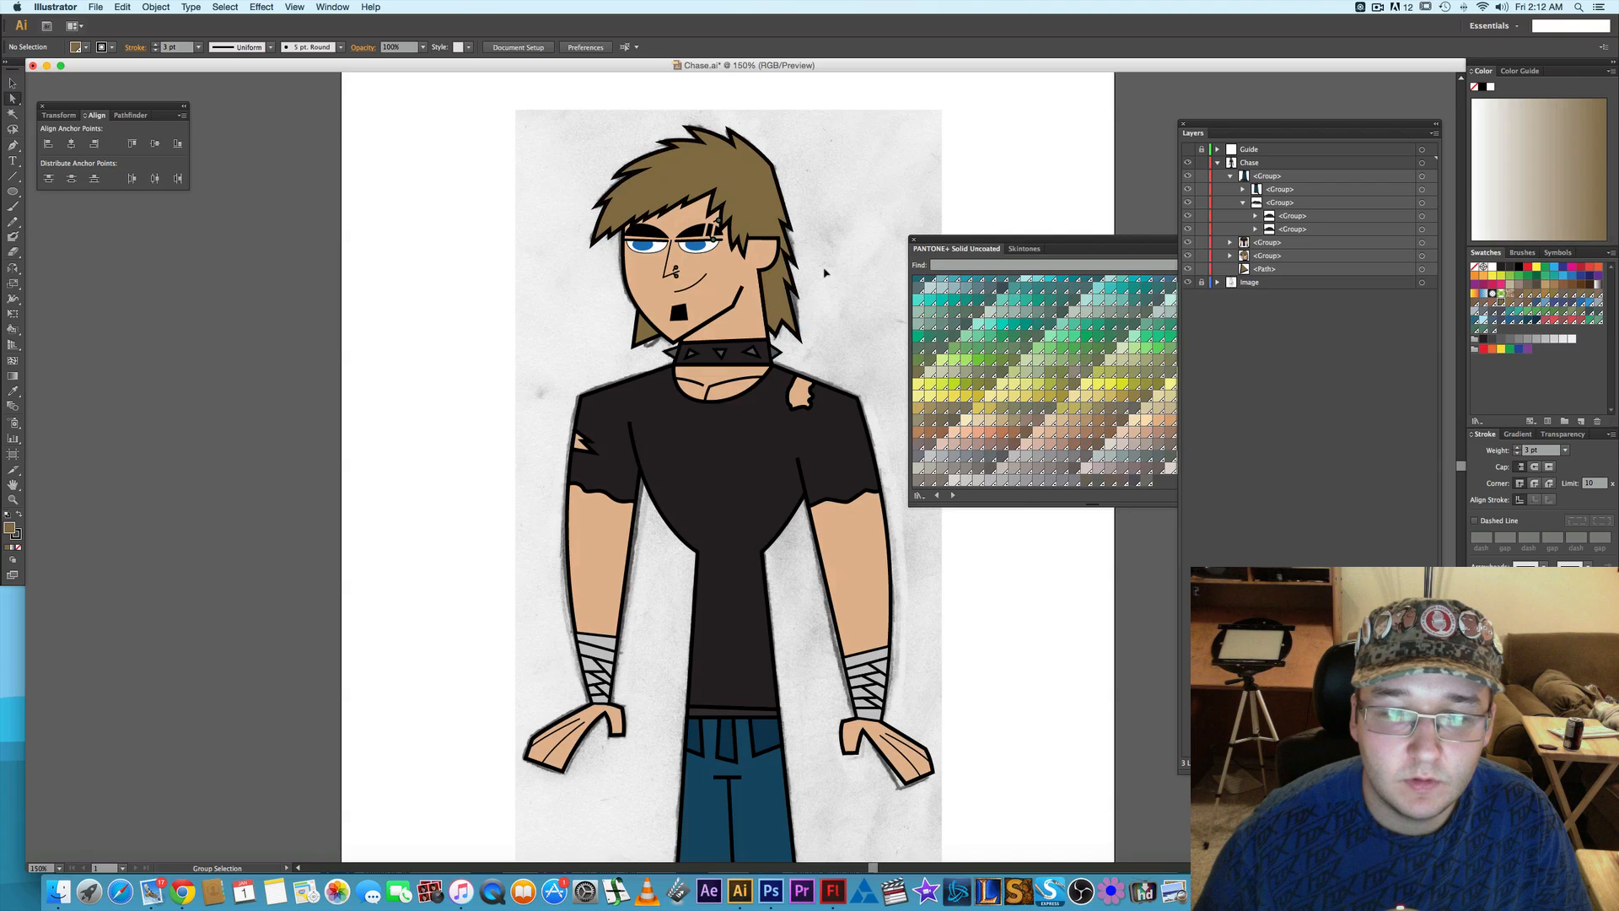
scroll(824, 264, "down", 2)
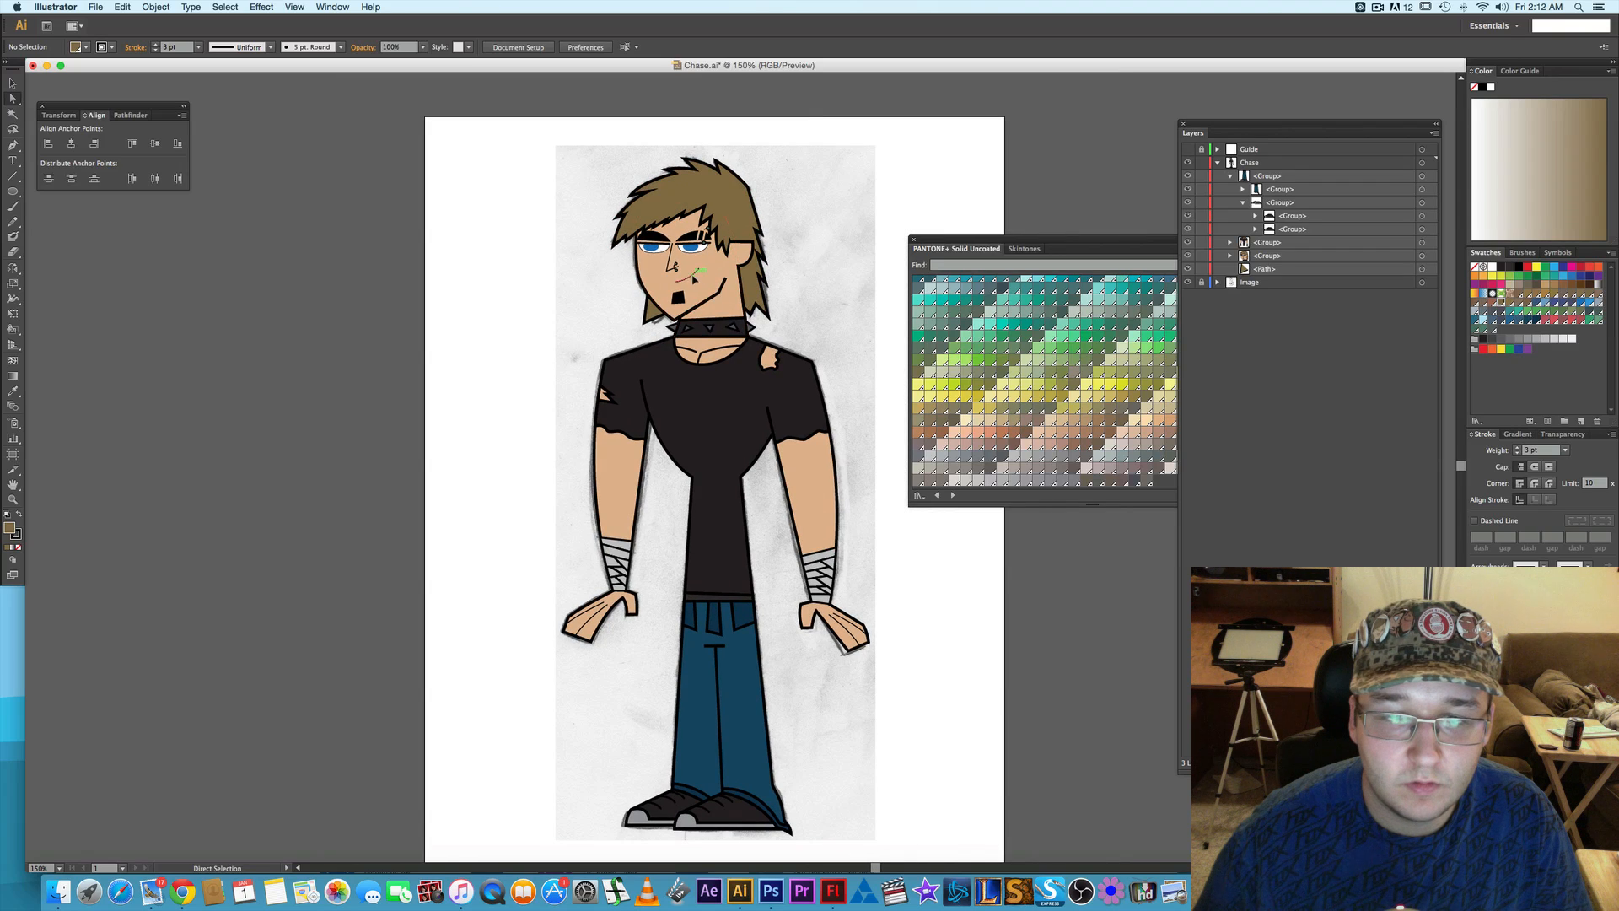
scroll(690, 276, "up", 1)
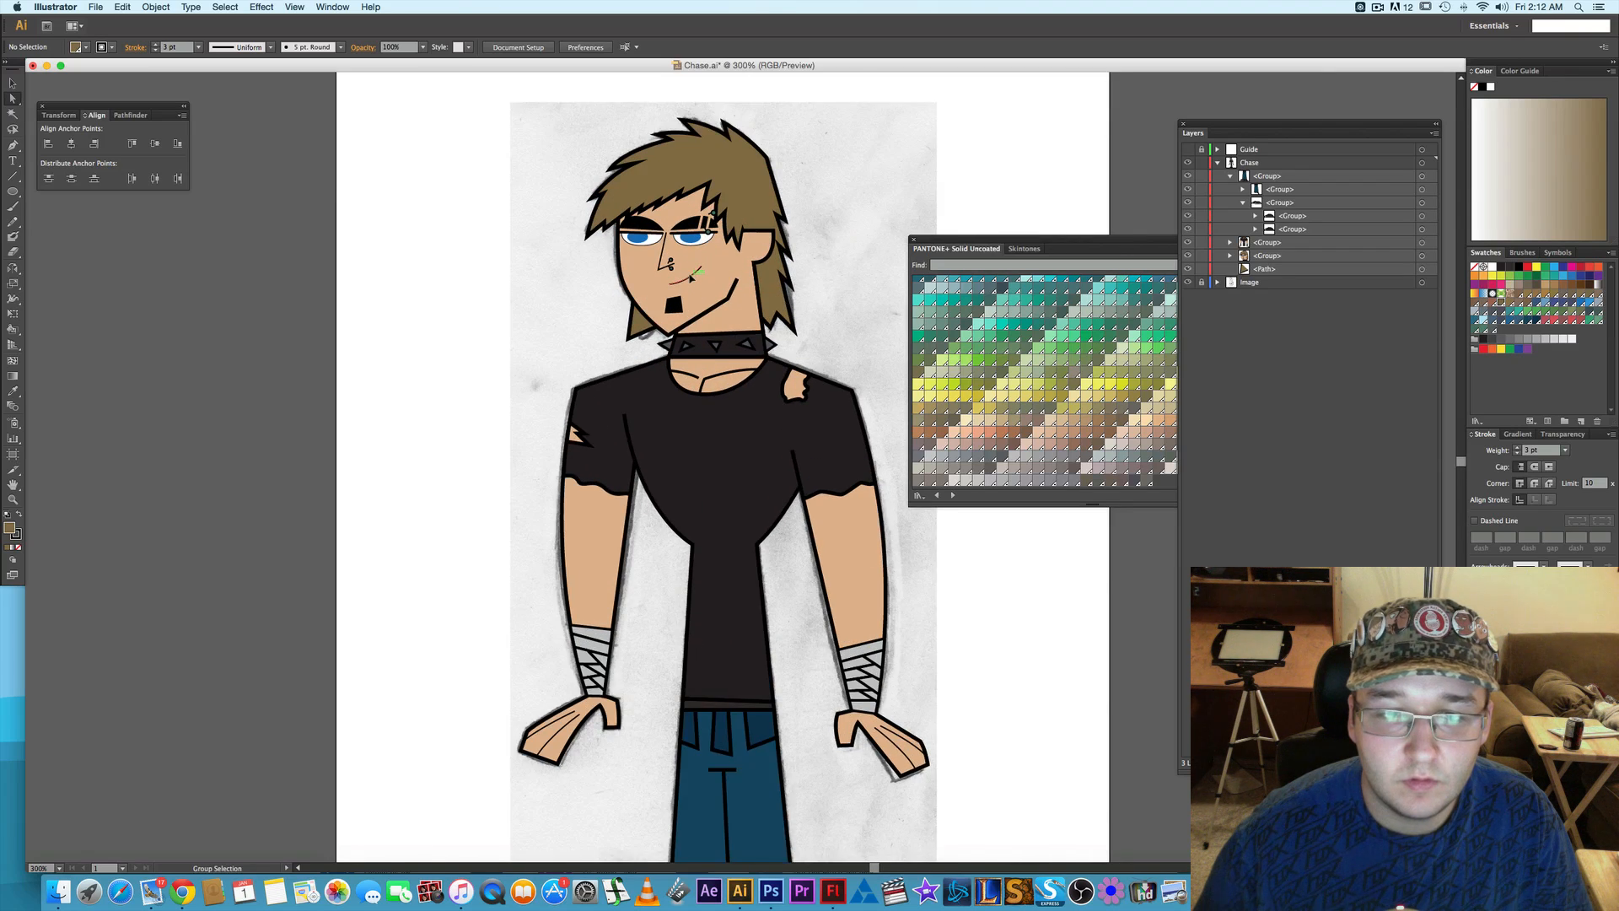
scroll(693, 274, "up", 2)
scroll(693, 275, "up", 2)
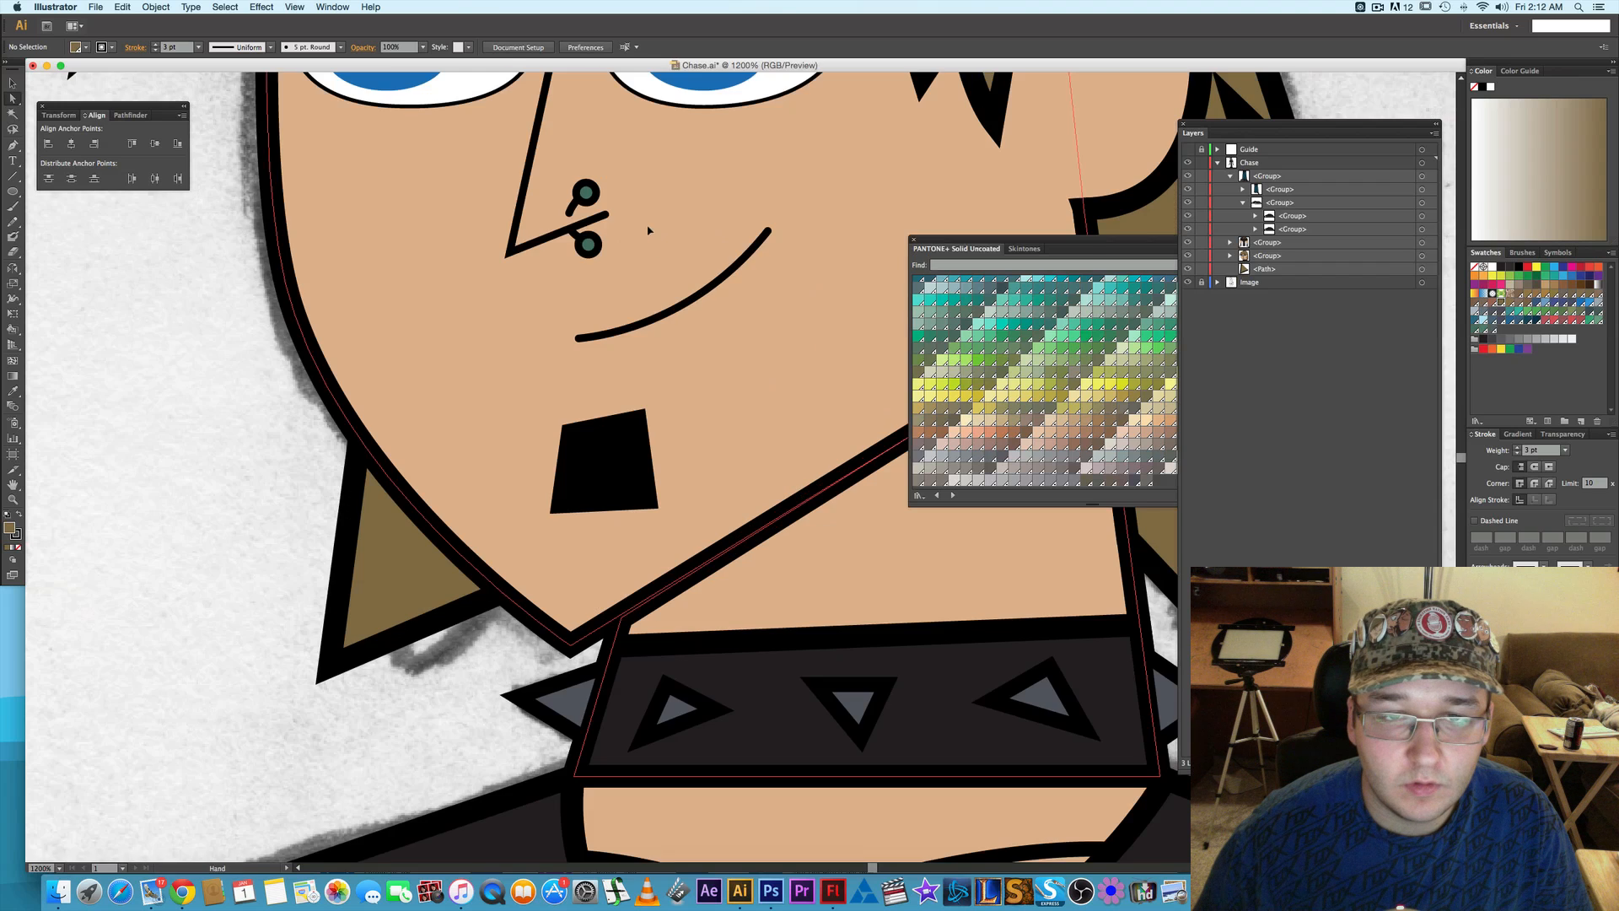
left_click_drag(648, 230, 663, 389)
left_click(509, 193)
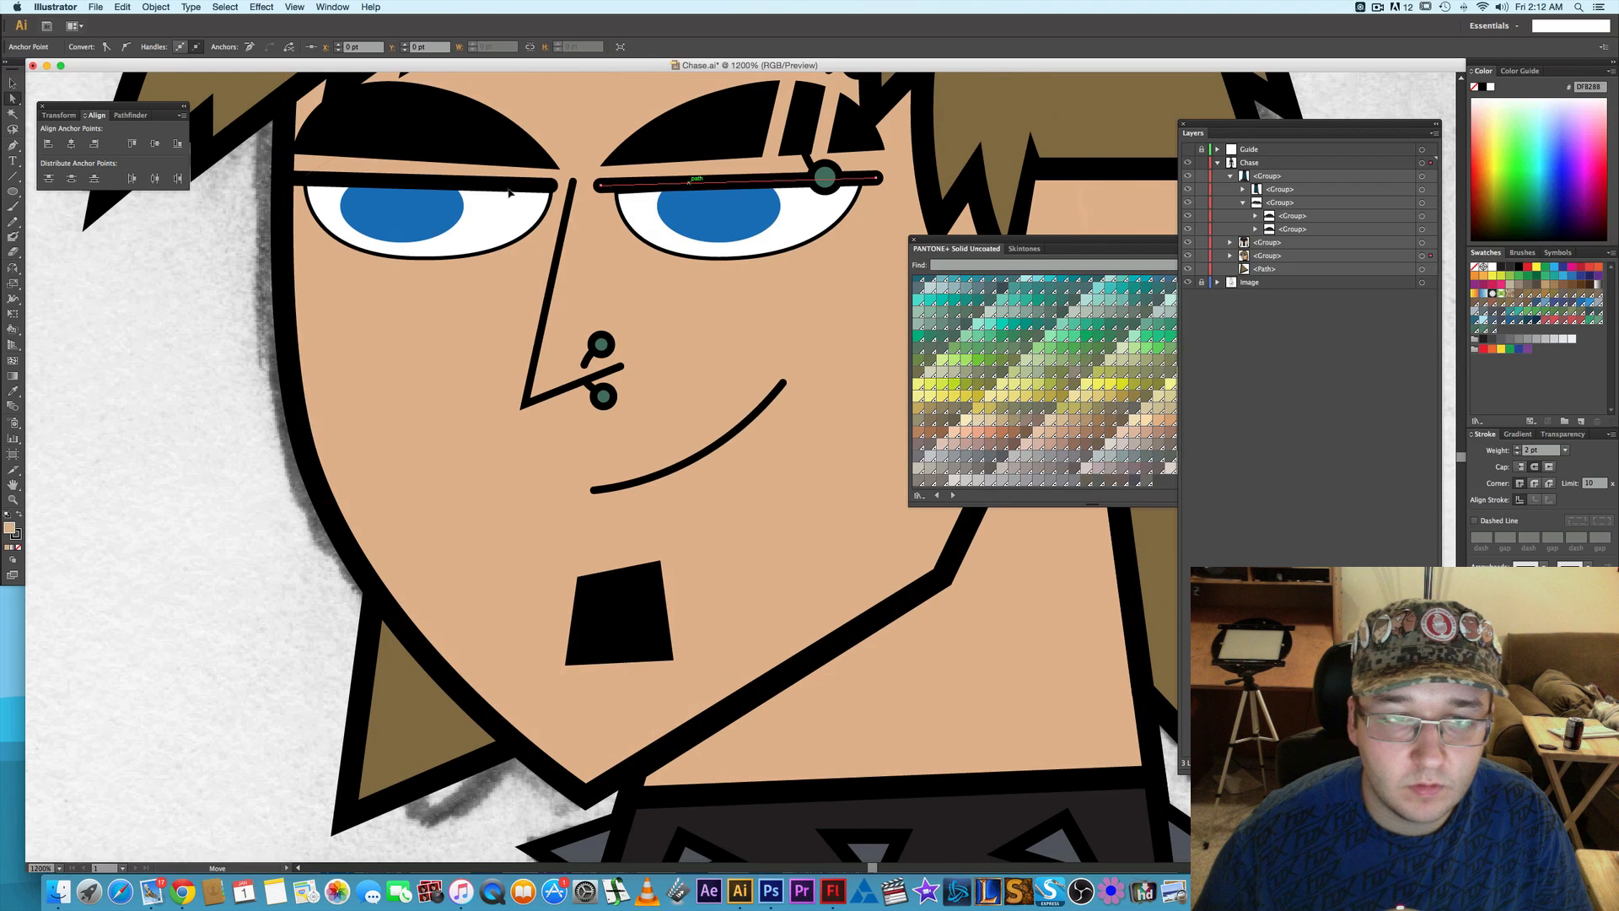
left_click(509, 186, "shift")
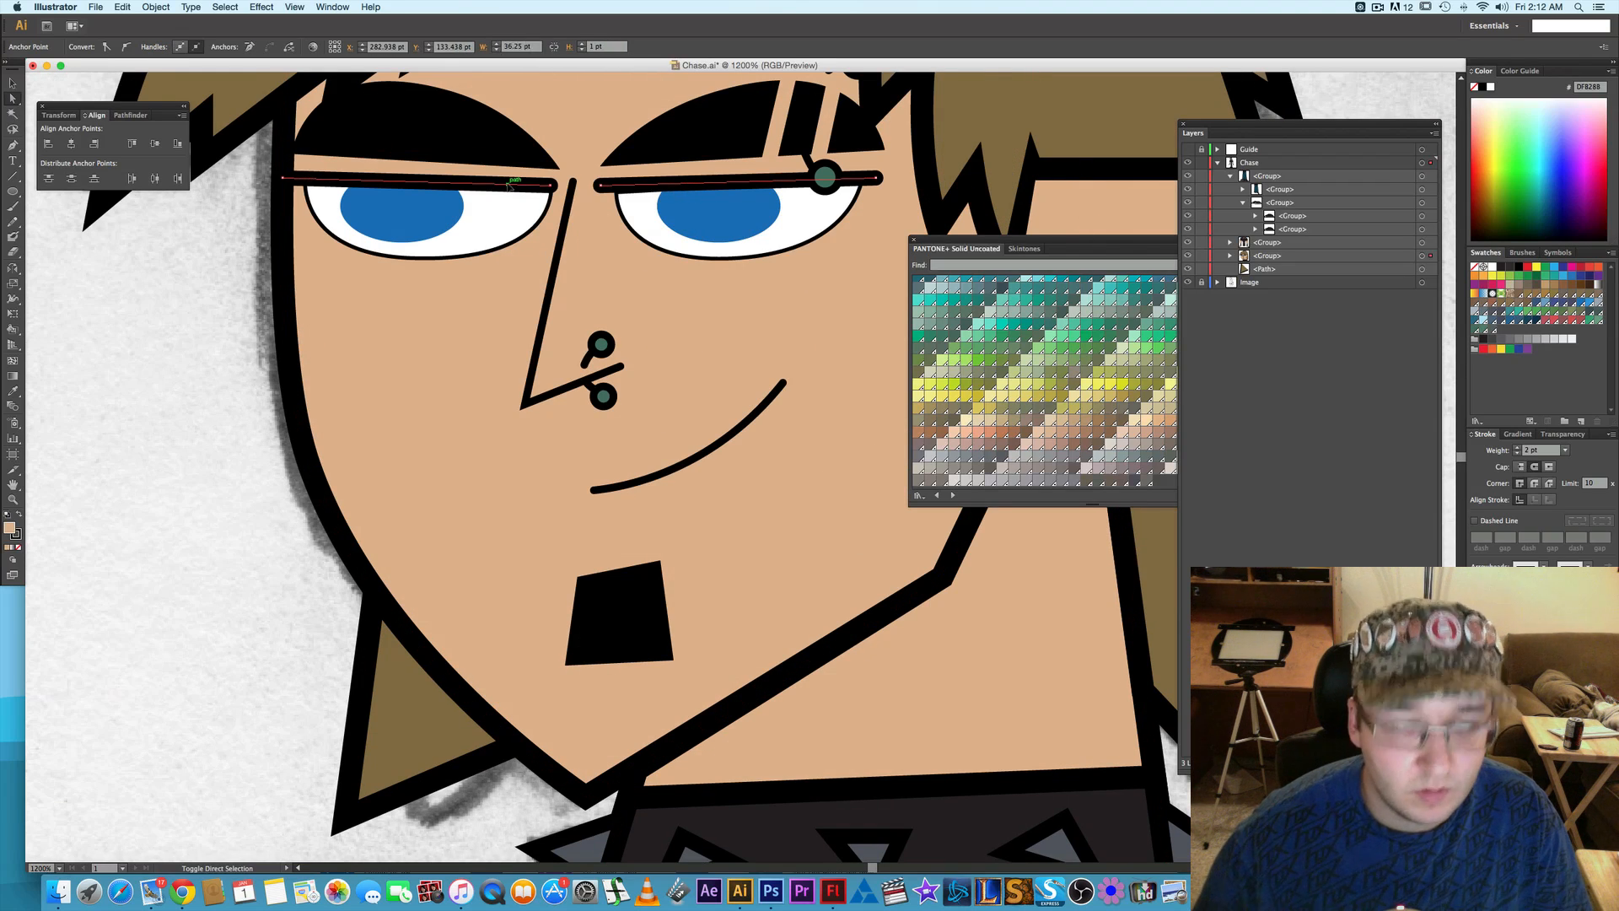
left_click(508, 186)
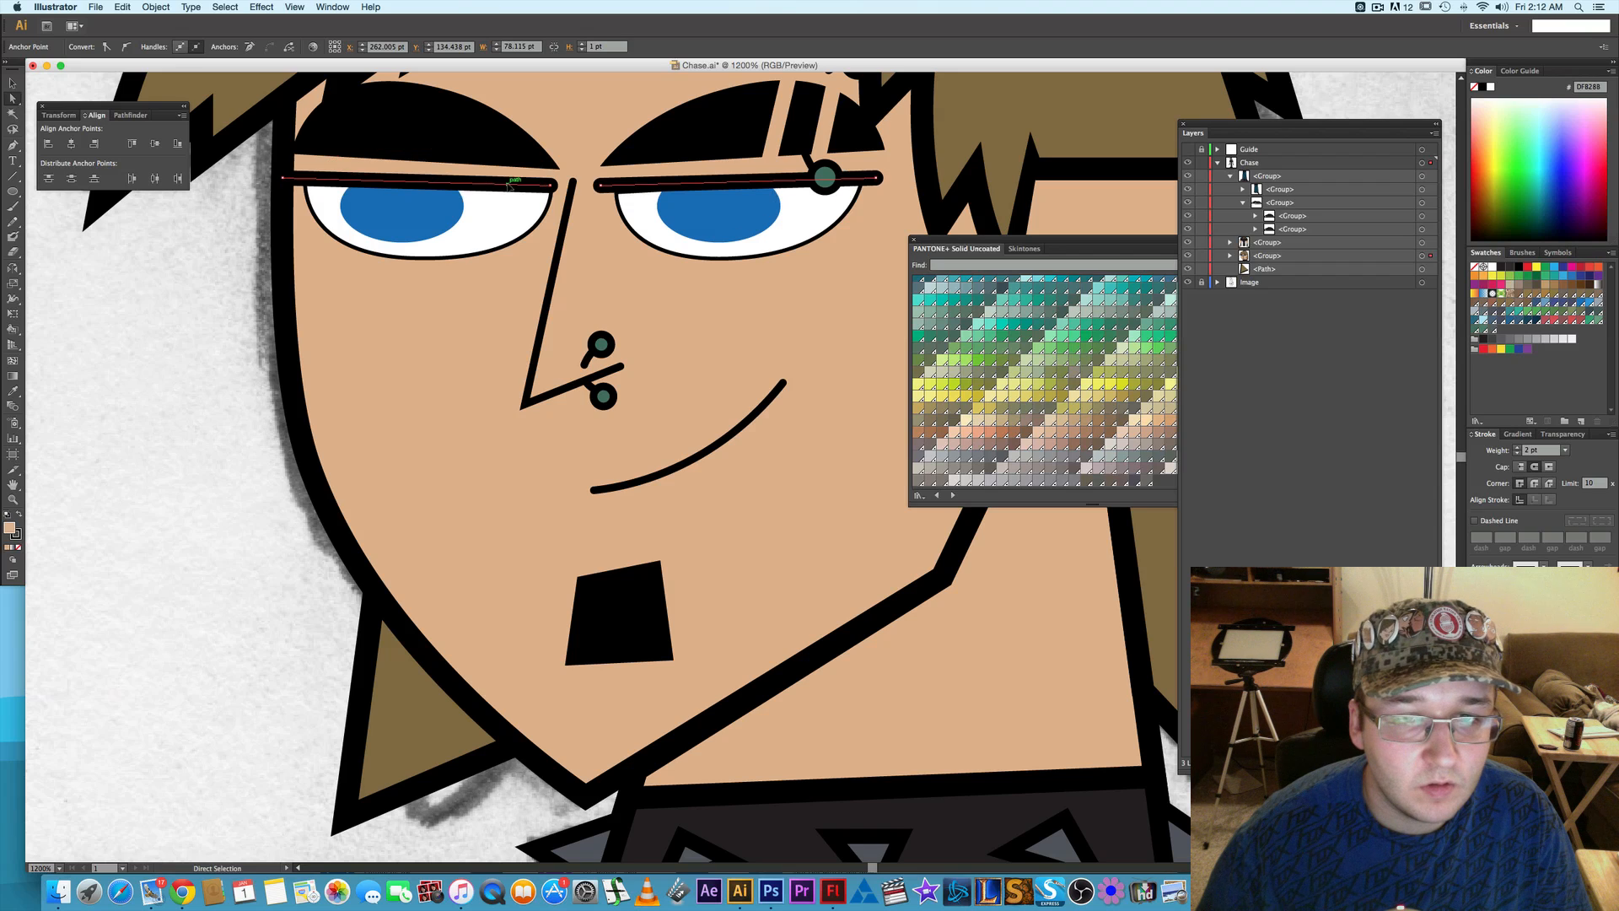
- Lower the nose-side corner anchor of the left-hand eye white slightly so it tucks under the eyelid line
left_click(516, 217)
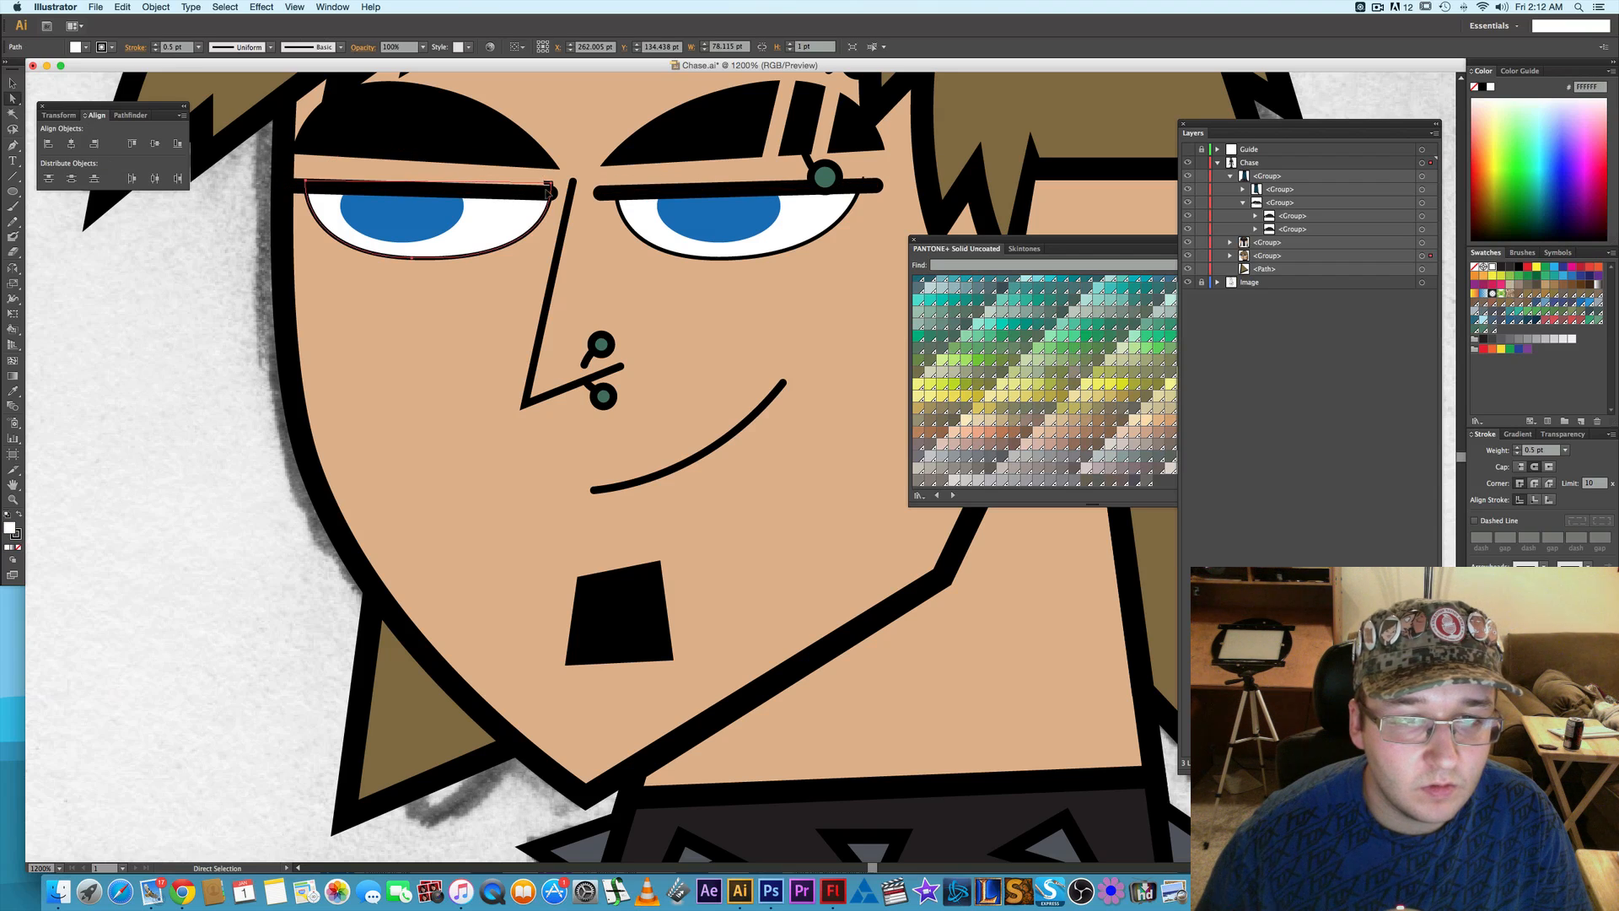
left_click(555, 182)
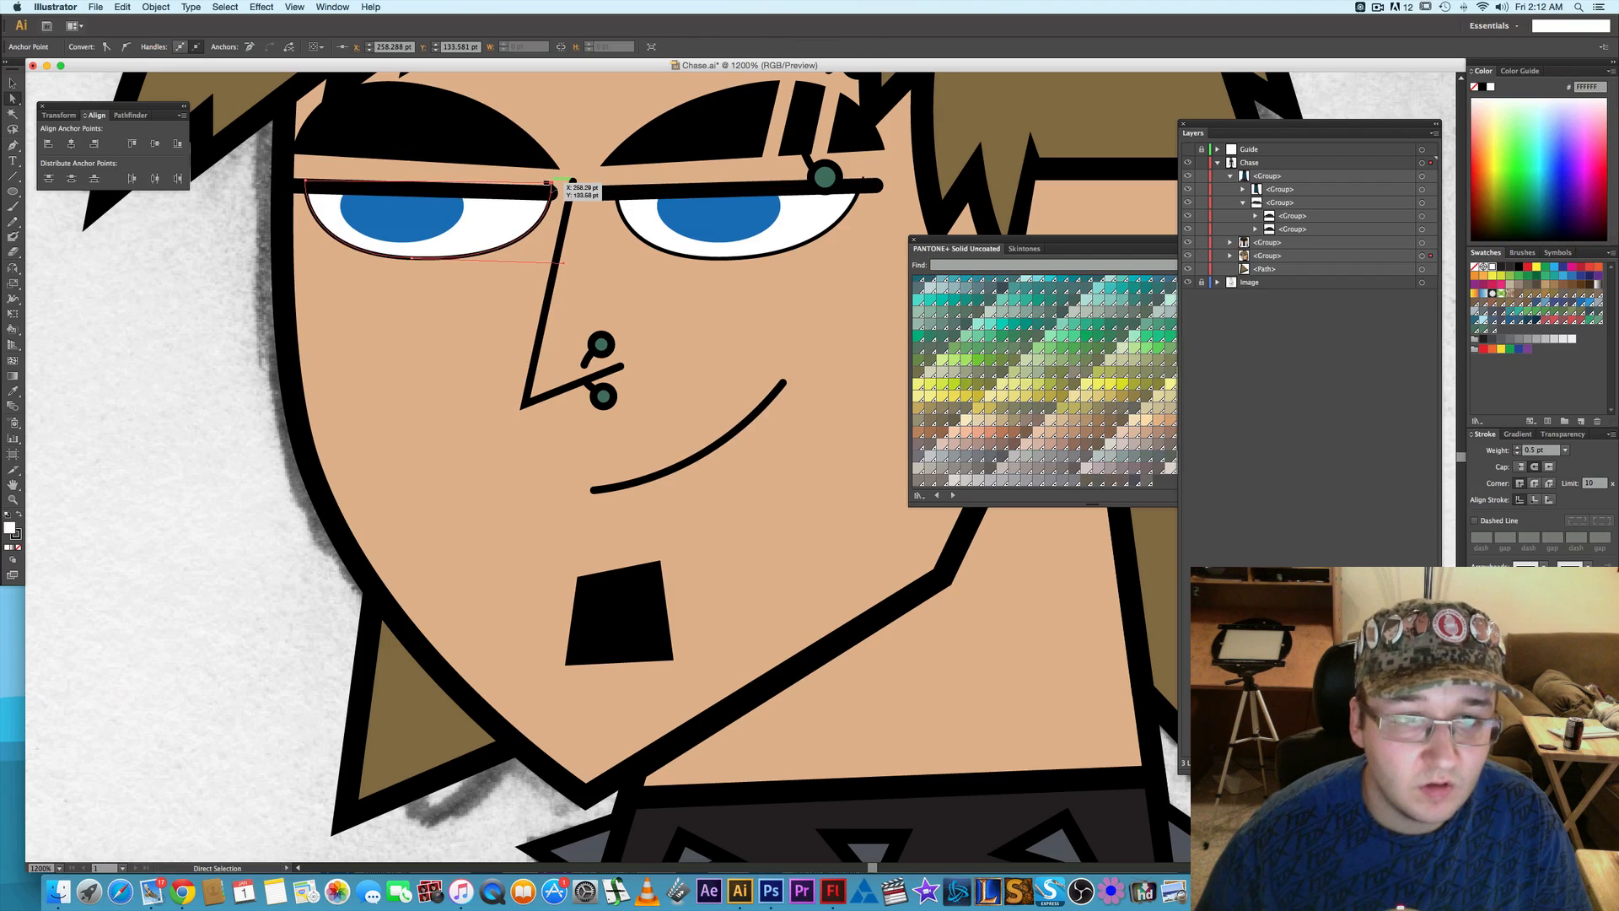
key("Down")
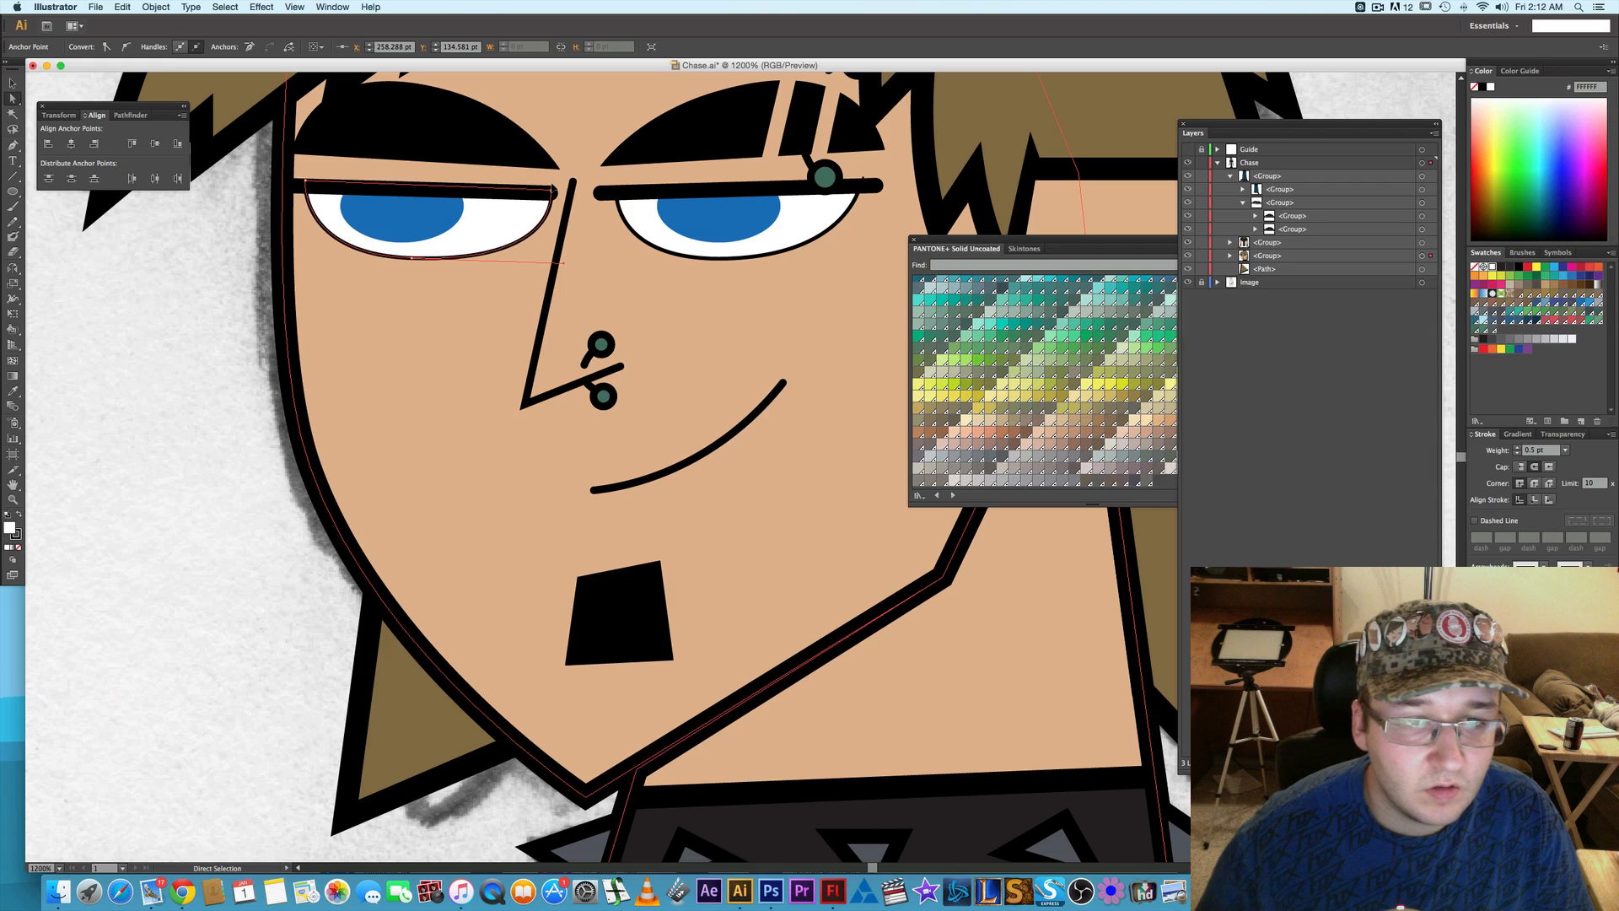
left_click(847, 209)
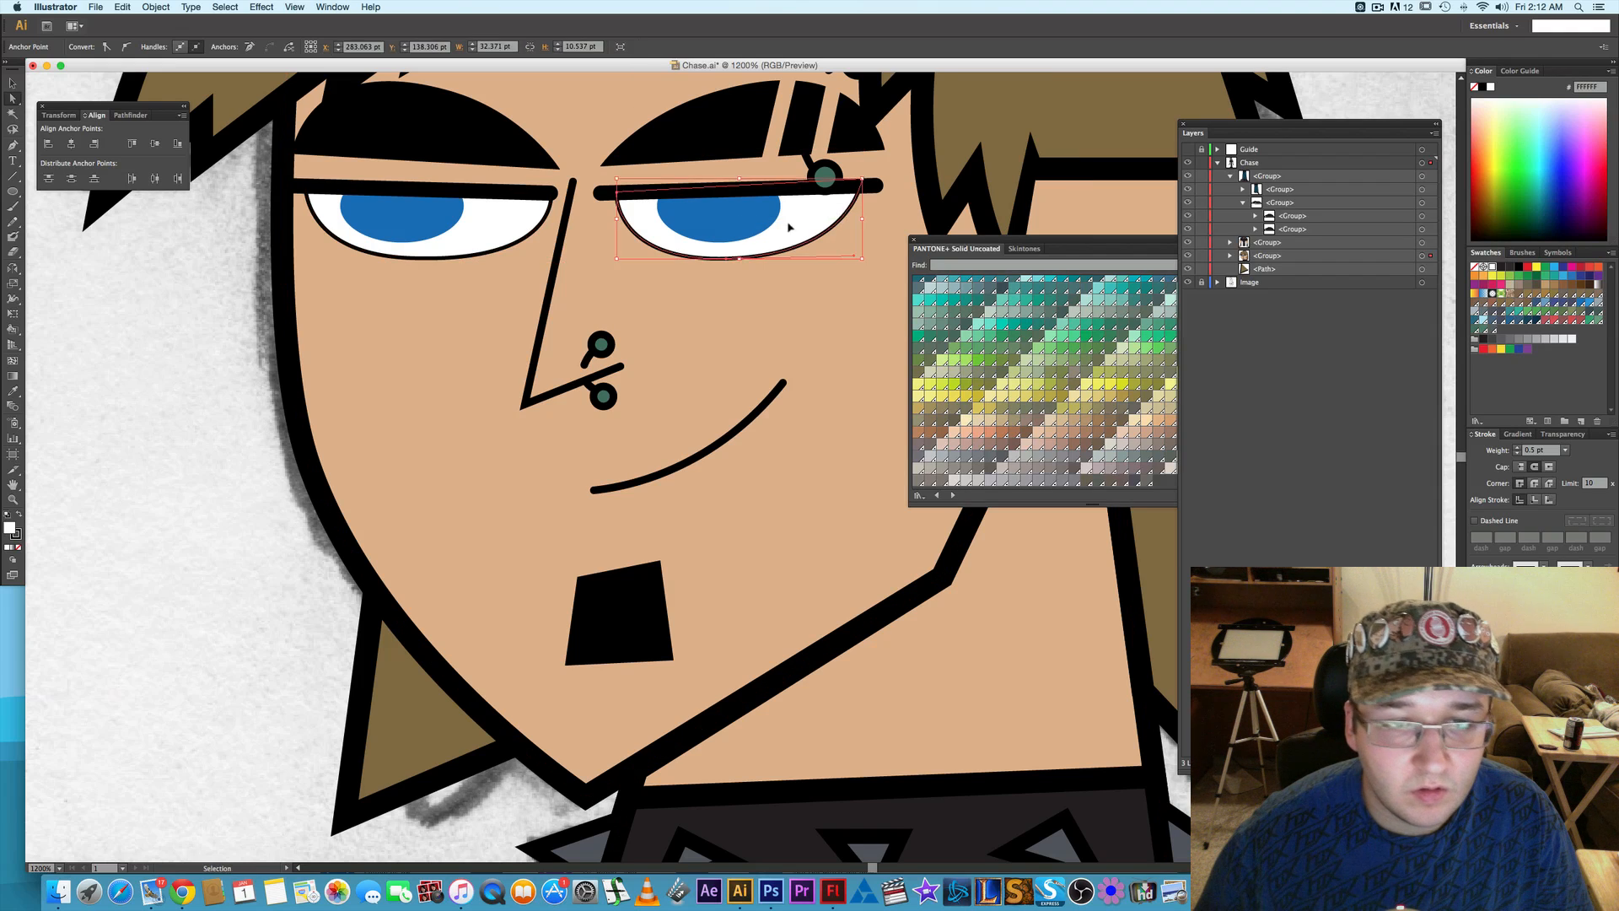
- Reshape the skin-coloured lid above the left-hand eye by moving its lower inner anchor toward the nose and its upper outer anchor outward
left_click(542, 169)
left_click(543, 167)
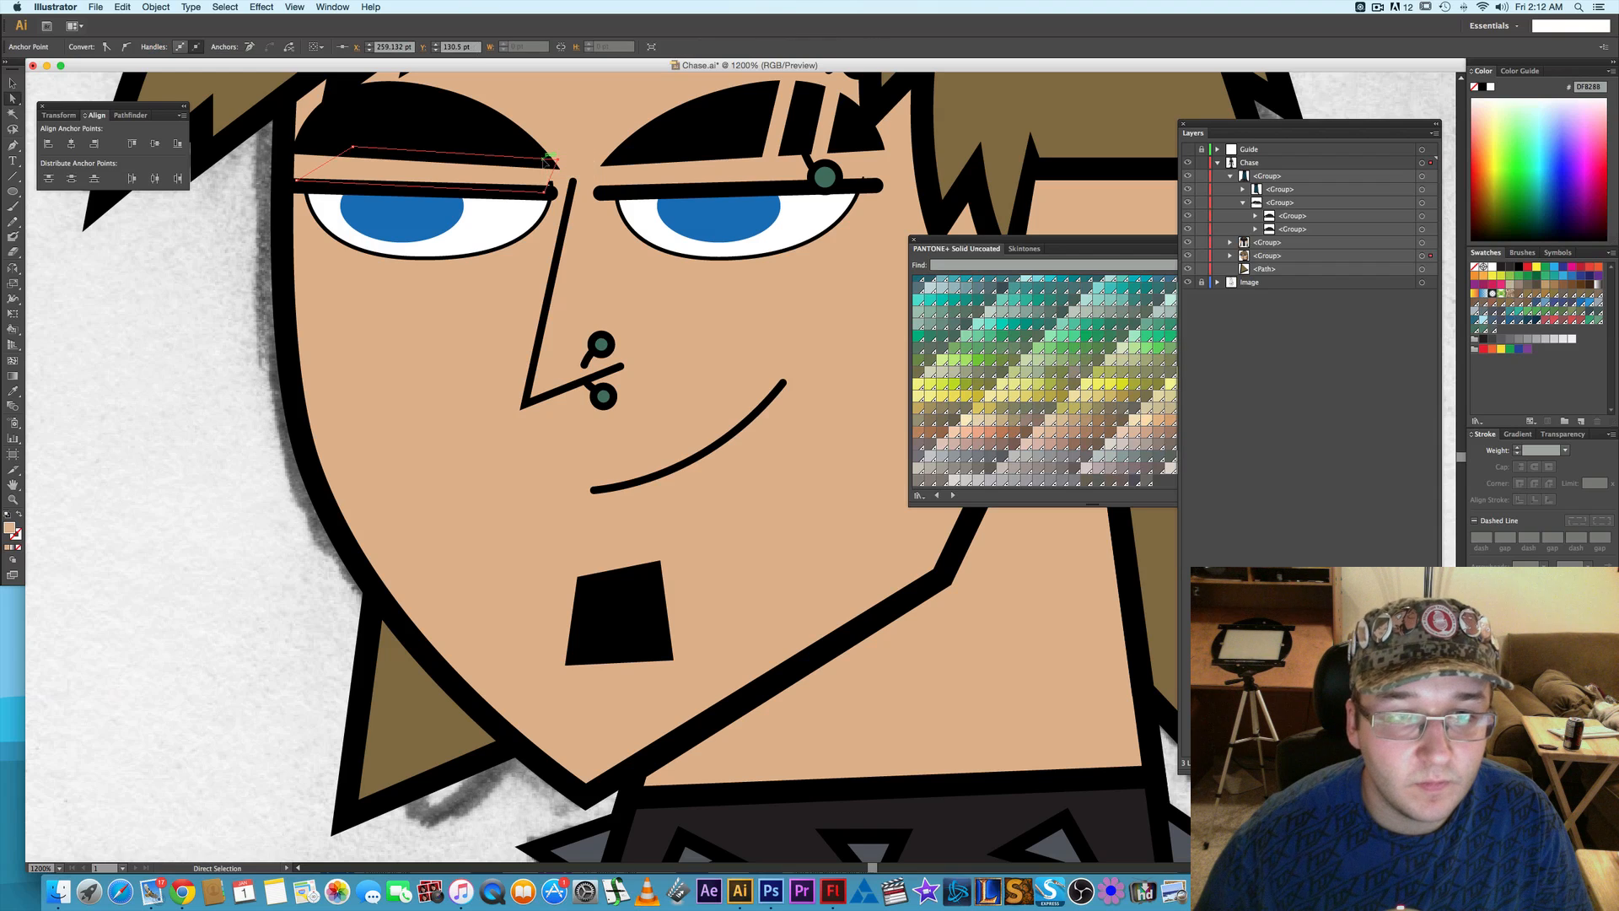
left_click(546, 194)
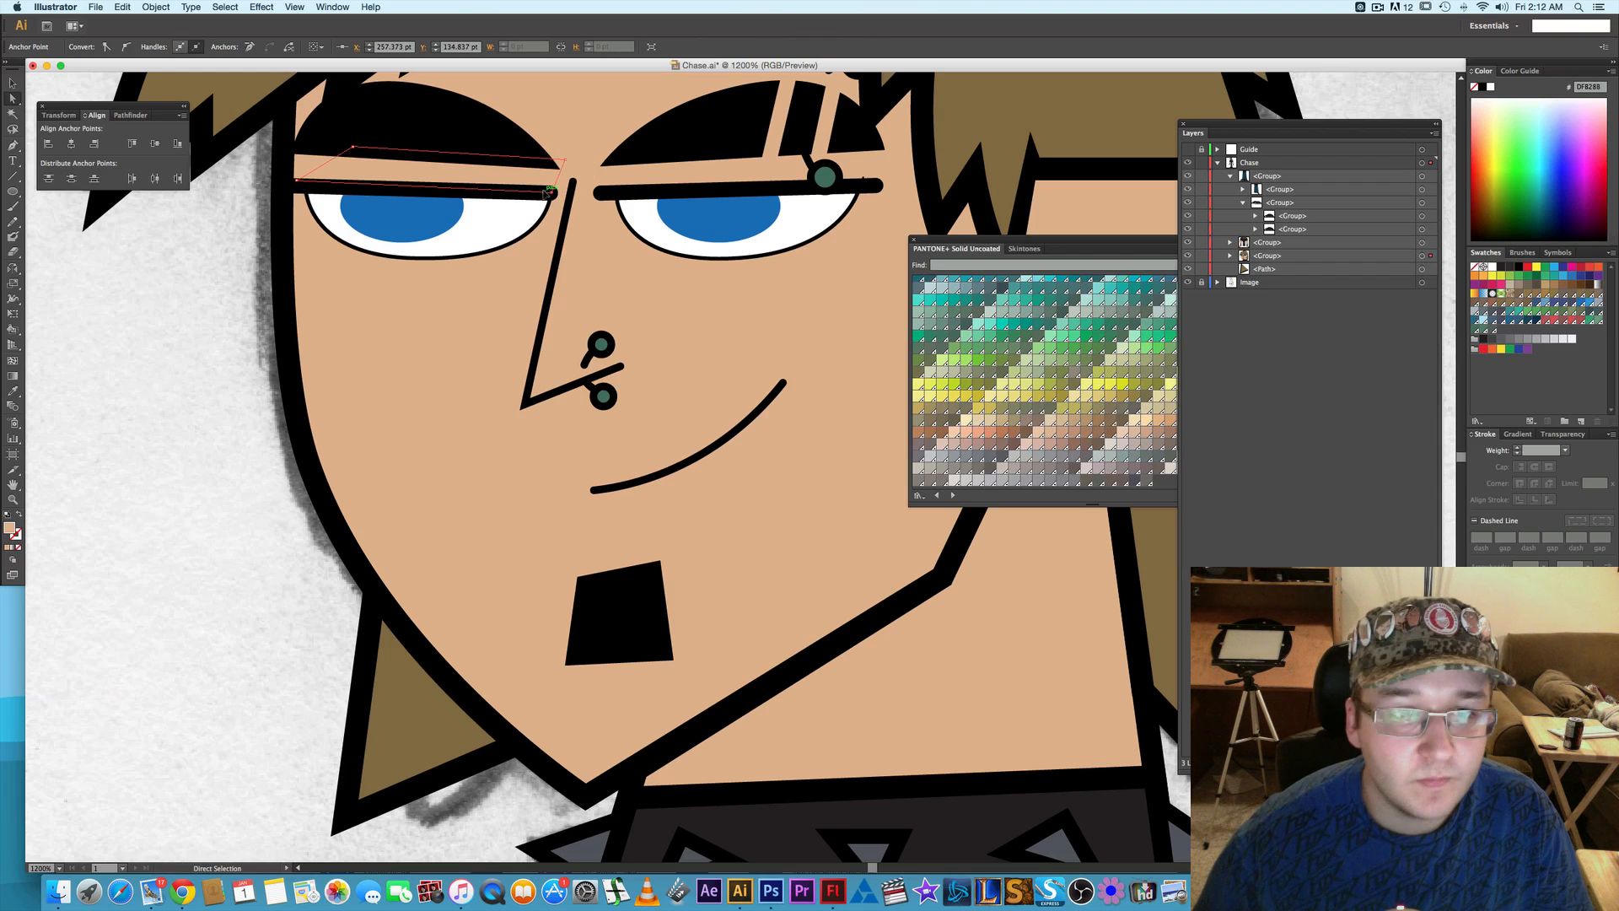
left_click_drag(354, 148, 355, 149)
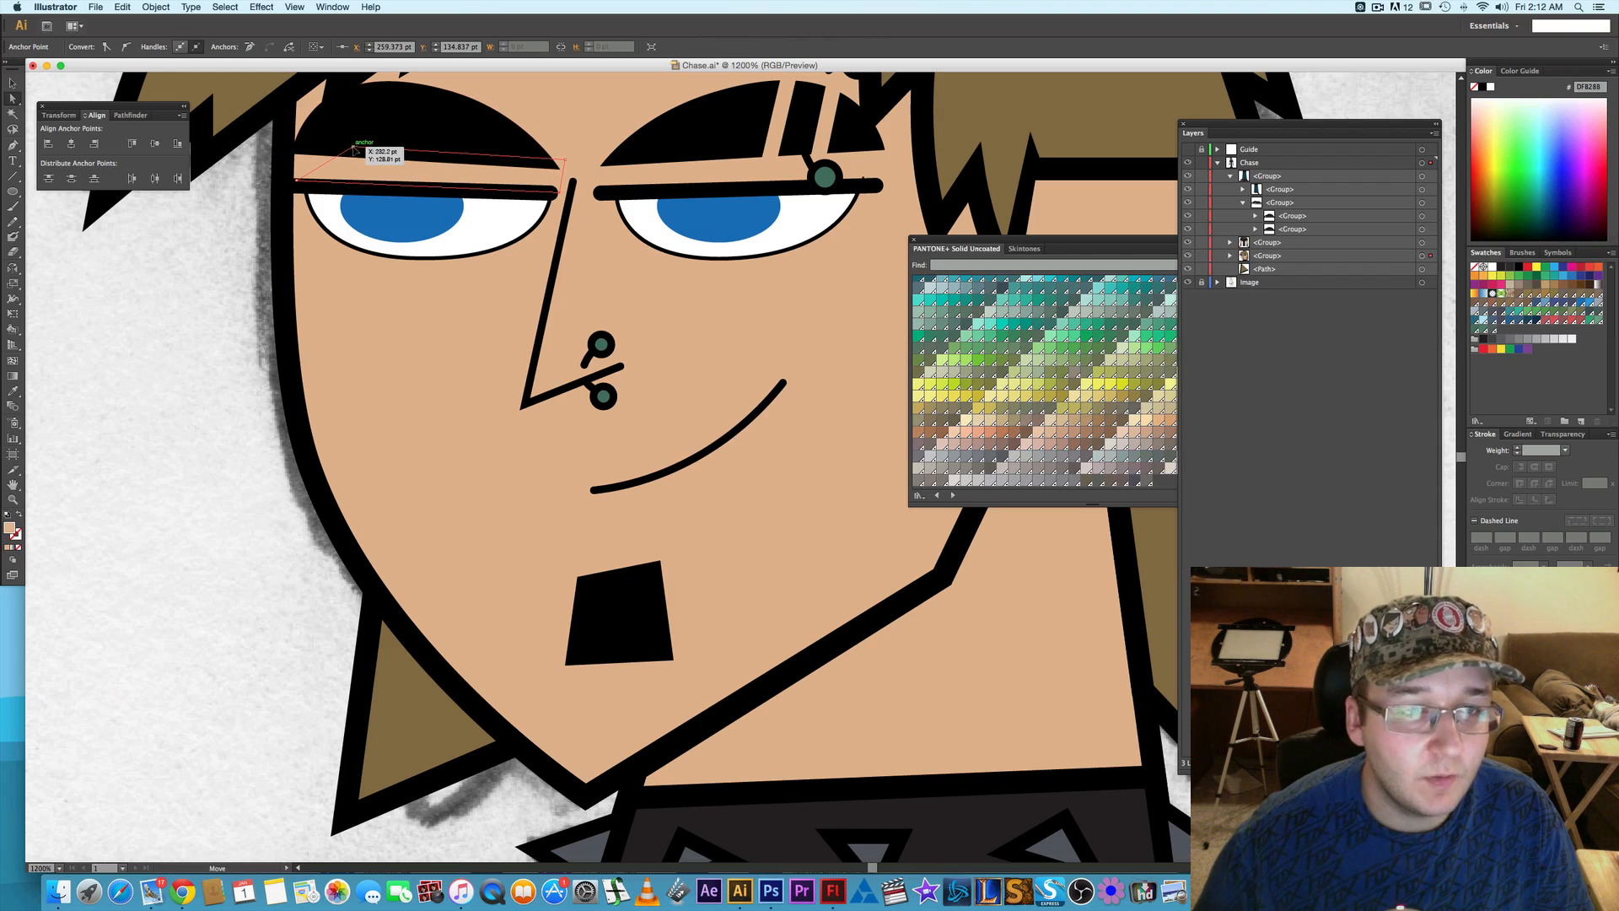
key("Left")
key("Left")
key("Left")
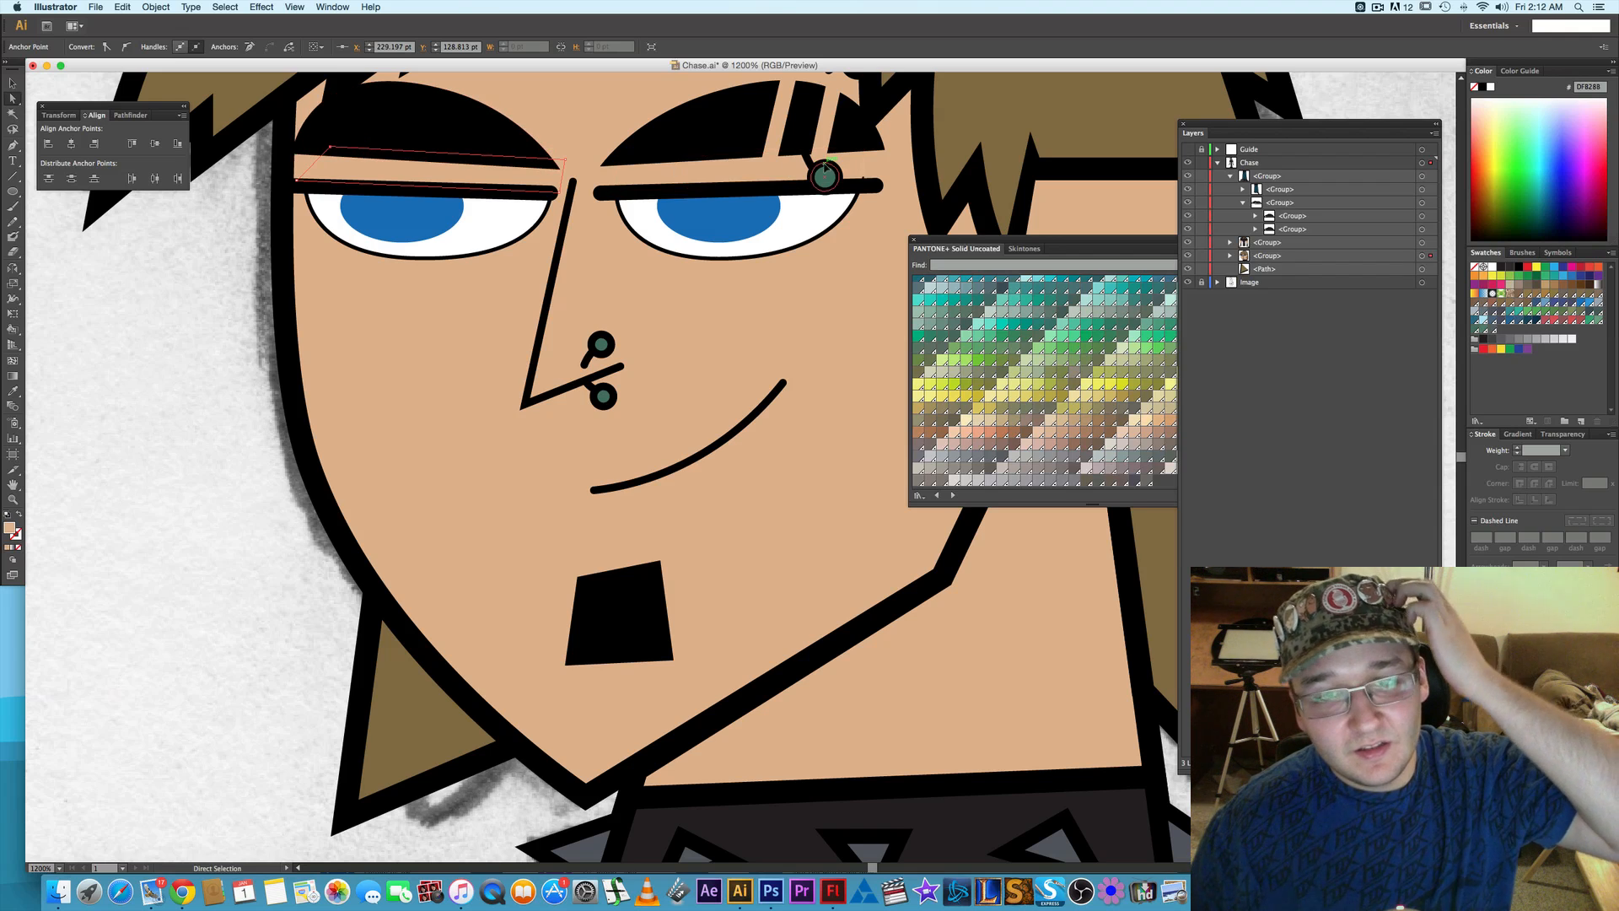
left_click(872, 179)
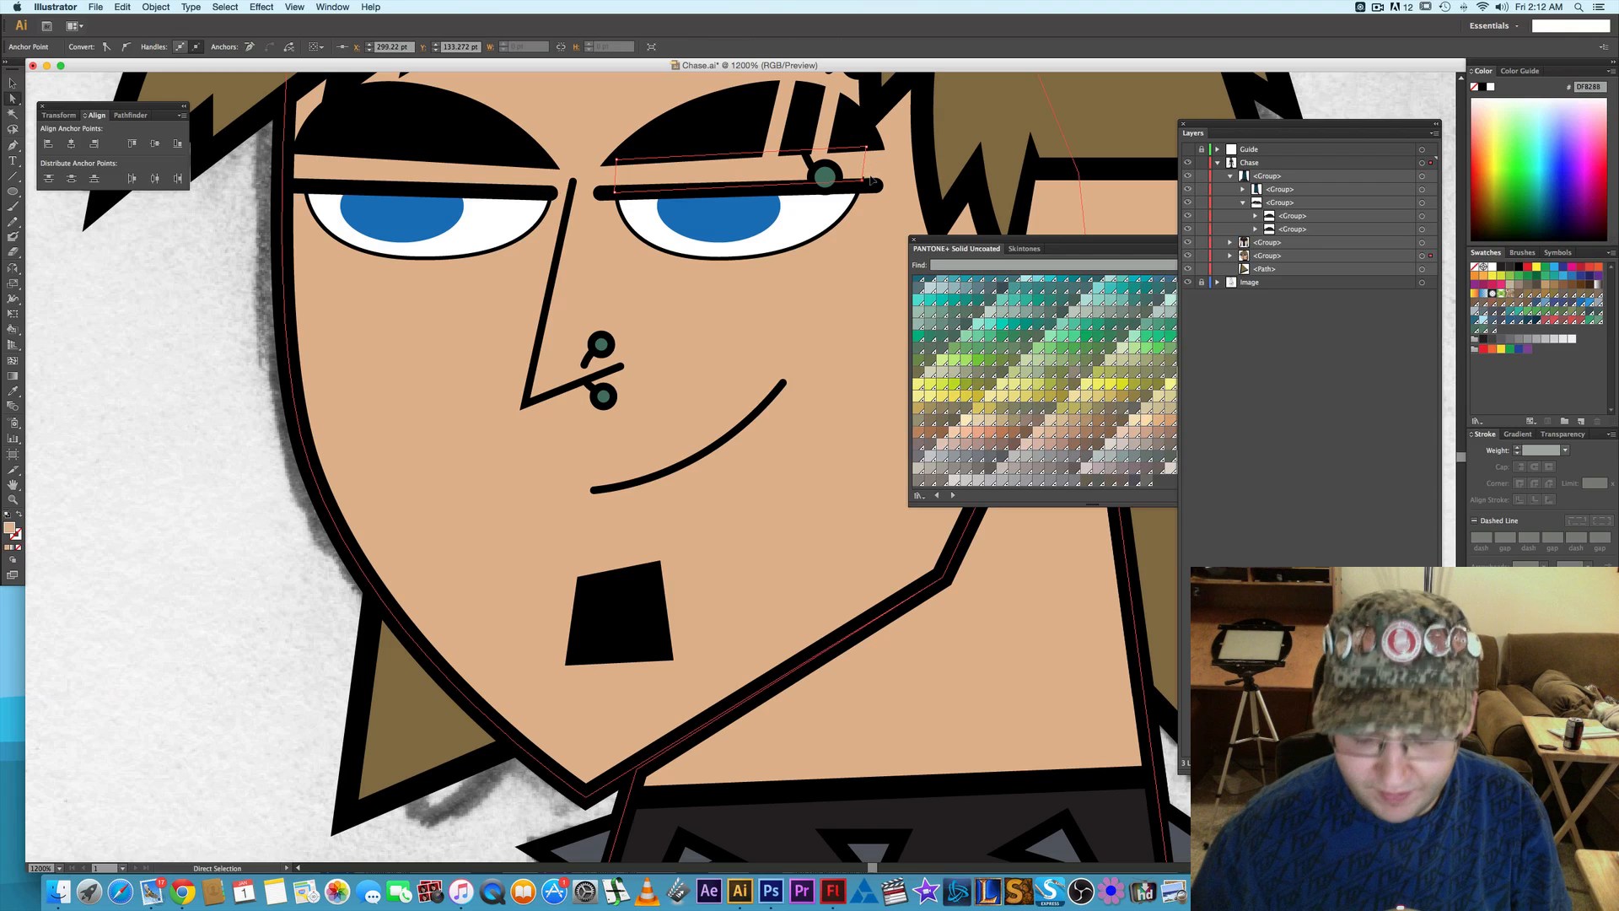
left_click(119, 320)
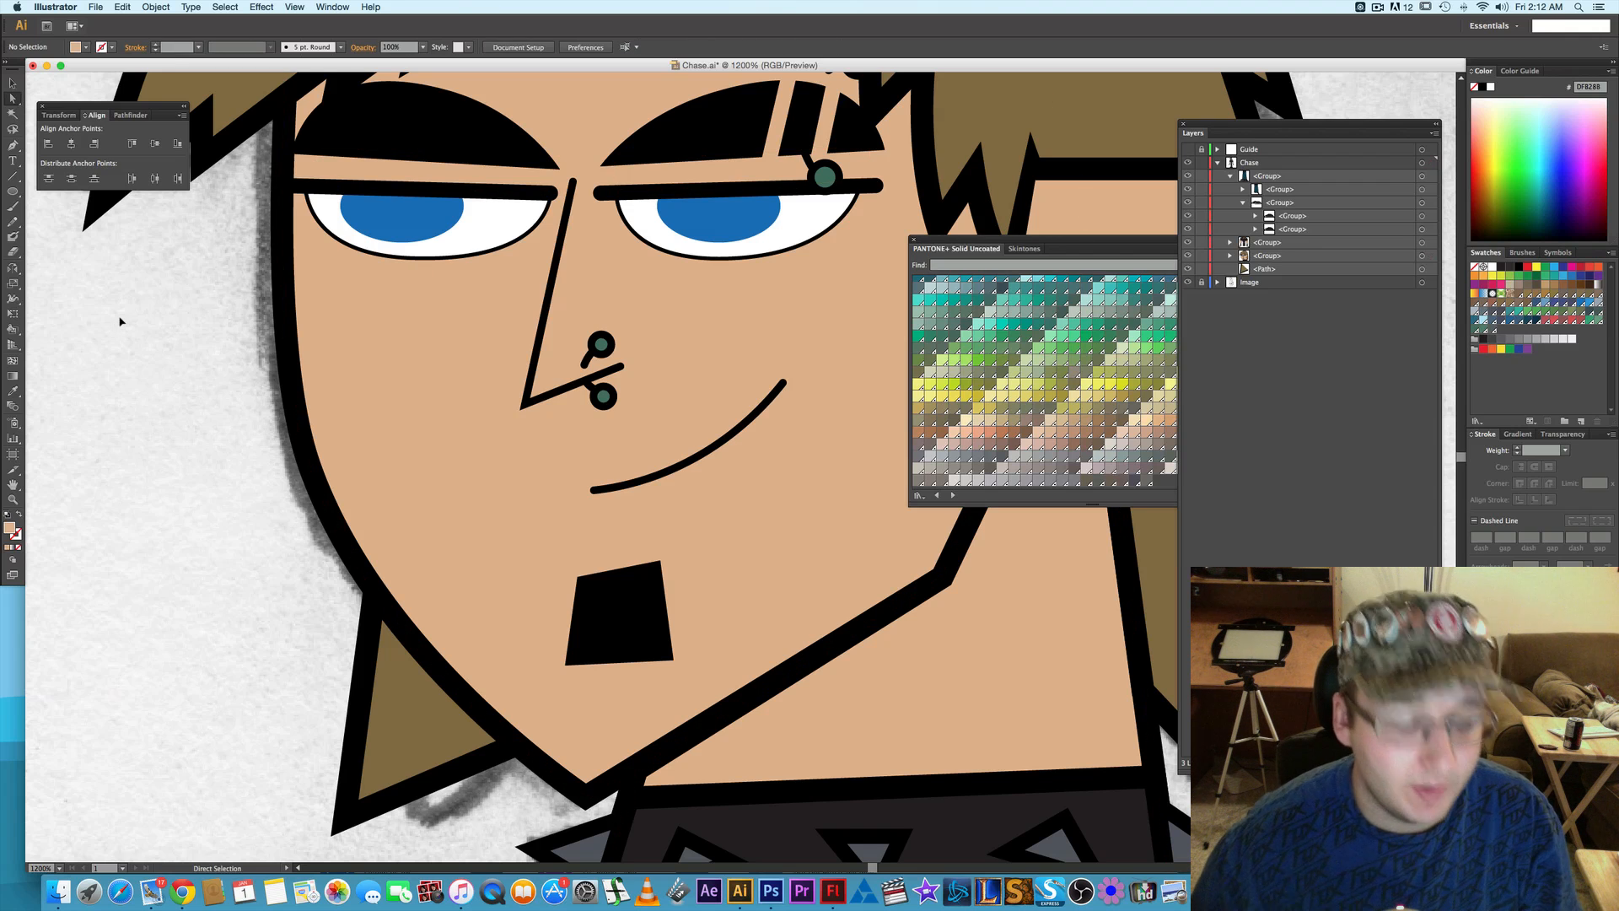
scroll(203, 356, "down", 3)
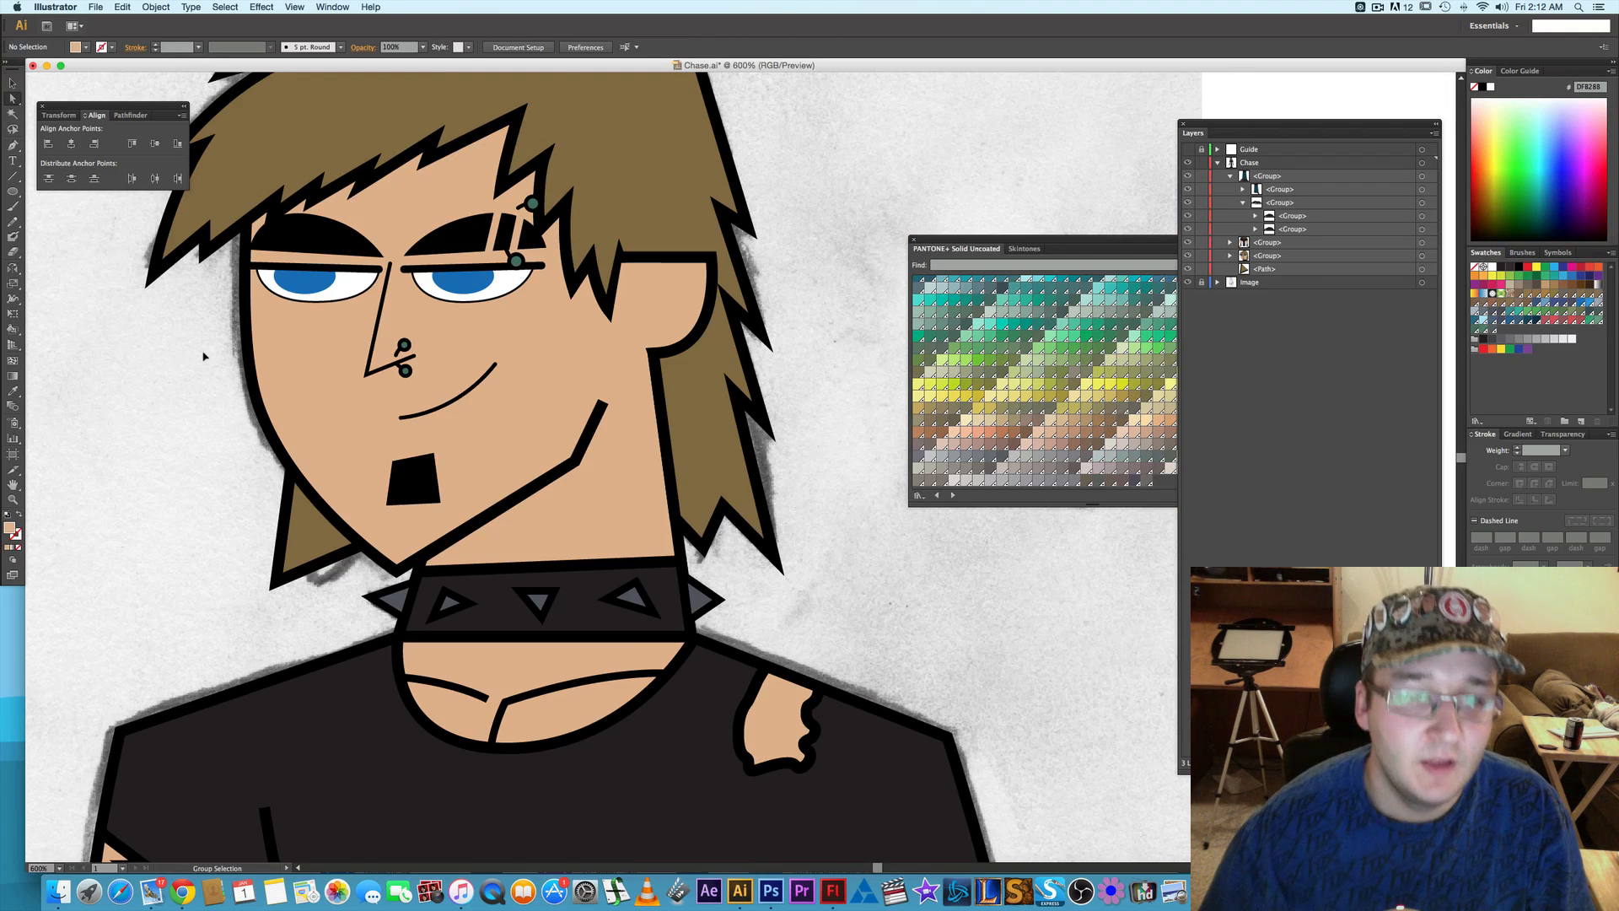
scroll(200, 350, "down", 1)
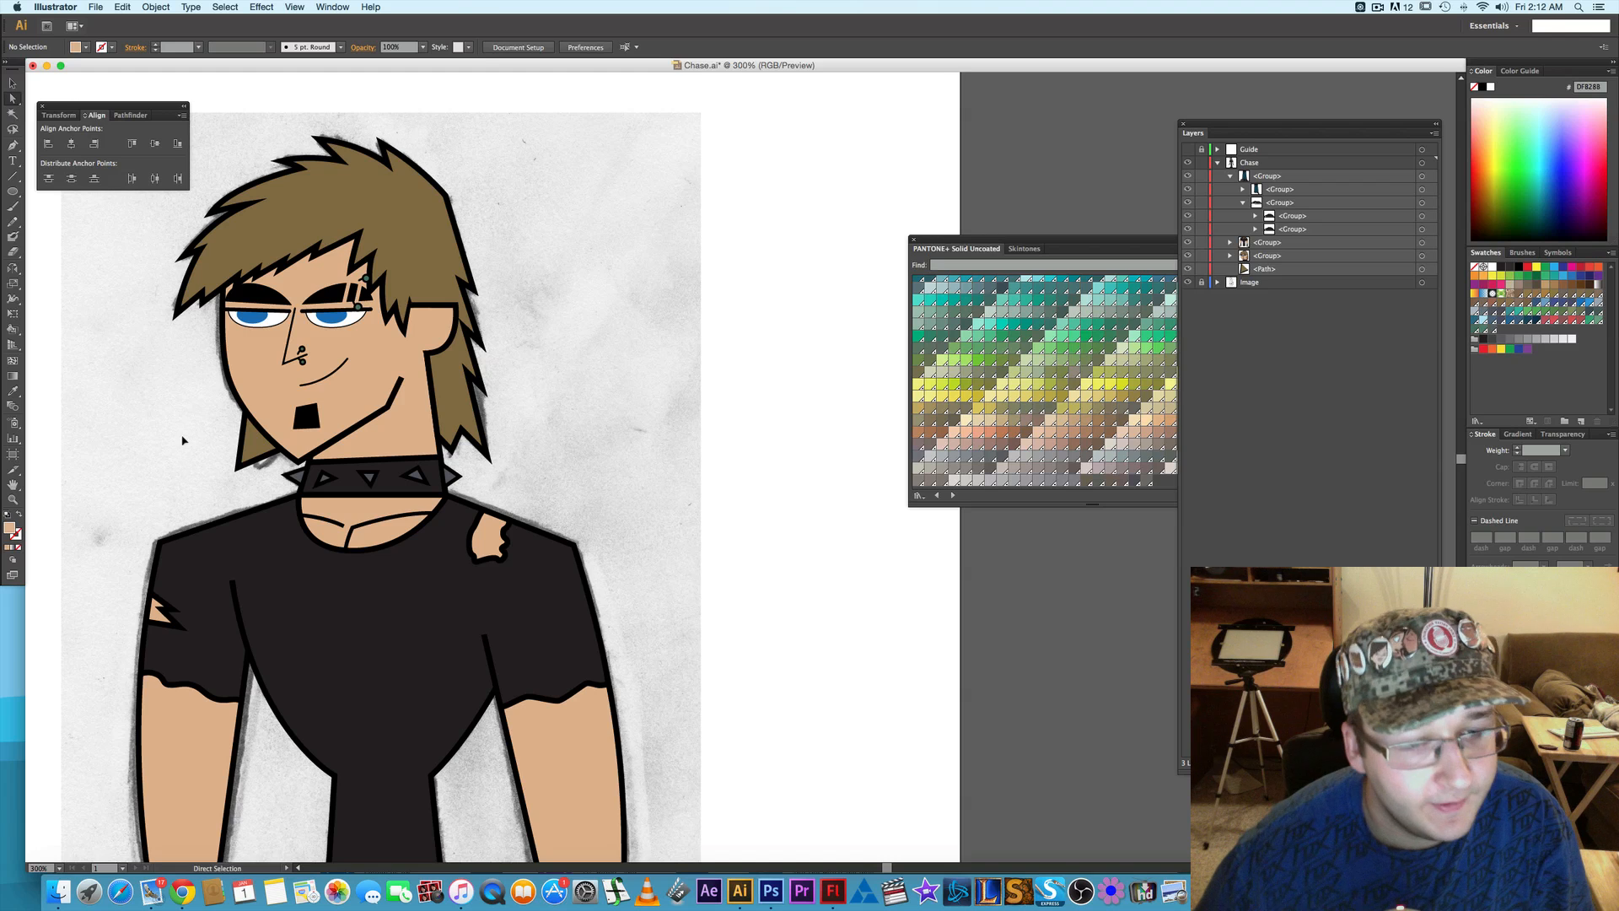
scroll(182, 440, "down", 1)
scroll(265, 480, "down", 2)
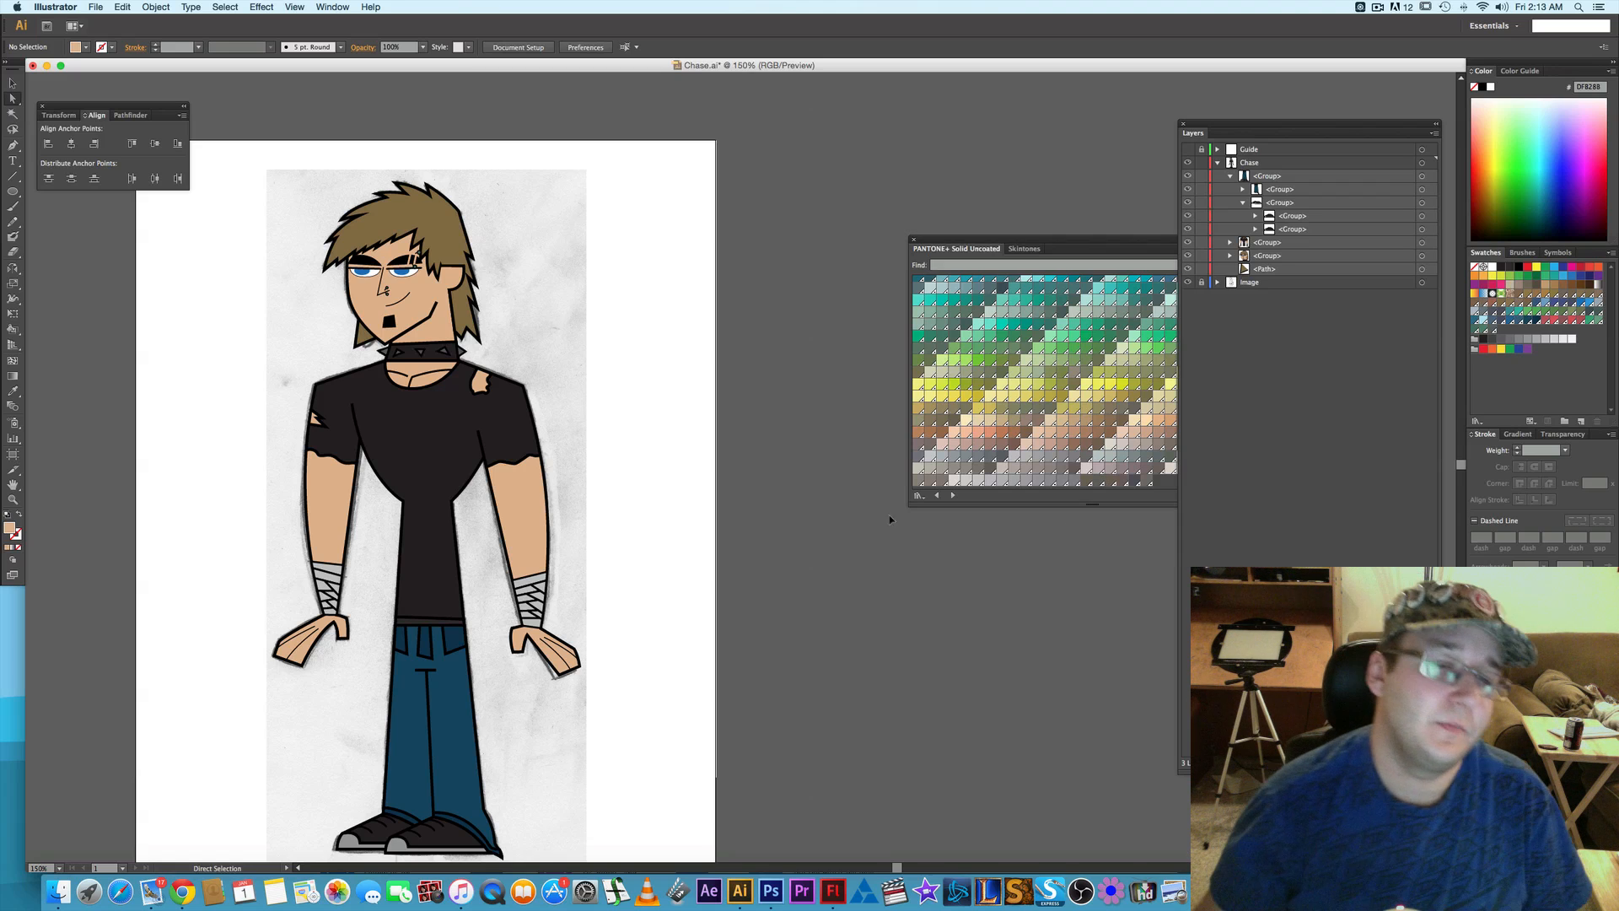
left_click(330, 438)
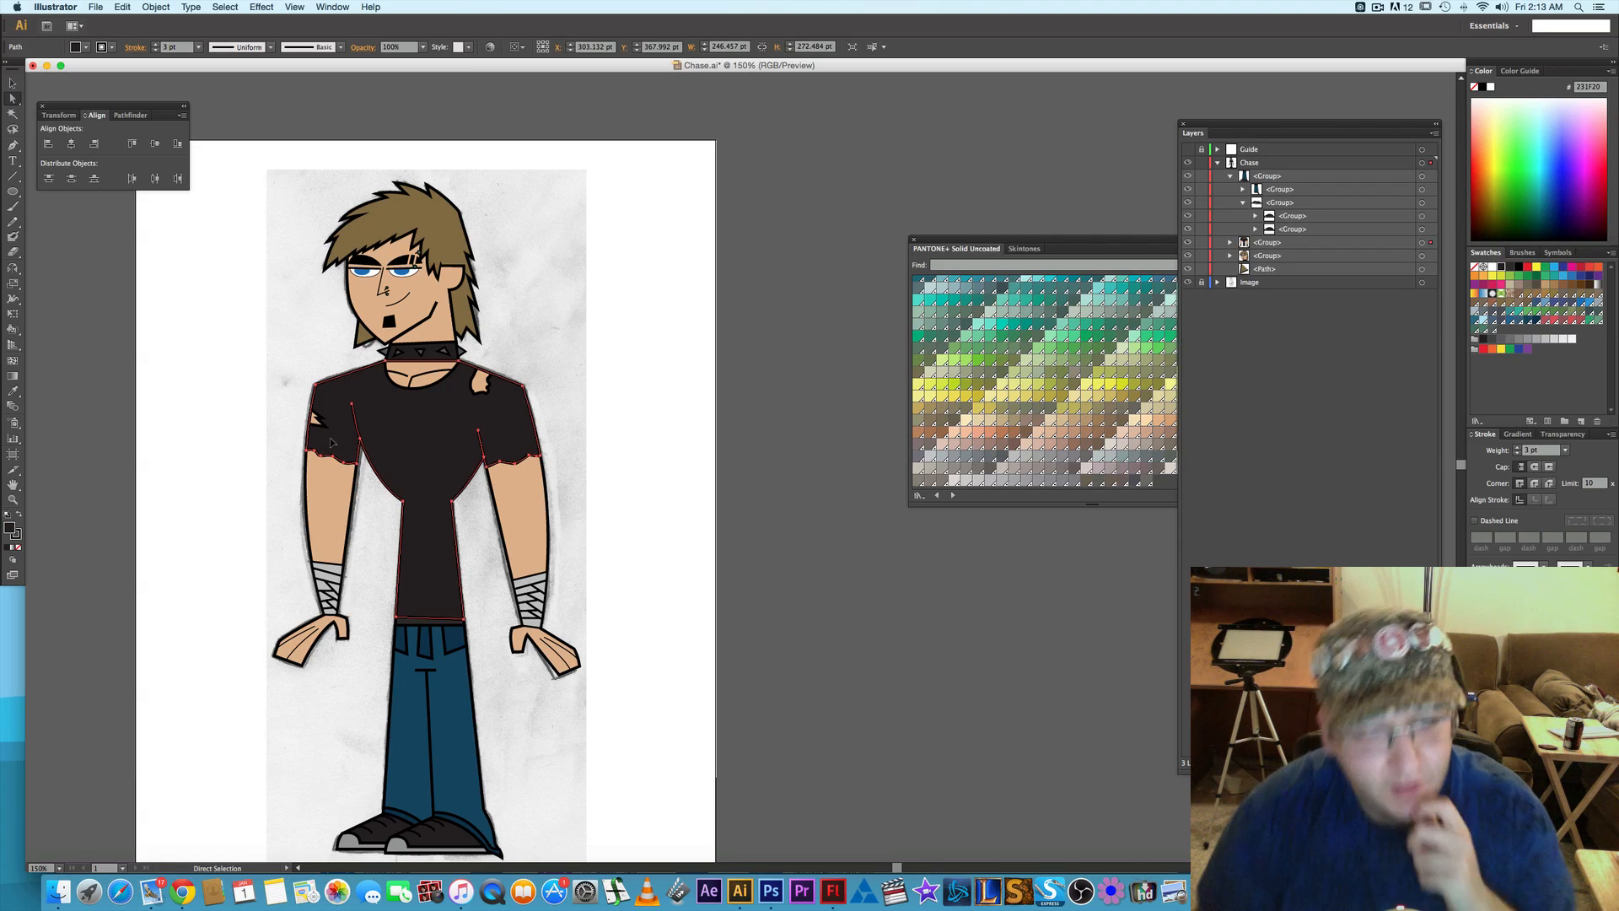
left_click(327, 564)
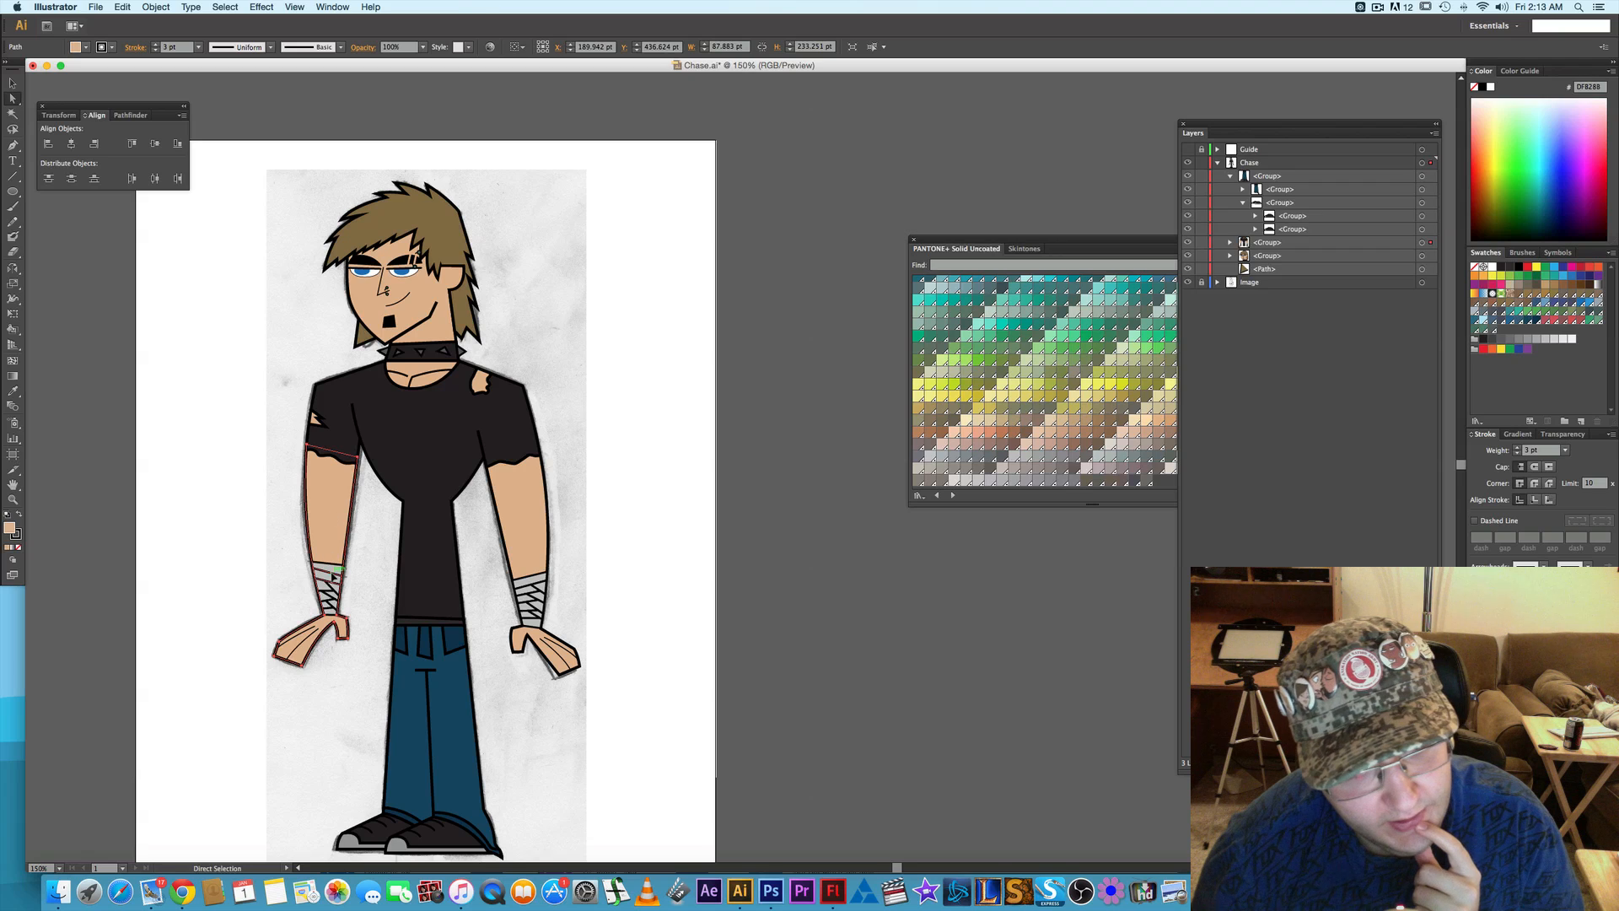
left_click_drag(251, 696, 377, 548)
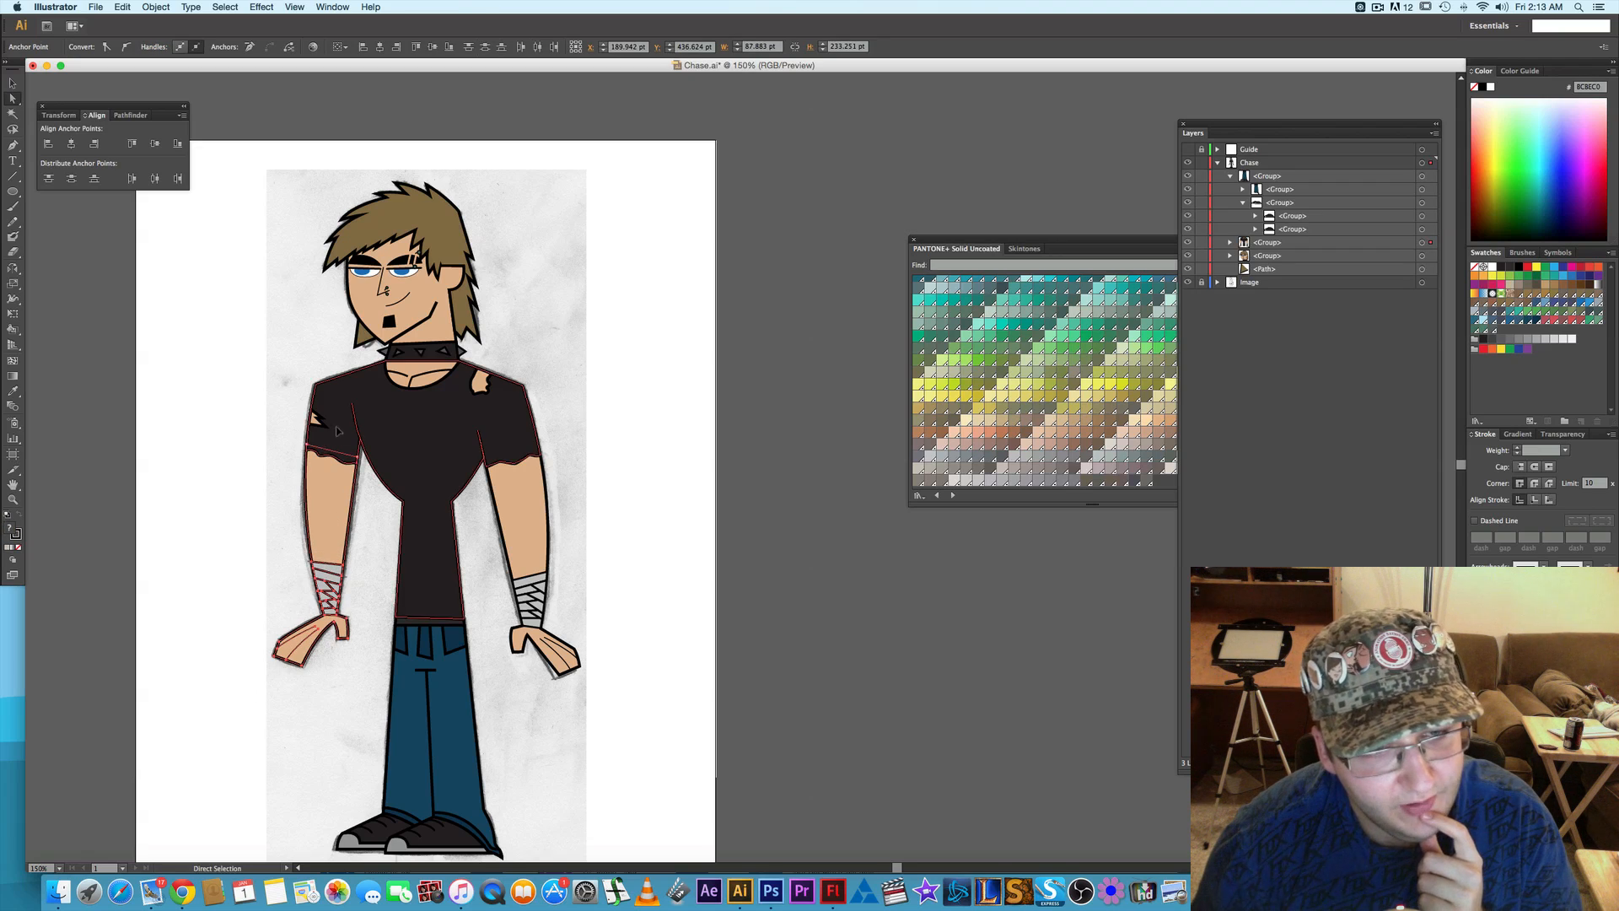
left_click(267, 521)
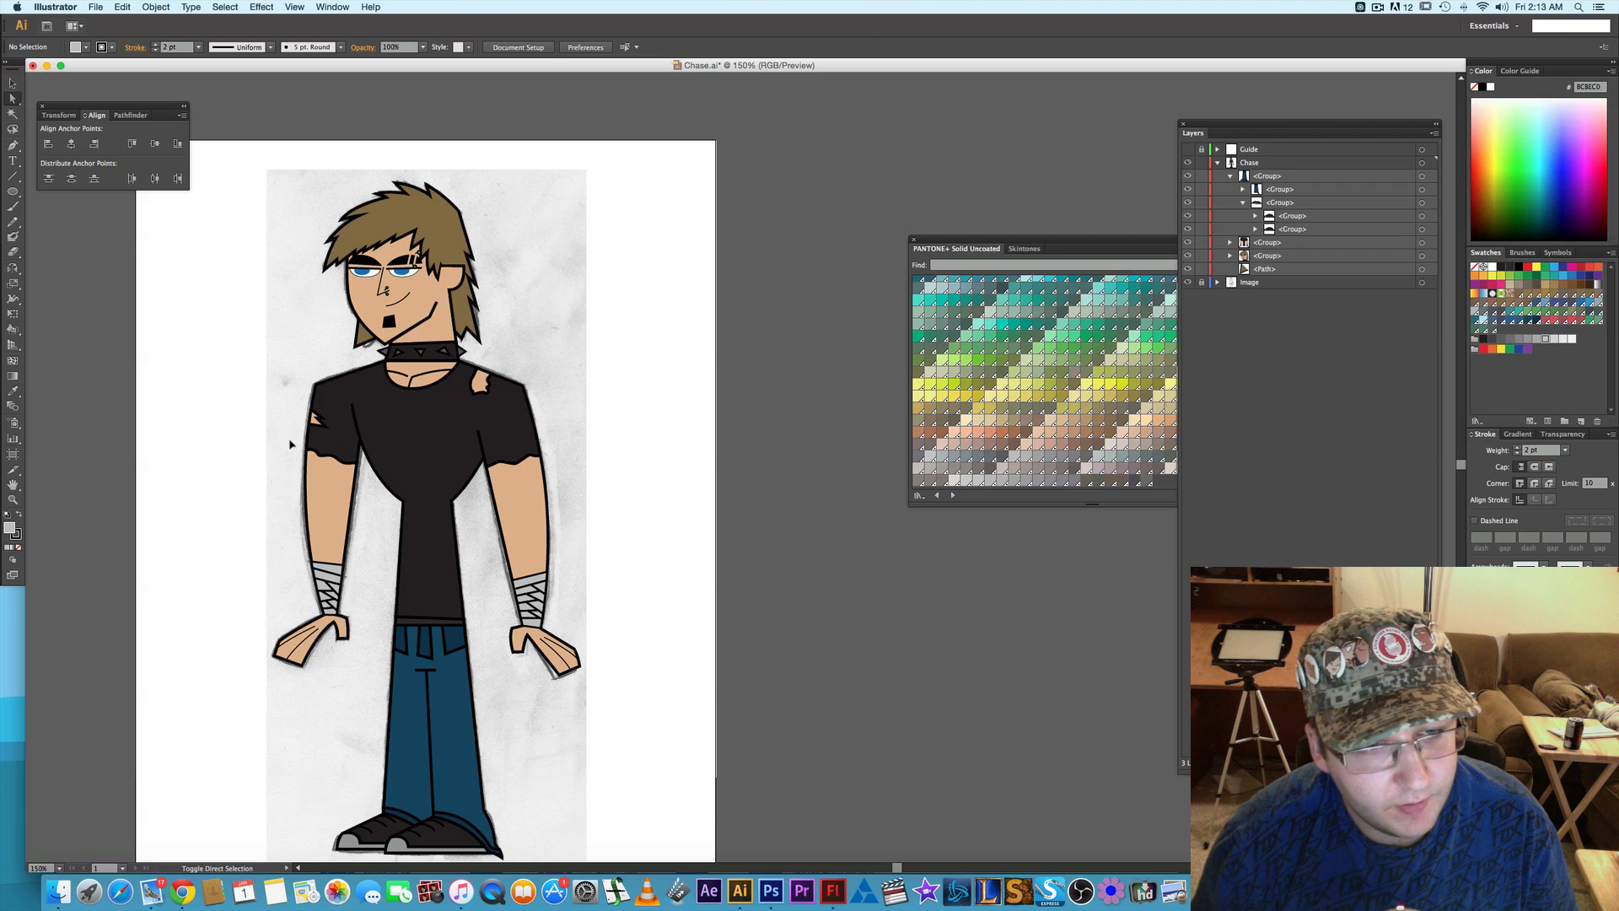
mouse_move(297, 450)
left_mouse_down()
mouse_move(351, 478)
mouse_move(292, 448)
left_mouse_up()
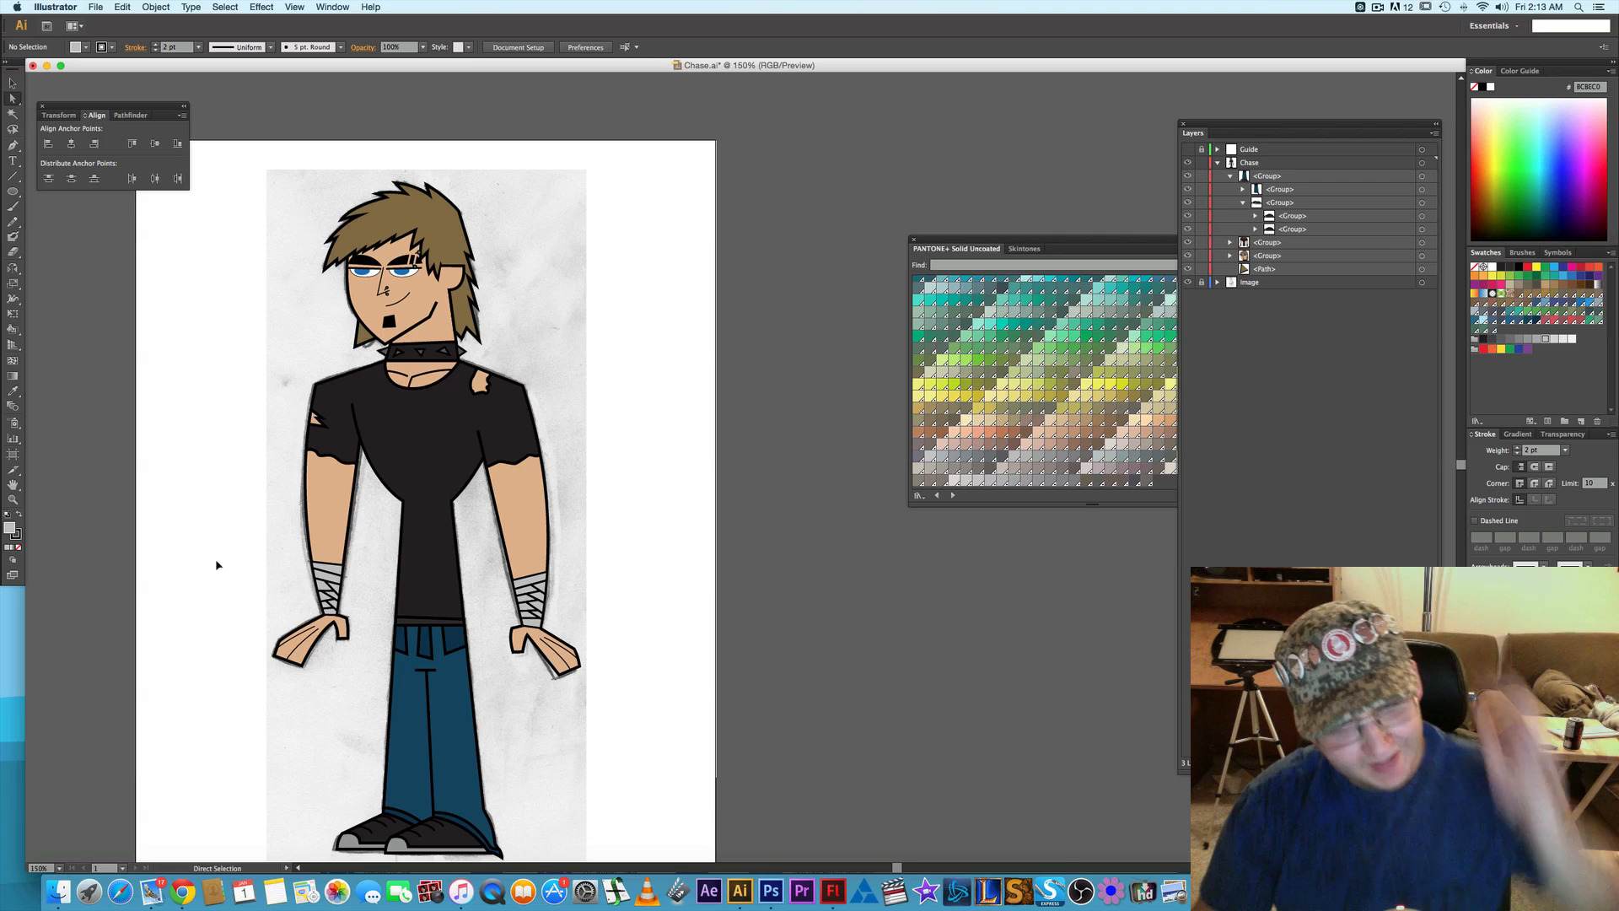
- Try to shift the left-hand arm, wrist wrap and hand outward, away from the body
left_click_drag(237, 687, 361, 463)
key("Left")
key("Left")
key("Left")
key("Left")
key("Left")
key("Left")
key("Left")
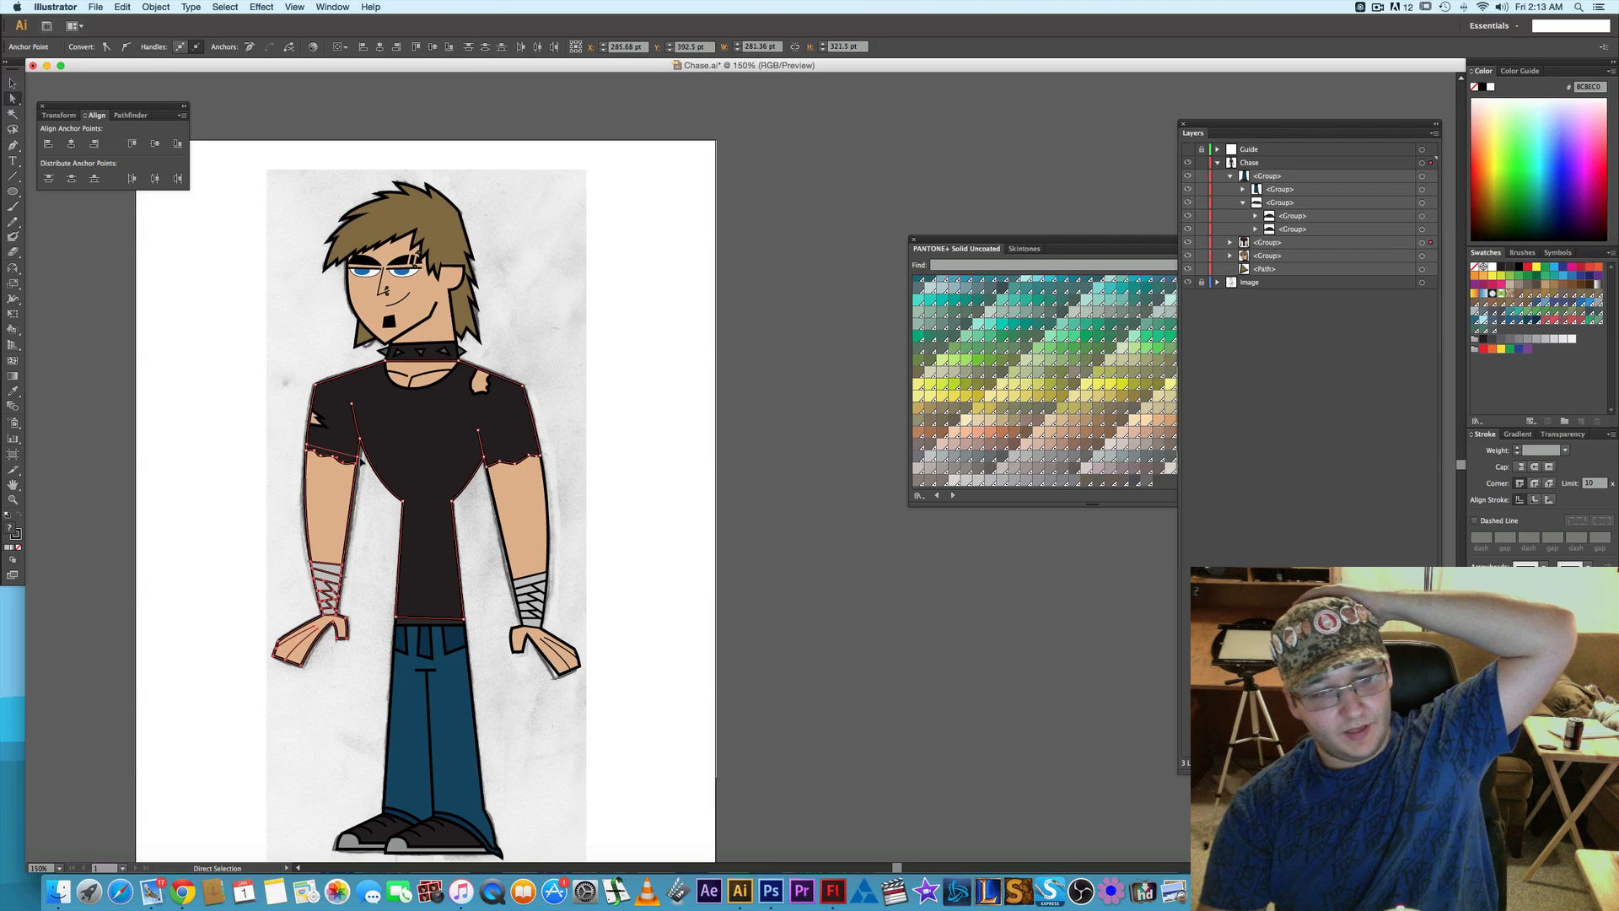
key("Left")
key("Left")
key("Left")
key("Left")
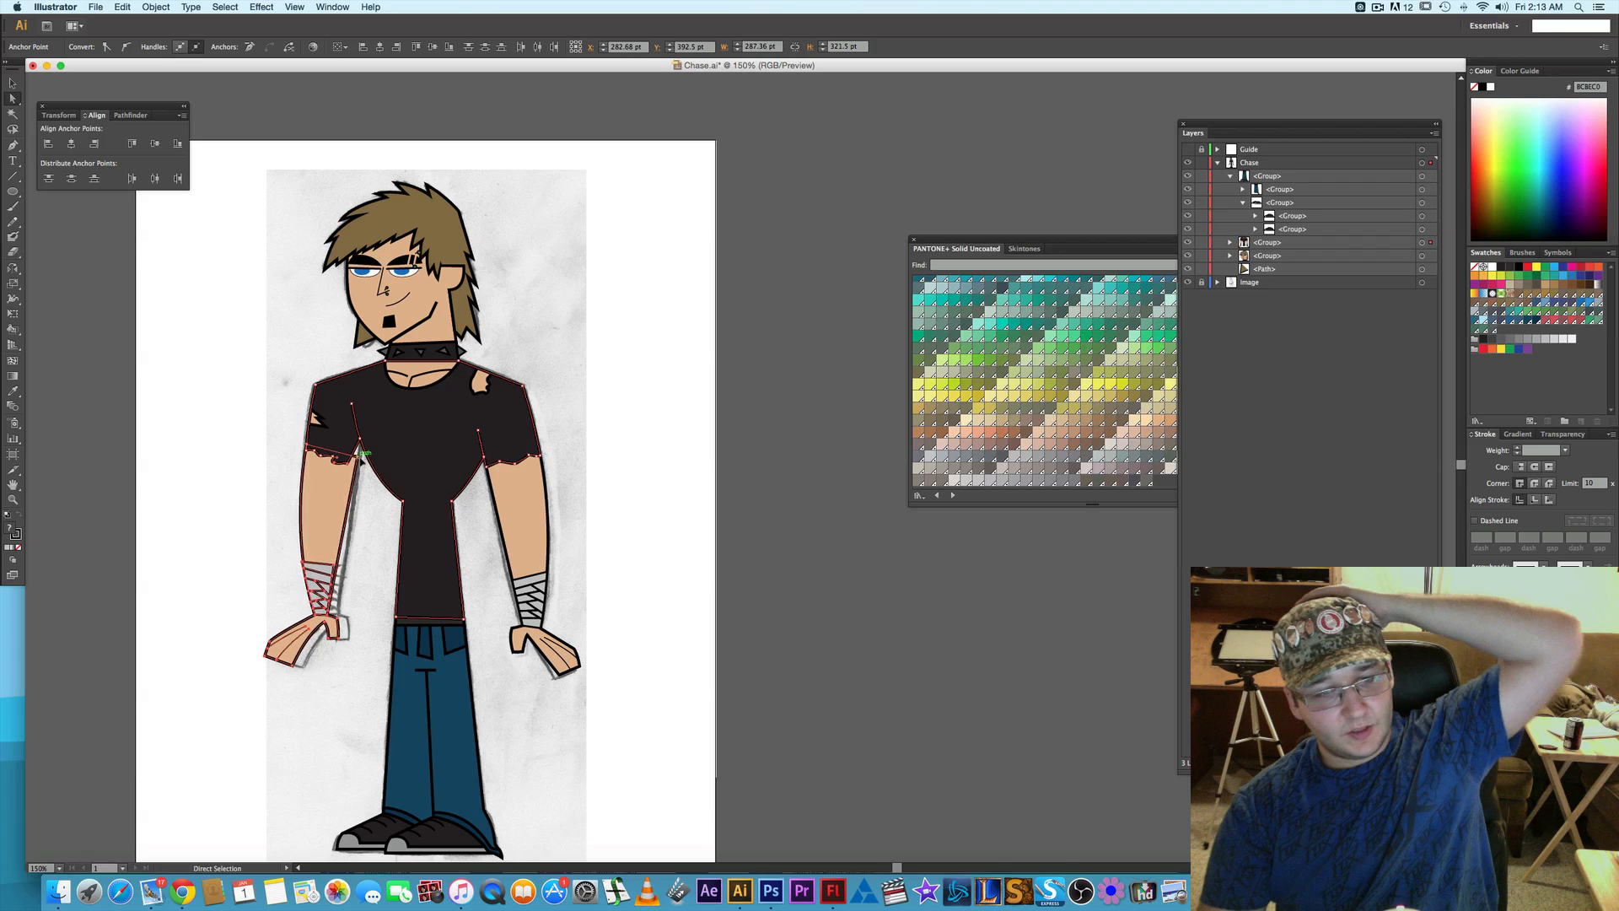
key("Right")
key("Right")
key("Right")
key("Right")
key("Right")
key("Right")
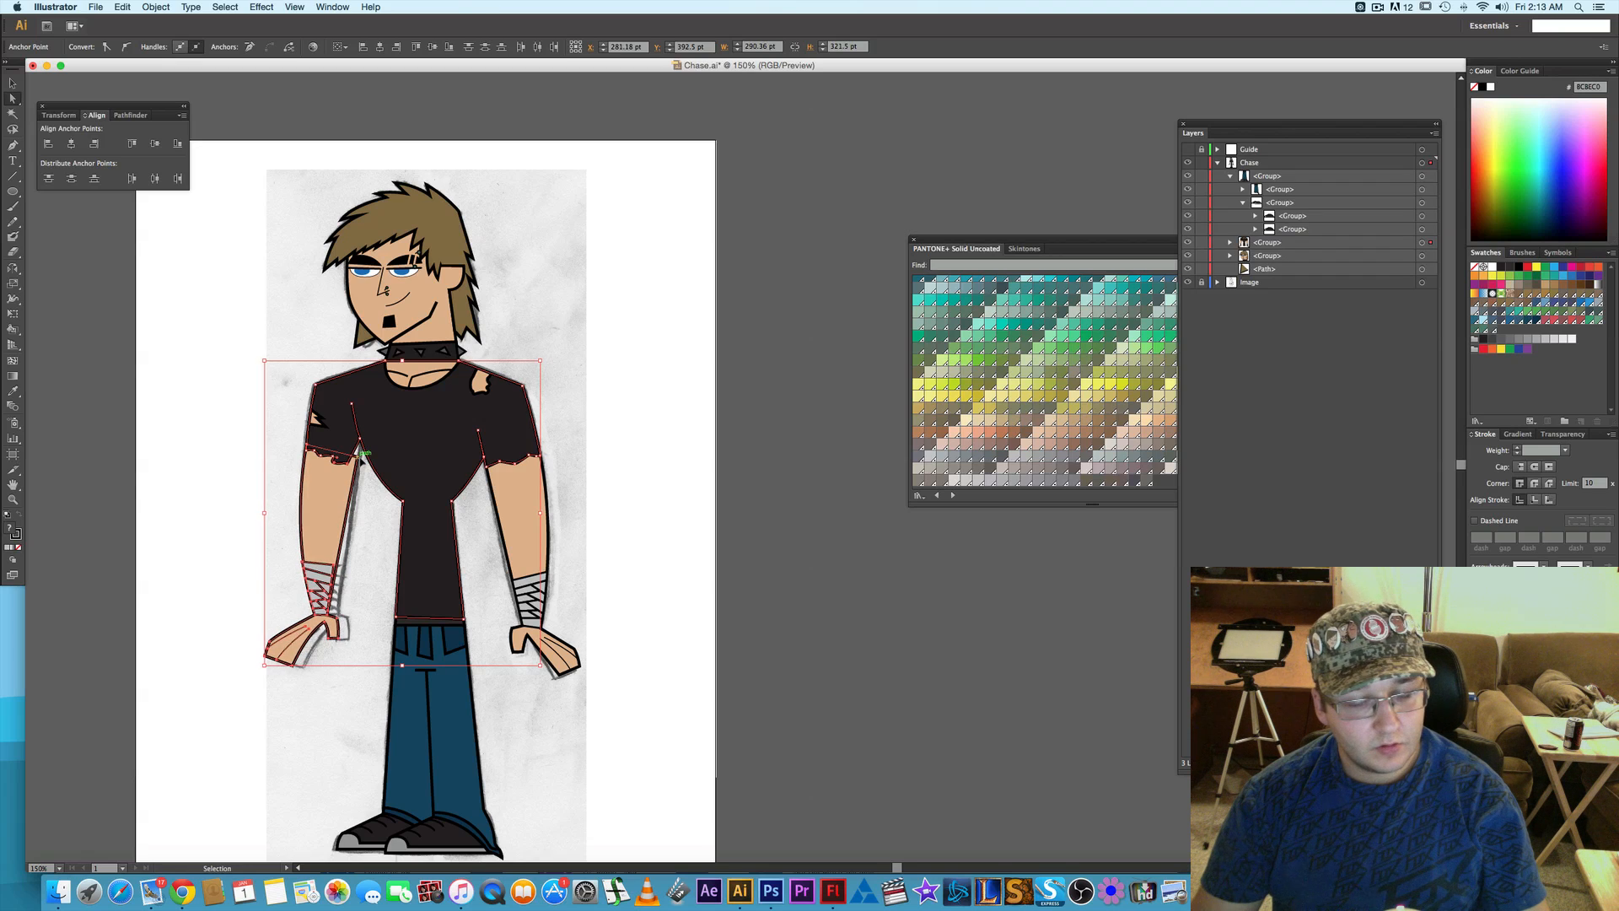
- Undo the nudges of the left-hand arm and clear the selection
key("super+z")
key("super+z")
key("super+z")
key("super+z")
key("super+z")
key("super+z")
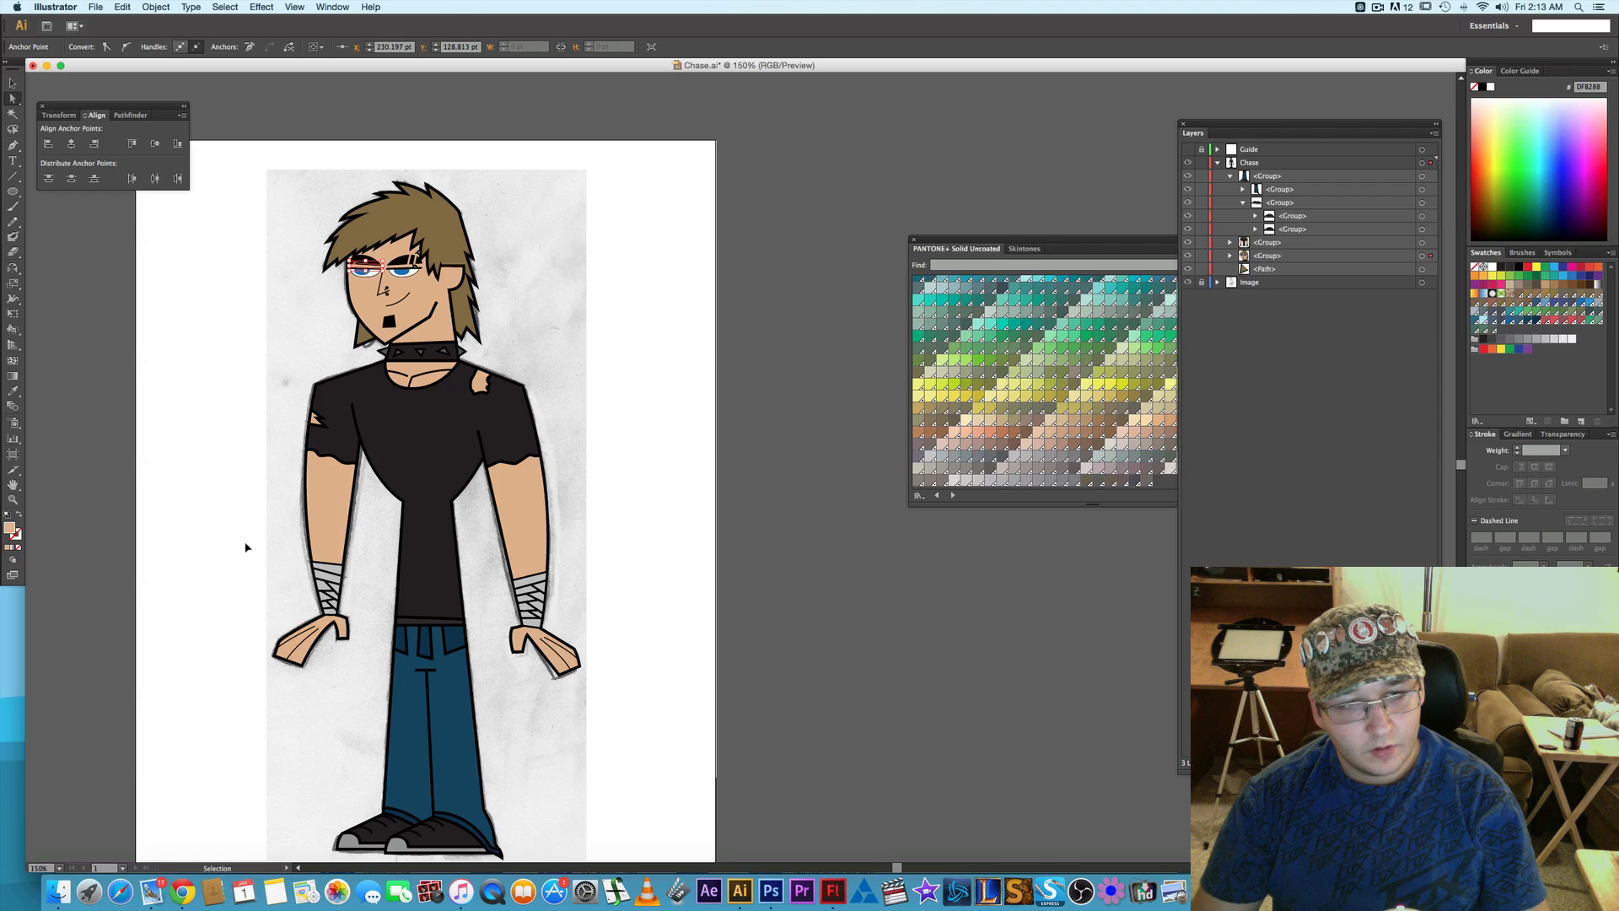
key("super+z")
key("super+z")
key("super+z")
key("super+z")
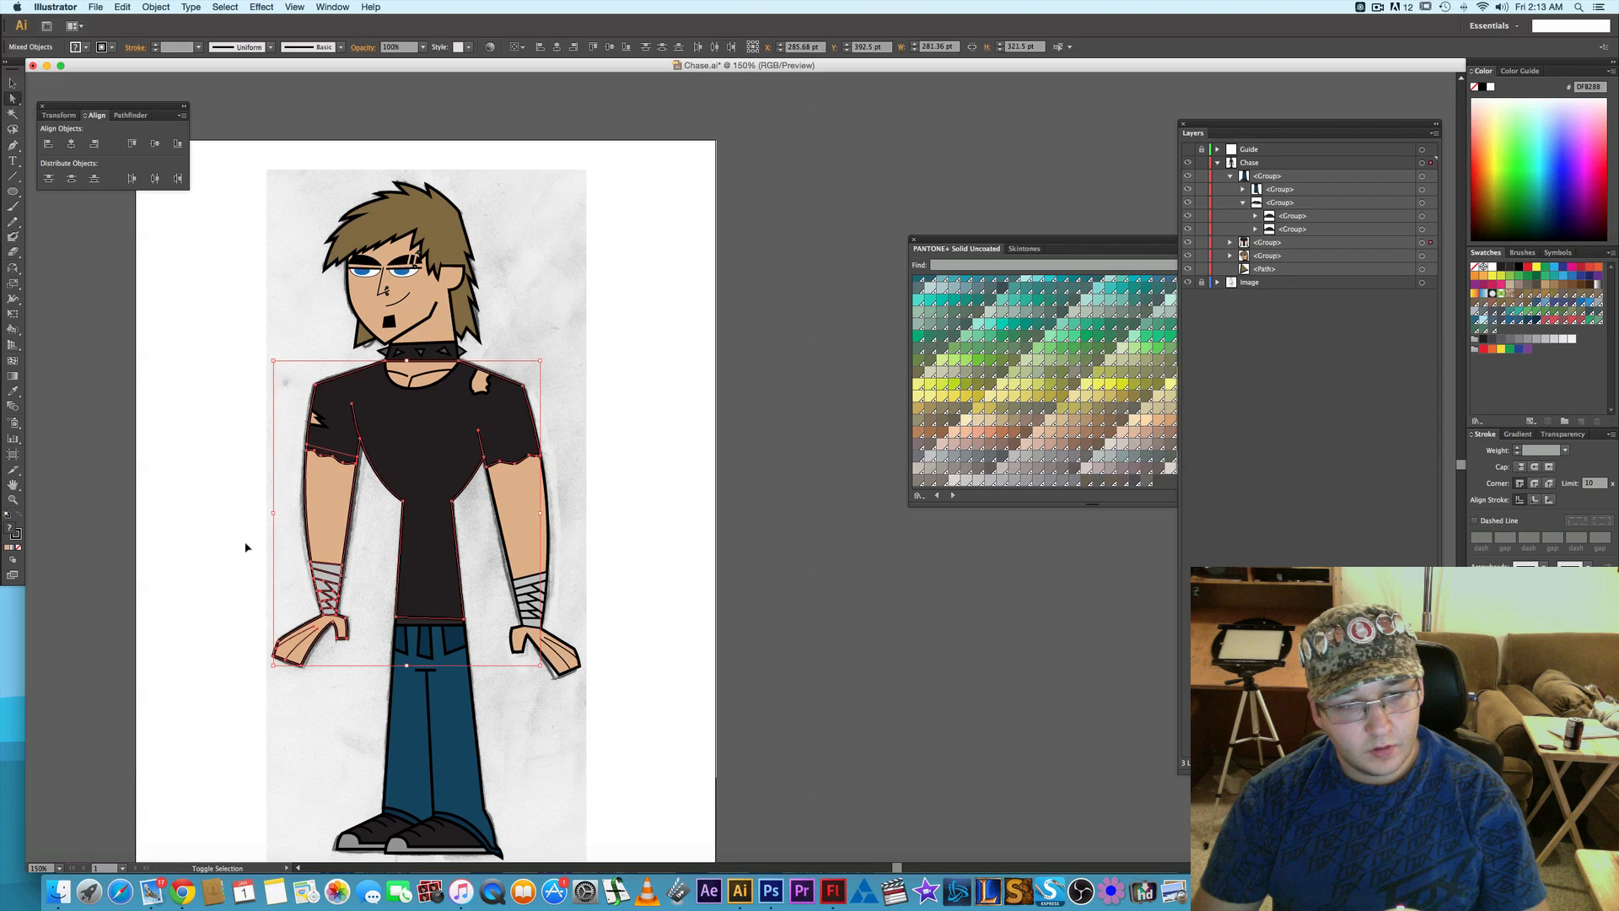
left_click(227, 527)
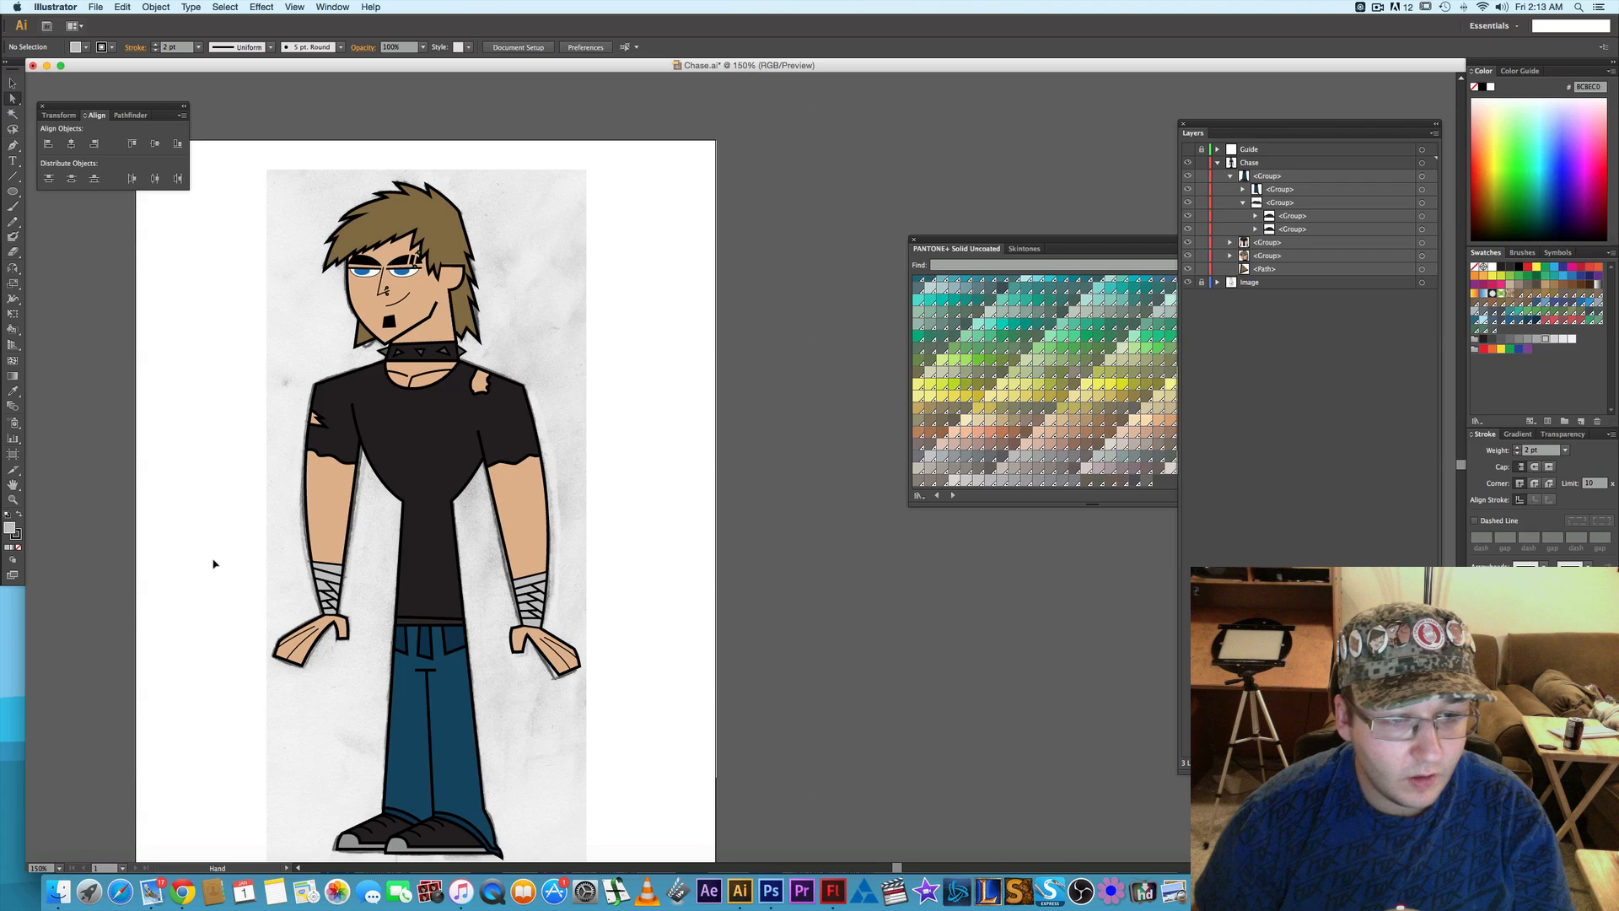
- Compare the coloured character with the pencil sketch by toggling the visibility of the Image and Chase layers
left_click_drag(228, 540, 469, 498)
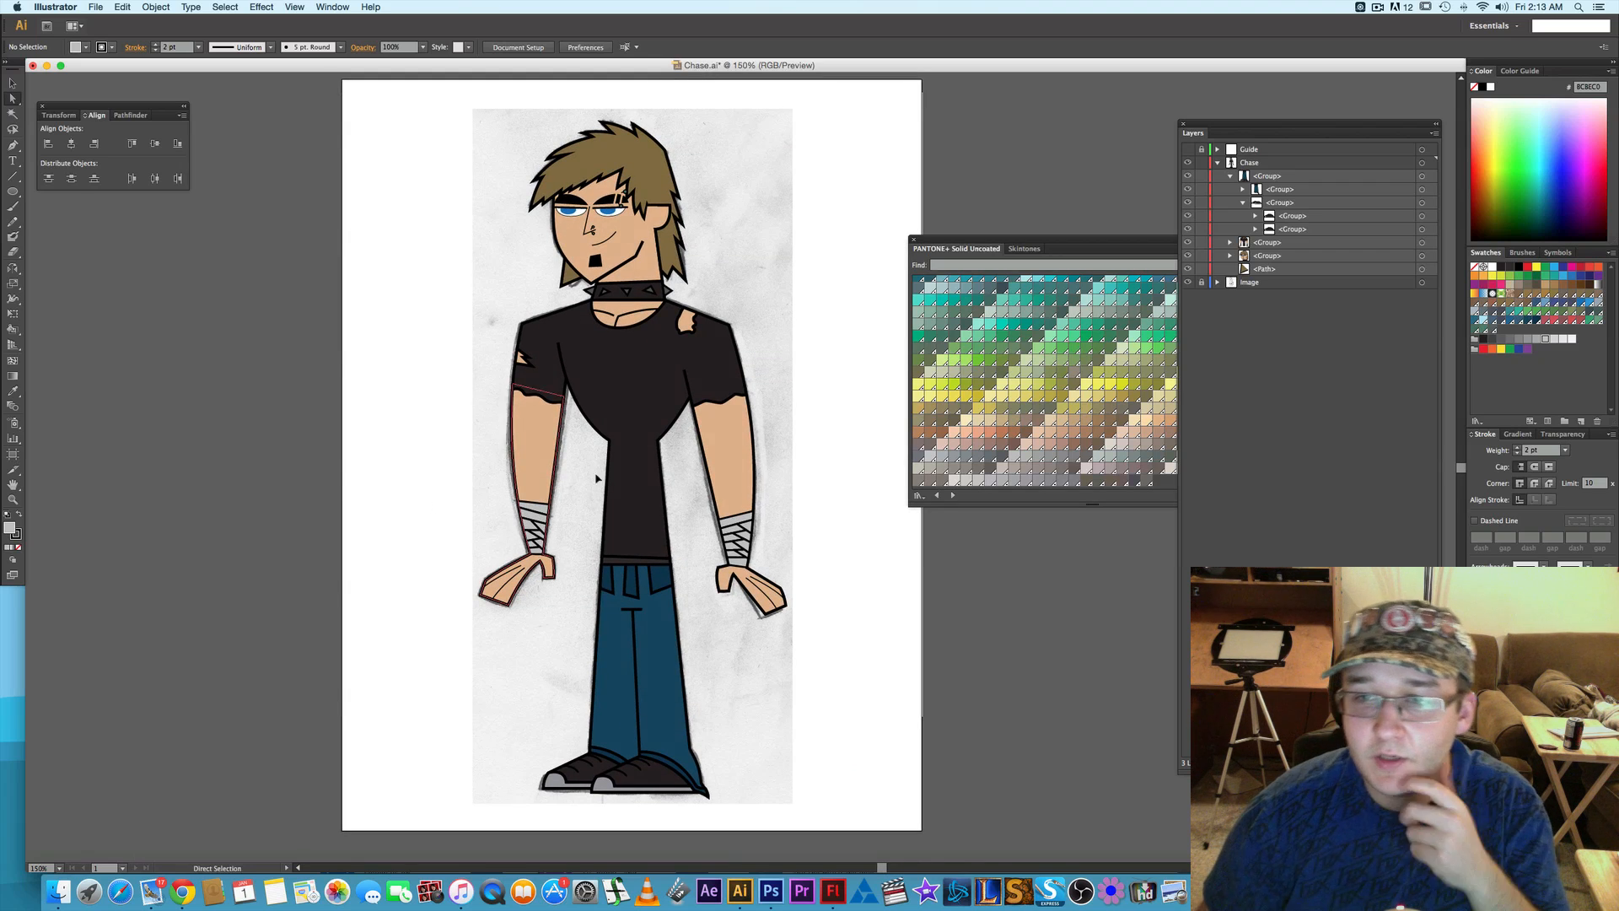
left_click(1189, 283)
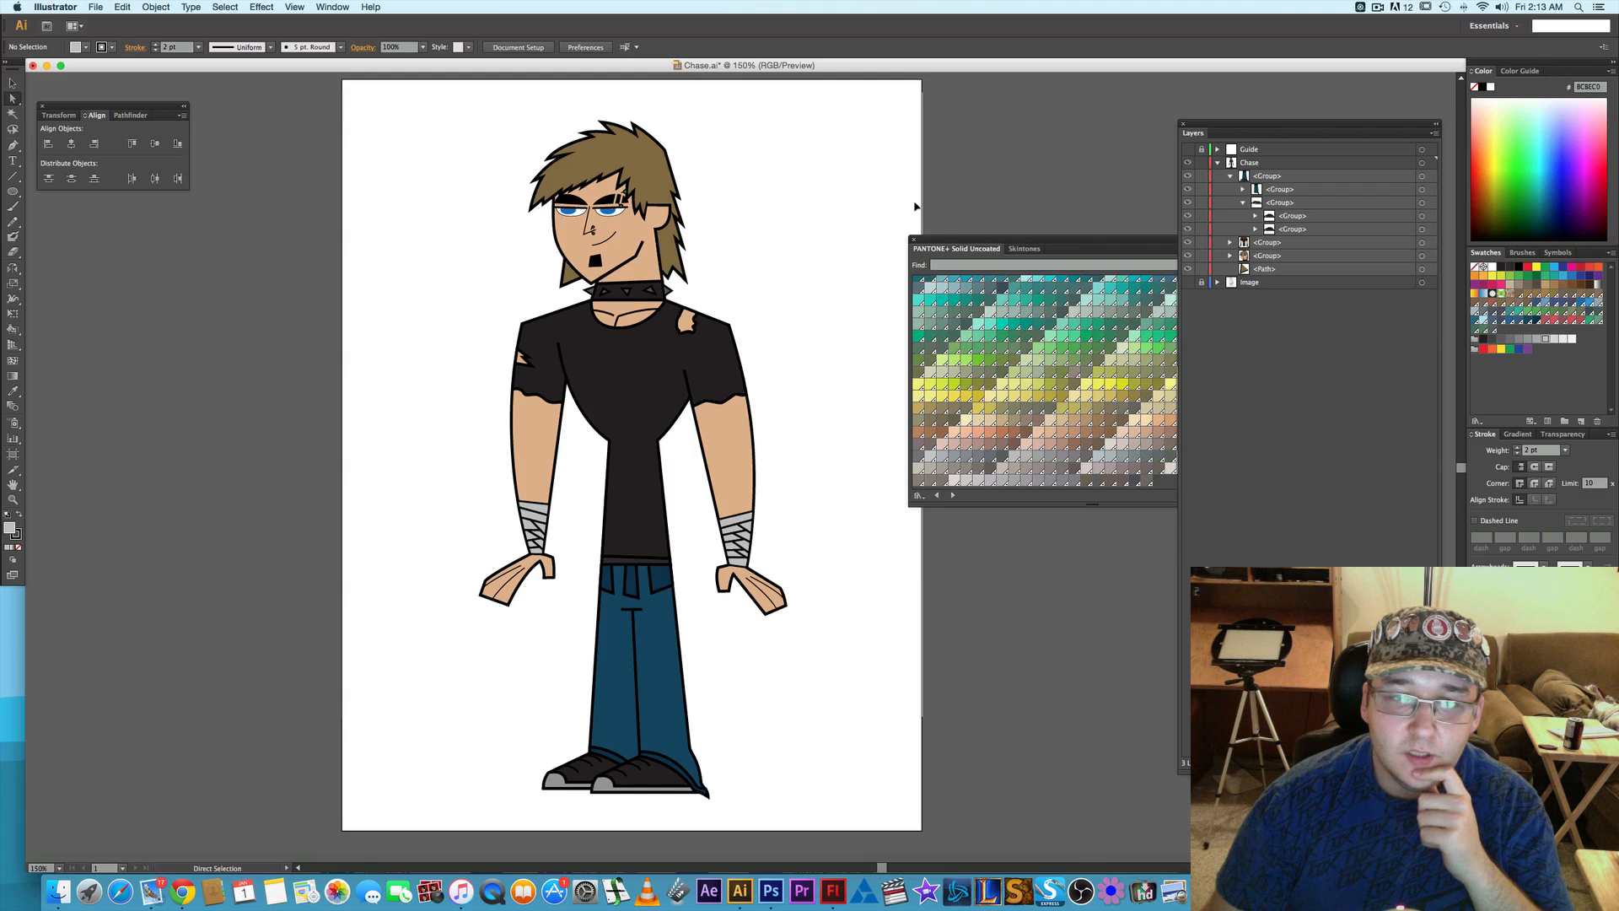
left_click(1188, 162)
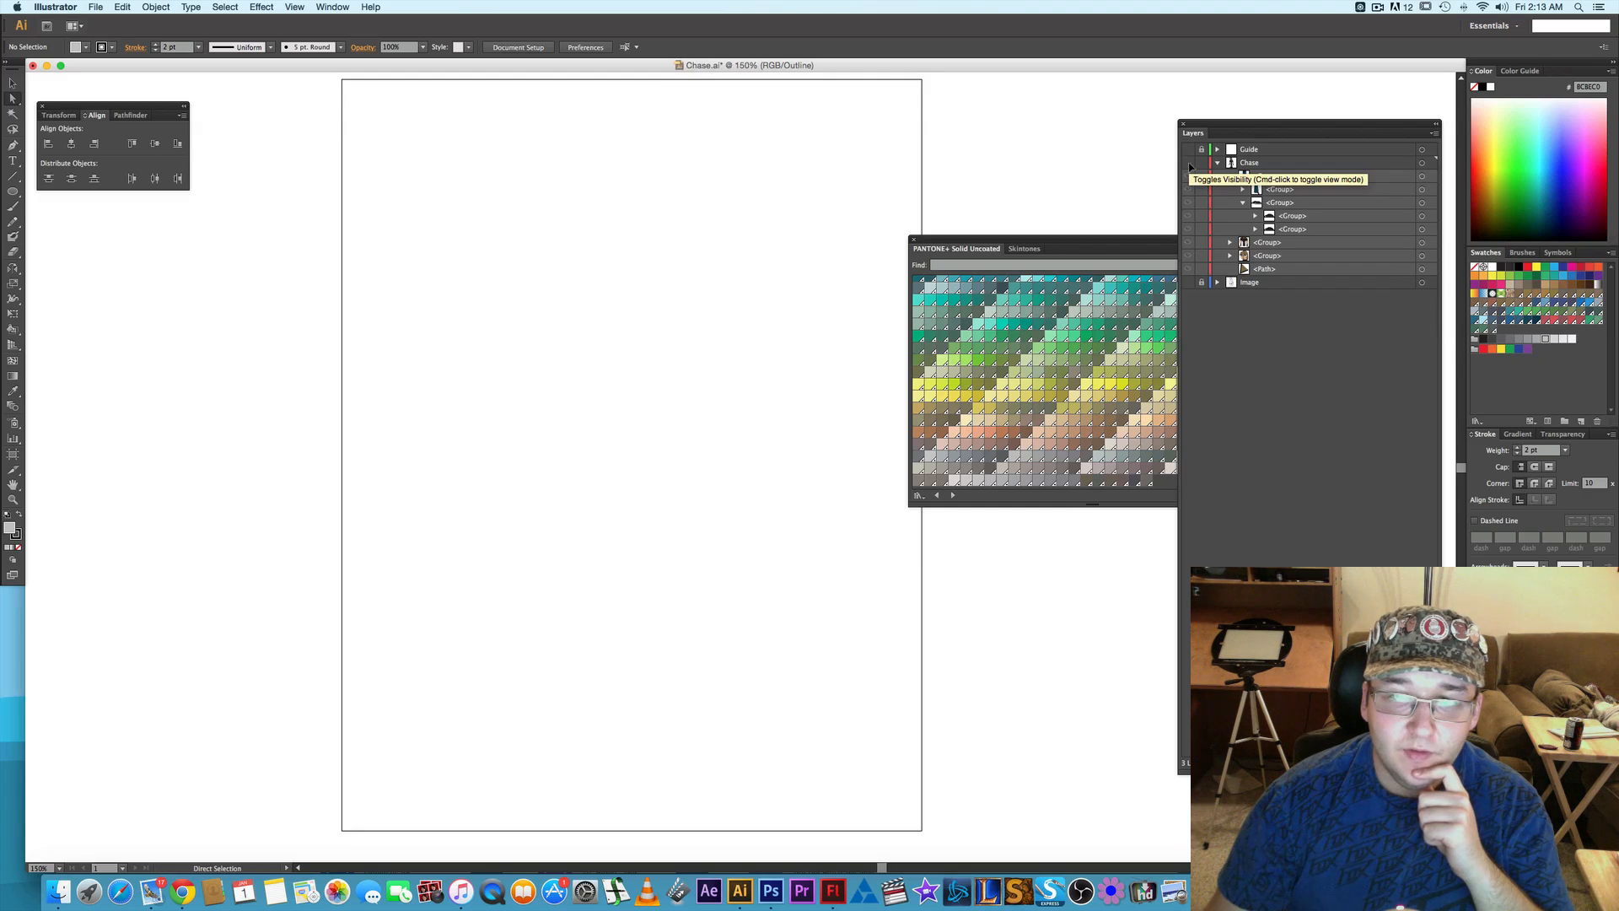
left_click(1188, 163)
left_click(1188, 283)
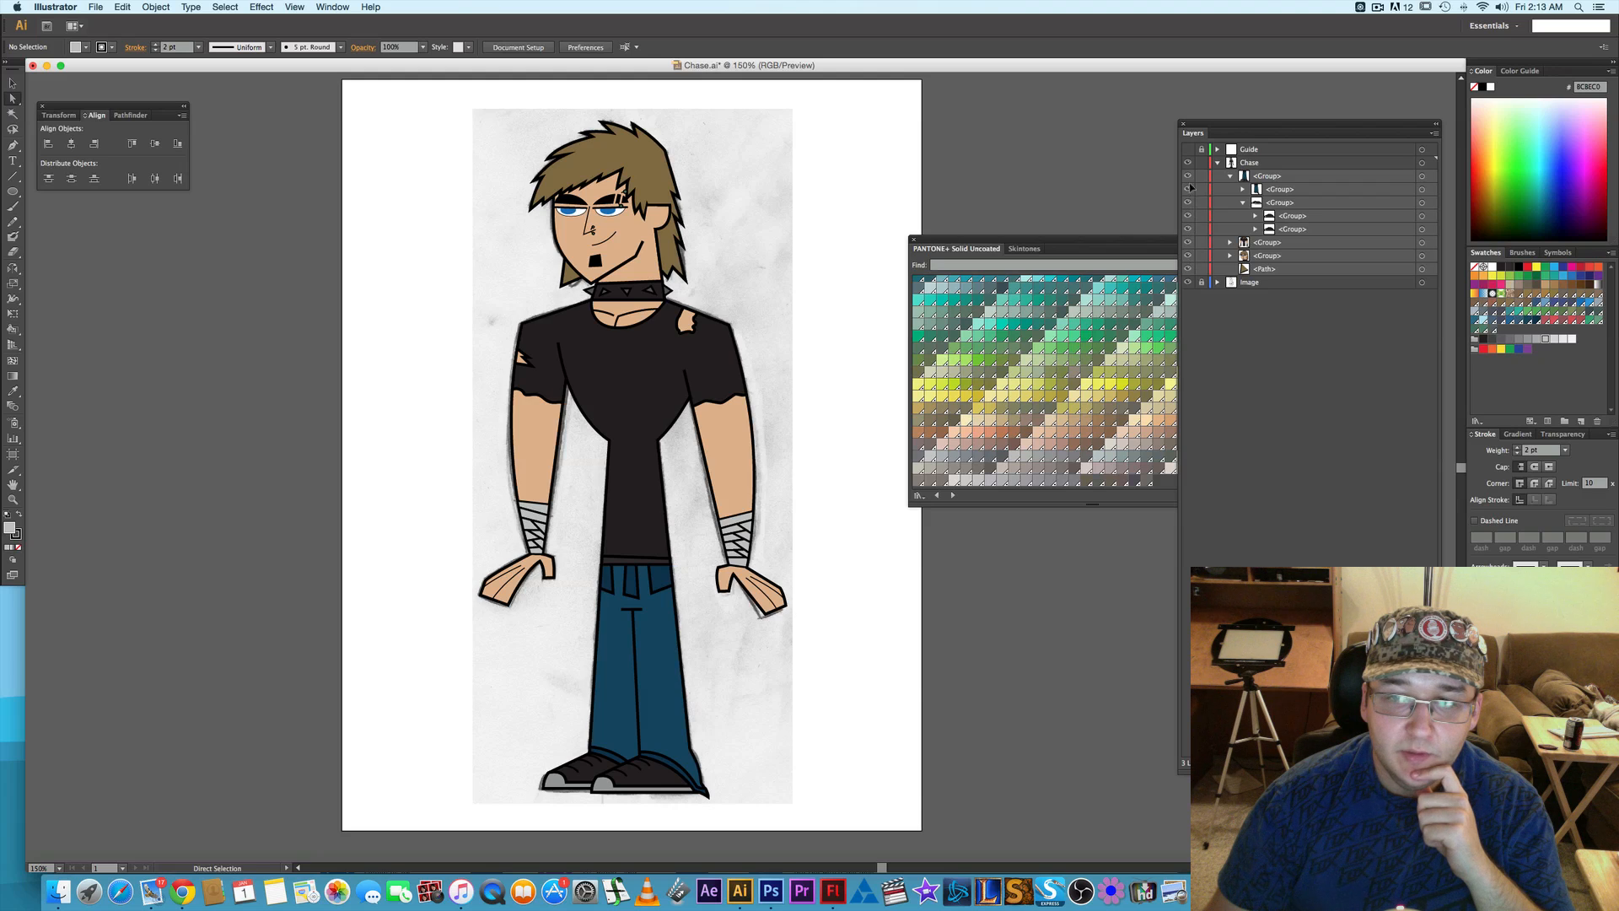
left_click(1188, 162)
left_click(1188, 162)
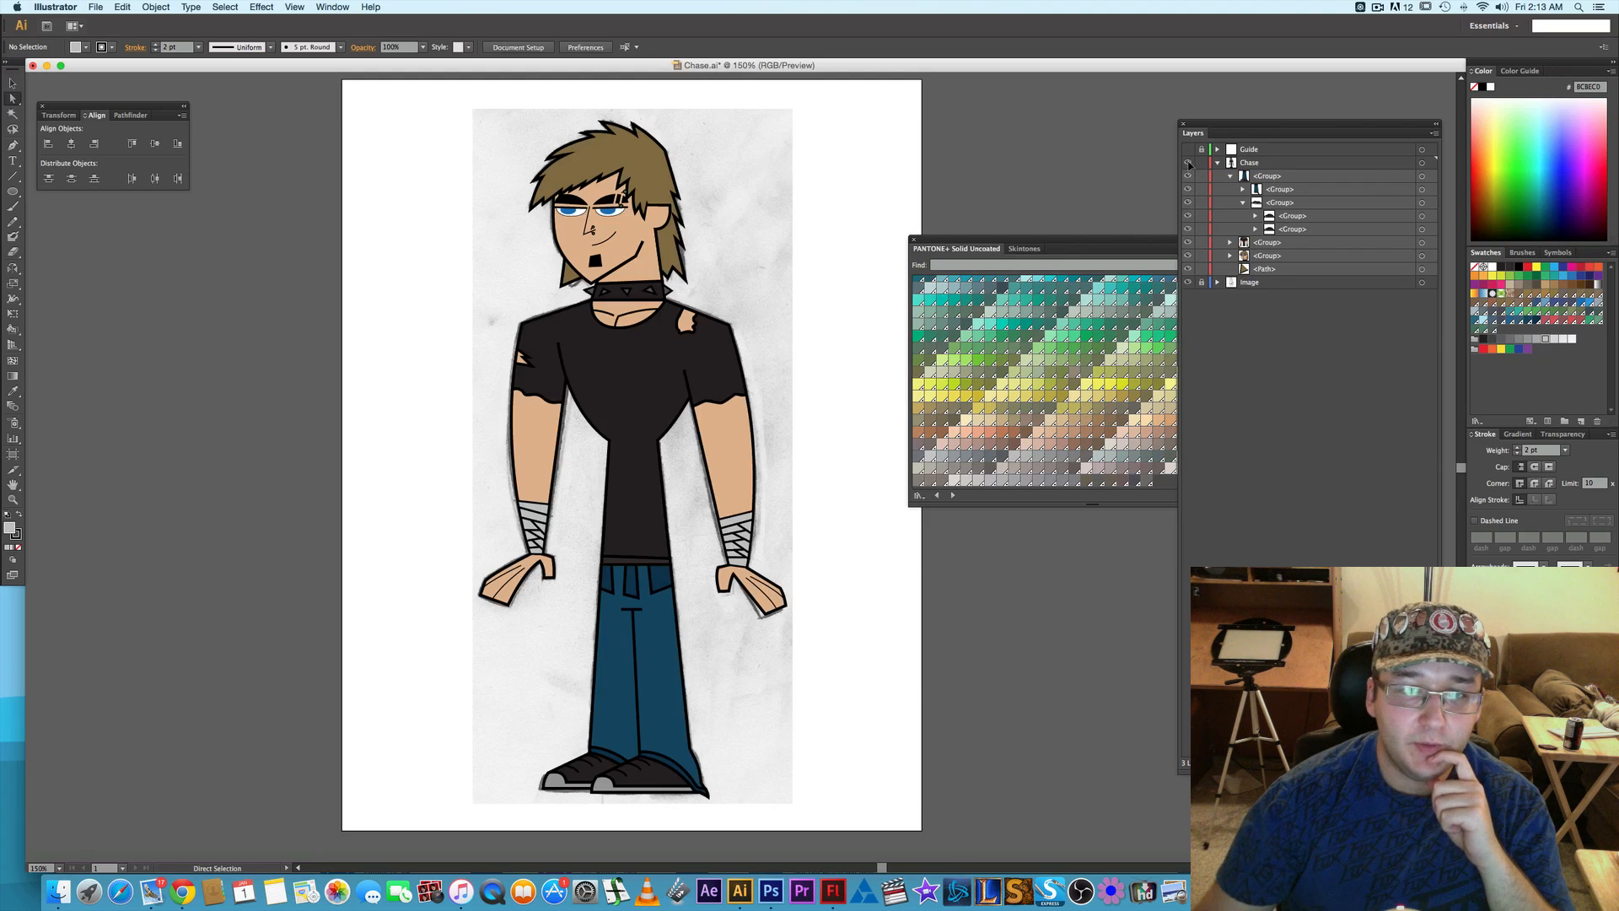
left_click(1188, 163)
left_click(1188, 162)
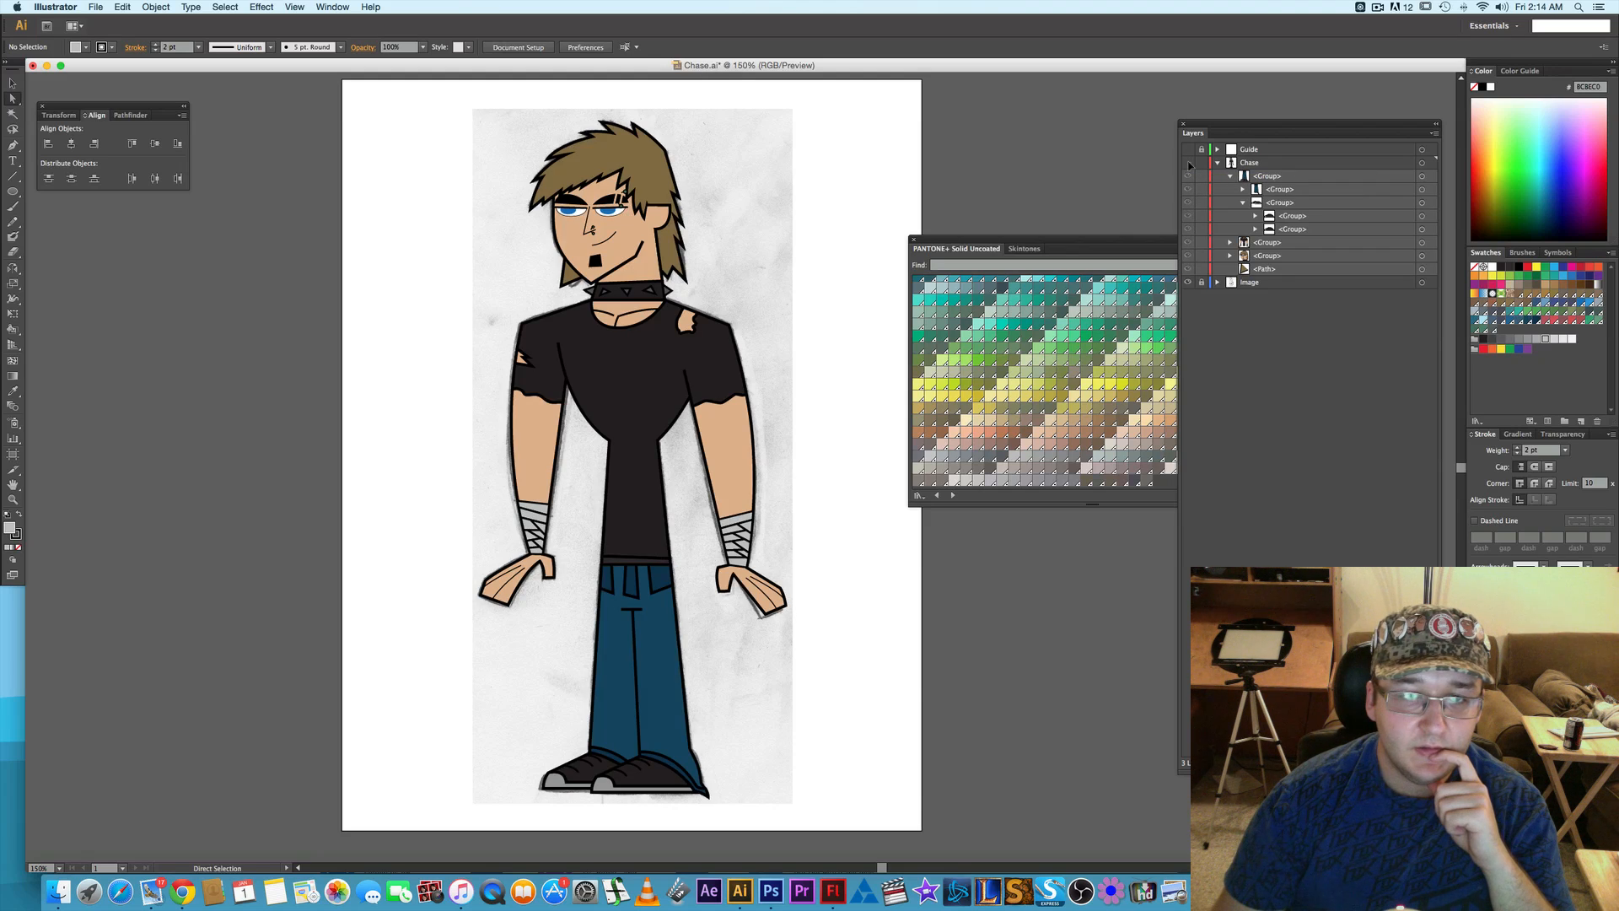
left_click(1188, 163)
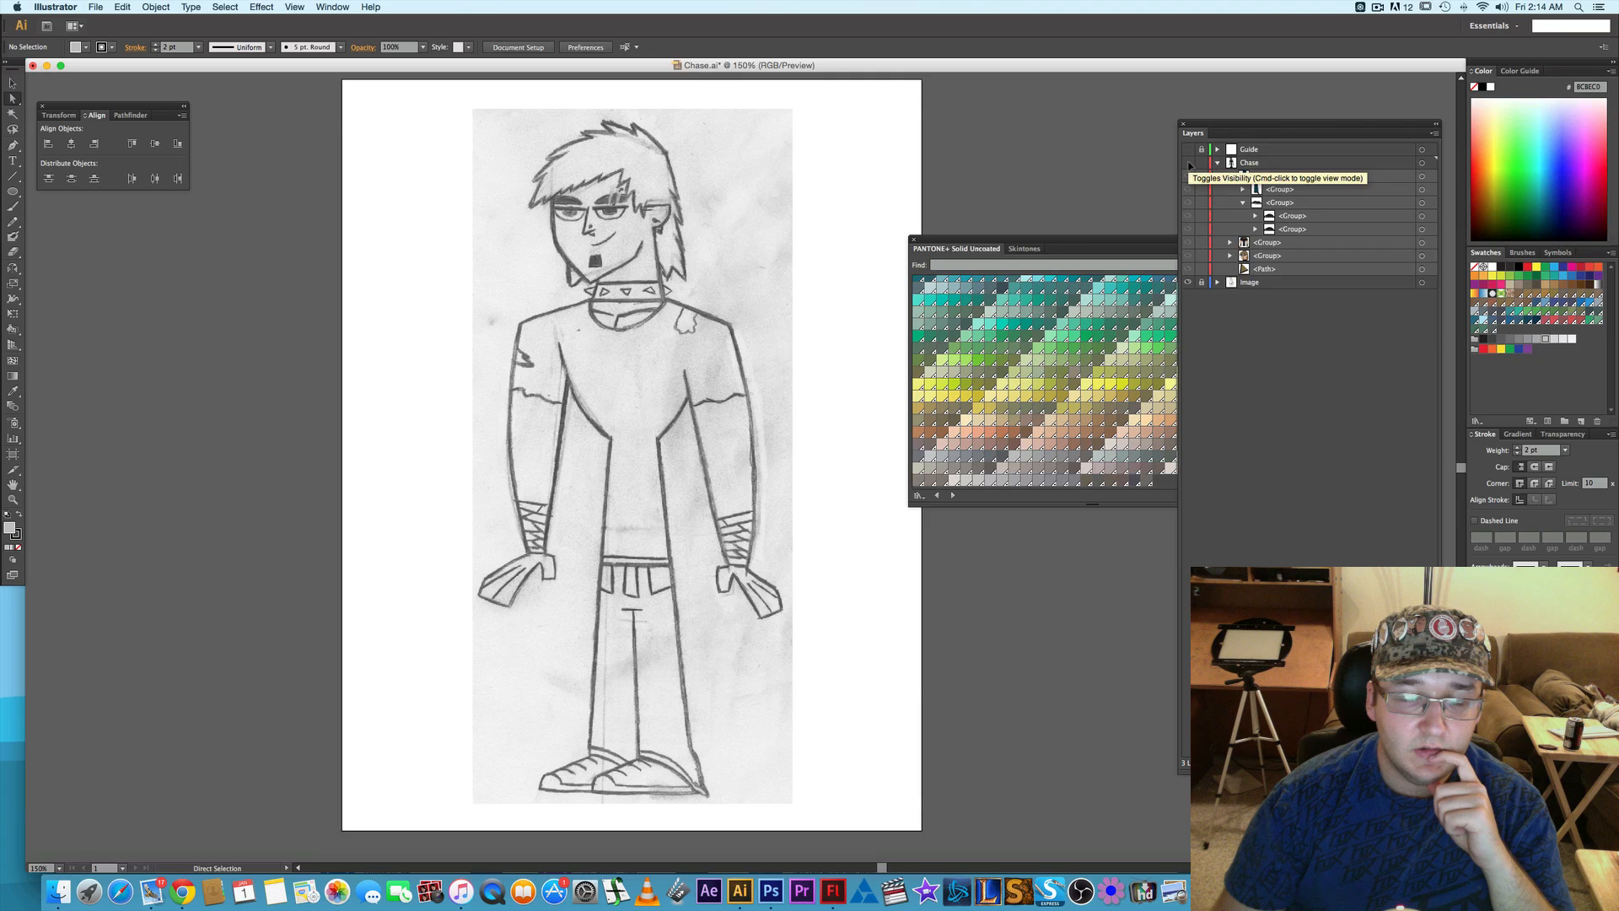
left_click(1188, 162)
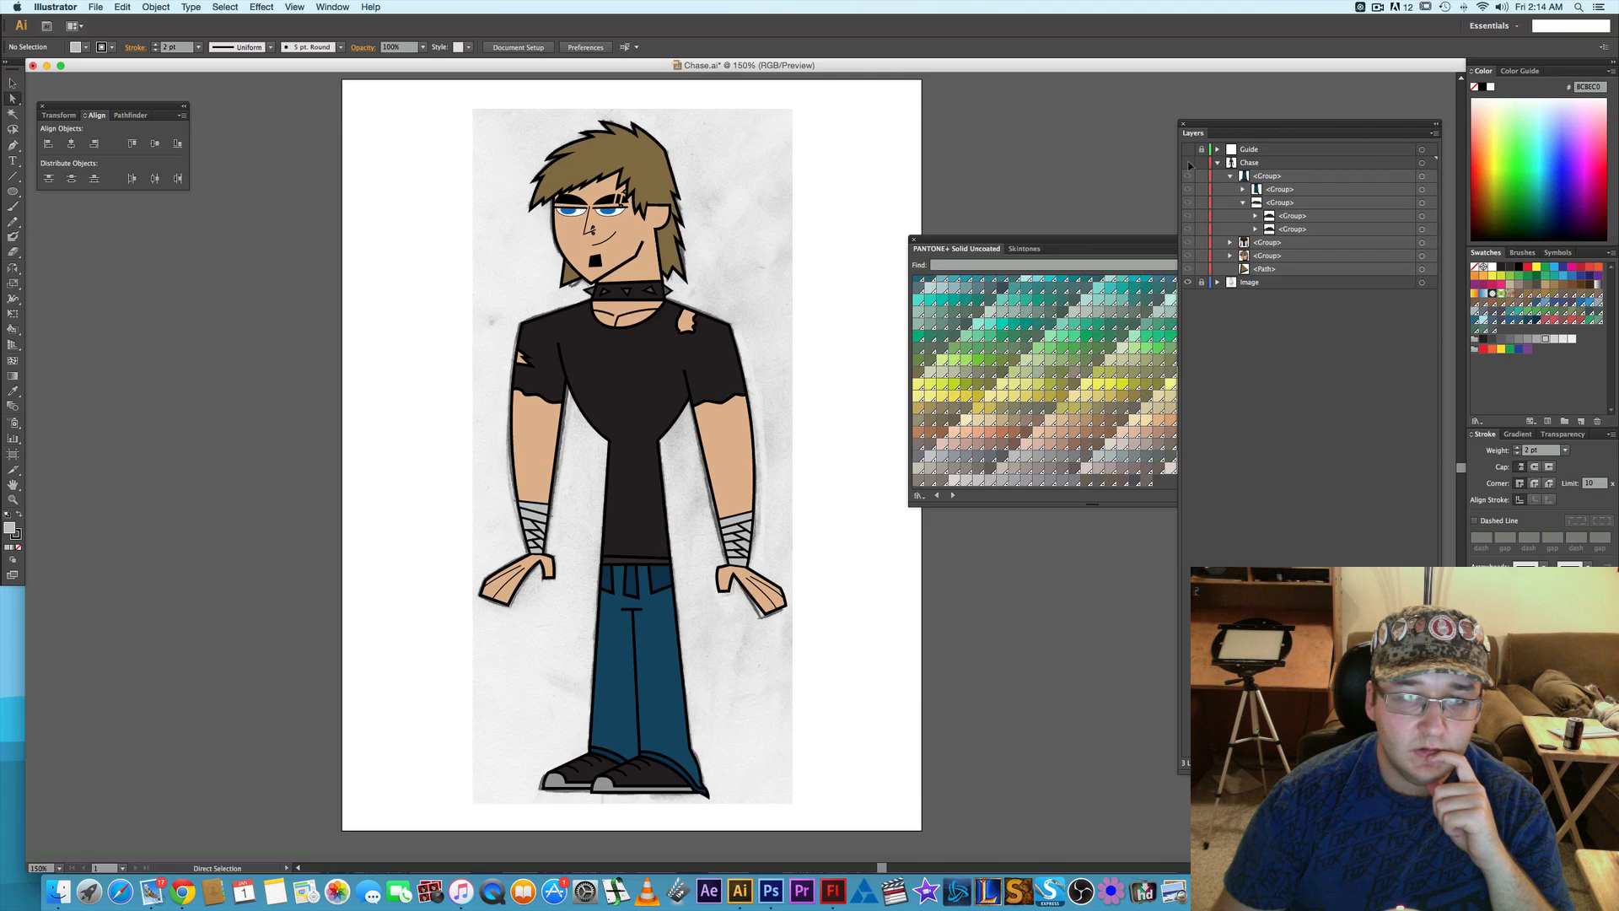
left_click(1188, 163)
left_click(1188, 163)
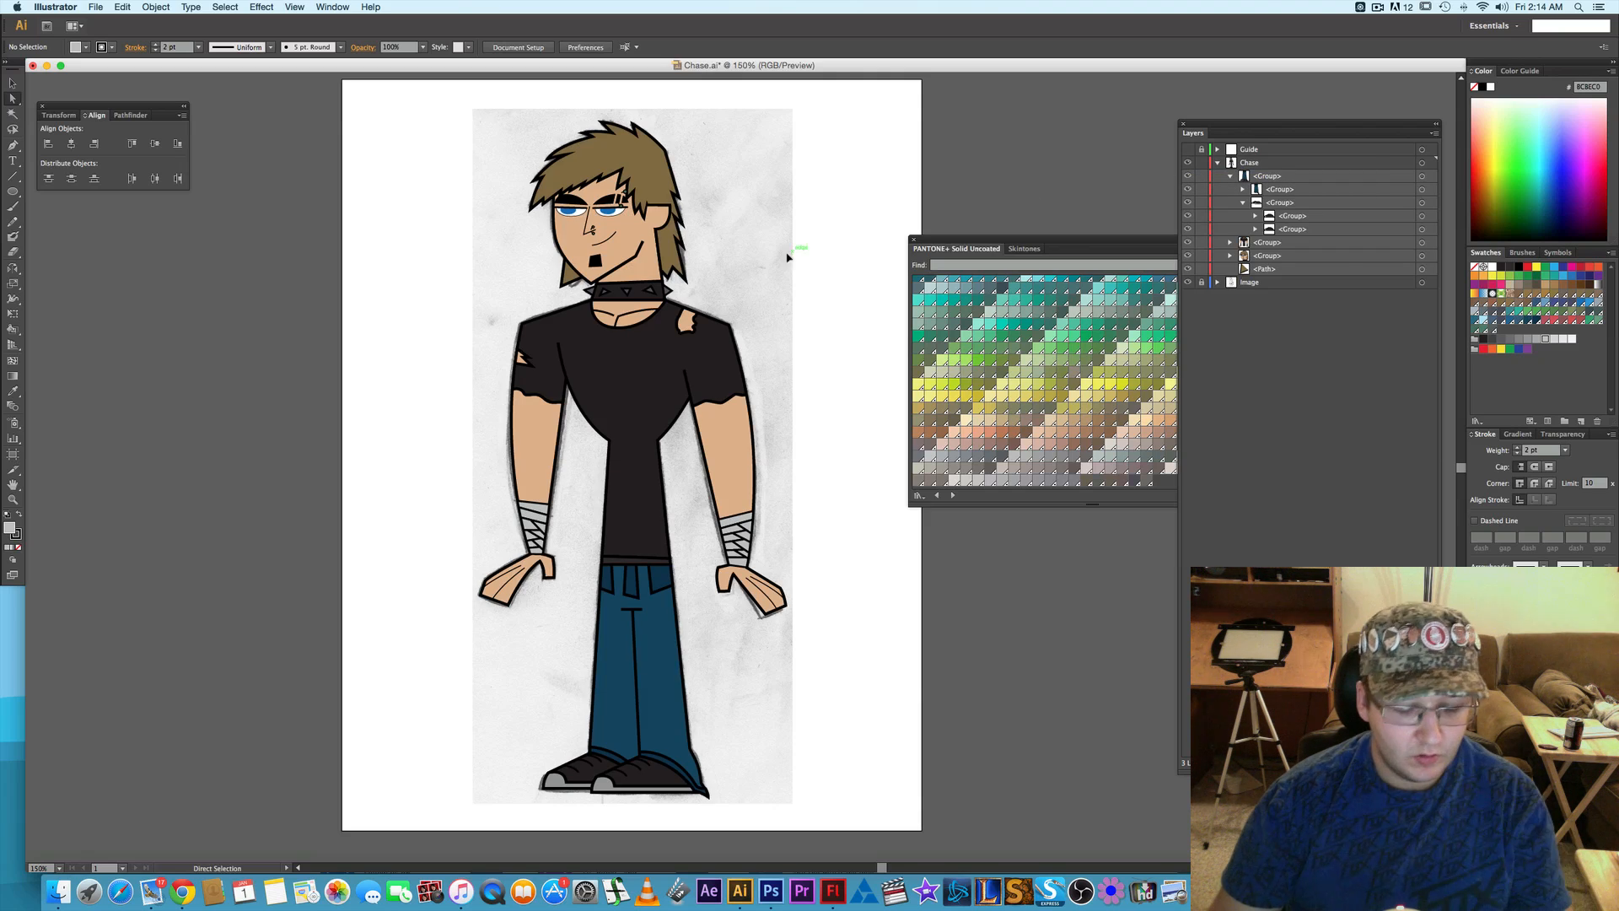
- Expand the face group, collapse its eye subgroups and select both eye groups together with their brows and lids
scroll(601, 221, "up", 4)
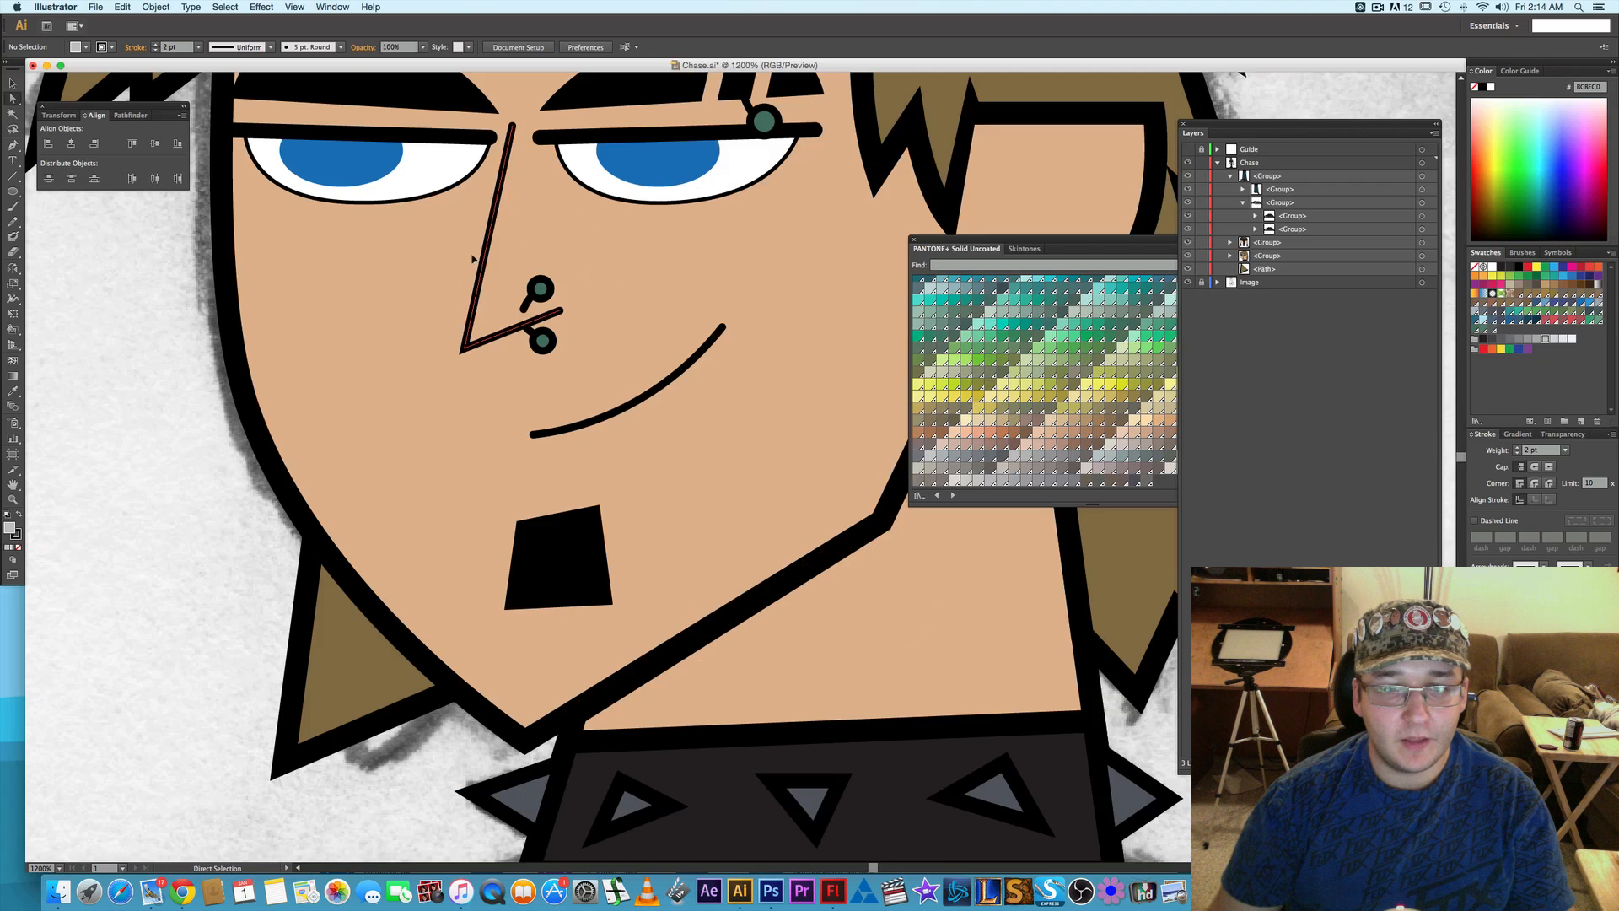
left_click_drag(473, 261, 544, 366)
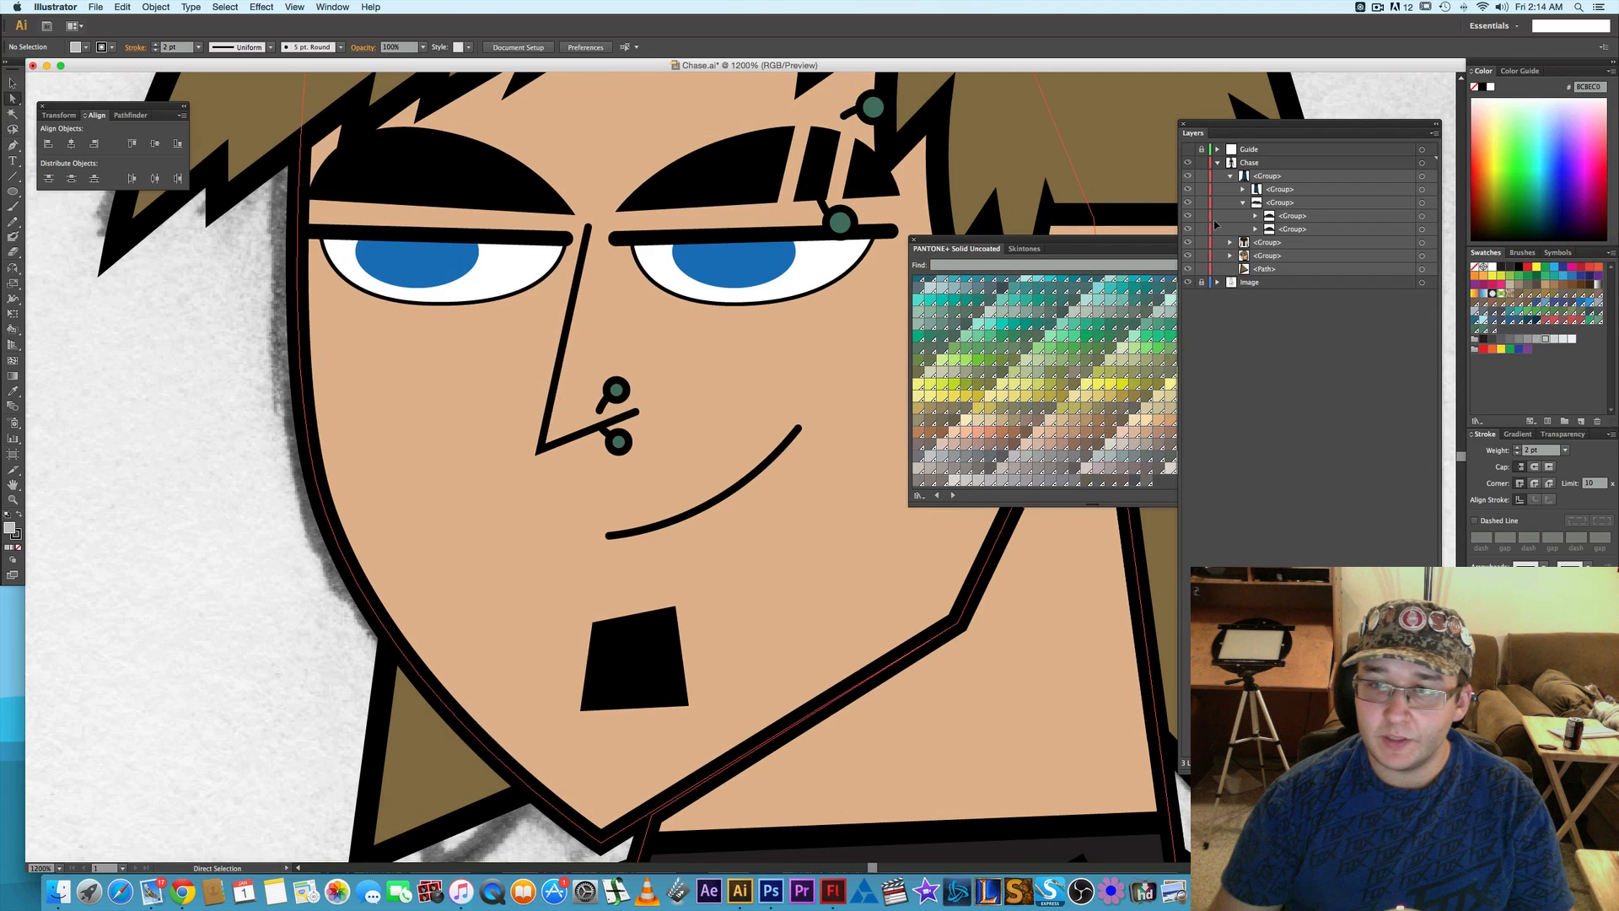
left_click(1231, 255)
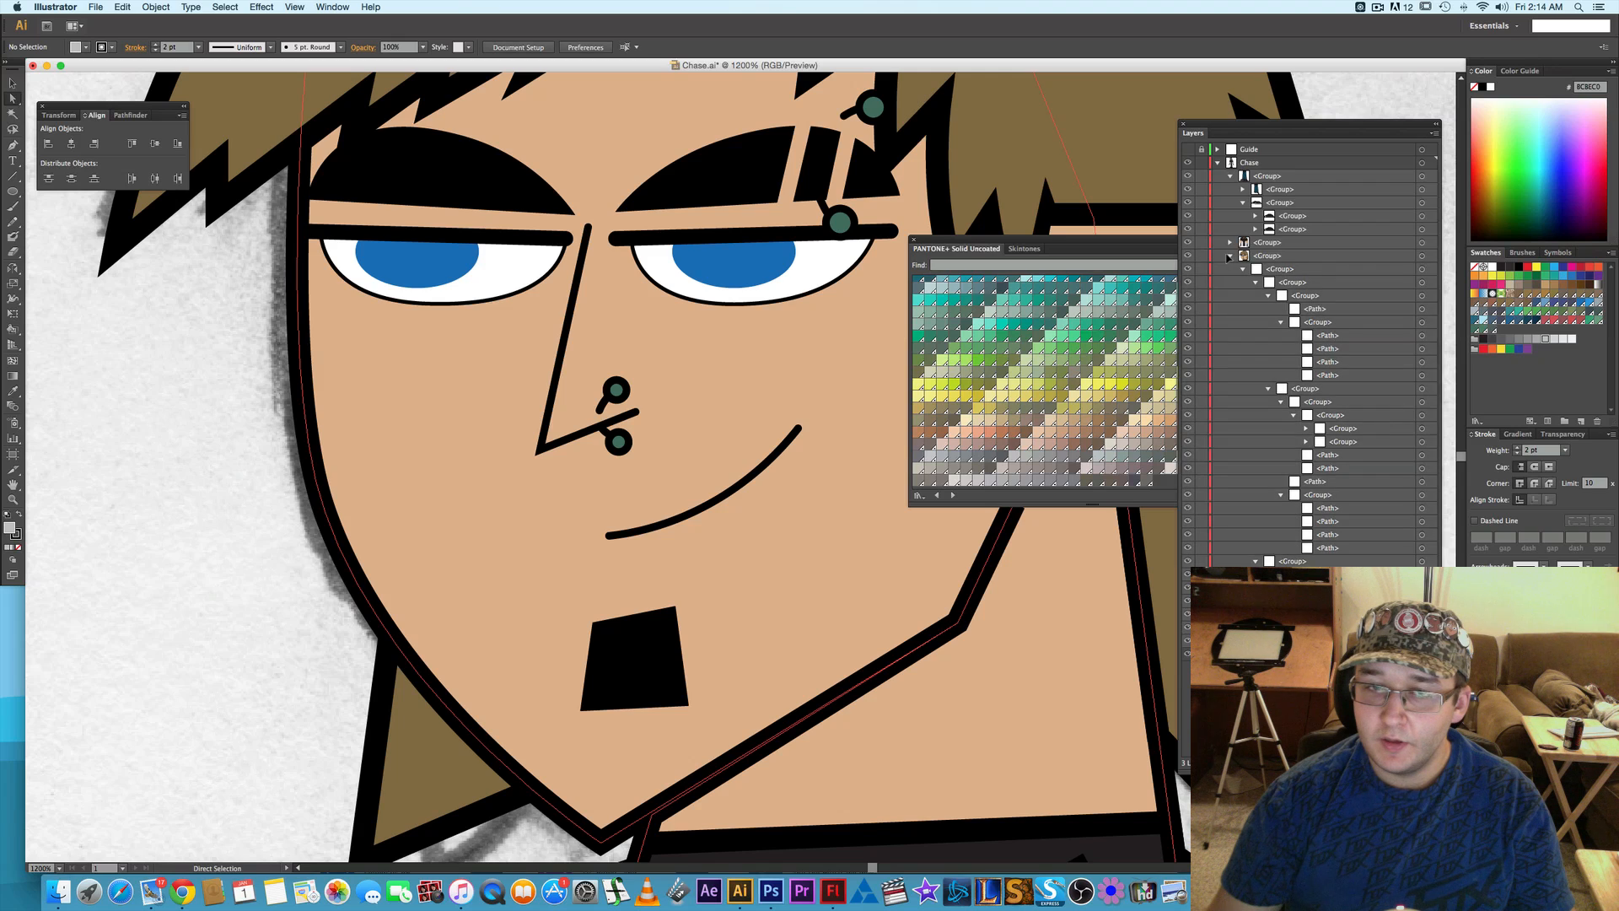
left_click(1281, 495)
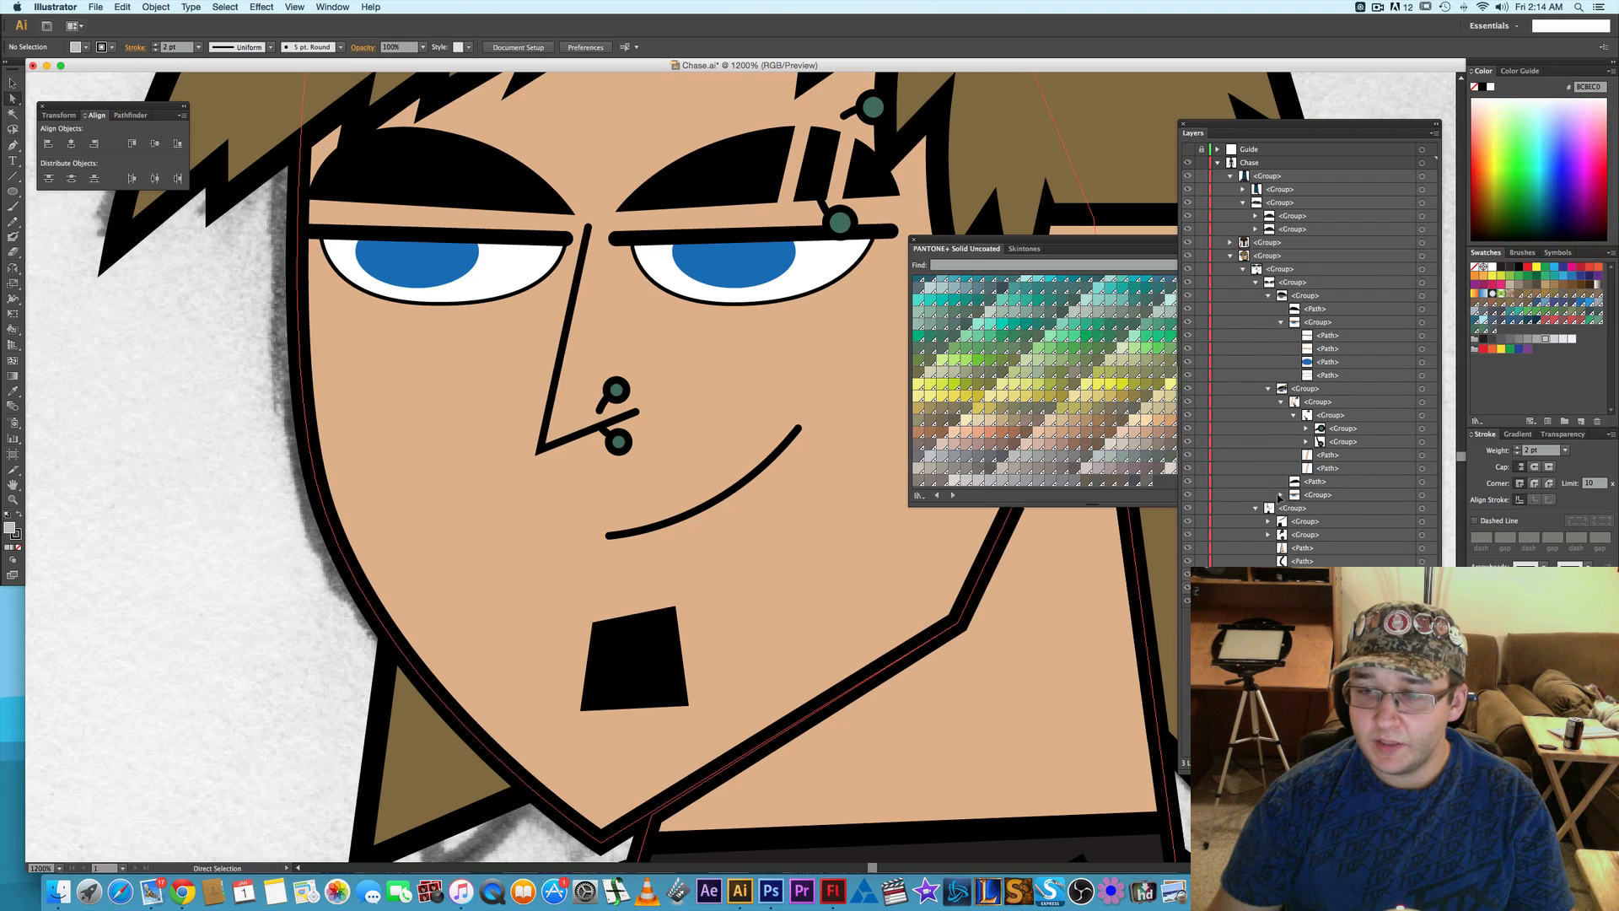
left_click(1279, 403)
left_click(1268, 389)
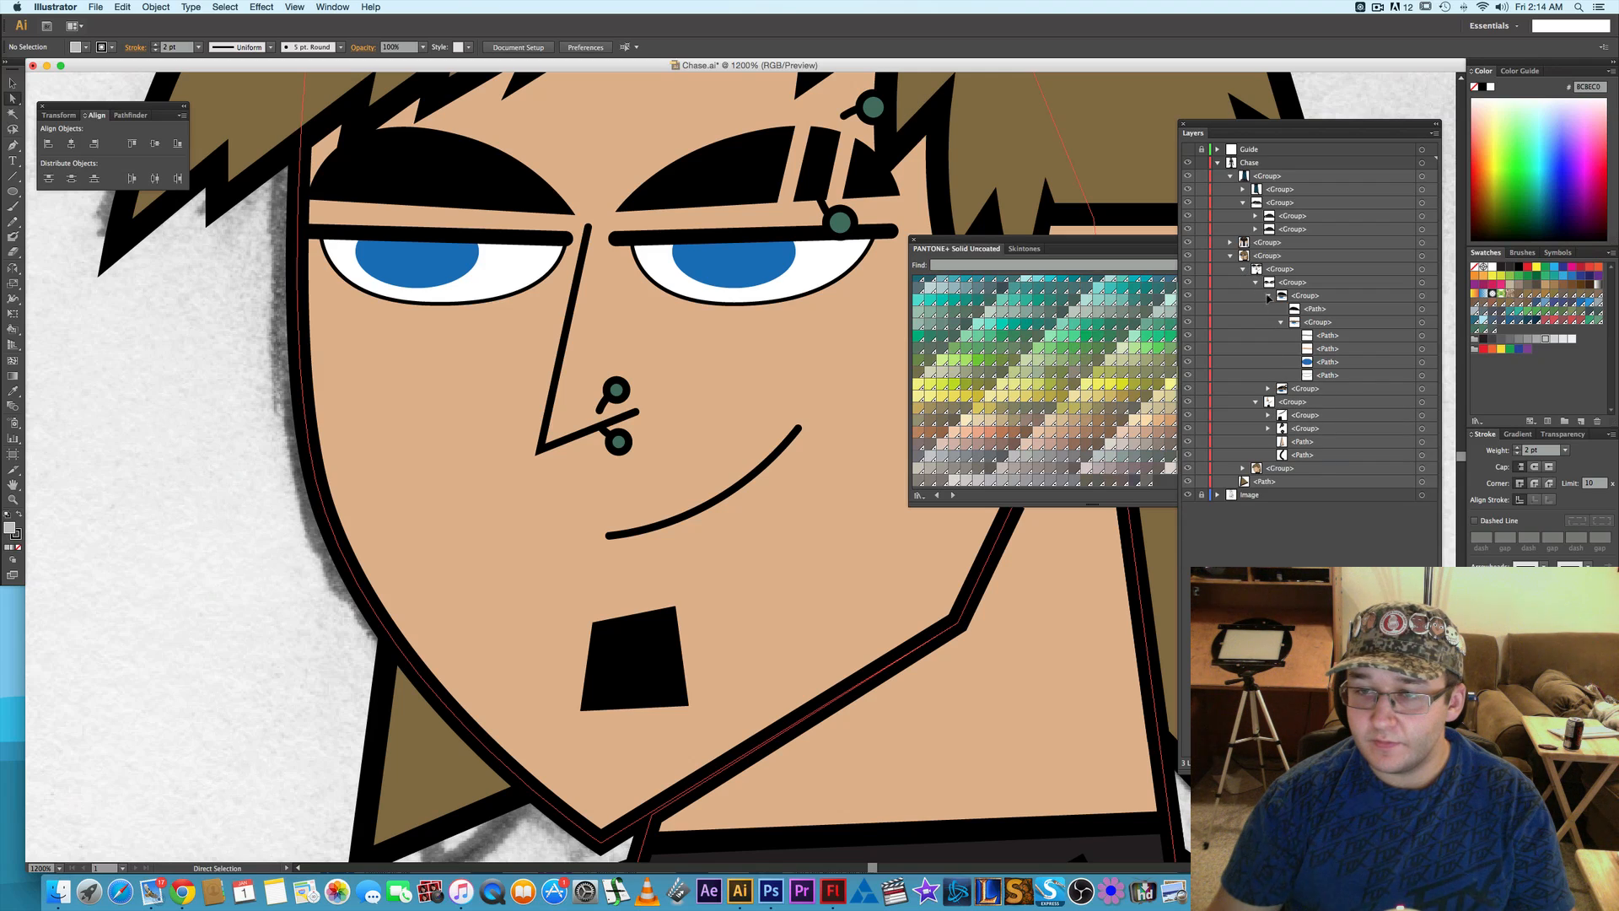
left_click(1269, 297)
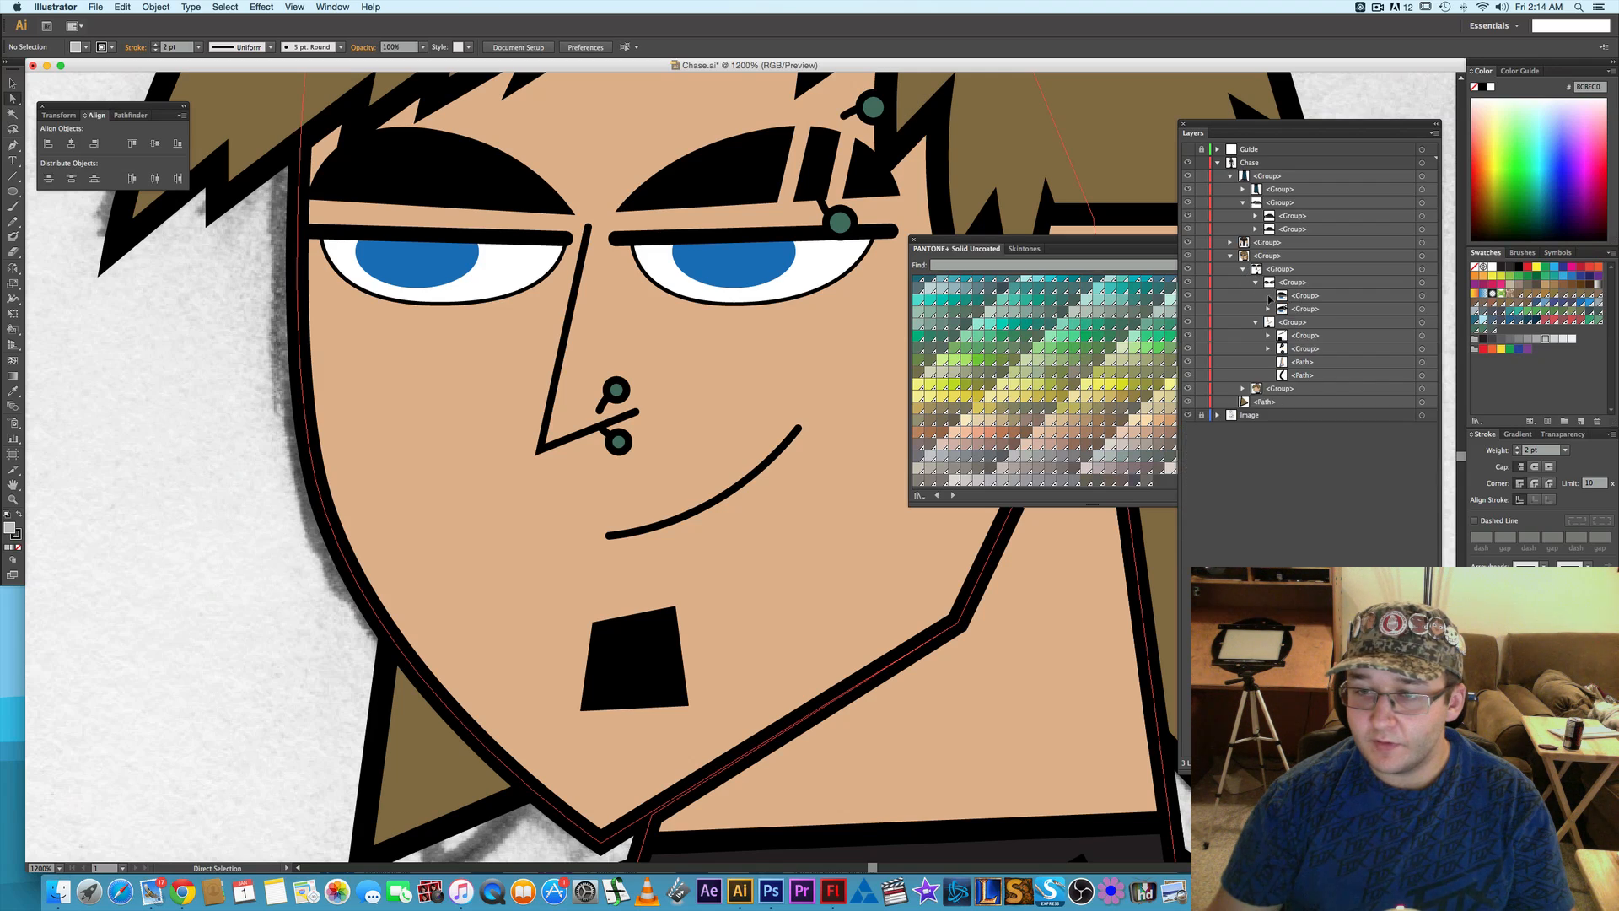
left_click(1421, 296)
left_click(1422, 309, "shift")
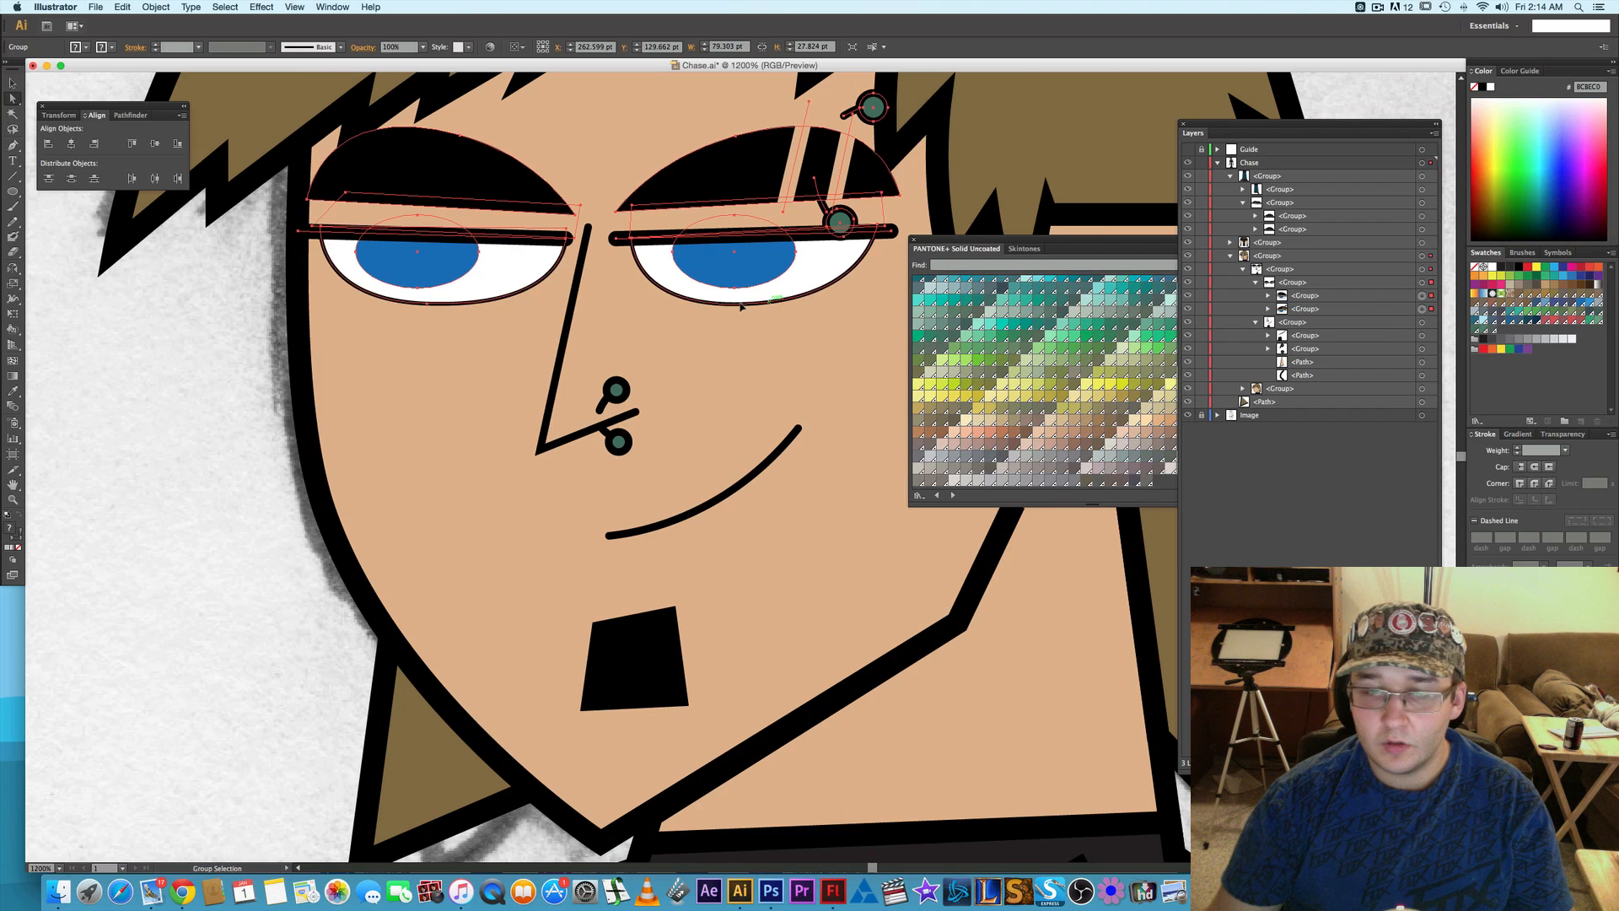
- Try to scale both selected eye groups up slightly
scroll(742, 307, "down", 1)
key("v")
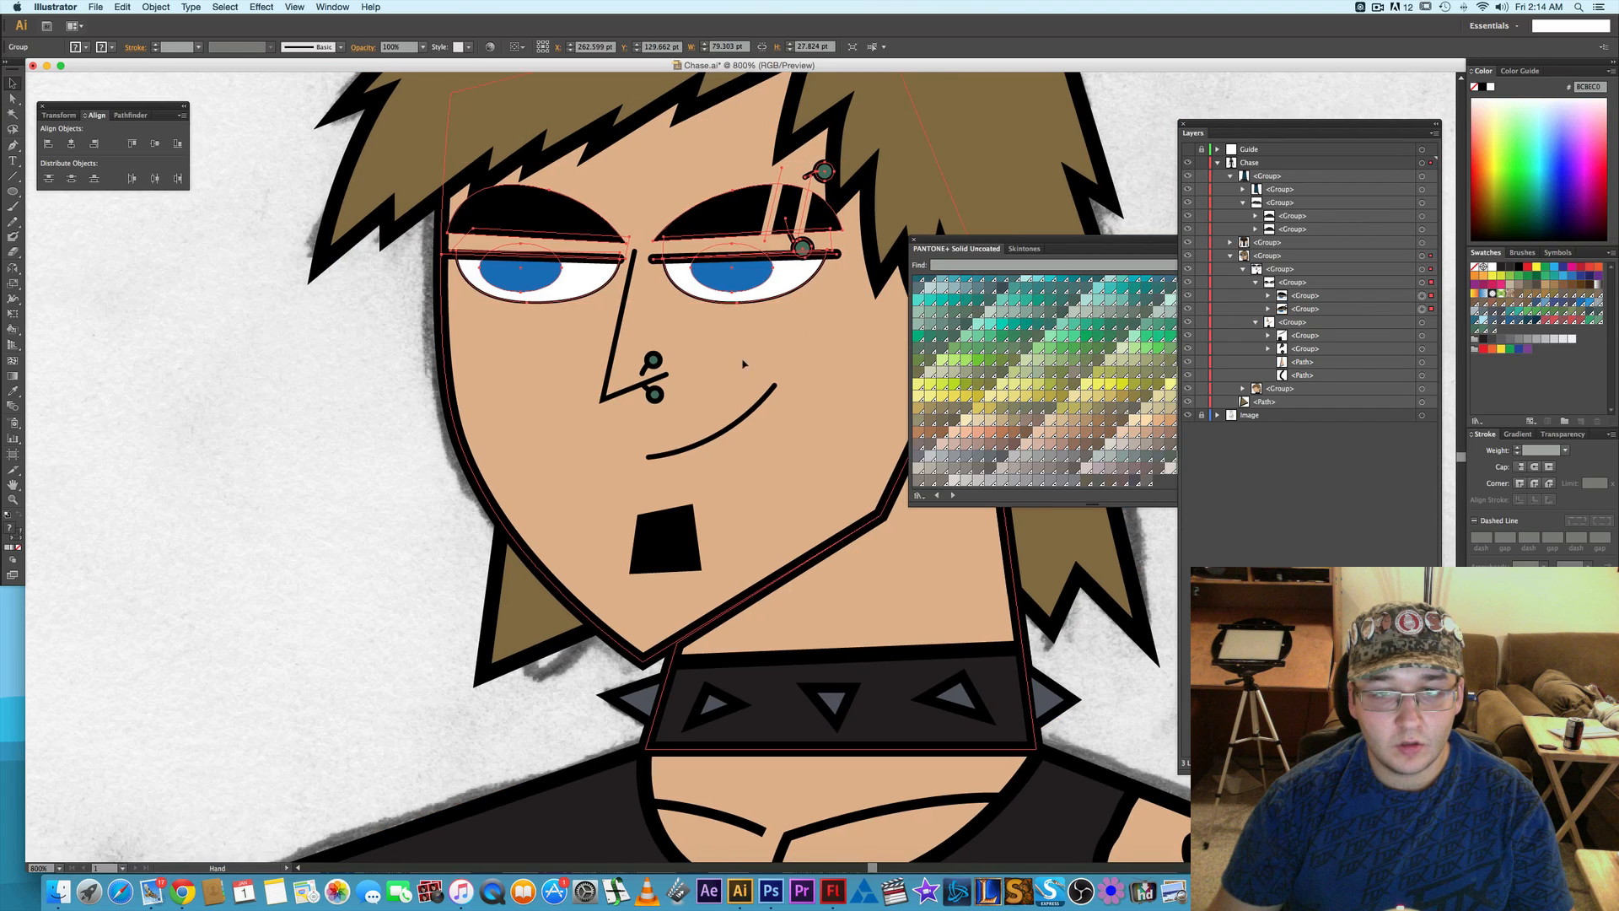
scroll(784, 309, "right", 1)
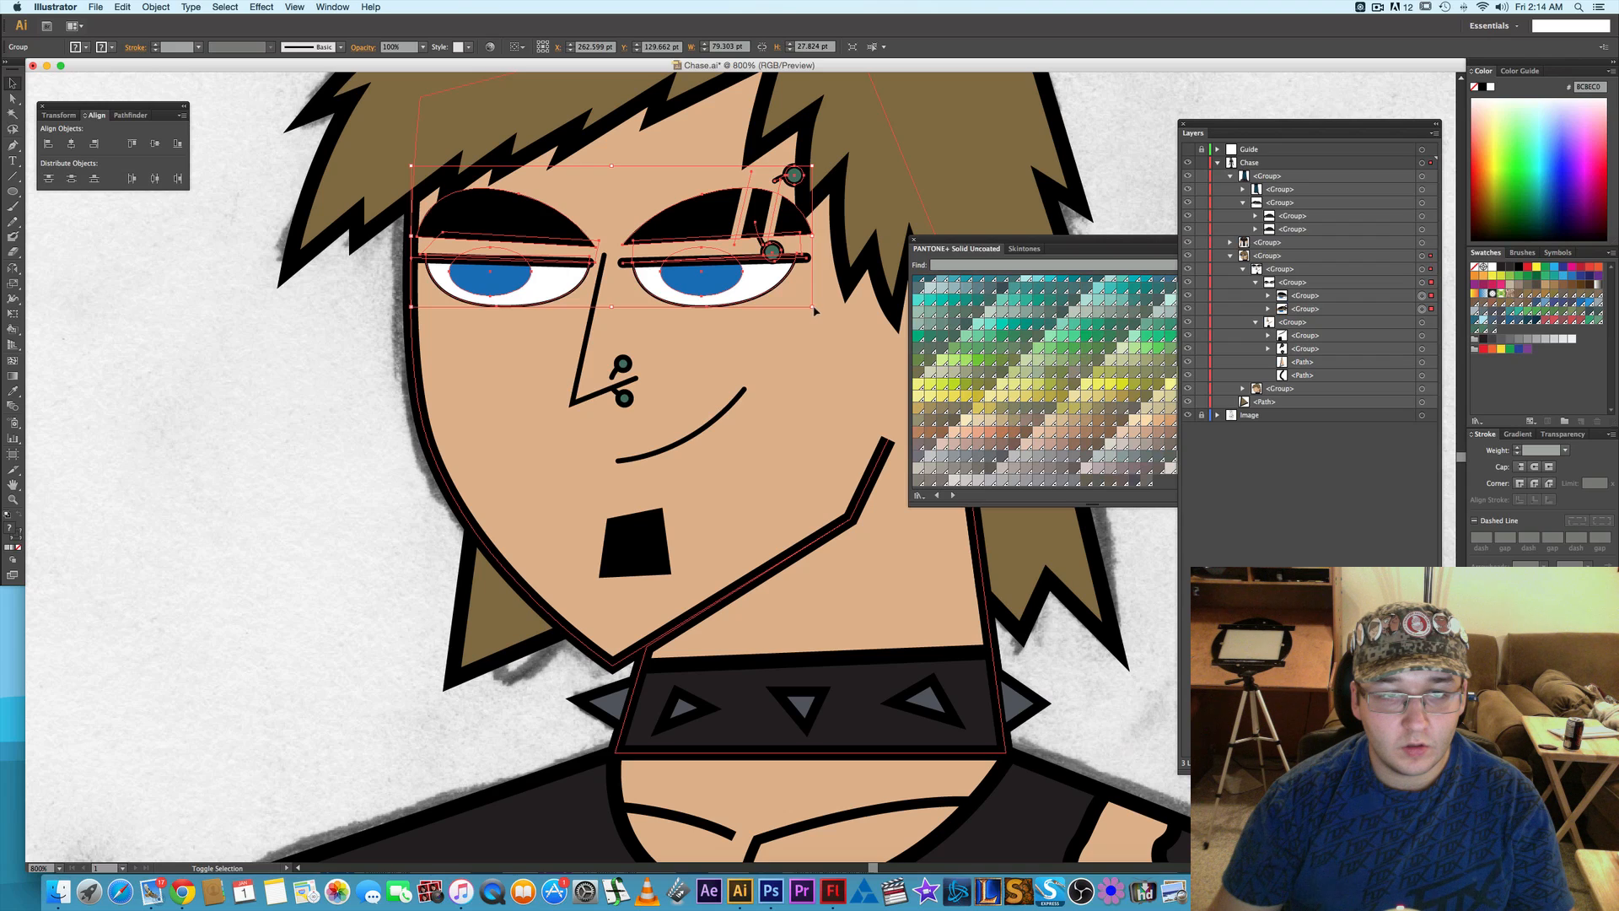
left_click_drag(814, 310, 820, 317)
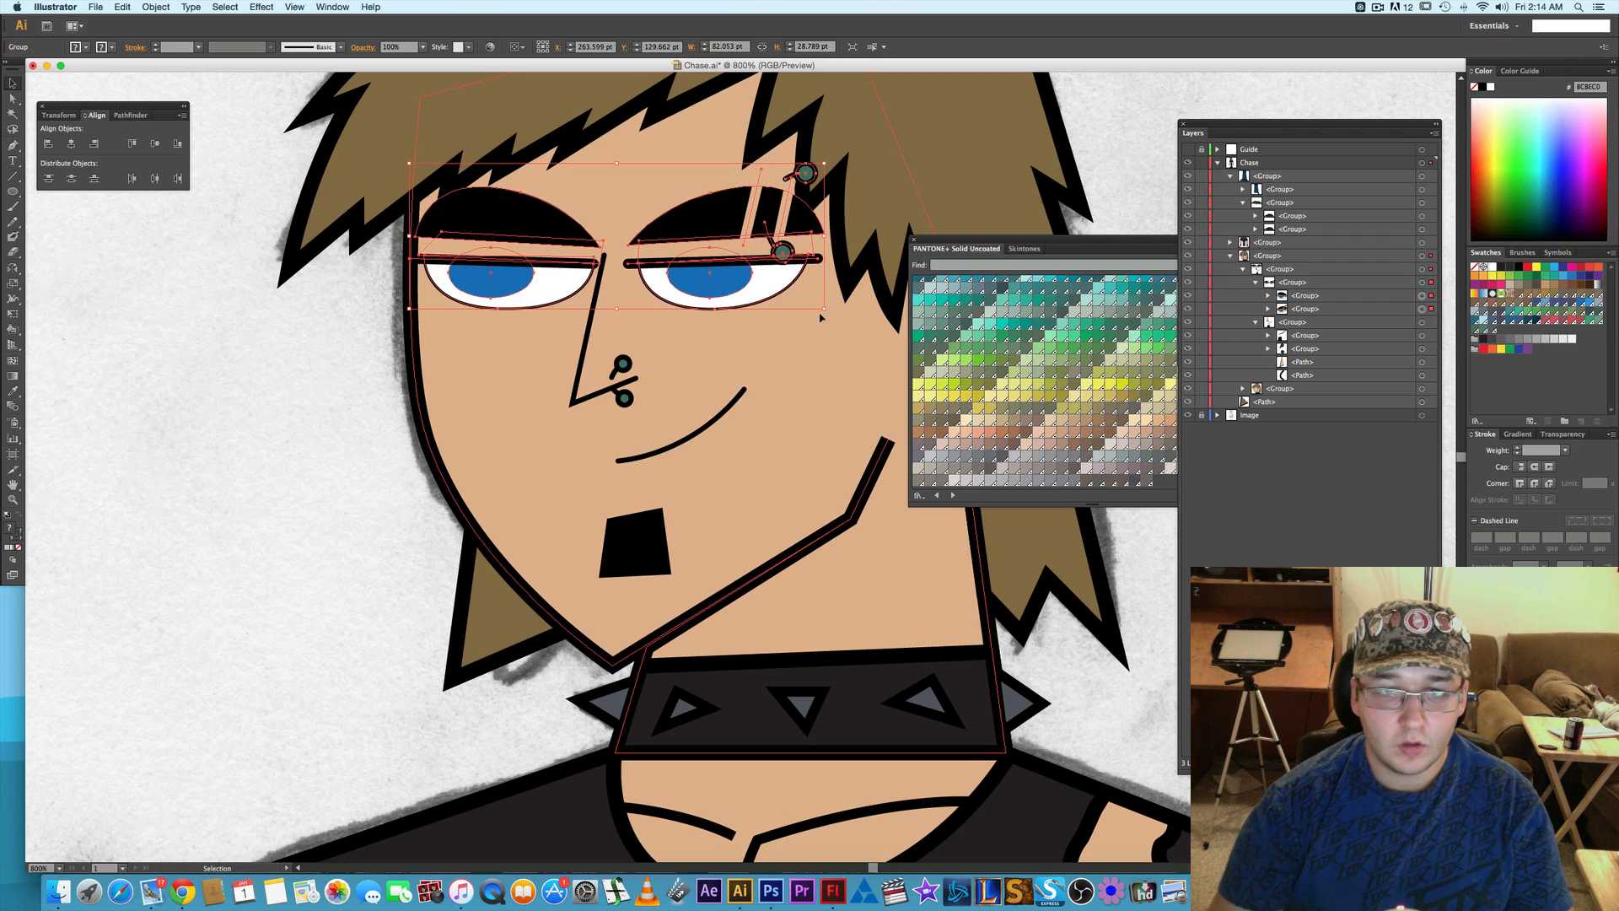
- Undo the scaling of the two eye groups
key("super+z")
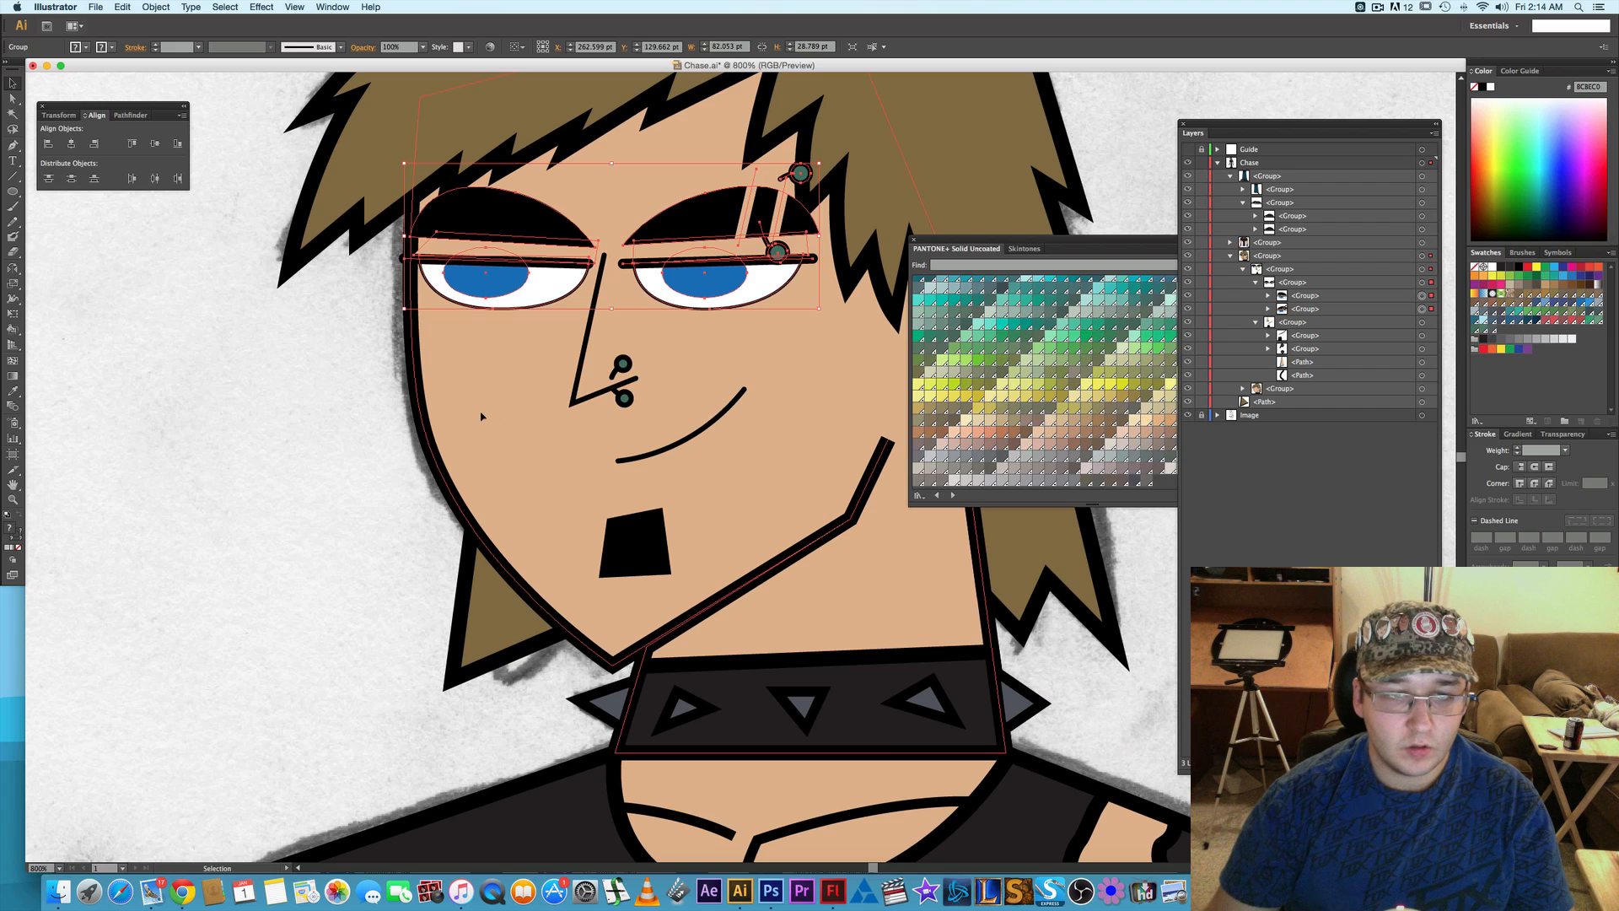
key("shift+super+z")
key("super+z")
key("super+z")
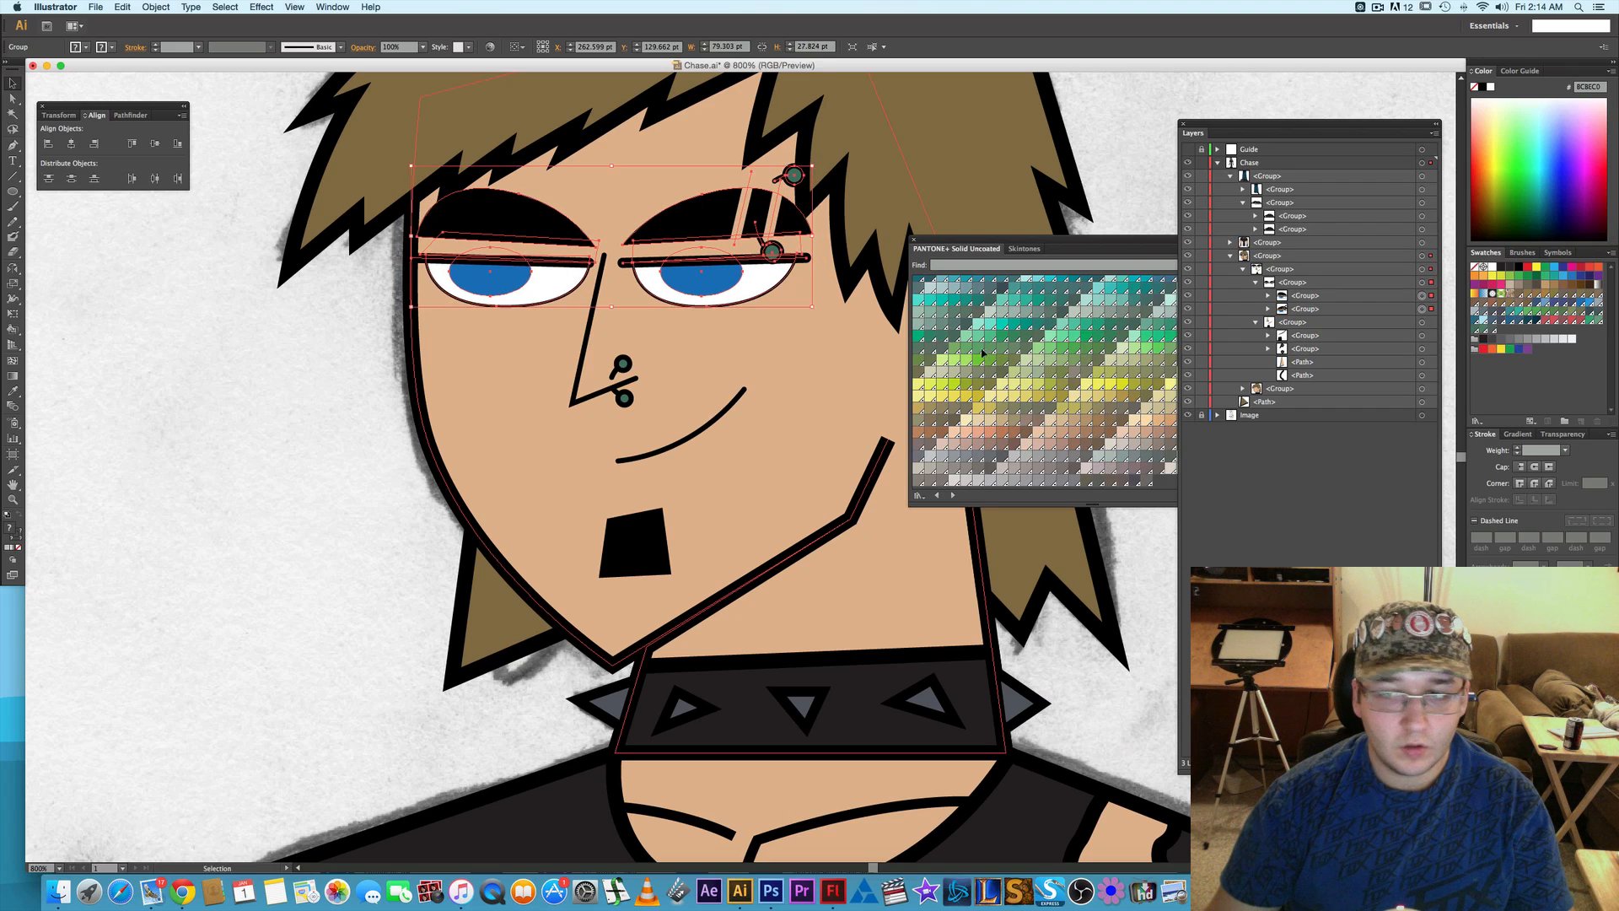
- Select the eyeballs, pupils and lids of both eyes without the brows and scale them up slightly, to about 83 pt wide overall
left_click(1268, 296, "alt")
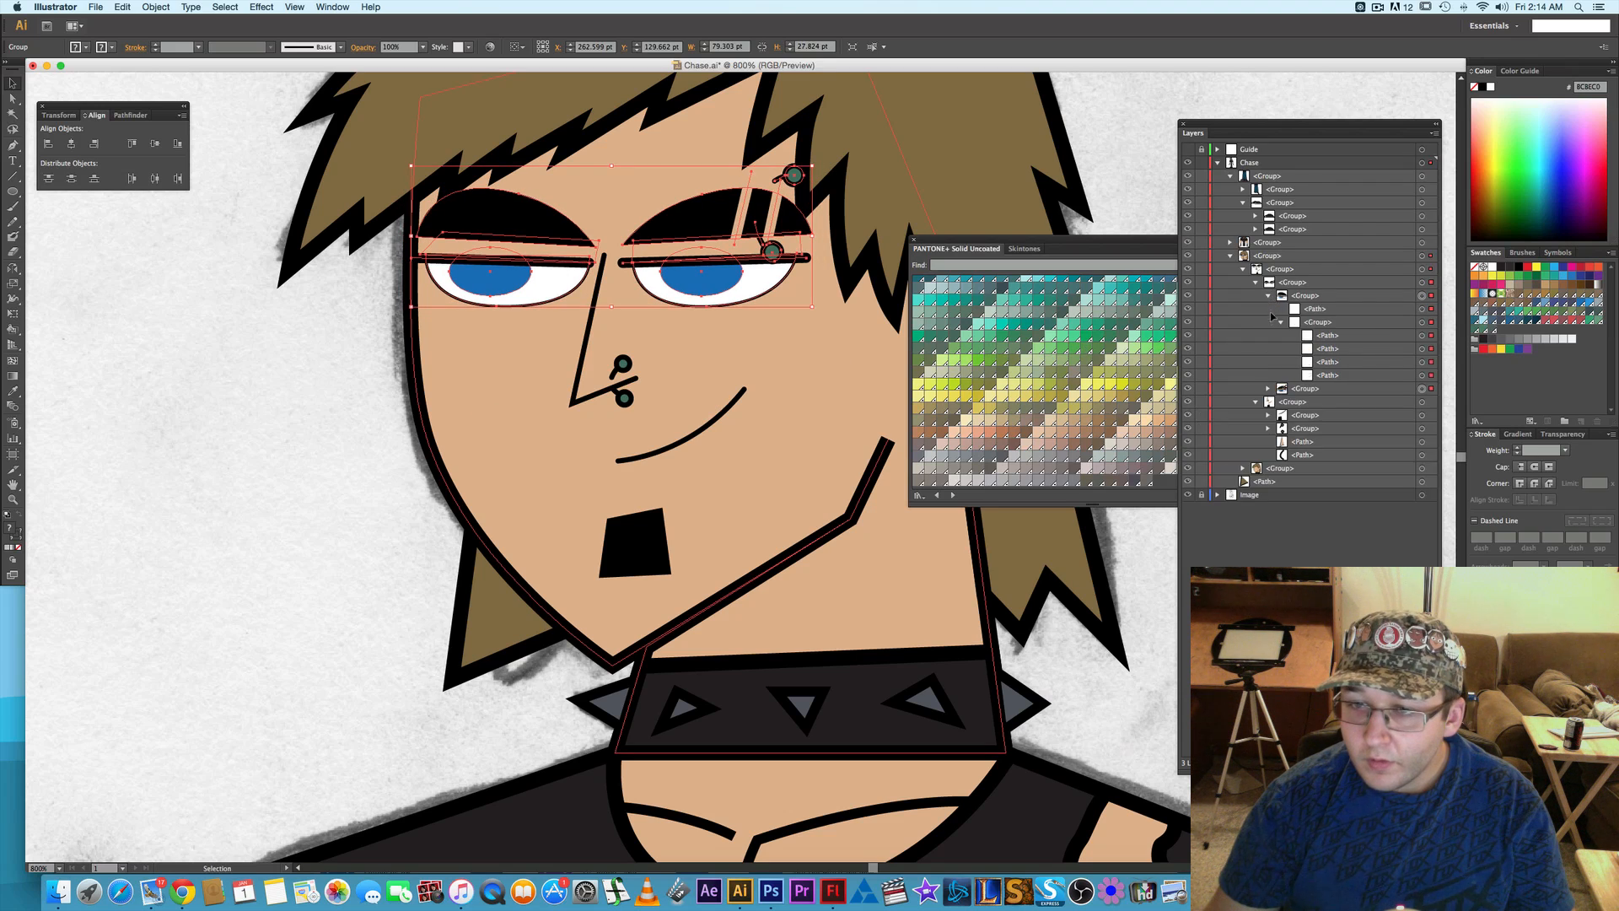
left_click(1268, 389)
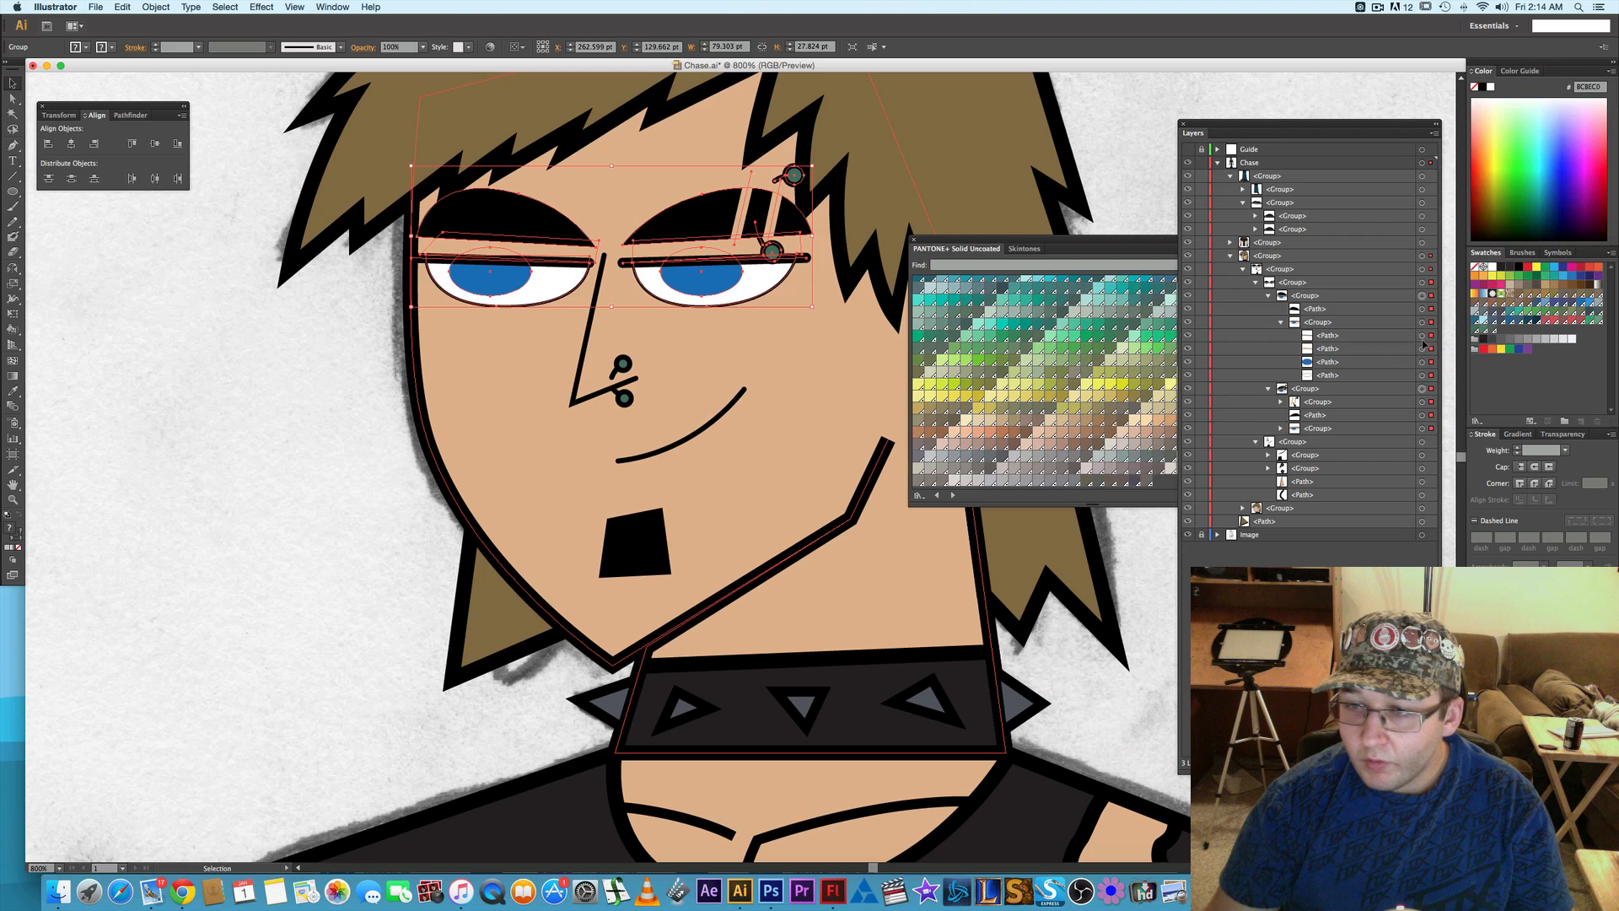
left_click(1423, 336)
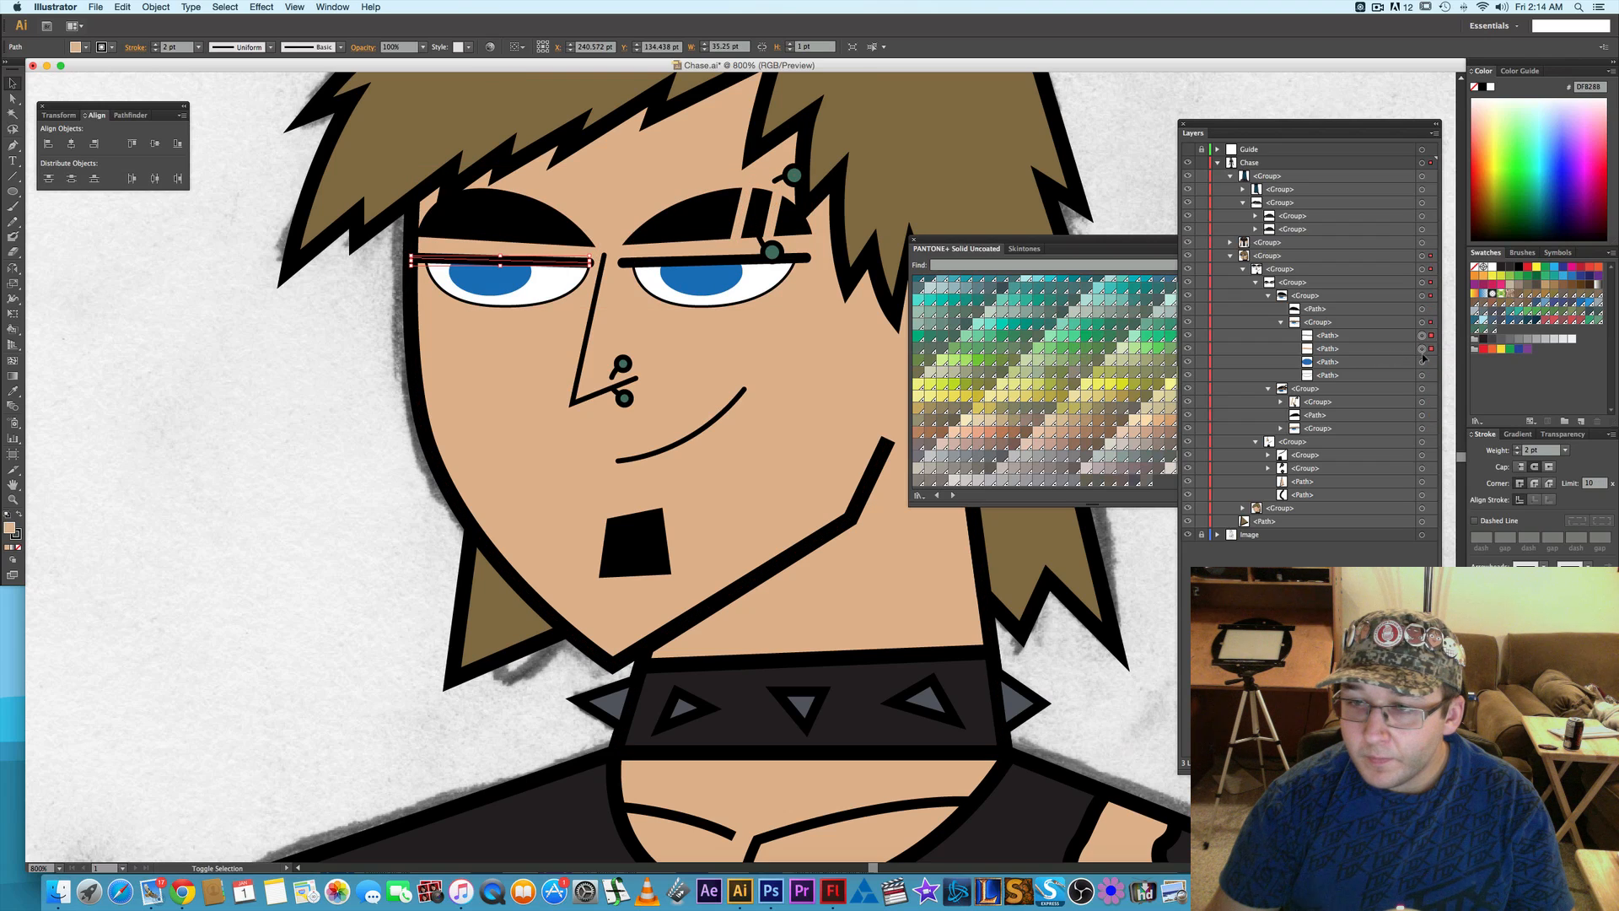
left_click(1423, 349, "shift")
left_click(1423, 362, "shift")
left_click(1422, 375, "shift")
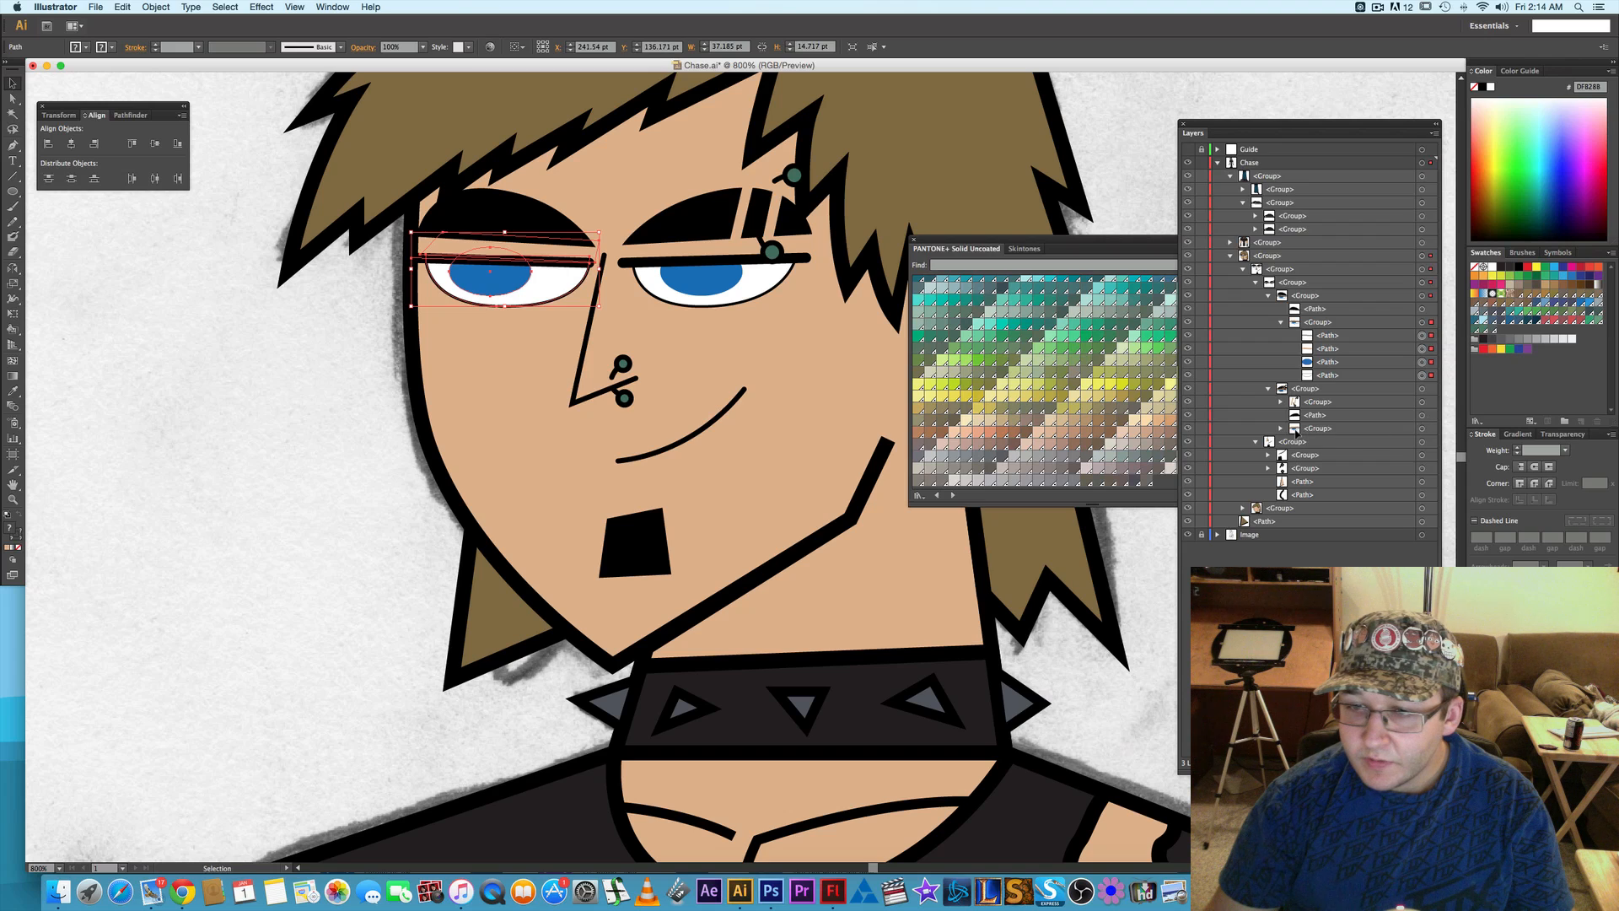
left_click(1422, 428, "shift")
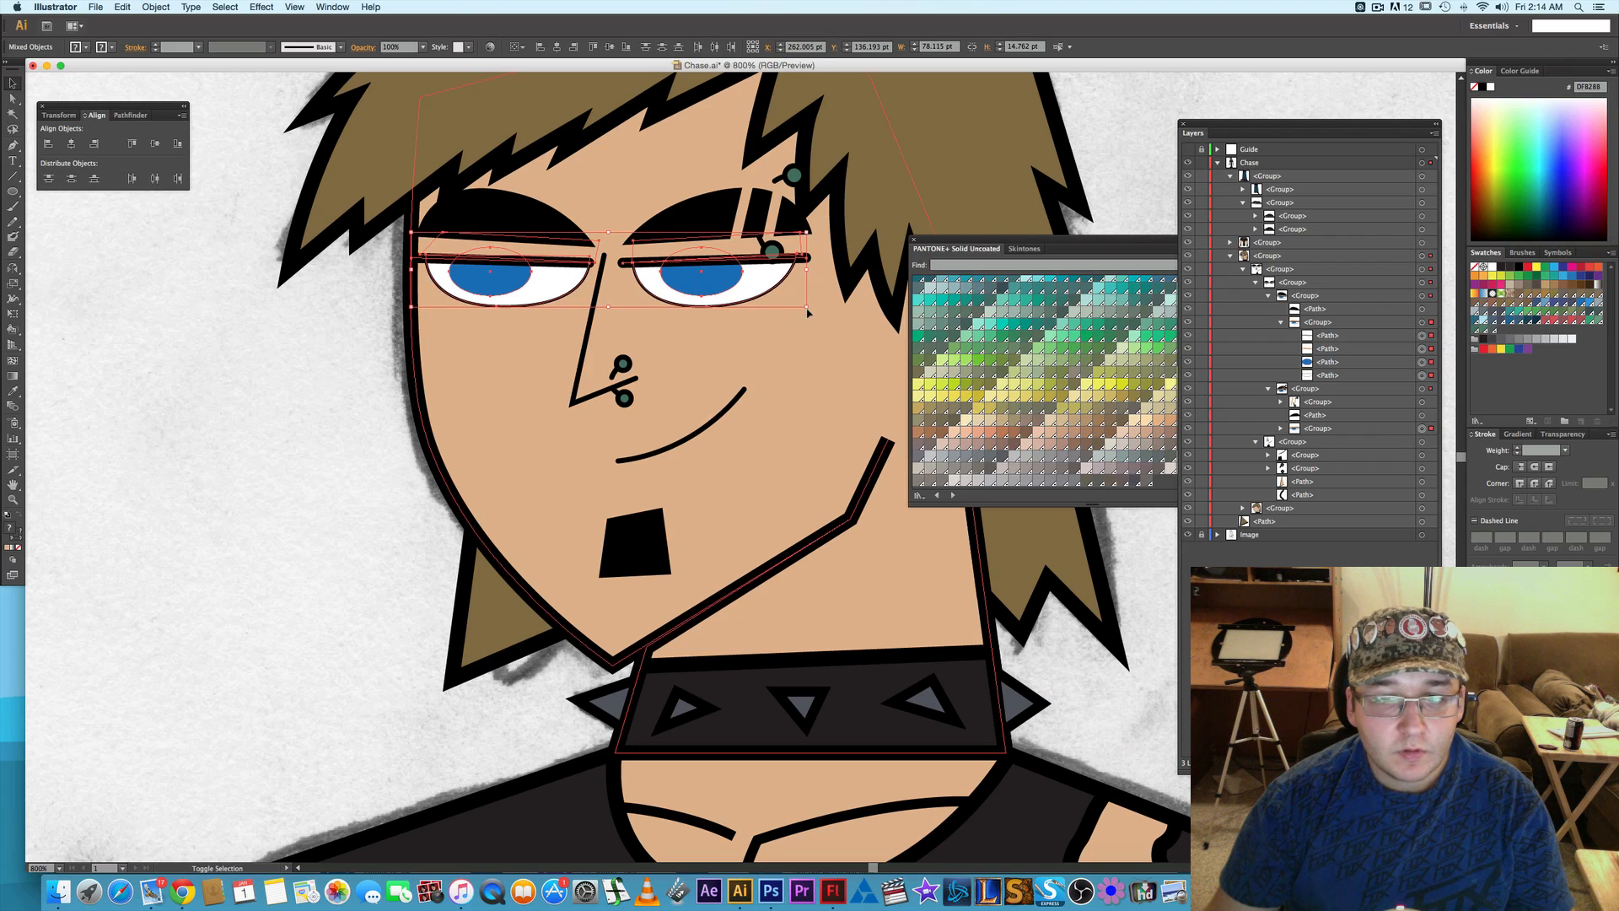
left_click_drag(808, 311, 814, 317)
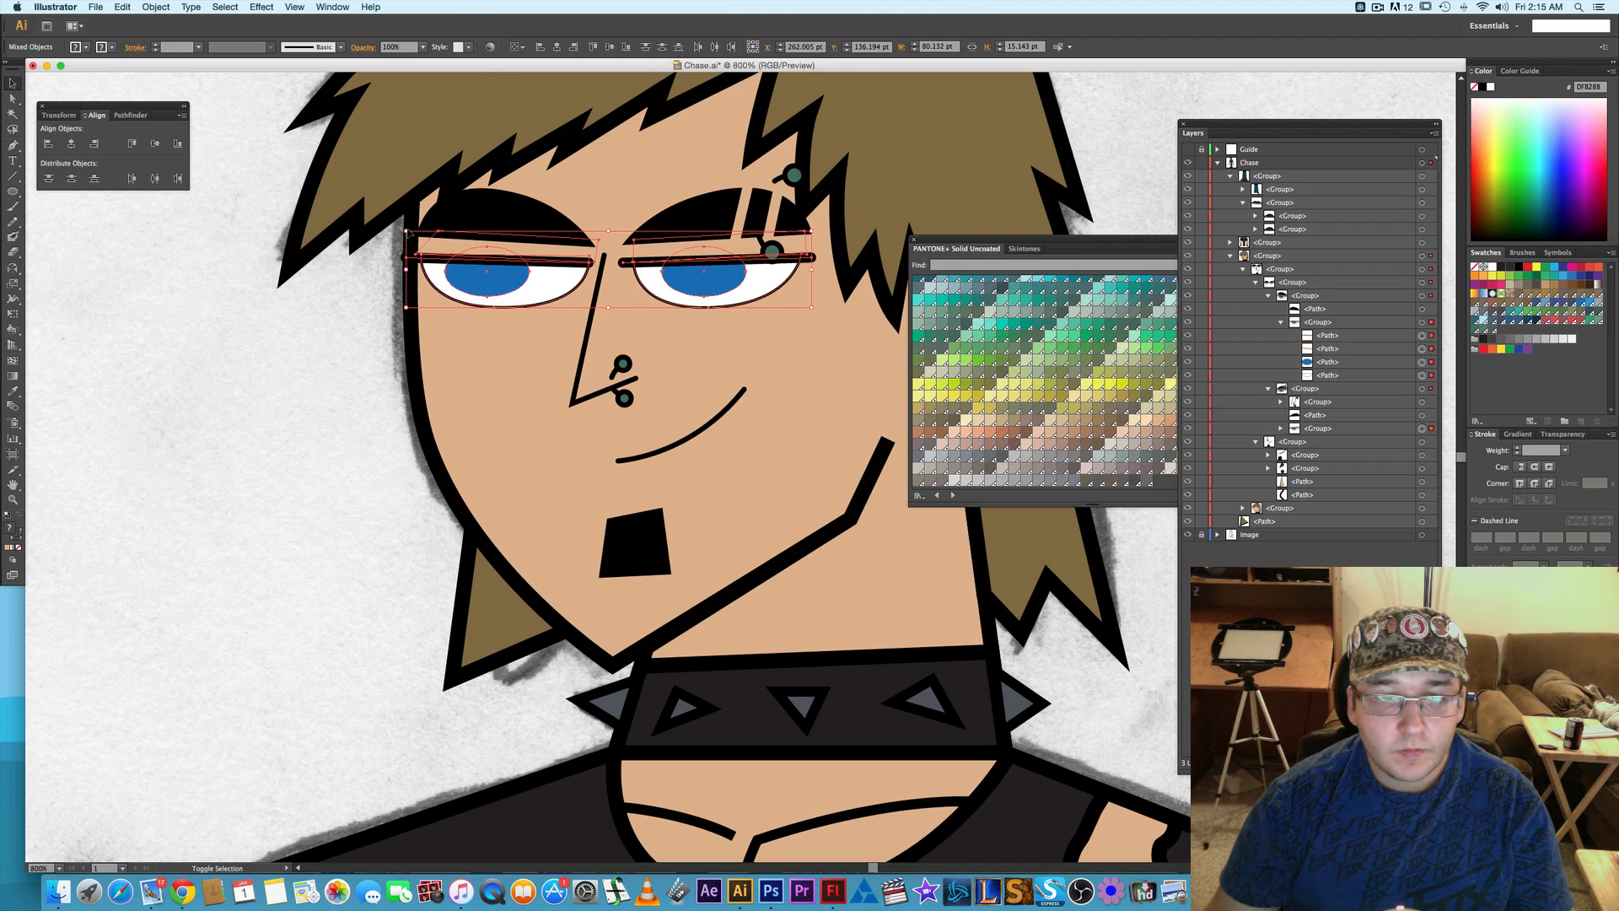
left_click_drag(406, 229, 402, 222)
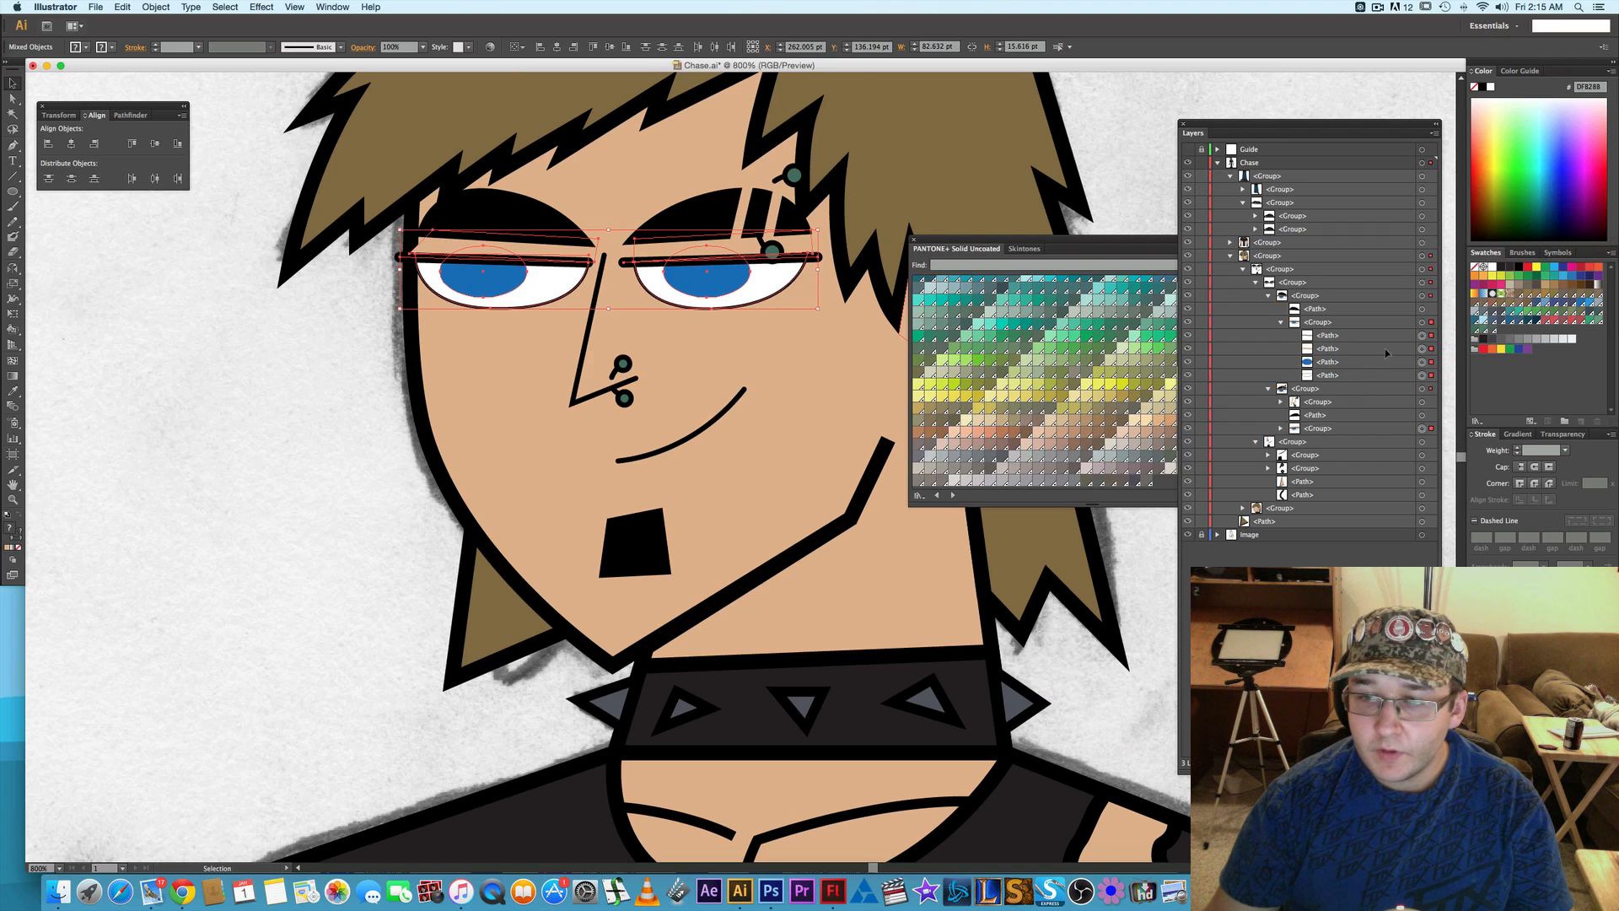
- Nudge the enlarged eye nearest the face outline slightly toward the nose and deselect it
left_click(1422, 323)
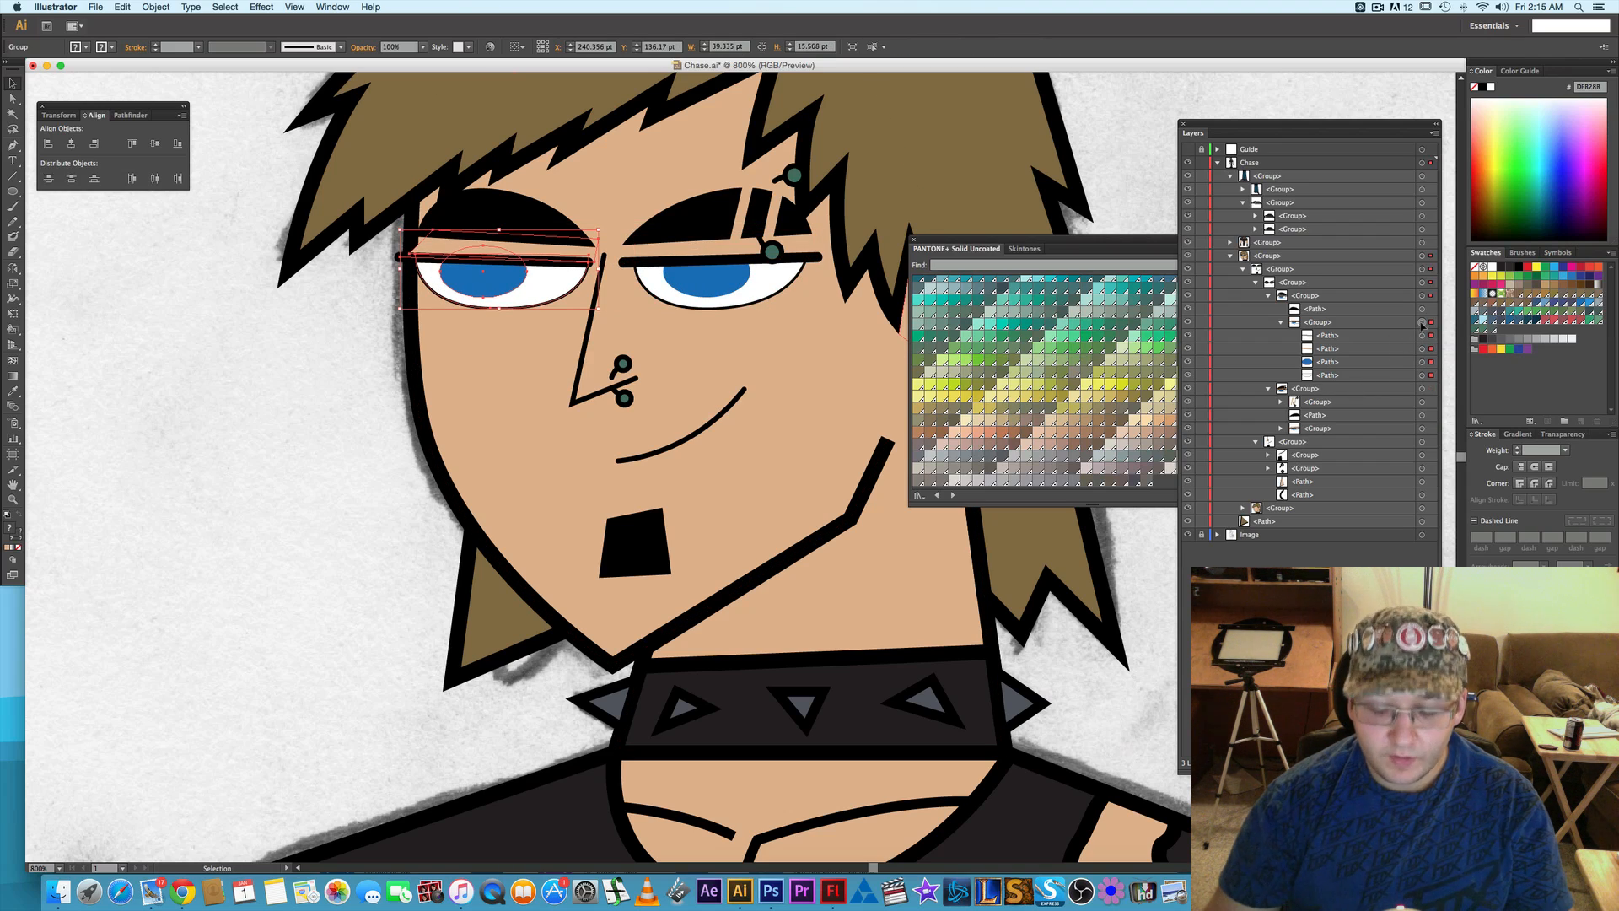
key("Right")
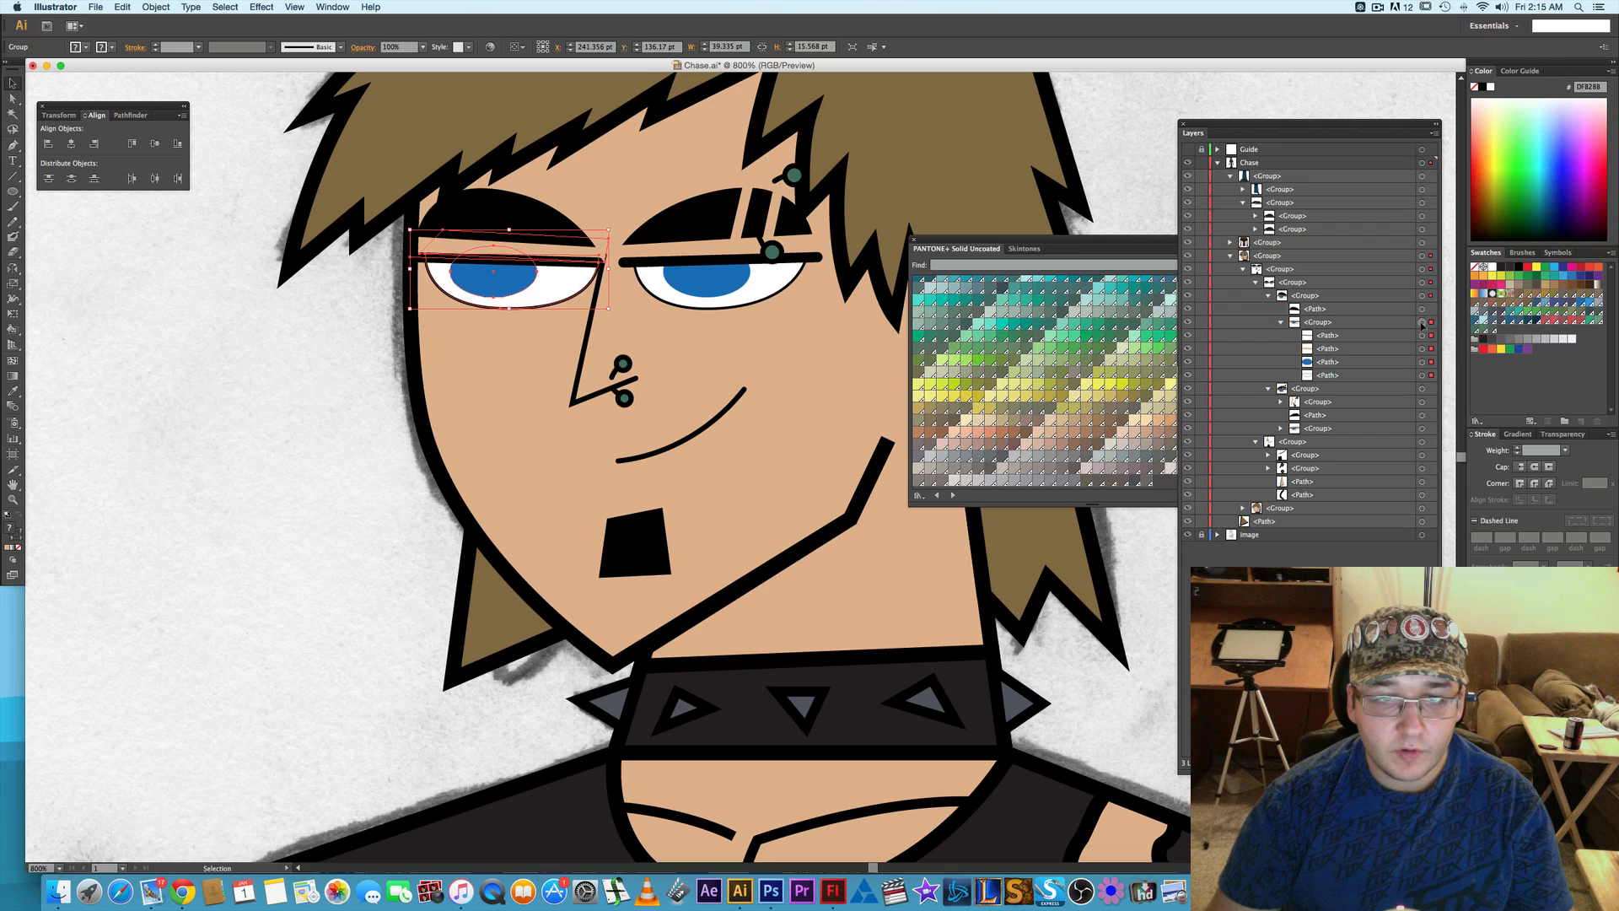
key("Left")
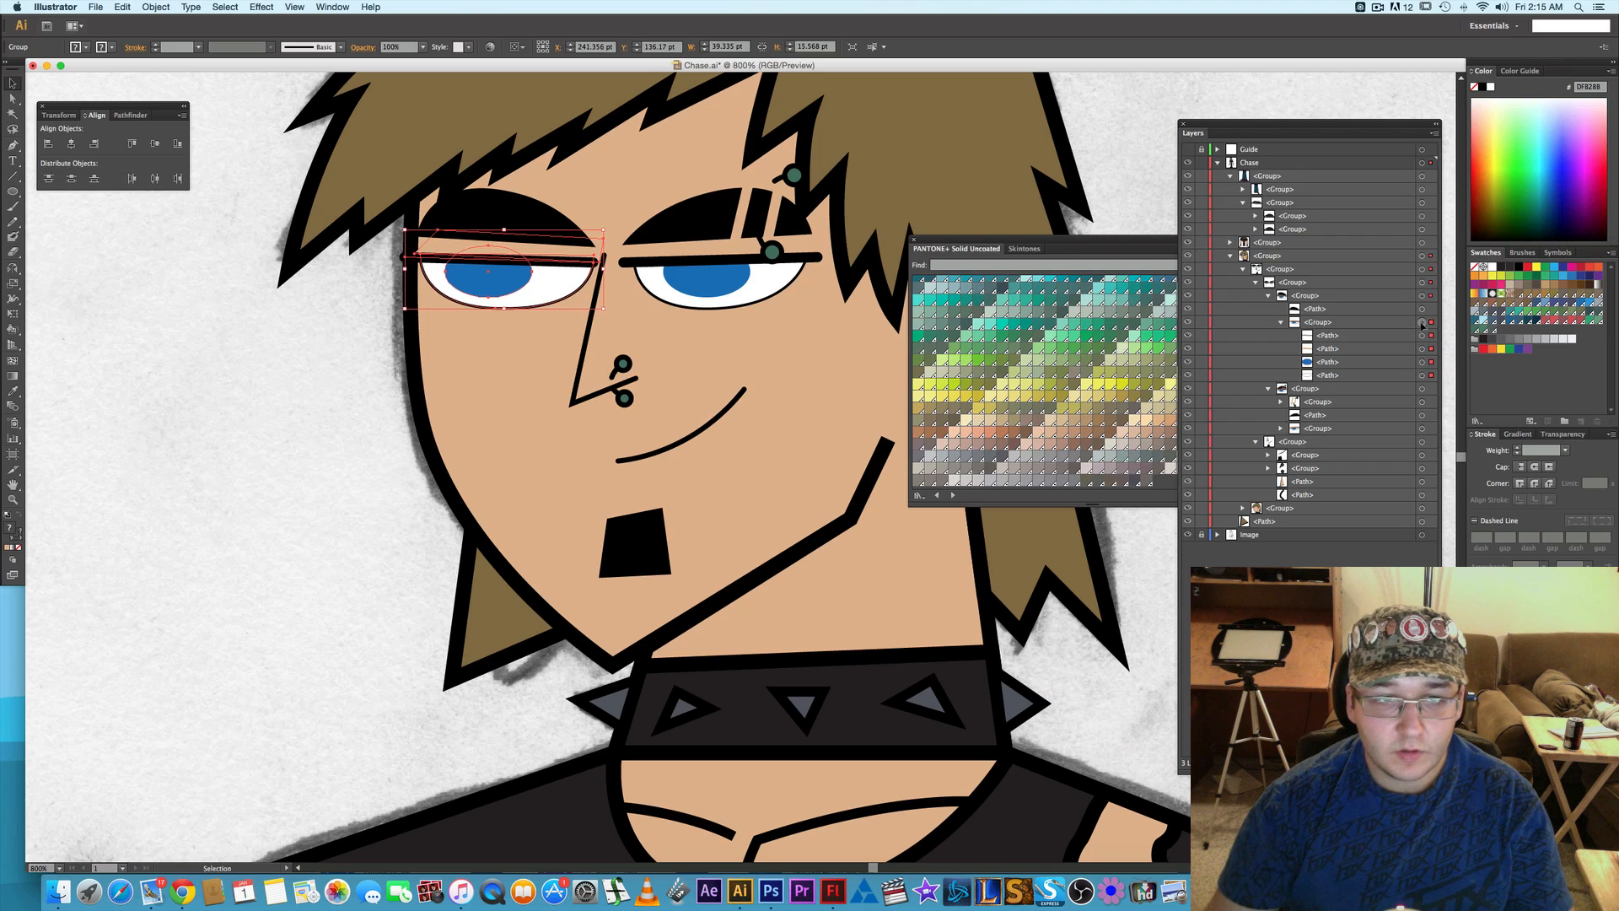
left_click(350, 408)
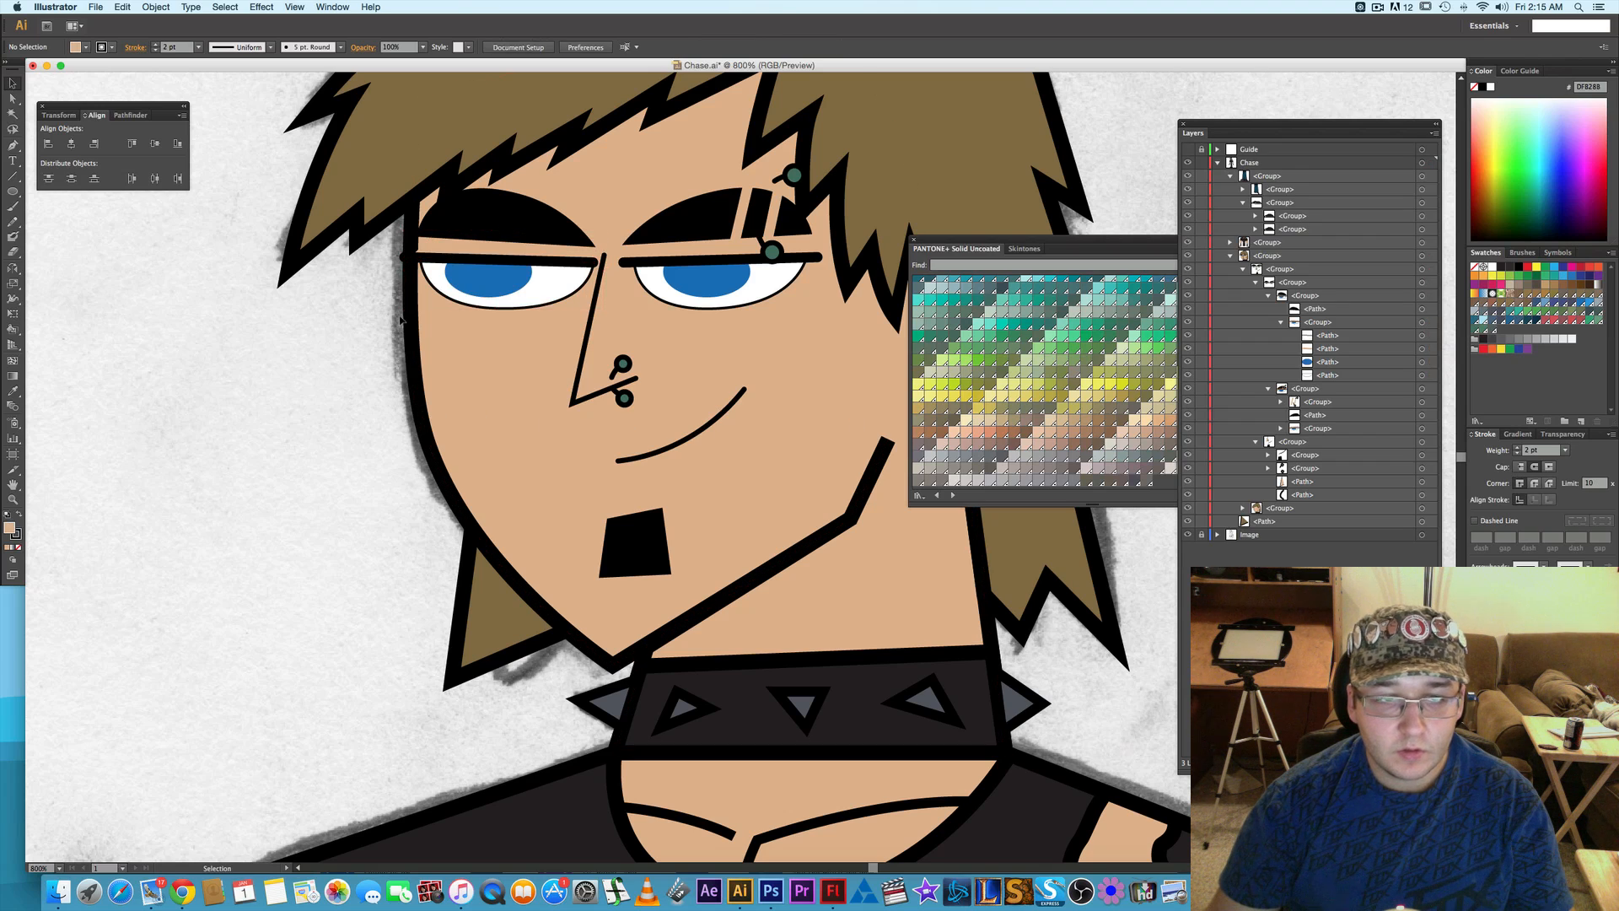
- Pull the outer anchor points of that eye's upper lid shape and lid line inward to meet the face outline
key("a")
left_click(416, 253)
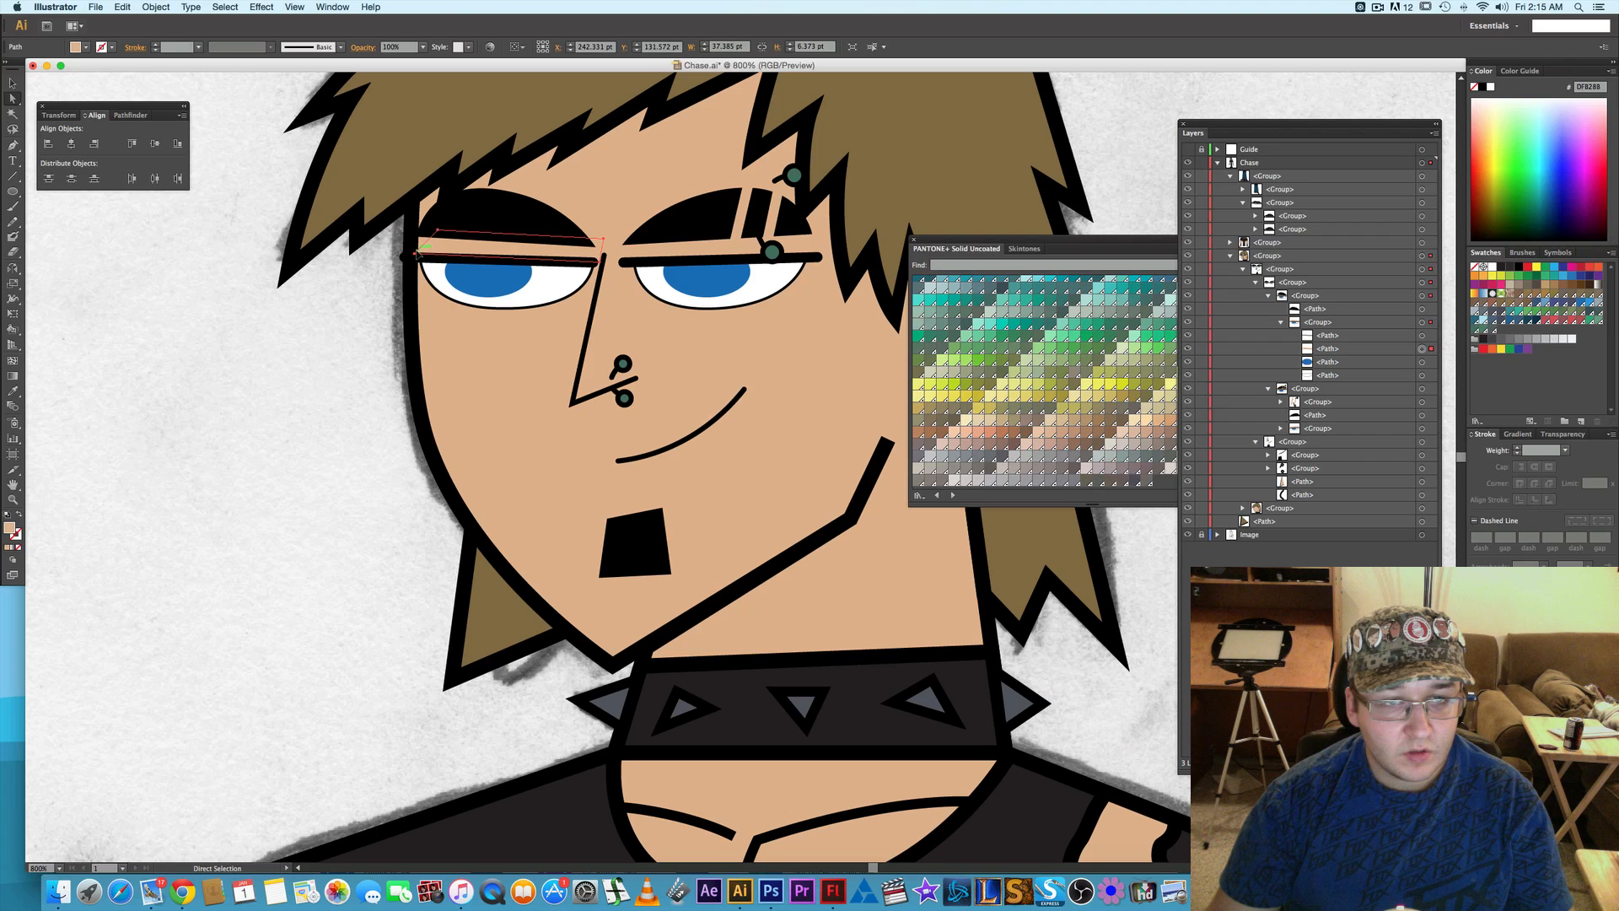
left_click(417, 254)
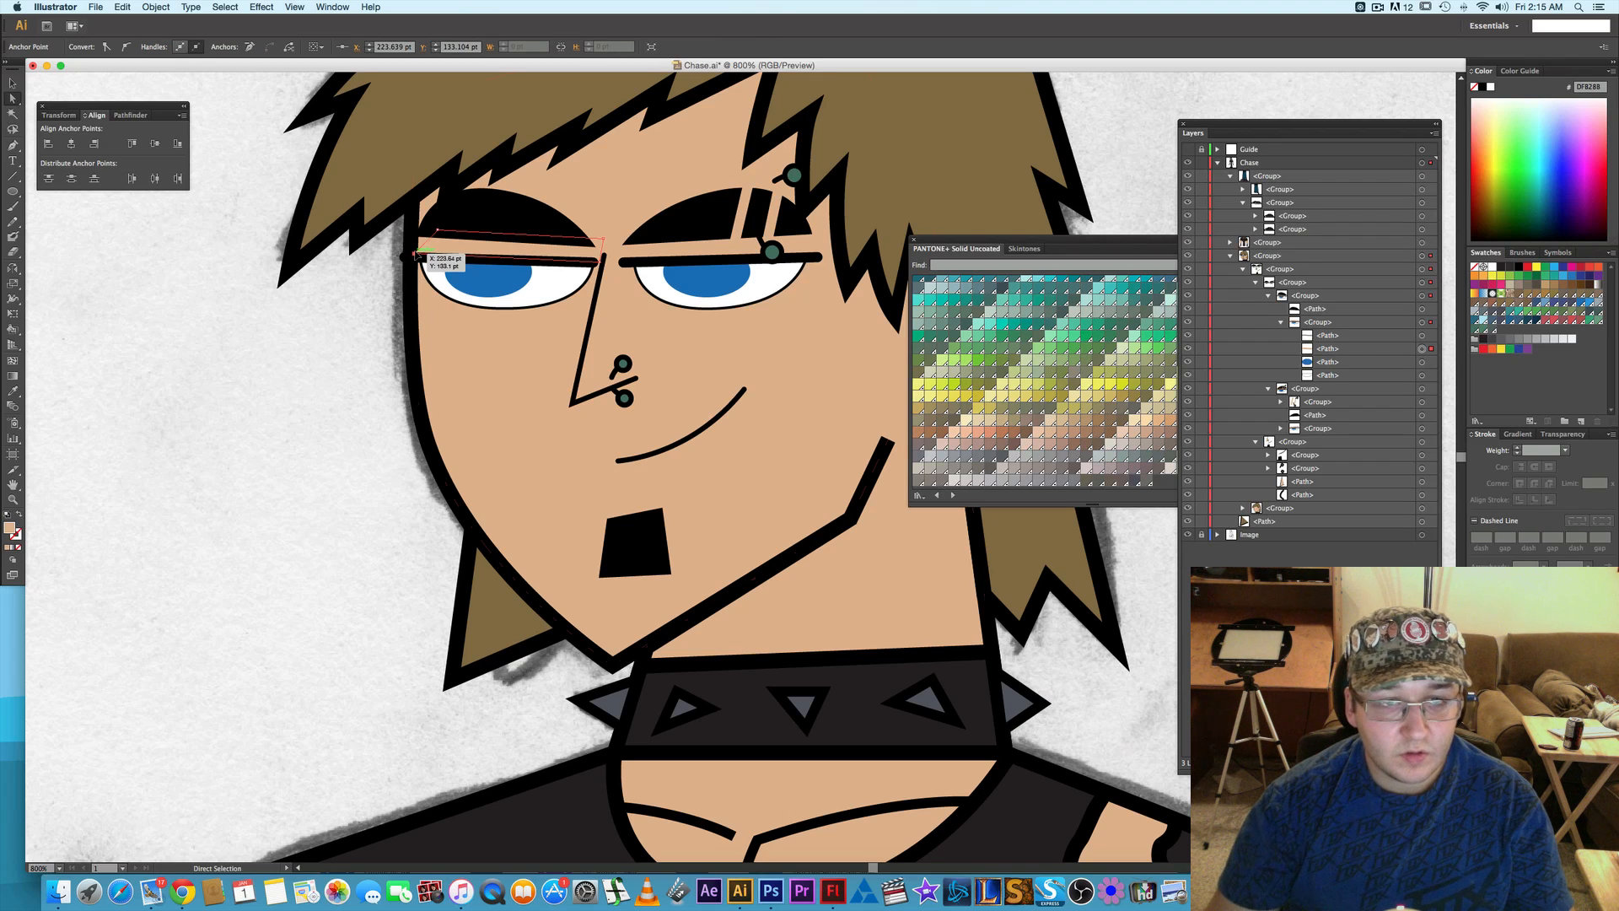
left_click_drag(417, 254, 405, 259)
key("Right")
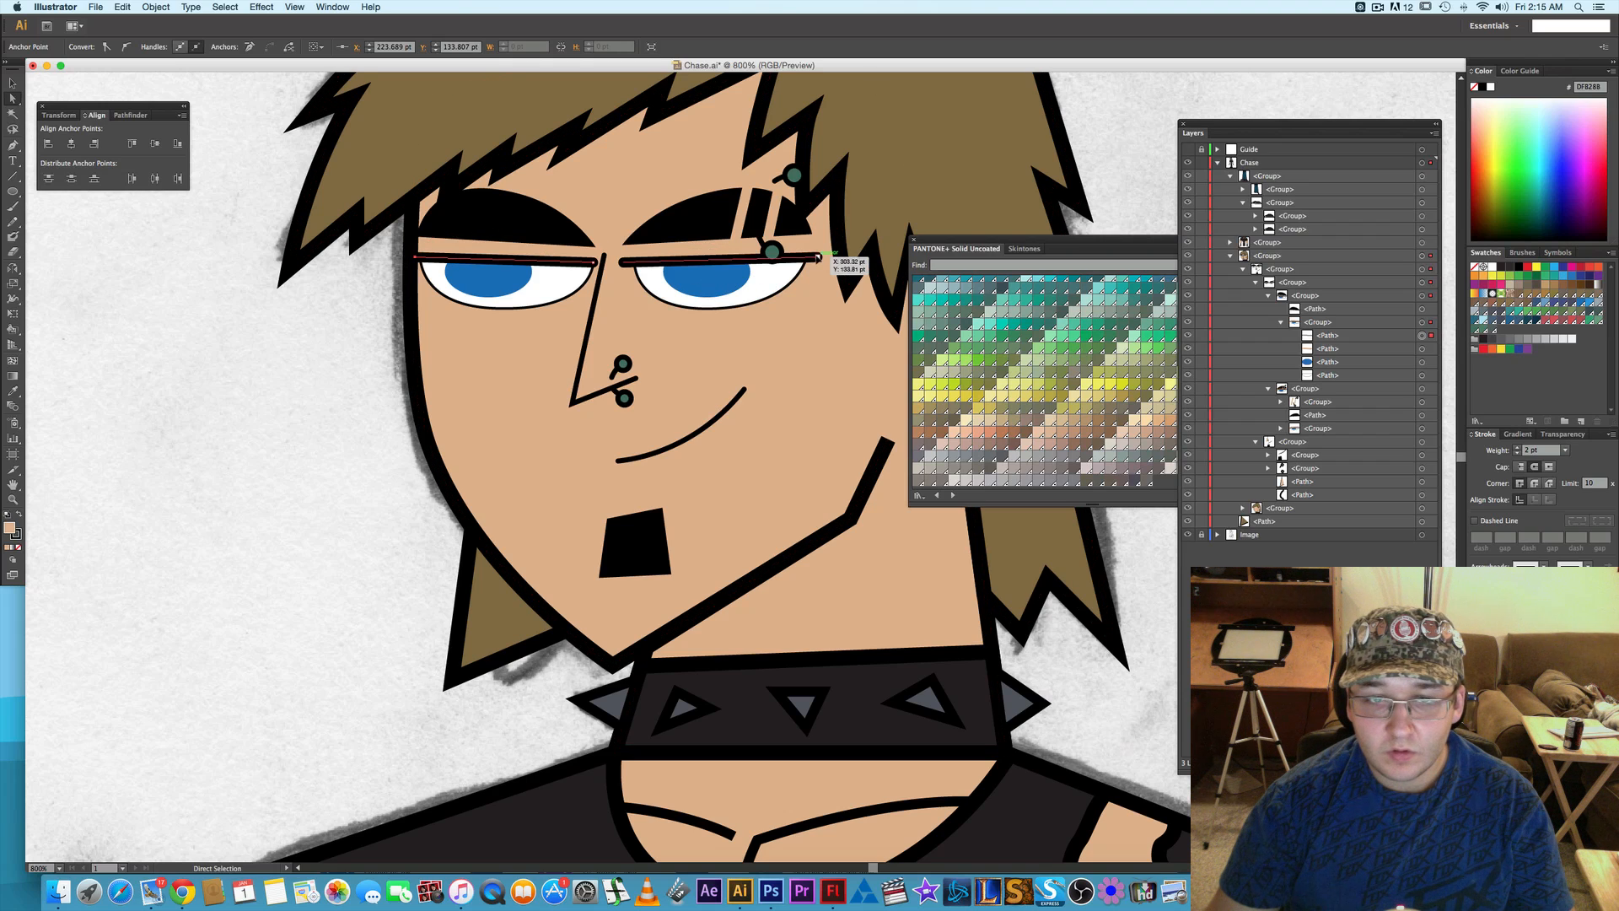
left_click(327, 420)
- Compare the full figure and upper body with the pencil sketch by repeatedly hiding and showing the Chase layer
key("super+minus")
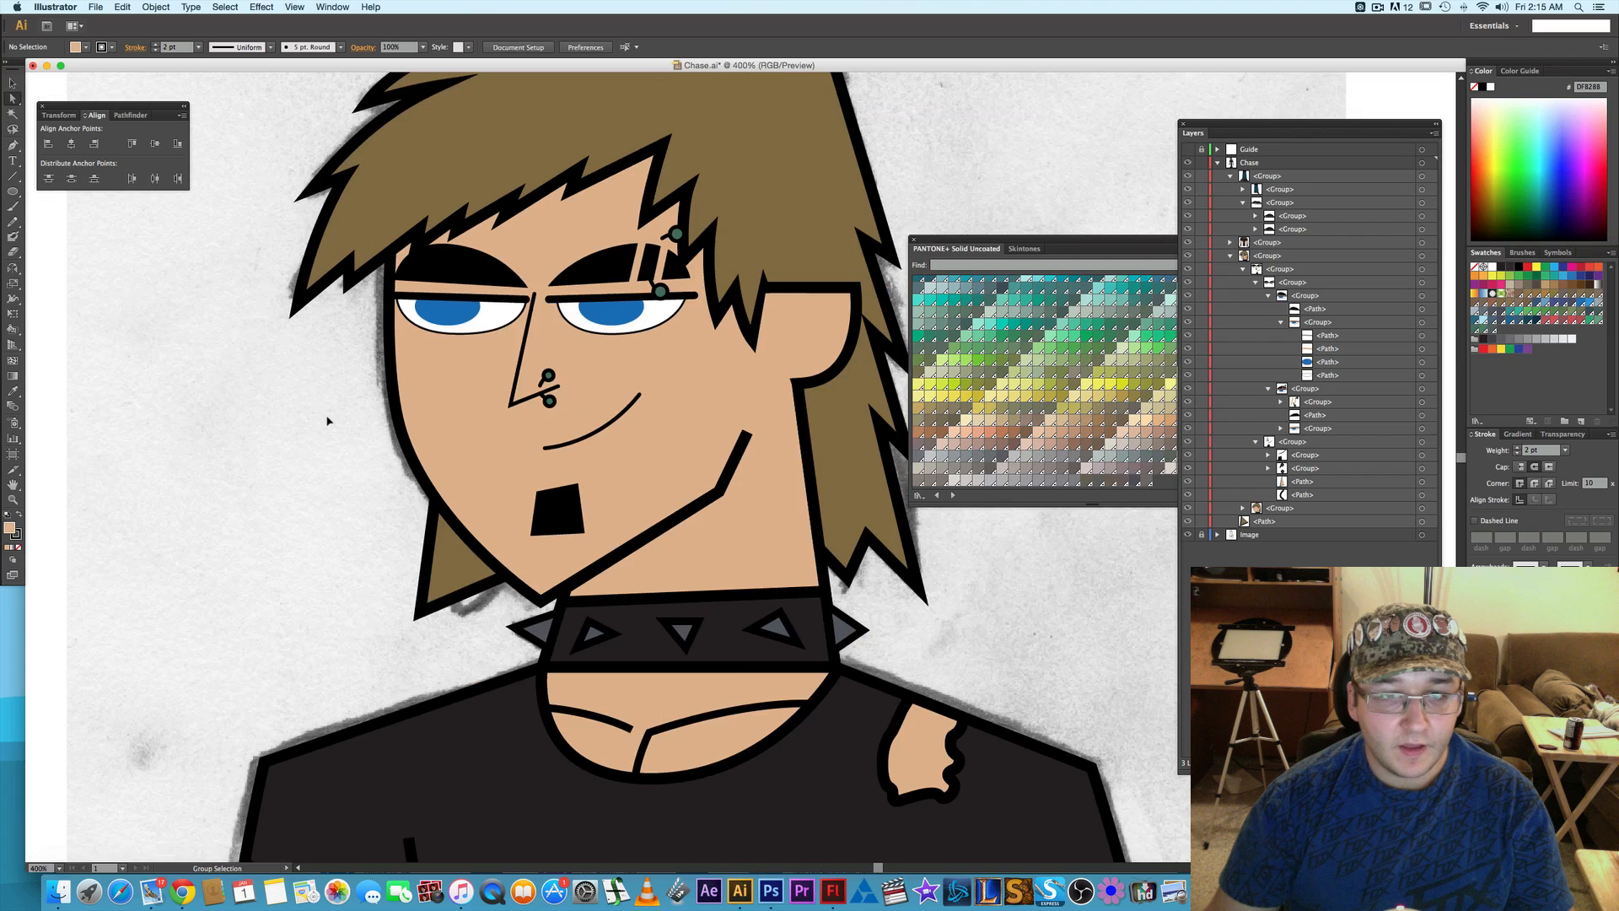
key("super+minus")
key("super+minus")
key("super+minus")
key("super+minus")
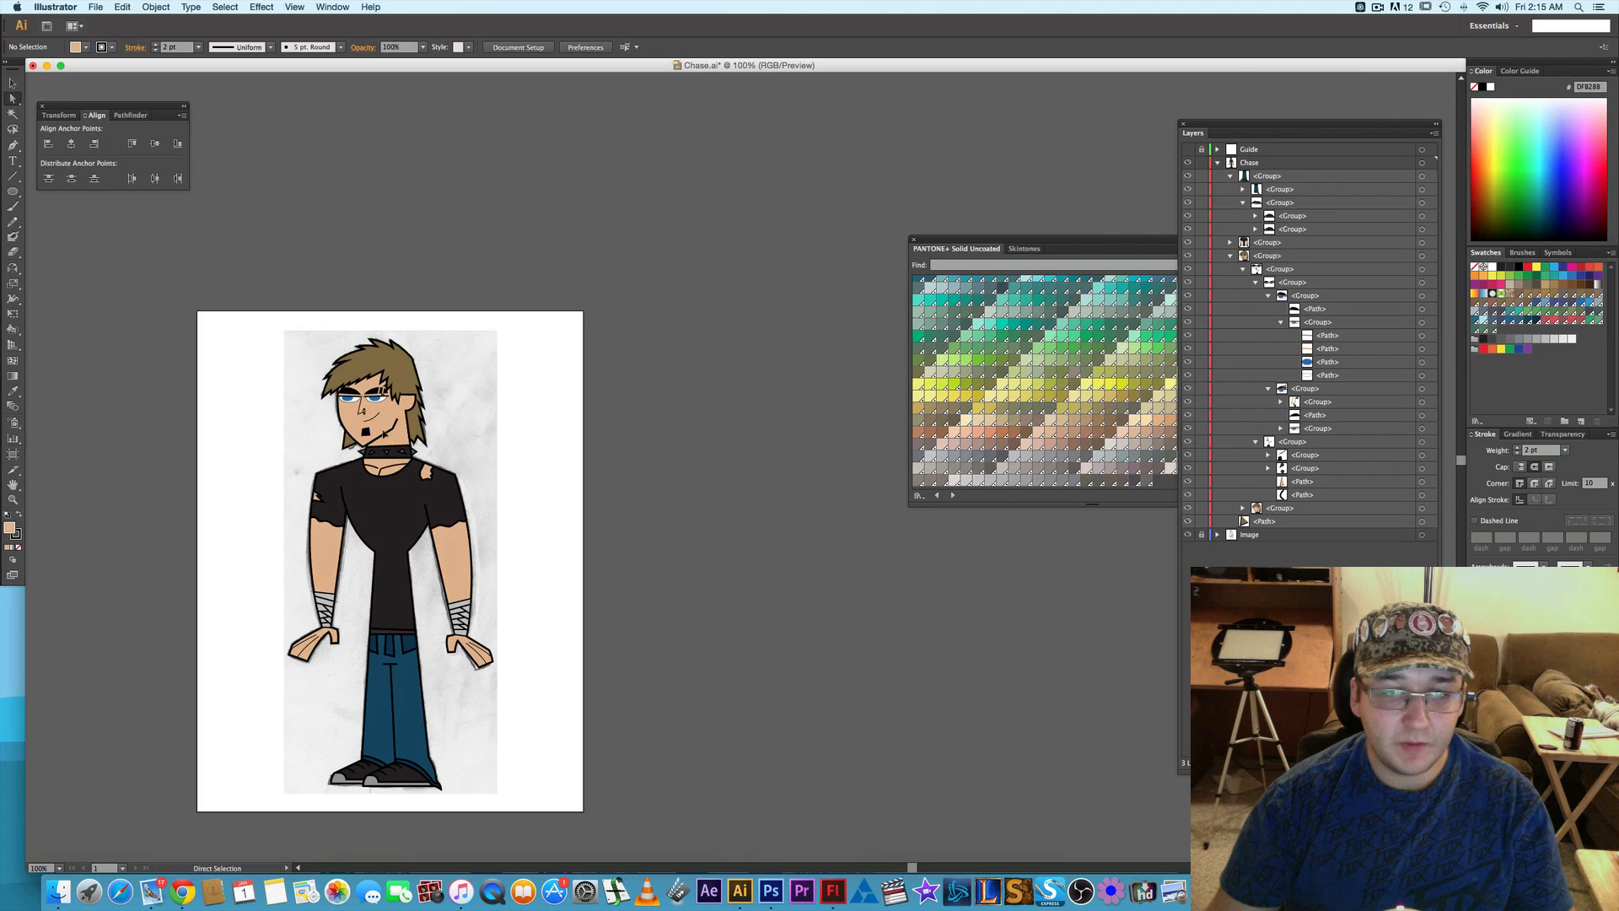
left_click_drag(528, 463, 662, 425)
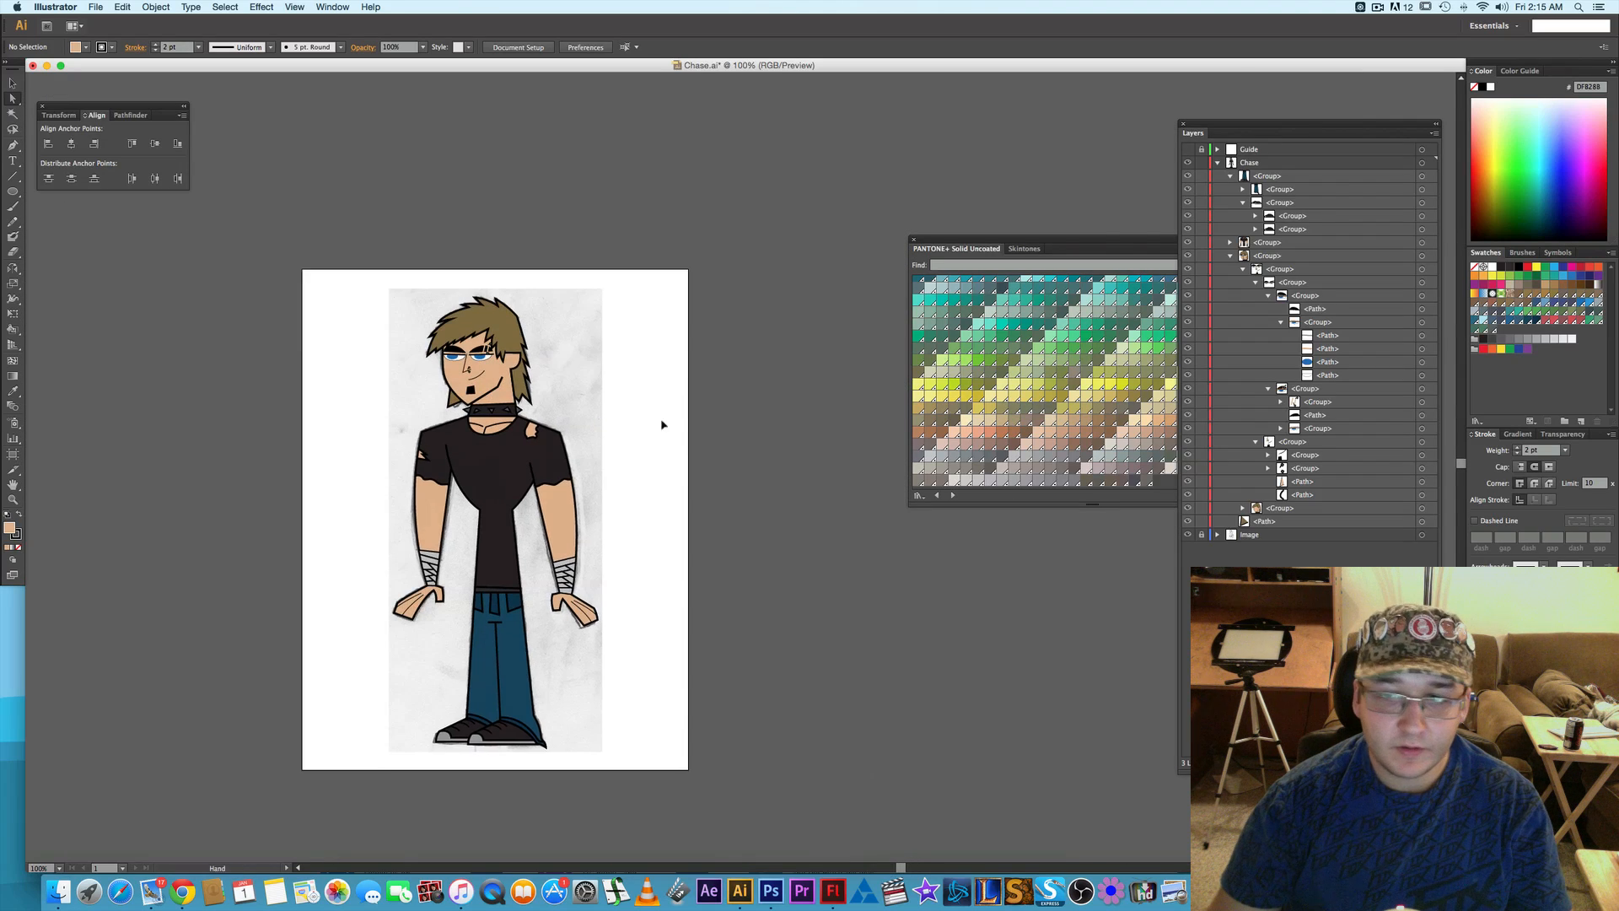
left_click(1189, 163)
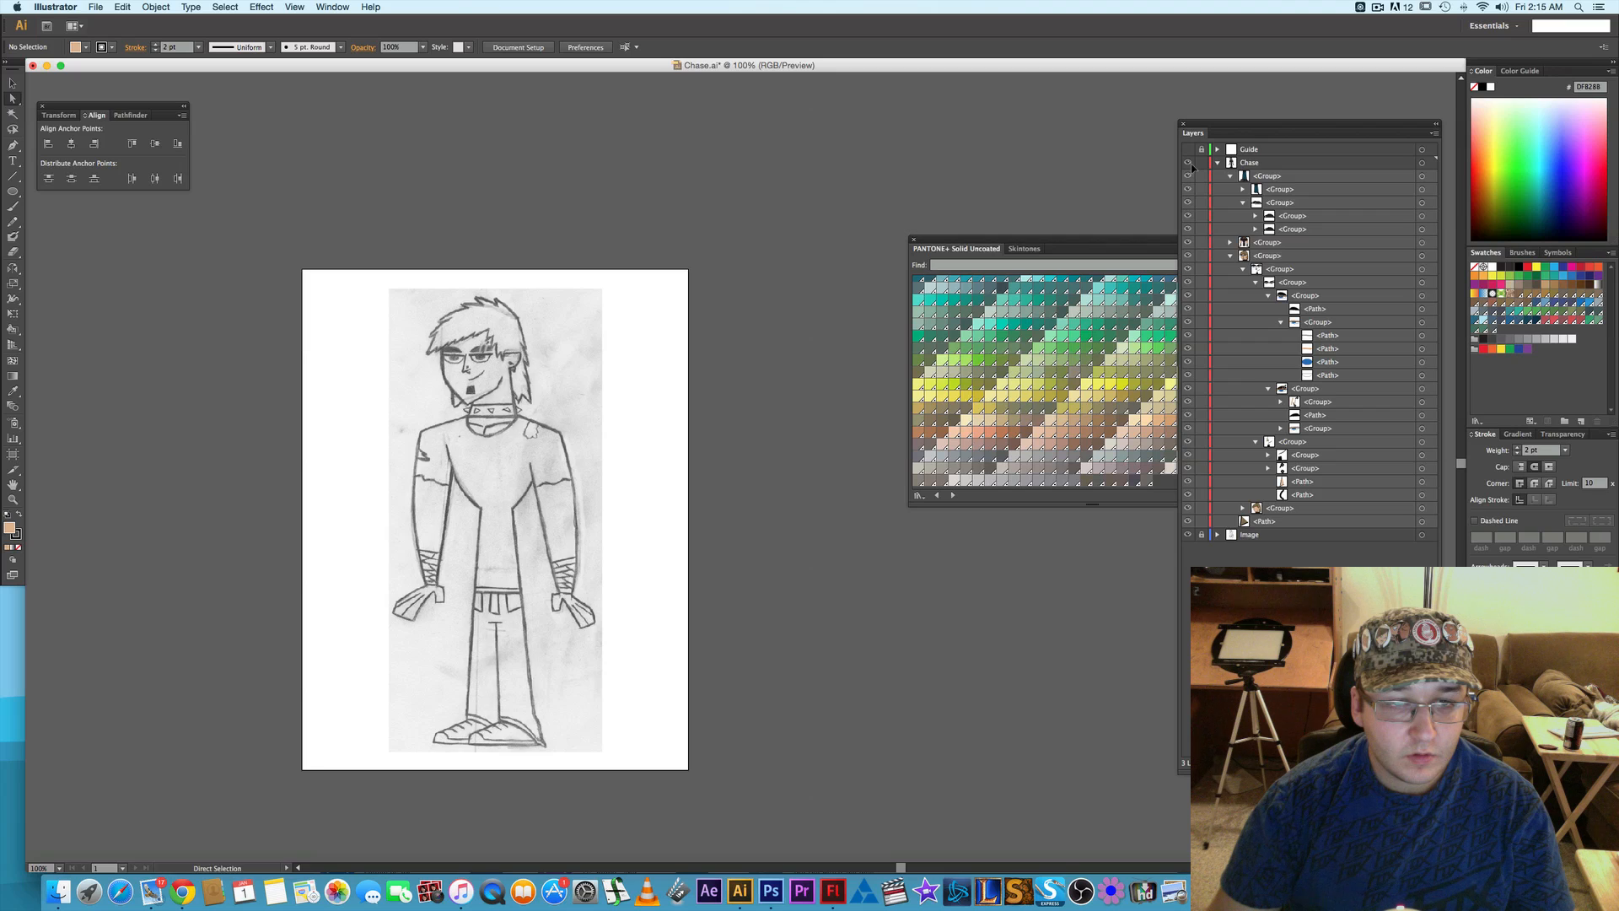
left_click(1189, 164)
left_click(1189, 164)
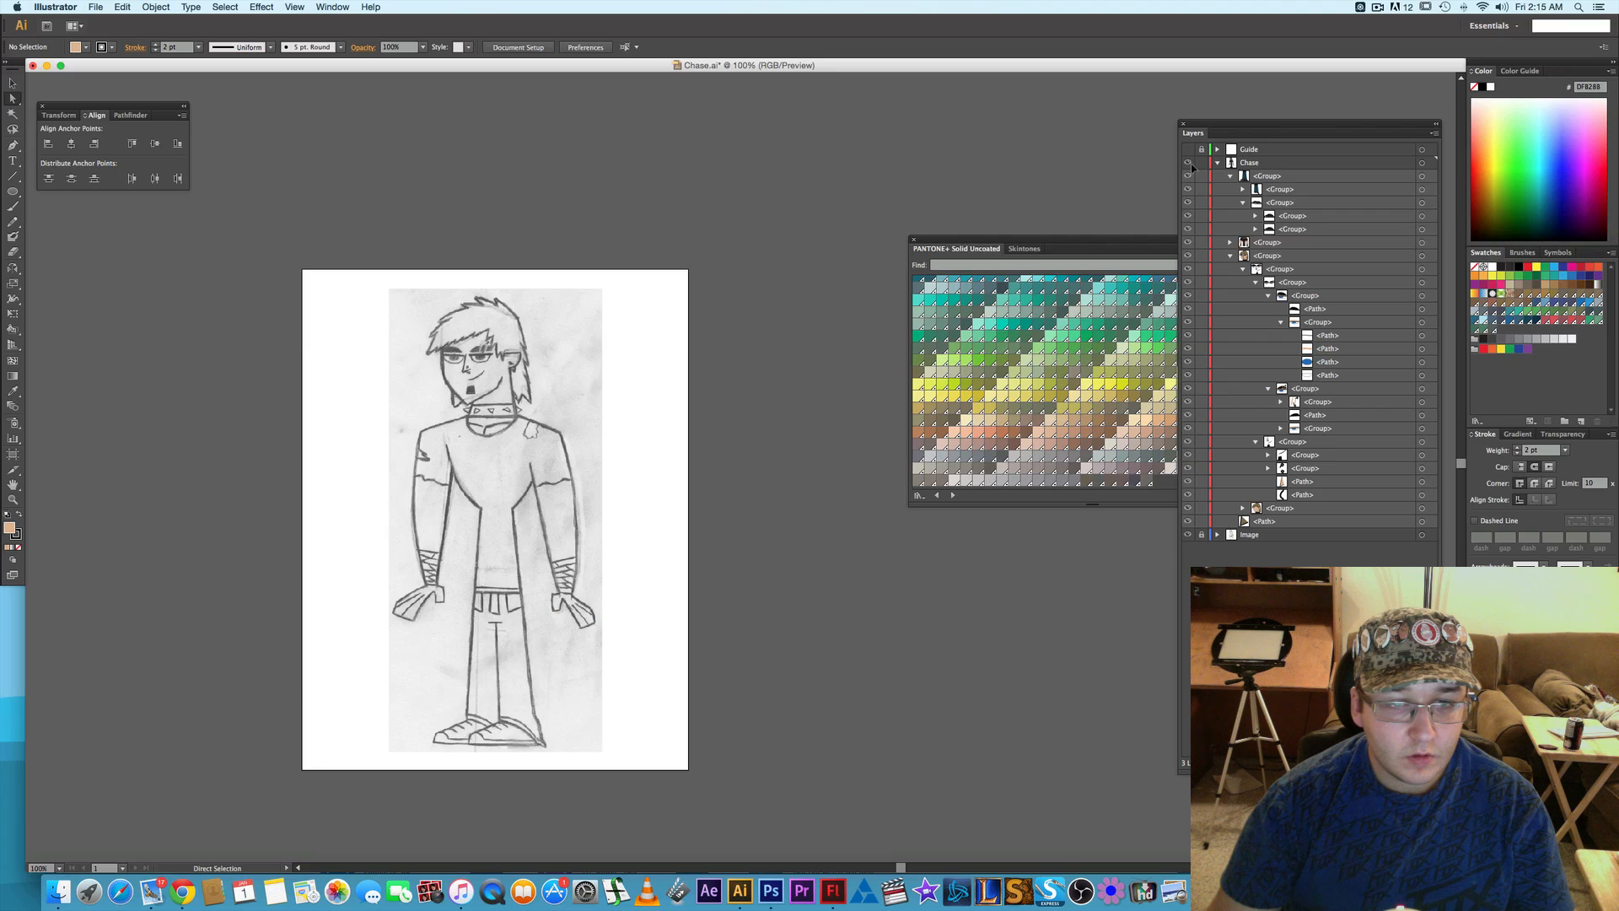
left_click(1189, 164)
left_click(1189, 163)
left_click(1189, 164)
left_click(1189, 163)
left_click(1189, 163)
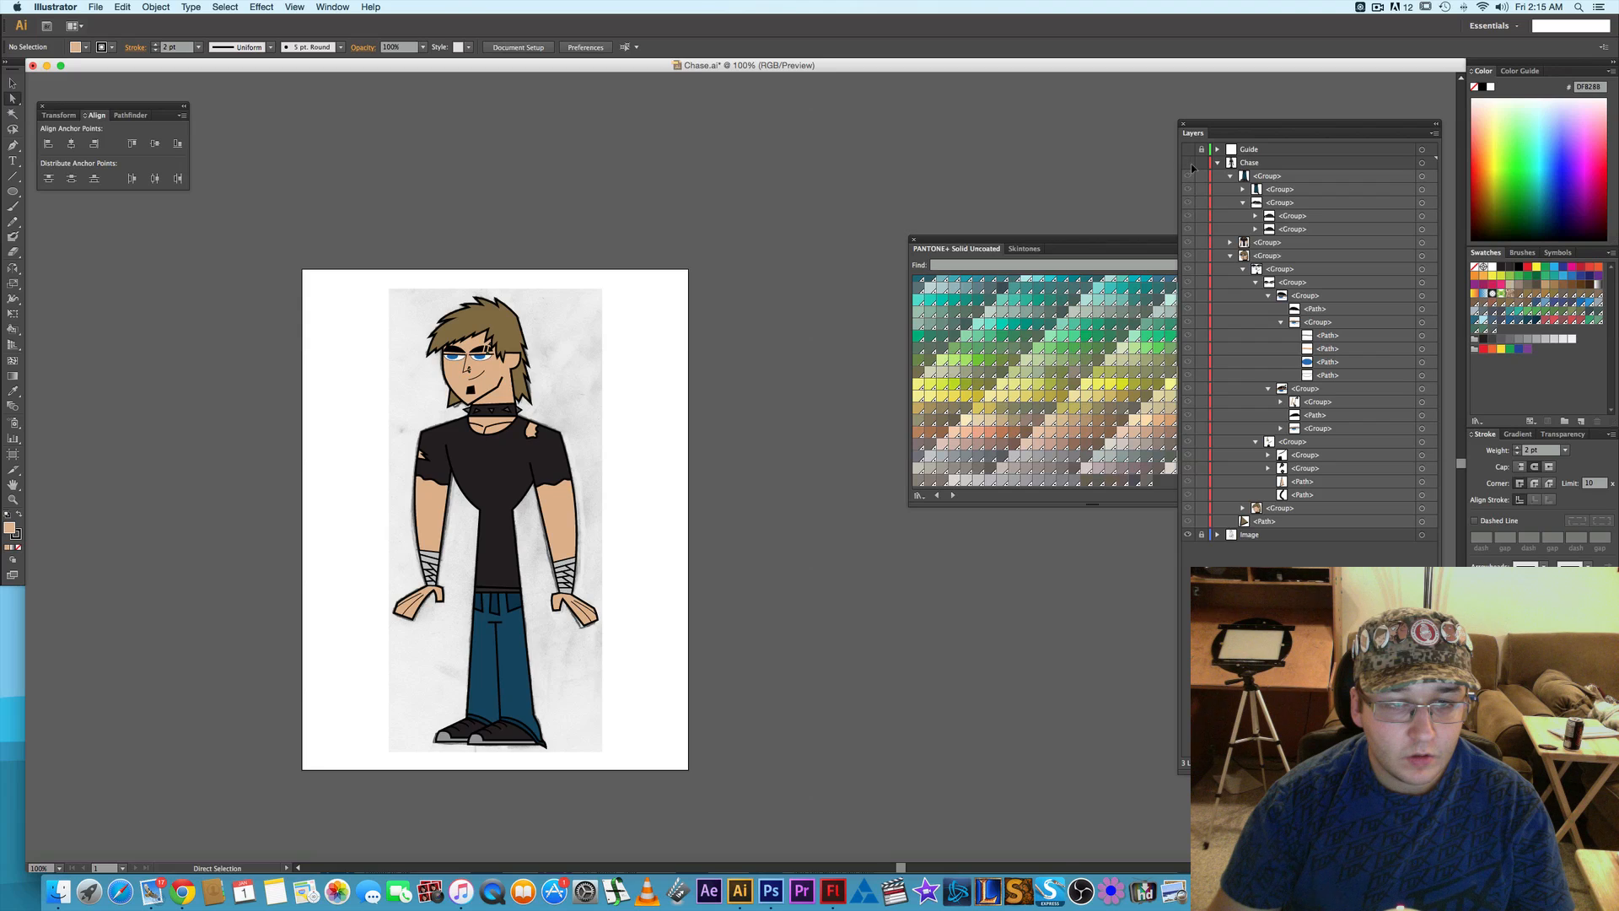
left_click(1189, 163)
left_click(1189, 164)
left_click(1189, 164)
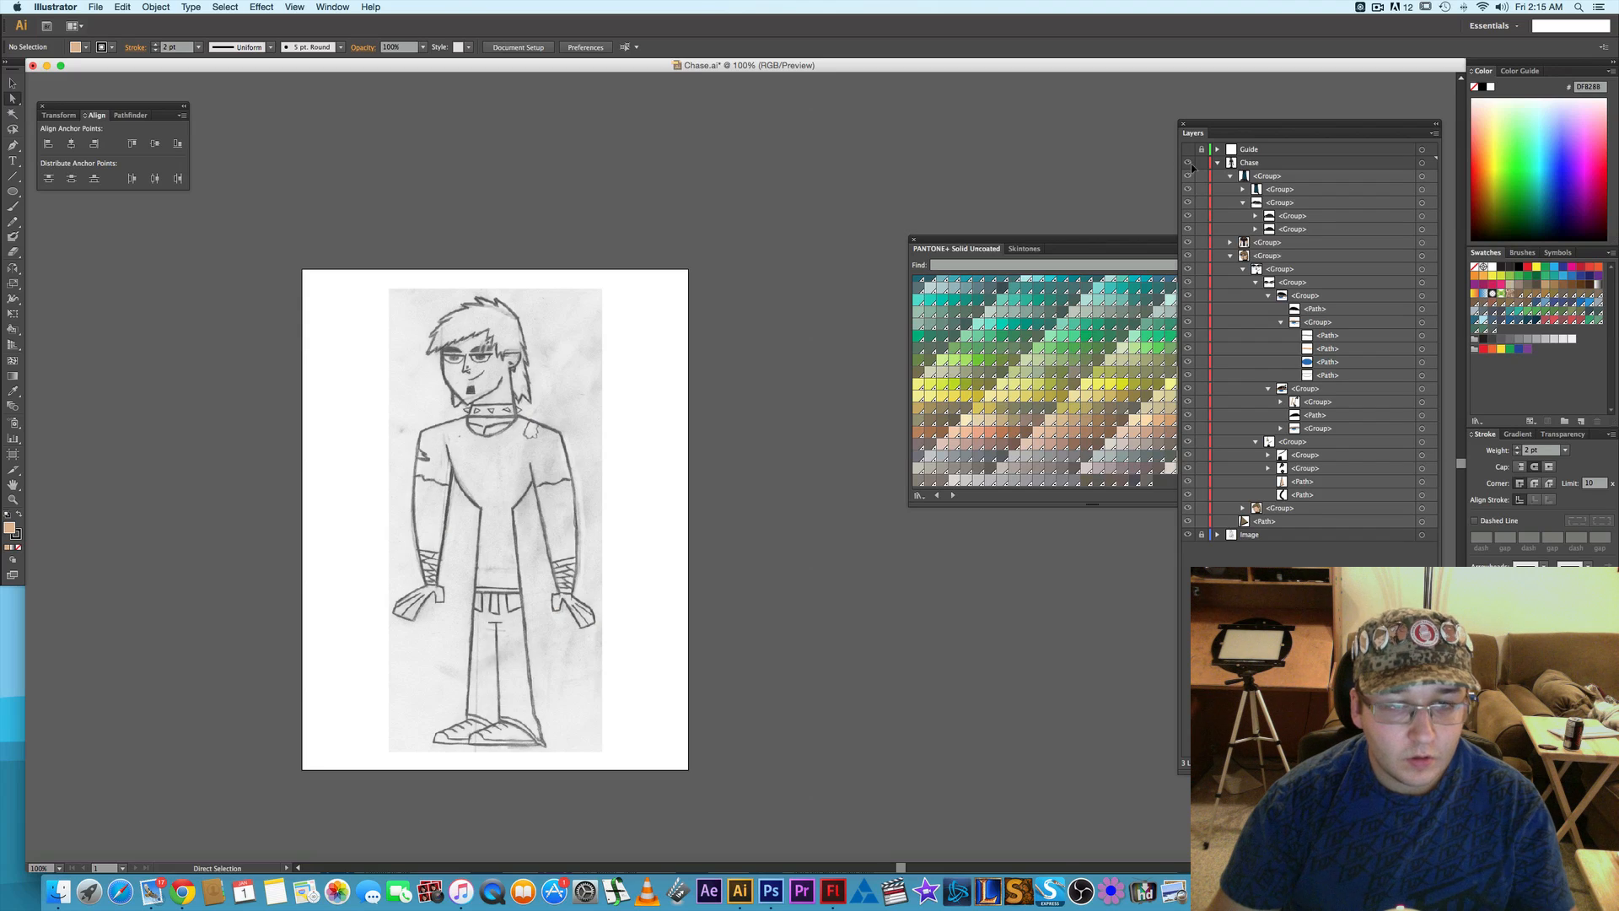
left_click(1190, 164)
left_click(1189, 164)
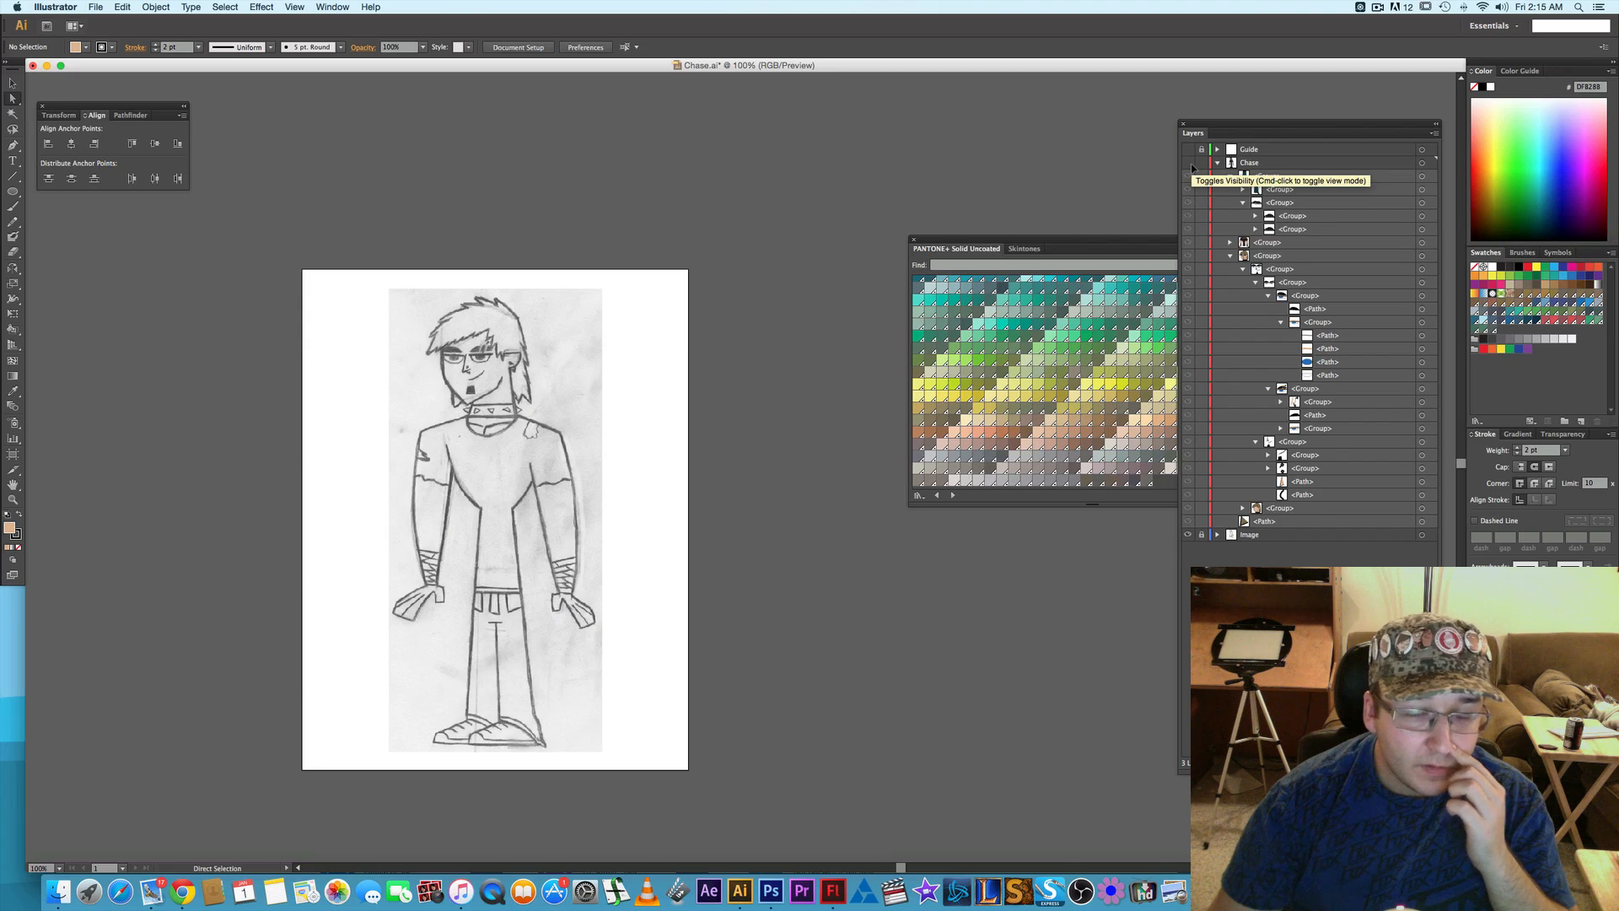
left_click(1189, 164)
left_click(1189, 163)
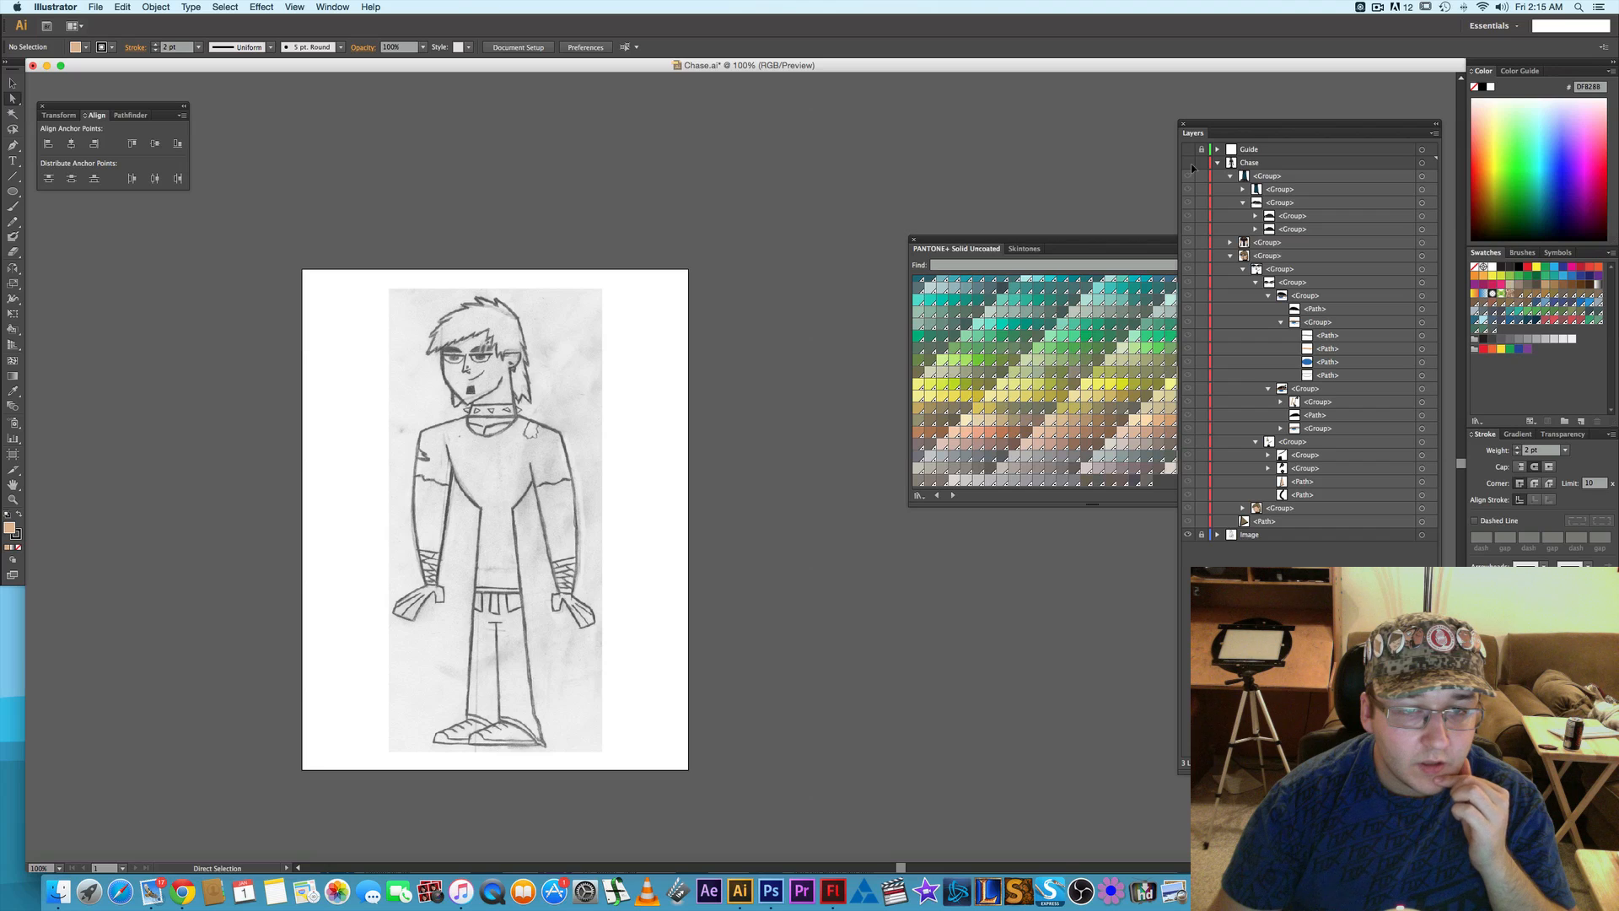
left_click(1189, 163)
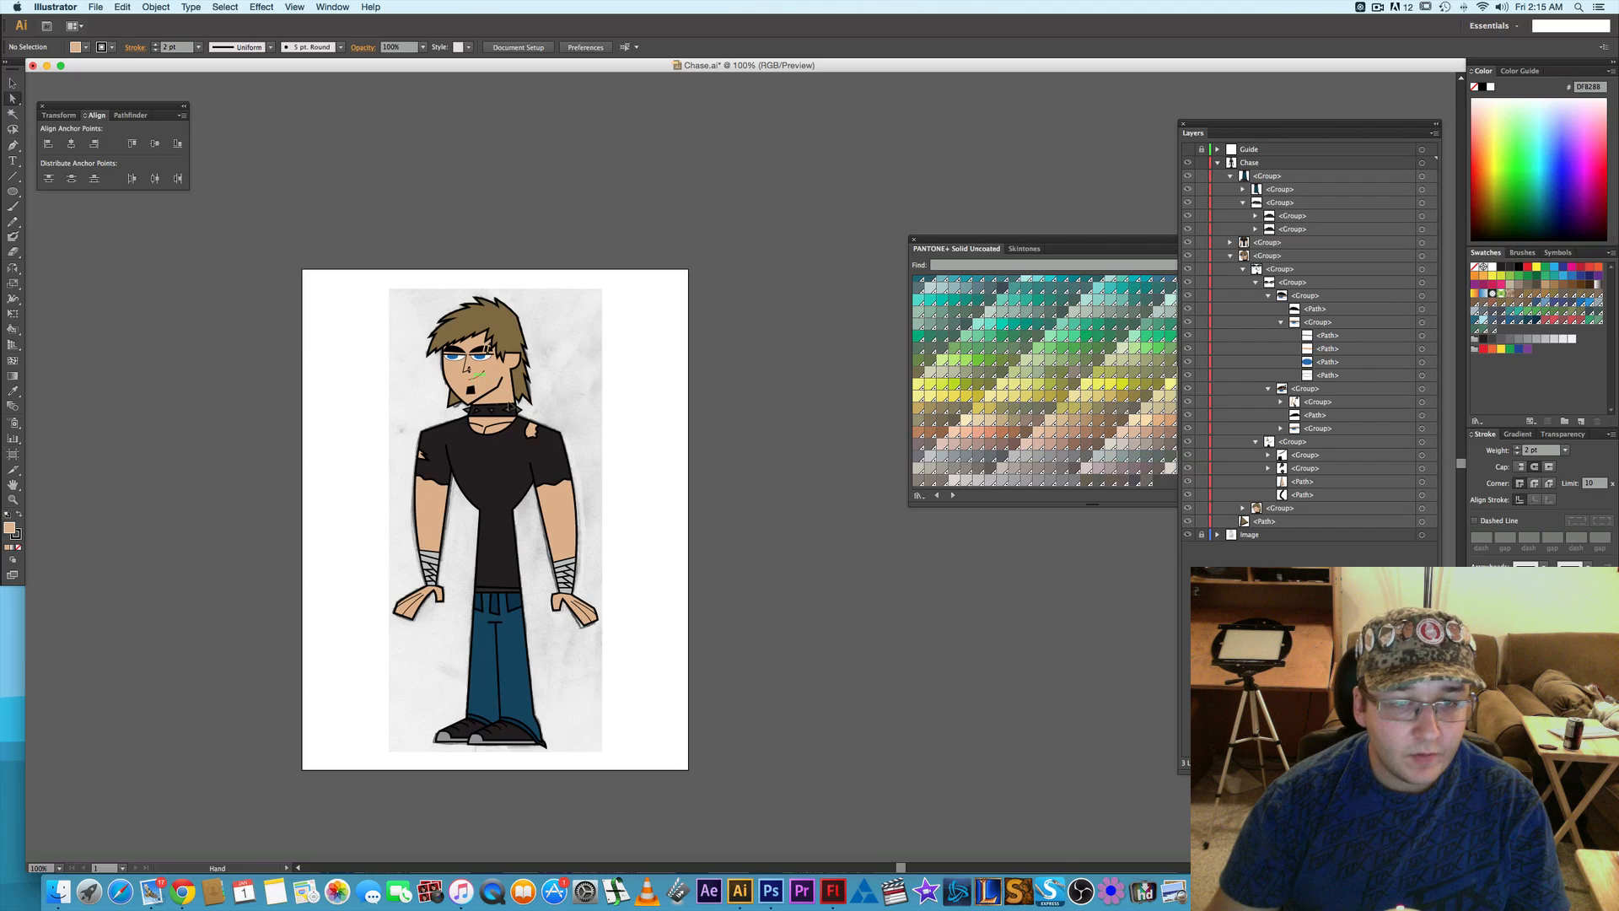
left_click_drag(472, 374, 562, 352)
scroll(563, 354, "up", 2)
scroll(564, 355, "up", 1)
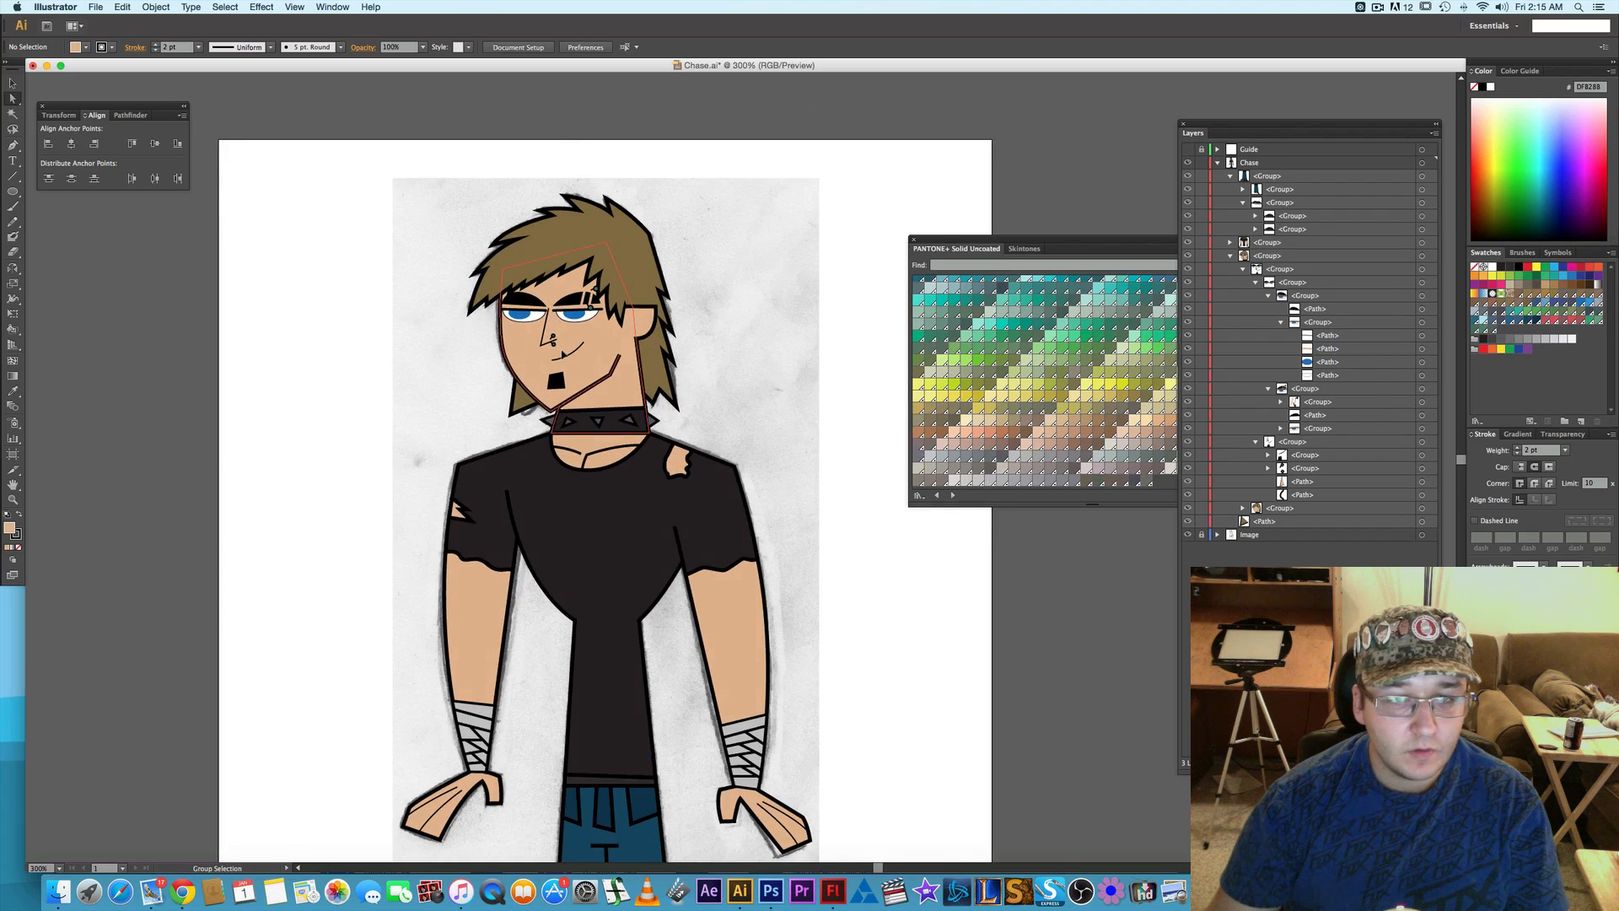
left_click_drag(815, 330, 805, 365)
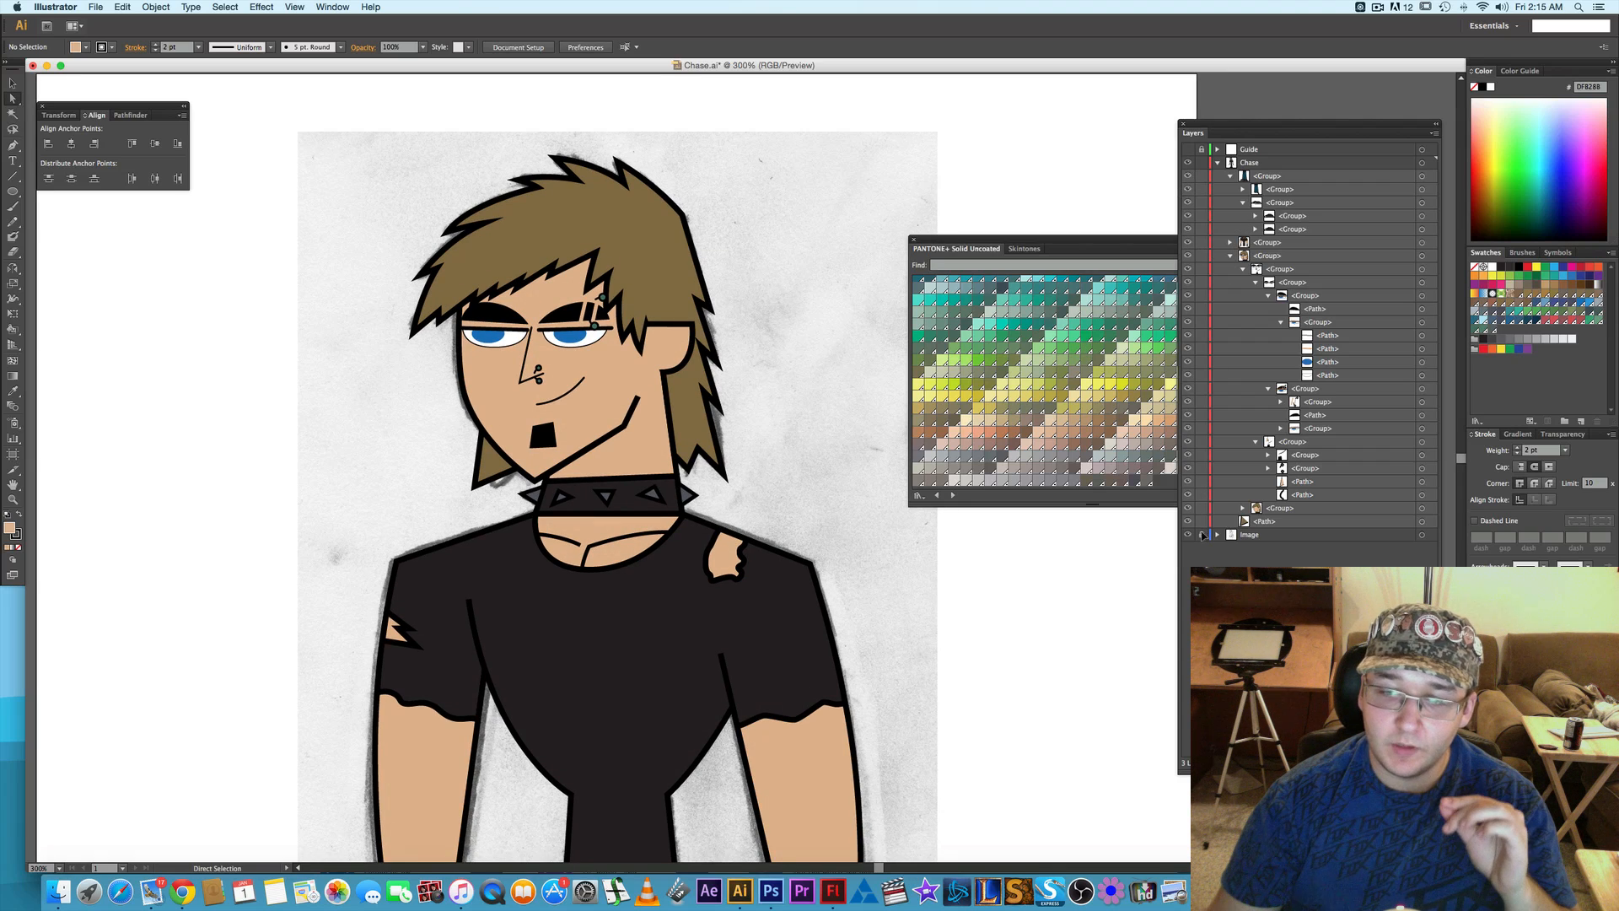
left_click(1187, 164)
left_click(1187, 163)
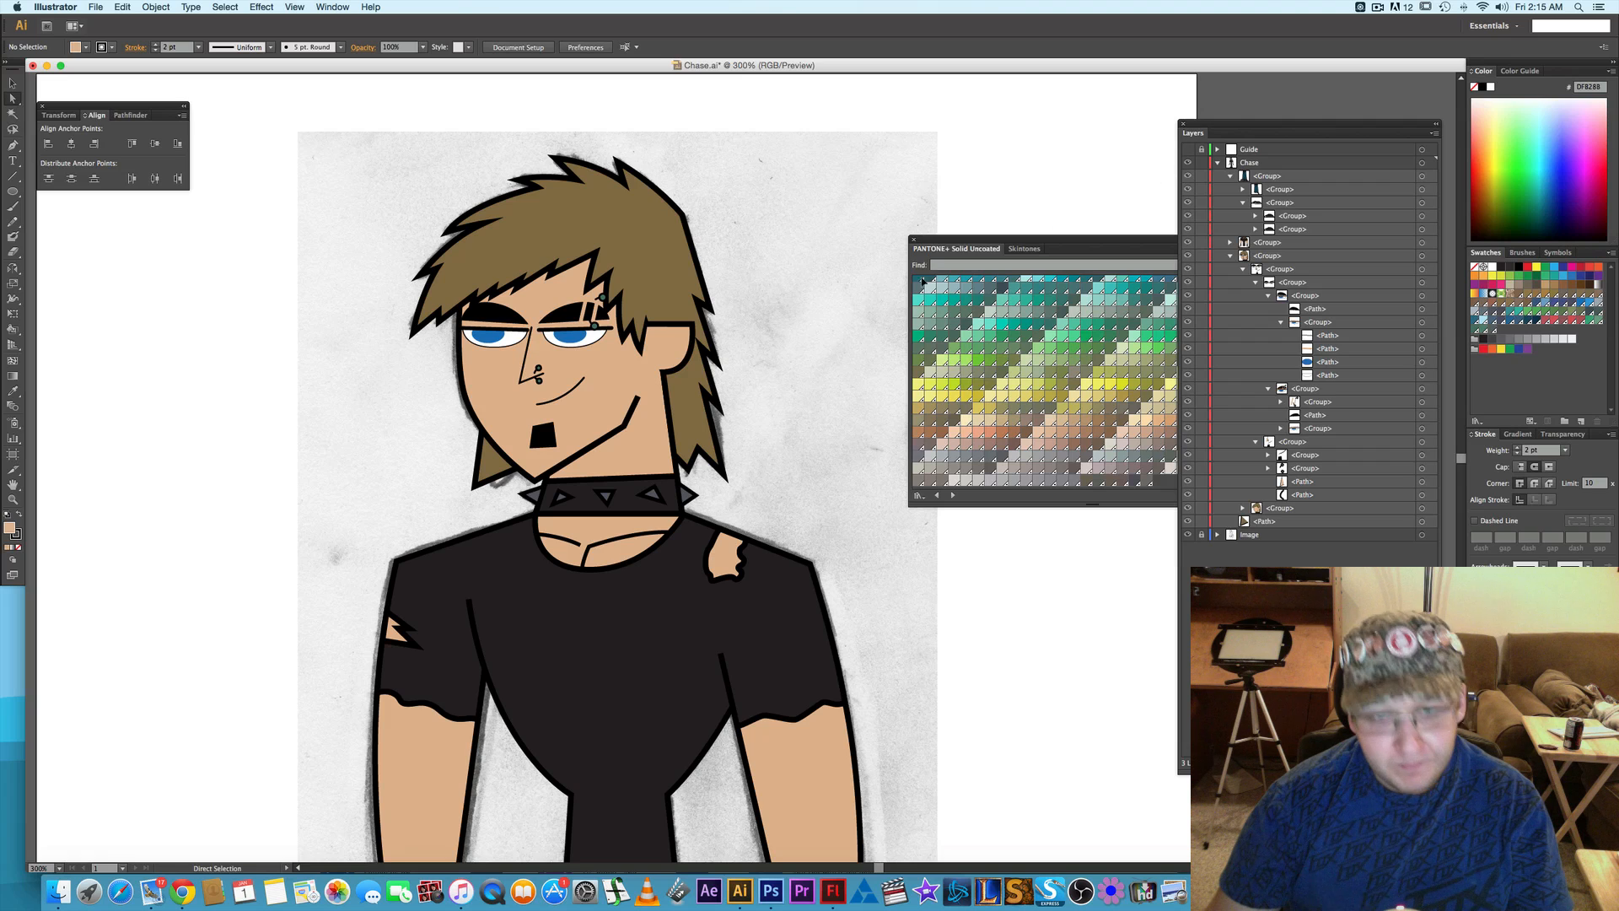
- Copy the nose piercing's ball group and ring path and paste the duplicate near the ear
scroll(666, 386, "up", 2)
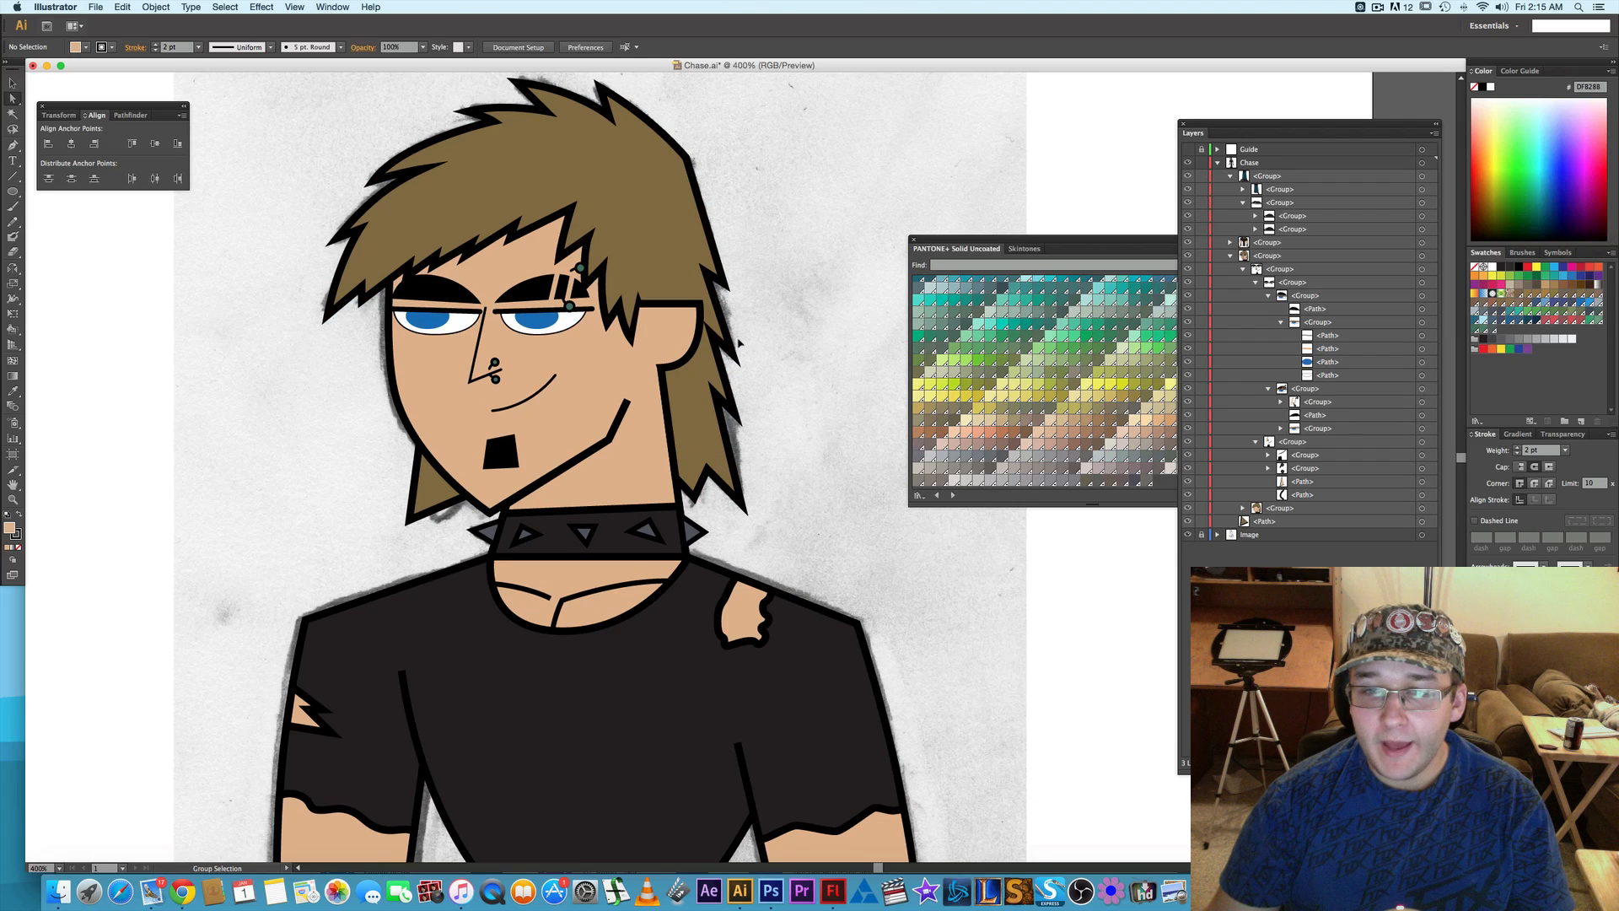
scroll(612, 360, "up", 1)
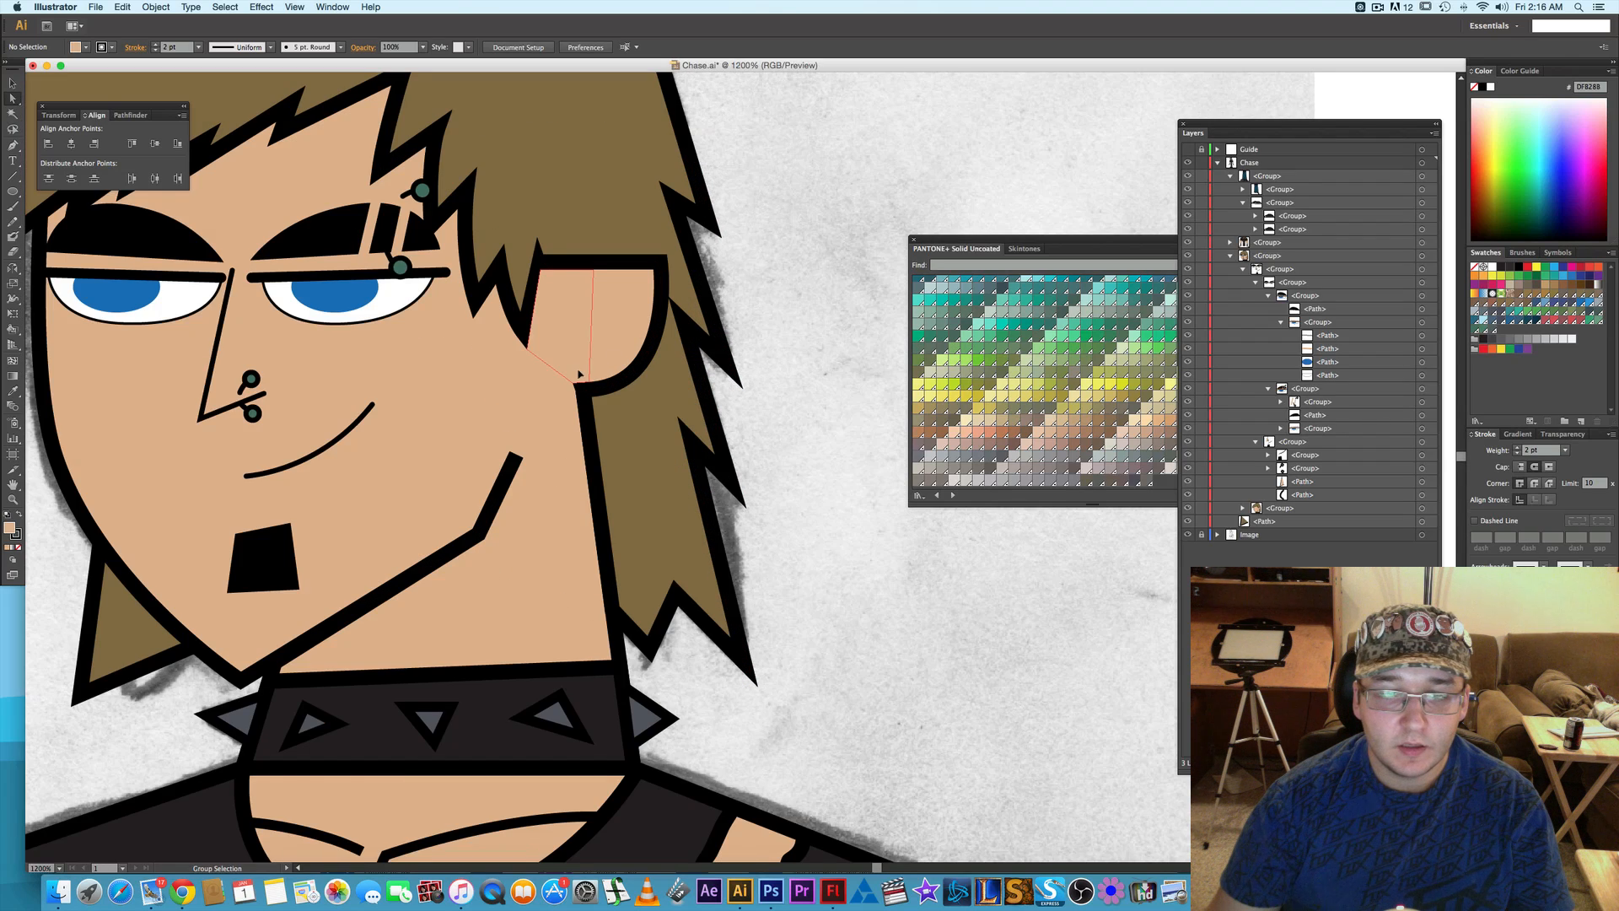
scroll(583, 375, "up", 2)
key("space")
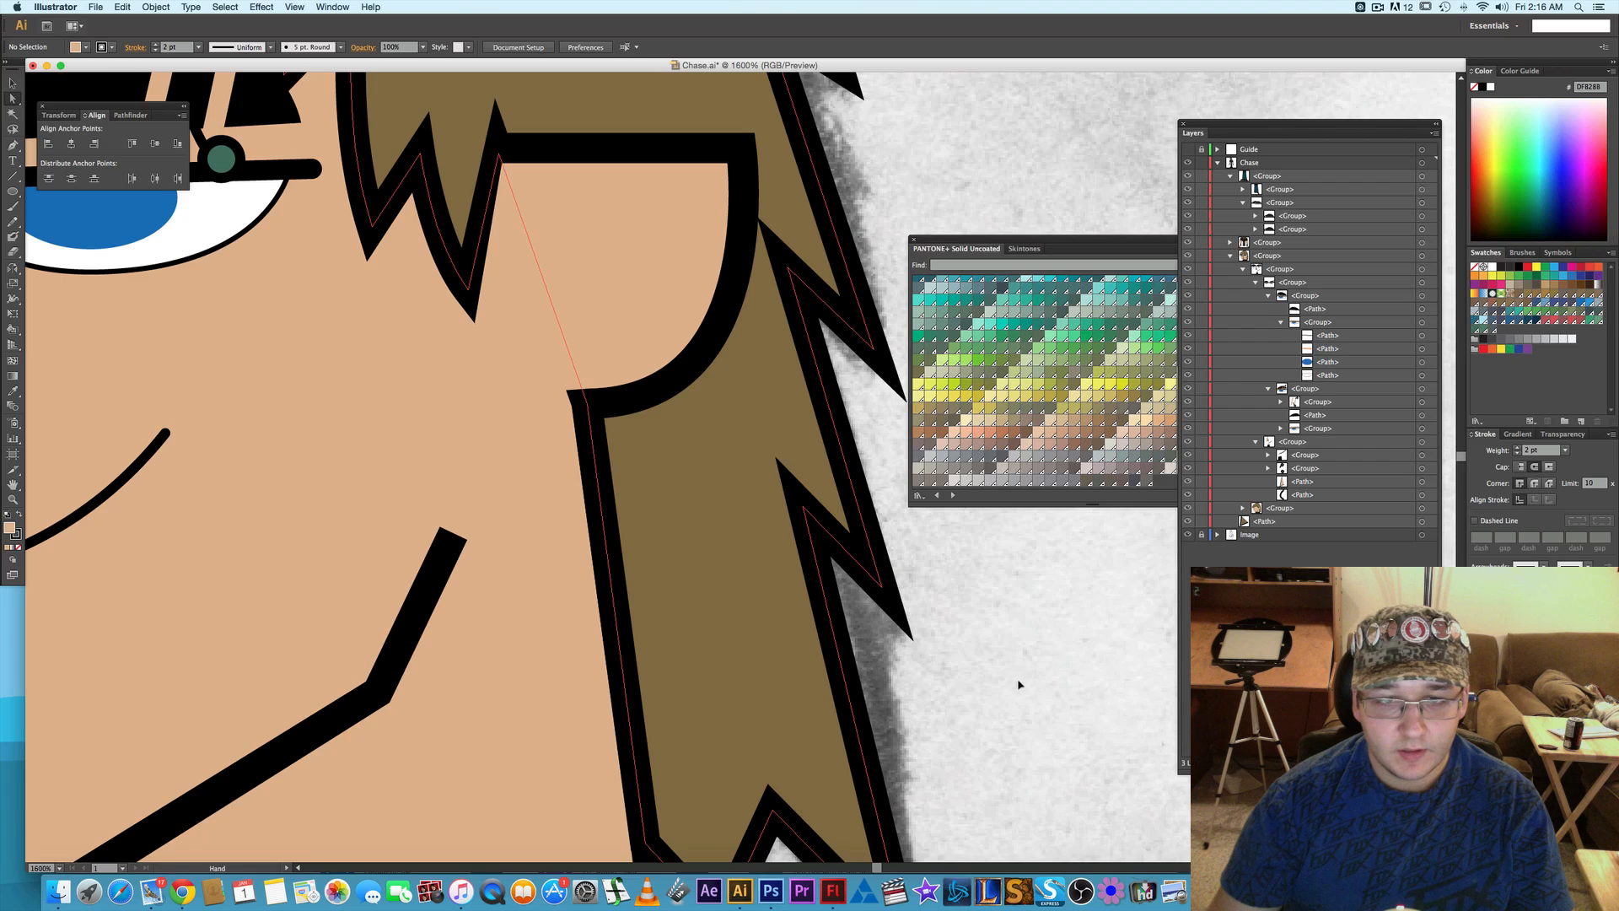
left_click_drag(1019, 685, 1049, 715)
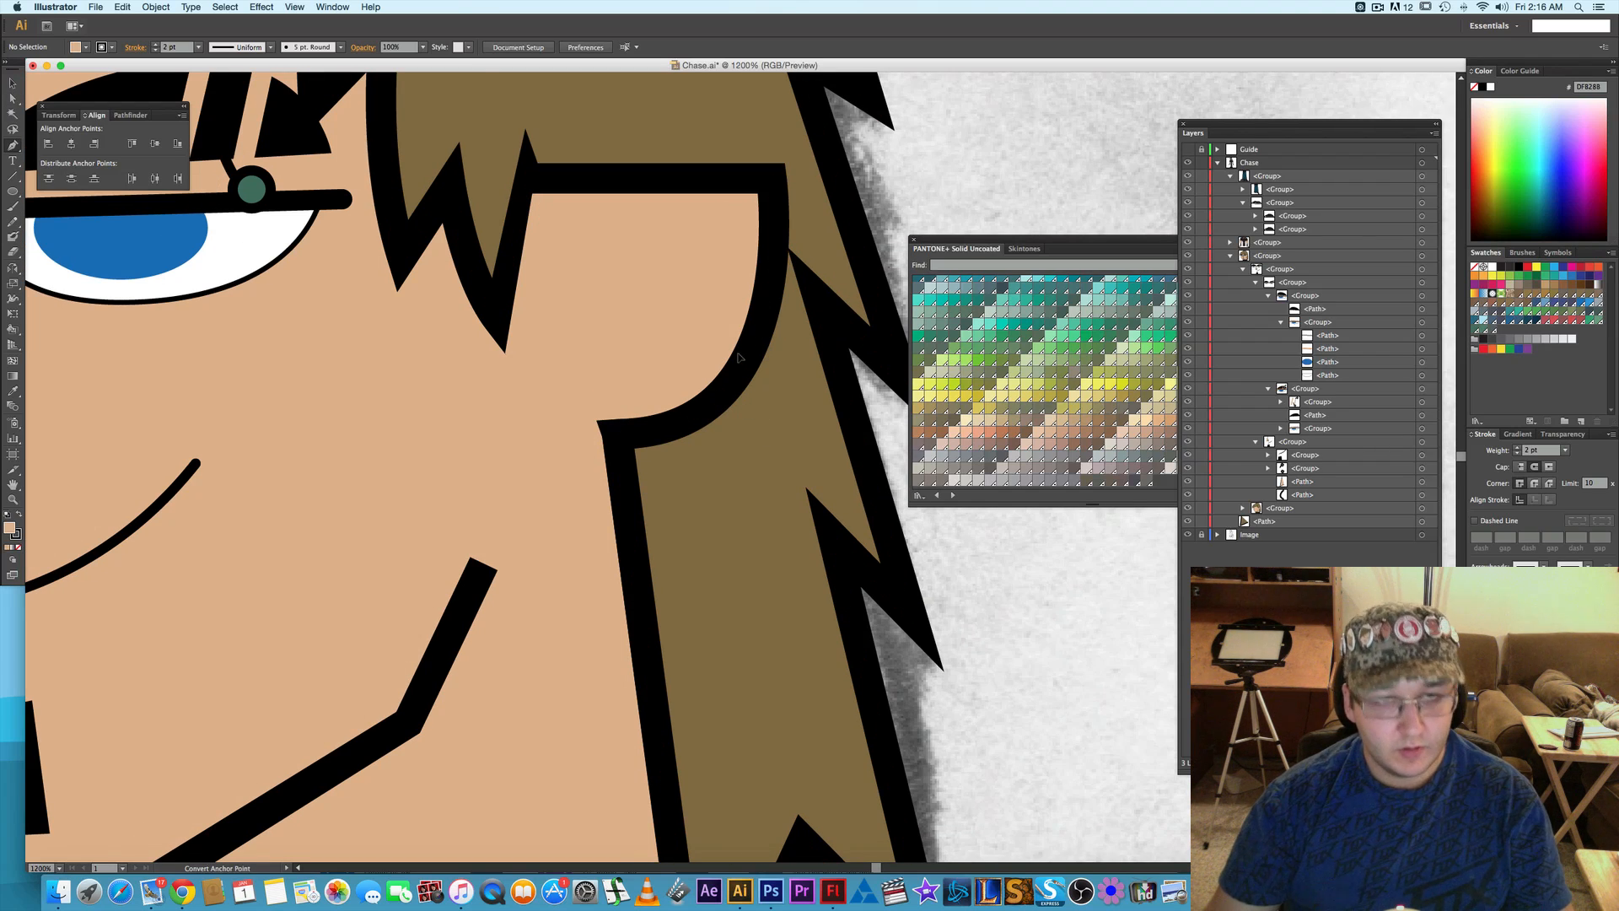
scroll(739, 357, "down", 1)
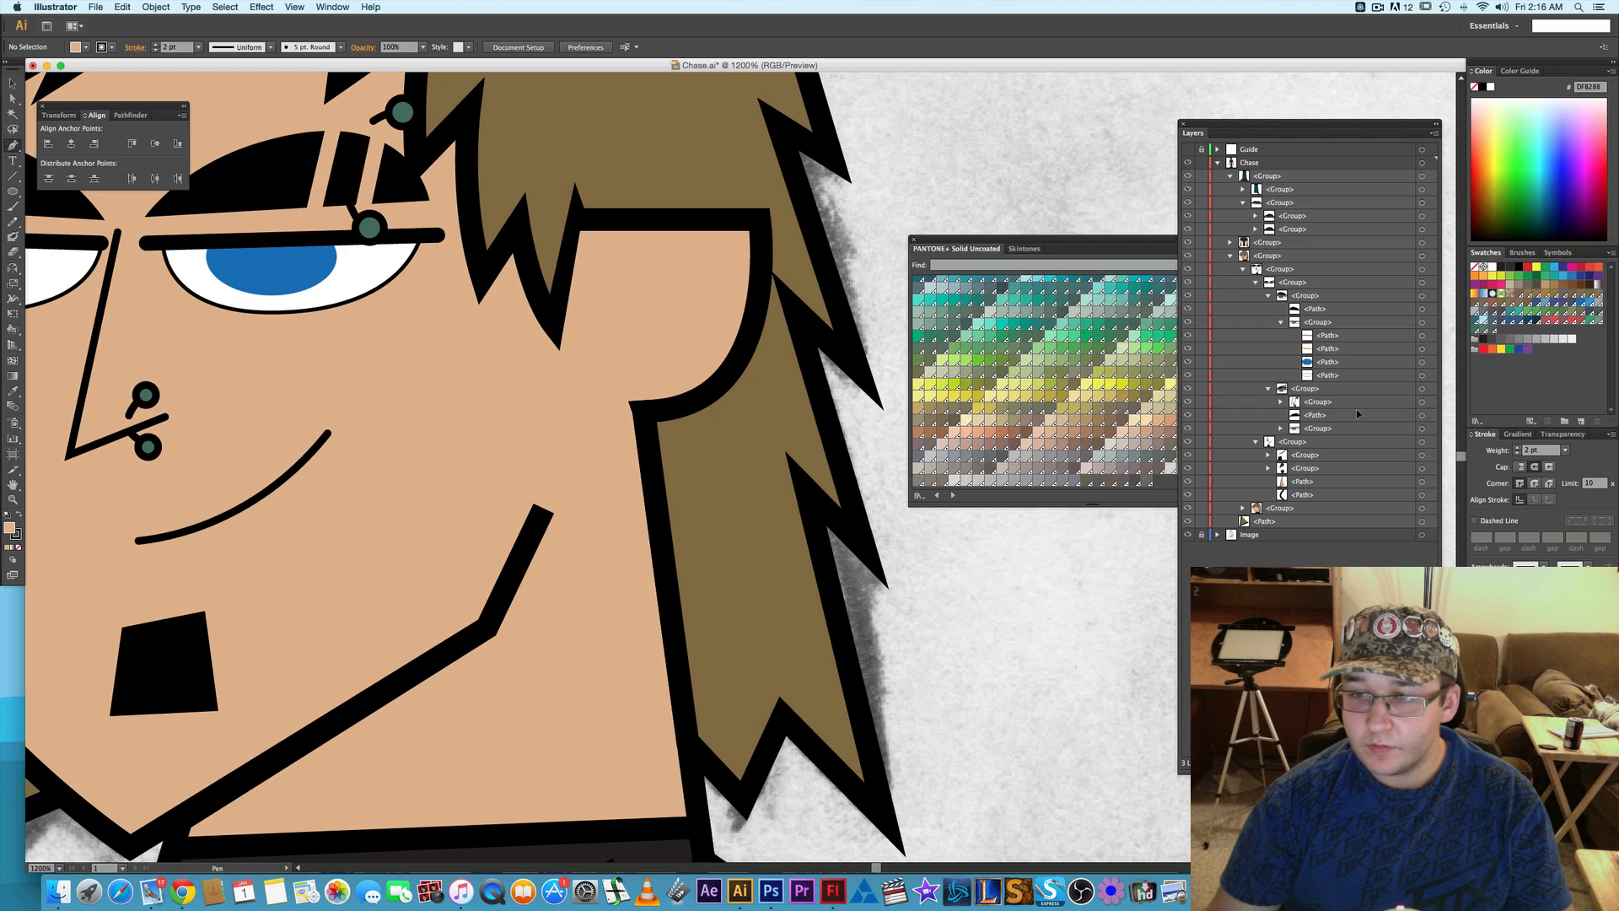
left_click(1281, 402)
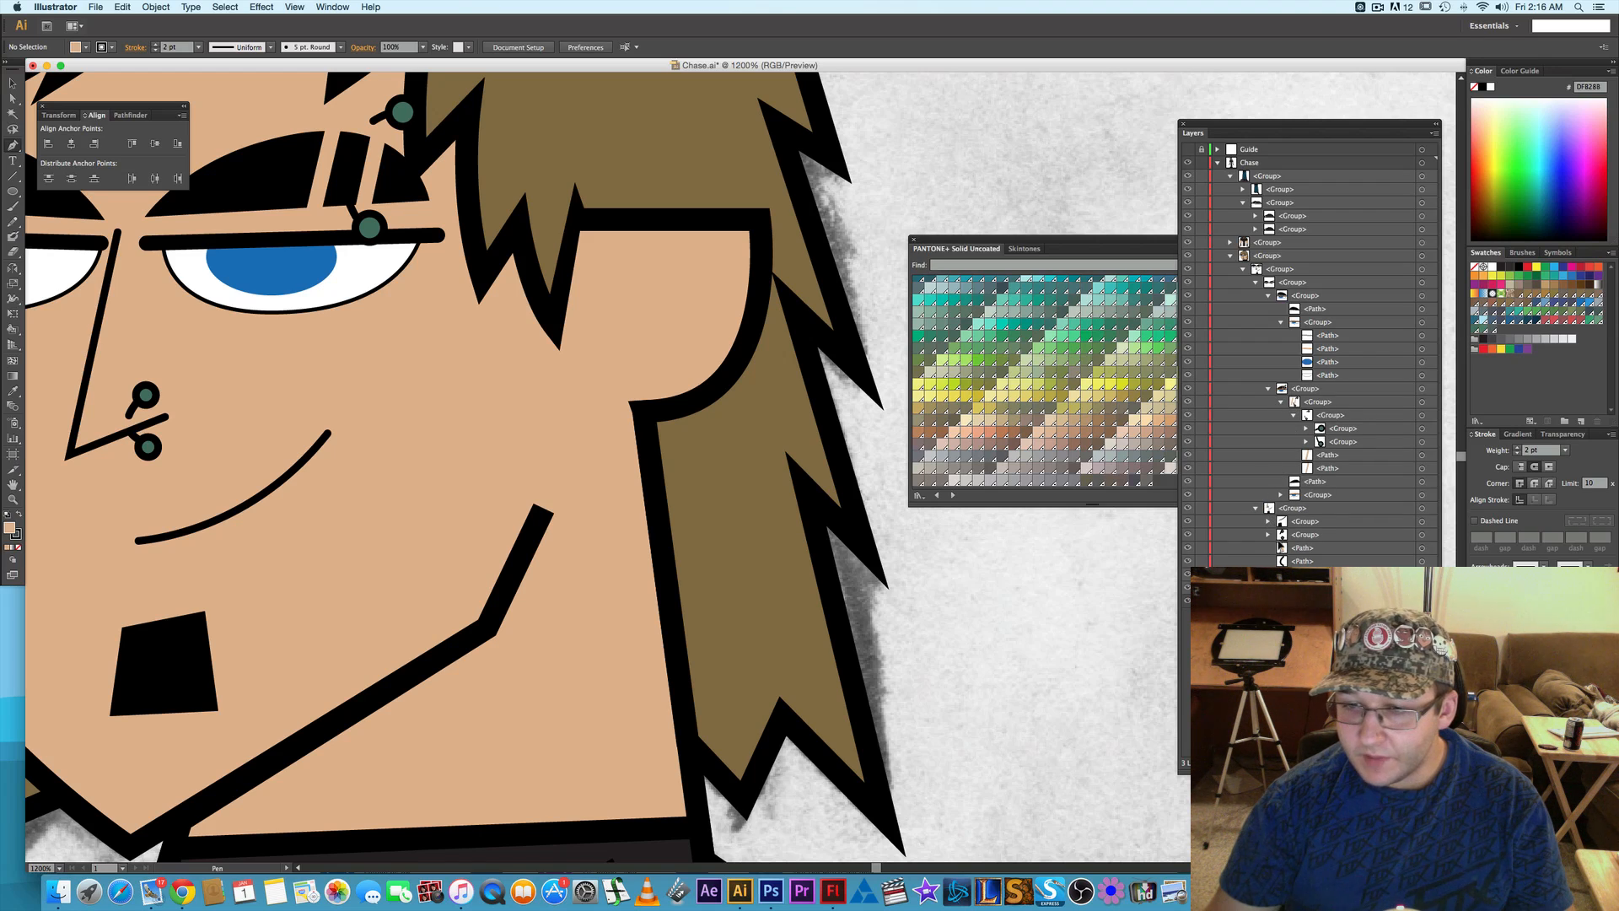
left_click(1421, 535)
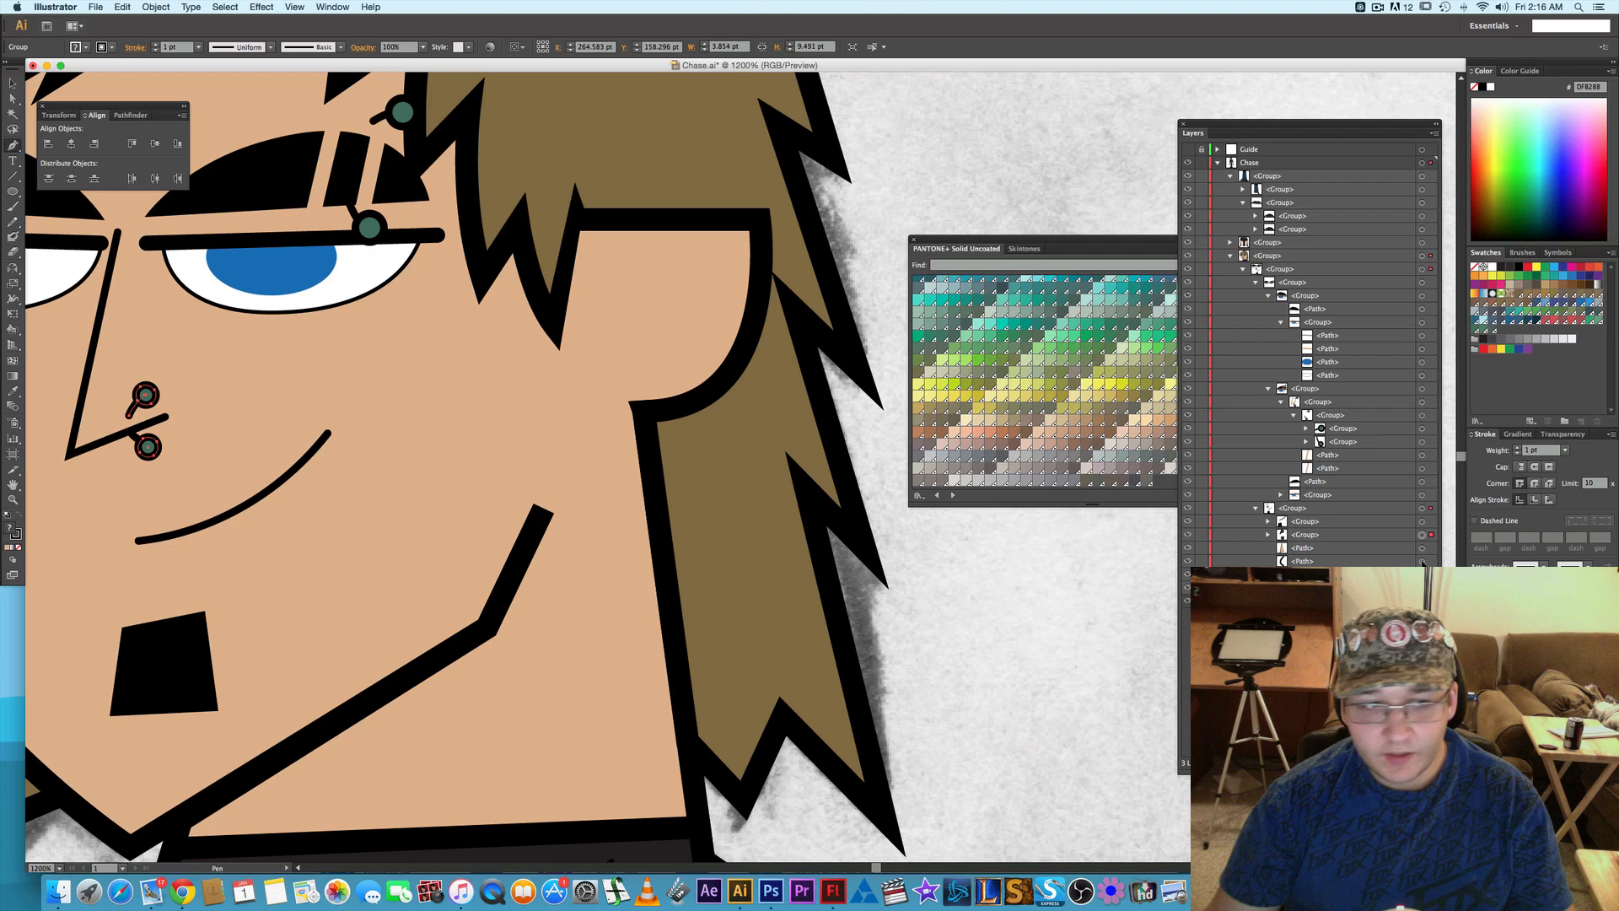
left_click(1421, 561, "shift")
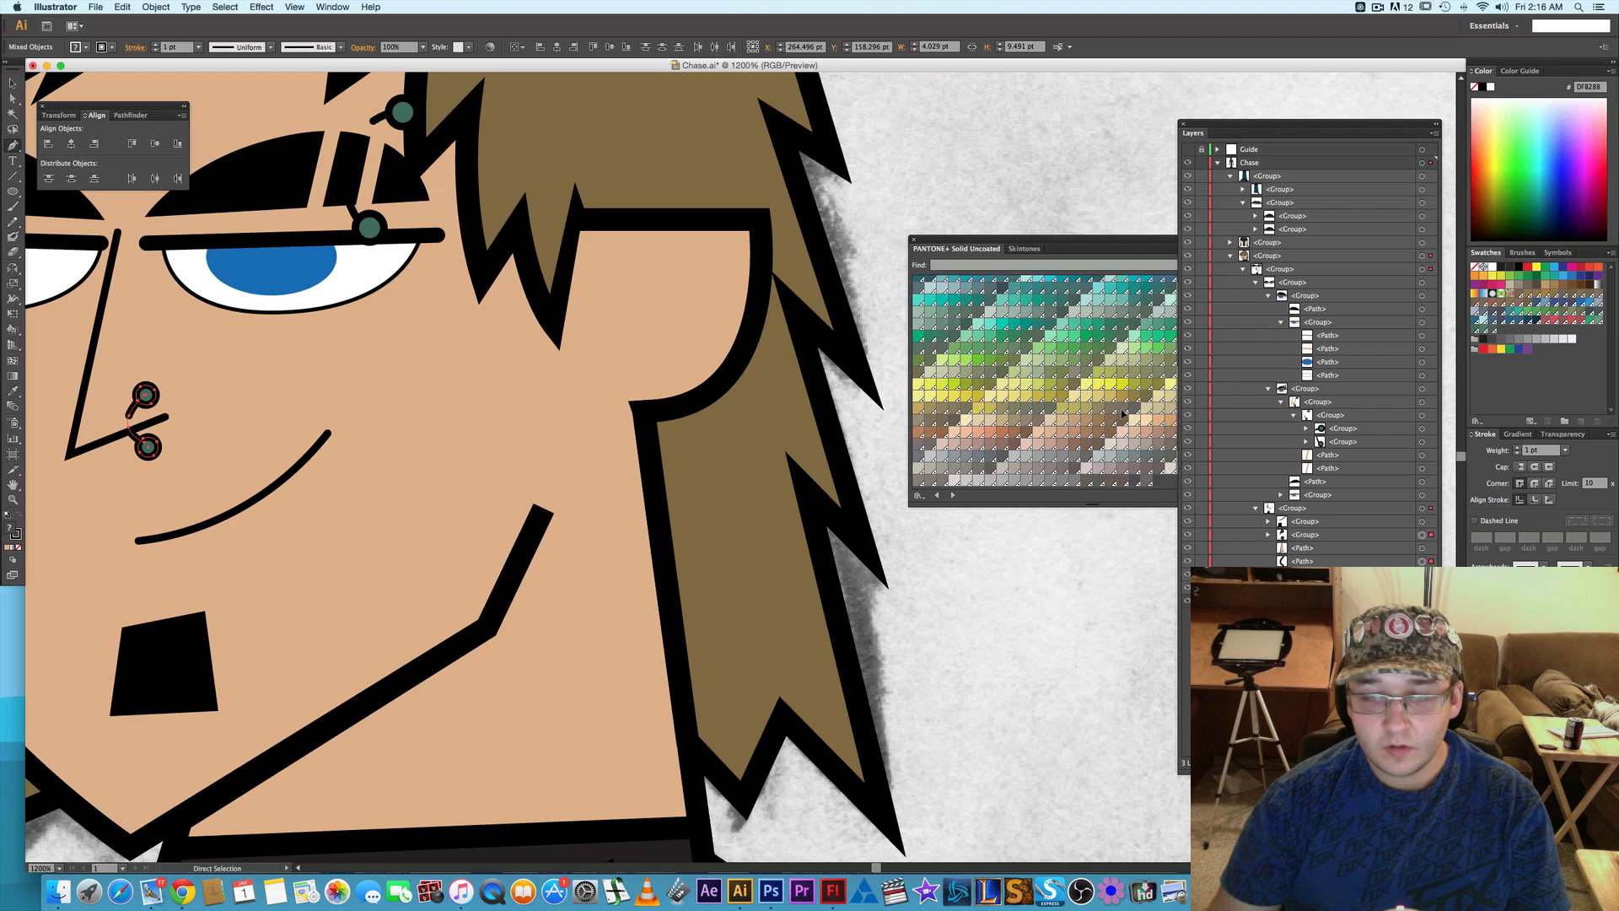
key("super+v")
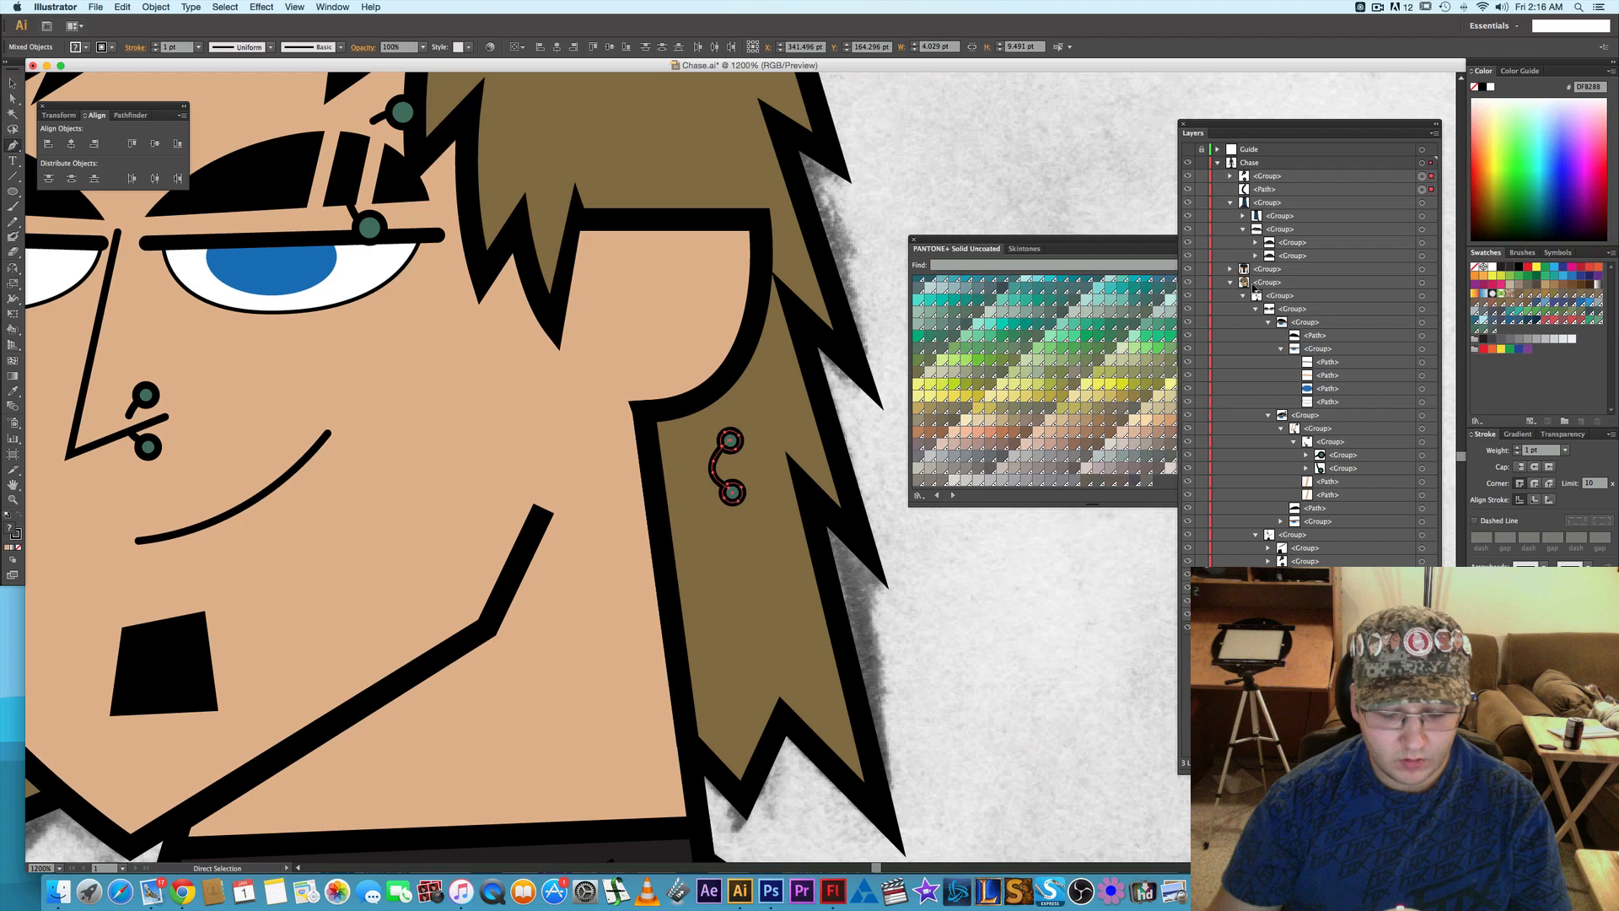
- Move the piercing copy onto the earlobe, enlarge it and rotate it to sit across the lobe's edge, about 6.5 by 13.7 pt
key("v")
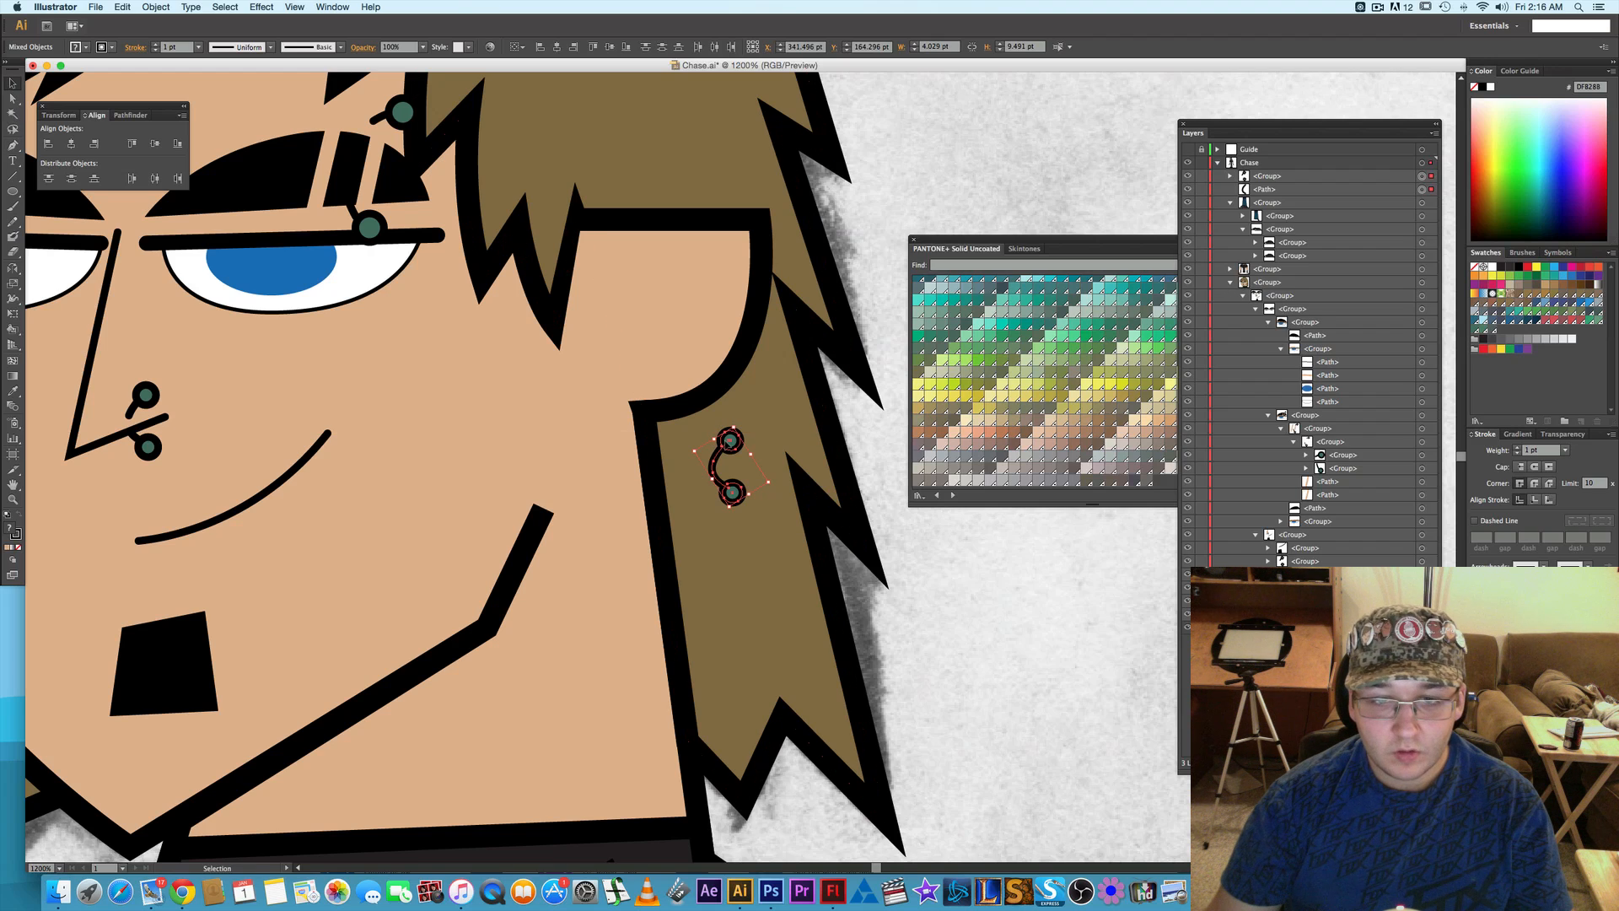
left_click_drag(731, 439, 776, 412)
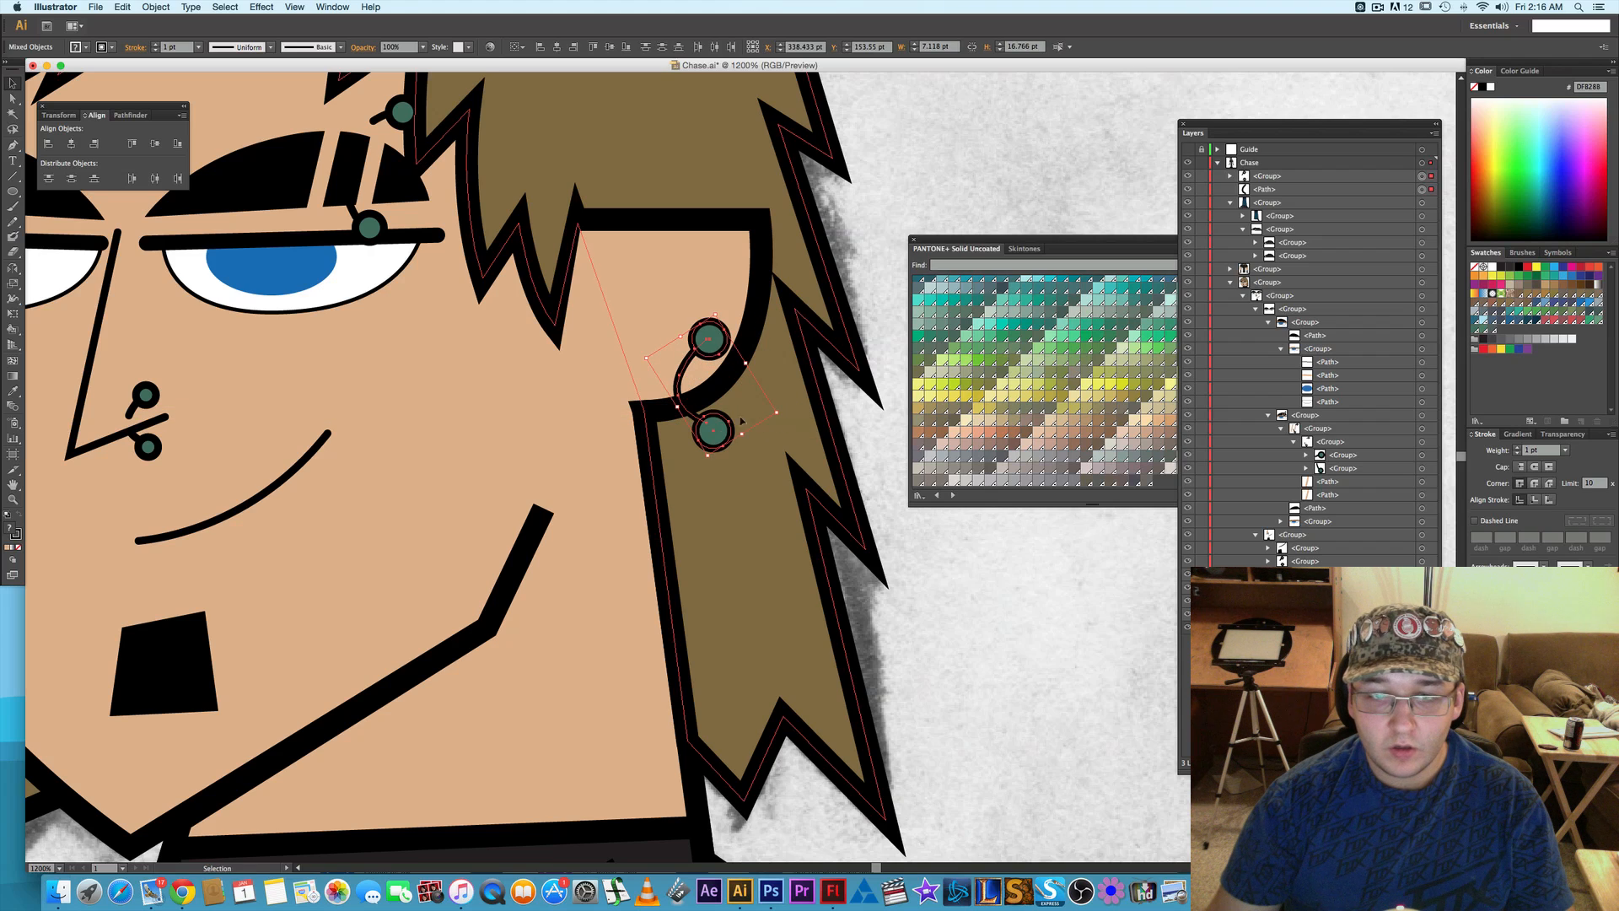
left_click_drag(720, 311, 718, 354)
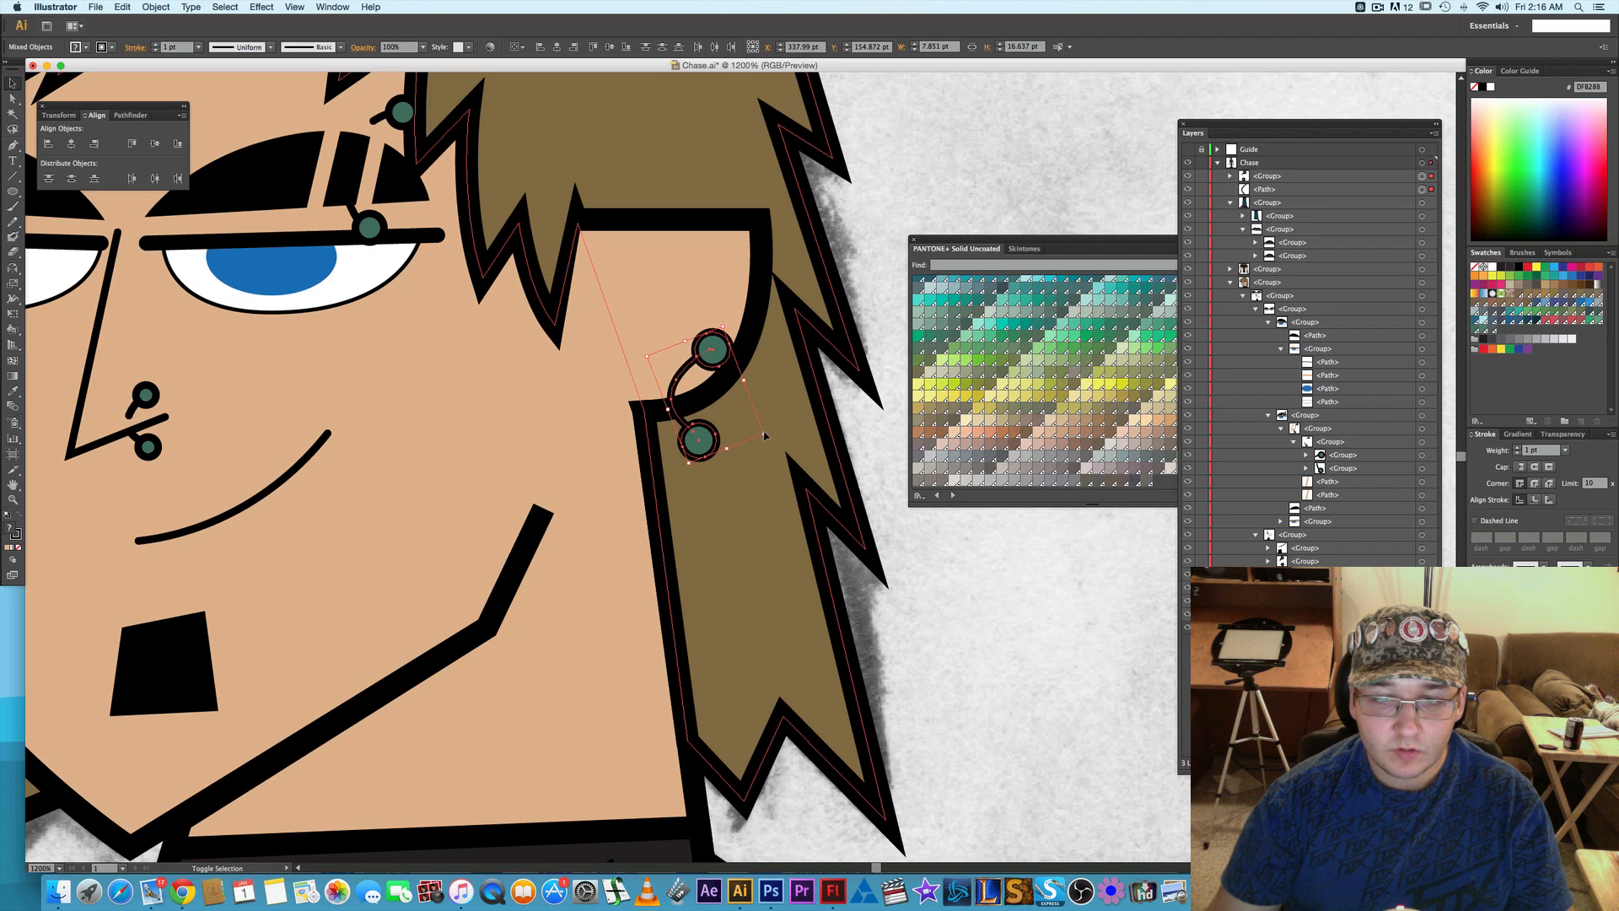
left_click_drag(761, 434, 754, 429)
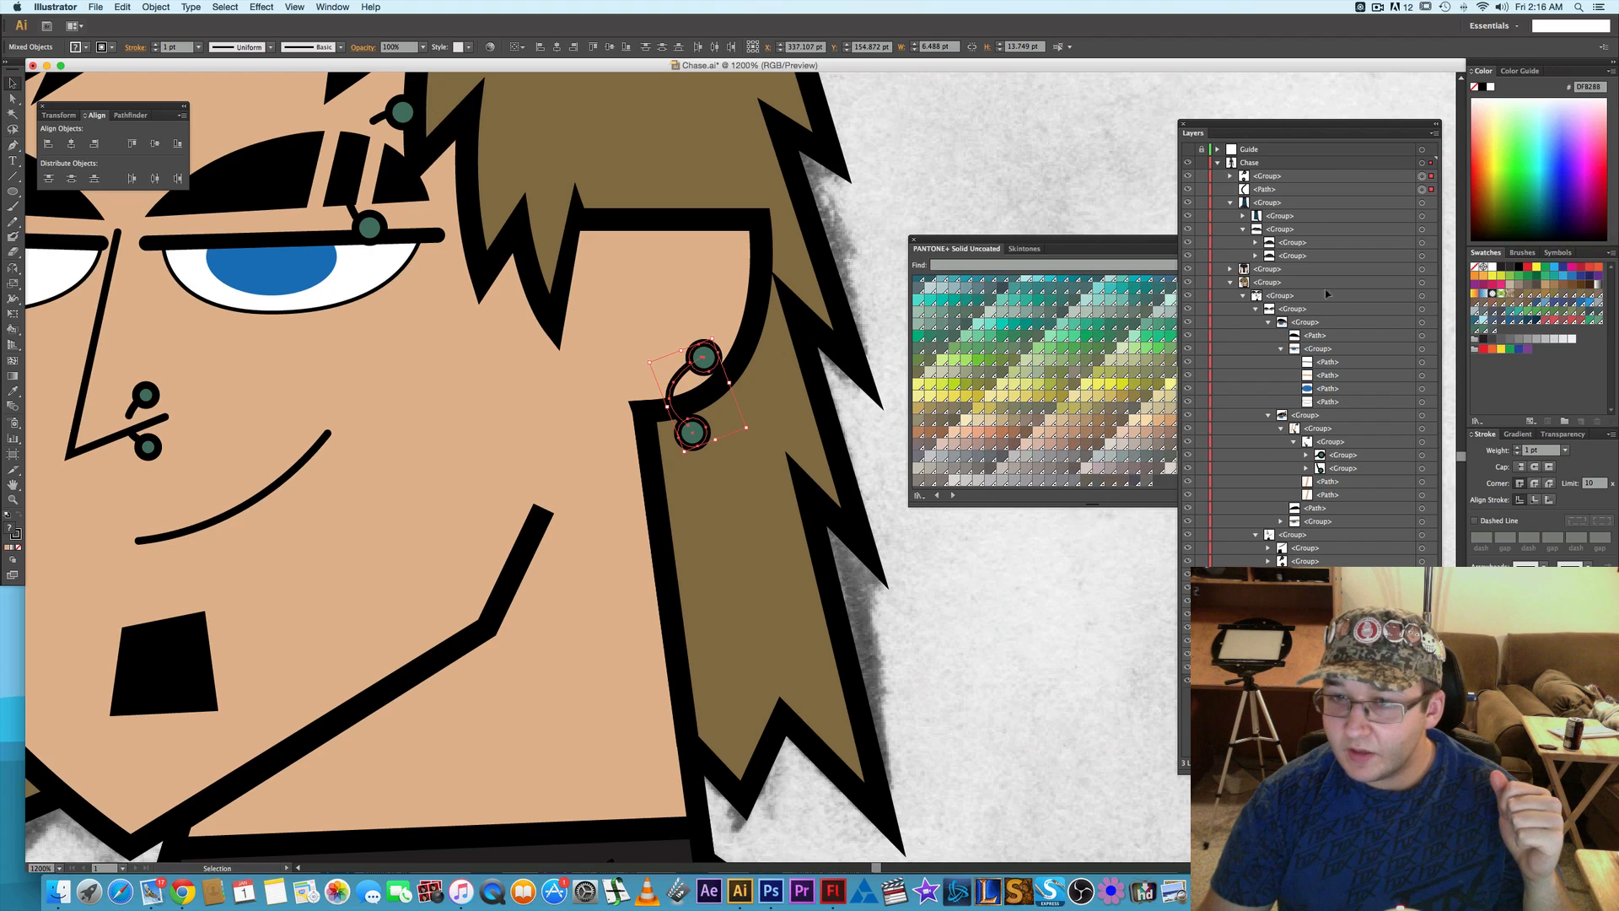
- Move the earring's ball group and ring path down the Chase layer into the head group, with the ring path behind the ear outline
left_click(1293, 179)
left_click(1290, 192, "super")
left_click_drag(1290, 191, 1299, 609)
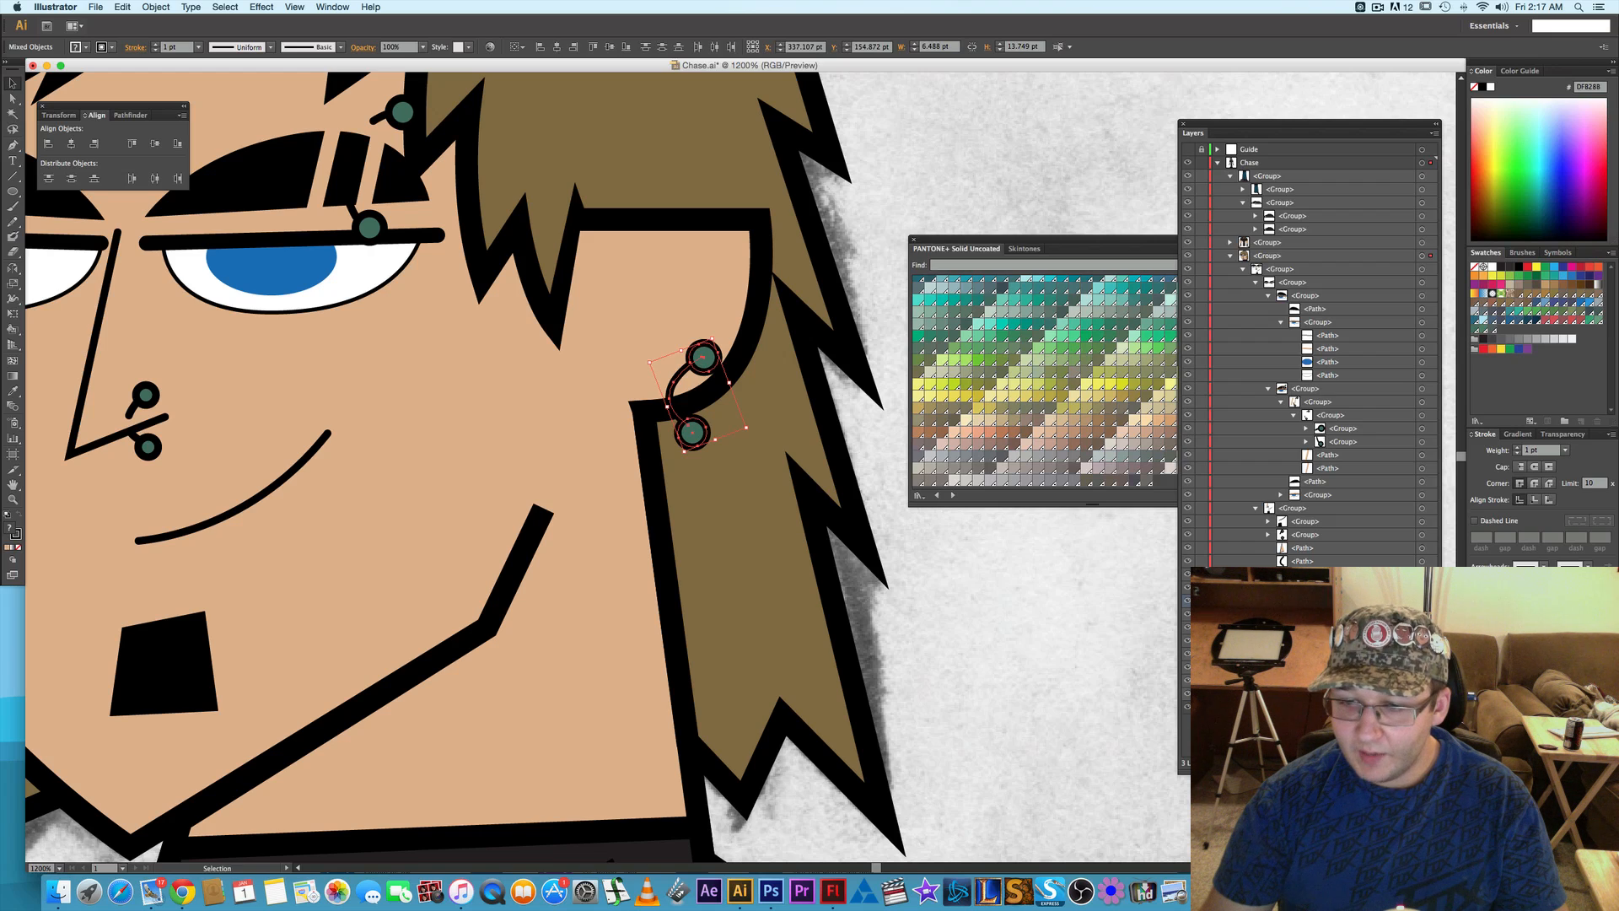
left_click_drag(1299, 601, 1299, 601)
left_click(1268, 614)
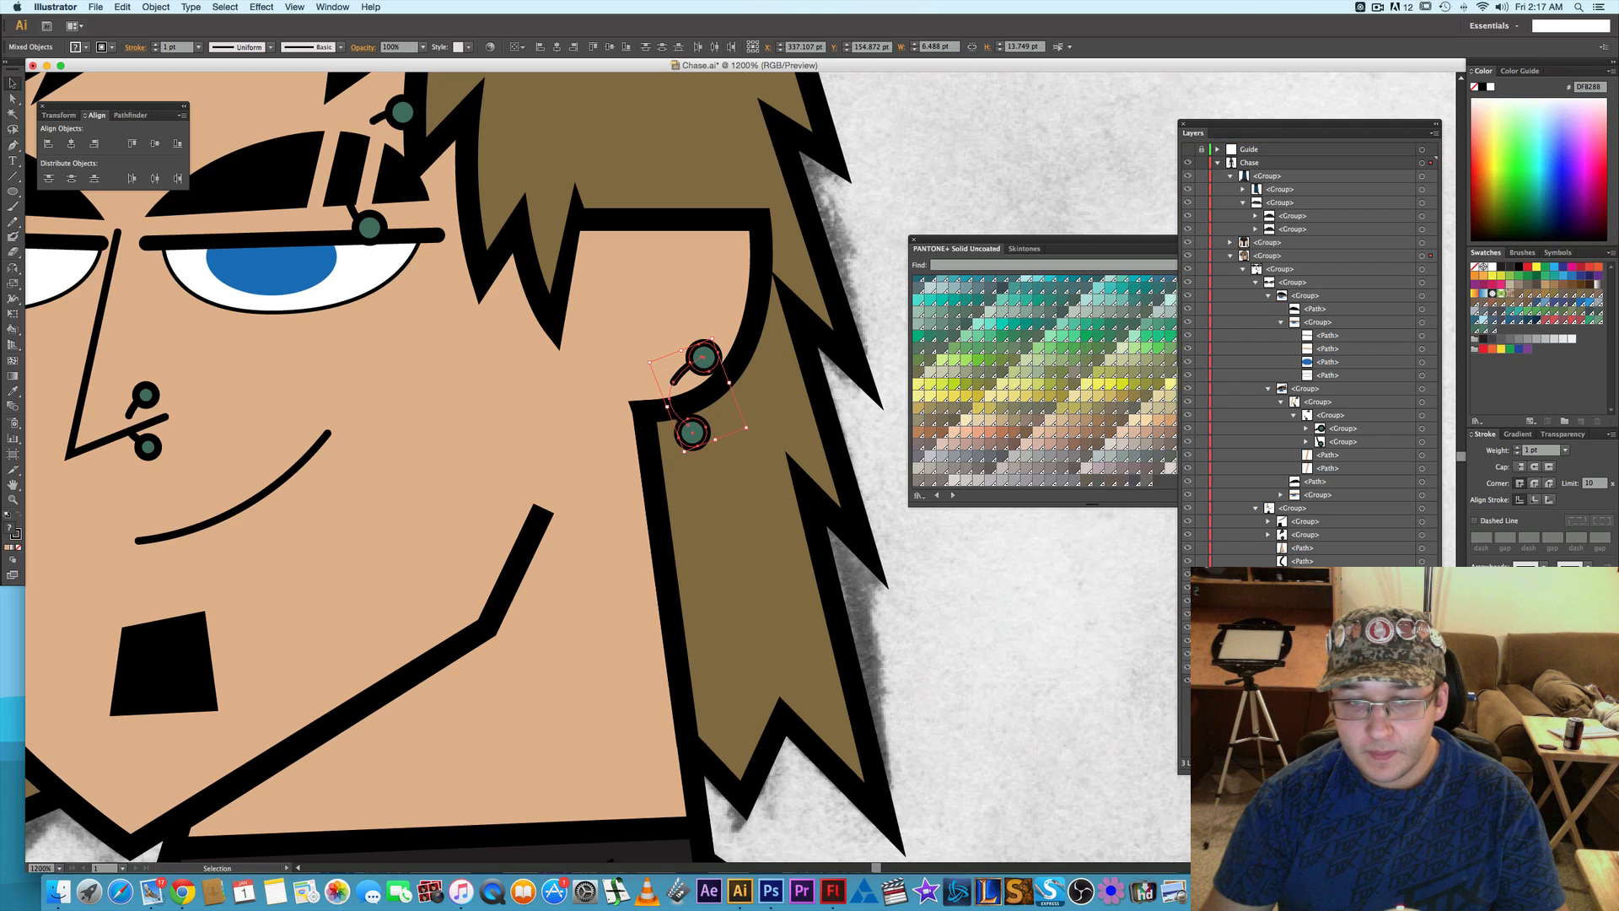
left_click(1108, 588)
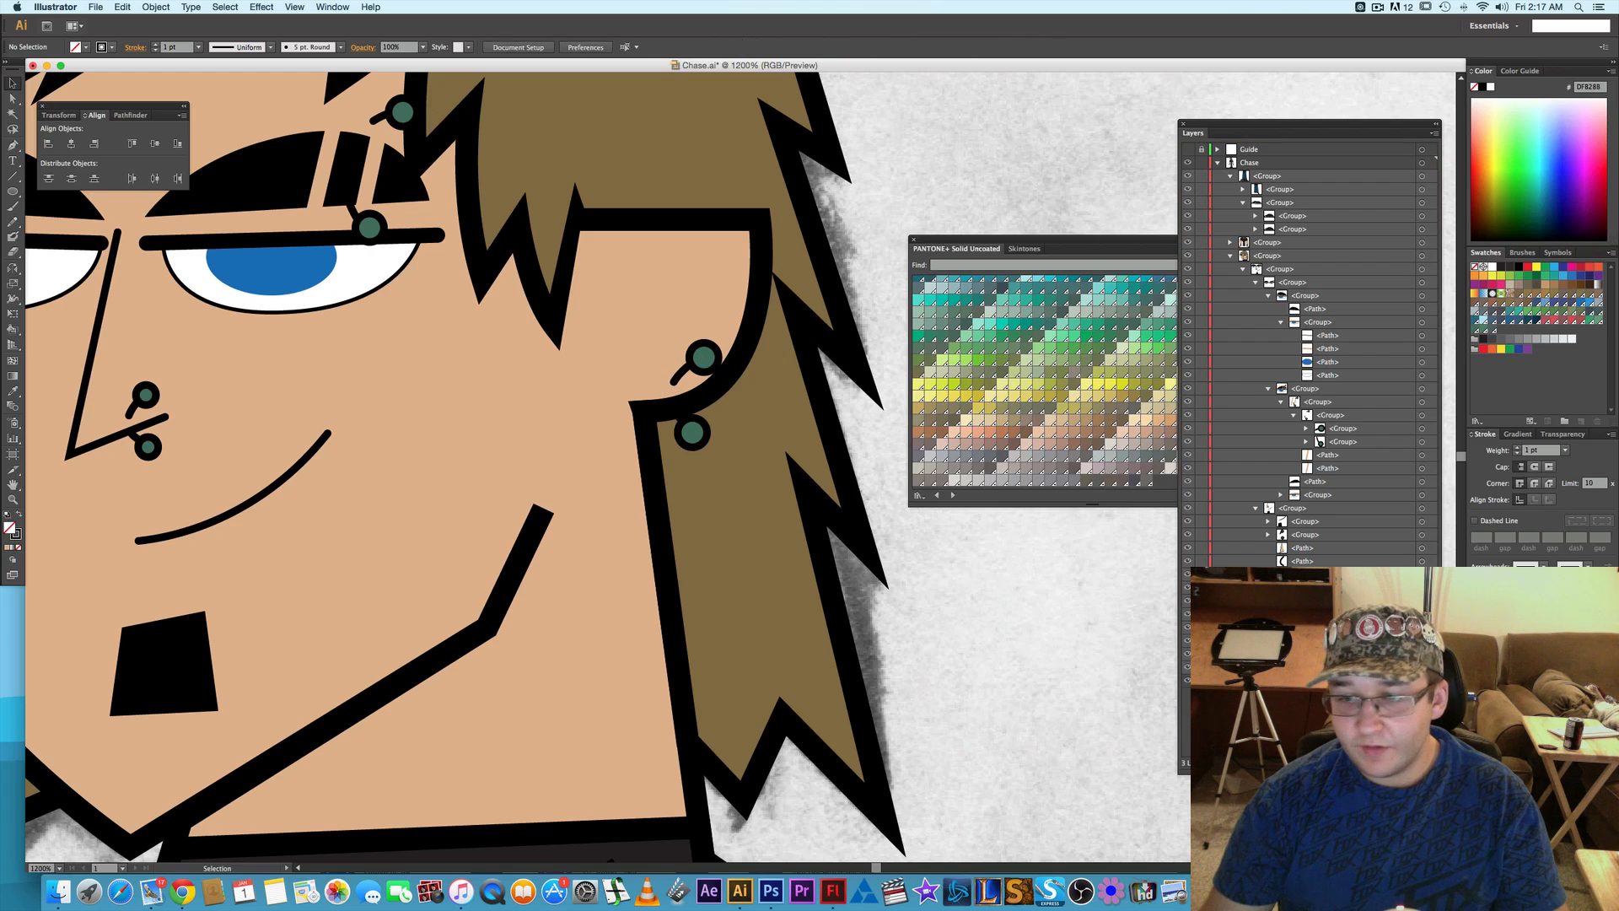
- Select the whole earring, rotate and slightly enlarge it, reposition it over the lobe's lower edge at about 9.2 by 13.7 pt, and deselect it
left_click(703, 358)
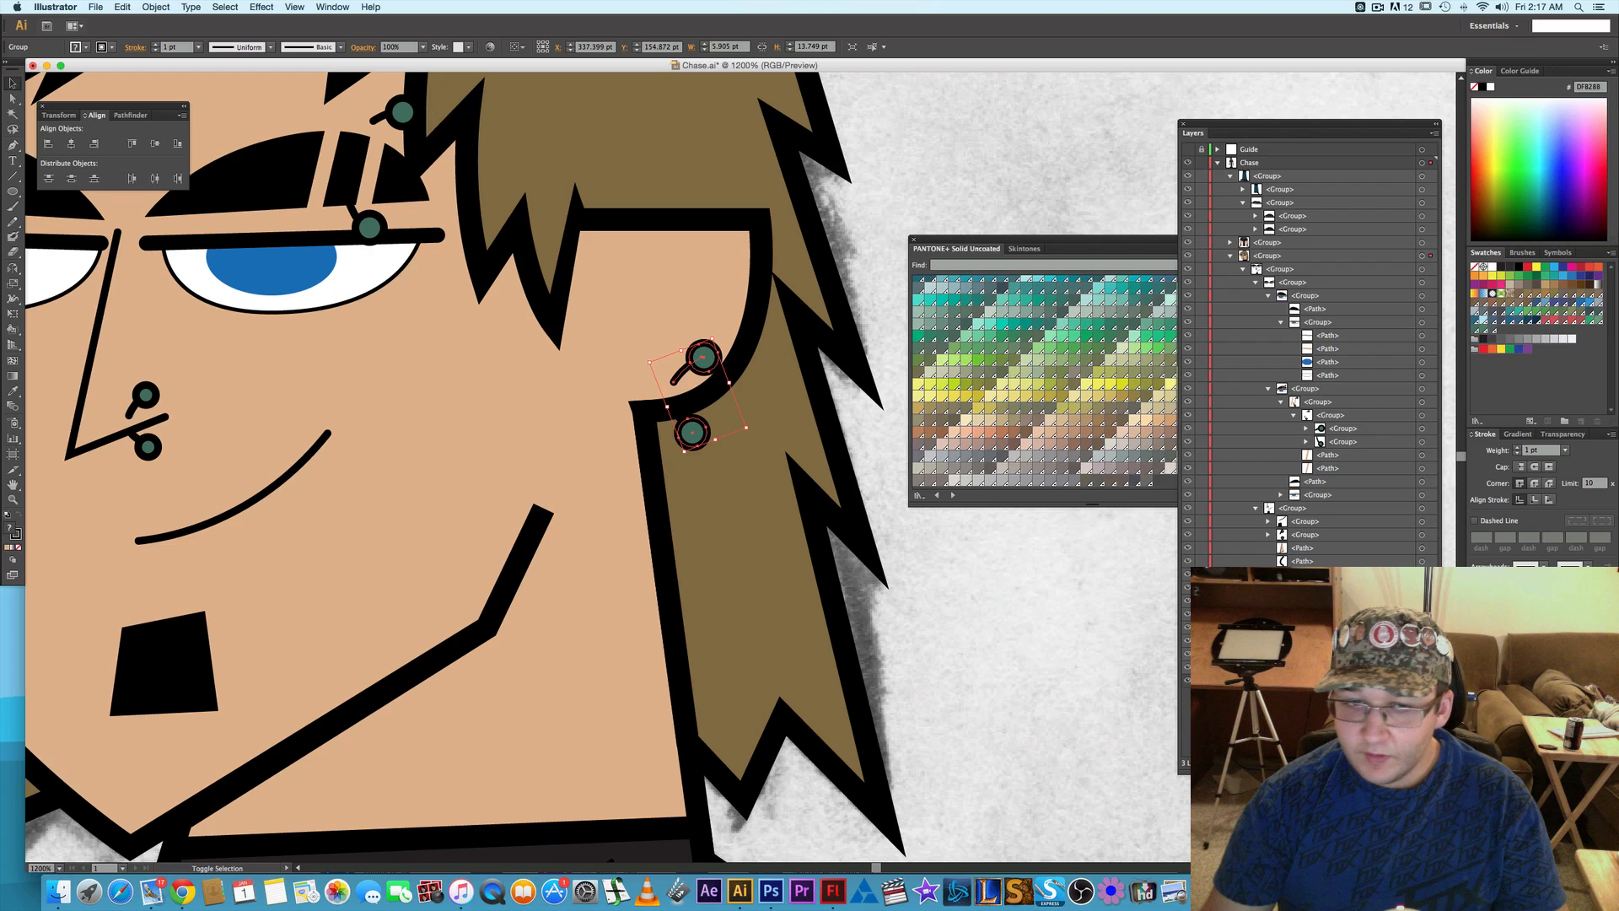
left_click(676, 421, "shift")
key("Down")
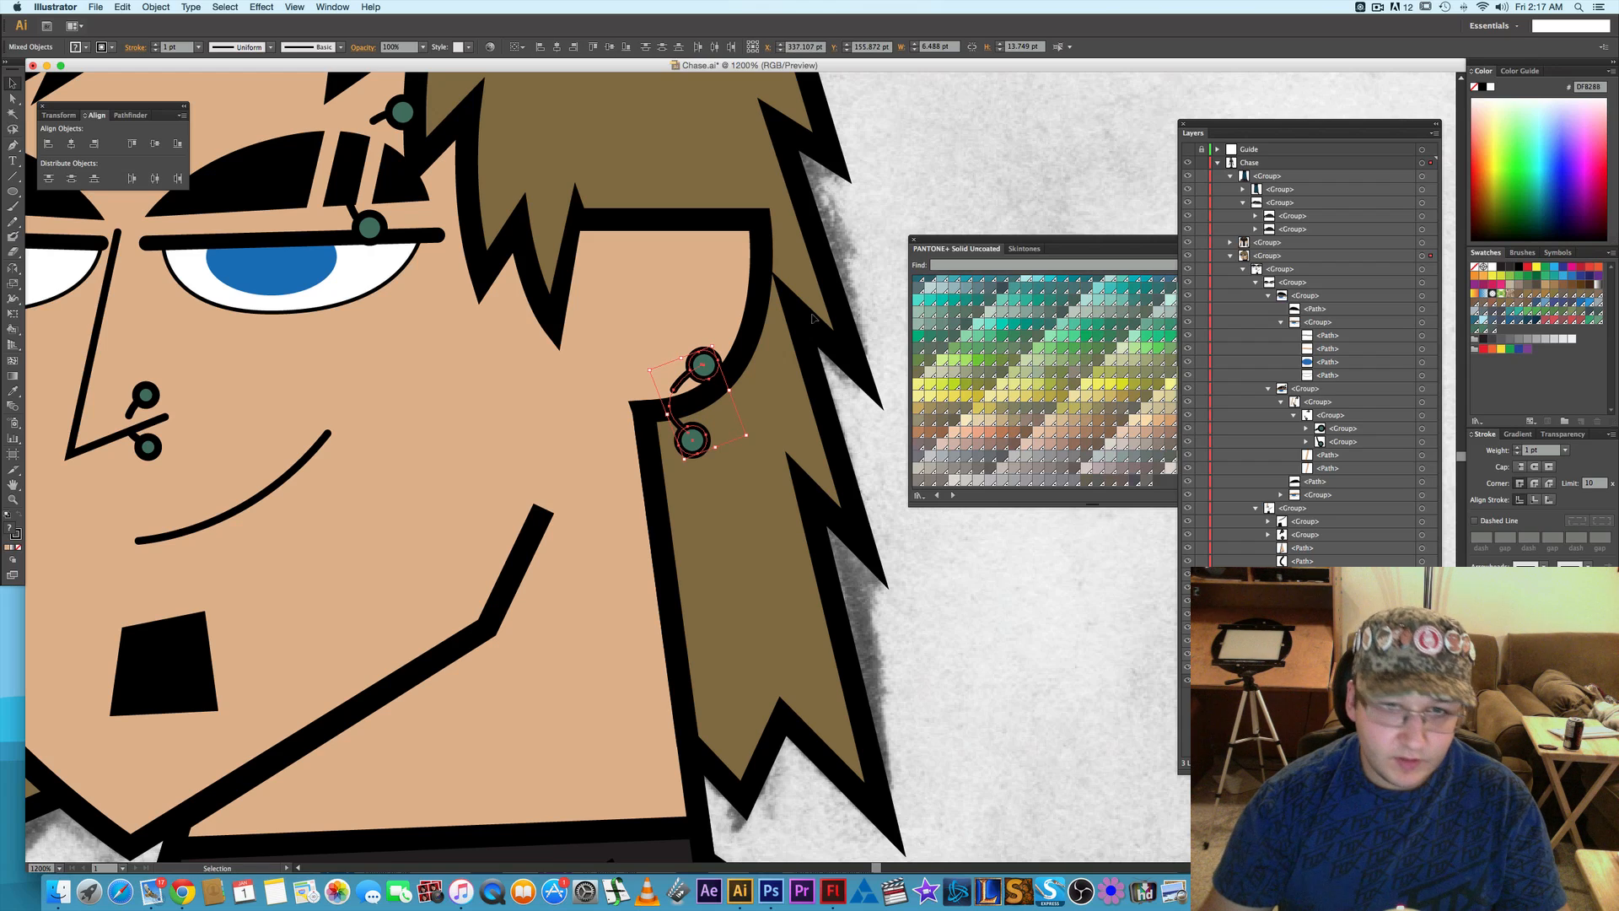
mouse_move(714, 348)
left_mouse_down()
mouse_move(733, 343)
mouse_move(697, 337)
mouse_move(687, 352)
left_mouse_up()
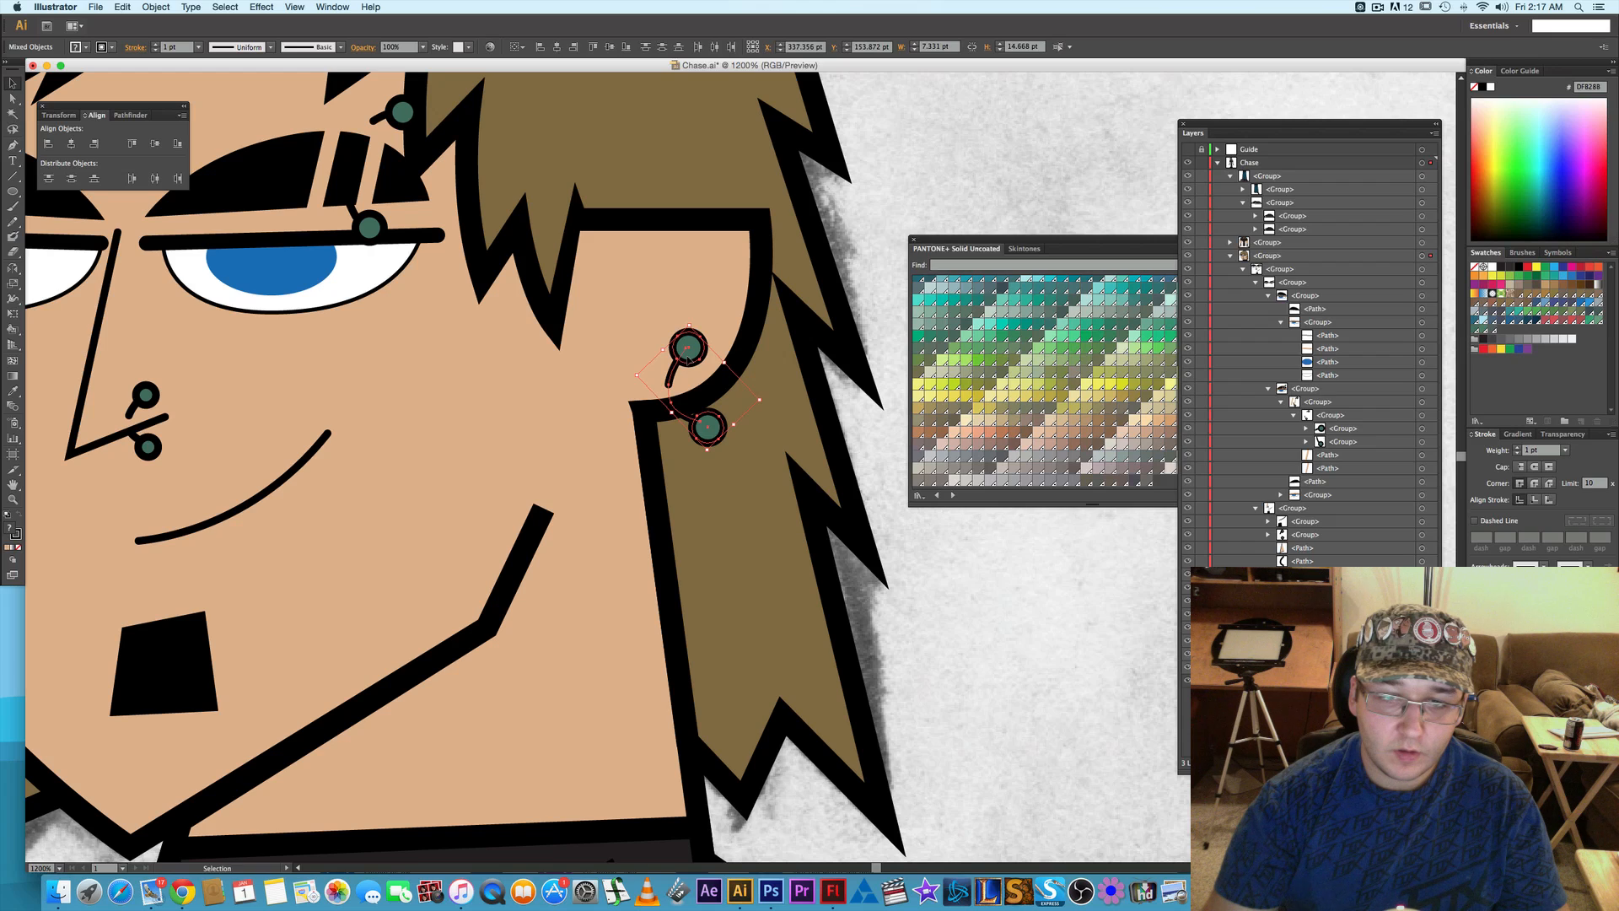
key("Left")
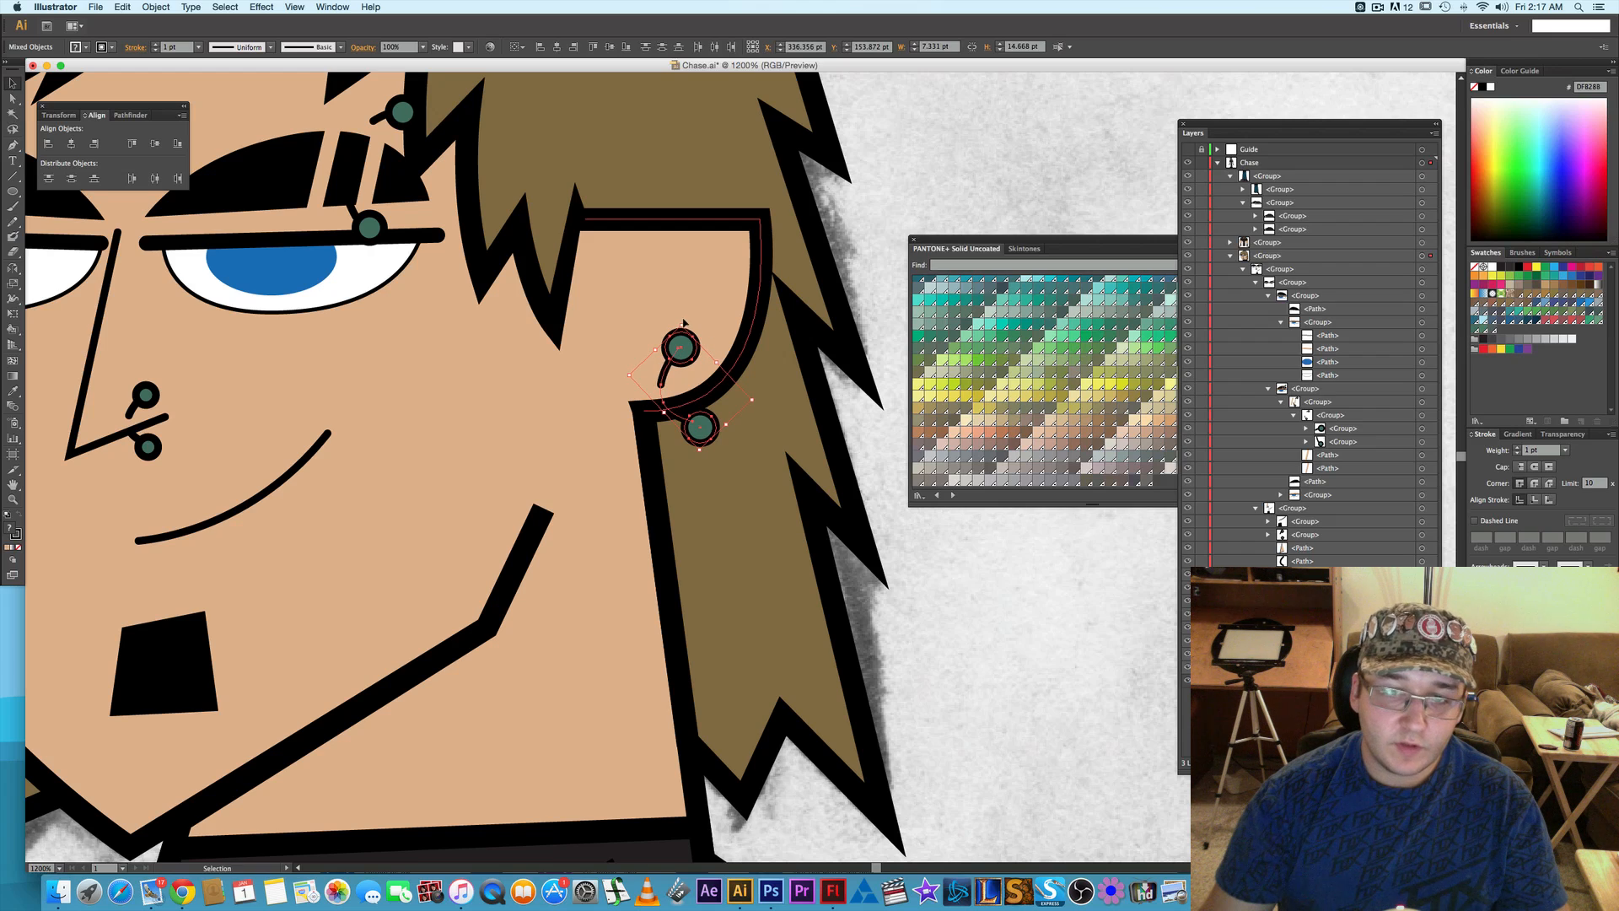
left_click_drag(684, 322, 716, 368)
left_click(1021, 640)
scroll(874, 600, "down", 2)
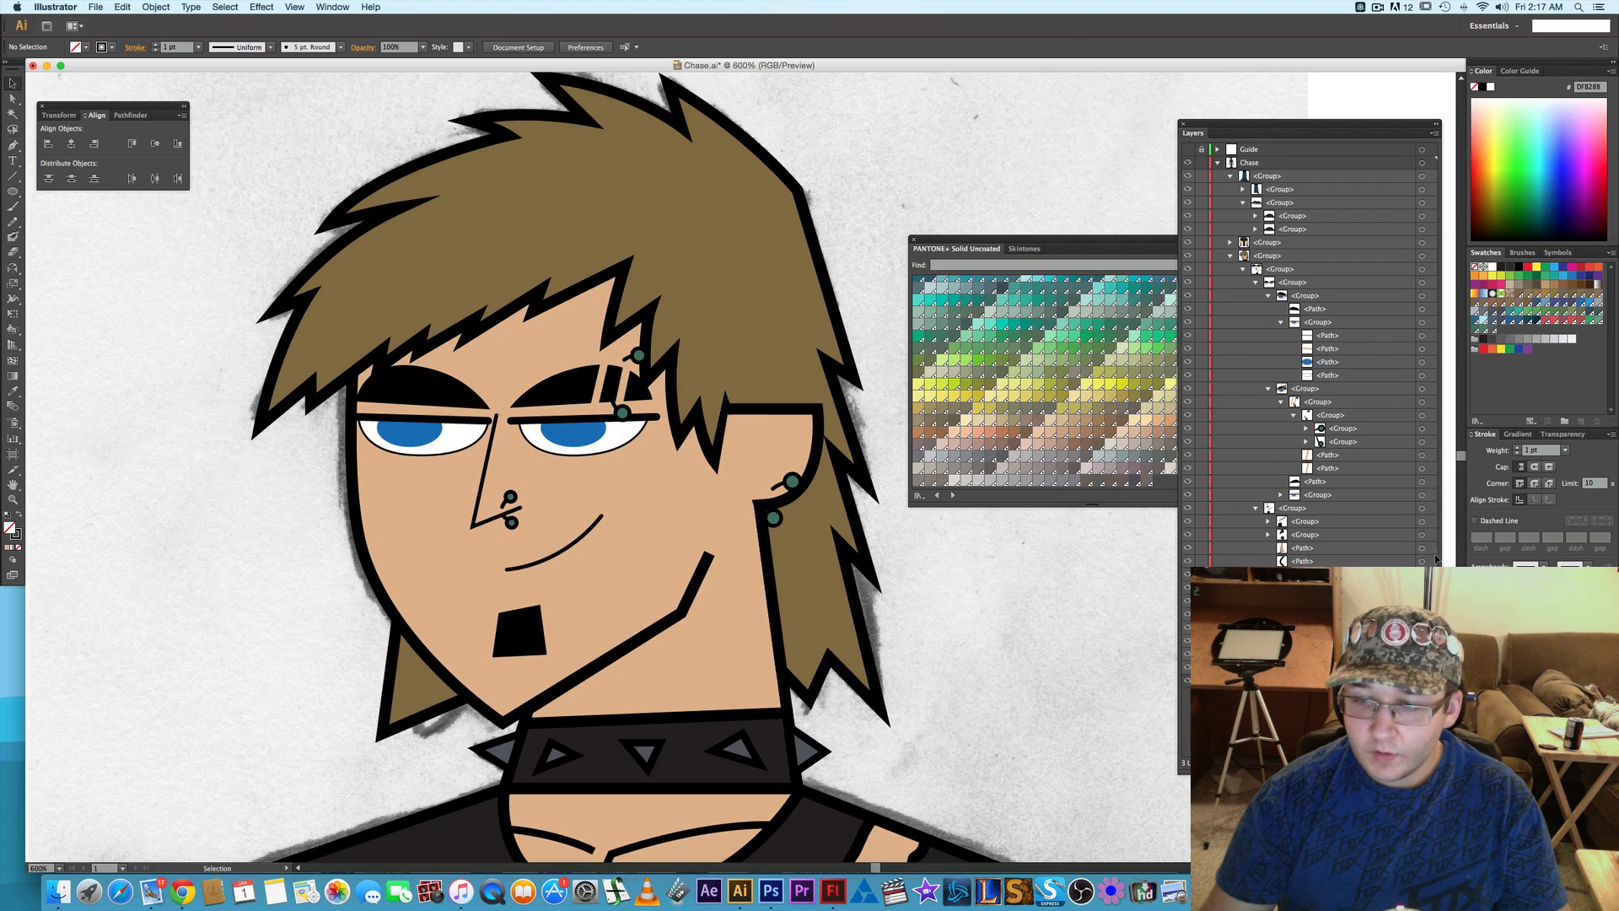
- Reselect both parts of the earring, shift it slightly outward and down along the earlobe, and deselect it
left_click(792, 481)
left_click(773, 518, "shift")
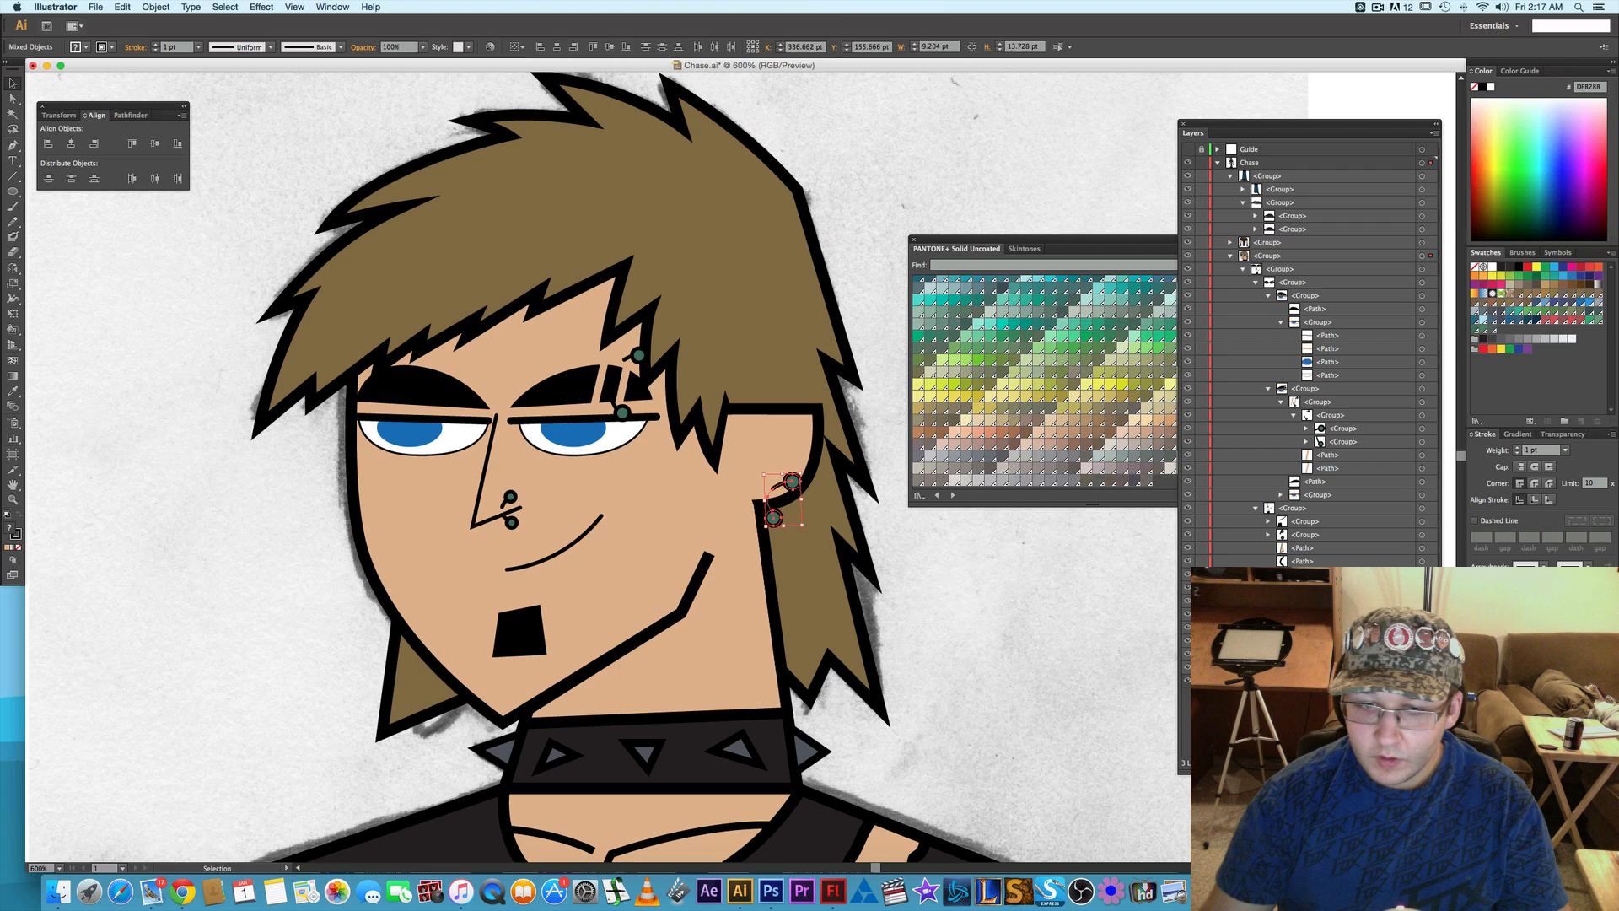
scroll(802, 530, "up", 2)
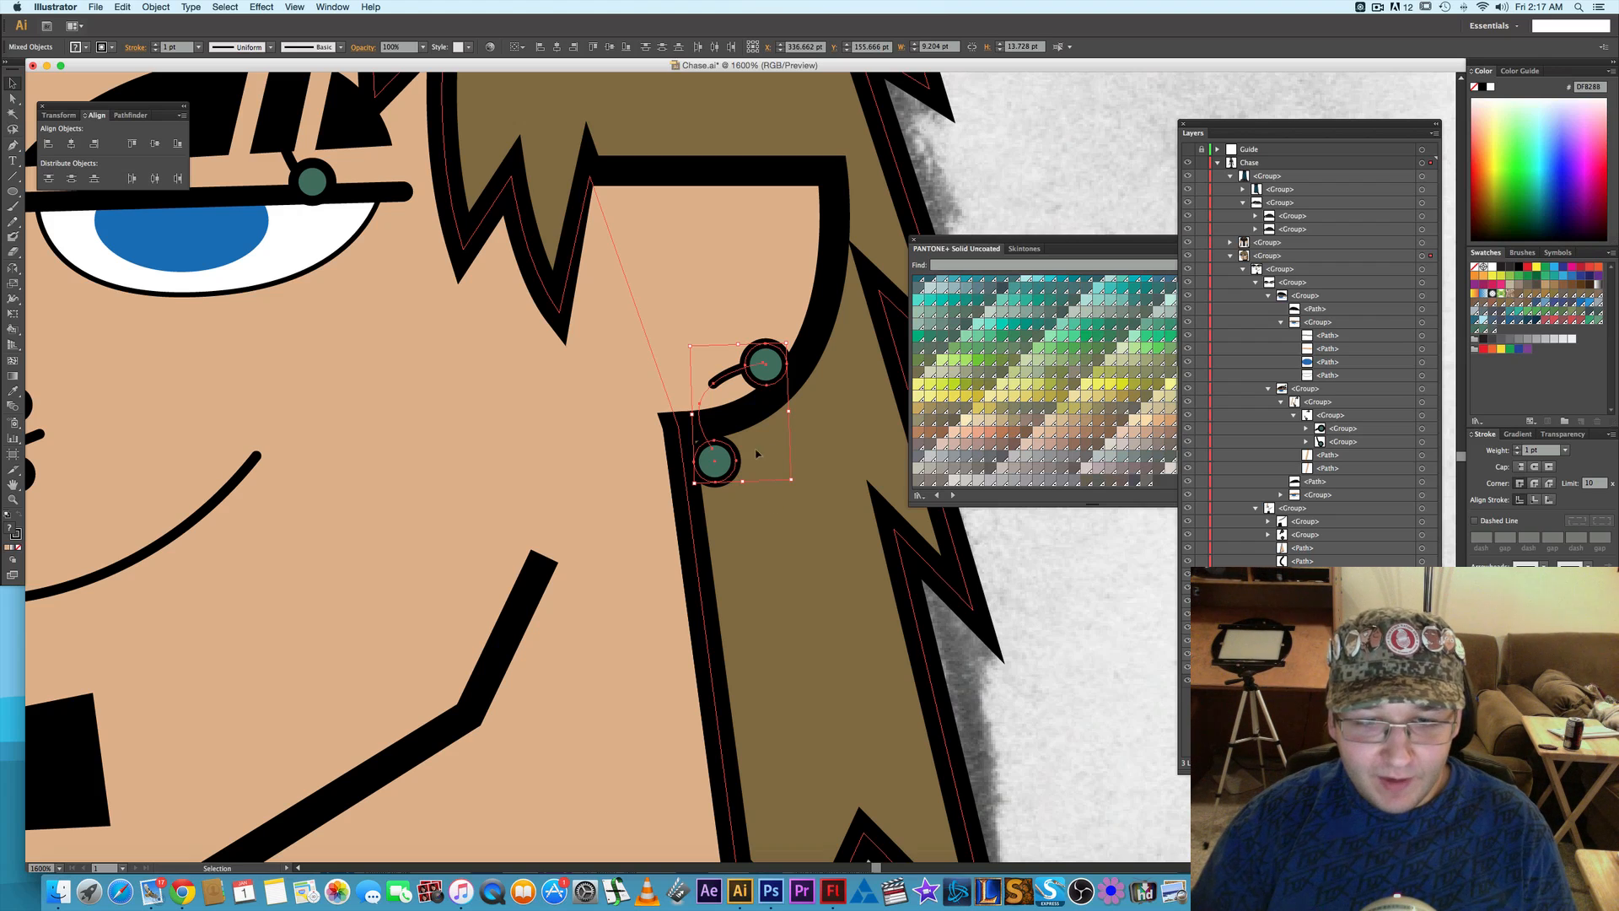
left_click_drag(726, 463, 734, 467)
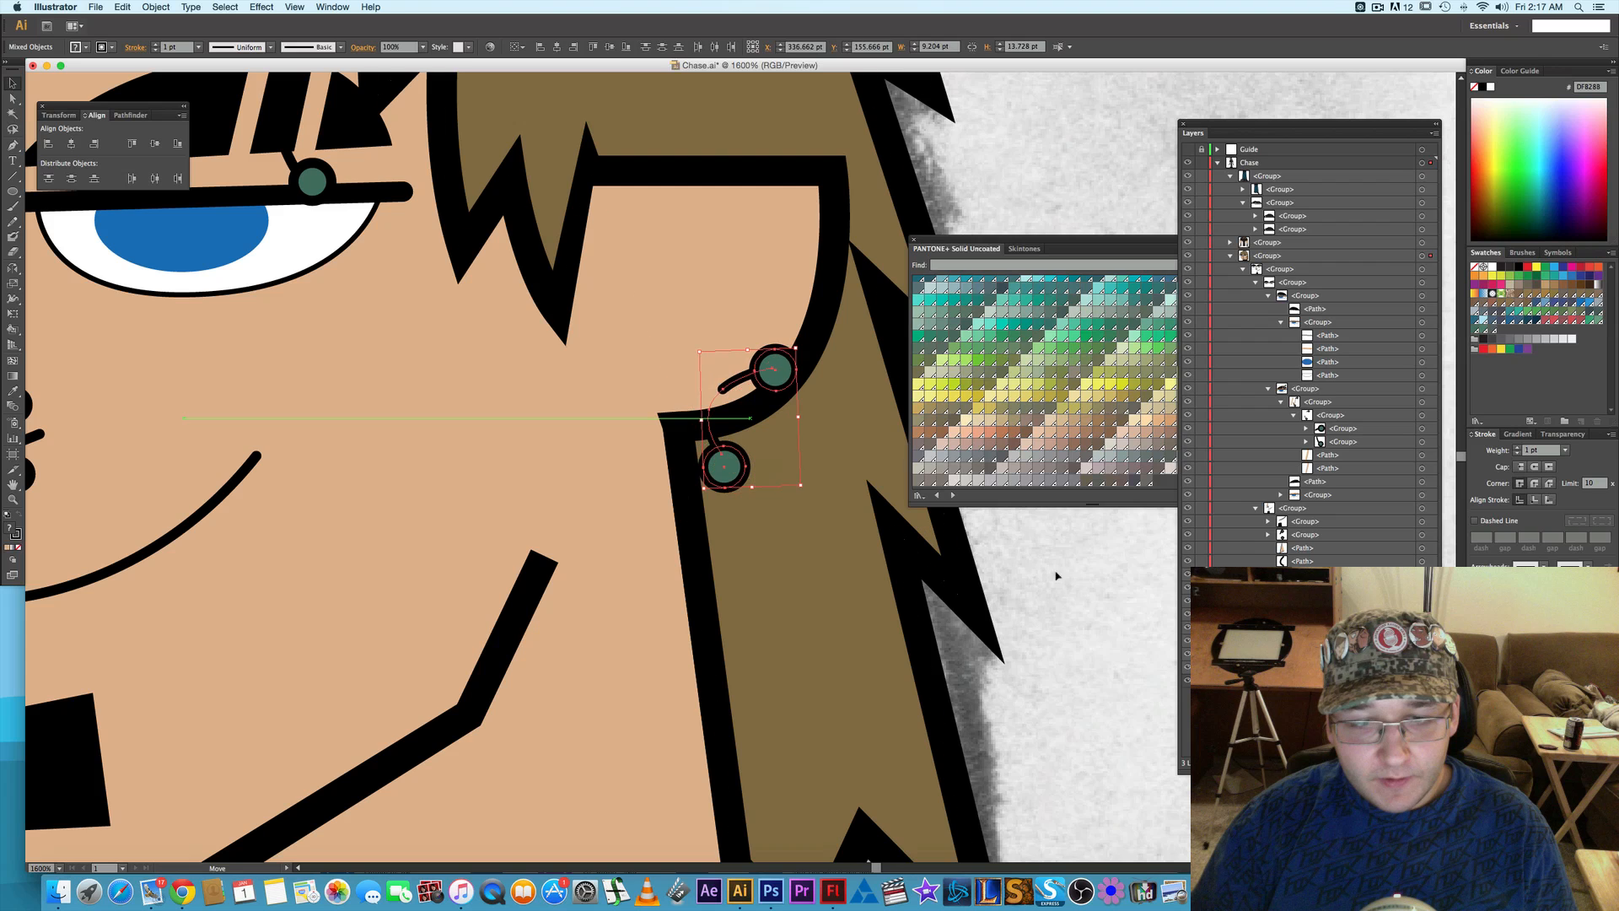
left_click(1070, 571)
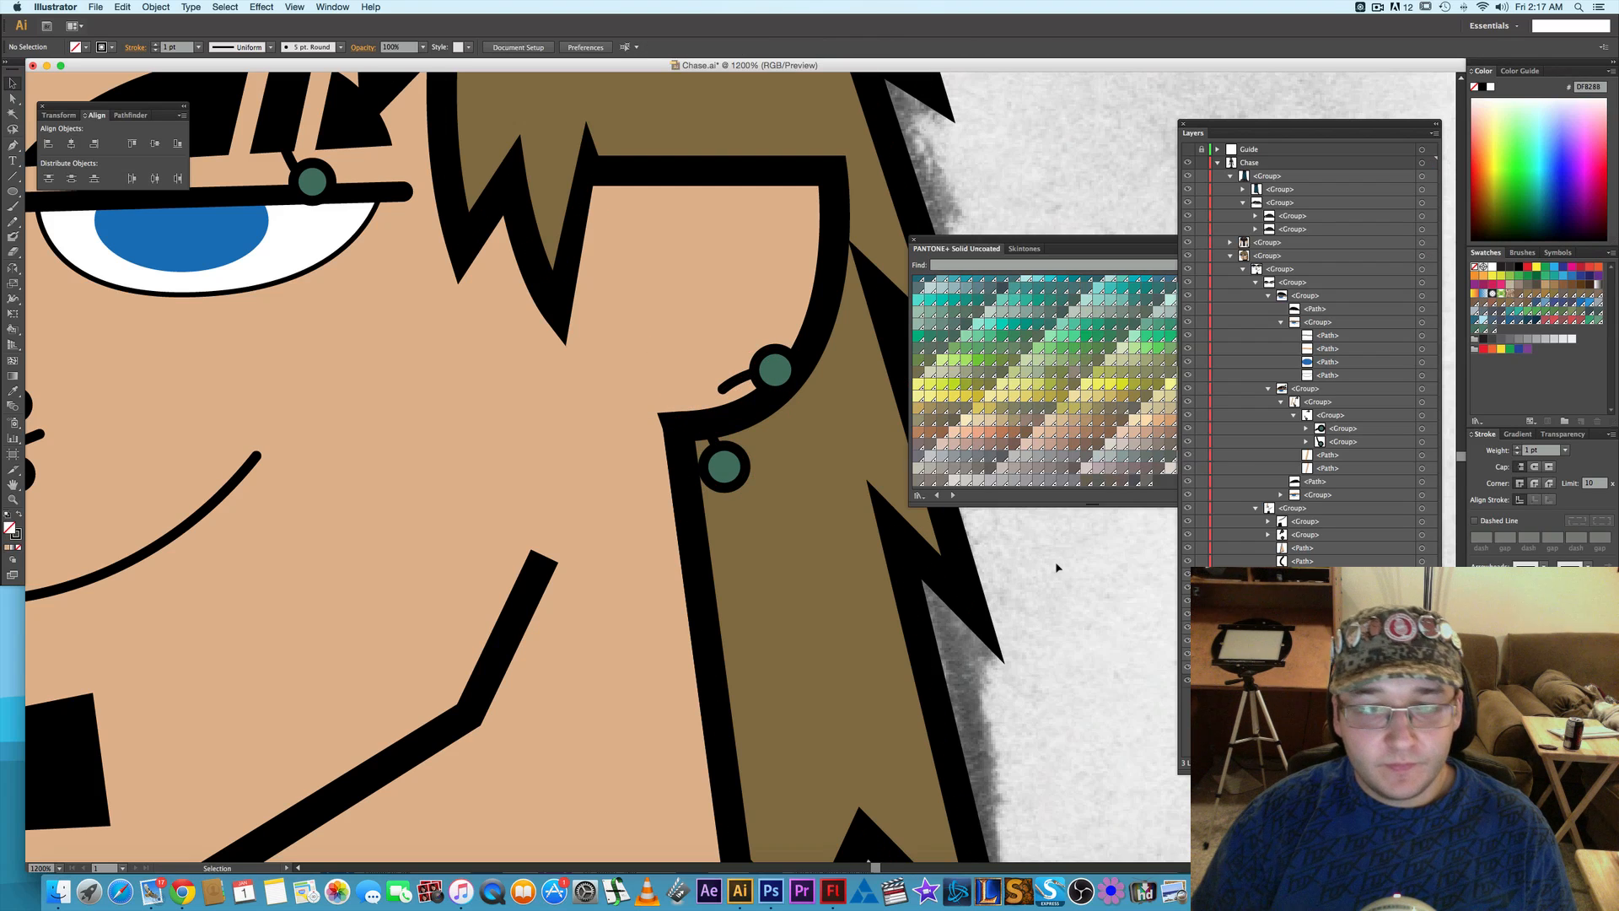
- Bring the whole figure into view and collapse the expanded groups inside the Chase layer
key("super+minus")
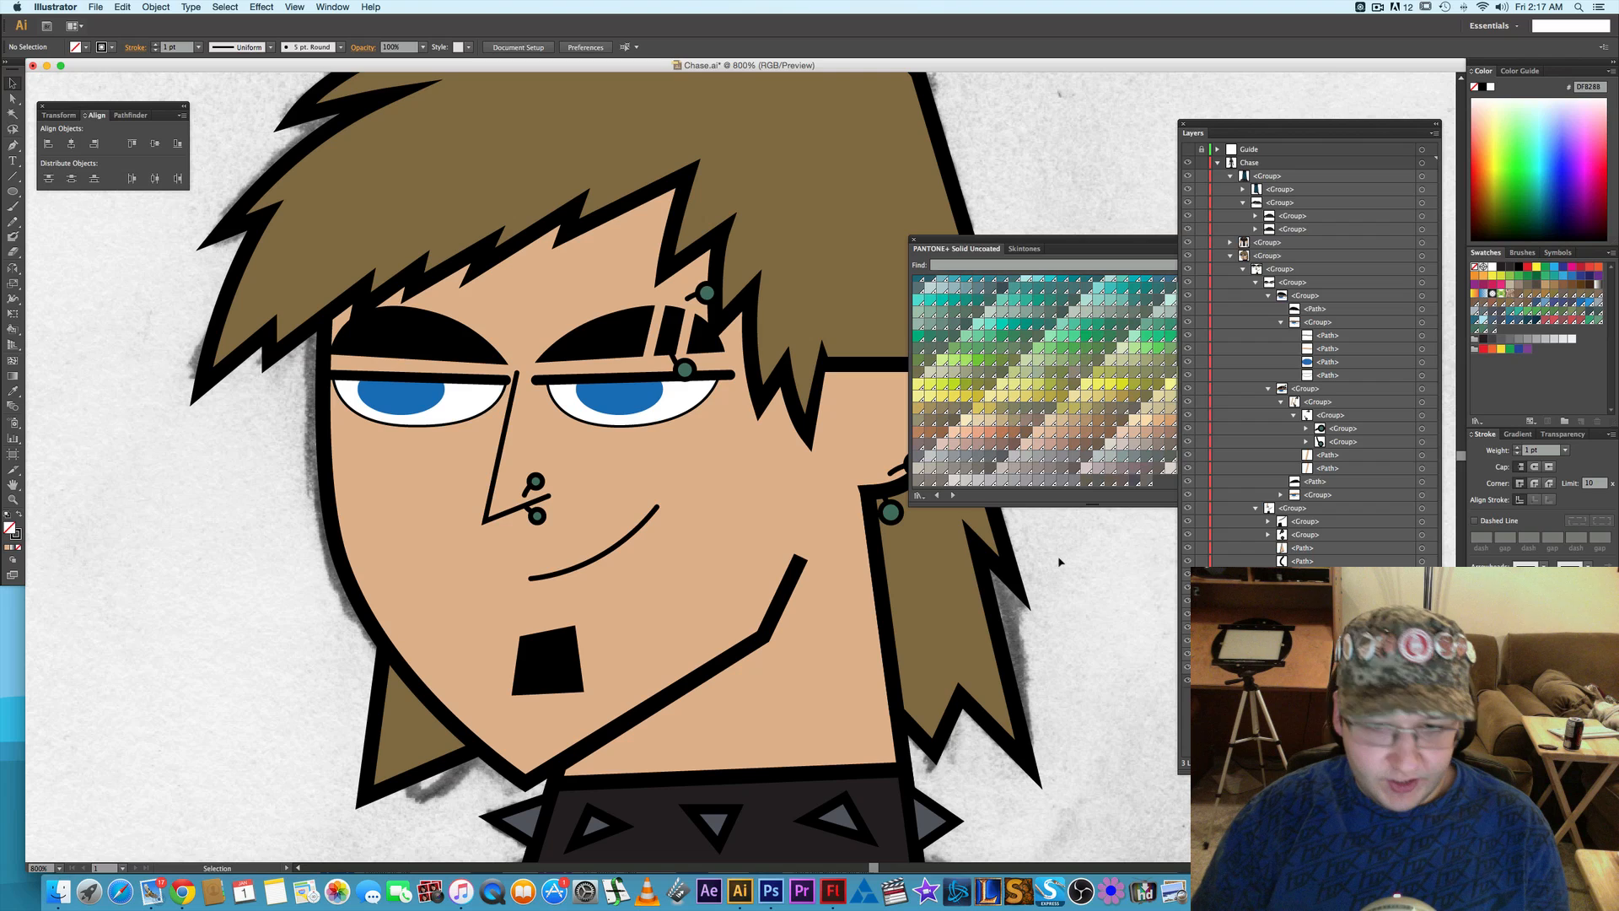
key("super+minus")
key("super+minus")
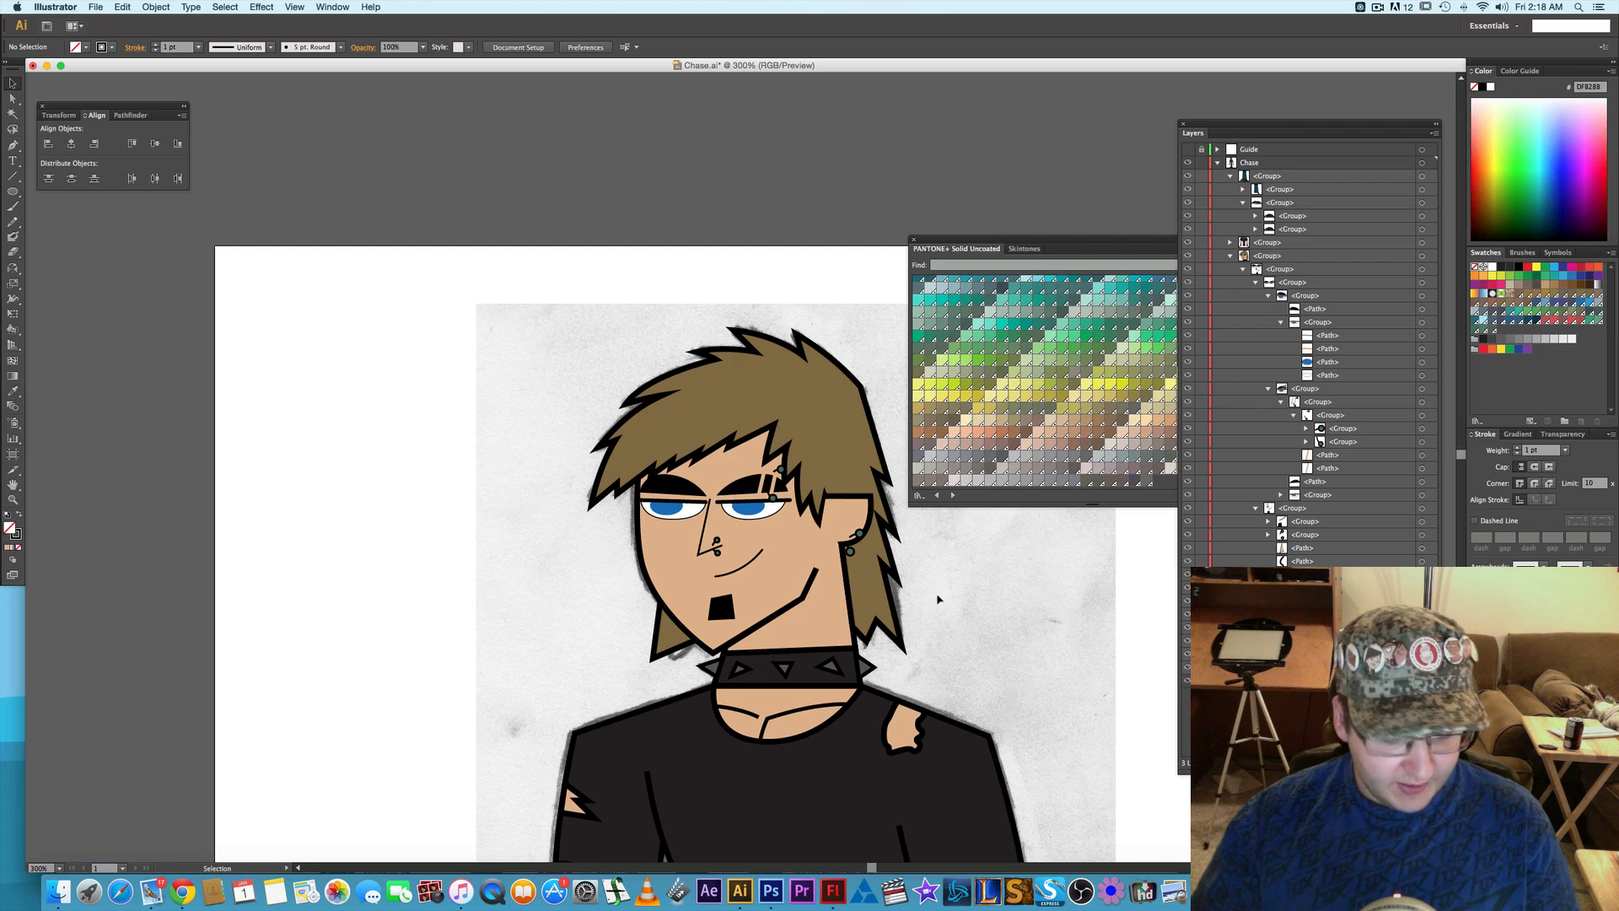
key("super+minus")
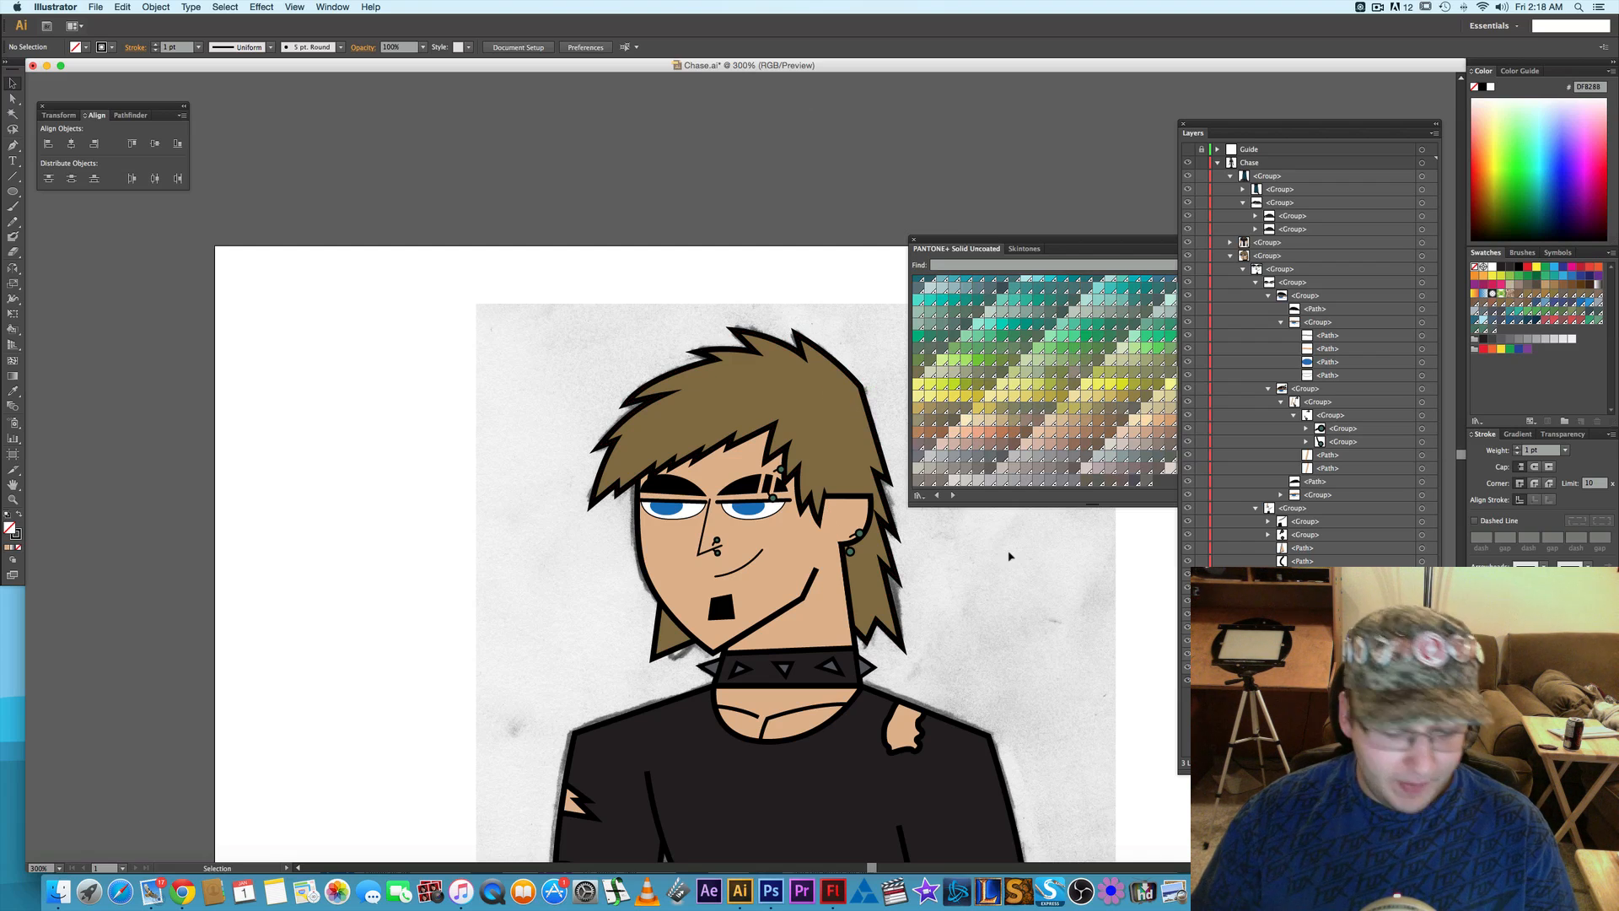
key("super+minus")
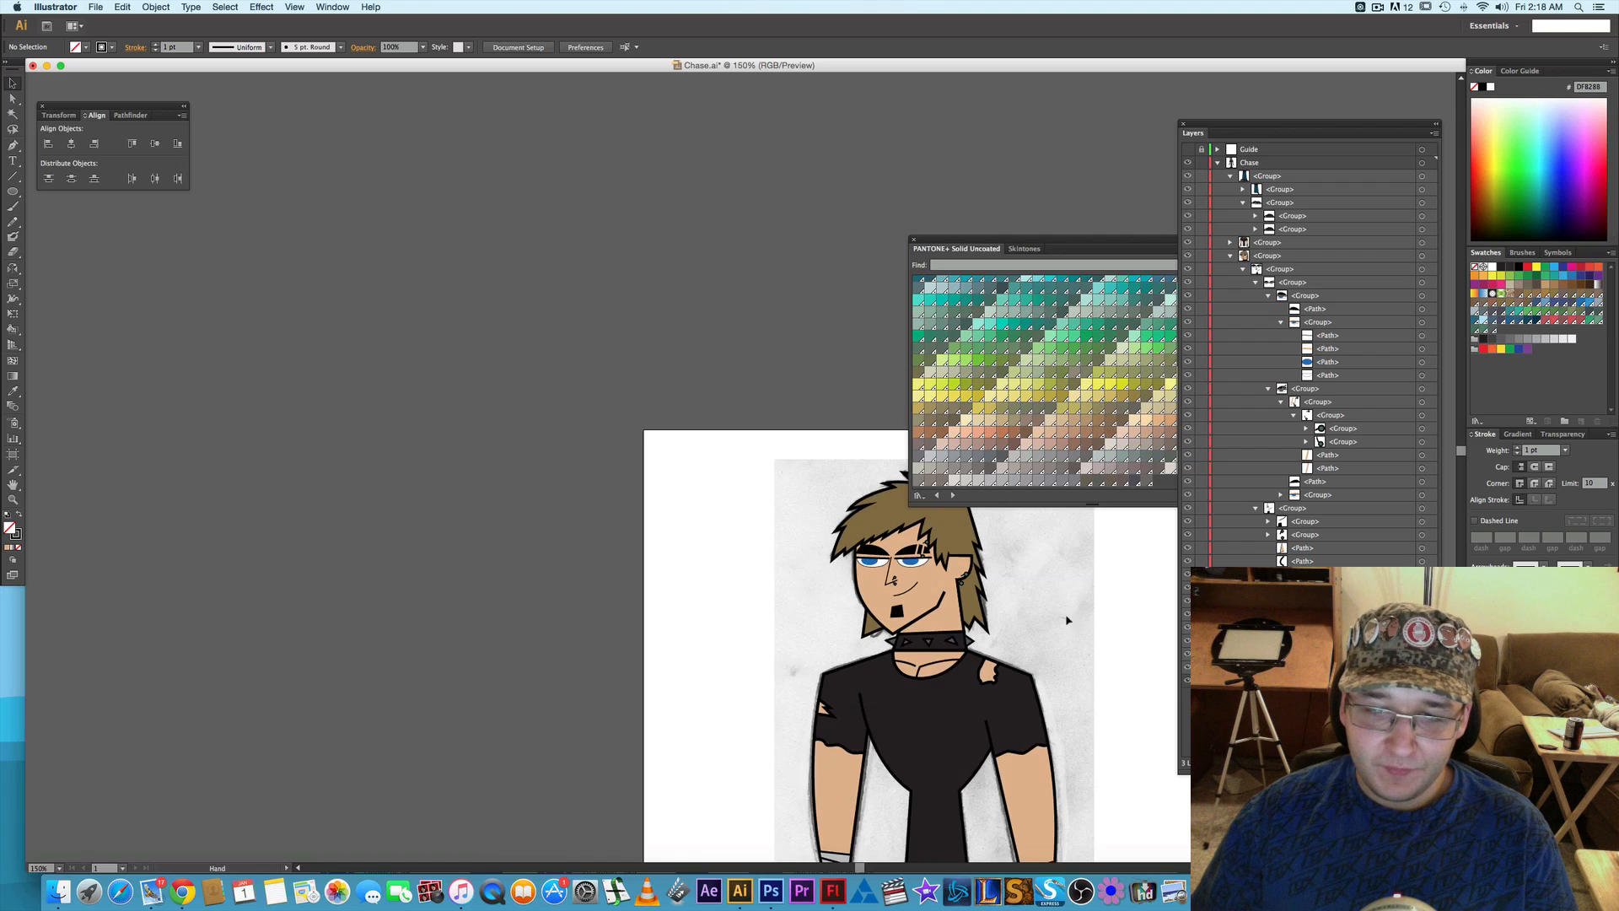
scroll(834, 321, "down", 10)
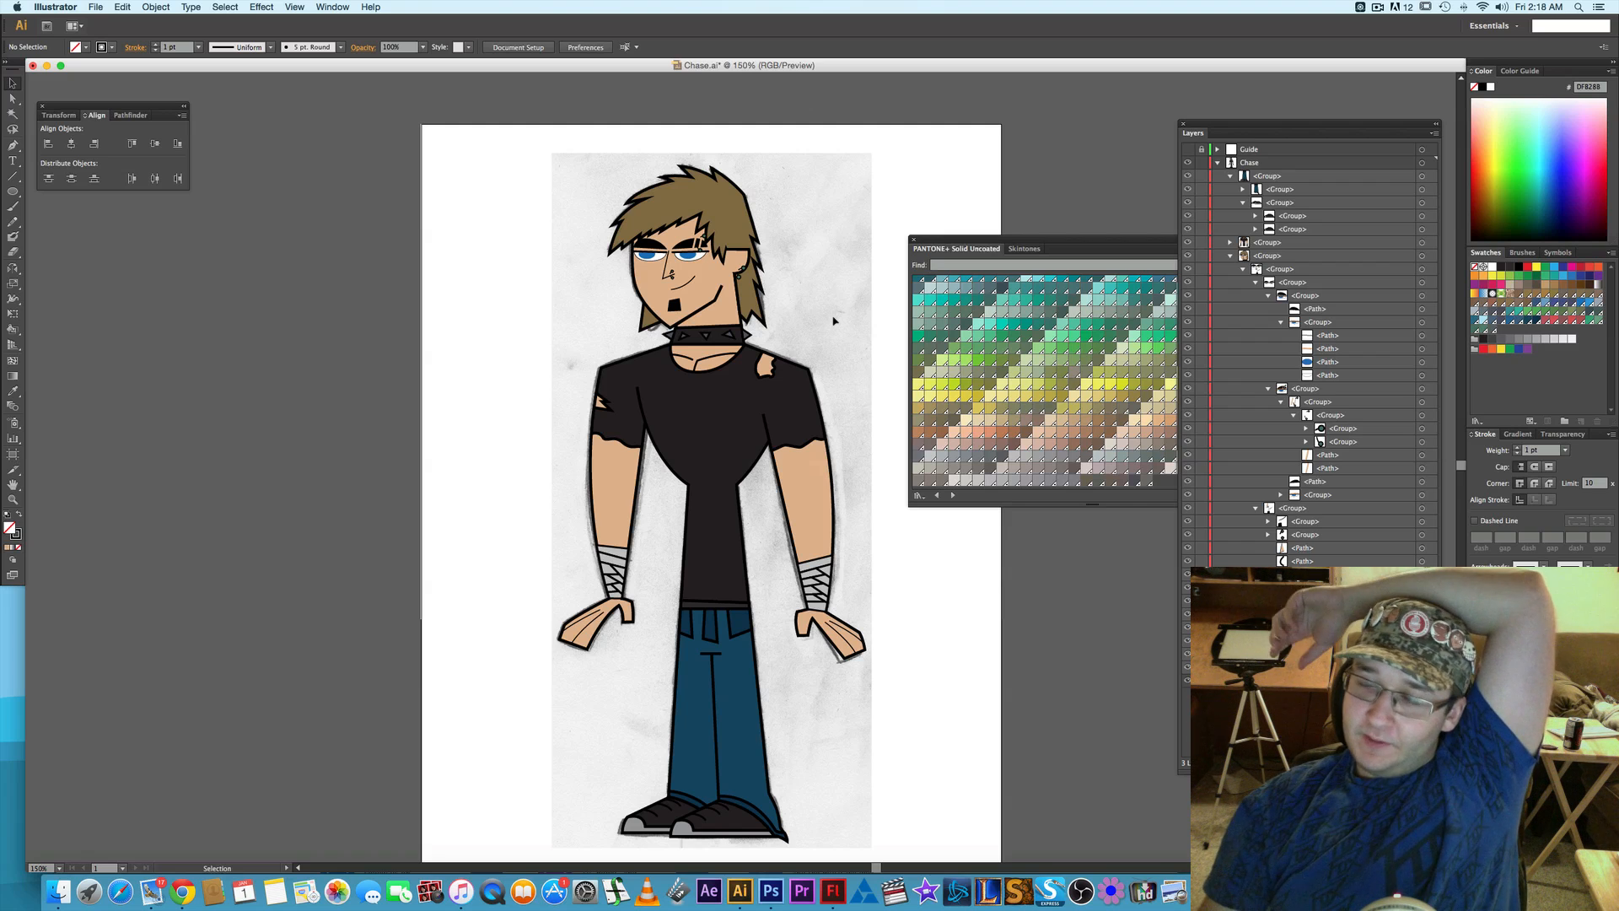
left_click(1232, 176)
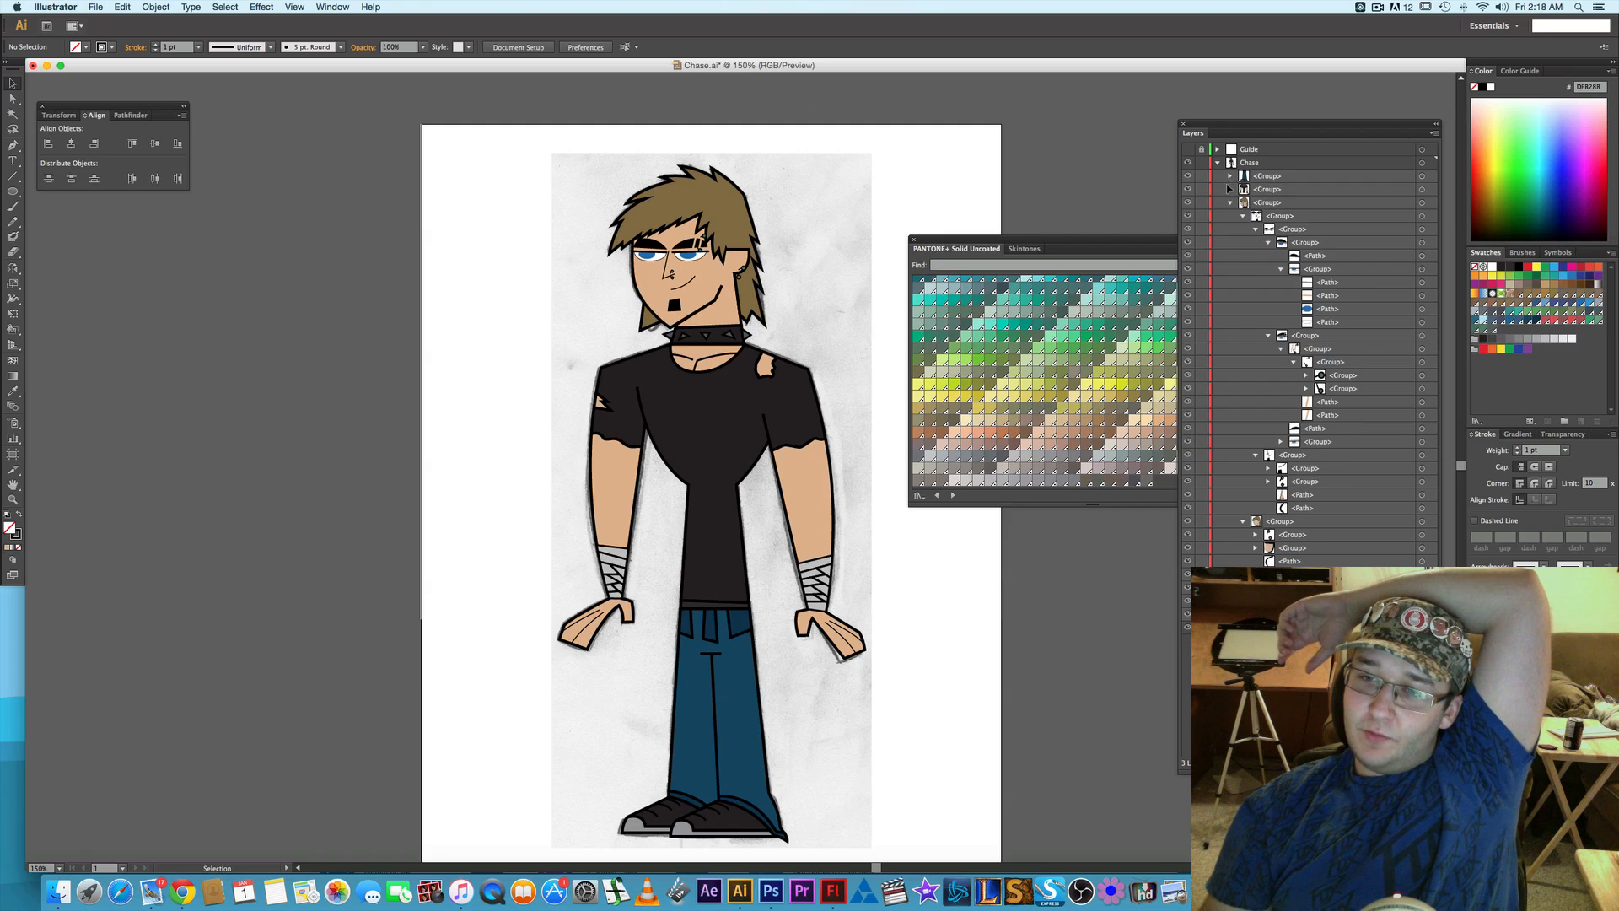
left_click(1229, 203)
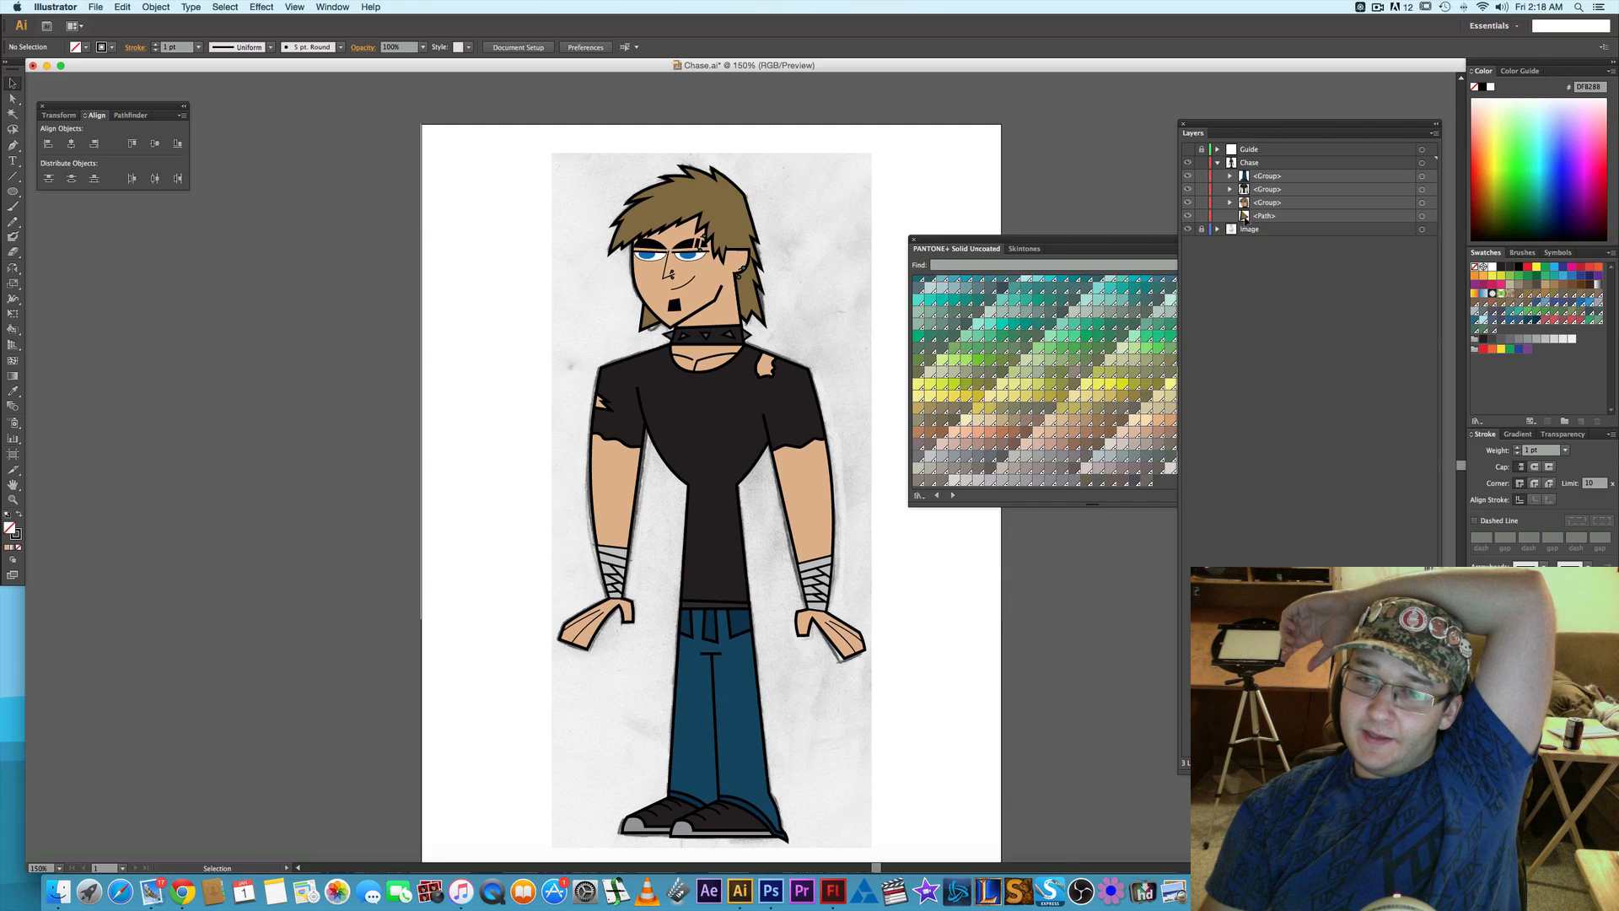
- Select the head group with the loose path below it to check which parts they cover, and clear the selection
left_click(1422, 216)
left_click(1422, 203, "shift")
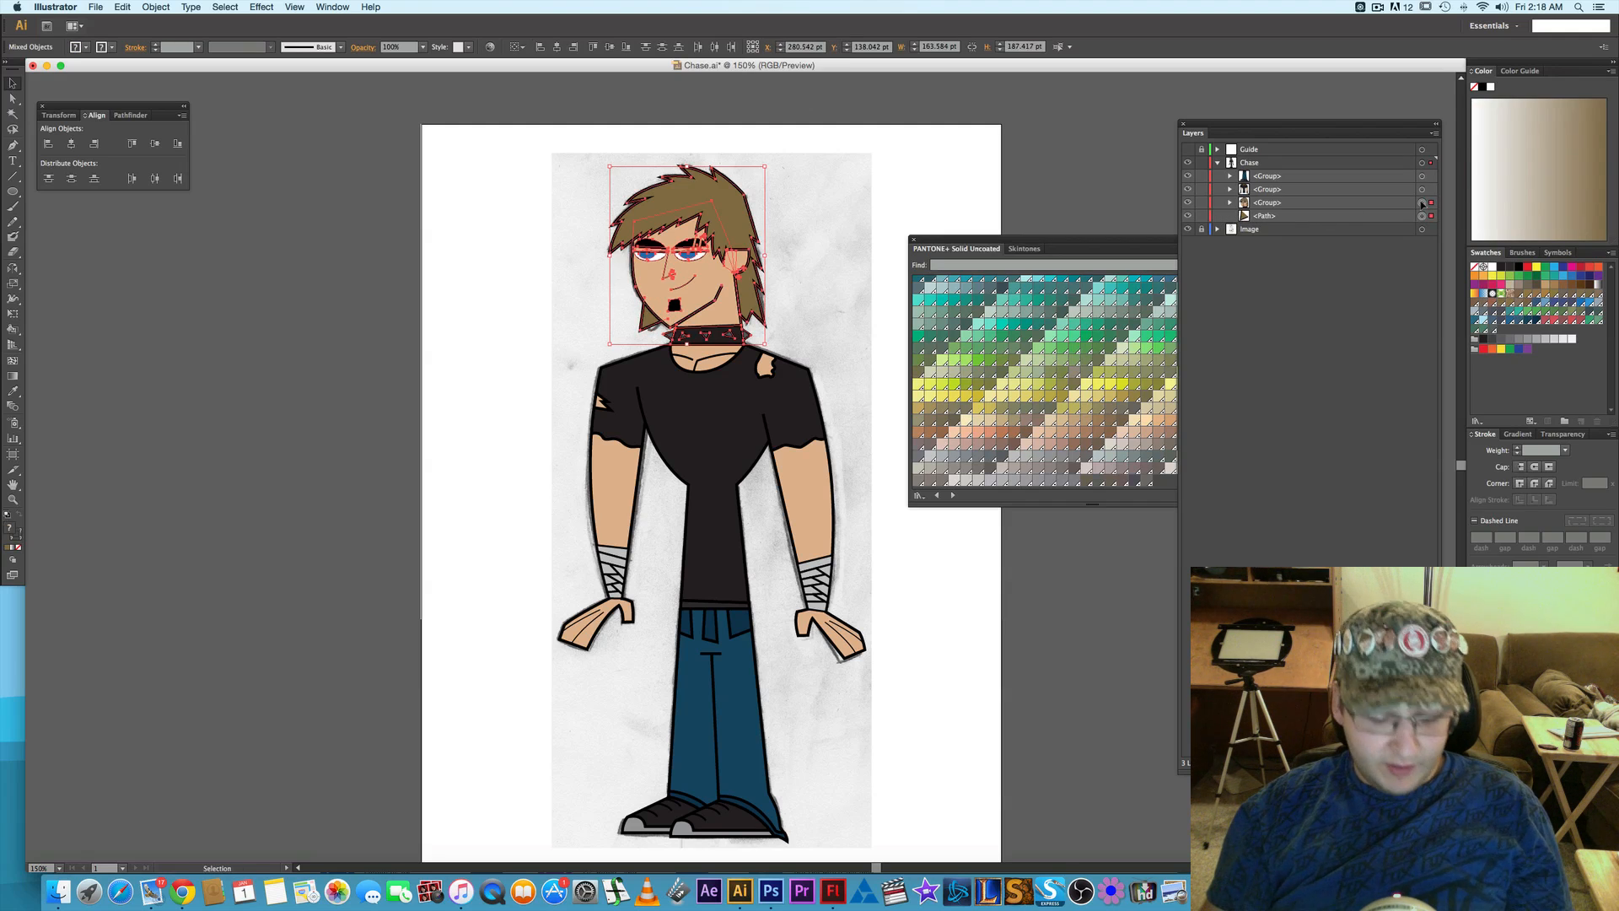
left_click(1230, 202, "alt")
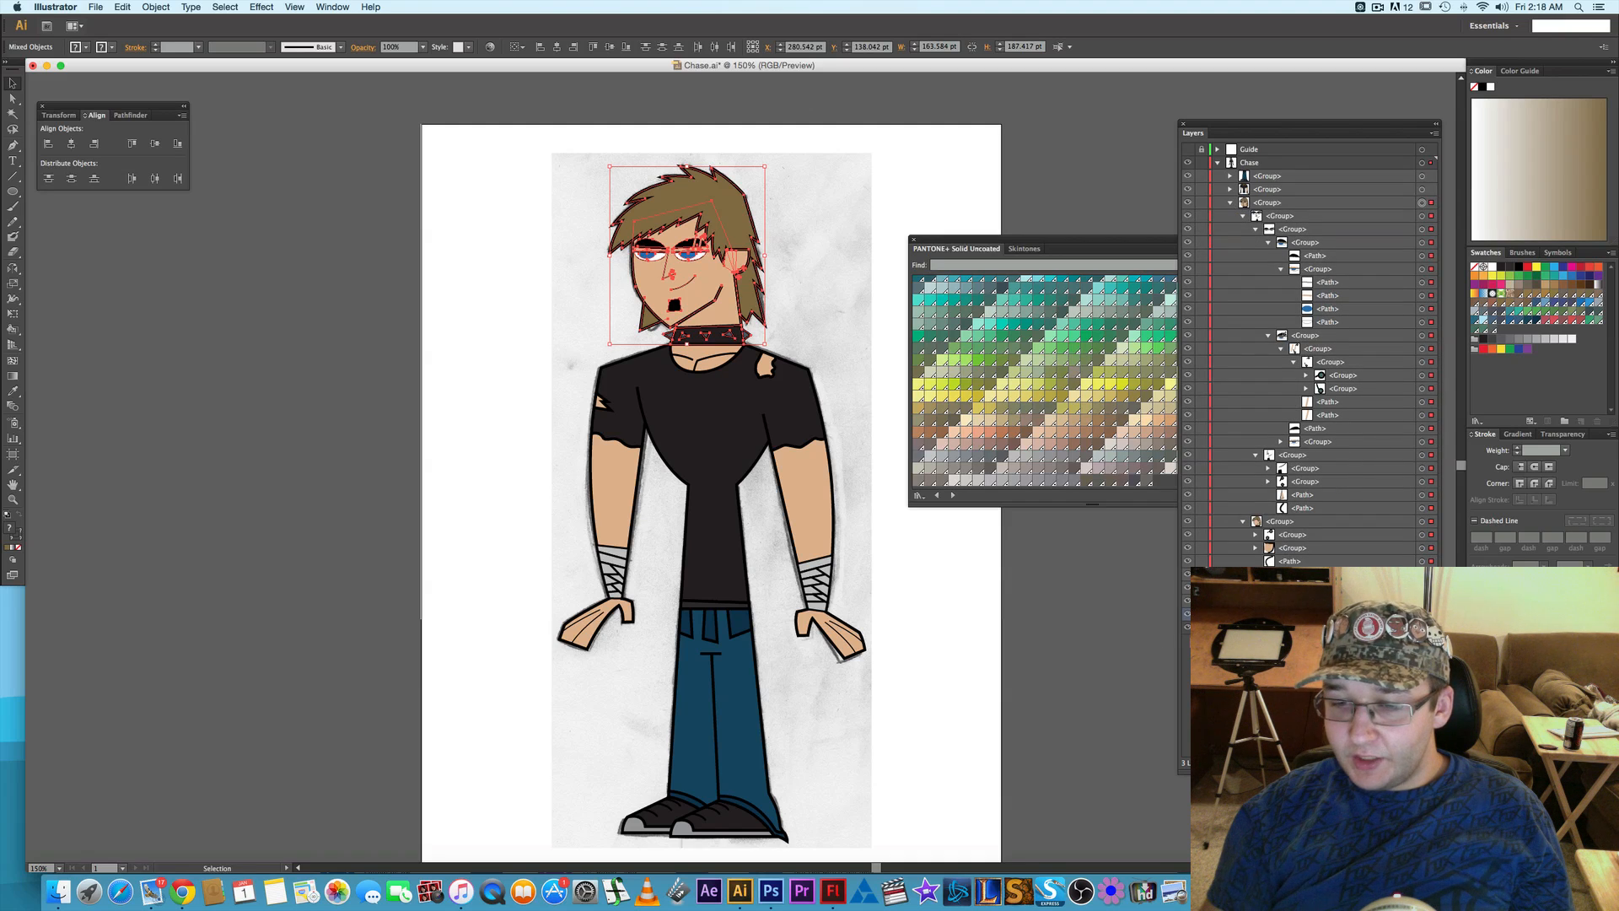
key("super+shift+a")
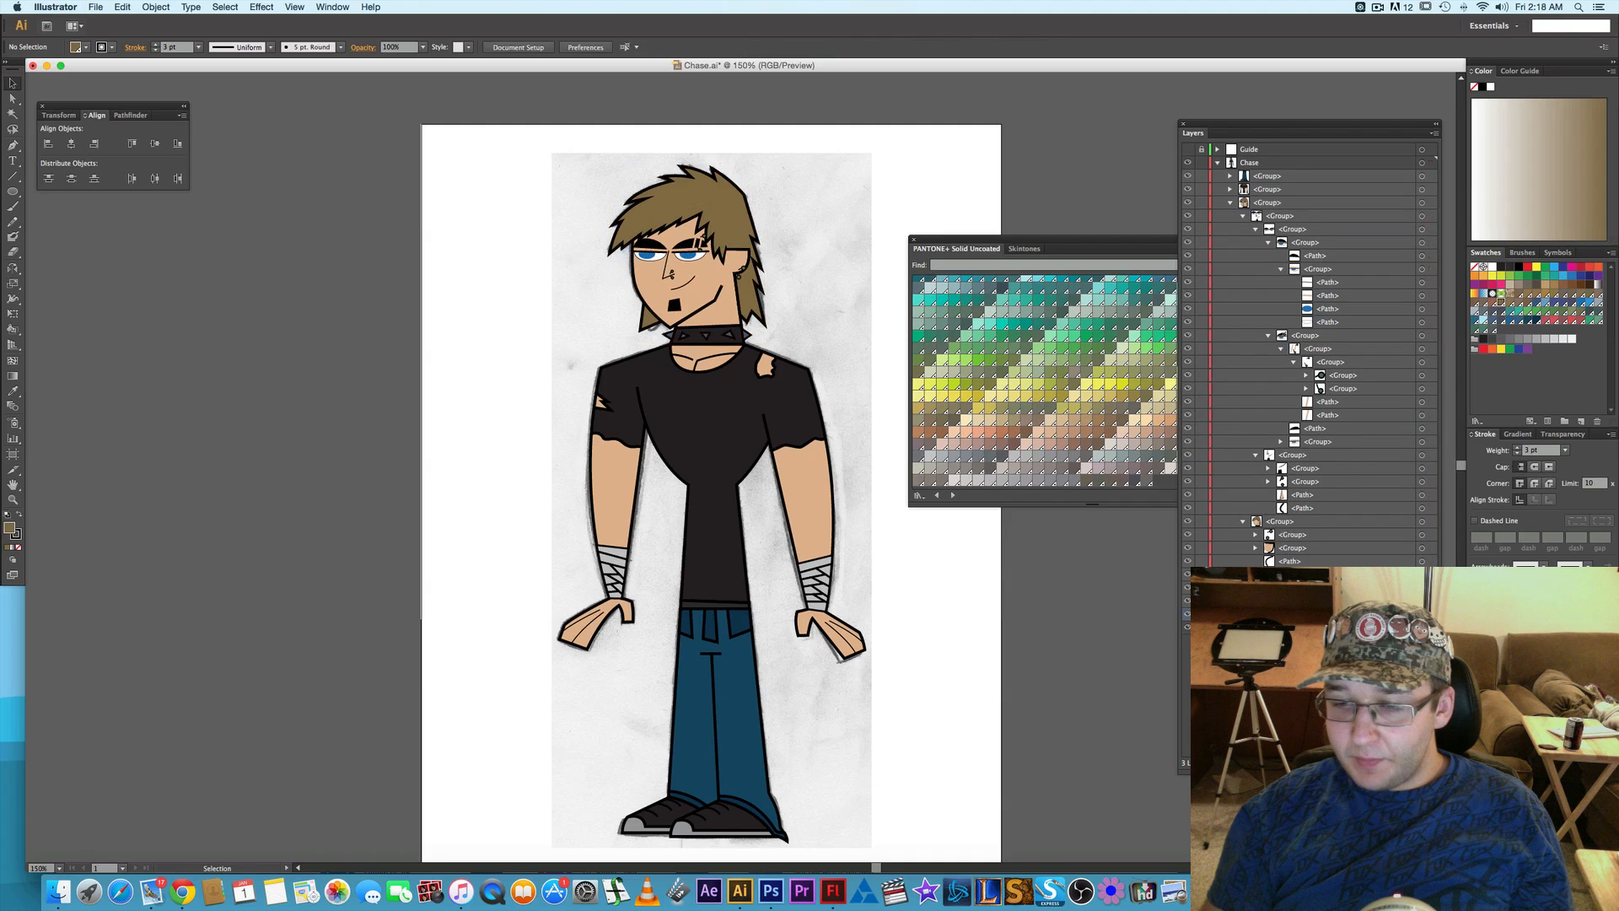
- Collapse the expanded head group inside the Chase layer
left_click(1230, 202)
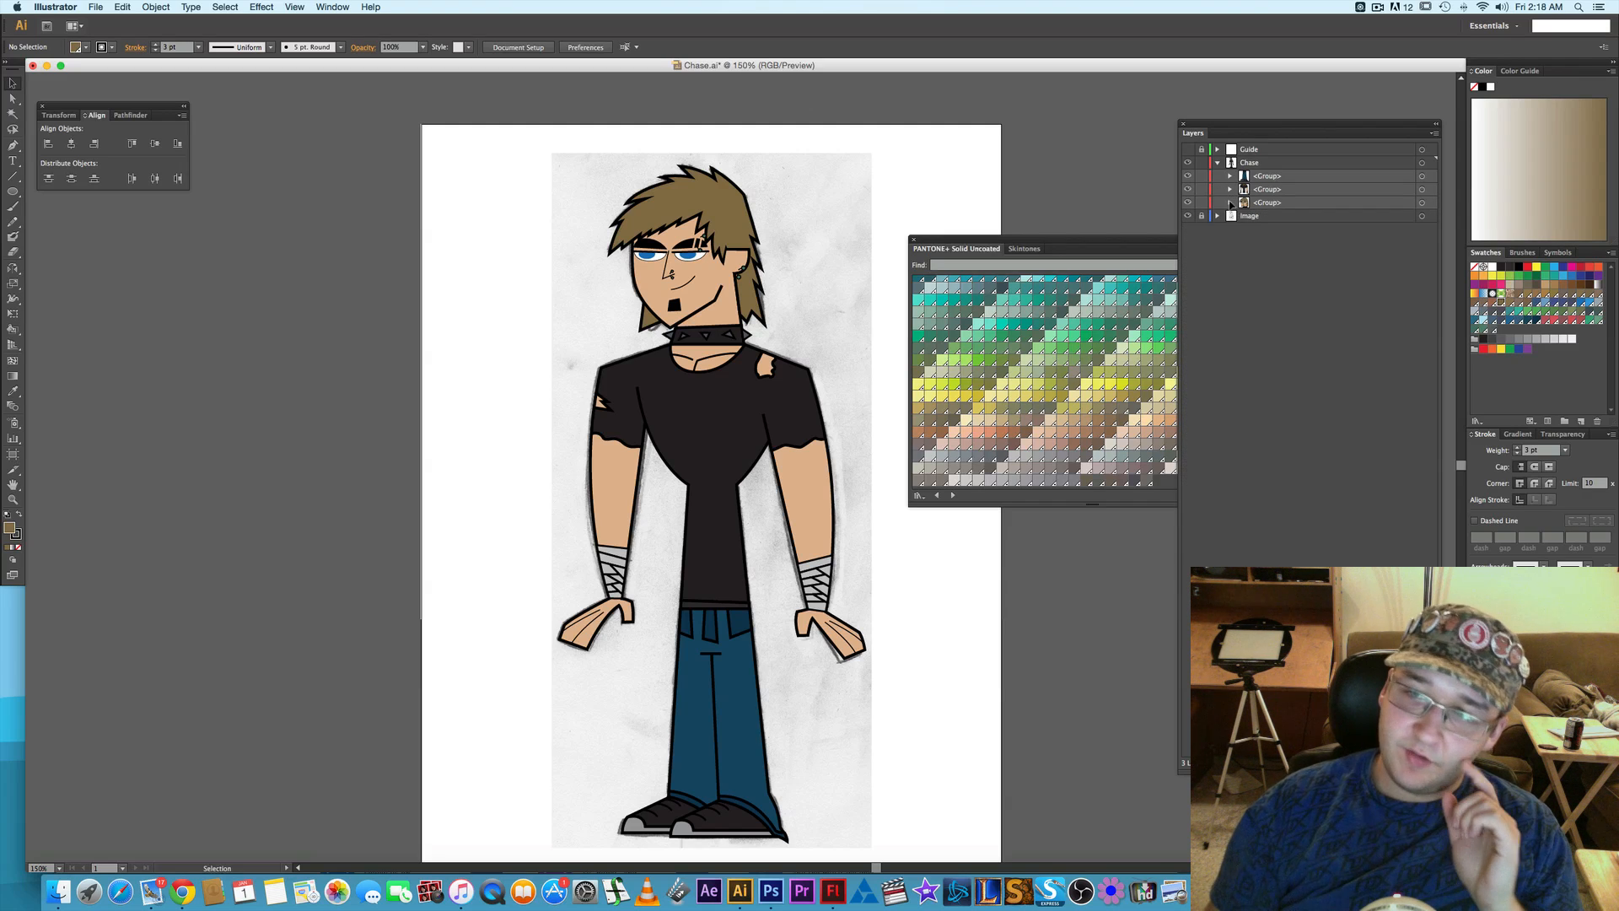
left_click(1276, 204)
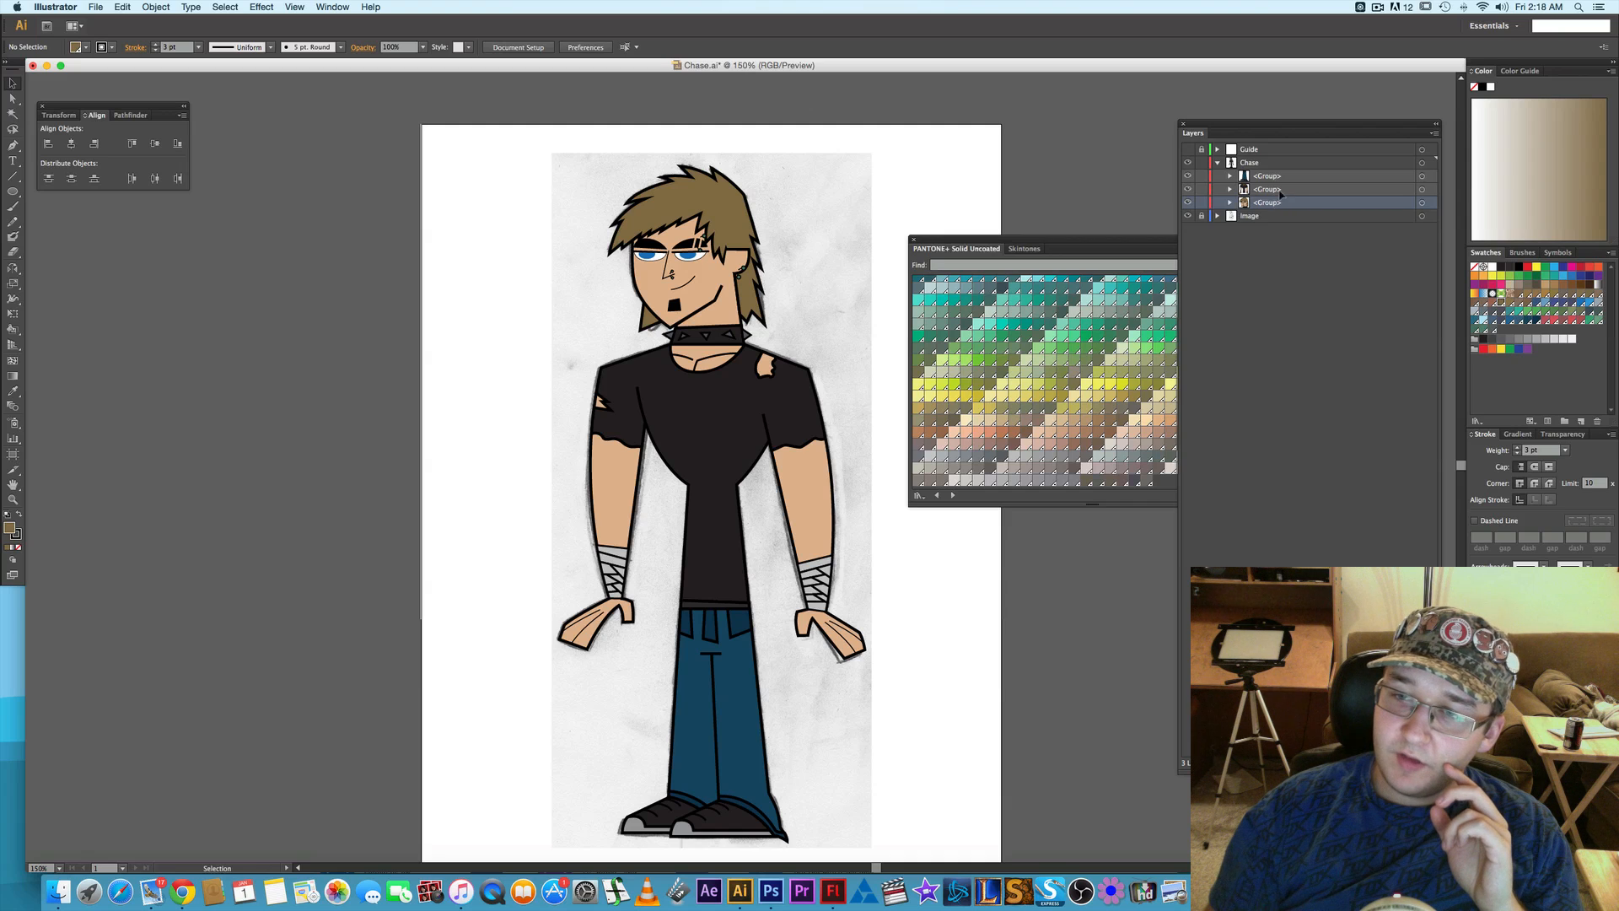
left_click_drag(1281, 195, 1286, 179)
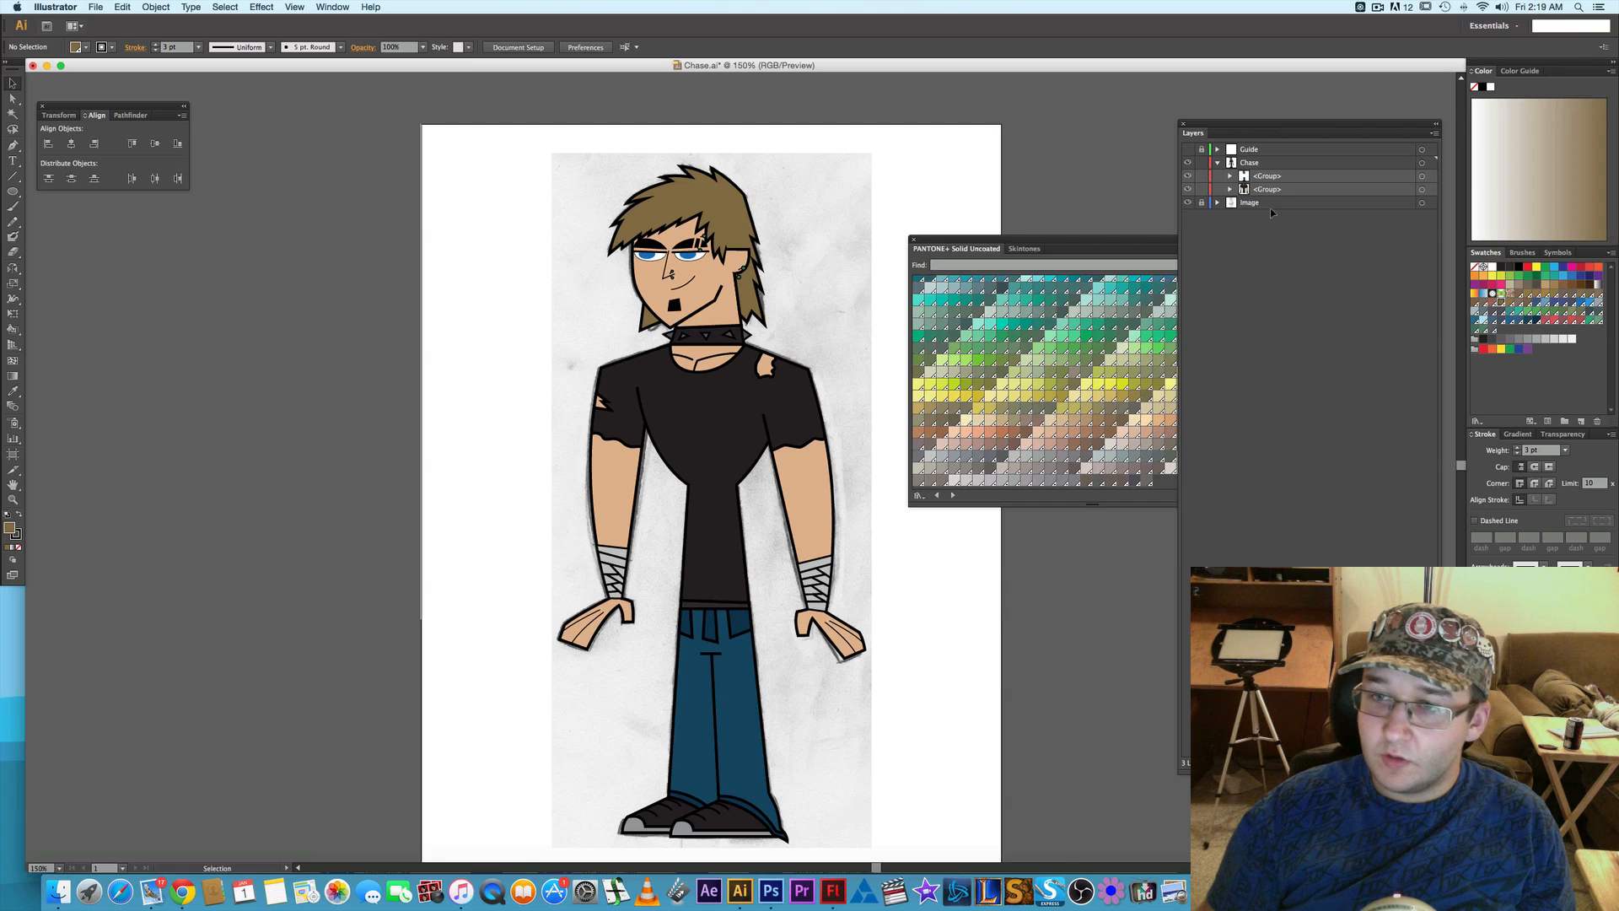
key("super+z")
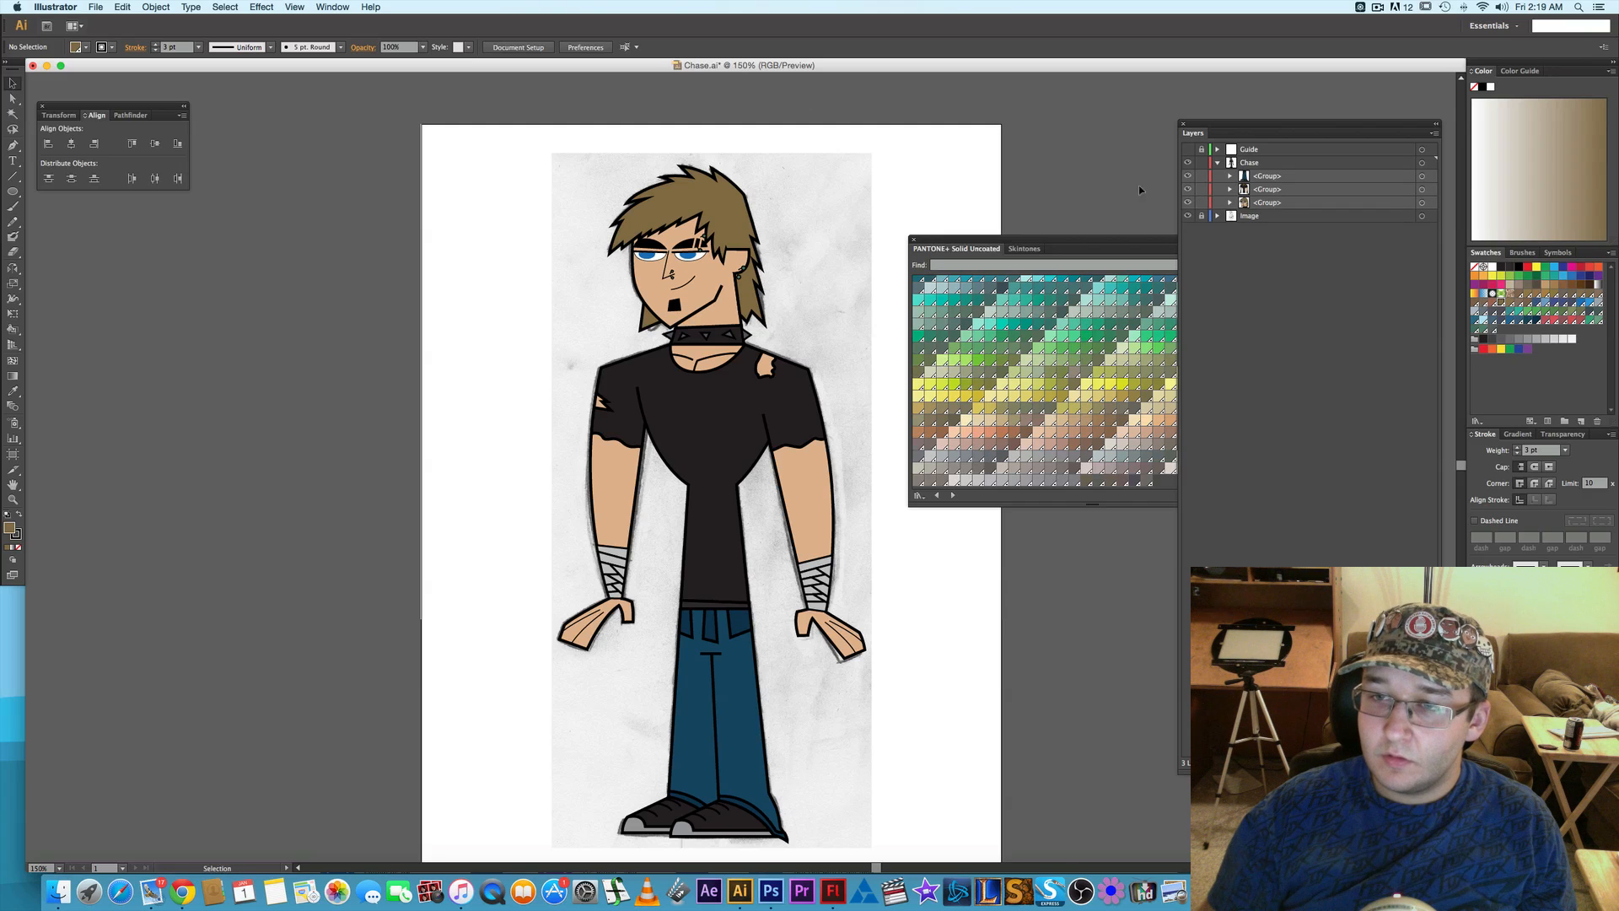
- Reorder the Chase layer's groups so the head is on top, the torso in the middle and the legs at the bottom
left_click(1280, 204)
left_click_drag(1283, 203, 1223, 189)
left_click(1271, 204)
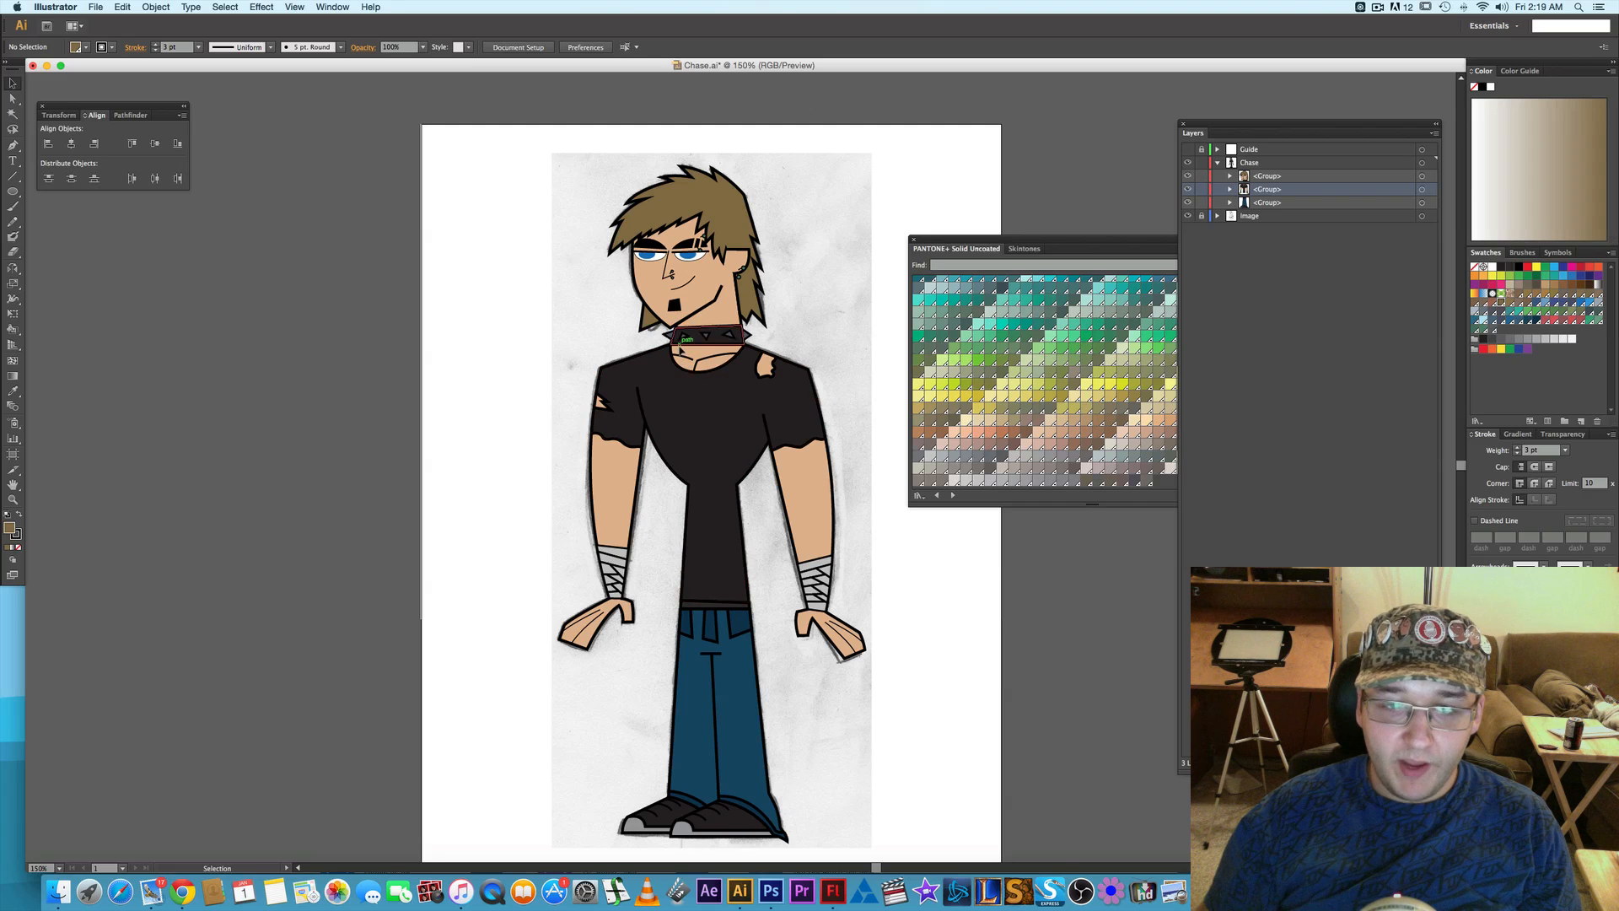
- Hide the Image layer with the scanned sketch and check the whole vector figure on the white artboard
scroll(680, 346, "up", 2)
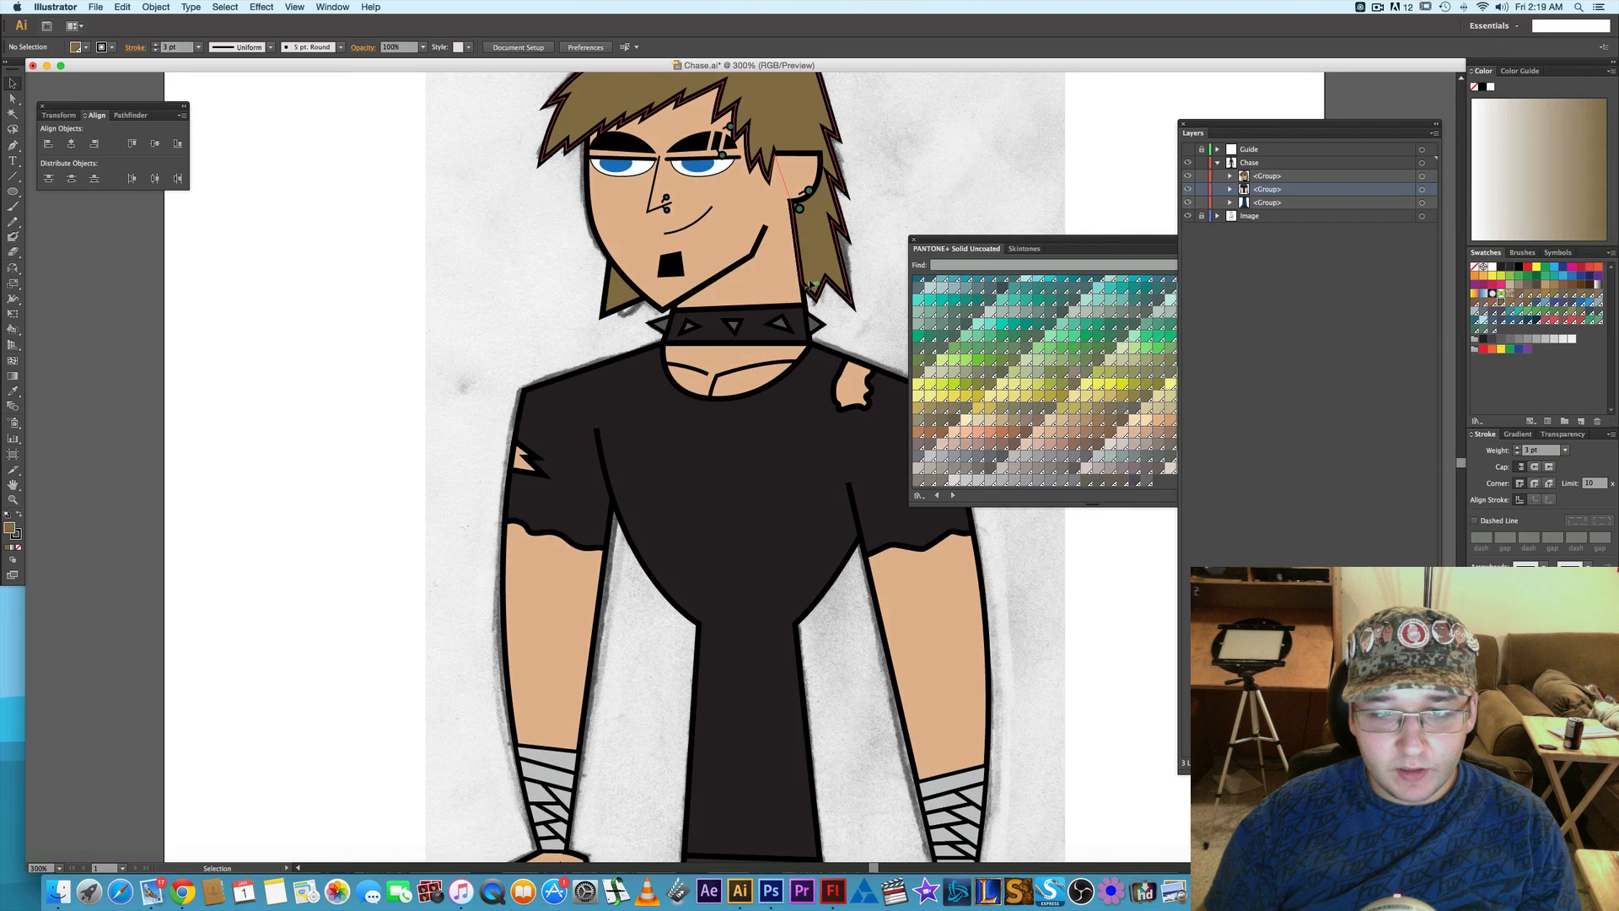
left_click_drag(803, 293, 738, 346)
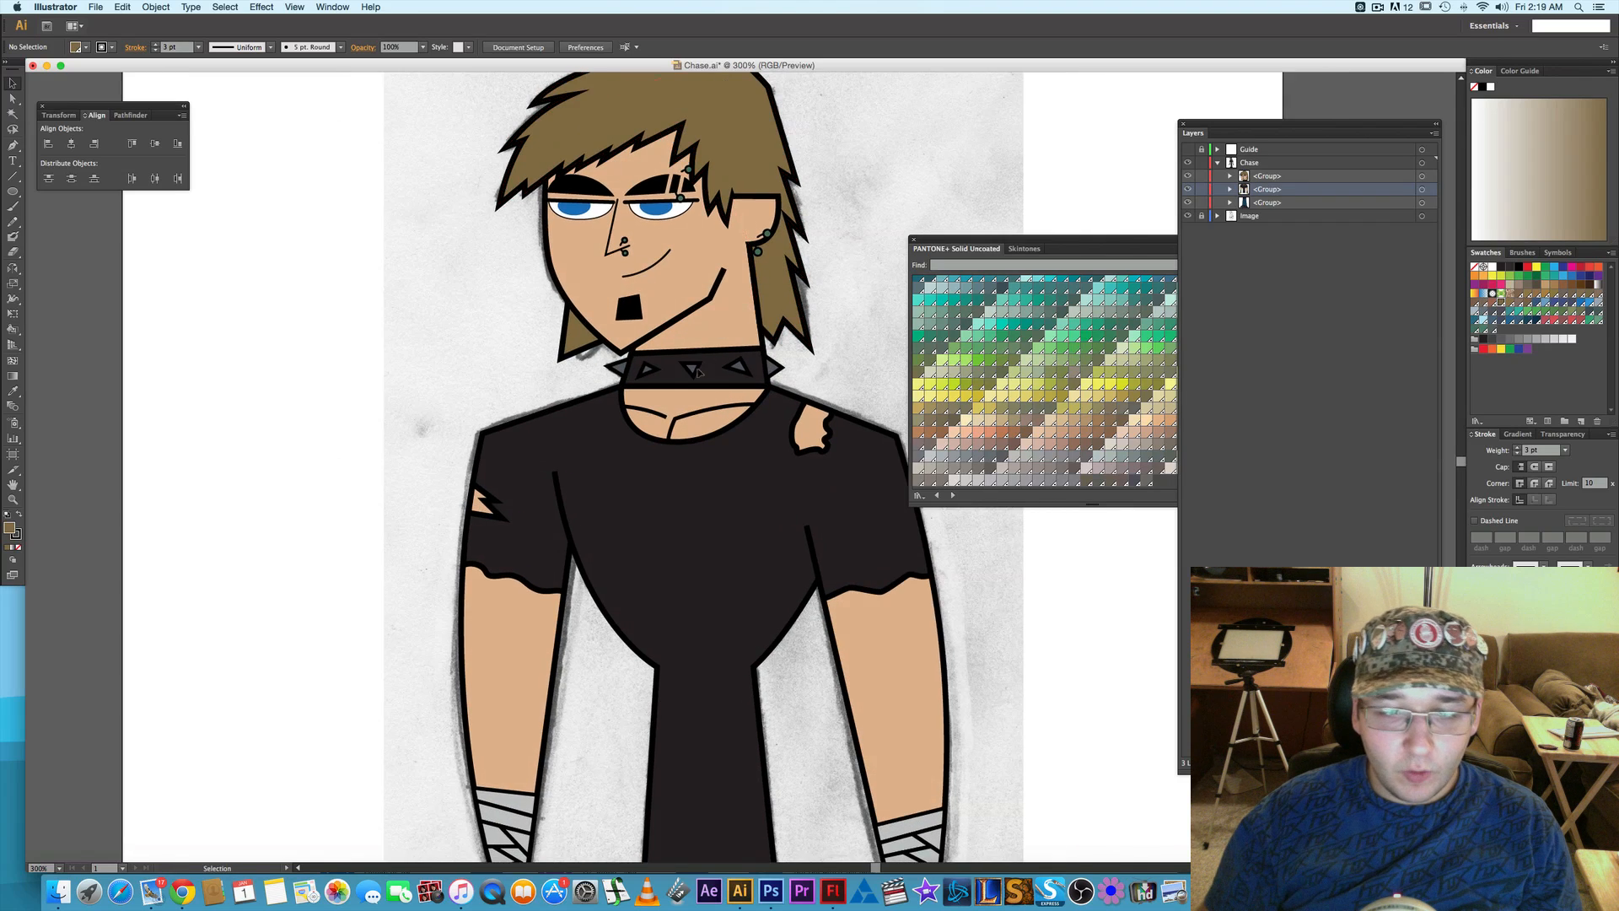
left_click(1188, 216)
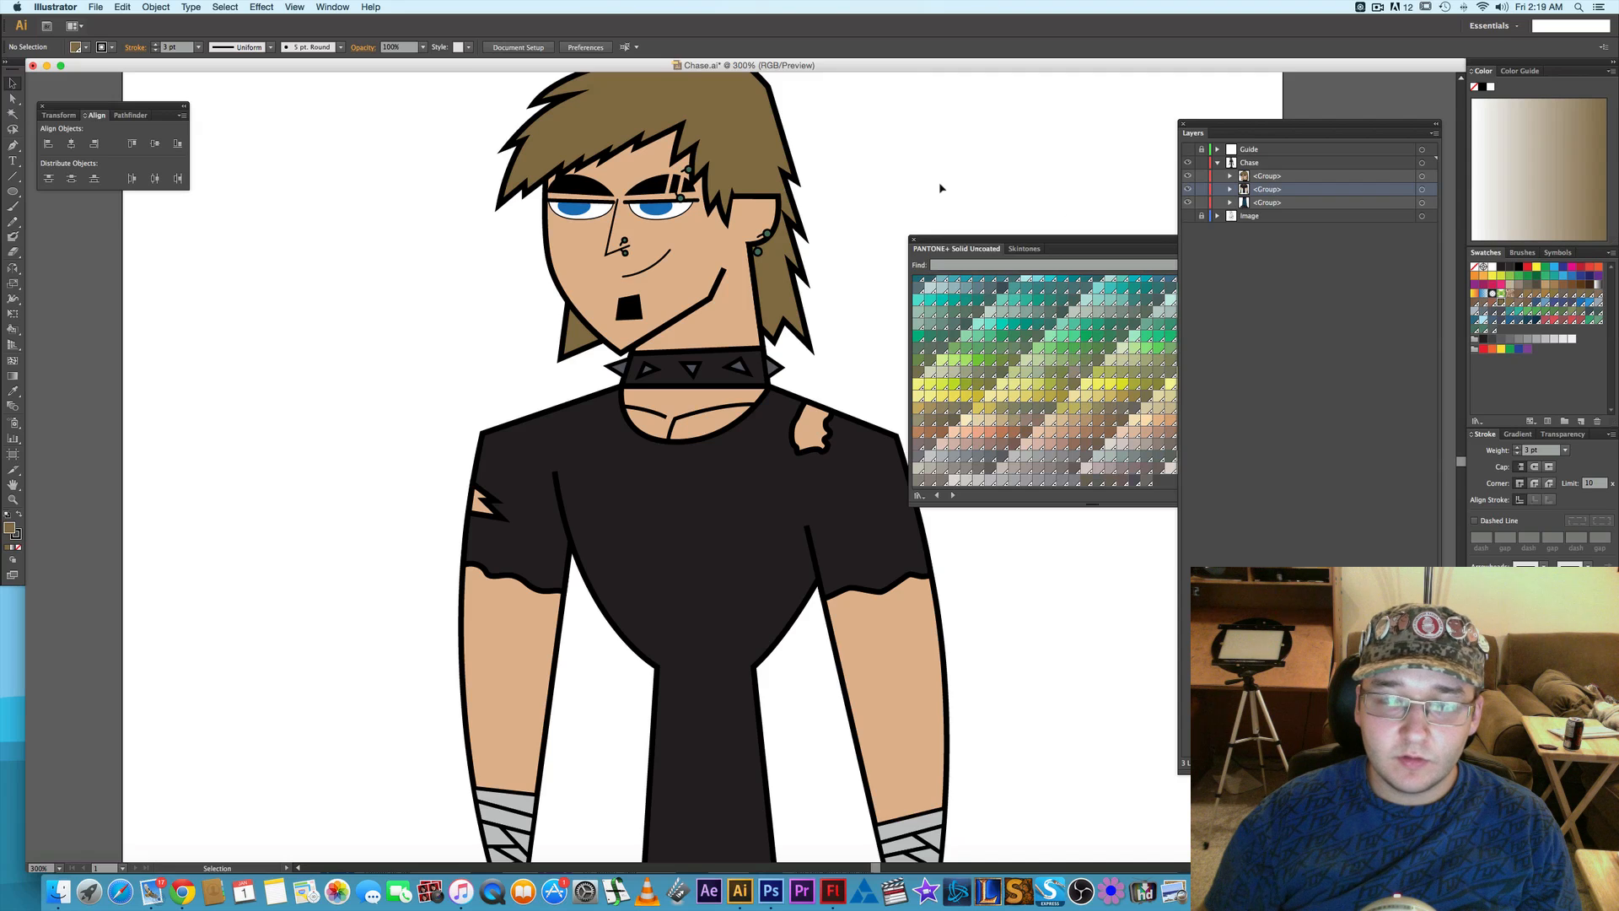
scroll(941, 187, "down", 3)
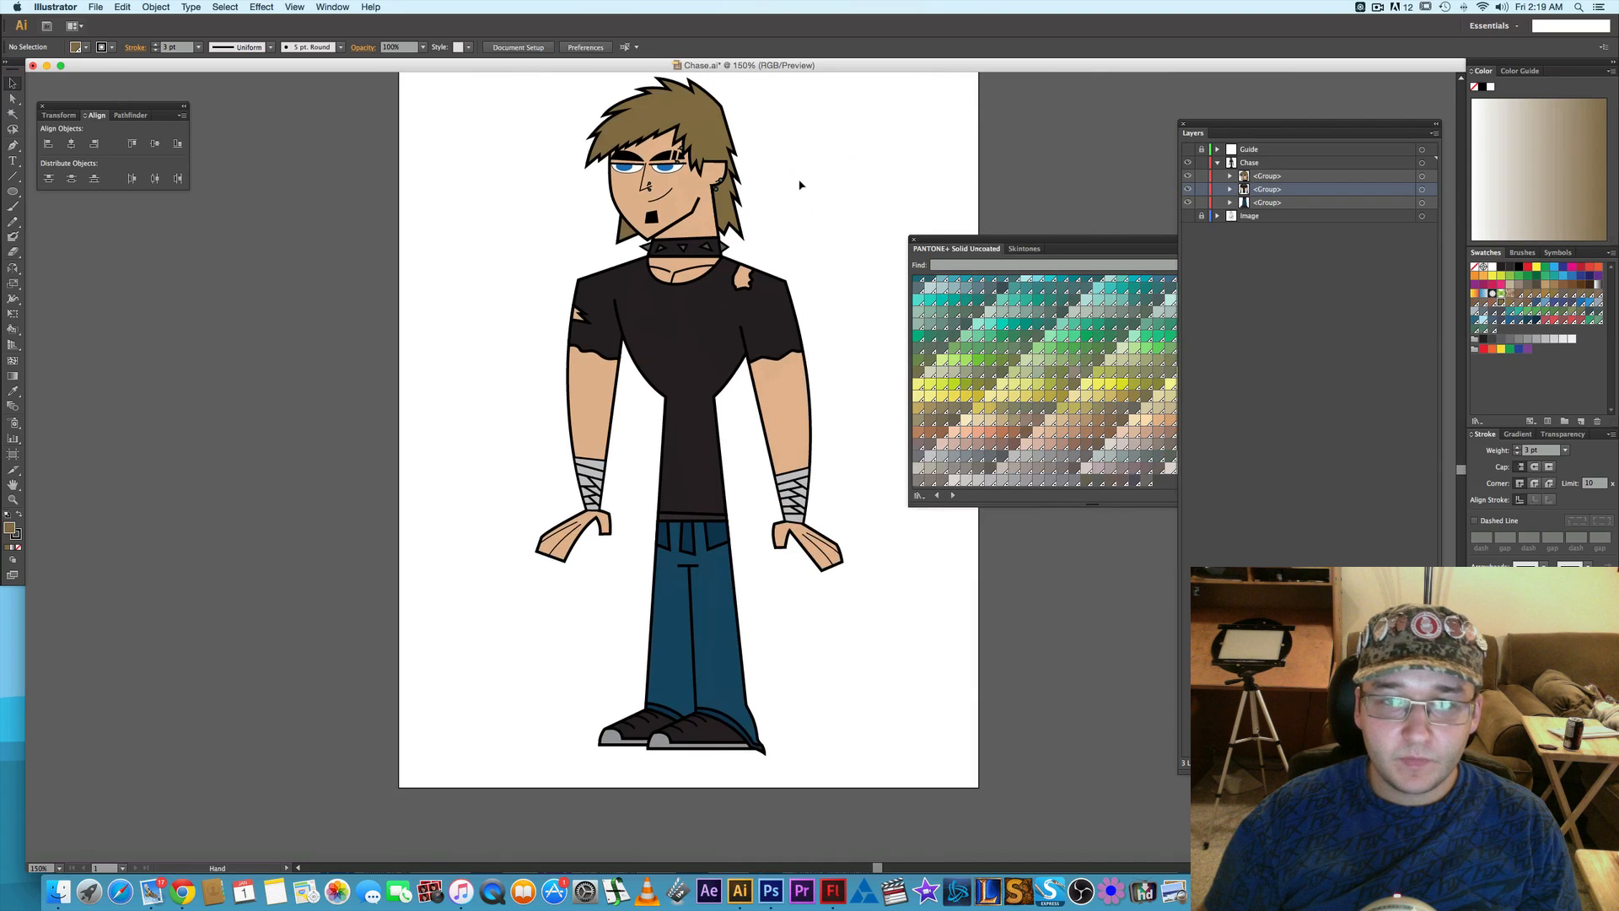
left_click_drag(823, 153, 801, 185)
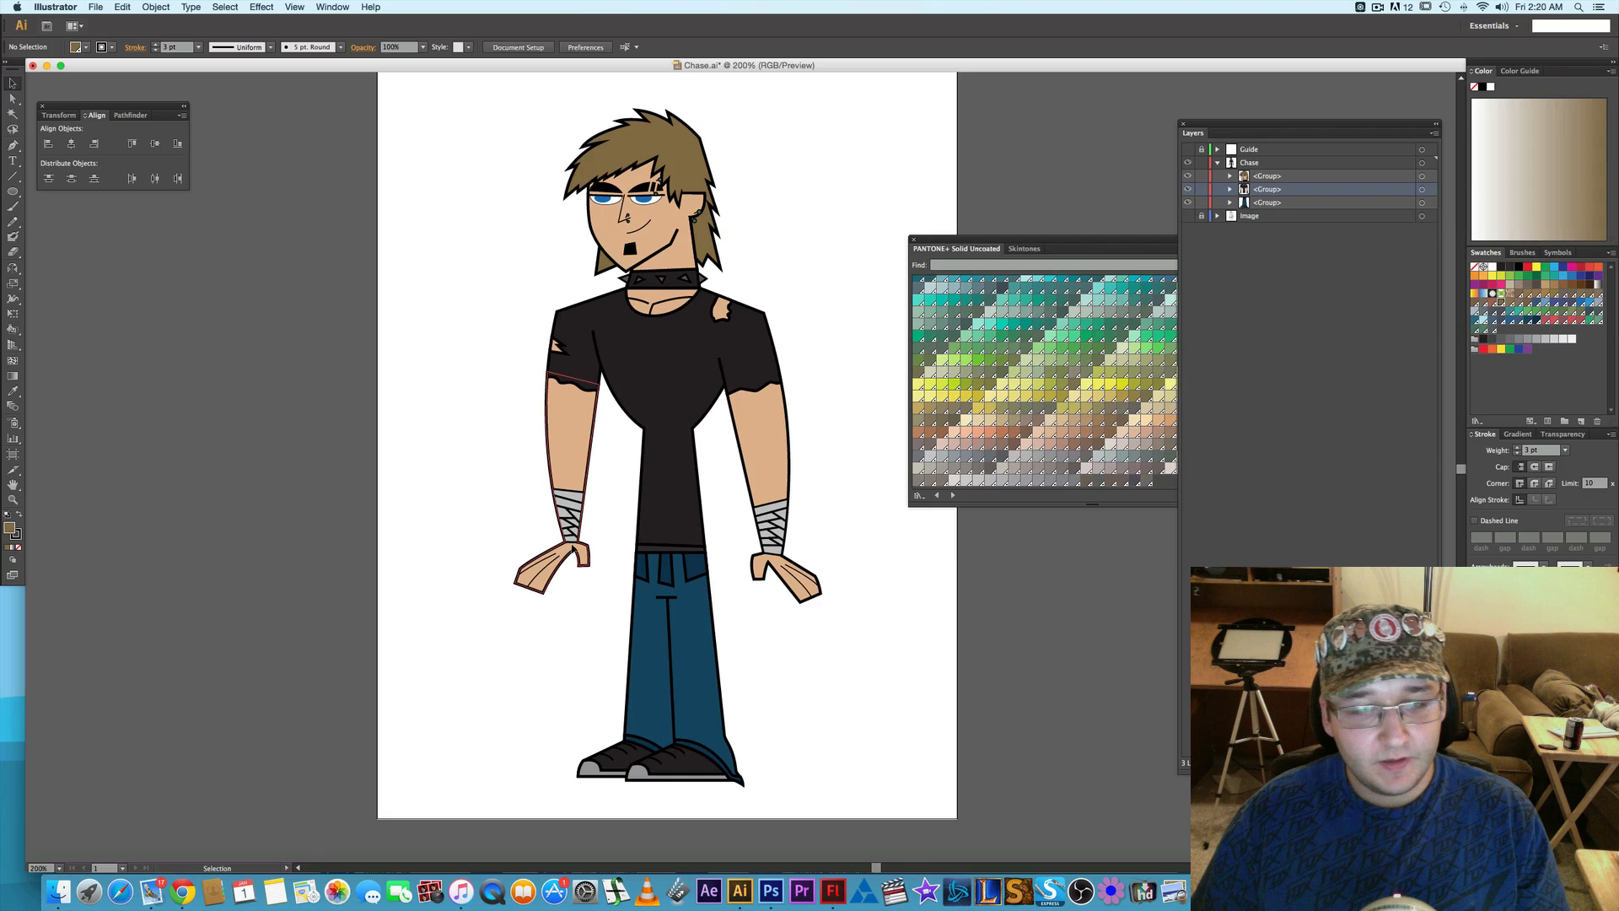
- Select the lowest bandage strip on the character's right wrist and expand the torso's nested groups to find where it sits
scroll(569, 545, "up", 5)
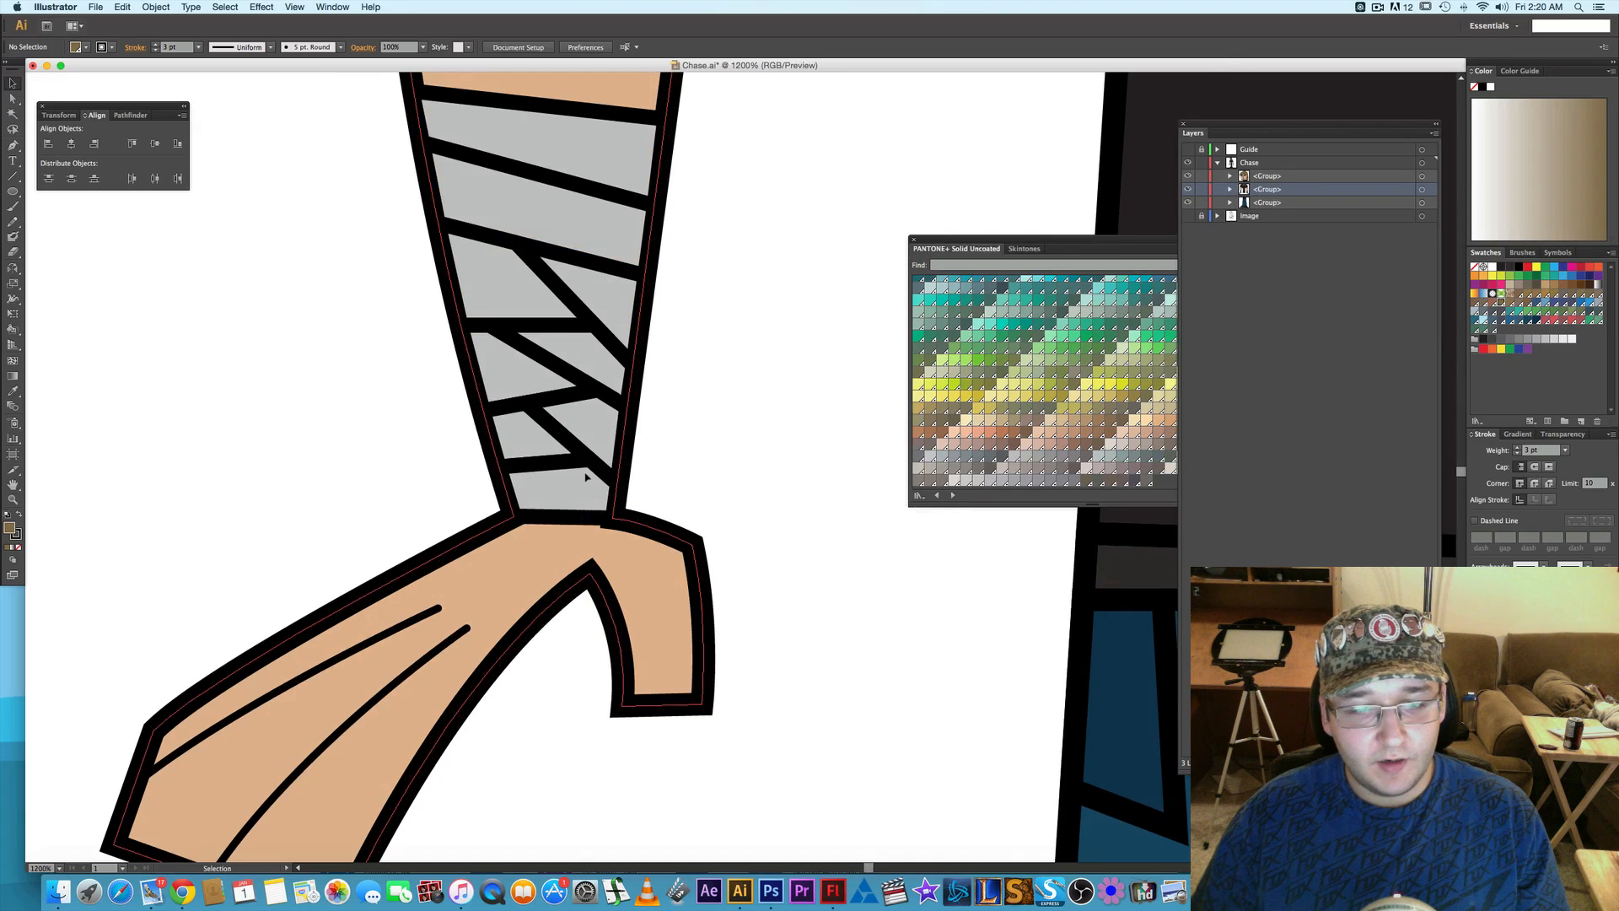
key("a")
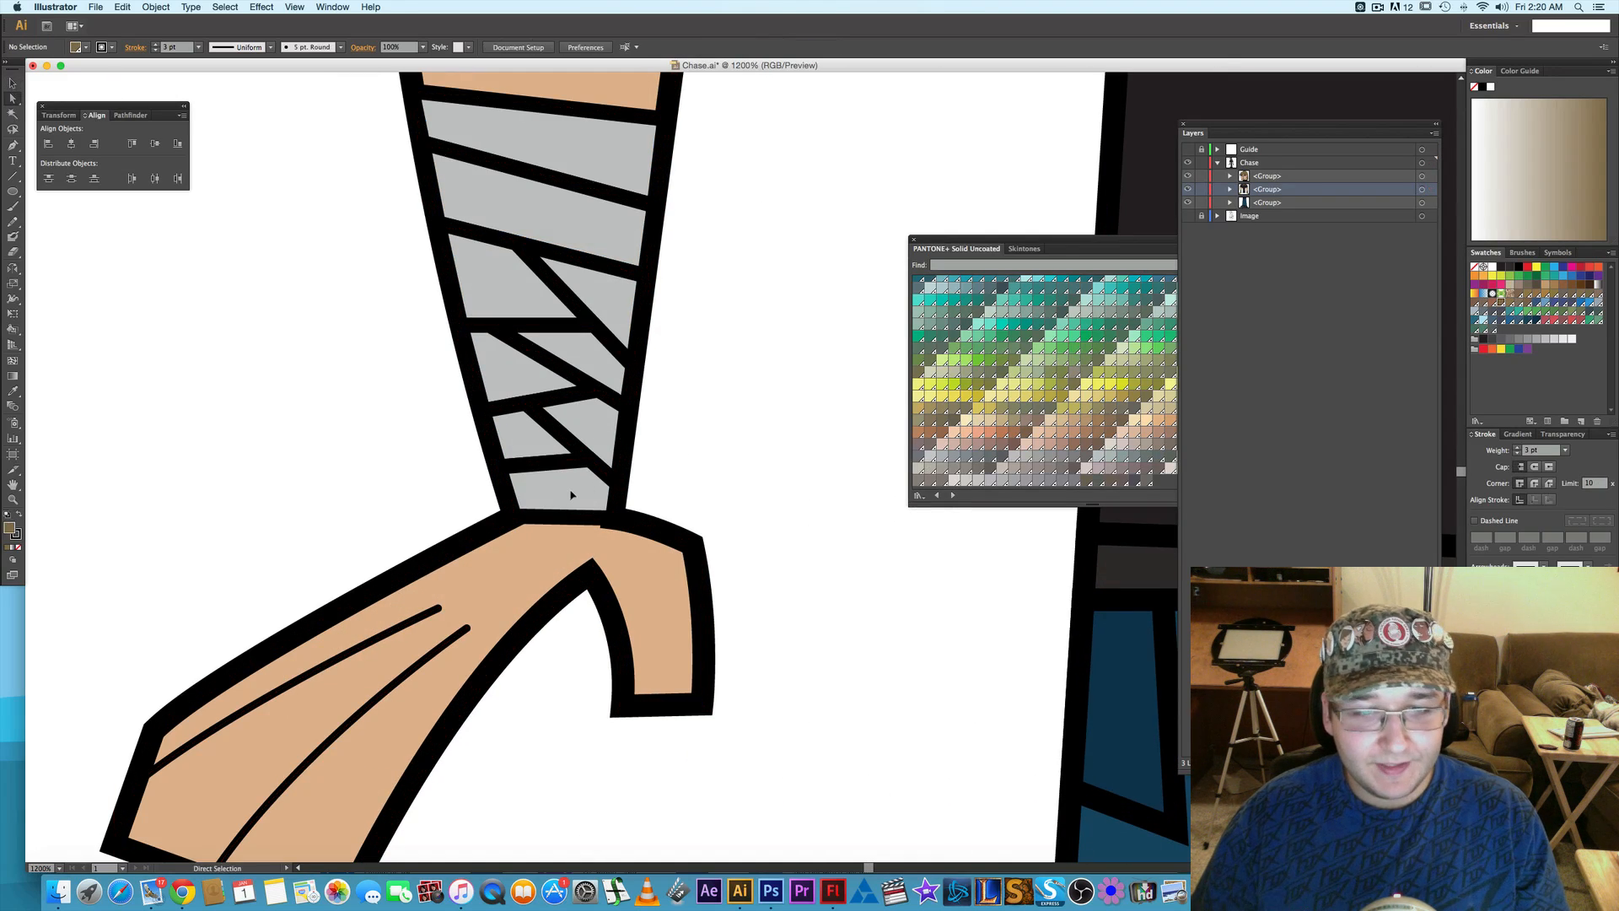
left_click(571, 495)
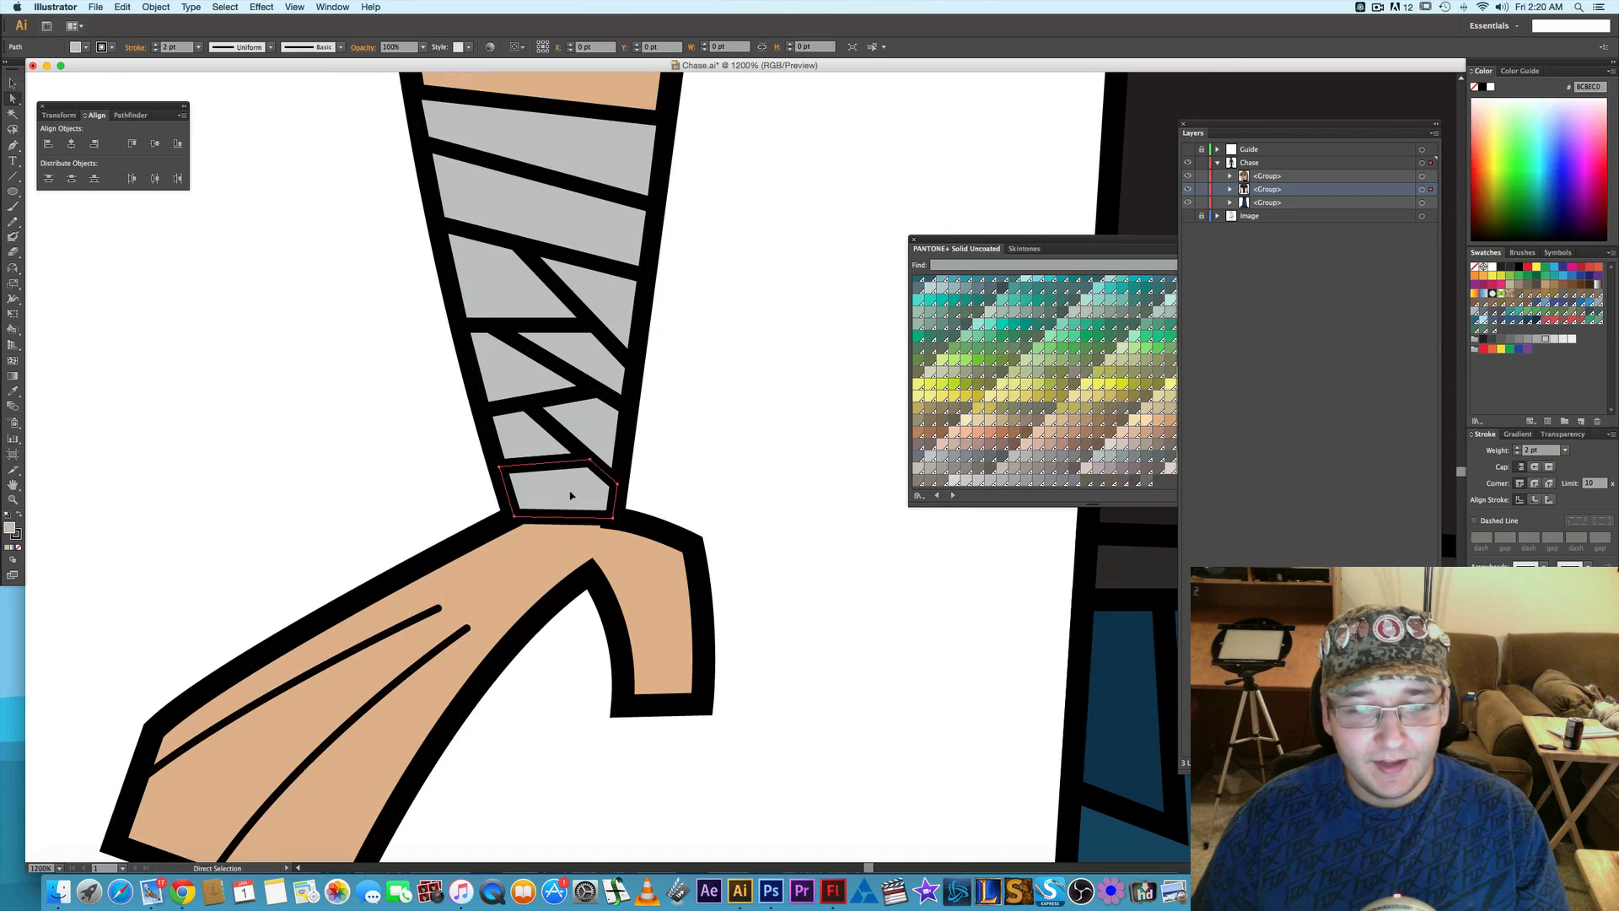
left_click(1231, 190)
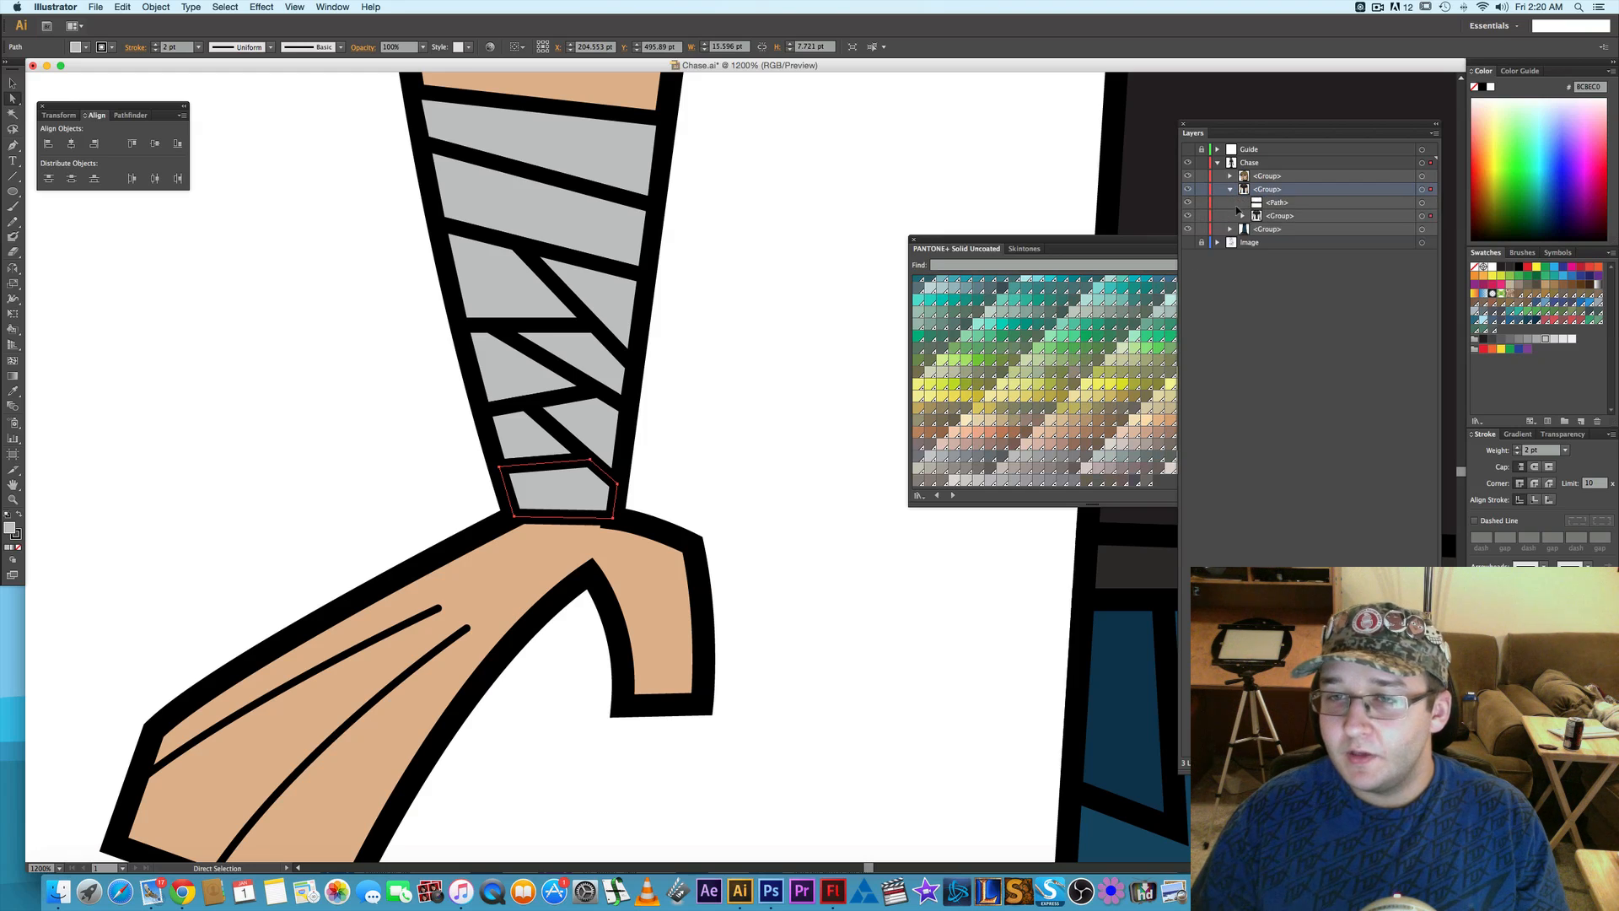
left_click(1243, 216)
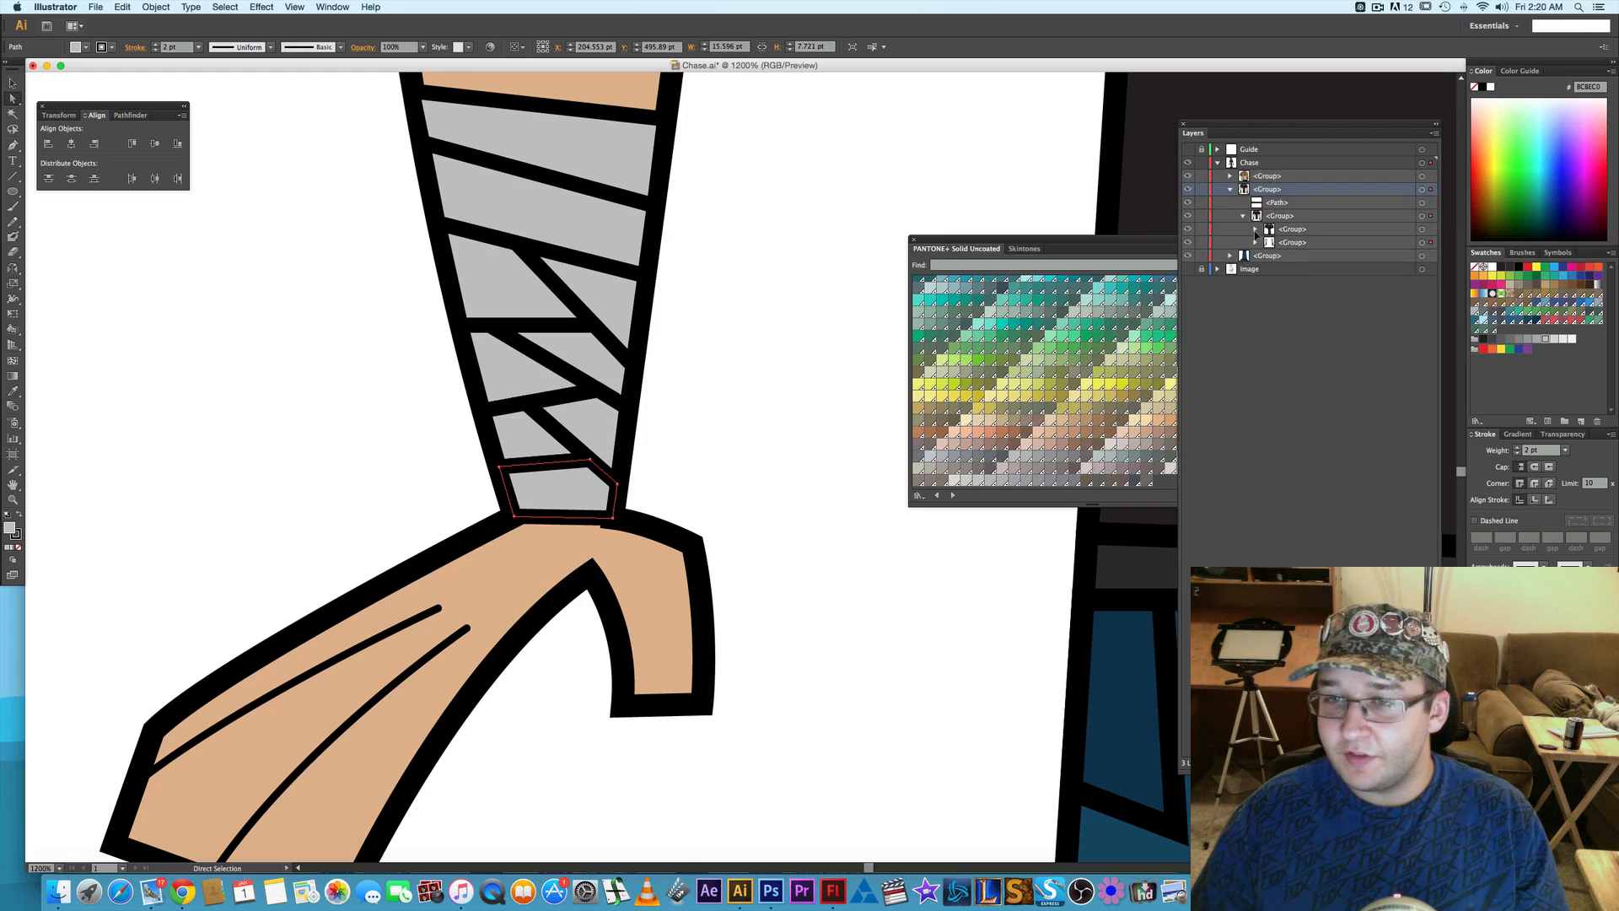
left_click(1256, 243)
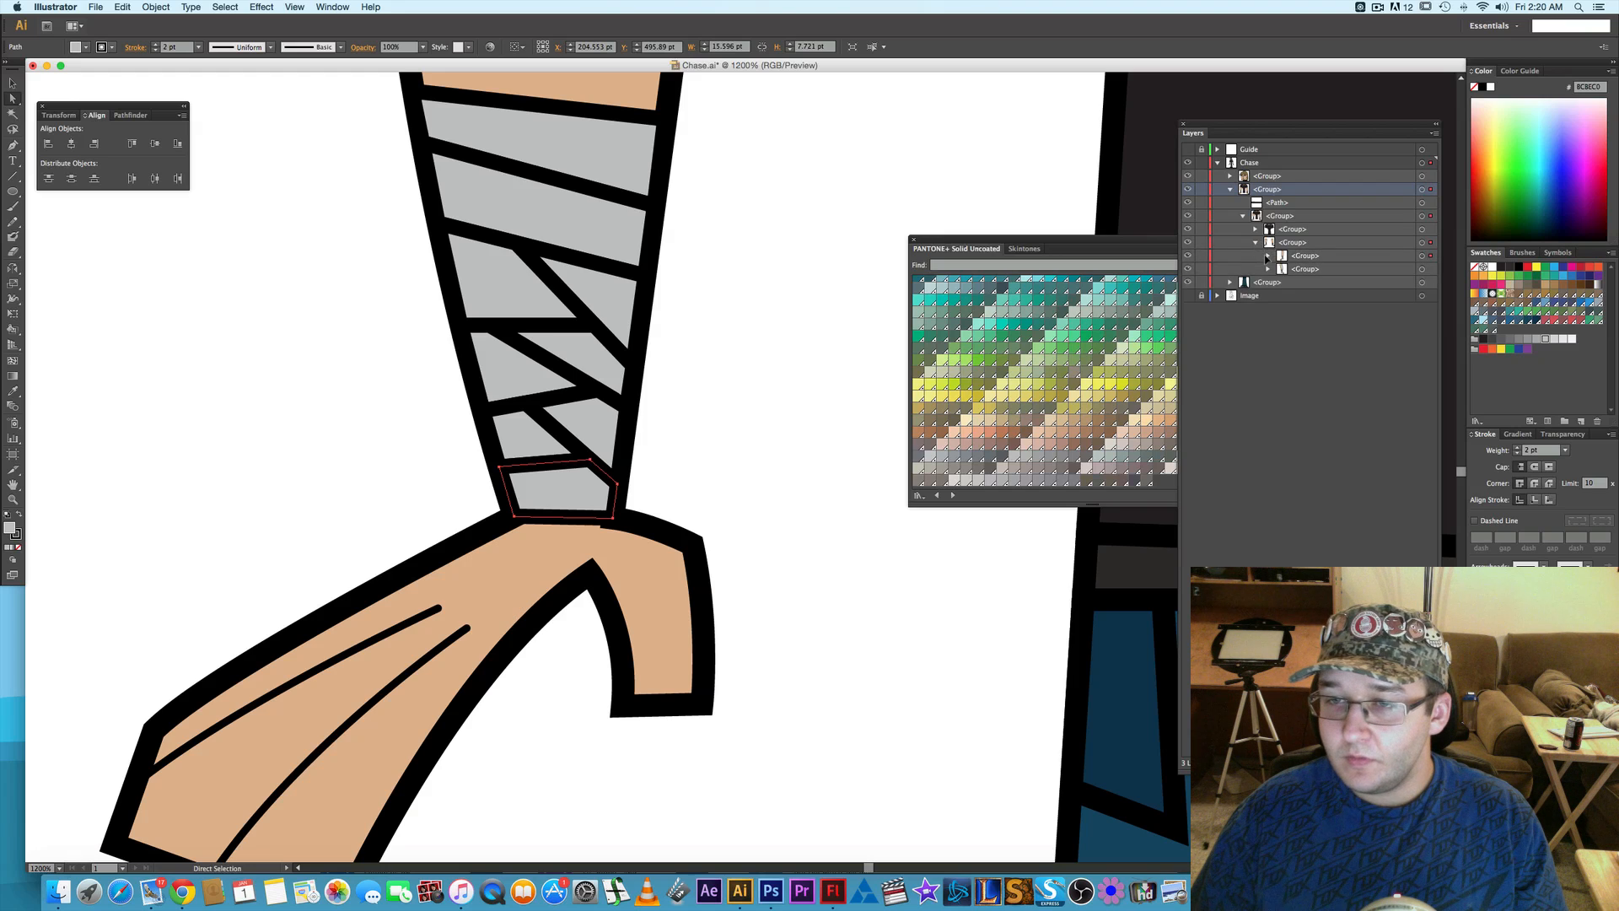
left_click(1268, 258)
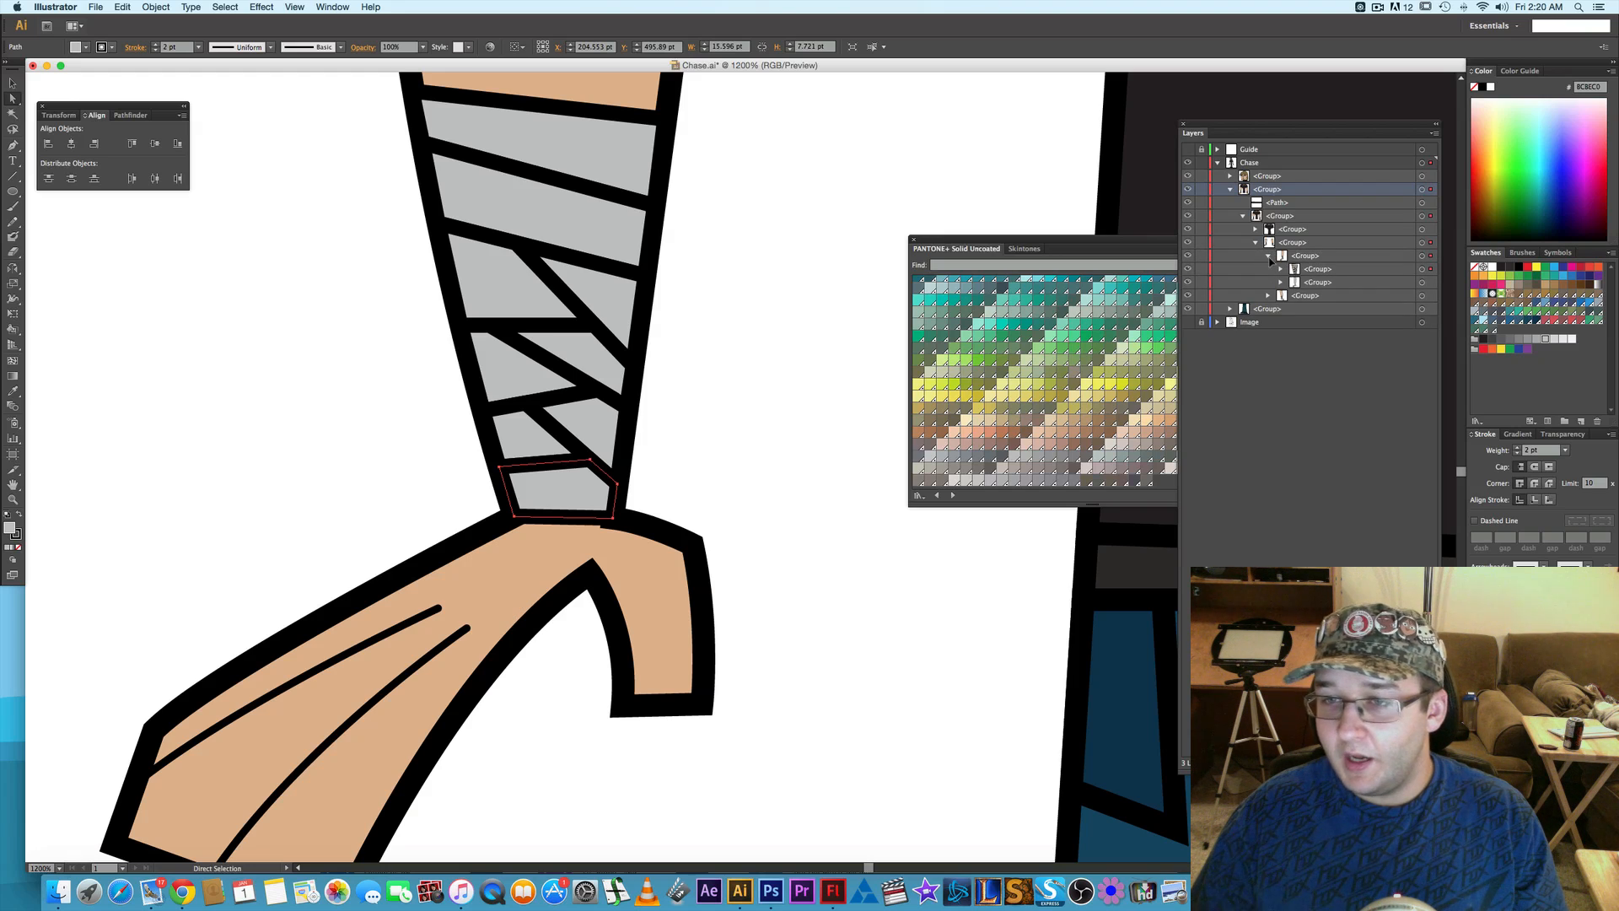
- Try to square off the lowest bandage strip by moving its upper corner point outward, and undo the move
left_click(591, 436)
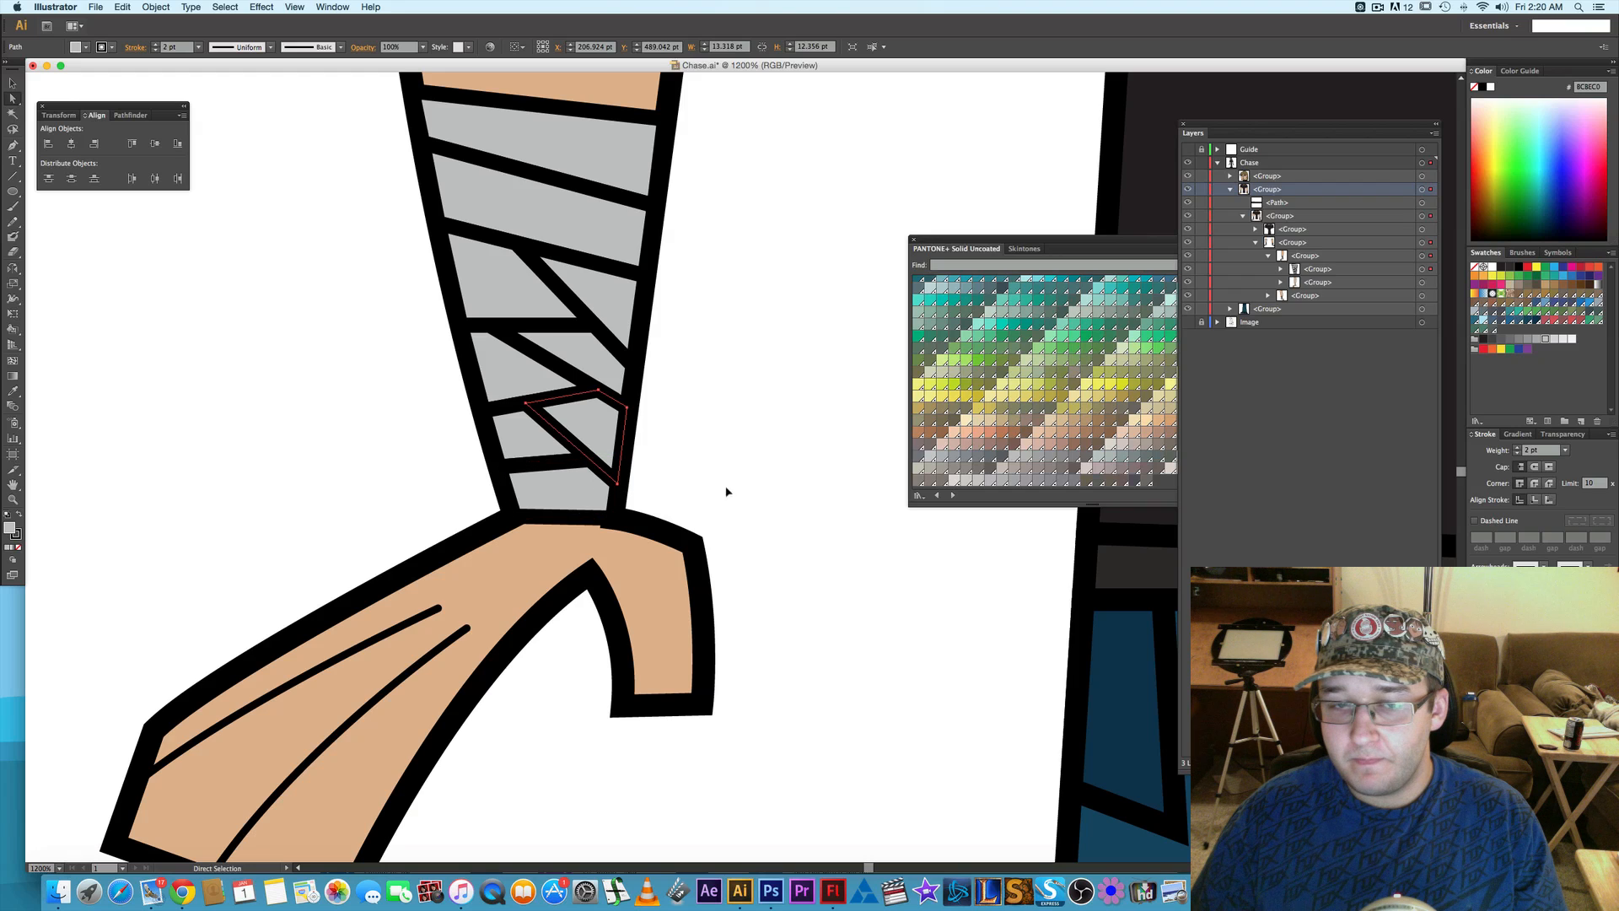
left_click(579, 485)
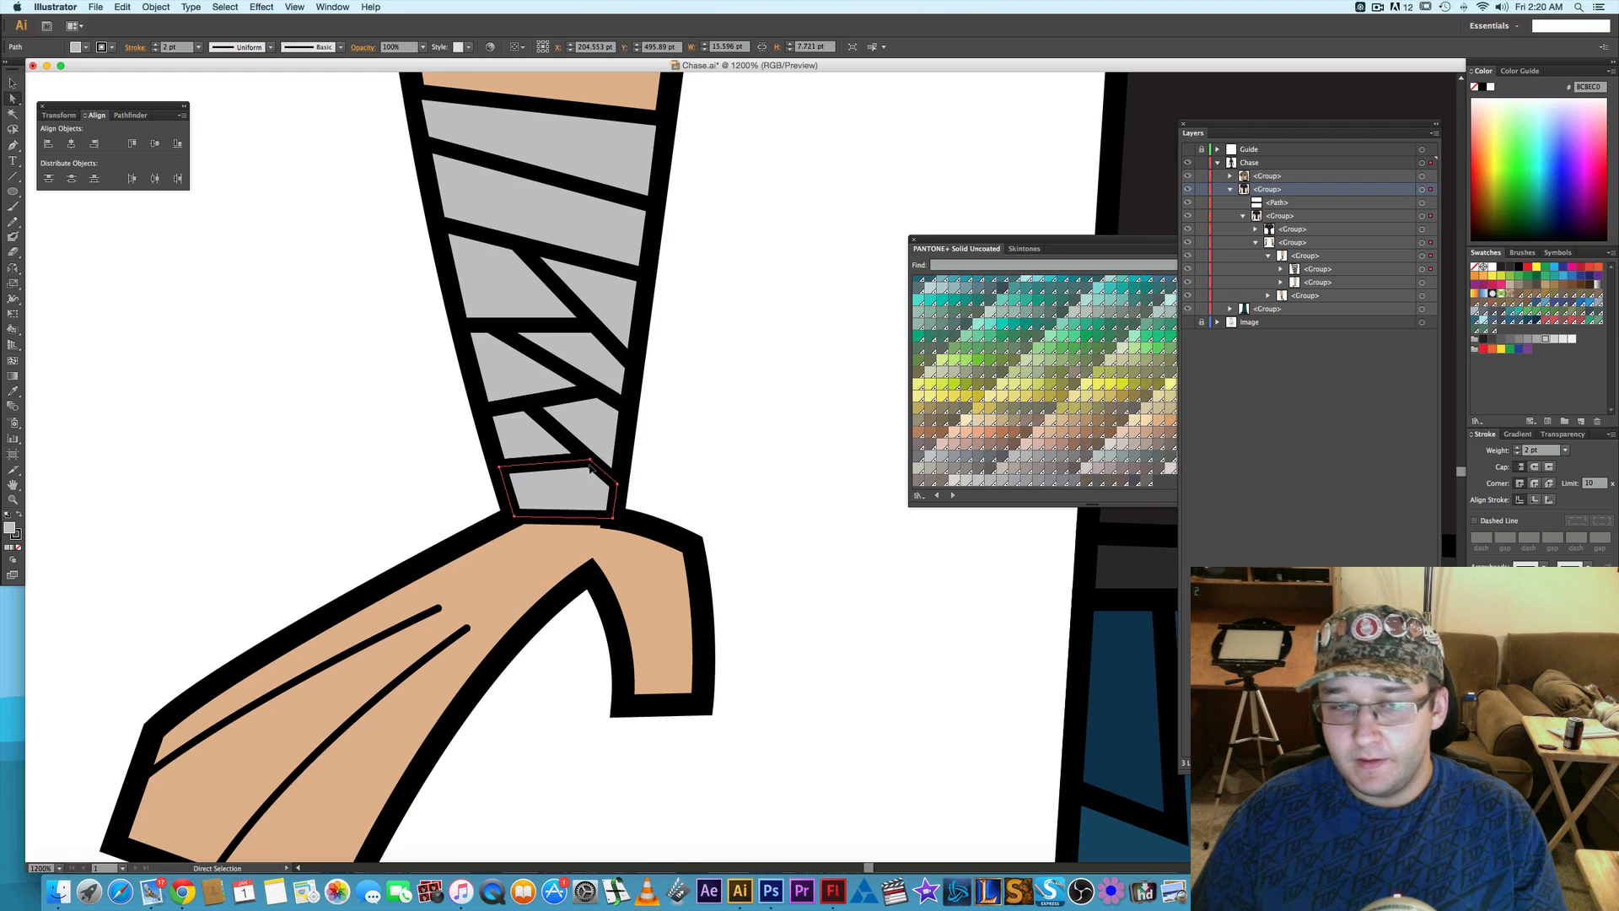
left_click_drag(591, 459, 623, 460)
left_click(718, 460)
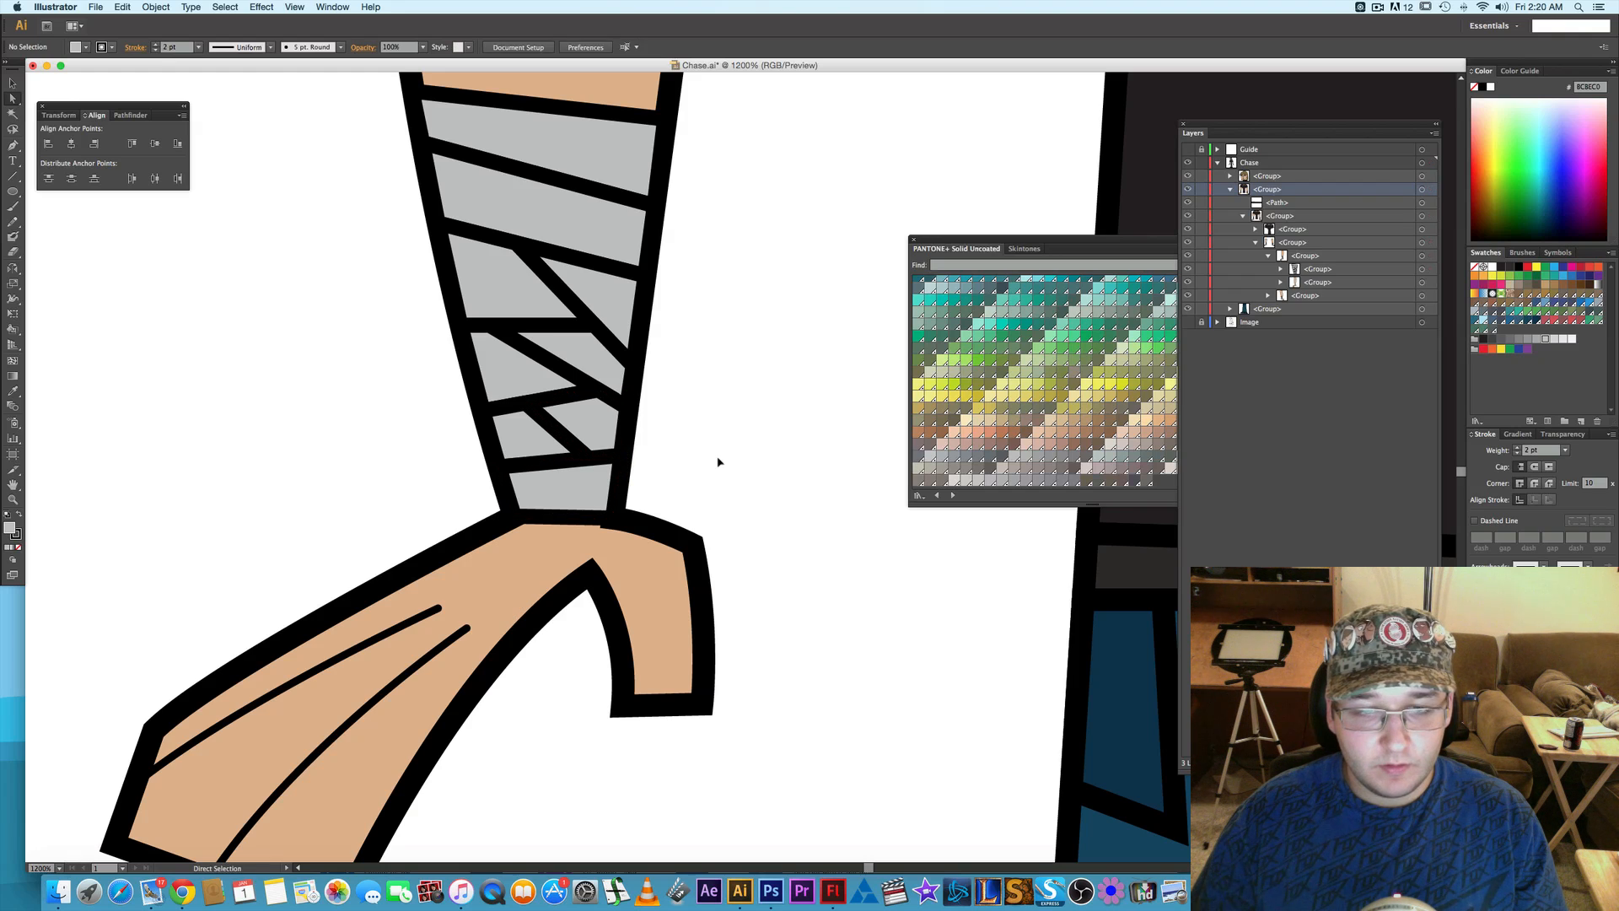
key("super+z")
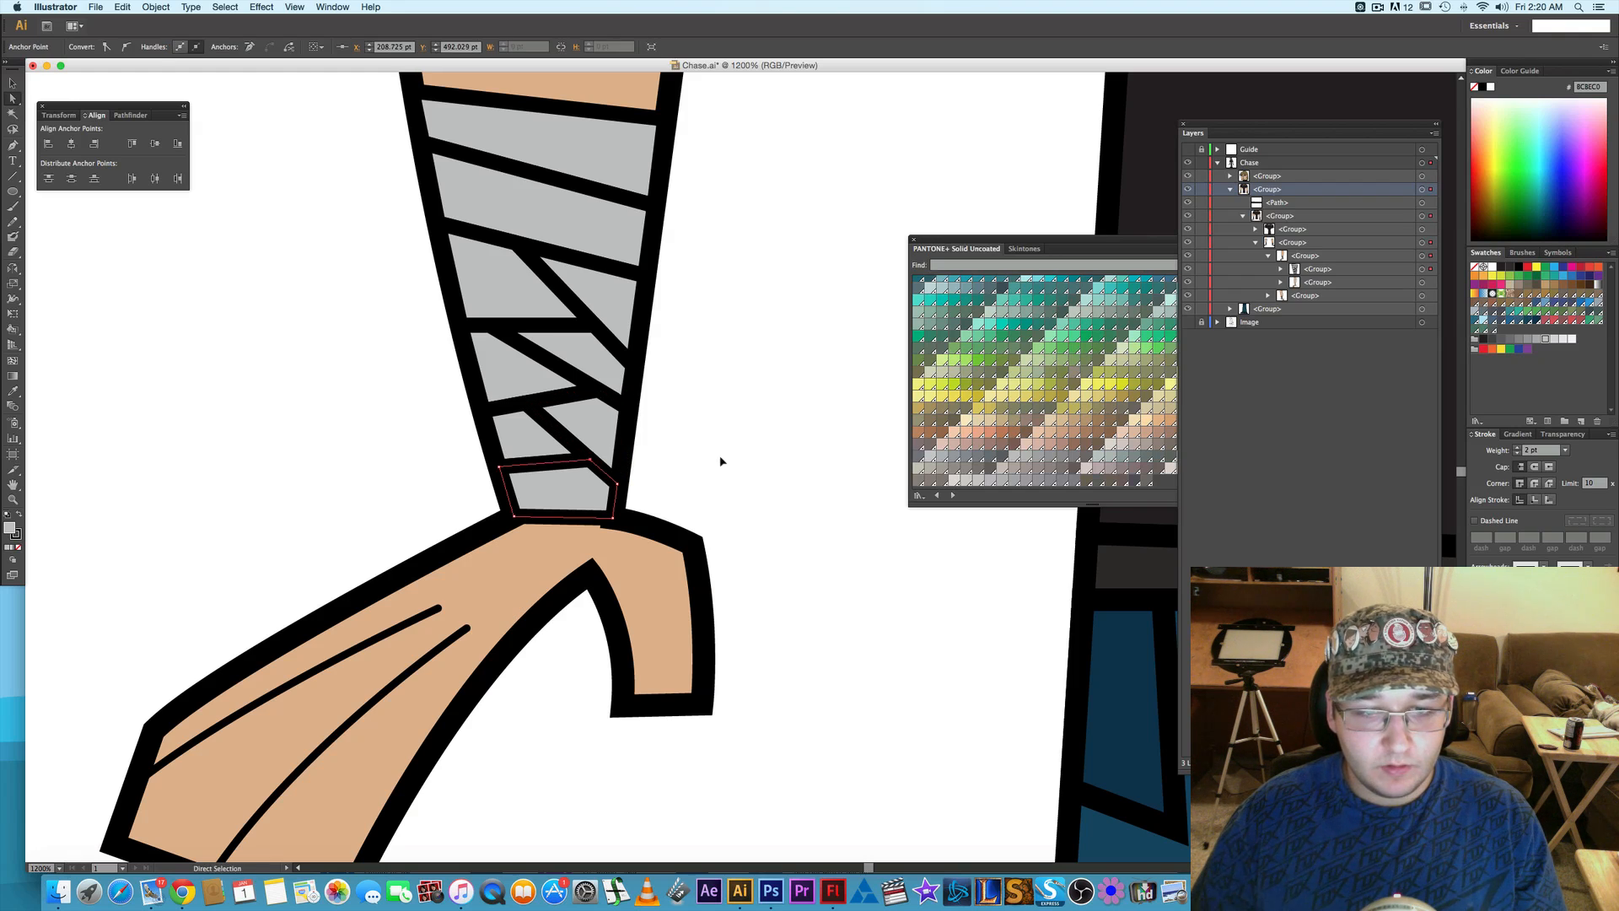
left_click(721, 461)
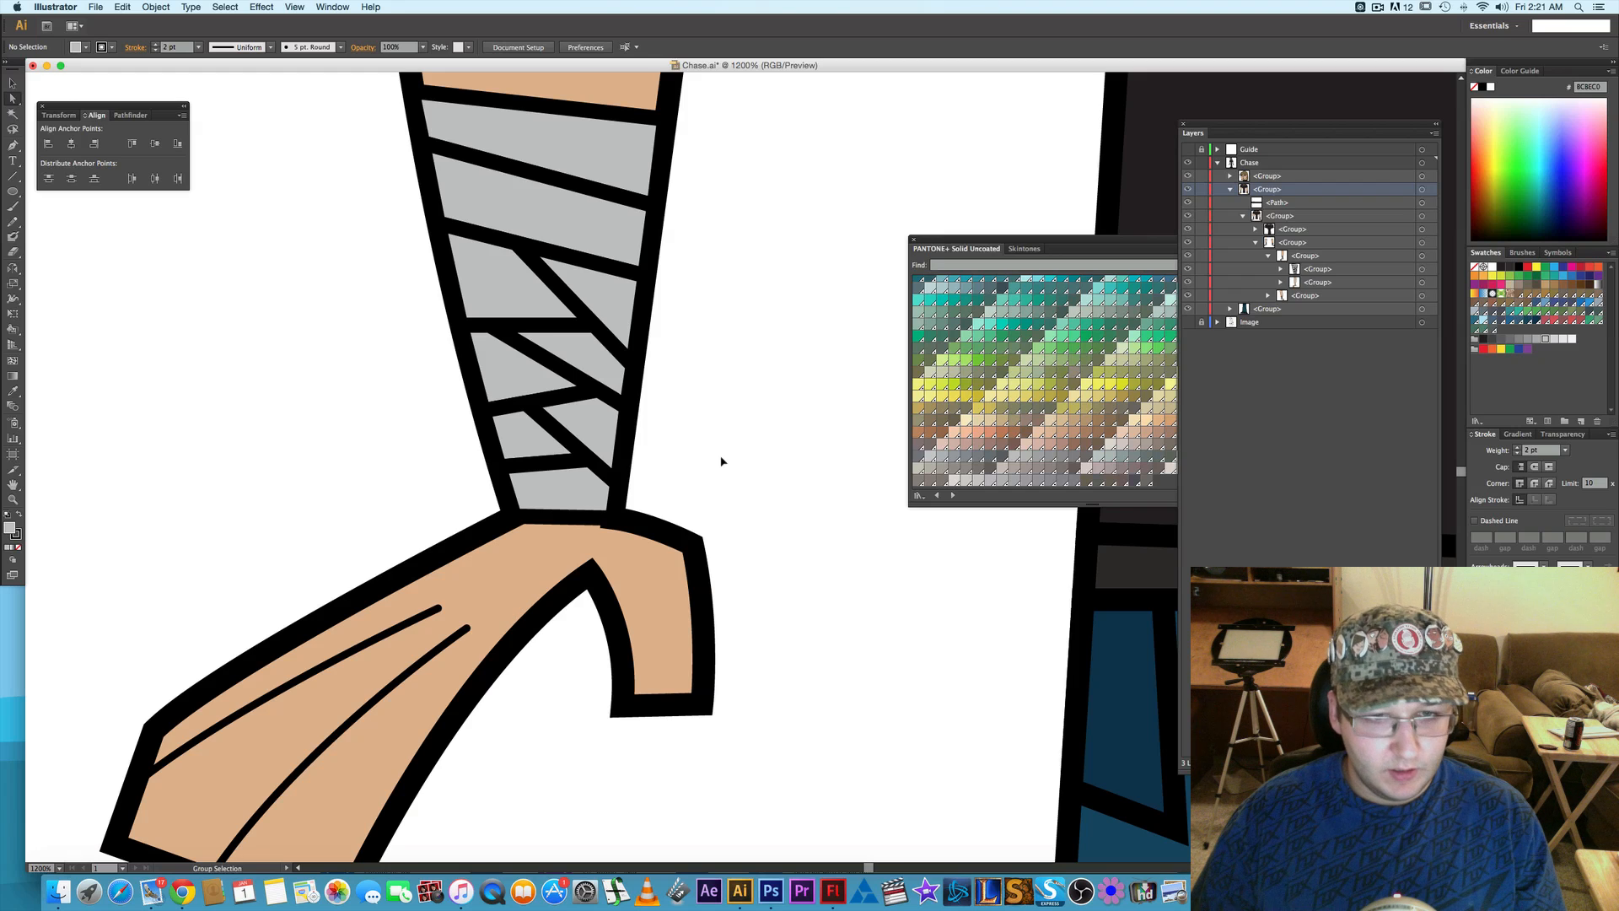
- Move the lowest bandage strip's upper corner point out to the wrist's edge, at about 212.6 by 493 pt, and deselect it
scroll(721, 461, "down", 3)
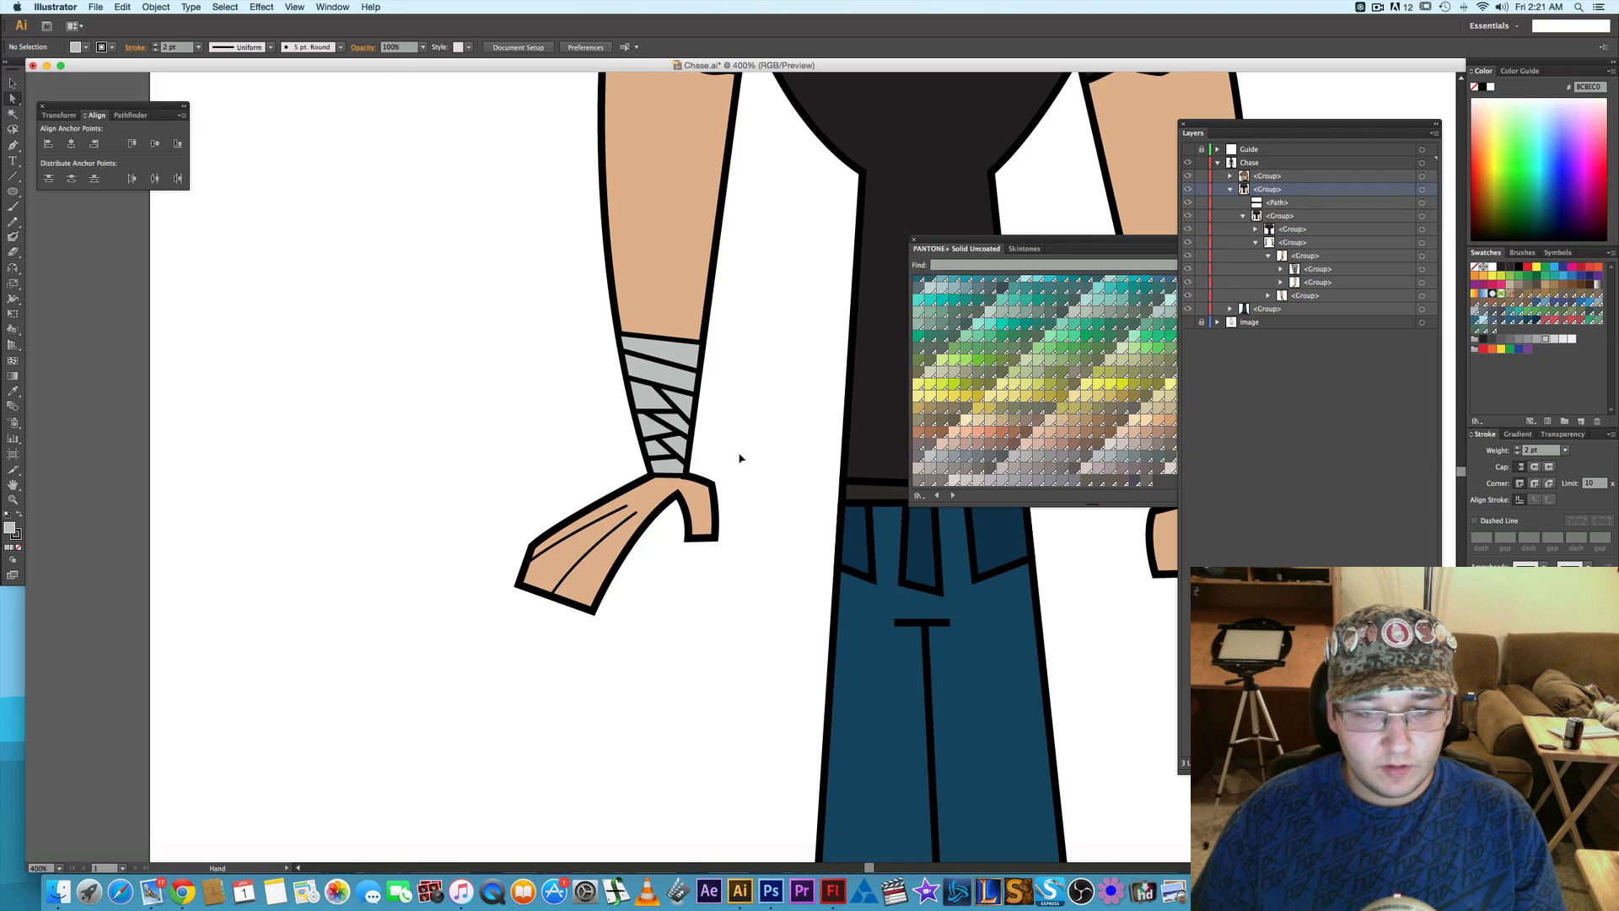
scroll(734, 460, "right", 5)
left_click_drag(674, 444, 438, 427)
left_click_drag(338, 429, 403, 422)
scroll(403, 423, "up", 2)
scroll(403, 423, "up", 3)
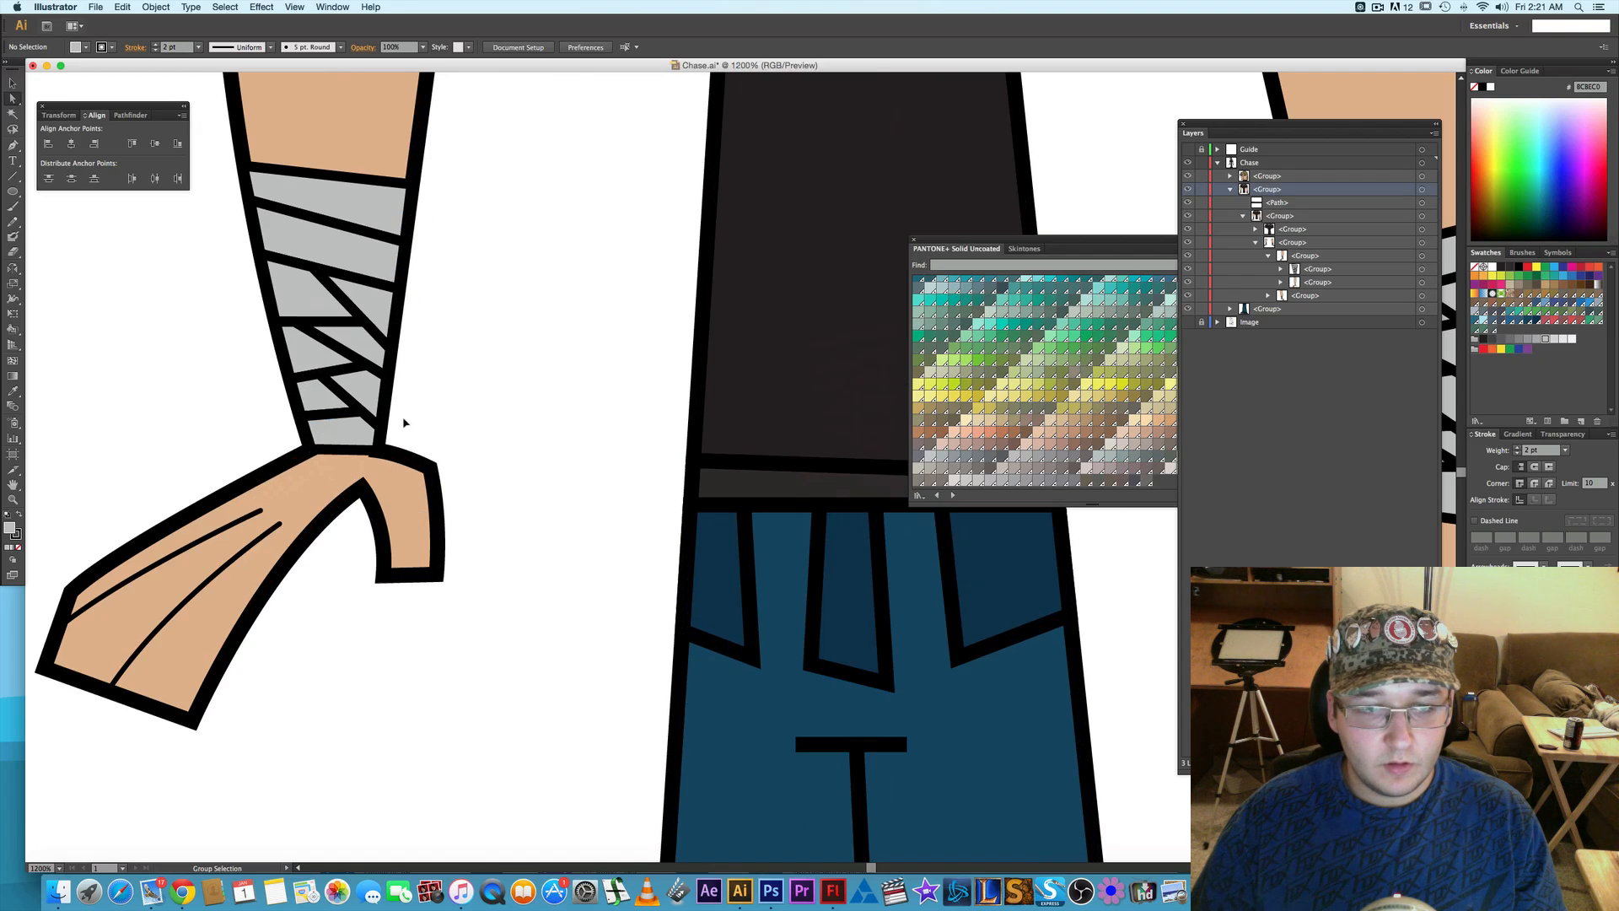
left_click(343, 406)
left_click_drag(343, 405, 372, 415)
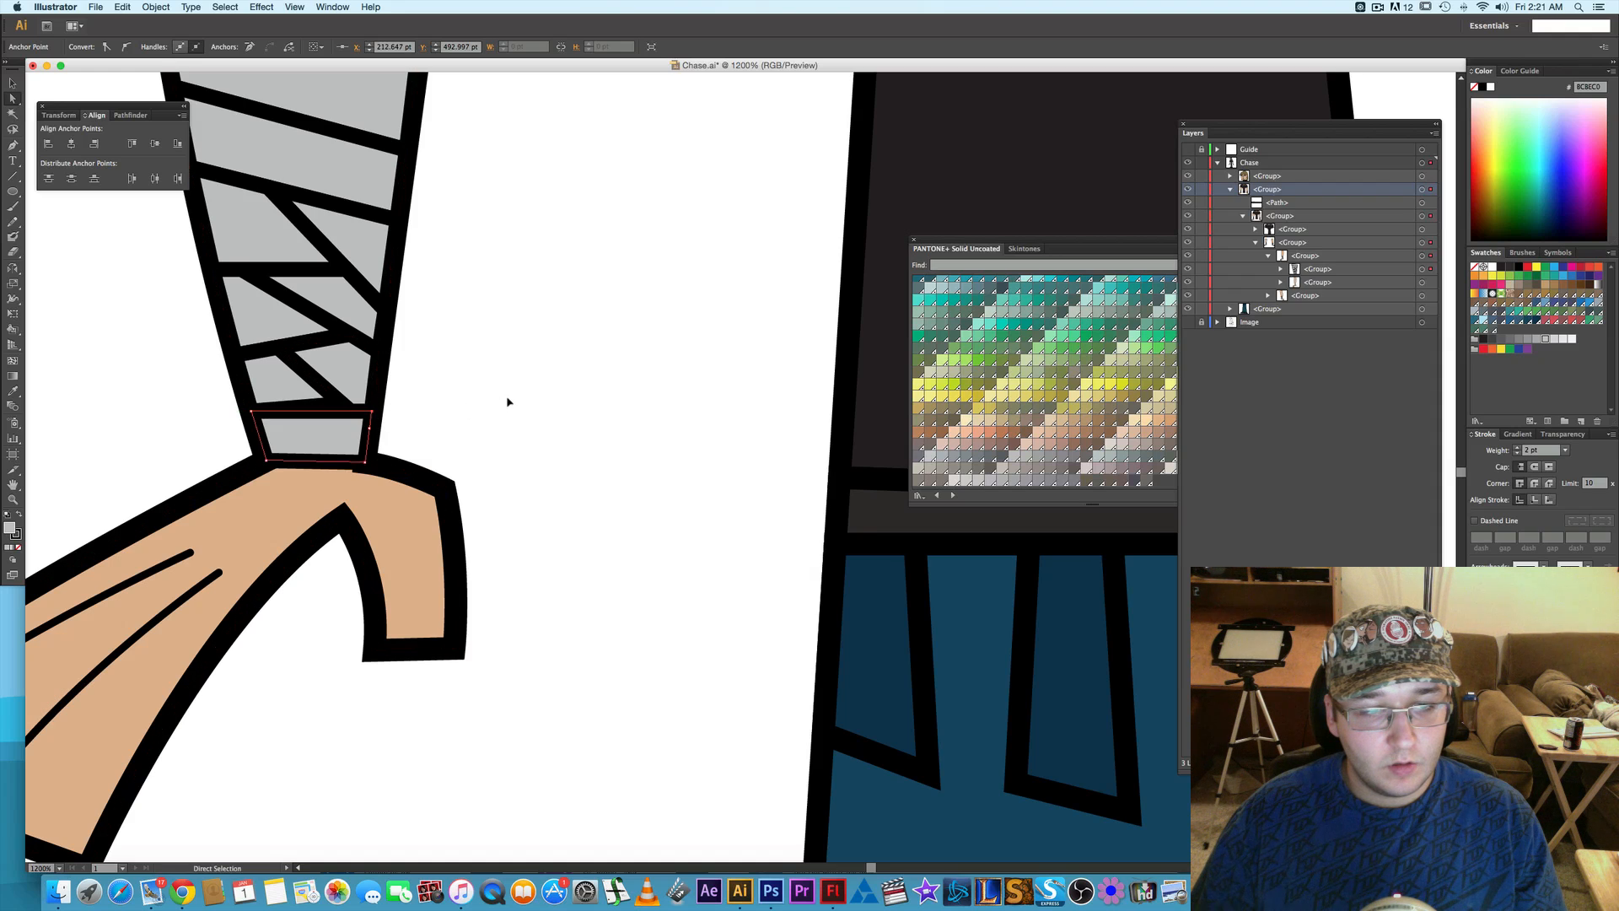
left_click(508, 402)
- Pull the lower inner corner of the bandage strip just above down to meet the lowest strip's edge, and deselect it
left_click(330, 406)
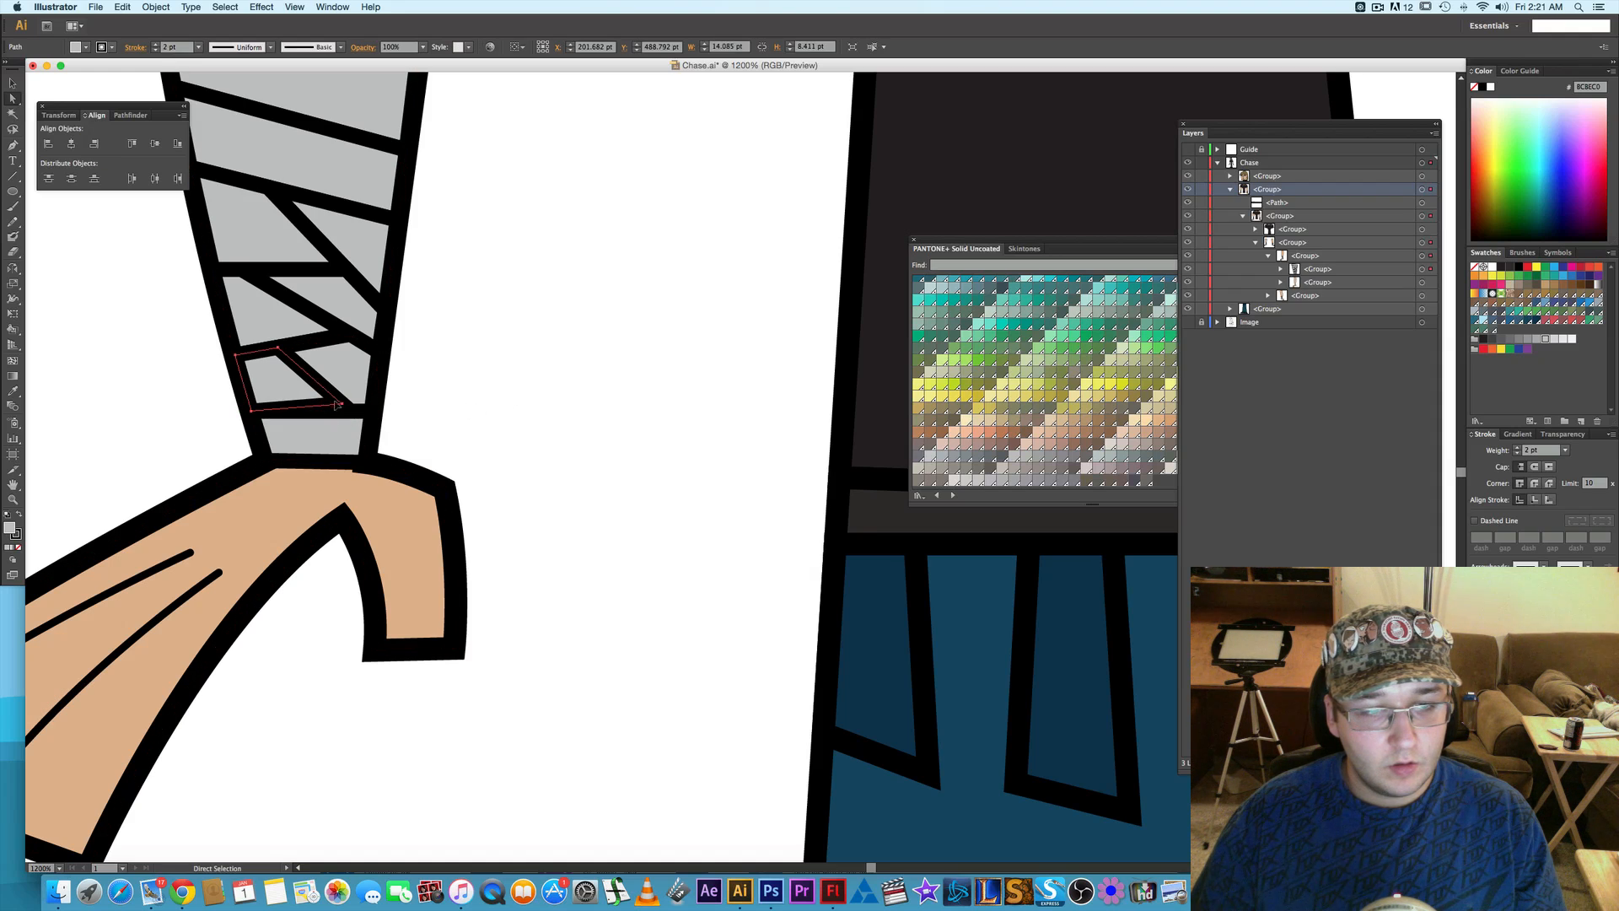
left_click_drag(346, 405, 353, 414)
left_click(510, 410)
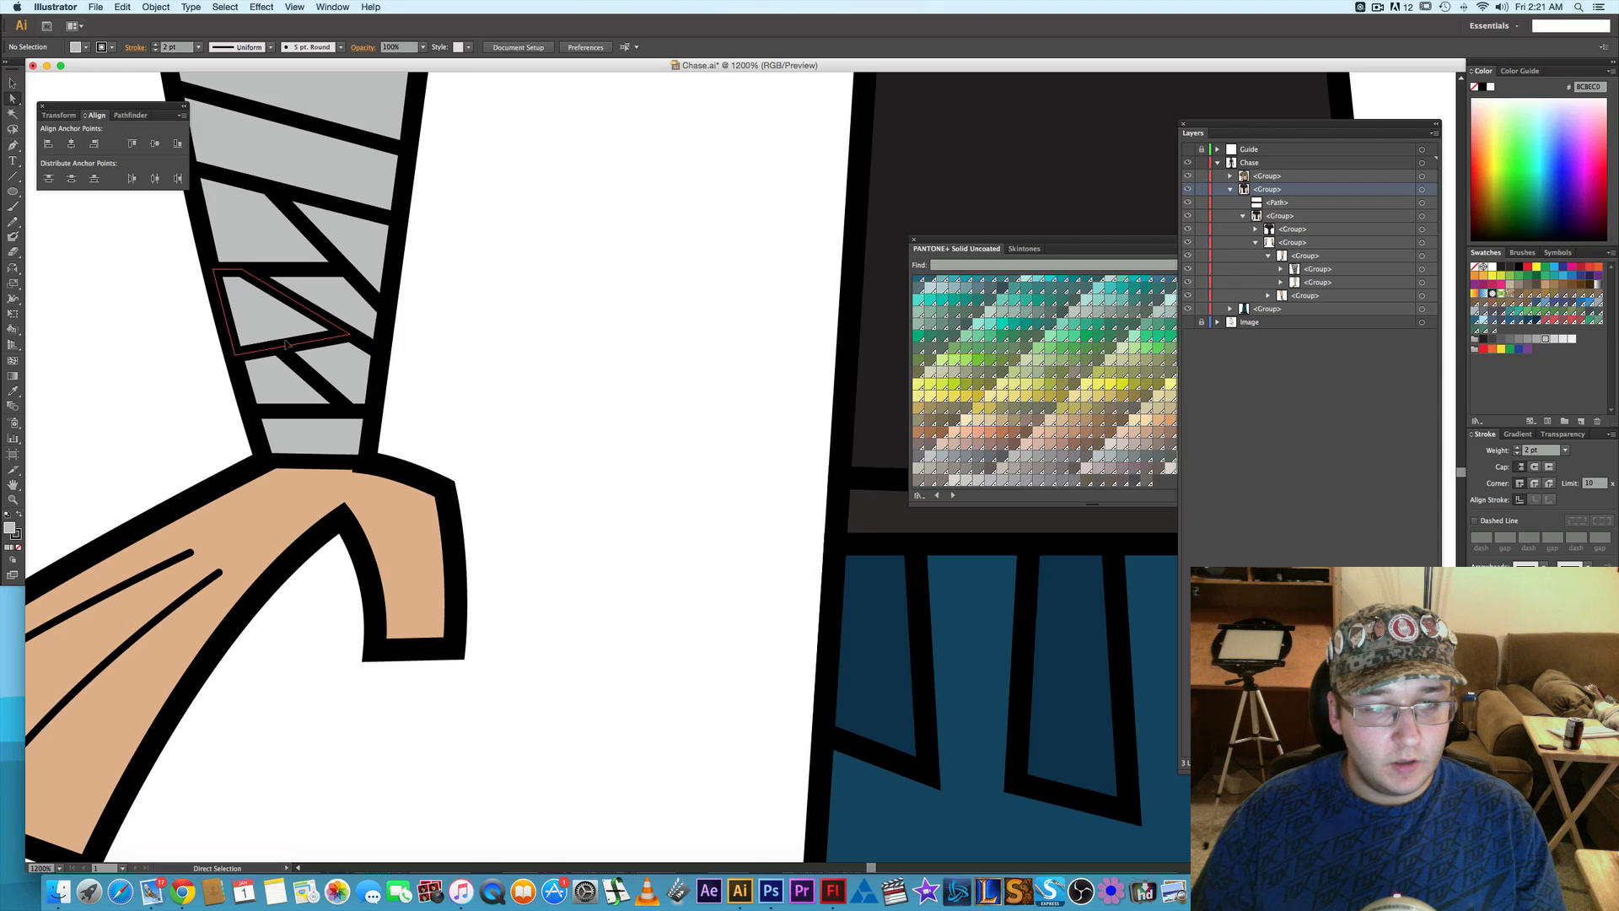
- Return to the whole figure and close the floating PANTONE+ Solid Uncoated swatch library
key("super+minus")
key("super+minus")
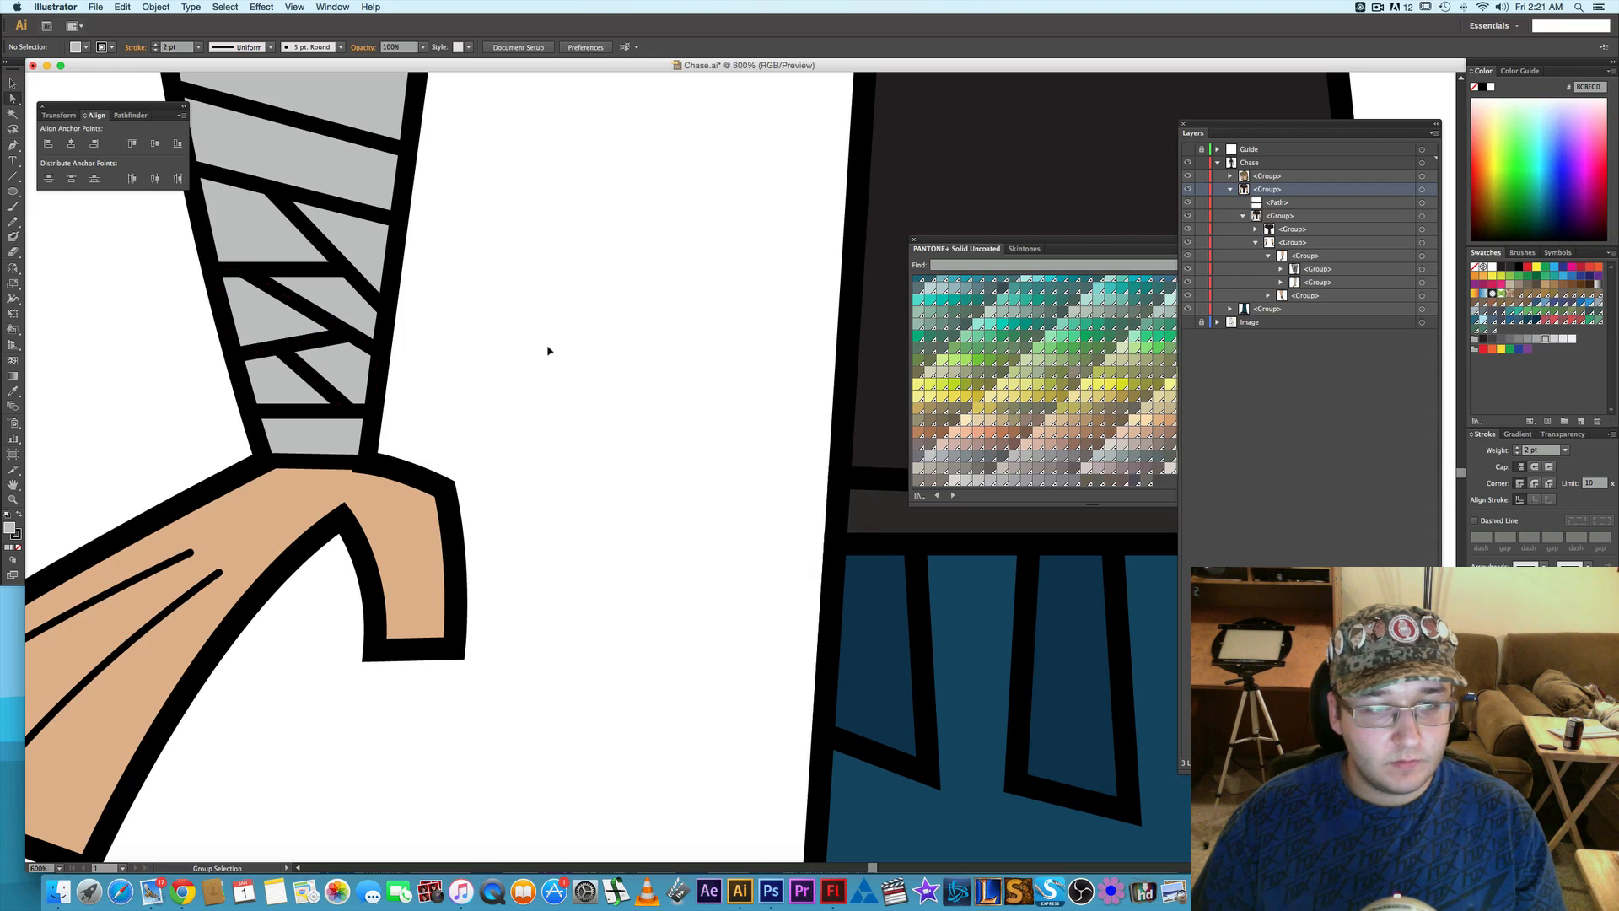
key("super+minus")
key("super+minus")
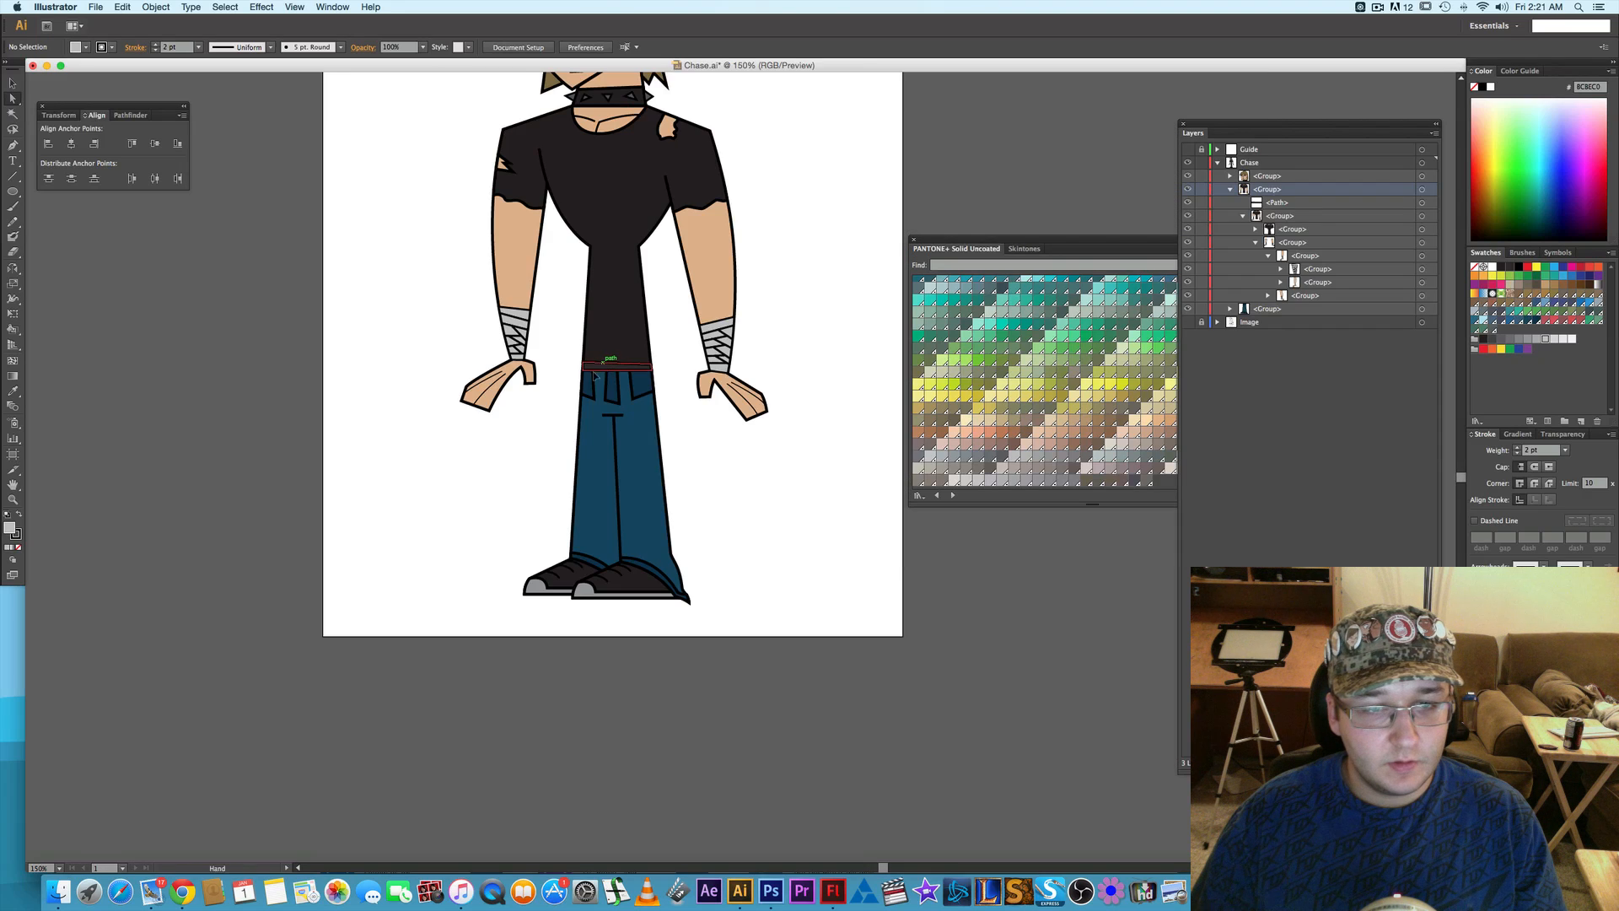
left_click_drag(640, 394, 606, 427)
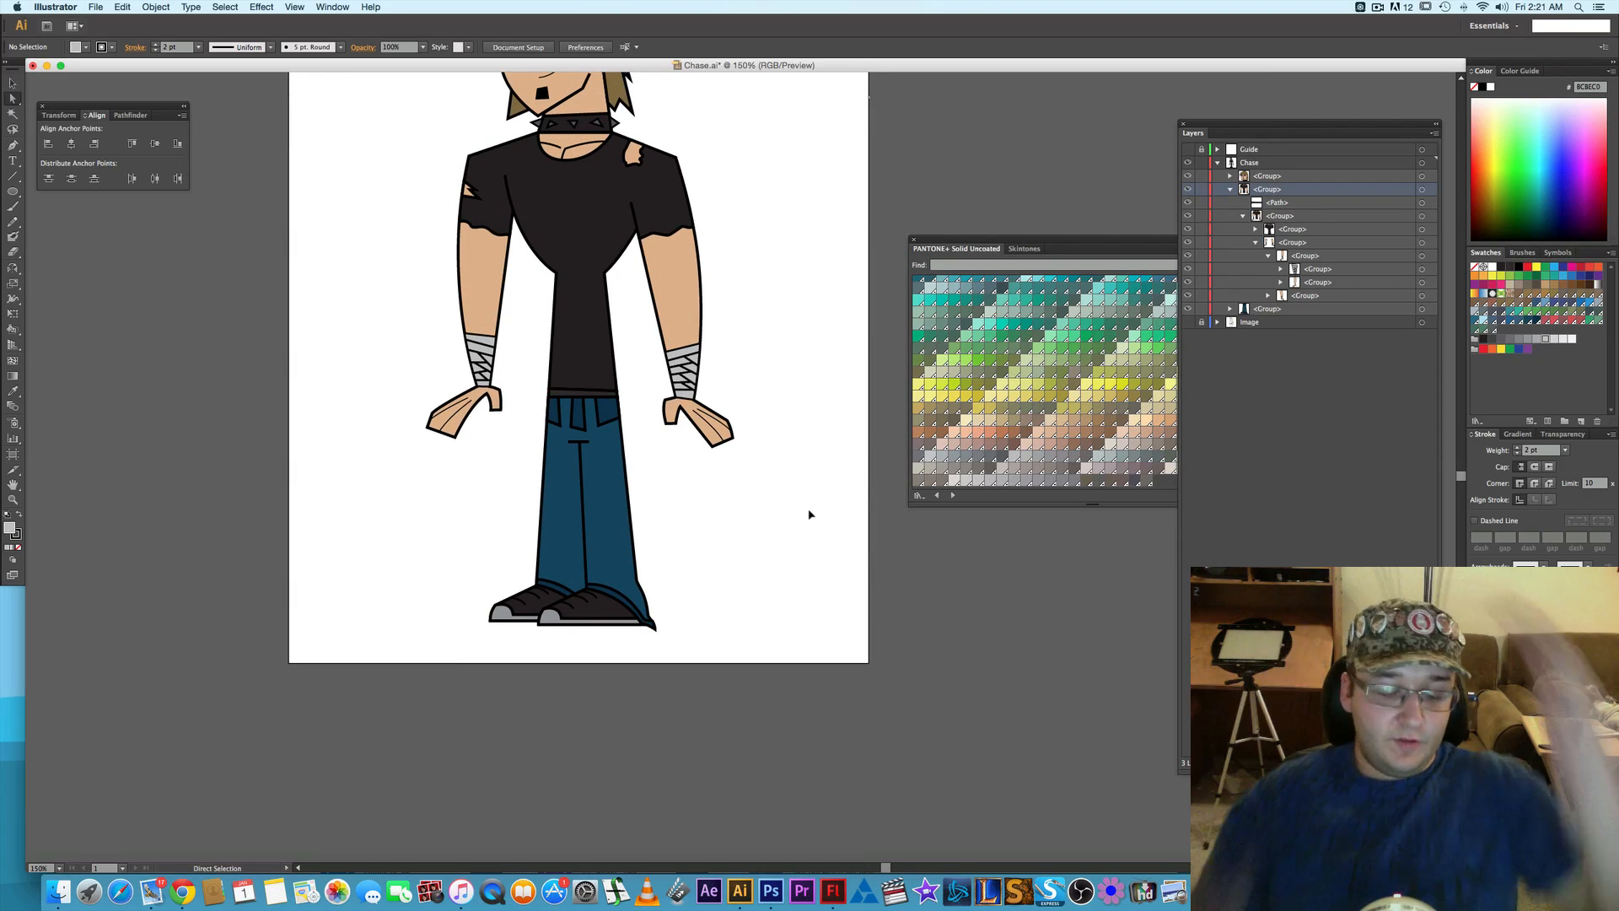
left_click_drag(796, 390, 932, 554)
left_click(913, 240)
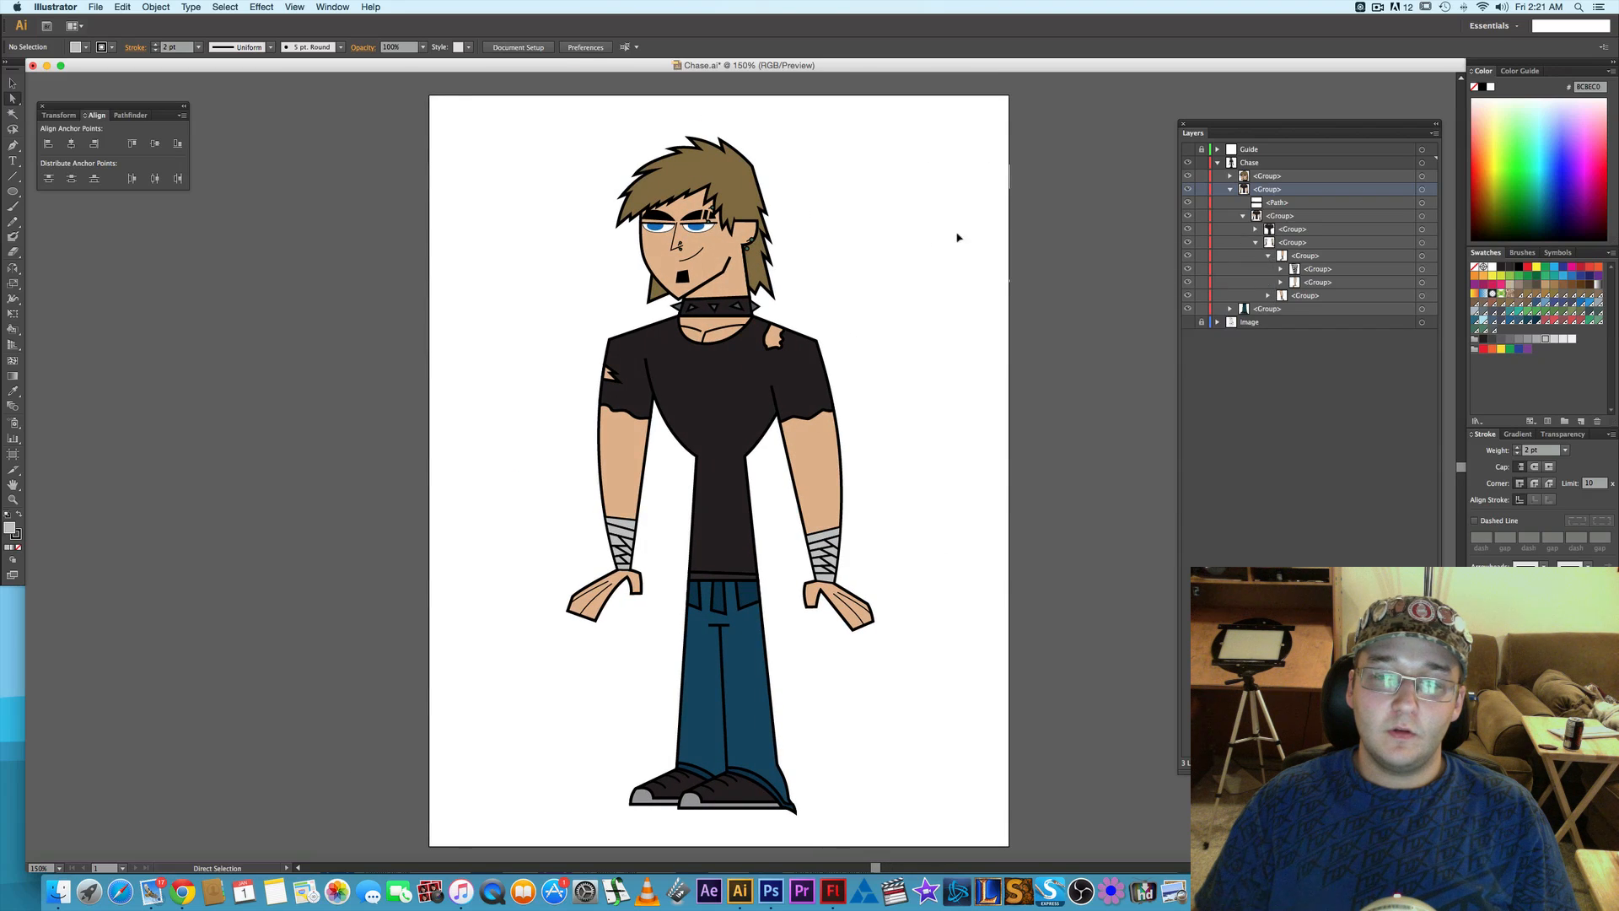
- Collapse the Chase layer, shift the floating layer list slightly outward, and center the finished figure in the free space
left_click(1218, 163)
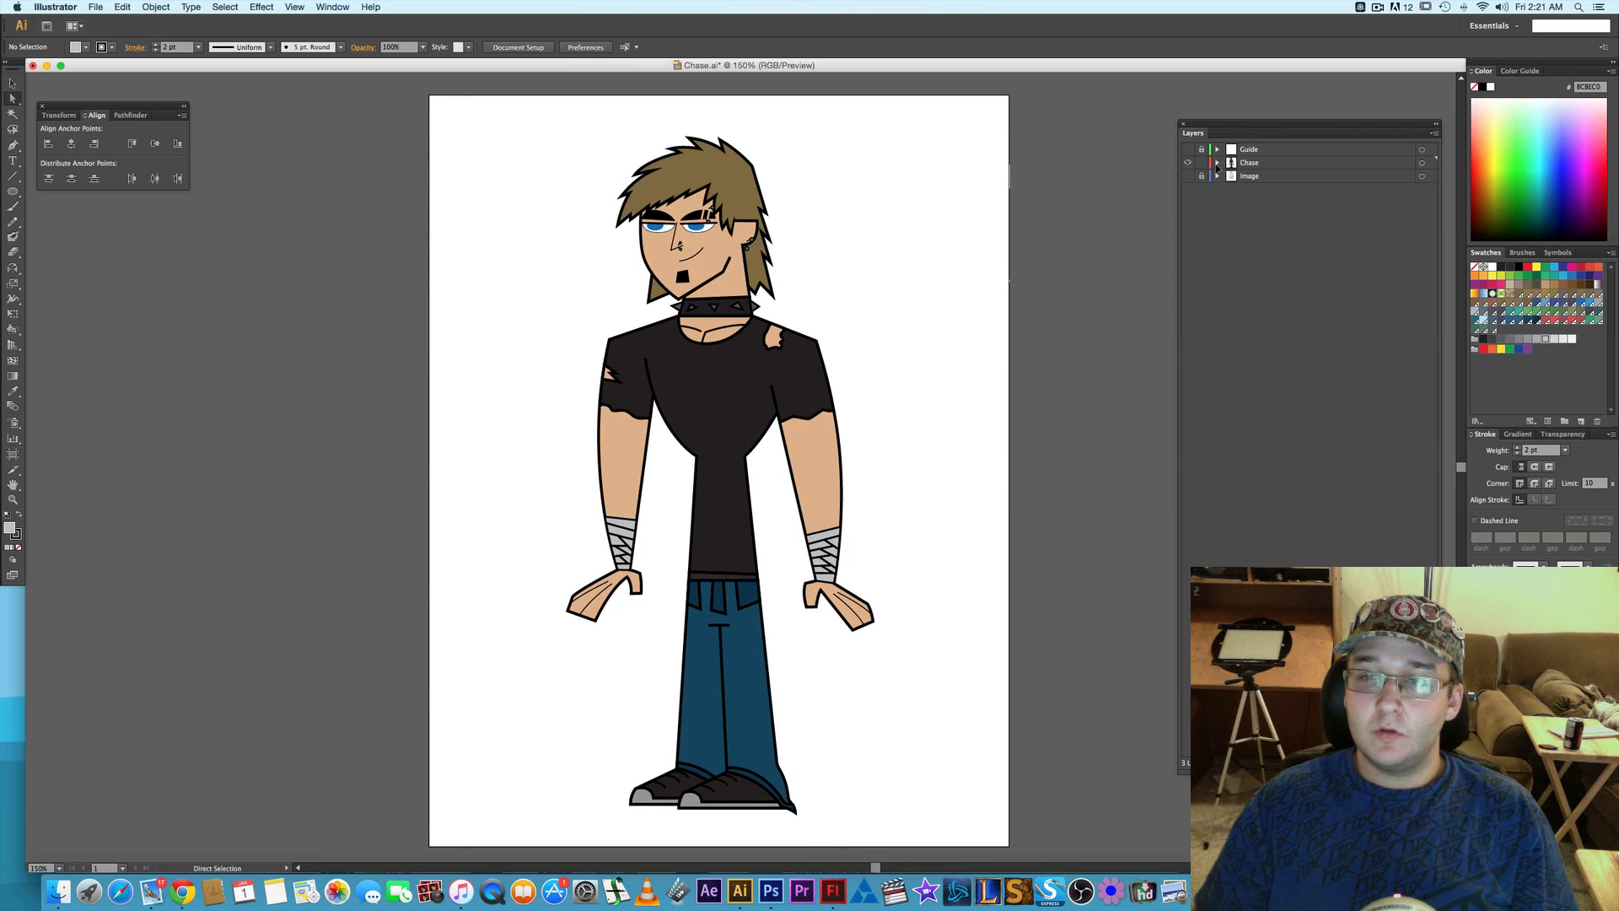
left_click_drag(1234, 128, 1242, 127)
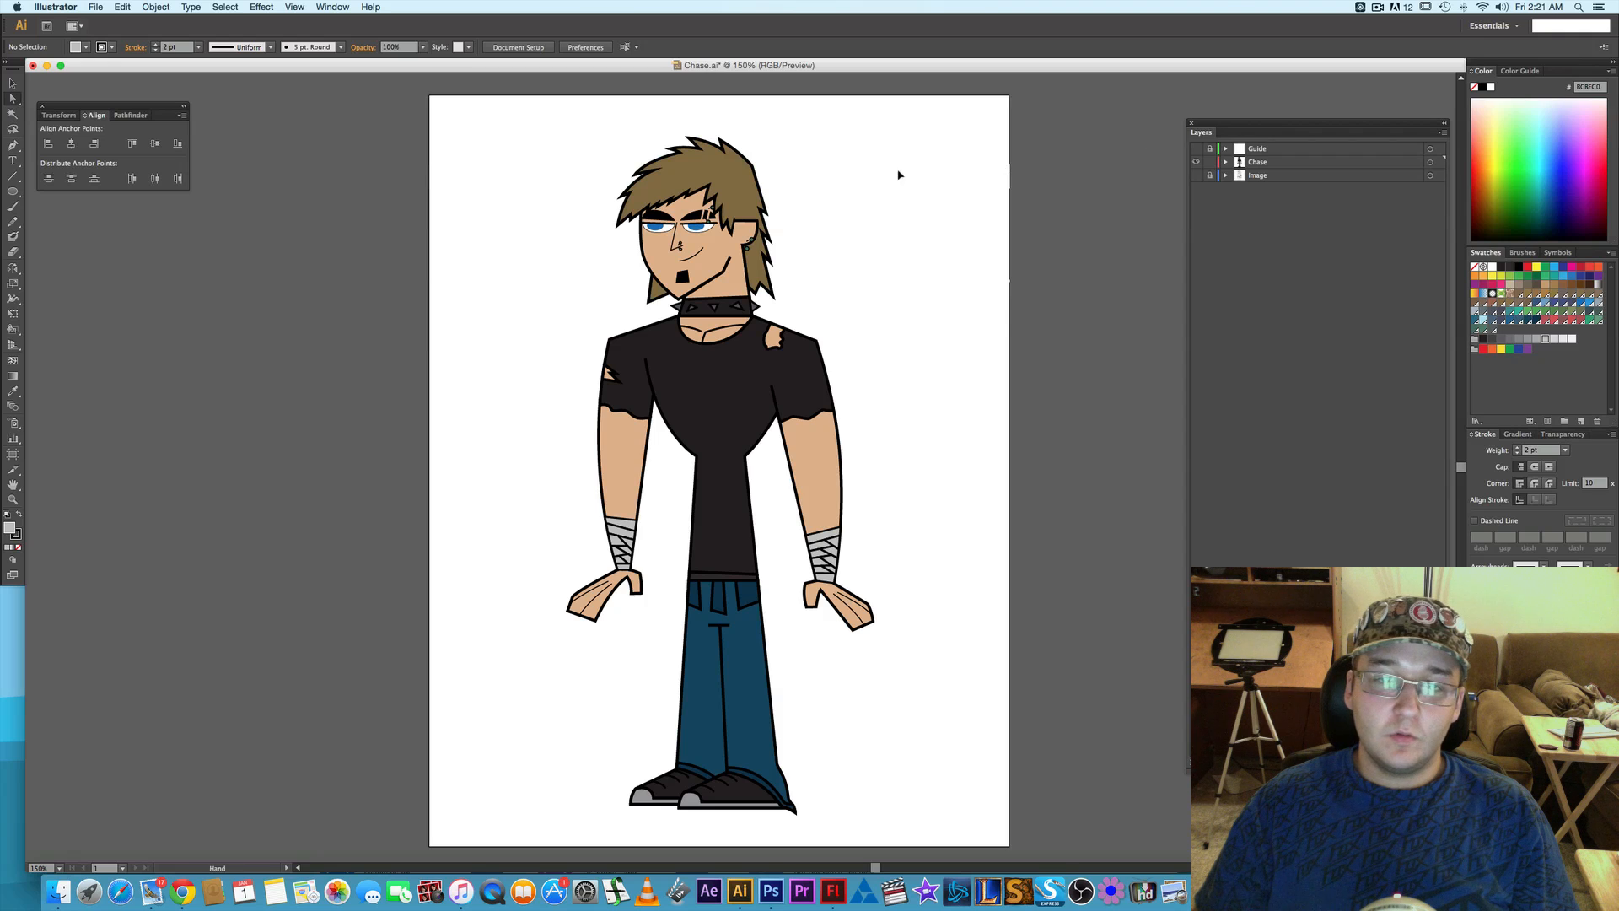
left_click_drag(900, 174, 935, 200)
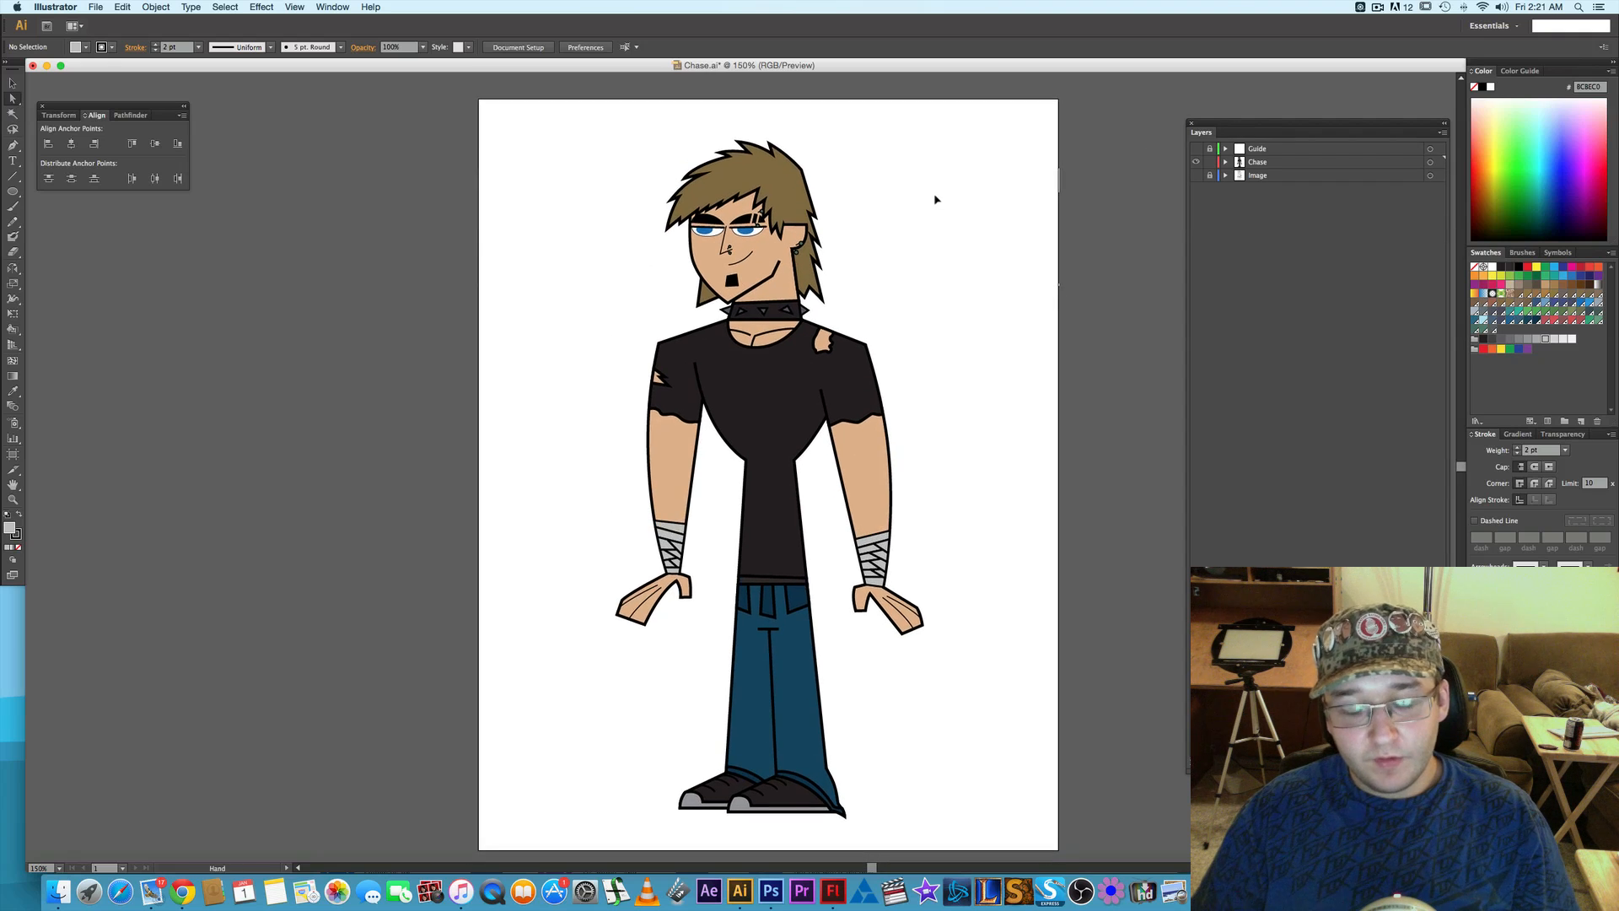
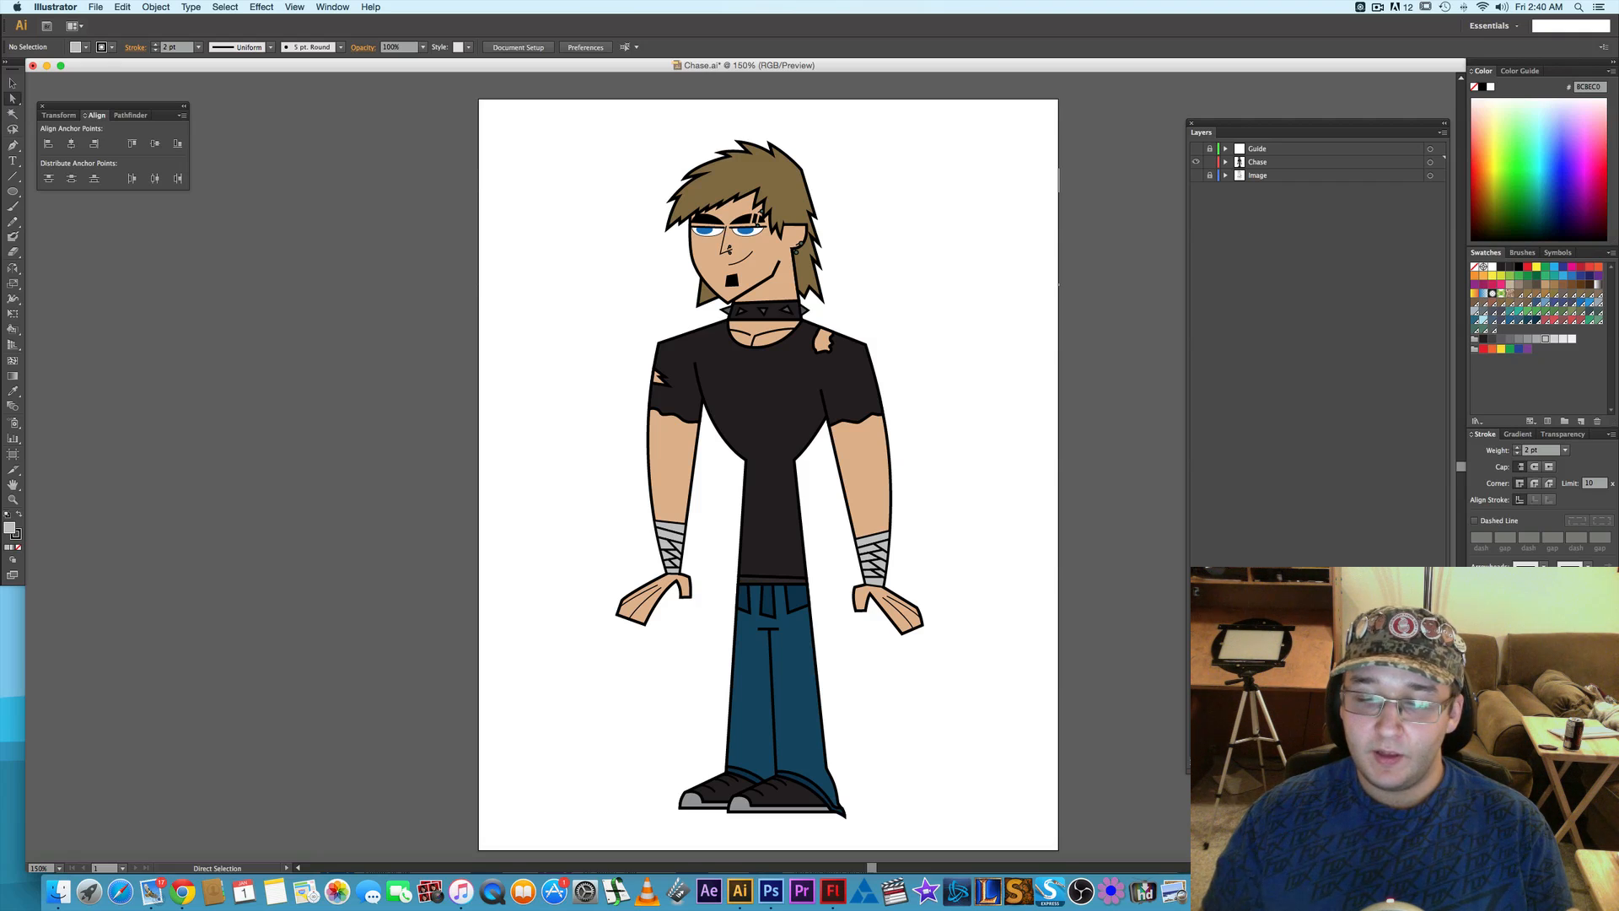
key("shift+super+2")
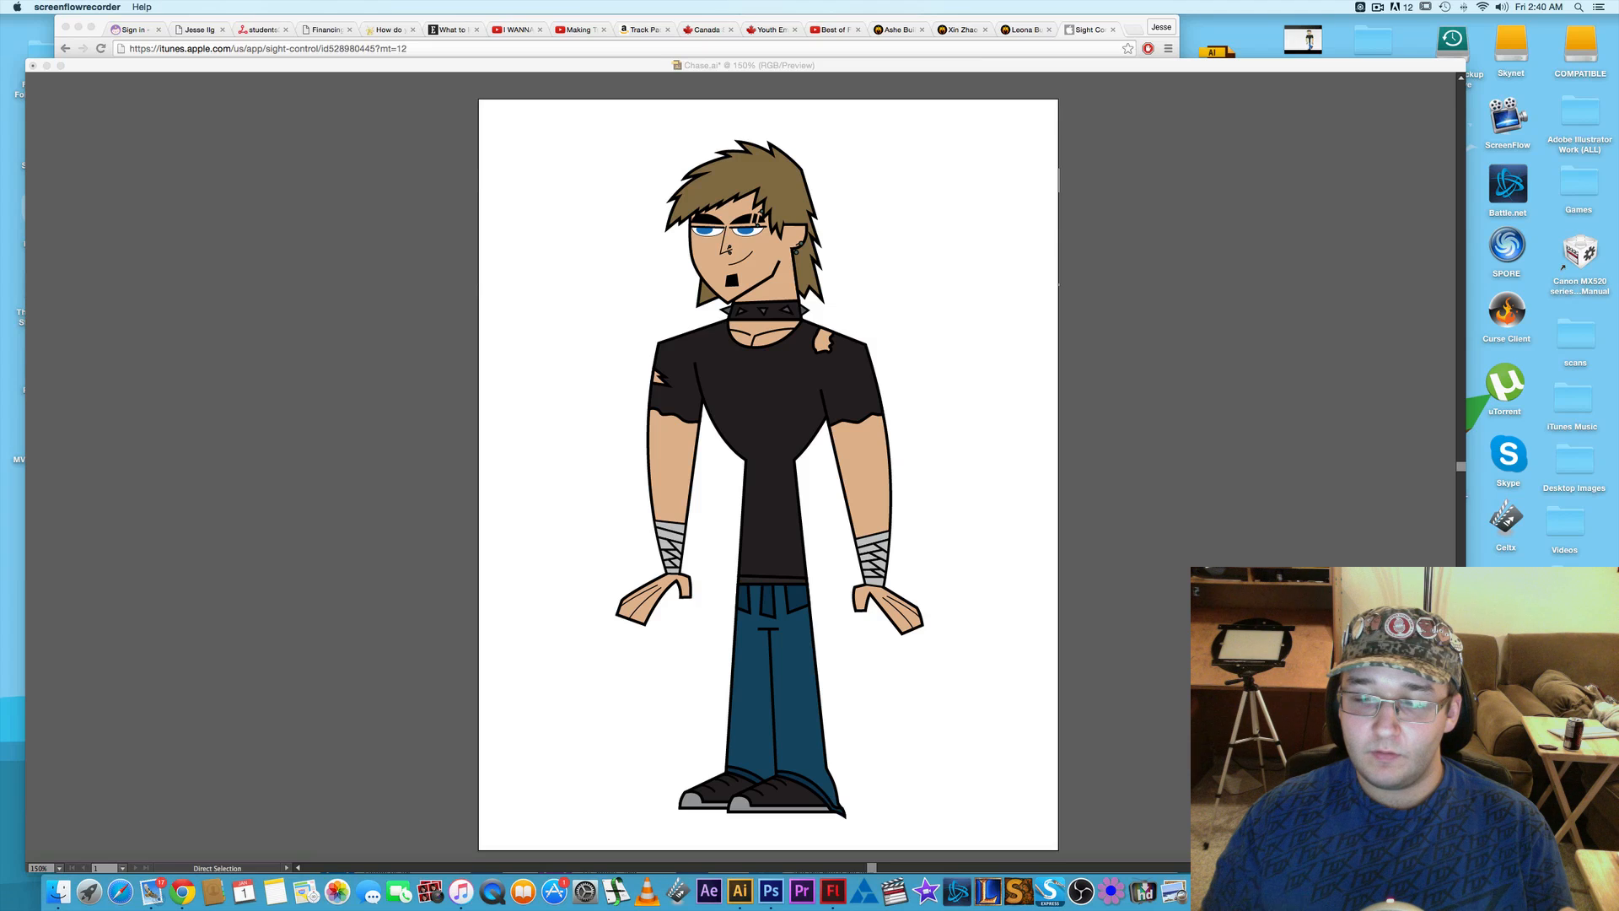